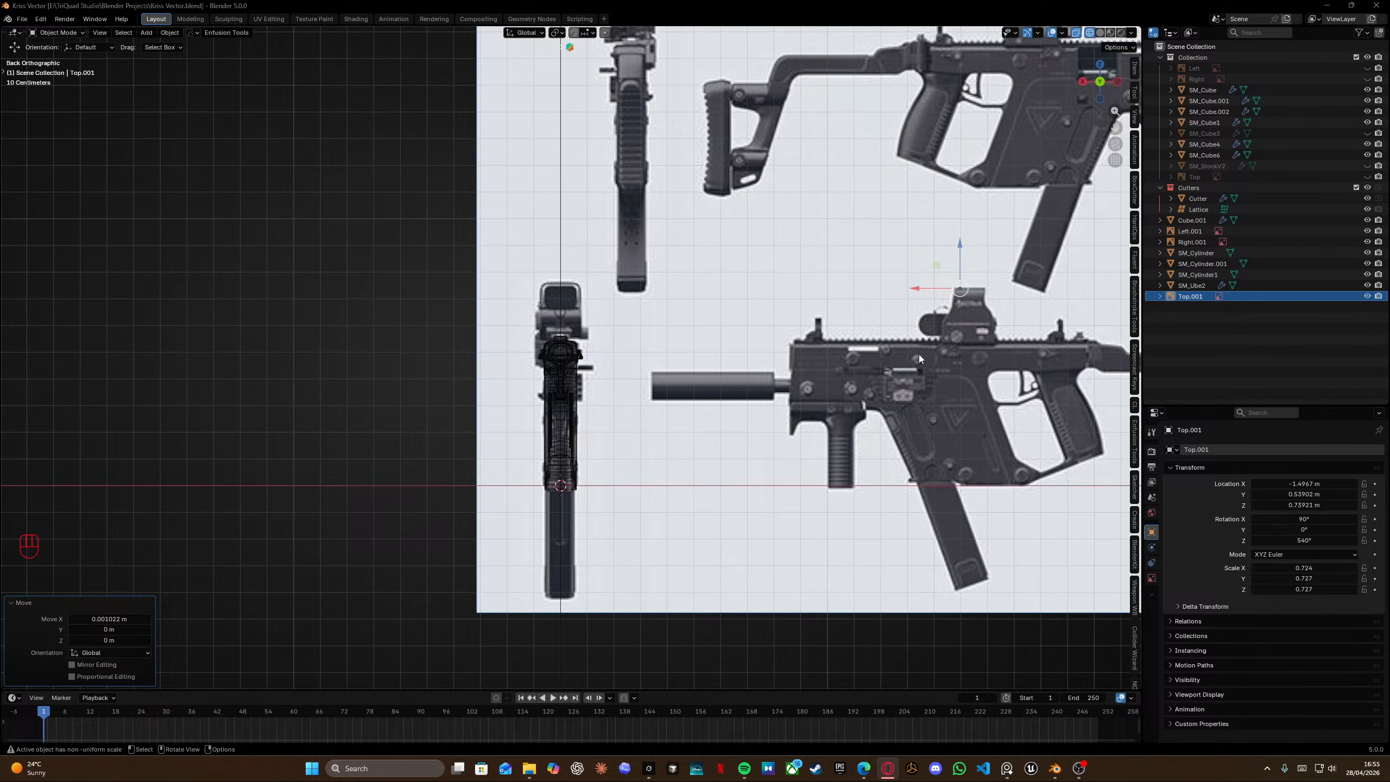
Switch the viewport to the right orthographic view of the Kriss Vector reference planes and reposition it.
{"action": "middle_click_drag", "start_coordinate": [919, 354], "coordinate": [613, 311]}
{"action": "key", "text": "KP_3"}
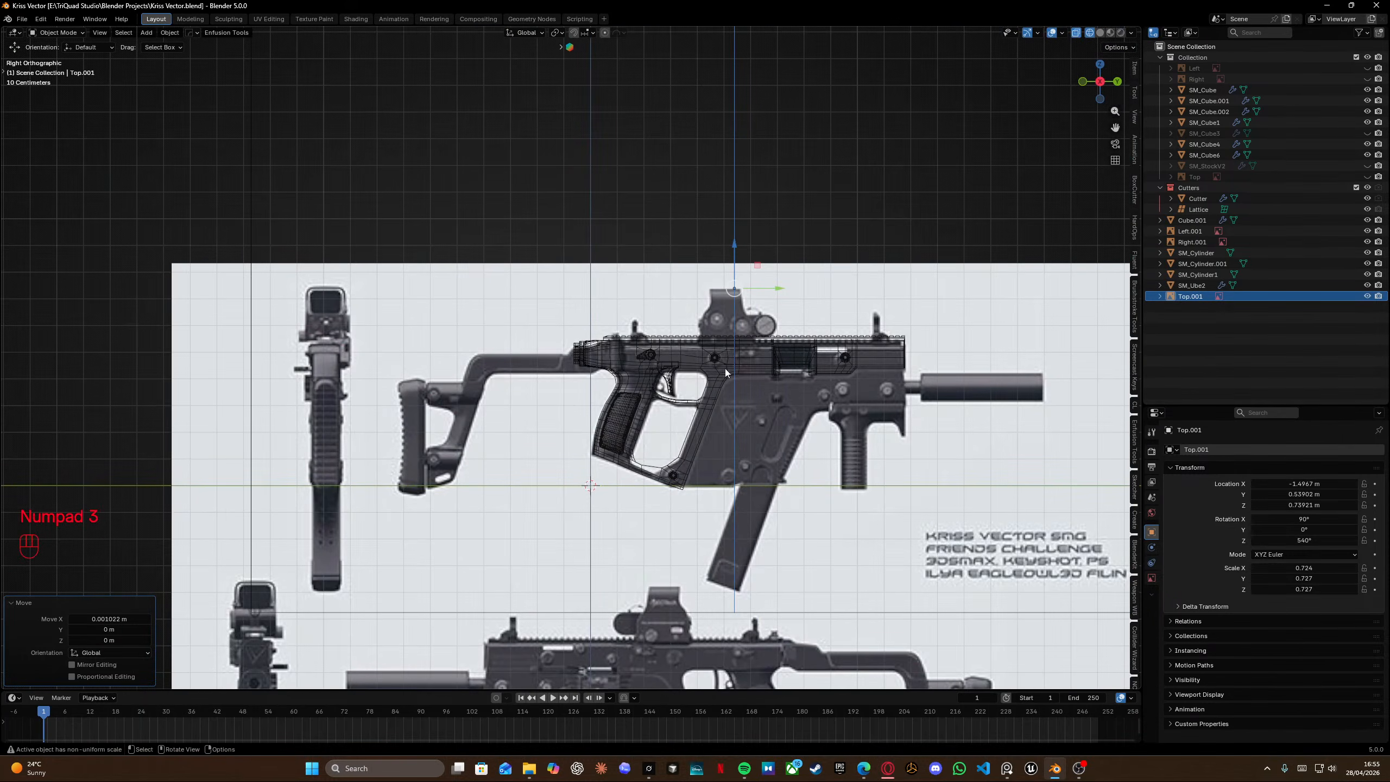
{"action": "scroll", "coordinate": [576, 368], "scroll_direction": "left", "scroll_amount": 2, "text": "shift"}
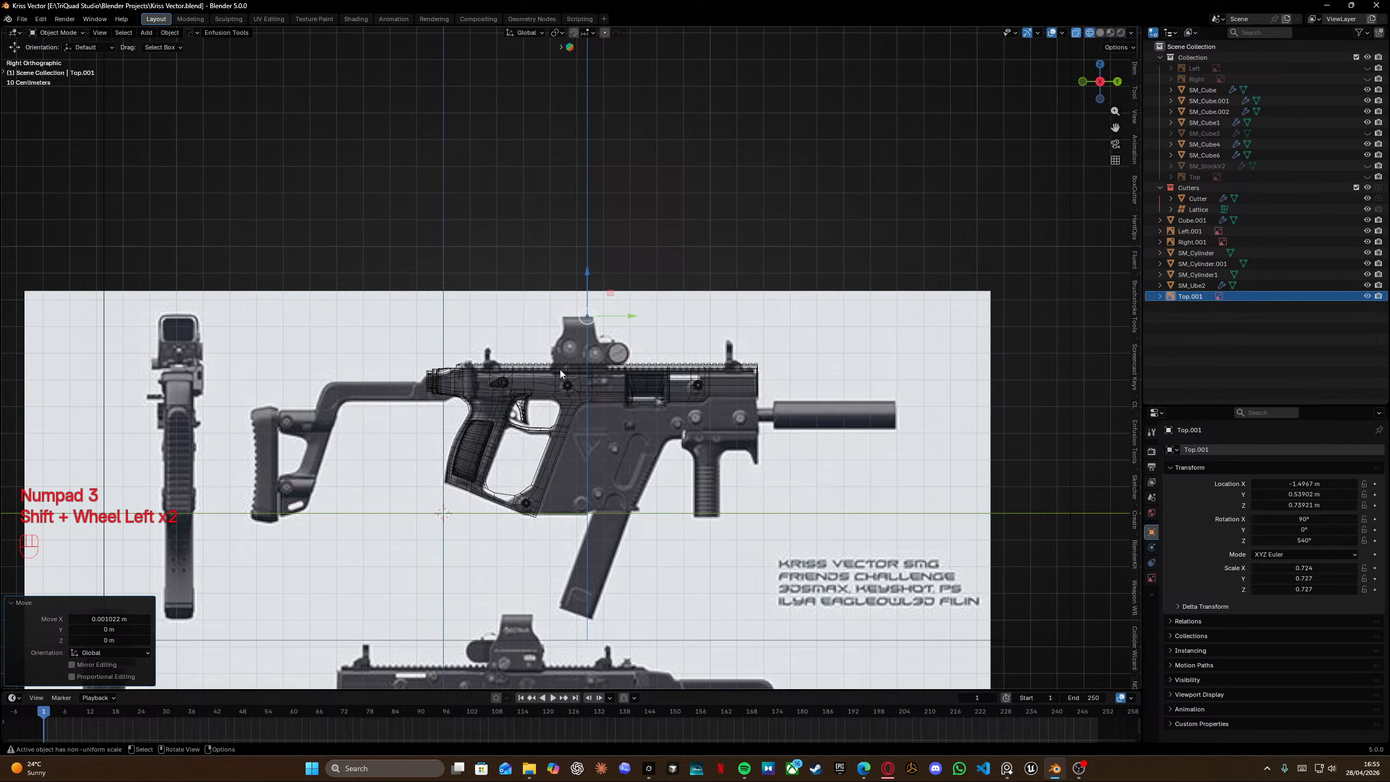
Open the sidebar's Screencast Keys settings and hide the sidebar again.
{"action": "key", "text": "n"}
{"action": "key", "text": "n"}
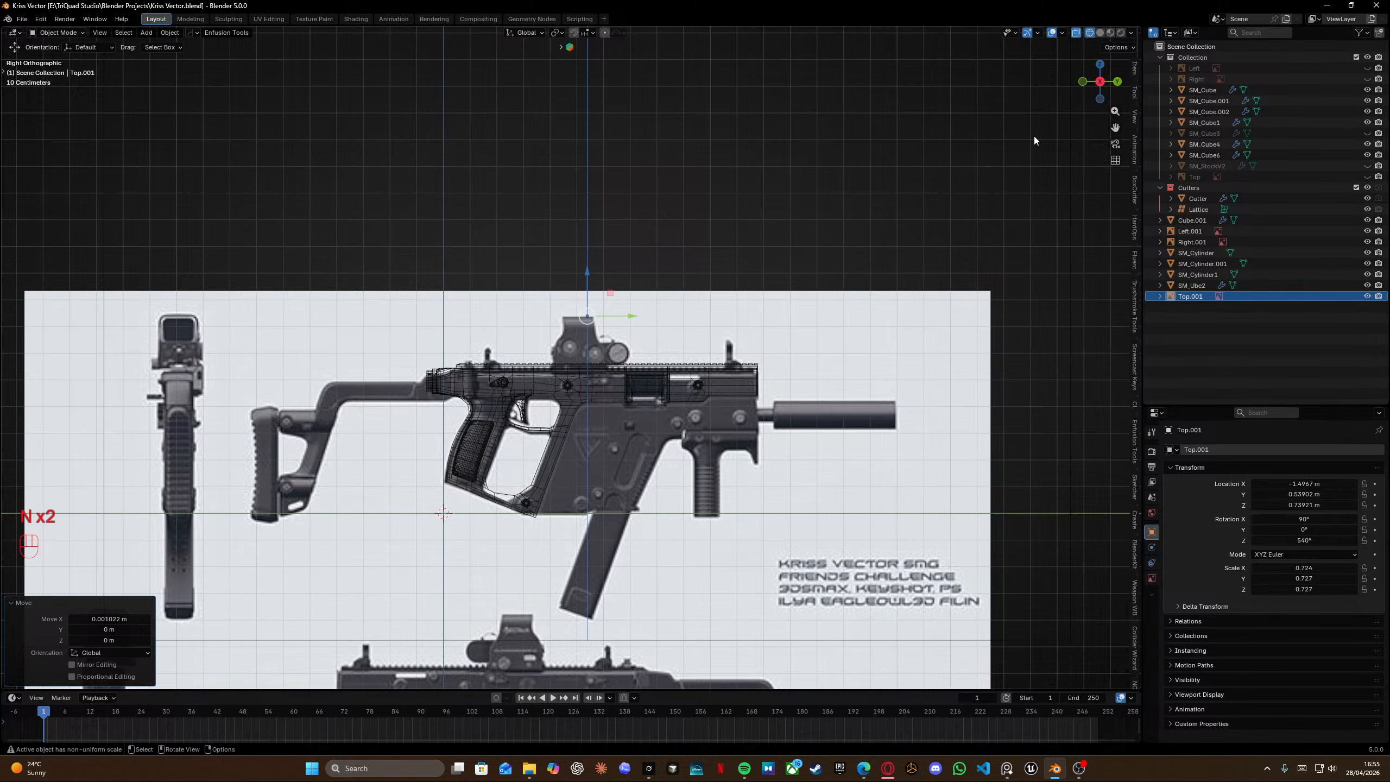
{"action": "left_click", "coordinate": [1135, 368]}
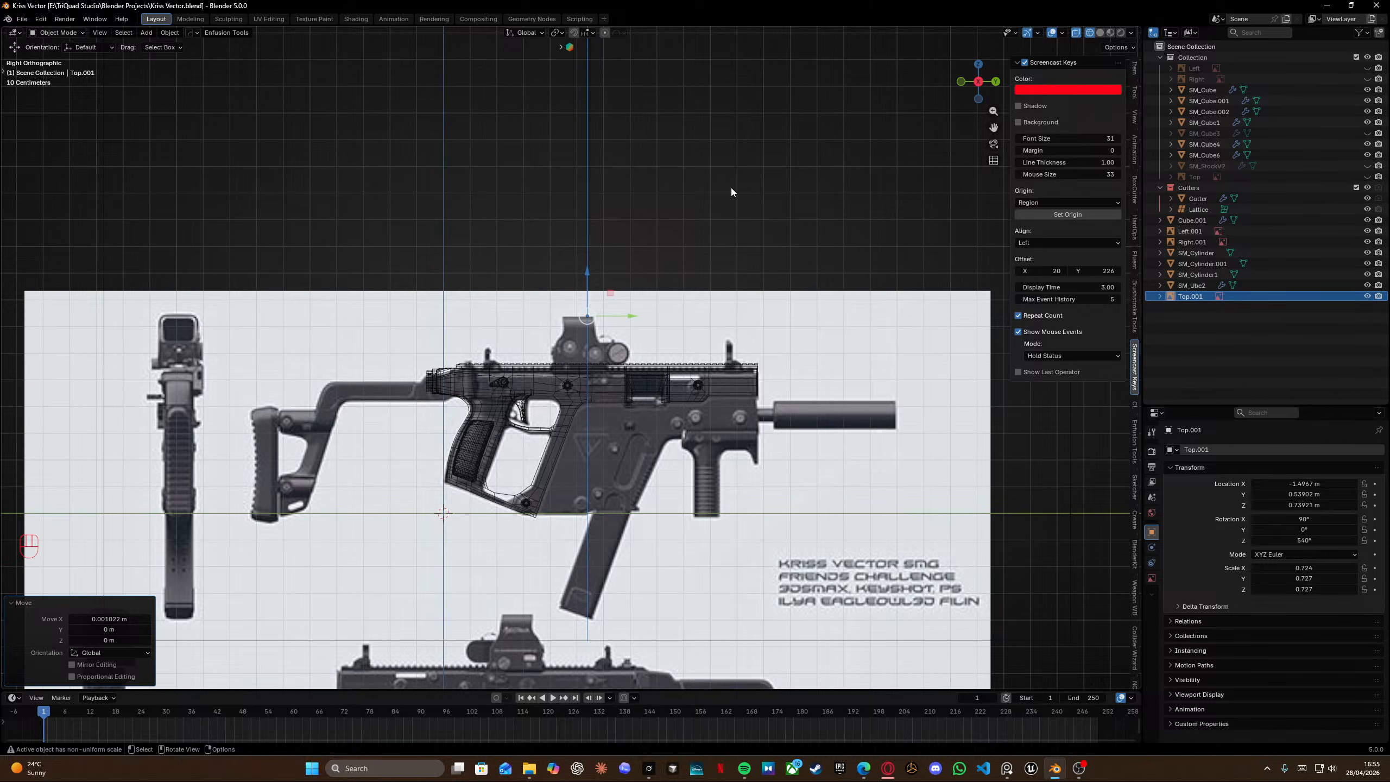
{"action": "key", "text": "n"}
Orbit the viewport into a perspective view of the modelled receiver and grip.
{"action": "middle_click_drag", "start_coordinate": [580, 210], "coordinate": [629, 416]}
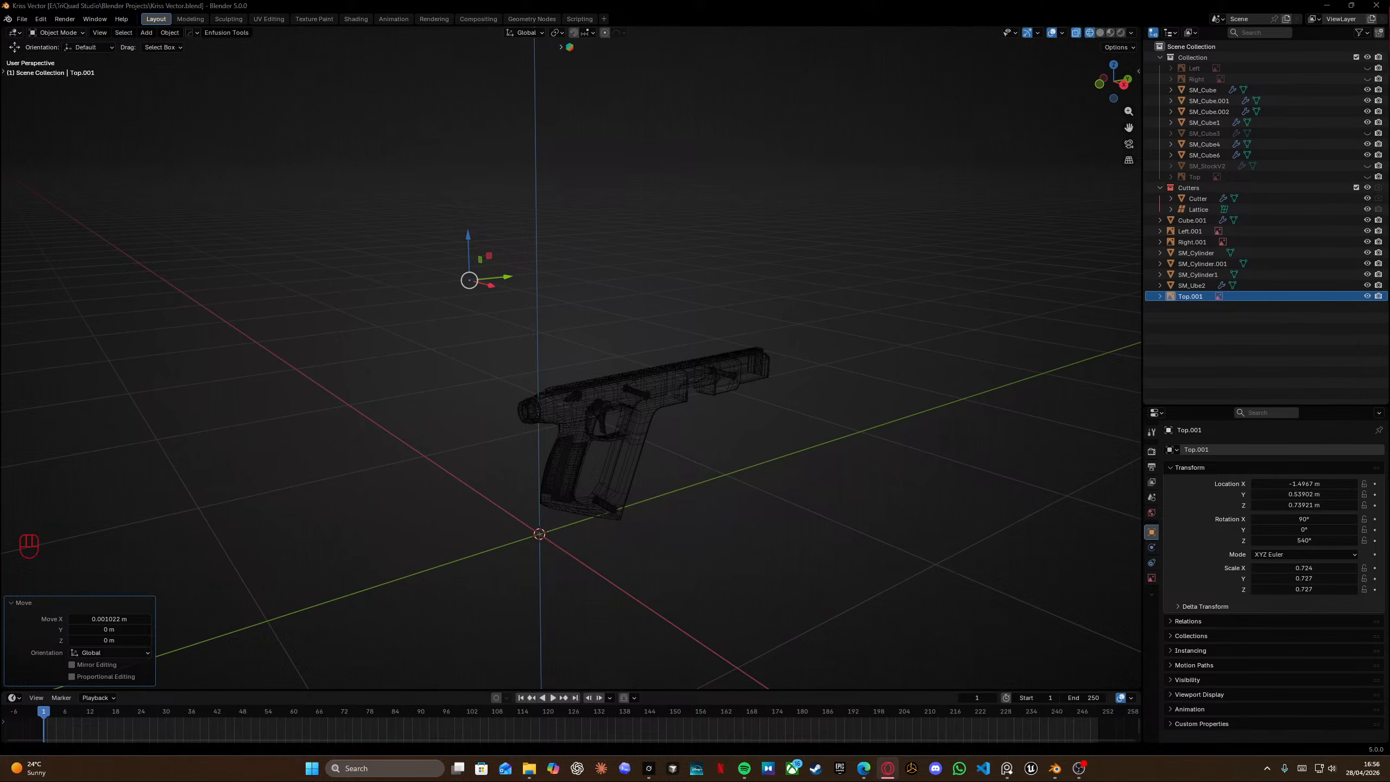
{"action": "middle_click_drag", "start_coordinate": [868, 383], "coordinate": [773, 345]}
Switch to the reference image board showing Kriss Vector photos.
{"action": "key", "text": "alt+Tab"}
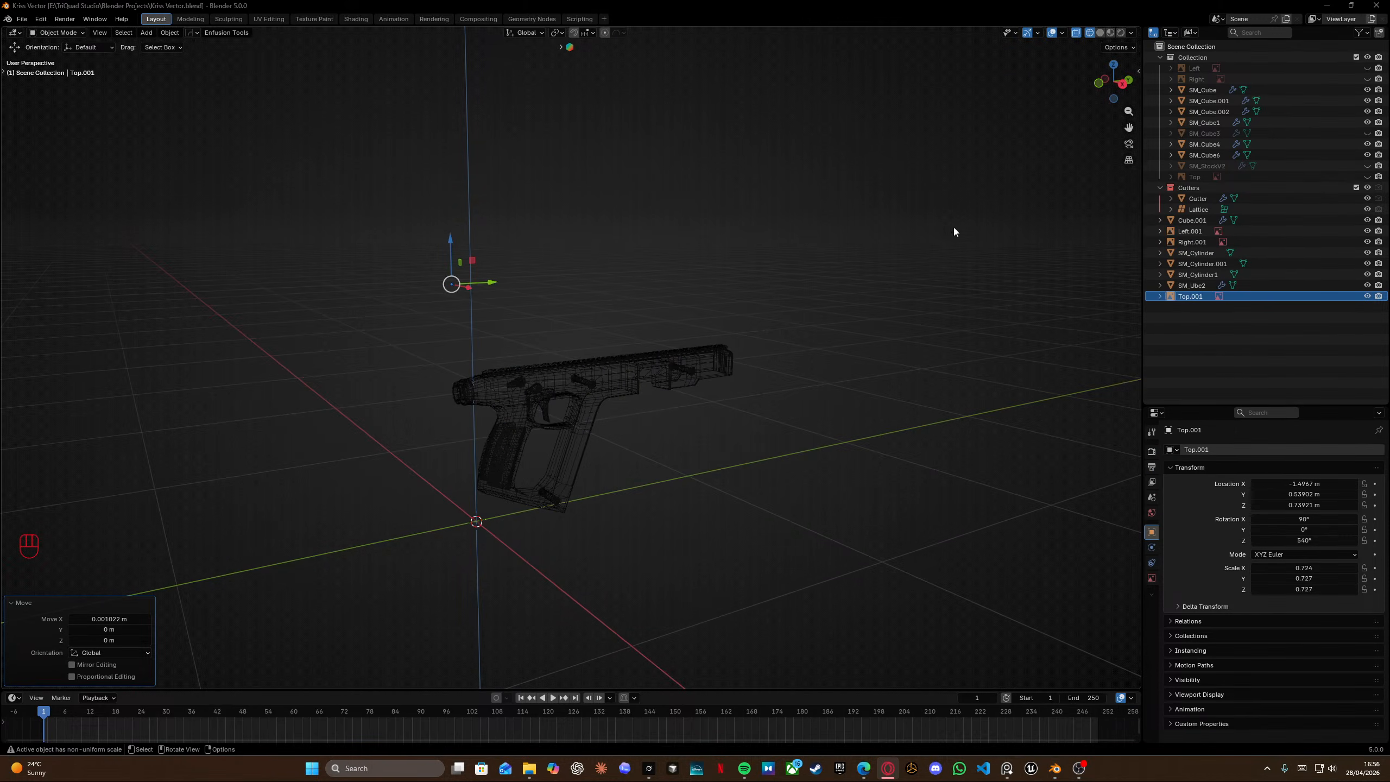
{"action": "left_click", "coordinate": [1007, 768]}
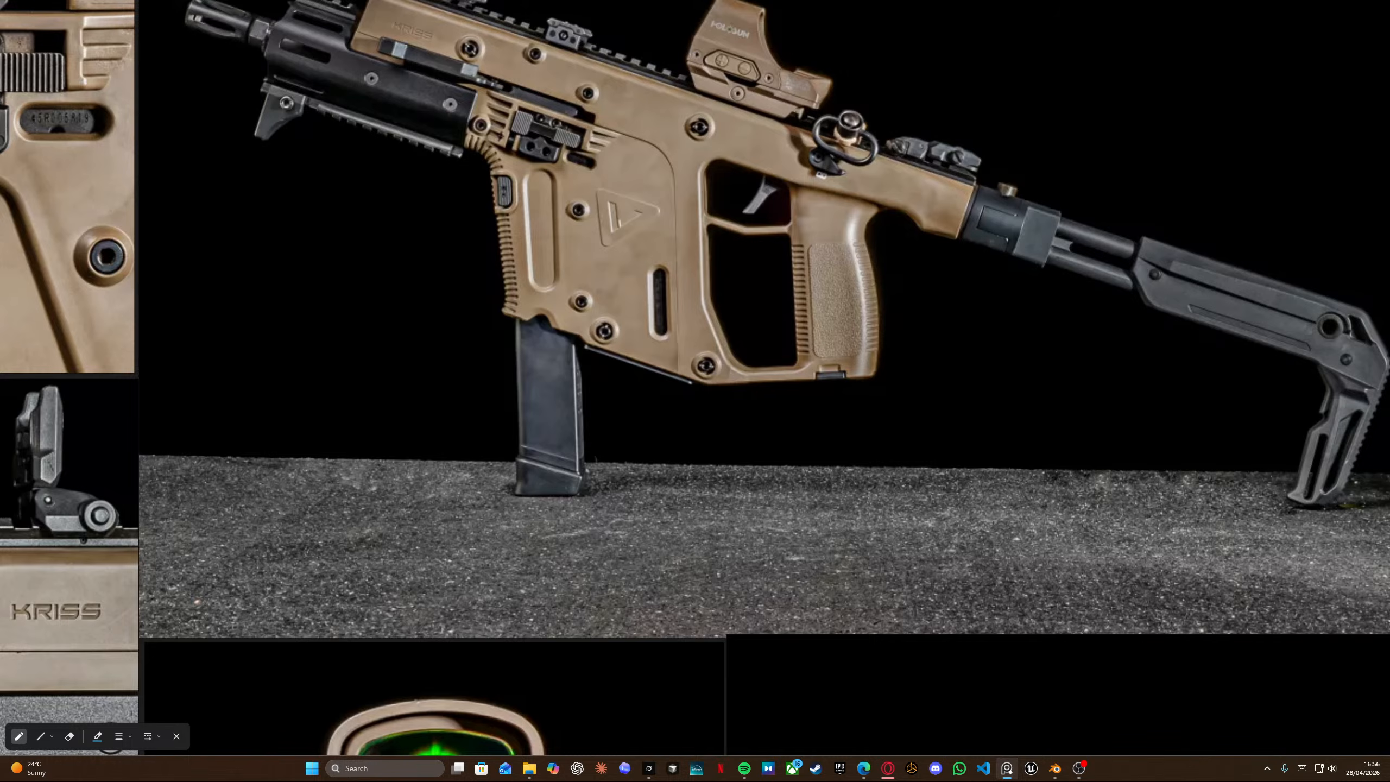
{"action": "key", "text": "alt+Tab"}
Browse the reference board's Kriss Vector photos, zooming out and panning across the image groups.
{"action": "middle_click_drag", "start_coordinate": [786, 180], "coordinate": [920, 255]}
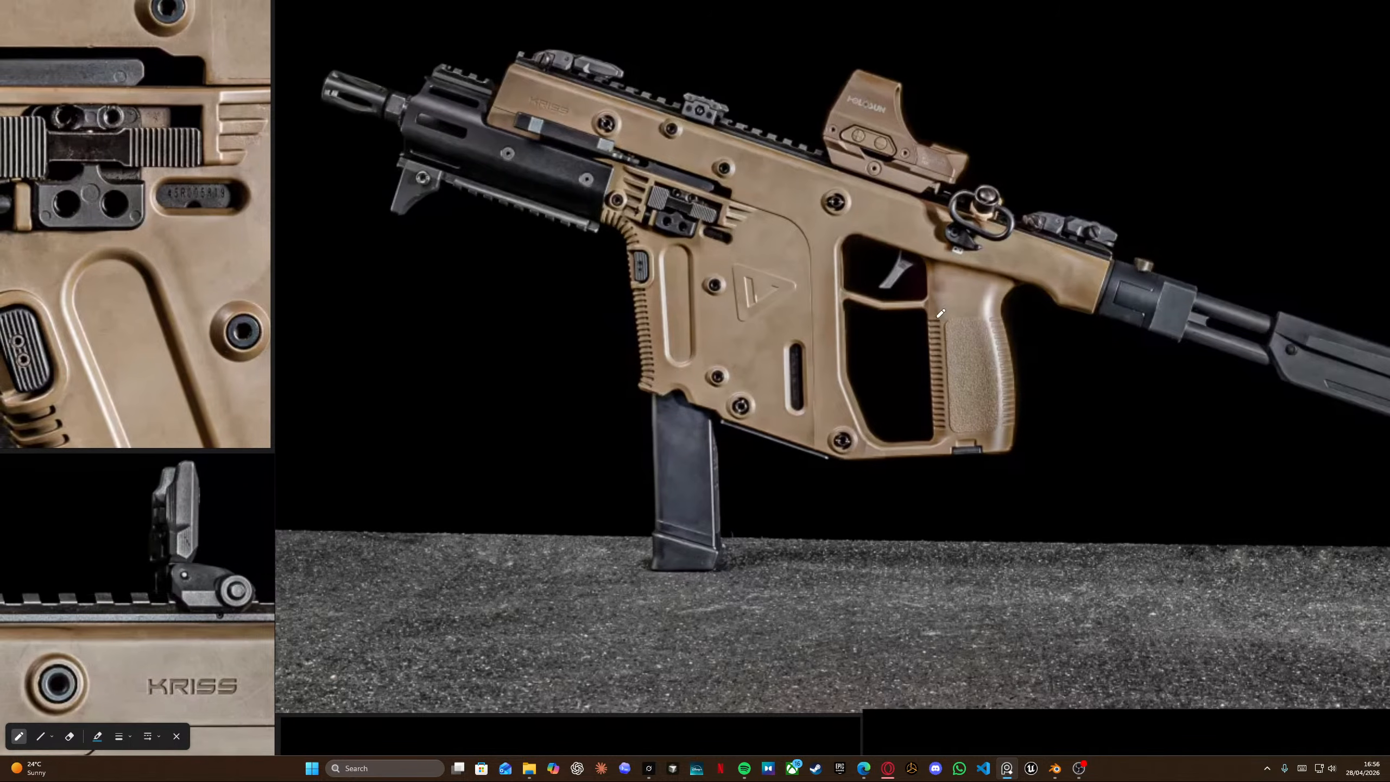
{"action": "scroll", "coordinate": [924, 346], "scroll_direction": "down", "scroll_amount": 8}
{"action": "middle_click_drag", "start_coordinate": [892, 324], "coordinate": [450, 460]}
{"action": "scroll", "coordinate": [450, 460], "scroll_direction": "down", "scroll_amount": 4}
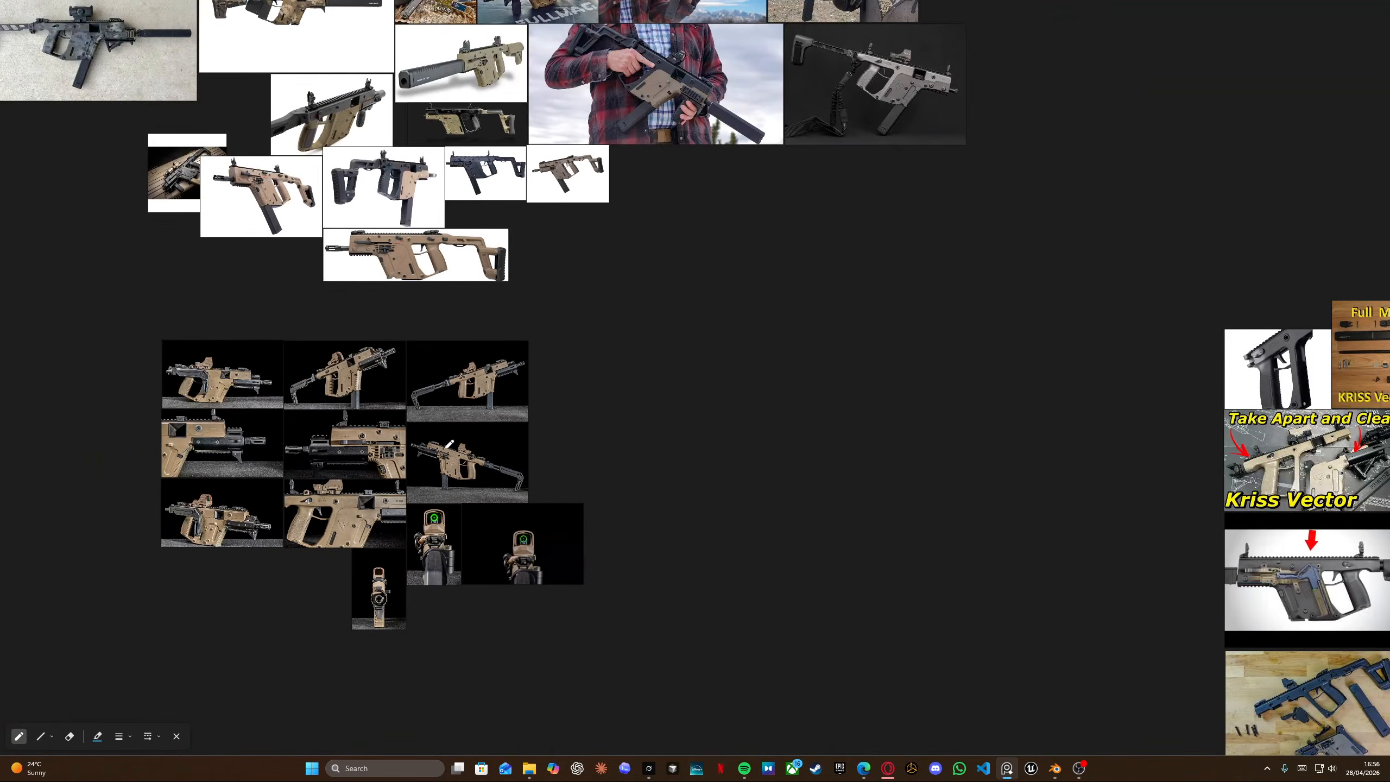
{"action": "middle_click_drag", "start_coordinate": [635, 348], "coordinate": [564, 378]}
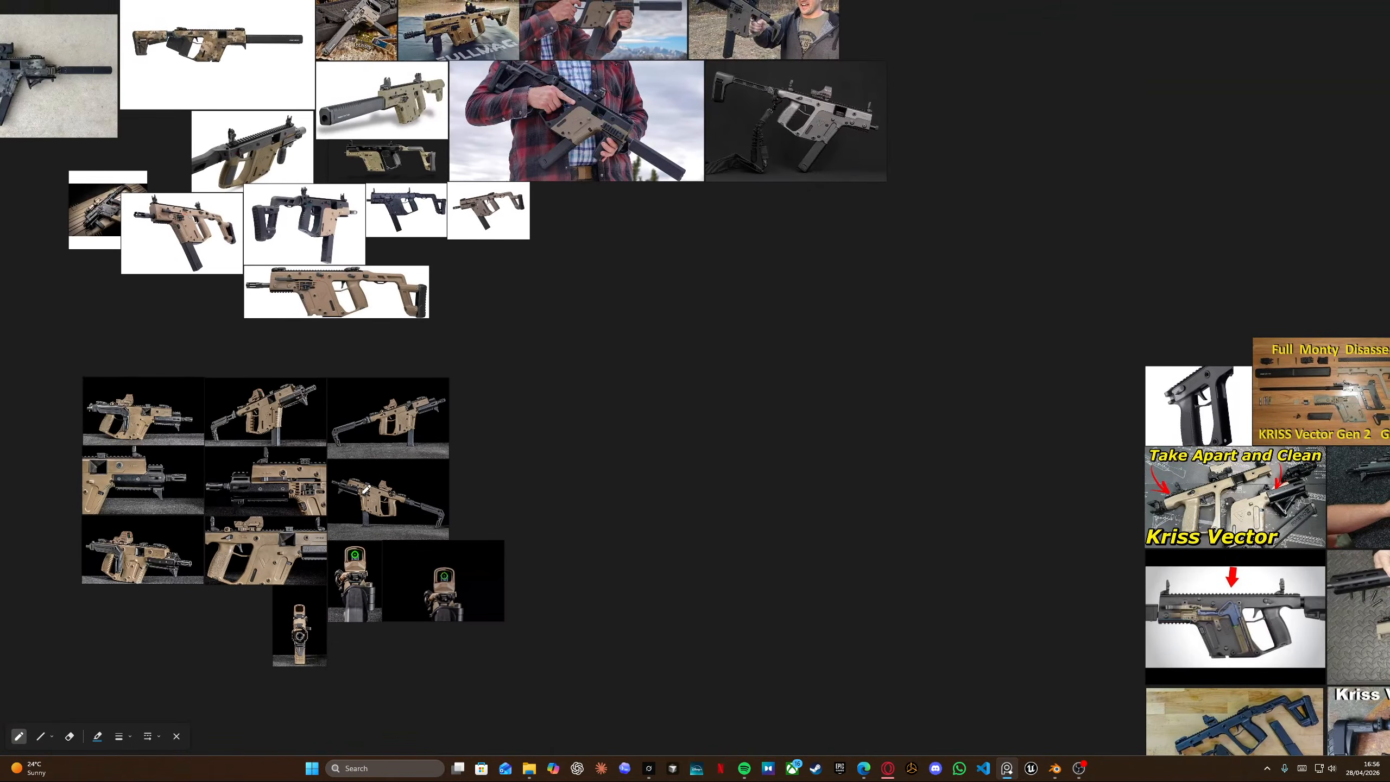
{"action": "scroll", "coordinate": [365, 489], "scroll_direction": "down", "scroll_amount": 3}
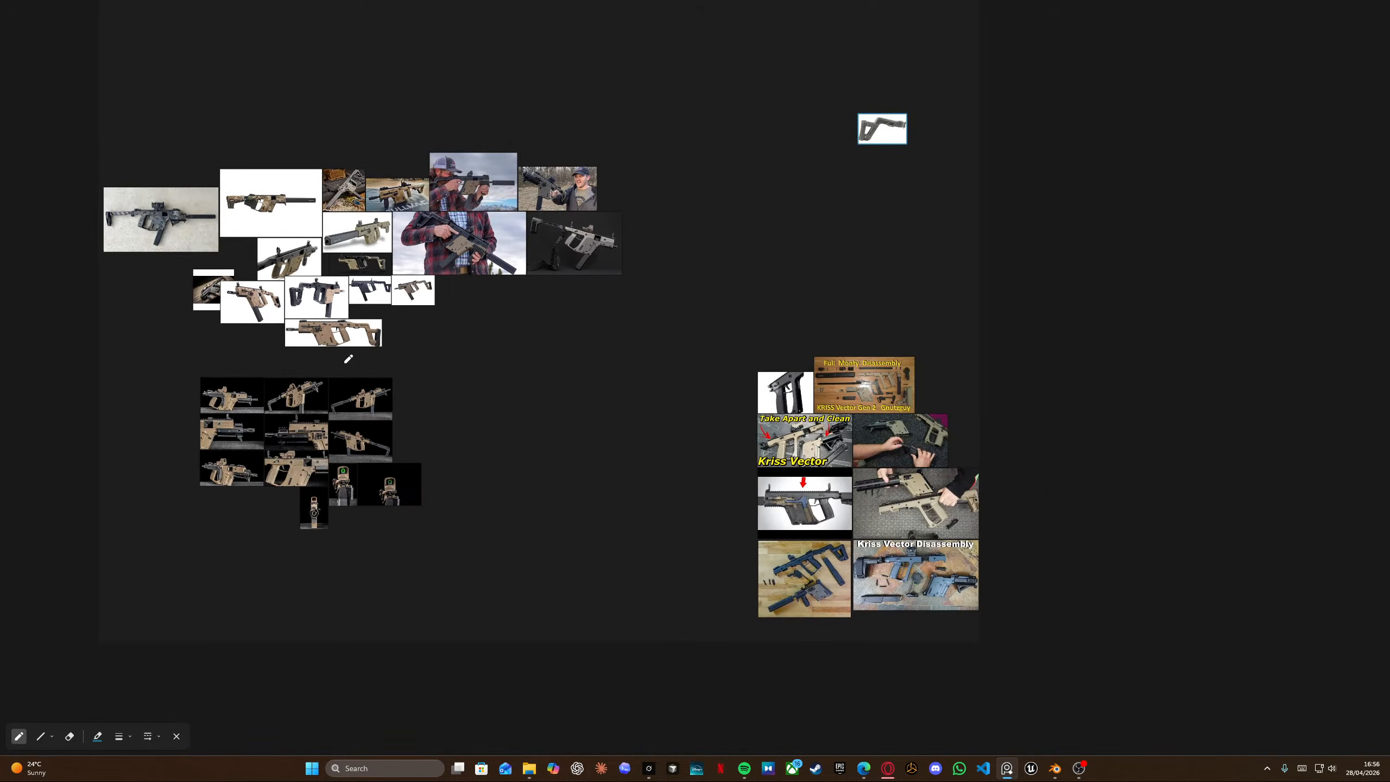
{"action": "middle_click_drag", "start_coordinate": [349, 360], "coordinate": [539, 412]}
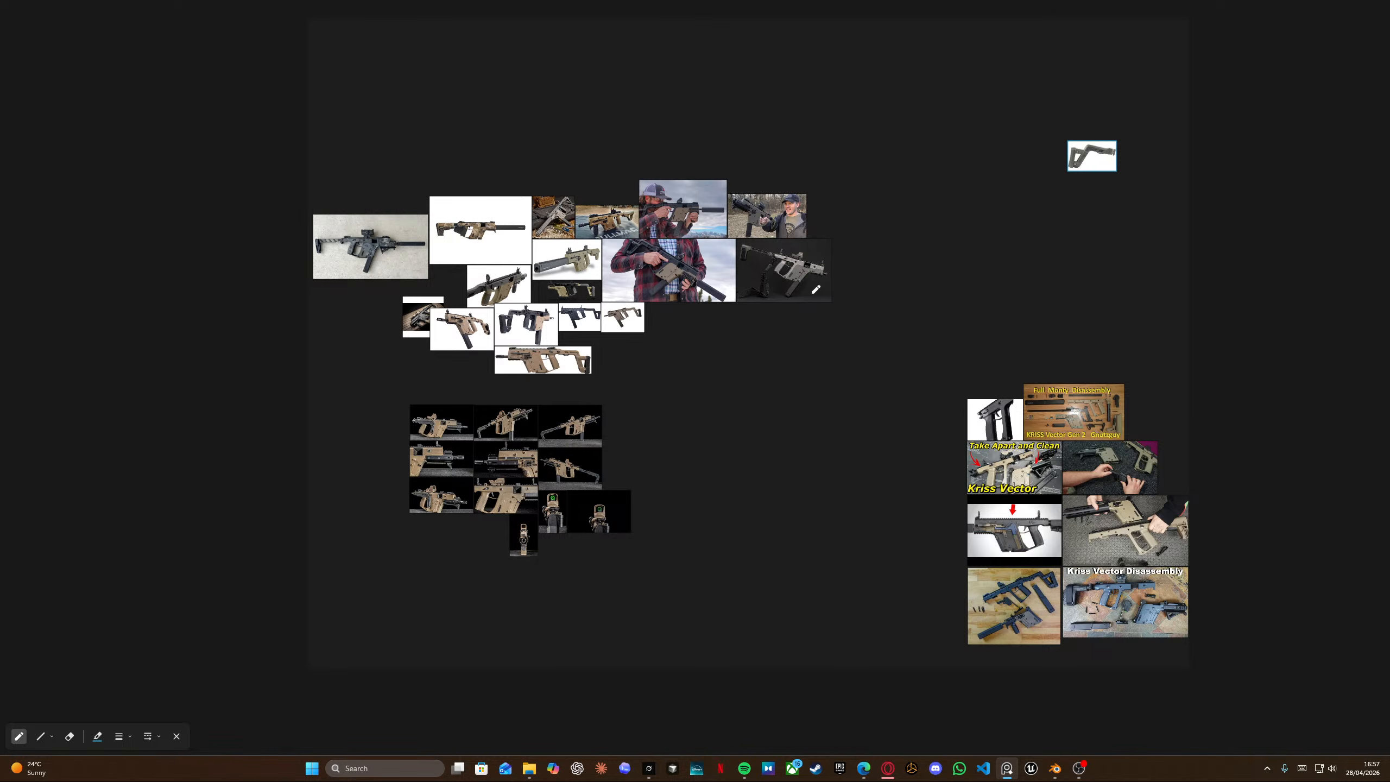
{"action": "scroll", "coordinate": [509, 518], "scroll_direction": "up", "scroll_amount": 3}
{"action": "scroll", "coordinate": [509, 518], "scroll_direction": "up", "scroll_amount": 8}
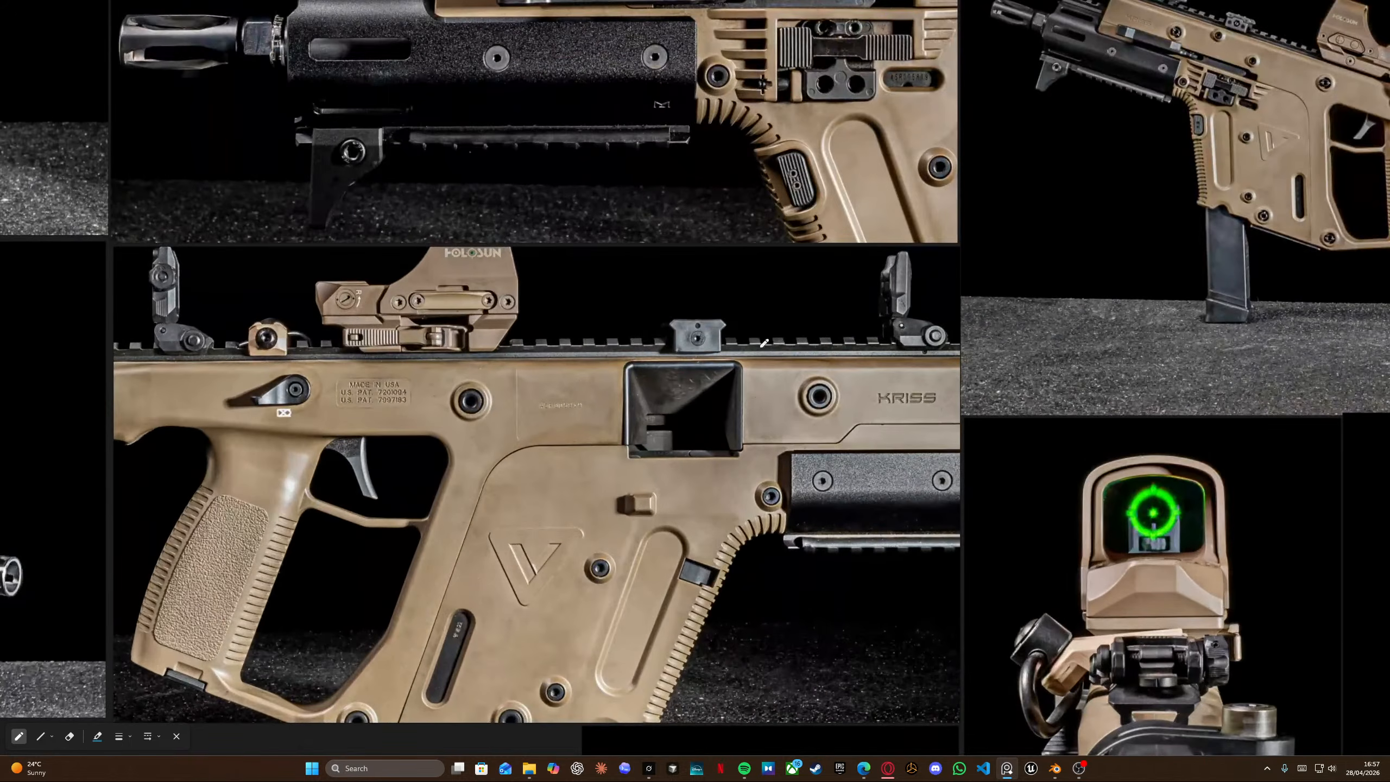
{"action": "scroll", "coordinate": [764, 342], "scroll_direction": "down", "scroll_amount": 12}
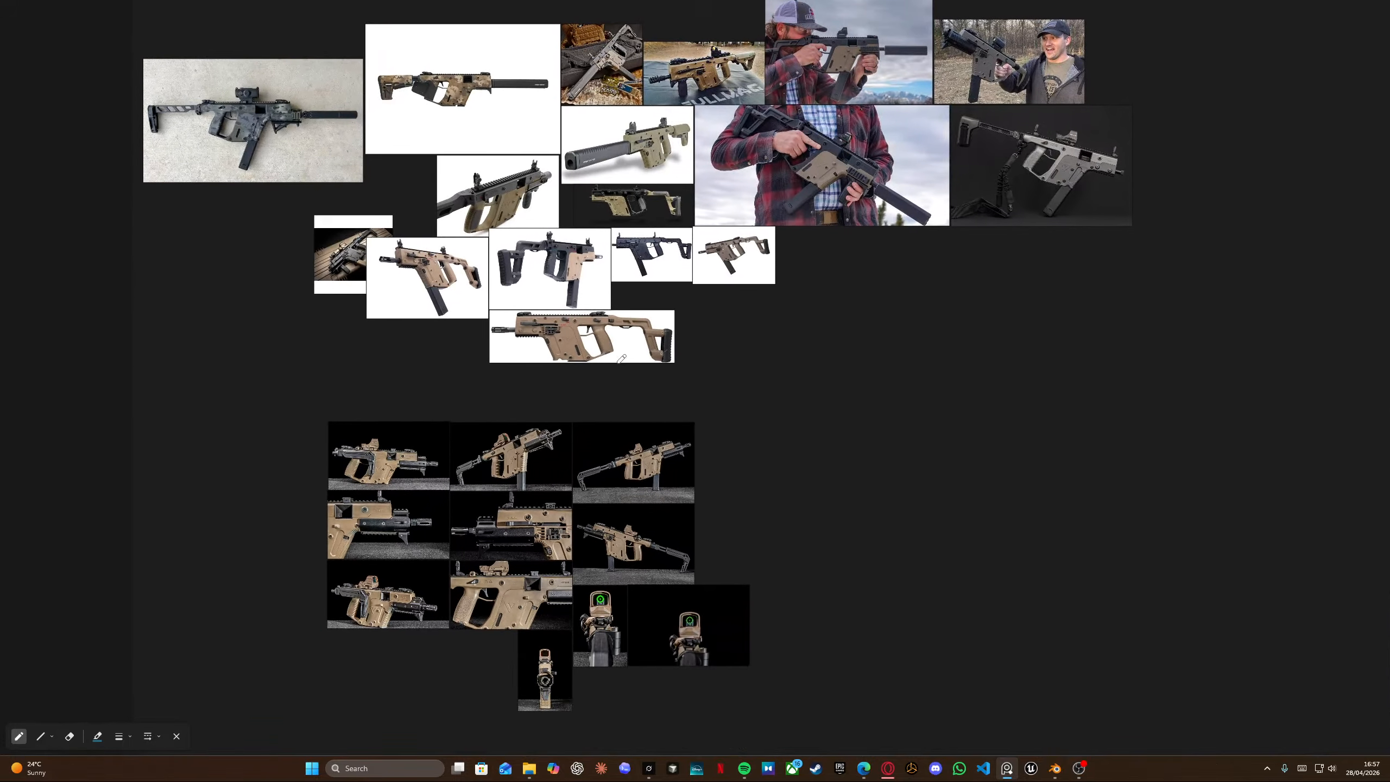
{"action": "middle_click_drag", "start_coordinate": [618, 363], "coordinate": [590, 484]}
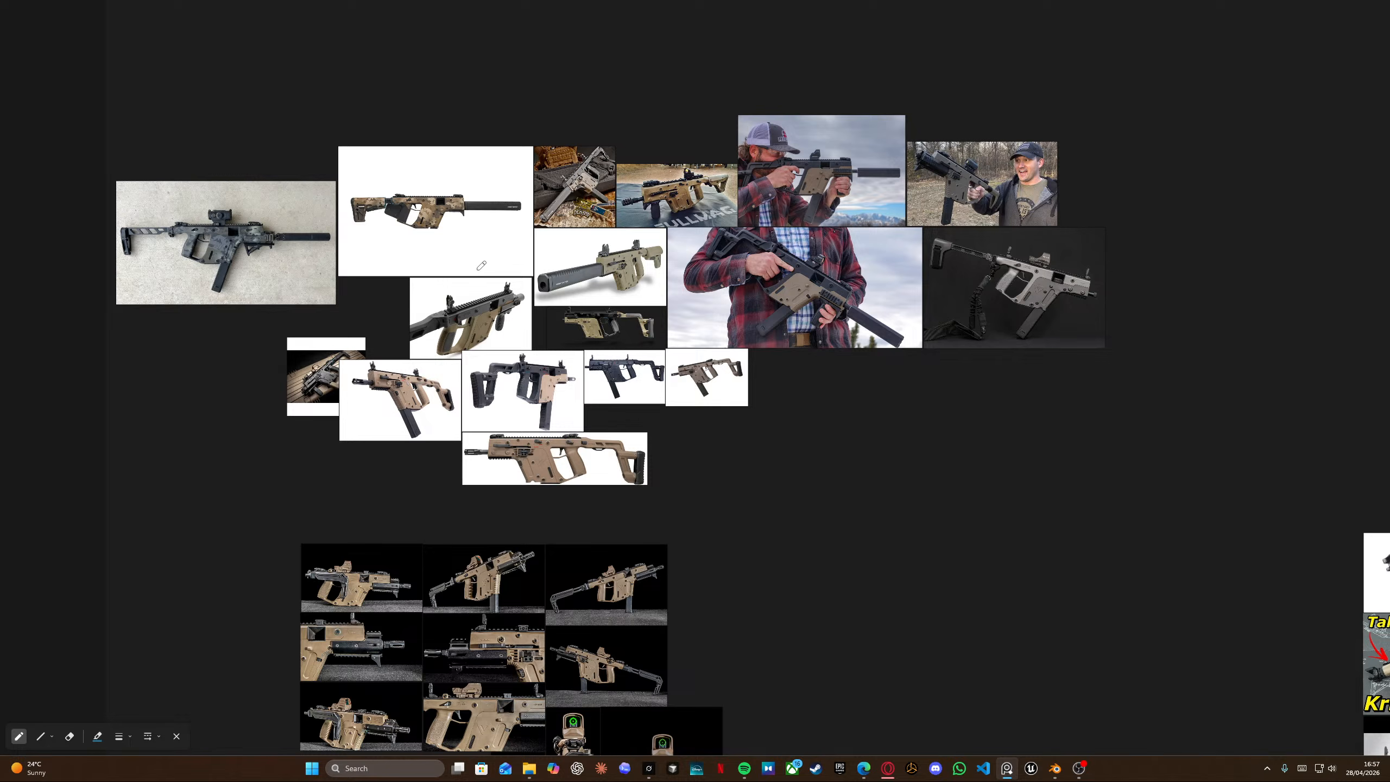
Zoom into the camouflaged rifle photos to examine the annotated stock and receiver shapes.
{"action": "scroll", "coordinate": [575, 225], "scroll_direction": "up", "scroll_amount": 5}
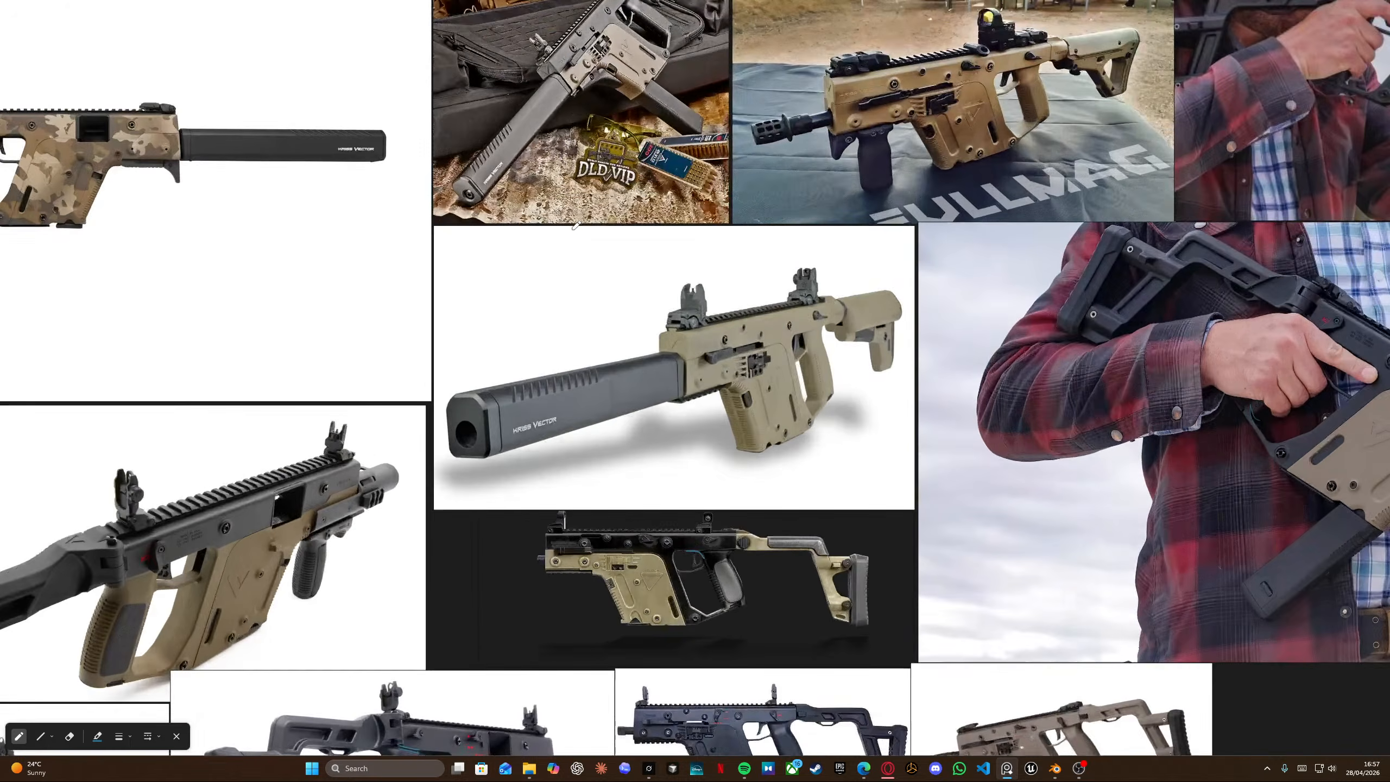
{"action": "scroll", "coordinate": [490, 182], "scroll_direction": "down", "scroll_amount": 4}
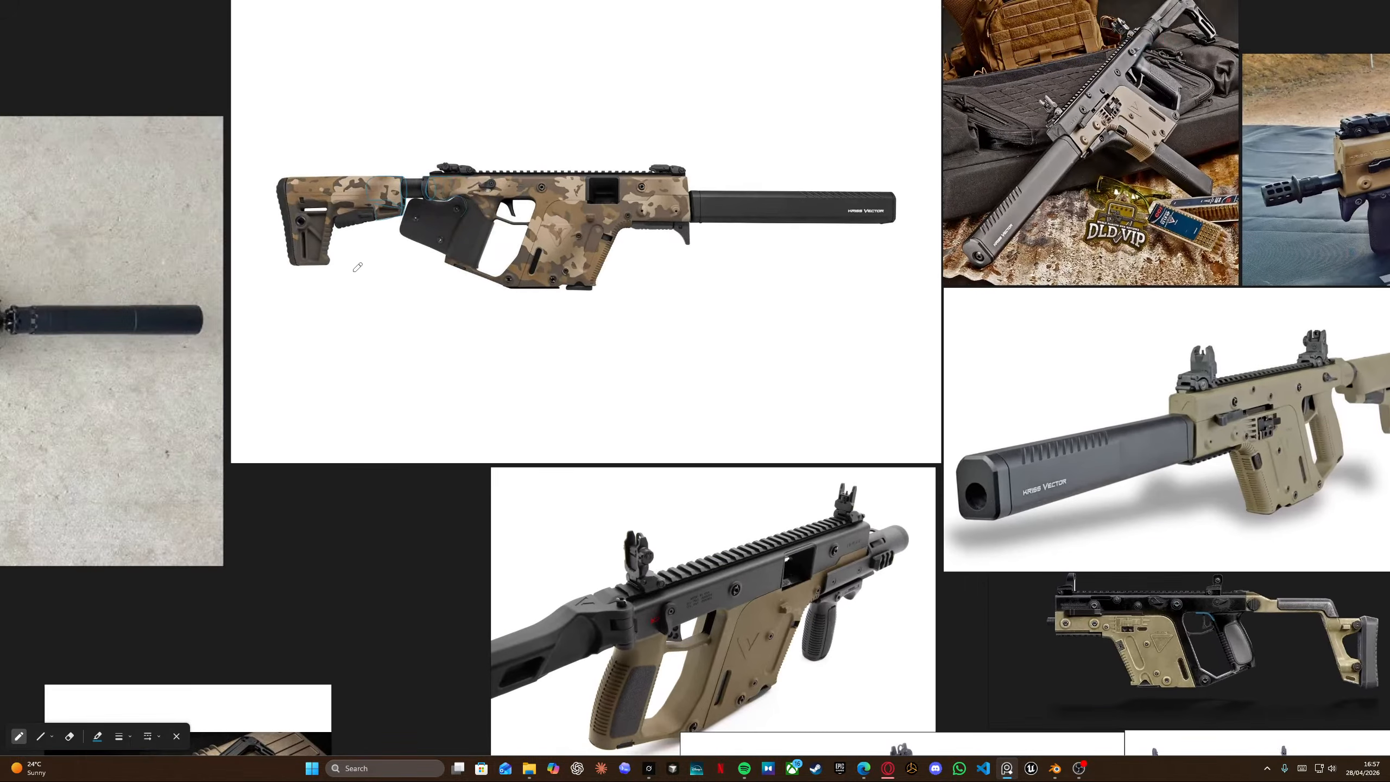
{"action": "scroll", "coordinate": [358, 268], "scroll_direction": "down", "scroll_amount": 3}
{"action": "middle_click_drag", "start_coordinate": [308, 289], "coordinate": [512, 261]}
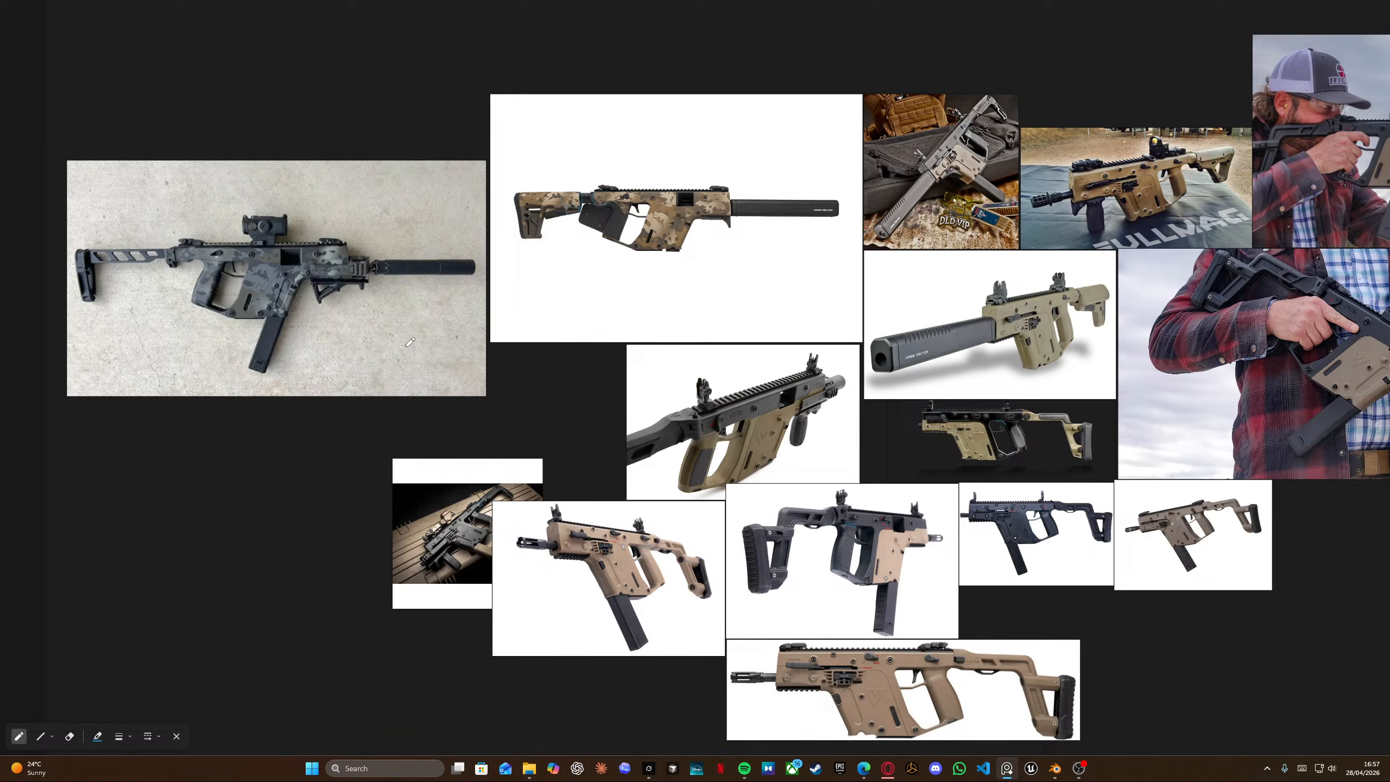
{"action": "middle_click_drag", "start_coordinate": [193, 265], "coordinate": [480, 295]}
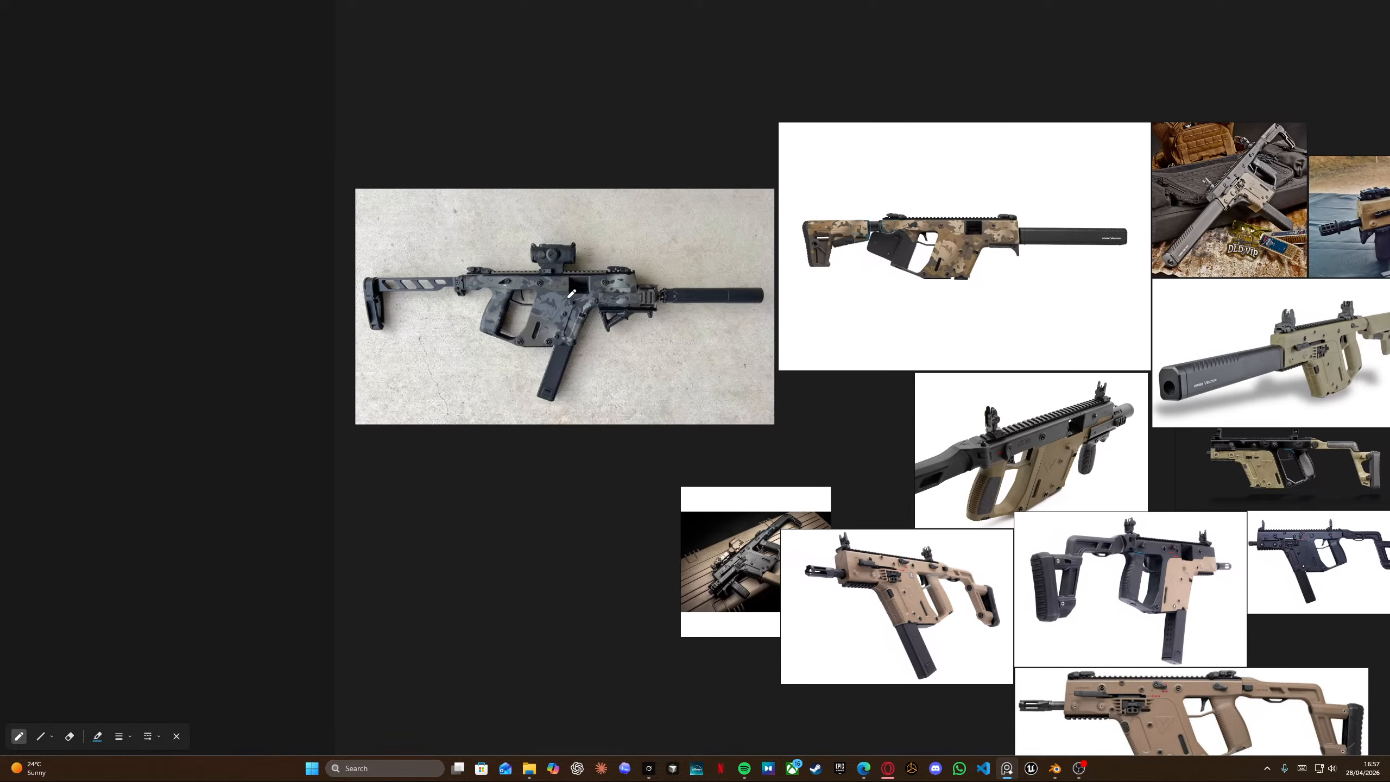
{"action": "scroll", "coordinate": [480, 296], "scroll_direction": "up", "scroll_amount": 7}
{"action": "mouse_move", "coordinate": [913, 210]}
{"action": "middle_mouse_down"}
{"action": "mouse_move", "coordinate": [844, 229]}
{"action": "mouse_move", "coordinate": [723, 226]}
{"action": "middle_mouse_up"}
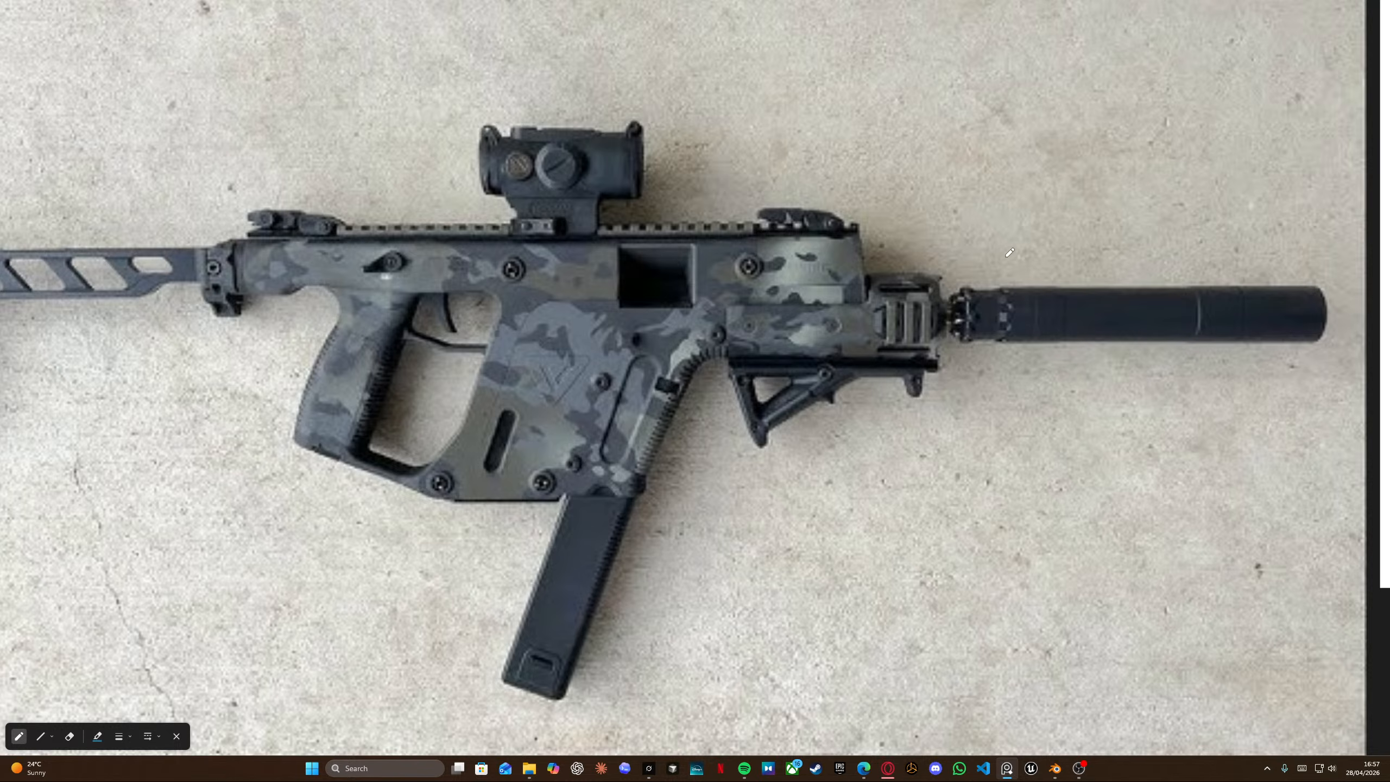
{"action": "scroll", "coordinate": [1010, 252], "scroll_direction": "down", "scroll_amount": 5}
{"action": "middle_click_drag", "start_coordinate": [1024, 234], "coordinate": [516, 336]}
{"action": "scroll", "coordinate": [693, 300], "scroll_direction": "up", "scroll_amount": 6}
{"action": "scroll", "coordinate": [817, 296], "scroll_direction": "up", "scroll_amount": 4}
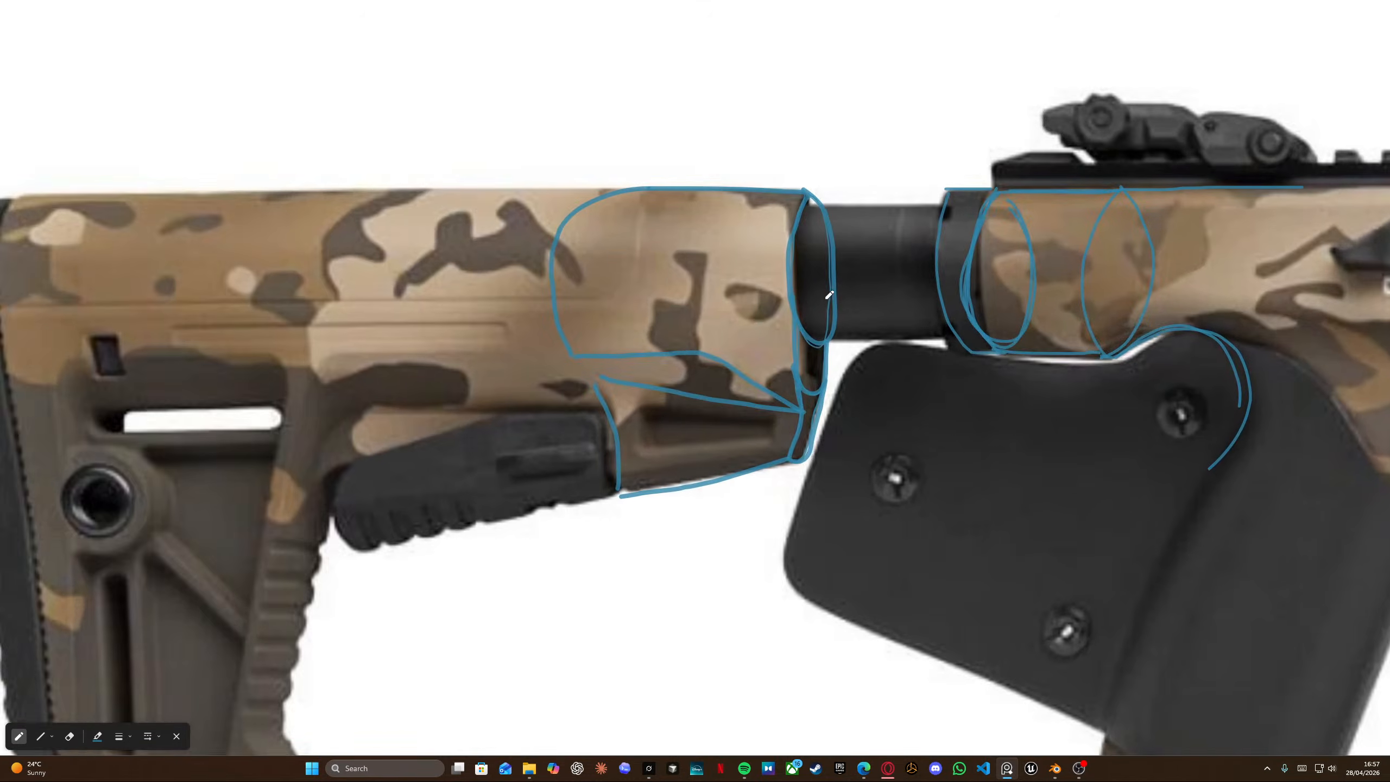
{"action": "left_click_drag", "start_coordinate": [848, 275], "coordinate": [606, 286]}
{"action": "scroll", "coordinate": [564, 290], "scroll_direction": "down", "scroll_amount": 3}
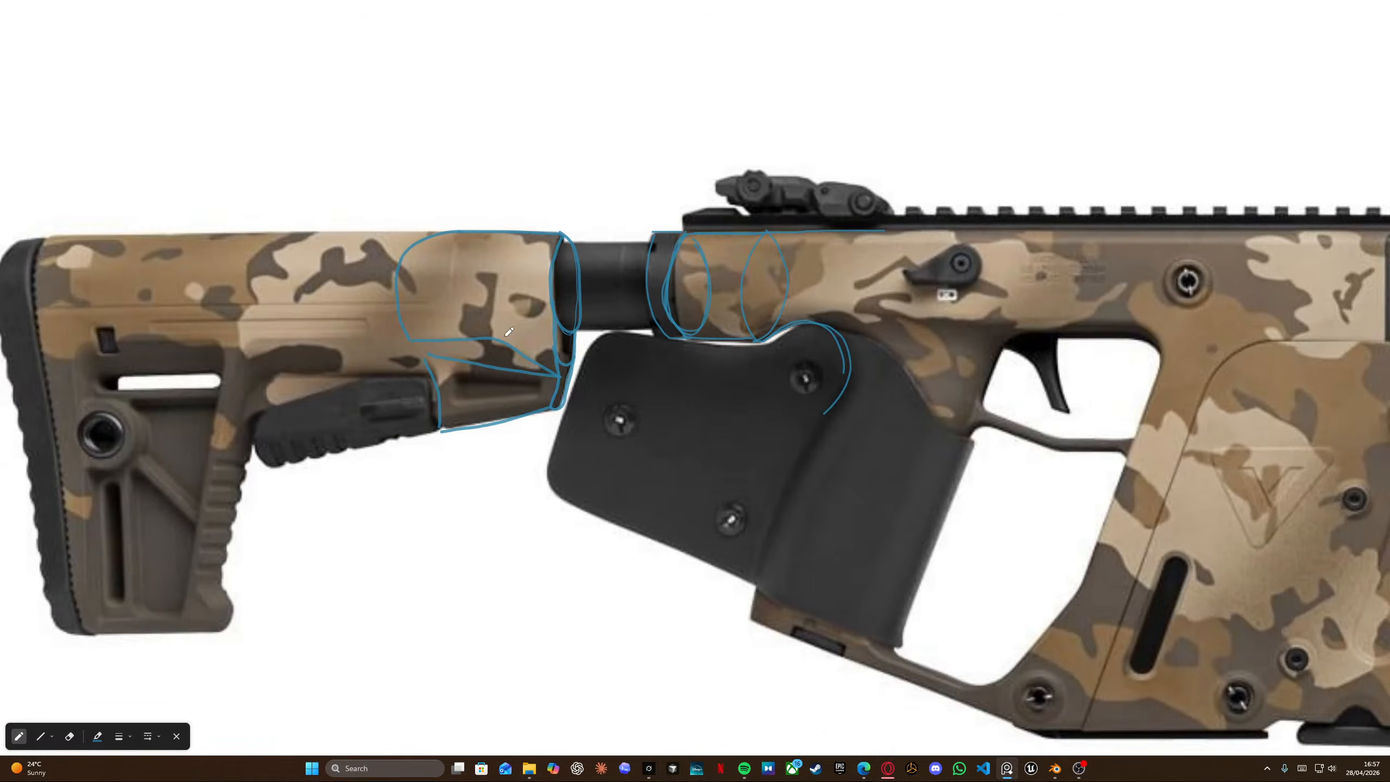
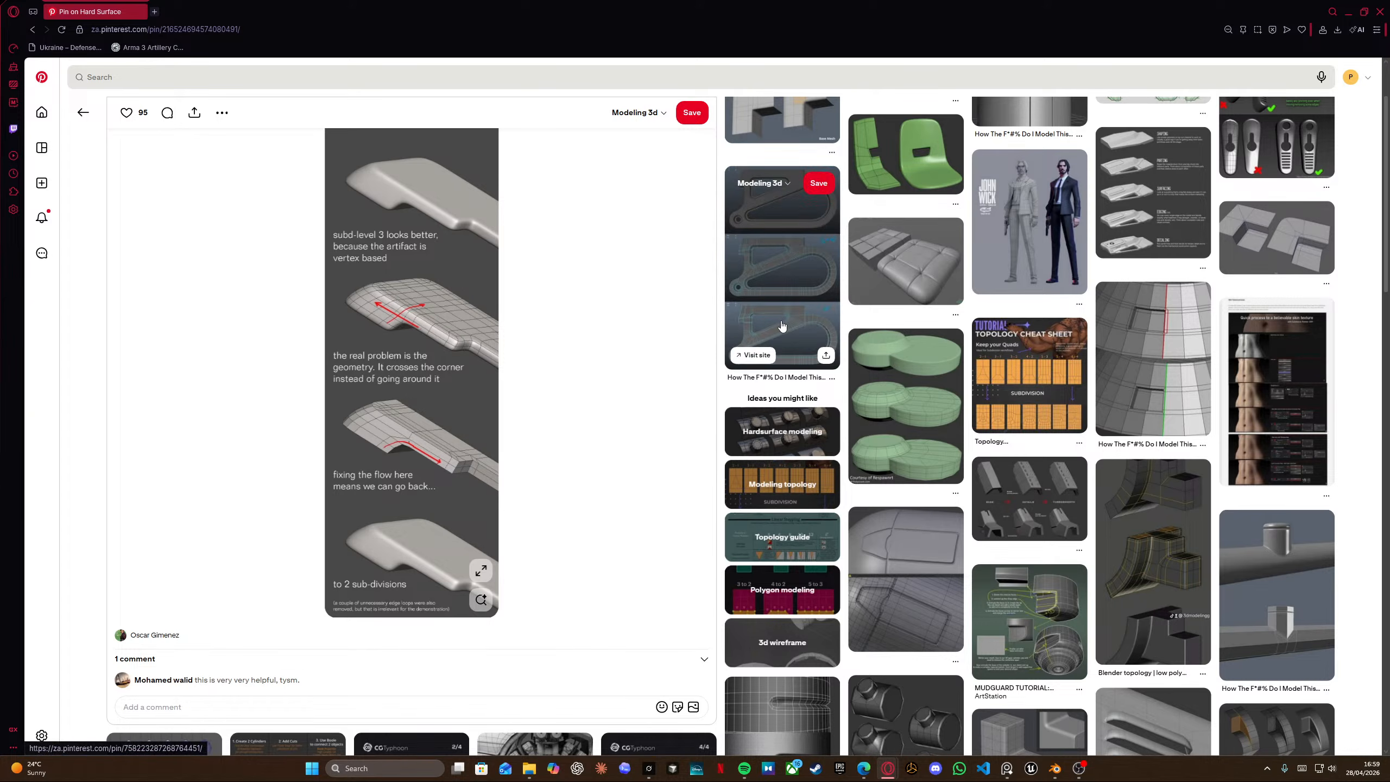
Scroll through the hard-surface topology reference pins to study edge-flow examples.
{"action": "scroll", "coordinate": [806, 299], "scroll_direction": "down", "scroll_amount": 9}
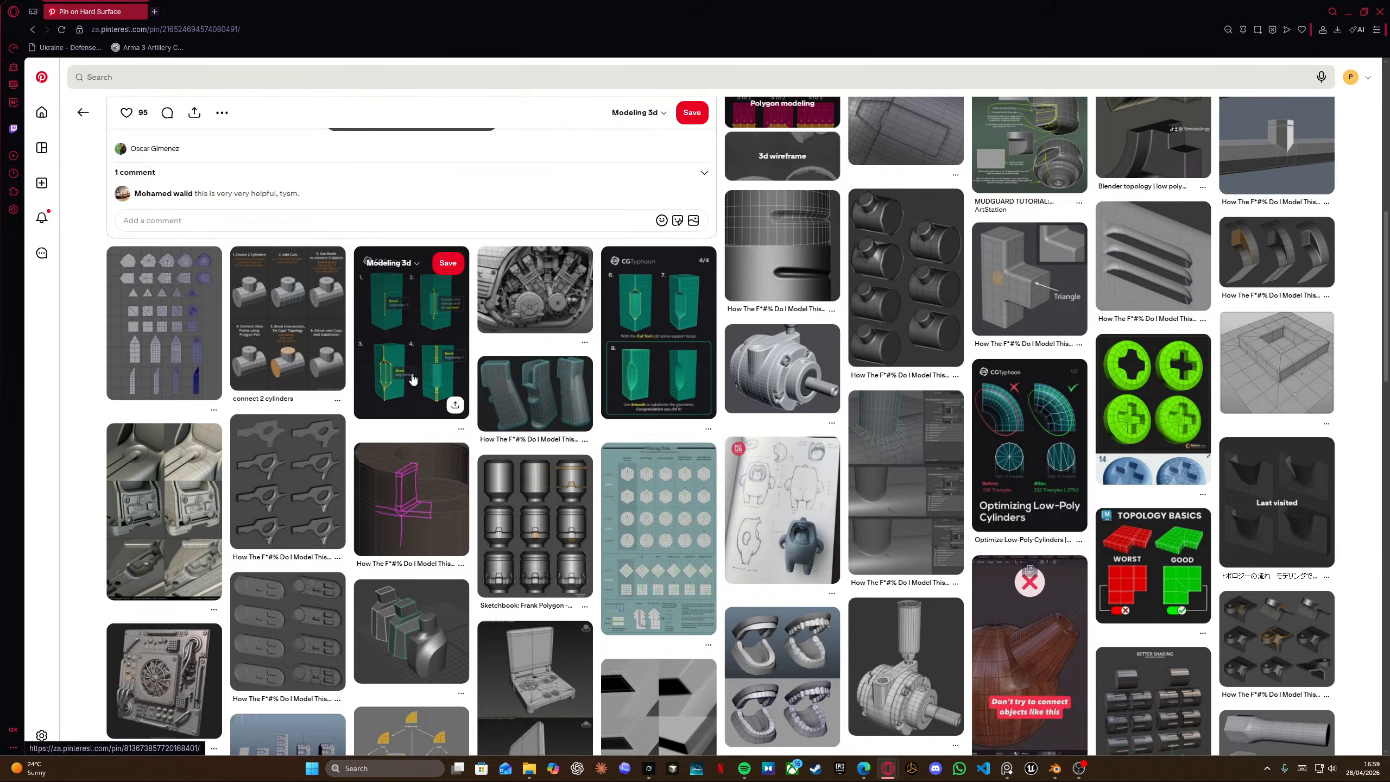
{"action": "scroll", "coordinate": [550, 434], "scroll_direction": "down", "scroll_amount": 4}
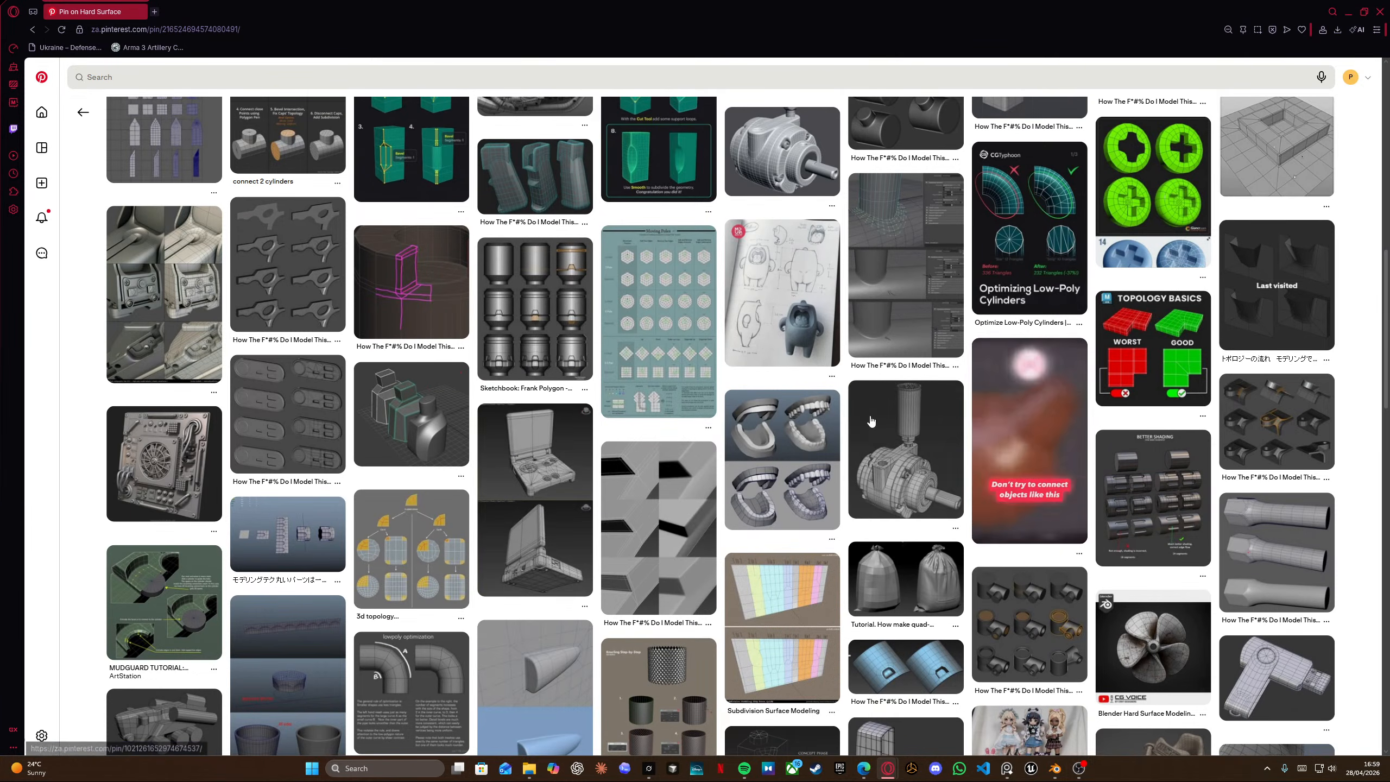
{"action": "scroll", "coordinate": [821, 395], "scroll_direction": "down", "scroll_amount": 3}
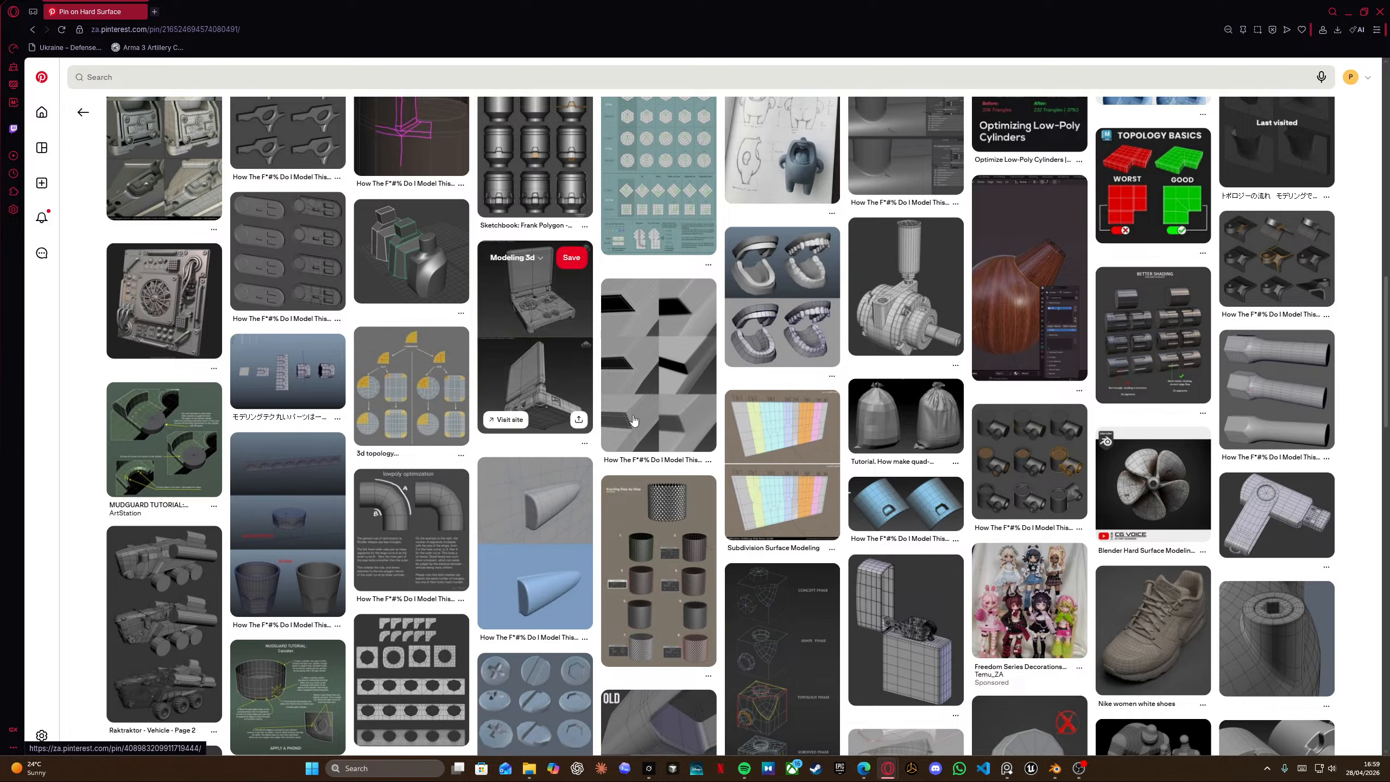
{"action": "scroll", "coordinate": [537, 296], "scroll_direction": "down", "scroll_amount": 4}
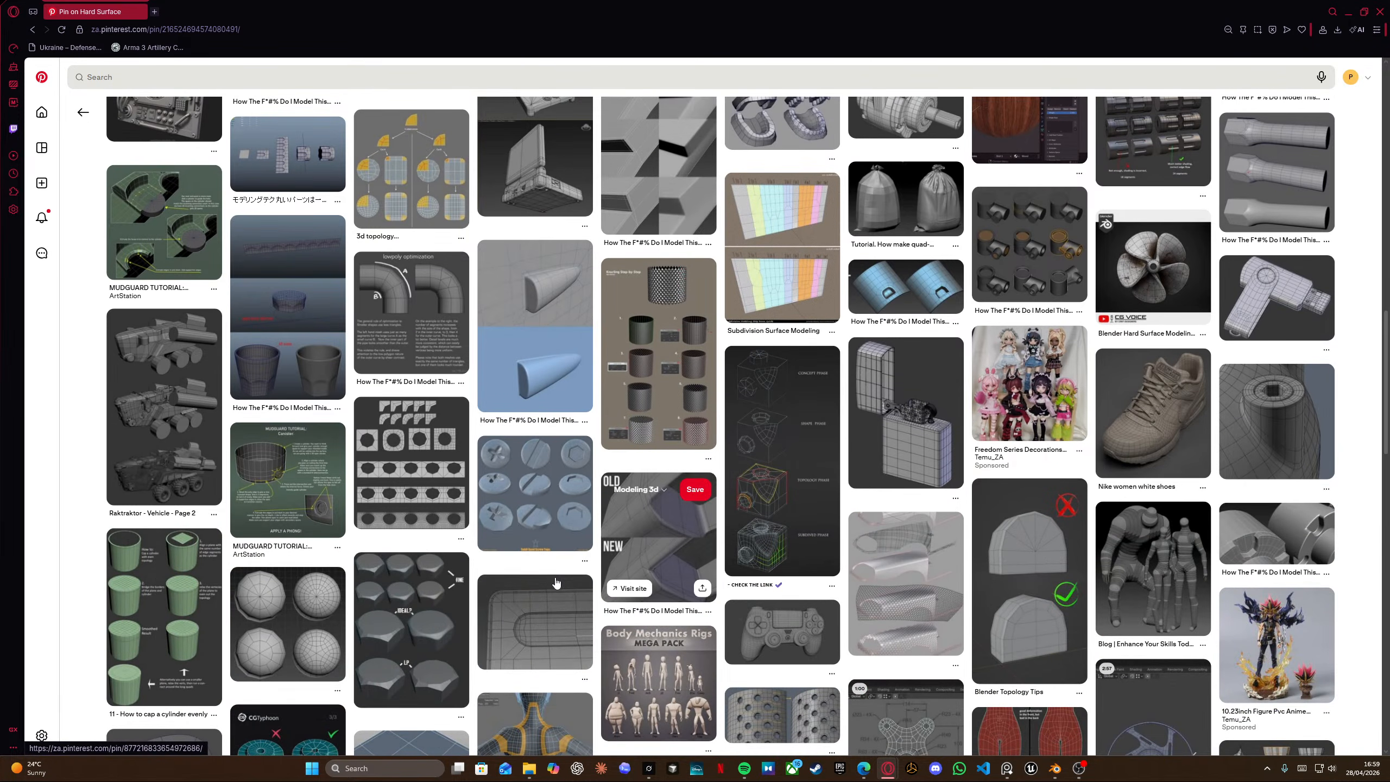
{"action": "scroll", "coordinate": [588, 598], "scroll_direction": "down", "scroll_amount": 2}
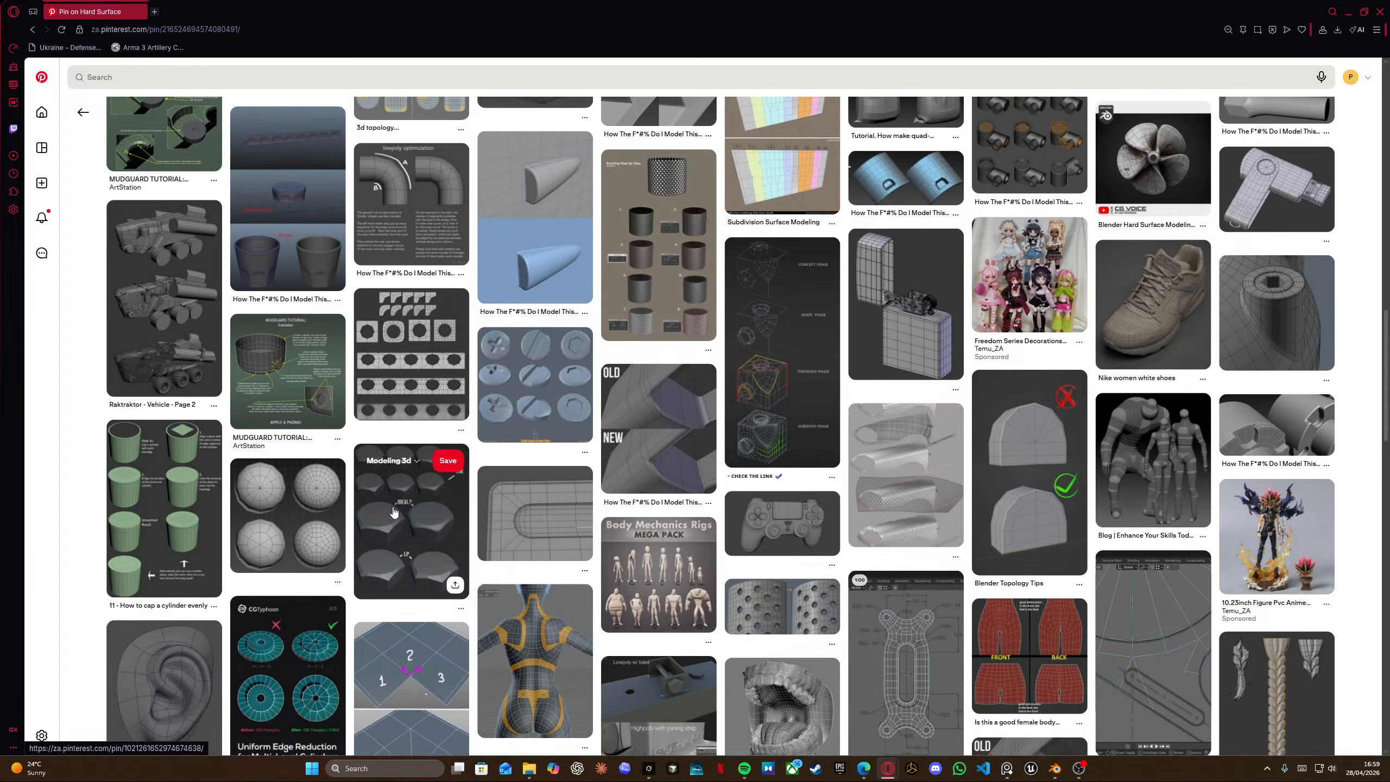
{"action": "scroll", "coordinate": [626, 518], "scroll_direction": "down", "scroll_amount": 3}
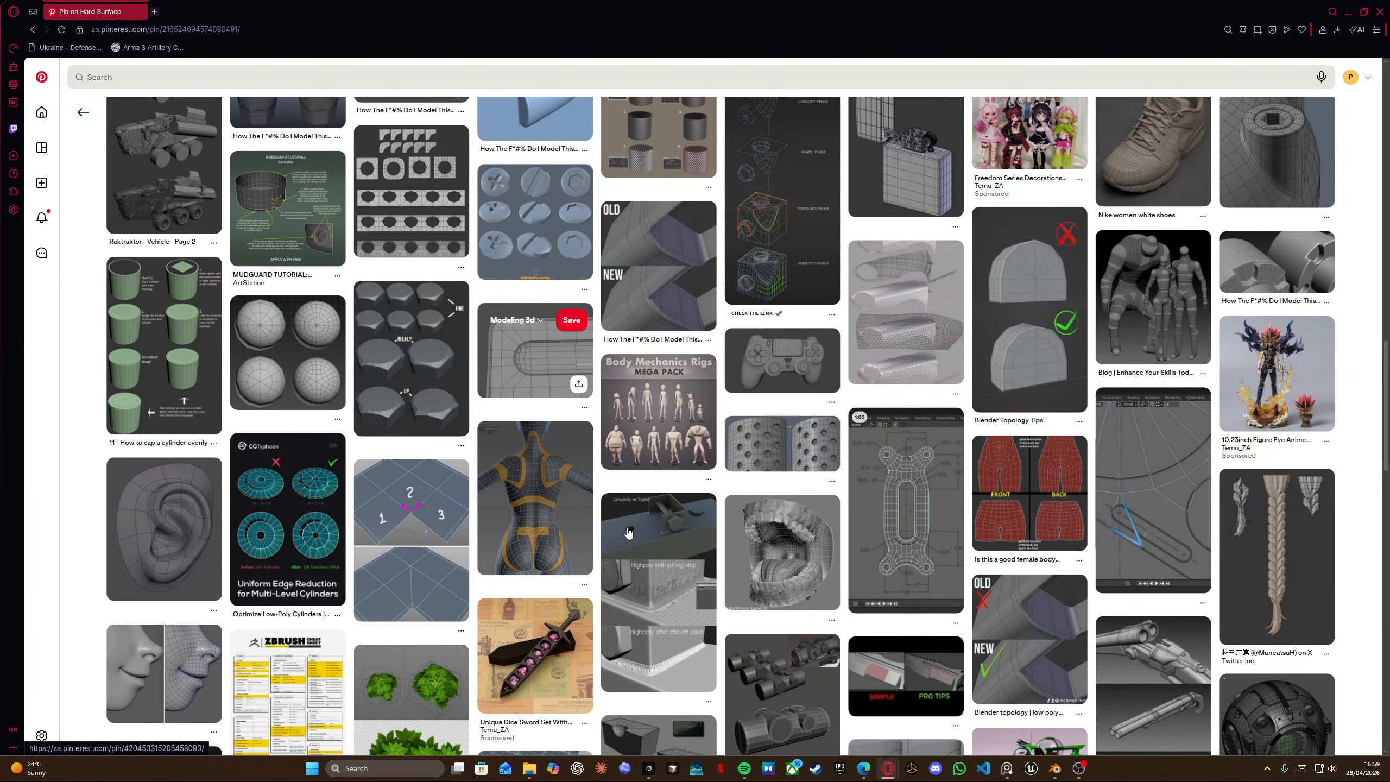
{"action": "scroll", "coordinate": [627, 518], "scroll_direction": "down", "scroll_amount": 3}
{"action": "scroll", "coordinate": [657, 481], "scroll_direction": "down", "scroll_amount": 5}
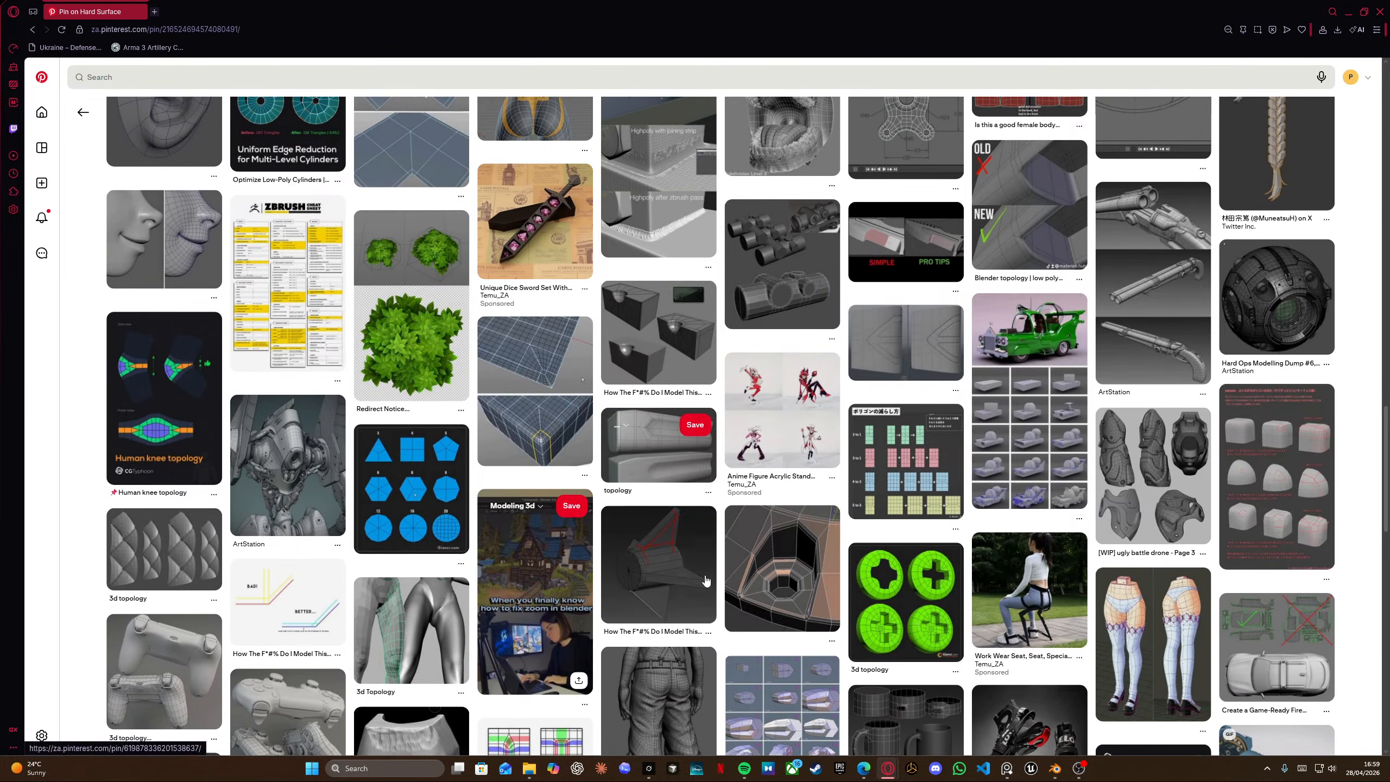
{"action": "scroll", "coordinate": [647, 550], "scroll_direction": "down", "scroll_amount": 6}
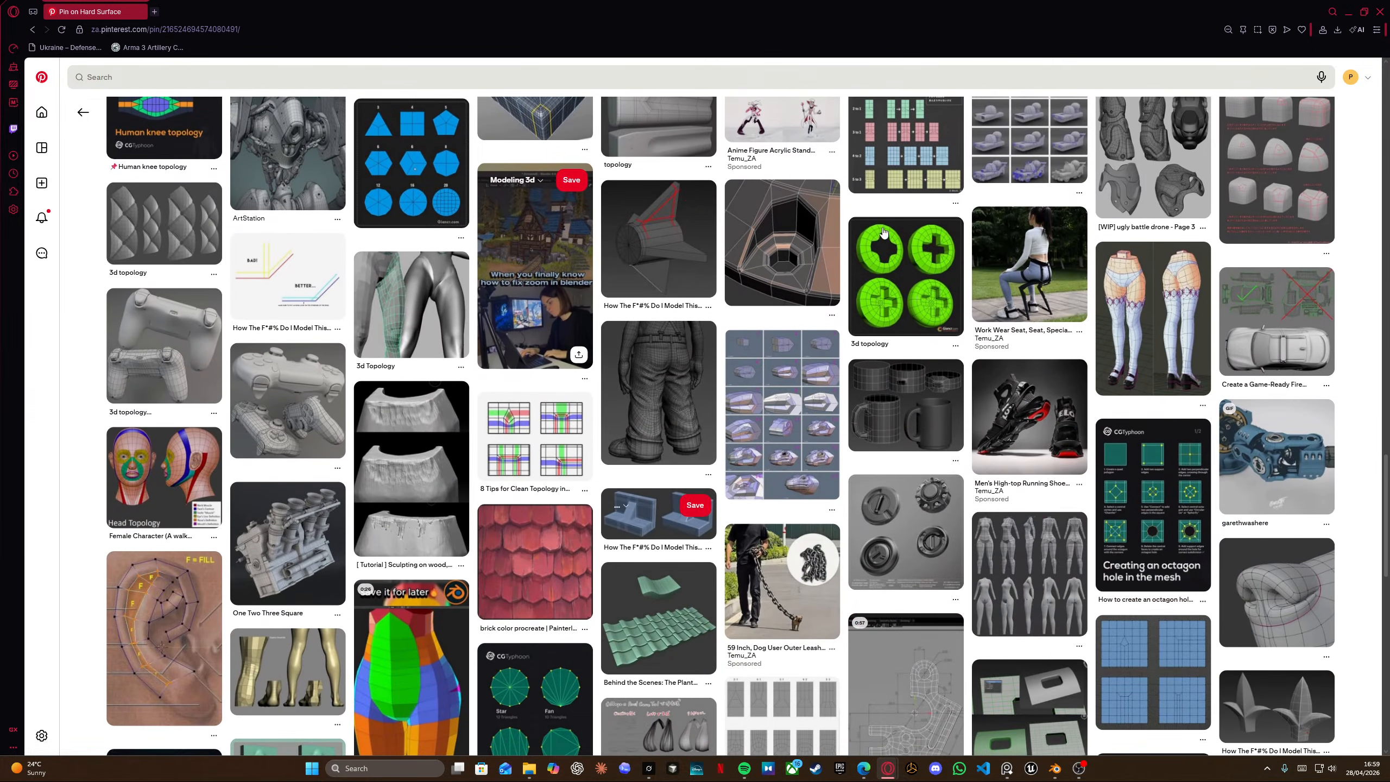
{"action": "scroll", "coordinate": [1092, 408], "scroll_direction": "down", "scroll_amount": 5}
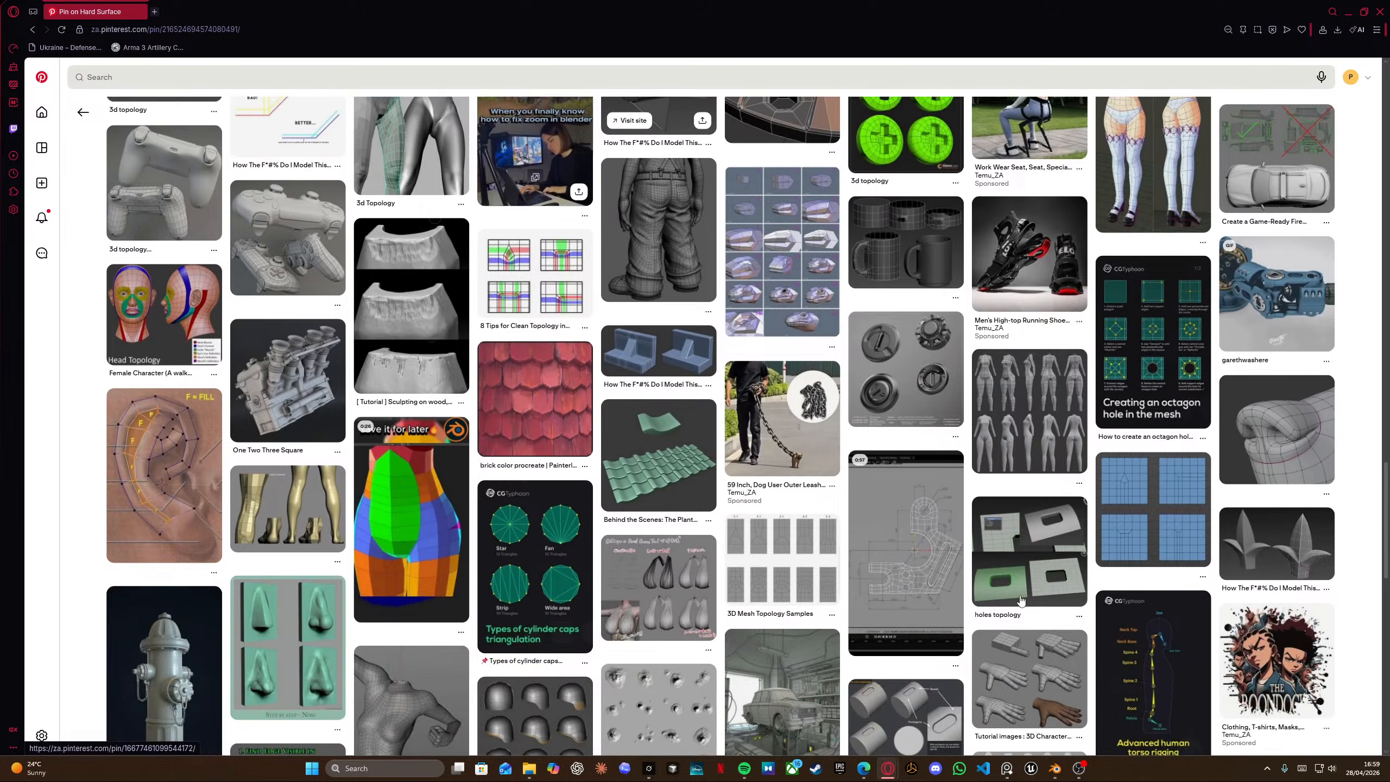
{"action": "scroll", "coordinate": [687, 538], "scroll_direction": "down", "scroll_amount": 4}
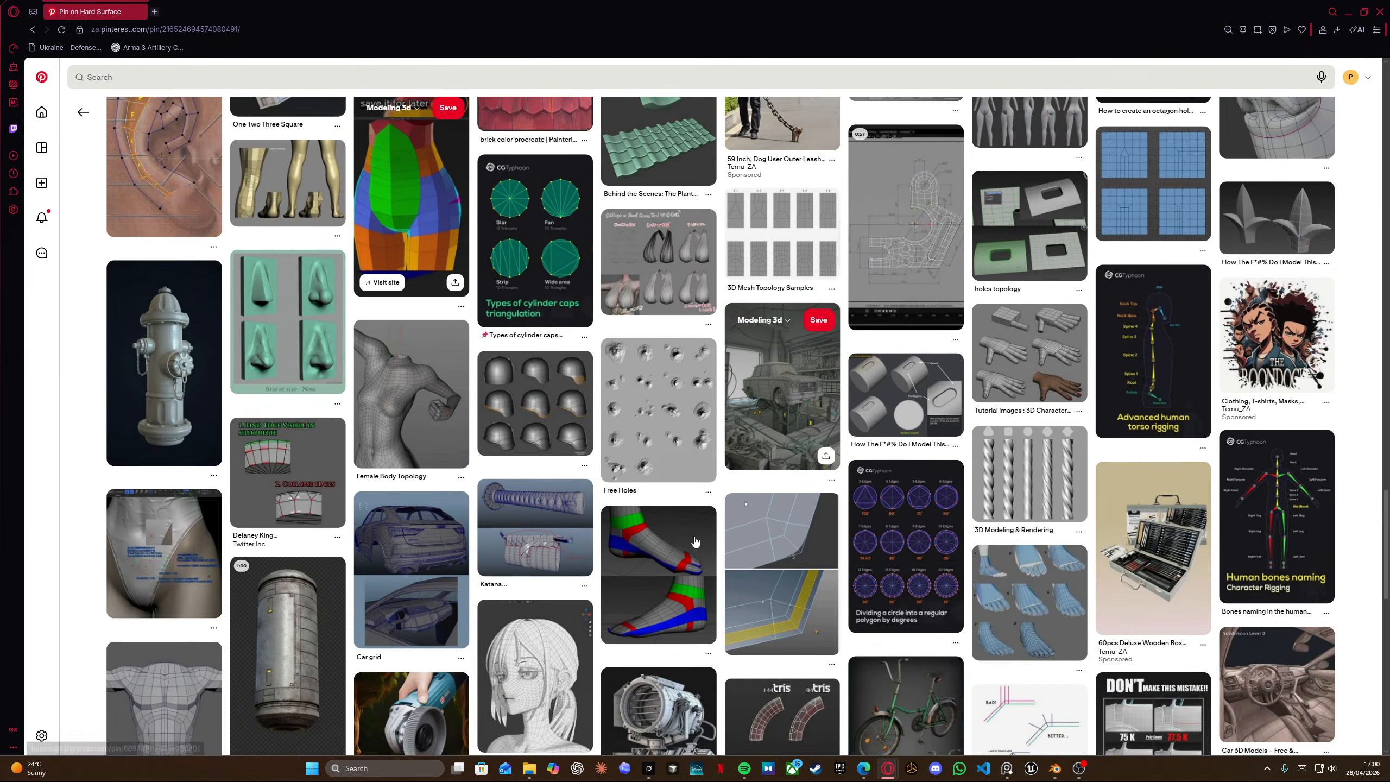
{"action": "scroll", "coordinate": [695, 542], "scroll_direction": "down", "scroll_amount": 3}
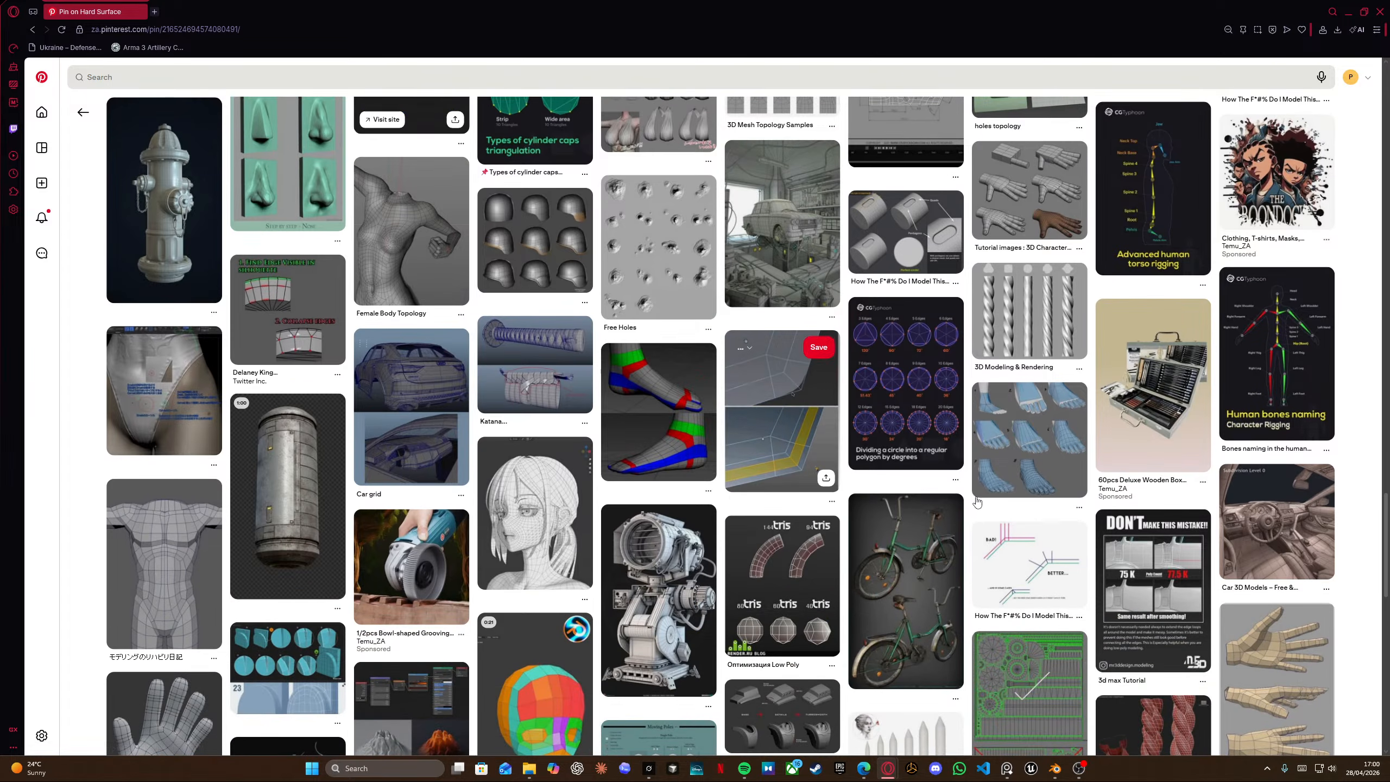
{"action": "scroll", "coordinate": [977, 502], "scroll_direction": "down", "scroll_amount": 4}
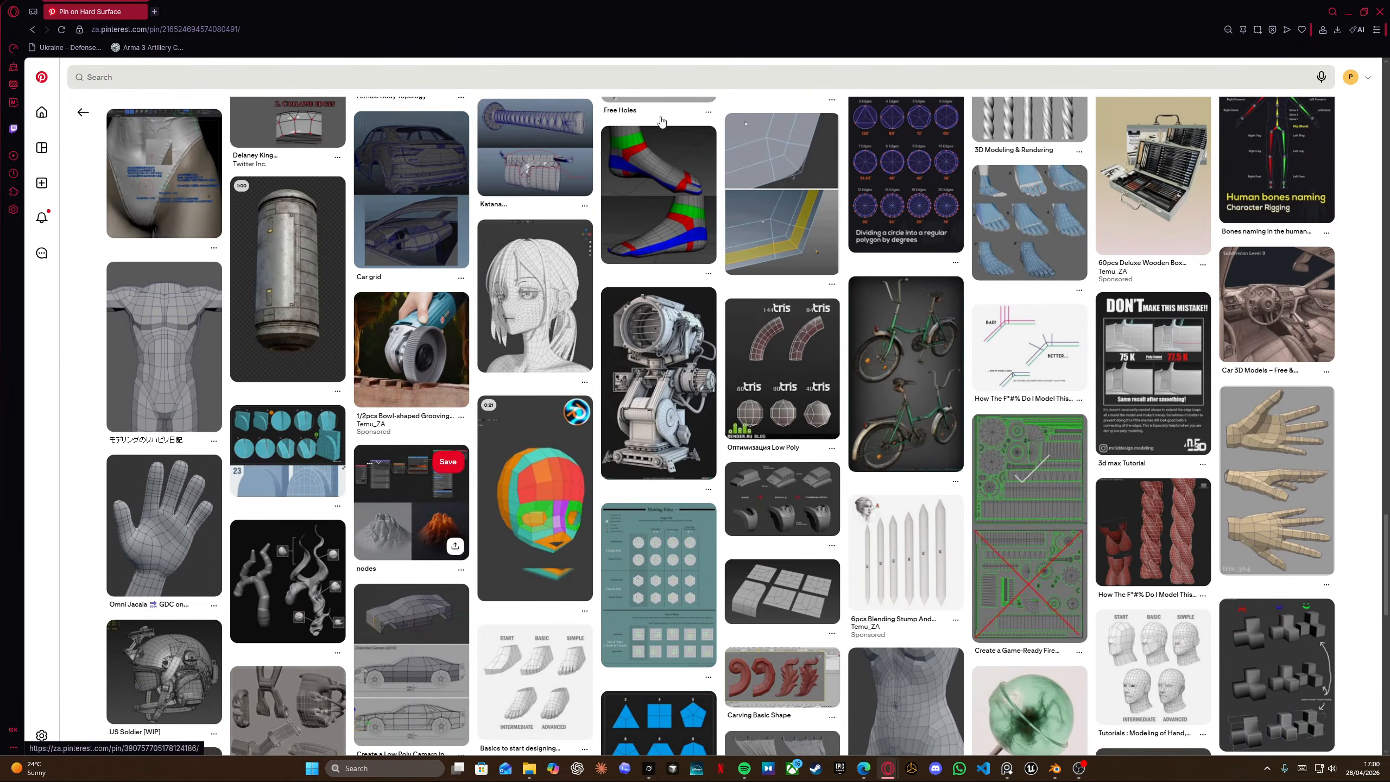
Close the browser and pan and zoom across the Kriss Vector reference board photos.
{"action": "middle_click", "coordinate": [93, 10]}
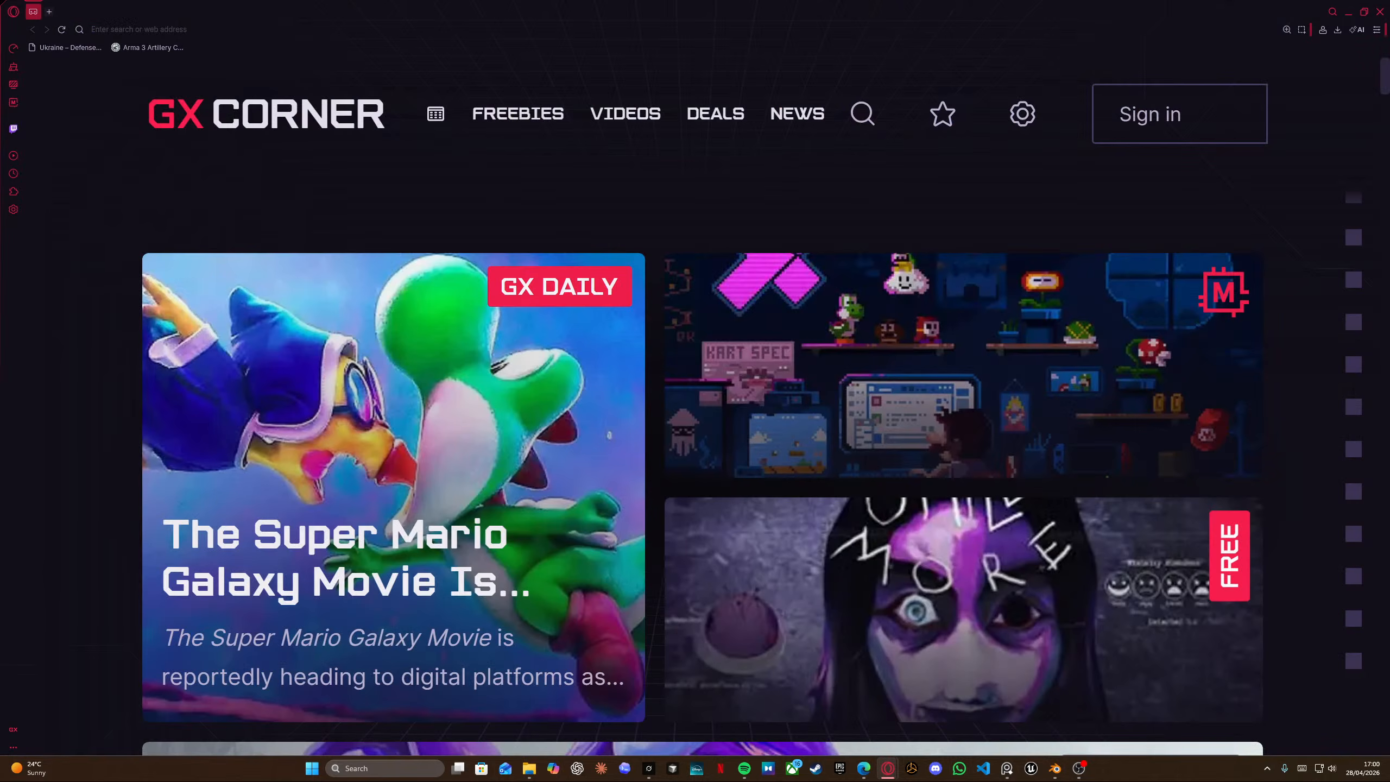
{"action": "left_click", "coordinate": [1381, 12]}
{"action": "scroll", "coordinate": [857, 449], "scroll_direction": "down", "scroll_amount": 5}
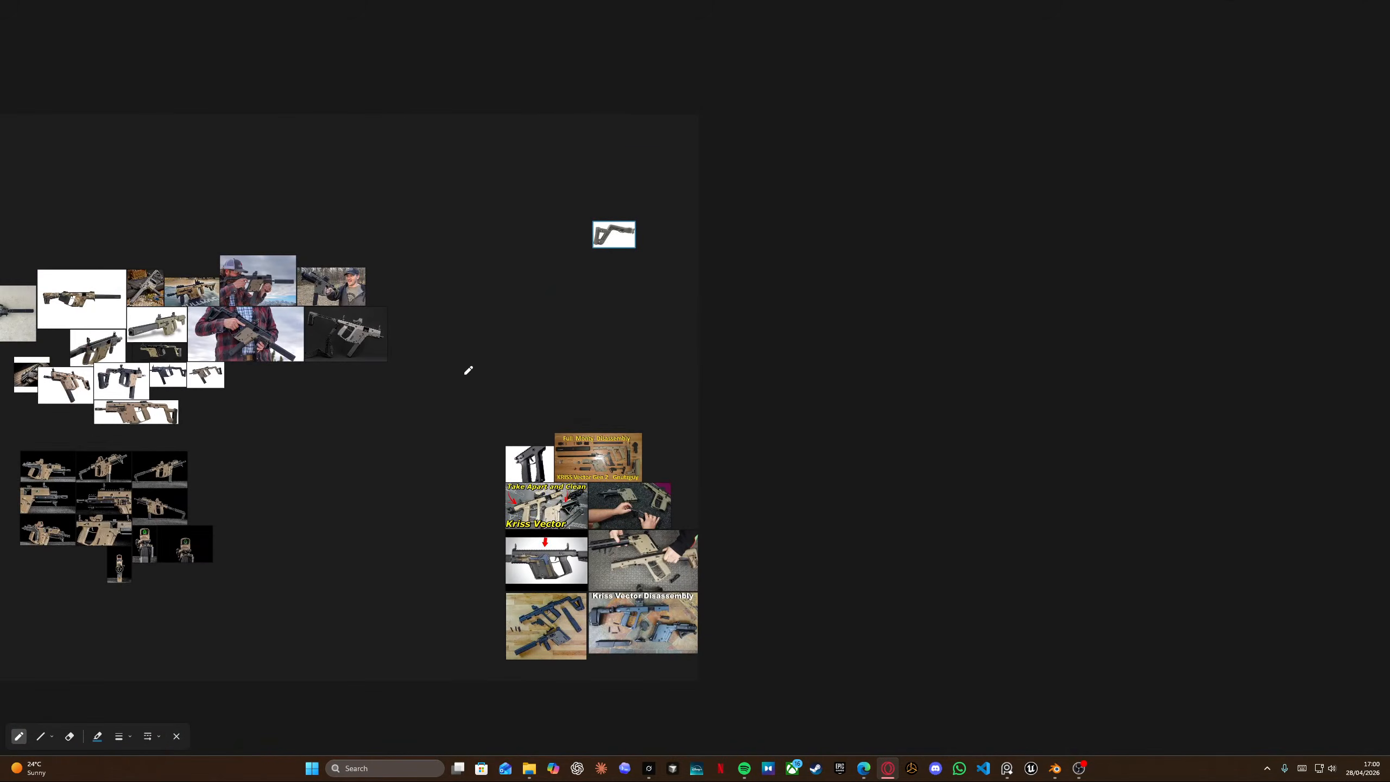
{"action": "middle_click_drag", "start_coordinate": [469, 371], "coordinate": [921, 294]}
{"action": "scroll", "coordinate": [635, 412], "scroll_direction": "up", "scroll_amount": 6}
{"action": "scroll", "coordinate": [625, 361], "scroll_direction": "down", "scroll_amount": 3}
{"action": "middle_click_drag", "start_coordinate": [682, 201], "coordinate": [616, 364]}
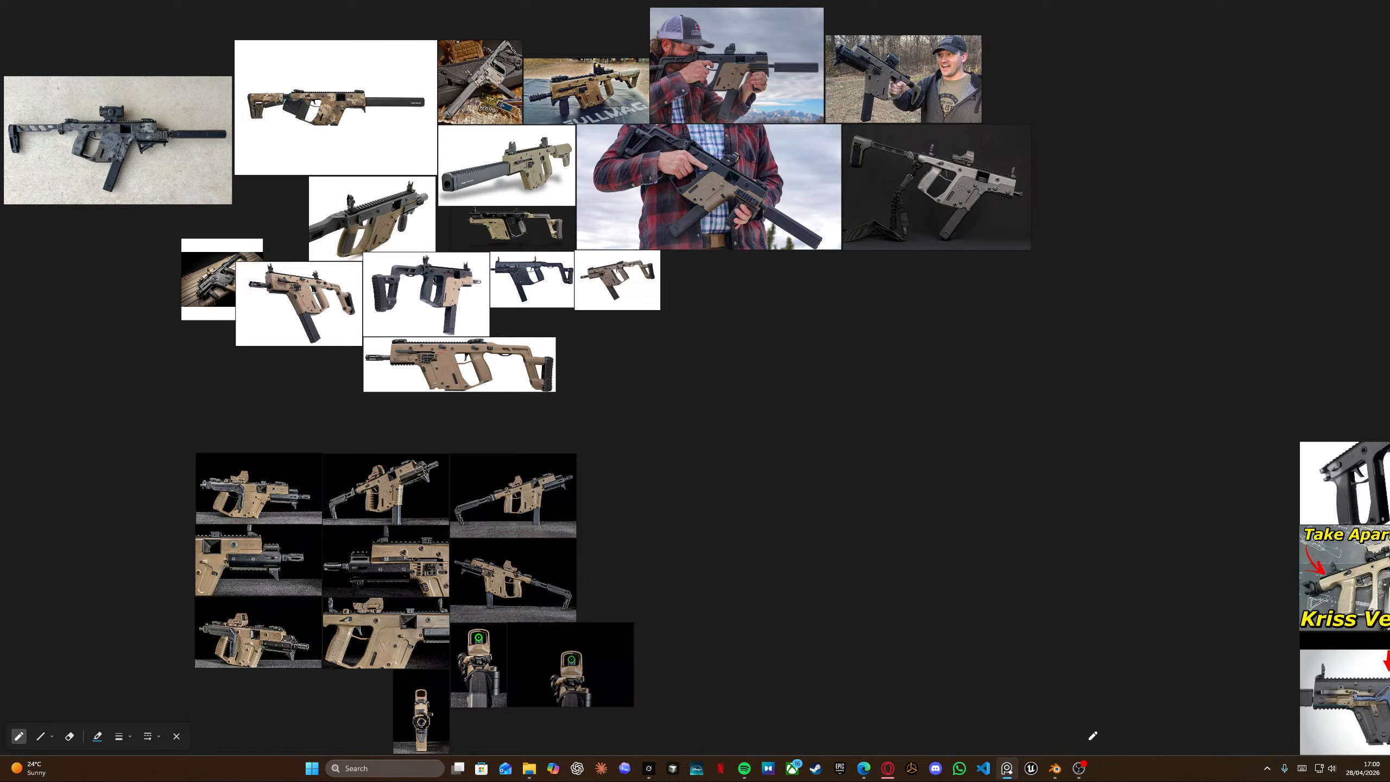
Return to Blender, select the receiver body and turn off wireframe view to inspect it.
{"action": "left_click", "coordinate": [1057, 769]}
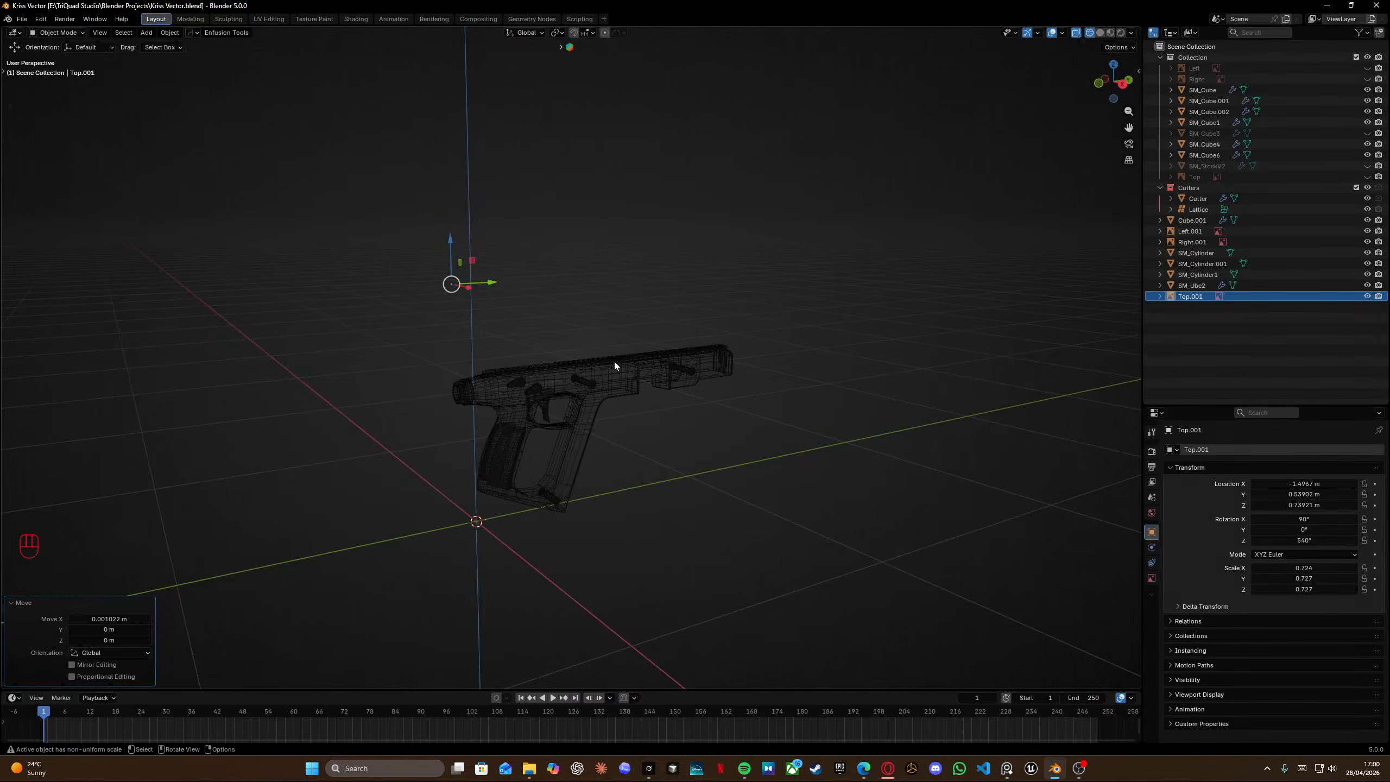
{"action": "middle_click_drag", "start_coordinate": [572, 374], "coordinate": [576, 378]}
{"action": "scroll", "coordinate": [589, 409], "scroll_direction": "up", "scroll_amount": 4}
{"action": "middle_click_drag", "start_coordinate": [560, 547], "coordinate": [556, 436], "text": "shift"}
{"action": "key", "text": "Tab"}
{"action": "left_click", "coordinate": [662, 326]}
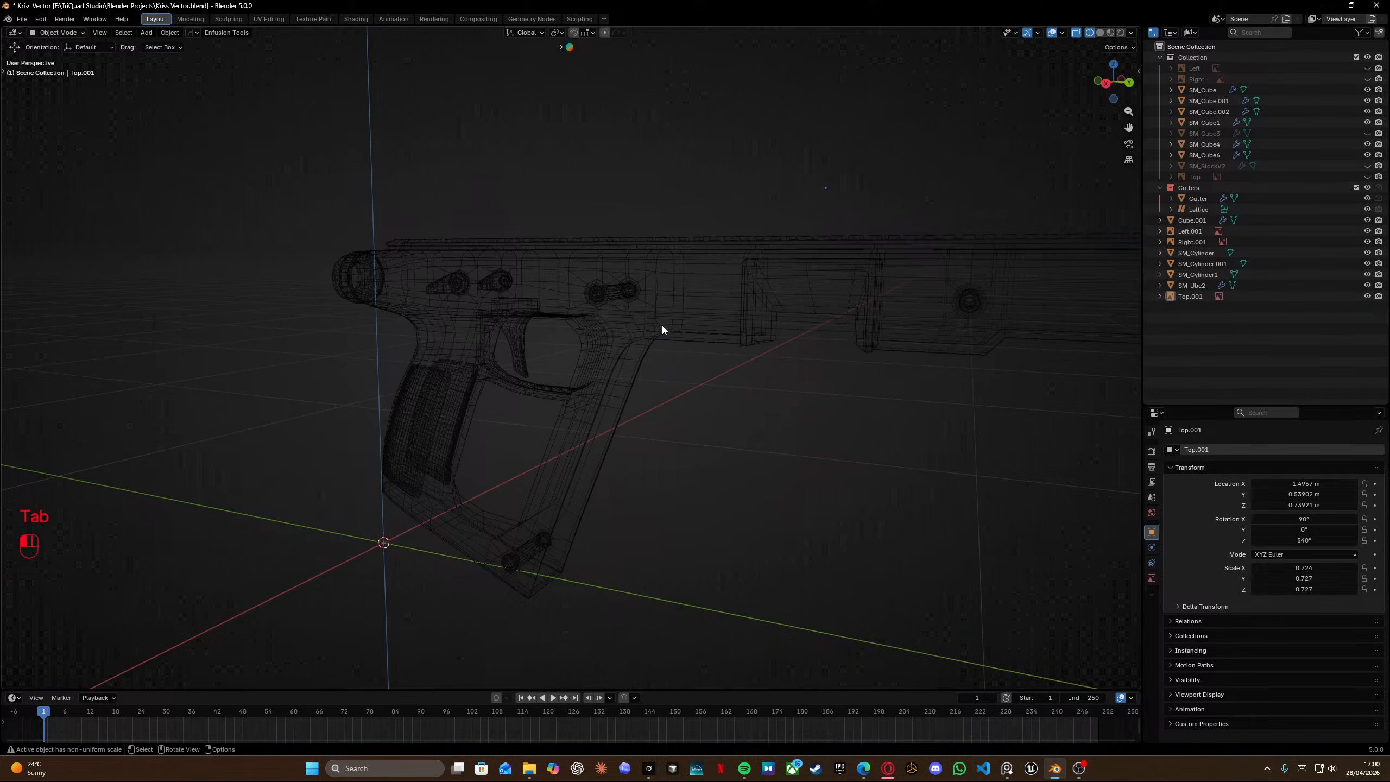
{"action": "key", "text": "shift+z"}
{"action": "mouse_move", "coordinate": [686, 324]}
{"action": "middle_mouse_down"}
{"action": "mouse_move", "coordinate": [708, 321]}
{"action": "mouse_move", "coordinate": [624, 318]}
{"action": "mouse_move", "coordinate": [656, 324]}
{"action": "middle_mouse_up"}
{"action": "scroll", "coordinate": [534, 309], "scroll_direction": "up", "scroll_amount": 4}
{"action": "middle_click_drag", "start_coordinate": [534, 309], "coordinate": [536, 242], "text": "shift"}
{"action": "scroll", "coordinate": [538, 220], "scroll_direction": "down", "scroll_amount": 5}
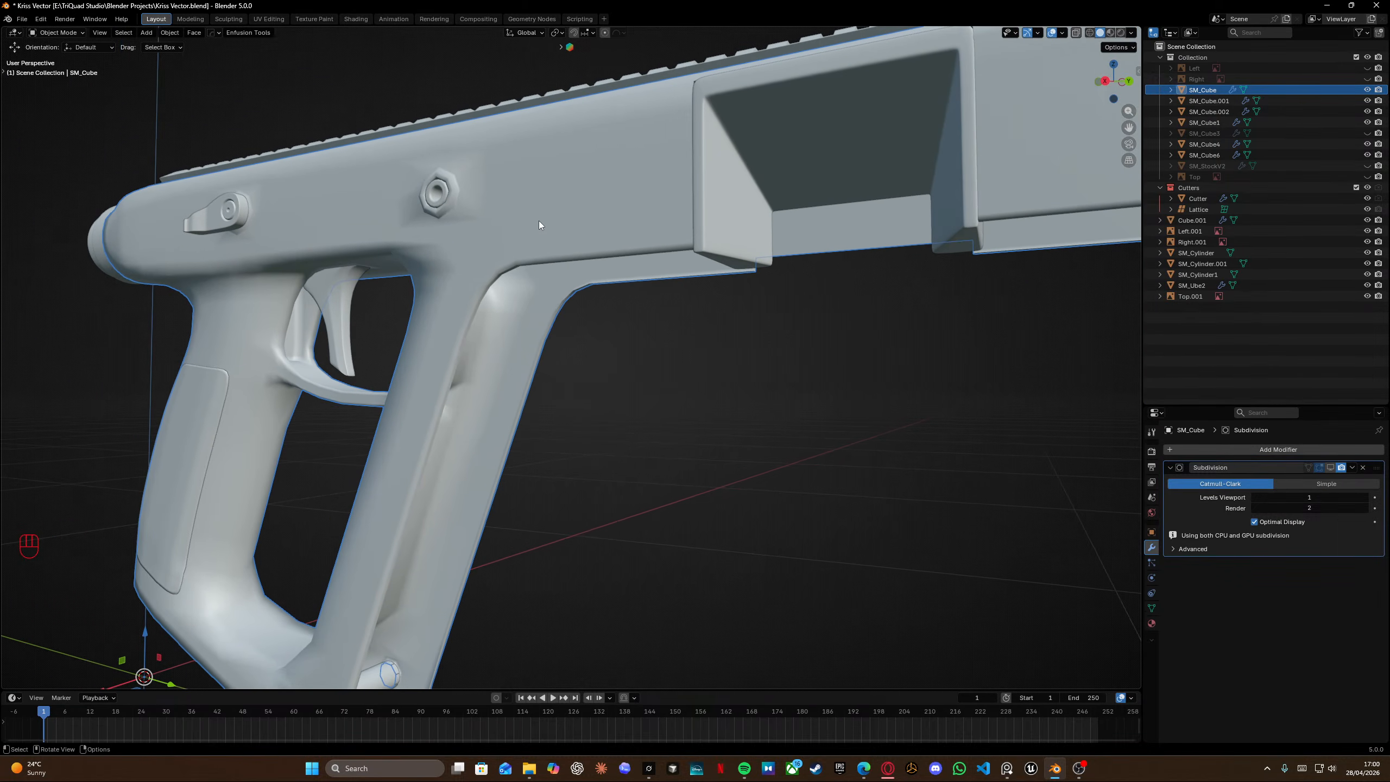
Inspect the receiver's lower edge and overall shape with its Subdivision modifier displayed.
{"action": "middle_click_drag", "start_coordinate": [1015, 414], "coordinate": [696, 323]}
{"action": "scroll", "coordinate": [552, 357], "scroll_direction": "up", "scroll_amount": 6}
{"action": "middle_click_drag", "start_coordinate": [695, 323], "coordinate": [542, 263]}
{"action": "scroll", "coordinate": [705, 291], "scroll_direction": "up", "scroll_amount": 3}
{"action": "middle_click_drag", "start_coordinate": [542, 263], "coordinate": [509, 299]}
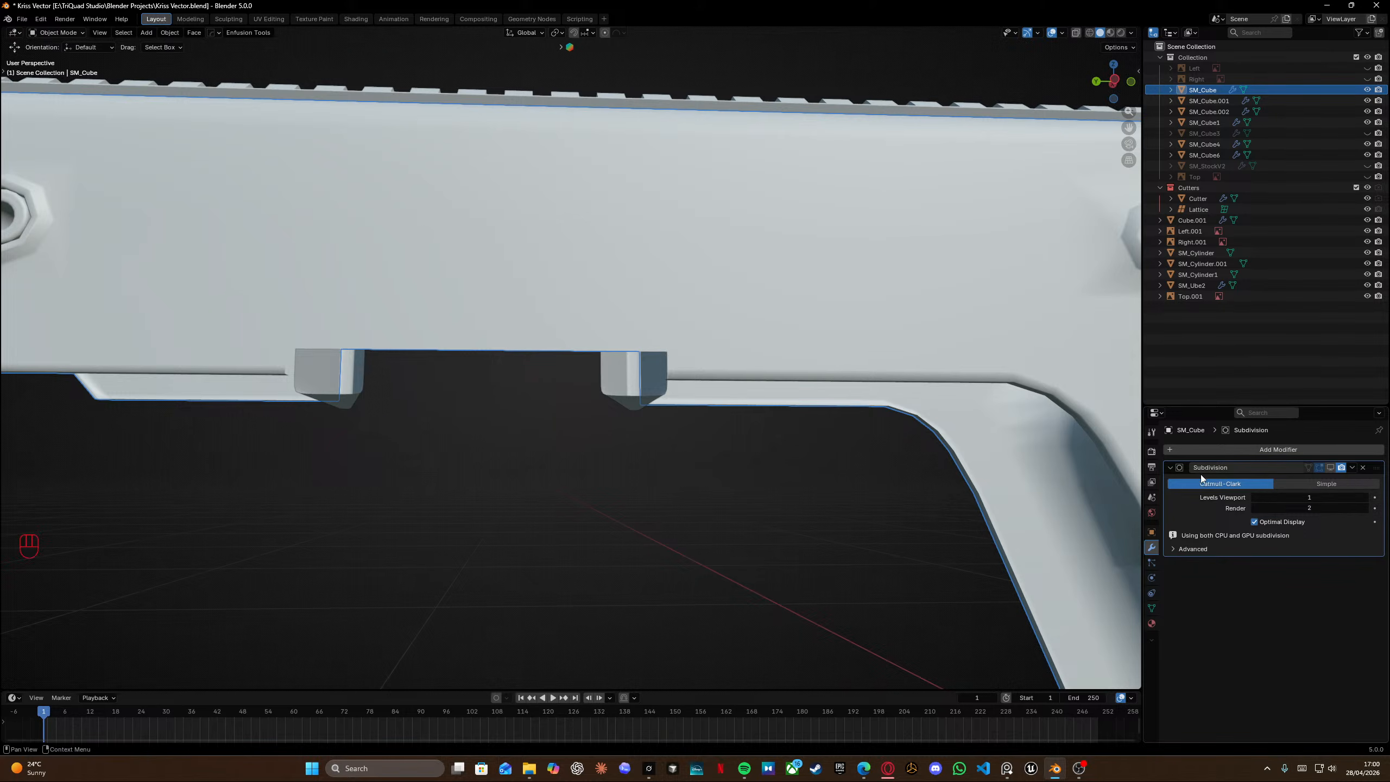
{"action": "left_click", "coordinate": [1330, 467]}
{"action": "middle_click_drag", "start_coordinate": [591, 387], "coordinate": [967, 339]}
{"action": "scroll", "coordinate": [794, 378], "scroll_direction": "down", "scroll_amount": 3}
{"action": "middle_click_drag", "start_coordinate": [500, 413], "coordinate": [690, 386], "text": "shift"}
{"action": "middle_click_drag", "start_coordinate": [690, 386], "coordinate": [969, 36]}
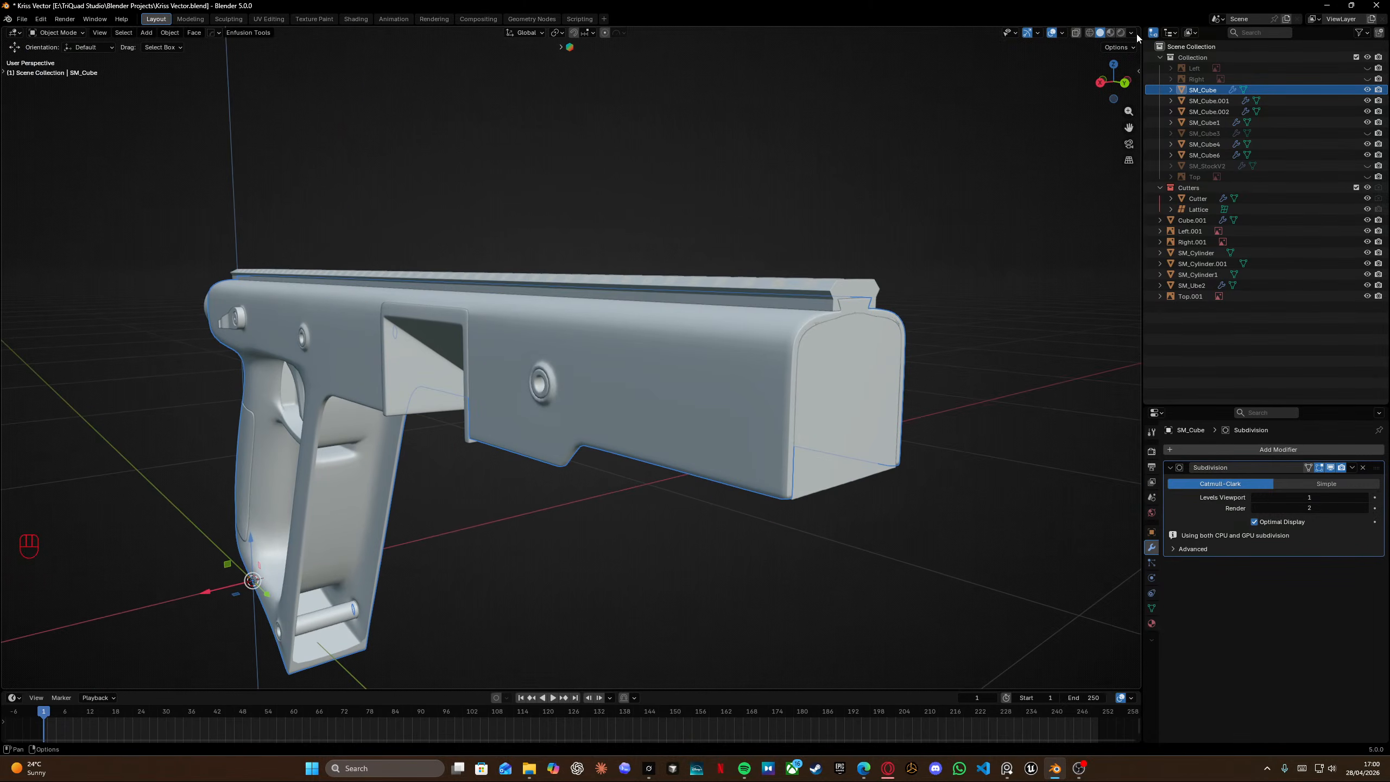
Set the viewport shading to Solid with MatCap lighting.
{"action": "left_click", "coordinate": [1090, 32]}
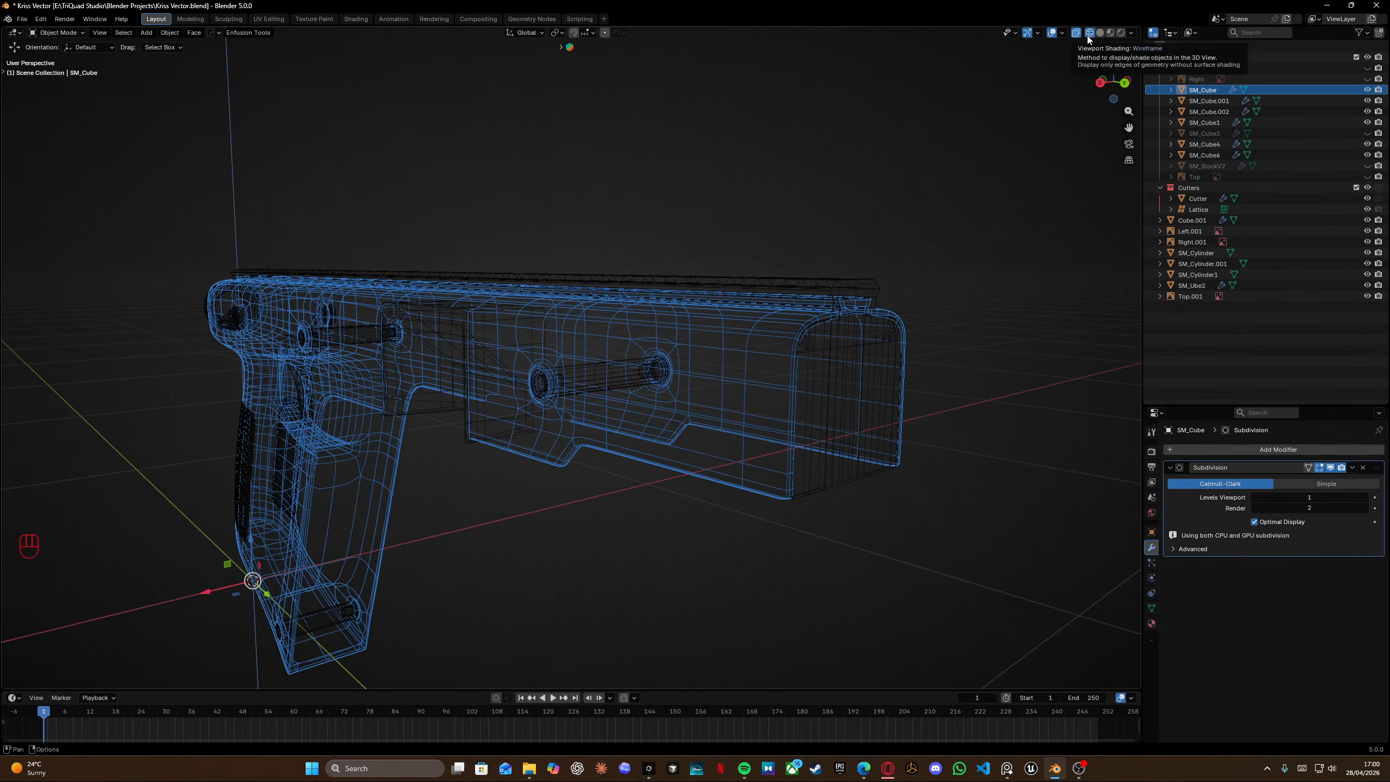
{"action": "left_click", "coordinate": [1100, 32]}
{"action": "left_click", "coordinate": [1131, 33]}
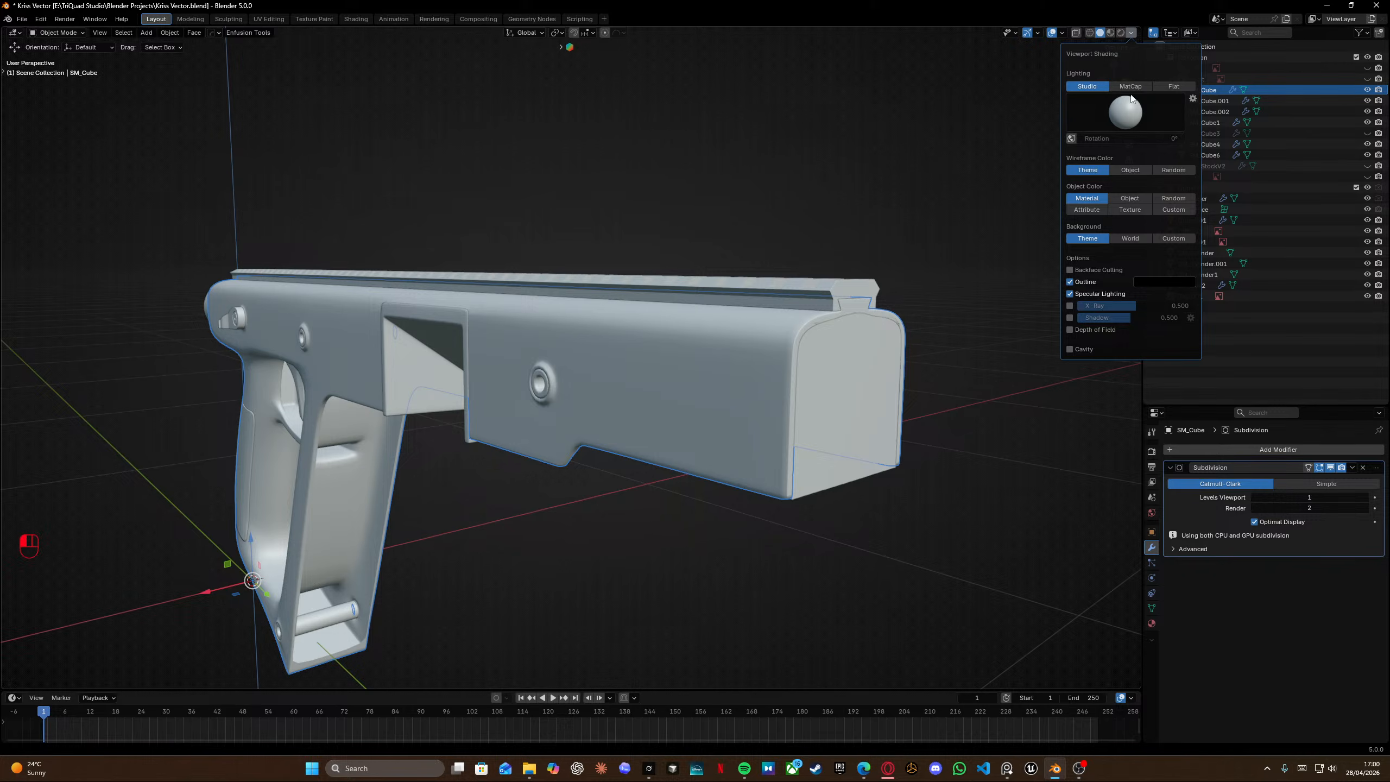
{"action": "left_click", "coordinate": [1130, 86]}
{"action": "left_click", "coordinate": [1125, 112]}
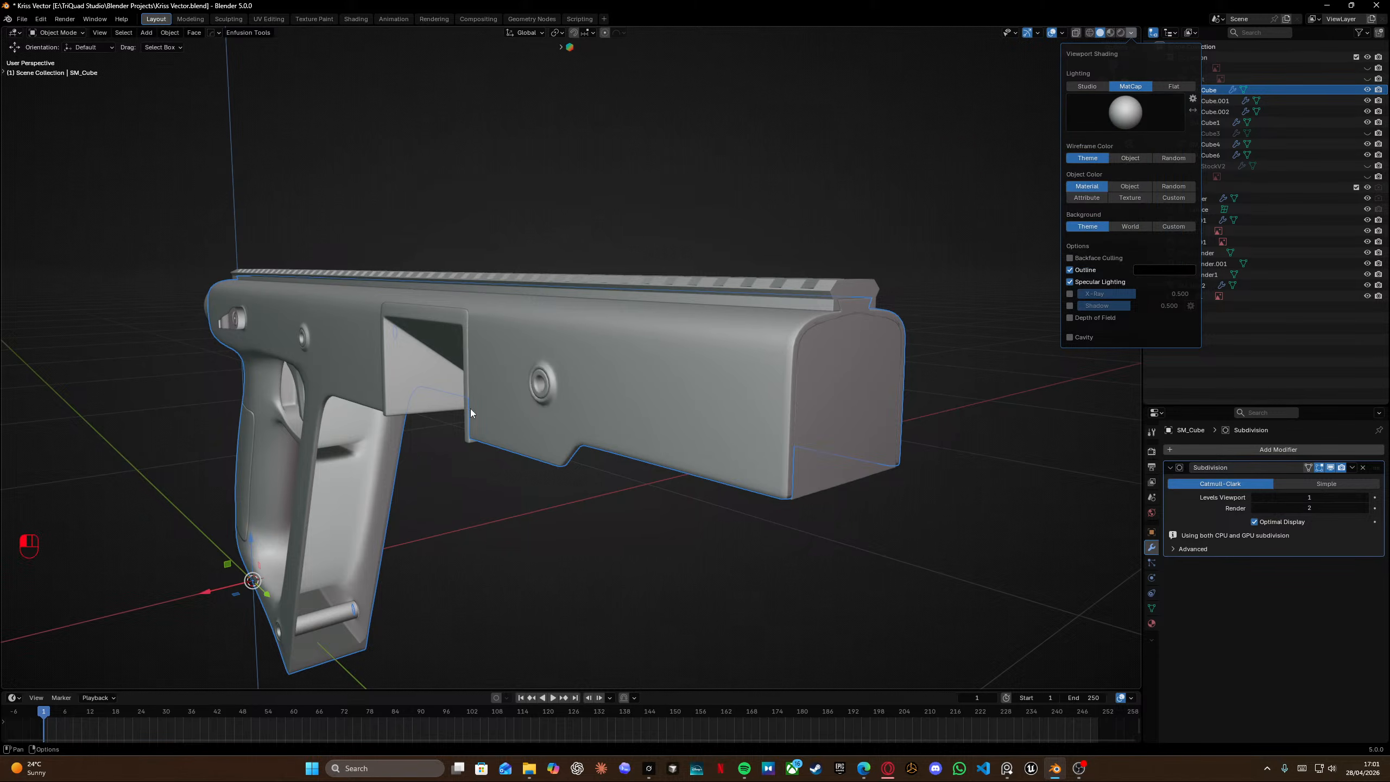
Enter Edit Mode and add a loop cut running down the grip below the receiver pin hole.
{"action": "mouse_move", "coordinate": [519, 368]}
{"action": "middle_mouse_down"}
{"action": "mouse_move", "coordinate": [644, 383]}
{"action": "mouse_move", "coordinate": [855, 306]}
{"action": "mouse_move", "coordinate": [901, 241]}
{"action": "mouse_move", "coordinate": [857, 228]}
{"action": "mouse_move", "coordinate": [489, 283]}
{"action": "middle_mouse_up"}
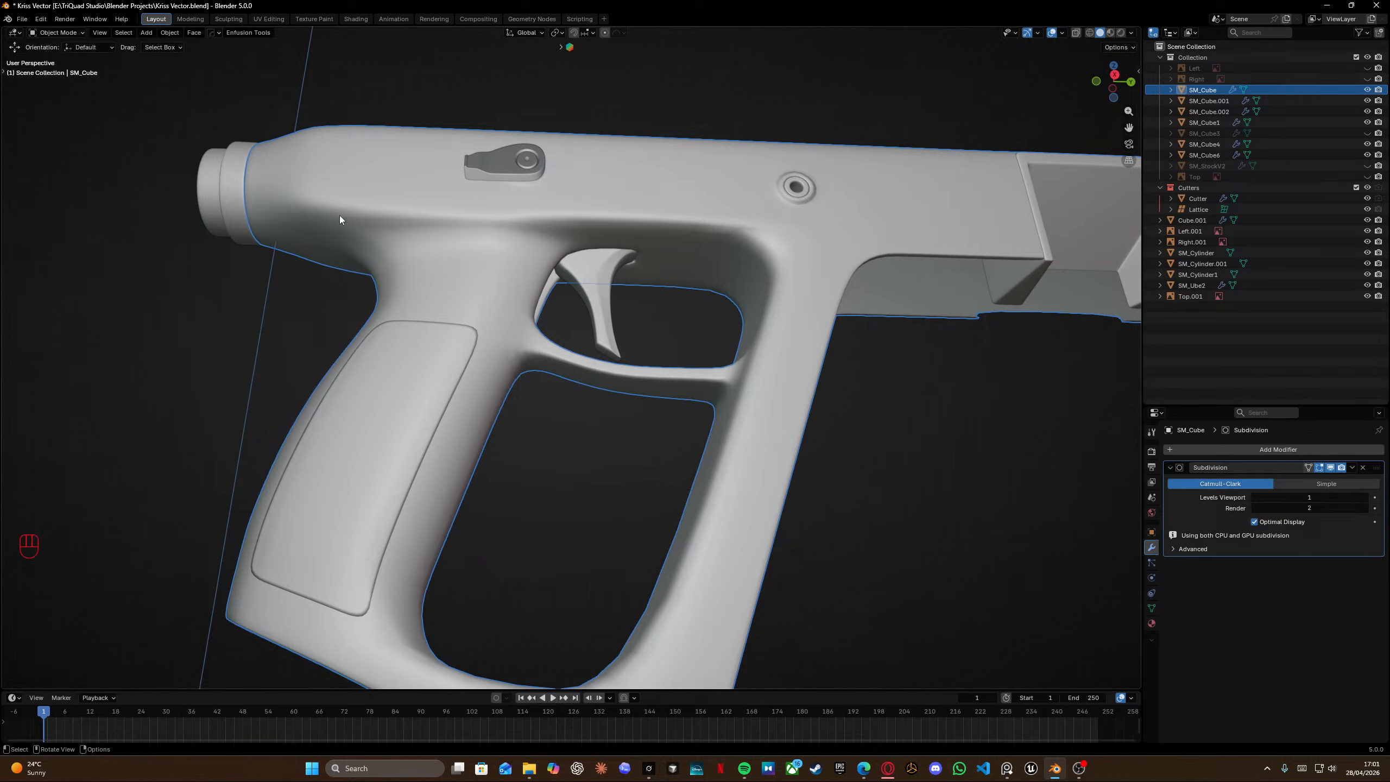
{"action": "scroll", "coordinate": [543, 219], "scroll_direction": "up", "scroll_amount": 8}
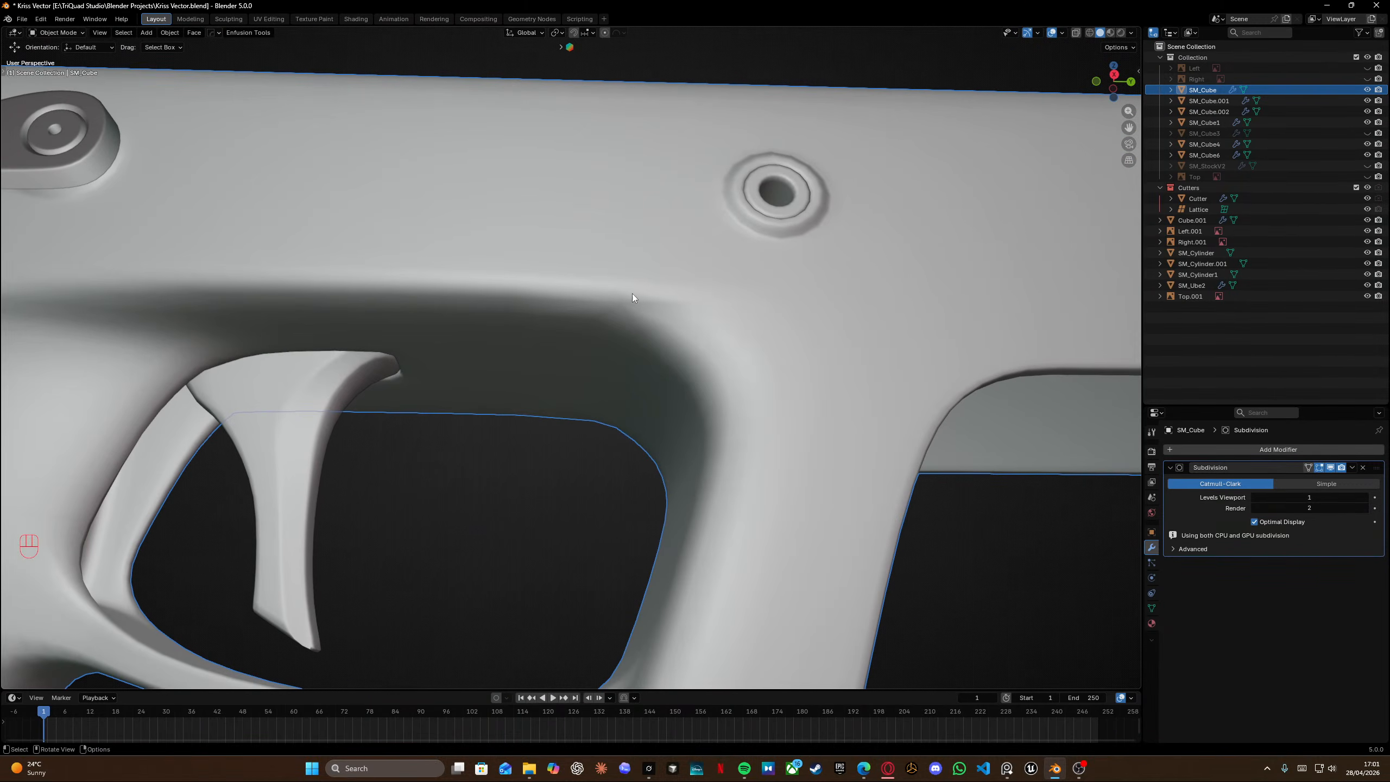
{"action": "key", "text": "Tab"}
{"action": "scroll", "coordinate": [620, 335], "scroll_direction": "up", "scroll_amount": 3}
{"action": "middle_click_drag", "start_coordinate": [620, 335], "coordinate": [420, 379], "text": "shift"}
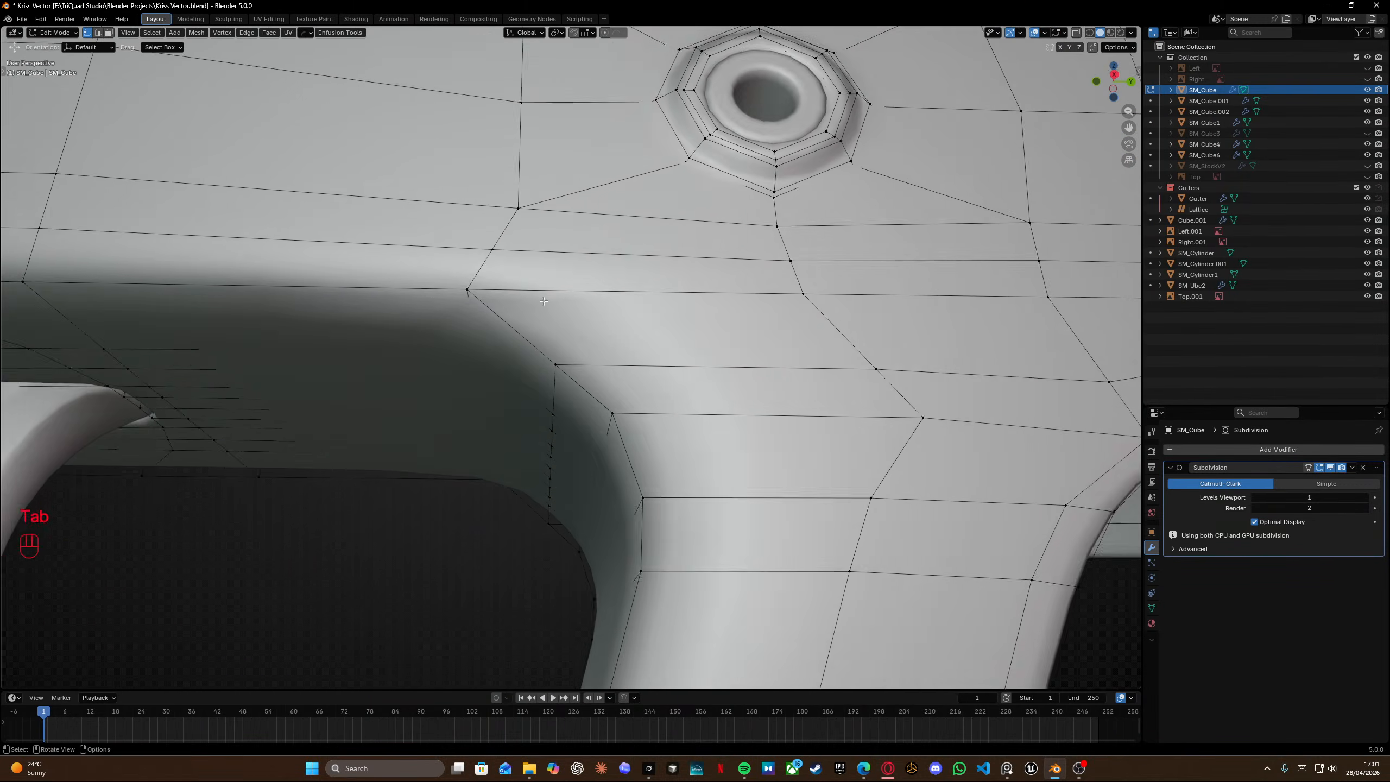
{"action": "scroll", "coordinate": [520, 340], "scroll_direction": "down", "scroll_amount": 3}
{"action": "middle_click_drag", "start_coordinate": [519, 340], "coordinate": [594, 345], "text": "shift"}
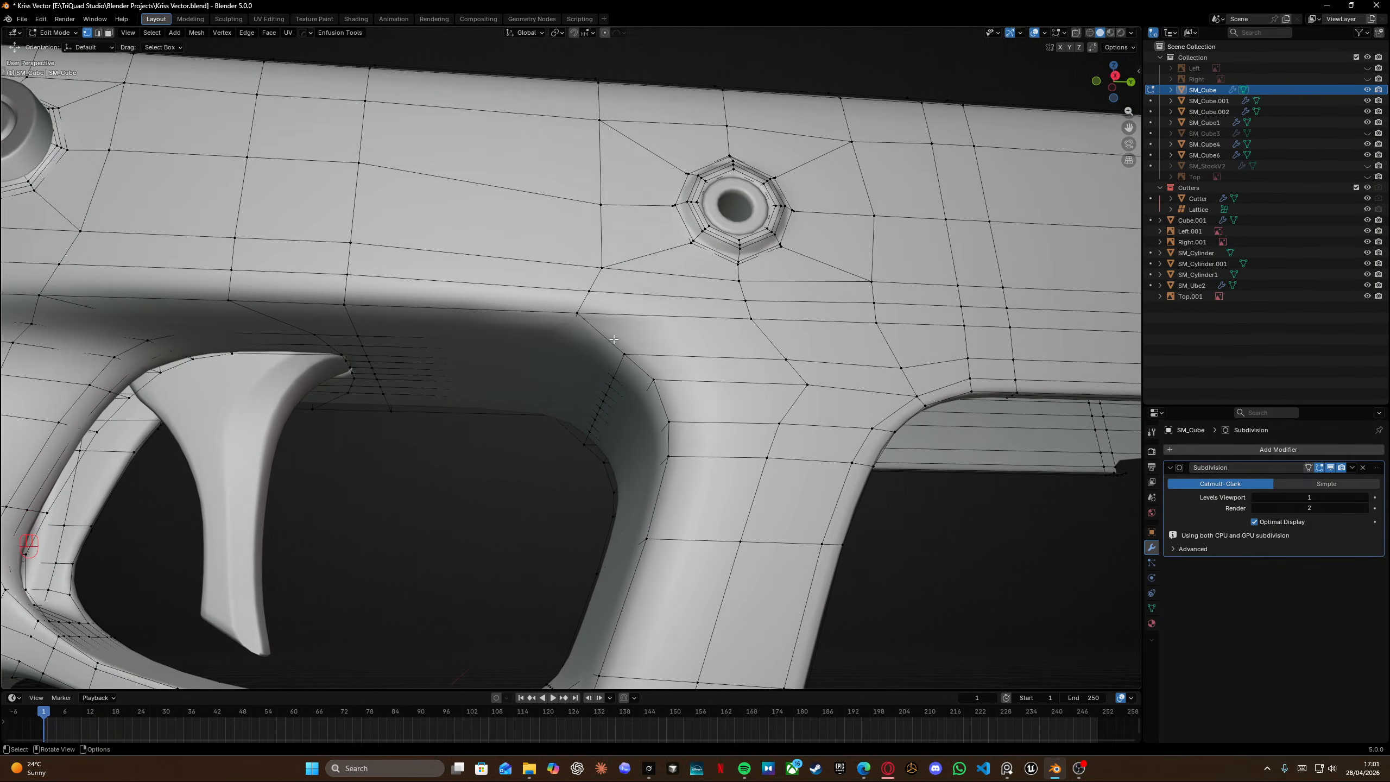
{"action": "key", "text": "ctrl+r"}
{"action": "right_click", "coordinate": [590, 292]}
{"action": "key", "text": "ctrl+r"}
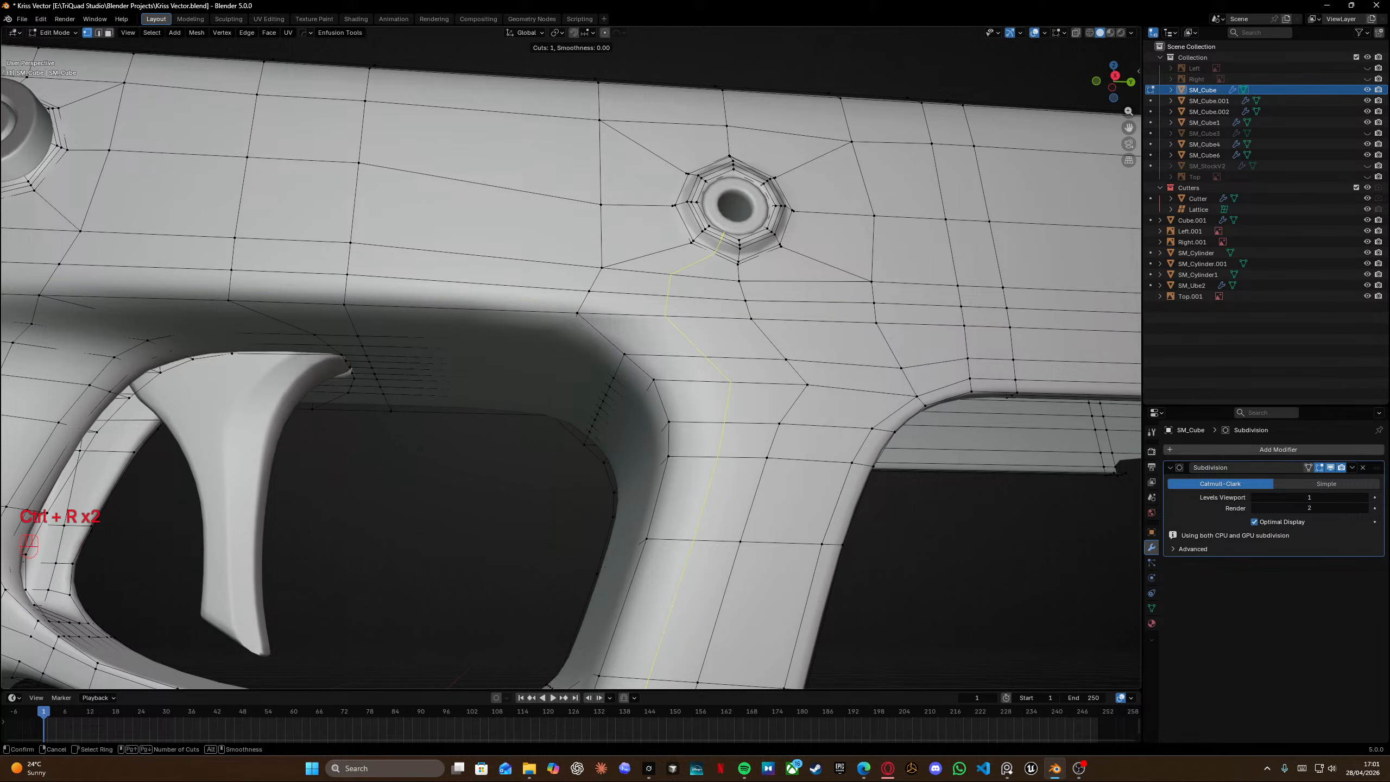
{"action": "left_click", "coordinate": [651, 394]}
{"action": "right_click", "coordinate": [650, 395]}
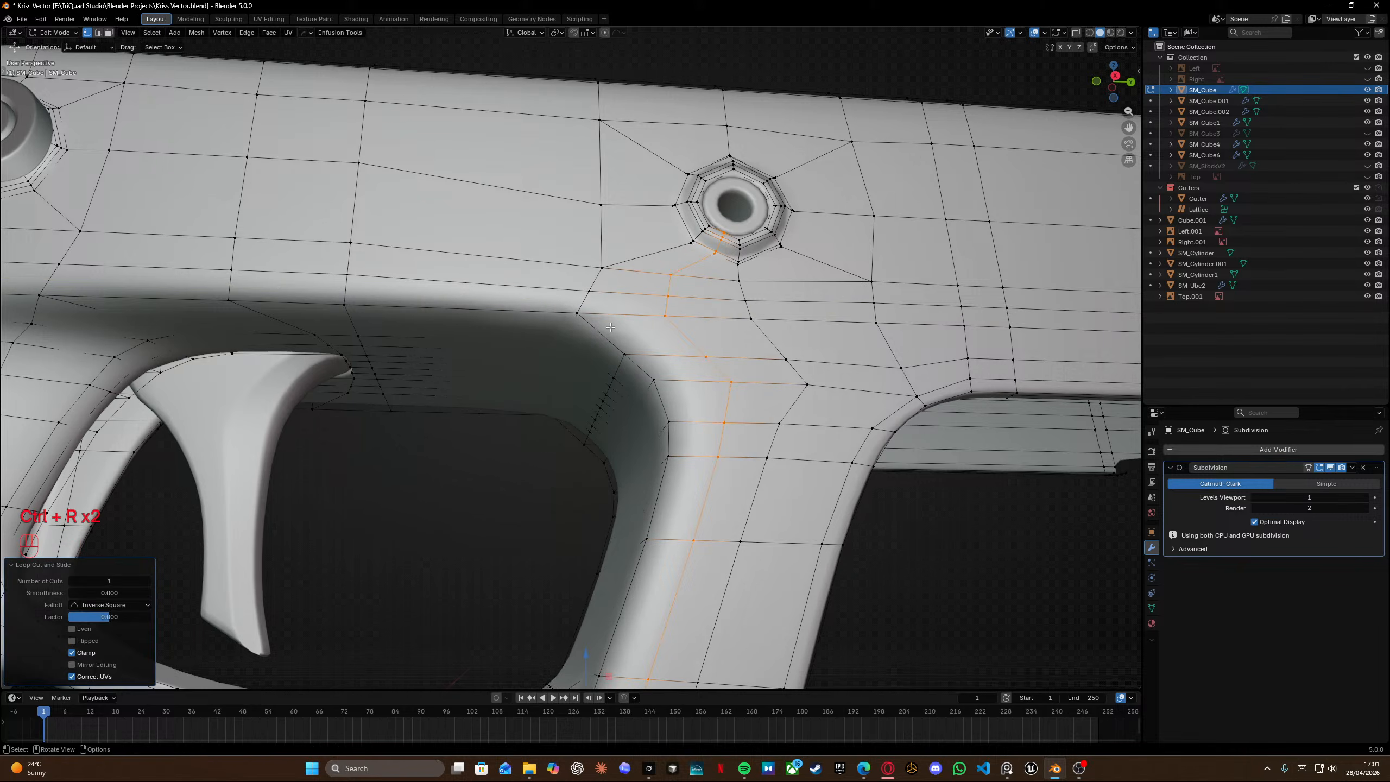
Edge-slide the new loop toward the trigger guard side.
{"action": "key", "text": "g"}
{"action": "key", "text": "g"}
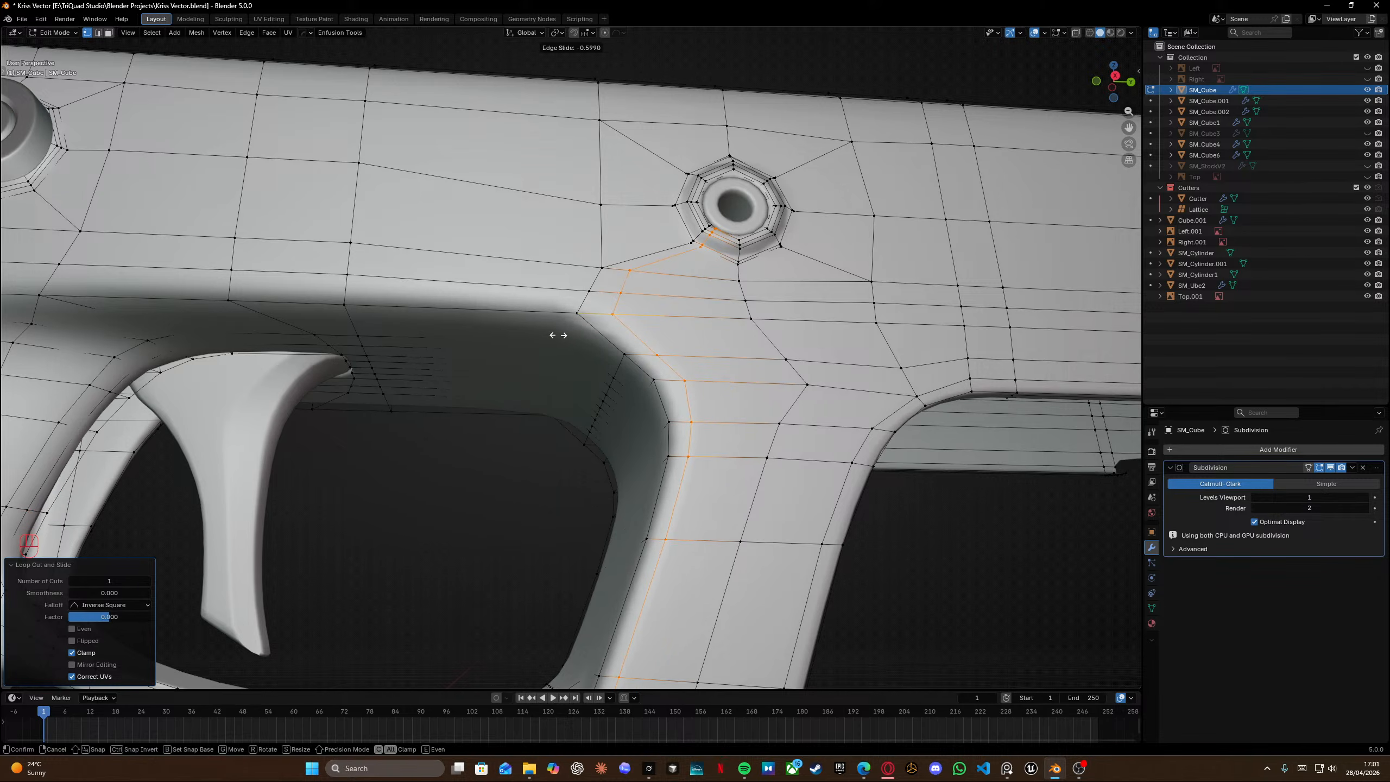
{"action": "left_click", "coordinate": [558, 335]}
Vertex-slide two of the loop's vertices near the trigger-guard corner to reshape its flow.
{"action": "scroll", "coordinate": [610, 294], "scroll_direction": "up", "scroll_amount": 6}
{"action": "middle_click_drag", "start_coordinate": [610, 294], "coordinate": [568, 332], "text": "shift"}
{"action": "scroll", "coordinate": [547, 362], "scroll_direction": "down", "scroll_amount": 5}
{"action": "left_click", "coordinate": [584, 366]}
{"action": "key", "text": "g"}
{"action": "key", "text": "g"}
{"action": "left_click", "coordinate": [611, 342]}
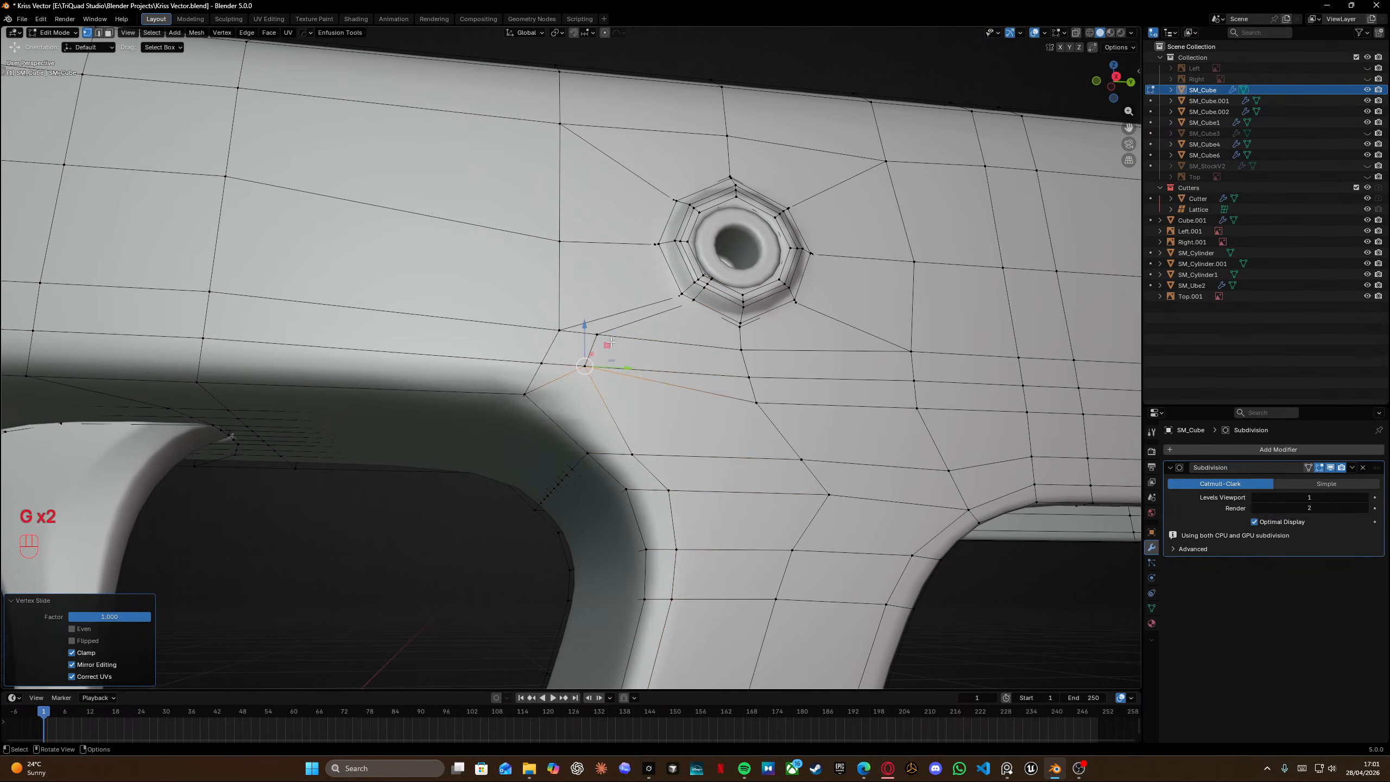
{"action": "left_click", "coordinate": [528, 355]}
{"action": "key", "text": "g"}
{"action": "key", "text": "g"}
{"action": "left_click", "coordinate": [581, 400]}
Vertex-slide the loop's vertex beside the pin hole to line it up with the surrounding edges.
{"action": "left_click", "coordinate": [556, 331]}
{"action": "key", "text": "g"}
{"action": "key", "text": "g"}
{"action": "left_click", "coordinate": [610, 333]}
{"action": "middle_click_drag", "start_coordinate": [647, 305], "coordinate": [613, 331], "text": "shift"}
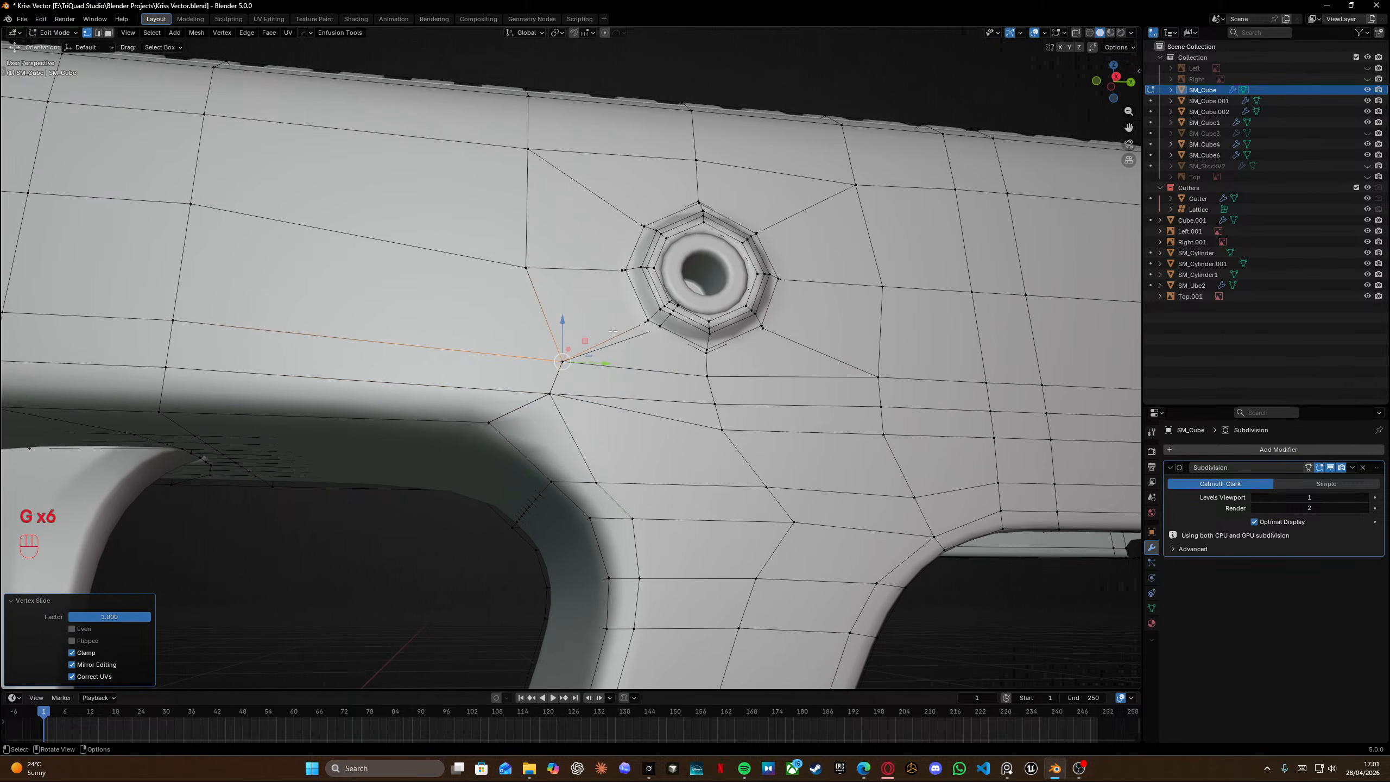
{"action": "left_click", "coordinate": [625, 346], "text": "alt"}
Toggle the wireframe view to examine the new loop's path down the grip.
{"action": "key", "text": "shift+z"}
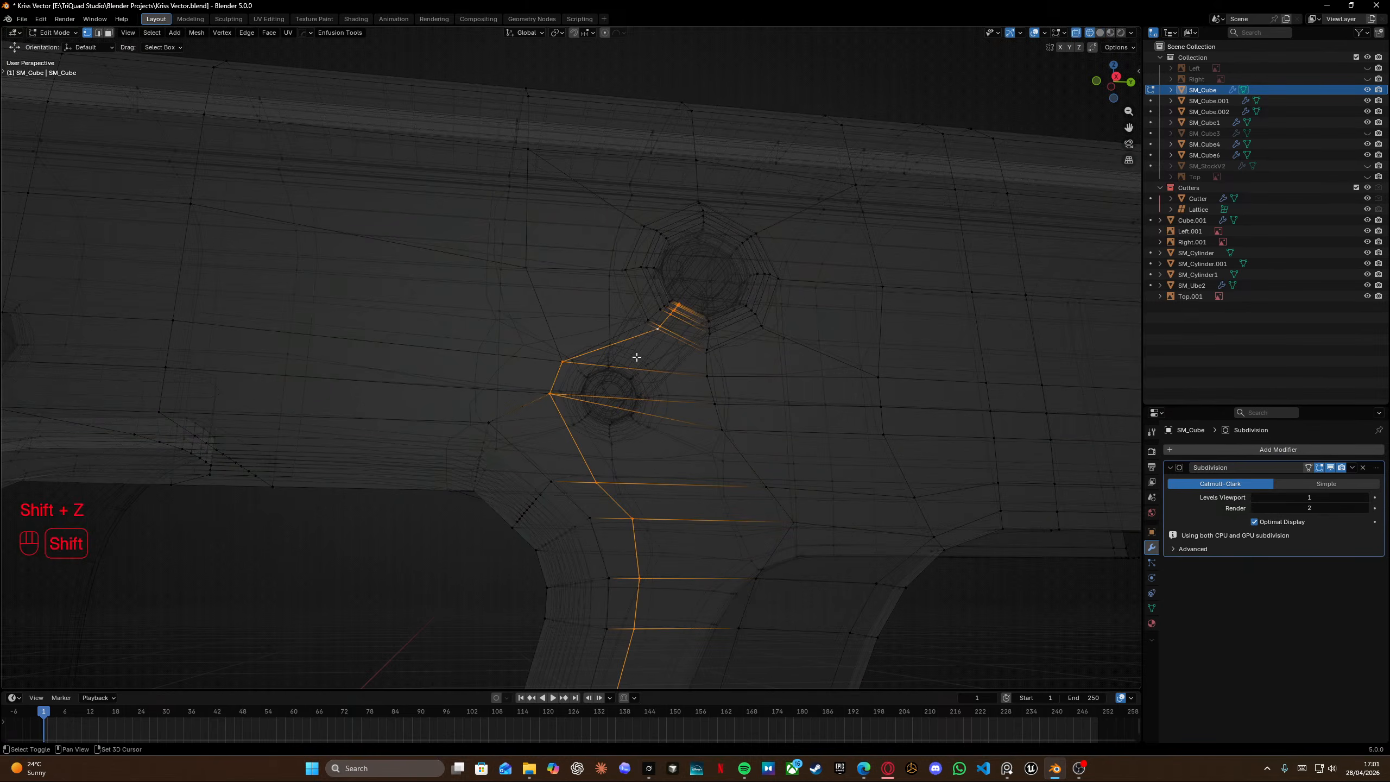
{"action": "key", "text": "shift+z"}
{"action": "scroll", "coordinate": [705, 365], "scroll_direction": "down", "scroll_amount": 8}
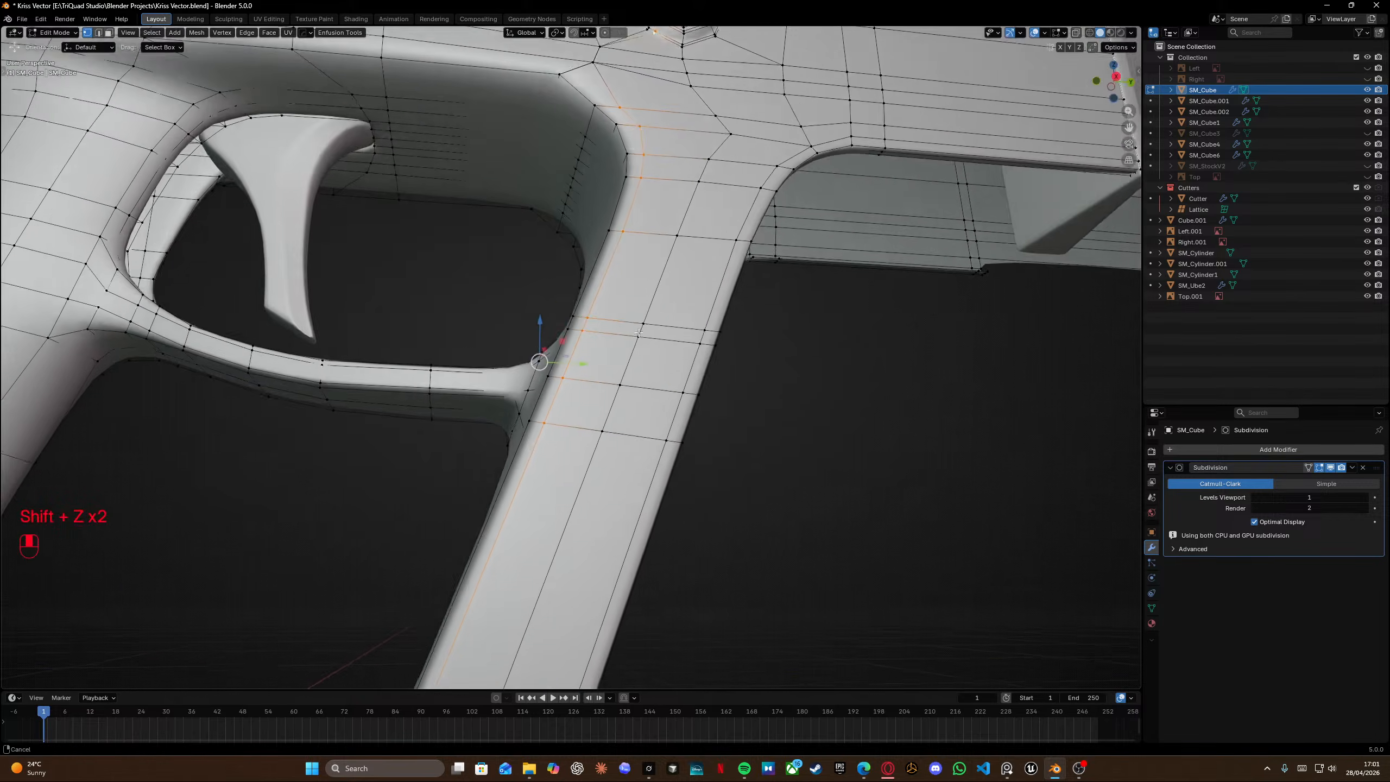
{"action": "key", "text": "shift+z"}
{"action": "left_click_drag", "start_coordinate": [386, 572], "coordinate": [479, 655], "text": "ctrl"}
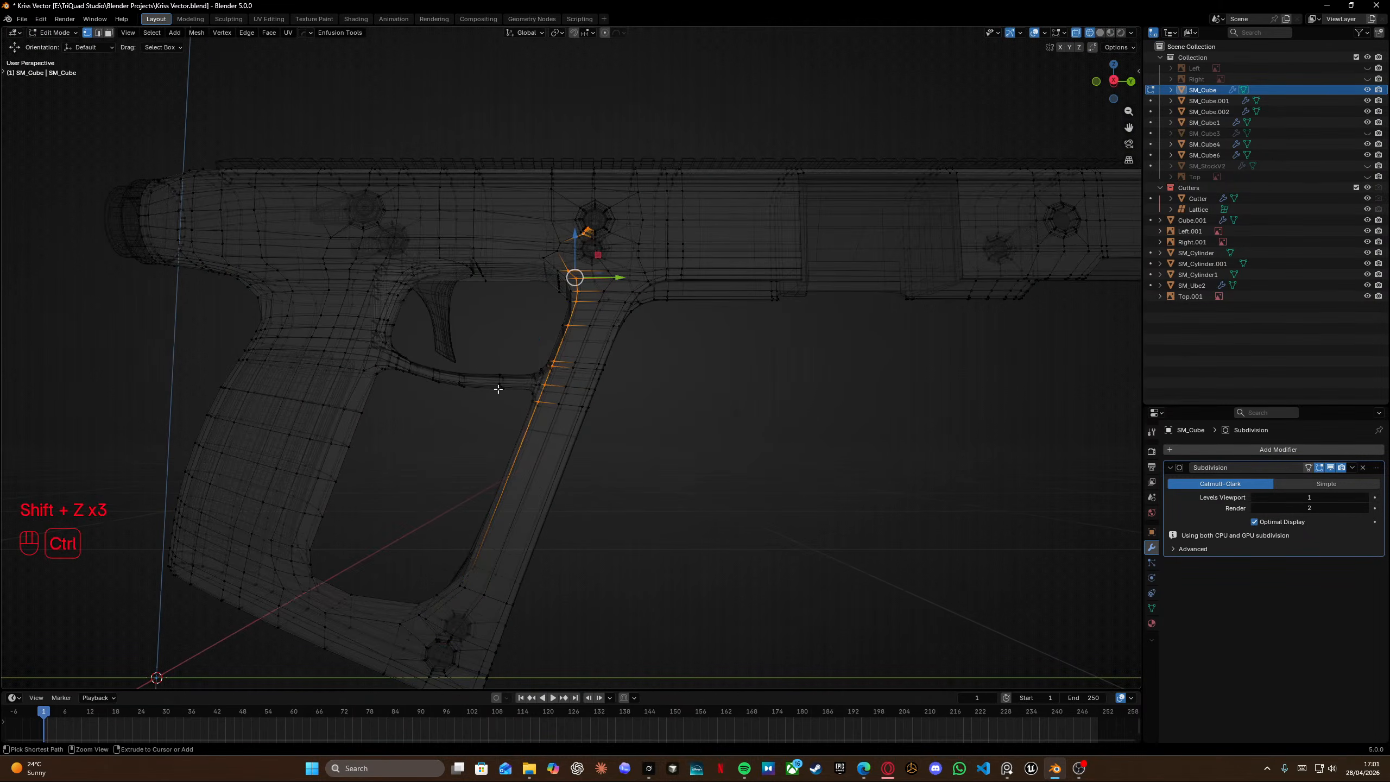
Edge-slide the selected loop segment fully up against the pin hole's outer ring.
{"action": "left_click_drag", "start_coordinate": [542, 255], "coordinate": [612, 431], "text": "ctrl"}
{"action": "scroll", "coordinate": [613, 230], "scroll_direction": "up", "scroll_amount": 4}
{"action": "middle_click_drag", "start_coordinate": [617, 172], "coordinate": [719, 503], "text": "shift"}
{"action": "key", "text": "shift+z"}
{"action": "scroll", "coordinate": [655, 520], "scroll_direction": "up", "scroll_amount": 5}
{"action": "key", "text": "g"}
{"action": "key", "text": "g"}
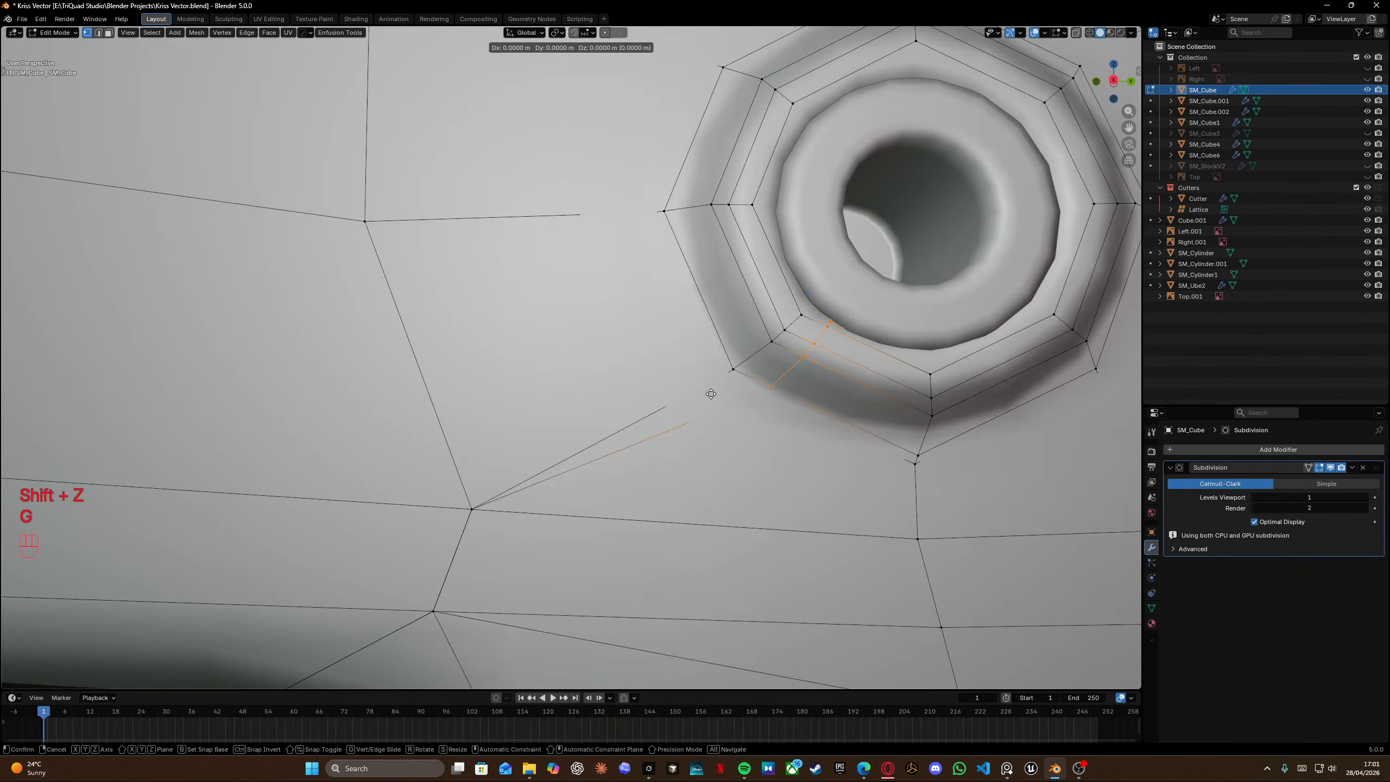
{"action": "left_click", "coordinate": [431, 261]}
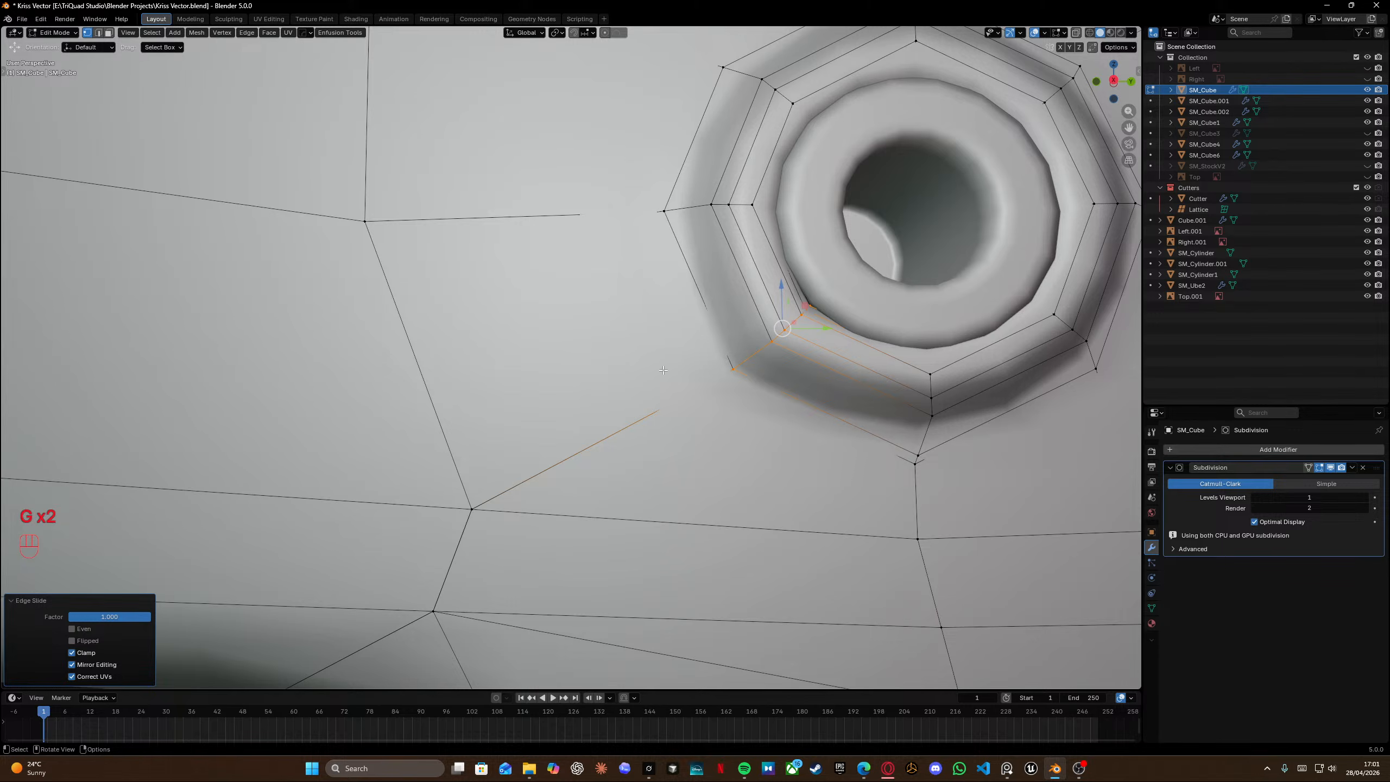
Select the horizontal edge loop below the pin hole and edge-slide it slightly.
{"action": "scroll", "coordinate": [663, 370], "scroll_direction": "down", "scroll_amount": 5}
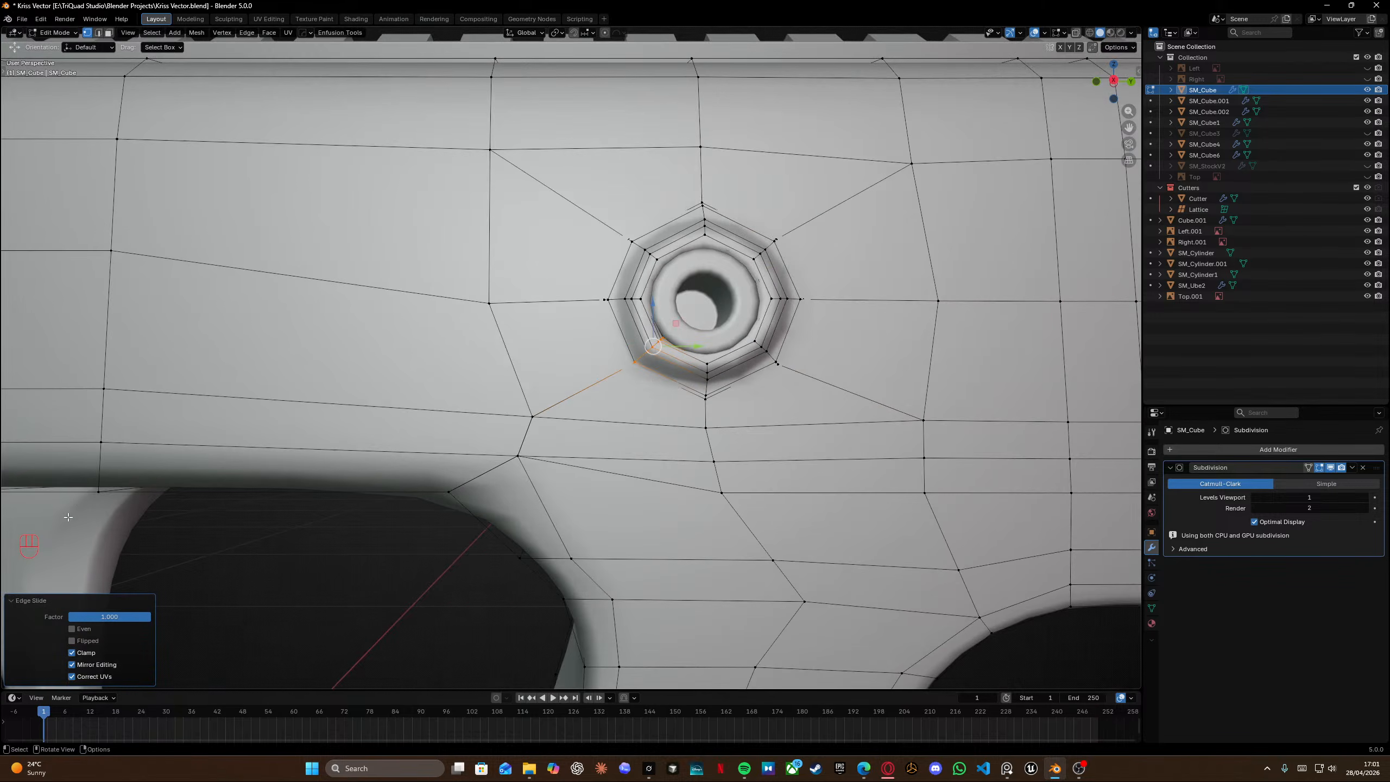
{"action": "middle_click_drag", "start_coordinate": [341, 417], "coordinate": [652, 324], "text": "shift"}
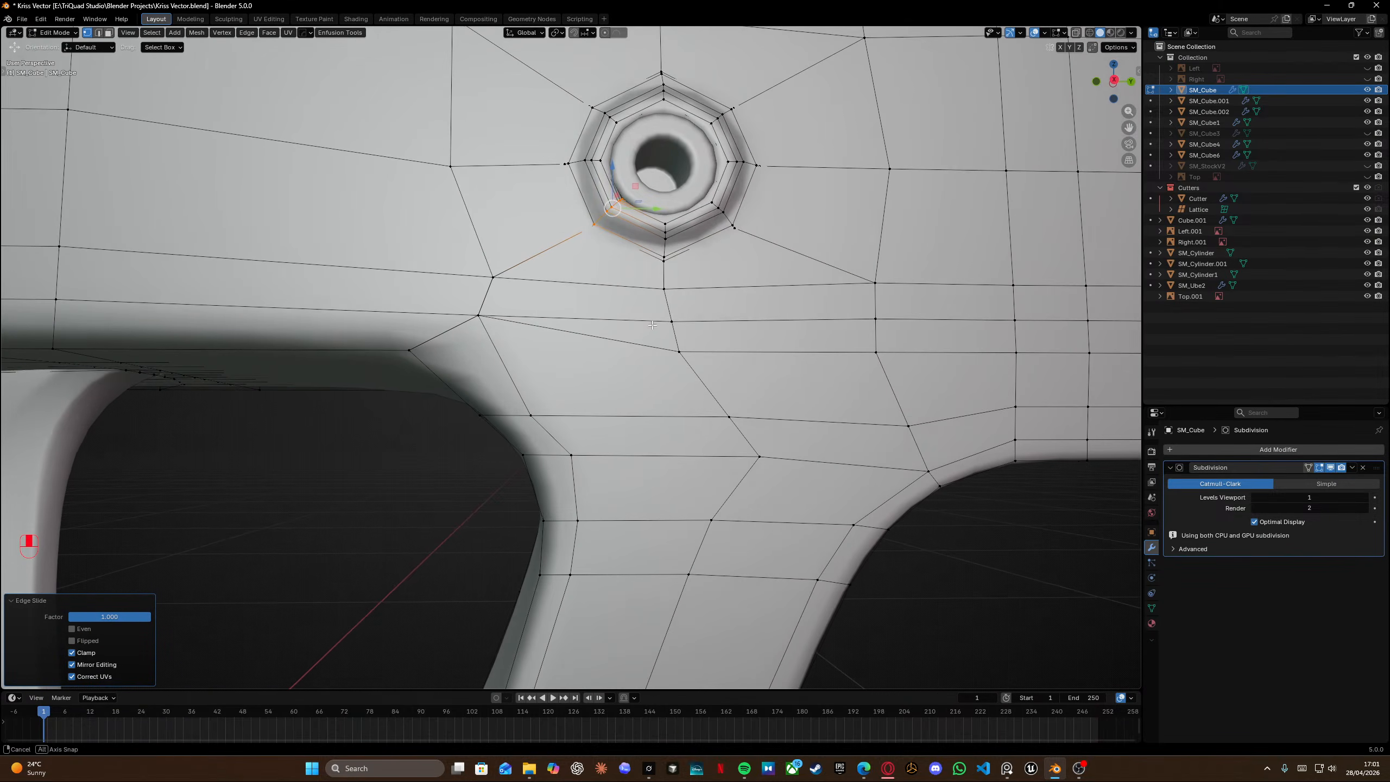
{"action": "left_click", "coordinate": [646, 344], "text": "alt"}
{"action": "key", "text": "shift+z"}
{"action": "key", "text": "shift+z"}
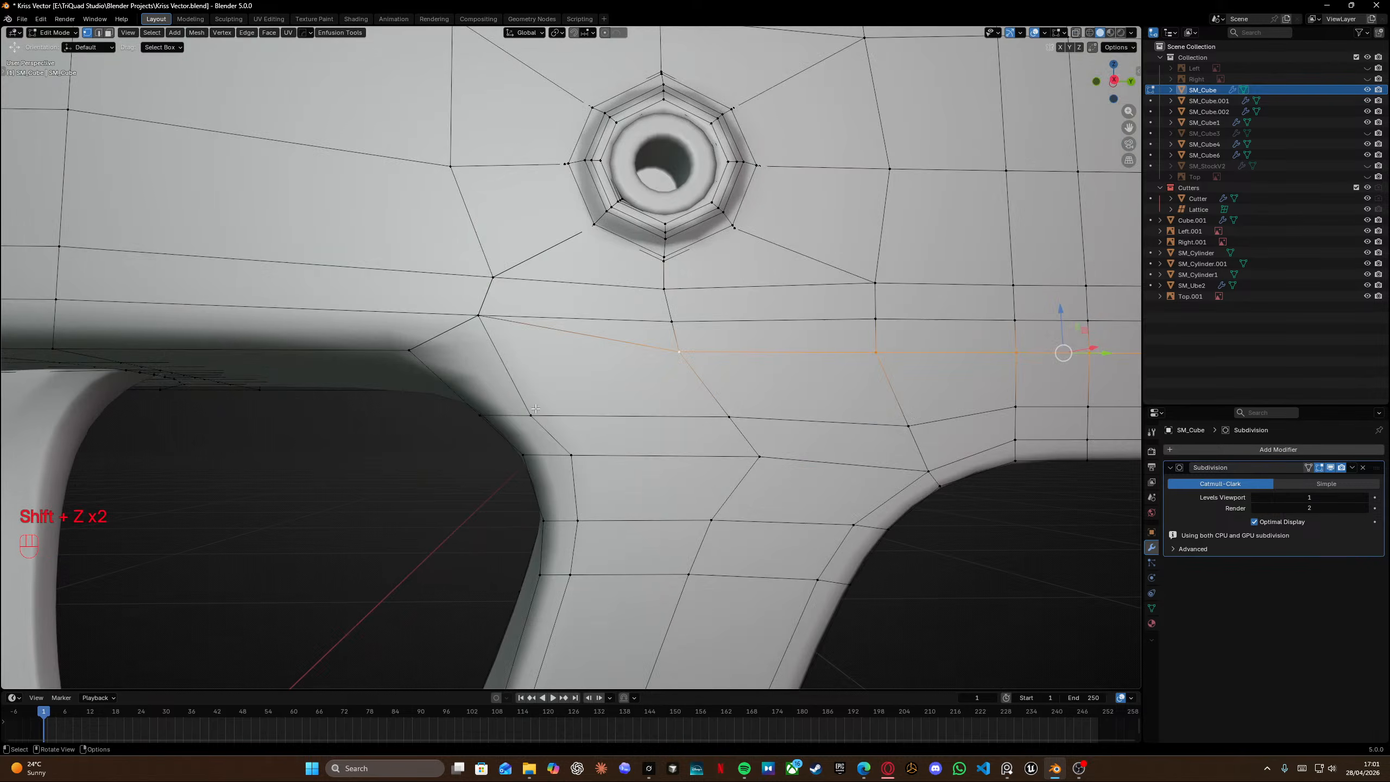
{"action": "key", "text": "g"}
{"action": "key", "text": "g"}
{"action": "left_click", "coordinate": [696, 366]}
Select all of the mesh and merge its vertices by distance.
{"action": "key", "text": "a"}
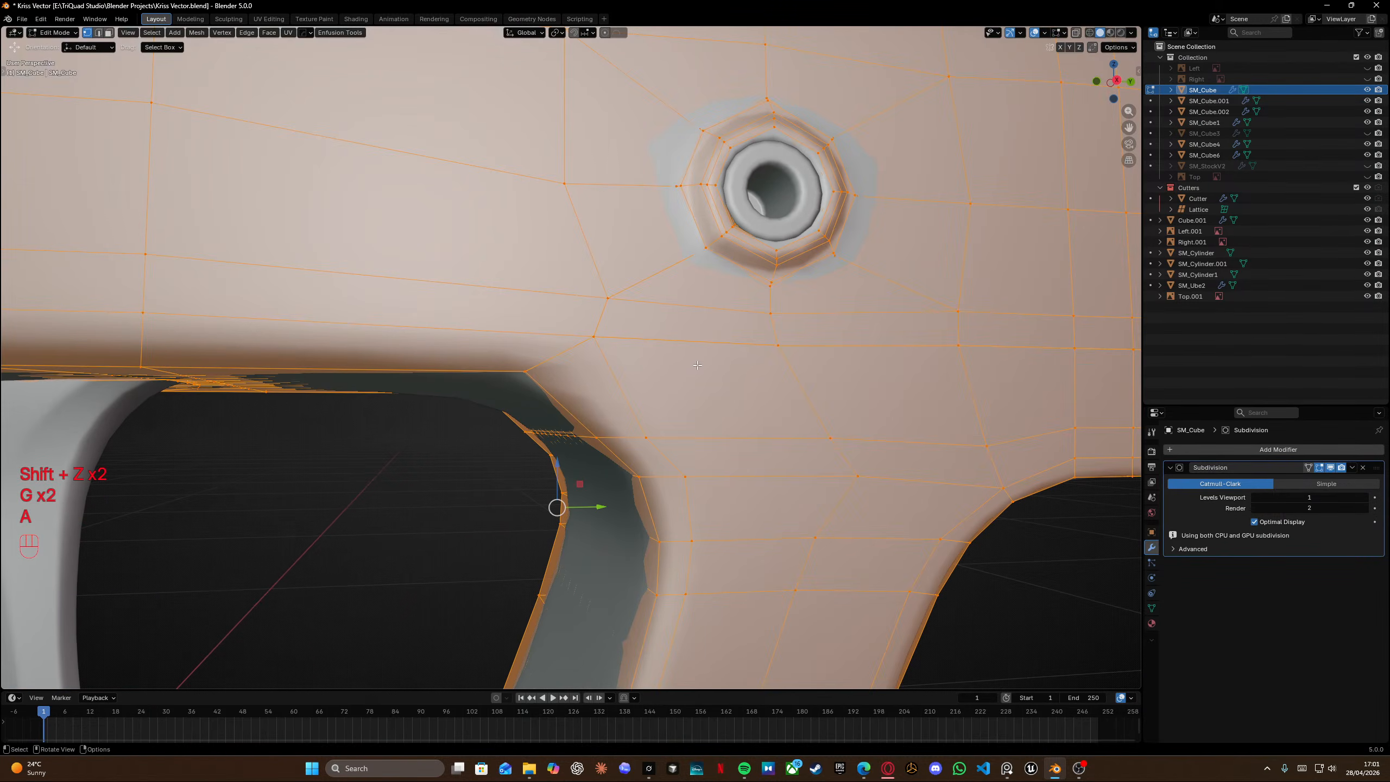
{"action": "key", "text": "m"}
{"action": "left_click", "coordinate": [699, 366]}
{"action": "key", "text": "Tab"}
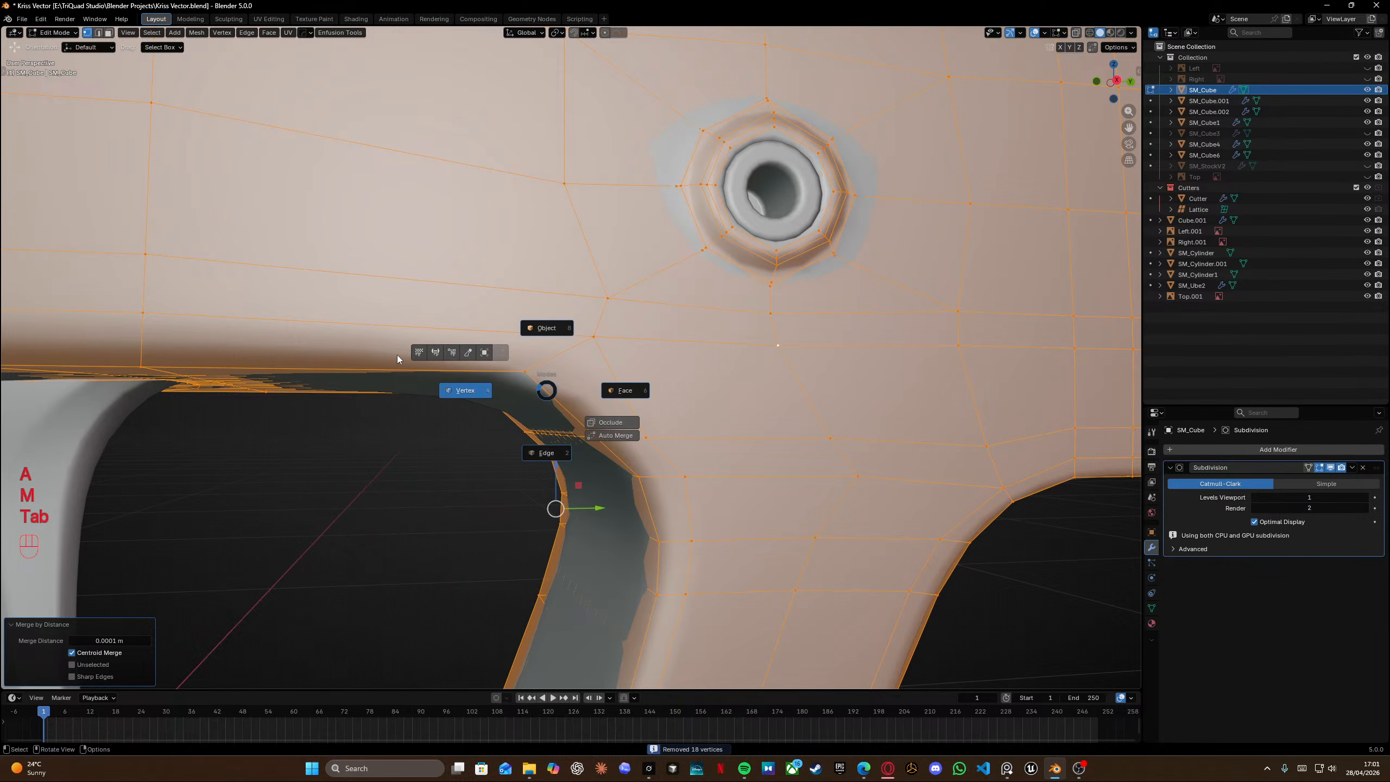
{"action": "left_click", "coordinate": [453, 352]}
Switch to object mode and inspect the smoothed surface around the trigger guard.
{"action": "key", "text": "Tab"}
{"action": "key", "text": "Tab"}
{"action": "scroll", "coordinate": [591, 354], "scroll_direction": "down", "scroll_amount": 8}
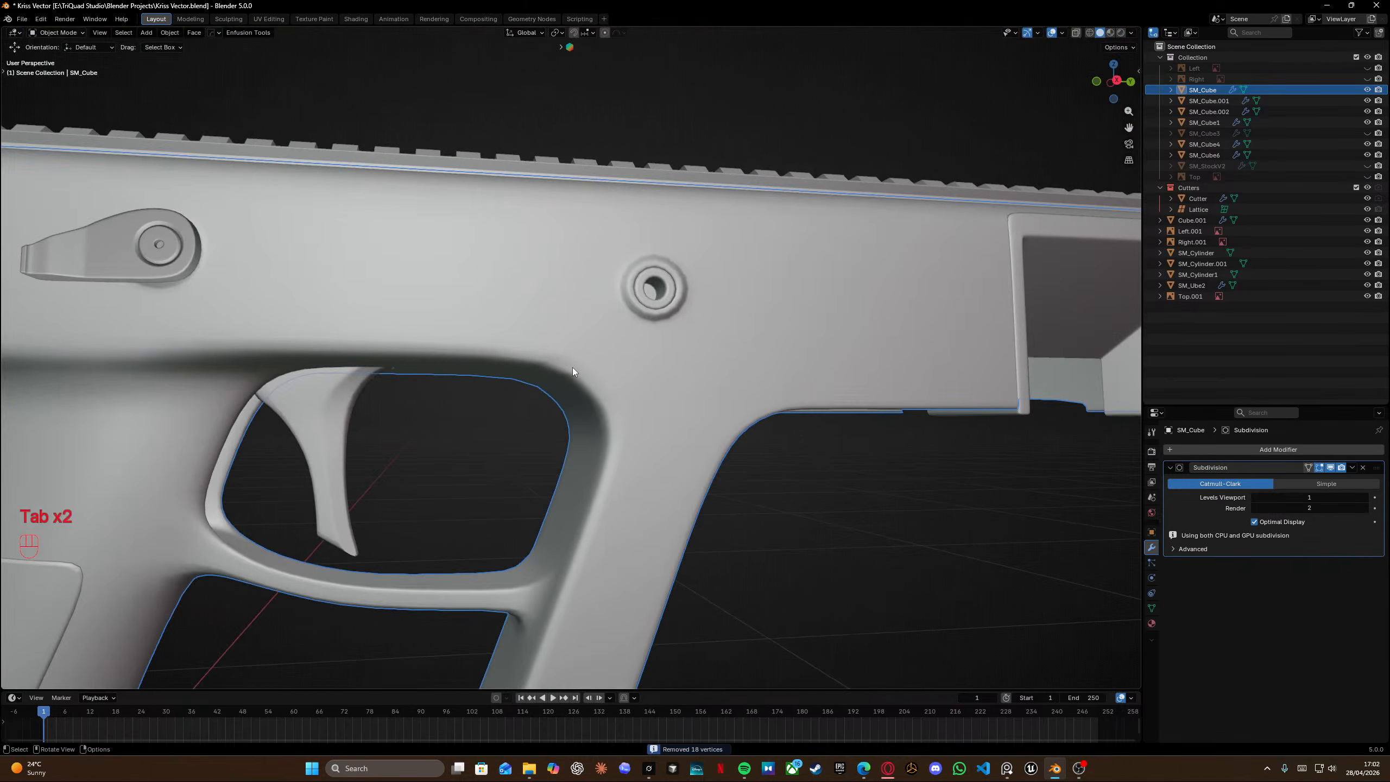
{"action": "scroll", "coordinate": [610, 402], "scroll_direction": "up", "scroll_amount": 3}
{"action": "scroll", "coordinate": [520, 370], "scroll_direction": "up", "scroll_amount": 5}
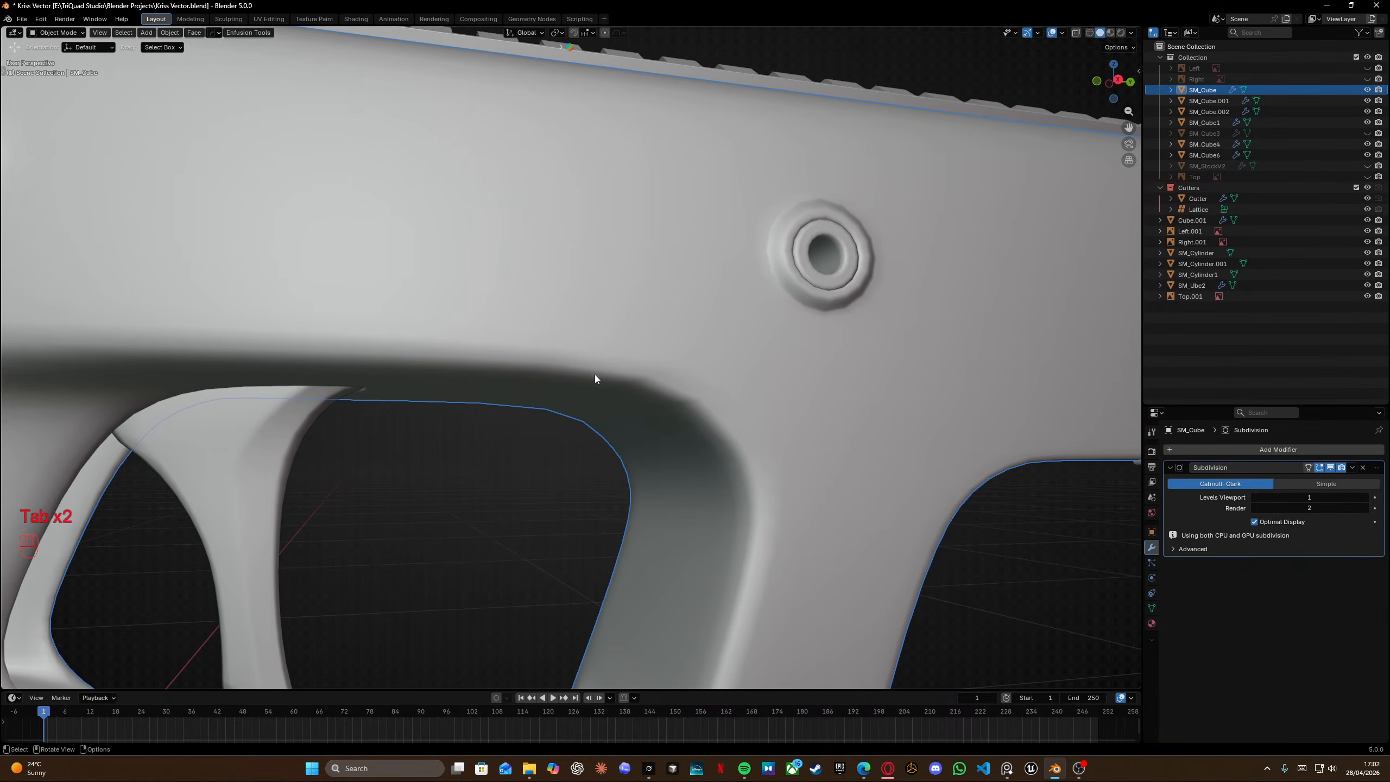
Back in edit mode, edge-slide the horizontal loop above the trigger guard slightly upward.
{"action": "key", "text": "Tab"}
{"action": "middle_click_drag", "start_coordinate": [711, 427], "coordinate": [664, 375], "text": "shift"}
{"action": "scroll", "coordinate": [682, 286], "scroll_direction": "up", "scroll_amount": 3}
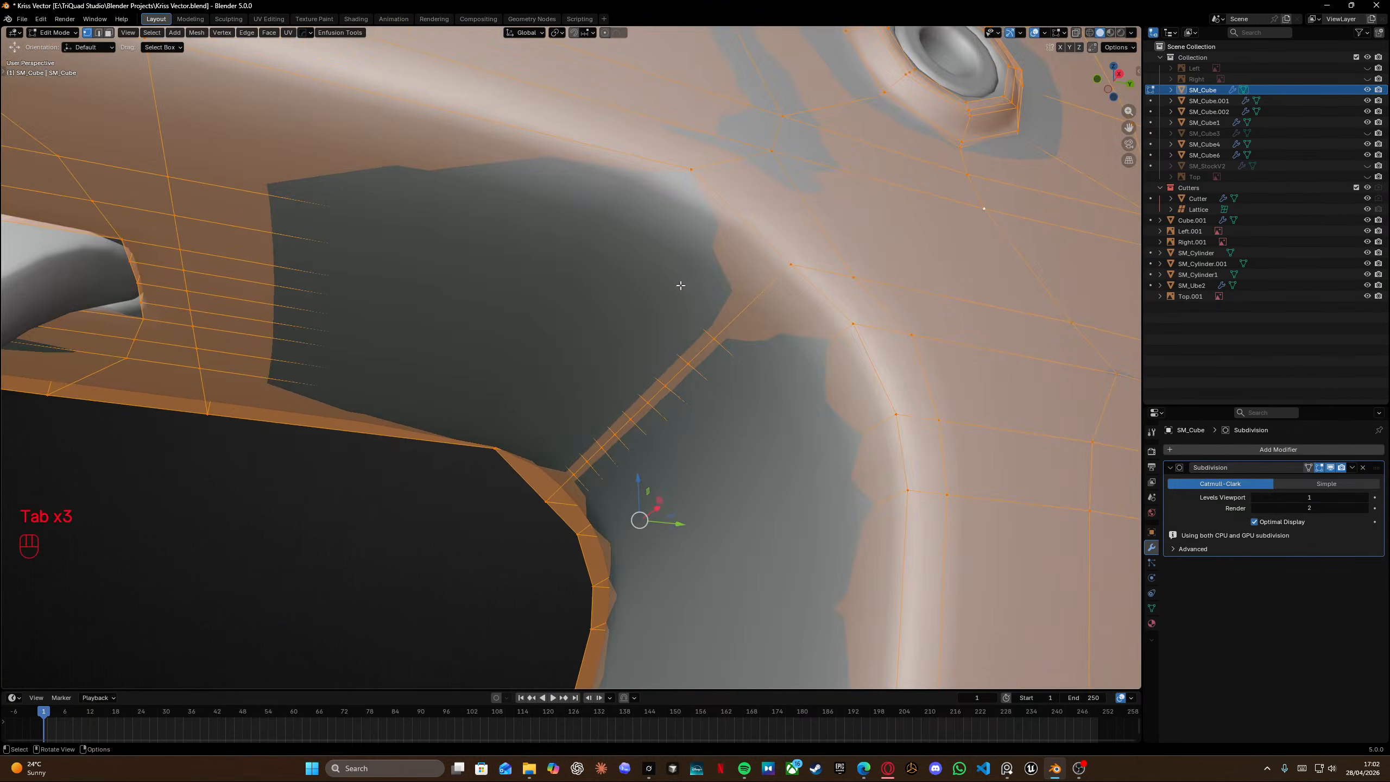
{"action": "scroll", "coordinate": [682, 285], "scroll_direction": "down", "scroll_amount": 5}
{"action": "middle_click_drag", "start_coordinate": [683, 286], "coordinate": [654, 320]}
{"action": "middle_click_drag", "start_coordinate": [654, 320], "coordinate": [713, 312], "text": "shift"}
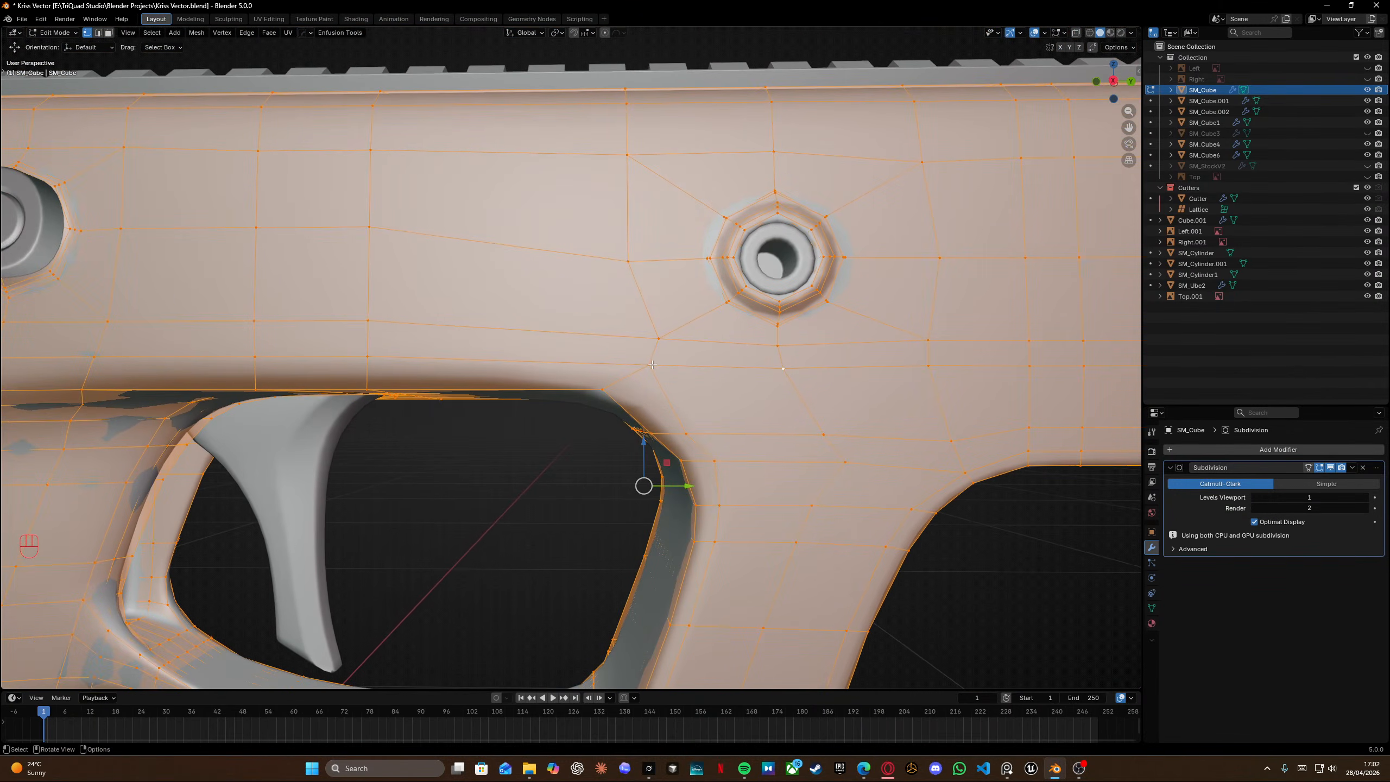
{"action": "left_click_drag", "start_coordinate": [628, 320], "coordinate": [672, 378]}
{"action": "key", "text": "g"}
{"action": "key", "text": "g"}
{"action": "left_click", "coordinate": [649, 380]}
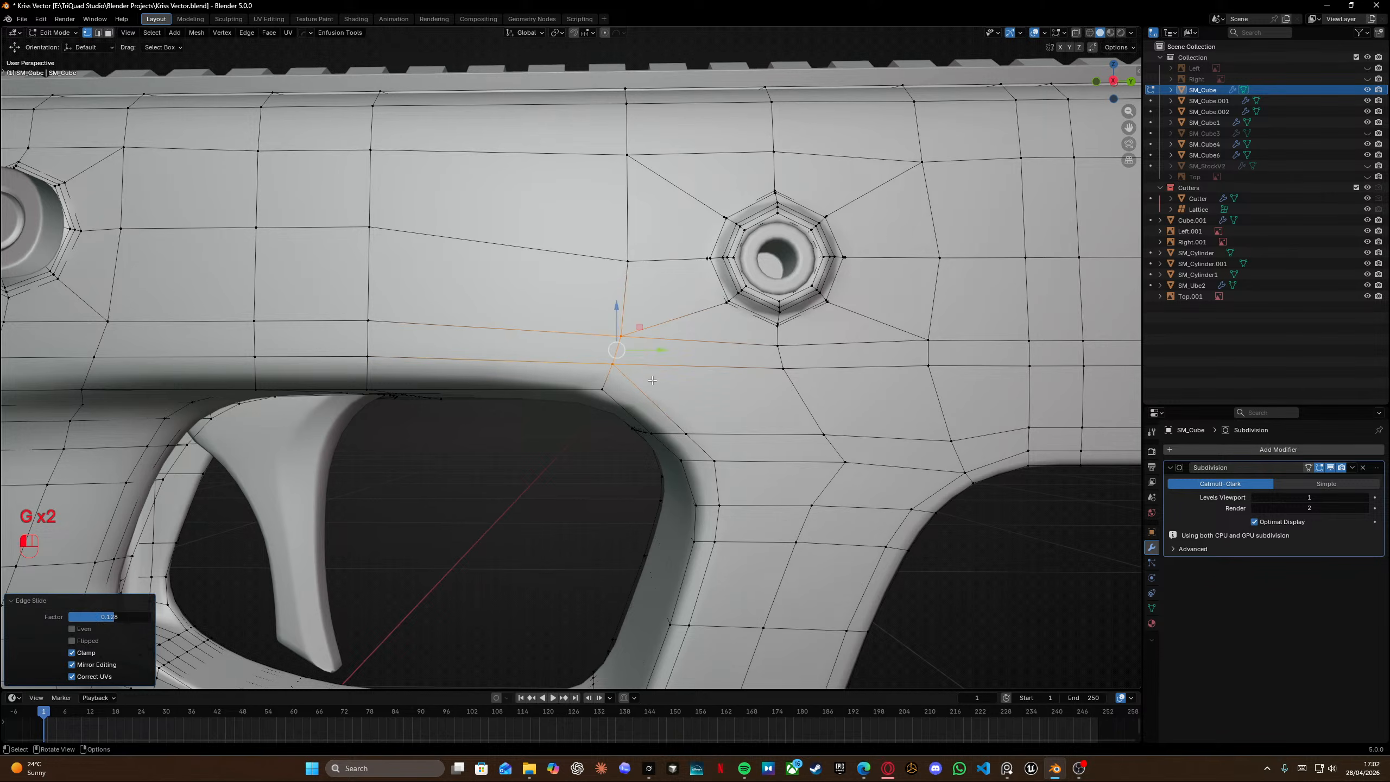
Vertex-slide several vertices of that loop beneath the pin hole to even out their spacing.
{"action": "left_click", "coordinate": [620, 335]}
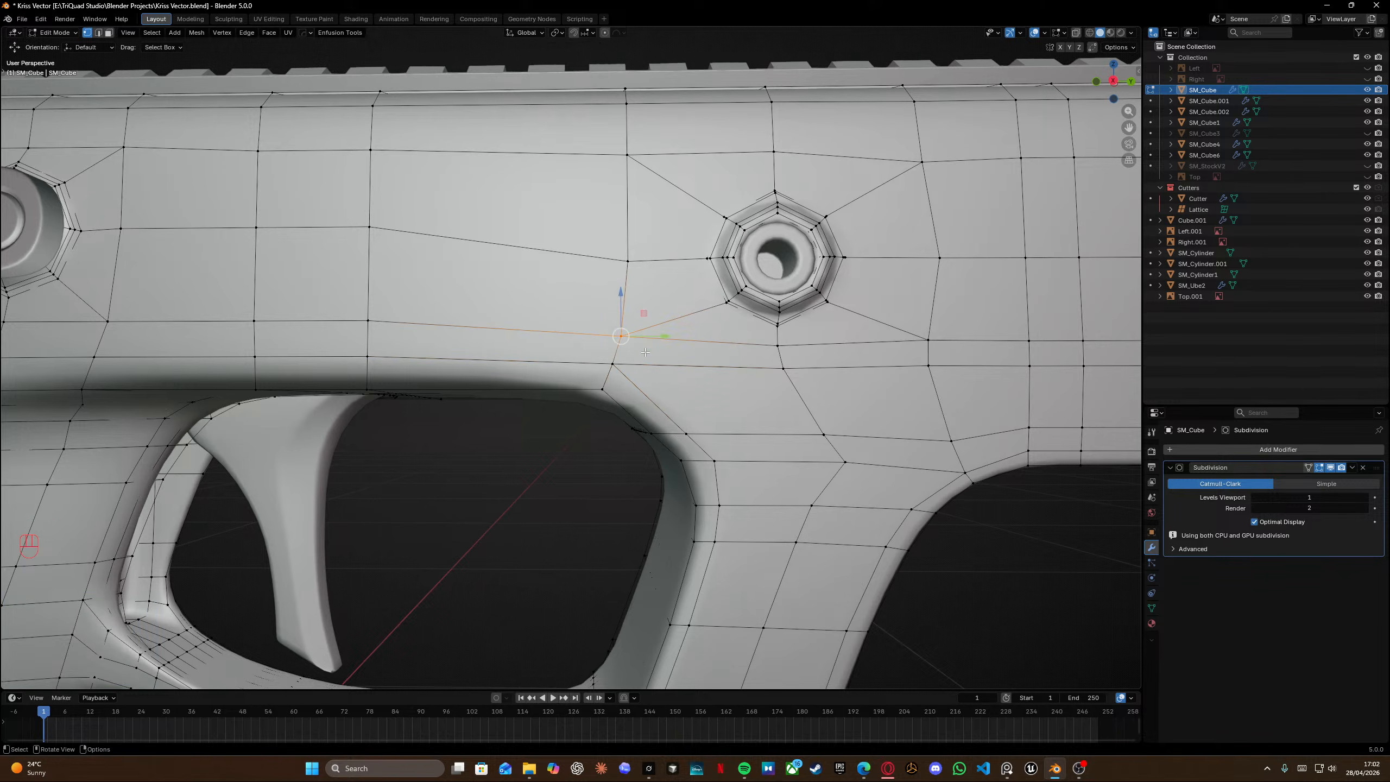
{"action": "key", "text": "g"}
{"action": "key", "text": "g"}
{"action": "left_click", "coordinate": [789, 337]}
{"action": "key", "text": "g"}
{"action": "key", "text": "g"}
{"action": "left_click_drag", "start_coordinate": [776, 337], "coordinate": [794, 381]}
{"action": "left_click", "coordinate": [788, 351]}
{"action": "key", "text": "g"}
{"action": "key", "text": "g"}
{"action": "left_click", "coordinate": [796, 384]}
Add a loop cut following the top of the trigger guard opening and return to object mode.
{"action": "middle_click_drag", "start_coordinate": [798, 425], "coordinate": [717, 290], "text": "shift"}
{"action": "mouse_move", "coordinate": [716, 290]}
{"action": "middle_mouse_down"}
{"action": "mouse_move", "coordinate": [729, 233]}
{"action": "mouse_move", "coordinate": [711, 267]}
{"action": "middle_mouse_up"}
{"action": "key", "text": "ctrl+r"}
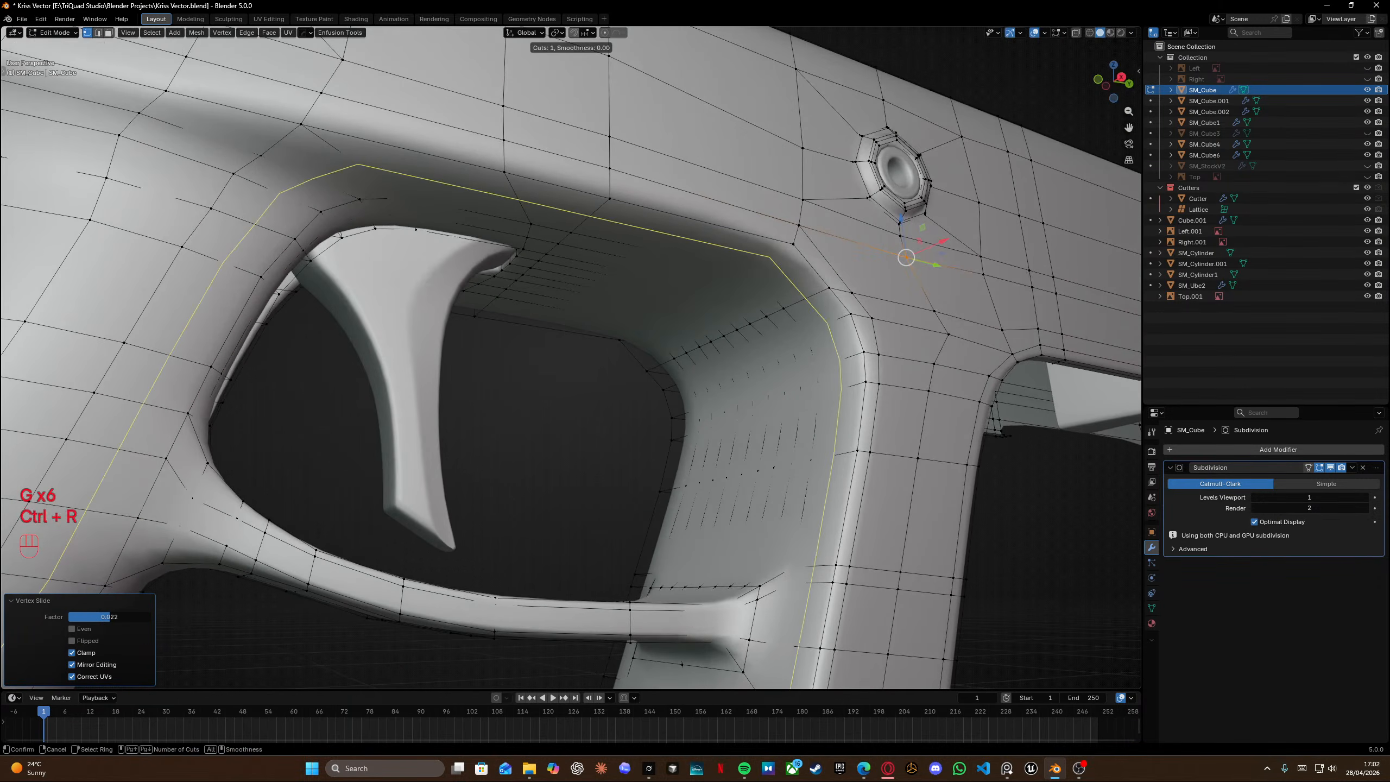
{"action": "left_click", "coordinate": [796, 284]}
{"action": "left_click", "coordinate": [811, 283]}
{"action": "key", "text": "Tab"}
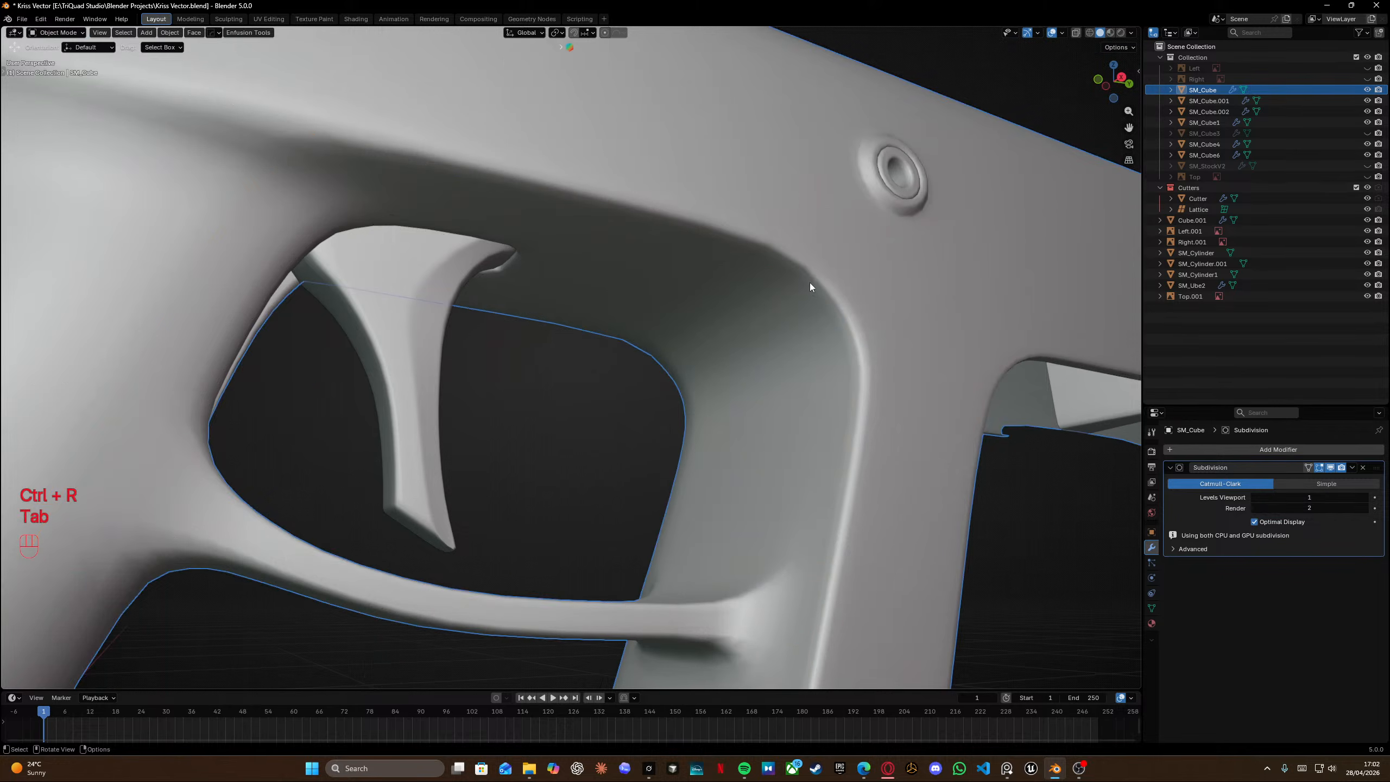
Raise the Subdivision modifier's viewport levels to 2.
{"action": "scroll", "coordinate": [810, 283], "scroll_direction": "down", "scroll_amount": 4}
{"action": "middle_click_drag", "start_coordinate": [809, 285], "coordinate": [721, 339]}
{"action": "scroll", "coordinate": [580, 364], "scroll_direction": "up", "scroll_amount": 2}
{"action": "middle_click_drag", "start_coordinate": [578, 366], "coordinate": [630, 273], "text": "shift"}
{"action": "scroll", "coordinate": [604, 320], "scroll_direction": "up", "scroll_amount": 3}
{"action": "key", "text": "Escape"}
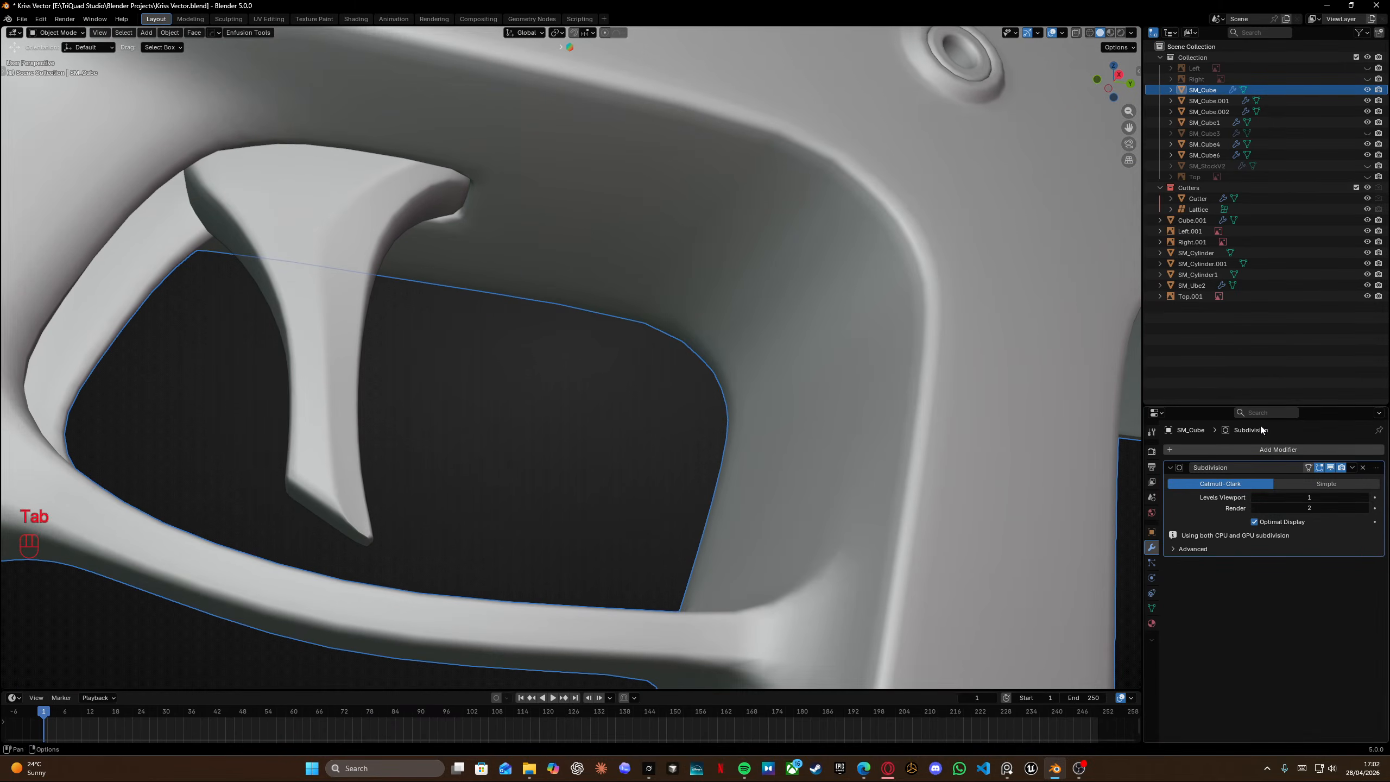
{"action": "left_click", "coordinate": [1364, 499]}
{"action": "scroll", "coordinate": [815, 304], "scroll_direction": "down", "scroll_amount": 3}
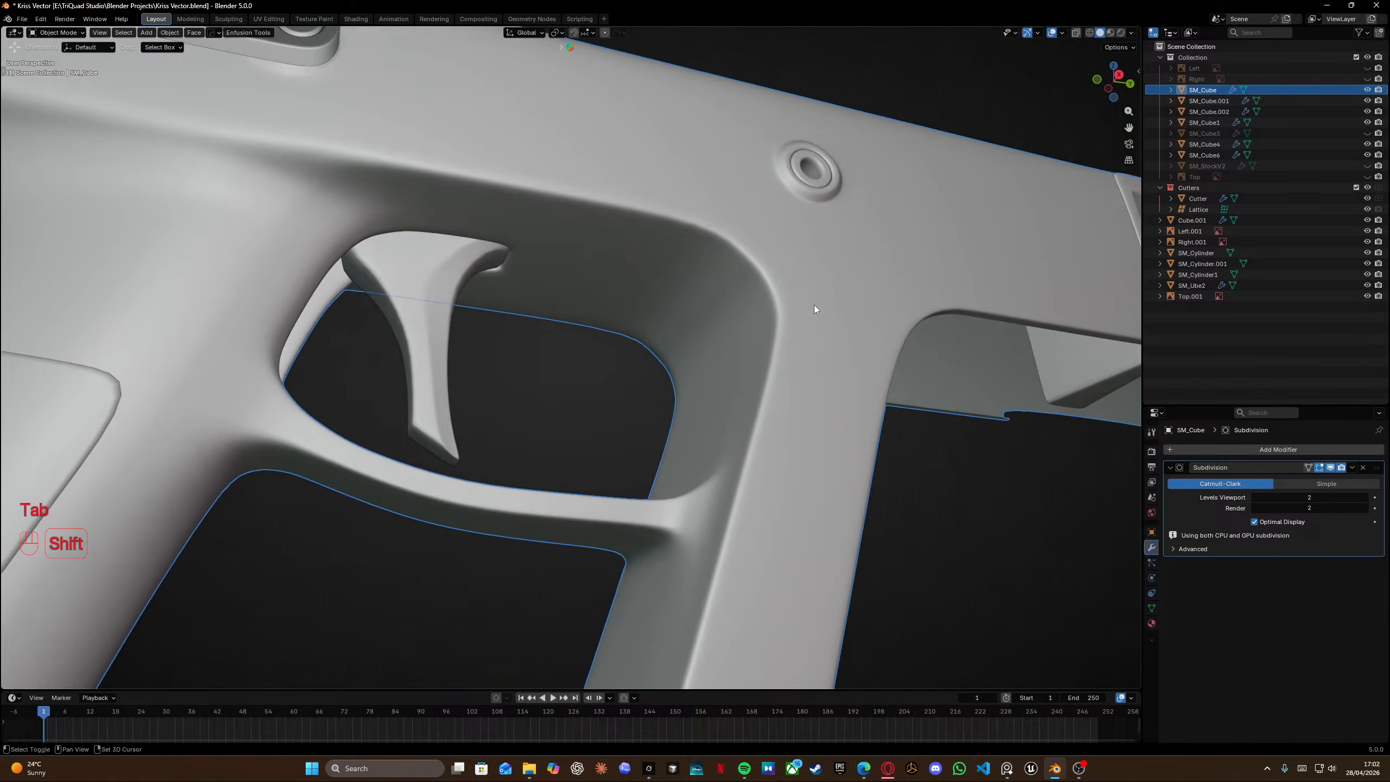
Enter edit mode and orbit around the grip to examine the loop flow near the trigger guard.
{"action": "middle_click_drag", "start_coordinate": [814, 305], "coordinate": [761, 378], "text": "shift"}
{"action": "middle_click_drag", "start_coordinate": [760, 378], "coordinate": [558, 323]}
{"action": "key", "text": "Tab"}
{"action": "scroll", "coordinate": [717, 338], "scroll_direction": "up", "scroll_amount": 4}
{"action": "middle_click_drag", "start_coordinate": [558, 323], "coordinate": [796, 284], "text": "shift"}
{"action": "middle_click_drag", "start_coordinate": [796, 284], "coordinate": [766, 241]}
{"action": "scroll", "coordinate": [777, 432], "scroll_direction": "down", "scroll_amount": 3}
{"action": "middle_click_drag", "start_coordinate": [695, 405], "coordinate": [586, 296], "text": "shift"}
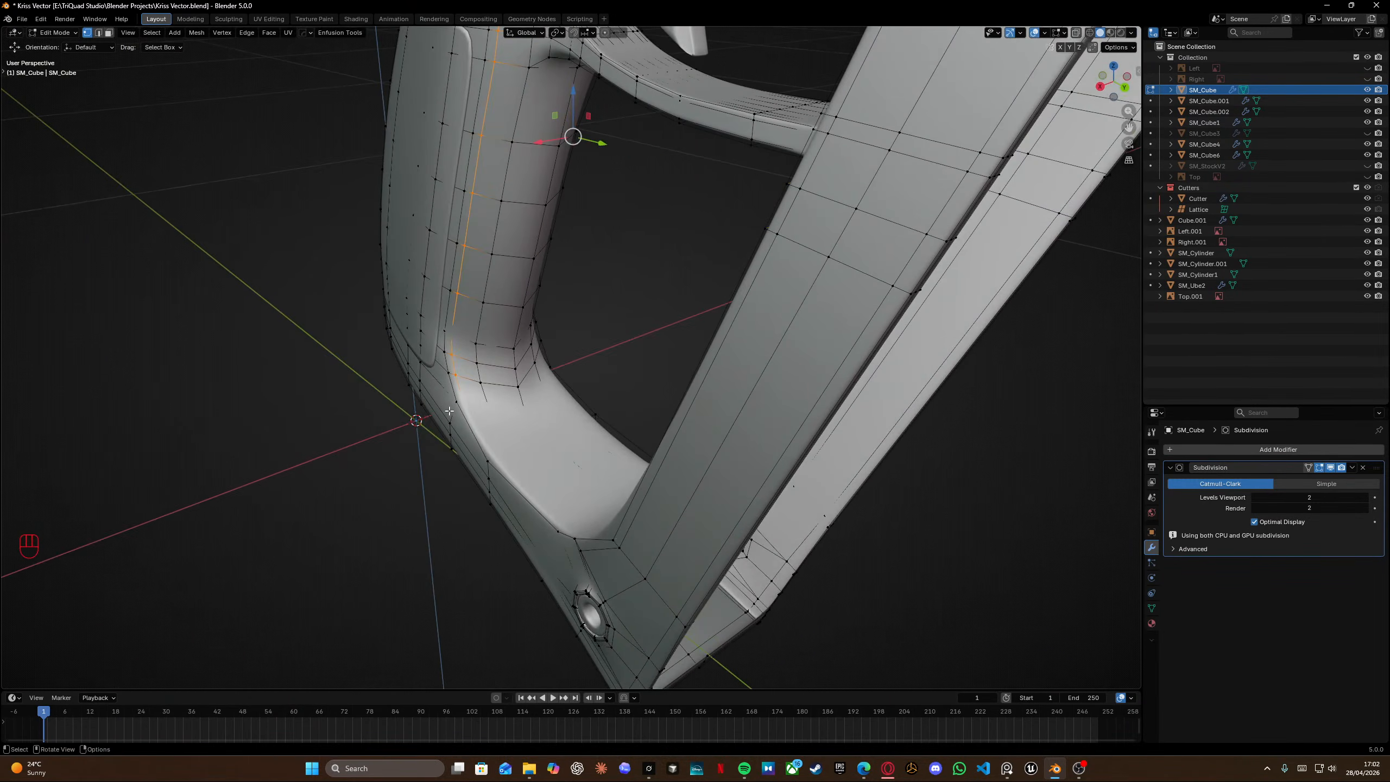
{"action": "scroll", "coordinate": [570, 340], "scroll_direction": "up", "scroll_amount": 3}
{"action": "mouse_move", "coordinate": [526, 427]}
{"action": "middle_mouse_down", "text": "shift"}
{"action": "mouse_move", "coordinate": [487, 444]}
{"action": "mouse_move", "coordinate": [503, 428]}
{"action": "middle_mouse_up", "text": "shift"}
{"action": "middle_click_drag", "start_coordinate": [504, 427], "coordinate": [521, 416]}
{"action": "middle_click_drag", "start_coordinate": [640, 413], "coordinate": [723, 413]}
{"action": "scroll", "coordinate": [684, 339], "scroll_direction": "down", "scroll_amount": 2}
{"action": "middle_click_drag", "start_coordinate": [629, 284], "coordinate": [614, 385], "text": "shift"}
{"action": "scroll", "coordinate": [666, 237], "scroll_direction": "down", "scroll_amount": 1}
Vertex-slide the vertex at the trigger guard's upper rear corner along its edge.
{"action": "middle_click_drag", "start_coordinate": [666, 238], "coordinate": [534, 246], "text": "shift"}
{"action": "middle_click_drag", "start_coordinate": [617, 171], "coordinate": [651, 350], "text": "shift"}
{"action": "middle_click_drag", "start_coordinate": [682, 237], "coordinate": [694, 241]}
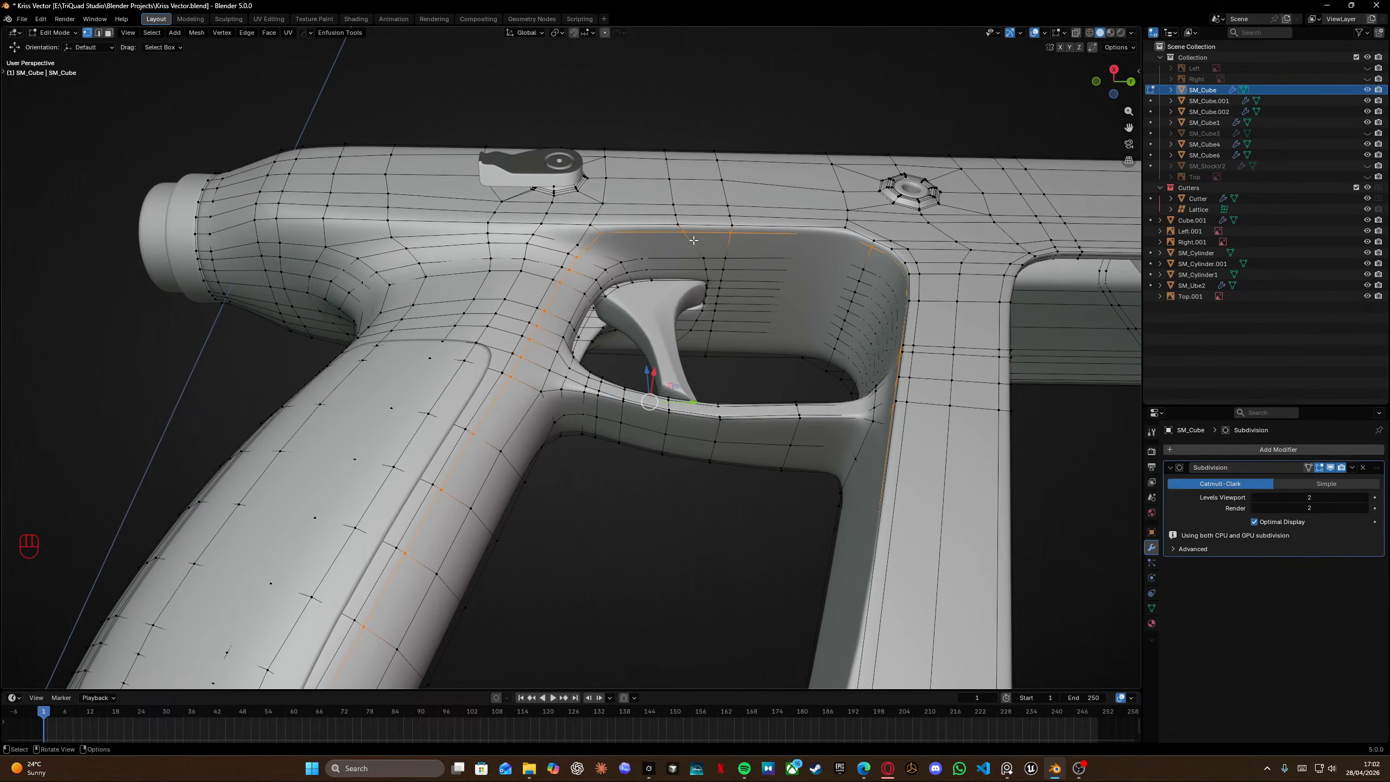
{"action": "key", "text": "g"}
{"action": "key", "text": "g"}
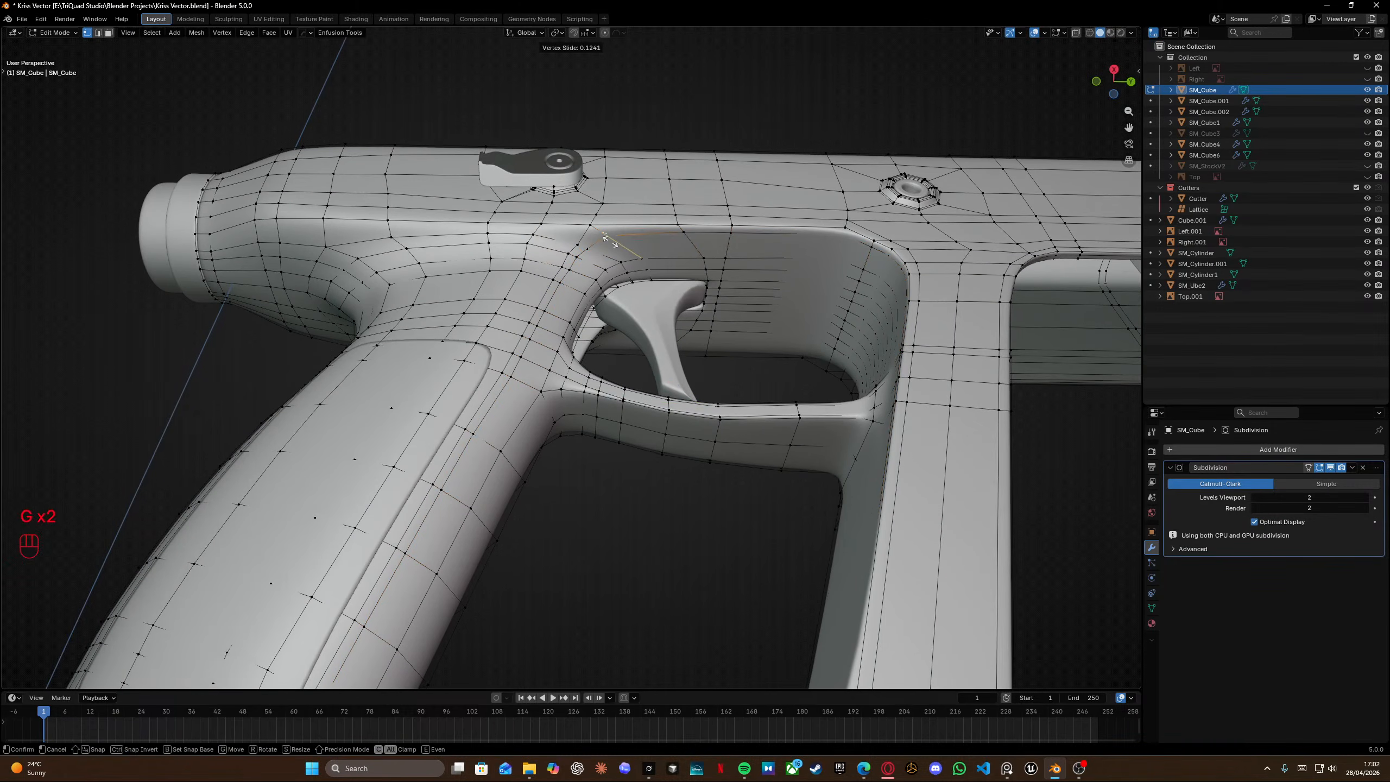
{"action": "left_click", "coordinate": [606, 248]}
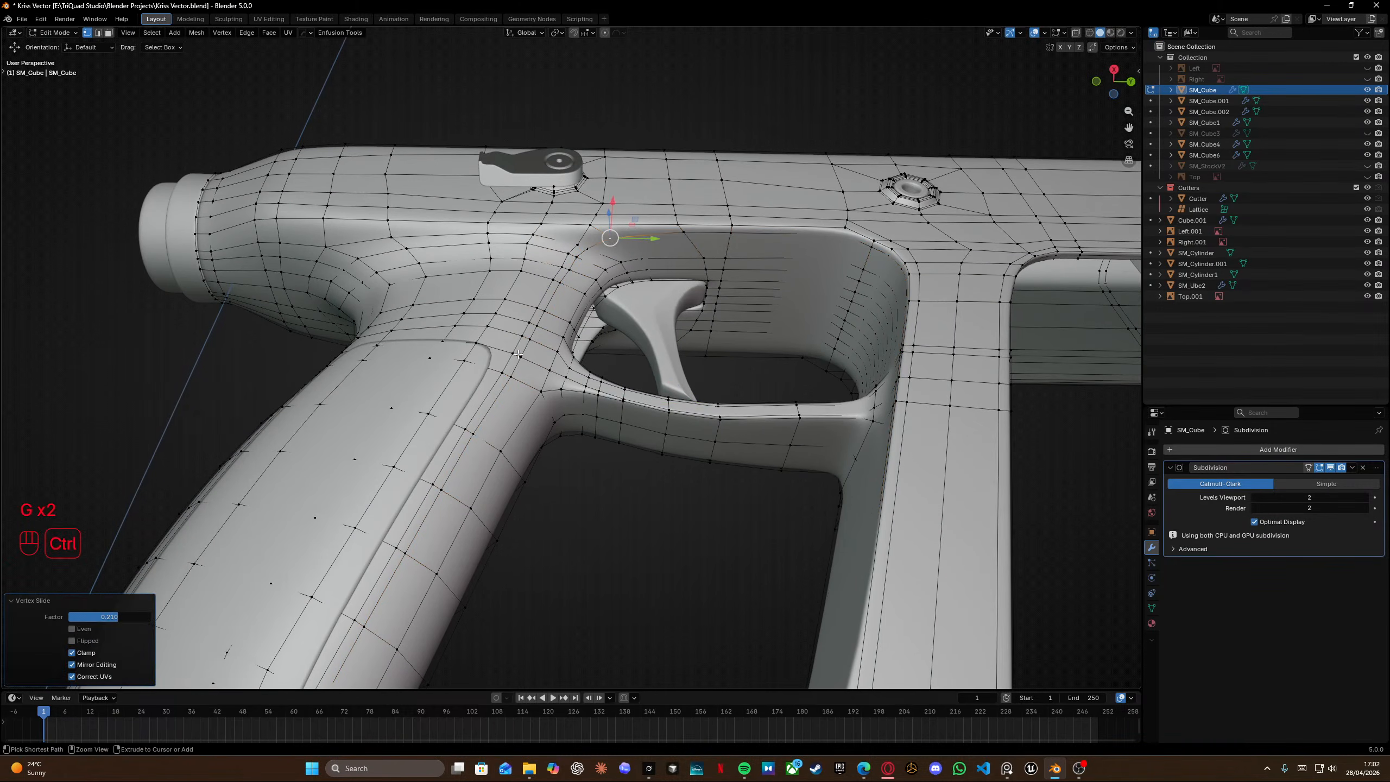
Select the vertical loop segment on the grip near the trigger guard's lower corner and edge-slide it.
{"action": "left_click", "coordinate": [410, 546], "text": "ctrl"}
{"action": "middle_click_drag", "start_coordinate": [410, 546], "coordinate": [466, 424]}
{"action": "left_click", "coordinate": [366, 451], "text": "ctrl"}
{"action": "middle_click_drag", "start_coordinate": [375, 452], "coordinate": [433, 432]}
{"action": "key", "text": "g"}
{"action": "key", "text": "g"}
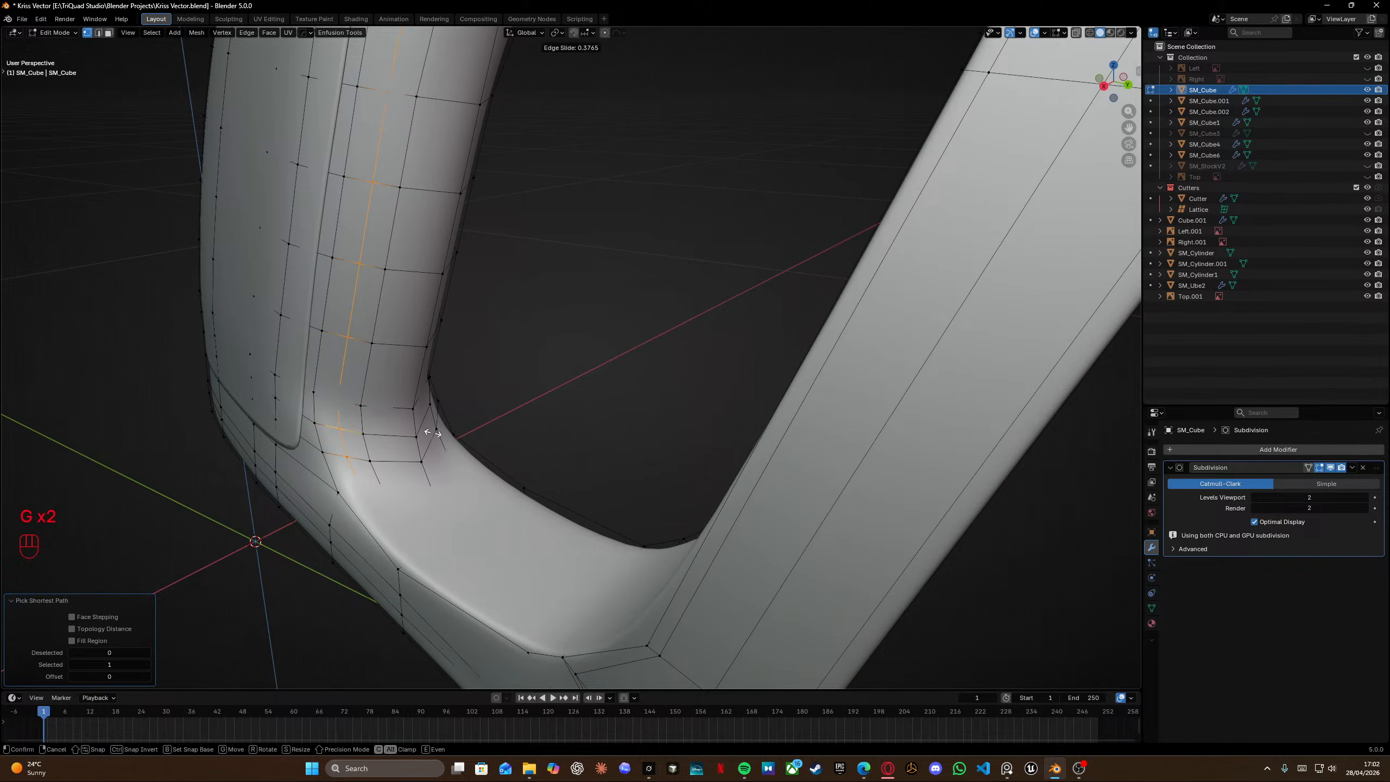
{"action": "left_click", "coordinate": [433, 433]}
Select the edge path running up the grip's front and edge-slide it toward the opening.
{"action": "left_click", "coordinate": [383, 494]}
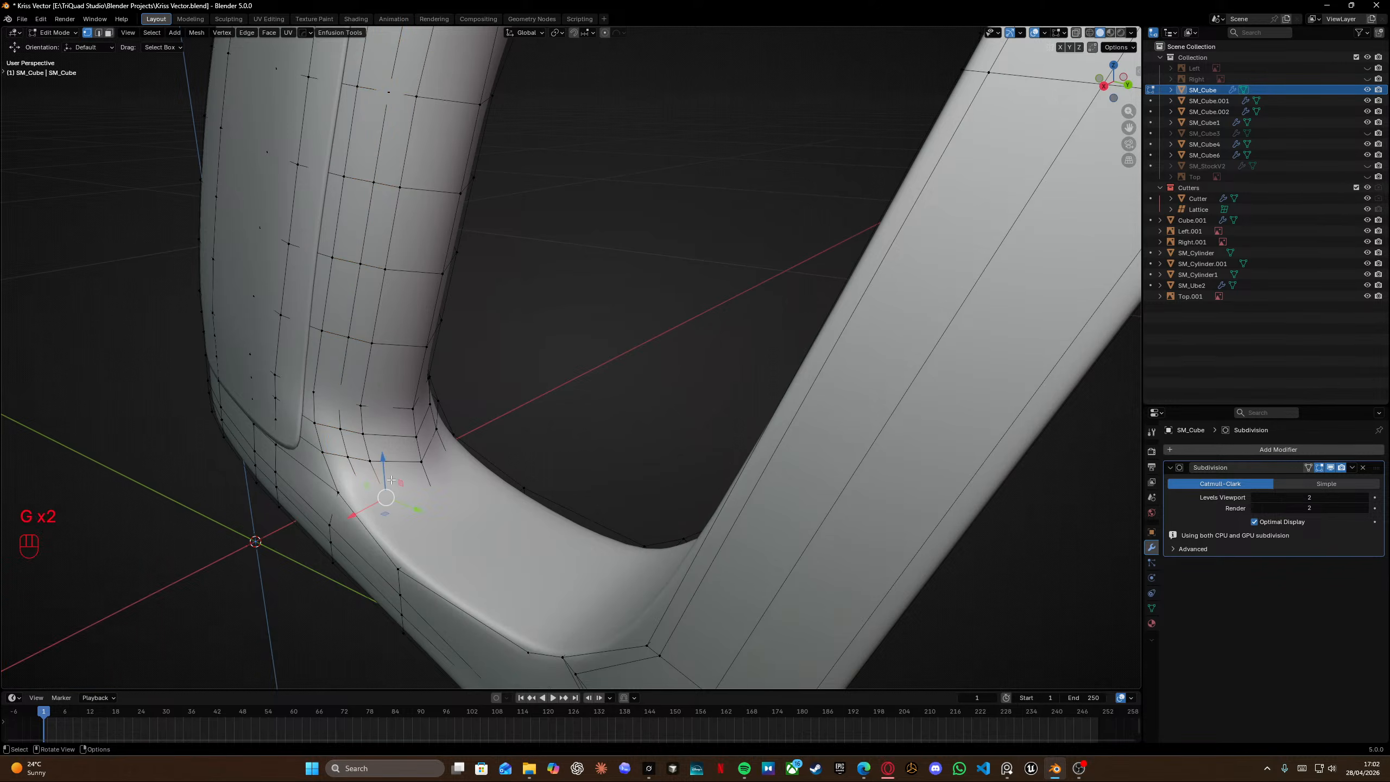
{"action": "middle_click_drag", "start_coordinate": [492, 71], "coordinate": [497, 208], "text": "shift"}
{"action": "left_click", "coordinate": [457, 115], "text": "ctrl"}
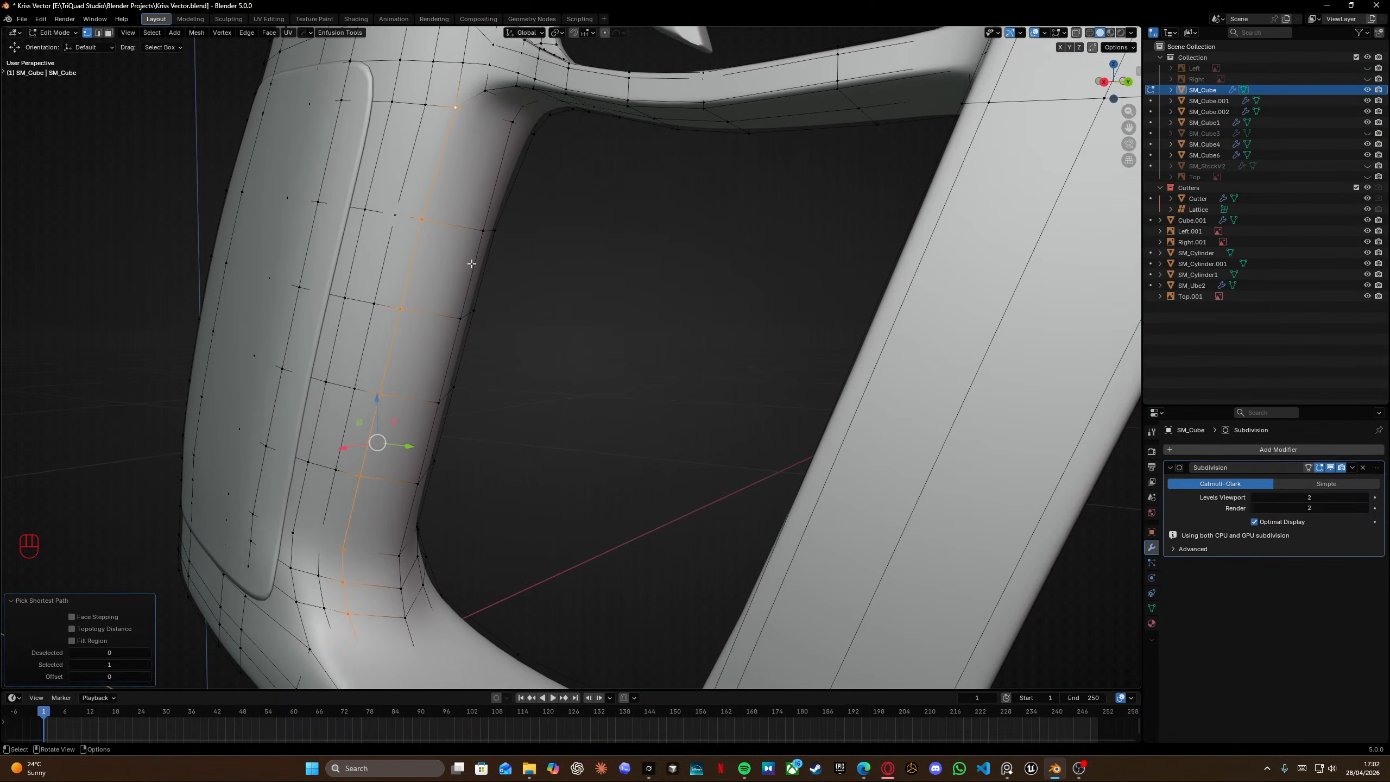
{"action": "key", "text": "g"}
{"action": "key", "text": "g"}
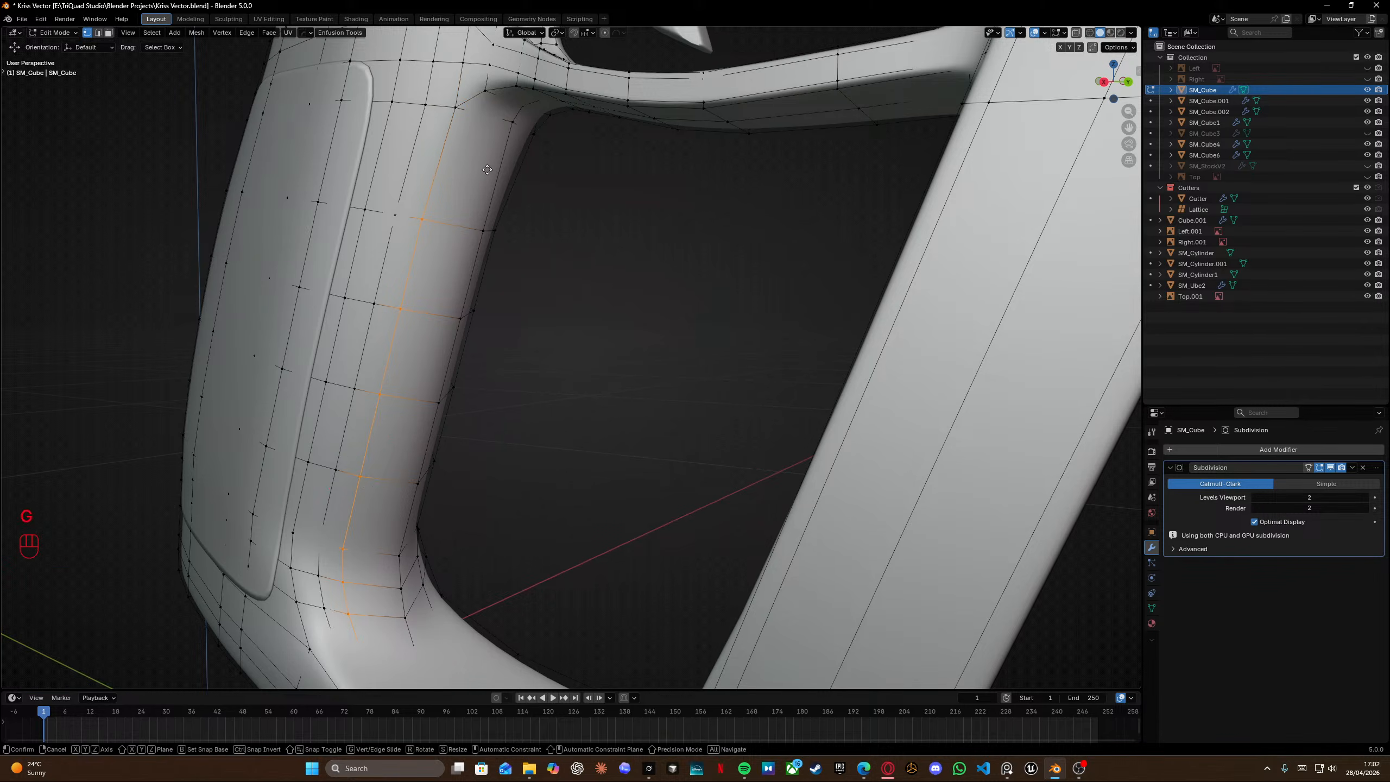
{"action": "left_click", "coordinate": [491, 189]}
Select the edge path along the grip's inner front edge and nudge it slightly along Y.
{"action": "middle_click_drag", "start_coordinate": [491, 192], "coordinate": [559, 255]}
{"action": "left_click", "coordinate": [553, 208]}
{"action": "middle_click_drag", "start_coordinate": [563, 484], "coordinate": [515, 253], "text": "shift"}
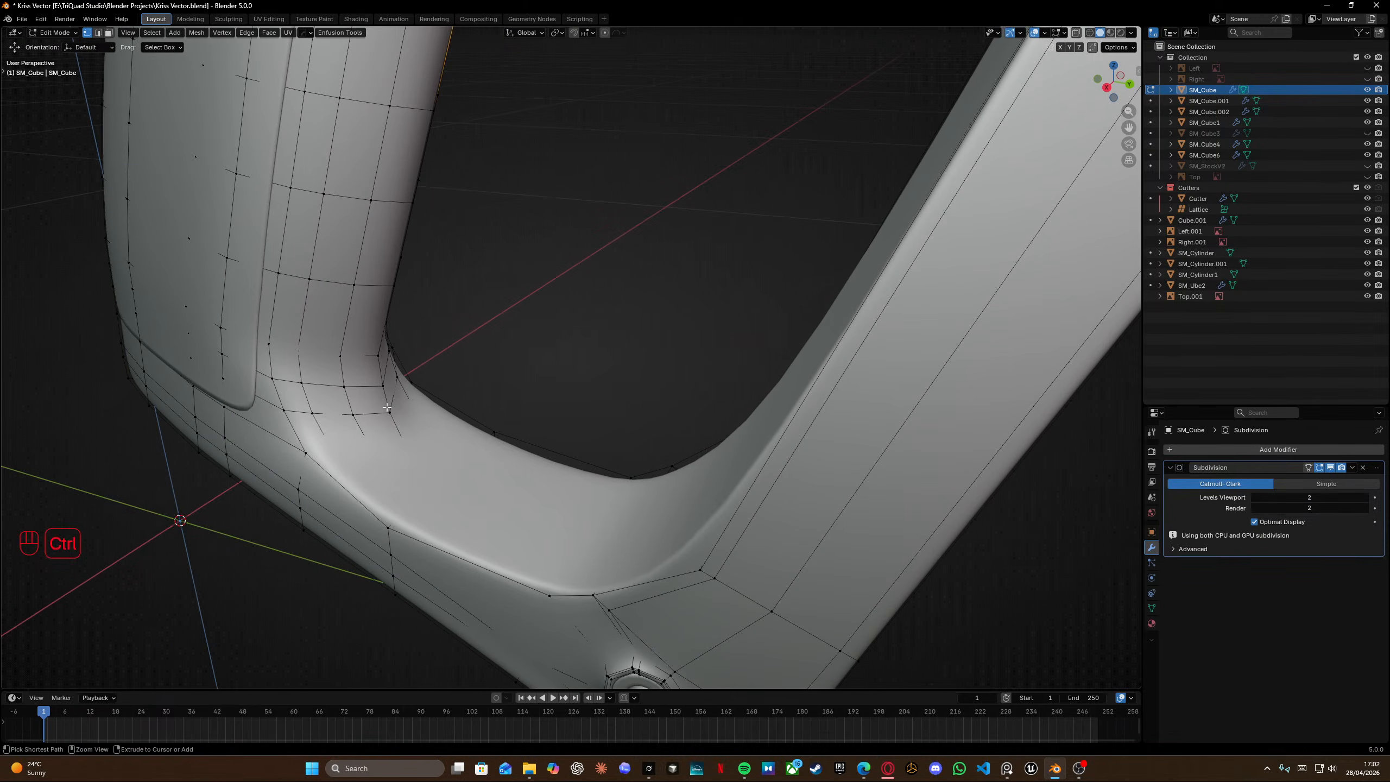
{"action": "left_click", "coordinate": [386, 405], "text": "ctrl"}
{"action": "middle_click_drag", "start_coordinate": [386, 405], "coordinate": [438, 376]}
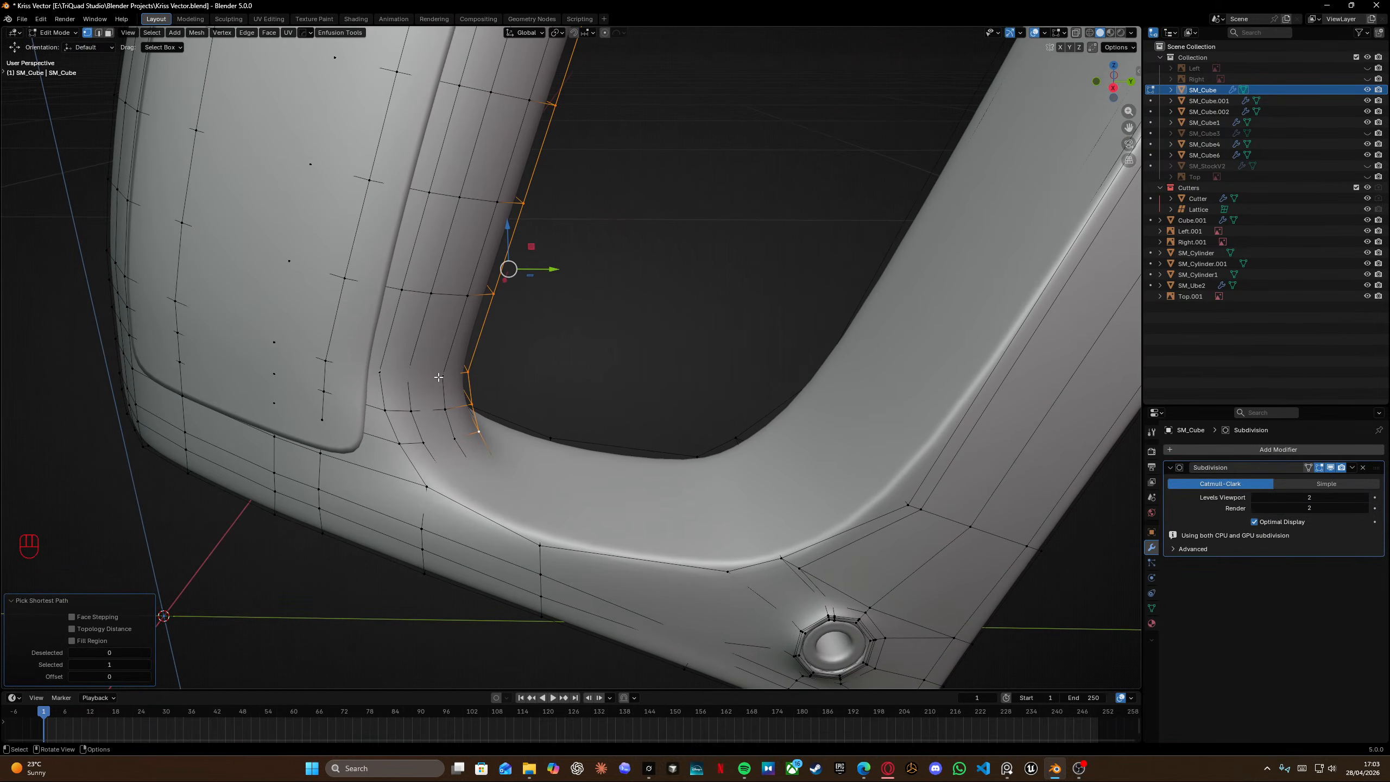
{"action": "left_click_drag", "start_coordinate": [539, 269], "coordinate": [536, 269]}
{"action": "middle_click_drag", "start_coordinate": [594, 241], "coordinate": [651, 340], "text": "shift"}
{"action": "middle_click_drag", "start_coordinate": [651, 340], "coordinate": [705, 249]}
{"action": "left_click", "coordinate": [745, 213]}
{"action": "key", "text": "Tab"}
Select the grip panel insert to examine its modifier stack.
{"action": "middle_click_drag", "start_coordinate": [755, 207], "coordinate": [537, 257], "text": "shift"}
{"action": "left_click", "coordinate": [595, 324]}
{"action": "scroll", "coordinate": [574, 356], "scroll_direction": "down", "scroll_amount": 8}
{"action": "left_click", "coordinate": [557, 381]}
{"action": "left_click", "coordinate": [586, 378]}
{"action": "scroll", "coordinate": [1230, 604], "scroll_direction": "down", "scroll_amount": 2}
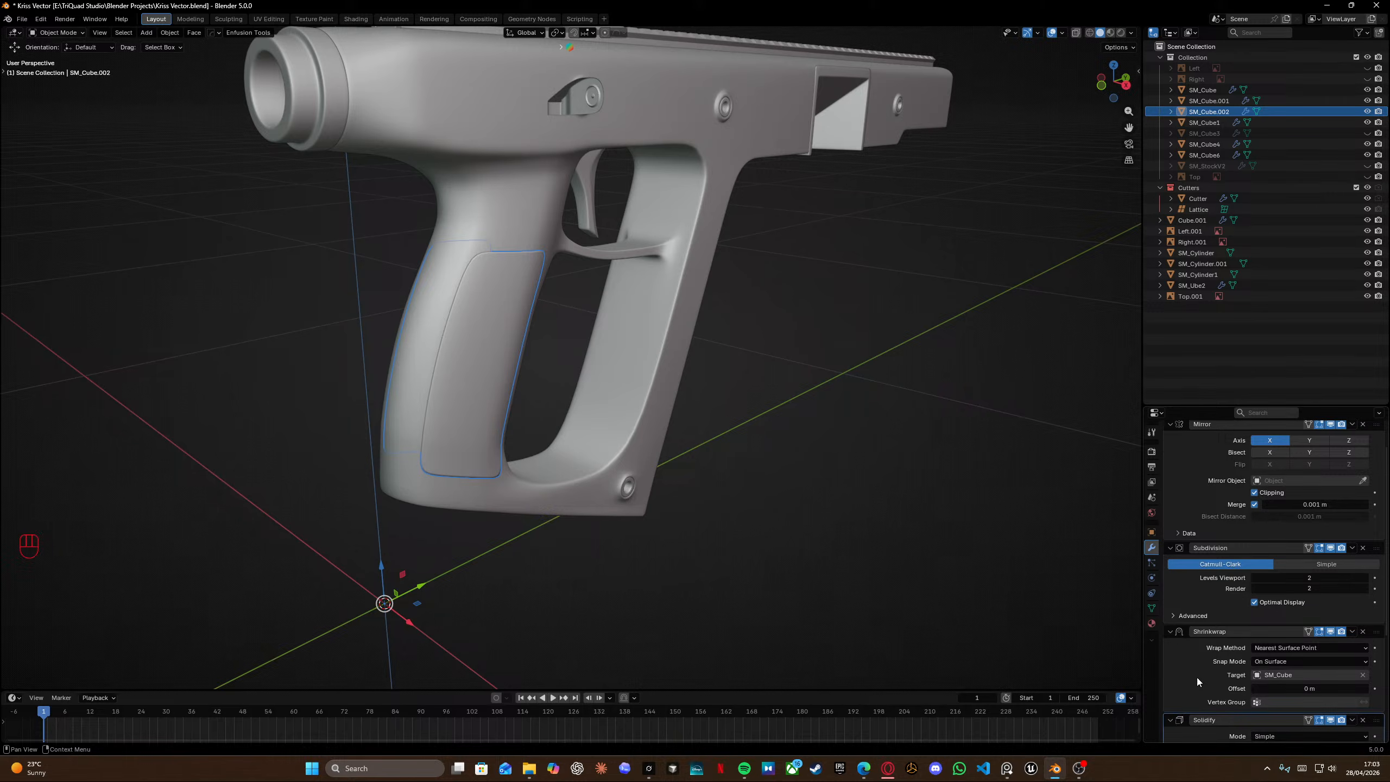
Reselect the receiver and orbit around the grip from several angles to examine the smoothed result.
{"action": "middle_click_drag", "start_coordinate": [490, 372], "coordinate": [695, 315], "text": "shift"}
{"action": "scroll", "coordinate": [526, 332], "scroll_direction": "up", "scroll_amount": 3}
{"action": "left_click", "coordinate": [695, 315]}
{"action": "scroll", "coordinate": [793, 305], "scroll_direction": "down", "scroll_amount": 3}
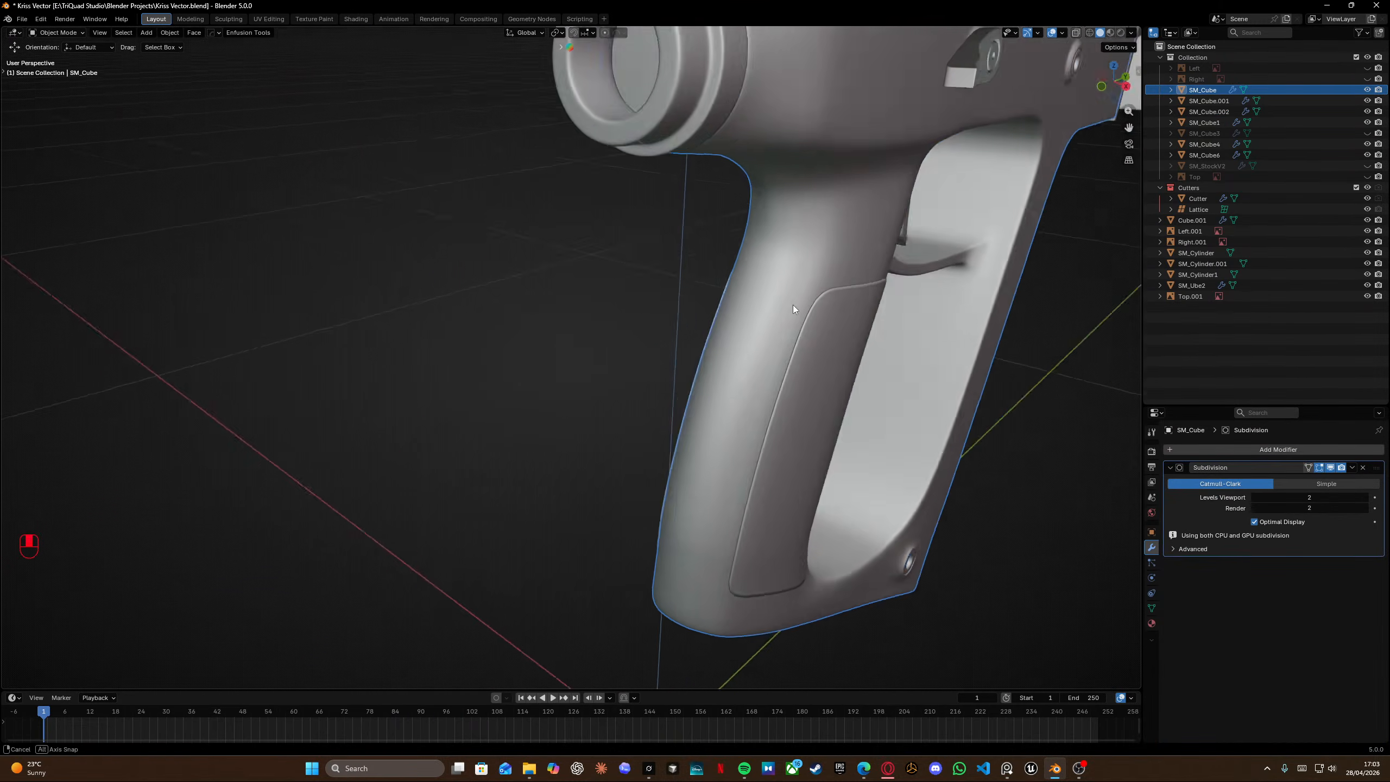
{"action": "middle_click_drag", "start_coordinate": [793, 305], "coordinate": [761, 354]}
{"action": "scroll", "coordinate": [761, 354], "scroll_direction": "up", "scroll_amount": 3}
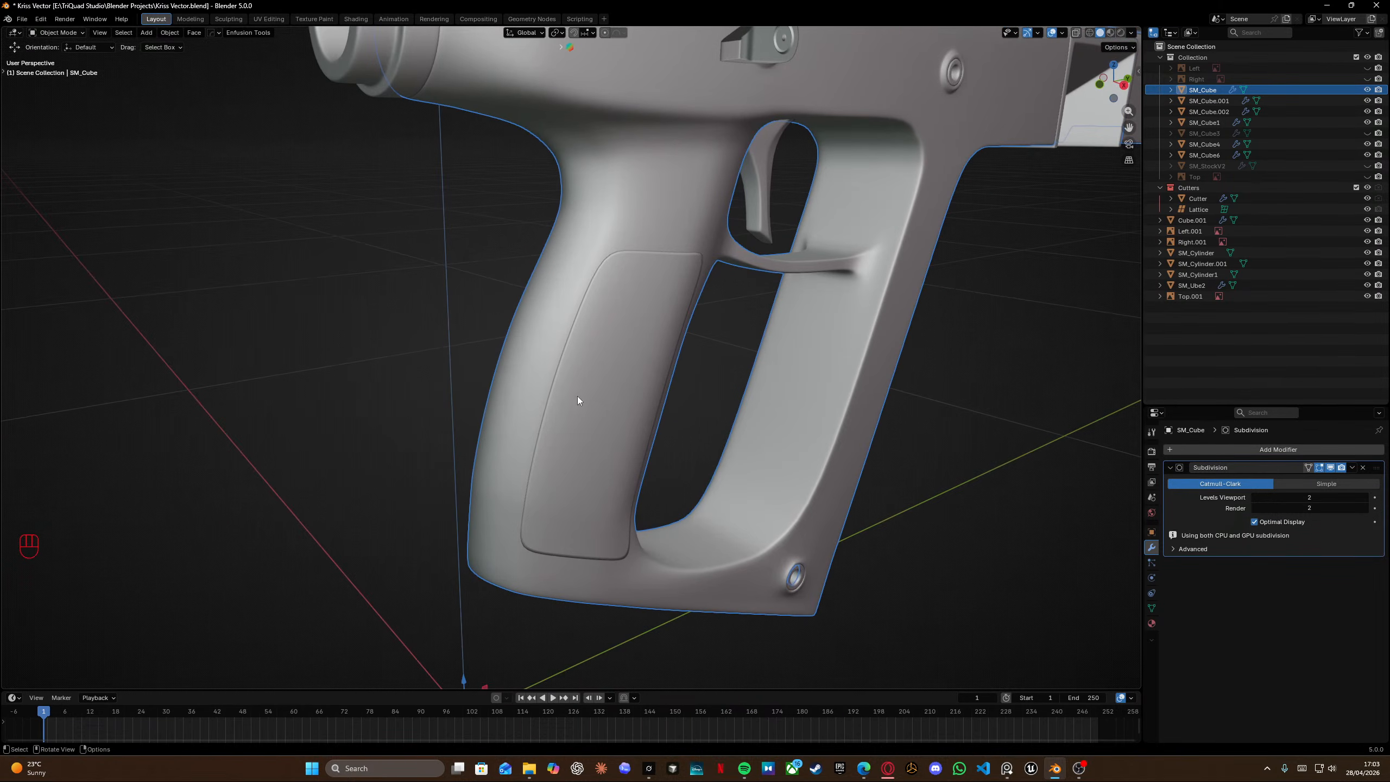
{"action": "scroll", "coordinate": [587, 319], "scroll_direction": "up", "scroll_amount": 3}
{"action": "key", "text": "Tab"}
{"action": "middle_click_drag", "start_coordinate": [586, 318], "coordinate": [559, 198]}
{"action": "key", "text": "Tab"}
{"action": "scroll", "coordinate": [511, 269], "scroll_direction": "down", "scroll_amount": 2}
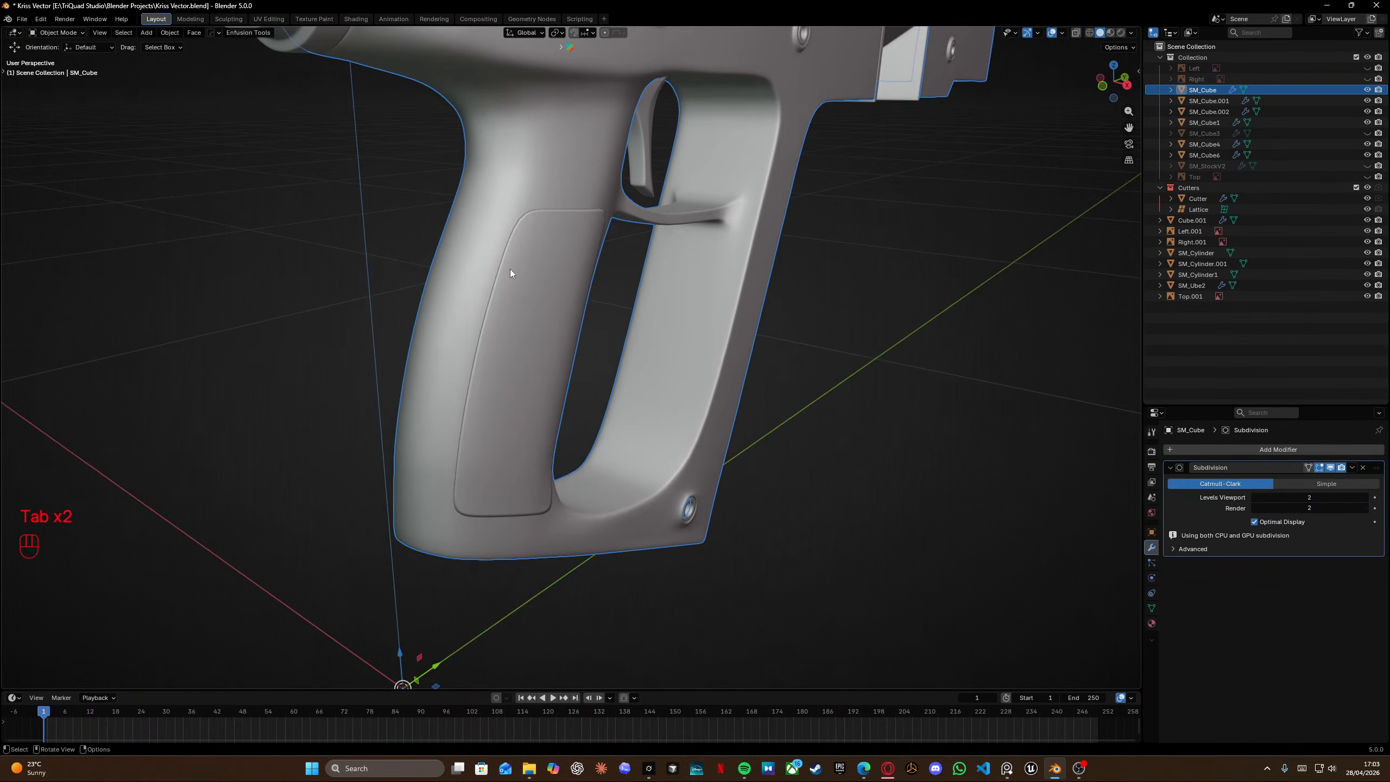
{"action": "middle_click_drag", "start_coordinate": [511, 270], "coordinate": [437, 323]}
{"action": "left_click", "coordinate": [174, 185]}
{"action": "scroll", "coordinate": [426, 327], "scroll_direction": "down", "scroll_amount": 2}
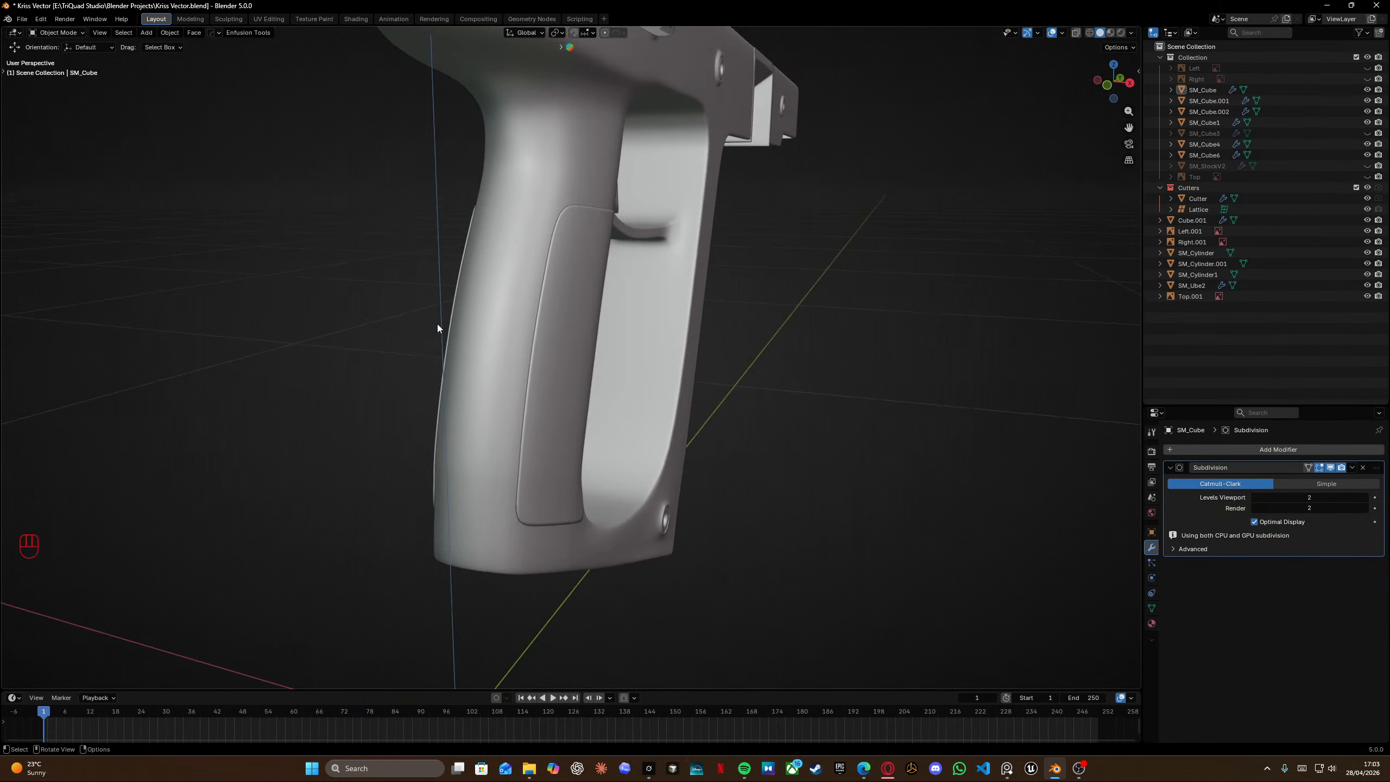
{"action": "key", "text": "Tab"}
{"action": "mouse_move", "coordinate": [519, 275]}
{"action": "middle_mouse_down"}
{"action": "mouse_move", "coordinate": [544, 209]}
{"action": "mouse_move", "coordinate": [494, 262]}
{"action": "mouse_move", "coordinate": [540, 278]}
{"action": "middle_mouse_up"}
{"action": "key", "text": "Tab"}
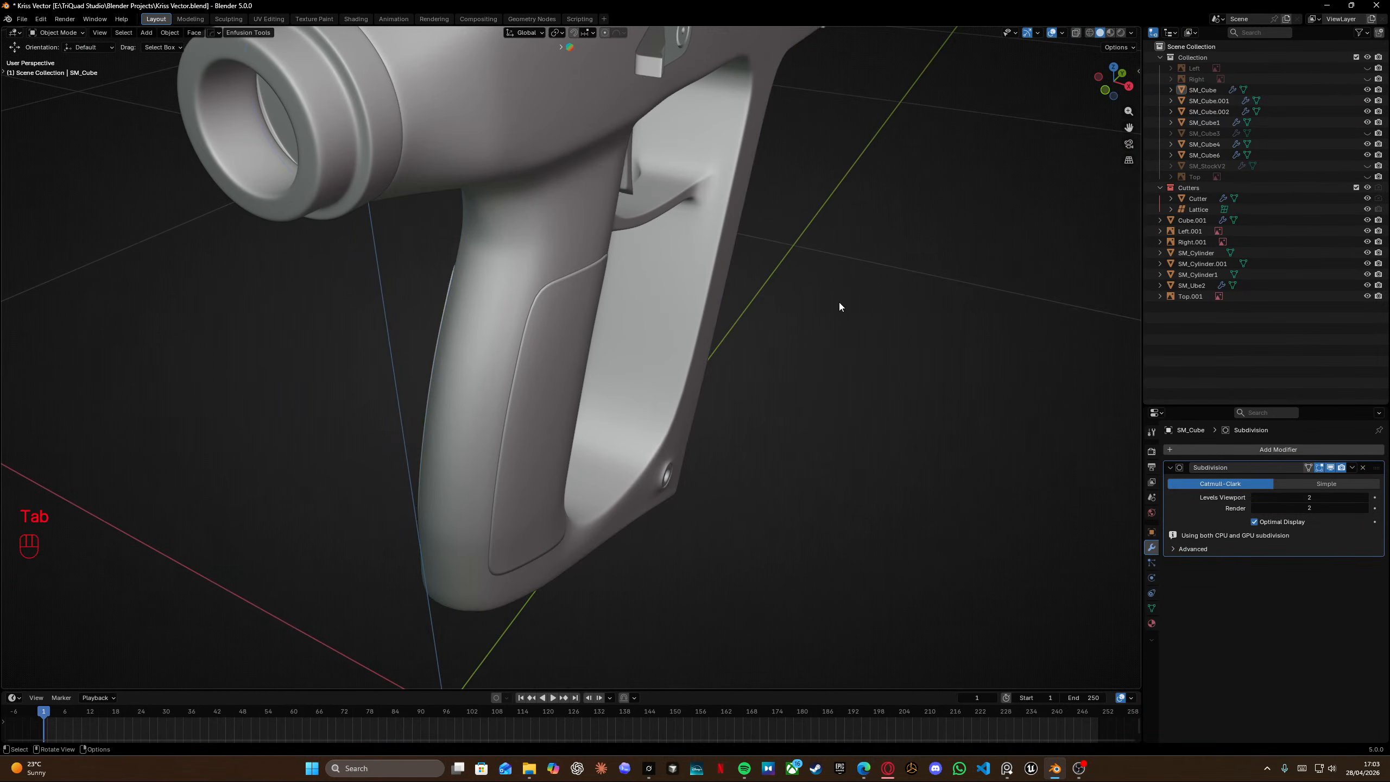
{"action": "middle_click_drag", "start_coordinate": [838, 304], "coordinate": [710, 290]}
{"action": "middle_click_drag", "start_coordinate": [397, 274], "coordinate": [537, 274]}
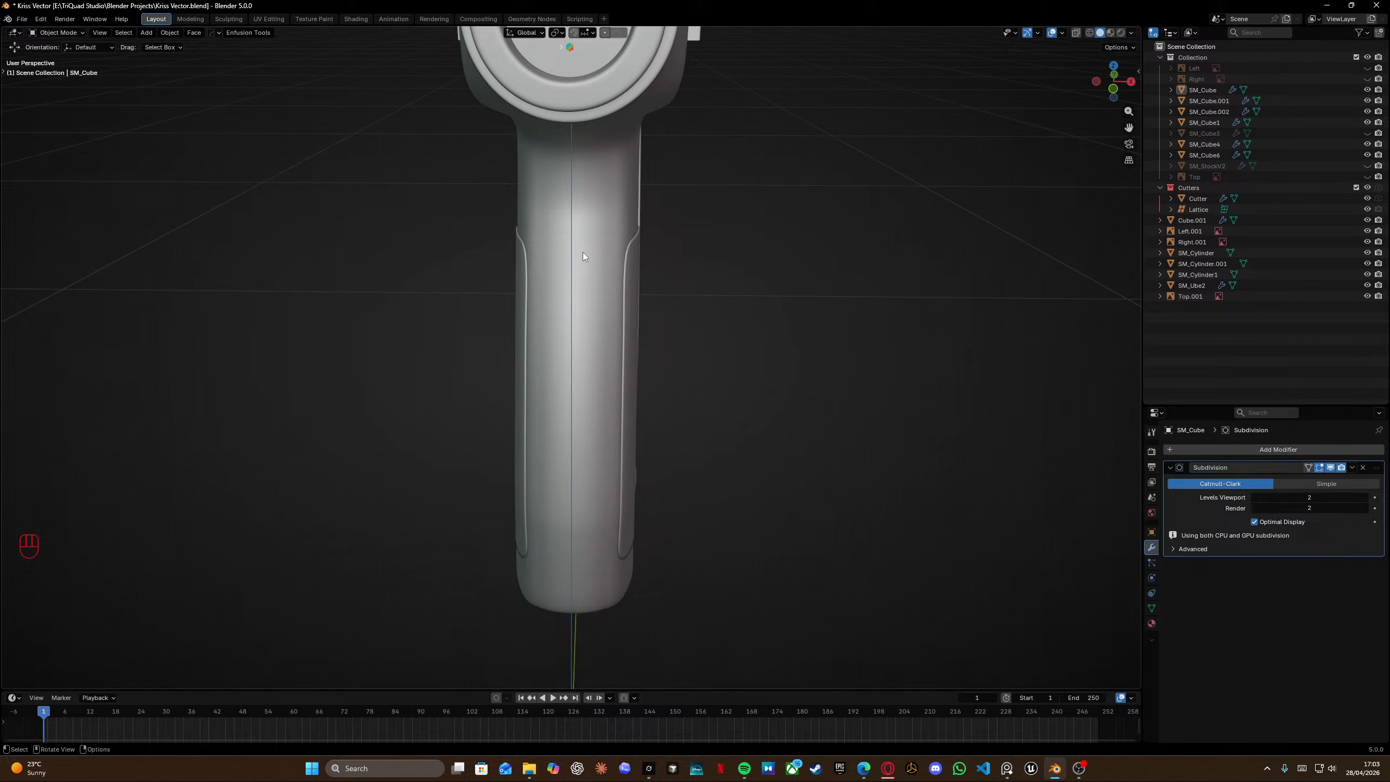
{"action": "middle_click_drag", "start_coordinate": [582, 252], "coordinate": [417, 482]}
{"action": "mouse_move", "coordinate": [415, 382]}
{"action": "middle_mouse_down"}
{"action": "mouse_move", "coordinate": [290, 326]}
{"action": "mouse_move", "coordinate": [295, 349]}
{"action": "mouse_move", "coordinate": [404, 367]}
{"action": "middle_mouse_up"}
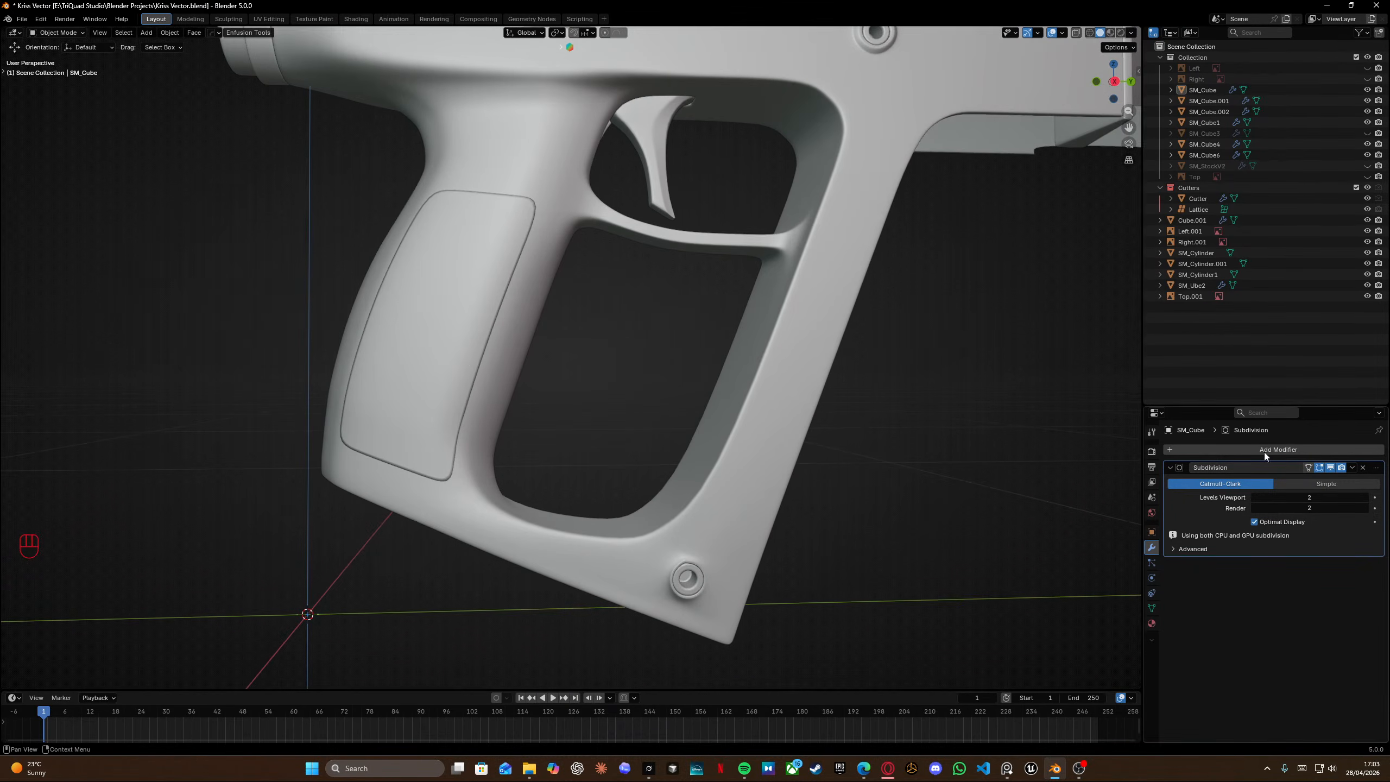
Select the grip panel insert and orbit around it to examine it from several angles.
{"action": "left_click", "coordinate": [493, 290]}
{"action": "scroll", "coordinate": [1248, 685], "scroll_direction": "down", "scroll_amount": 6}
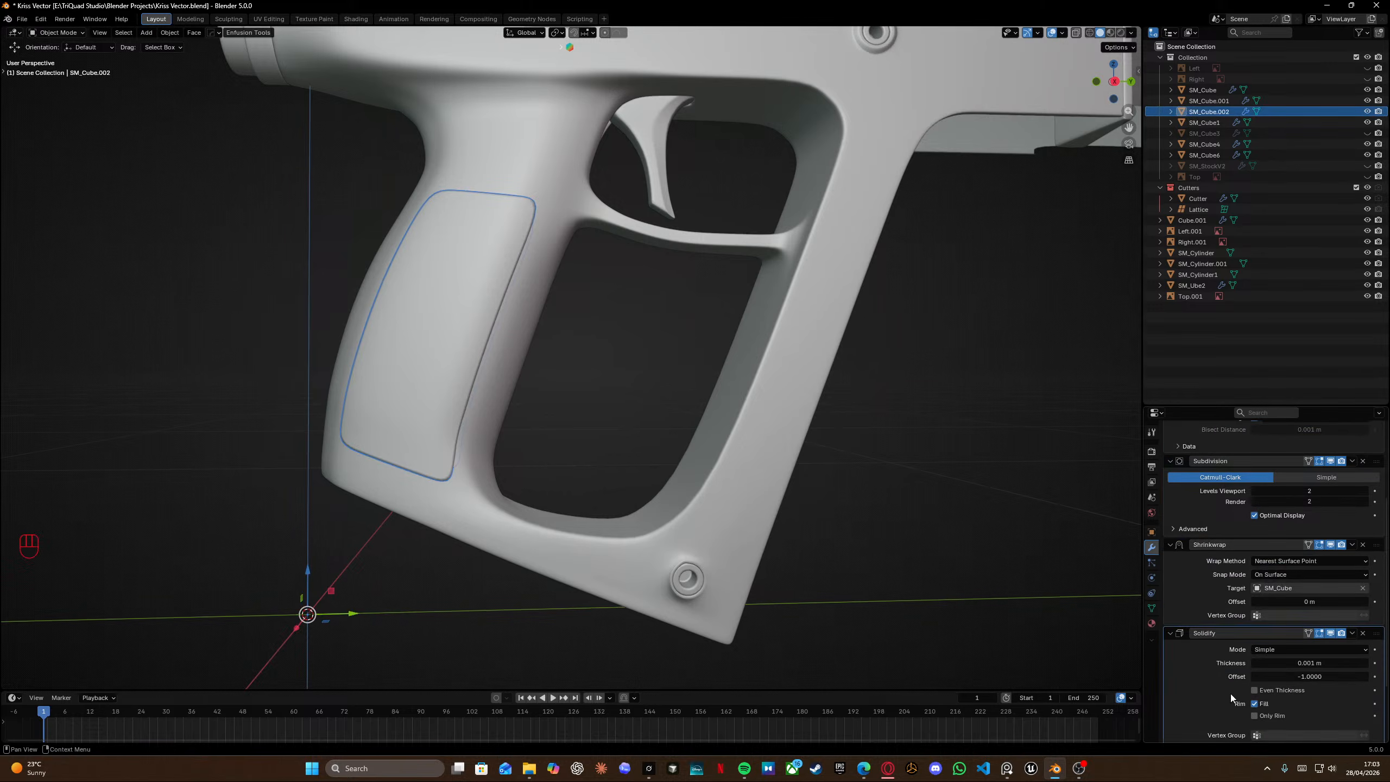
{"action": "middle_click_drag", "start_coordinate": [472, 312], "coordinate": [621, 319]}
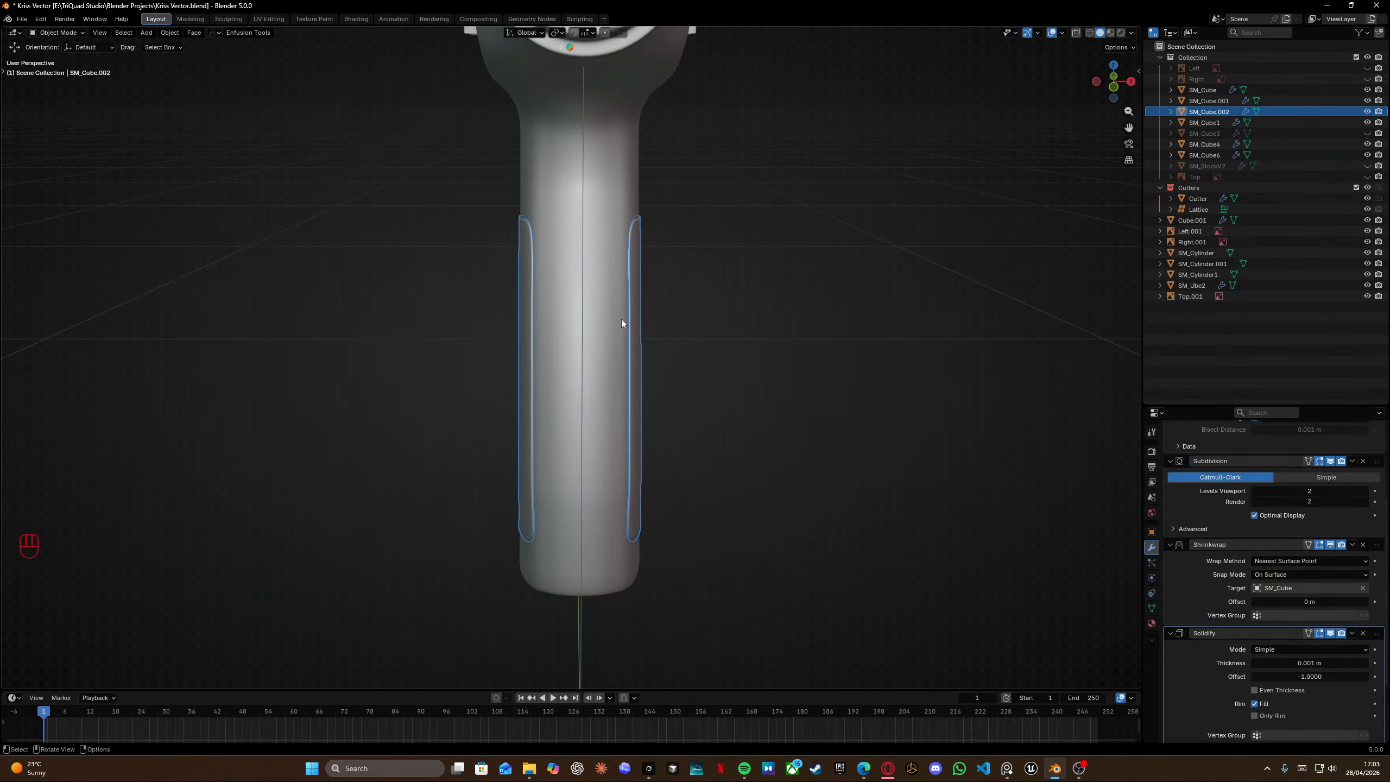
{"action": "scroll", "coordinate": [622, 319], "scroll_direction": "up", "scroll_amount": 7}
{"action": "scroll", "coordinate": [832, 279], "scroll_direction": "down", "scroll_amount": 4}
{"action": "middle_click_drag", "start_coordinate": [807, 311], "coordinate": [620, 196]}
{"action": "scroll", "coordinate": [619, 191], "scroll_direction": "down", "scroll_amount": 4}
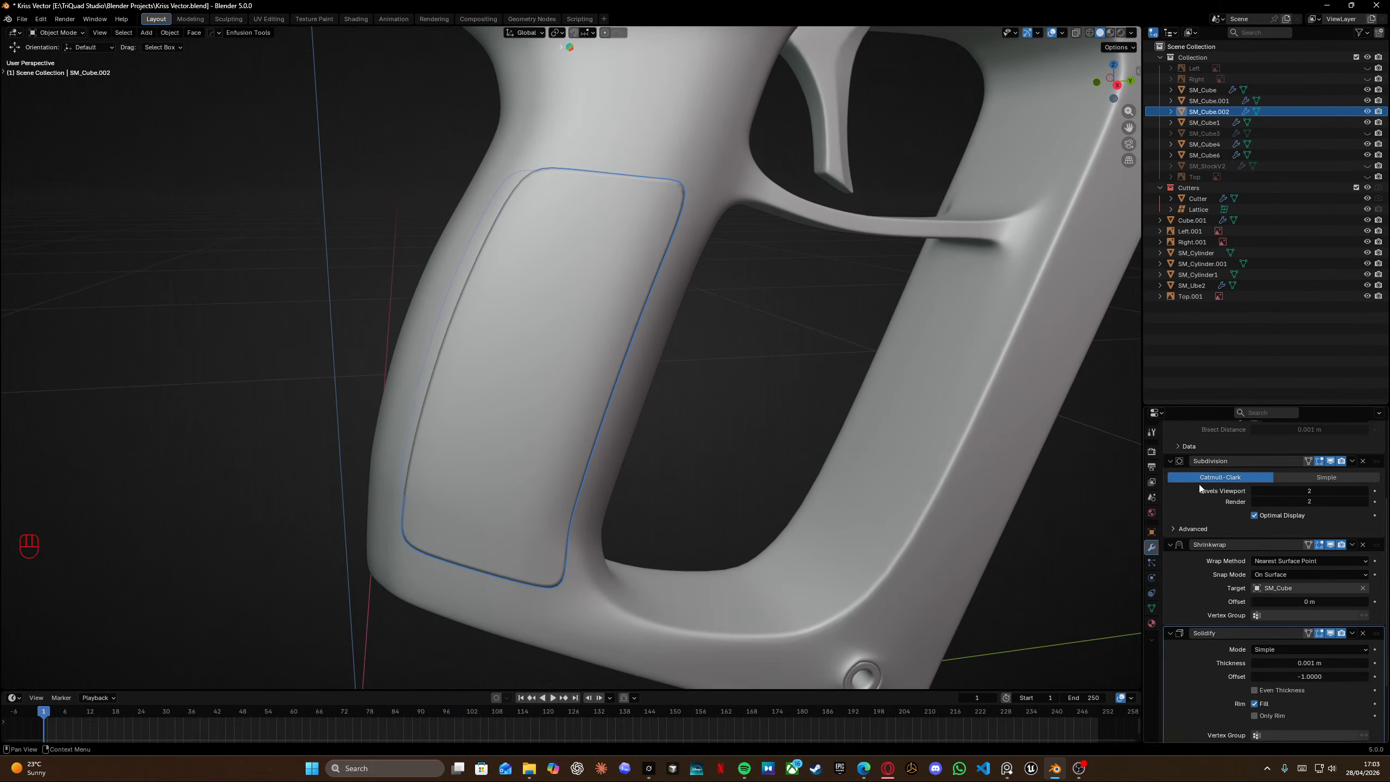
Add a lengthwise loop cut through the middle of the grip panel insert.
{"action": "key", "text": "Tab"}
{"action": "middle_click_drag", "start_coordinate": [637, 261], "coordinate": [486, 312]}
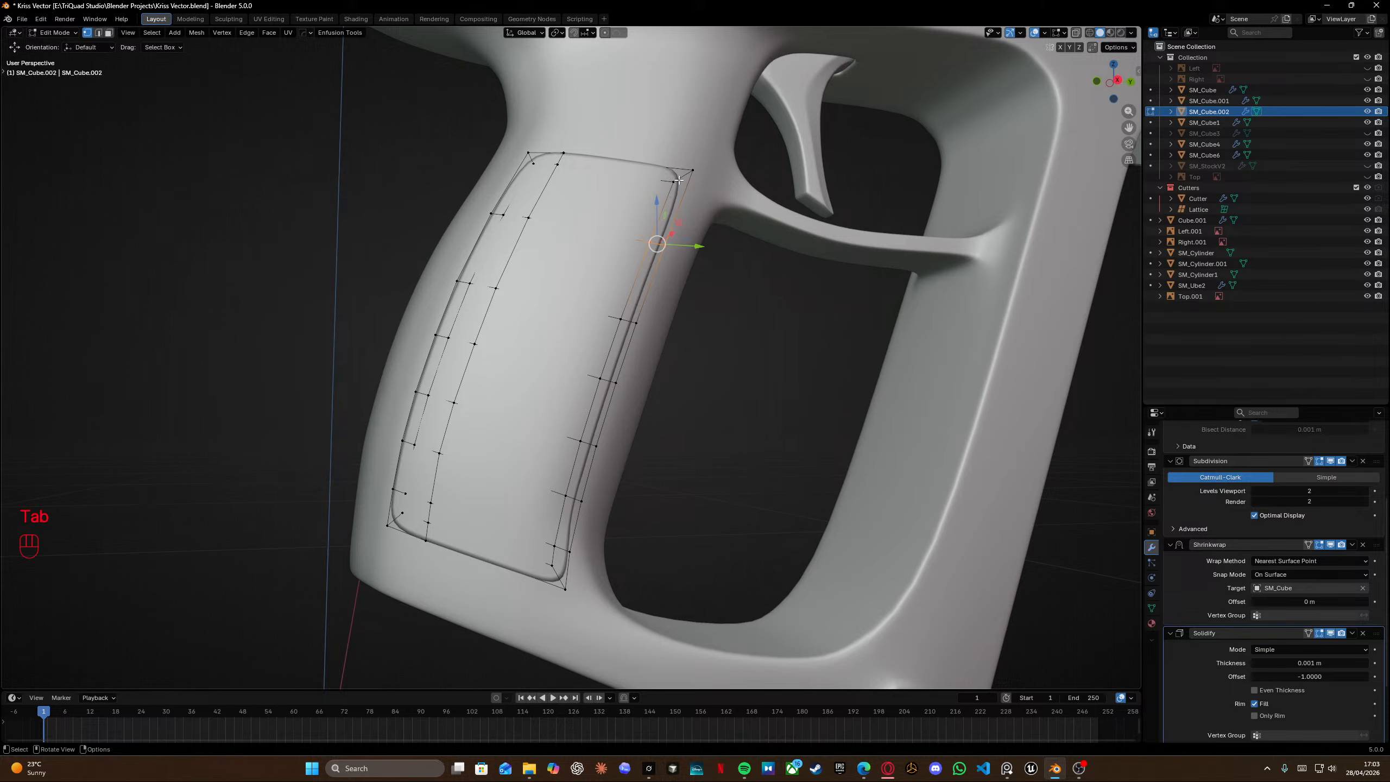
{"action": "scroll", "coordinate": [582, 308], "scroll_direction": "up", "scroll_amount": 2}
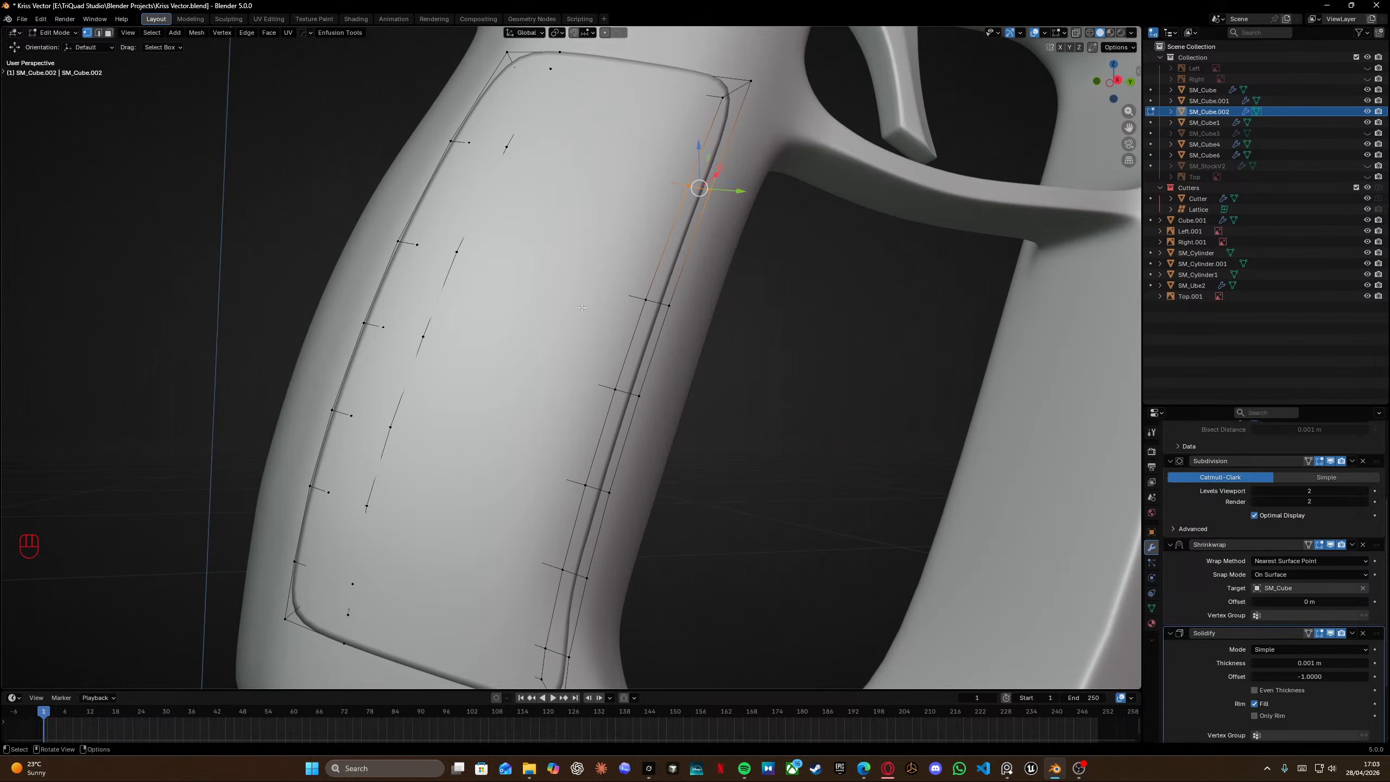
{"action": "key", "text": "ctrl+r"}
{"action": "right_click", "coordinate": [301, 608]}
Toggle the panel's Subdivision display in edit mode off and back on to inspect its cage, then leave Edit Mode.
{"action": "left_click", "coordinate": [1330, 461]}
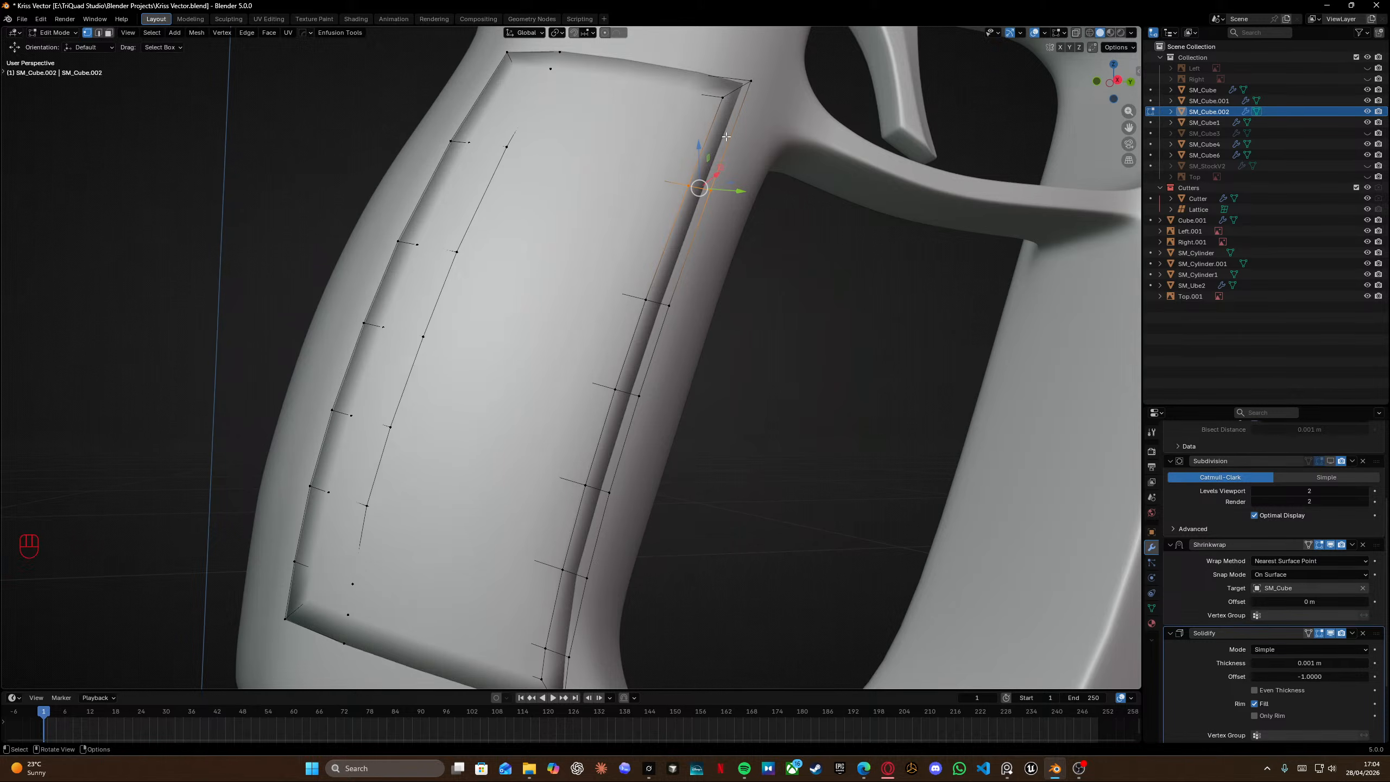
{"action": "scroll", "coordinate": [728, 164], "scroll_direction": "down", "scroll_amount": 2}
{"action": "middle_click_drag", "start_coordinate": [730, 156], "coordinate": [684, 226]}
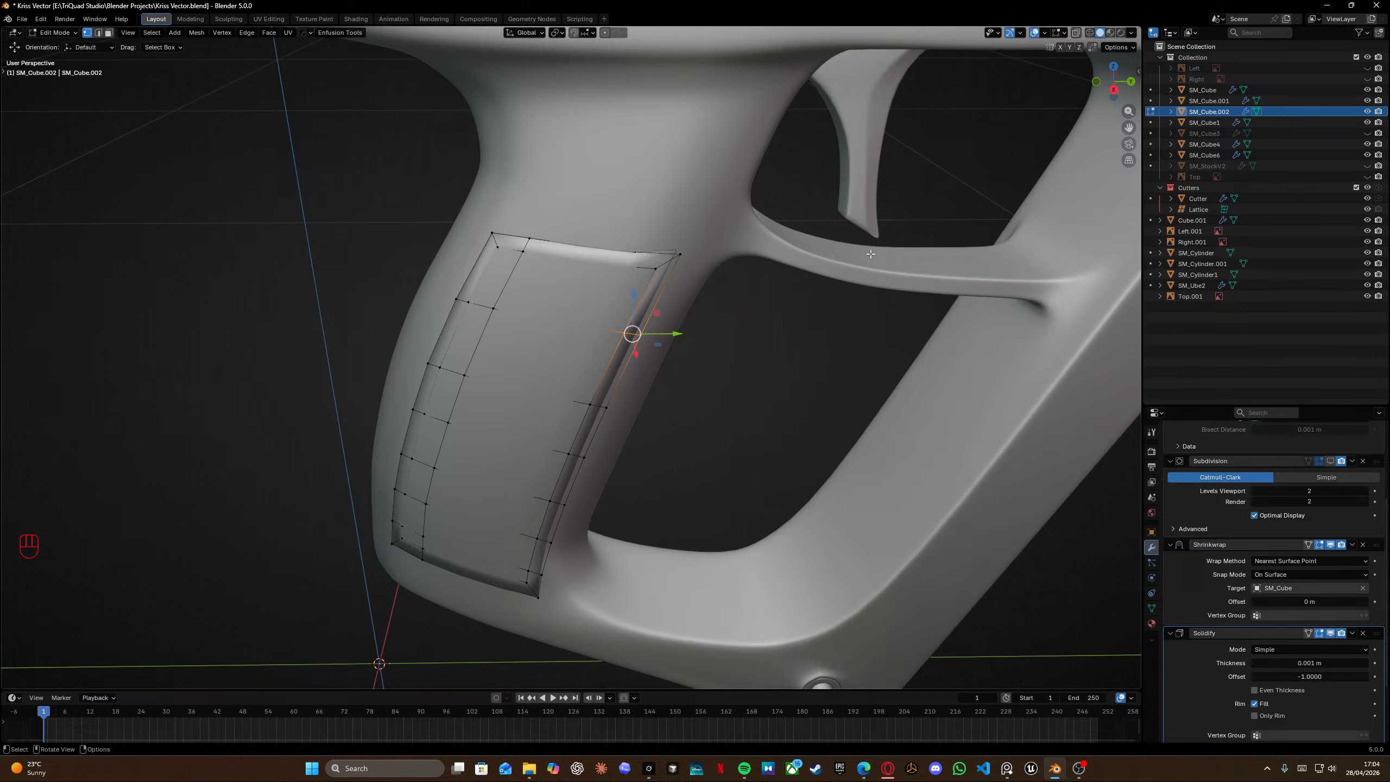
{"action": "left_click", "coordinate": [1330, 462]}
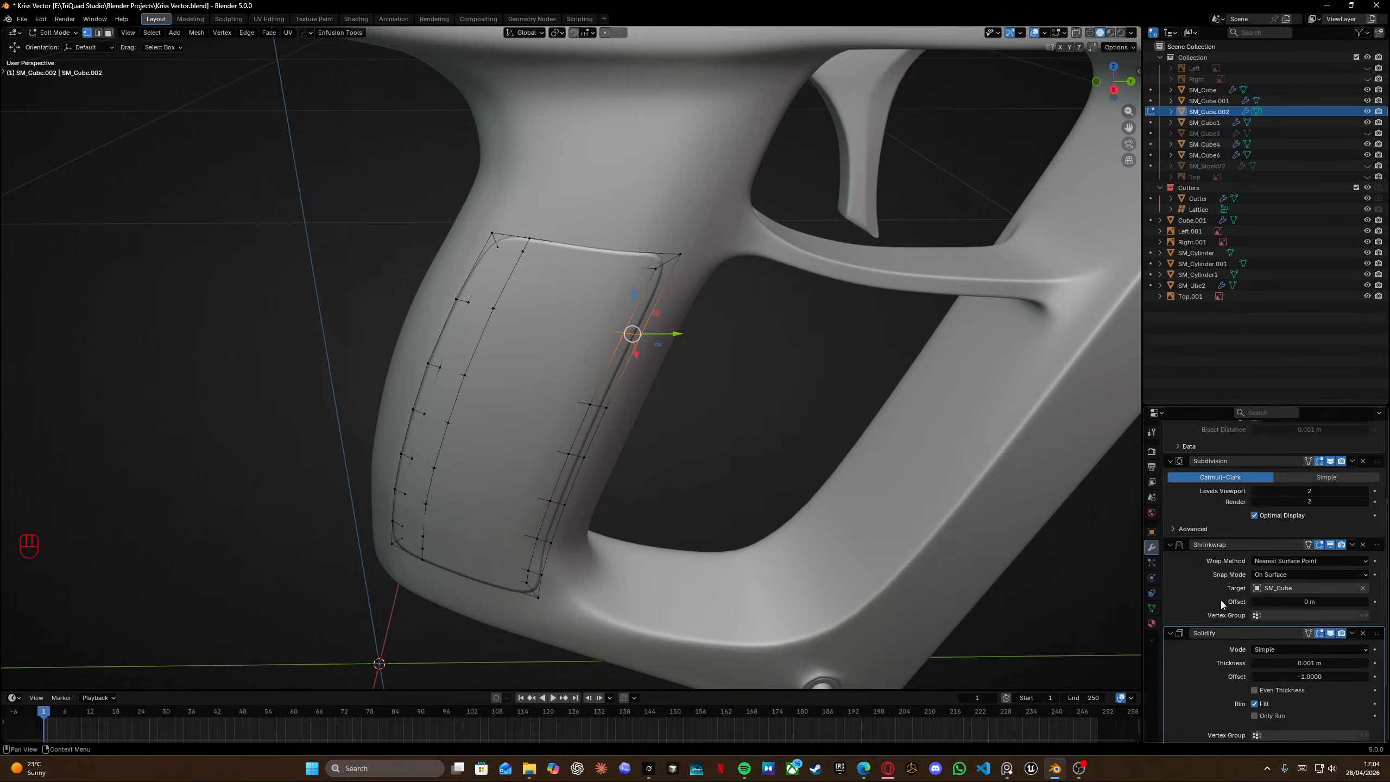
{"action": "scroll", "coordinate": [1221, 600], "scroll_direction": "down", "scroll_amount": 4}
{"action": "scroll", "coordinate": [1232, 595], "scroll_direction": "up", "scroll_amount": 10}
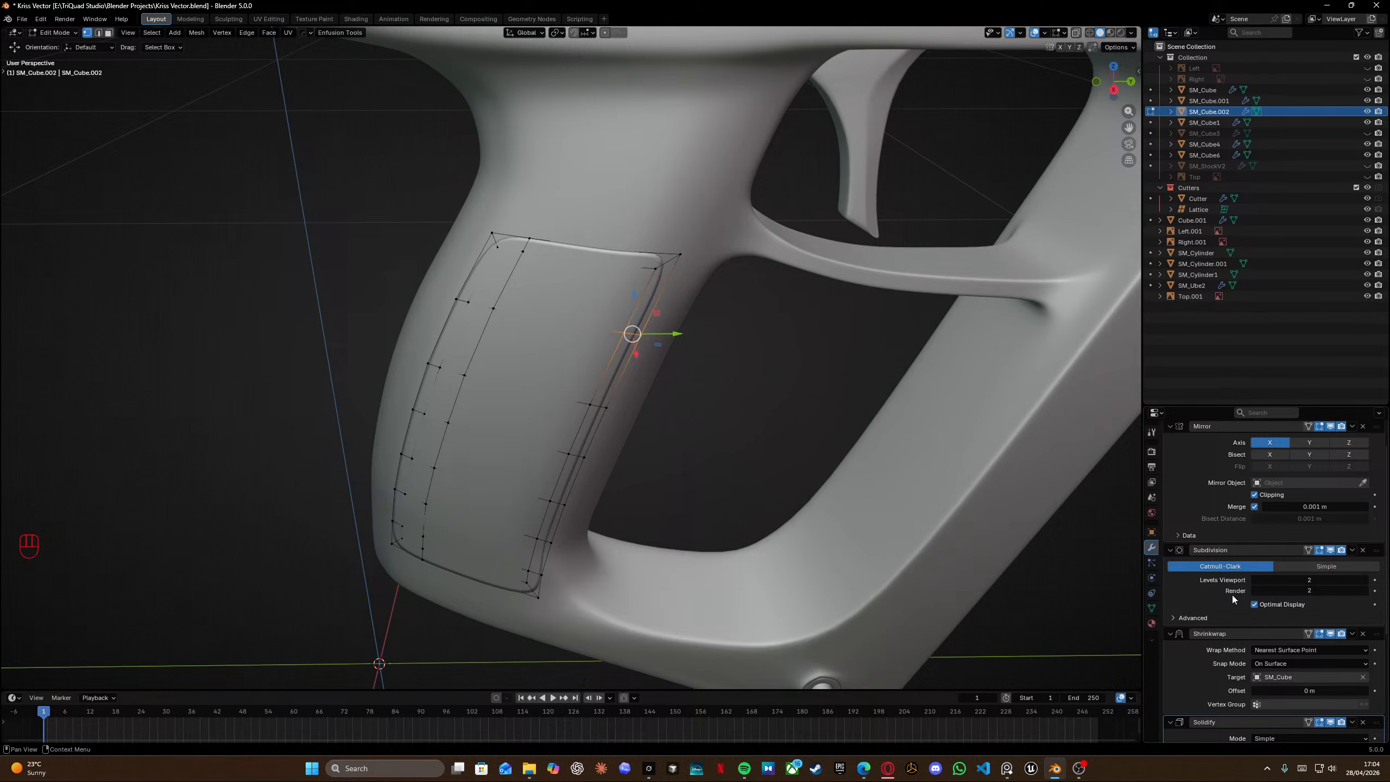
{"action": "middle_click_drag", "start_coordinate": [471, 271], "coordinate": [706, 274]}
{"action": "key", "text": "Tab"}
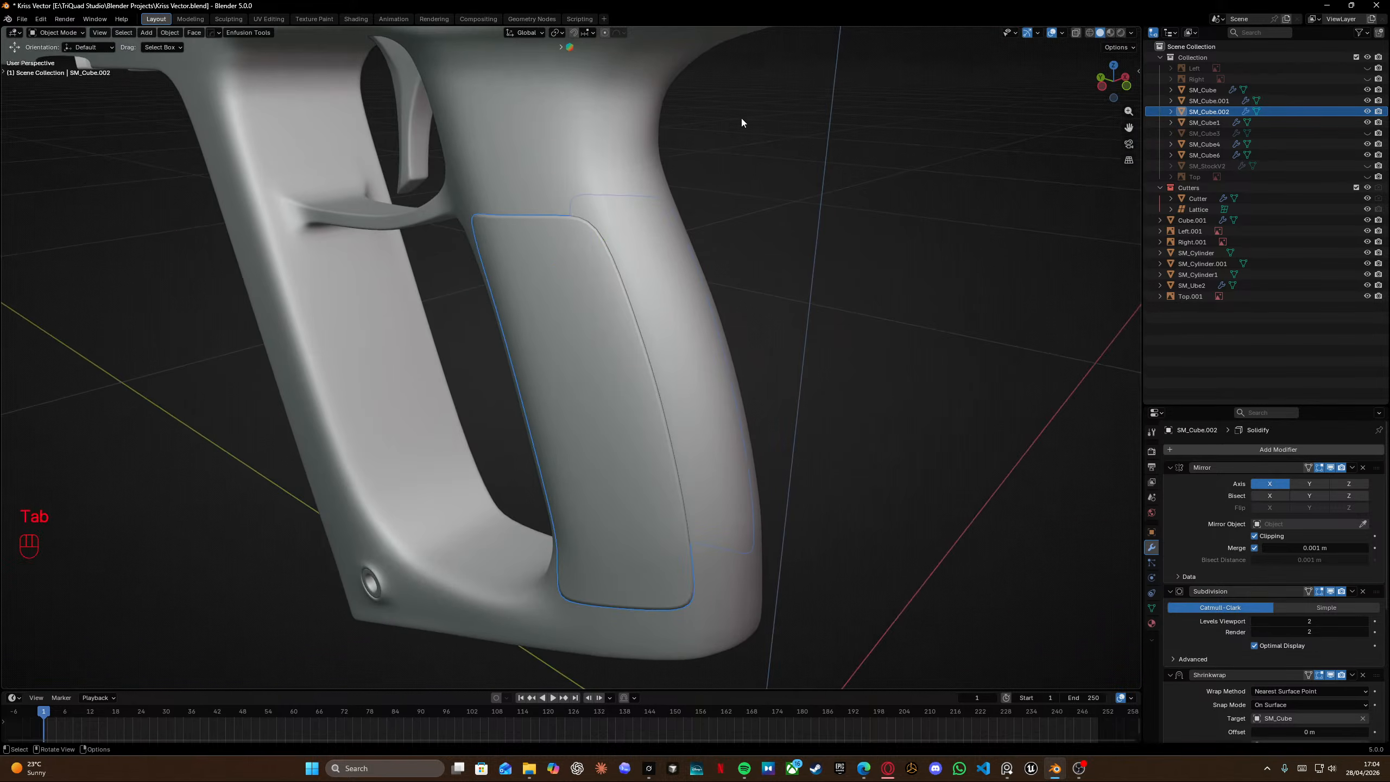
Select the receiver and enter its Edit Mode at the bottom rear of the grip in right view.
{"action": "left_click", "coordinate": [742, 119]}
{"action": "scroll", "coordinate": [826, 291], "scroll_direction": "down", "scroll_amount": 7}
{"action": "middle_click_drag", "start_coordinate": [826, 291], "coordinate": [621, 272]}
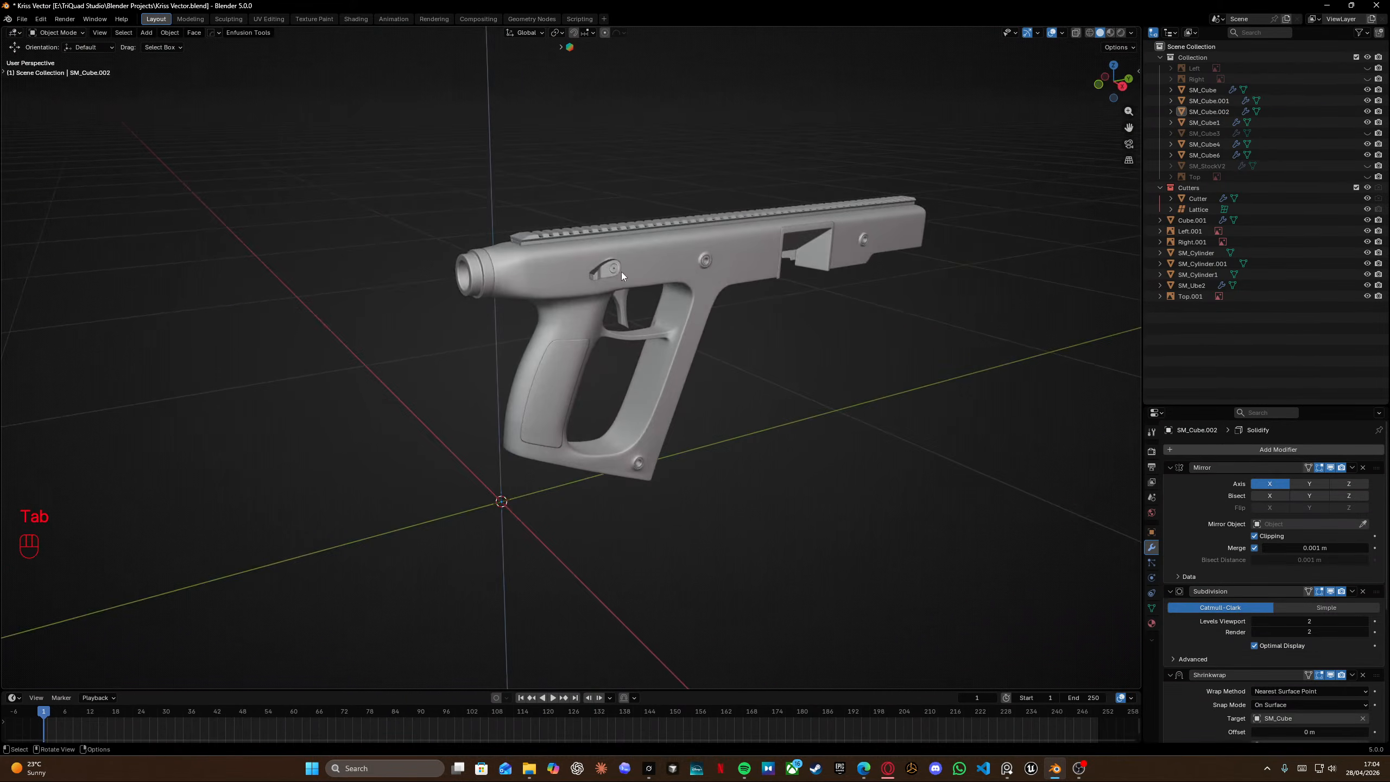
{"action": "scroll", "coordinate": [601, 254], "scroll_direction": "up", "scroll_amount": 6}
{"action": "middle_click_drag", "start_coordinate": [383, 268], "coordinate": [481, 266]}
{"action": "key", "text": "KP_3"}
{"action": "scroll", "coordinate": [506, 275], "scroll_direction": "up", "scroll_amount": 3}
{"action": "middle_click_drag", "start_coordinate": [298, 322], "coordinate": [592, 220], "text": "shift"}
{"action": "scroll", "coordinate": [604, 214], "scroll_direction": "down", "scroll_amount": 3}
{"action": "middle_click_drag", "start_coordinate": [425, 484], "coordinate": [467, 400], "text": "shift"}
{"action": "left_click", "coordinate": [466, 401]}
{"action": "scroll", "coordinate": [446, 450], "scroll_direction": "up", "scroll_amount": 6}
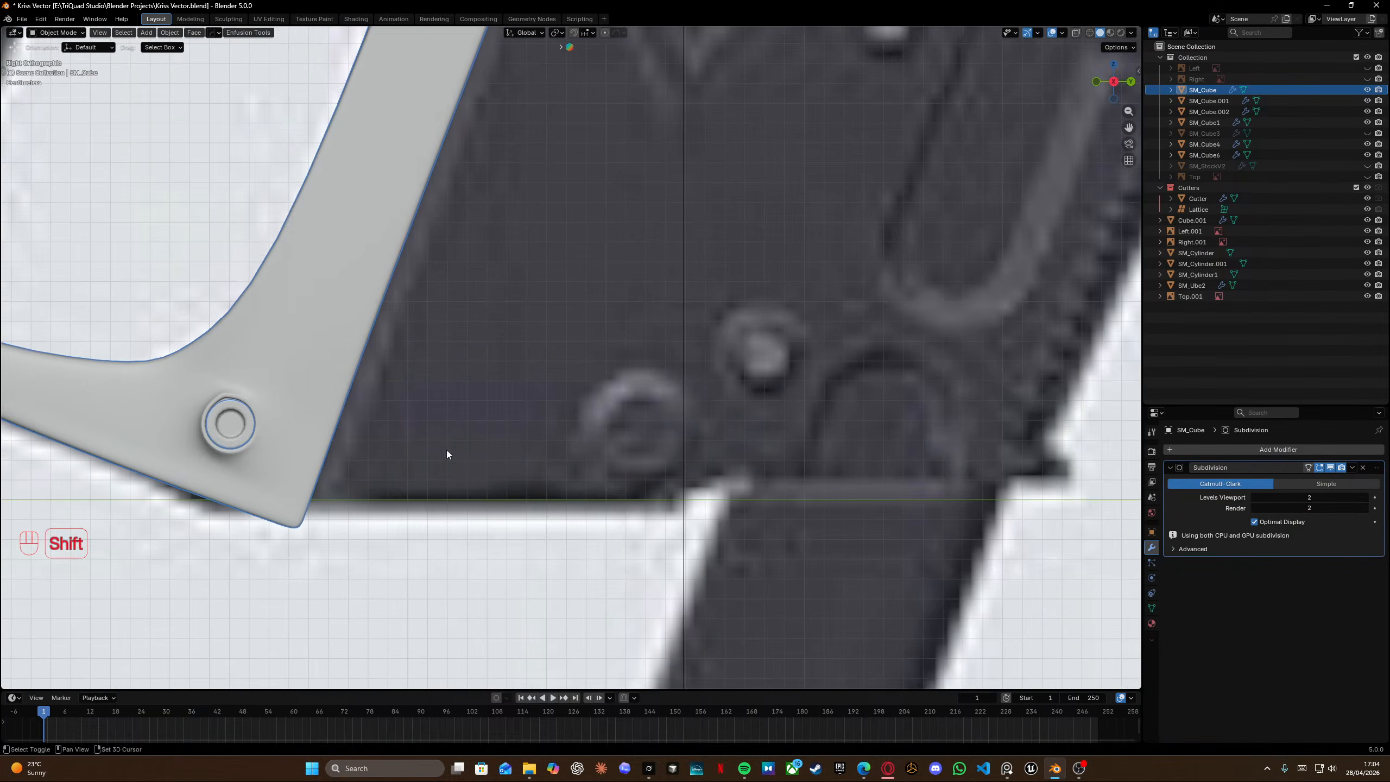
{"action": "middle_click_drag", "start_coordinate": [309, 503], "coordinate": [525, 363], "text": "shift"}
{"action": "key", "text": "Tab"}
In wireframe right view, move the grip's bottom edge vertices slightly along Z to level them.
{"action": "left_click", "coordinate": [509, 372]}
{"action": "key", "text": "shift+z"}
{"action": "scroll", "coordinate": [566, 359], "scroll_direction": "up", "scroll_amount": 5}
{"action": "middle_click_drag", "start_coordinate": [196, 385], "coordinate": [429, 340], "text": "shift"}
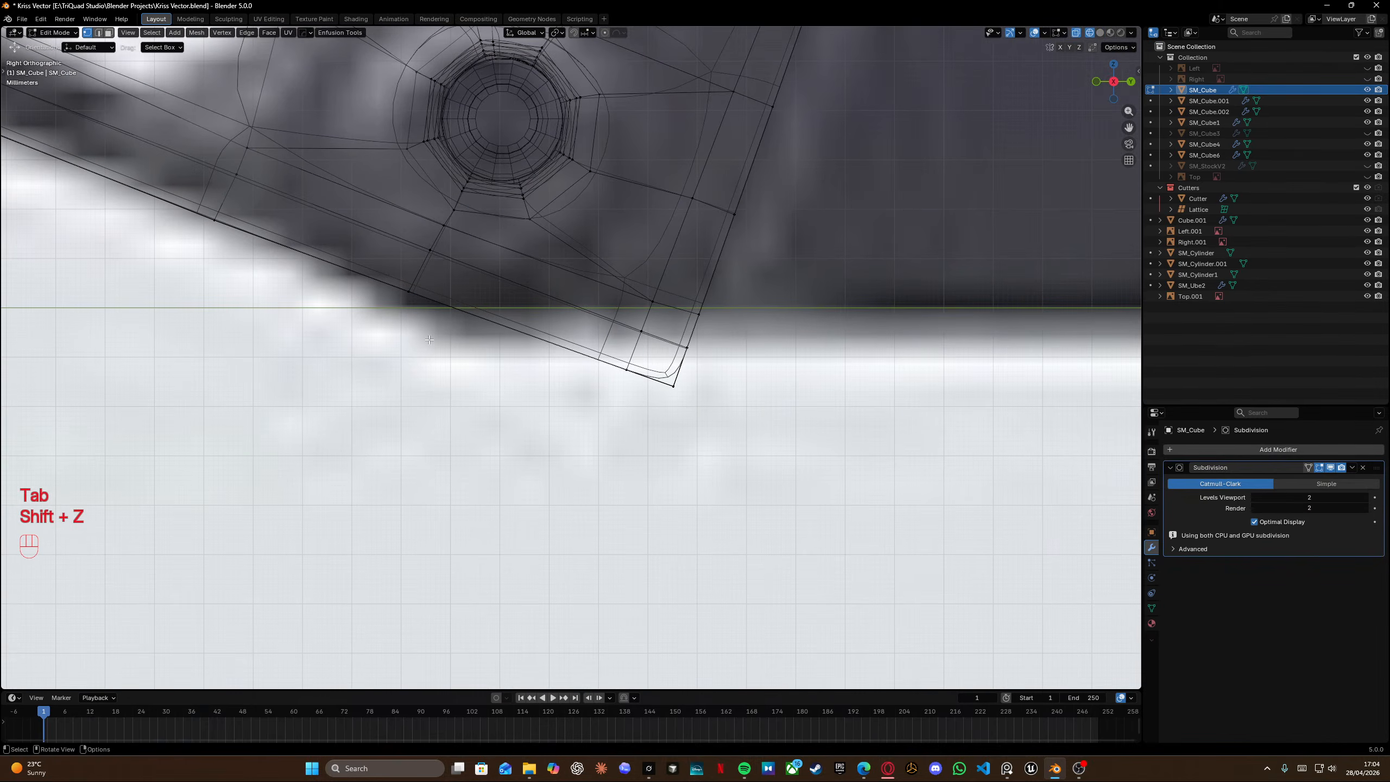
{"action": "left_click_drag", "start_coordinate": [377, 264], "coordinate": [442, 350]}
{"action": "key", "text": "g"}
{"action": "key", "text": "z"}
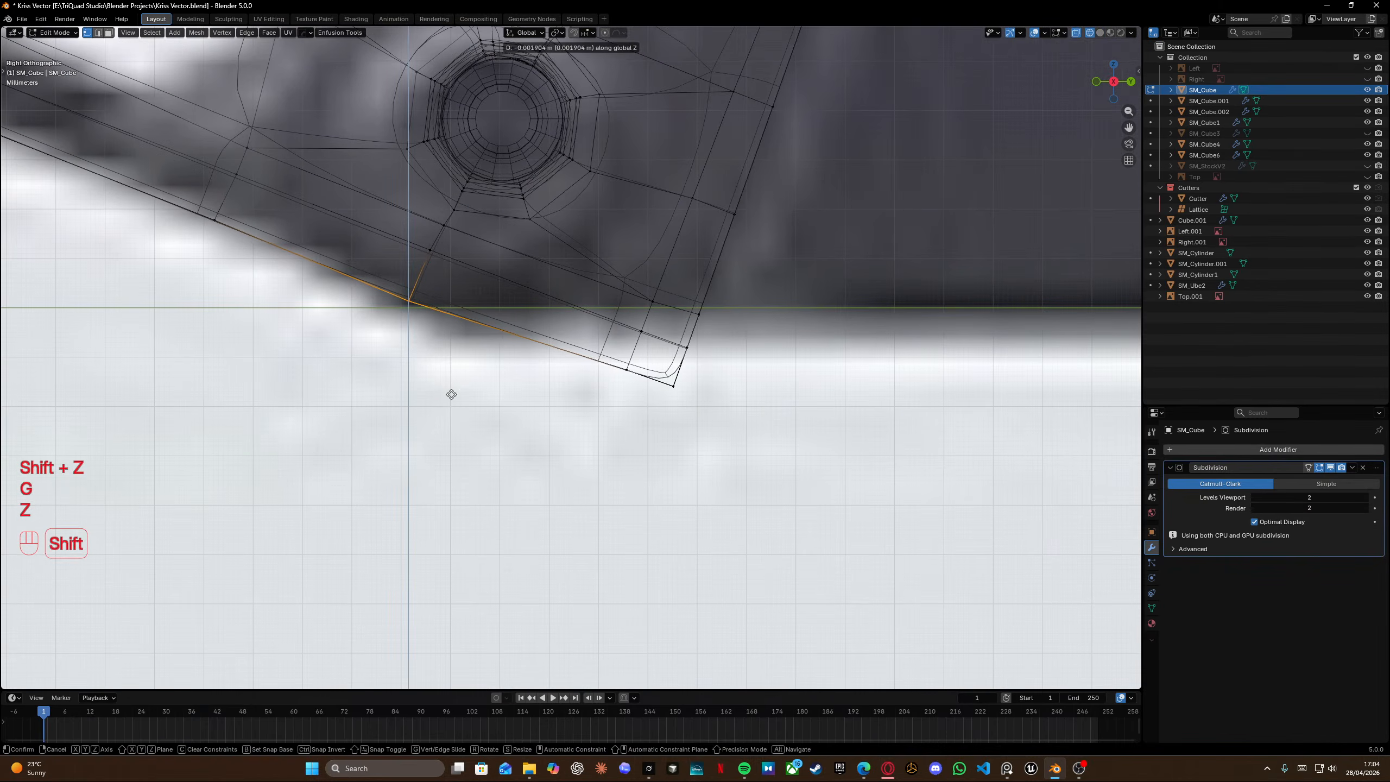
{"action": "left_click", "coordinate": [449, 396]}
Move another section of the grip's bottom edge vertices slightly down along Z.
{"action": "middle_click_drag", "start_coordinate": [357, 239], "coordinate": [466, 288], "text": "shift"}
{"action": "left_click_drag", "start_coordinate": [292, 246], "coordinate": [339, 290]}
{"action": "key", "text": "g"}
{"action": "key", "text": "z"}
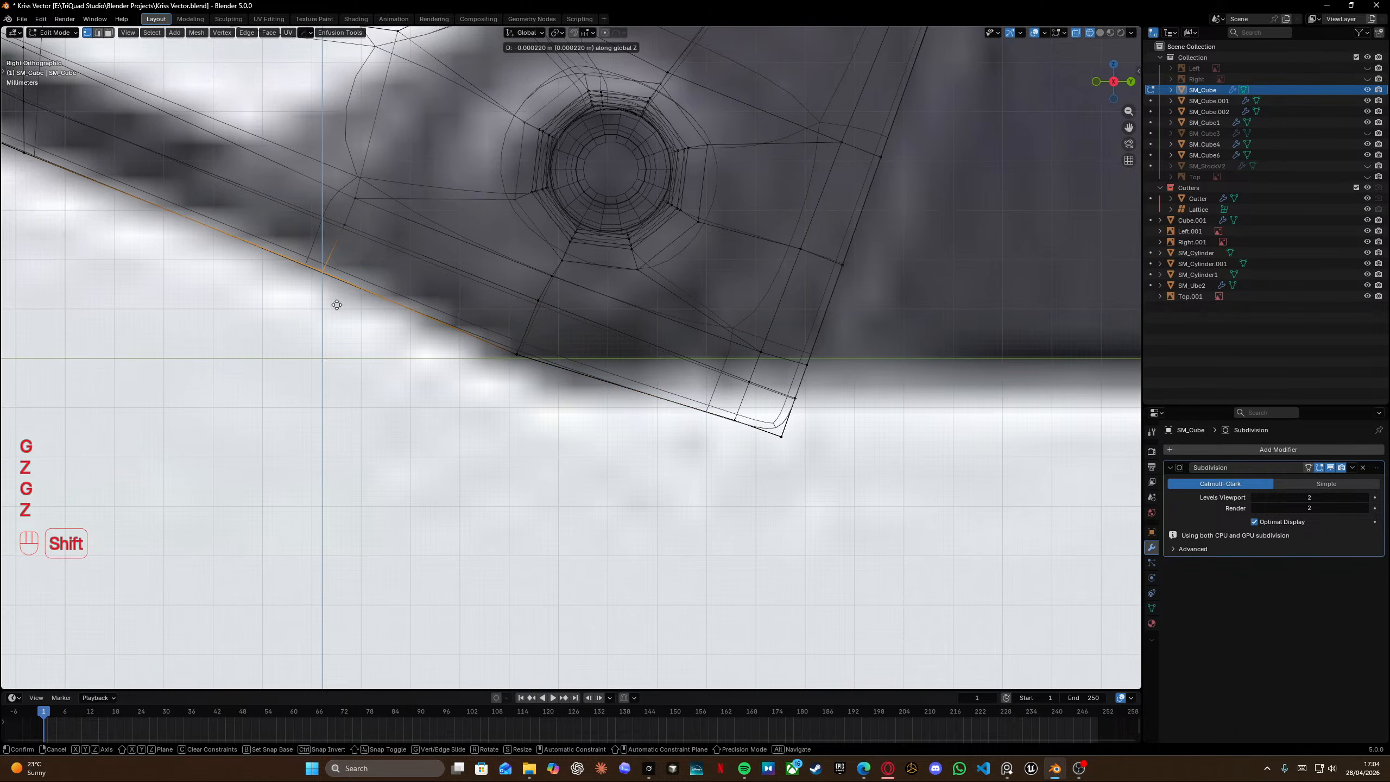
{"action": "left_click", "coordinate": [330, 323], "text": "shift"}
Knife a cut along the grip's bottom face near the lower pin hole.
{"action": "middle_click_drag", "start_coordinate": [826, 479], "coordinate": [551, 431], "text": "shift"}
{"action": "middle_click_drag", "start_coordinate": [381, 280], "coordinate": [521, 312], "text": "shift"}
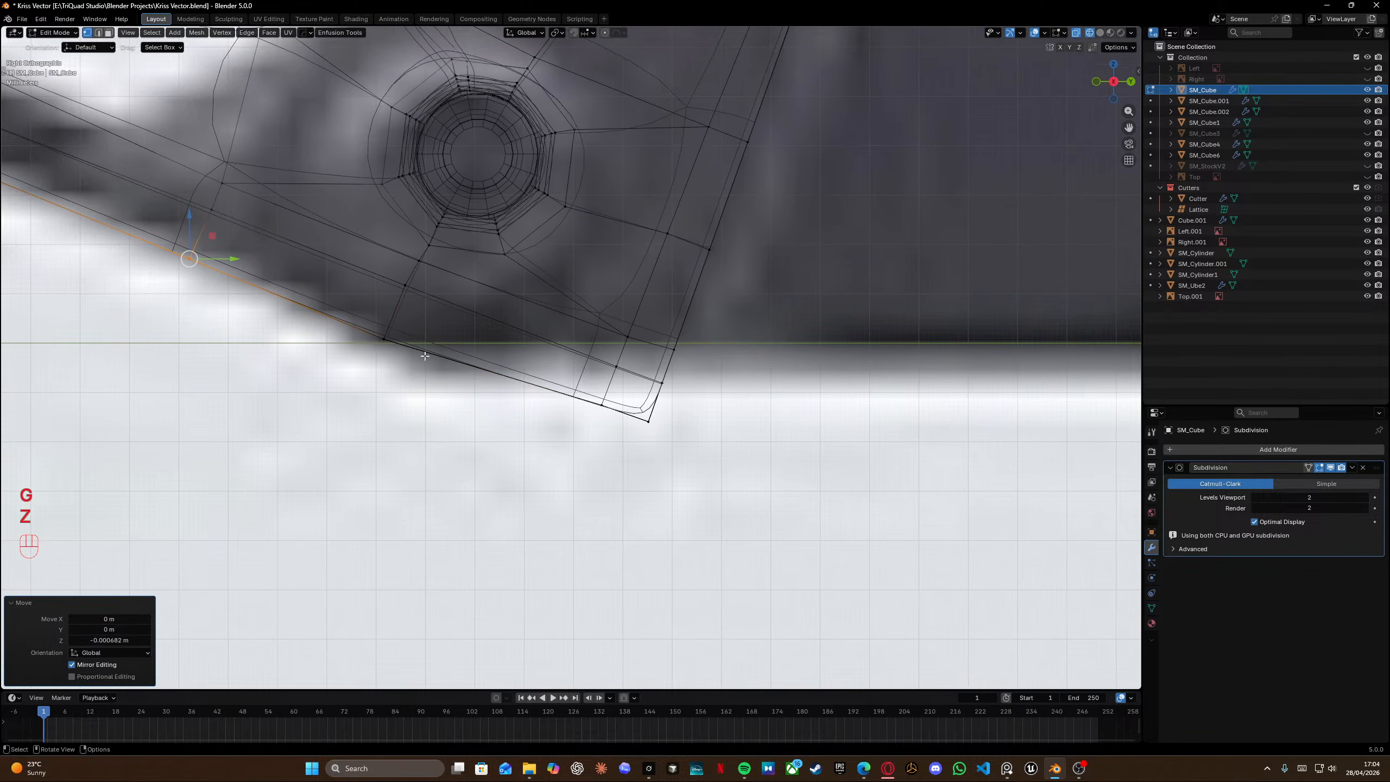
{"action": "key", "text": "k"}
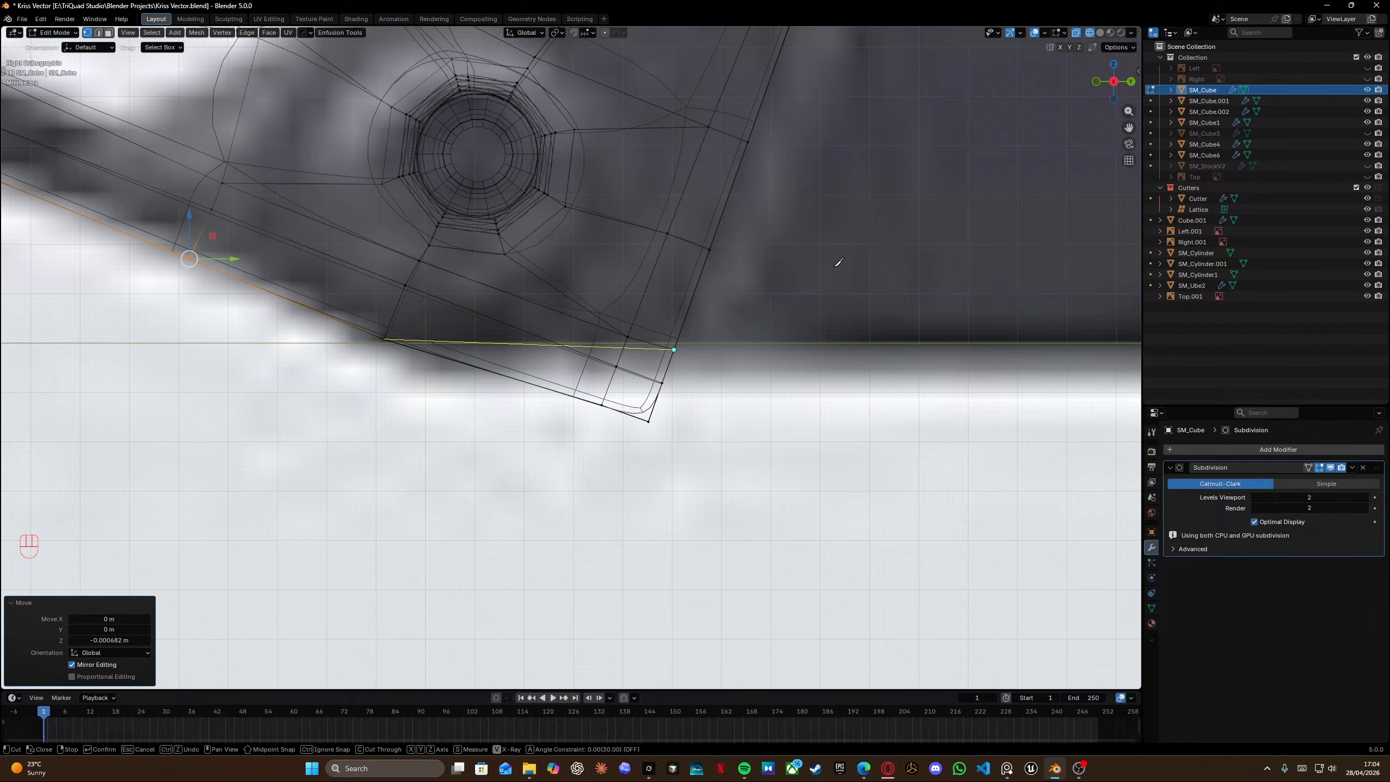
{"action": "key", "text": "Return"}
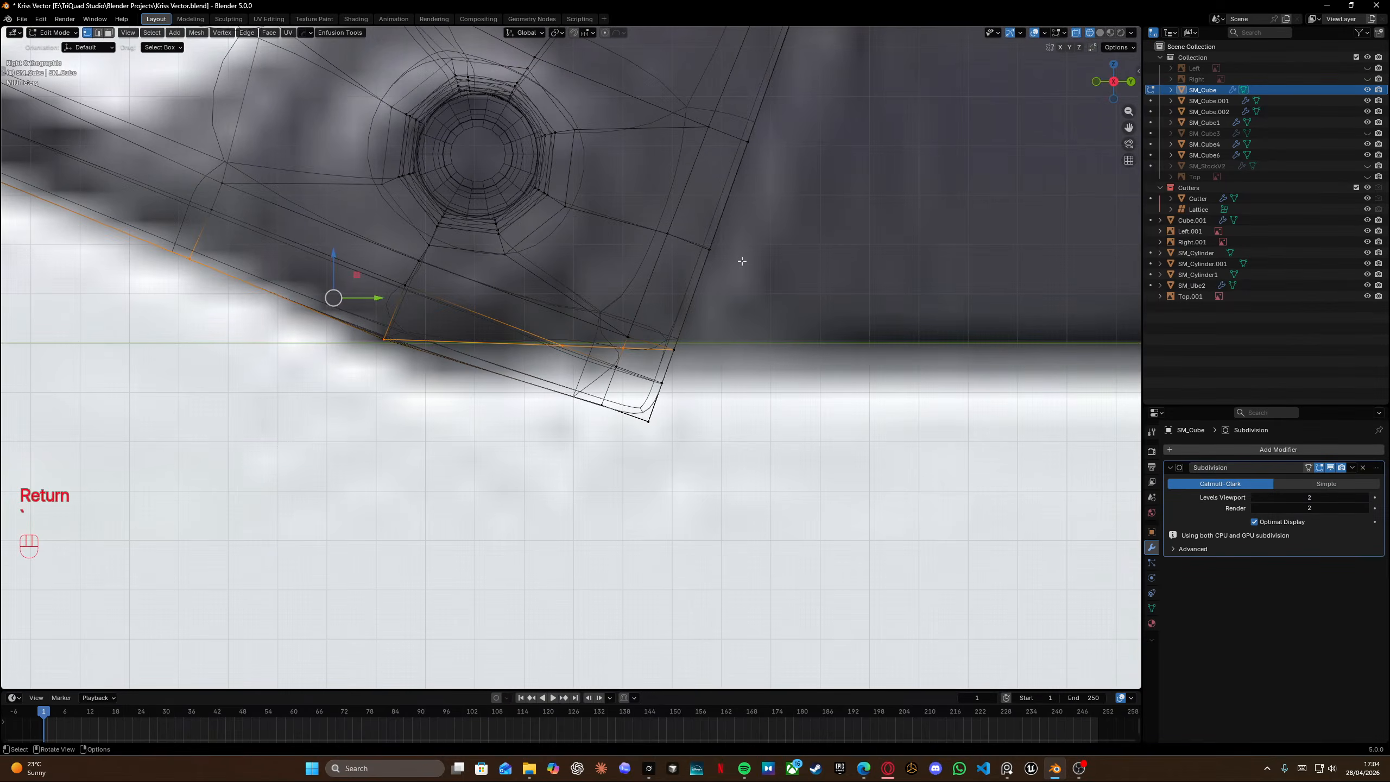
Knife a second cut across the grip's bottom rear corner.
{"action": "middle_click_drag", "start_coordinate": [741, 262], "coordinate": [716, 345]}
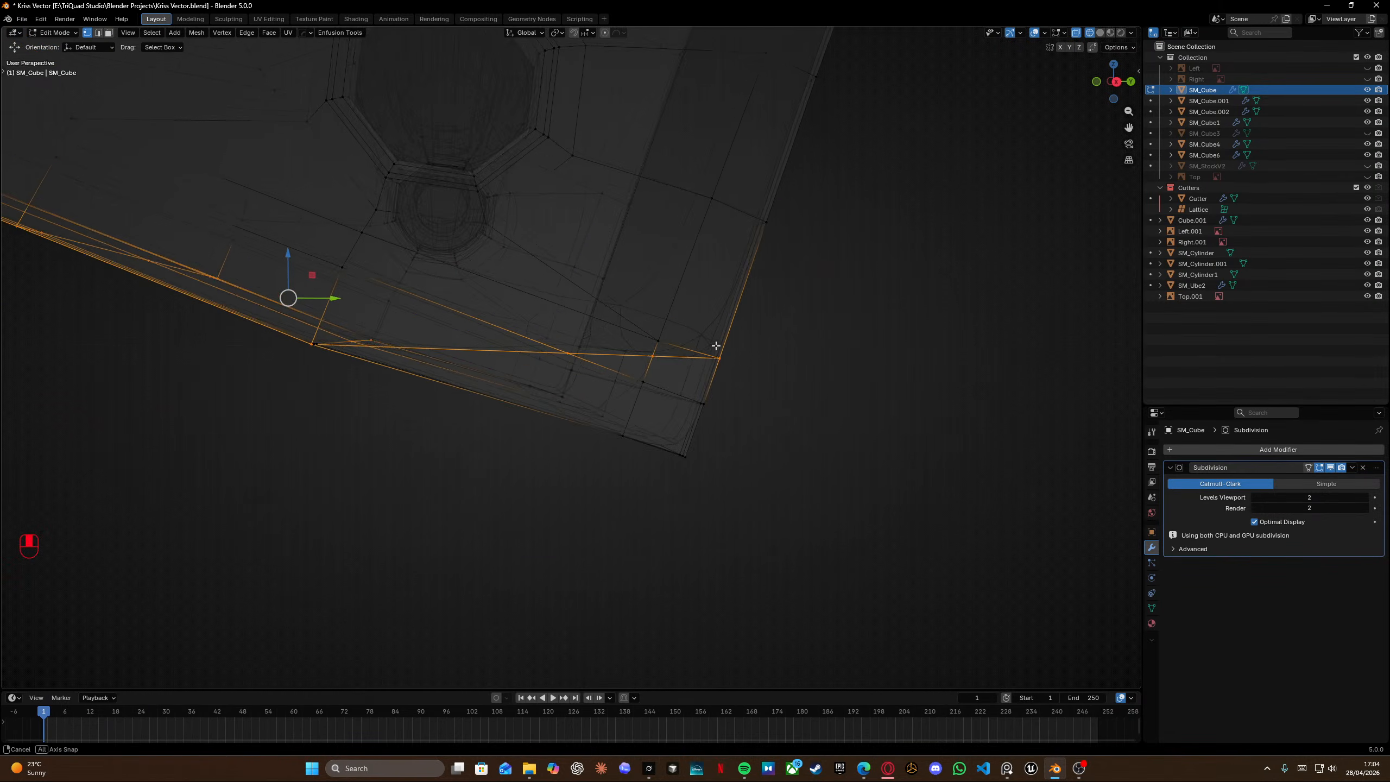
{"action": "mouse_move", "coordinate": [488, 313]}
{"action": "middle_mouse_down"}
{"action": "mouse_move", "coordinate": [630, 298]}
{"action": "mouse_move", "coordinate": [567, 350]}
{"action": "middle_mouse_up"}
{"action": "key", "text": "shift+z"}
{"action": "middle_click_drag", "start_coordinate": [676, 342], "coordinate": [749, 386]}
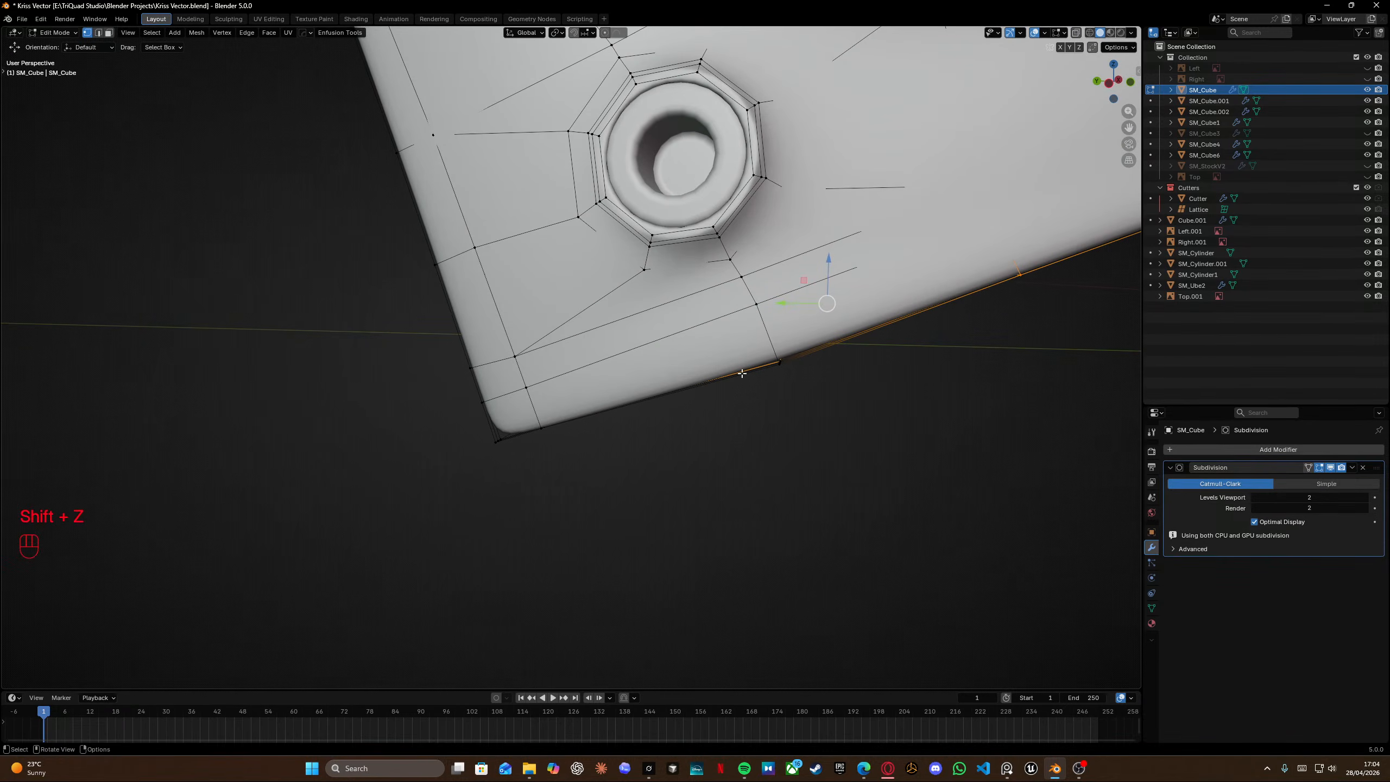
{"action": "key", "text": "k"}
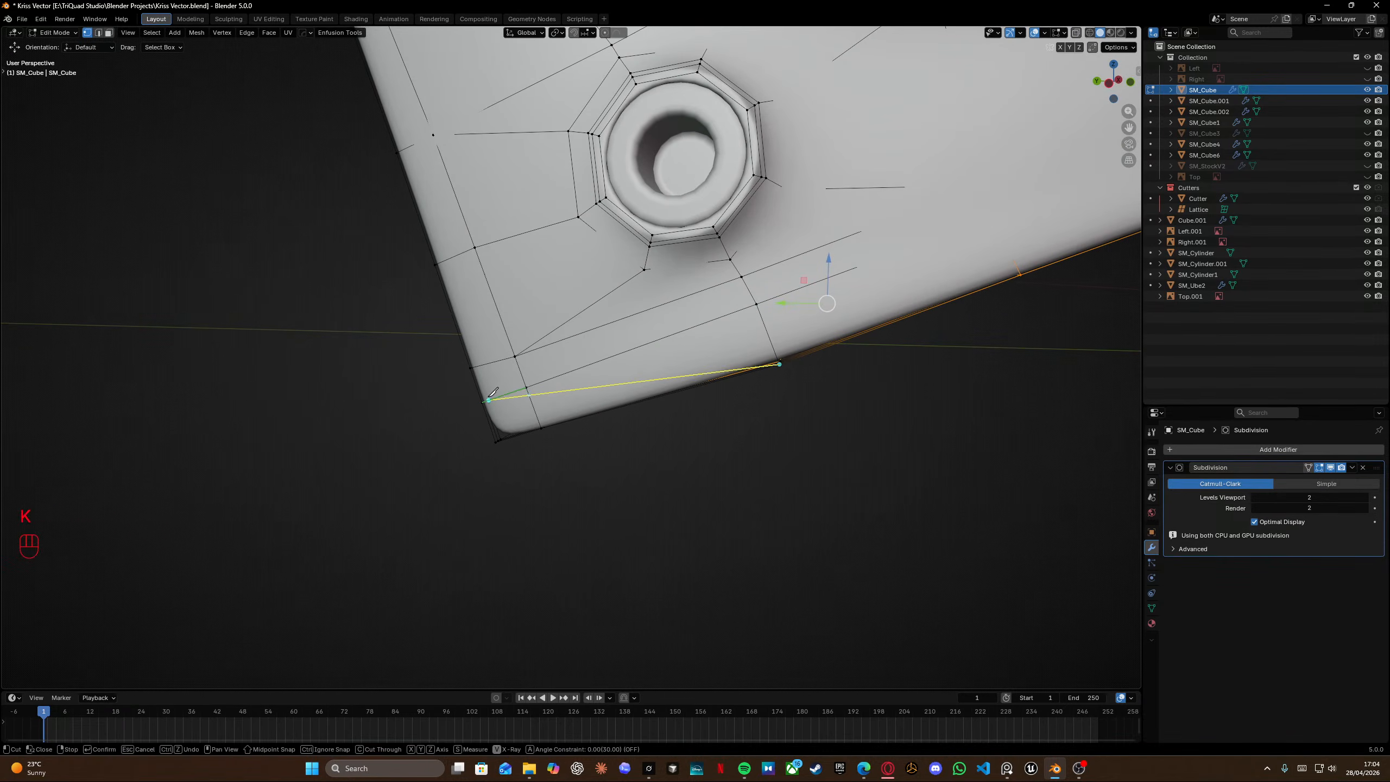
{"action": "left_click", "coordinate": [481, 400]}
{"action": "key", "text": "Return"}
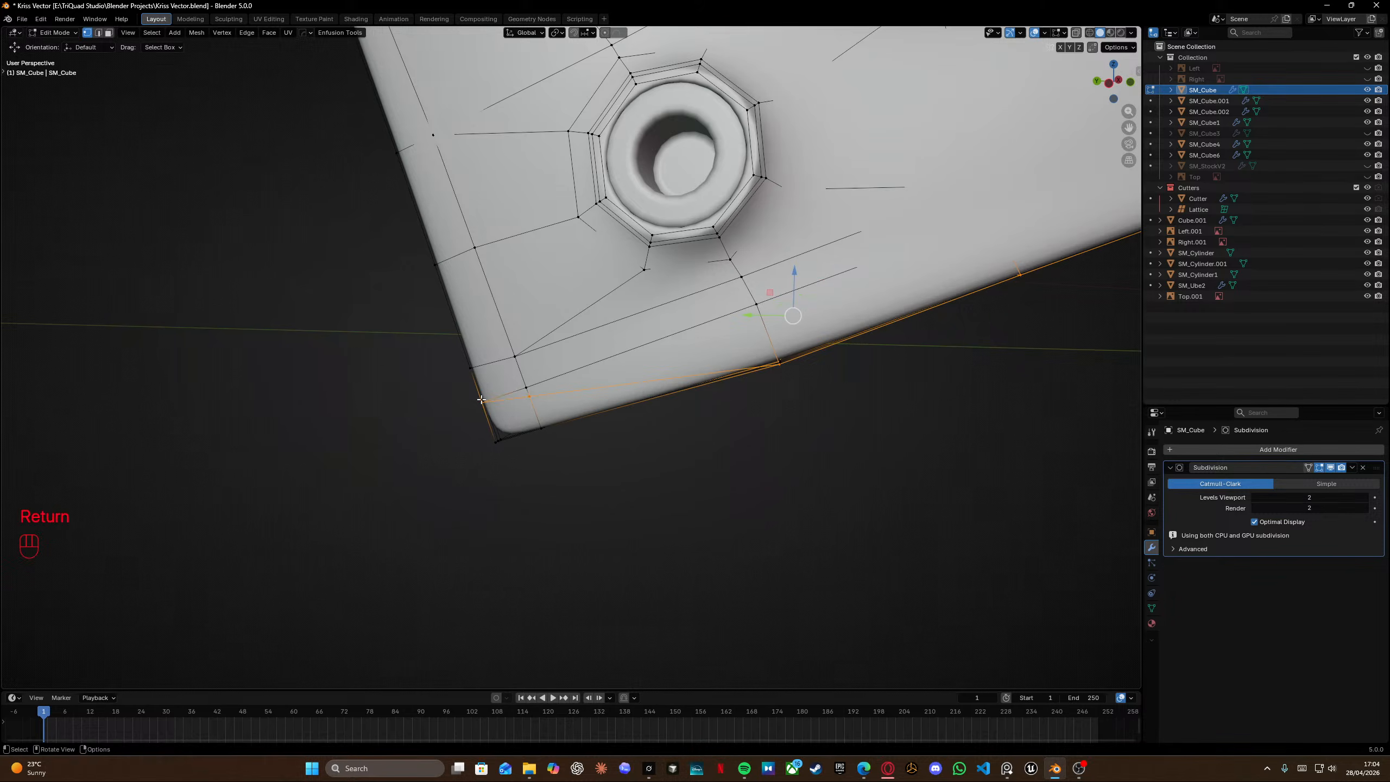
Vertex-slide the new cut's vertex along the bottom edge toward the corner.
{"action": "scroll", "coordinate": [526, 397], "scroll_direction": "up", "scroll_amount": 3}
{"action": "middle_click_drag", "start_coordinate": [534, 396], "coordinate": [593, 392]}
{"action": "left_click", "coordinate": [592, 392]}
{"action": "key", "text": "g"}
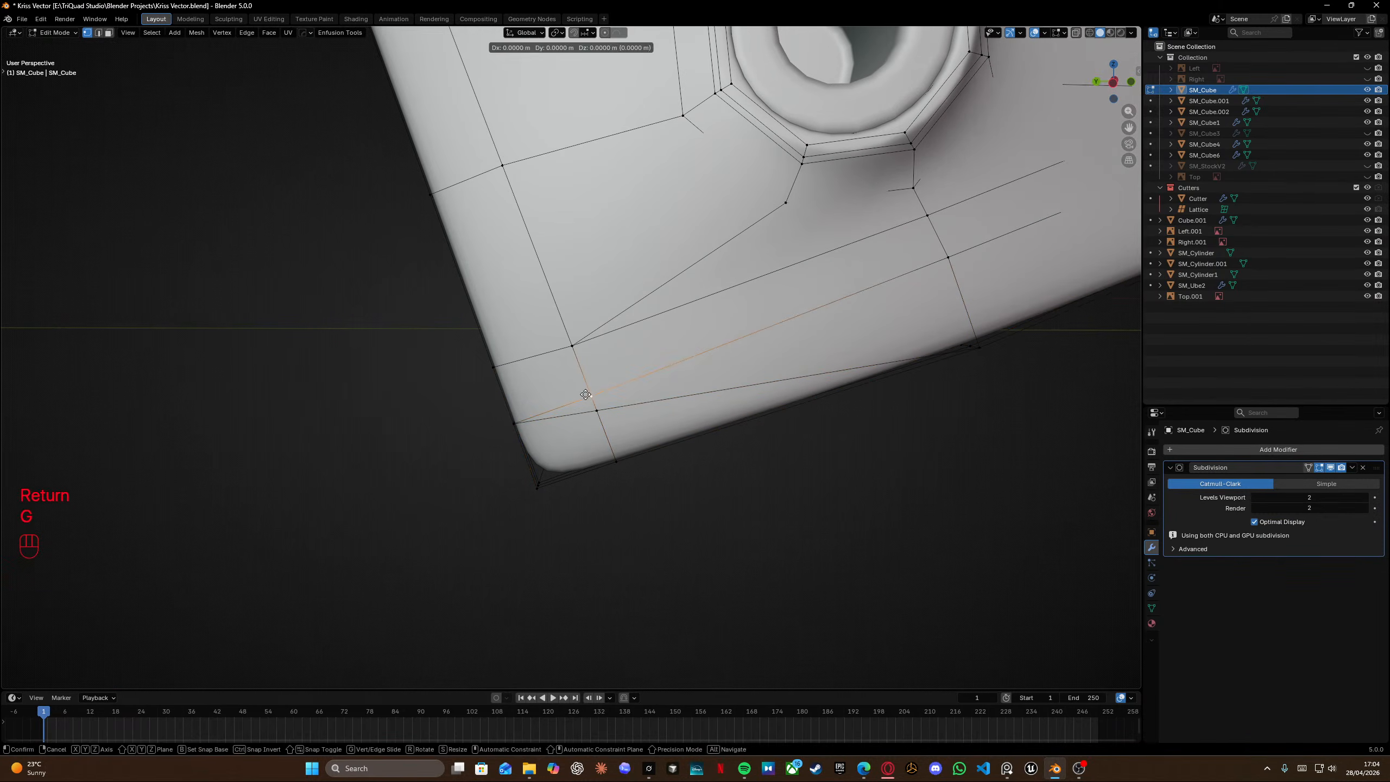
{"action": "key", "text": "g"}
{"action": "left_click", "coordinate": [633, 444]}
Vertex-slide another corner vertex along its edge.
{"action": "middle_click_drag", "start_coordinate": [971, 287], "coordinate": [633, 353], "text": "shift"}
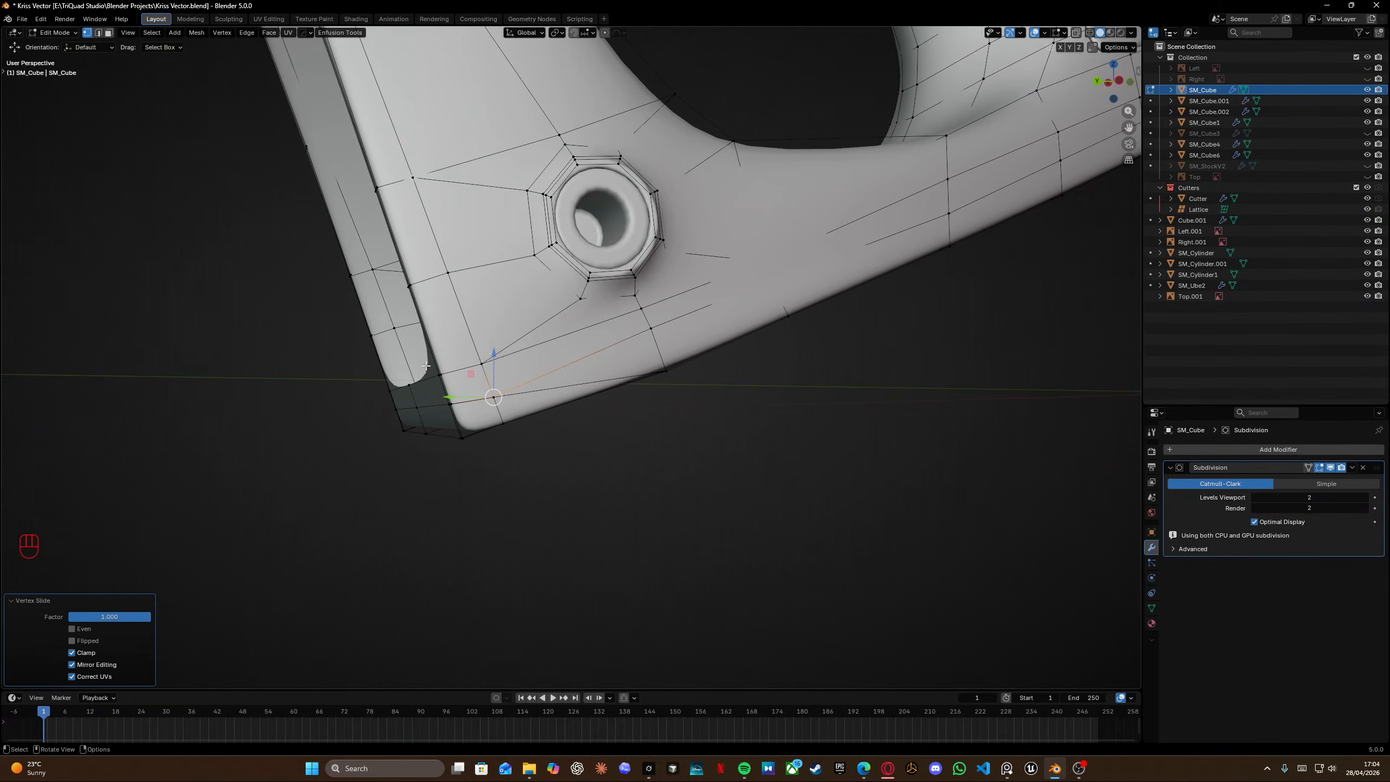
{"action": "middle_click_drag", "start_coordinate": [455, 377], "coordinate": [722, 354]}
{"action": "left_click", "coordinate": [724, 313]}
{"action": "key", "text": "g"}
{"action": "key", "text": "g"}
{"action": "left_click", "coordinate": [721, 328]}
In right view, box-select the bottom corner vertices and delete them.
{"action": "key", "text": "KP_3"}
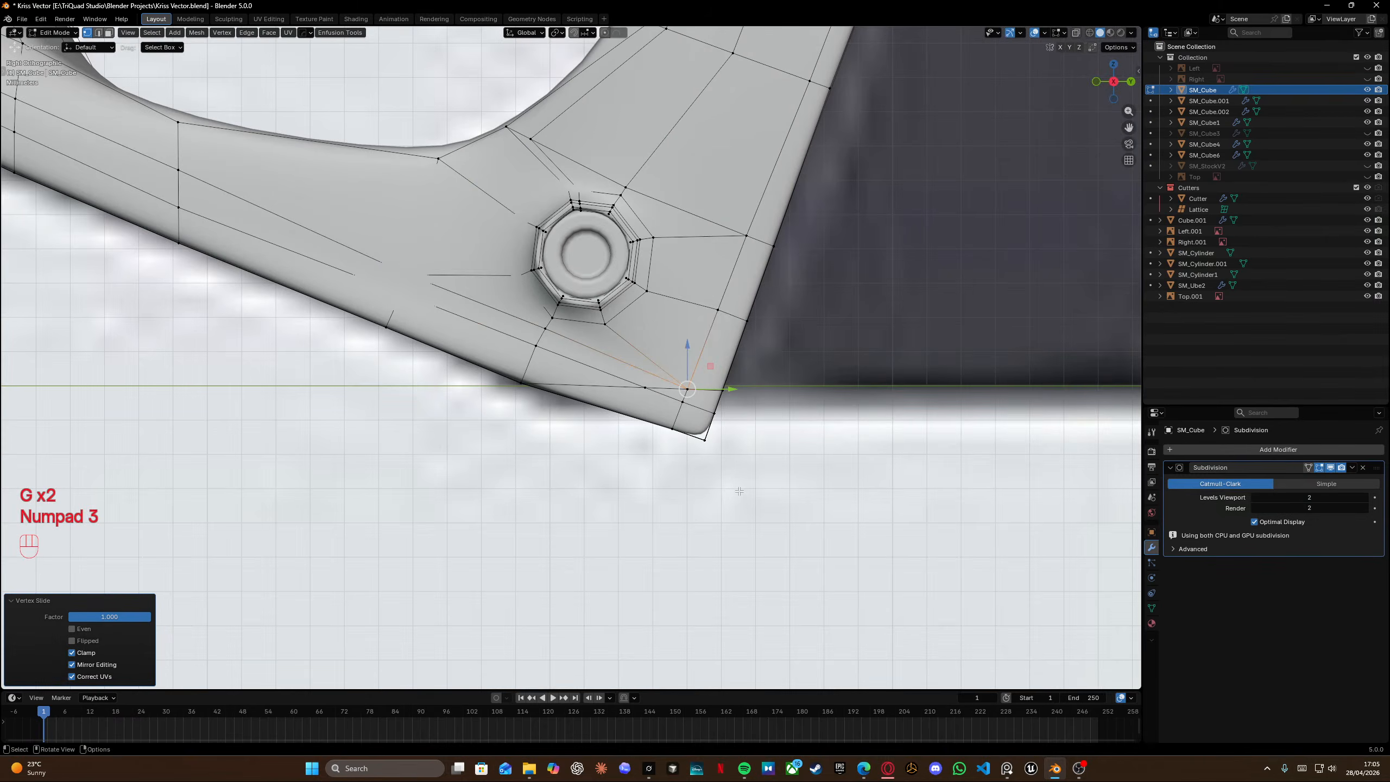
{"action": "key", "text": "shift+z"}
{"action": "left_click_drag", "start_coordinate": [769, 494], "coordinate": [655, 400]}
{"action": "key", "text": "x"}
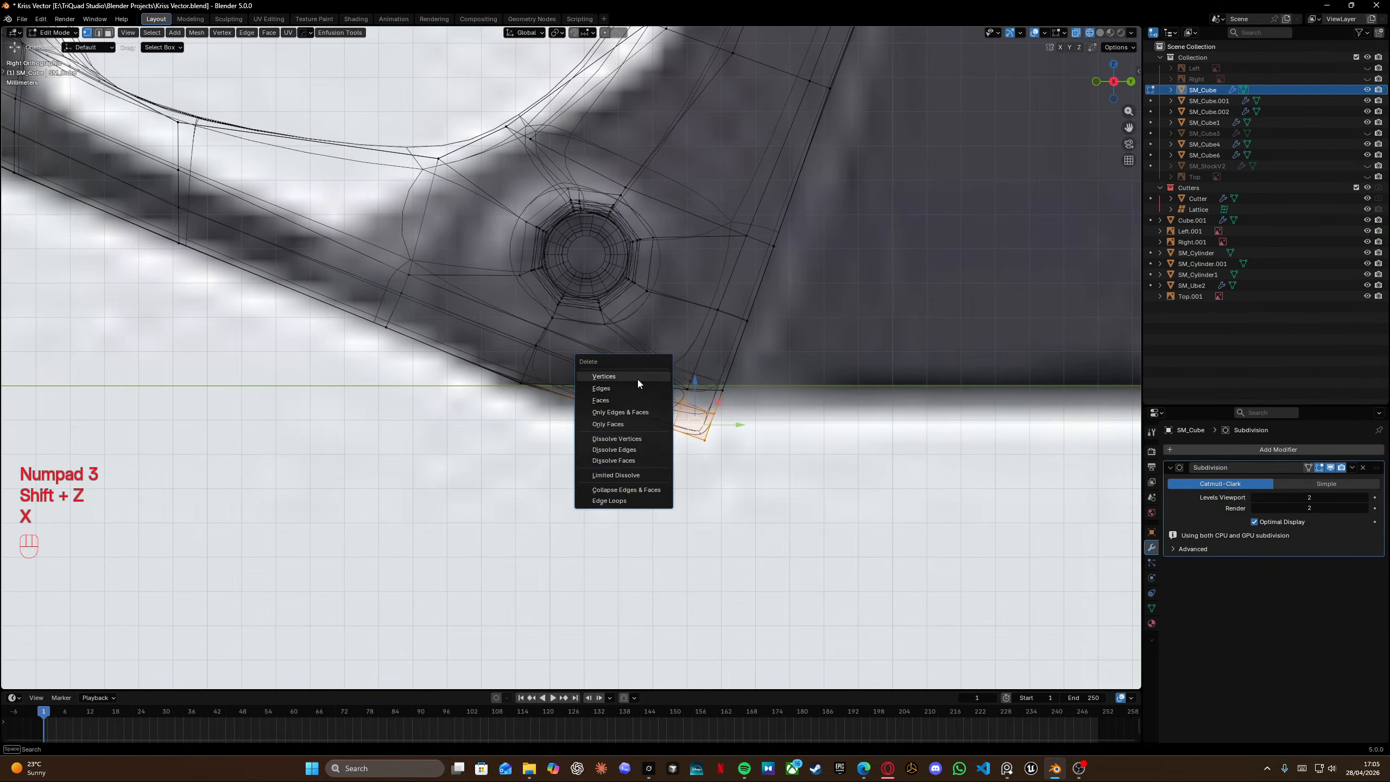
{"action": "left_click", "coordinate": [638, 378]}
Fill the resulting gap at the grip's bottom corner with a face.
{"action": "key", "text": "shift+z"}
{"action": "mouse_move", "coordinate": [638, 378]}
{"action": "middle_mouse_down"}
{"action": "mouse_move", "coordinate": [685, 370]}
{"action": "mouse_move", "coordinate": [621, 289]}
{"action": "mouse_move", "coordinate": [362, 327]}
{"action": "mouse_move", "coordinate": [674, 279]}
{"action": "mouse_move", "coordinate": [403, 395]}
{"action": "middle_mouse_up"}
{"action": "scroll", "coordinate": [492, 301], "scroll_direction": "left", "scroll_amount": 3}
{"action": "key", "text": "f"}
{"action": "key", "text": "KP_3"}
{"action": "scroll", "coordinate": [644, 366], "scroll_direction": "left", "scroll_amount": 1, "text": "shift"}
{"action": "key", "text": "shift+z"}
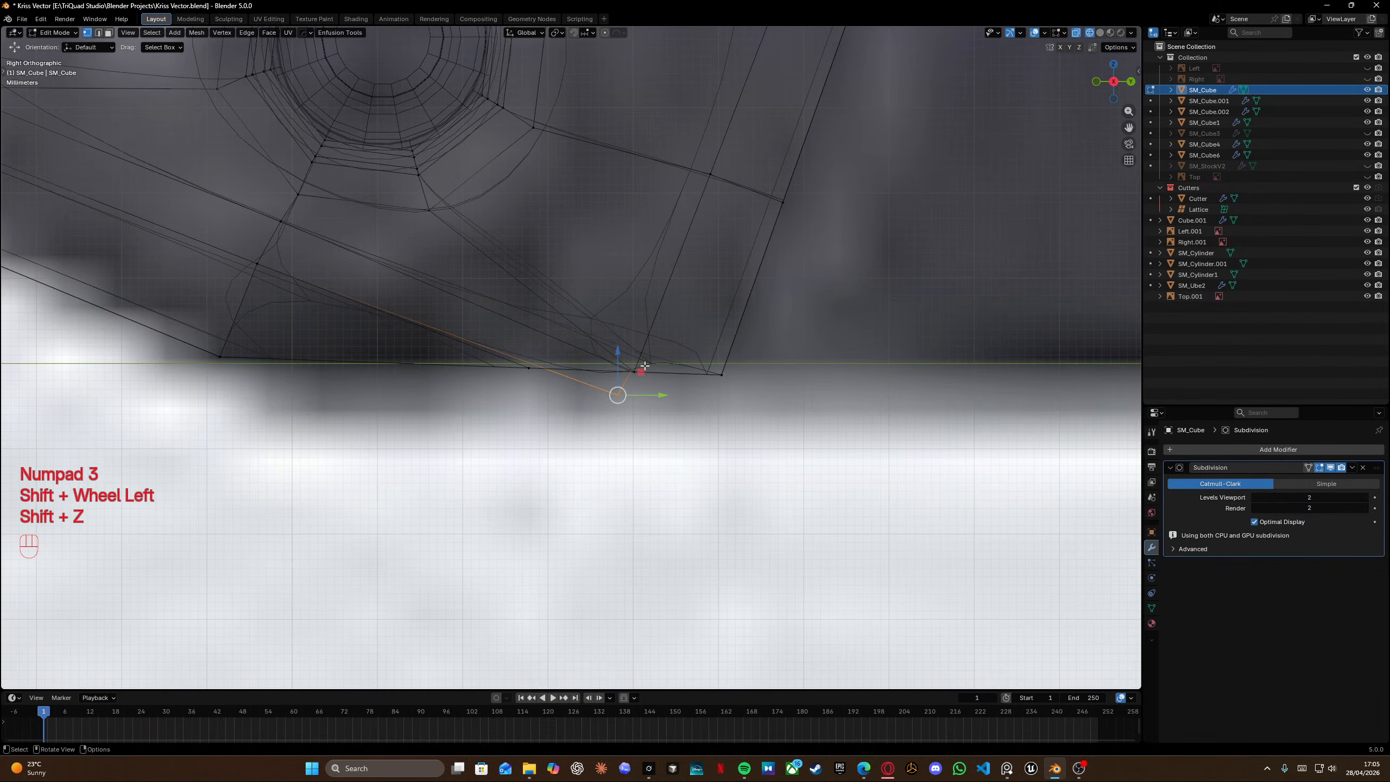
{"action": "key", "text": "shift+z"}
Undo the recent corner edits back to the first knife cut.
{"action": "key", "text": "ctrl+z"}
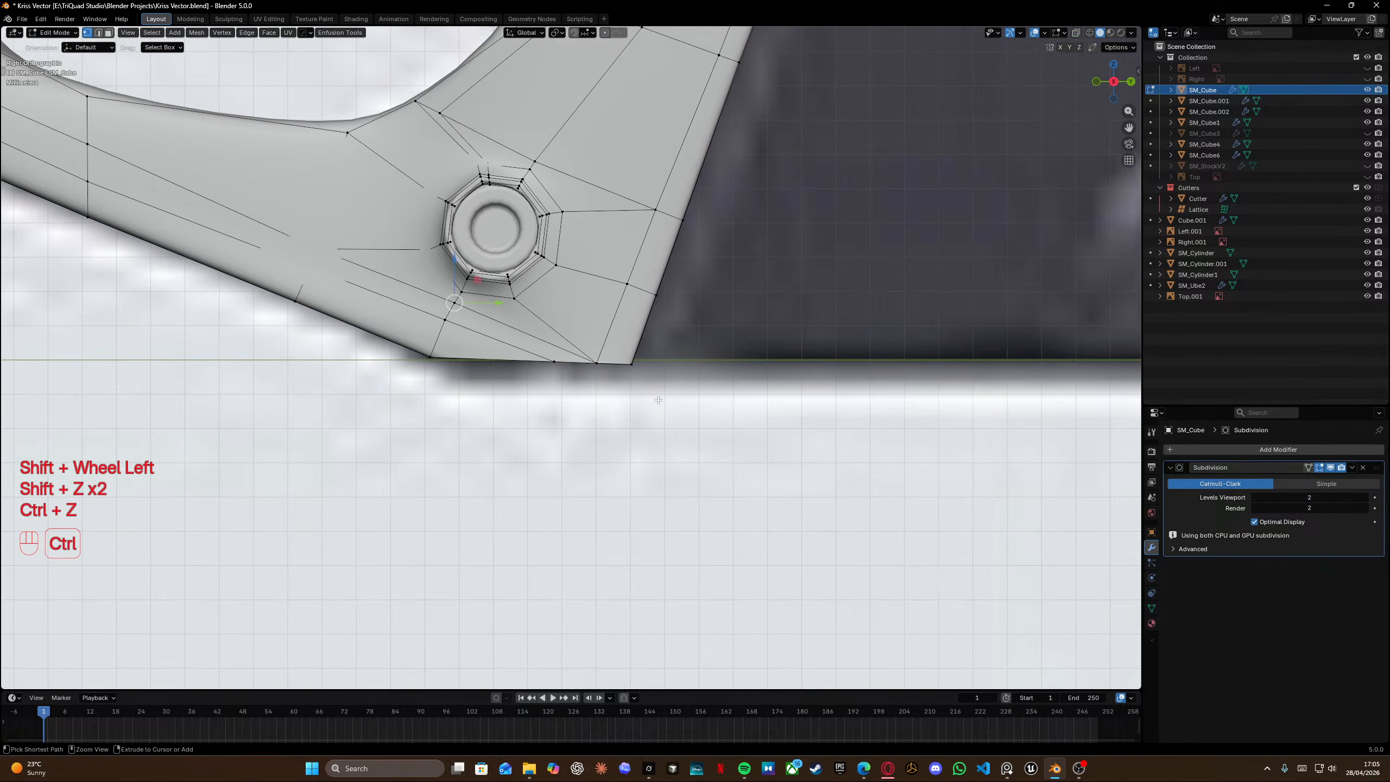
{"action": "key", "text": "ctrl+z"}
{"action": "key", "text": "ctrl+z"}
{"action": "key", "text": "ctrl+z"}
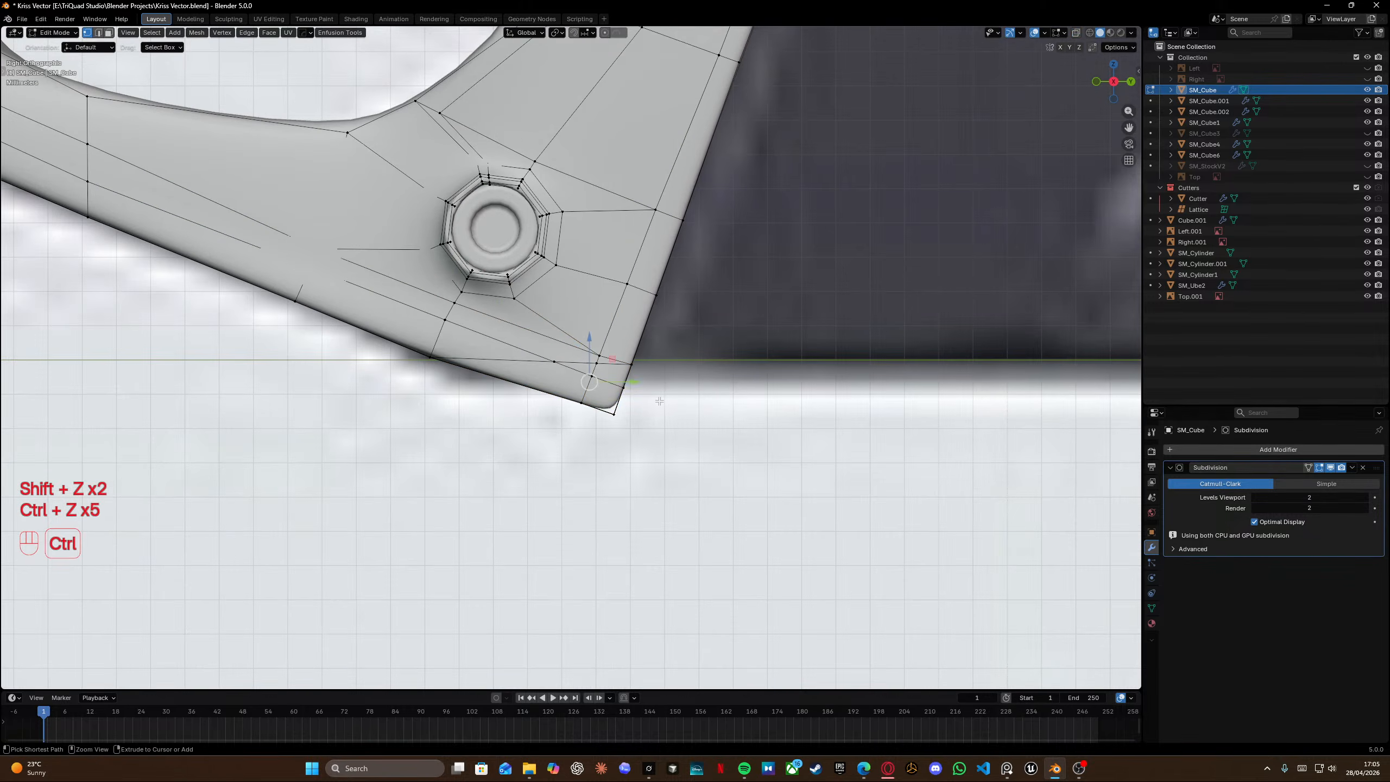
{"action": "key", "text": "ctrl+z"}
{"action": "key", "text": "ctrl+z"}
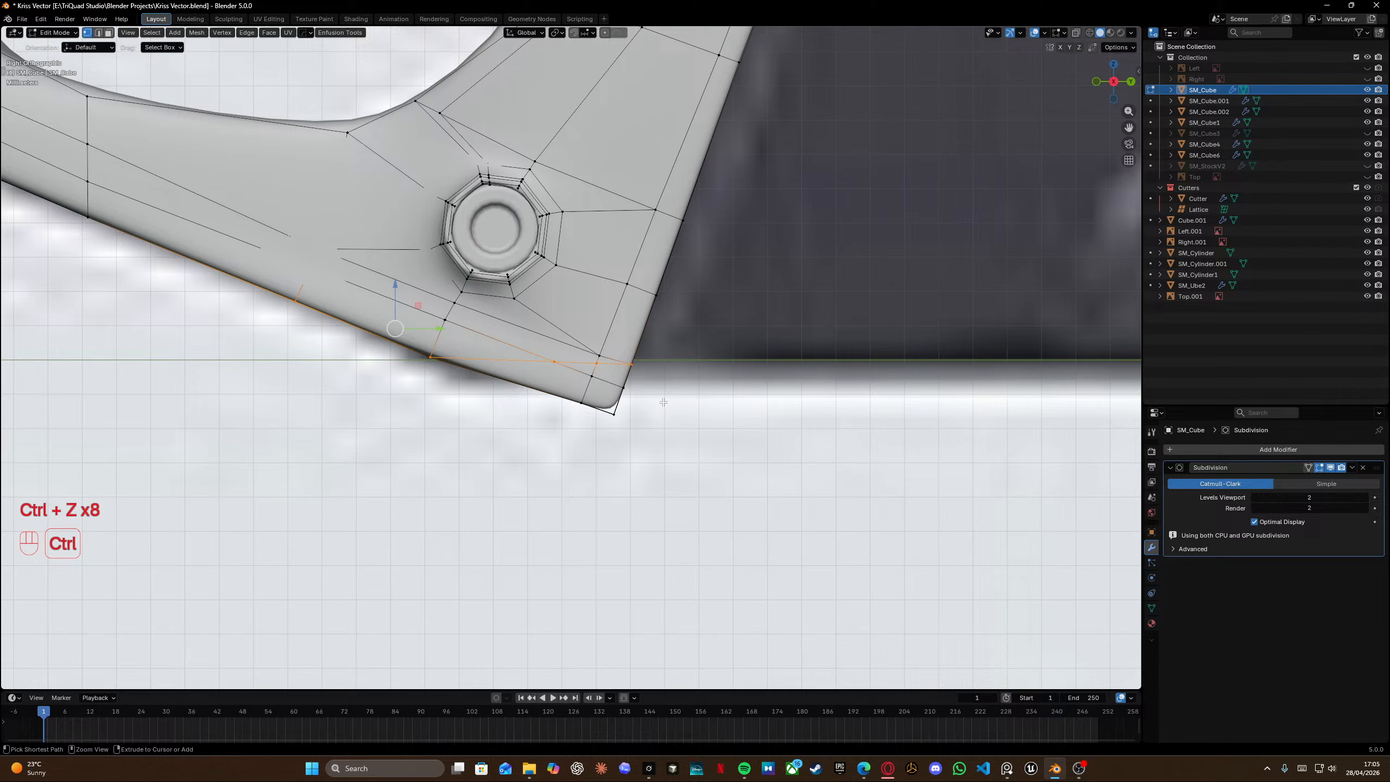
Edge-slide the edge at the grip's bottom inner corner up toward the curve.
{"action": "middle_click_drag", "start_coordinate": [663, 402], "coordinate": [603, 298]}
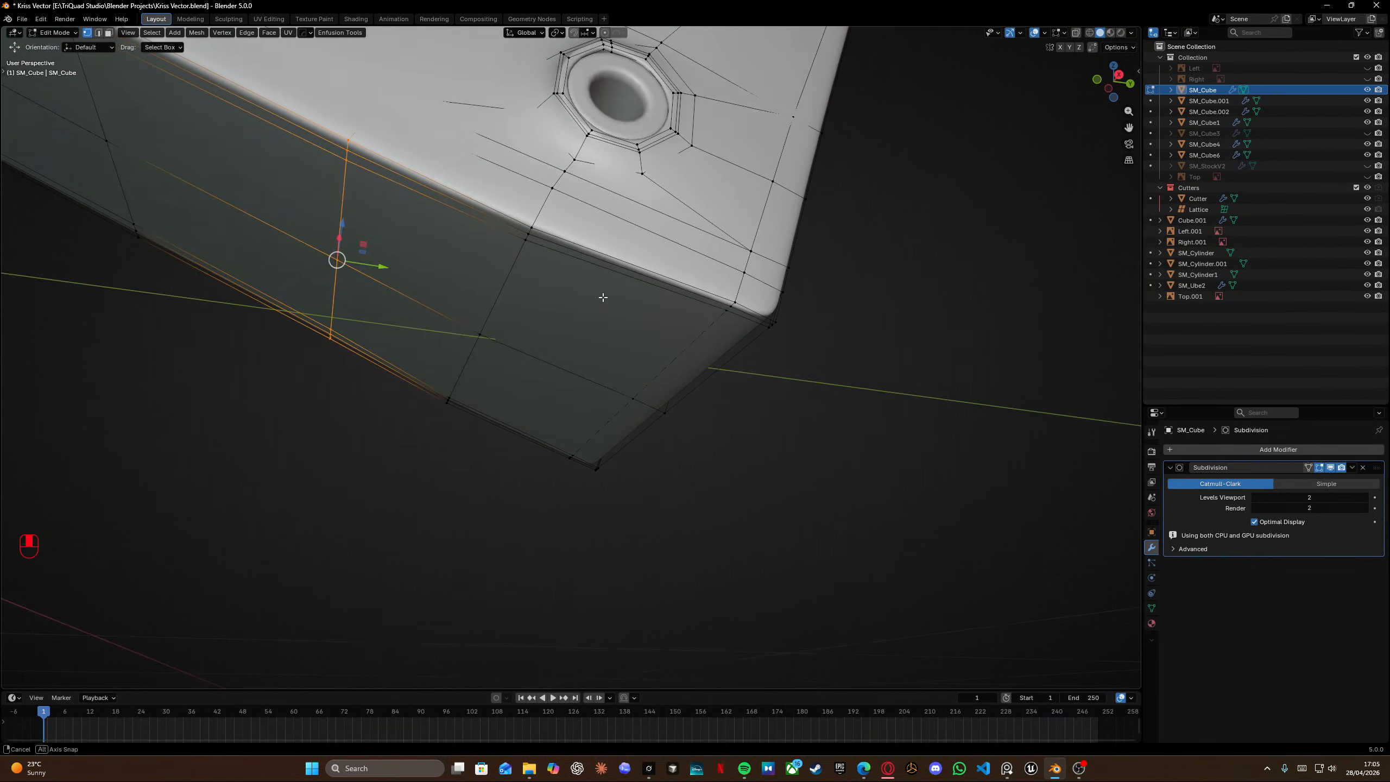
{"action": "middle_click_drag", "start_coordinate": [778, 287], "coordinate": [524, 291]}
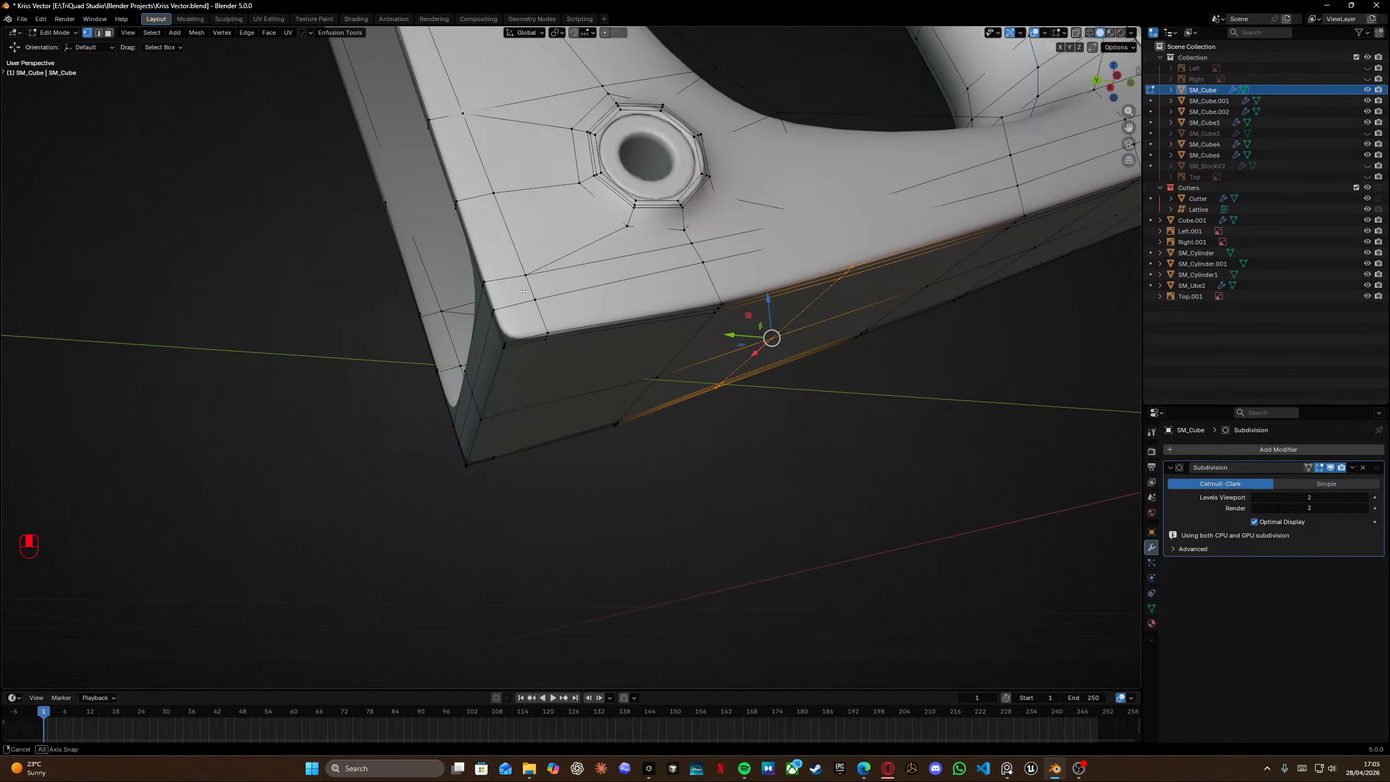
{"action": "left_click", "coordinate": [494, 345]}
{"action": "key", "text": "g"}
{"action": "key", "text": "g"}
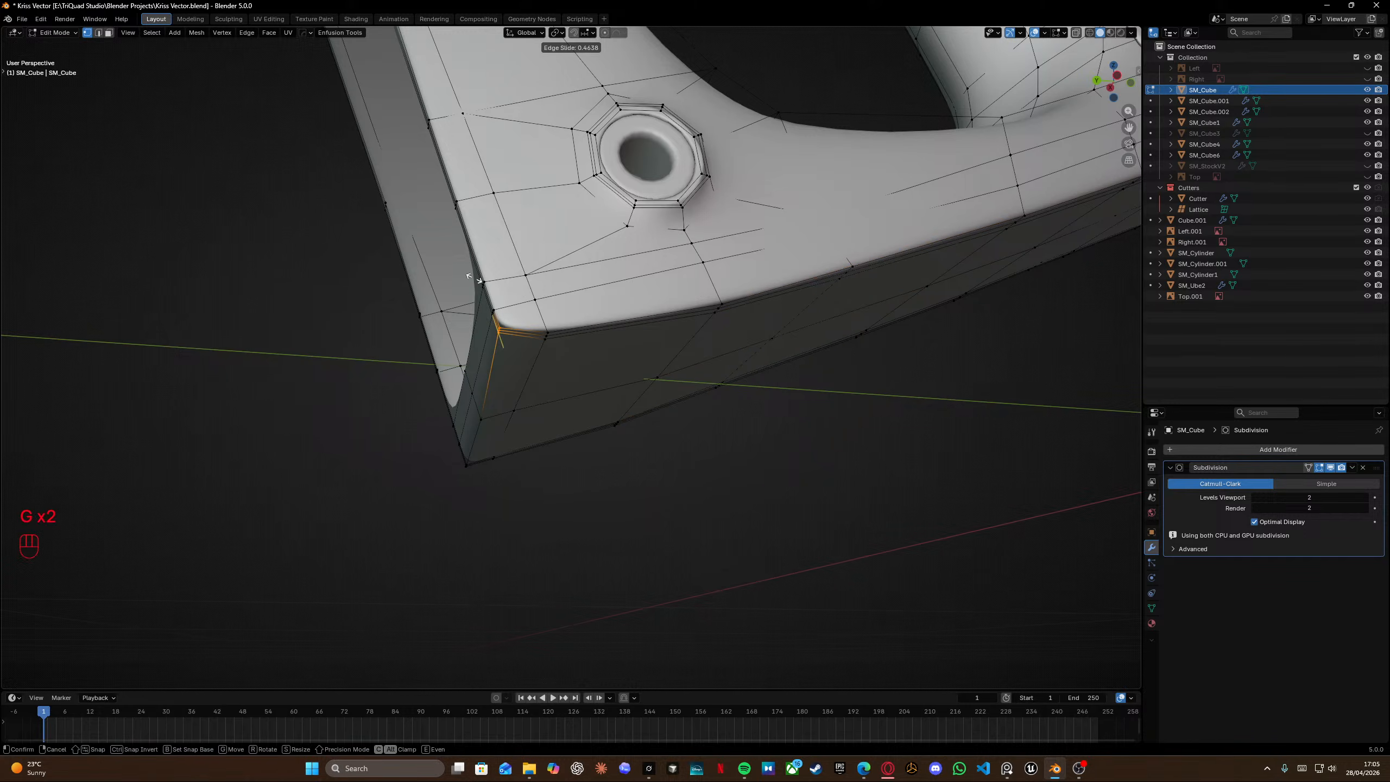
{"action": "left_click", "coordinate": [465, 265]}
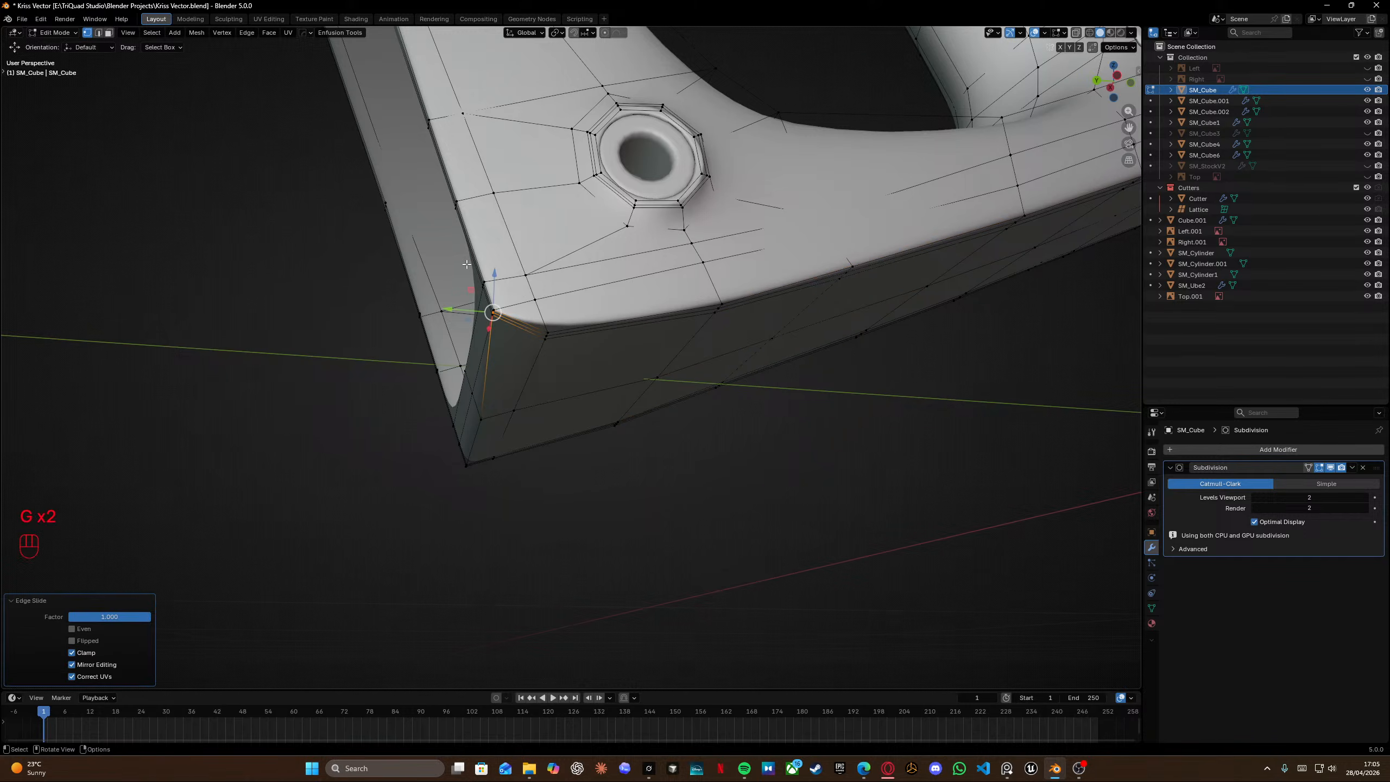
Edge-slide another edge at the grip's bottom inner corner up toward the curve.
{"action": "middle_click_drag", "start_coordinate": [481, 323], "coordinate": [659, 385]}
{"action": "left_click", "coordinate": [646, 386]}
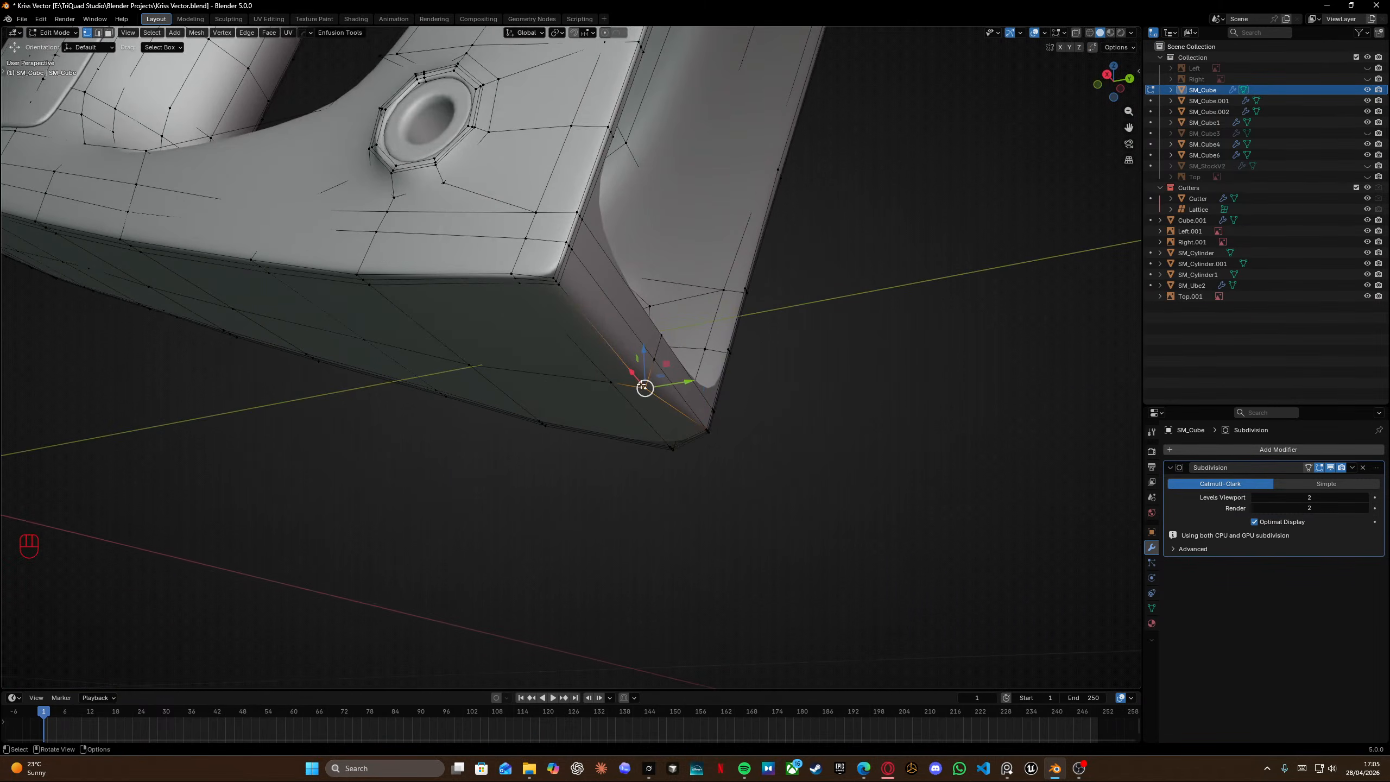
{"action": "left_click", "coordinate": [554, 276], "text": "ctrl"}
{"action": "key", "text": "g"}
{"action": "key", "text": "g"}
{"action": "left_click", "coordinate": [627, 151]}
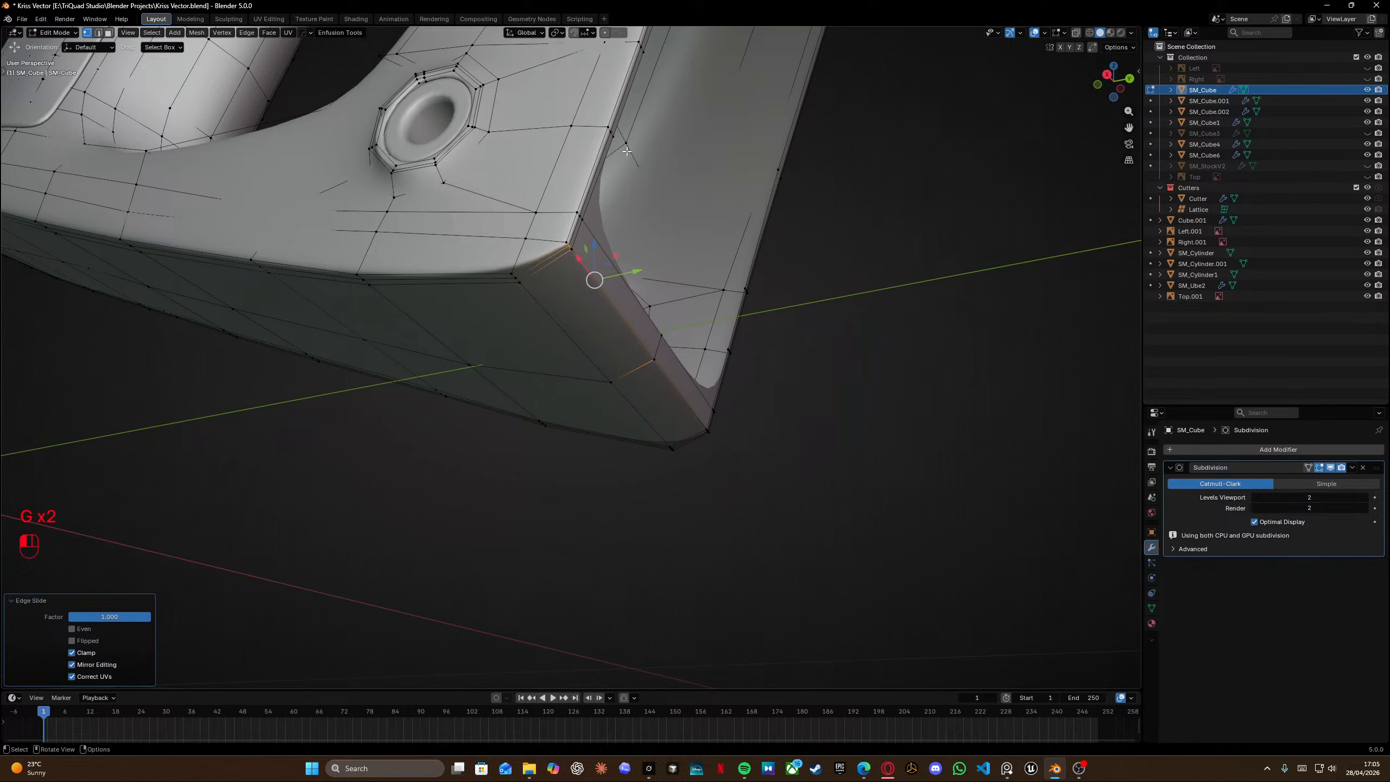
Select the whole mesh and merge vertices by distance.
{"action": "key", "text": "a"}
{"action": "key", "text": "m"}
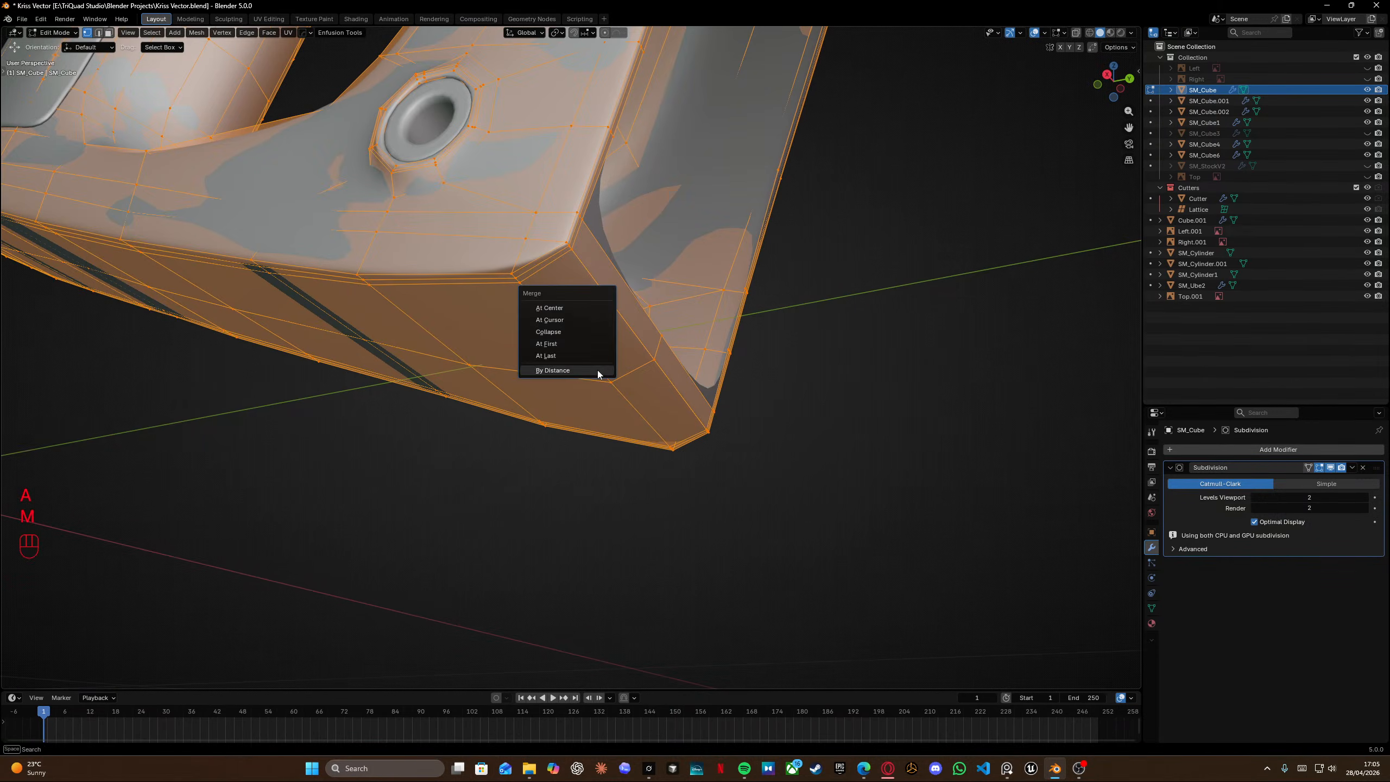
{"action": "left_click", "coordinate": [552, 371]}
In right view with wireframe on, edge-slide the vertex at the grip's bottom corner.
{"action": "mouse_move", "coordinate": [514, 276]}
{"action": "middle_mouse_down"}
{"action": "mouse_move", "coordinate": [535, 312]}
{"action": "mouse_move", "coordinate": [531, 279]}
{"action": "middle_mouse_up"}
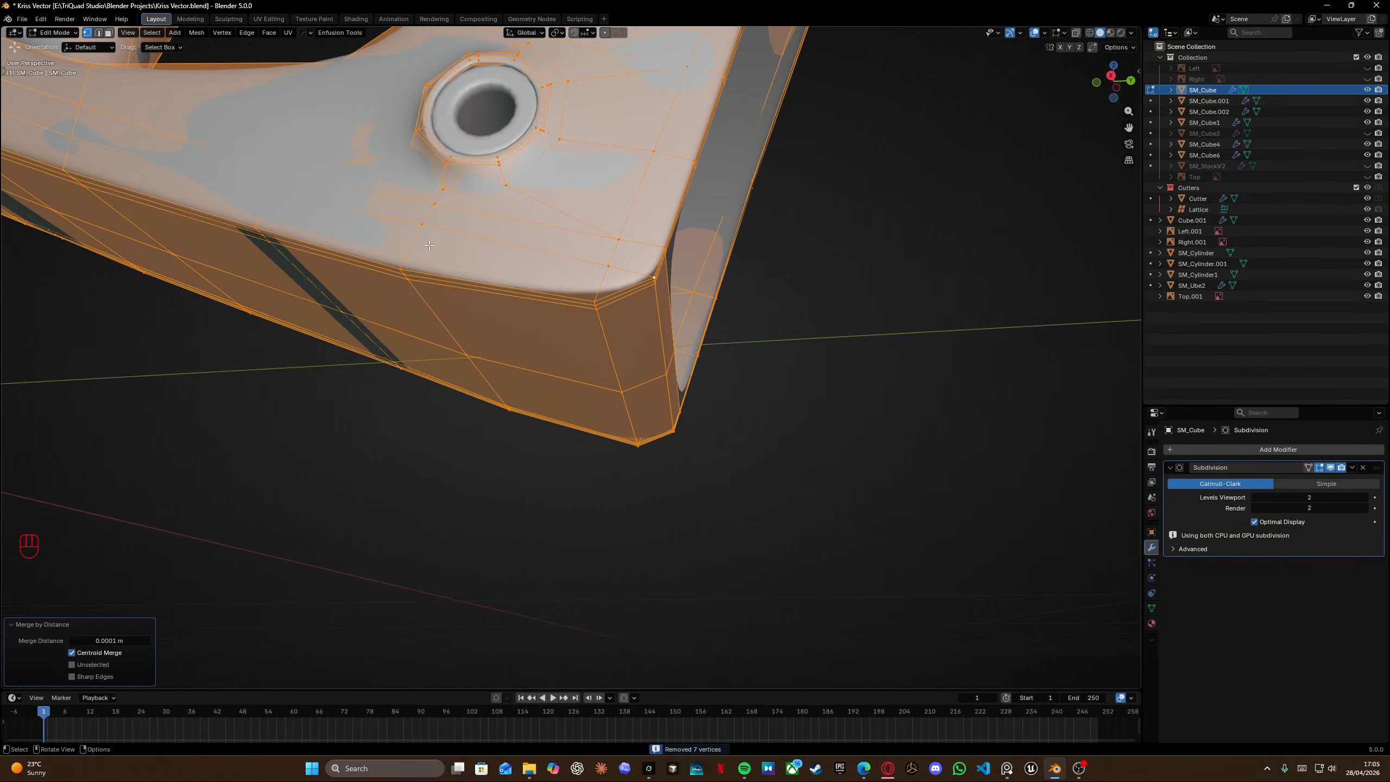
{"action": "key", "text": "KP_3"}
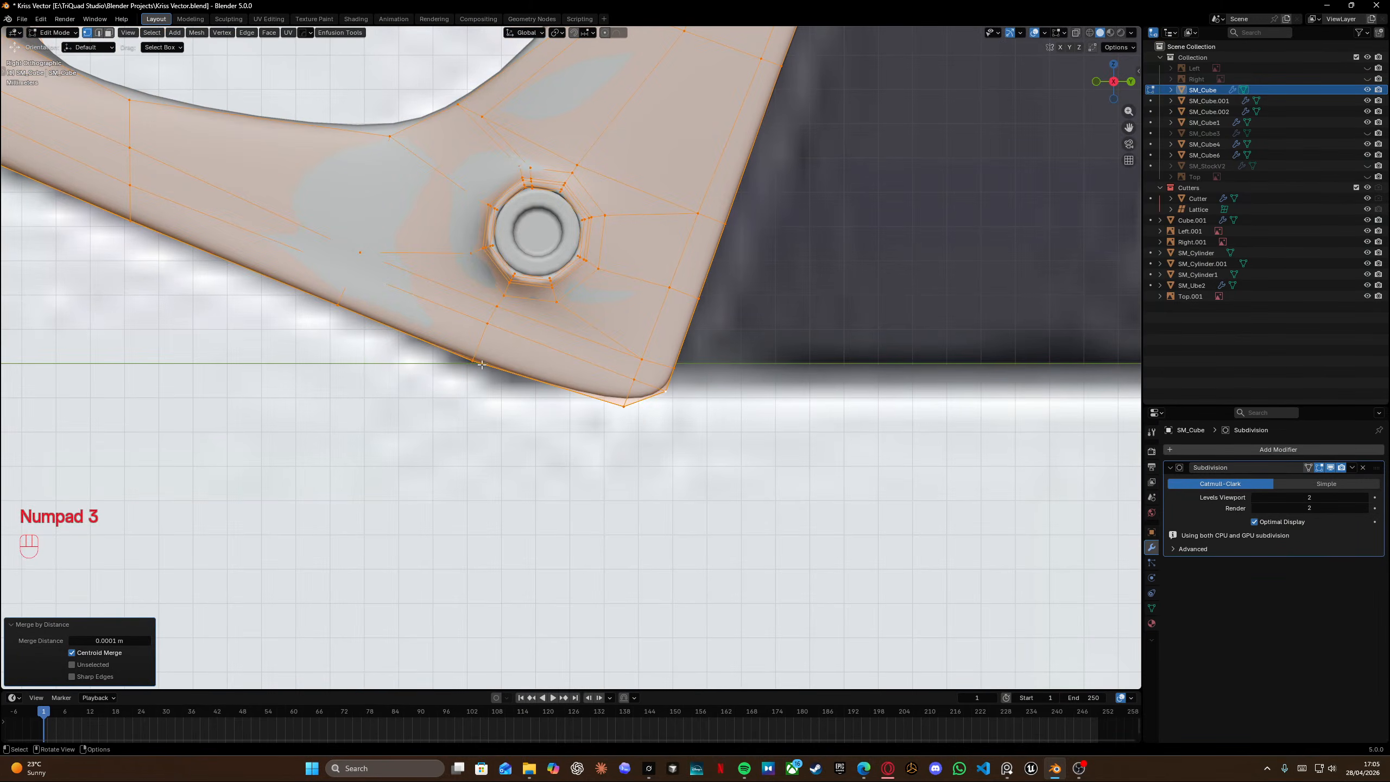
{"action": "left_click", "coordinate": [665, 367]}
{"action": "key", "text": "shift+z"}
{"action": "left_click", "coordinate": [666, 364]}
{"action": "key", "text": "g"}
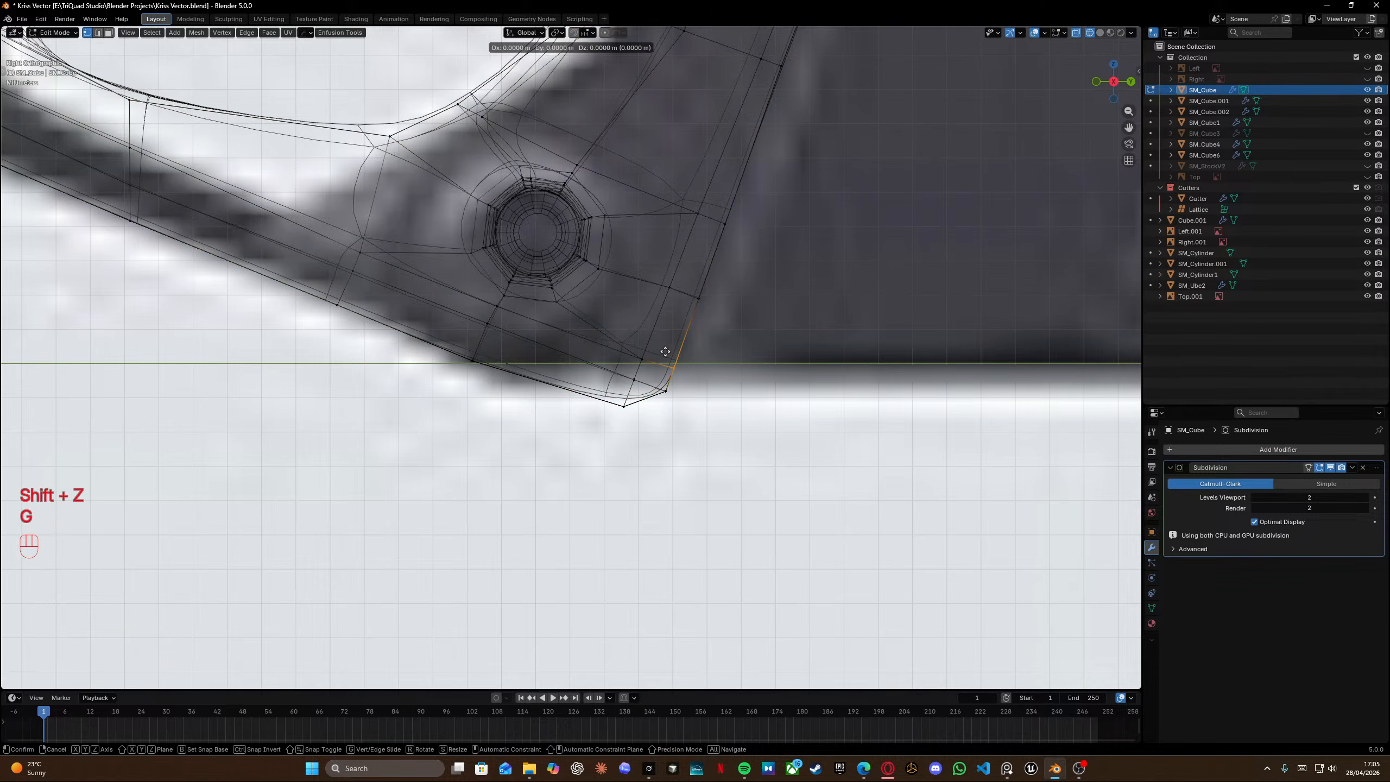
{"action": "key", "text": "g"}
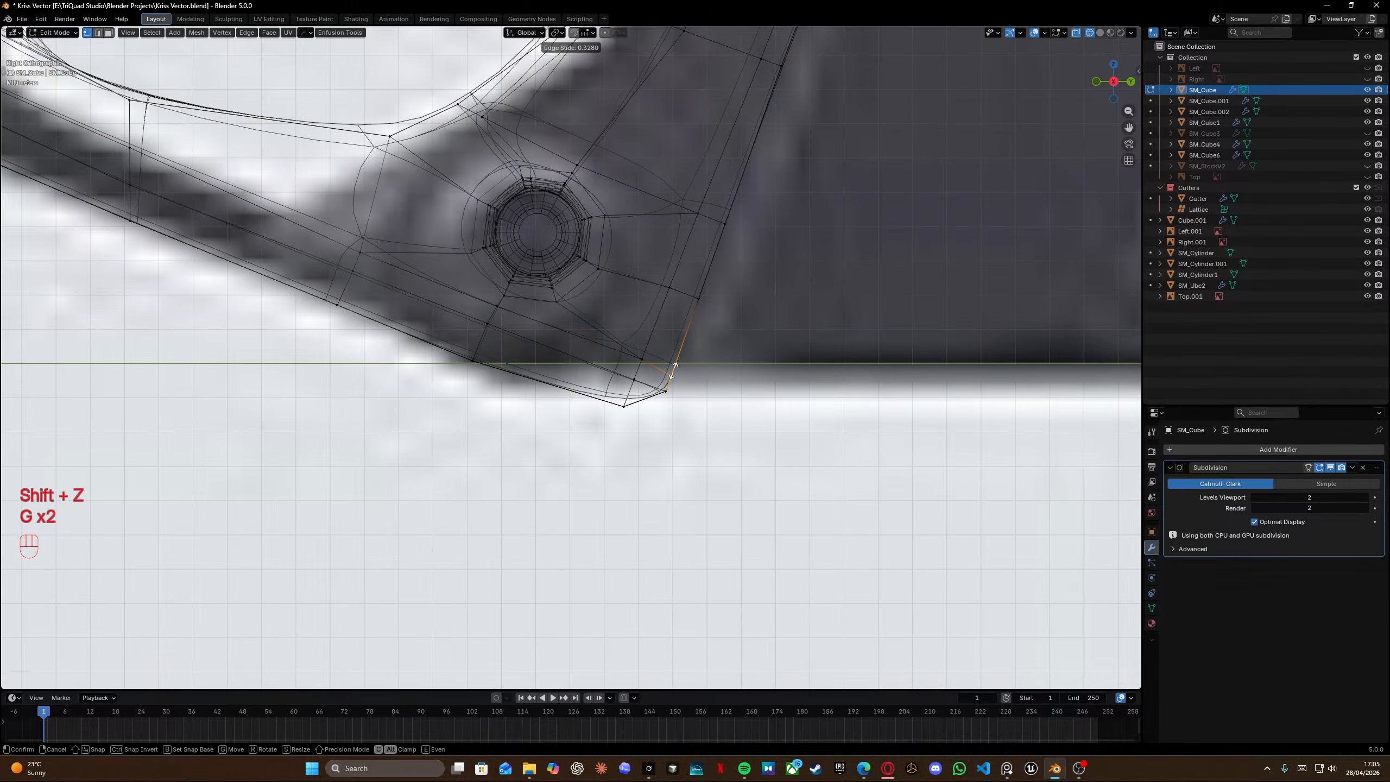
{"action": "left_click", "coordinate": [675, 366]}
Edge-slide the bottom edge fully onto the grip's bottom corner vertex.
{"action": "left_click", "coordinate": [637, 384]}
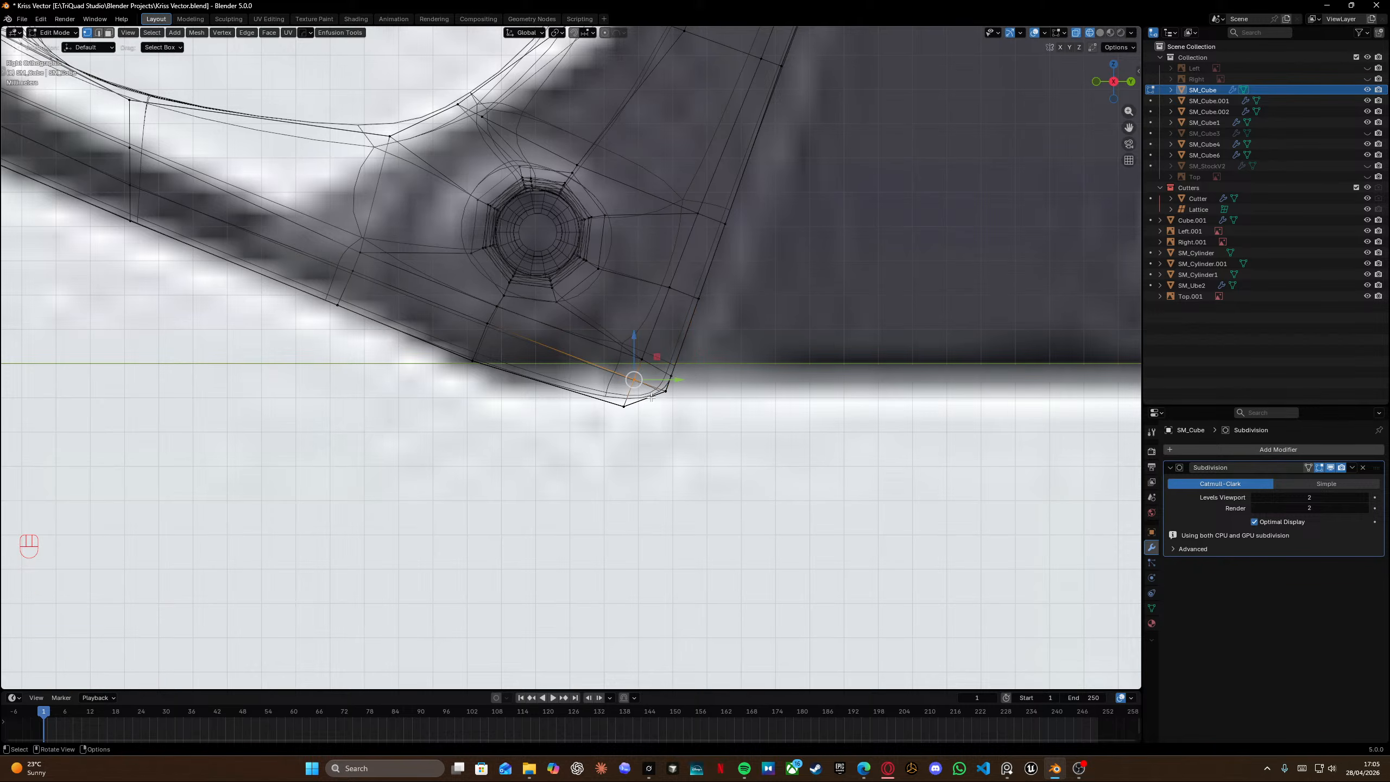
{"action": "scroll", "coordinate": [651, 404], "scroll_direction": "up", "scroll_amount": 1}
{"action": "middle_click_drag", "start_coordinate": [595, 403], "coordinate": [617, 345], "text": "shift"}
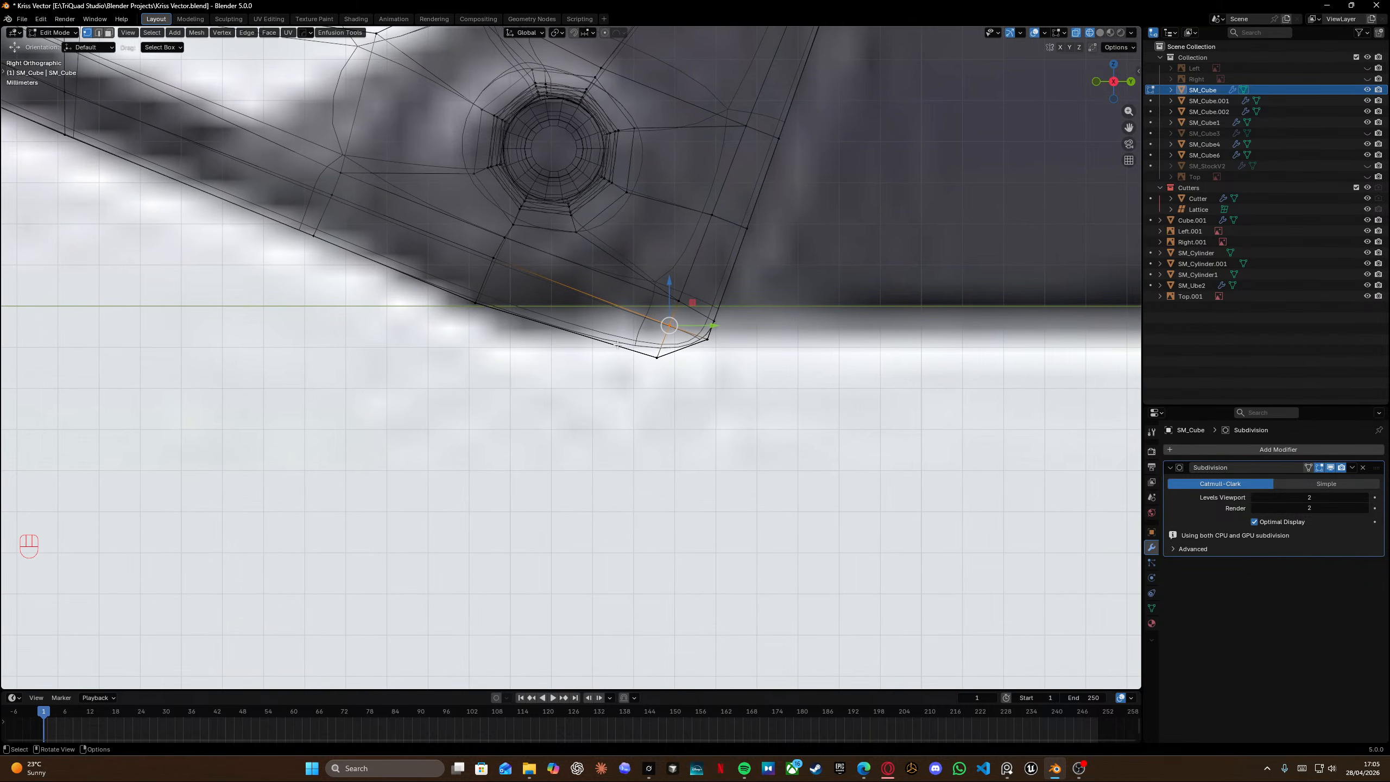
{"action": "left_click_drag", "start_coordinate": [658, 367], "coordinate": [670, 376]}
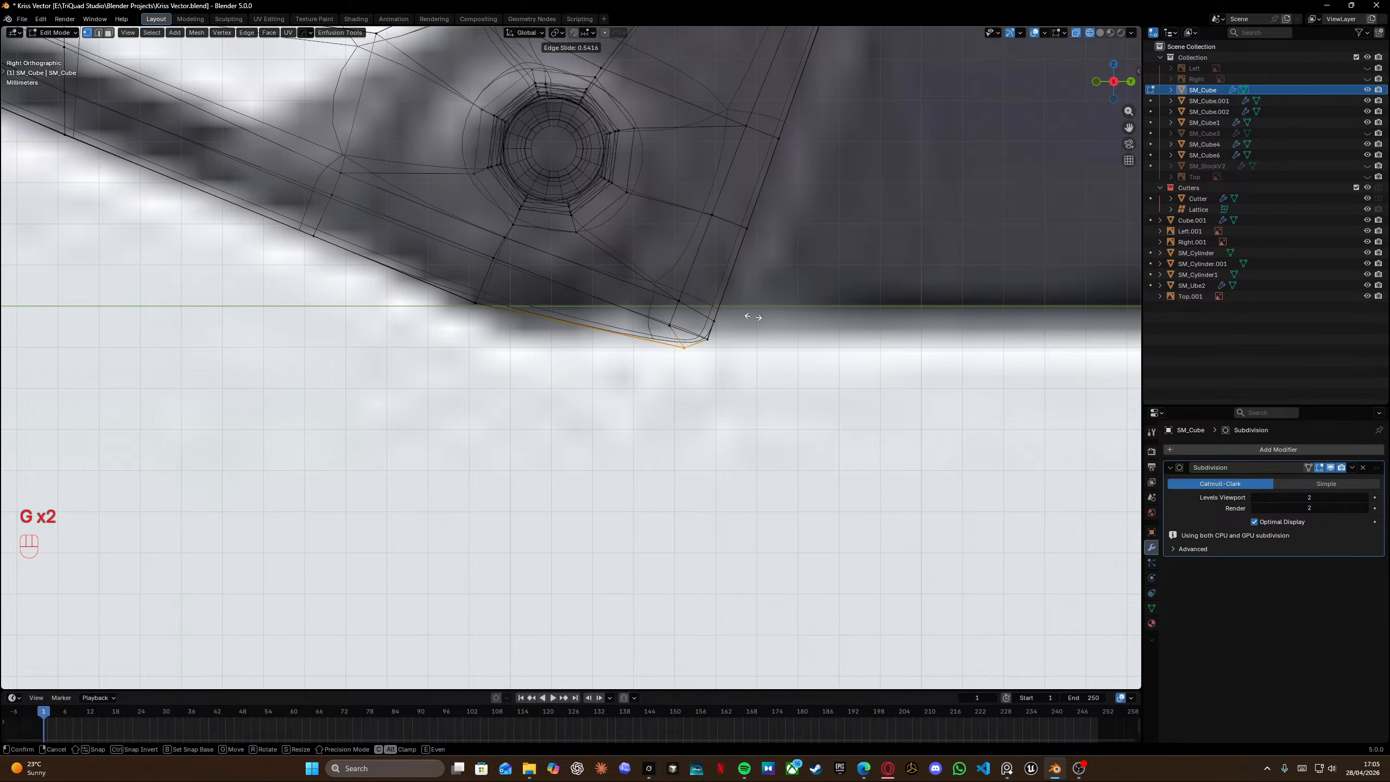
{"action": "left_click", "coordinate": [879, 320]}
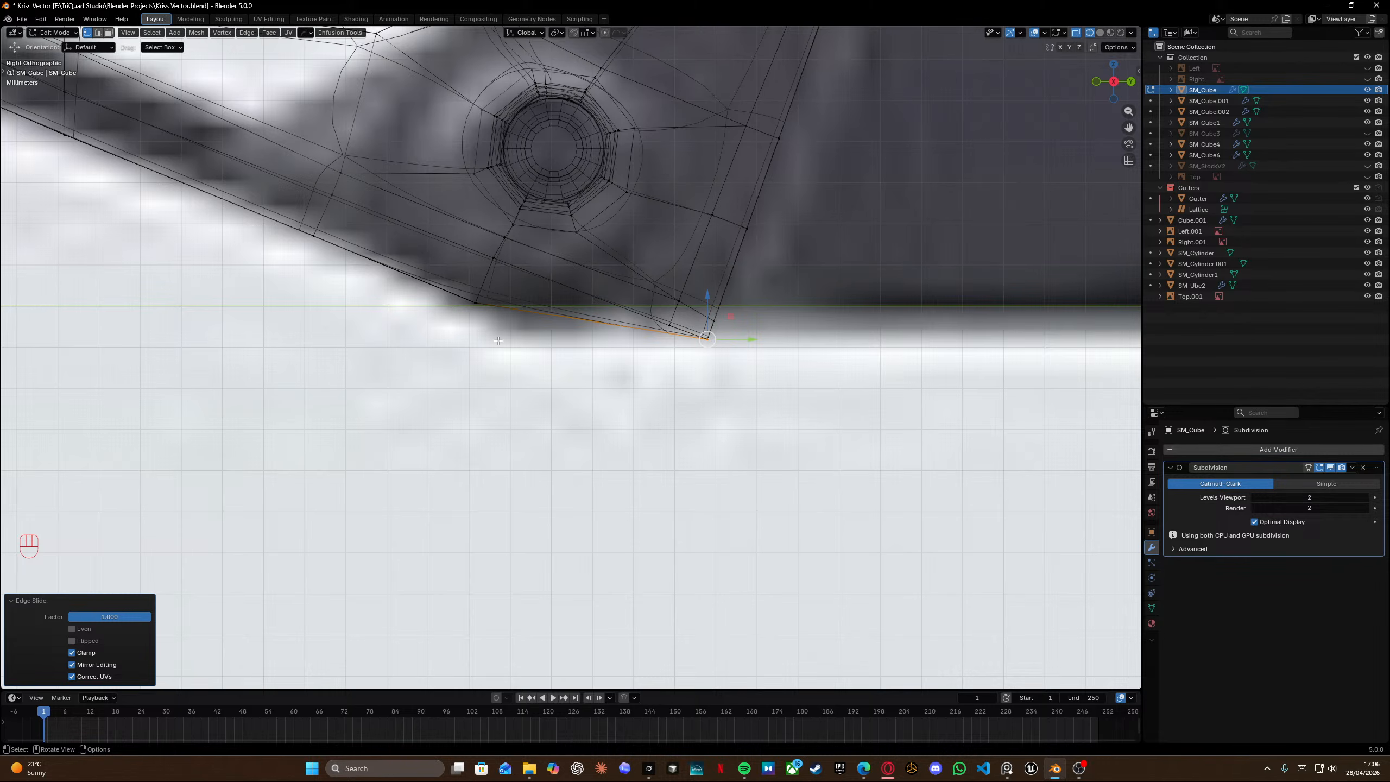
Select all and merge vertices by distance again to weld the overlapping corner vertices.
{"action": "key", "text": "m"}
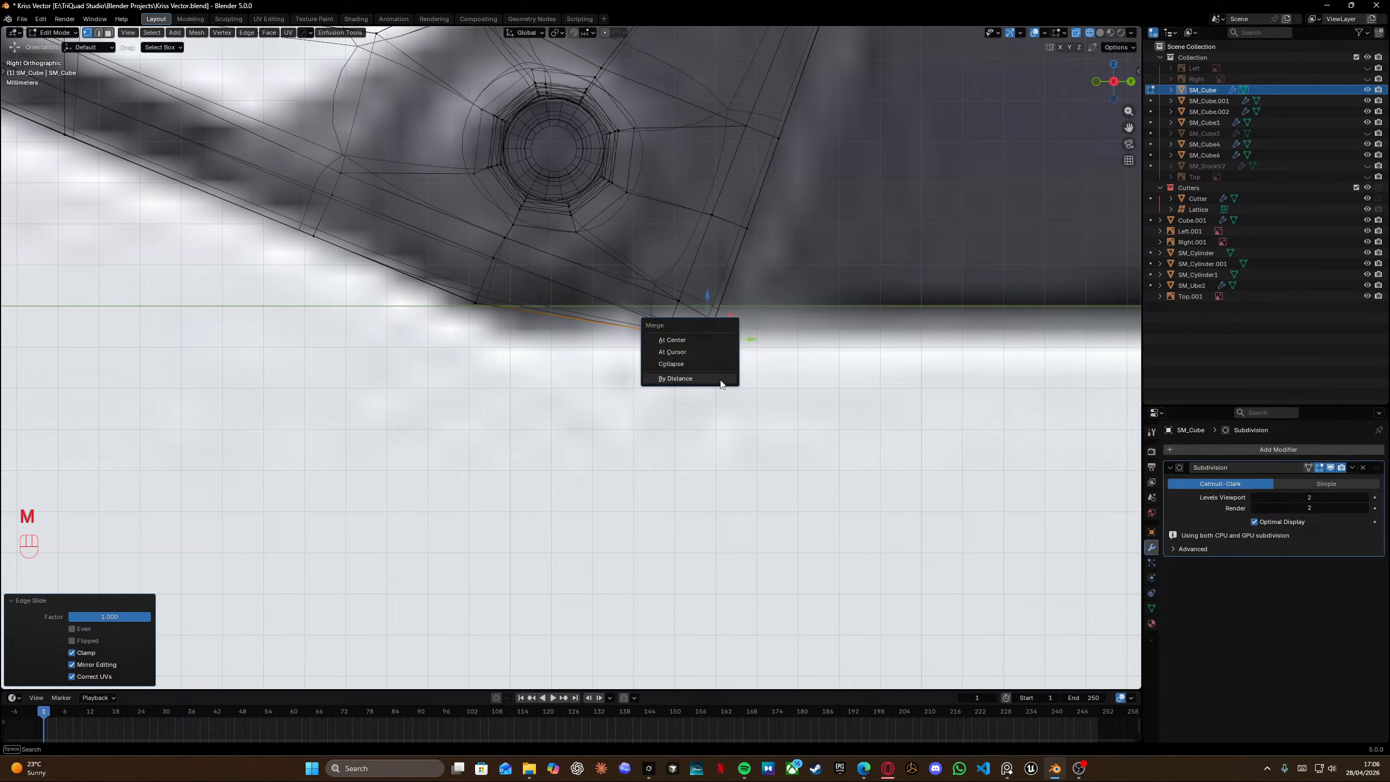
{"action": "key", "text": "a"}
{"action": "key", "text": "m"}
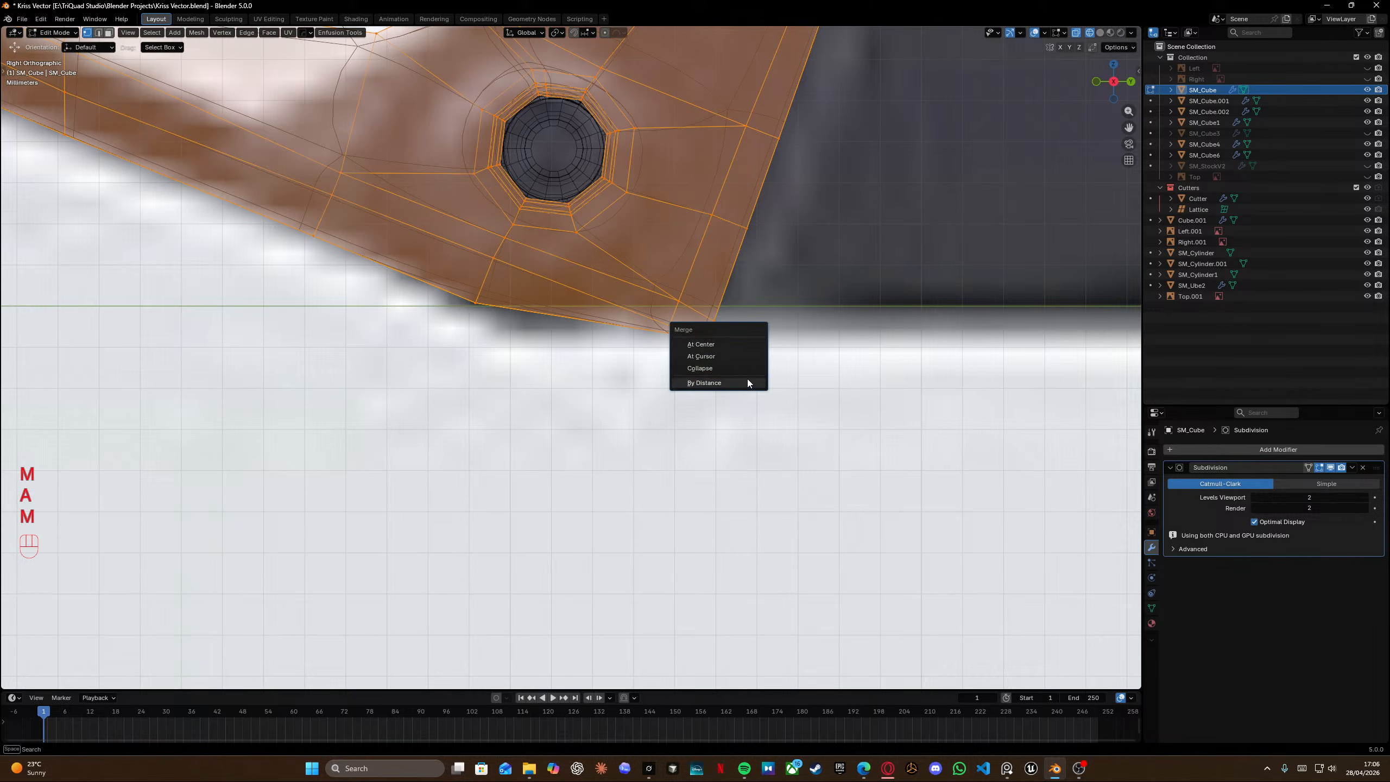
{"action": "left_click", "coordinate": [691, 383]}
Vertex-slide the bottom corner vertex along its edge and move it into the corner.
{"action": "scroll", "coordinate": [707, 314], "scroll_direction": "up", "scroll_amount": 2}
{"action": "middle_click_drag", "start_coordinate": [727, 310], "coordinate": [685, 330], "text": "shift"}
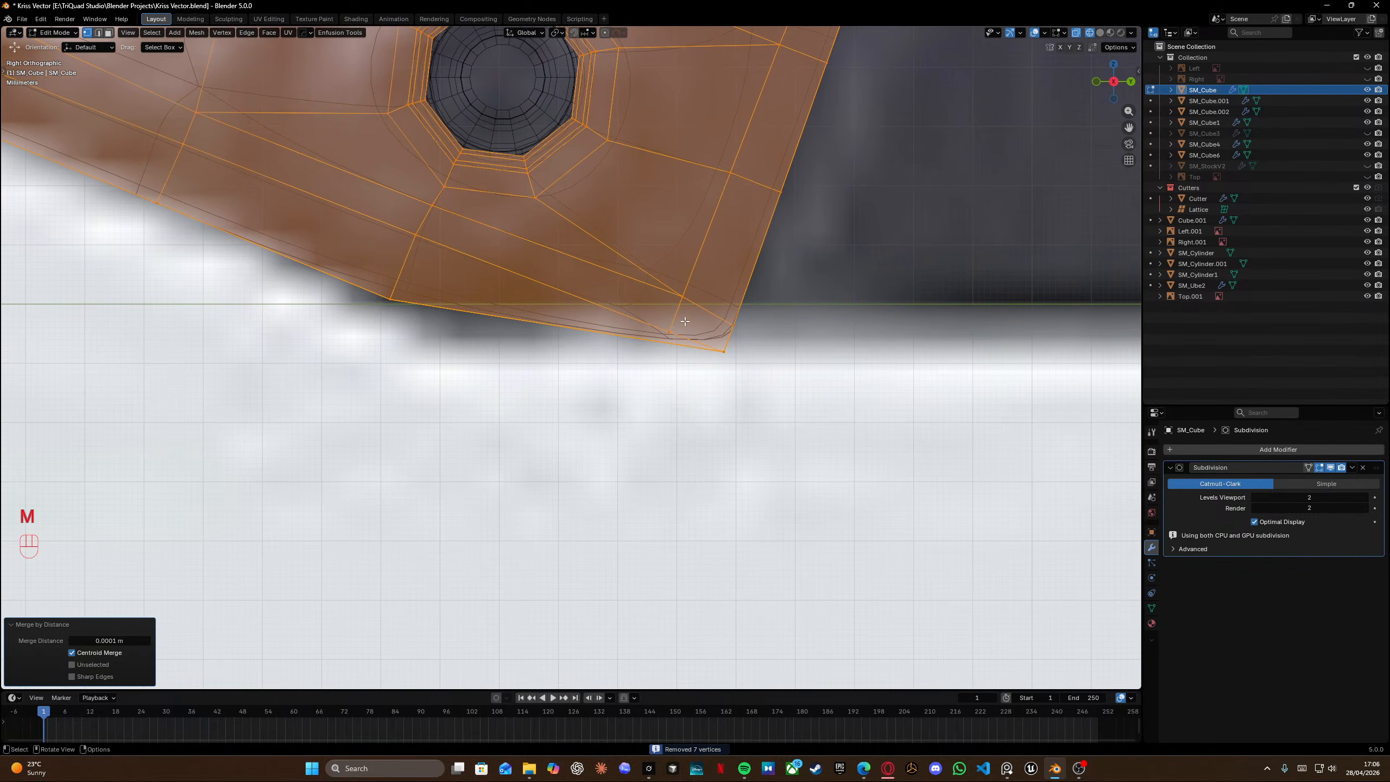
{"action": "left_click", "coordinate": [690, 336]}
{"action": "key", "text": "g"}
{"action": "key", "text": "g"}
{"action": "left_click", "coordinate": [639, 309]}
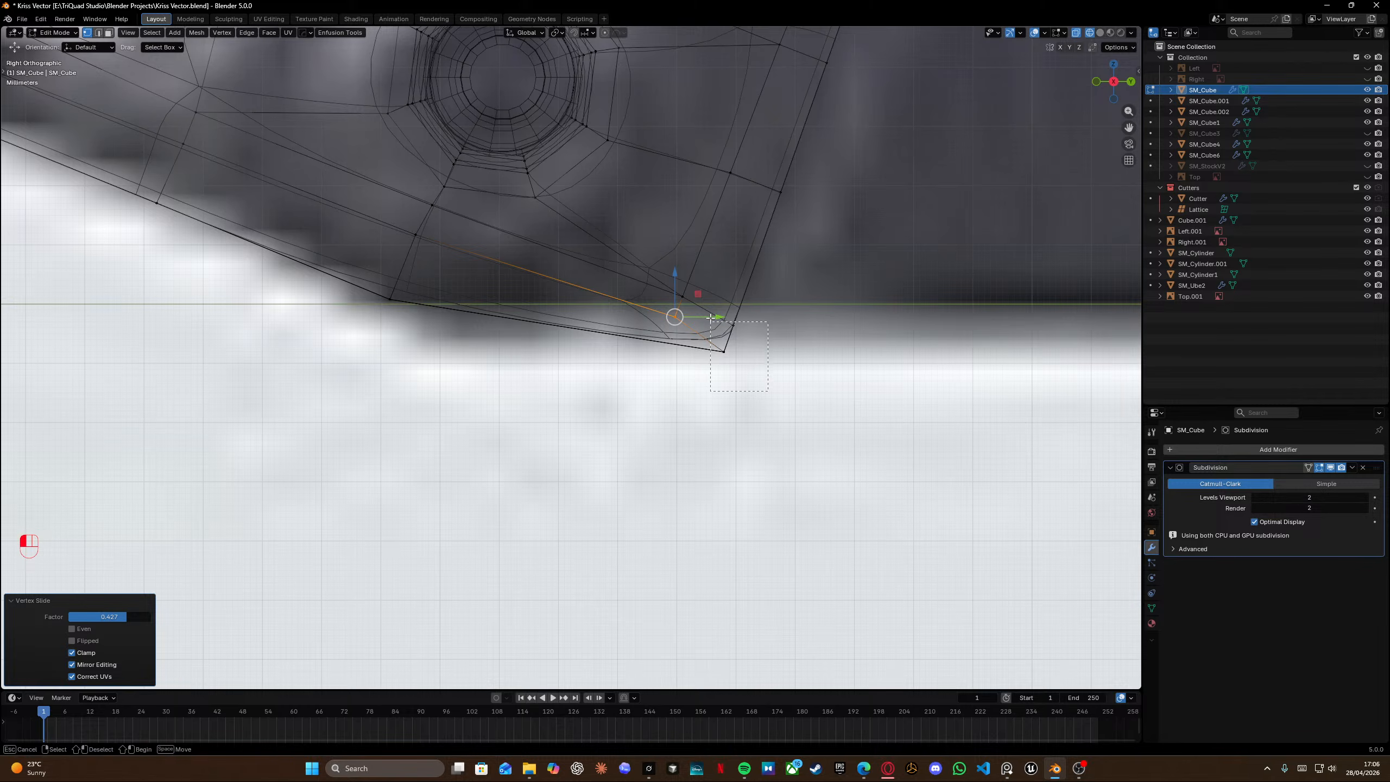
{"action": "key", "text": "g"}
{"action": "left_click", "coordinate": [725, 304]}
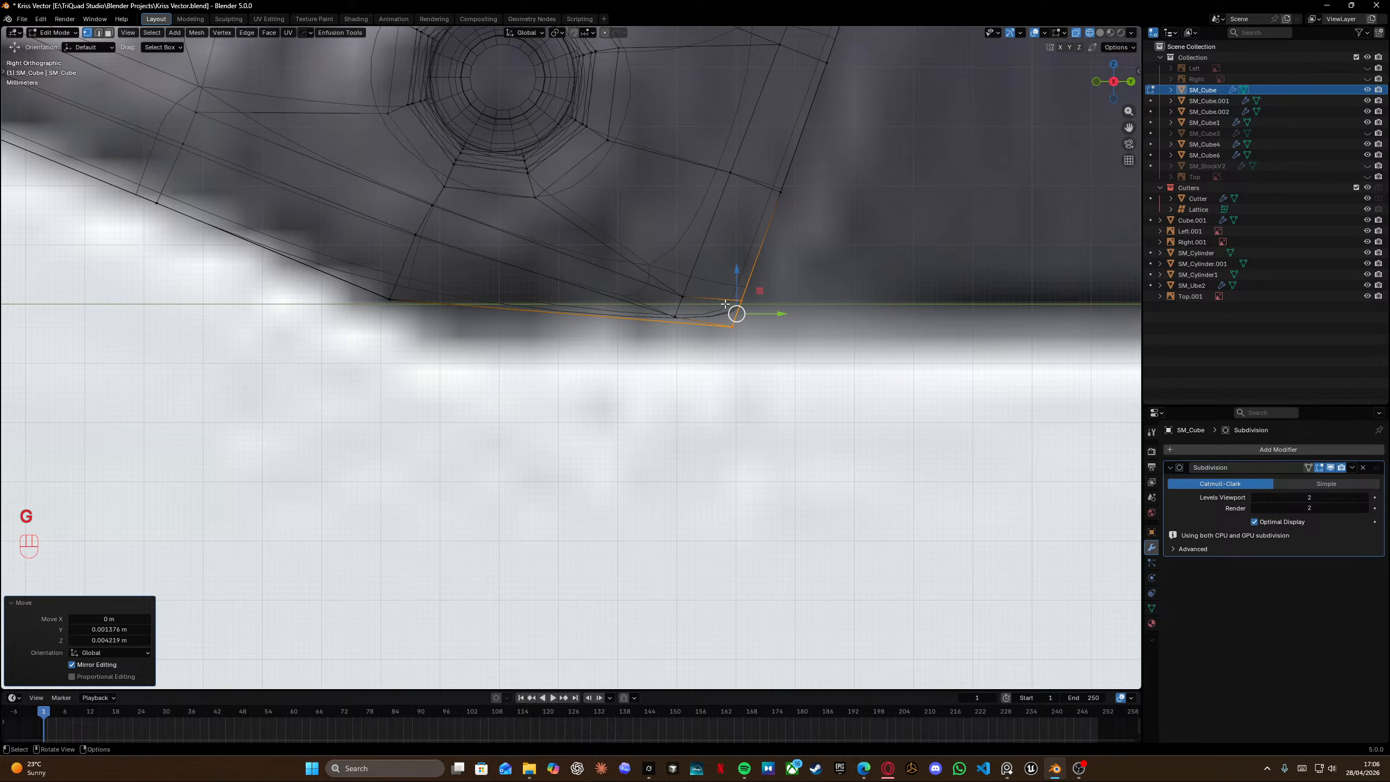
Edge-slide the lower edge near the grip's bottom toward the bottom outline.
{"action": "left_click", "coordinate": [359, 279], "text": "alt"}
{"action": "key", "text": "g"}
{"action": "key", "text": "g"}
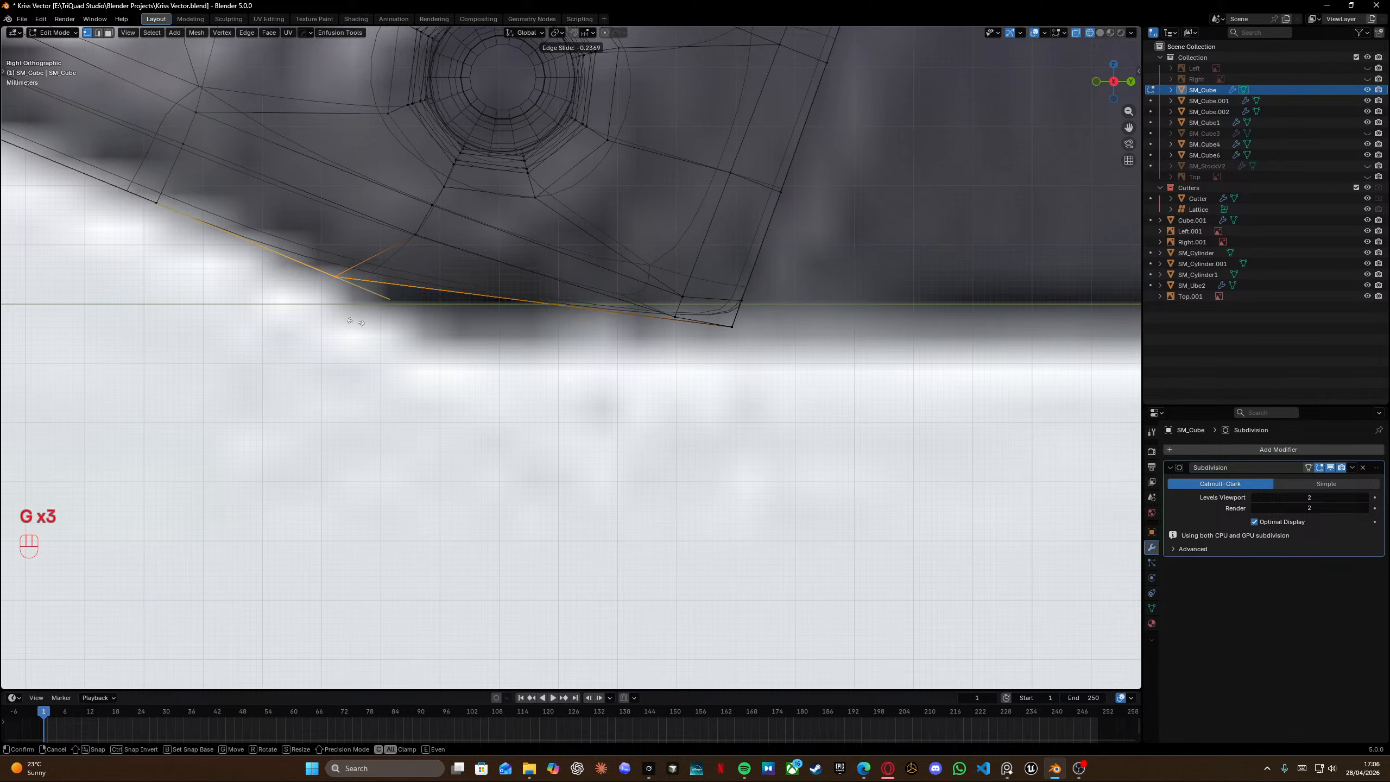
{"action": "key", "text": "alt"}
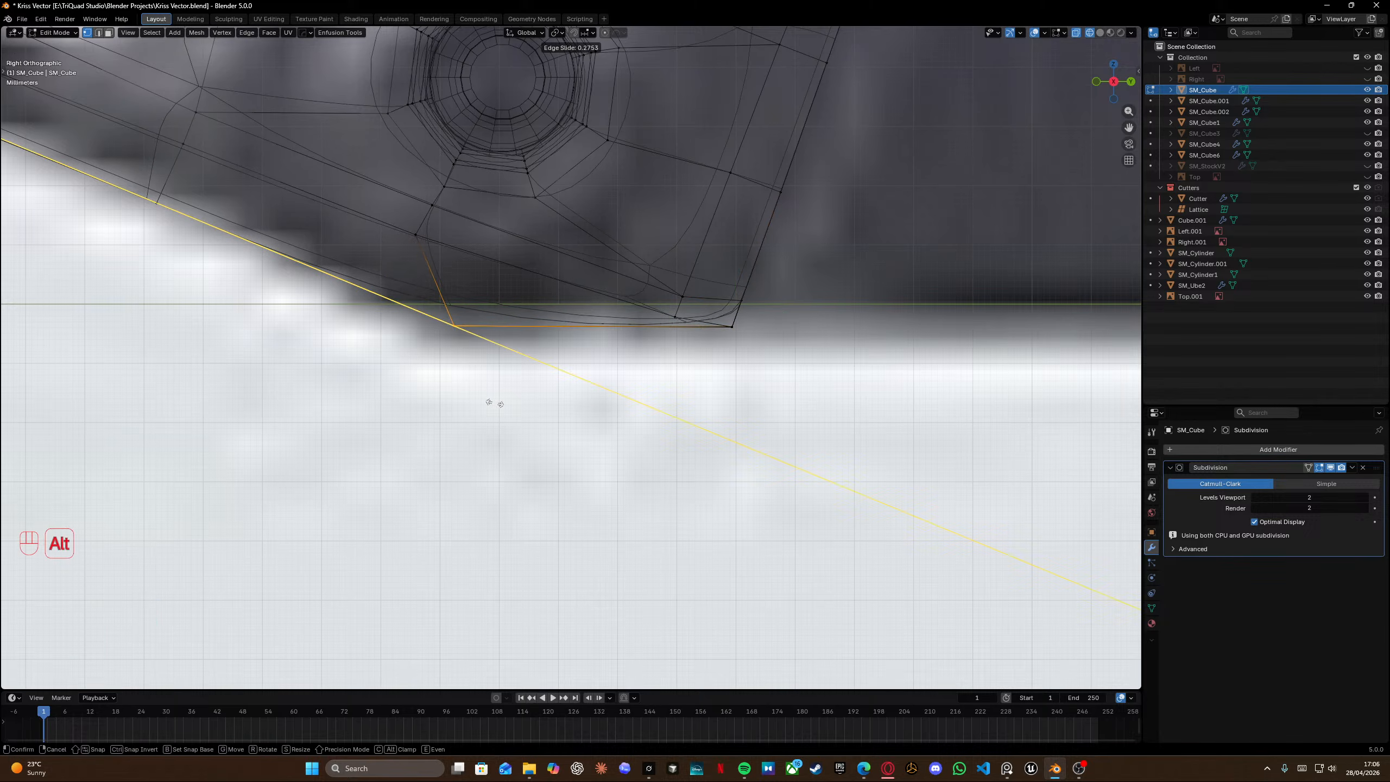
{"action": "left_click", "coordinate": [482, 405]}
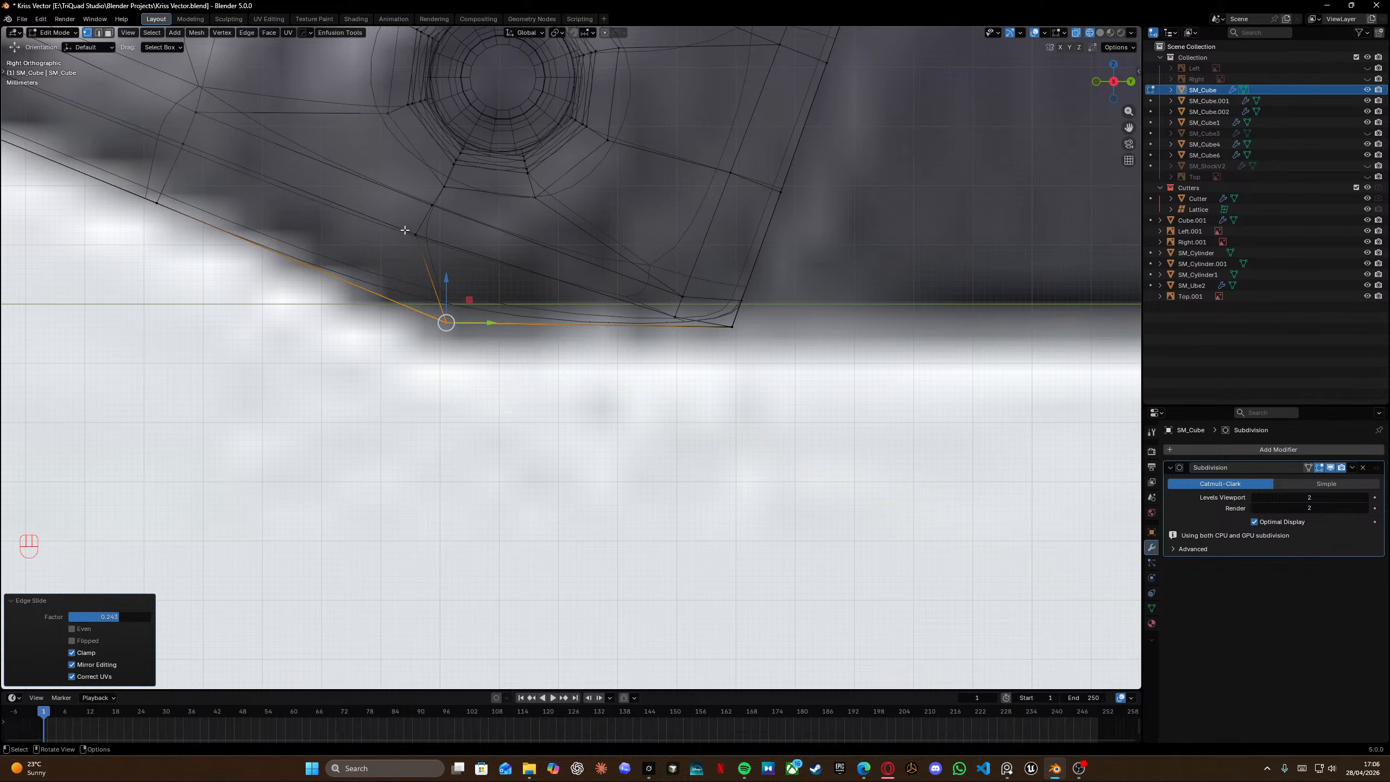
Vertex-slide the vertex above the bottom edge down along its edge.
{"action": "left_click", "coordinate": [415, 235]}
{"action": "key", "text": "g"}
{"action": "key", "text": "g"}
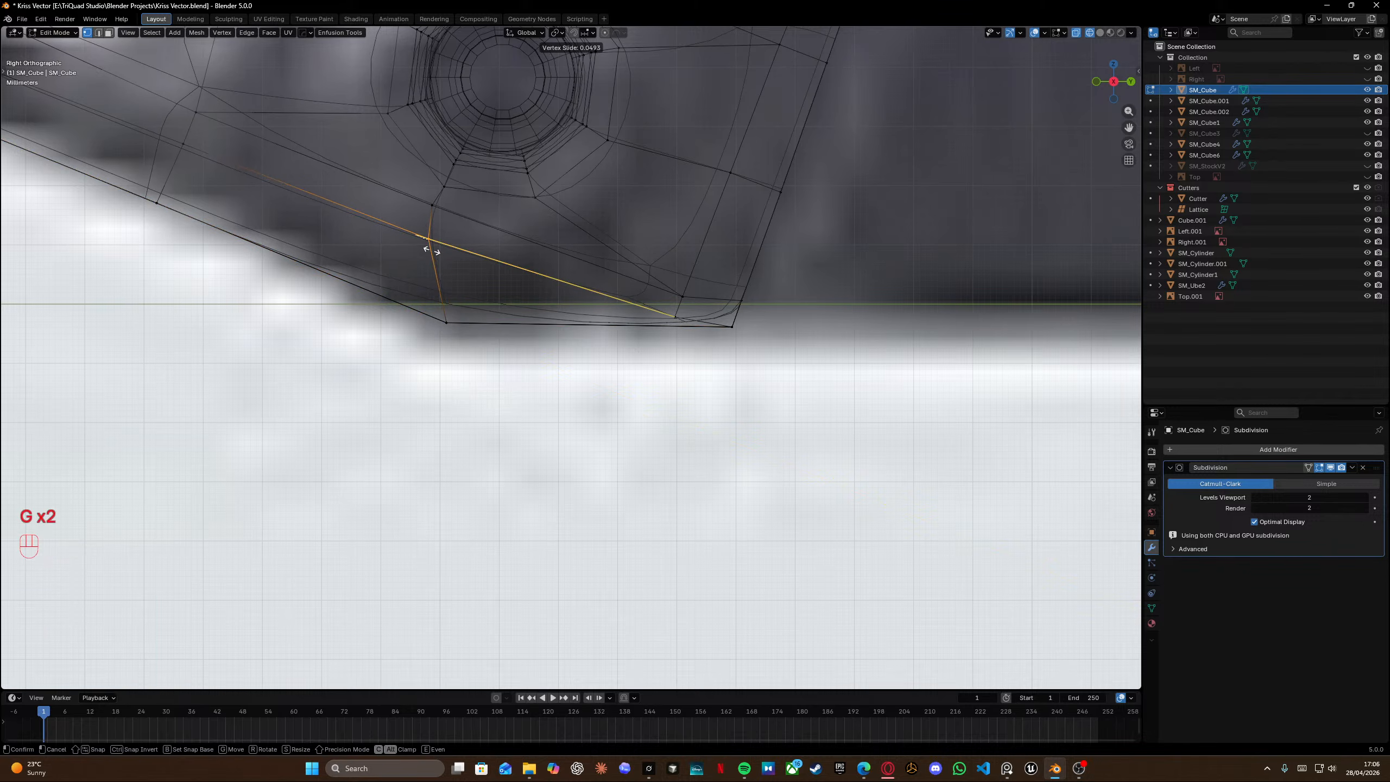
{"action": "key", "text": "alt"}
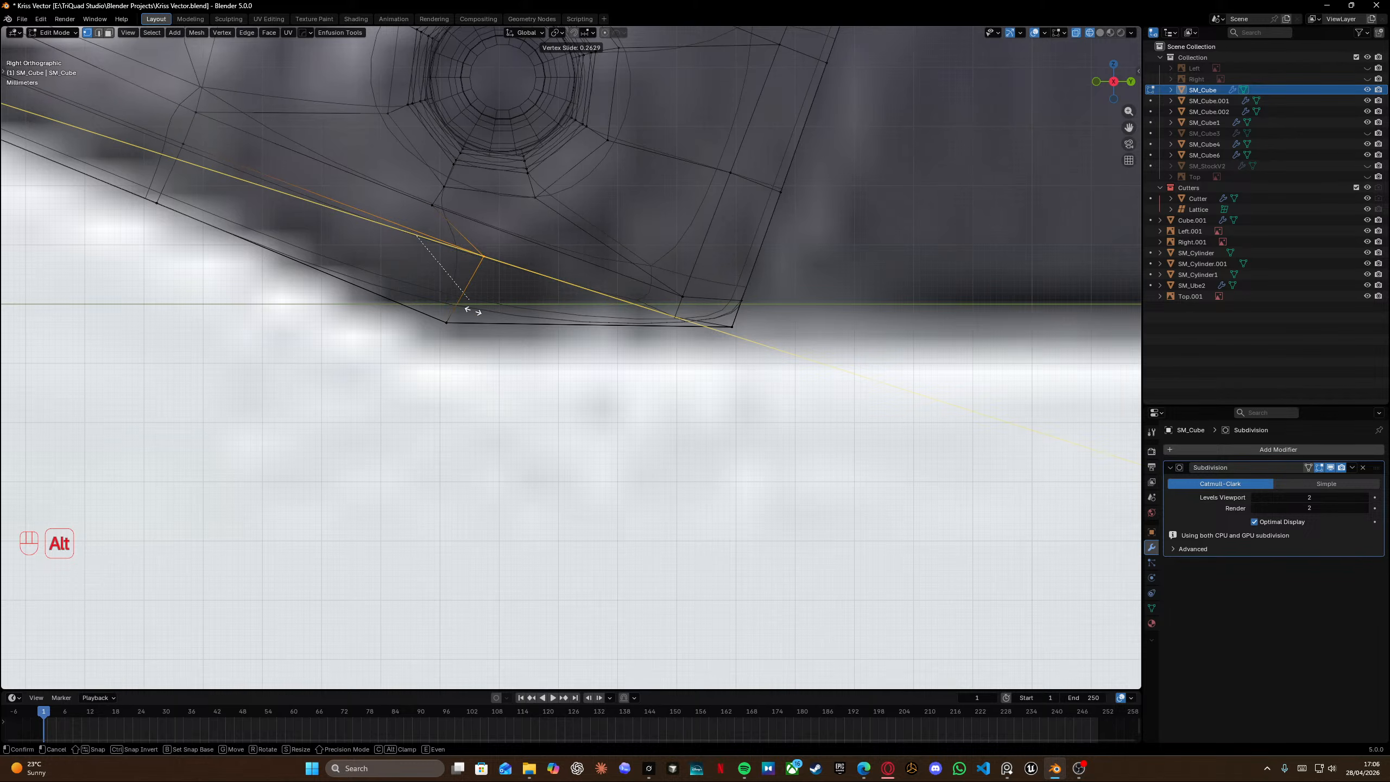
{"action": "left_click", "coordinate": [426, 294], "text": "alt"}
Box-select the vertices at the inner bottom corner and move them up.
{"action": "left_click_drag", "start_coordinate": [651, 273], "coordinate": [684, 316]}
{"action": "key", "text": "g"}
{"action": "key", "text": "g"}
{"action": "key", "text": "g"}
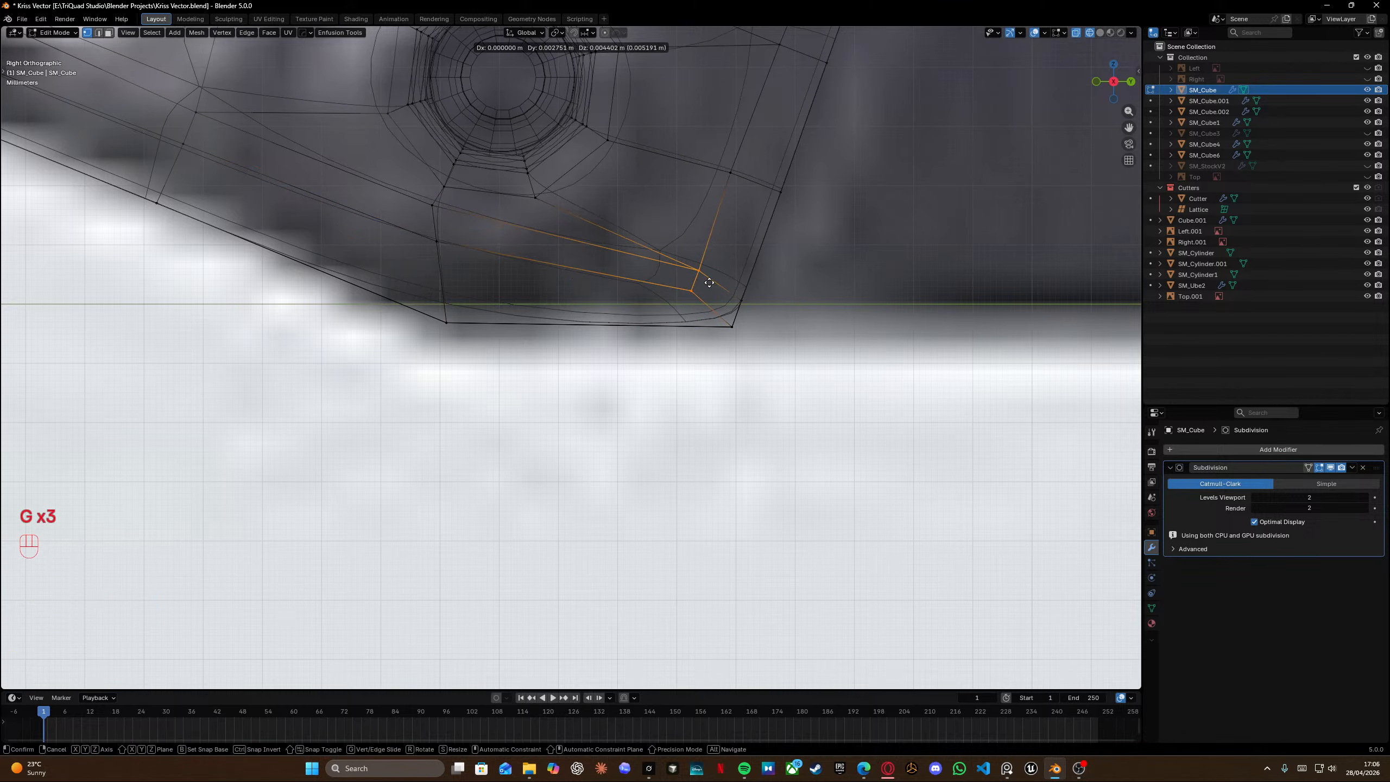
{"action": "left_click", "coordinate": [711, 279]}
Move the vertex below the pin hole toward the bottom corner.
{"action": "middle_click_drag", "start_coordinate": [527, 194], "coordinate": [517, 249], "text": "shift"}
{"action": "key", "text": "g"}
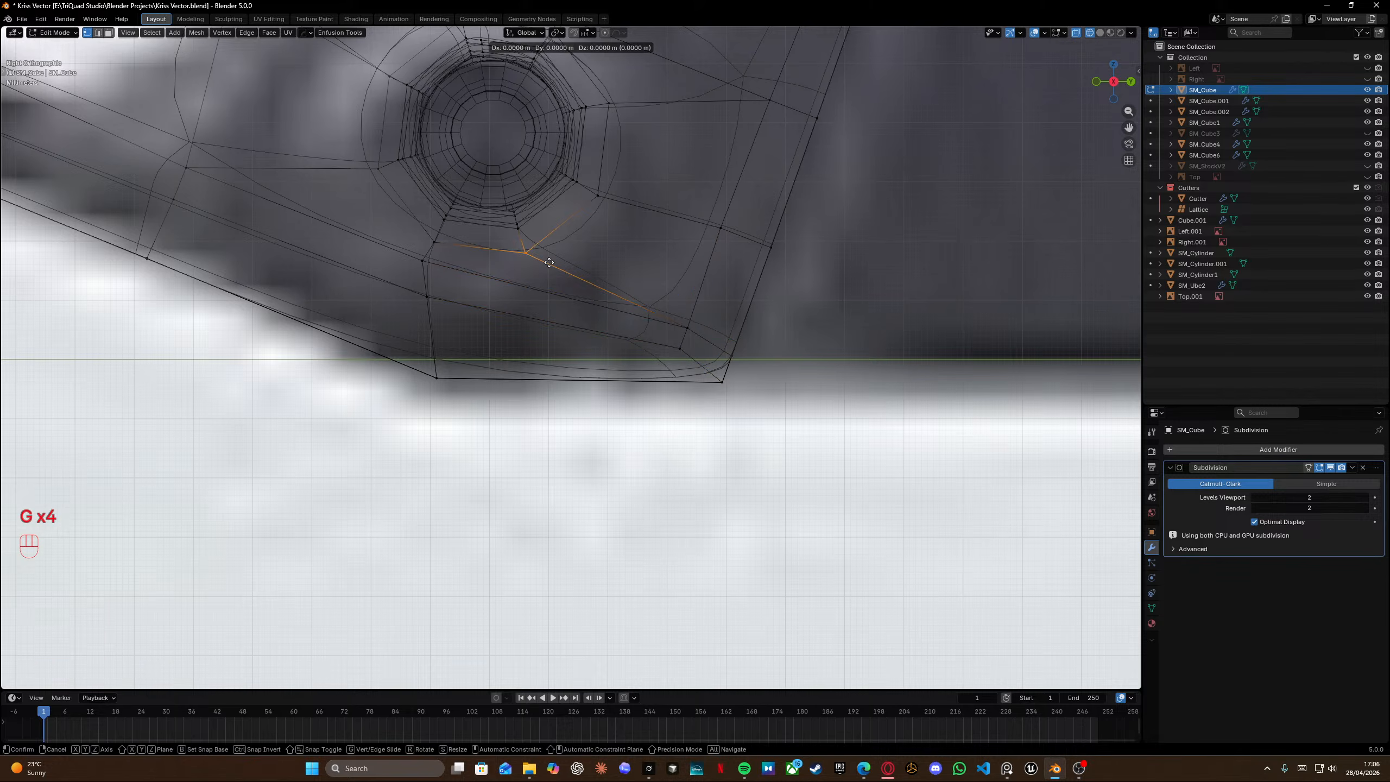
{"action": "key", "text": "g"}
{"action": "left_click", "coordinate": [557, 263]}
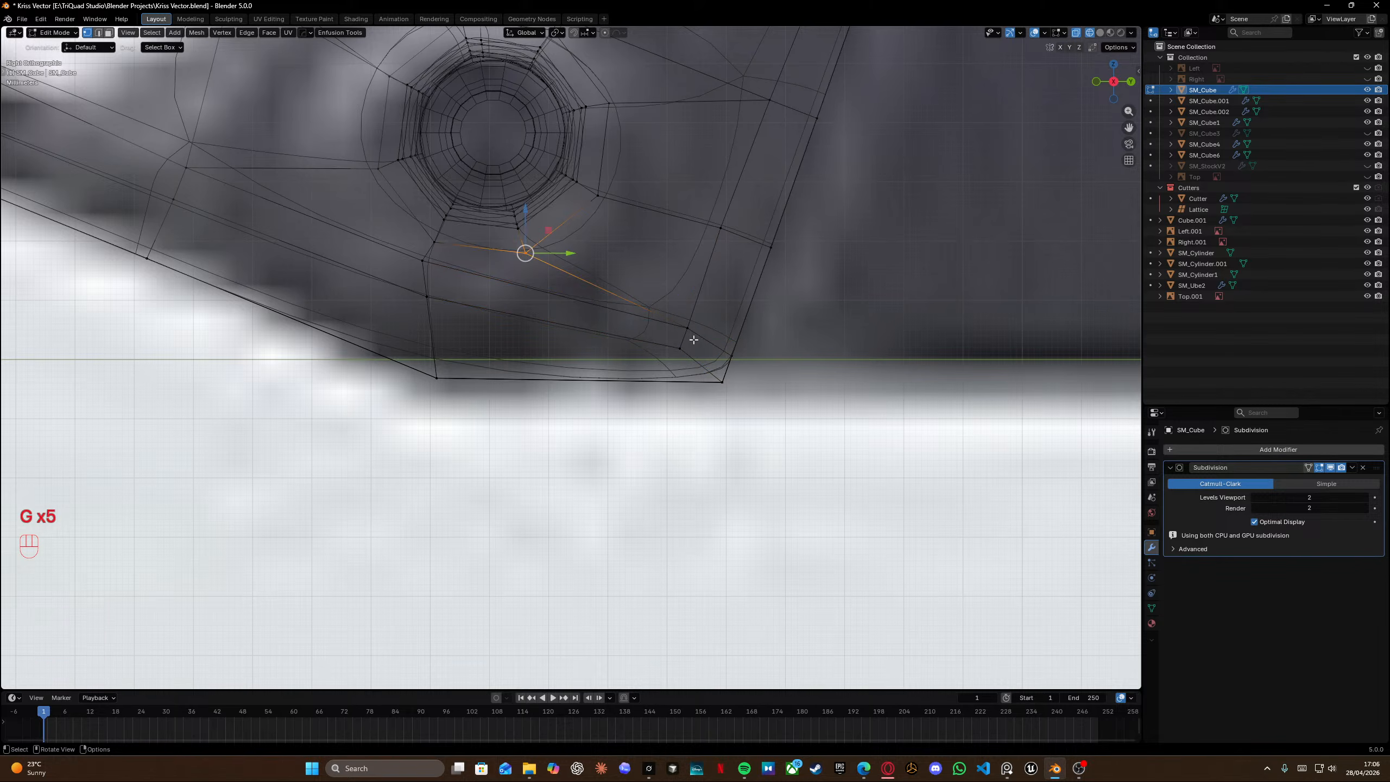
{"action": "key", "text": "g"}
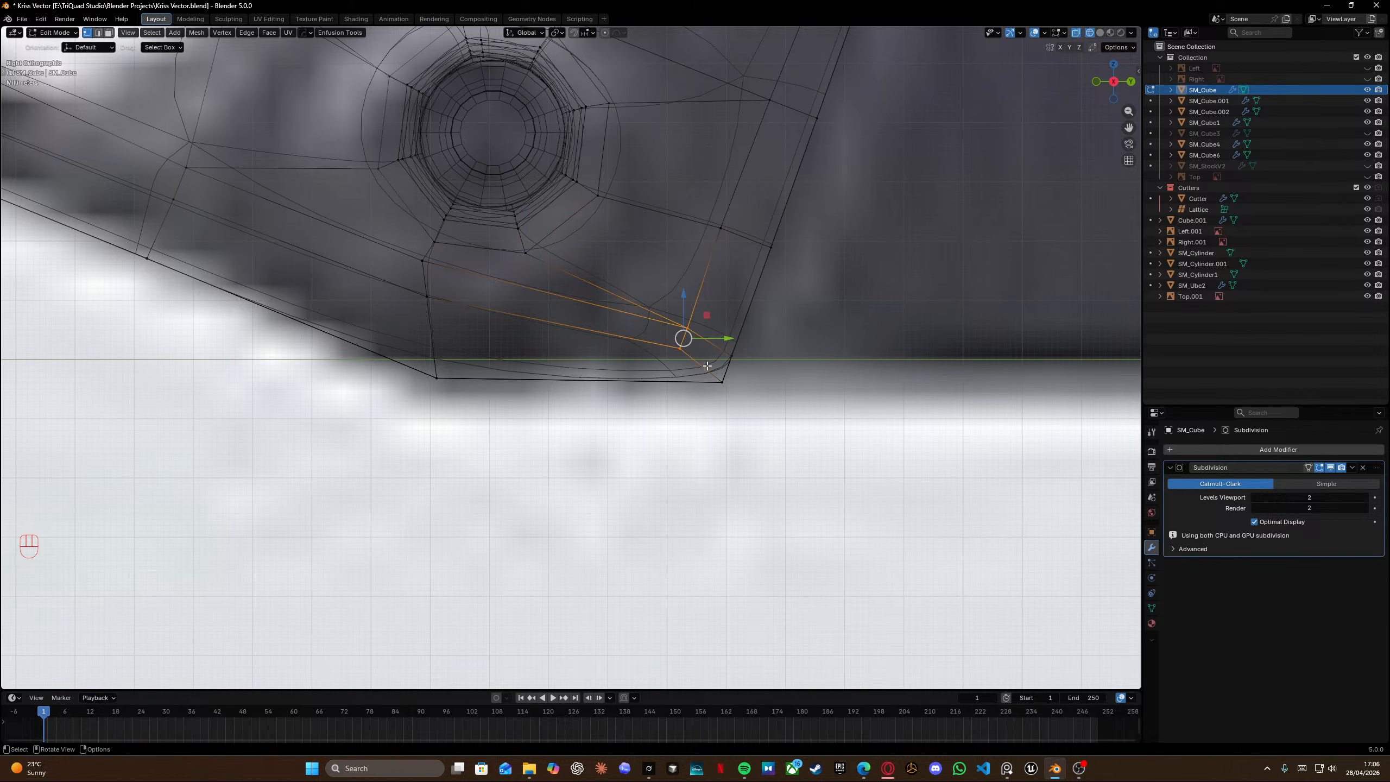
{"action": "left_click", "coordinate": [701, 367]}
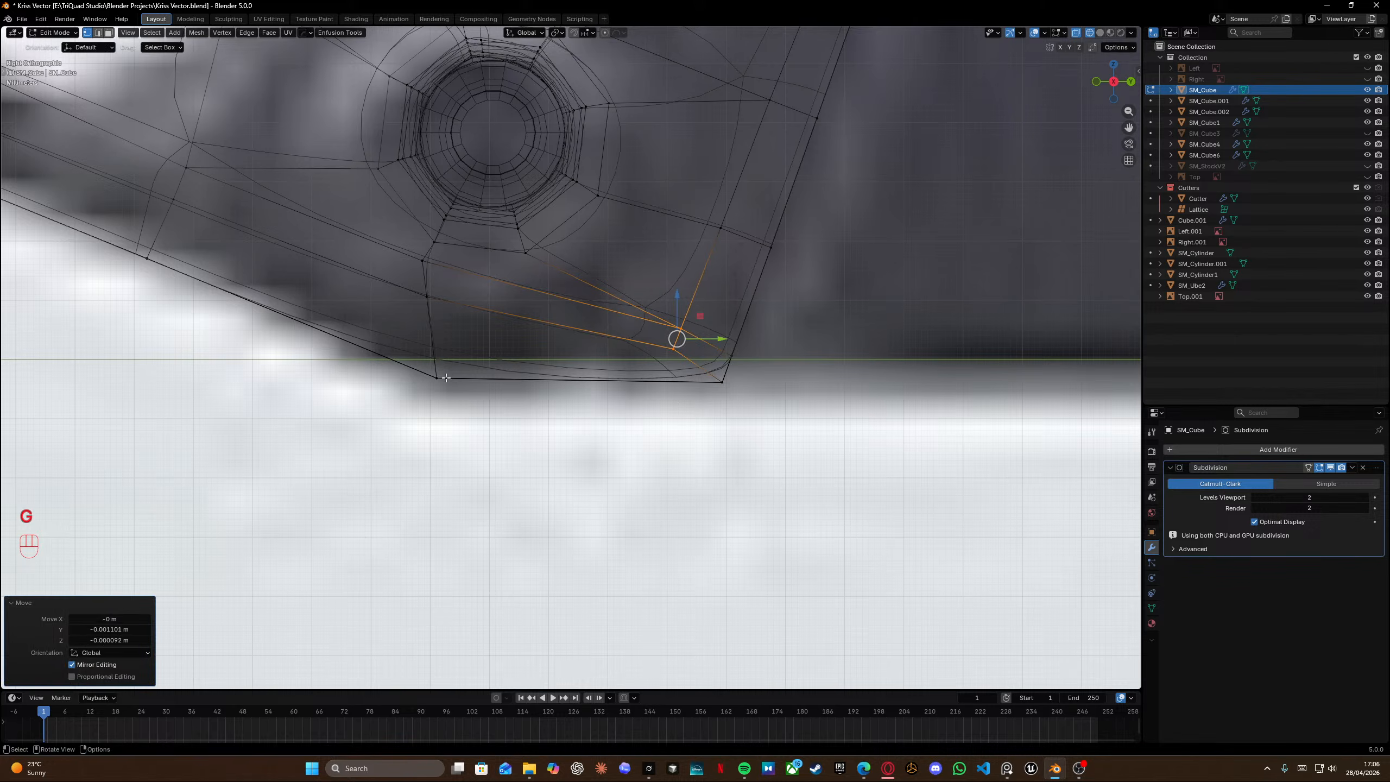
Select the bottom edge's end vertices and scale them to 0 on Z to flatten the bottom.
{"action": "key", "text": "shift+s"}
{"action": "left_click", "coordinate": [446, 353]}
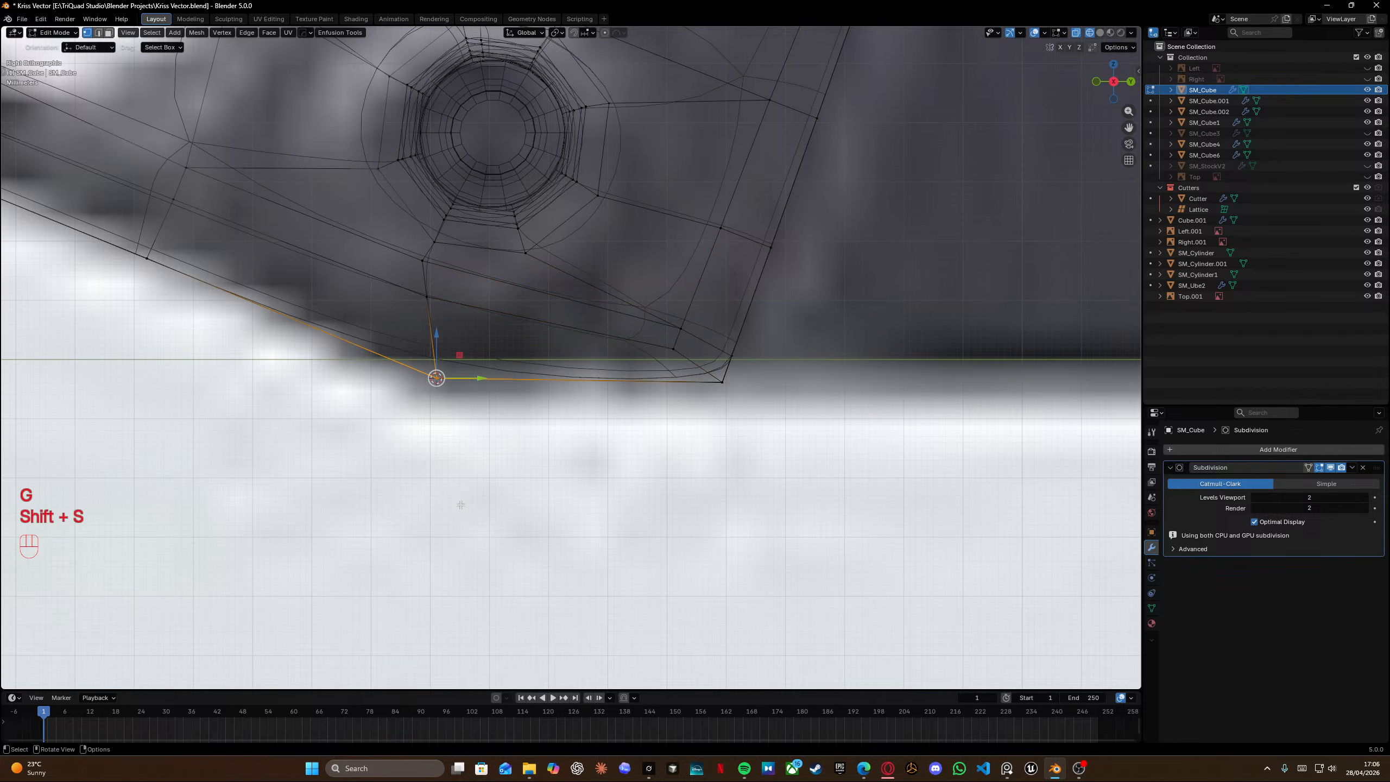
{"action": "left_click", "coordinate": [560, 33]}
{"action": "left_click", "coordinate": [582, 75]}
{"action": "left_click", "coordinate": [536, 34]}
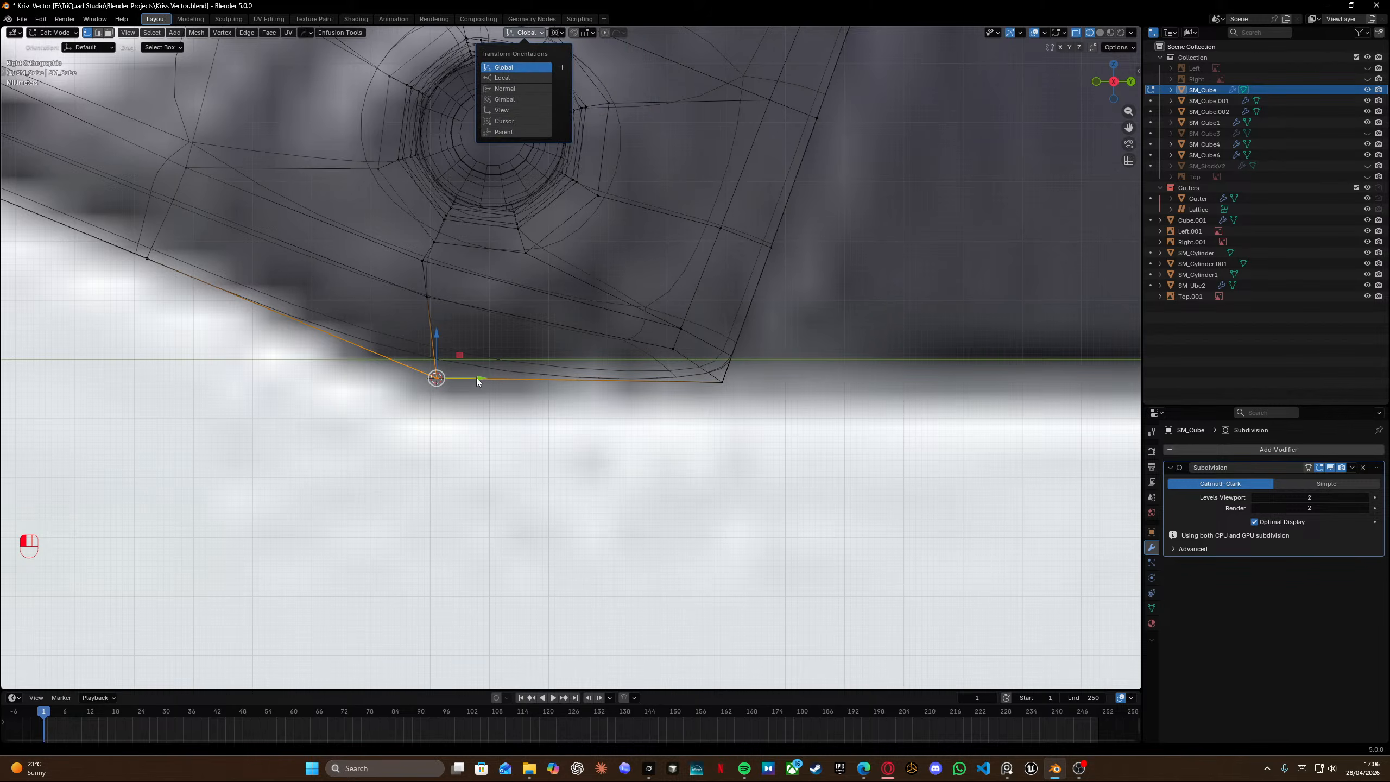
{"action": "left_click", "coordinate": [363, 381]}
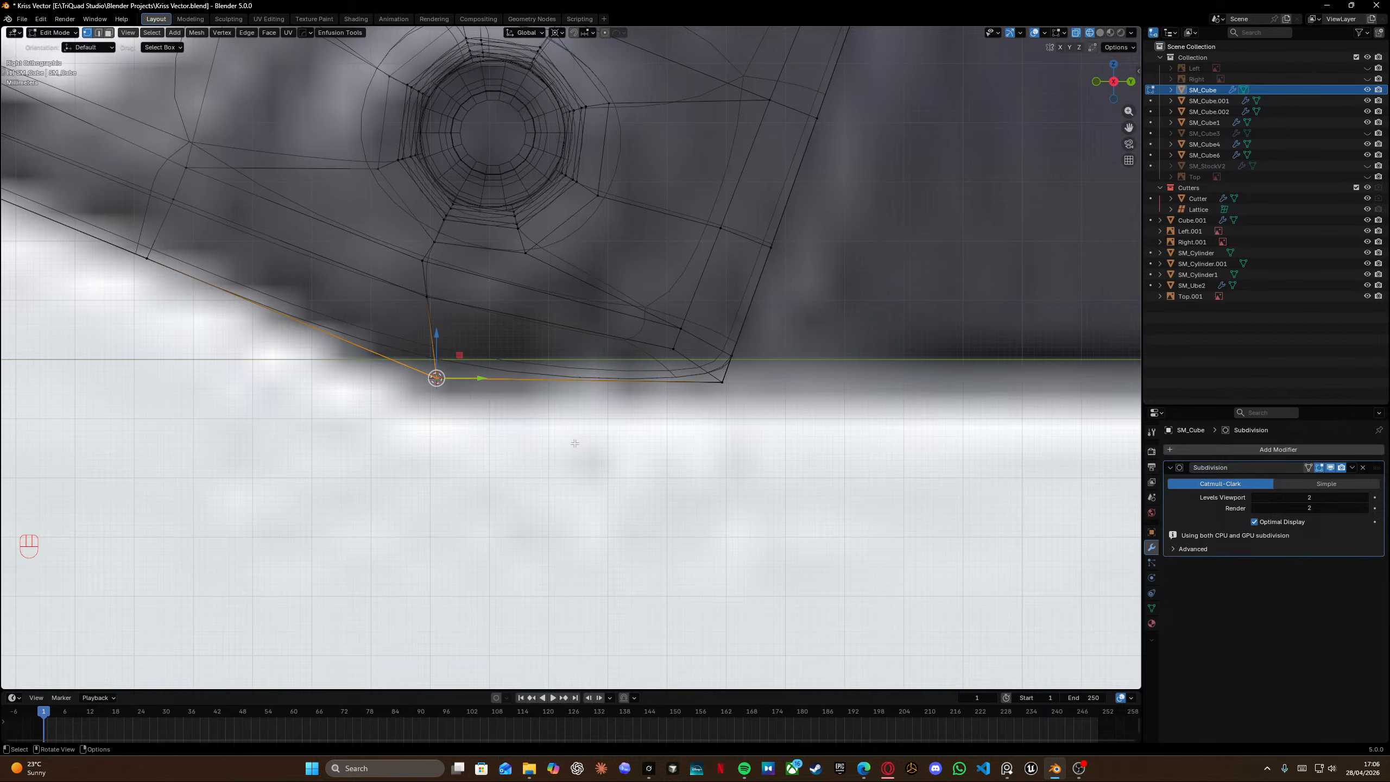
{"action": "left_click", "coordinate": [707, 367]}
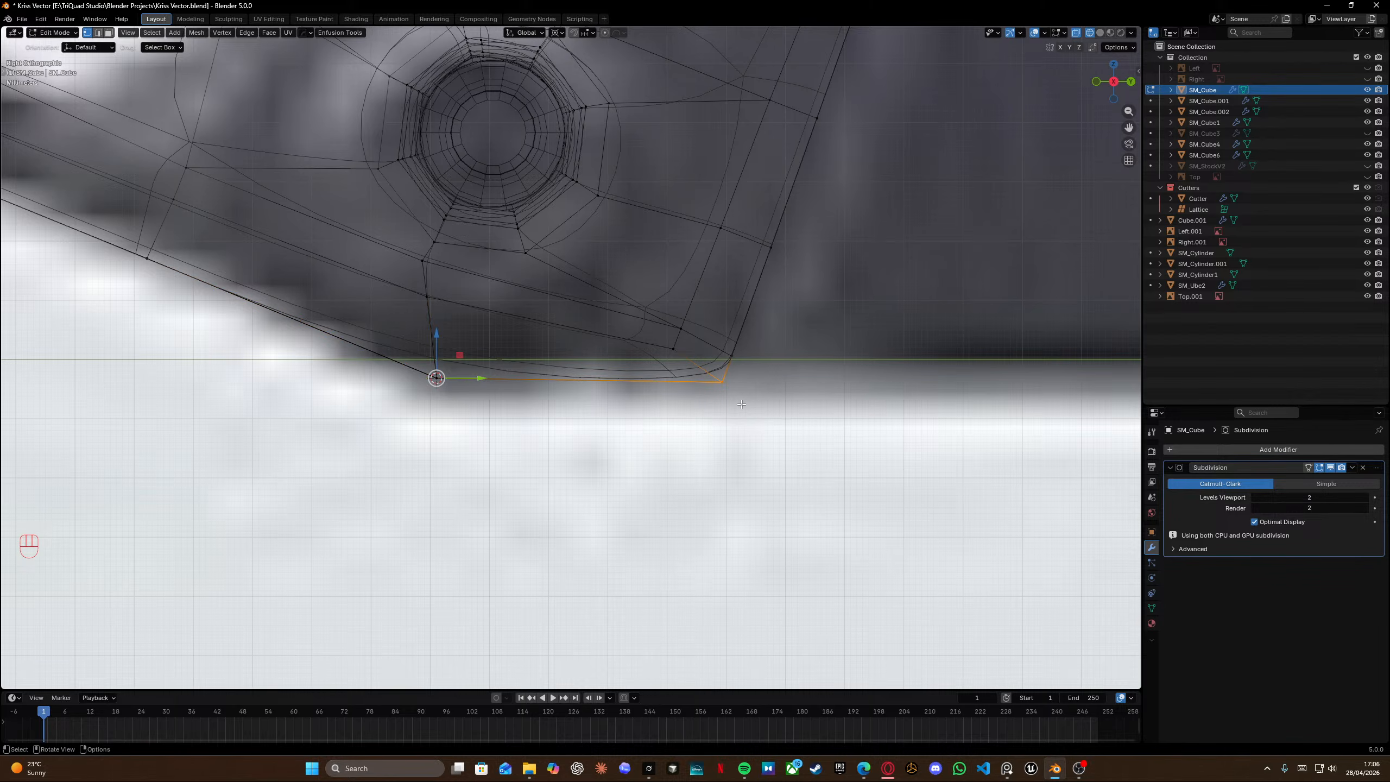
{"action": "key", "text": "s"}
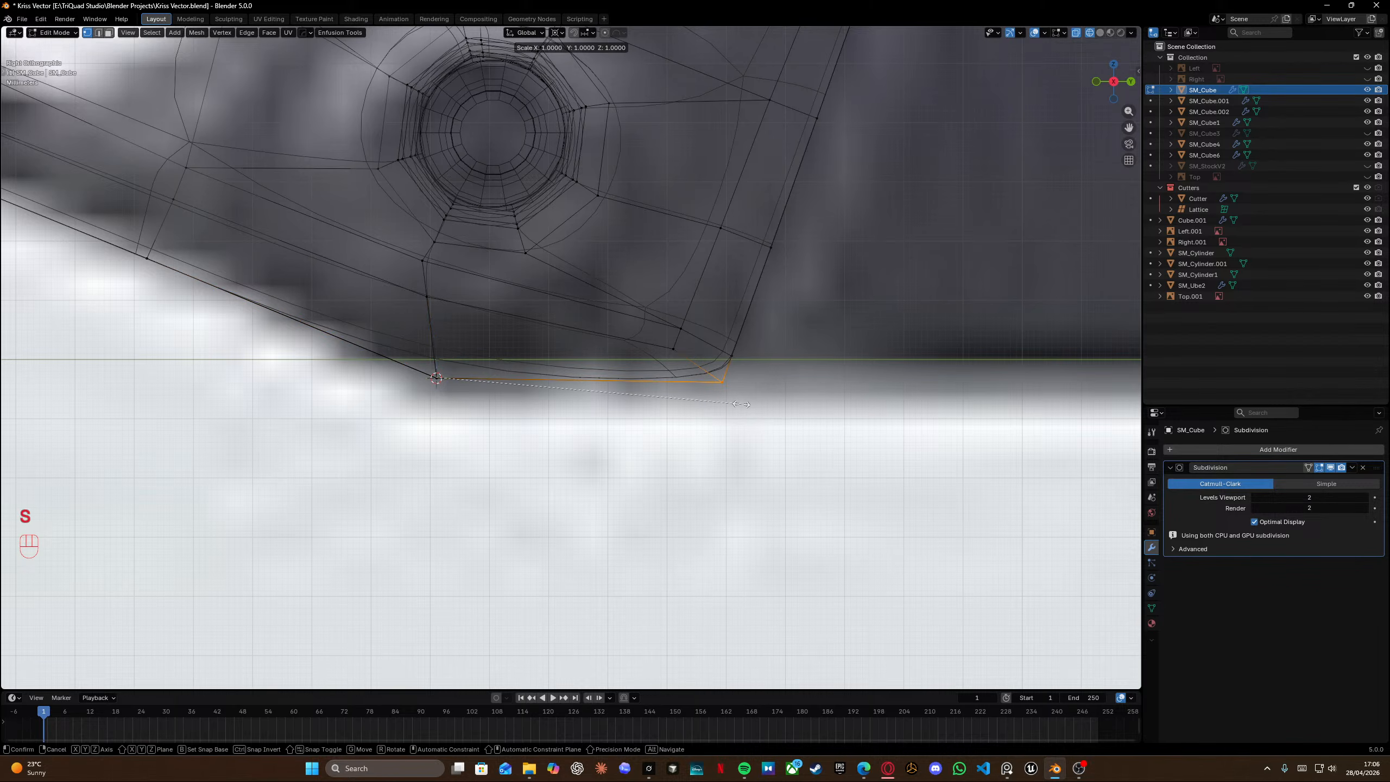
{"action": "key", "text": "z"}
{"action": "key", "text": "KP_0"}
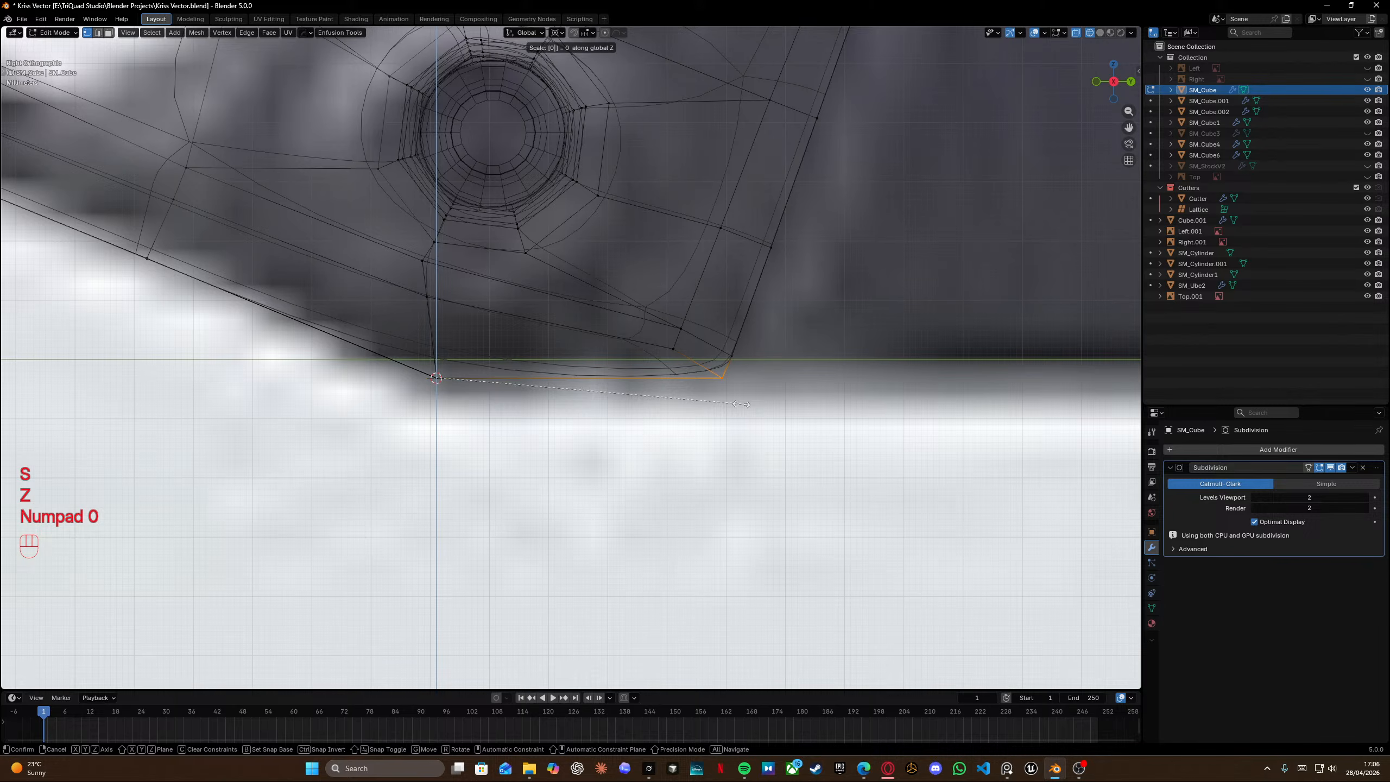
{"action": "left_click", "coordinate": [741, 404]}
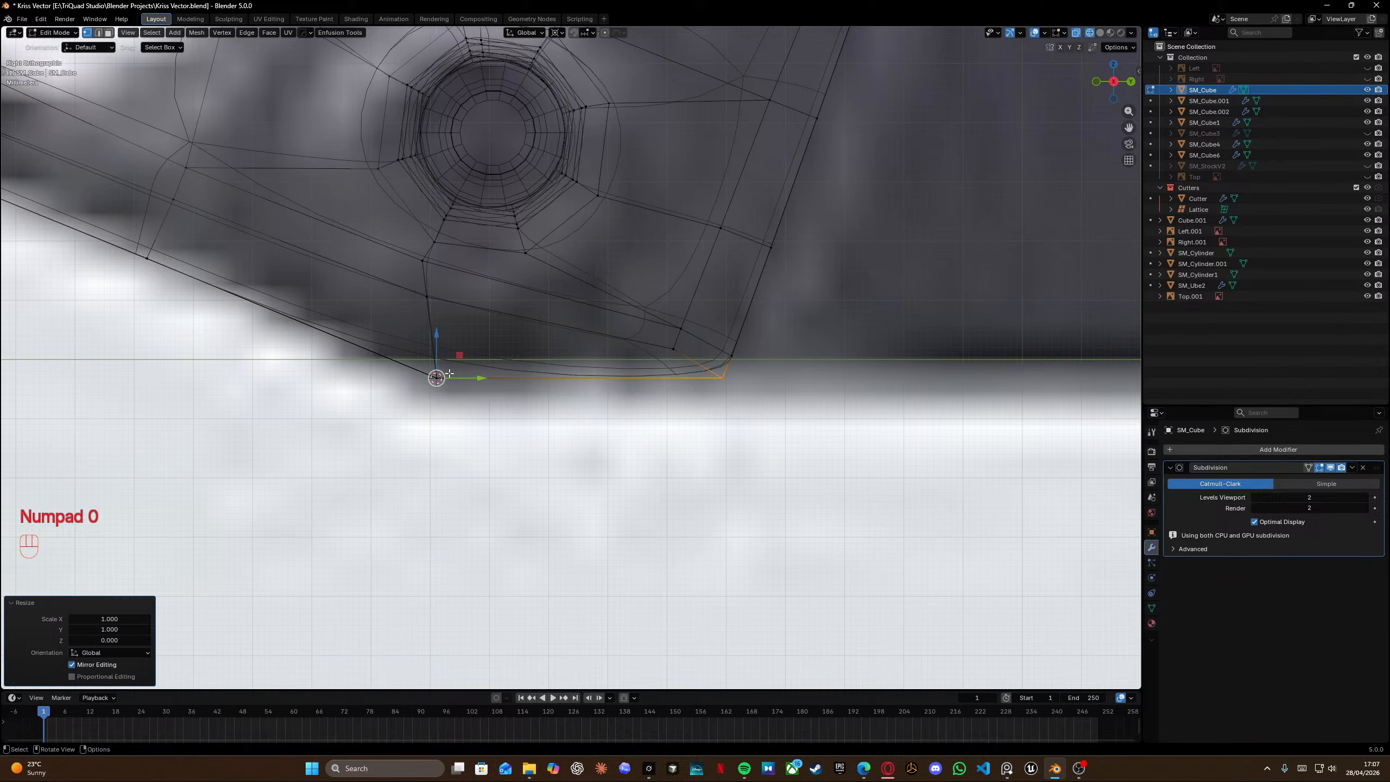
Snap the 3D cursor to the selected bottom-left corner vertex.
{"action": "left_click", "coordinate": [416, 385]}
{"action": "key", "text": "shift"}
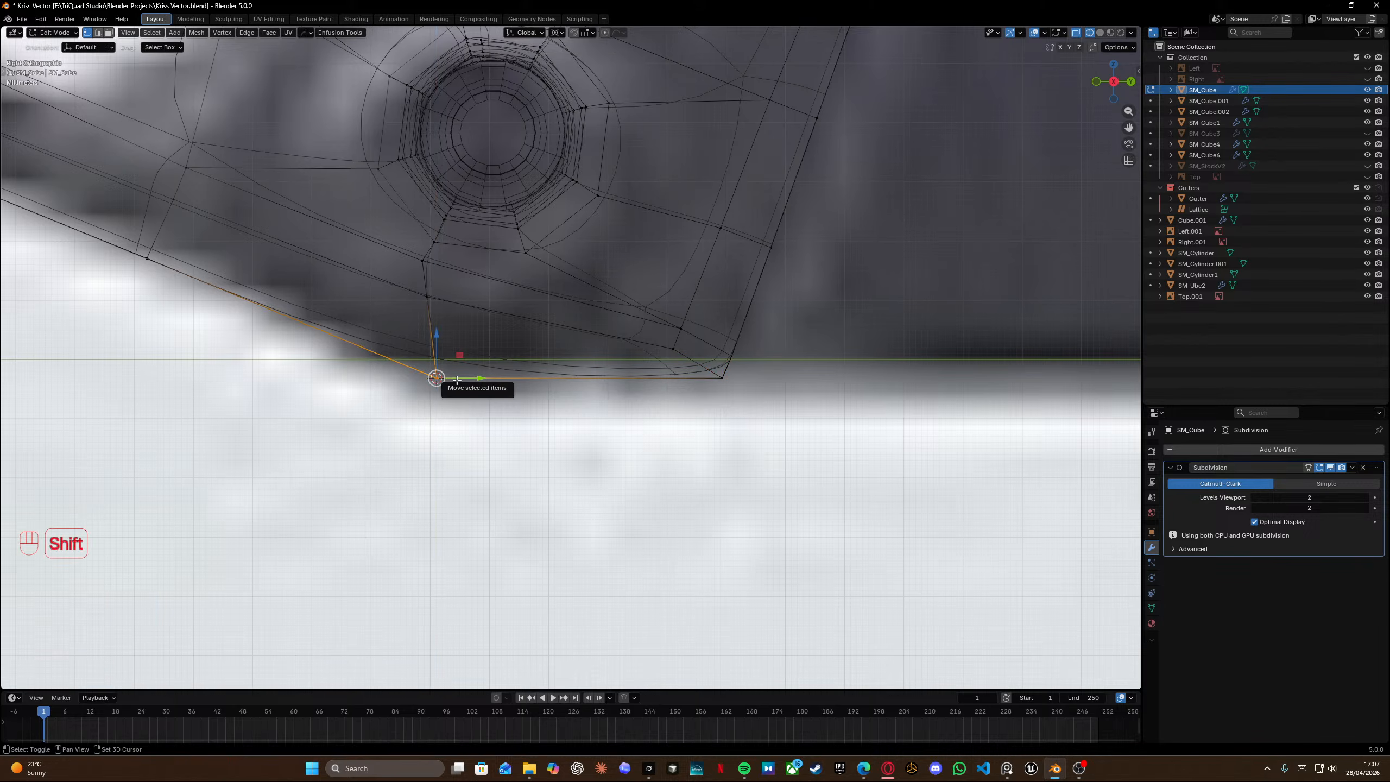
{"action": "key", "text": "shift+s"}
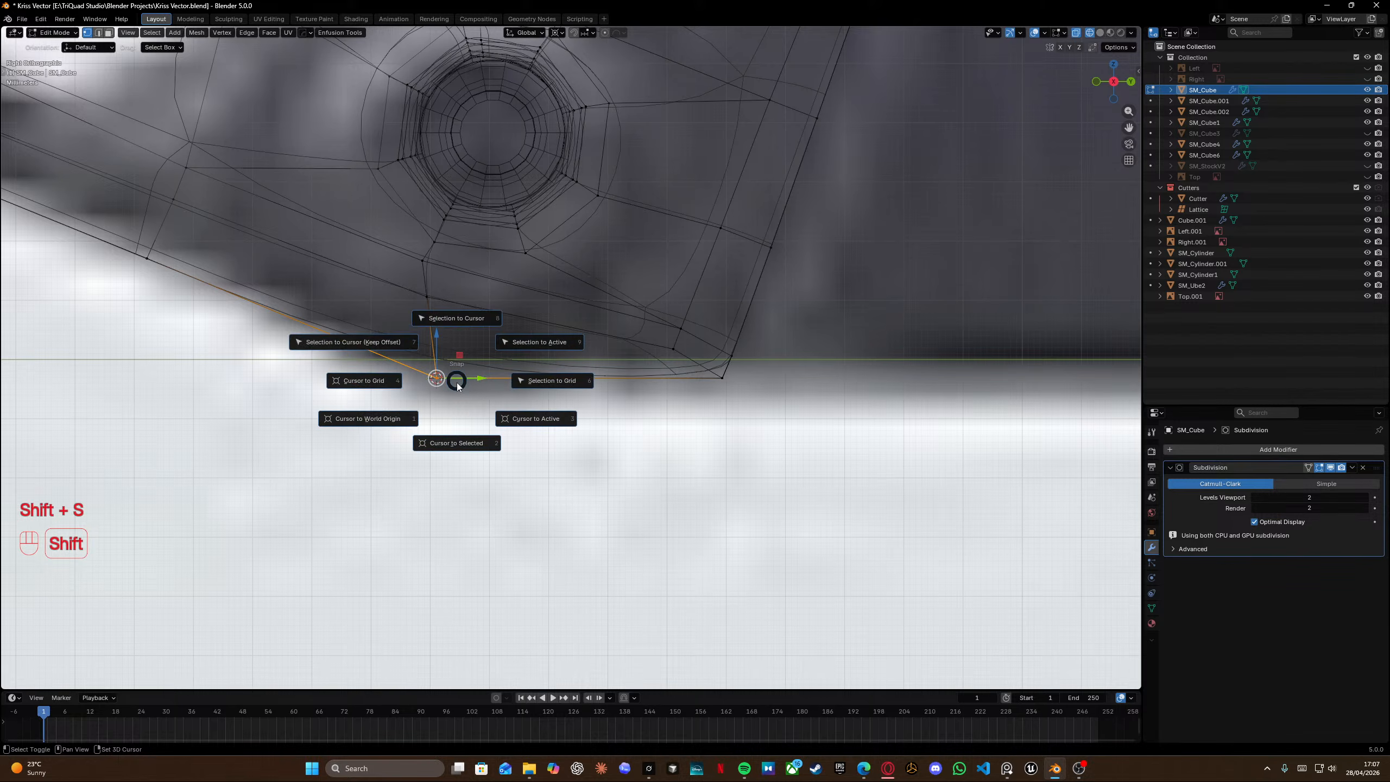
{"action": "left_click", "coordinate": [449, 451]}
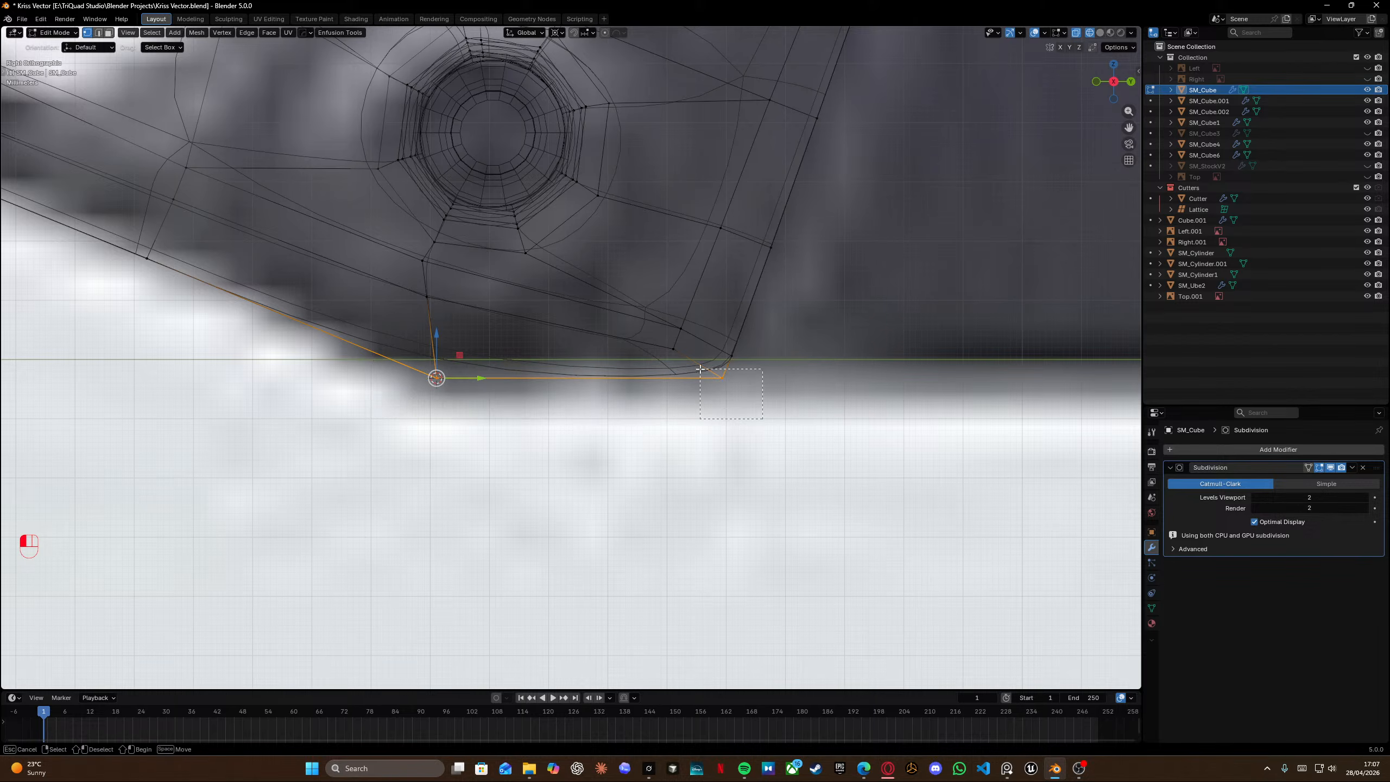
Select the bottom-right corner vertex and scale it to 0 on Z to level it with the bottom edge.
{"action": "left_click", "coordinate": [734, 370]}
{"action": "key", "text": "s"}
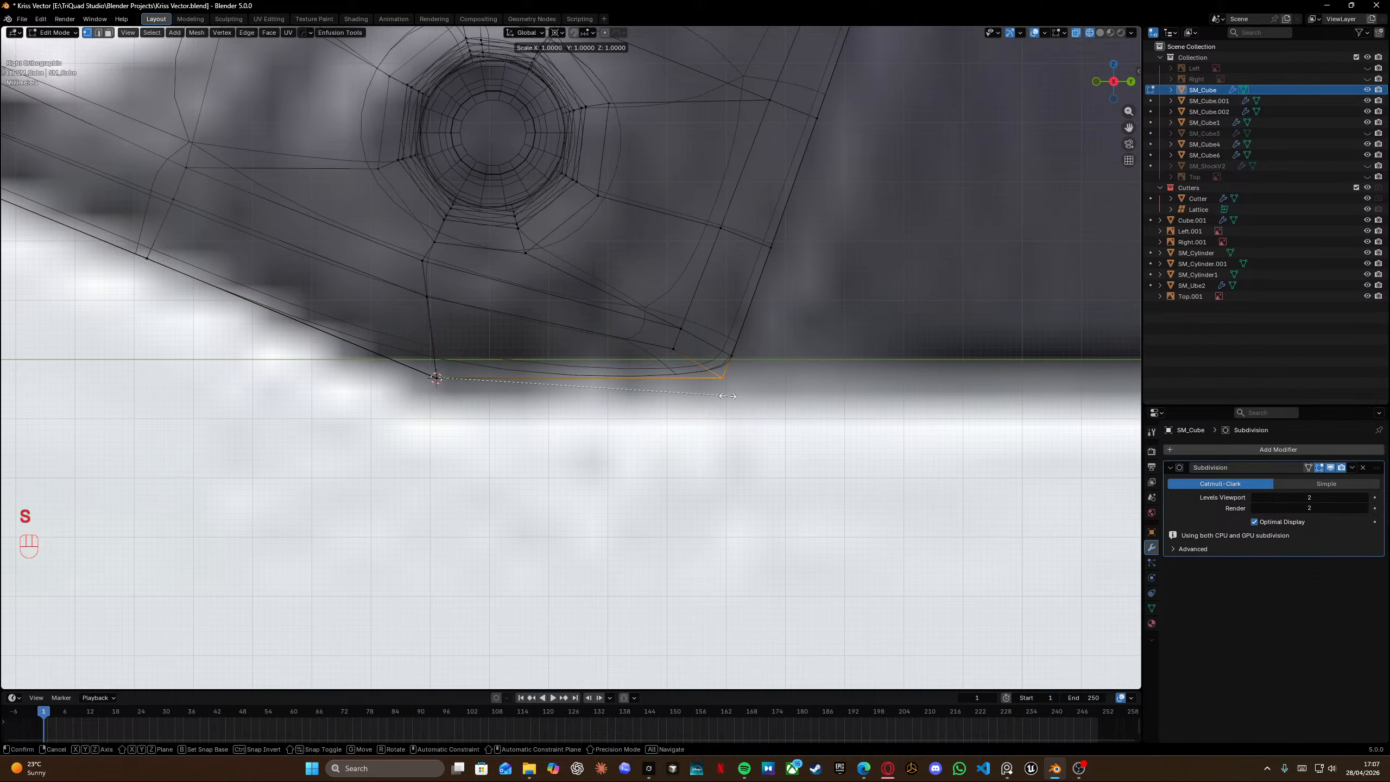
{"action": "key", "text": "z"}
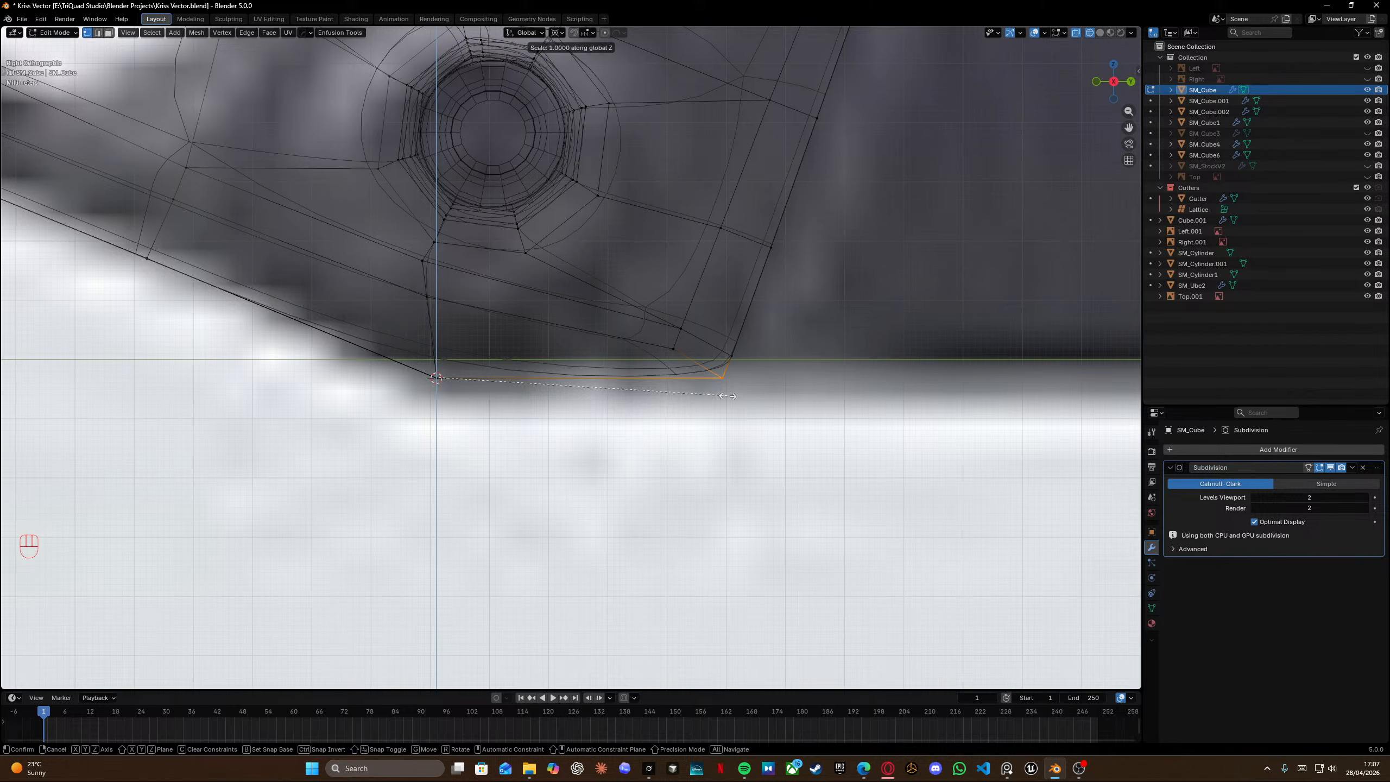
{"action": "key", "text": "KP_0"}
{"action": "key", "text": "Return"}
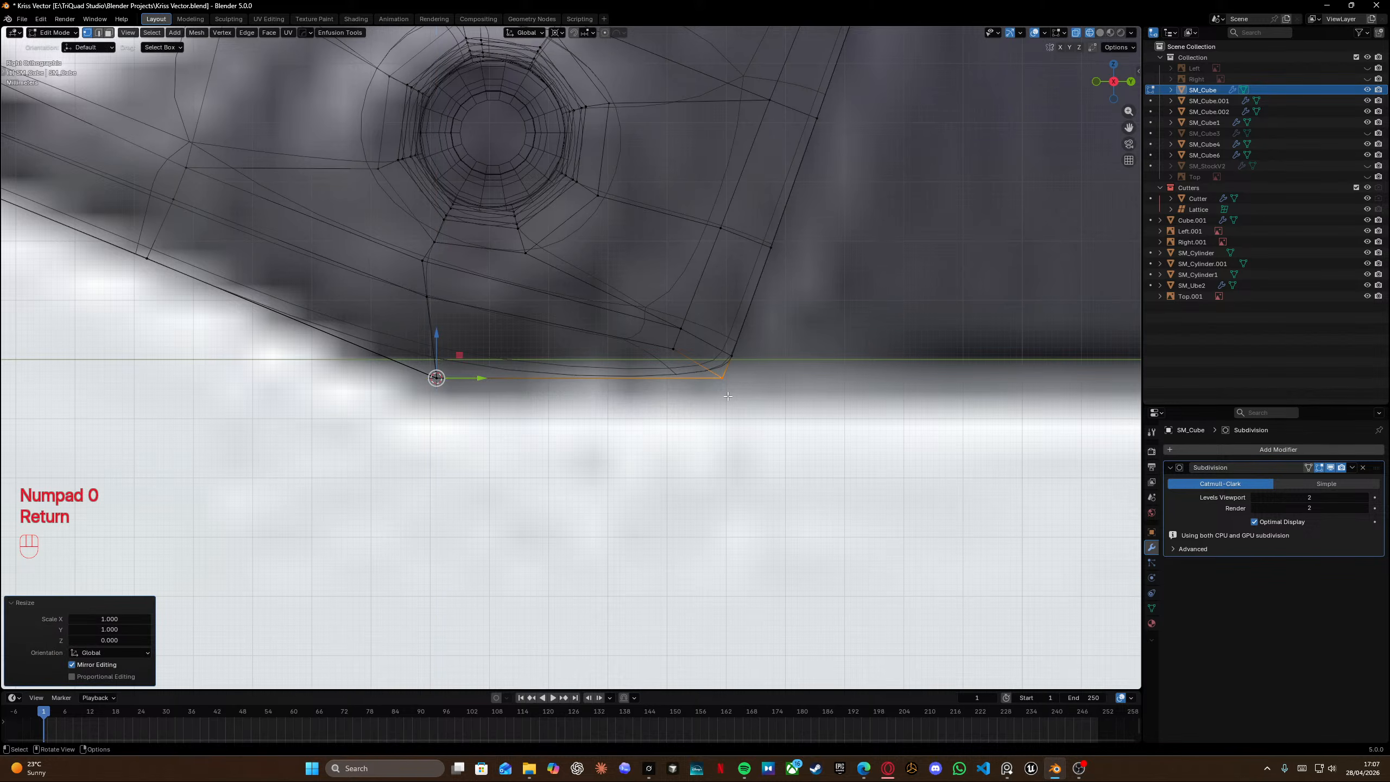
Insert a loop cut across the bottom corner area and dissolve its edges again.
{"action": "middle_click_drag", "start_coordinate": [722, 393], "coordinate": [596, 398], "text": "shift"}
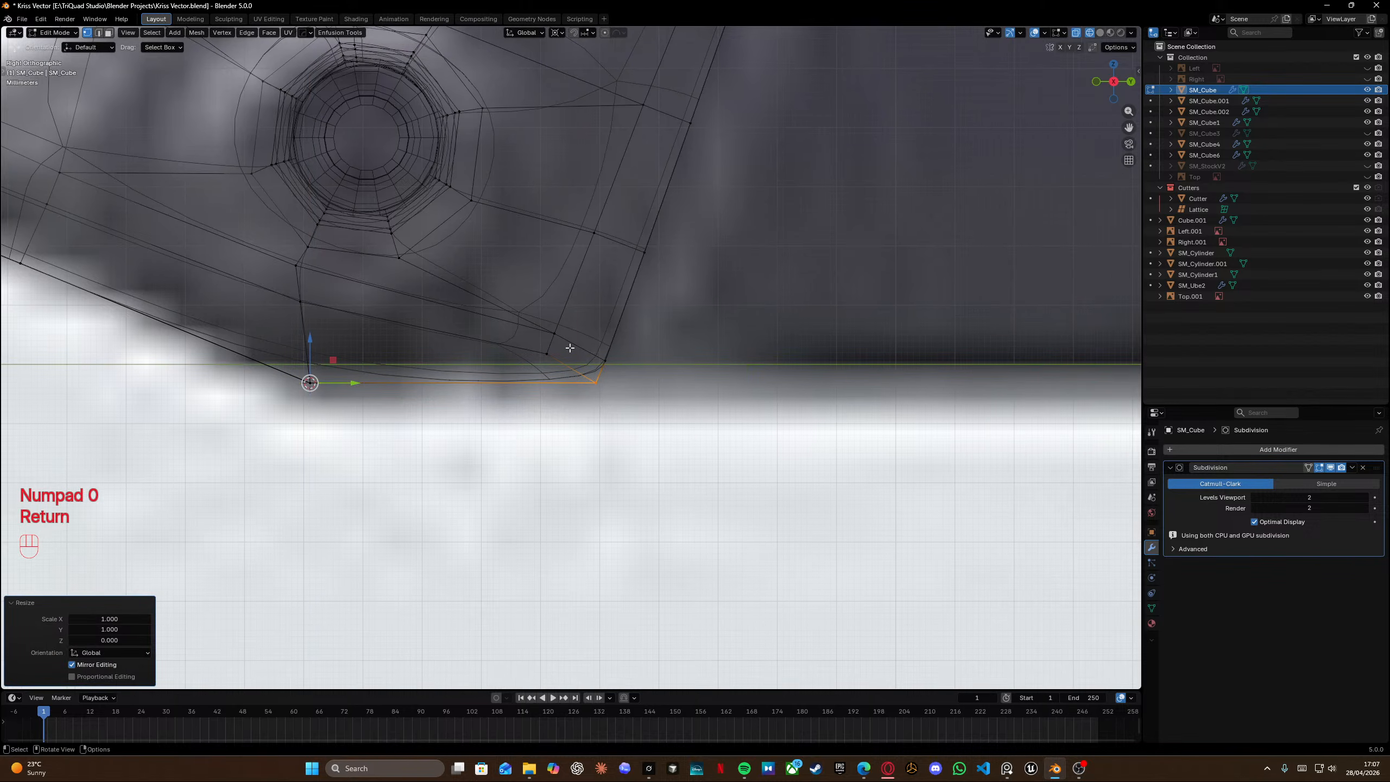
{"action": "key", "text": "ctrl+r"}
{"action": "key", "text": "ctrl+e"}
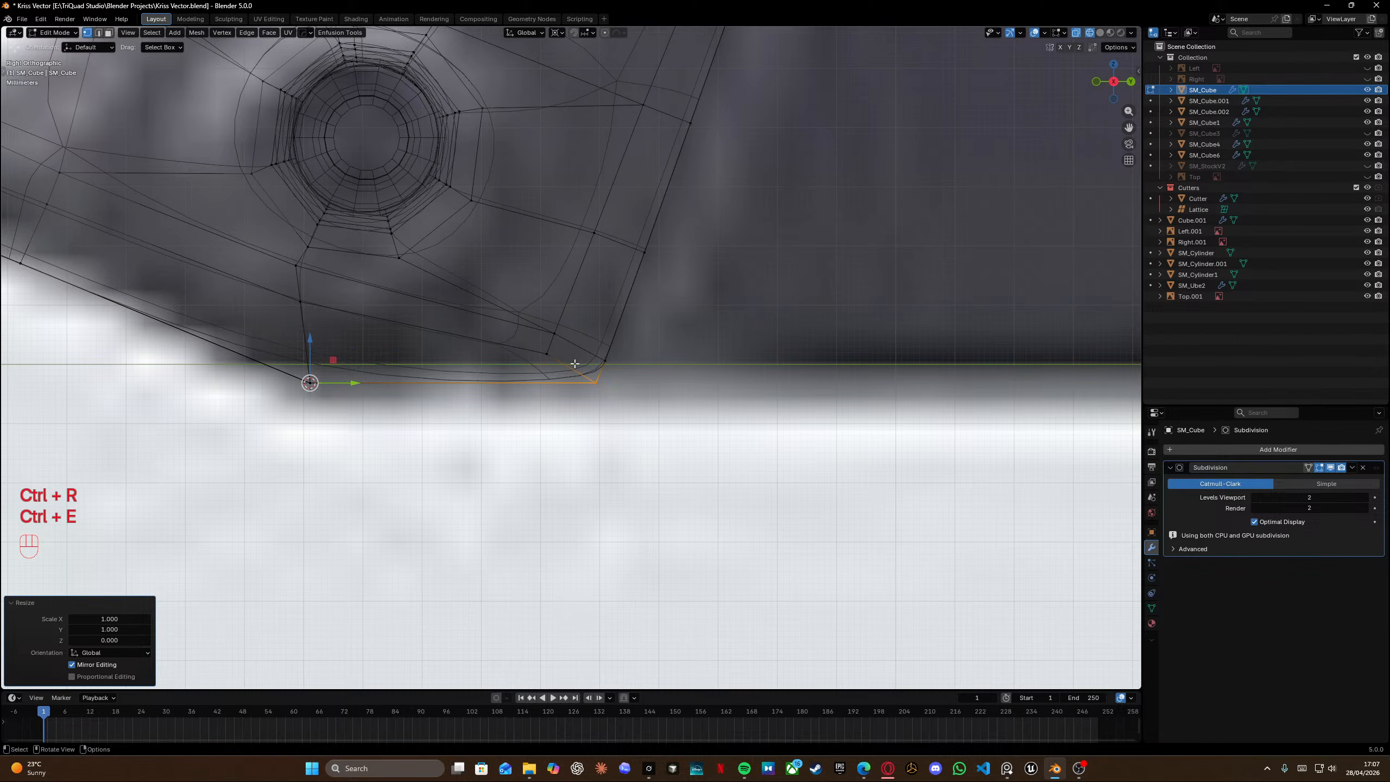
{"action": "key", "text": "ctrl+r"}
{"action": "key", "text": "ctrl+r"}
{"action": "left_click", "coordinate": [529, 331]}
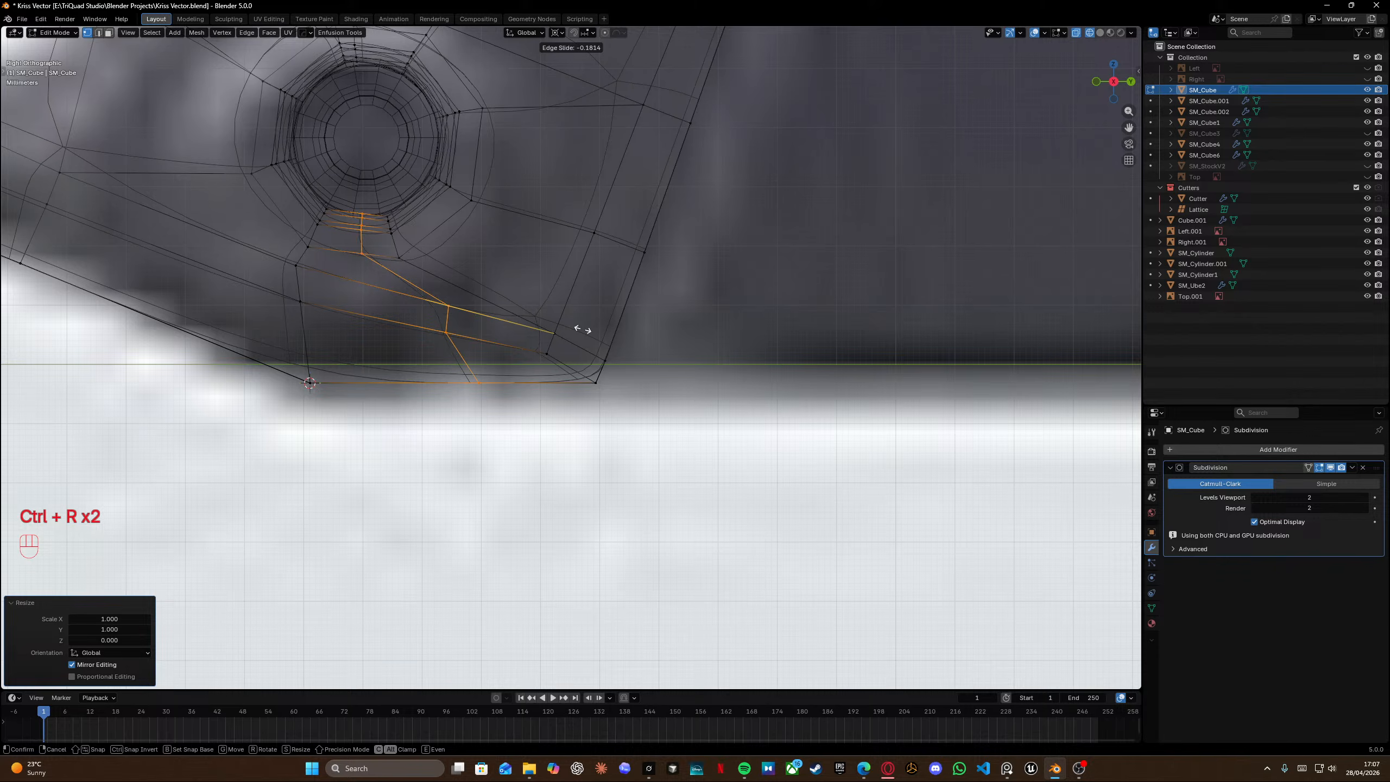
{"action": "left_click", "coordinate": [607, 346]}
{"action": "key", "text": "x"}
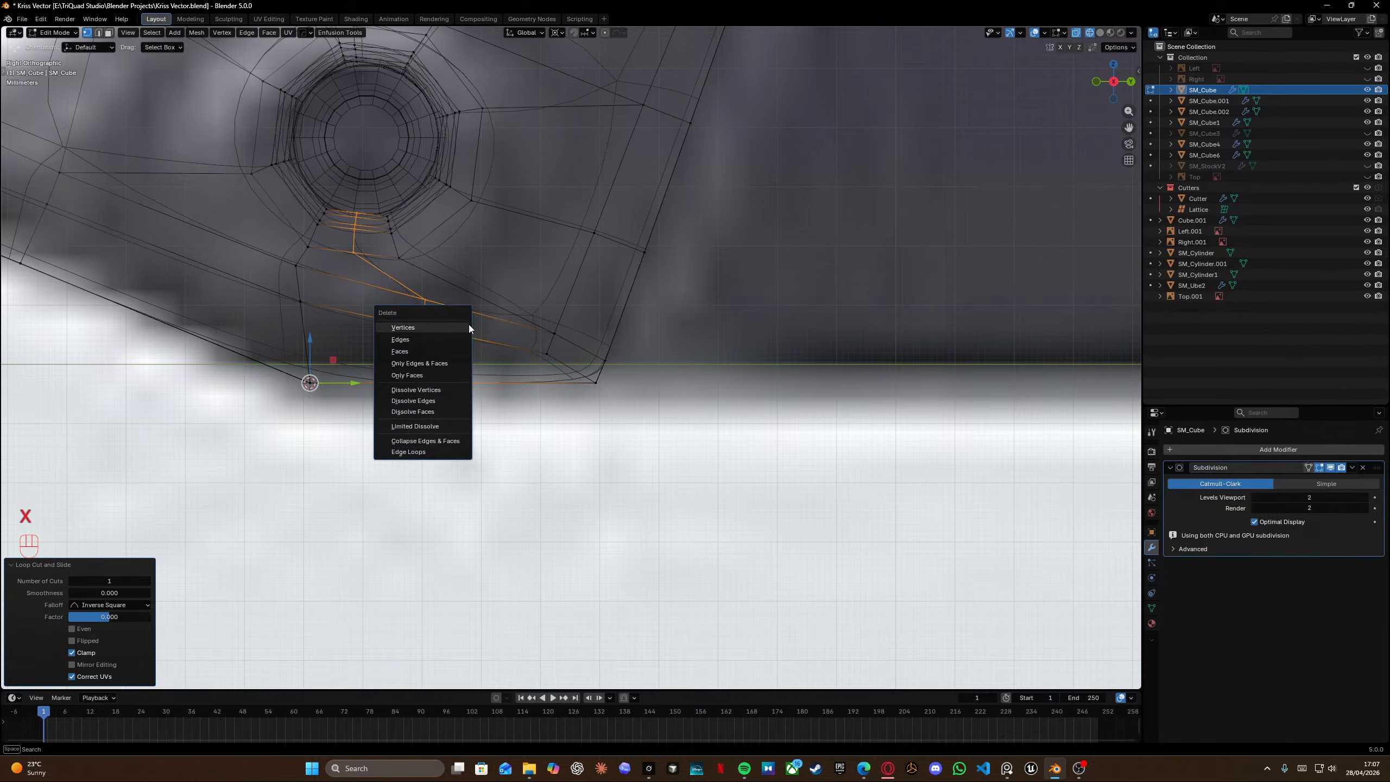
{"action": "left_click", "coordinate": [433, 400]}
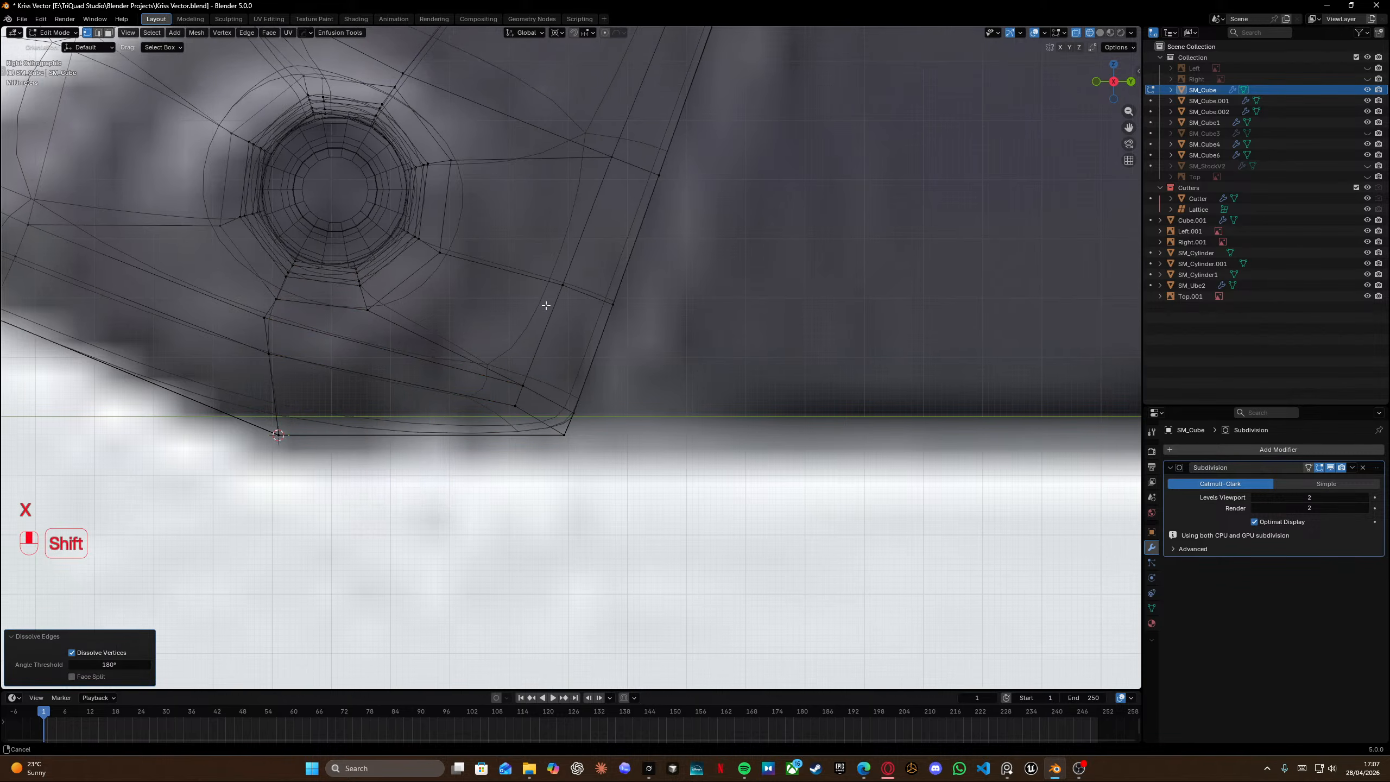
Set the Subdivision modifier's viewport levels to 1.
{"action": "middle_click_drag", "start_coordinate": [543, 301], "coordinate": [503, 363], "text": "shift"}
{"action": "left_click", "coordinate": [1254, 498]}
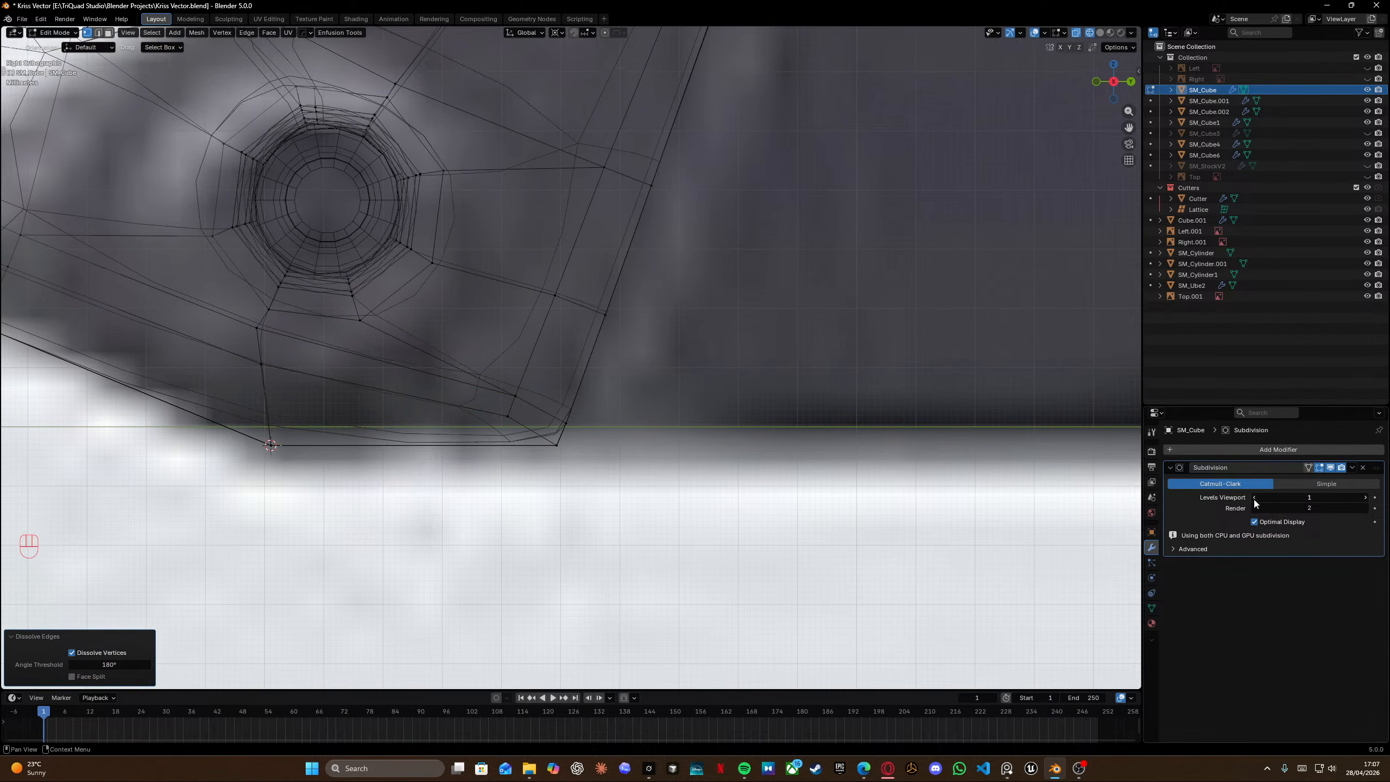
Select the edges running into the bottom-right corner and edge-slide them toward the corner.
{"action": "scroll", "coordinate": [614, 394], "scroll_direction": "down", "scroll_amount": 1}
{"action": "middle_click_drag", "start_coordinate": [532, 373], "coordinate": [581, 328], "text": "shift"}
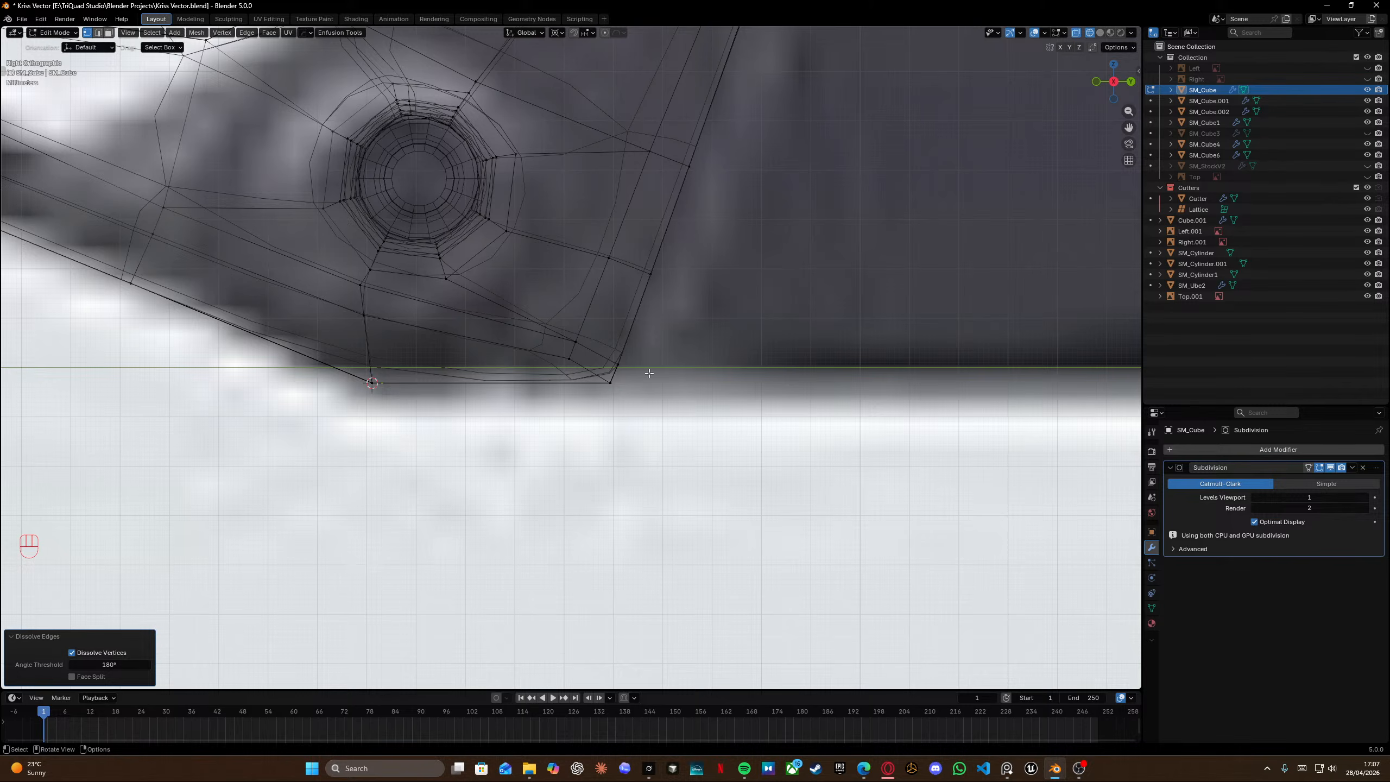
{"action": "scroll", "coordinate": [604, 395], "scroll_direction": "down", "scroll_amount": 1}
{"action": "left_click_drag", "start_coordinate": [563, 331], "coordinate": [585, 366]}
{"action": "key", "text": "g"}
{"action": "key", "text": "g"}
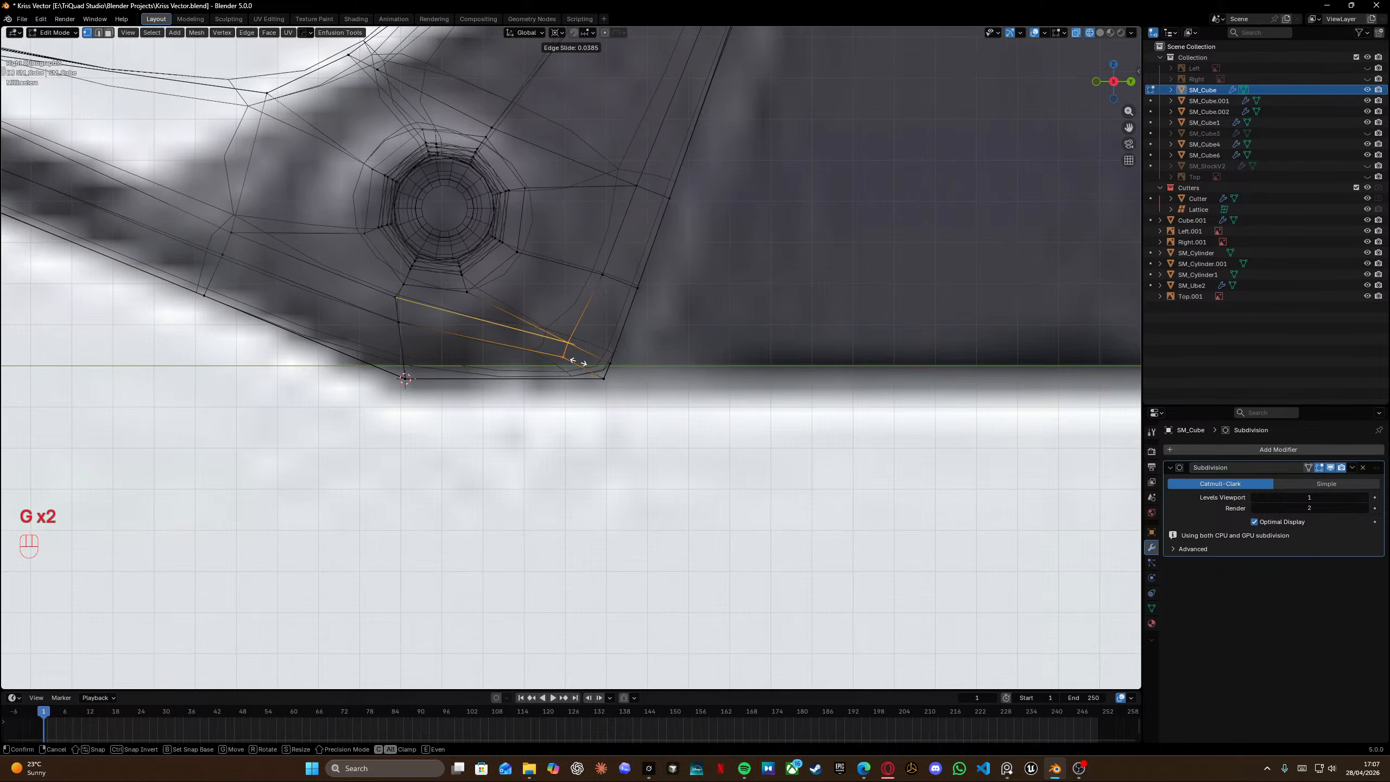
{"action": "left_click", "coordinate": [568, 356]}
Vertex-slide the vertex between the pin hole and the bottom corner along its edge toward the bottom.
{"action": "key", "text": "shift+z"}
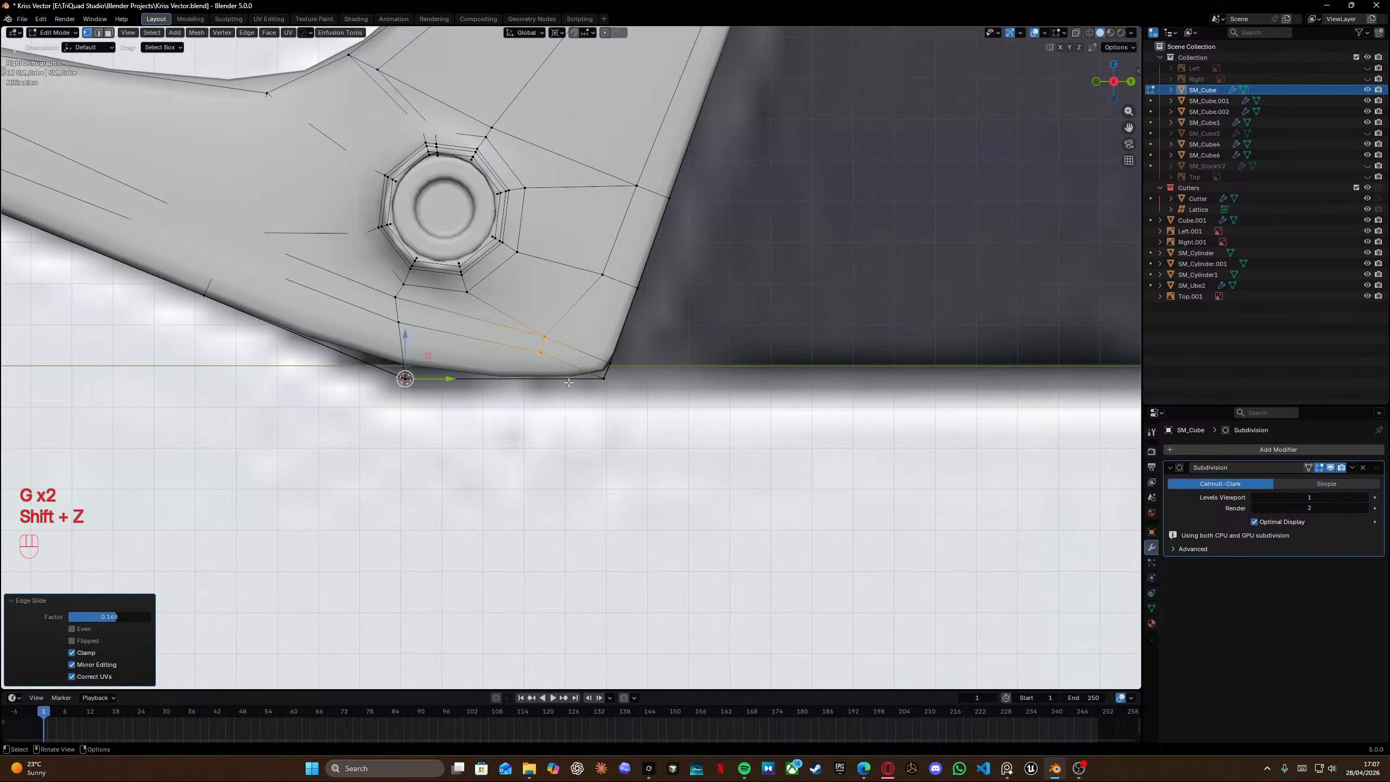
{"action": "left_click", "coordinate": [542, 353]}
{"action": "key", "text": "g"}
{"action": "key", "text": "g"}
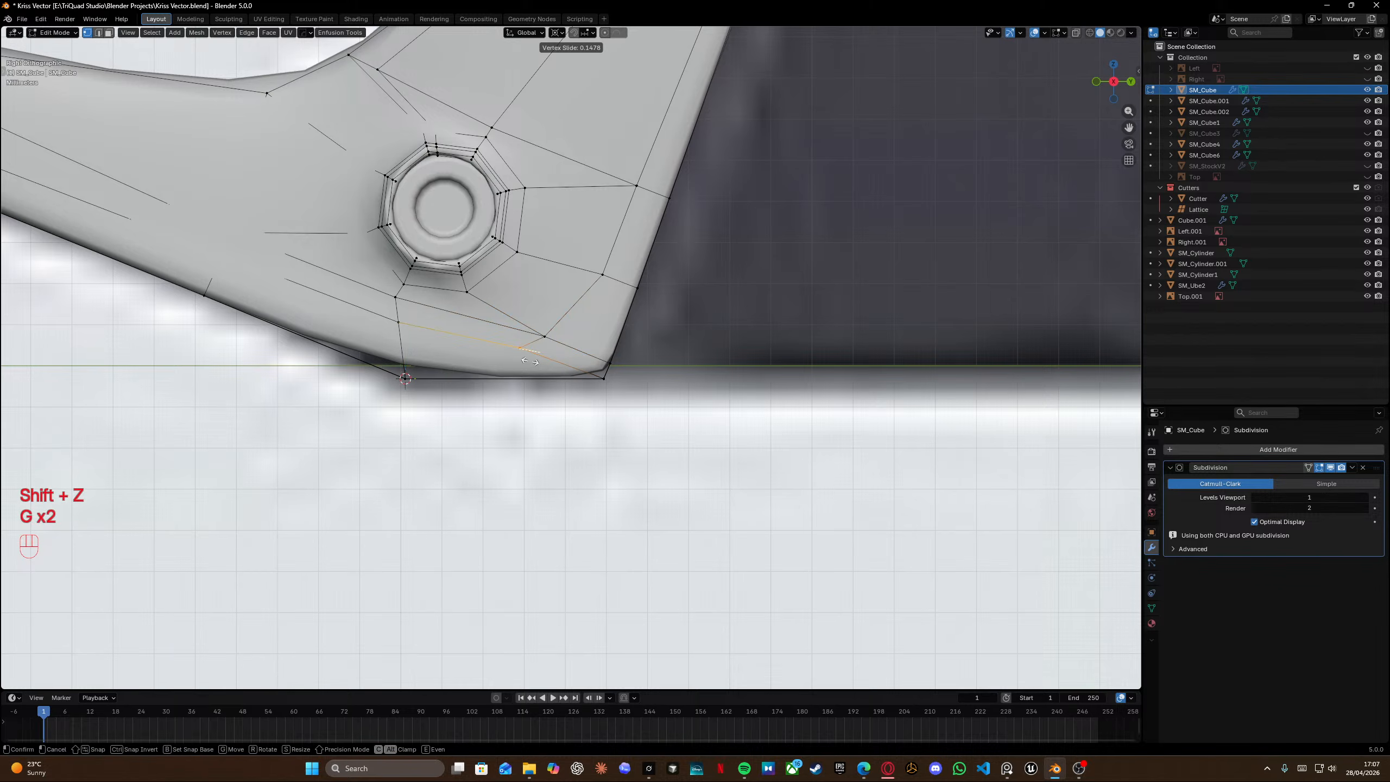
{"action": "left_click", "coordinate": [530, 361]}
{"action": "middle_click_drag", "start_coordinate": [530, 361], "coordinate": [526, 402], "text": "shift"}
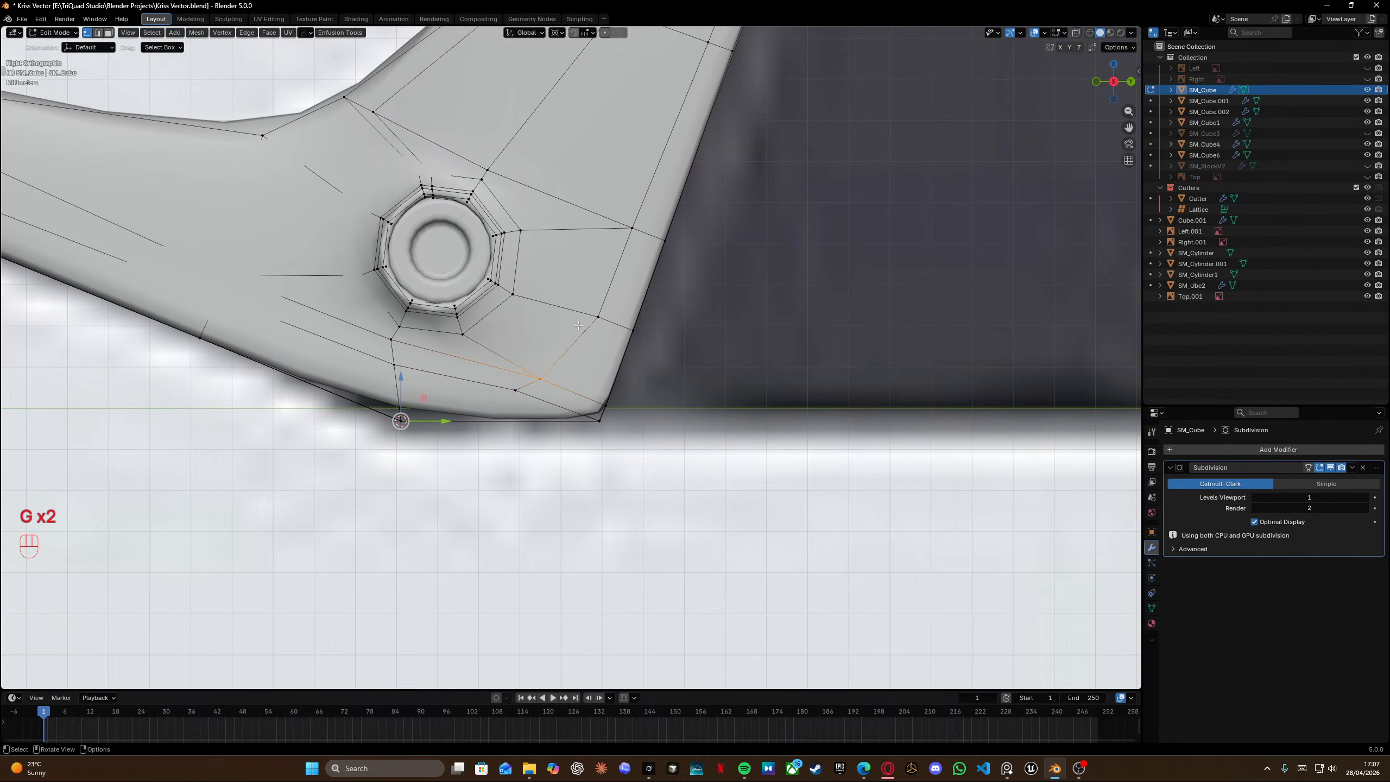
{"action": "key", "text": "g"}
{"action": "key", "text": "g"}
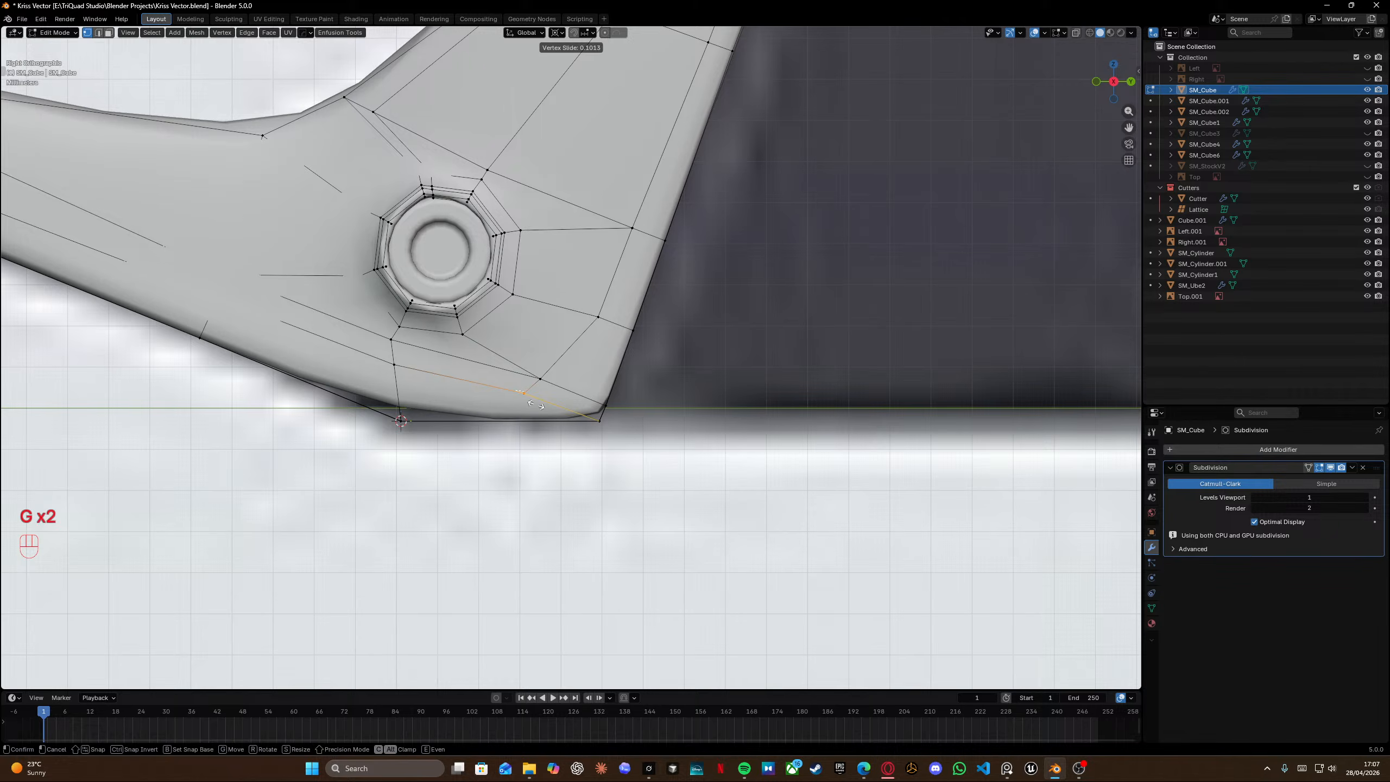
{"action": "left_click", "coordinate": [502, 411]}
Vertex-slide the vertex above the bottom-left corner along its edge.
{"action": "left_click", "coordinate": [394, 365]}
{"action": "key", "text": "g"}
{"action": "key", "text": "g"}
{"action": "left_click", "coordinate": [601, 437]}
{"action": "middle_click_drag", "start_coordinate": [578, 301], "coordinate": [558, 352], "text": "shift"}
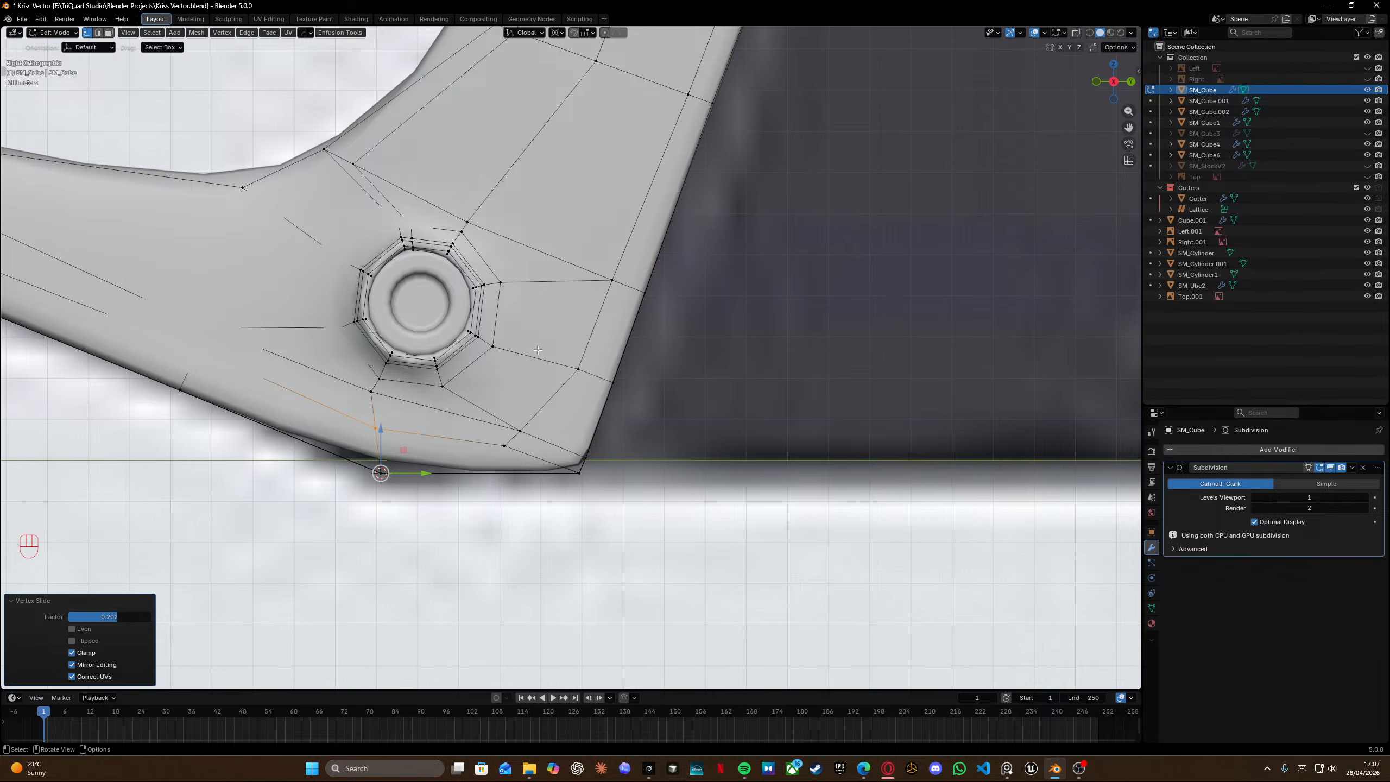
{"action": "middle_click_drag", "start_coordinate": [539, 349], "coordinate": [755, 367]}
{"action": "key", "text": "ctrl+r"}
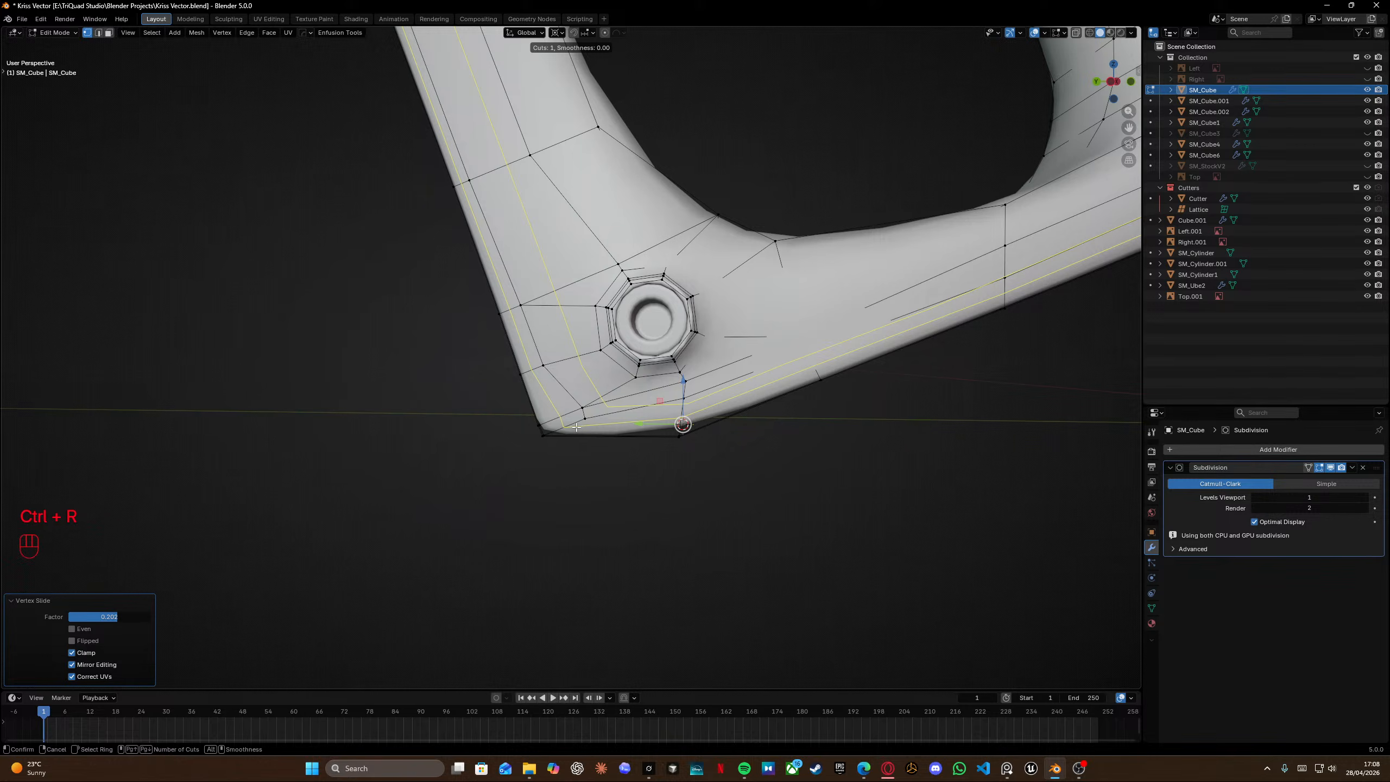
{"action": "middle_click_drag", "start_coordinate": [577, 427], "coordinate": [663, 438]}
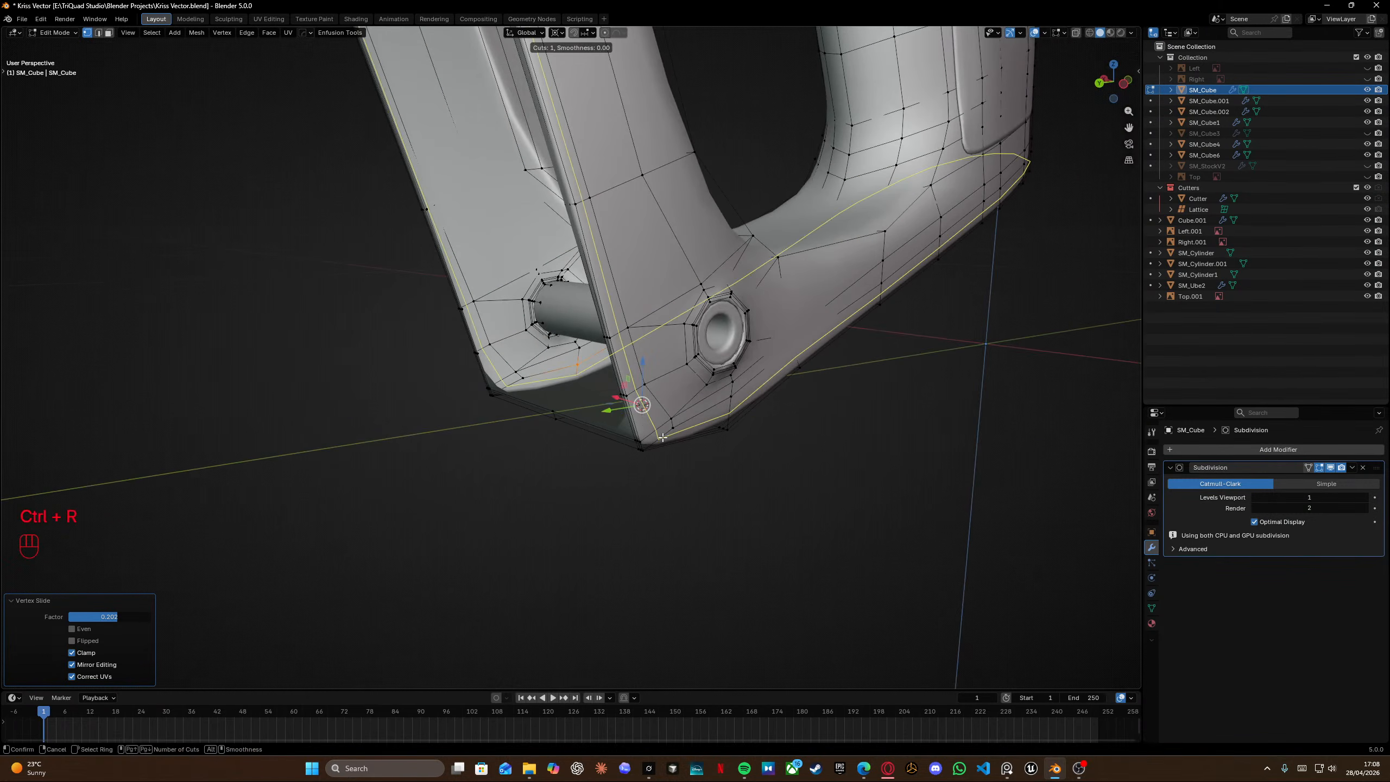
{"action": "right_click", "coordinate": [663, 438]}
Insert an edge loop running down the front of the grip from the pin hole above it.
{"action": "scroll", "coordinate": [662, 435], "scroll_direction": "down", "scroll_amount": 4}
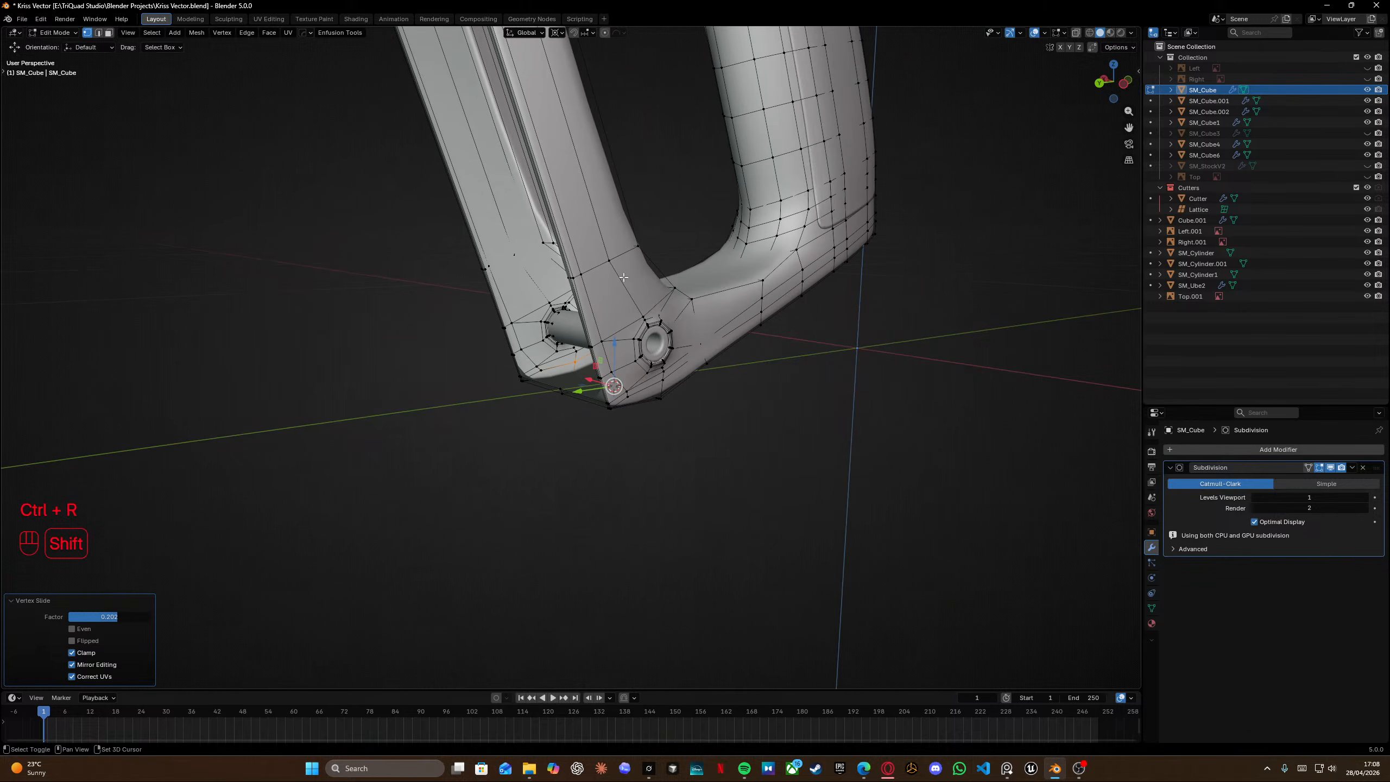
{"action": "middle_click_drag", "start_coordinate": [608, 170], "coordinate": [598, 423], "text": "shift"}
{"action": "key", "text": "Tab"}
{"action": "scroll", "coordinate": [534, 344], "scroll_direction": "down", "scroll_amount": 2}
{"action": "middle_click_drag", "start_coordinate": [532, 344], "coordinate": [466, 122]}
{"action": "scroll", "coordinate": [563, 241], "scroll_direction": "up", "scroll_amount": 3}
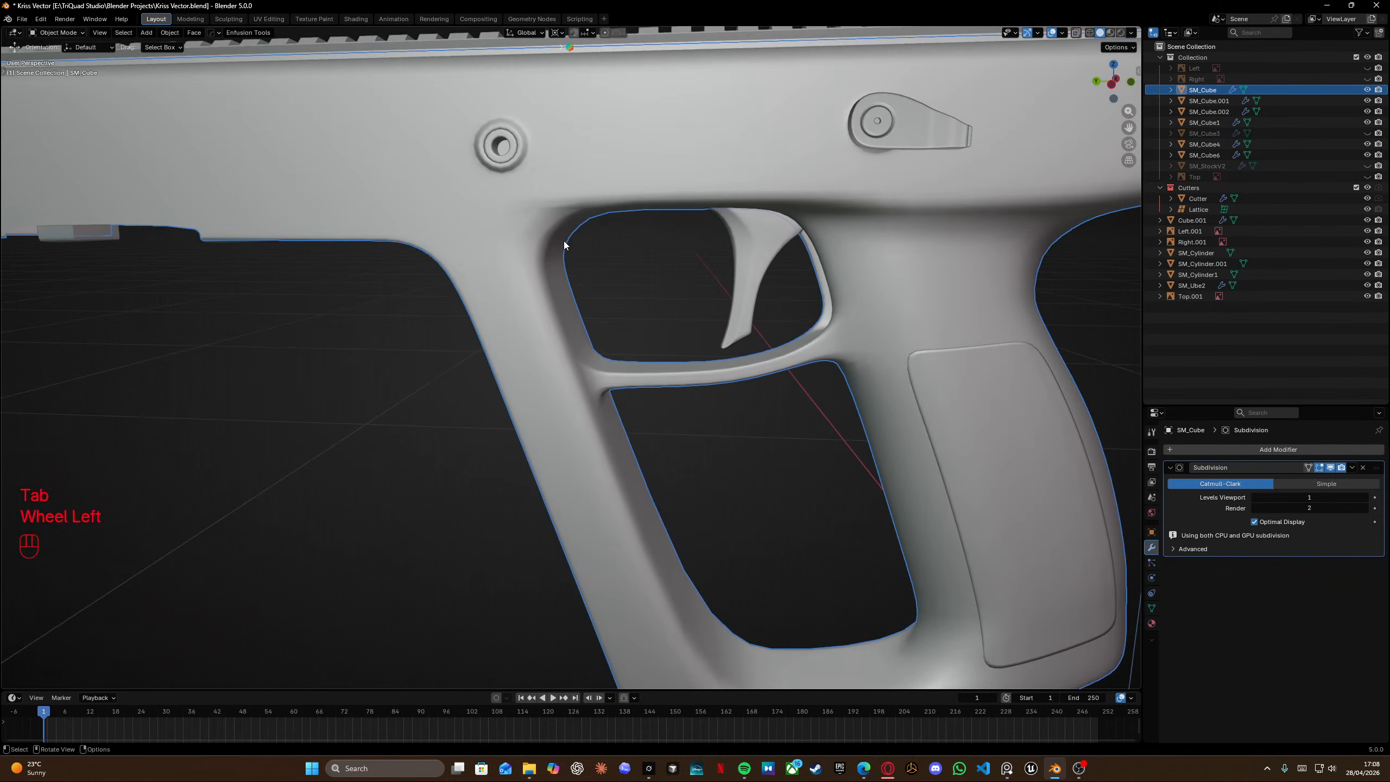
{"action": "key", "text": "Tab"}
{"action": "scroll", "coordinate": [572, 263], "scroll_direction": "up", "scroll_amount": 2}
{"action": "middle_click_drag", "start_coordinate": [572, 262], "coordinate": [575, 232], "text": "shift"}
{"action": "key", "text": "ctrl+r"}
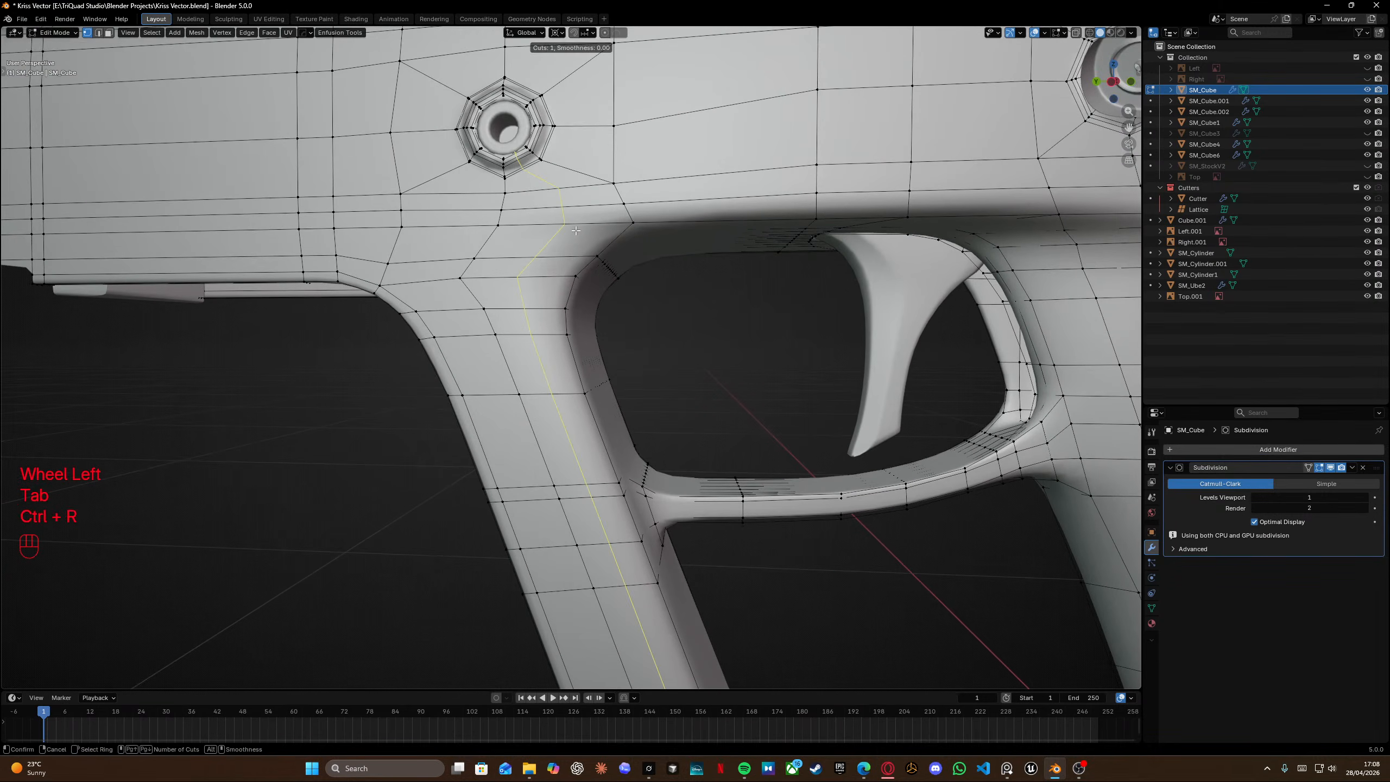
{"action": "left_click", "coordinate": [582, 230]}
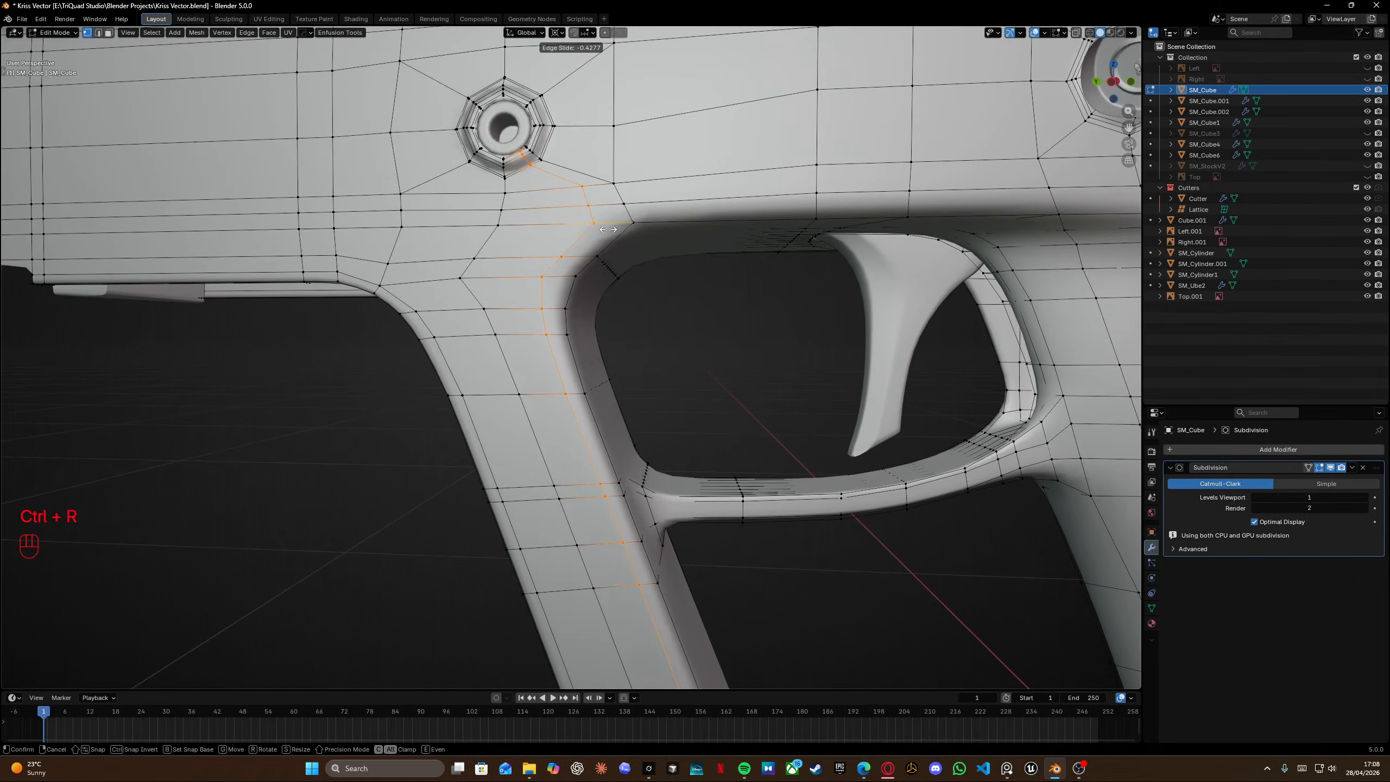
{"action": "left_click", "coordinate": [615, 230]}
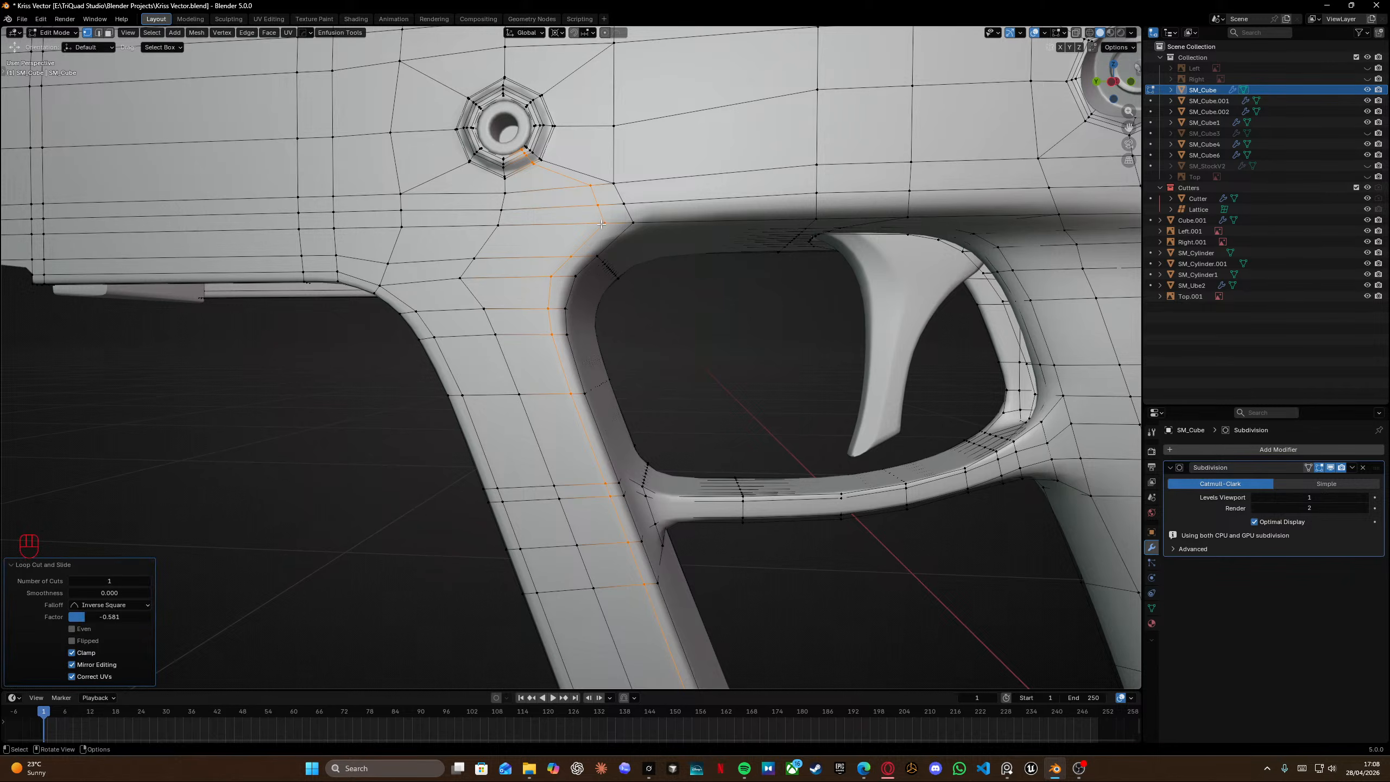
Vertex-slide the new loop's vertex near the trigger guard corner fully along its edge.
{"action": "middle_click_drag", "start_coordinate": [614, 230], "coordinate": [479, 284]}
{"action": "scroll", "coordinate": [450, 201], "scroll_direction": "up", "scroll_amount": 2}
{"action": "middle_click_drag", "start_coordinate": [479, 285], "coordinate": [603, 284]}
{"action": "scroll", "coordinate": [602, 284], "scroll_direction": "down", "scroll_amount": 2}
{"action": "middle_click_drag", "start_coordinate": [438, 290], "coordinate": [549, 286], "text": "shift"}
{"action": "left_click", "coordinate": [543, 263]}
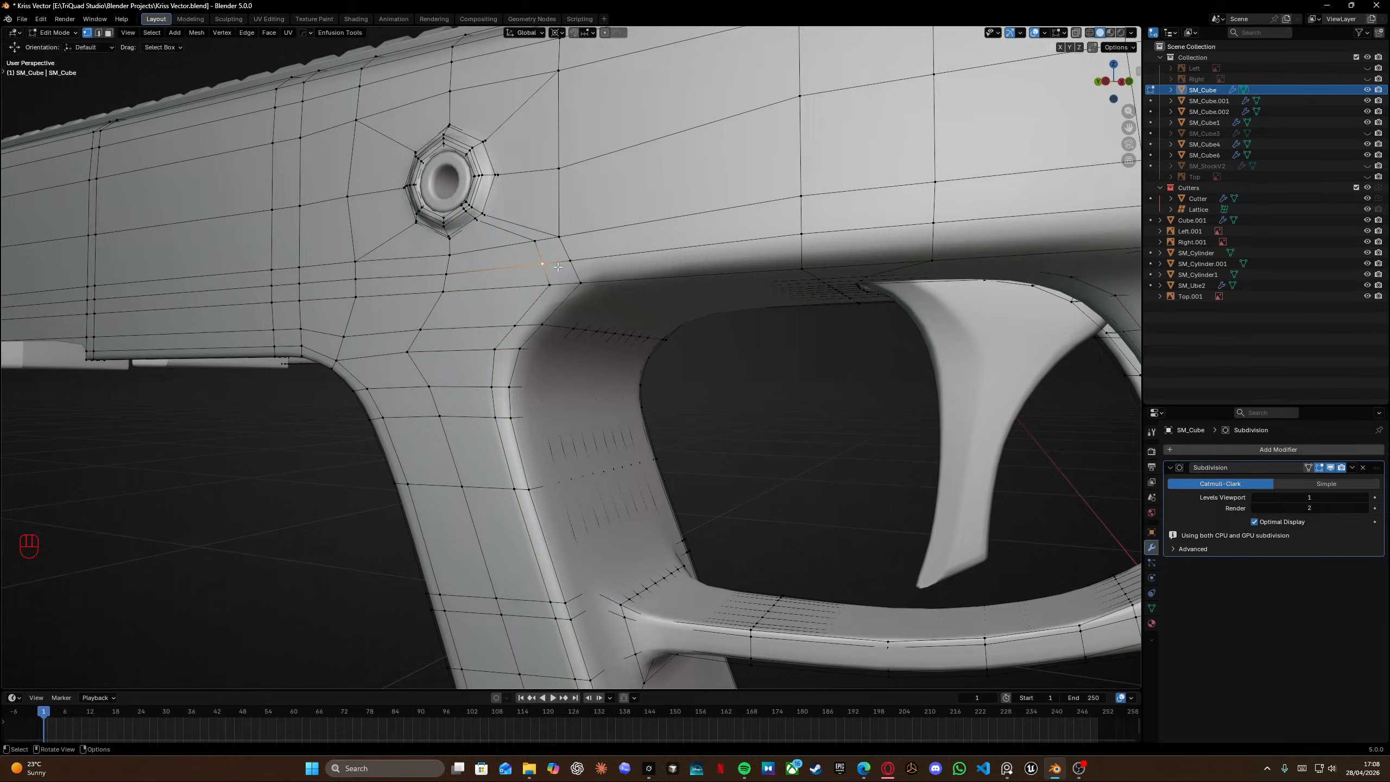
{"action": "left_click", "coordinate": [551, 282]}
{"action": "key", "text": "g"}
{"action": "key", "text": "g"}
{"action": "key", "text": "g"}
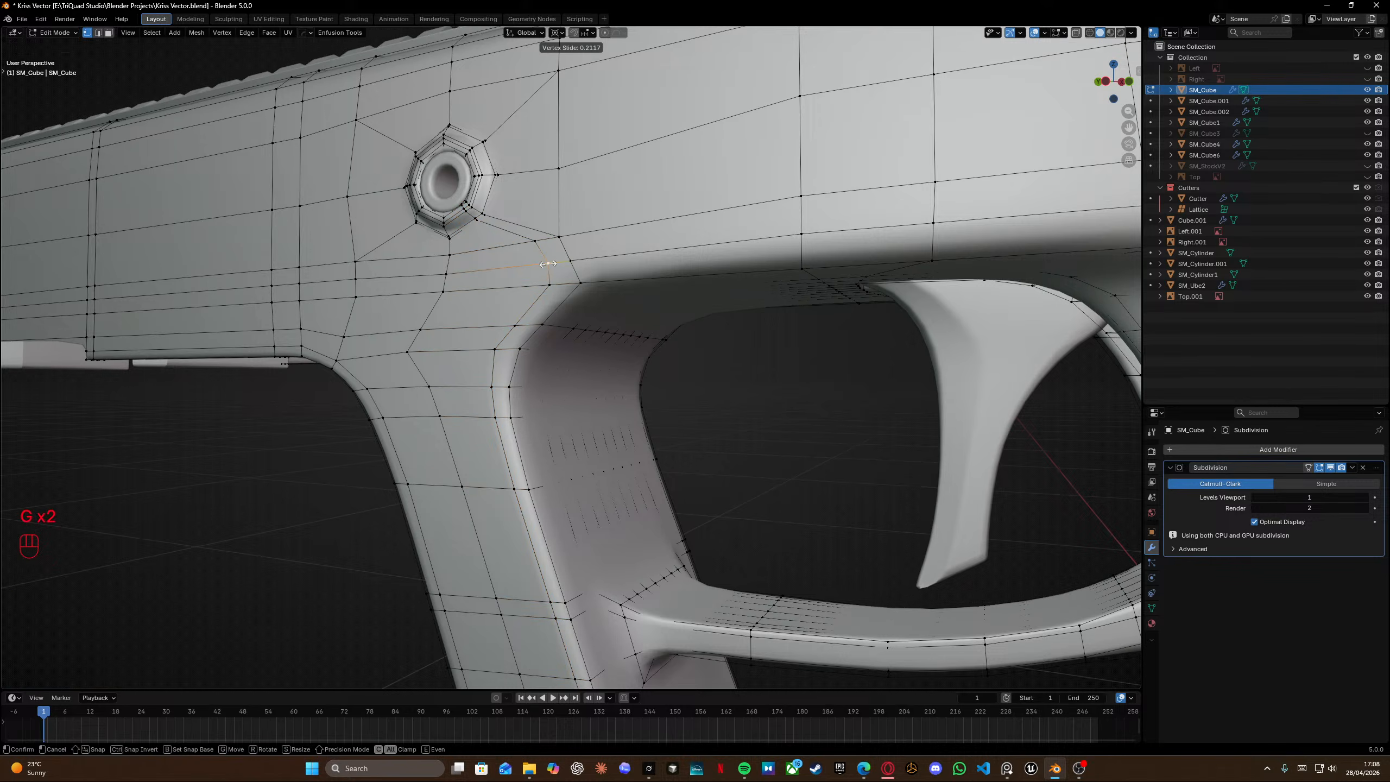
{"action": "key", "text": "g"}
{"action": "left_click", "coordinate": [547, 257]}
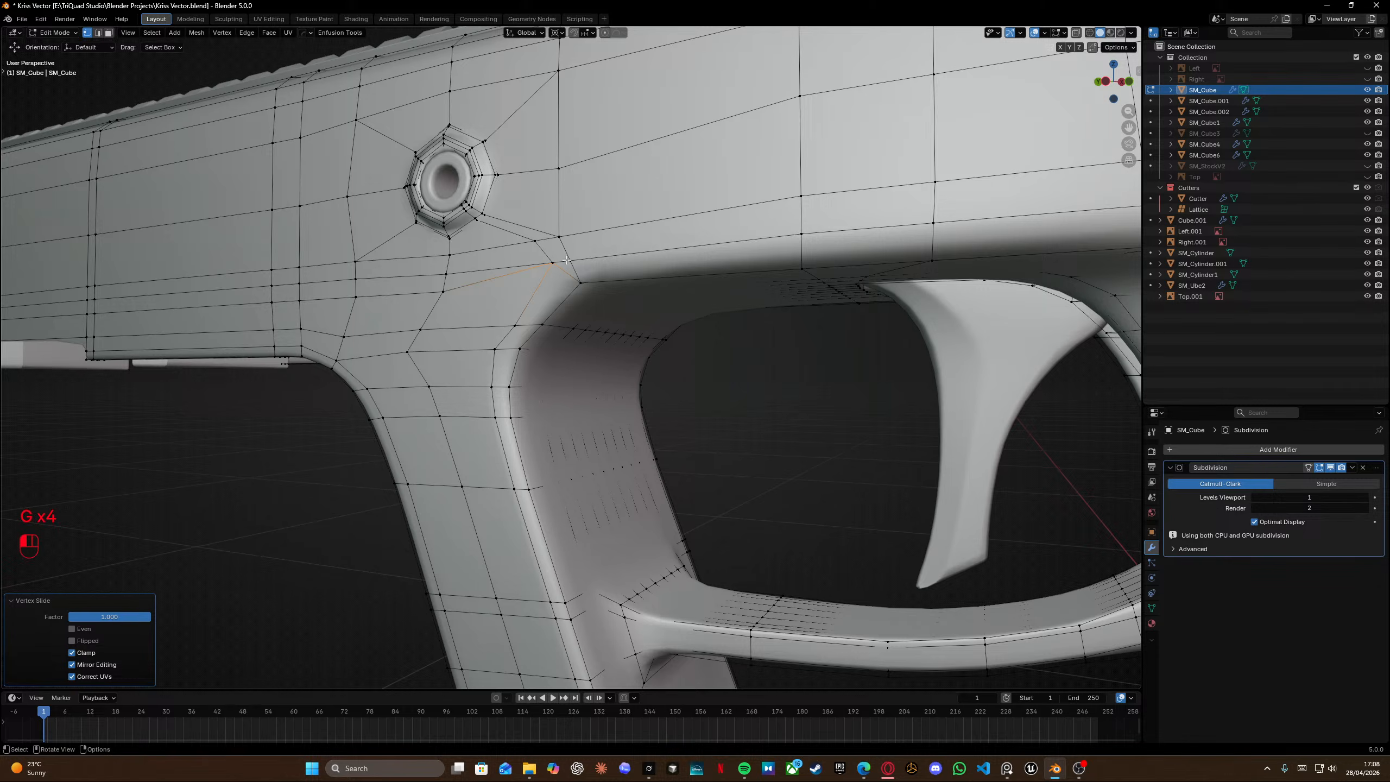
Vertex-slide the neighbouring vertex on the new loop along its edge.
{"action": "left_click", "coordinate": [567, 260]}
{"action": "key", "text": "g"}
{"action": "key", "text": "g"}
{"action": "left_click", "coordinate": [551, 262]}
Inspect the new loop's edges around the pin hole and grip in wireframe.
{"action": "middle_click_drag", "start_coordinate": [555, 265], "coordinate": [622, 279]}
{"action": "left_click", "coordinate": [623, 279], "text": "alt"}
{"action": "key", "text": "shift+z"}
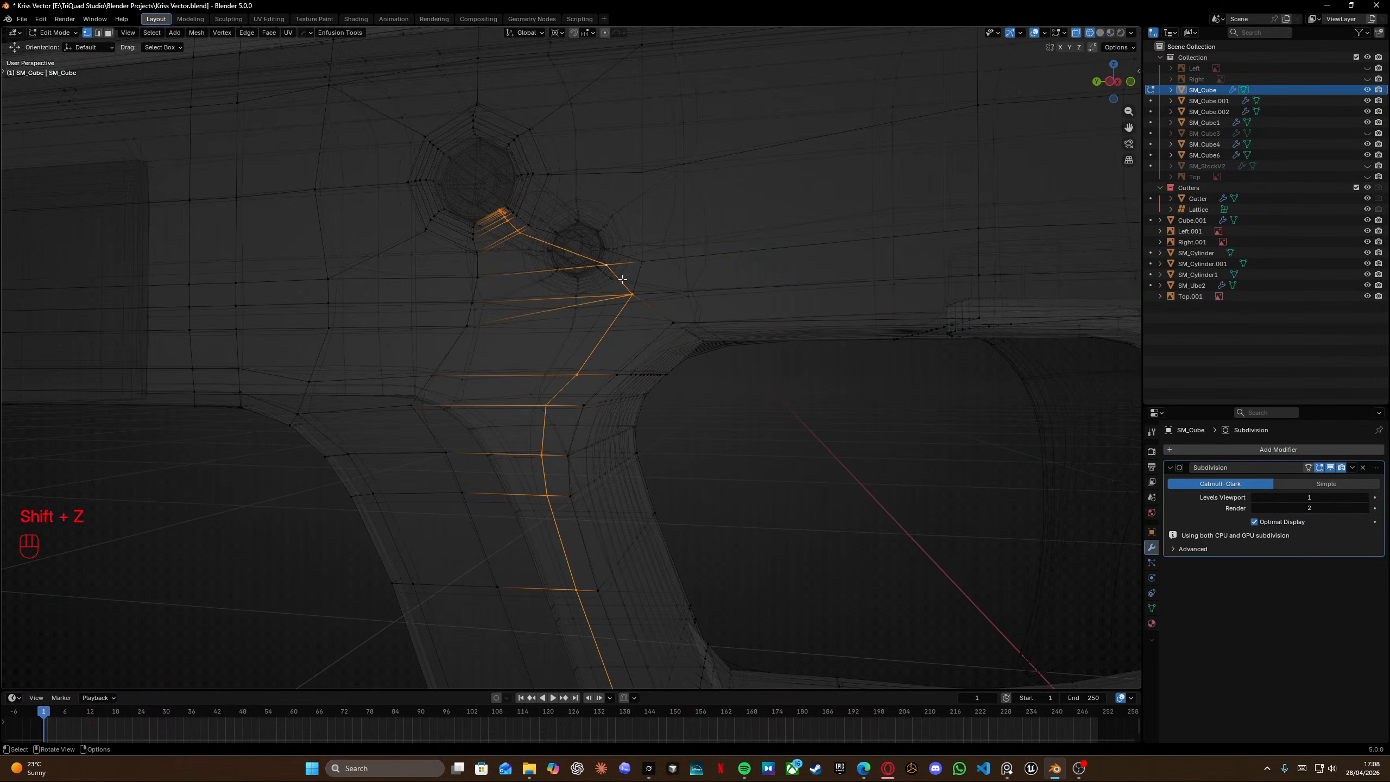
{"action": "left_click_drag", "start_coordinate": [626, 281], "coordinate": [661, 317], "text": "ctrl"}
{"action": "scroll", "coordinate": [646, 394], "scroll_direction": "down", "scroll_amount": 3}
{"action": "middle_click_drag", "start_coordinate": [642, 409], "coordinate": [627, 252], "text": "shift"}
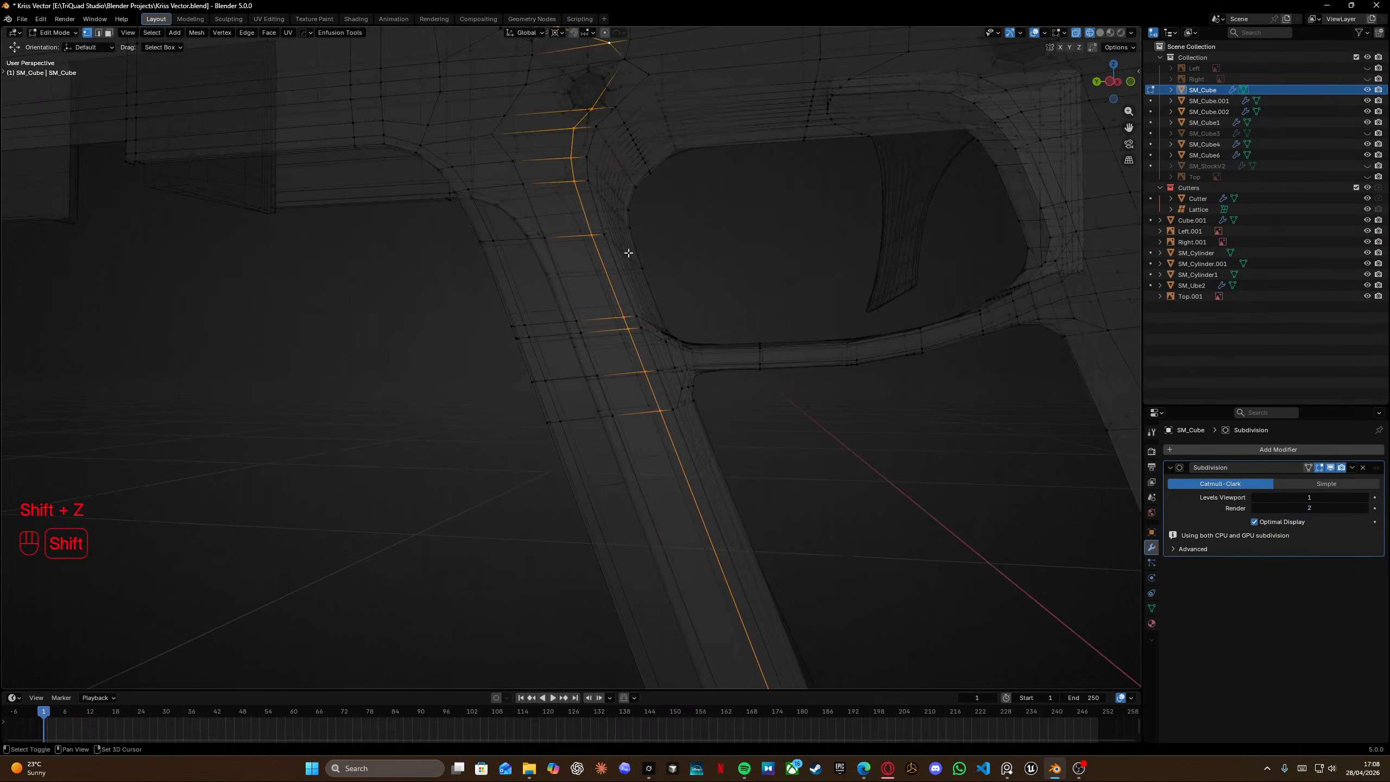
{"action": "scroll", "coordinate": [597, 255], "scroll_direction": "down", "scroll_amount": 5}
{"action": "left_click_drag", "start_coordinate": [555, 243], "coordinate": [783, 638], "text": "ctrl"}
{"action": "scroll", "coordinate": [589, 346], "scroll_direction": "up", "scroll_amount": 5}
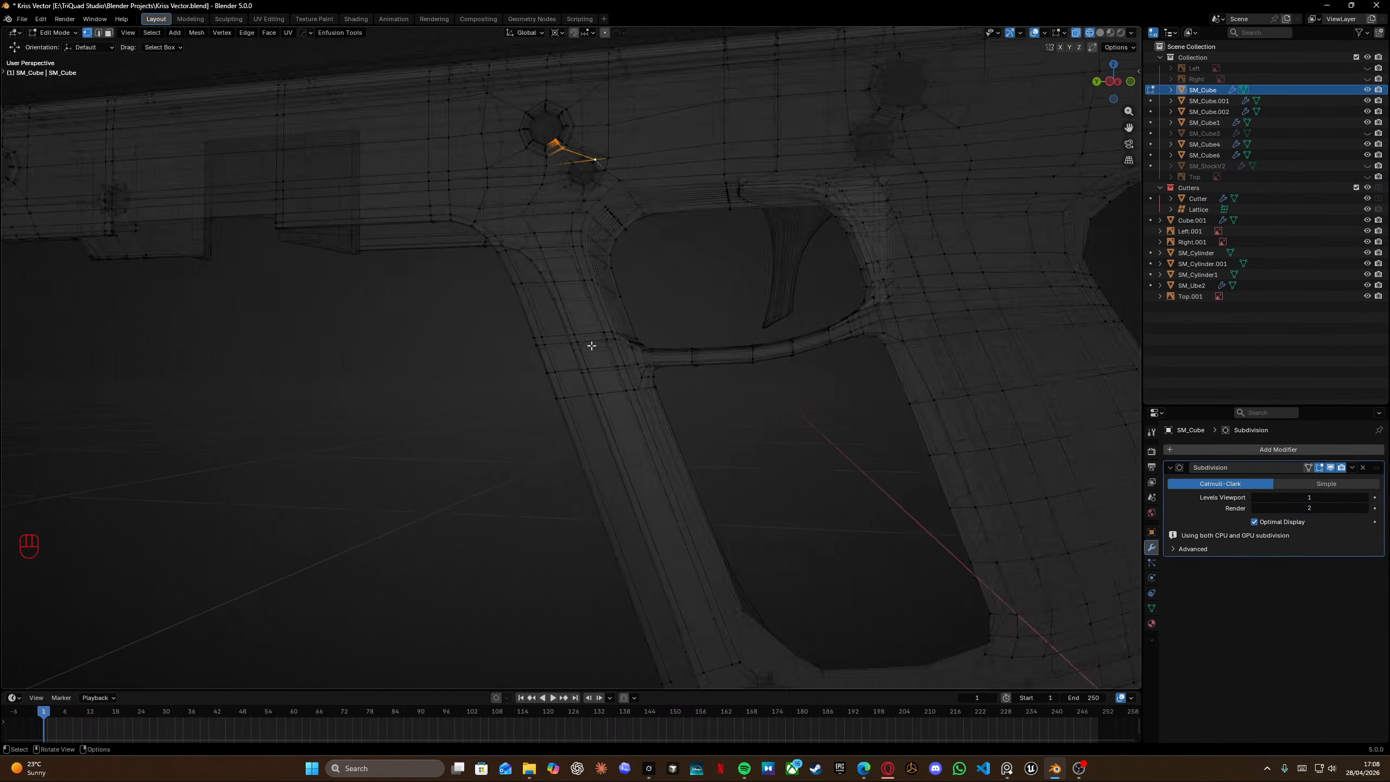
Edge-slide the edge leaving the pin hole fully onto the vertex above the trigger guard.
{"action": "middle_click_drag", "start_coordinate": [601, 176], "coordinate": [572, 407], "text": "shift"}
{"action": "scroll", "coordinate": [579, 309], "scroll_direction": "up", "scroll_amount": 5}
{"action": "scroll", "coordinate": [580, 310], "scroll_direction": "down", "scroll_amount": 1}
{"action": "mouse_move", "coordinate": [580, 310]}
{"action": "middle_mouse_down", "text": "shift"}
{"action": "mouse_move", "coordinate": [537, 452]}
{"action": "mouse_move", "coordinate": [554, 394]}
{"action": "middle_mouse_up", "text": "shift"}
{"action": "key", "text": "shift+z"}
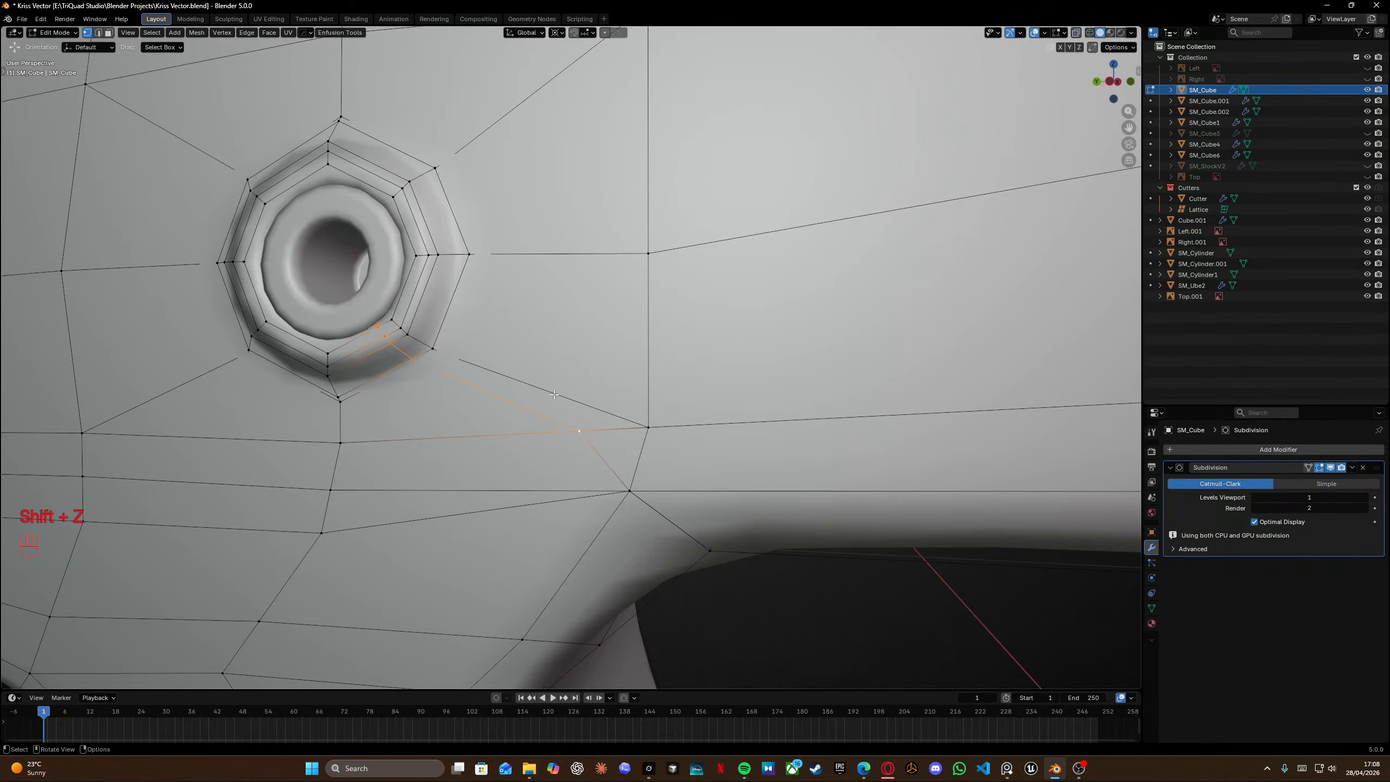
{"action": "key", "text": "g"}
{"action": "key", "text": "g"}
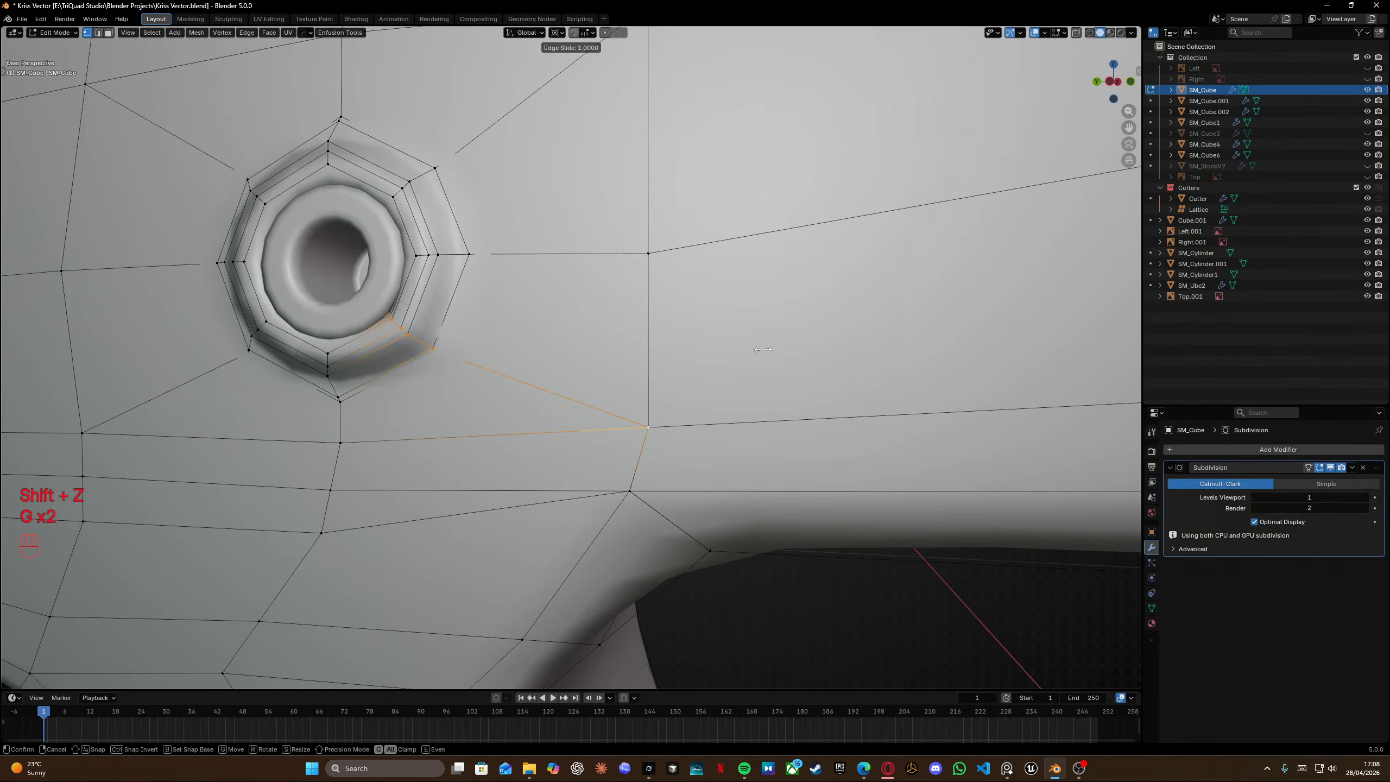
{"action": "left_click", "coordinate": [761, 364]}
{"action": "scroll", "coordinate": [760, 364], "scroll_direction": "down", "scroll_amount": 4}
{"action": "middle_click_drag", "start_coordinate": [460, 413], "coordinate": [531, 400], "text": "shift"}
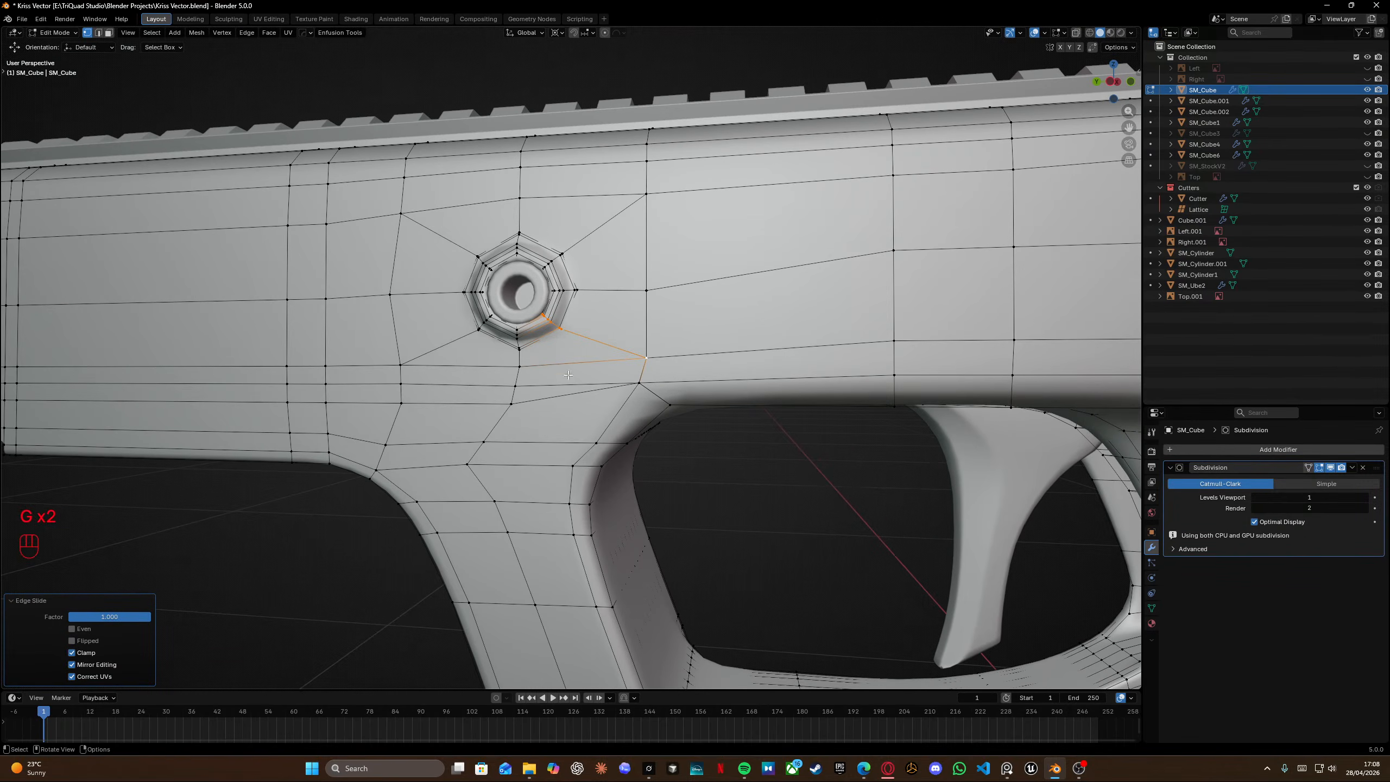
Select the horizontal edge loop below the front pin hole and edge-slide it fully upward onto the next loop.
{"action": "left_click", "coordinate": [535, 399], "text": "alt"}
{"action": "key", "text": "ctrl+z"}
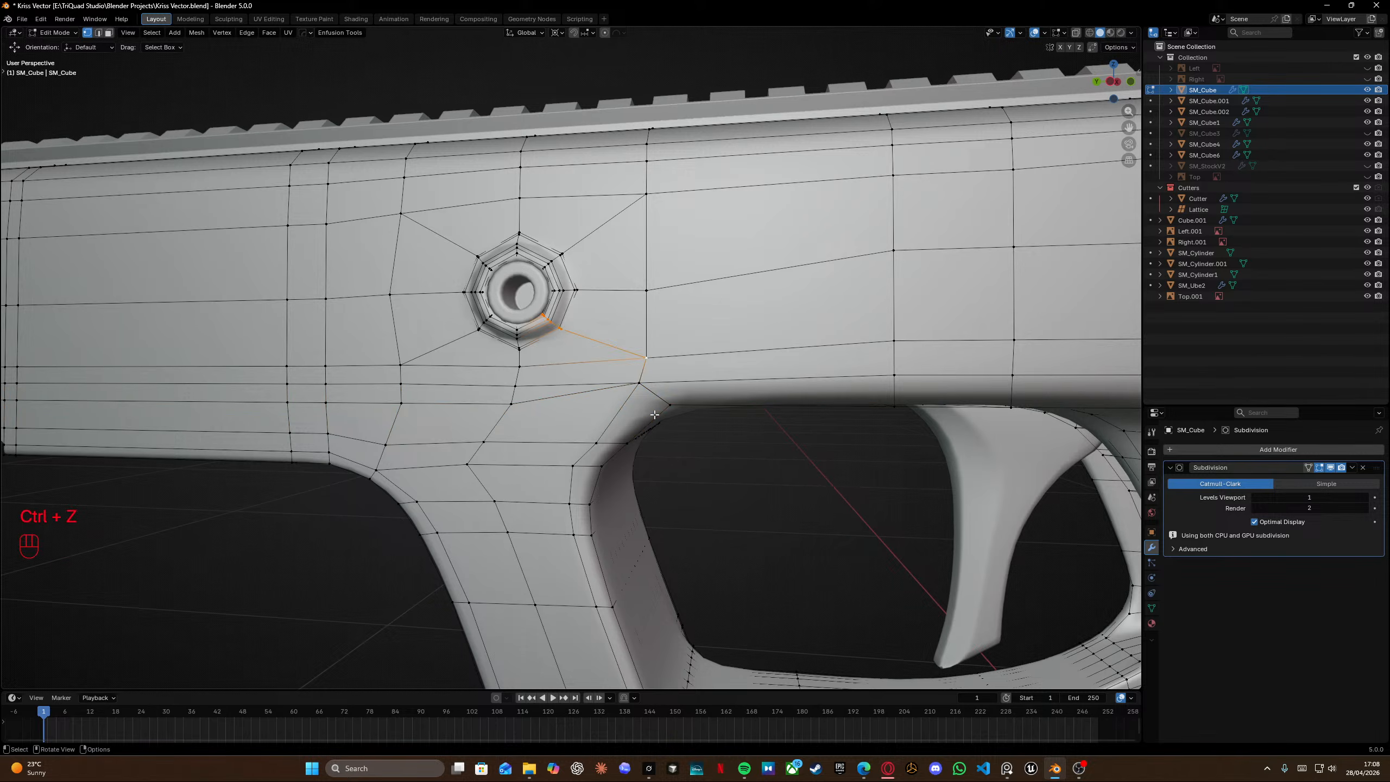
{"action": "key", "text": "ctrl+z"}
{"action": "key", "text": "shift+z"}
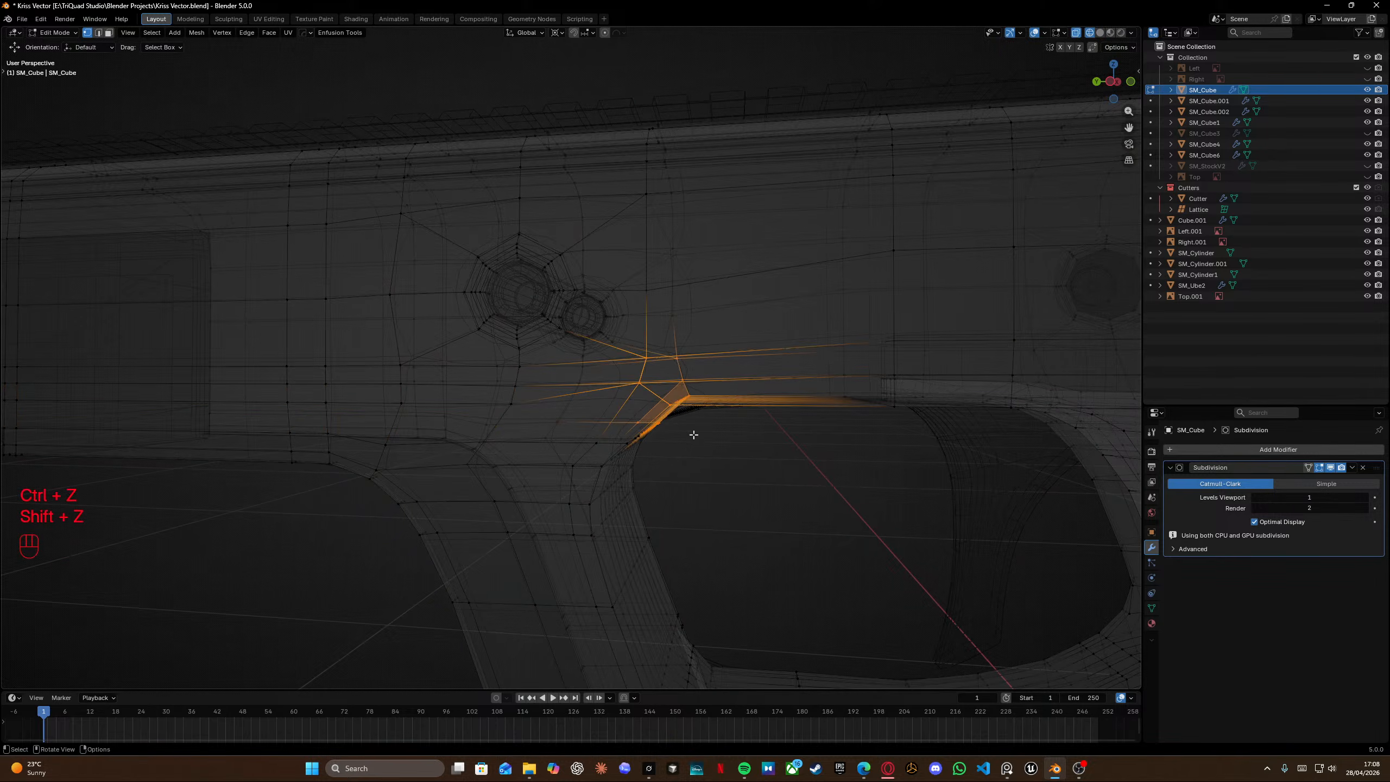
{"action": "key", "text": "ctrl+shift+z"}
{"action": "key", "text": "ctrl+shift+z"}
{"action": "key", "text": "shift+z"}
{"action": "key", "text": "g"}
{"action": "key", "text": "g"}
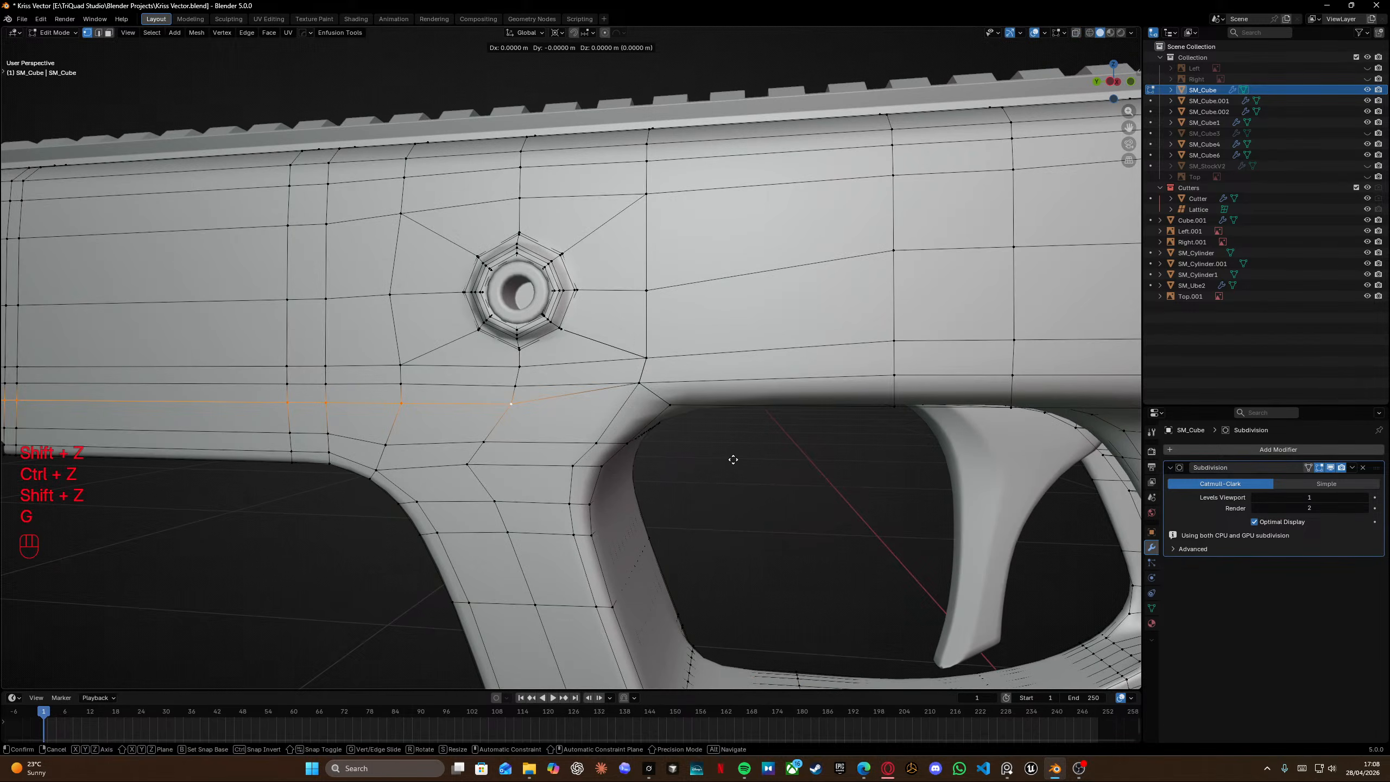
{"action": "left_click", "coordinate": [739, 277]}
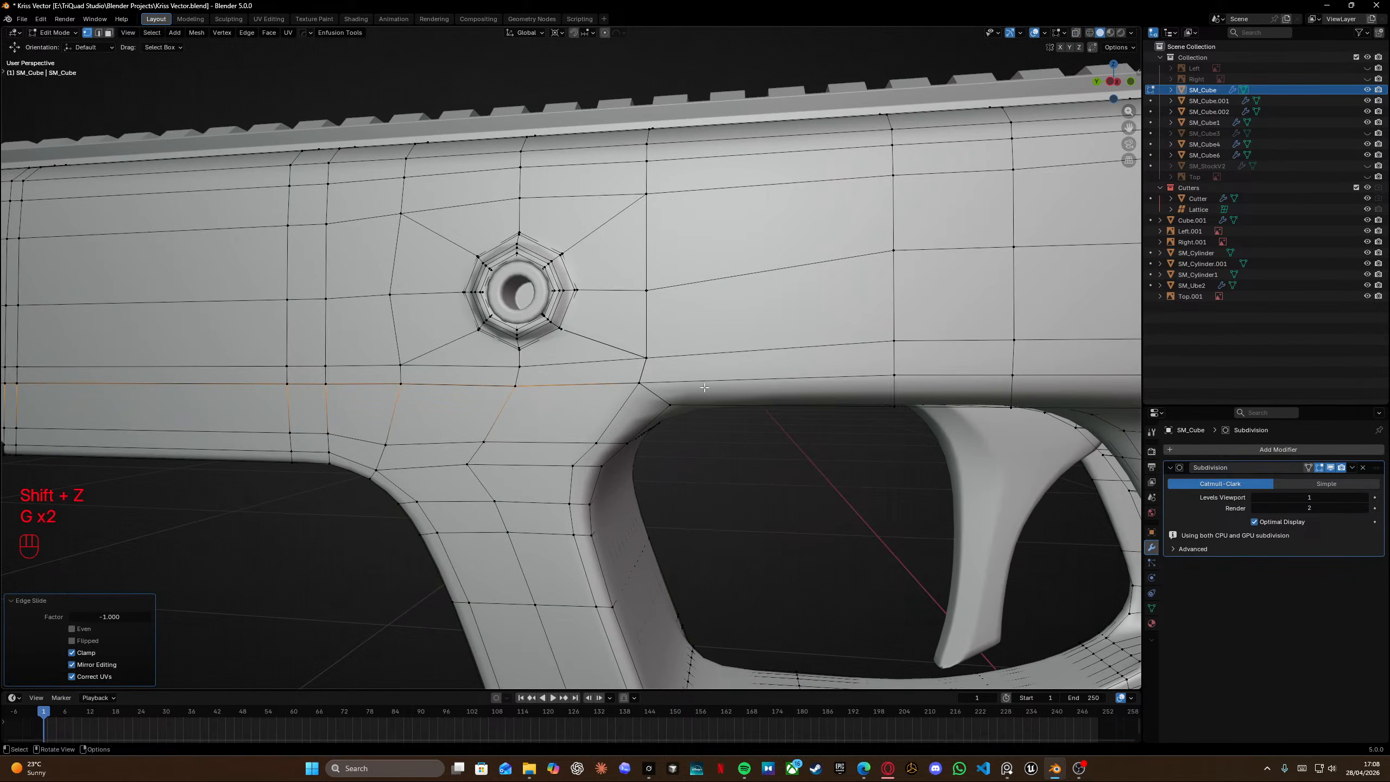
Select the whole mesh and merge its vertices by distance.
{"action": "key", "text": "a"}
{"action": "key", "text": "m"}
{"action": "left_click", "coordinate": [640, 386]}
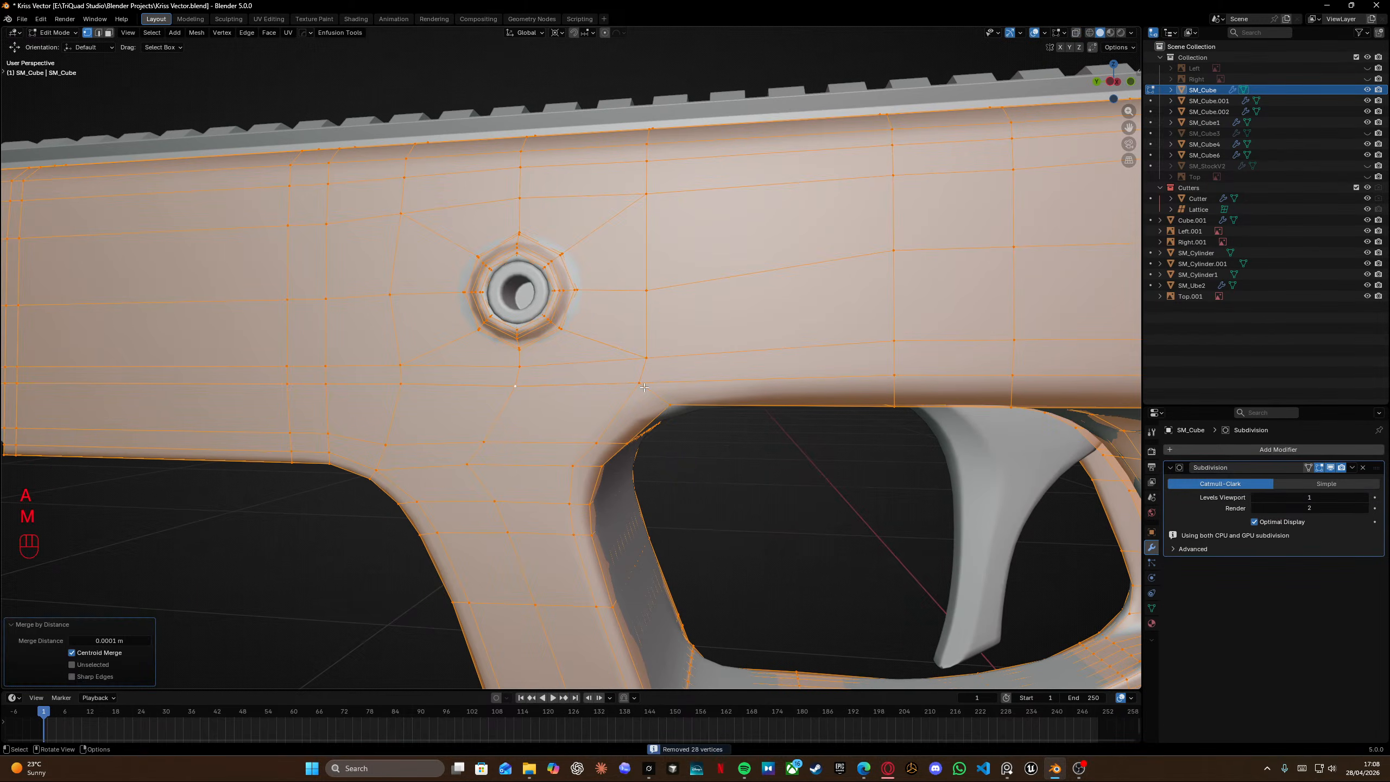
Vertex-slide the vertex above the trigger guard corner about halfway toward the corner.
{"action": "scroll", "coordinate": [640, 392], "scroll_direction": "up", "scroll_amount": 3}
{"action": "scroll", "coordinate": [640, 392], "scroll_direction": "left", "scroll_amount": 2, "text": "shift"}
{"action": "key", "text": "b"}
{"action": "left_click_drag", "start_coordinate": [437, 291], "coordinate": [486, 340]}
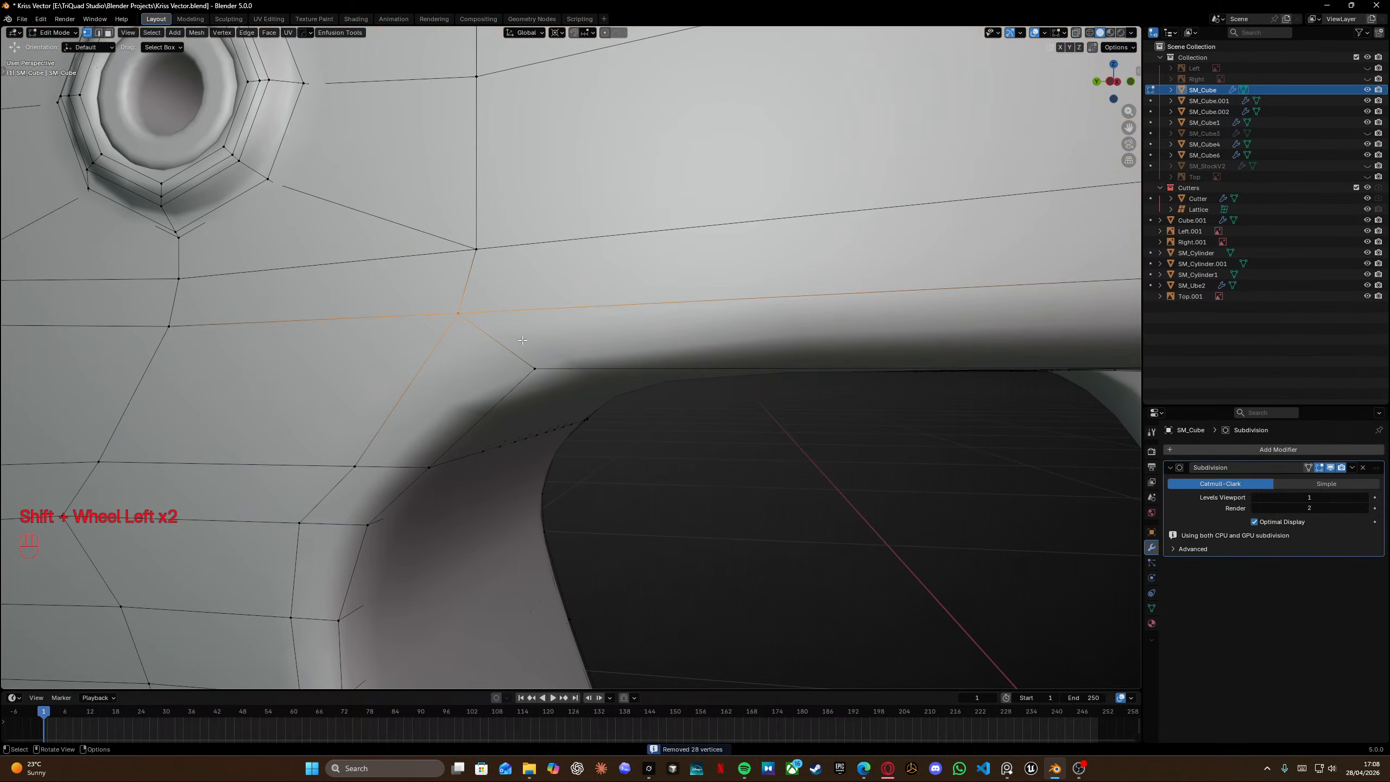
{"action": "key", "text": "g"}
{"action": "key", "text": "g"}
{"action": "left_click", "coordinate": [553, 368]}
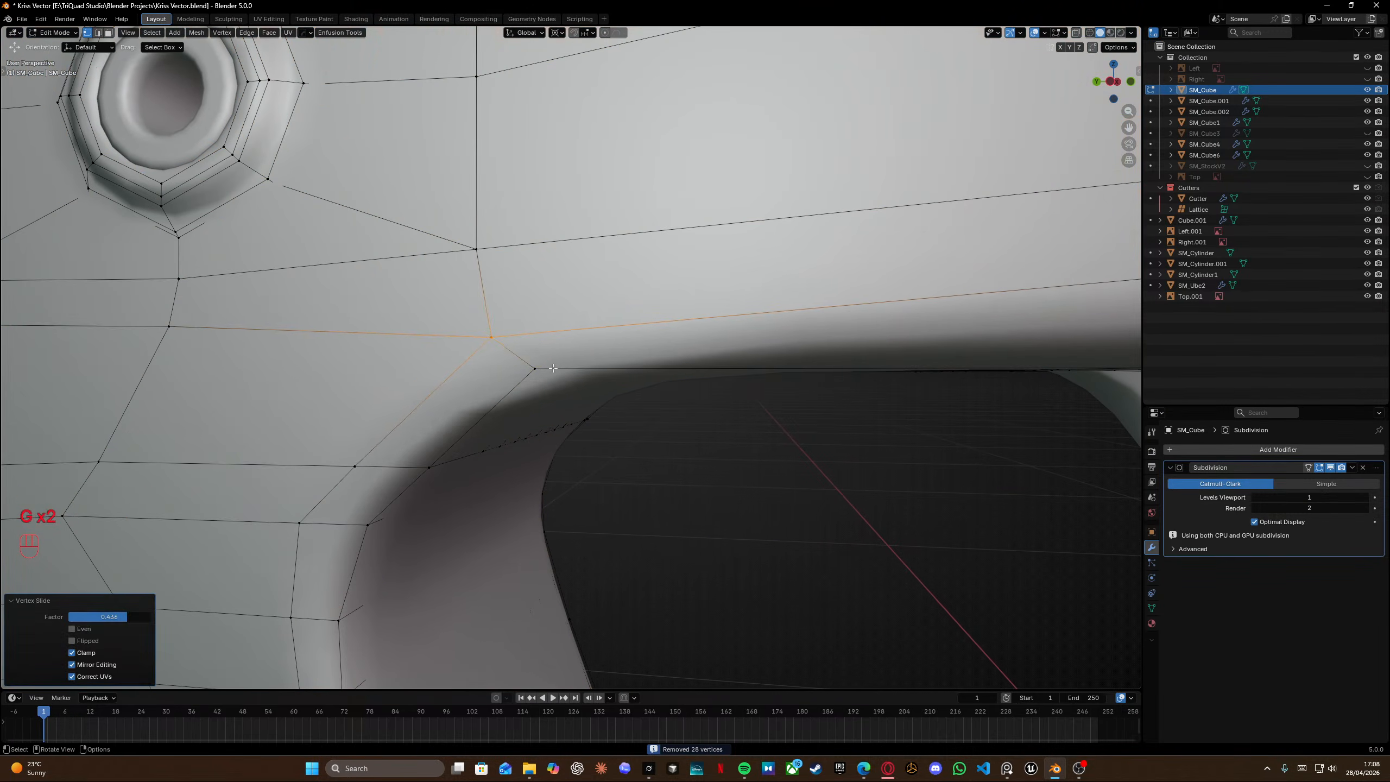
Select the edge path below the pin hole back toward the grip and edge-slide it slightly.
{"action": "scroll", "coordinate": [552, 367], "scroll_direction": "down", "scroll_amount": 5}
{"action": "middle_click_drag", "start_coordinate": [438, 359], "coordinate": [656, 356], "text": "shift"}
{"action": "middle_click_drag", "start_coordinate": [657, 356], "coordinate": [639, 351]}
{"action": "left_click", "coordinate": [639, 347]}
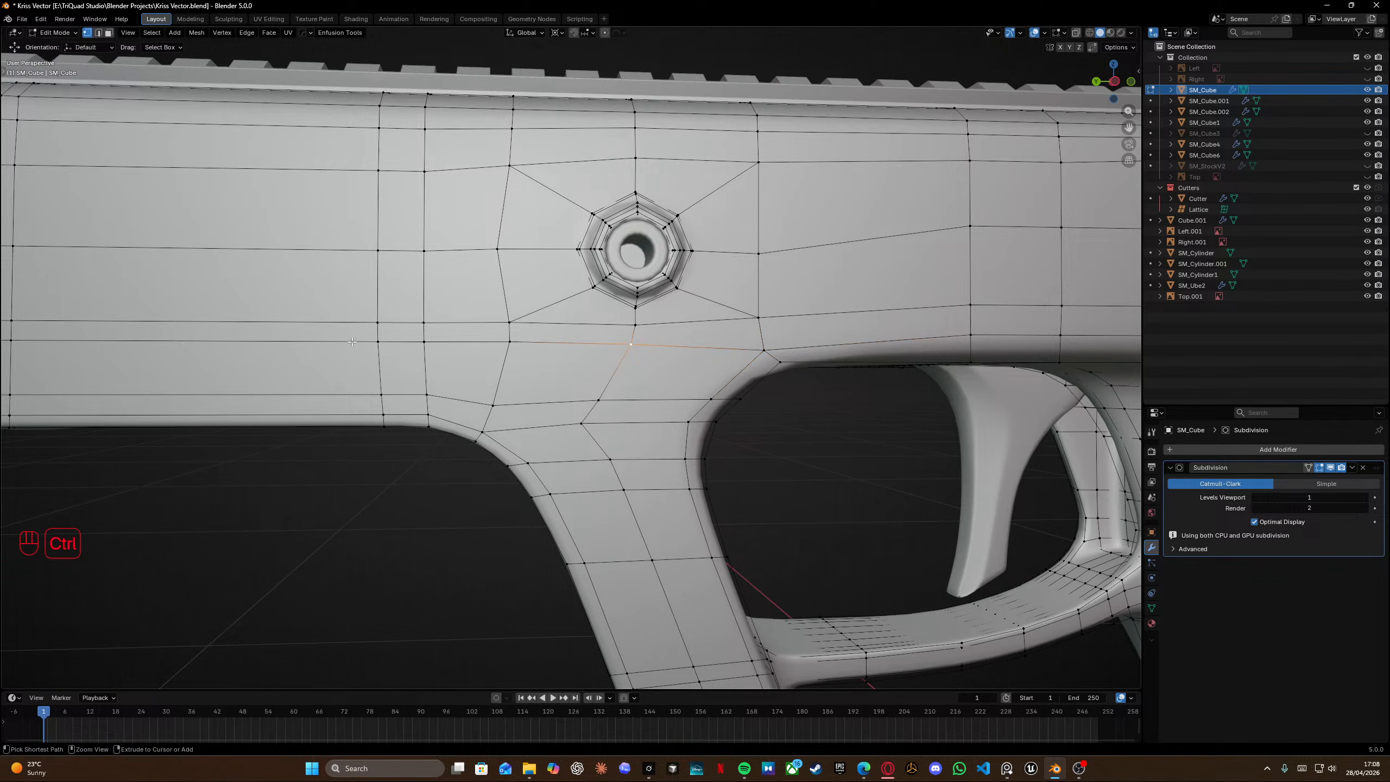
{"action": "left_click", "coordinate": [372, 343], "text": "ctrl"}
{"action": "key", "text": "g"}
{"action": "key", "text": "g"}
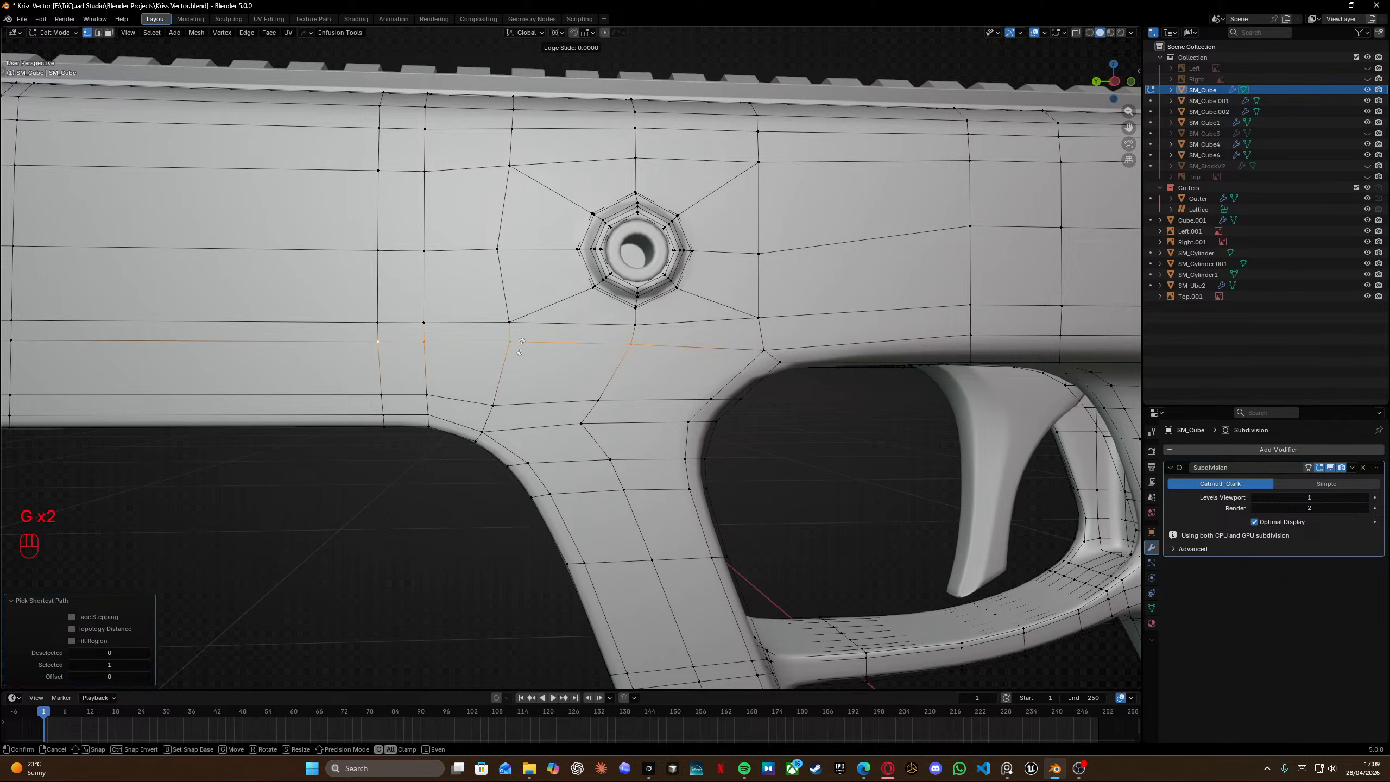
{"action": "left_click", "coordinate": [523, 349]}
Extend the path forward along the receiver above the trigger guard and edge-slide it downward.
{"action": "scroll", "coordinate": [535, 311], "scroll_direction": "left", "scroll_amount": 5, "text": "shift"}
{"action": "scroll", "coordinate": [535, 311], "scroll_direction": "left", "scroll_amount": 2, "text": "shift"}
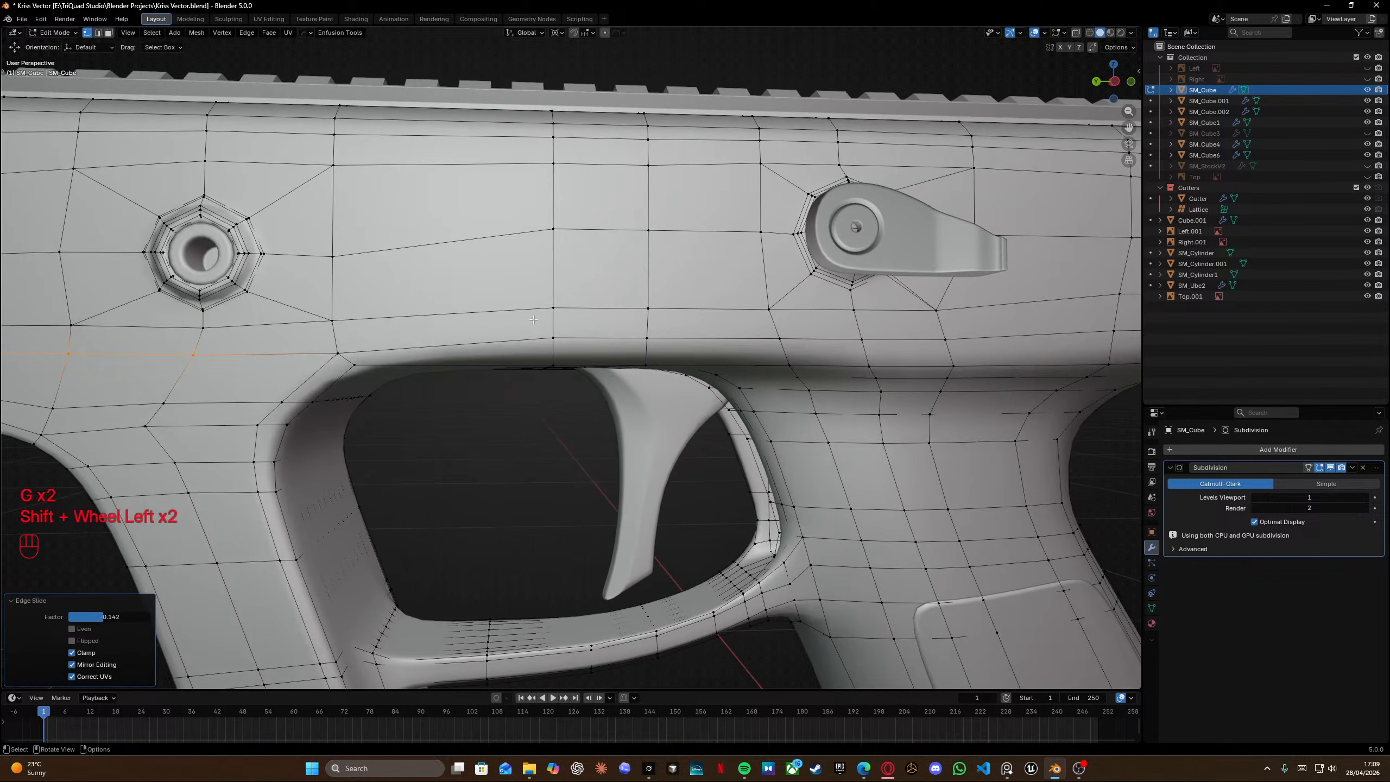
{"action": "left_click", "coordinate": [575, 337], "text": "alt"}
{"action": "key", "text": "shift+z"}
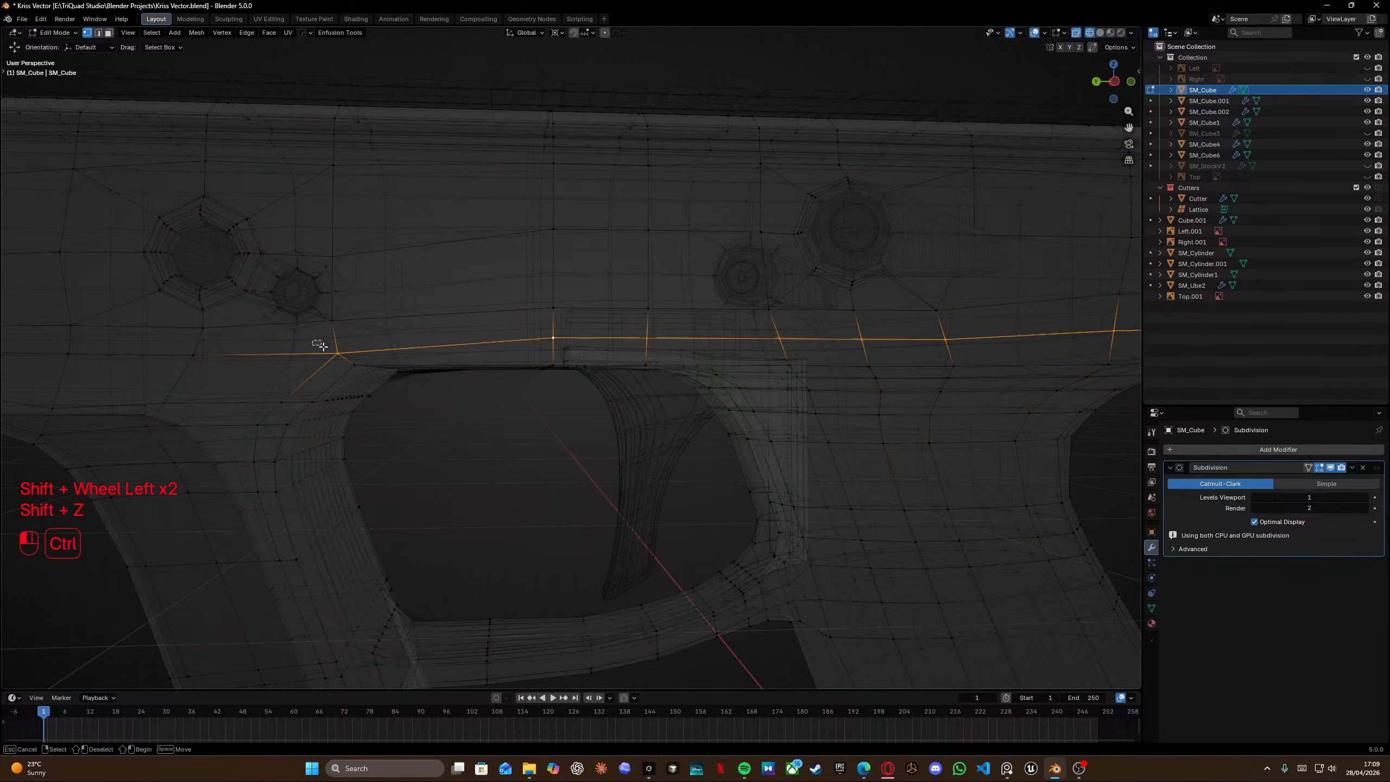
{"action": "key", "text": "shift+z"}
{"action": "key", "text": "g"}
{"action": "key", "text": "g"}
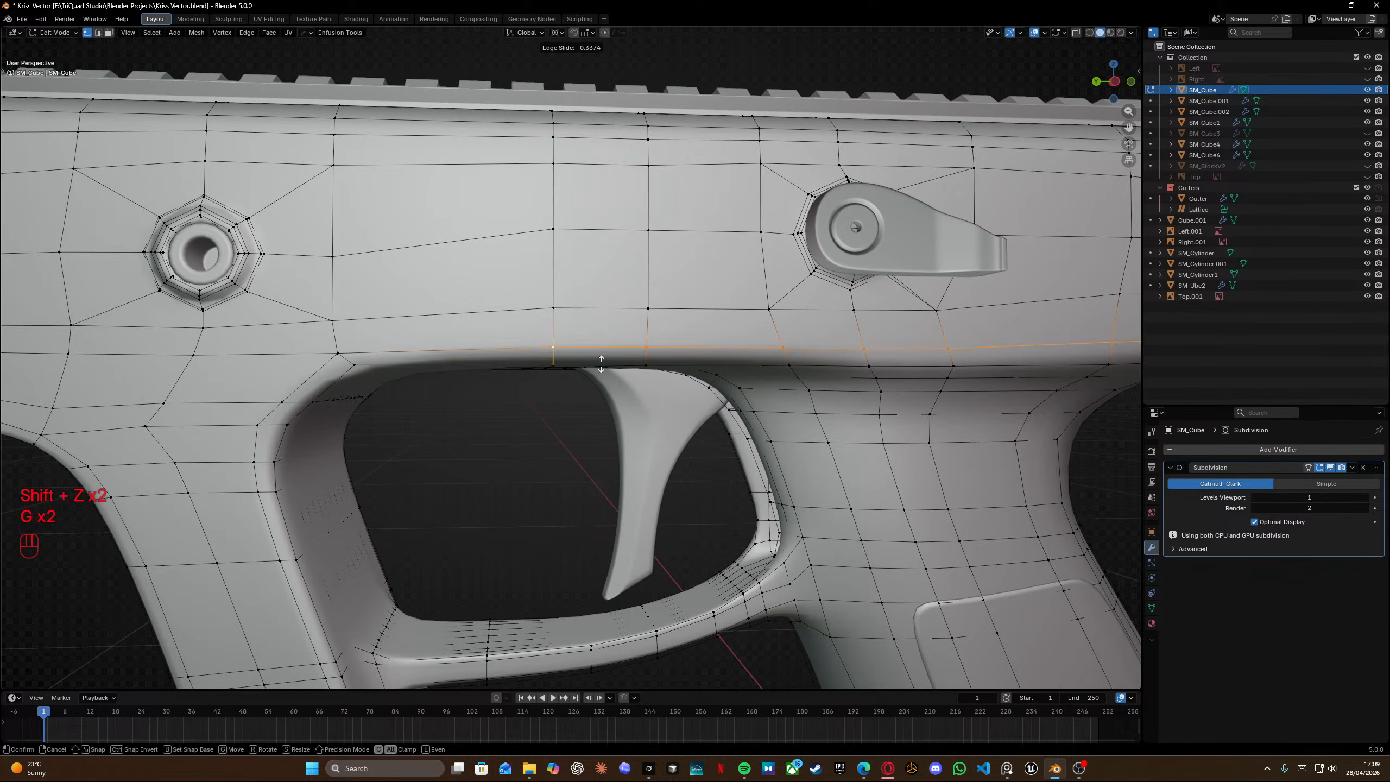
{"action": "left_click", "coordinate": [600, 356]}
Extend the edge path along the receiver's lower edge to the muzzle end and edge-slide it slightly upward.
{"action": "middle_click_drag", "start_coordinate": [601, 355], "coordinate": [484, 315]}
{"action": "scroll", "coordinate": [537, 294], "scroll_direction": "down", "scroll_amount": 5}
{"action": "key", "text": "Tab"}
{"action": "key", "text": "Tab"}
{"action": "left_click", "coordinate": [532, 312], "text": "alt"}
{"action": "middle_click_drag", "start_coordinate": [796, 313], "coordinate": [813, 322]}
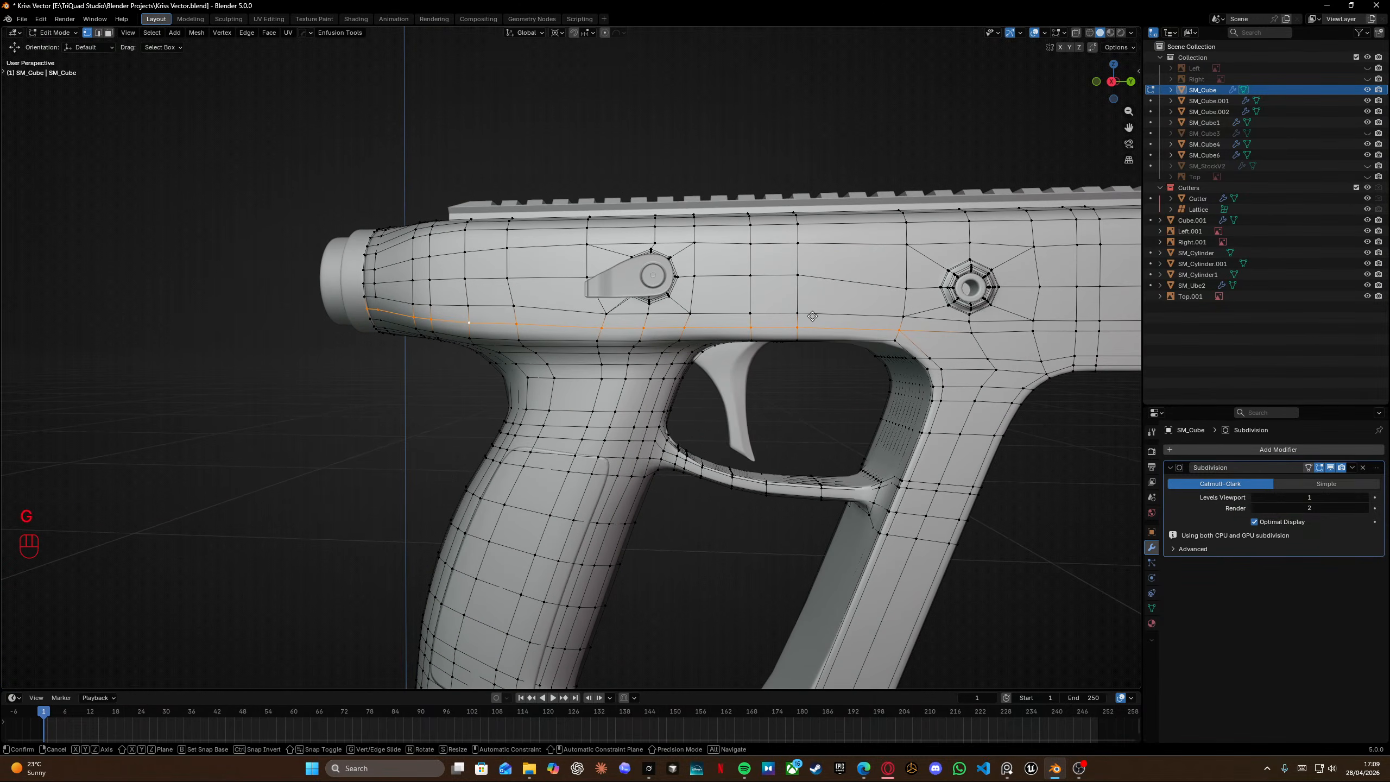
{"action": "key", "text": "g"}
{"action": "key", "text": "g"}
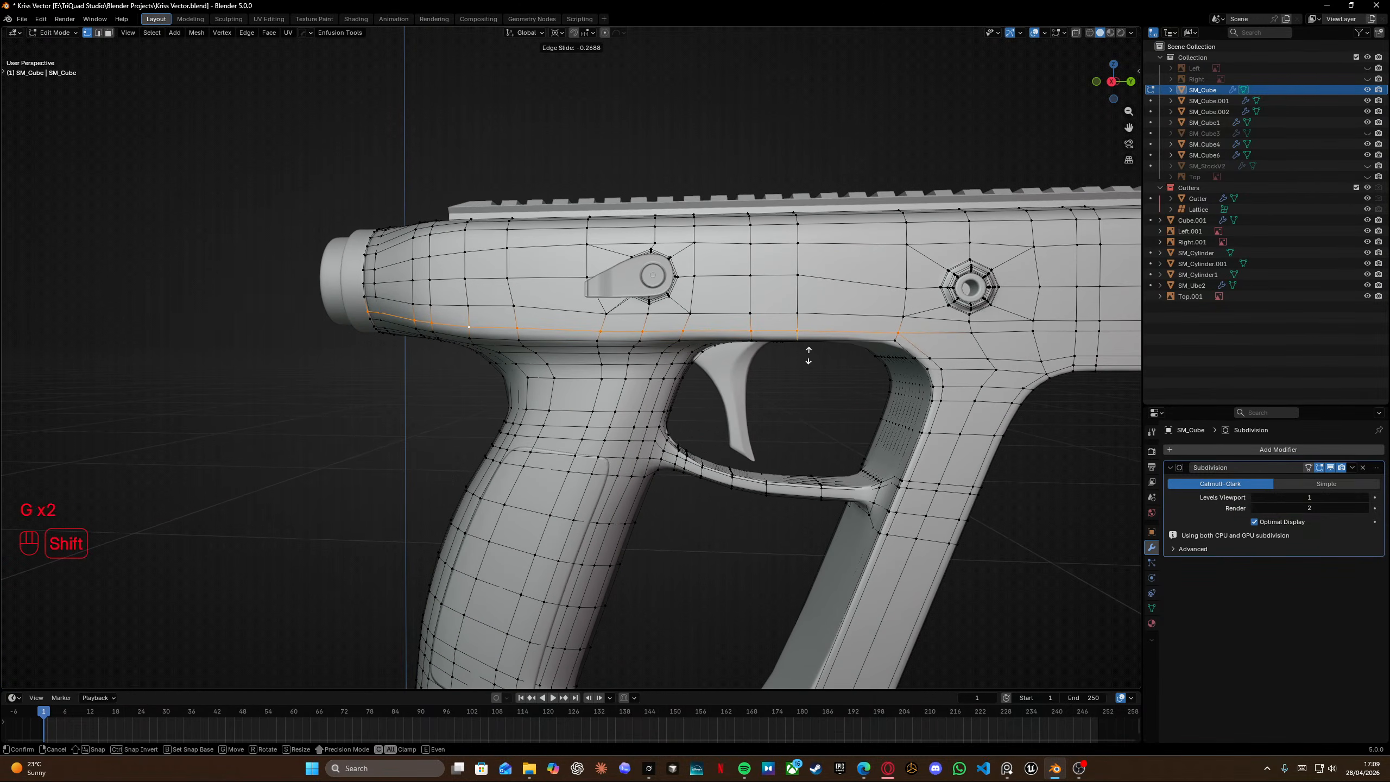
{"action": "middle_click_drag", "start_coordinate": [681, 322], "coordinate": [682, 272]}
Exit Edit Mode and save the file.
{"action": "key", "text": "Tab"}
{"action": "scroll", "coordinate": [682, 272], "scroll_direction": "down", "scroll_amount": 3}
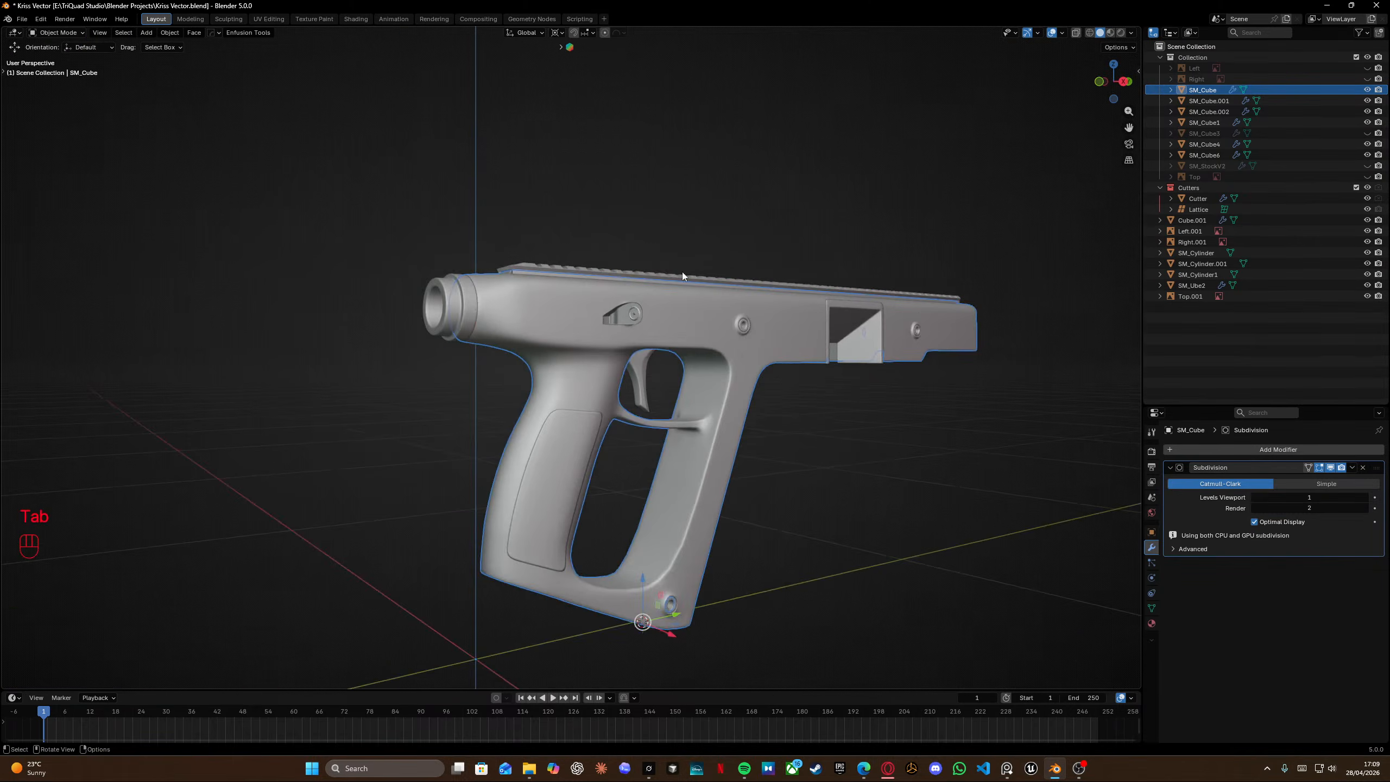
{"action": "middle_click_drag", "start_coordinate": [519, 273], "coordinate": [650, 284]}
{"action": "key", "text": "ctrl+s"}
Orbit around the smoothed model to inspect the receiver, trigger guard and grip.
{"action": "middle_click_drag", "start_coordinate": [559, 339], "coordinate": [607, 316]}
{"action": "middle_click_drag", "start_coordinate": [472, 335], "coordinate": [656, 307], "text": "shift"}
{"action": "middle_click_drag", "start_coordinate": [657, 323], "coordinate": [741, 356]}
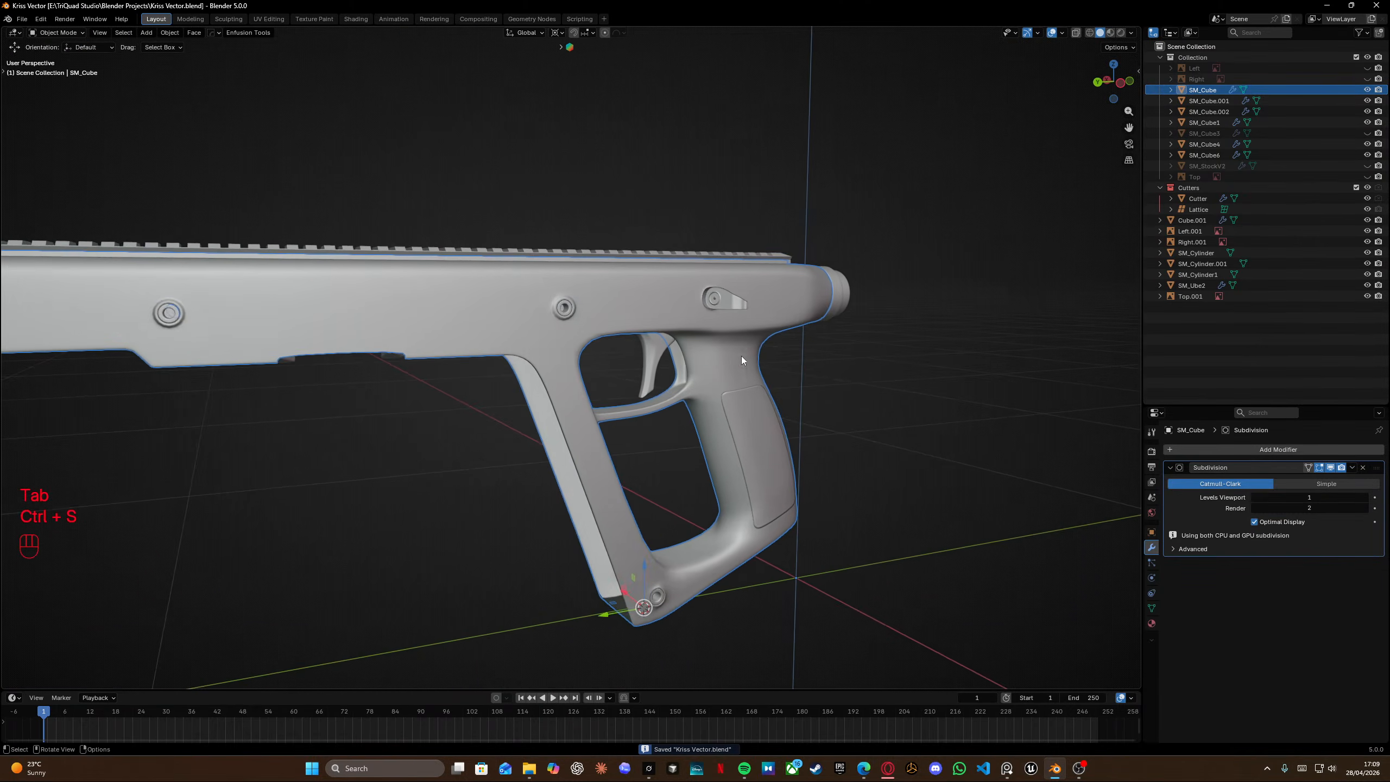
{"action": "middle_click_drag", "start_coordinate": [553, 329], "coordinate": [460, 269]}
{"action": "scroll", "coordinate": [646, 328], "scroll_direction": "up", "scroll_amount": 4}
{"action": "scroll", "coordinate": [701, 330], "scroll_direction": "down", "scroll_amount": 2}
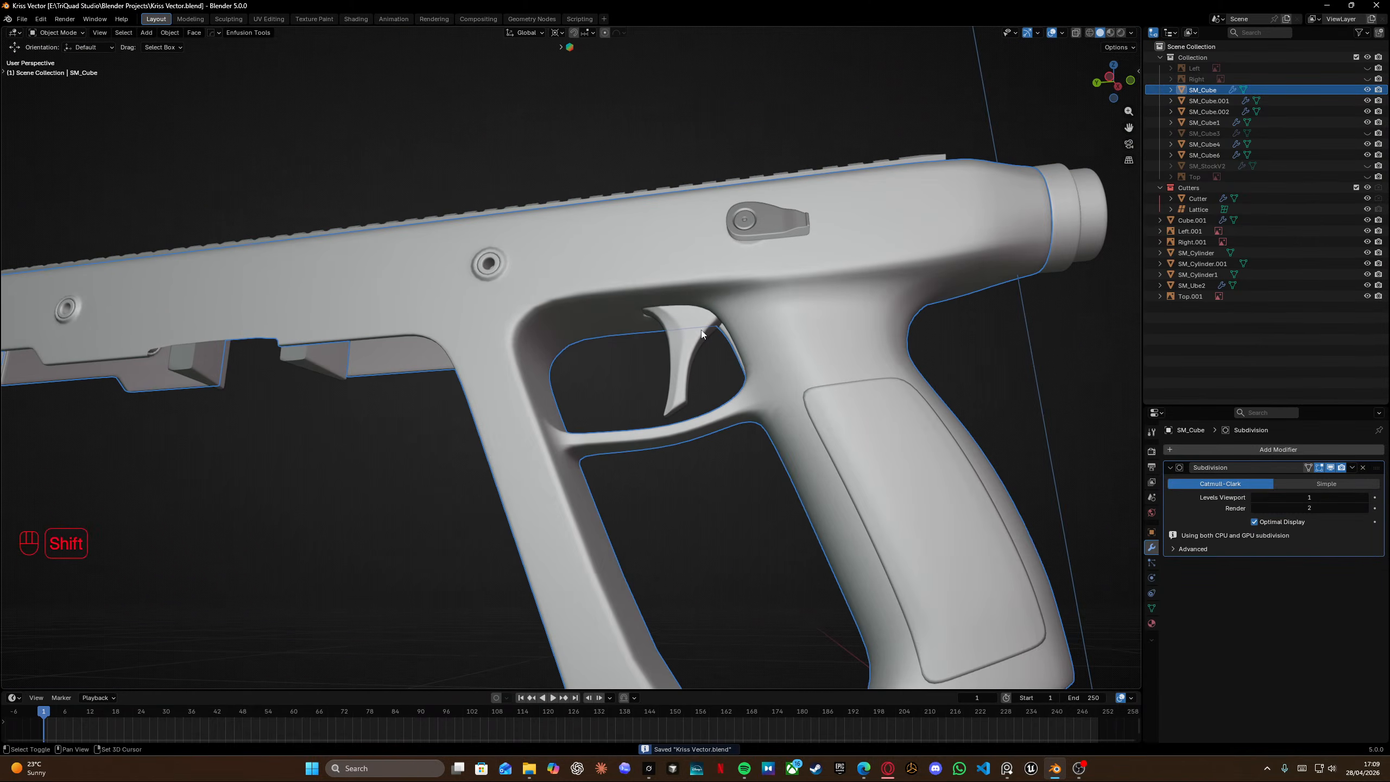
{"action": "middle_click_drag", "start_coordinate": [701, 330], "coordinate": [439, 314]}
{"action": "middle_click_drag", "start_coordinate": [499, 385], "coordinate": [628, 343], "text": "shift"}
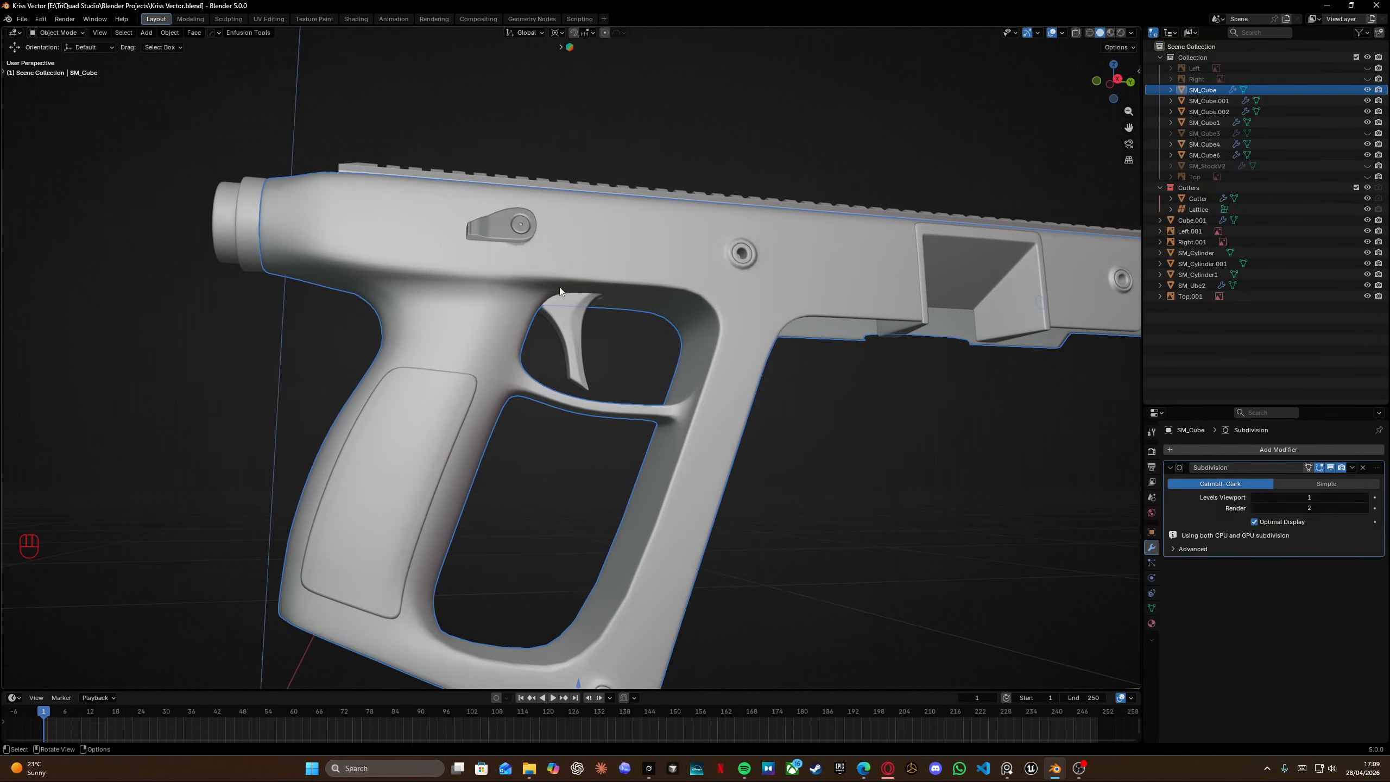
{"action": "middle_click_drag", "start_coordinate": [347, 247], "coordinate": [548, 454]}
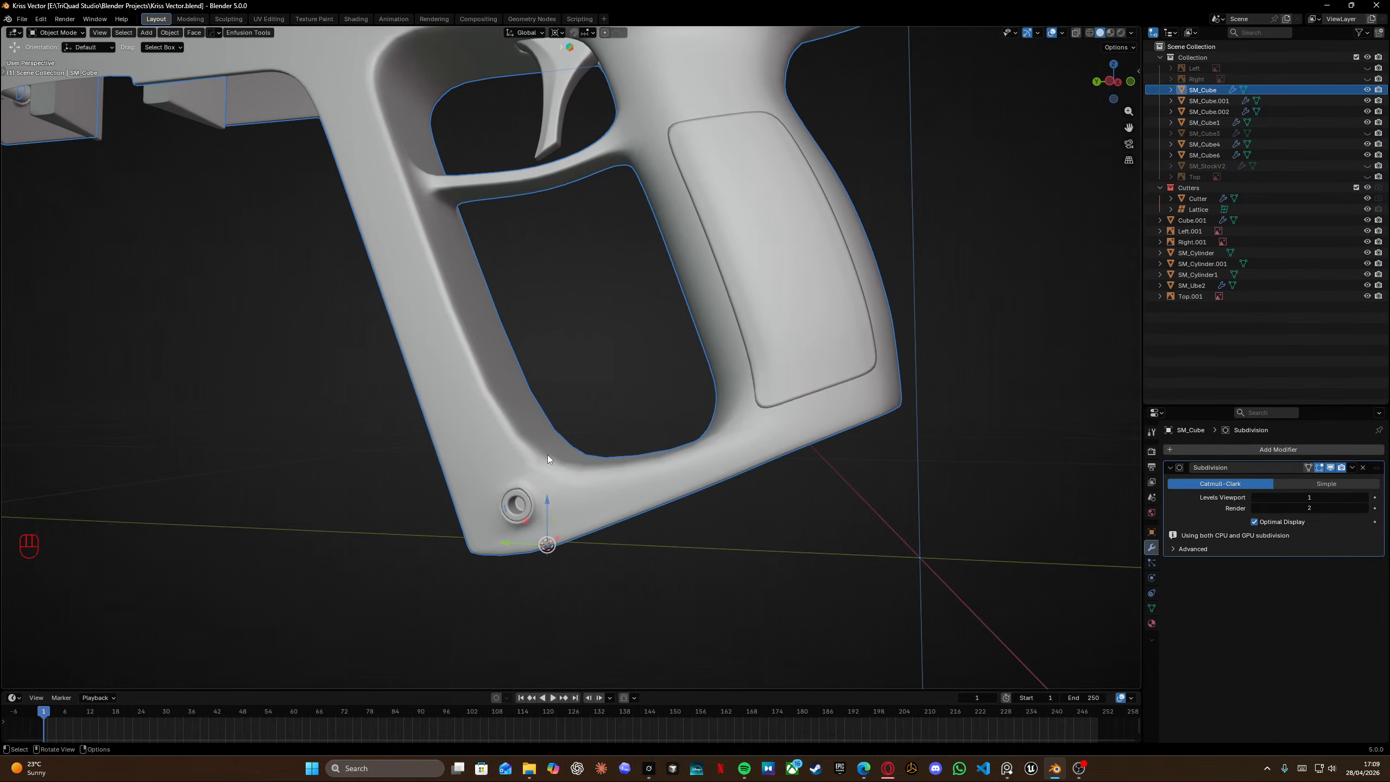
Enter Edit Mode at the grip's lower pin hole and try a loop cut along the grip bottom.
{"action": "key", "text": "Tab"}
{"action": "middle_click_drag", "start_coordinate": [425, 443], "coordinate": [424, 270], "text": "shift"}
{"action": "scroll", "coordinate": [407, 296], "scroll_direction": "up", "scroll_amount": 5}
{"action": "key", "text": "ctrl+r"}
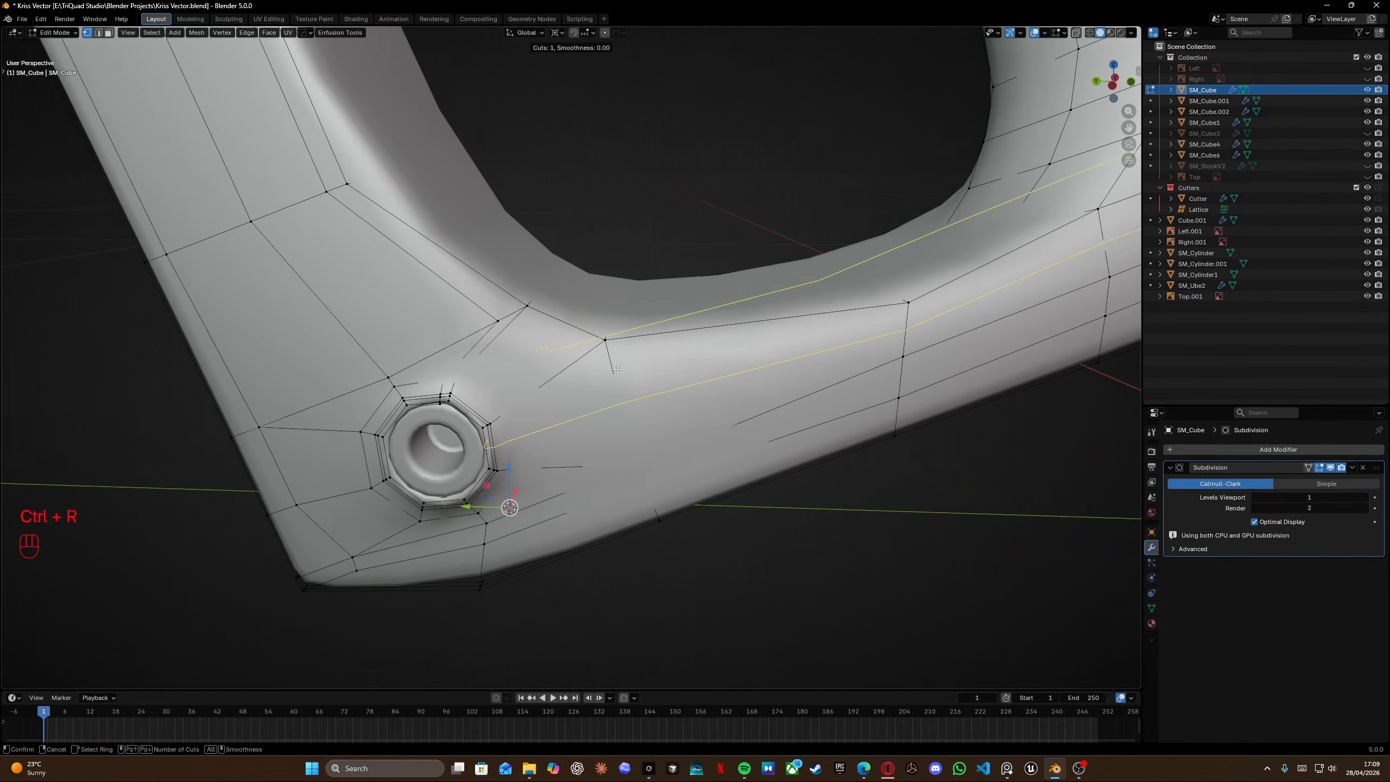
{"action": "right_click", "coordinate": [617, 369]}
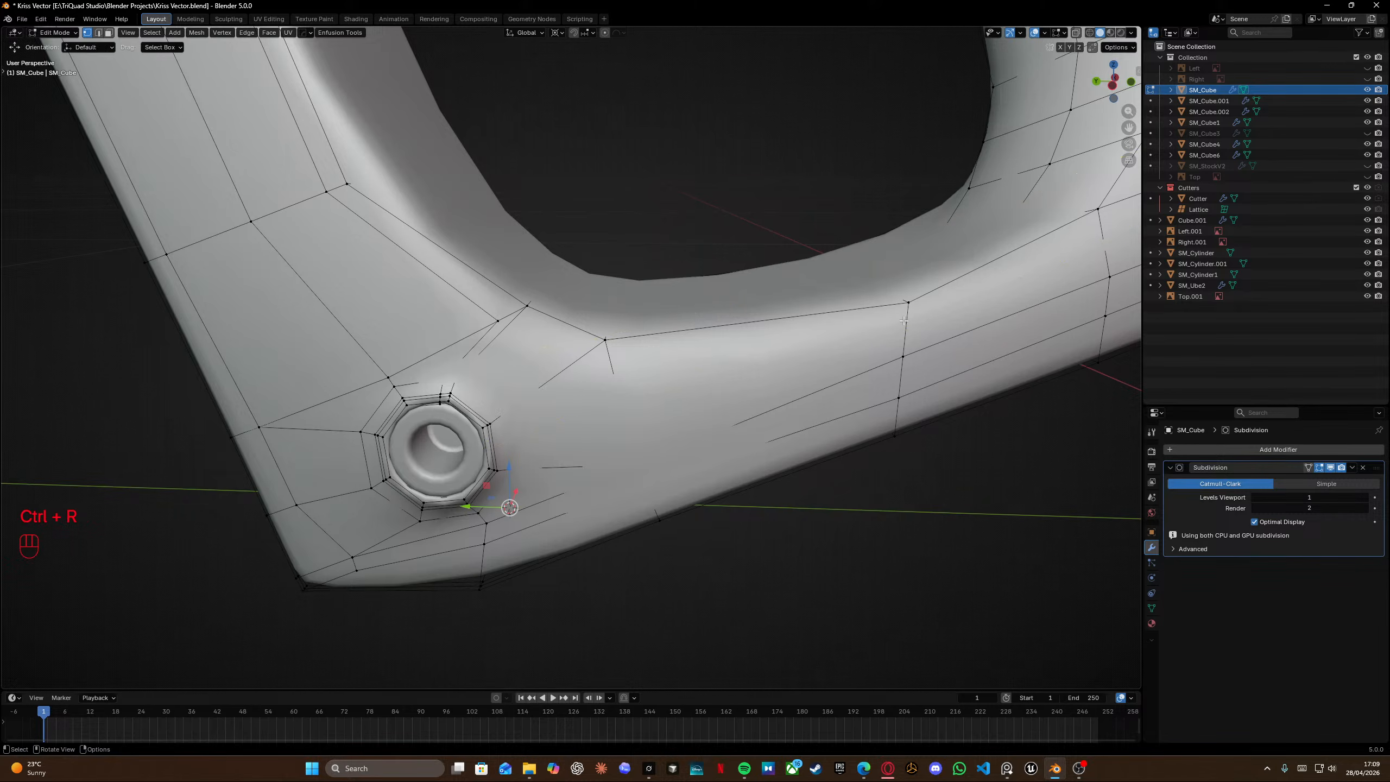
Select the edges leaving the lower pin hole and edge-slide them toward the hole.
{"action": "left_click", "coordinate": [479, 363], "text": "alt"}
{"action": "key", "text": "shift+z"}
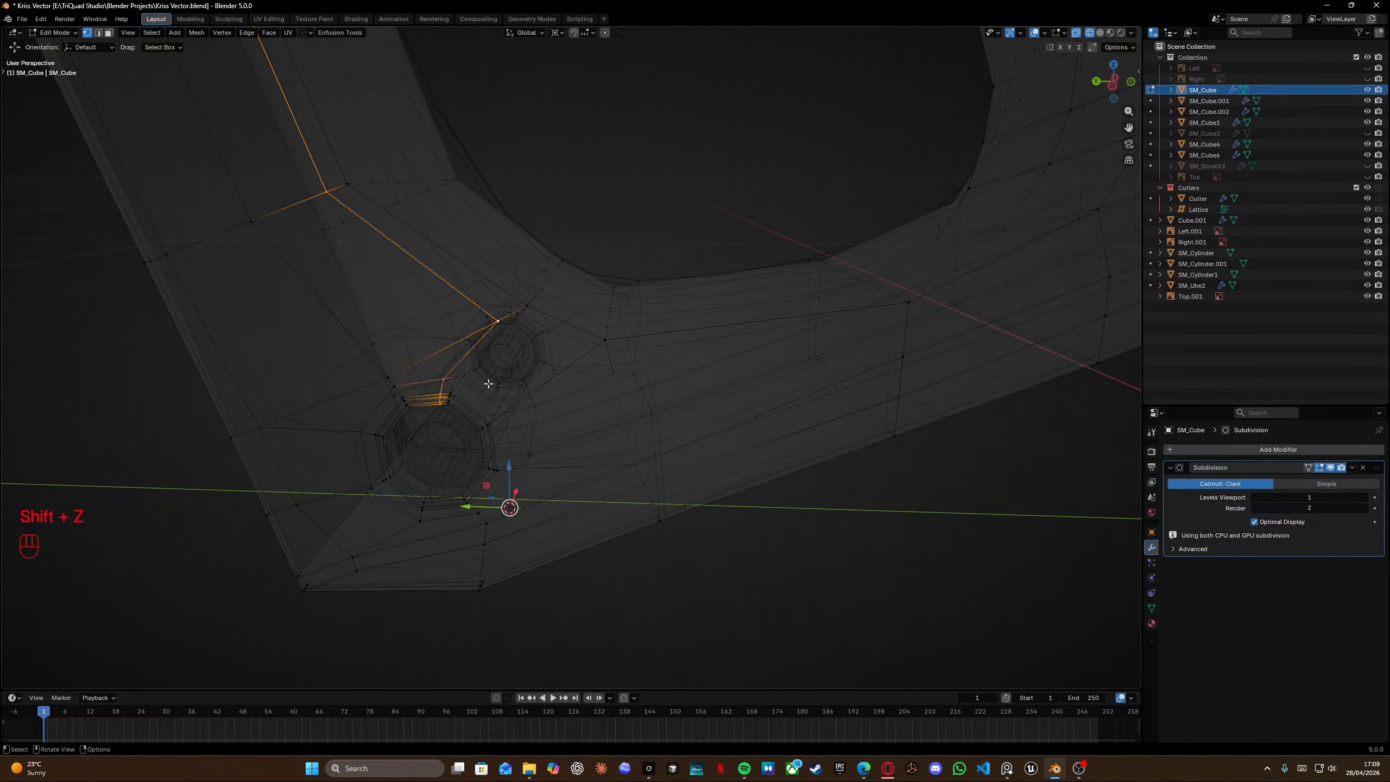
{"action": "left_click", "coordinate": [448, 381]}
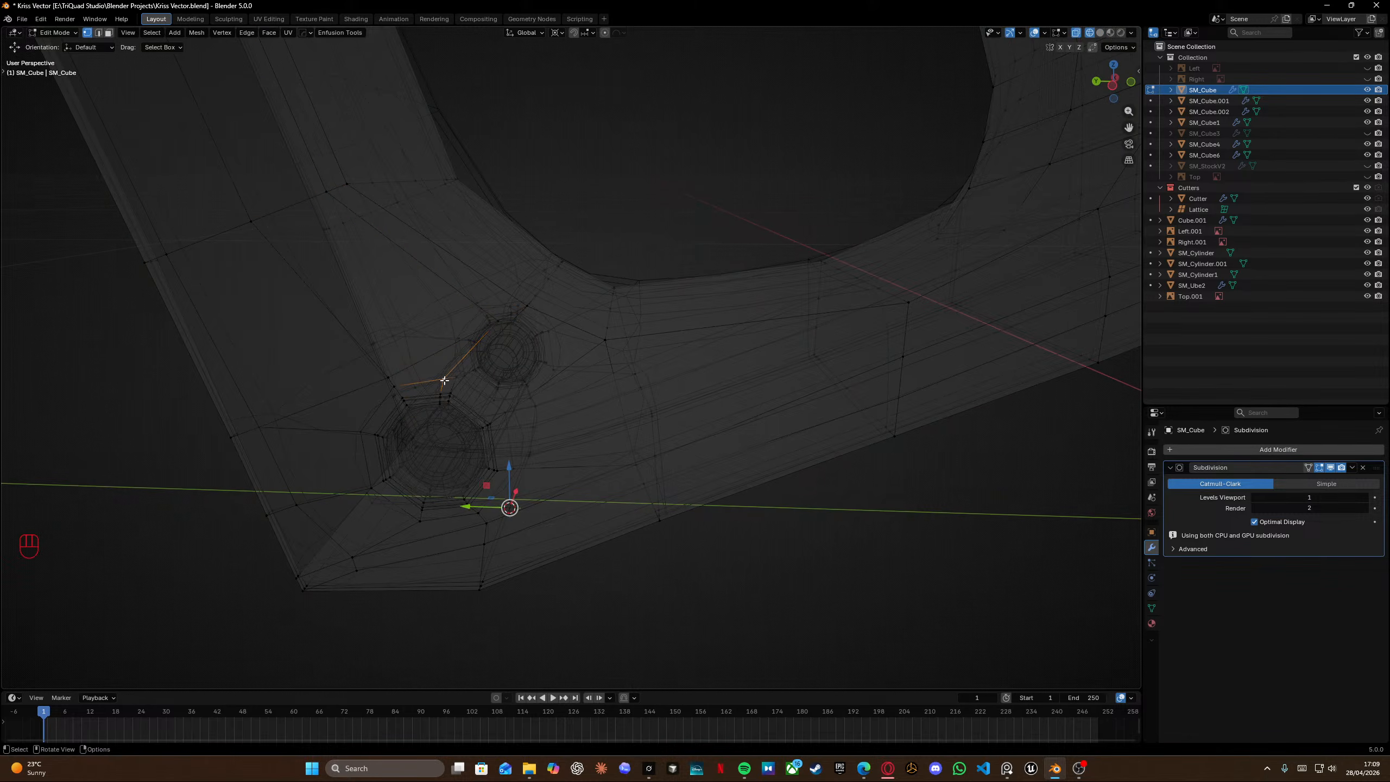
{"action": "middle_click_drag", "start_coordinate": [447, 380], "coordinate": [457, 353]}
{"action": "key", "text": "grave"}
{"action": "scroll", "coordinate": [582, 440], "scroll_direction": "down", "scroll_amount": 5}
{"action": "middle_click_drag", "start_coordinate": [583, 441], "coordinate": [539, 492]}
{"action": "left_click", "coordinate": [561, 431], "text": "ctrl"}
{"action": "key", "text": "g"}
{"action": "key", "text": "g"}
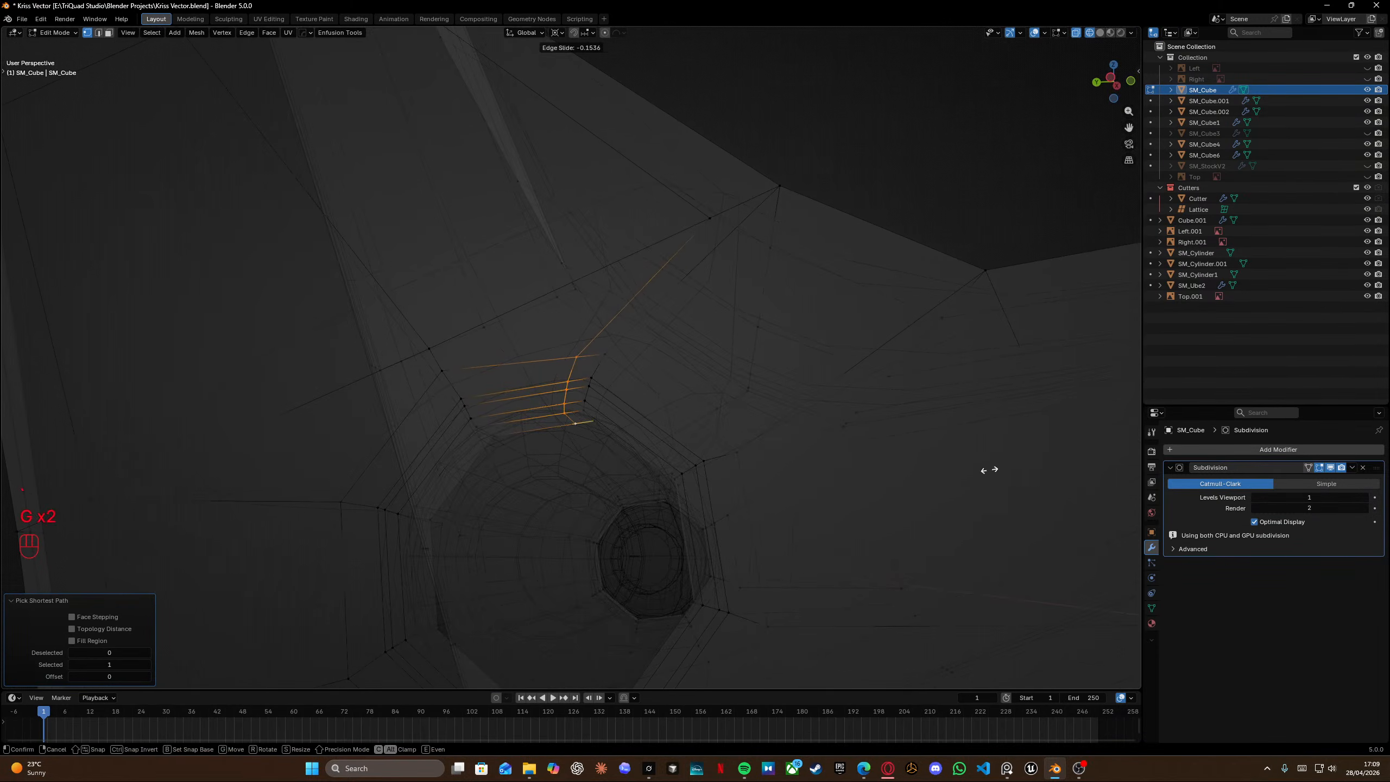
{"action": "left_click", "coordinate": [1089, 474]}
Merge overlapping vertices of the whole mesh by distance.
{"action": "mouse_move", "coordinate": [648, 391]}
{"action": "middle_mouse_down"}
{"action": "mouse_move", "coordinate": [655, 343]}
{"action": "mouse_move", "coordinate": [662, 363]}
{"action": "mouse_move", "coordinate": [608, 344]}
{"action": "mouse_move", "coordinate": [604, 356]}
{"action": "mouse_move", "coordinate": [490, 364]}
{"action": "middle_mouse_up"}
{"action": "key", "text": "a"}
{"action": "key", "text": "m"}
{"action": "left_click", "coordinate": [608, 345]}
{"action": "middle_click_drag", "start_coordinate": [490, 340], "coordinate": [500, 334]}
{"action": "key", "text": "shift+z"}
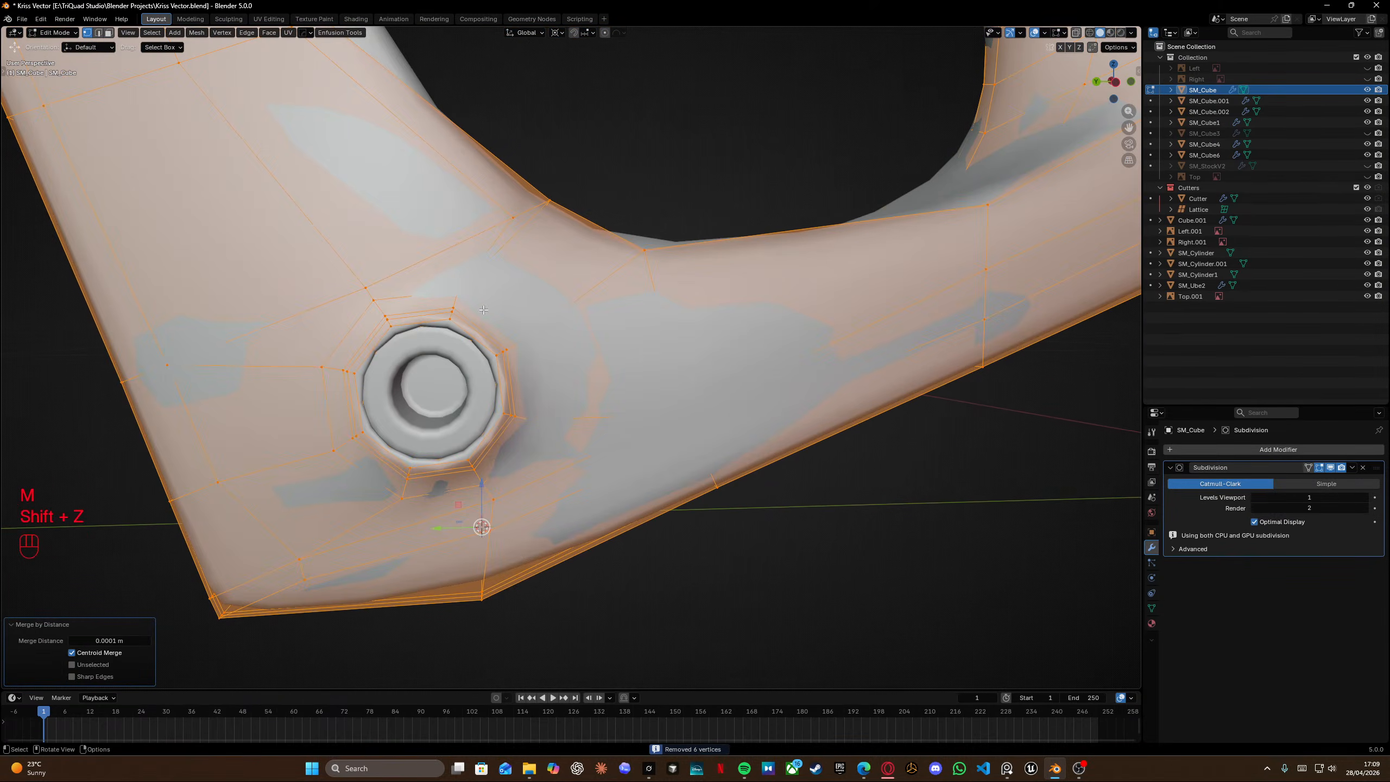
Toggle the Subdivision modifier's display on the cage in Edit Mode.
{"action": "scroll", "coordinate": [443, 252], "scroll_direction": "up", "scroll_amount": 2}
{"action": "mouse_move", "coordinate": [442, 252]}
{"action": "middle_mouse_down", "text": "shift"}
{"action": "mouse_move", "coordinate": [454, 244]}
{"action": "mouse_move", "coordinate": [569, 307]}
{"action": "mouse_move", "coordinate": [510, 303]}
{"action": "mouse_move", "coordinate": [517, 282]}
{"action": "mouse_move", "coordinate": [538, 281]}
{"action": "middle_mouse_up", "text": "shift"}
{"action": "scroll", "coordinate": [572, 300], "scroll_direction": "down", "scroll_amount": 2}
{"action": "key", "text": "shift+z"}
{"action": "key", "text": "shift+z"}
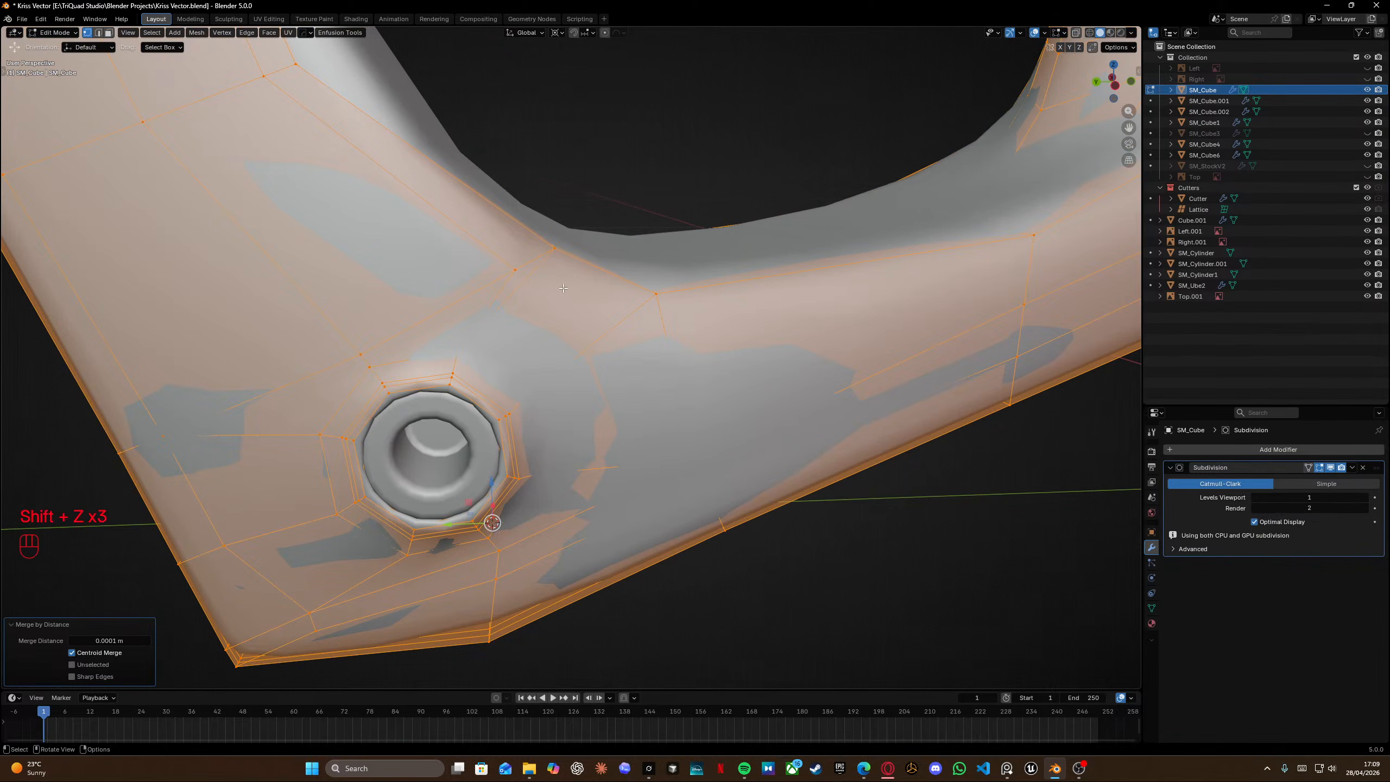
{"action": "left_click", "coordinate": [1330, 468]}
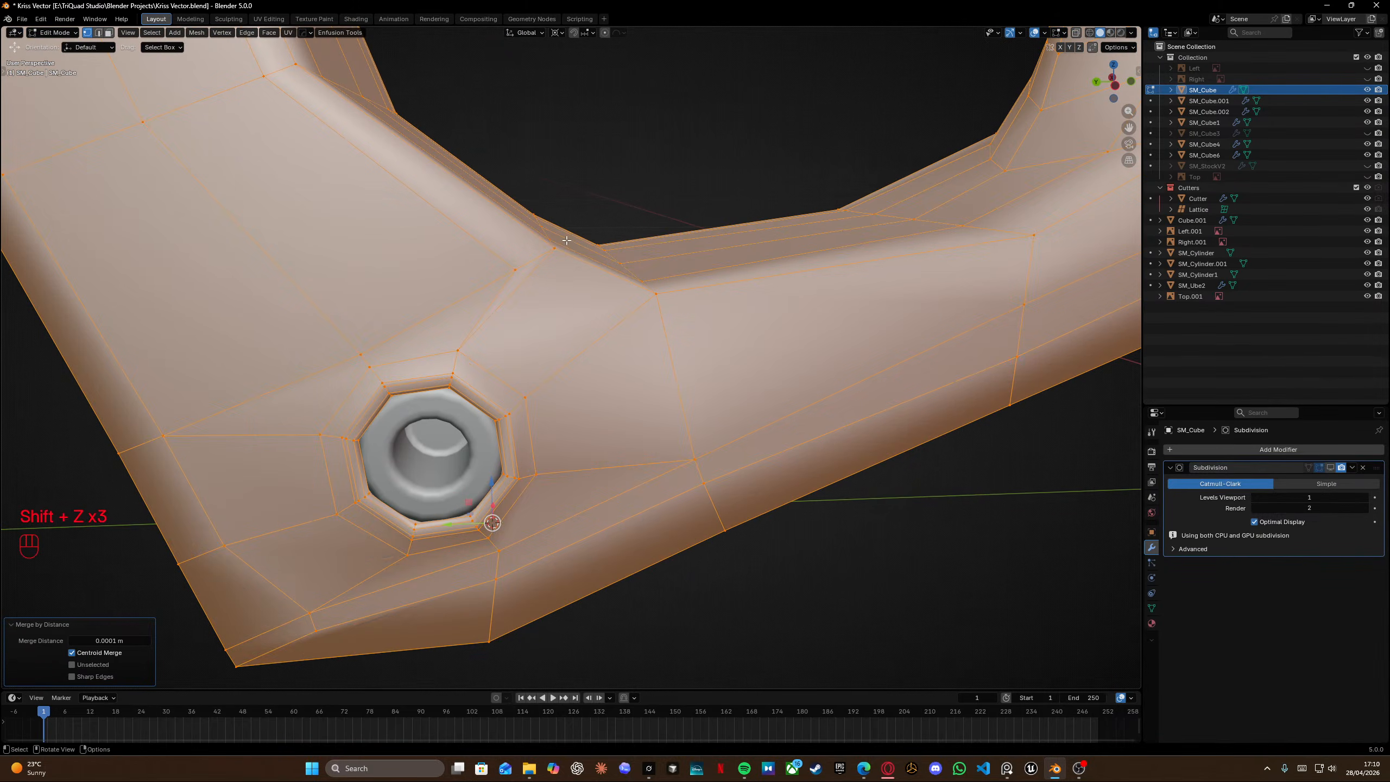
Deselect all and knife-cut an edge from the vertex above the lower pin hole across the grip's bottom corner.
{"action": "key", "text": "alt+a"}
{"action": "key", "text": "k"}
{"action": "left_click", "coordinate": [514, 270]}
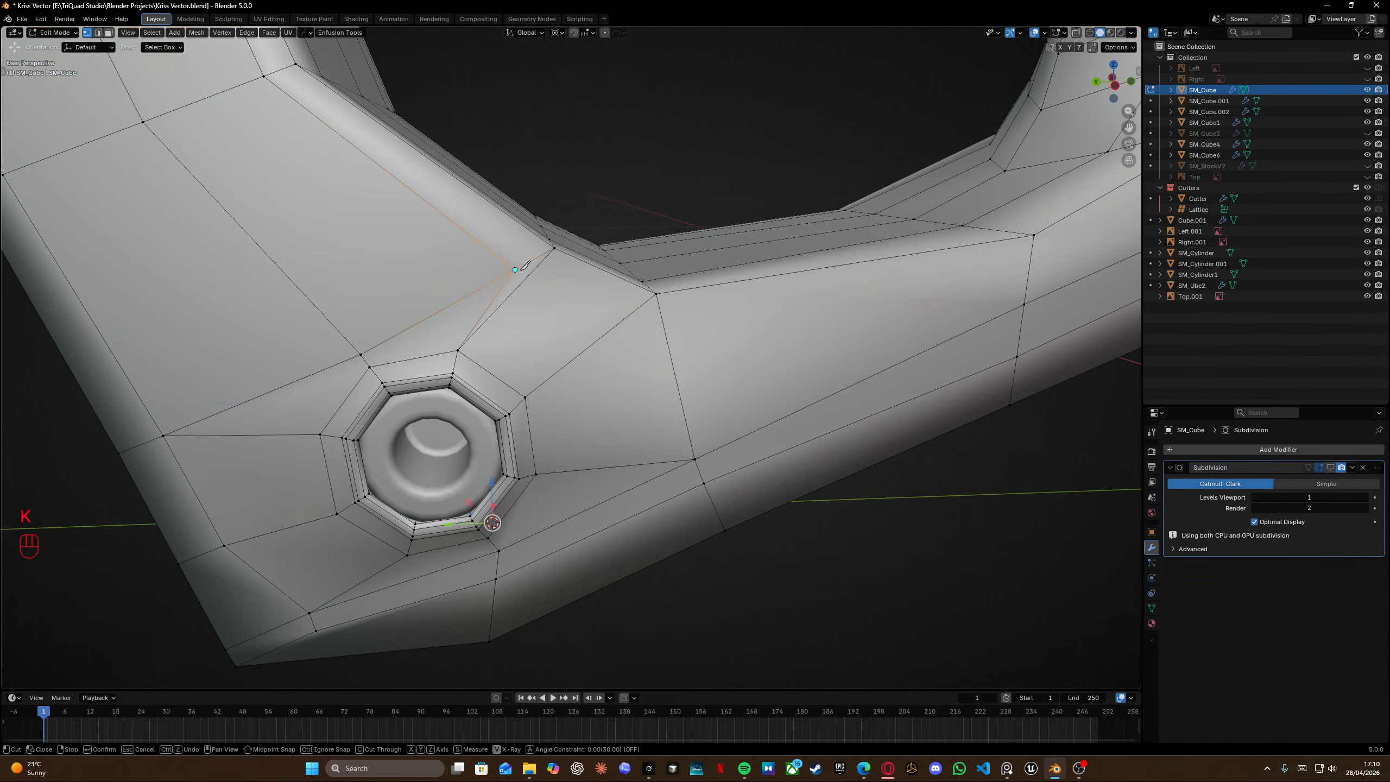
{"action": "left_click", "coordinate": [667, 342]}
{"action": "middle_click_drag", "start_coordinate": [731, 324], "coordinate": [600, 341]}
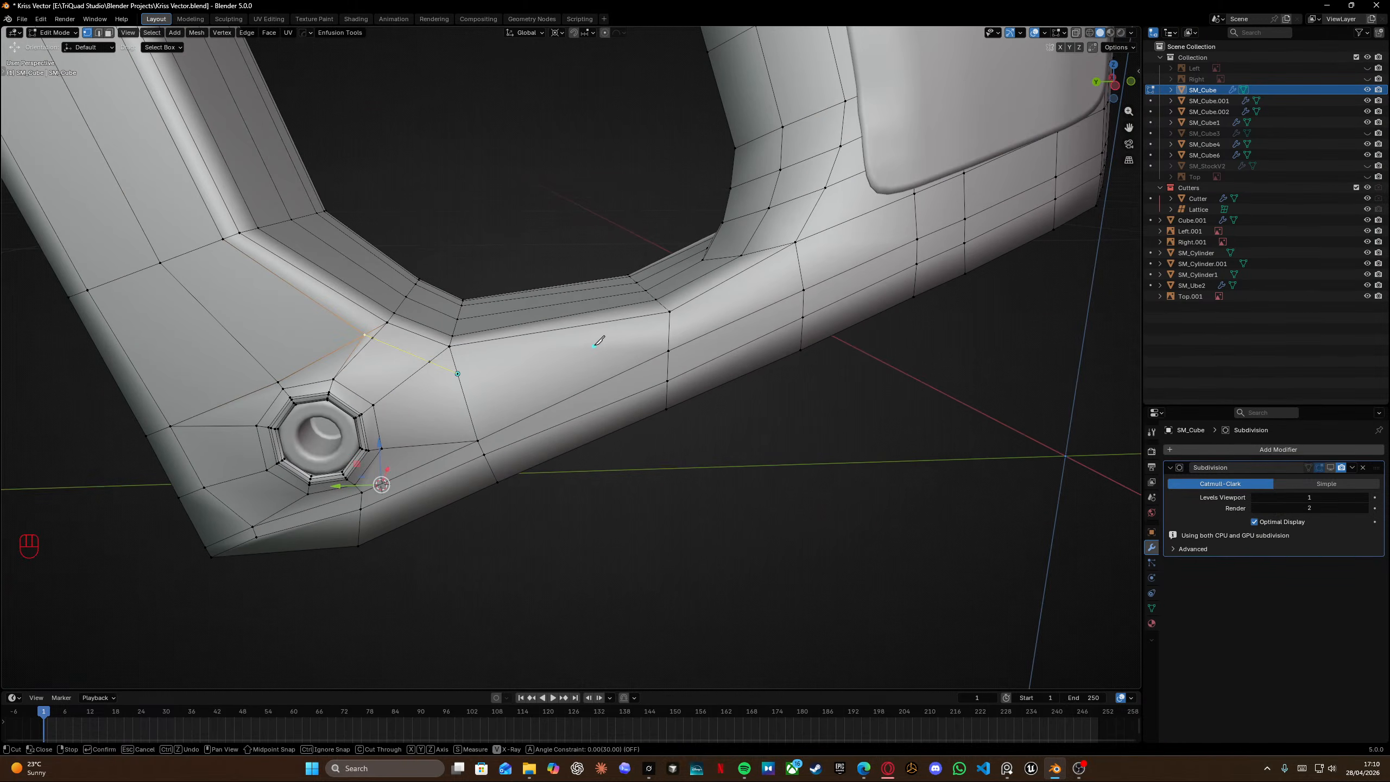
{"action": "key", "text": "Return"}
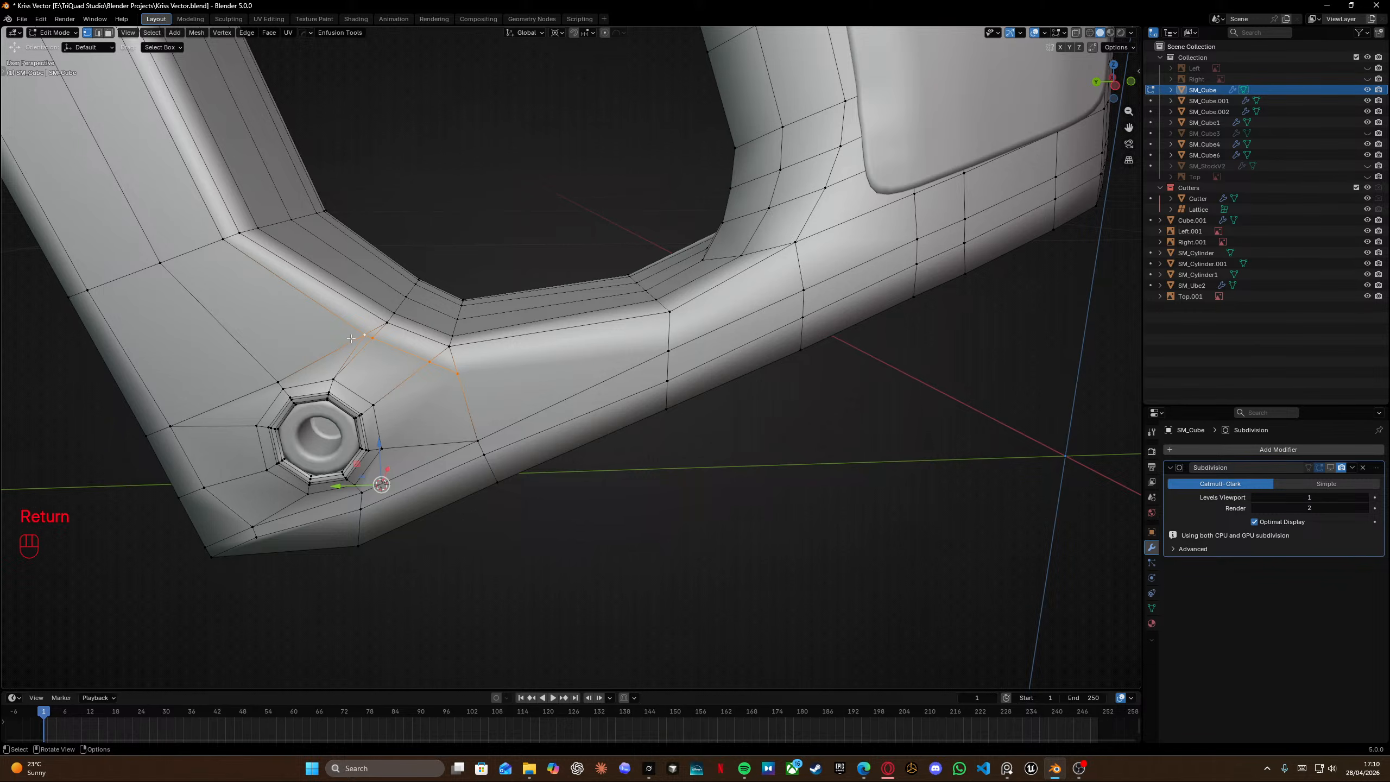
Add a loop cut along the grip's bottom strip, sliding it slightly off centre.
{"action": "key", "text": "ctrl+r"}
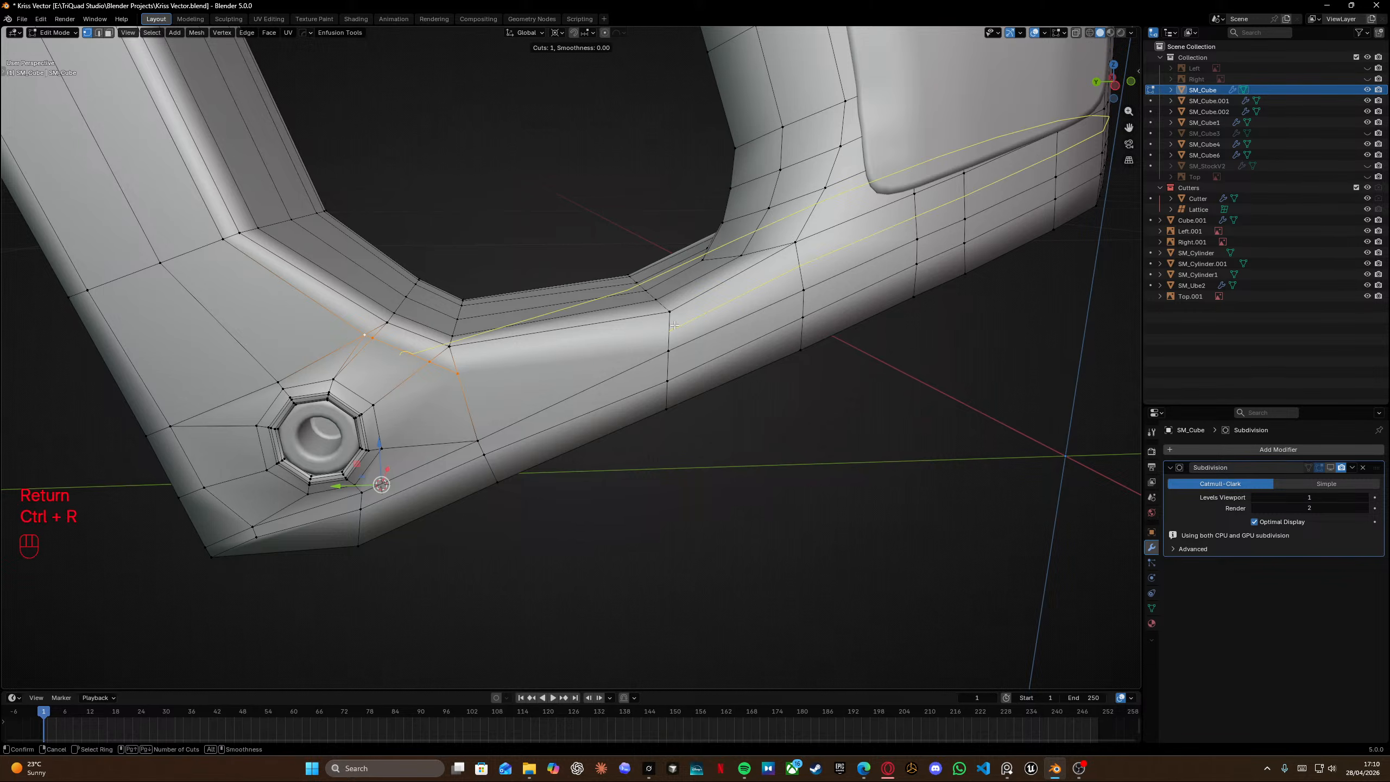
{"action": "left_click", "coordinate": [675, 325]}
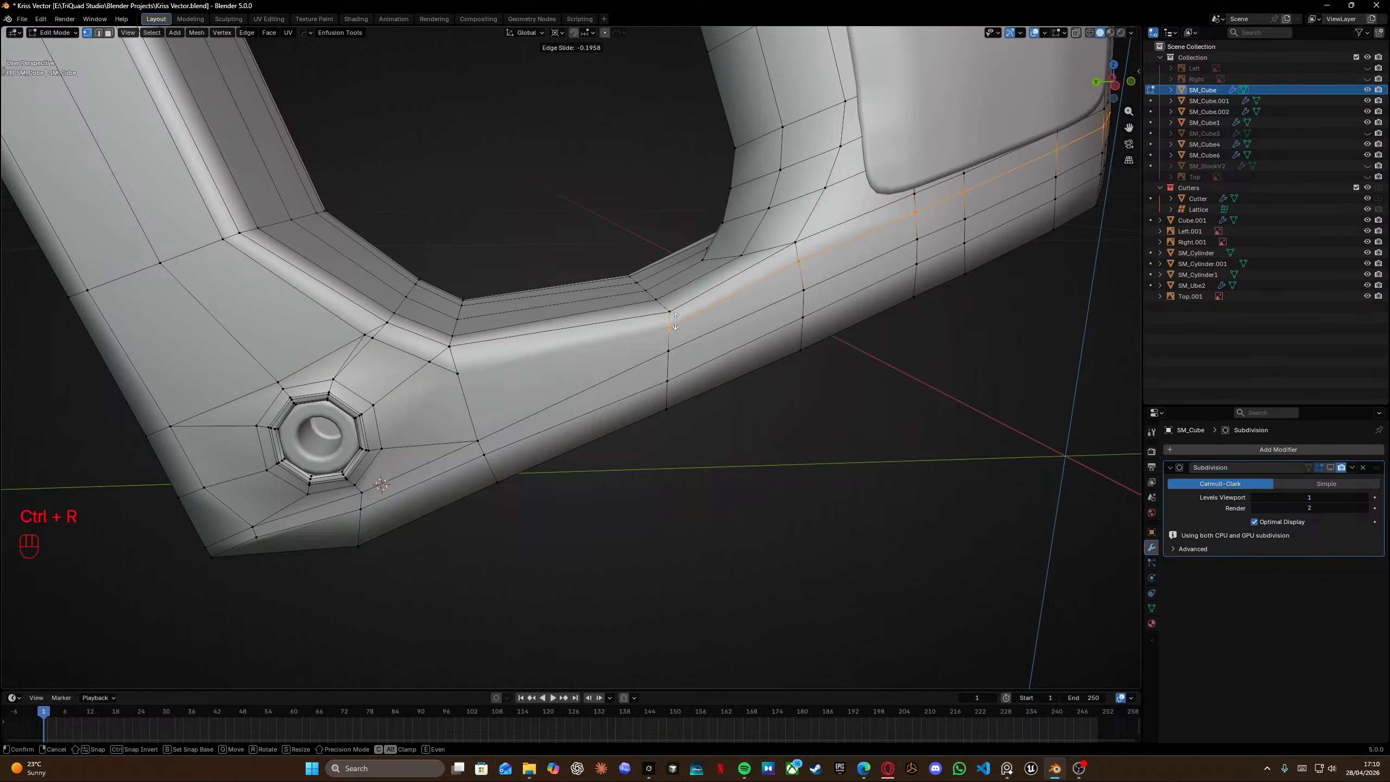
{"action": "left_click", "coordinate": [676, 322]}
Knife-cut an edge joining the new loop to the corner vertex near the lower pin hole.
{"action": "key", "text": "k"}
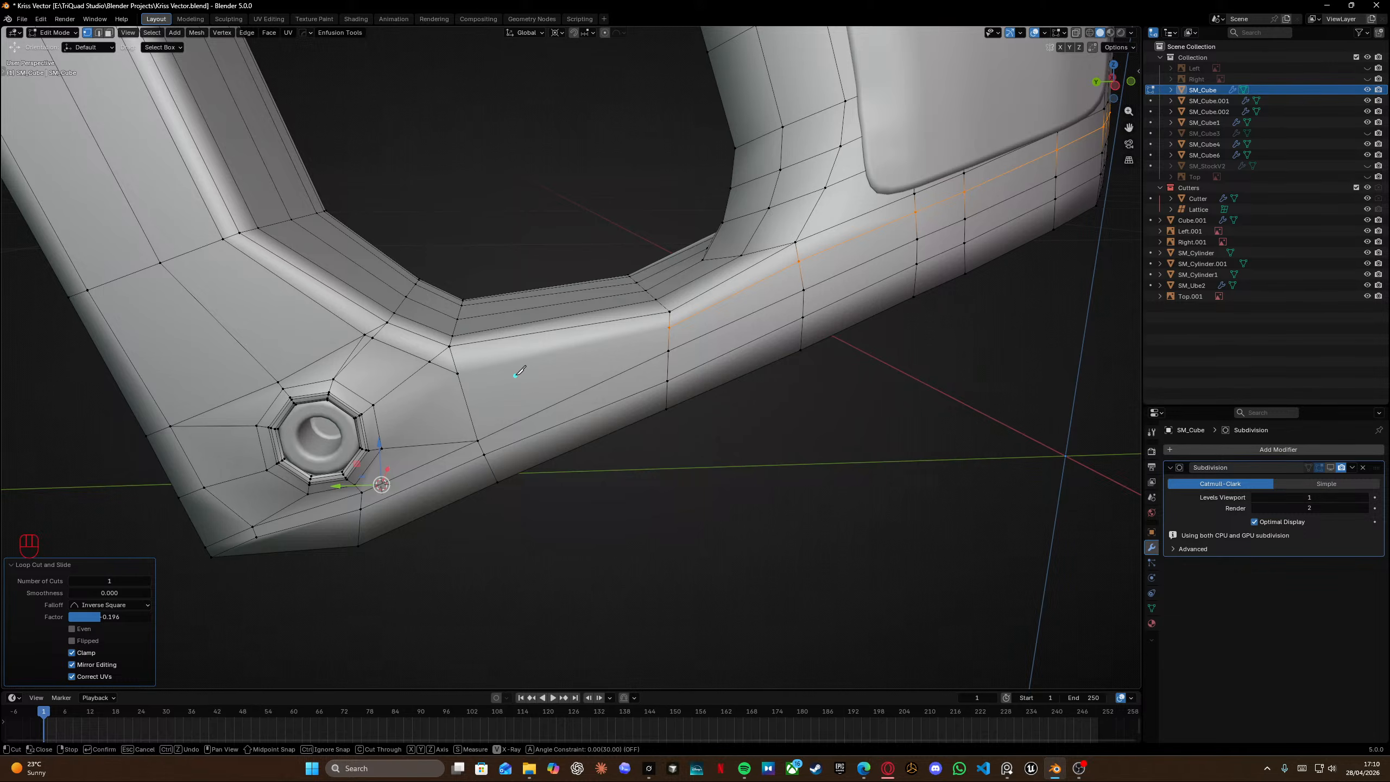
{"action": "left_click", "coordinate": [466, 370]}
{"action": "left_click", "coordinate": [670, 328]}
{"action": "key", "text": "Return"}
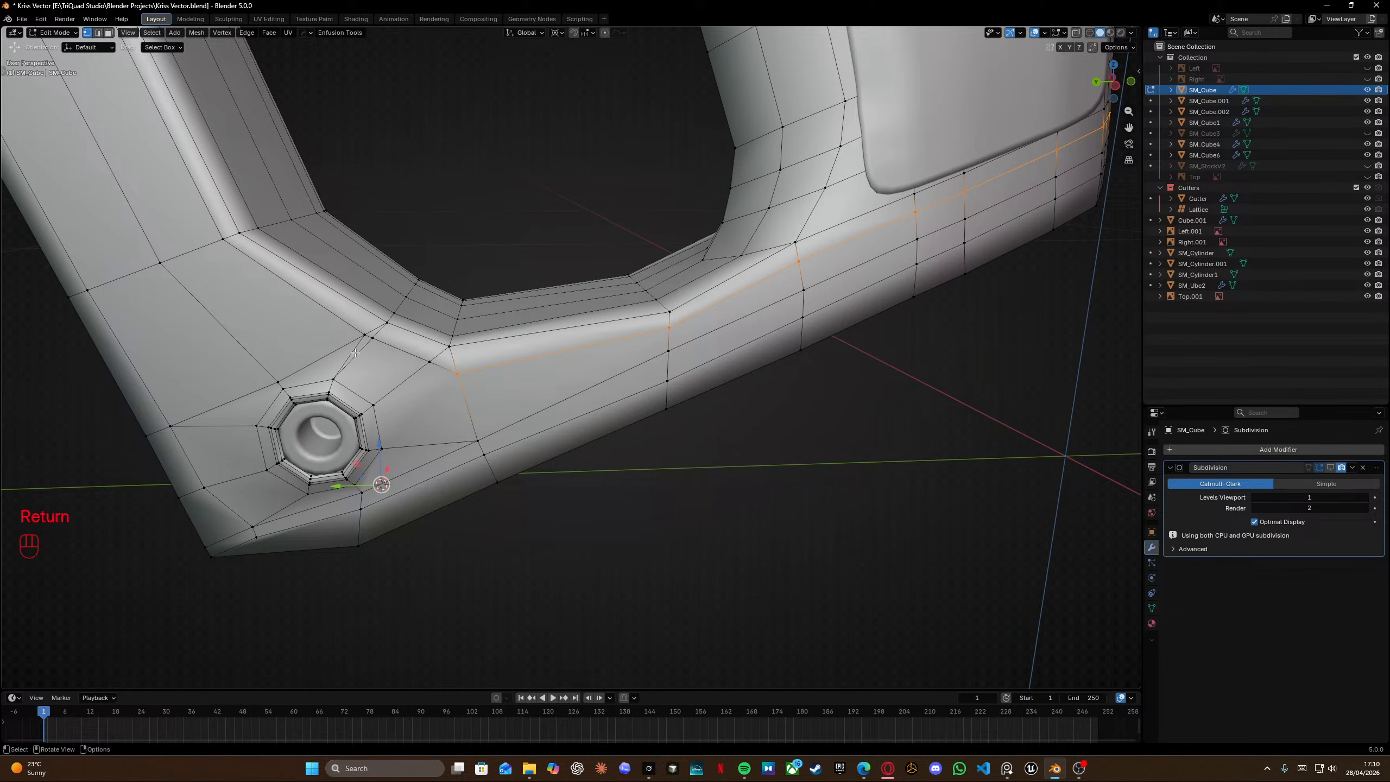
Vertex-slide the vertex above the lower pin hole fully along its edge.
{"action": "scroll", "coordinate": [355, 353], "scroll_direction": "up", "scroll_amount": 4}
{"action": "key", "text": "g"}
{"action": "key", "text": "g"}
{"action": "left_click", "coordinate": [513, 338]}
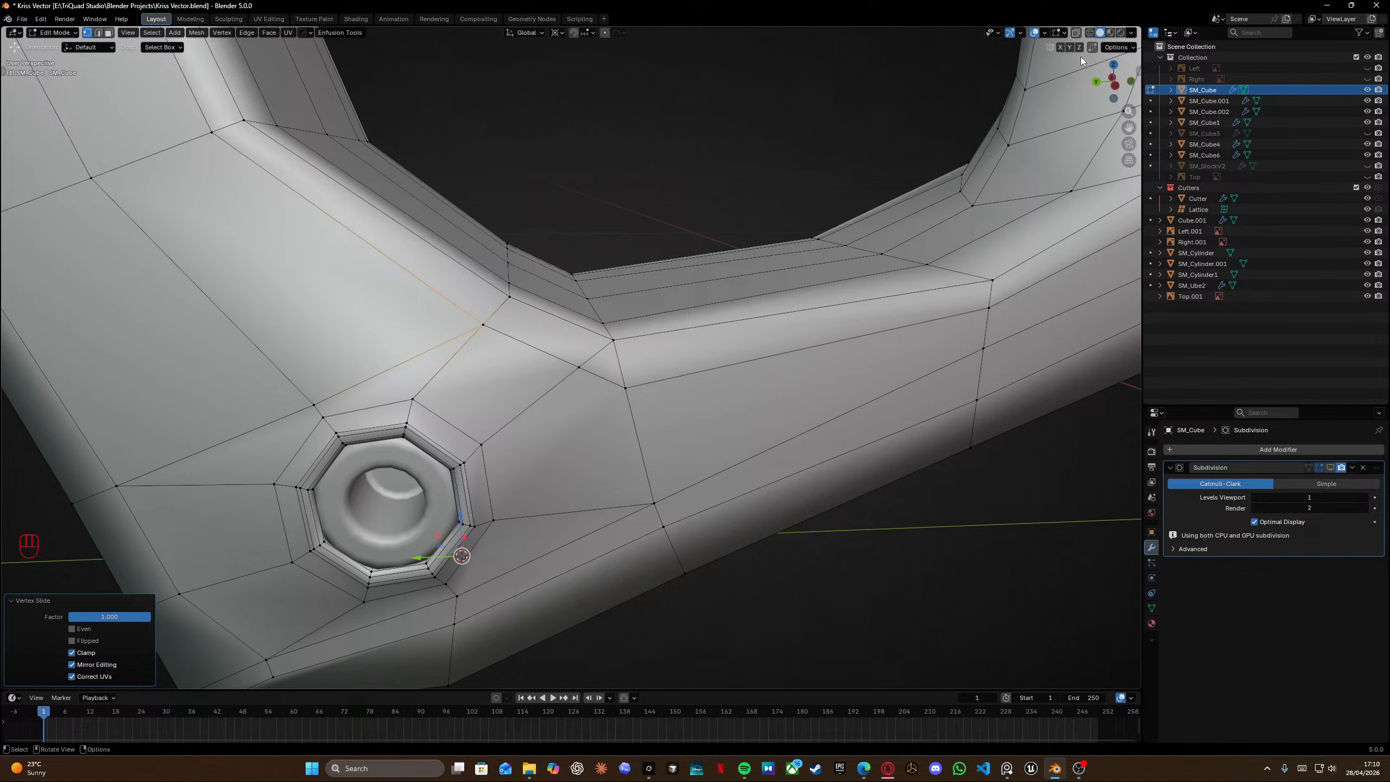
Vertex-slide the vertex at the grip's inner bend along its edge toward the lower pin hole.
{"action": "key", "text": "F3"}
{"action": "key", "text": "Escape"}
{"action": "middle_click_drag", "start_coordinate": [575, 271], "coordinate": [597, 372]}
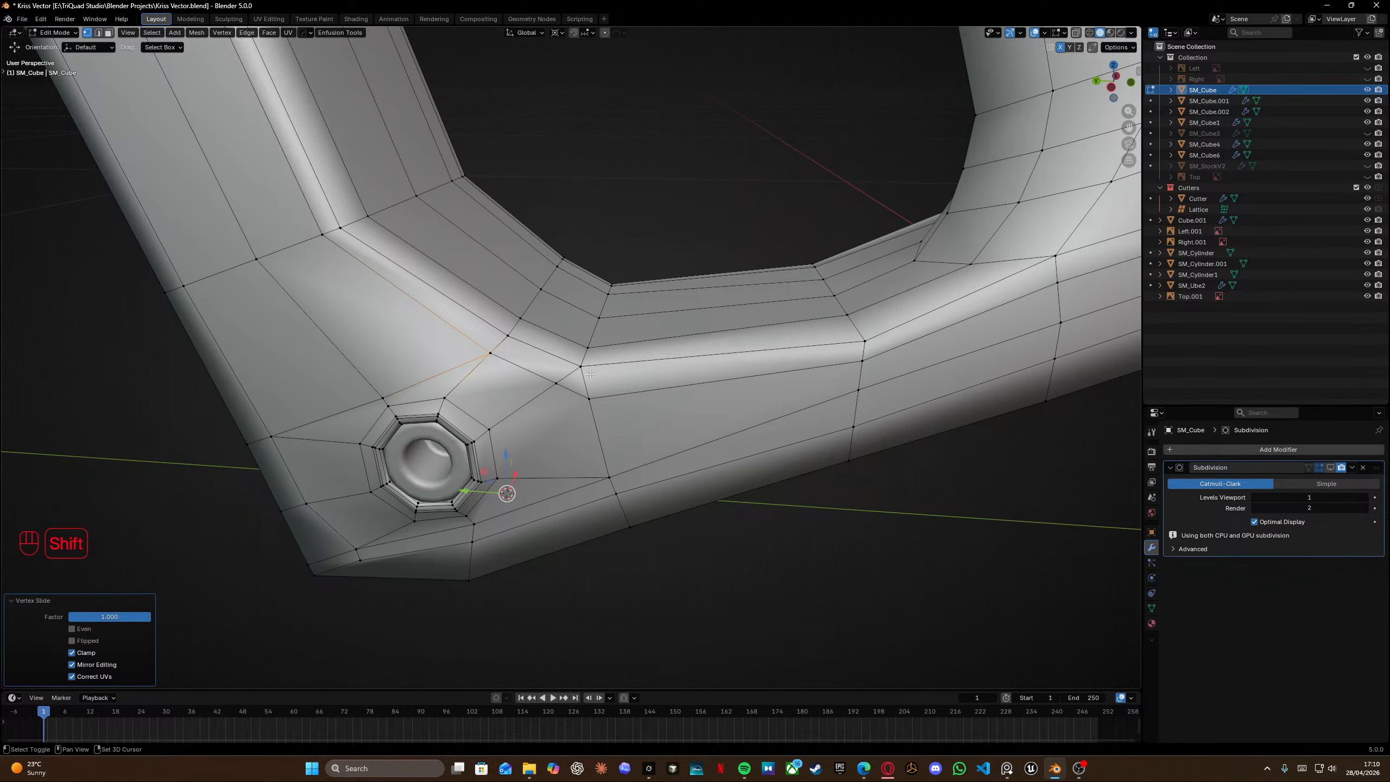
{"action": "middle_click_drag", "start_coordinate": [569, 344], "coordinate": [534, 345], "text": "shift"}
{"action": "middle_click_drag", "start_coordinate": [534, 345], "coordinate": [534, 335]}
{"action": "left_click", "coordinate": [519, 385]}
{"action": "middle_click_drag", "start_coordinate": [529, 395], "coordinate": [491, 364]}
{"action": "key", "text": "g"}
{"action": "key", "text": "g"}
{"action": "left_click", "coordinate": [398, 380]}
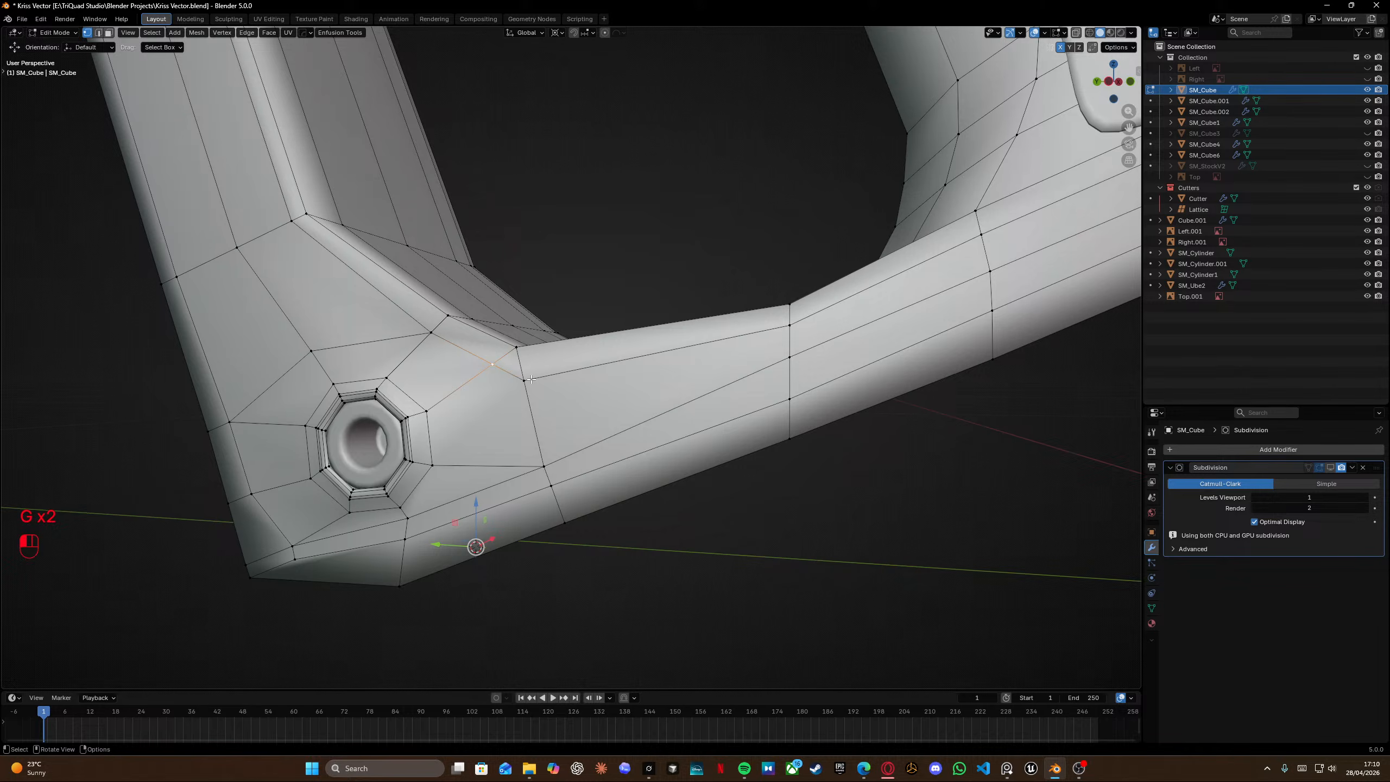
Vertex-slide the bend vertex again, then merge all vertices by distance.
{"action": "key", "text": "g"}
{"action": "key", "text": "g"}
{"action": "left_click", "coordinate": [525, 407]}
{"action": "key", "text": "a"}
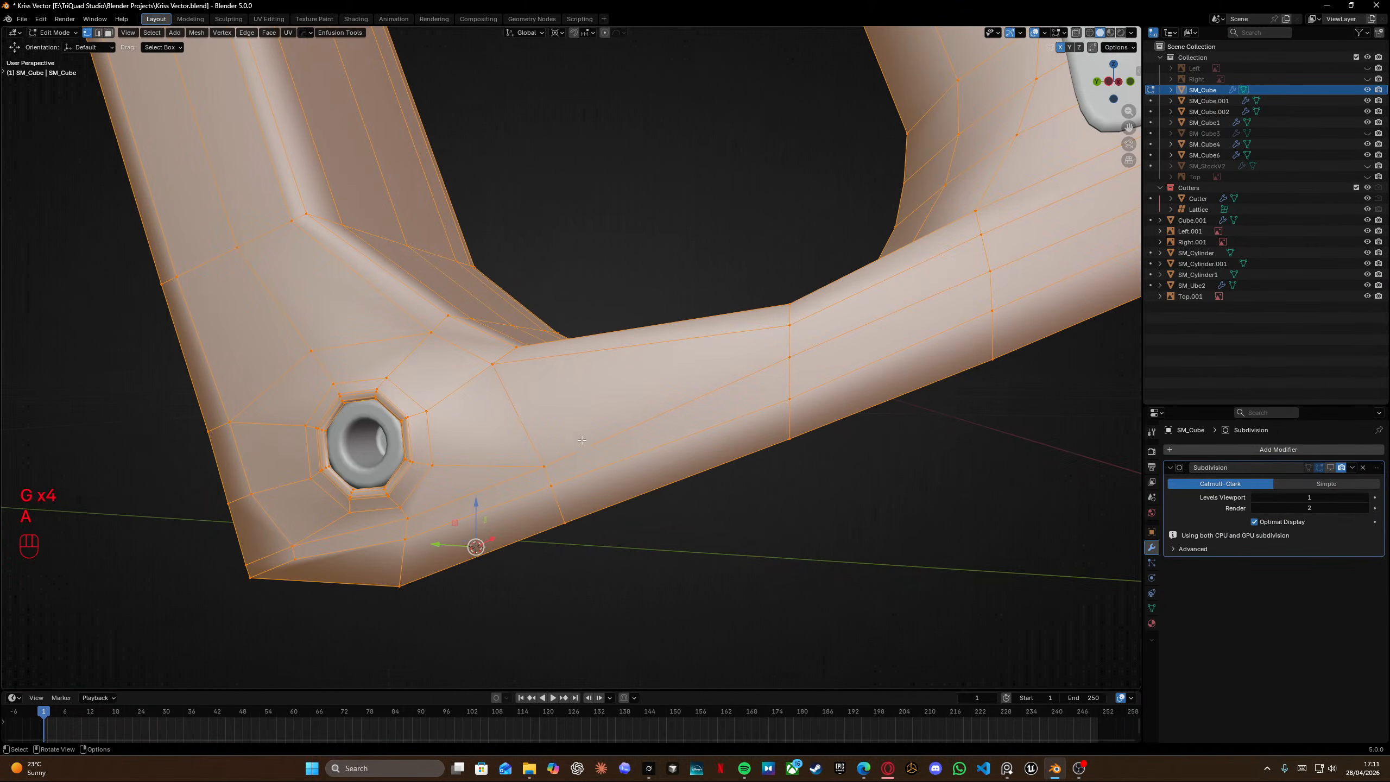
{"action": "key", "text": "m"}
{"action": "left_click", "coordinate": [582, 438]}
{"action": "key", "text": "h"}
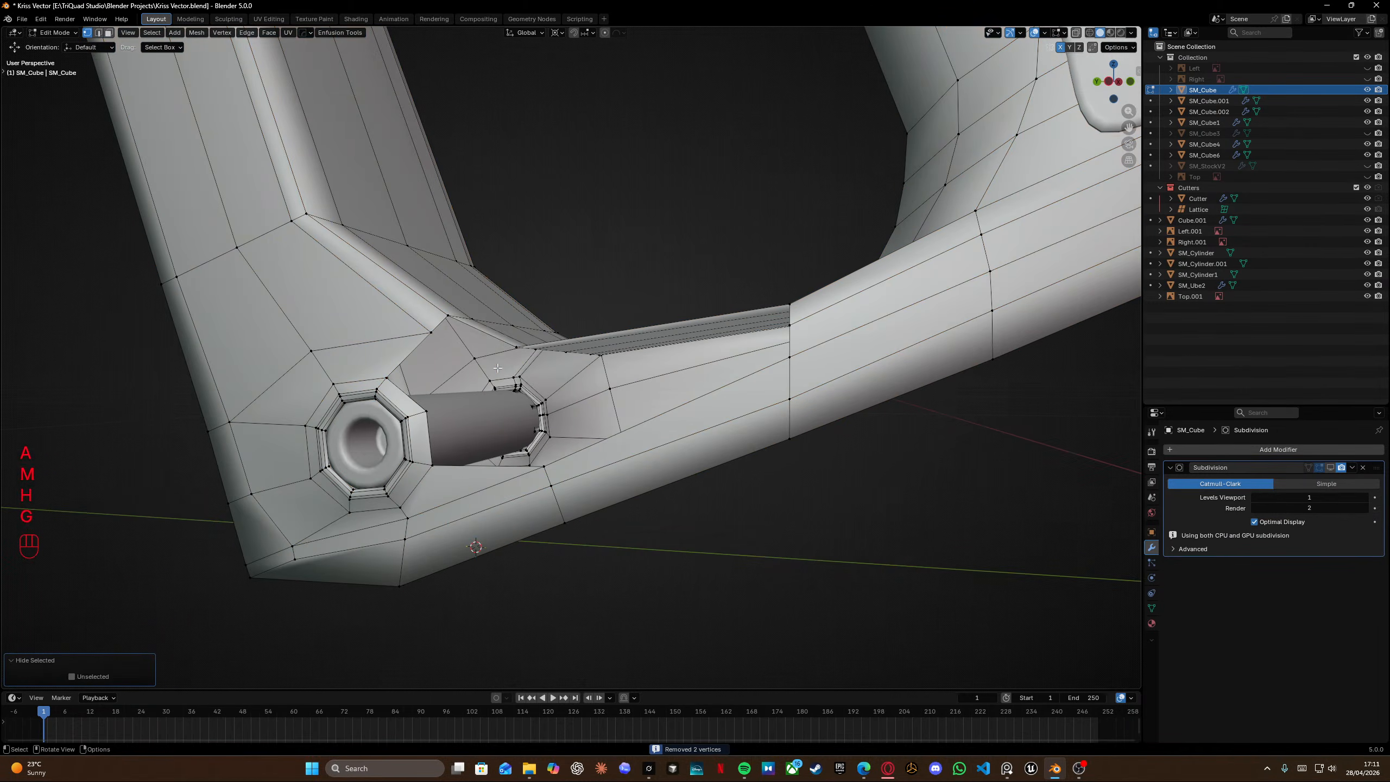
{"action": "key", "text": "g"}
{"action": "key", "text": "h"}
{"action": "key", "text": "ctrl+z"}
Vertex-slide the vertex at the inner bend above the lower pin hole to even out the spacing.
{"action": "key", "text": "g"}
{"action": "key", "text": "g"}
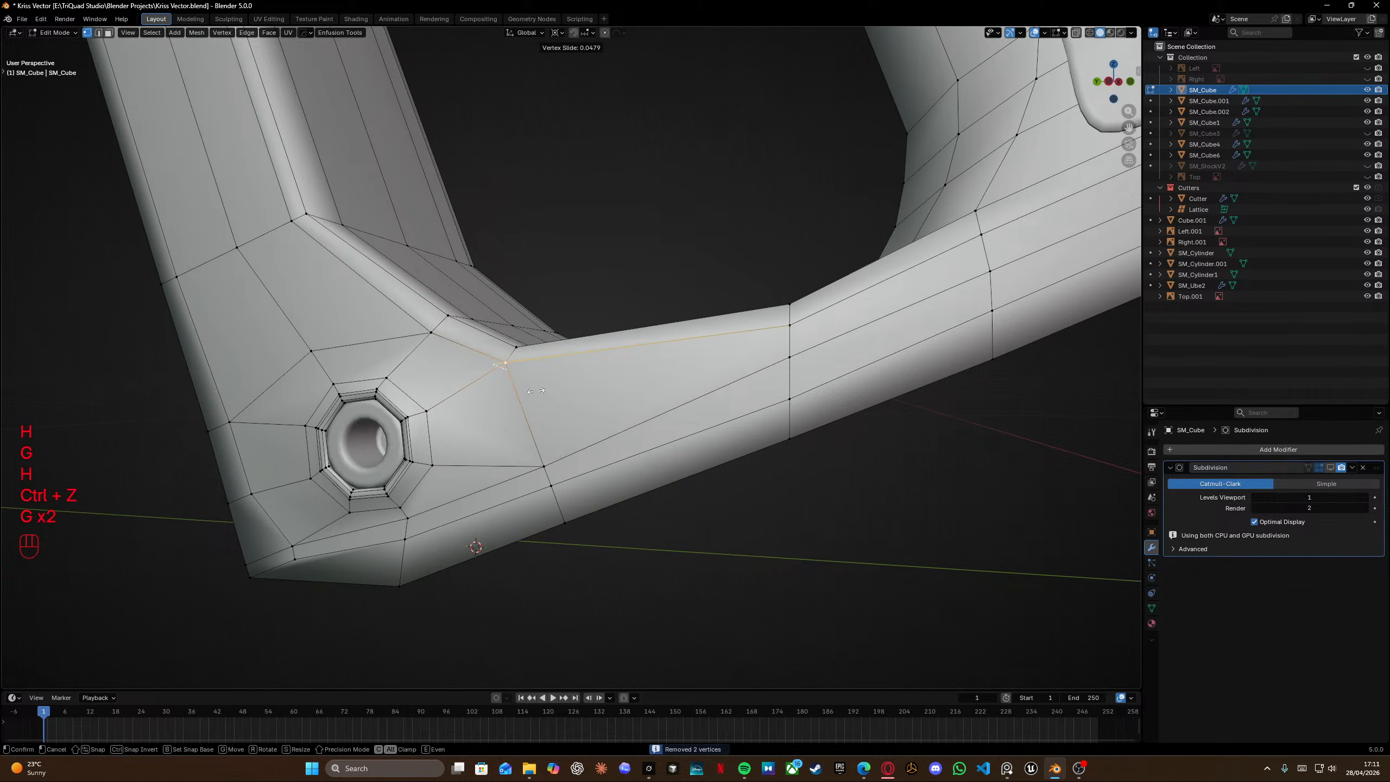
{"action": "left_click", "coordinate": [541, 394]}
{"action": "key", "text": "g"}
{"action": "key", "text": "g"}
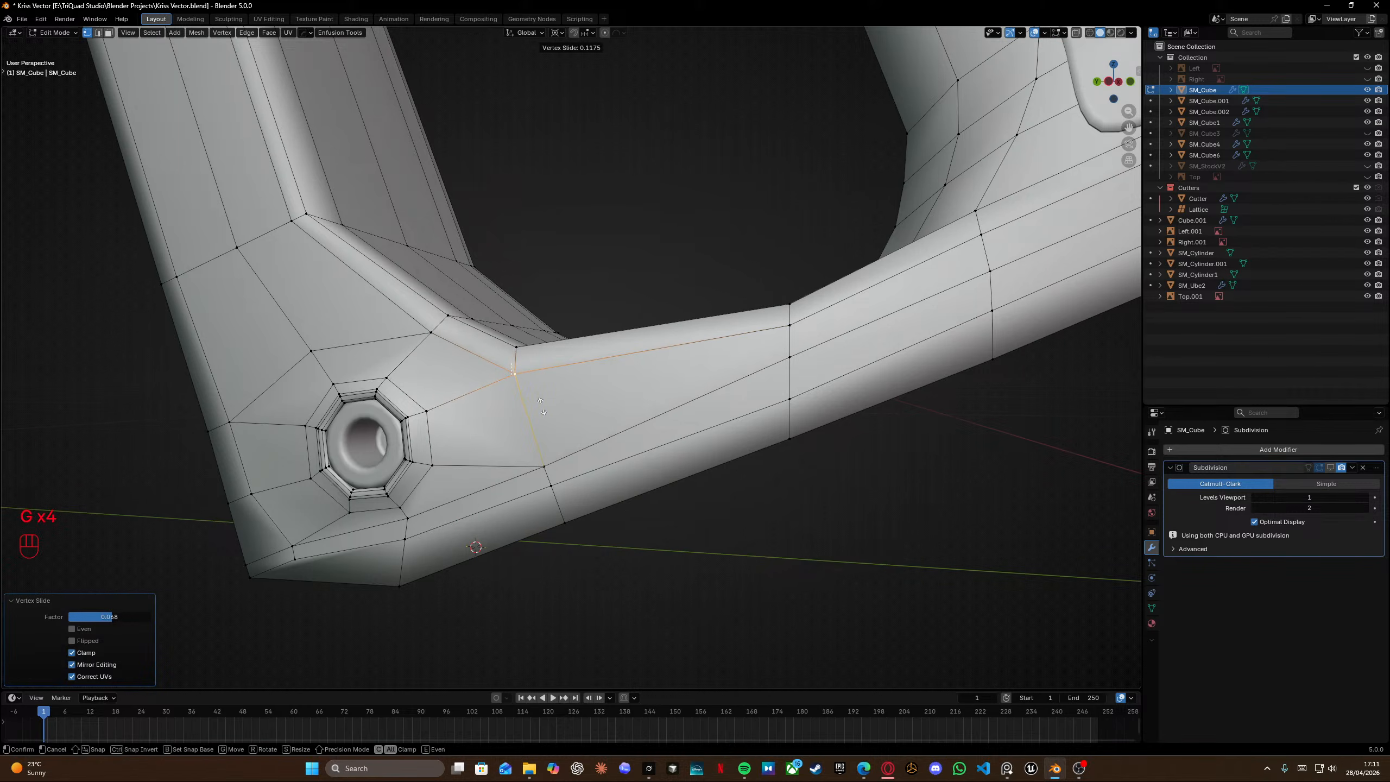
{"action": "left_click", "coordinate": [547, 406]}
Save the file.
{"action": "middle_click_drag", "start_coordinate": [705, 351], "coordinate": [465, 433], "text": "shift"}
{"action": "middle_click_drag", "start_coordinate": [591, 339], "coordinate": [613, 416], "text": "ctrl"}
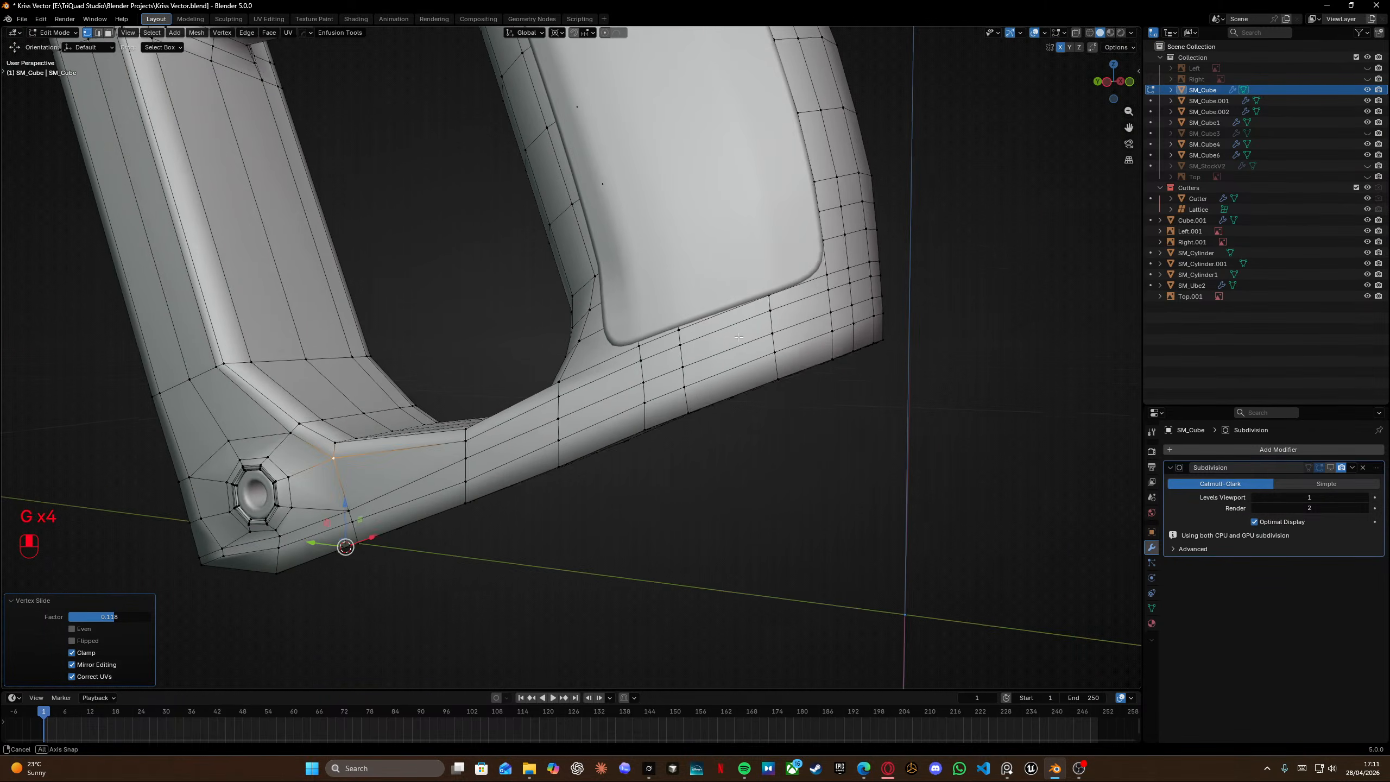
{"action": "scroll", "coordinate": [580, 370], "scroll_direction": "left", "scroll_amount": 3}
{"action": "middle_click_drag", "start_coordinate": [727, 367], "coordinate": [465, 366]}
{"action": "key", "text": "ctrl+s"}
Vertex-slide the vertex at the inner bend above the other pin hole along its edge.
{"action": "middle_click_drag", "start_coordinate": [613, 406], "coordinate": [455, 202], "text": "shift"}
{"action": "middle_click_drag", "start_coordinate": [509, 230], "coordinate": [723, 346]}
{"action": "key", "text": "g"}
{"action": "key", "text": "g"}
{"action": "left_click", "coordinate": [706, 339]}
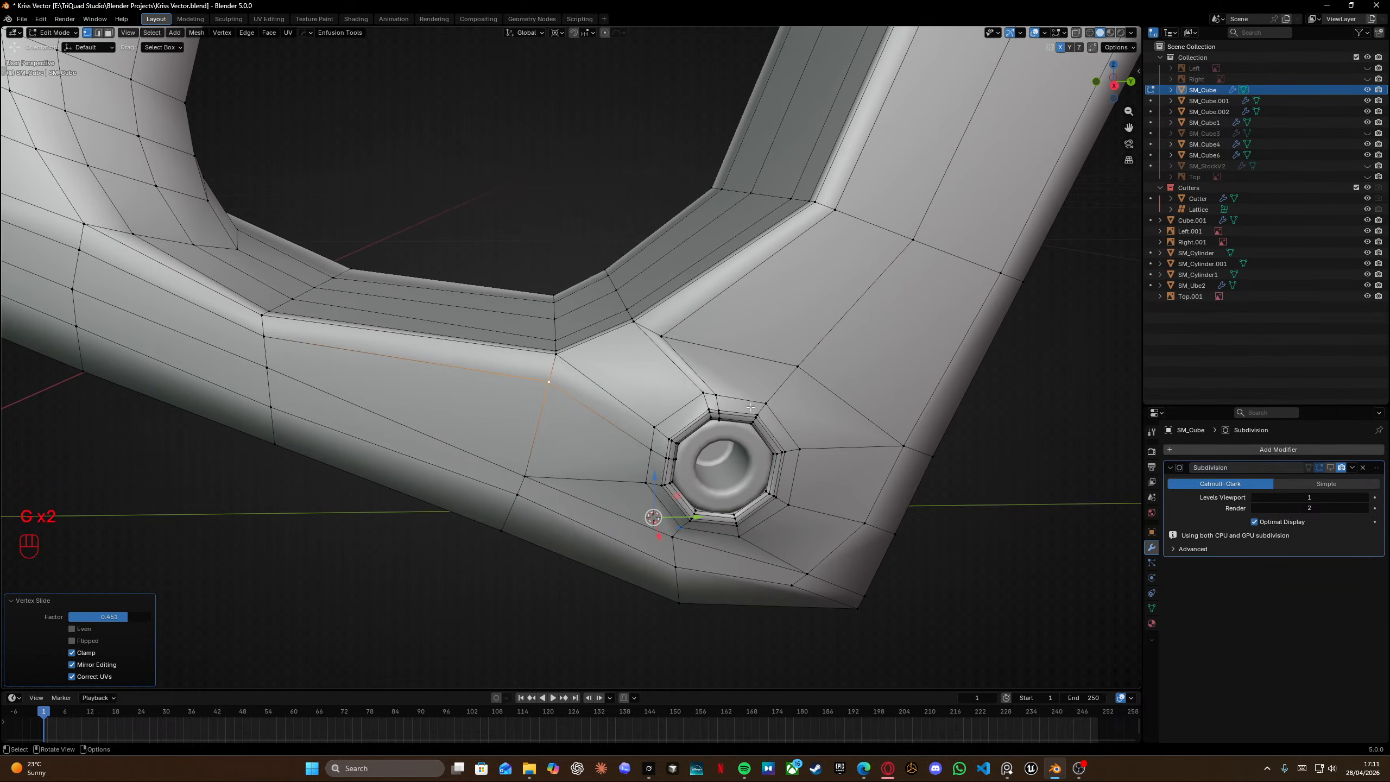
Knife-cut an edge from the slid bend vertex to the corner of the pin hole's outer ring.
{"action": "key", "text": "k"}
{"action": "left_click", "coordinate": [661, 336]}
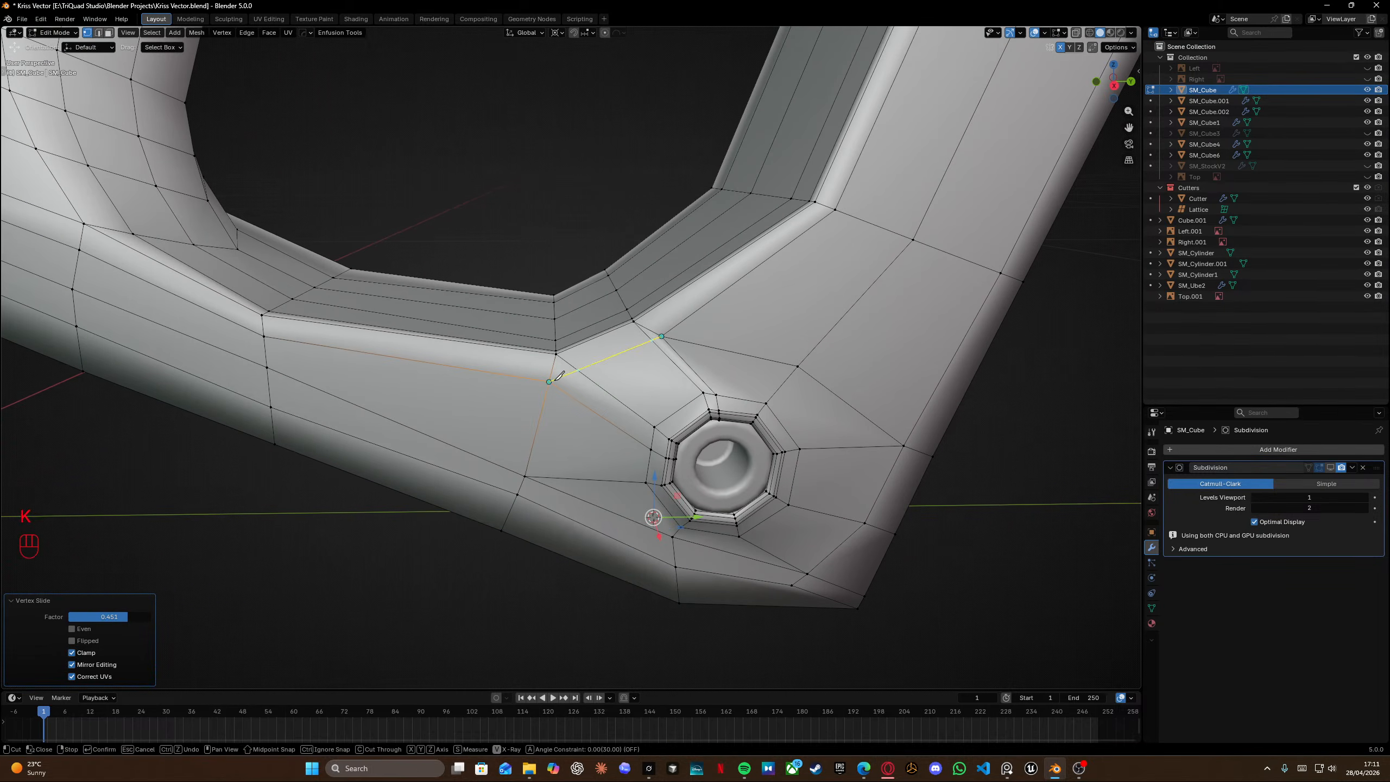
{"action": "left_click", "coordinate": [555, 377]}
{"action": "key", "text": "Return"}
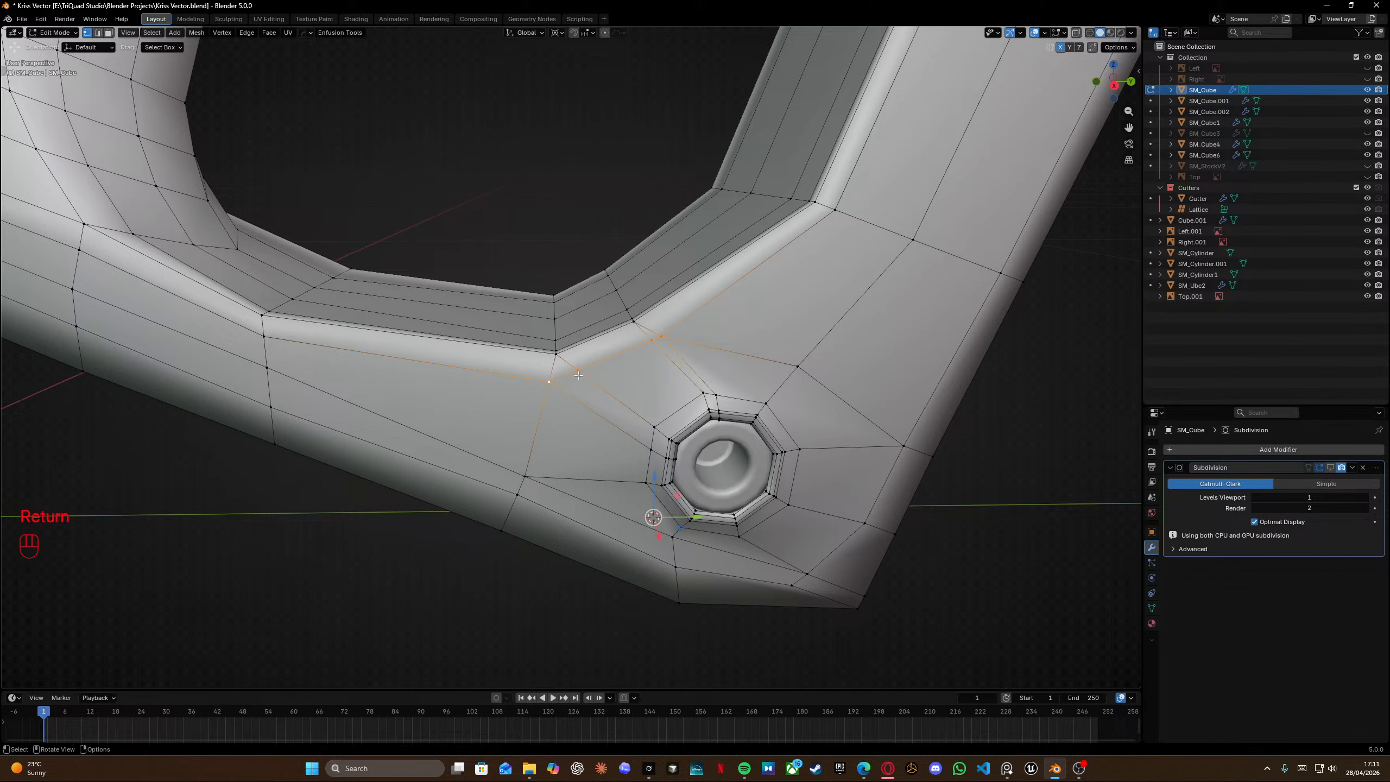
Edge-slide the edge between the bend and the pin hole fully along its loop.
{"action": "left_click", "coordinate": [577, 373]}
{"action": "left_click", "coordinate": [590, 384], "text": "alt"}
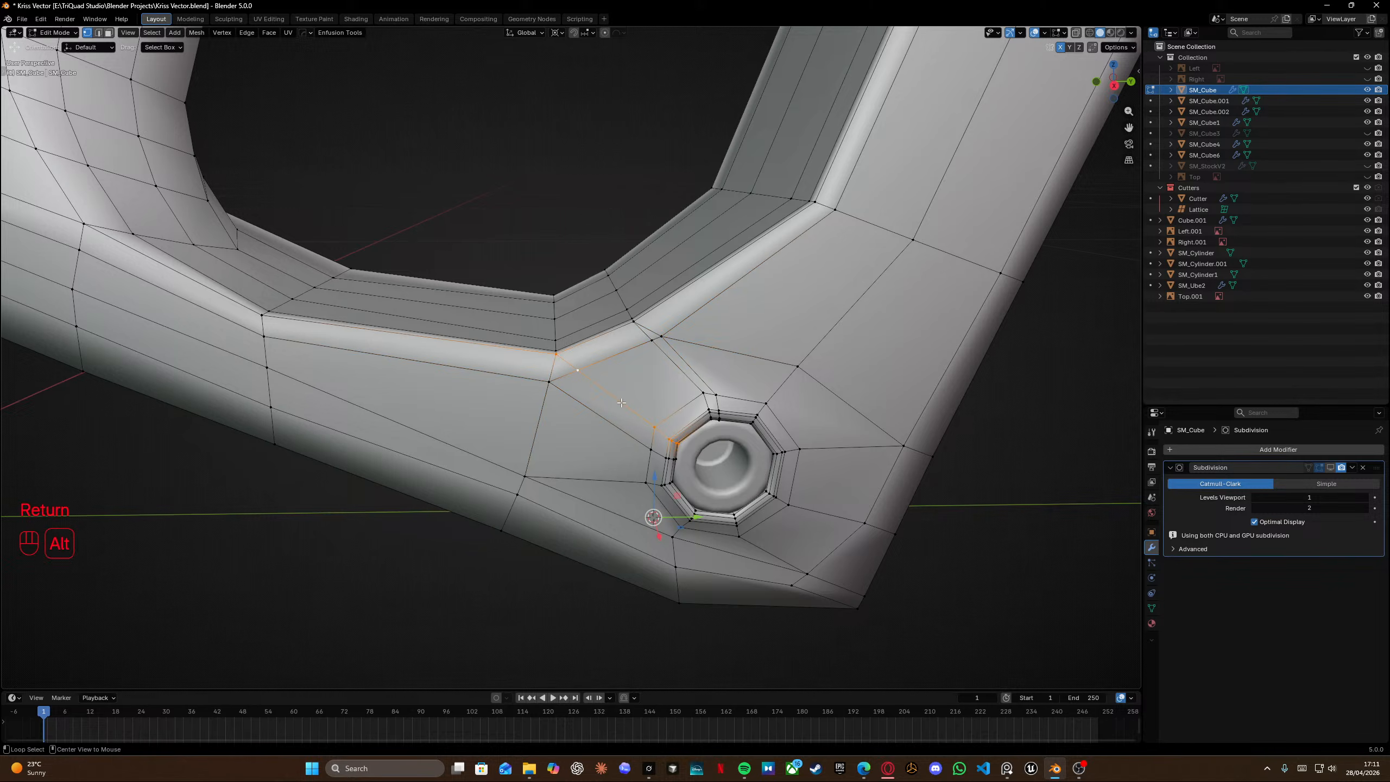
{"action": "scroll", "coordinate": [583, 356], "scroll_direction": "up", "scroll_amount": 3}
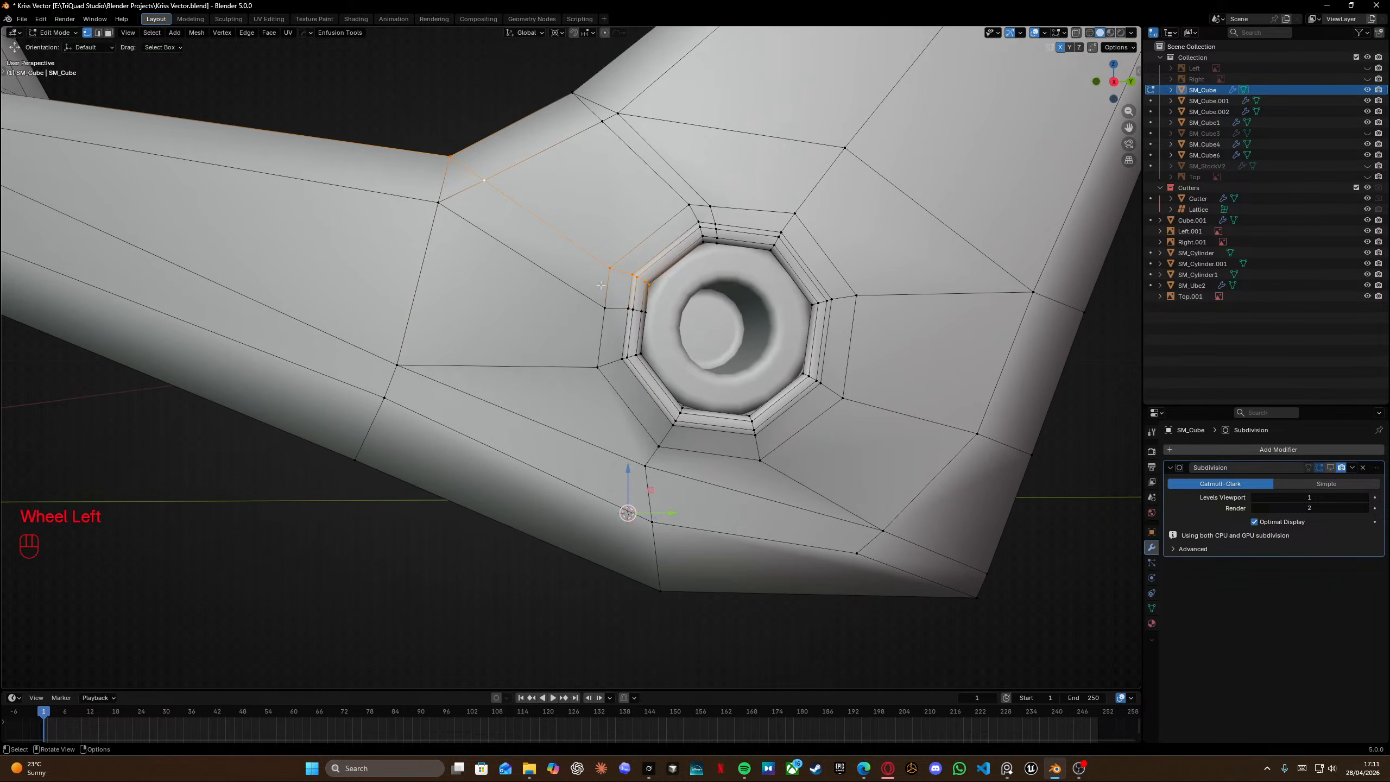
{"action": "left_click", "coordinate": [505, 238], "text": "alt"}
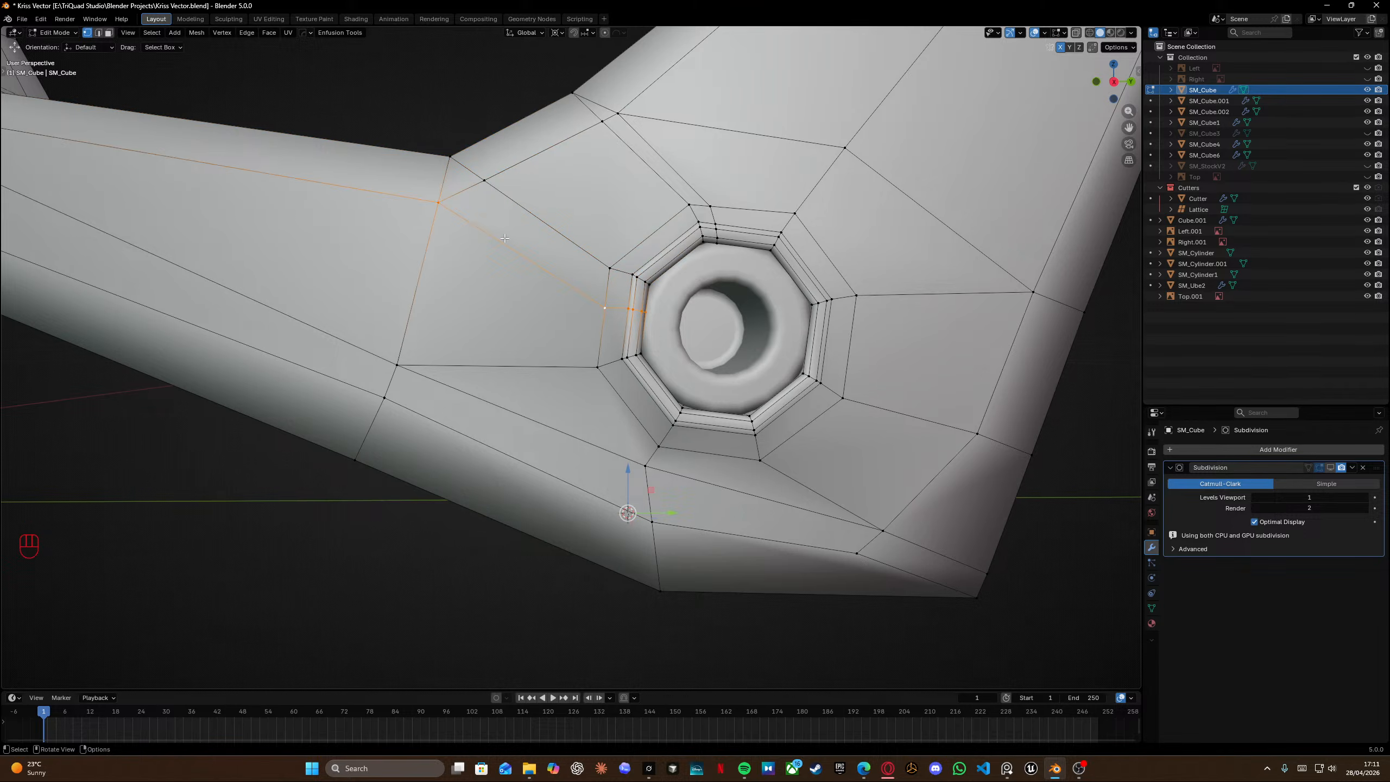
{"action": "key", "text": "g"}
{"action": "key", "text": "g"}
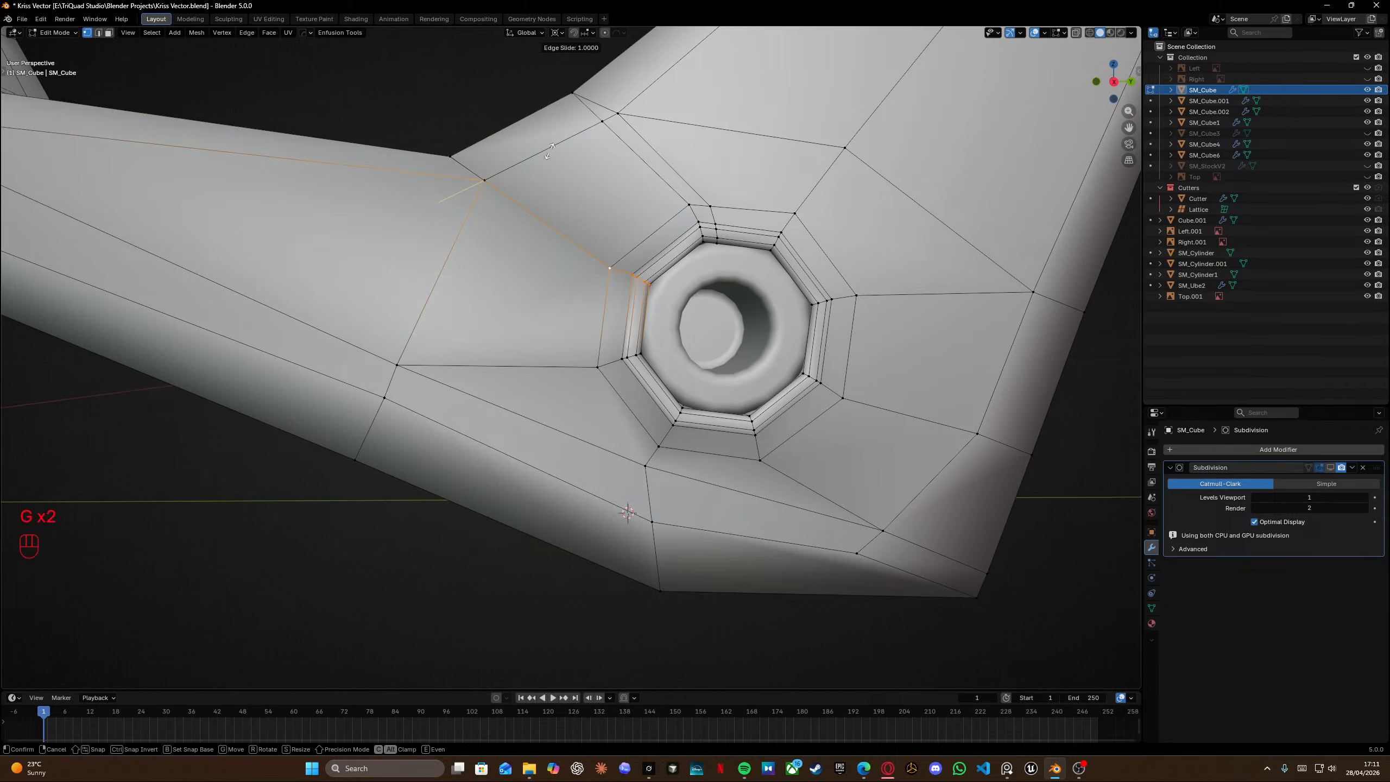
{"action": "left_click", "coordinate": [603, 186]}
Select the whole mesh and merge vertices by distance.
{"action": "middle_click_drag", "start_coordinate": [603, 185], "coordinate": [438, 315], "text": "shift"}
{"action": "key", "text": "a"}
{"action": "key", "text": "m"}
{"action": "left_click", "coordinate": [665, 366]}
Edge-slide the edge above the pin hole fully along its loop.
{"action": "left_click", "coordinate": [612, 325], "text": "alt"}
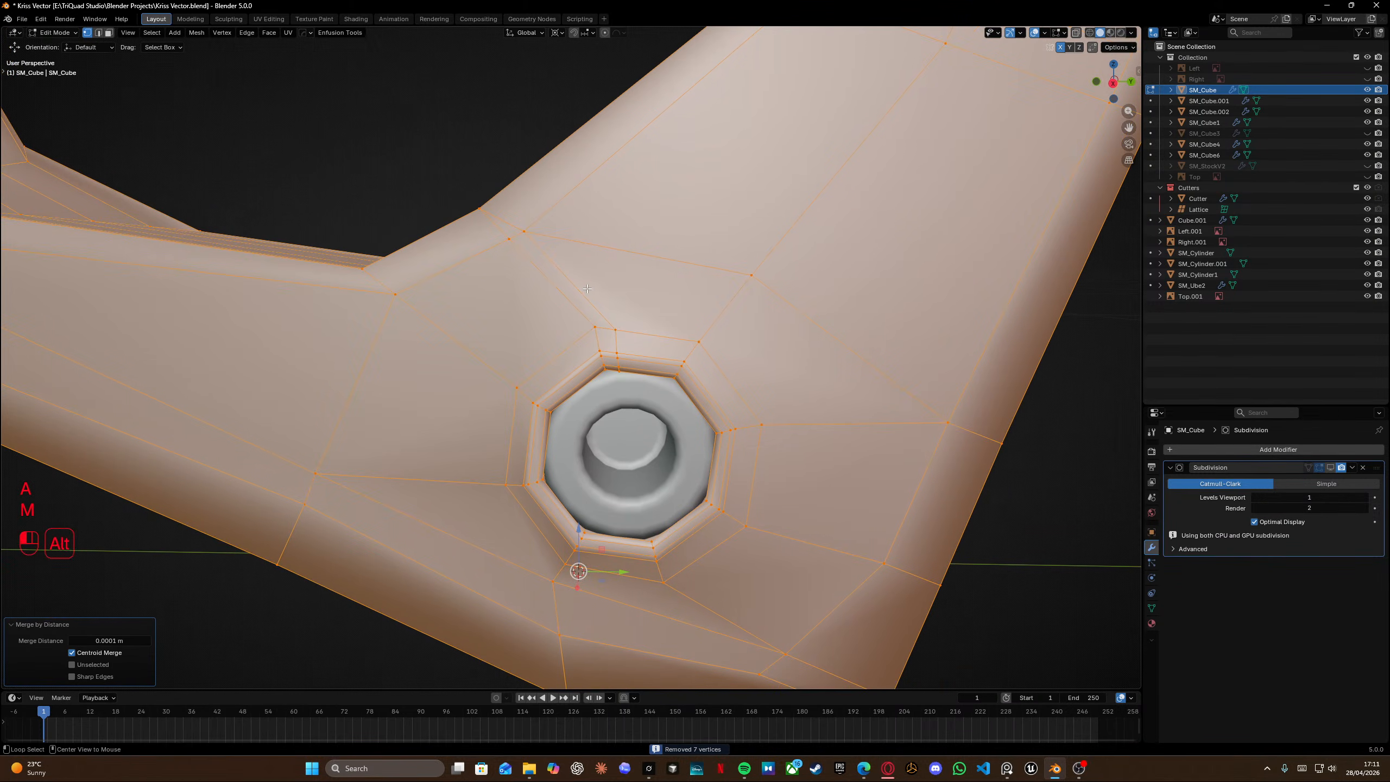
{"action": "middle_click_drag", "start_coordinate": [612, 325], "coordinate": [648, 397], "text": "shift"}
{"action": "key", "text": "g"}
{"action": "key", "text": "g"}
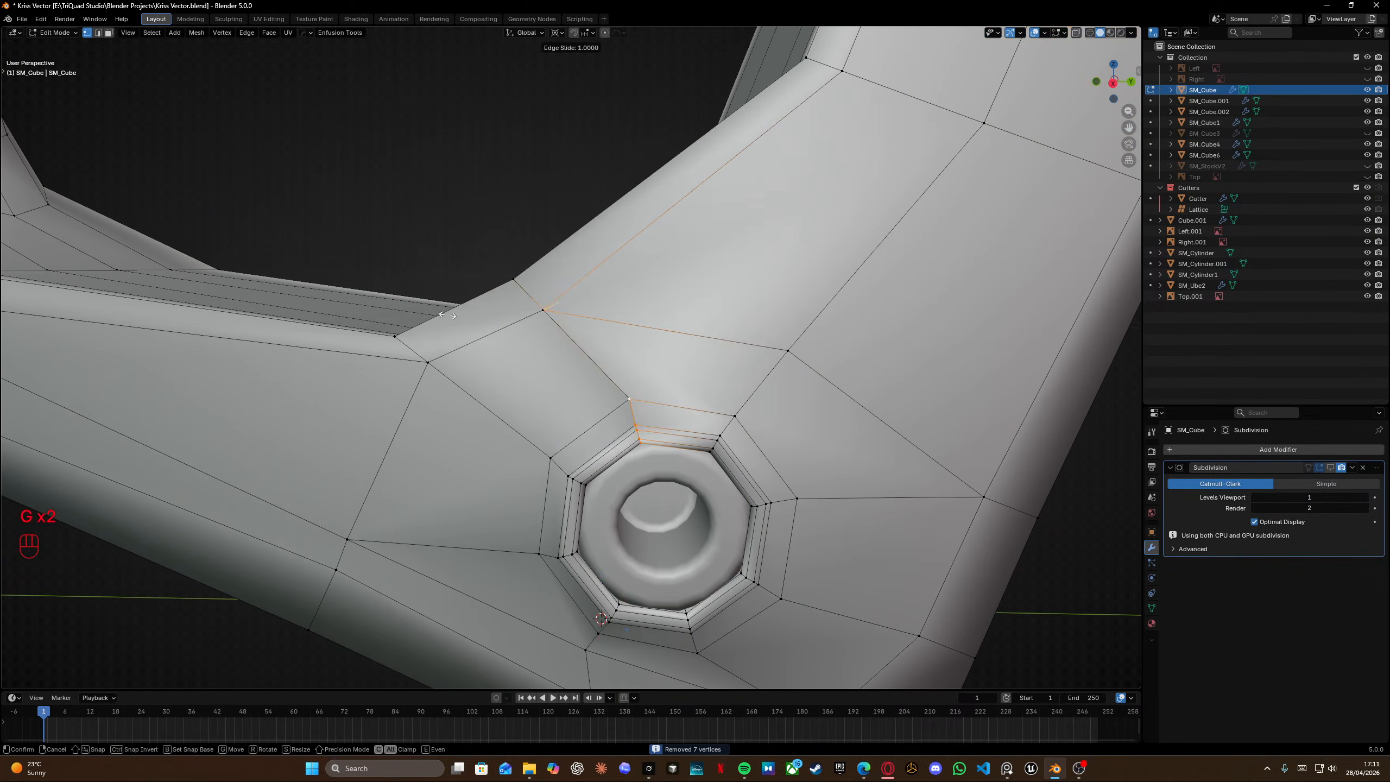
{"action": "left_click", "coordinate": [642, 378]}
Select the whole mesh and merge vertices by distance again.
{"action": "key", "text": "a"}
{"action": "key", "text": "m"}
{"action": "left_click", "coordinate": [643, 378]}
In right orthographic wireframe view, nudge two vertices at the bend above the pin hole to match the reference outline.
{"action": "key", "text": "KP_3"}
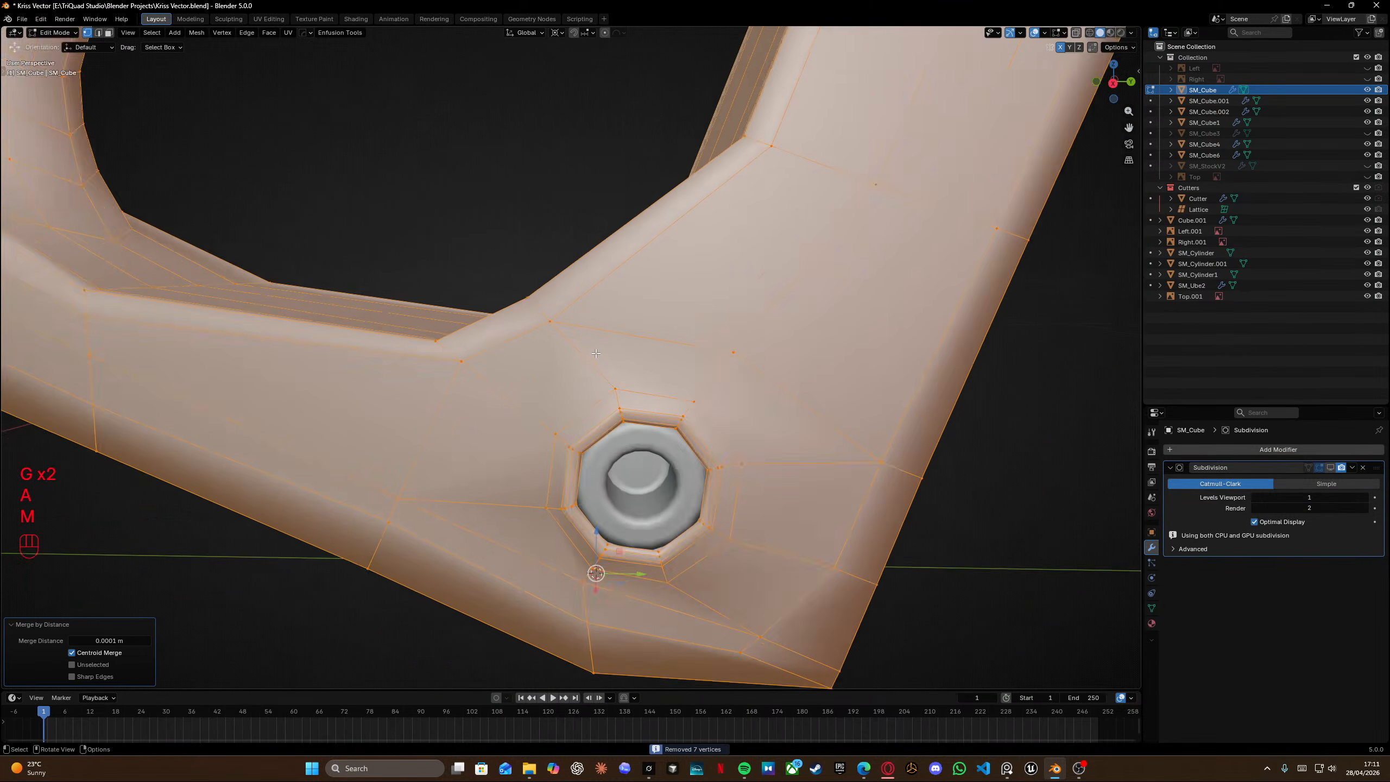
{"action": "key", "text": "shift+z"}
{"action": "scroll", "coordinate": [626, 335], "scroll_direction": "up", "scroll_amount": 4}
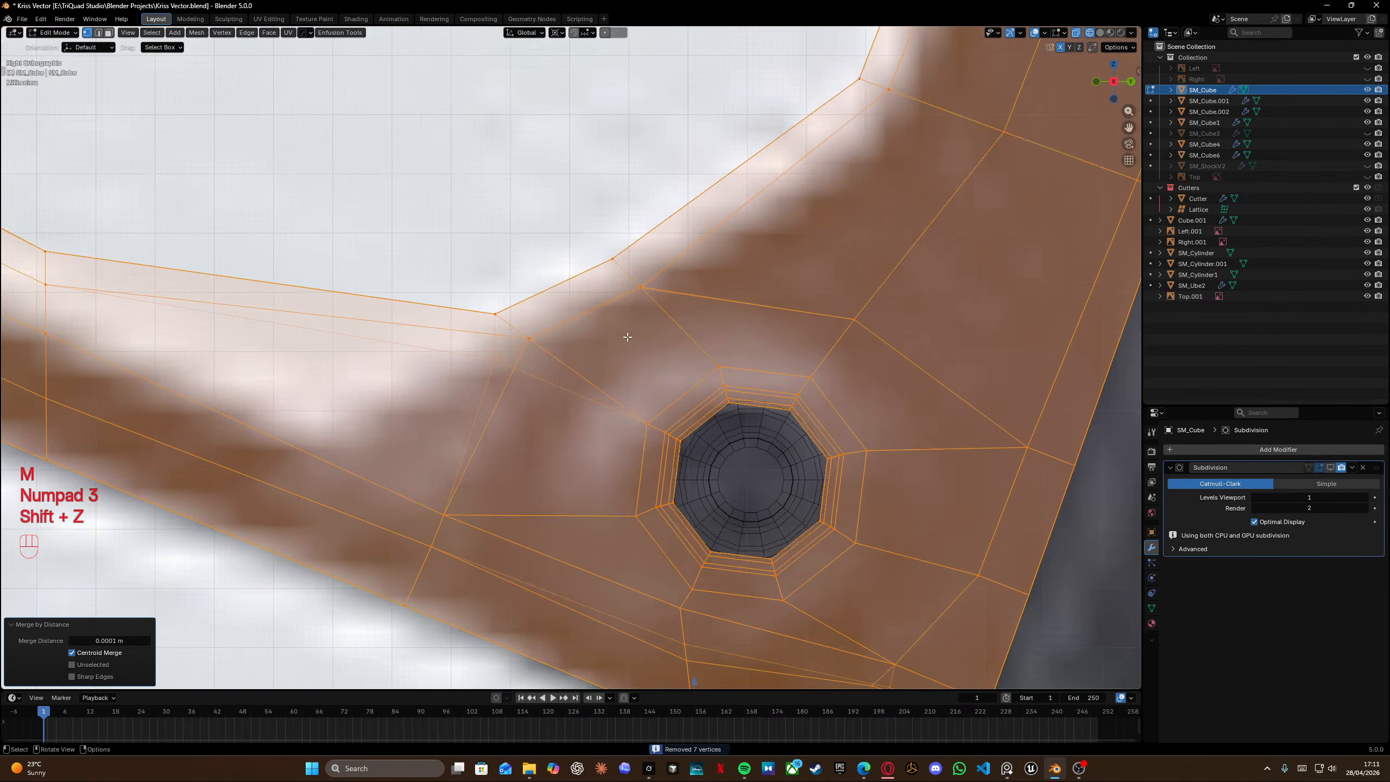
{"action": "middle_click_drag", "start_coordinate": [555, 369], "coordinate": [583, 381], "text": "shift"}
{"action": "left_click", "coordinate": [542, 389]}
{"action": "key", "text": "g"}
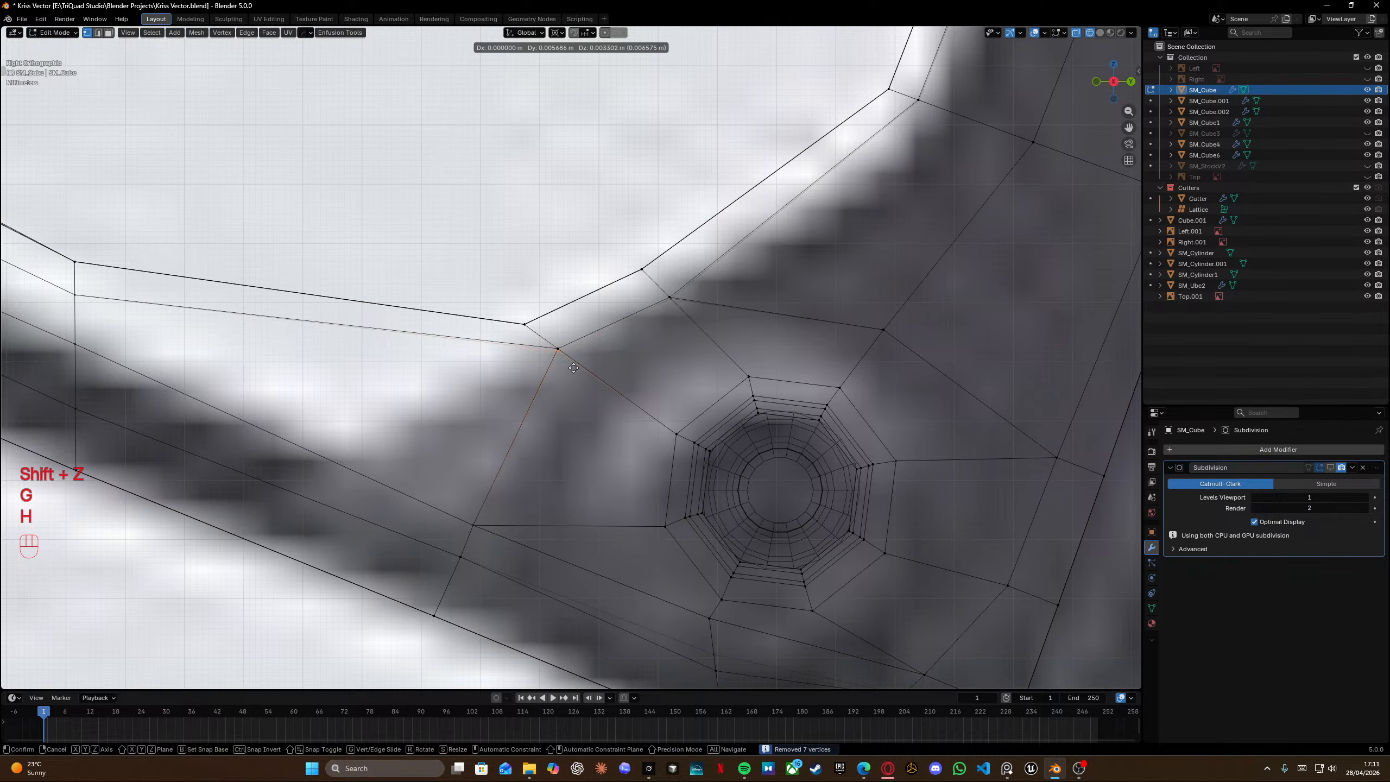
{"action": "left_click", "coordinate": [568, 350]}
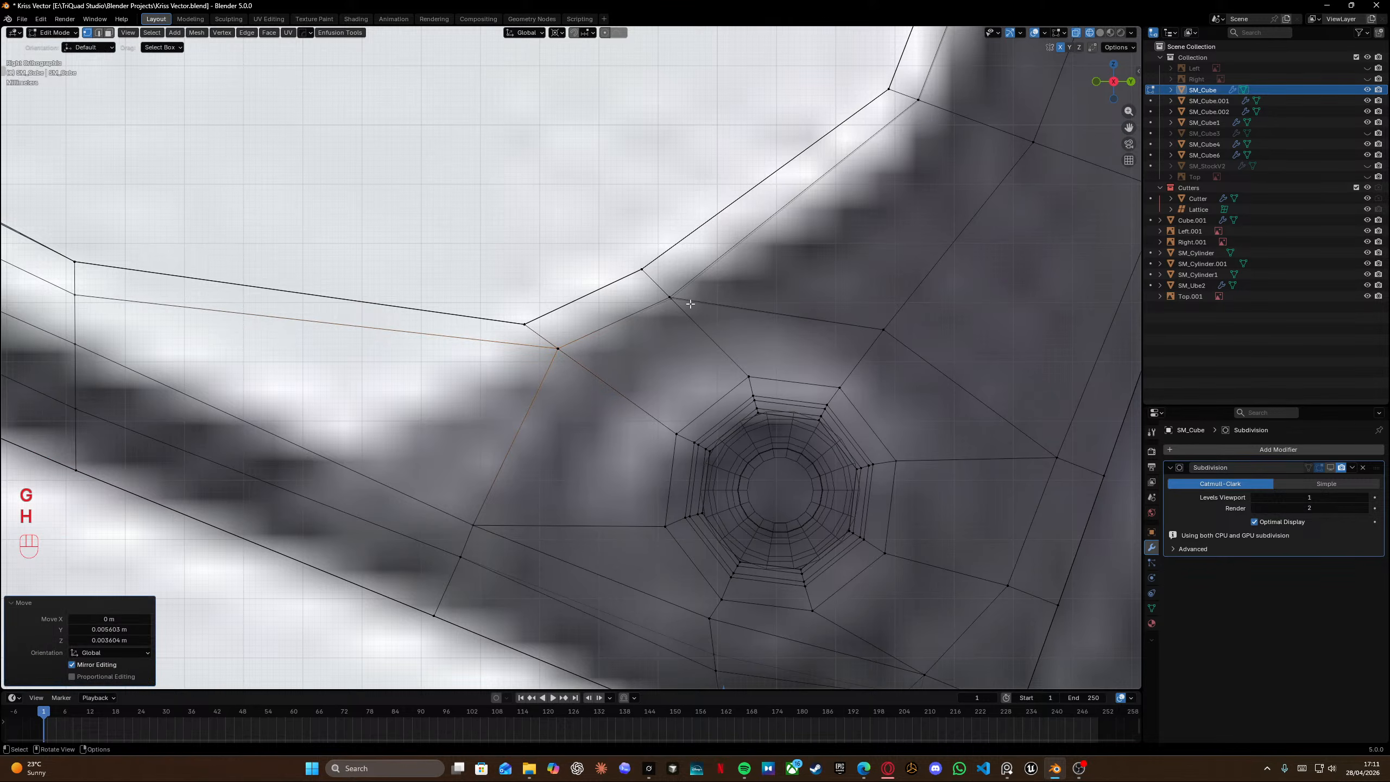
{"action": "left_click", "coordinate": [671, 297]}
{"action": "key", "text": "g"}
{"action": "left_click", "coordinate": [670, 287]}
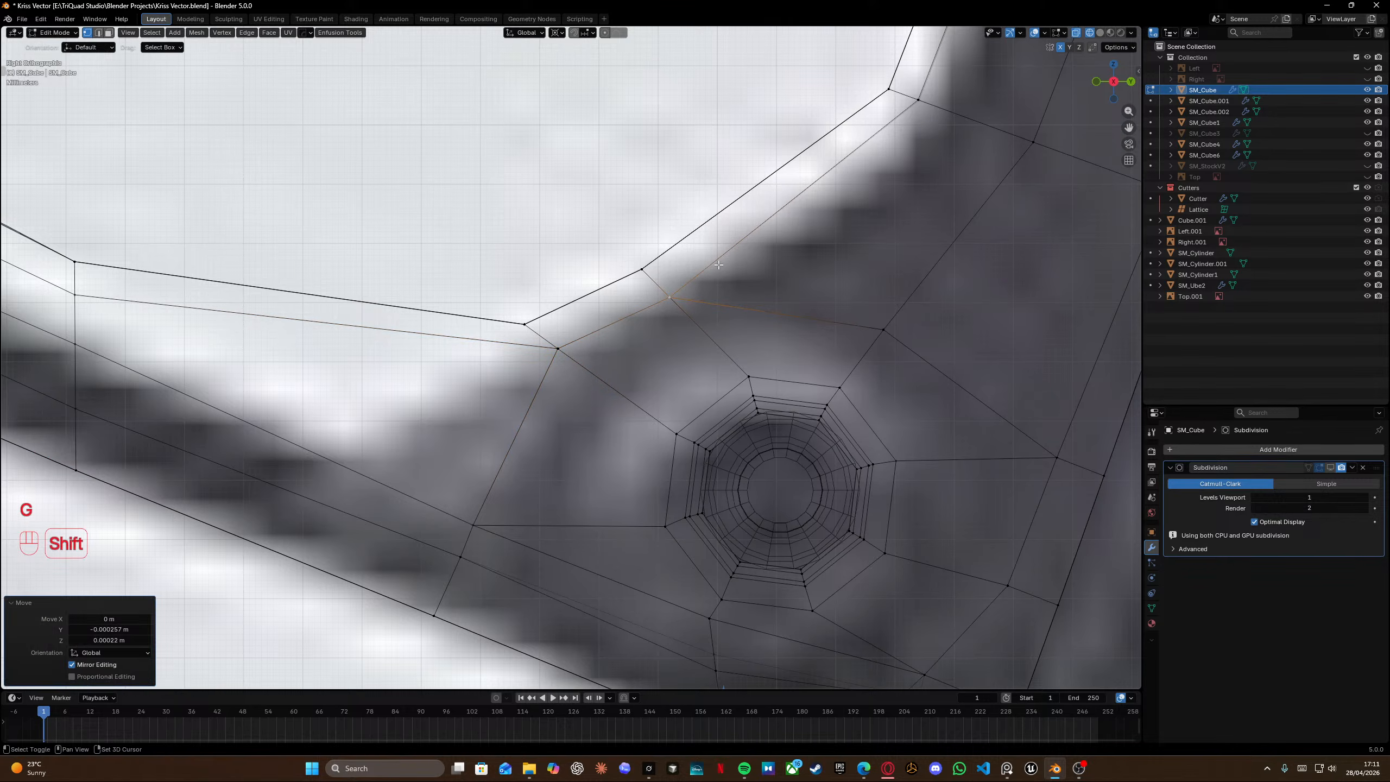
Move the upper corner vertex of the grip bend slightly to follow the reference image.
{"action": "middle_click_drag", "start_coordinate": [860, 192], "coordinate": [843, 226], "text": "shift"}
{"action": "left_click", "coordinate": [917, 137]}
{"action": "key", "text": "g"}
{"action": "key", "text": "h"}
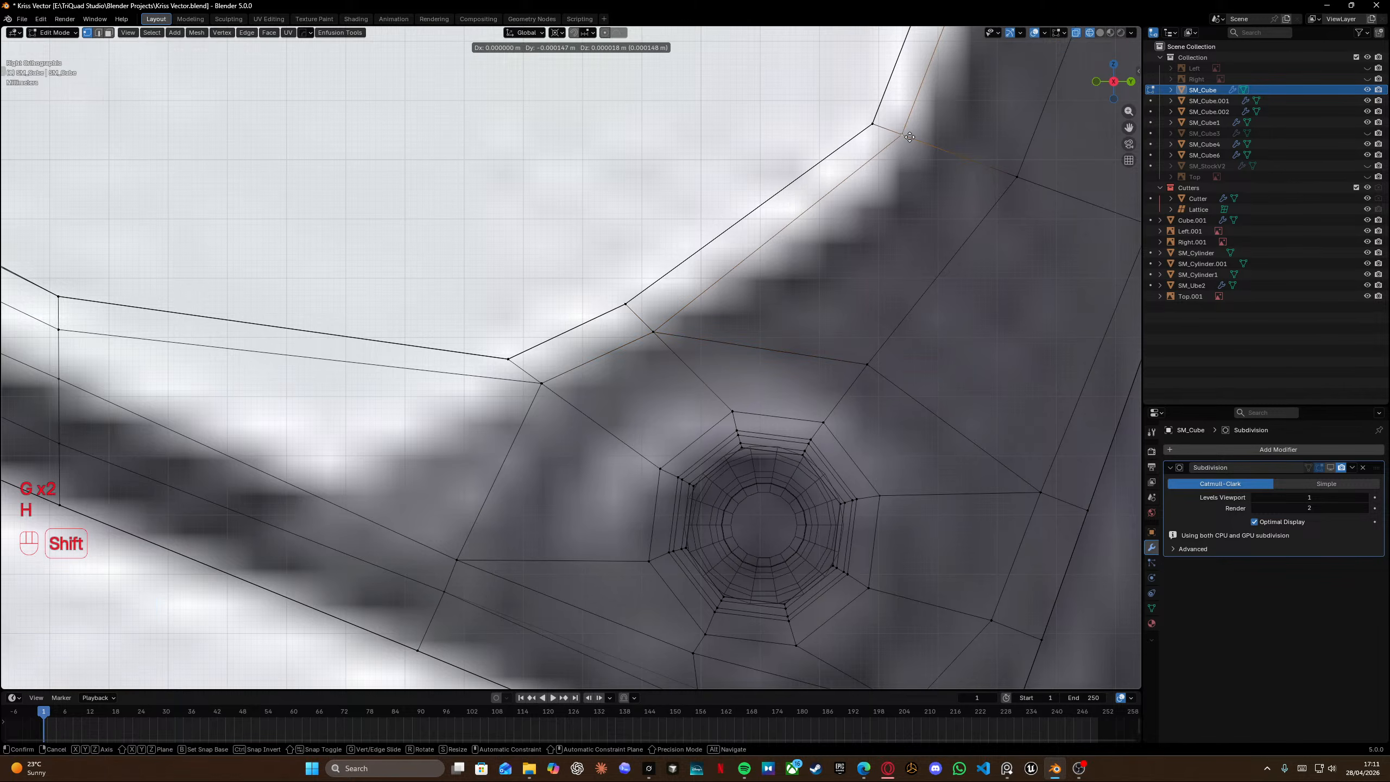
{"action": "left_click", "coordinate": [911, 137]}
Move two vertices along the grip's bottom edge to align with the reference outline.
{"action": "middle_click_drag", "start_coordinate": [534, 565], "coordinate": [564, 440], "text": "shift"}
{"action": "left_click", "coordinate": [728, 583]}
{"action": "key", "text": "g"}
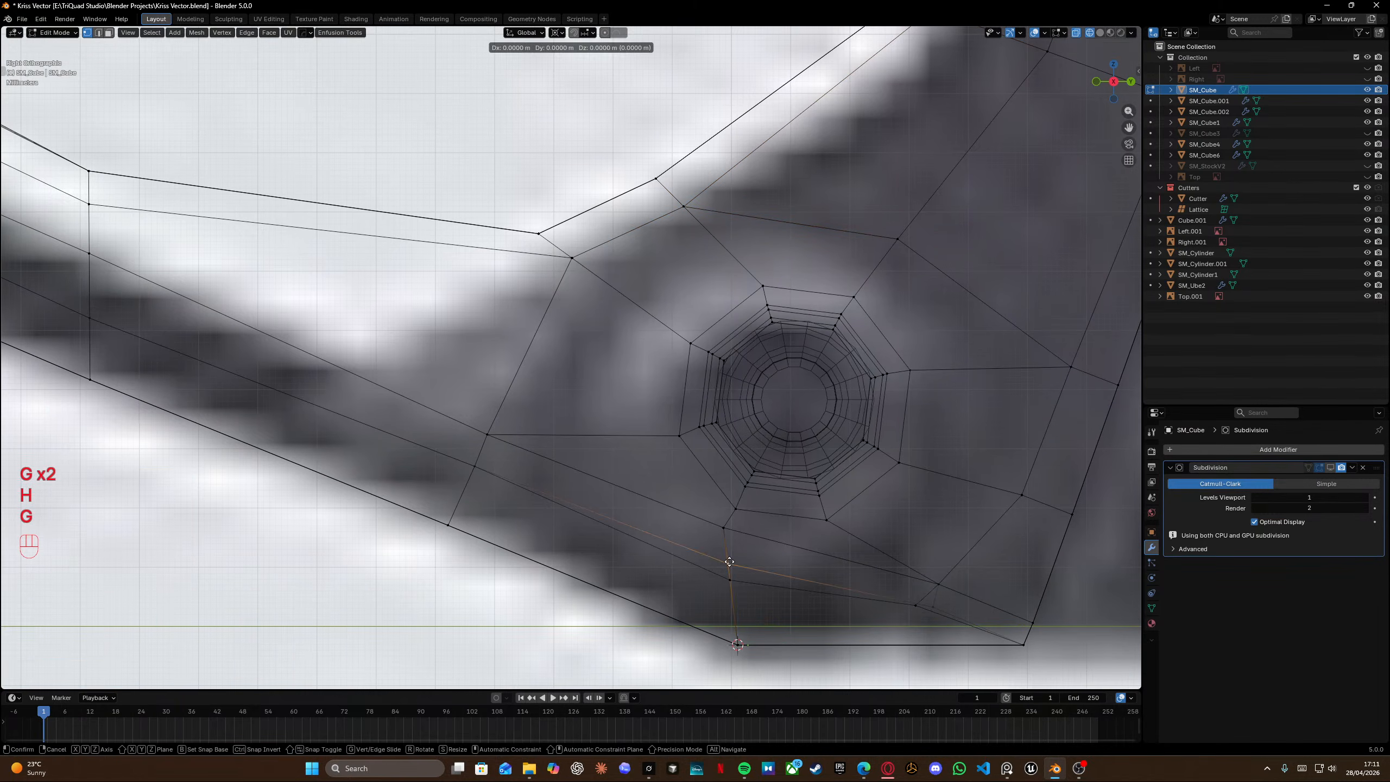
{"action": "left_click", "coordinate": [792, 59], "text": "shift"}
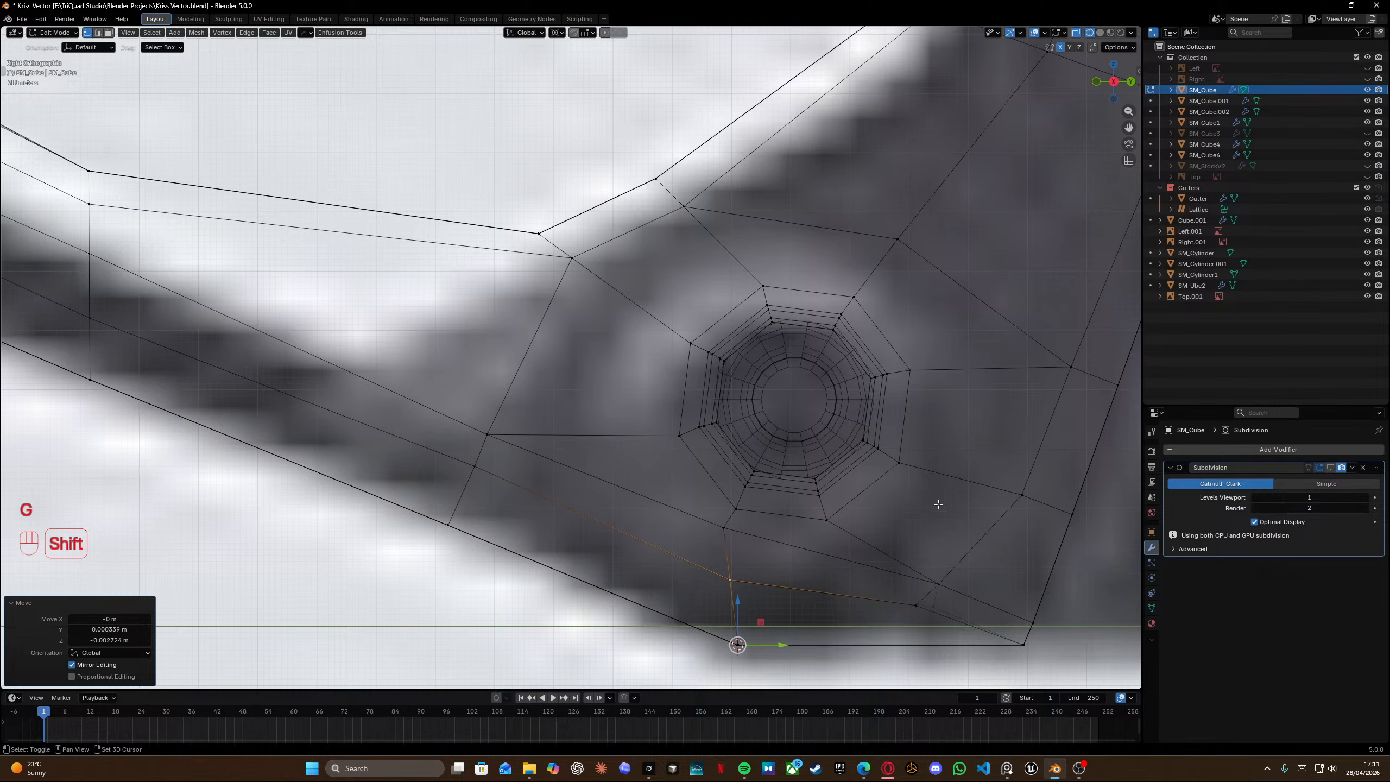
{"action": "middle_click_drag", "start_coordinate": [939, 504], "coordinate": [608, 327], "text": "shift"}
{"action": "left_click", "coordinate": [585, 430]}
{"action": "key", "text": "g"}
{"action": "key", "text": "h"}
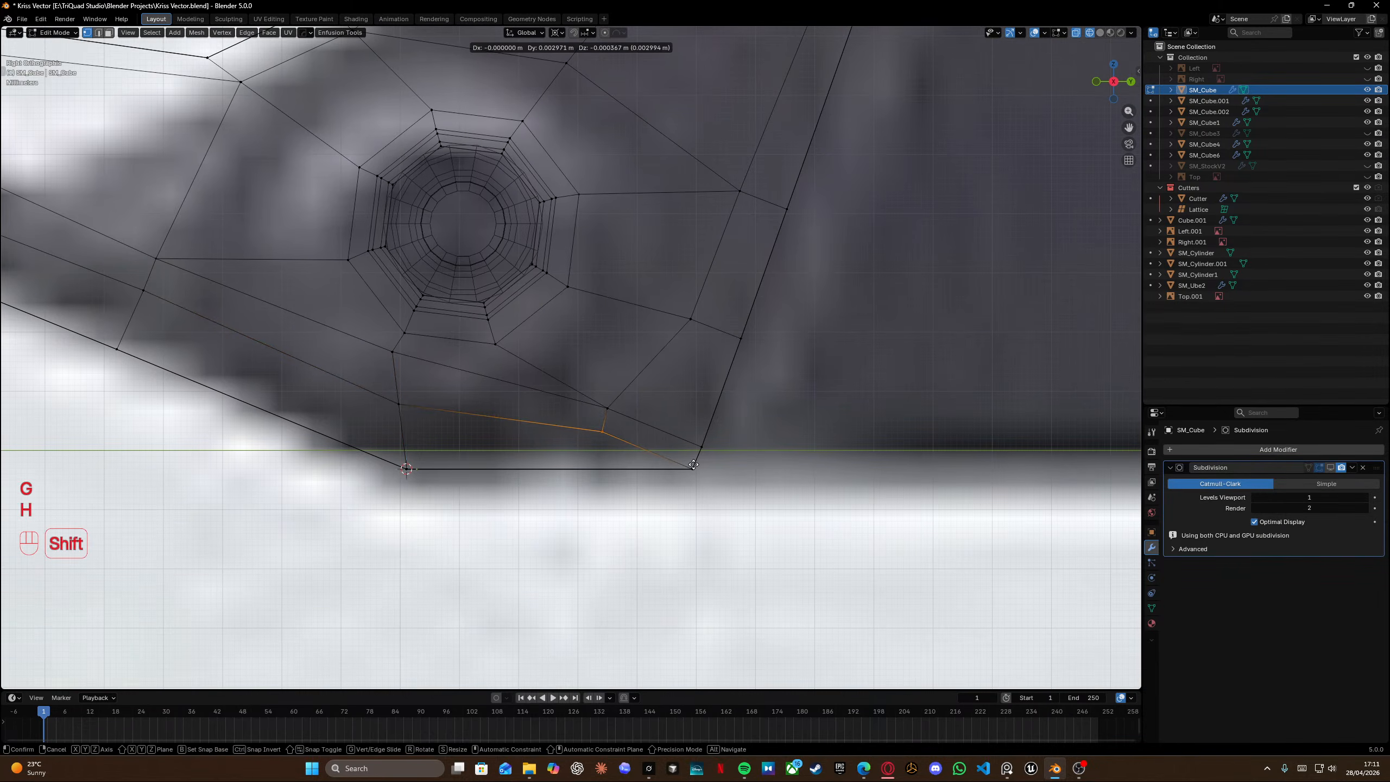
{"action": "left_click", "coordinate": [688, 464], "text": "shift"}
Save the file.
{"action": "key", "text": "ctrl+s"}
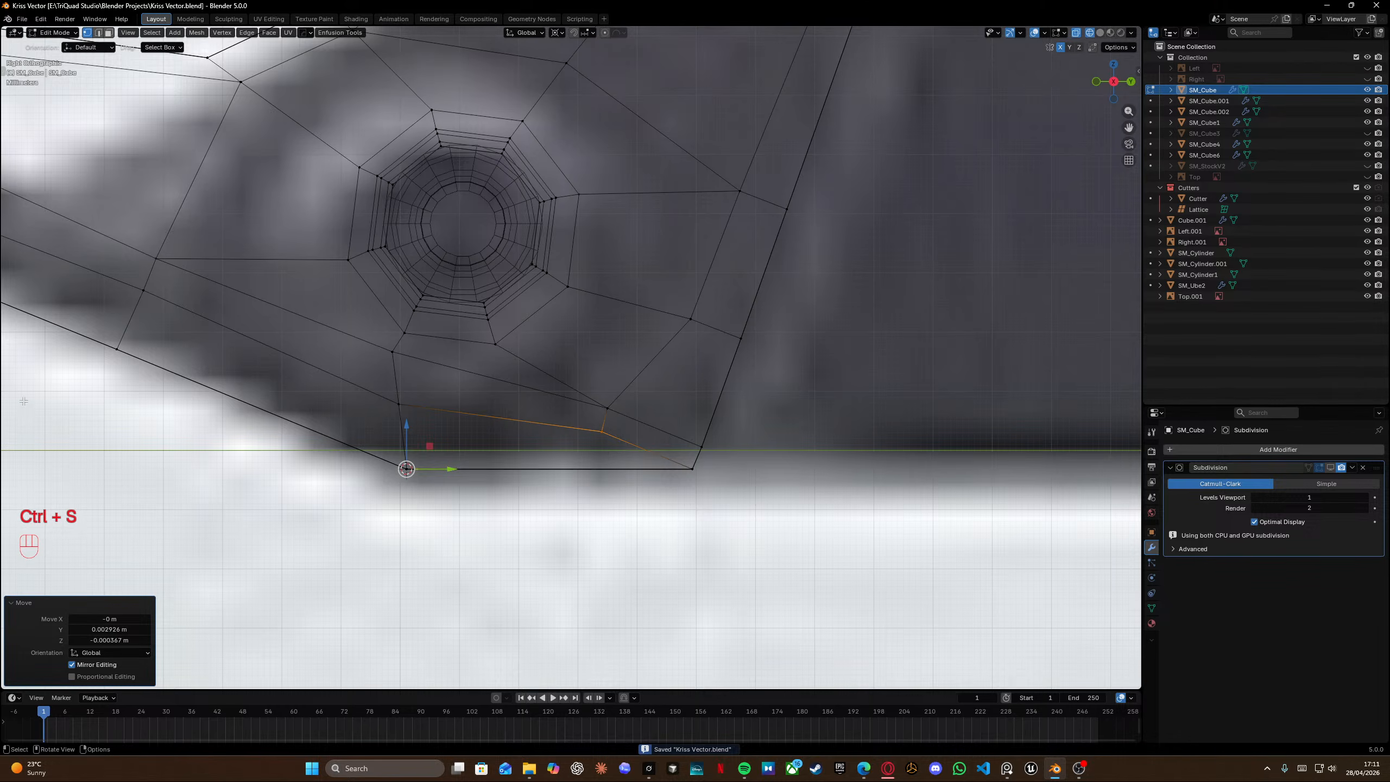
{"action": "key", "text": "ctrl+s"}
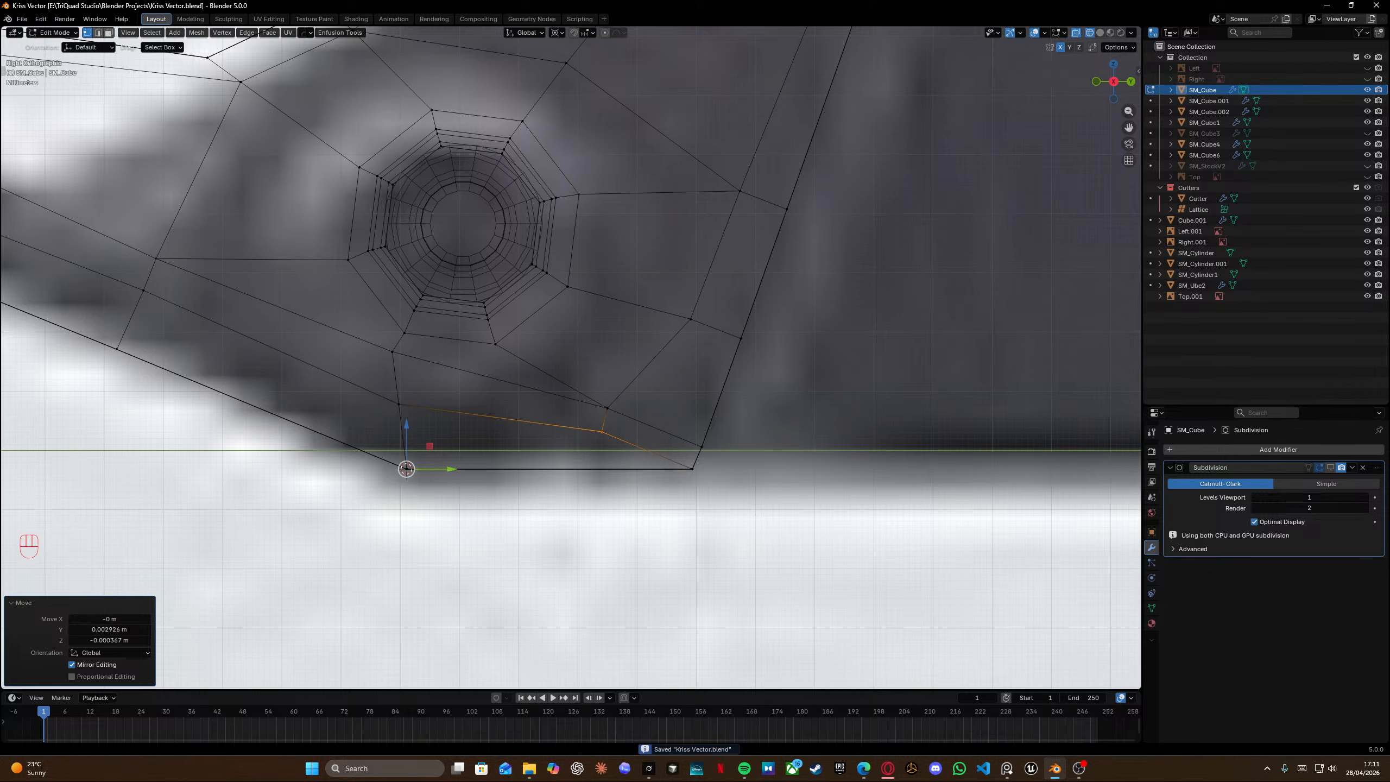
{"action": "scroll", "coordinate": [597, 496], "scroll_direction": "left", "scroll_amount": 3, "text": "ctrl"}
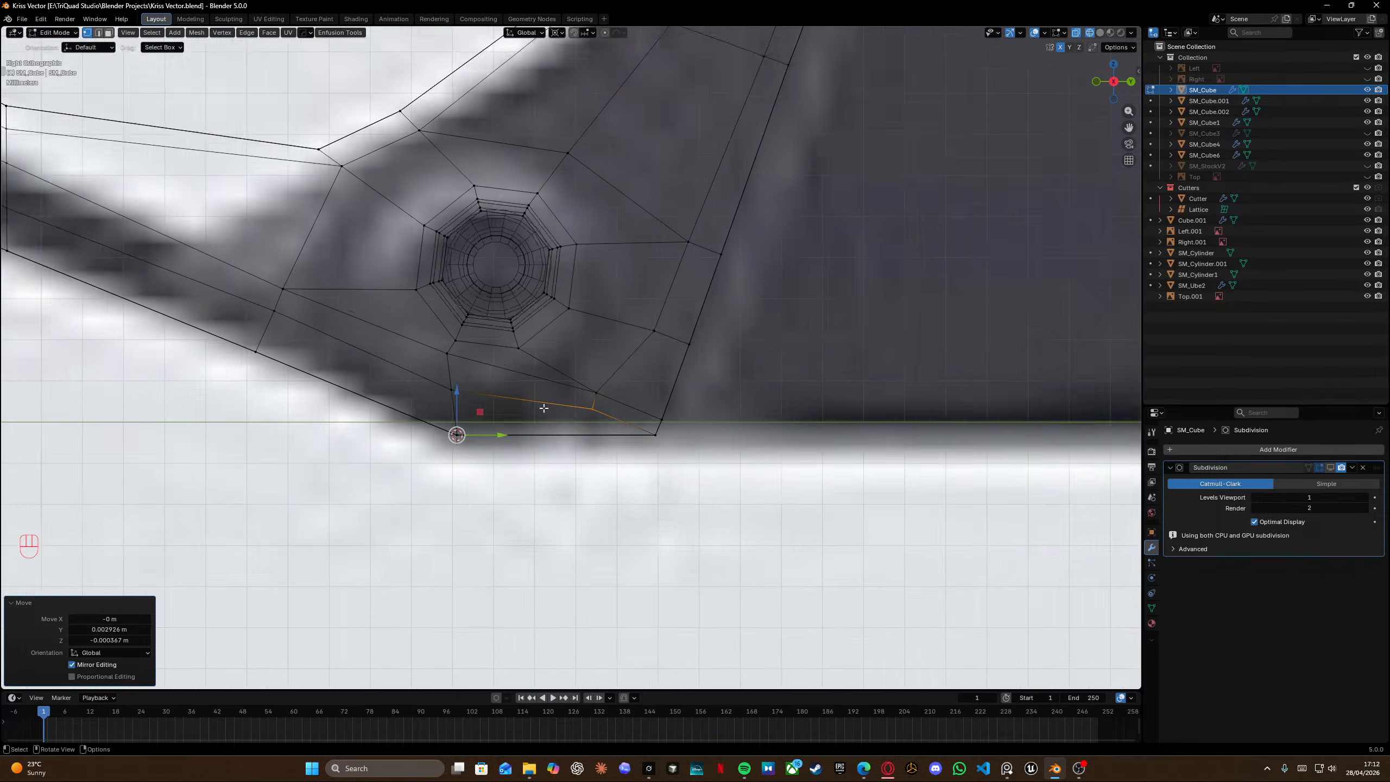
{"action": "key", "text": "ctrl+s"}
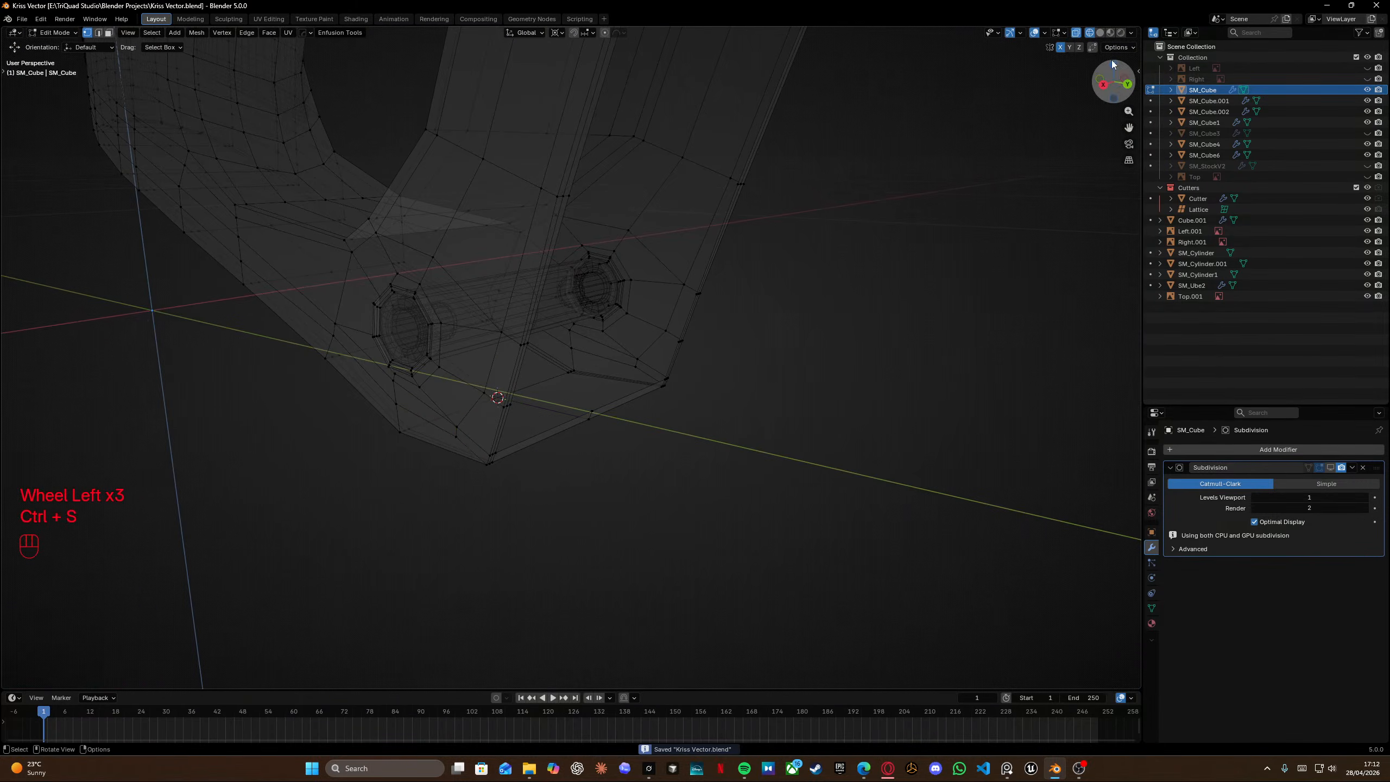
{"action": "scroll", "coordinate": [915, 158], "scroll_direction": "left", "scroll_amount": 1}
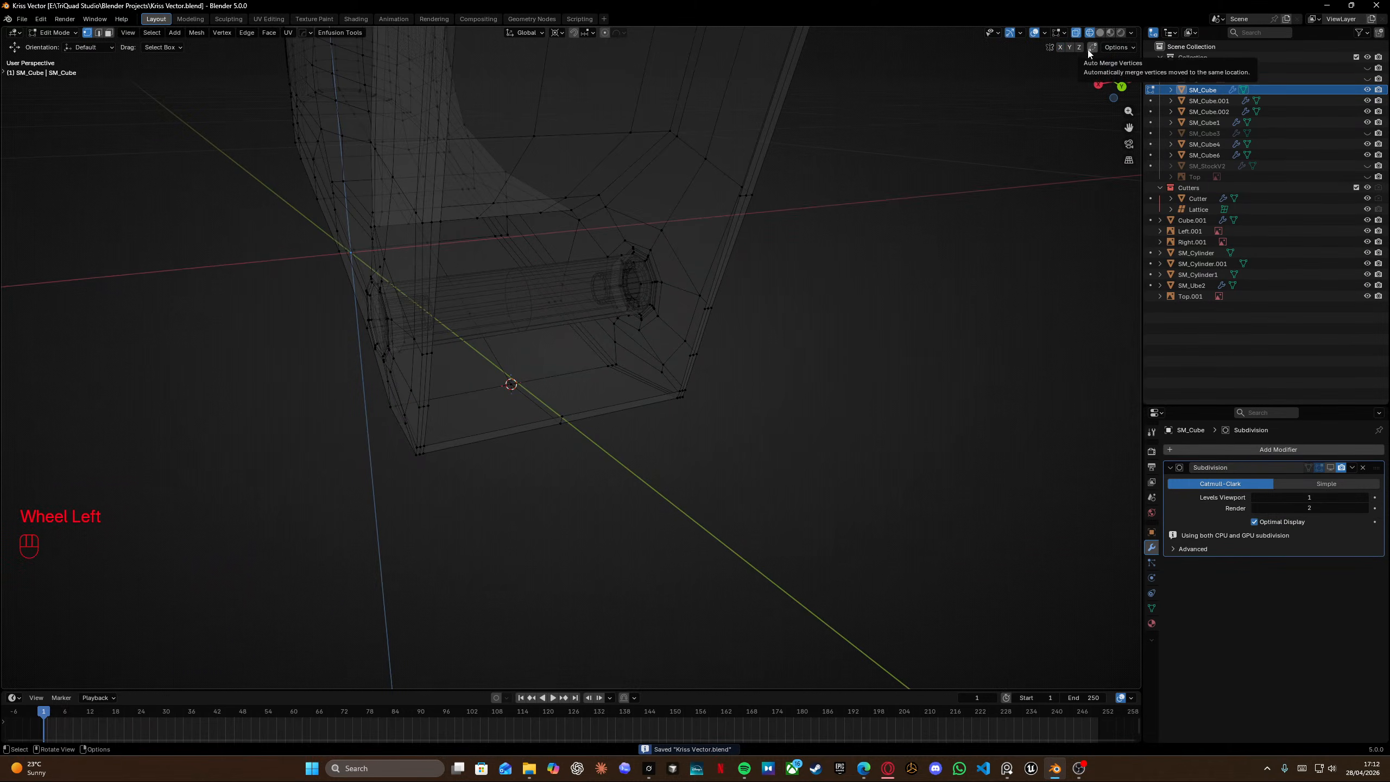
Toggle Auto Merge Vertices and move a vertex near the grip's bottom edge into place.
{"action": "left_click", "coordinate": [1060, 47]}
{"action": "middle_click_drag", "start_coordinate": [791, 326], "coordinate": [921, 401]}
{"action": "scroll", "coordinate": [921, 400], "scroll_direction": "down", "scroll_amount": 2}
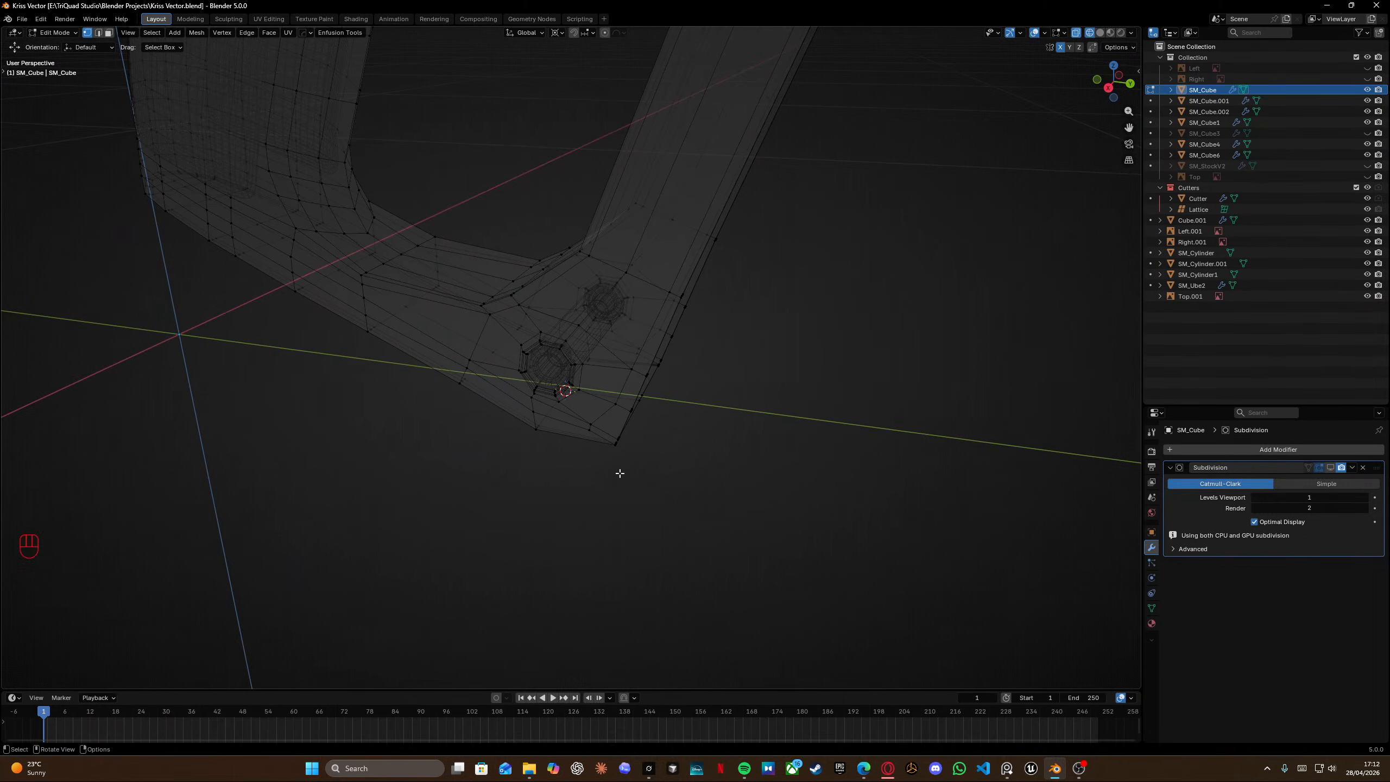
{"action": "left_click", "coordinate": [592, 432]}
{"action": "key", "text": "g"}
{"action": "right_click", "coordinate": [584, 435]}
{"action": "scroll", "coordinate": [585, 435], "scroll_direction": "up", "scroll_amount": 6}
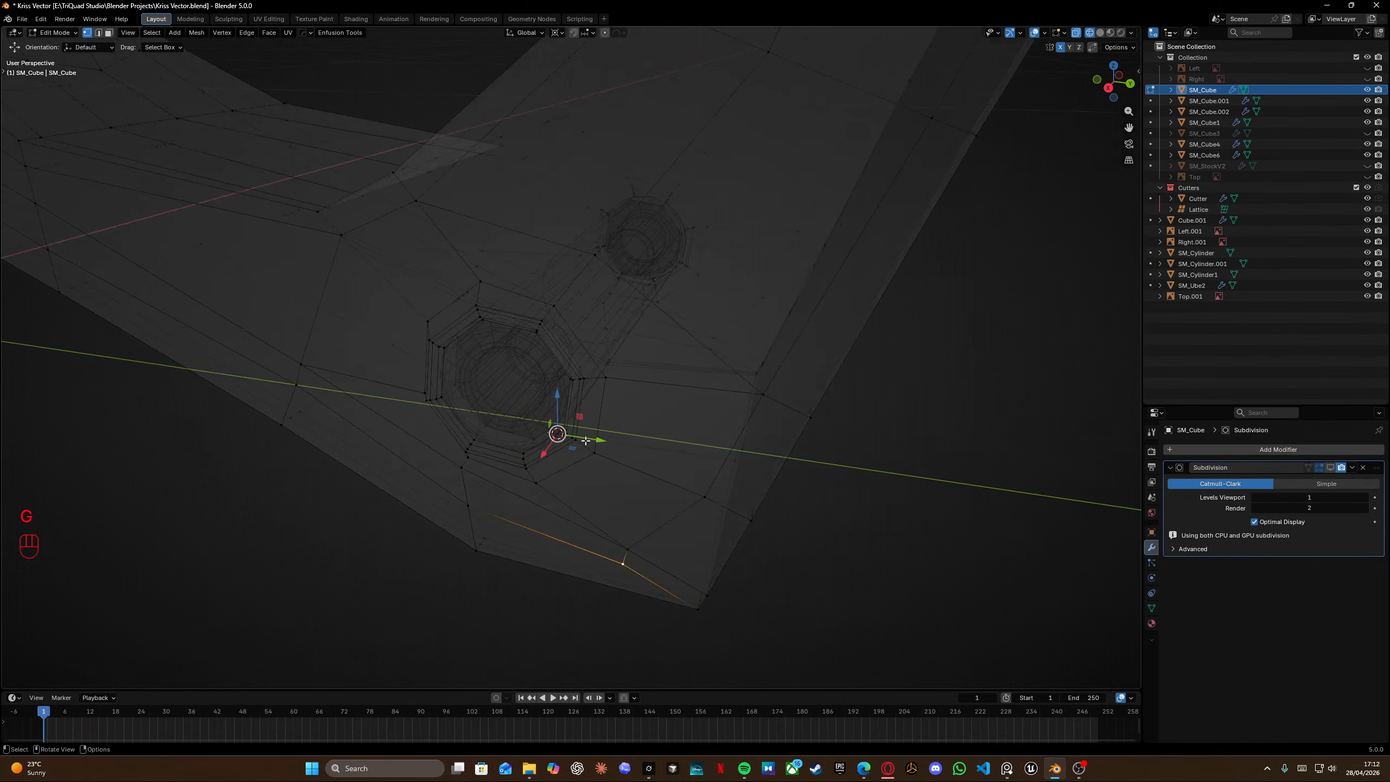
{"action": "middle_click_drag", "start_coordinate": [594, 356], "coordinate": [566, 312]}
{"action": "left_click", "coordinate": [550, 367]}
{"action": "key", "text": "g"}
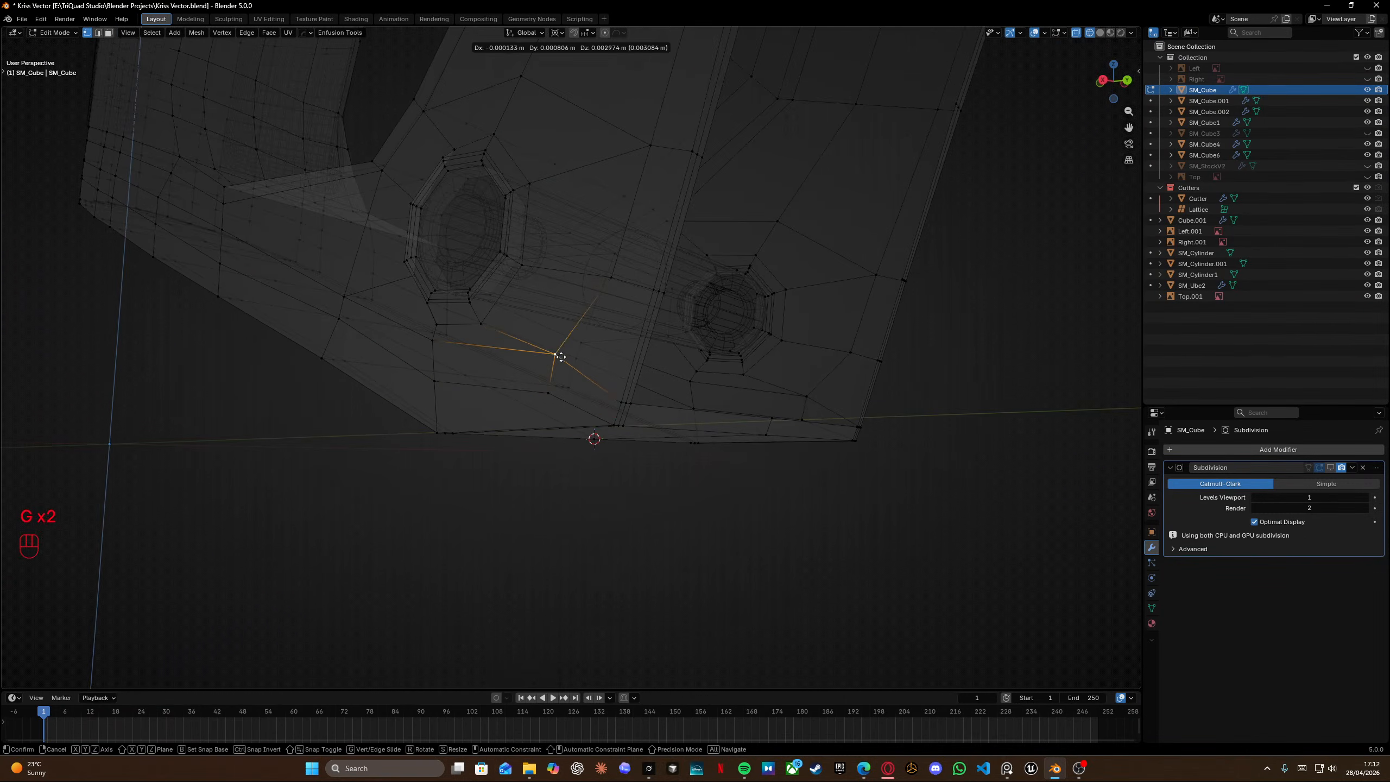
{"action": "left_click", "coordinate": [564, 393]}
Slide the vertex near the grip's lower corner into place, then select all and merge vertices by distance.
{"action": "key", "text": "g"}
{"action": "right_click", "coordinate": [526, 386]}
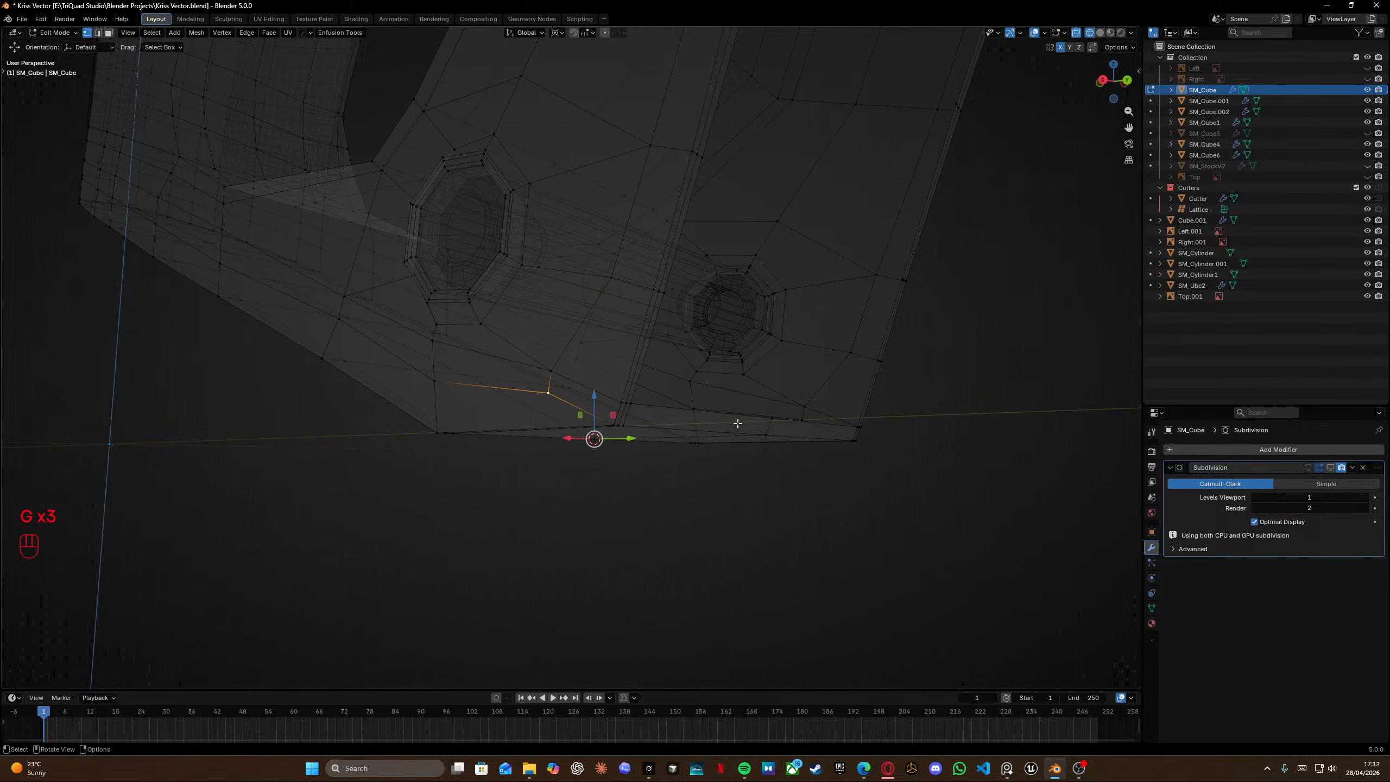
{"action": "middle_click_drag", "start_coordinate": [737, 424], "coordinate": [748, 453]}
{"action": "key", "text": "a"}
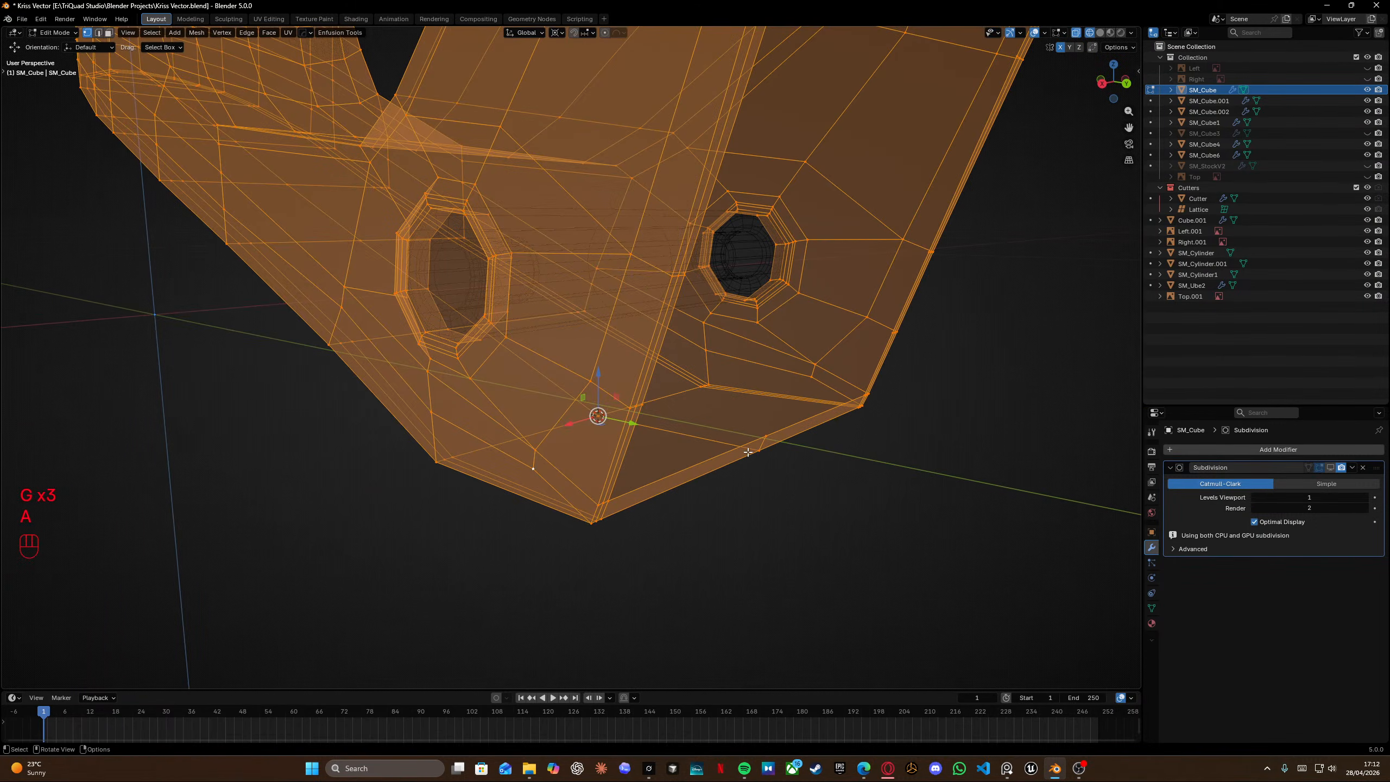
{"action": "key", "text": "m"}
{"action": "left_click", "coordinate": [748, 452]}
{"action": "middle_click_drag", "start_coordinate": [625, 440], "coordinate": [654, 471], "text": "shift"}
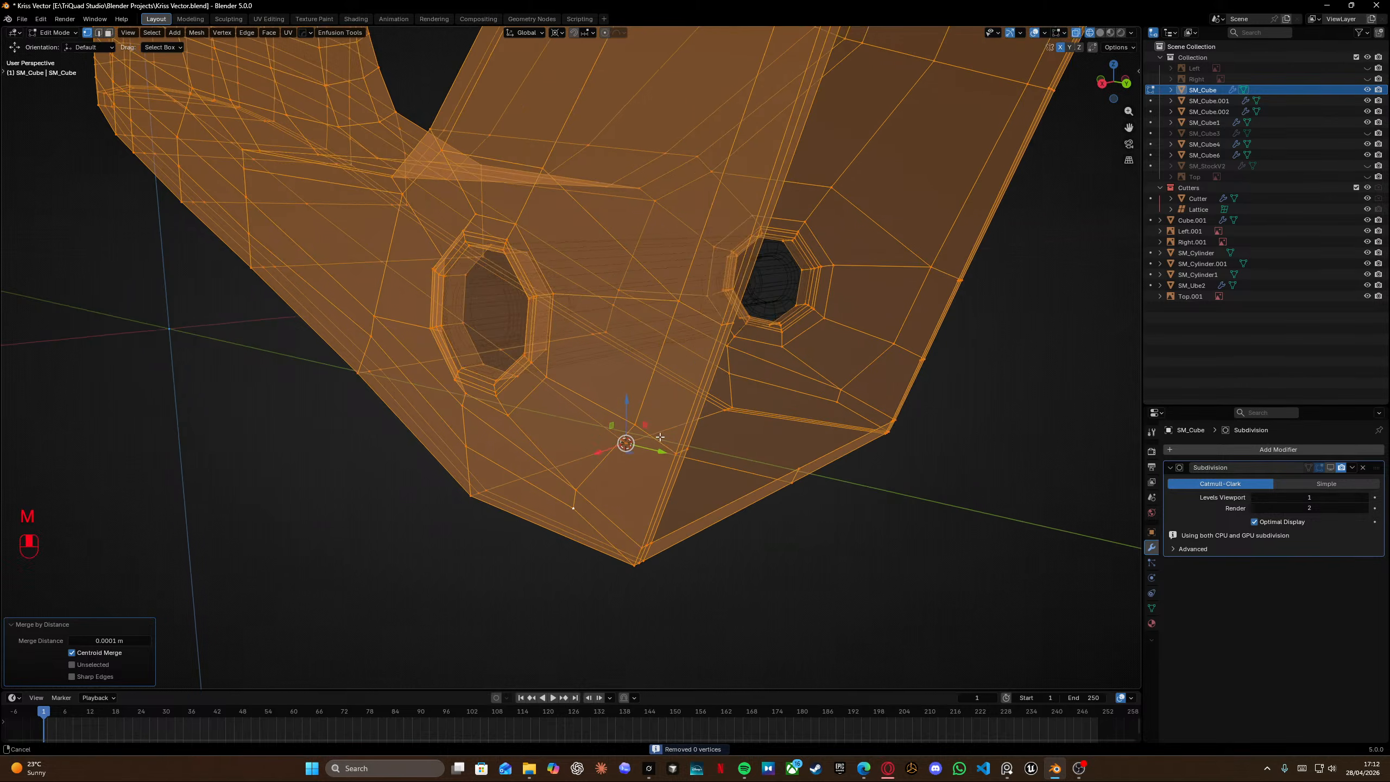
Slide two vertices at the grip's lower front corner along their edges to tidy the bottom loop.
{"action": "key", "text": "Tab"}
{"action": "scroll", "coordinate": [672, 398], "scroll_direction": "down", "scroll_amount": 3}
{"action": "middle_click_drag", "start_coordinate": [672, 399], "coordinate": [598, 406]}
{"action": "key", "text": "Tab"}
{"action": "left_click", "coordinate": [598, 408]}
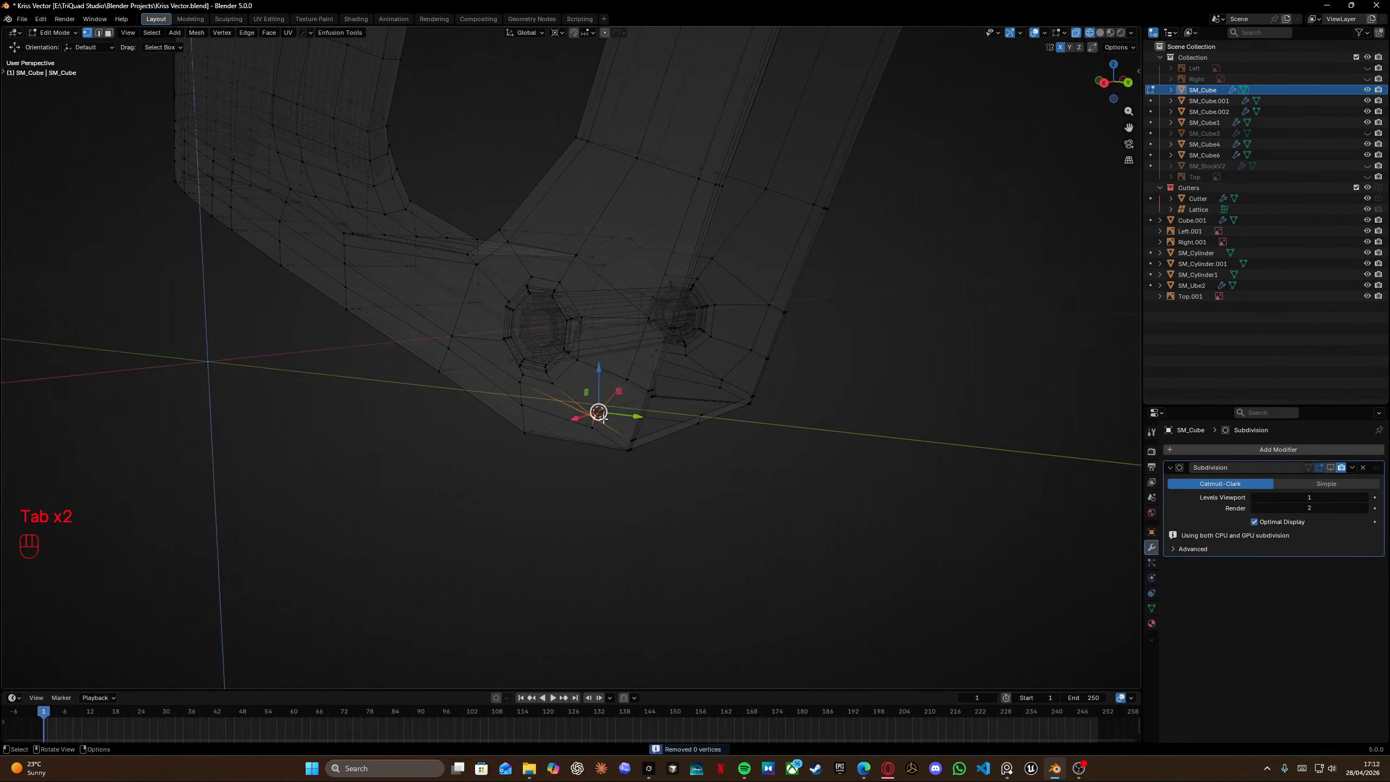
{"action": "key", "text": "g"}
{"action": "right_click", "coordinate": [595, 408]}
{"action": "left_click", "coordinate": [593, 428]}
{"action": "key", "text": "g"}
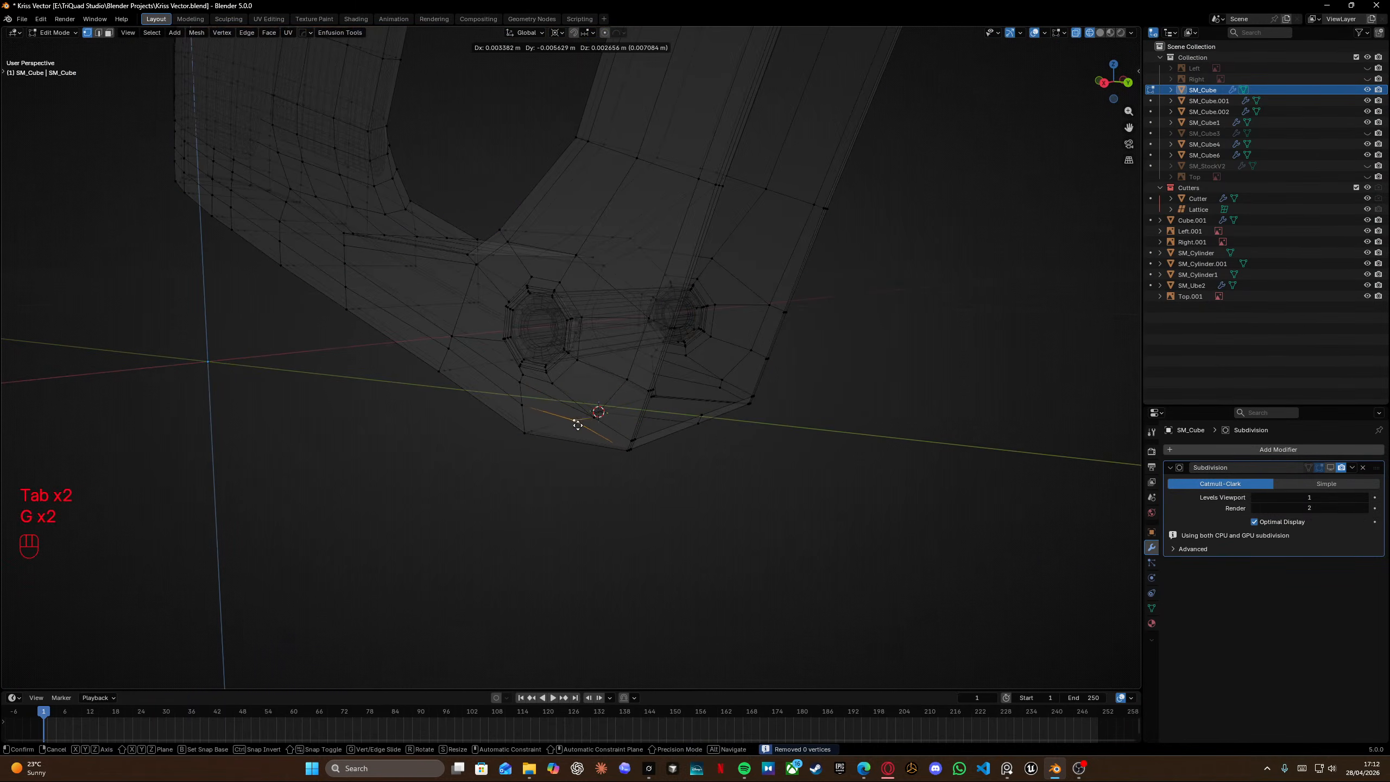
{"action": "right_click", "coordinate": [593, 418]}
Slide two vertices along the grip's rear bottom edge toward the reference outline.
{"action": "left_click", "coordinate": [725, 383]}
{"action": "left_click", "coordinate": [721, 388]}
{"action": "key", "text": "g"}
{"action": "right_click", "coordinate": [713, 380]}
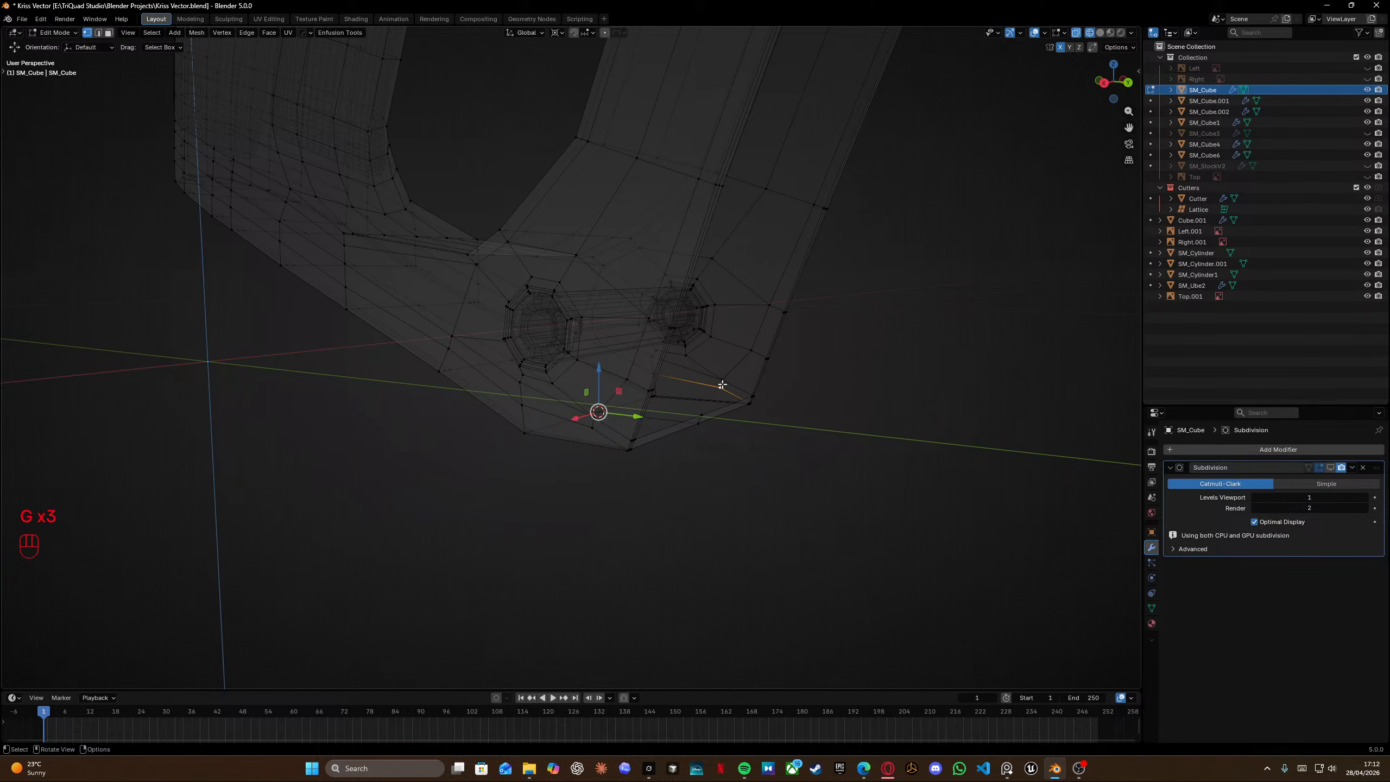
{"action": "middle_click_drag", "start_coordinate": [761, 357], "coordinate": [753, 357]}
{"action": "key", "text": "g"}
{"action": "right_click", "coordinate": [756, 349]}
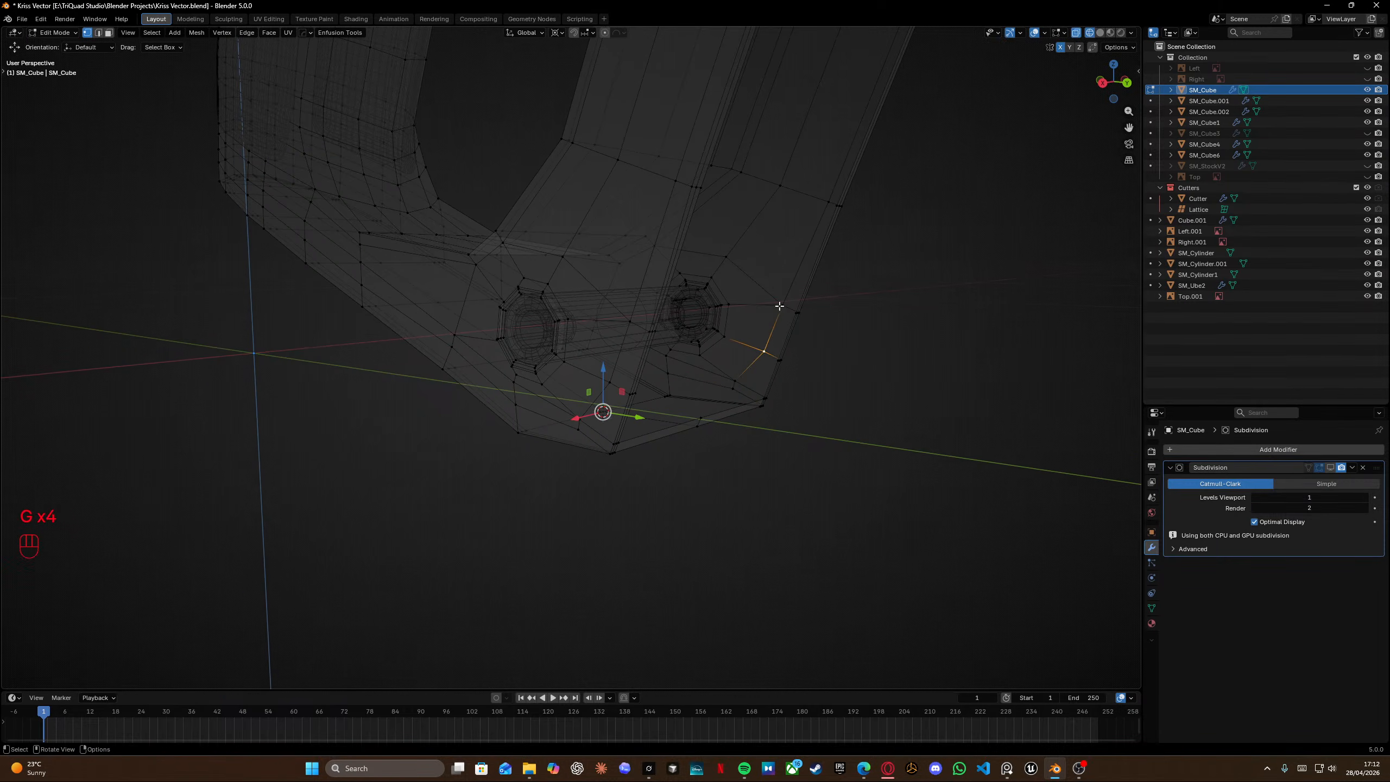
Slide the vertex beside the rear pin hole, then check it in right orthographic view.
{"action": "left_click", "coordinate": [780, 307]}
{"action": "key", "text": "g"}
{"action": "right_click", "coordinate": [775, 302]}
{"action": "key", "text": "KP_3"}
{"action": "scroll", "coordinate": [766, 309], "scroll_direction": "up", "scroll_amount": 7}
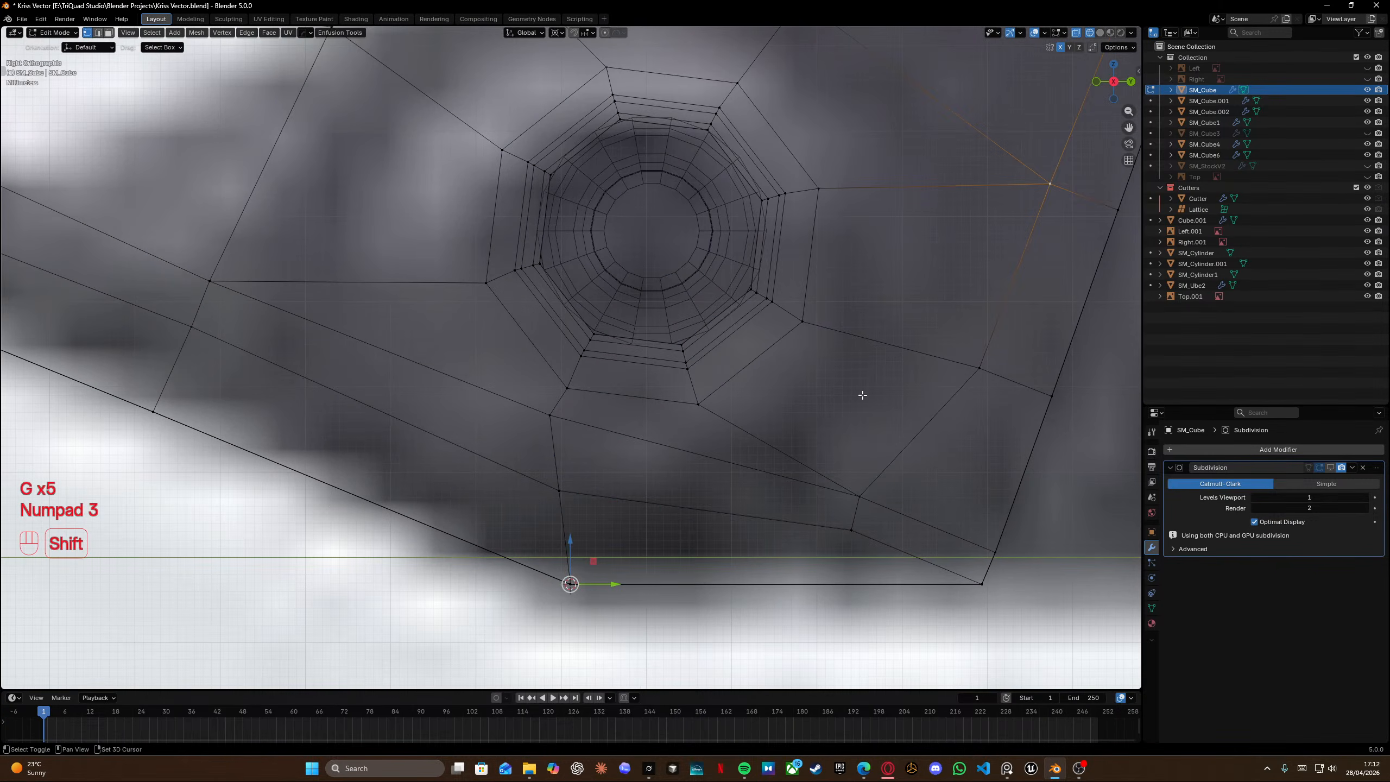
Select a vertex on the grip's lower edge between the pin holes and slide it into place.
{"action": "middle_click_drag", "start_coordinate": [863, 394], "coordinate": [733, 329], "text": "shift"}
{"action": "left_click", "coordinate": [748, 430]}
{"action": "middle_click_drag", "start_coordinate": [748, 430], "coordinate": [722, 407]}
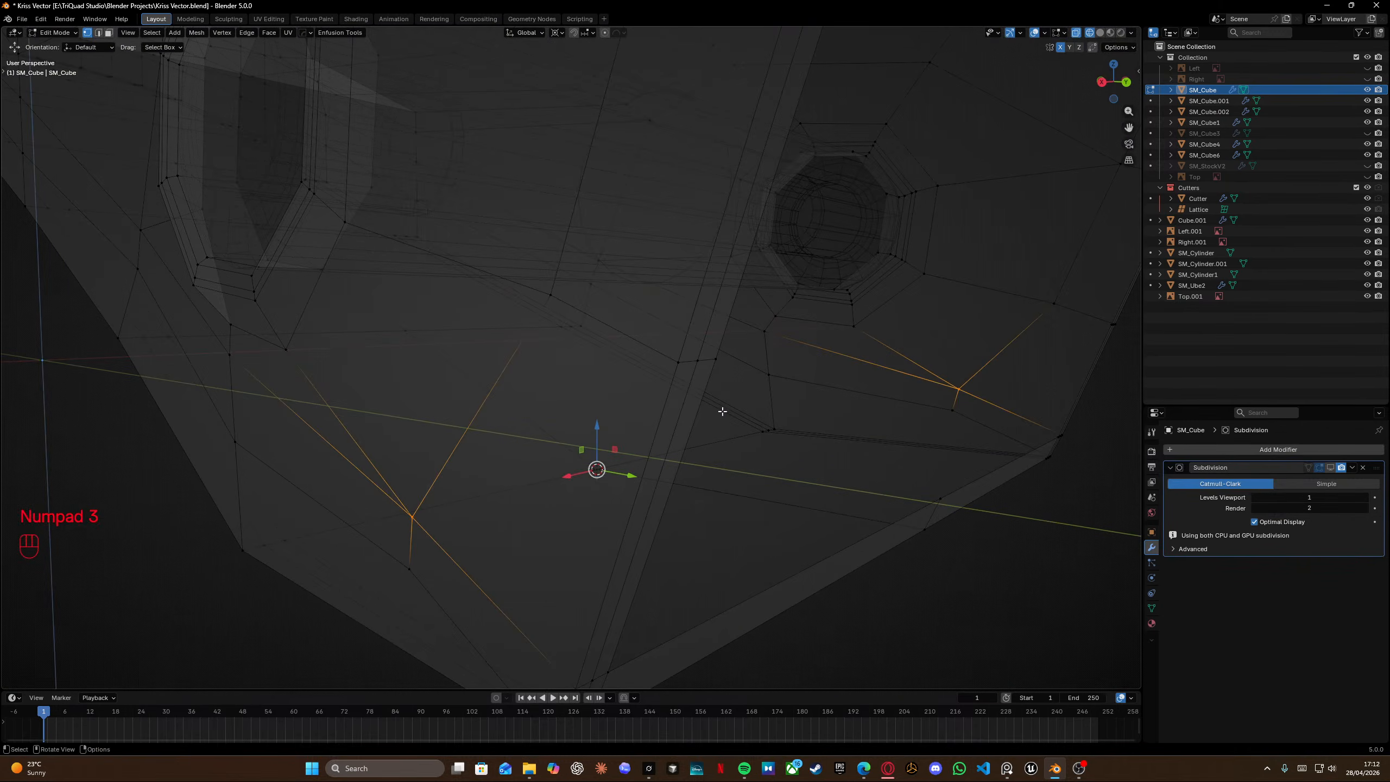
{"action": "key", "text": "g"}
{"action": "right_click", "coordinate": [747, 398]}
{"action": "scroll", "coordinate": [761, 400], "scroll_direction": "down", "scroll_amount": 4}
{"action": "middle_click_drag", "start_coordinate": [448, 469], "coordinate": [491, 473]}
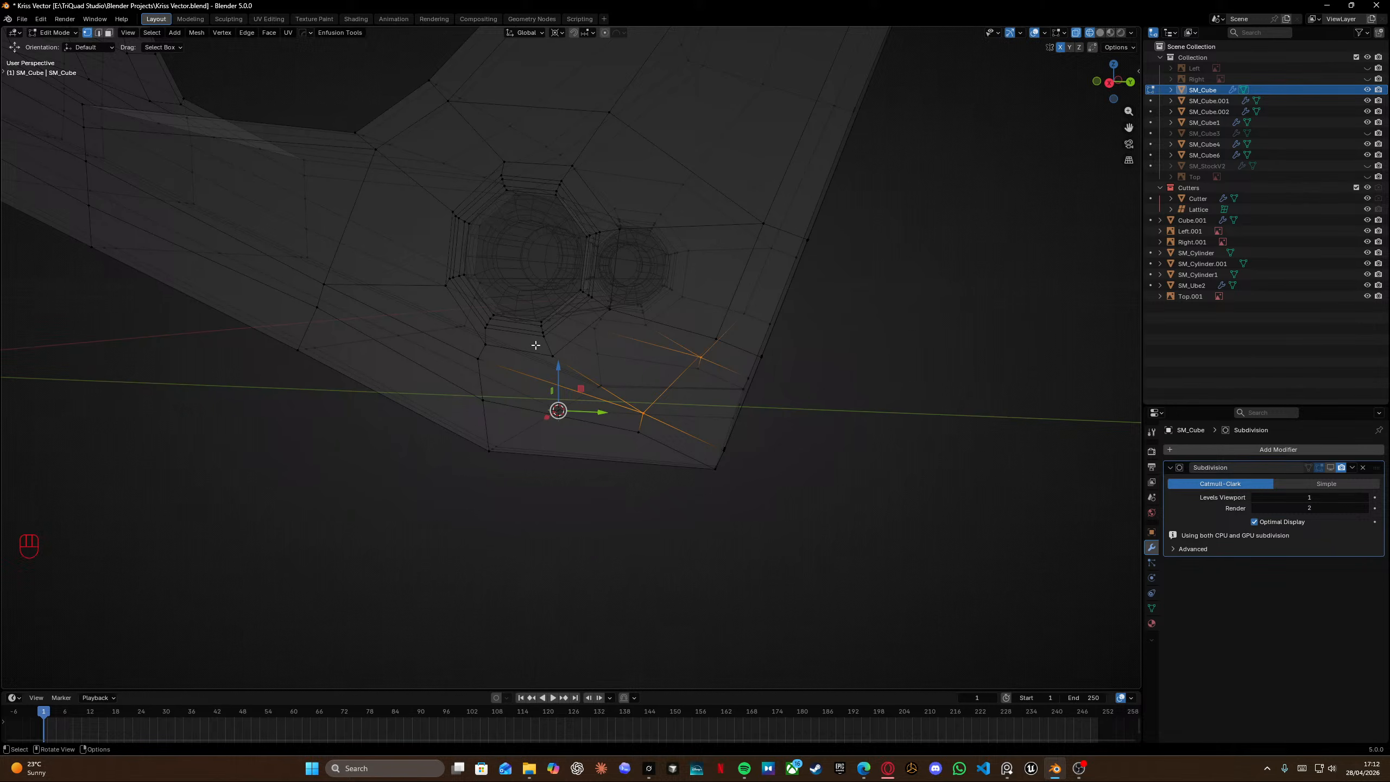
Switch to right orthographic view and slide the vertex below the pin hole along its edge toward the grip's front edge.
{"action": "scroll", "coordinate": [536, 345], "scroll_direction": "down", "scroll_amount": 2}
{"action": "middle_click_drag", "start_coordinate": [536, 345], "coordinate": [631, 332]}
{"action": "key", "text": "KP_3"}
{"action": "scroll", "coordinate": [585, 328], "scroll_direction": "up", "scroll_amount": 5}
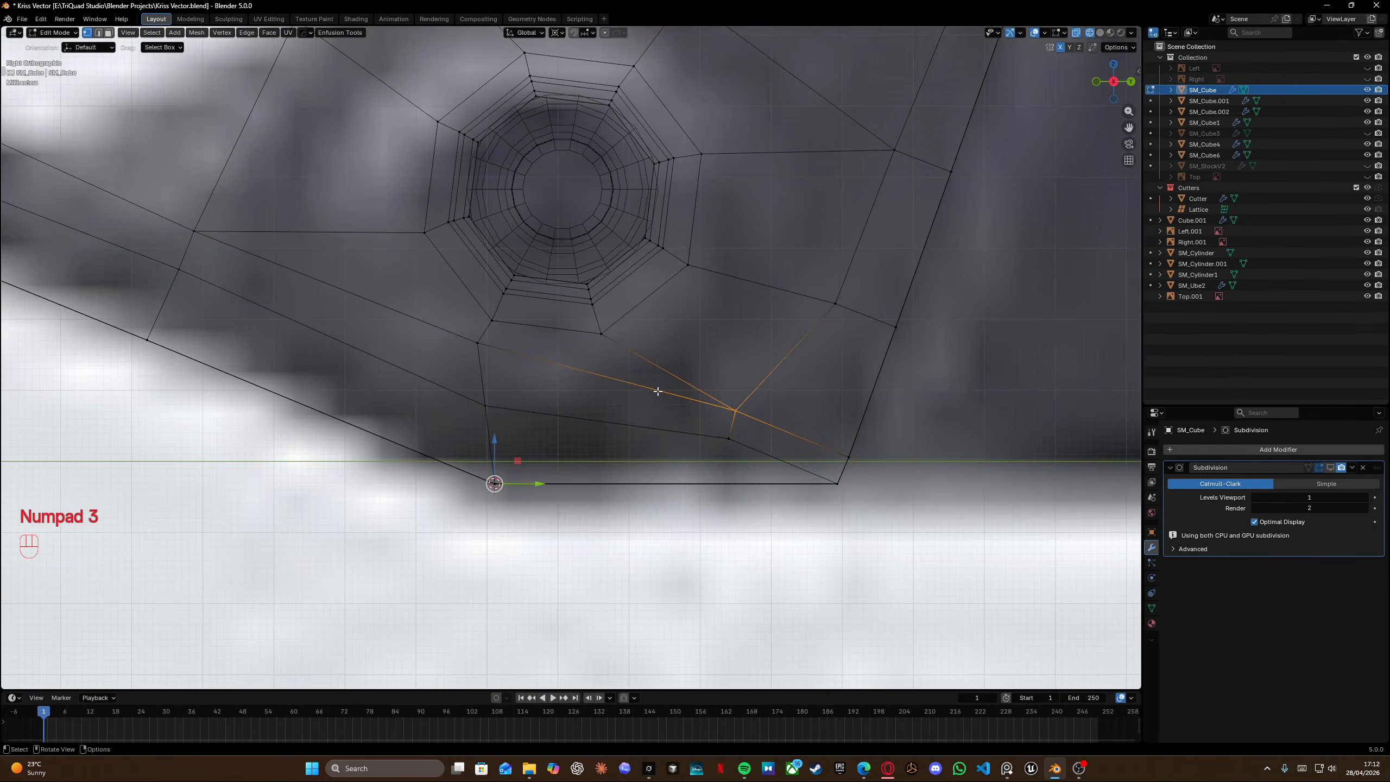
{"action": "middle_click_drag", "start_coordinate": [778, 274], "coordinate": [784, 285], "text": "shift"}
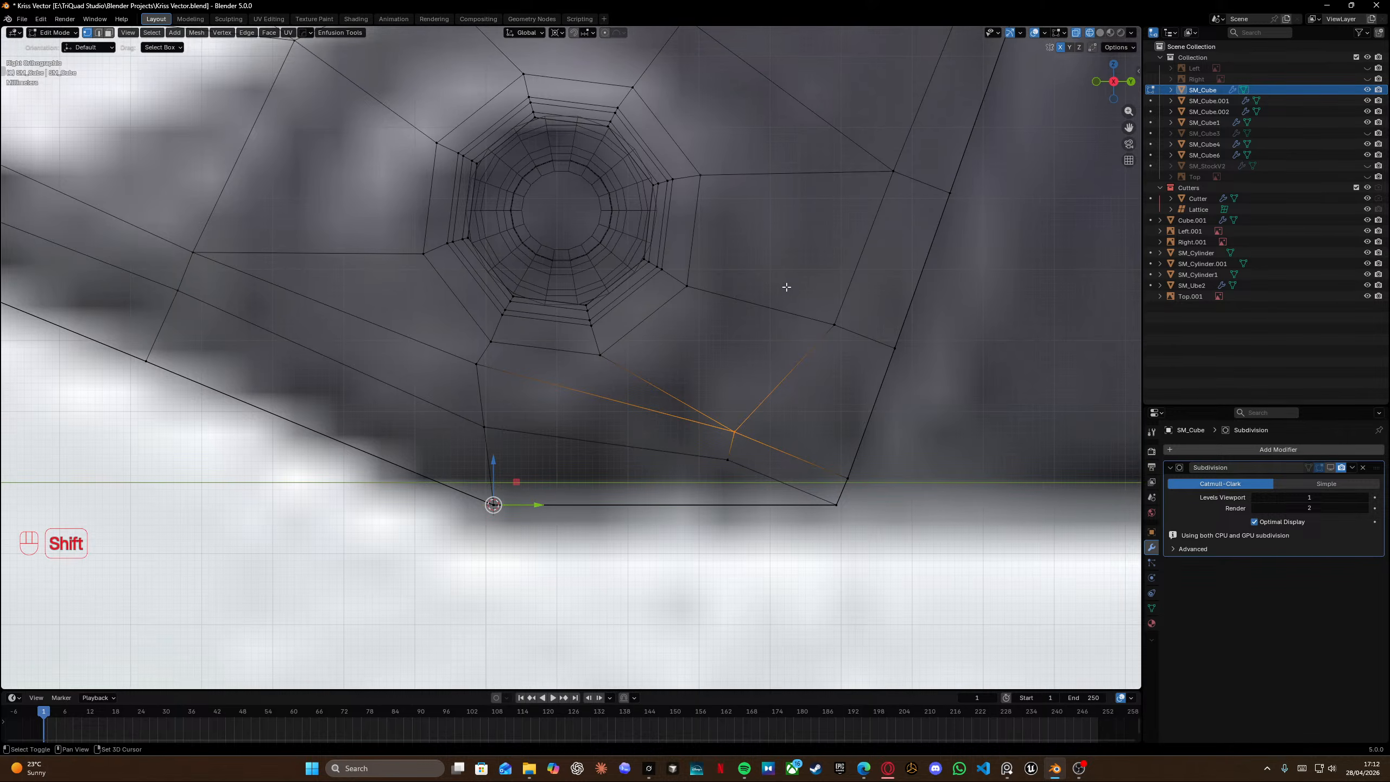
{"action": "key", "text": "g"}
{"action": "key", "text": "g"}
{"action": "left_click", "coordinate": [489, 417]}
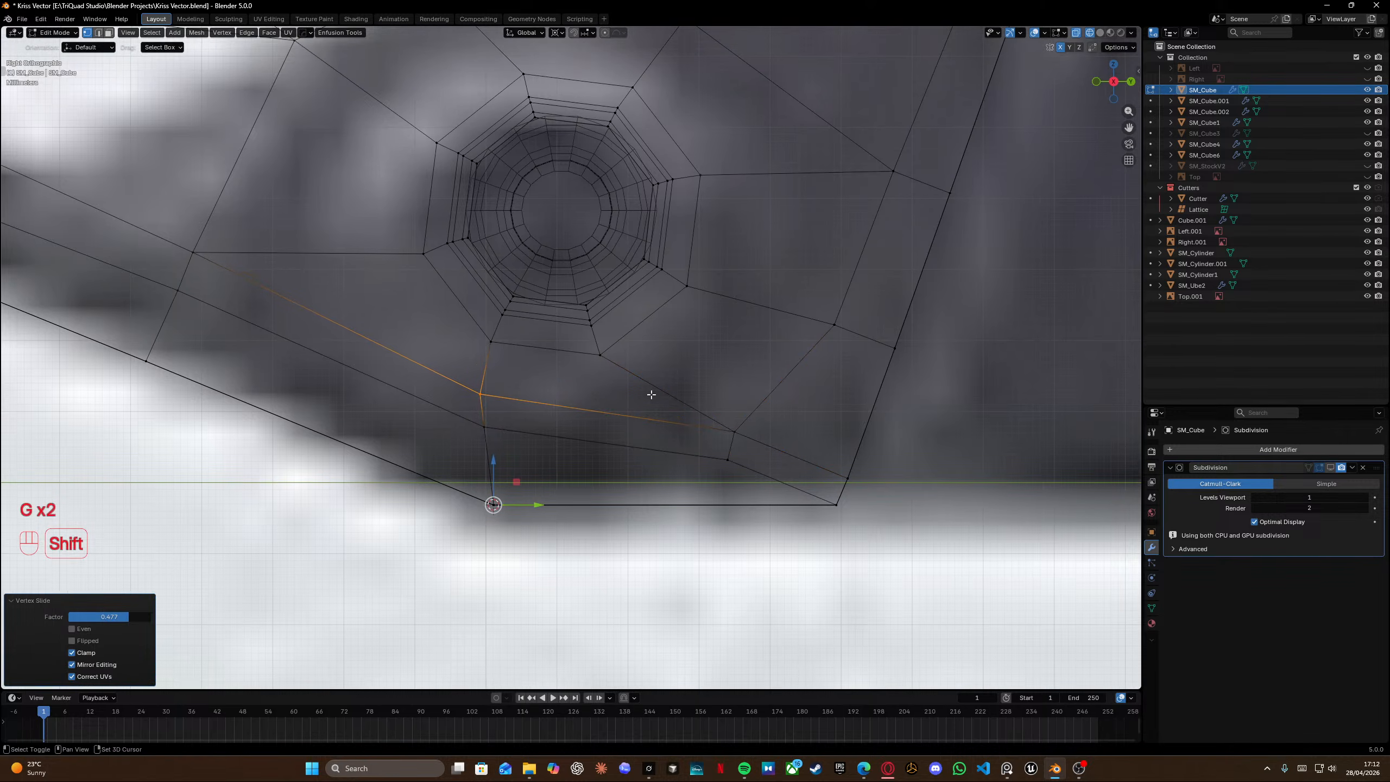
{"action": "middle_click_drag", "start_coordinate": [733, 424], "coordinate": [670, 448], "text": "shift"}
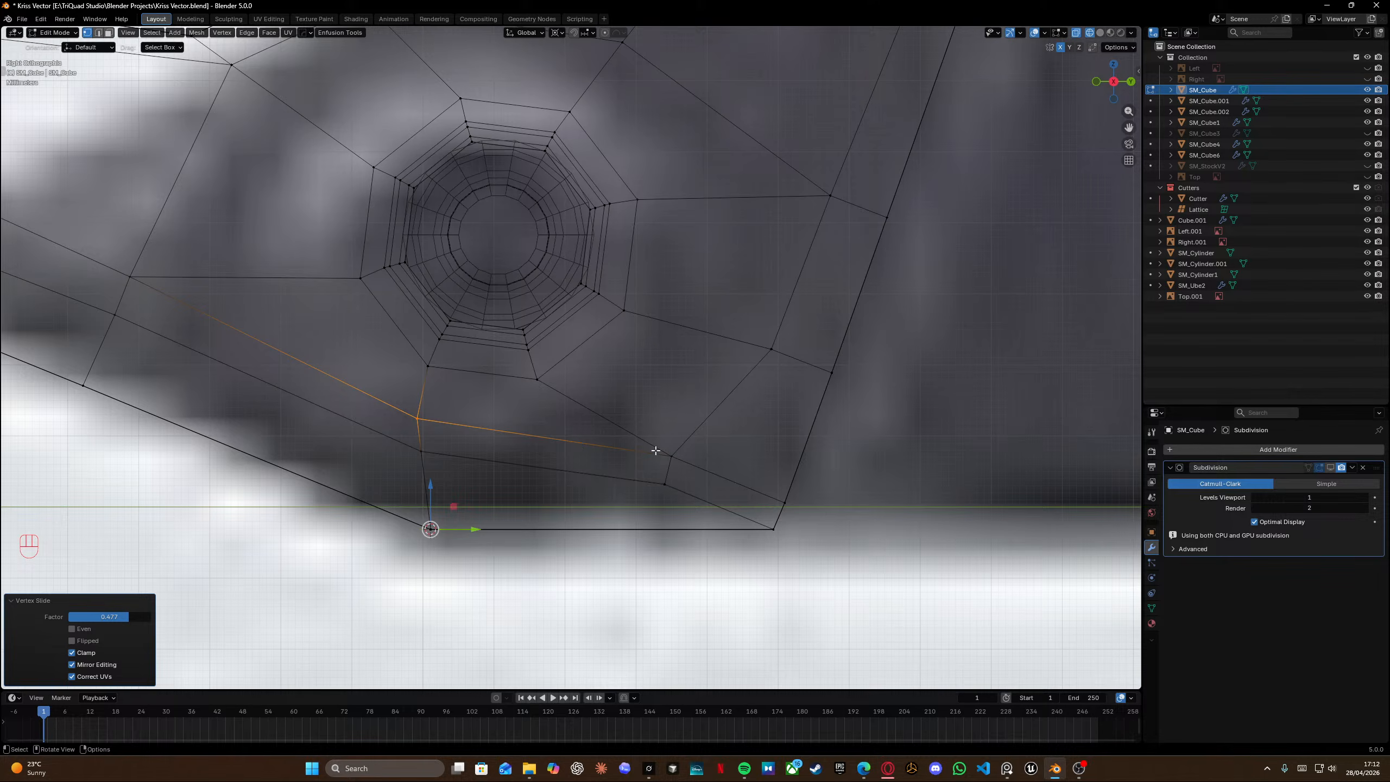
{"action": "left_click", "coordinate": [658, 451]}
{"action": "key", "text": "g"}
{"action": "key", "text": "g"}
{"action": "right_click", "coordinate": [678, 463]}
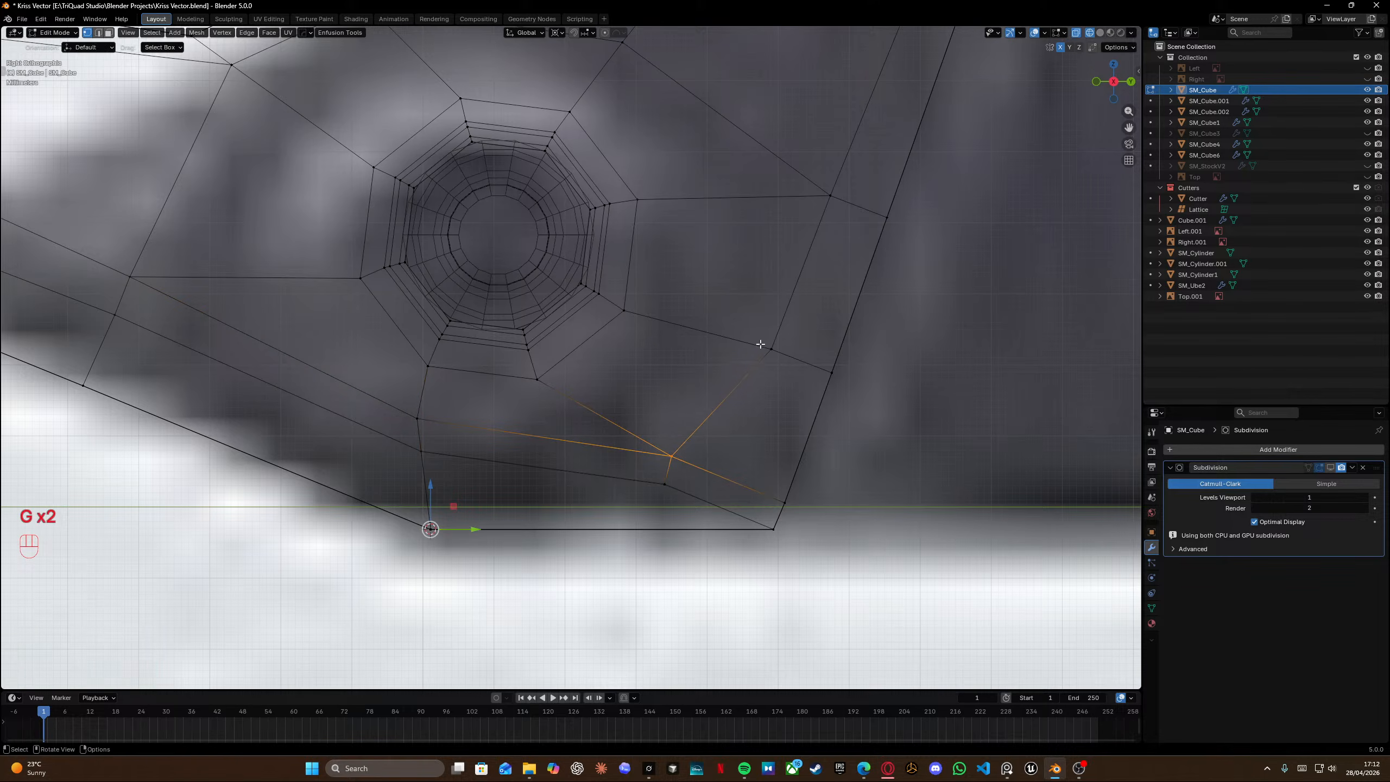
Select a vertex on the grip's bottom loop and slide it along its edge toward the lower edge.
{"action": "left_click", "coordinate": [673, 488]}
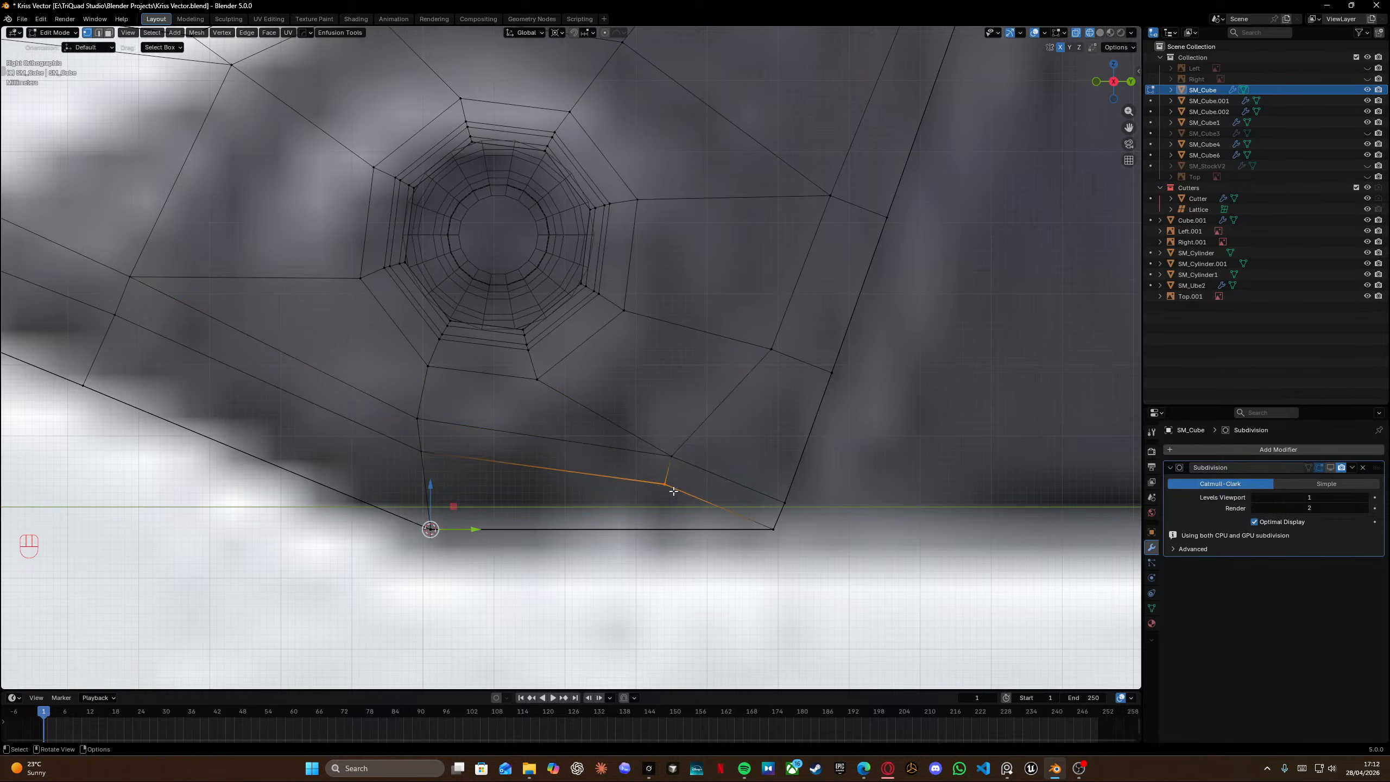
{"action": "key", "text": "g"}
{"action": "key", "text": "g"}
{"action": "left_click", "coordinate": [797, 540]}
Slide the vertex above the grip's rear lower corner all the way onto the corner.
{"action": "left_click", "coordinate": [783, 506]}
{"action": "key", "text": "g"}
{"action": "key", "text": "g"}
{"action": "left_click", "coordinate": [766, 567]}
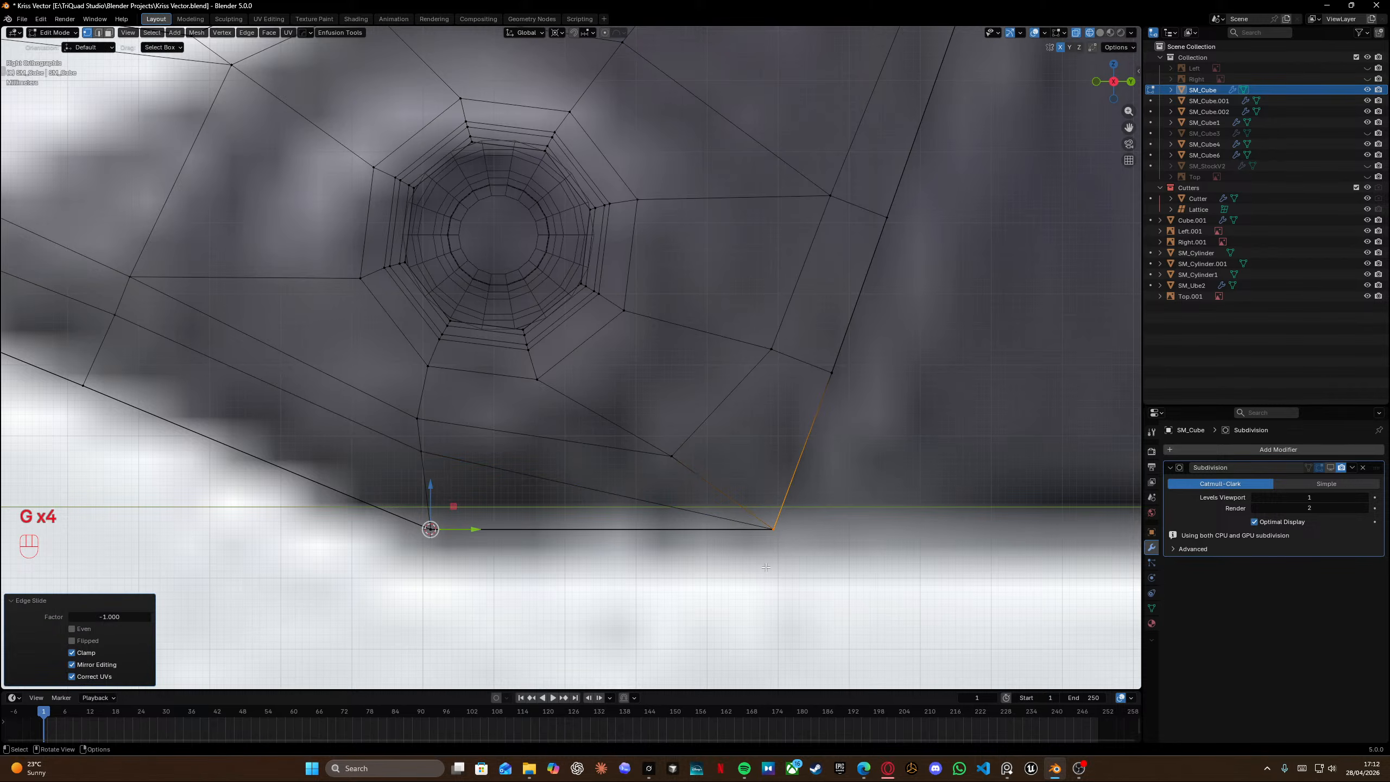
Select the whole mesh and merge overlapping vertices by distance.
{"action": "middle_click_drag", "start_coordinate": [719, 533], "coordinate": [685, 398]}
{"action": "key", "text": "a"}
{"action": "key", "text": "m"}
{"action": "left_click", "coordinate": [736, 441]}
{"action": "key", "text": "shift+z"}
{"action": "mouse_move", "coordinate": [740, 436]}
{"action": "middle_mouse_down"}
{"action": "mouse_move", "coordinate": [539, 321]}
{"action": "mouse_move", "coordinate": [593, 342]}
{"action": "middle_mouse_up"}
{"action": "left_click", "coordinate": [540, 321]}
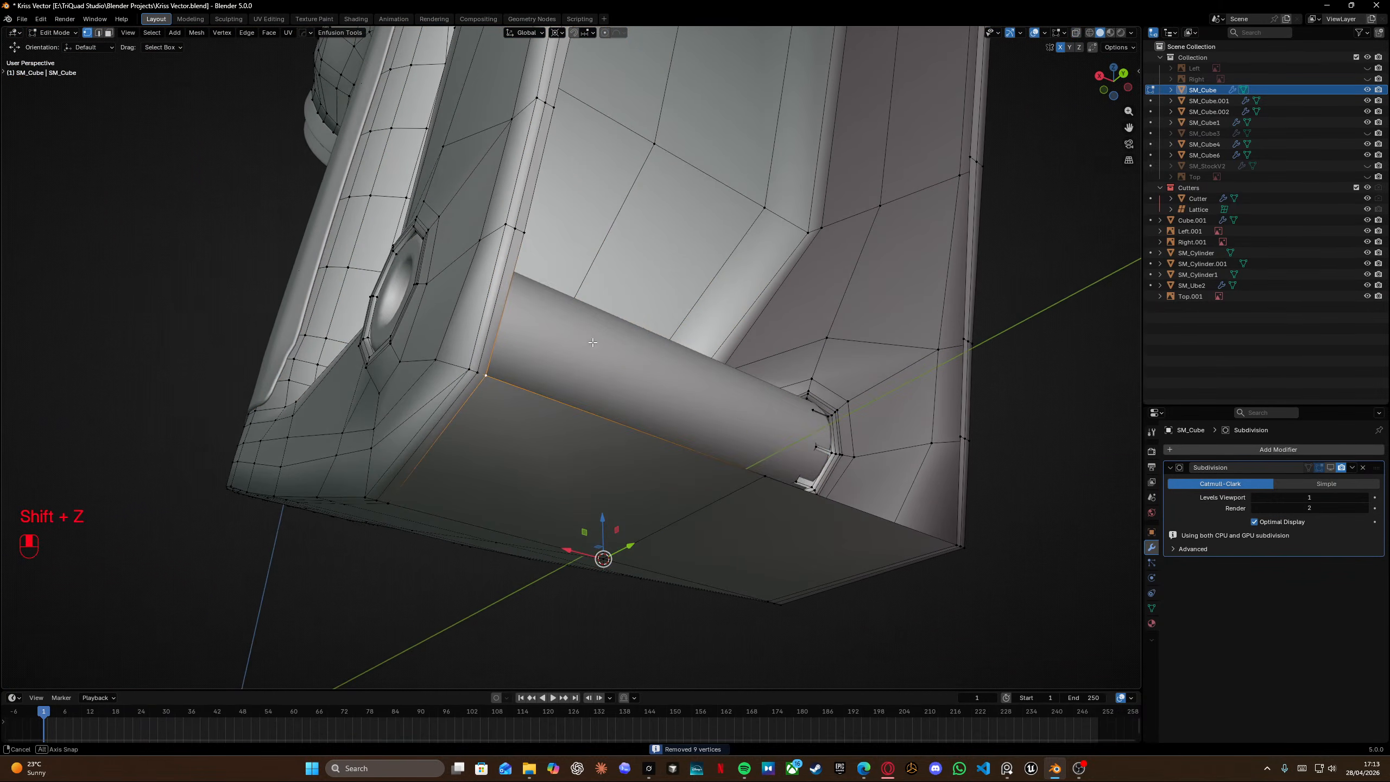
{"action": "key", "text": "f"}
{"action": "right_click", "coordinate": [593, 341]}
{"action": "middle_click_drag", "start_coordinate": [794, 424], "coordinate": [816, 408], "text": "shift"}
{"action": "middle_click_drag", "start_coordinate": [815, 408], "coordinate": [656, 460]}
{"action": "key", "text": "f"}
{"action": "right_click", "coordinate": [711, 416]}
{"action": "key", "text": "KP_2"}
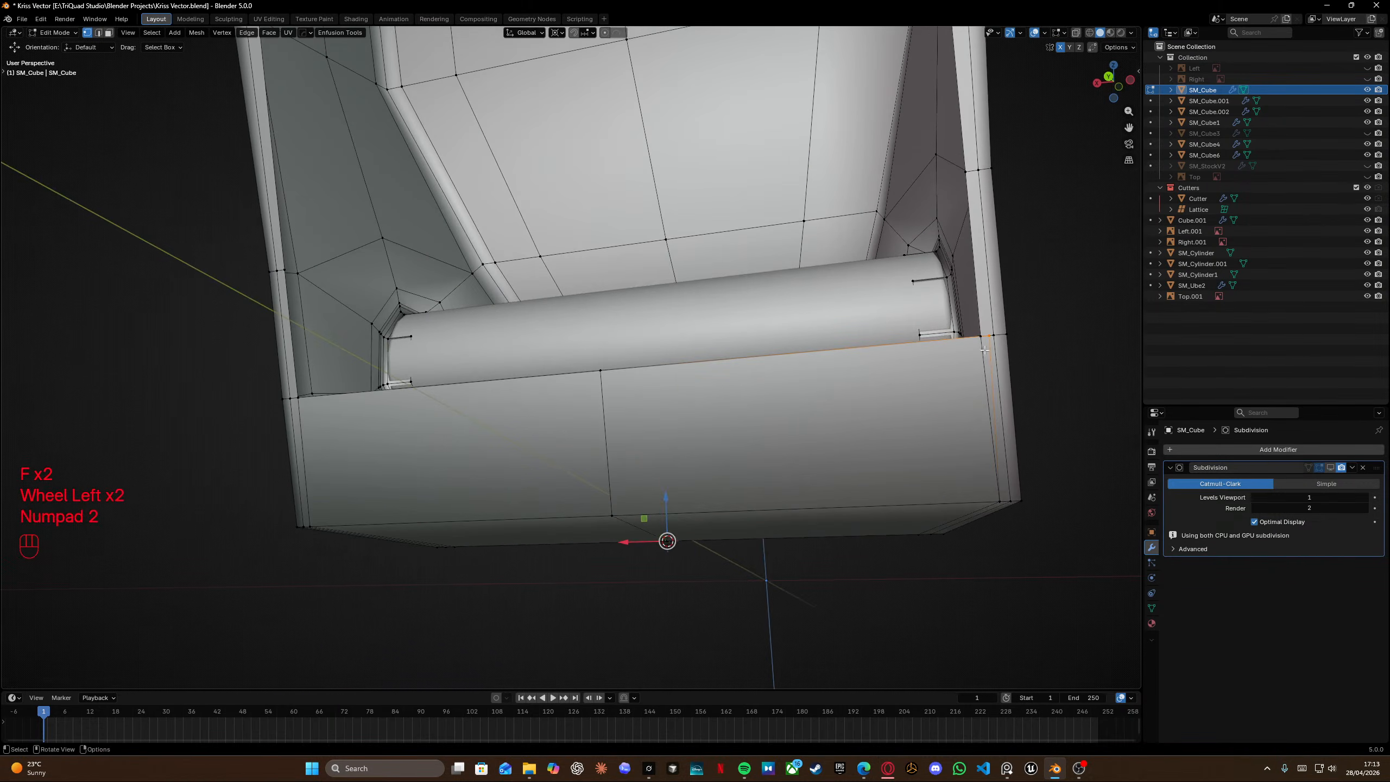
Snap the selected vertex on the grip's underside onto the adjacent corner vertex with QuickSnap.
{"action": "key", "text": "Tab"}
{"action": "key", "text": "Tab"}
{"action": "key", "text": "KP_2"}
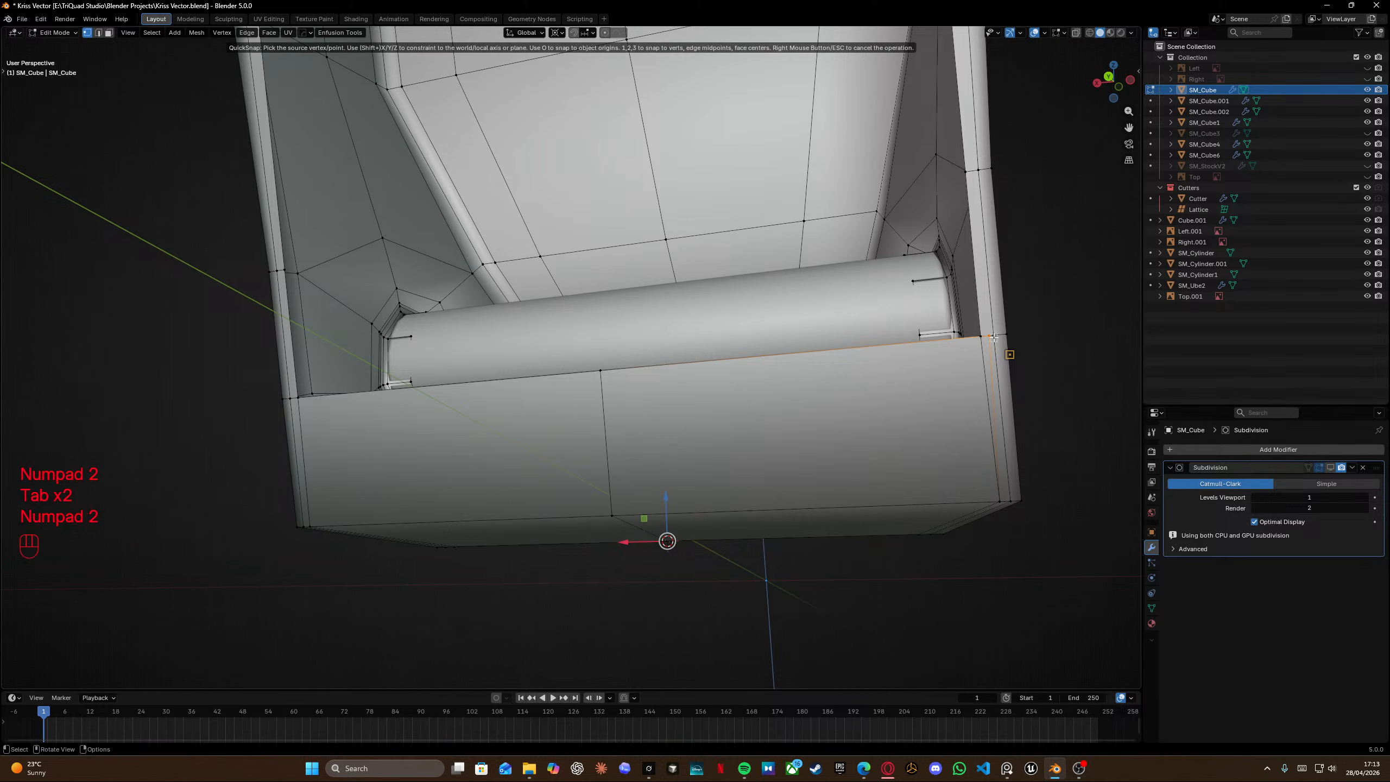
{"action": "scroll", "coordinate": [990, 336], "scroll_direction": "left", "scroll_amount": 3}
{"action": "key", "text": "KP_2"}
{"action": "key", "text": "KP_2"}
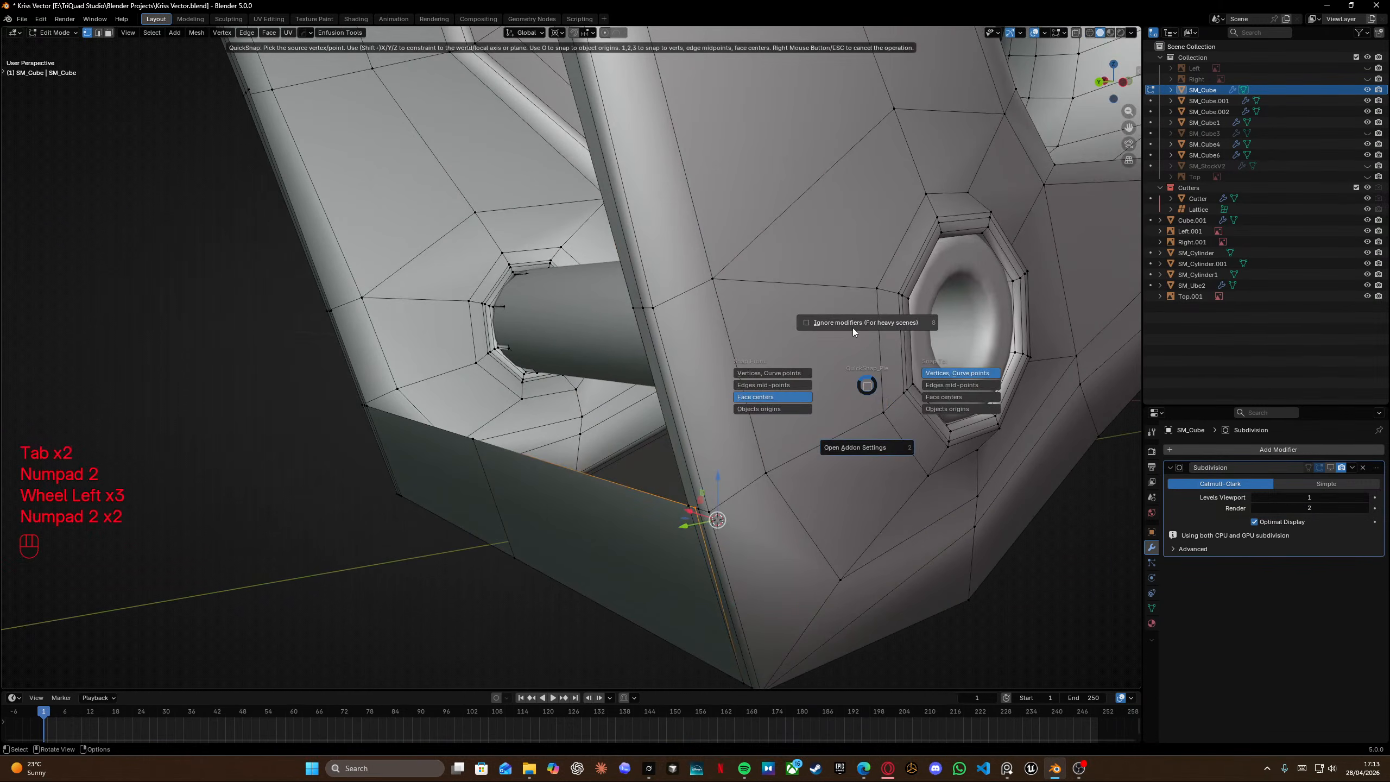
{"action": "left_click", "coordinate": [777, 371]}
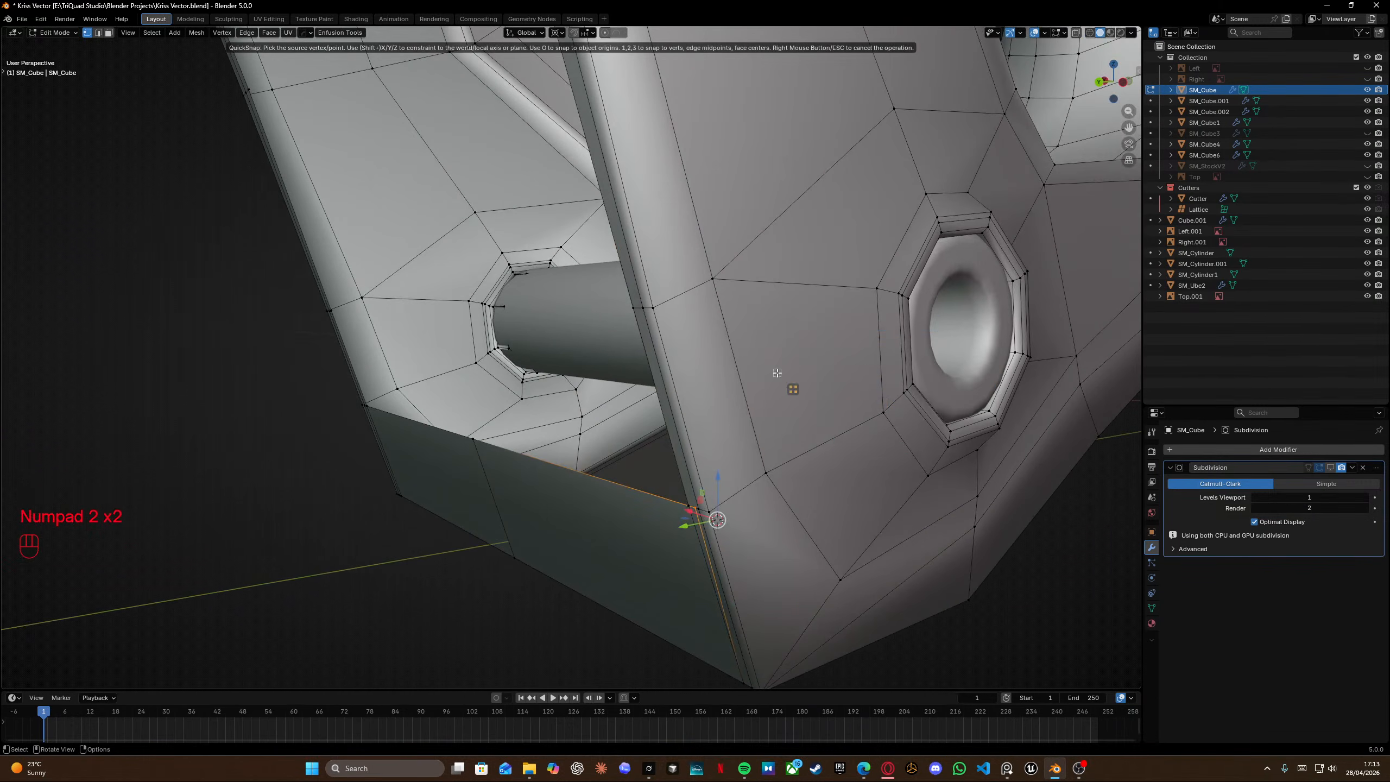
{"action": "middle_click_drag", "start_coordinate": [585, 511], "coordinate": [781, 374], "text": "shift"}
{"action": "left_click", "coordinate": [899, 373]}
{"action": "left_click", "coordinate": [887, 371]}
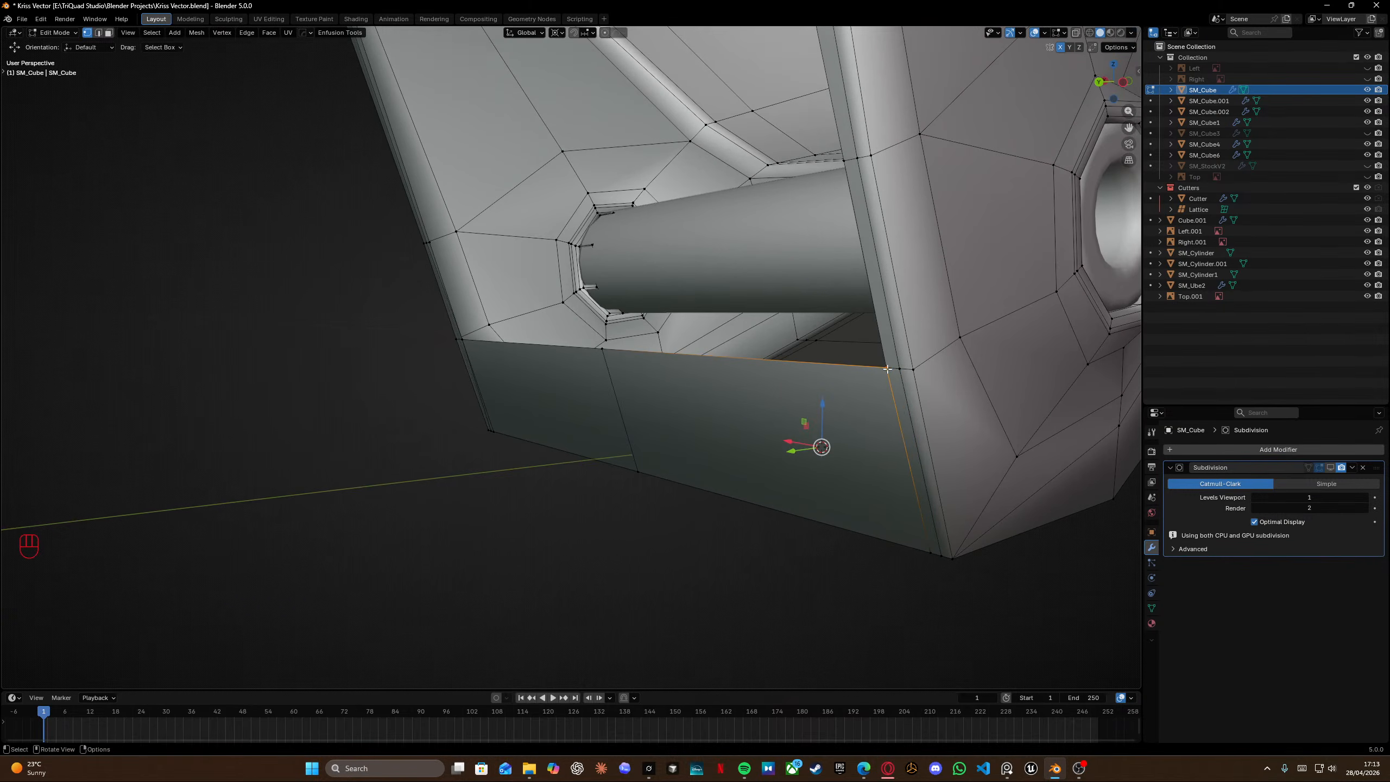
Select all and merge the now-overlapping vertices by distance.
{"action": "mouse_move", "coordinate": [669, 385]}
{"action": "middle_mouse_down"}
{"action": "mouse_move", "coordinate": [709, 388]}
{"action": "mouse_move", "coordinate": [693, 380]}
{"action": "middle_mouse_up"}
{"action": "key", "text": "a"}
{"action": "key", "text": "m"}
{"action": "left_click", "coordinate": [708, 387]}
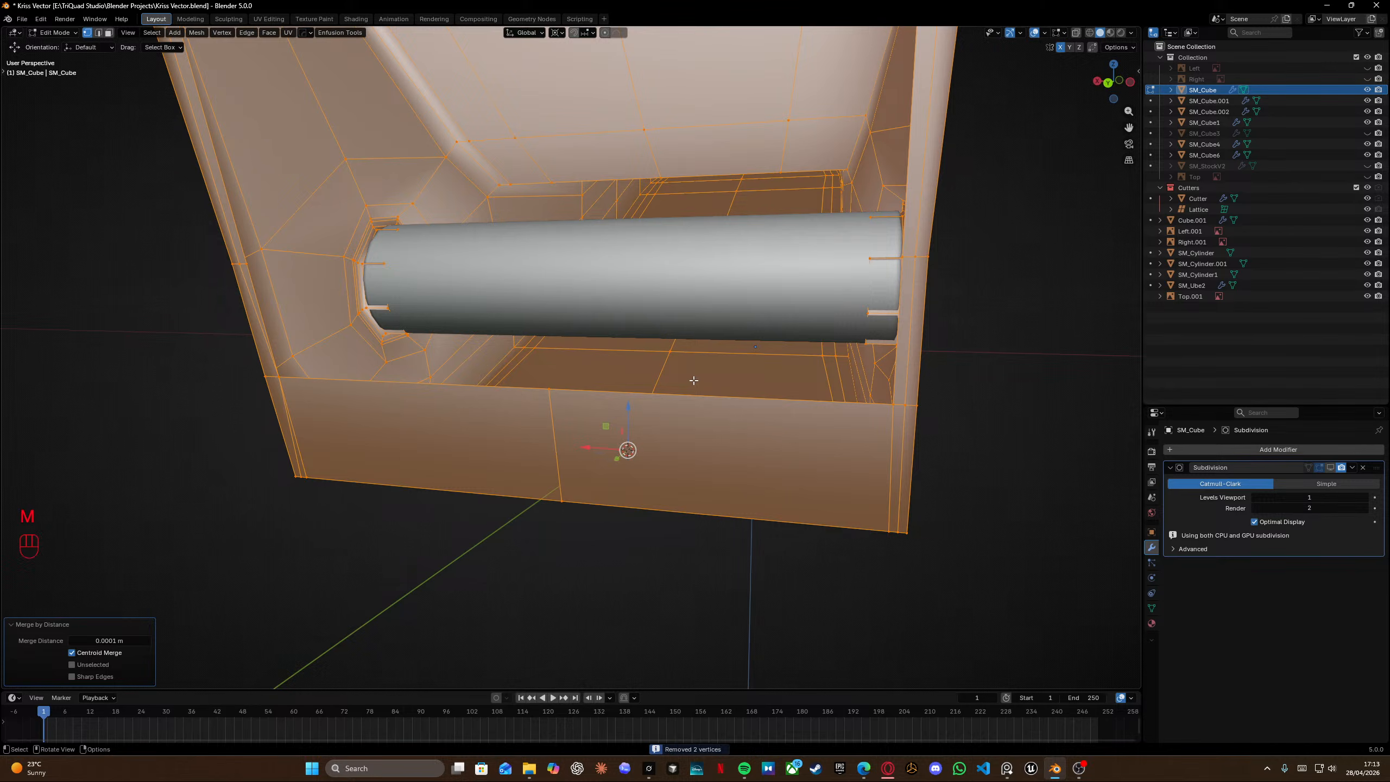
Try a knife cut at the grip's lower rear corner vertex.
{"action": "middle_click_drag", "start_coordinate": [584, 344], "coordinate": [682, 331]}
{"action": "middle_click_drag", "start_coordinate": [461, 371], "coordinate": [482, 403], "text": "shift"}
{"action": "scroll", "coordinate": [414, 405], "scroll_direction": "up", "scroll_amount": 1}
{"action": "middle_click_drag", "start_coordinate": [440, 307], "coordinate": [425, 308]}
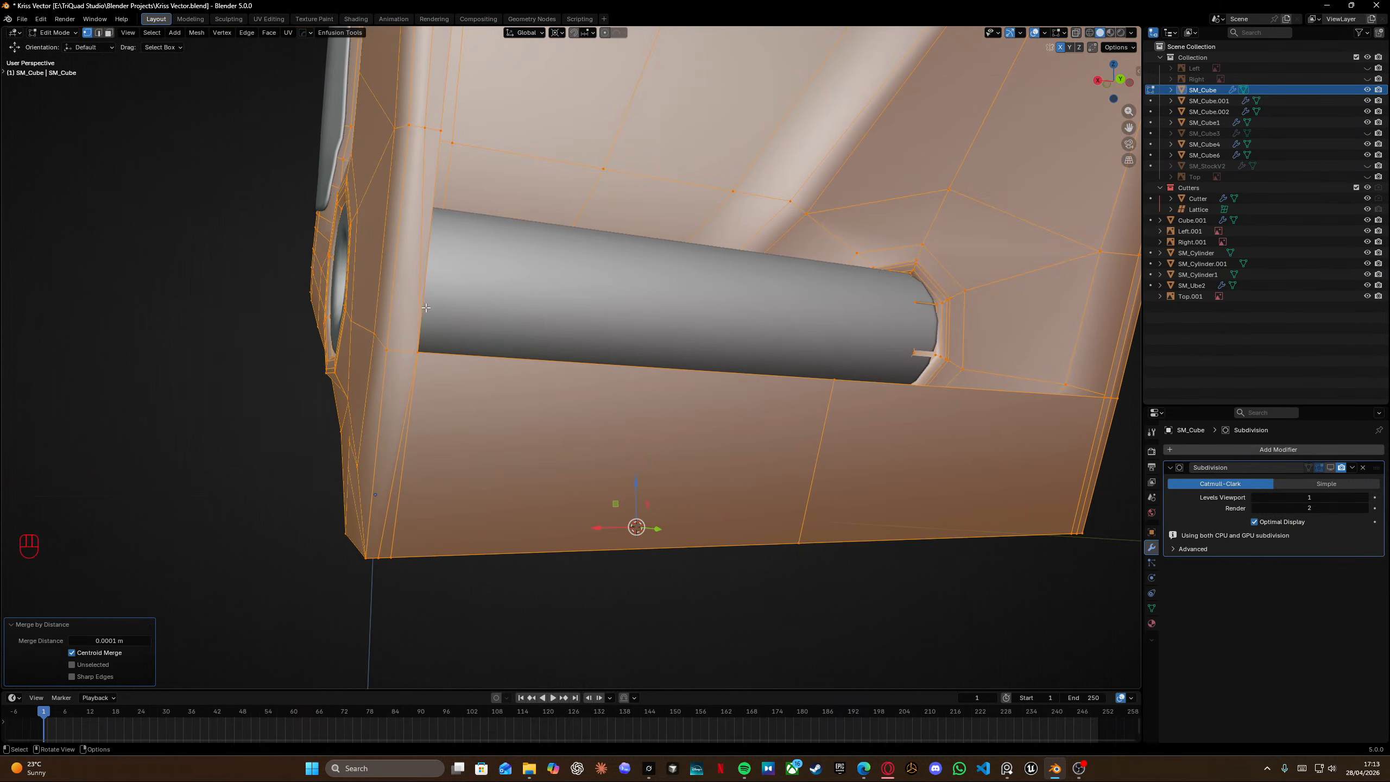
{"action": "key", "text": "k"}
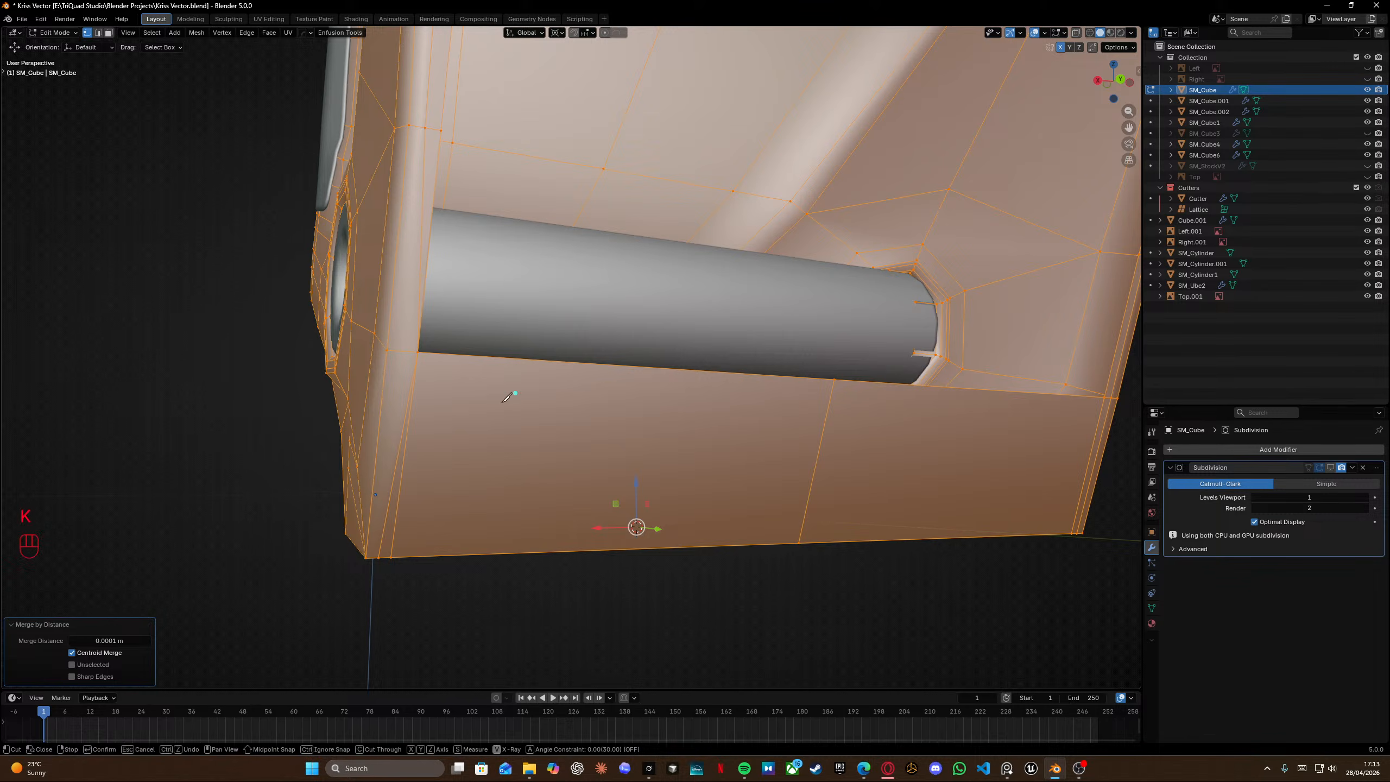
{"action": "left_click", "coordinate": [378, 558]}
{"action": "key", "text": "Return"}
{"action": "key", "text": "Tab"}
Select the vertical edges at the grip bottom's rear corner and dissolve them.
{"action": "left_click", "coordinate": [415, 405]}
{"action": "left_click", "coordinate": [396, 457]}
{"action": "middle_click_drag", "start_coordinate": [421, 257], "coordinate": [421, 352], "text": "shift"}
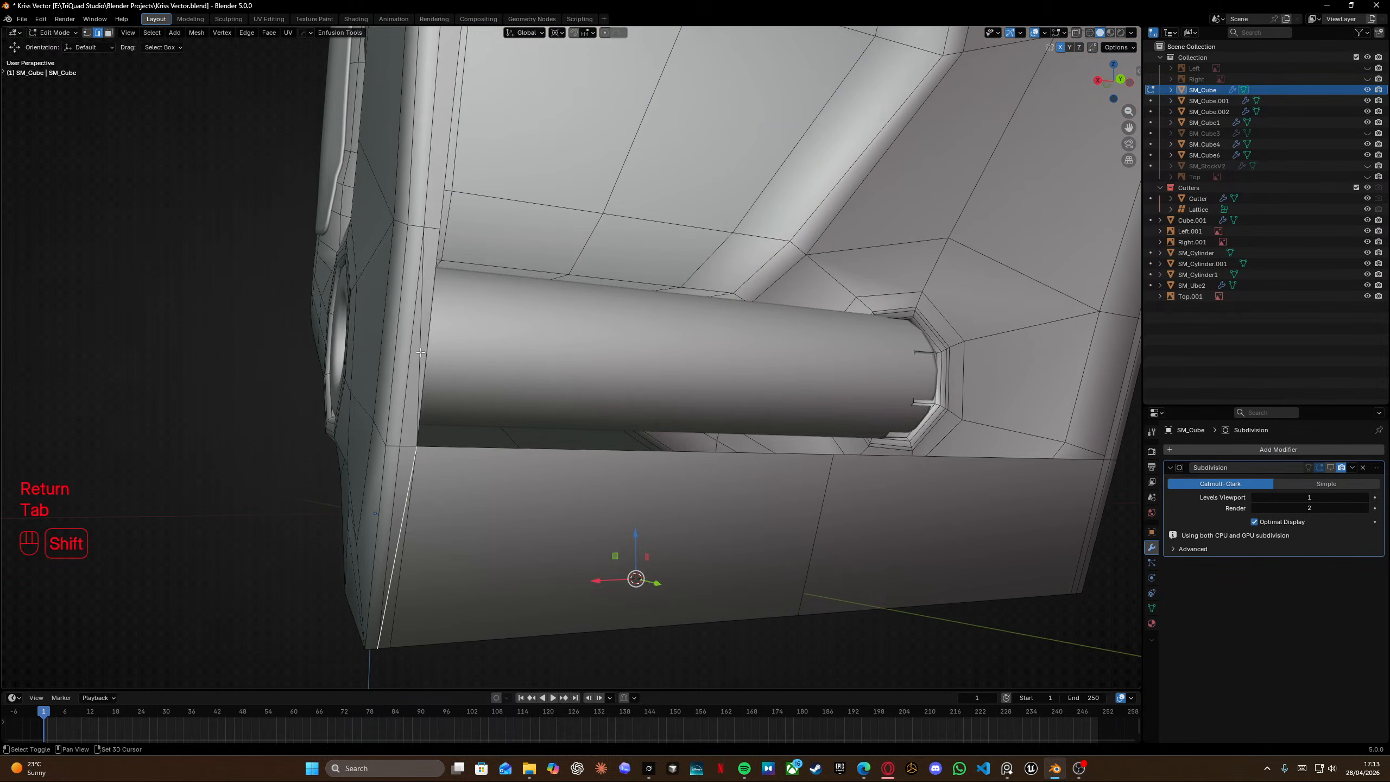
{"action": "key", "text": "x"}
{"action": "left_click", "coordinate": [417, 325]}
{"action": "scroll", "coordinate": [465, 493], "scroll_direction": "down", "scroll_amount": 2}
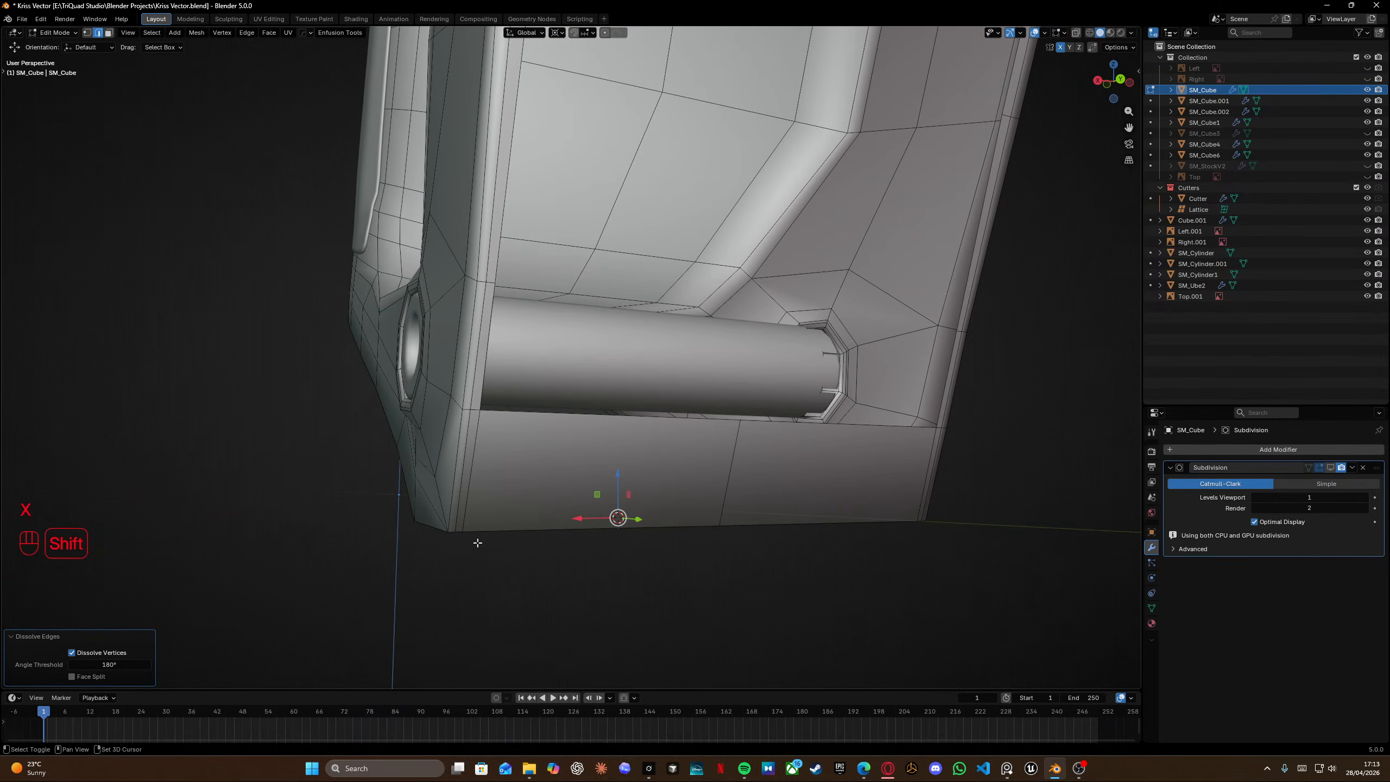
Try snapping the grip bottom's corner vertex onto the vertex beside the pin tube with QuickSnap, then undo it.
{"action": "middle_click_drag", "start_coordinate": [475, 543], "coordinate": [506, 461], "text": "shift"}
{"action": "middle_click_drag", "start_coordinate": [506, 461], "coordinate": [537, 467]}
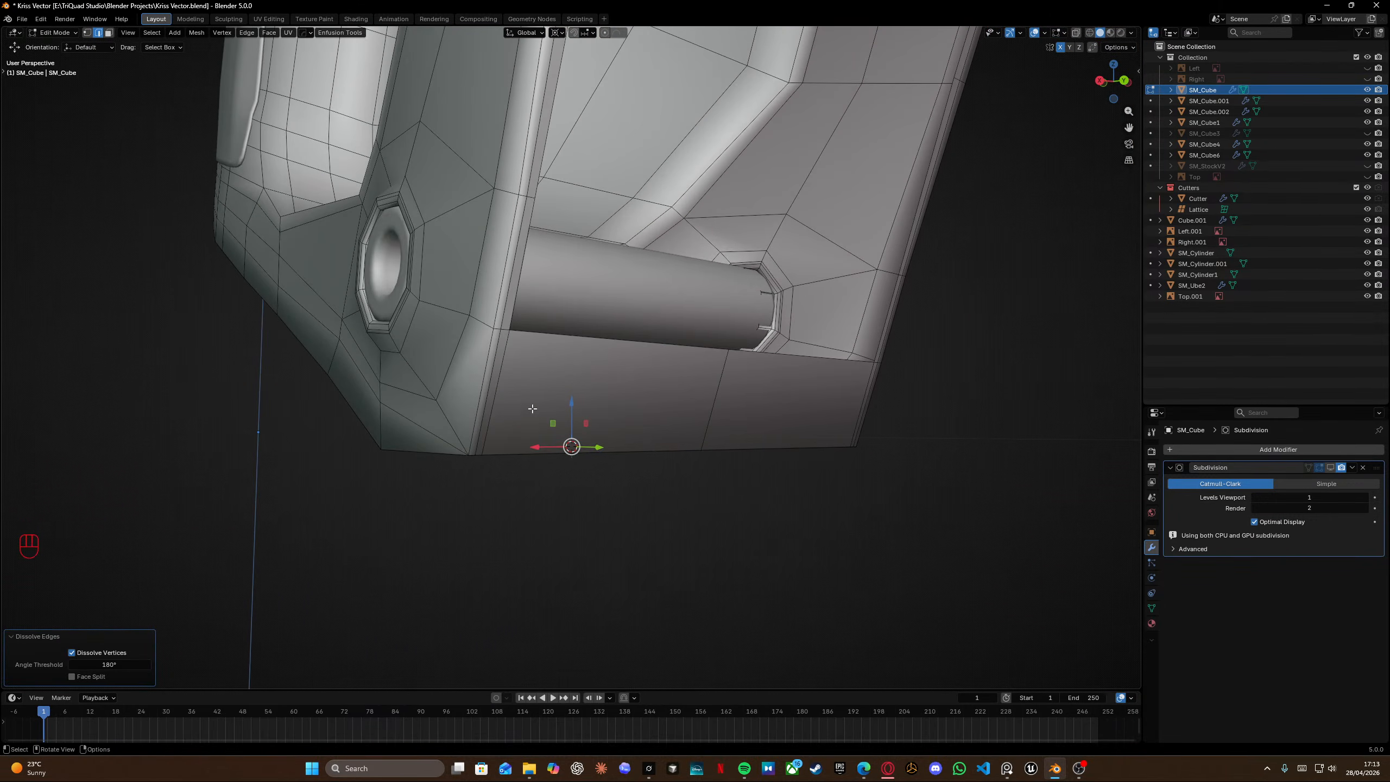
{"action": "key", "text": "Tab"}
{"action": "left_click", "coordinate": [484, 429]}
{"action": "middle_click_drag", "start_coordinate": [509, 328], "coordinate": [475, 325]}
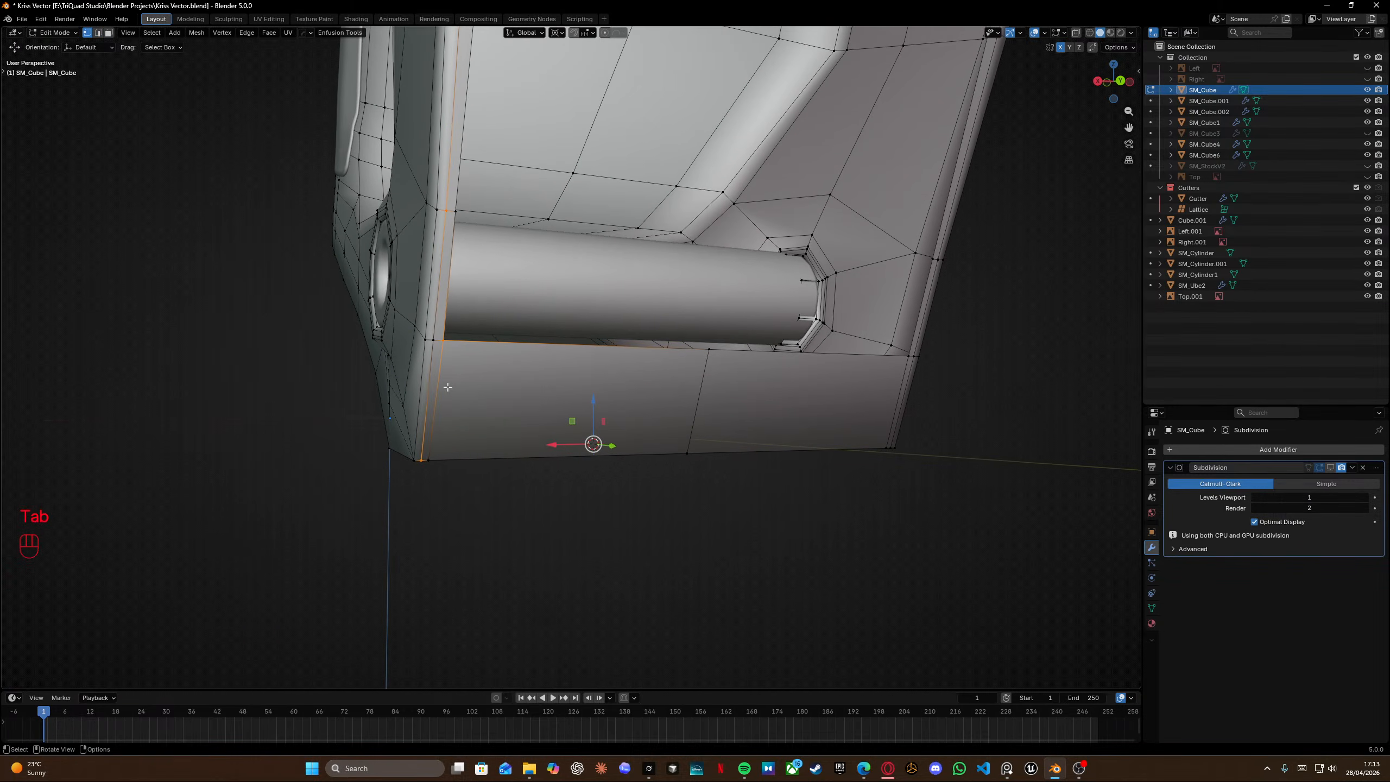
{"action": "scroll", "coordinate": [448, 387], "scroll_direction": "up", "scroll_amount": 2}
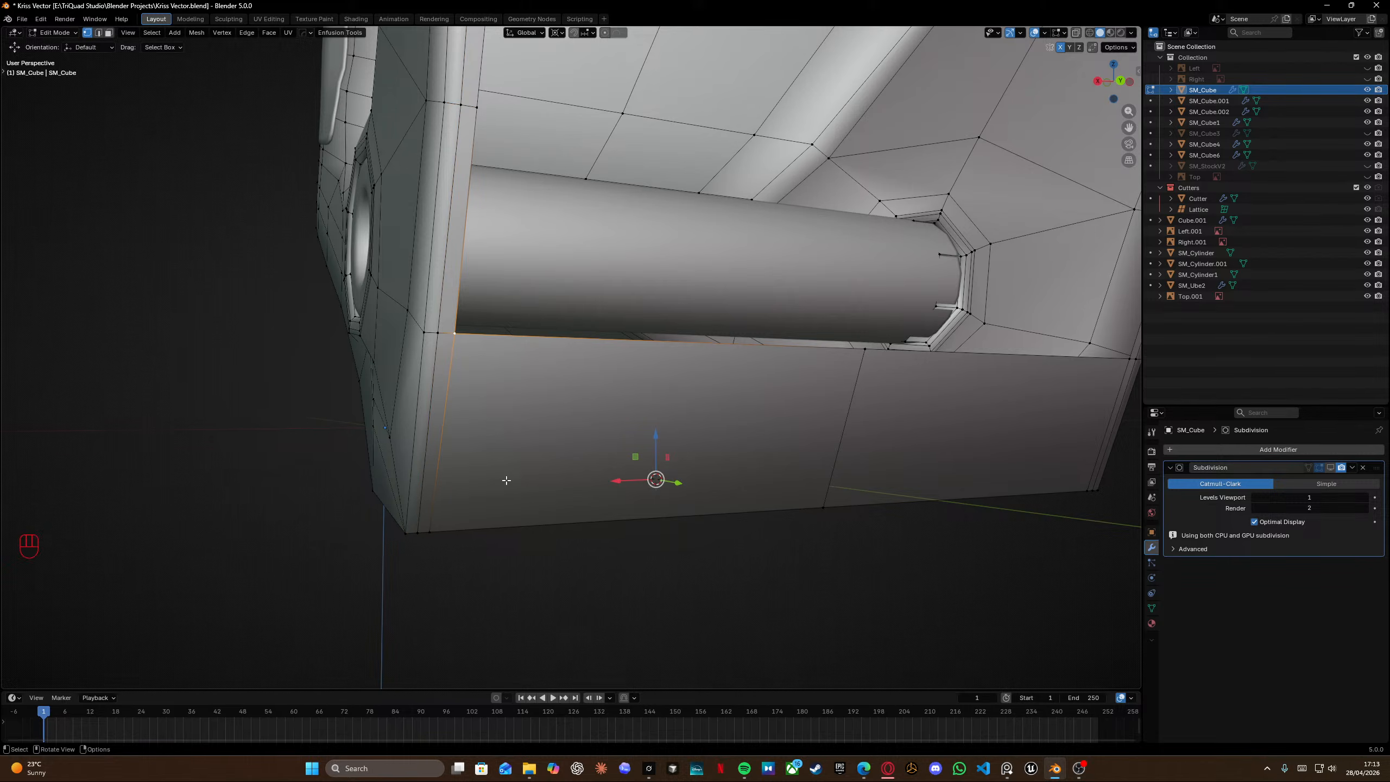
{"action": "key", "text": "KP_2"}
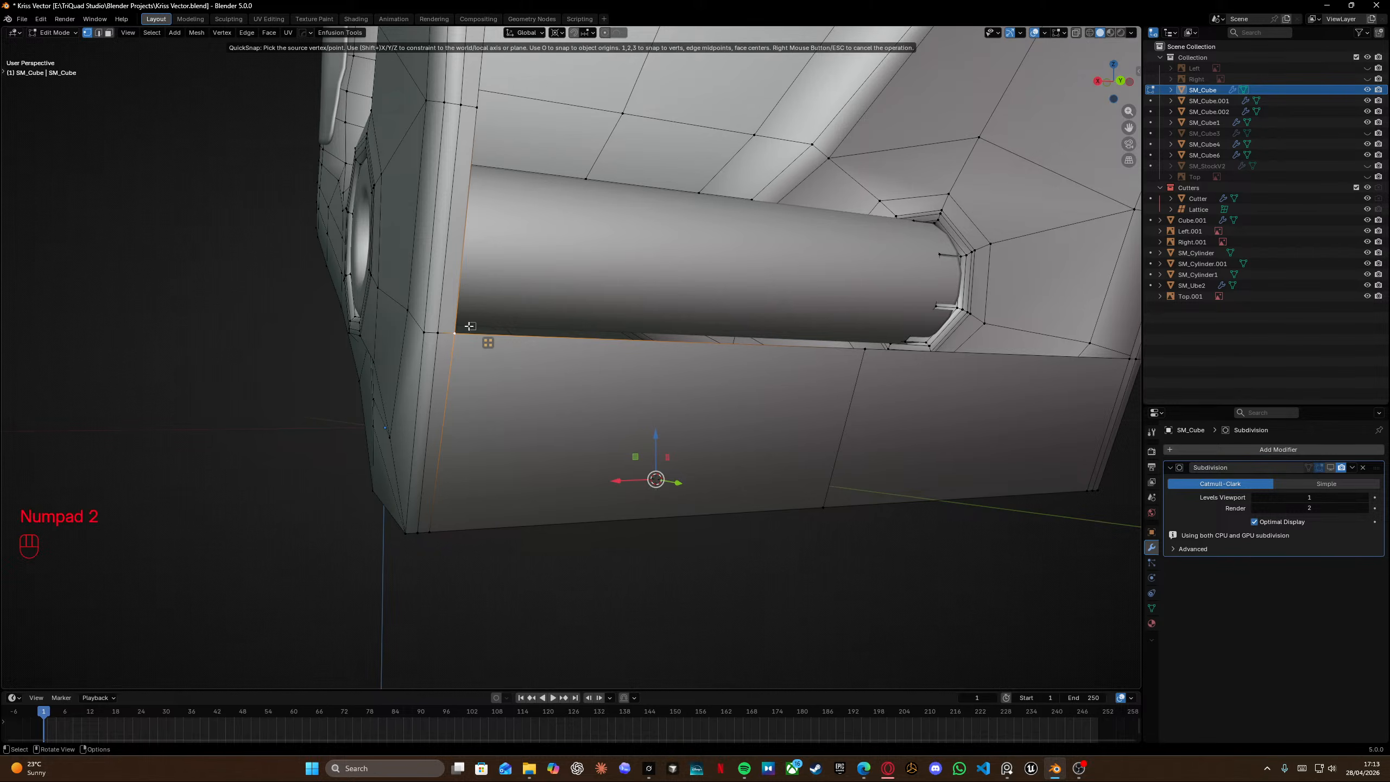
{"action": "left_click", "coordinate": [864, 349]}
{"action": "scroll", "coordinate": [931, 385], "scroll_direction": "left", "scroll_amount": 2}
{"action": "middle_click_drag", "start_coordinate": [931, 385], "coordinate": [796, 380]}
{"action": "key", "text": "ctrl+z"}
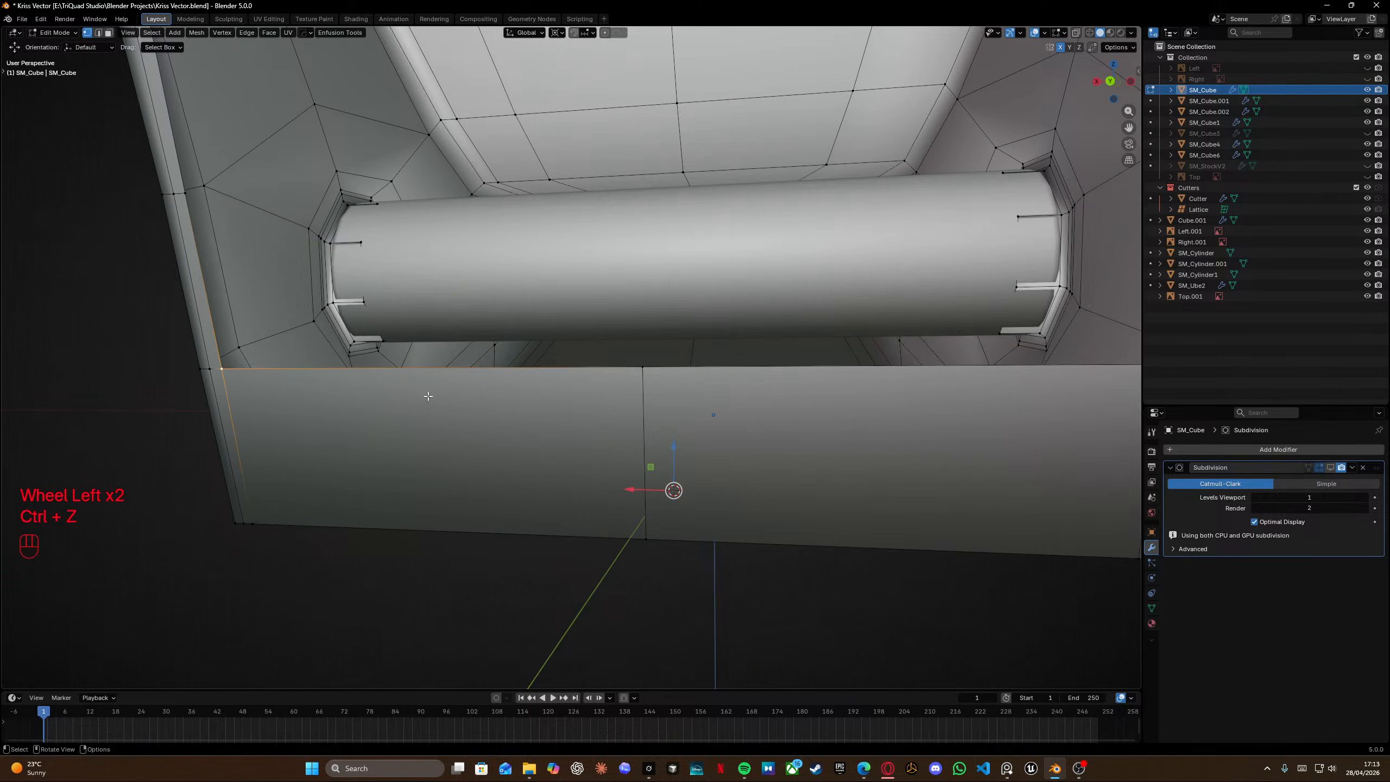
Select the vertex below the rear pin hole and slide it fully onto the grip's lower corner.
{"action": "middle_click_drag", "start_coordinate": [428, 396], "coordinate": [626, 330]}
{"action": "left_click", "coordinate": [576, 332]}
{"action": "middle_click_drag", "start_coordinate": [626, 331], "coordinate": [583, 343], "text": "shift"}
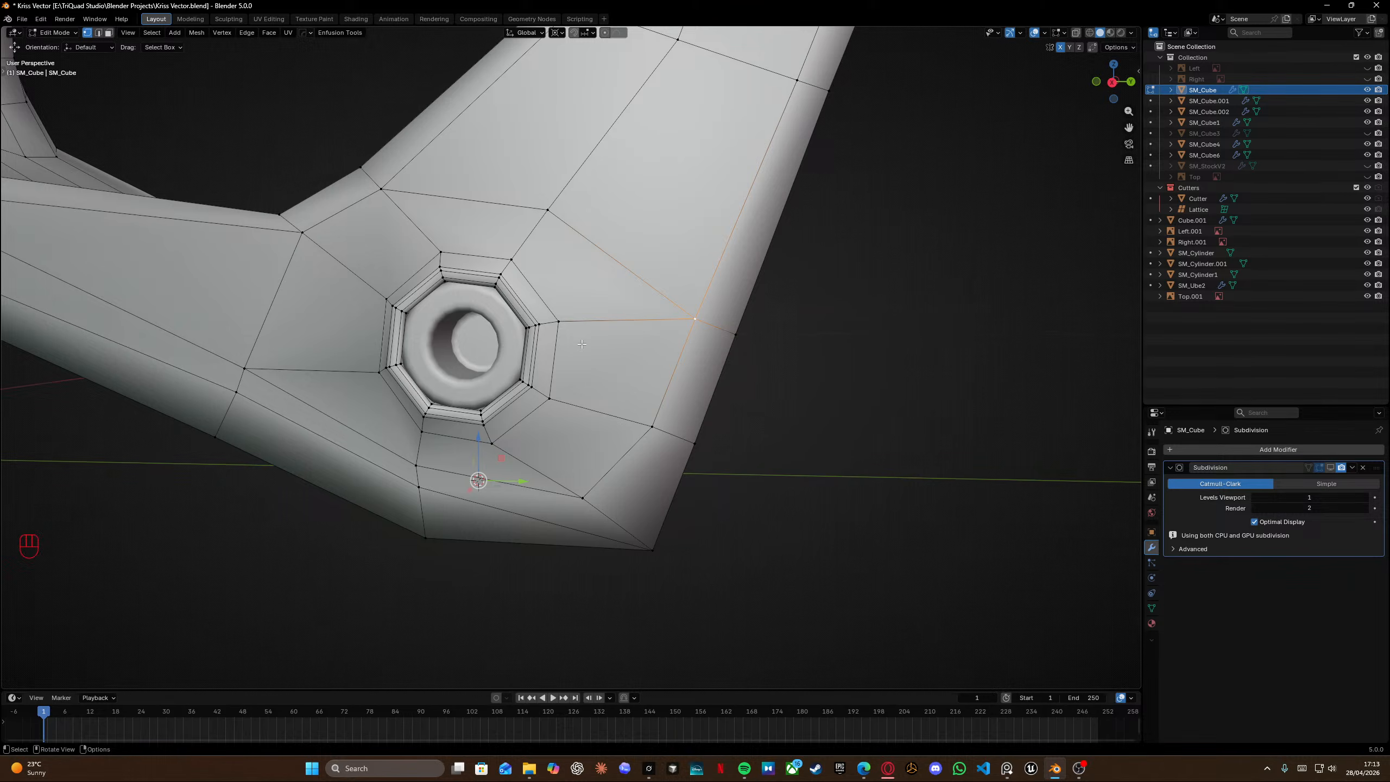
{"action": "left_click", "coordinate": [580, 498]}
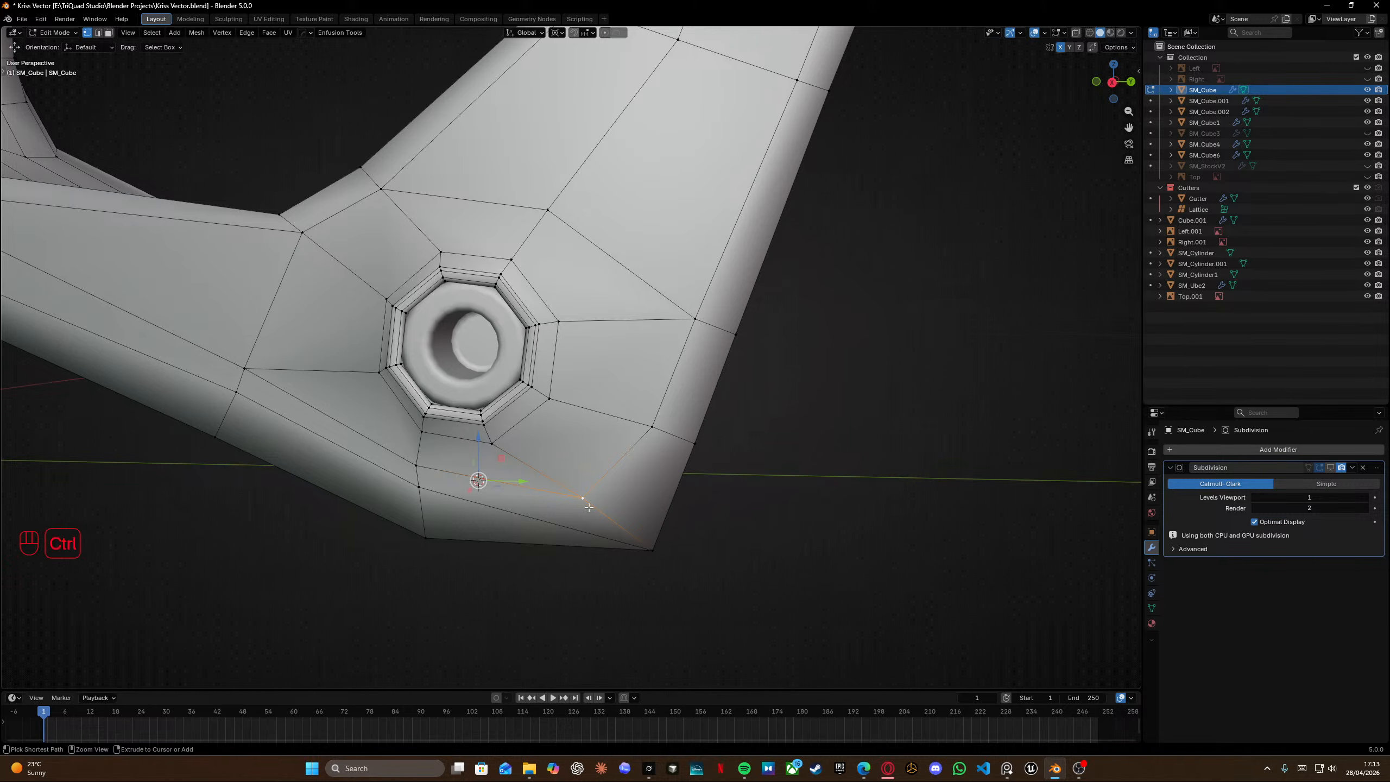
{"action": "key", "text": "g"}
{"action": "key", "text": "g"}
{"action": "left_click", "coordinate": [422, 574]}
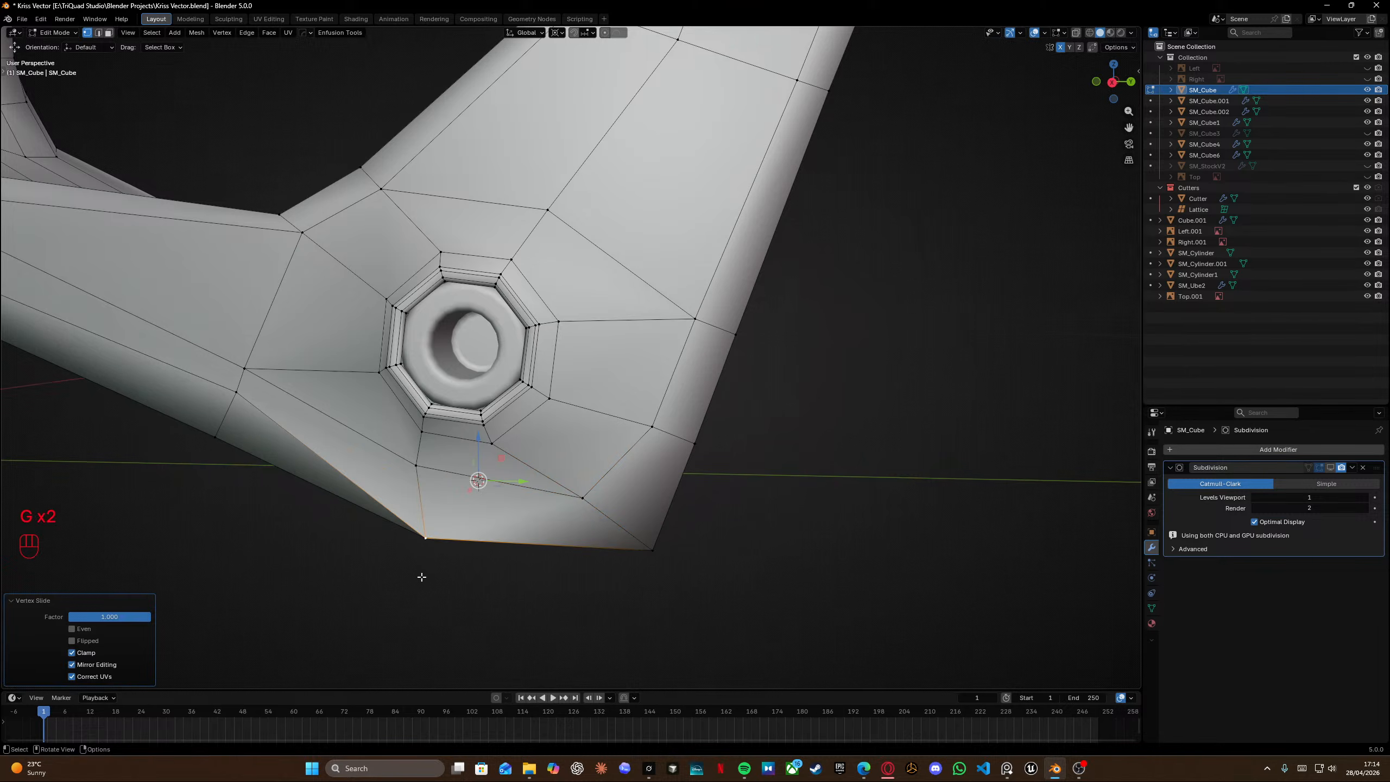
Select the neighbouring vertex on the lower edge and slide it fully onto the corner.
{"action": "middle_click_drag", "start_coordinate": [422, 574], "coordinate": [581, 465], "text": "shift"}
{"action": "left_click", "coordinate": [512, 410]}
{"action": "key", "text": "g"}
{"action": "key", "text": "g"}
{"action": "left_click", "coordinate": [436, 498]}
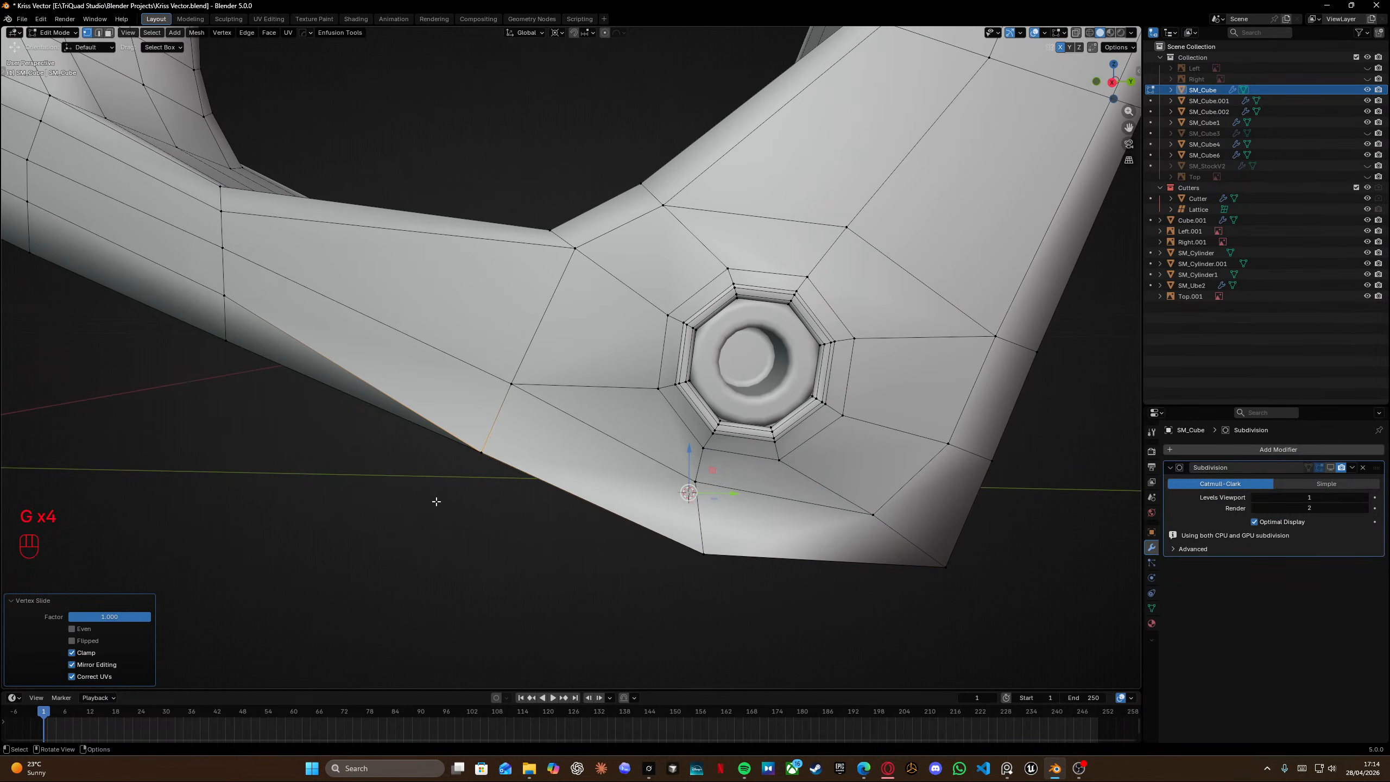
Slide the vertex on the receiver's side edge fully to the end of its edge.
{"action": "middle_click_drag", "start_coordinate": [424, 397], "coordinate": [517, 334]}
{"action": "key", "text": "g"}
{"action": "key", "text": "g"}
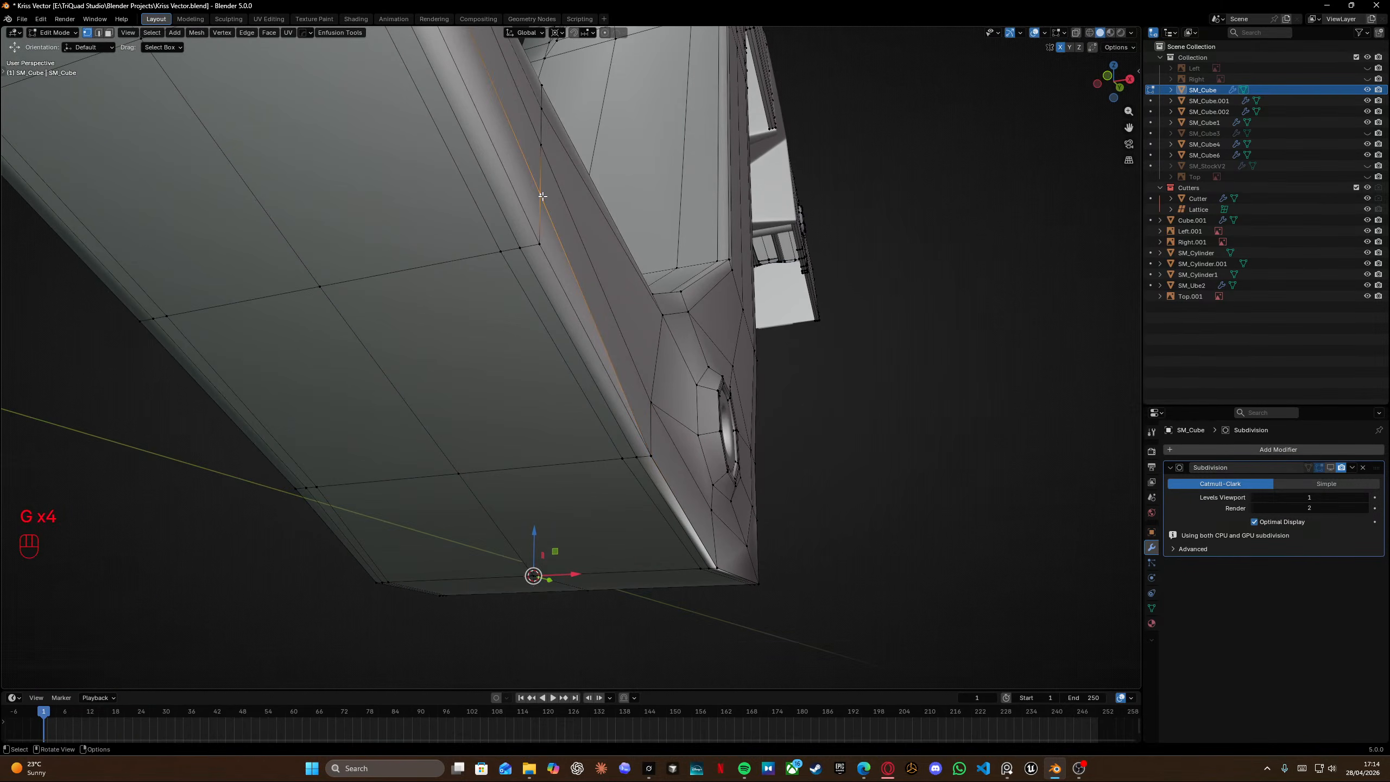
{"action": "left_click", "coordinate": [515, 279]}
{"action": "middle_click_drag", "start_coordinate": [514, 279], "coordinate": [395, 317]}
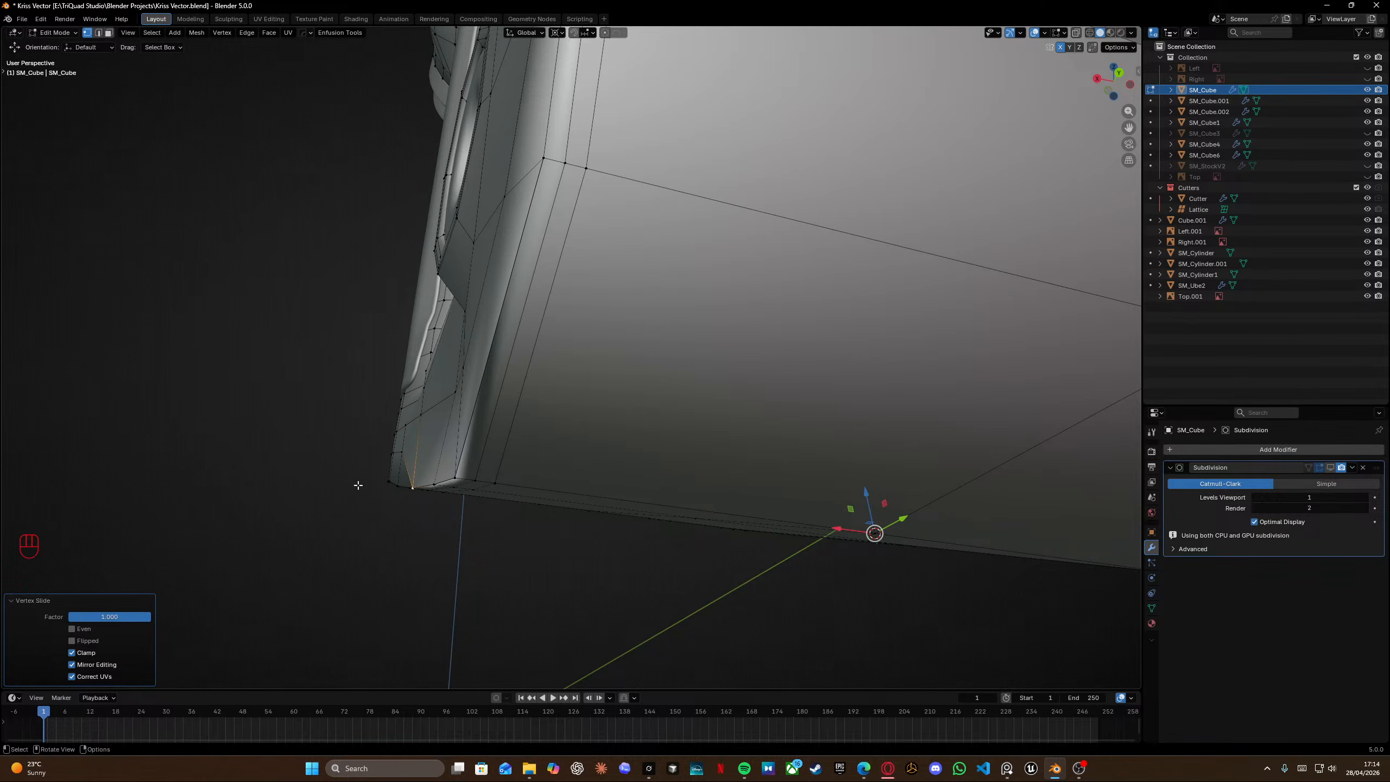
Select a path of vertices along the grip's side edge and flatten them by scaling to 0 along X.
{"action": "middle_click_drag", "start_coordinate": [358, 485], "coordinate": [567, 497]}
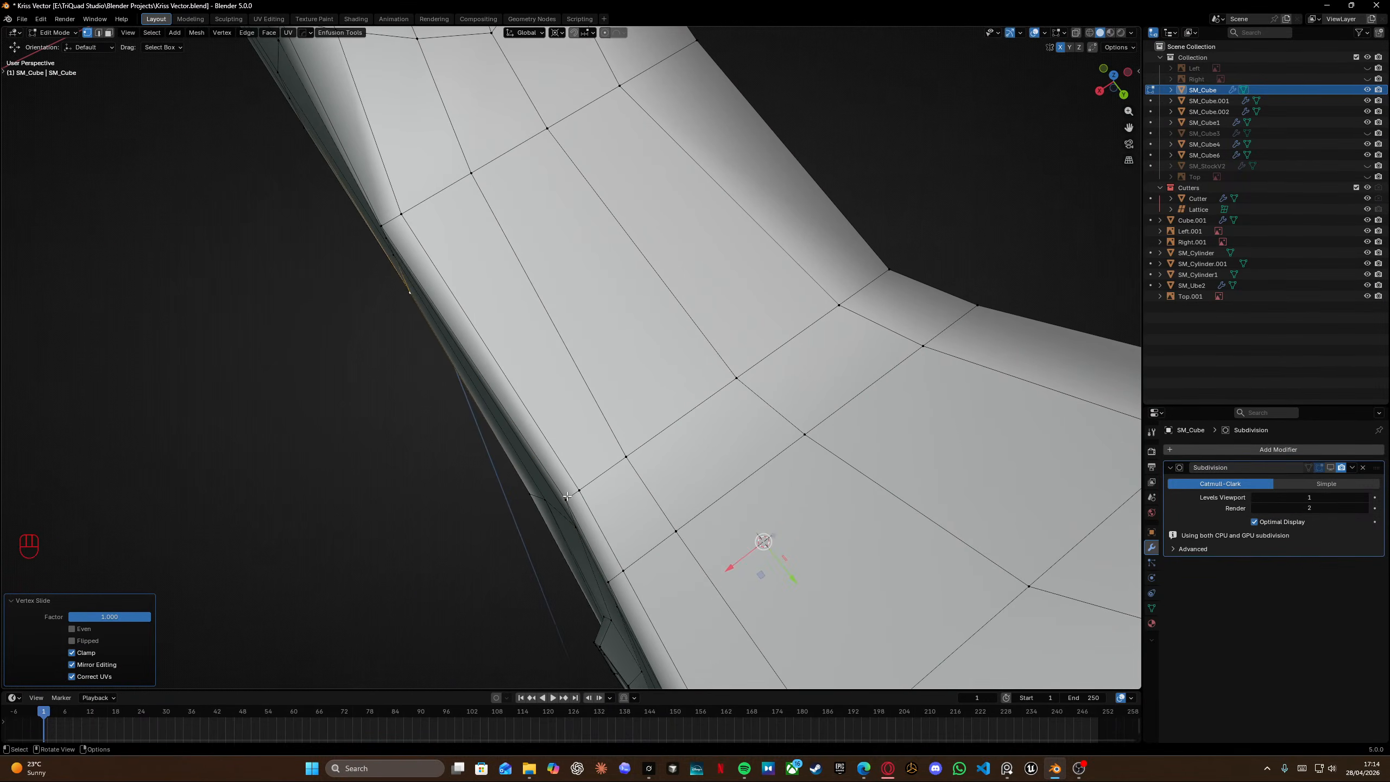
{"action": "left_click", "coordinate": [567, 497]}
{"action": "key", "text": "shift+s"}
{"action": "left_click", "coordinate": [542, 504]}
{"action": "left_click", "coordinate": [532, 498], "text": "ctrl"}
{"action": "key", "text": "s"}
{"action": "key", "text": "x"}
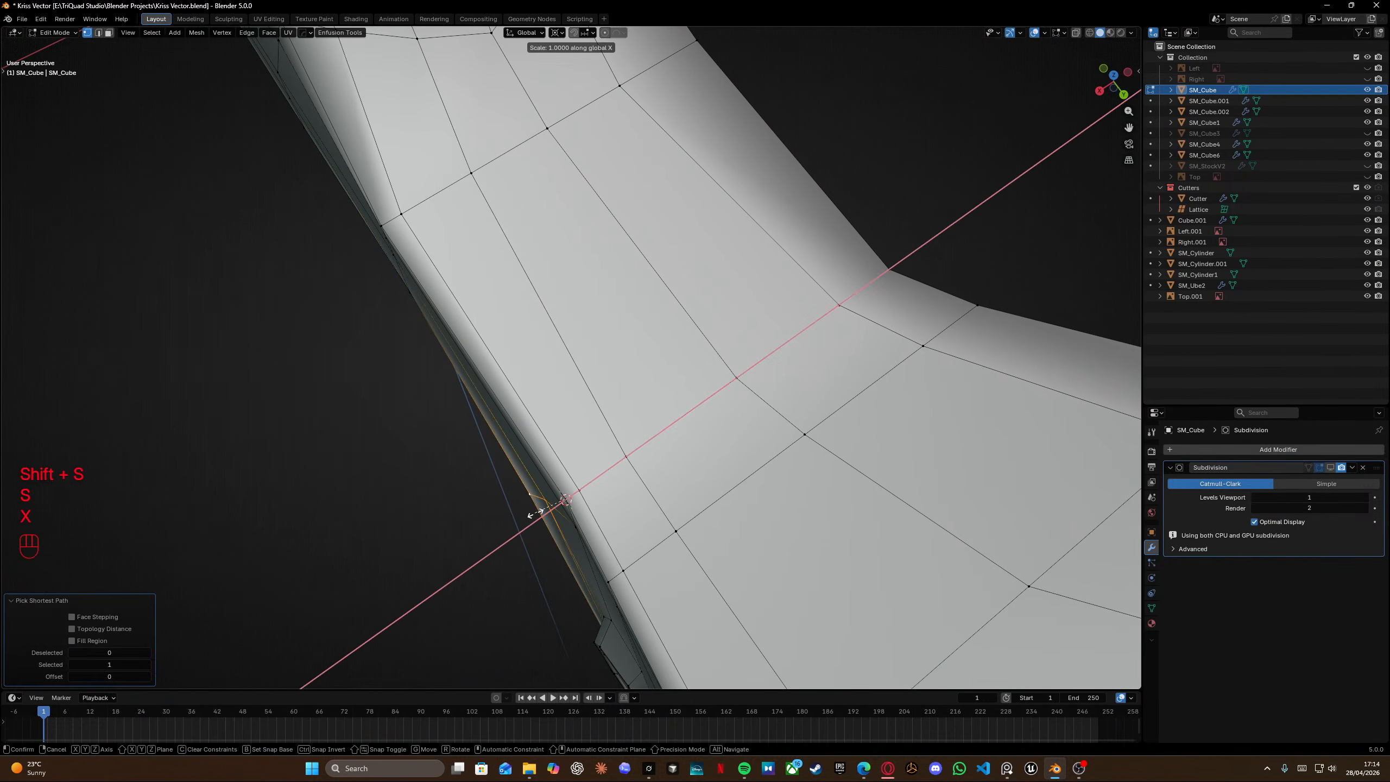
{"action": "key", "text": "KP_0"}
{"action": "key", "text": "Return"}
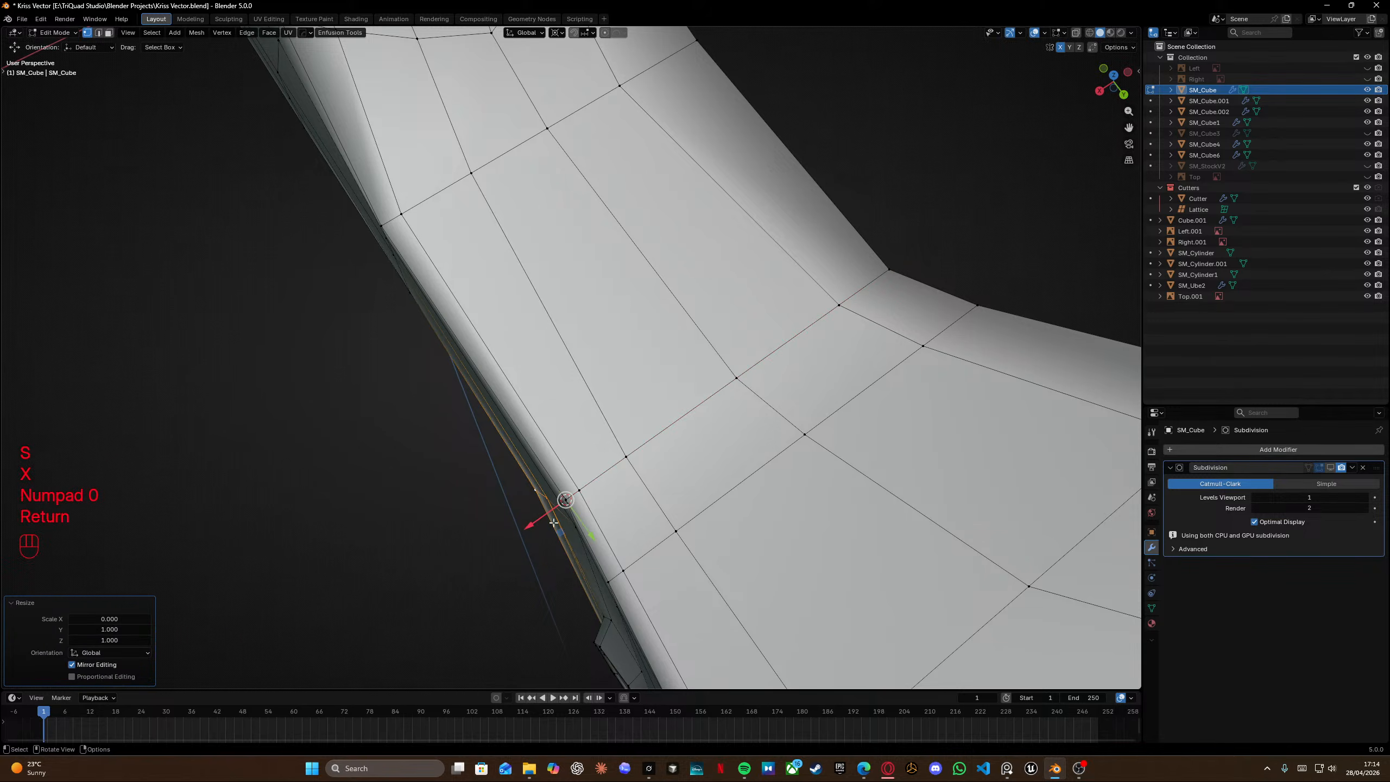
Flatten the selected side-edge vertices once more by scaling them to 0 along X.
{"action": "middle_click_drag", "start_coordinate": [547, 520], "coordinate": [635, 495]}
{"action": "key", "text": "s"}
{"action": "key", "text": "x"}
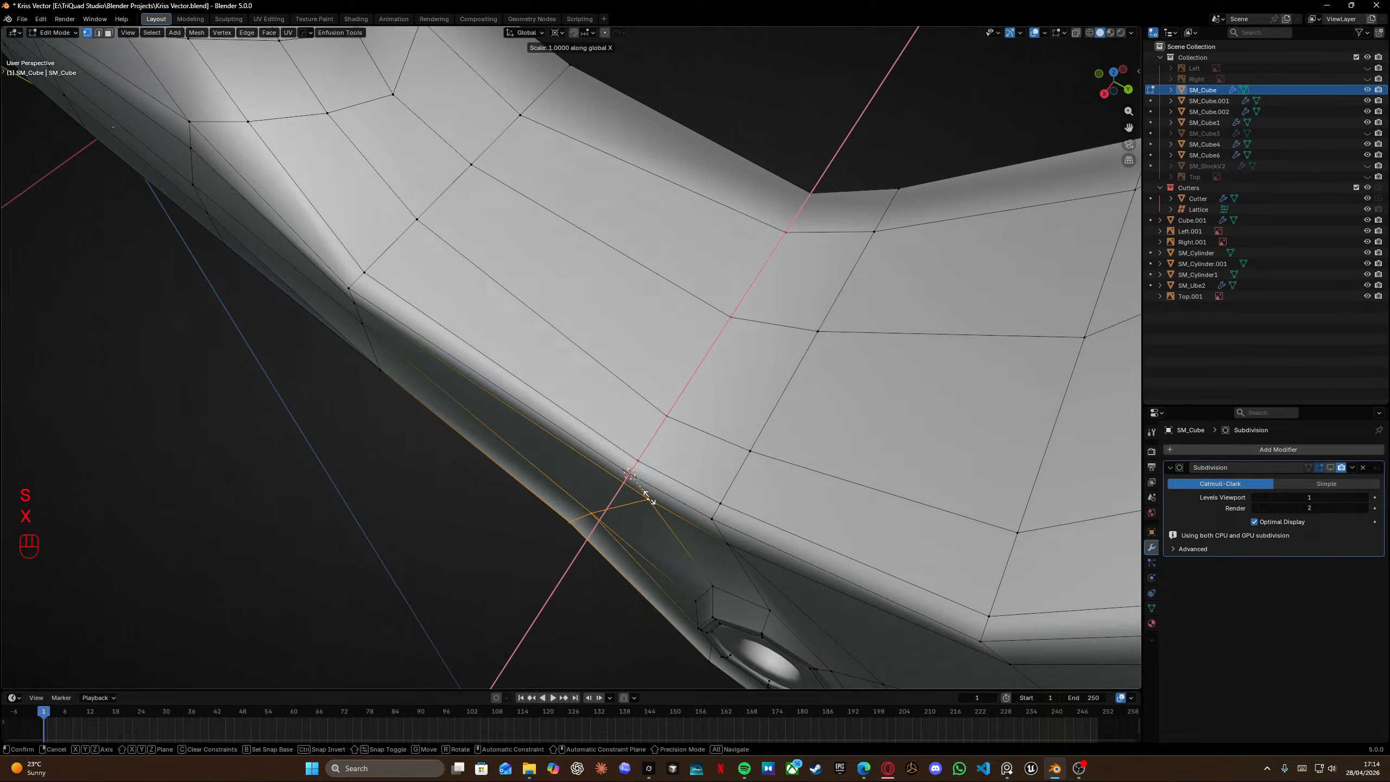
{"action": "key", "text": "KP_0"}
{"action": "key", "text": "KP_9"}
{"action": "key", "text": "Return"}
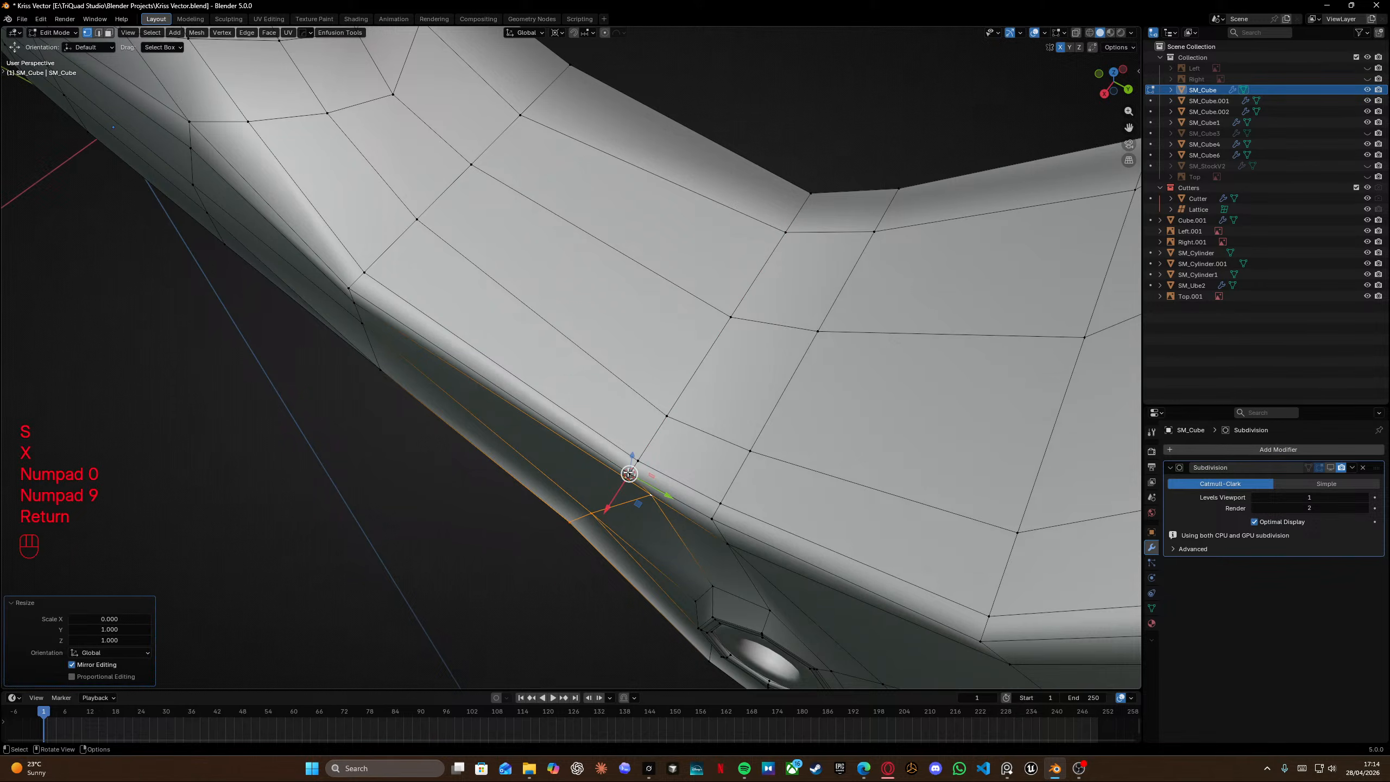
Select a path of vertices along the receiver's side edge and flatten them by scaling to 0 along X.
{"action": "left_click", "coordinate": [629, 474]}
{"action": "middle_click_drag", "start_coordinate": [434, 381], "coordinate": [572, 448], "text": "shift"}
{"action": "left_click", "coordinate": [479, 355]}
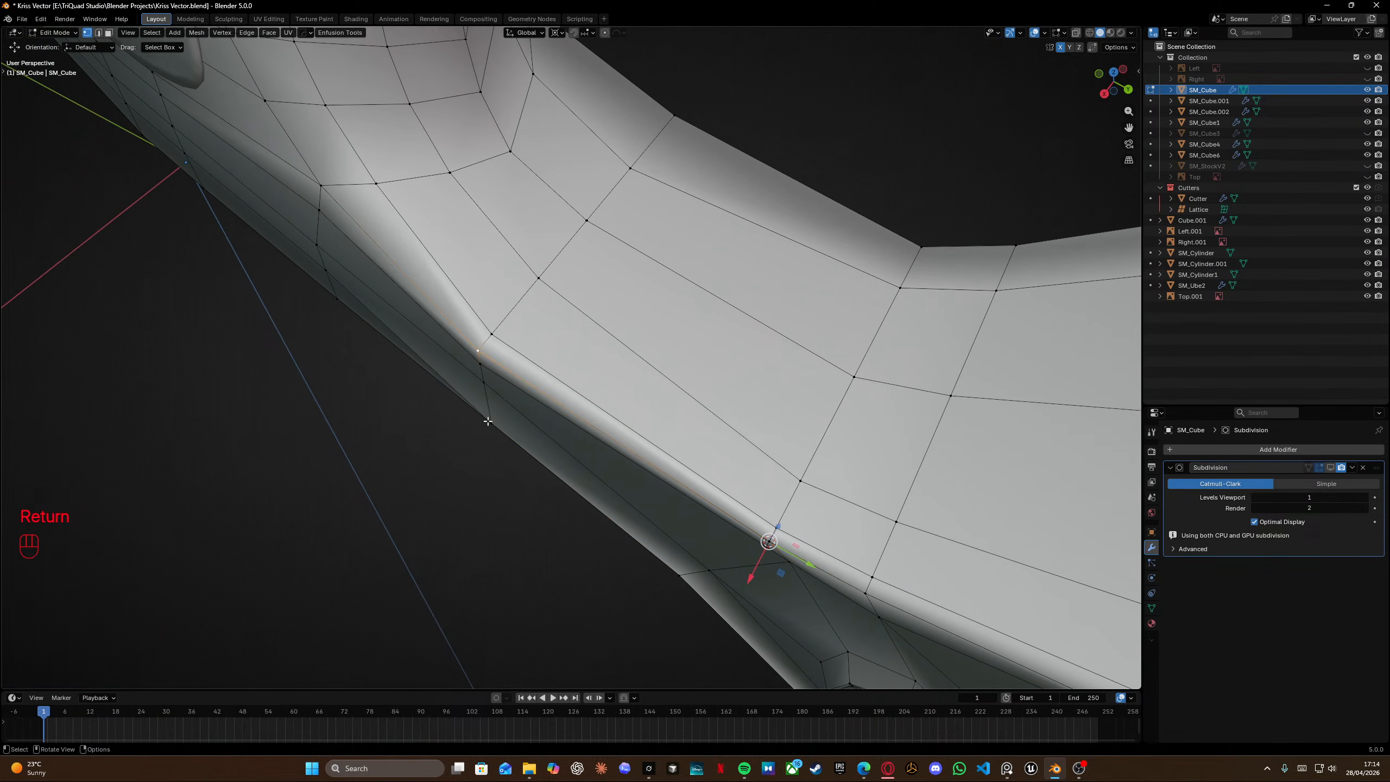
{"action": "left_click", "coordinate": [490, 422], "text": "ctrl"}
{"action": "key", "text": "s"}
{"action": "key", "text": "x"}
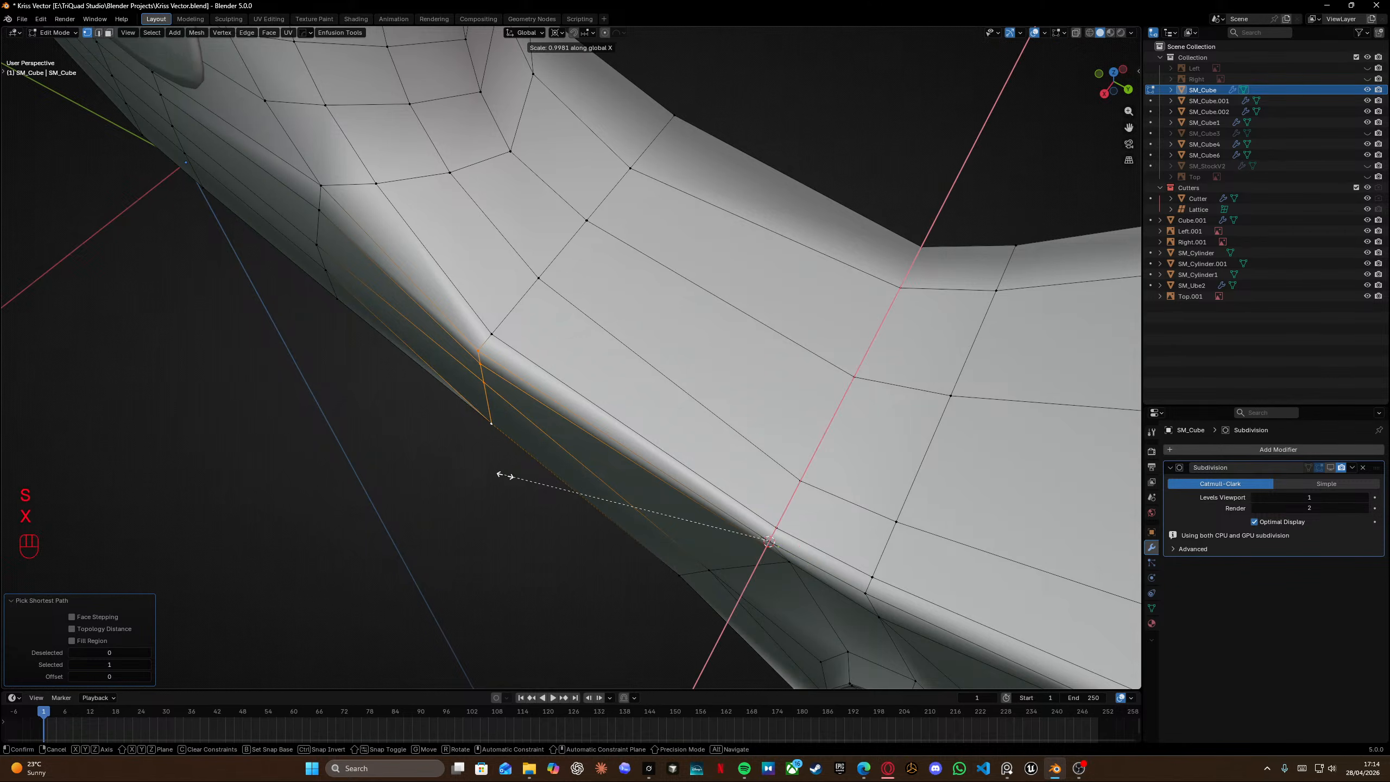
{"action": "right_click", "coordinate": [505, 475]}
{"action": "key", "text": "shift+s"}
{"action": "left_click", "coordinate": [477, 408]}
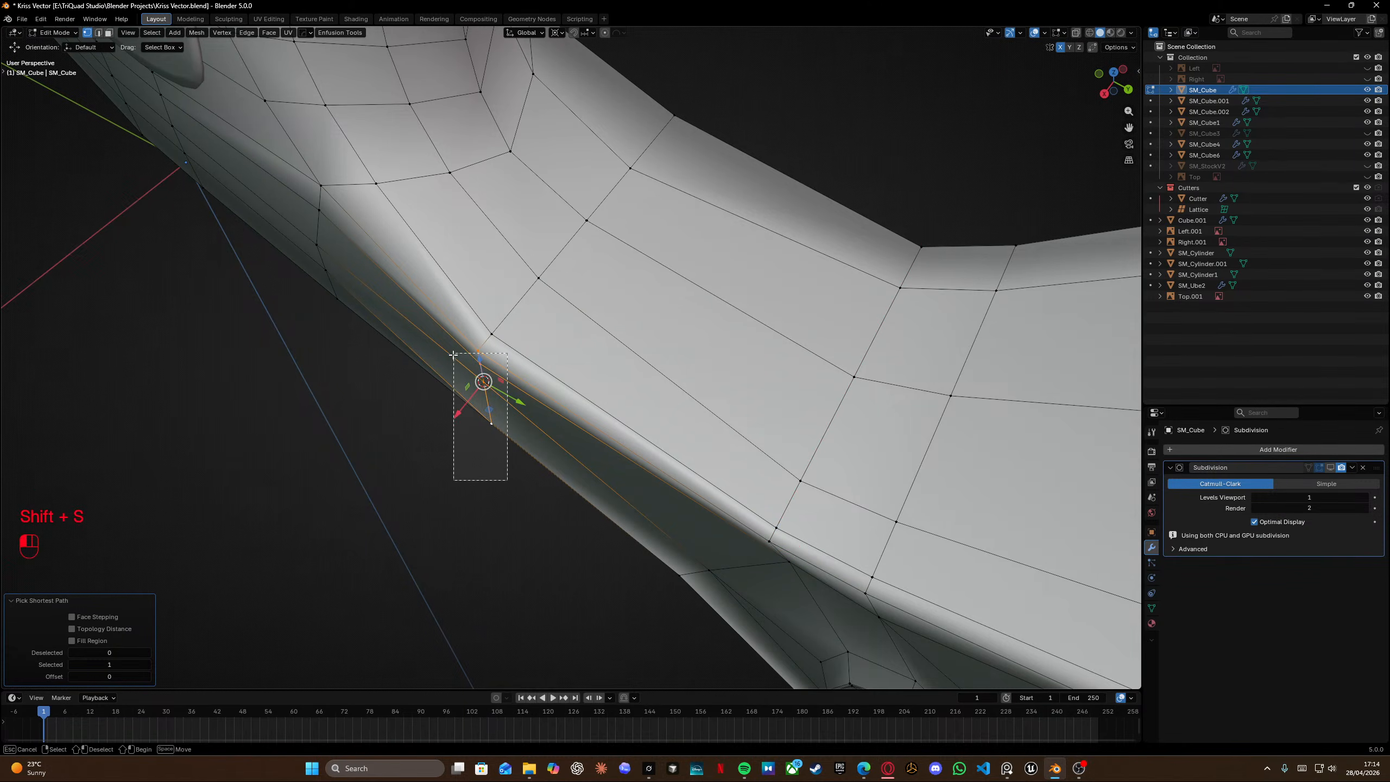
{"action": "key", "text": "s"}
{"action": "key", "text": "x"}
{"action": "key", "text": "KP_0"}
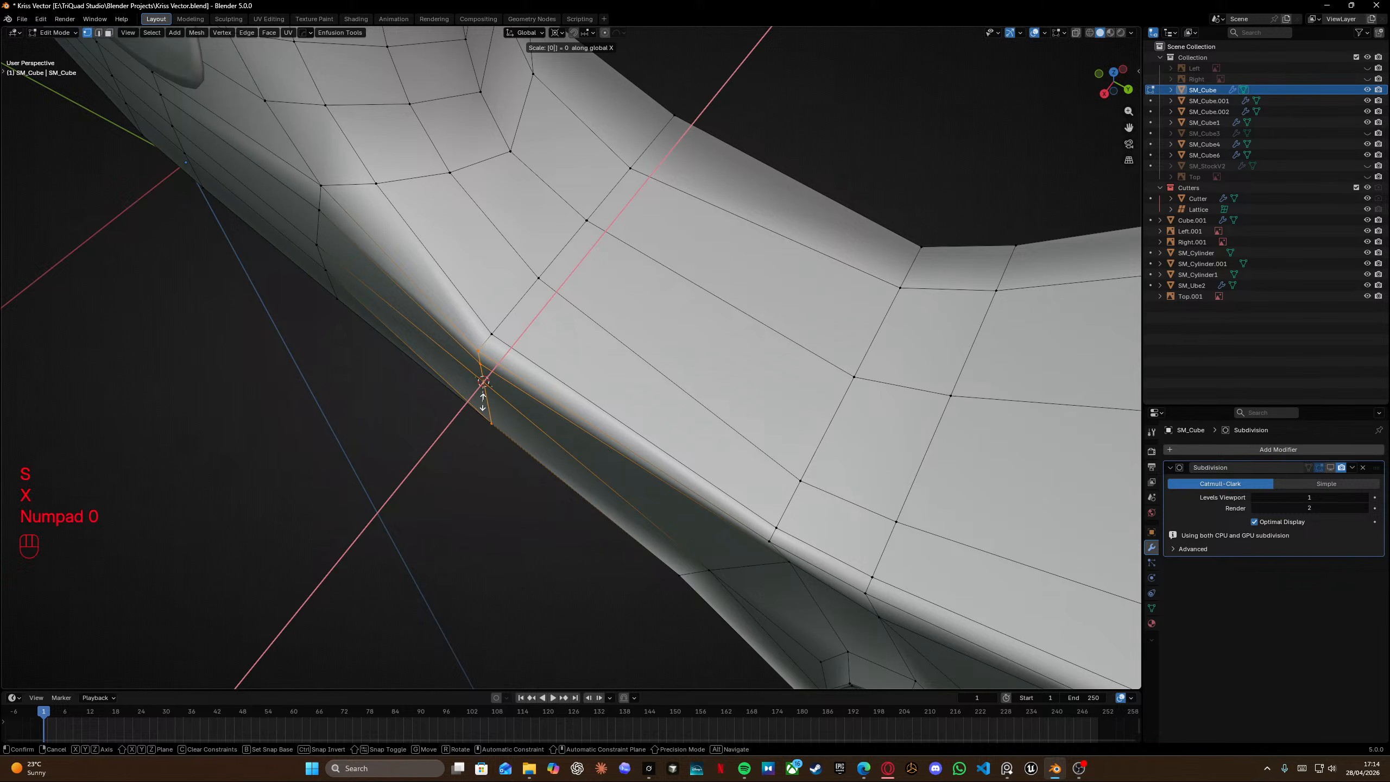
{"action": "key", "text": "Return"}
Nudge the flattened side-edge vertices slightly along X.
{"action": "middle_click_drag", "start_coordinate": [454, 380], "coordinate": [550, 328]}
{"action": "key", "text": "g"}
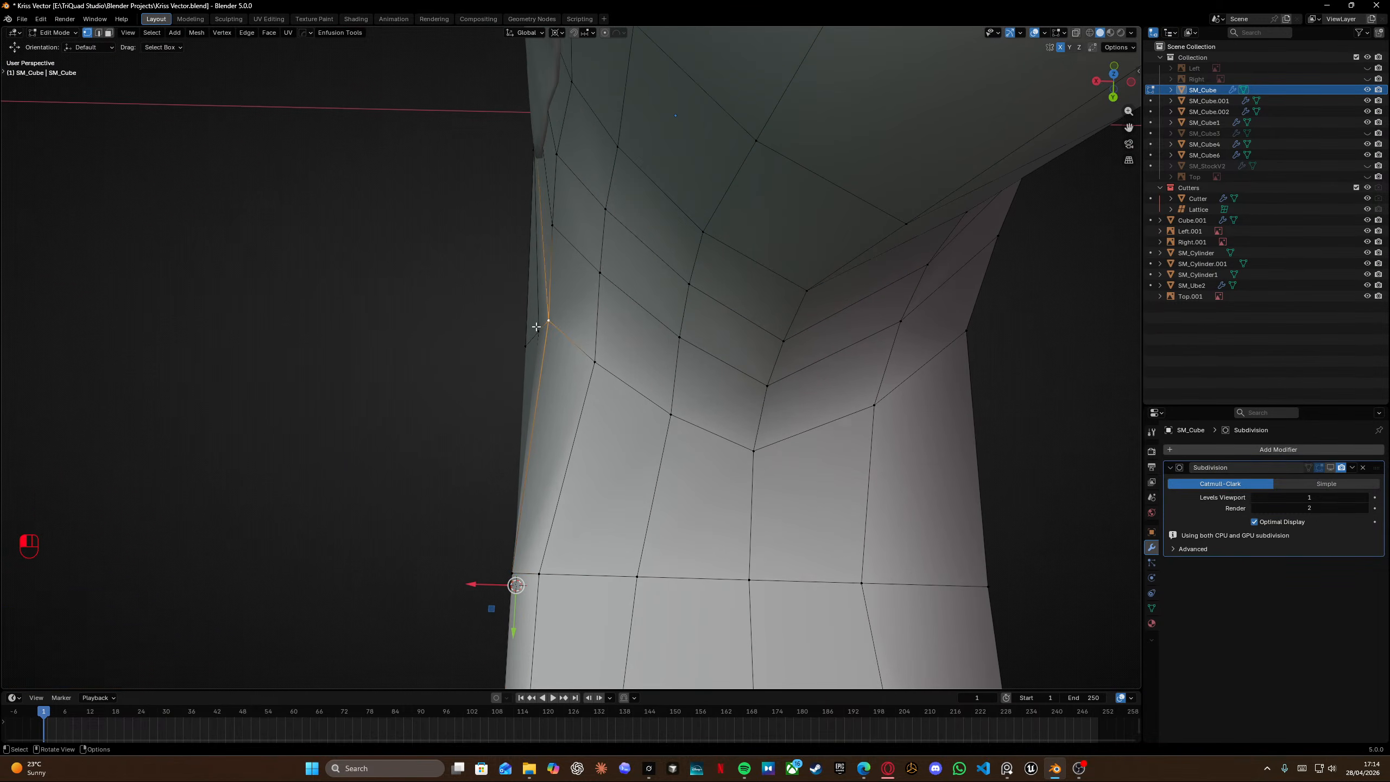
{"action": "key", "text": "x"}
{"action": "left_click", "coordinate": [536, 325]}
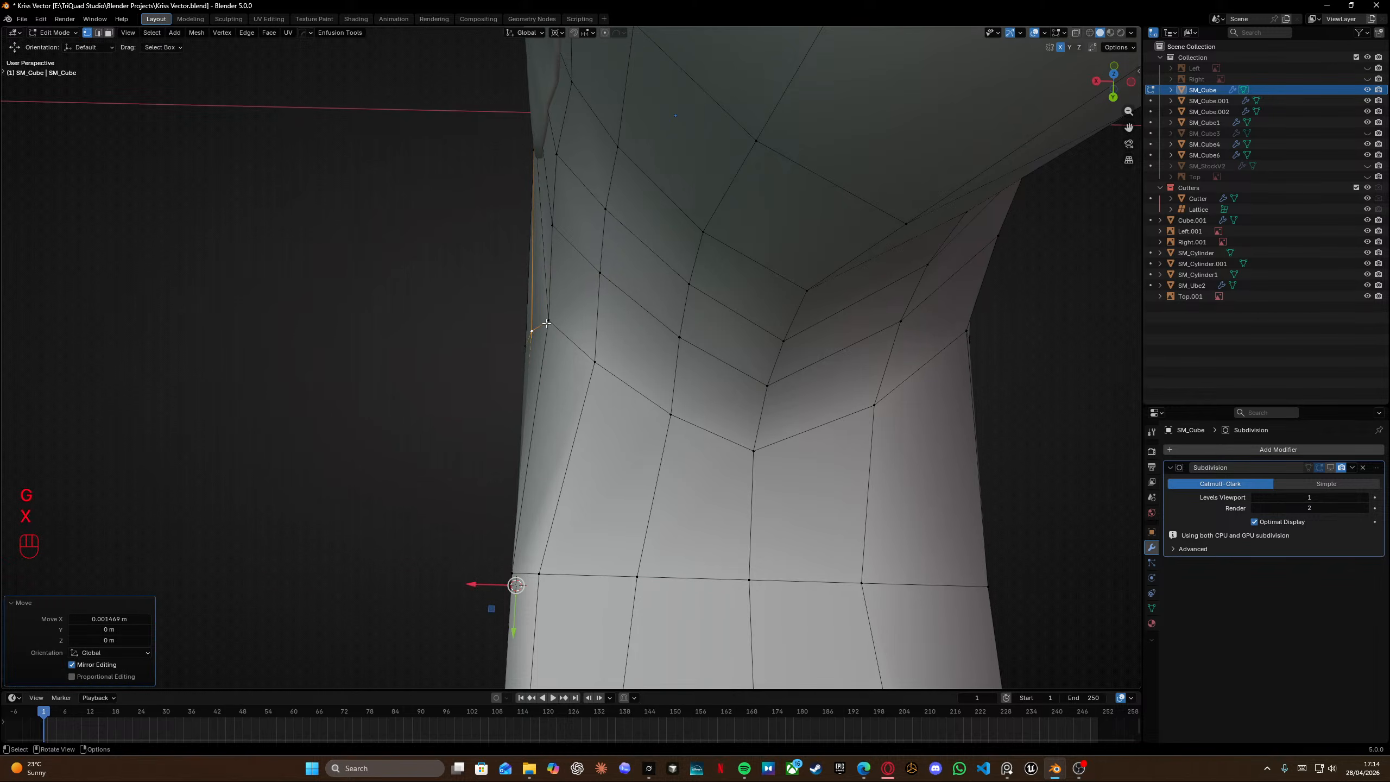
{"action": "key", "text": "g"}
{"action": "key", "text": "x"}
{"action": "left_click", "coordinate": [541, 321]}
Slide a vertex on the receiver's lower edge fully to the end of its edge.
{"action": "middle_click_drag", "start_coordinate": [476, 342], "coordinate": [558, 384]}
{"action": "mouse_move", "coordinate": [558, 383]}
{"action": "middle_mouse_down", "text": "shift"}
{"action": "mouse_move", "coordinate": [565, 413]}
{"action": "mouse_move", "coordinate": [580, 391]}
{"action": "middle_mouse_up", "text": "shift"}
{"action": "middle_click_drag", "start_coordinate": [580, 392], "coordinate": [569, 406]}
{"action": "left_click", "coordinate": [569, 406]}
{"action": "key", "text": "g"}
{"action": "key", "text": "g"}
{"action": "left_click", "coordinate": [553, 531]}
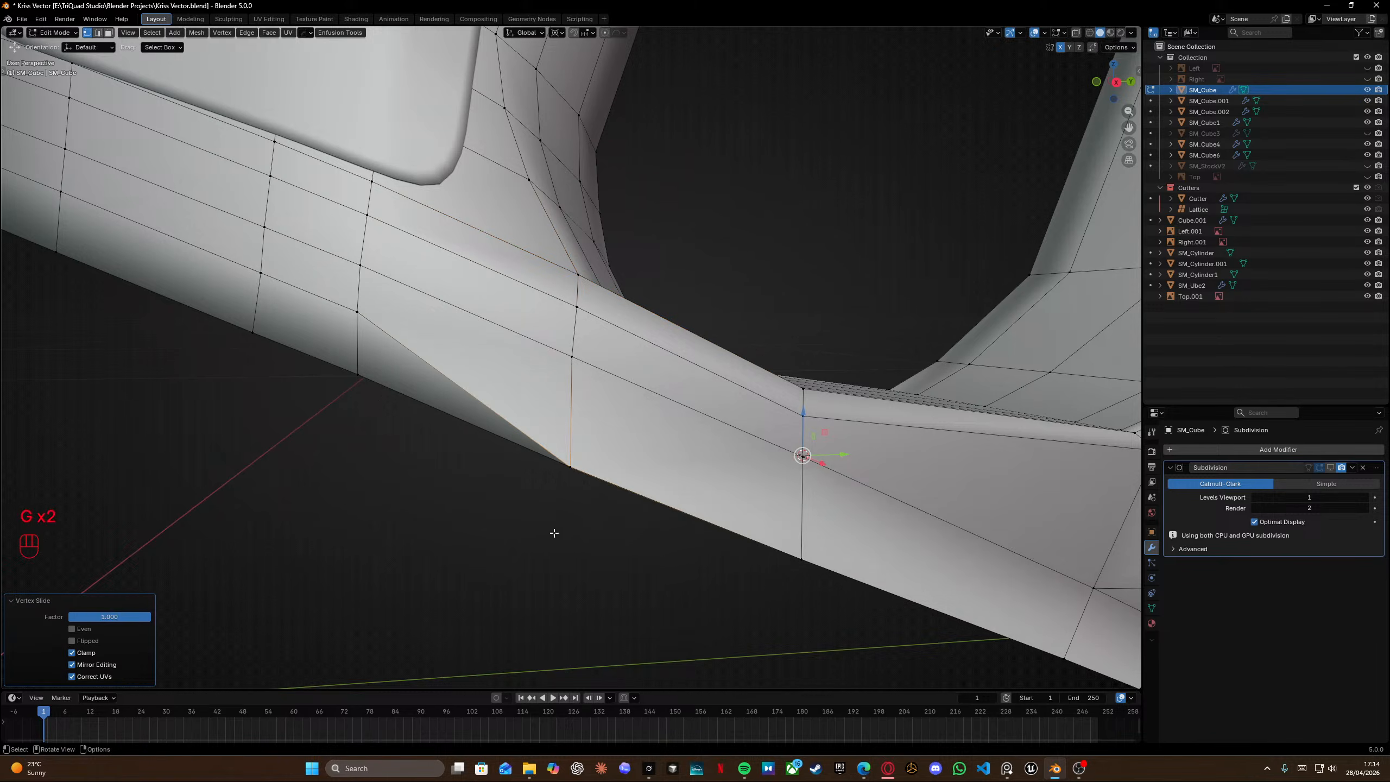
Slide the neighbouring lower-edge vertex fully along its edge as well.
{"action": "middle_click_drag", "start_coordinate": [358, 312], "coordinate": [571, 393], "text": "shift"}
{"action": "left_click", "coordinate": [571, 393]}
{"action": "key", "text": "g"}
Slide another vertex on the grip's lower edge fully along its edge onto its neighbour.
{"action": "key", "text": "g"}
{"action": "left_click", "coordinate": [534, 474]}
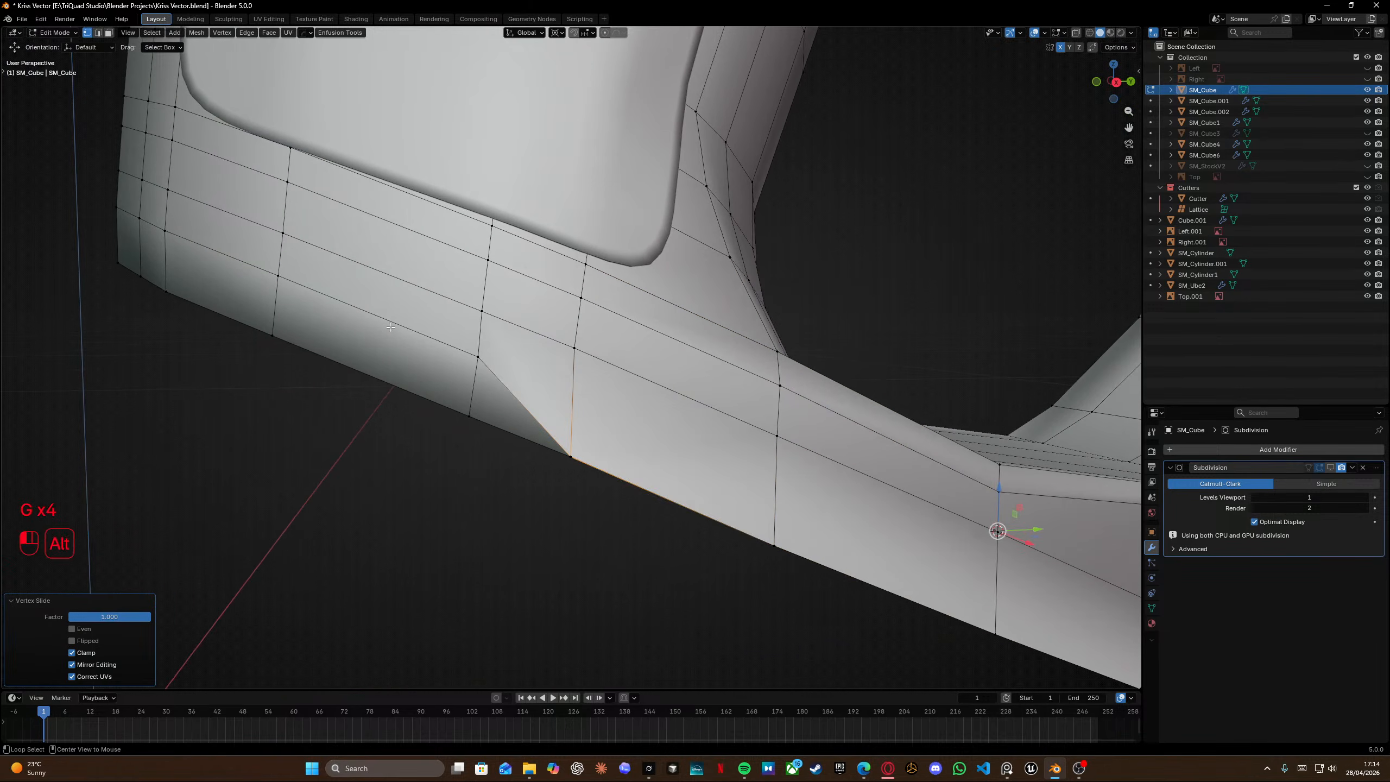
{"action": "left_click", "coordinate": [503, 387], "text": "alt"}
{"action": "scroll", "coordinate": [586, 477], "scroll_direction": "down", "scroll_amount": 5}
{"action": "key", "text": "shift+z"}
{"action": "mouse_move", "coordinate": [671, 472]}
{"action": "middle_mouse_down"}
{"action": "mouse_move", "coordinate": [678, 485]}
{"action": "mouse_move", "coordinate": [614, 434]}
{"action": "middle_mouse_up"}
{"action": "middle_click_drag", "start_coordinate": [613, 434], "coordinate": [602, 405]}
{"action": "left_click", "coordinate": [828, 475]}
{"action": "key", "text": "g"}
{"action": "key", "text": "g"}
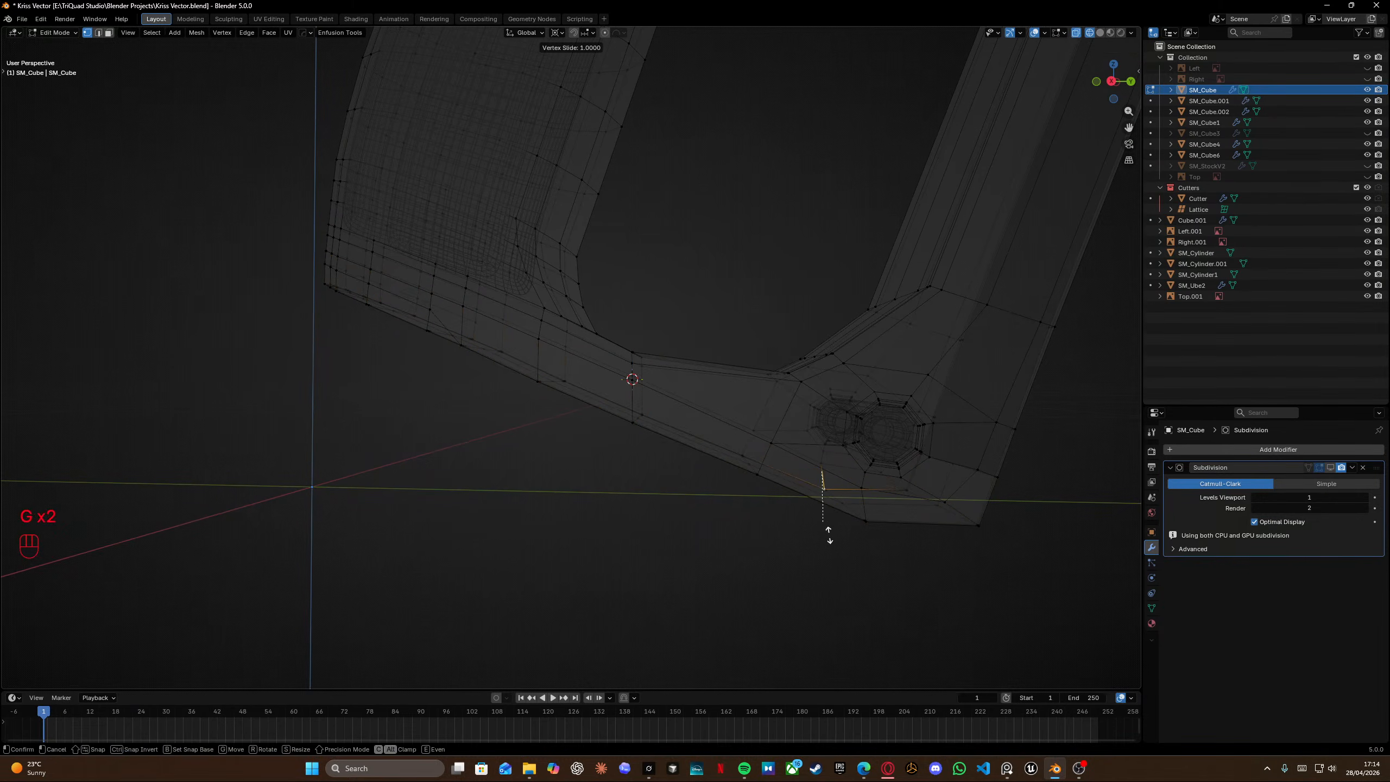
{"action": "left_click", "coordinate": [812, 483]}
{"action": "mouse_move", "coordinate": [812, 484]}
{"action": "middle_mouse_down"}
{"action": "mouse_move", "coordinate": [732, 441]}
{"action": "mouse_move", "coordinate": [525, 432]}
{"action": "mouse_move", "coordinate": [484, 447]}
{"action": "mouse_move", "coordinate": [624, 425]}
{"action": "mouse_move", "coordinate": [553, 345]}
{"action": "middle_mouse_up"}
{"action": "key", "text": "shift+z"}
{"action": "key", "text": "shift+z"}
Select a run of edges along the receiver's lower side and edge-slide them fully to the opposite side.
{"action": "left_click_drag", "start_coordinate": [550, 337], "coordinate": [673, 478], "text": "ctrl"}
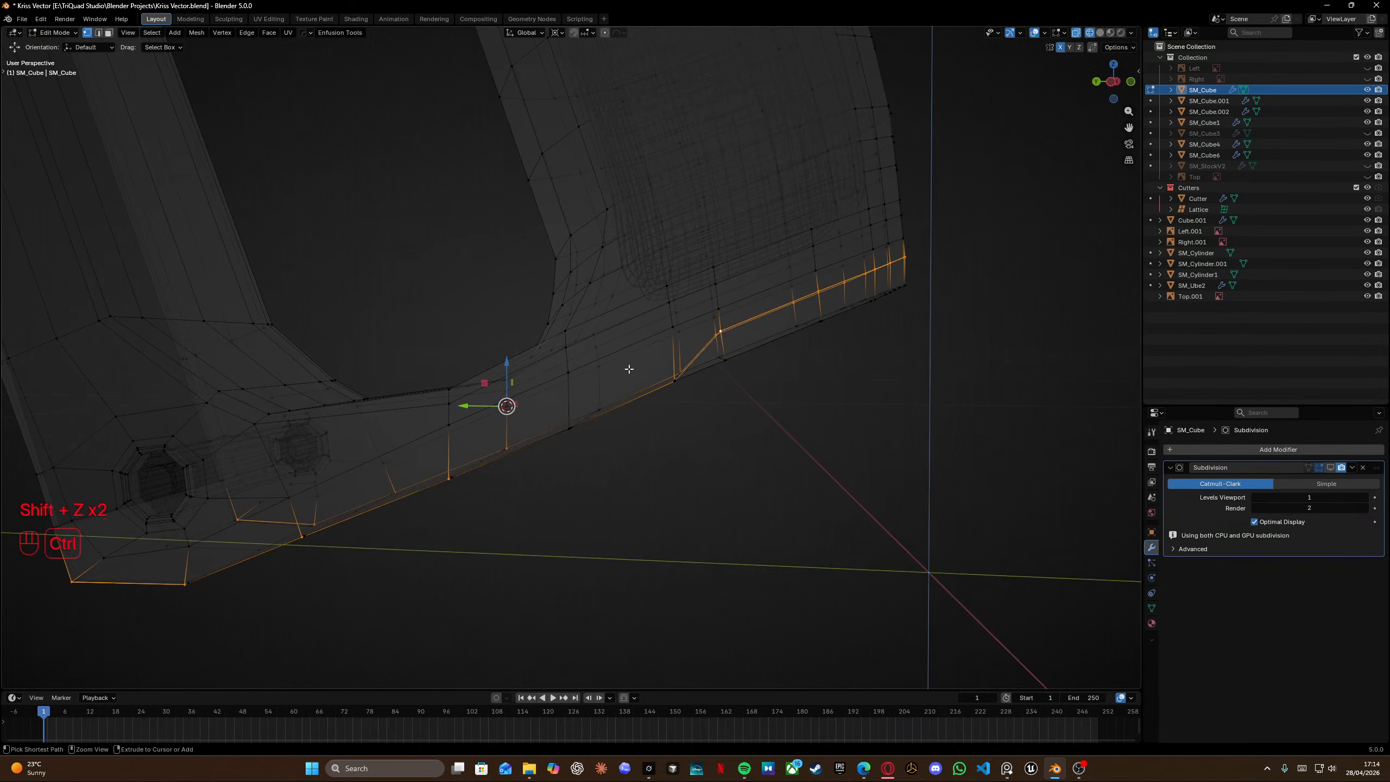
{"action": "middle_click_drag", "start_coordinate": [583, 474], "coordinate": [520, 438]}
{"action": "left_click_drag", "start_coordinate": [133, 385], "coordinate": [677, 608], "text": "ctrl"}
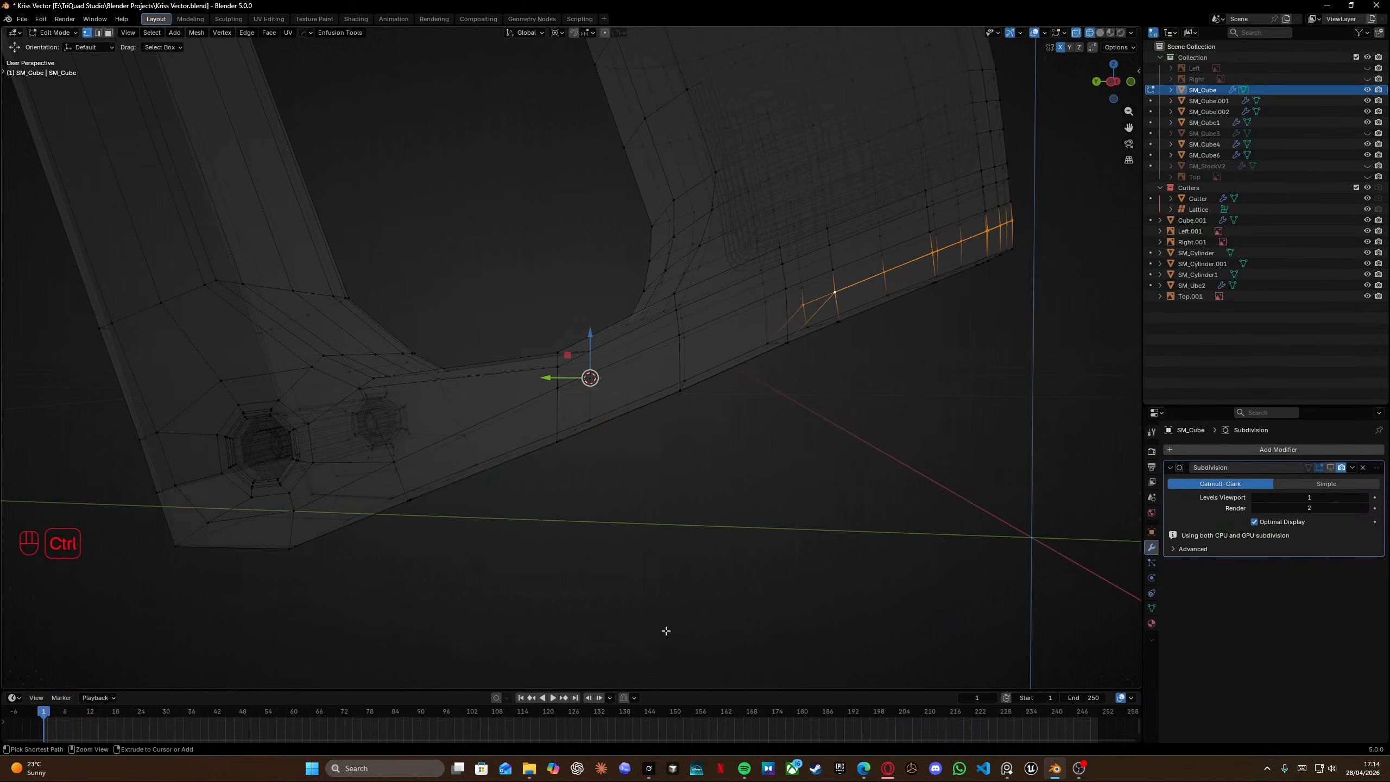
{"action": "key", "text": "shift+z"}
{"action": "middle_click_drag", "start_coordinate": [723, 381], "coordinate": [561, 420], "text": "shift"}
{"action": "key", "text": "g"}
{"action": "key", "text": "g"}
{"action": "left_click", "coordinate": [599, 465]}
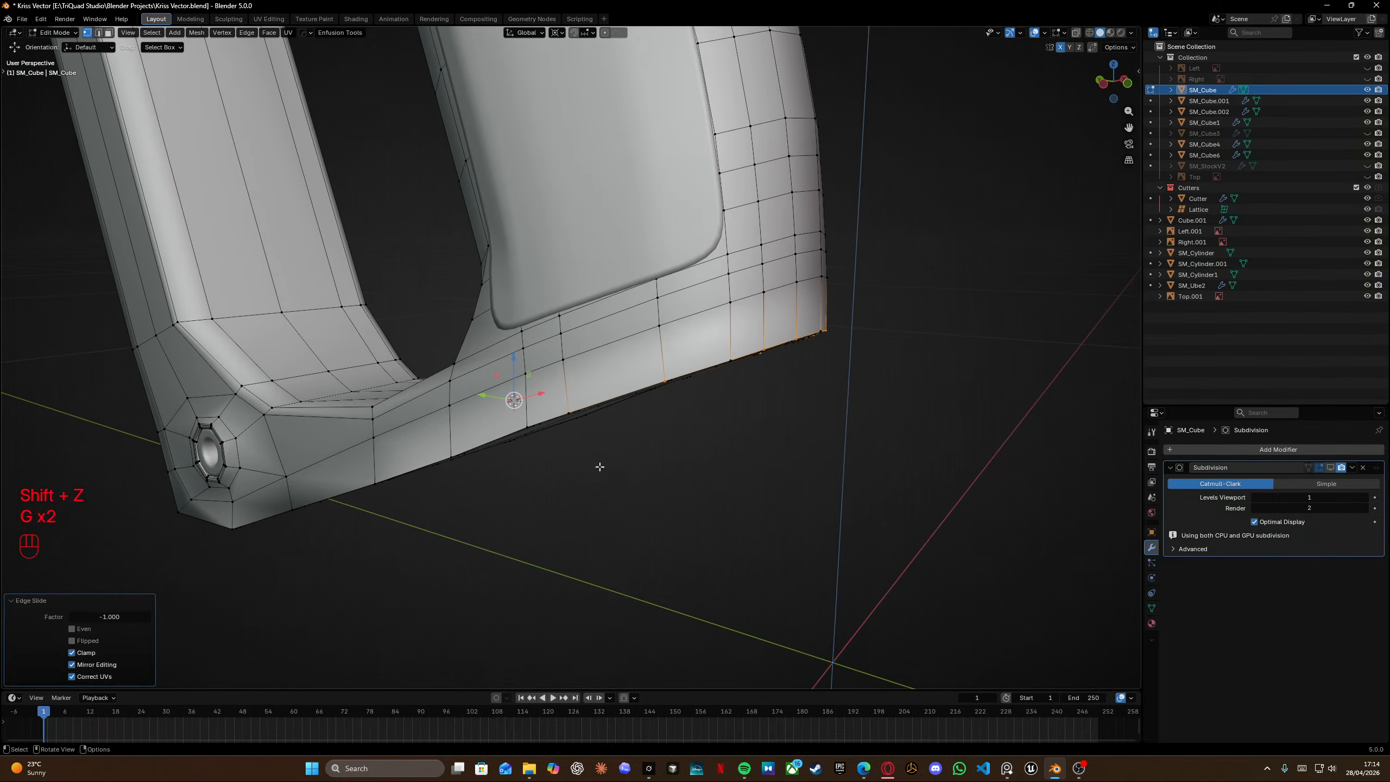
Select all geometry and merge vertices by distance.
{"action": "key", "text": "a"}
{"action": "key", "text": "m"}
{"action": "left_click", "coordinate": [595, 430]}
{"action": "scroll", "coordinate": [595, 431], "scroll_direction": "left", "scroll_amount": 2}
{"action": "key", "text": "shift+z"}
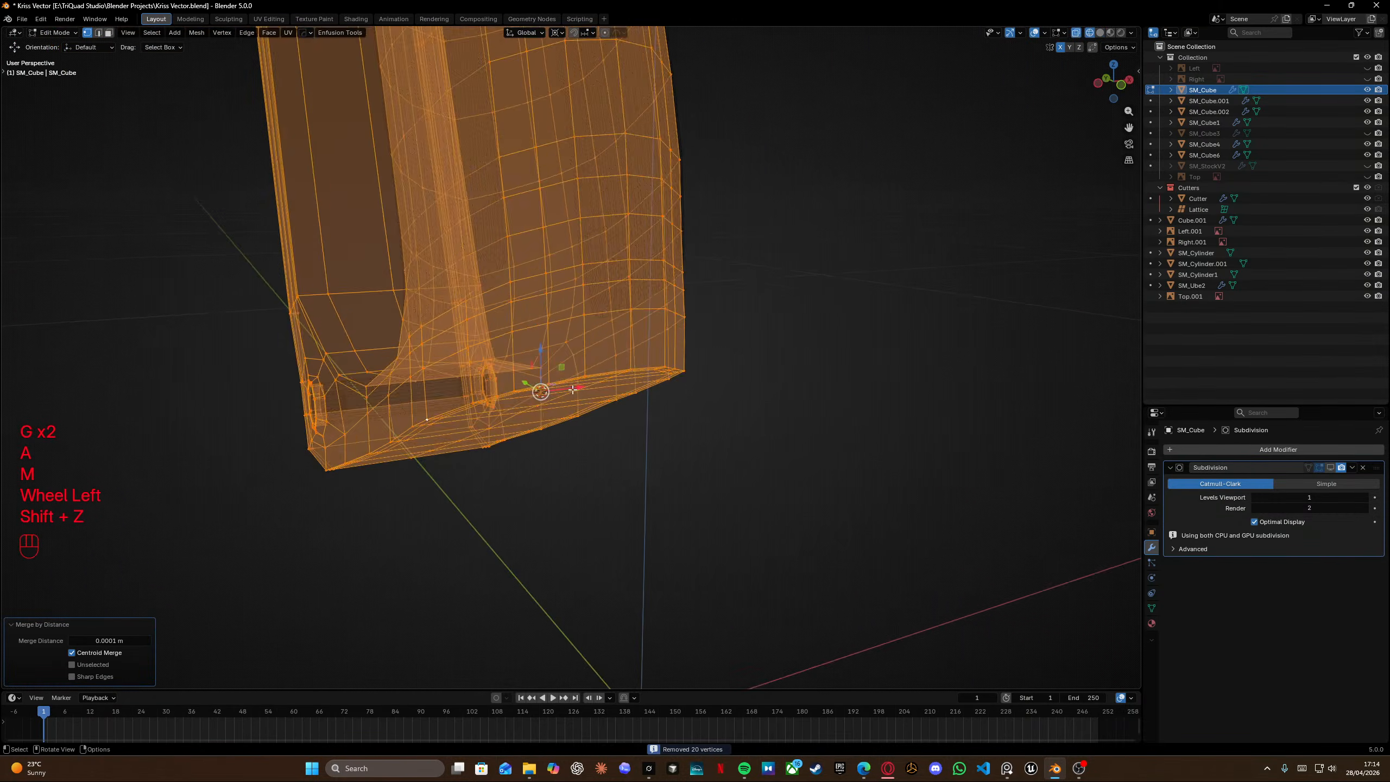
{"action": "middle_click_drag", "start_coordinate": [540, 391], "coordinate": [553, 219], "text": "shift"}
{"action": "key", "text": "shift+z"}
Inspect the subdivided grip and receiver shape in object mode from several angles.
{"action": "key", "text": "Tab"}
{"action": "left_click", "coordinate": [758, 241]}
{"action": "middle_click_drag", "start_coordinate": [758, 242], "coordinate": [618, 304]}
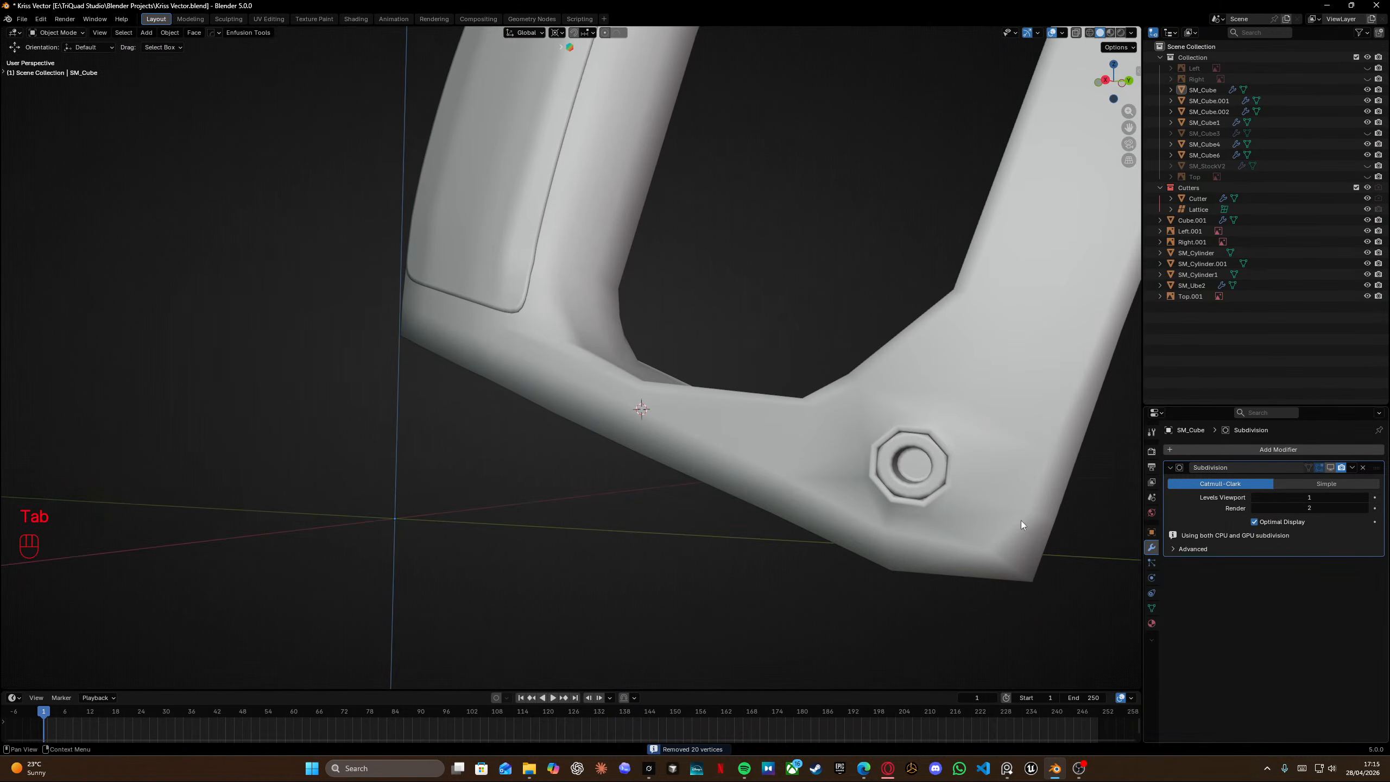
{"action": "middle_click_drag", "start_coordinate": [834, 482], "coordinate": [536, 439]}
{"action": "key", "text": "Tab"}
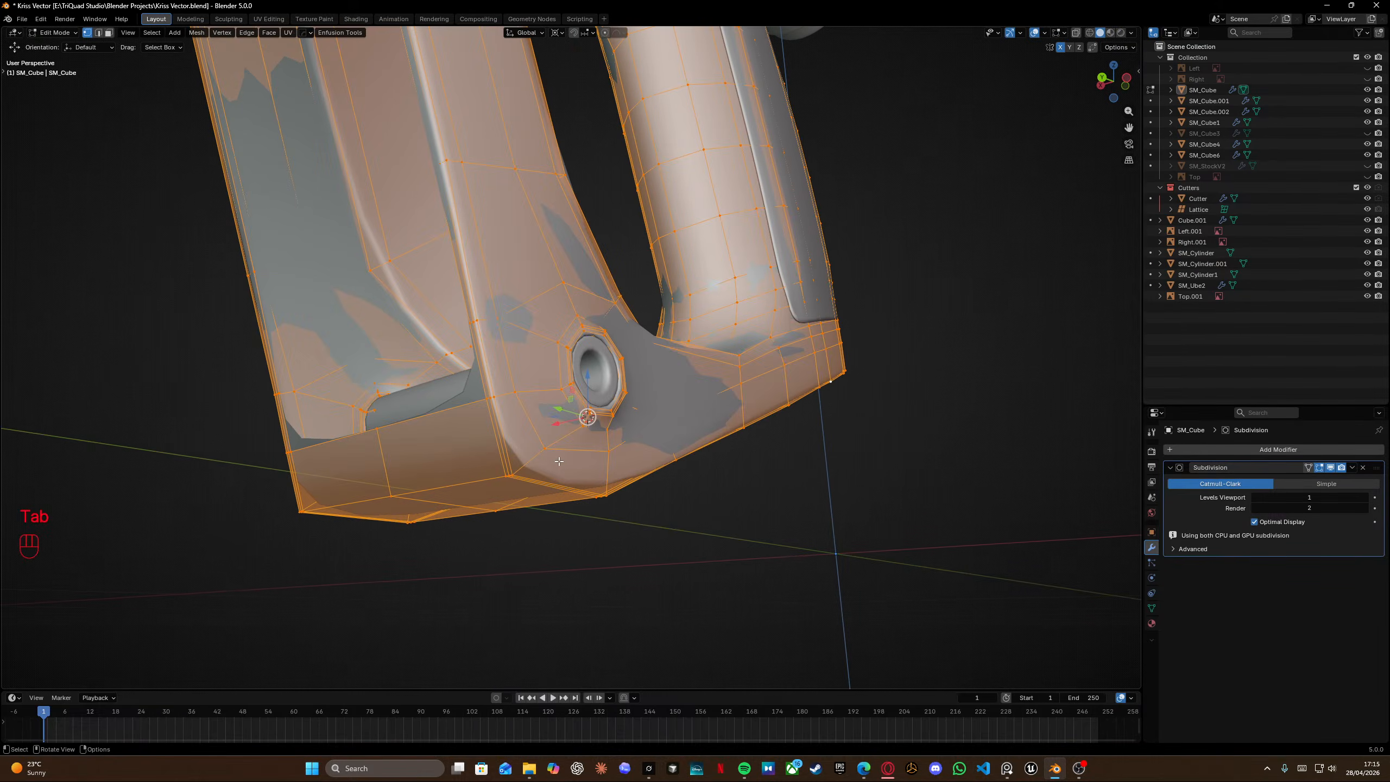
{"action": "key", "text": "Tab"}
{"action": "middle_click_drag", "start_coordinate": [437, 362], "coordinate": [620, 379]}
{"action": "key", "text": "Tab"}
{"action": "middle_click_drag", "start_coordinate": [810, 423], "coordinate": [623, 408], "text": "shift"}
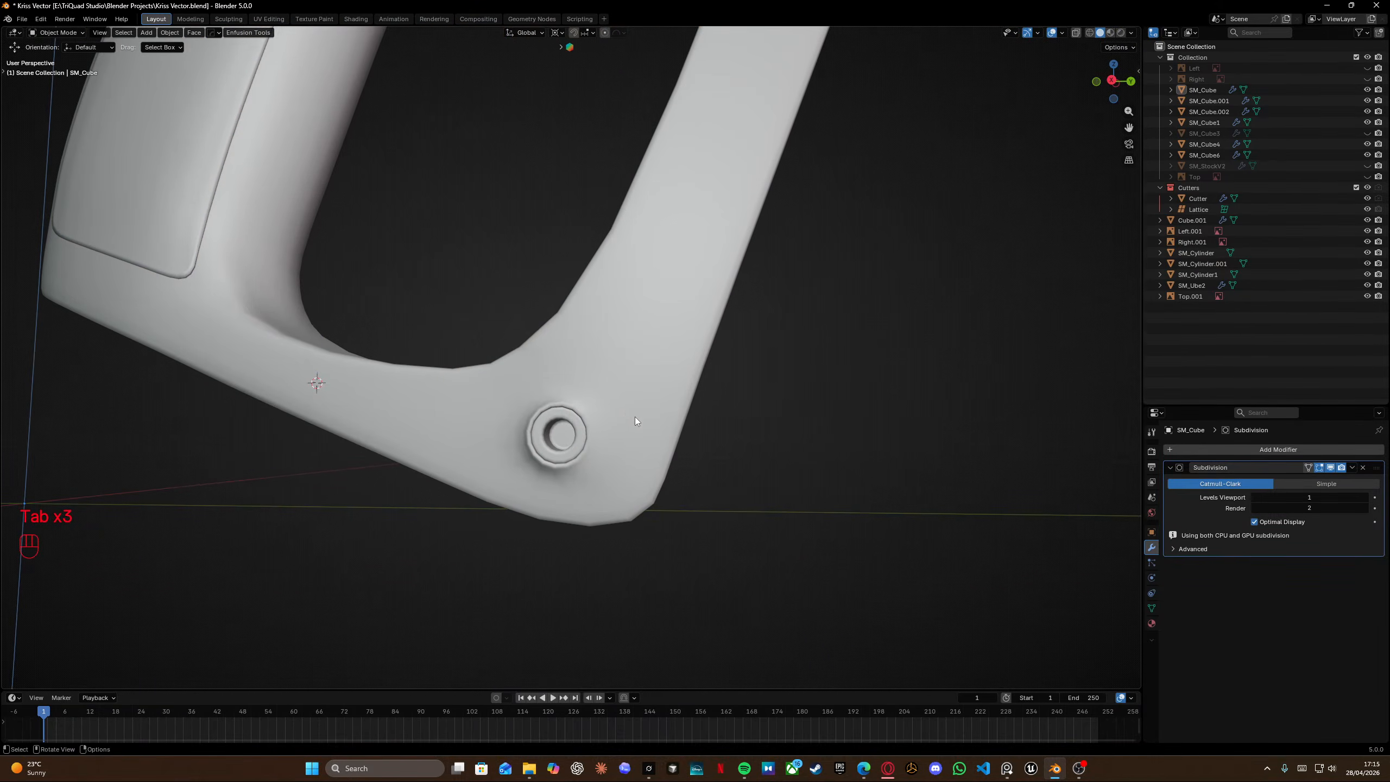
In side view, select the edges at the grip's bottom and edge-slide them slightly toward the bottom corner.
{"action": "key", "text": "KP_3"}
{"action": "scroll", "coordinate": [618, 410], "scroll_direction": "left", "scroll_amount": 3, "text": "shift"}
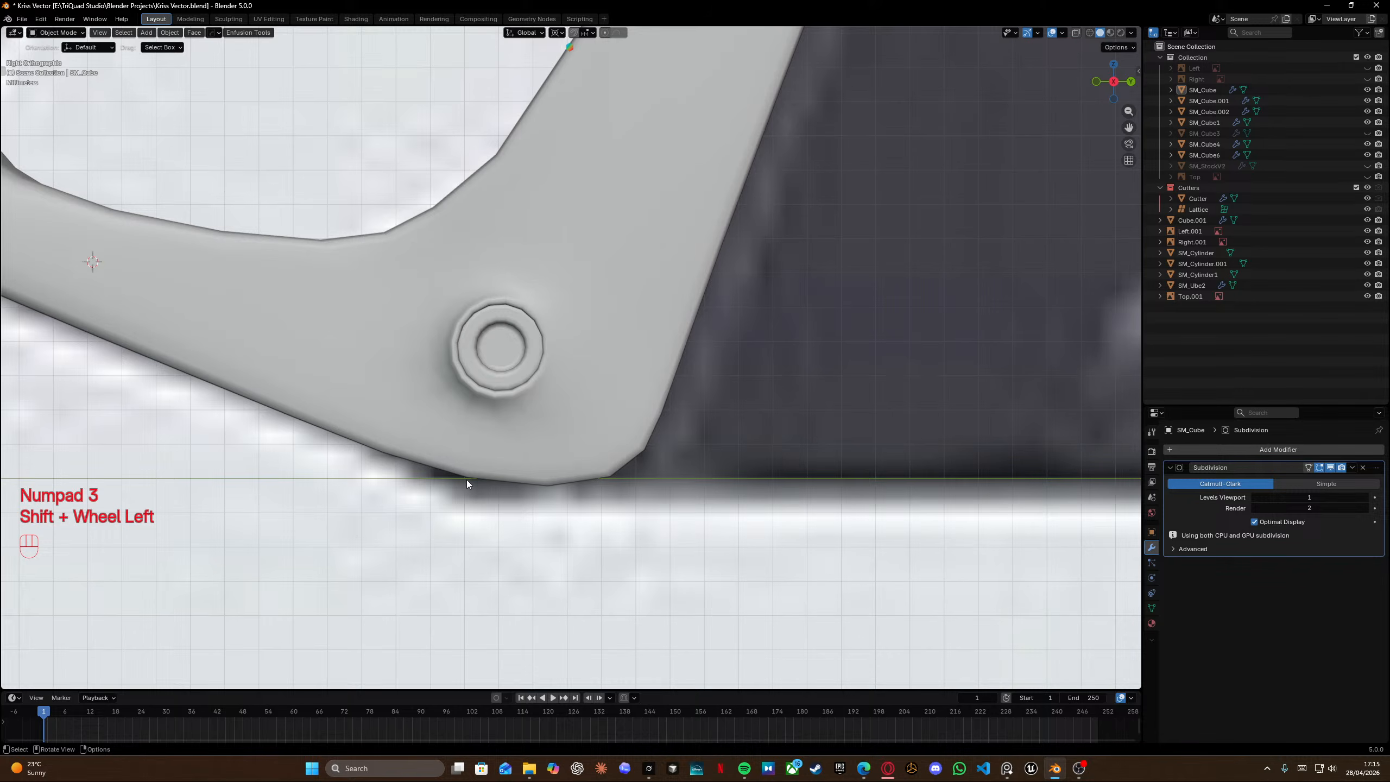
{"action": "key", "text": "Tab"}
{"action": "scroll", "coordinate": [467, 480], "scroll_direction": "up", "scroll_amount": 3}
{"action": "middle_click_drag", "start_coordinate": [442, 555], "coordinate": [509, 458], "text": "shift"}
{"action": "key", "text": "shift+z"}
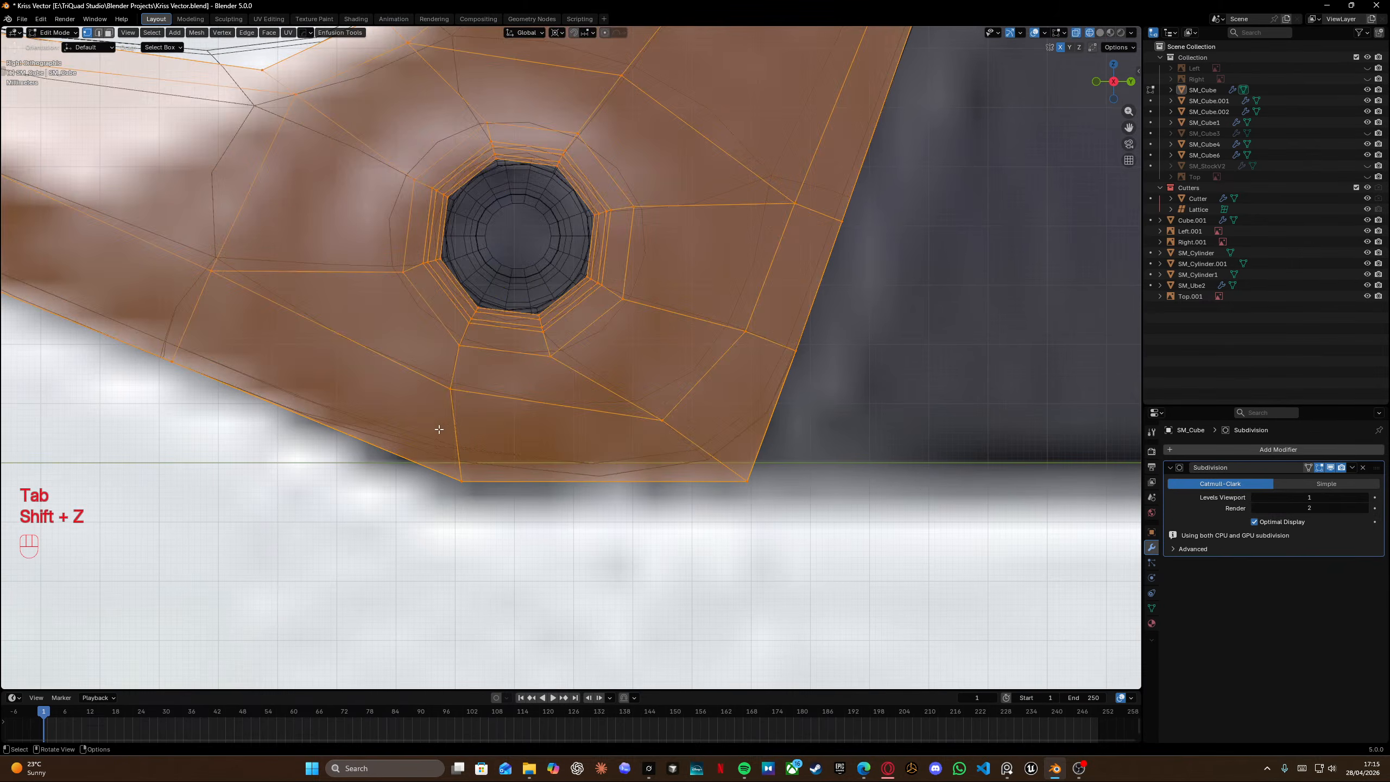
{"action": "left_click_drag", "start_coordinate": [404, 359], "coordinate": [514, 547]}
{"action": "key", "text": "g"}
{"action": "key", "text": "g"}
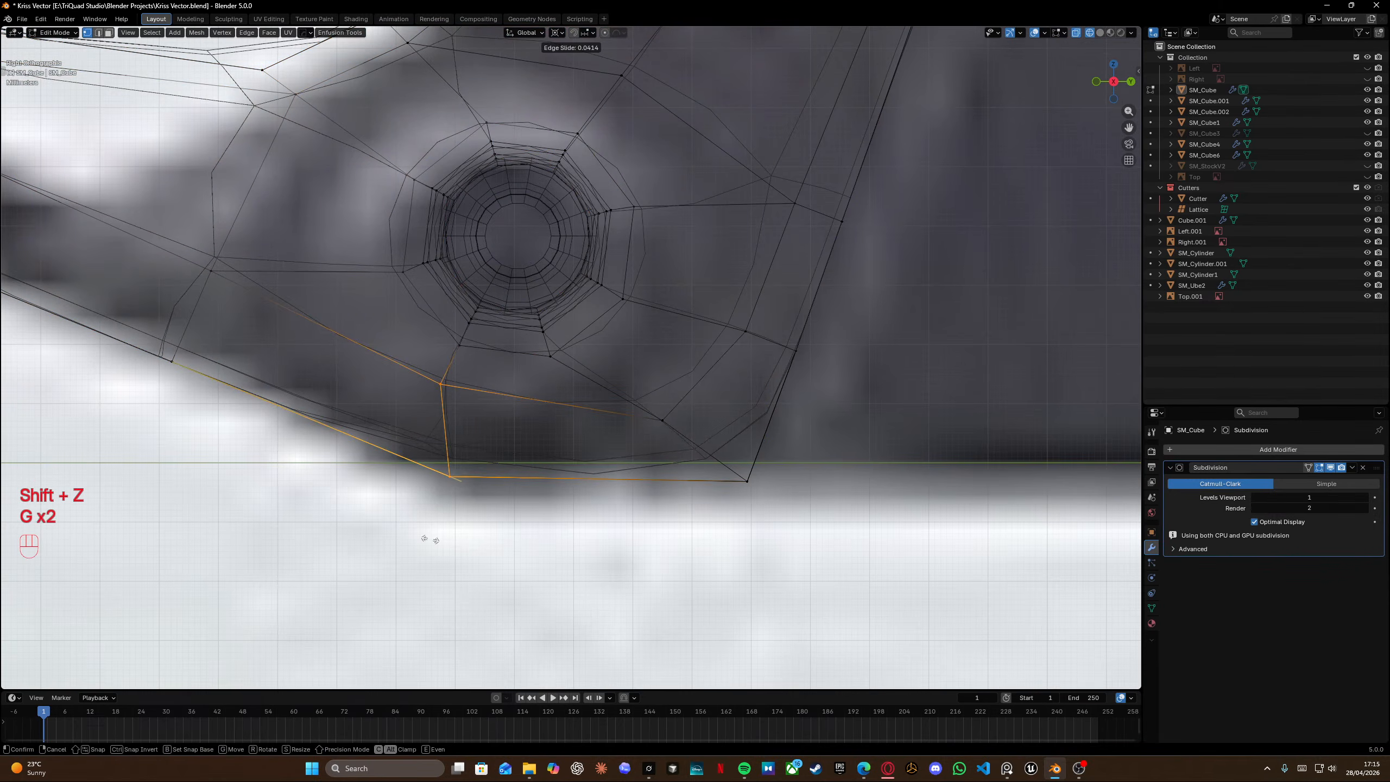
{"action": "right_click", "coordinate": [578, 556]}
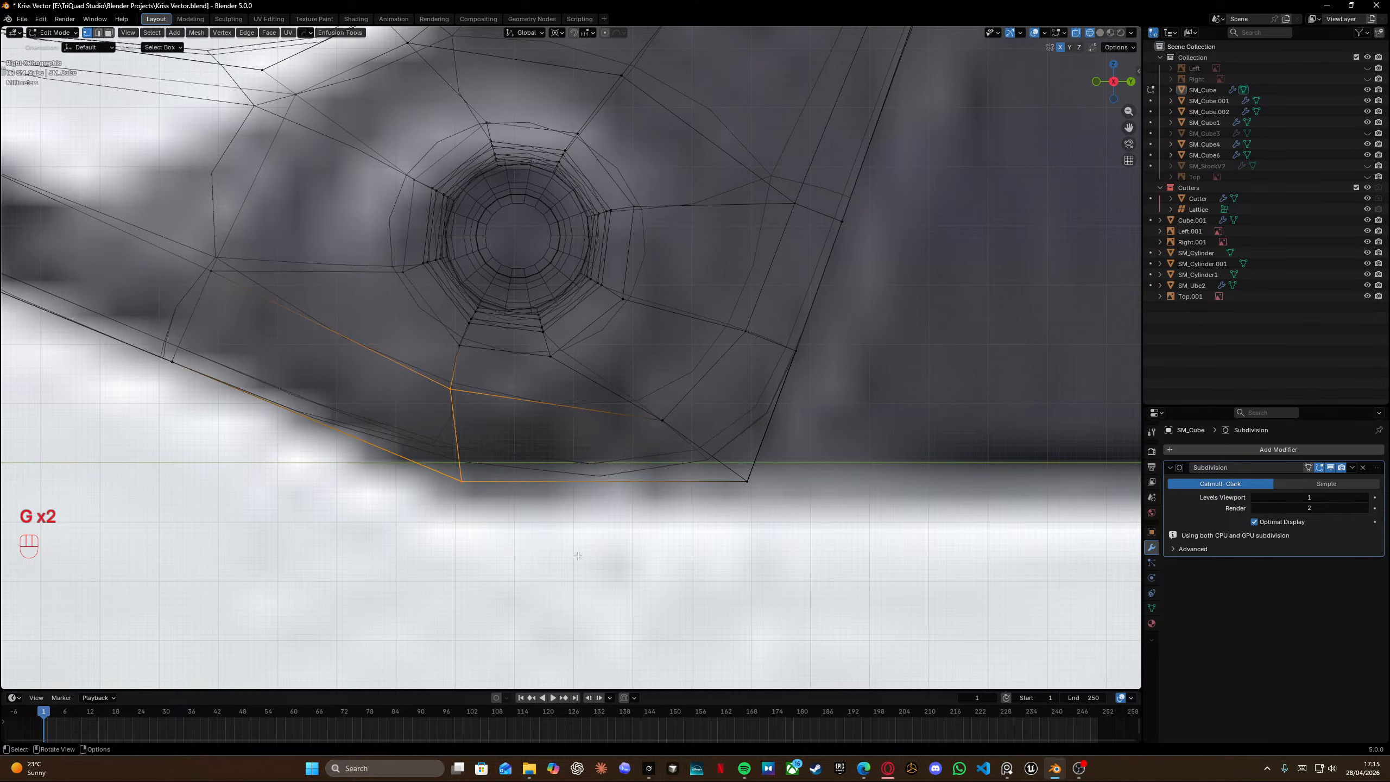
{"action": "left_click", "coordinate": [1330, 468]}
{"action": "key", "text": "g"}
{"action": "key", "text": "g"}
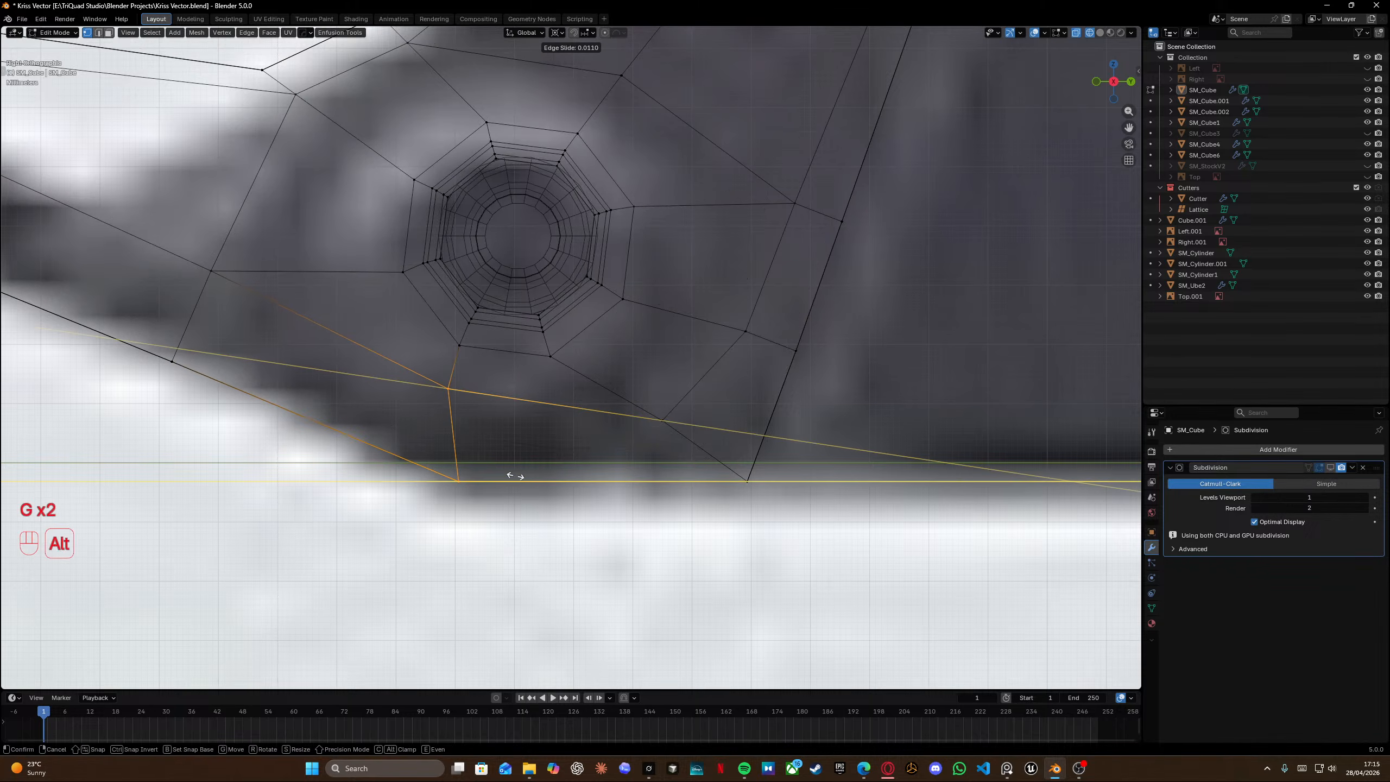
{"action": "left_click", "coordinate": [465, 485], "text": "alt"}
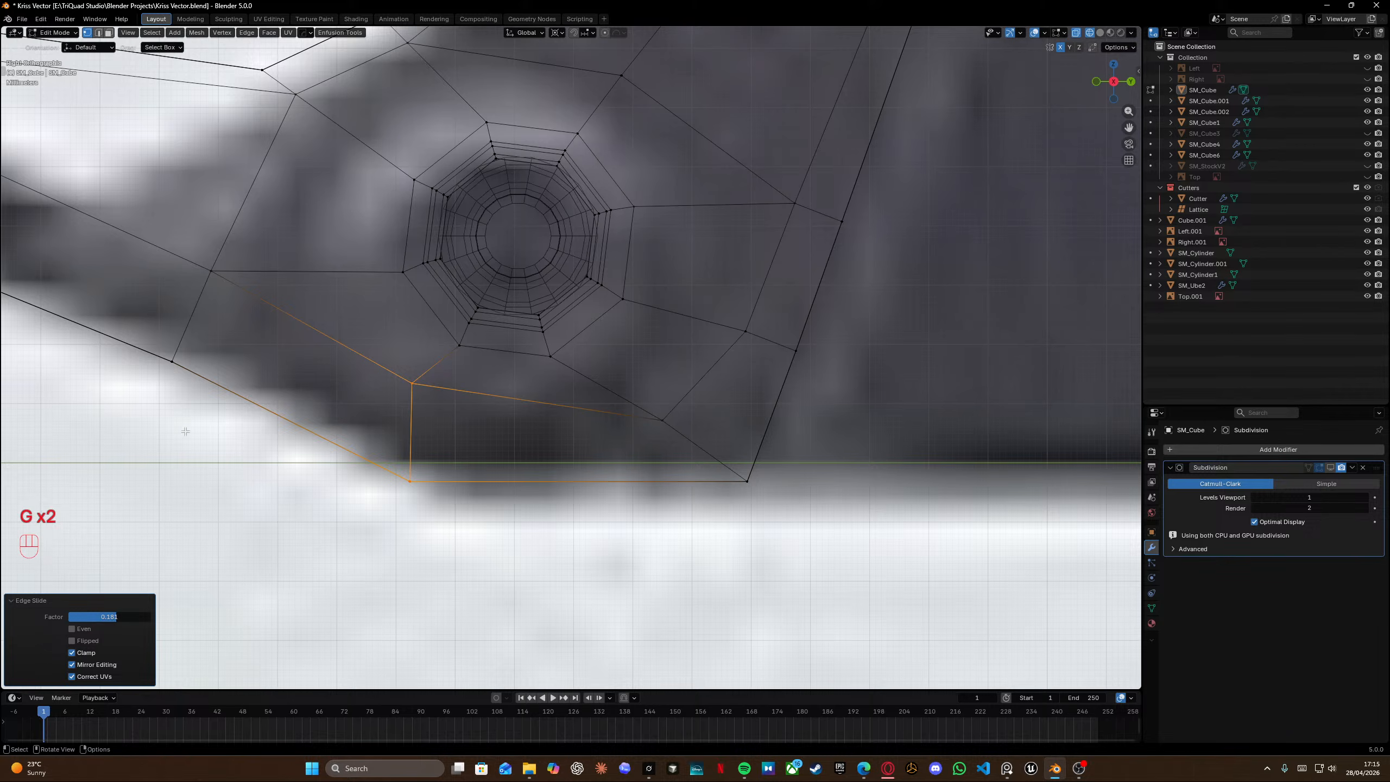
Move the vertex below the pin hole toward the grip's rear edge.
{"action": "middle_click_drag", "start_coordinate": [754, 398], "coordinate": [682, 414], "text": "shift"}
{"action": "left_click", "coordinate": [590, 437]}
{"action": "key", "text": "g"}
{"action": "key", "text": "g"}
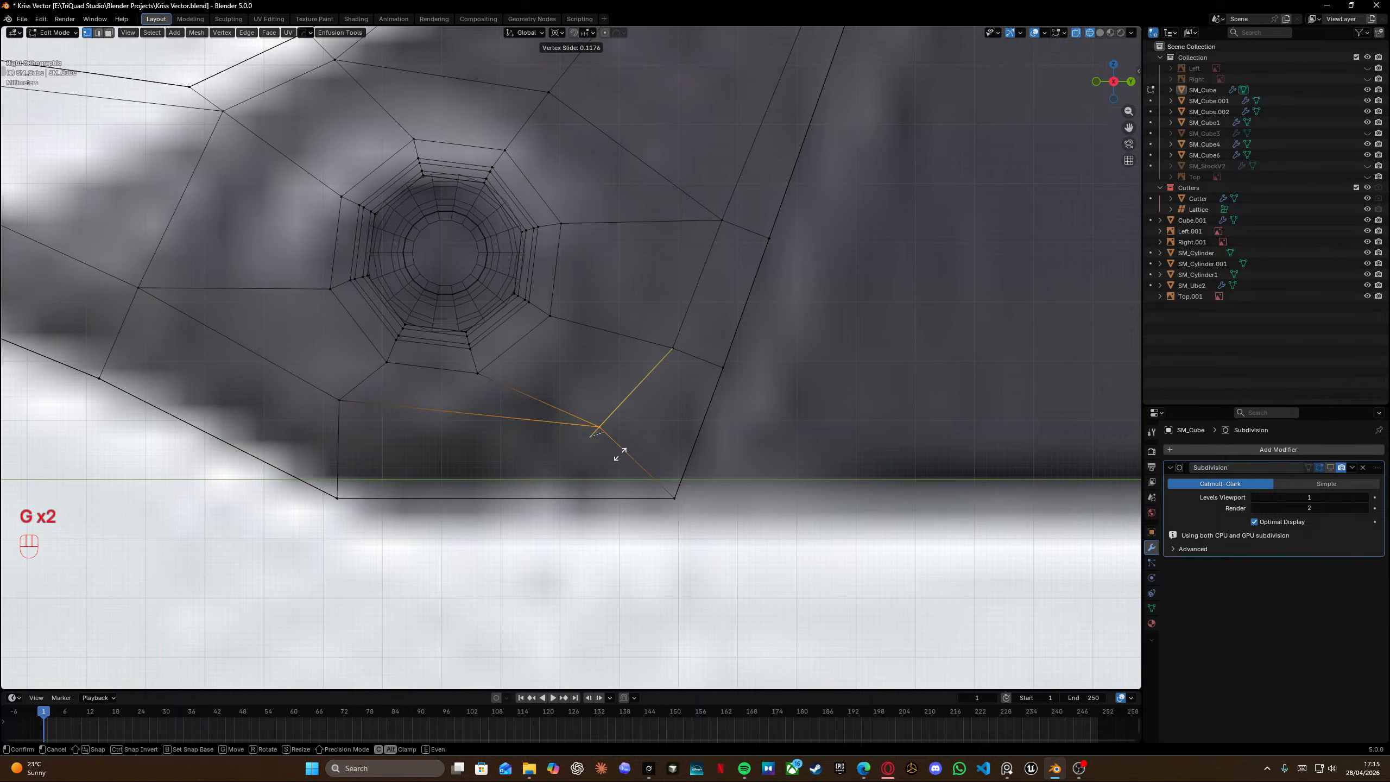
{"action": "right_click", "coordinate": [657, 446]}
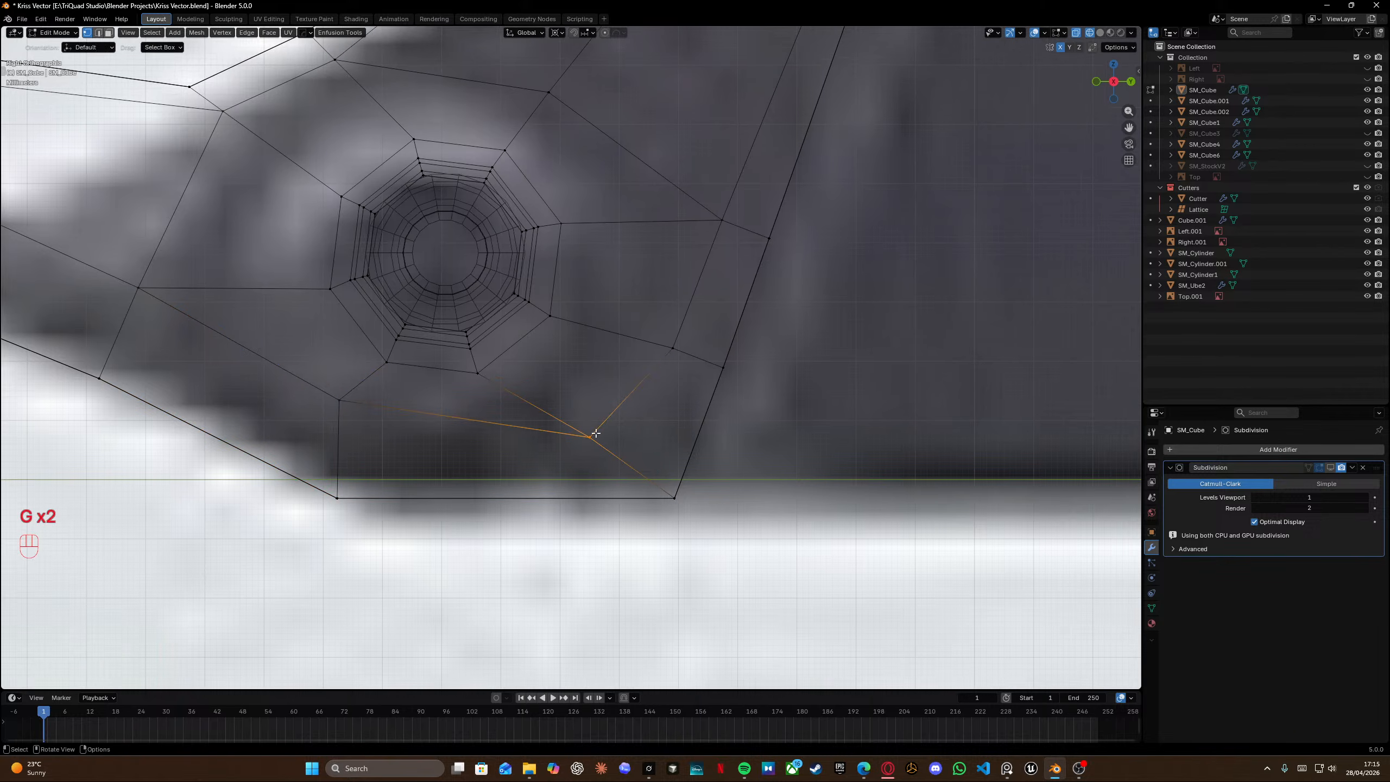
{"action": "middle_click_drag", "start_coordinate": [596, 433], "coordinate": [627, 519], "text": "shift"}
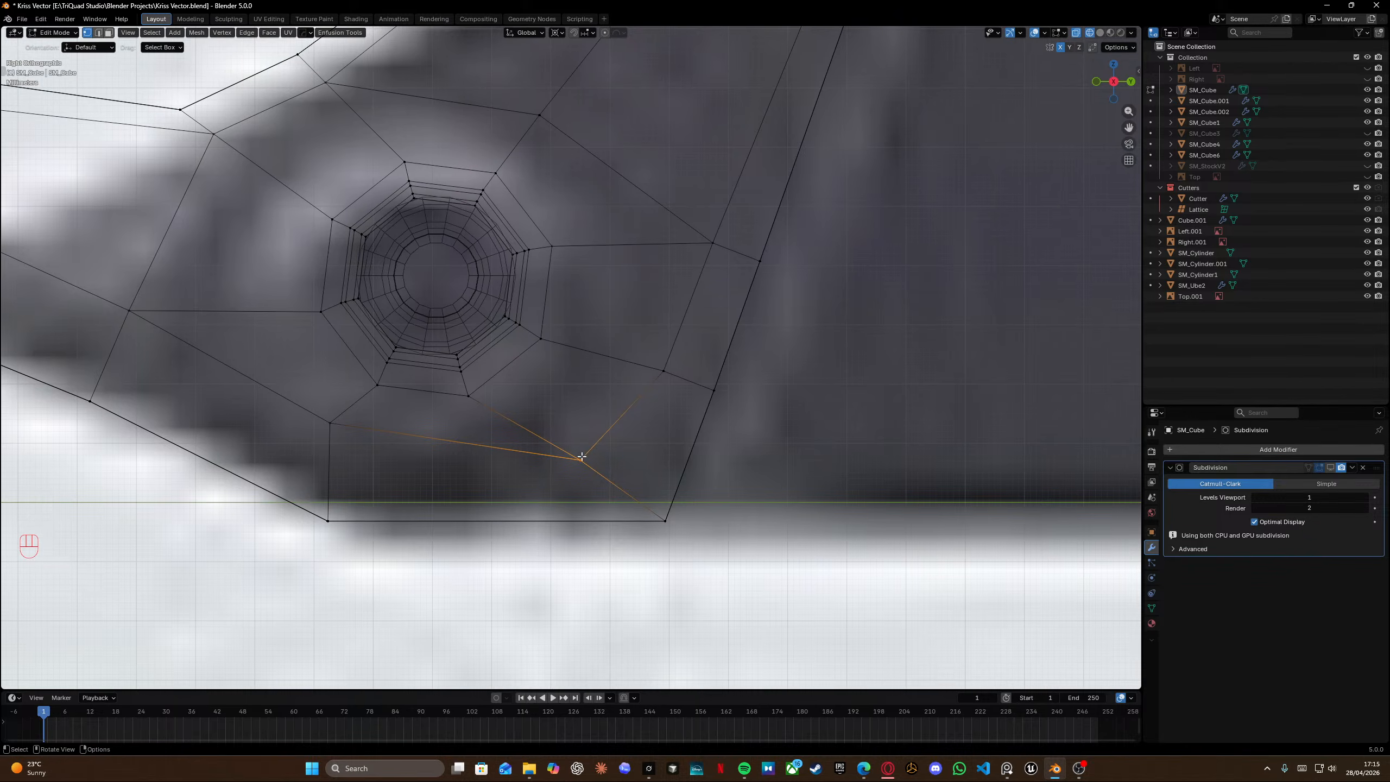
{"action": "key", "text": "g"}
{"action": "left_click", "coordinate": [647, 468]}
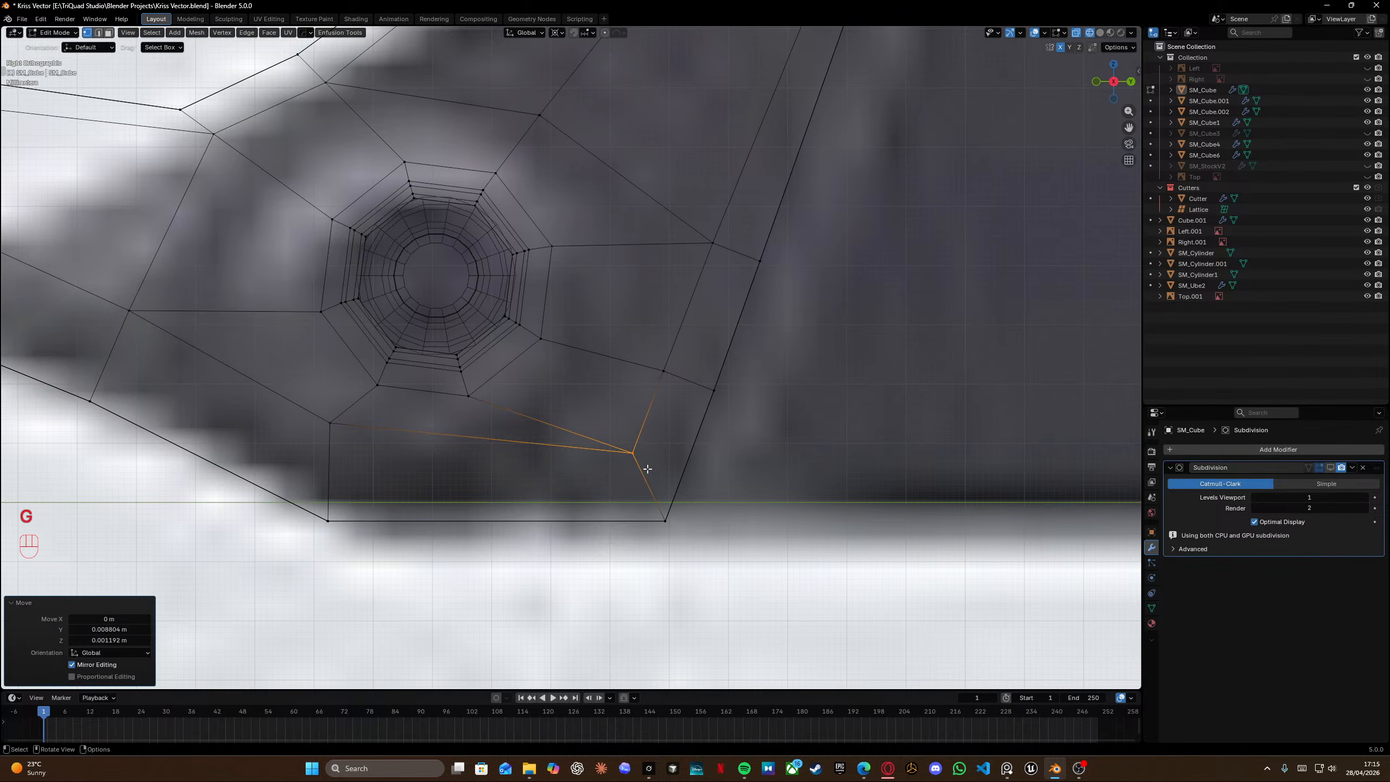
Knife-cut from that vertex down to the grip's bottom edge.
{"action": "key", "text": "k"}
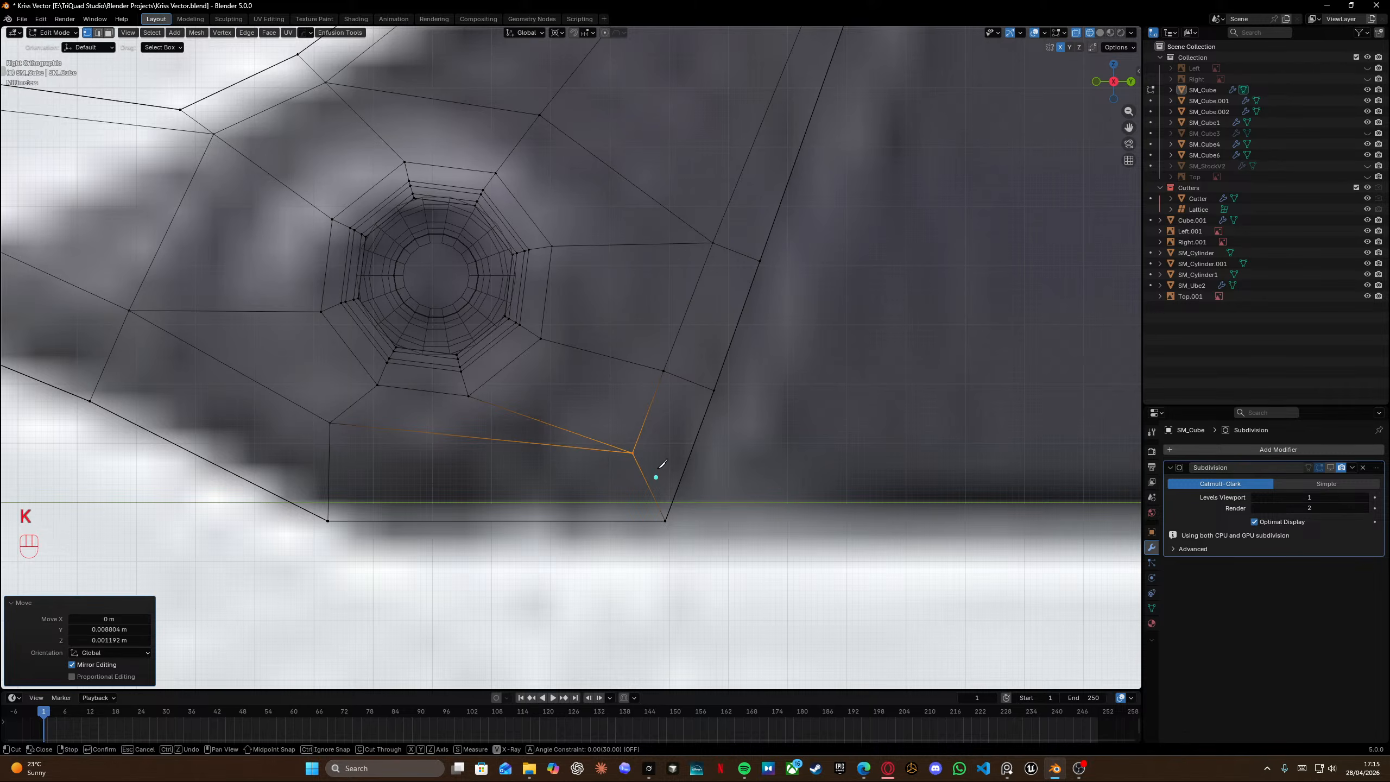
{"action": "left_click", "coordinate": [603, 520]}
{"action": "key", "text": "Return"}
Switch to edge selection and dissolve the selected edges around the grip bottom.
{"action": "middle_click_drag", "start_coordinate": [822, 487], "coordinate": [709, 469]}
{"action": "key", "text": "Tab"}
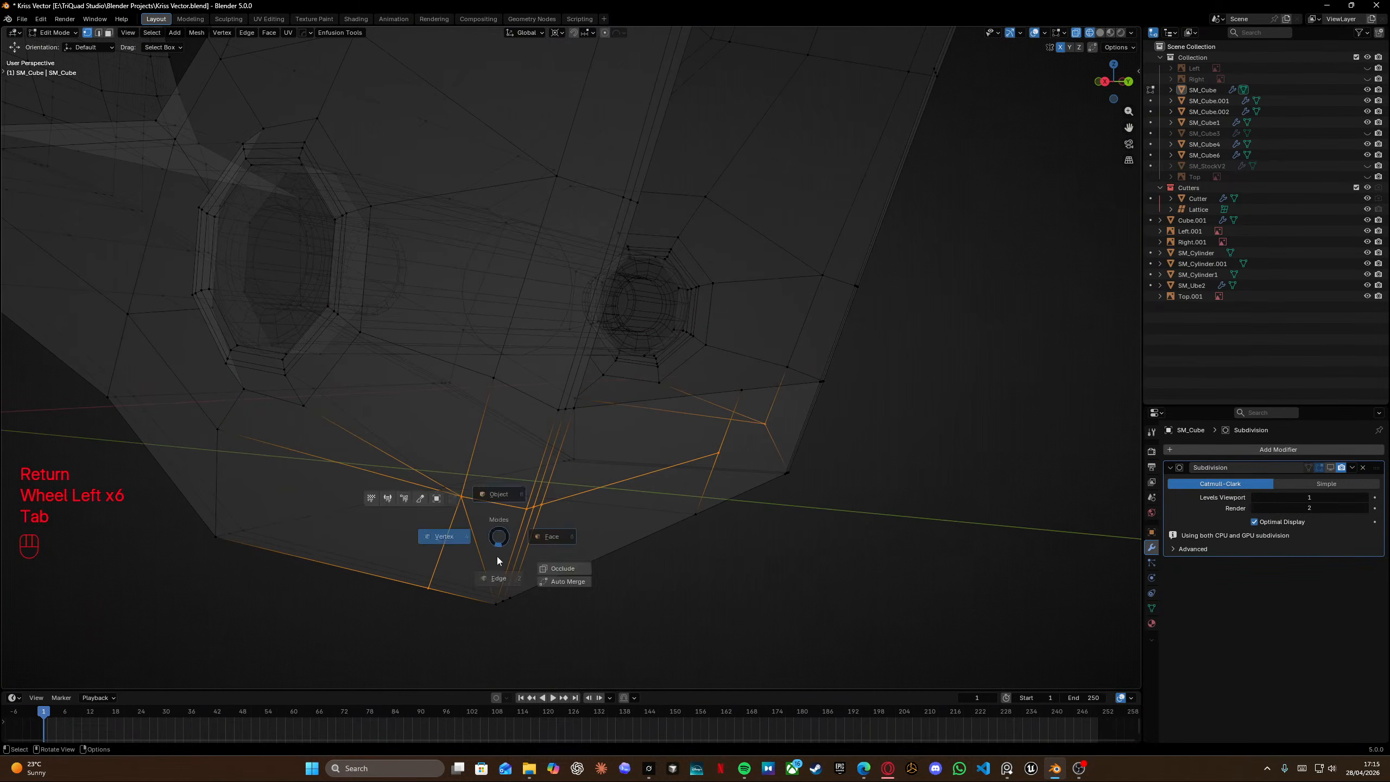
{"action": "left_click", "coordinate": [497, 557]}
{"action": "key", "text": "x"}
{"action": "left_click", "coordinate": [463, 529]}
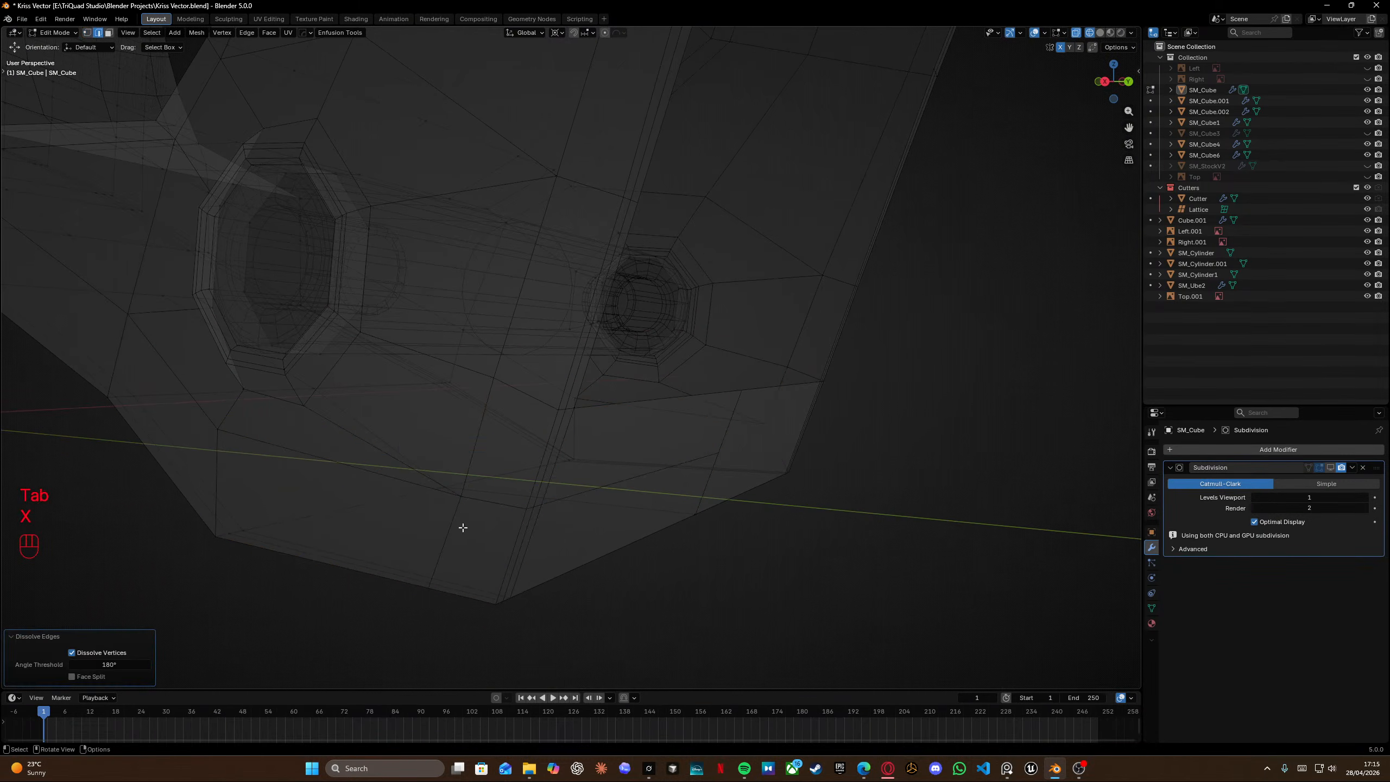
From the opposite side view, knife-cut from the vertex near the grip bottom down to the bottom edge.
{"action": "middle_click_drag", "start_coordinate": [463, 527], "coordinate": [735, 279]}
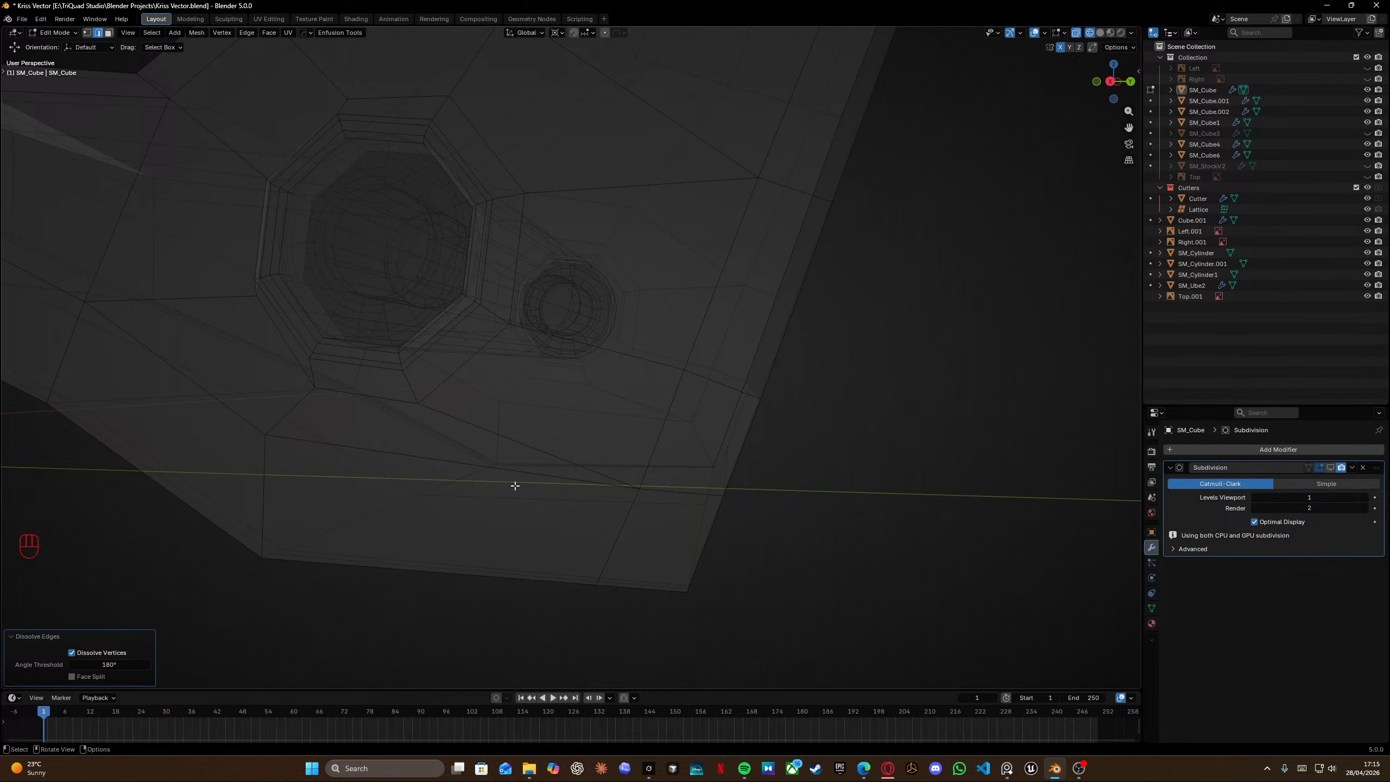
{"action": "middle_click_drag", "start_coordinate": [515, 485], "coordinate": [451, 432]}
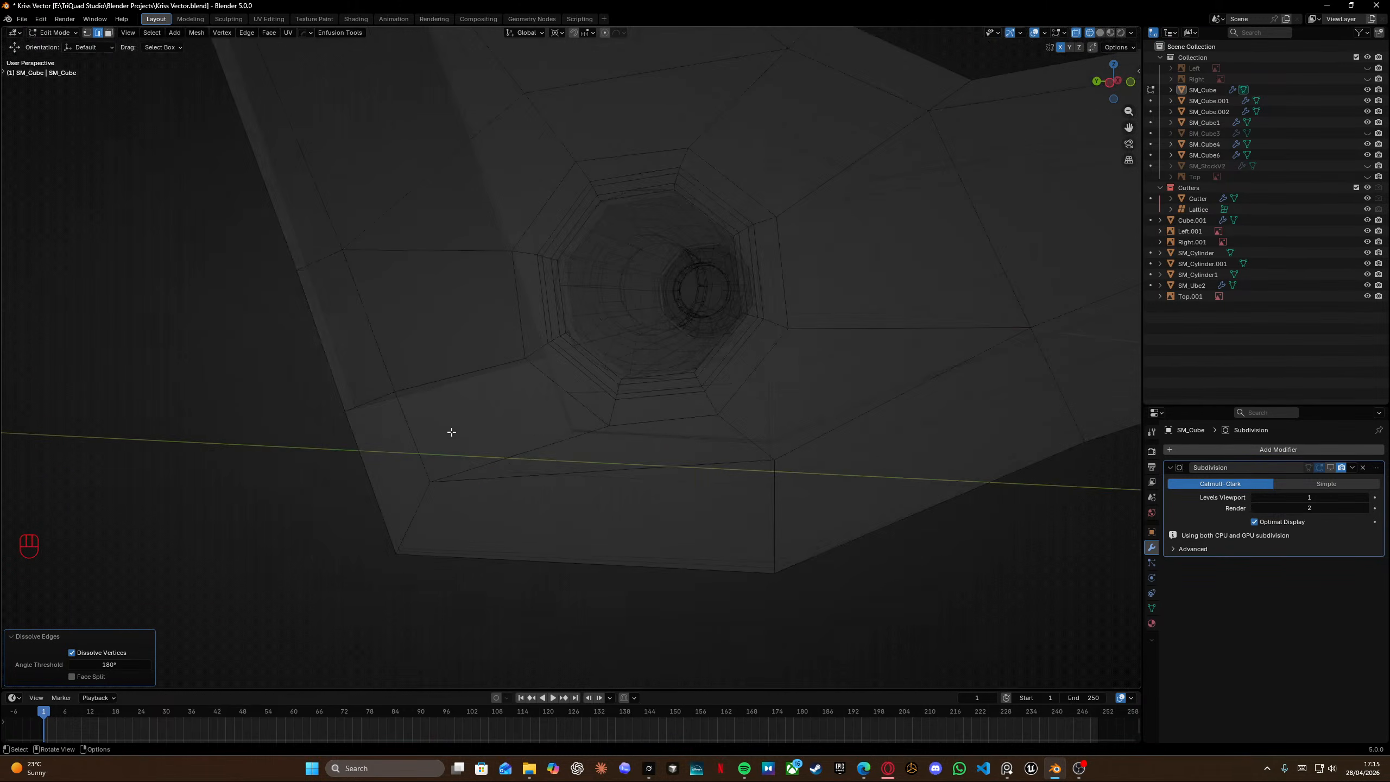
{"action": "key", "text": "KP_3"}
{"action": "key", "text": "ctrl+KP_3"}
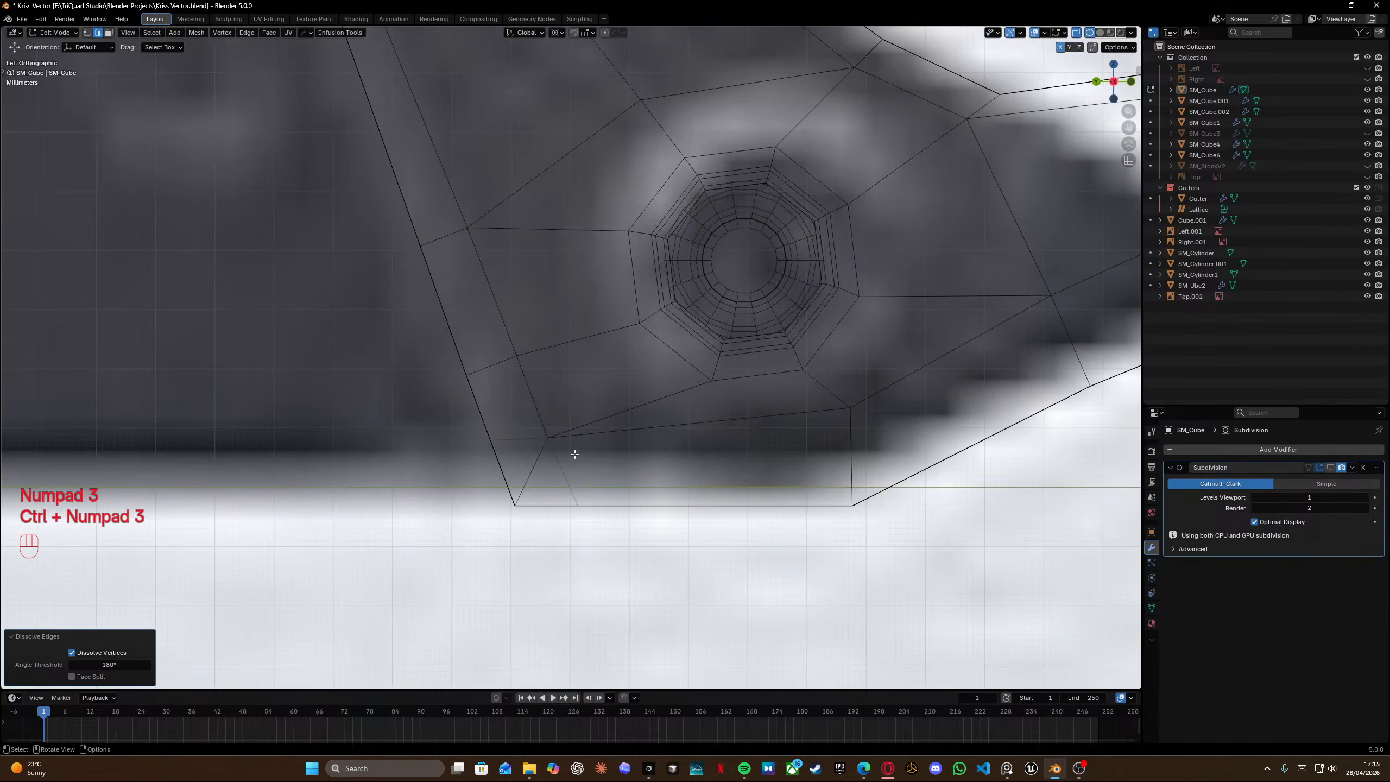
{"action": "scroll", "coordinate": [575, 454], "scroll_direction": "up", "scroll_amount": 2}
{"action": "key", "text": "k"}
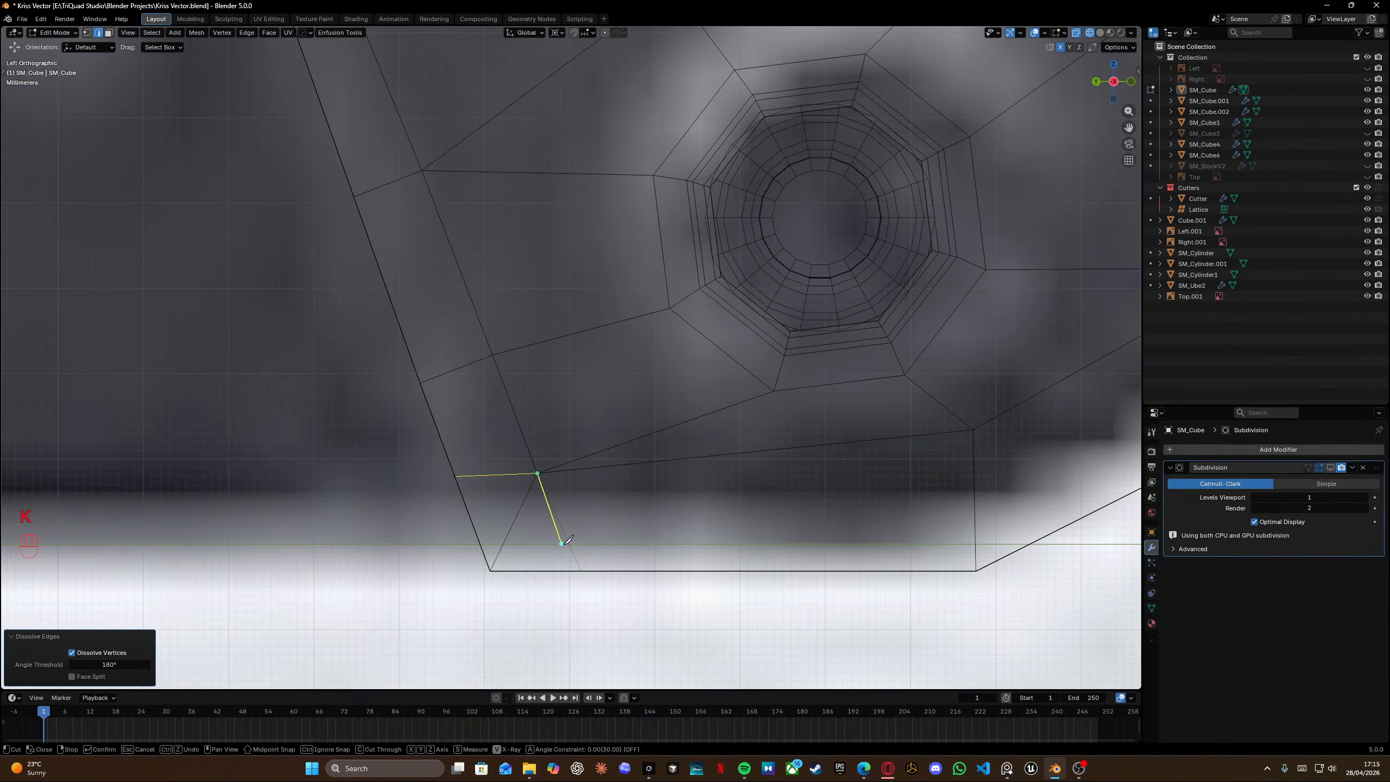
{"action": "left_click", "coordinate": [583, 569]}
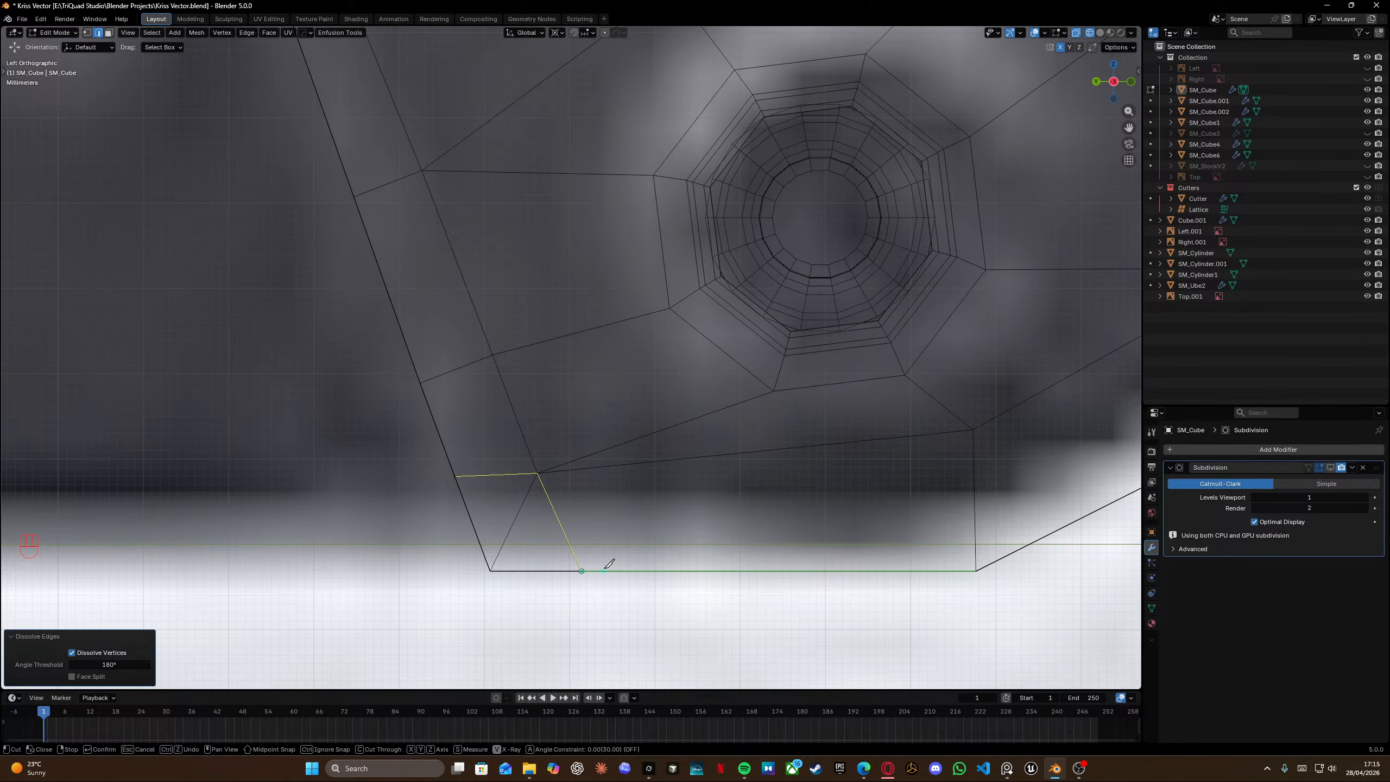
{"action": "key", "text": "Return"}
{"action": "middle_click_drag", "start_coordinate": [467, 454], "coordinate": [481, 497], "text": "shift"}
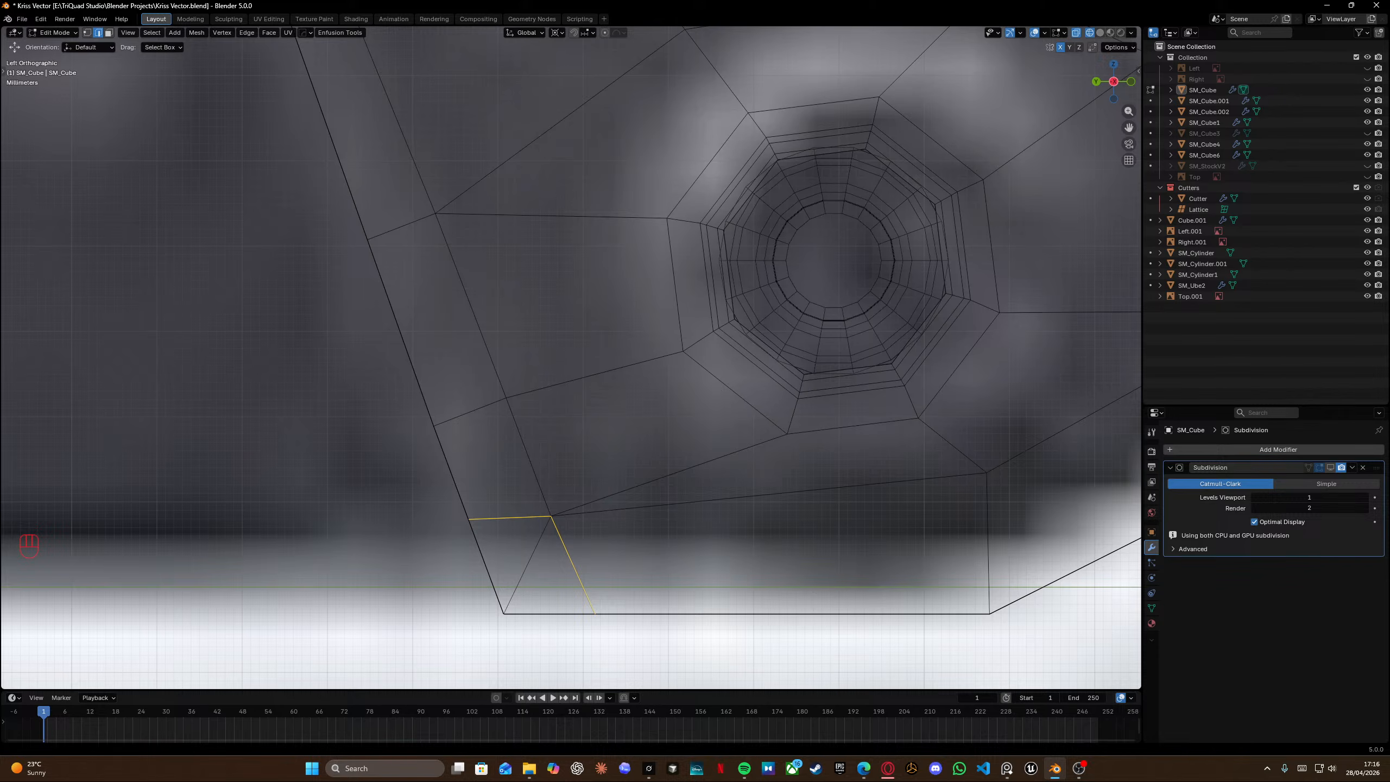
Snap the 3D cursor to the vertex on the grip's bottom edge and scale the selection to zero along Y.
{"action": "scroll", "coordinate": [518, 459], "scroll_direction": "down", "scroll_amount": 2}
{"action": "middle_click_drag", "start_coordinate": [518, 471], "coordinate": [485, 447], "text": "shift"}
{"action": "key", "text": "Tab"}
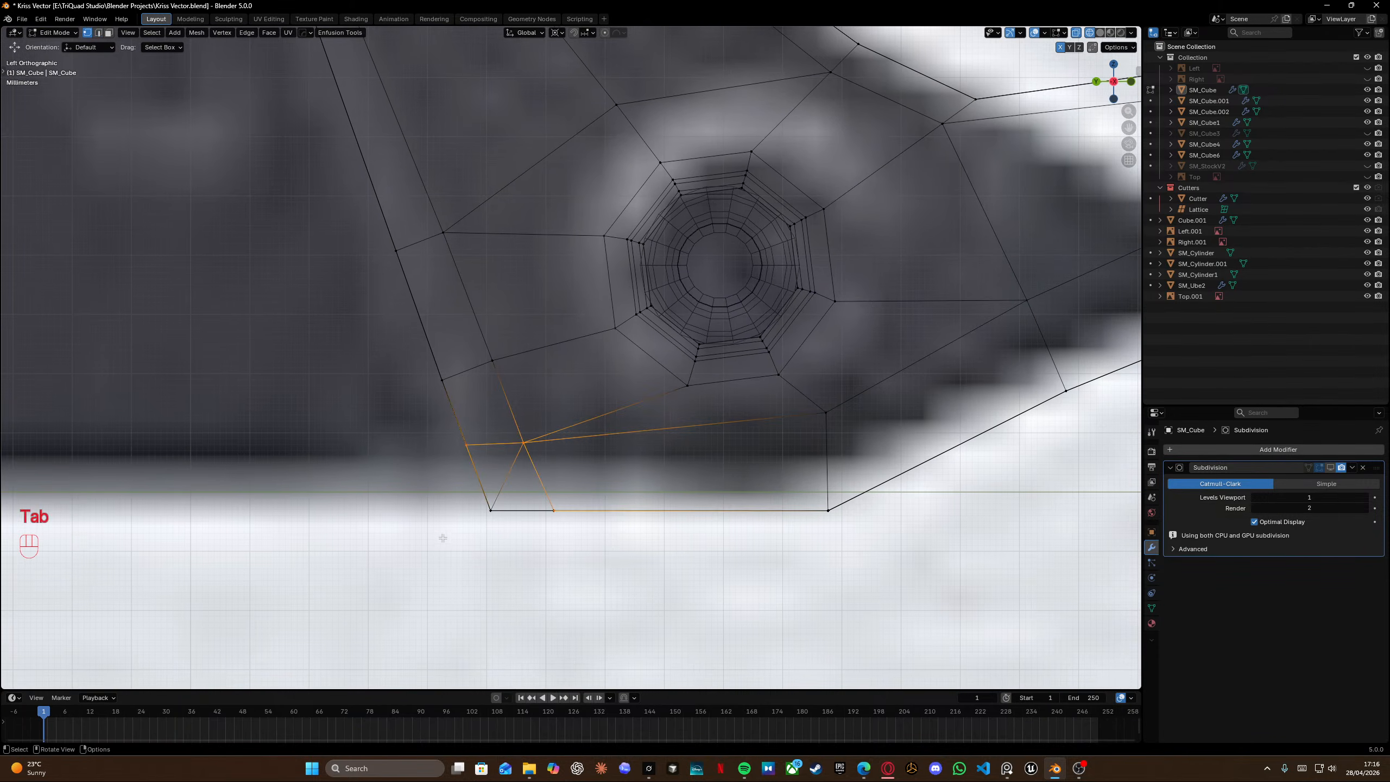
{"action": "left_click_drag", "start_coordinate": [577, 536], "coordinate": [550, 504]}
{"action": "key", "text": "shift+s"}
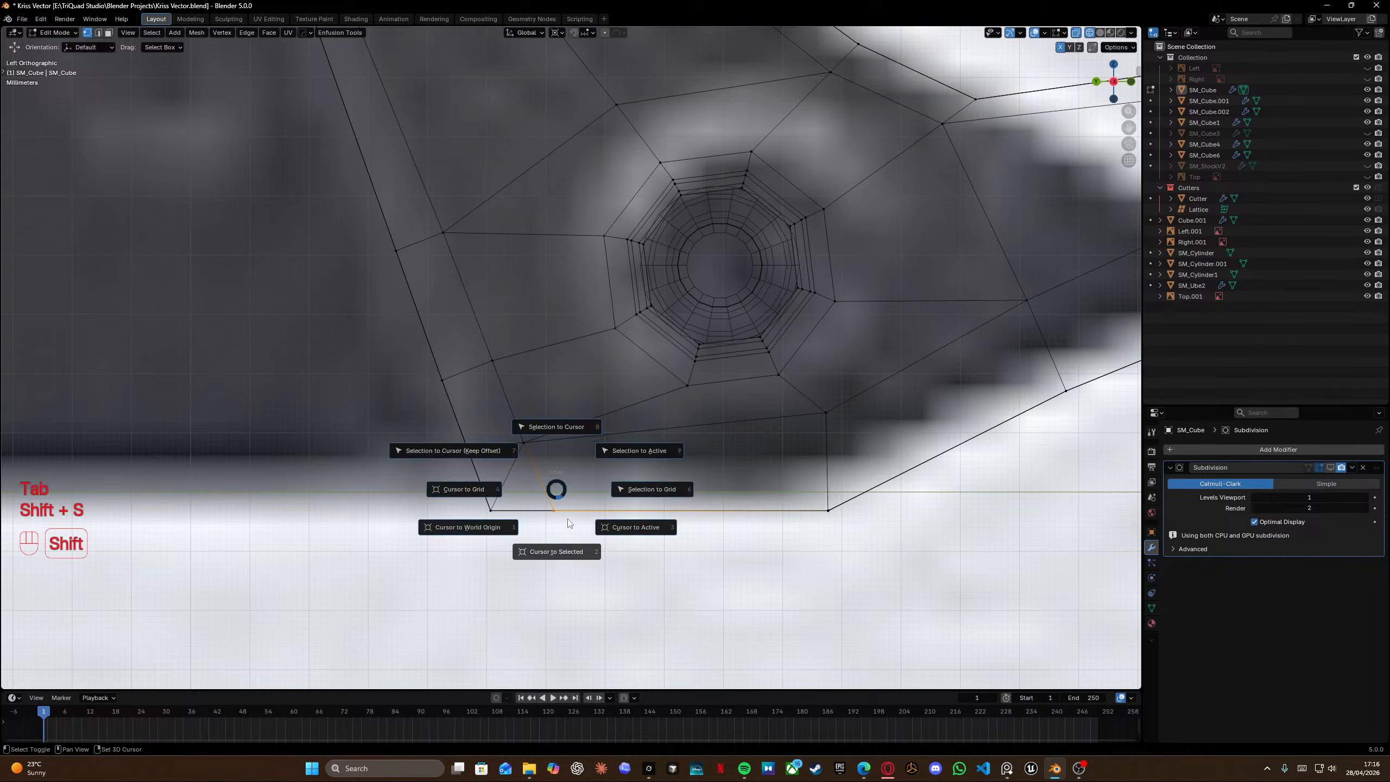
{"action": "key", "text": "s"}
{"action": "key", "text": "x"}
{"action": "key", "text": "y"}
{"action": "key", "text": "KP_0"}
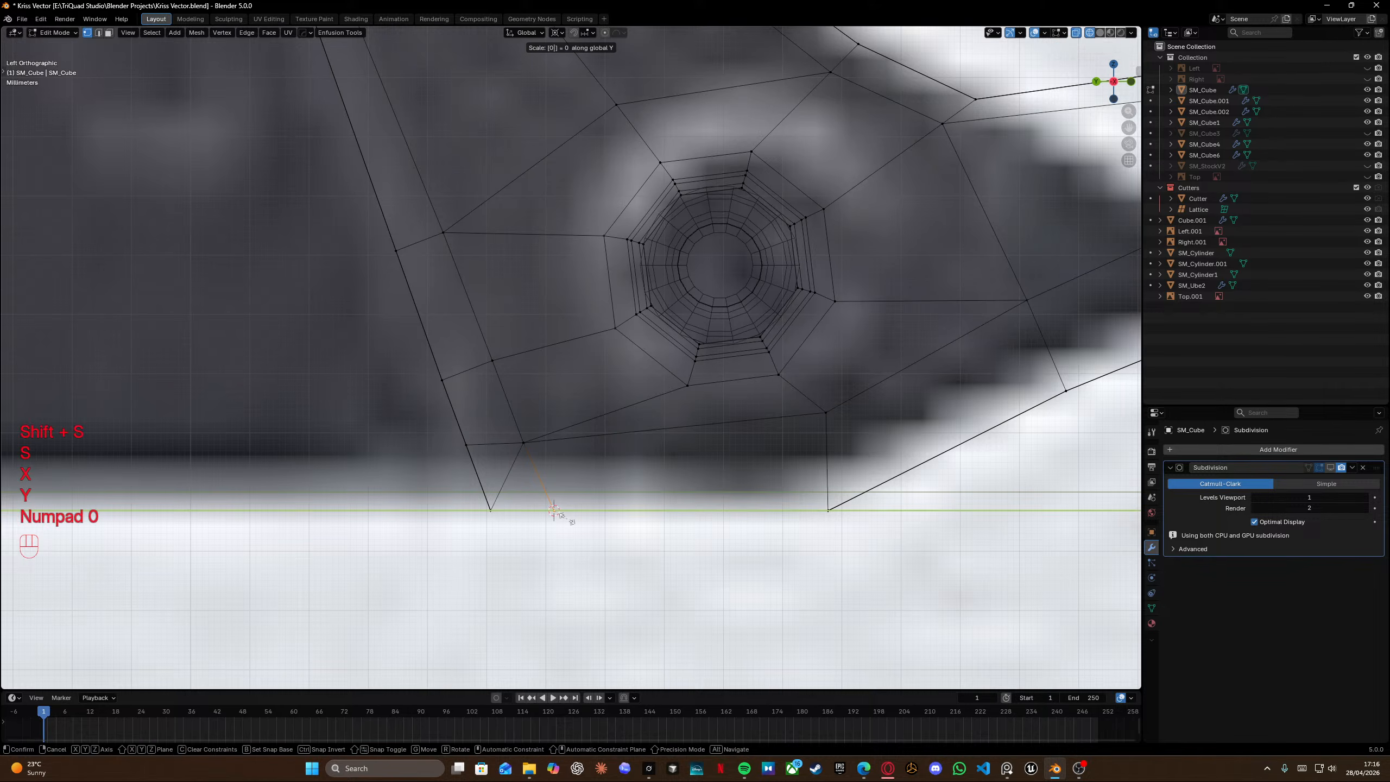
{"action": "key", "text": "Return"}
Snap the 3D cursor to the vertex on the grip's rear edge and scale the selection to zero along Z.
{"action": "left_click", "coordinate": [467, 445]}
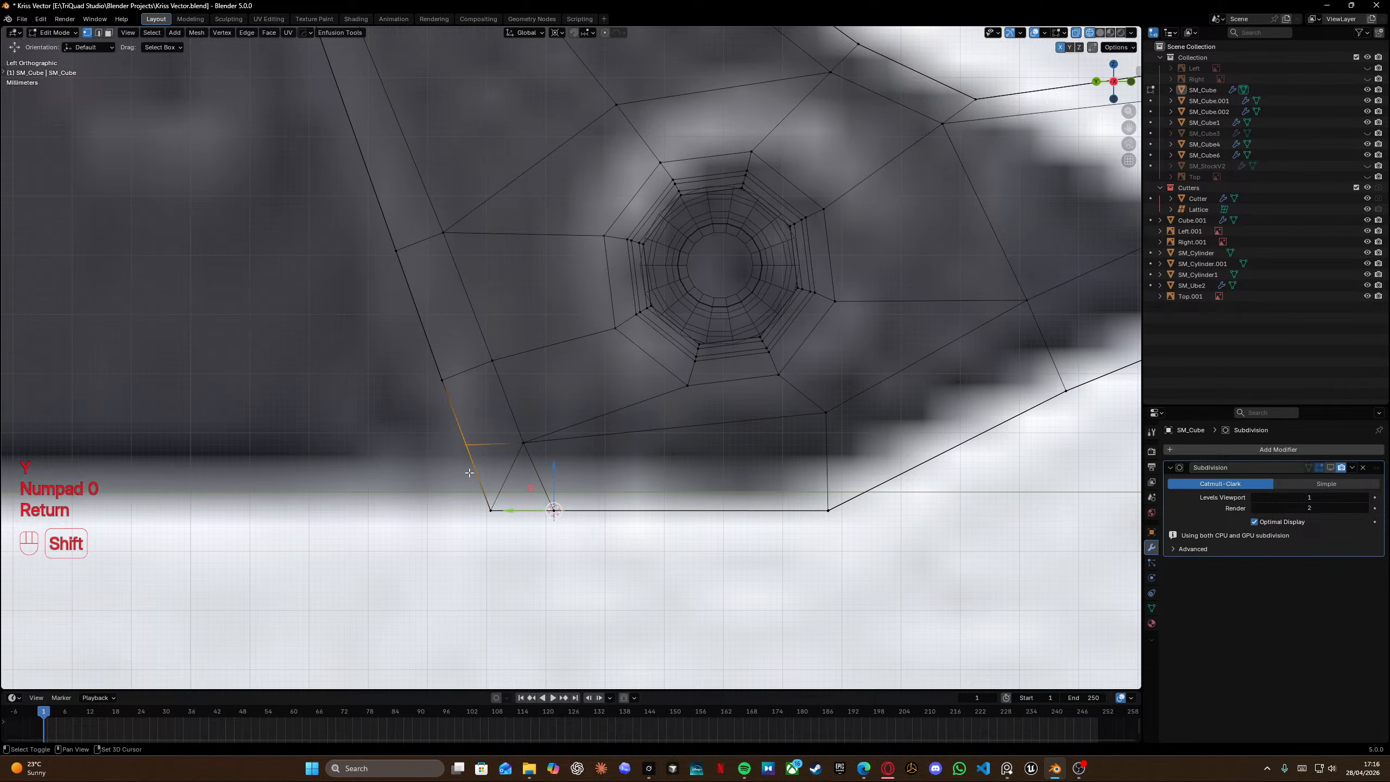
{"action": "key", "text": "shift+s"}
{"action": "left_click", "coordinate": [481, 513]}
{"action": "key", "text": "s"}
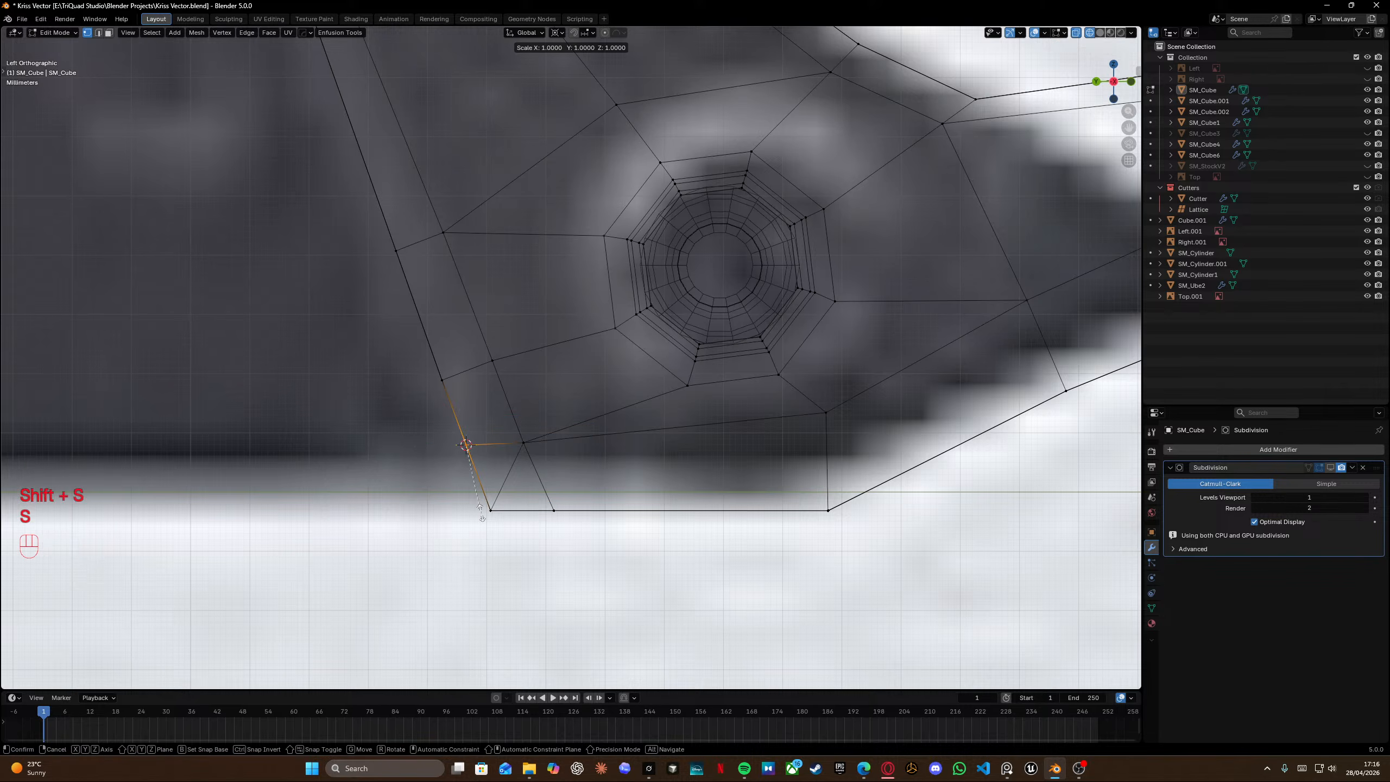
{"action": "key", "text": "z"}
{"action": "key", "text": "KP_0"}
{"action": "key", "text": "KP_Subtract"}
{"action": "key", "text": "KP_0"}
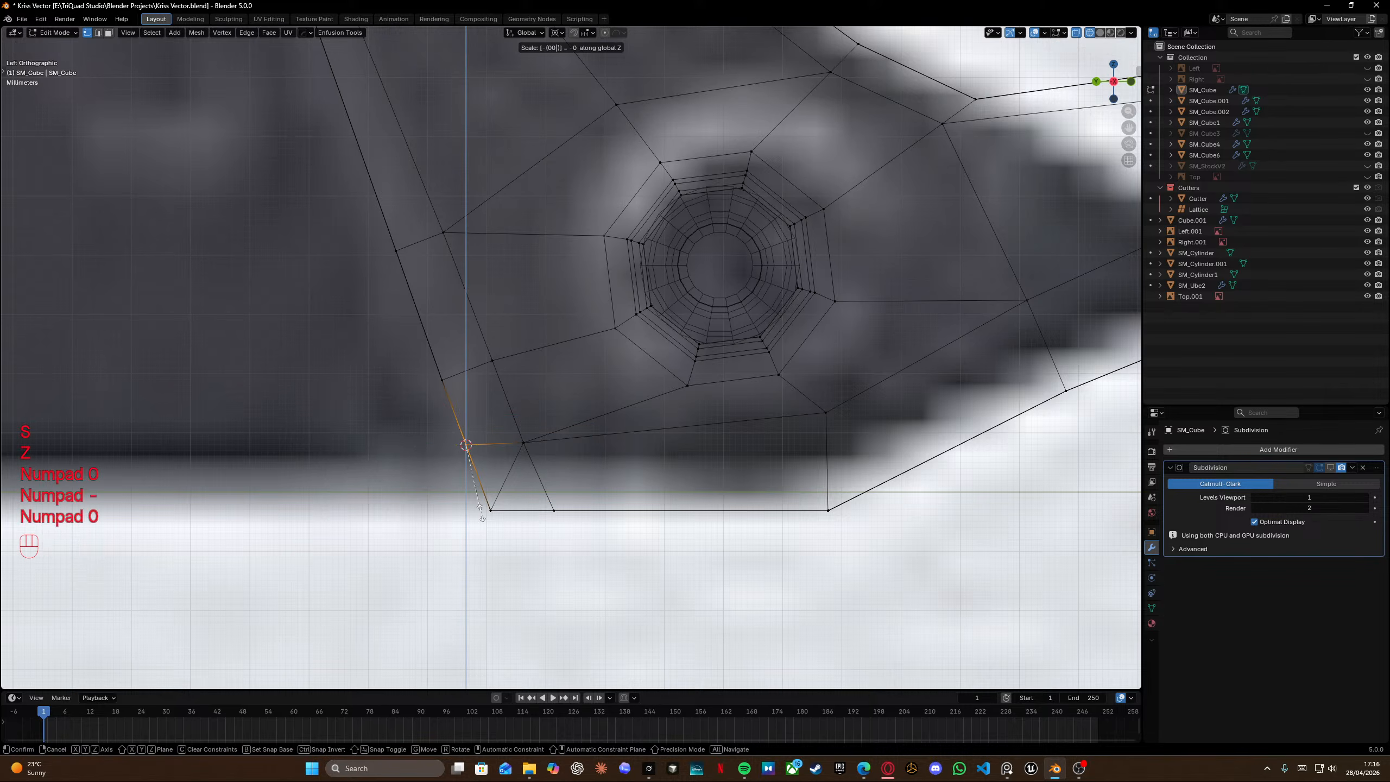
{"action": "key", "text": "Return"}
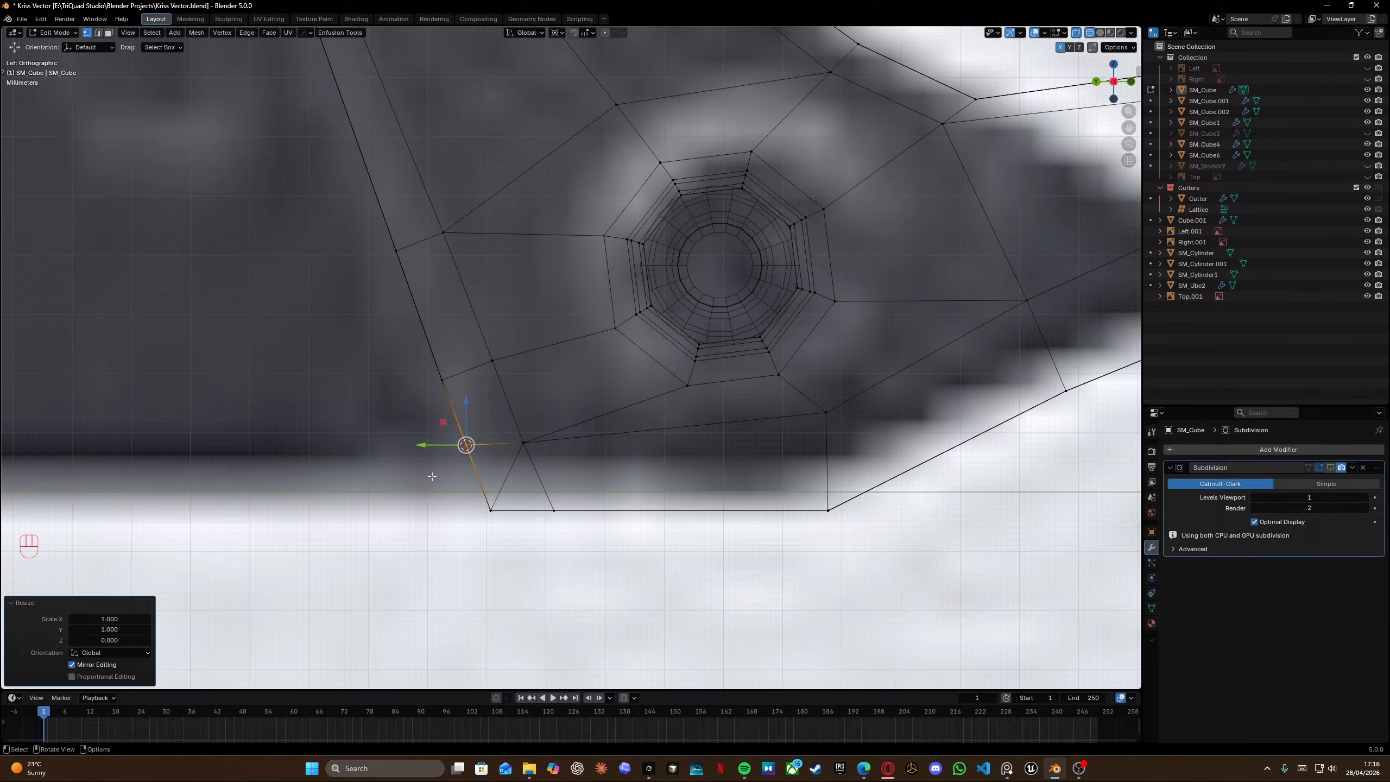
Box-select the edges between the pin hole and the grip bottom and dissolve them.
{"action": "middle_click_drag", "start_coordinate": [432, 476], "coordinate": [360, 504], "text": "shift"}
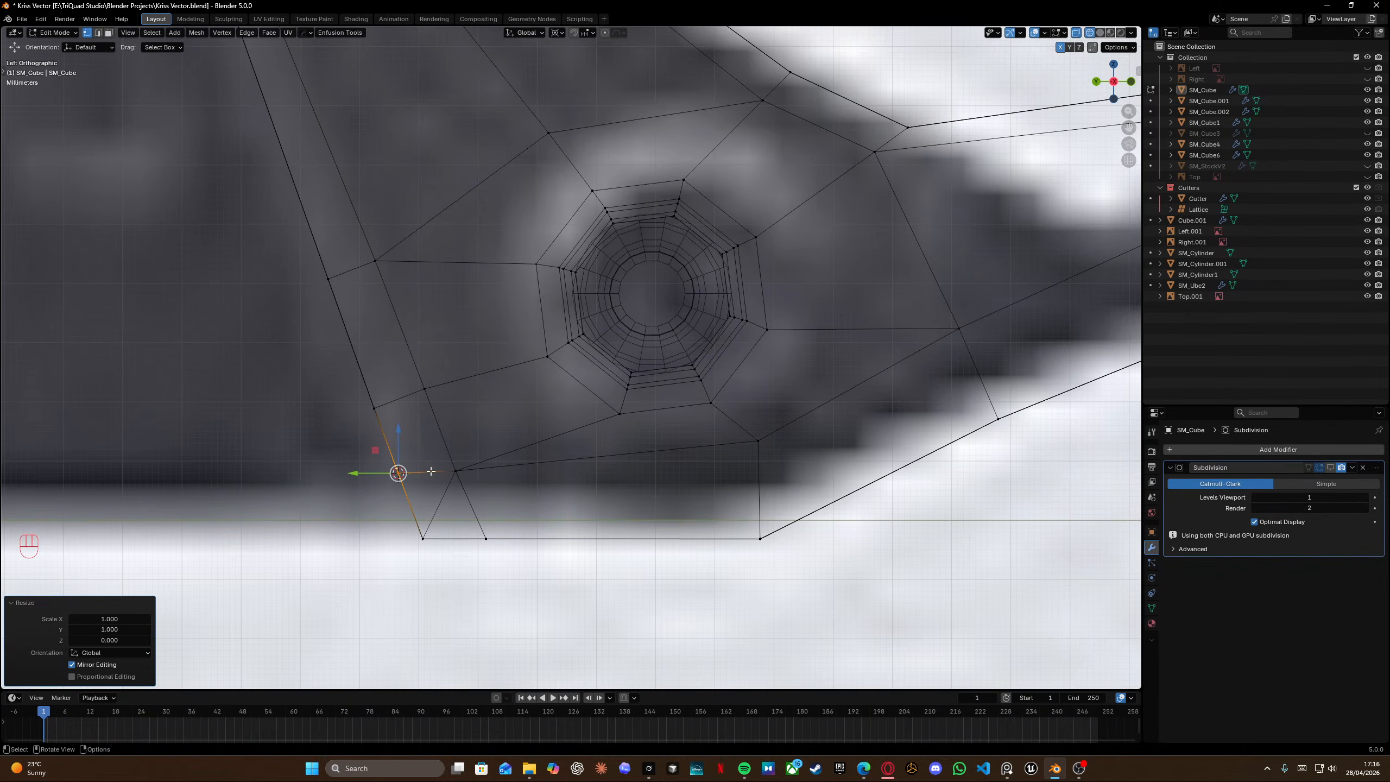
{"action": "key", "text": "Tab"}
{"action": "key", "text": "Tab"}
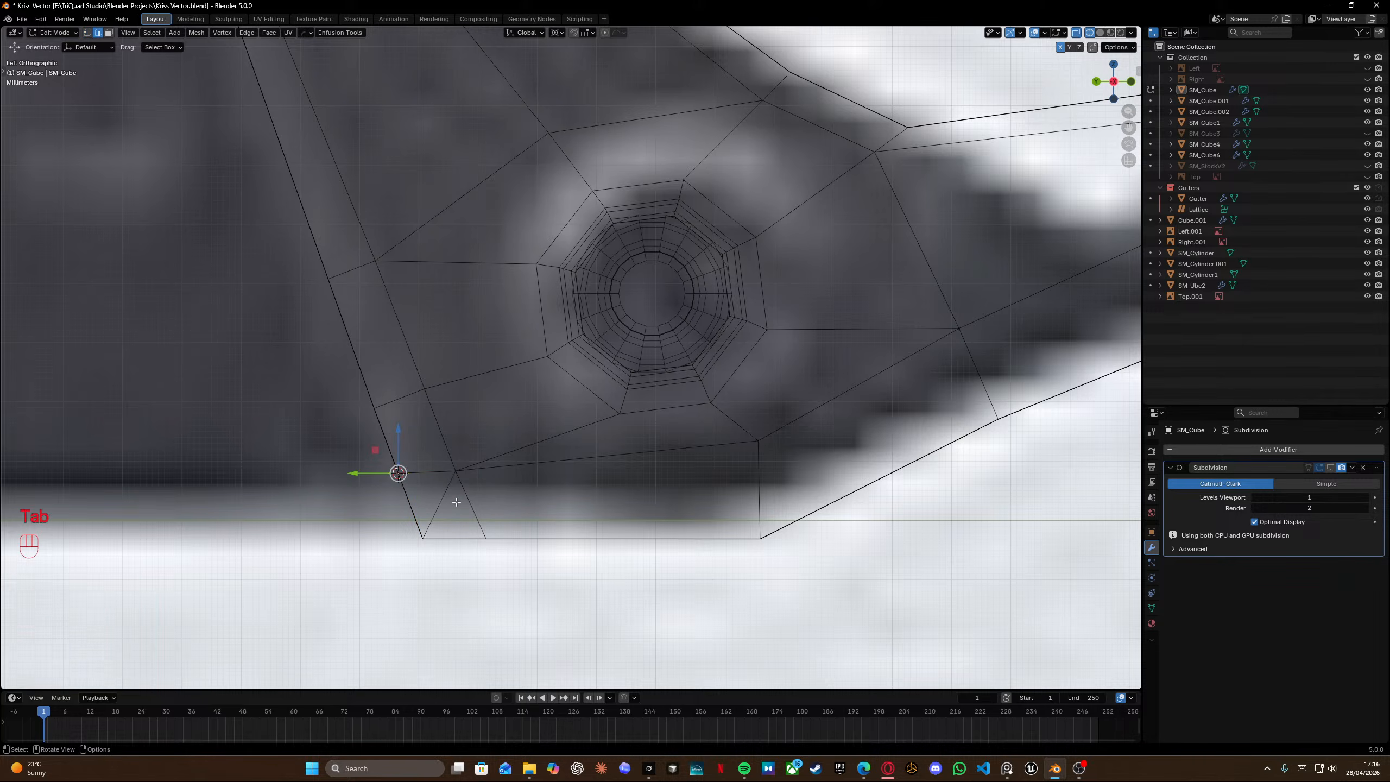
{"action": "key", "text": "shift+z"}
{"action": "mouse_move", "coordinate": [449, 503]}
{"action": "middle_mouse_down"}
{"action": "mouse_move", "coordinate": [543, 528]}
{"action": "mouse_move", "coordinate": [570, 512]}
{"action": "mouse_move", "coordinate": [521, 483]}
{"action": "mouse_move", "coordinate": [587, 475]}
{"action": "mouse_move", "coordinate": [596, 416]}
{"action": "mouse_move", "coordinate": [549, 401]}
{"action": "mouse_move", "coordinate": [654, 439]}
{"action": "mouse_move", "coordinate": [648, 400]}
{"action": "middle_mouse_up"}
{"action": "key", "text": "x"}
{"action": "left_click", "coordinate": [570, 513]}
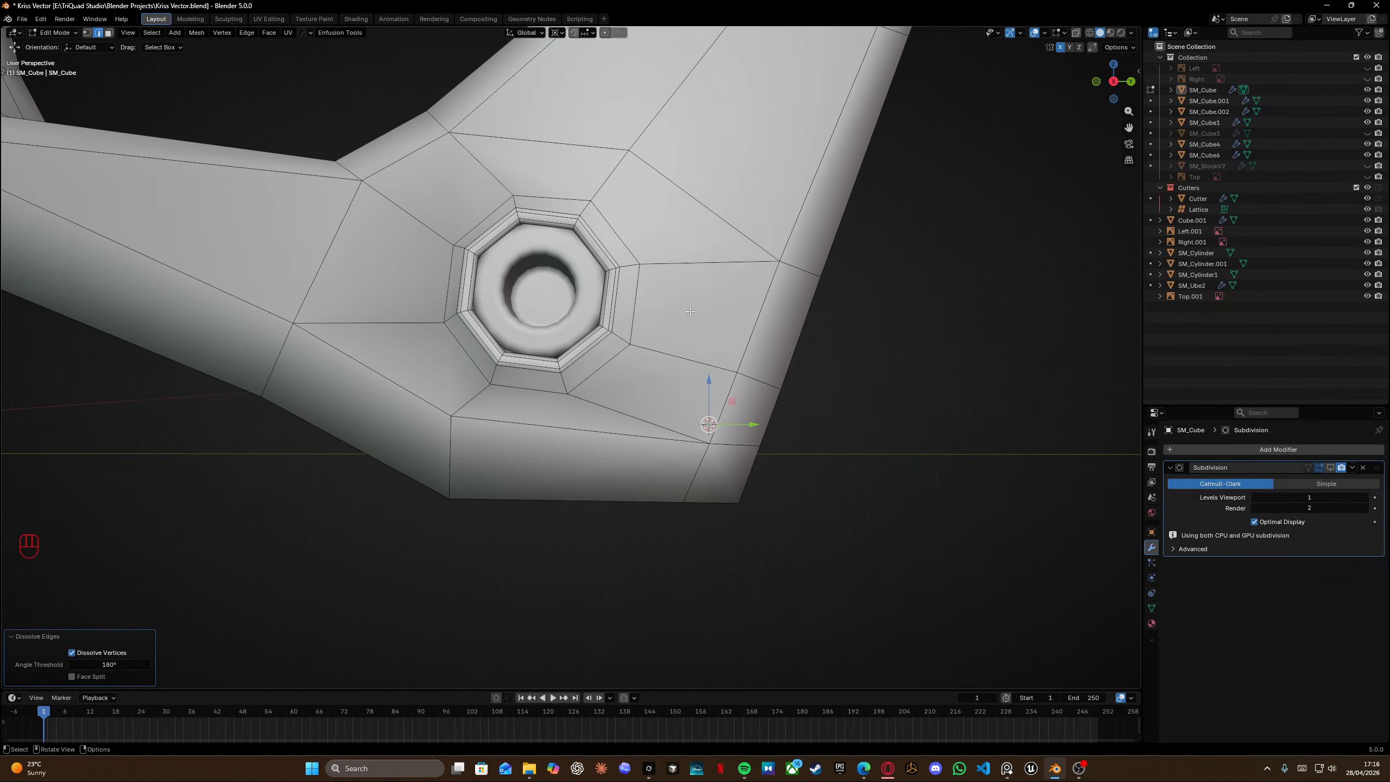
{"action": "key", "text": "ctrl+r"}
{"action": "right_click", "coordinate": [676, 354]}
{"action": "middle_click_drag", "start_coordinate": [608, 361], "coordinate": [641, 370]}
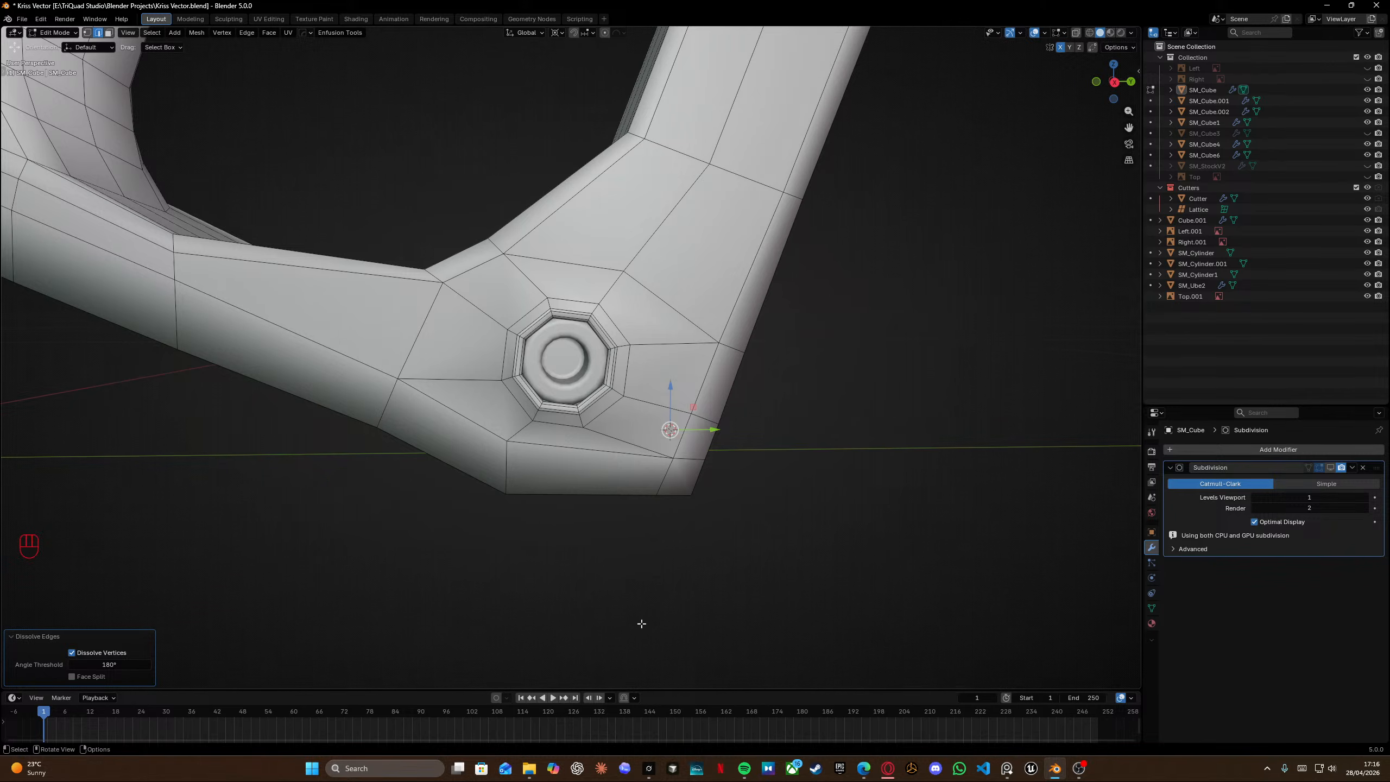
{"action": "middle_click_drag", "start_coordinate": [665, 351], "coordinate": [665, 395], "text": "shift"}
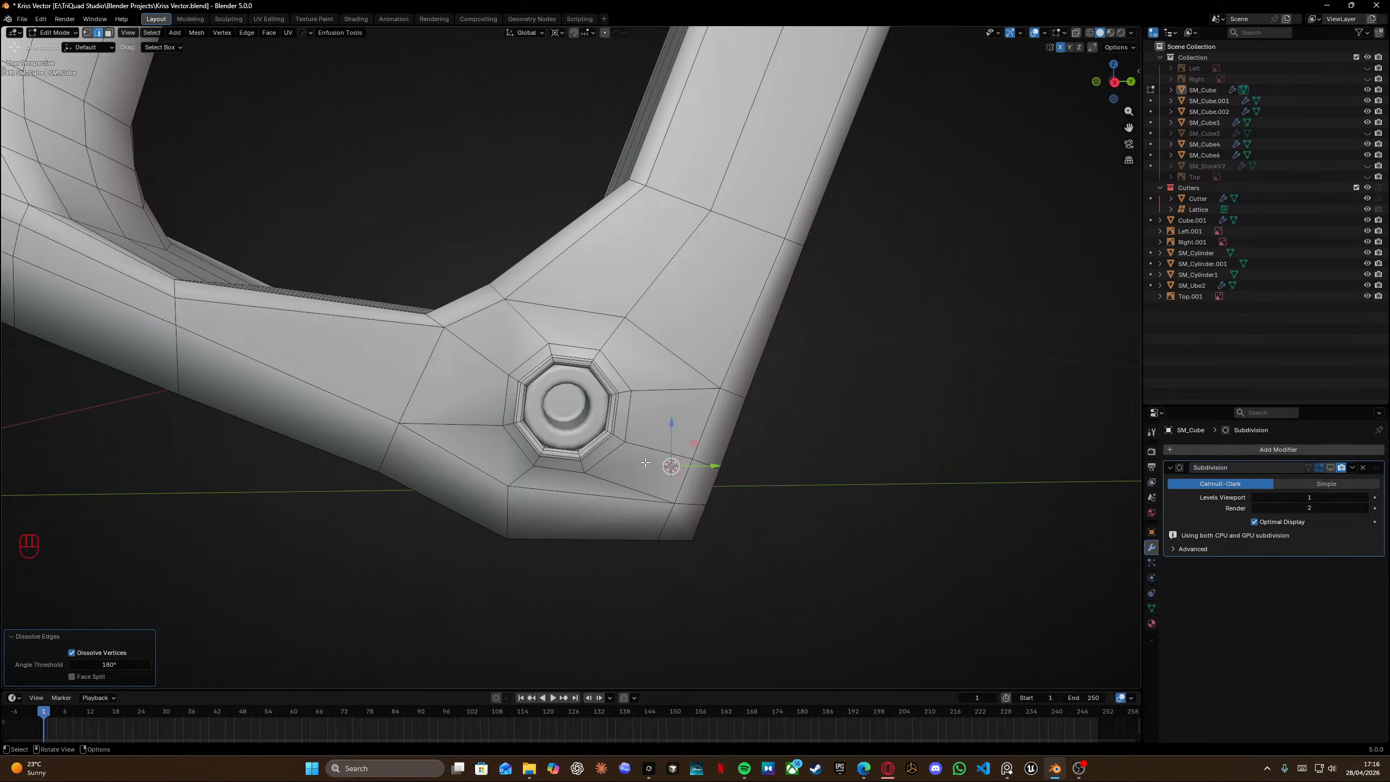
In the right view, move the pin-hole ring about 3 mm up and 0.5 mm along negative Y.
{"action": "key", "text": "KP_3"}
{"action": "key", "text": "shift+z"}
{"action": "left_click_drag", "start_coordinate": [488, 324], "coordinate": [627, 453]}
{"action": "key", "text": "g"}
{"action": "key", "text": "shift"}
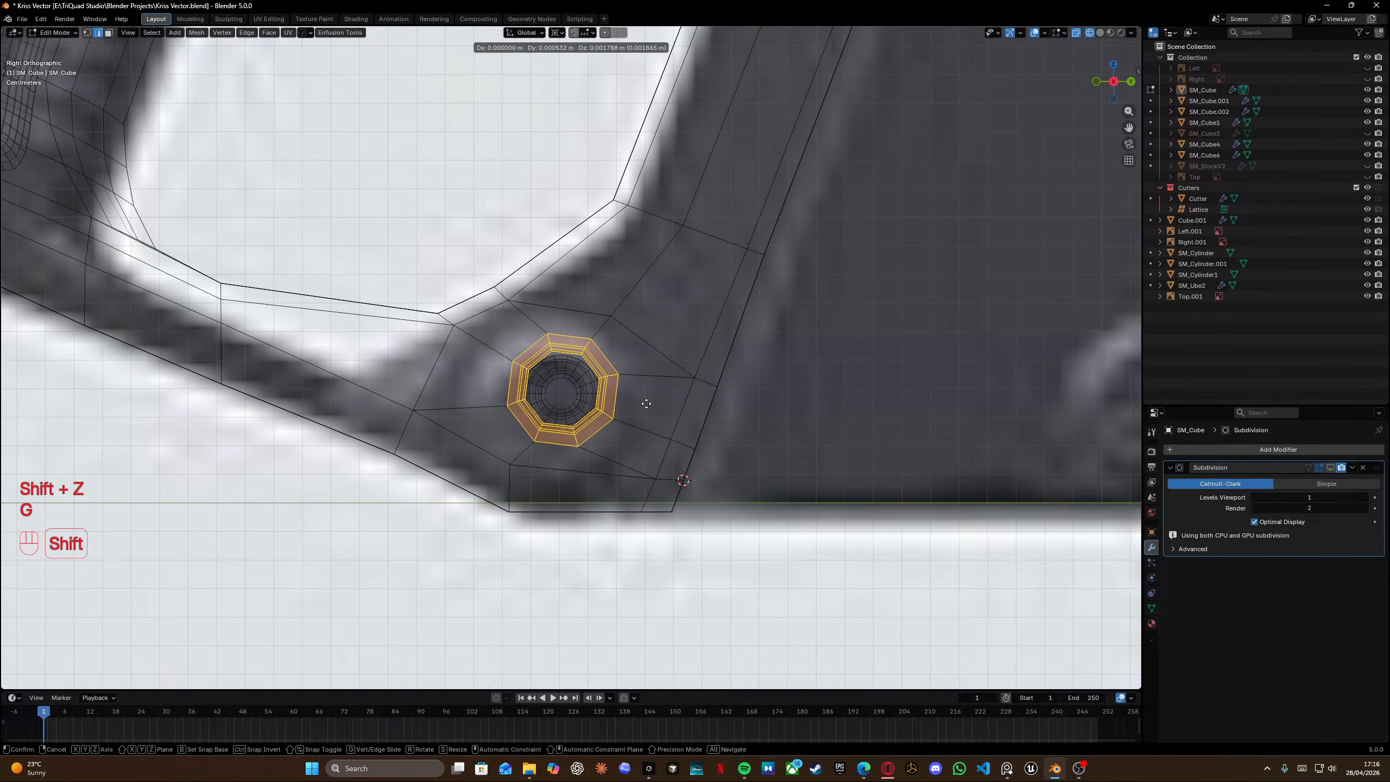
{"action": "left_click", "coordinate": [622, 369]}
Rotate the pin-hole ring slightly about its centre.
{"action": "key", "text": "r"}
{"action": "right_click", "coordinate": [699, 392]}
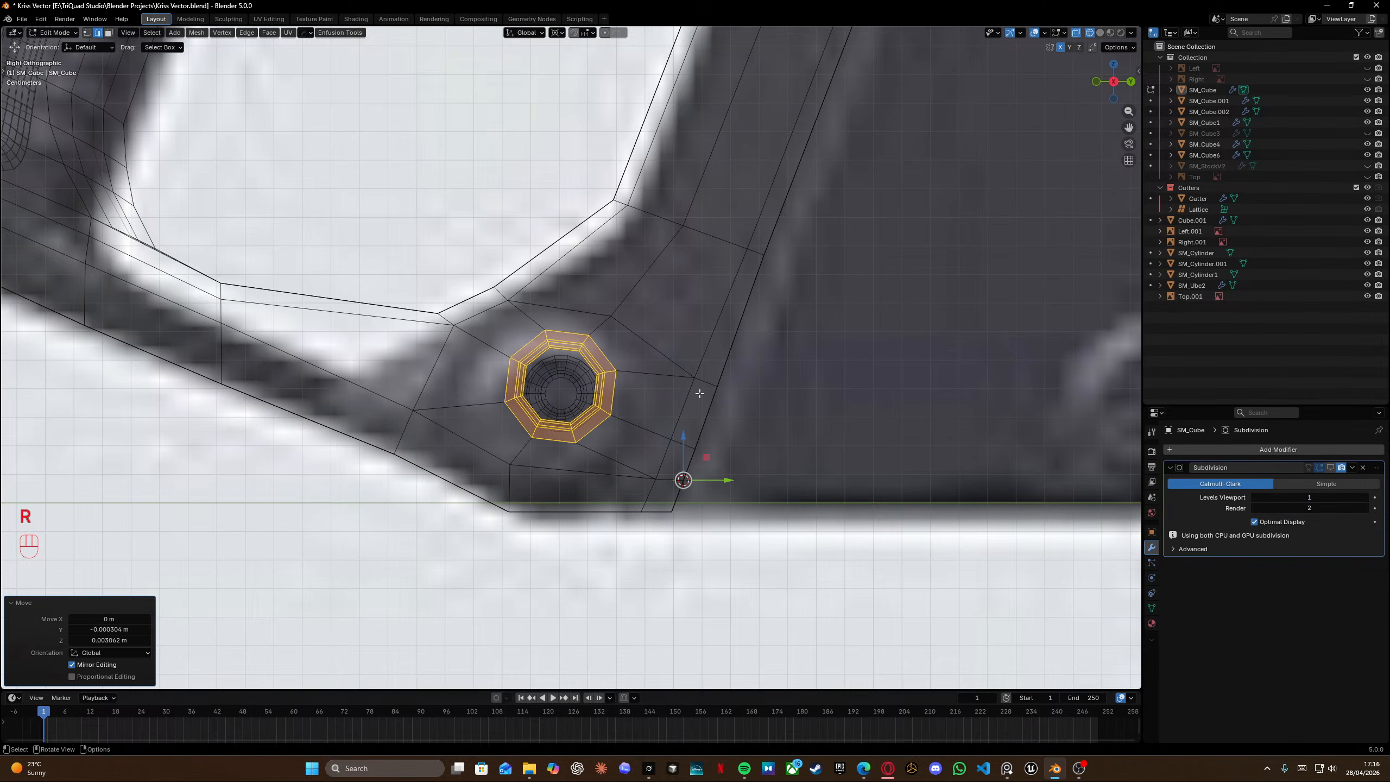
{"action": "key", "text": "shift+s"}
{"action": "key", "text": "r"}
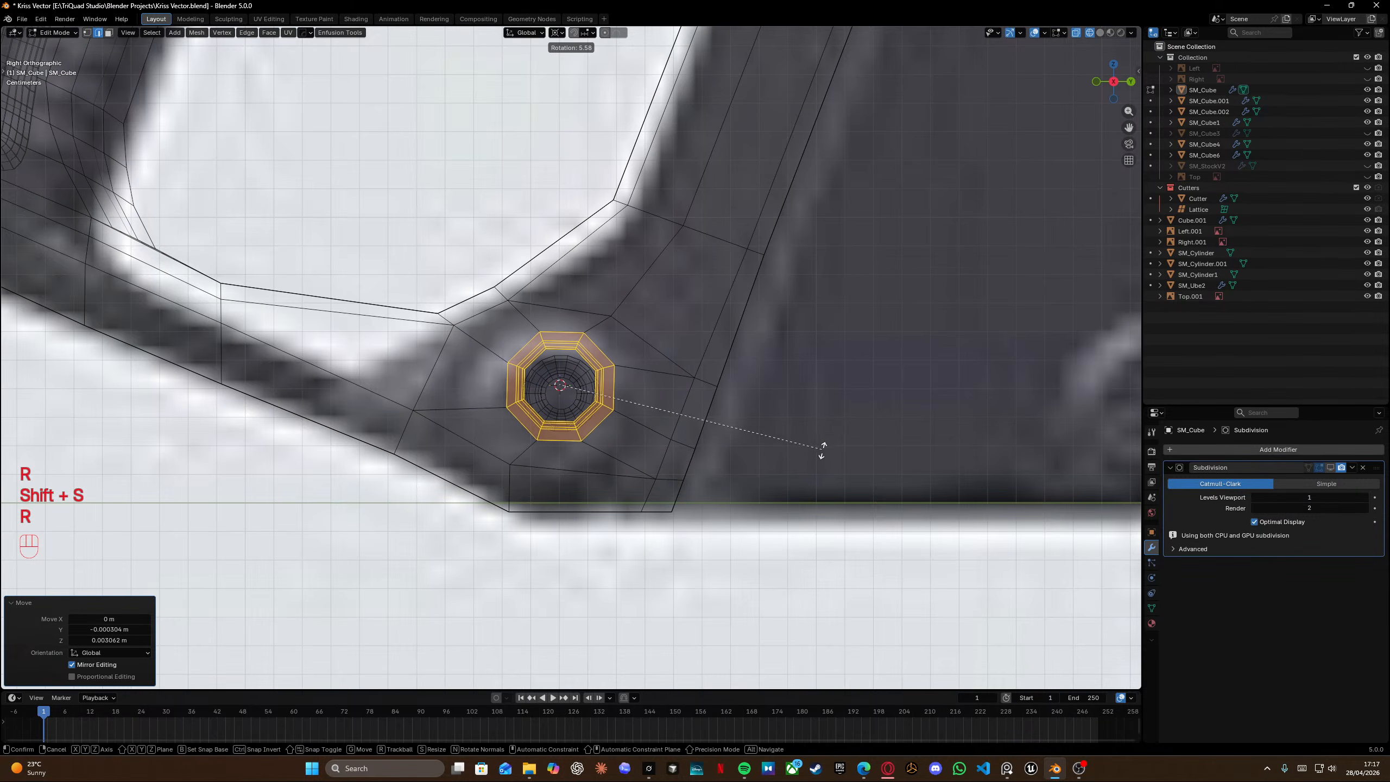
{"action": "left_click", "coordinate": [823, 455]}
Move the pin cylinder object about 3 mm up along Z to sit in the pin hole.
{"action": "key", "text": "Tab"}
{"action": "left_click", "coordinate": [561, 385]}
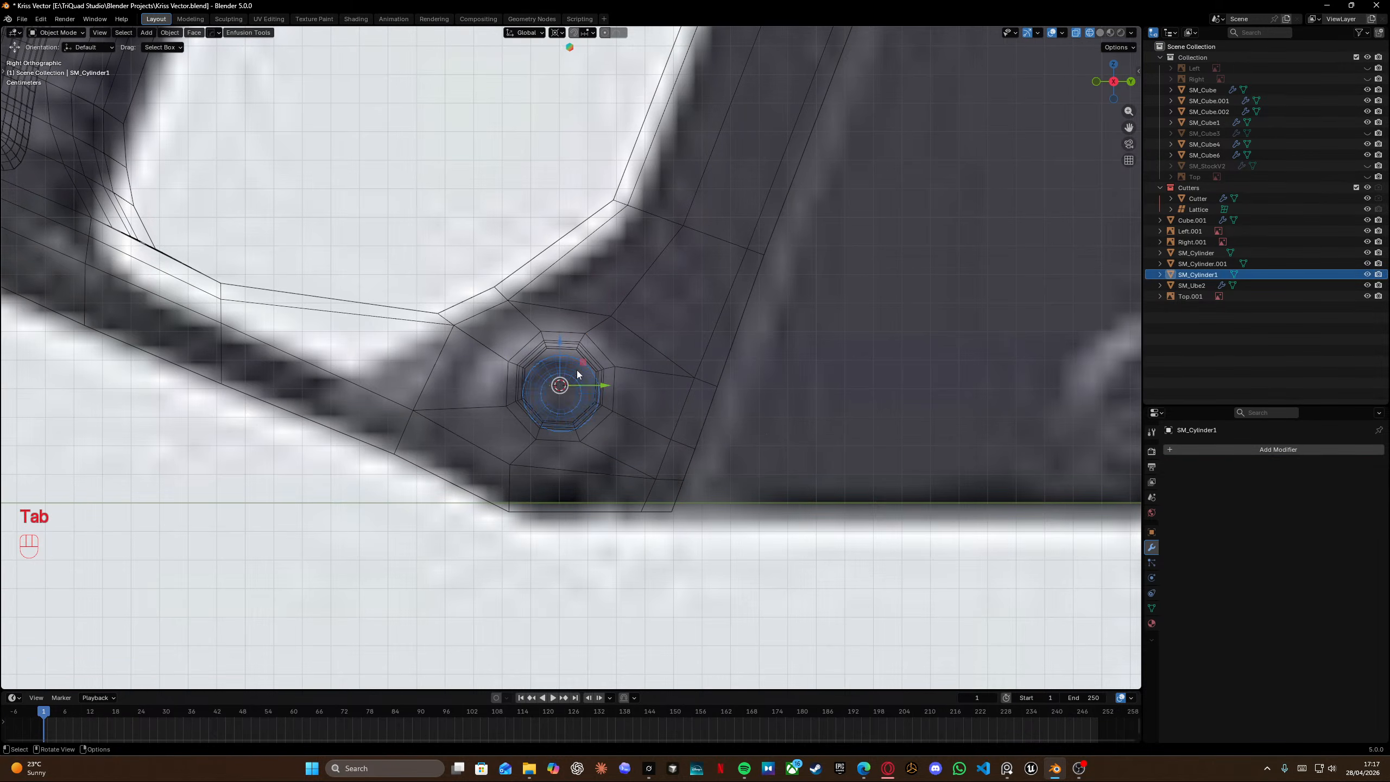
{"action": "key", "text": "g"}
{"action": "key", "text": "z"}
{"action": "left_click", "coordinate": [567, 311]}
{"action": "key", "text": "shift+z"}
{"action": "scroll", "coordinate": [568, 355], "scroll_direction": "up", "scroll_amount": 5}
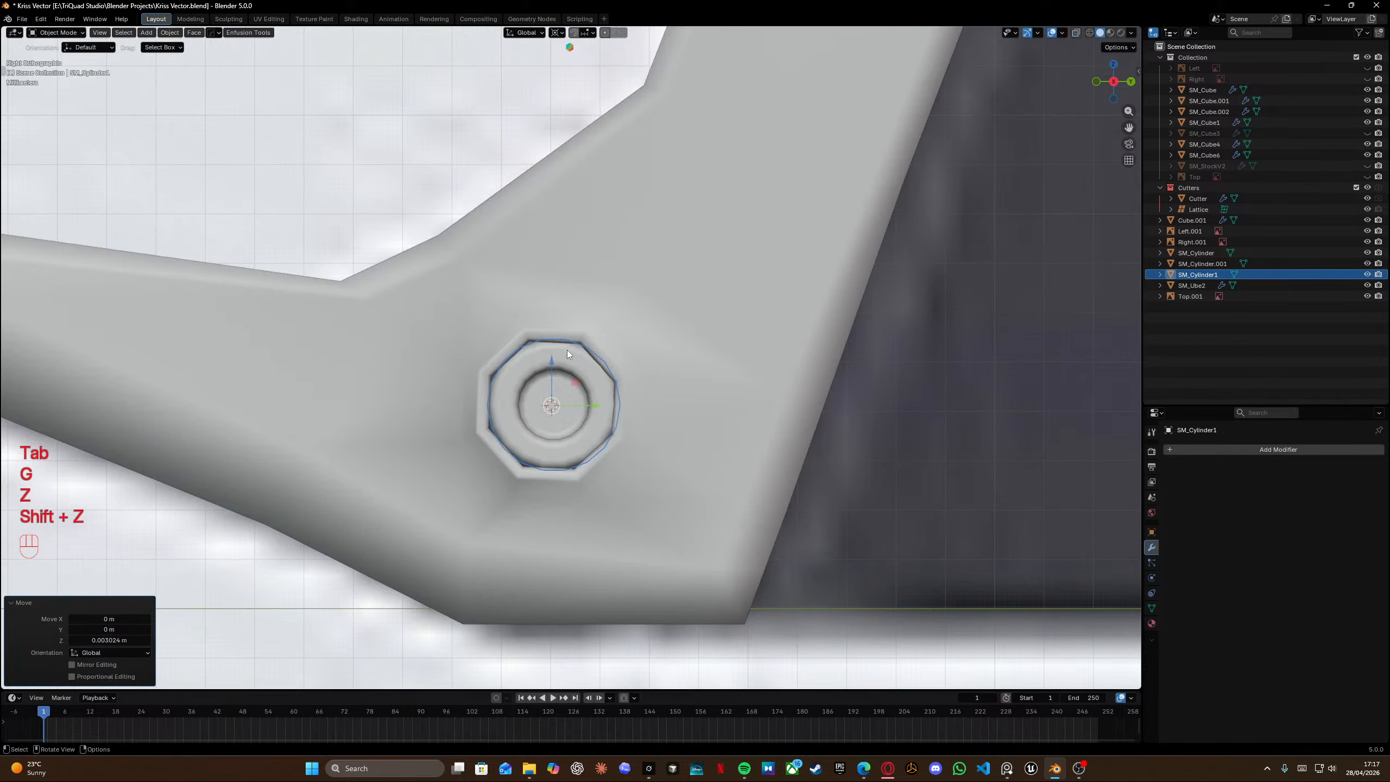
{"action": "key", "text": "g"}
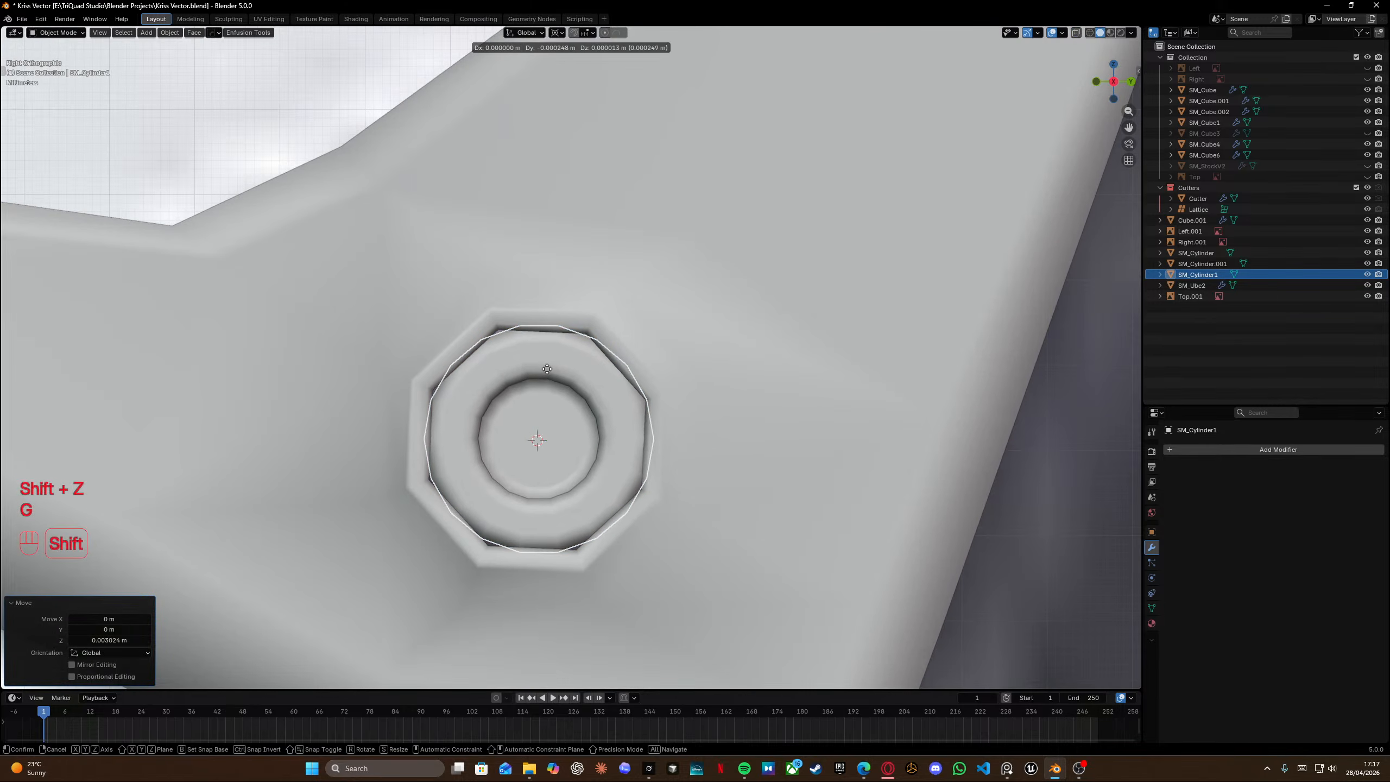
{"action": "left_click", "coordinate": [548, 370]}
Save the file.
{"action": "scroll", "coordinate": [552, 375], "scroll_direction": "down", "scroll_amount": 5}
{"action": "middle_click_drag", "start_coordinate": [563, 388], "coordinate": [624, 456]}
{"action": "left_click", "coordinate": [918, 562]}
{"action": "key", "text": "ctrl+s"}
Inspect the pin hole and pin cylinder from several angles.
{"action": "scroll", "coordinate": [788, 542], "scroll_direction": "down", "scroll_amount": 3}
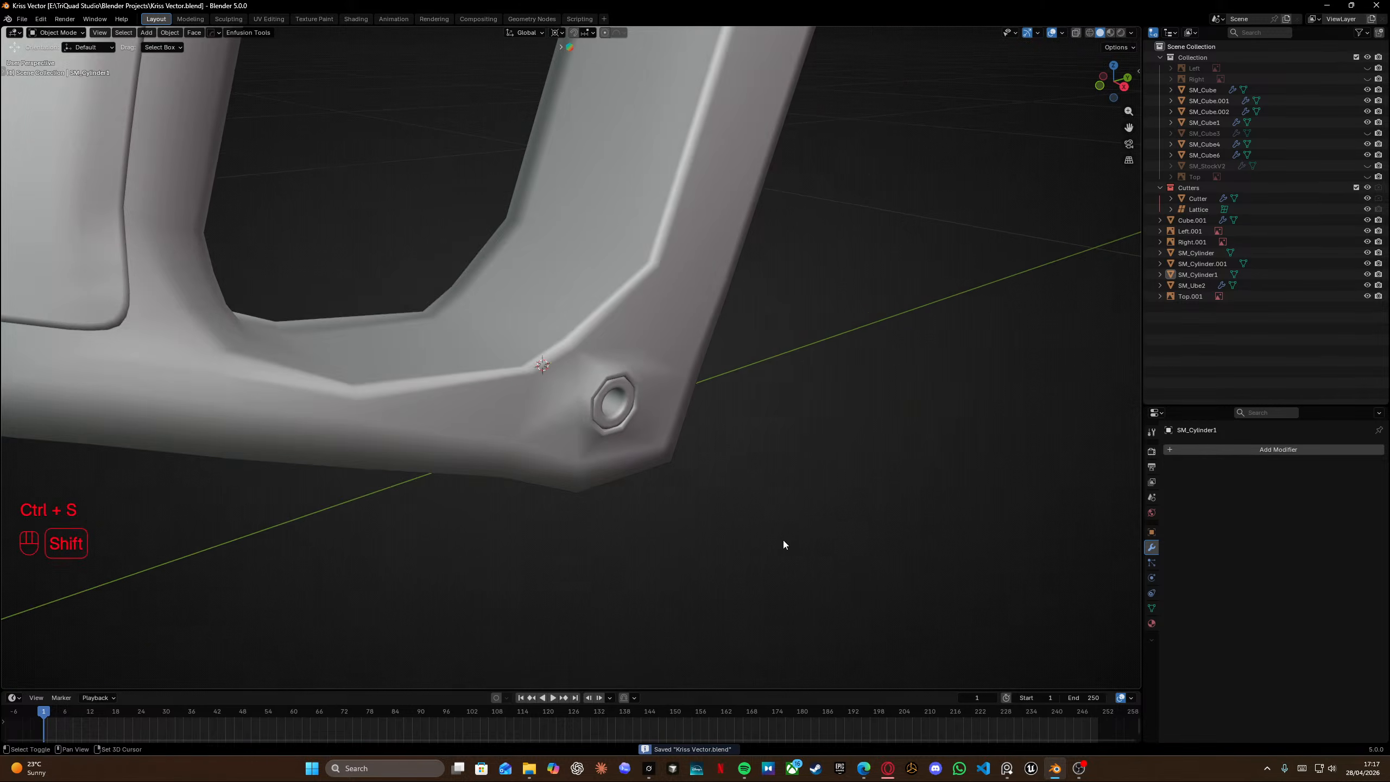
{"action": "middle_click_drag", "start_coordinate": [783, 540], "coordinate": [753, 512], "text": "shift"}
{"action": "middle_click_drag", "start_coordinate": [752, 512], "coordinate": [690, 472]}
{"action": "scroll", "coordinate": [567, 393], "scroll_direction": "up", "scroll_amount": 4}
{"action": "key", "text": "Tab"}
{"action": "middle_click_drag", "start_coordinate": [484, 343], "coordinate": [489, 307]}
{"action": "key", "text": "Tab"}
{"action": "left_click", "coordinate": [628, 353]}
{"action": "key", "text": "Tab"}
{"action": "left_click", "coordinate": [527, 354]}
Undo the recent pin cylinder and selection changes.
{"action": "key", "text": "ctrl+z"}
{"action": "key", "text": "ctrl+z"}
{"action": "key", "text": "ctrl+z"}
{"action": "key", "text": "ctrl+z"}
{"action": "key", "text": "ctrl+z"}
{"action": "key", "text": "ctrl+z"}
{"action": "key", "text": "ctrl+z"}
{"action": "key", "text": "ctrl+z"}
{"action": "key", "text": "ctrl+z"}
{"action": "key", "text": "ctrl+z"}
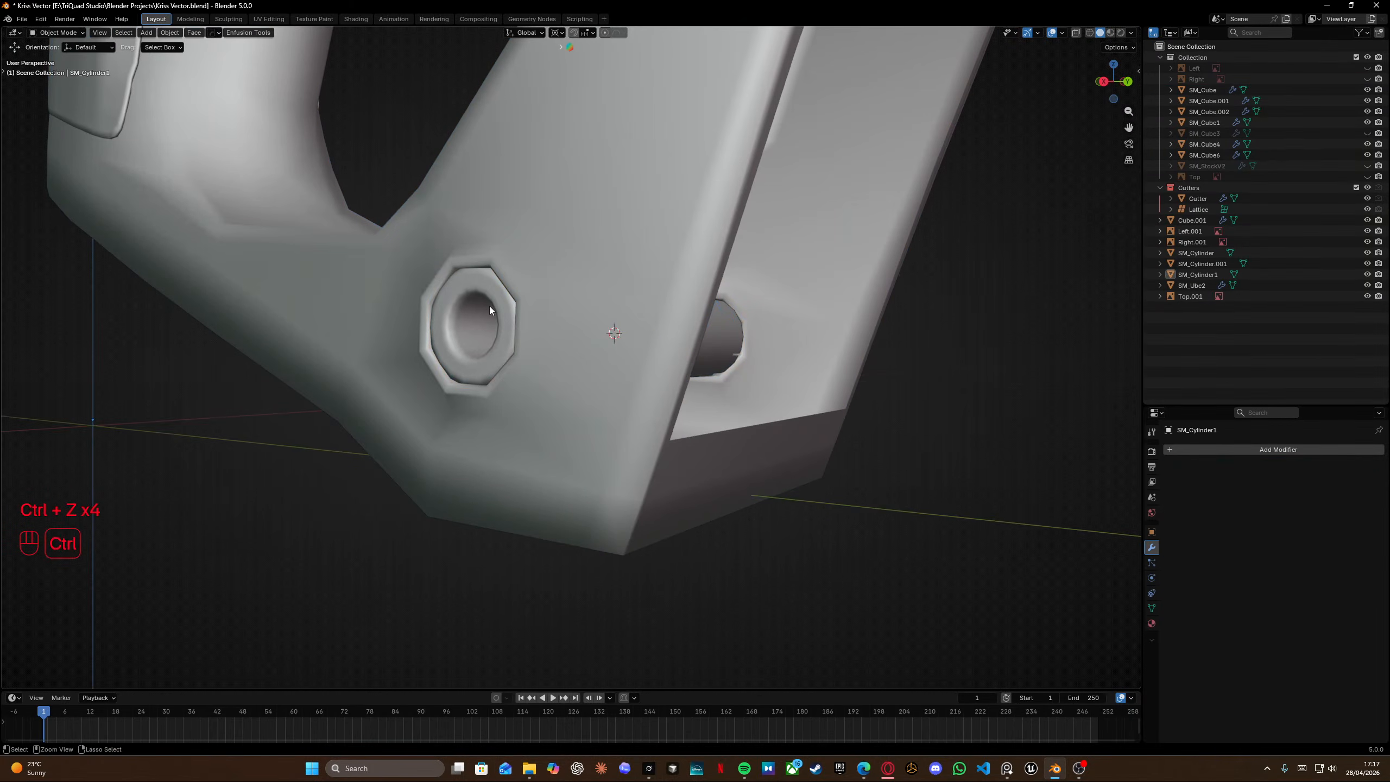
{"action": "key", "text": "ctrl+z"}
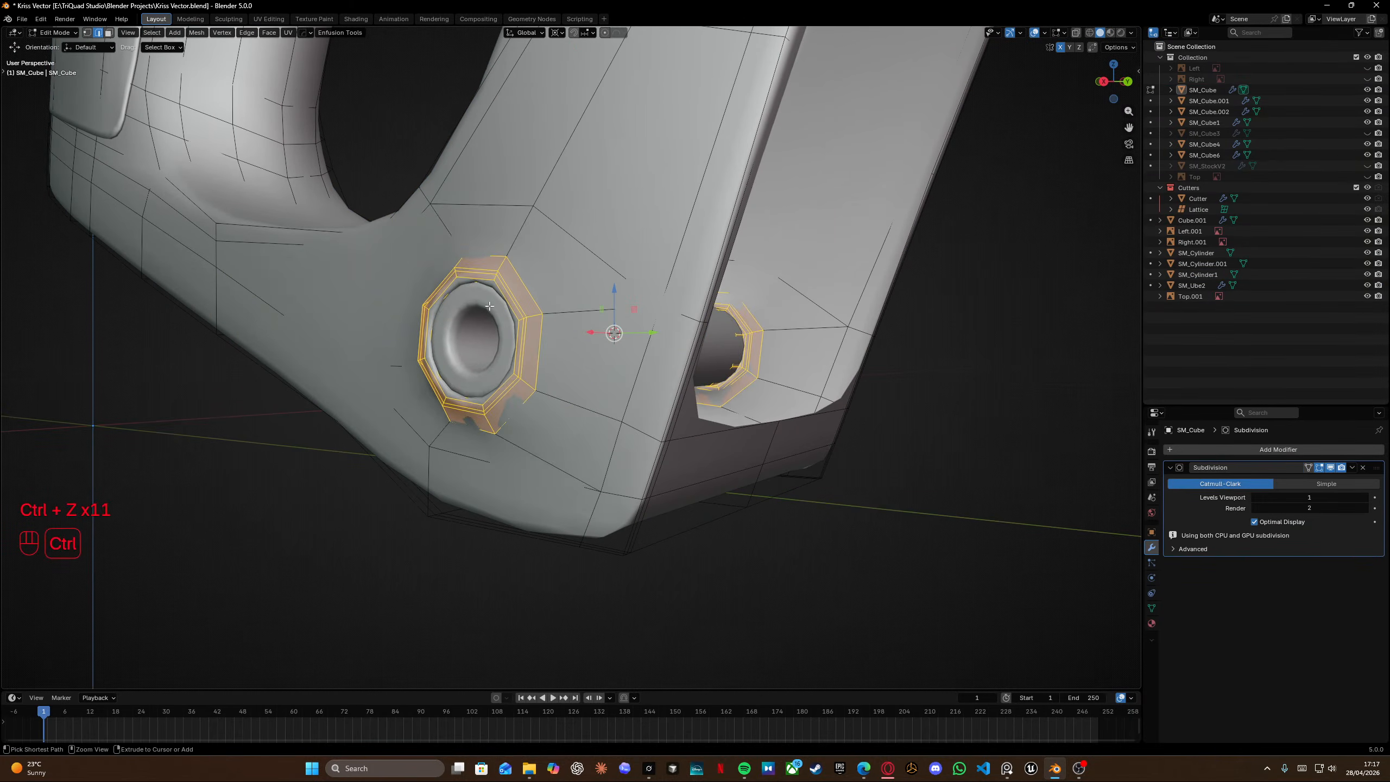
Fill the open gaps at the grip bottom inside the trigger opening by creating faces from boundary vertices.
{"action": "key", "text": "Tab"}
{"action": "middle_click_drag", "start_coordinate": [487, 202], "coordinate": [627, 448]}
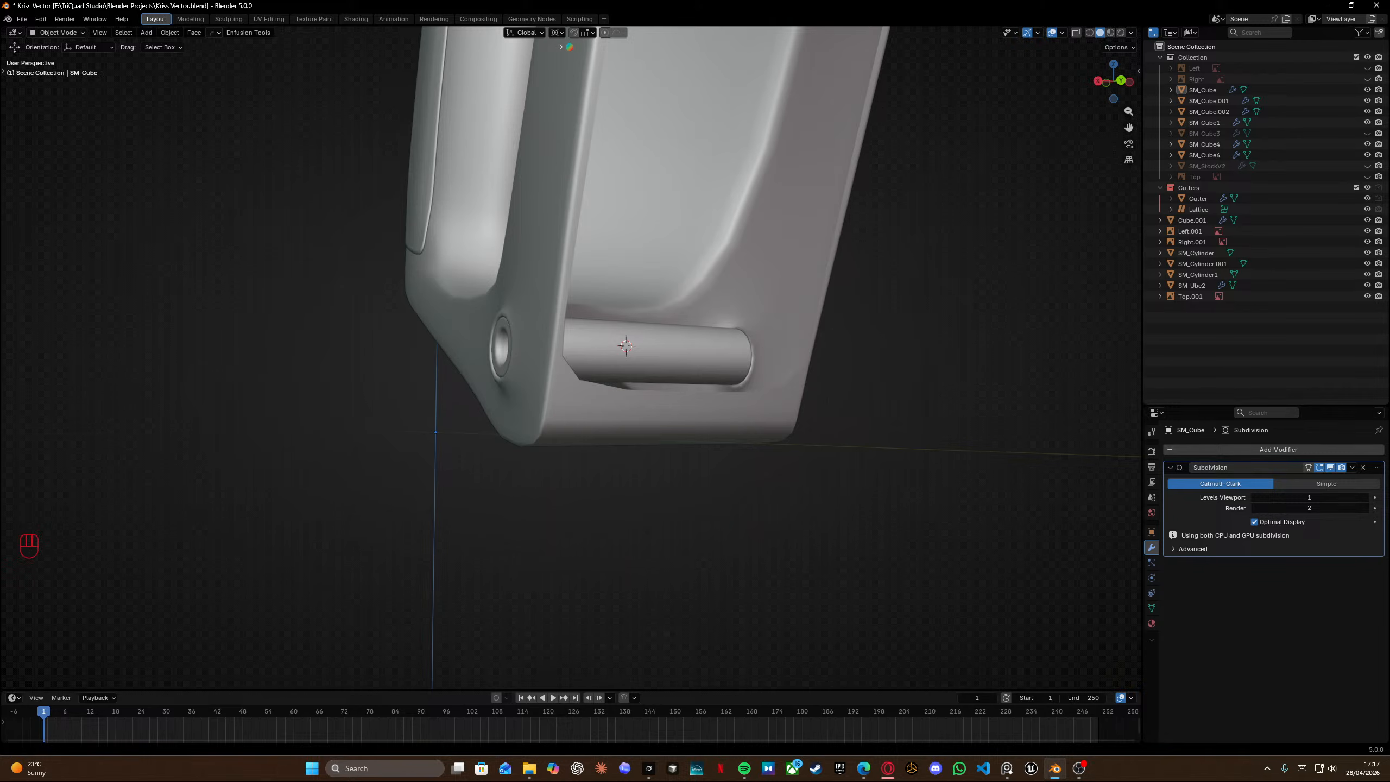
{"action": "middle_click_drag", "start_coordinate": [300, 348], "coordinate": [498, 400]}
{"action": "key", "text": "Tab"}
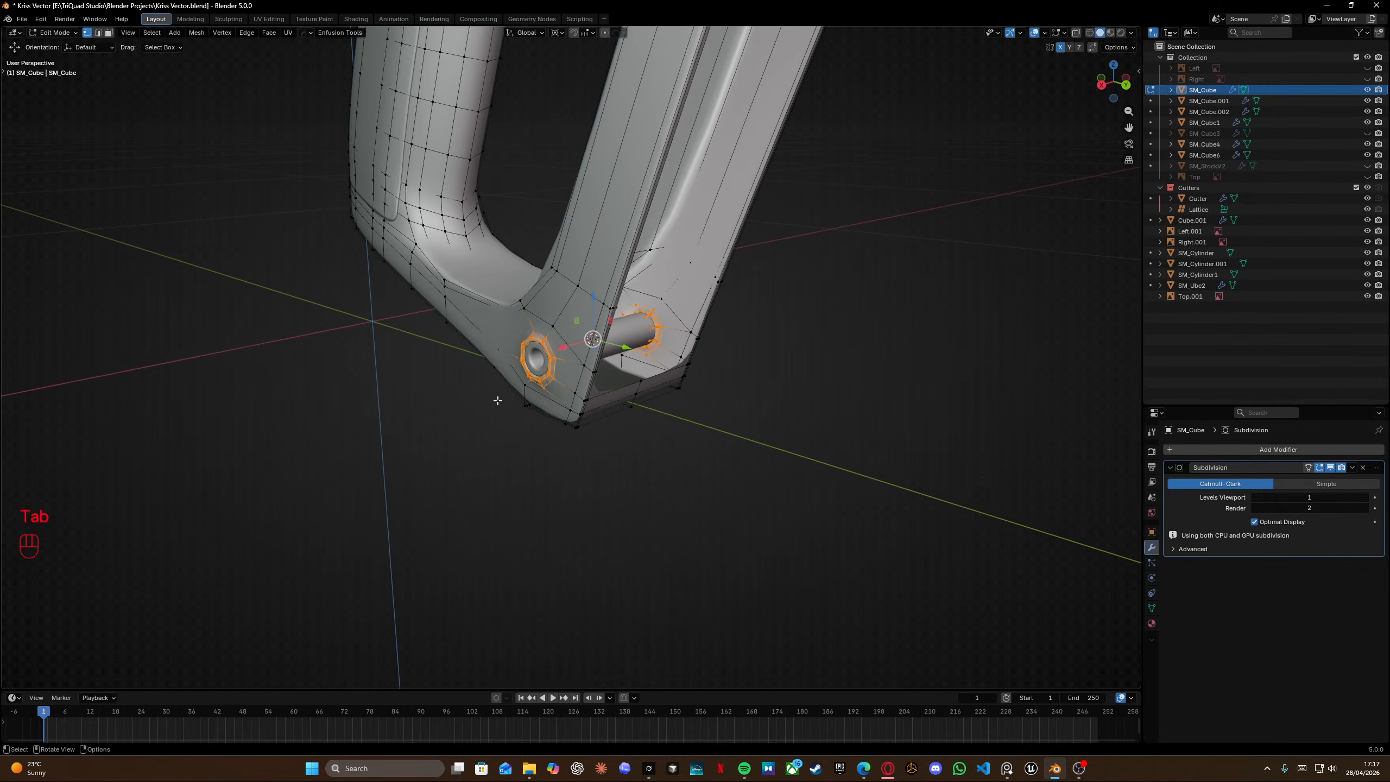
{"action": "scroll", "coordinate": [497, 400], "scroll_direction": "left", "scroll_amount": 4}
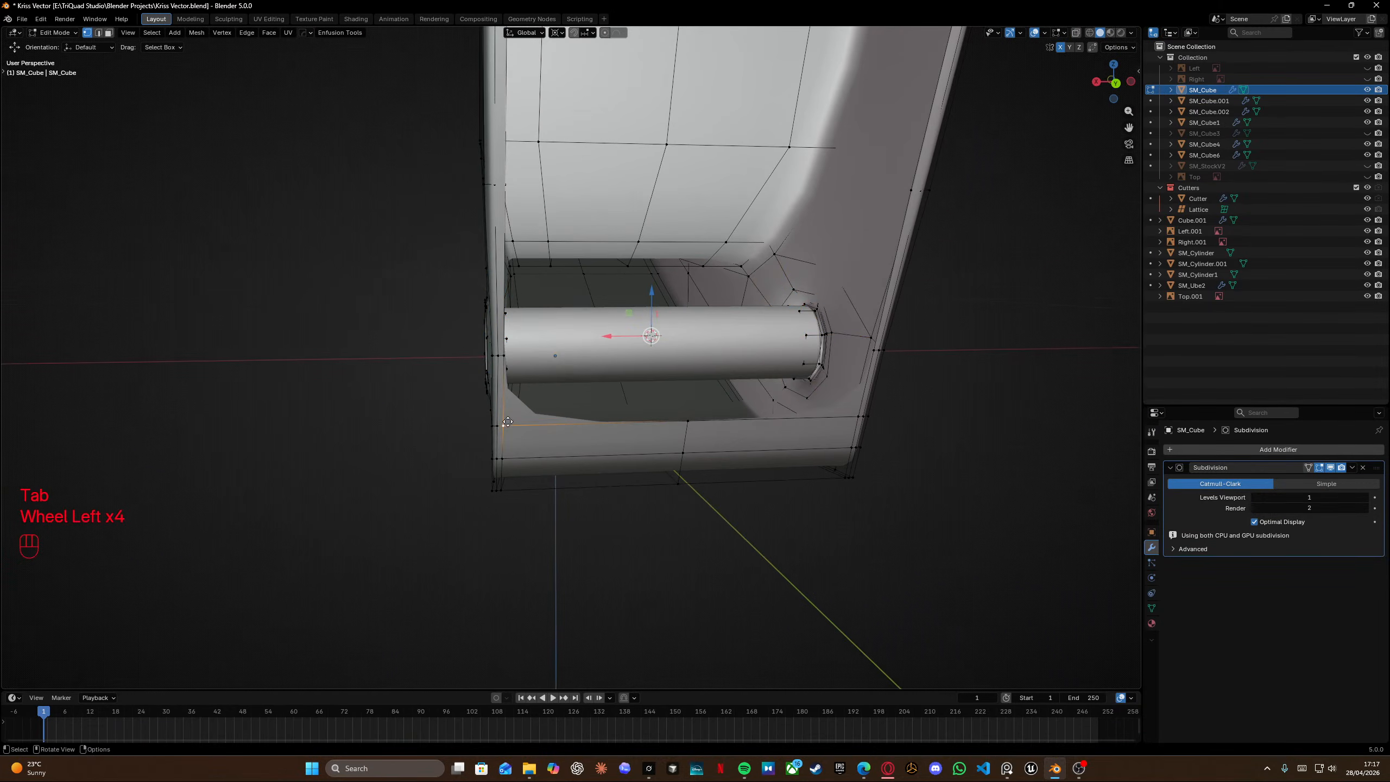
{"action": "key", "text": "f"}
{"action": "middle_click_drag", "start_coordinate": [853, 417], "coordinate": [797, 416], "text": "shift"}
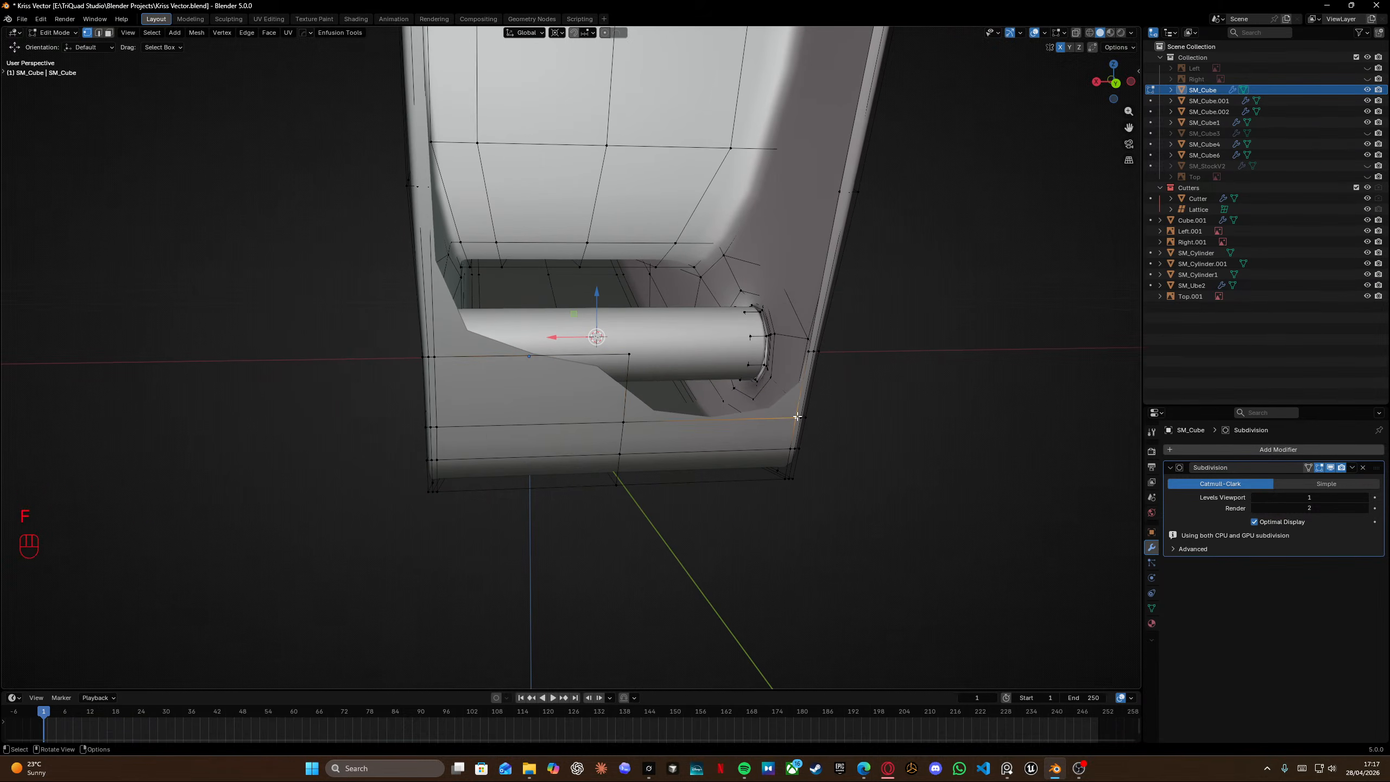
{"action": "key", "text": "f"}
{"action": "middle_click_drag", "start_coordinate": [541, 365], "coordinate": [523, 386], "text": "shift"}
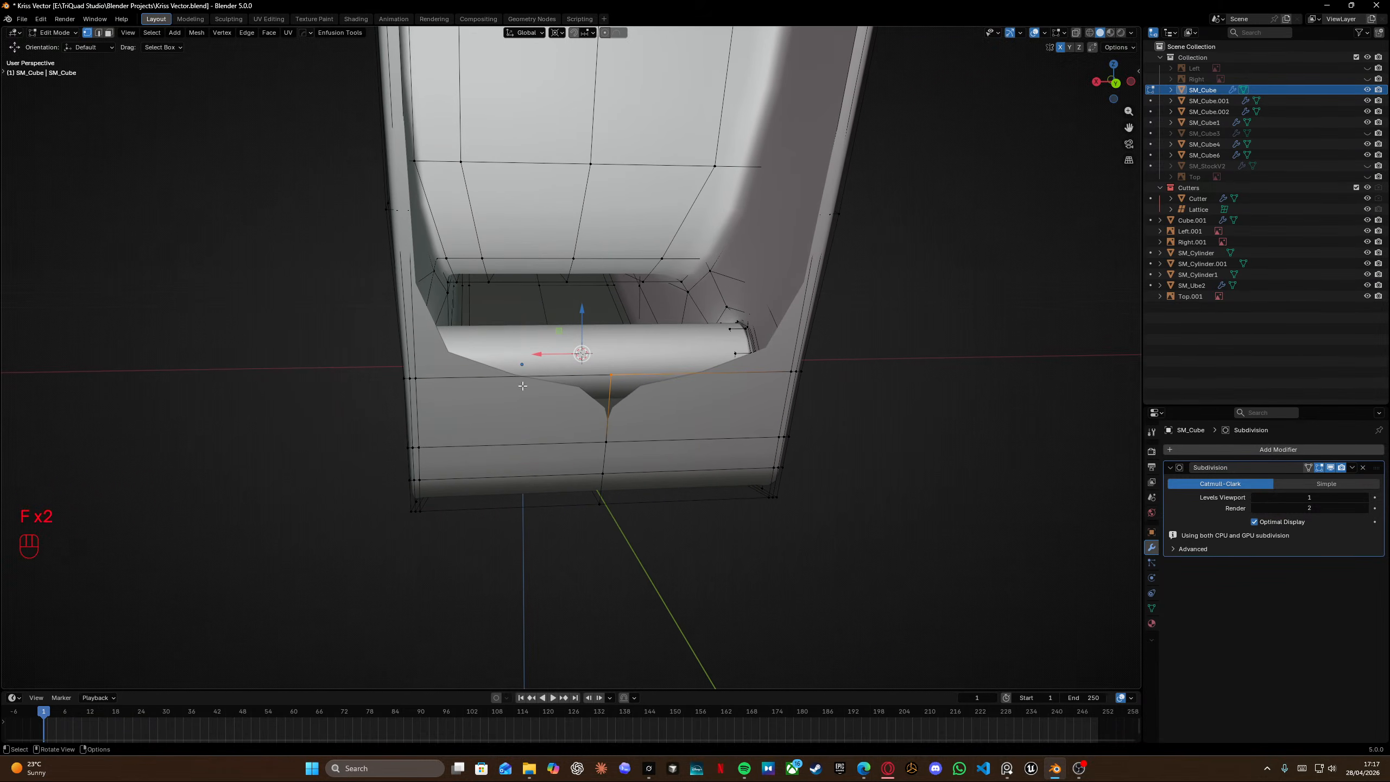
{"action": "left_click", "coordinate": [420, 377]}
{"action": "key", "text": "f"}
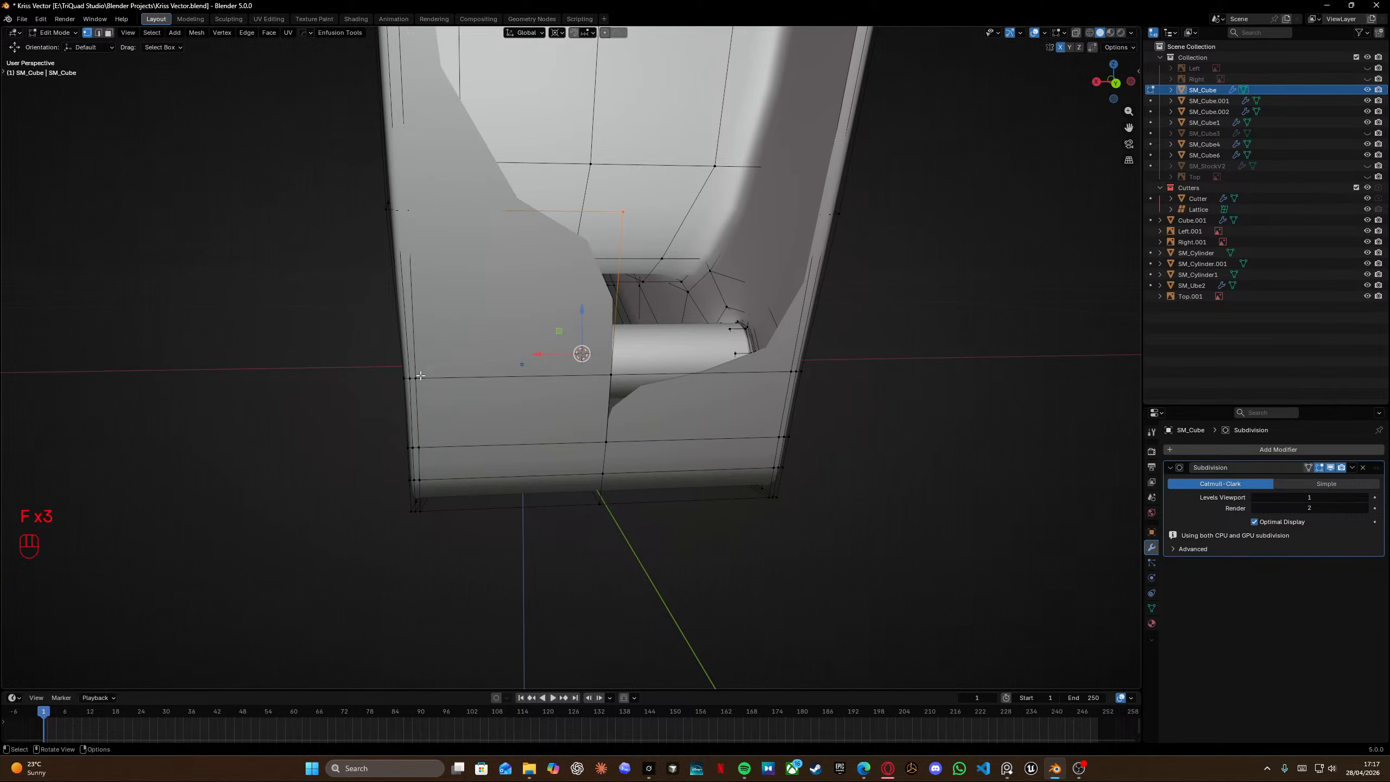
{"action": "key", "text": "f"}
Select all the grip geometry and merge vertices by distance.
{"action": "key", "text": "a"}
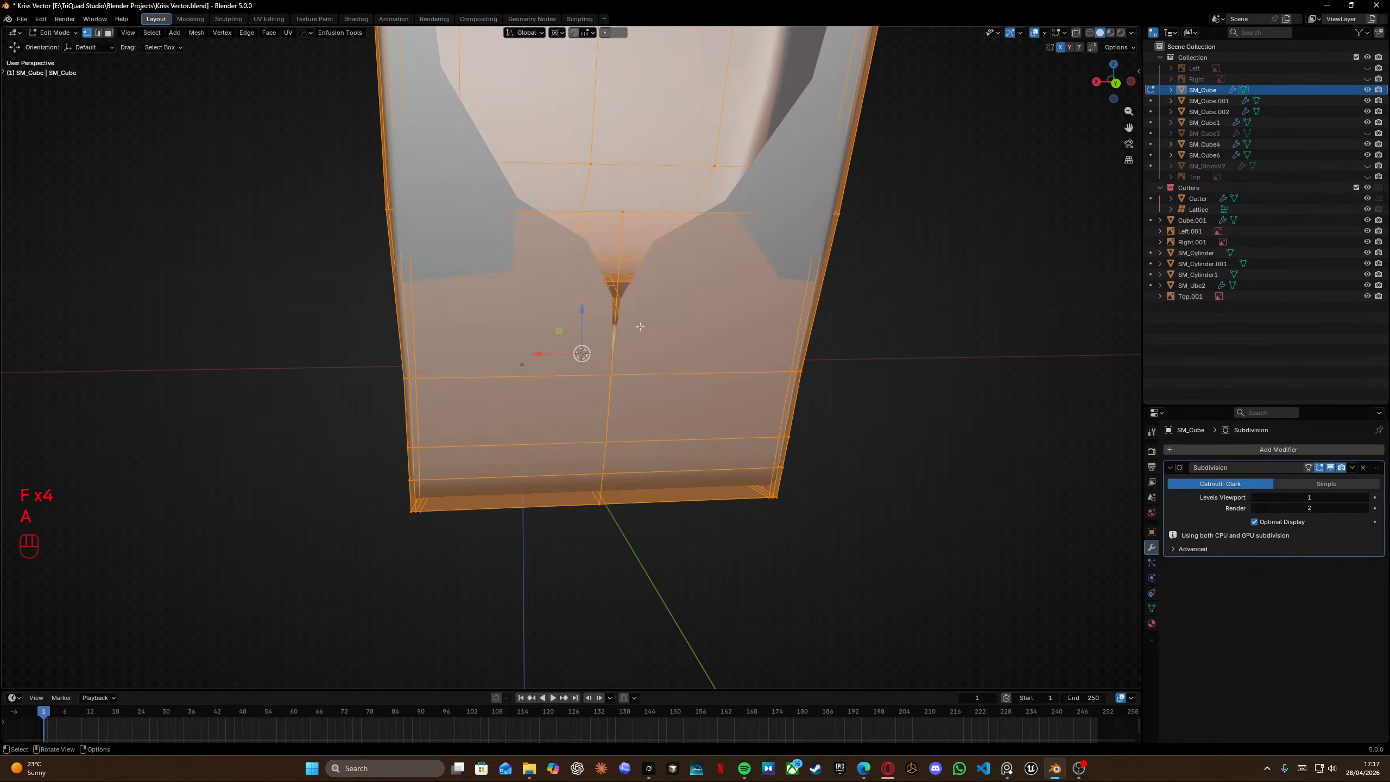
{"action": "key", "text": "m"}
{"action": "left_click", "coordinate": [637, 327]}
{"action": "middle_click_drag", "start_coordinate": [636, 326], "coordinate": [686, 263]}
{"action": "key", "text": "Tab"}
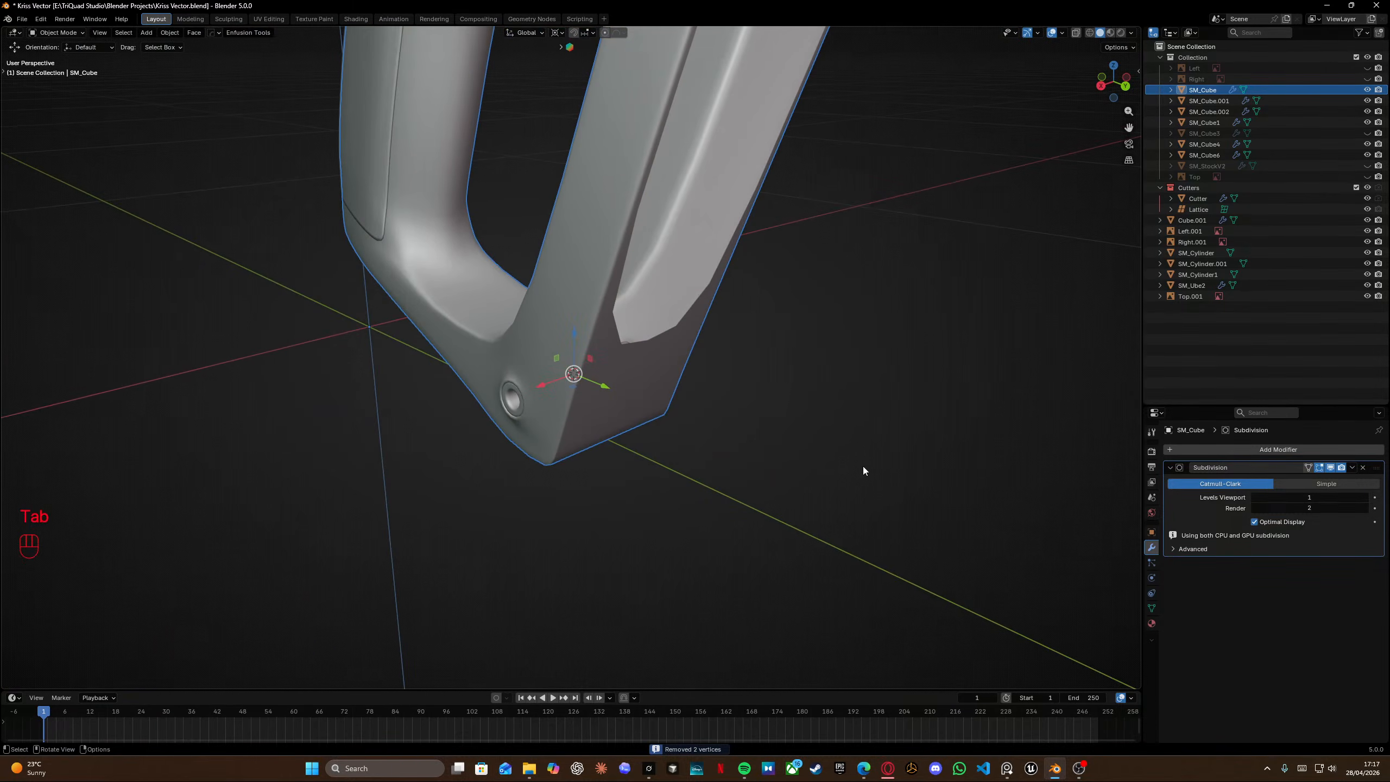
Insert a loop cut along the grip's front leg, sliding it to a factor of about -0.8 toward the edge.
{"action": "scroll", "coordinate": [734, 304], "scroll_direction": "left", "scroll_amount": 3}
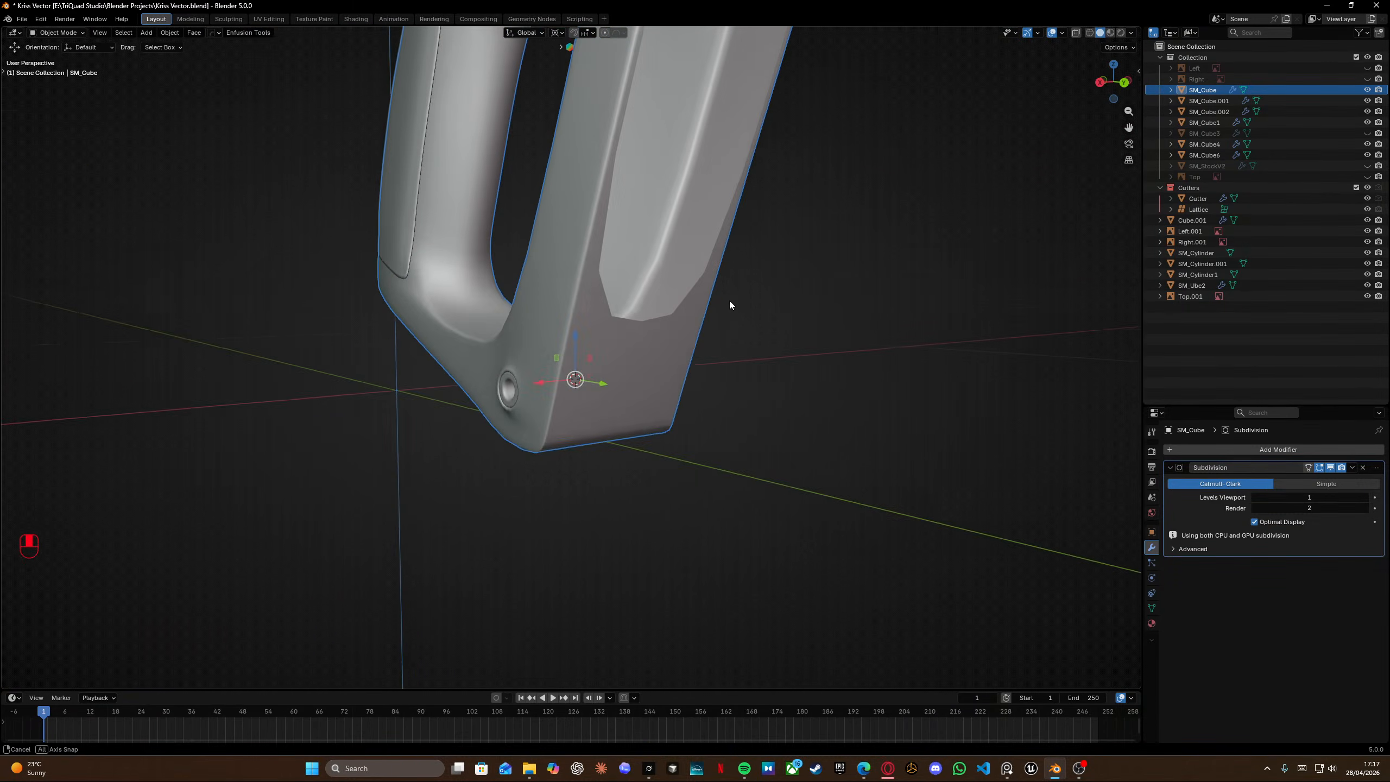
{"action": "key", "text": "Tab"}
{"action": "left_click", "coordinate": [540, 349]}
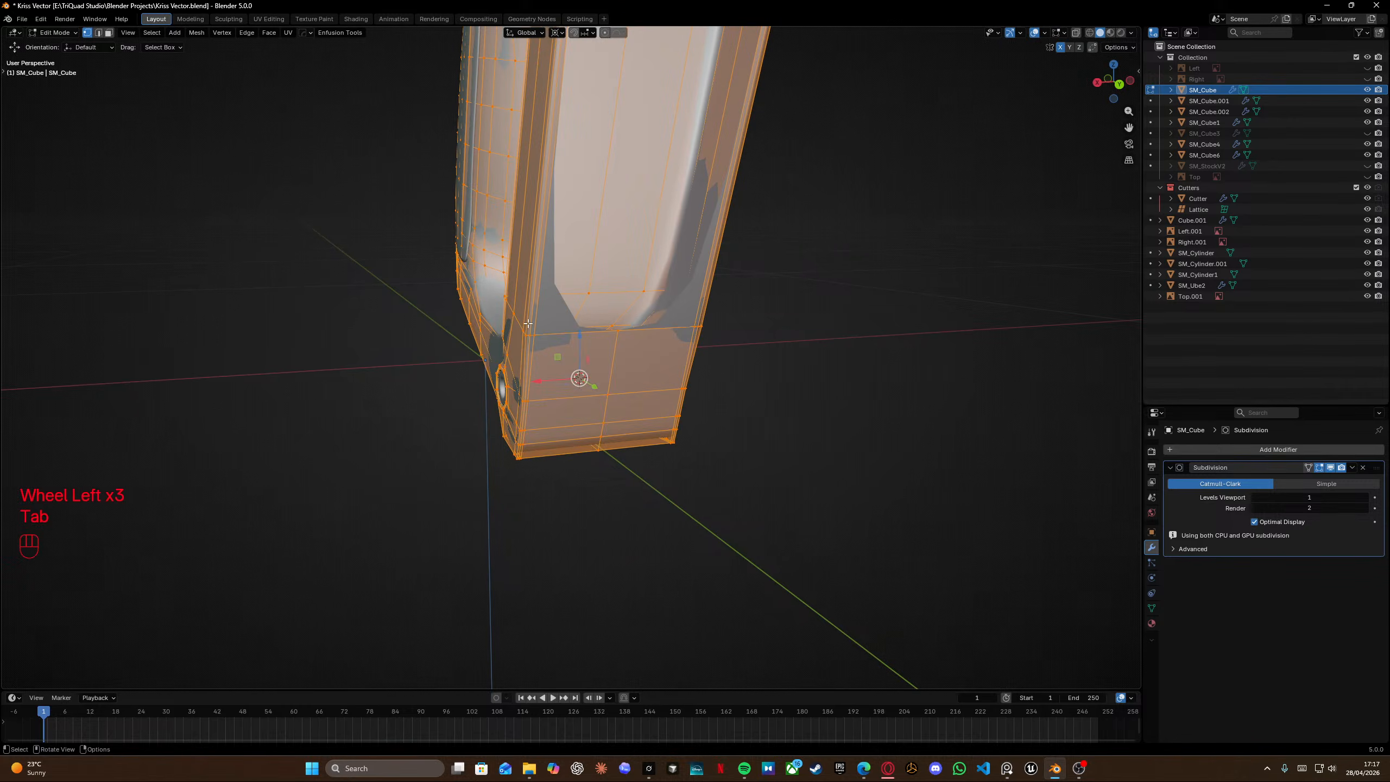
{"action": "middle_click_drag", "start_coordinate": [539, 276], "coordinate": [707, 277], "text": "shift"}
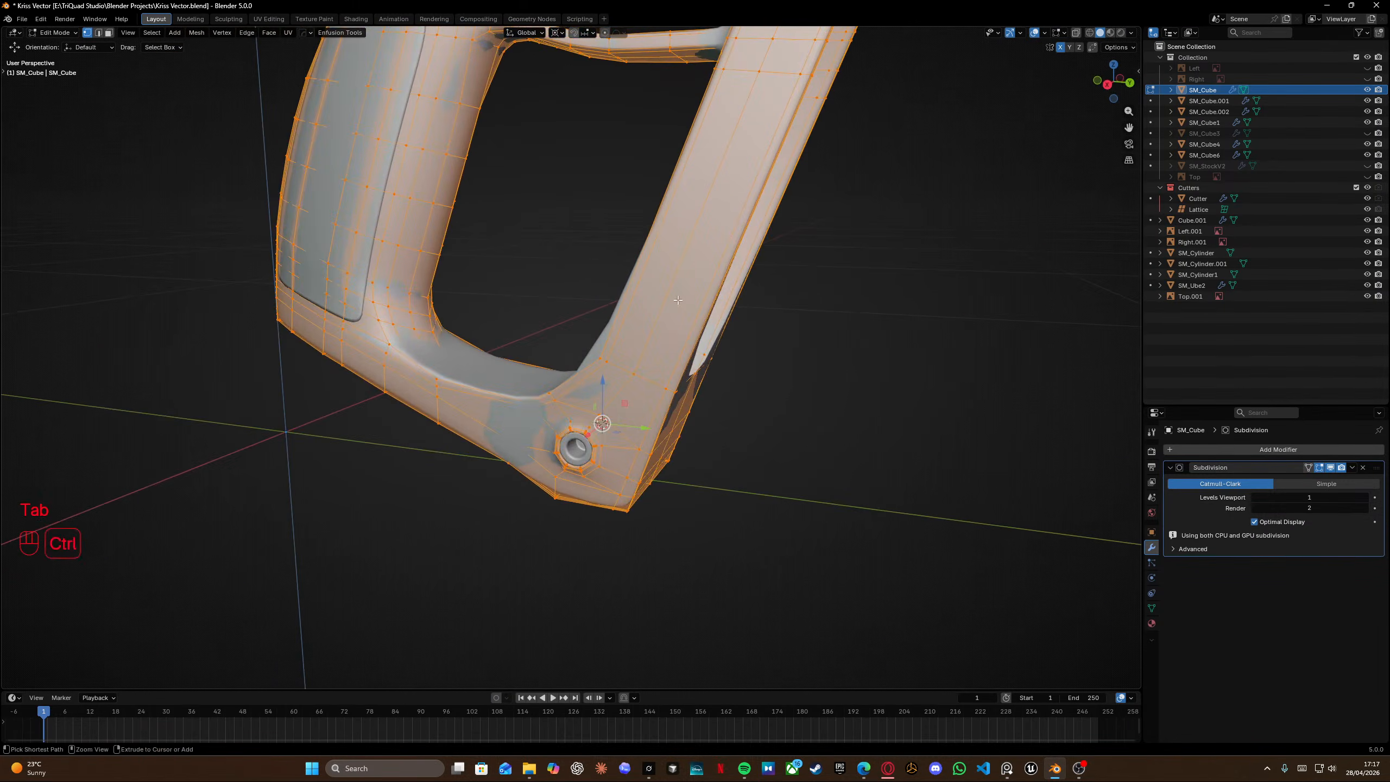
{"action": "key", "text": "ctrl+r"}
{"action": "left_click", "coordinate": [706, 229]}
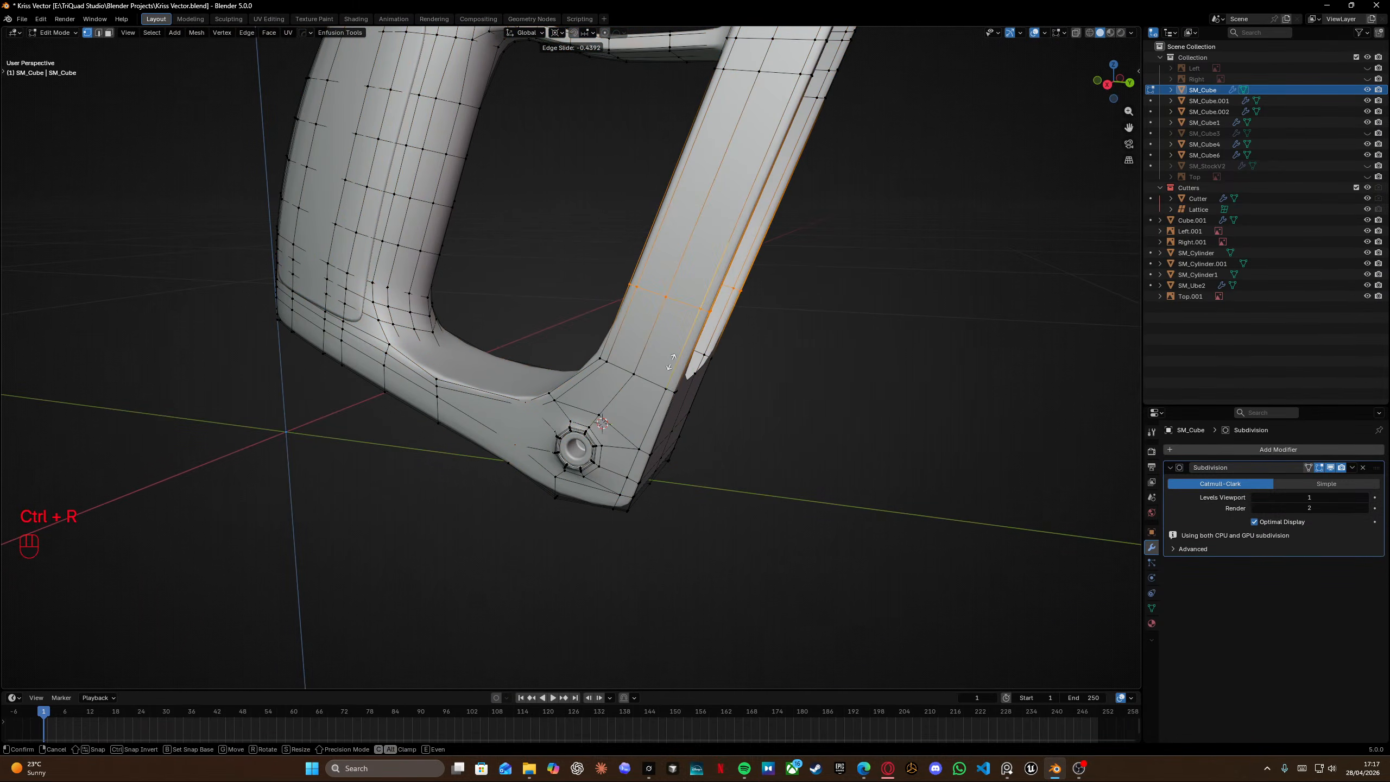
{"action": "left_click", "coordinate": [666, 409]}
{"action": "scroll", "coordinate": [722, 356], "scroll_direction": "left", "scroll_amount": 6}
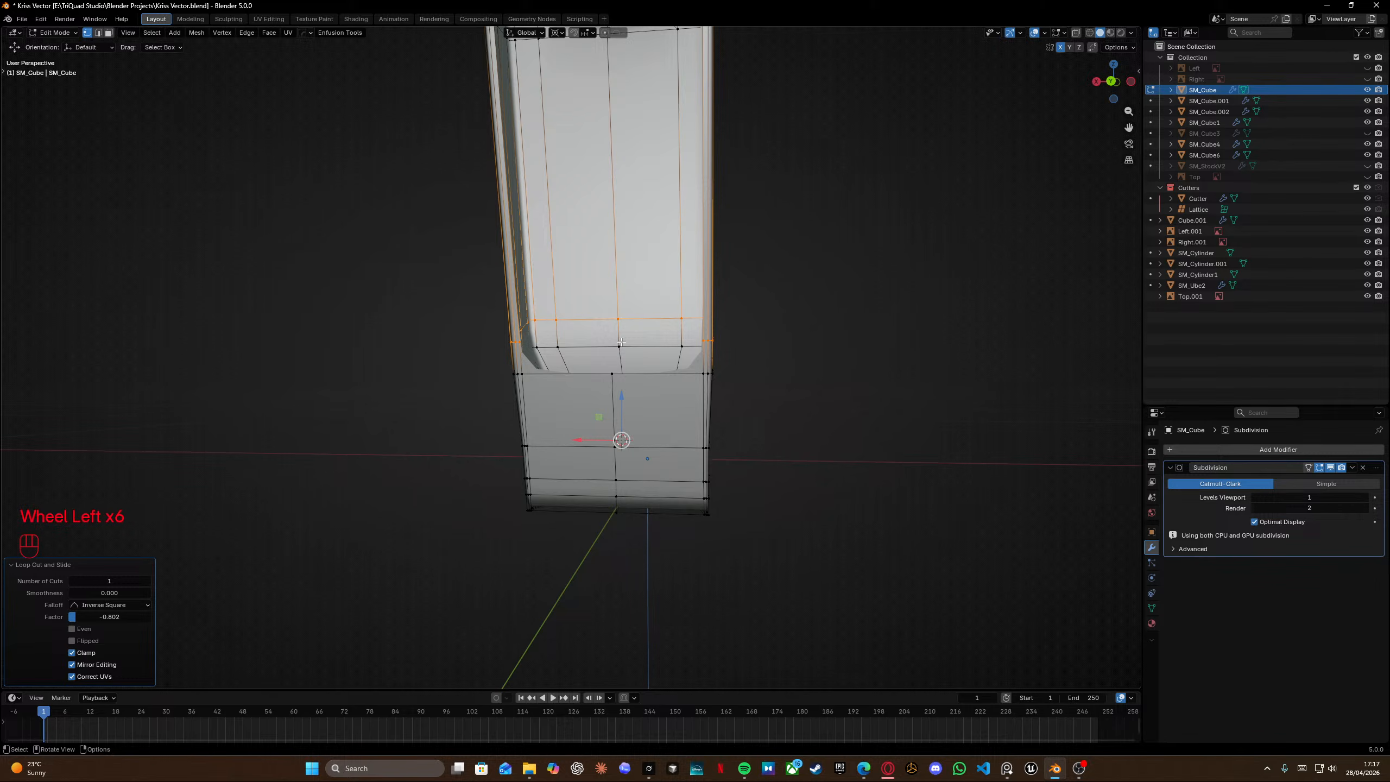
{"action": "middle_click_drag", "start_coordinate": [510, 327], "coordinate": [479, 416]}
{"action": "scroll", "coordinate": [641, 326], "scroll_direction": "up", "scroll_amount": 3}
{"action": "key", "text": "Tab"}
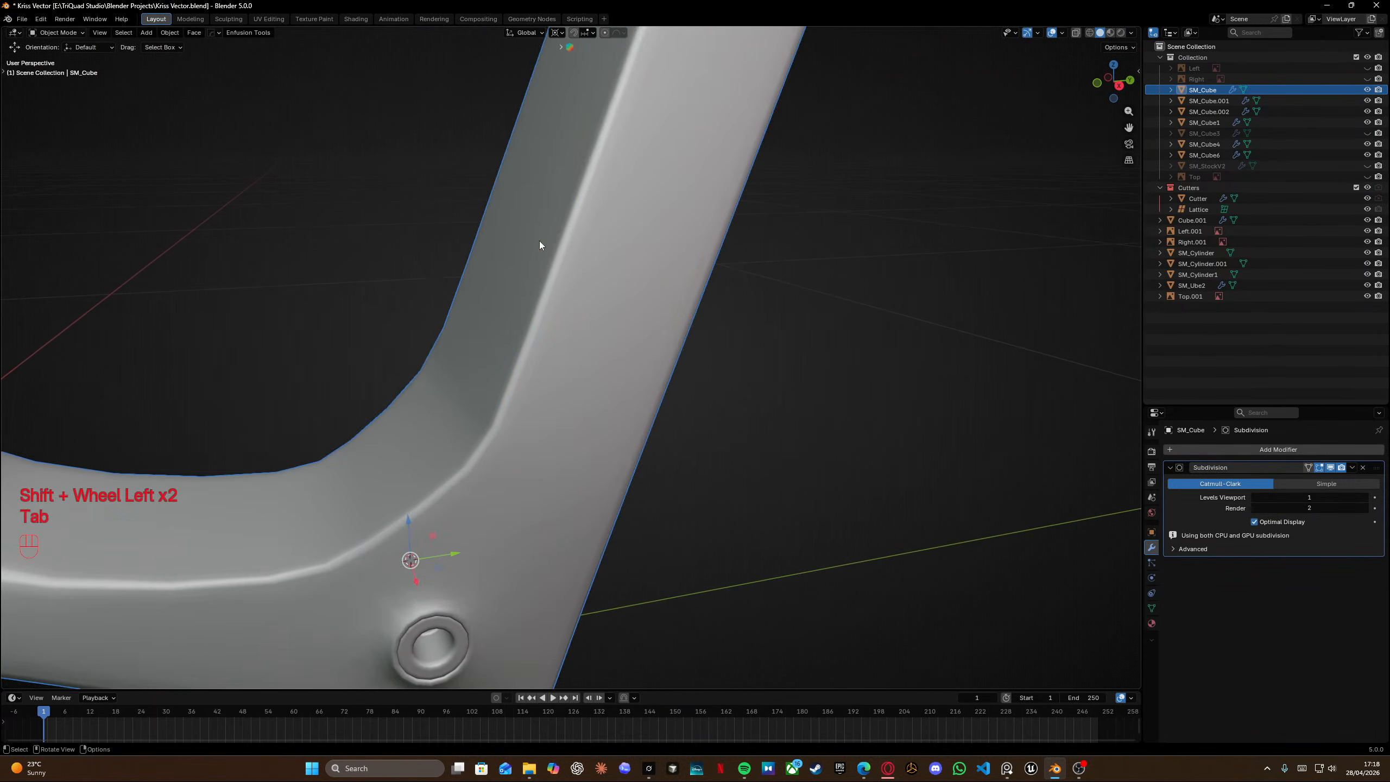
Enter edit mode on the grip and dissolve the selected edge loop running along the grip's front leg.
{"action": "scroll", "coordinate": [539, 242], "scroll_direction": "down", "scroll_amount": 7}
{"action": "middle_click_drag", "start_coordinate": [532, 352], "coordinate": [586, 417], "text": "shift"}
{"action": "scroll", "coordinate": [589, 390], "scroll_direction": "up", "scroll_amount": 5}
{"action": "key", "text": "Tab"}
{"action": "scroll", "coordinate": [582, 419], "scroll_direction": "down", "scroll_amount": 2}
{"action": "key", "text": "x"}
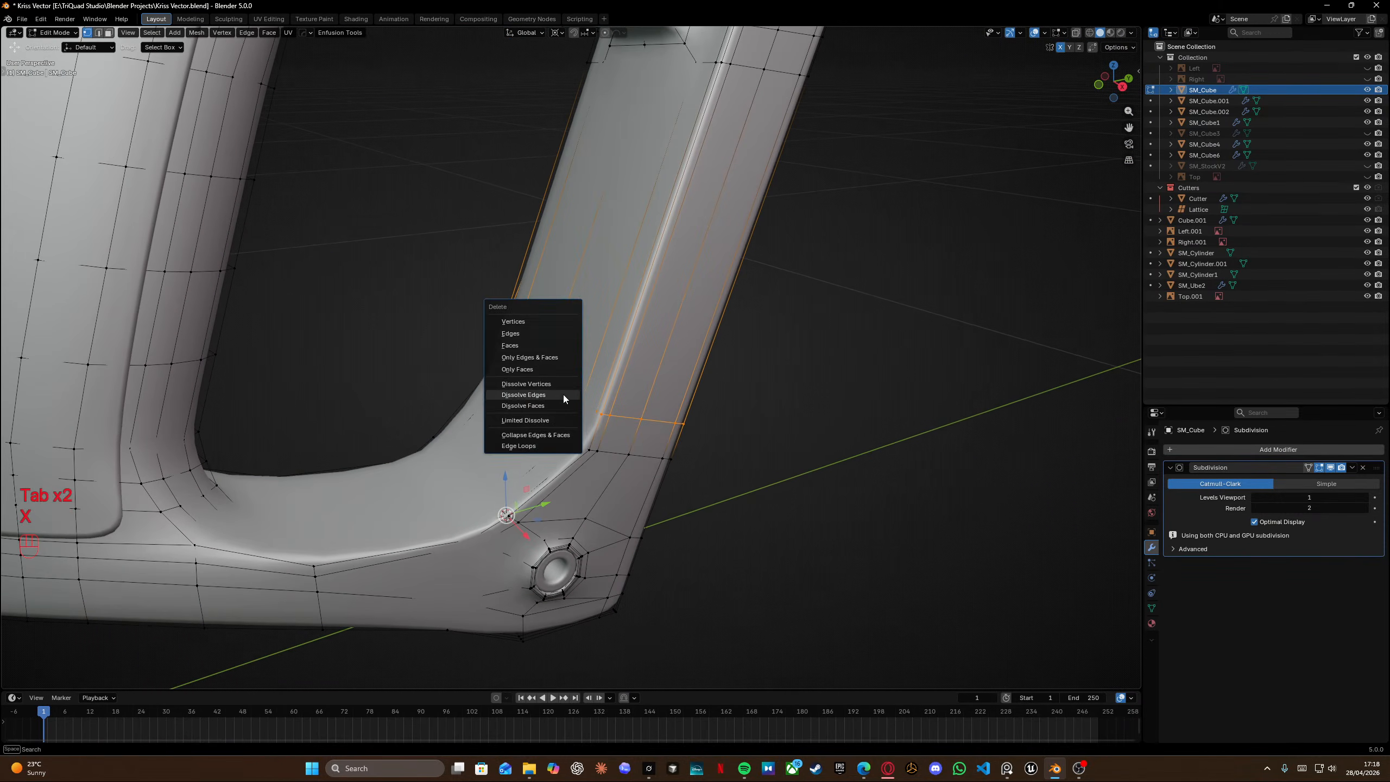
{"action": "left_click", "coordinate": [567, 392]}
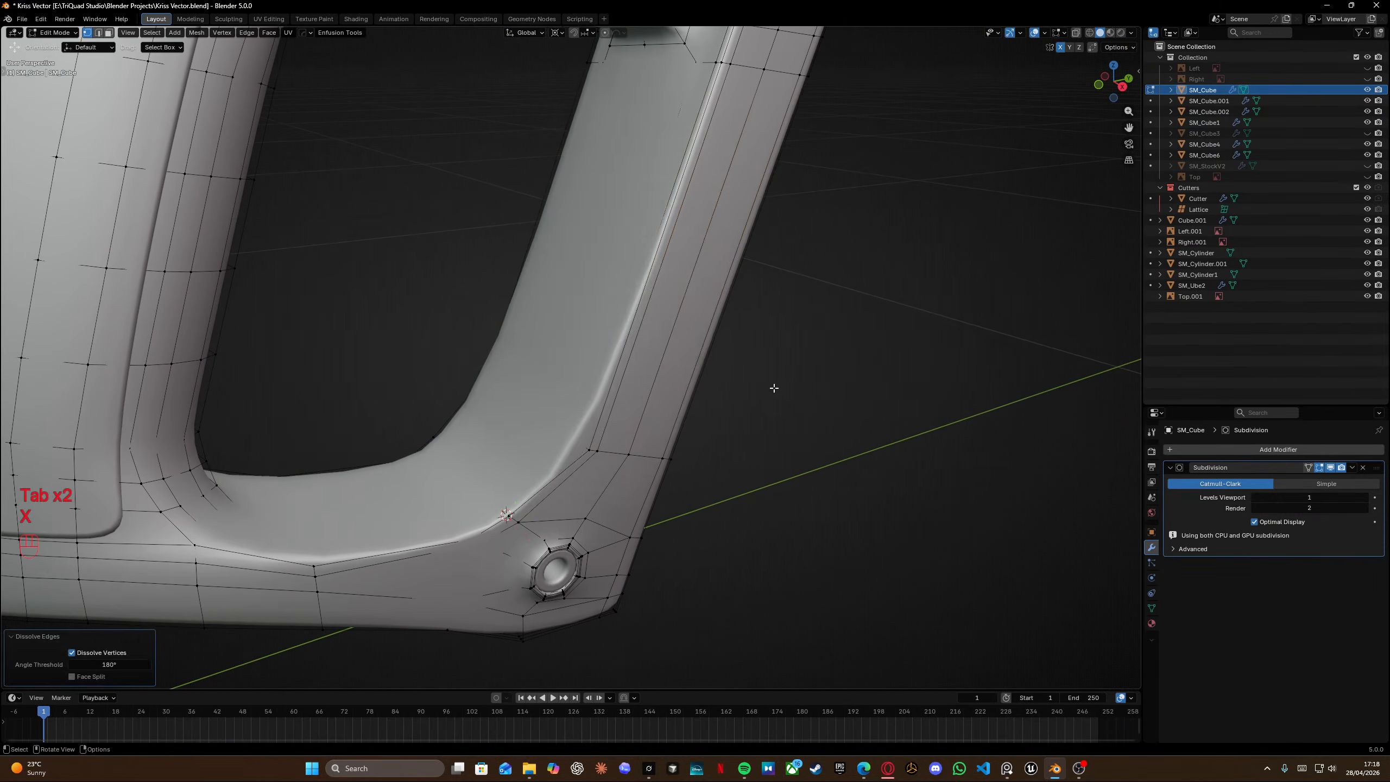
Leave edit mode and save the file.
{"action": "middle_click_drag", "start_coordinate": [774, 388], "coordinate": [657, 360]}
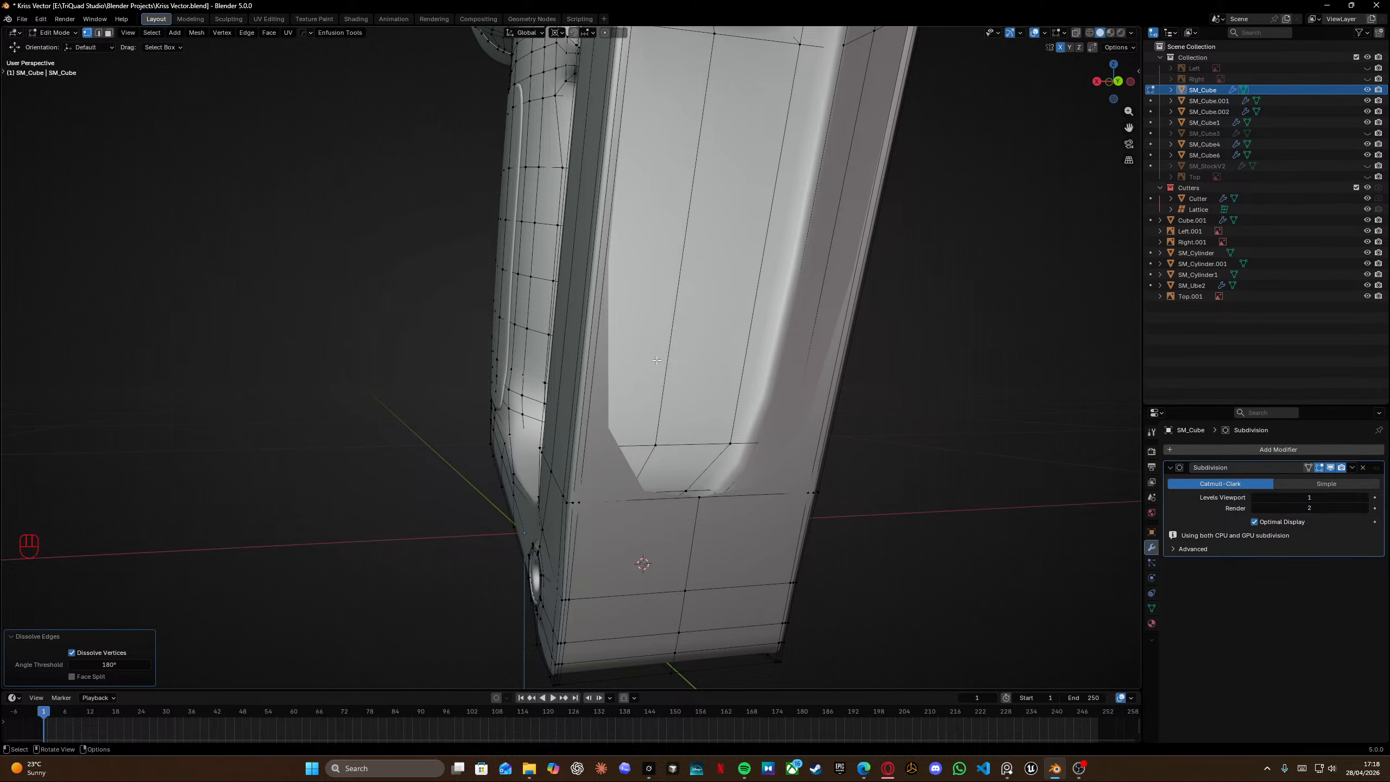
{"action": "middle_click_drag", "start_coordinate": [552, 378], "coordinate": [605, 398]}
{"action": "scroll", "coordinate": [690, 404], "scroll_direction": "down", "scroll_amount": 5}
{"action": "scroll", "coordinate": [605, 398], "scroll_direction": "left", "scroll_amount": 1}
{"action": "key", "text": "Tab"}
{"action": "middle_click_drag", "start_coordinate": [604, 334], "coordinate": [599, 445]}
{"action": "key", "text": "ctrl+s"}
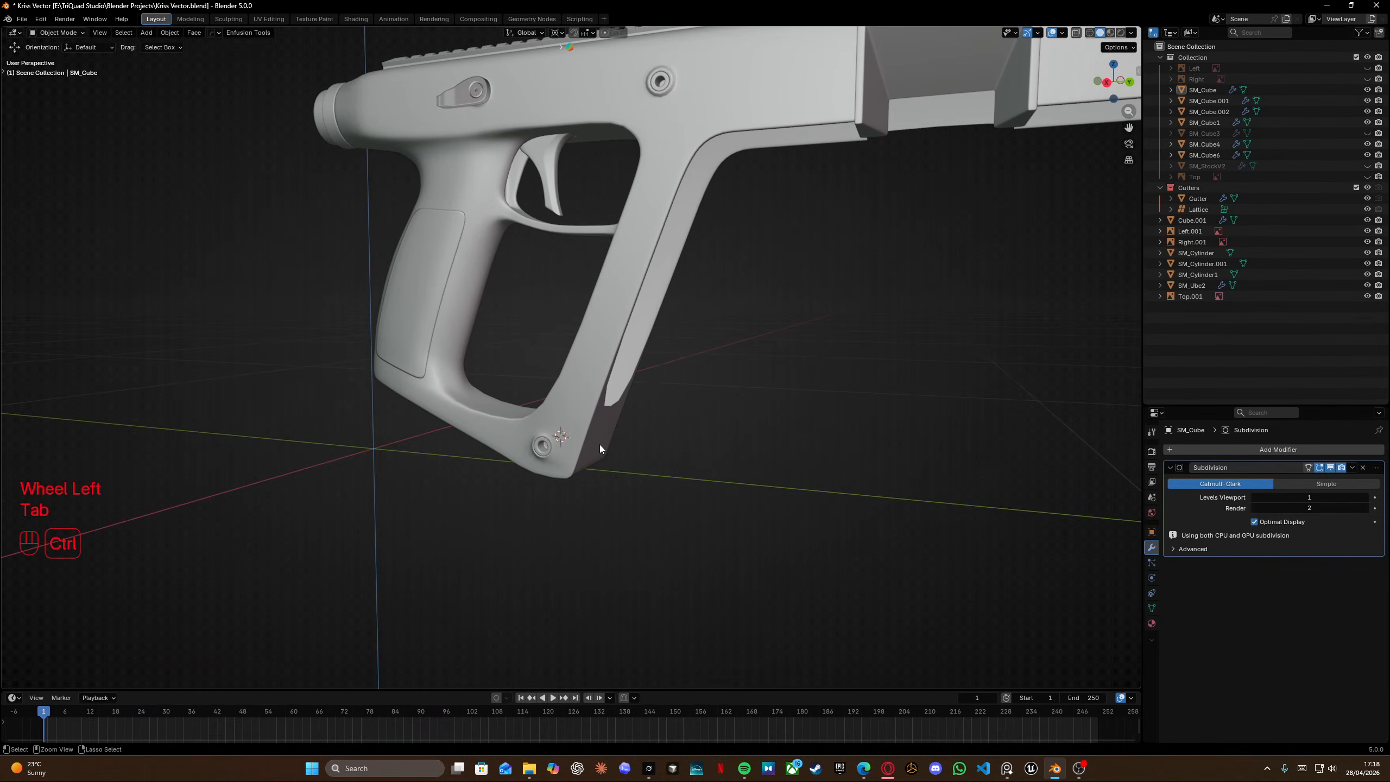
Orbit and zoom around the grip and receiver to inspect the subdivided shape from several angles.
{"action": "middle_click_drag", "start_coordinate": [548, 397], "coordinate": [594, 436], "text": "shift"}
{"action": "middle_click_drag", "start_coordinate": [603, 392], "coordinate": [656, 430]}
{"action": "middle_click_drag", "start_coordinate": [428, 307], "coordinate": [506, 347], "text": "shift"}
{"action": "middle_click_drag", "start_coordinate": [561, 347], "coordinate": [611, 366]}
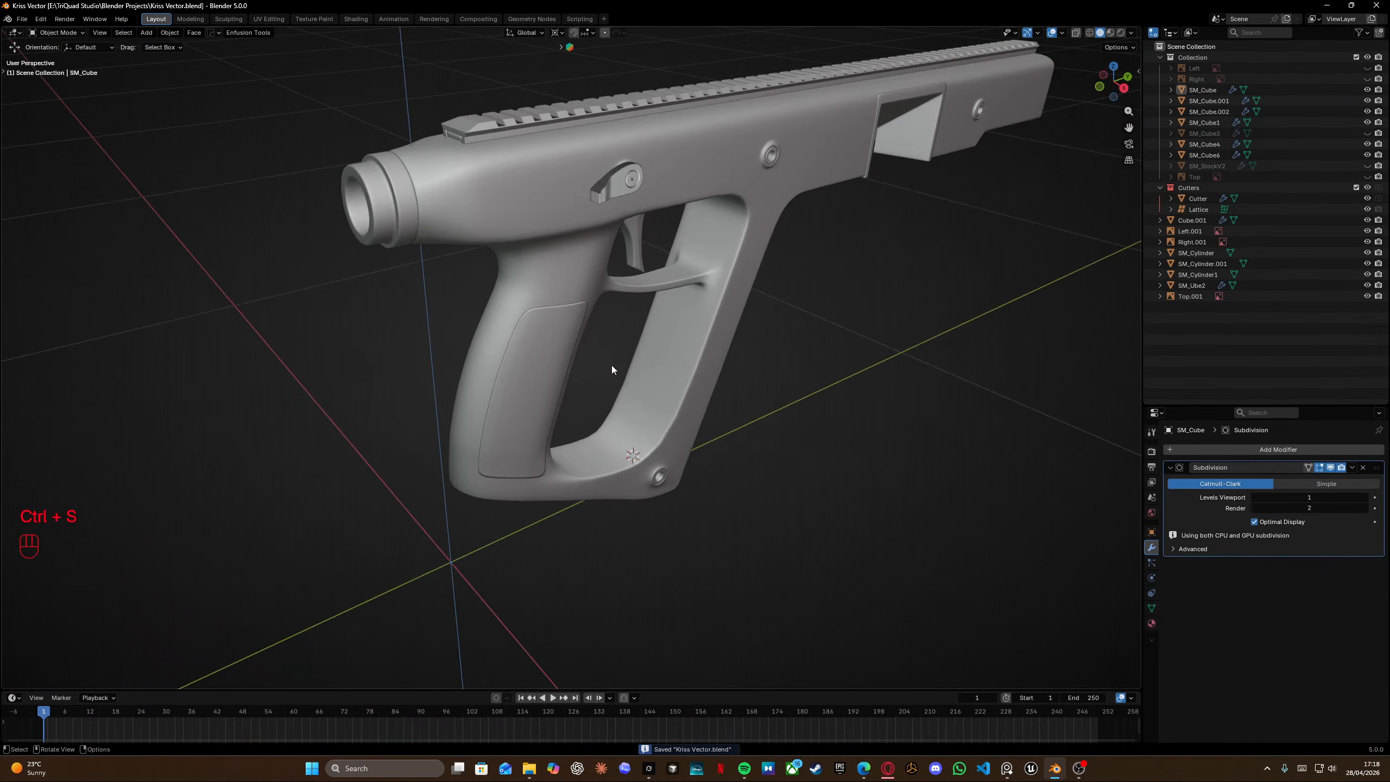
{"action": "middle_click_drag", "start_coordinate": [400, 405], "coordinate": [724, 418]}
{"action": "scroll", "coordinate": [541, 335], "scroll_direction": "up", "scroll_amount": 4}
{"action": "left_click", "coordinate": [493, 316]}
{"action": "left_click", "coordinate": [724, 414]}
{"action": "middle_click_drag", "start_coordinate": [300, 300], "coordinate": [519, 329], "text": "shift"}
{"action": "middle_click_drag", "start_coordinate": [575, 318], "coordinate": [826, 300]}
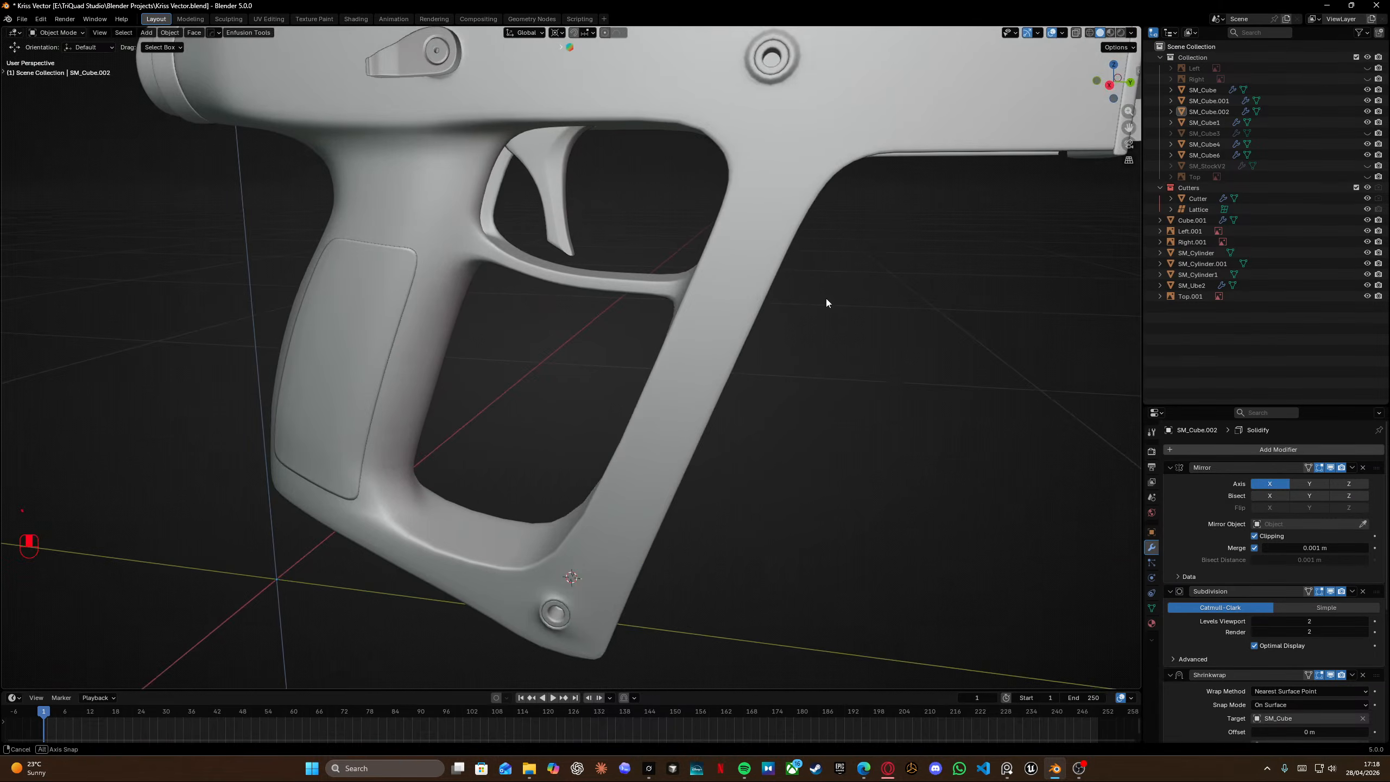
{"action": "scroll", "coordinate": [810, 307], "scroll_direction": "down", "scroll_amount": 3}
{"action": "middle_click_drag", "start_coordinate": [614, 370], "coordinate": [544, 349], "text": "shift"}
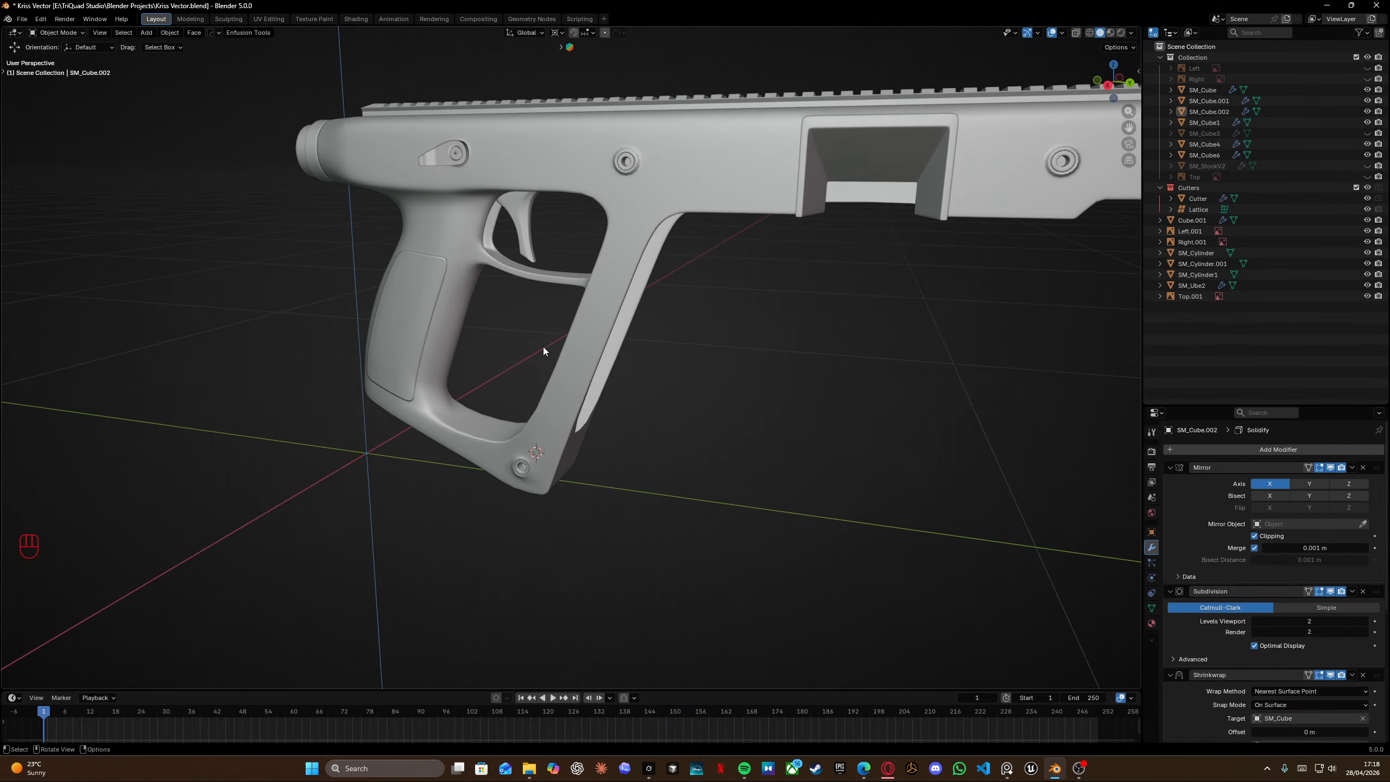
{"action": "scroll", "coordinate": [461, 339], "scroll_direction": "up", "scroll_amount": 8}
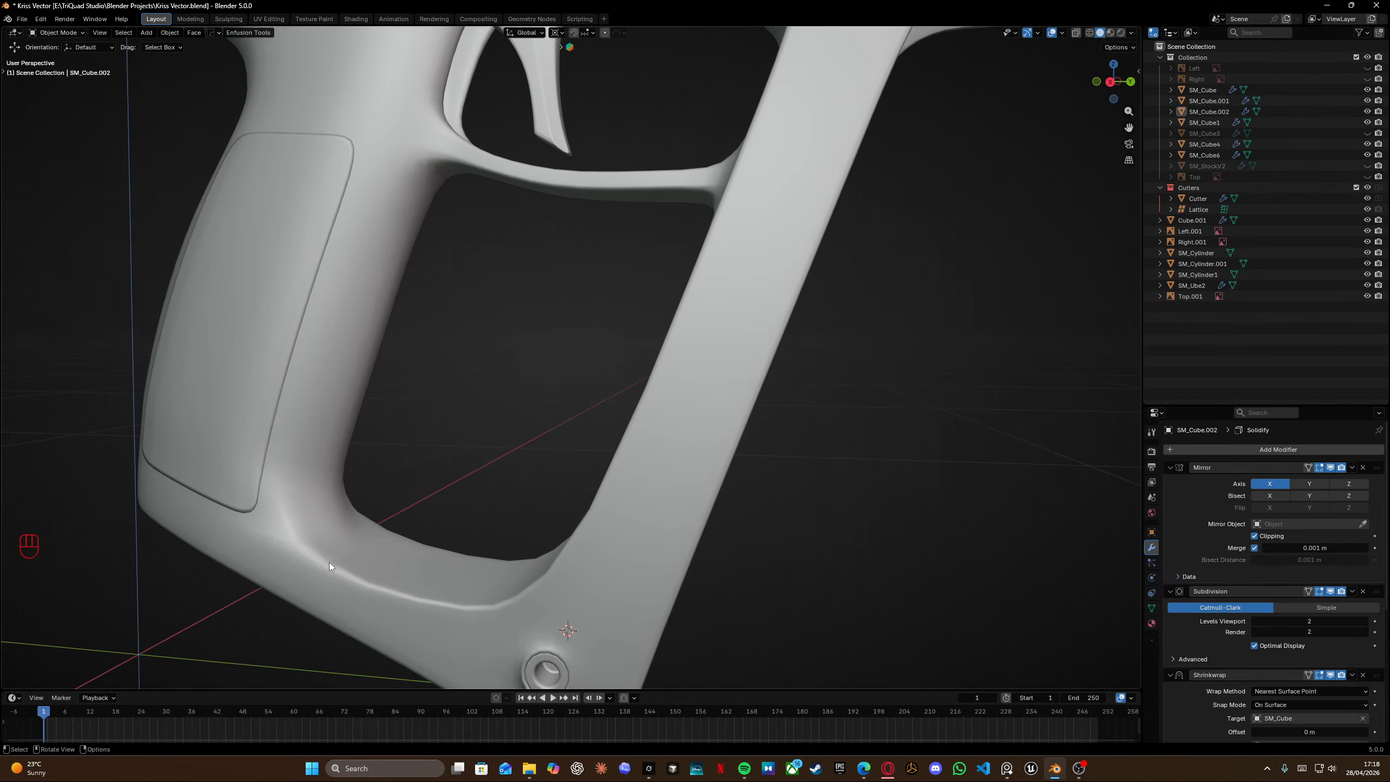
{"action": "scroll", "coordinate": [332, 564], "scroll_direction": "left", "scroll_amount": 5}
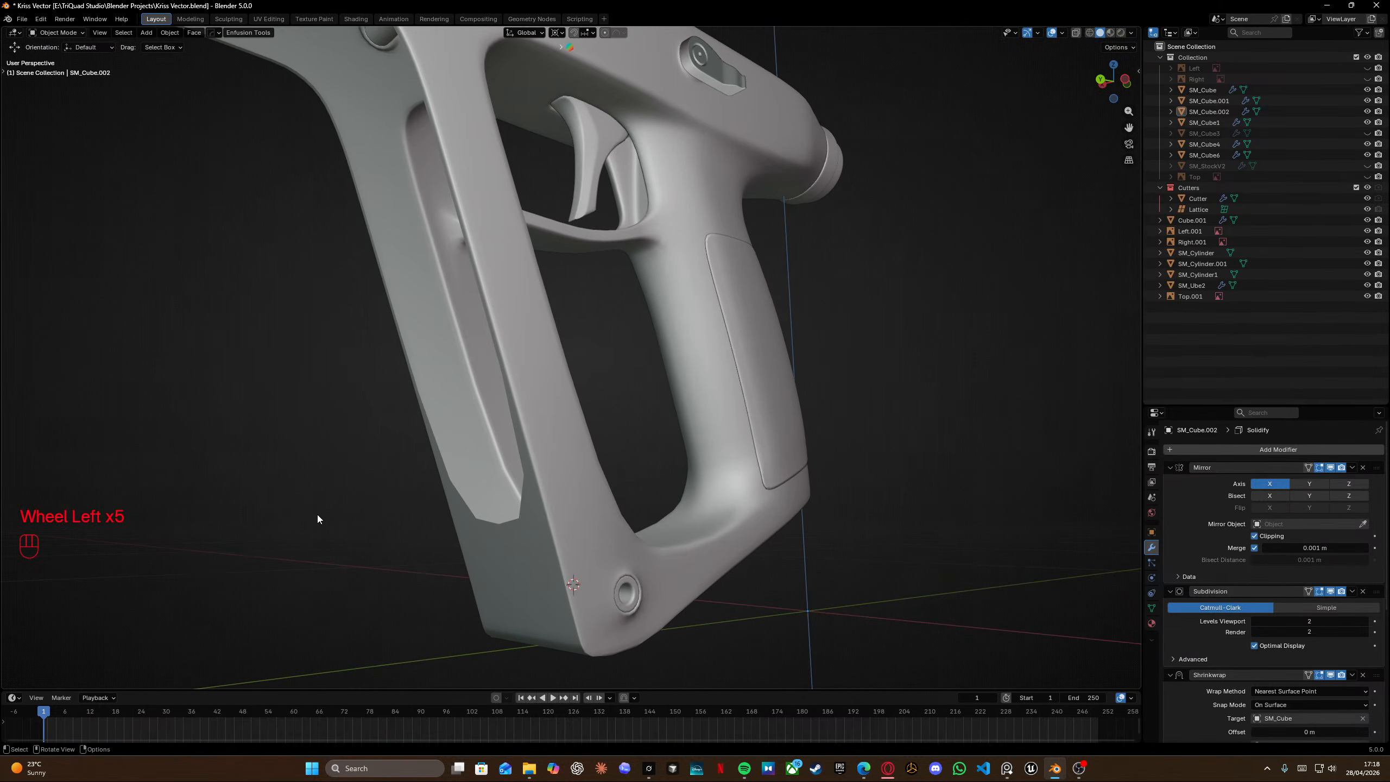
Select the grip, enter edit mode in wireframe, and slide a vertex near the bottom pin hole along its edge.
{"action": "left_click", "coordinate": [550, 548]}
{"action": "key", "text": "Tab"}
{"action": "mouse_move", "coordinate": [597, 571]}
{"action": "middle_mouse_down"}
{"action": "mouse_move", "coordinate": [541, 572]}
{"action": "mouse_move", "coordinate": [539, 401]}
{"action": "middle_mouse_up"}
{"action": "scroll", "coordinate": [547, 428], "scroll_direction": "up", "scroll_amount": 4}
{"action": "key", "text": "shift+z"}
{"action": "mouse_move", "coordinate": [572, 566]}
{"action": "middle_mouse_down", "text": "shift"}
{"action": "mouse_move", "coordinate": [571, 430]}
{"action": "mouse_move", "coordinate": [573, 444]}
{"action": "middle_mouse_up", "text": "shift"}
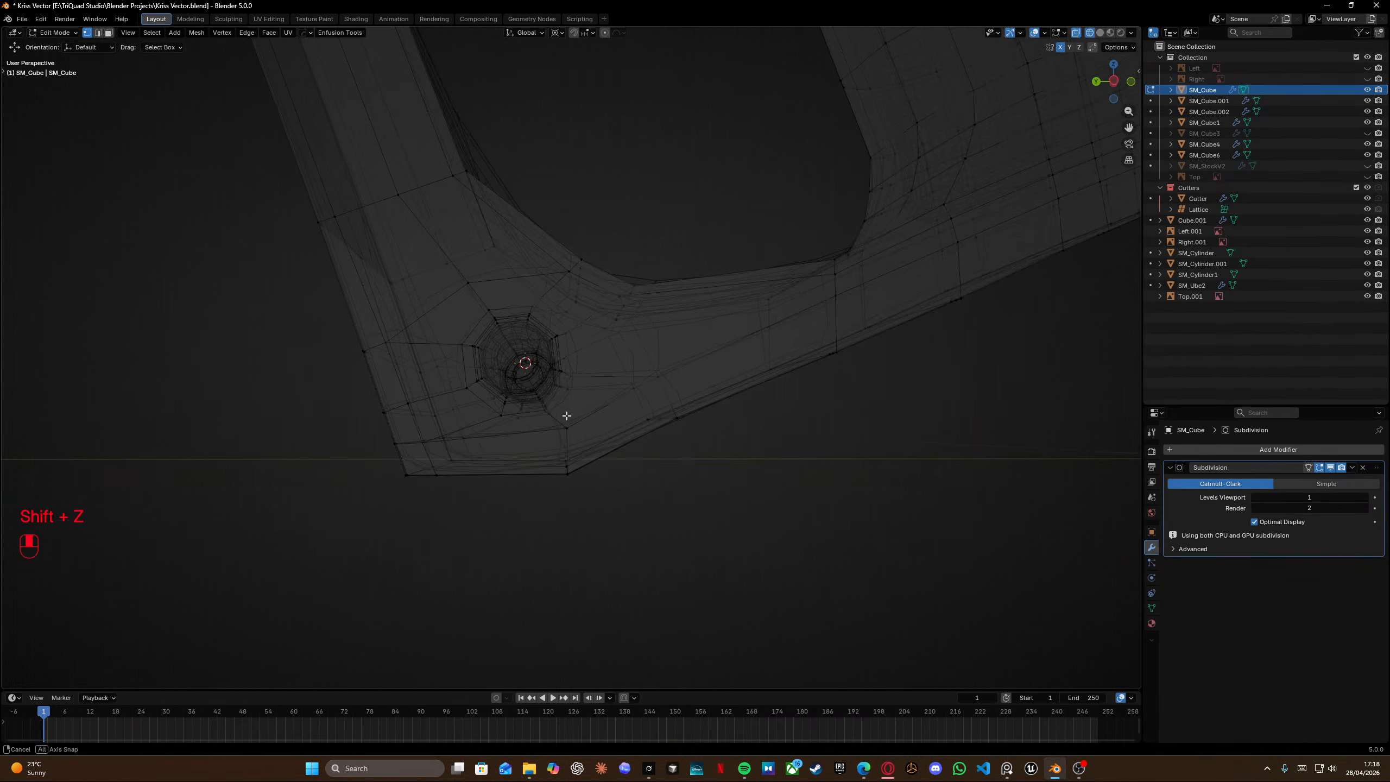
{"action": "left_click", "coordinate": [566, 429]}
{"action": "key", "text": "g"}
{"action": "key", "text": "g"}
{"action": "left_click", "coordinate": [587, 437]}
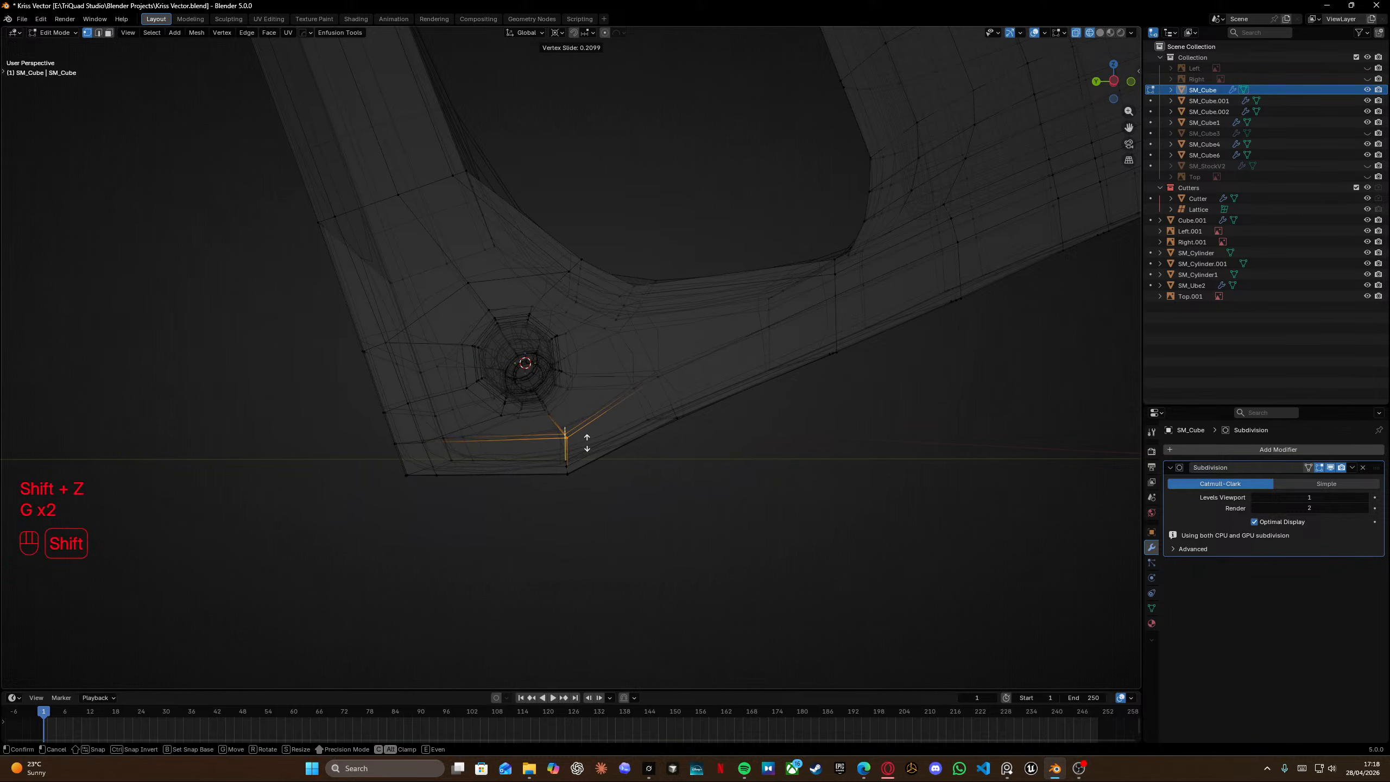
Slide two more vertices along the edges running from the pin hole toward the trigger opening.
{"action": "key", "text": "shift+z"}
{"action": "key", "text": "shift+z"}
{"action": "left_click", "coordinate": [643, 382]}
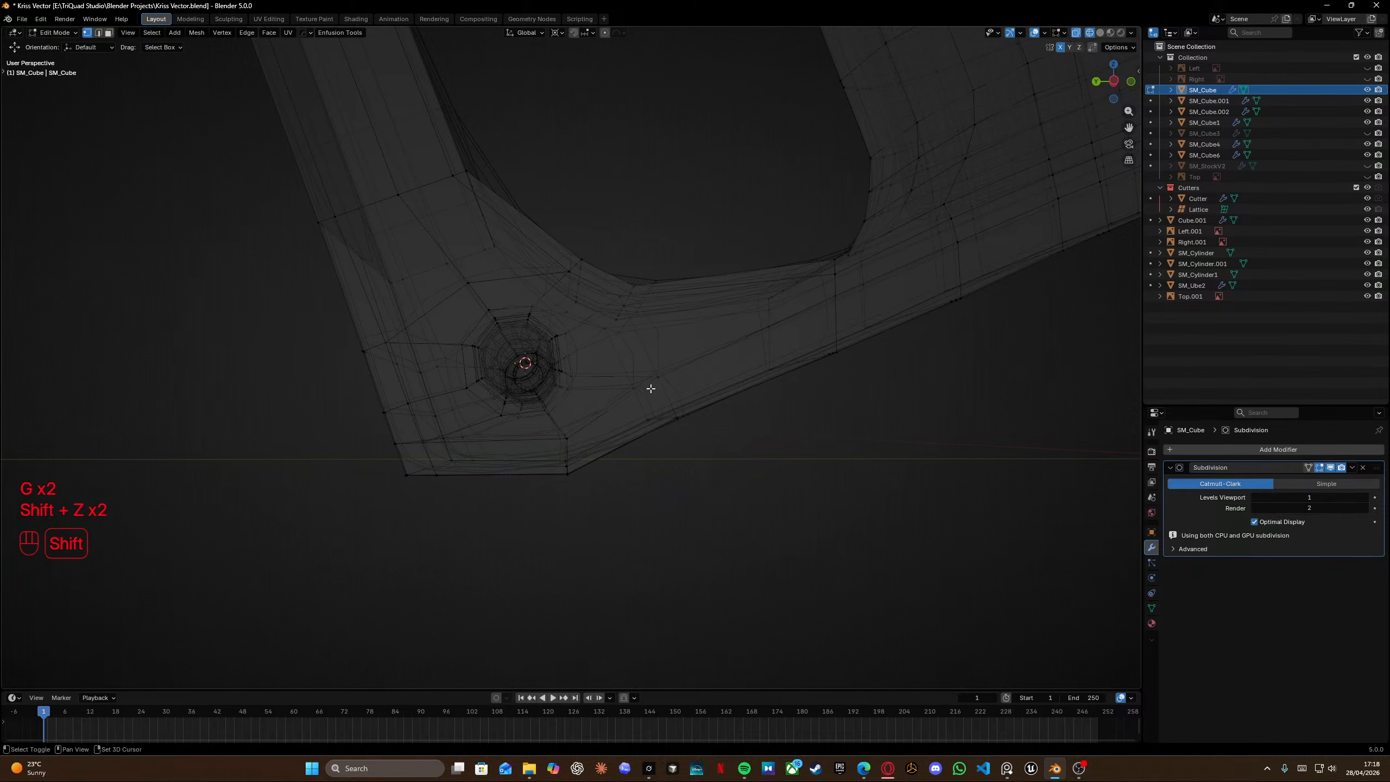
{"action": "key", "text": "g"}
{"action": "key", "text": "g"}
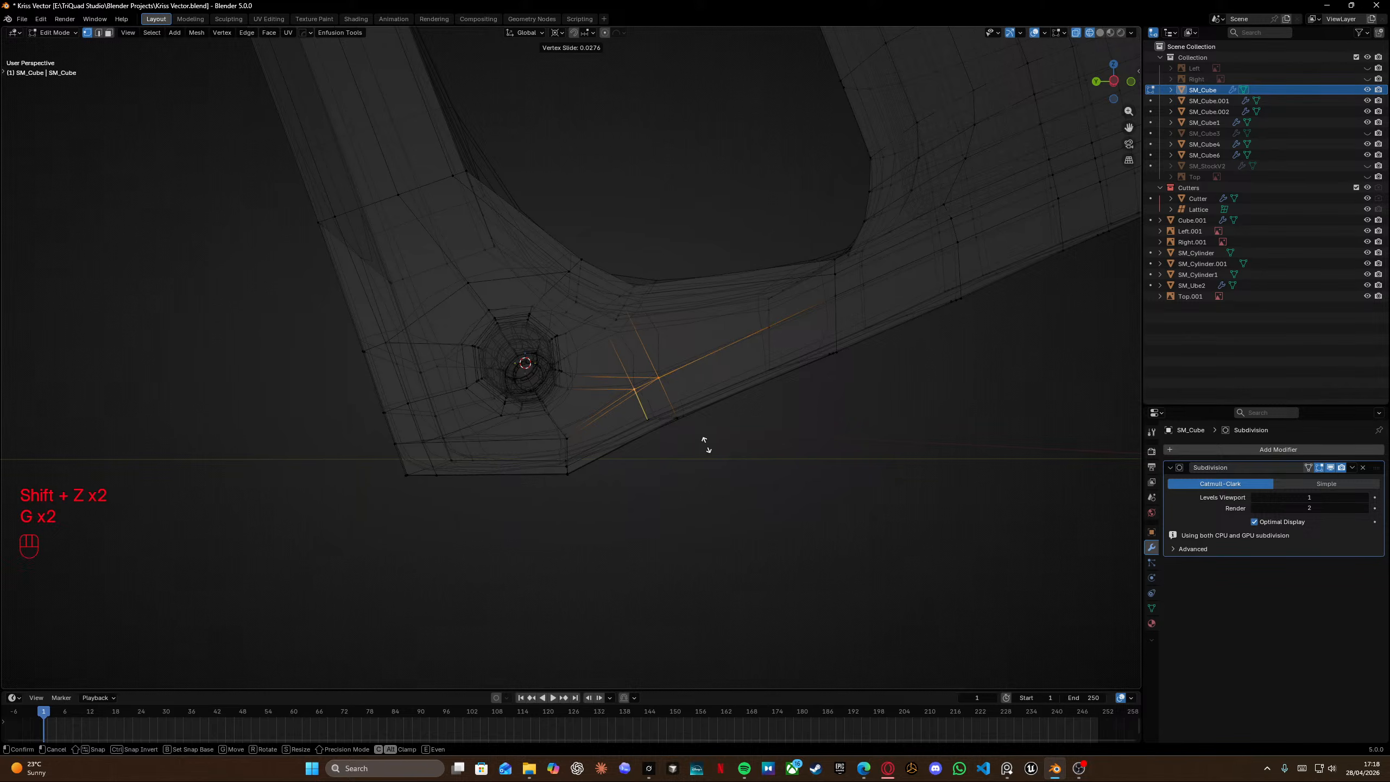
{"action": "left_click", "coordinate": [725, 471]}
{"action": "middle_click_drag", "start_coordinate": [787, 356], "coordinate": [689, 397], "text": "shift"}
{"action": "left_click", "coordinate": [716, 404]}
{"action": "key", "text": "g"}
{"action": "key", "text": "g"}
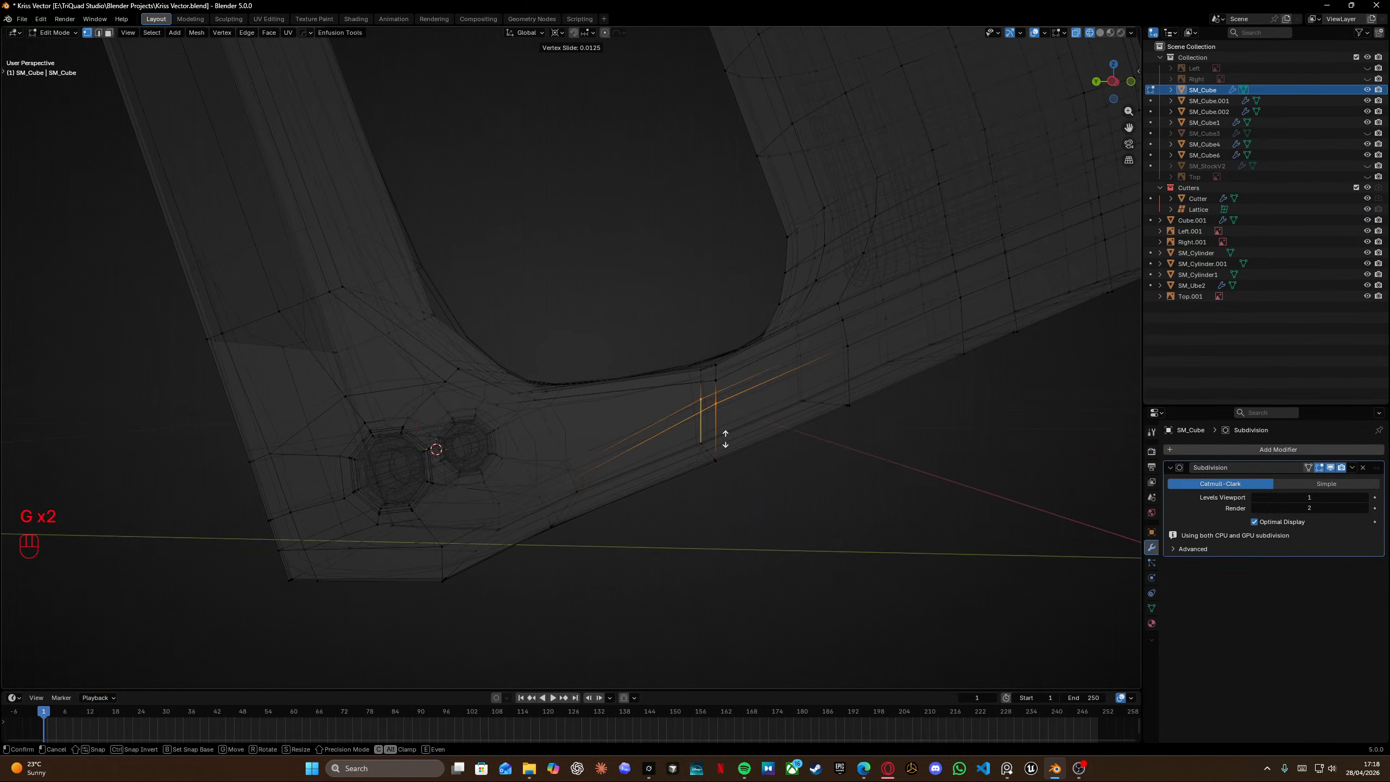
{"action": "left_click", "coordinate": [733, 479]}
Turn off wireframe, leave edit mode and save the file.
{"action": "key", "text": "shift+z"}
{"action": "middle_click_drag", "start_coordinate": [797, 407], "coordinate": [572, 508], "text": "shift"}
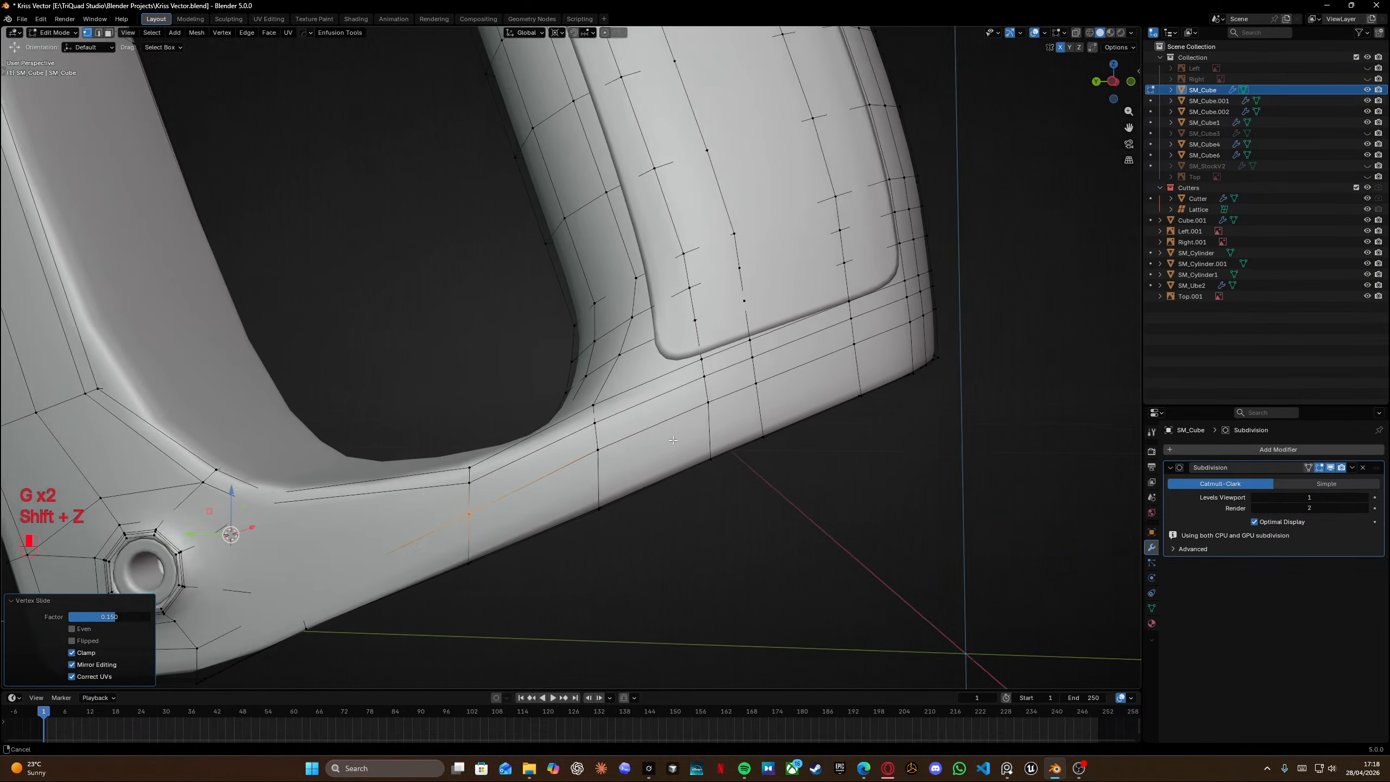
{"action": "scroll", "coordinate": [571, 508], "scroll_direction": "down", "scroll_amount": 5}
{"action": "key", "text": "Tab"}
{"action": "middle_click_drag", "start_coordinate": [348, 324], "coordinate": [585, 355]}
{"action": "key", "text": "ctrl+s"}
In side view, add two loop cuts at the grip's bottom front corner, sliding them to factors -0.442 and -0.625.
{"action": "key", "text": "KP_3"}
{"action": "middle_click_drag", "start_coordinate": [633, 456], "coordinate": [480, 324], "text": "shift"}
{"action": "scroll", "coordinate": [526, 378], "scroll_direction": "up", "scroll_amount": 5}
{"action": "key", "text": "Tab"}
{"action": "key", "text": "ctrl+r"}
{"action": "left_click", "coordinate": [656, 449]}
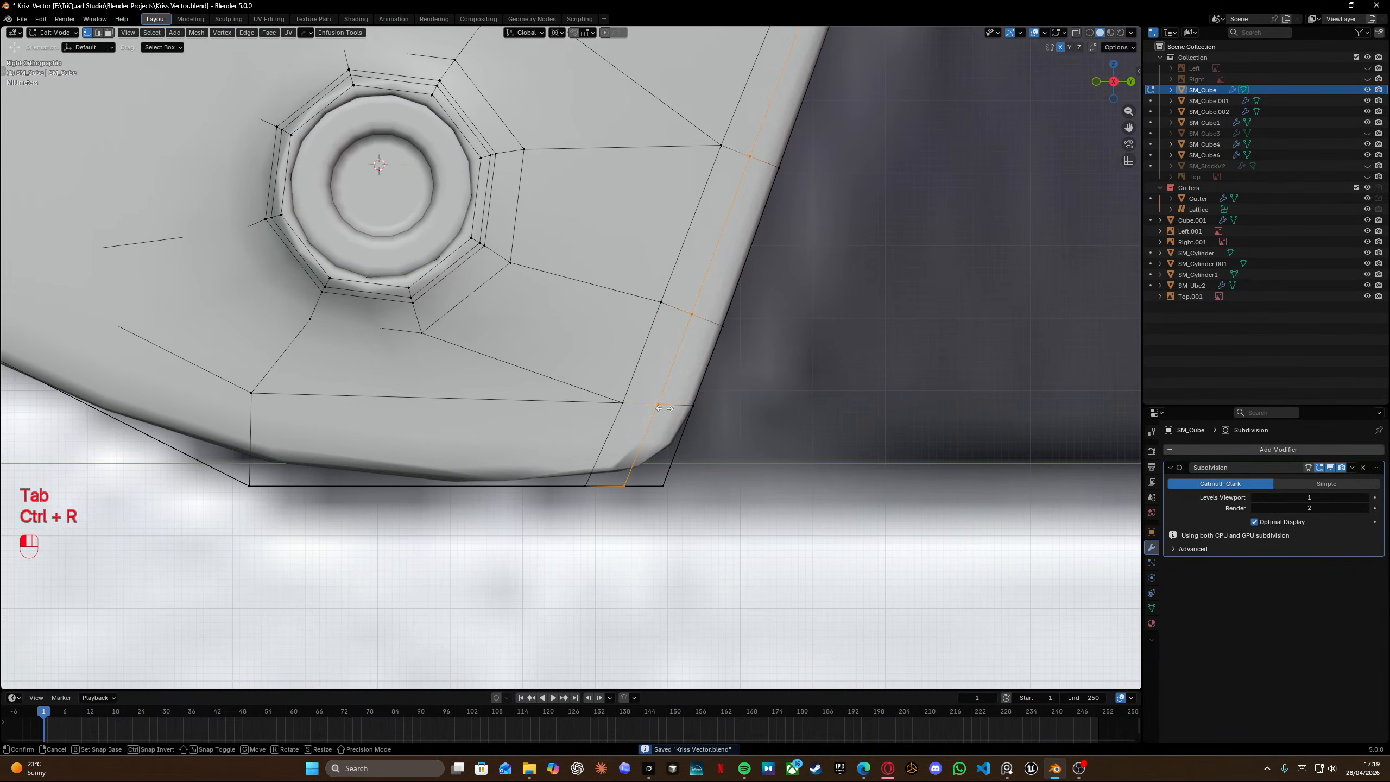
{"action": "left_click", "coordinate": [679, 439]}
{"action": "key", "text": "ctrl+r"}
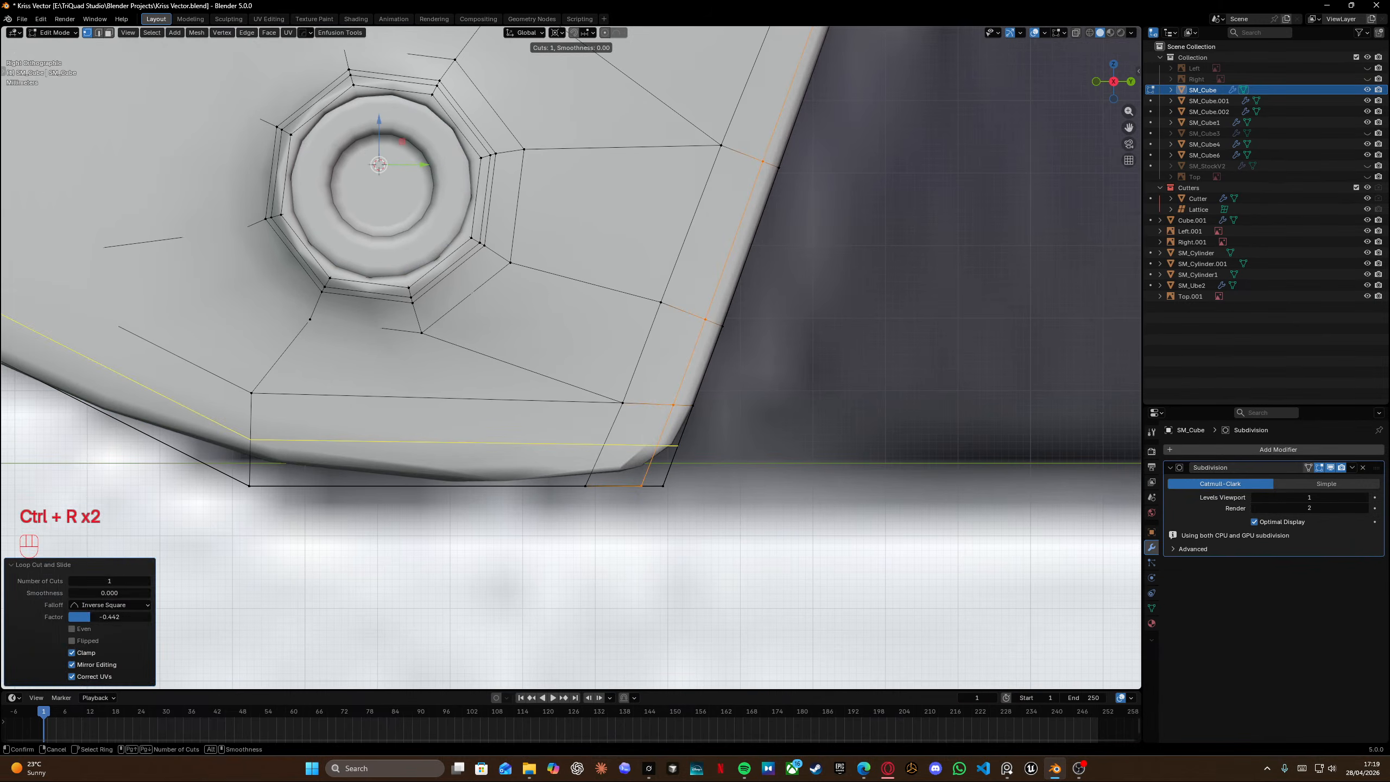
{"action": "left_click", "coordinate": [679, 446]}
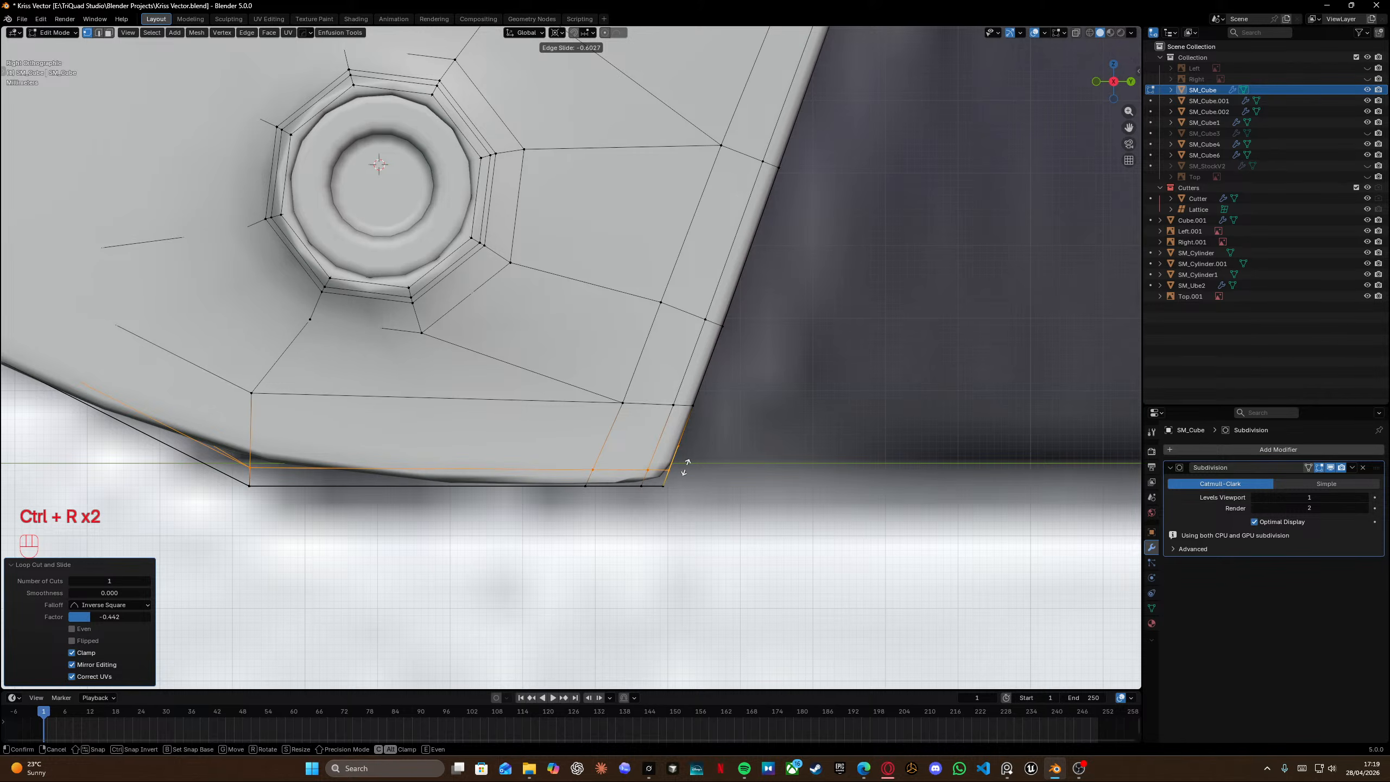
{"action": "left_click", "coordinate": [335, 437]}
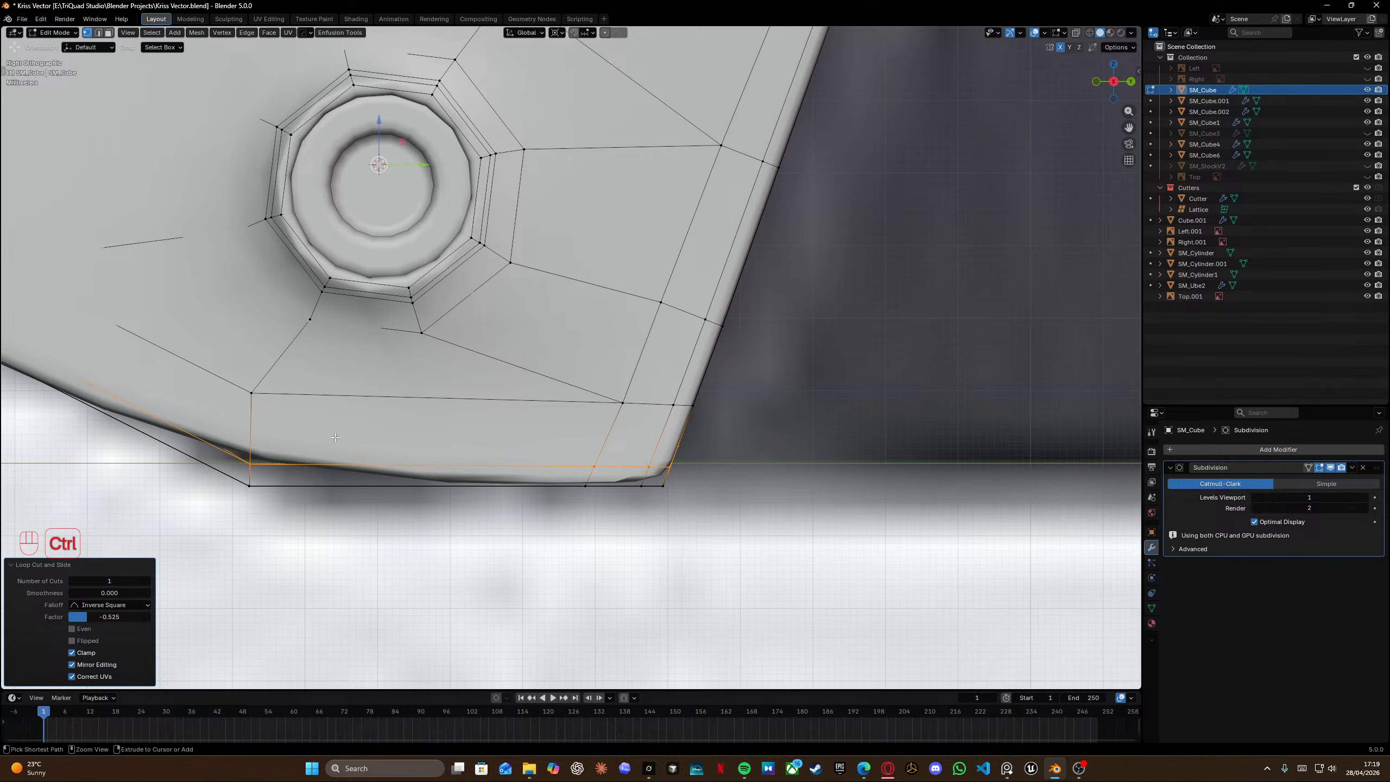
{"action": "middle_click_drag", "start_coordinate": [245, 465], "coordinate": [467, 463], "text": "shift"}
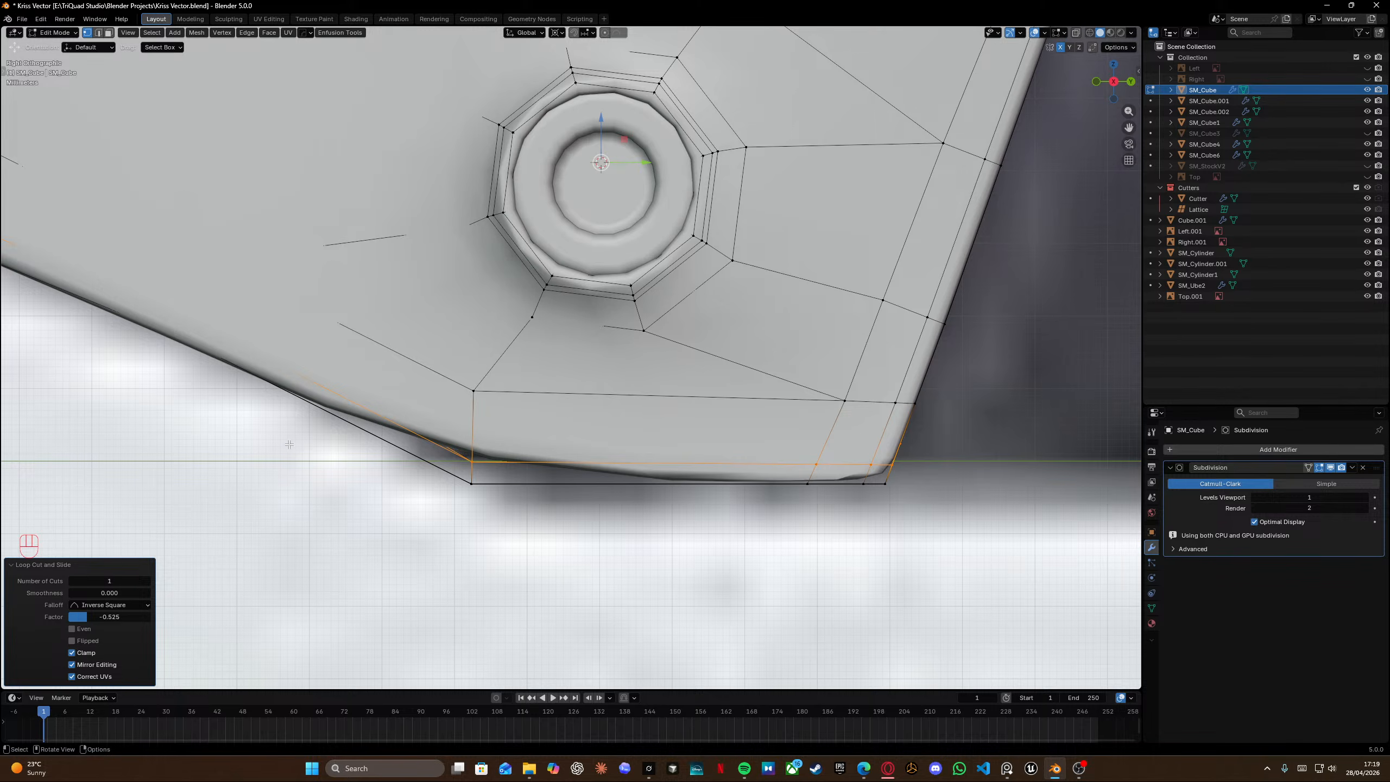
Switch to the reference image and zoom in on the grip's bottom edge.
{"action": "key", "text": "alt+Tab"}
{"action": "scroll", "coordinate": [455, 400], "scroll_direction": "up", "scroll_amount": 8}
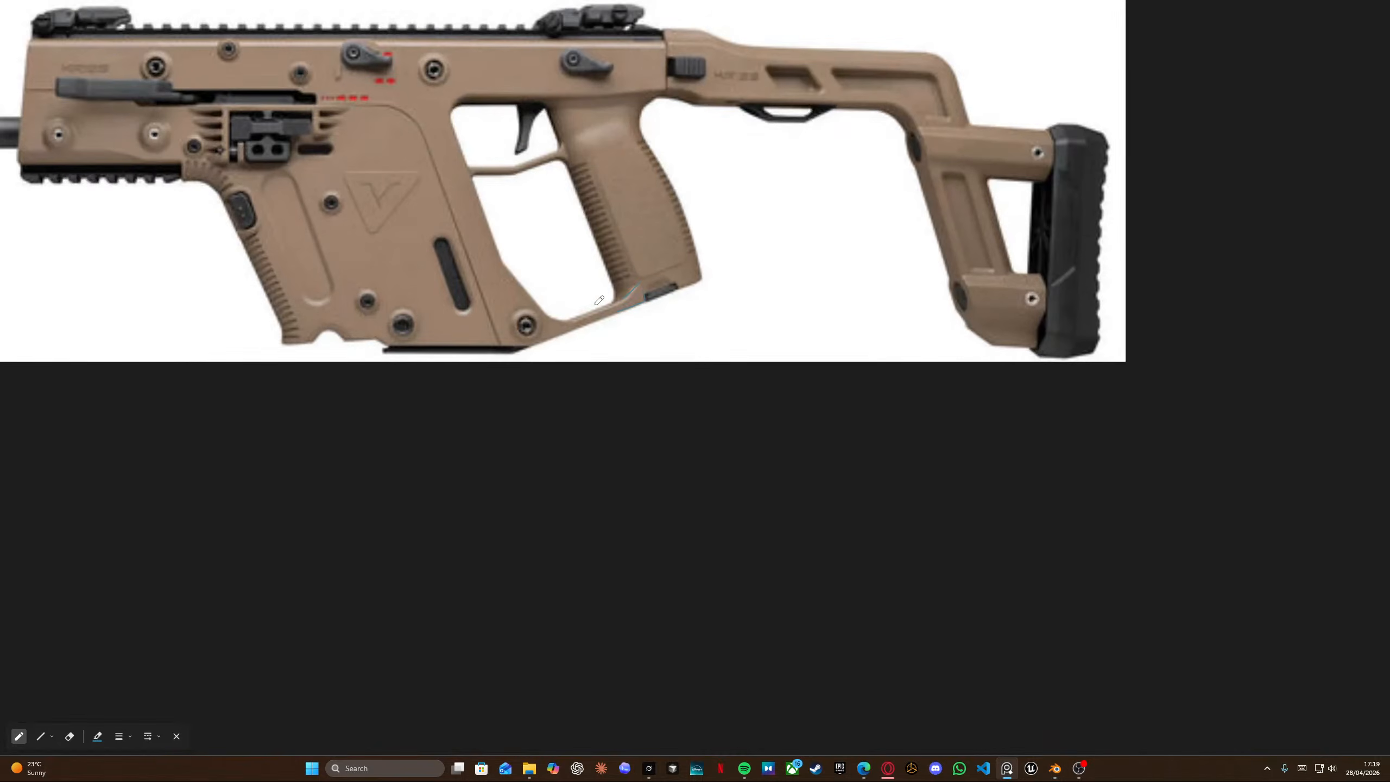
{"action": "scroll", "coordinate": [599, 300], "scroll_direction": "up", "scroll_amount": 4}
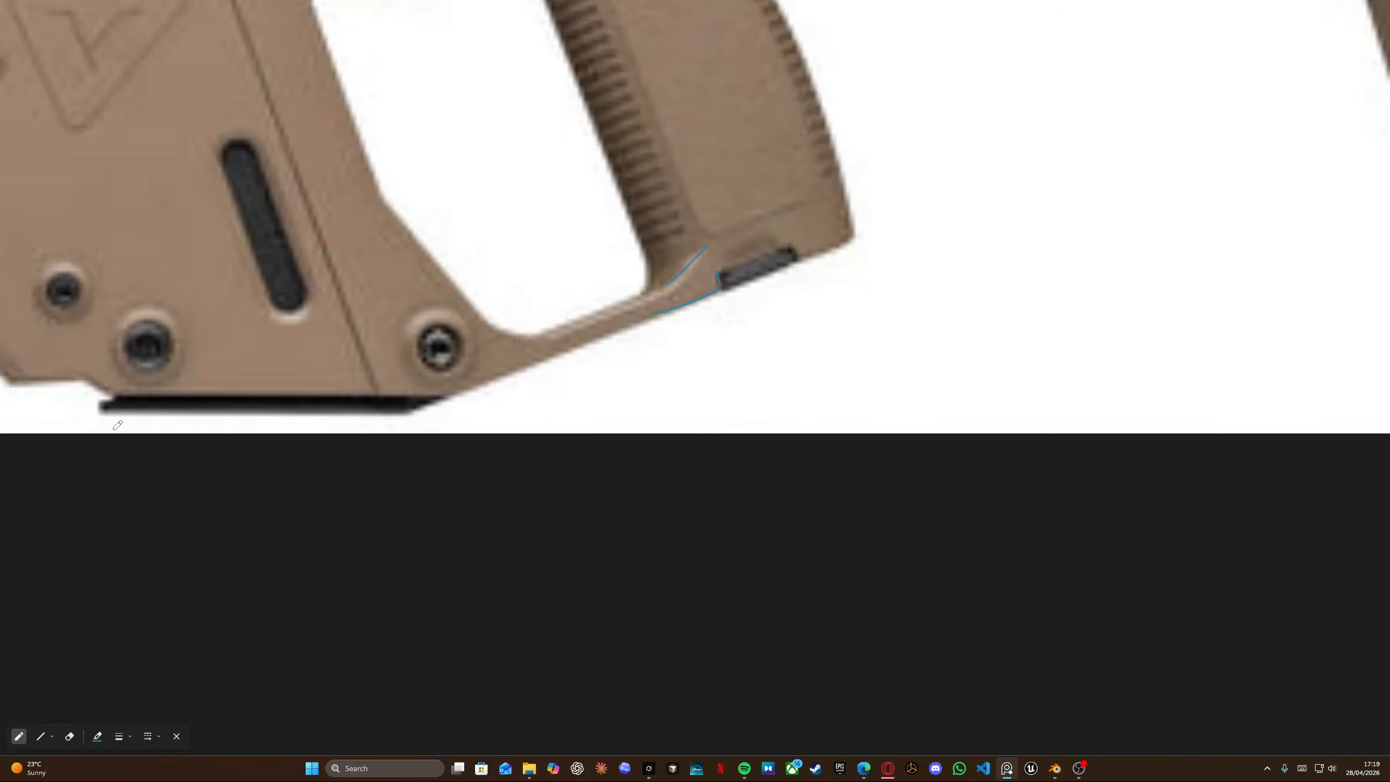
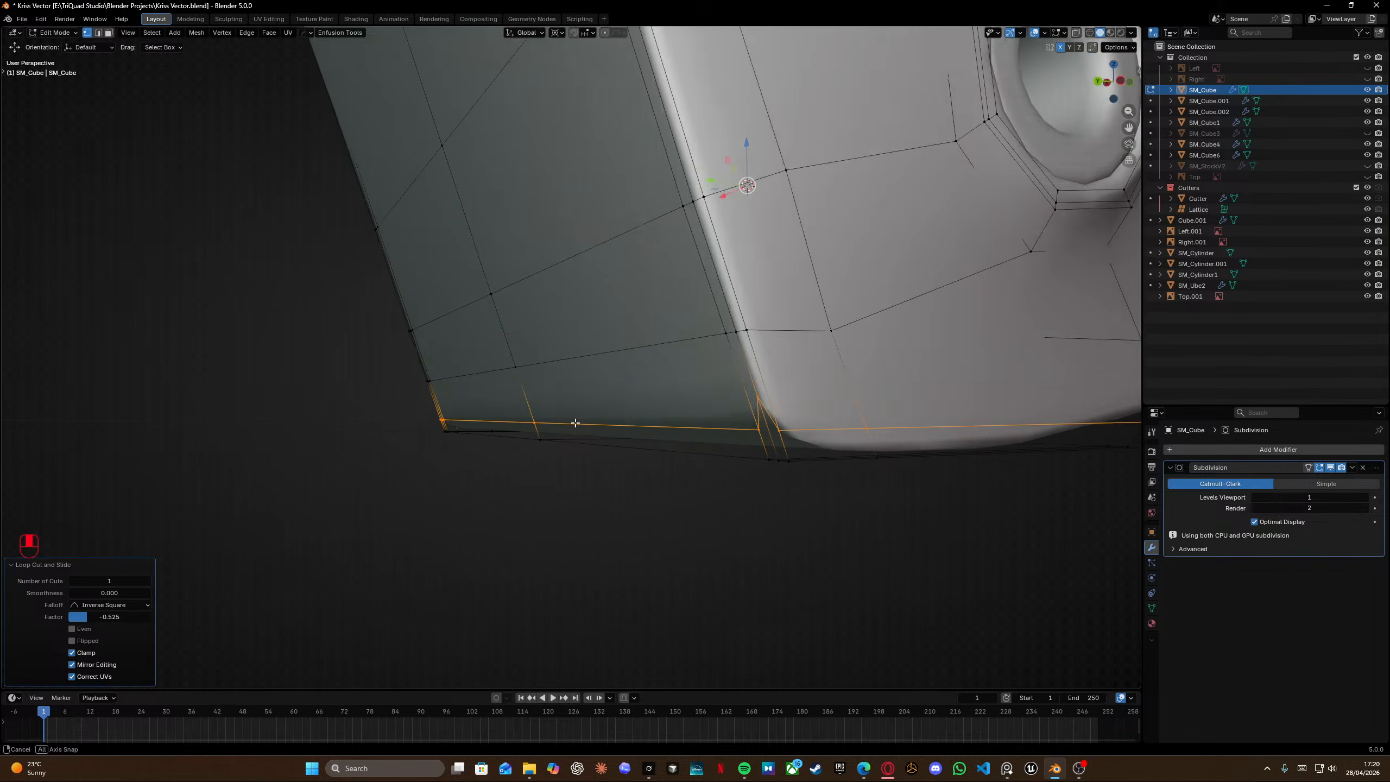
Slide the vertex at the grip's bottom front corner along its edge.
{"action": "left_click", "coordinate": [879, 392]}
{"action": "key", "text": "g"}
{"action": "key", "text": "g"}
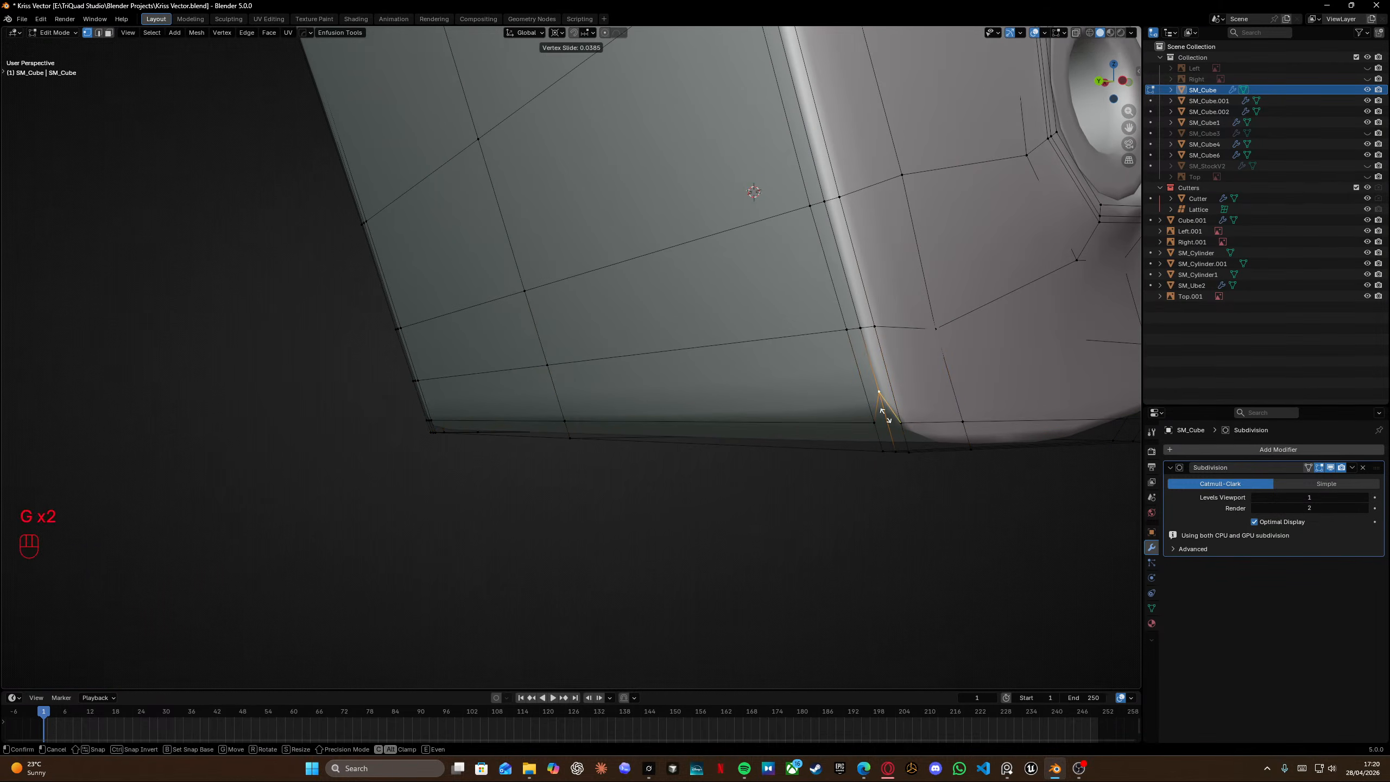
{"action": "left_click", "coordinate": [880, 417]}
Snap the 3D cursor to the selection and flatten the selected corner vertices to zero scale along Z and Y.
{"action": "key", "text": "shift+s"}
{"action": "left_click", "coordinate": [878, 472]}
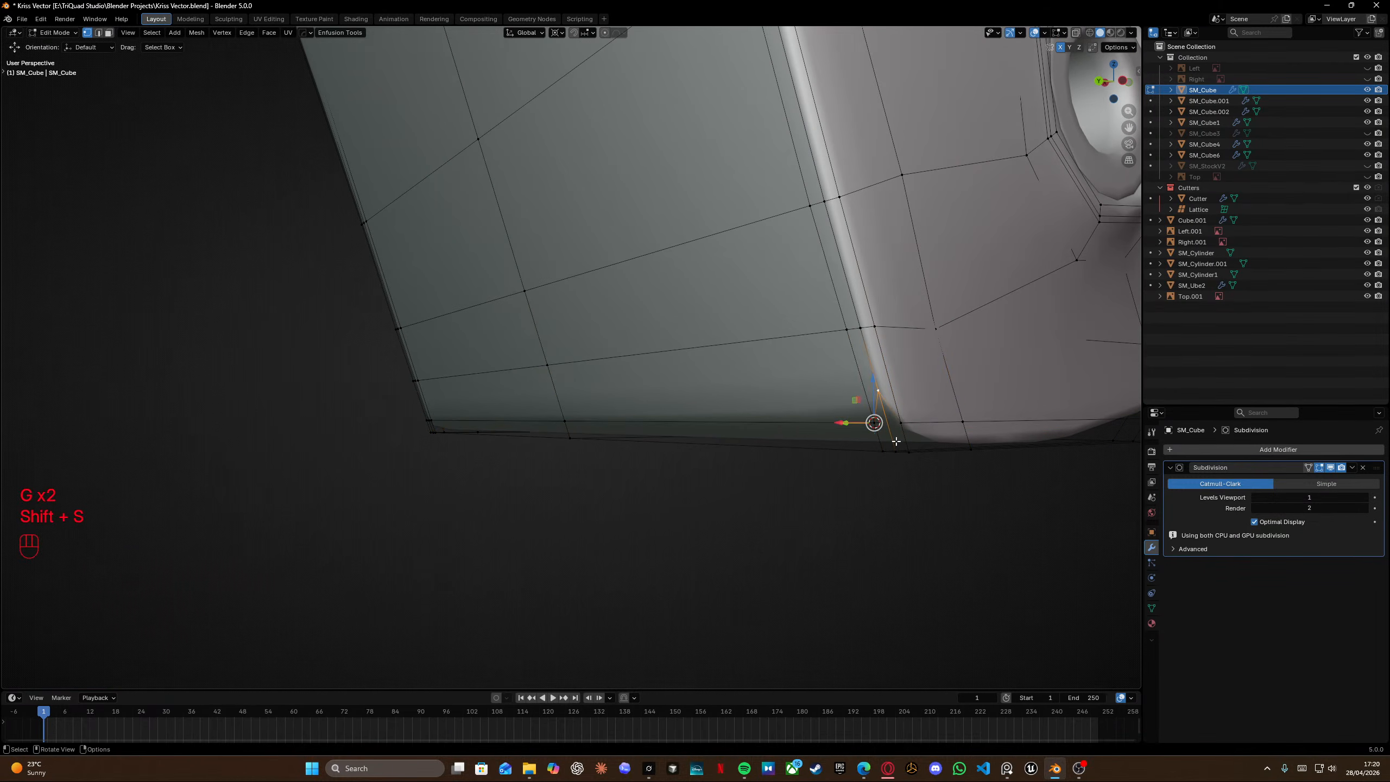
{"action": "key", "text": "s"}
{"action": "key", "text": "z"}
{"action": "key", "text": "KP_0"}
{"action": "key", "text": "Return"}
{"action": "key", "text": "KP_3"}
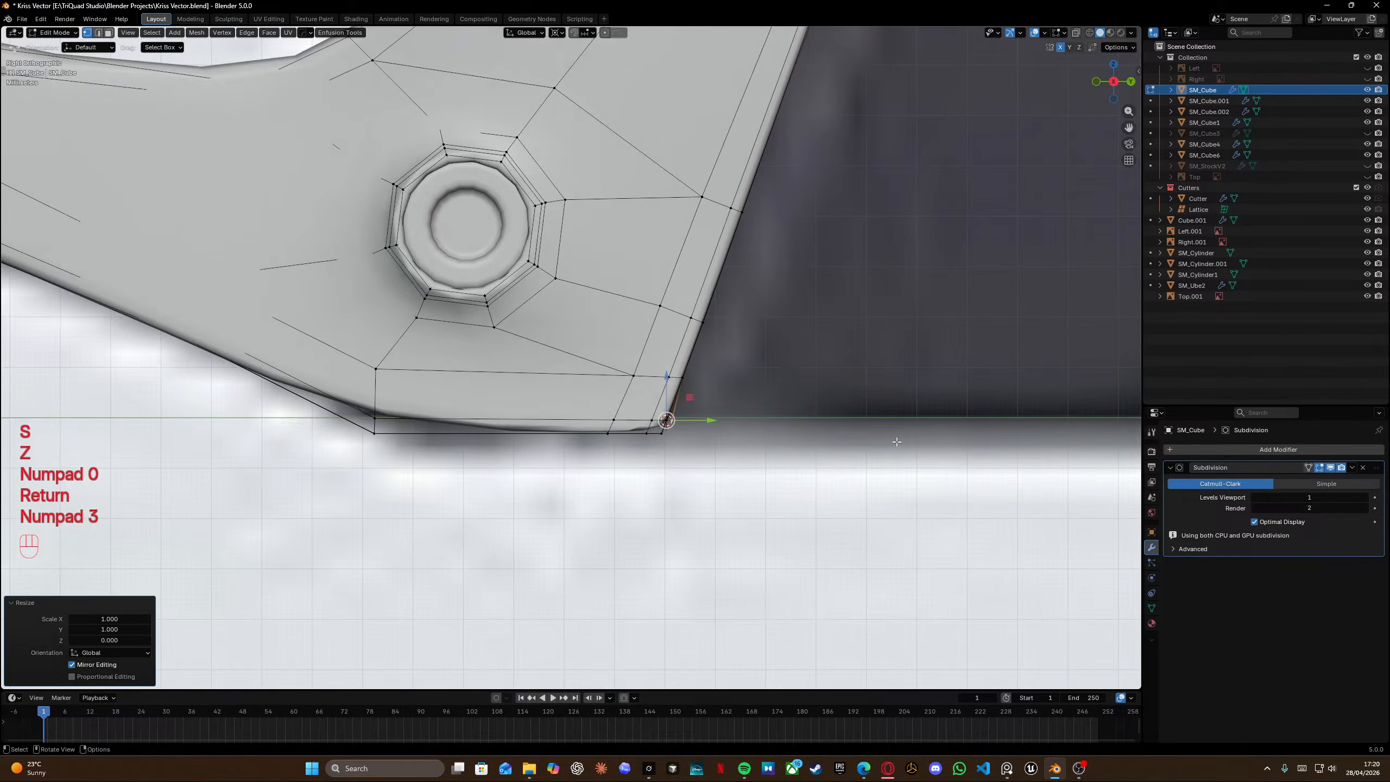
{"action": "scroll", "coordinate": [412, 238], "scroll_direction": "left", "scroll_amount": 2, "text": "shift"}
{"action": "key", "text": "s"}
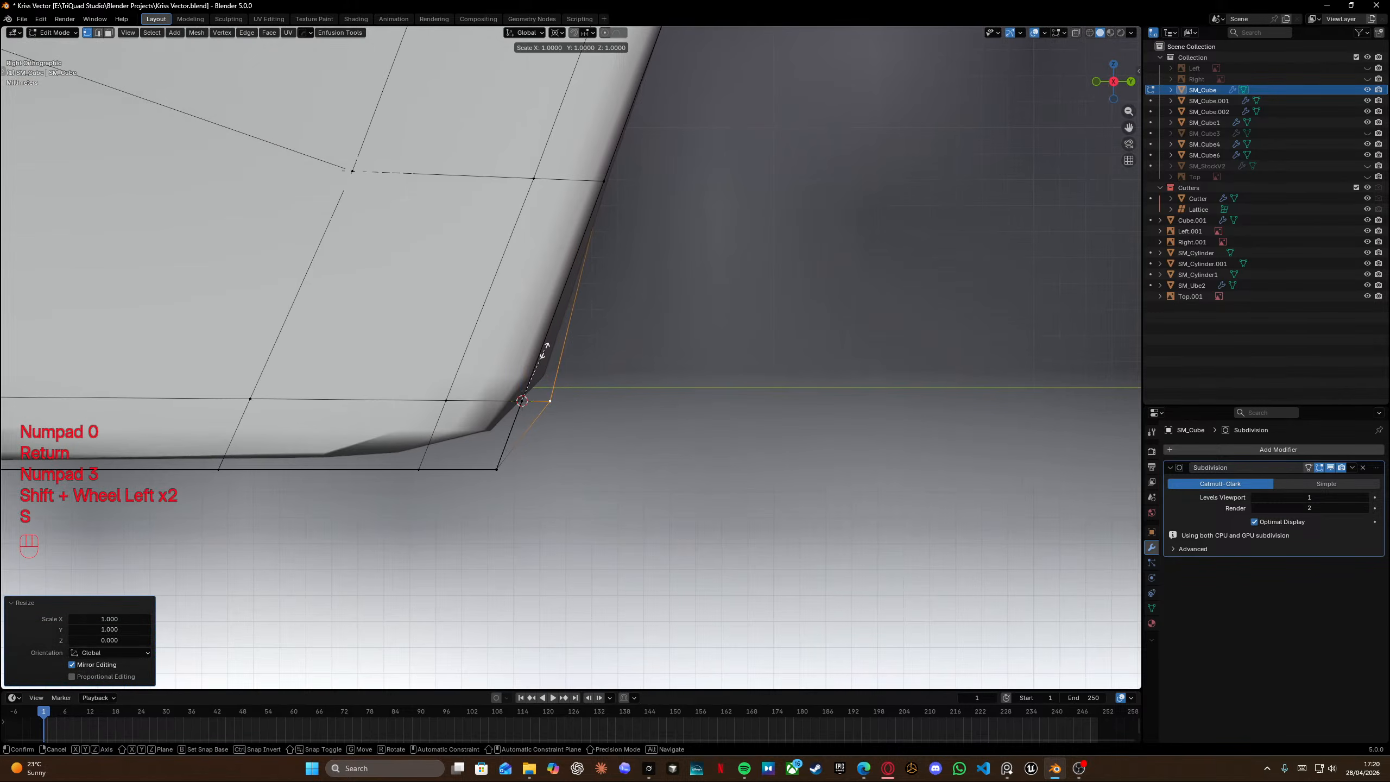
{"action": "key", "text": "y"}
{"action": "key", "text": "KP_0"}
{"action": "key", "text": "Return"}
Switch to object mode to inspect the smoothed grip corner, then return to edit mode.
{"action": "scroll", "coordinate": [497, 333], "scroll_direction": "down", "scroll_amount": 7}
{"action": "middle_click_drag", "start_coordinate": [485, 227], "coordinate": [622, 304], "text": "shift"}
{"action": "key", "text": "Tab"}
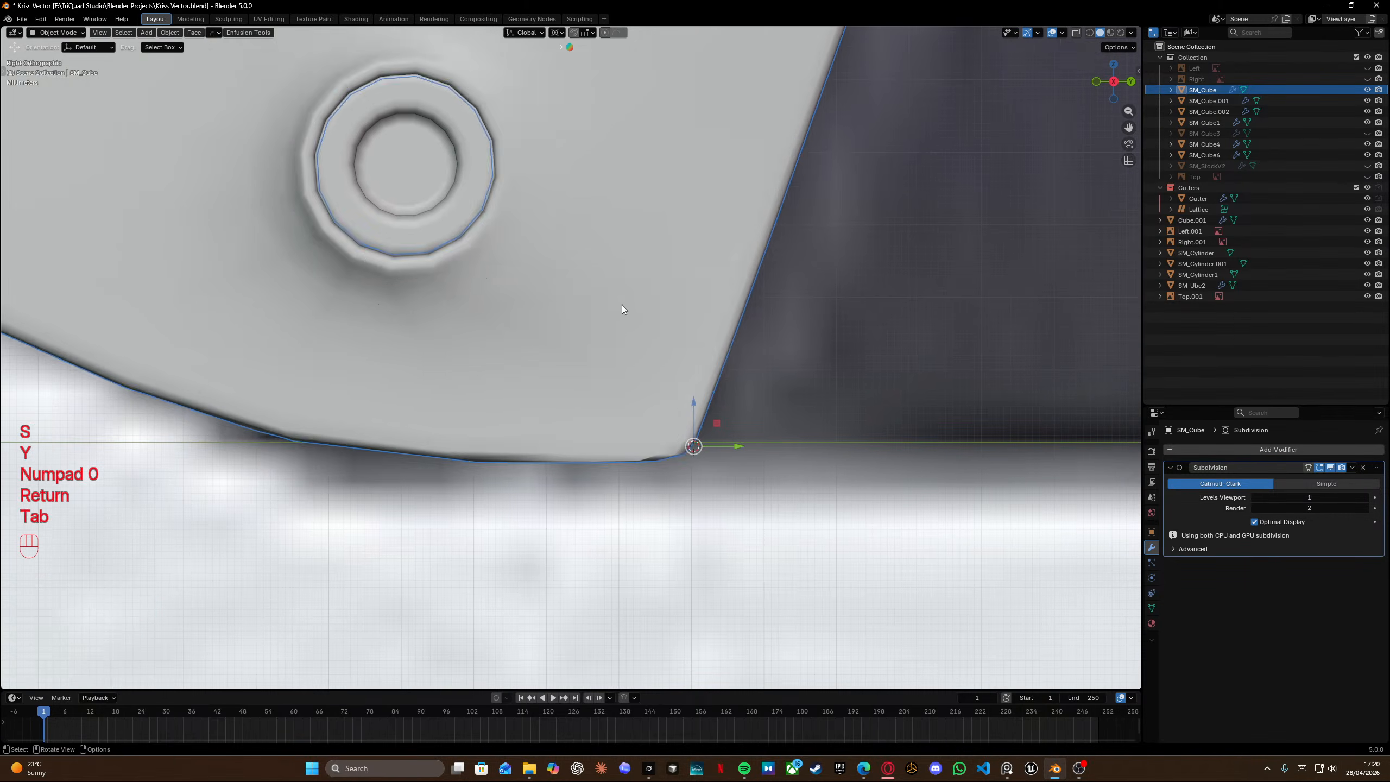
{"action": "scroll", "coordinate": [621, 305], "scroll_direction": "down", "scroll_amount": 2}
{"action": "middle_click_drag", "start_coordinate": [638, 402], "coordinate": [558, 347]}
{"action": "key", "text": "Tab"}
{"action": "middle_click_drag", "start_coordinate": [558, 348], "coordinate": [639, 324]}
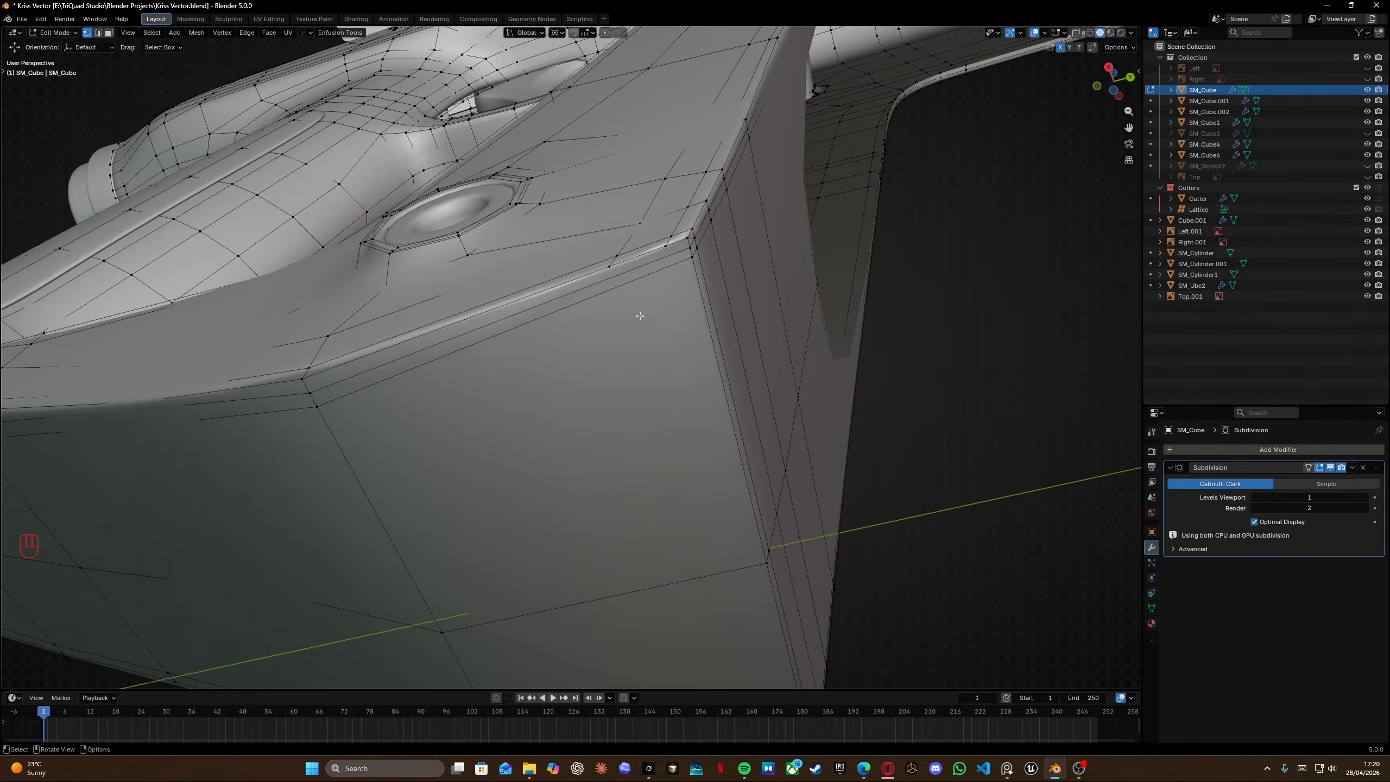
Knife a vertical edge across the grip's lower front face from the corner vertex down to the bottom edge.
{"action": "key", "text": "k"}
{"action": "left_click", "coordinate": [610, 266]}
{"action": "middle_click_drag", "start_coordinate": [609, 266], "coordinate": [657, 350]}
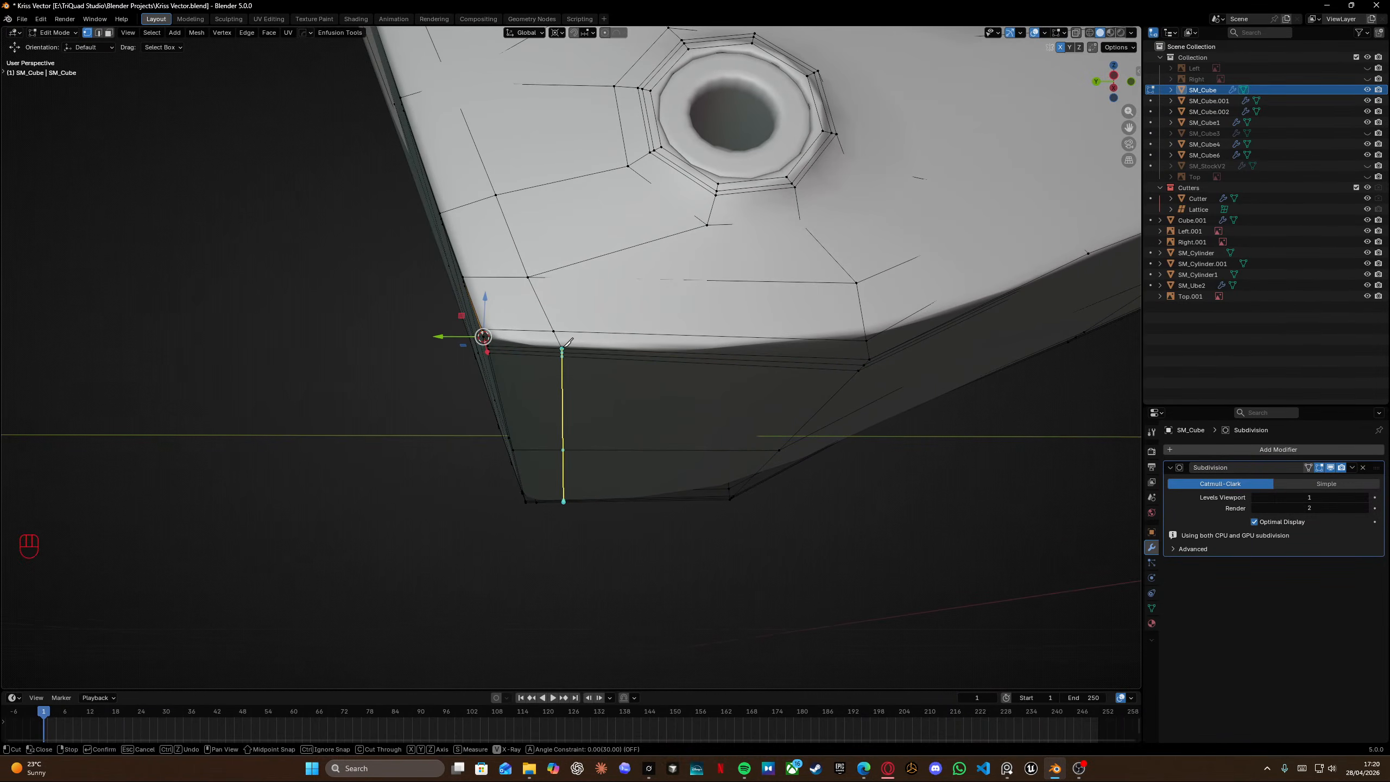
{"action": "middle_click_drag", "start_coordinate": [572, 340], "coordinate": [878, 286]}
{"action": "key", "text": "Return"}
Add a loop cut along the grip's bottom edge next to the front corner.
{"action": "middle_click_drag", "start_coordinate": [515, 400], "coordinate": [378, 379]}
{"action": "key", "text": "ctrl+r"}
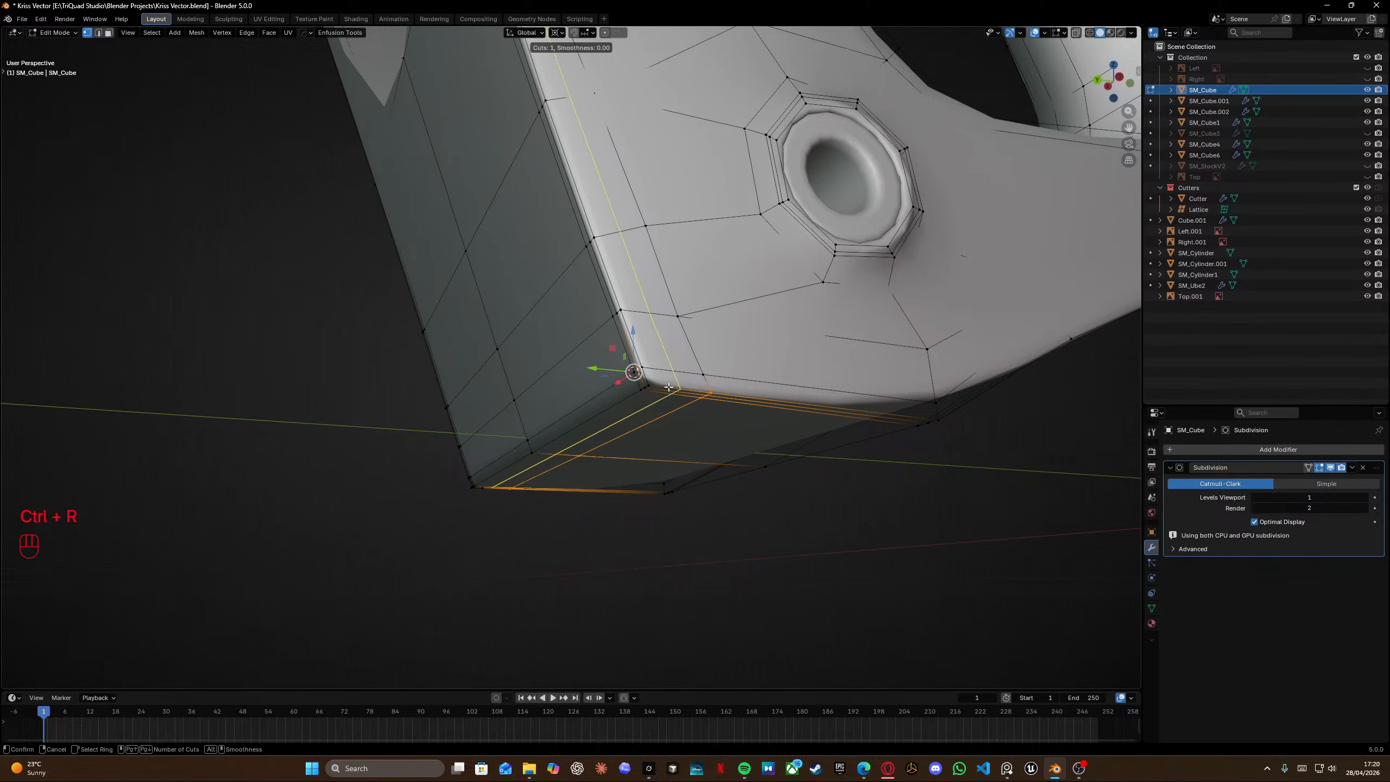
{"action": "left_click", "coordinate": [668, 388]}
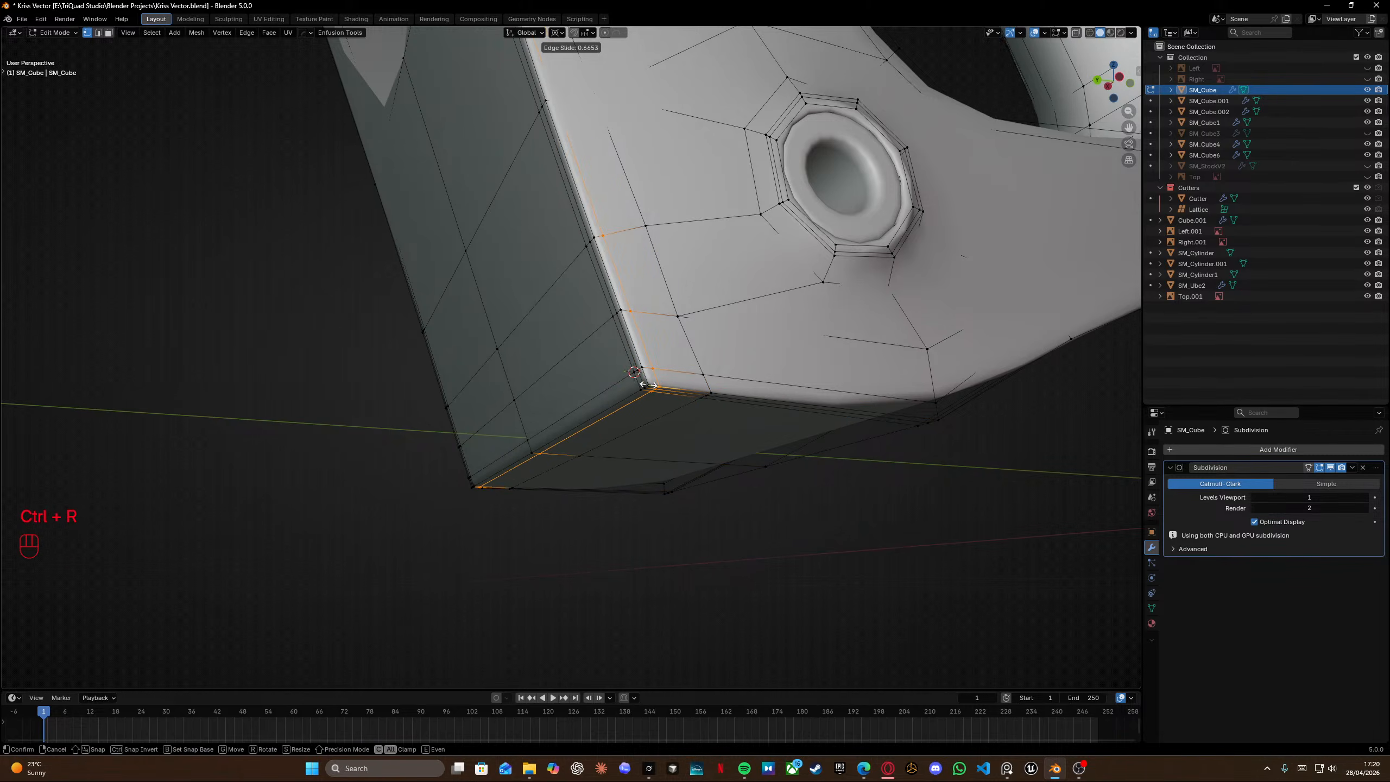
{"action": "left_click", "coordinate": [651, 385]}
Edge-slide the new loop to a factor of -0.045.
{"action": "middle_click_drag", "start_coordinate": [651, 385], "coordinate": [609, 351]}
{"action": "scroll", "coordinate": [609, 351], "scroll_direction": "up", "scroll_amount": 4}
{"action": "key", "text": "g"}
{"action": "key", "text": "g"}
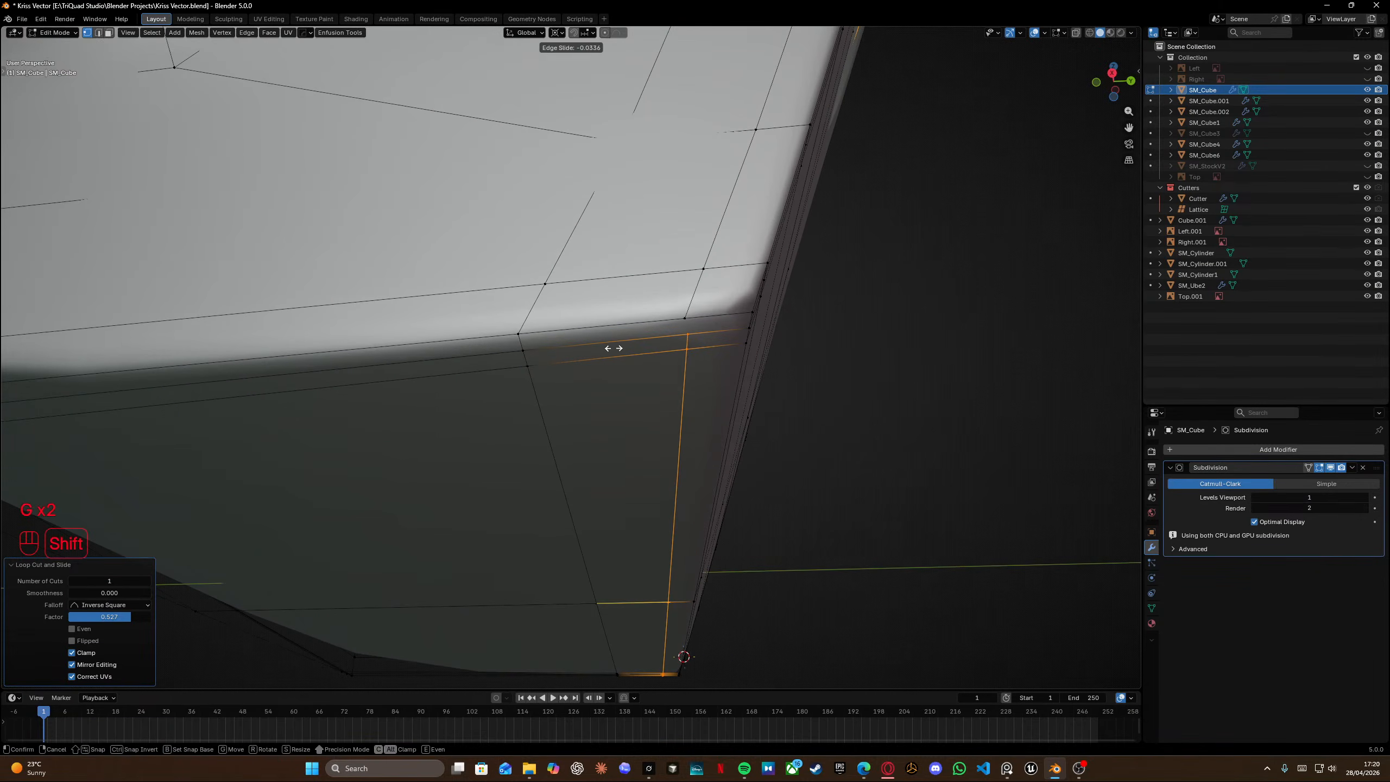
{"action": "left_click", "coordinate": [605, 349]}
In side wireframe view, slide the loop again to a factor of about 0.010 and turn wireframe off.
{"action": "key", "text": "KP_3"}
{"action": "key", "text": "shift+z"}
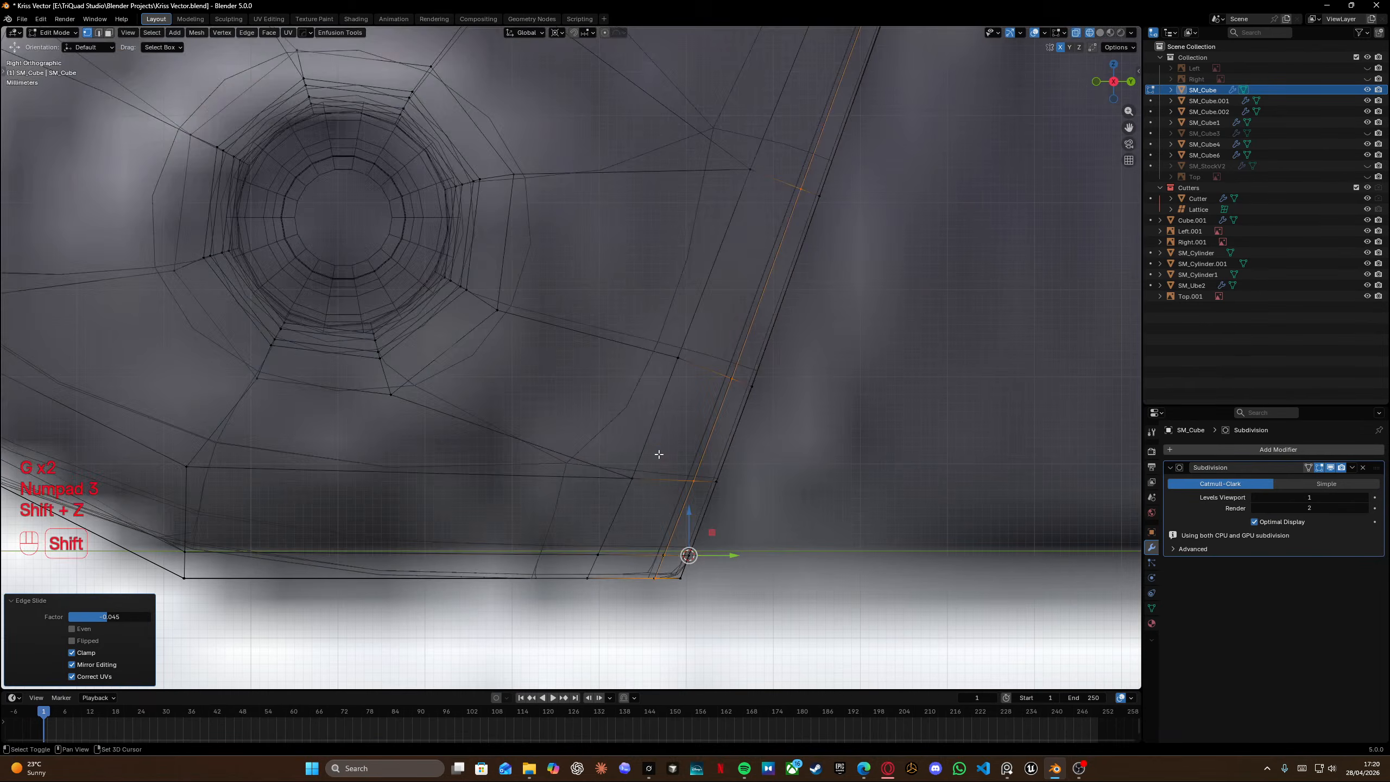
{"action": "scroll", "coordinate": [571, 405], "scroll_direction": "up", "scroll_amount": 3}
{"action": "key", "text": "g"}
{"action": "key", "text": "g"}
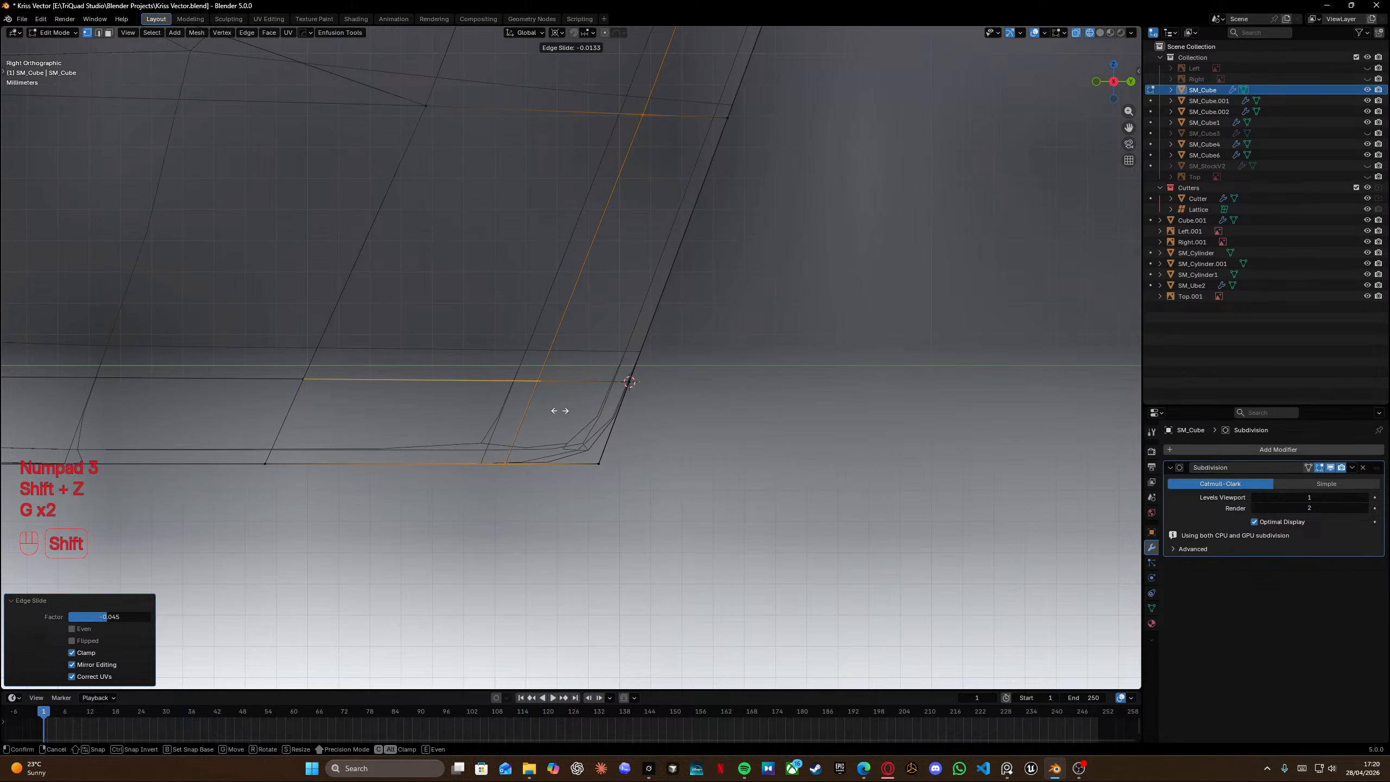
{"action": "left_click", "coordinate": [561, 410]}
{"action": "mouse_move", "coordinate": [561, 410]}
{"action": "middle_mouse_down"}
{"action": "mouse_move", "coordinate": [556, 314]}
{"action": "mouse_move", "coordinate": [624, 214]}
{"action": "mouse_move", "coordinate": [563, 446]}
{"action": "mouse_move", "coordinate": [574, 392]}
{"action": "middle_mouse_up"}
{"action": "key", "text": "shift+z"}
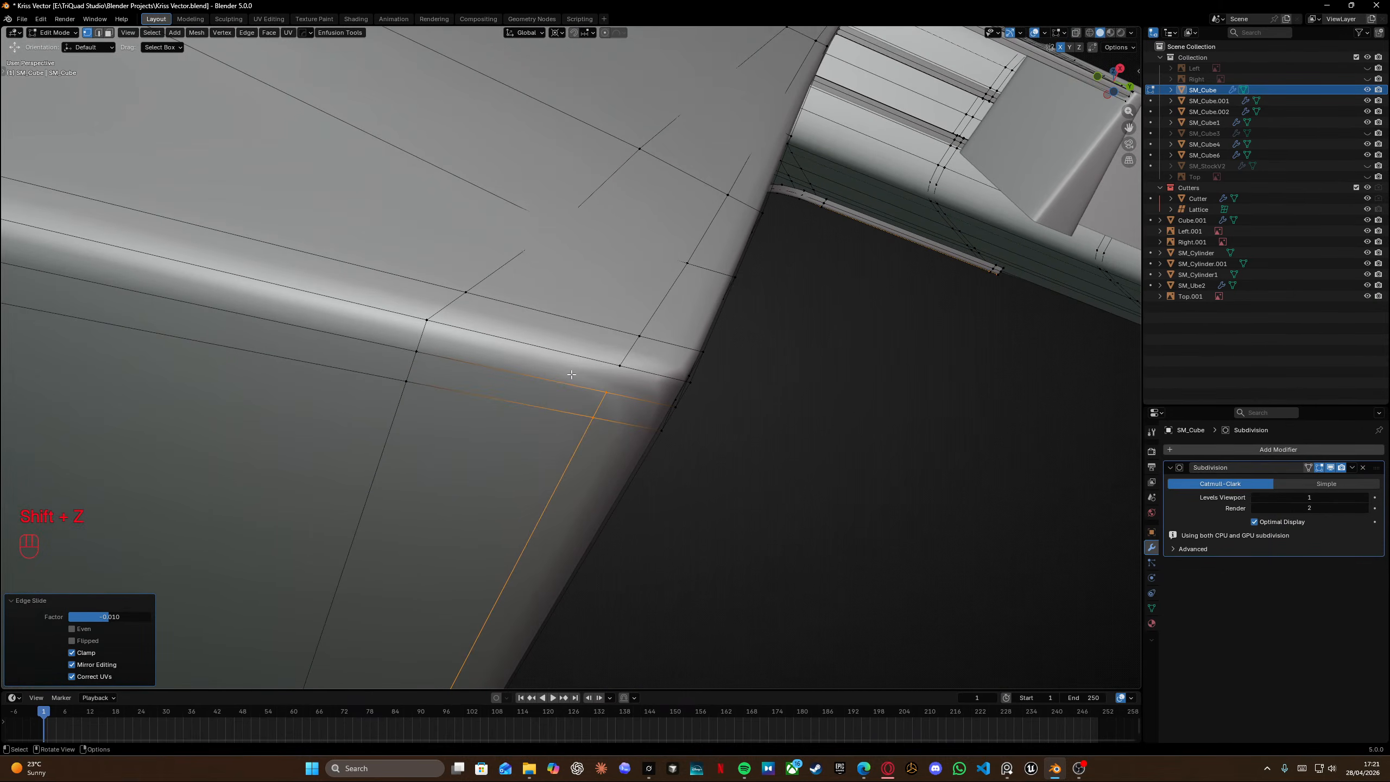
Inspect the grip's bottom corner in object mode and in side wireframe view.
{"action": "key", "text": "k"}
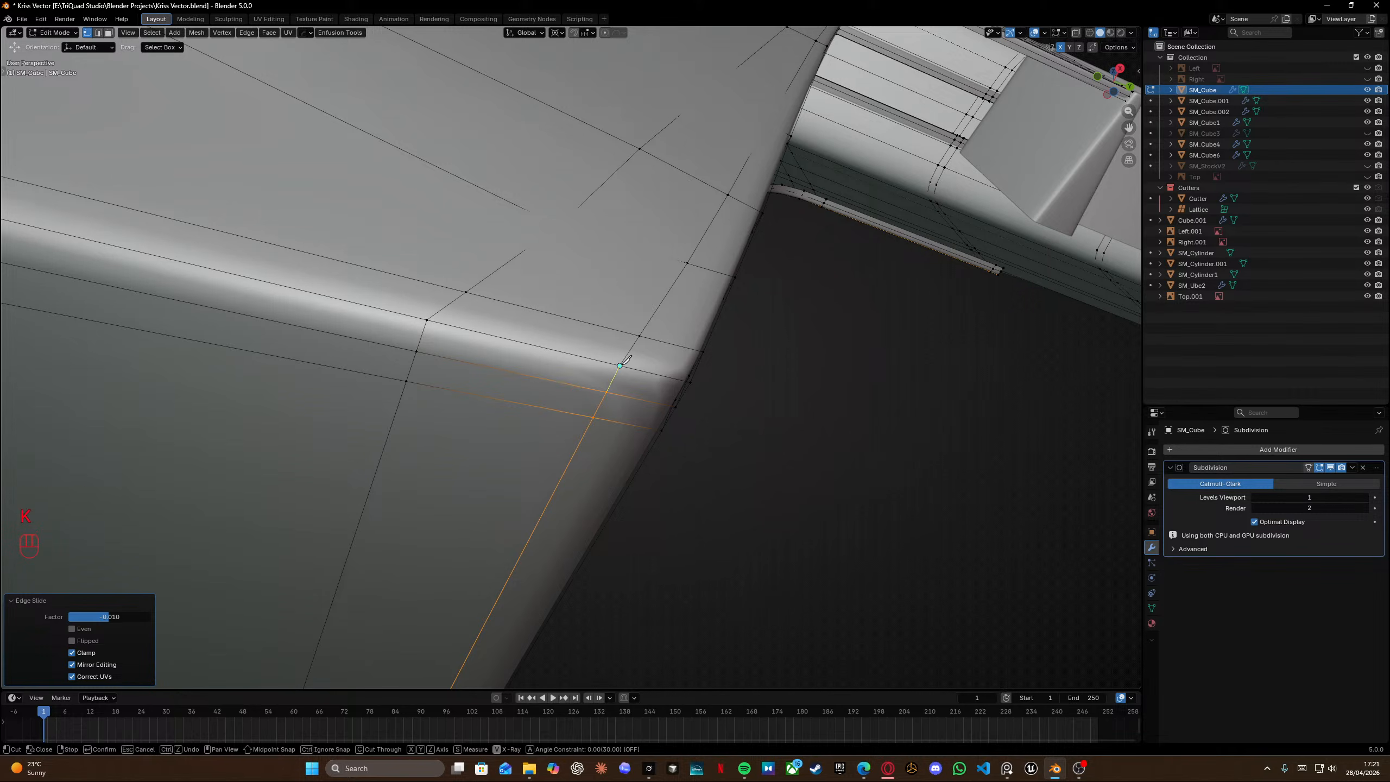
{"action": "key", "text": "Return"}
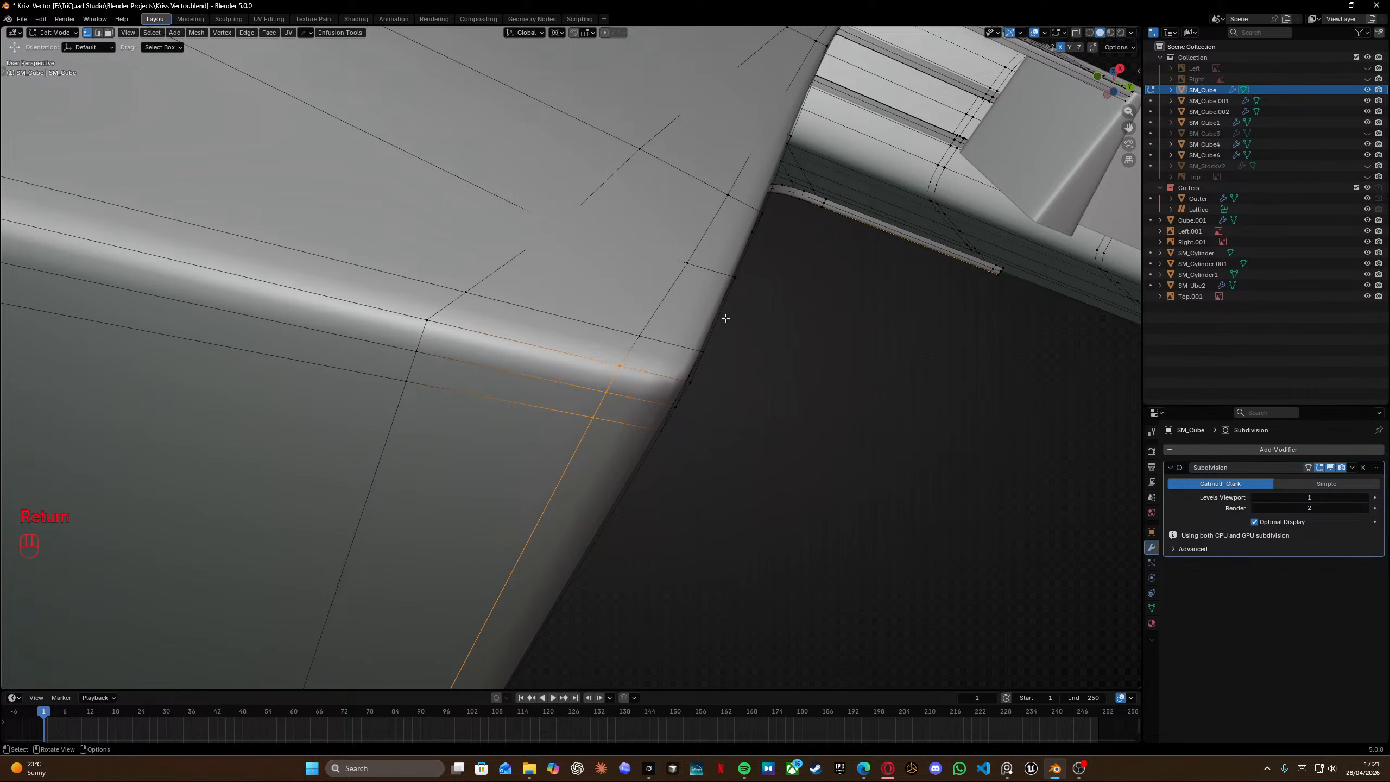
{"action": "middle_click_drag", "start_coordinate": [725, 318], "coordinate": [751, 436]}
{"action": "scroll", "coordinate": [715, 398], "scroll_direction": "down", "scroll_amount": 4}
{"action": "key", "text": "Caps_Lock"}
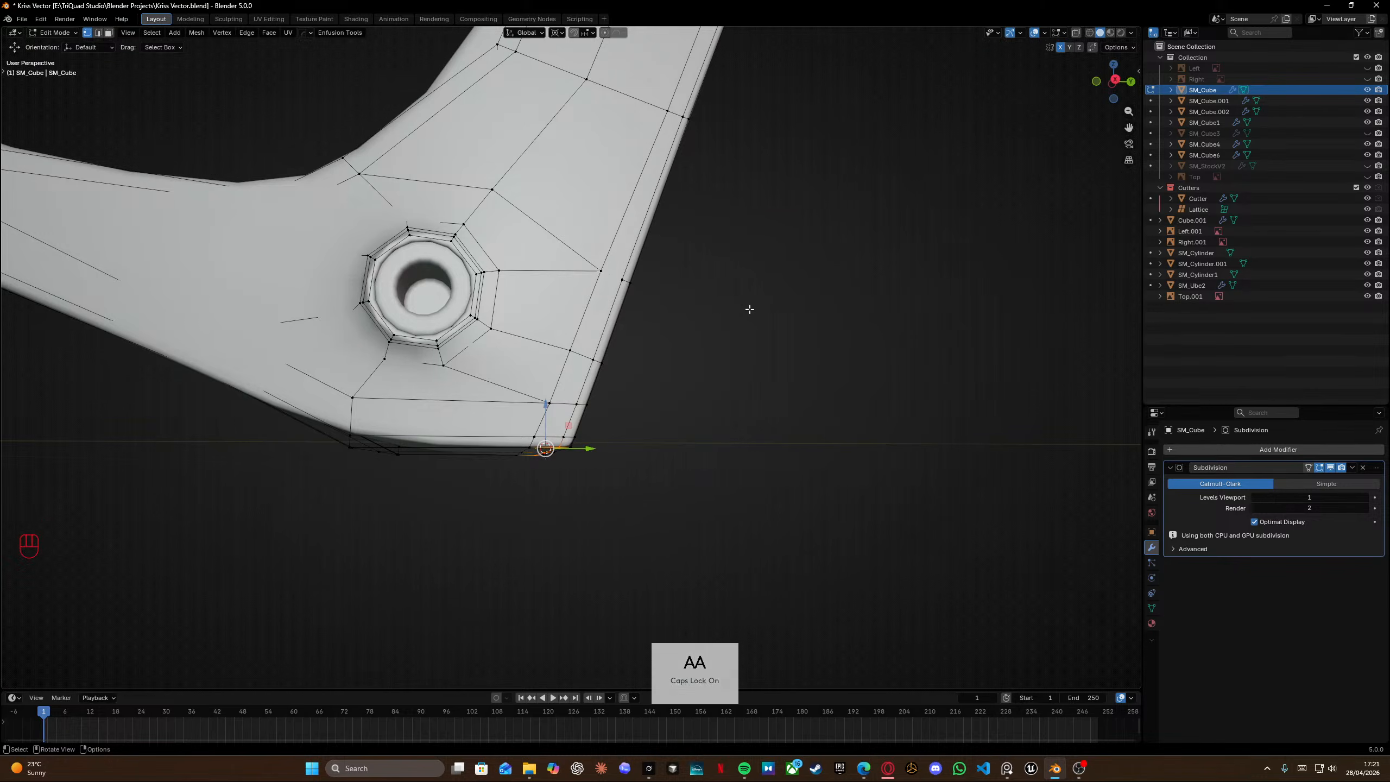
{"action": "key", "text": "Tab"}
{"action": "mouse_move", "coordinate": [710, 335]}
{"action": "middle_mouse_down"}
{"action": "mouse_move", "coordinate": [599, 456]}
{"action": "mouse_move", "coordinate": [701, 435]}
{"action": "mouse_move", "coordinate": [419, 430]}
{"action": "mouse_move", "coordinate": [662, 456]}
{"action": "mouse_move", "coordinate": [630, 413]}
{"action": "mouse_move", "coordinate": [542, 369]}
{"action": "middle_mouse_up"}
{"action": "key", "text": "Tab"}
{"action": "key", "text": "KP_3"}
{"action": "key", "text": "shift+z"}
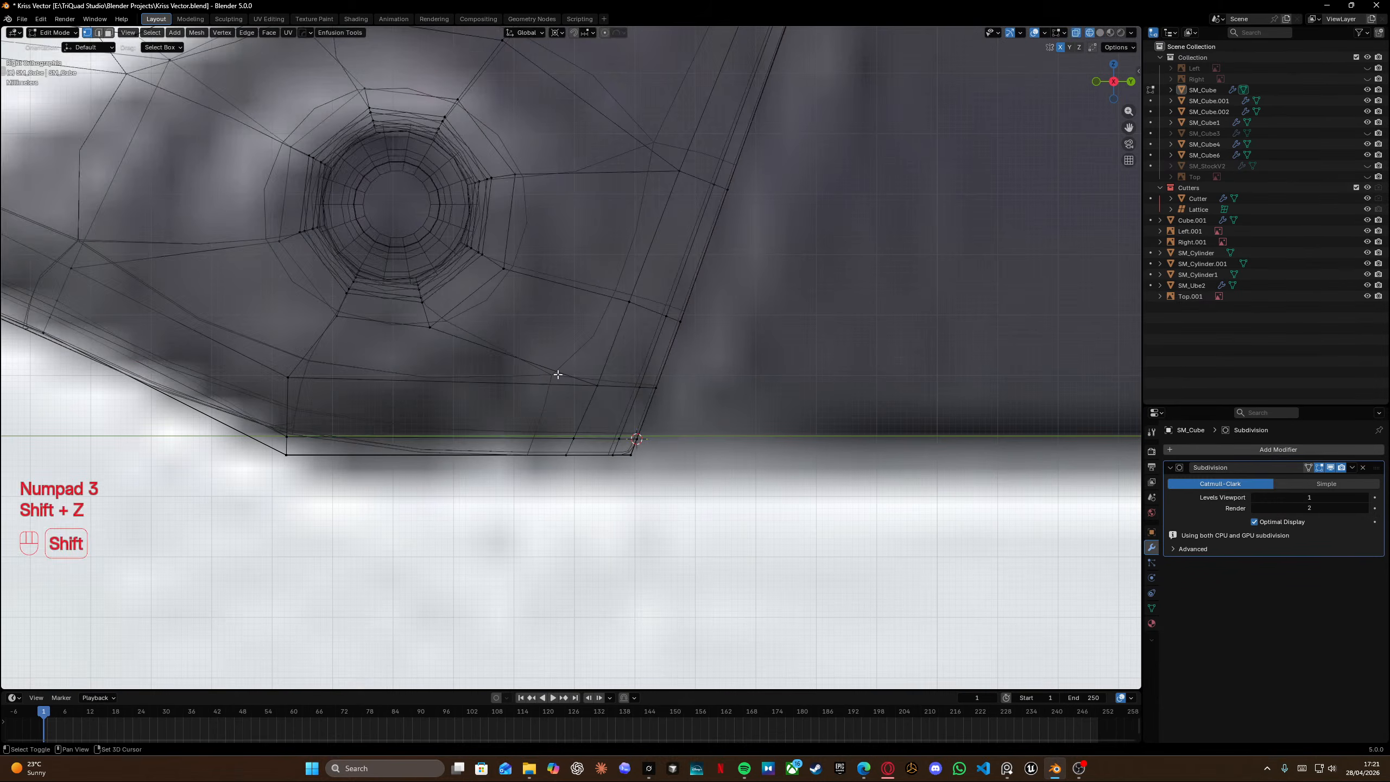
Select the vertex near the grip's bottom corner and vertex-slide it along its edge.
{"action": "left_click_drag", "start_coordinate": [570, 355], "coordinate": [619, 407]}
{"action": "key", "text": "g"}
{"action": "key", "text": "g"}
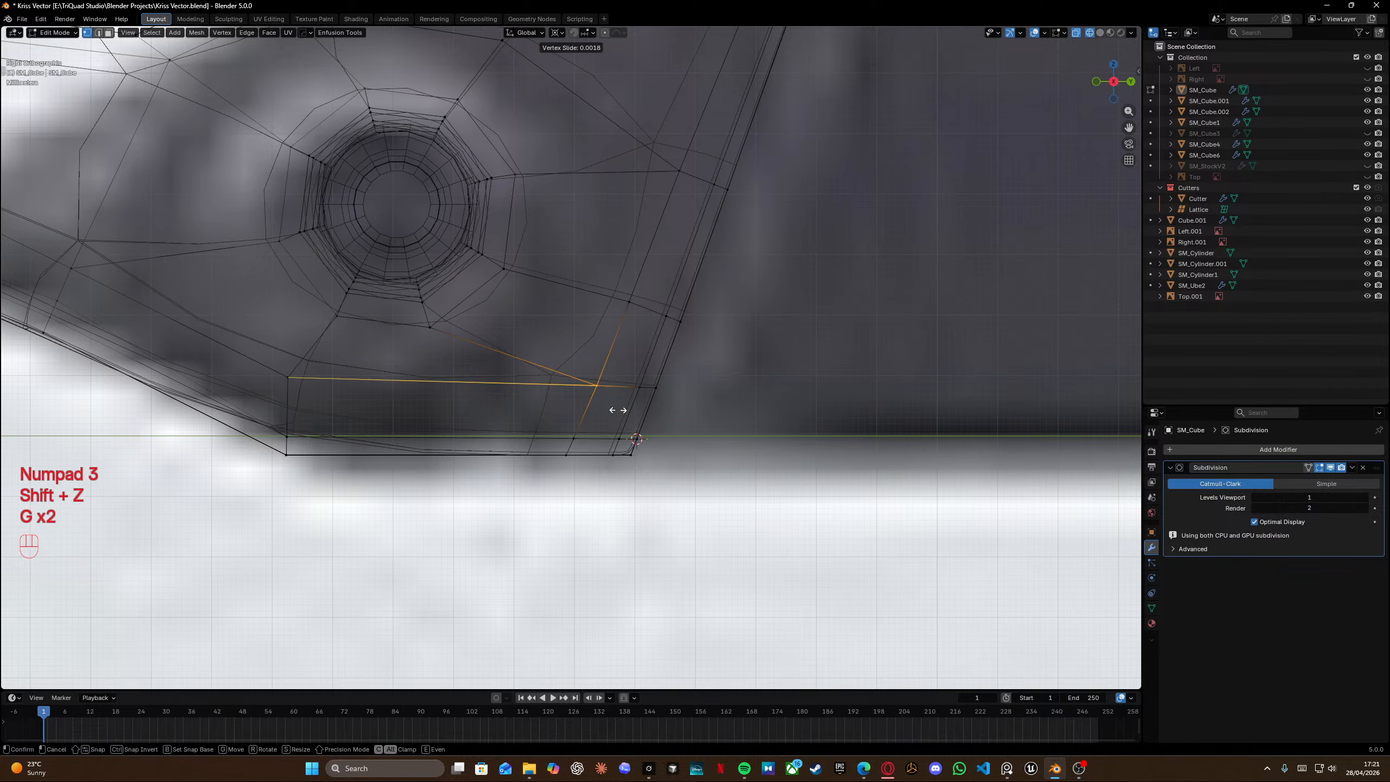
{"action": "right_click", "coordinate": [605, 425]}
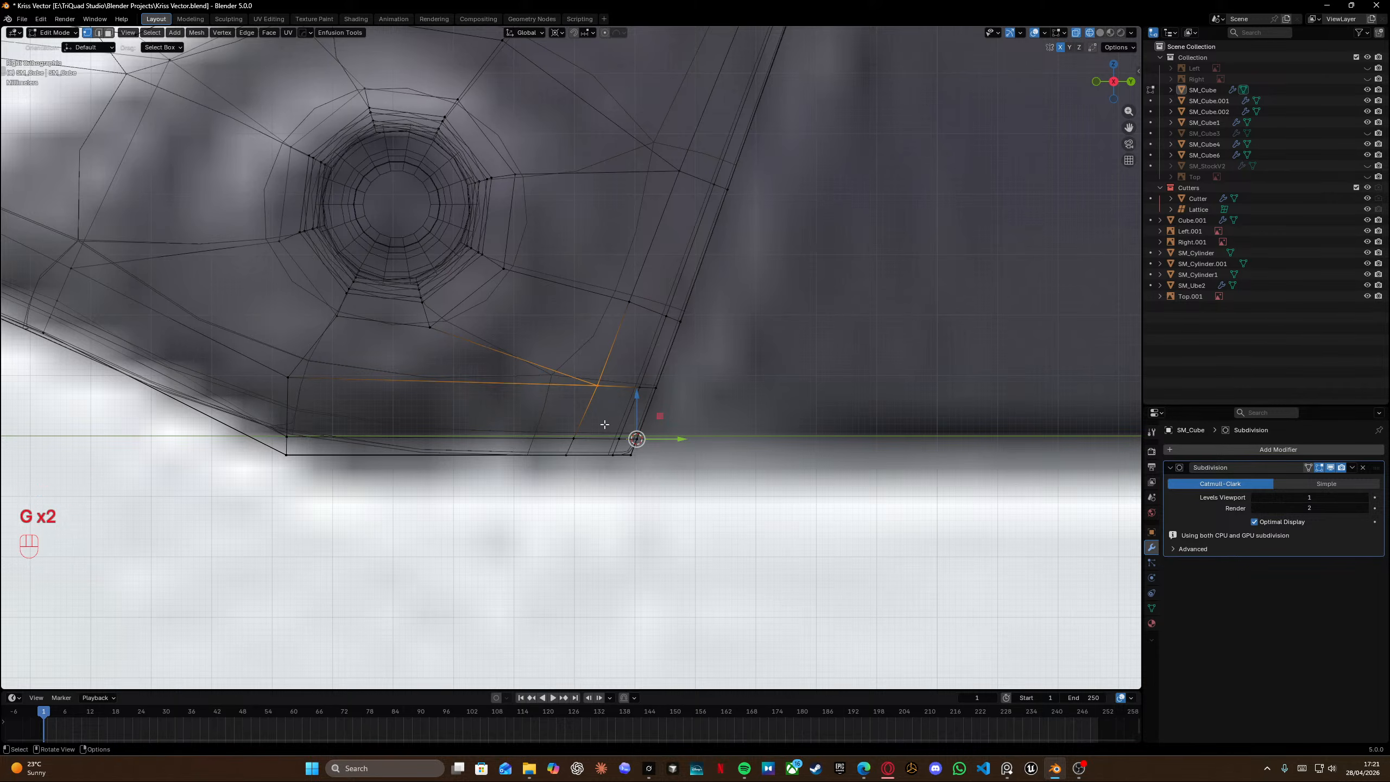
{"action": "key", "text": "g"}
{"action": "key", "text": "g"}
{"action": "left_click", "coordinate": [539, 416]}
Add two loop cuts near the grip's bottom front corner, sliding them to factors 0.996 and -0.870.
{"action": "middle_click_drag", "start_coordinate": [535, 413], "coordinate": [760, 426], "text": "shift"}
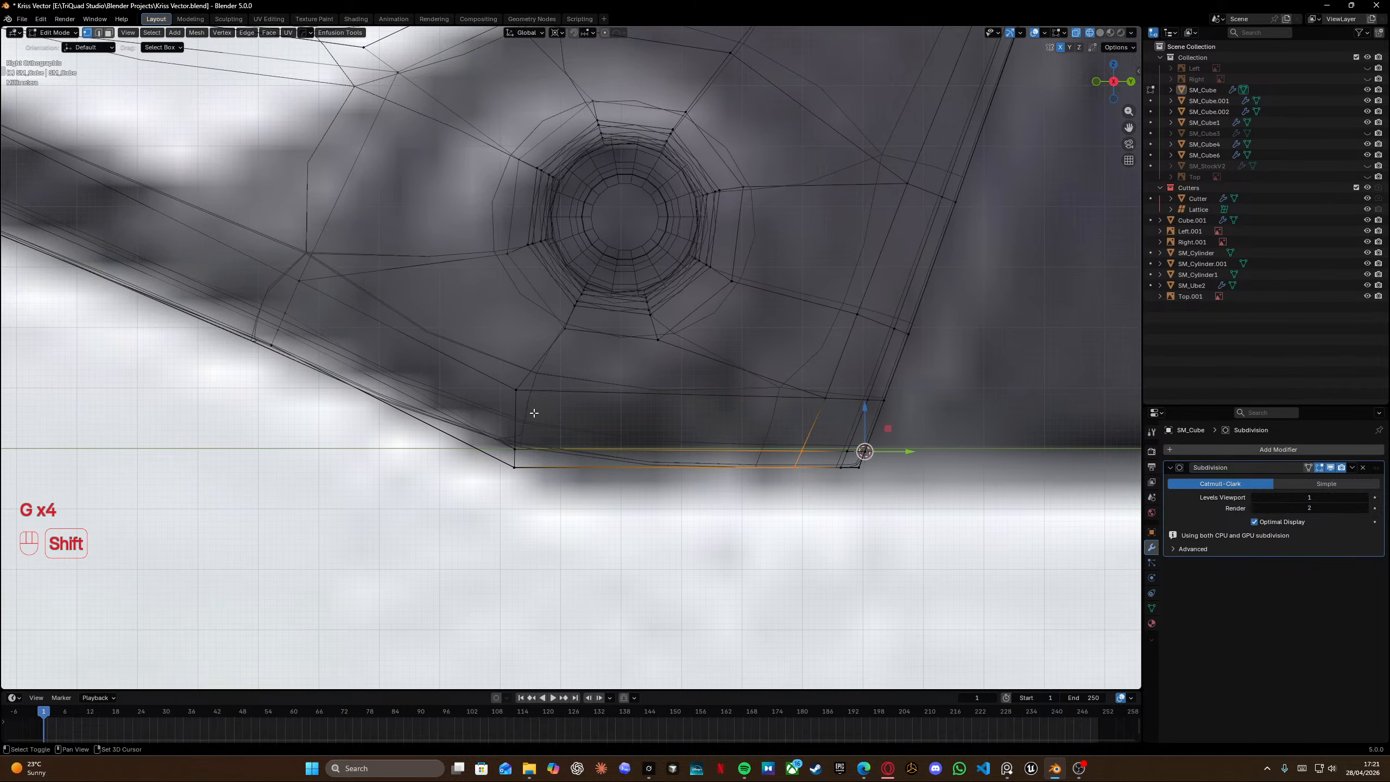
{"action": "key", "text": "ctrl+r"}
{"action": "left_click", "coordinate": [566, 440]}
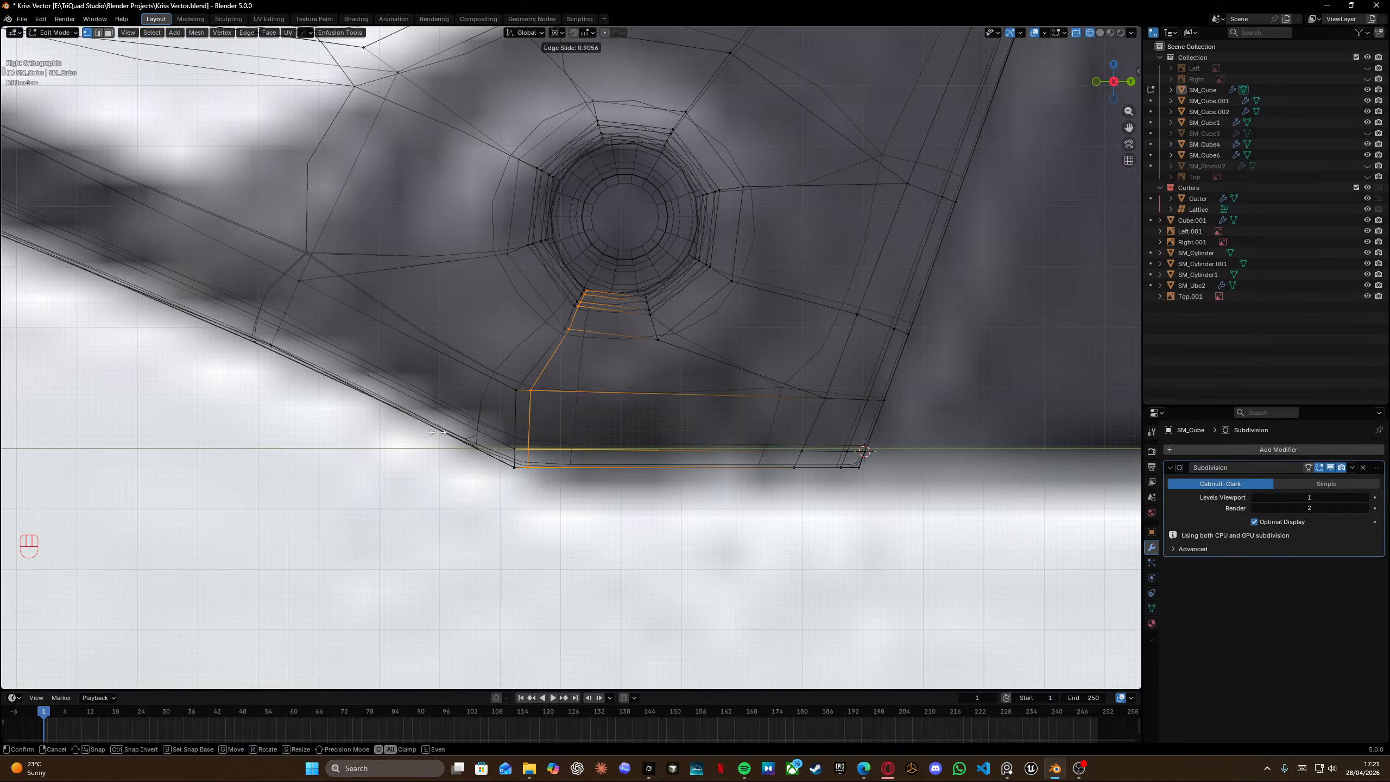
{"action": "left_click", "coordinate": [438, 433]}
{"action": "key", "text": "ctrl+r"}
{"action": "left_click", "coordinate": [503, 439]}
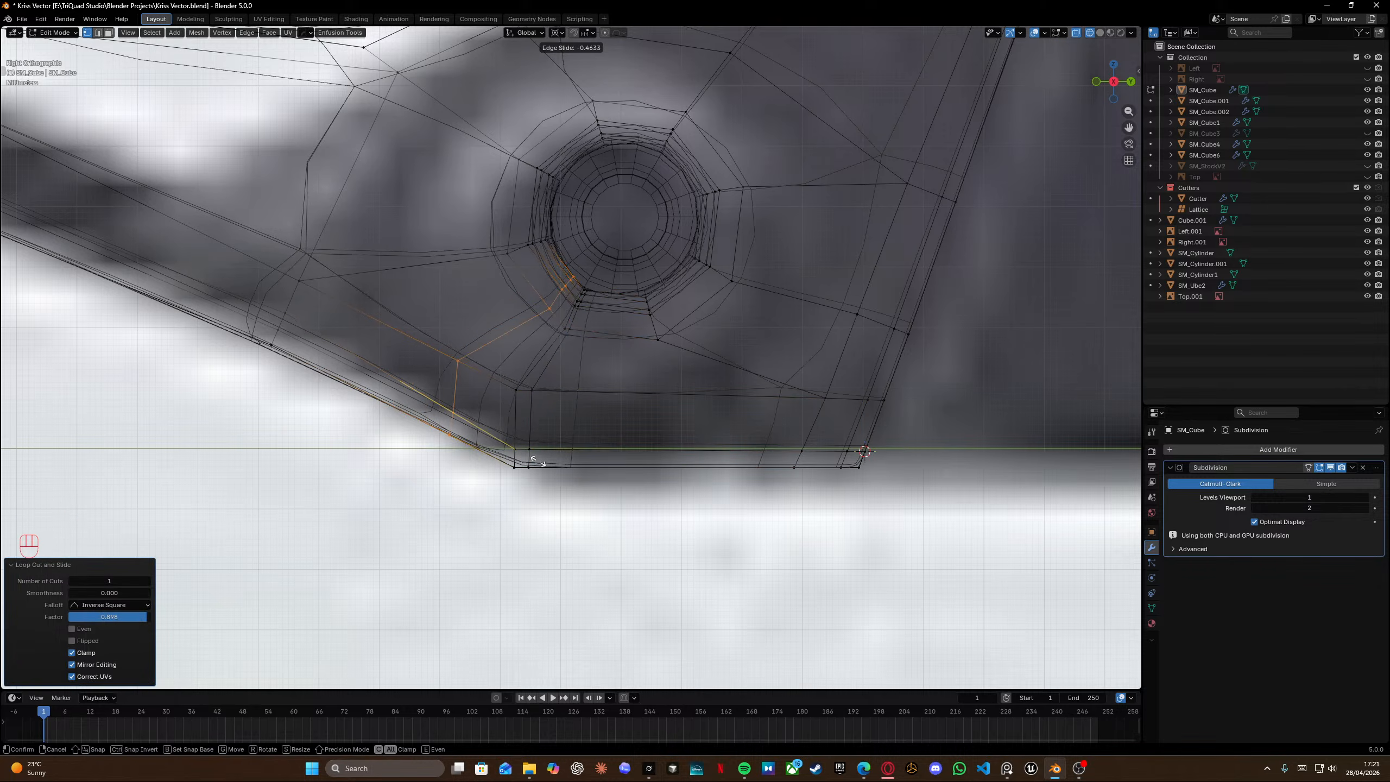
{"action": "left_click", "coordinate": [573, 475]}
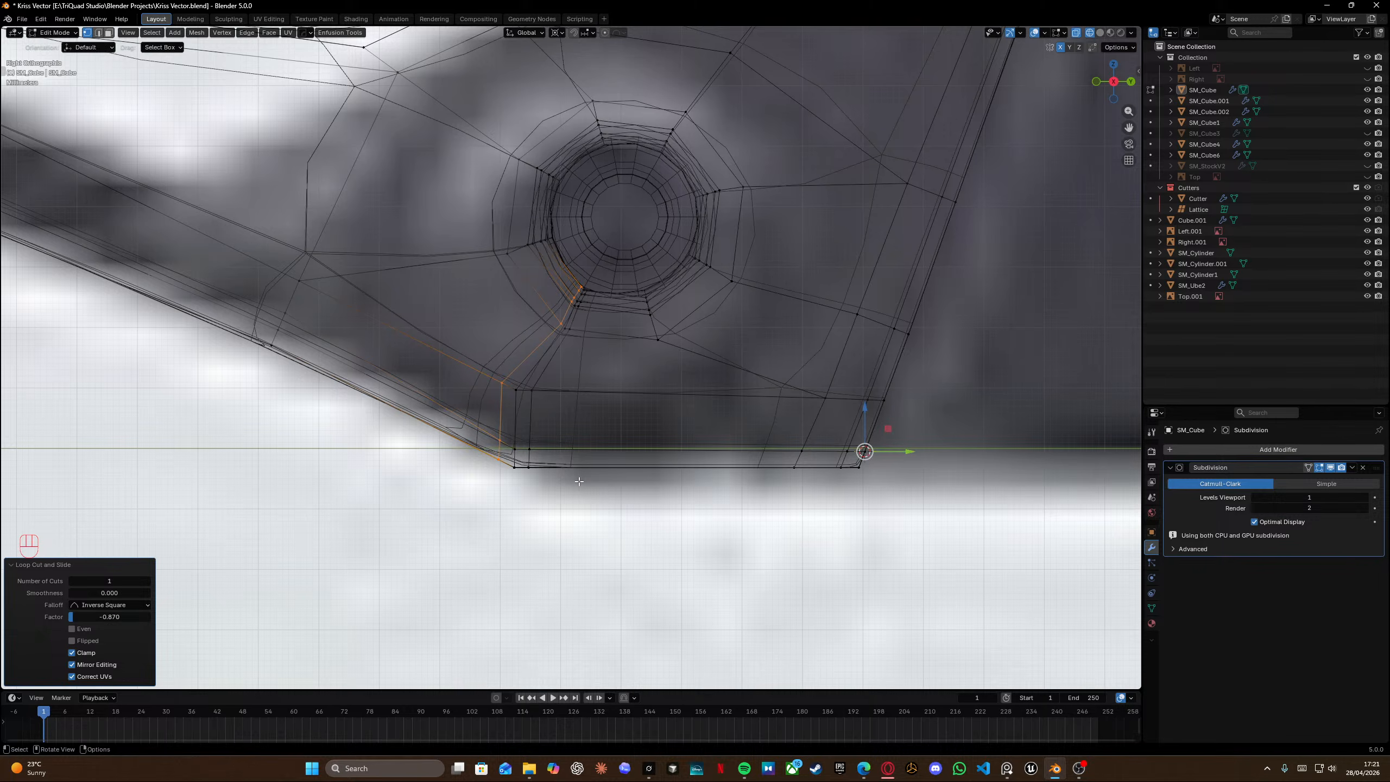
Check the grip bottom against the reference in object mode, toggling wireframe.
{"action": "key", "text": "Tab"}
{"action": "key", "text": "shift+z"}
{"action": "scroll", "coordinate": [569, 452], "scroll_direction": "down", "scroll_amount": 5}
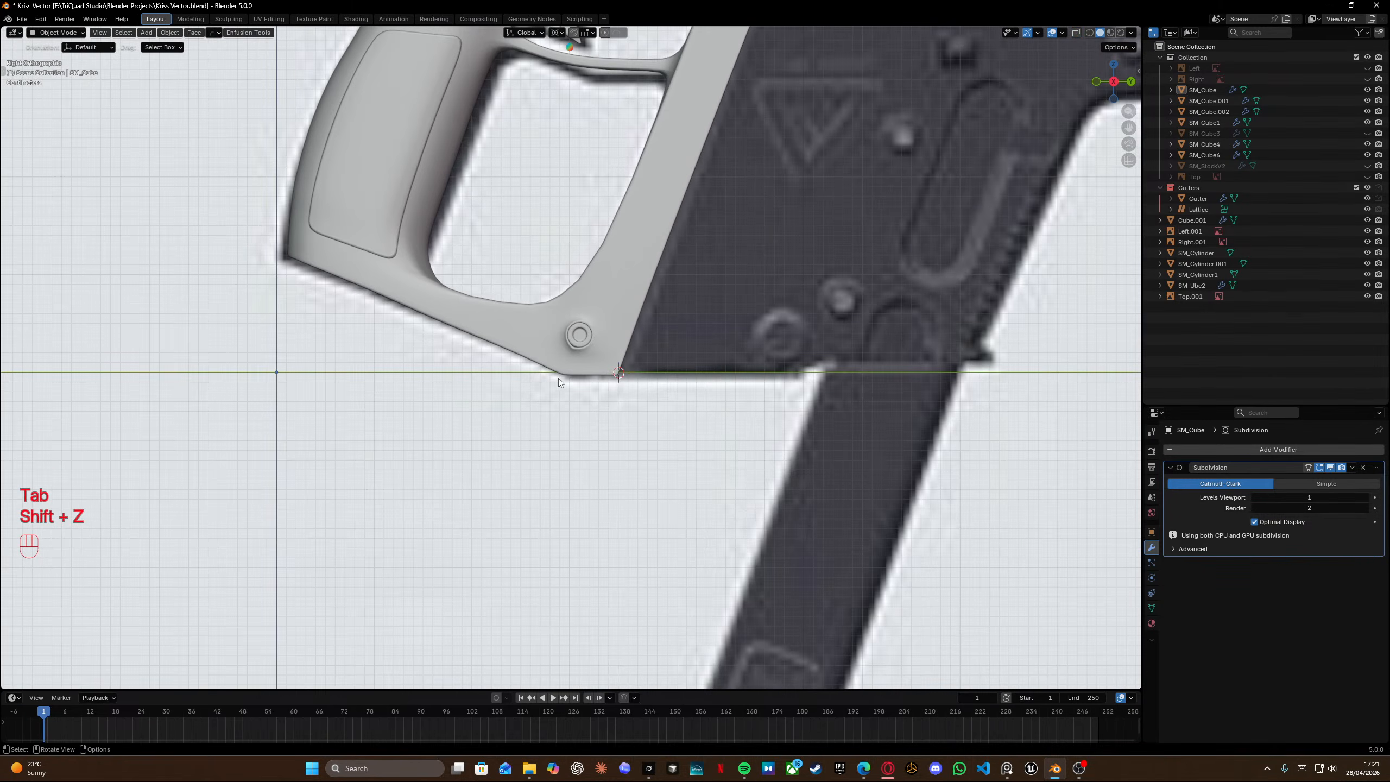
{"action": "scroll", "coordinate": [558, 378], "scroll_direction": "up", "scroll_amount": 4}
{"action": "key", "text": "shift+z"}
{"action": "key", "text": "shift+z"}
{"action": "key", "text": "shift+z"}
{"action": "scroll", "coordinate": [537, 424], "scroll_direction": "up", "scroll_amount": 4}
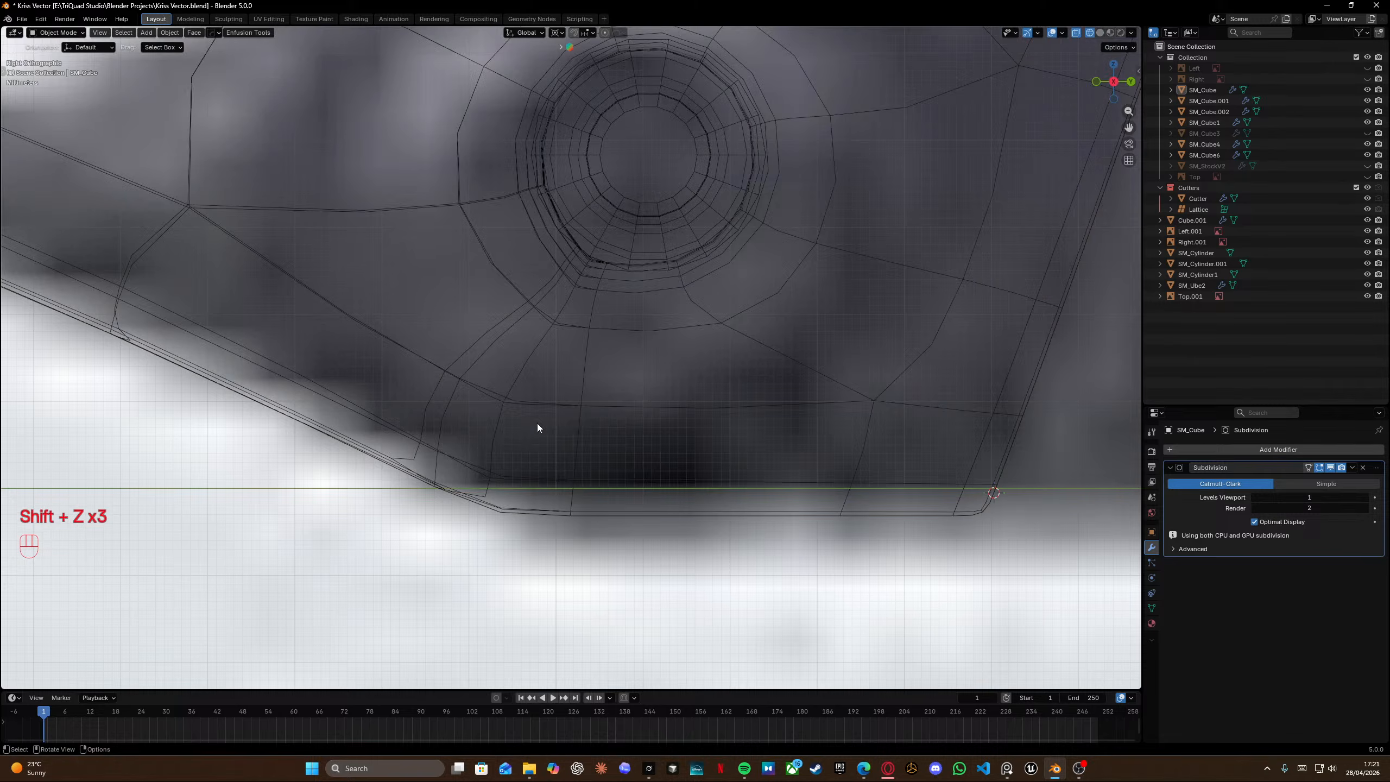
Try adding a loop cut along the grip's bottom edge and undo it.
{"action": "key", "text": "Tab"}
{"action": "middle_click_drag", "start_coordinate": [487, 471], "coordinate": [518, 410], "text": "shift"}
{"action": "key", "text": "ctrl+r"}
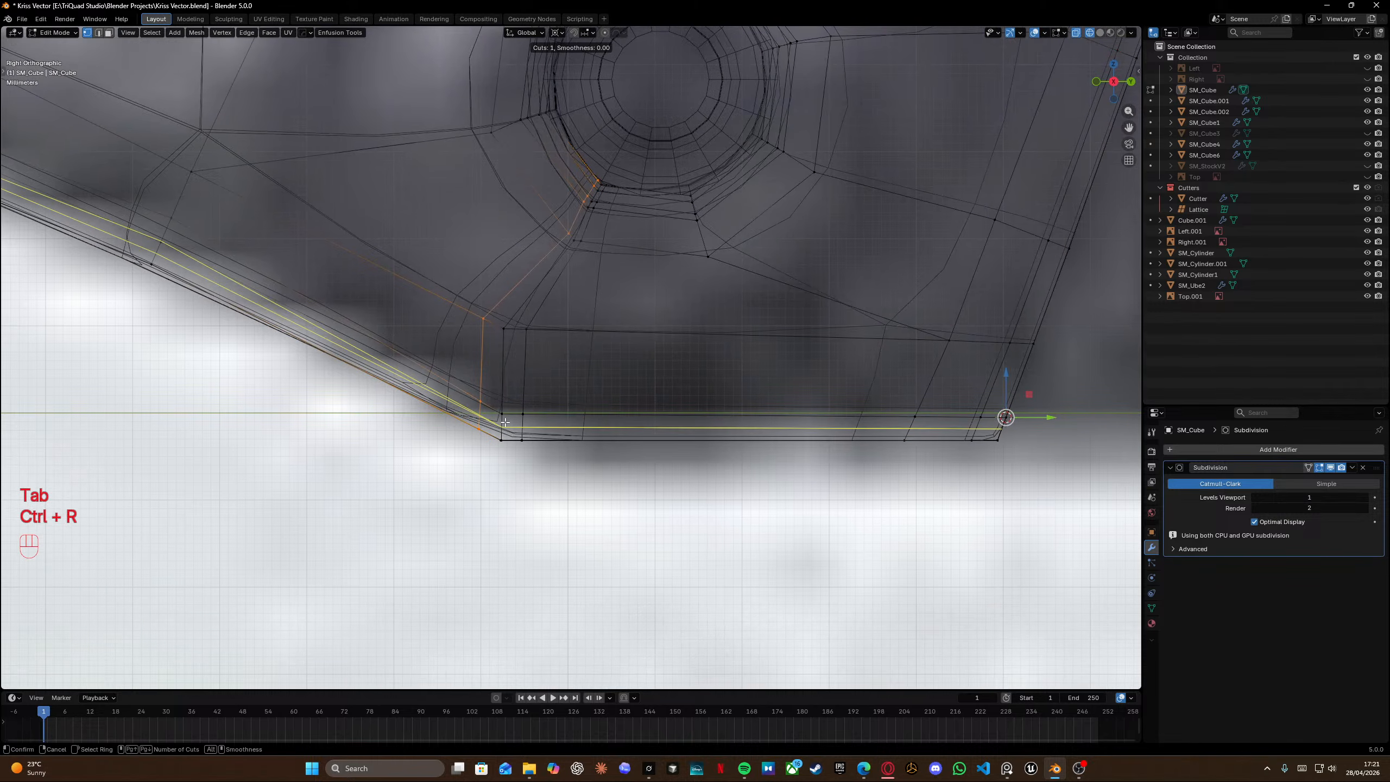
{"action": "left_click", "coordinate": [638, 411]}
{"action": "left_click", "coordinate": [638, 410]}
{"action": "key", "text": "ctrl+z"}
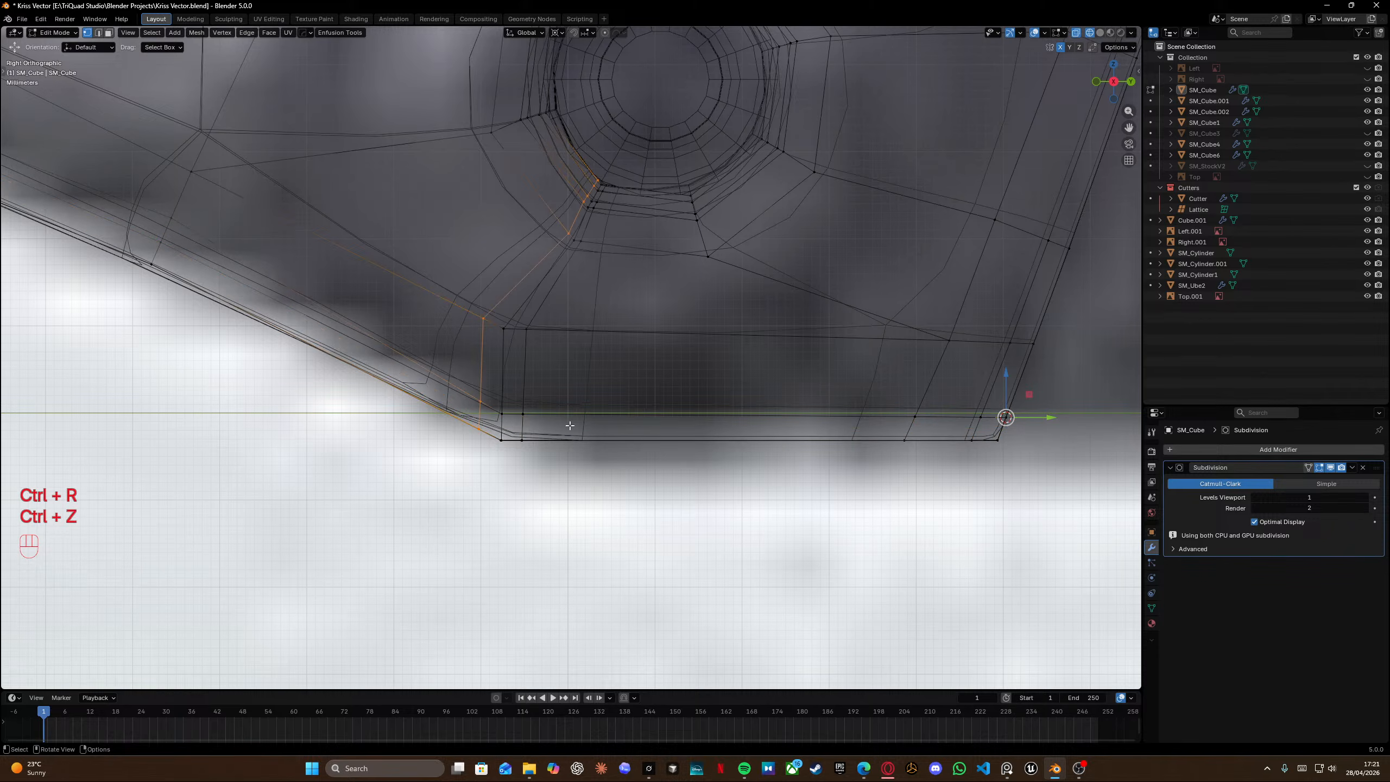
Turn off the Subdivision modifier's edit-mode display and slide the vertex at the grip's lower corner along its edge.
{"action": "left_click", "coordinate": [1330, 468]}
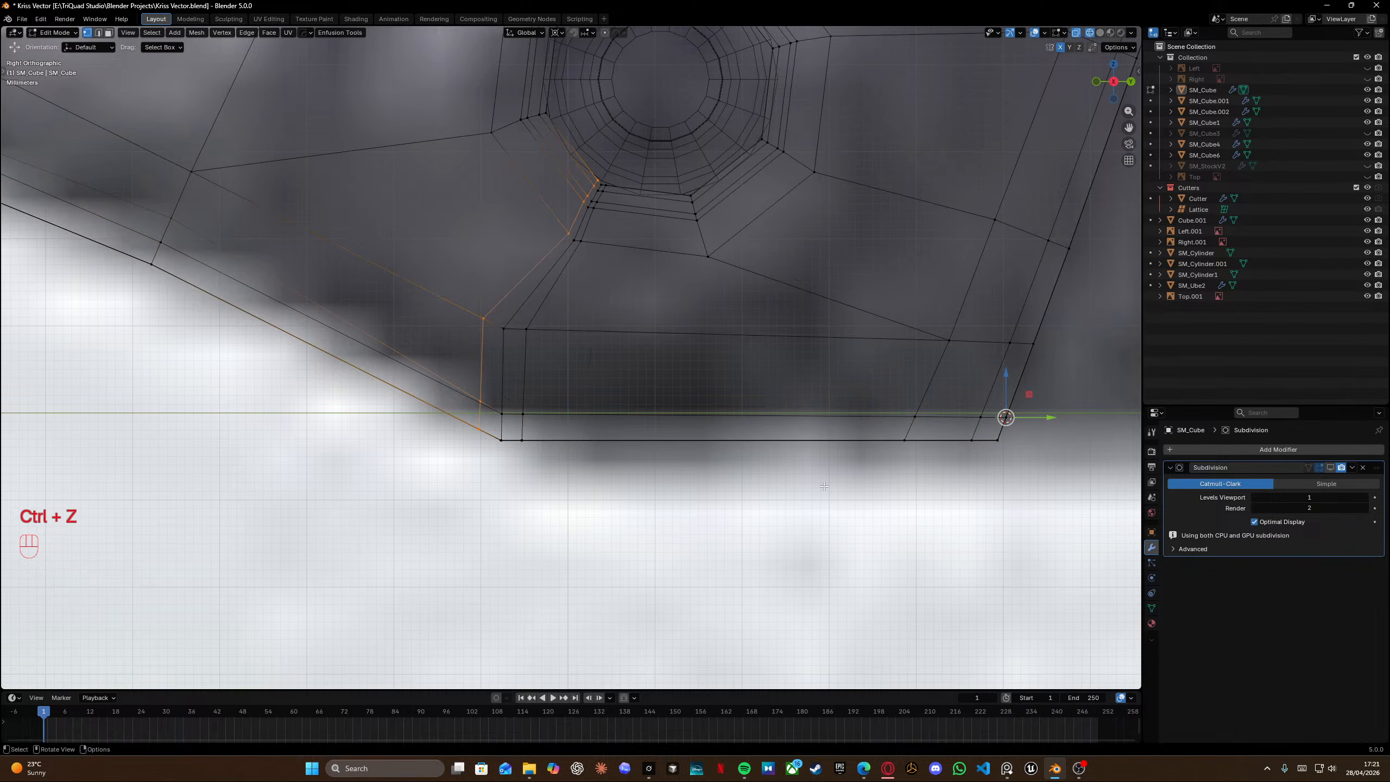
{"action": "scroll", "coordinate": [516, 405], "scroll_direction": "up", "scroll_amount": 1}
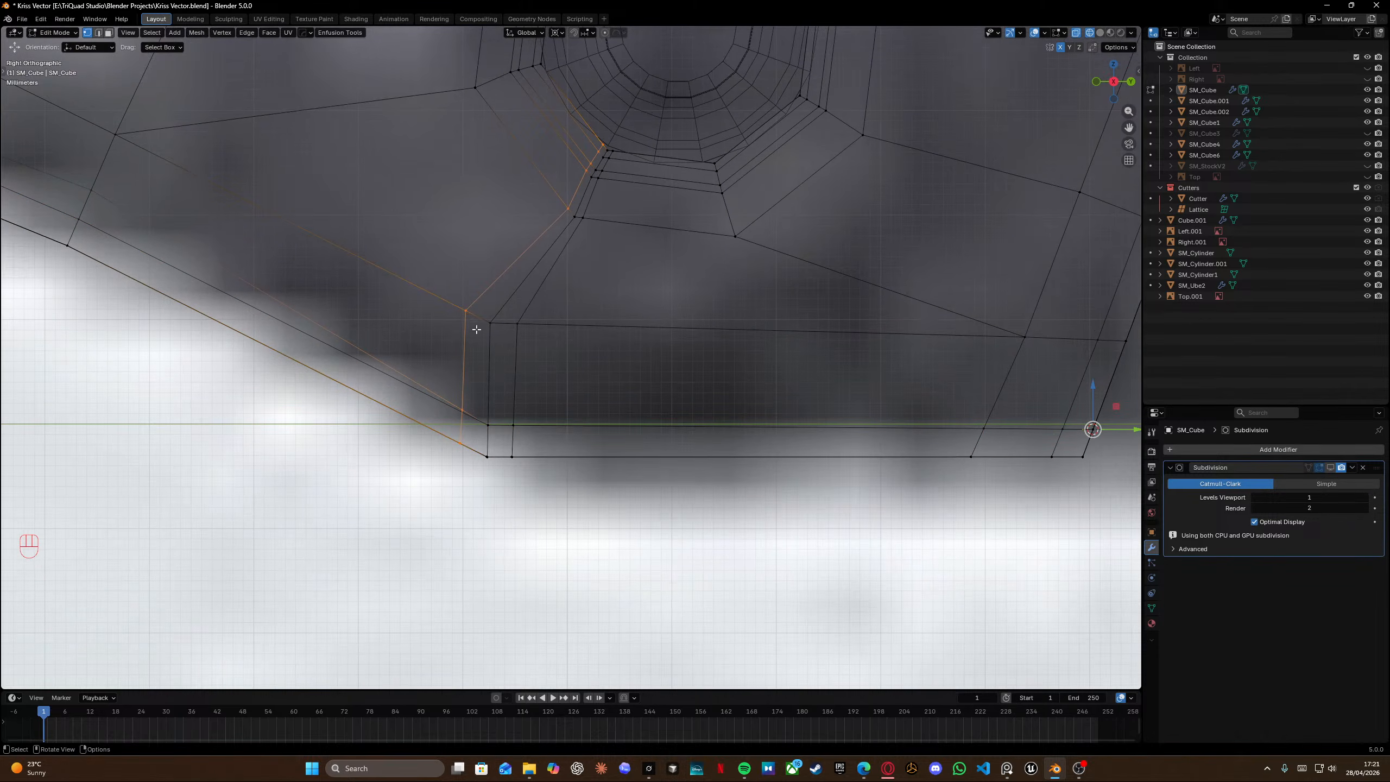
{"action": "middle_click_drag", "start_coordinate": [583, 177], "coordinate": [618, 291], "text": "shift"}
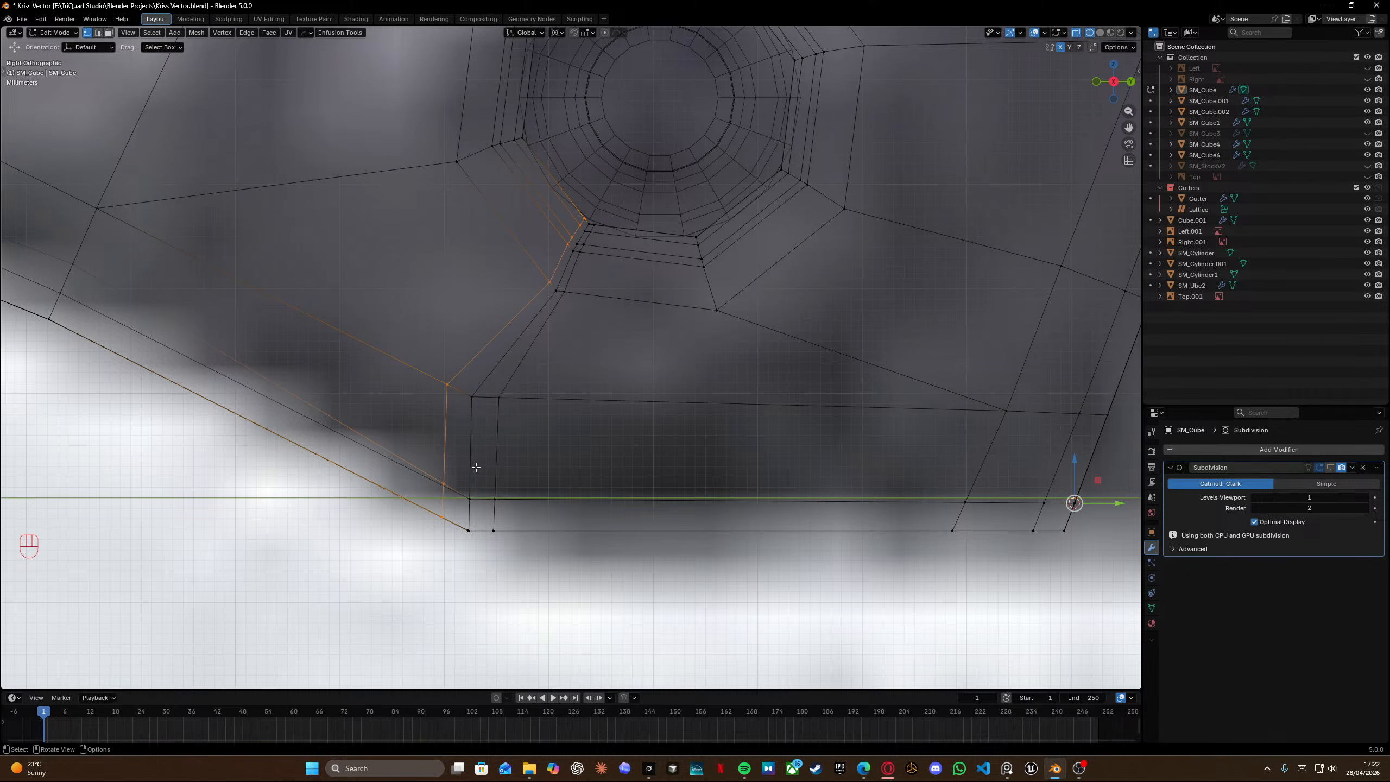
{"action": "left_click", "coordinate": [444, 481]}
{"action": "key", "text": "shift+v"}
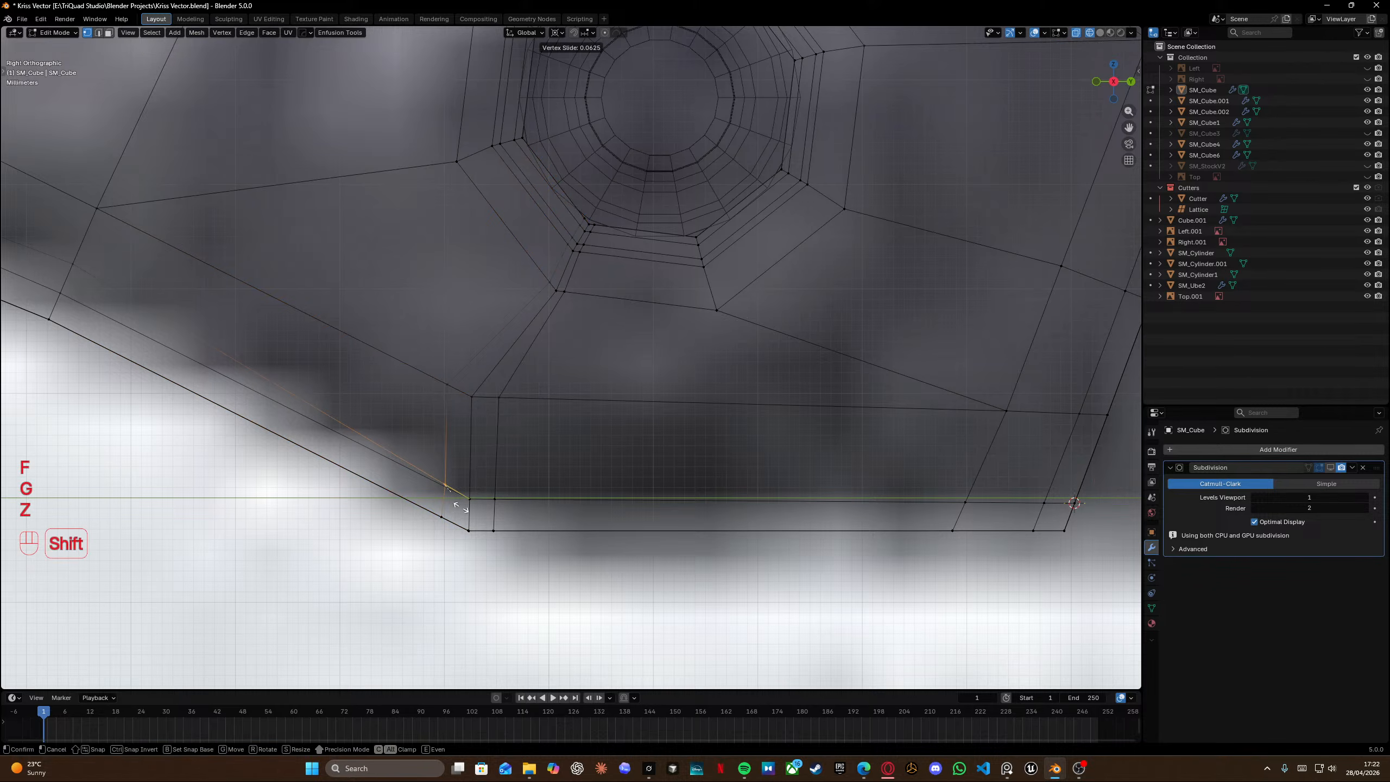
{"action": "left_click", "coordinate": [454, 511]}
Select a vertex on the grip's slanted lower edge and vertex-slide it along the edge.
{"action": "middle_click_drag", "start_coordinate": [54, 238], "coordinate": [362, 348], "text": "shift"}
{"action": "left_click", "coordinate": [363, 348]}
{"action": "key", "text": "g"}
{"action": "key", "text": "z"}
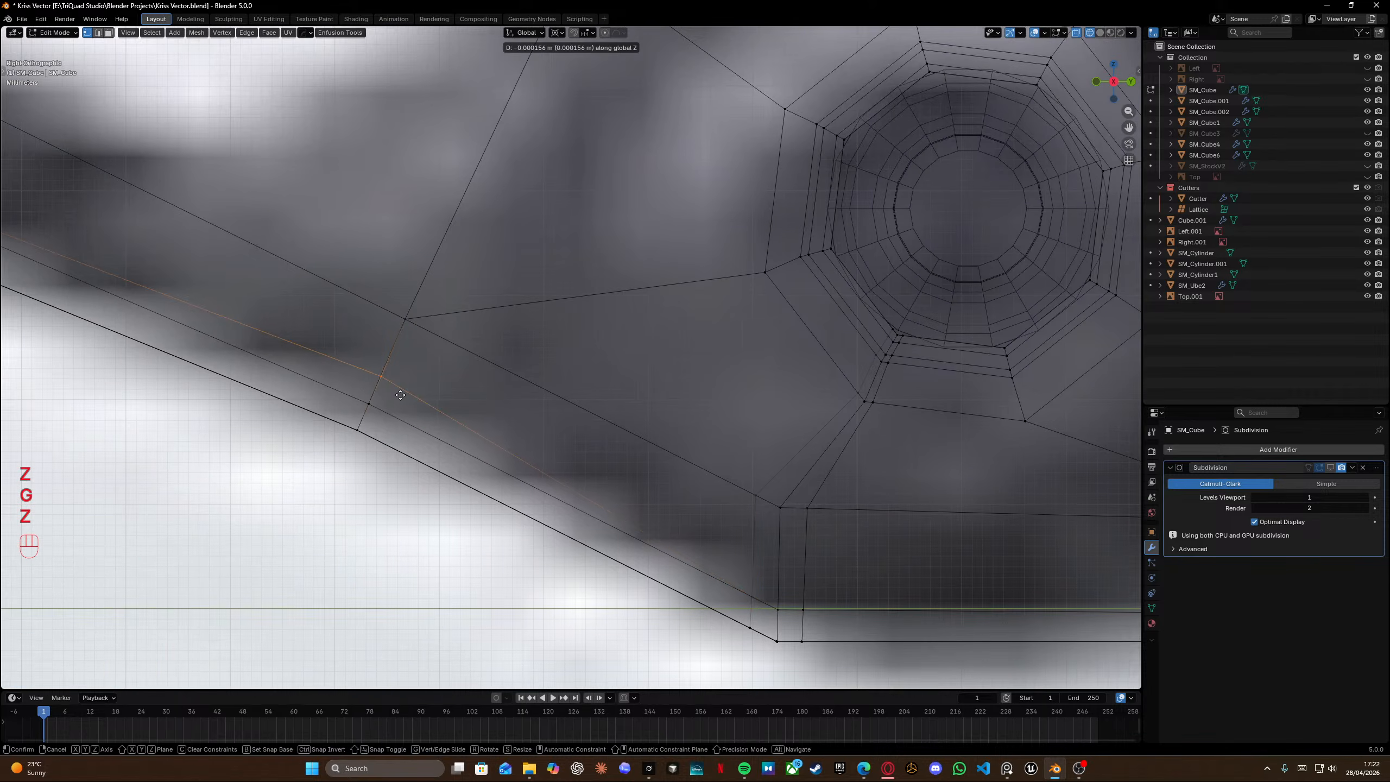
{"action": "key", "text": "g"}
{"action": "key", "text": "g"}
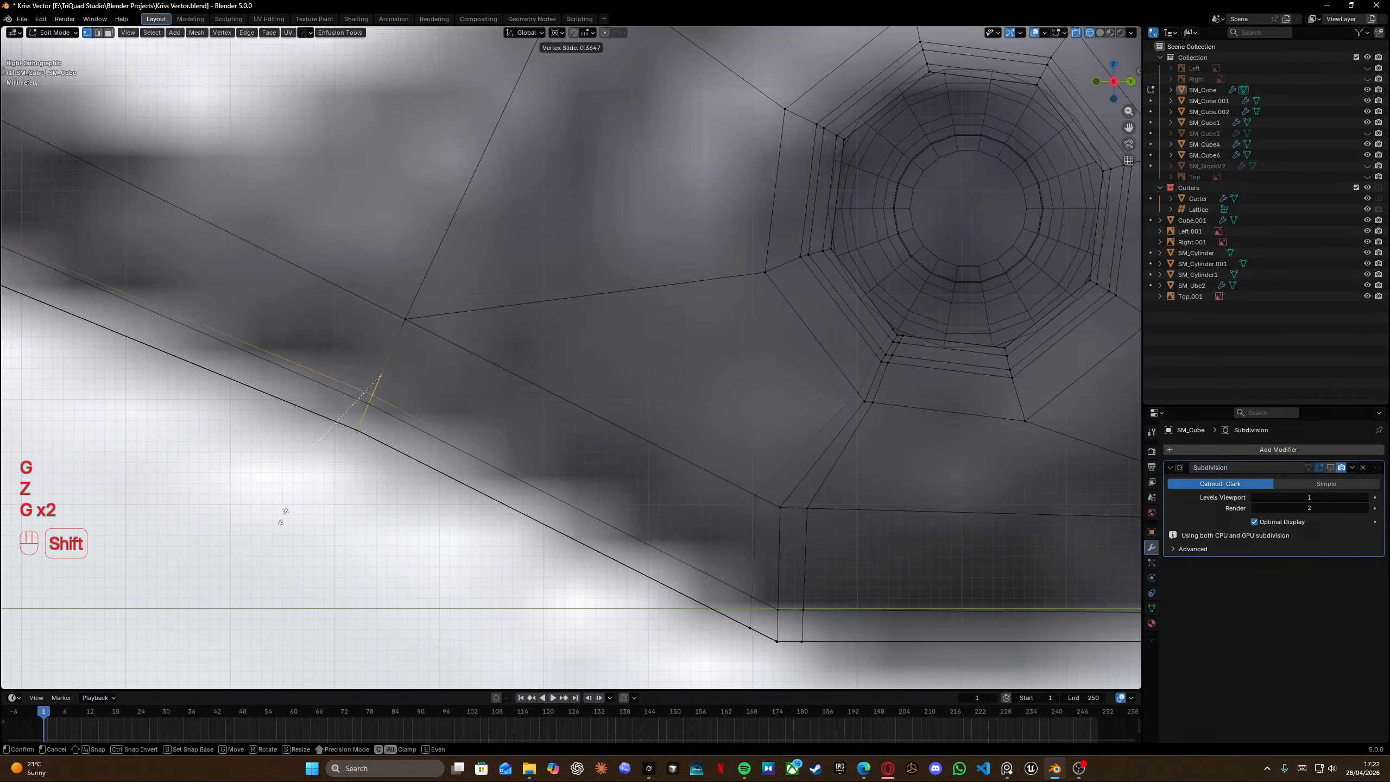
{"action": "left_click", "coordinate": [192, 575], "text": "shift"}
Save the file.
{"action": "middle_click_drag", "start_coordinate": [192, 575], "coordinate": [768, 688], "text": "shift"}
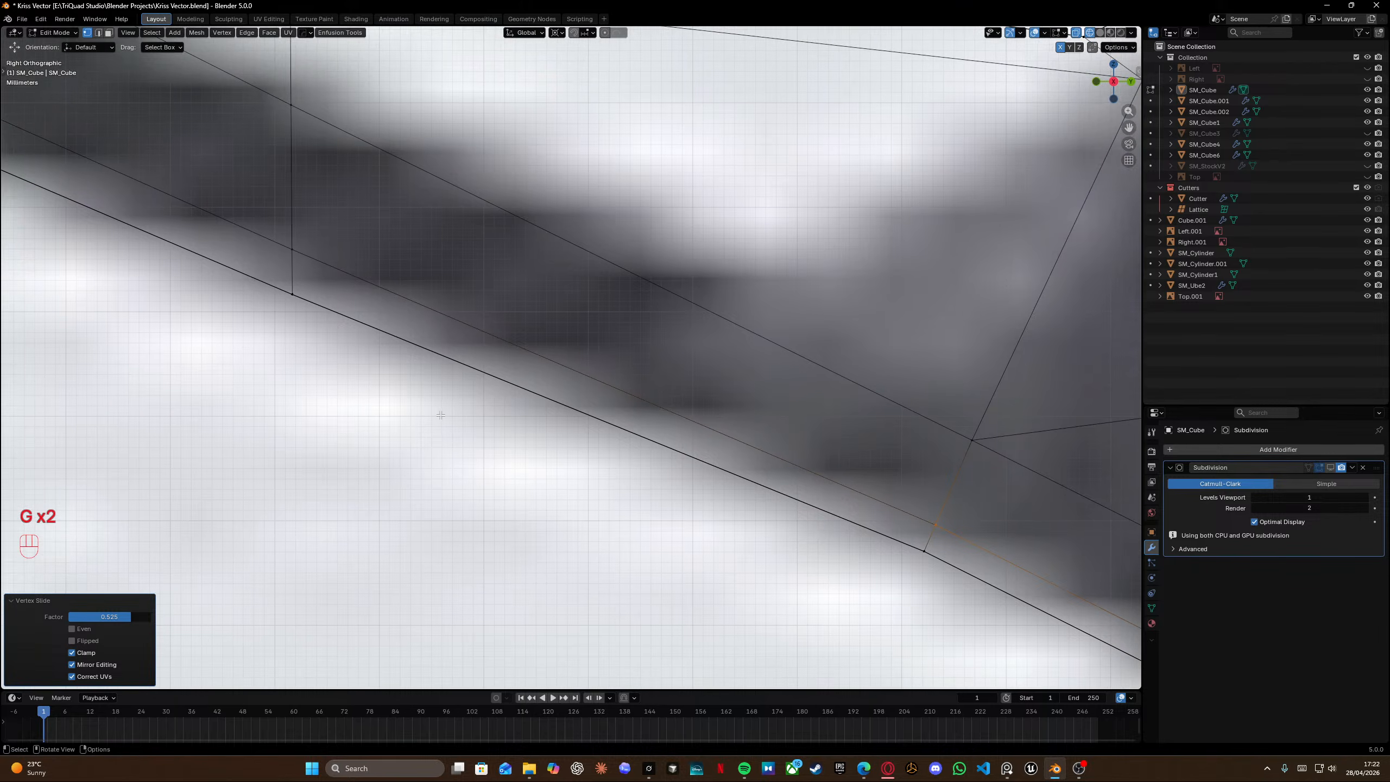
{"action": "scroll", "coordinate": [678, 416], "scroll_direction": "down", "scroll_amount": 6}
{"action": "middle_click_drag", "start_coordinate": [677, 416], "coordinate": [441, 360], "text": "shift"}
{"action": "key", "text": "ctrl+s"}
{"action": "scroll", "coordinate": [499, 373], "scroll_direction": "up", "scroll_amount": 7}
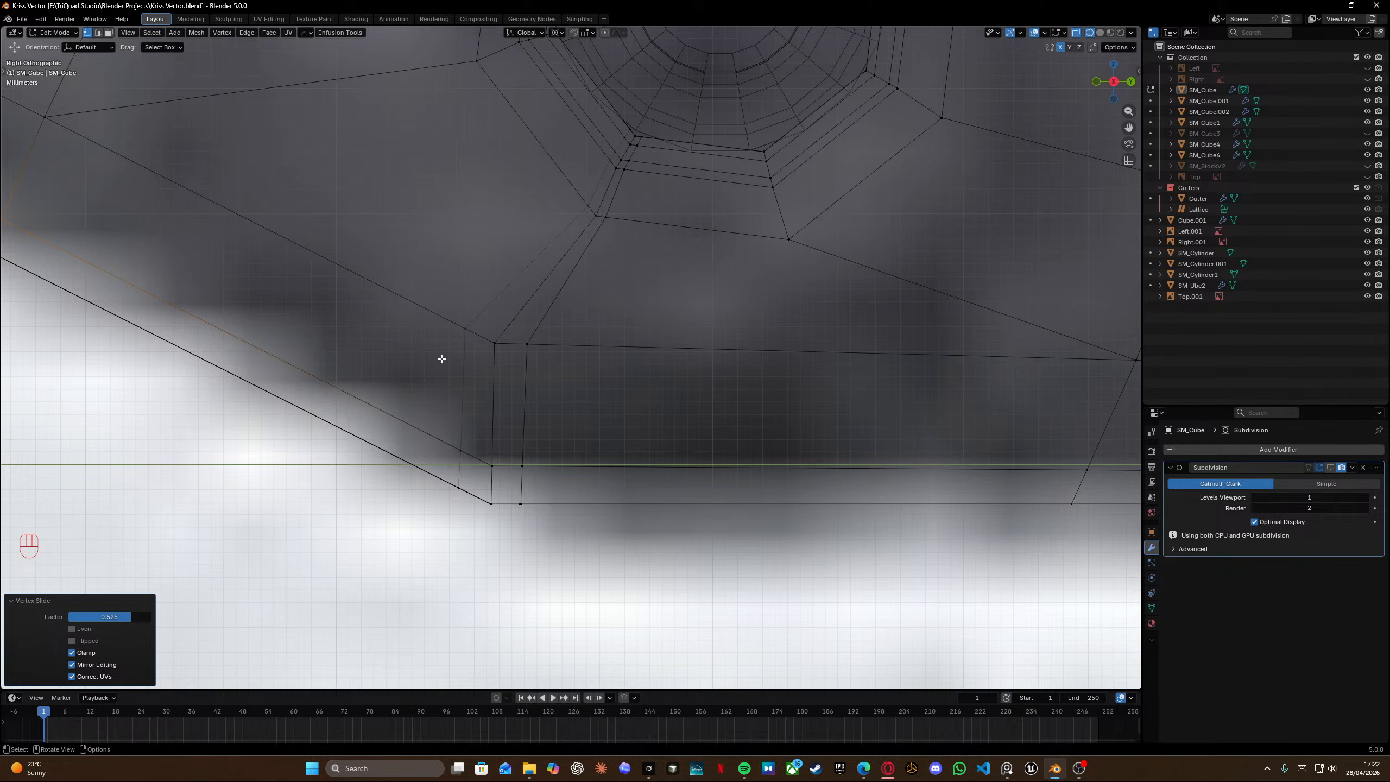
{"action": "scroll", "coordinate": [545, 382], "scroll_direction": "down", "scroll_amount": 5}
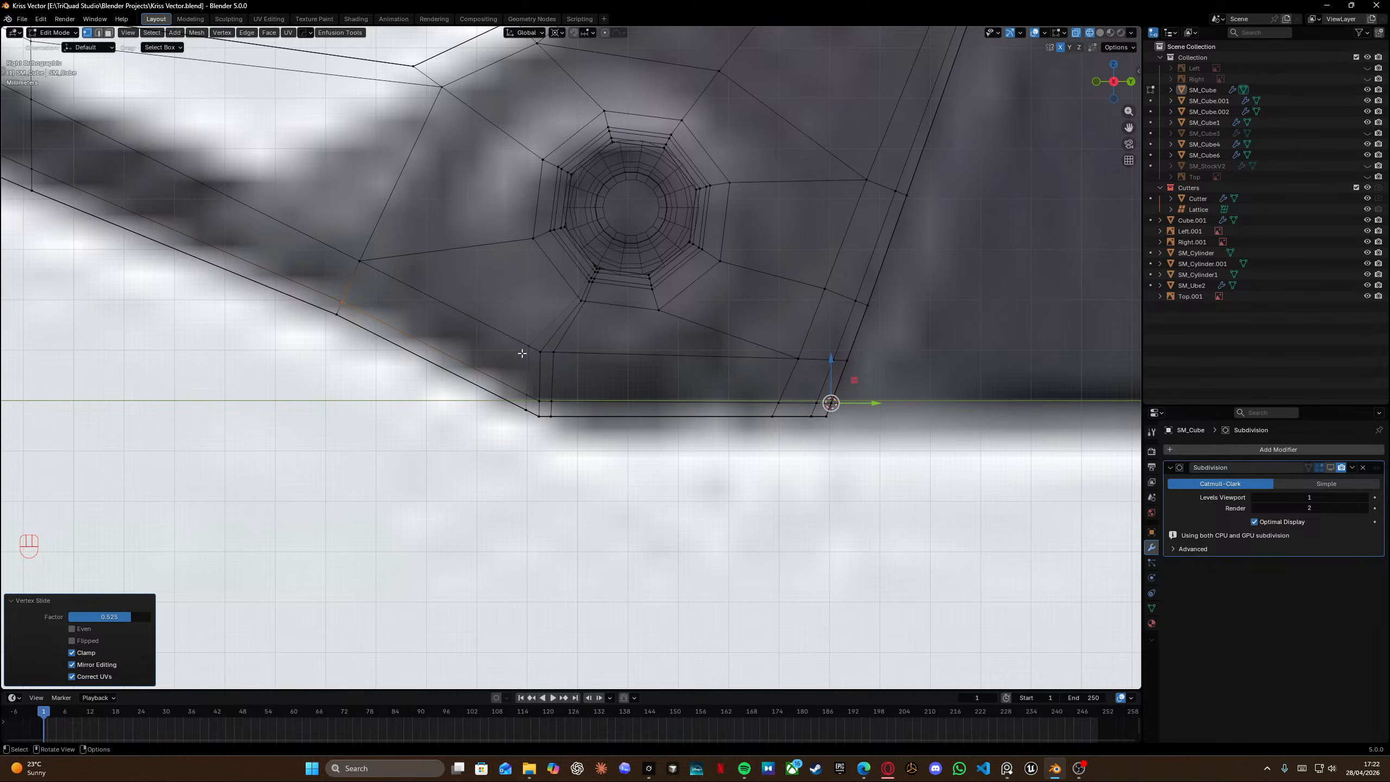
{"action": "middle_click_drag", "start_coordinate": [497, 355], "coordinate": [524, 333]}
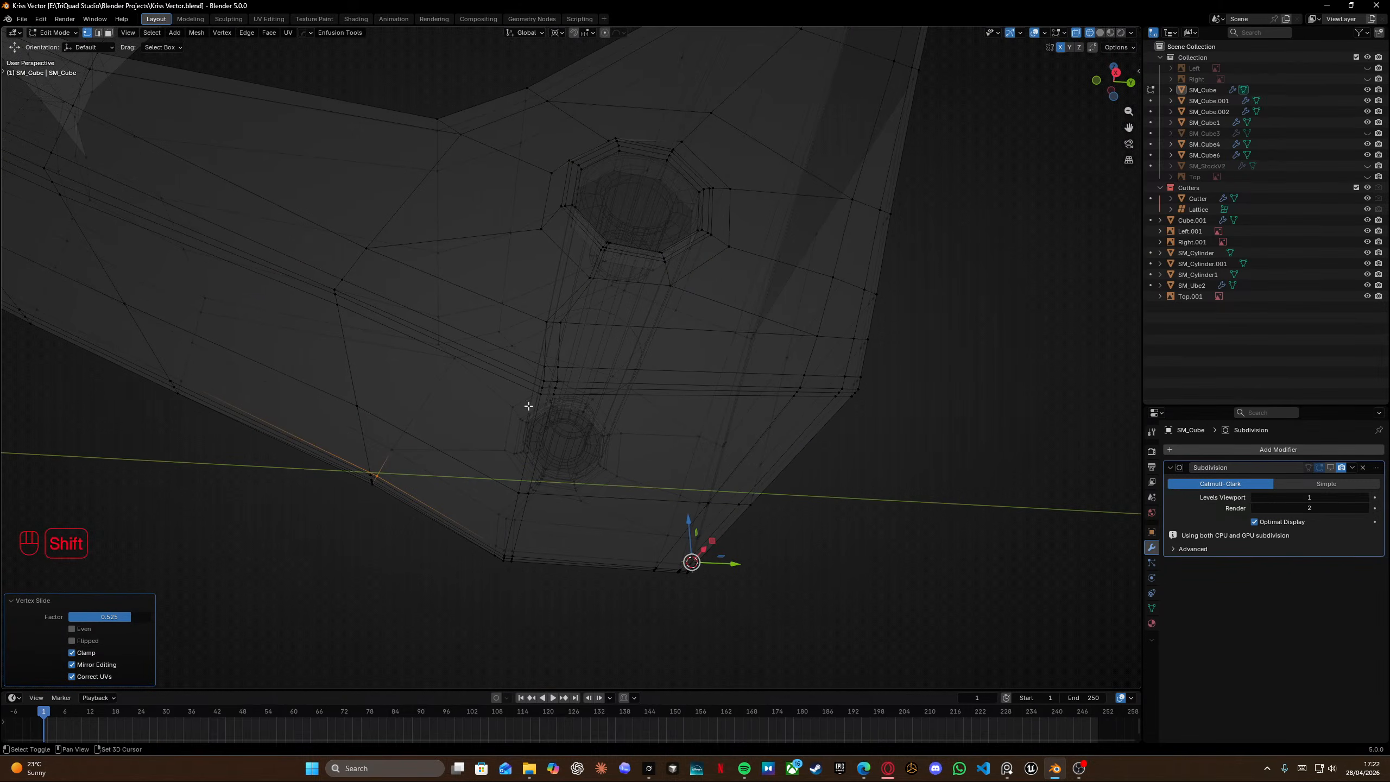
{"action": "middle_click_drag", "start_coordinate": [528, 406], "coordinate": [534, 377]}
{"action": "key", "text": "ctrl+r"}
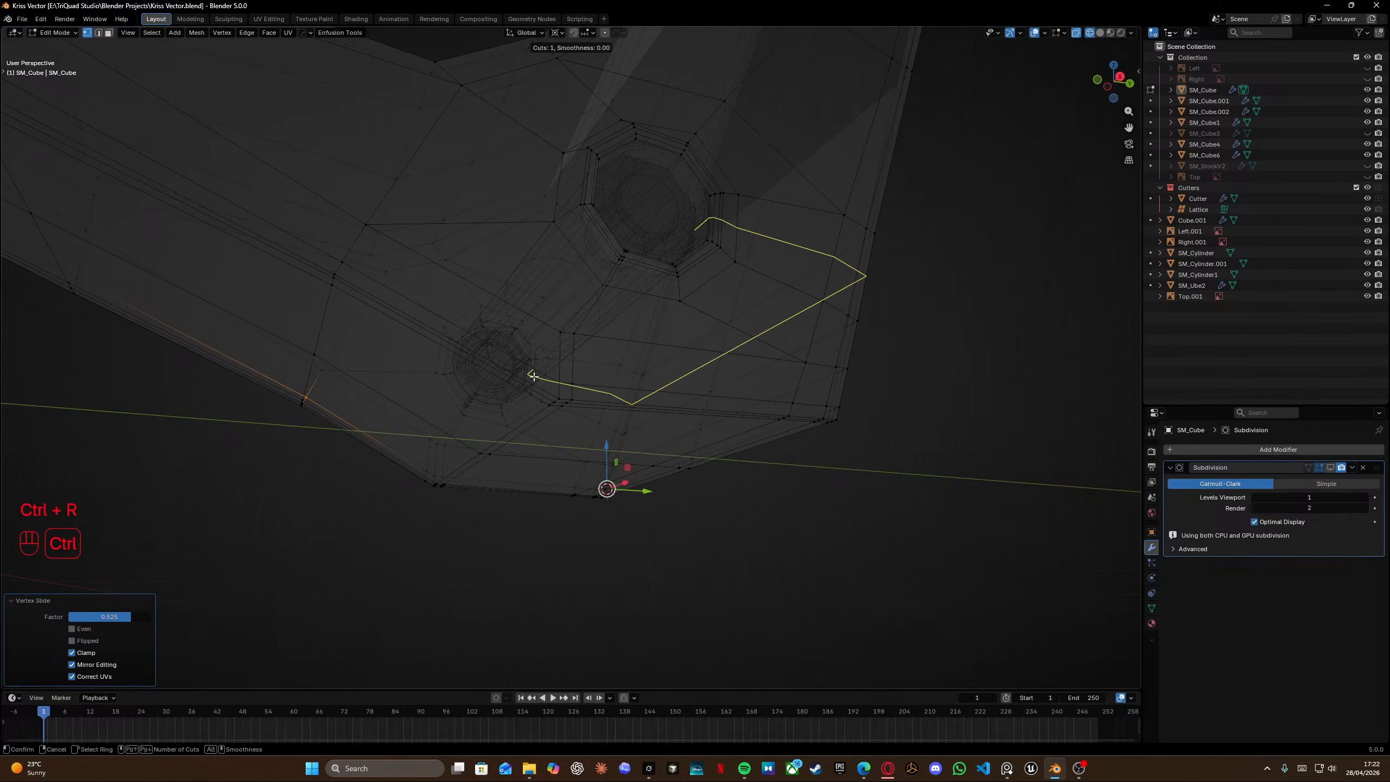
{"action": "right_click", "coordinate": [545, 373]}
Add a loop cut running from the pin hole down across the grip's lower side and slide it toward the corner.
{"action": "key", "text": "shift+z"}
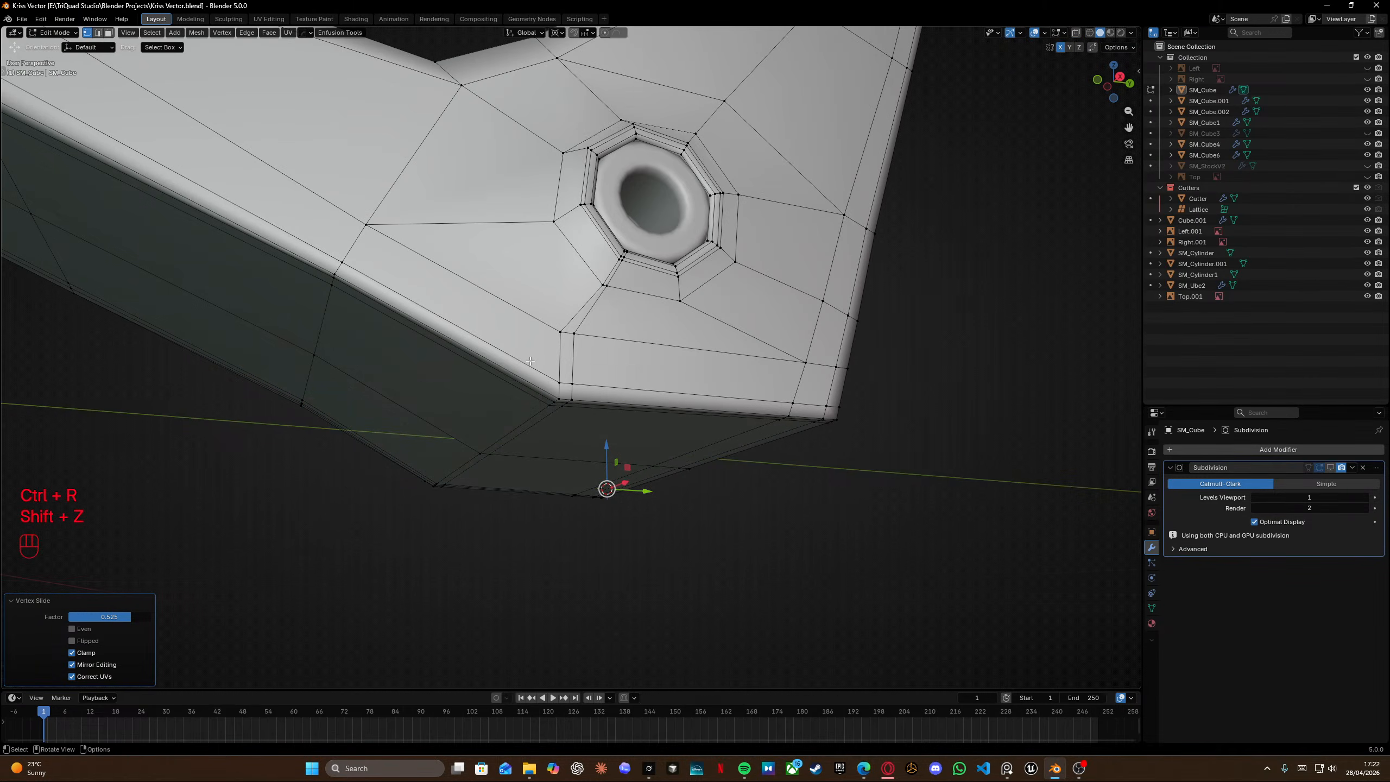
{"action": "scroll", "coordinate": [531, 361], "scroll_direction": "up", "scroll_amount": 3}
{"action": "key", "text": "ctrl+r"}
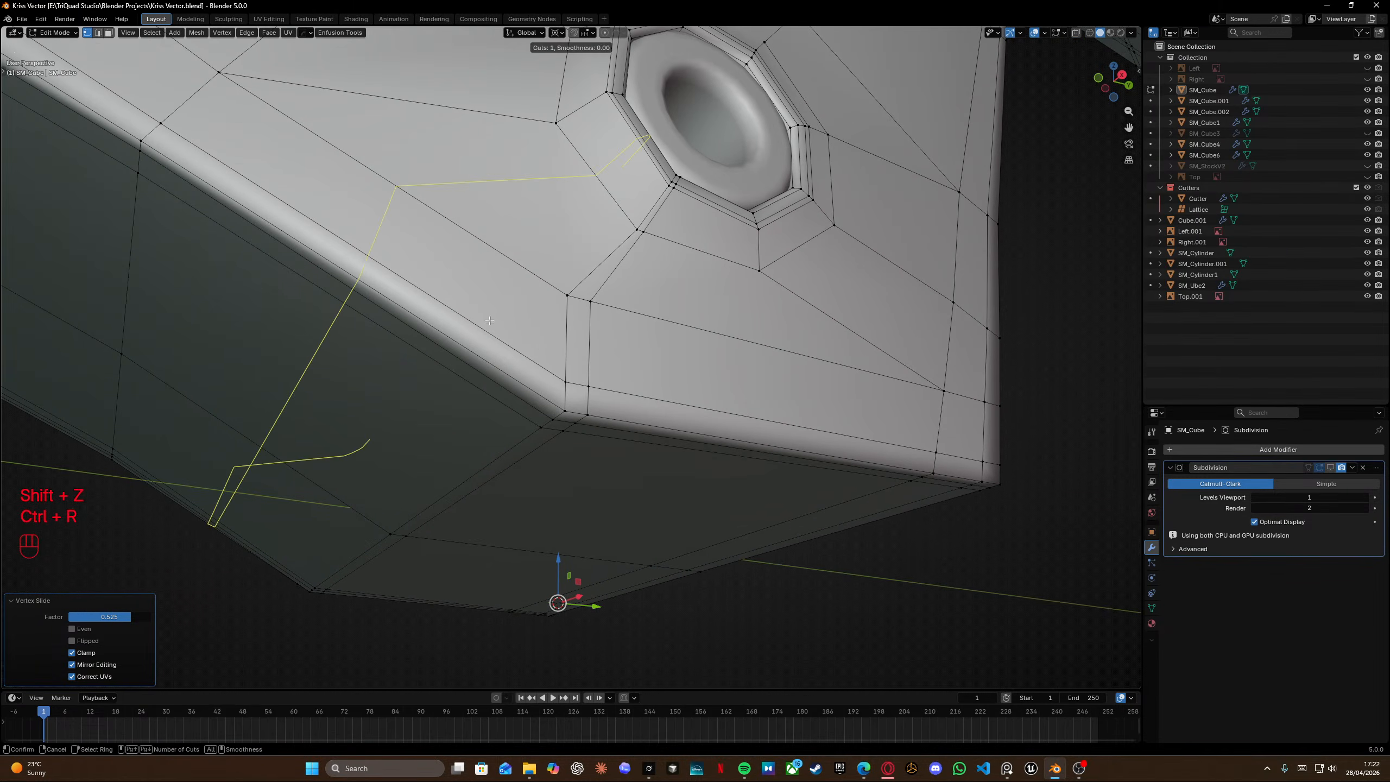
{"action": "left_click", "coordinate": [626, 168]}
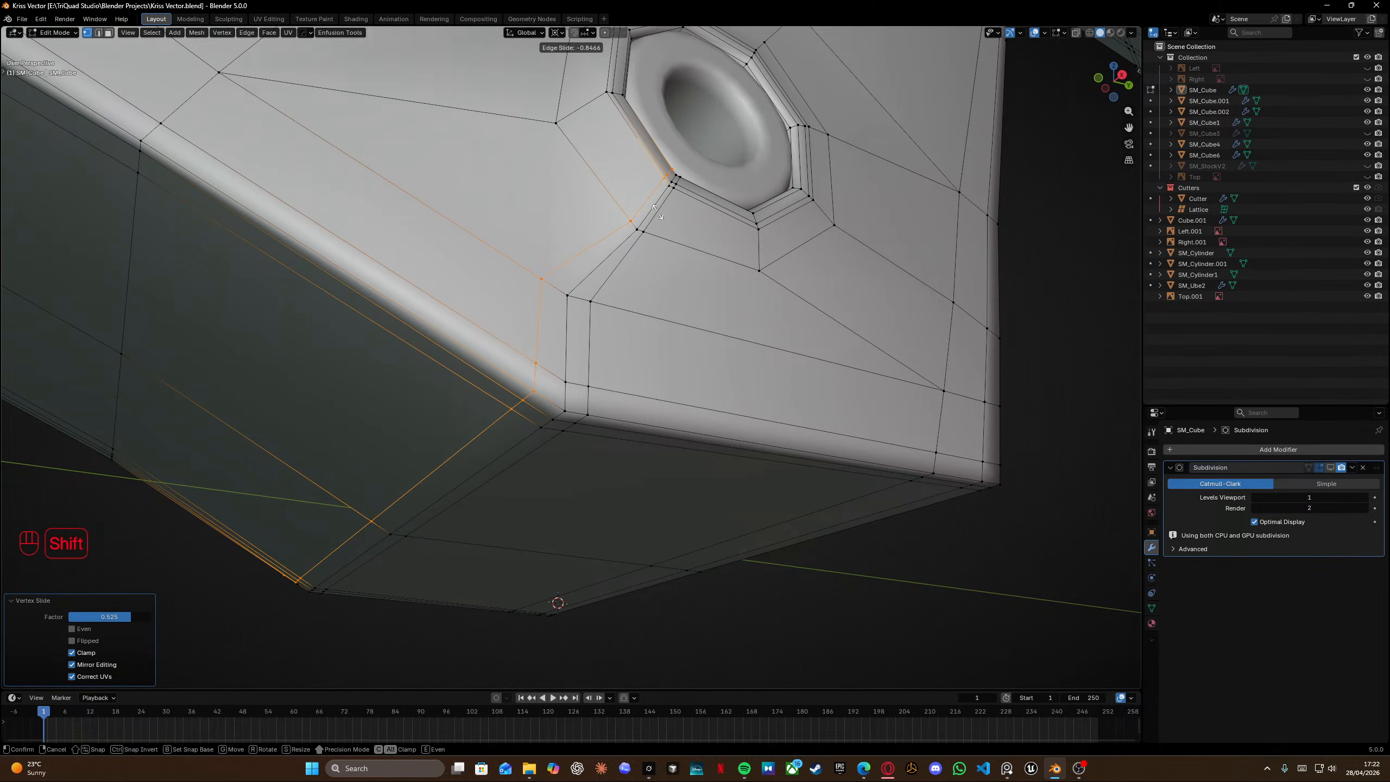
{"action": "left_click", "coordinate": [644, 190]}
{"action": "key", "text": "shift+z"}
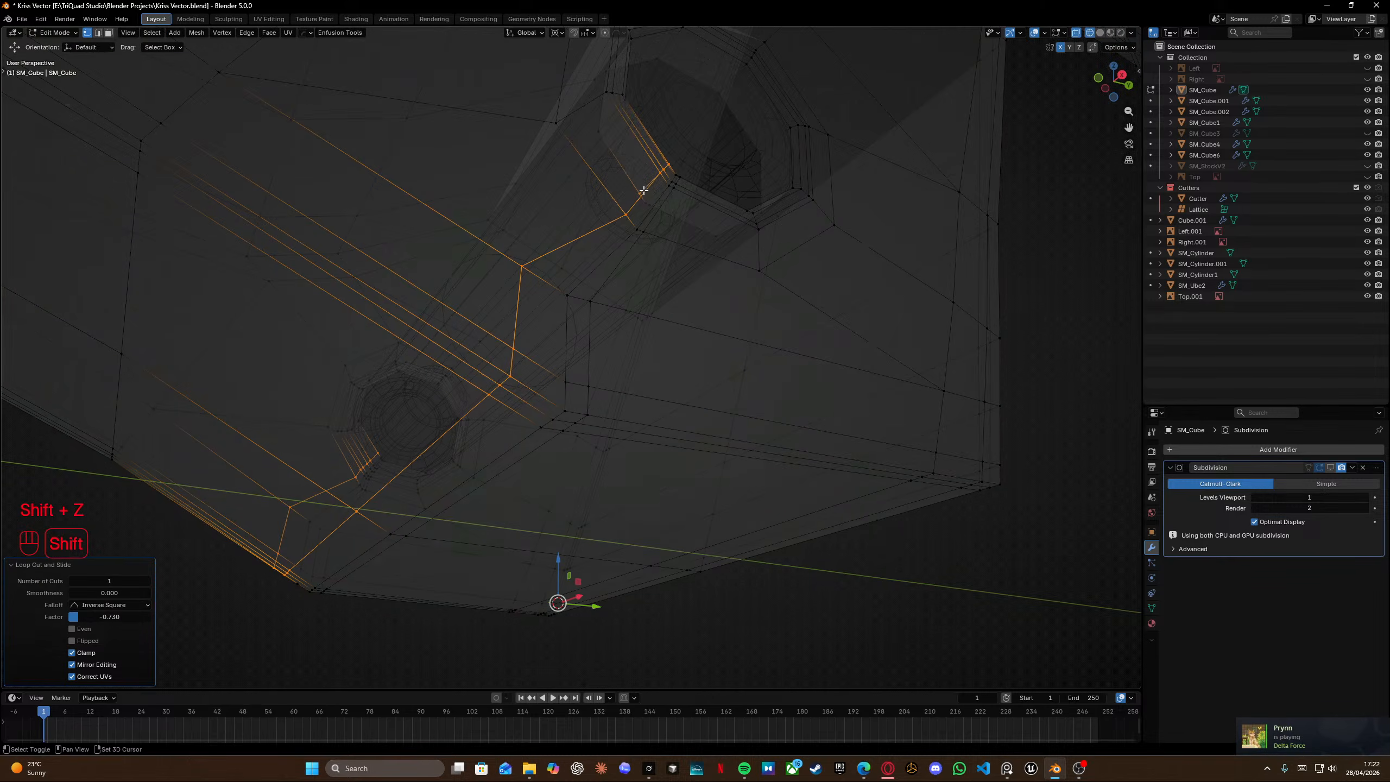
Edge-slide the new loop further along the grip side to a factor of about -0.59.
{"action": "left_click_drag", "start_coordinate": [612, 130], "coordinate": [717, 264], "text": "ctrl"}
{"action": "key", "text": "shift+z"}
{"action": "key", "text": "g"}
{"action": "key", "text": "g"}
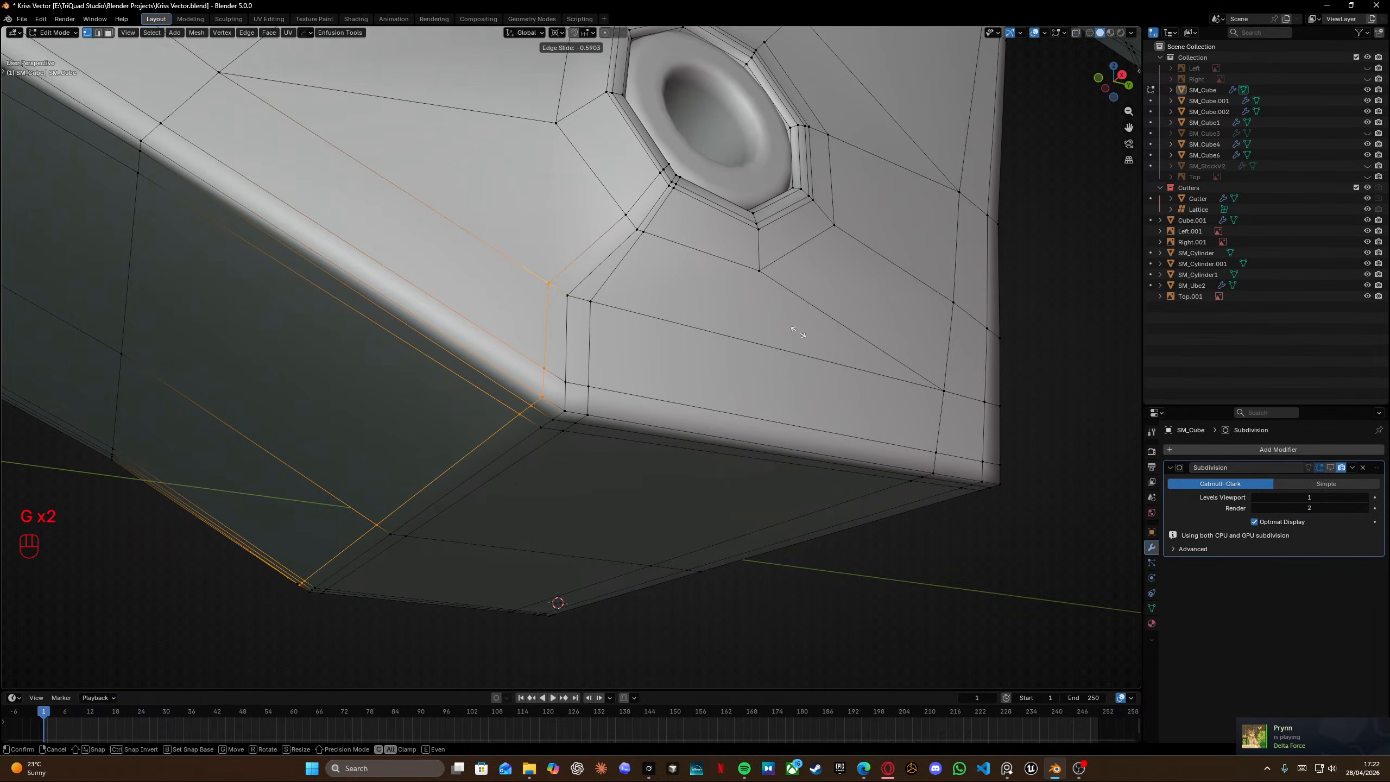
{"action": "left_click", "coordinate": [798, 332]}
Edge-slide the new loop again so it sits just beside the existing corner loop.
{"action": "middle_click_drag", "start_coordinate": [395, 388], "coordinate": [582, 430]}
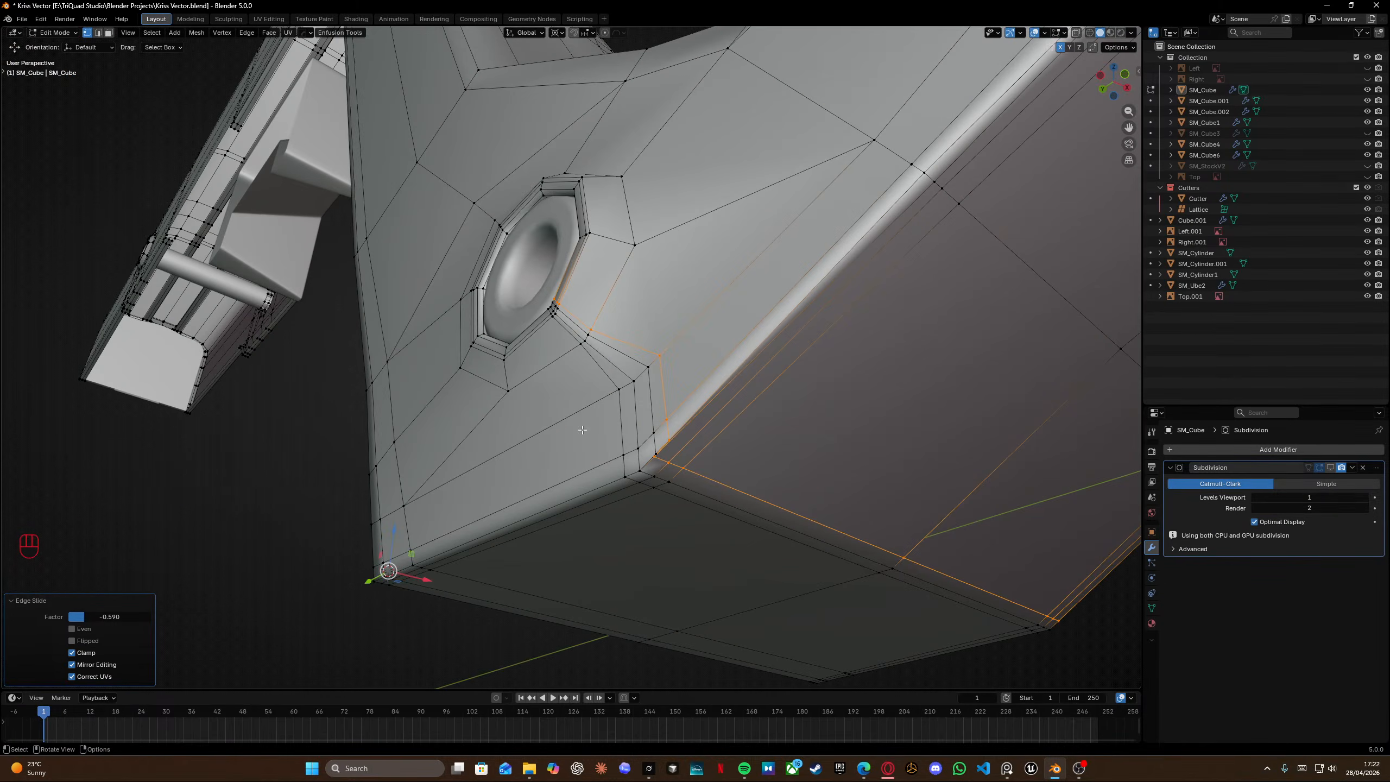
{"action": "scroll", "coordinate": [582, 430], "scroll_direction": "up", "scroll_amount": 1}
{"action": "middle_click_drag", "start_coordinate": [728, 433], "coordinate": [585, 346], "text": "shift"}
{"action": "middle_click_drag", "start_coordinate": [585, 346], "coordinate": [609, 342]}
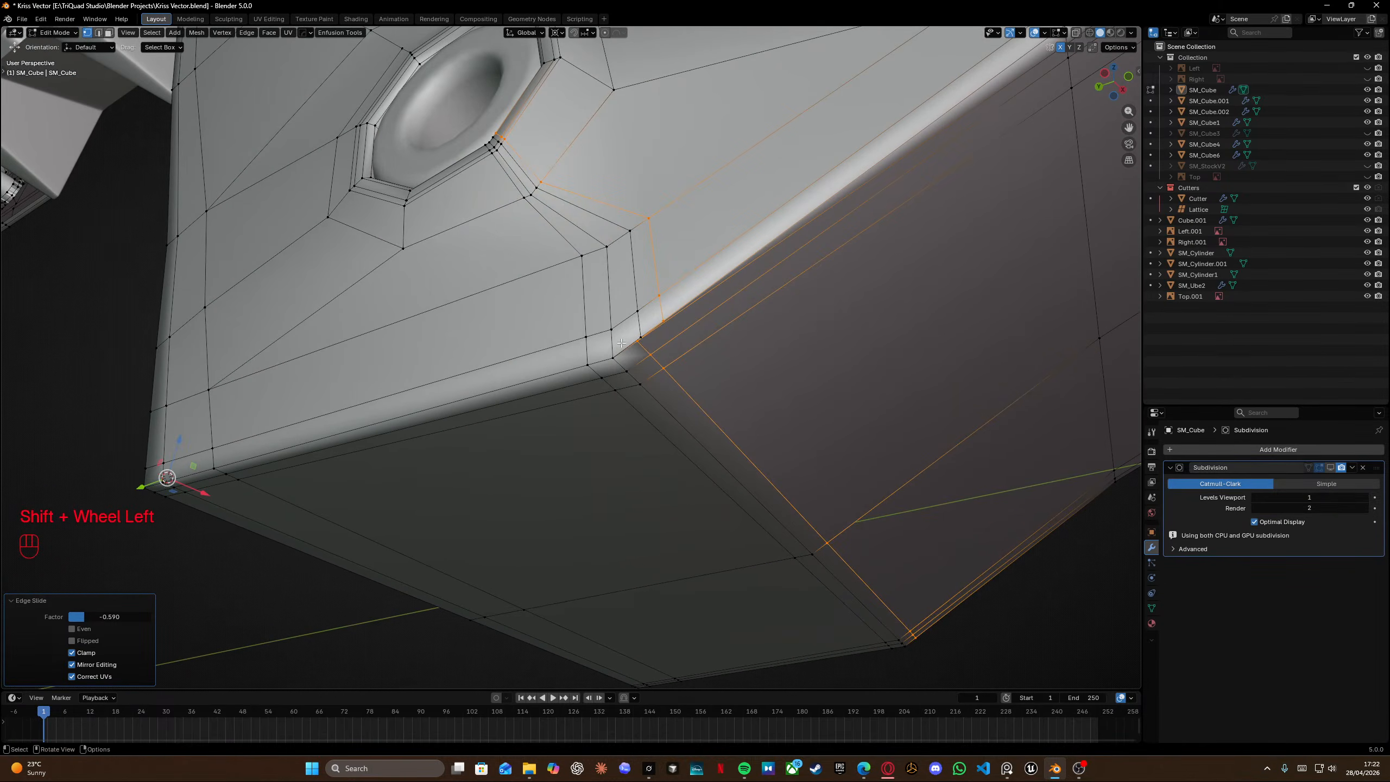
{"action": "key", "text": "g"}
{"action": "key", "text": "g"}
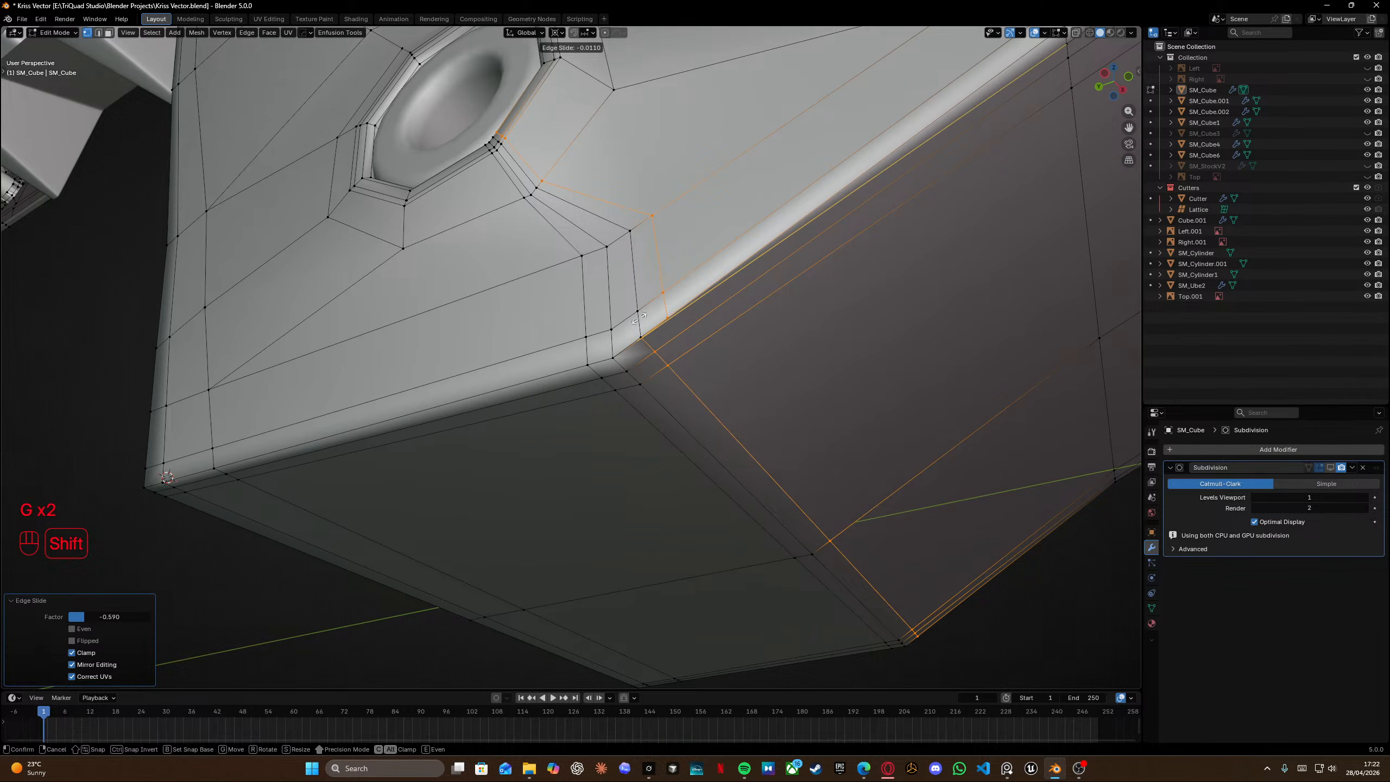
{"action": "left_click", "coordinate": [641, 318]}
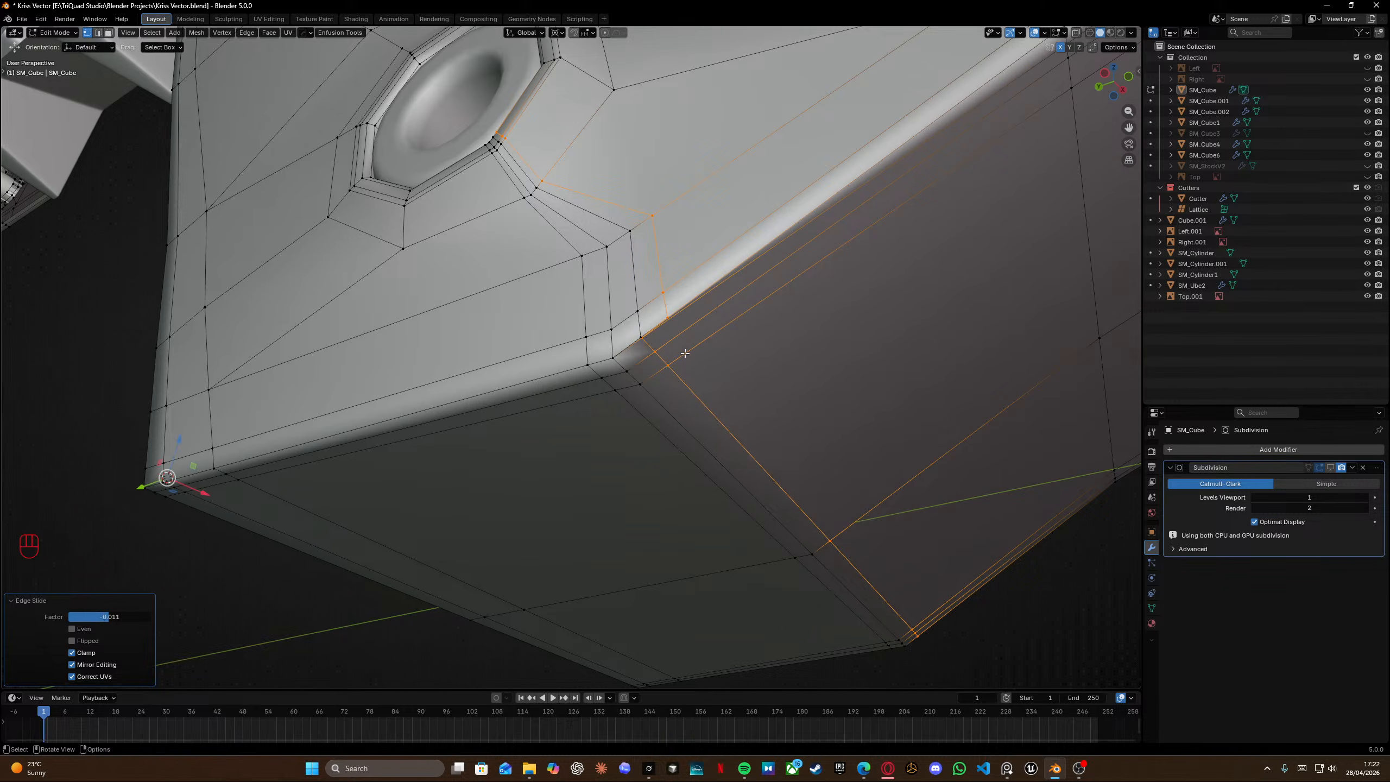
Inspect the mesh where the new loop meets the grip's upper corner edge.
{"action": "scroll", "coordinate": [668, 345], "scroll_direction": "up", "scroll_amount": 2}
{"action": "middle_click_drag", "start_coordinate": [668, 346], "coordinate": [573, 291], "text": "shift"}
{"action": "left_click", "coordinate": [577, 279]}
{"action": "key", "text": "KP_2"}
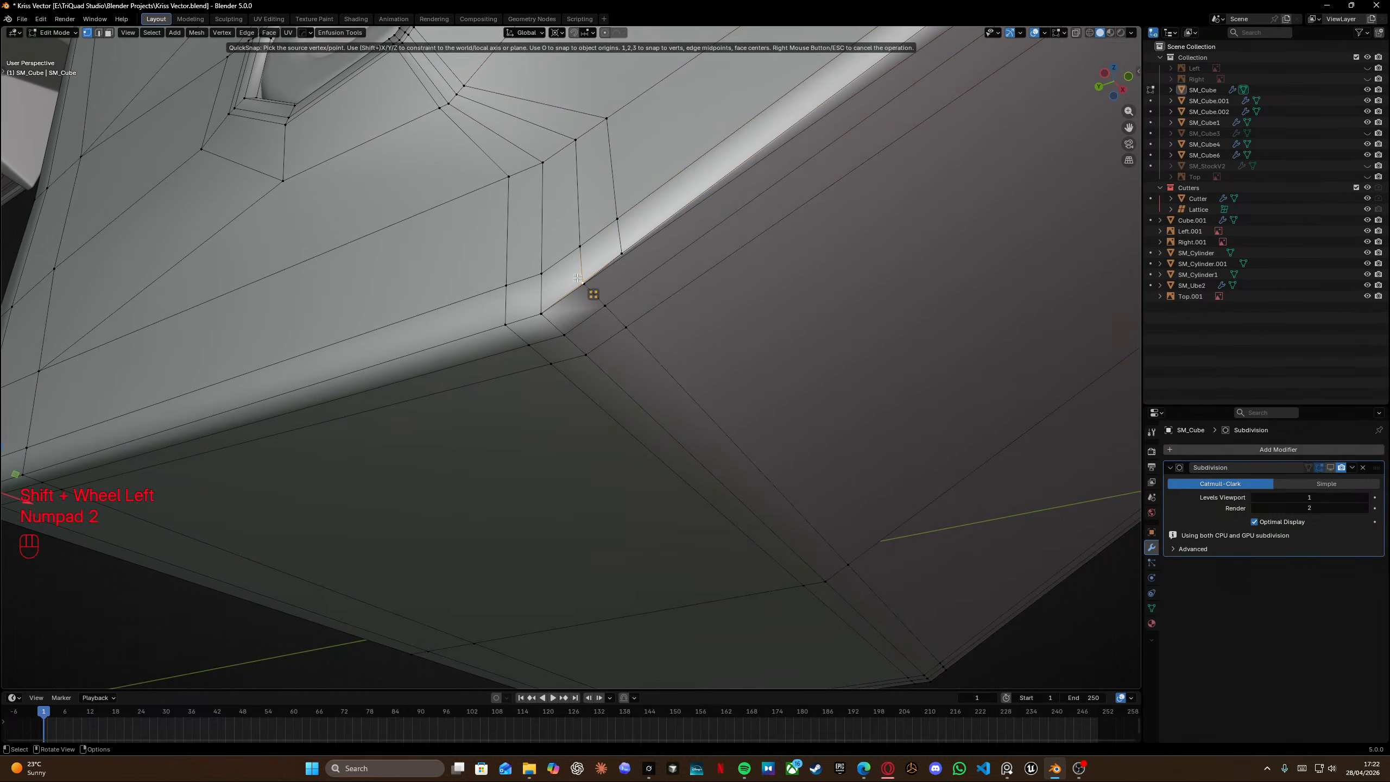
{"action": "key", "text": "KP_2"}
{"action": "key", "text": "Tab"}
{"action": "right_click", "coordinate": [621, 322]}
{"action": "key", "text": "Tab"}
{"action": "left_click", "coordinate": [639, 285]}
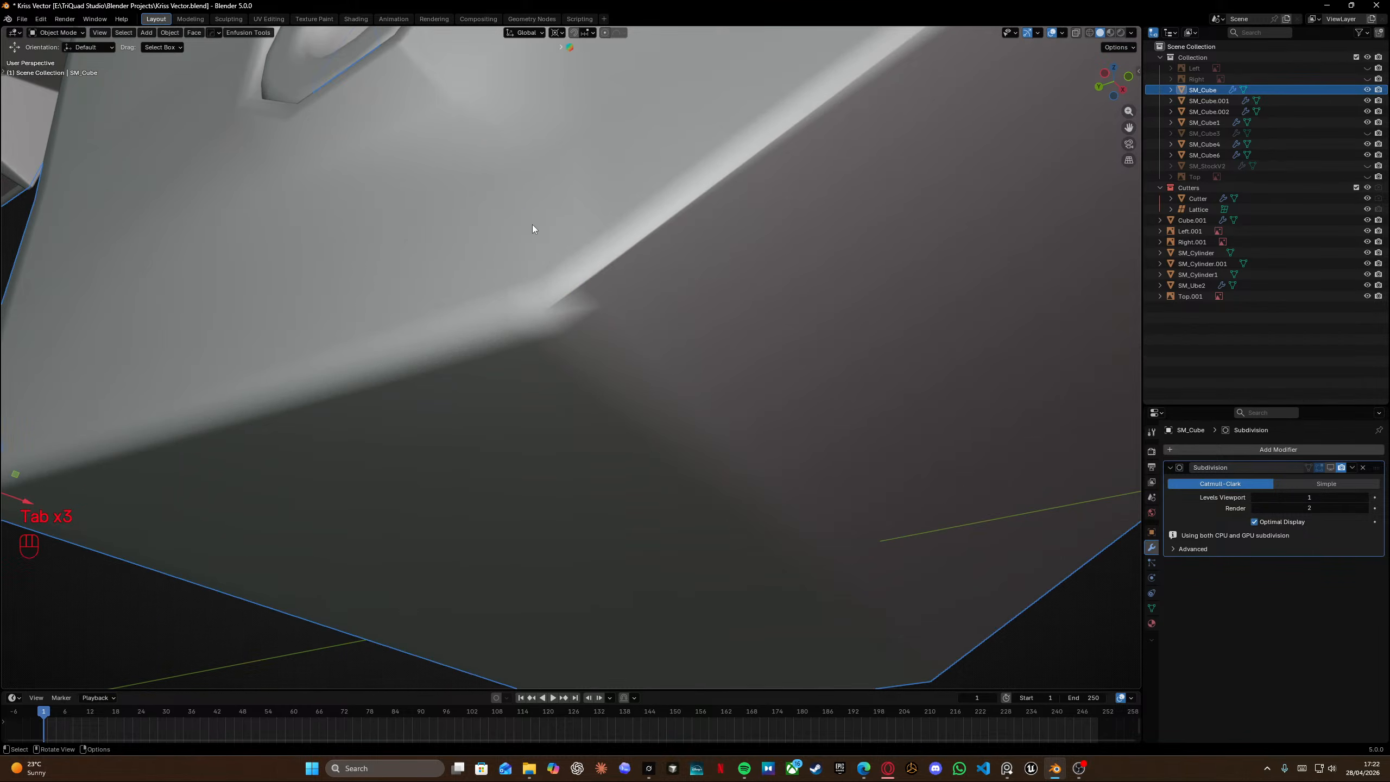
{"action": "scroll", "coordinate": [639, 352], "scroll_direction": "down", "scroll_amount": 6}
{"action": "key", "text": "Tab"}
{"action": "scroll", "coordinate": [599, 356], "scroll_direction": "up", "scroll_amount": 8}
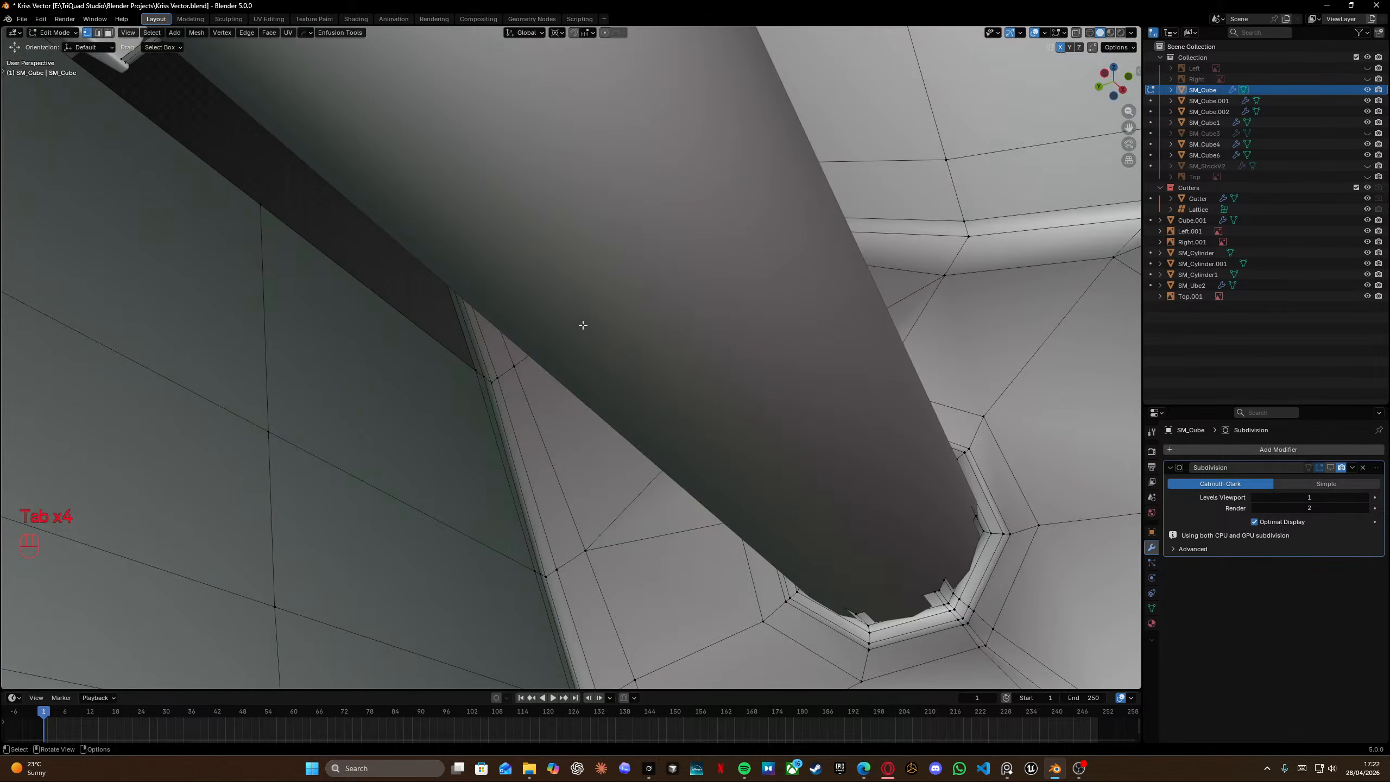
{"action": "scroll", "coordinate": [582, 323], "scroll_direction": "down", "scroll_amount": 4}
{"action": "key", "text": "KP_2"}
{"action": "left_click", "coordinate": [595, 323]}
{"action": "left_click", "coordinate": [599, 329]}
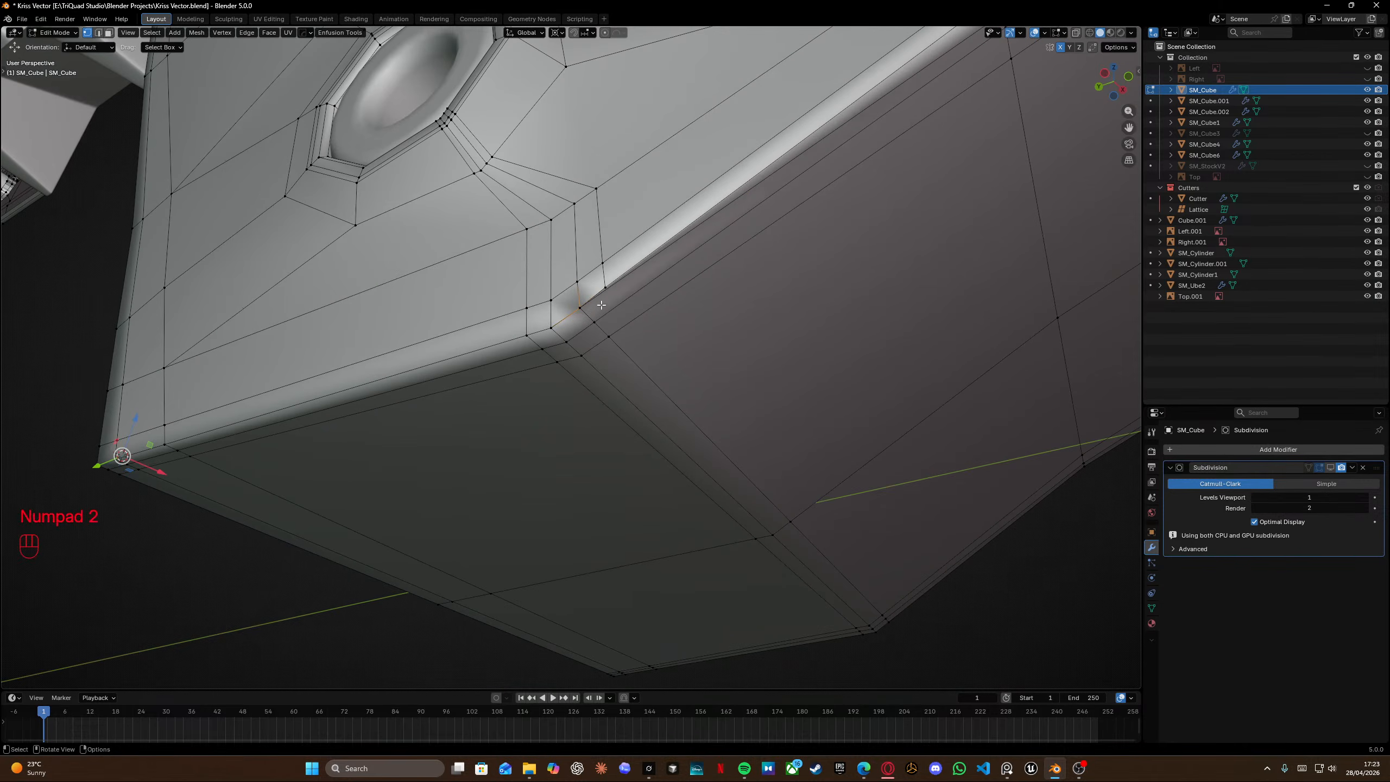
{"action": "middle_click_drag", "start_coordinate": [635, 267], "coordinate": [486, 329], "text": "shift"}
{"action": "scroll", "coordinate": [487, 329], "scroll_direction": "up", "scroll_amount": 2}
{"action": "key", "text": "g"}
{"action": "right_click", "coordinate": [490, 317]}
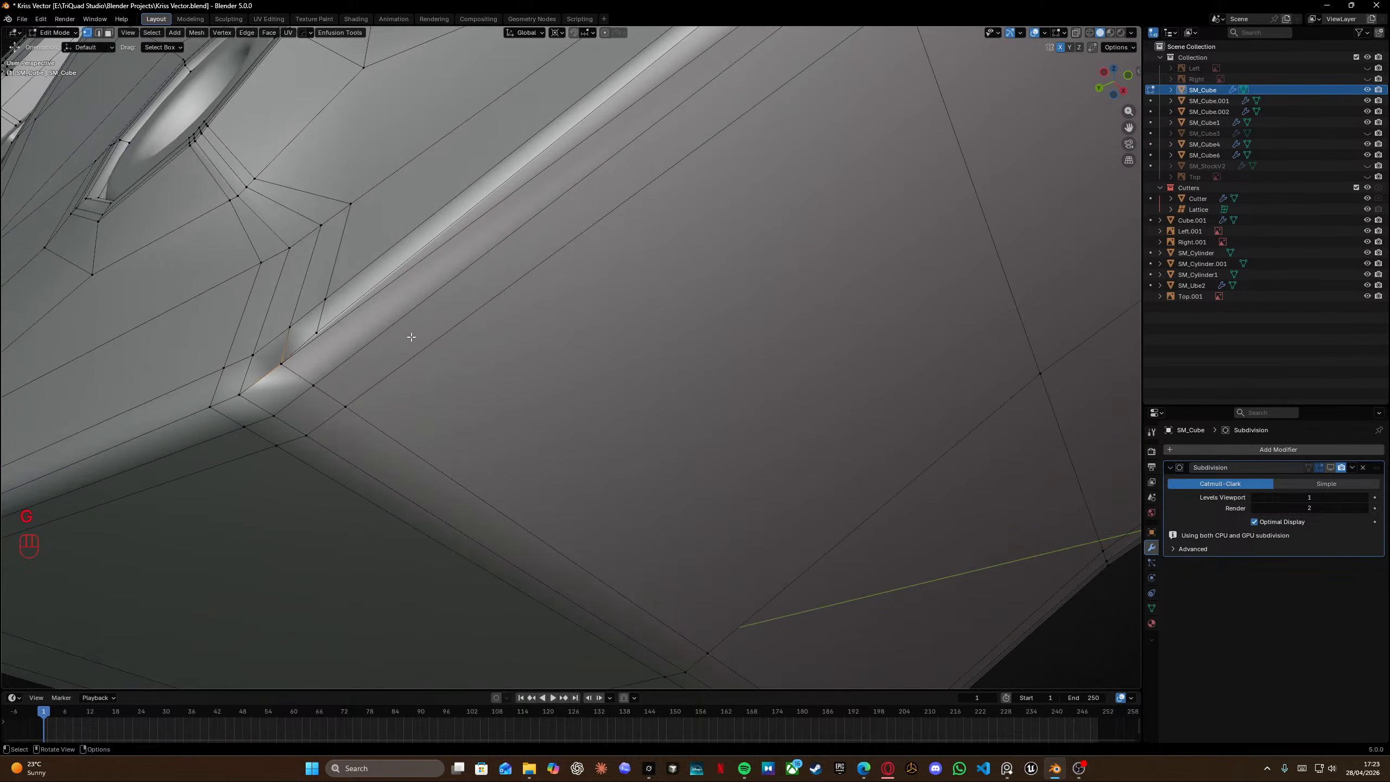
{"action": "left_click", "coordinate": [280, 364]}
{"action": "key", "text": "g"}
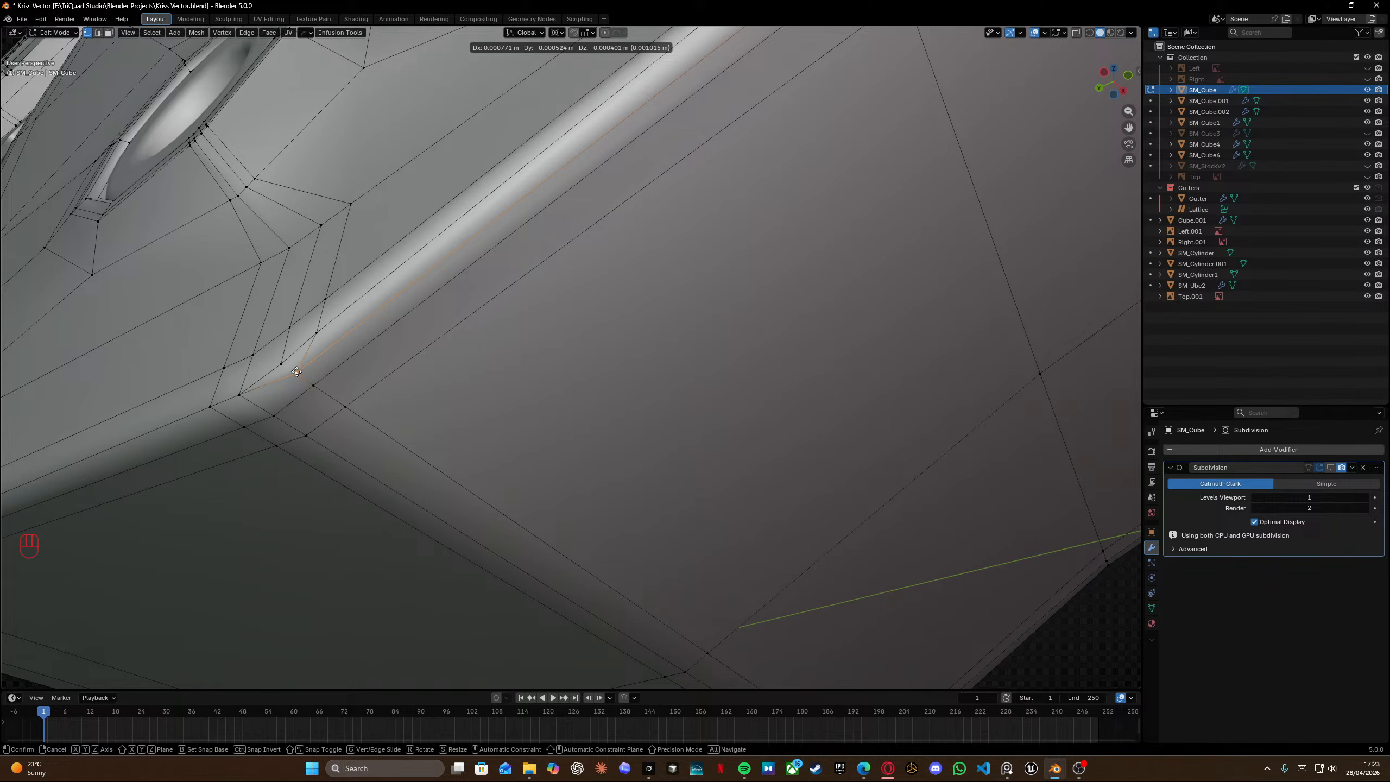
{"action": "right_click", "coordinate": [296, 372]}
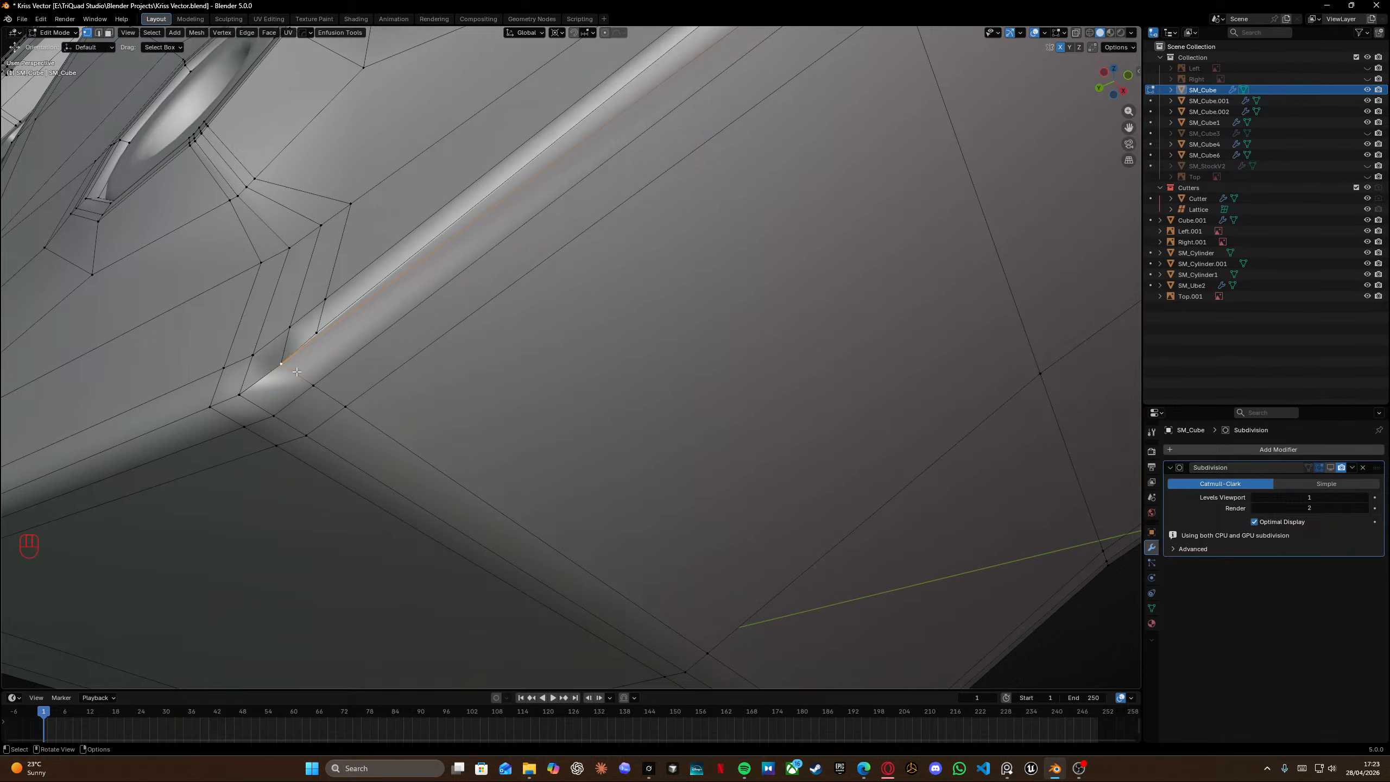
Vertex-slide the corner vertex on the grip's top edge all the way along its edge.
{"action": "middle_click_drag", "start_coordinate": [297, 359], "coordinate": [456, 311]}
{"action": "scroll", "coordinate": [456, 311], "scroll_direction": "down", "scroll_amount": 4}
{"action": "left_click", "coordinate": [510, 382], "text": "shift"}
{"action": "left_click", "coordinate": [835, 208], "text": "shift"}
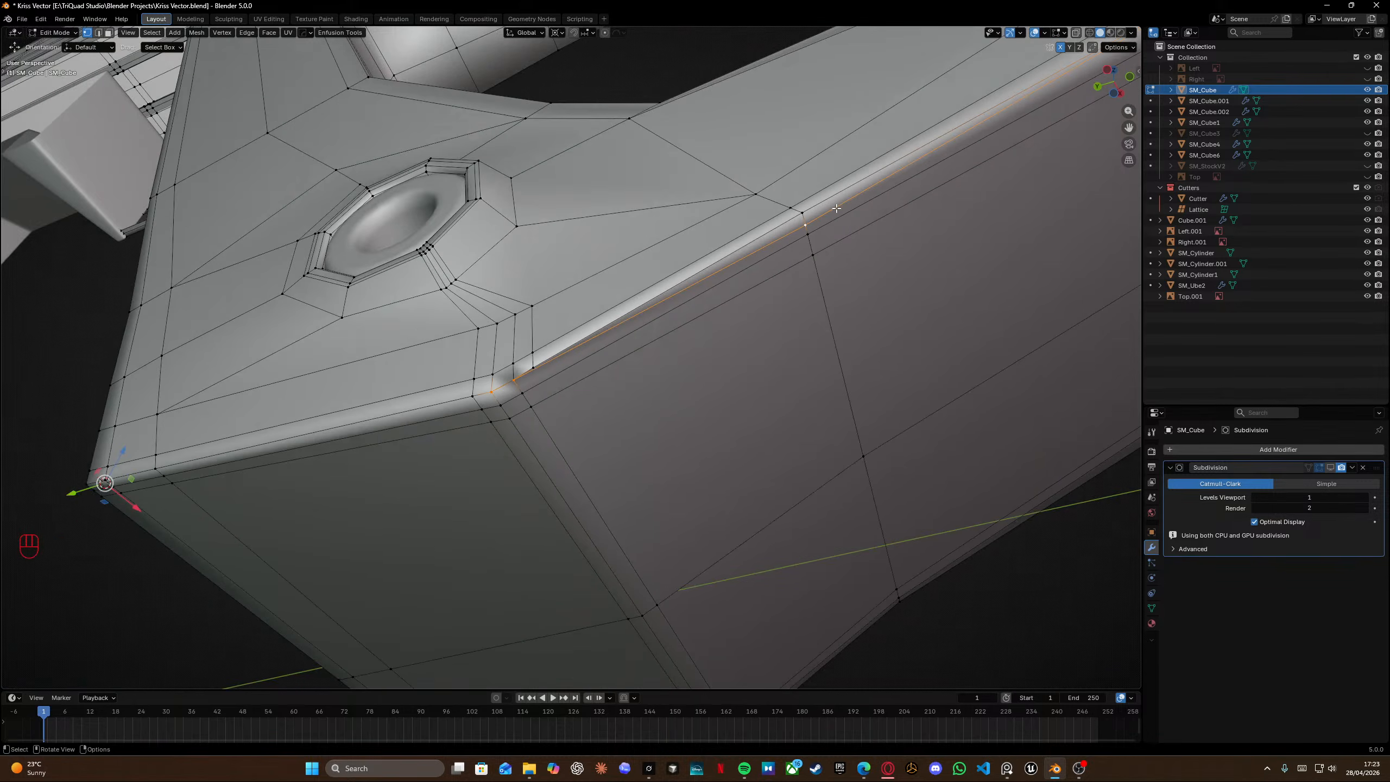
{"action": "middle_click_drag", "start_coordinate": [855, 197], "coordinate": [556, 283]}
{"action": "scroll", "coordinate": [442, 288], "scroll_direction": "up", "scroll_amount": 1}
{"action": "key", "text": "g"}
{"action": "key", "text": "g"}
{"action": "left_click", "coordinate": [468, 283]}
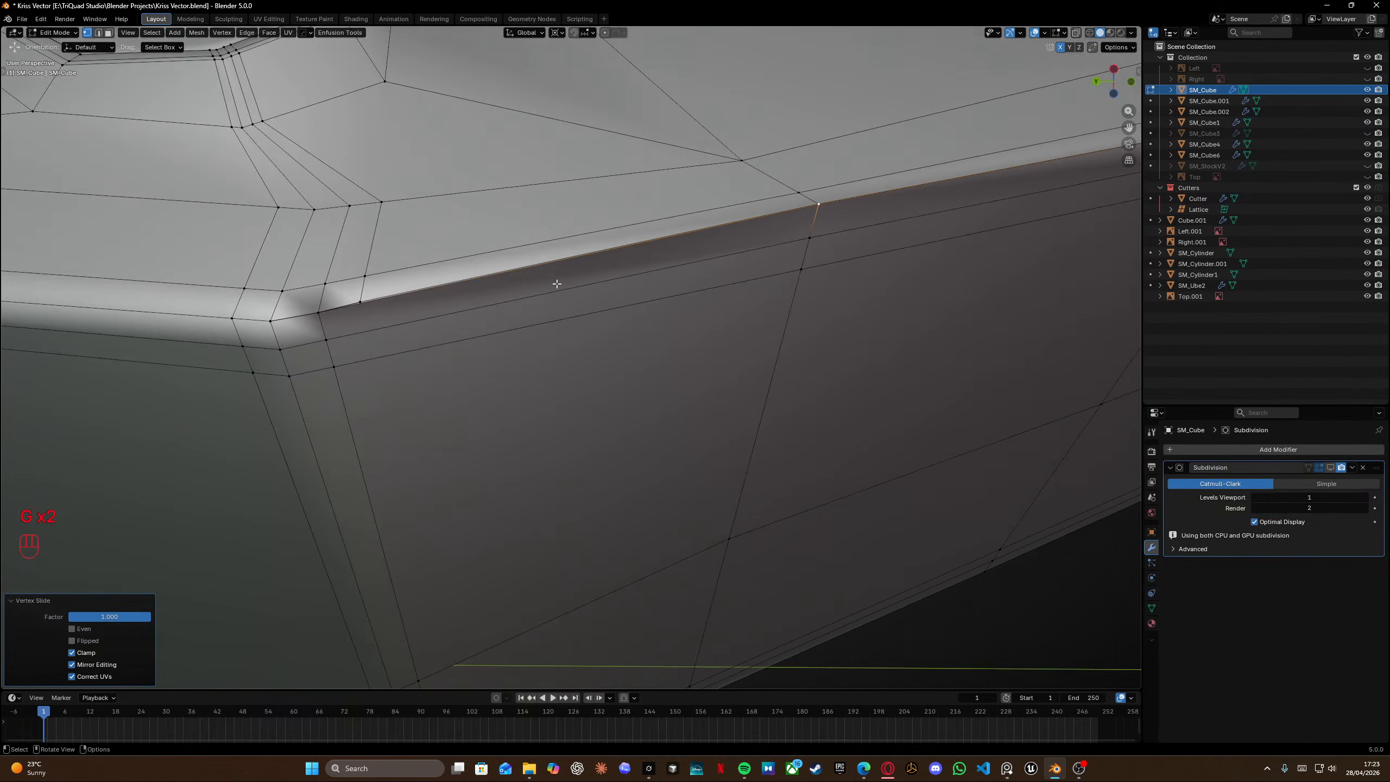
Select the loop at the grip's upper corner and edge-slide it fully onto the neighbouring loop.
{"action": "left_click", "coordinate": [360, 301], "text": "alt"}
{"action": "scroll", "coordinate": [357, 331], "scroll_direction": "down", "scroll_amount": 4}
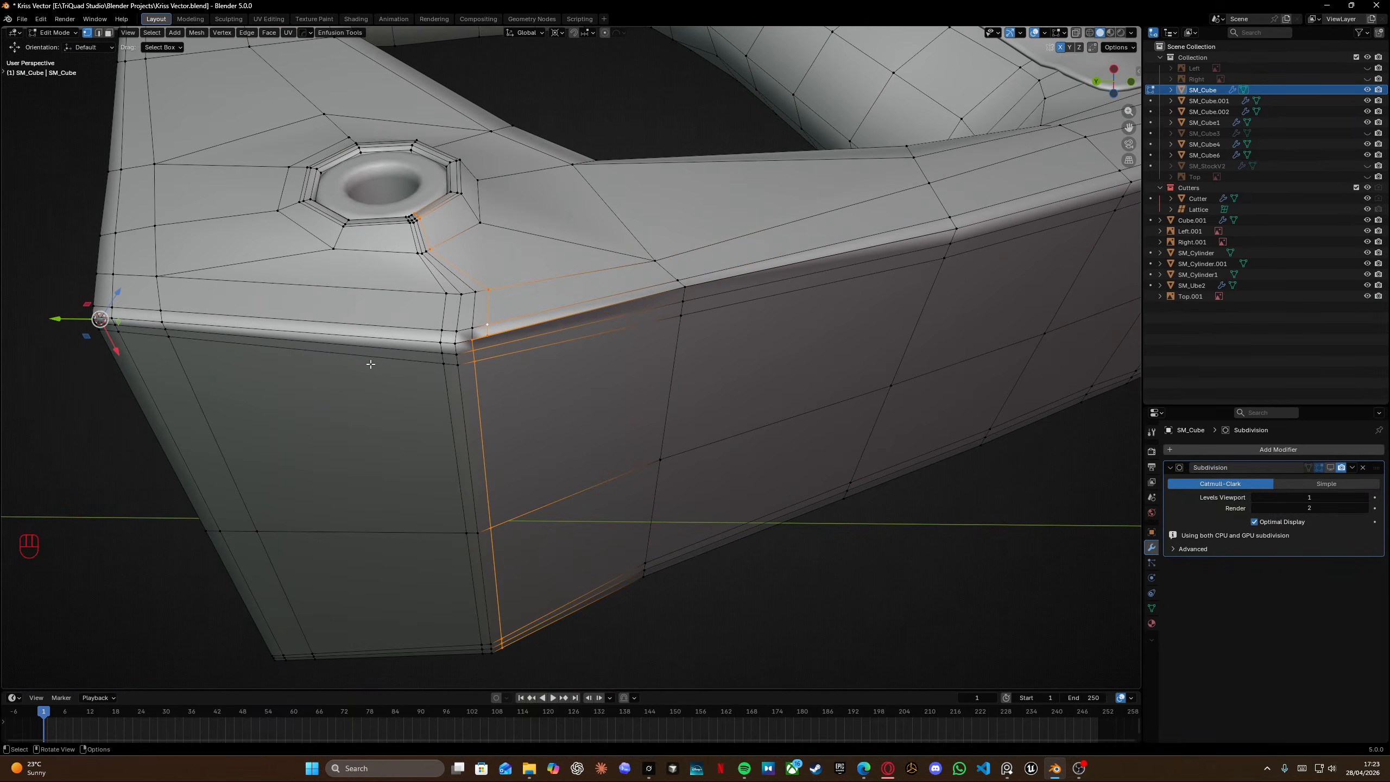
{"action": "left_click_drag", "start_coordinate": [449, 335], "coordinate": [484, 404], "text": "ctrl"}
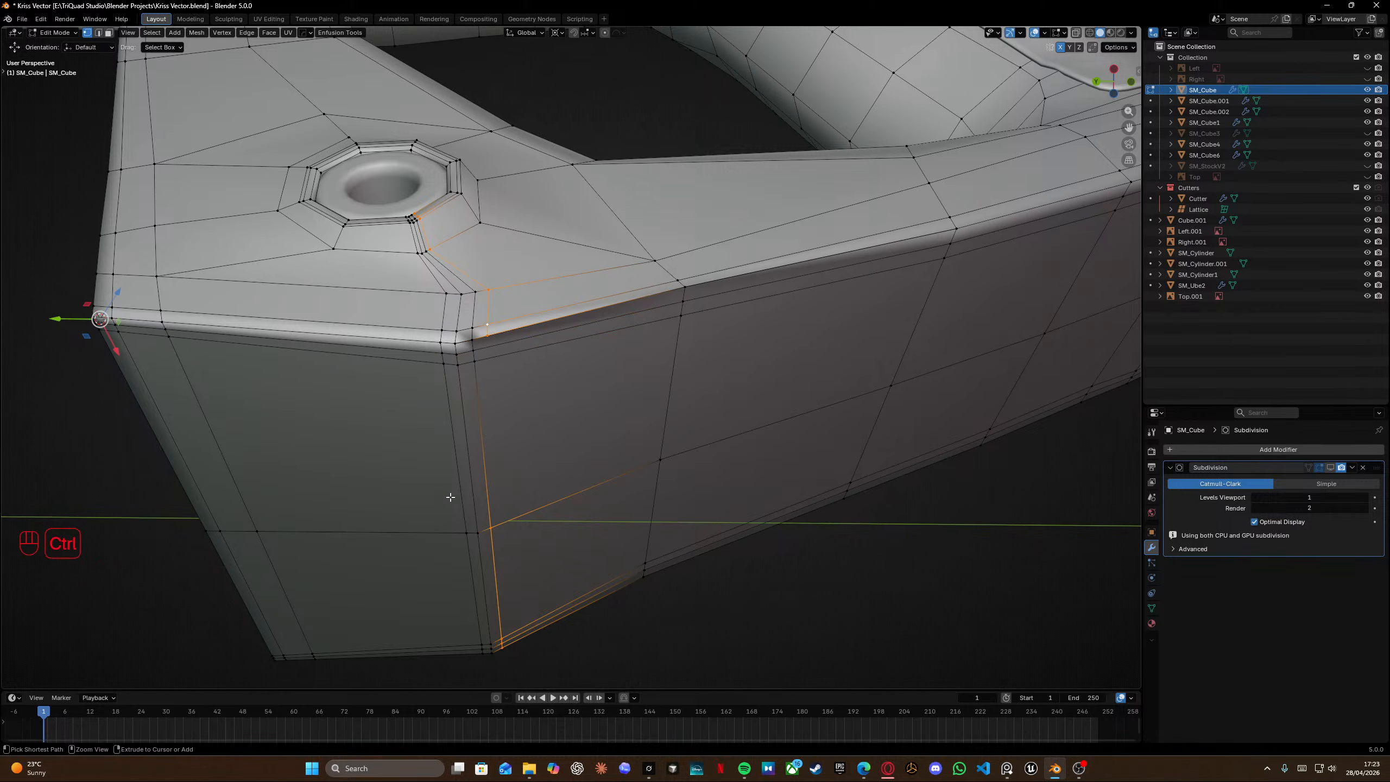
{"action": "left_click_drag", "start_coordinate": [449, 491], "coordinate": [546, 658], "text": "ctrl"}
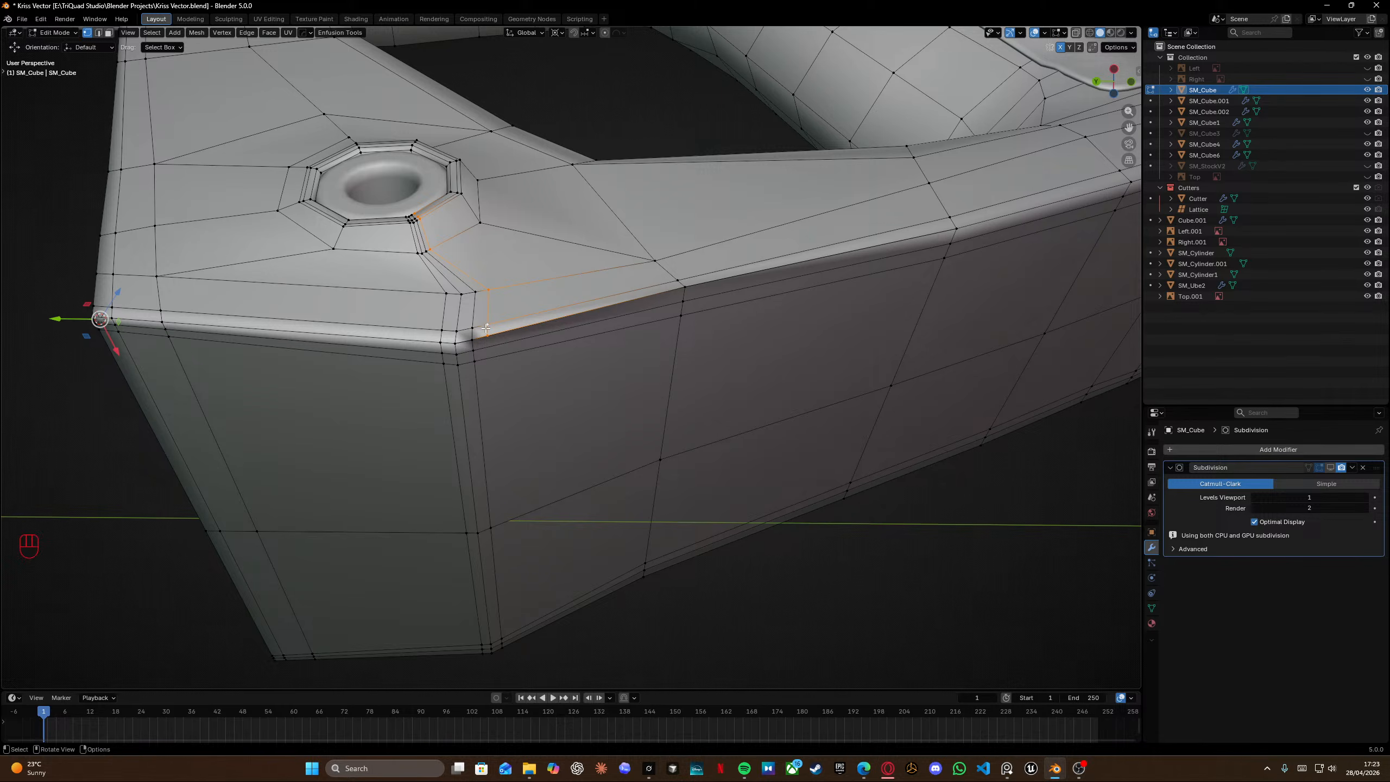
{"action": "scroll", "coordinate": [486, 329], "scroll_direction": "up", "scroll_amount": 4}
{"action": "key", "text": "KP_2"}
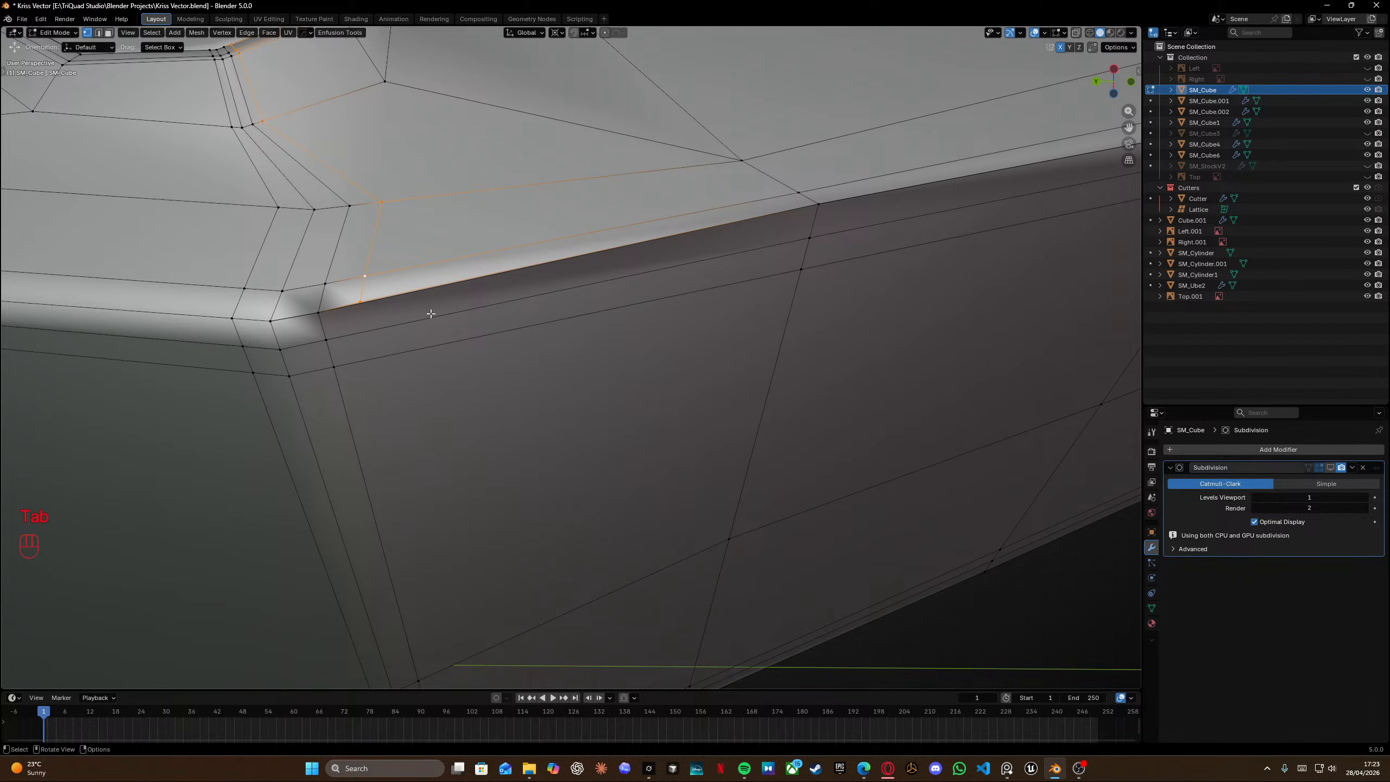
{"action": "key", "text": "Tab"}
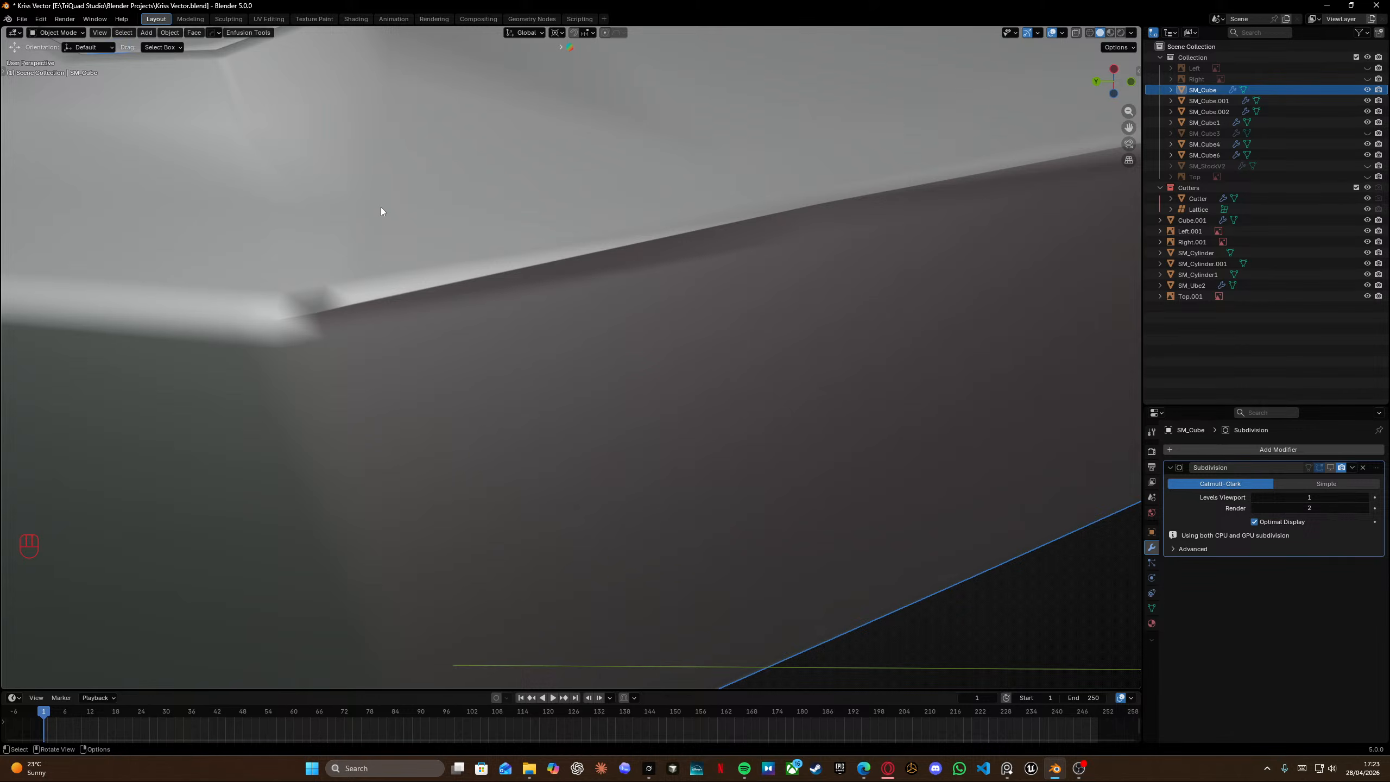
{"action": "key", "text": "Tab"}
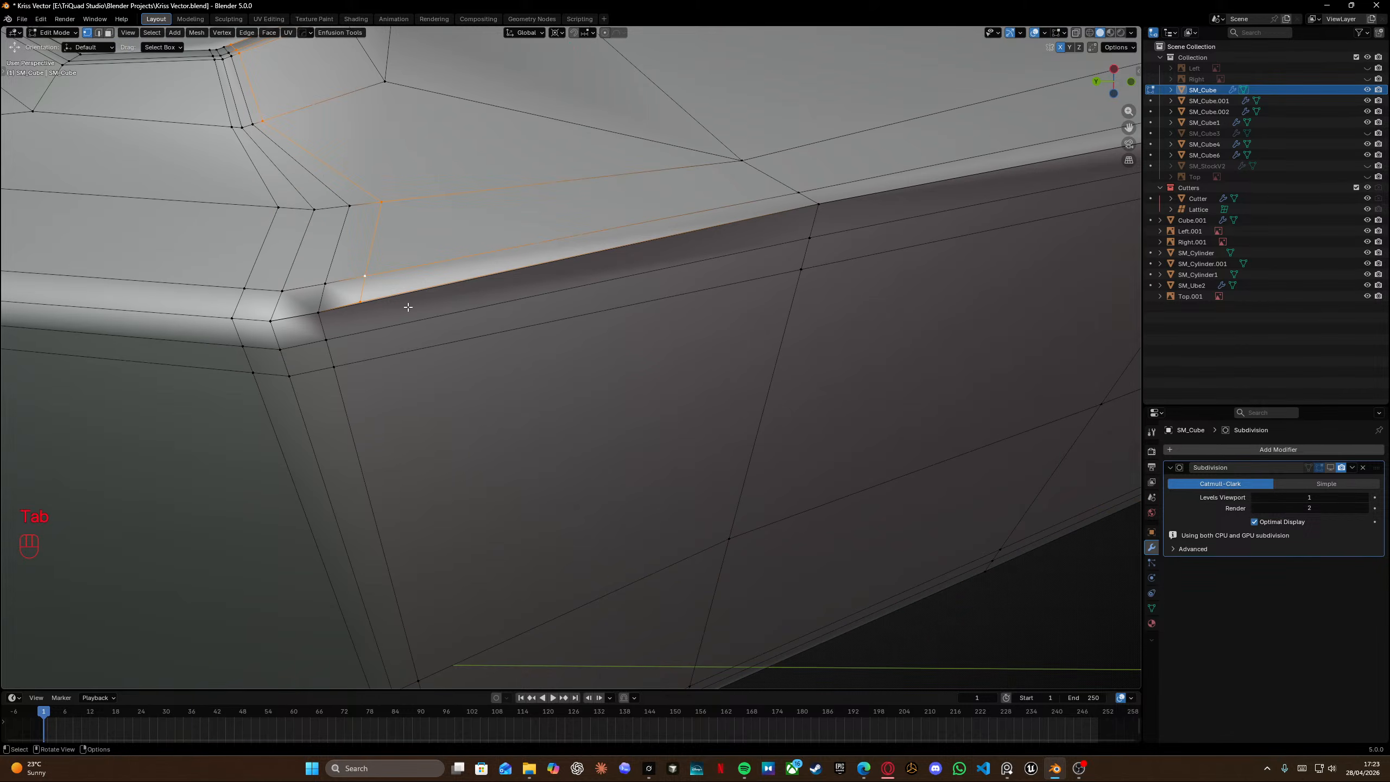
{"action": "key", "text": "g"}
{"action": "key", "text": "g"}
{"action": "left_click", "coordinate": [315, 324]}
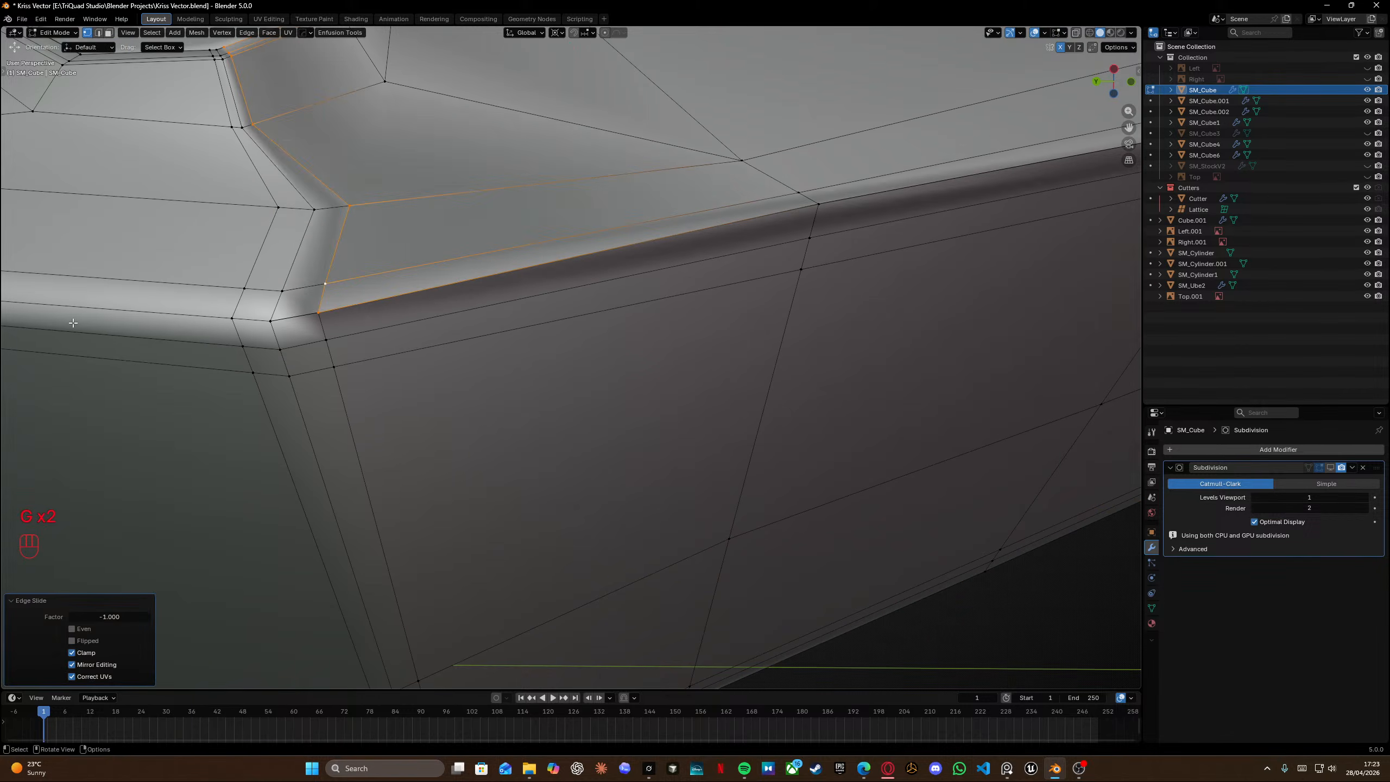
Select all geometry and merge vertices by distance.
{"action": "key", "text": "a"}
{"action": "key", "text": "m"}
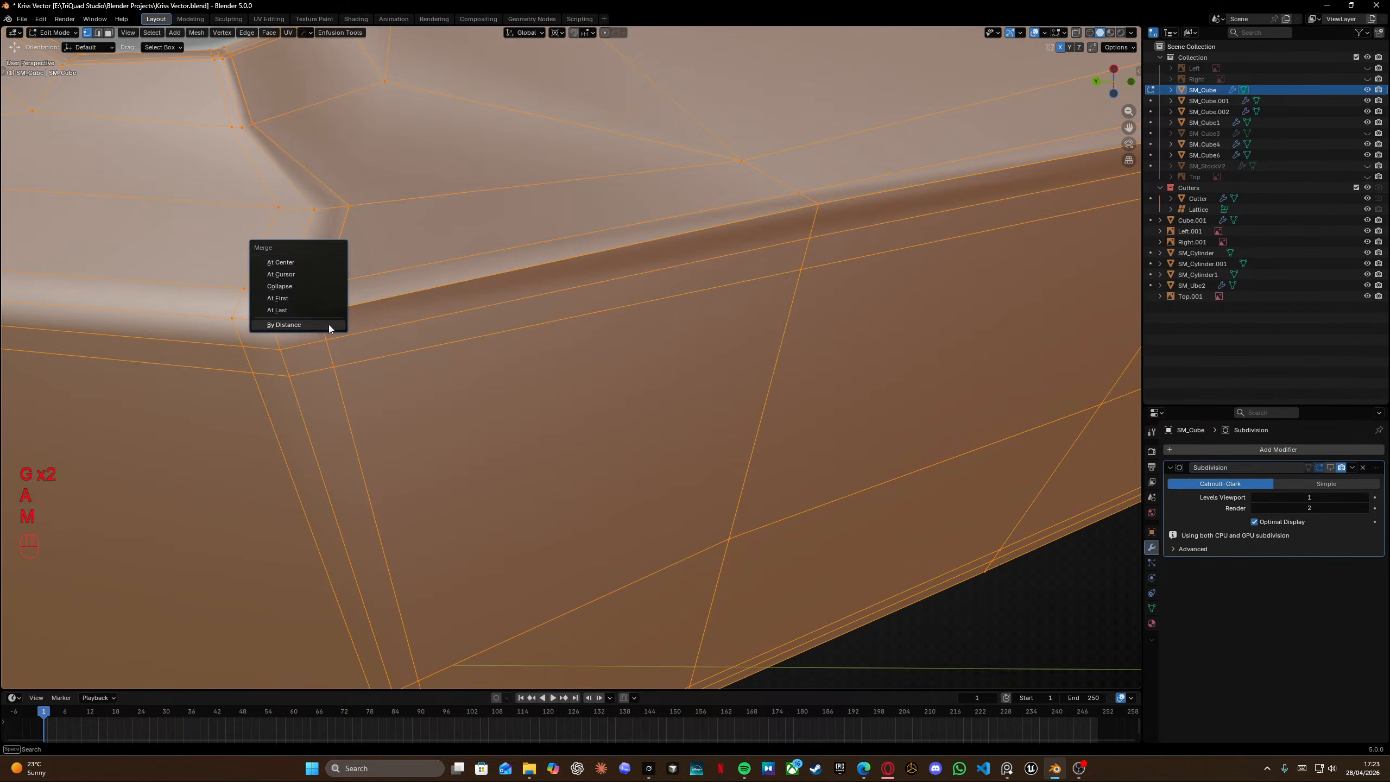
{"action": "left_click", "coordinate": [306, 325]}
Examine the merged mesh around the grip's lower edge and the pin hole.
{"action": "scroll", "coordinate": [419, 326], "scroll_direction": "down", "scroll_amount": 3}
{"action": "middle_click_drag", "start_coordinate": [419, 327], "coordinate": [527, 341]}
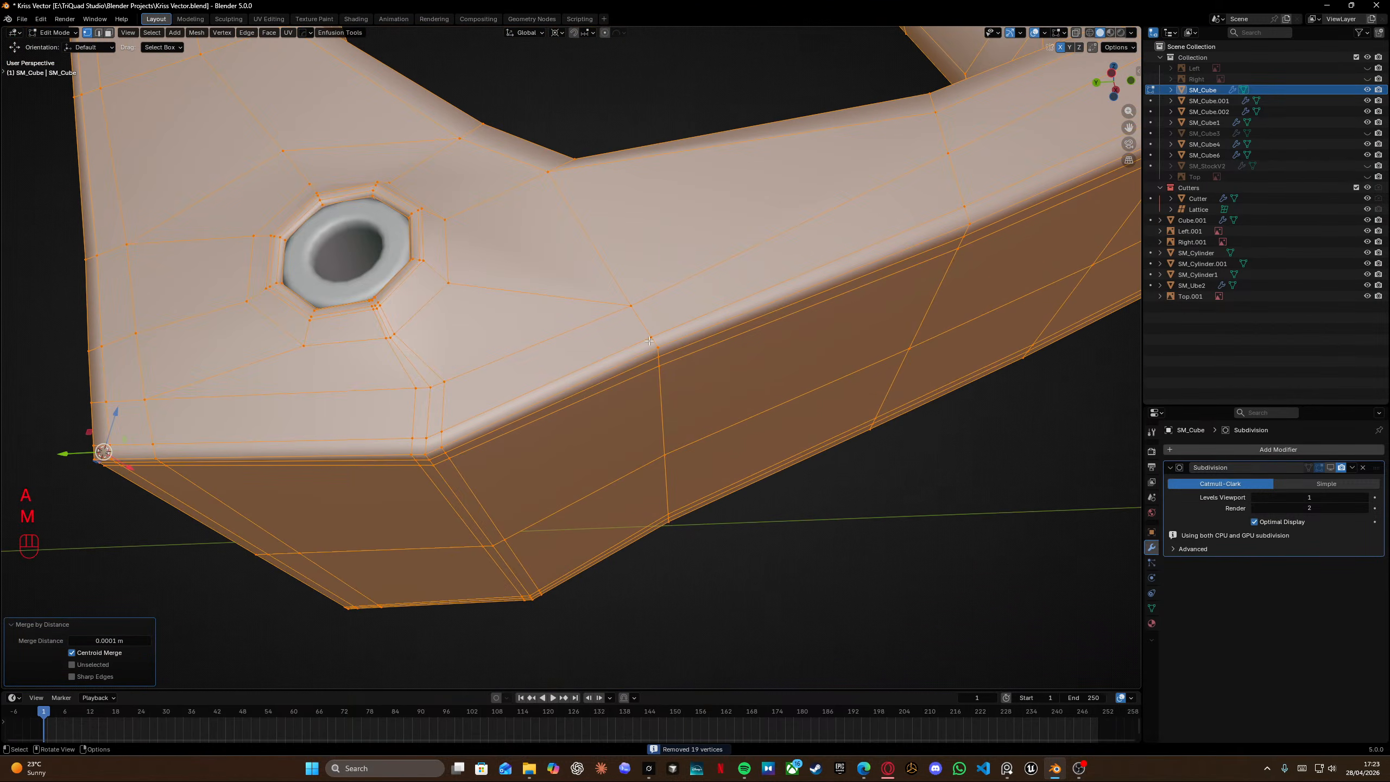
{"action": "middle_click_drag", "start_coordinate": [649, 340], "coordinate": [792, 201]}
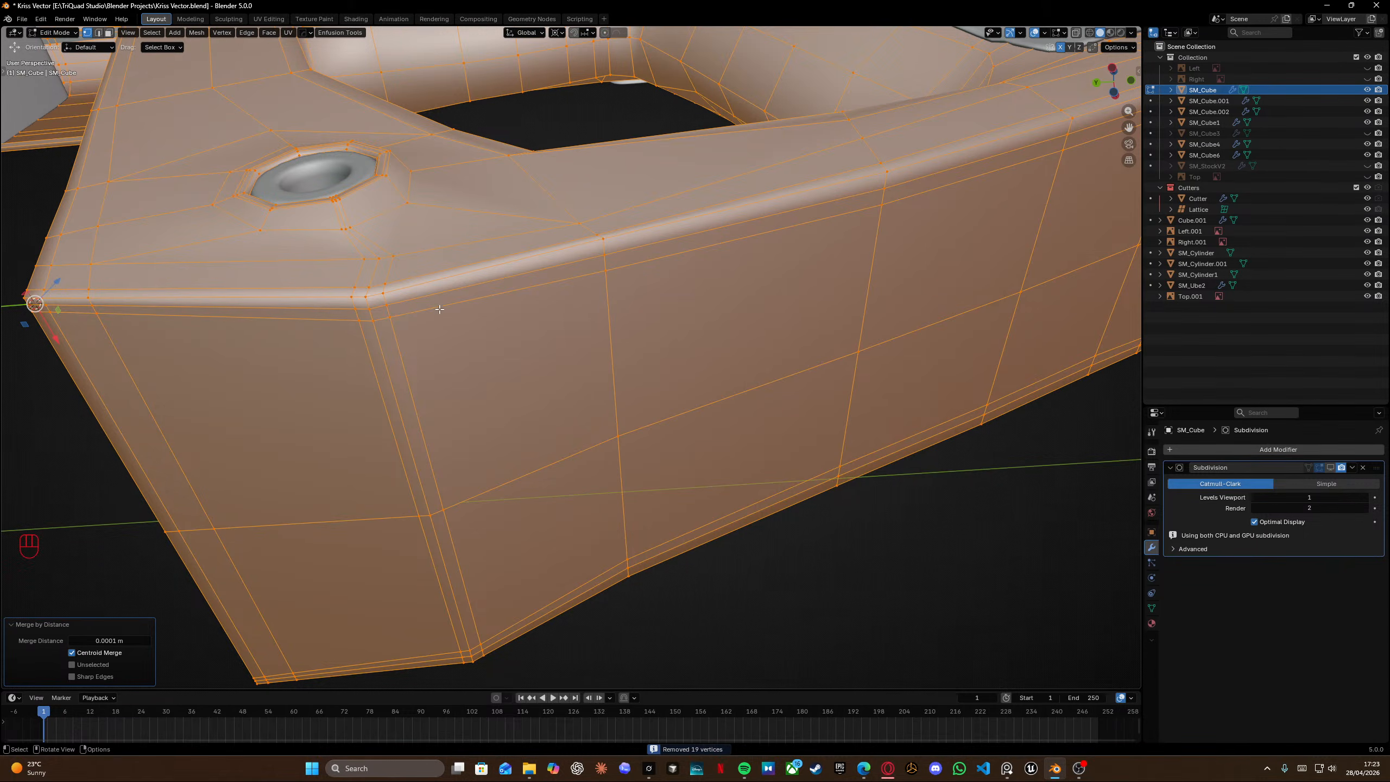
{"action": "middle_click_drag", "start_coordinate": [265, 309], "coordinate": [401, 290]}
{"action": "key", "text": "Tab"}
{"action": "scroll", "coordinate": [726, 316], "scroll_direction": "up", "scroll_amount": 1}
{"action": "middle_click_drag", "start_coordinate": [727, 316], "coordinate": [580, 271], "text": "shift"}
{"action": "scroll", "coordinate": [554, 284], "scroll_direction": "up", "scroll_amount": 3}
{"action": "key", "text": "Tab"}
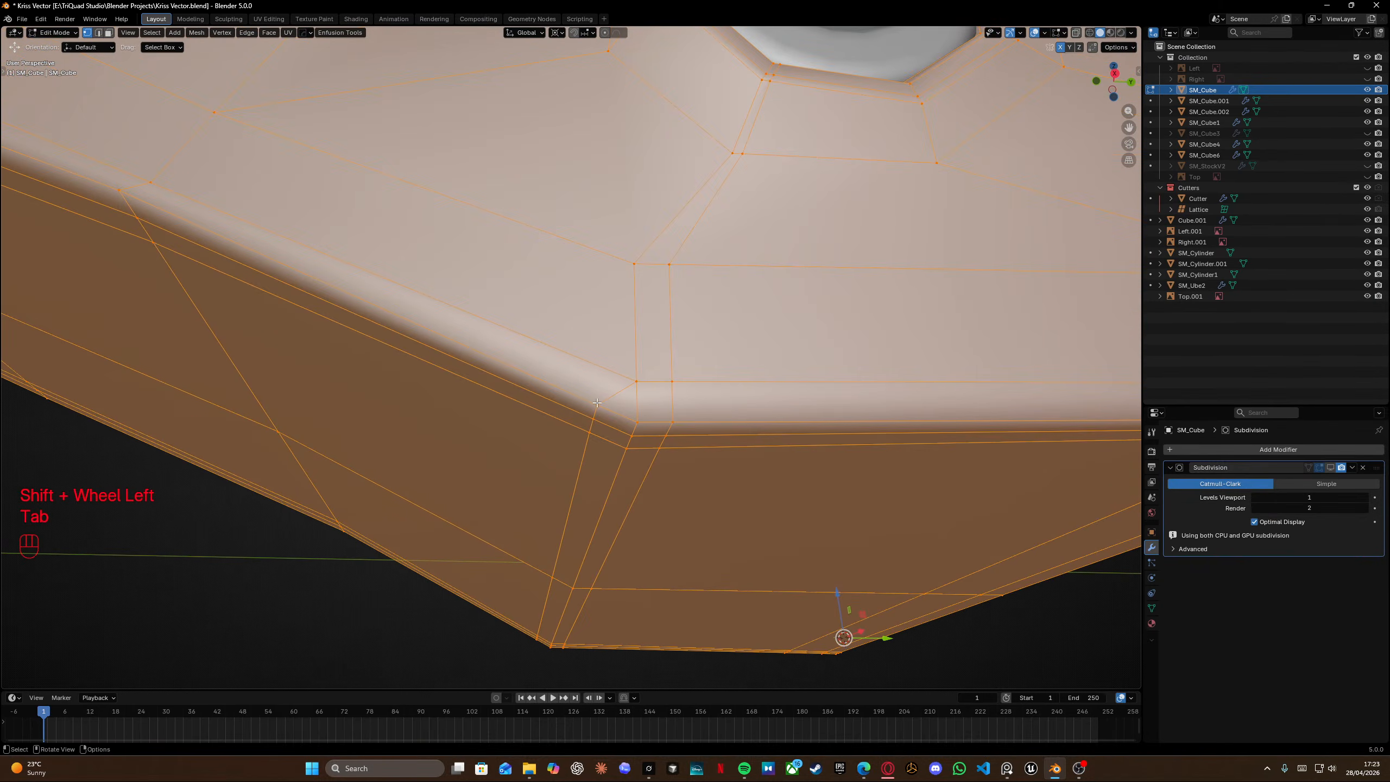
Select the edge loop at the grip corner beside the pin hole and edge-slide it fully onto its neighbour.
{"action": "left_click", "coordinate": [597, 403]}
{"action": "middle_click_drag", "start_coordinate": [597, 403], "coordinate": [593, 315], "text": "shift"}
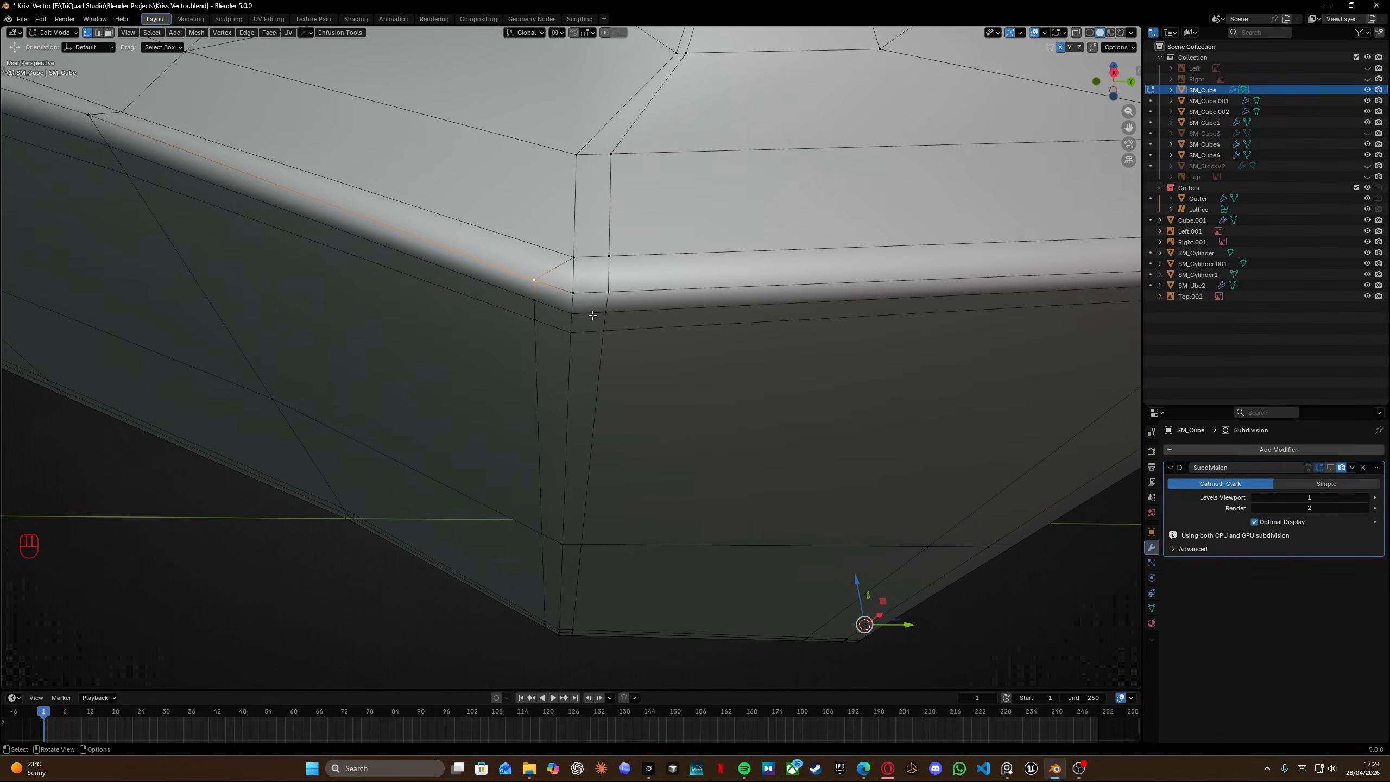
{"action": "middle_click_drag", "start_coordinate": [610, 265], "coordinate": [597, 343]}
{"action": "left_click", "coordinate": [597, 342], "text": "alt"}
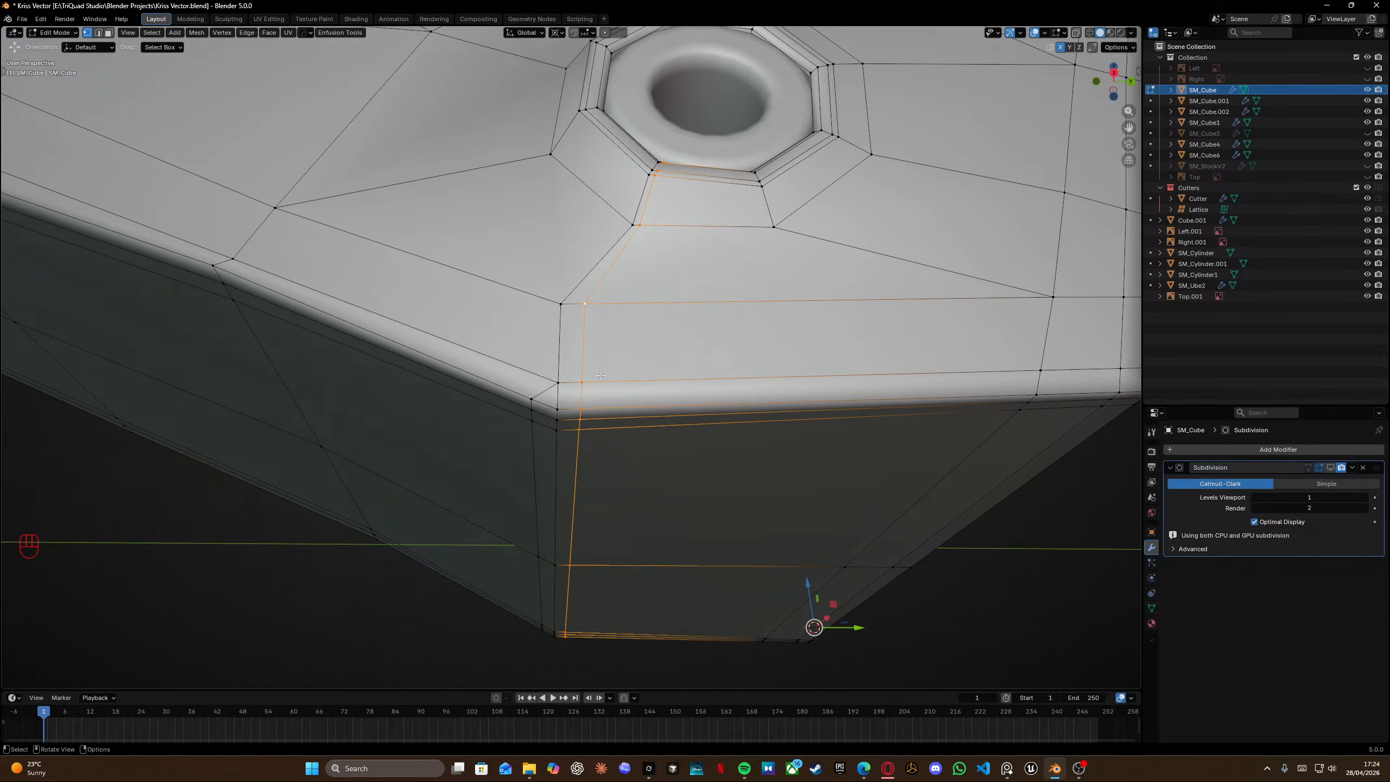
{"action": "left_click_drag", "start_coordinate": [568, 400], "coordinate": [589, 456], "text": "ctrl"}
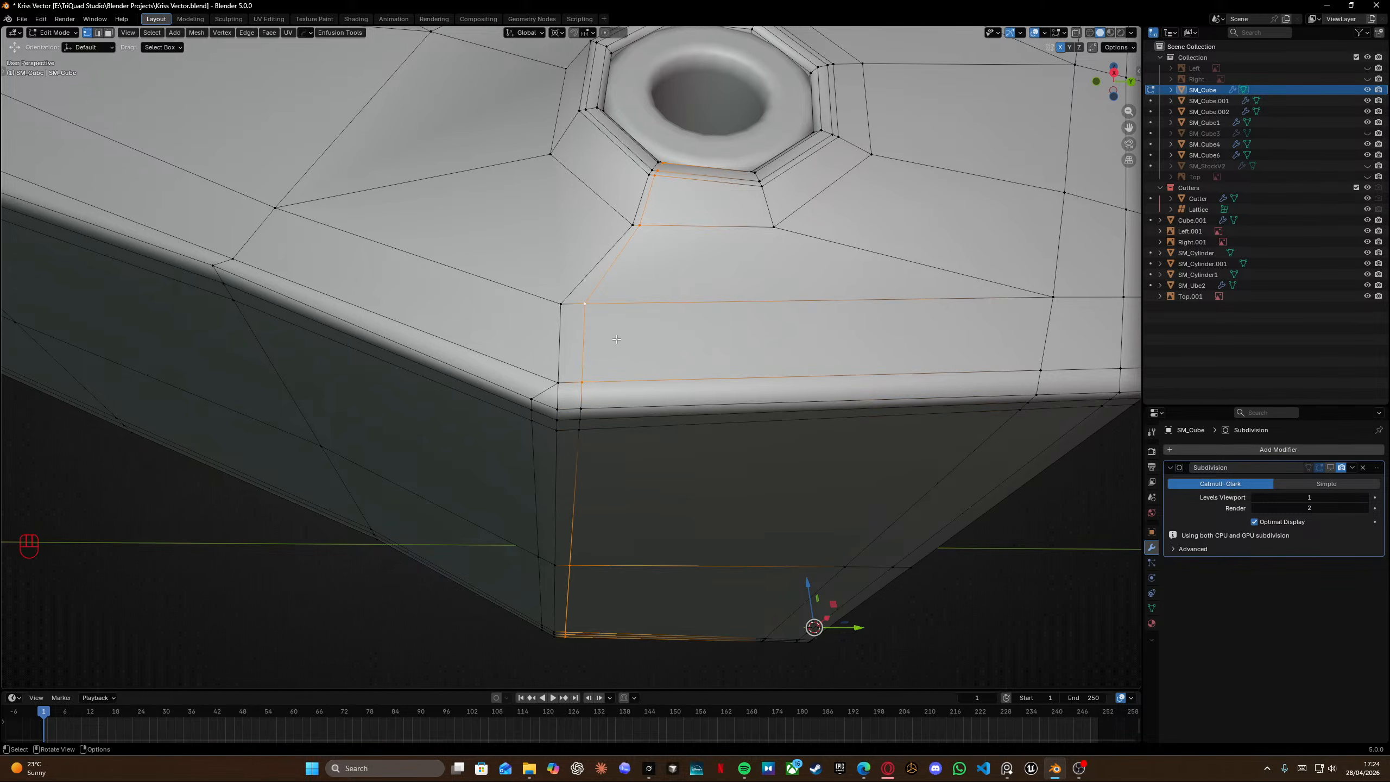
{"action": "middle_click_drag", "start_coordinate": [594, 298], "coordinate": [575, 339]}
{"action": "middle_click_drag", "start_coordinate": [588, 482], "coordinate": [597, 460]}
{"action": "middle_click_drag", "start_coordinate": [597, 460], "coordinate": [649, 172], "text": "shift"}
{"action": "middle_click_drag", "start_coordinate": [651, 290], "coordinate": [886, 398]}
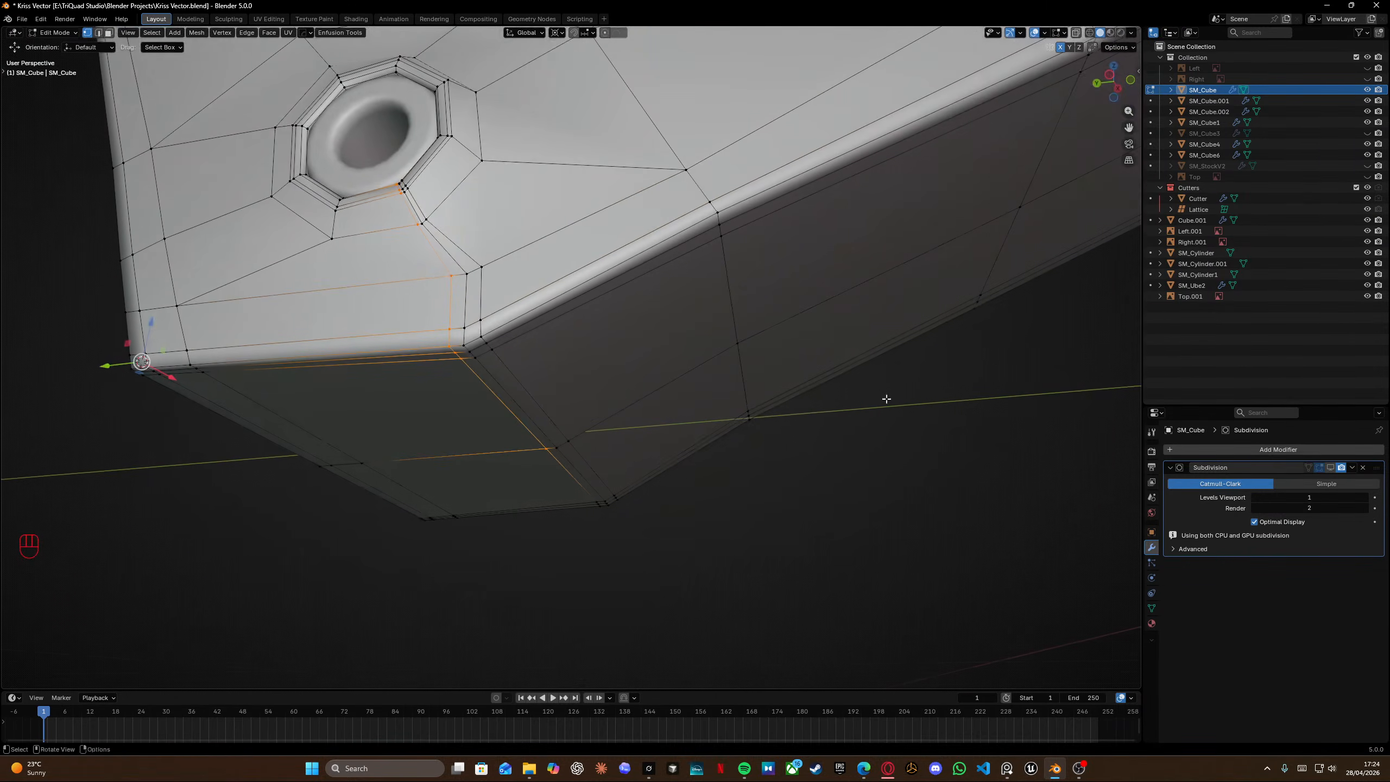
{"action": "left_click_drag", "start_coordinate": [441, 338], "coordinate": [469, 366], "text": "ctrl"}
{"action": "left_click_drag", "start_coordinate": [530, 420], "coordinate": [564, 465], "text": "ctrl"}
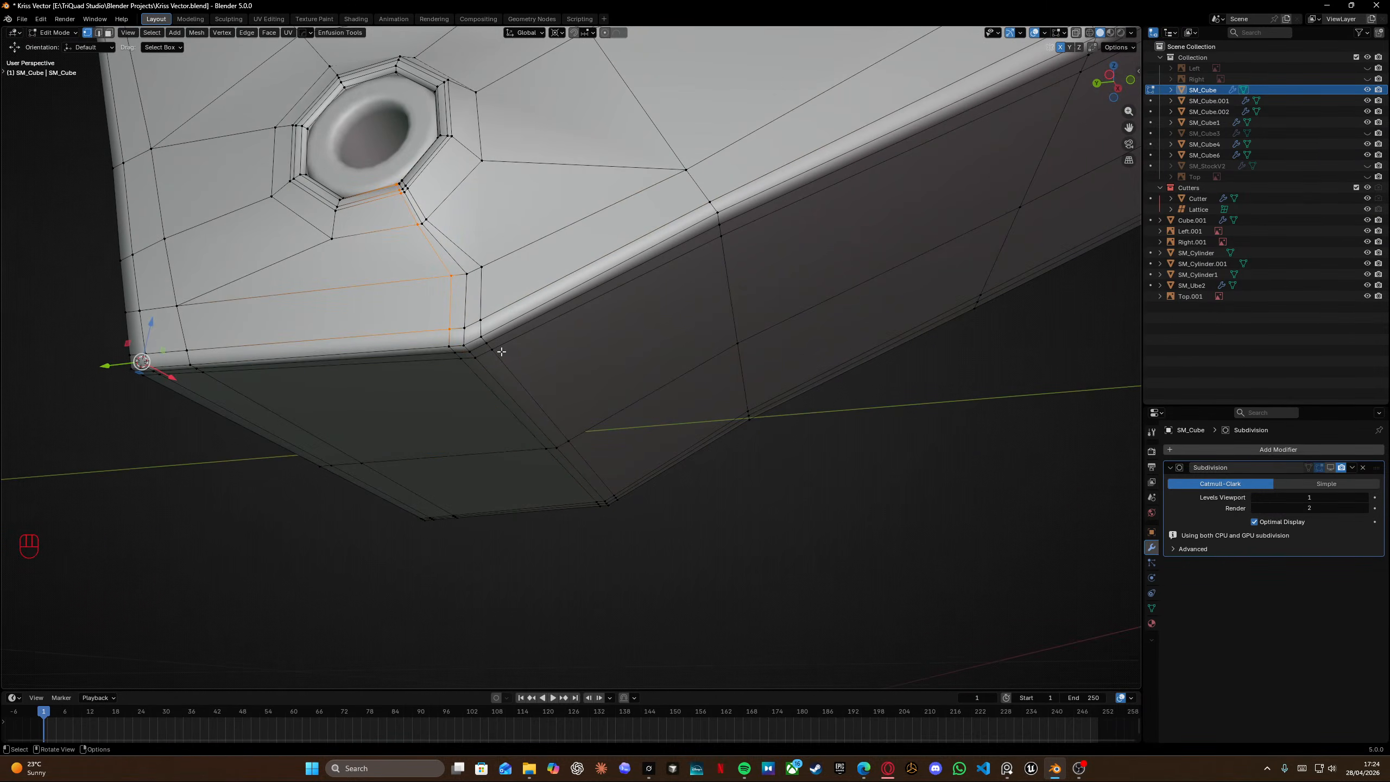
{"action": "scroll", "coordinate": [492, 342], "scroll_direction": "up", "scroll_amount": 3}
{"action": "middle_click_drag", "start_coordinate": [386, 229], "coordinate": [624, 287], "text": "shift"}
{"action": "key", "text": "g"}
{"action": "key", "text": "g"}
{"action": "left_click", "coordinate": [570, 225]}
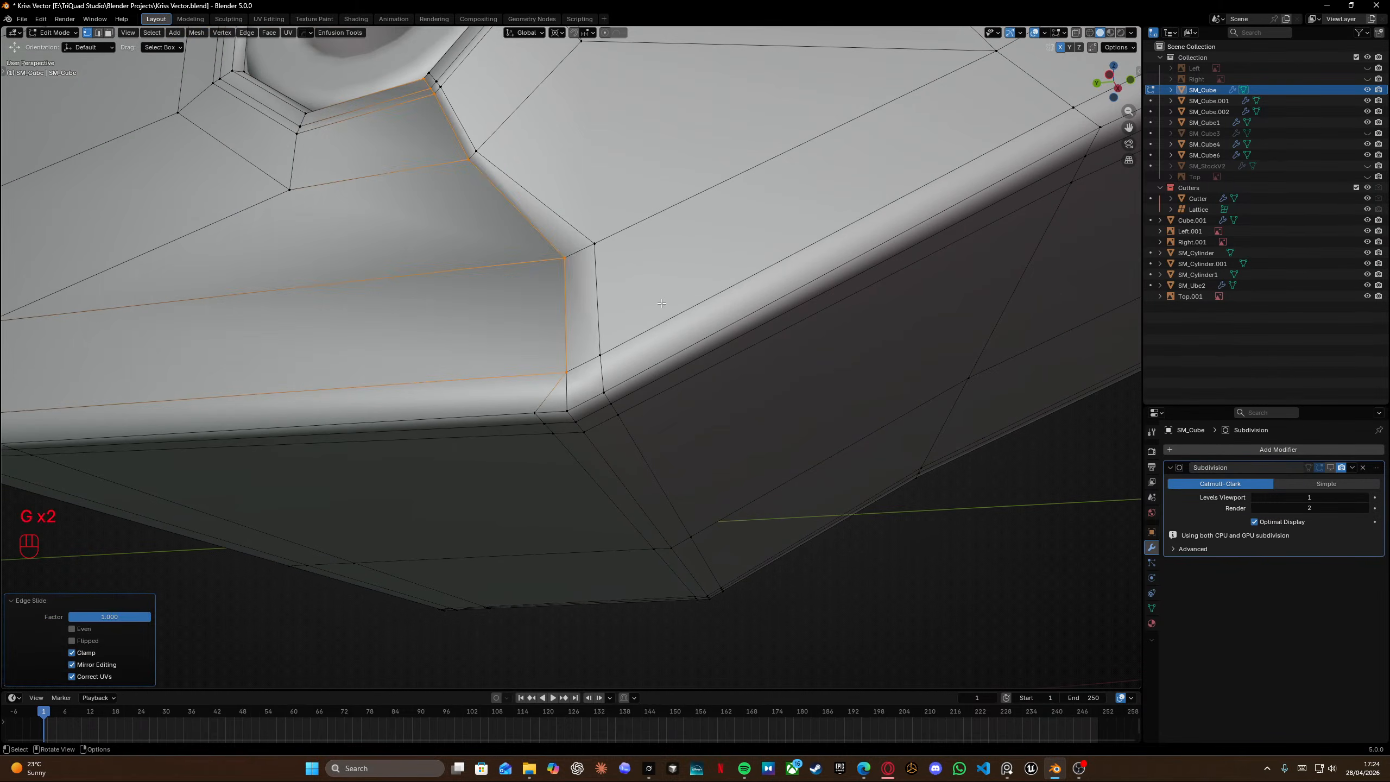
Select the loop along the grip's lower edge and edge-slide it fully onto the adjacent loop.
{"action": "left_click", "coordinate": [571, 225], "text": "alt"}
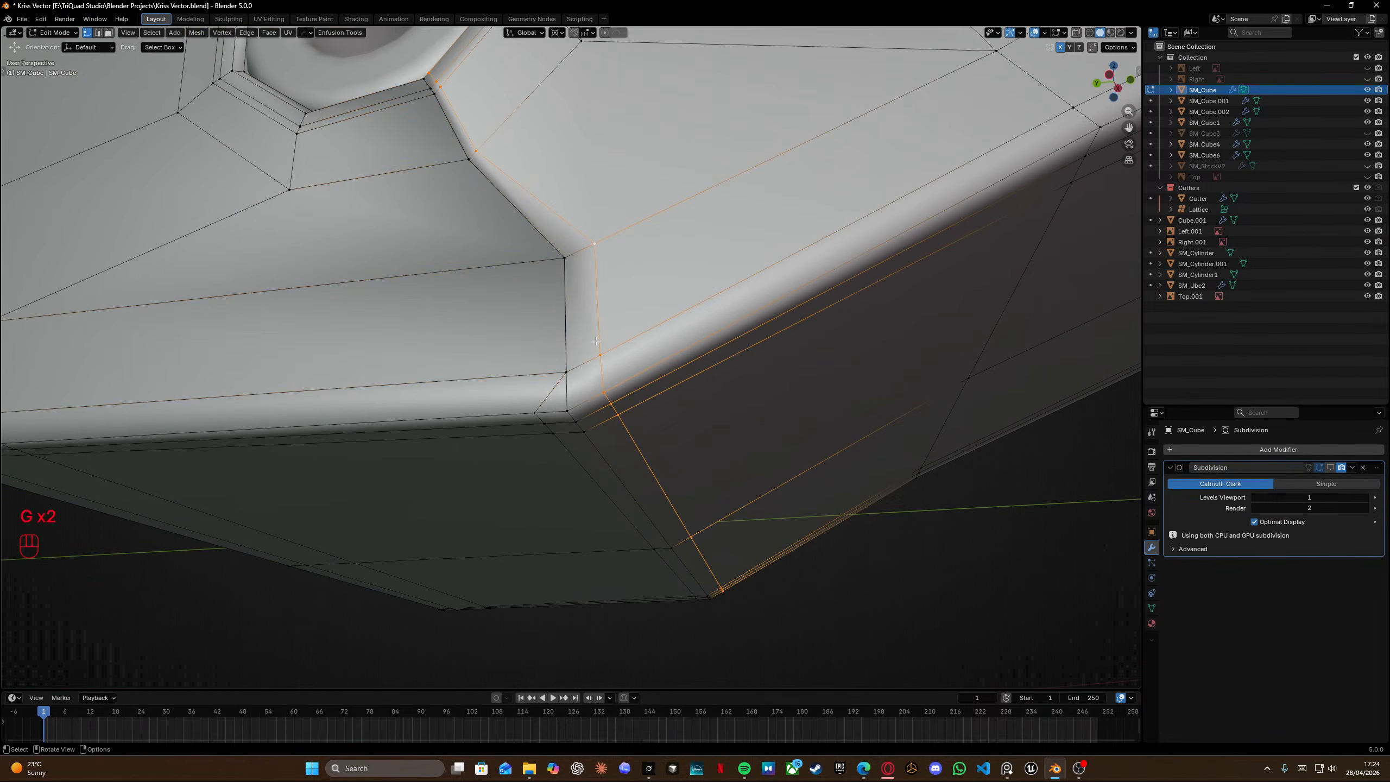
{"action": "mouse_move", "coordinate": [597, 341]}
{"action": "middle_mouse_down"}
{"action": "mouse_move", "coordinate": [588, 356]}
{"action": "mouse_move", "coordinate": [590, 330]}
{"action": "mouse_move", "coordinate": [616, 397]}
{"action": "mouse_move", "coordinate": [633, 391]}
{"action": "mouse_move", "coordinate": [568, 394]}
{"action": "mouse_move", "coordinate": [605, 380]}
{"action": "middle_mouse_up"}
{"action": "key", "text": "shift+z"}
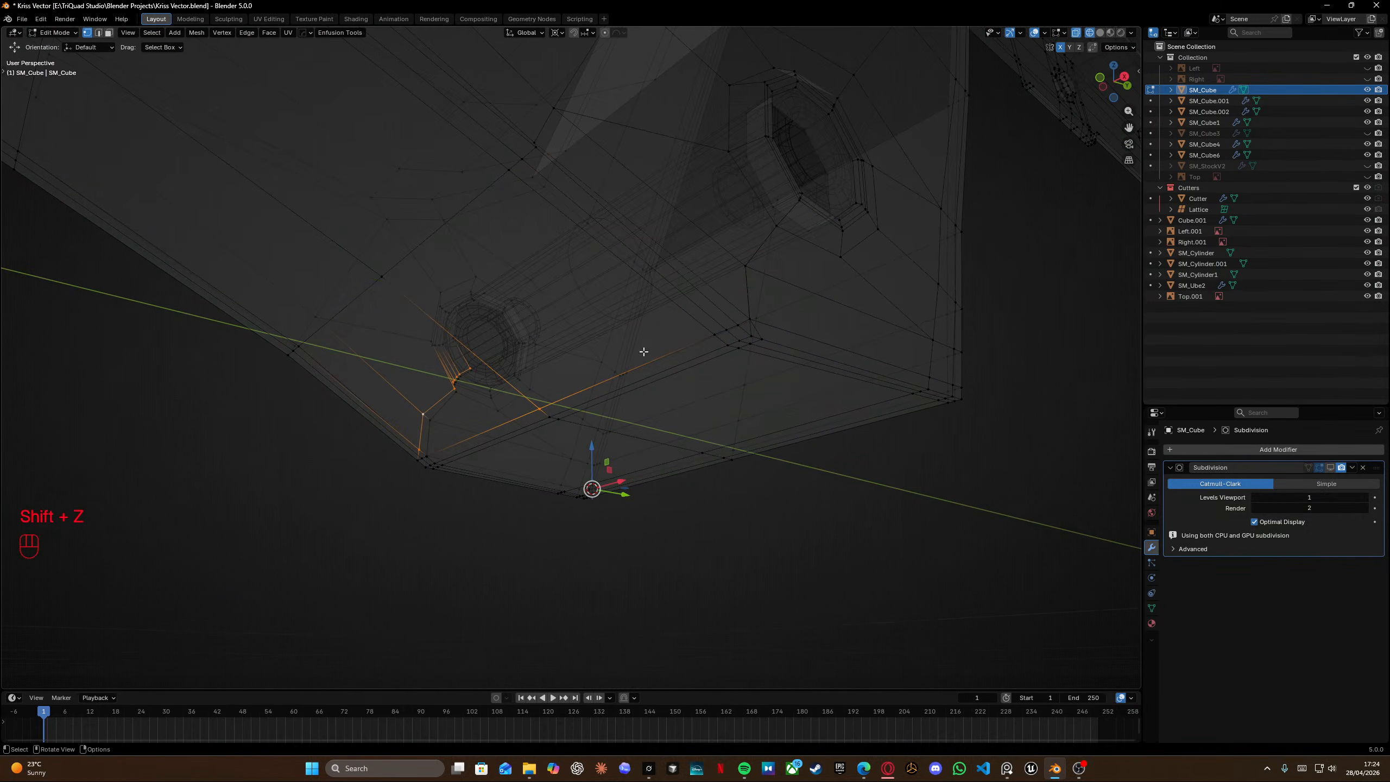
{"action": "key", "text": "shift+z"}
{"action": "middle_click_drag", "start_coordinate": [525, 395], "coordinate": [676, 395]}
{"action": "scroll", "coordinate": [564, 371], "scroll_direction": "up", "scroll_amount": 5}
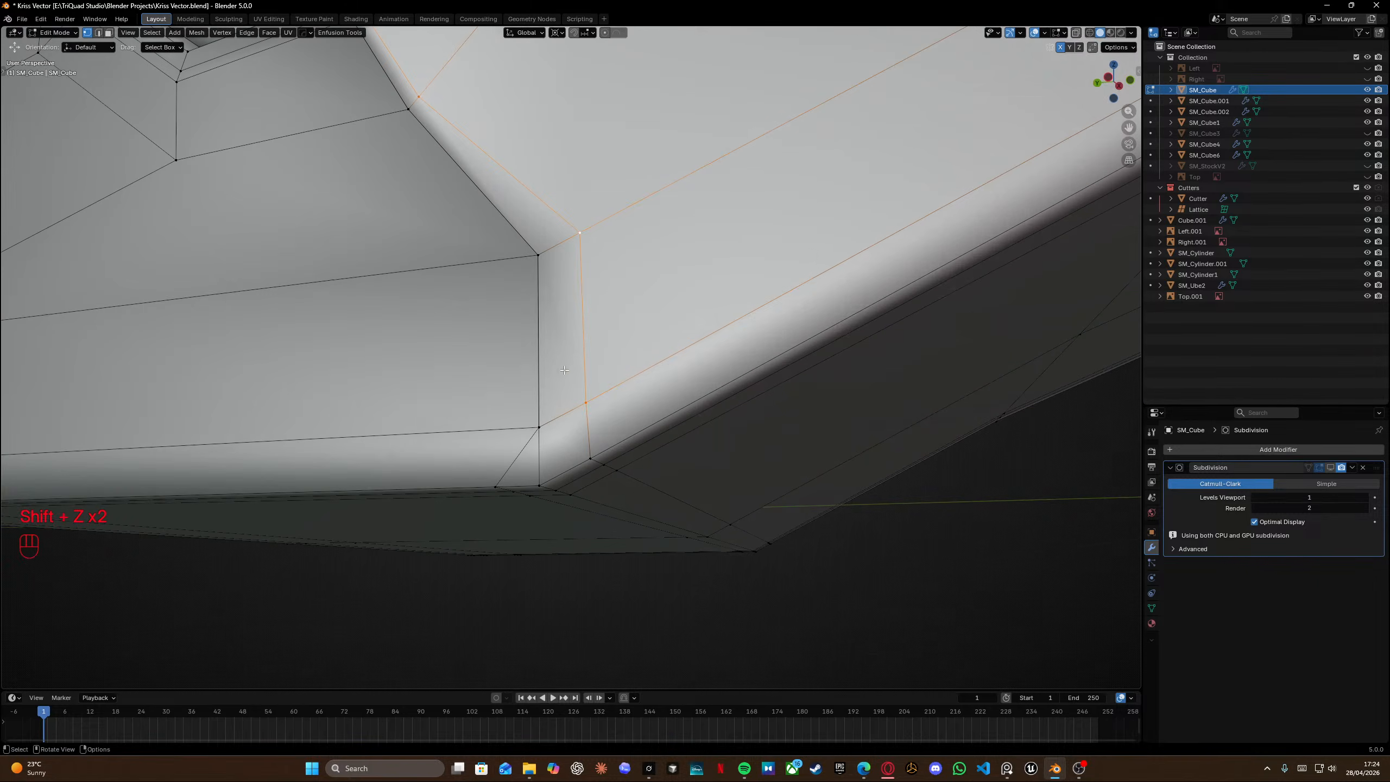
{"action": "scroll", "coordinate": [565, 370], "scroll_direction": "down", "scroll_amount": 2}
{"action": "middle_click_drag", "start_coordinate": [566, 369], "coordinate": [604, 368]}
{"action": "scroll", "coordinate": [604, 368], "scroll_direction": "up", "scroll_amount": 2}
{"action": "key", "text": "g"}
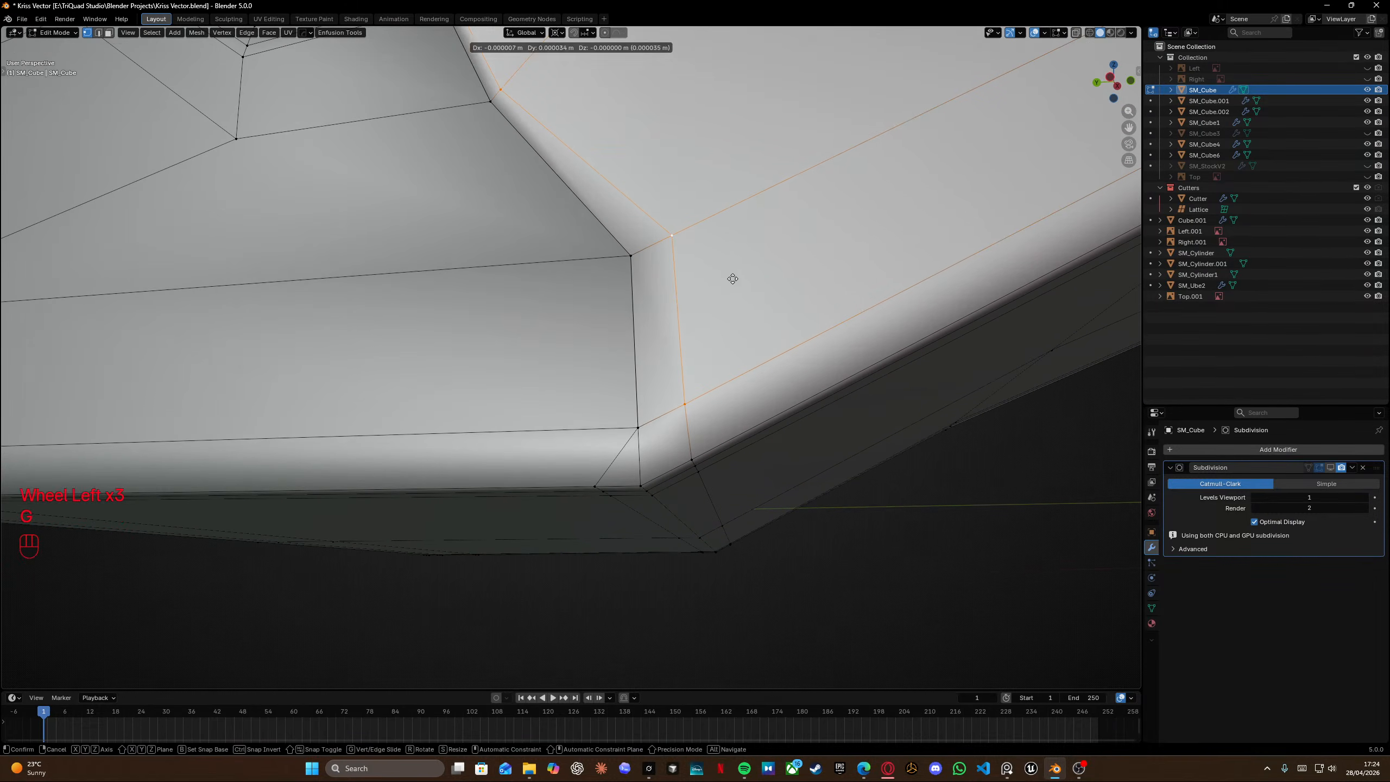
{"action": "key", "text": "g"}
{"action": "left_click", "coordinate": [317, 515]}
Select all geometry and merge vertices by distance.
{"action": "key", "text": "a"}
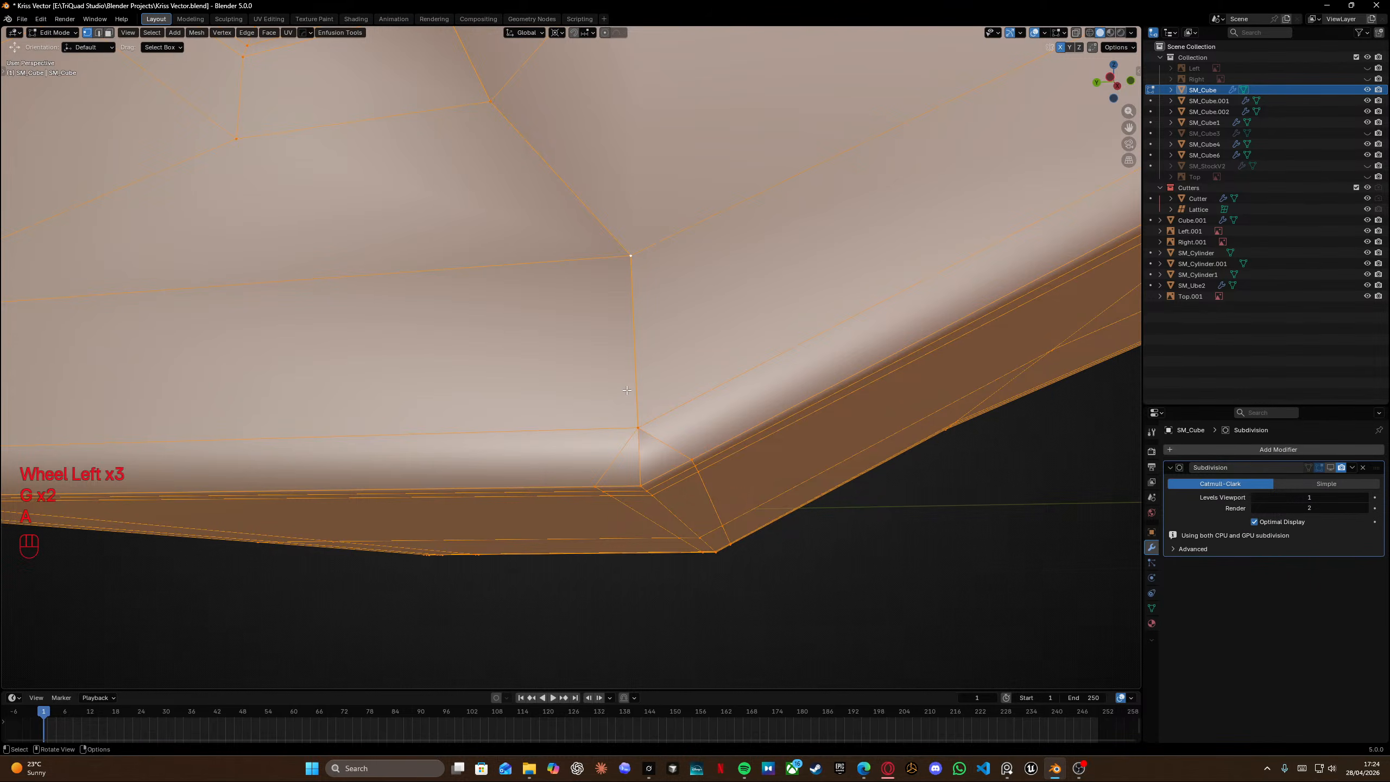
{"action": "key", "text": "m"}
{"action": "left_click", "coordinate": [626, 390]}
Switch to edge selection and dissolve the leftover edge at the grip's lower corner.
{"action": "middle_click_drag", "start_coordinate": [626, 390], "coordinate": [651, 419]}
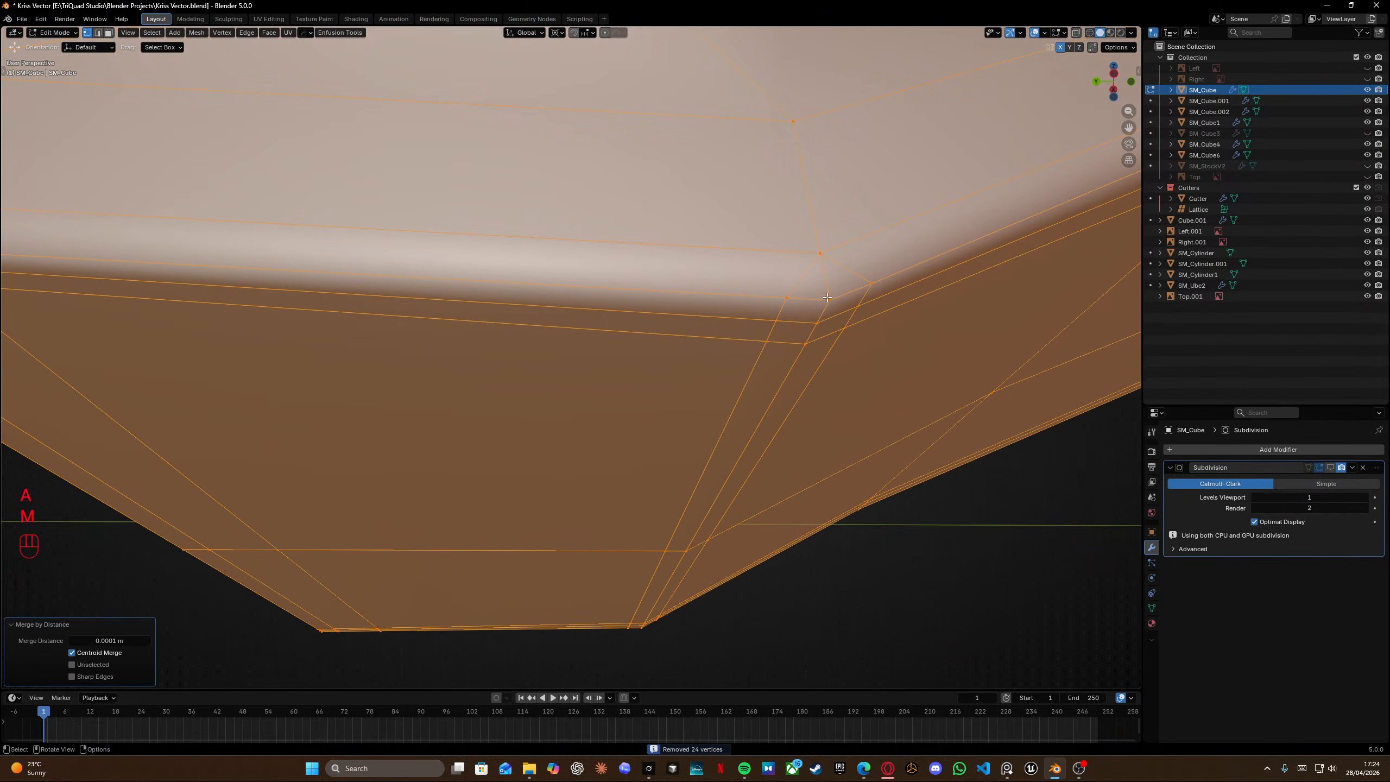
{"action": "middle_click_drag", "start_coordinate": [830, 273], "coordinate": [736, 298], "text": "shift"}
{"action": "key", "text": "Tab"}
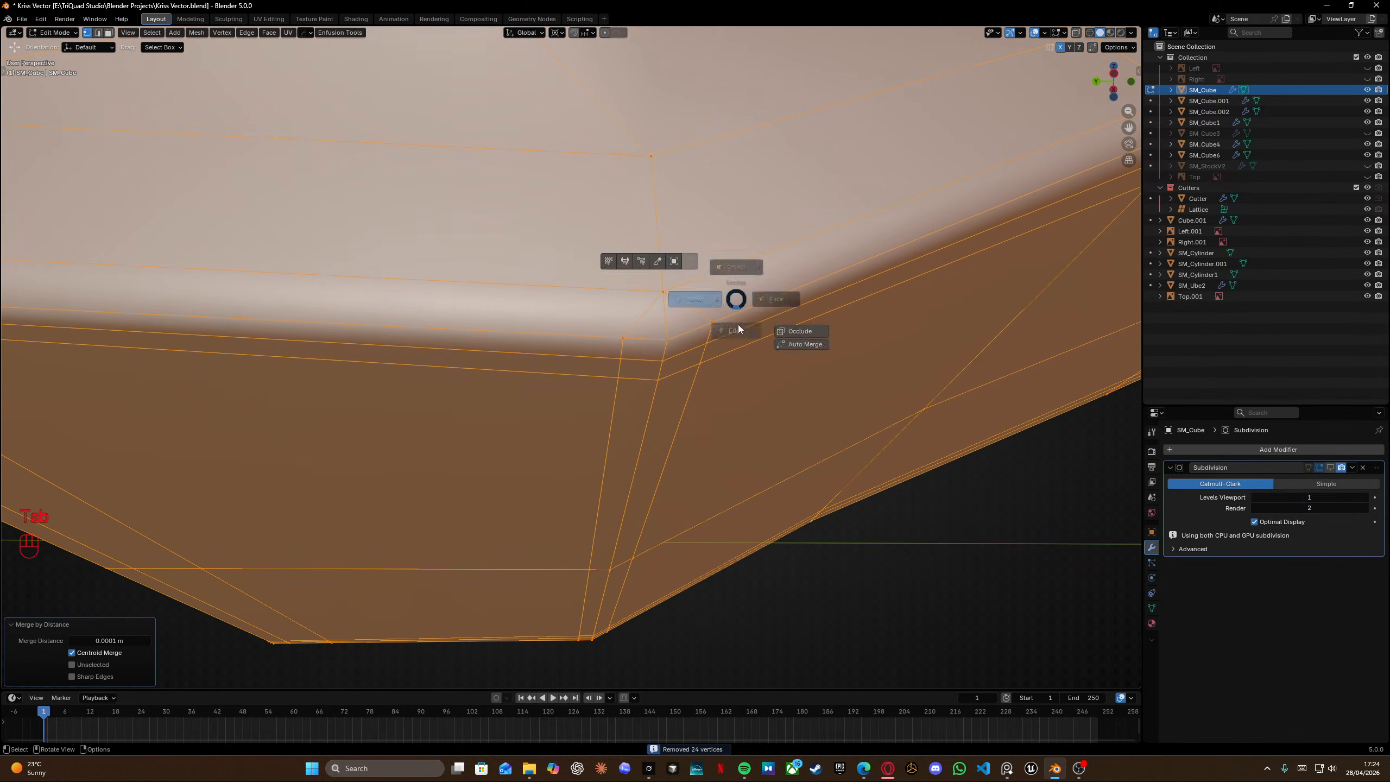
{"action": "left_click", "coordinate": [739, 324]}
{"action": "left_click", "coordinate": [673, 359]}
{"action": "key", "text": "x"}
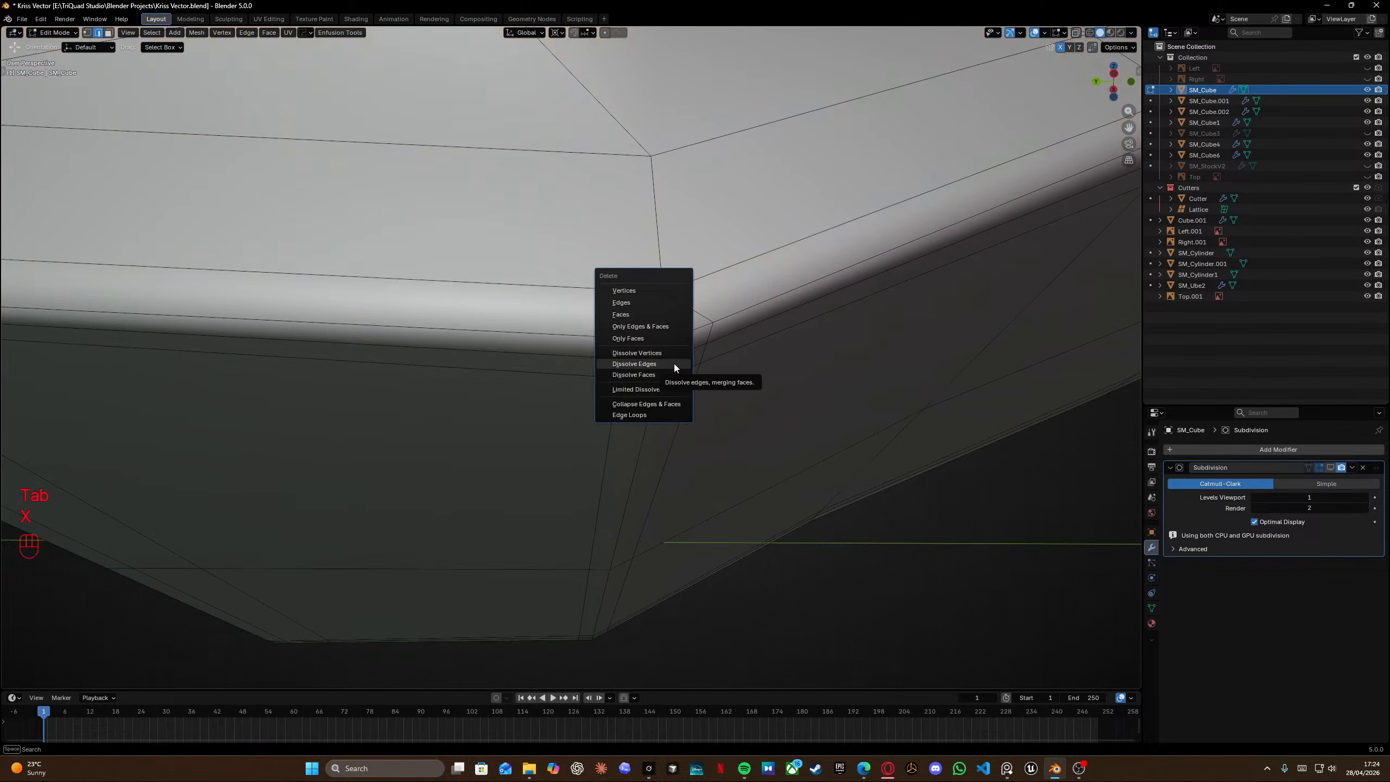
{"action": "left_click", "coordinate": [651, 364]}
{"action": "middle_click_drag", "start_coordinate": [674, 356], "coordinate": [674, 361]}
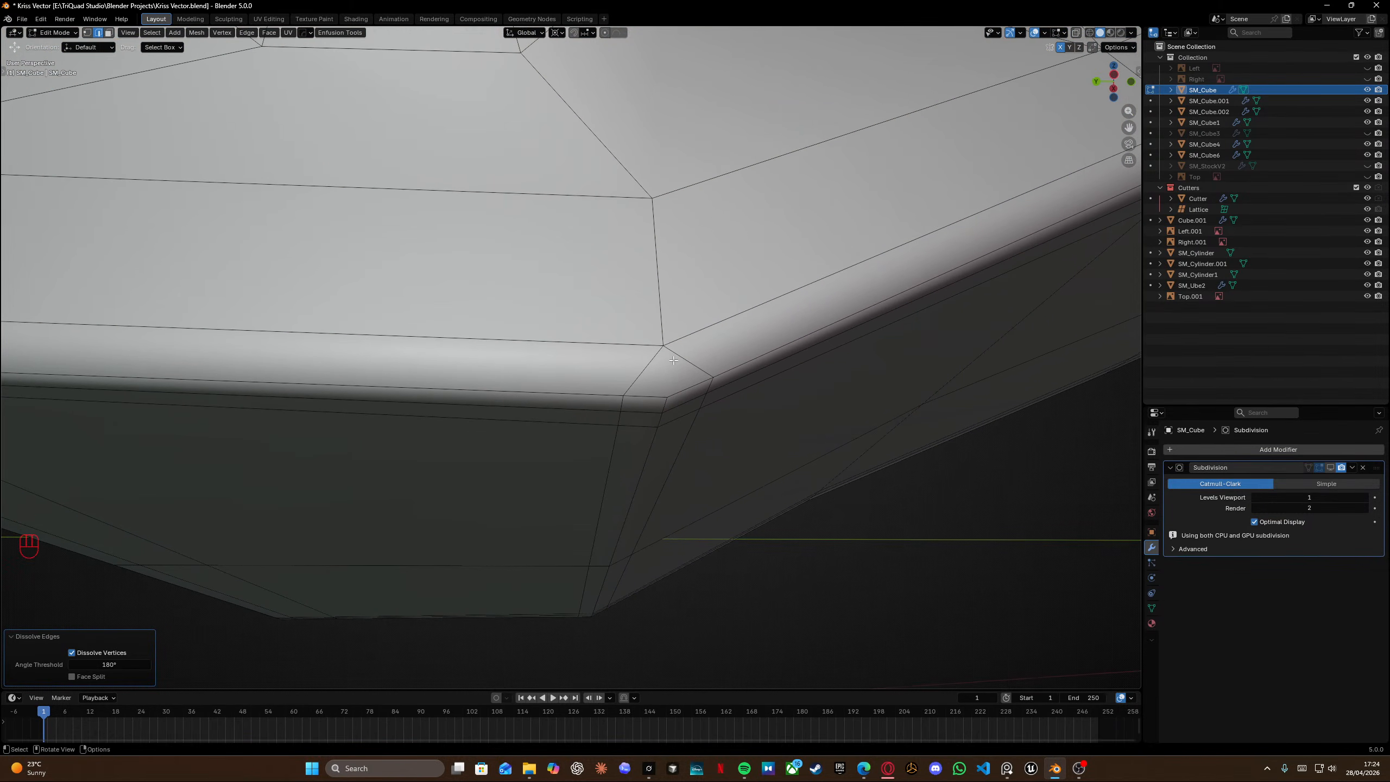
{"action": "scroll", "coordinate": [673, 374], "scroll_direction": "down", "scroll_amount": 3}
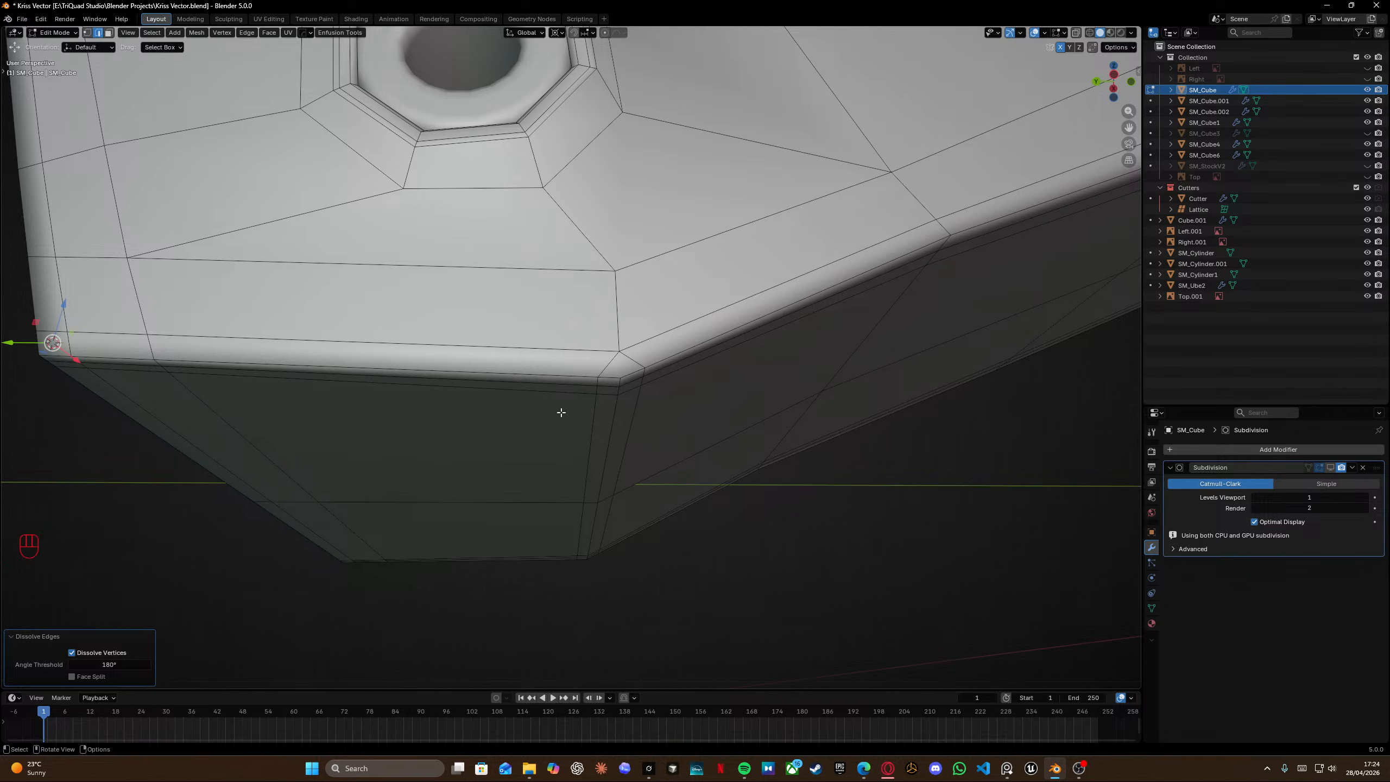
{"action": "middle_click_drag", "start_coordinate": [558, 408], "coordinate": [423, 426]}
{"action": "key", "text": "x"}
{"action": "left_click", "coordinate": [371, 446]}
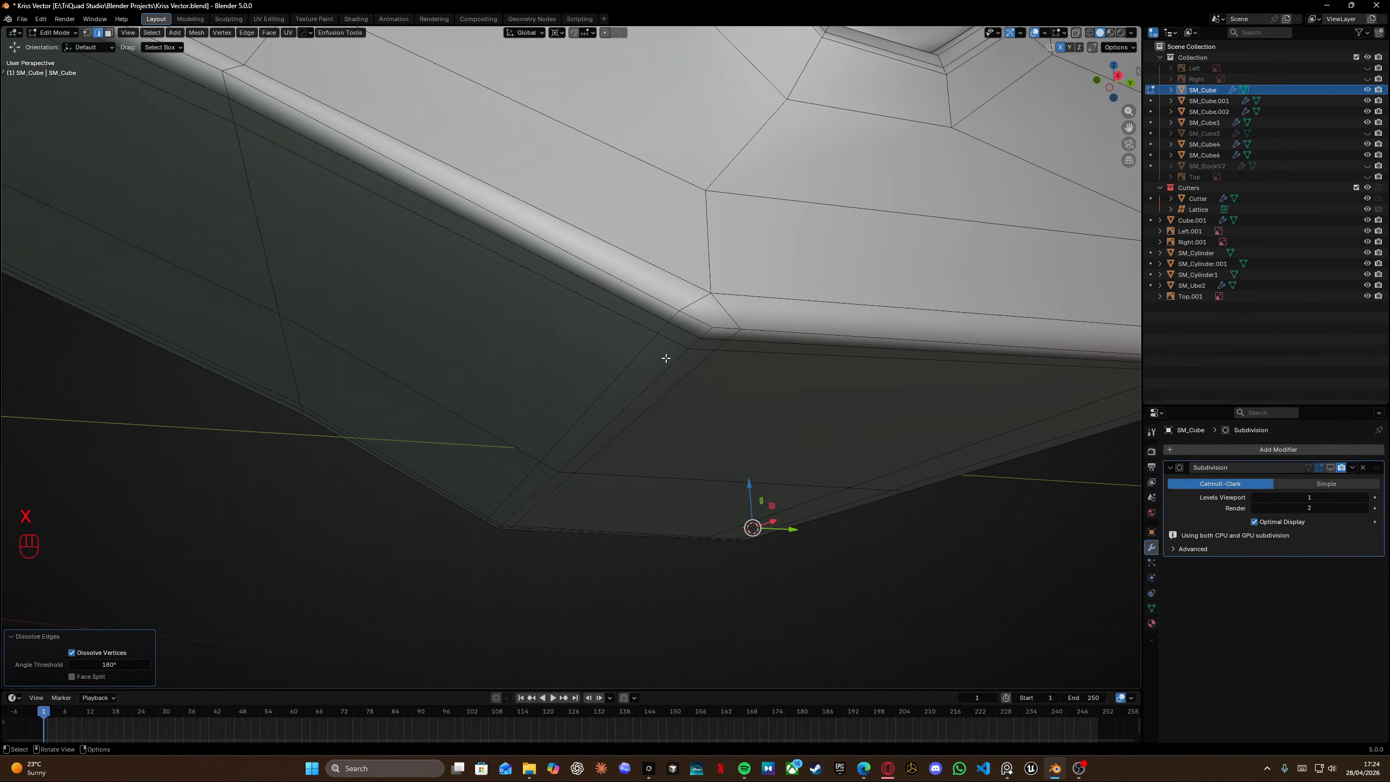
Select the edge loop at the grip's bottom corner and edge-slide it fully onto its neighbour.
{"action": "left_click", "coordinate": [666, 358], "text": "alt"}
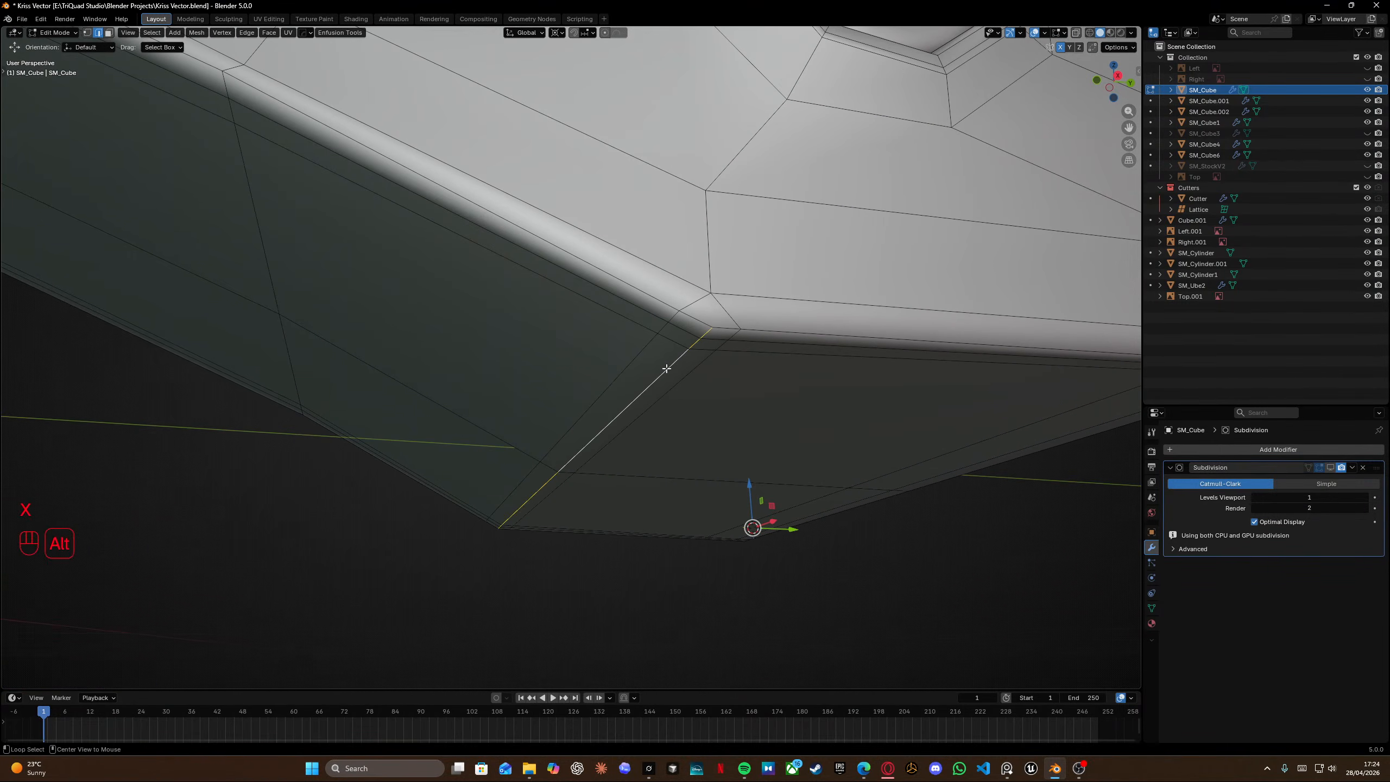
{"action": "key", "text": "g"}
{"action": "key", "text": "g"}
{"action": "left_click", "coordinate": [638, 363]}
{"action": "middle_click_drag", "start_coordinate": [638, 363], "coordinate": [769, 429]}
Select all, merge vertices by distance again, and leave Edit Mode.
{"action": "key", "text": "a"}
{"action": "key", "text": "m"}
{"action": "left_click", "coordinate": [674, 339]}
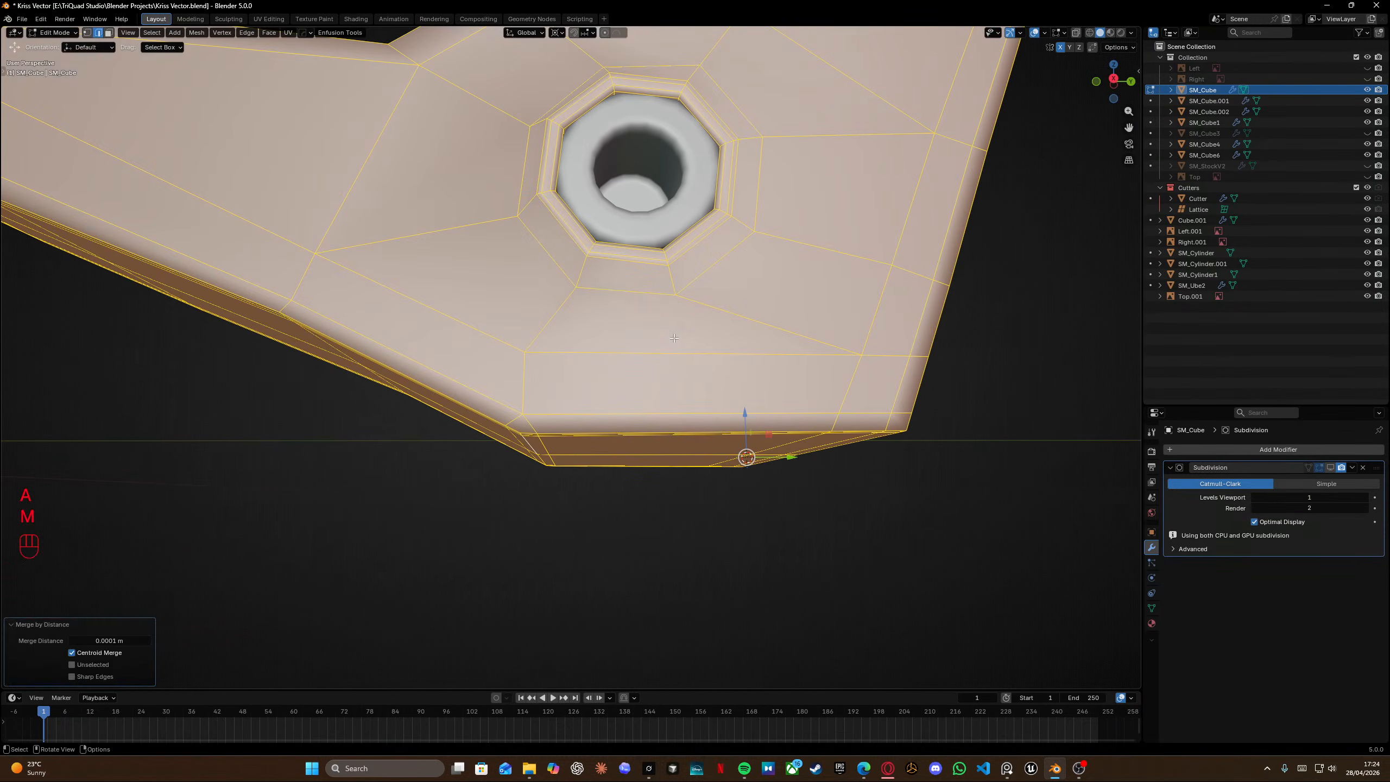
{"action": "middle_click_drag", "start_coordinate": [575, 323], "coordinate": [614, 308]}
{"action": "key", "text": "Tab"}
Inspect the smoothed grip bottom from the side view and from perspective.
{"action": "scroll", "coordinate": [614, 308], "scroll_direction": "down", "scroll_amount": 3}
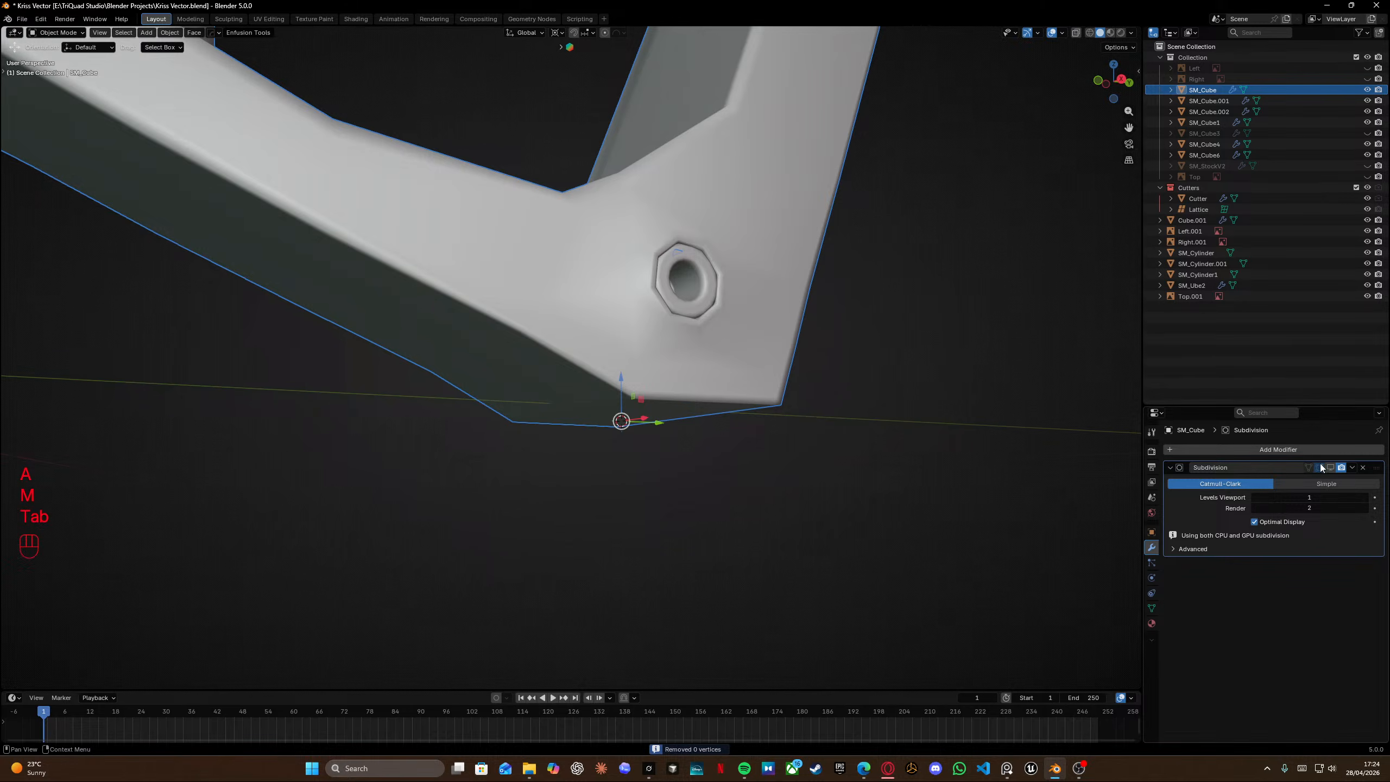
{"action": "scroll", "coordinate": [669, 403], "scroll_direction": "up", "scroll_amount": 4}
{"action": "middle_click_drag", "start_coordinate": [669, 403], "coordinate": [533, 387]}
{"action": "key", "text": "Tab"}
{"action": "key", "text": "Tab"}
{"action": "scroll", "coordinate": [586, 296], "scroll_direction": "down", "scroll_amount": 4}
{"action": "key", "text": "KP_3"}
{"action": "scroll", "coordinate": [558, 400], "scroll_direction": "up", "scroll_amount": 5}
{"action": "middle_click_drag", "start_coordinate": [574, 430], "coordinate": [569, 336], "text": "shift"}
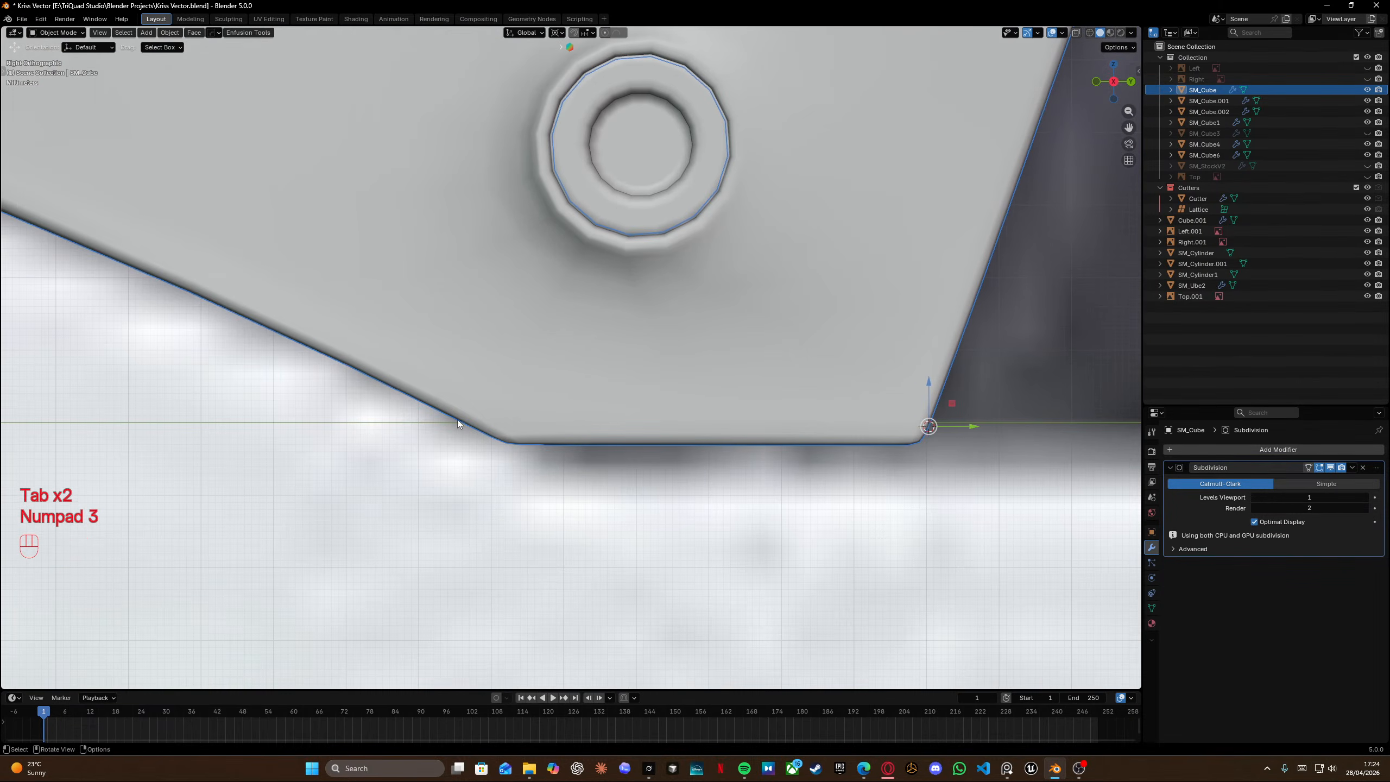
{"action": "scroll", "coordinate": [546, 452], "scroll_direction": "down", "scroll_amount": 6}
{"action": "middle_click_drag", "start_coordinate": [547, 455], "coordinate": [549, 408]}
{"action": "scroll", "coordinate": [550, 408], "scroll_direction": "down", "scroll_amount": 8}
{"action": "left_click", "coordinate": [587, 433]}
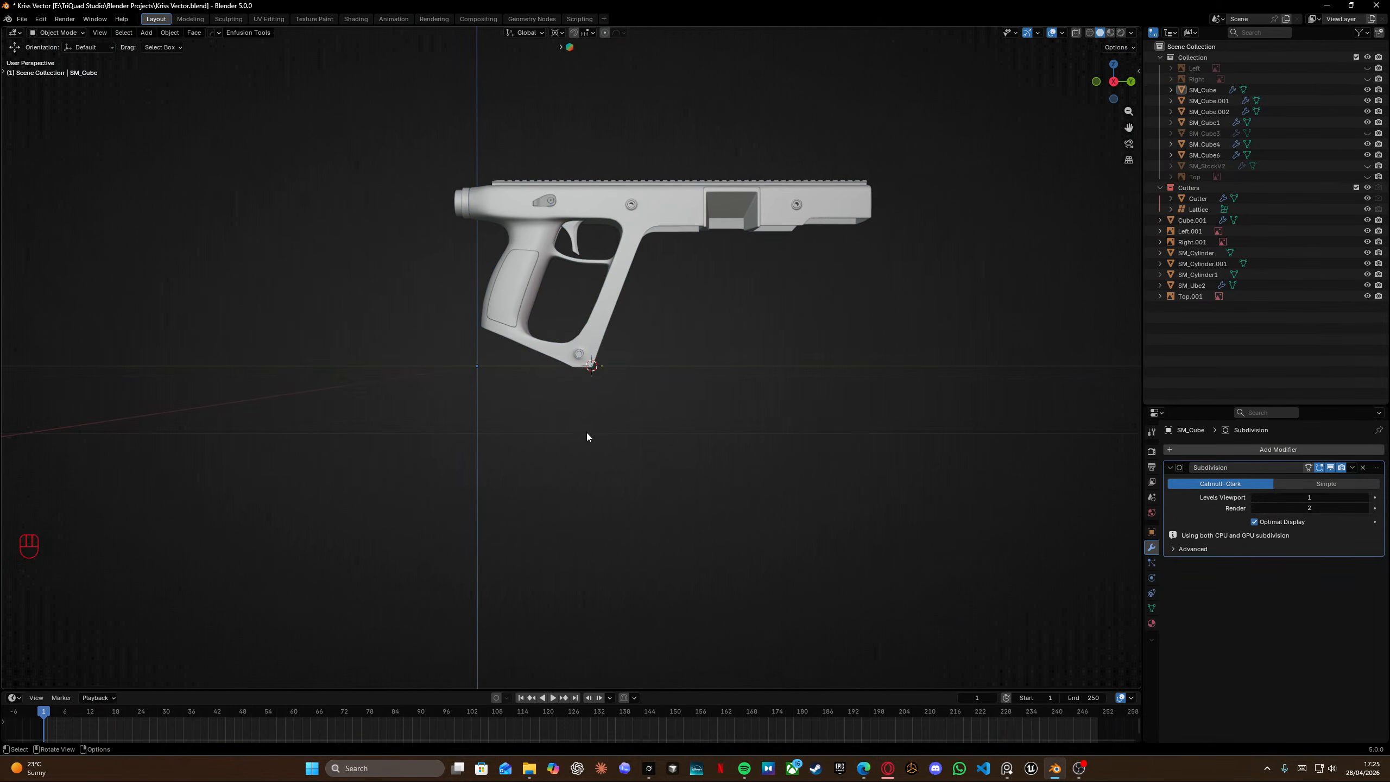
Snap the 3D cursor to the world origin.
{"action": "key", "text": "shift+s"}
{"action": "left_click", "coordinate": [428, 497]}
{"action": "scroll", "coordinate": [606, 356], "scroll_direction": "up", "scroll_amount": 12}
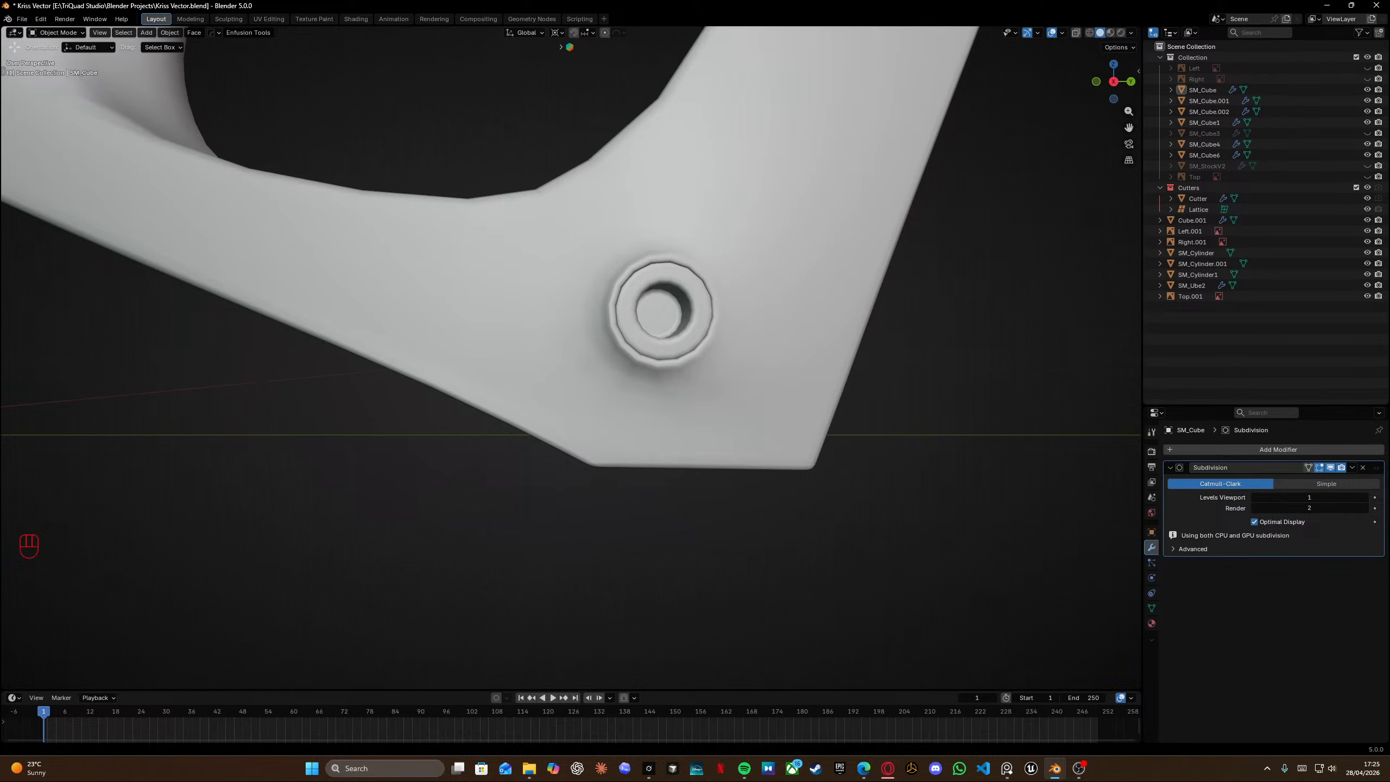
{"action": "scroll", "coordinate": [619, 364], "scroll_direction": "down", "scroll_amount": 10}
{"action": "middle_click_drag", "start_coordinate": [651, 263], "coordinate": [616, 252]}
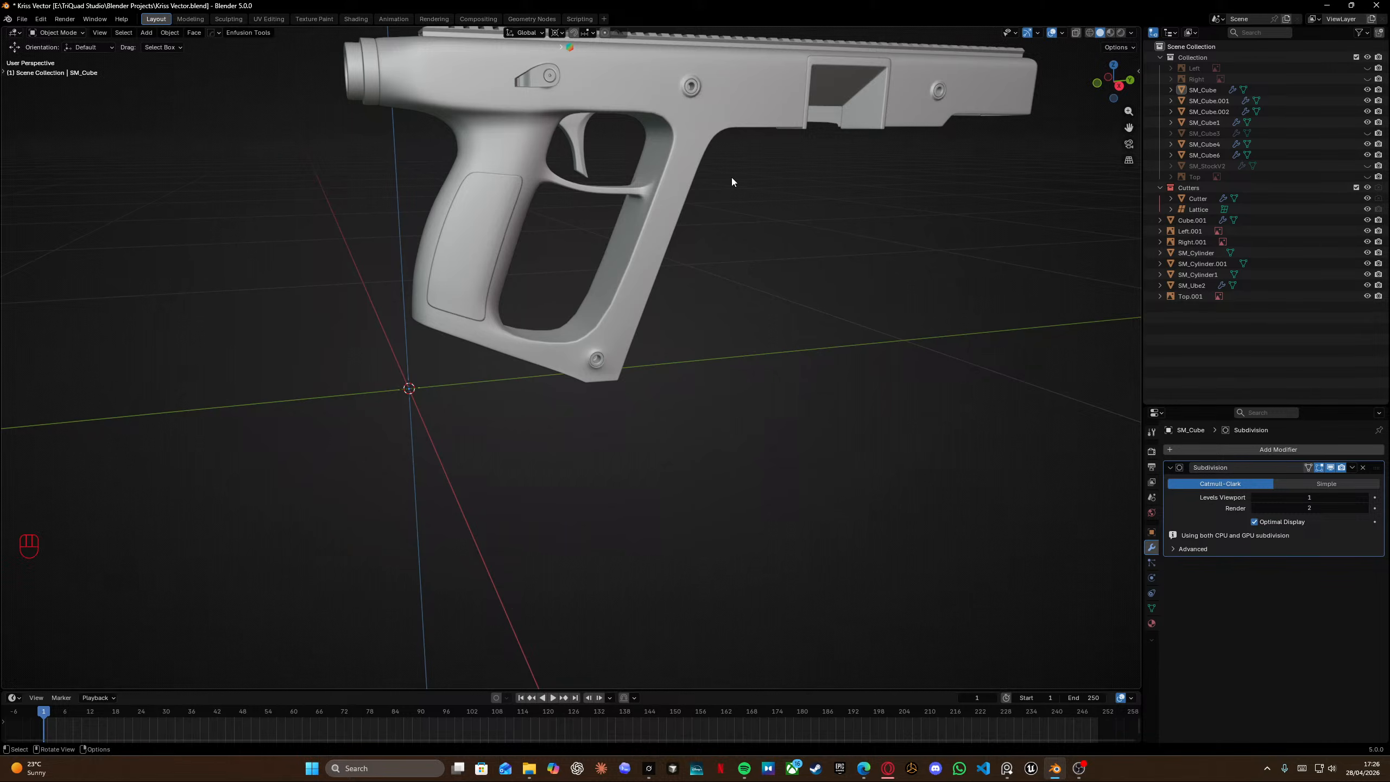
Add two support loop cuts near the grip's bottom edge in Edit Mode.
{"action": "middle_click_drag", "start_coordinate": [732, 182], "coordinate": [709, 212], "text": "shift"}
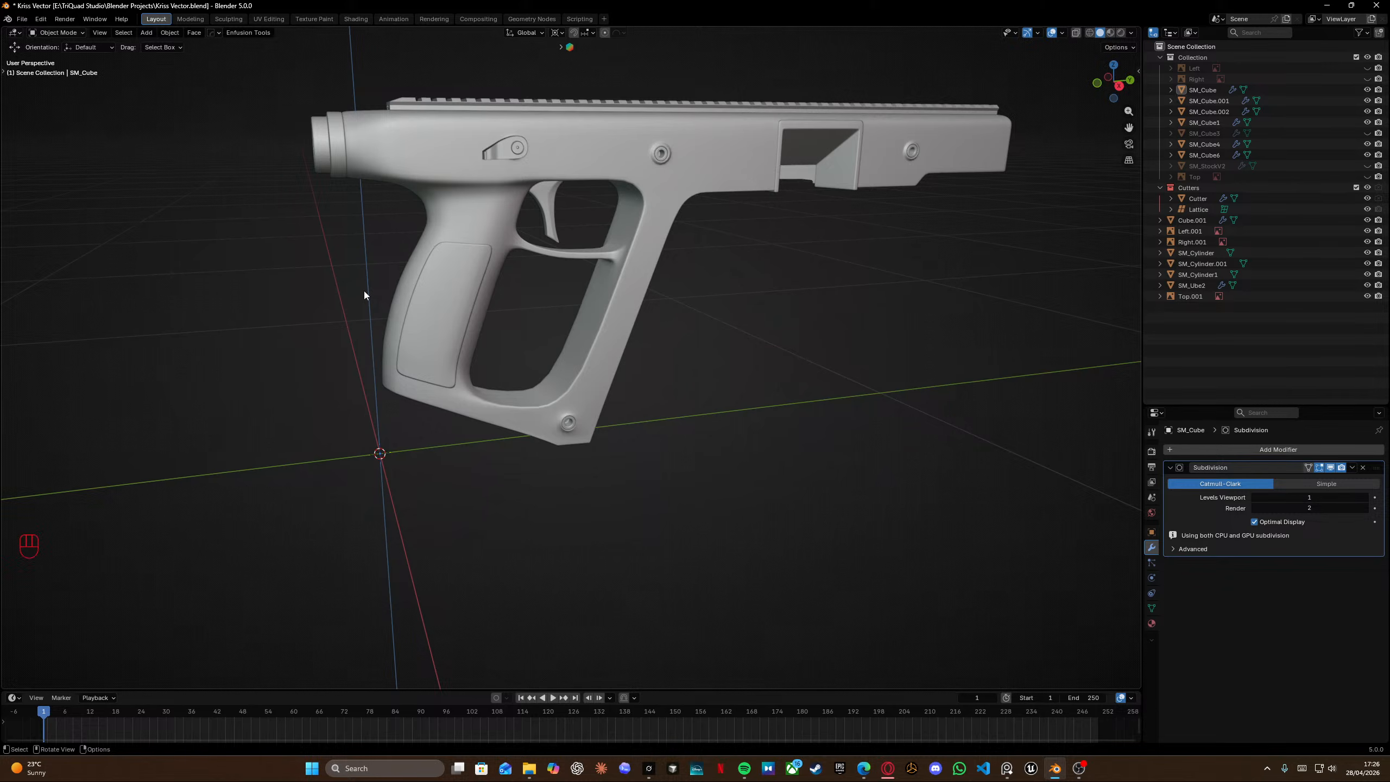
{"action": "middle_click_drag", "start_coordinate": [431, 269], "coordinate": [677, 187]}
{"action": "scroll", "coordinate": [765, 224], "scroll_direction": "up", "scroll_amount": 2}
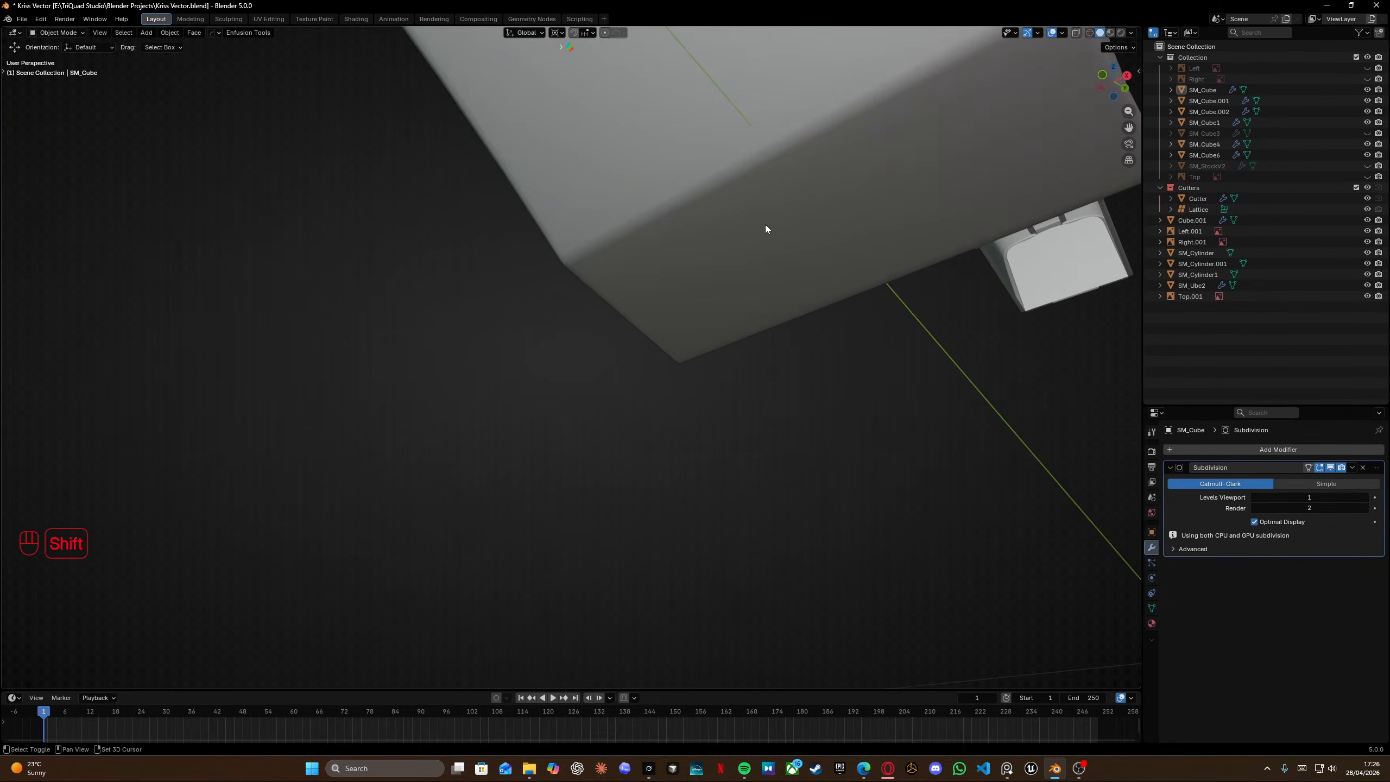
{"action": "middle_click_drag", "start_coordinate": [764, 223], "coordinate": [586, 300], "text": "shift"}
{"action": "key", "text": "Tab"}
{"action": "scroll", "coordinate": [480, 279], "scroll_direction": "down", "scroll_amount": 4}
{"action": "key", "text": "ctrl+r"}
{"action": "right_click", "coordinate": [550, 340]}
{"action": "scroll", "coordinate": [550, 340], "scroll_direction": "up", "scroll_amount": 5}
{"action": "middle_click_drag", "start_coordinate": [587, 300], "coordinate": [606, 282]}
{"action": "key", "text": "ctrl+r"}
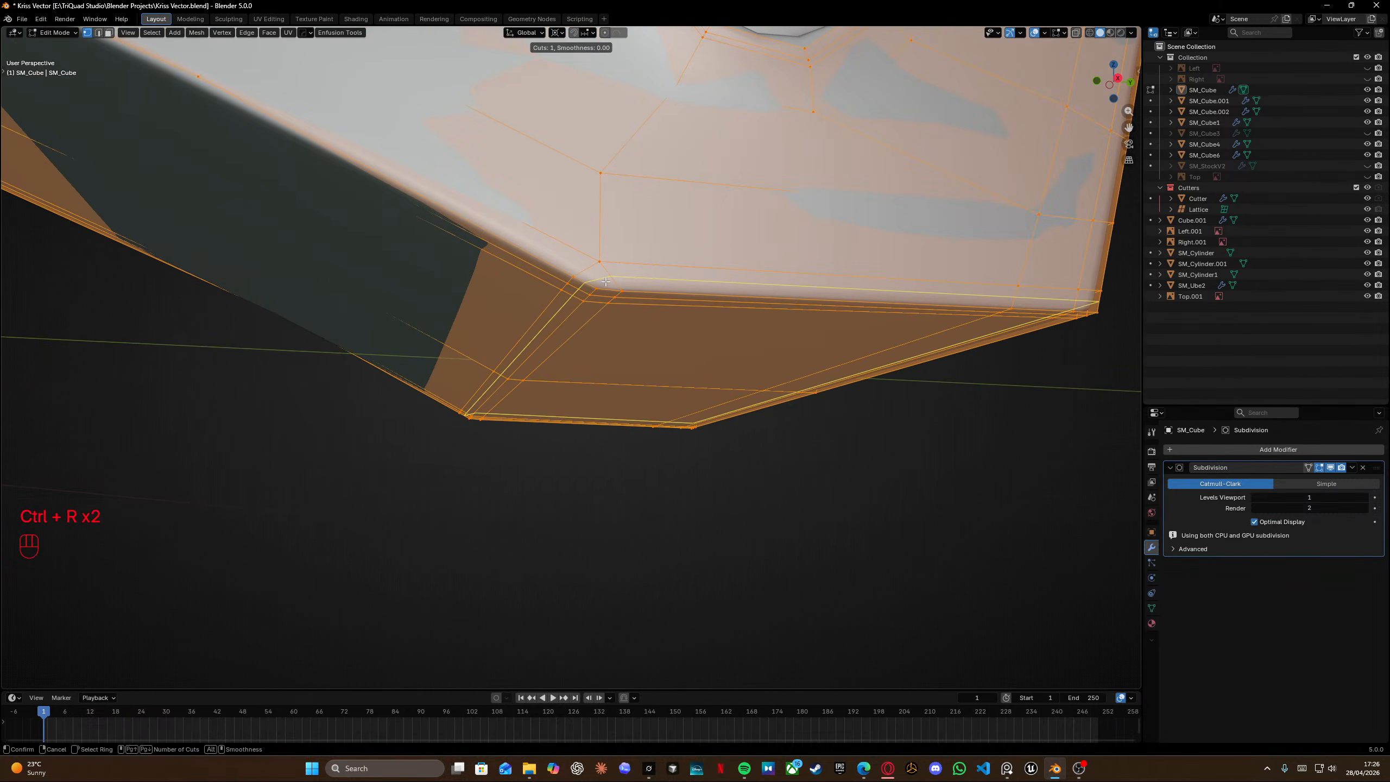
{"action": "right_click", "coordinate": [606, 281]}
Raise the Subdivision modifier's viewport level to 2 and leave Edit Mode.
{"action": "left_click", "coordinate": [1365, 498]}
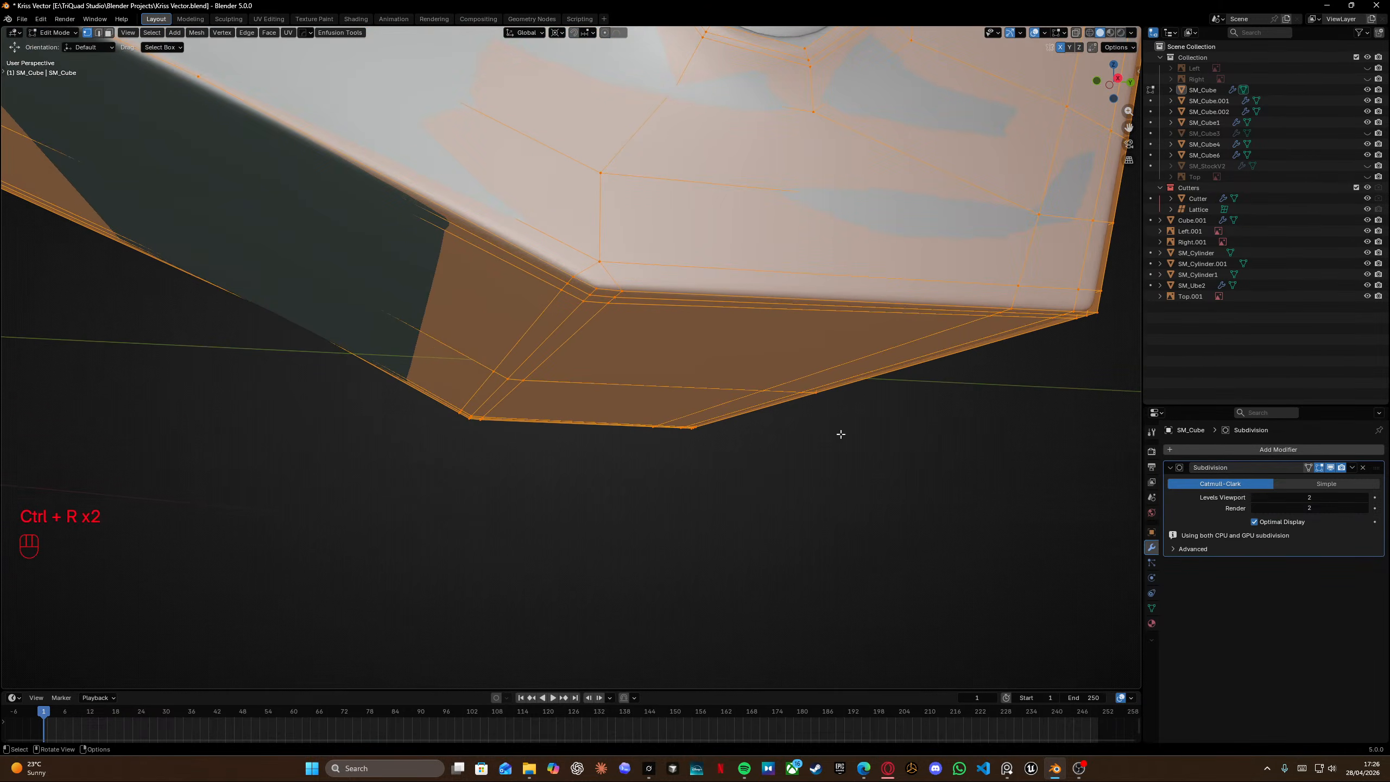
{"action": "key", "text": "Tab"}
{"action": "scroll", "coordinate": [665, 245], "scroll_direction": "left", "scroll_amount": 4}
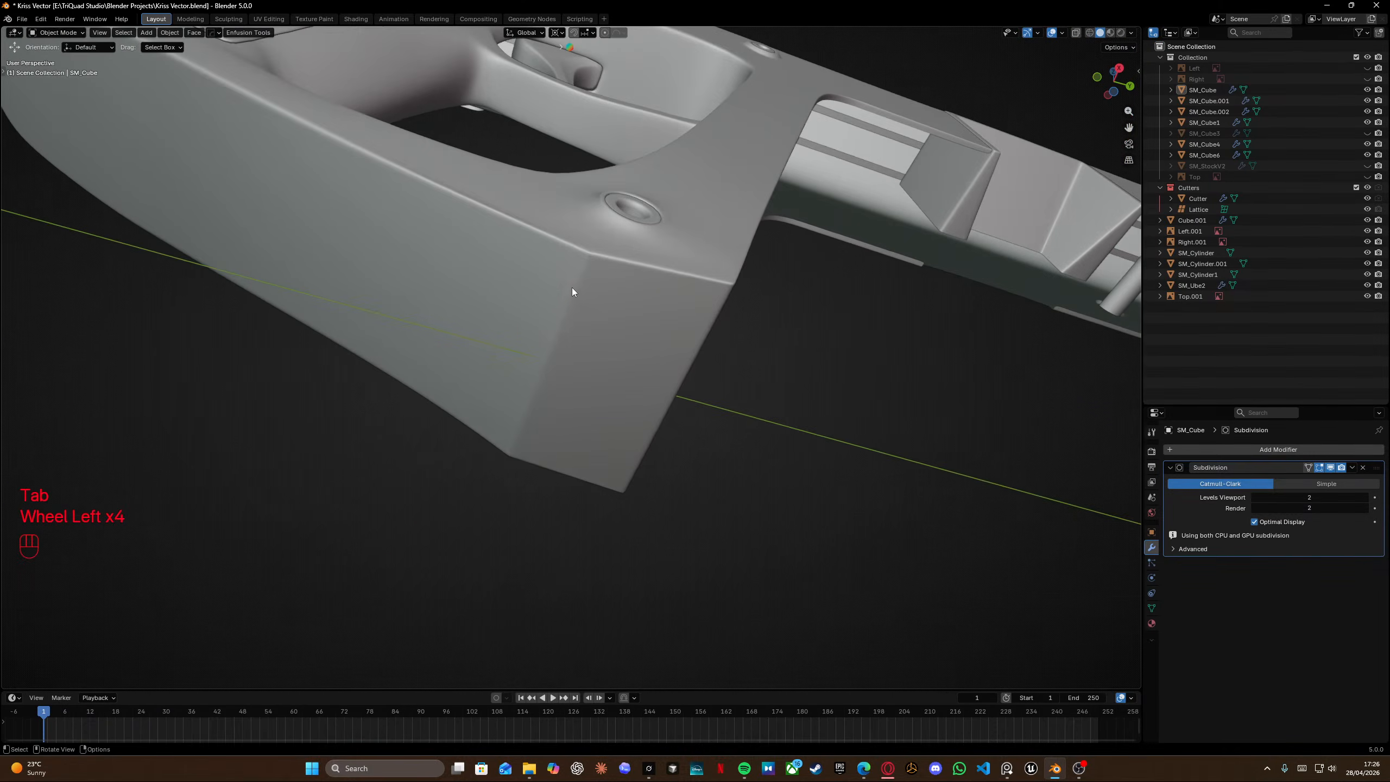
Compare the grip's side view against the Vector reference photos in the image viewer.
{"action": "key", "text": "KP_3"}
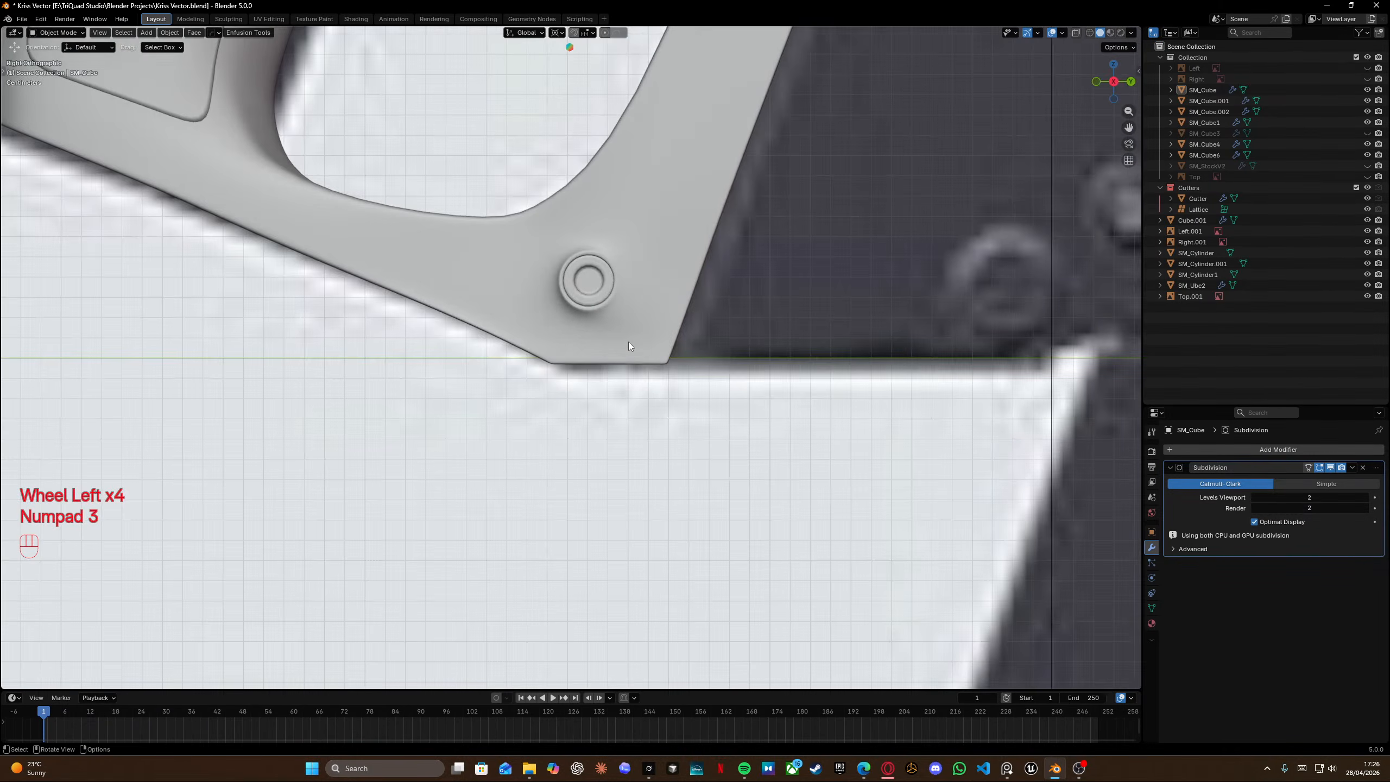
{"action": "key", "text": "alt+Tab"}
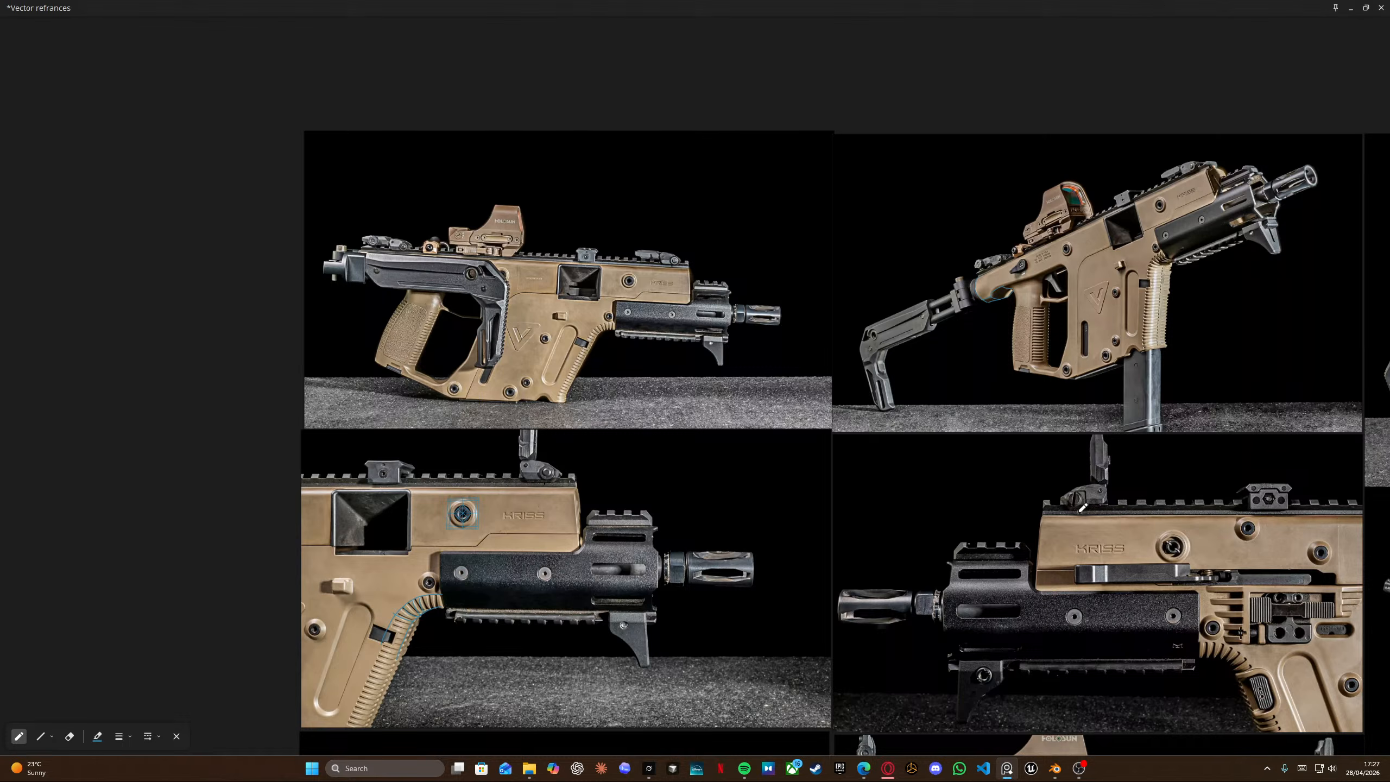
{"action": "mouse_move", "coordinate": [1071, 781]}
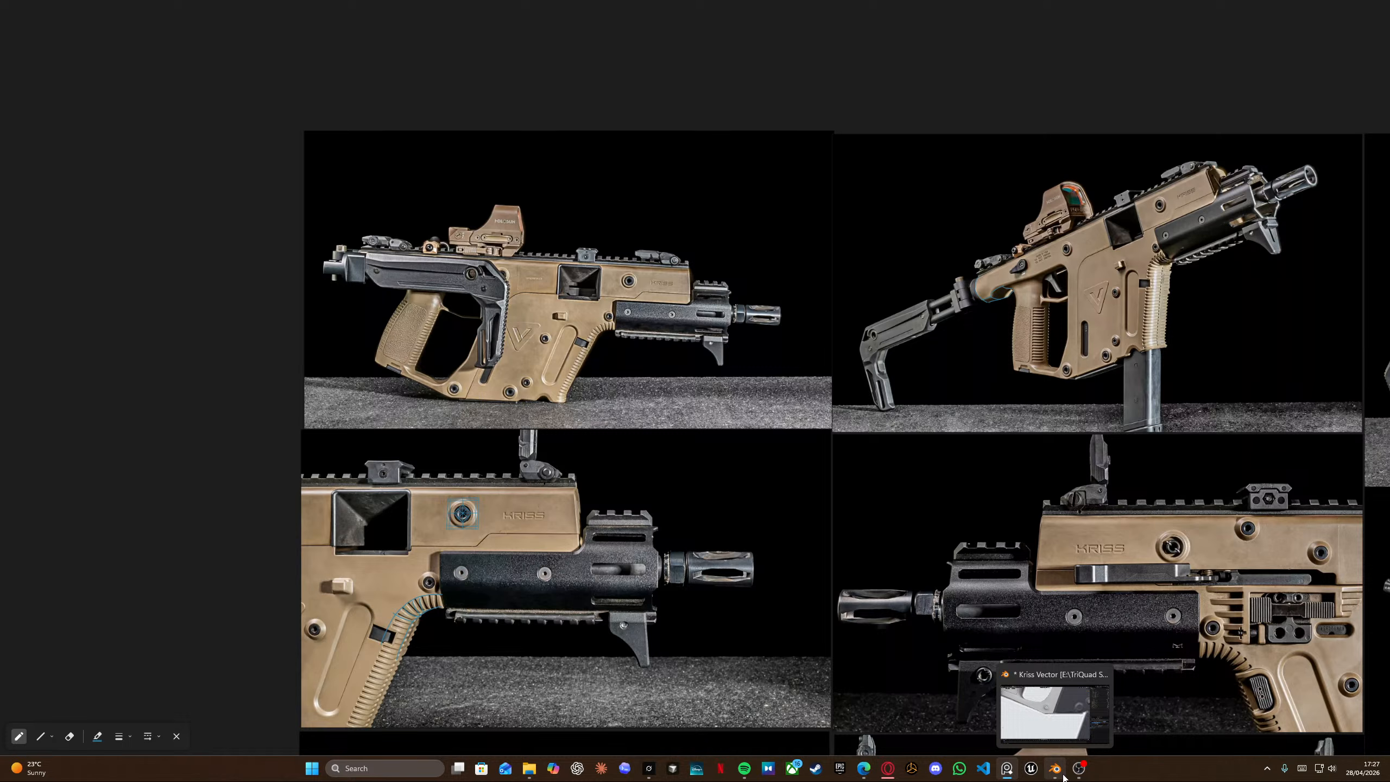
{"action": "left_click", "coordinate": [1058, 772]}
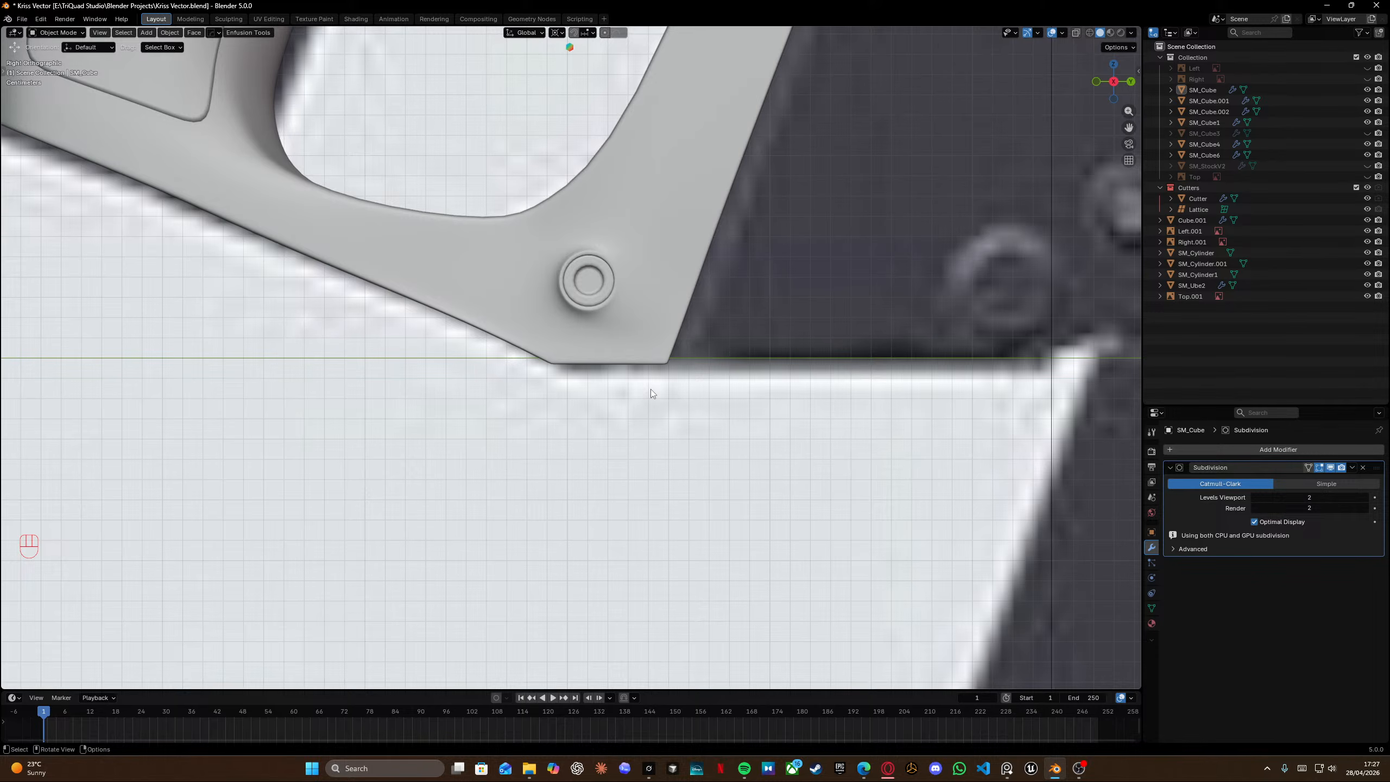
{"action": "key", "text": "grave"}
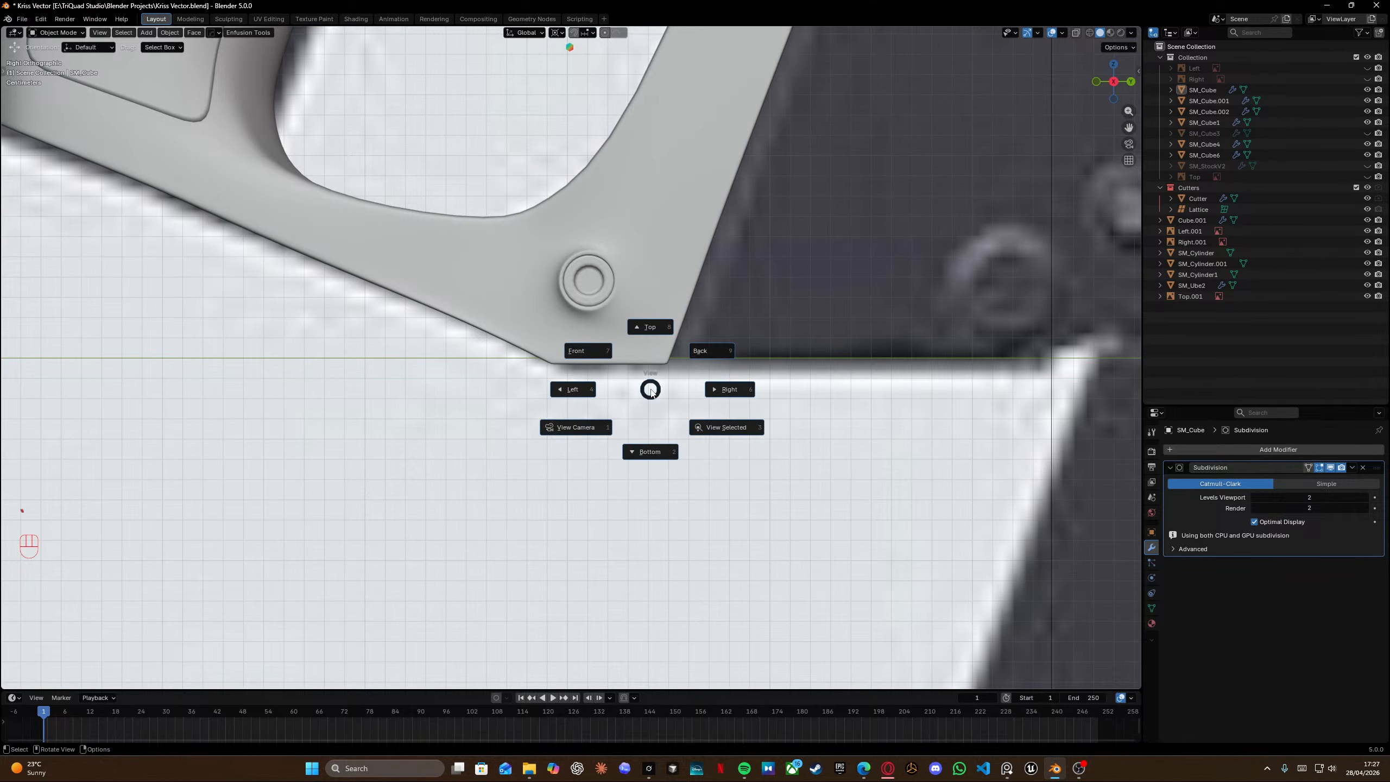
{"action": "key", "text": "Escape"}
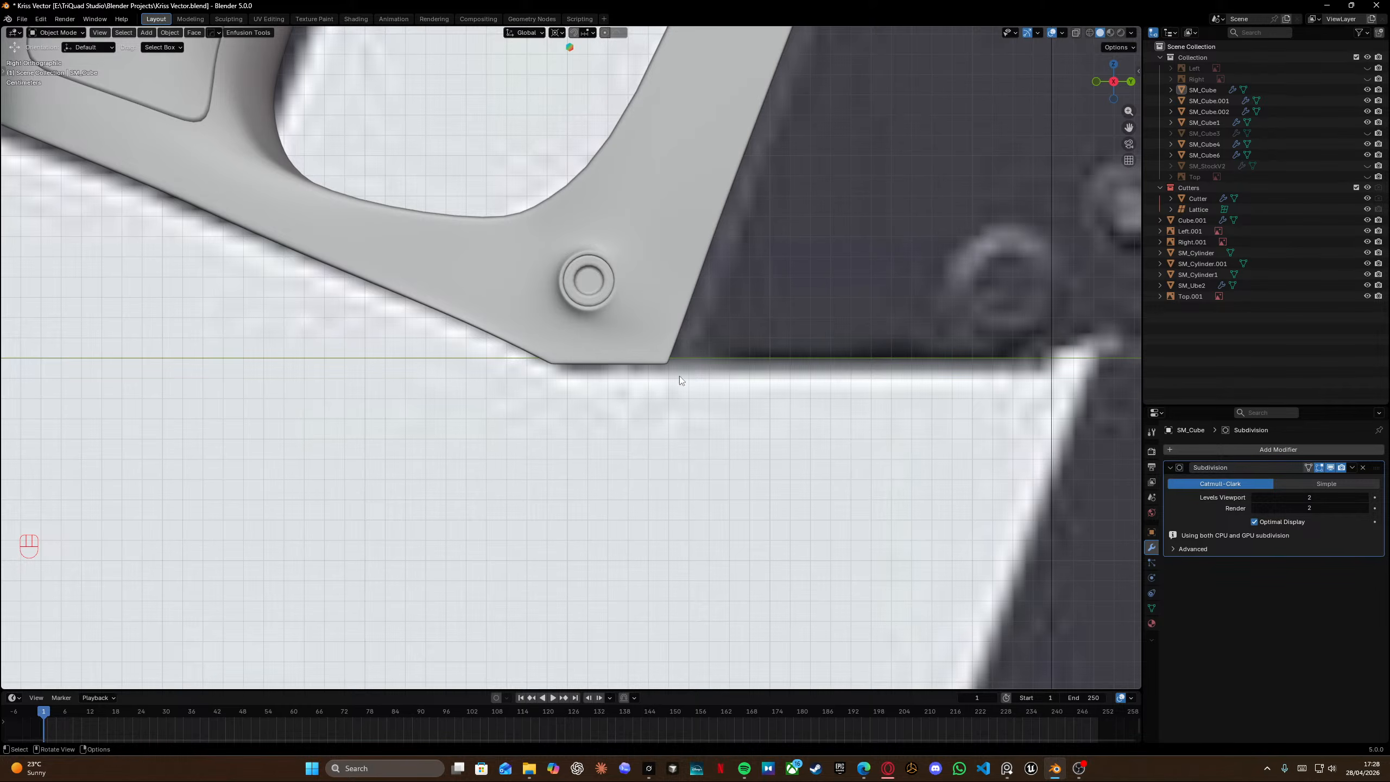
{"action": "scroll", "coordinate": [748, 303], "scroll_direction": "down", "scroll_amount": 4}
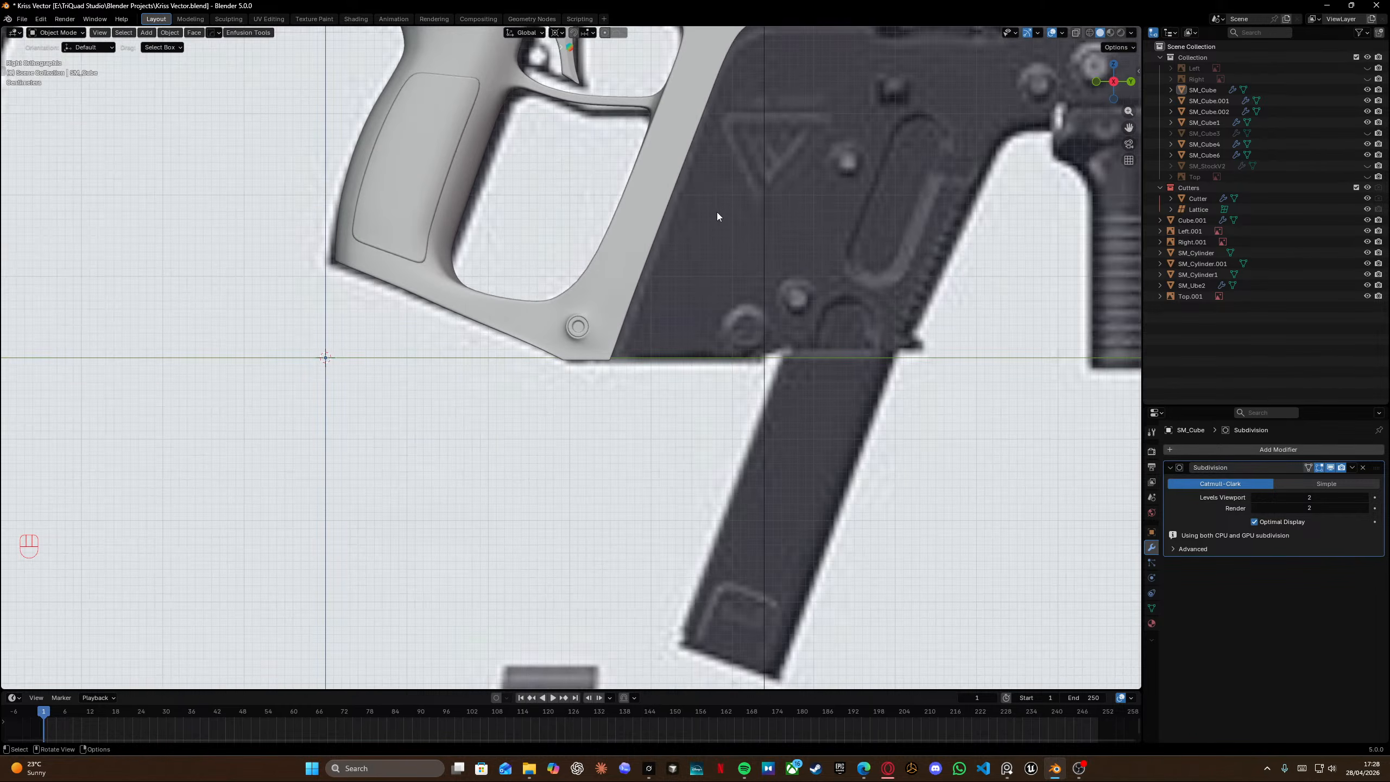
Orbit and zoom around the receiver and grip to inspect the subdivided surface against the reference.
{"action": "middle_click_drag", "start_coordinate": [717, 214], "coordinate": [555, 266], "text": "shift"}
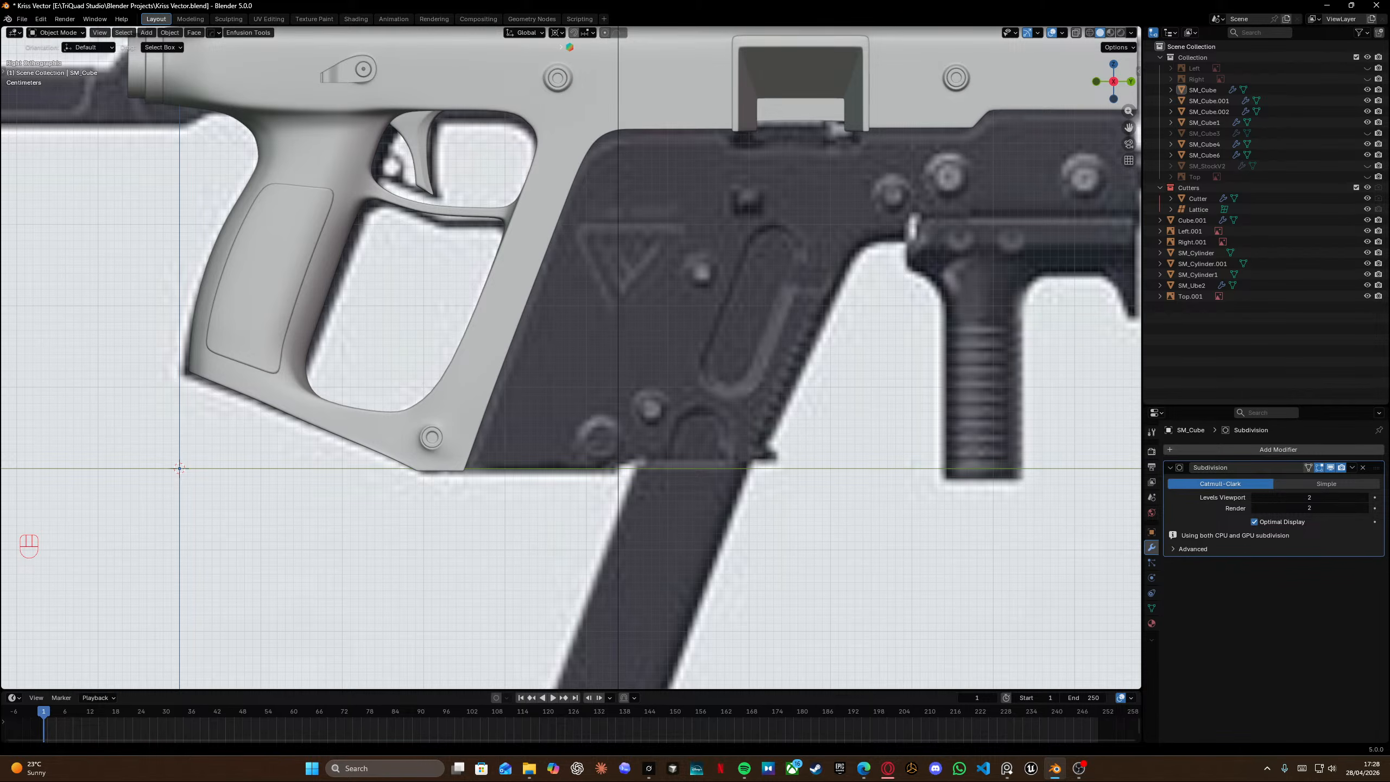
{"action": "scroll", "coordinate": [490, 186], "scroll_direction": "down", "scroll_amount": 3}
{"action": "middle_click_drag", "start_coordinate": [581, 238], "coordinate": [512, 290], "text": "shift"}
{"action": "scroll", "coordinate": [510, 400], "scroll_direction": "up", "scroll_amount": 7}
{"action": "middle_click_drag", "start_coordinate": [511, 400], "coordinate": [736, 172], "text": "shift"}
{"action": "middle_click_drag", "start_coordinate": [422, 448], "coordinate": [761, 416], "text": "shift"}
{"action": "scroll", "coordinate": [760, 416], "scroll_direction": "down", "scroll_amount": 3}
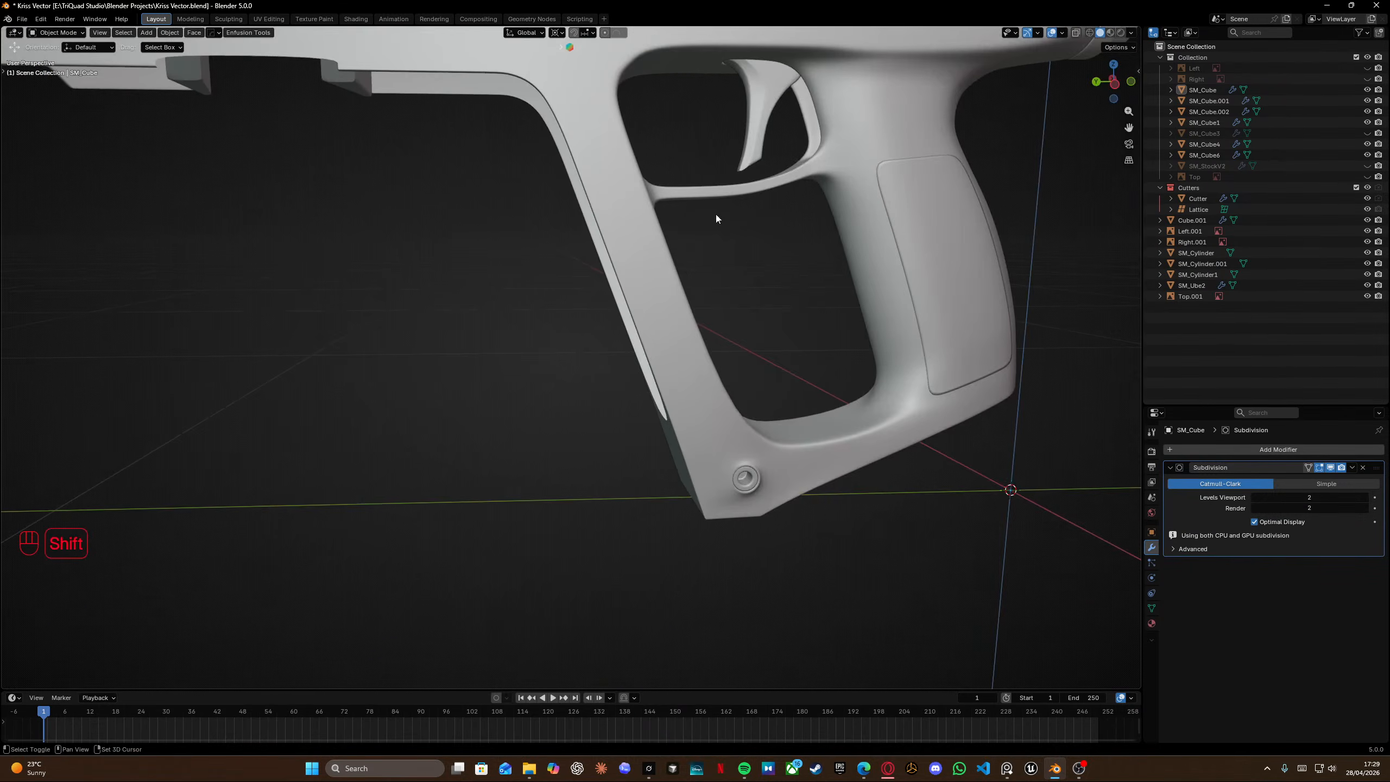
{"action": "middle_click_drag", "start_coordinate": [716, 218], "coordinate": [349, 297], "text": "shift"}
{"action": "scroll", "coordinate": [573, 316], "scroll_direction": "up", "scroll_amount": 3}
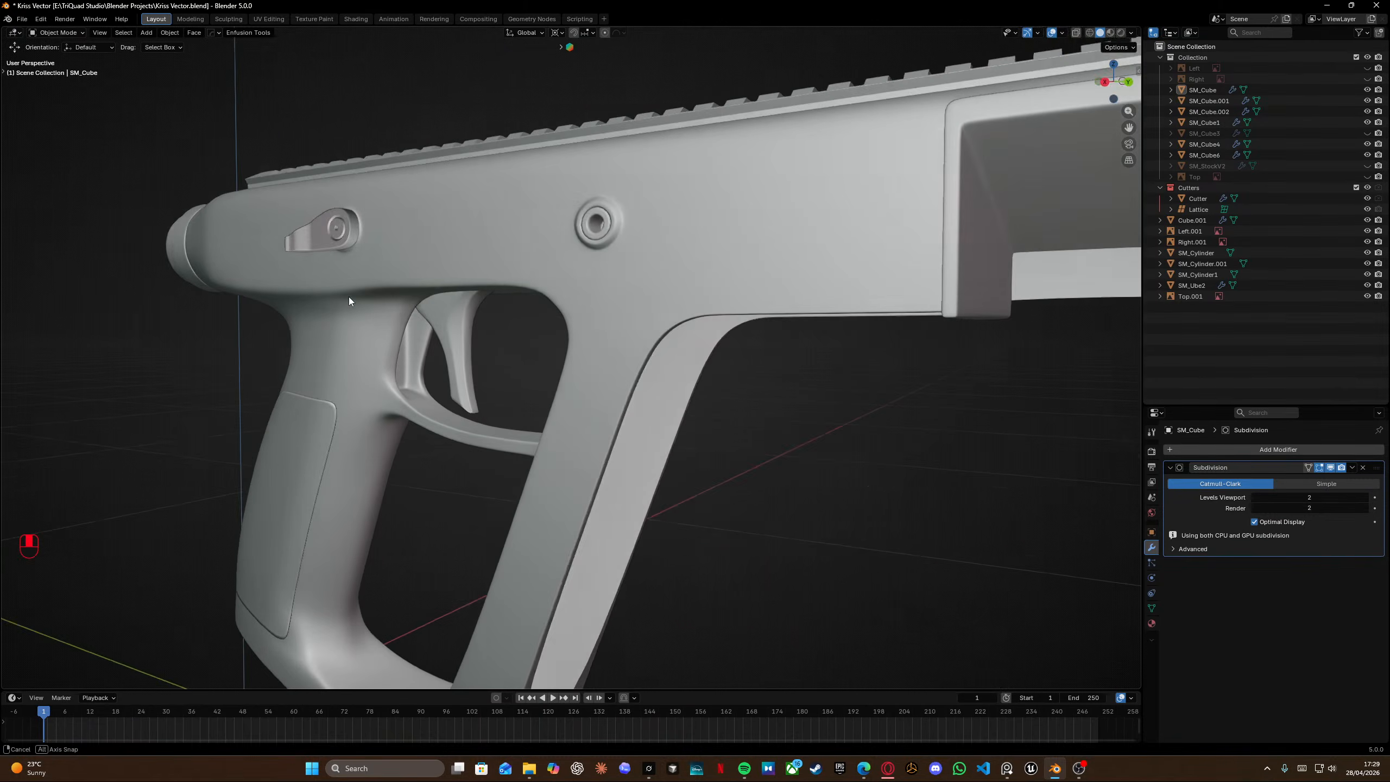
{"action": "scroll", "coordinate": [380, 319], "scroll_direction": "up", "scroll_amount": 5}
{"action": "middle_click_drag", "start_coordinate": [599, 337], "coordinate": [663, 388]}
{"action": "middle_click_drag", "start_coordinate": [483, 305], "coordinate": [572, 309], "text": "shift"}
{"action": "middle_click_drag", "start_coordinate": [572, 310], "coordinate": [697, 219]}
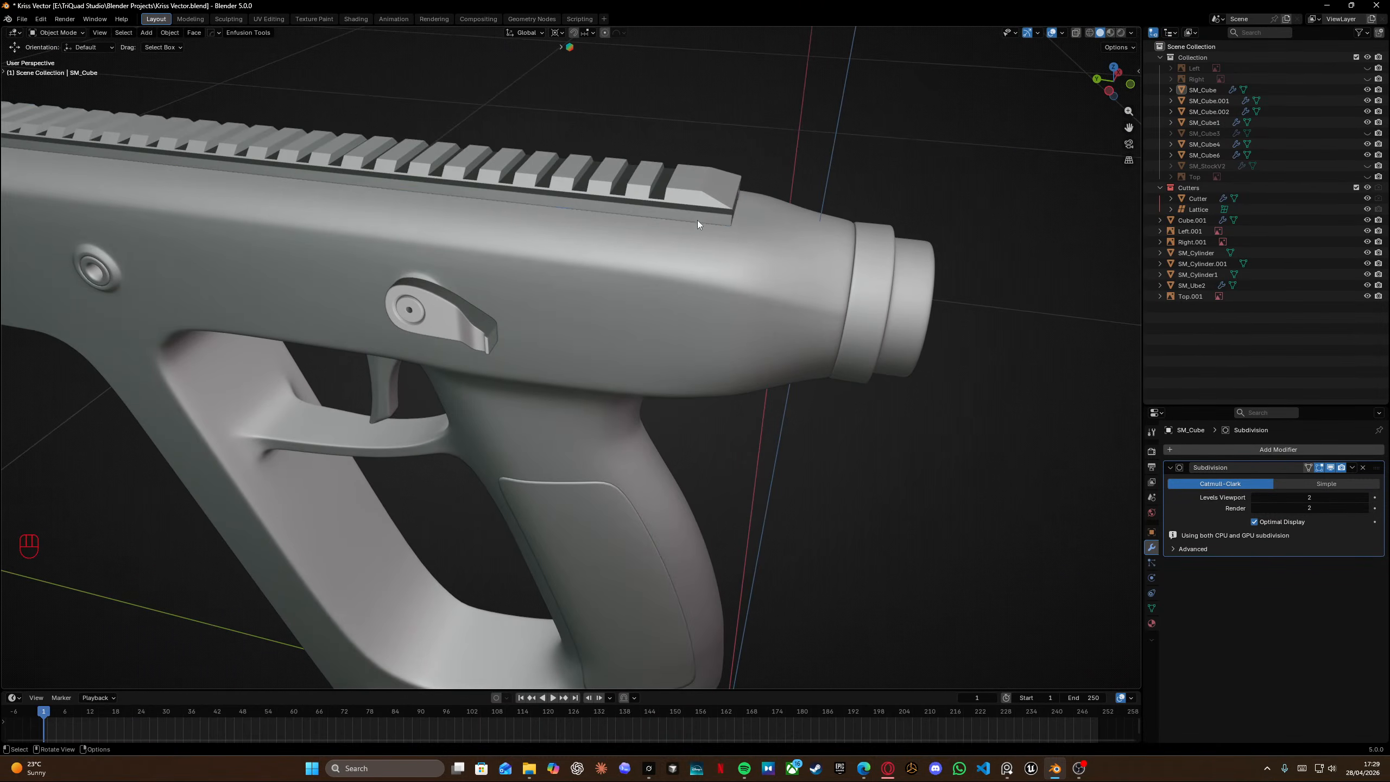
Select the top rail part and inspect its Mirror, Bevel and Boolean modifier settings.
{"action": "left_click", "coordinate": [697, 198]}
{"action": "scroll", "coordinate": [1303, 561], "scroll_direction": "down", "scroll_amount": 3}
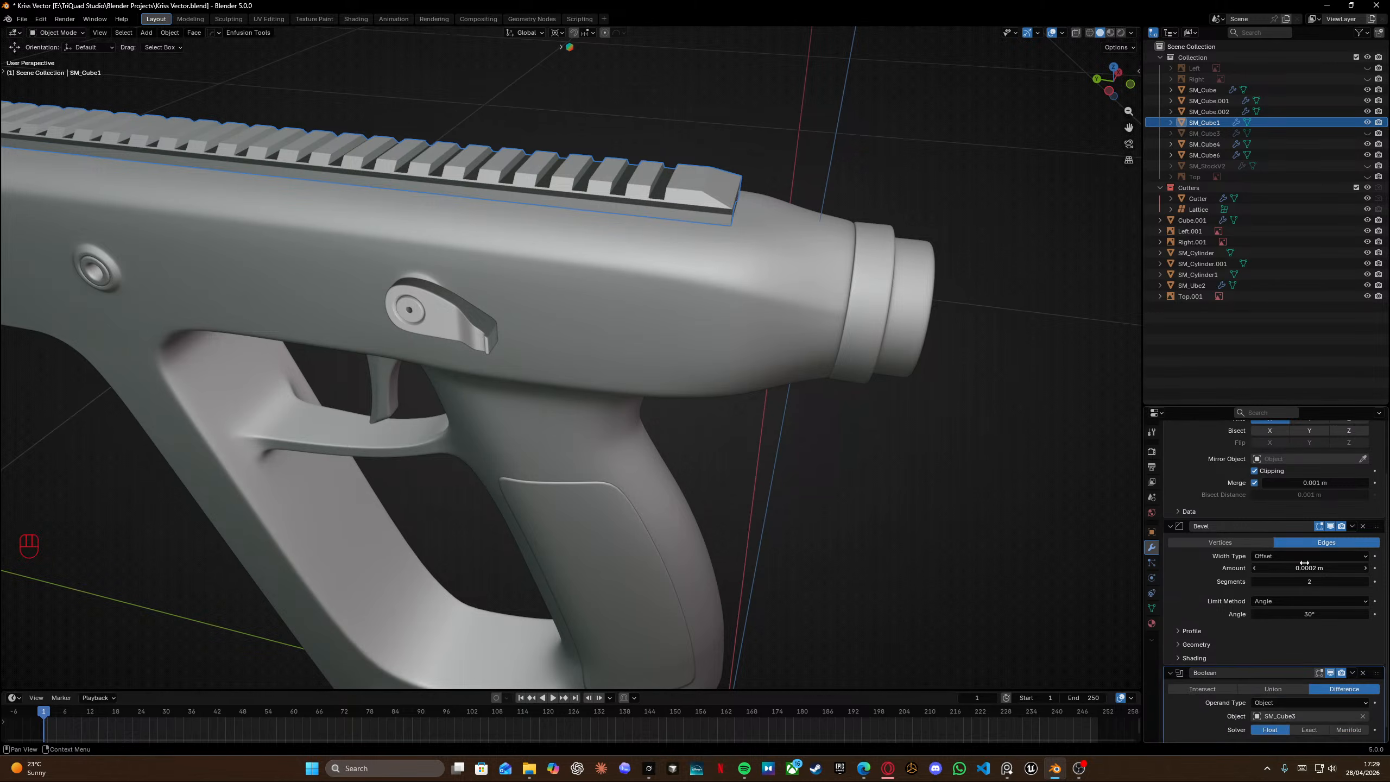
{"action": "scroll", "coordinate": [1303, 562], "scroll_direction": "up", "scroll_amount": 3}
{"action": "middle_click_drag", "start_coordinate": [933, 359], "coordinate": [582, 249]}
{"action": "left_click", "coordinate": [814, 307]}
{"action": "scroll", "coordinate": [583, 253], "scroll_direction": "up", "scroll_amount": 2}
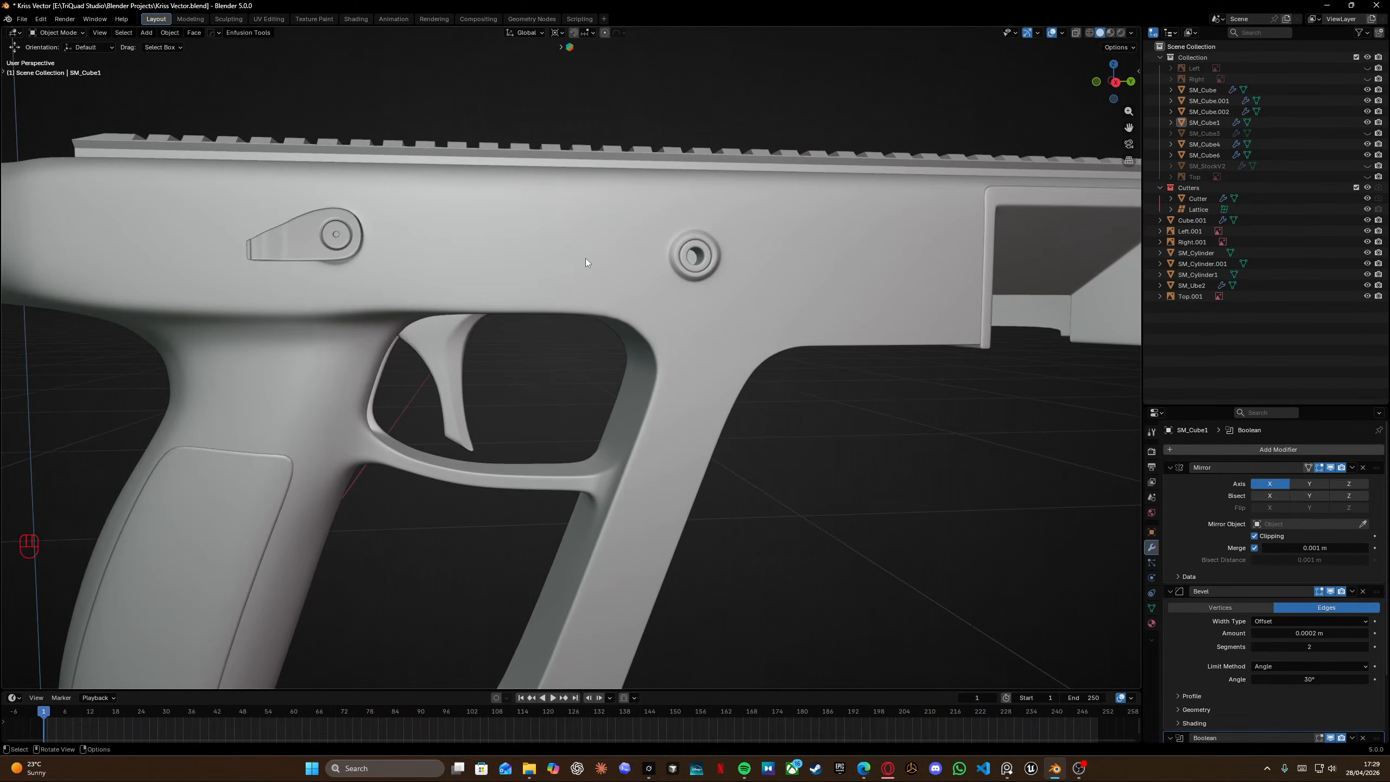
{"action": "scroll", "coordinate": [667, 247], "scroll_direction": "up", "scroll_amount": 3}
{"action": "middle_click_drag", "start_coordinate": [667, 248], "coordinate": [592, 236]}
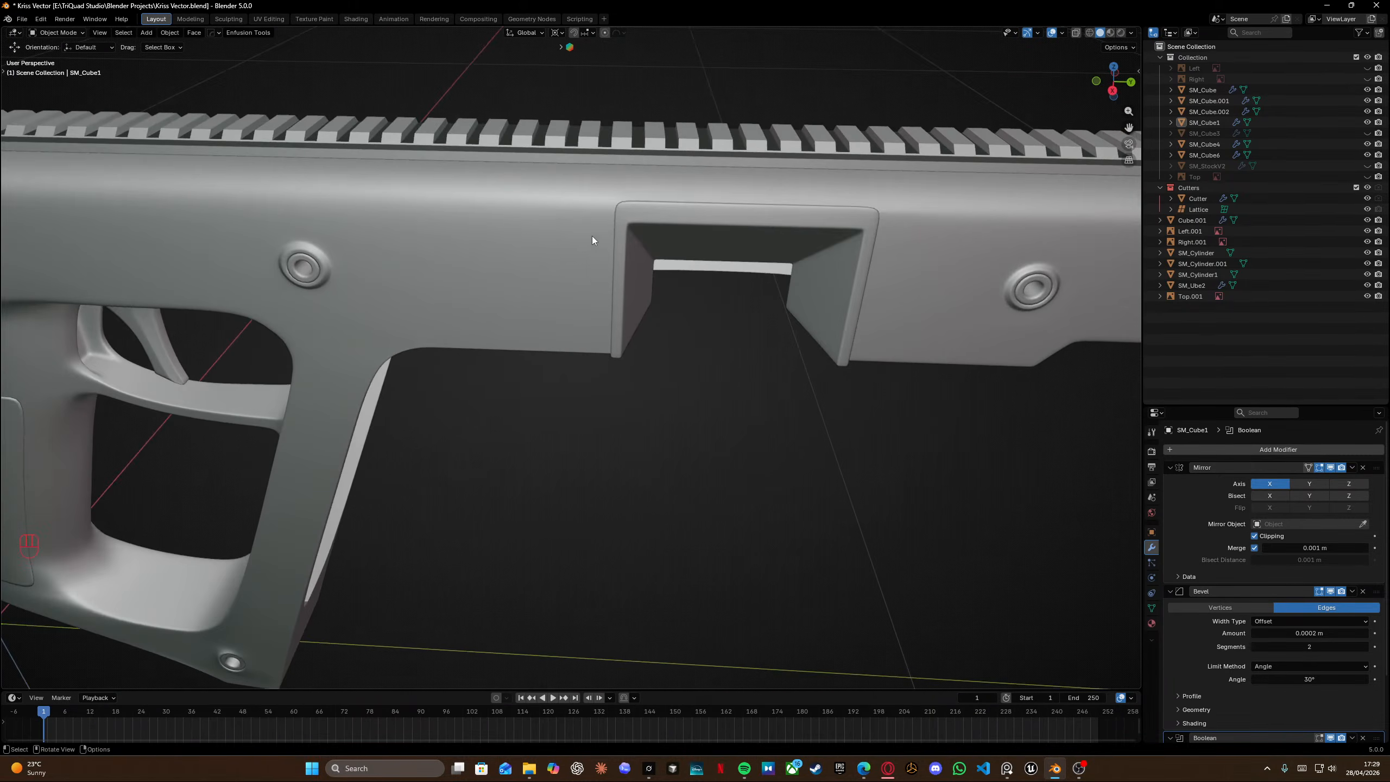
Select the main receiver mesh, enter Edit Mode and isolate it in local view.
{"action": "scroll", "coordinate": [620, 294], "scroll_direction": "up", "scroll_amount": 5}
{"action": "middle_click_drag", "start_coordinate": [621, 296], "coordinate": [657, 355], "text": "shift"}
{"action": "middle_click_drag", "start_coordinate": [656, 355], "coordinate": [647, 391]}
{"action": "left_click", "coordinate": [645, 245]}
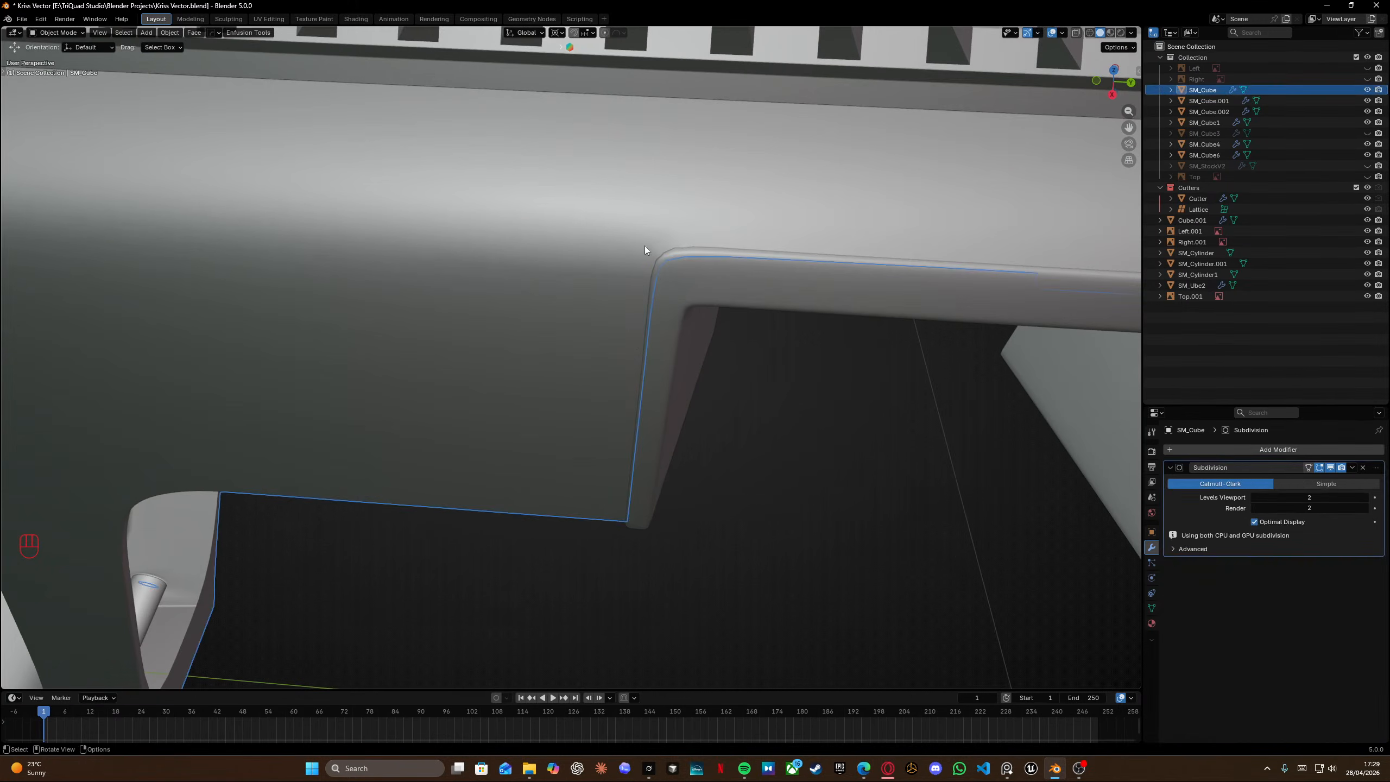
{"action": "key", "text": "Tab"}
{"action": "middle_click_drag", "start_coordinate": [645, 246], "coordinate": [603, 273], "text": "shift"}
{"action": "key", "text": "KP_Divide"}
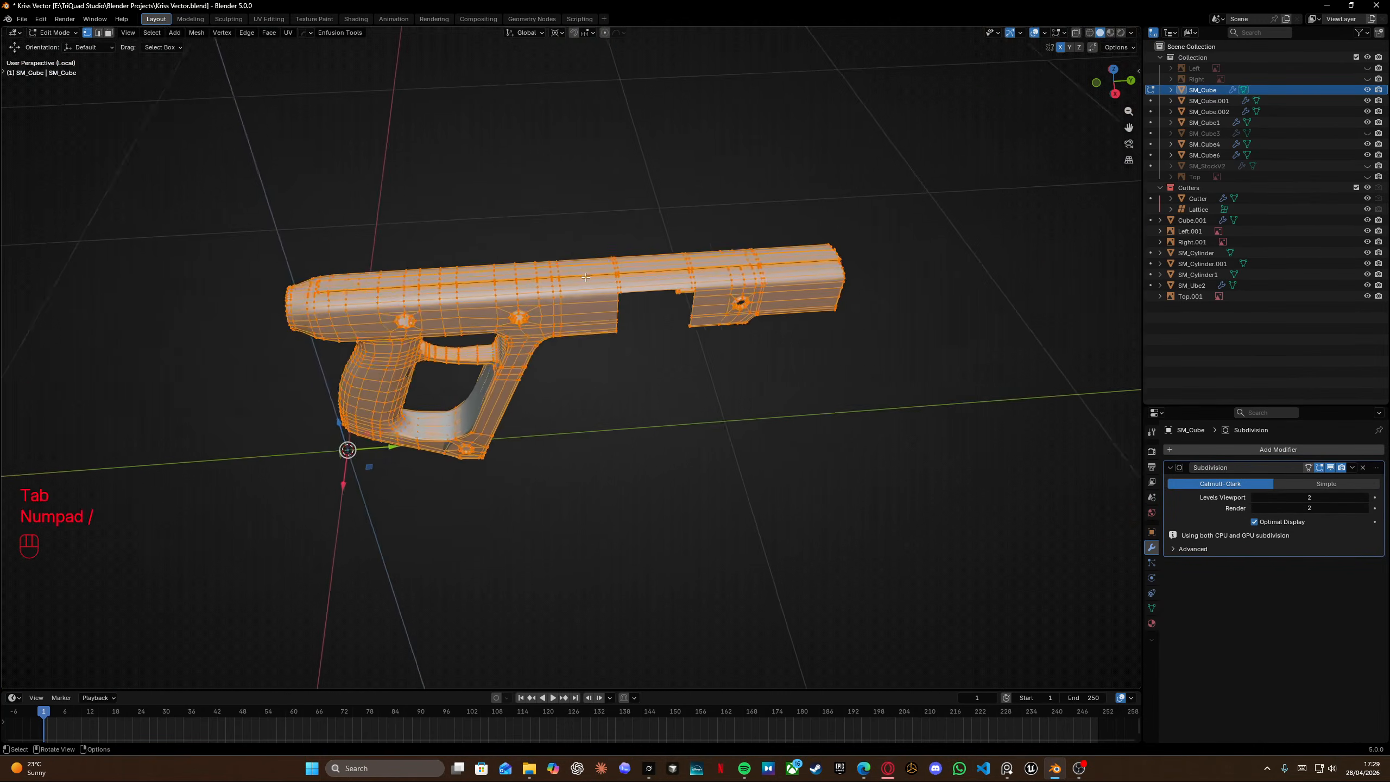
Slide a vertex at the ejection-port corner along its edge on the receiver side.
{"action": "scroll", "coordinate": [626, 292], "scroll_direction": "up", "scroll_amount": 8}
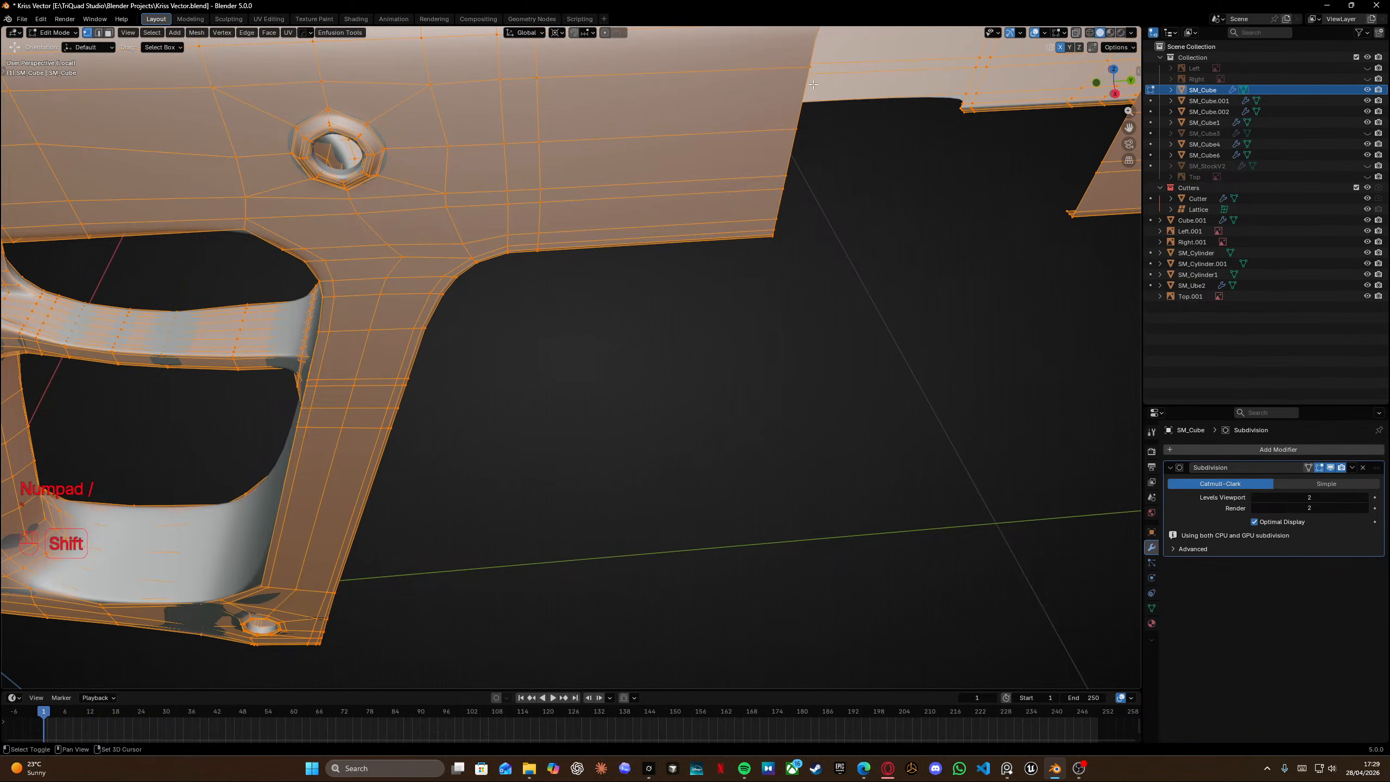
{"action": "middle_click_drag", "start_coordinate": [793, 98], "coordinate": [630, 331], "text": "shift"}
{"action": "left_click", "coordinate": [628, 284]}
{"action": "scroll", "coordinate": [628, 284], "scroll_direction": "up", "scroll_amount": 5}
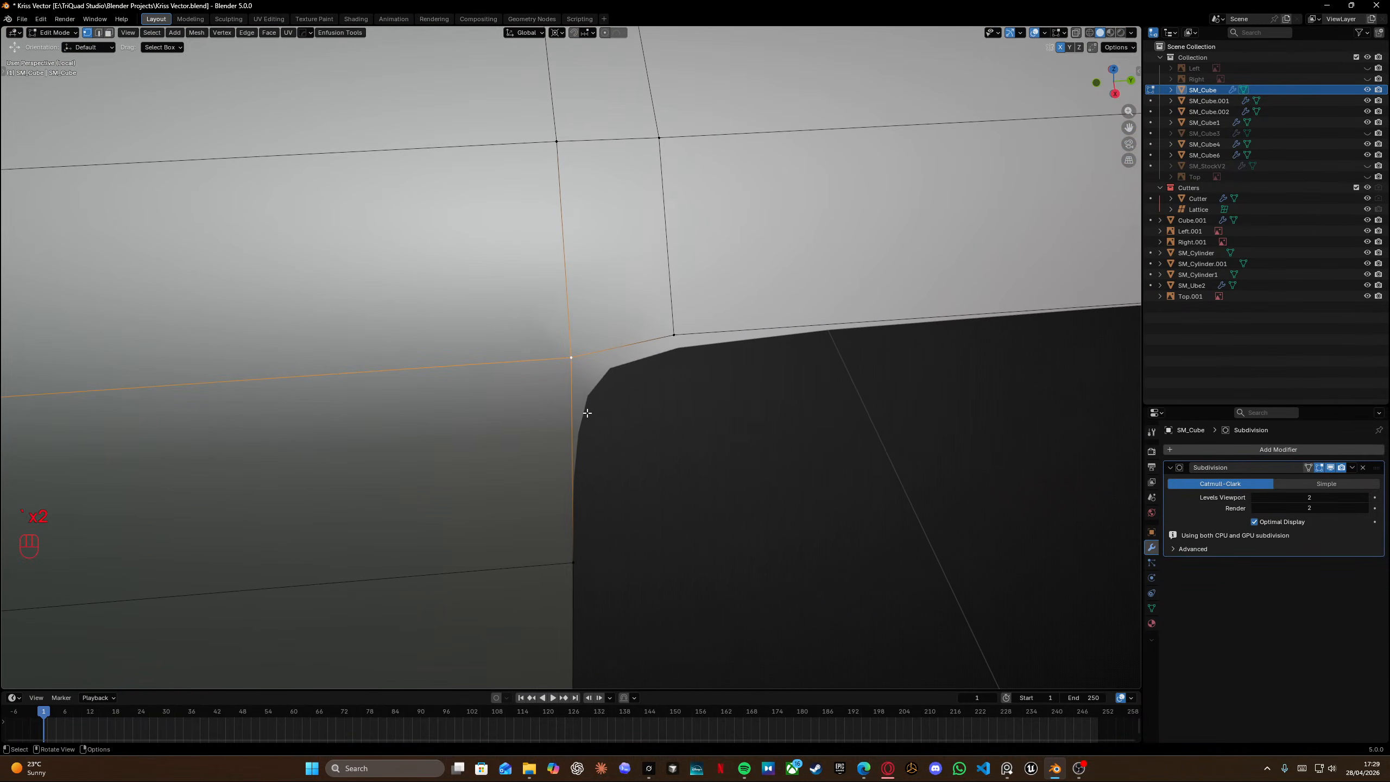
{"action": "middle_click_drag", "start_coordinate": [563, 323], "coordinate": [690, 267]}
{"action": "key", "text": "g"}
{"action": "key", "text": "g"}
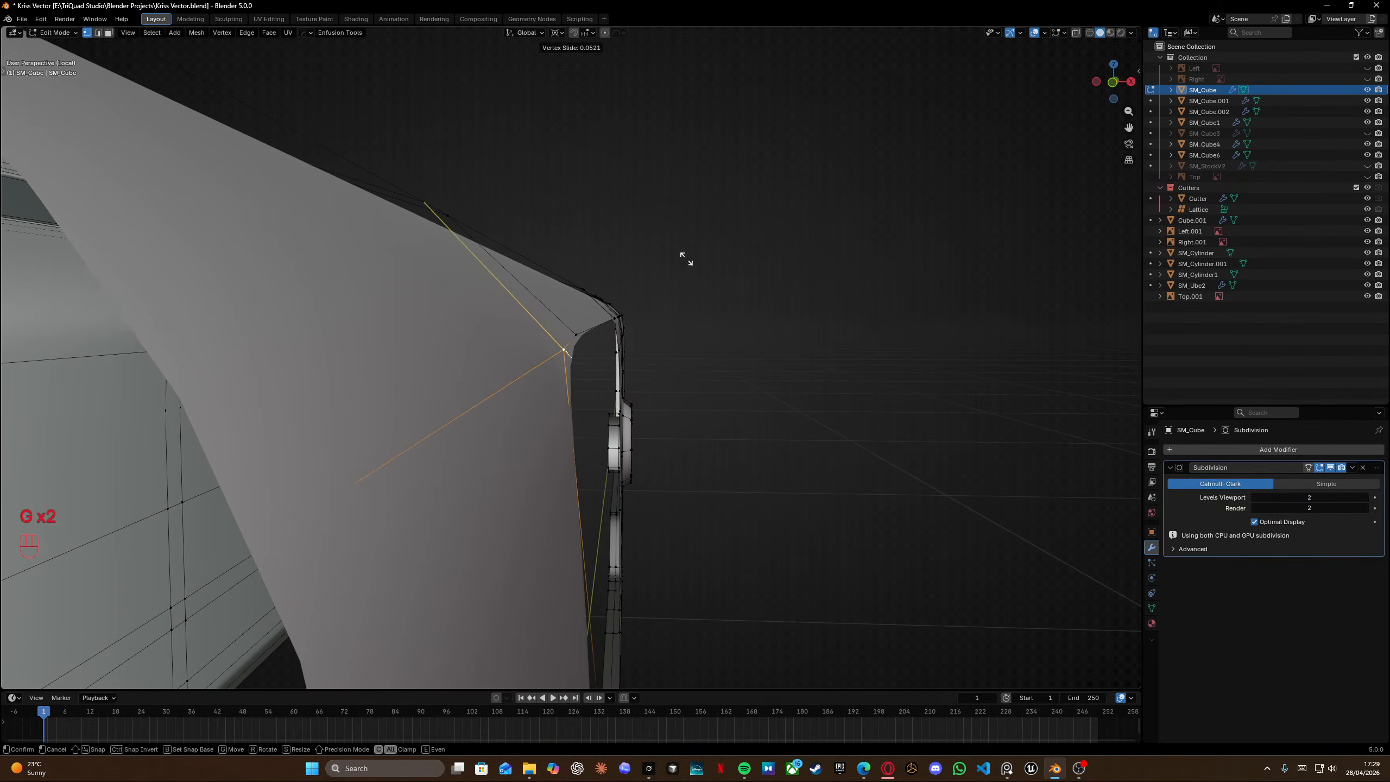
{"action": "left_click", "coordinate": [683, 261]}
Move the slid vertex slightly along Z in the right orthographic view.
{"action": "key", "text": "KP_3"}
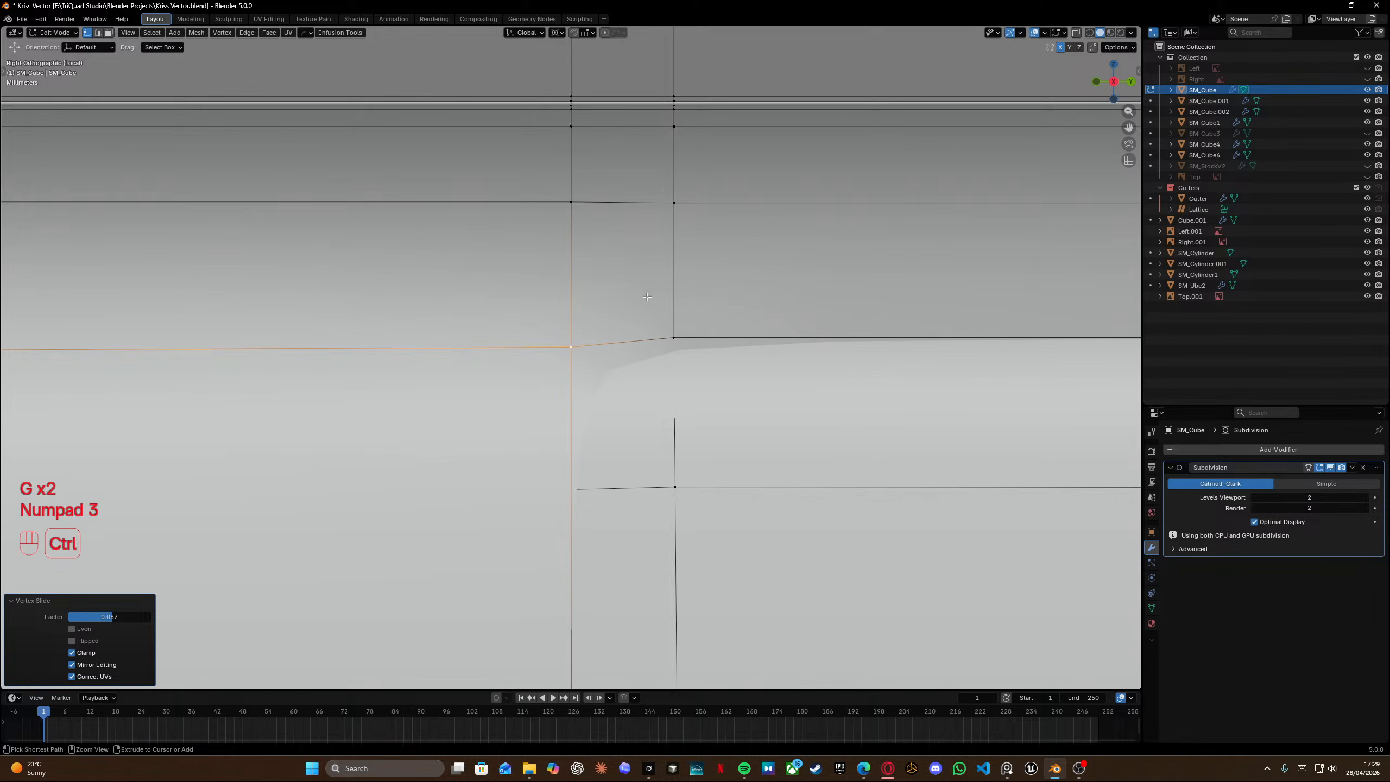
{"action": "key", "text": "g"}
{"action": "key", "text": "z"}
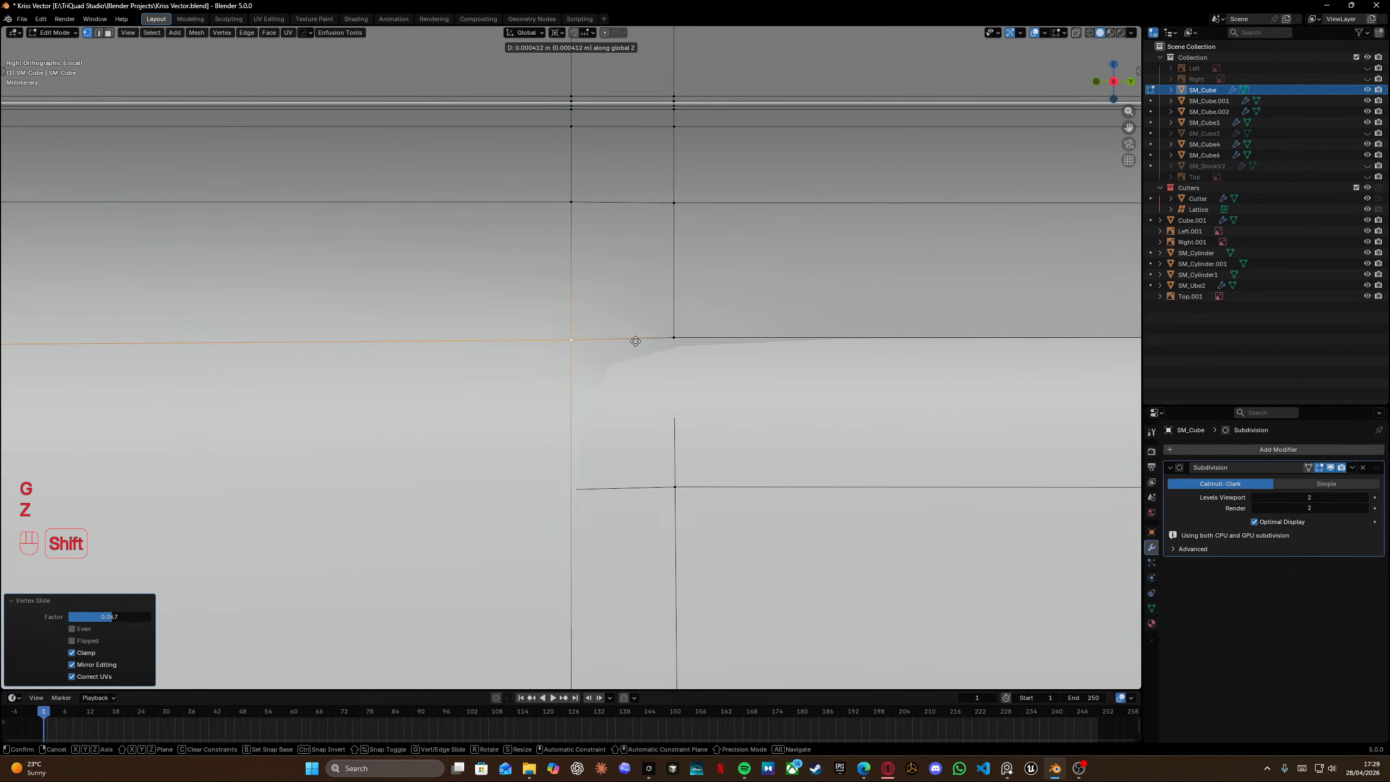
{"action": "left_click", "coordinate": [637, 336]}
Nudge the same vertex in the front view so it sits flush with the receiver's side wall.
{"action": "key", "text": "KP_3"}
{"action": "key", "text": "KP_1"}
{"action": "scroll", "coordinate": [638, 345], "scroll_direction": "up", "scroll_amount": 5}
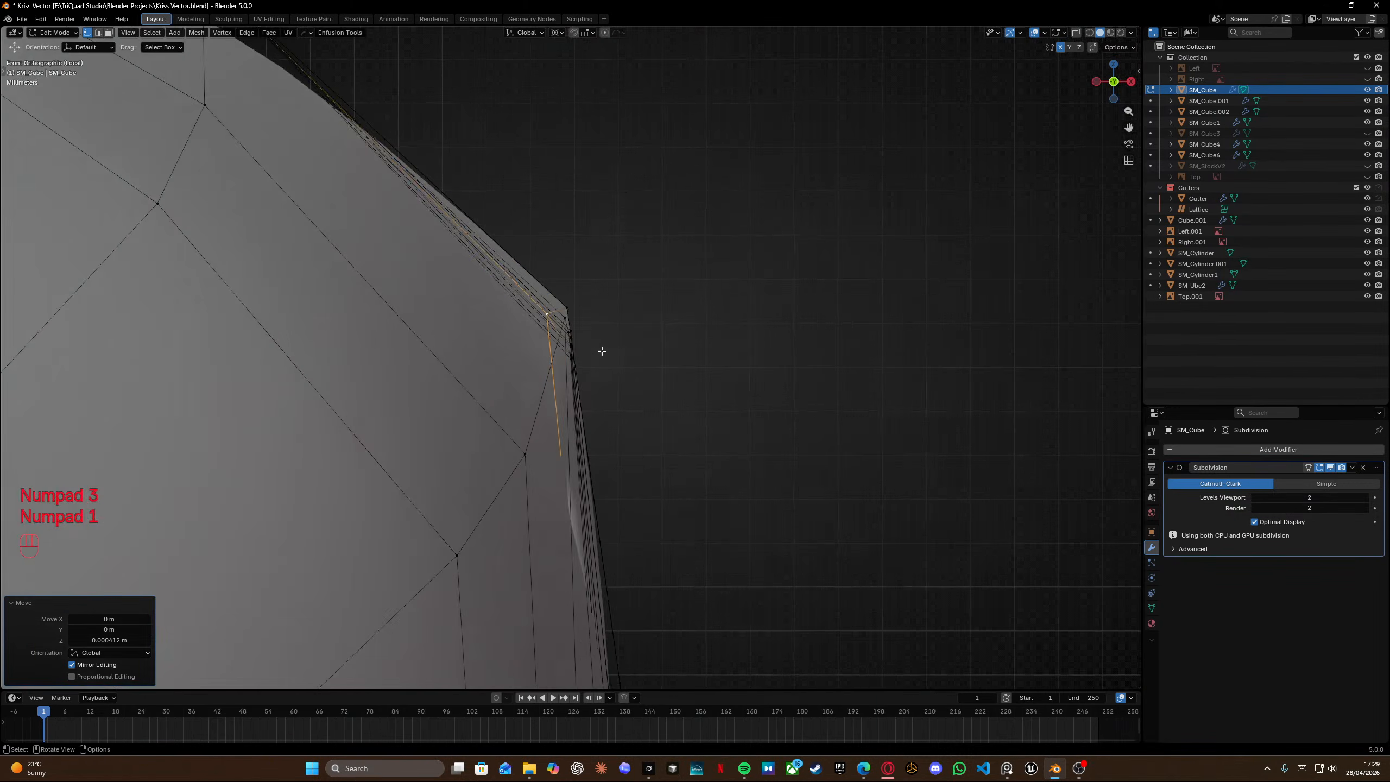
{"action": "key", "text": "g"}
{"action": "key", "text": "shift"}
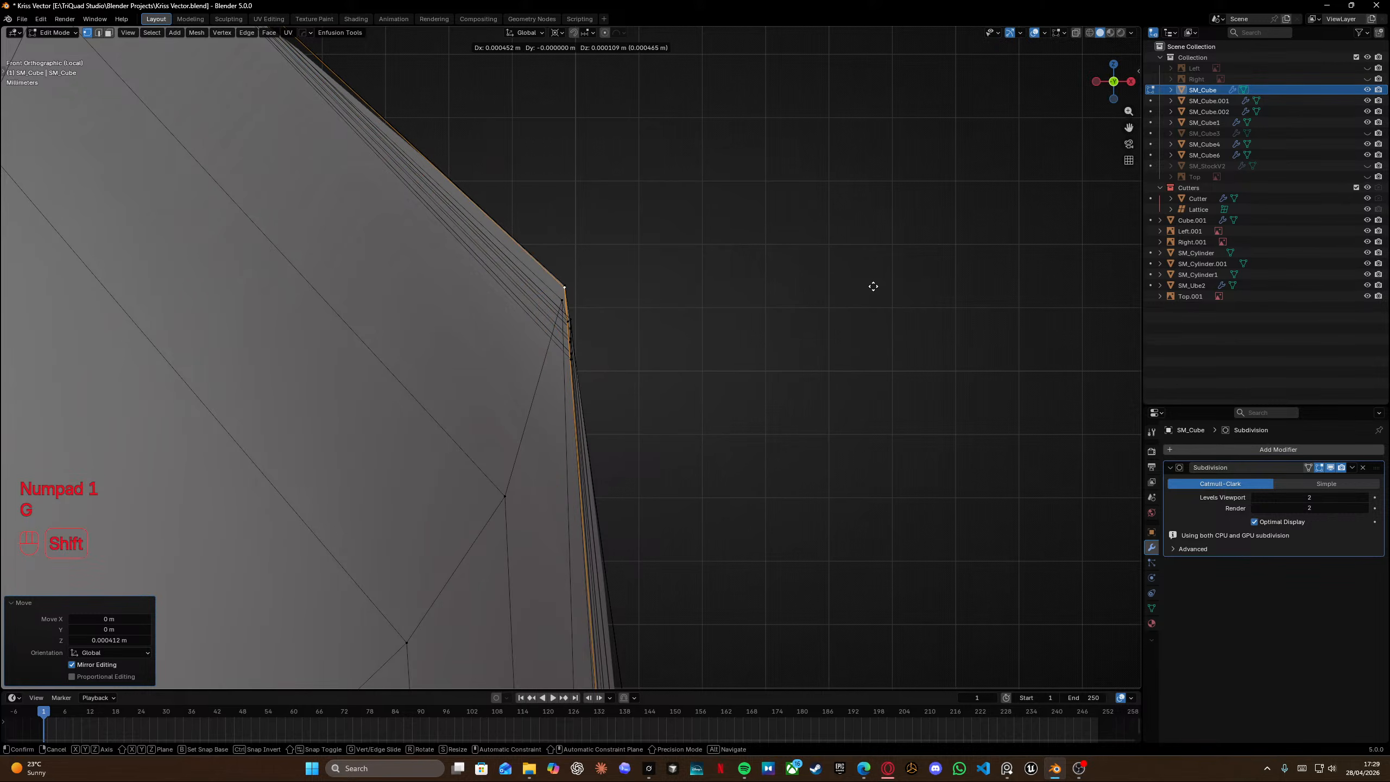
{"action": "left_click", "coordinate": [807, 330]}
{"action": "middle_click_drag", "start_coordinate": [807, 330], "coordinate": [592, 305]}
{"action": "scroll", "coordinate": [606, 323], "scroll_direction": "down", "scroll_amount": 2}
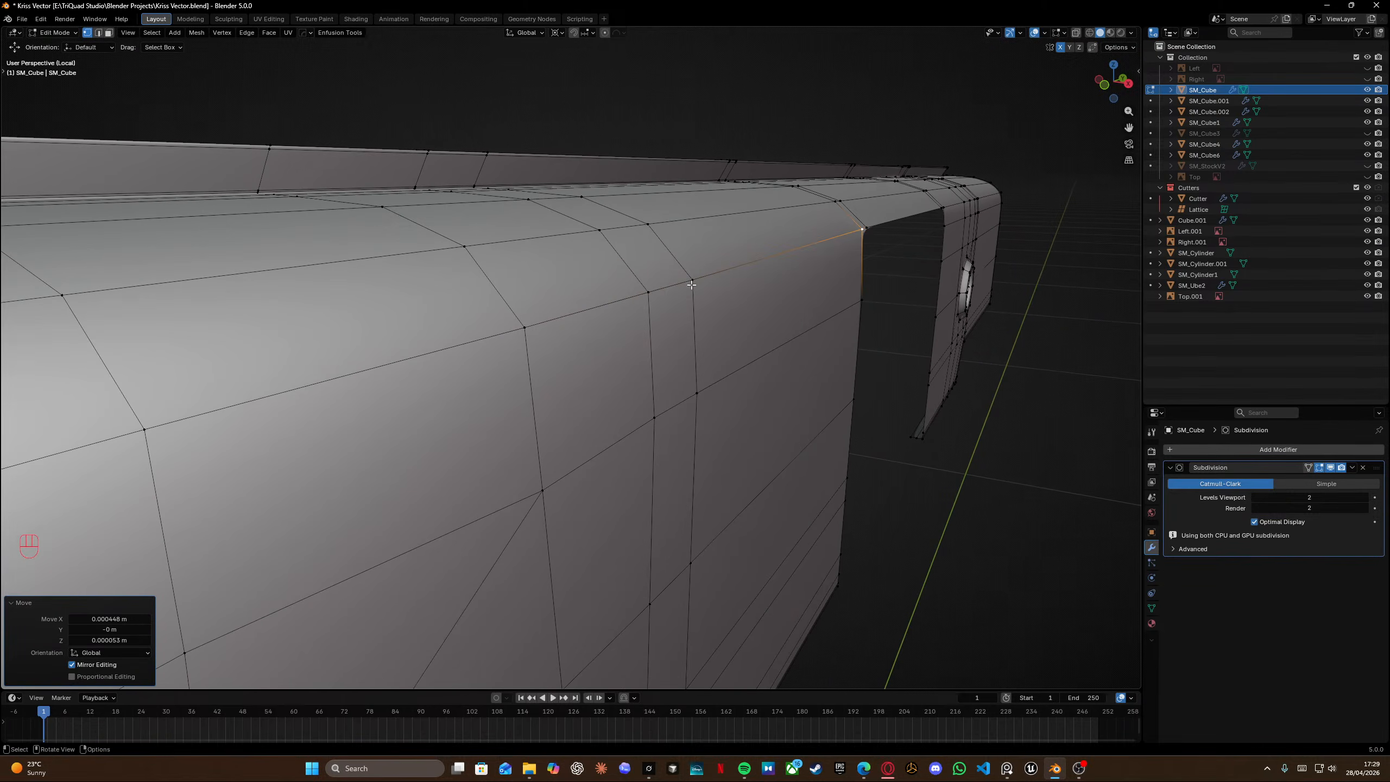
Select another vertex along the receiver's top edge and nudge it in the right view to match the side wall.
{"action": "left_click", "coordinate": [521, 330], "text": "ctrl"}
{"action": "key", "text": "KP_3"}
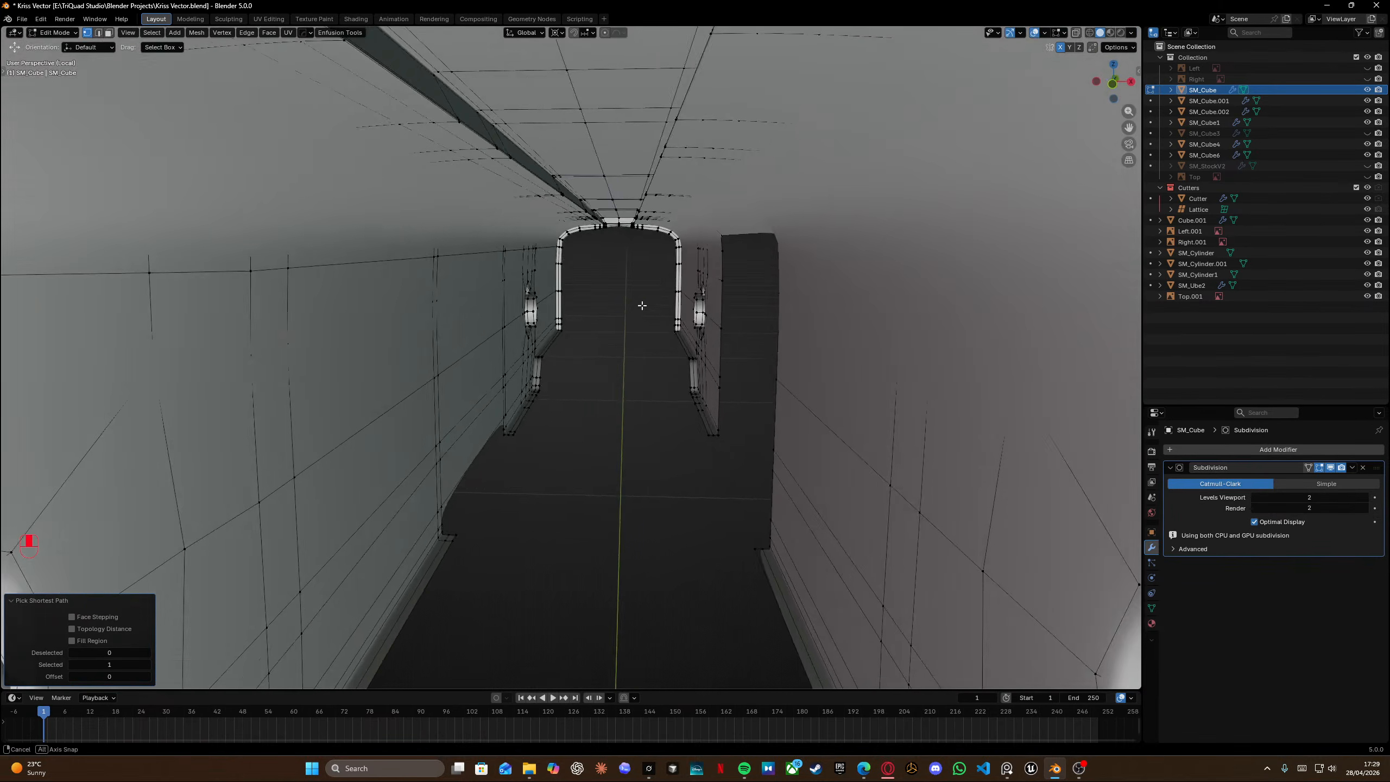
{"action": "key", "text": "KP_1"}
{"action": "scroll", "coordinate": [810, 212], "scroll_direction": "up", "scroll_amount": 4}
{"action": "key", "text": "grave"}
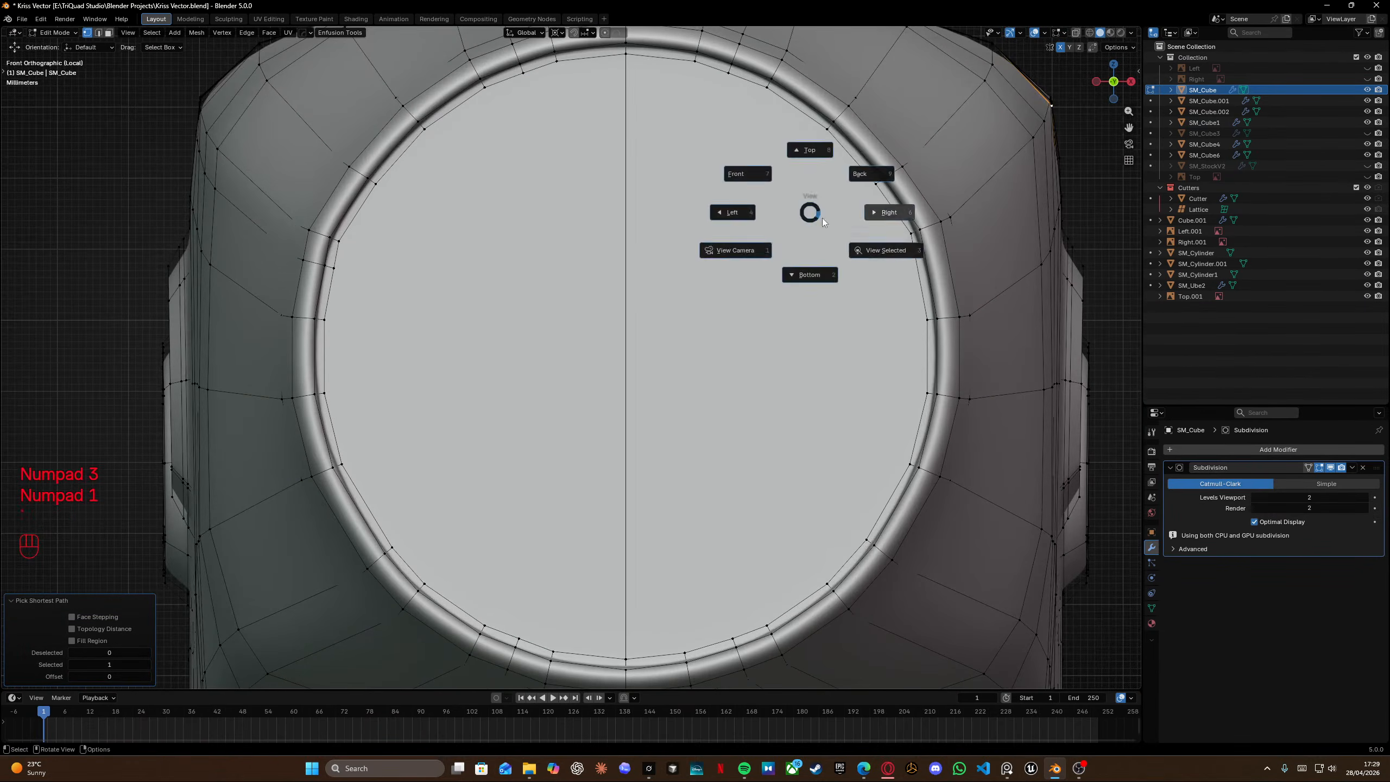
{"action": "left_click", "coordinate": [884, 249]}
{"action": "scroll", "coordinate": [685, 342], "scroll_direction": "up", "scroll_amount": 6}
{"action": "key", "text": "g"}
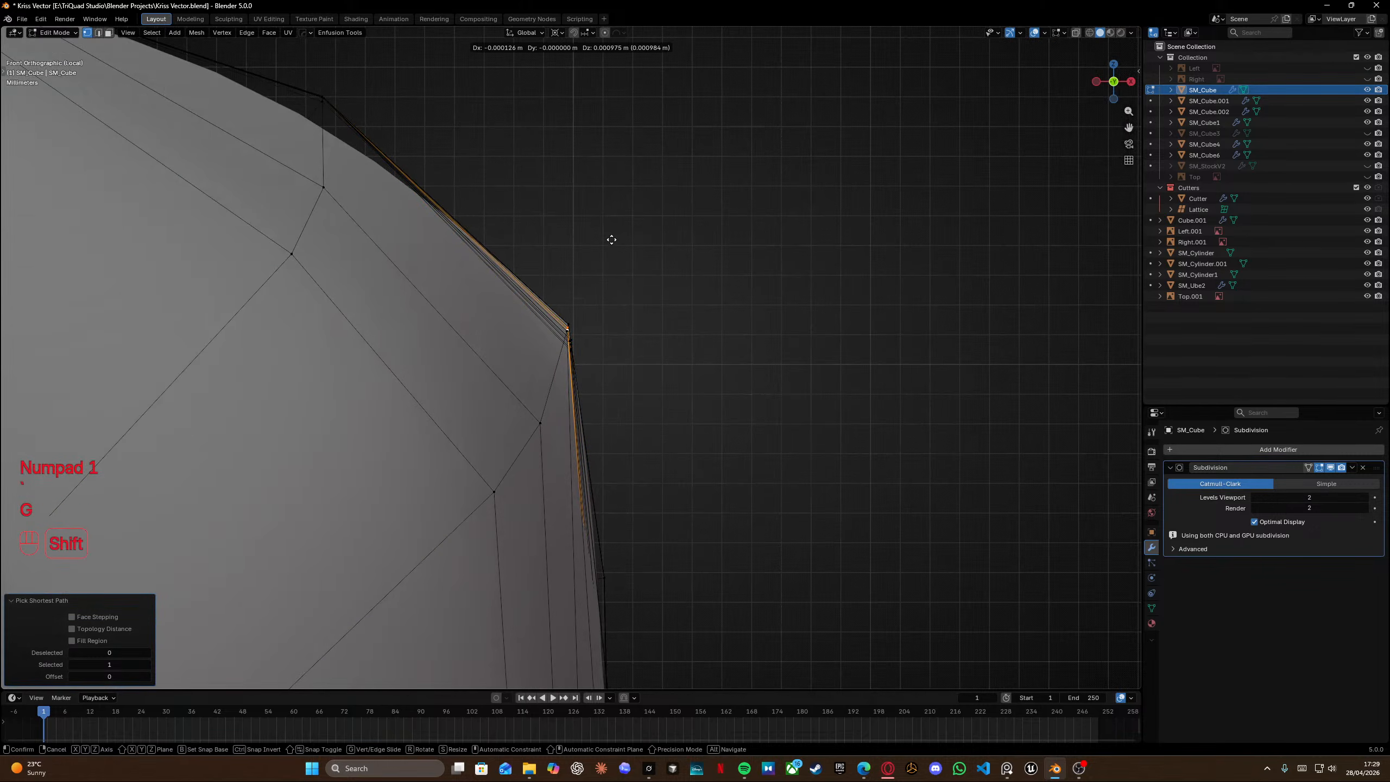
{"action": "left_click", "coordinate": [612, 239]}
Leave Edit Mode and inspect the smoothed receiver side around the pin hole.
{"action": "middle_click_drag", "start_coordinate": [603, 329], "coordinate": [441, 410]}
{"action": "scroll", "coordinate": [385, 359], "scroll_direction": "down", "scroll_amount": 5}
{"action": "key", "text": "Tab"}
{"action": "scroll", "coordinate": [332, 347], "scroll_direction": "down", "scroll_amount": 4}
{"action": "left_click", "coordinate": [332, 347]}
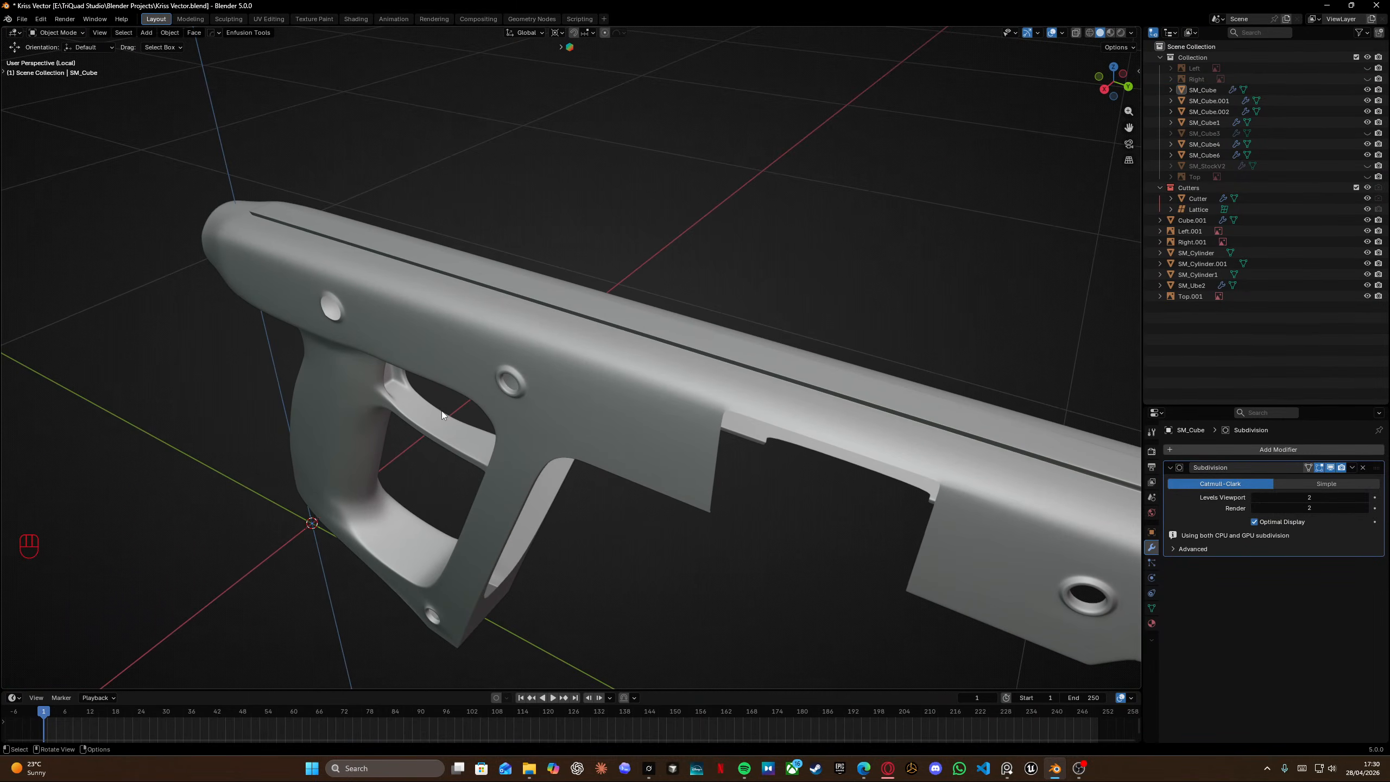
{"action": "scroll", "coordinate": [672, 393], "scroll_direction": "up", "scroll_amount": 4}
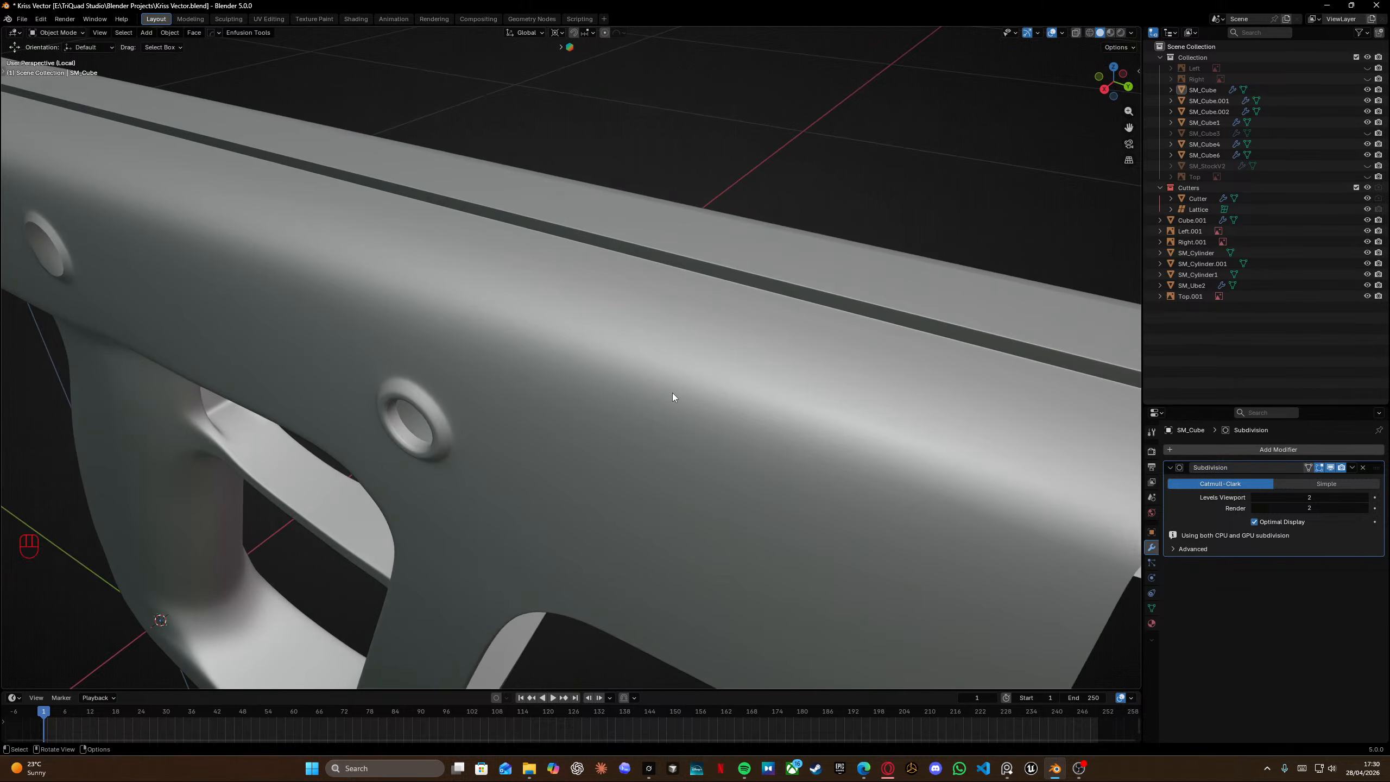
{"action": "scroll", "coordinate": [673, 388], "scroll_direction": "down", "scroll_amount": 3}
{"action": "middle_click_drag", "start_coordinate": [672, 389], "coordinate": [496, 356]}
Re-enter Edit Mode and slide a vertex on the upper receiver loop near the pin hole.
{"action": "key", "text": "Tab"}
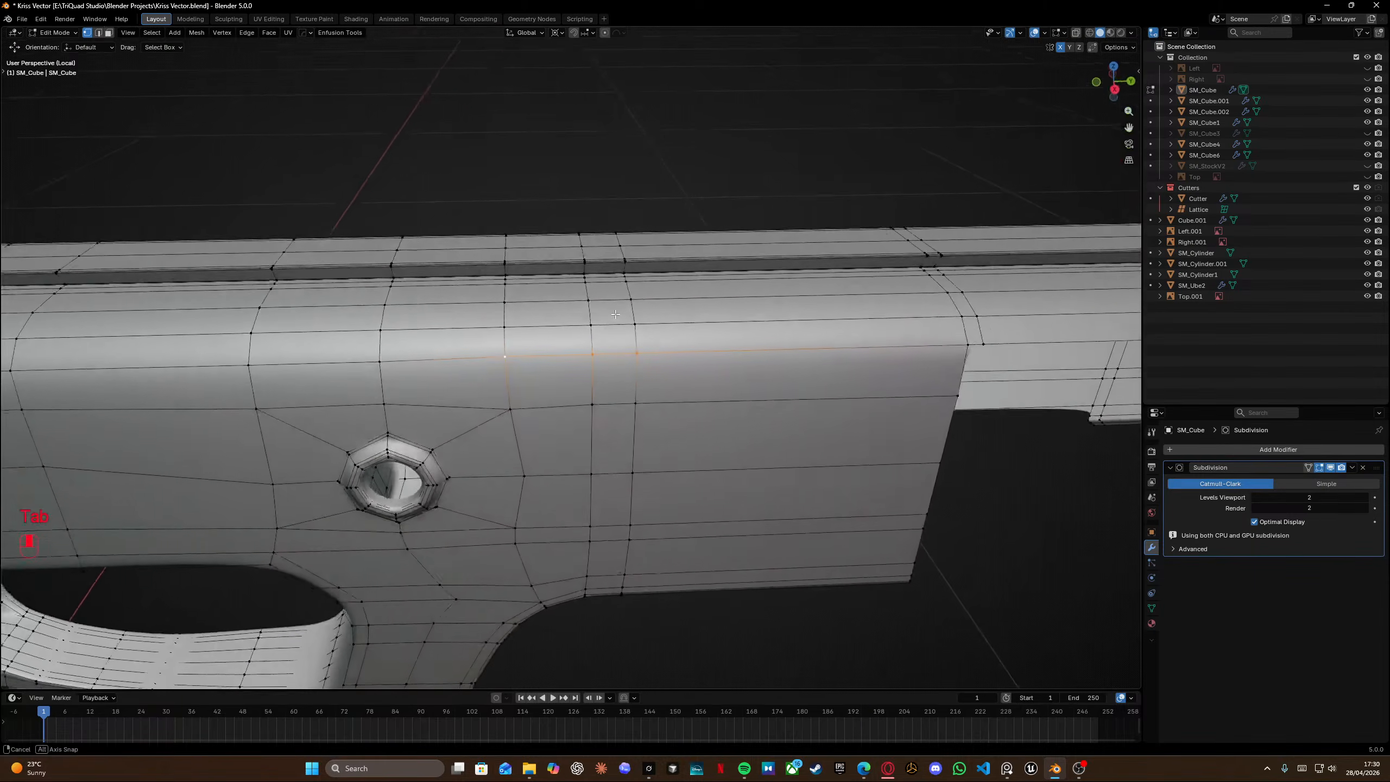
{"action": "key", "text": "g"}
{"action": "key", "text": "g"}
{"action": "left_click", "coordinate": [502, 355]}
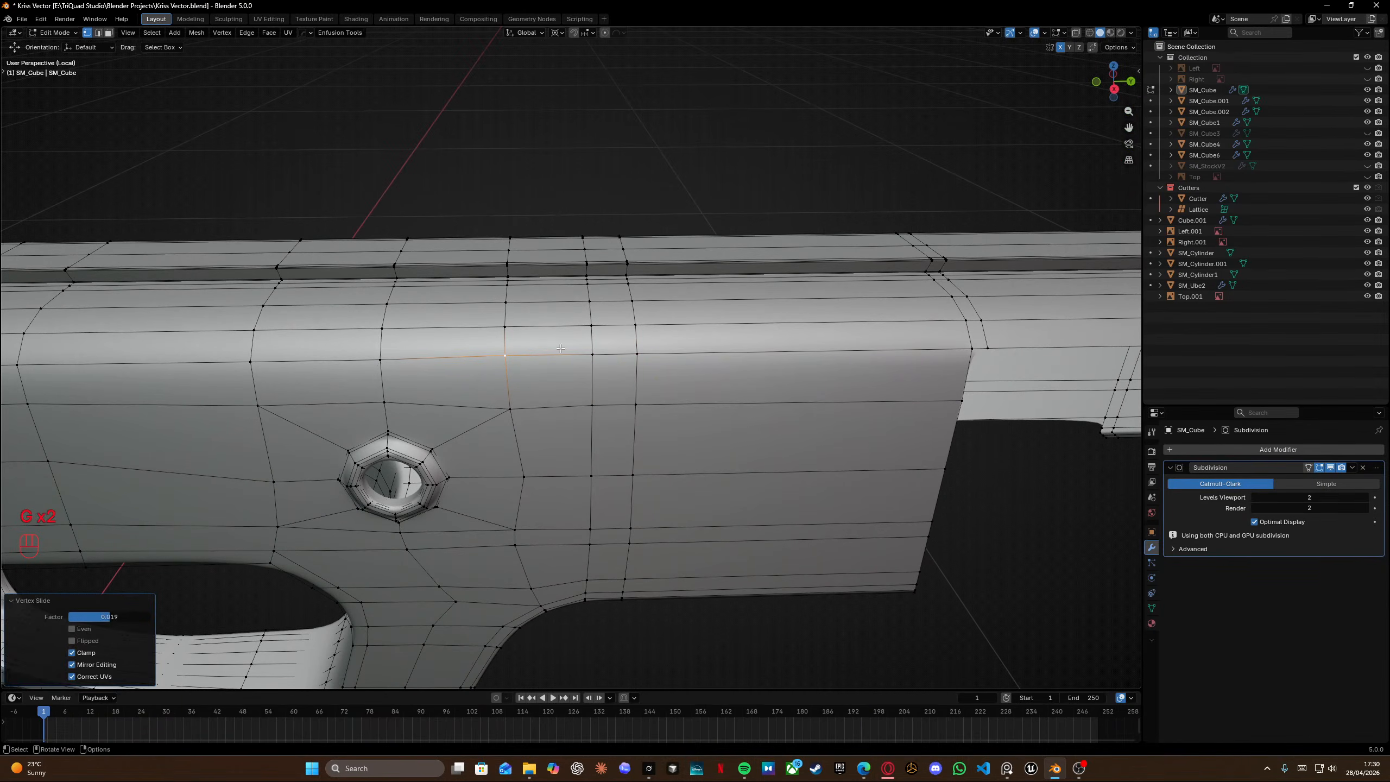
Select further vertices along the same upper loop and slide them to even out the spacing.
{"action": "middle_click_drag", "start_coordinate": [616, 349], "coordinate": [599, 316]}
{"action": "left_click", "coordinate": [391, 356]}
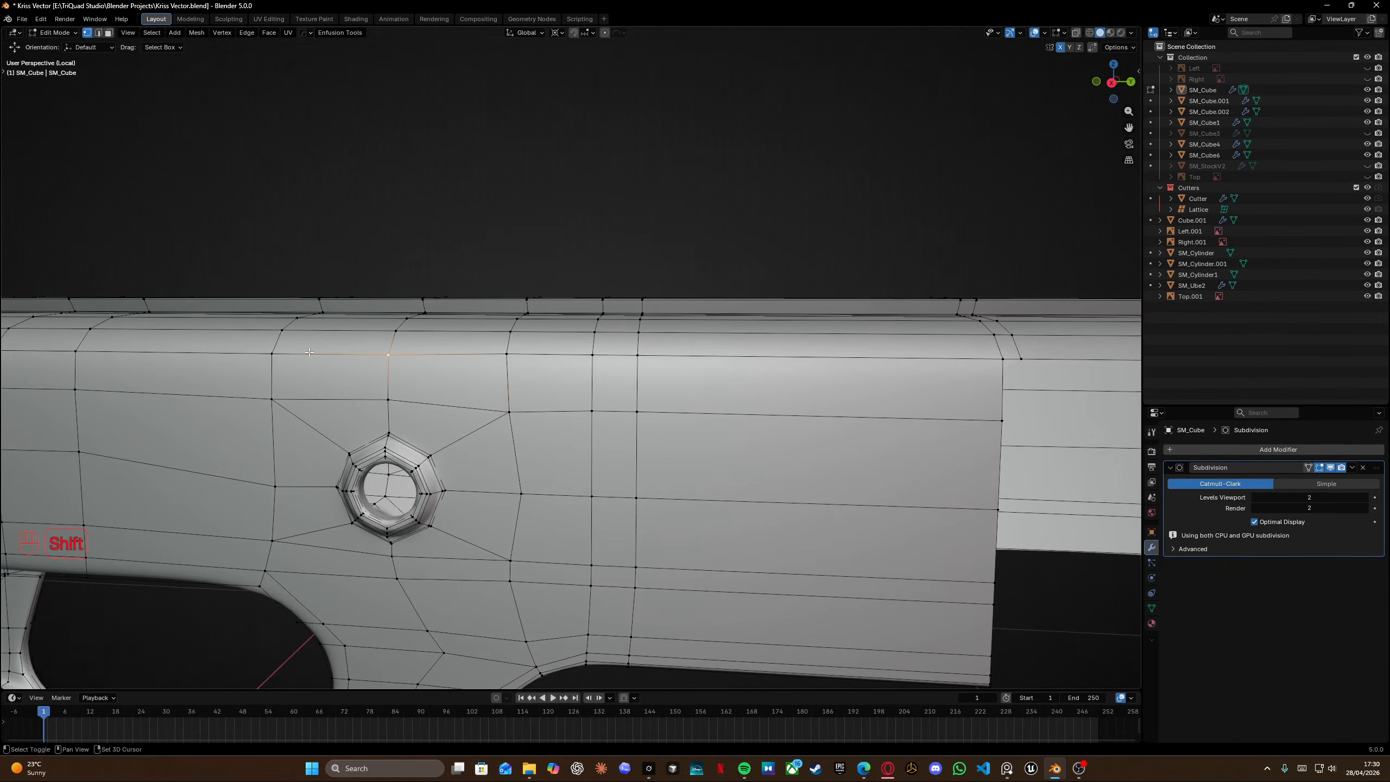
{"action": "middle_click_drag", "start_coordinate": [317, 357], "coordinate": [597, 355], "text": "shift"}
{"action": "middle_click_drag", "start_coordinate": [597, 354], "coordinate": [546, 355]}
{"action": "left_click", "coordinate": [248, 339], "text": "ctrl"}
{"action": "mouse_move", "coordinate": [351, 337]}
{"action": "middle_mouse_down"}
{"action": "mouse_move", "coordinate": [296, 334]}
{"action": "mouse_move", "coordinate": [359, 332]}
{"action": "middle_mouse_up"}
{"action": "key", "text": "g"}
{"action": "key", "text": "g"}
{"action": "left_click", "coordinate": [307, 325]}
Slide another vertex at the rear end of the upper loop and leave Edit Mode.
{"action": "left_click", "coordinate": [401, 317]}
{"action": "key", "text": "g"}
{"action": "key", "text": "g"}
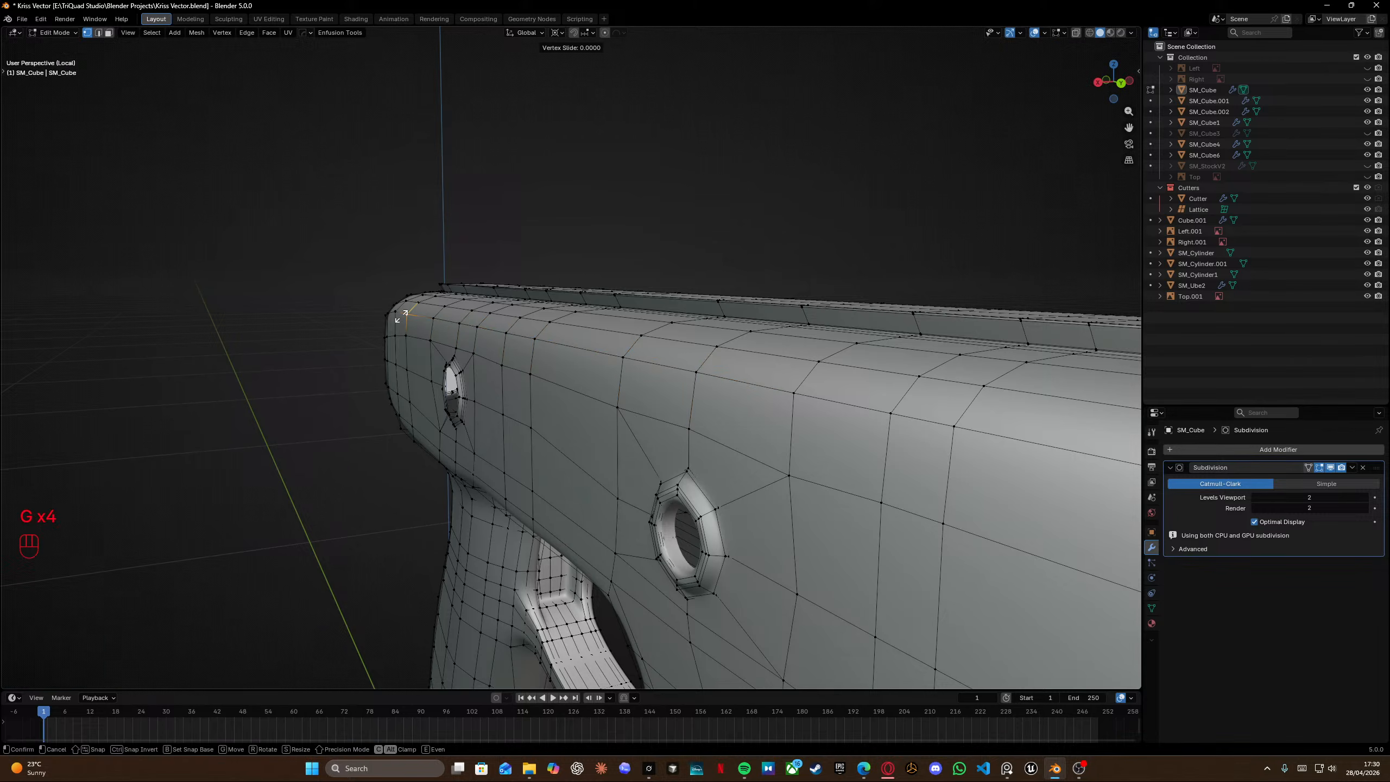
{"action": "left_click", "coordinate": [411, 306]}
{"action": "key", "text": "Tab"}
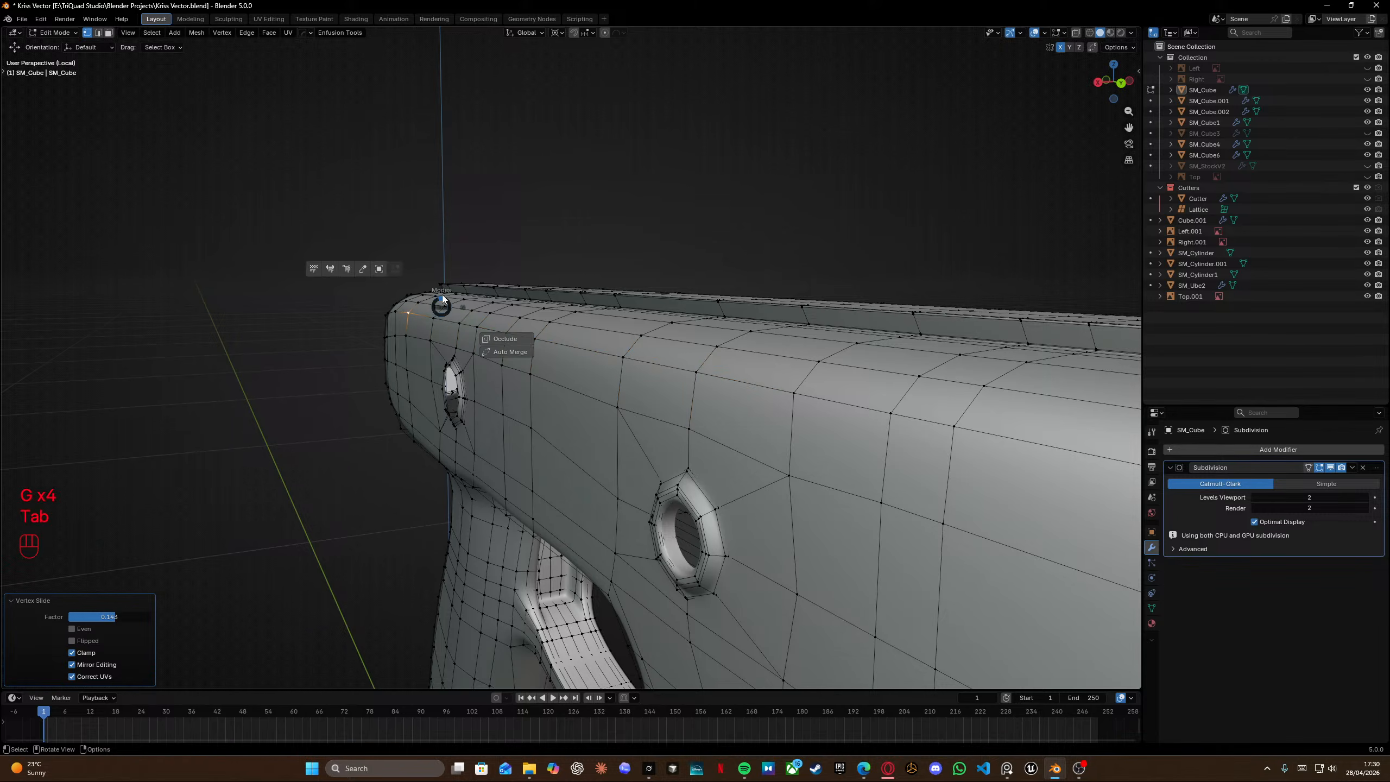
Switch to the reference photos and study the Vector receiver's side and grip details.
{"action": "scroll", "coordinate": [318, 288], "scroll_direction": "down", "scroll_amount": 4}
{"action": "middle_click_drag", "start_coordinate": [309, 287], "coordinate": [477, 379]}
{"action": "scroll", "coordinate": [580, 376], "scroll_direction": "down", "scroll_amount": 3}
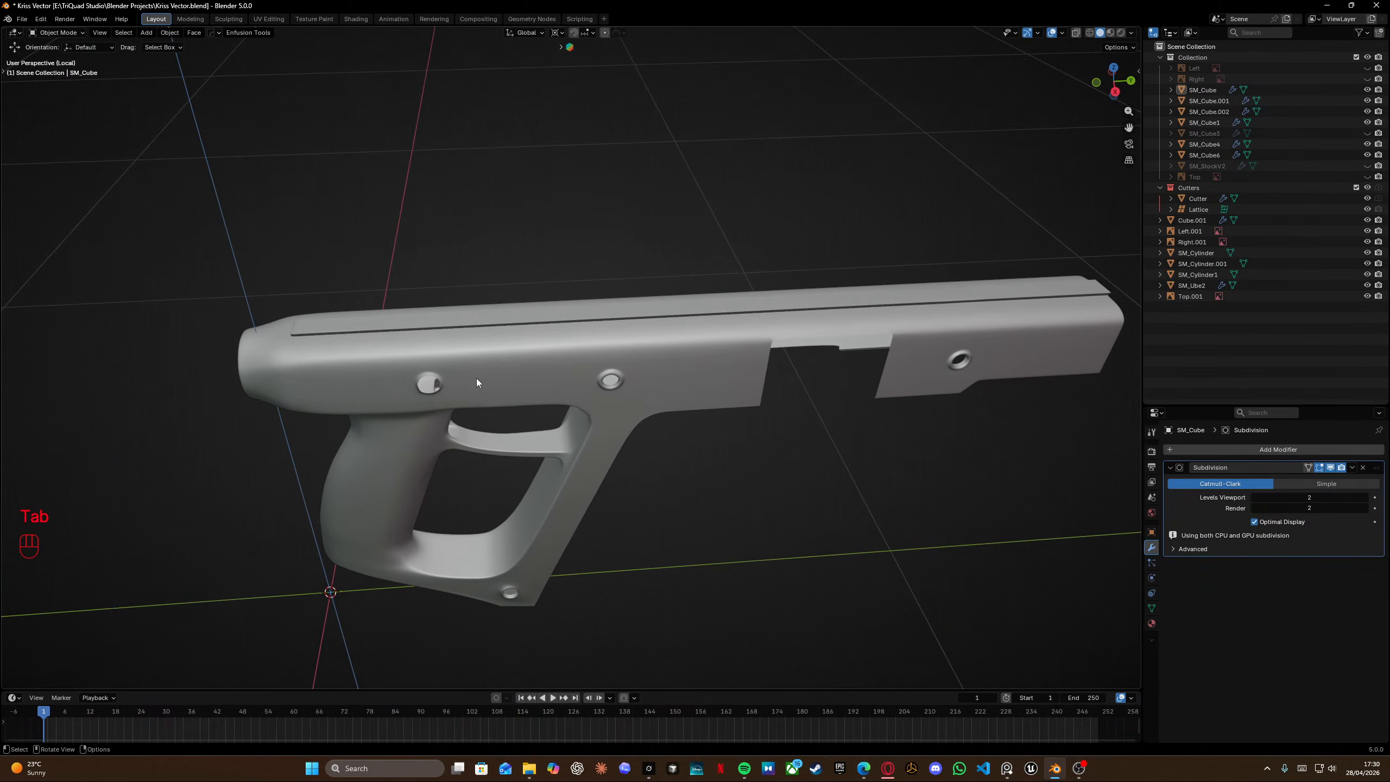
{"action": "key", "text": "alt+Tab"}
{"action": "scroll", "coordinate": [658, 263], "scroll_direction": "up", "scroll_amount": 8}
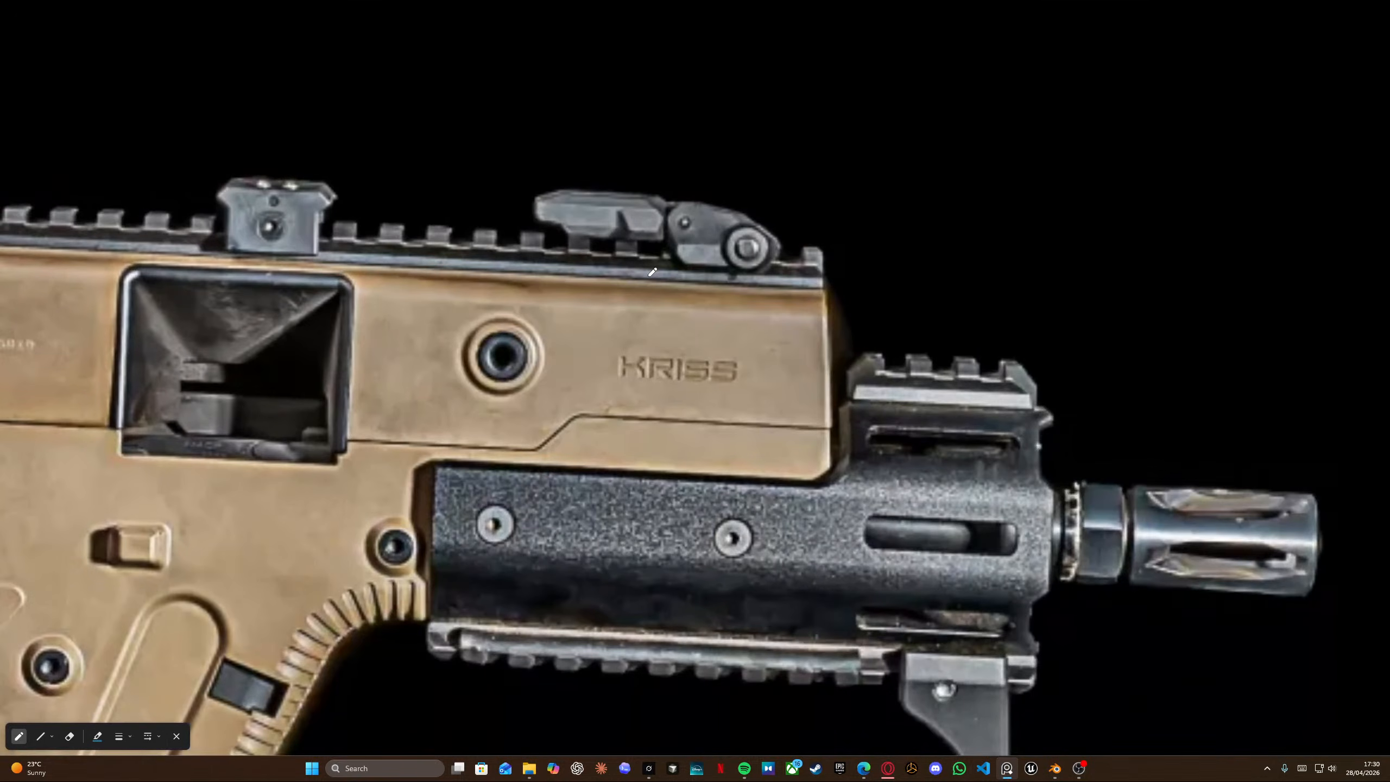
{"action": "scroll", "coordinate": [659, 278], "scroll_direction": "down", "scroll_amount": 4}
{"action": "scroll", "coordinate": [854, 302], "scroll_direction": "down", "scroll_amount": 5}
{"action": "middle_click_drag", "start_coordinate": [1264, 231], "coordinate": [845, 298]}
{"action": "scroll", "coordinate": [844, 296], "scroll_direction": "up", "scroll_amount": 9}
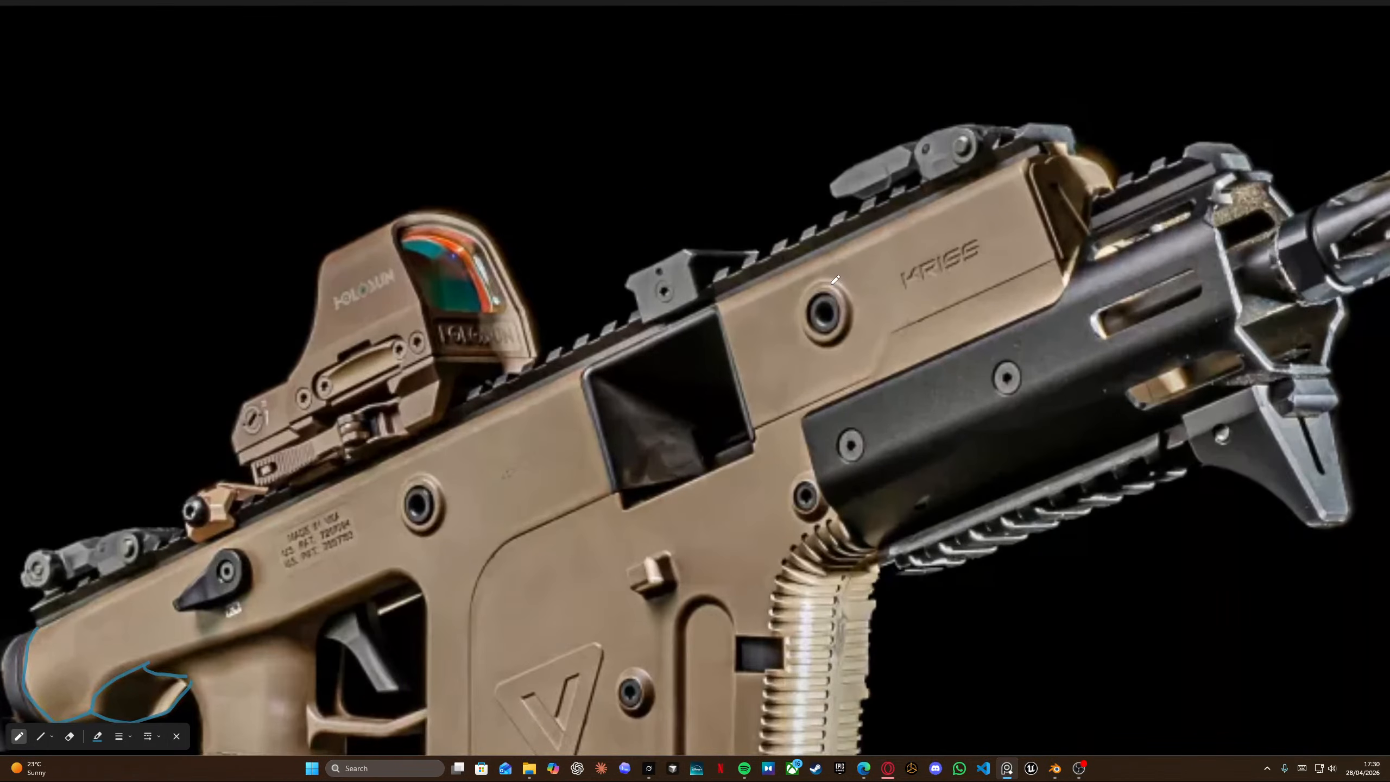
{"action": "scroll", "coordinate": [456, 445], "scroll_direction": "down", "scroll_amount": 8}
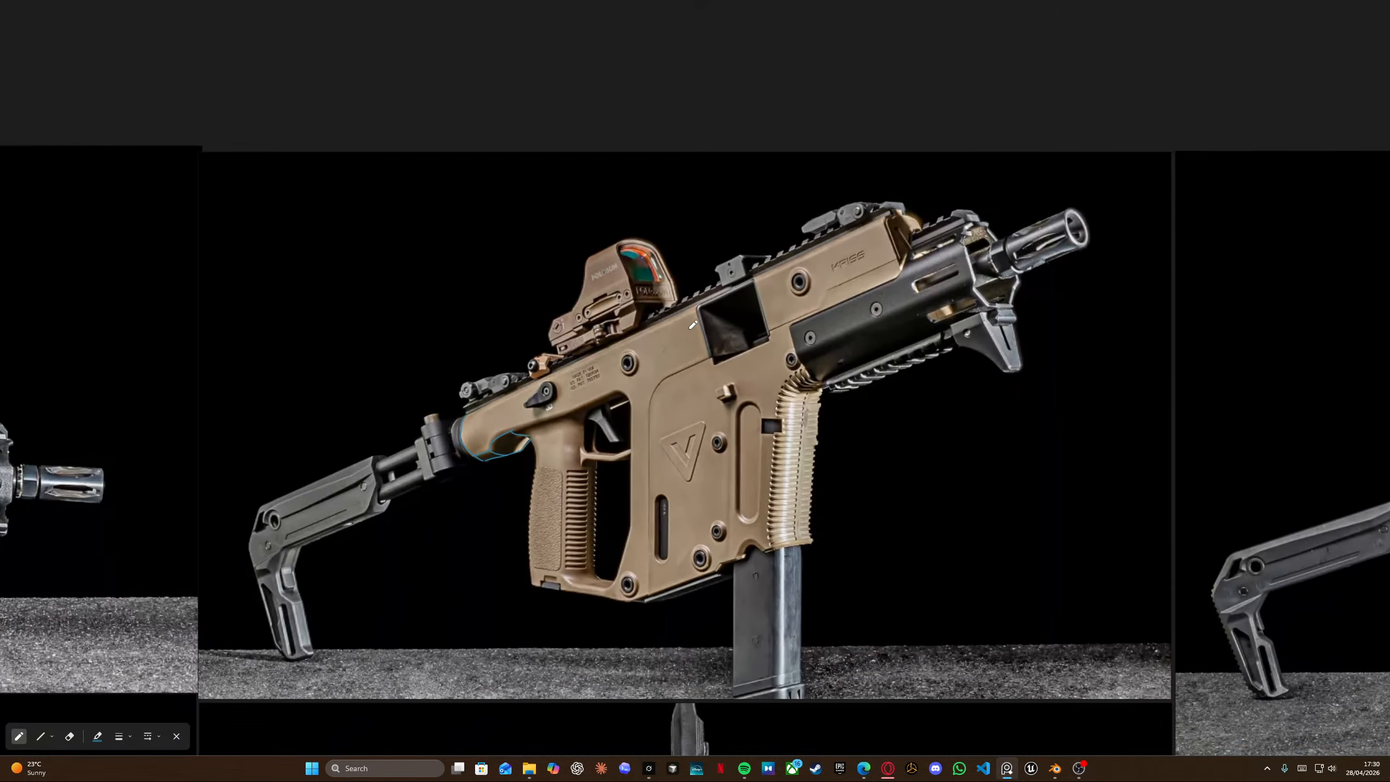
{"action": "middle_click_drag", "start_coordinate": [689, 329], "coordinate": [668, 342]}
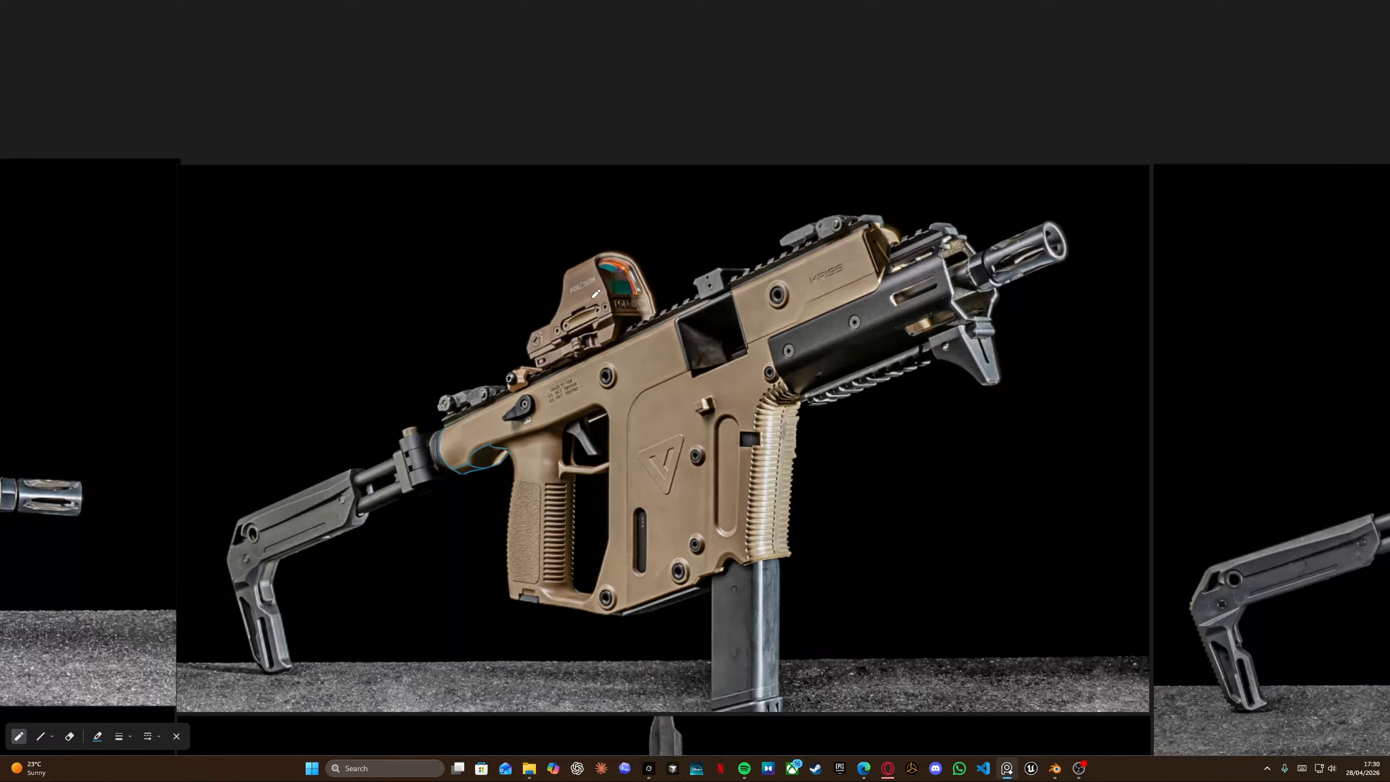
{"action": "key", "text": "alt+Tab"}
Select the receiver, toggle local view and enter Edit Mode on its front end.
{"action": "key", "text": "KP_Divide"}
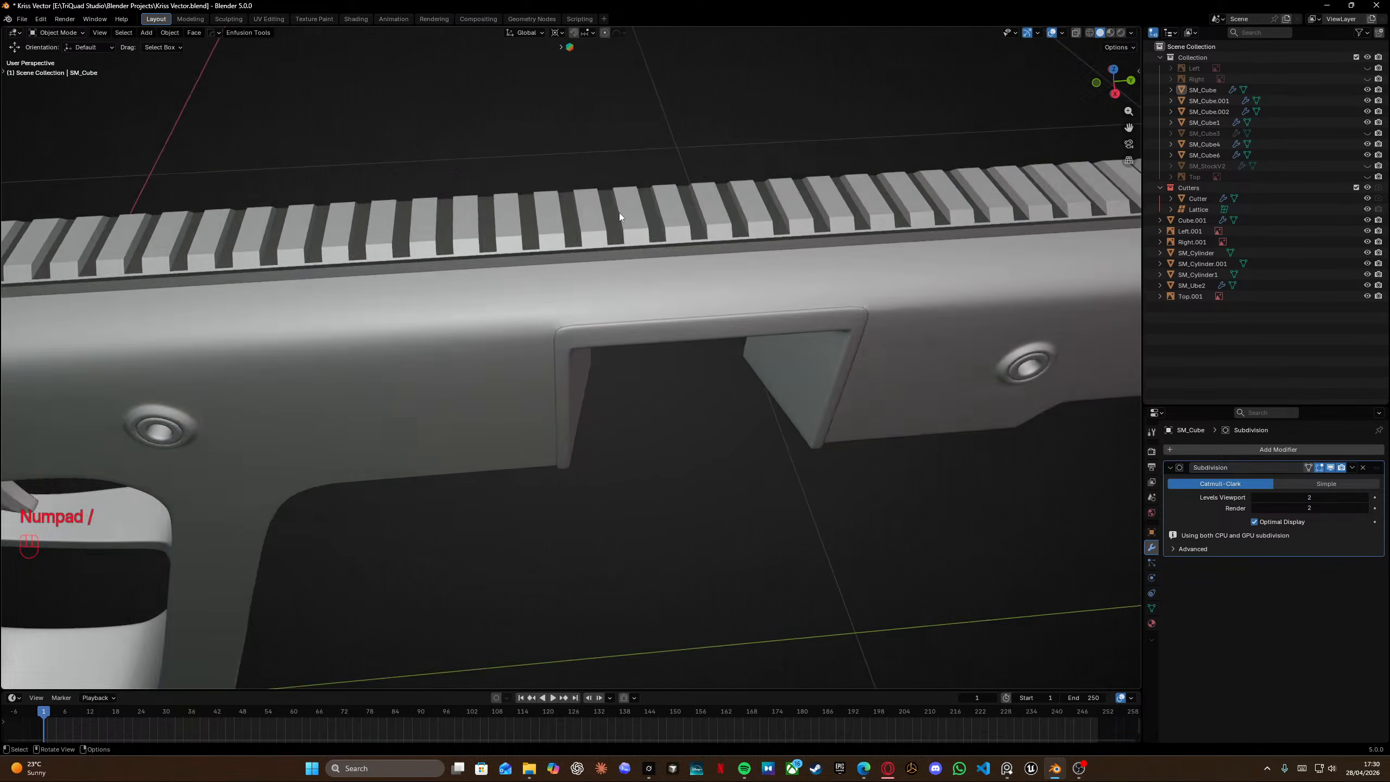
{"action": "middle_click_drag", "start_coordinate": [619, 213], "coordinate": [697, 382]}
{"action": "key", "text": "KP_Divide"}
{"action": "key", "text": "KP_Divide"}
{"action": "left_click", "coordinate": [699, 384]}
{"action": "middle_click_drag", "start_coordinate": [715, 434], "coordinate": [563, 330], "text": "shift"}
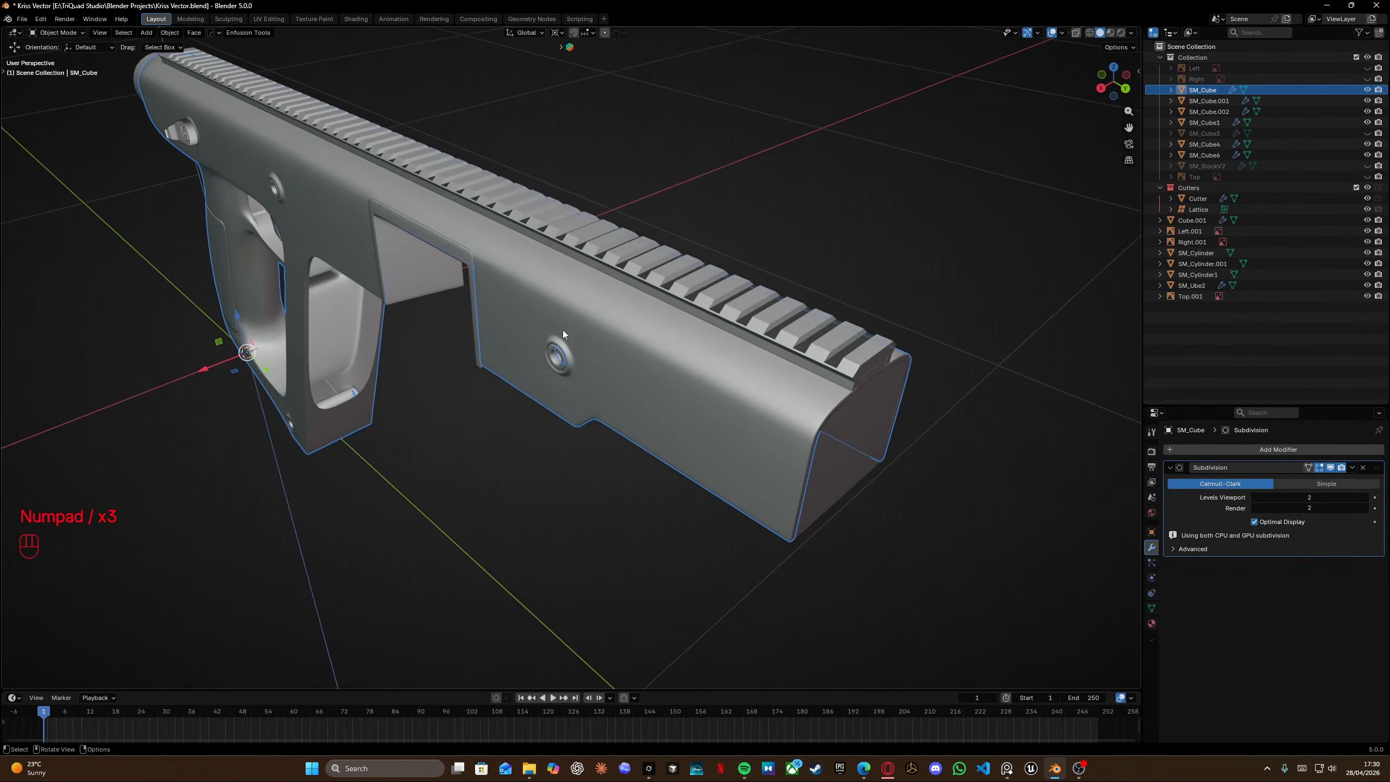
{"action": "key", "text": "KP_Divide"}
{"action": "scroll", "coordinate": [757, 346], "scroll_direction": "up", "scroll_amount": 6}
{"action": "middle_click_drag", "start_coordinate": [891, 320], "coordinate": [434, 292], "text": "shift"}
{"action": "key", "text": "Tab"}
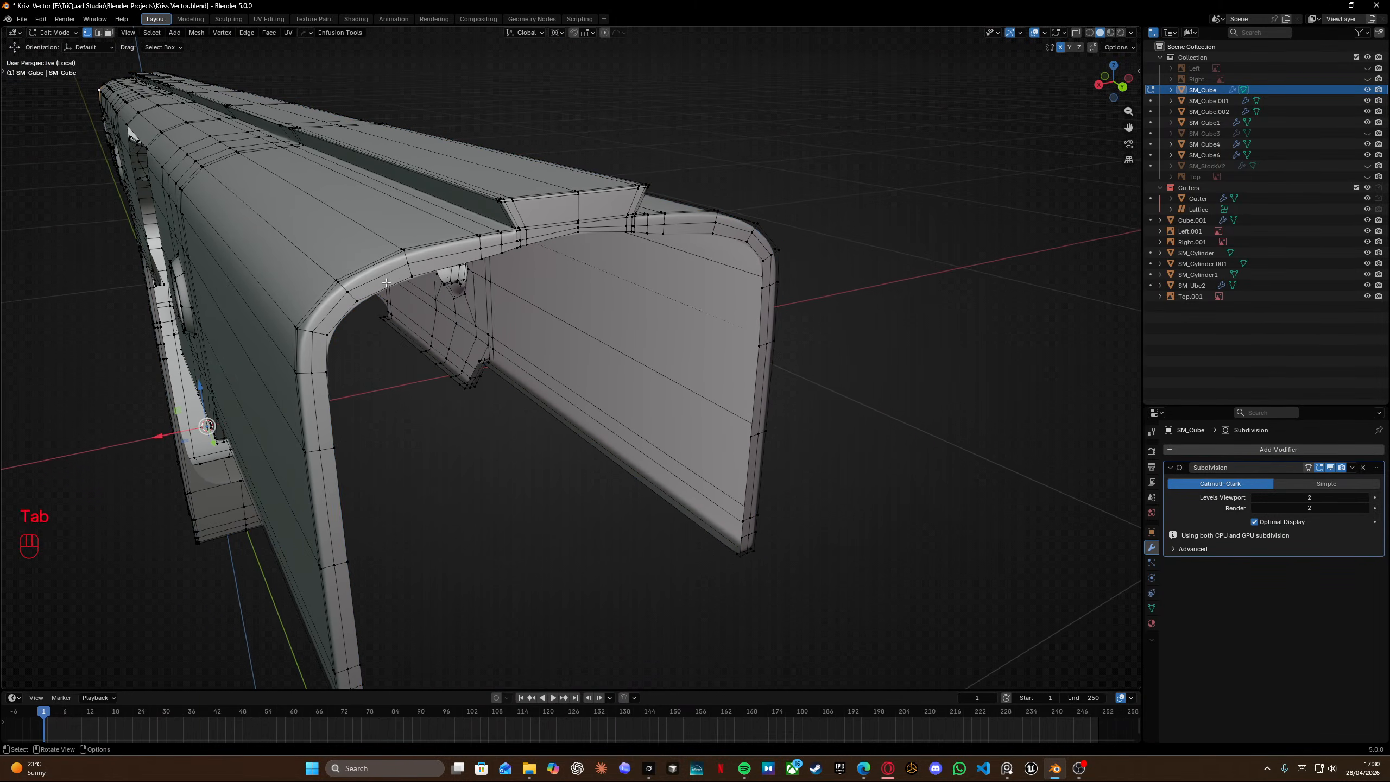
Select a vertex on the curved top edge of the receiver's front and lower it slightly along Z.
{"action": "scroll", "coordinate": [512, 239], "scroll_direction": "up", "scroll_amount": 3}
{"action": "scroll", "coordinate": [513, 227], "scroll_direction": "down", "scroll_amount": 5}
{"action": "left_click", "coordinate": [542, 284]}
{"action": "key", "text": "grave"}
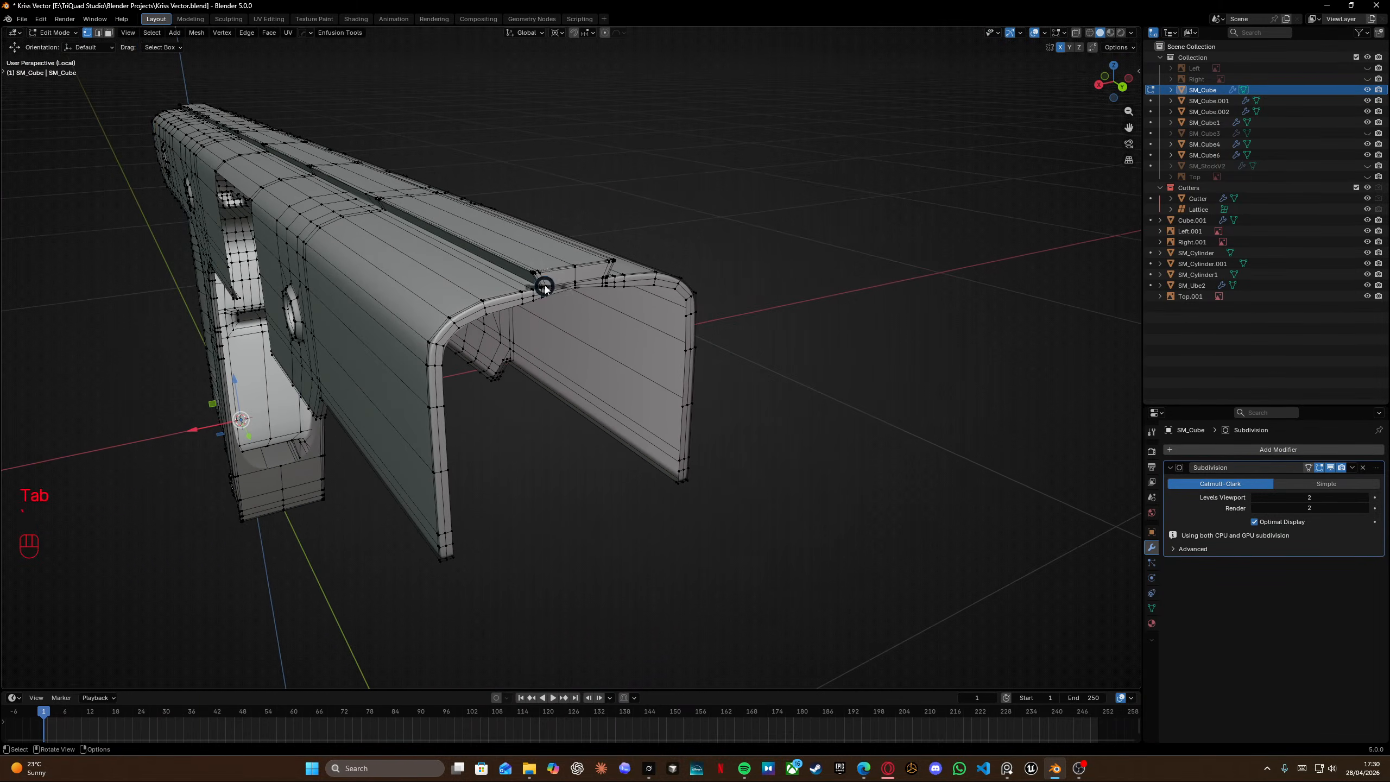
{"action": "left_click", "coordinate": [573, 319]}
{"action": "scroll", "coordinate": [572, 317], "scroll_direction": "down", "scroll_amount": 2}
{"action": "mouse_move", "coordinate": [563, 308]}
{"action": "middle_mouse_down"}
{"action": "mouse_move", "coordinate": [506, 266]}
{"action": "mouse_move", "coordinate": [559, 305]}
{"action": "middle_mouse_up"}
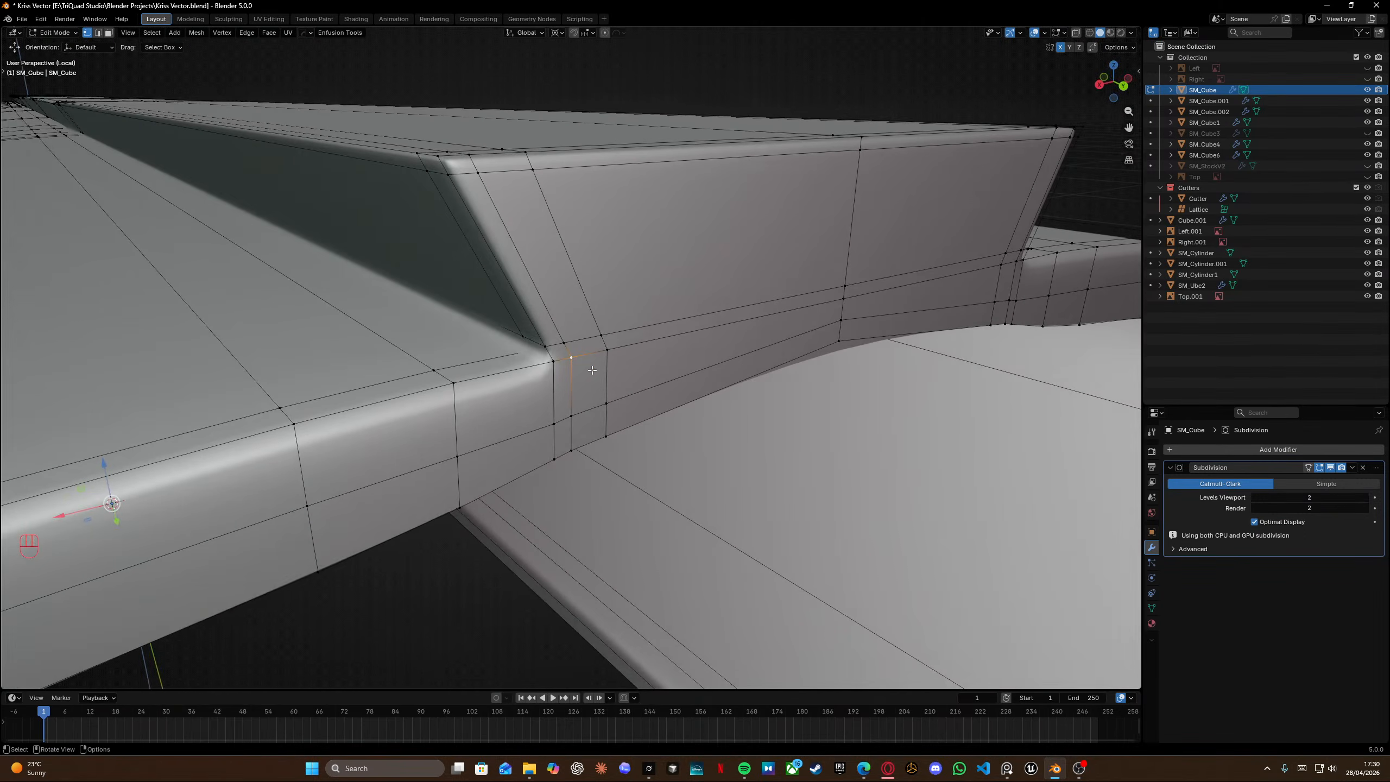
{"action": "scroll", "coordinate": [590, 373], "scroll_direction": "down", "scroll_amount": 6}
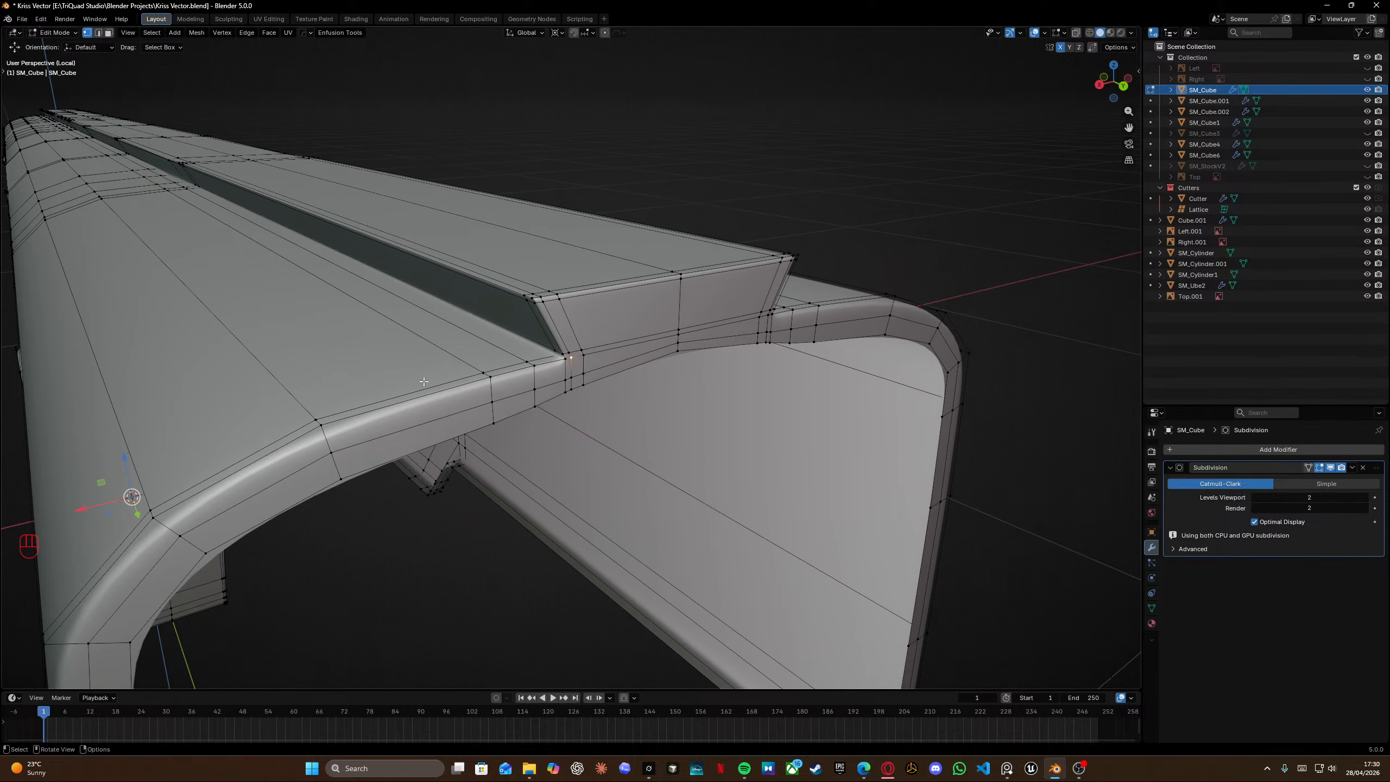
{"action": "middle_click_drag", "start_coordinate": [424, 382], "coordinate": [434, 348]}
{"action": "key", "text": "g"}
{"action": "key", "text": "z"}
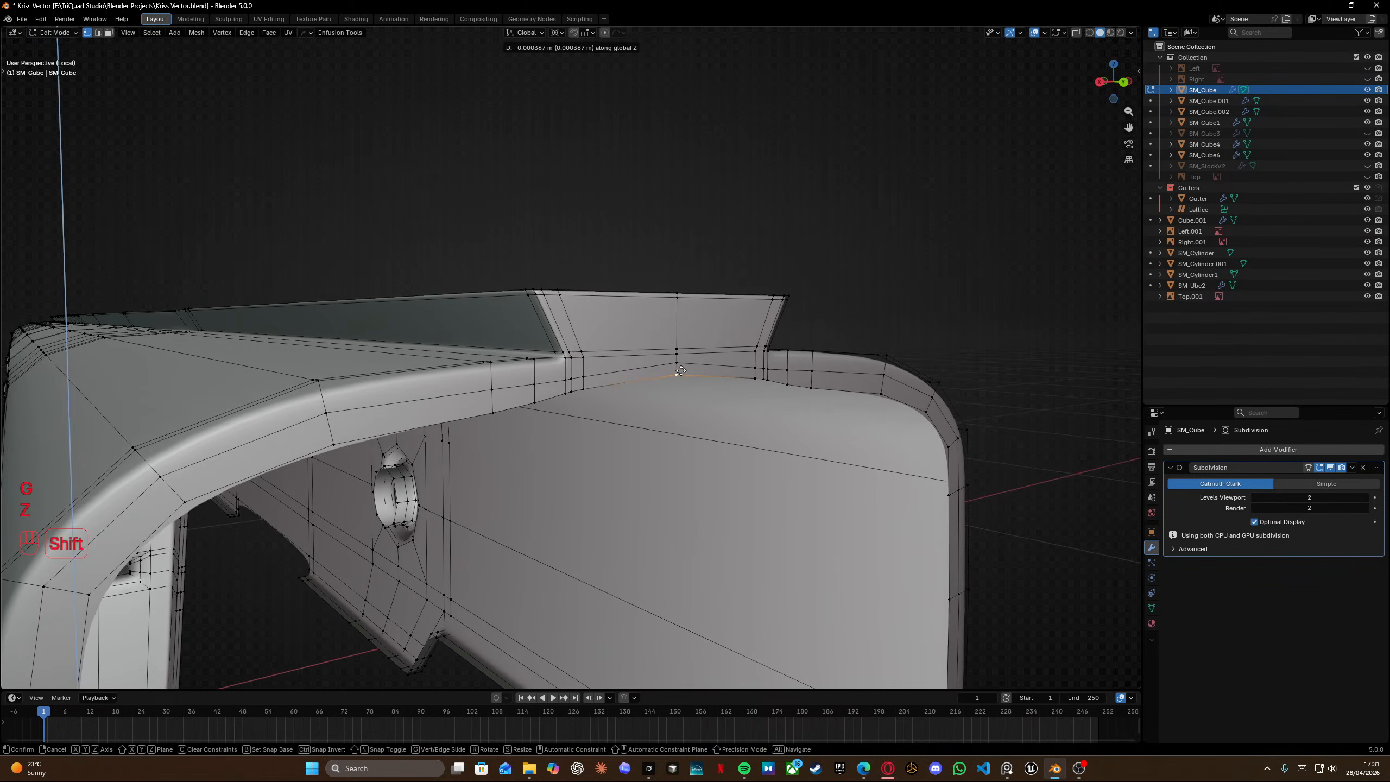
{"action": "left_click", "coordinate": [688, 369]}
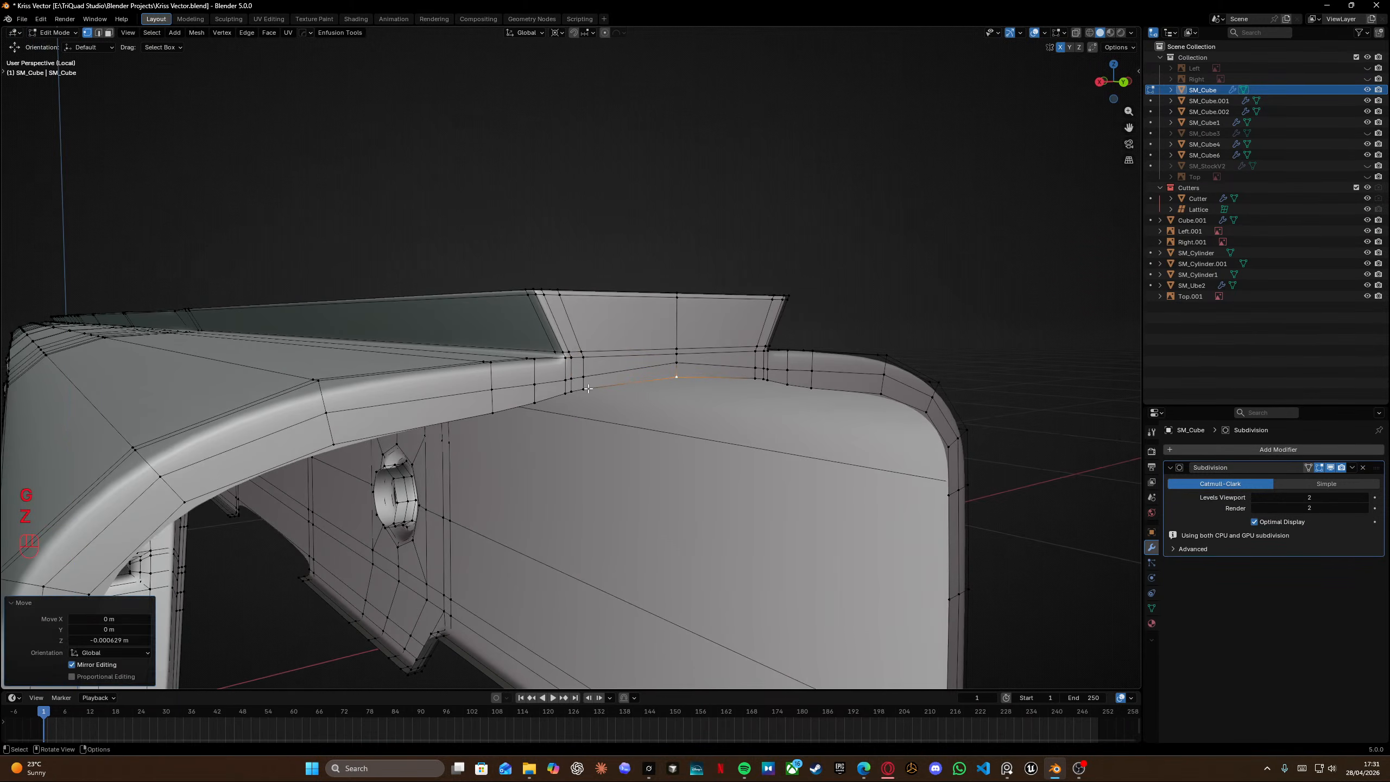
Reselect the same top-edge vertex and raise it slightly along Z.
{"action": "left_click", "coordinate": [624, 388]}
{"action": "left_click", "coordinate": [682, 377], "text": "shift"}
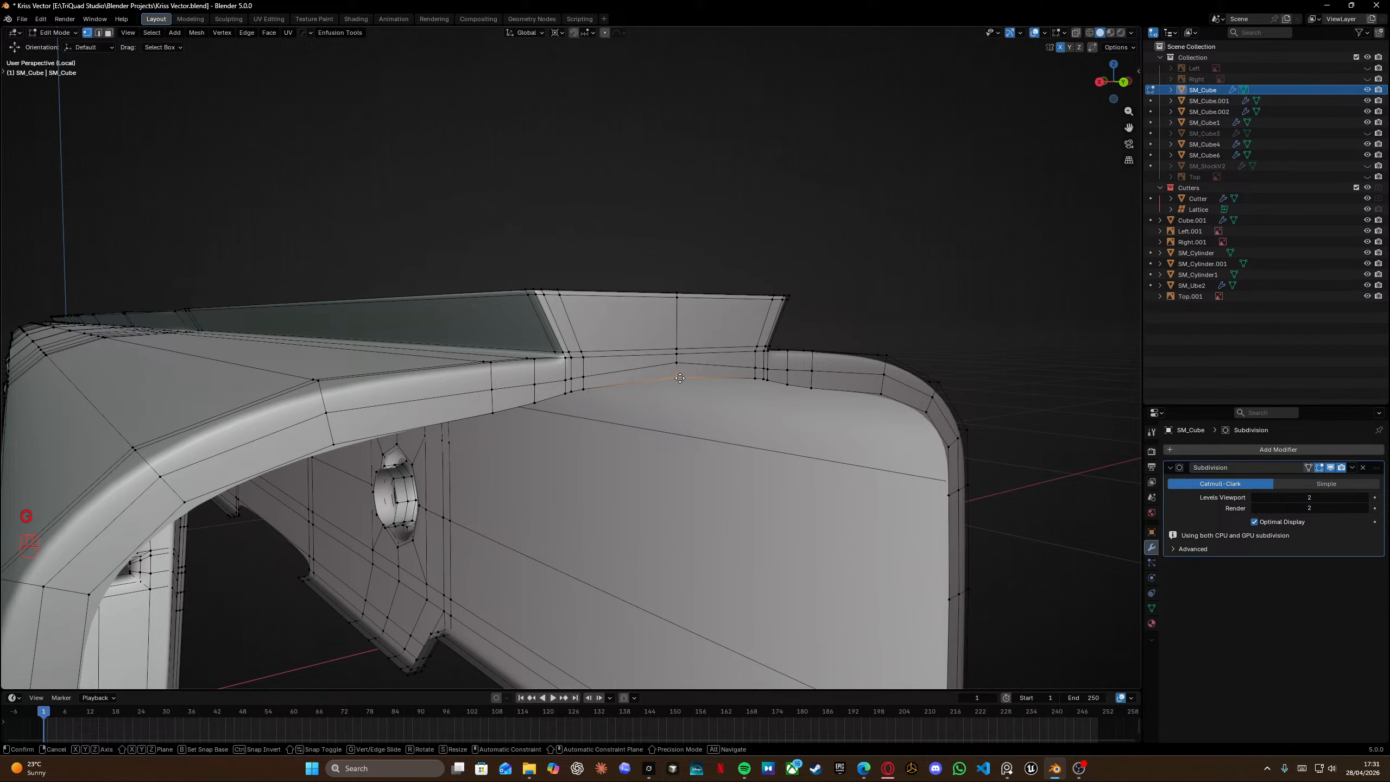
{"action": "key", "text": "g"}
{"action": "key", "text": "z"}
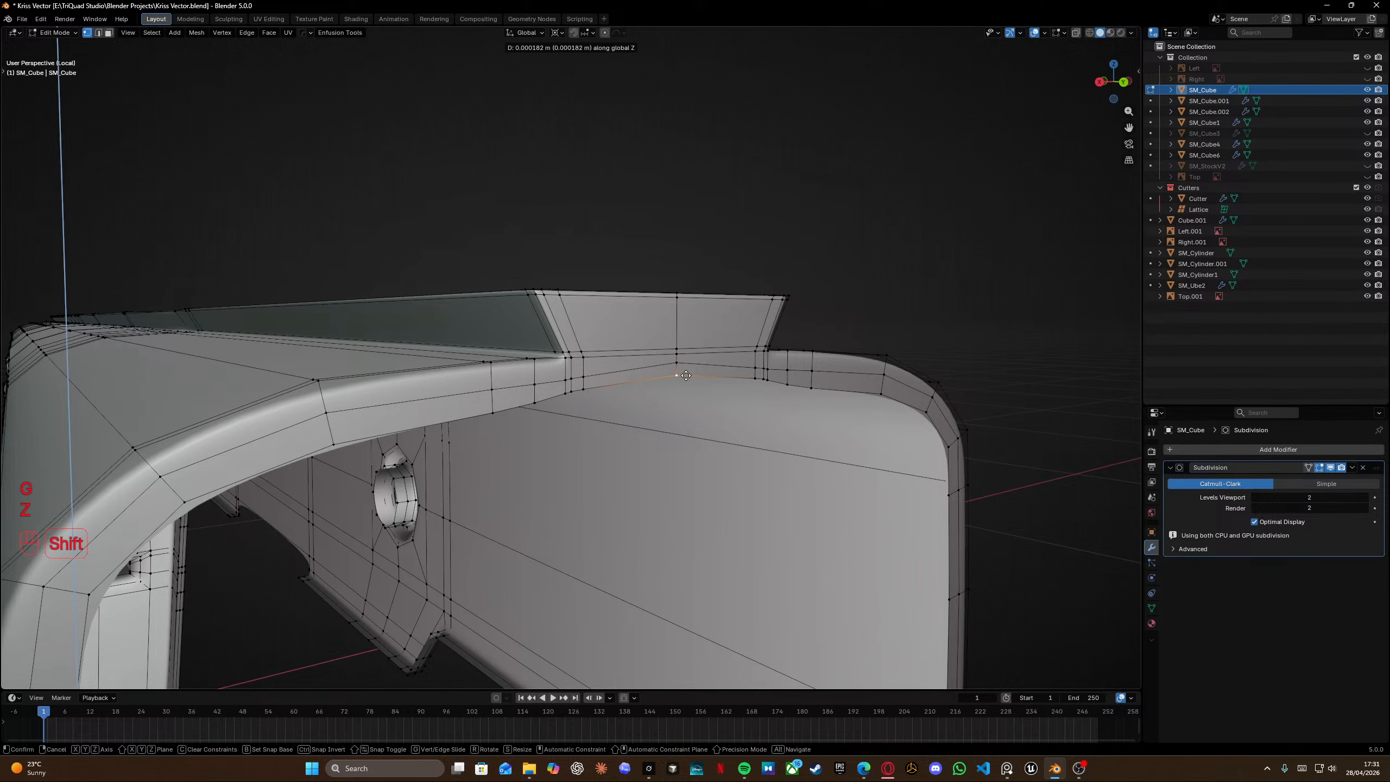
{"action": "left_click", "coordinate": [690, 374], "text": "shift"}
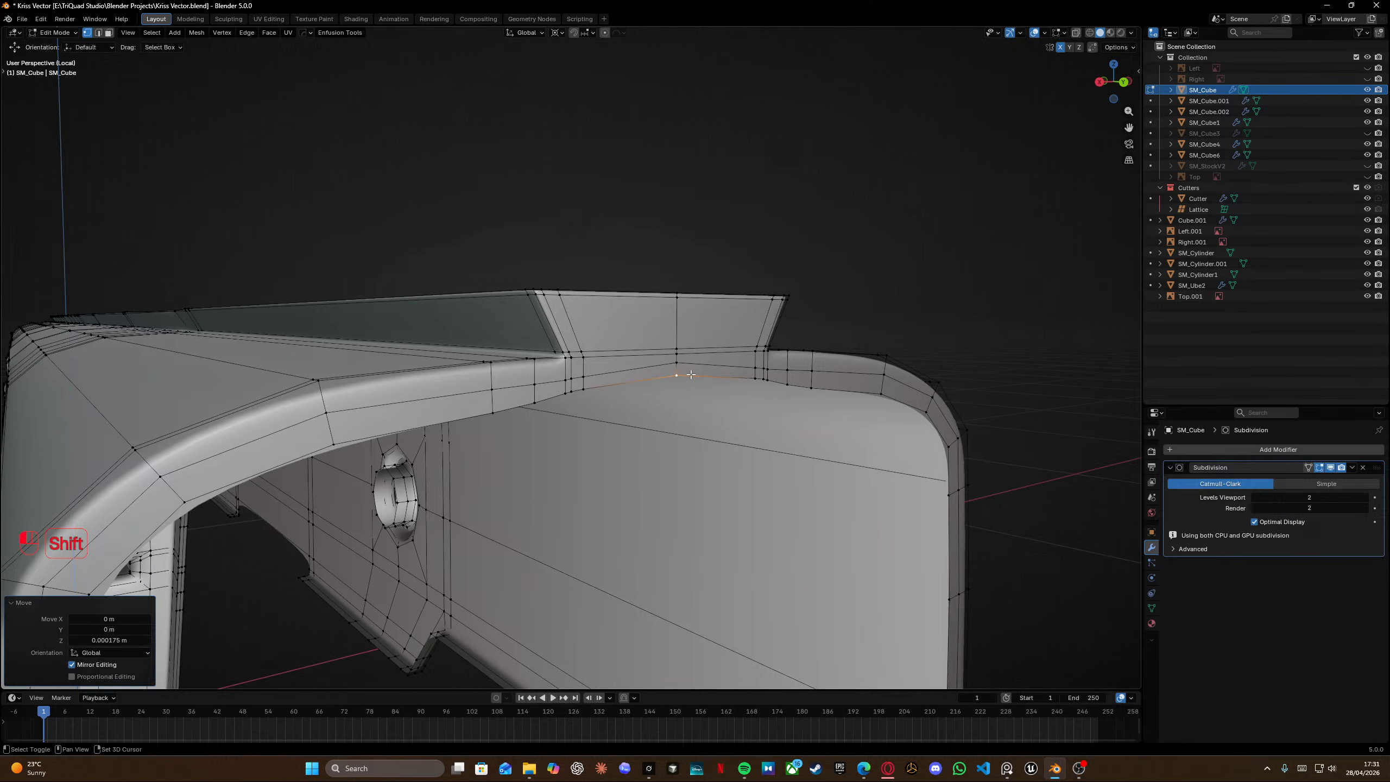
Select another vertex on the receiver's top edge and move it along Z, toggling Edit Mode around it.
{"action": "key", "text": "Tab"}
{"action": "middle_click_drag", "start_coordinate": [629, 335], "coordinate": [547, 373]}
{"action": "key", "text": "Tab"}
{"action": "key", "text": "g"}
{"action": "key", "text": "z"}
{"action": "left_click", "coordinate": [671, 370]}
{"action": "key", "text": "Tab"}
{"action": "key", "text": "Tab"}
Add a vertical loop cut across the receiver side near the front of the side opening.
{"action": "scroll", "coordinate": [645, 365], "scroll_direction": "up", "scroll_amount": 3}
{"action": "scroll", "coordinate": [644, 365], "scroll_direction": "left", "scroll_amount": 2, "text": "shift"}
{"action": "scroll", "coordinate": [506, 426], "scroll_direction": "down", "scroll_amount": 6}
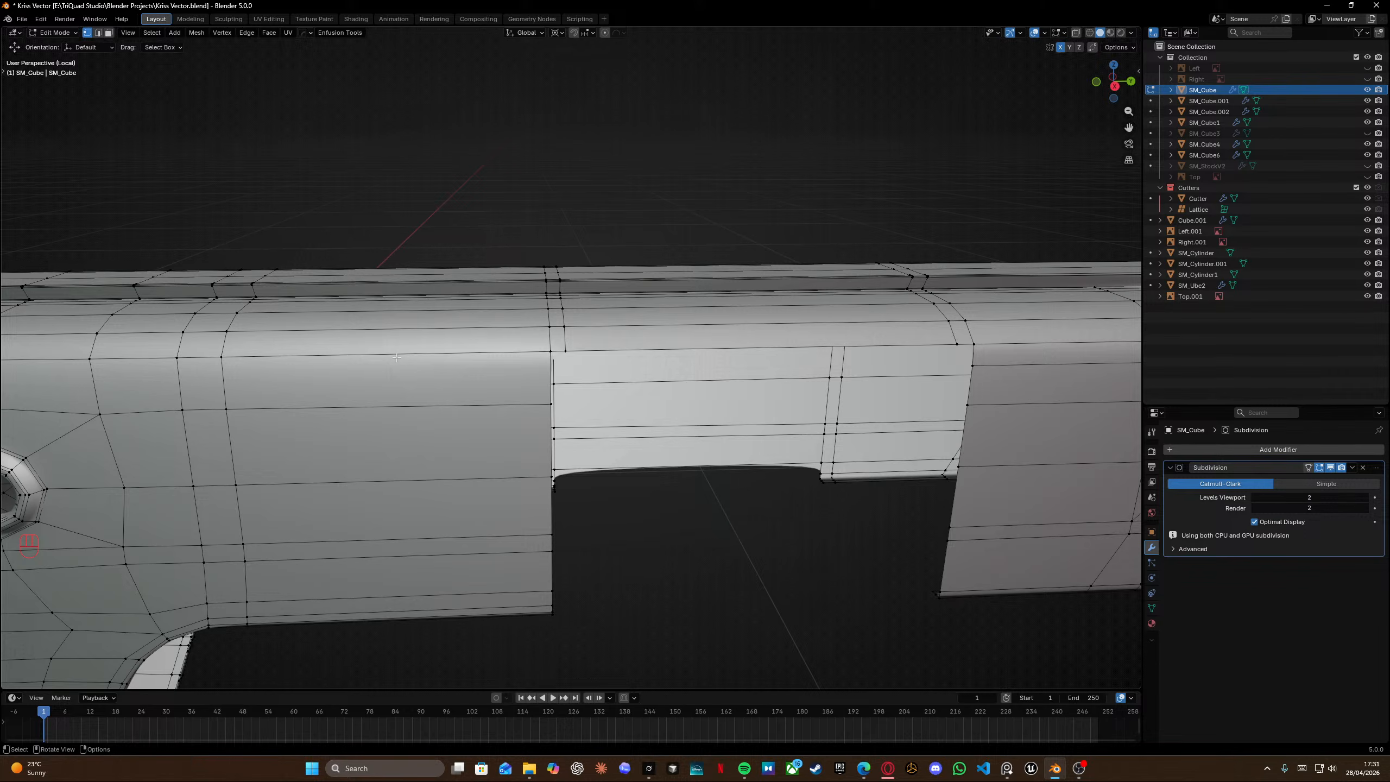
{"action": "key", "text": "ctrl+r"}
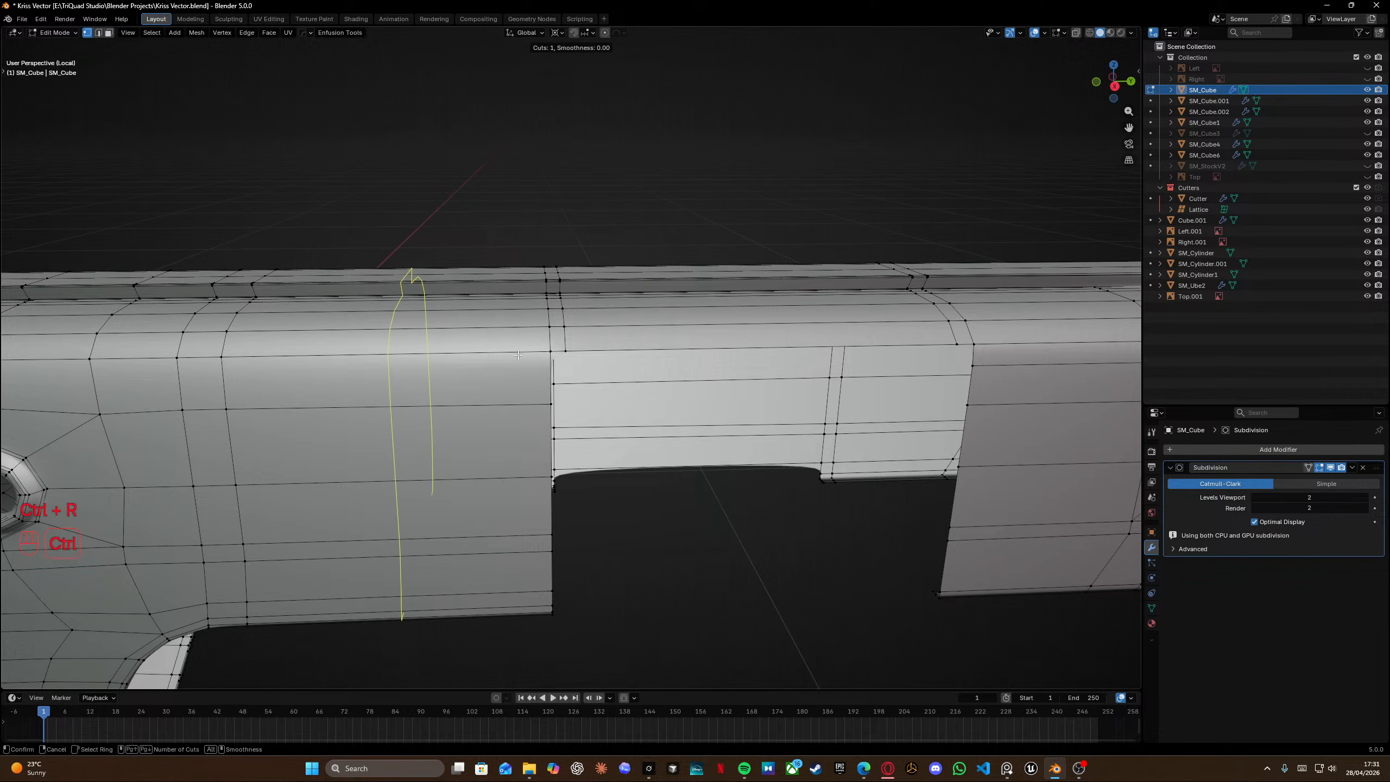
{"action": "left_click", "coordinate": [517, 360]}
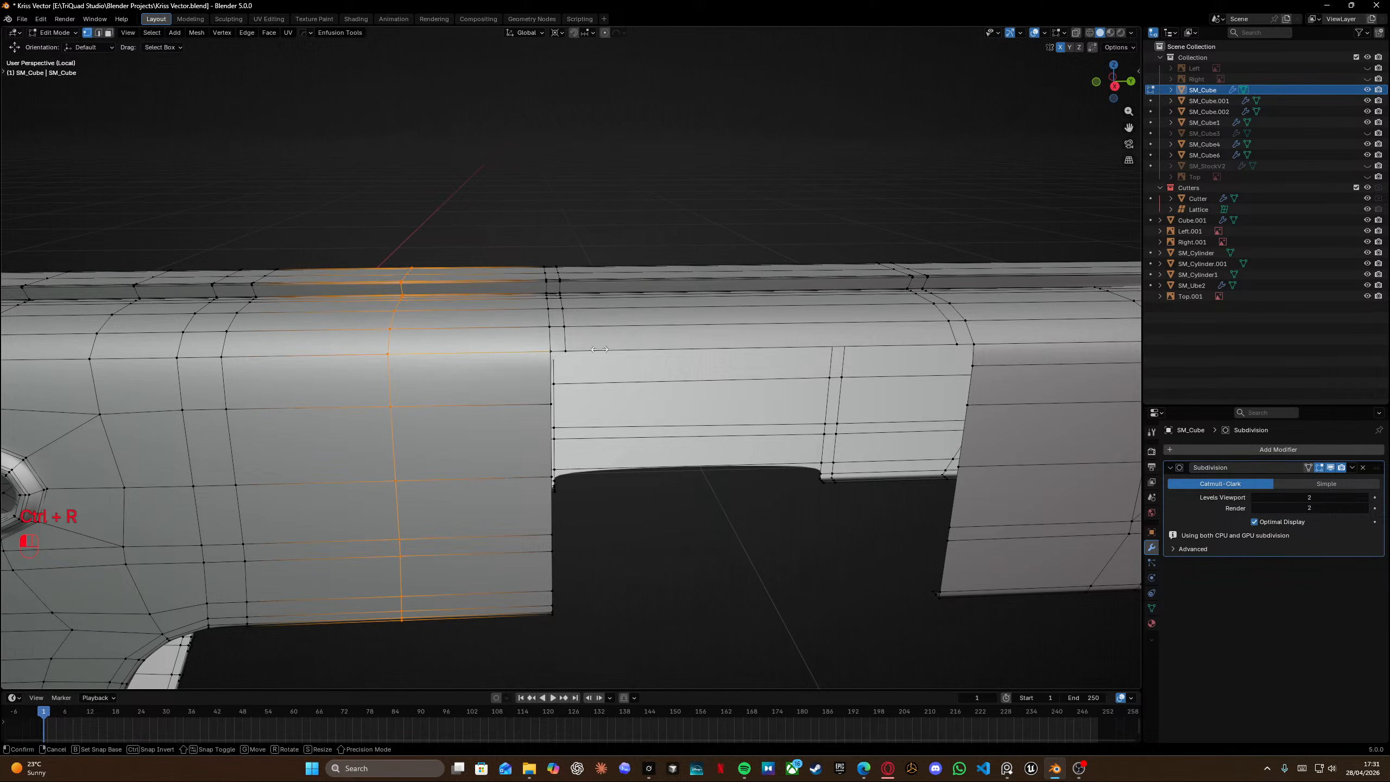
{"action": "left_click", "coordinate": [669, 342]}
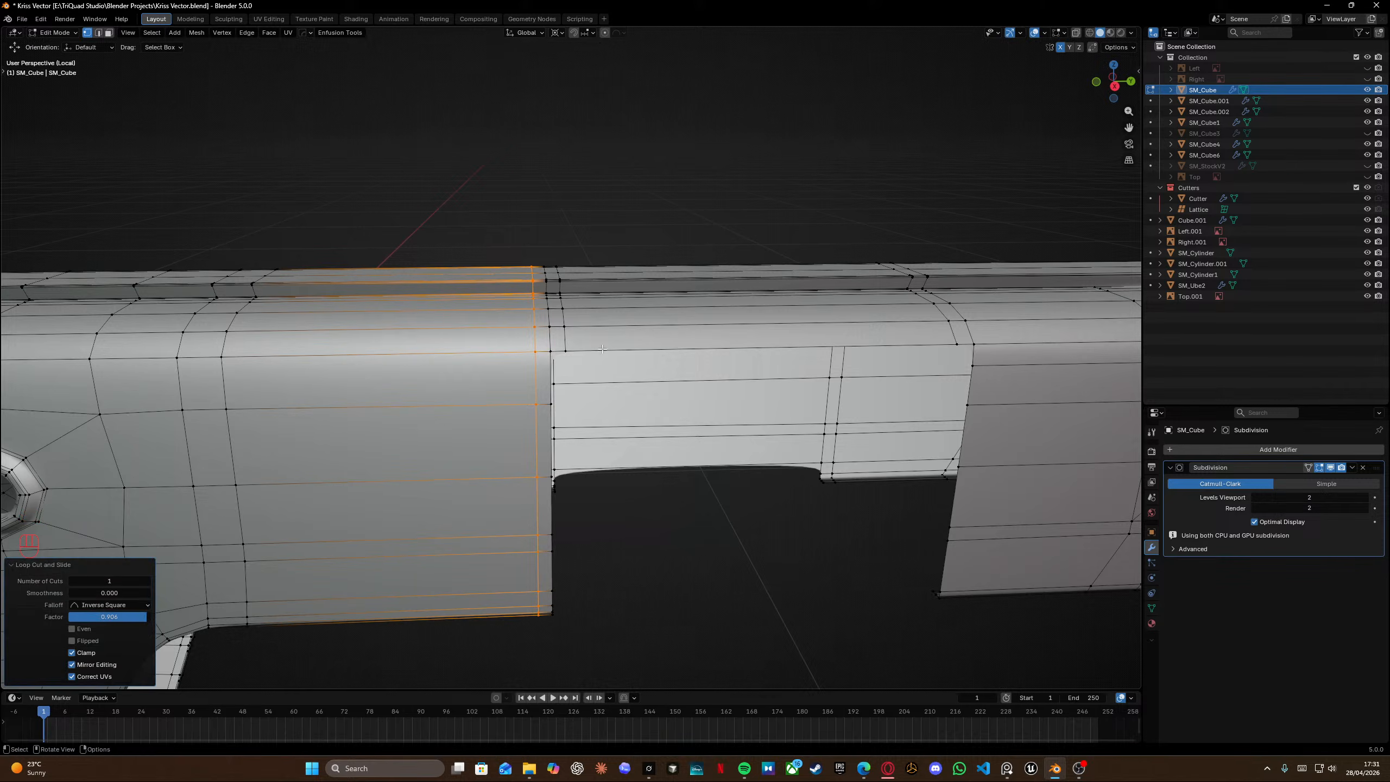
Add another vertical loop cut on the receiver side just behind the side opening.
{"action": "scroll", "coordinate": [630, 346], "scroll_direction": "up", "scroll_amount": 4}
{"action": "mouse_move", "coordinate": [558, 346]}
{"action": "middle_mouse_down"}
{"action": "mouse_move", "coordinate": [583, 350]}
{"action": "mouse_move", "coordinate": [534, 353]}
{"action": "middle_mouse_up"}
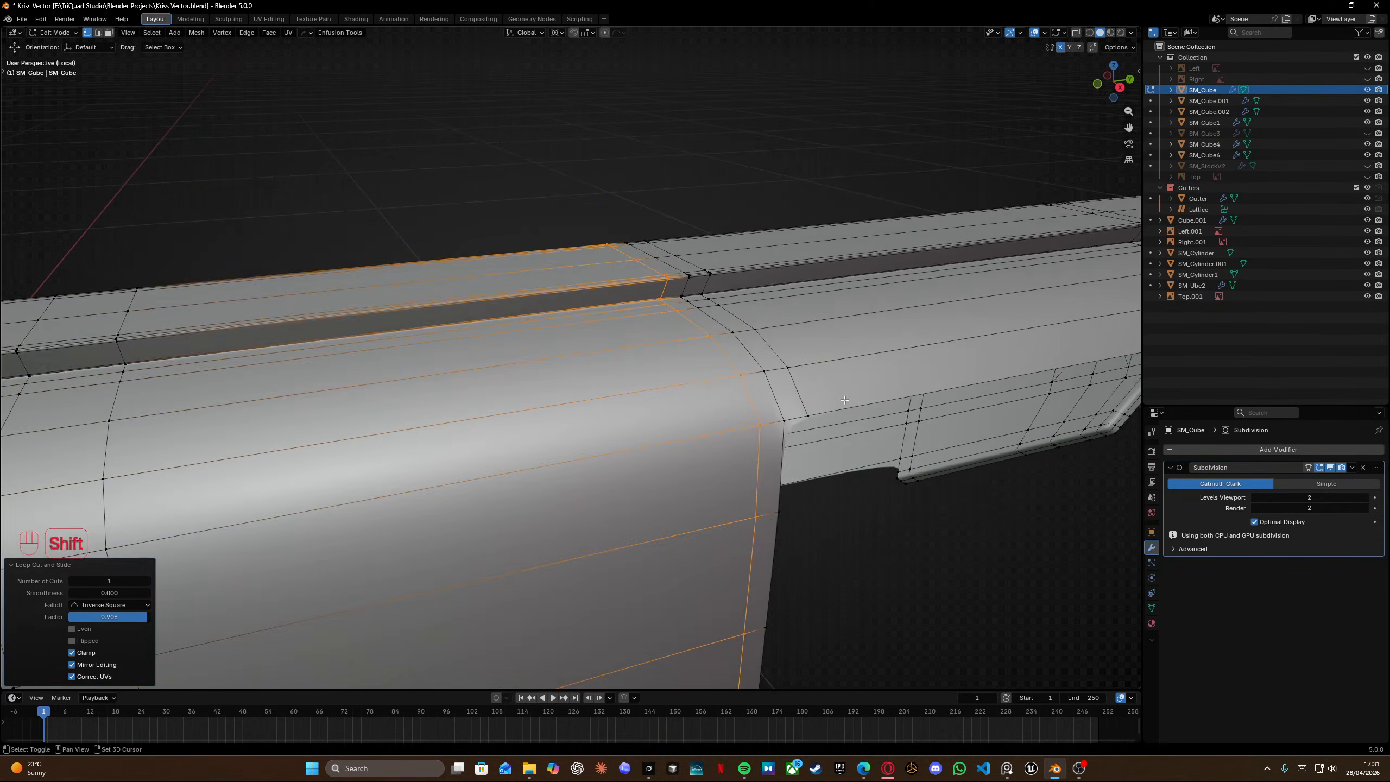
{"action": "middle_click_drag", "start_coordinate": [810, 416], "coordinate": [637, 335], "text": "shift"}
{"action": "middle_click_drag", "start_coordinate": [640, 335], "coordinate": [794, 373]}
{"action": "key", "text": "ctrl+r"}
{"action": "left_click", "coordinate": [854, 378]}
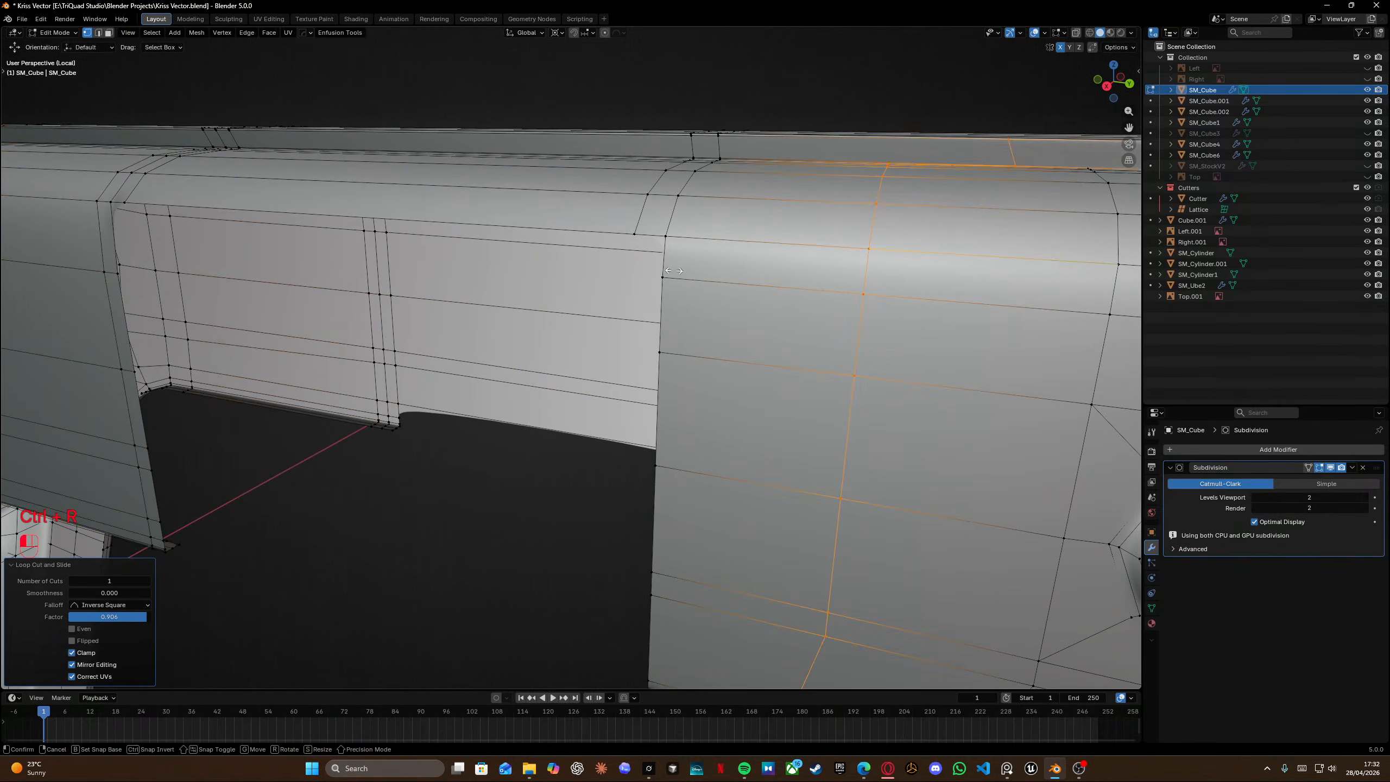
{"action": "left_click", "coordinate": [587, 291]}
{"action": "middle_click_drag", "start_coordinate": [586, 291], "coordinate": [376, 244]}
Add a horizontal loop cut running along the upper side of the receiver.
{"action": "key", "text": "ctrl+r"}
{"action": "left_click", "coordinate": [372, 249]}
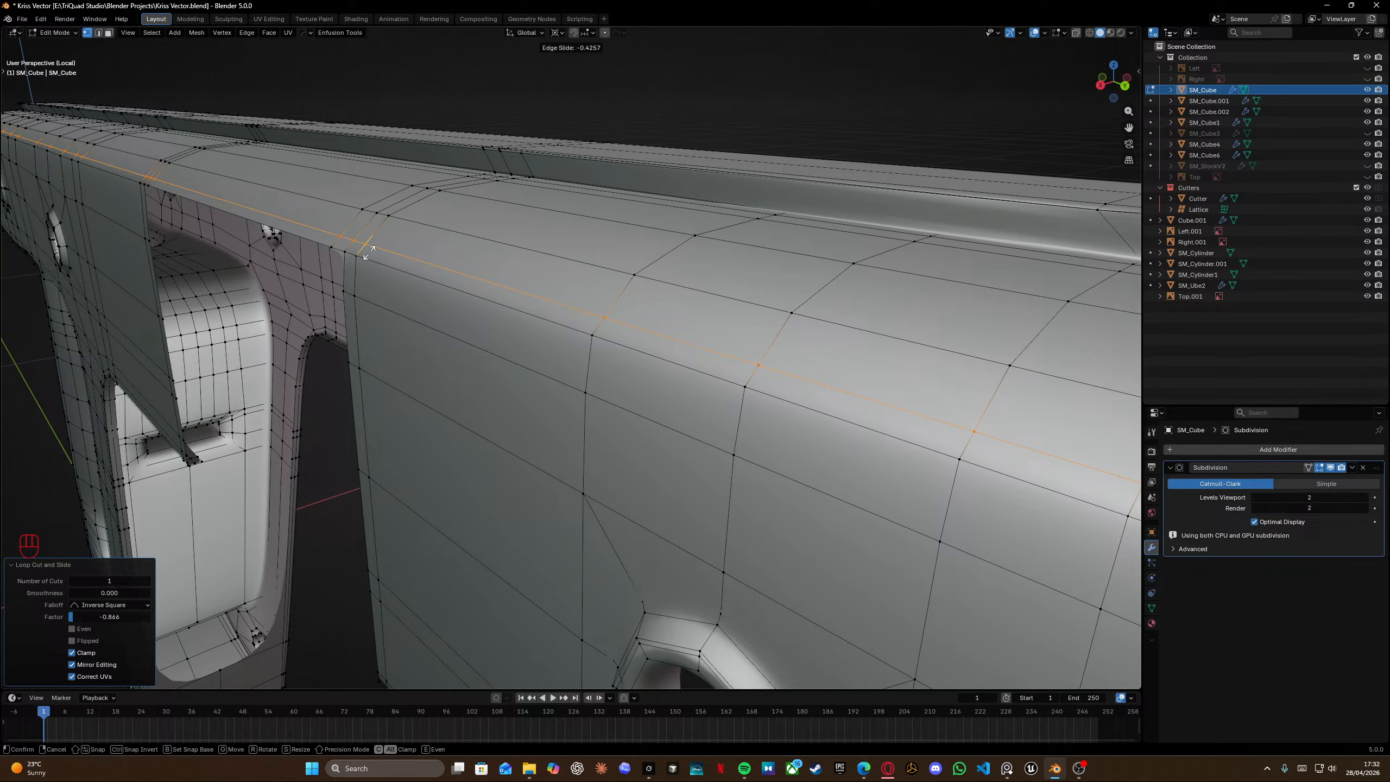
{"action": "left_click", "coordinate": [368, 253]}
{"action": "middle_click_drag", "start_coordinate": [363, 256], "coordinate": [474, 262]}
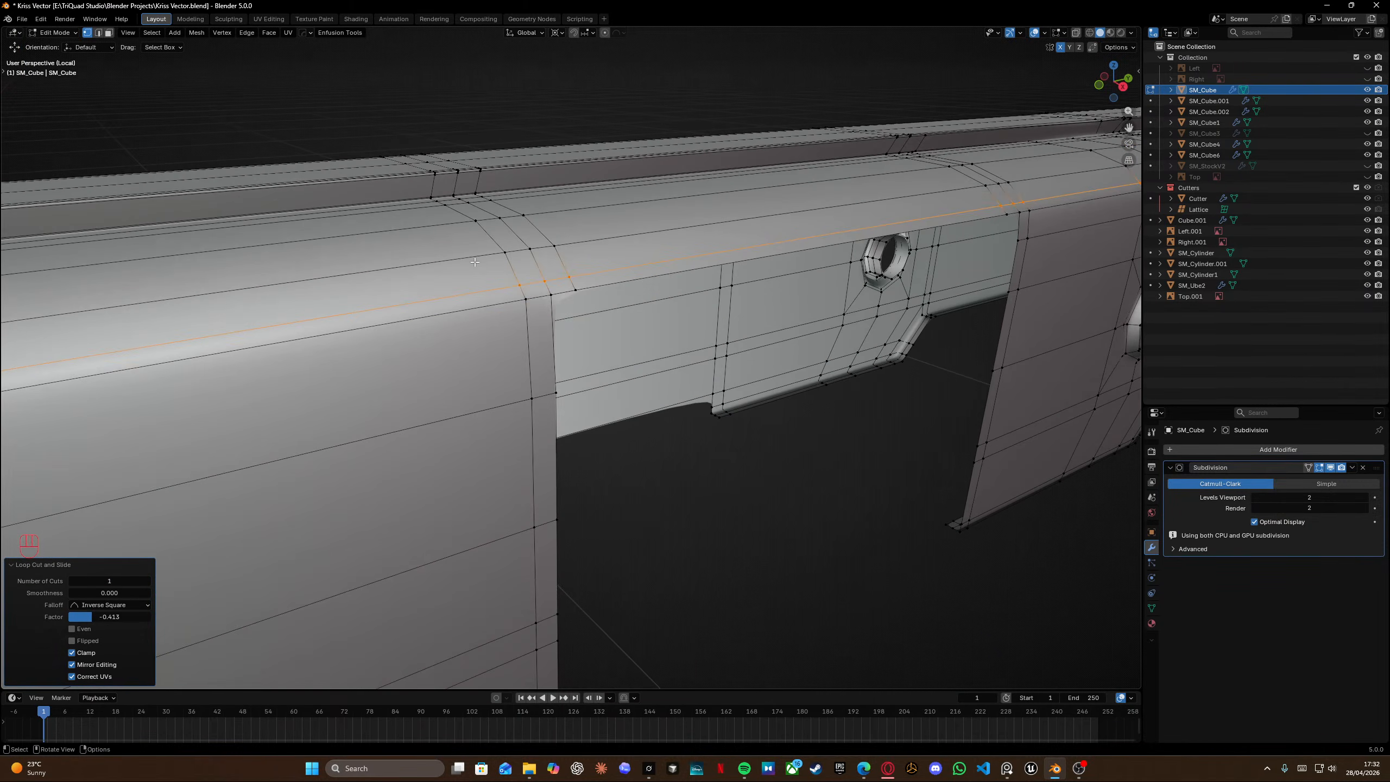
Slide the vertex where the new horizontal loop meets the front step corner.
{"action": "left_click", "coordinate": [532, 330], "text": "alt"}
{"action": "key", "text": "g"}
{"action": "key", "text": "g"}
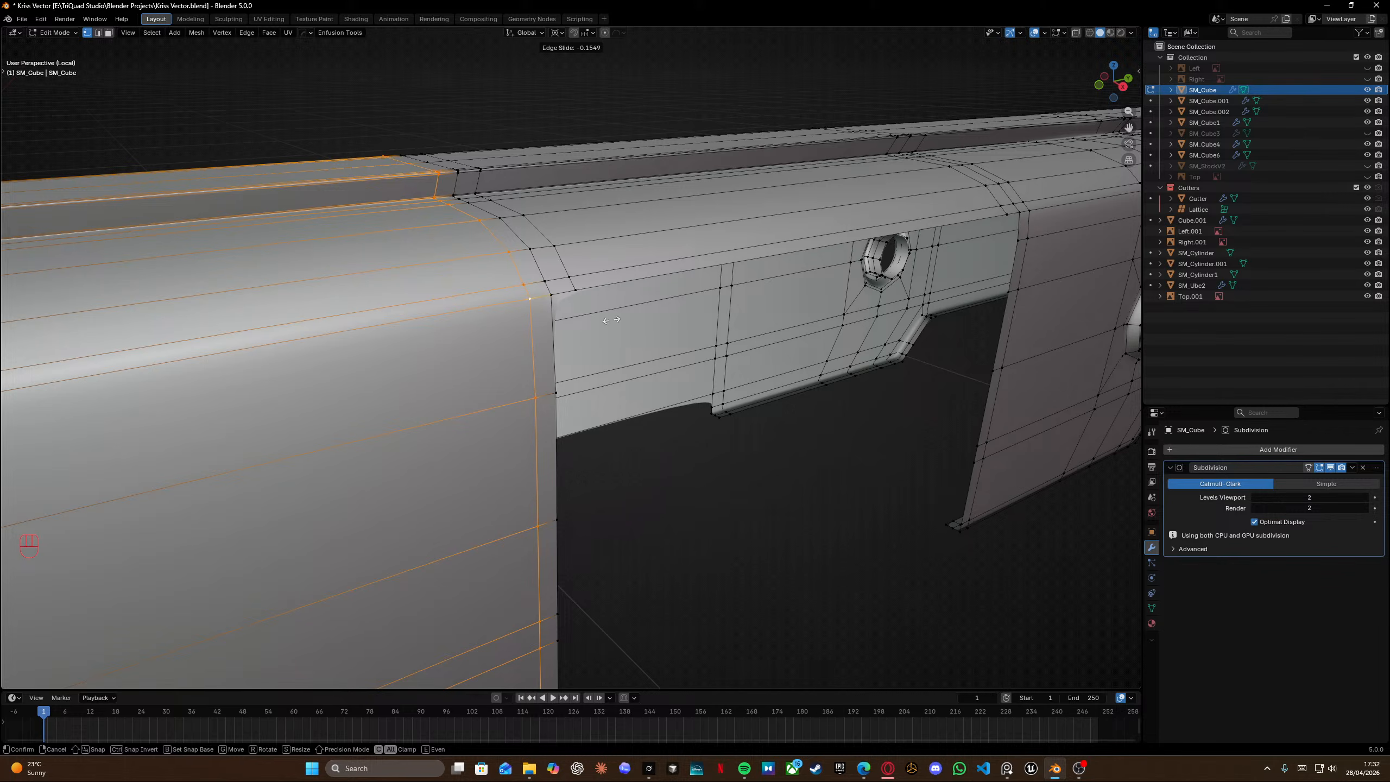
{"action": "left_click", "coordinate": [631, 317]}
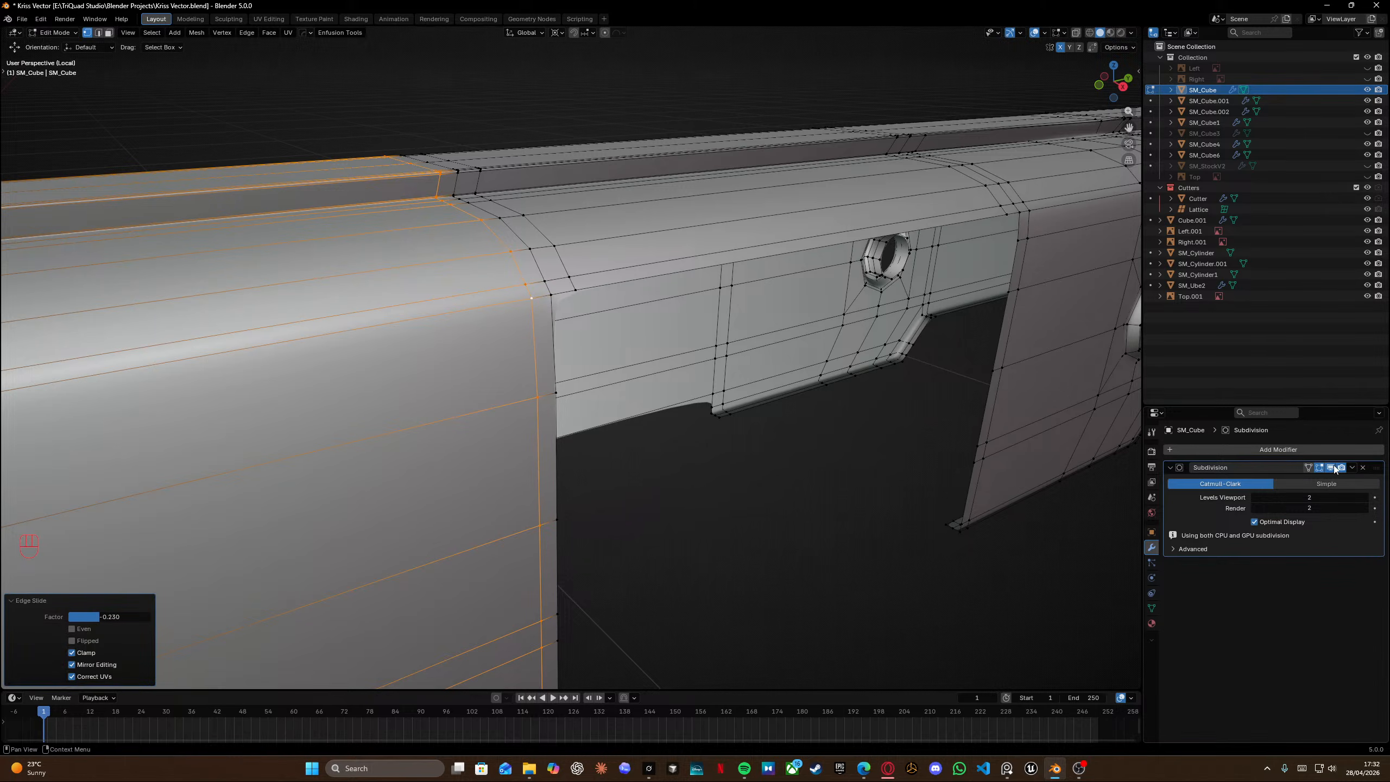
Slide two more vertices at that step corner to smooth the edge flow.
{"action": "scroll", "coordinate": [718, 323], "scroll_direction": "up", "scroll_amount": 3}
{"action": "scroll", "coordinate": [718, 323], "scroll_direction": "down", "scroll_amount": 2}
{"action": "middle_click_drag", "start_coordinate": [718, 323], "coordinate": [760, 378], "text": "shift"}
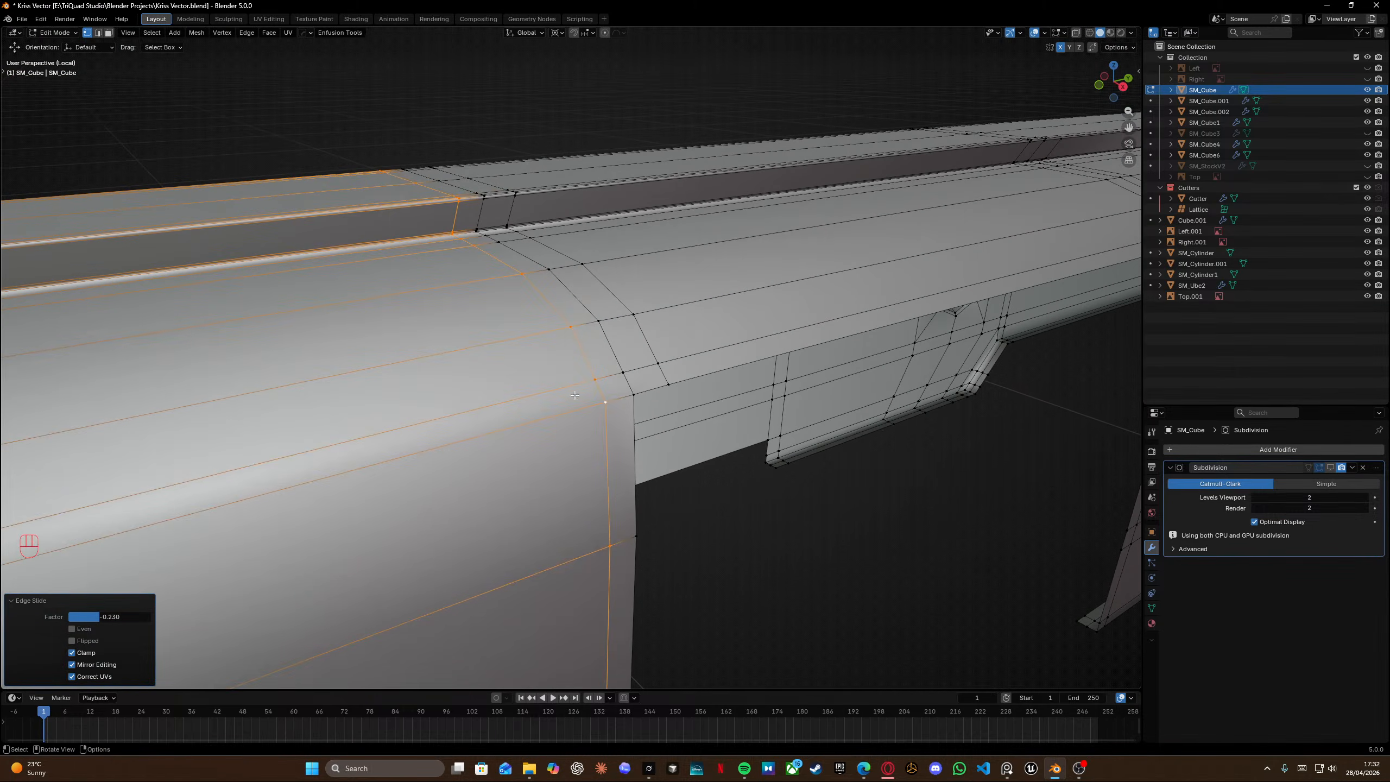
{"action": "left_click", "coordinate": [600, 397]}
{"action": "key", "text": "g"}
{"action": "key", "text": "g"}
{"action": "left_click", "coordinate": [576, 336]}
{"action": "left_click", "coordinate": [623, 373]}
{"action": "key", "text": "g"}
{"action": "key", "text": "g"}
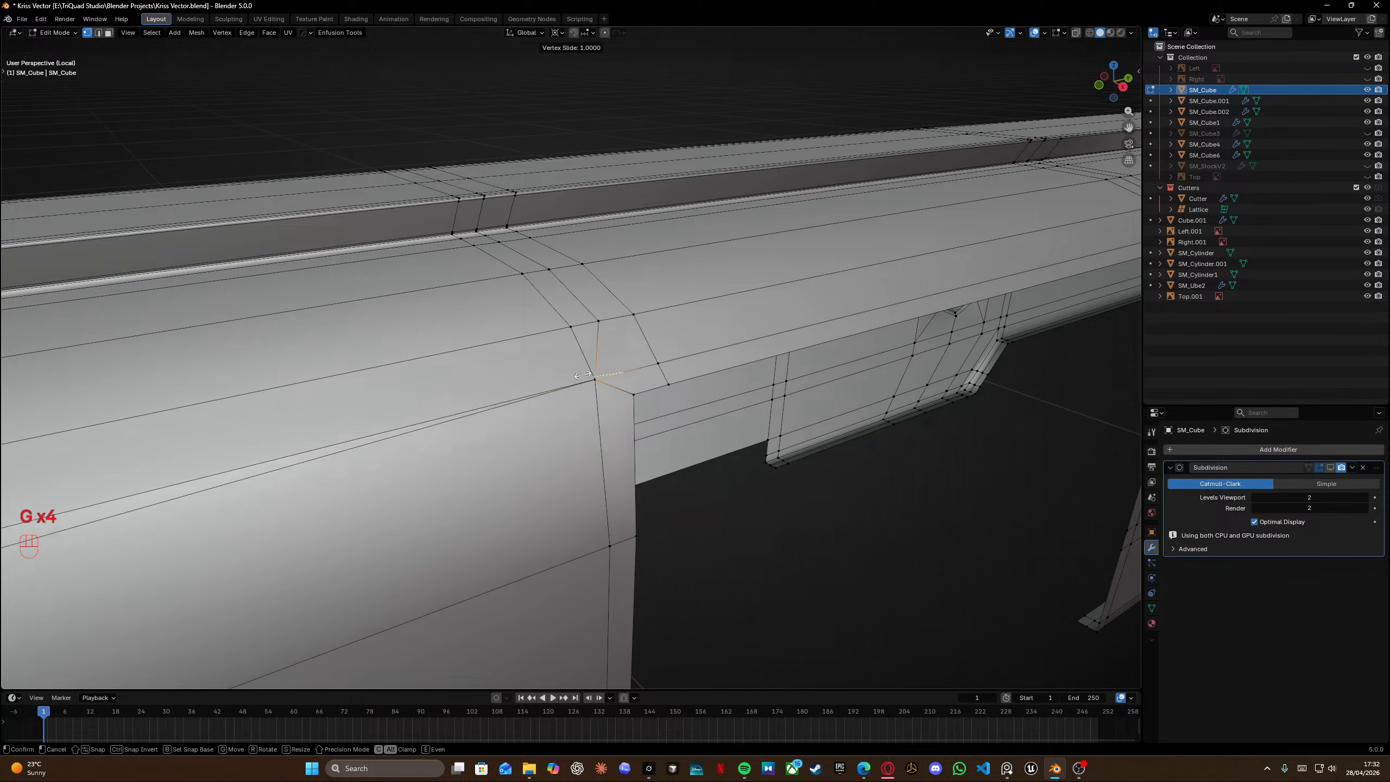
{"action": "left_click", "coordinate": [418, 424]}
Slide two vertices at the corner of the rear step on the receiver's upper side.
{"action": "middle_click_drag", "start_coordinate": [418, 424], "coordinate": [234, 426], "text": "shift"}
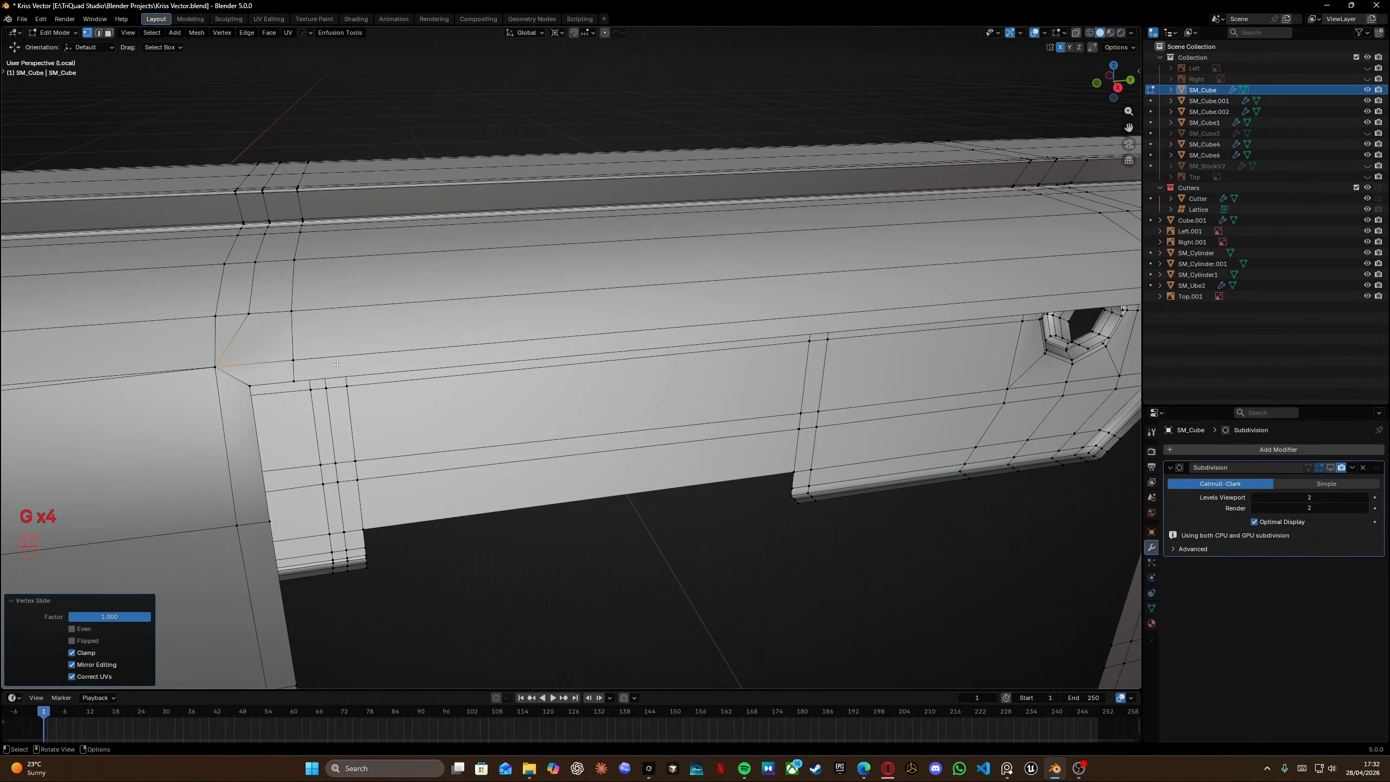
{"action": "scroll", "coordinate": [337, 364], "scroll_direction": "down", "scroll_amount": 4}
{"action": "middle_click_drag", "start_coordinate": [974, 329], "coordinate": [734, 310], "text": "shift"}
{"action": "middle_click_drag", "start_coordinate": [733, 309], "coordinate": [695, 299]}
{"action": "scroll", "coordinate": [695, 296], "scroll_direction": "up", "scroll_amount": 4}
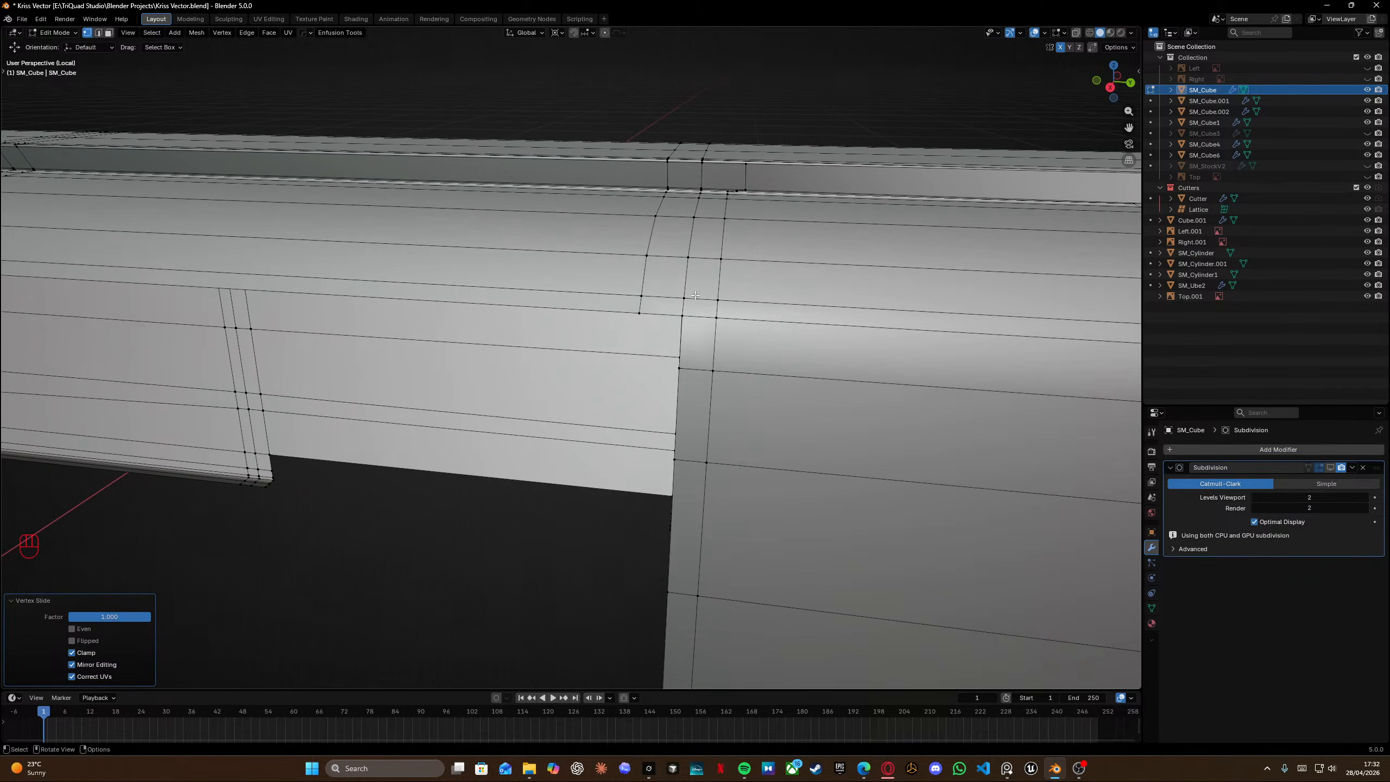
{"action": "left_click", "coordinate": [692, 298]}
{"action": "key", "text": "g"}
{"action": "key", "text": "g"}
{"action": "left_click", "coordinate": [733, 302]}
{"action": "left_click", "coordinate": [719, 318]}
{"action": "key", "text": "g"}
{"action": "key", "text": "g"}
{"action": "left_click", "coordinate": [728, 299]}
Try to select the edge loops at the rear step in X-ray and move or slide them.
{"action": "scroll", "coordinate": [746, 331], "scroll_direction": "down", "scroll_amount": 4}
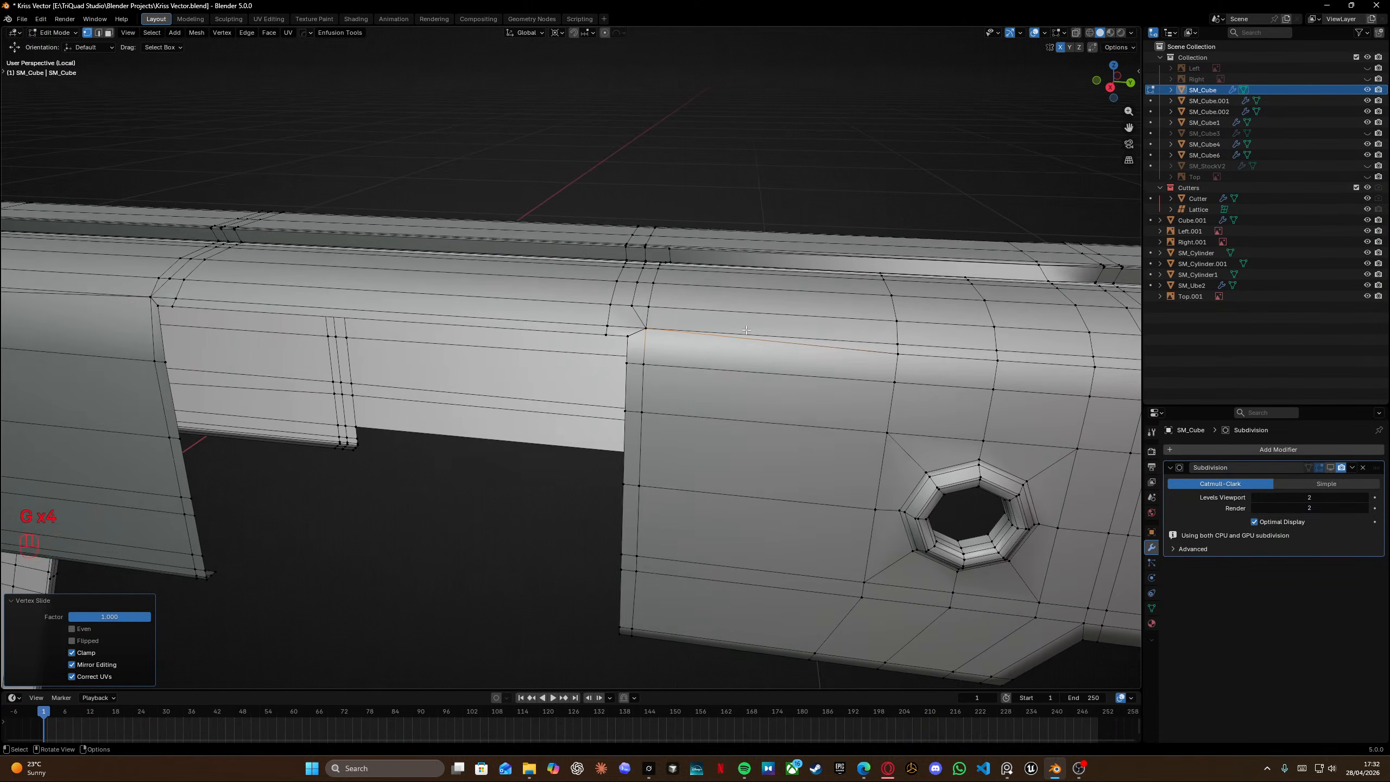
{"action": "middle_click_drag", "start_coordinate": [747, 330], "coordinate": [707, 353], "text": "shift"}
{"action": "left_click", "coordinate": [594, 322], "text": "alt"}
{"action": "key", "text": "shift+z"}
{"action": "left_click_drag", "start_coordinate": [574, 339], "coordinate": [613, 385], "text": "ctrl"}
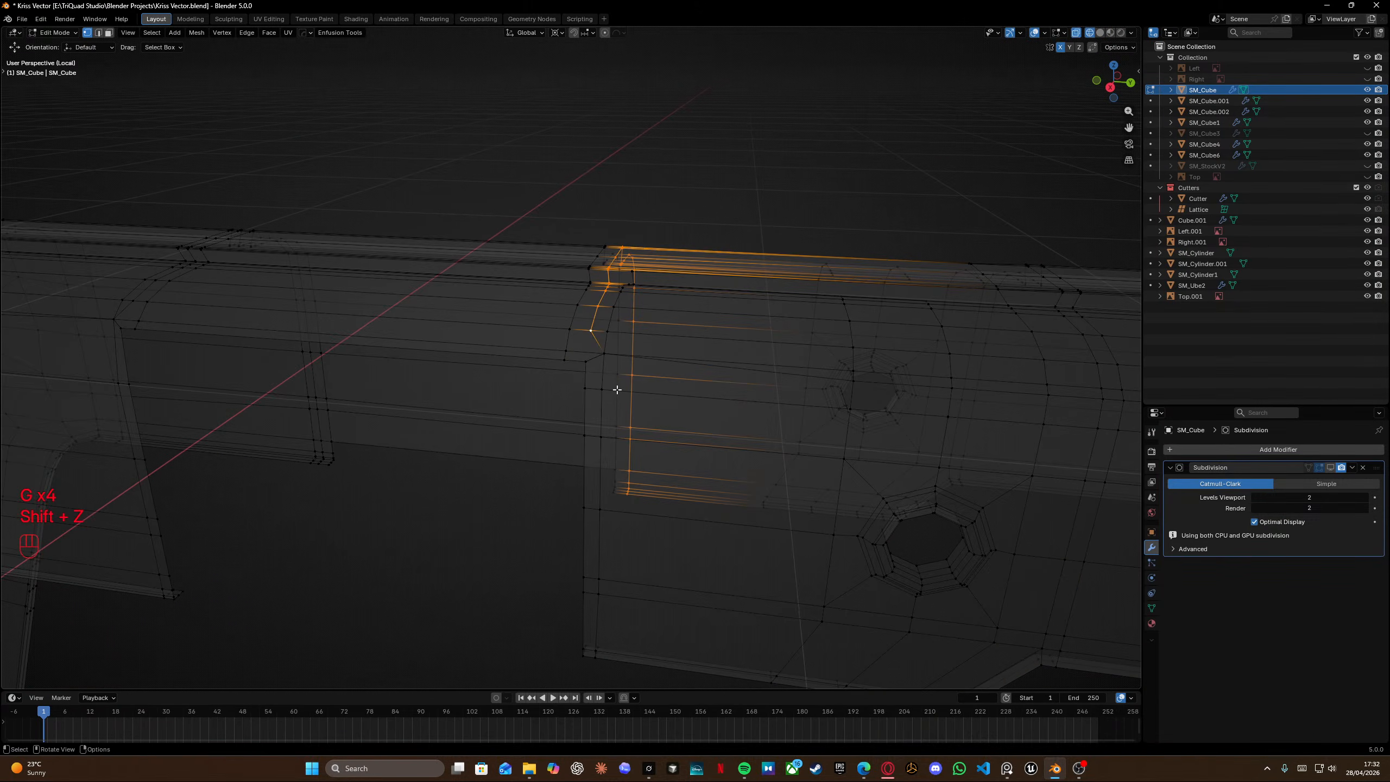
{"action": "key", "text": "shift+z"}
{"action": "middle_click_drag", "start_coordinate": [617, 389], "coordinate": [639, 384]}
{"action": "key", "text": "g"}
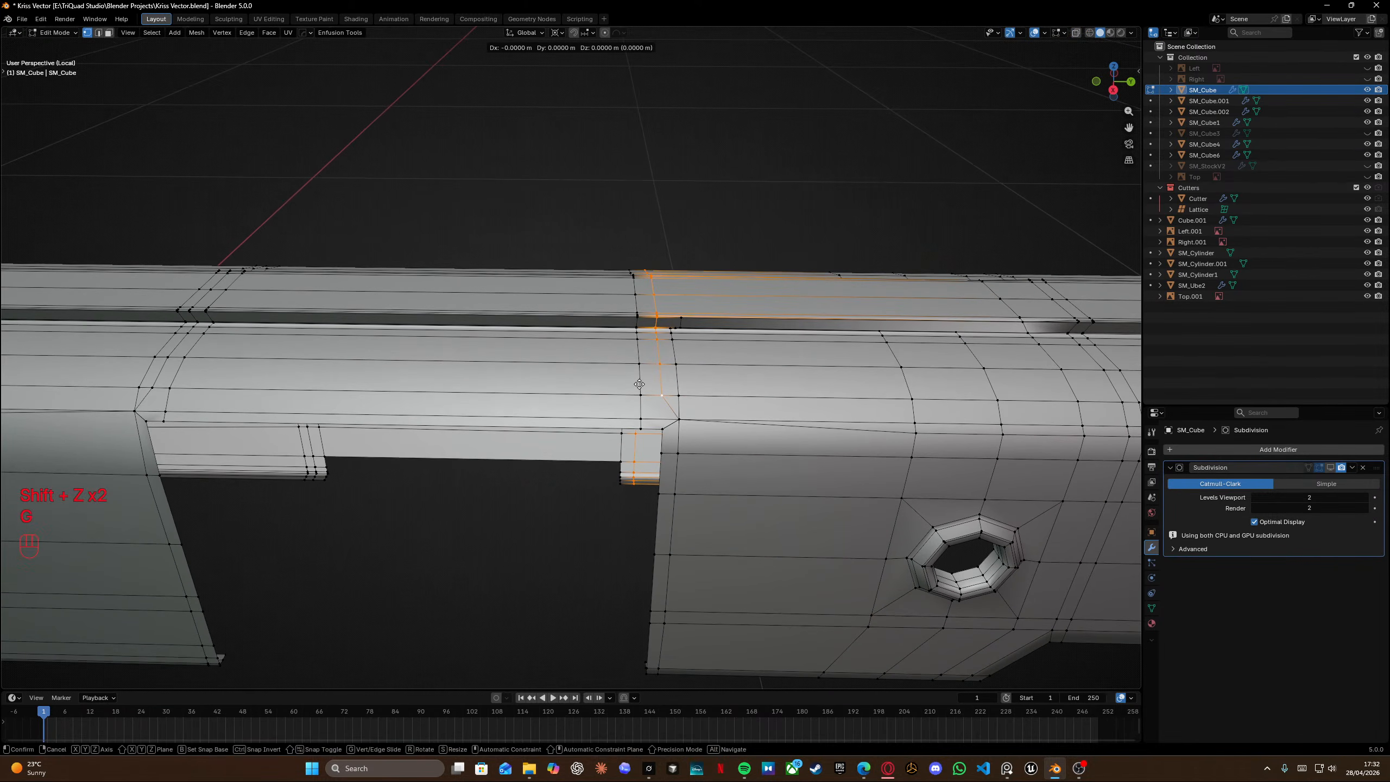
{"action": "key", "text": "g"}
{"action": "right_click", "coordinate": [819, 391]}
{"action": "key", "text": "g"}
{"action": "key", "text": "g"}
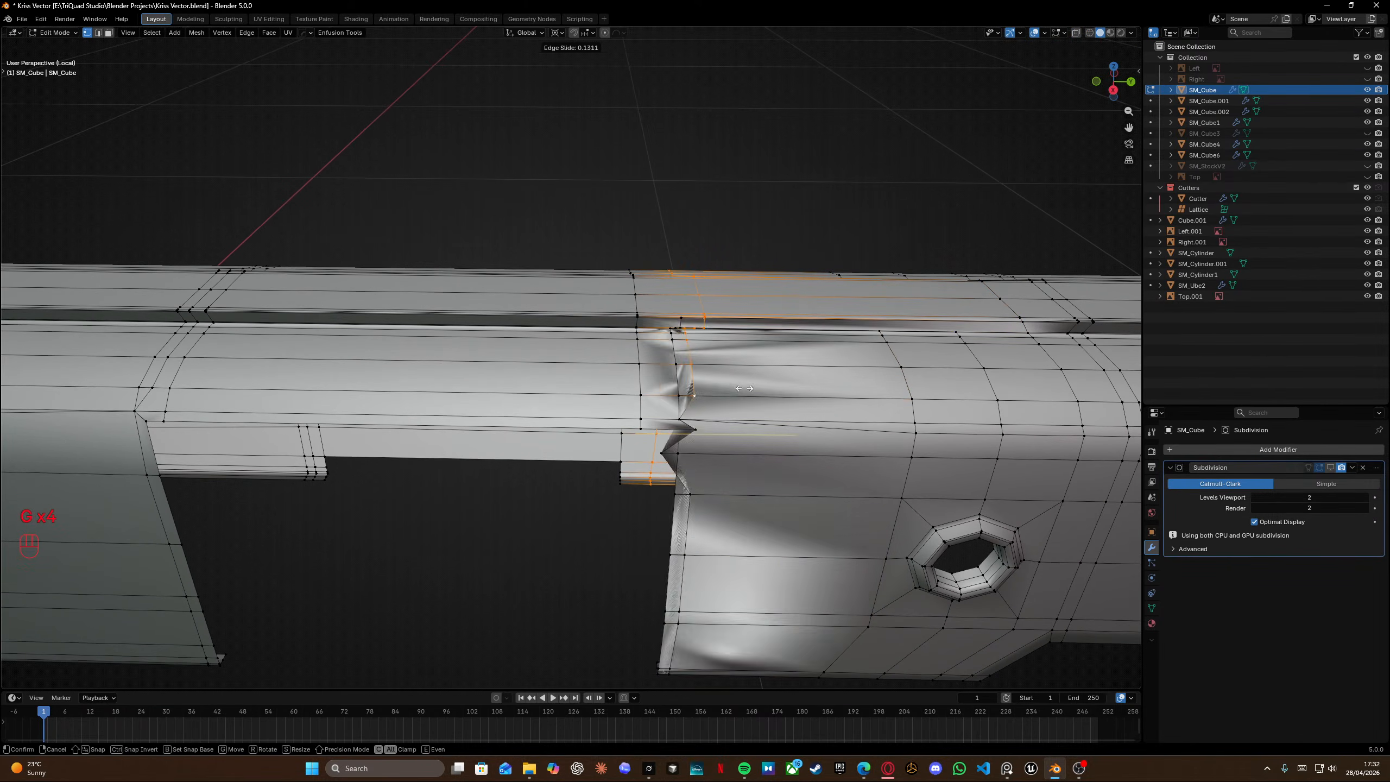
{"action": "right_click", "coordinate": [739, 390]}
{"action": "key", "text": "shift+z"}
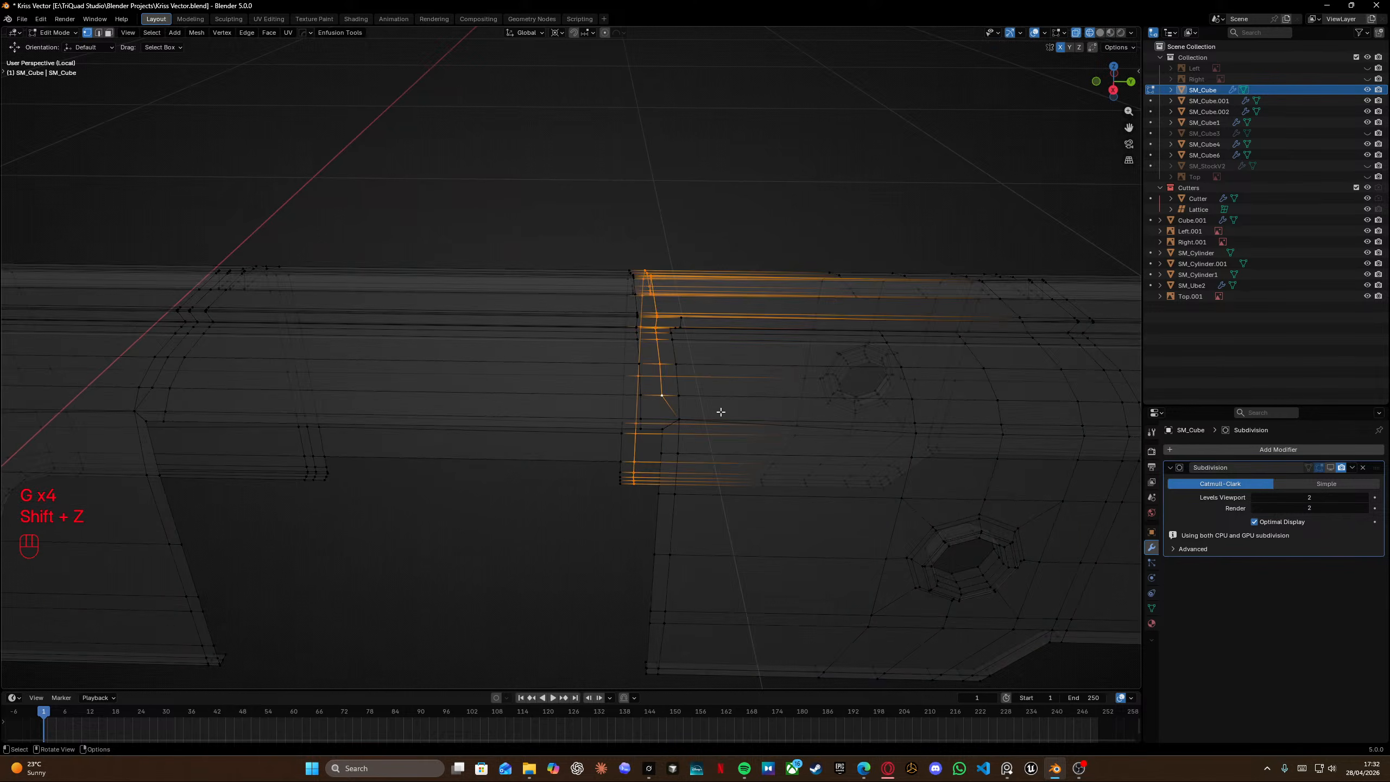
{"action": "middle_click_drag", "start_coordinate": [719, 407], "coordinate": [726, 323]}
Try to move and slide the selected edge loops along the receiver's upper side.
{"action": "key", "text": "g"}
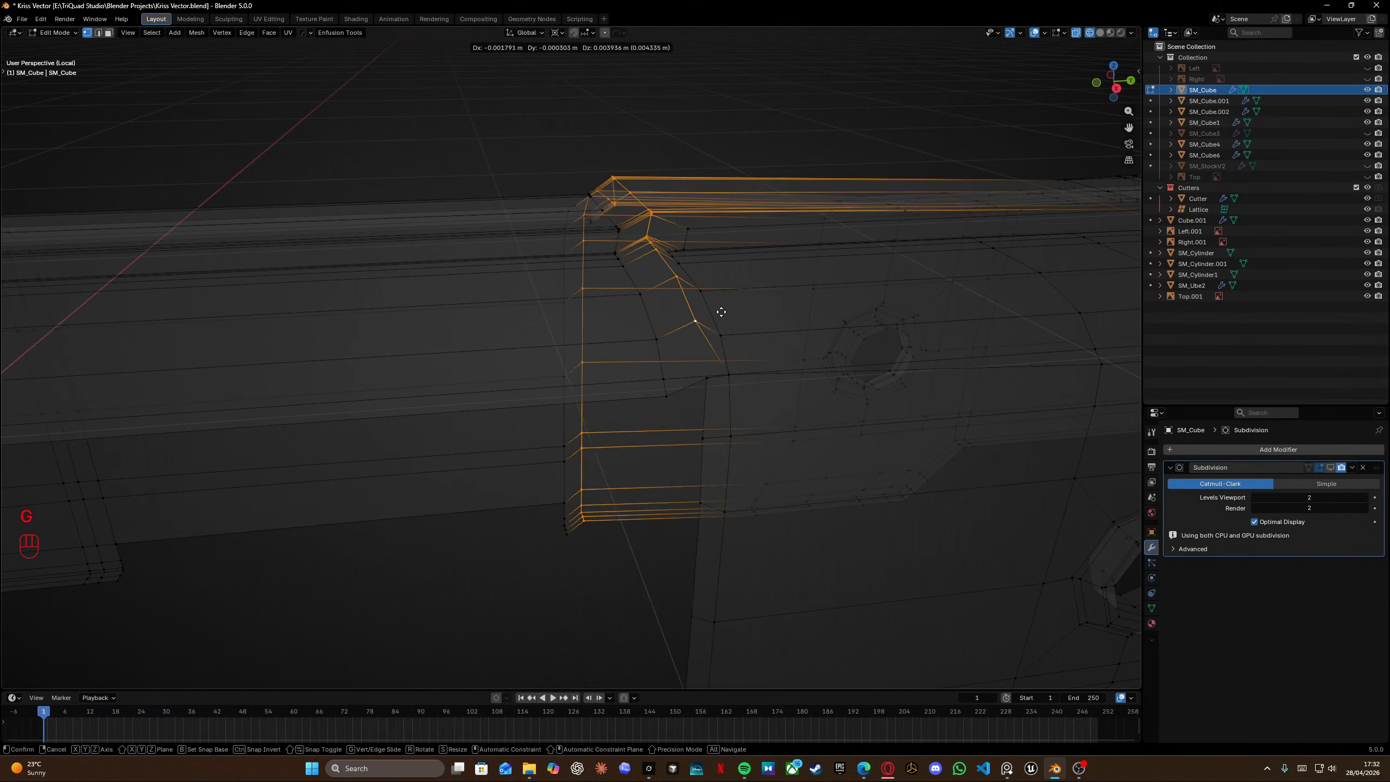
{"action": "right_click", "coordinate": [714, 315]}
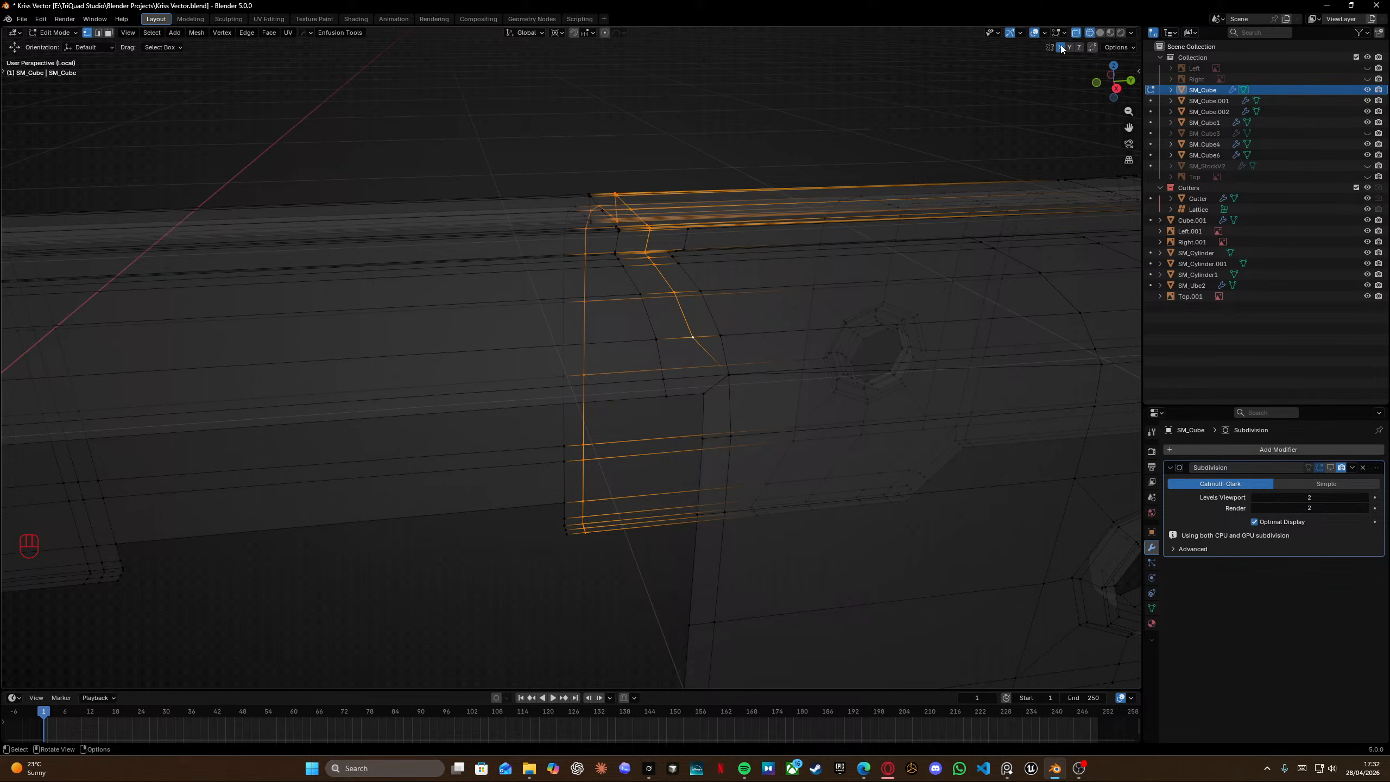
{"action": "key", "text": "g"}
{"action": "key", "text": "g"}
{"action": "left_click", "coordinate": [866, 298]}
{"action": "middle_click_drag", "start_coordinate": [866, 299], "coordinate": [683, 379]}
{"action": "key", "text": "g"}
{"action": "key", "text": "g"}
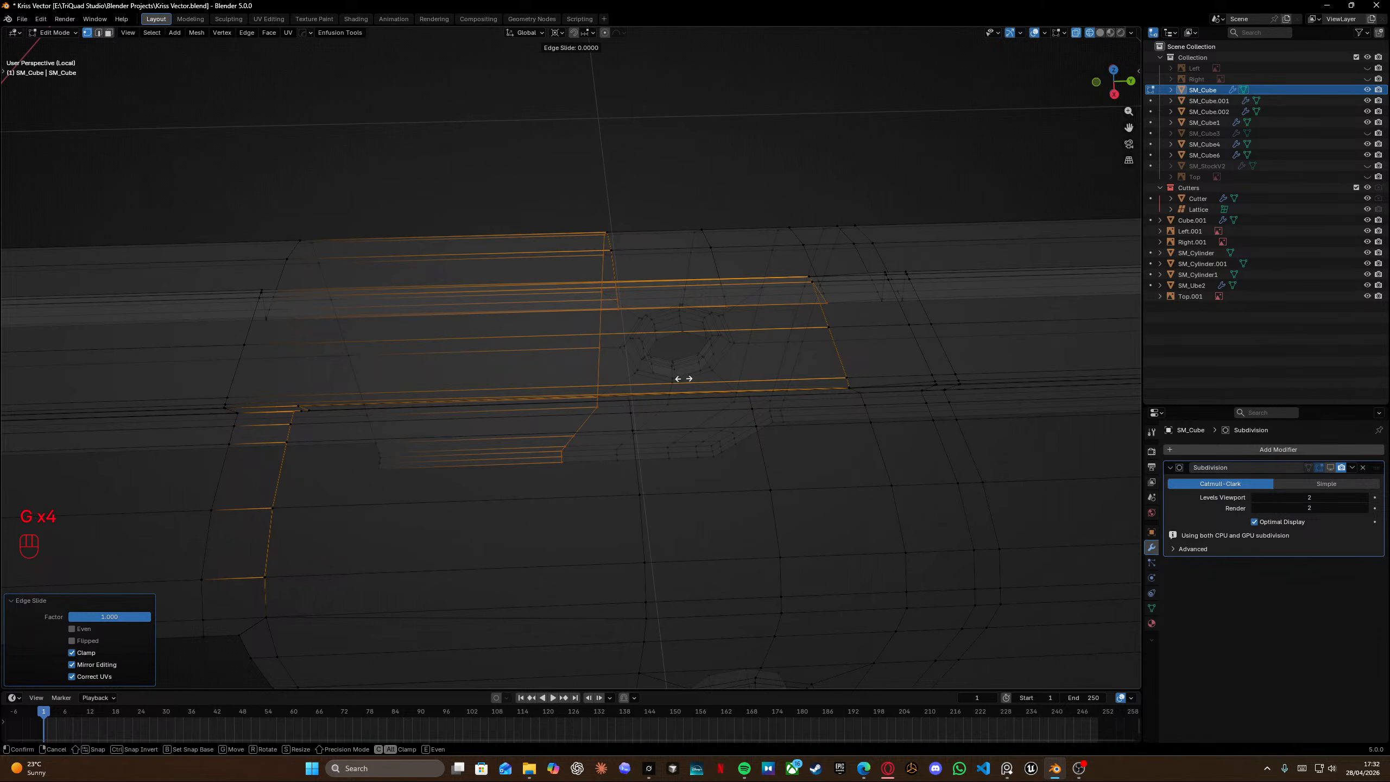
{"action": "left_click", "coordinate": [129, 388]}
{"action": "mouse_move", "coordinate": [574, 380]}
{"action": "middle_mouse_down"}
{"action": "mouse_move", "coordinate": [615, 357]}
{"action": "mouse_move", "coordinate": [602, 341]}
{"action": "mouse_move", "coordinate": [607, 353]}
{"action": "mouse_move", "coordinate": [580, 372]}
{"action": "mouse_move", "coordinate": [655, 412]}
{"action": "mouse_move", "coordinate": [746, 408]}
{"action": "mouse_move", "coordinate": [567, 367]}
{"action": "middle_mouse_up"}
Undo the recent edge moves and slides and turn X-ray off.
{"action": "key", "text": "ctrl+z"}
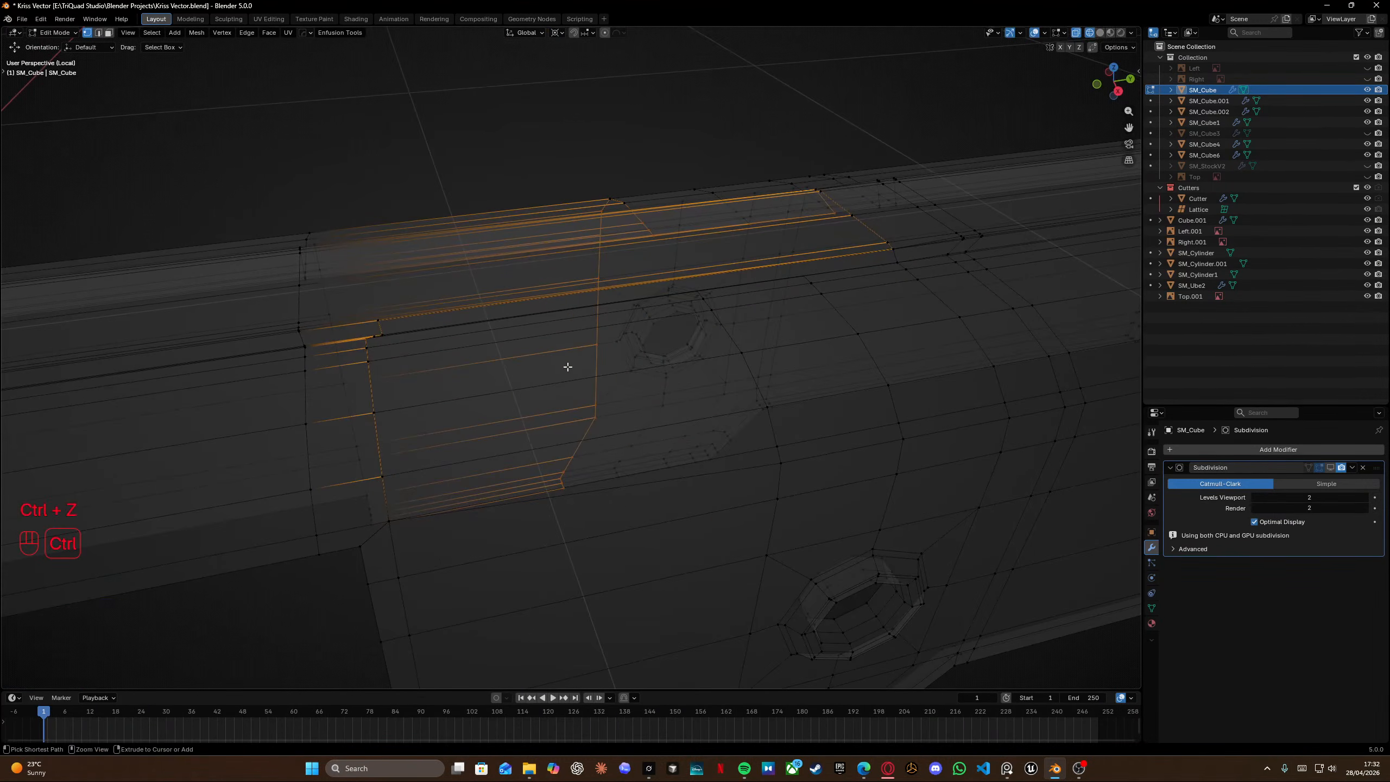
{"action": "key", "text": "ctrl+z"}
{"action": "key", "text": "ctrl+z"}
{"action": "key", "text": "ctrl+z"}
{"action": "key", "text": "ctrl+z"}
{"action": "key", "text": "ctrl+z"}
{"action": "key", "text": "ctrl+z"}
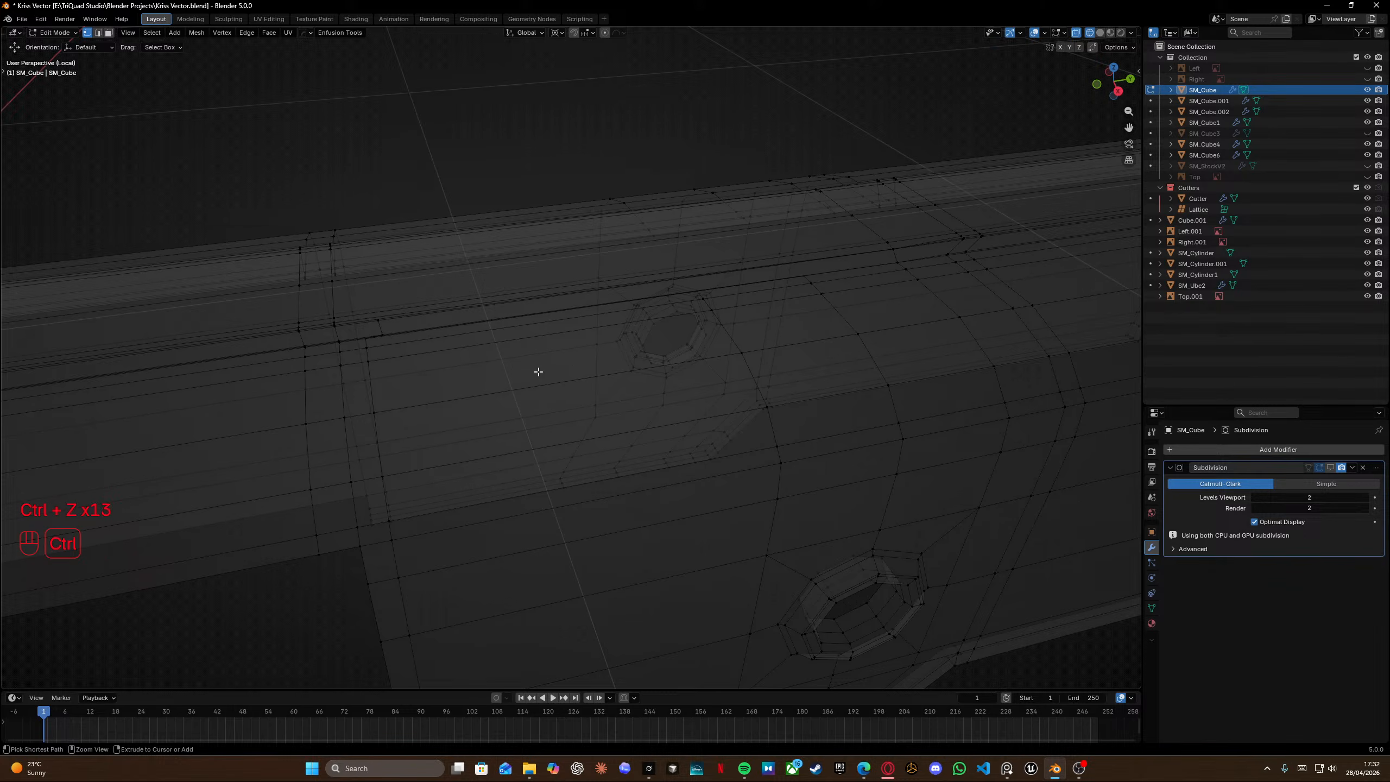
{"action": "key", "text": "ctrl+z"}
{"action": "key", "text": "ctrl+z"}
{"action": "key", "text": "ctrl+z"}
{"action": "key", "text": "ctrl+z"}
{"action": "key", "text": "ctrl+z"}
{"action": "key", "text": "ctrl+z"}
{"action": "scroll", "coordinate": [447, 361], "scroll_direction": "down", "scroll_amount": 5}
{"action": "mouse_move", "coordinate": [397, 404]}
{"action": "middle_mouse_down", "text": "shift"}
{"action": "mouse_move", "coordinate": [462, 399]}
{"action": "mouse_move", "coordinate": [507, 357]}
{"action": "mouse_move", "coordinate": [490, 350]}
{"action": "middle_mouse_up", "text": "shift"}
{"action": "key", "text": "ctrl+z"}
{"action": "key", "text": "shift+z"}
Examine the receiver side topology around the step and the pin hole.
{"action": "scroll", "coordinate": [517, 350], "scroll_direction": "up", "scroll_amount": 5}
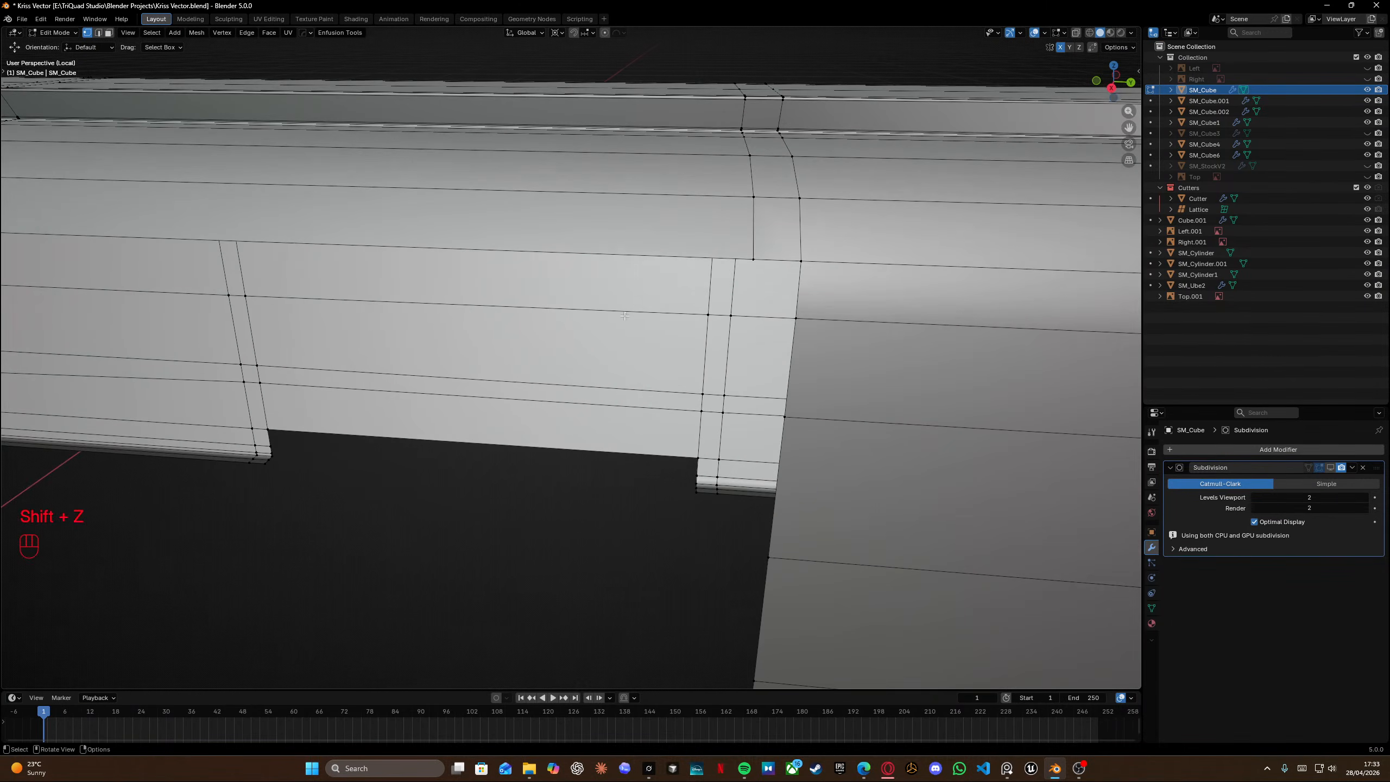
{"action": "scroll", "coordinate": [517, 350], "scroll_direction": "down", "scroll_amount": 4}
{"action": "middle_click_drag", "start_coordinate": [611, 353], "coordinate": [525, 296], "text": "shift"}
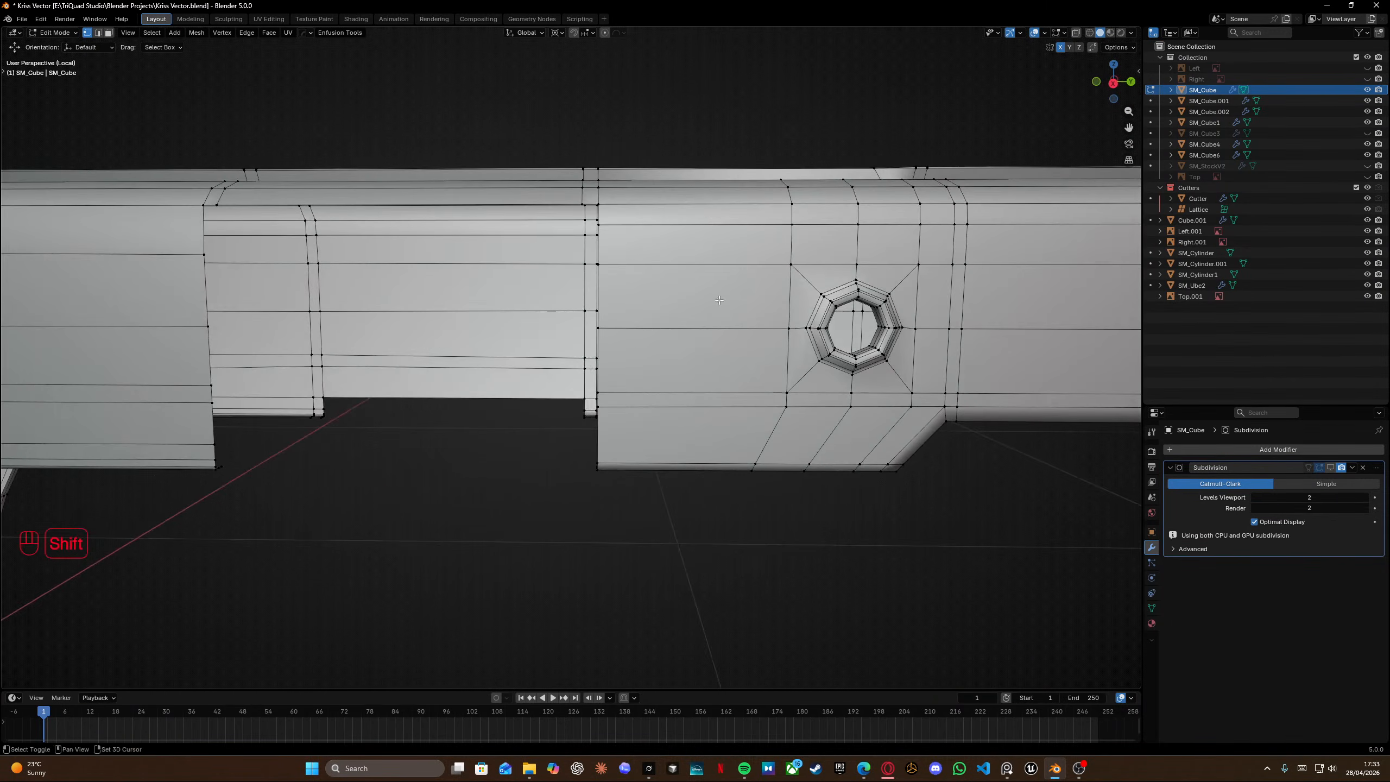
{"action": "middle_click_drag", "start_coordinate": [761, 301], "coordinate": [346, 262], "text": "shift"}
{"action": "key", "text": "Tab"}
{"action": "scroll", "coordinate": [596, 342], "scroll_direction": "up", "scroll_amount": 5}
{"action": "key", "text": "Tab"}
{"action": "scroll", "coordinate": [588, 307], "scroll_direction": "up", "scroll_amount": 3}
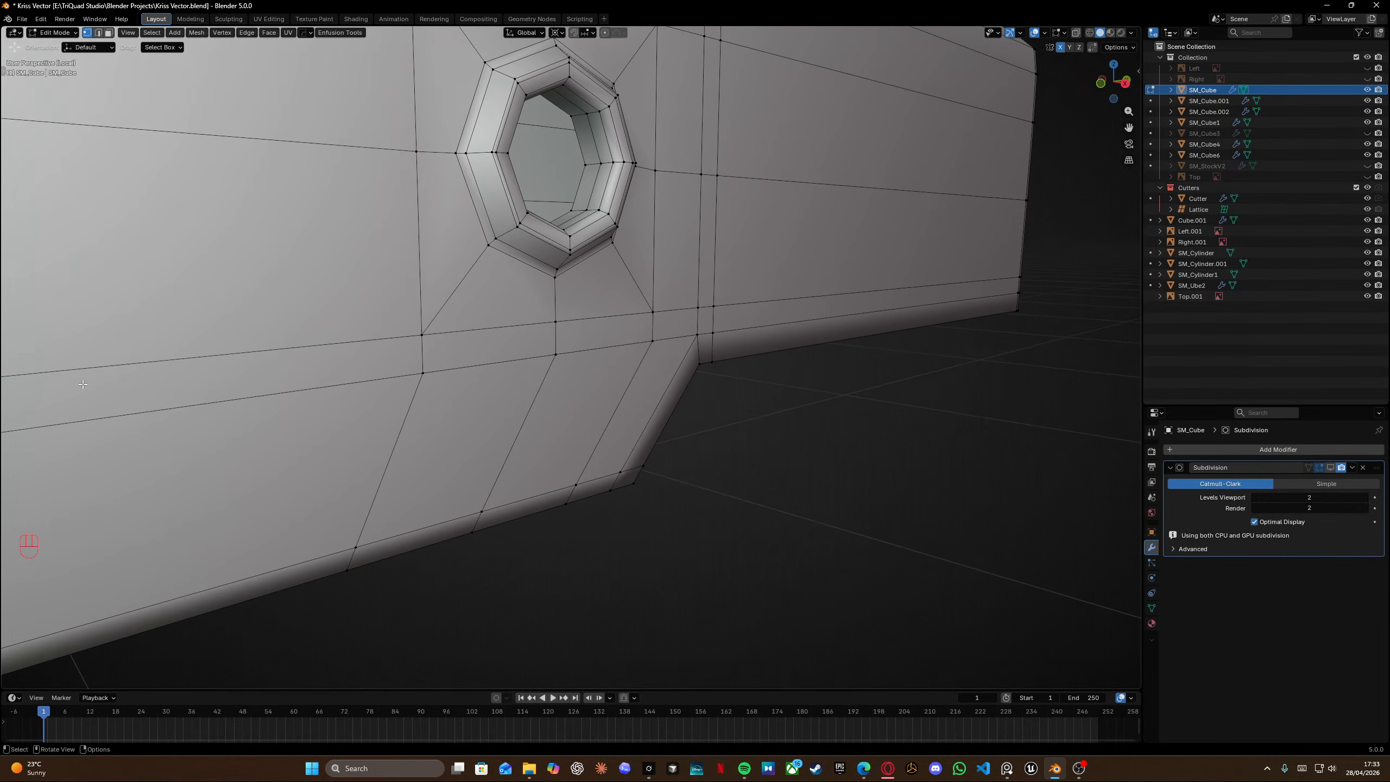
Examine the topology along the receiver's top rail.
{"action": "mouse_move", "coordinate": [527, 282]}
{"action": "middle_mouse_down"}
{"action": "mouse_move", "coordinate": [622, 297]}
{"action": "mouse_move", "coordinate": [524, 304]}
{"action": "middle_mouse_up"}
{"action": "scroll", "coordinate": [514, 307], "scroll_direction": "down", "scroll_amount": 7}
{"action": "middle_click_drag", "start_coordinate": [307, 327], "coordinate": [594, 342], "text": "shift"}
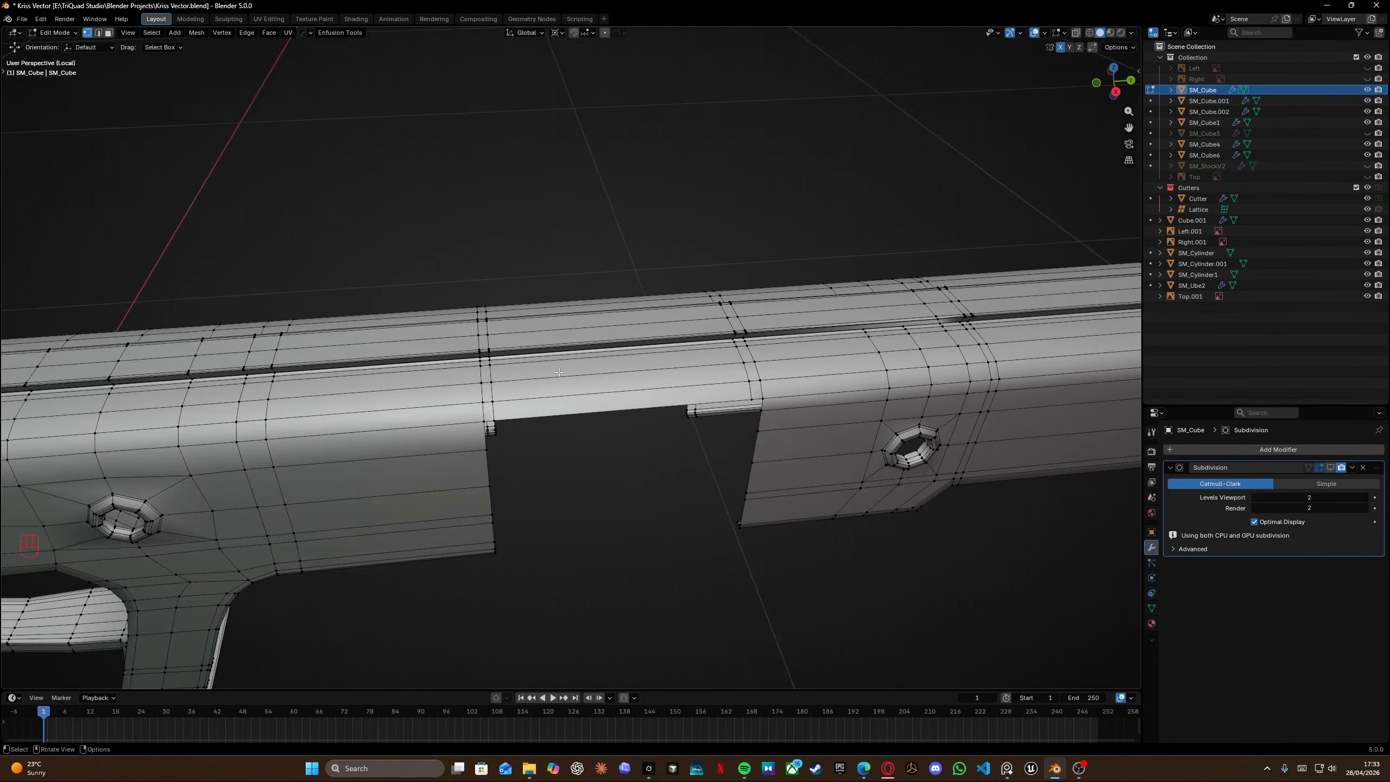
{"action": "scroll", "coordinate": [492, 383], "scroll_direction": "up", "scroll_amount": 4}
{"action": "middle_click_drag", "start_coordinate": [405, 421], "coordinate": [630, 302], "text": "shift"}
{"action": "middle_click_drag", "start_coordinate": [629, 301], "coordinate": [629, 270], "text": "shift"}
{"action": "scroll", "coordinate": [625, 191], "scroll_direction": "up", "scroll_amount": 3}
{"action": "scroll", "coordinate": [623, 121], "scroll_direction": "left", "scroll_amount": 2, "text": "shift"}
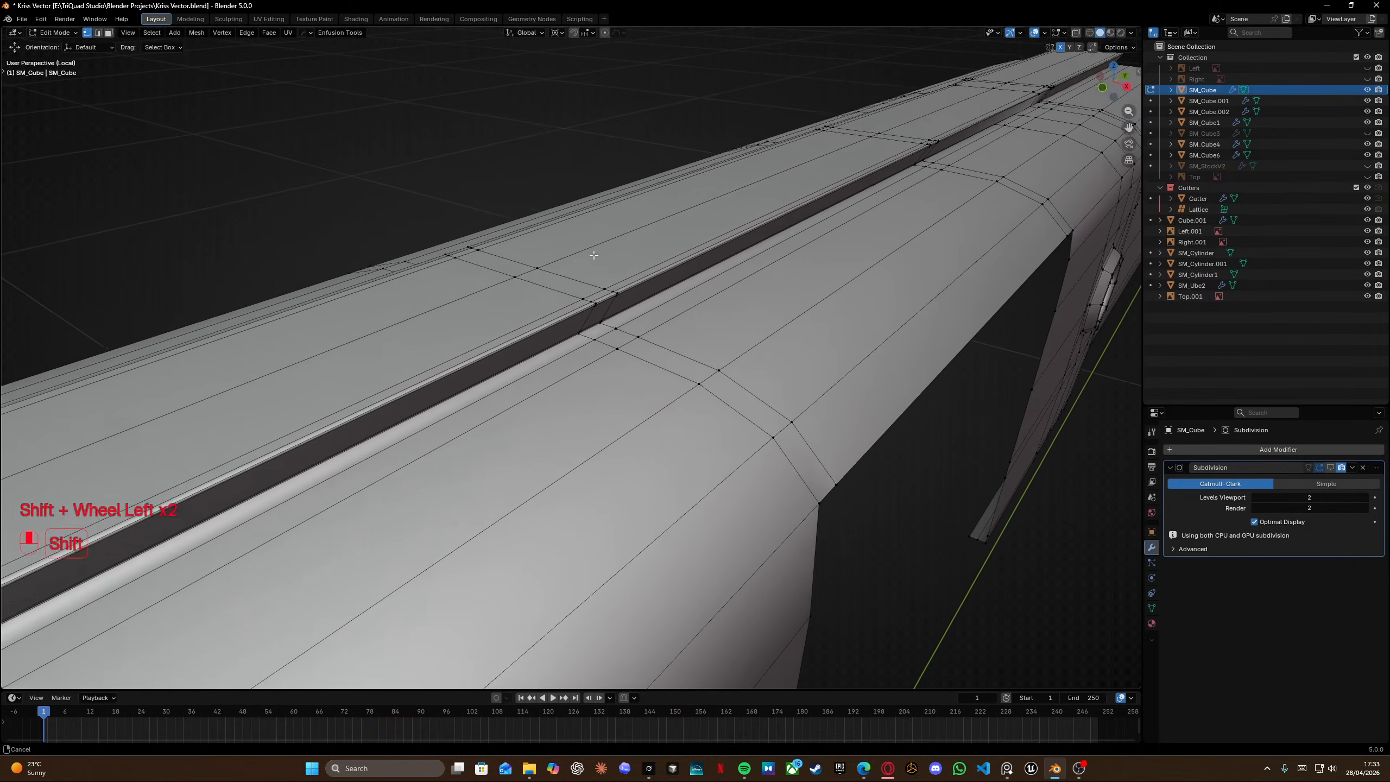
{"action": "scroll", "coordinate": [629, 153], "scroll_direction": "left", "scroll_amount": 5}
{"action": "scroll", "coordinate": [642, 188], "scroll_direction": "left", "scroll_amount": 2, "text": "shift"}
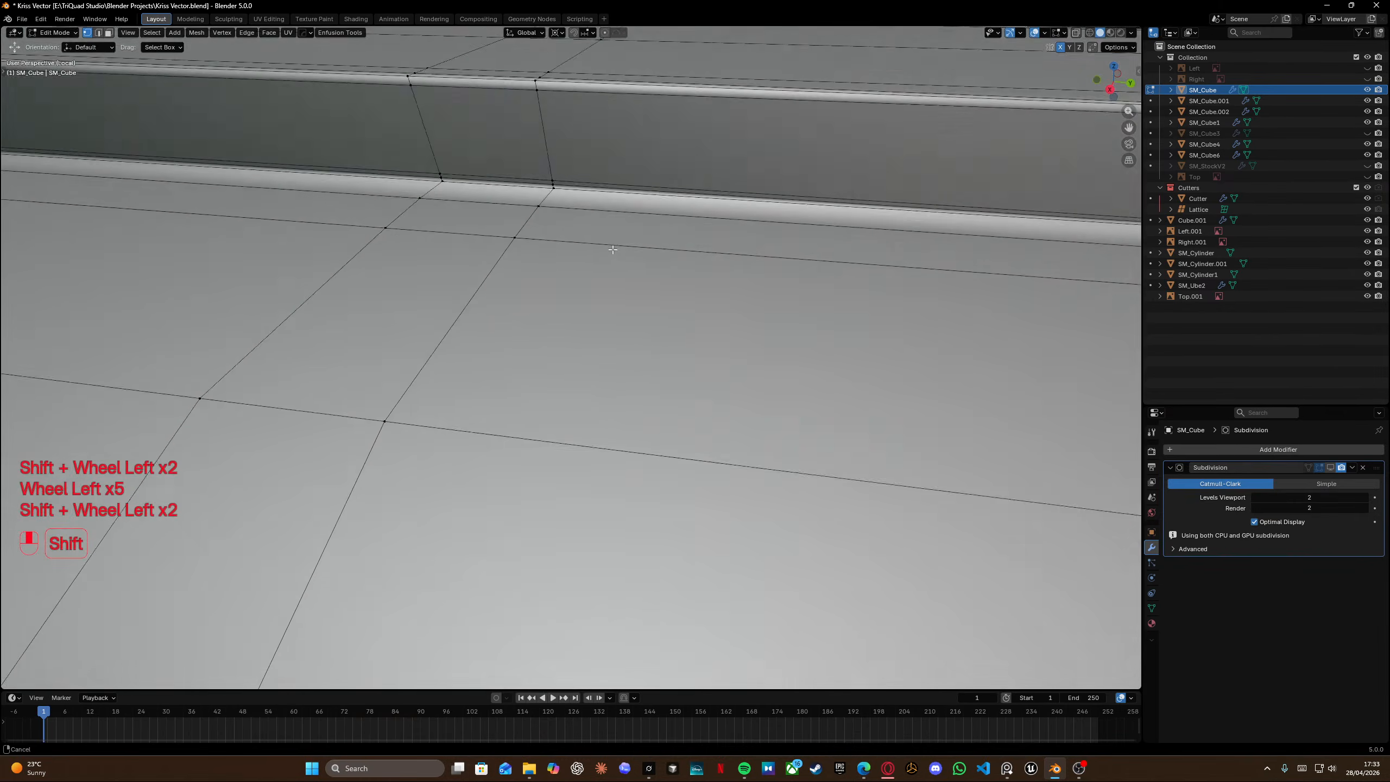
{"action": "scroll", "coordinate": [516, 328], "scroll_direction": "left", "scroll_amount": 1}
{"action": "scroll", "coordinate": [602, 318], "scroll_direction": "left", "scroll_amount": 2, "text": "shift"}
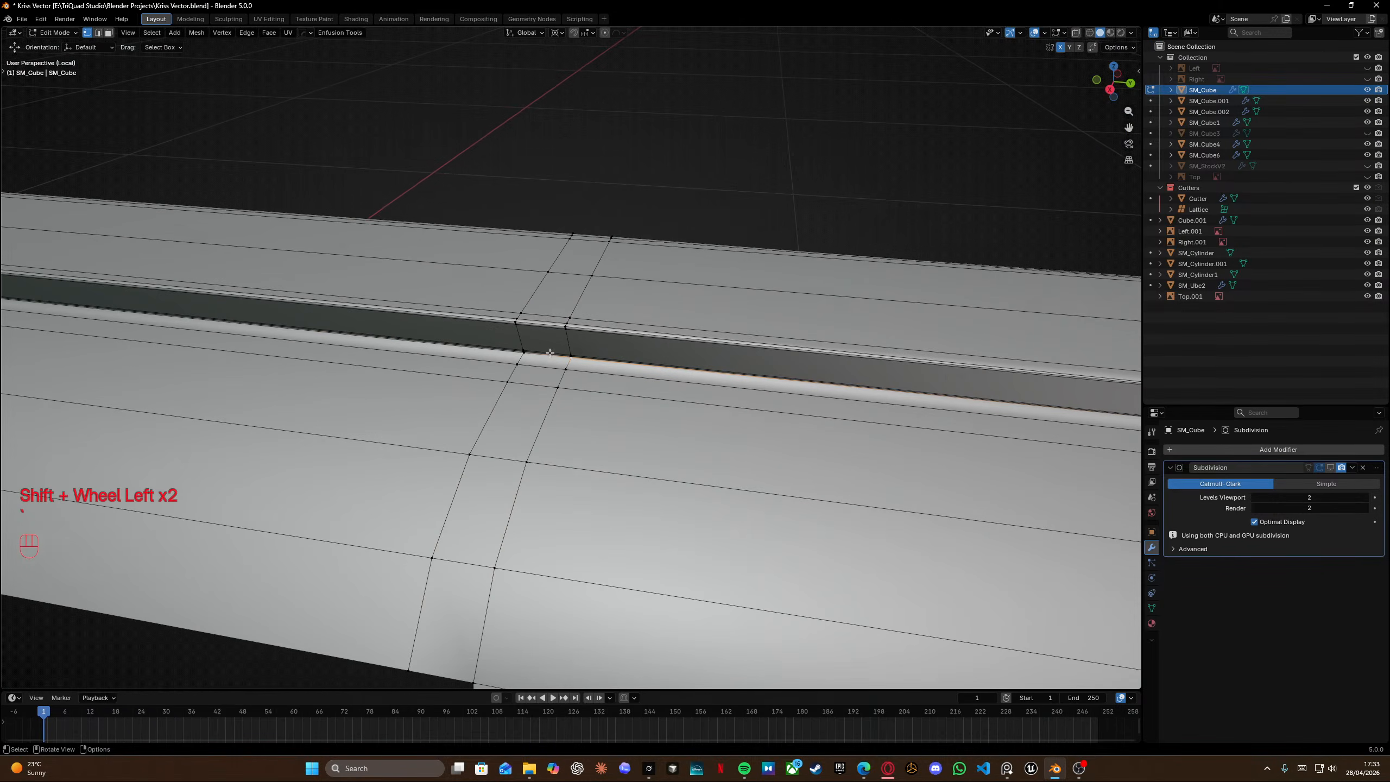
{"action": "scroll", "coordinate": [623, 312], "scroll_direction": "left", "scroll_amount": 2, "text": "shift"}
{"action": "scroll", "coordinate": [623, 312], "scroll_direction": "left", "scroll_amount": 3, "text": "shift"}
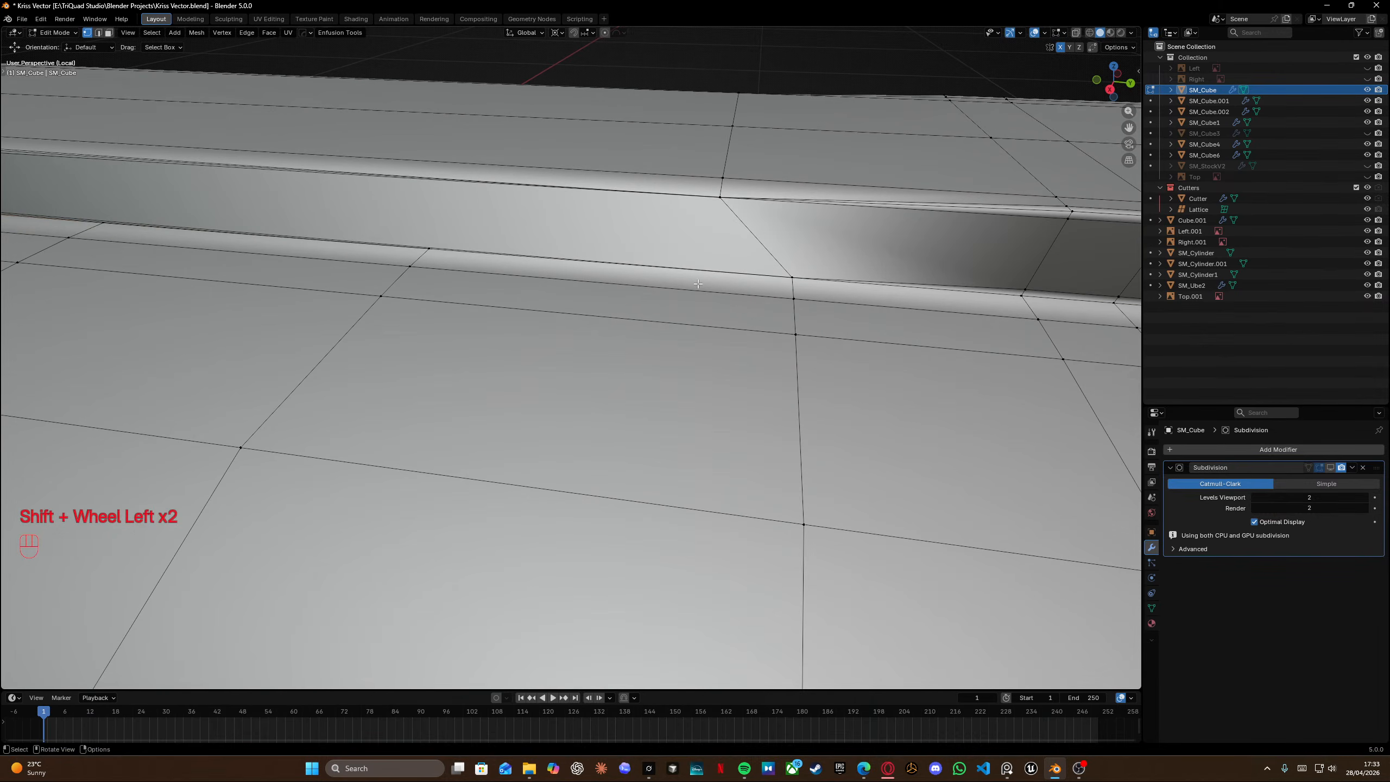
Select the edge loop at the front end of the top rail and delete it.
{"action": "middle_click_drag", "start_coordinate": [1040, 235], "coordinate": [577, 273], "text": "shift"}
{"action": "scroll", "coordinate": [417, 197], "scroll_direction": "left", "scroll_amount": 3, "text": "shift"}
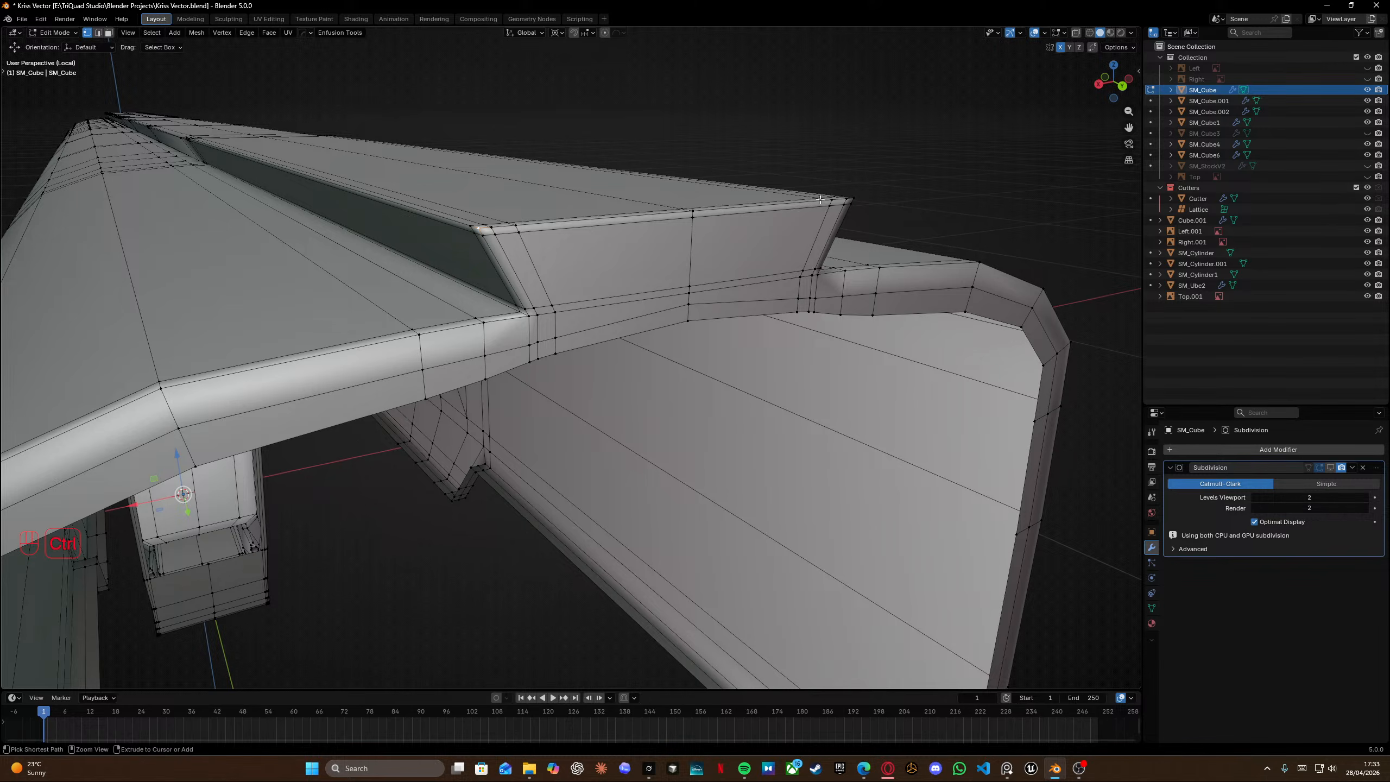
{"action": "left_click", "coordinate": [854, 196], "text": "ctrl"}
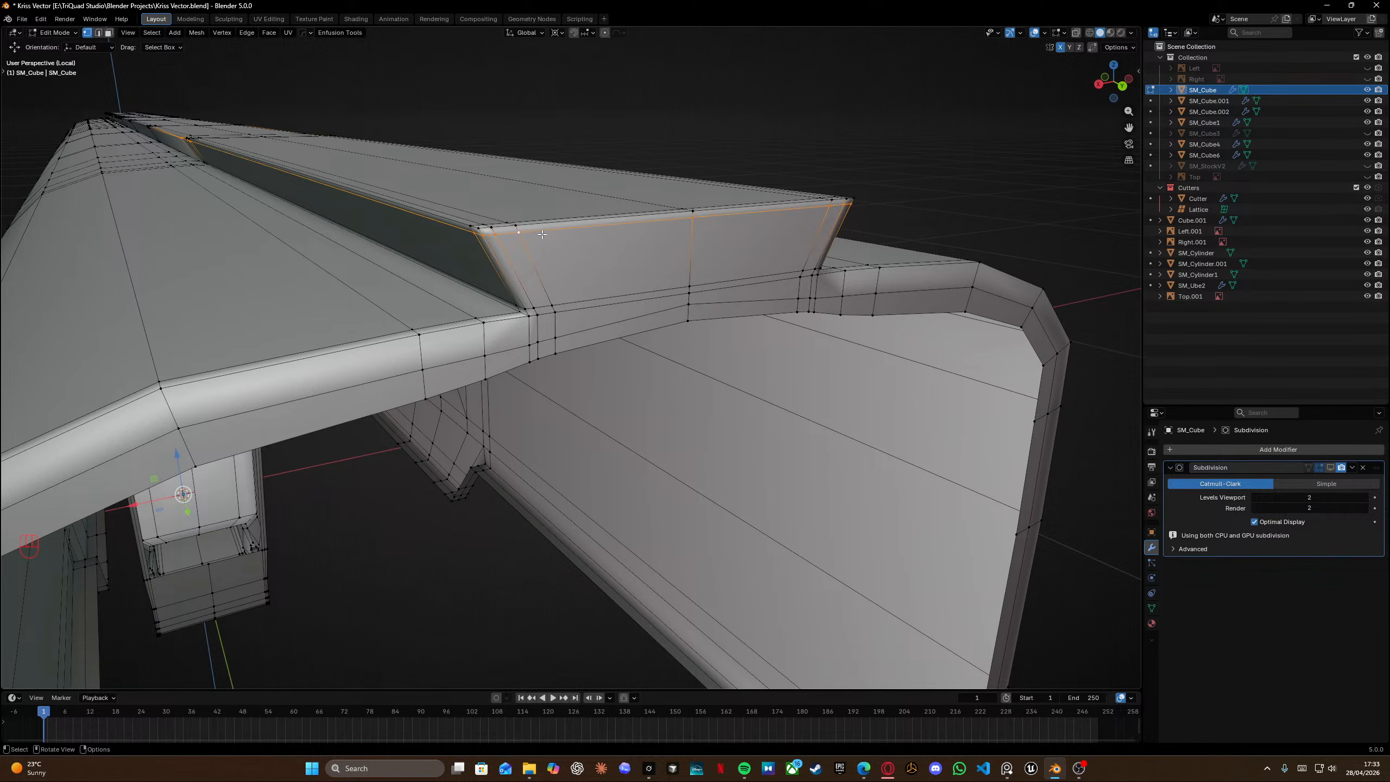
{"action": "key", "text": "x"}
{"action": "left_click", "coordinate": [519, 171]}
Select the long edge loop running along the top rail and delete it.
{"action": "middle_click_drag", "start_coordinate": [524, 171], "coordinate": [513, 250]}
{"action": "left_click", "coordinate": [717, 348], "text": "alt"}
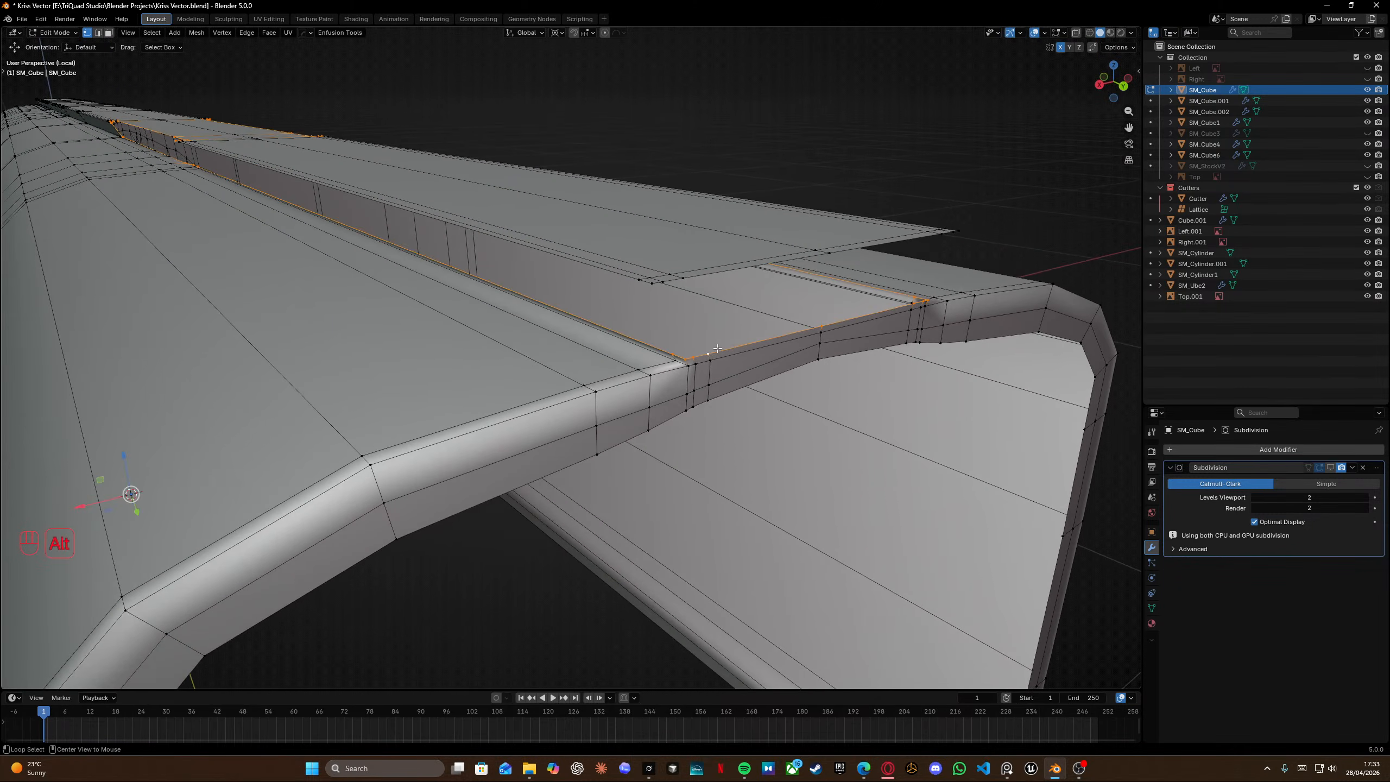
{"action": "key", "text": "x"}
{"action": "left_click", "coordinate": [717, 348]}
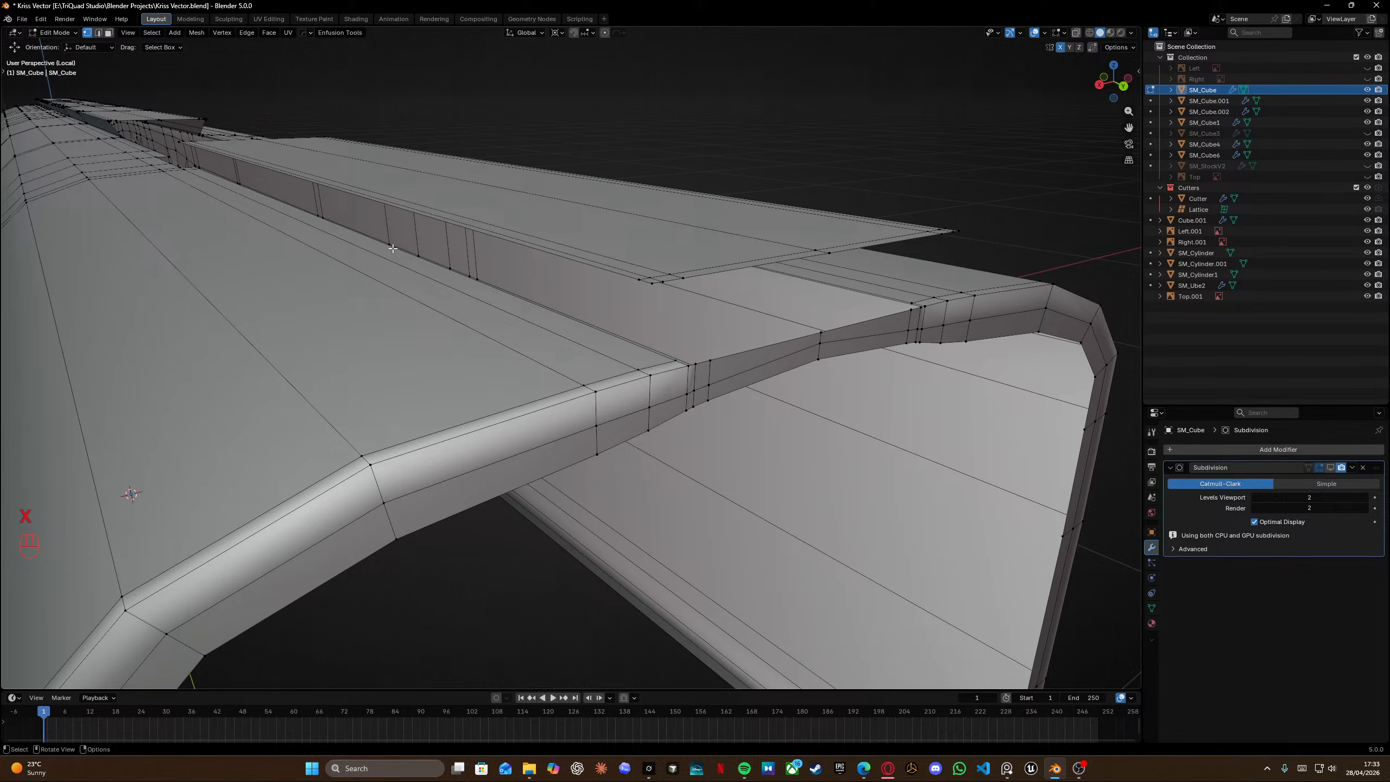
Delete the edge loop at the rail's angled step.
{"action": "middle_click_drag", "start_coordinate": [393, 249], "coordinate": [448, 298]}
{"action": "scroll", "coordinate": [413, 312], "scroll_direction": "up", "scroll_amount": 3}
{"action": "scroll", "coordinate": [414, 311], "scroll_direction": "down", "scroll_amount": 2}
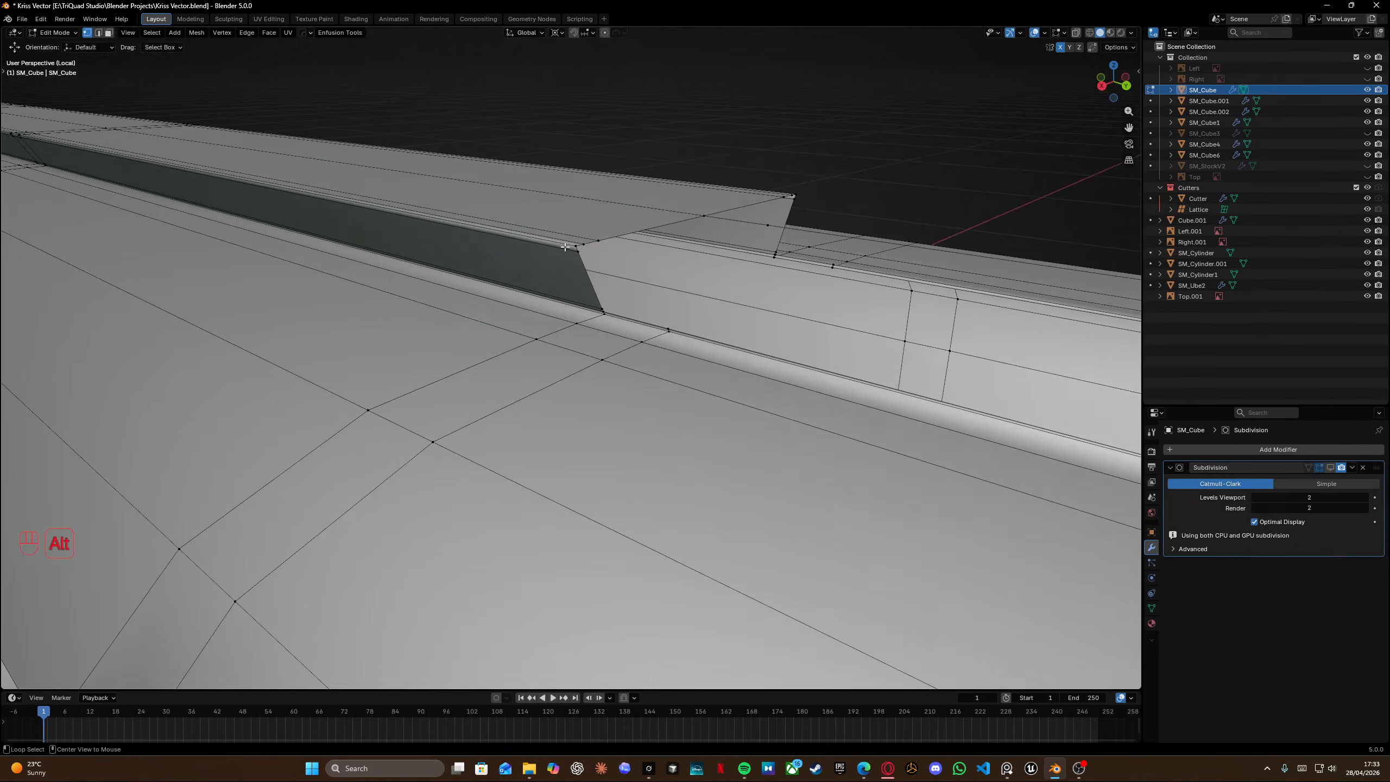
{"action": "key", "text": "x"}
{"action": "left_click", "coordinate": [552, 248]}
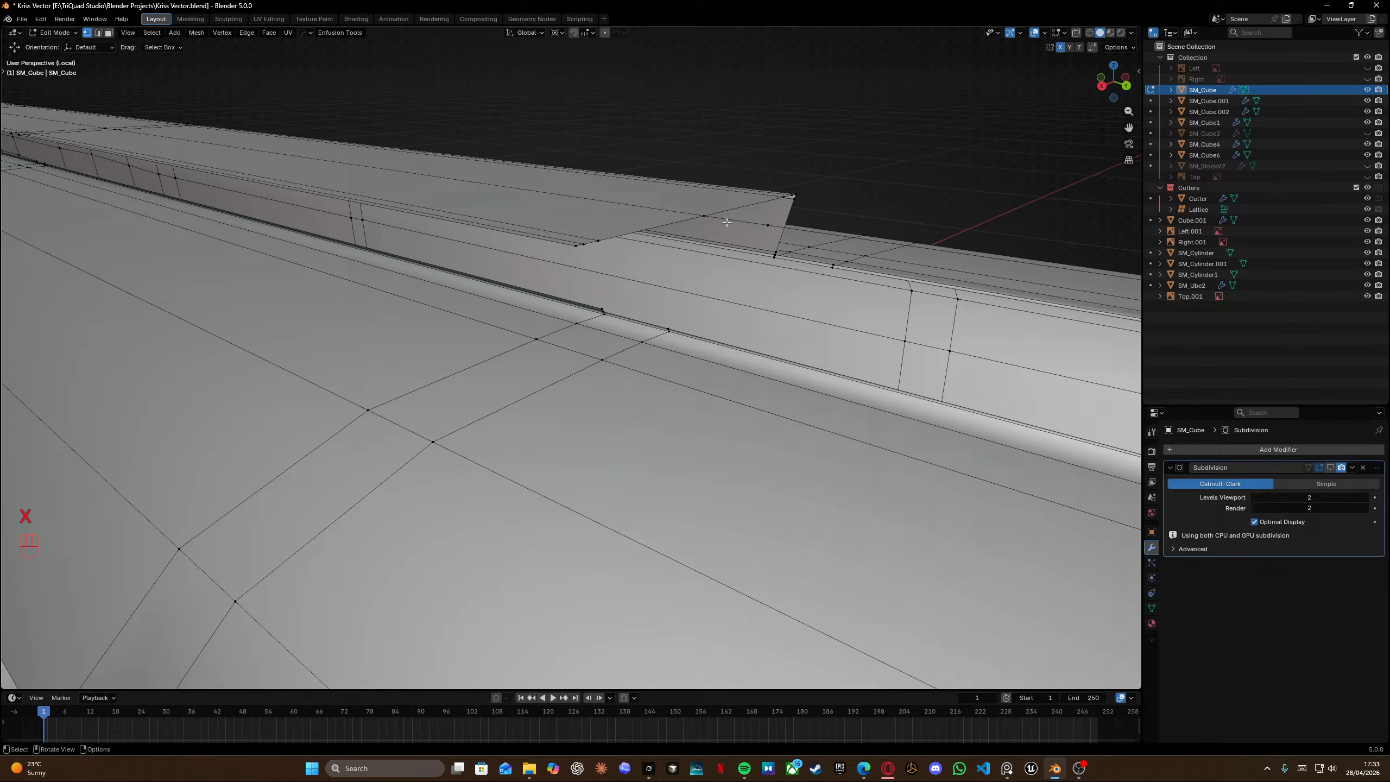
Delete another edge near the base of the rail's step.
{"action": "middle_click_drag", "start_coordinate": [748, 224], "coordinate": [476, 327]}
{"action": "scroll", "coordinate": [471, 290], "scroll_direction": "up", "scroll_amount": 3}
{"action": "key", "text": "x"}
{"action": "left_click", "coordinate": [385, 338]}
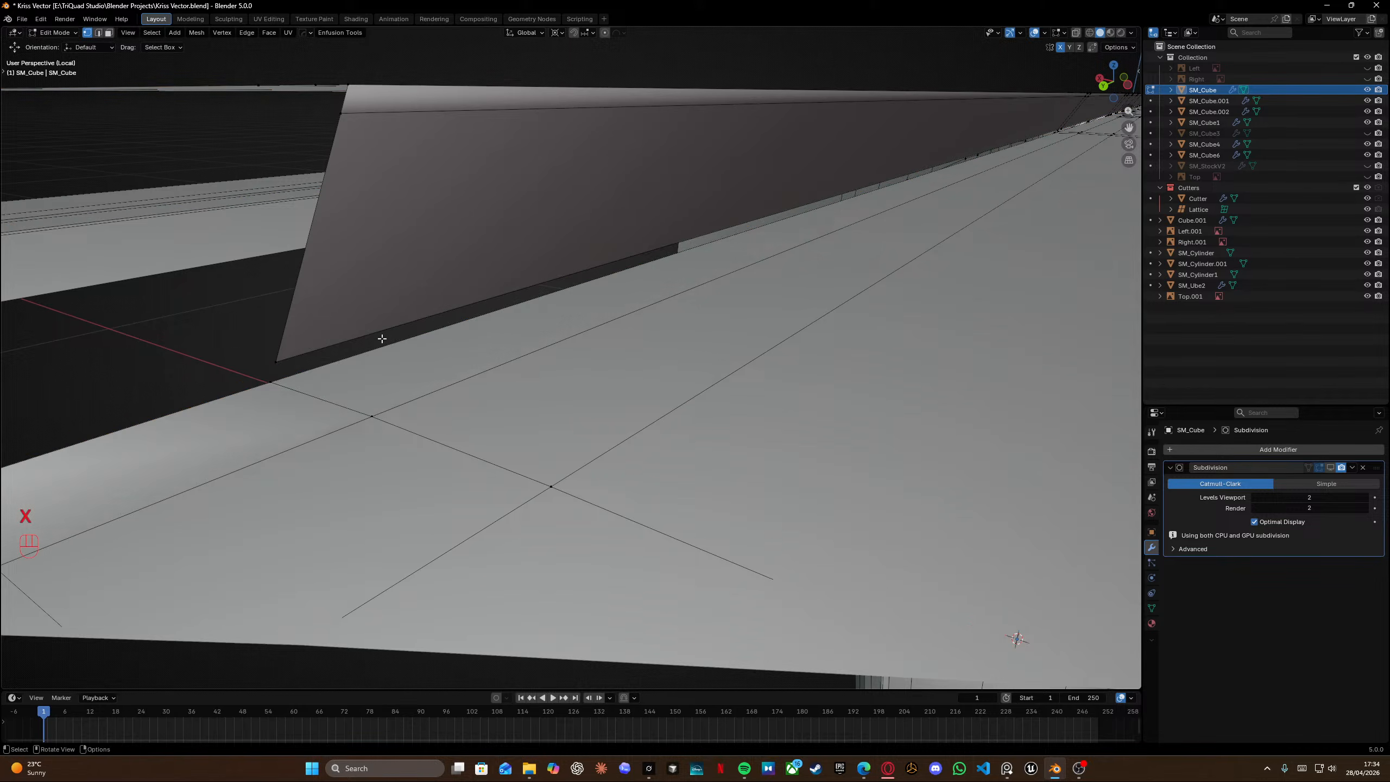
Delete the two edge loops running along the rail's lower side edges.
{"action": "scroll", "coordinate": [390, 337], "scroll_direction": "down", "scroll_amount": 5}
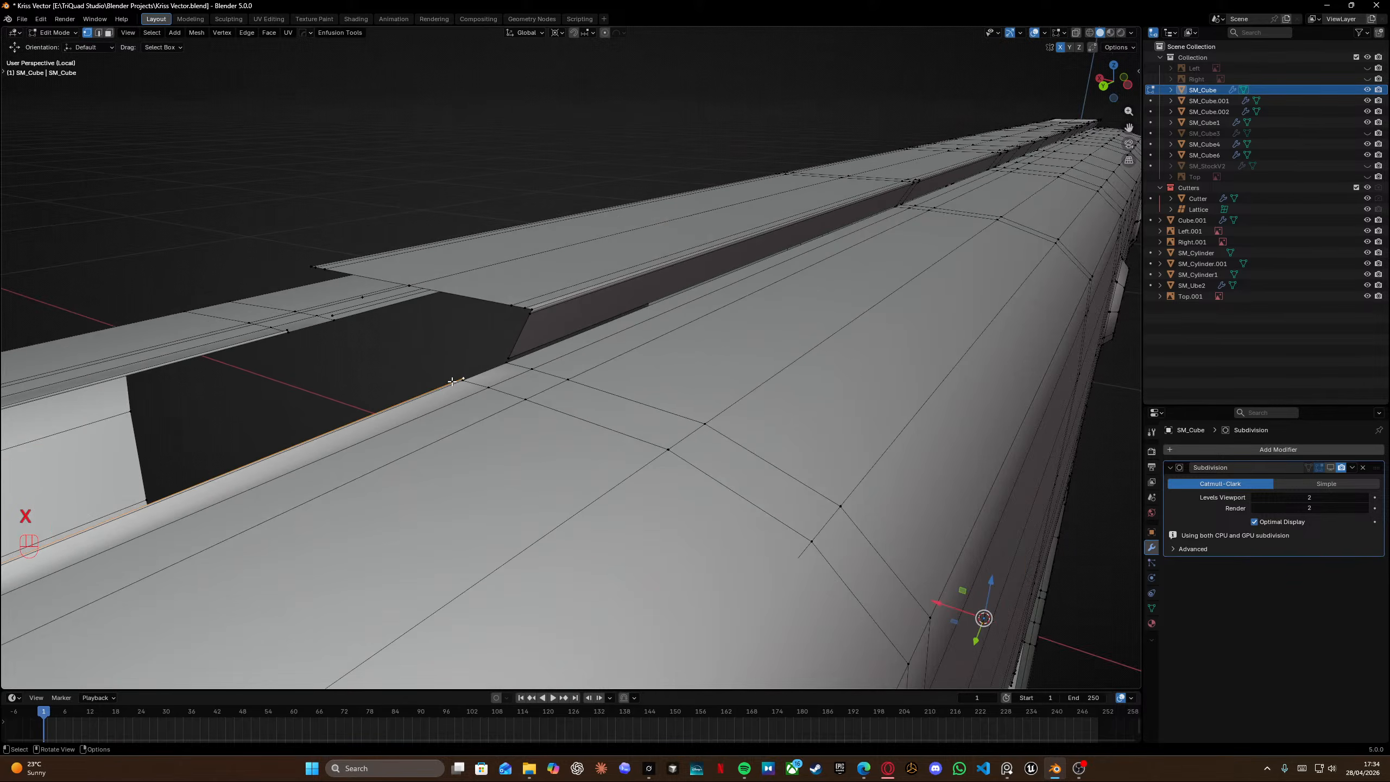
{"action": "scroll", "coordinate": [452, 382], "scroll_direction": "up", "scroll_amount": 2}
{"action": "middle_click_drag", "start_coordinate": [452, 382], "coordinate": [524, 305], "text": "shift"}
{"action": "scroll", "coordinate": [514, 241], "scroll_direction": "up", "scroll_amount": 3}
{"action": "middle_click_drag", "start_coordinate": [512, 226], "coordinate": [517, 253], "text": "shift"}
{"action": "key", "text": "x"}
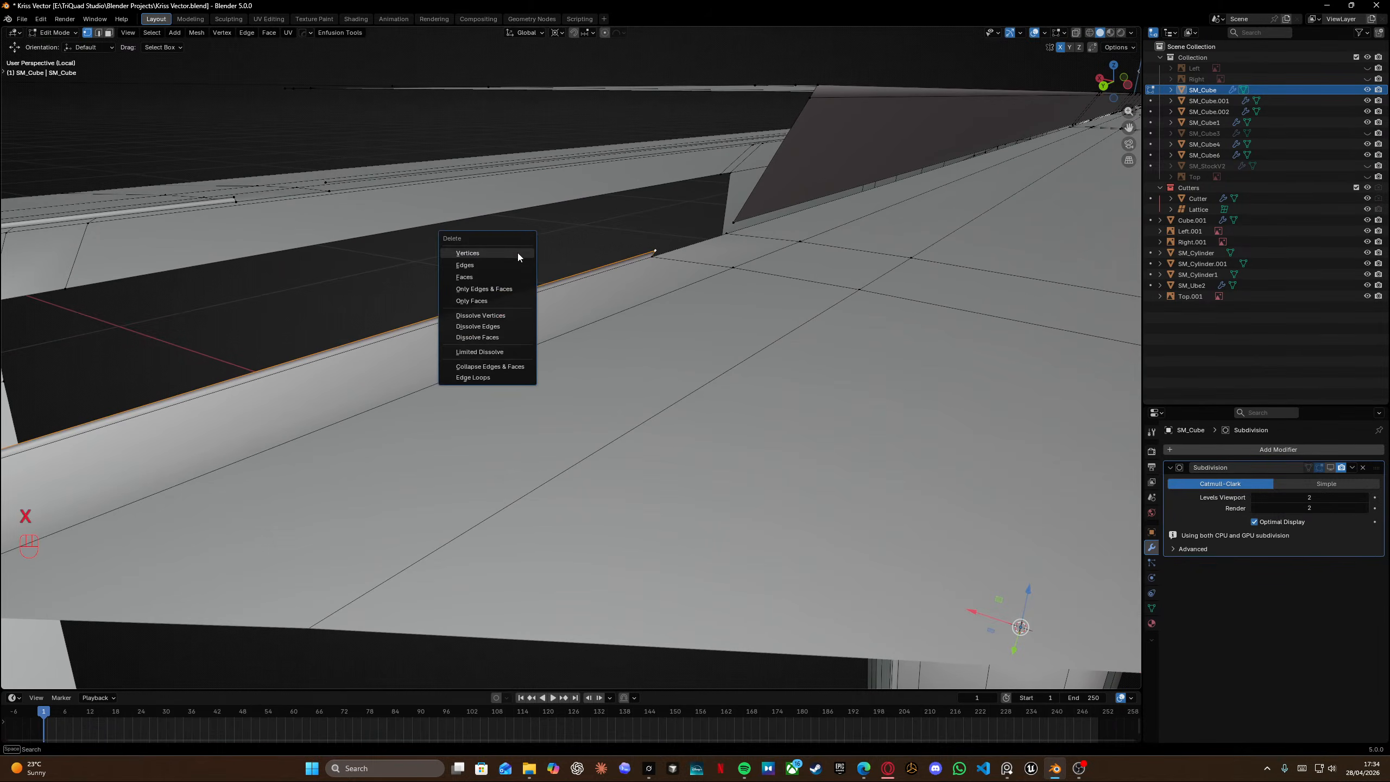
{"action": "left_click", "coordinate": [517, 253]}
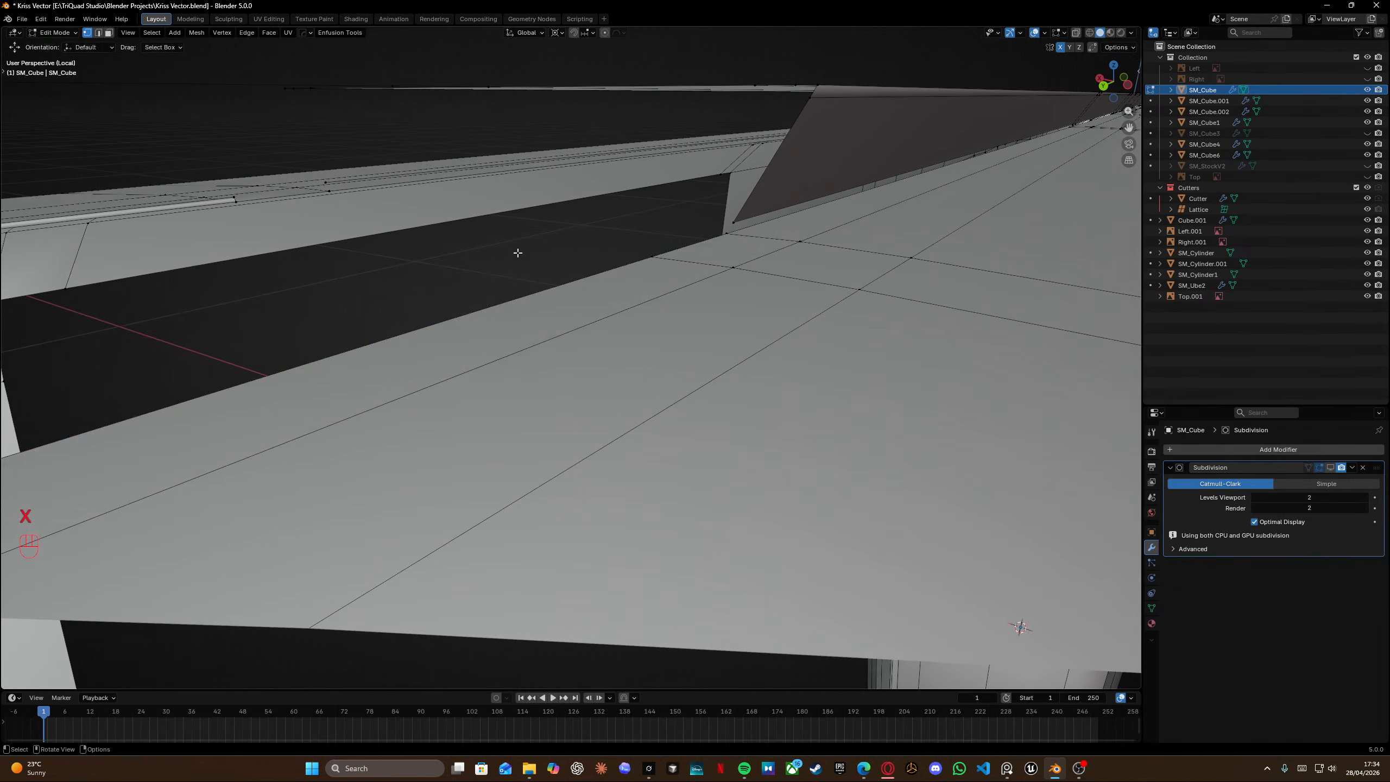
{"action": "key", "text": "x"}
{"action": "left_click", "coordinate": [211, 201]}
Select the whole top rail piece as linked geometry and delete it.
{"action": "middle_click_drag", "start_coordinate": [210, 201], "coordinate": [810, 191]}
{"action": "scroll", "coordinate": [500, 206], "scroll_direction": "down", "scroll_amount": 3}
{"action": "middle_click_drag", "start_coordinate": [87, 285], "coordinate": [632, 301], "text": "shift"}
{"action": "scroll", "coordinate": [553, 269], "scroll_direction": "up", "scroll_amount": 4}
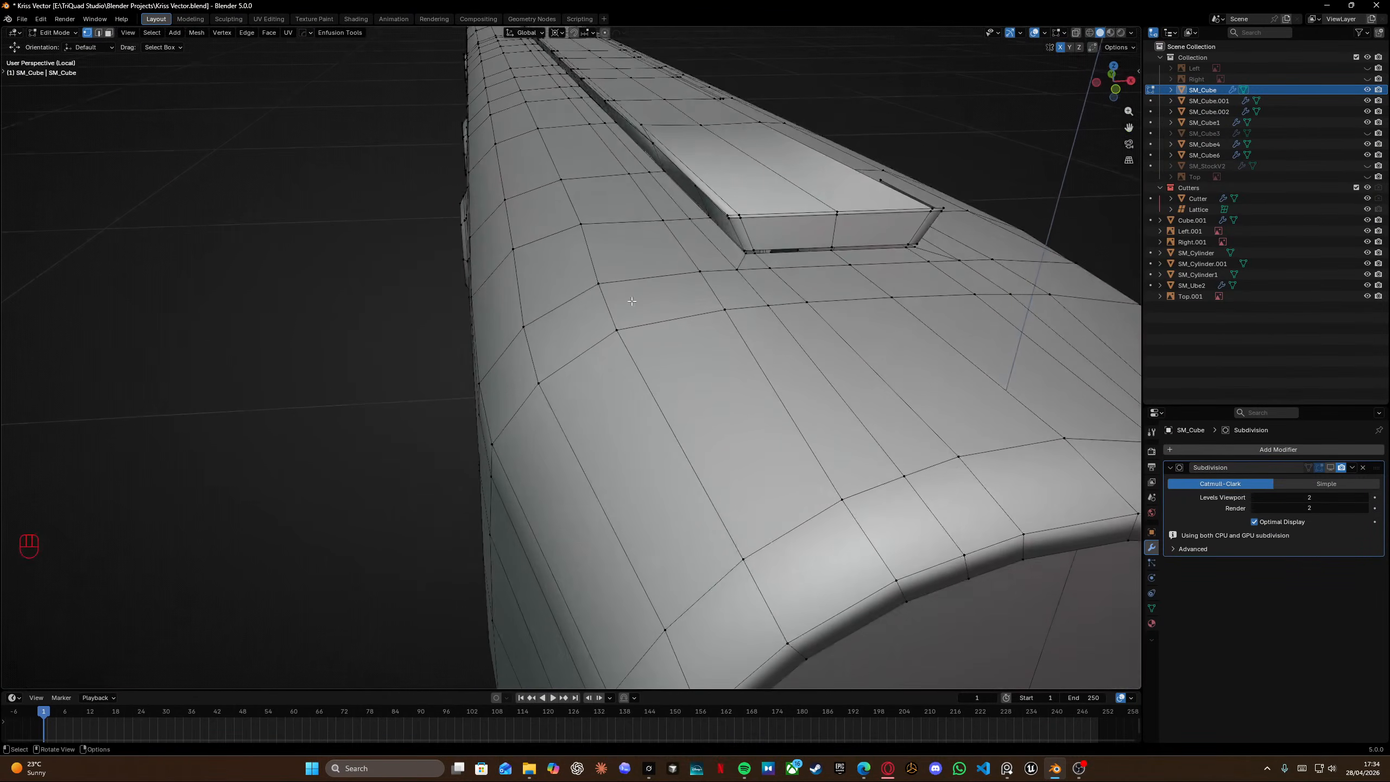
{"action": "scroll", "coordinate": [634, 305], "scroll_direction": "left", "scroll_amount": 4, "text": "shift"}
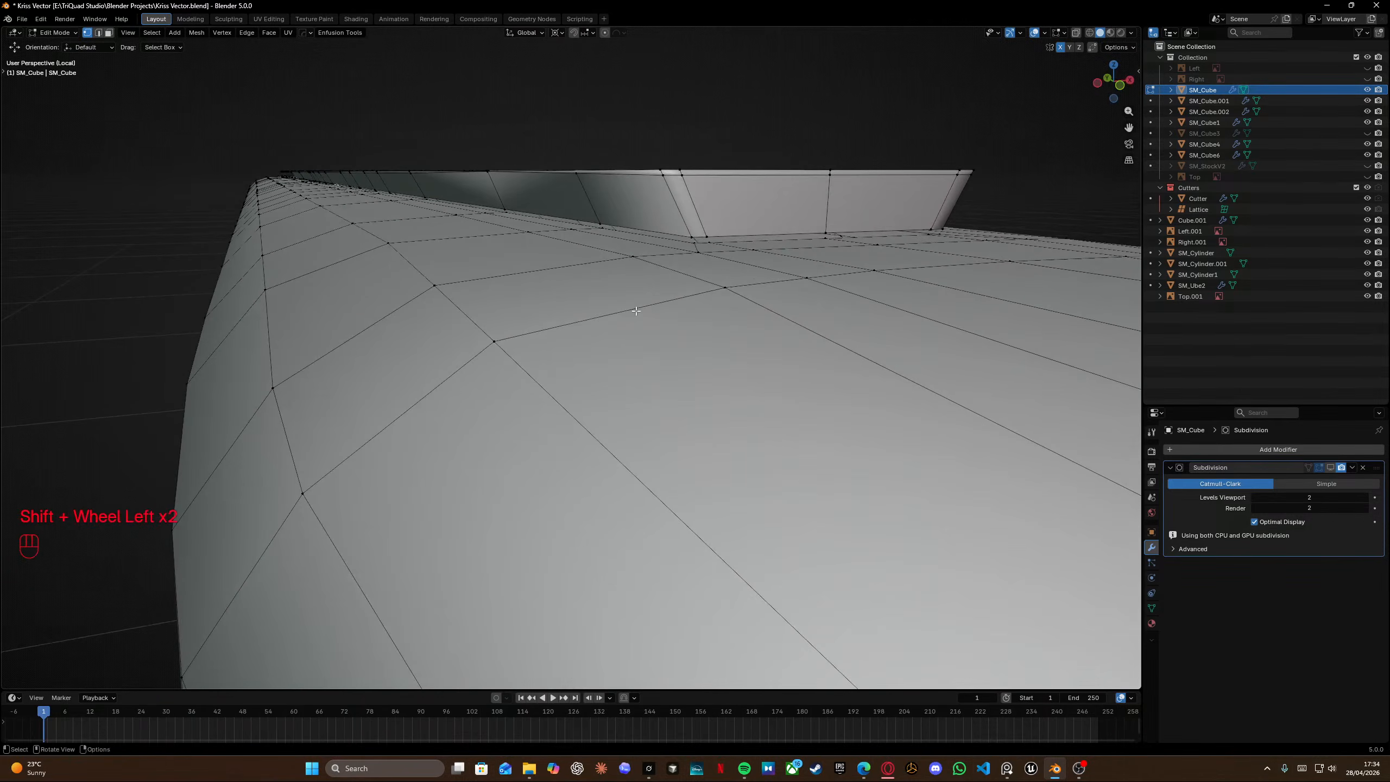
{"action": "key", "text": "l"}
{"action": "scroll", "coordinate": [662, 181], "scroll_direction": "left", "scroll_amount": 4}
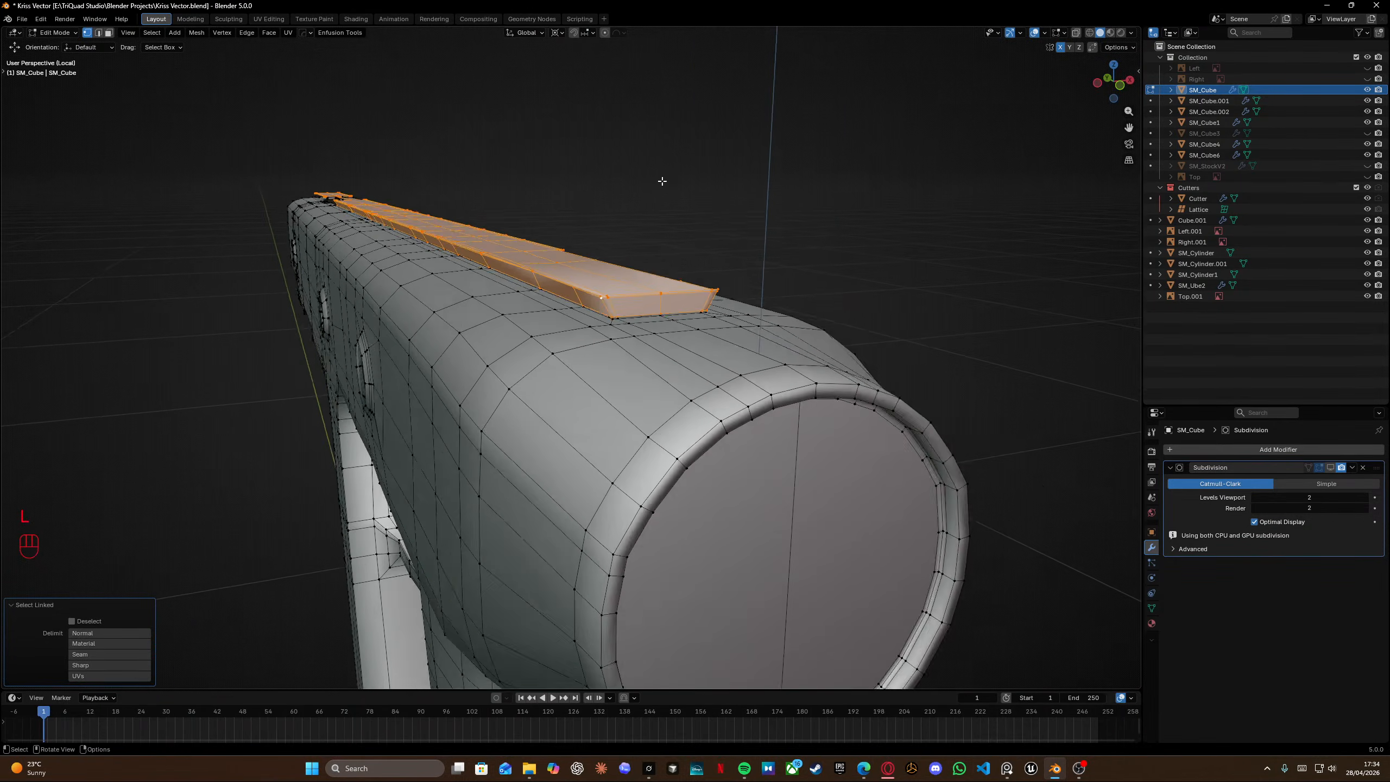
{"action": "key", "text": "x"}
{"action": "left_click", "coordinate": [436, 211]}
Try to slide the edge loop at the slot's front corner, then undo it.
{"action": "middle_click_drag", "start_coordinate": [486, 211], "coordinate": [513, 369]}
{"action": "scroll", "coordinate": [426, 332], "scroll_direction": "up", "scroll_amount": 2}
{"action": "middle_click_drag", "start_coordinate": [290, 233], "coordinate": [454, 268], "text": "shift"}
{"action": "scroll", "coordinate": [445, 263], "scroll_direction": "up", "scroll_amount": 3}
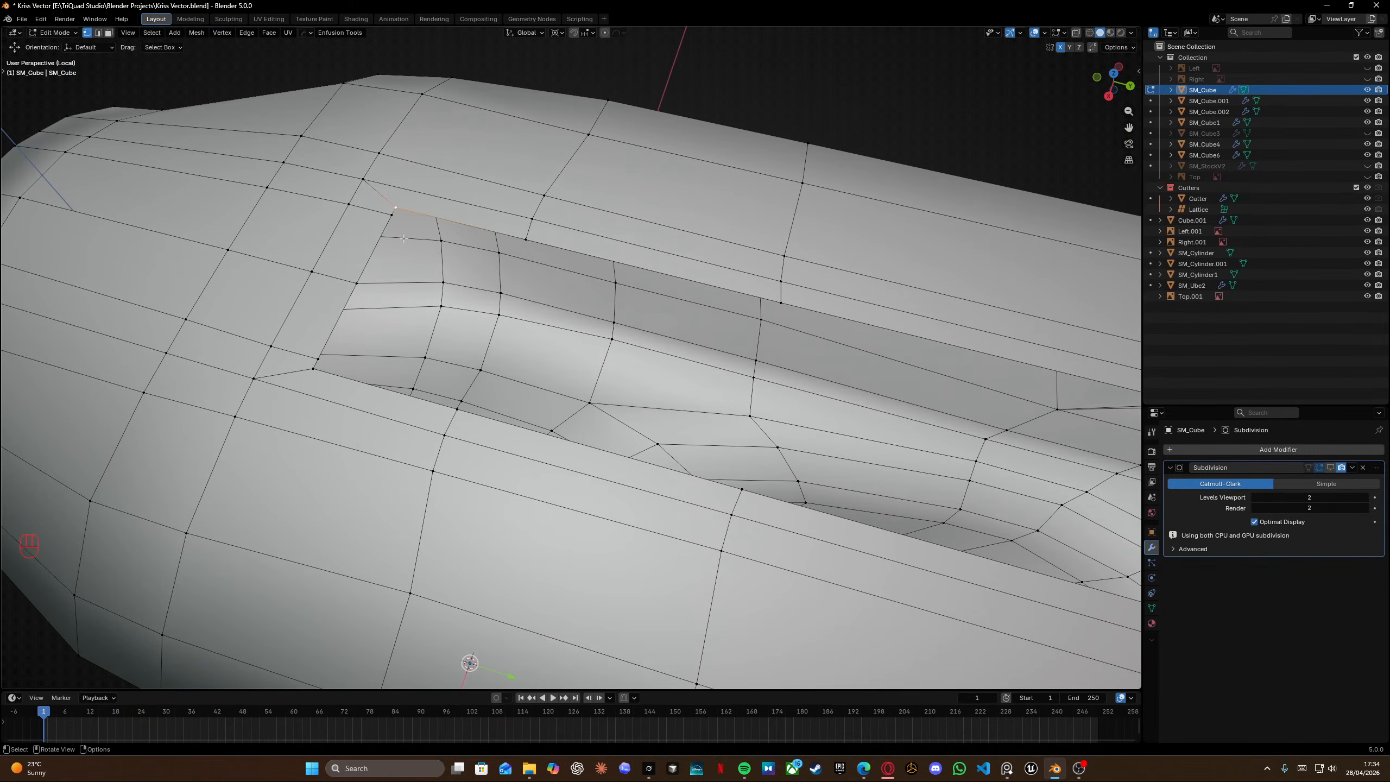
{"action": "middle_click_drag", "start_coordinate": [380, 237], "coordinate": [505, 353]}
{"action": "key", "text": "g"}
{"action": "key", "text": "g"}
{"action": "left_click", "coordinate": [504, 353]}
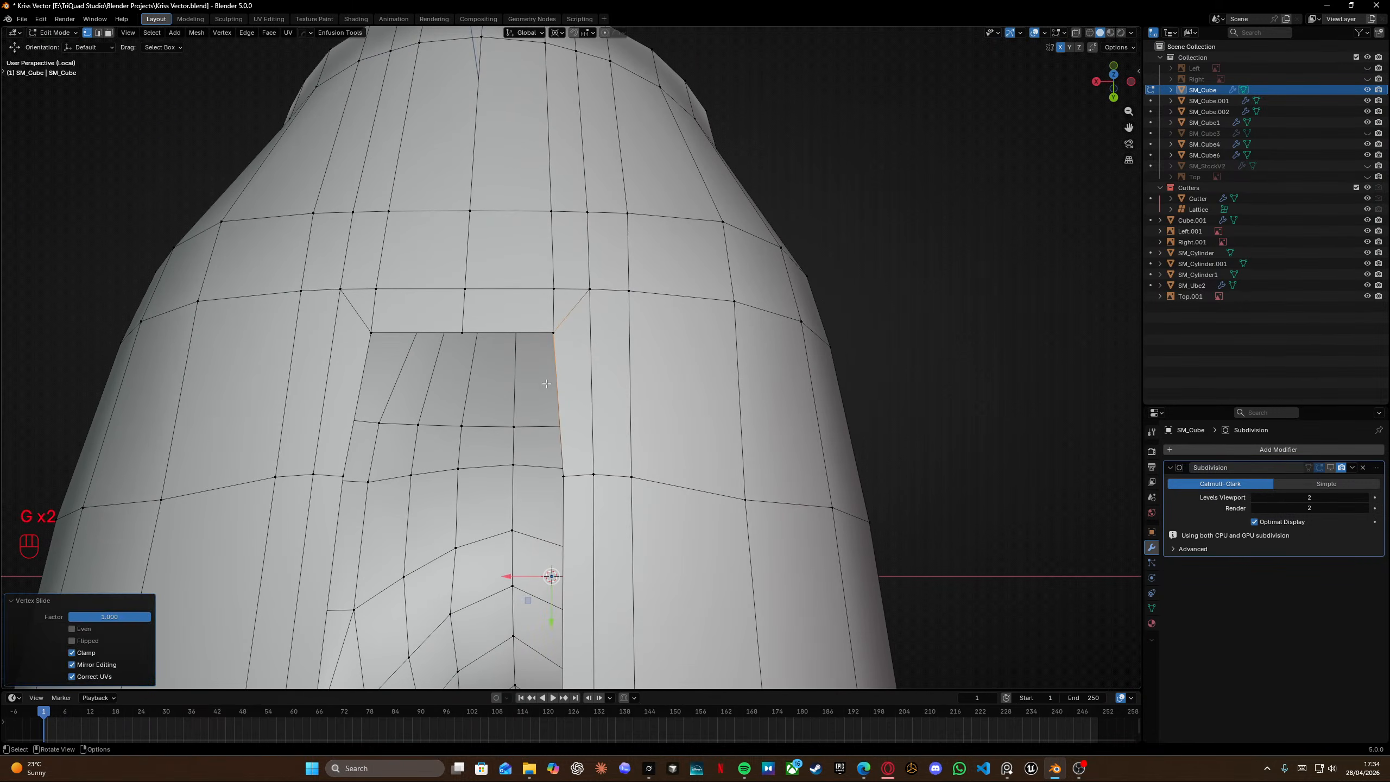
{"action": "key", "text": "ctrl+z"}
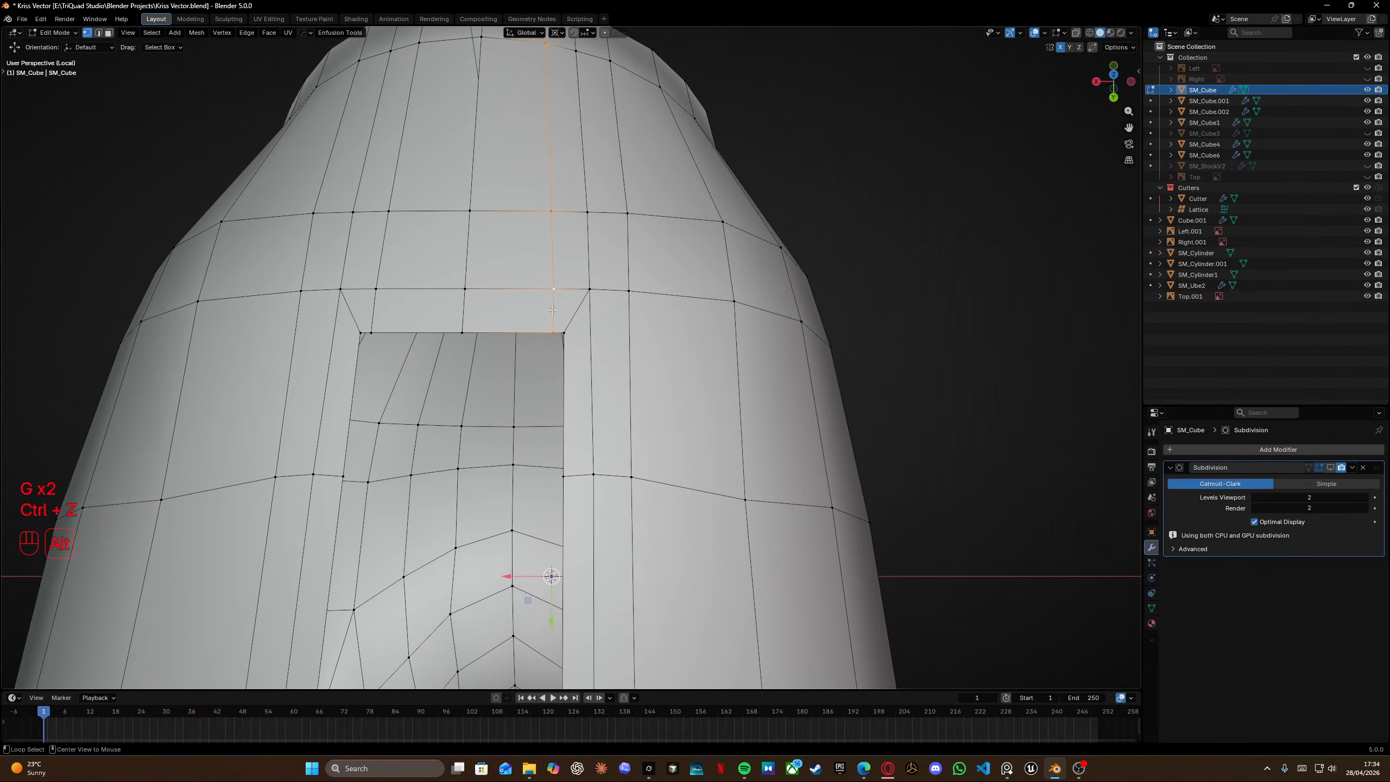
Slide the edge loop fully to the slot's front corner with Edge Slide.
{"action": "key", "text": "g"}
{"action": "key", "text": "g"}
{"action": "left_click", "coordinate": [859, 298]}
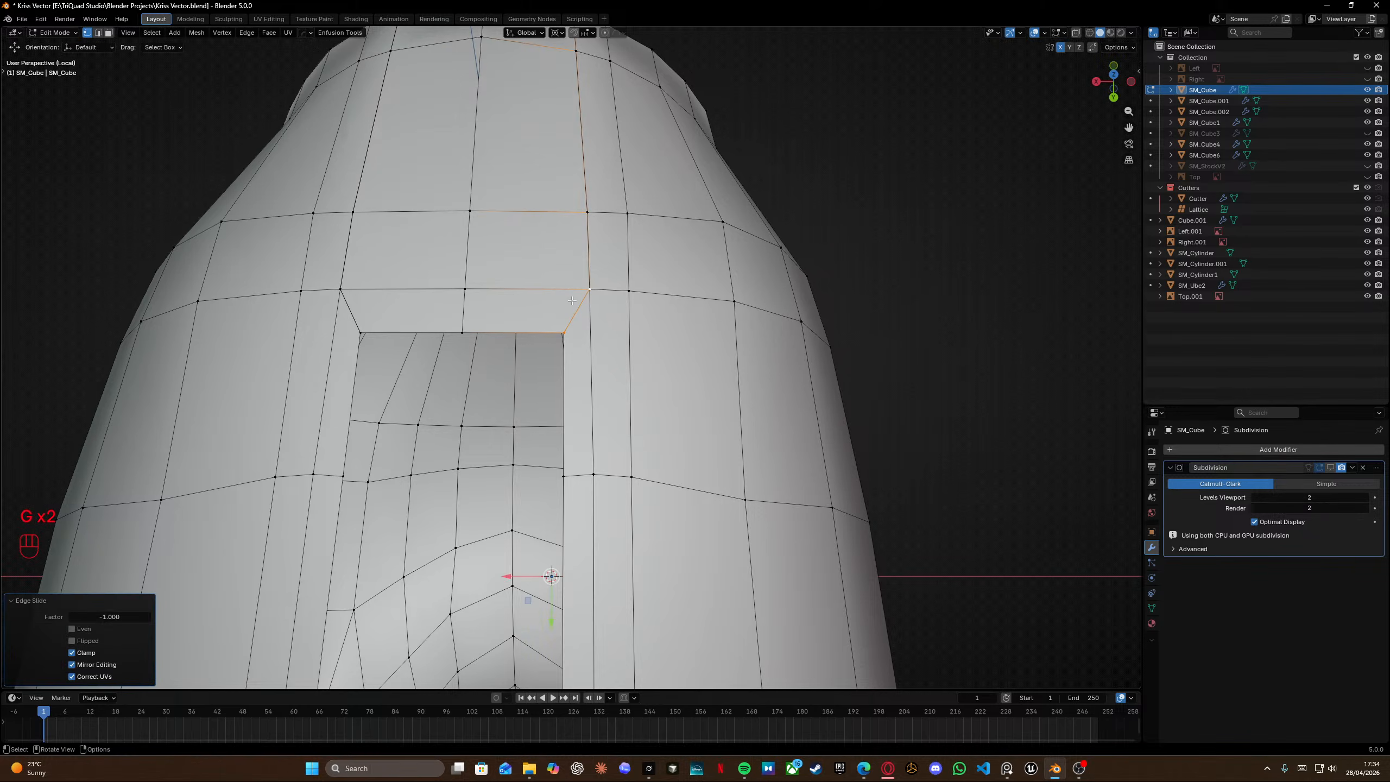
Select all geometry and merge vertices by distance.
{"action": "middle_click_drag", "start_coordinate": [525, 147], "coordinate": [426, 186]}
{"action": "key", "text": "a"}
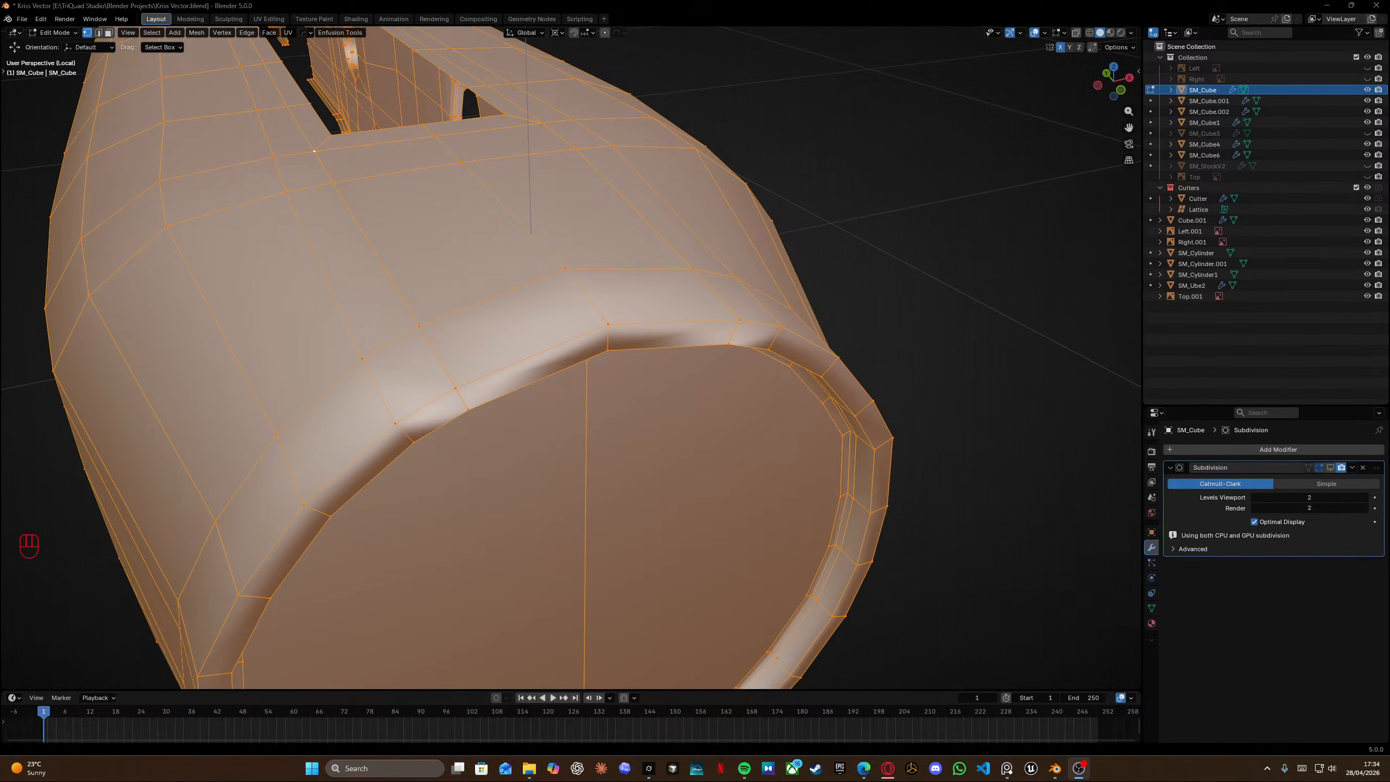
{"action": "middle_click_drag", "start_coordinate": [16, 408], "coordinate": [594, 307]}
{"action": "key", "text": "m"}
{"action": "left_click", "coordinate": [548, 230]}
Fill the notch at the lower rail's end with faces, starting from a boundary vertex.
{"action": "key", "text": "Tab"}
{"action": "key", "text": "Tab"}
{"action": "middle_click_drag", "start_coordinate": [595, 306], "coordinate": [466, 247]}
{"action": "left_click", "coordinate": [450, 308], "text": "alt"}
{"action": "middle_click_drag", "start_coordinate": [451, 308], "coordinate": [574, 307]}
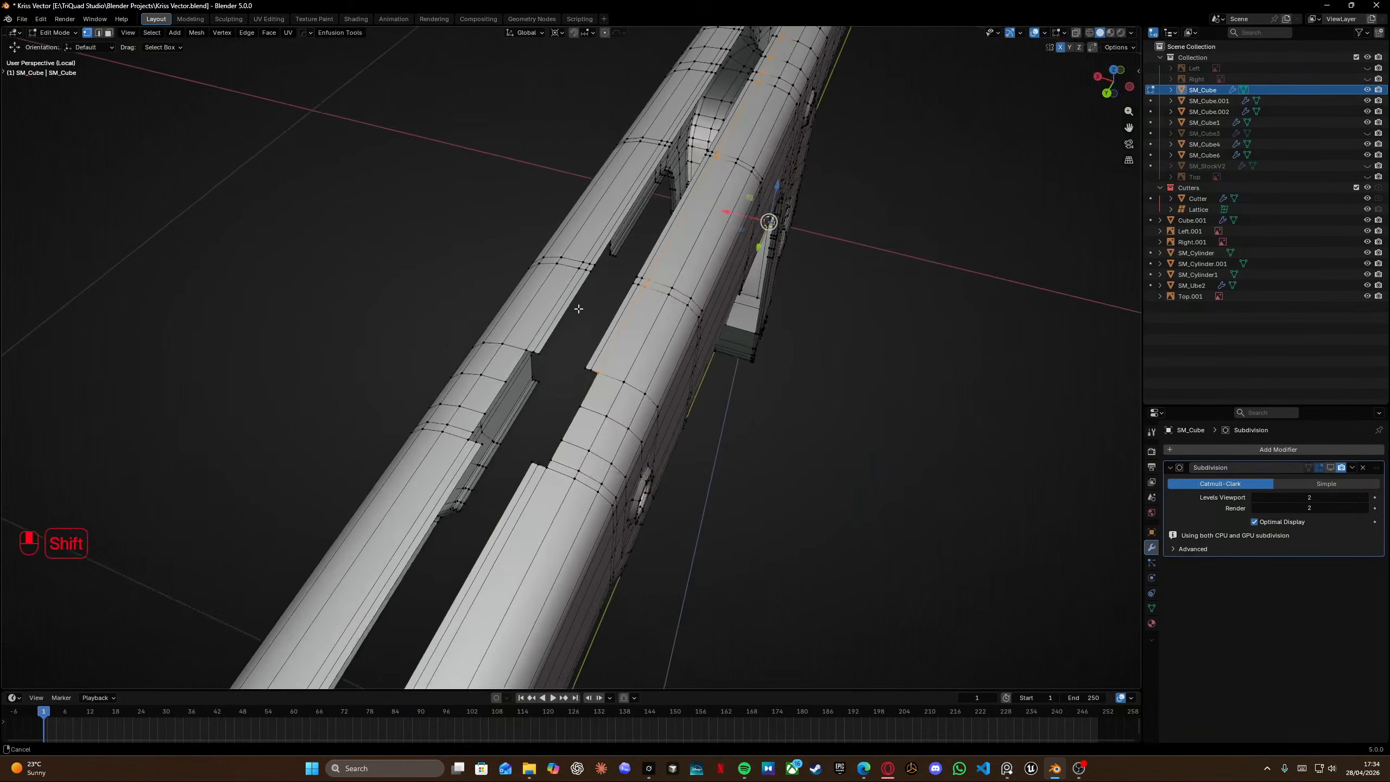
{"action": "scroll", "coordinate": [596, 373], "scroll_direction": "up", "scroll_amount": 6}
{"action": "key", "text": "f"}
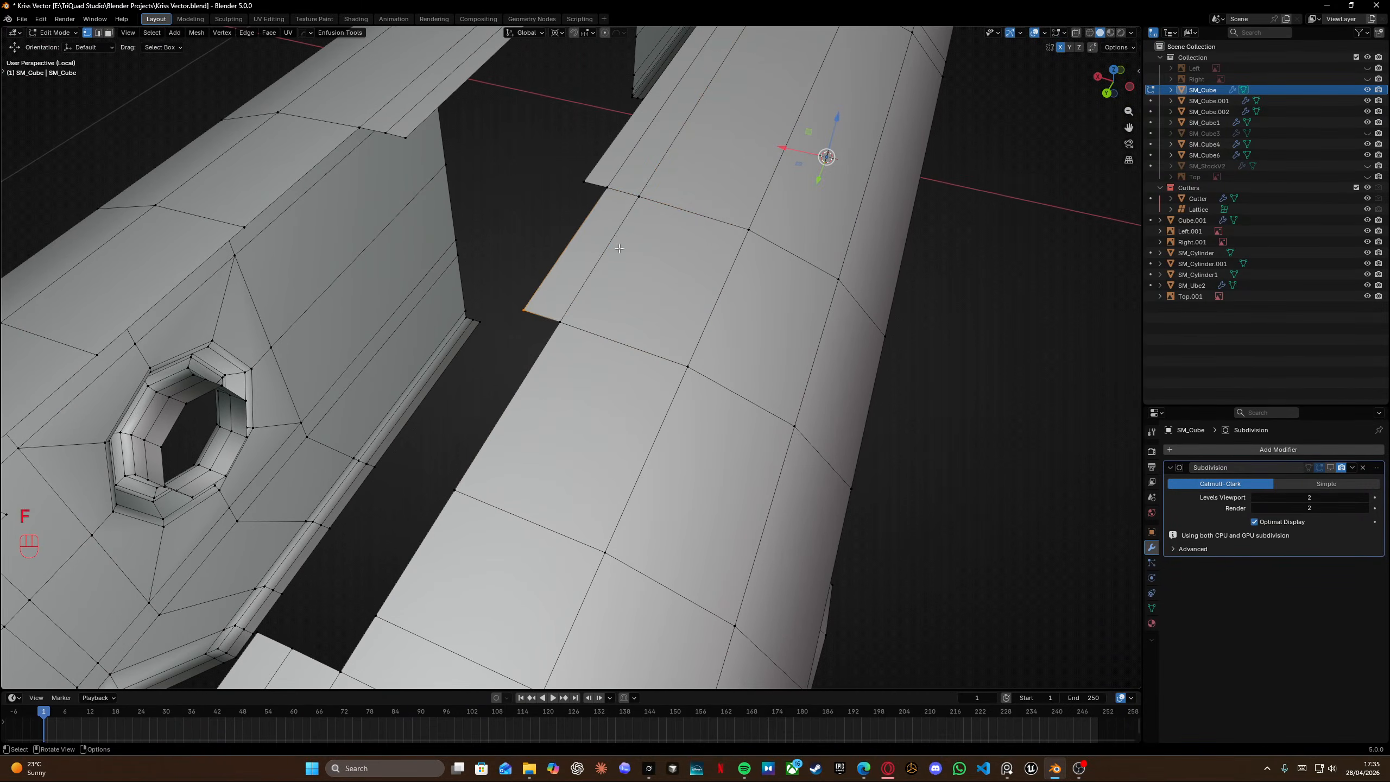
{"action": "key", "text": "f"}
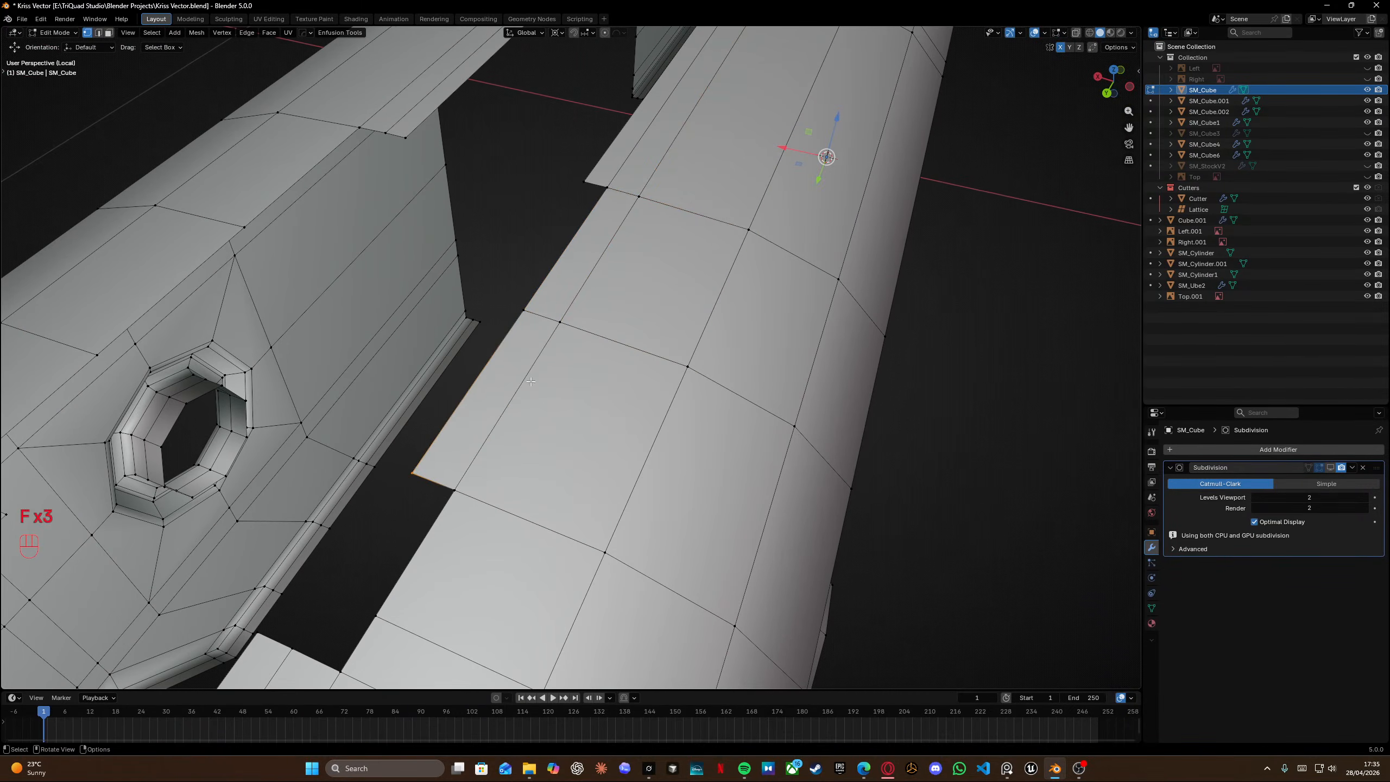
{"action": "key", "text": "f"}
Keep filling faces along the remaining gap of the rail's edge.
{"action": "left_click", "coordinate": [454, 497]}
{"action": "middle_click_drag", "start_coordinate": [454, 497], "coordinate": [754, 165], "text": "shift"}
{"action": "left_click", "coordinate": [670, 249]}
{"action": "key", "text": "f"}
{"action": "left_click", "coordinate": [671, 249]}
{"action": "key", "text": "f"}
{"action": "key", "text": "f"}
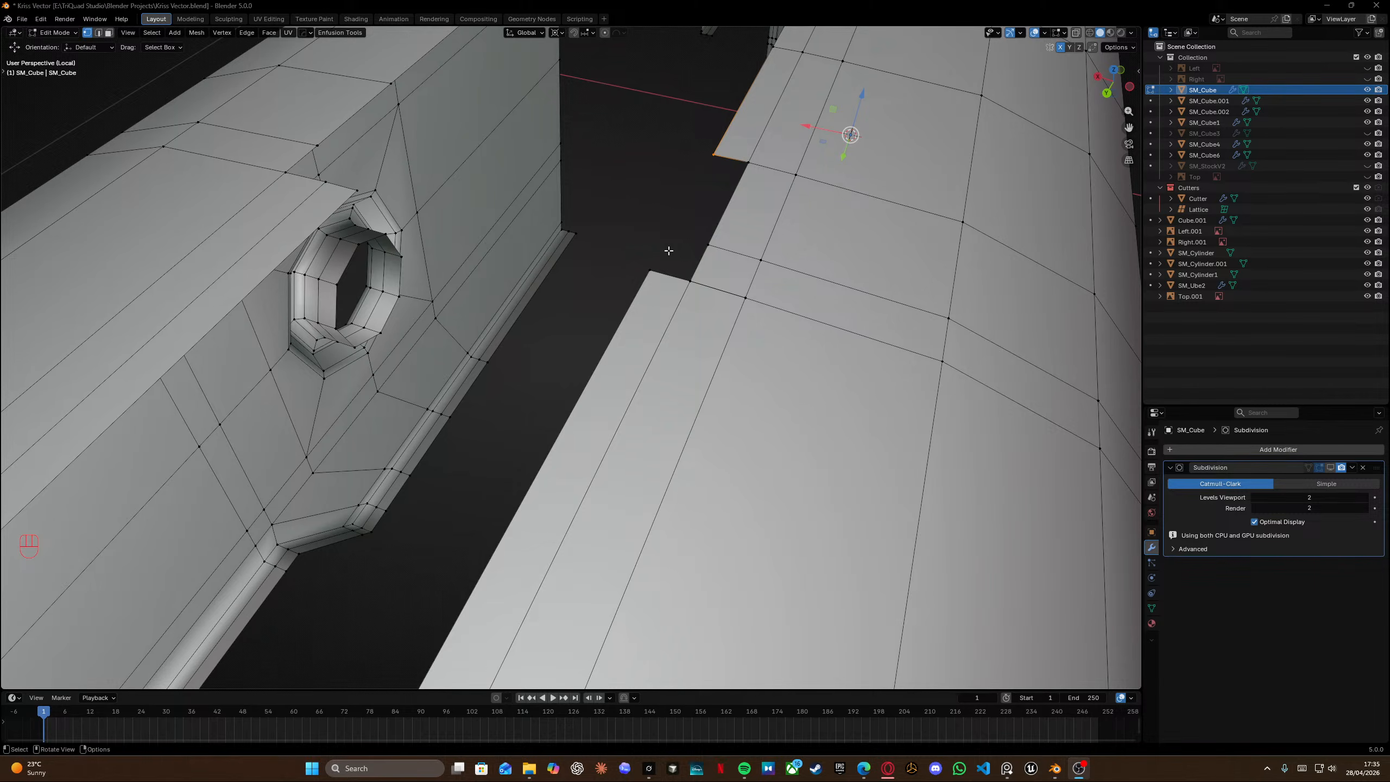
{"action": "key", "text": "f"}
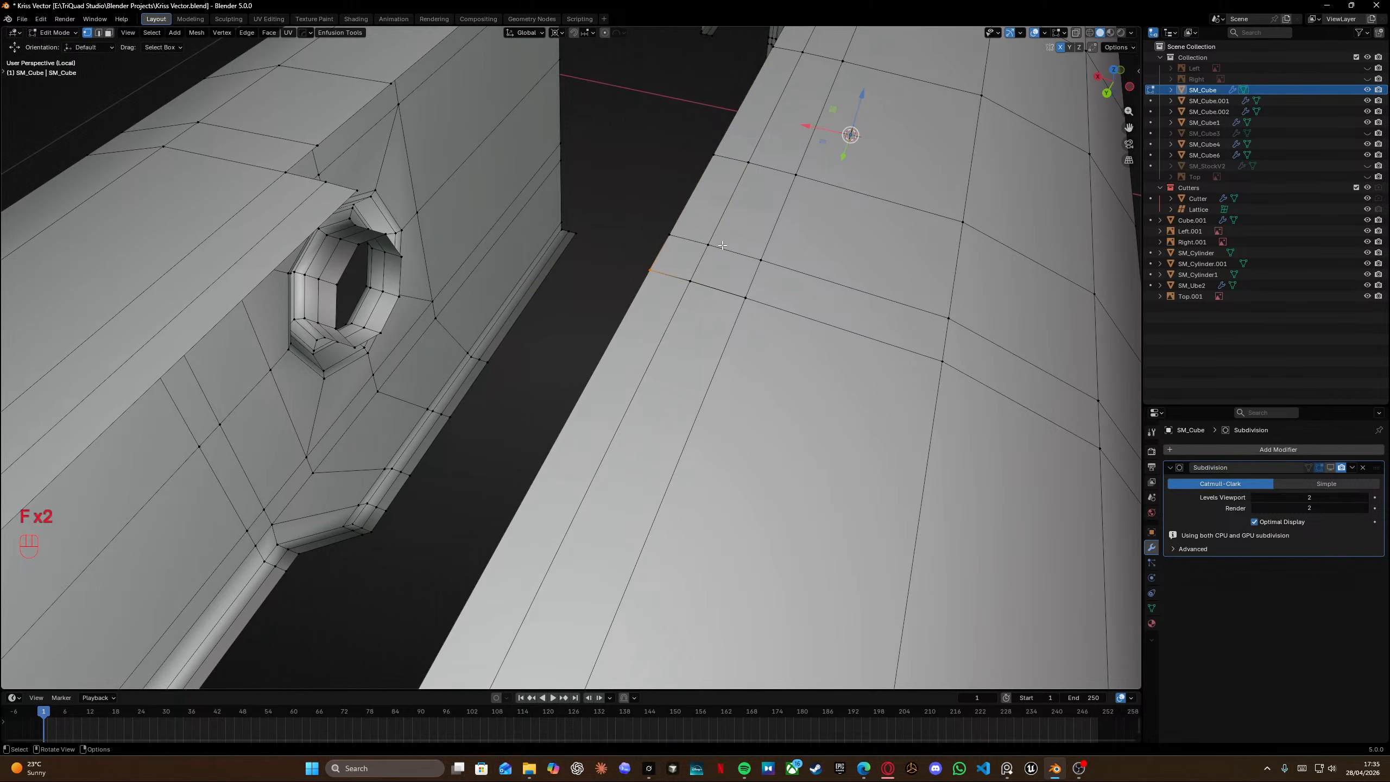
Select everything and merge by distance to remove duplicate vertices.
{"action": "key", "text": "a"}
{"action": "key", "text": "m"}
{"action": "left_click", "coordinate": [722, 247]}
Fill the step on the other rail side with faces from its boundary vertices.
{"action": "scroll", "coordinate": [720, 268], "scroll_direction": "down", "scroll_amount": 3}
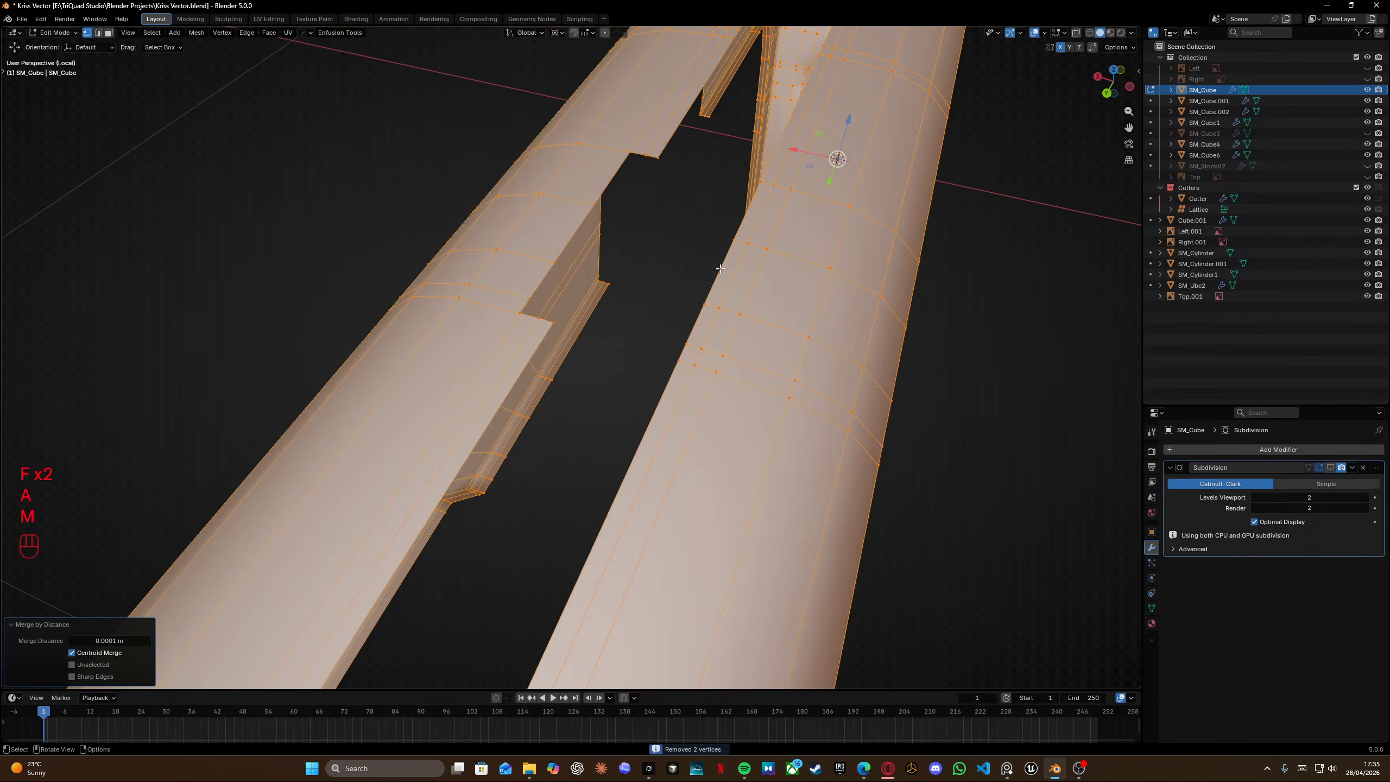
{"action": "middle_click_drag", "start_coordinate": [720, 269], "coordinate": [711, 194]}
{"action": "left_click", "coordinate": [580, 182]}
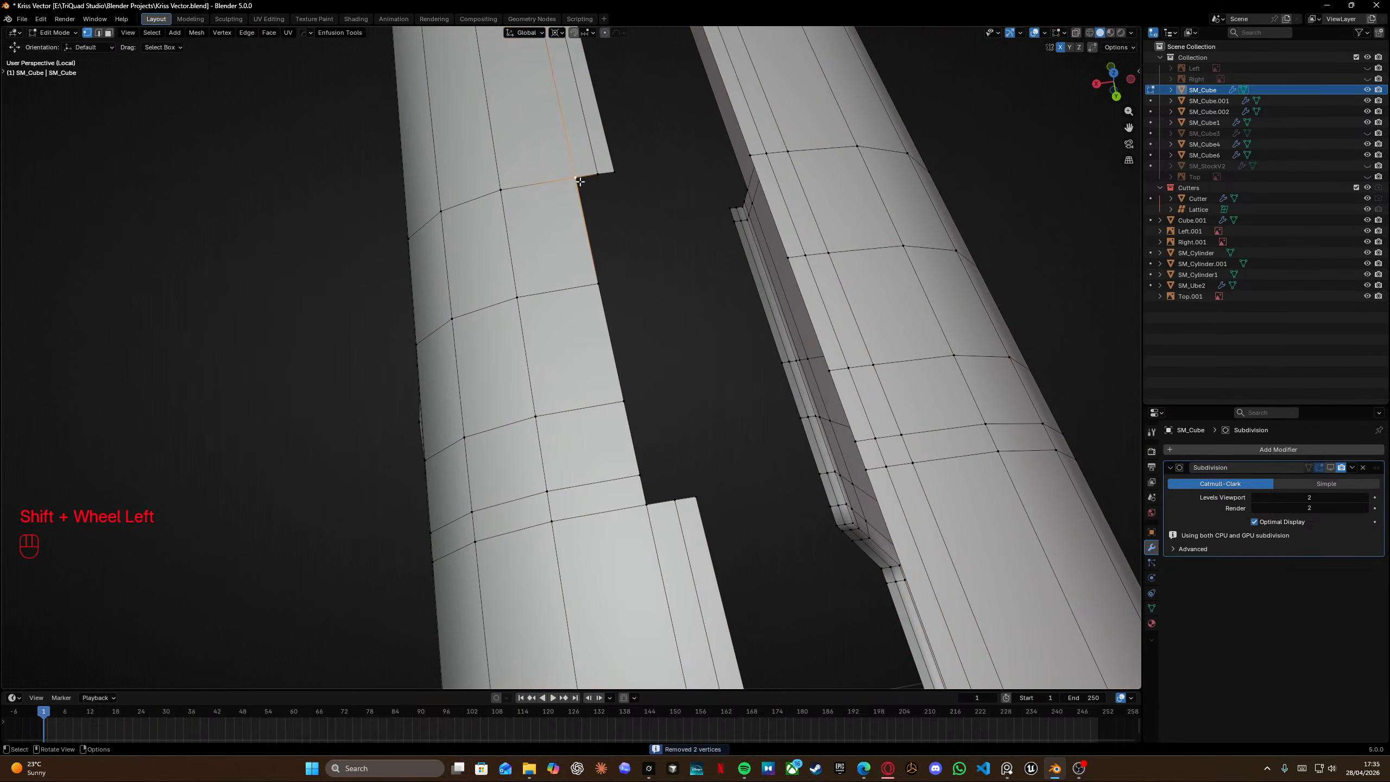
{"action": "key", "text": "f"}
{"action": "key", "text": "f"}
{"action": "key", "text": "f"}
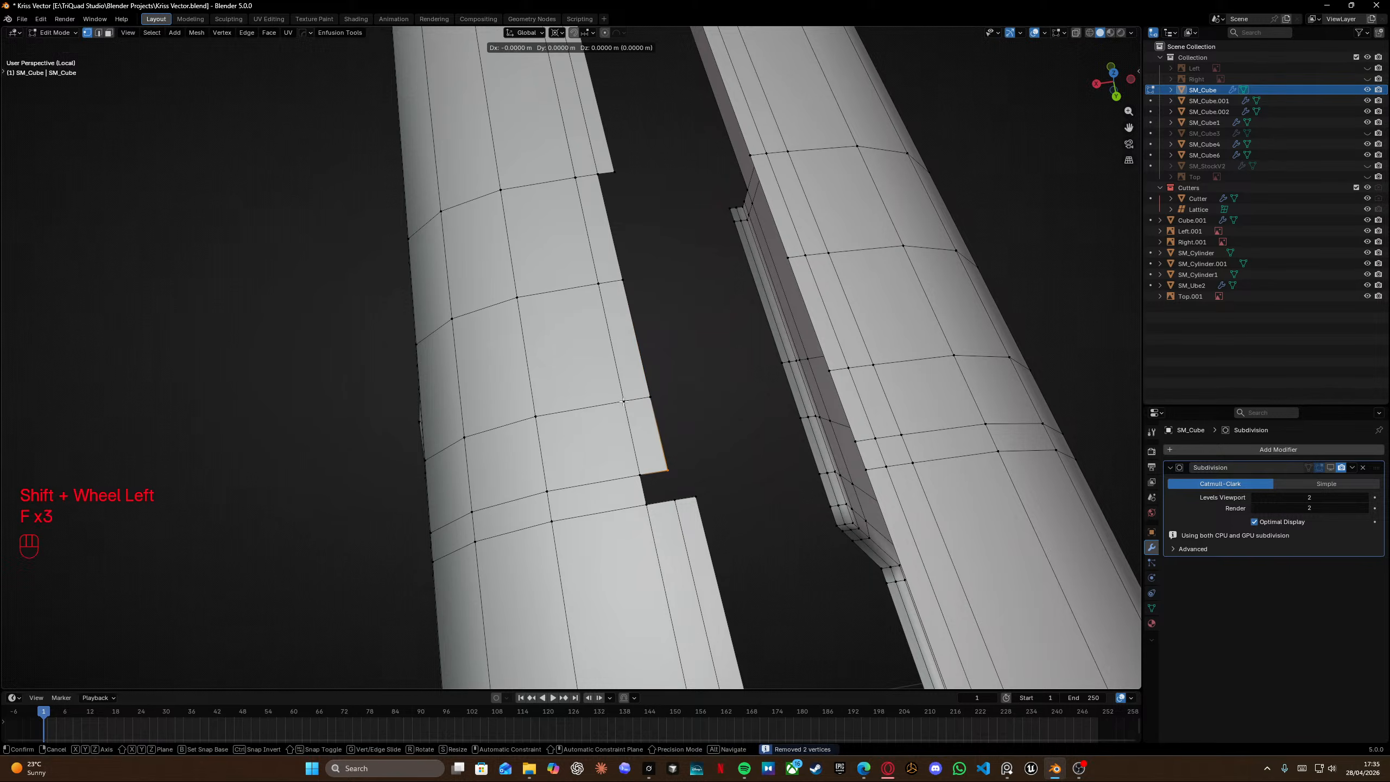
{"action": "key", "text": "KP_2"}
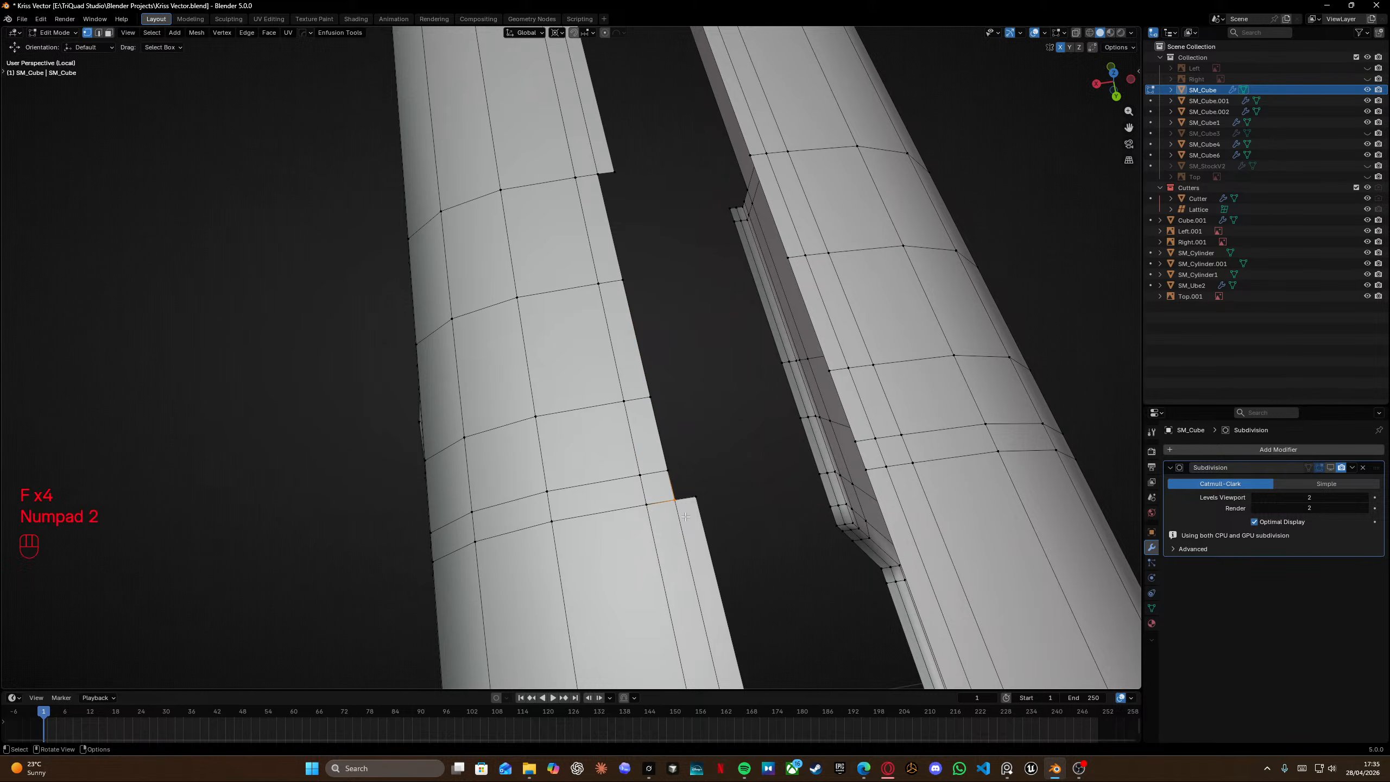
{"action": "left_click", "coordinate": [602, 180]}
{"action": "key", "text": "f"}
{"action": "key", "text": "f"}
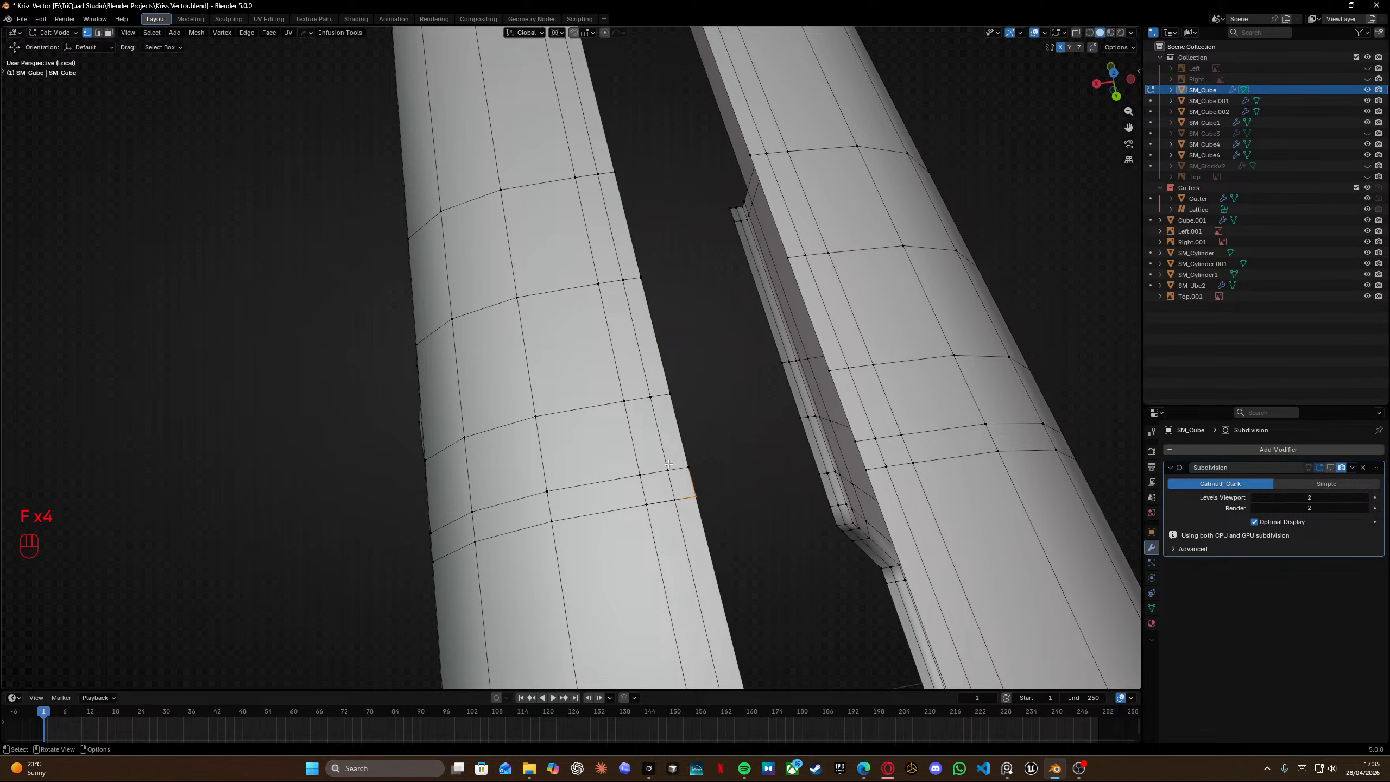
Select all geometry and merge vertices by distance again.
{"action": "key", "text": "a"}
{"action": "key", "text": "m"}
{"action": "left_click", "coordinate": [689, 425]}
{"action": "scroll", "coordinate": [719, 484], "scroll_direction": "down", "scroll_amount": 6}
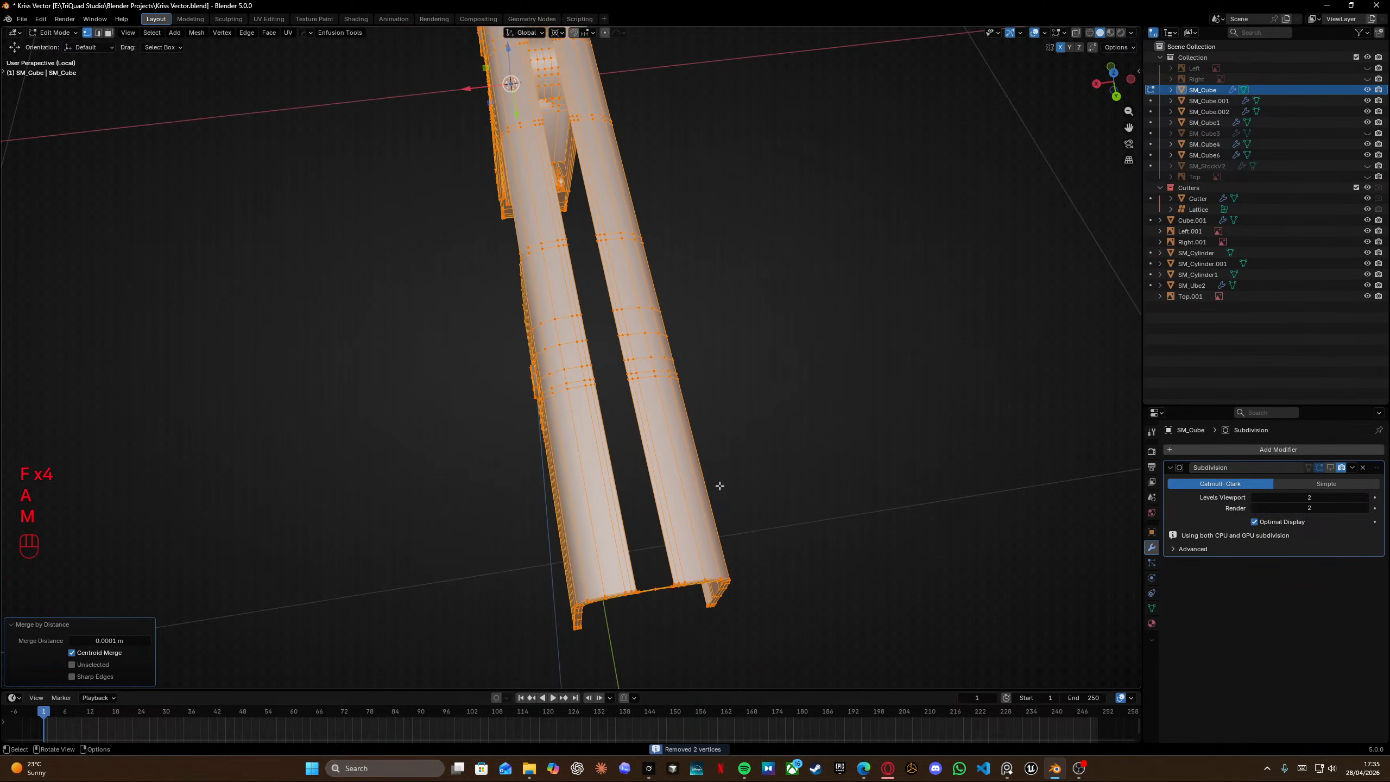
{"action": "middle_click_drag", "start_coordinate": [720, 484], "coordinate": [838, 515]}
{"action": "scroll", "coordinate": [943, 337], "scroll_direction": "up", "scroll_amount": 4}
{"action": "middle_click_drag", "start_coordinate": [943, 337], "coordinate": [542, 385], "text": "shift"}
{"action": "scroll", "coordinate": [633, 342], "scroll_direction": "up", "scroll_amount": 3}
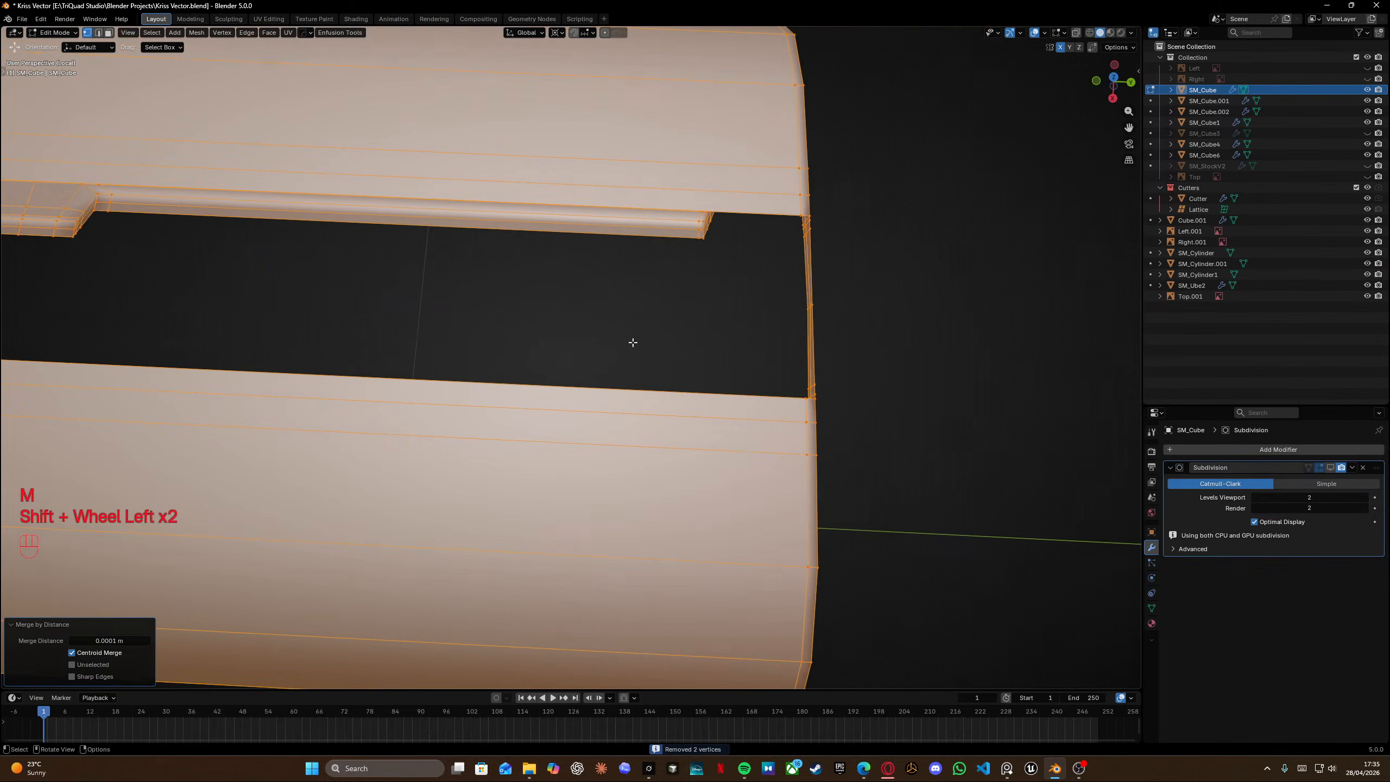
Fill faces along the open top edge of the connecting rail bar.
{"action": "middle_click_drag", "start_coordinate": [634, 342], "coordinate": [558, 320]}
{"action": "scroll", "coordinate": [495, 207], "scroll_direction": "up", "scroll_amount": 2}
{"action": "middle_click_drag", "start_coordinate": [496, 208], "coordinate": [610, 346], "text": "shift"}
{"action": "middle_click_drag", "start_coordinate": [610, 346], "coordinate": [31, 400]}
{"action": "left_click", "coordinate": [578, 327]}
{"action": "scroll", "coordinate": [617, 351], "scroll_direction": "up", "scroll_amount": 4}
{"action": "scroll", "coordinate": [620, 362], "scroll_direction": "down", "scroll_amount": 2}
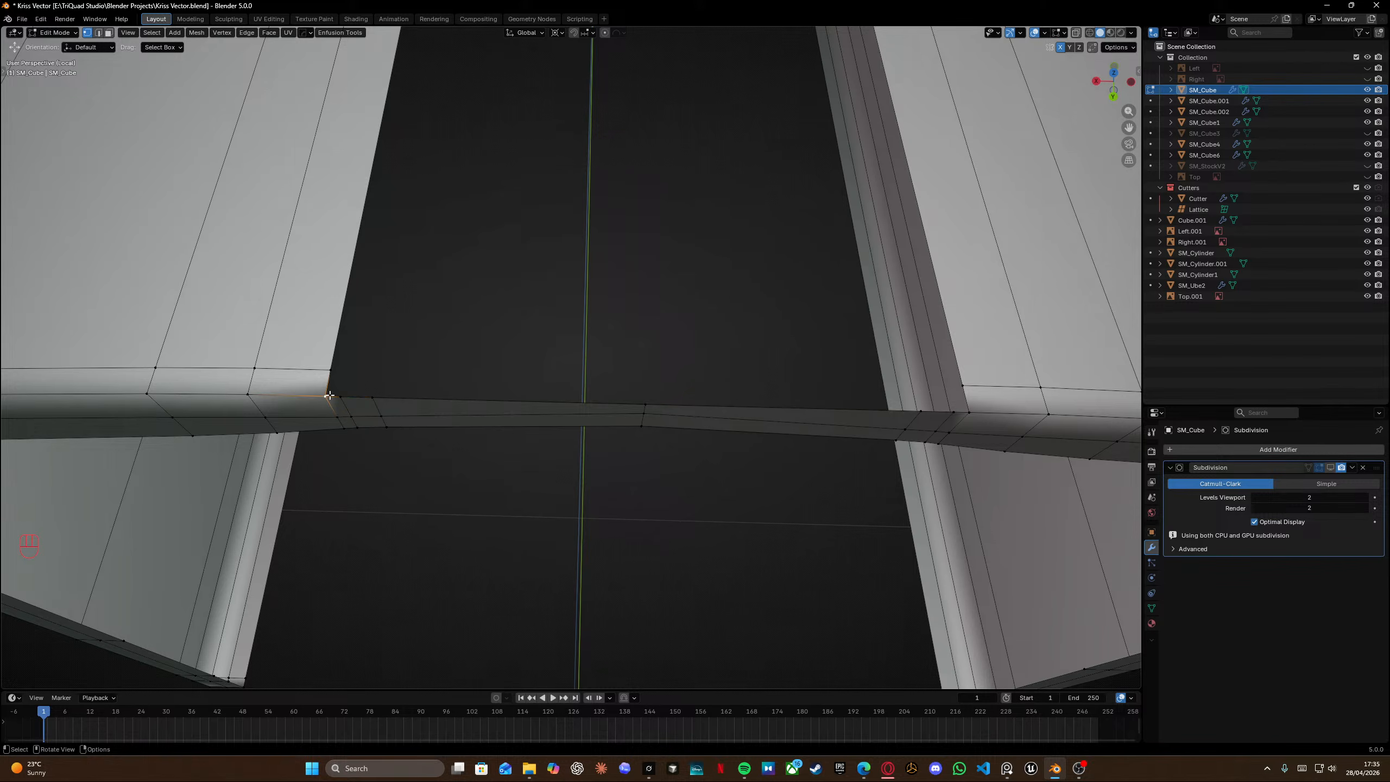
{"action": "key", "text": "f"}
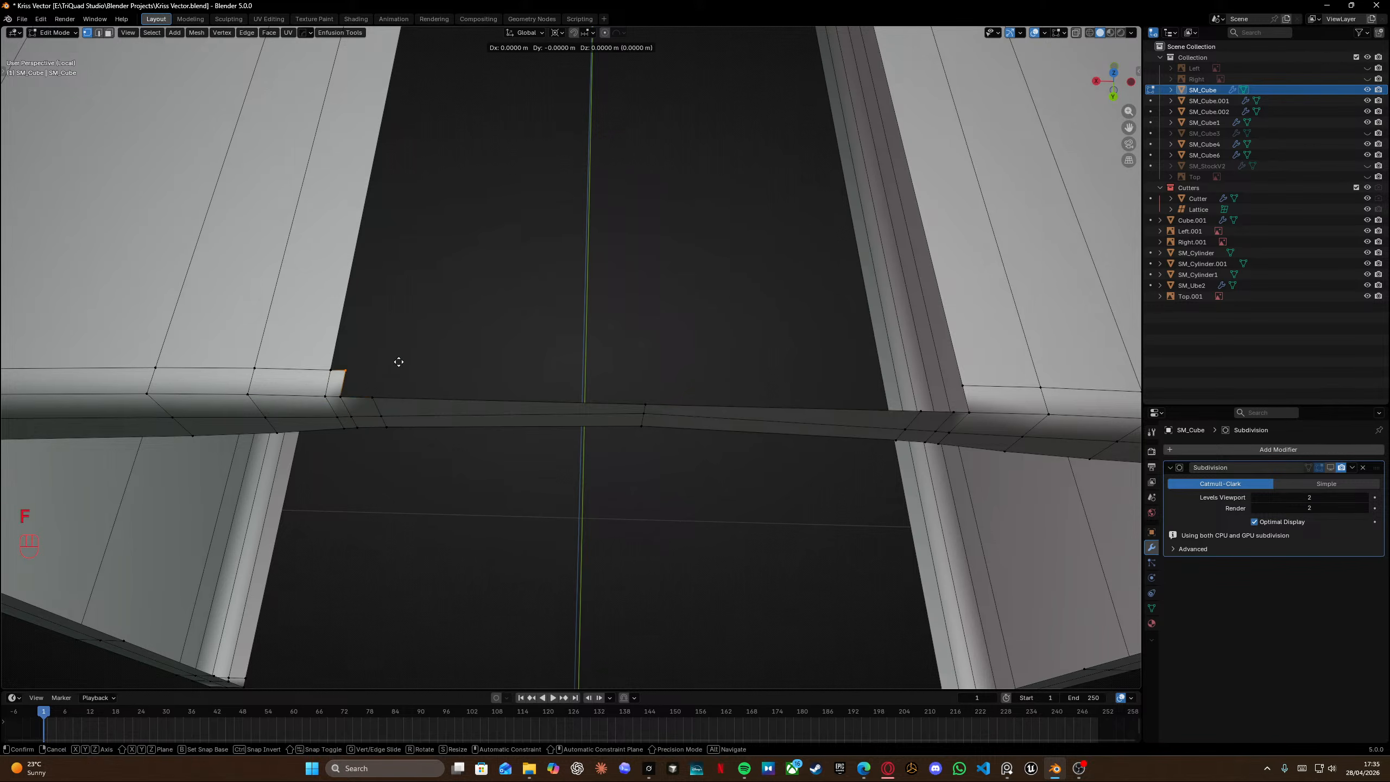
{"action": "key", "text": "f"}
{"action": "key", "text": "f"}
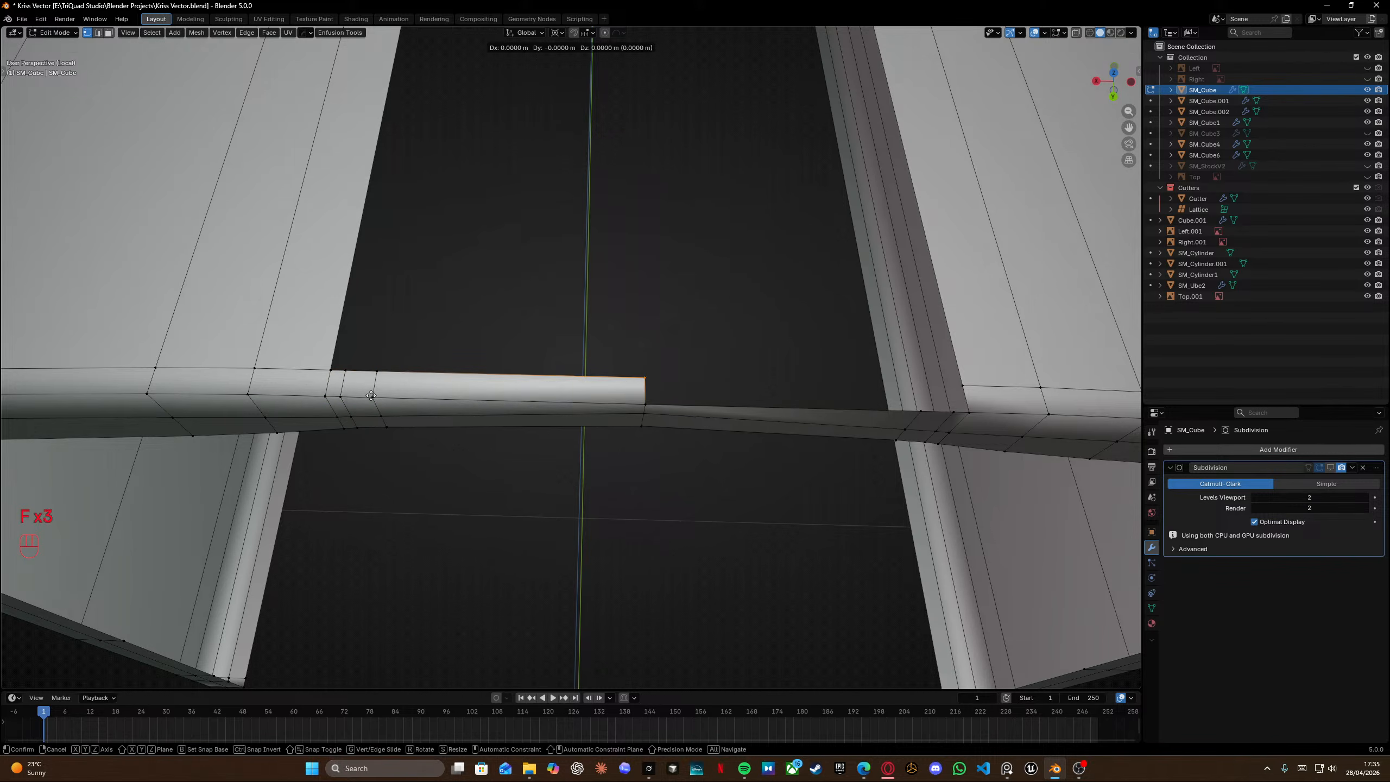
Keep filling the bar's top faces toward its centre from the other side.
{"action": "middle_click_drag", "start_coordinate": [760, 356], "coordinate": [673, 390]}
{"action": "key", "text": "f"}
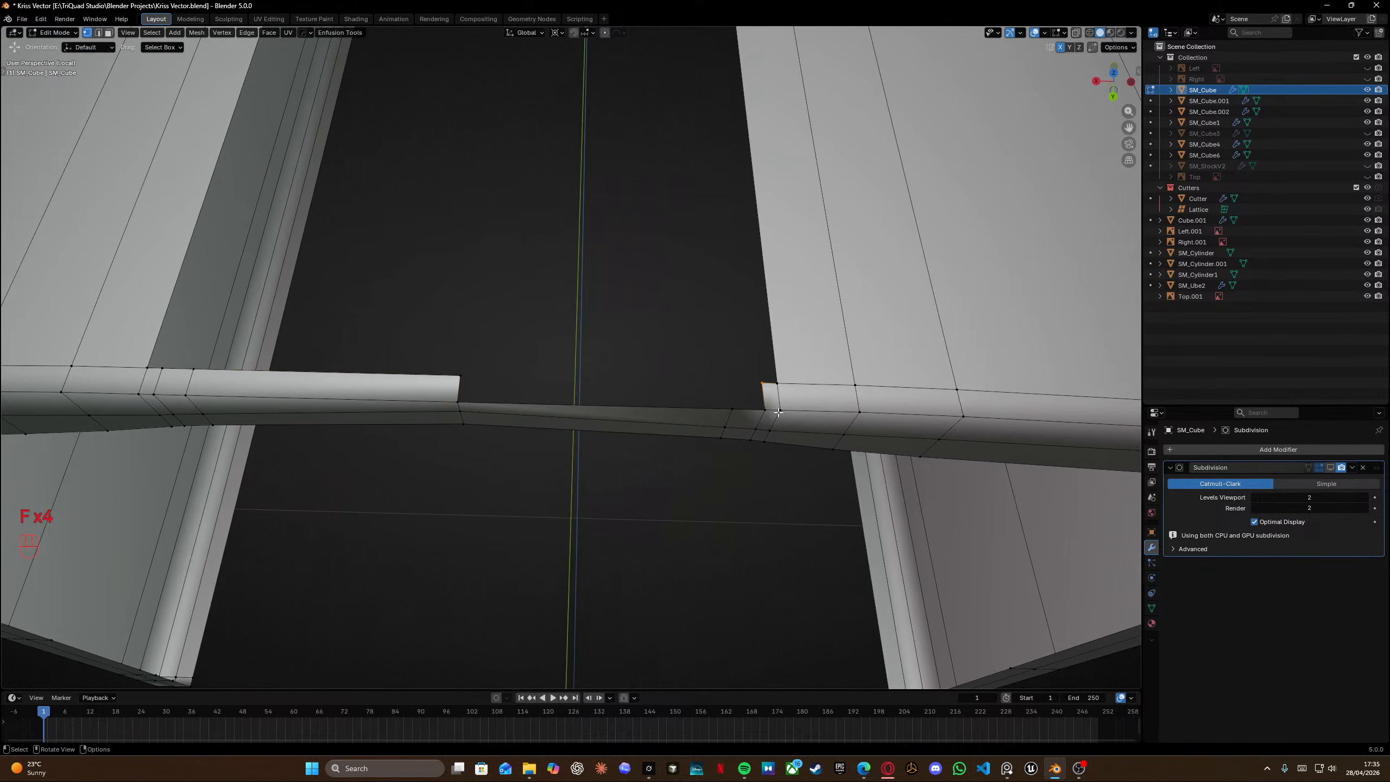
{"action": "key", "text": "f"}
{"action": "key", "text": "f"}
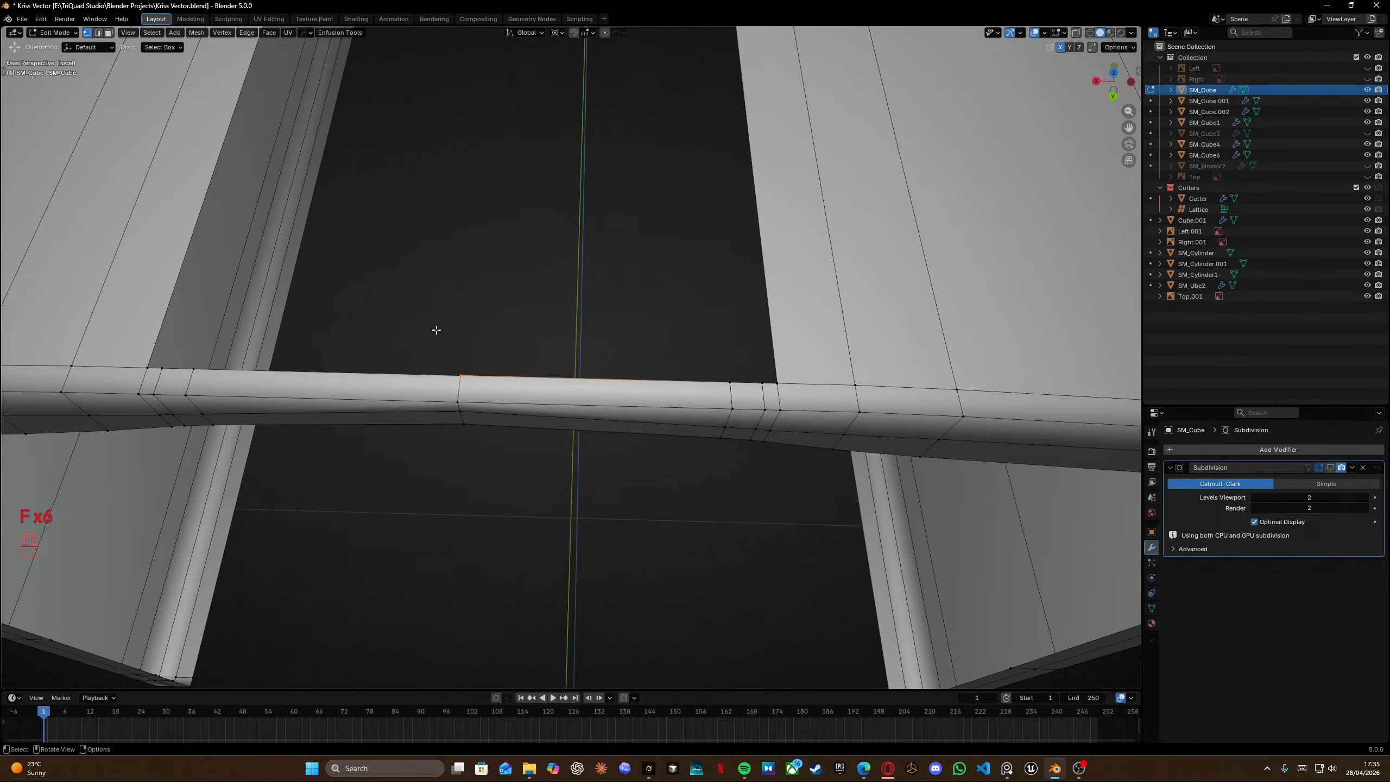
{"action": "middle_click_drag", "start_coordinate": [449, 321], "coordinate": [421, 315]}
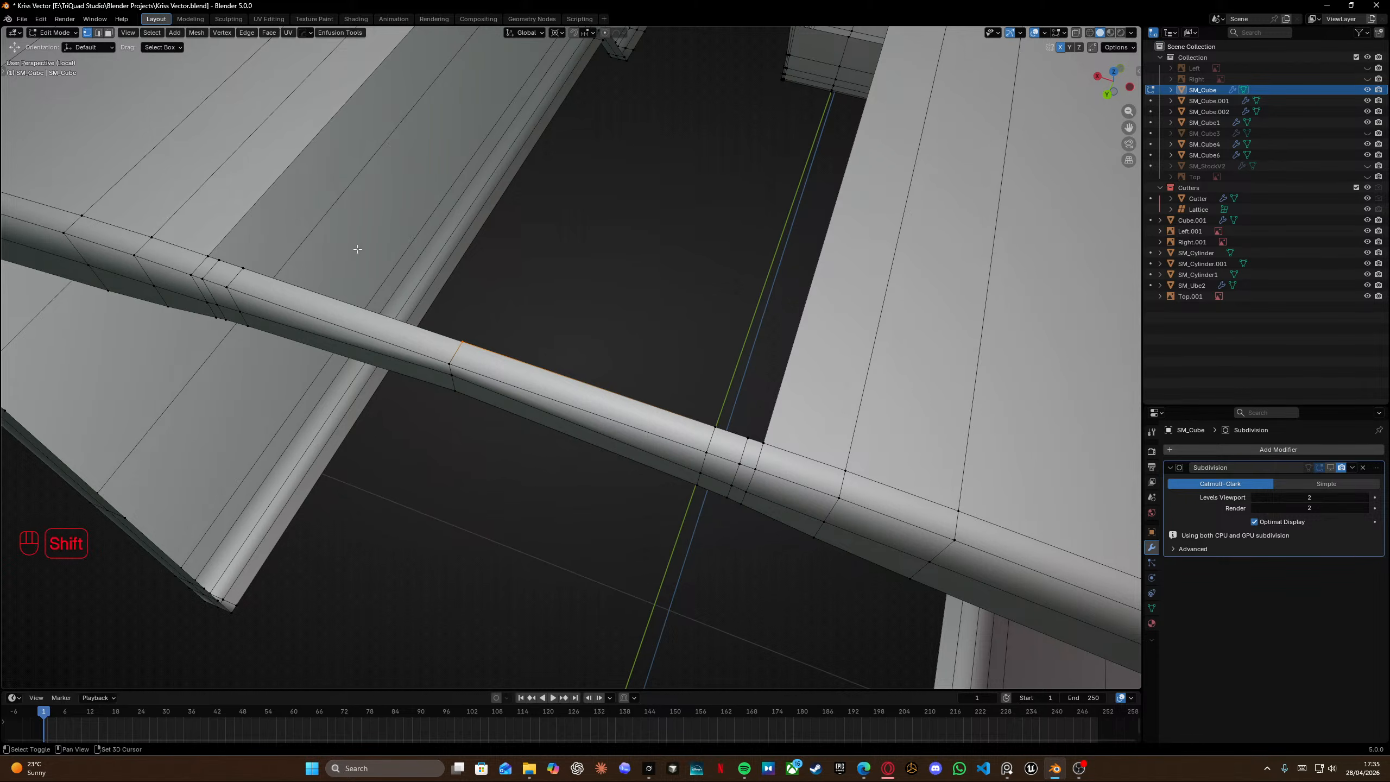
{"action": "middle_click_drag", "start_coordinate": [358, 249], "coordinate": [433, 289], "text": "shift"}
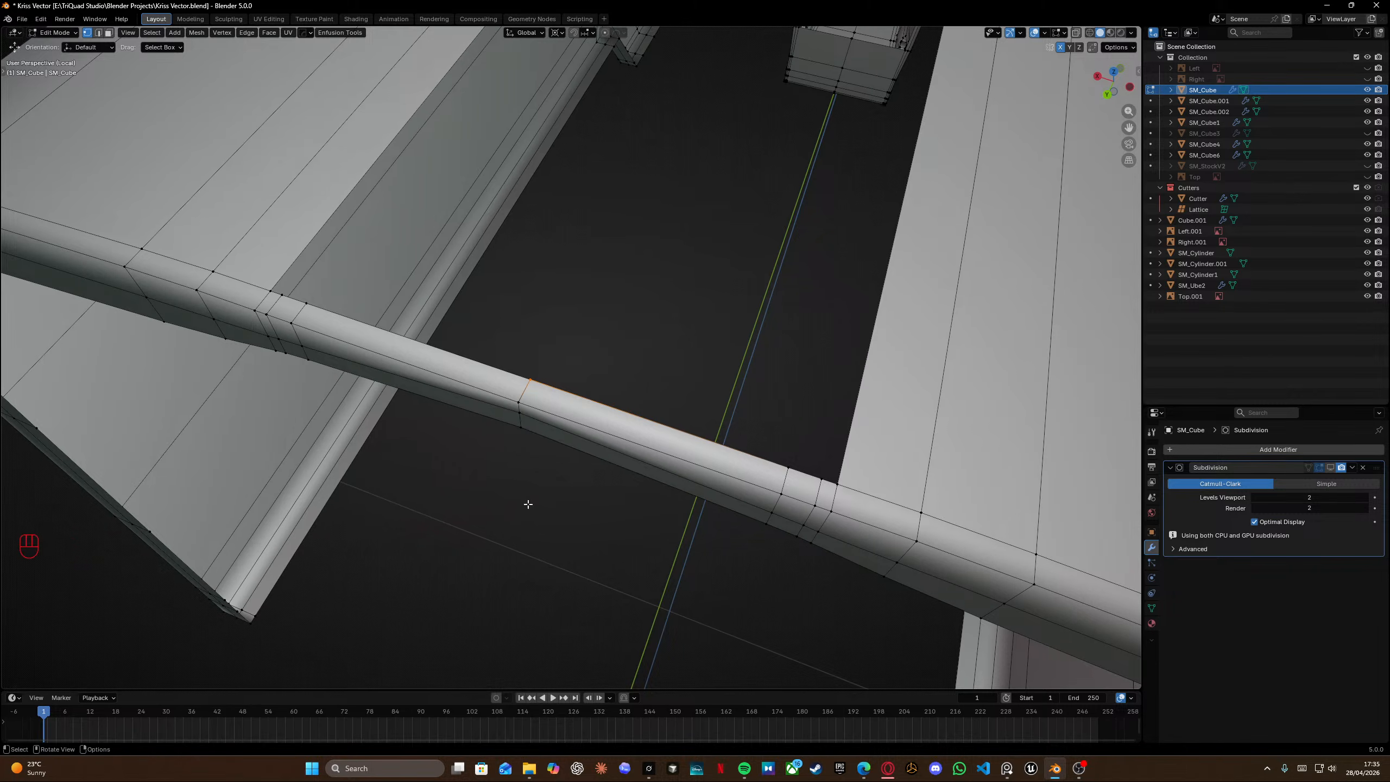
{"action": "middle_click_drag", "start_coordinate": [481, 313], "coordinate": [490, 422]}
{"action": "key", "text": "f"}
{"action": "key", "text": "f"}
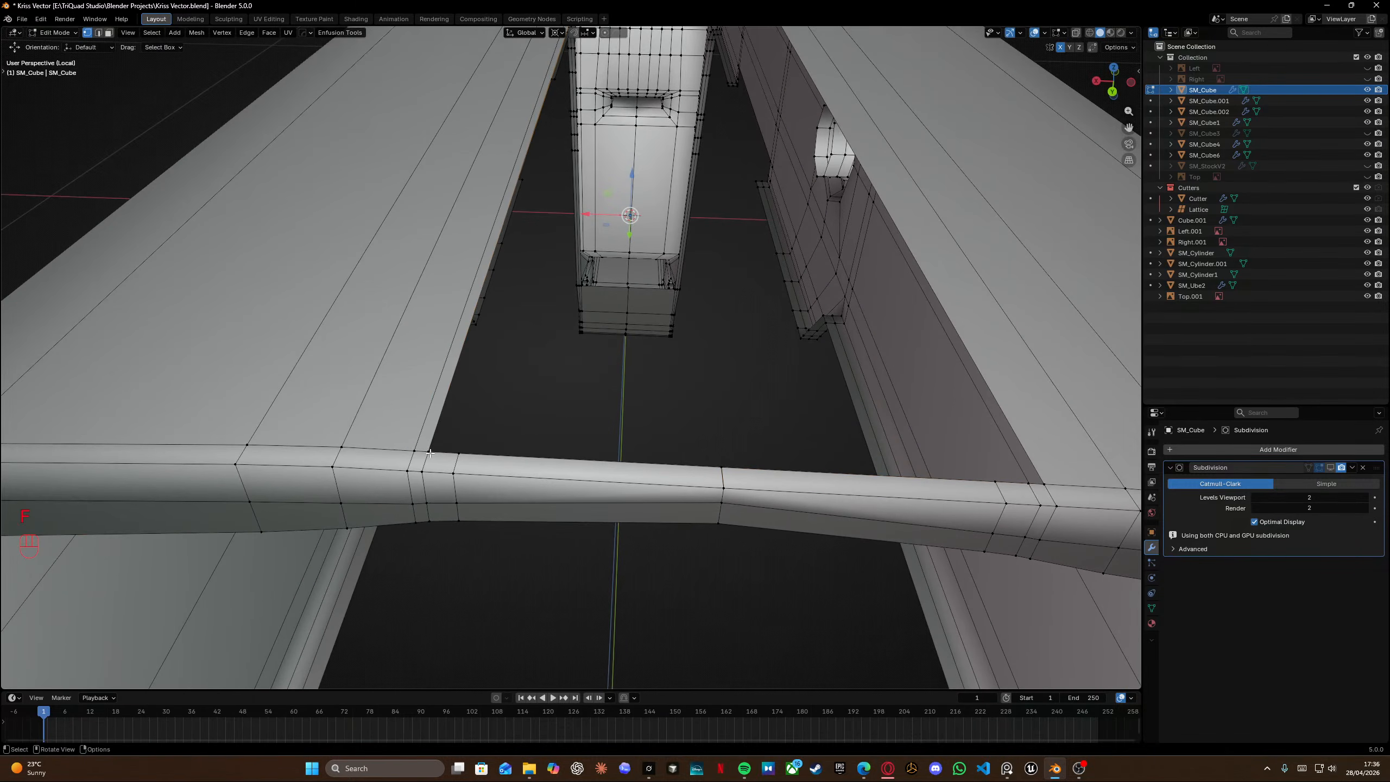
Fill the remaining faces across the gap in the bar's top surface.
{"action": "left_click", "coordinate": [456, 454]}
{"action": "key", "text": "f"}
{"action": "middle_click_drag", "start_coordinate": [788, 416], "coordinate": [468, 424], "text": "shift"}
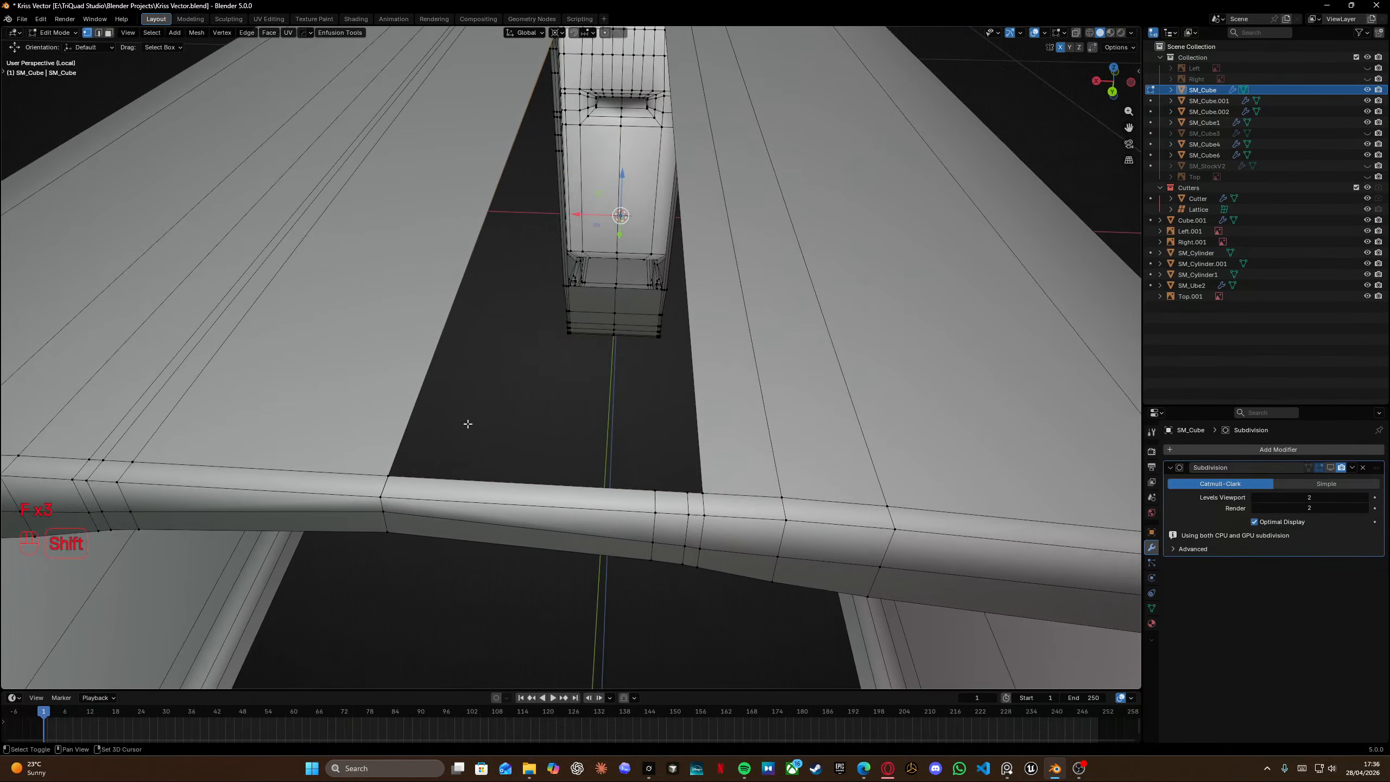
{"action": "key", "text": "f"}
{"action": "key", "text": "f"}
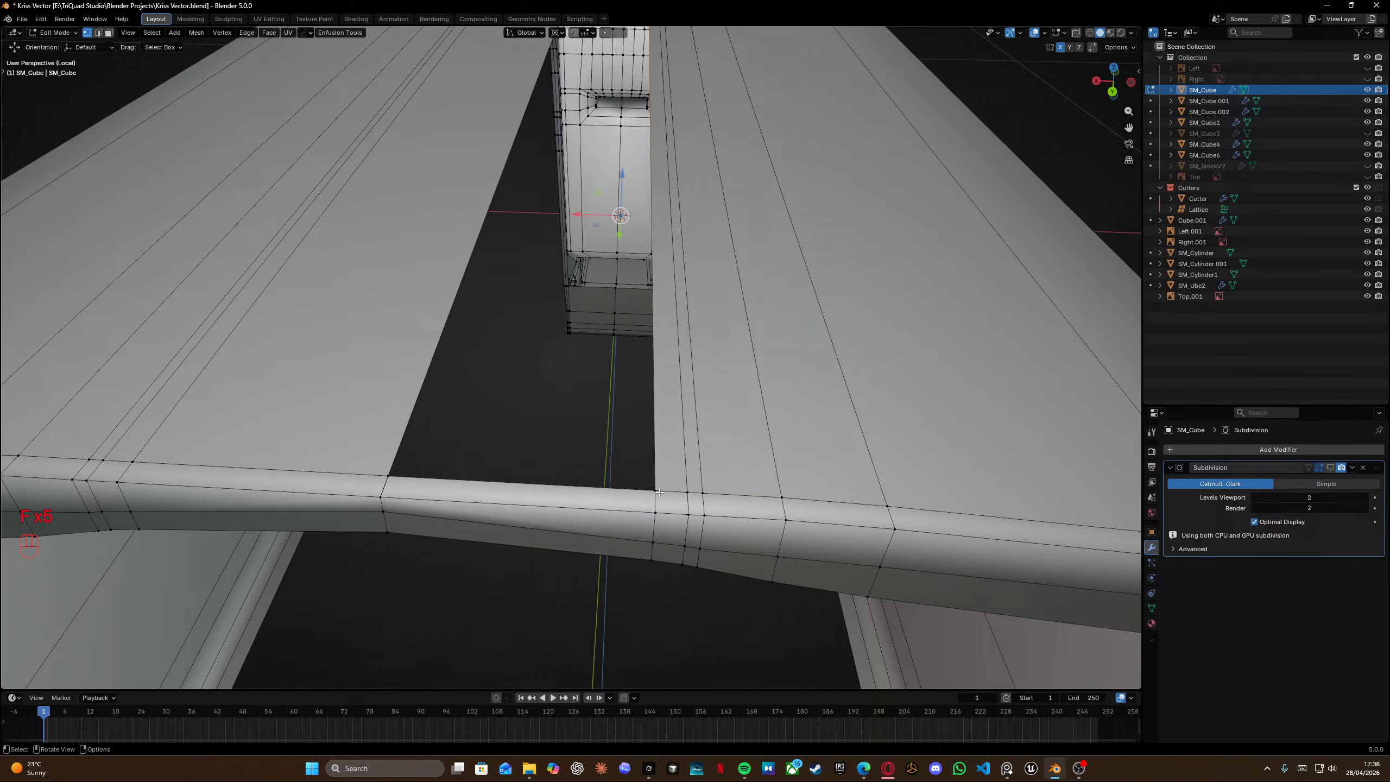
{"action": "key", "text": "f"}
Select all geometry and merge vertices by distance.
{"action": "key", "text": "a"}
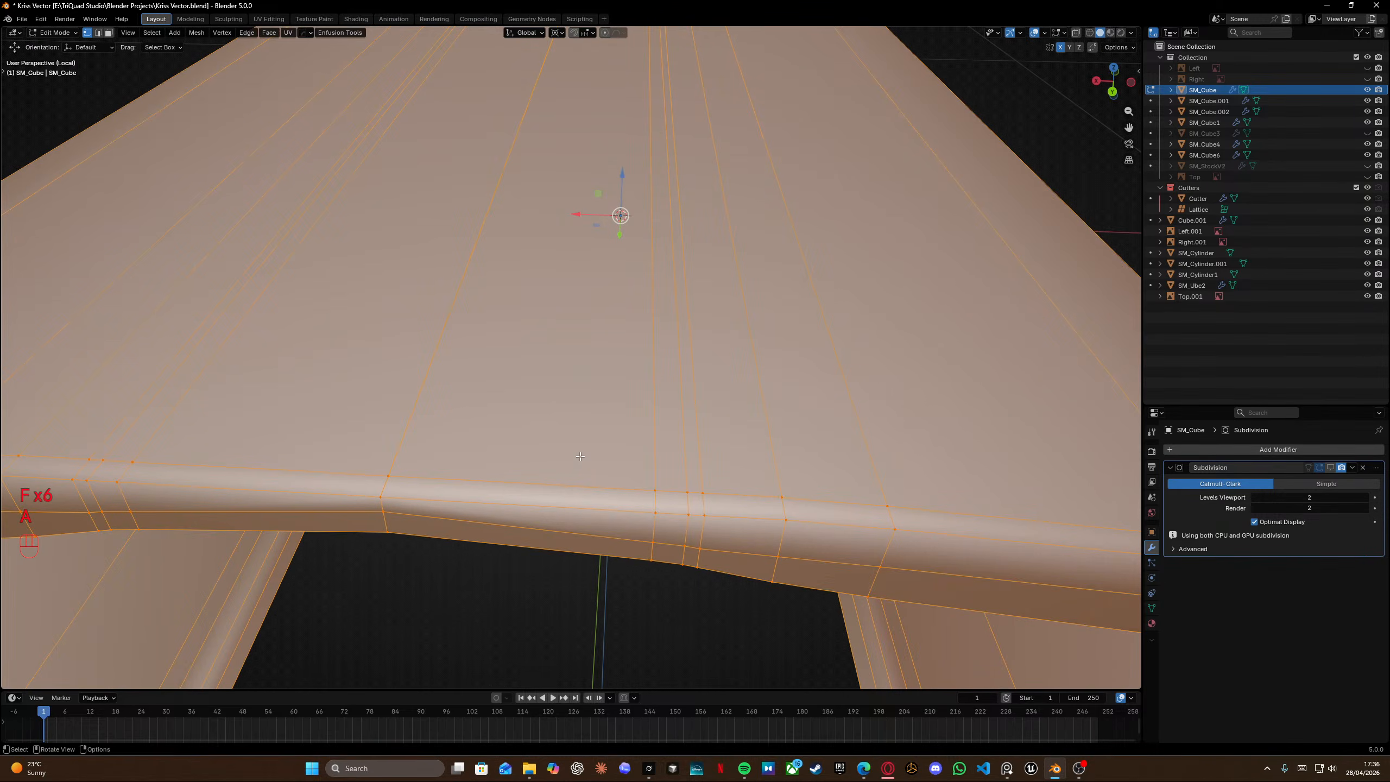
{"action": "key", "text": "m"}
{"action": "left_click", "coordinate": [580, 456]}
{"action": "middle_click_drag", "start_coordinate": [580, 456], "coordinate": [424, 412]}
{"action": "middle_click_drag", "start_coordinate": [711, 482], "coordinate": [351, 285], "text": "shift"}
{"action": "scroll", "coordinate": [706, 460], "scroll_direction": "down", "scroll_amount": 4}
{"action": "middle_click_drag", "start_coordinate": [712, 462], "coordinate": [419, 339], "text": "shift"}
{"action": "middle_click_drag", "start_coordinate": [418, 339], "coordinate": [498, 318]}
{"action": "middle_click_drag", "start_coordinate": [498, 318], "coordinate": [602, 279], "text": "shift"}
{"action": "middle_click_drag", "start_coordinate": [602, 279], "coordinate": [652, 265]}
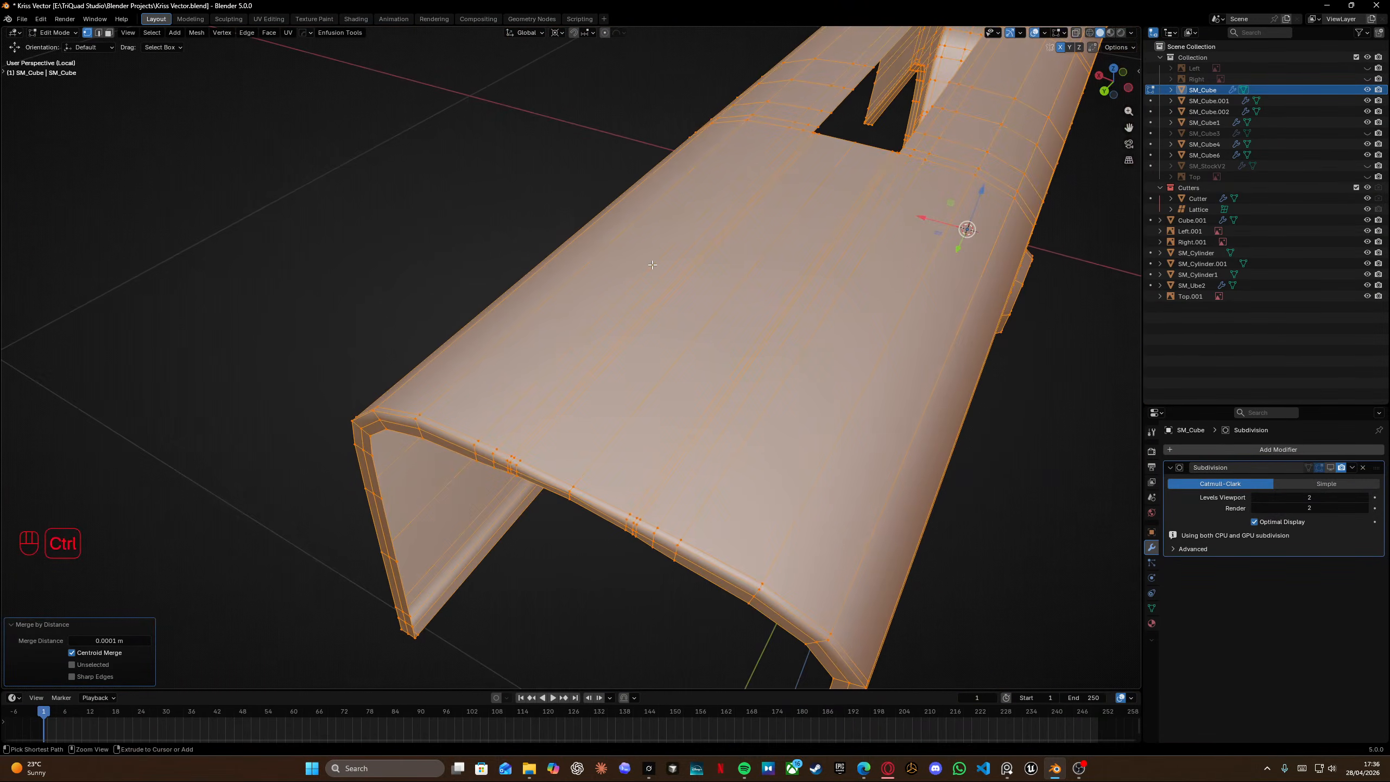
Undo the merge and the most recent face fills on the bar.
{"action": "key", "text": "ctrl+z"}
{"action": "key", "text": "ctrl+z"}
{"action": "key", "text": "ctrl+z"}
{"action": "key", "text": "ctrl+z"}
{"action": "key", "text": "ctrl+z"}
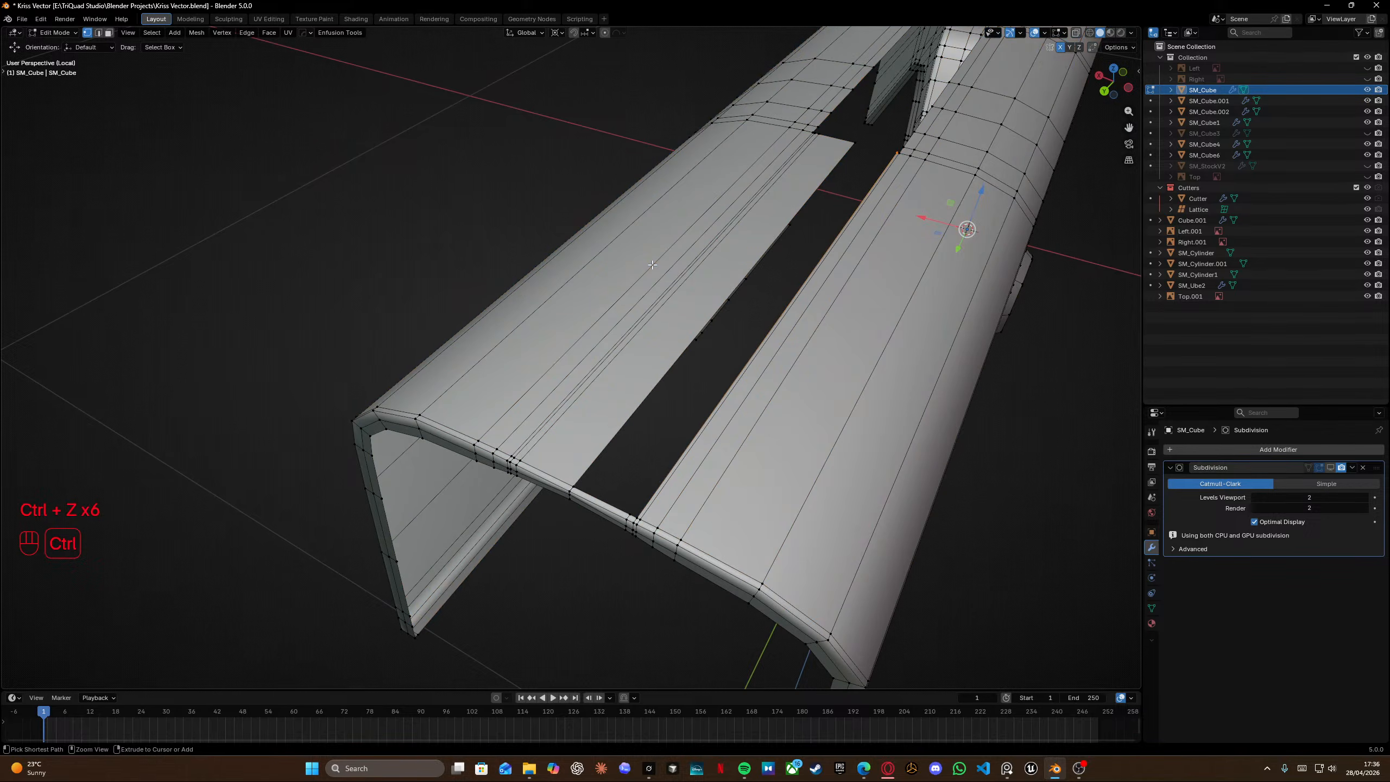
{"action": "key", "text": "ctrl+z"}
{"action": "key", "text": "ctrl+z"}
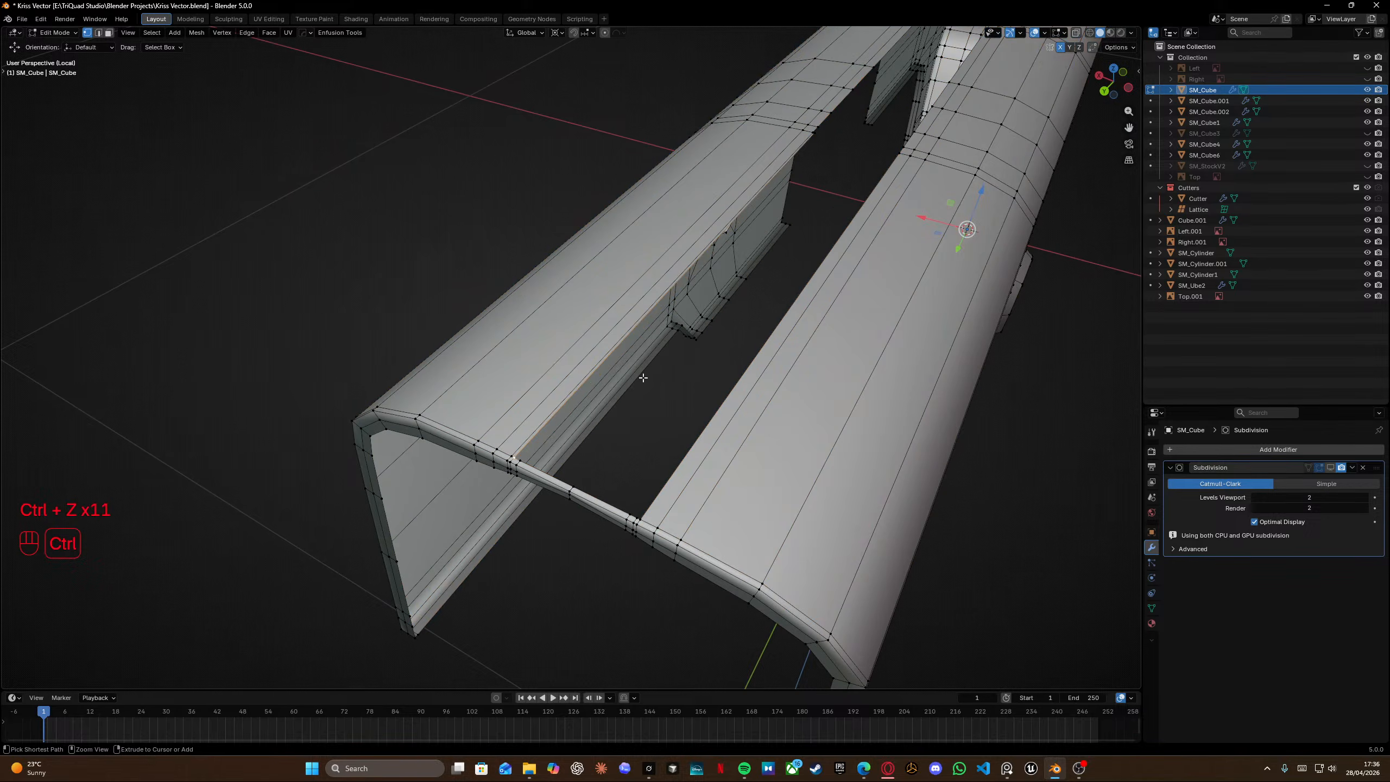
Slide an edge loop on the connecting bar toward the centre with Edge Slide.
{"action": "middle_click_drag", "start_coordinate": [641, 388], "coordinate": [532, 308]}
{"action": "scroll", "coordinate": [711, 329], "scroll_direction": "up", "scroll_amount": 2}
{"action": "key", "text": "g"}
{"action": "key", "text": "g"}
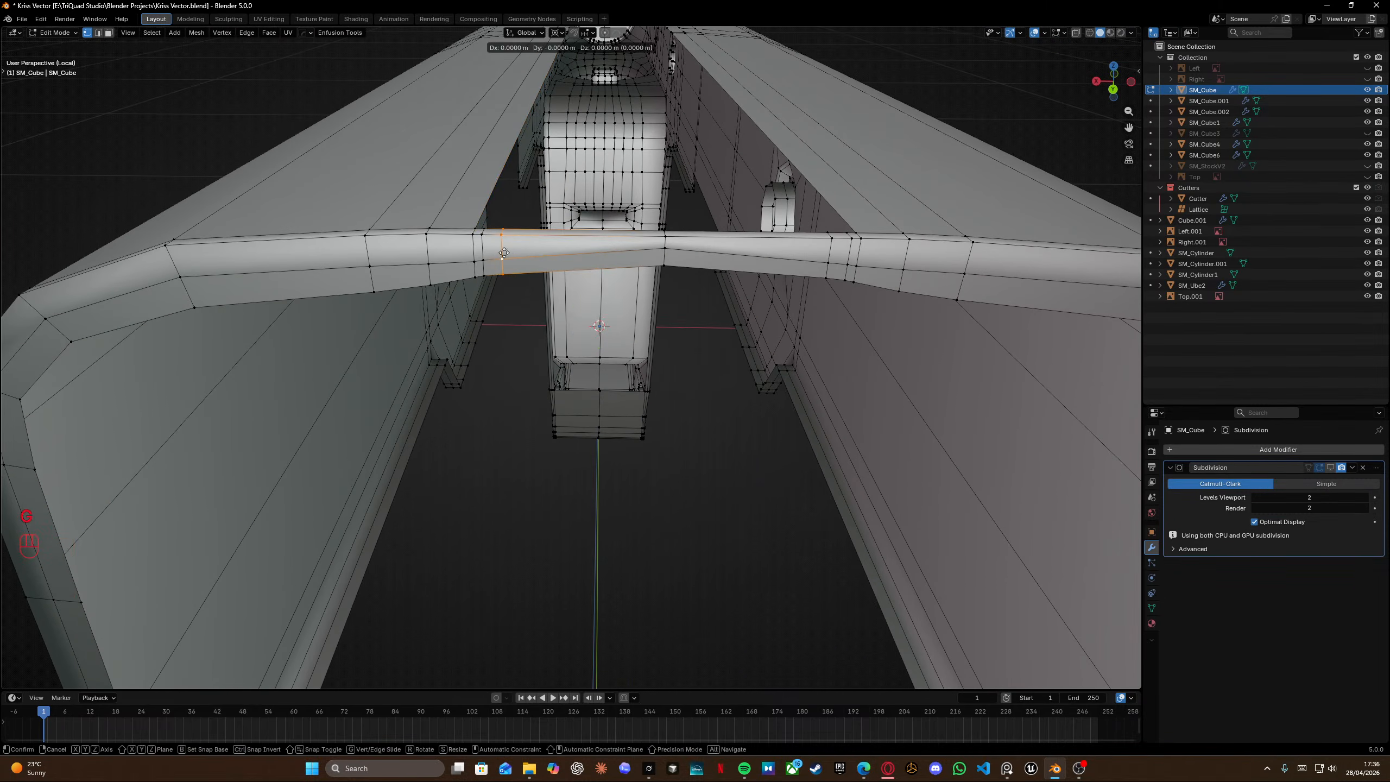
{"action": "left_click", "coordinate": [540, 253]}
{"action": "key", "text": "g"}
{"action": "key", "text": "g"}
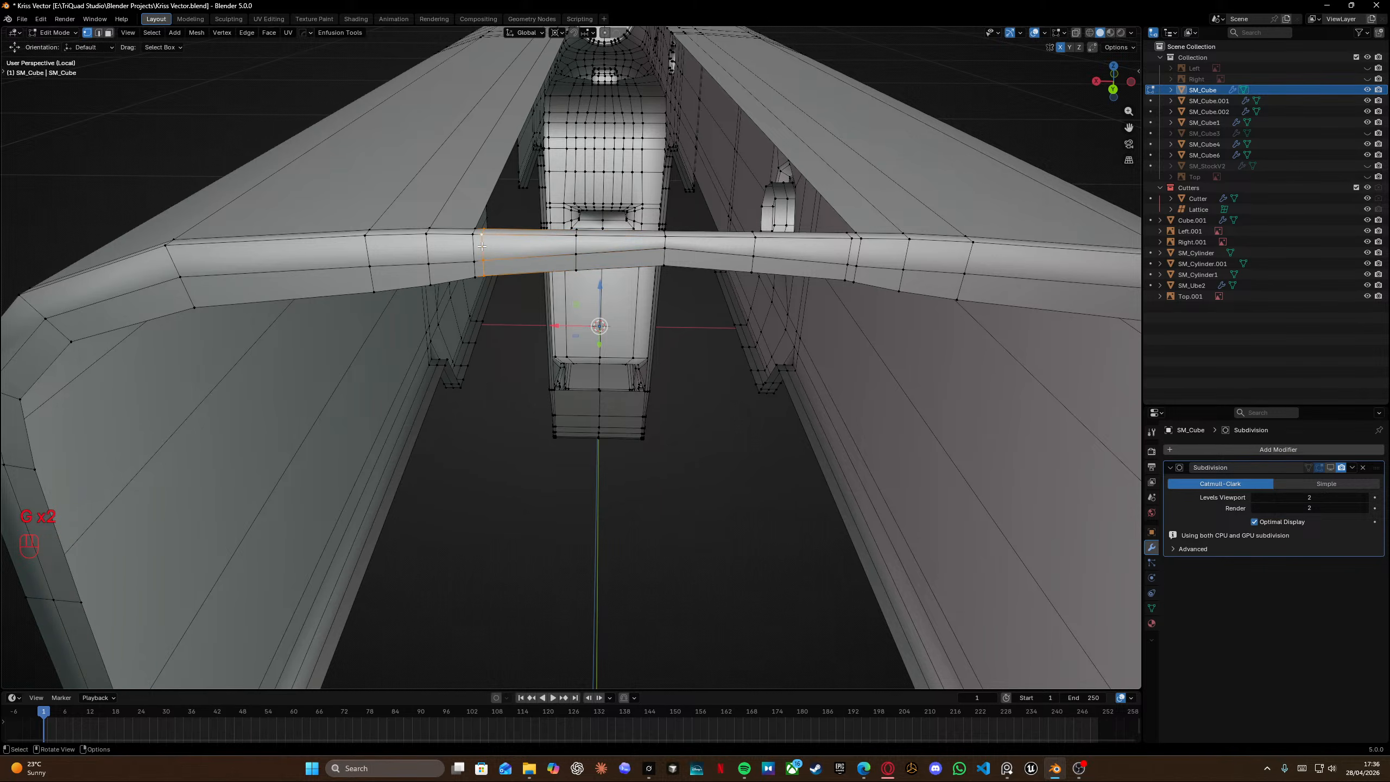
{"action": "left_click", "coordinate": [503, 252]}
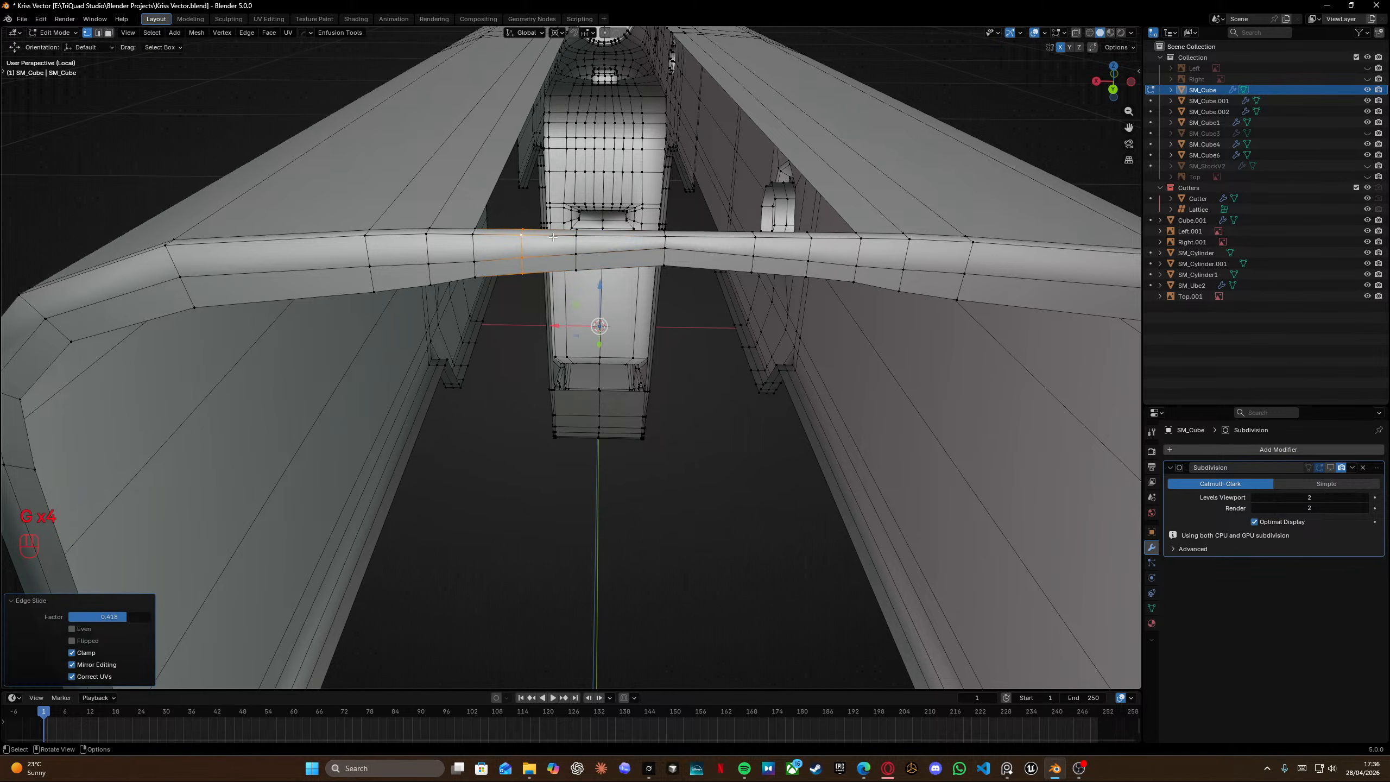
Slide two more edge loops along the bar to even out their spacing.
{"action": "left_click", "coordinate": [575, 246], "text": "alt"}
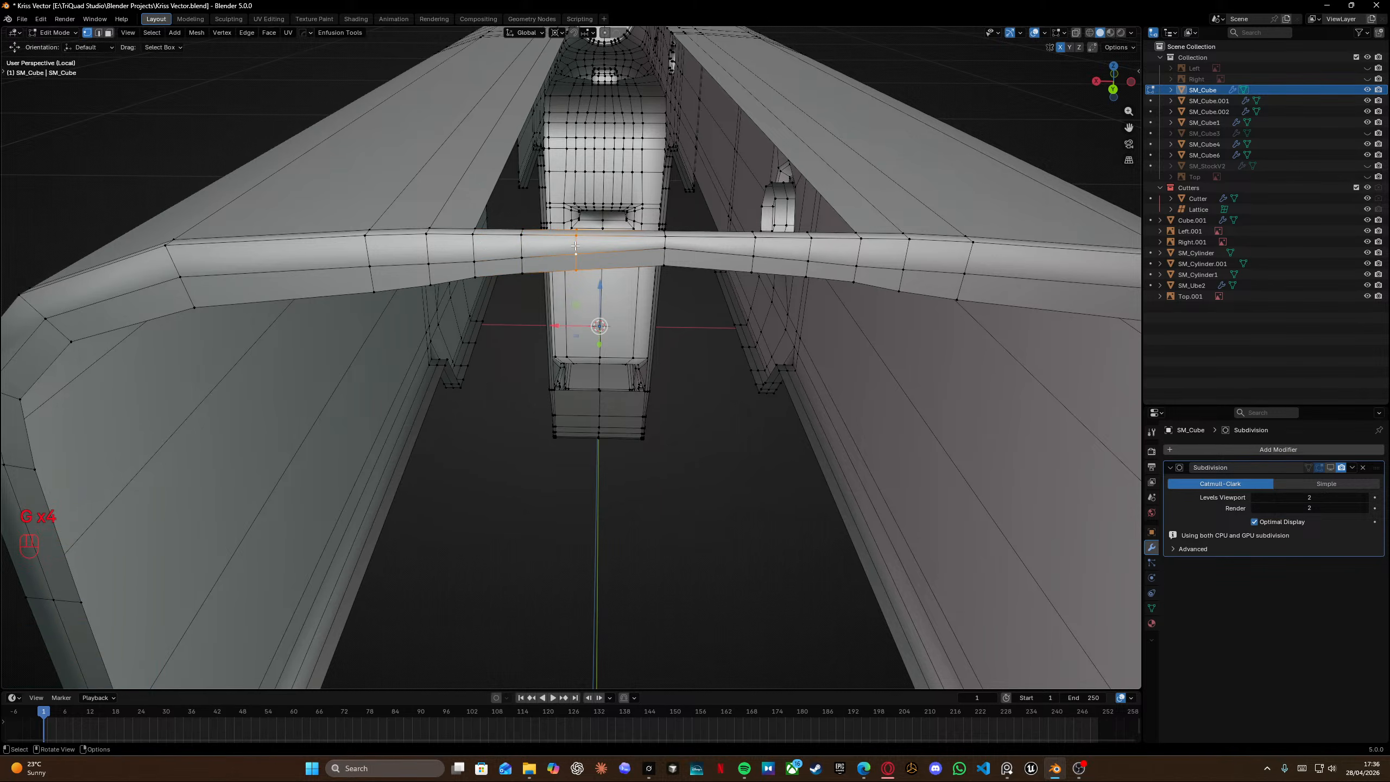
{"action": "key", "text": "g"}
{"action": "key", "text": "g"}
{"action": "left_click", "coordinate": [630, 242]}
{"action": "left_click", "coordinate": [523, 246], "text": "alt"}
{"action": "key", "text": "g"}
{"action": "key", "text": "g"}
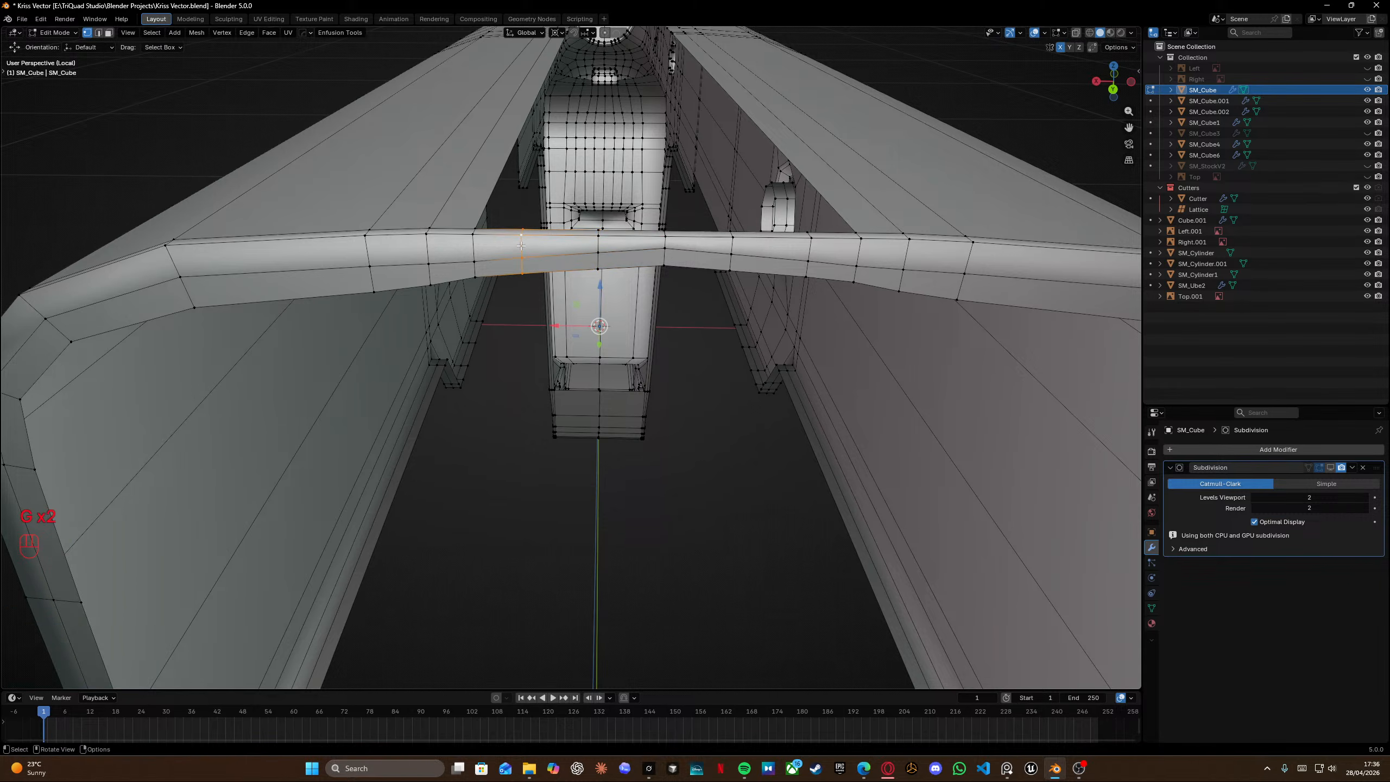
{"action": "left_click", "coordinate": [533, 247]}
Examine the pin holes and surrounding topology on the receiver sides from several angles.
{"action": "middle_click_drag", "start_coordinate": [607, 236], "coordinate": [522, 341], "text": "shift"}
{"action": "middle_click_drag", "start_coordinate": [821, 378], "coordinate": [369, 203], "text": "shift"}
{"action": "middle_click_drag", "start_coordinate": [682, 379], "coordinate": [693, 292], "text": "shift"}
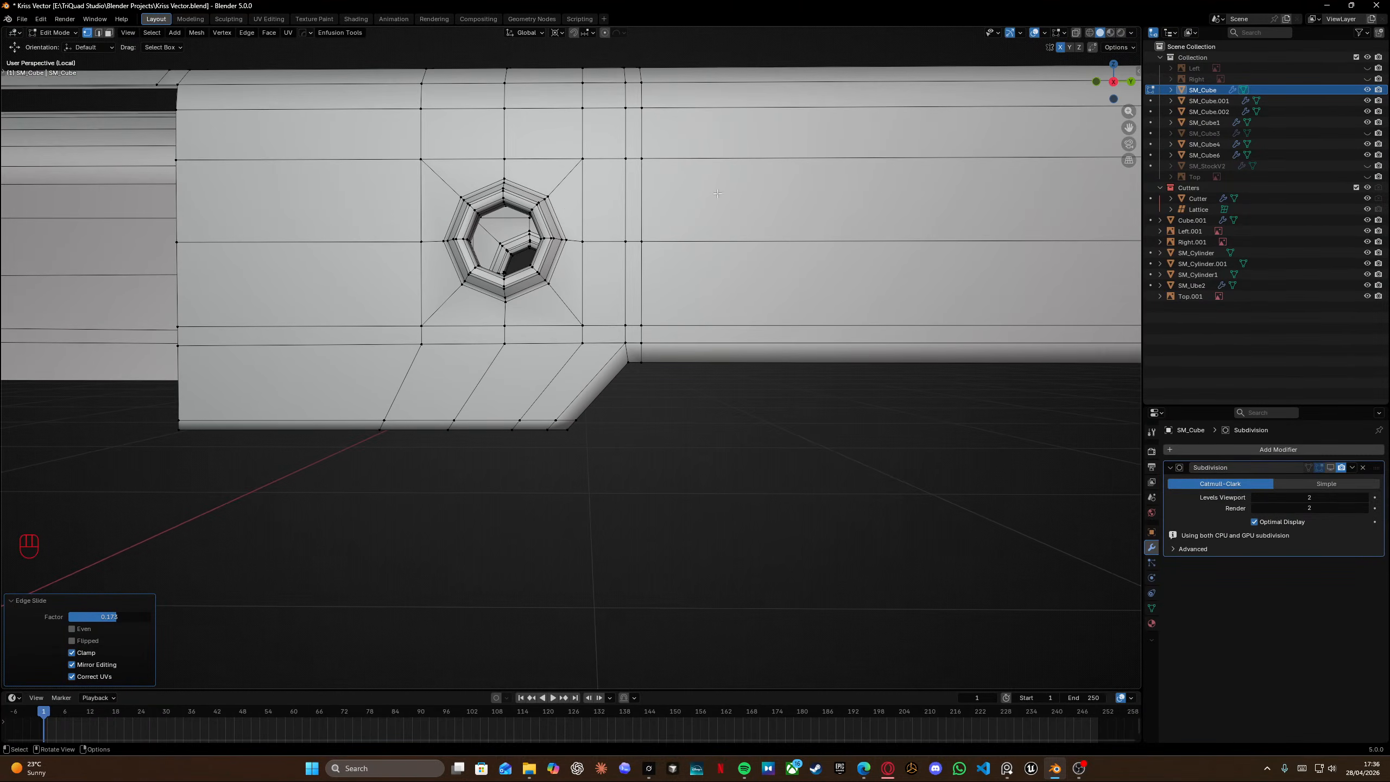
{"action": "mouse_move", "coordinate": [717, 193]}
{"action": "middle_mouse_down", "text": "shift"}
{"action": "mouse_move", "coordinate": [548, 154]}
{"action": "mouse_move", "coordinate": [433, 151]}
{"action": "middle_mouse_up", "text": "shift"}
{"action": "mouse_move", "coordinate": [766, 229]}
{"action": "middle_mouse_down", "text": "shift"}
{"action": "mouse_move", "coordinate": [550, 244]}
{"action": "mouse_move", "coordinate": [530, 319]}
{"action": "mouse_move", "coordinate": [515, 295]}
{"action": "mouse_move", "coordinate": [573, 286]}
{"action": "mouse_move", "coordinate": [352, 235]}
{"action": "mouse_move", "coordinate": [713, 153]}
{"action": "mouse_move", "coordinate": [720, 252]}
{"action": "mouse_move", "coordinate": [667, 273]}
{"action": "mouse_move", "coordinate": [698, 223]}
{"action": "mouse_move", "coordinate": [792, 188]}
{"action": "mouse_move", "coordinate": [567, 254]}
{"action": "mouse_move", "coordinate": [517, 225]}
{"action": "middle_mouse_up", "text": "shift"}
{"action": "middle_click_drag", "start_coordinate": [627, 228], "coordinate": [832, 229], "text": "shift"}
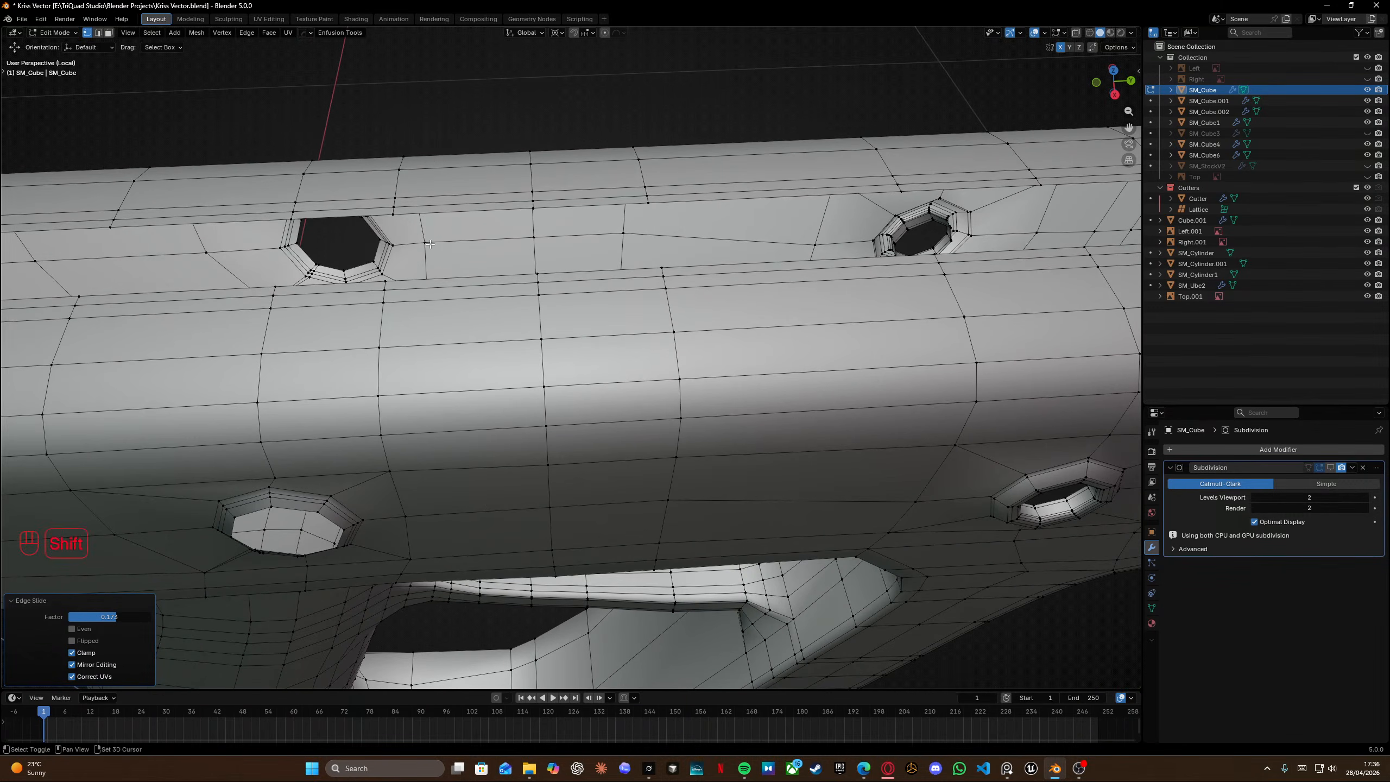
{"action": "middle_click_drag", "start_coordinate": [640, 290], "coordinate": [840, 265], "text": "shift"}
{"action": "mouse_move", "coordinate": [854, 334]}
{"action": "middle_mouse_down", "text": "shift"}
{"action": "mouse_move", "coordinate": [600, 173]}
{"action": "mouse_move", "coordinate": [495, 141]}
{"action": "mouse_move", "coordinate": [607, 283]}
{"action": "mouse_move", "coordinate": [533, 321]}
{"action": "mouse_move", "coordinate": [403, 240]}
{"action": "mouse_move", "coordinate": [437, 273]}
{"action": "middle_mouse_up", "text": "shift"}
{"action": "key", "text": "KP_7"}
{"action": "key", "text": "shift+z"}
{"action": "scroll", "coordinate": [533, 320], "scroll_direction": "up", "scroll_amount": 2}
{"action": "key", "text": "shift+z"}
{"action": "scroll", "coordinate": [438, 273], "scroll_direction": "down", "scroll_amount": 4}
{"action": "left_click", "coordinate": [596, 176], "text": "alt"}
{"action": "scroll", "coordinate": [597, 177], "scroll_direction": "up", "scroll_amount": 4}
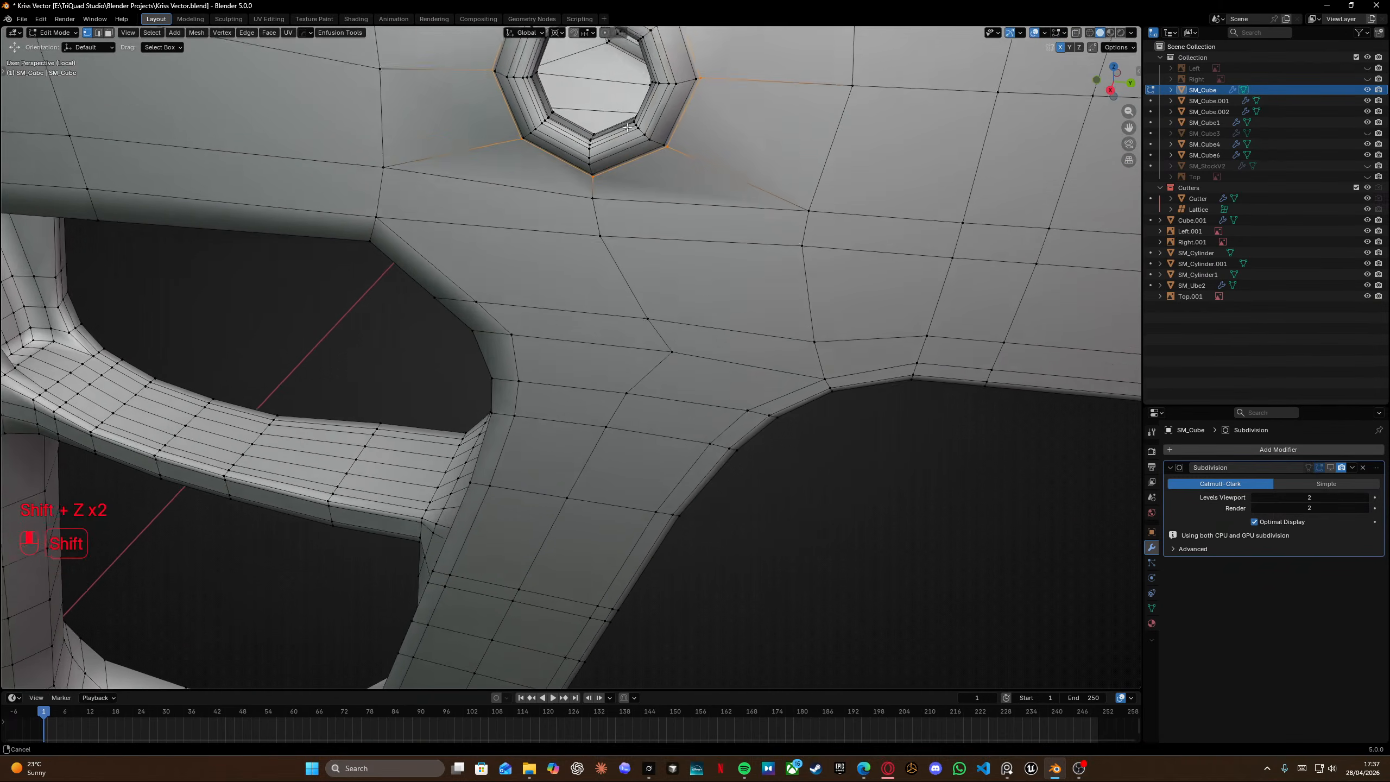
{"action": "middle_click_drag", "start_coordinate": [627, 59], "coordinate": [531, 306], "text": "shift"}
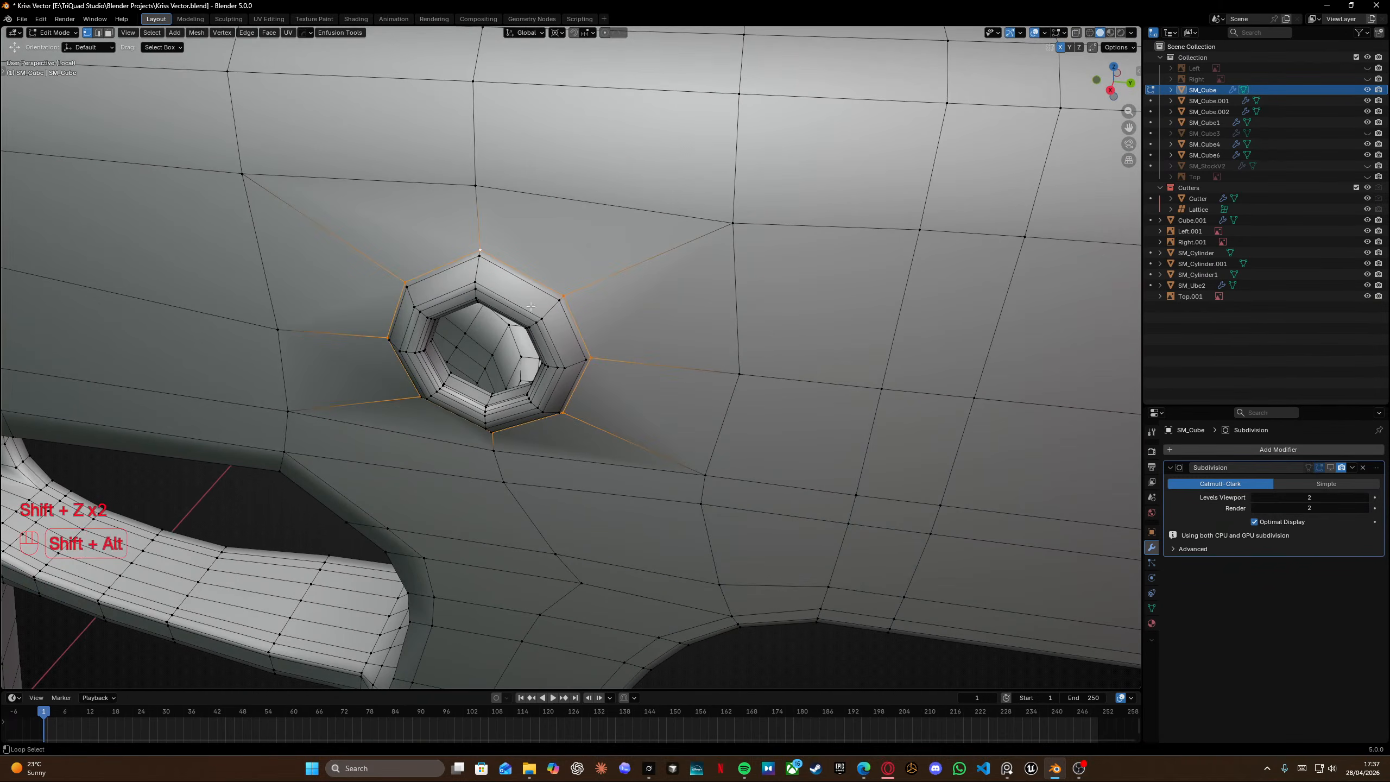
{"action": "left_click", "coordinate": [514, 203], "text": "alt"}
{"action": "middle_click_drag", "start_coordinate": [504, 197], "coordinate": [524, 272]}
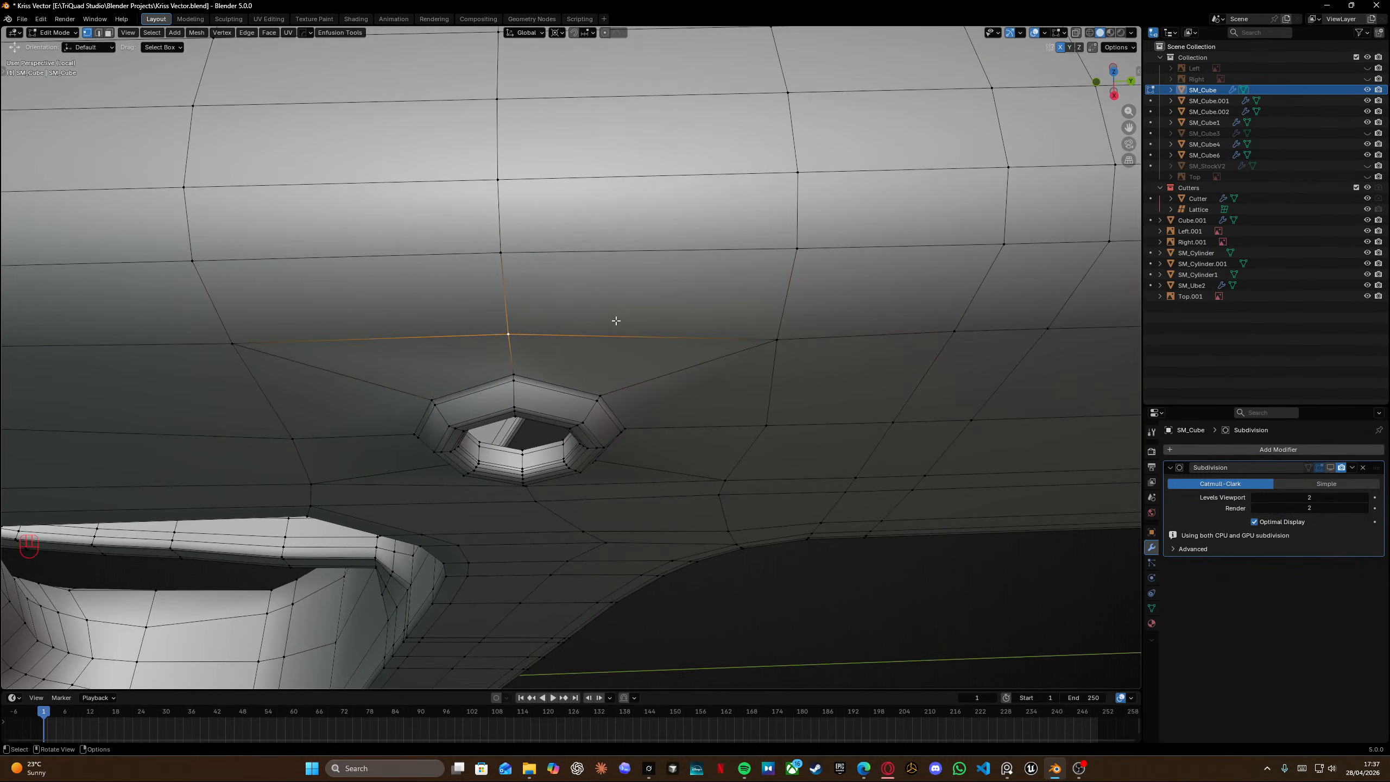
{"action": "middle_click_drag", "start_coordinate": [616, 320], "coordinate": [664, 276]}
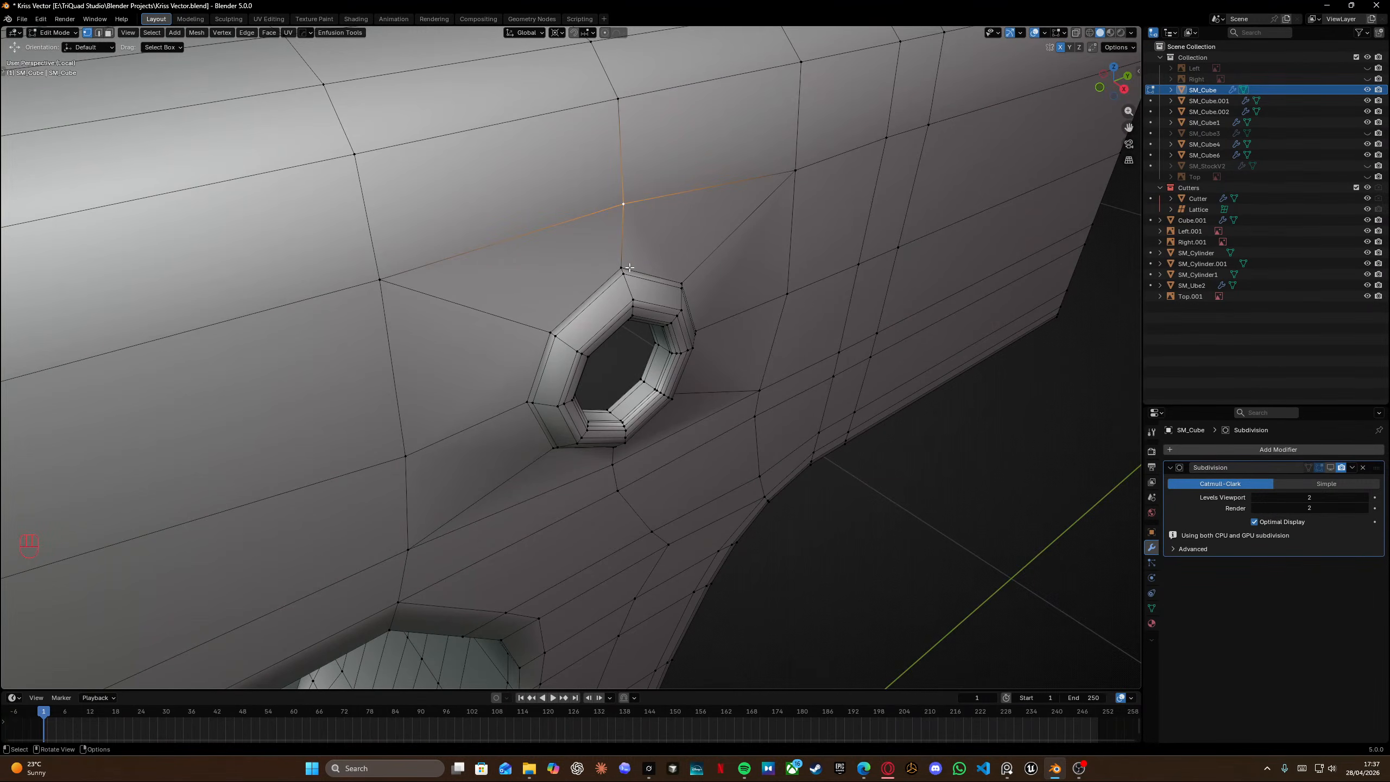
Select the vertices ringing the pin hole in top wireframe view and scale them to 0 along X.
{"action": "key", "text": "KP_7"}
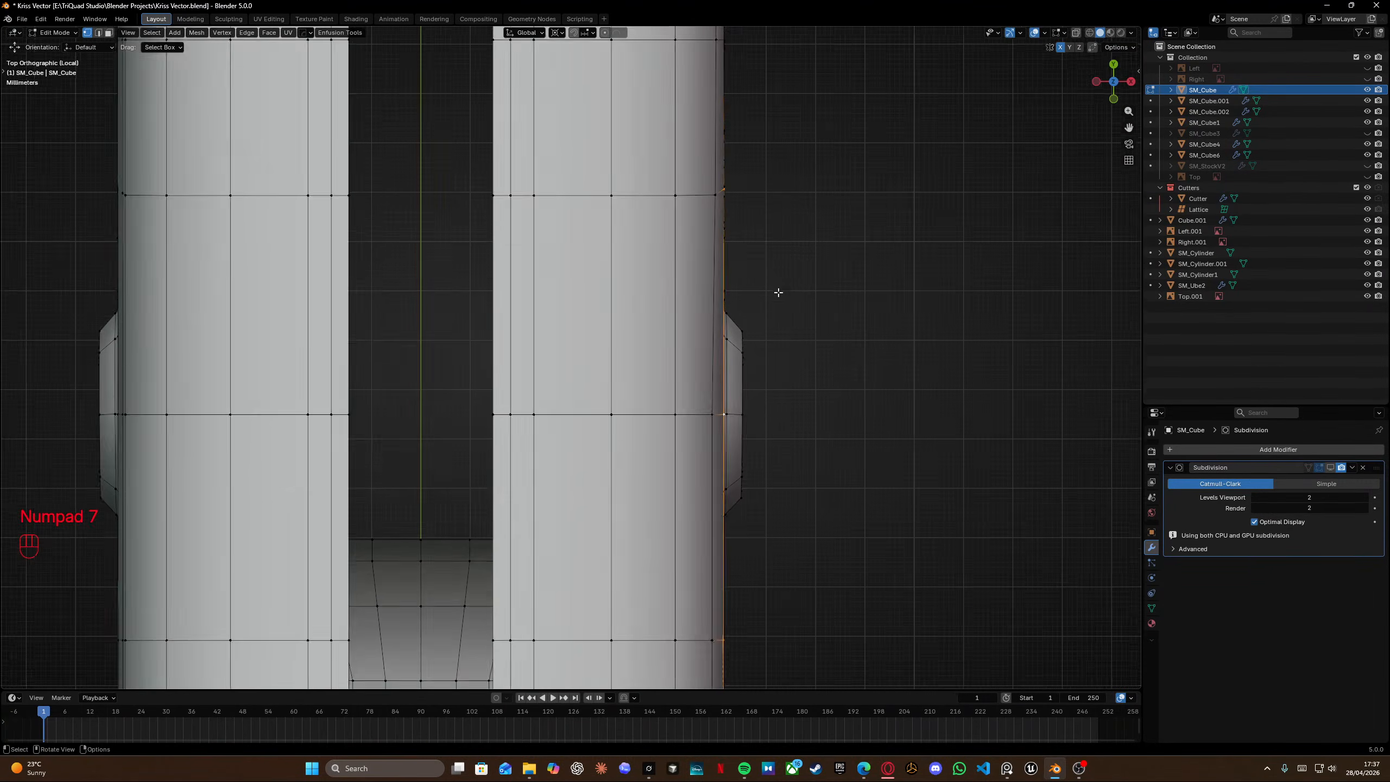
{"action": "scroll", "coordinate": [511, 154], "scroll_direction": "left", "scroll_amount": 2, "text": "shift"}
{"action": "scroll", "coordinate": [574, 200], "scroll_direction": "down", "scroll_amount": 5}
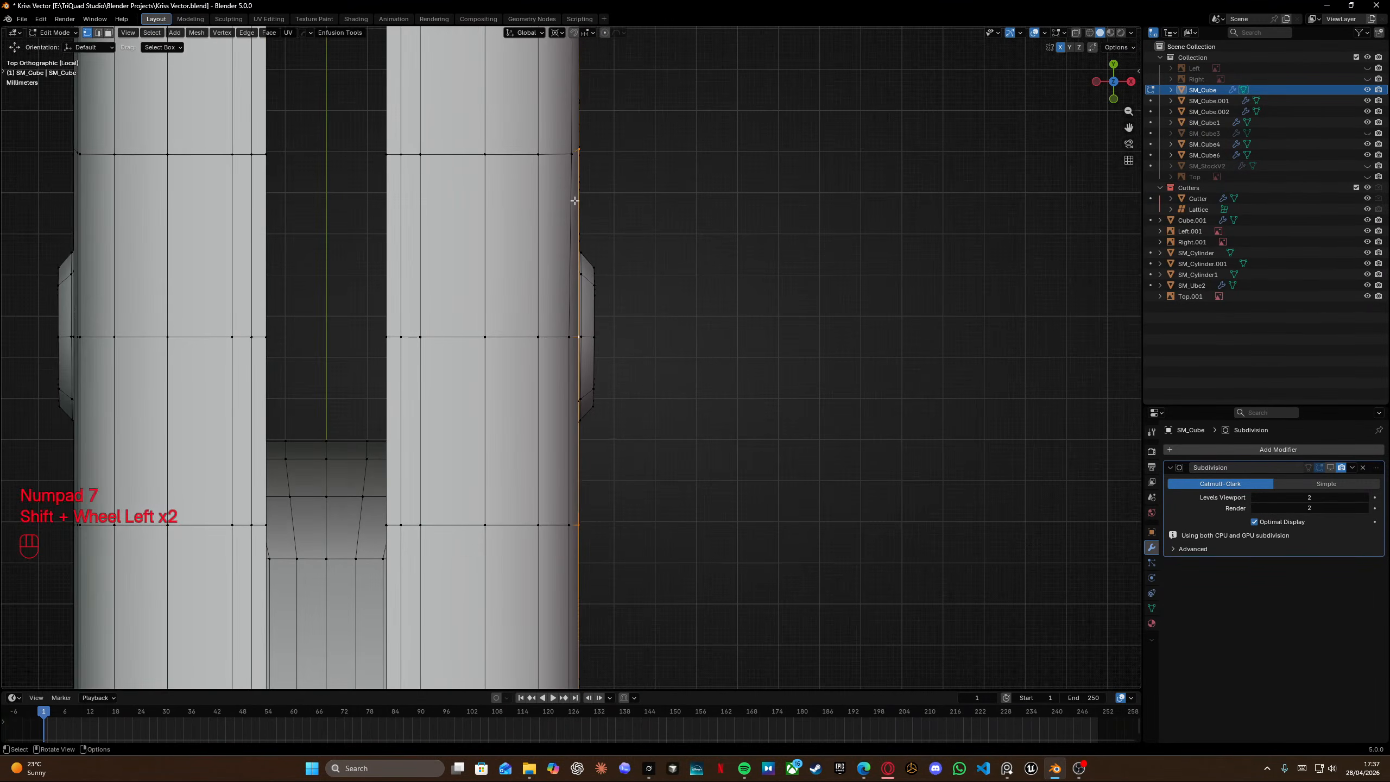
{"action": "middle_click_drag", "start_coordinate": [620, 309], "coordinate": [500, 213]}
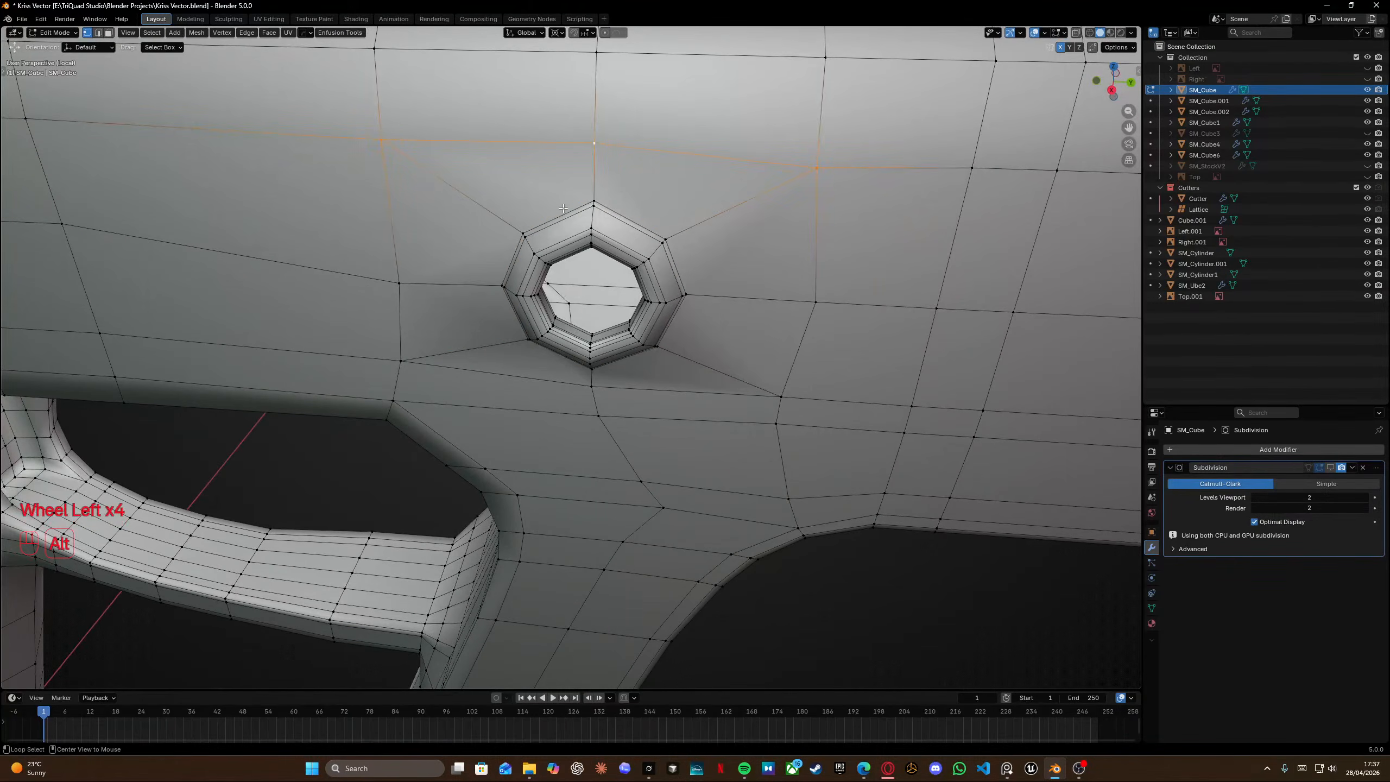
{"action": "key", "text": "KP_7"}
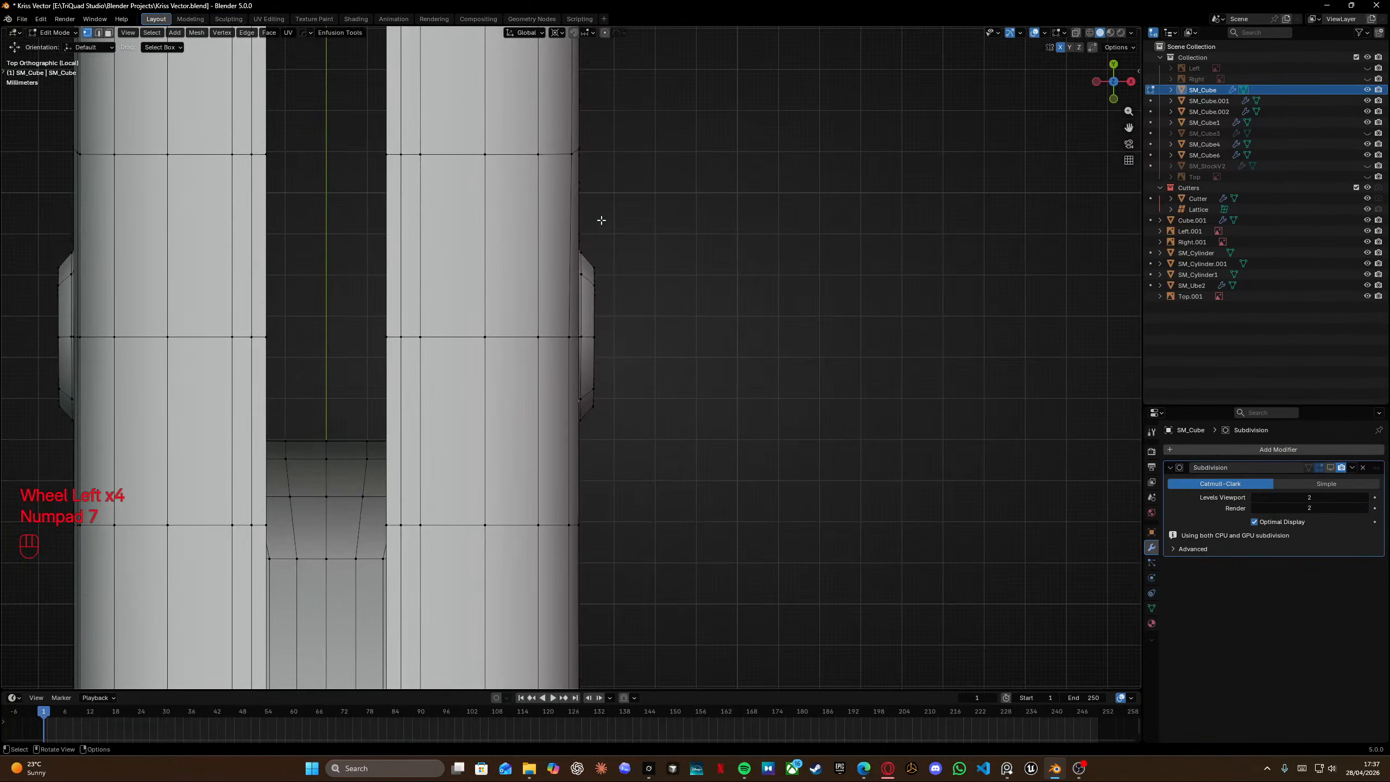
{"action": "key", "text": "shift+z"}
{"action": "scroll", "coordinate": [615, 232], "scroll_direction": "down", "scroll_amount": 4}
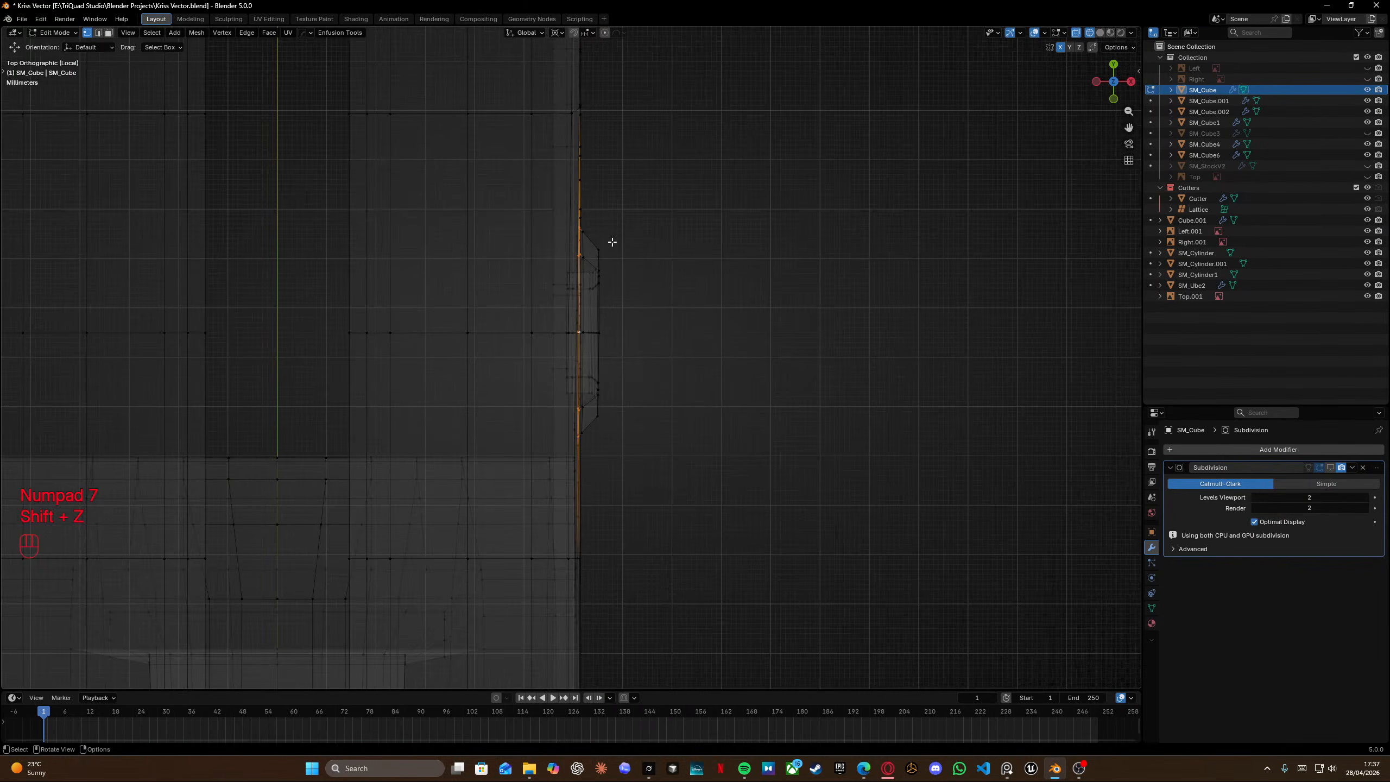
{"action": "mouse_move", "coordinate": [612, 262]}
{"action": "middle_mouse_down"}
{"action": "mouse_move", "coordinate": [490, 171]}
{"action": "mouse_move", "coordinate": [567, 239]}
{"action": "mouse_move", "coordinate": [528, 244]}
{"action": "middle_mouse_up"}
{"action": "key", "text": "shift+z"}
{"action": "scroll", "coordinate": [614, 223], "scroll_direction": "down", "scroll_amount": 5}
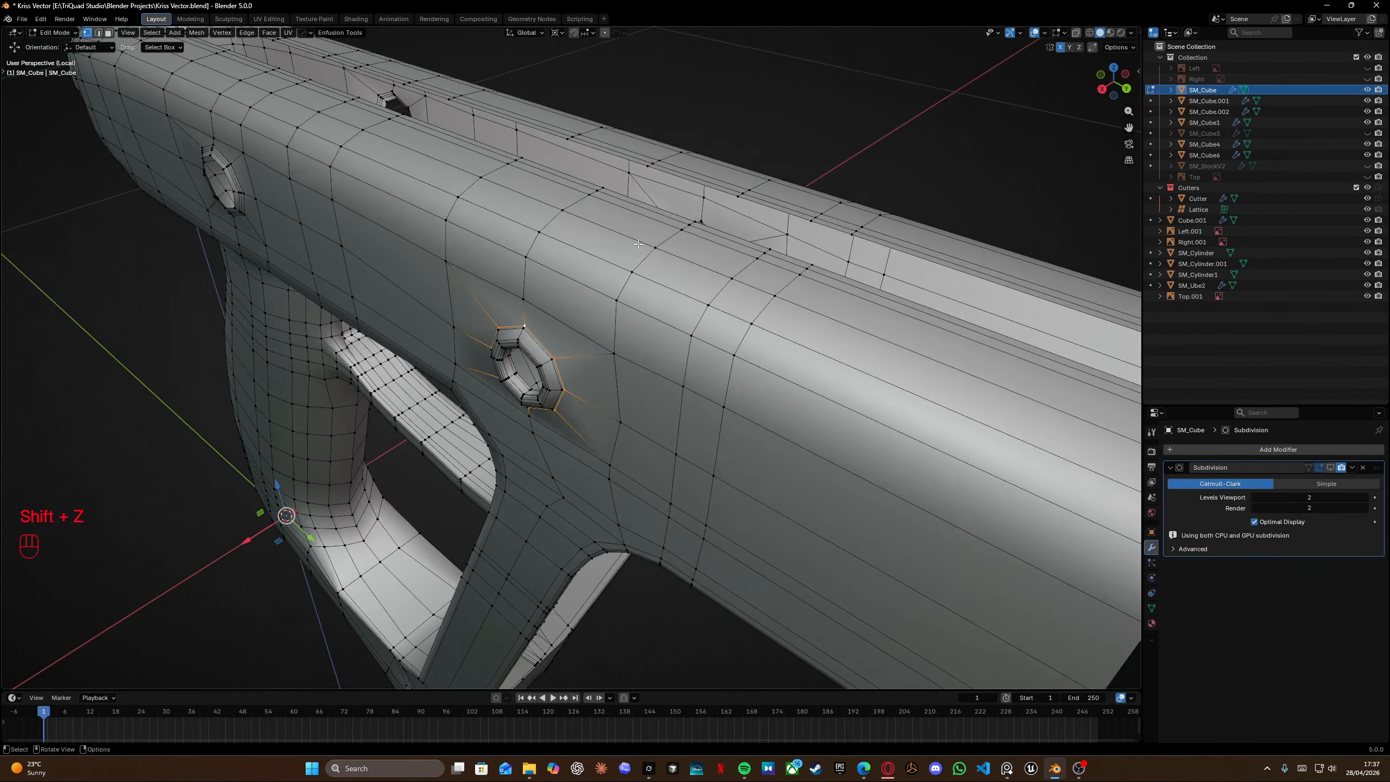
{"action": "mouse_move", "coordinate": [614, 223]}
{"action": "middle_mouse_down"}
{"action": "mouse_move", "coordinate": [508, 240]}
{"action": "mouse_move", "coordinate": [466, 217]}
{"action": "mouse_move", "coordinate": [594, 241]}
{"action": "mouse_move", "coordinate": [508, 239]}
{"action": "mouse_move", "coordinate": [597, 225]}
{"action": "middle_mouse_up"}
{"action": "key", "text": "g"}
{"action": "right_click", "coordinate": [457, 224]}
{"action": "middle_click_drag", "start_coordinate": [597, 226], "coordinate": [684, 272], "text": "shift"}
{"action": "key", "text": "s"}
{"action": "key", "text": "x"}
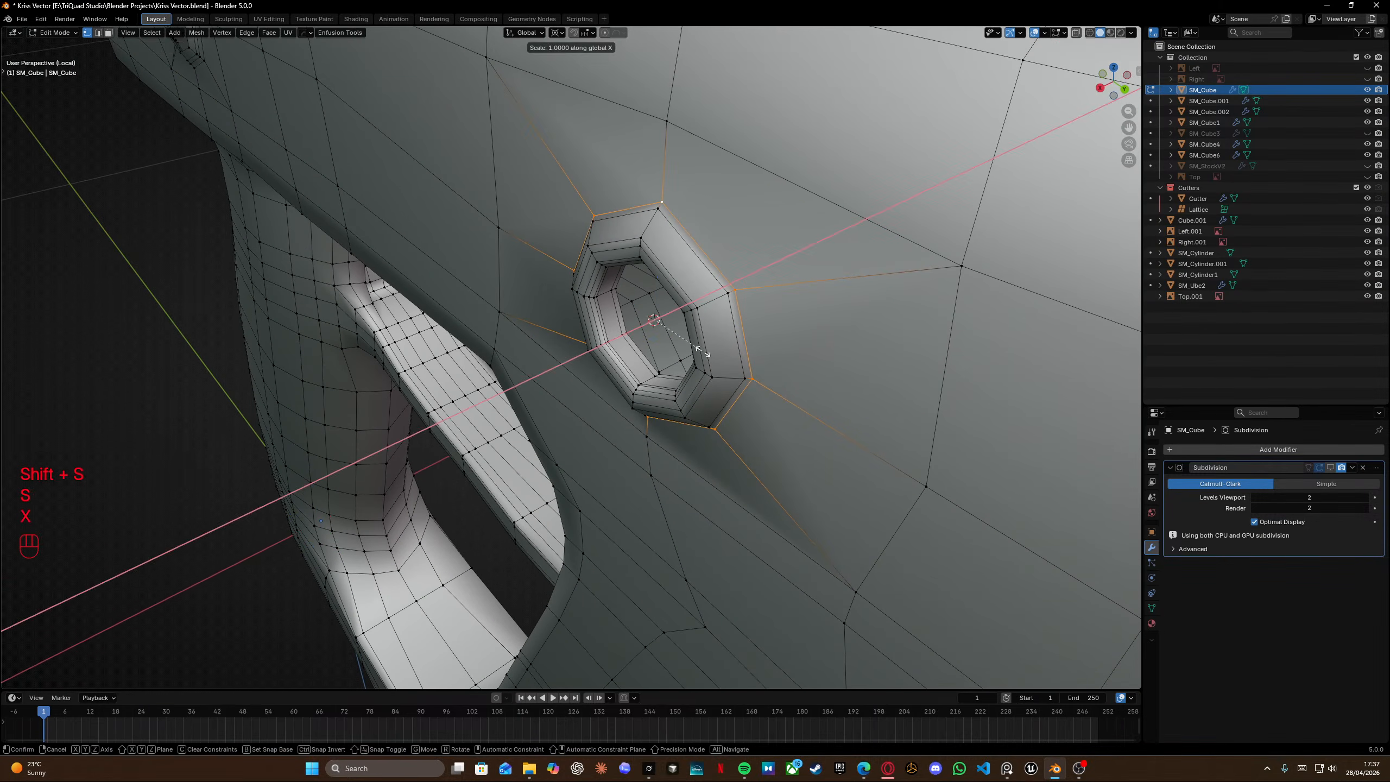
{"action": "key", "text": "Return"}
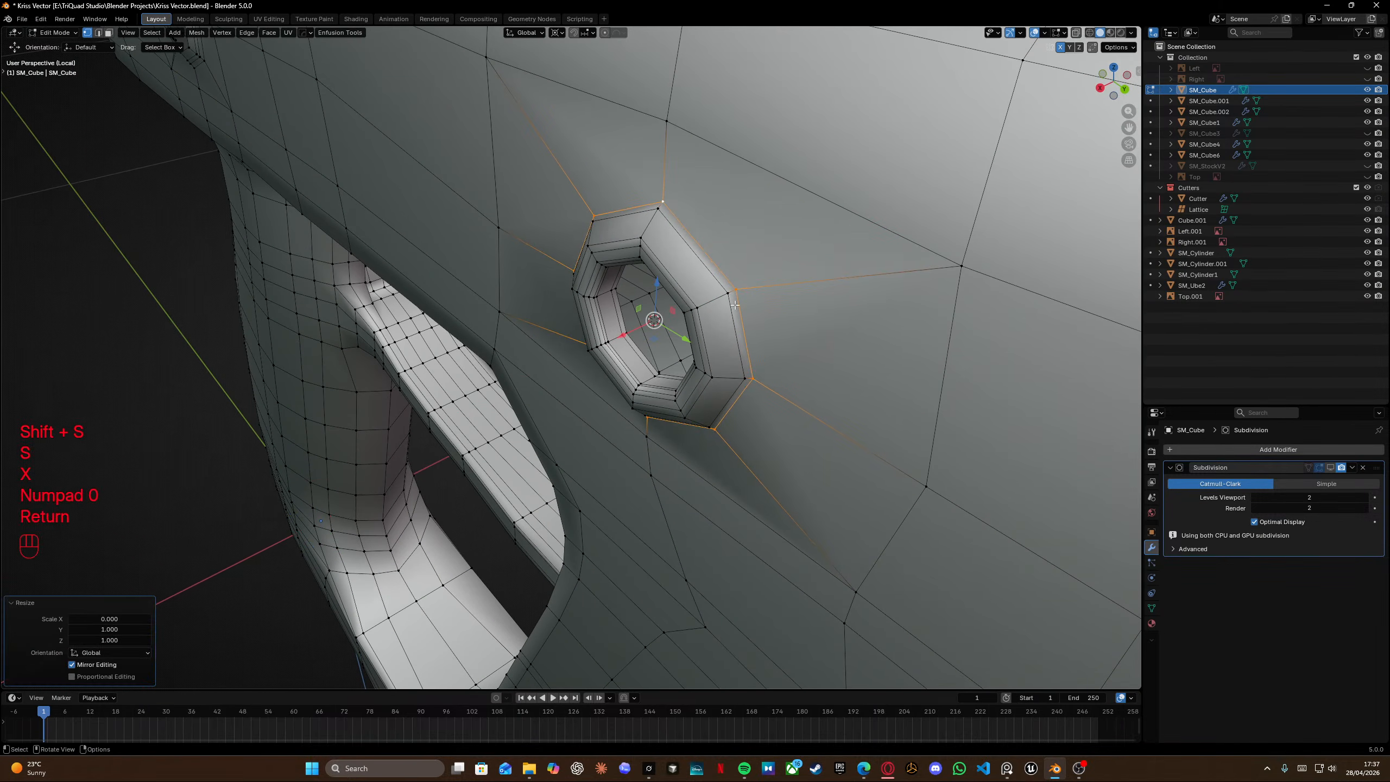
Snap the 3D cursor to an upper edge loop and flatten the diagonal loop below the pin hole to 0 along X.
{"action": "scroll", "coordinate": [734, 305], "scroll_direction": "left", "scroll_amount": 2, "text": "shift"}
{"action": "left_click", "coordinate": [721, 244], "text": "alt"}
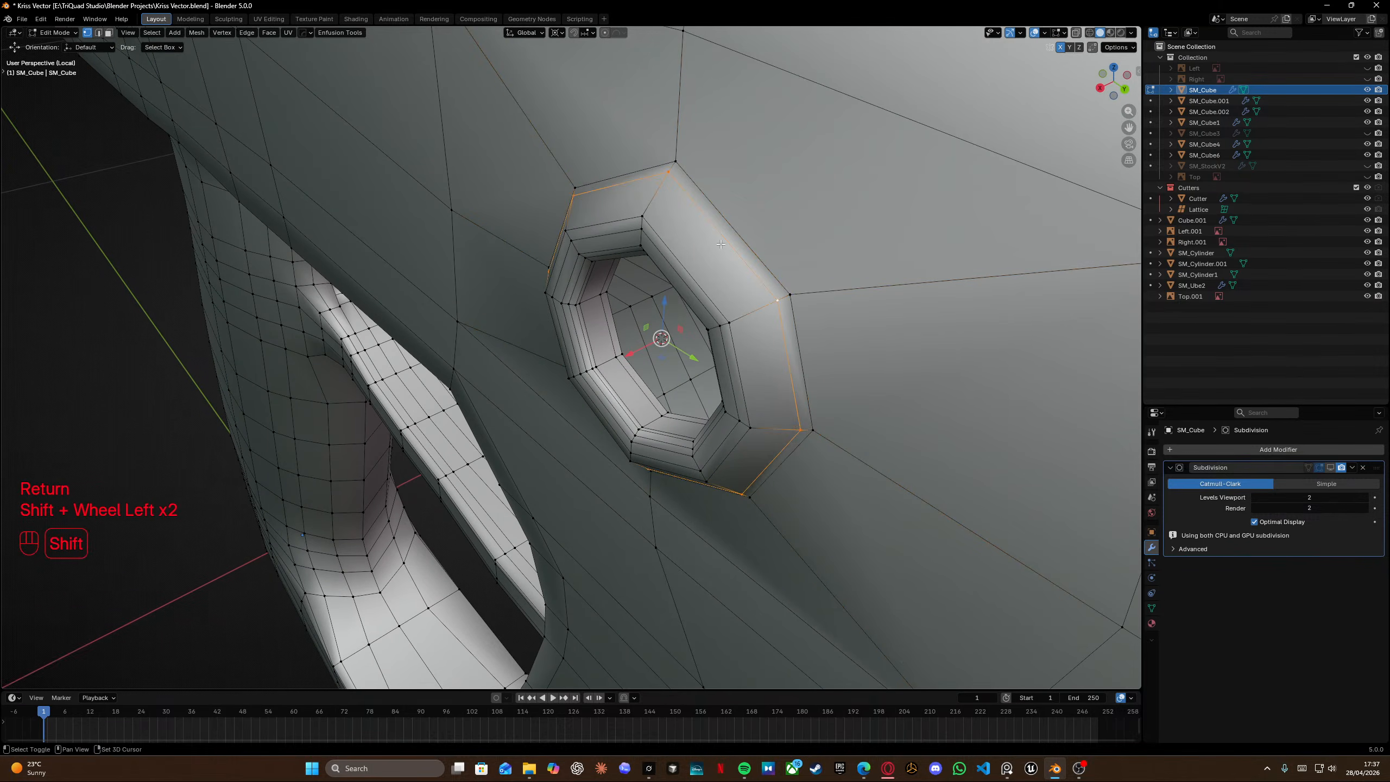
{"action": "left_click", "coordinate": [767, 78], "text": "alt"}
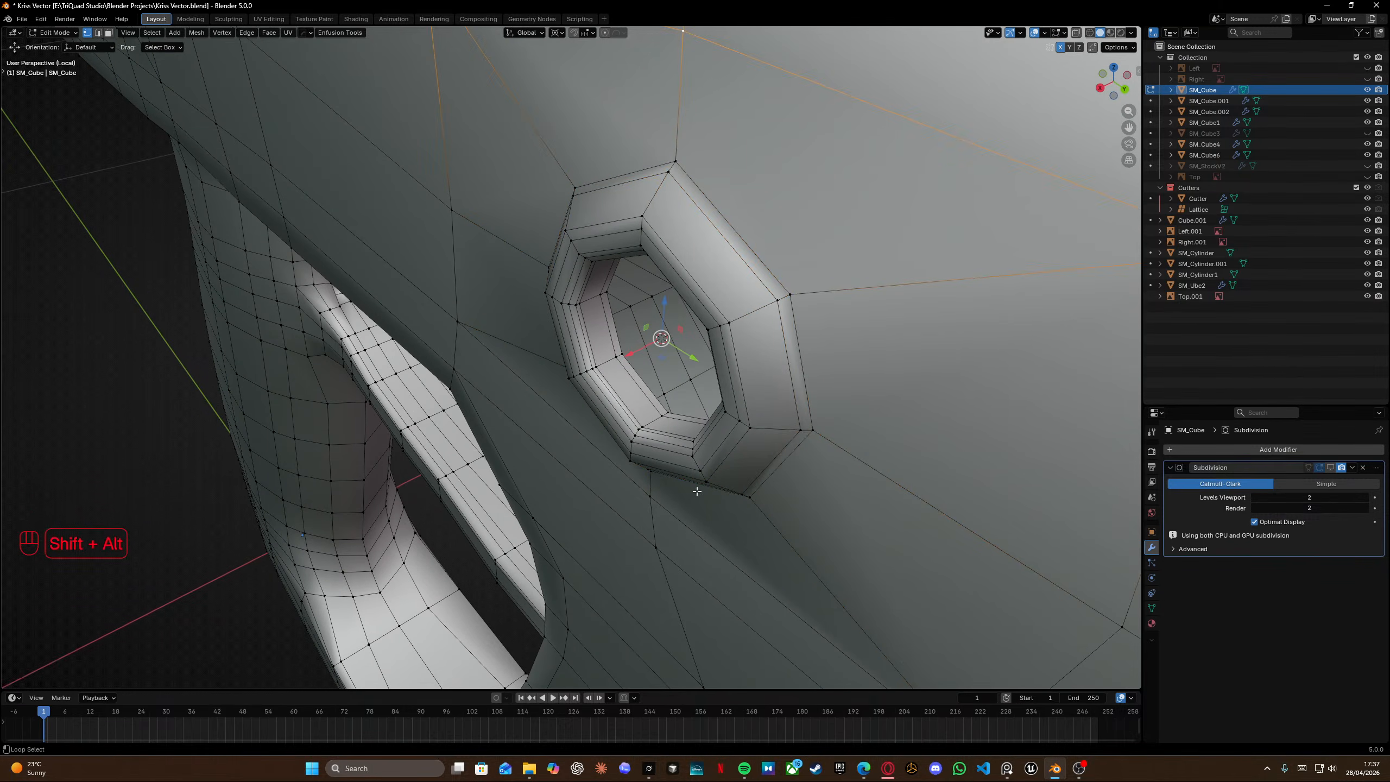
{"action": "key", "text": "shift+s"}
{"action": "left_click", "coordinate": [708, 546]}
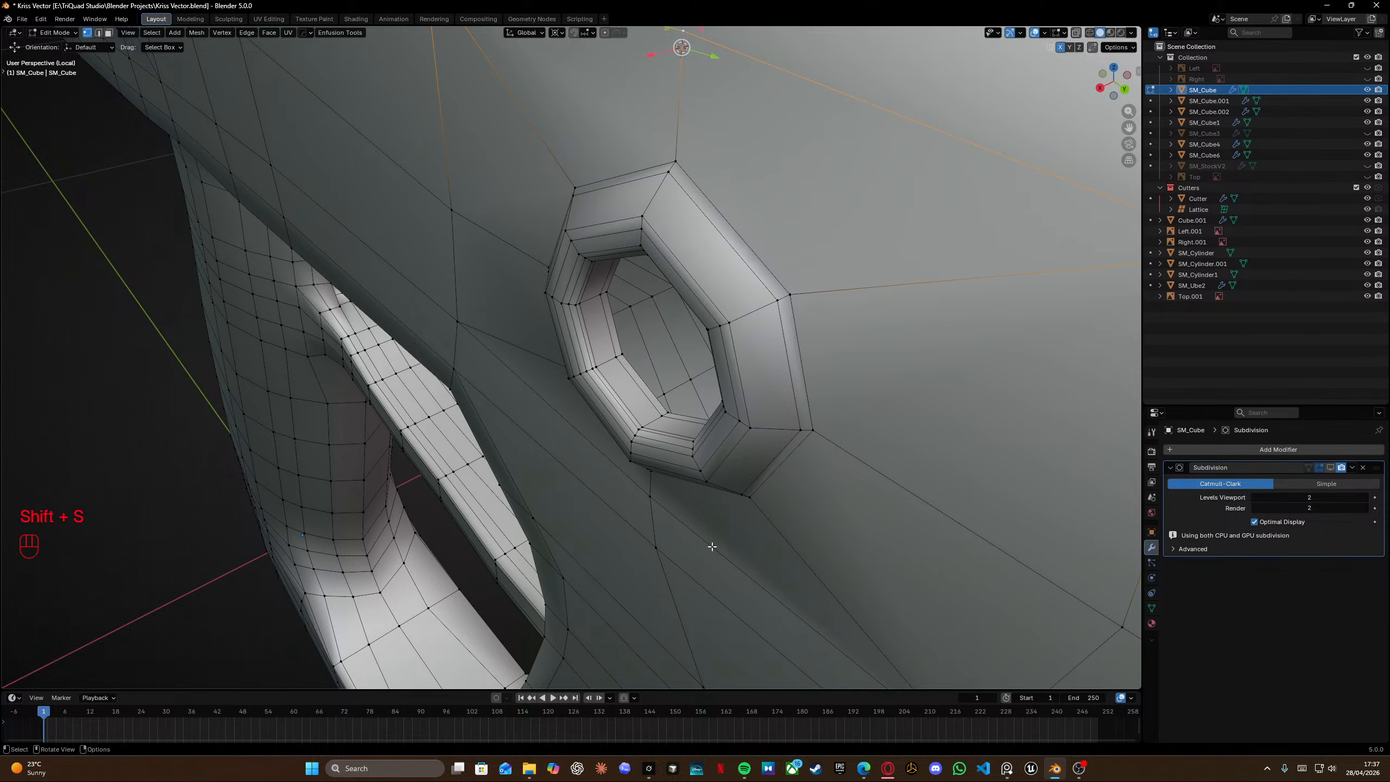
{"action": "left_click", "coordinate": [710, 555], "text": "alt"}
{"action": "key", "text": "s"}
{"action": "key", "text": "x"}
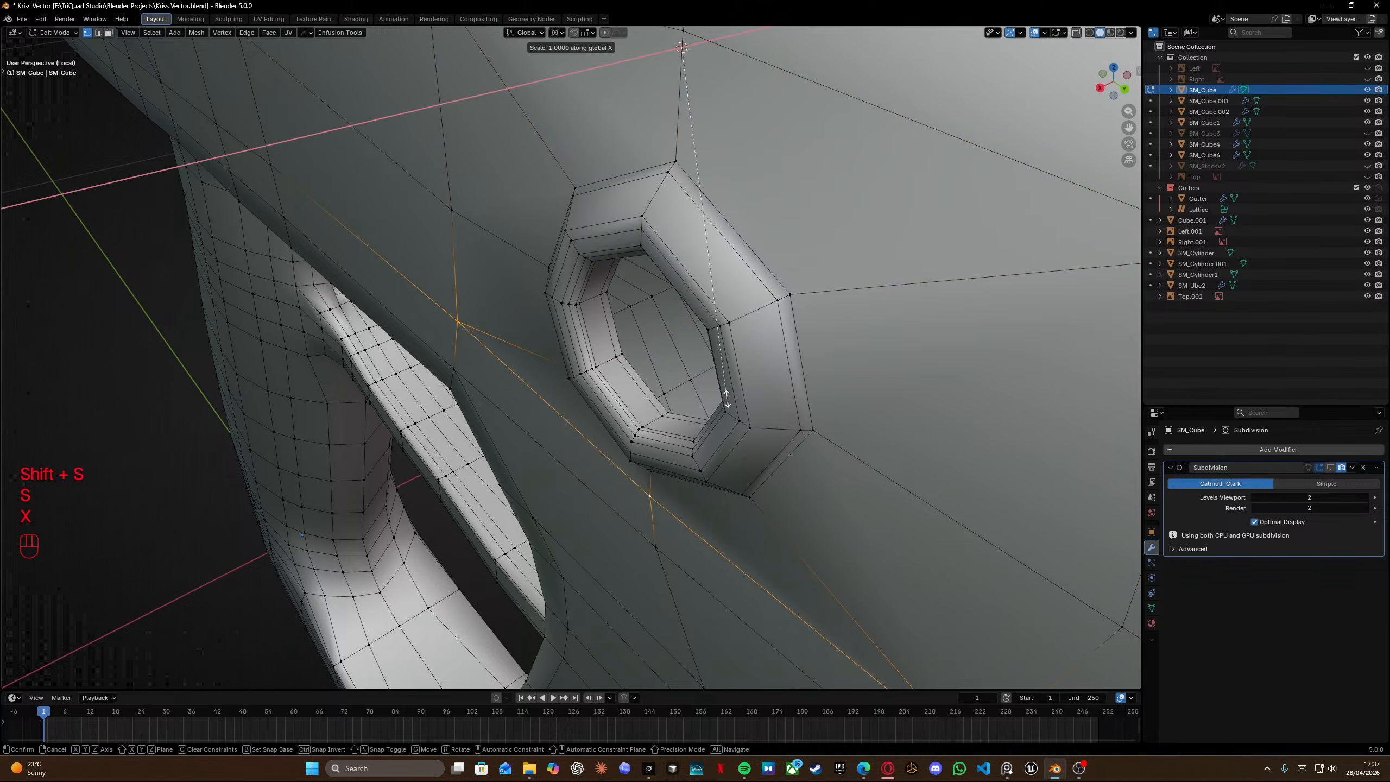
{"action": "key", "text": "KP_0"}
{"action": "key", "text": "Return"}
Select another edge loop beneath the pin hole and scale it to 0 along X.
{"action": "middle_click_drag", "start_coordinate": [727, 400], "coordinate": [676, 435]}
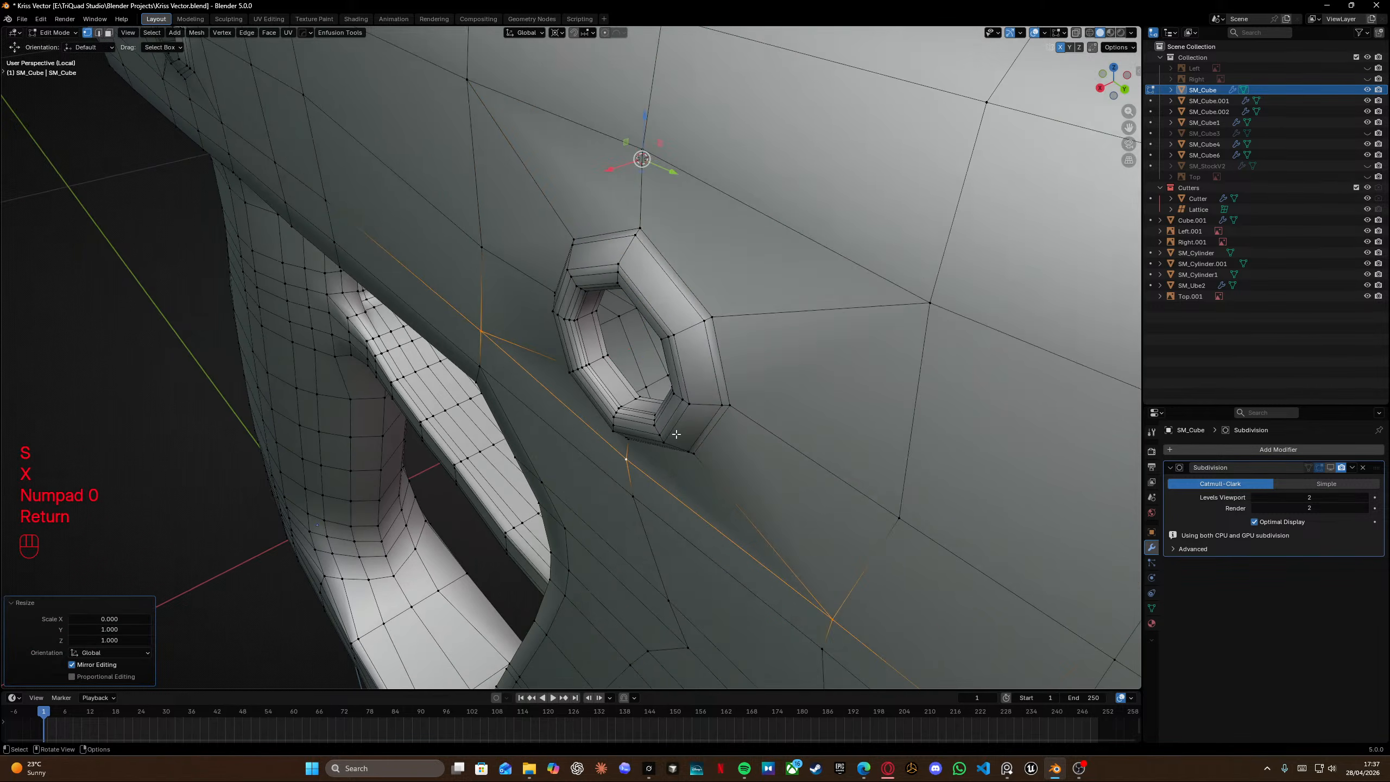
{"action": "left_click", "coordinate": [684, 532], "text": "alt"}
{"action": "key", "text": "s"}
{"action": "key", "text": "x"}
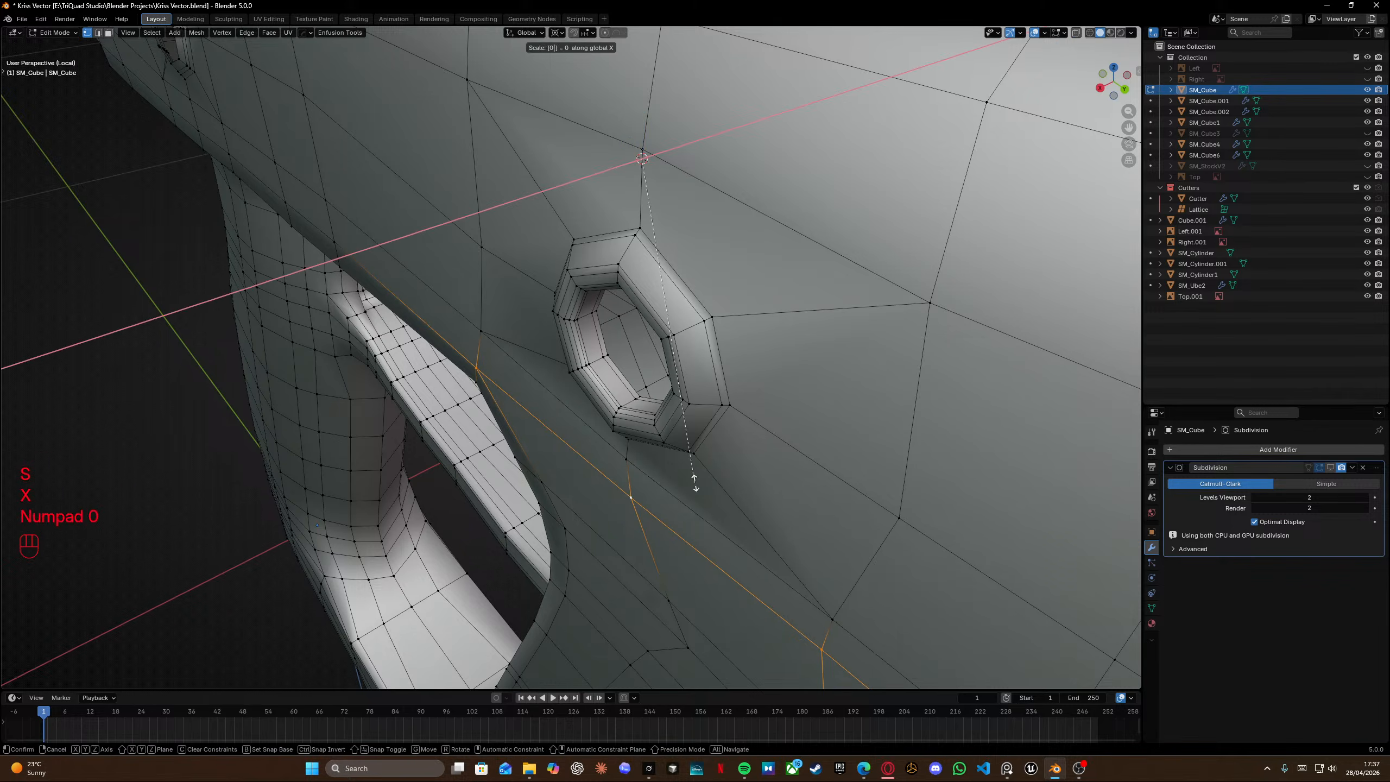
{"action": "key", "text": "Return"}
Inspect the flattened area around the pin hole with and without the subdivision preview from several angles.
{"action": "middle_click_drag", "start_coordinate": [690, 480], "coordinate": [703, 423]}
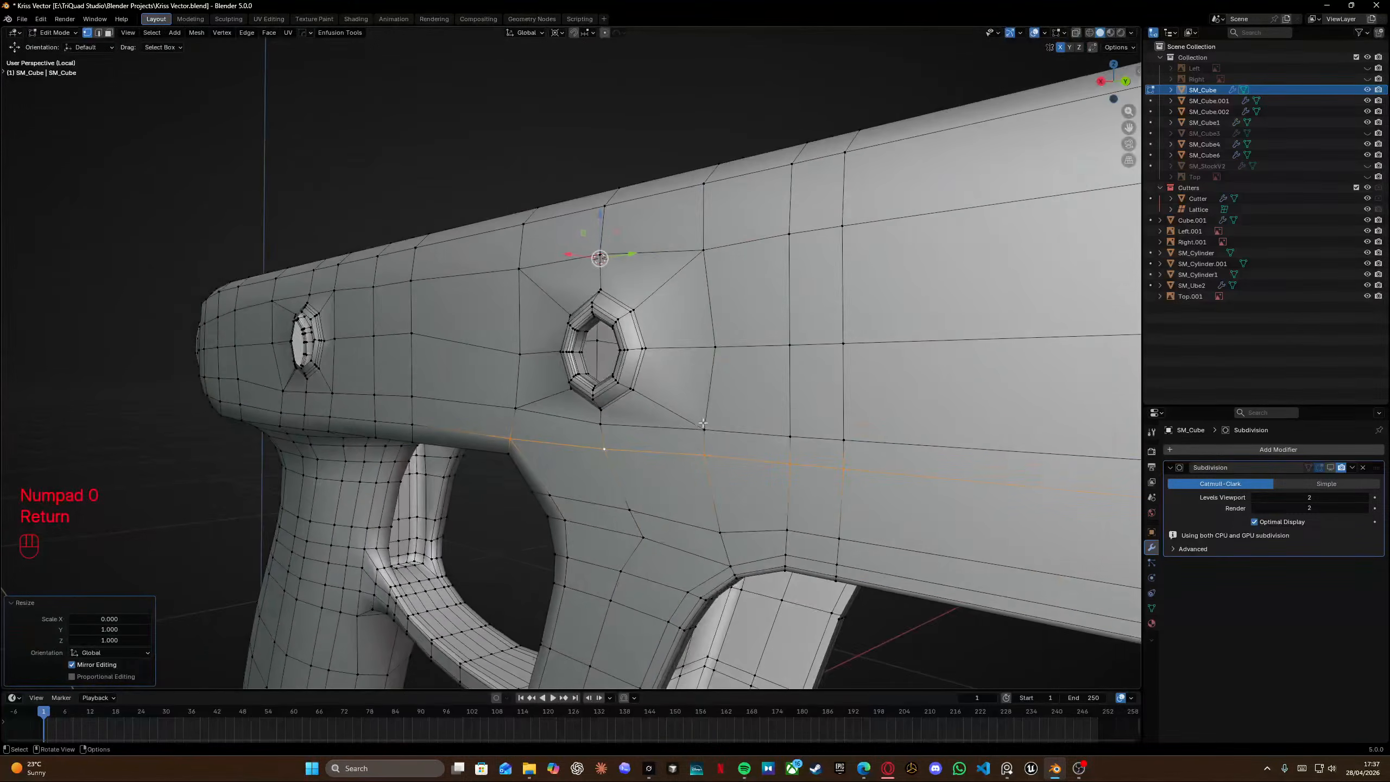
{"action": "scroll", "coordinate": [703, 423], "scroll_direction": "up", "scroll_amount": 2}
{"action": "key", "text": "Tab"}
{"action": "key", "text": "Tab"}
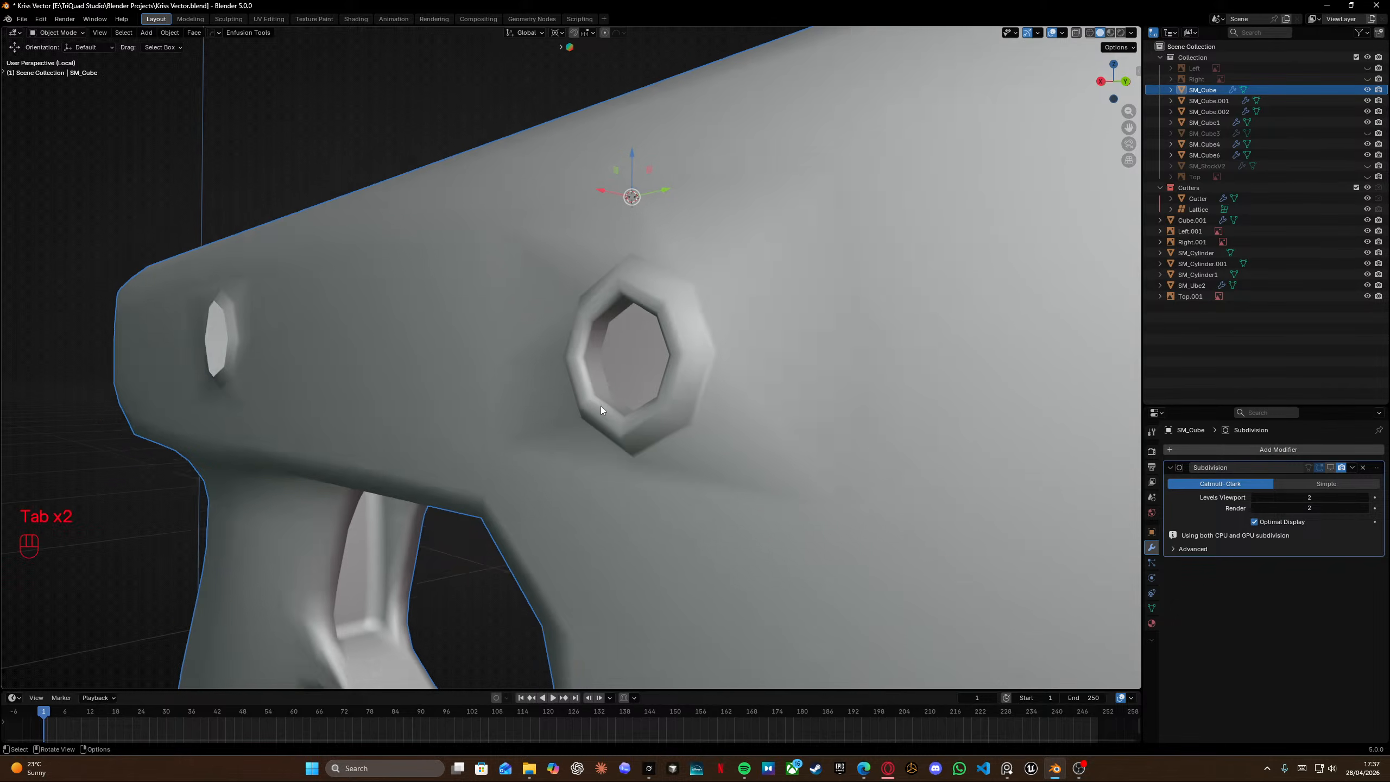
{"action": "scroll", "coordinate": [625, 368], "scroll_direction": "down", "scroll_amount": 4}
{"action": "middle_click_drag", "start_coordinate": [608, 359], "coordinate": [696, 370]}
{"action": "scroll", "coordinate": [541, 355], "scroll_direction": "up", "scroll_amount": 5}
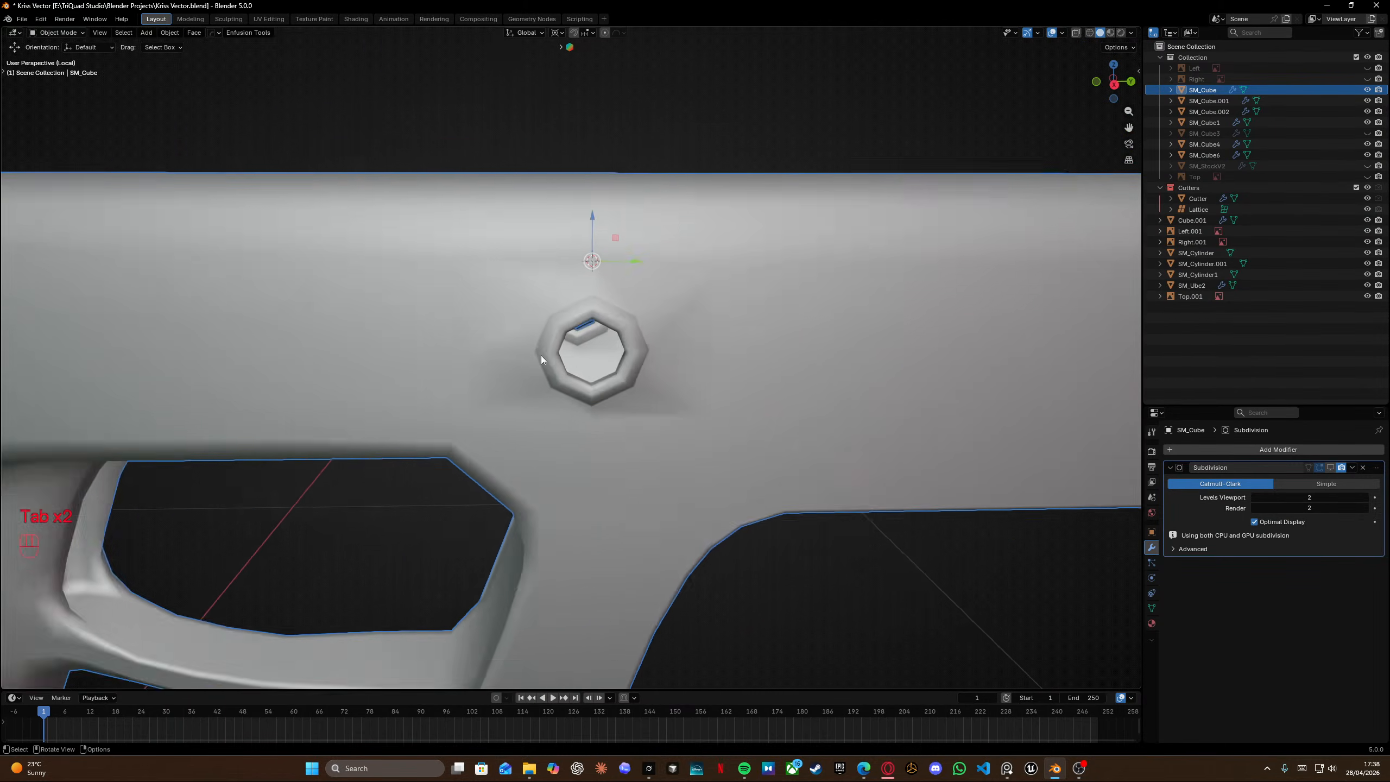
{"action": "scroll", "coordinate": [619, 320], "scroll_direction": "down", "scroll_amount": 3}
{"action": "key", "text": "Tab"}
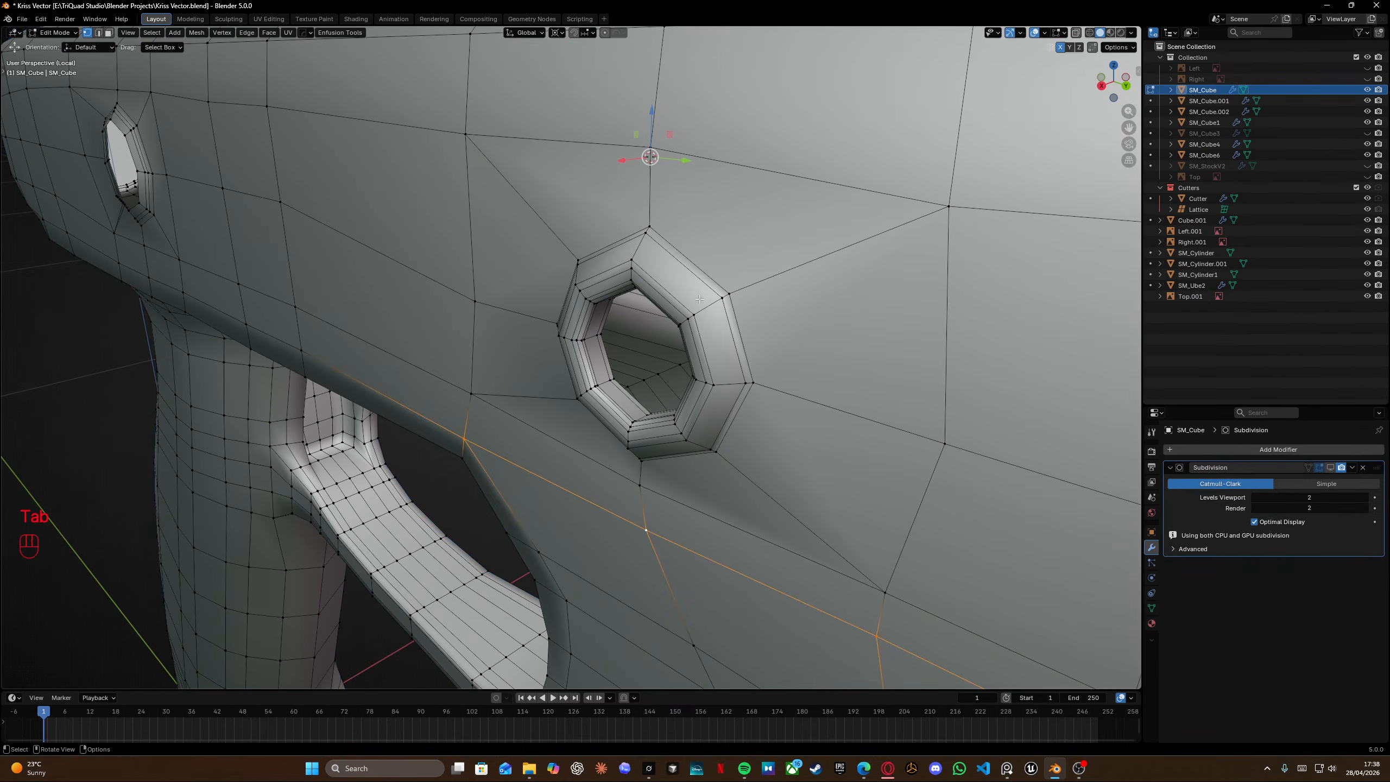
{"action": "middle_click_drag", "start_coordinate": [619, 320], "coordinate": [653, 263]}
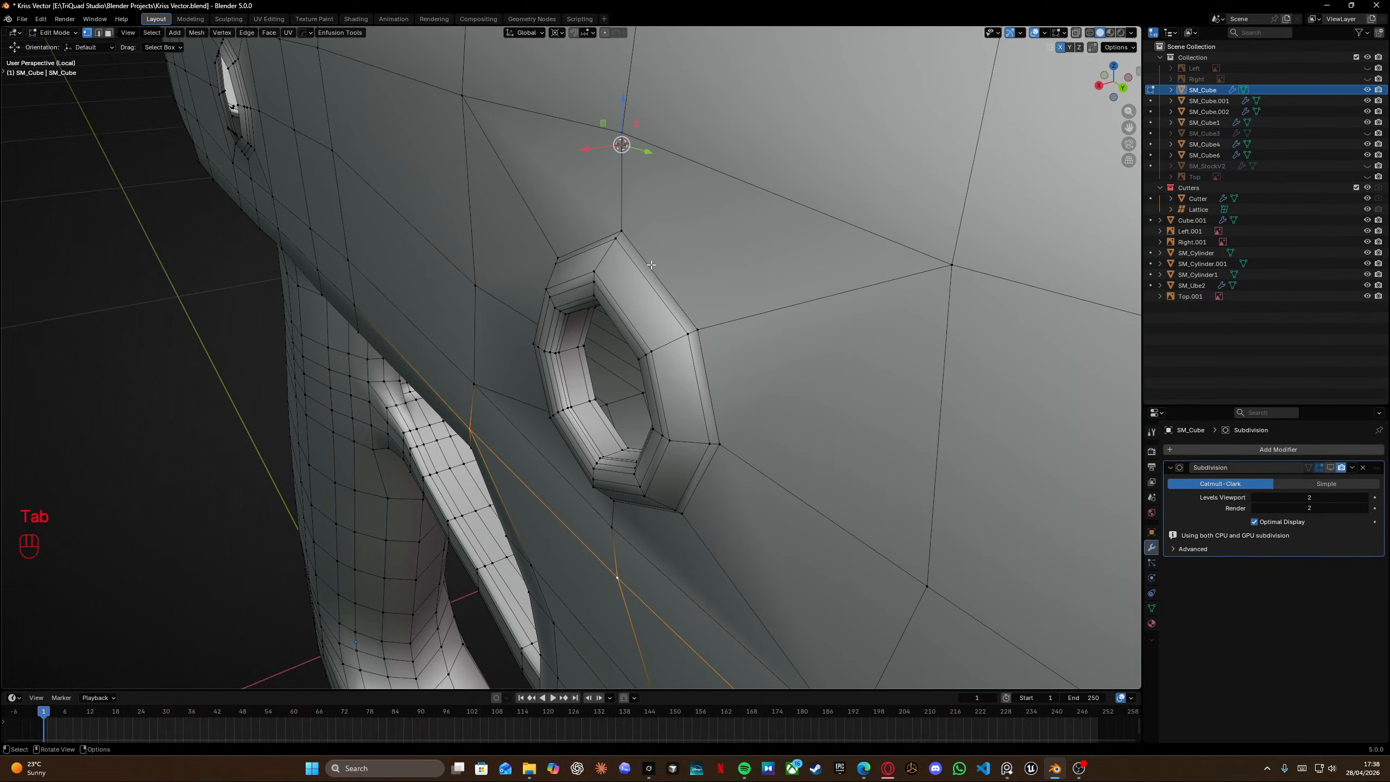
{"action": "key", "text": "shift+s"}
{"action": "scroll", "coordinate": [653, 520], "scroll_direction": "down", "scroll_amount": 4}
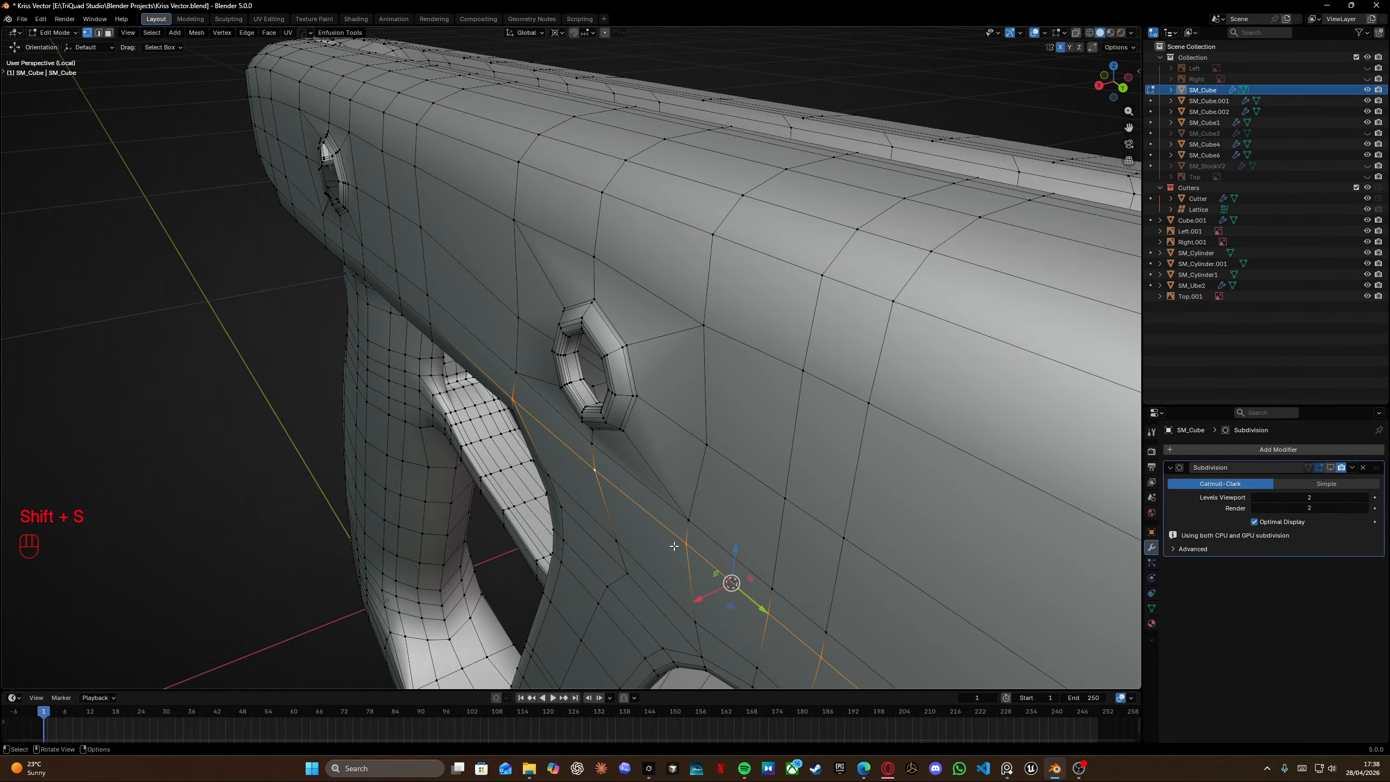
{"action": "middle_click_drag", "start_coordinate": [653, 521], "coordinate": [545, 452]}
{"action": "scroll", "coordinate": [545, 451], "scroll_direction": "up", "scroll_amount": 5}
{"action": "scroll", "coordinate": [546, 451], "scroll_direction": "up", "scroll_amount": 1}
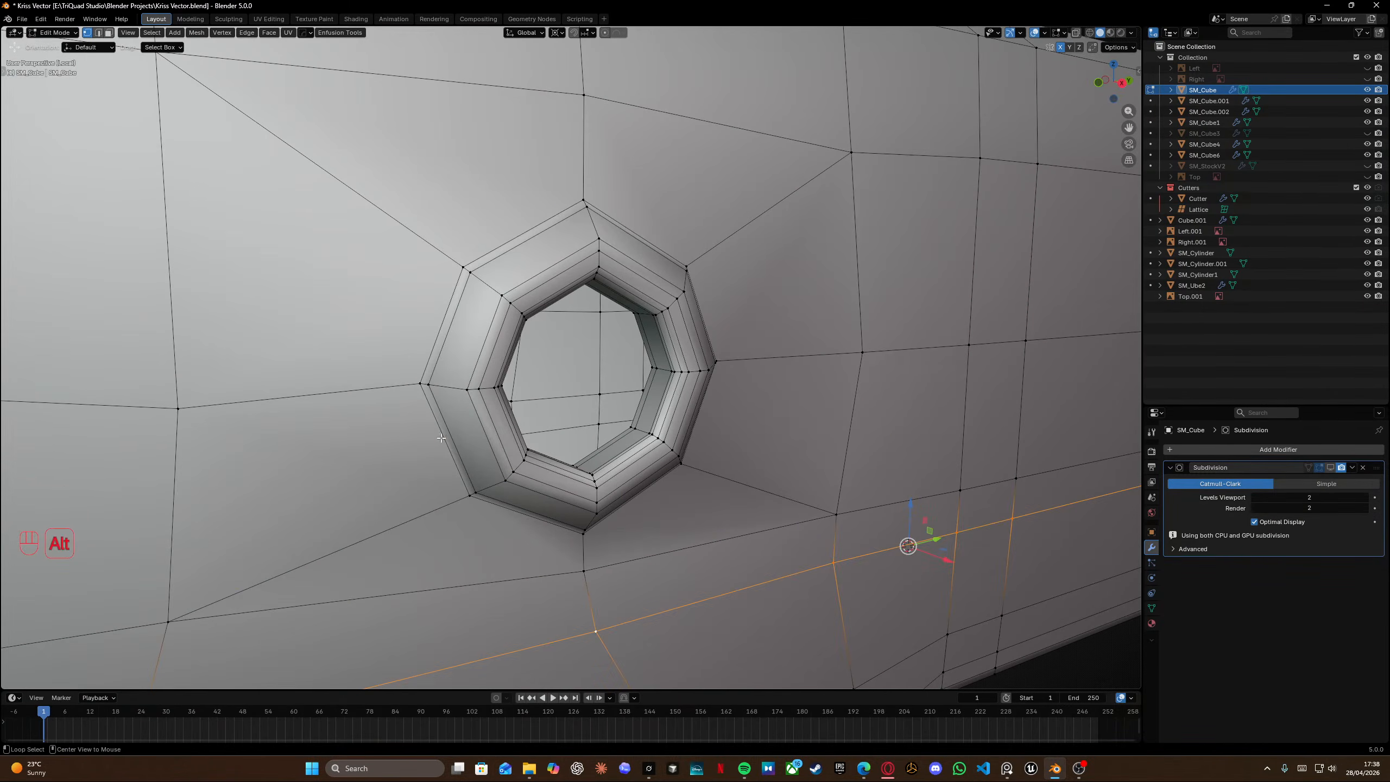
Snap the 3D cursor to a vertex below the hole and scale the pin hole's outer ring to 0 along X.
{"action": "left_click", "coordinate": [449, 433], "text": "alt"}
{"action": "middle_click_drag", "start_coordinate": [526, 520], "coordinate": [559, 533]}
{"action": "left_click", "coordinate": [574, 573]}
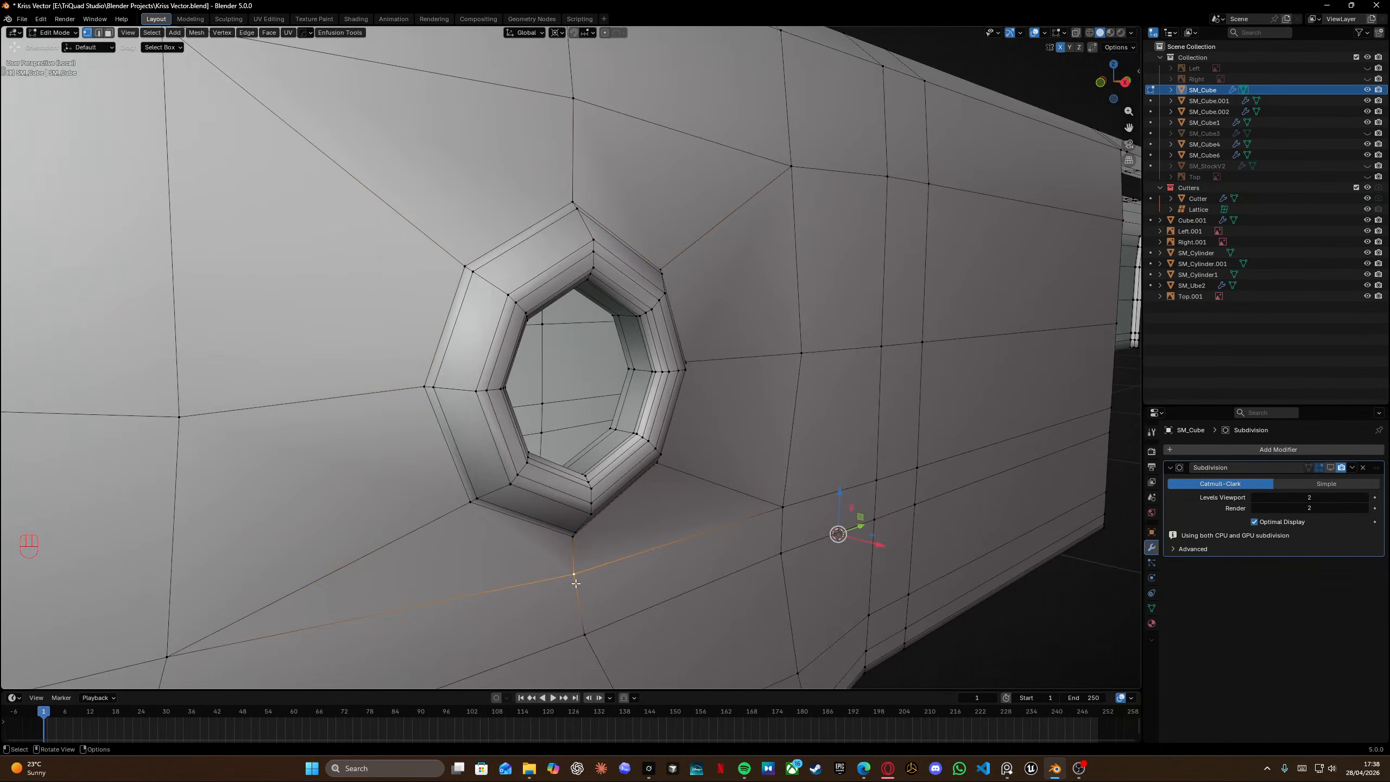
{"action": "left_click", "coordinate": [584, 633]}
{"action": "key", "text": "shift+s"}
{"action": "left_click", "coordinate": [480, 509], "text": "alt"}
{"action": "key", "text": "s"}
{"action": "key", "text": "x"}
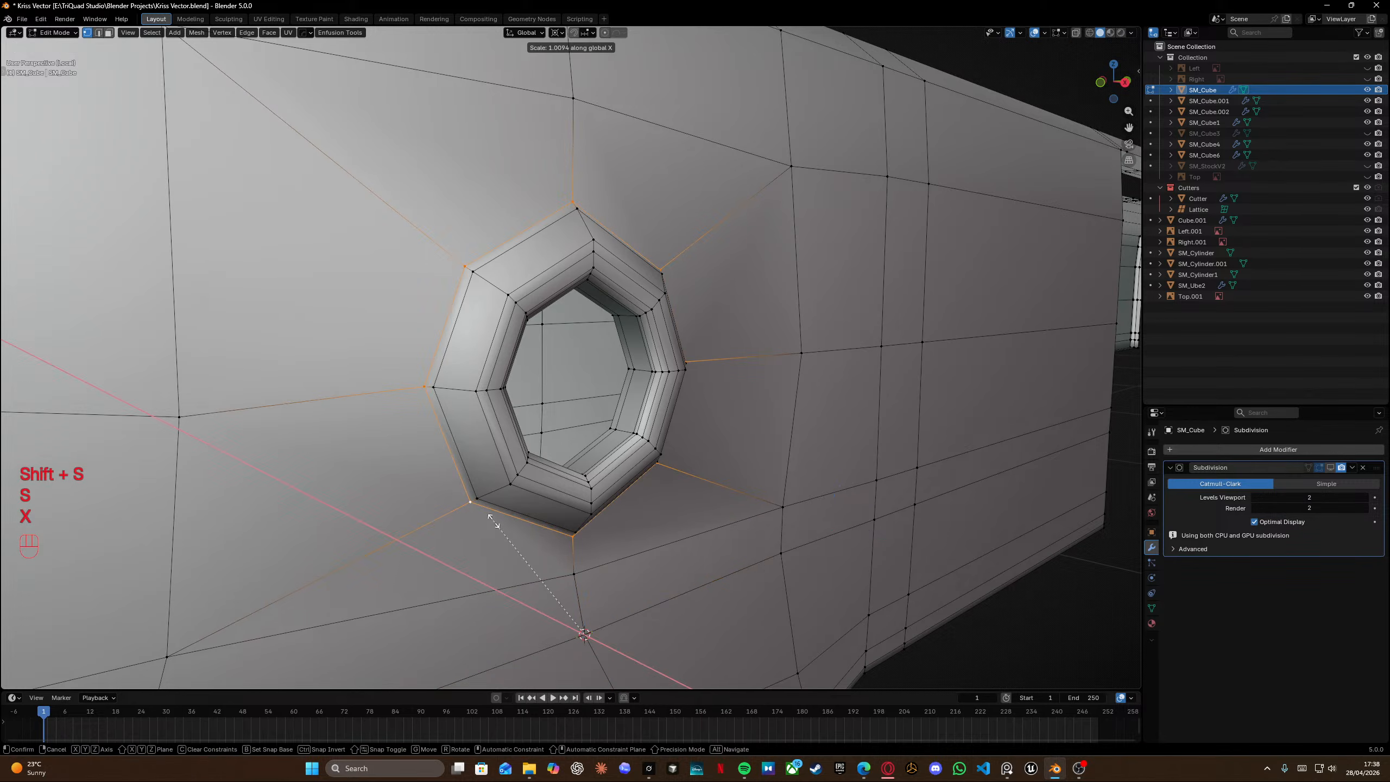
{"action": "key", "text": "KP_0"}
{"action": "key", "text": "Return"}
Select the pin hole's outer ring edges and scale them to about 0.974 in Y and Z.
{"action": "left_click", "coordinate": [514, 505], "text": "alt"}
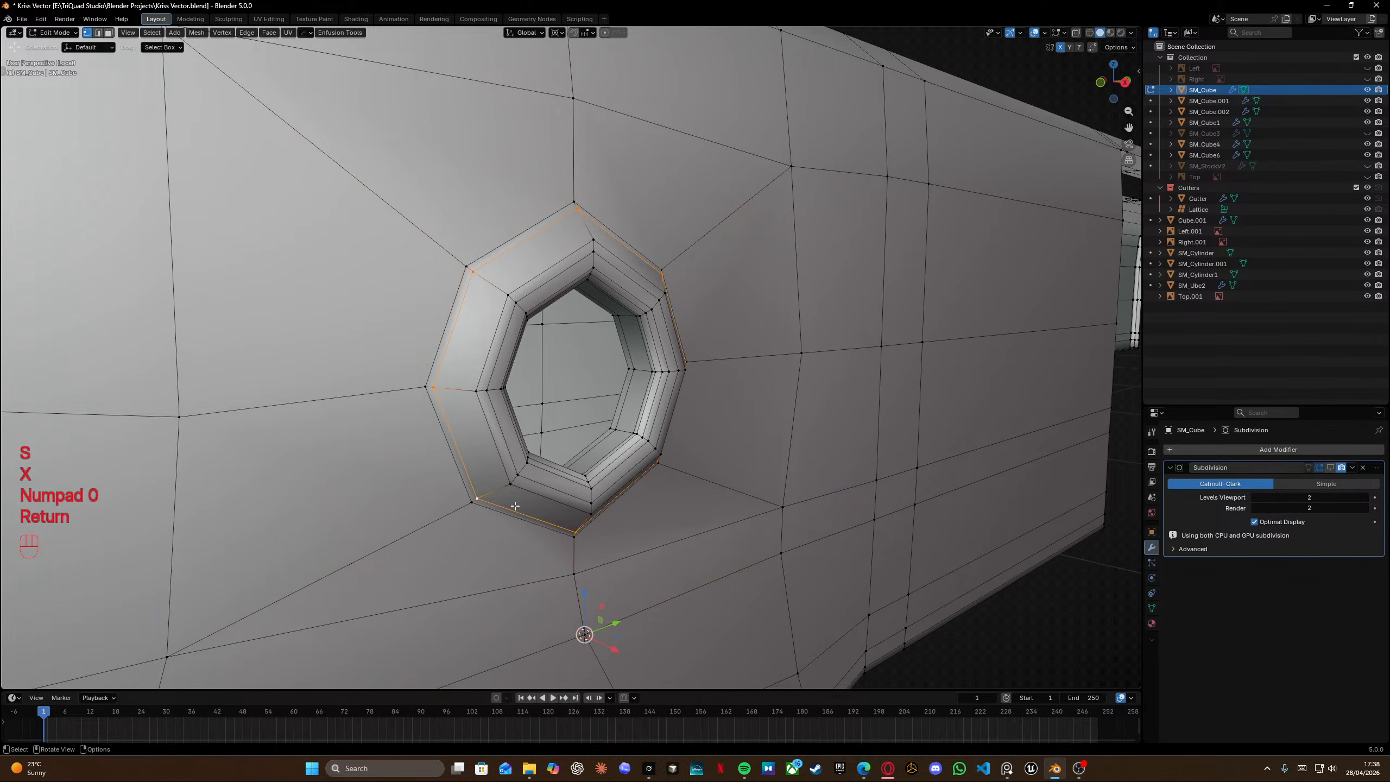
{"action": "left_click", "coordinate": [522, 524], "text": "alt"}
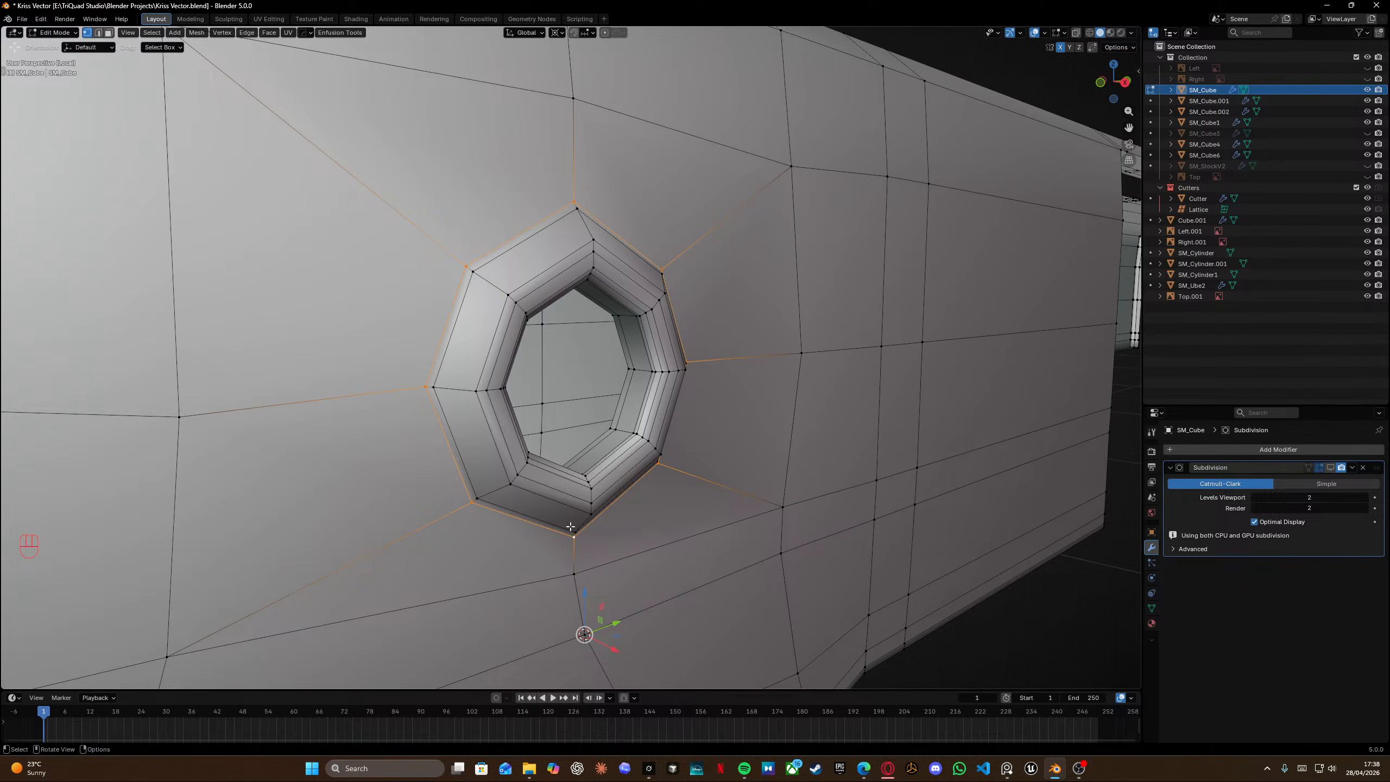
{"action": "middle_click_drag", "start_coordinate": [570, 527], "coordinate": [635, 571]}
{"action": "left_click_drag", "start_coordinate": [586, 457], "coordinate": [603, 462]}
{"action": "middle_click_drag", "start_coordinate": [573, 372], "coordinate": [472, 300]}
{"action": "left_click", "coordinate": [621, 340]}
{"action": "middle_click_drag", "start_coordinate": [624, 373], "coordinate": [731, 355]}
{"action": "key", "text": "s"}
{"action": "key", "text": "shift+x"}
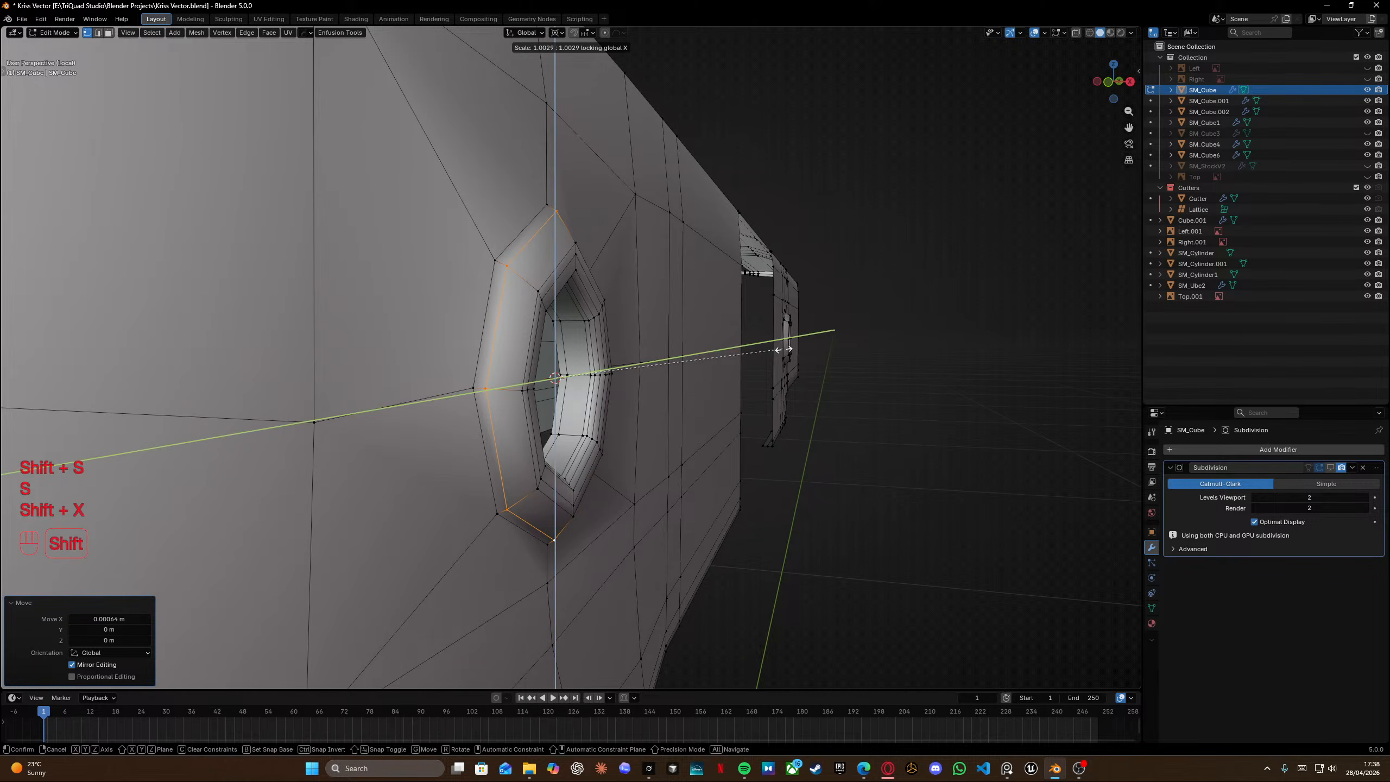
{"action": "left_click", "coordinate": [719, 359]}
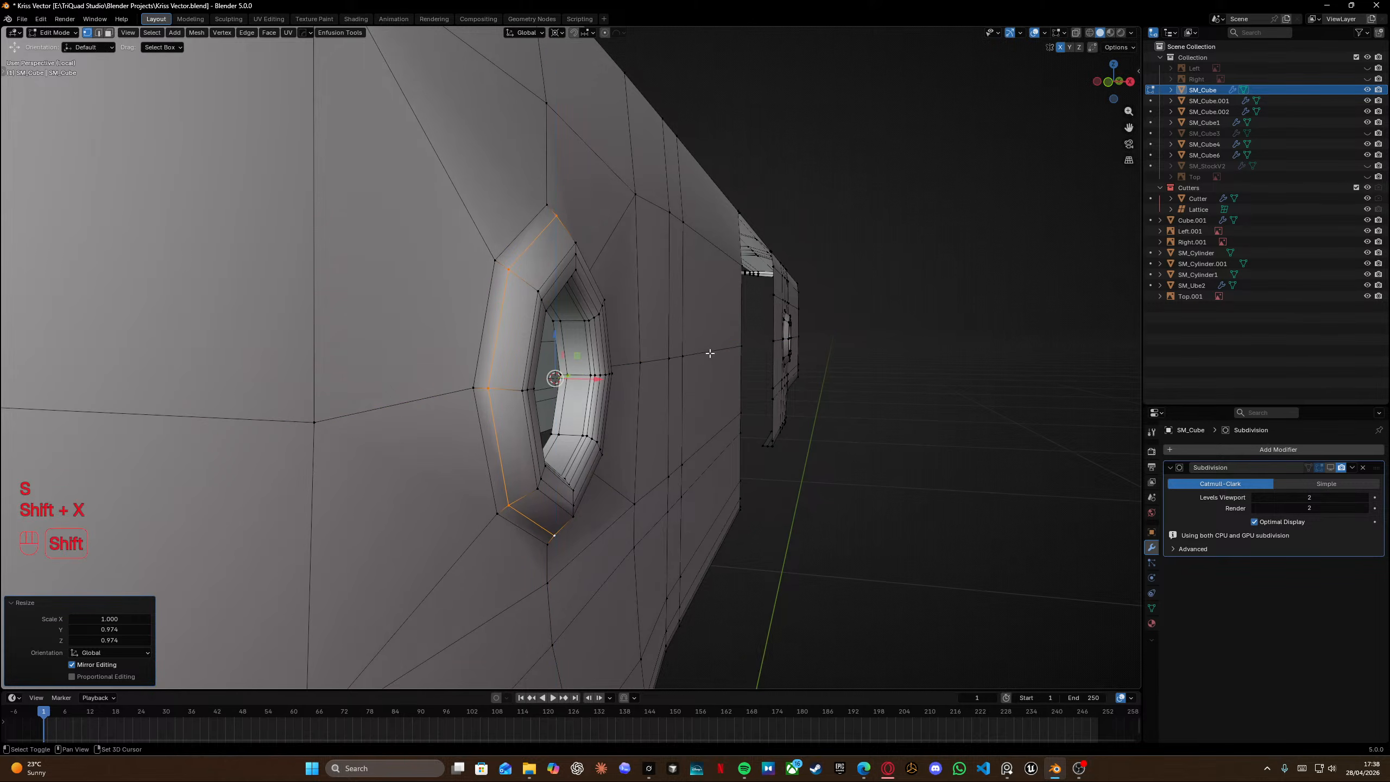
Scale the ring to 1.009 in Y and Z and edge-slide it by a factor of -0.233.
{"action": "mouse_move", "coordinate": [712, 353]}
{"action": "middle_mouse_down"}
{"action": "mouse_move", "coordinate": [651, 295]}
{"action": "mouse_move", "coordinate": [721, 362]}
{"action": "middle_mouse_up"}
{"action": "key", "text": "s"}
{"action": "key", "text": "shift+x"}
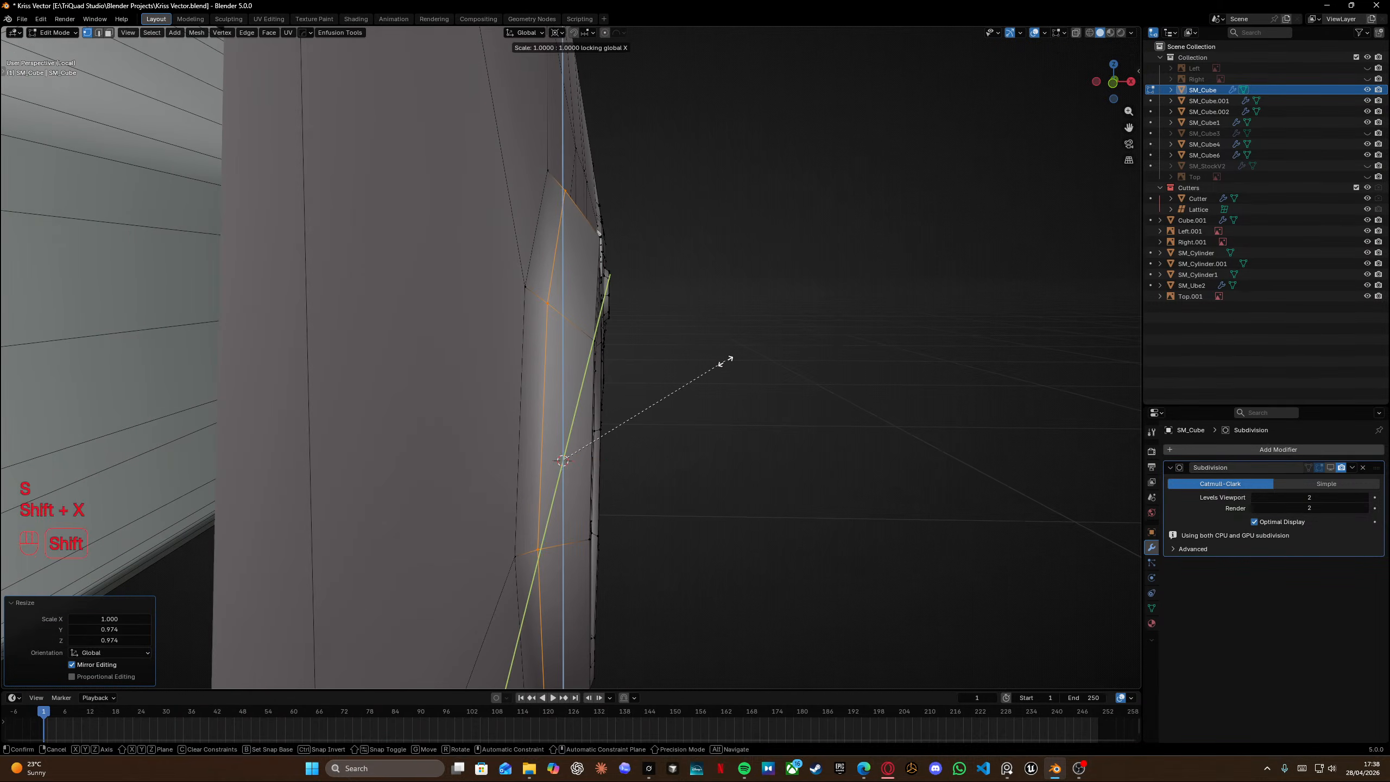
{"action": "left_click", "coordinate": [739, 361]}
{"action": "key", "text": "g"}
{"action": "key", "text": "g"}
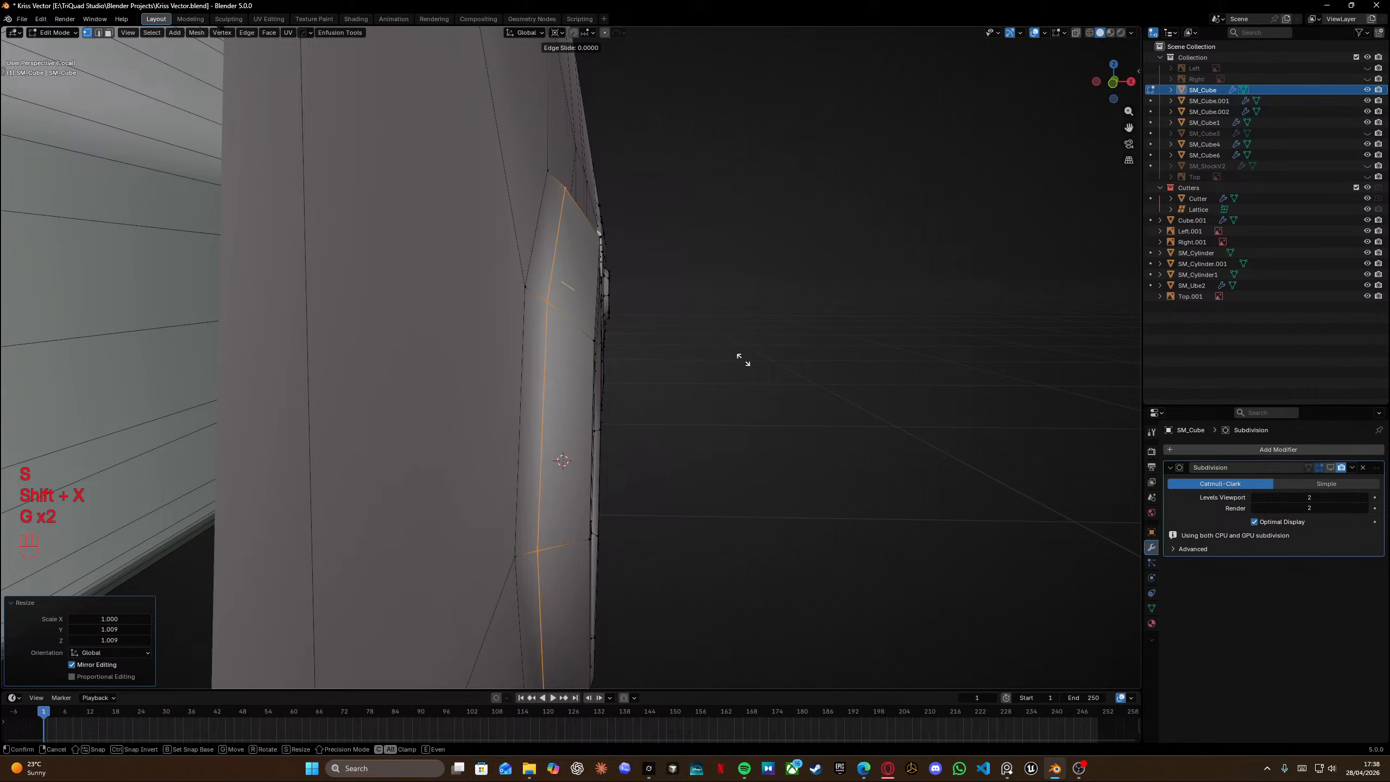
{"action": "left_click", "coordinate": [749, 362]}
Rescale the ring in Y and Z and edge-slide an adjacent loop around the pin hole.
{"action": "key", "text": "s"}
{"action": "key", "text": "shift+x"}
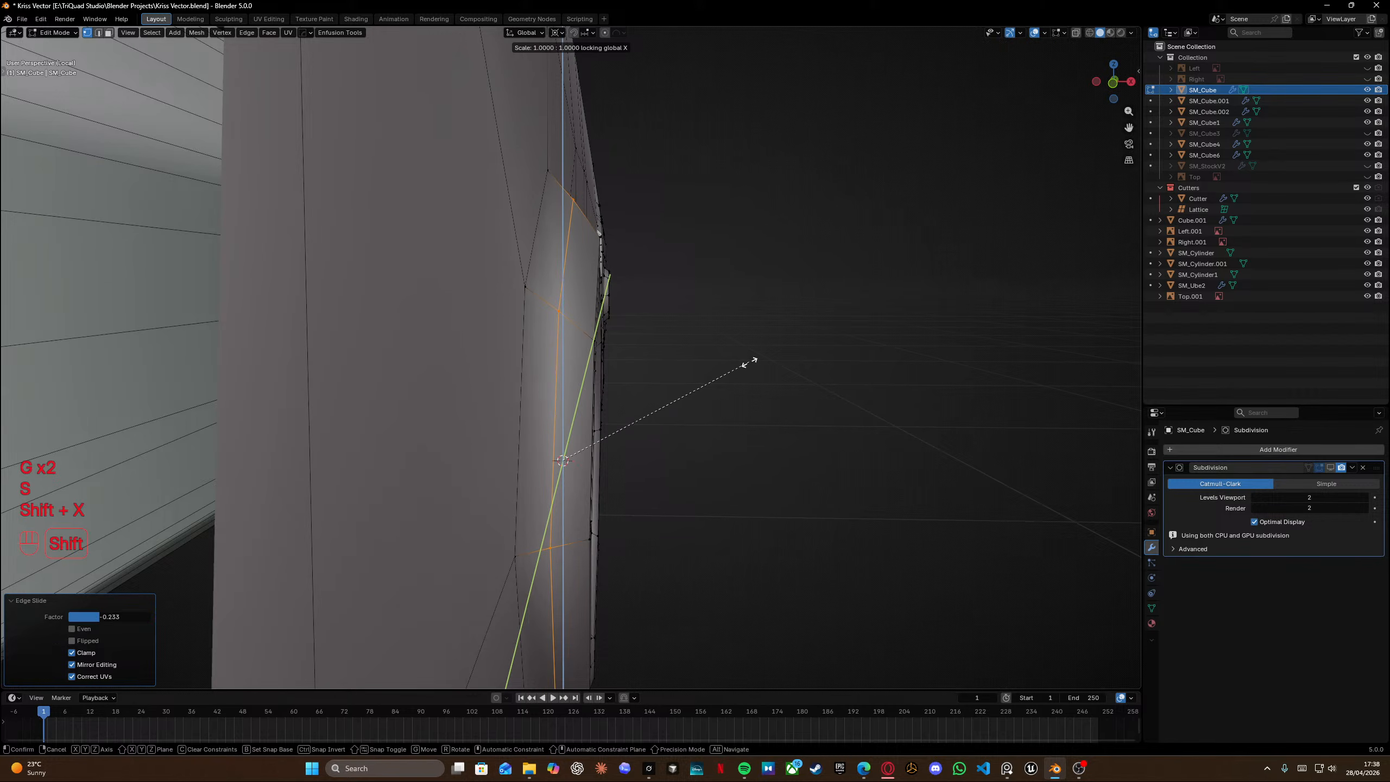
{"action": "left_click", "coordinate": [751, 362], "text": "shift"}
{"action": "middle_click_drag", "start_coordinate": [751, 361], "coordinate": [608, 308]}
{"action": "left_click", "coordinate": [552, 342], "text": "alt"}
{"action": "key", "text": "g"}
{"action": "key", "text": "g"}
{"action": "left_click", "coordinate": [619, 322]}
Add a loop cut around the pin hole ring.
{"action": "key", "text": "Tab"}
{"action": "scroll", "coordinate": [665, 347], "scroll_direction": "down", "scroll_amount": 8}
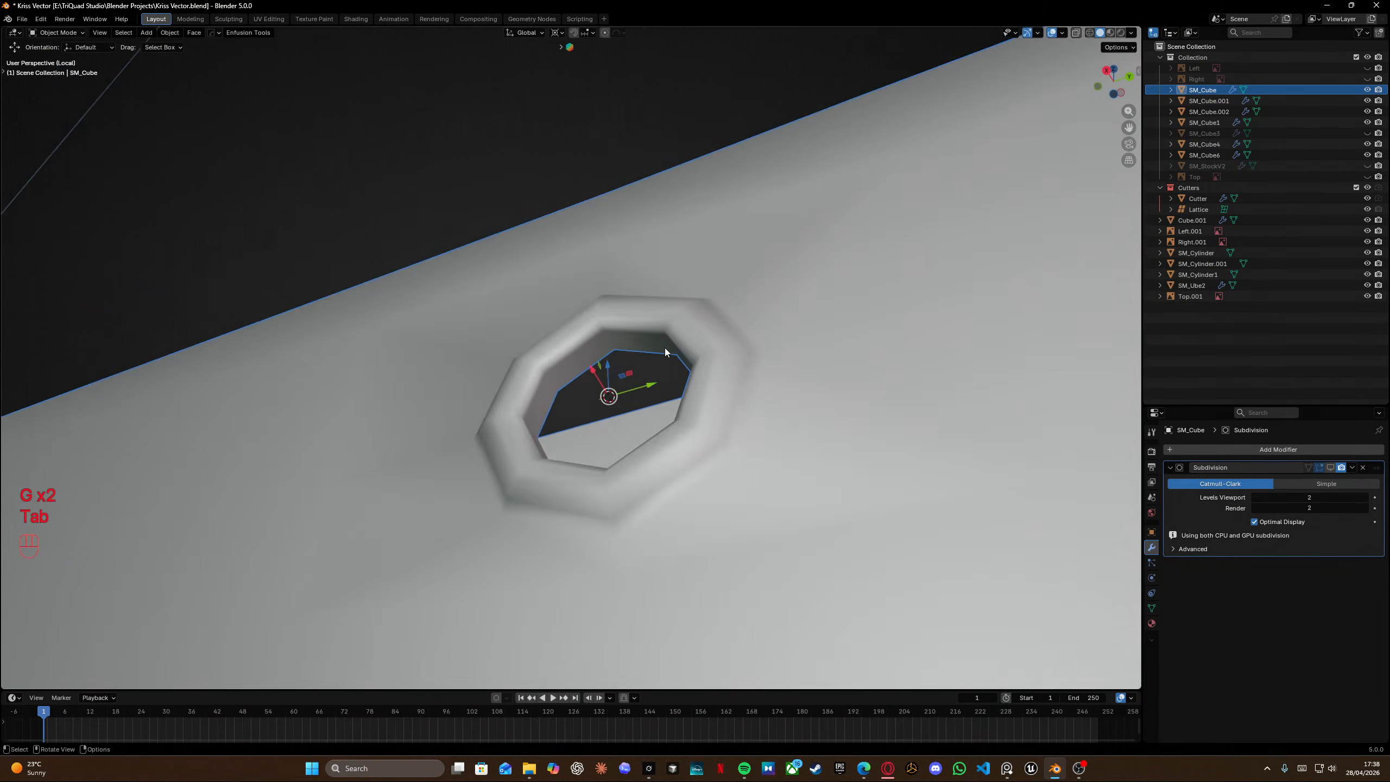
{"action": "middle_click_drag", "start_coordinate": [664, 347], "coordinate": [539, 443]}
{"action": "scroll", "coordinate": [699, 431], "scroll_direction": "down", "scroll_amount": 3}
{"action": "key", "text": "Tab"}
{"action": "scroll", "coordinate": [574, 384], "scroll_direction": "up", "scroll_amount": 4}
{"action": "mouse_move", "coordinate": [596, 350]}
{"action": "middle_mouse_down"}
{"action": "mouse_move", "coordinate": [734, 257]}
{"action": "mouse_move", "coordinate": [618, 339]}
{"action": "middle_mouse_up"}
{"action": "key", "text": "ctrl+r"}
{"action": "left_click", "coordinate": [761, 236]}
{"action": "left_click", "coordinate": [727, 252]}
Scale the selected loop beside the pin hole to 0 along X.
{"action": "key", "text": "Tab"}
{"action": "scroll", "coordinate": [710, 180], "scroll_direction": "down", "scroll_amount": 6}
{"action": "key", "text": "Tab"}
{"action": "scroll", "coordinate": [553, 334], "scroll_direction": "up", "scroll_amount": 6}
{"action": "middle_click_drag", "start_coordinate": [537, 329], "coordinate": [608, 264]}
{"action": "middle_click_drag", "start_coordinate": [603, 445], "coordinate": [499, 403]}
{"action": "key", "text": "s"}
{"action": "key", "text": "x"}
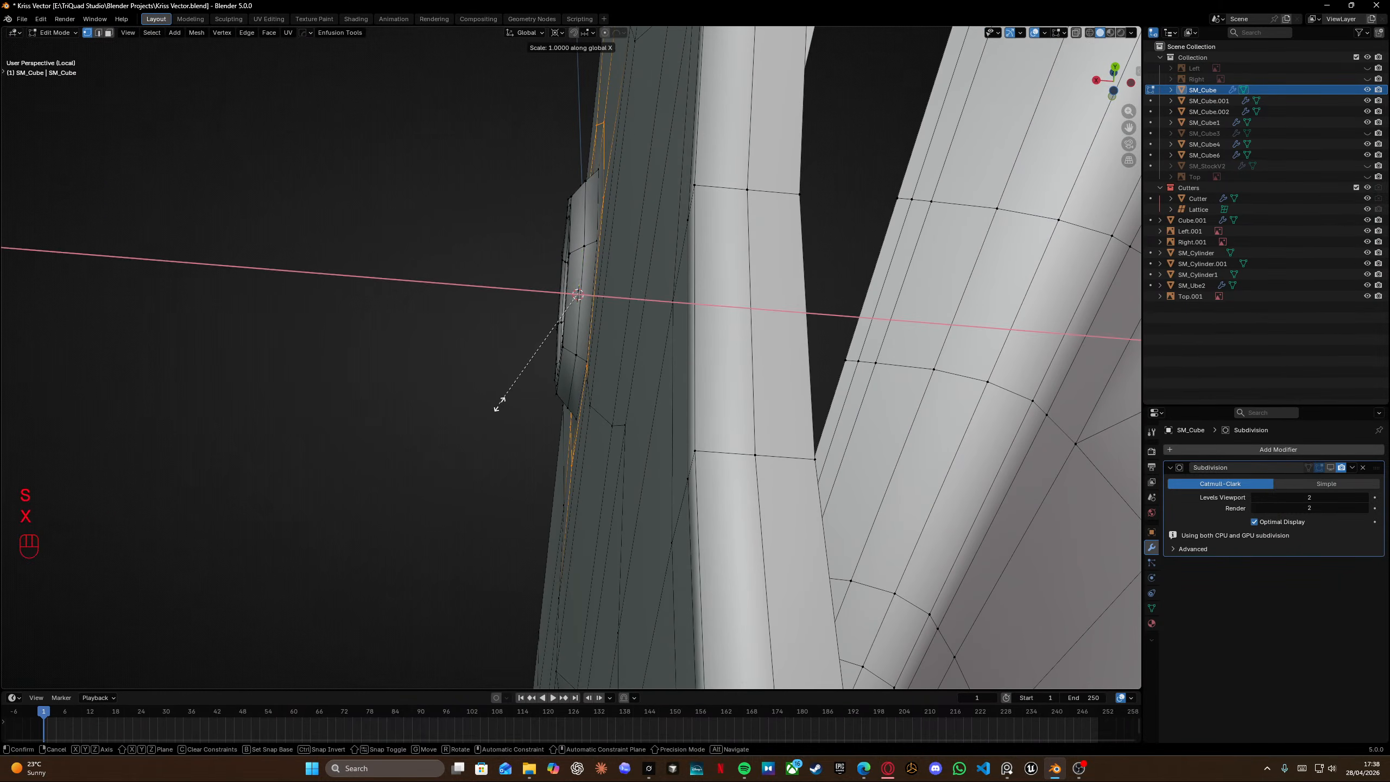
{"action": "key", "text": "KP_0"}
{"action": "key", "text": "Return"}
Undo the last action and dissolve the selected edges surrounding the pin hole.
{"action": "middle_click_drag", "start_coordinate": [499, 404], "coordinate": [772, 438]}
{"action": "key", "text": "ctrl+z"}
{"action": "middle_click_drag", "start_coordinate": [677, 406], "coordinate": [622, 400]}
{"action": "key", "text": "x"}
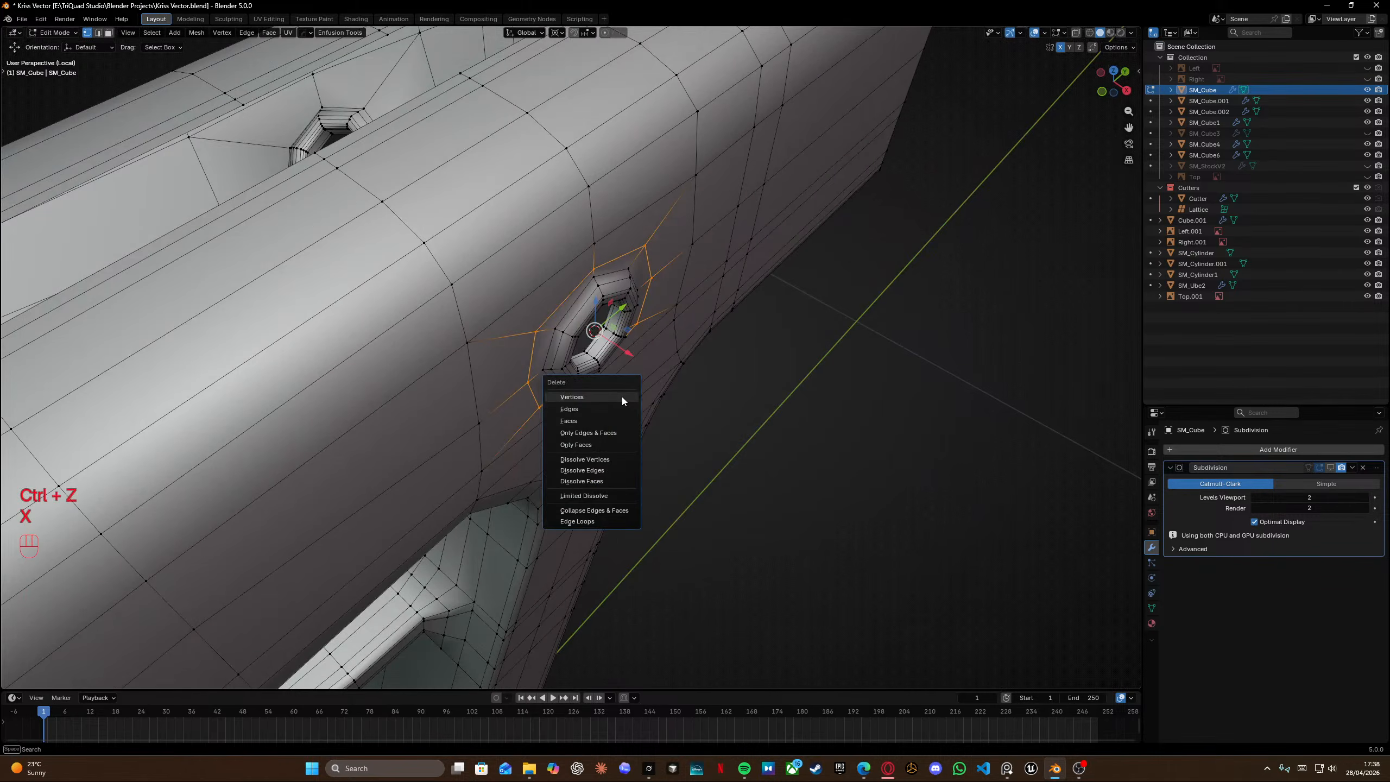
{"action": "left_click", "coordinate": [607, 471]}
{"action": "middle_click_drag", "start_coordinate": [642, 342], "coordinate": [567, 329]}
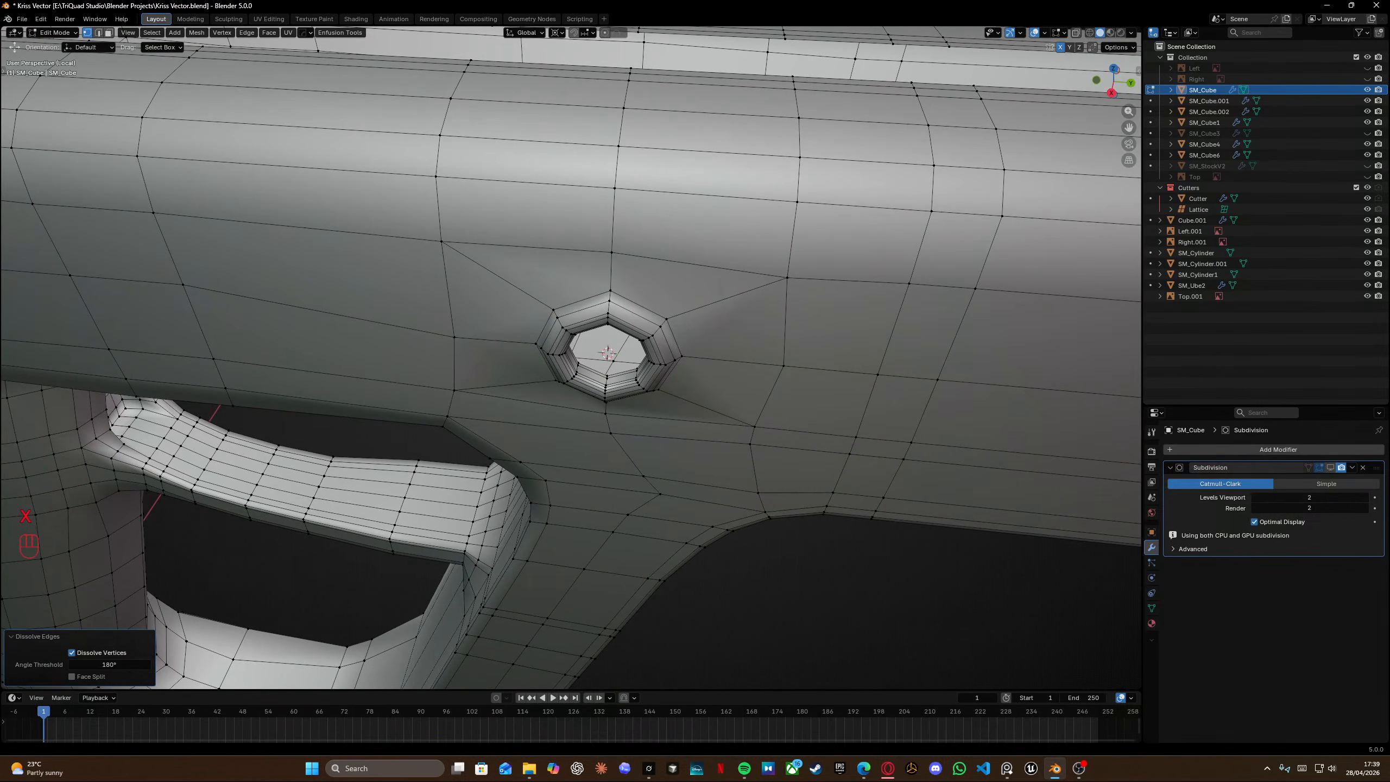
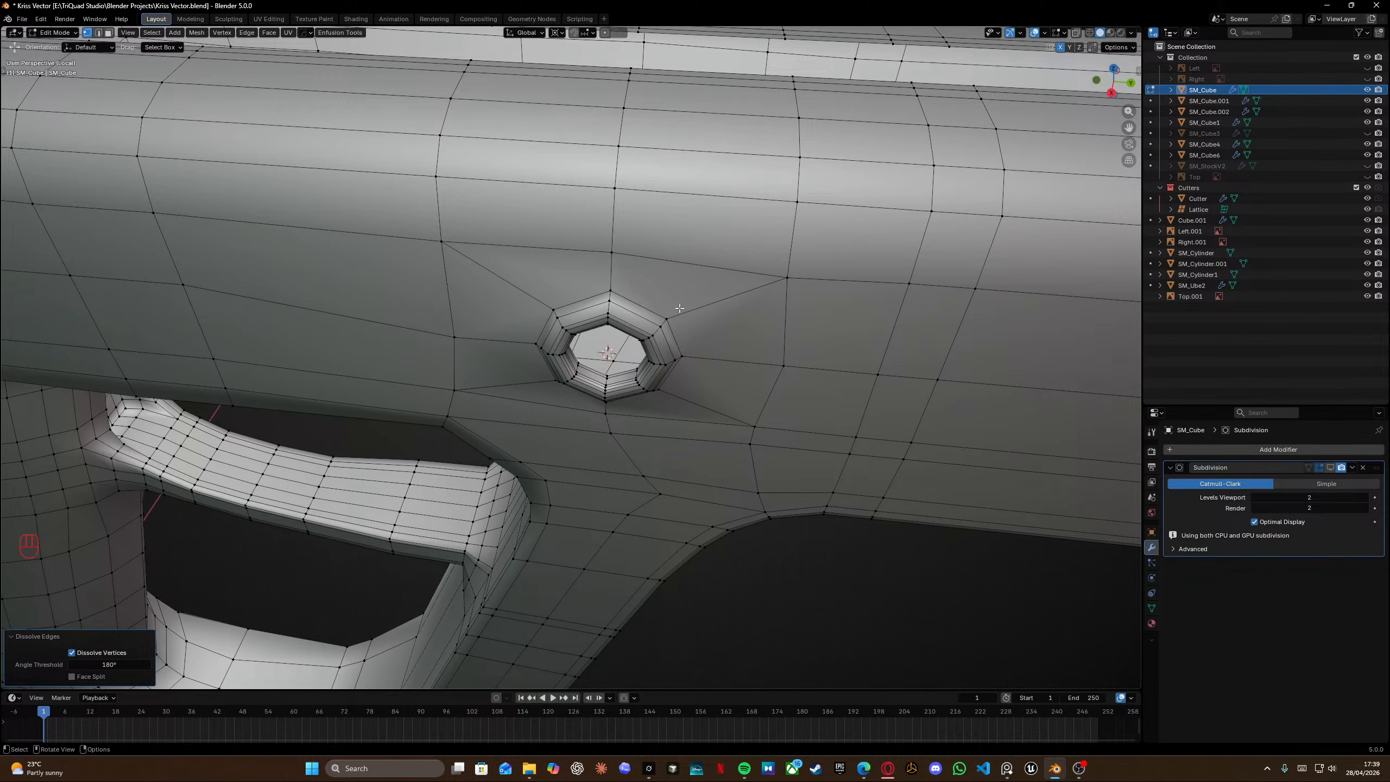
Move the selected loop beside the pin hole slightly in Y and Z while locking the X axis.
{"action": "middle_click_drag", "start_coordinate": [680, 308], "coordinate": [693, 241]}
{"action": "middle_click_drag", "start_coordinate": [581, 445], "coordinate": [609, 344], "text": "shift"}
{"action": "left_click_drag", "start_coordinate": [488, 342], "coordinate": [488, 342]}
{"action": "key", "text": "g"}
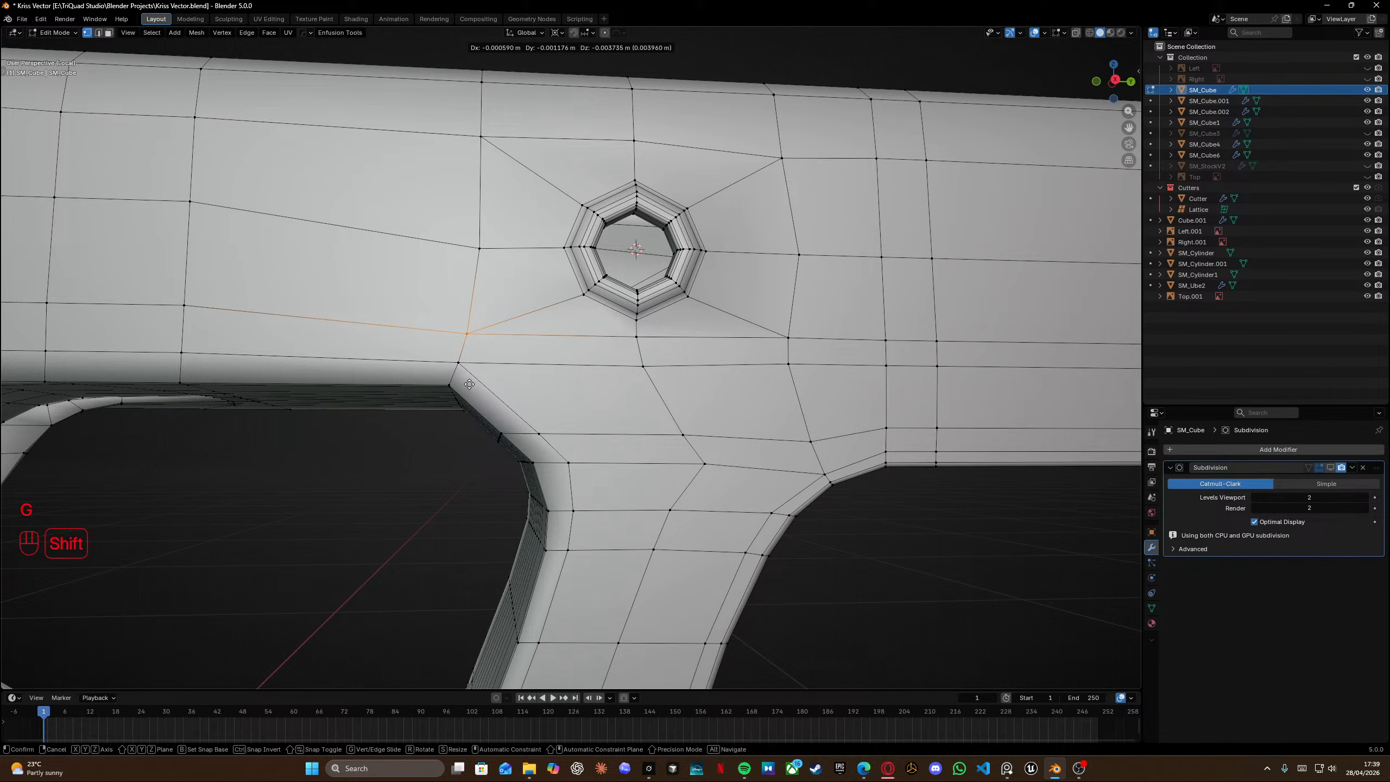
{"action": "key", "text": "shift+x"}
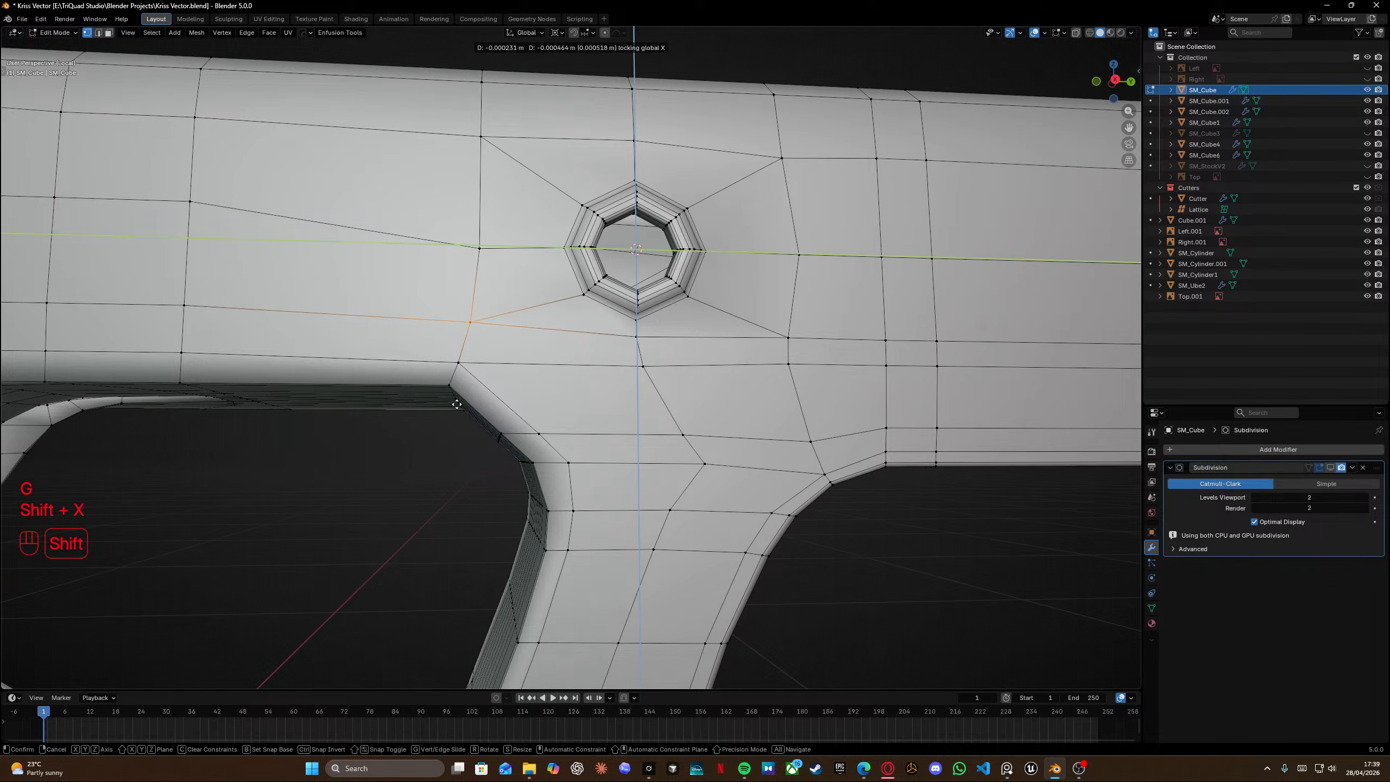
{"action": "left_click", "coordinate": [437, 487]}
Inspect the smoothed pin hole area in object mode from several angles.
{"action": "middle_click_drag", "start_coordinate": [440, 482], "coordinate": [446, 510]}
{"action": "scroll", "coordinate": [466, 438], "scroll_direction": "down", "scroll_amount": 2}
{"action": "middle_click_drag", "start_coordinate": [482, 351], "coordinate": [525, 354], "text": "shift"}
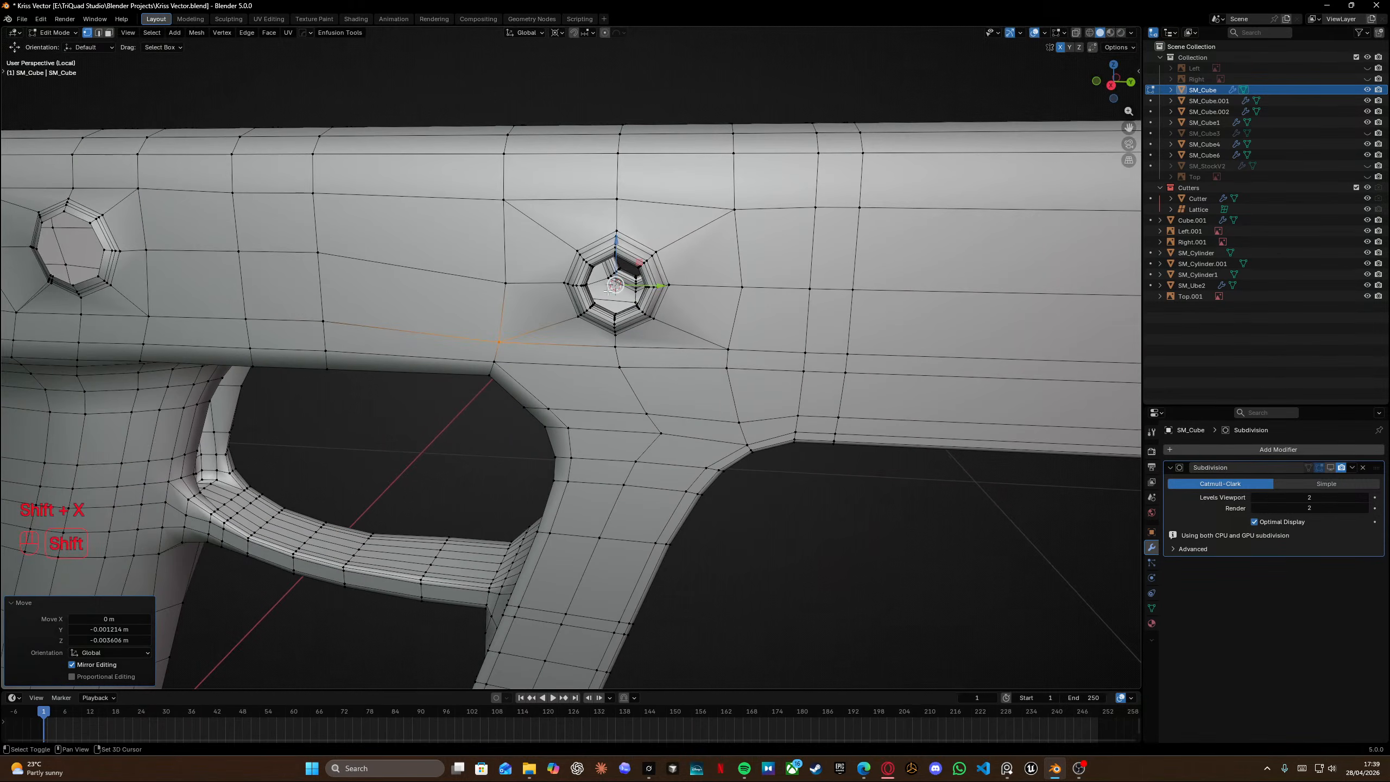
{"action": "middle_click_drag", "start_coordinate": [569, 299], "coordinate": [514, 300]}
{"action": "key", "text": "Tab"}
{"action": "left_click", "coordinate": [512, 250]}
{"action": "scroll", "coordinate": [617, 328], "scroll_direction": "up", "scroll_amount": 6}
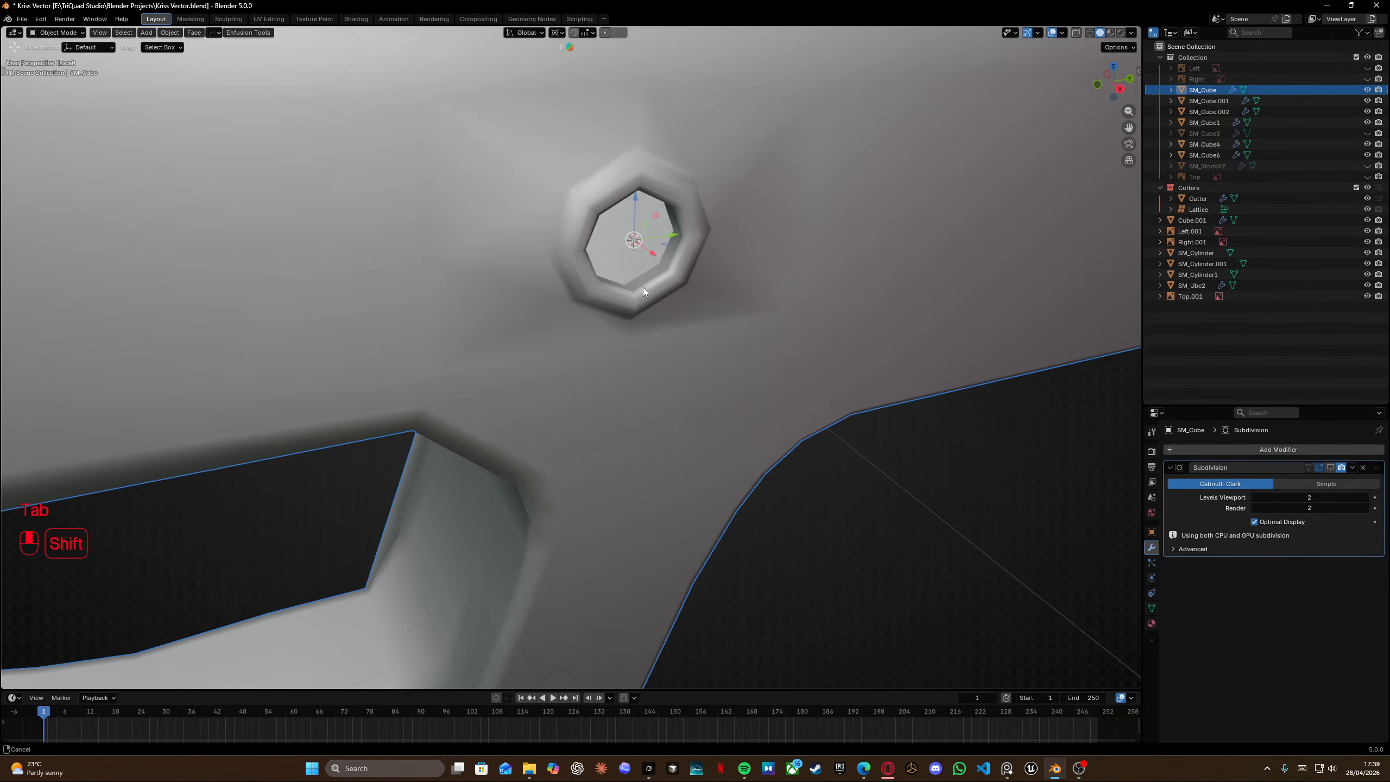
{"action": "scroll", "coordinate": [699, 378], "scroll_direction": "down", "scroll_amount": 5}
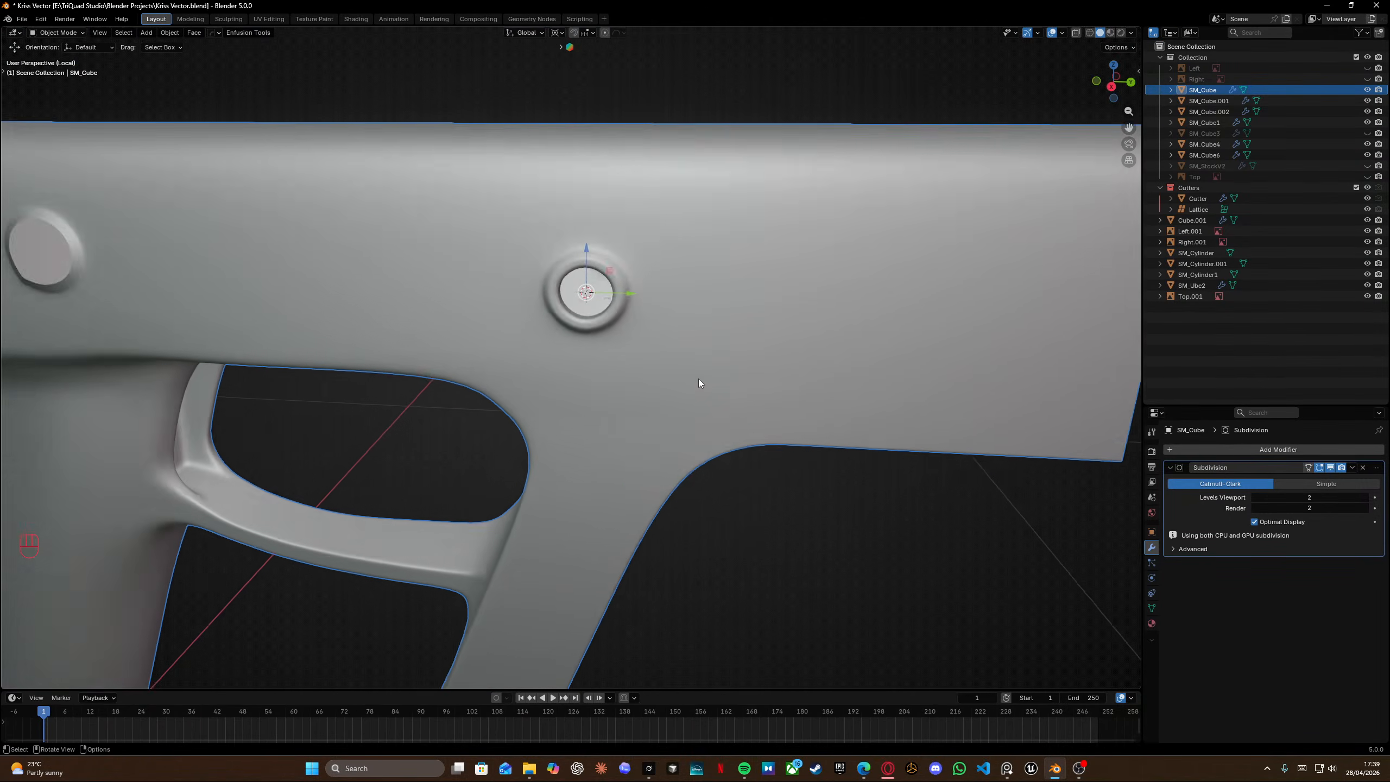
{"action": "middle_click_drag", "start_coordinate": [699, 379], "coordinate": [682, 337]}
{"action": "middle_click_drag", "start_coordinate": [336, 316], "coordinate": [569, 323], "text": "shift"}
{"action": "middle_click_drag", "start_coordinate": [569, 323], "coordinate": [416, 345]}
{"action": "middle_click_drag", "start_coordinate": [416, 345], "coordinate": [582, 354], "text": "shift"}
{"action": "scroll", "coordinate": [550, 345], "scroll_direction": "up", "scroll_amount": 7}
Back in edit mode, edge-slide the selected edges under the pin hole fully onto the neighbouring ring, factor -1.
{"action": "key", "text": "Tab"}
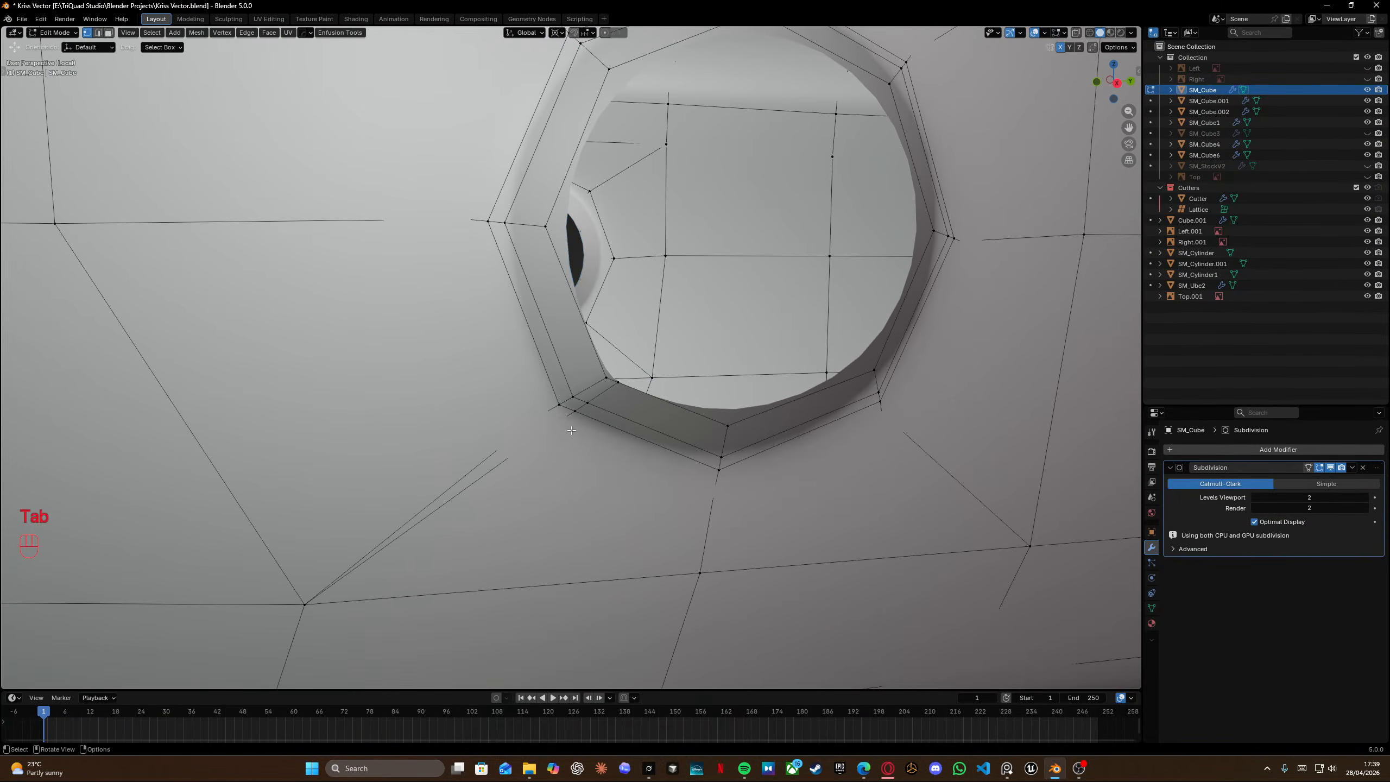
{"action": "scroll", "coordinate": [580, 408], "scroll_direction": "down", "scroll_amount": 5}
{"action": "scroll", "coordinate": [580, 408], "scroll_direction": "up", "scroll_amount": 5}
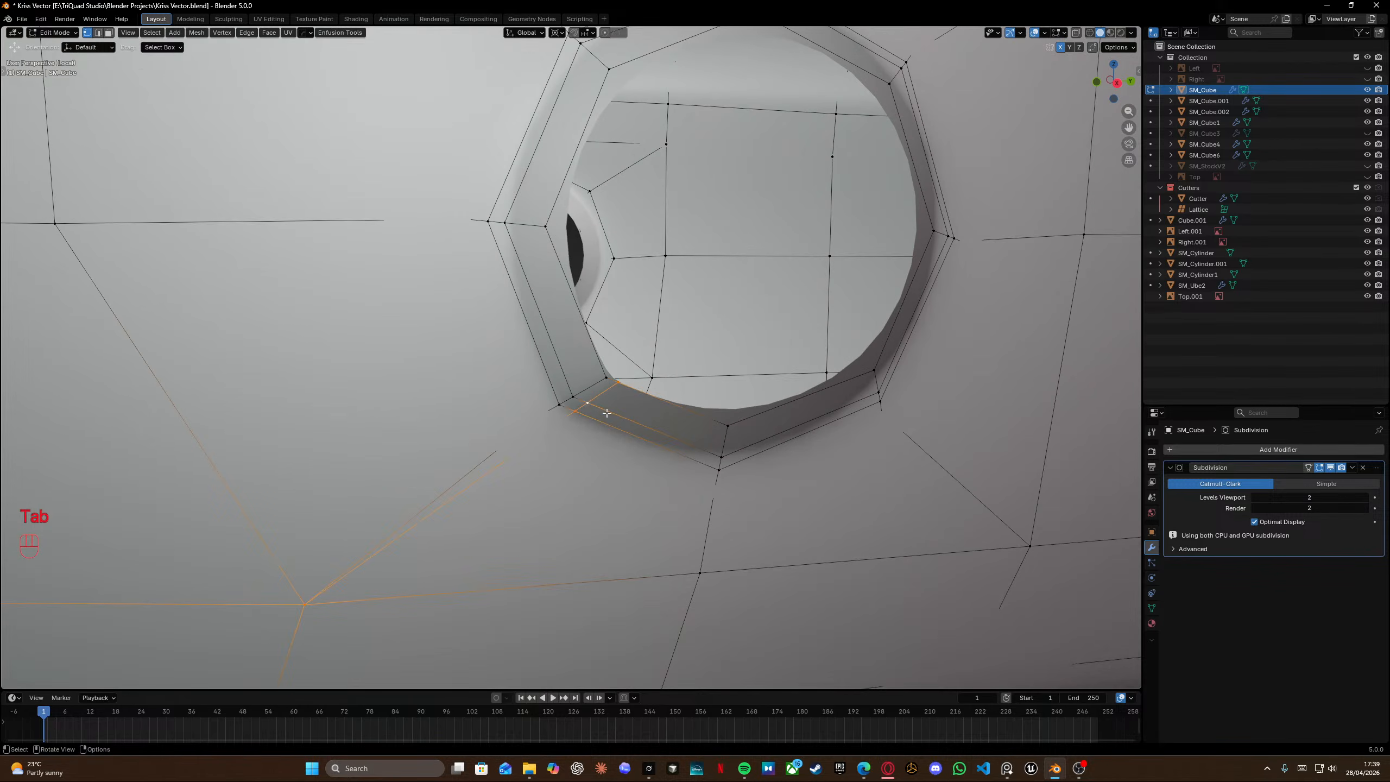
{"action": "left_click_drag", "start_coordinate": [261, 564], "coordinate": [350, 651], "text": "ctrl"}
{"action": "key", "text": "g"}
{"action": "key", "text": "g"}
{"action": "left_click", "coordinate": [649, 479]}
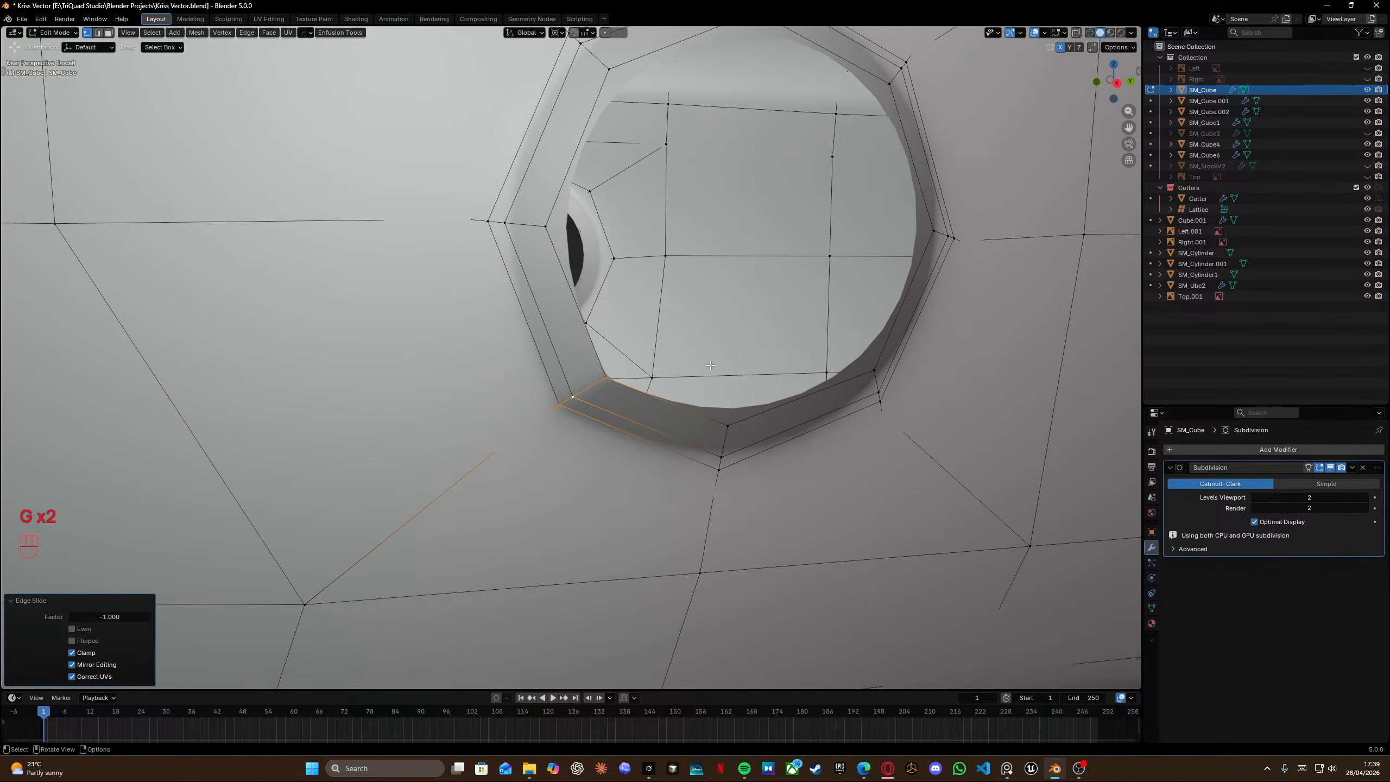
Select all geometry and merge vertices by distance.
{"action": "scroll", "coordinate": [706, 372], "scroll_direction": "down", "scroll_amount": 5}
{"action": "key", "text": "a"}
{"action": "key", "text": "m"}
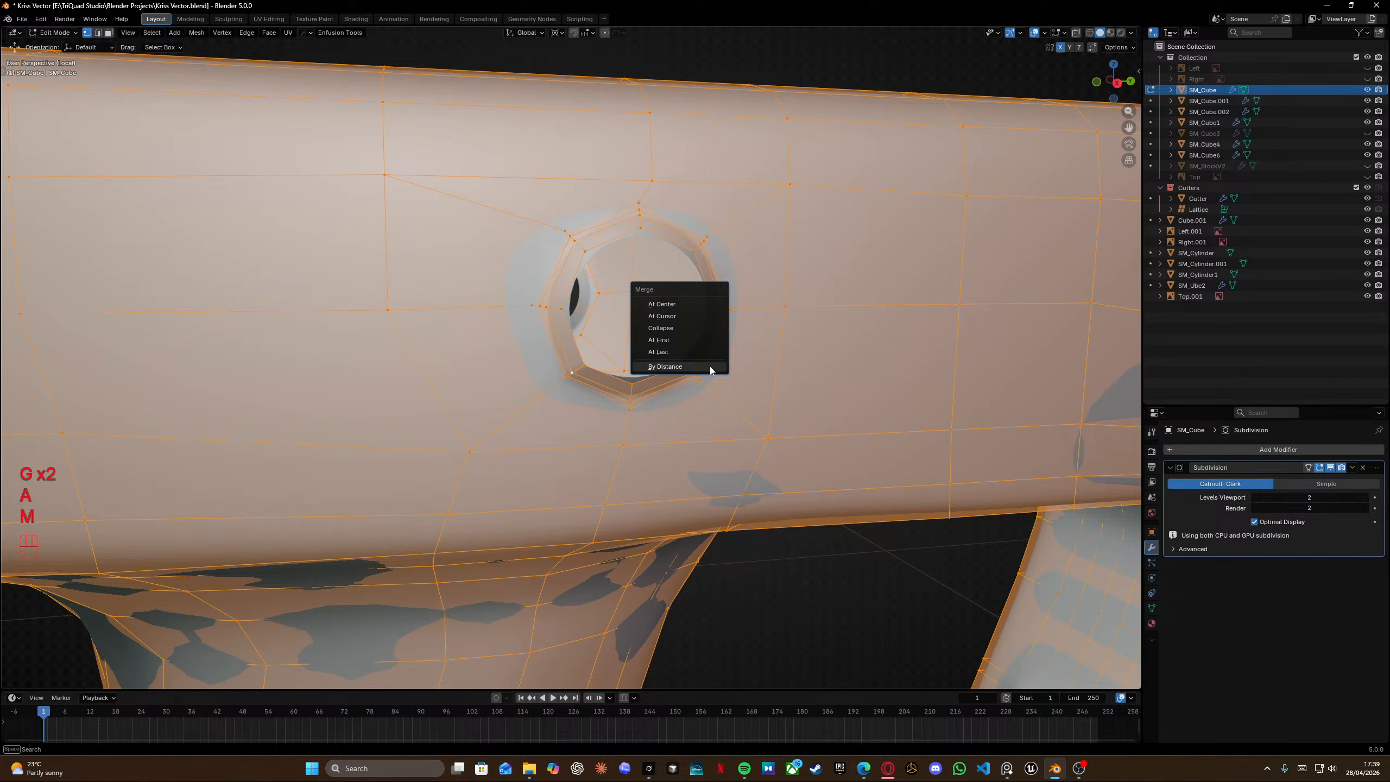
{"action": "left_click", "coordinate": [665, 367]}
Leave edit mode, exit local view and save the file.
{"action": "key", "text": "Tab"}
{"action": "middle_click_drag", "start_coordinate": [661, 384], "coordinate": [625, 332]}
{"action": "key", "text": "KP_Divide"}
{"action": "left_click", "coordinate": [436, 415]}
{"action": "middle_click_drag", "start_coordinate": [435, 415], "coordinate": [679, 402]}
{"action": "middle_click_drag", "start_coordinate": [679, 402], "coordinate": [784, 182], "text": "shift"}
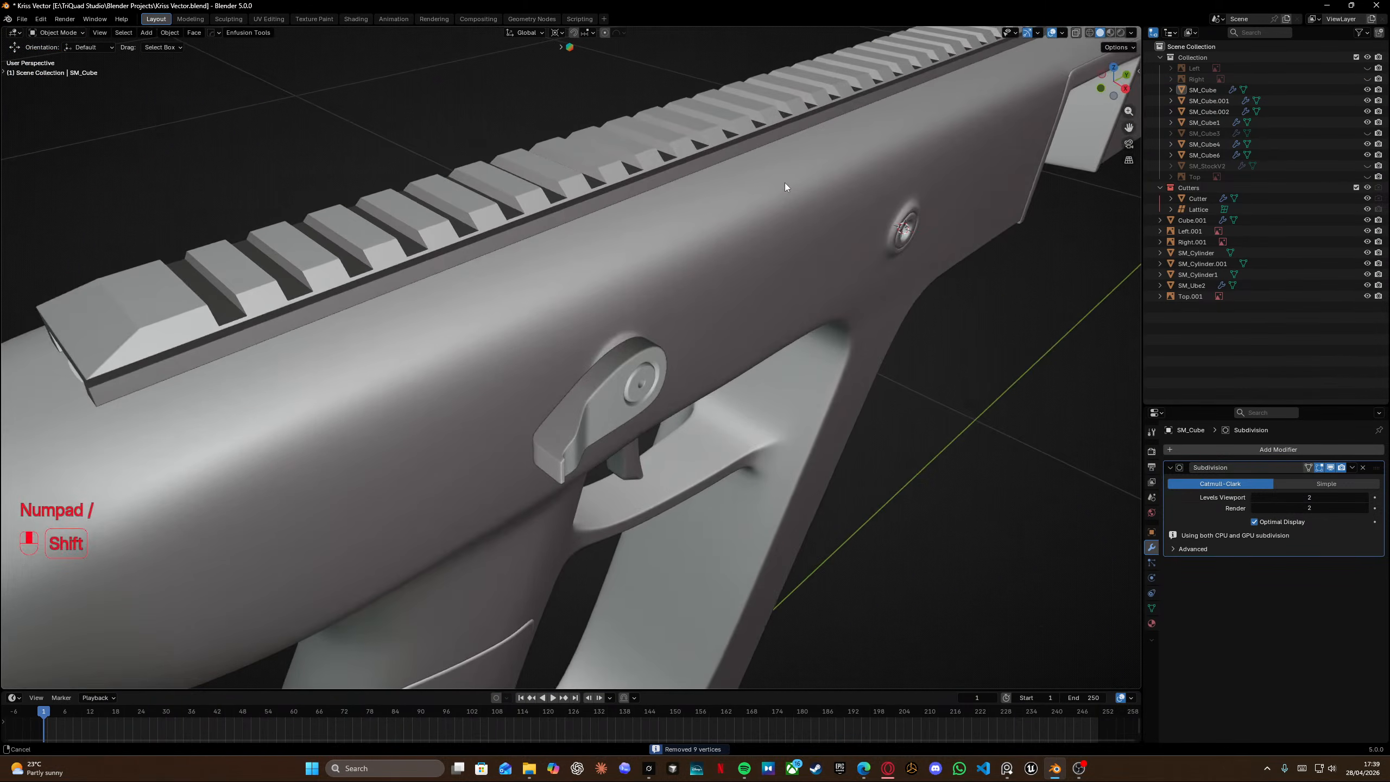
{"action": "scroll", "coordinate": [747, 205], "scroll_direction": "down", "scroll_amount": 5}
{"action": "middle_click_drag", "start_coordinate": [857, 442], "coordinate": [744, 360]}
{"action": "key", "text": "ctrl+s"}
Select the receiver mesh, enter edit mode and isolate it in local view.
{"action": "middle_click_drag", "start_coordinate": [739, 237], "coordinate": [657, 414], "text": "shift"}
{"action": "middle_click_drag", "start_coordinate": [729, 528], "coordinate": [803, 502]}
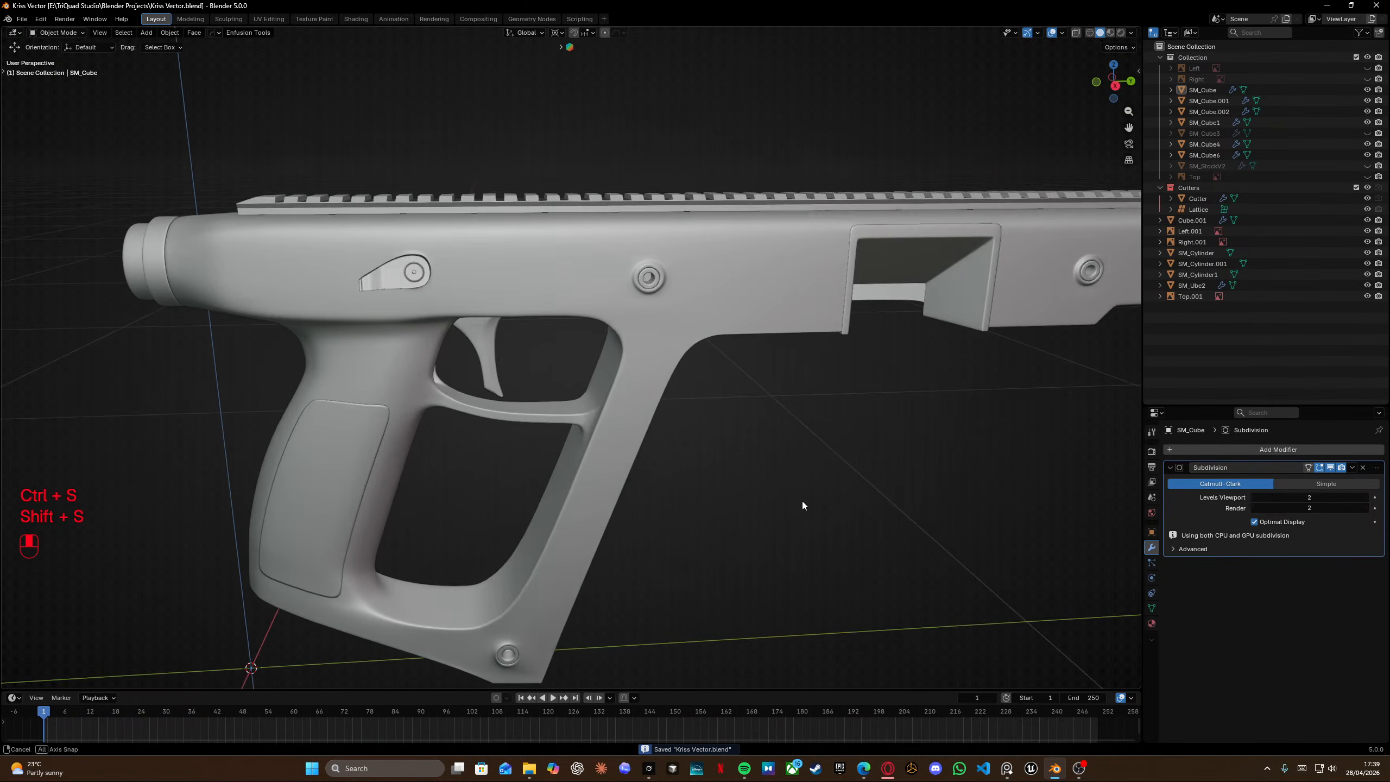
{"action": "middle_click_drag", "start_coordinate": [773, 395], "coordinate": [862, 391]}
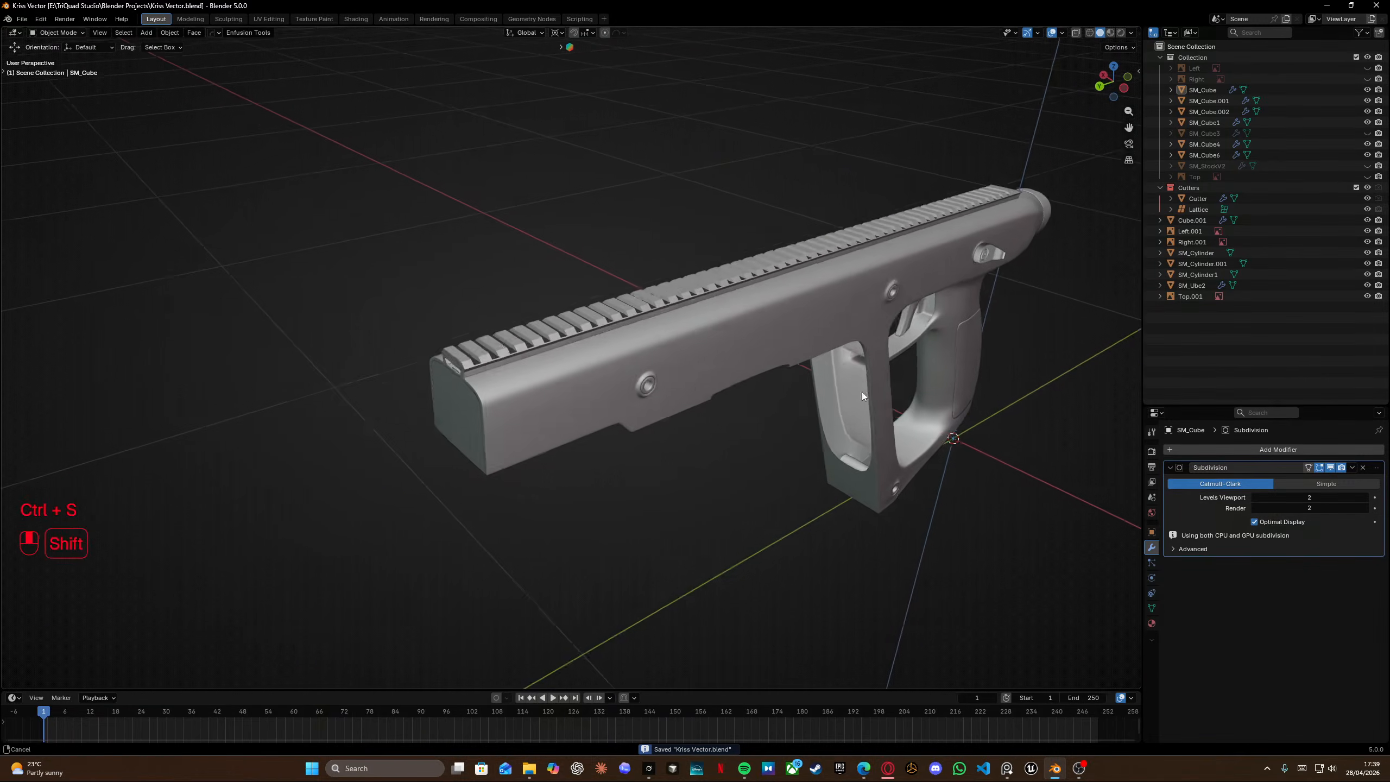
{"action": "scroll", "coordinate": [755, 377], "scroll_direction": "up", "scroll_amount": 5}
{"action": "middle_click_drag", "start_coordinate": [755, 378], "coordinate": [842, 350]}
{"action": "middle_click_drag", "start_coordinate": [842, 350], "coordinate": [784, 387], "text": "shift"}
{"action": "left_click", "coordinate": [670, 400]}
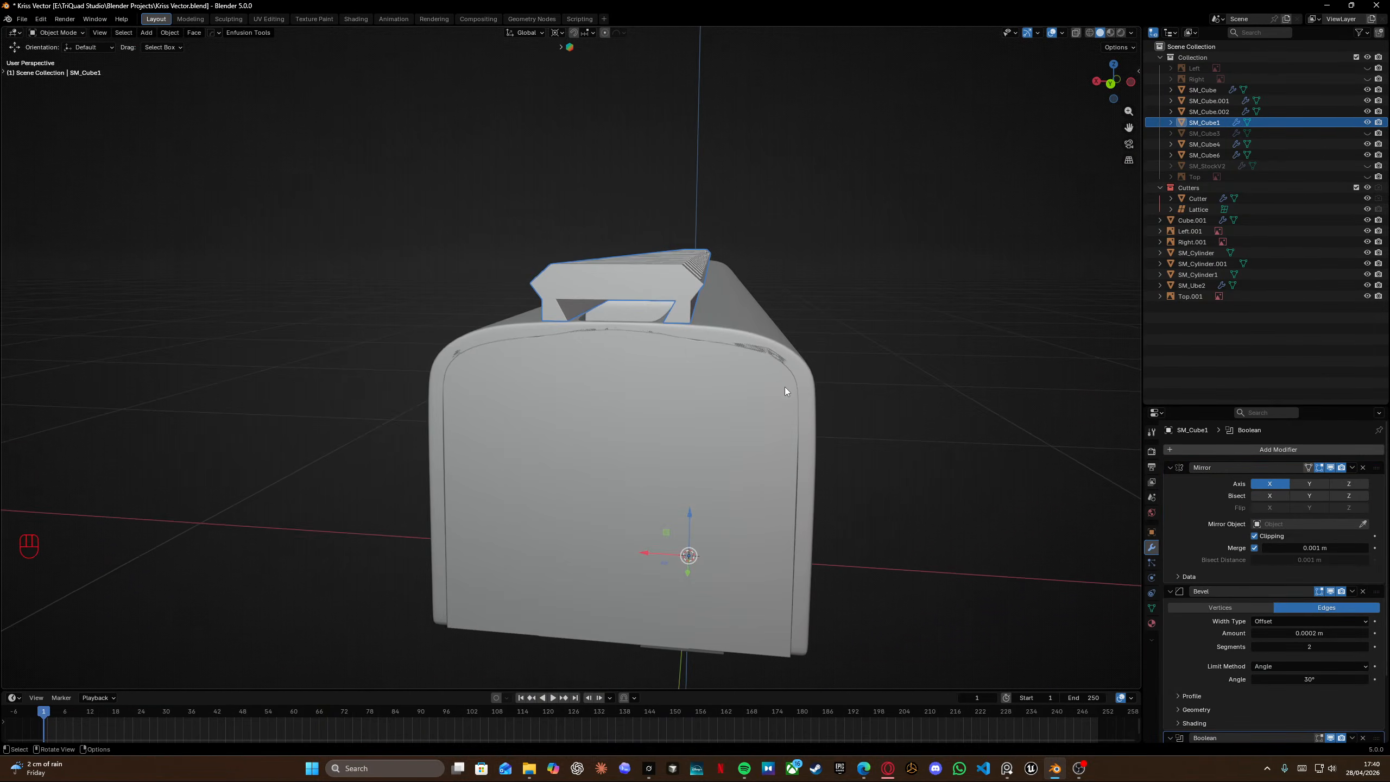
{"action": "left_click", "coordinate": [730, 334]}
{"action": "key", "text": "Tab"}
{"action": "scroll", "coordinate": [731, 334], "scroll_direction": "up", "scroll_amount": 4}
{"action": "scroll", "coordinate": [731, 335], "scroll_direction": "down", "scroll_amount": 2}
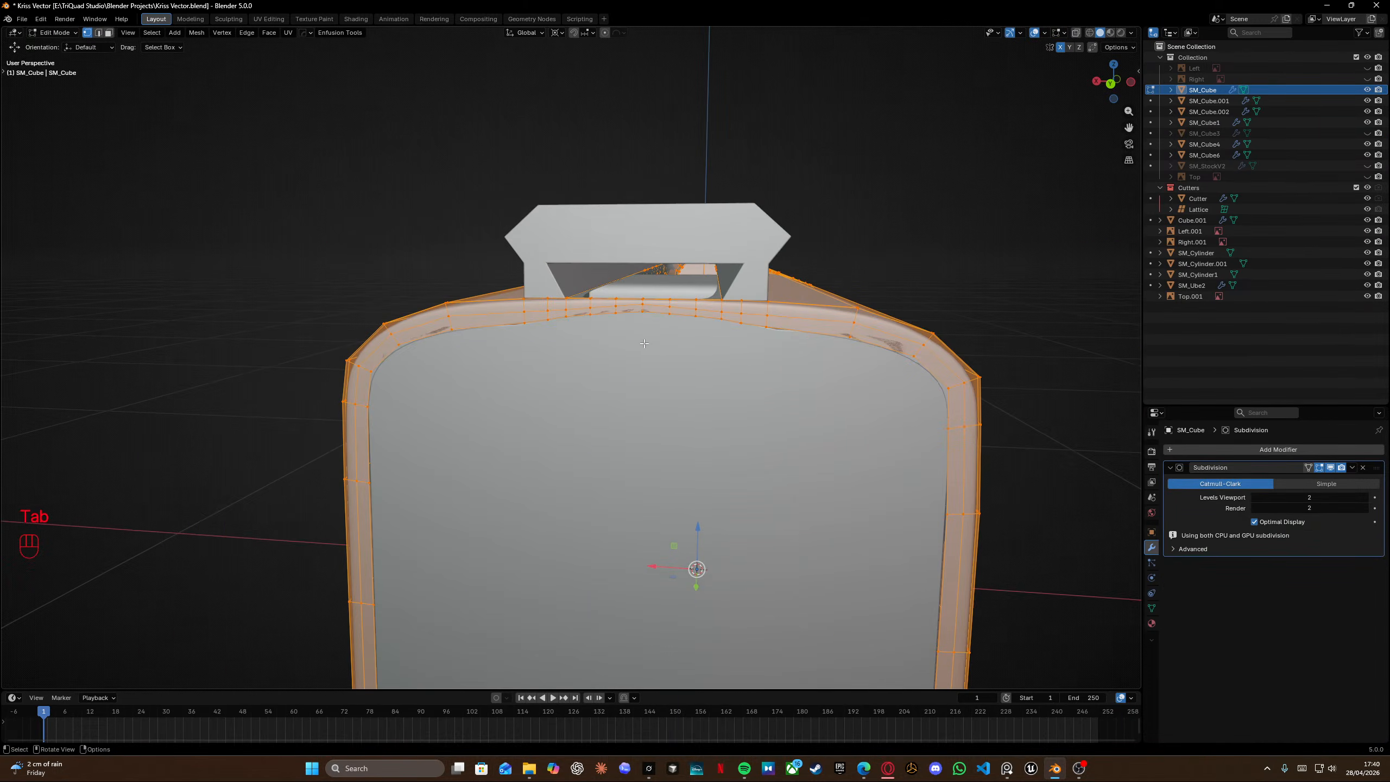
{"action": "middle_click_drag", "start_coordinate": [493, 427], "coordinate": [479, 454]}
{"action": "left_click", "coordinate": [466, 476], "text": "alt"}
{"action": "key", "text": "KP_Divide"}
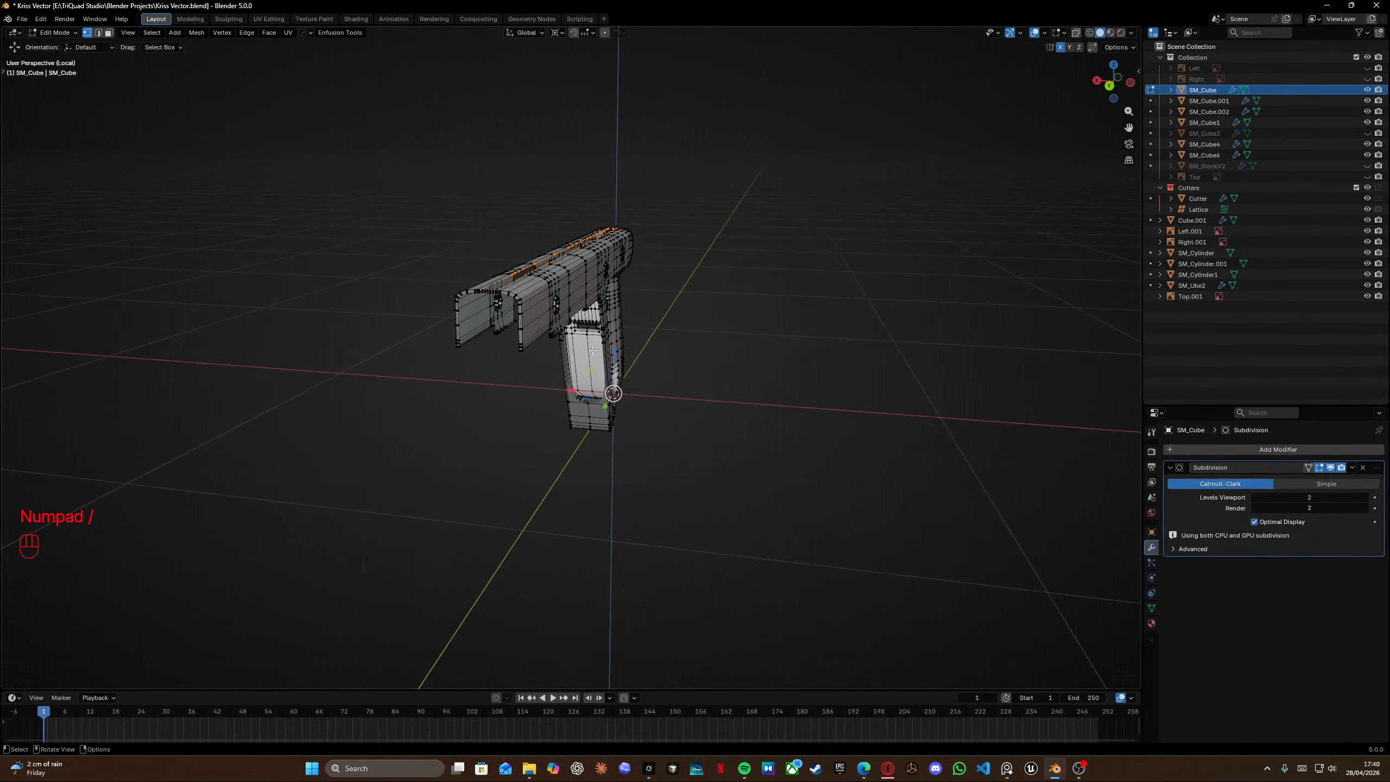
Select the edge path across the underside bridge and move it slightly along Y.
{"action": "middle_click_drag", "start_coordinate": [588, 317], "coordinate": [845, 313]}
{"action": "scroll", "coordinate": [597, 399], "scroll_direction": "up", "scroll_amount": 5}
{"action": "scroll", "coordinate": [597, 399], "scroll_direction": "up", "scroll_amount": 3}
{"action": "middle_click_drag", "start_coordinate": [597, 400], "coordinate": [694, 259], "text": "shift"}
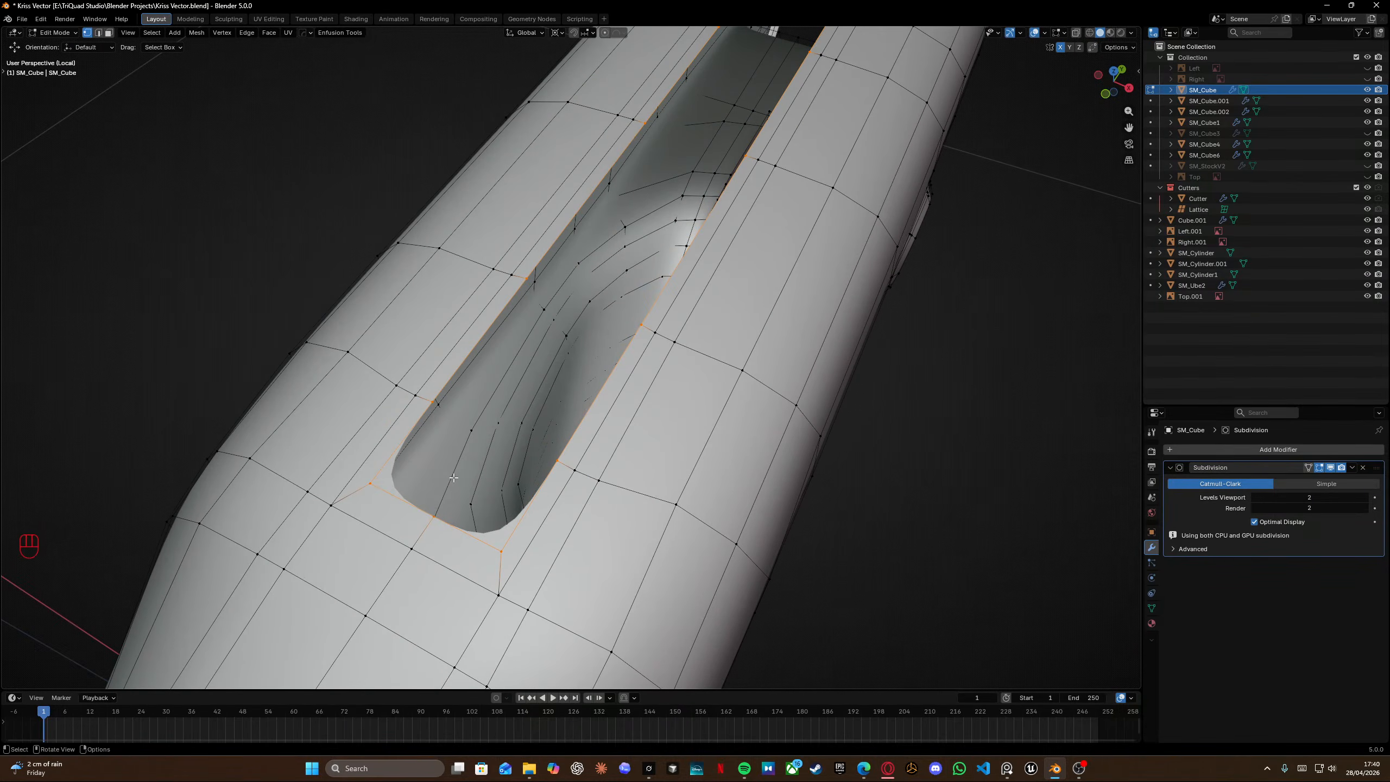
{"action": "middle_click_drag", "start_coordinate": [454, 478], "coordinate": [496, 571]}
{"action": "scroll", "coordinate": [431, 543], "scroll_direction": "down", "scroll_amount": 5}
{"action": "middle_click_drag", "start_coordinate": [497, 571], "coordinate": [576, 327], "text": "shift"}
{"action": "scroll", "coordinate": [589, 446], "scroll_direction": "up", "scroll_amount": 5}
{"action": "scroll", "coordinate": [585, 333], "scroll_direction": "down", "scroll_amount": 2}
{"action": "scroll", "coordinate": [562, 314], "scroll_direction": "up", "scroll_amount": 4}
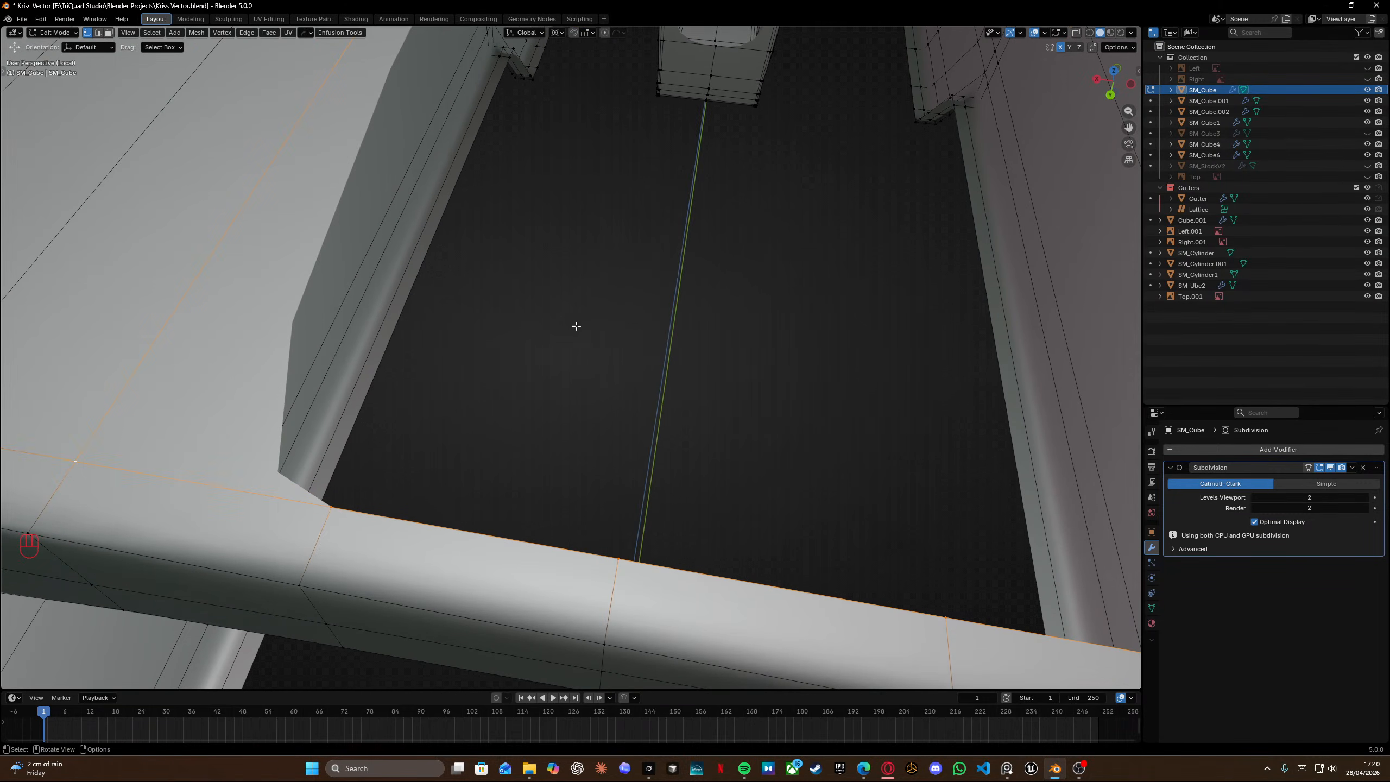
{"action": "scroll", "coordinate": [576, 326], "scroll_direction": "down", "scroll_amount": 5}
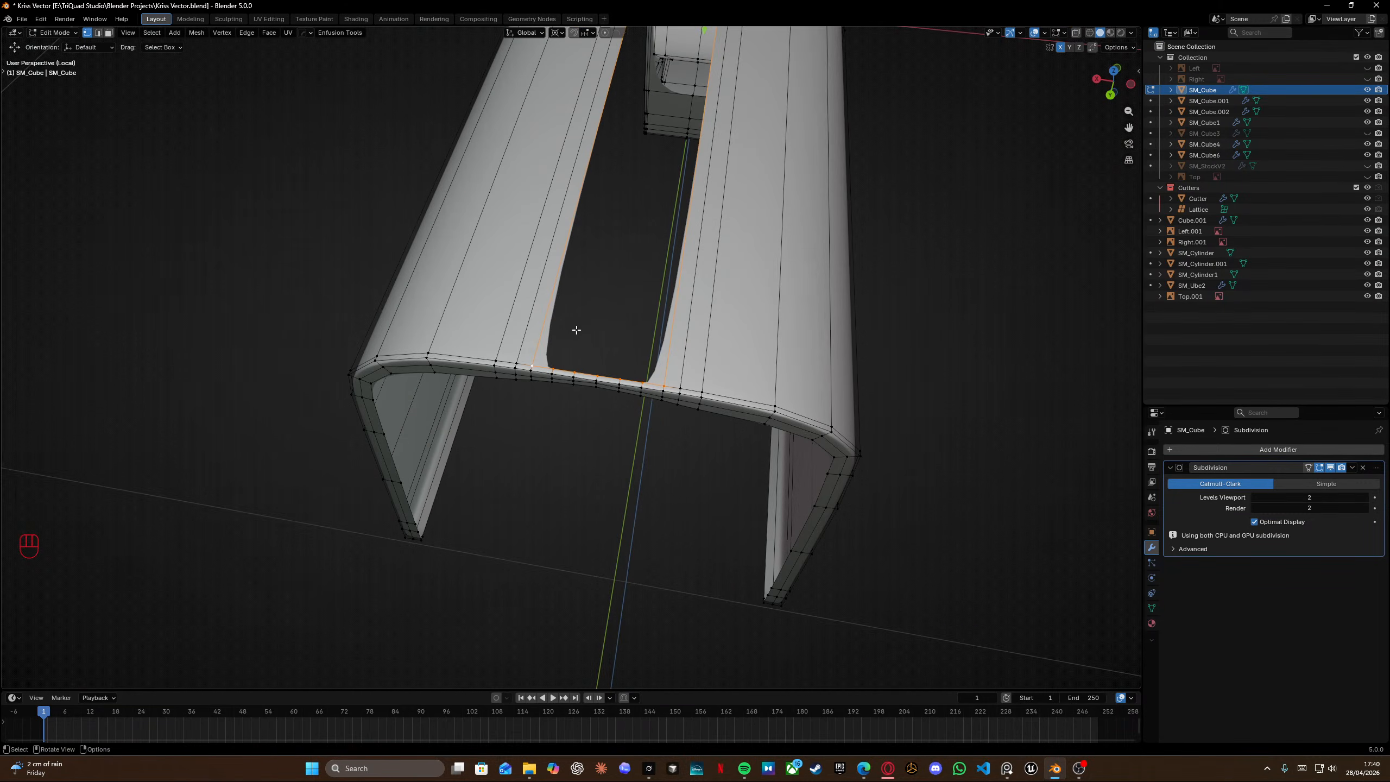
{"action": "left_click", "coordinate": [681, 388], "text": "ctrl"}
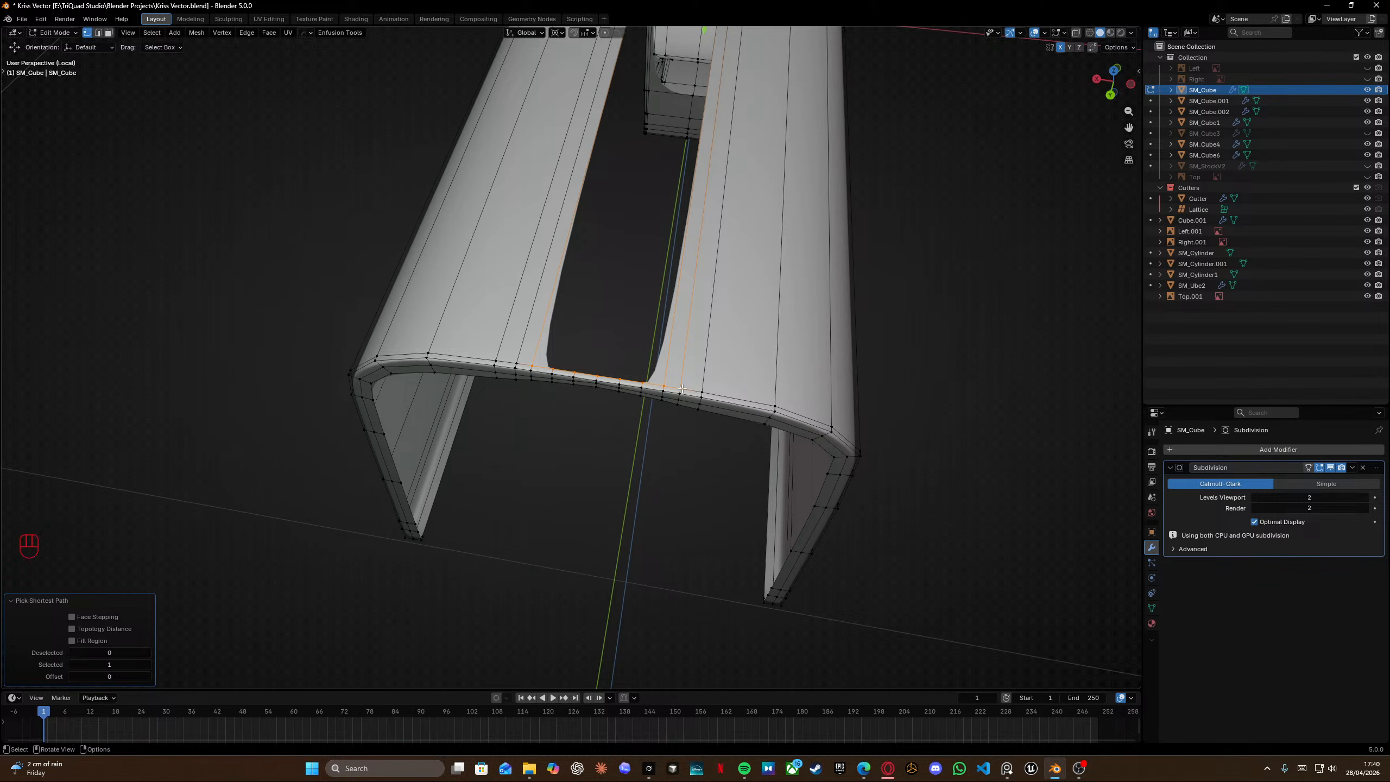
{"action": "key", "text": "g"}
{"action": "key", "text": "g"}
{"action": "left_click", "coordinate": [686, 371]}
{"action": "key", "text": "g"}
{"action": "key", "text": "y"}
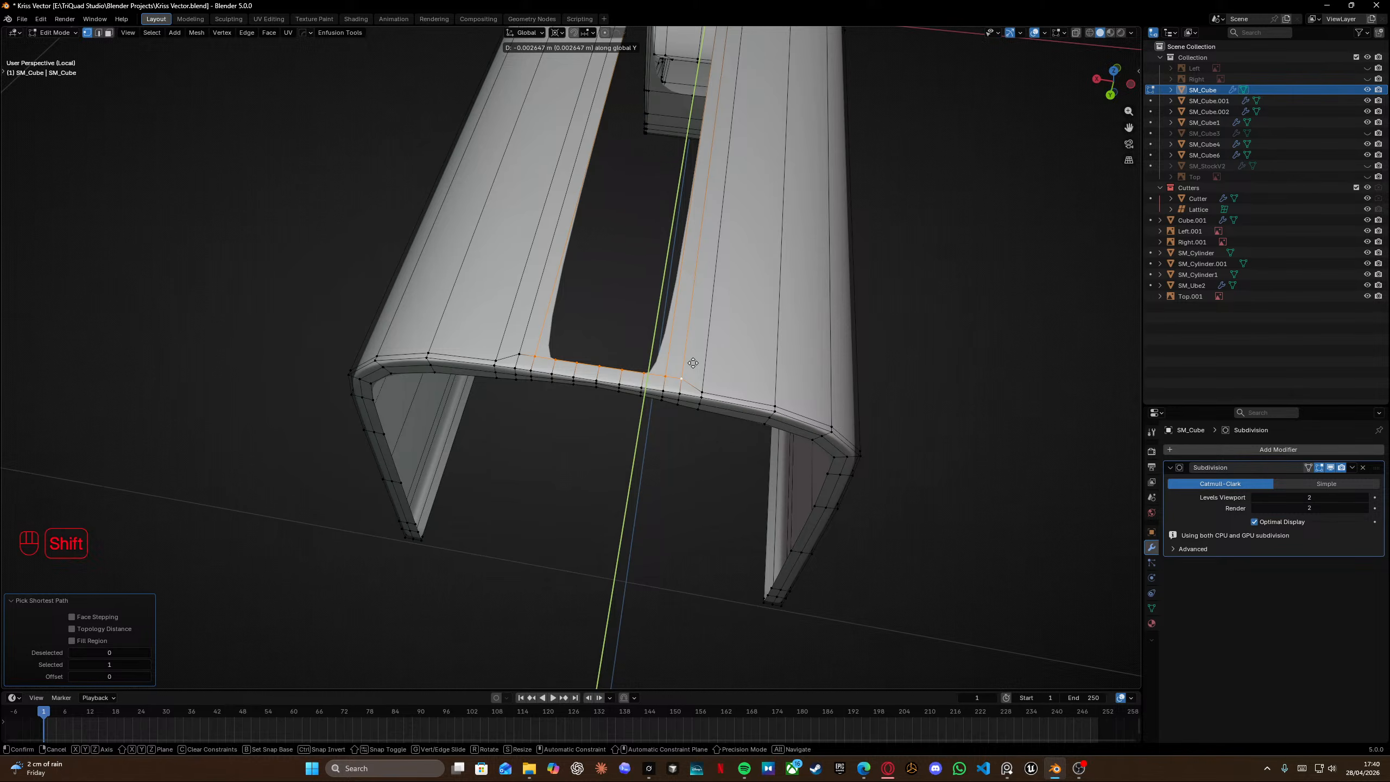
{"action": "left_click", "coordinate": [693, 363]}
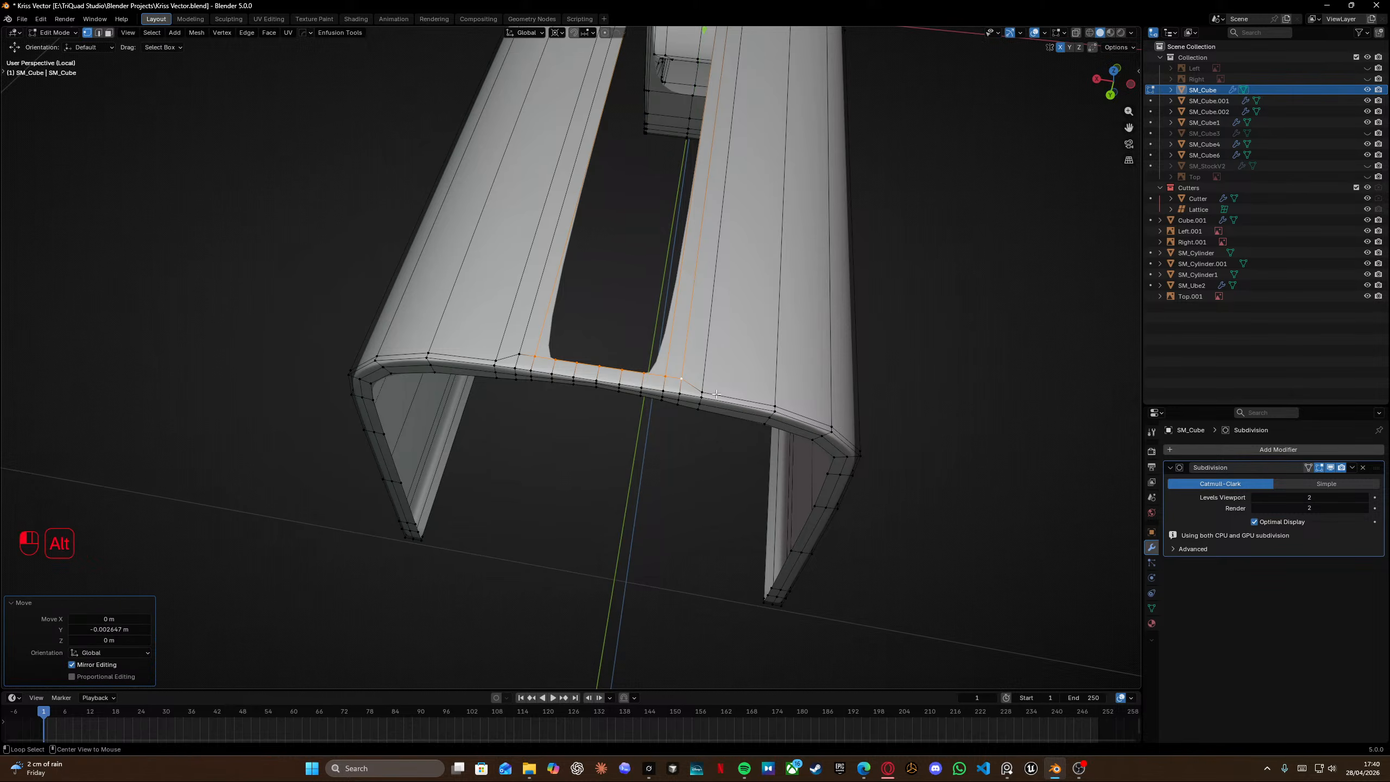
Select the long edge loops along the underside rails and edge-slide them slightly.
{"action": "left_click", "coordinate": [716, 394], "text": "alt"}
{"action": "left_click", "coordinate": [466, 357], "text": "alt+shift"}
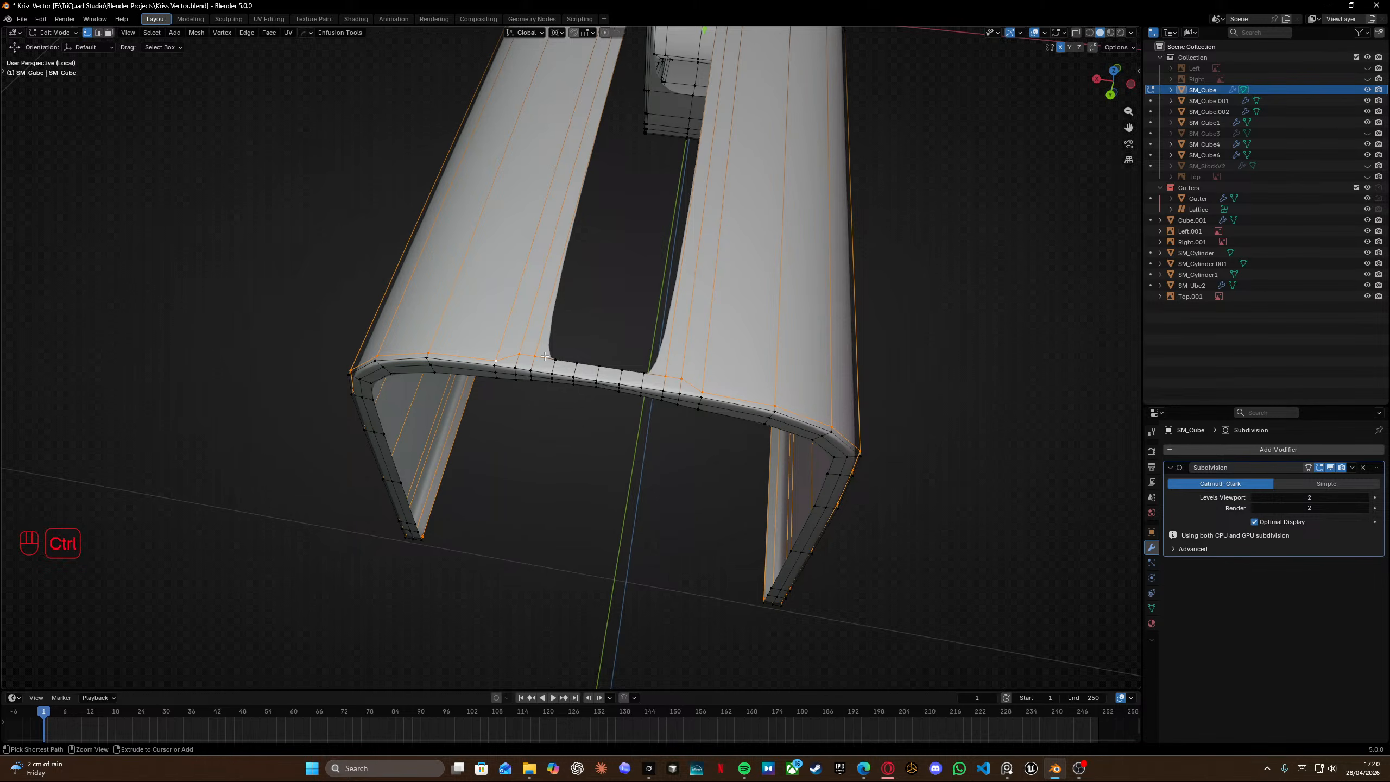
{"action": "key", "text": "g"}
{"action": "key", "text": "h"}
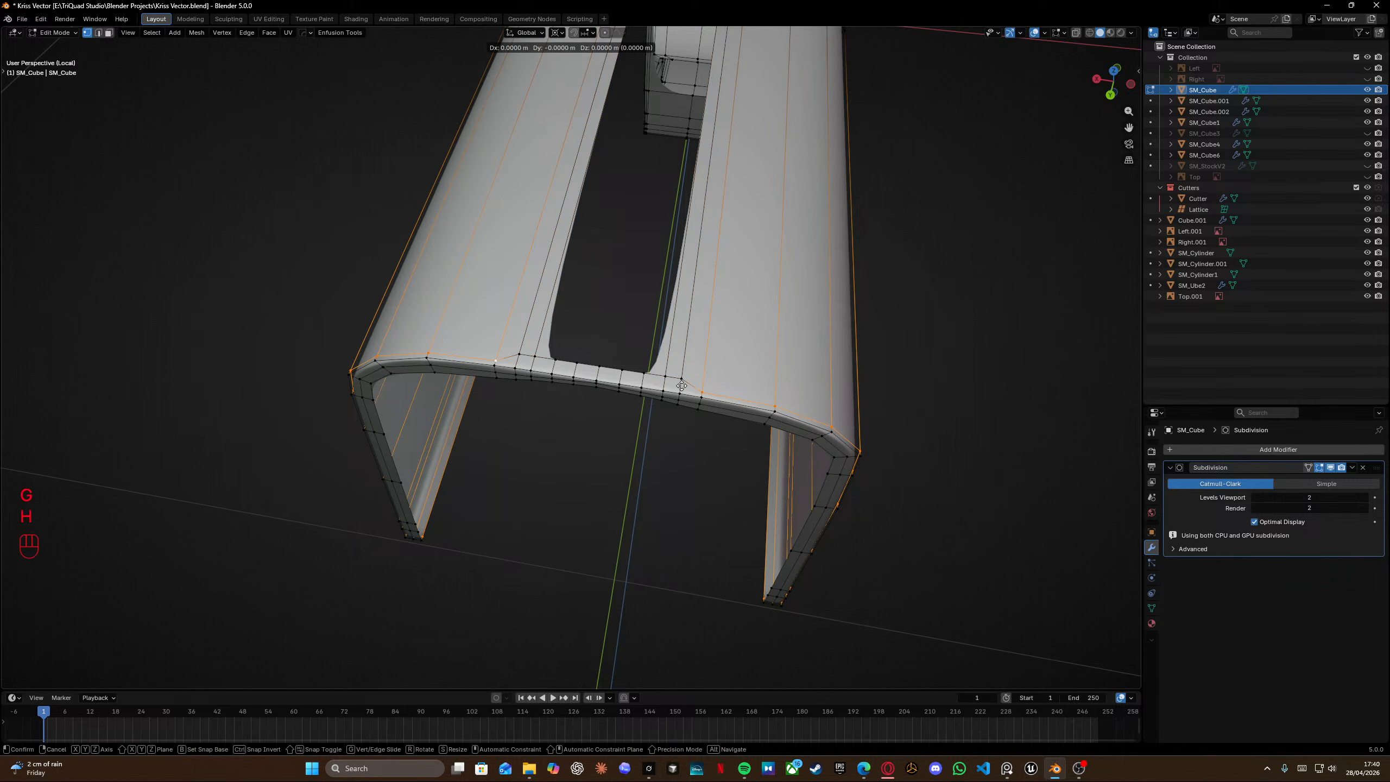
{"action": "key", "text": "h"}
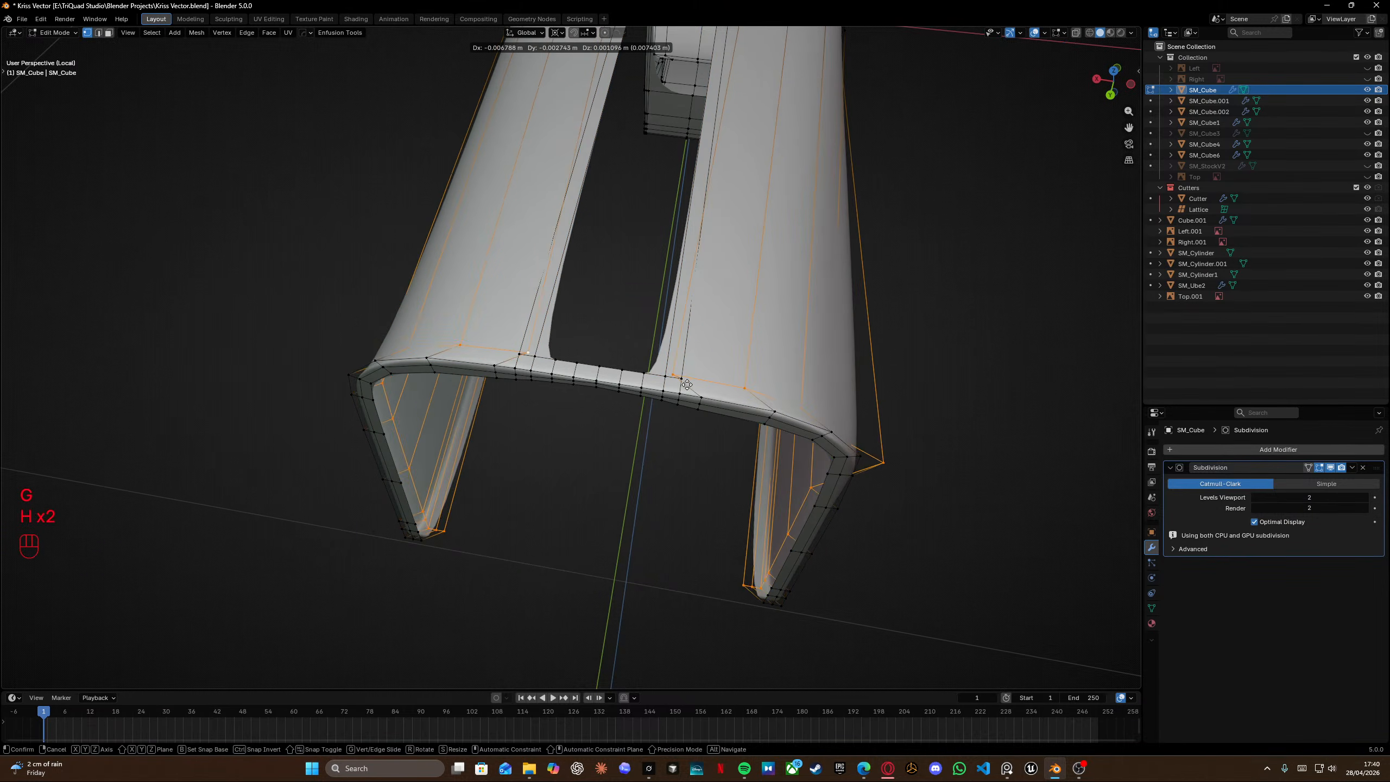
{"action": "key", "text": "g"}
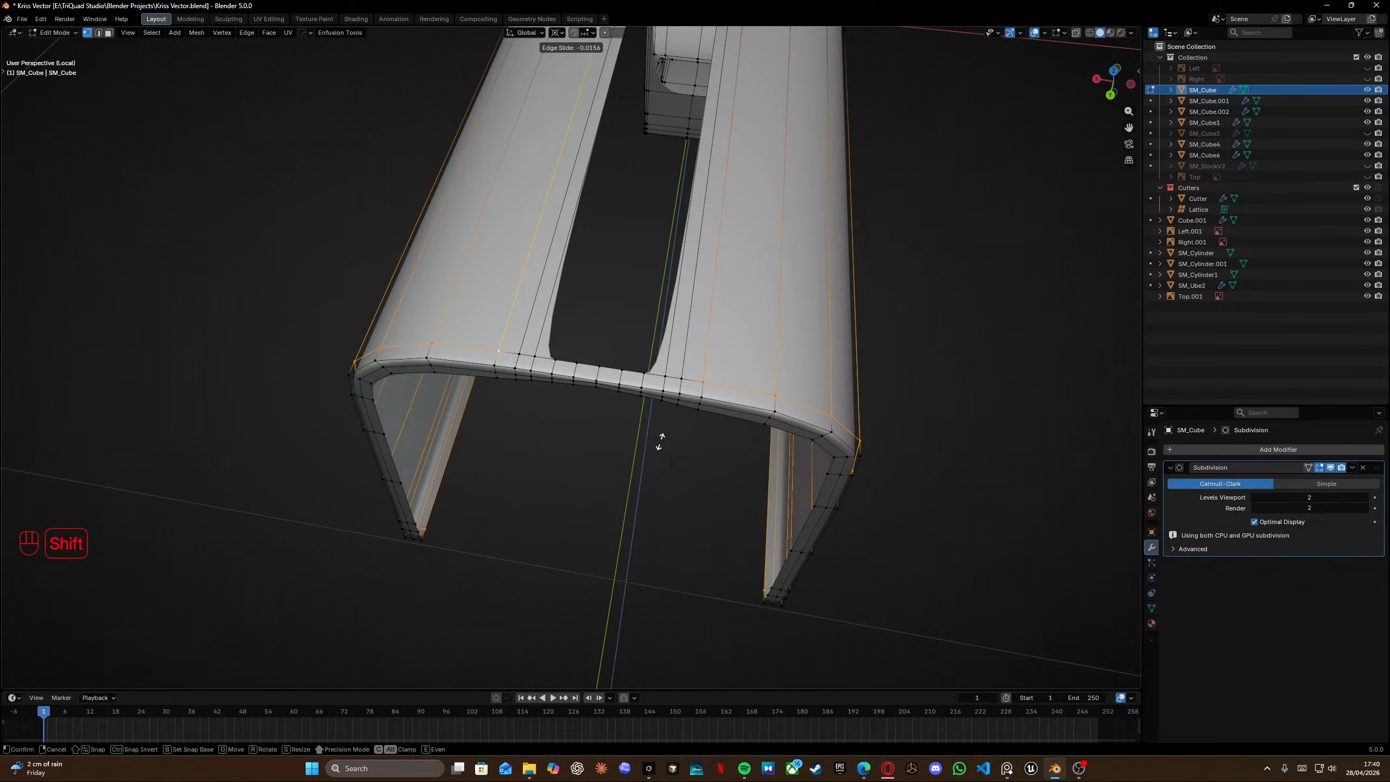
{"action": "left_click", "coordinate": [659, 441]}
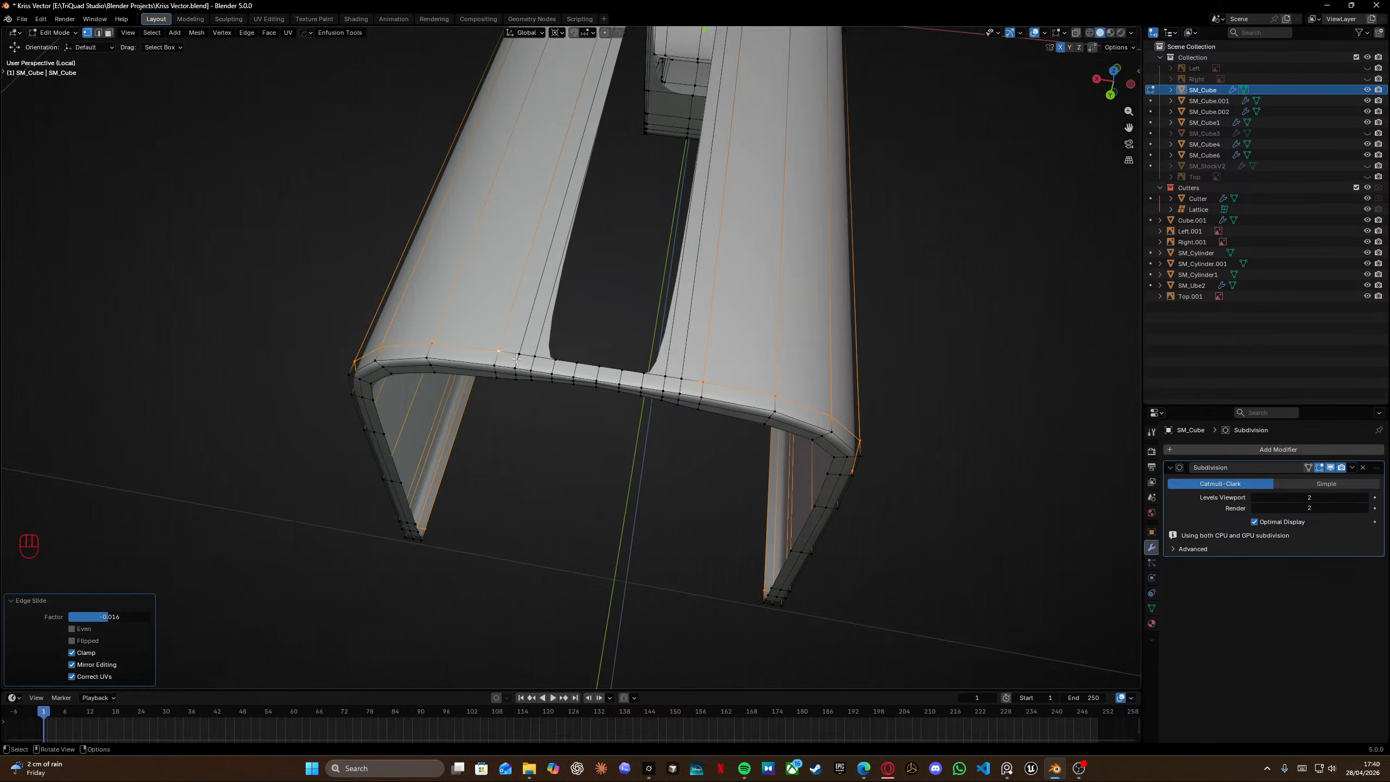
Add a loop cut down the end face of the rail near its corner.
{"action": "left_click", "coordinate": [516, 359]}
{"action": "key", "text": "KP_Decimal"}
{"action": "scroll", "coordinate": [718, 552], "scroll_direction": "down", "scroll_amount": 7}
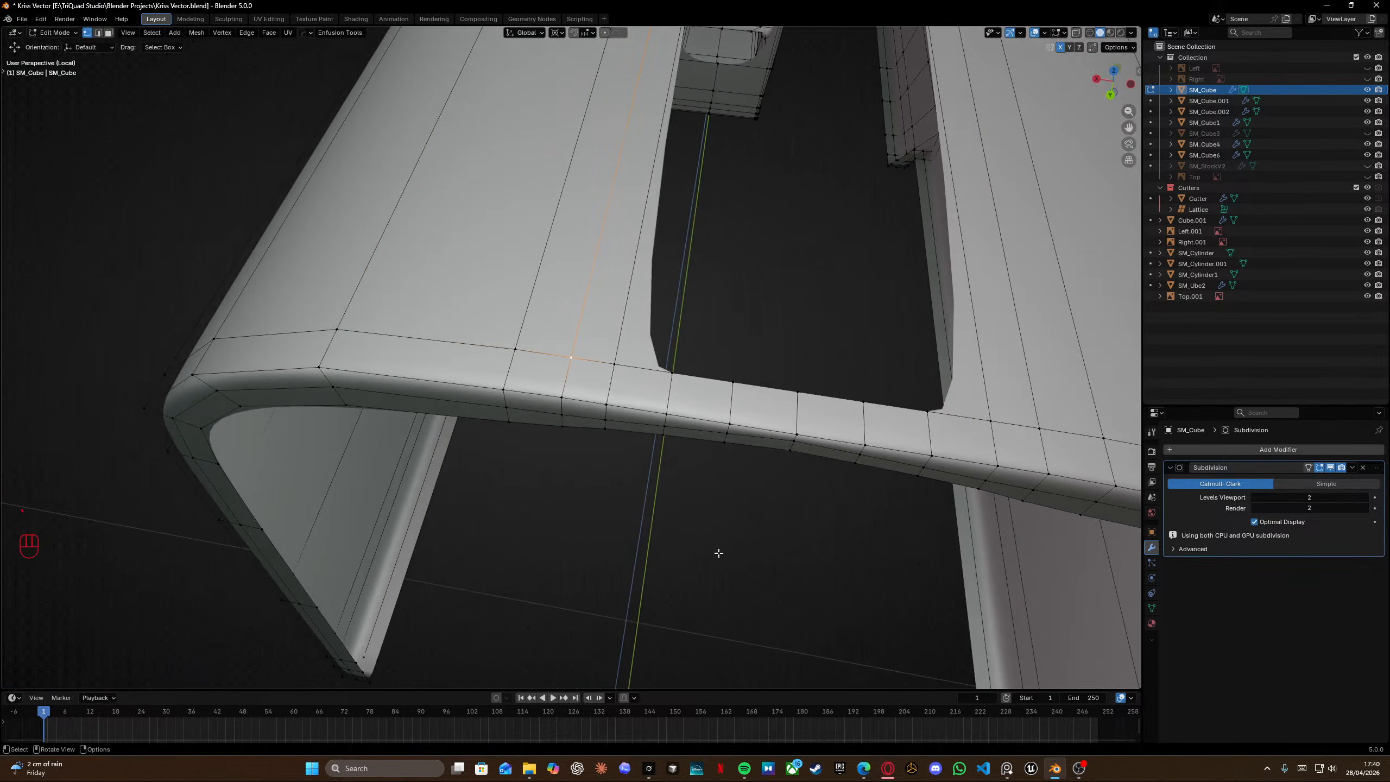
{"action": "middle_click_drag", "start_coordinate": [623, 381], "coordinate": [749, 376]}
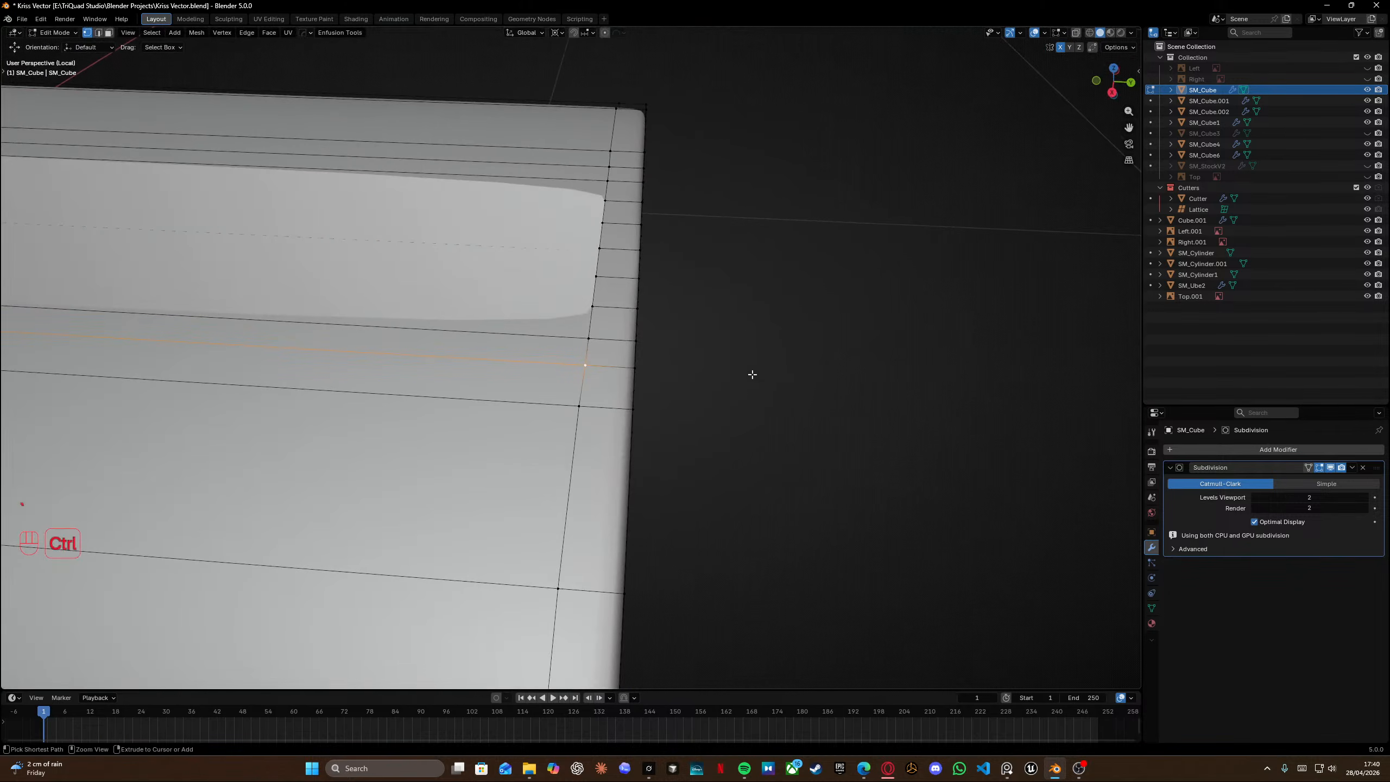
{"action": "key", "text": "ctrl+r"}
{"action": "left_click", "coordinate": [620, 335]}
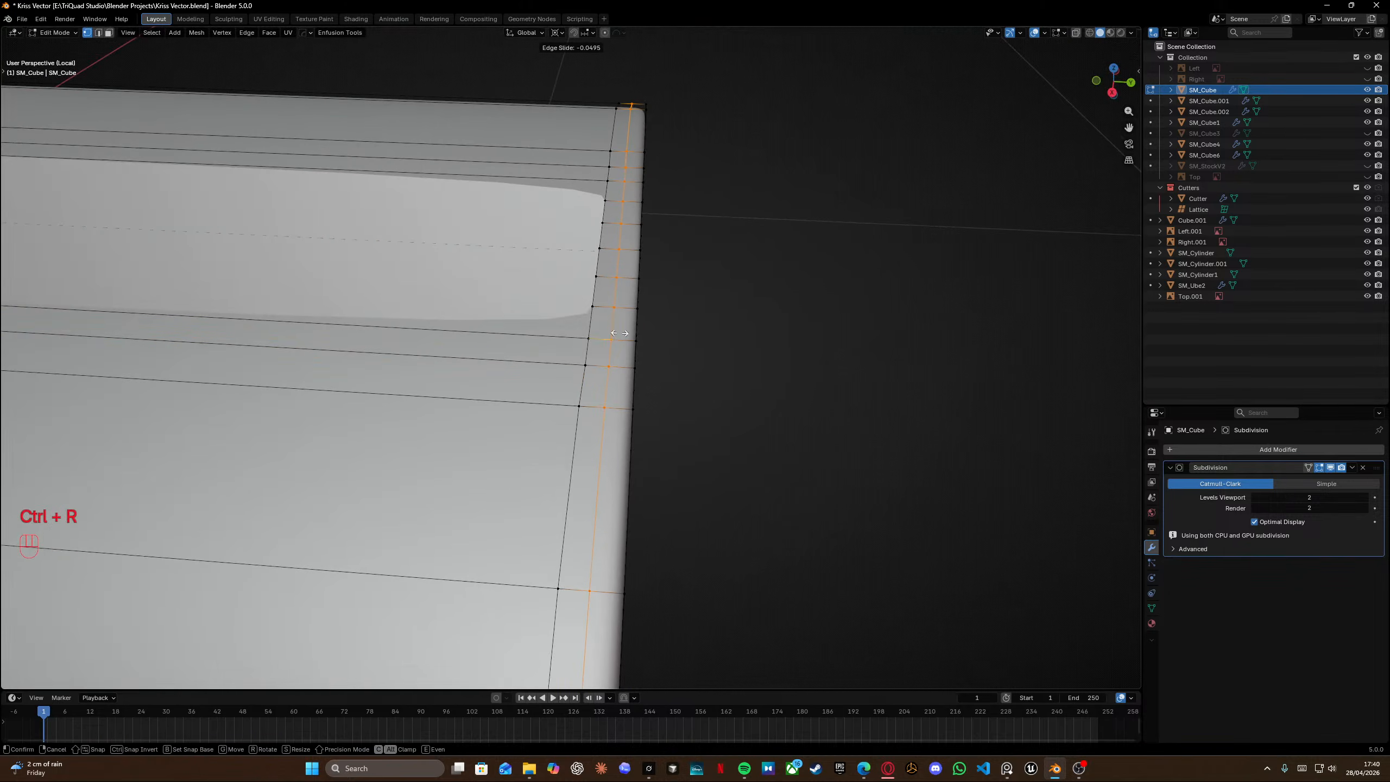
{"action": "left_click", "coordinate": [617, 356]}
Vertex-slide two corner vertices along their edges to reroute the new loop.
{"action": "left_click", "coordinate": [583, 361]}
{"action": "key", "text": "g"}
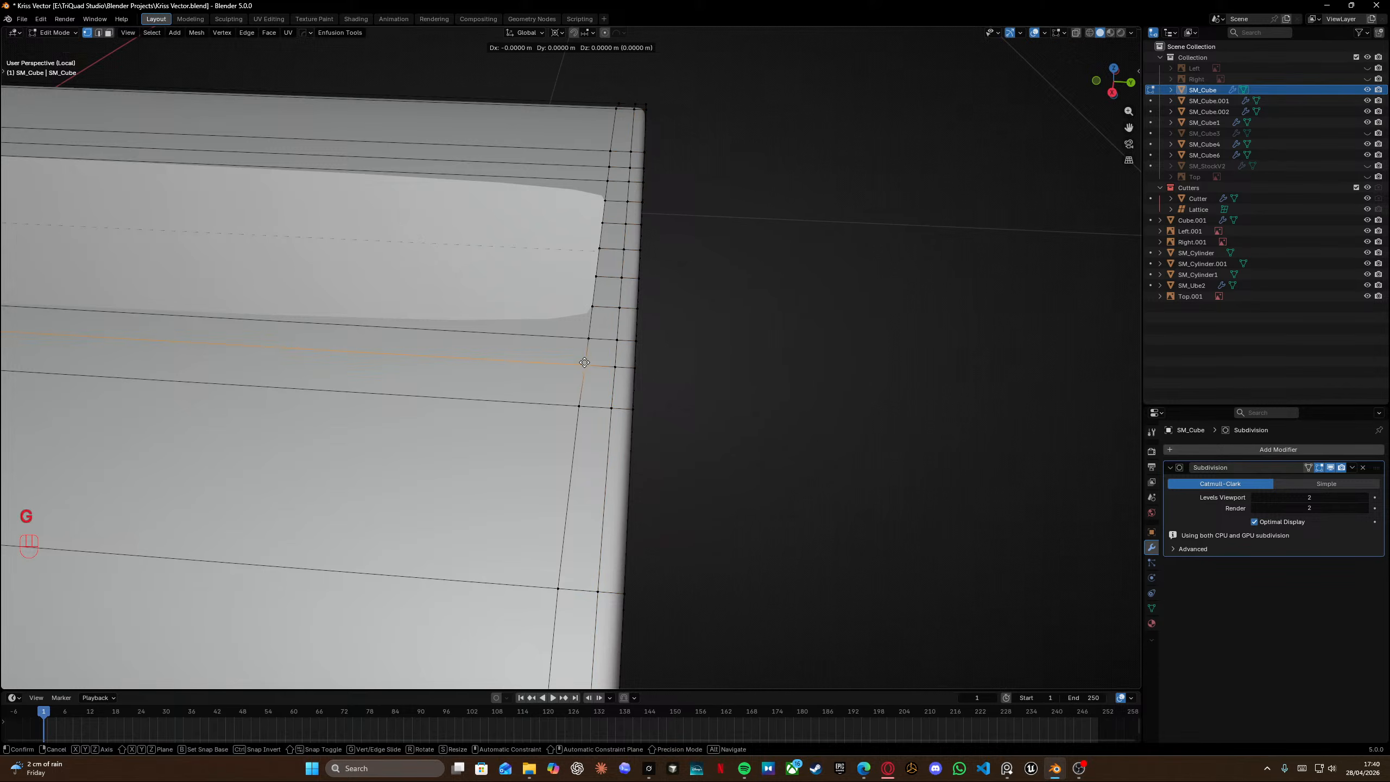
{"action": "key", "text": "g"}
{"action": "left_click", "coordinate": [619, 366]}
{"action": "left_click", "coordinate": [615, 342]}
{"action": "key", "text": "g"}
Edge-slide the selected edge on the underside bridge fully onto its neighbour.
{"action": "key", "text": "g"}
{"action": "left_click", "coordinate": [622, 407]}
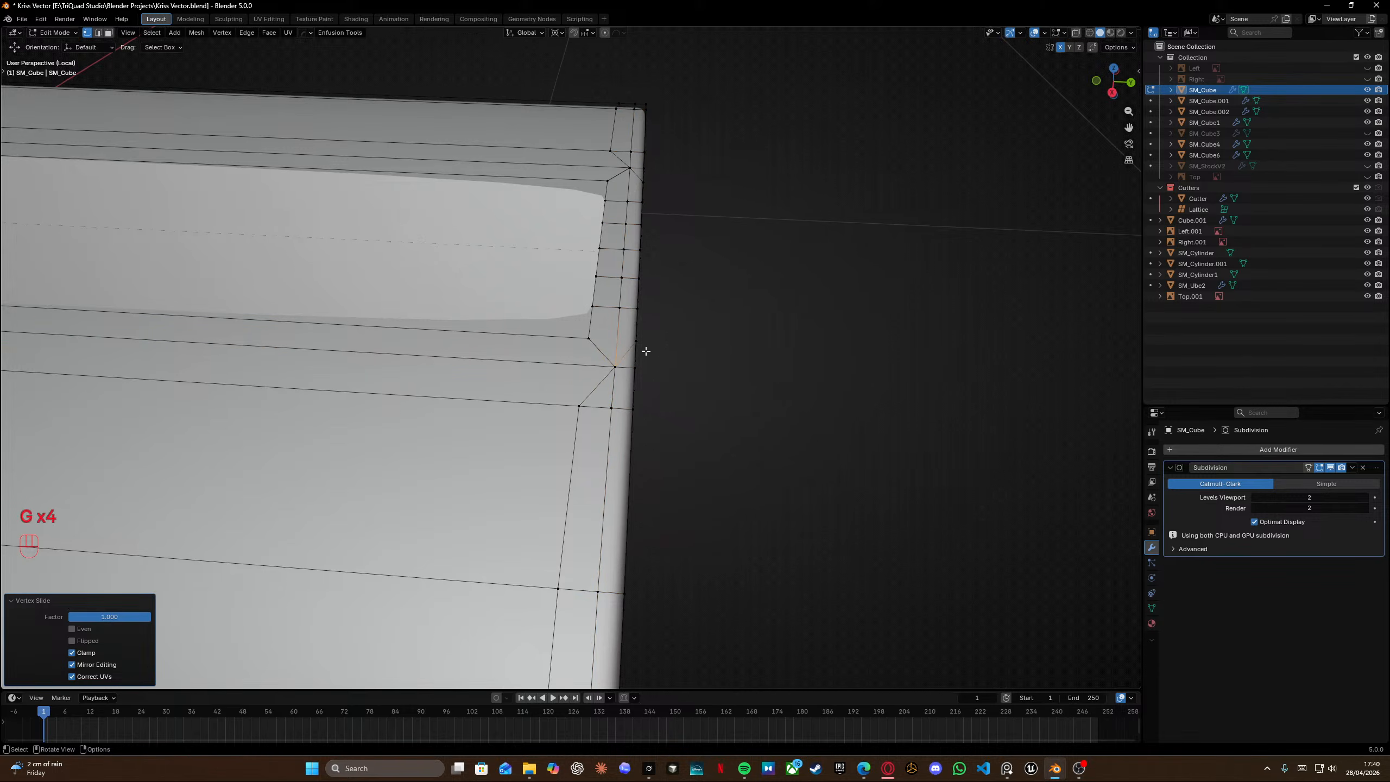
{"action": "middle_click_drag", "start_coordinate": [642, 351], "coordinate": [643, 448]}
{"action": "key", "text": "g"}
{"action": "key", "text": "g"}
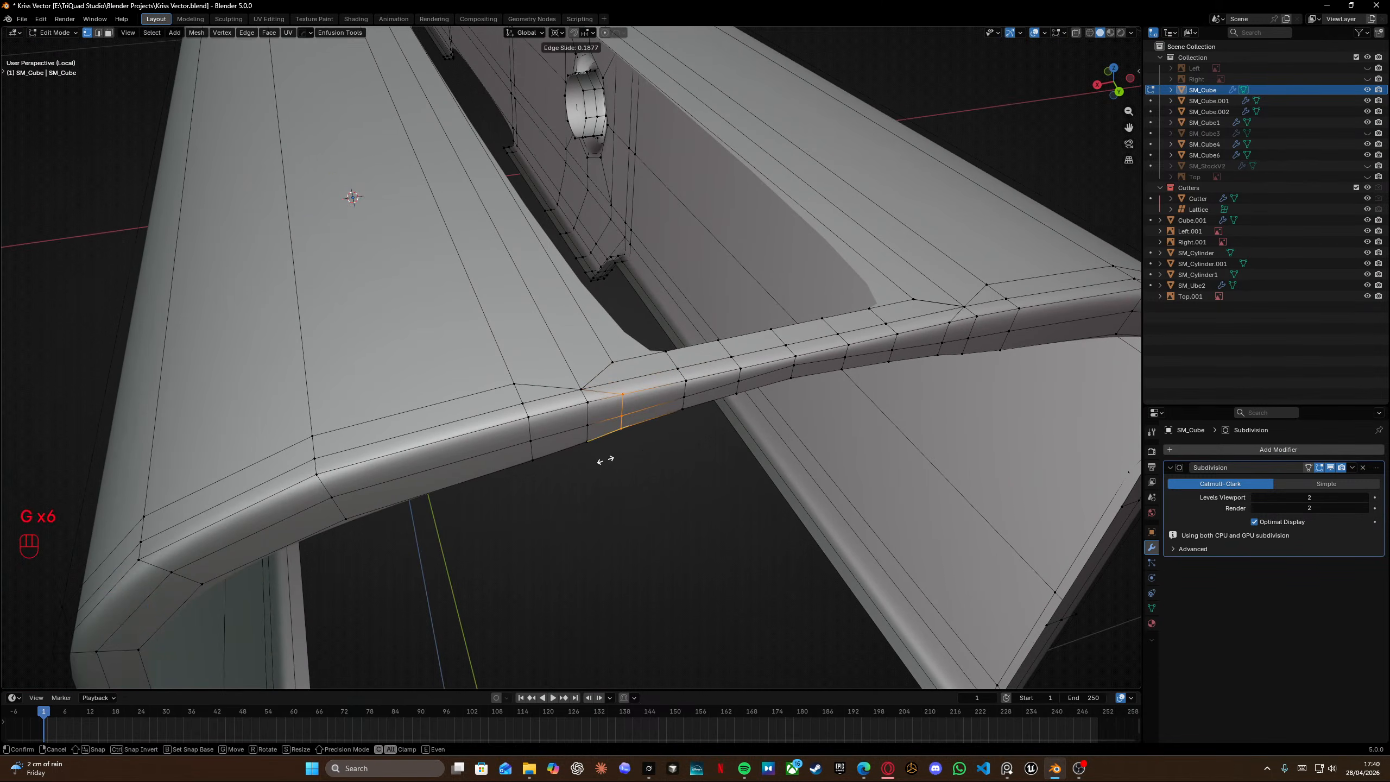
{"action": "left_click", "coordinate": [362, 528]}
{"action": "middle_click_drag", "start_coordinate": [603, 438], "coordinate": [618, 408]}
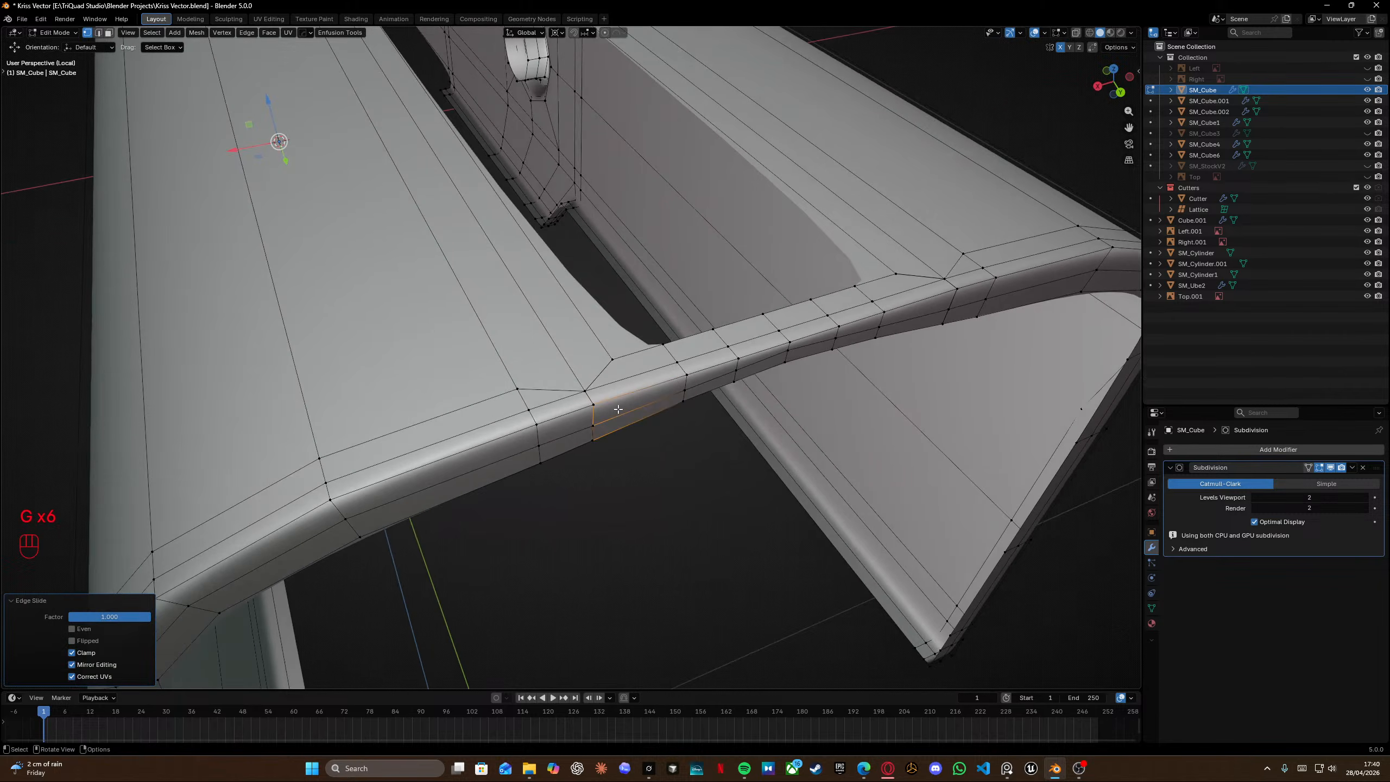
Select the edge path along the bridge's side and edge-slide it fully onto the adjacent loop.
{"action": "left_click", "coordinate": [506, 394]}
{"action": "key", "text": "shift+z"}
{"action": "key", "text": "shift+z"}
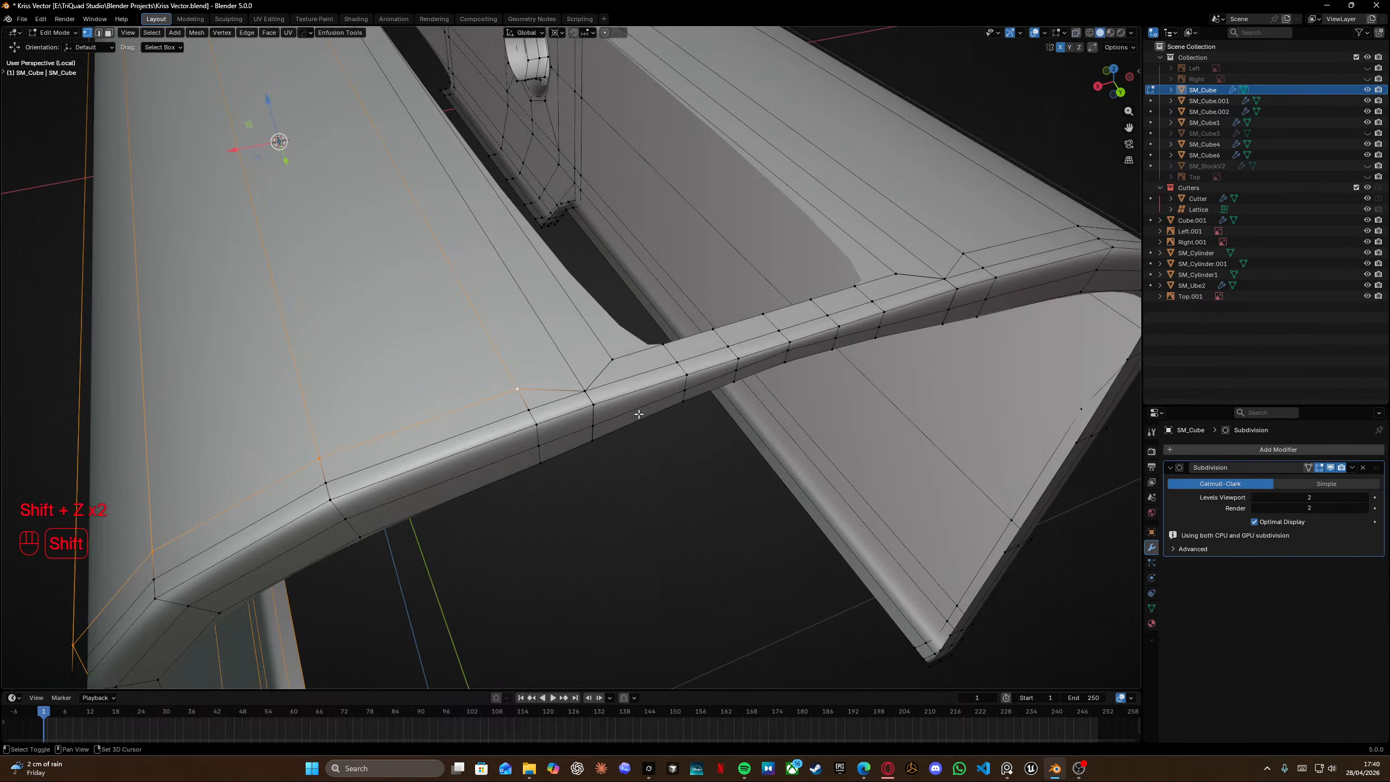
{"action": "key", "text": "g"}
{"action": "key", "text": "g"}
{"action": "left_click", "coordinate": [883, 645]}
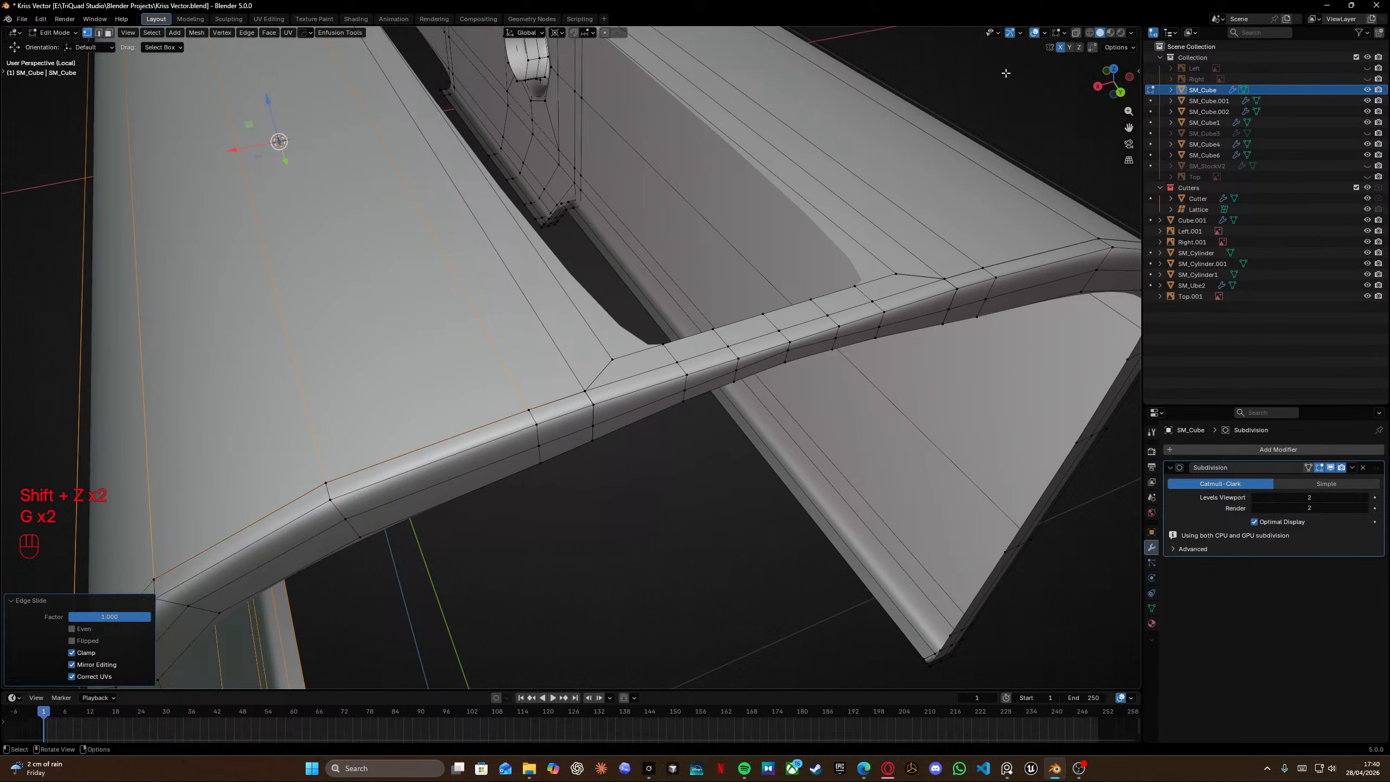
Select all and merge vertices by distance.
{"action": "key", "text": "a"}
{"action": "key", "text": "m"}
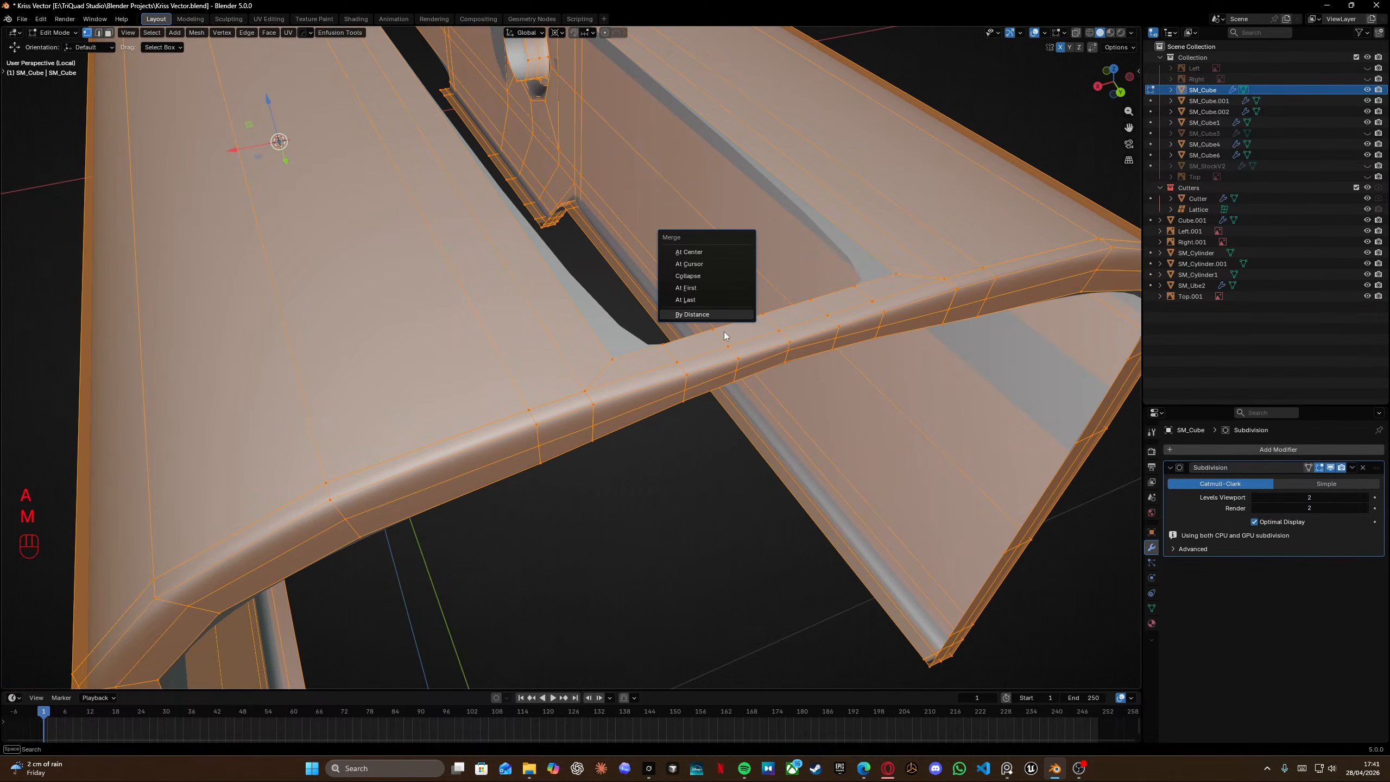
{"action": "left_click", "coordinate": [740, 319]}
Add a loop cut across the underside bridge near the rail's inner corner, then undo it.
{"action": "scroll", "coordinate": [676, 352], "scroll_direction": "up", "scroll_amount": 2}
{"action": "key", "text": "ctrl+r"}
{"action": "left_click", "coordinate": [606, 372]}
{"action": "right_click", "coordinate": [607, 372]}
{"action": "scroll", "coordinate": [597, 350], "scroll_direction": "down", "scroll_amount": 5}
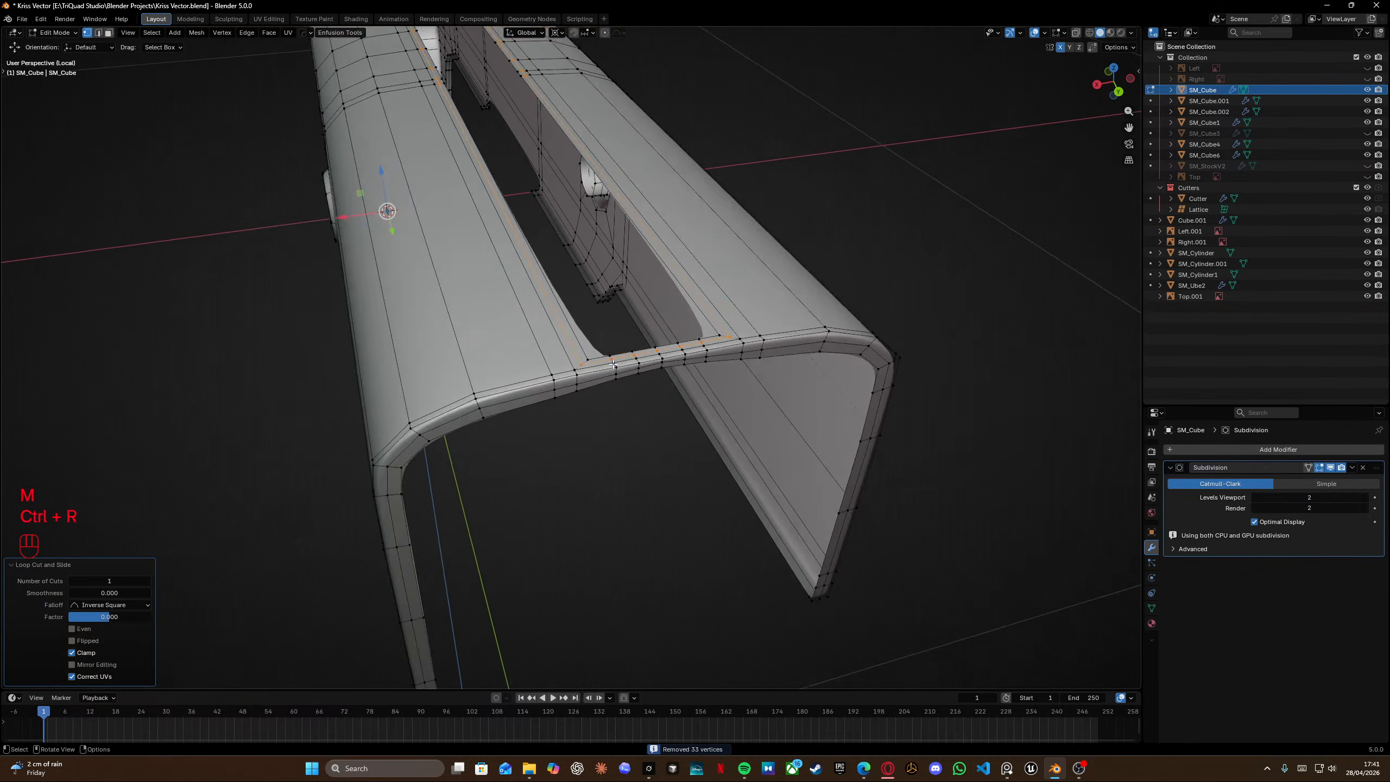
{"action": "key", "text": "grave"}
{"action": "left_click", "coordinate": [614, 301]}
{"action": "middle_click_drag", "start_coordinate": [552, 299], "coordinate": [656, 378]}
{"action": "middle_click_drag", "start_coordinate": [547, 455], "coordinate": [573, 422], "text": "shift"}
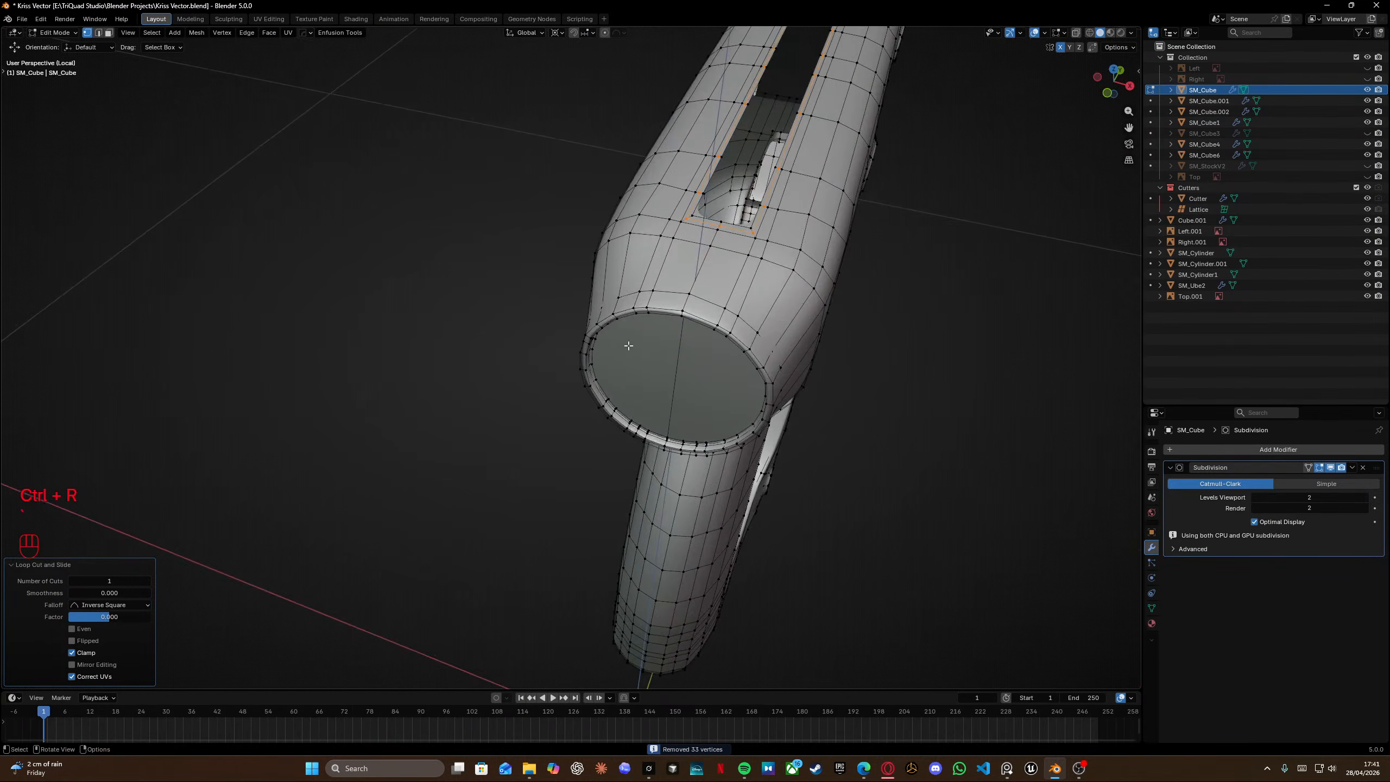
{"action": "scroll", "coordinate": [743, 379], "scroll_direction": "left", "scroll_amount": 4, "text": "shift"}
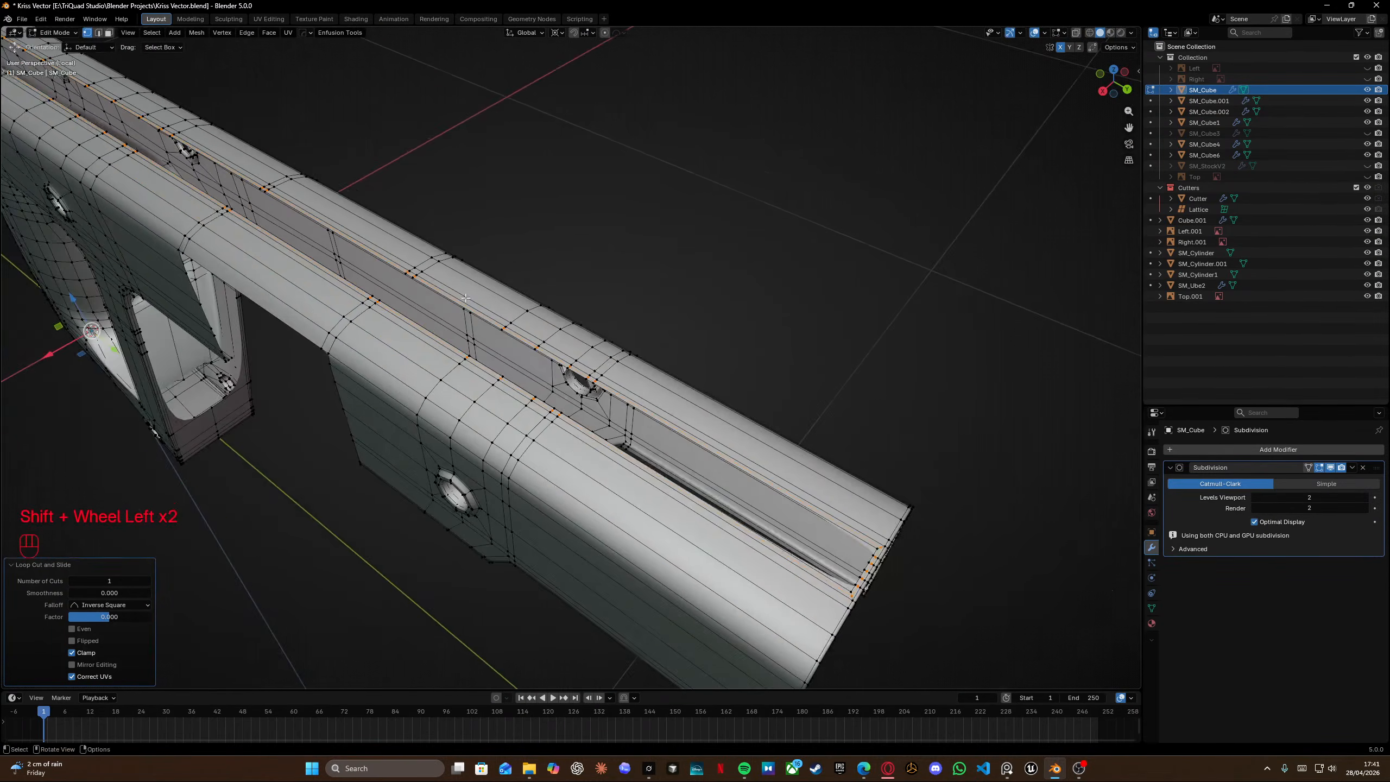
{"action": "scroll", "coordinate": [525, 295], "scroll_direction": "up", "scroll_amount": 8}
{"action": "middle_click_drag", "start_coordinate": [428, 238], "coordinate": [540, 268], "text": "shift"}
{"action": "scroll", "coordinate": [525, 291], "scroll_direction": "down", "scroll_amount": 3}
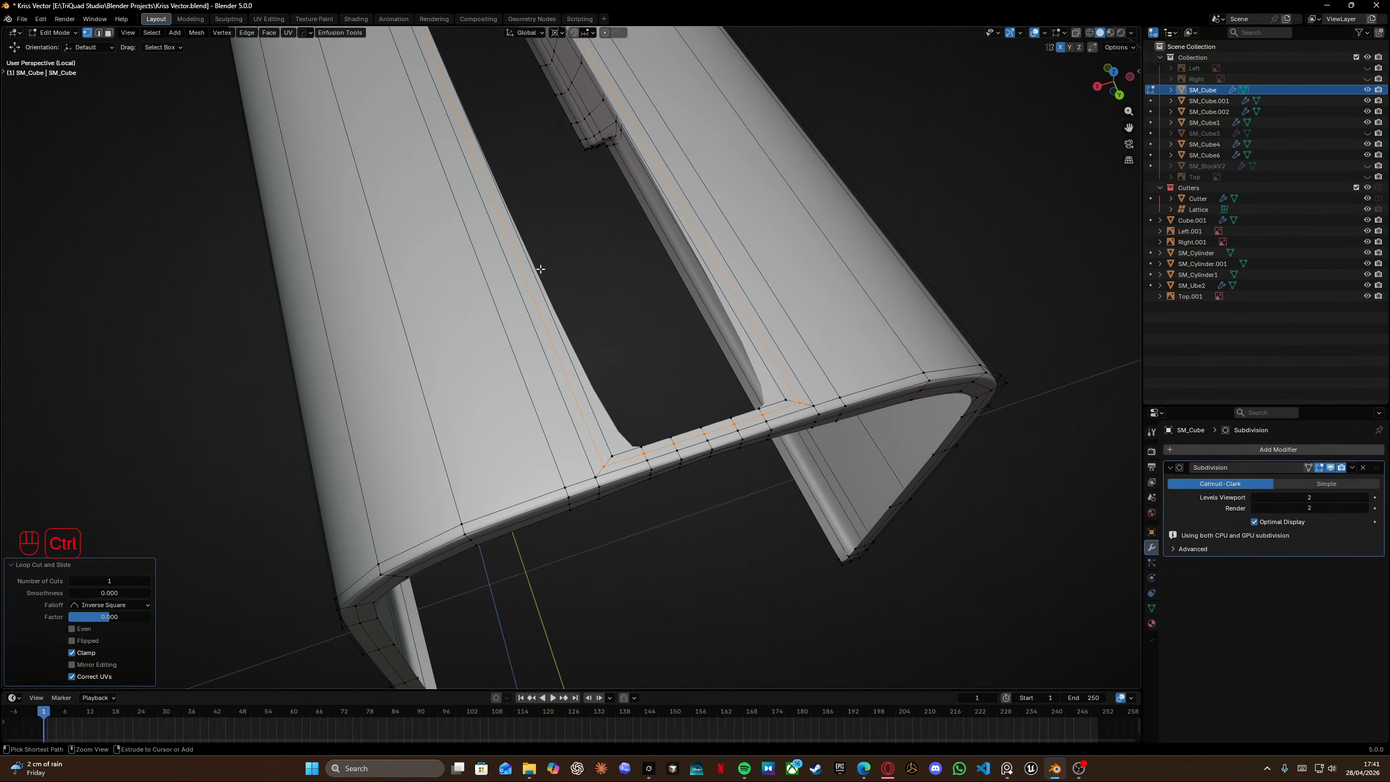
{"action": "key", "text": "ctrl+z"}
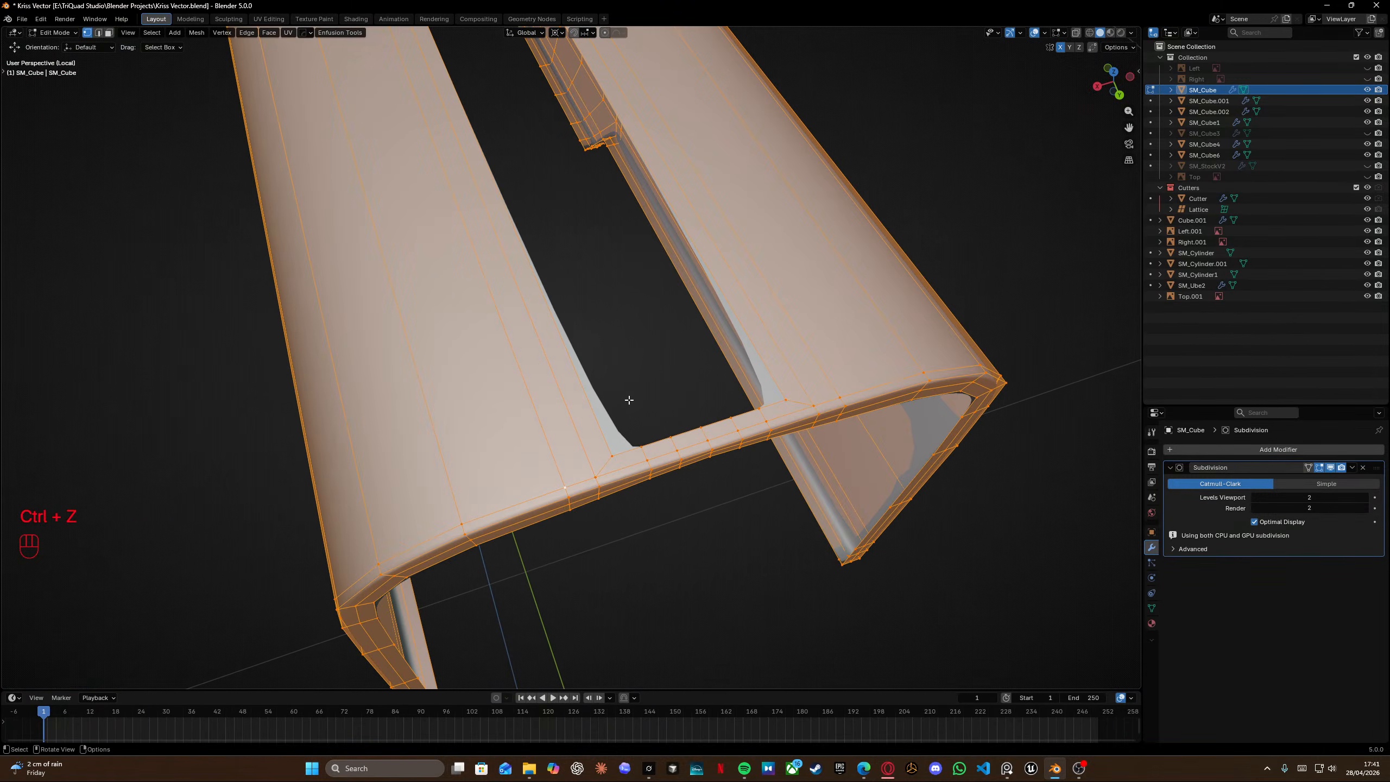
Select the channel edges around the rail slot and extrude them upward along Z by about 4.75 mm.
{"action": "left_click", "coordinate": [702, 422], "text": "alt"}
{"action": "middle_click_drag", "start_coordinate": [701, 422], "coordinate": [689, 385]}
{"action": "scroll", "coordinate": [680, 386], "scroll_direction": "down", "scroll_amount": 6}
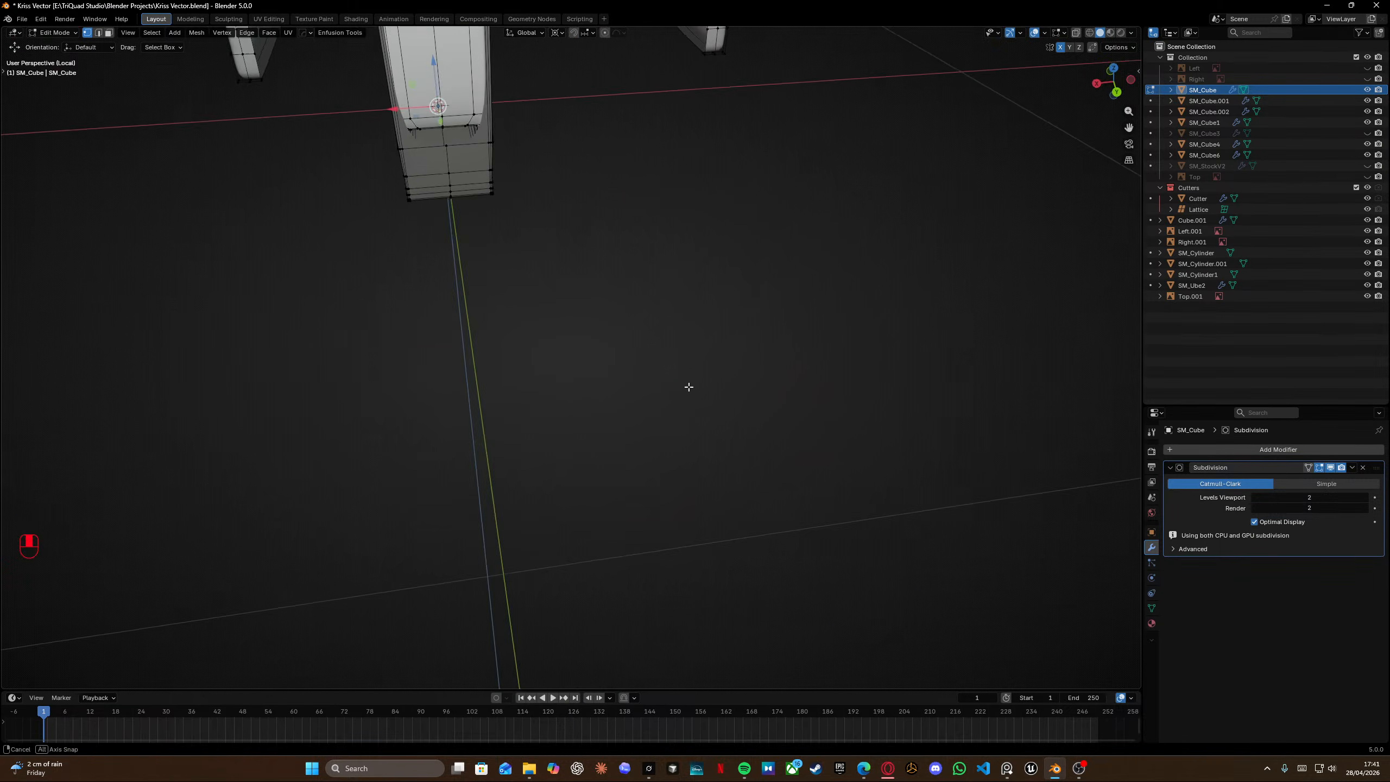
{"action": "middle_click_drag", "start_coordinate": [570, 165], "coordinate": [594, 313], "text": "shift"}
{"action": "scroll", "coordinate": [594, 312], "scroll_direction": "up", "scroll_amount": 5}
{"action": "middle_click_drag", "start_coordinate": [594, 312], "coordinate": [606, 333], "text": "shift"}
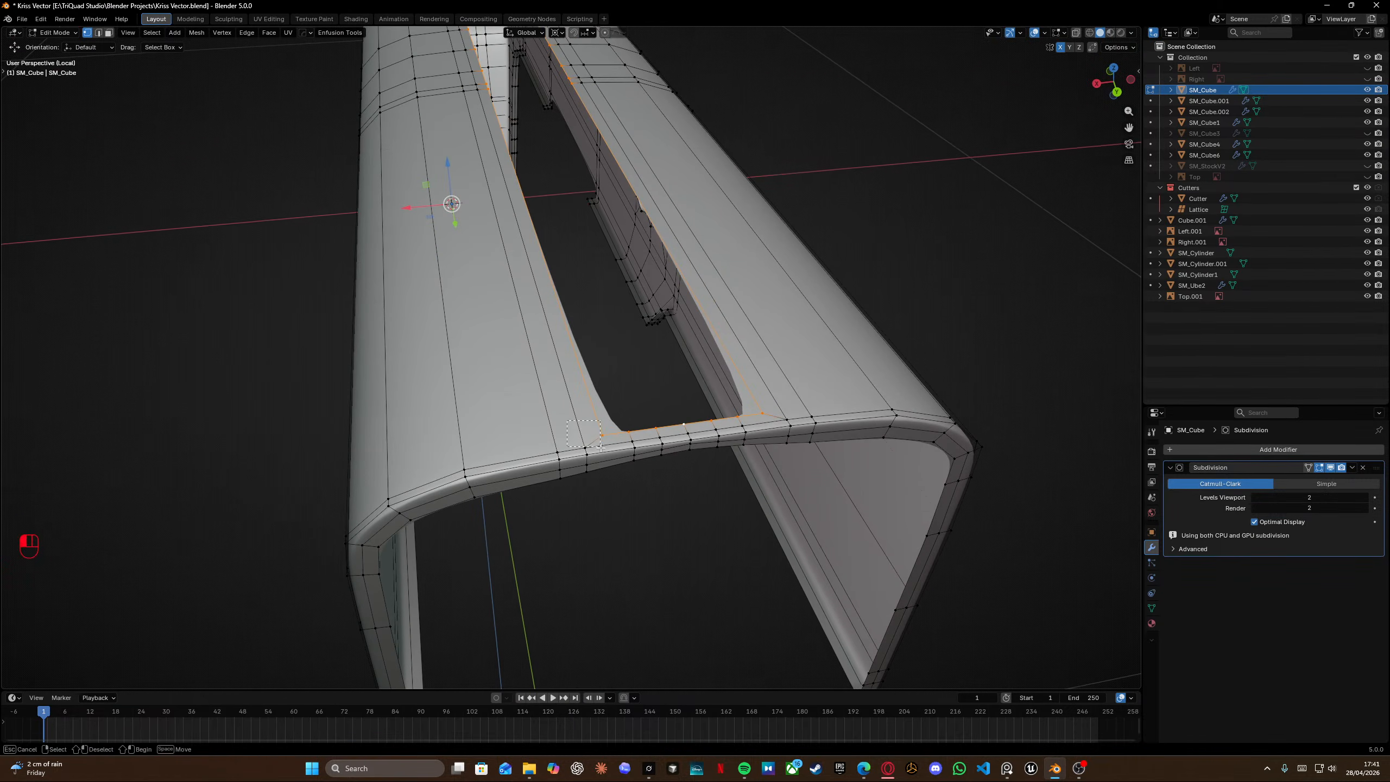
{"action": "left_click_drag", "start_coordinate": [600, 447], "coordinate": [621, 479]}
{"action": "key", "text": "grave"}
{"action": "left_click", "coordinate": [665, 513]}
{"action": "scroll", "coordinate": [700, 546], "scroll_direction": "down", "scroll_amount": 5}
{"action": "middle_click_drag", "start_coordinate": [650, 376], "coordinate": [634, 464], "text": "shift"}
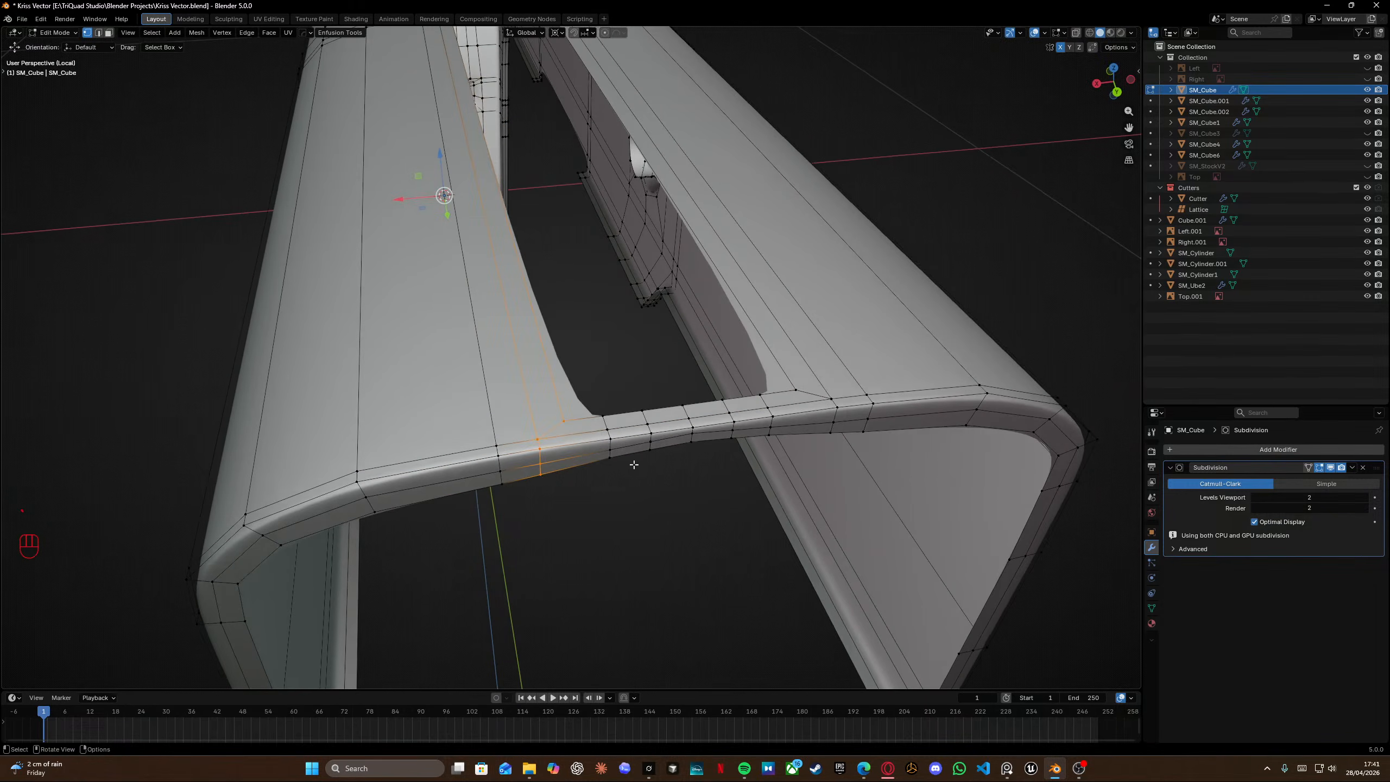
{"action": "left_click", "coordinate": [594, 415], "text": "alt"}
{"action": "middle_click_drag", "start_coordinate": [594, 415], "coordinate": [563, 341]}
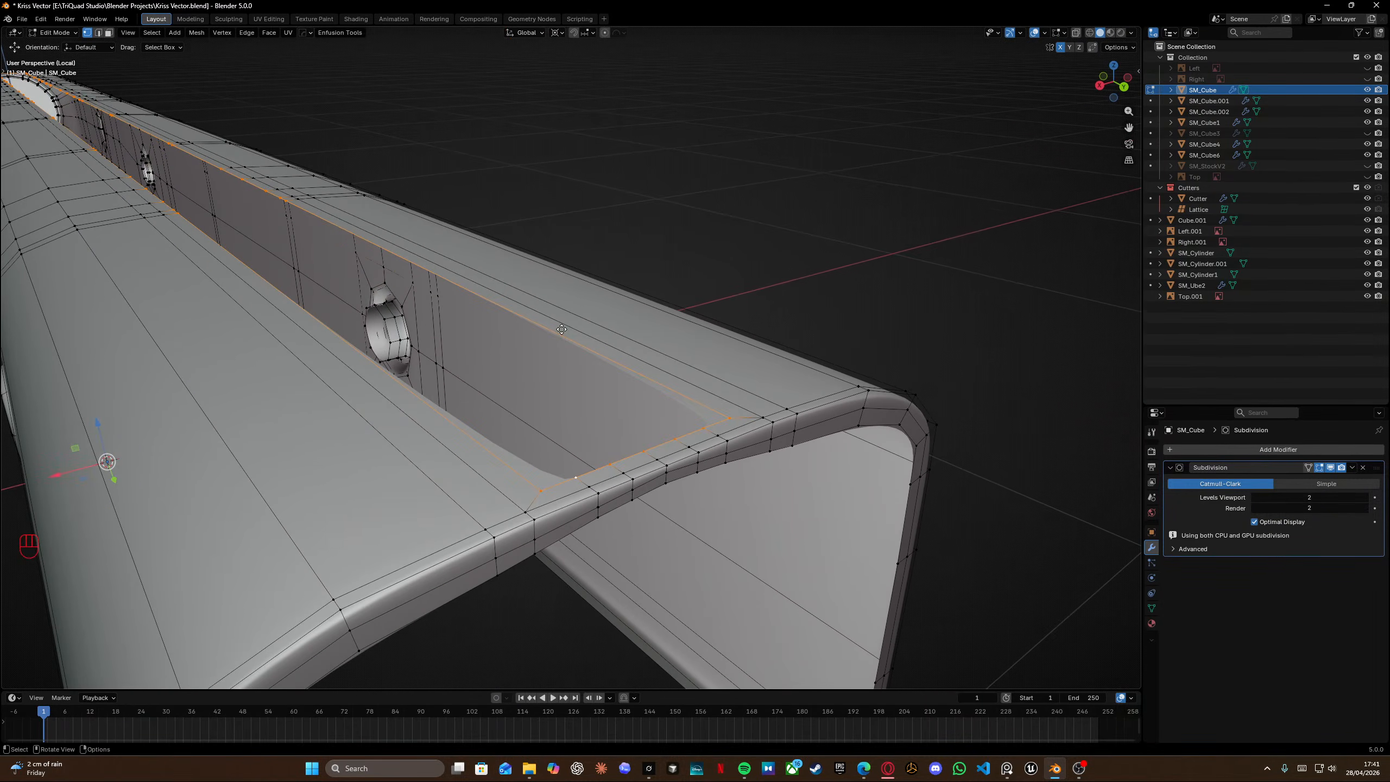
{"action": "key", "text": "e"}
{"action": "key", "text": "z"}
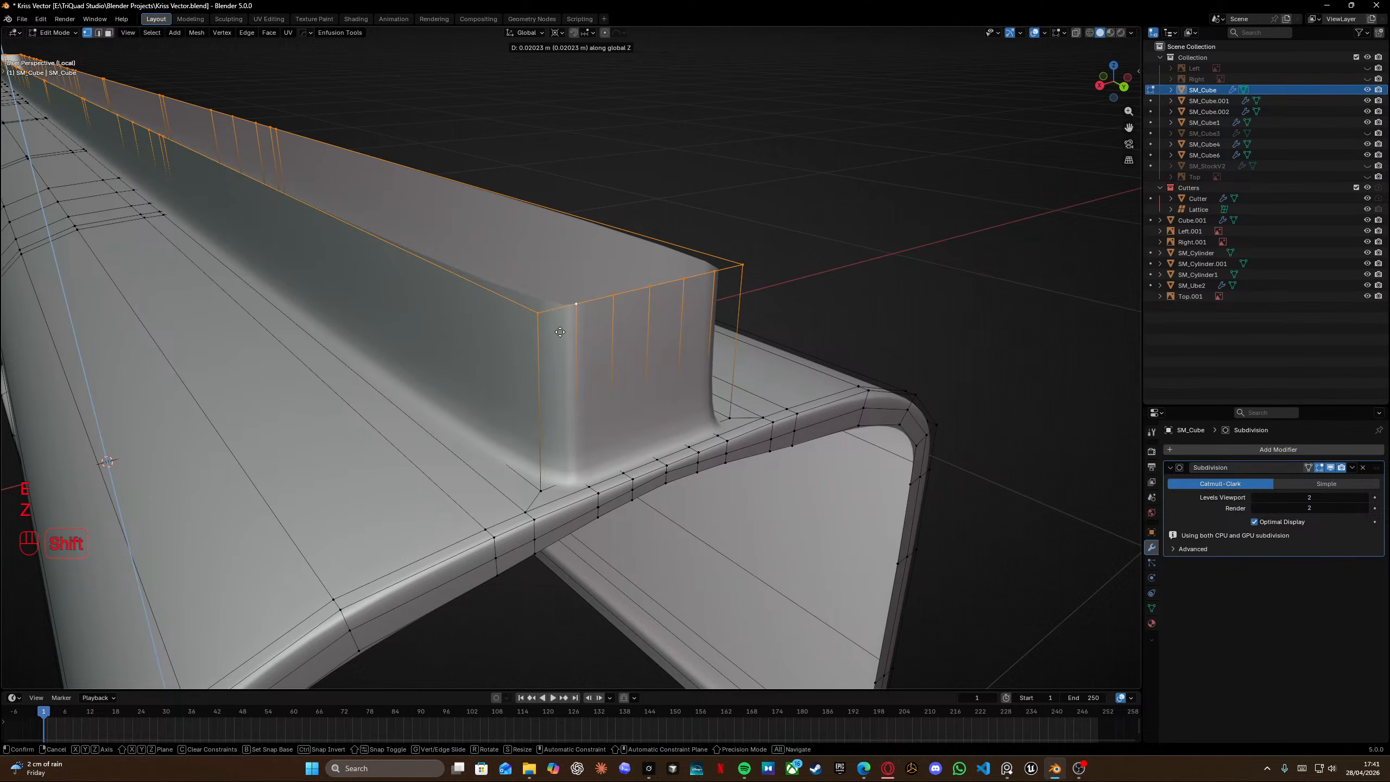
{"action": "left_click", "coordinate": [570, 418]}
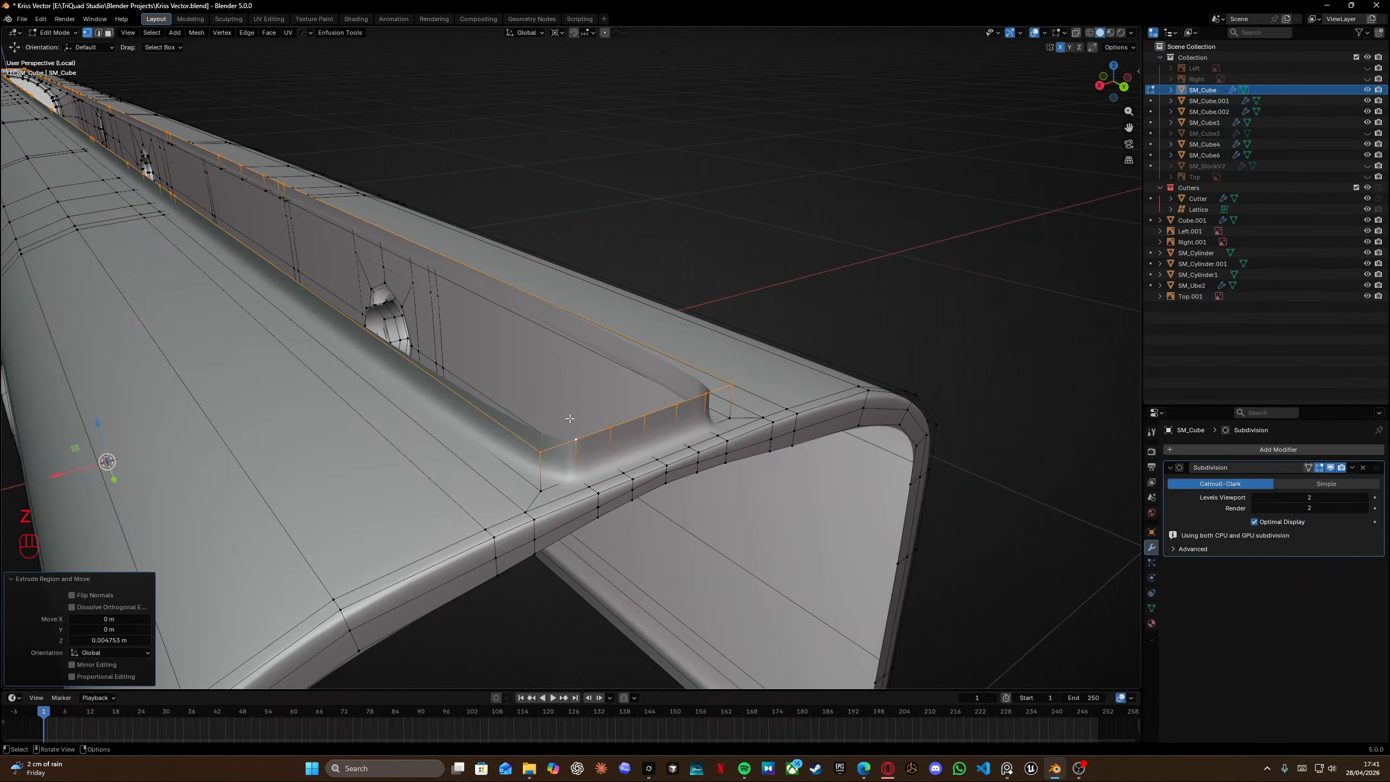
In the back orthographic view, move the selected rim up about 1.9 mm along Z.
{"action": "key", "text": "KP_Divide"}
{"action": "key", "text": "KP_3"}
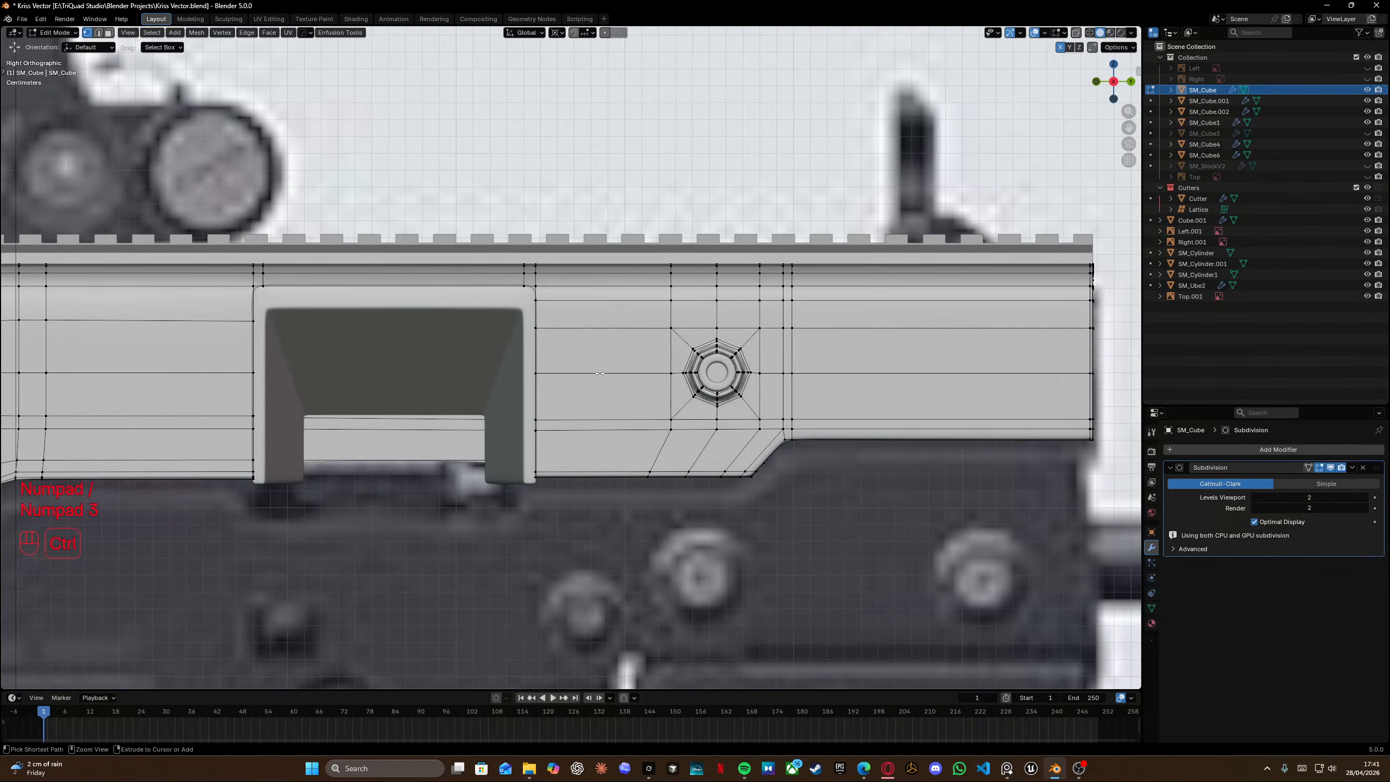
{"action": "key", "text": "ctrl+KP_1"}
{"action": "scroll", "coordinate": [643, 262], "scroll_direction": "up", "scroll_amount": 8}
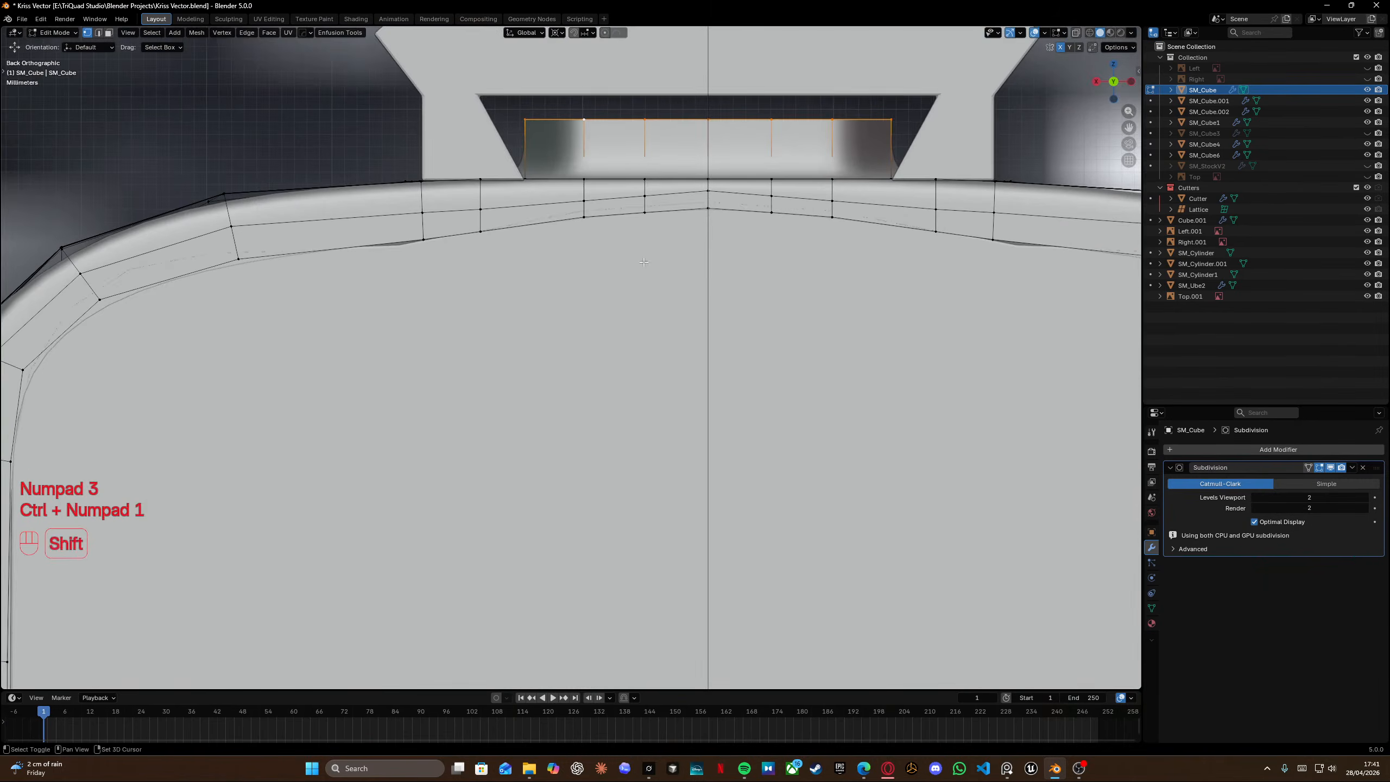
{"action": "middle_click_drag", "start_coordinate": [644, 262], "coordinate": [635, 384], "text": "shift"}
{"action": "key", "text": "g"}
{"action": "key", "text": "z"}
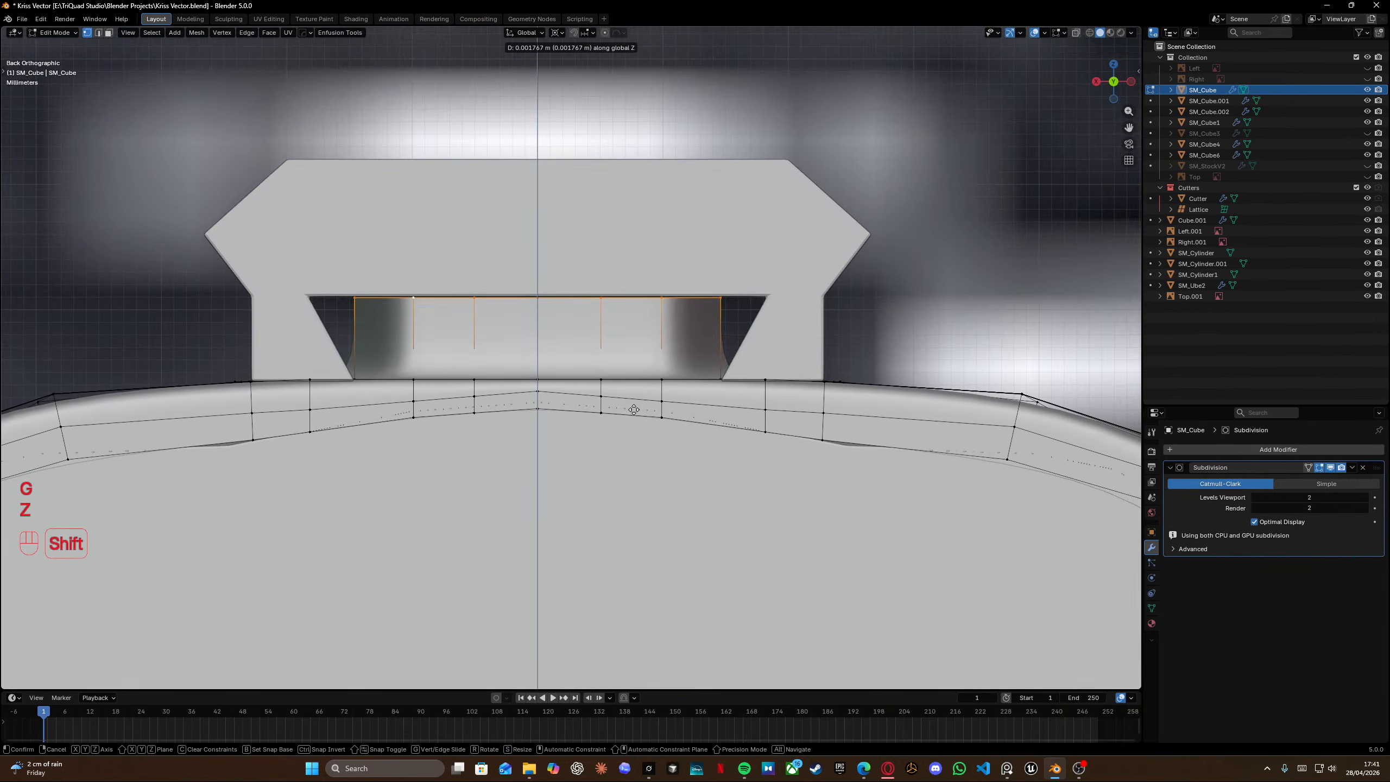
{"action": "left_click", "coordinate": [638, 381]}
{"action": "key", "text": "s"}
{"action": "key", "text": "x"}
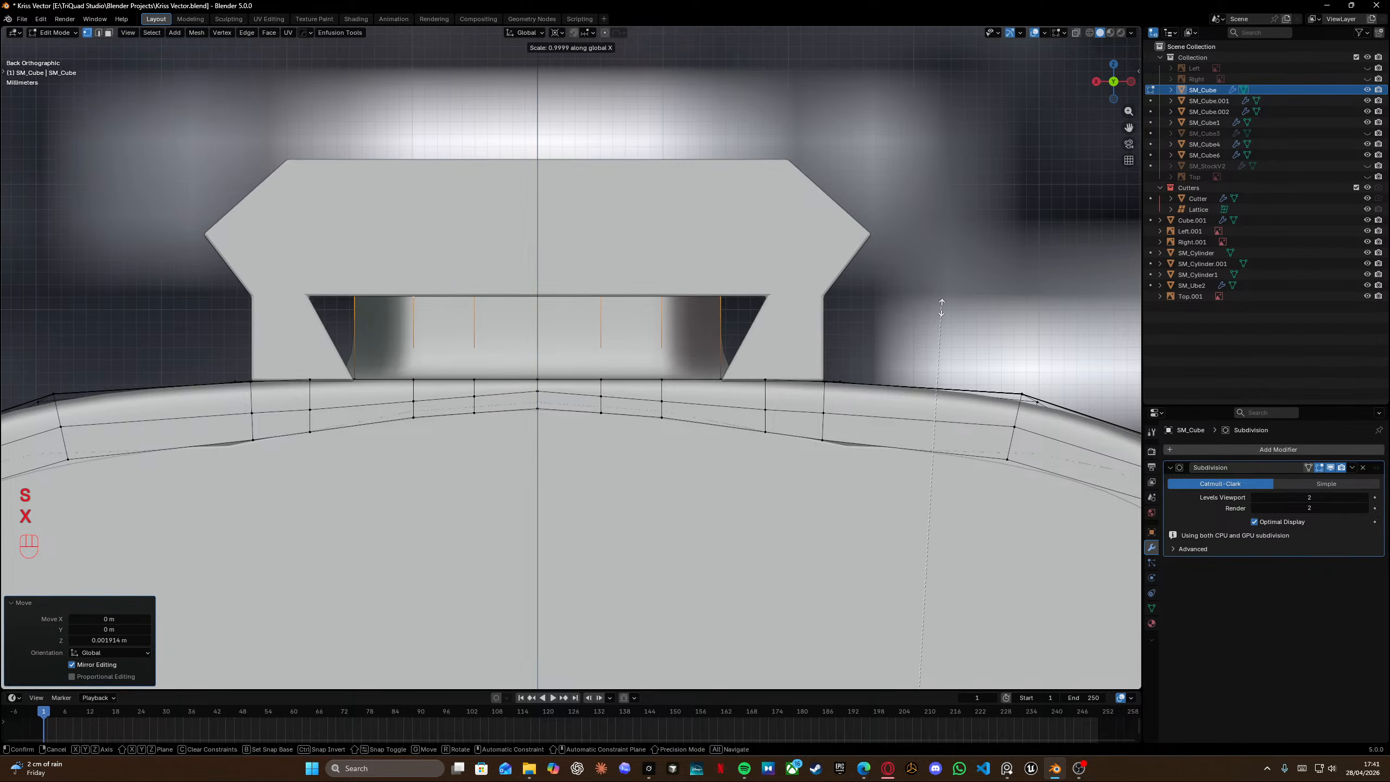
{"action": "right_click", "coordinate": [945, 241]}
Snap the 3D cursor to the selection and scale the rim along X by about 1.26.
{"action": "key", "text": "shift+s"}
{"action": "left_click", "coordinate": [759, 338]}
{"action": "key", "text": "s"}
{"action": "key", "text": "x"}
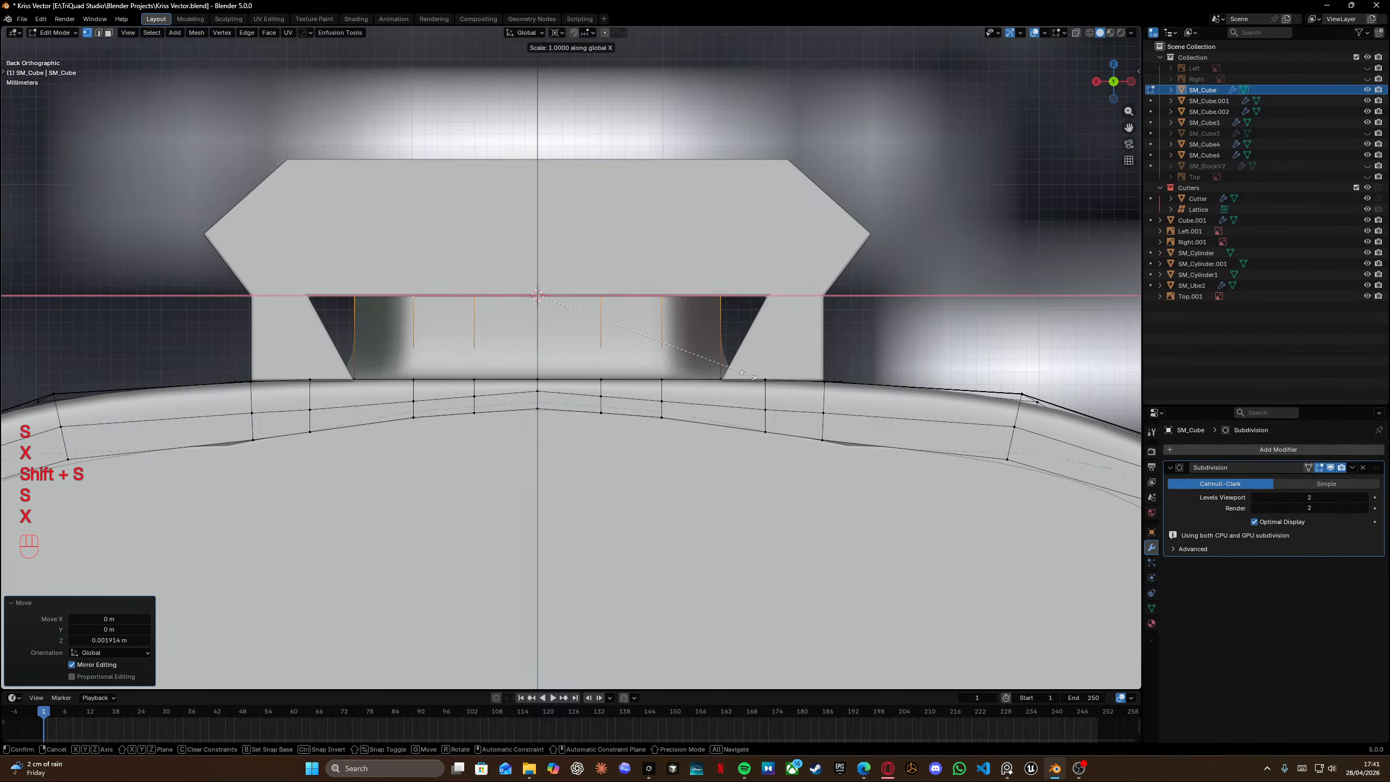
{"action": "left_click", "coordinate": [834, 376]}
Add a loop cut along the receiver side and slide it up against the rail's base.
{"action": "mouse_move", "coordinate": [395, 307]}
{"action": "middle_mouse_down"}
{"action": "mouse_move", "coordinate": [574, 320]}
{"action": "mouse_move", "coordinate": [626, 428]}
{"action": "mouse_move", "coordinate": [132, 278]}
{"action": "mouse_move", "coordinate": [401, 268]}
{"action": "mouse_move", "coordinate": [377, 263]}
{"action": "mouse_move", "coordinate": [399, 218]}
{"action": "mouse_move", "coordinate": [394, 285]}
{"action": "middle_mouse_up"}
{"action": "scroll", "coordinate": [626, 429], "scroll_direction": "down", "scroll_amount": 4}
{"action": "key", "text": "KP_Divide"}
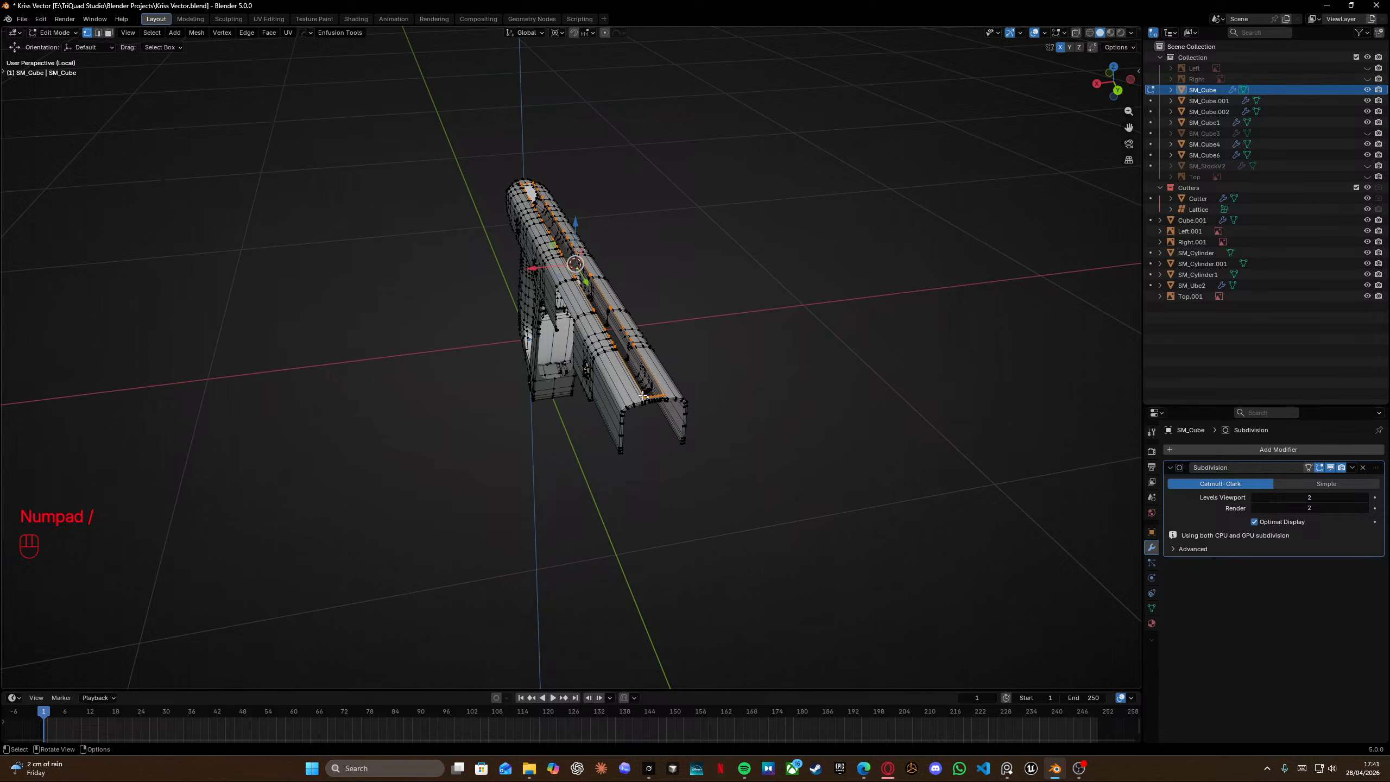
{"action": "left_click", "coordinate": [679, 455]}
{"action": "scroll", "coordinate": [698, 497], "scroll_direction": "down", "scroll_amount": 4}
{"action": "middle_click_drag", "start_coordinate": [654, 362], "coordinate": [754, 376]}
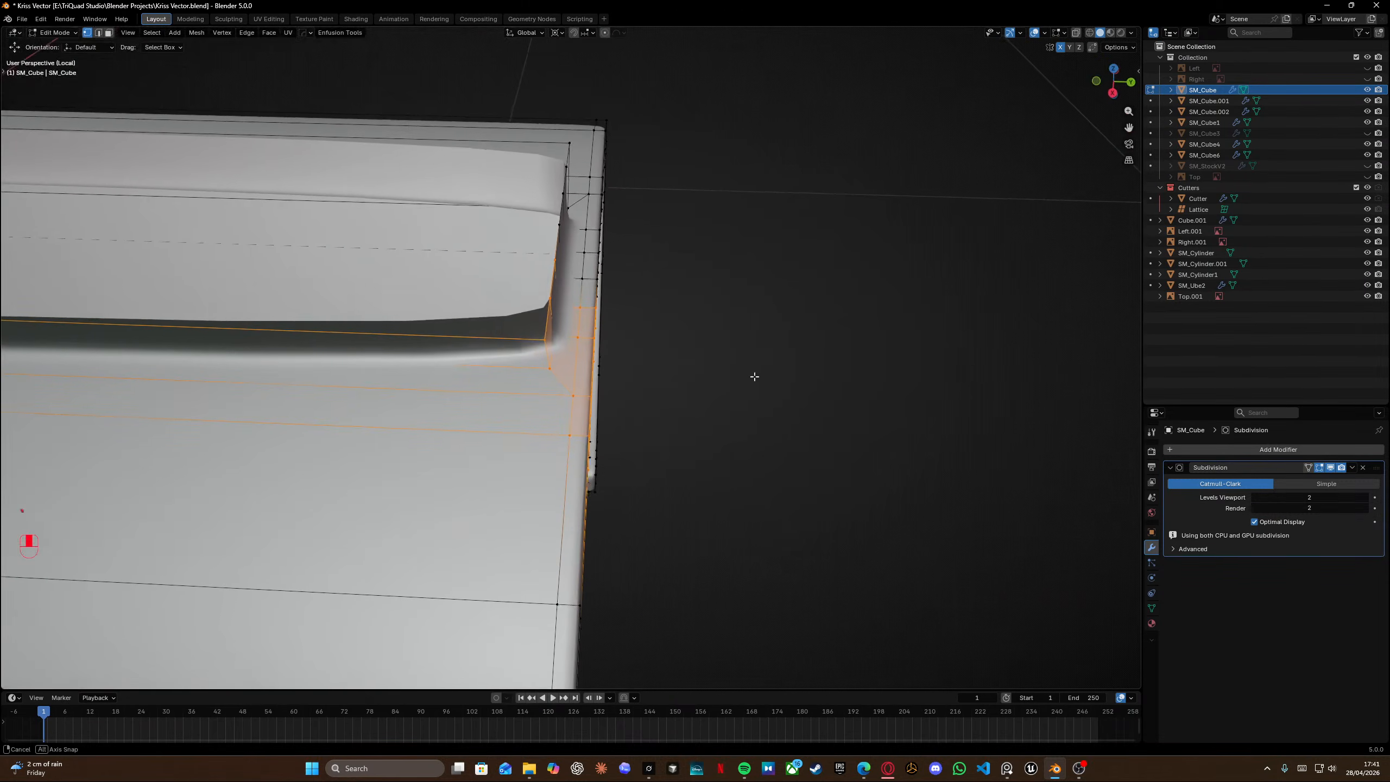
{"action": "key", "text": "ctrl+r"}
{"action": "left_click", "coordinate": [629, 357]}
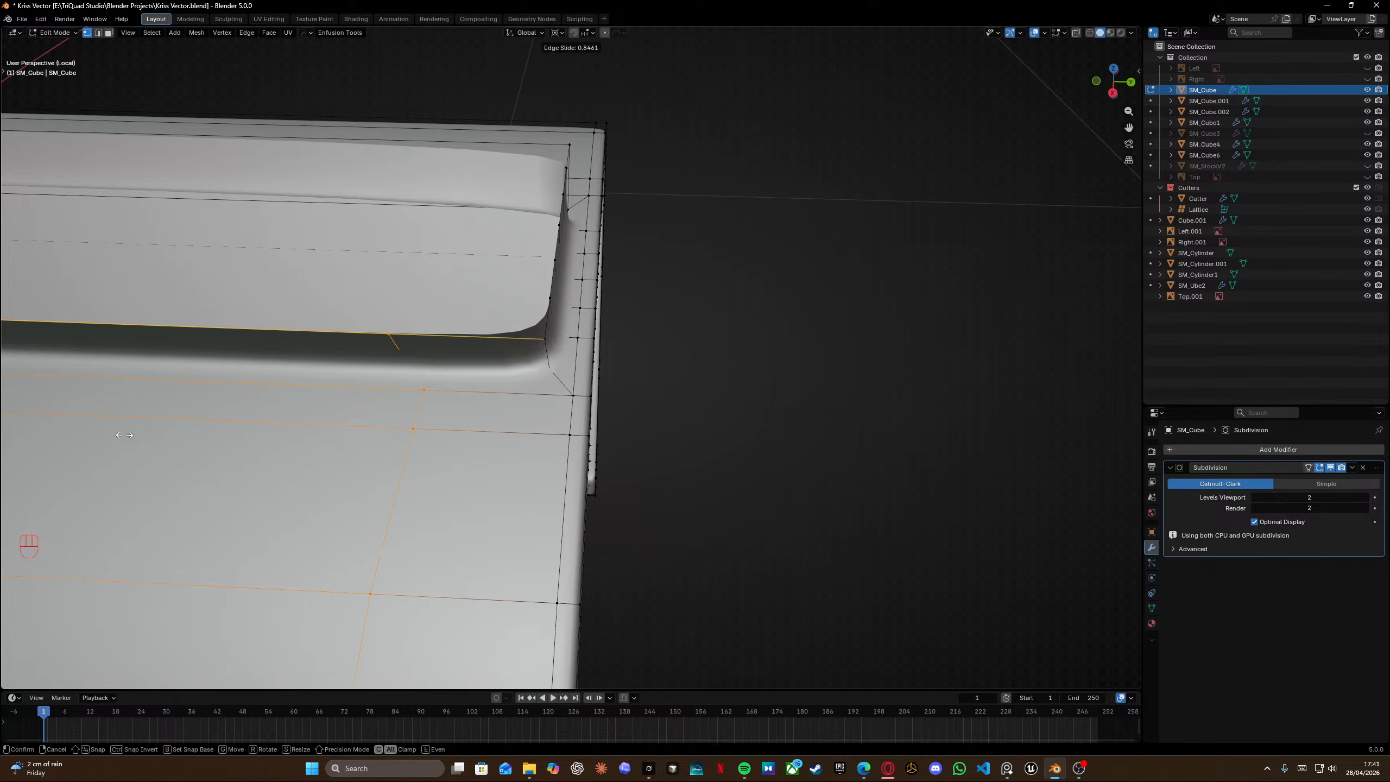
{"action": "left_click", "coordinate": [237, 437]}
Add a second loop cut along the side and slide it up toward the rail's base.
{"action": "middle_click_drag", "start_coordinate": [237, 438], "coordinate": [376, 387]}
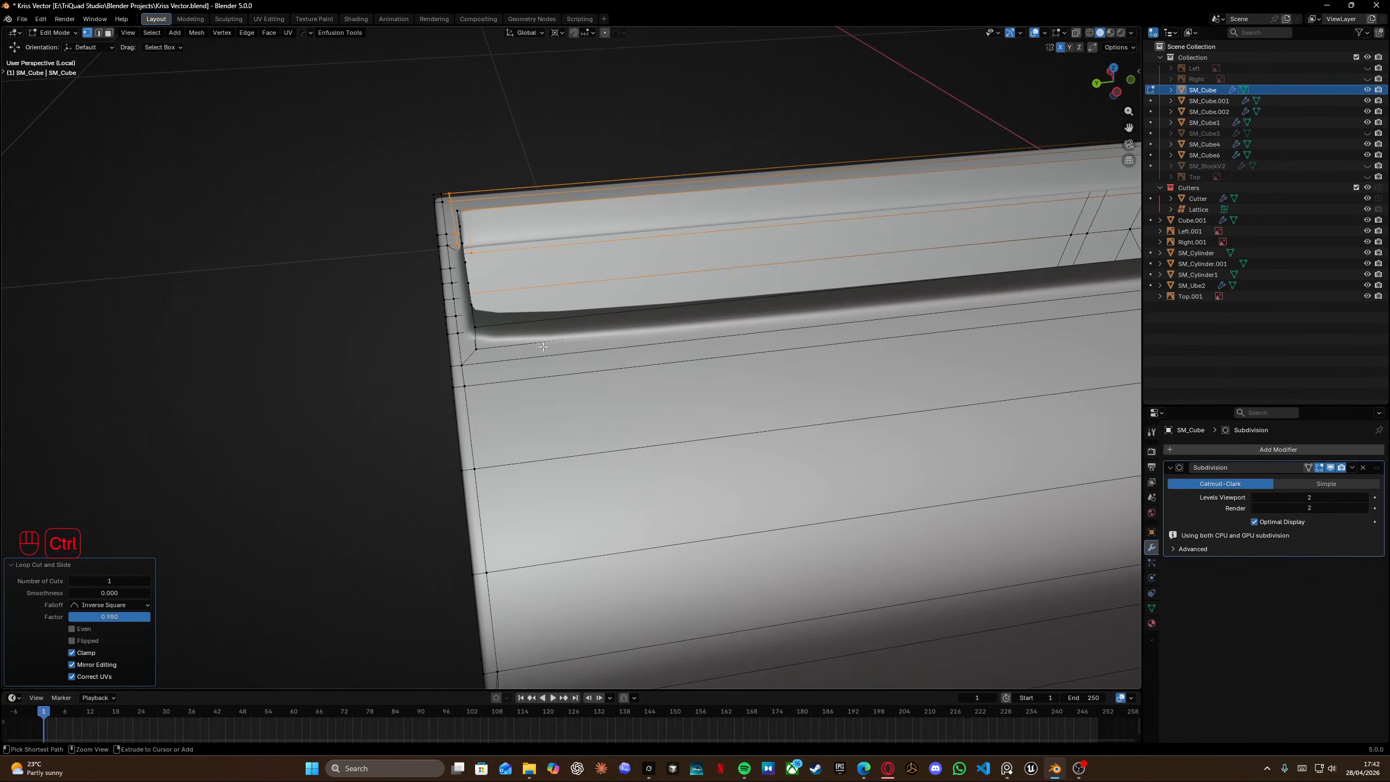
{"action": "key", "text": "ctrl+r"}
{"action": "left_click", "coordinate": [377, 387]}
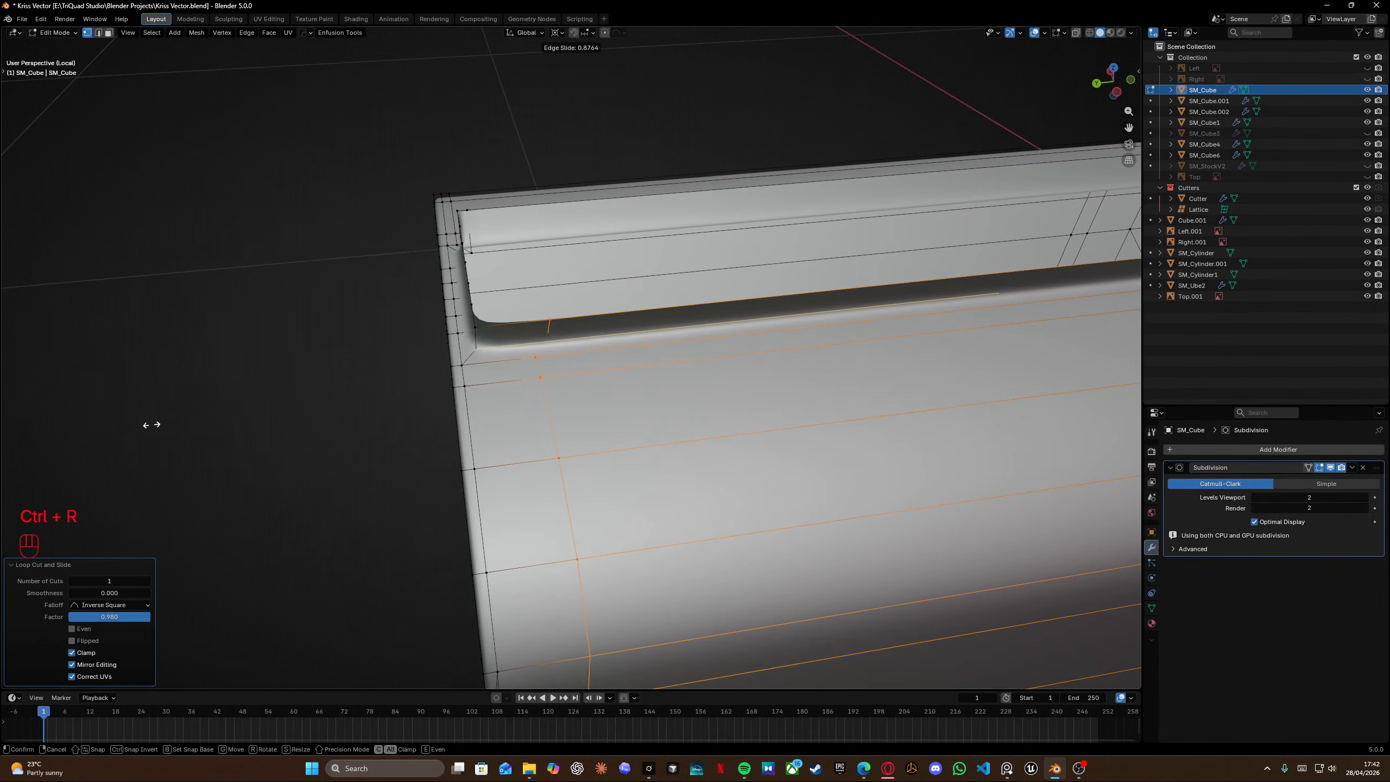
{"action": "left_click", "coordinate": [118, 434]}
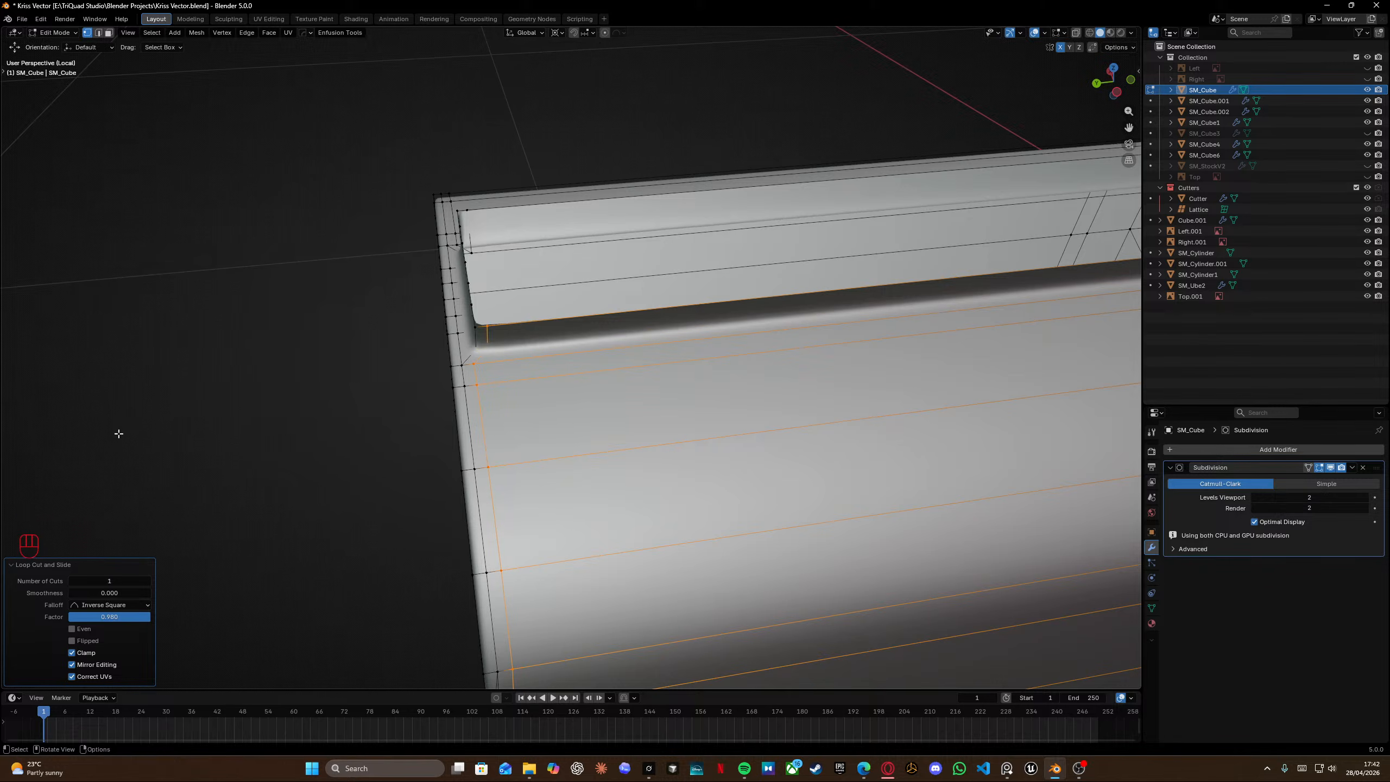
Snap the 3D cursor to a vertex at the rail's front corner.
{"action": "left_click", "coordinate": [485, 352]}
{"action": "key", "text": "shift+s"}
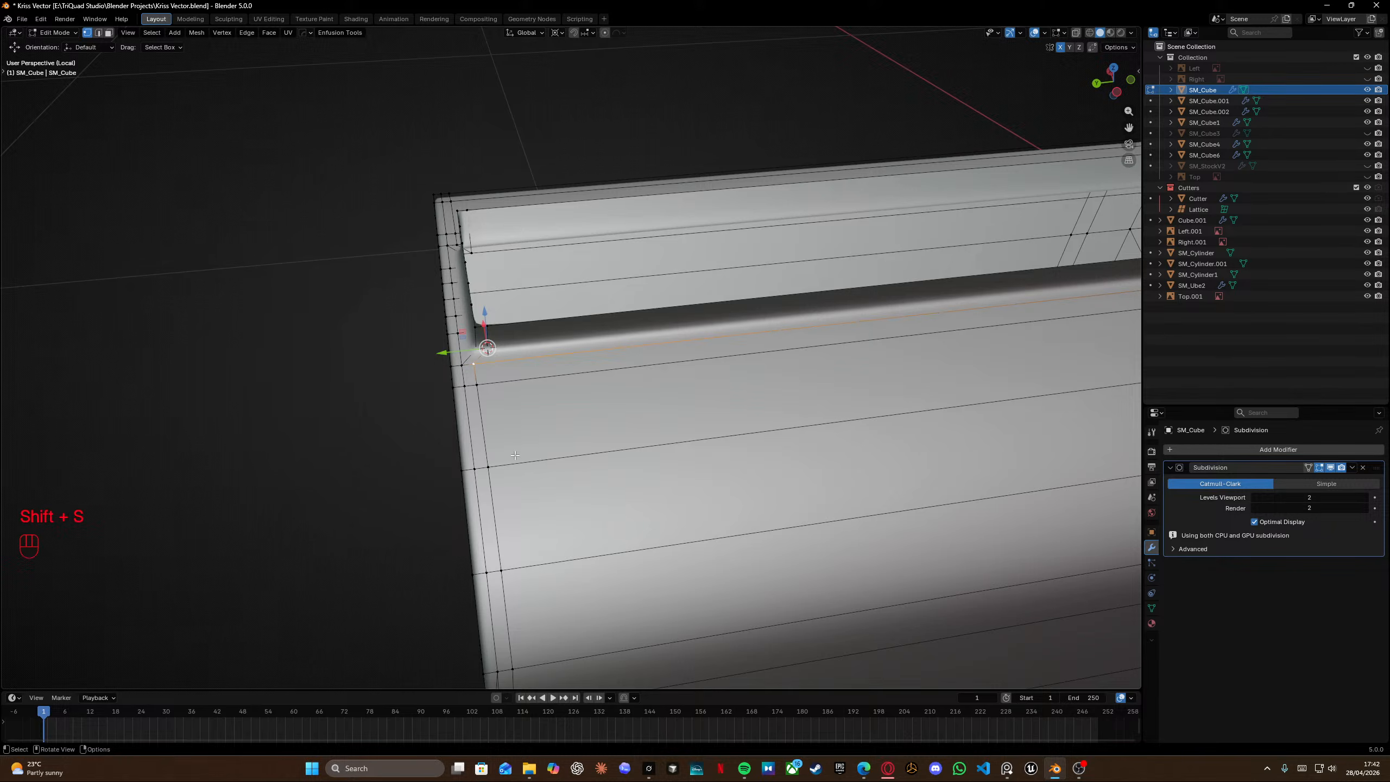
{"action": "middle_click_drag", "start_coordinate": [515, 455], "coordinate": [535, 452]}
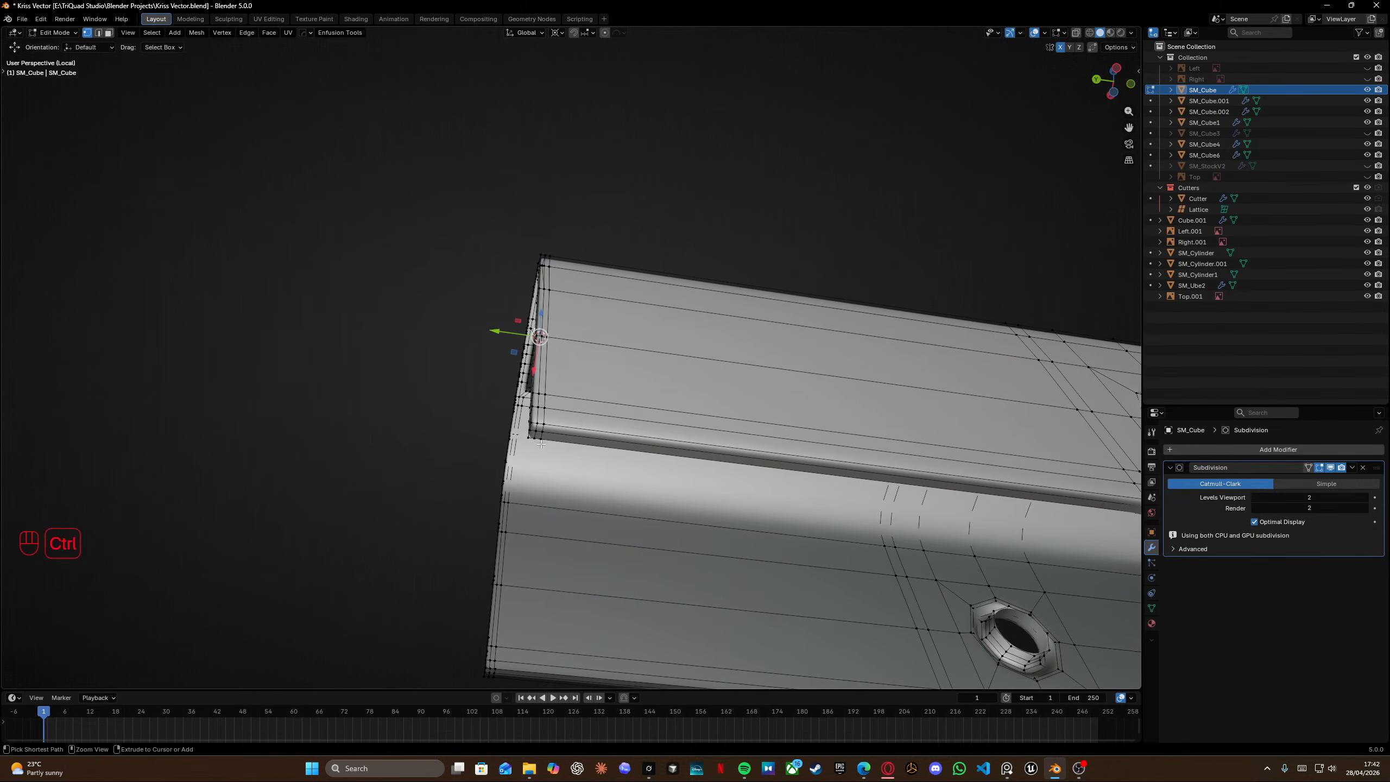
Select a vertex at the front end of the side loop and vertex-slide it fully along its edge.
{"action": "left_click", "coordinate": [541, 444], "text": "ctrl"}
{"action": "left_click", "coordinate": [543, 436]}
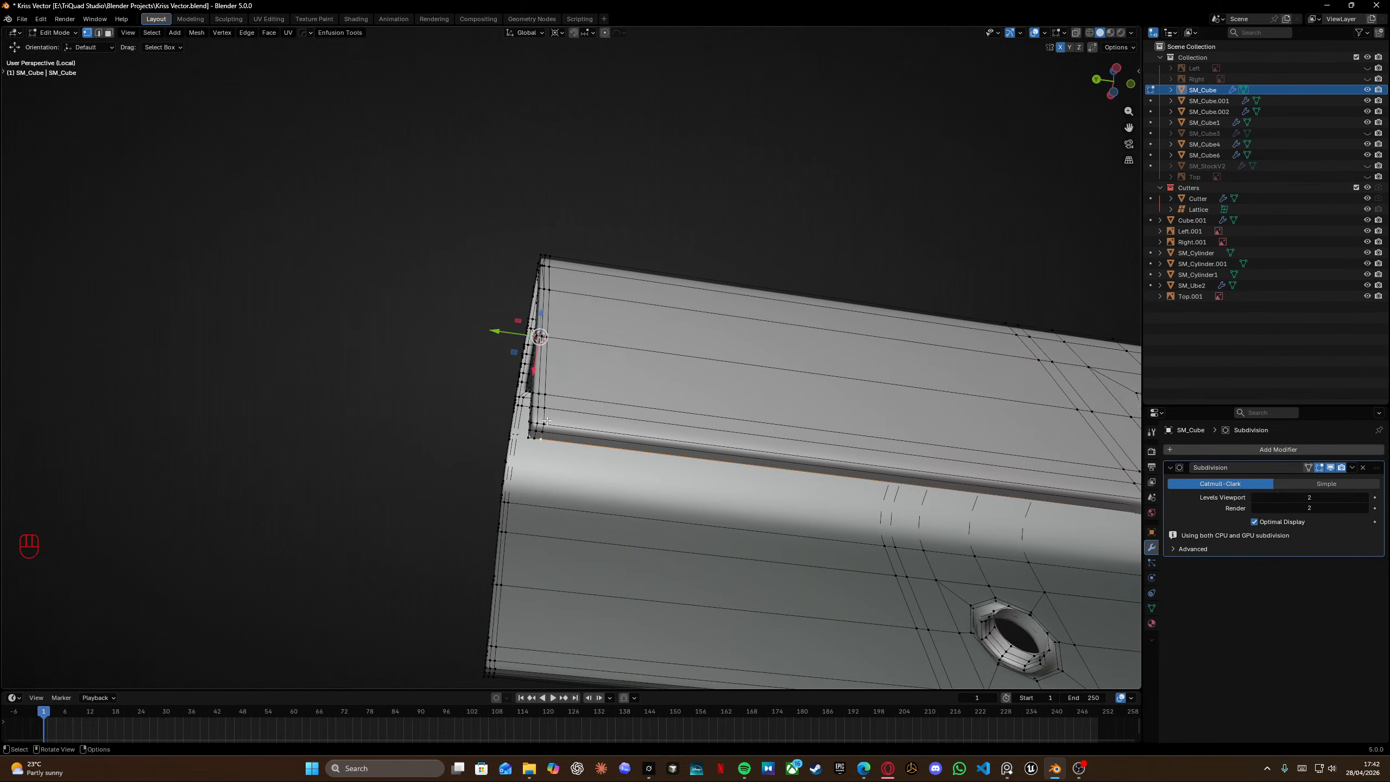
{"action": "left_click", "coordinate": [547, 336], "text": "ctrl"}
{"action": "middle_click_drag", "start_coordinate": [546, 335], "coordinate": [513, 299]}
{"action": "scroll", "coordinate": [513, 300], "scroll_direction": "up", "scroll_amount": 7}
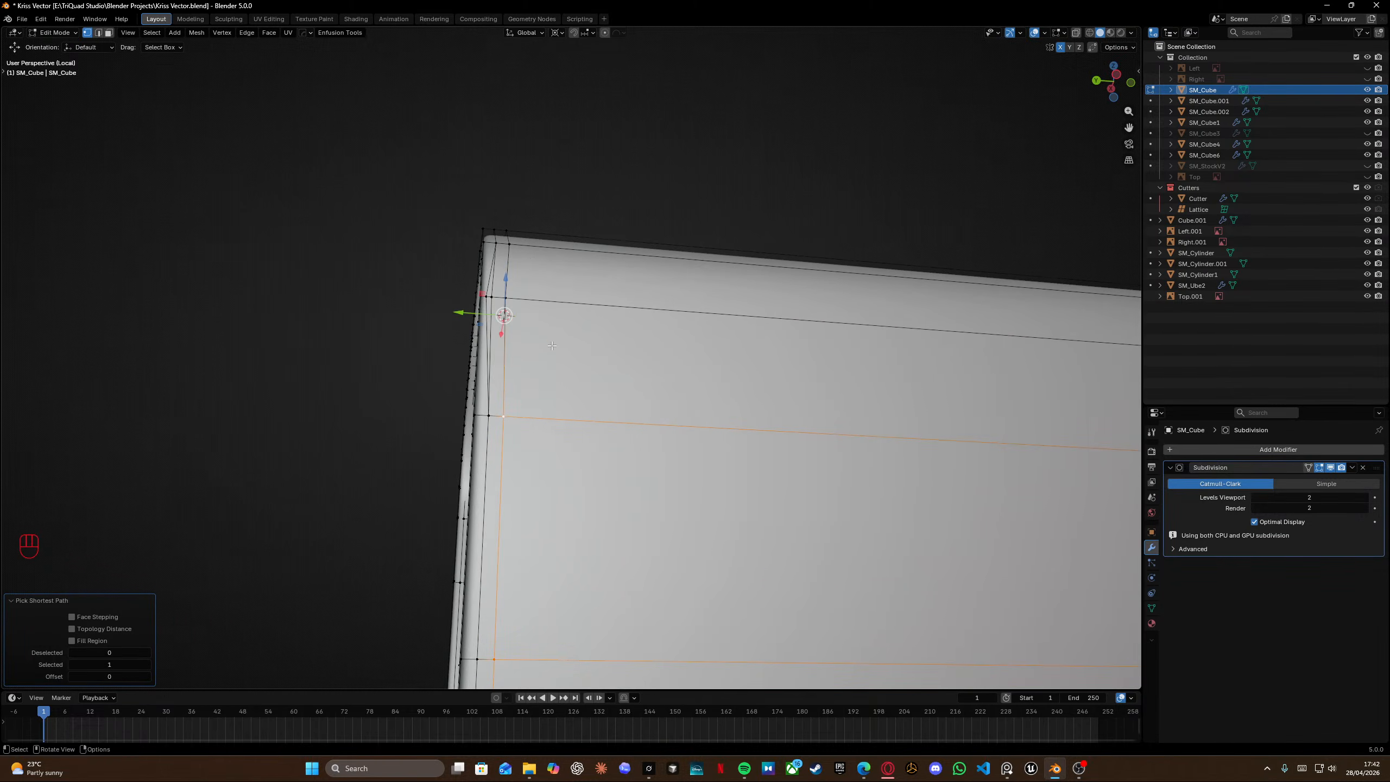
{"action": "scroll", "coordinate": [513, 299], "scroll_direction": "down", "scroll_amount": 5}
{"action": "key", "text": "g"}
{"action": "key", "text": "g"}
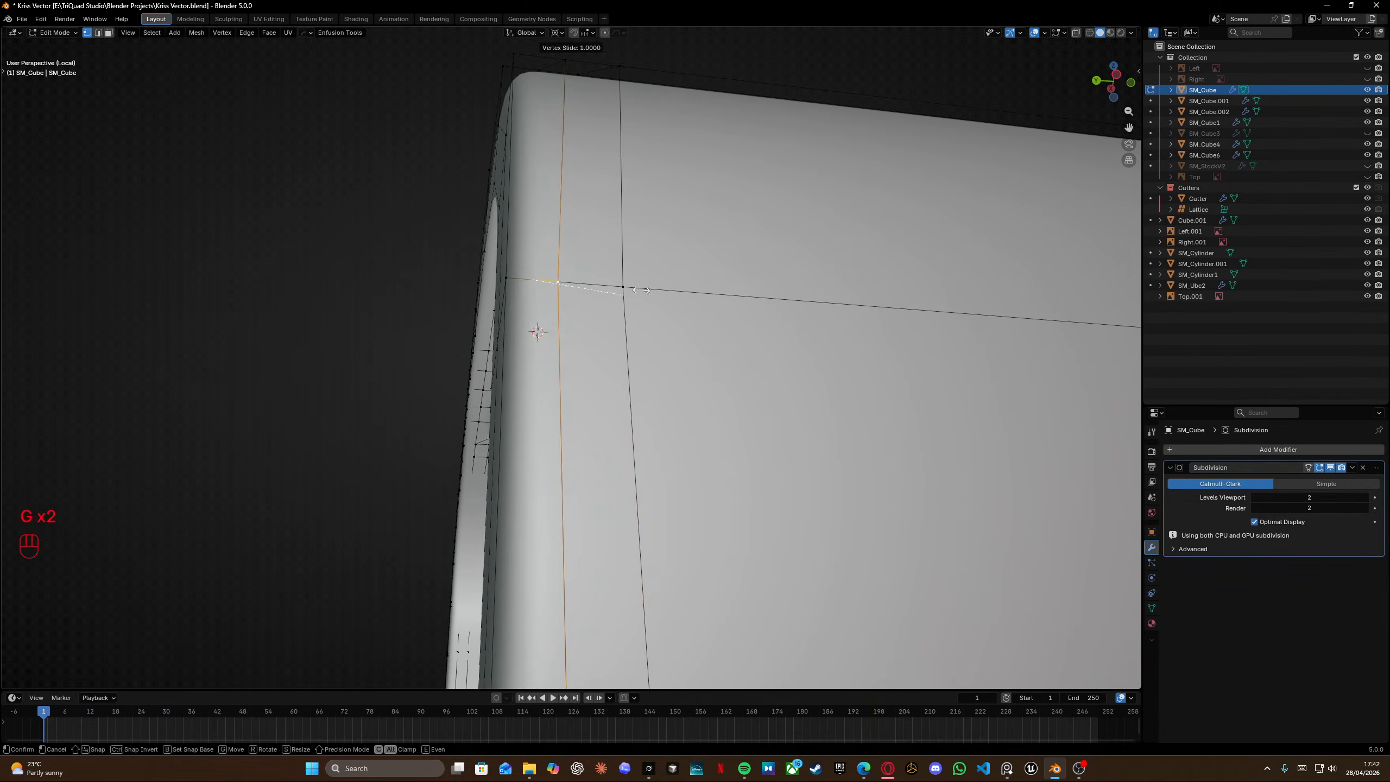
{"action": "left_click", "coordinate": [616, 324]}
Select all and merge vertices by distance again.
{"action": "scroll", "coordinate": [617, 325], "scroll_direction": "down", "scroll_amount": 5}
{"action": "middle_click_drag", "start_coordinate": [617, 325], "coordinate": [834, 391]}
{"action": "key", "text": "a"}
{"action": "key", "text": "m"}
{"action": "left_click", "coordinate": [692, 432]}
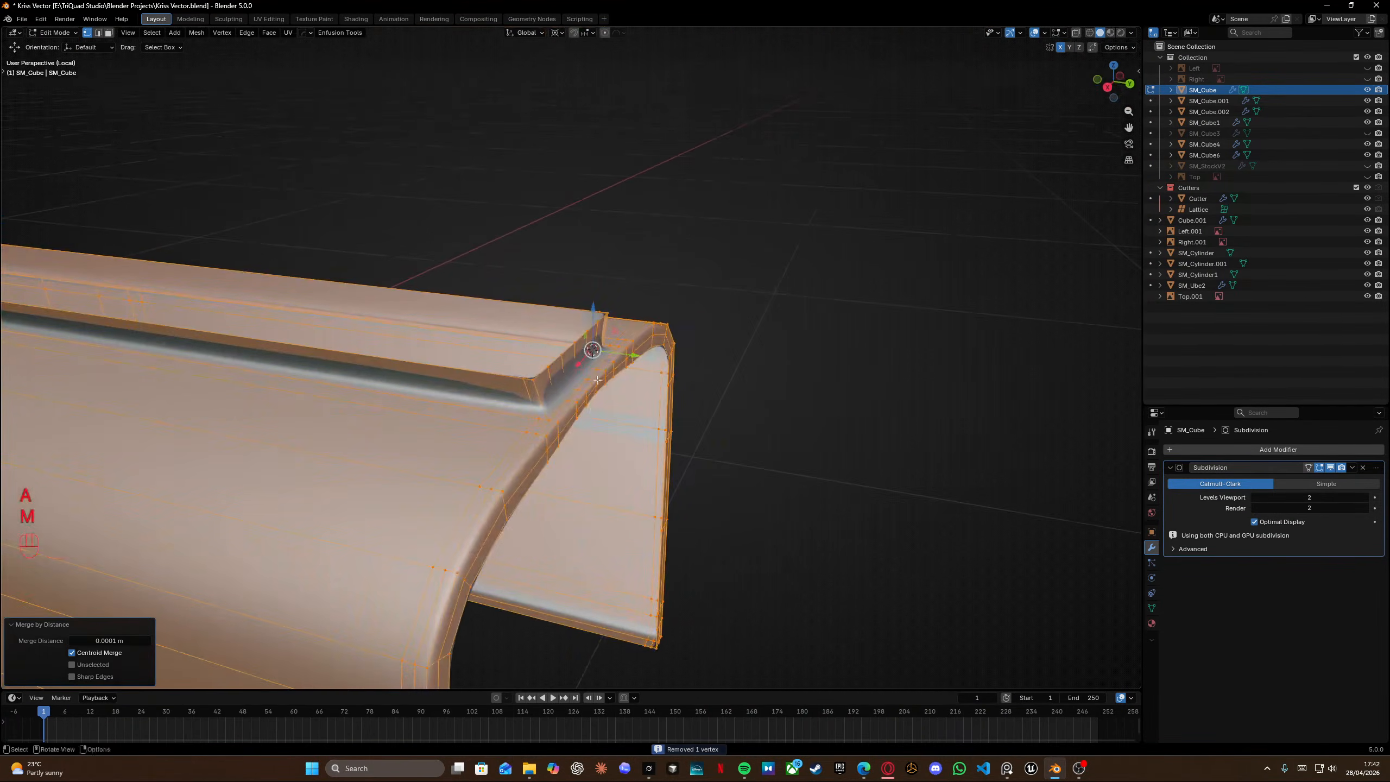
Add a loop cut across the raised rim near its rear end.
{"action": "middle_click_drag", "start_coordinate": [574, 438], "coordinate": [713, 230], "text": "shift"}
{"action": "scroll", "coordinate": [713, 231], "scroll_direction": "down", "scroll_amount": 3}
{"action": "middle_click_drag", "start_coordinate": [694, 311], "coordinate": [594, 381], "text": "shift"}
{"action": "middle_click_drag", "start_coordinate": [594, 328], "coordinate": [509, 254]}
{"action": "scroll", "coordinate": [604, 166], "scroll_direction": "up", "scroll_amount": 3}
{"action": "key", "text": "ctrl+r"}
{"action": "left_click", "coordinate": [635, 219]}
{"action": "left_click", "coordinate": [638, 232]}
Edge-slide the new loop near the rim's rear corner to a factor of about 0.148.
{"action": "key", "text": "g"}
{"action": "key", "text": "g"}
{"action": "left_click", "coordinate": [501, 239]}
{"action": "key", "text": "g"}
{"action": "key", "text": "g"}
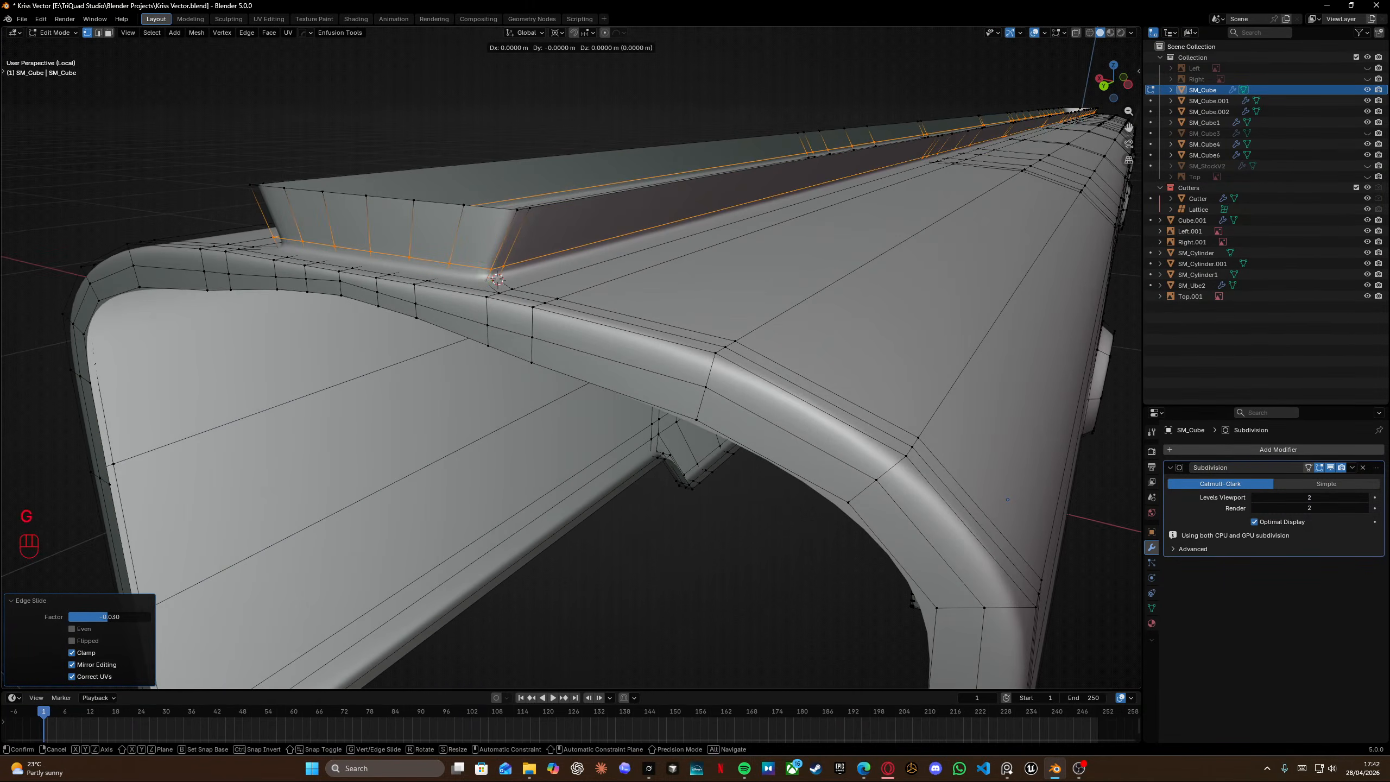
{"action": "left_click", "coordinate": [508, 254]}
Switch to Object Mode and exit local view.
{"action": "key", "text": "Tab"}
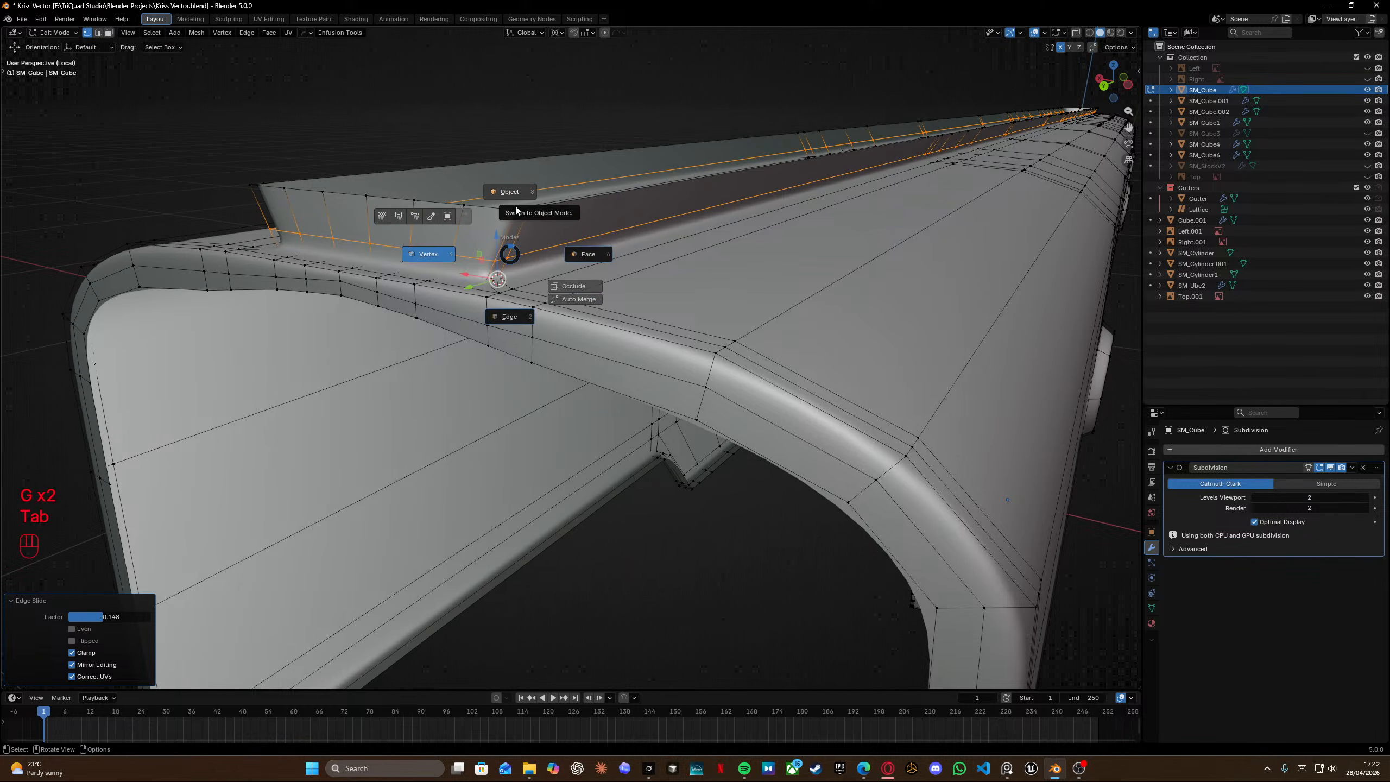
{"action": "left_click", "coordinate": [516, 209]}
{"action": "key", "text": "KP_Divide"}
{"action": "middle_click_drag", "start_coordinate": [504, 204], "coordinate": [680, 202]}
{"action": "left_click", "coordinate": [882, 233]}
{"action": "middle_click_drag", "start_coordinate": [882, 232], "coordinate": [1010, 276]}
{"action": "middle_click_drag", "start_coordinate": [1010, 276], "coordinate": [732, 210], "text": "shift"}
{"action": "scroll", "coordinate": [720, 202], "scroll_direction": "up", "scroll_amount": 4}
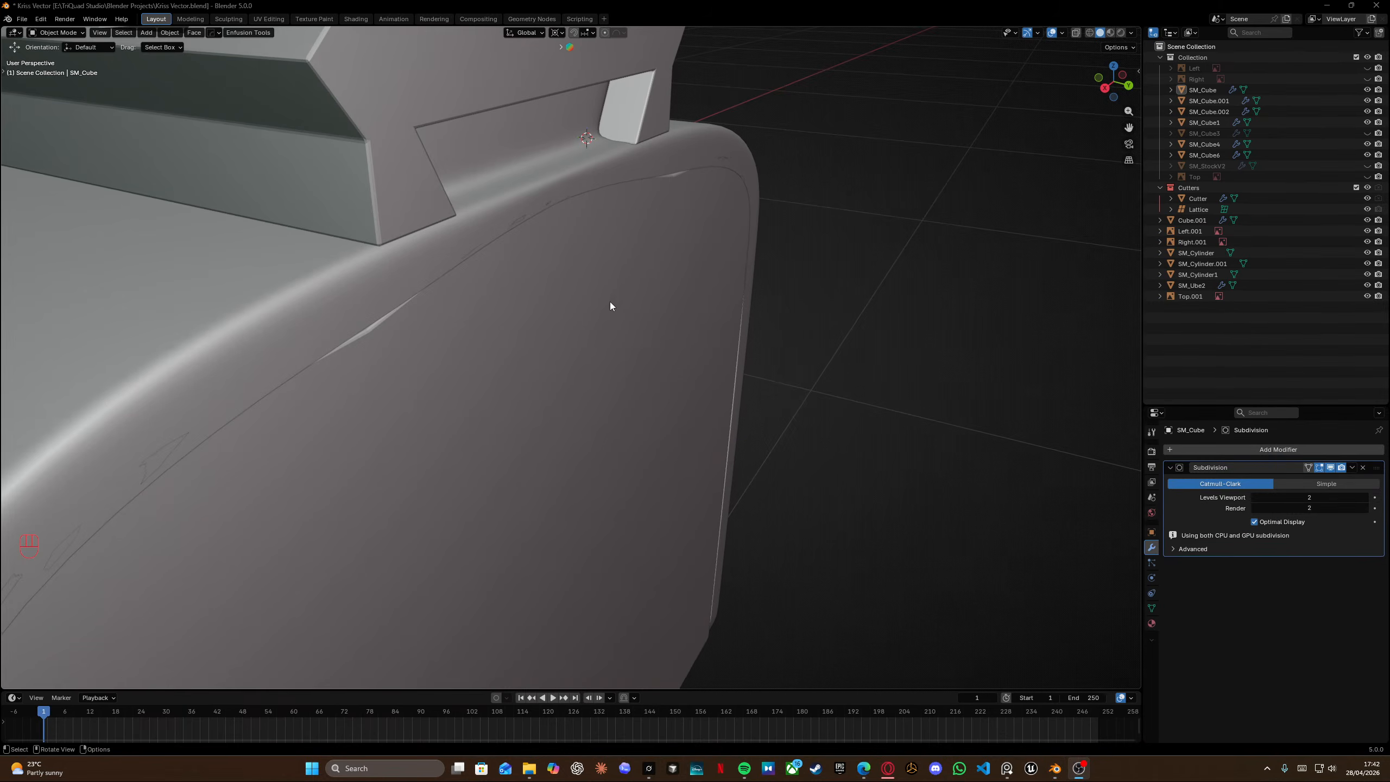
Switch to the reference photo viewer and zoom in on the upper receiver and rail details.
{"action": "key", "text": "alt+Tab"}
{"action": "left_click", "coordinate": [622, 364]}
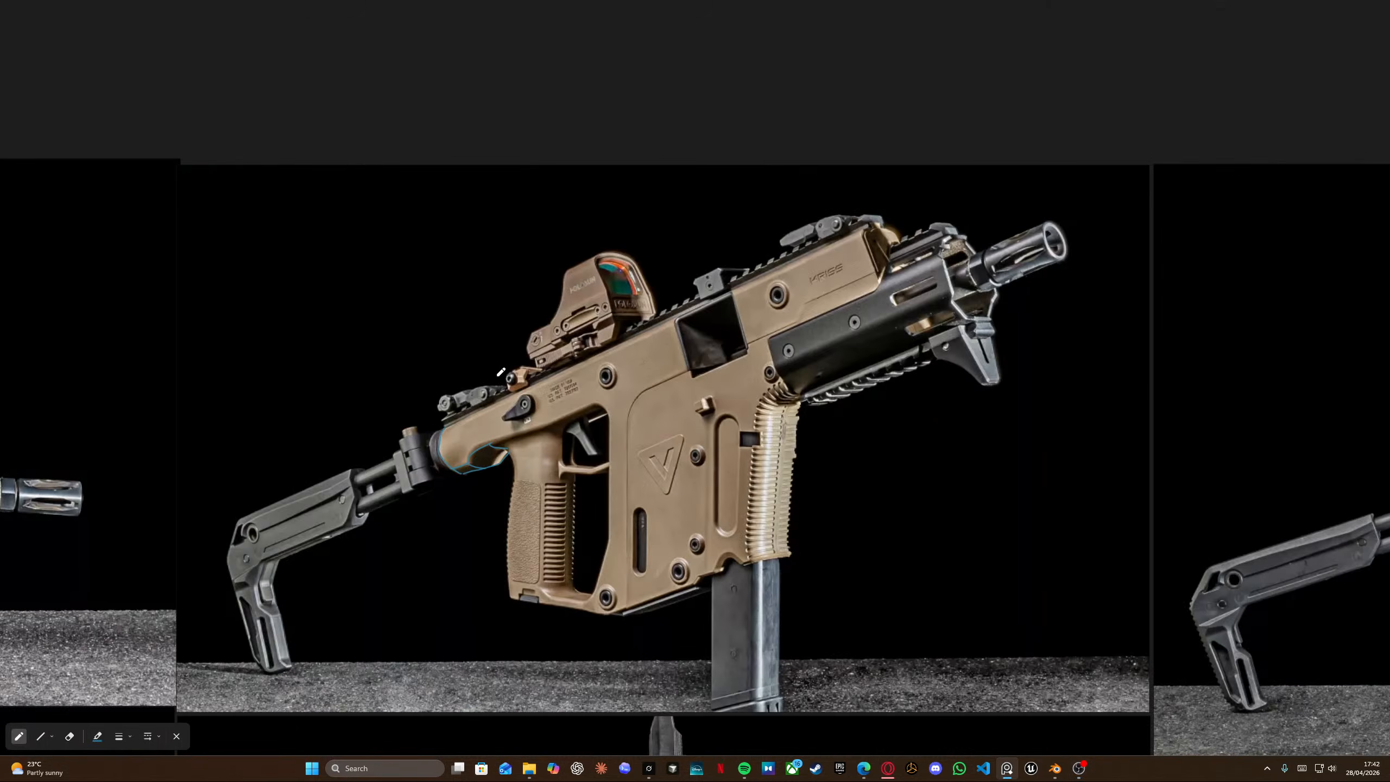
{"action": "scroll", "coordinate": [520, 382], "scroll_direction": "down", "scroll_amount": 4}
{"action": "middle_click_drag", "start_coordinate": [685, 340], "coordinate": [542, 292]}
{"action": "scroll", "coordinate": [538, 291], "scroll_direction": "up", "scroll_amount": 9}
{"action": "scroll", "coordinate": [575, 187], "scroll_direction": "up", "scroll_amount": 4}
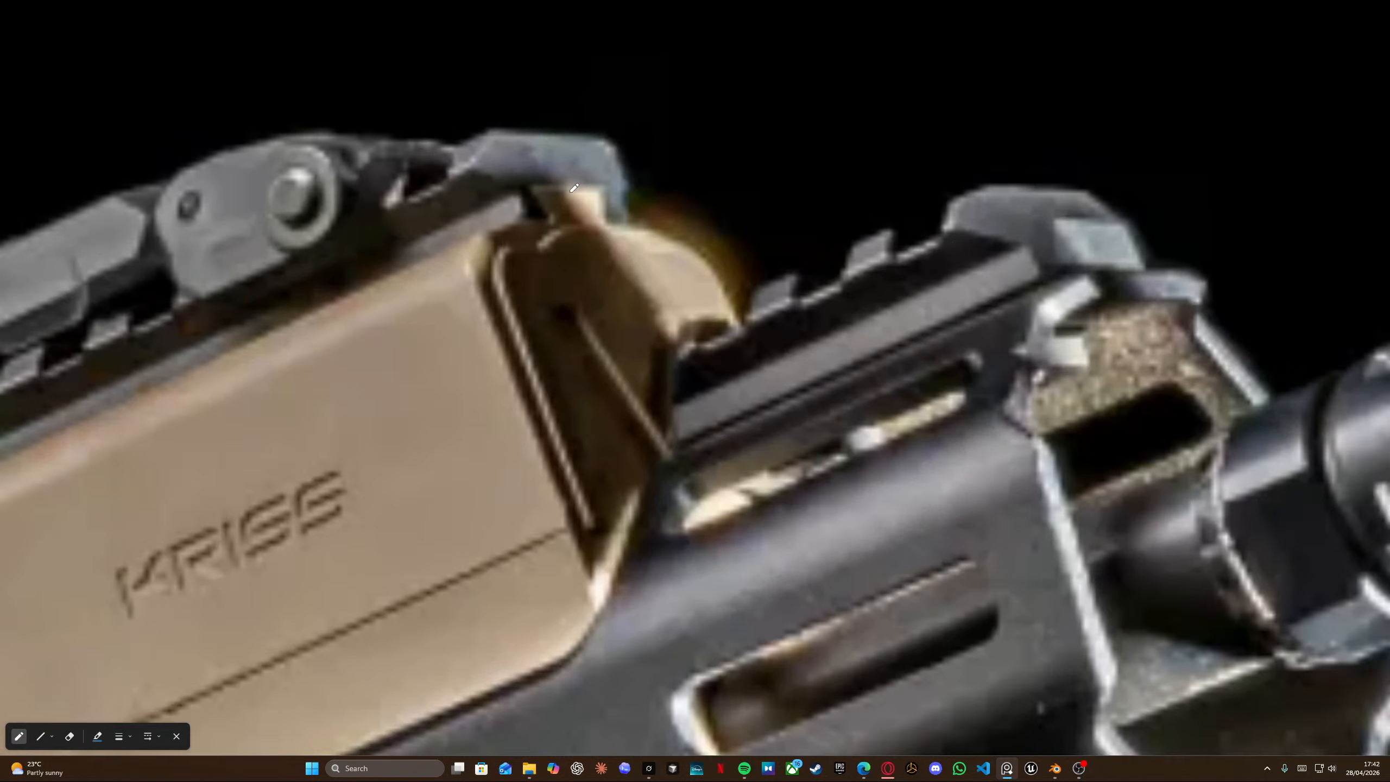
{"action": "scroll", "coordinate": [629, 244], "scroll_direction": "down", "scroll_amount": 7}
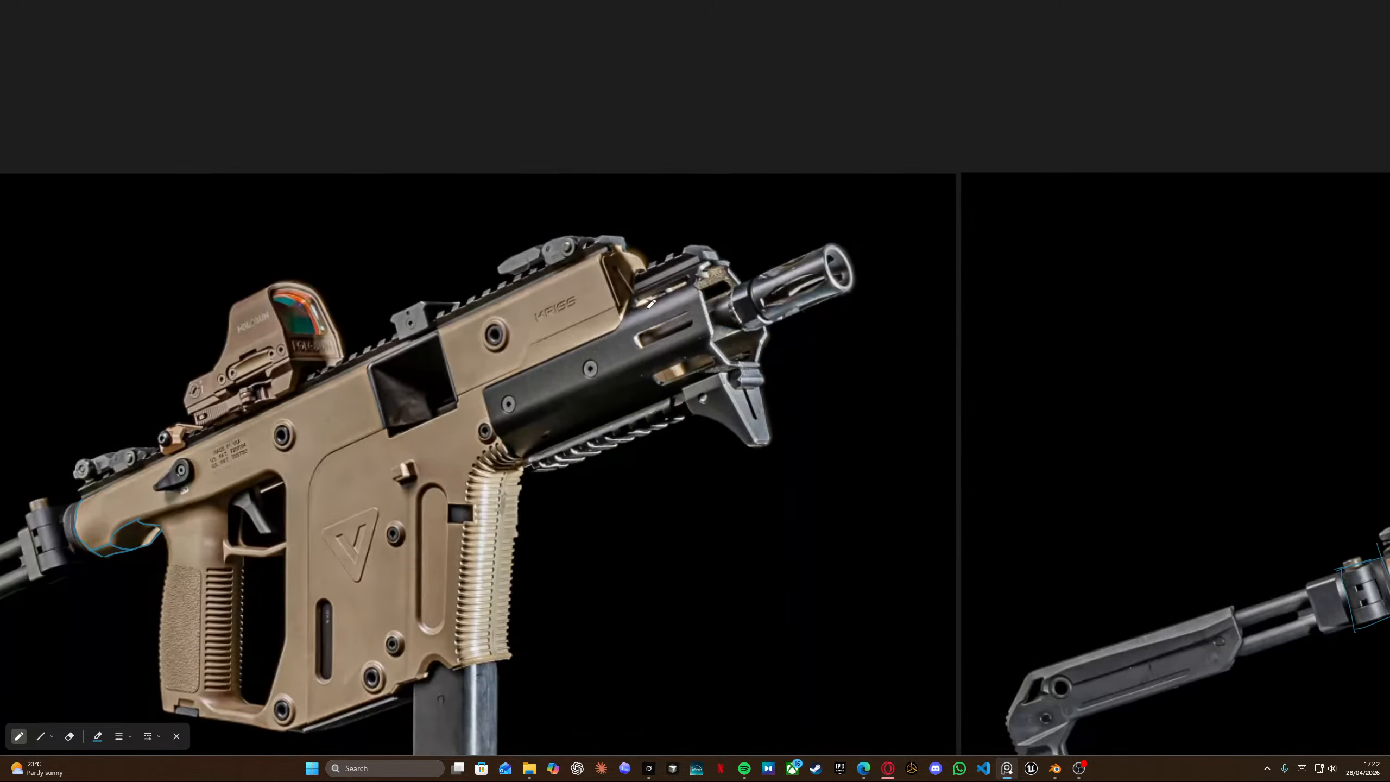
Examine the rear-view reference photo of the top rail mount closely, comparing it against the model.
{"action": "middle_click_drag", "start_coordinate": [886, 434], "coordinate": [264, 205]}
{"action": "scroll", "coordinate": [722, 362], "scroll_direction": "down", "scroll_amount": 6}
{"action": "middle_click_drag", "start_coordinate": [547, 568], "coordinate": [464, 221]}
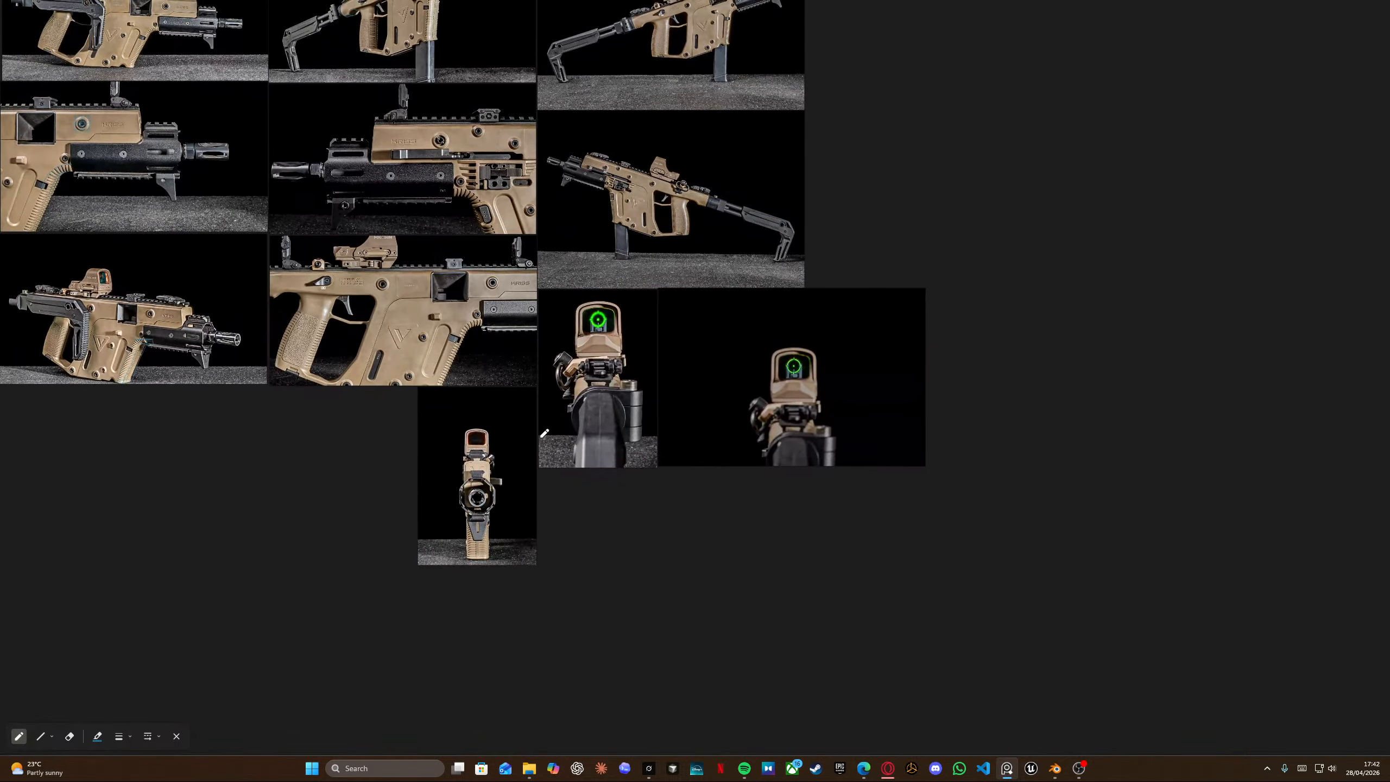
{"action": "middle_click_drag", "start_coordinate": [544, 434], "coordinate": [537, 351]}
{"action": "scroll", "coordinate": [546, 362], "scroll_direction": "up", "scroll_amount": 8}
{"action": "scroll", "coordinate": [625, 284], "scroll_direction": "up", "scroll_amount": 5}
{"action": "scroll", "coordinate": [574, 201], "scroll_direction": "up", "scroll_amount": 4}
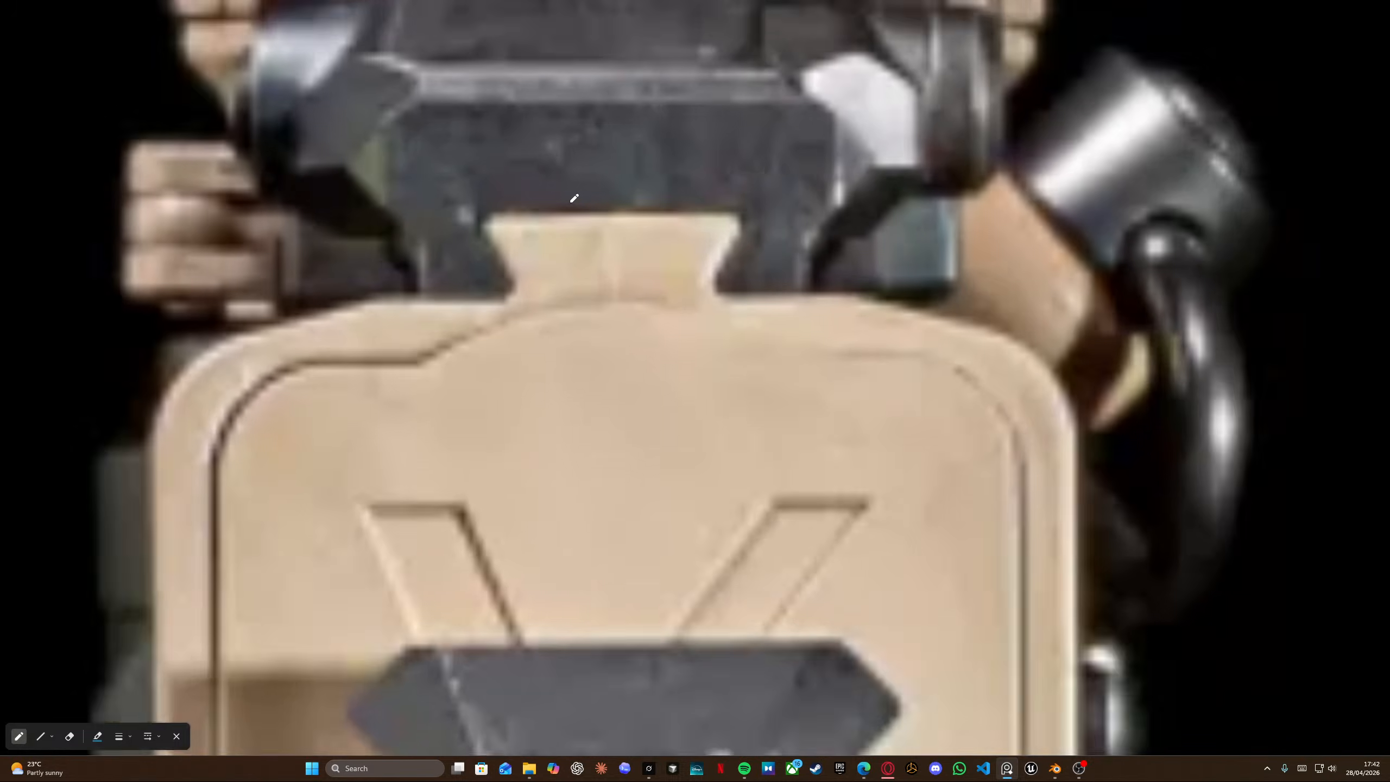
{"action": "scroll", "coordinate": [522, 242], "scroll_direction": "down", "scroll_amount": 2}
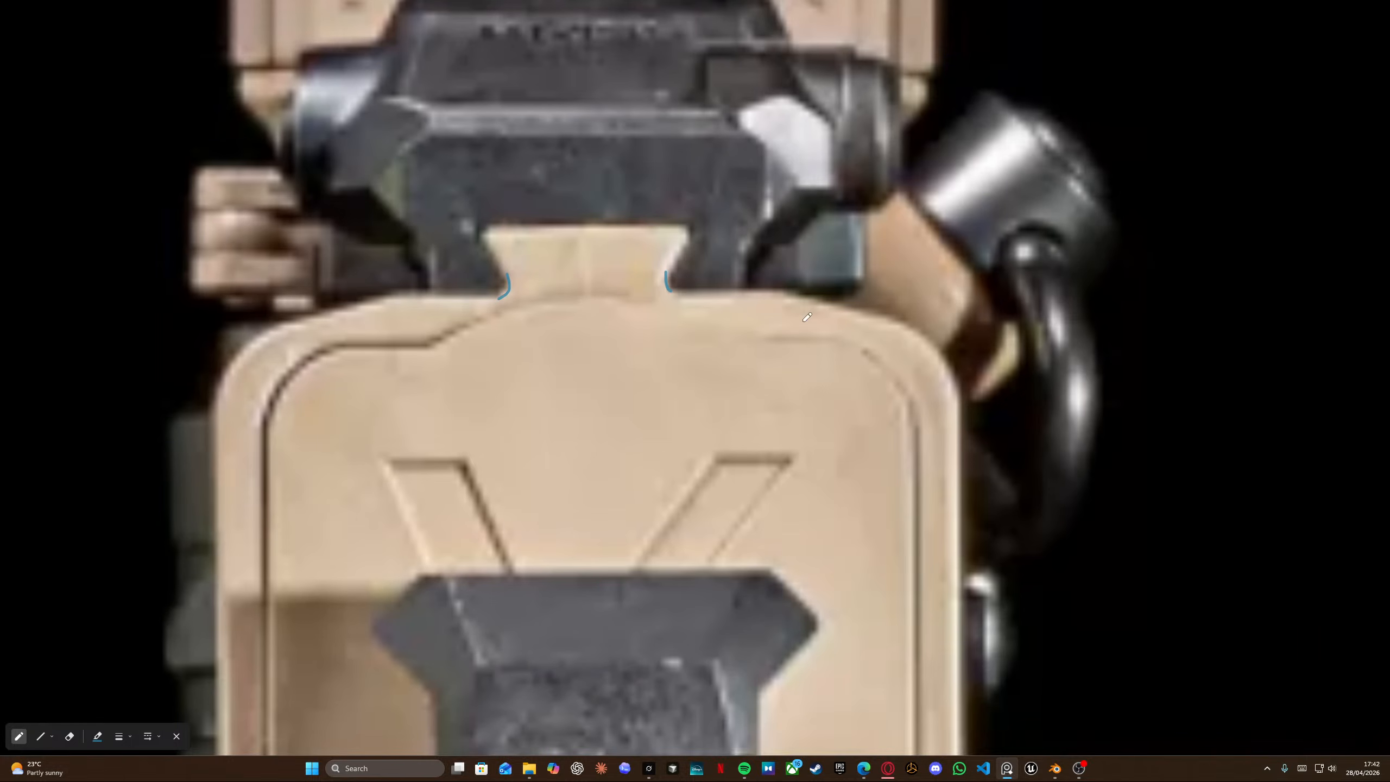
{"action": "key", "text": "alt+Tab"}
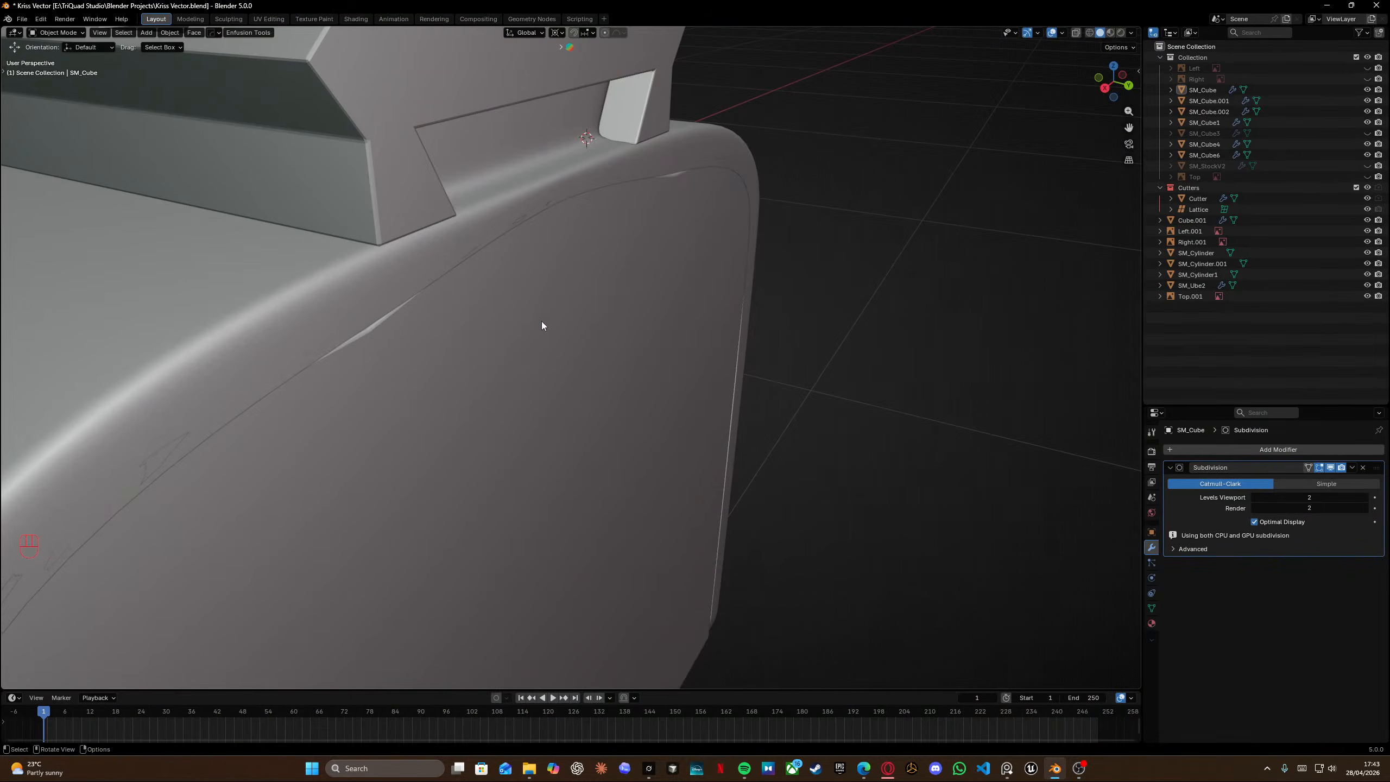
{"action": "key", "text": "alt+Tab"}
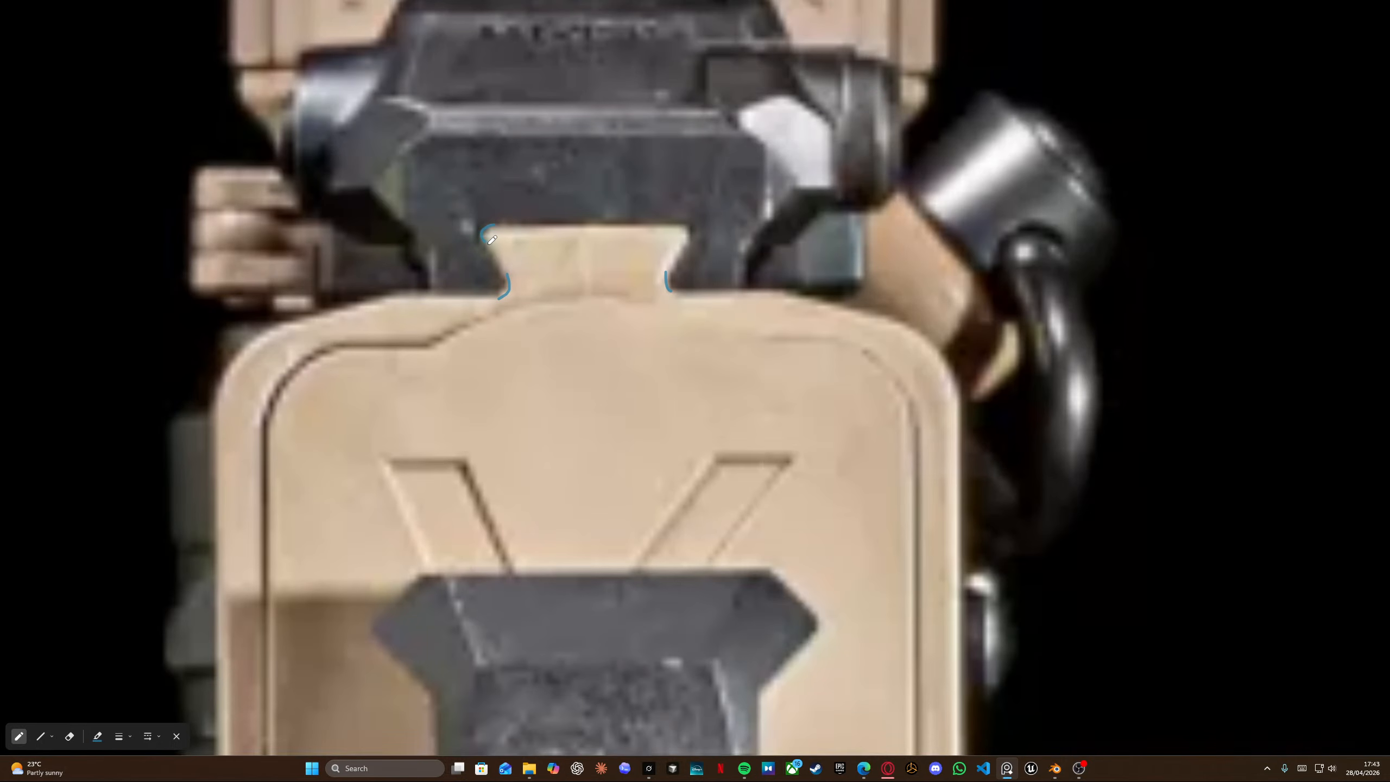
{"action": "key", "text": "alt+Tab"}
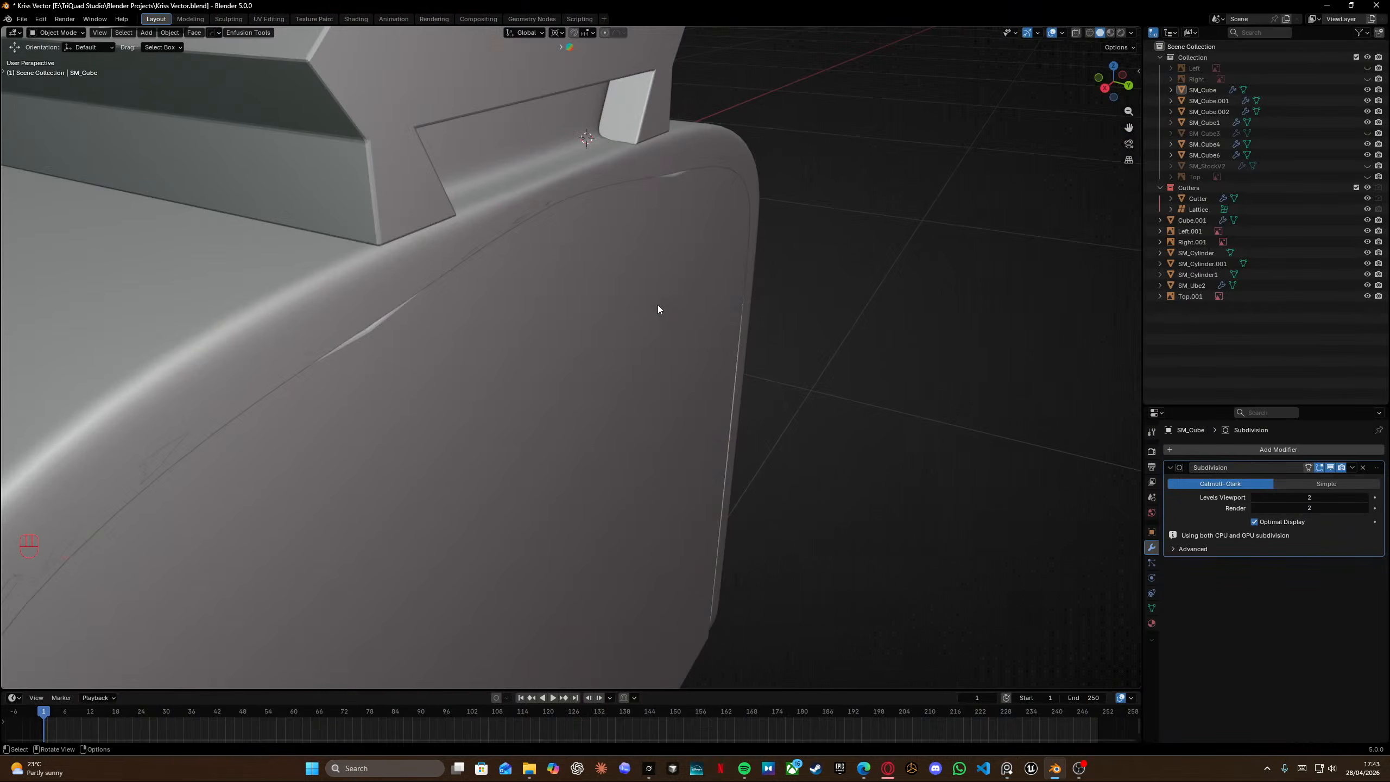
Enter Edit Mode on the receiver and isolate it in local view.
{"action": "mouse_move", "coordinate": [658, 304]}
{"action": "middle_mouse_down"}
{"action": "mouse_move", "coordinate": [486, 245]}
{"action": "mouse_move", "coordinate": [639, 308]}
{"action": "middle_mouse_up"}
{"action": "scroll", "coordinate": [640, 308], "scroll_direction": "left", "scroll_amount": 2, "text": "shift"}
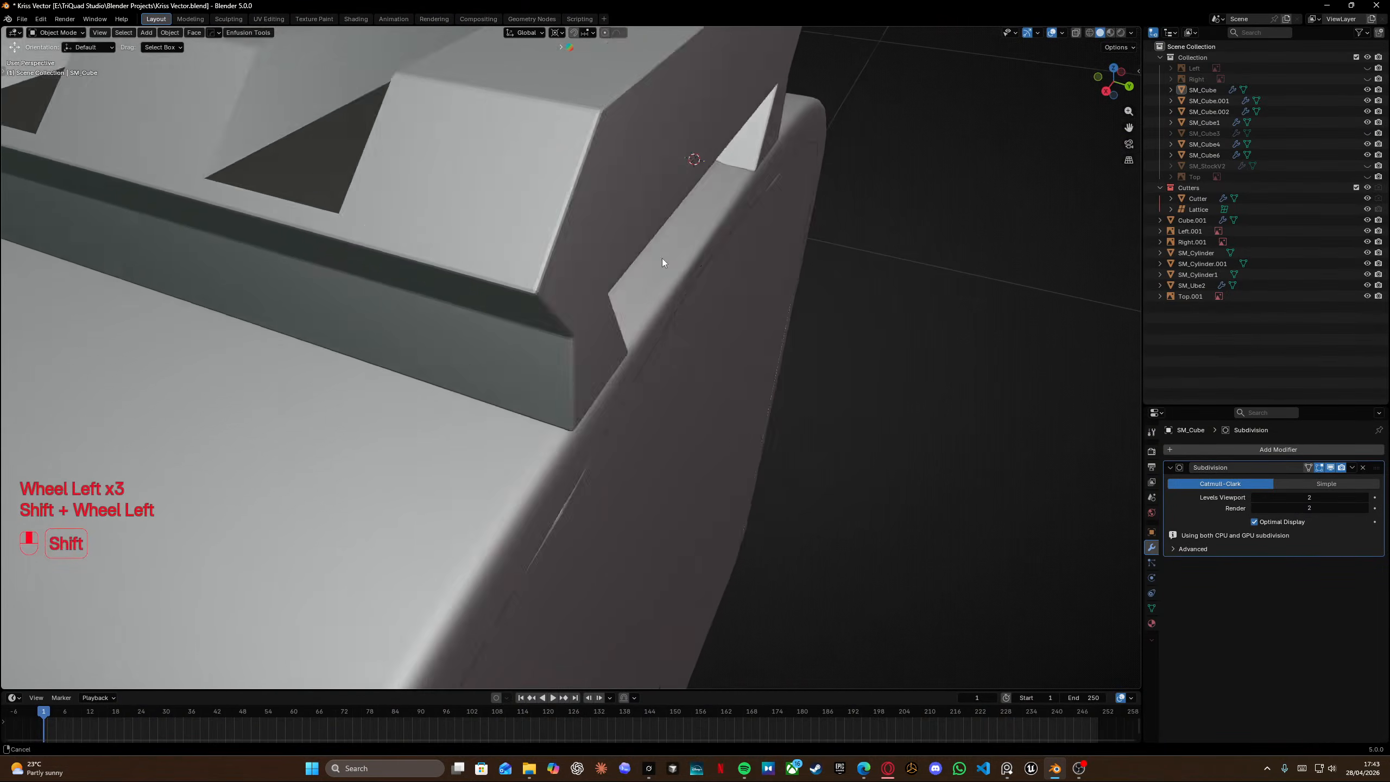
{"action": "key", "text": "Tab"}
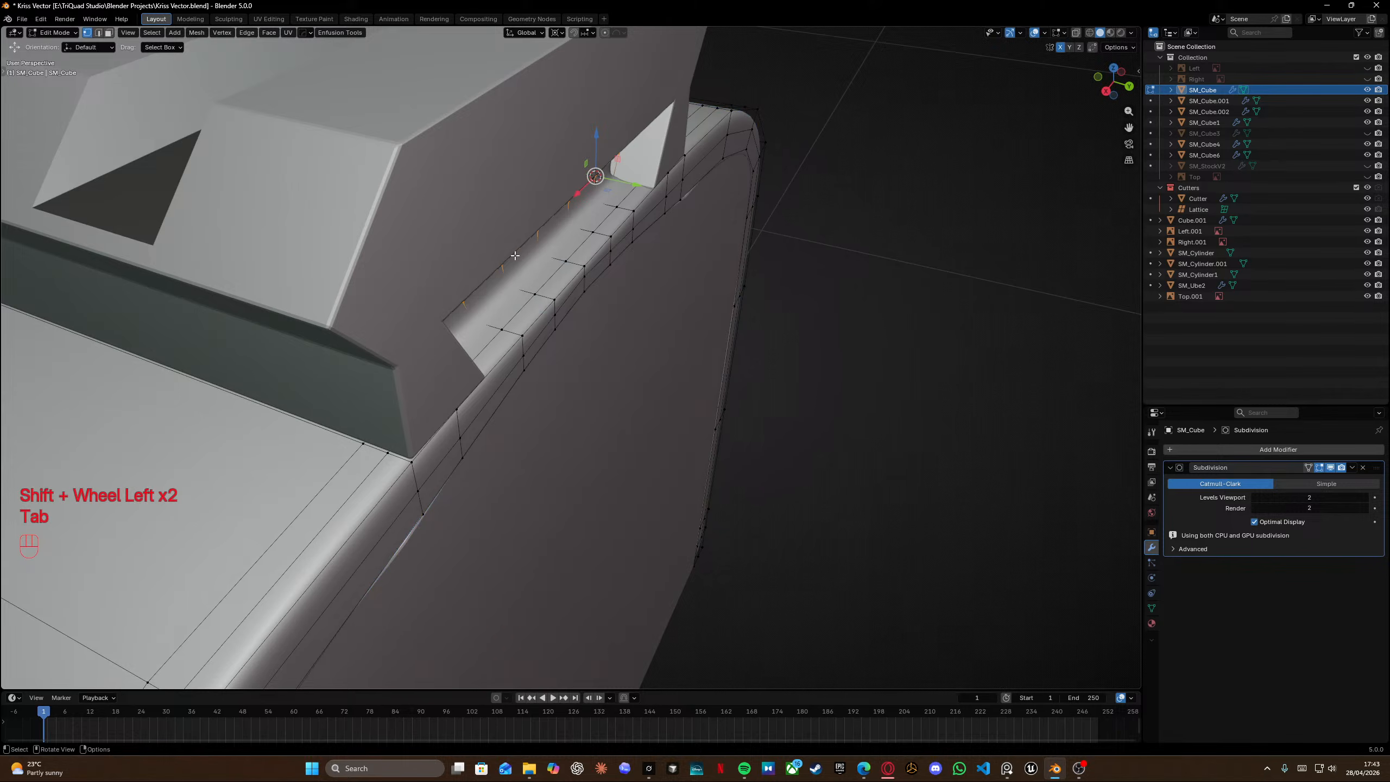
{"action": "middle_click_drag", "start_coordinate": [518, 256], "coordinate": [577, 262]}
{"action": "key", "text": "KP_Divide"}
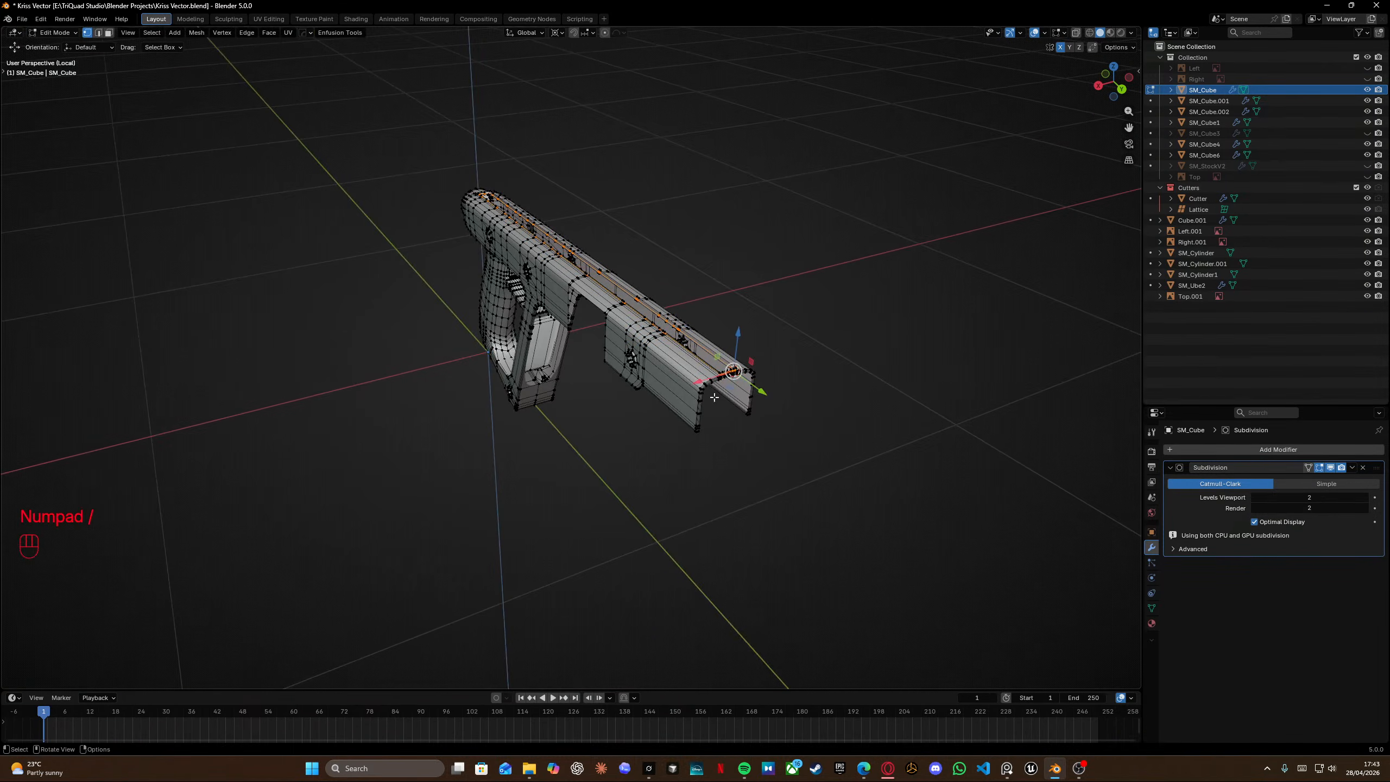
Box-select the strip of faces along the top ledge near the rear rail mount in wireframe and delete only their edges and faces.
{"action": "scroll", "coordinate": [721, 377], "scroll_direction": "up", "scroll_amount": 10}
{"action": "scroll", "coordinate": [801, 472], "scroll_direction": "down", "scroll_amount": 3}
{"action": "middle_click_drag", "start_coordinate": [810, 405], "coordinate": [769, 421], "text": "shift"}
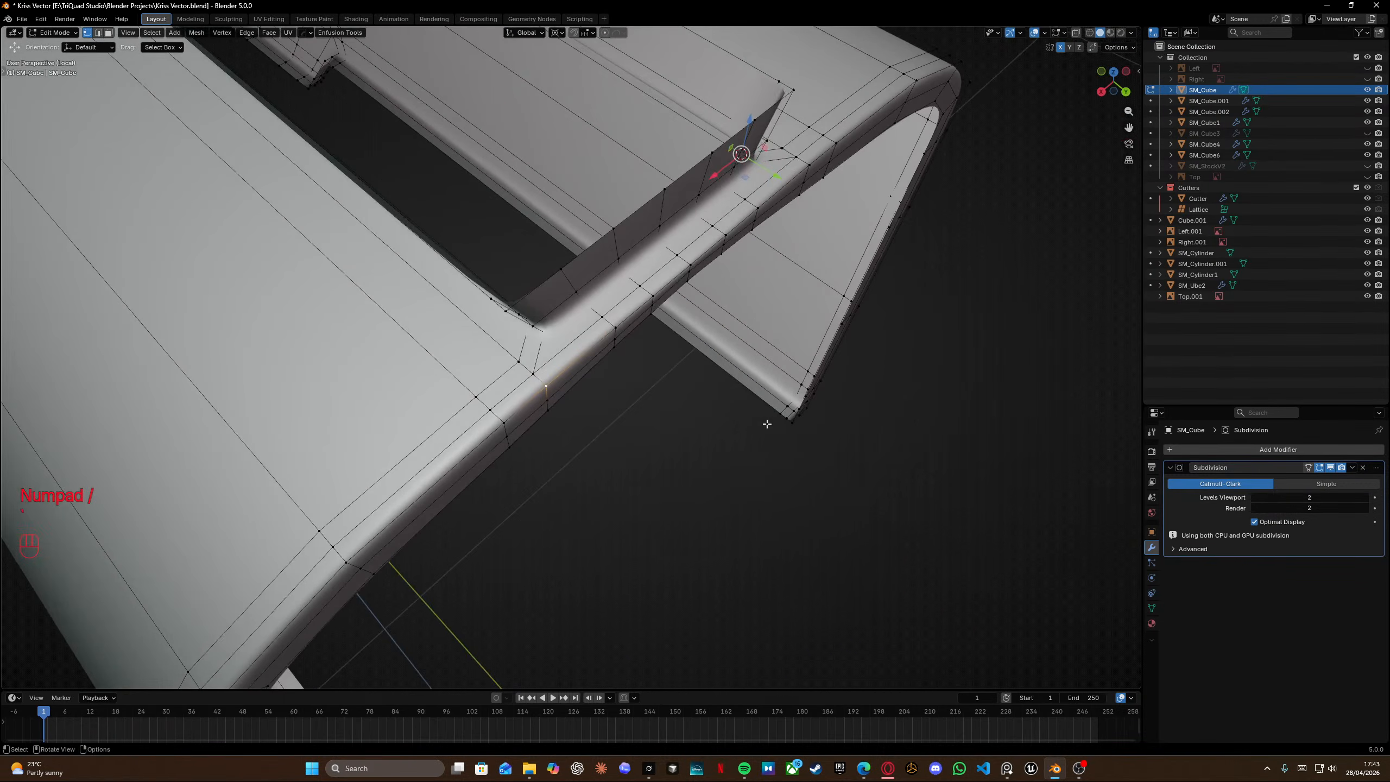
{"action": "scroll", "coordinate": [591, 285], "scroll_direction": "up", "scroll_amount": 3}
{"action": "middle_click_drag", "start_coordinate": [591, 284], "coordinate": [641, 302], "text": "shift"}
{"action": "left_click_drag", "start_coordinate": [544, 253], "coordinate": [618, 354]}
{"action": "middle_click_drag", "start_coordinate": [618, 354], "coordinate": [670, 402]}
{"action": "key", "text": "shift+z"}
{"action": "left_click_drag", "start_coordinate": [586, 304], "coordinate": [640, 393], "text": "shift"}
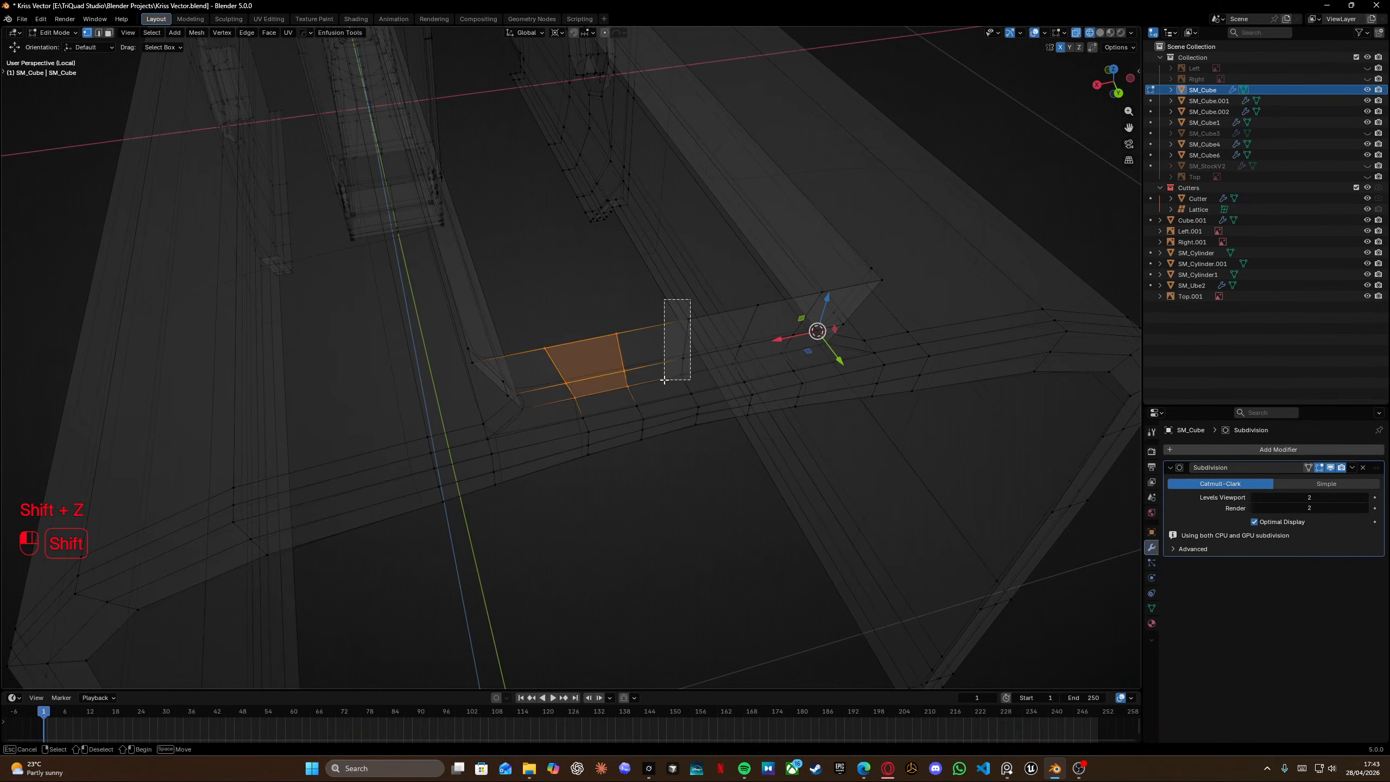
{"action": "left_click_drag", "start_coordinate": [690, 300], "coordinate": [665, 380], "text": "shift"}
{"action": "left_click_drag", "start_coordinate": [733, 288], "coordinate": [754, 369], "text": "shift"}
{"action": "left_click_drag", "start_coordinate": [773, 272], "coordinate": [814, 351], "text": "shift"}
{"action": "left_click", "coordinate": [825, 296], "text": "shift"}
{"action": "key", "text": "x"}
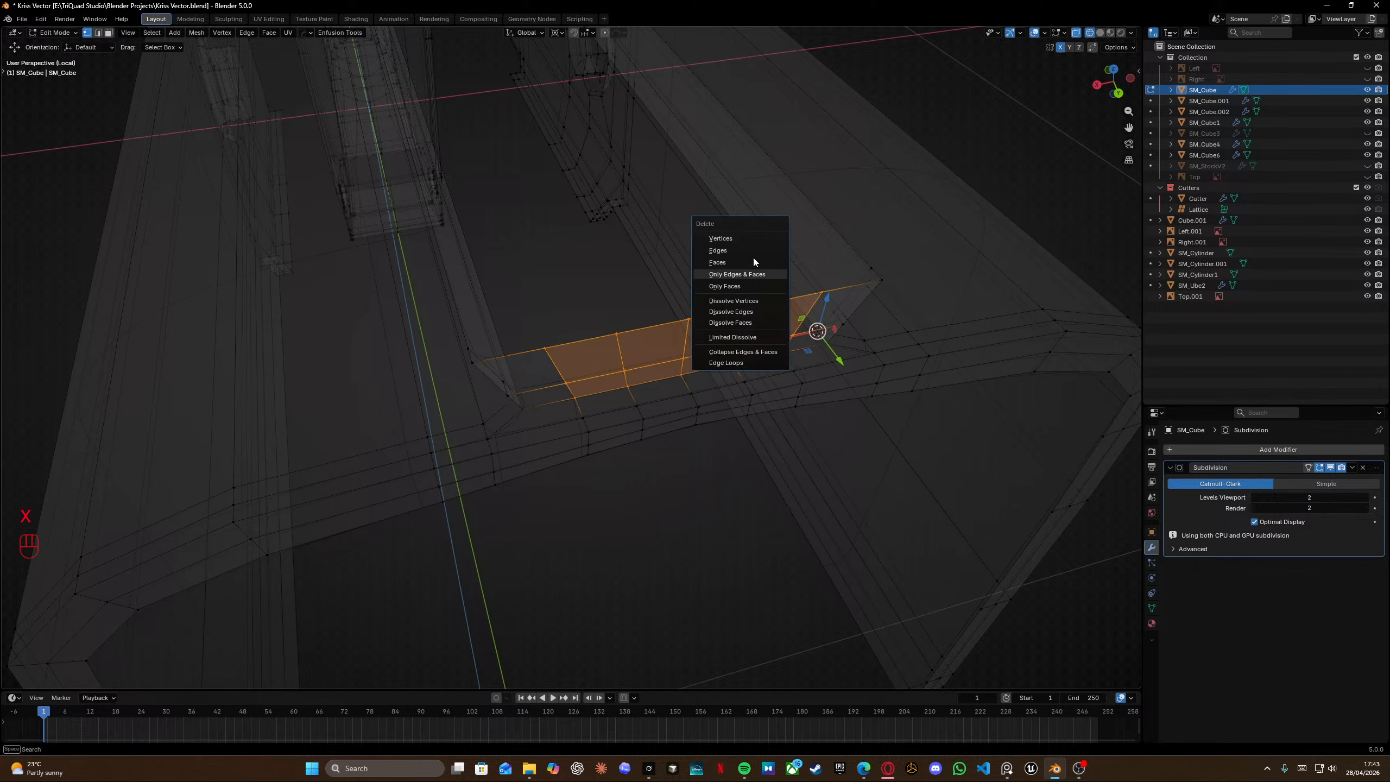
{"action": "left_click", "coordinate": [756, 277]}
Add a loop cut across the remaining ledge strip near its front end.
{"action": "mouse_move", "coordinate": [661, 341]}
{"action": "middle_mouse_down"}
{"action": "mouse_move", "coordinate": [708, 311]}
{"action": "mouse_move", "coordinate": [689, 351]}
{"action": "mouse_move", "coordinate": [643, 364]}
{"action": "mouse_move", "coordinate": [661, 344]}
{"action": "mouse_move", "coordinate": [651, 356]}
{"action": "middle_mouse_up"}
{"action": "key", "text": "ctrl+r"}
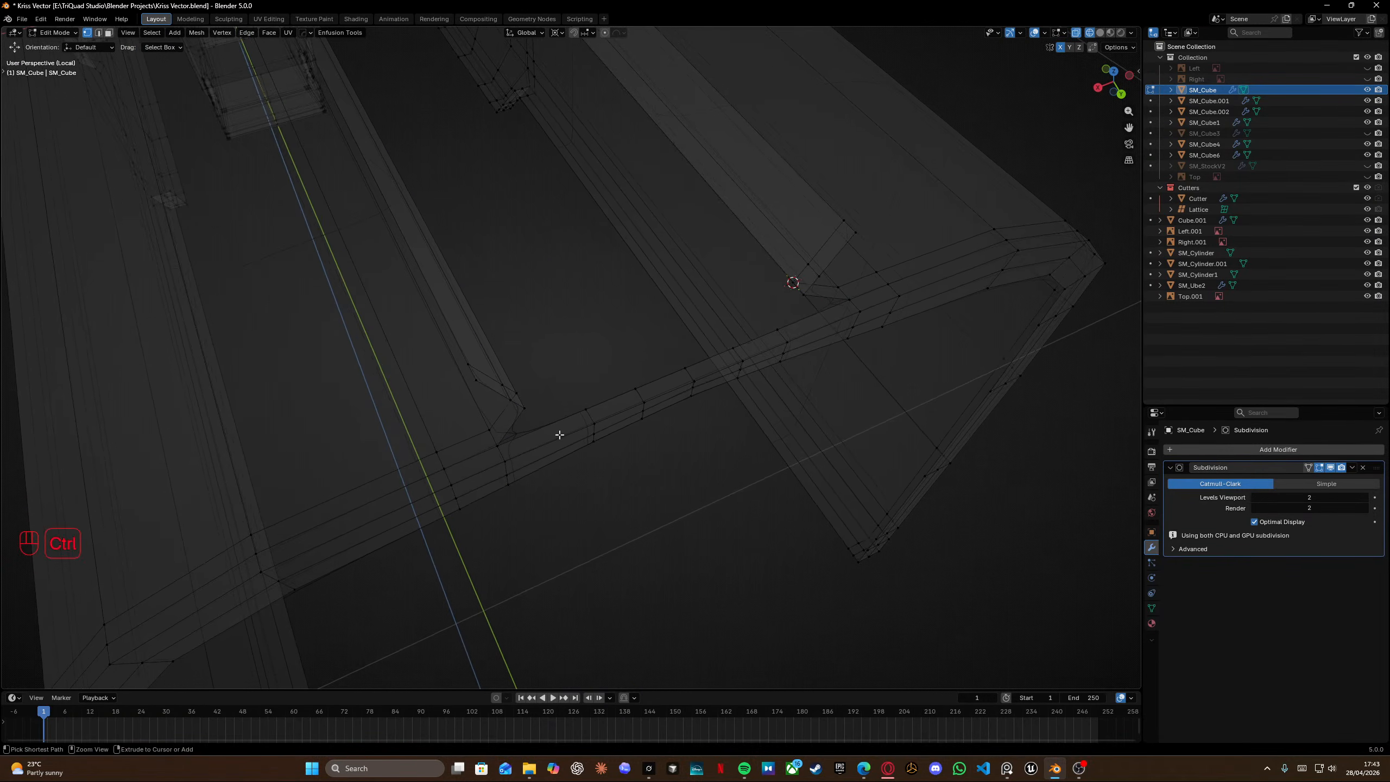
{"action": "left_click", "coordinate": [551, 438]}
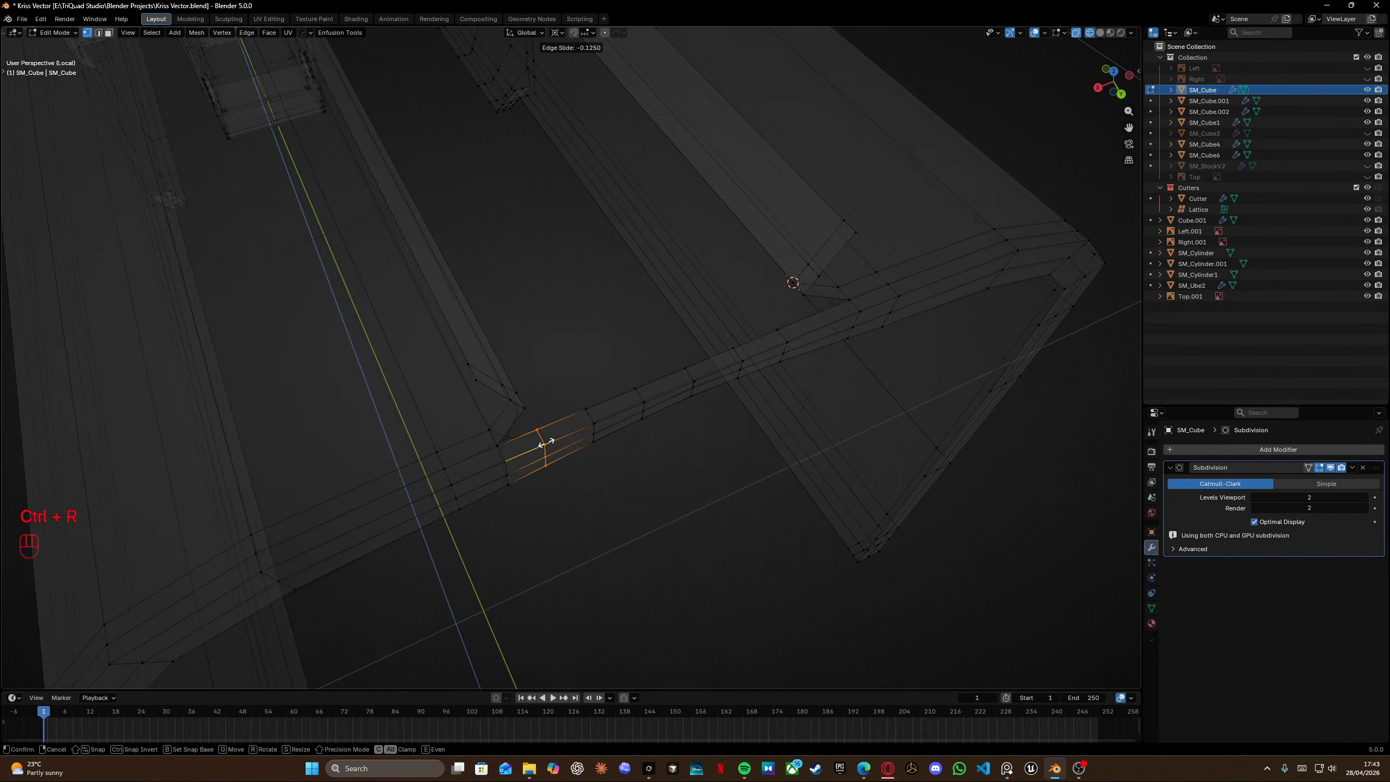
{"action": "left_click", "coordinate": [546, 443]}
Add a second loop cut near the ledge strip's rear end and edge-slide it into place.
{"action": "key", "text": "ctrl+r"}
{"action": "left_click", "coordinate": [812, 331]}
{"action": "left_click", "coordinate": [812, 331]}
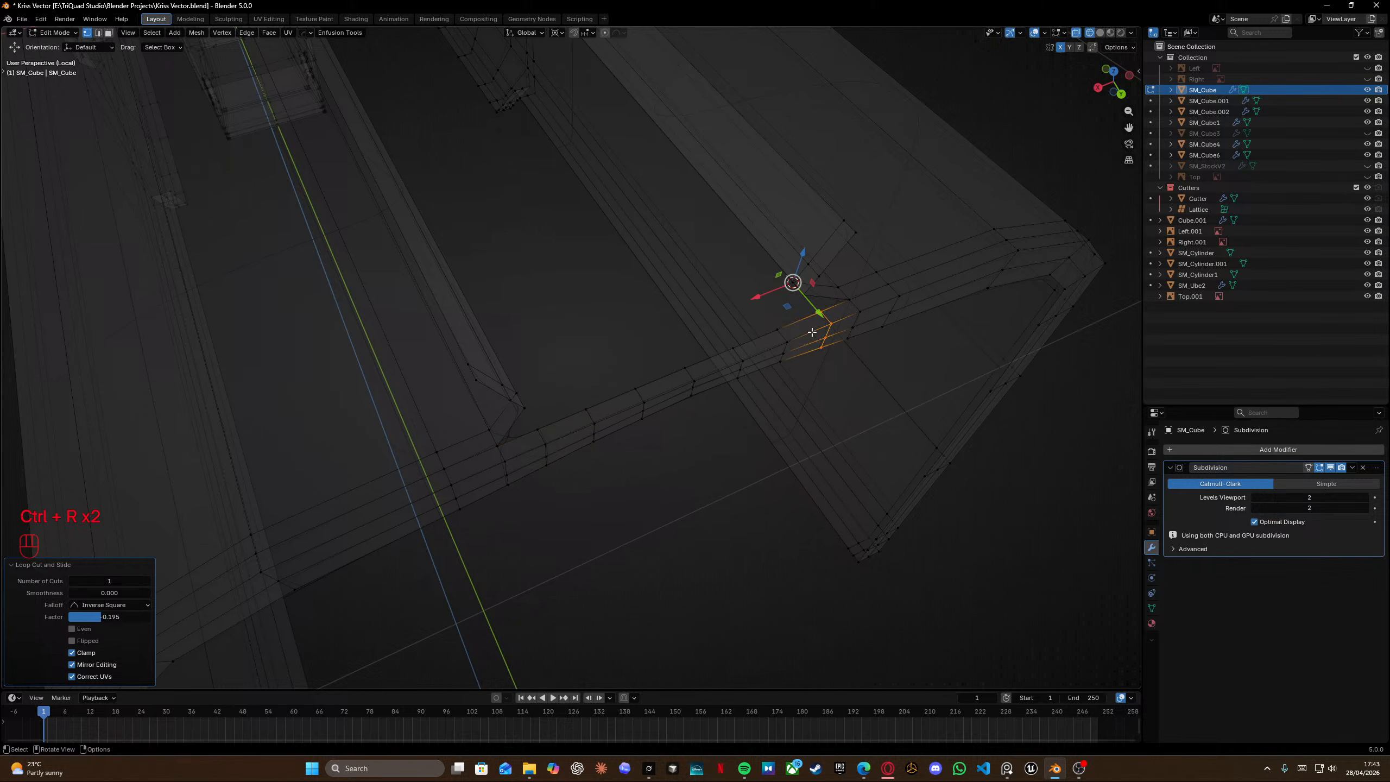
{"action": "middle_click_drag", "start_coordinate": [813, 332], "coordinate": [655, 379]}
{"action": "key", "text": "g"}
{"action": "key", "text": "g"}
{"action": "left_click", "coordinate": [715, 316]}
Dissolve the two leftover edges at the ledge's corner.
{"action": "middle_click_drag", "start_coordinate": [727, 453], "coordinate": [658, 397]}
{"action": "left_click", "coordinate": [644, 381], "text": "alt"}
{"action": "key", "text": "x"}
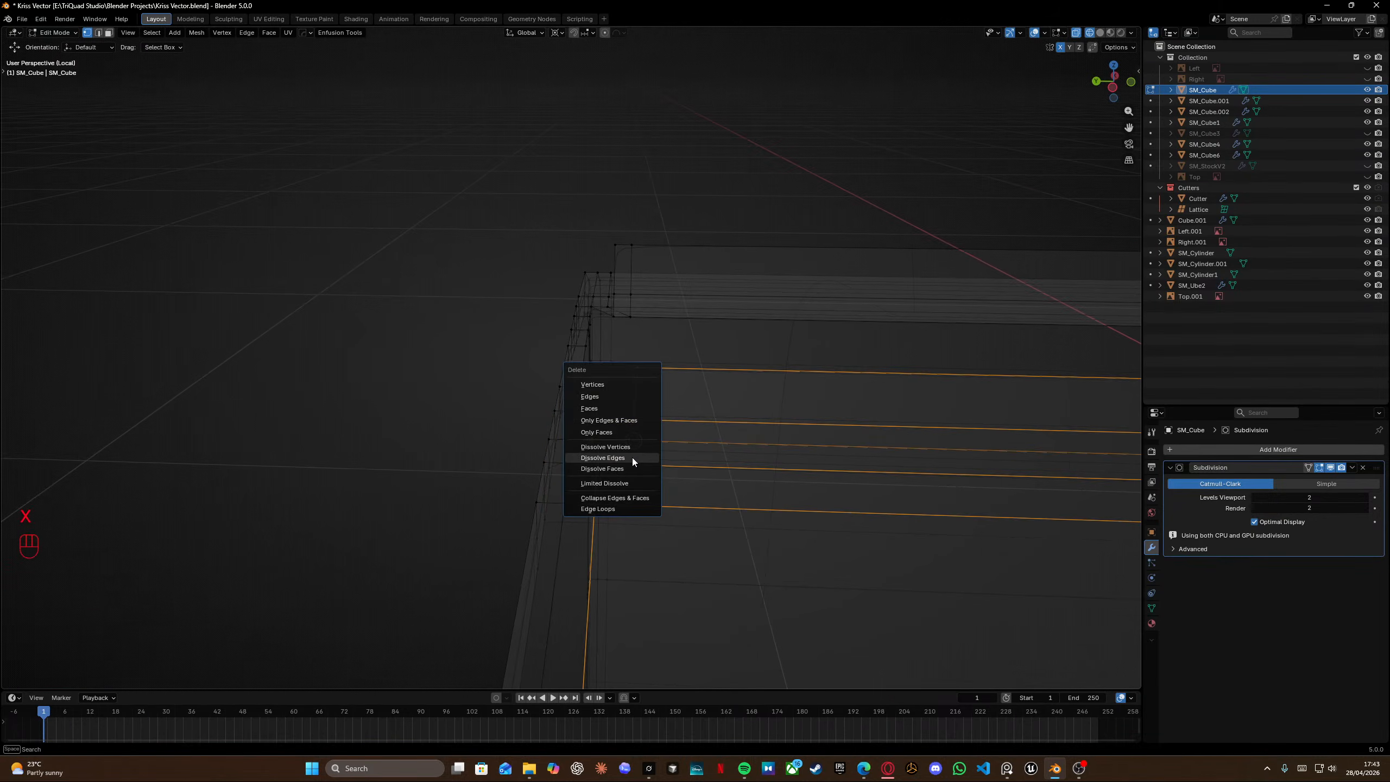
{"action": "left_click", "coordinate": [632, 458]}
{"action": "left_click", "coordinate": [631, 263], "text": "alt"}
{"action": "key", "text": "x"}
{"action": "left_click", "coordinate": [631, 265]}
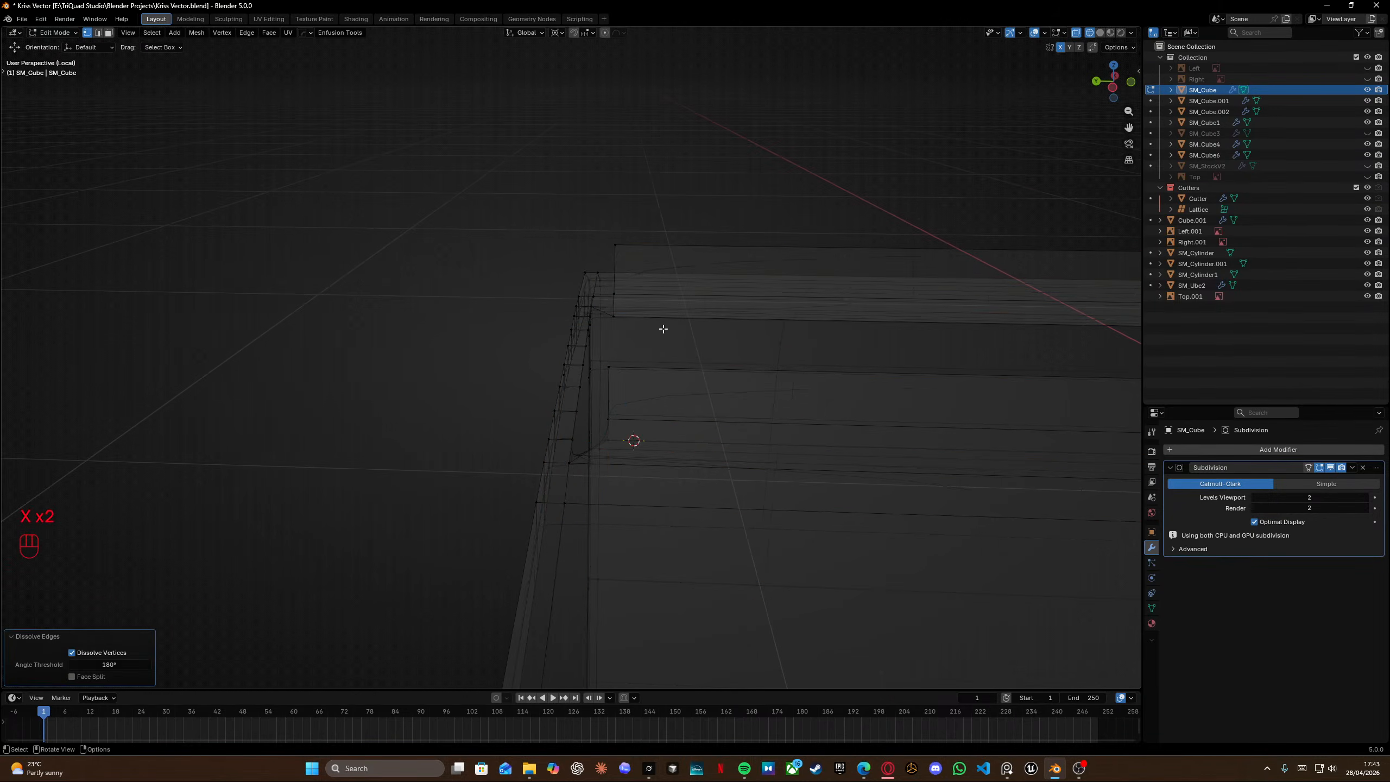
{"action": "left_click", "coordinate": [614, 434]}
{"action": "left_click", "coordinate": [610, 369], "text": "ctrl"}
{"action": "left_click", "coordinate": [611, 369]}
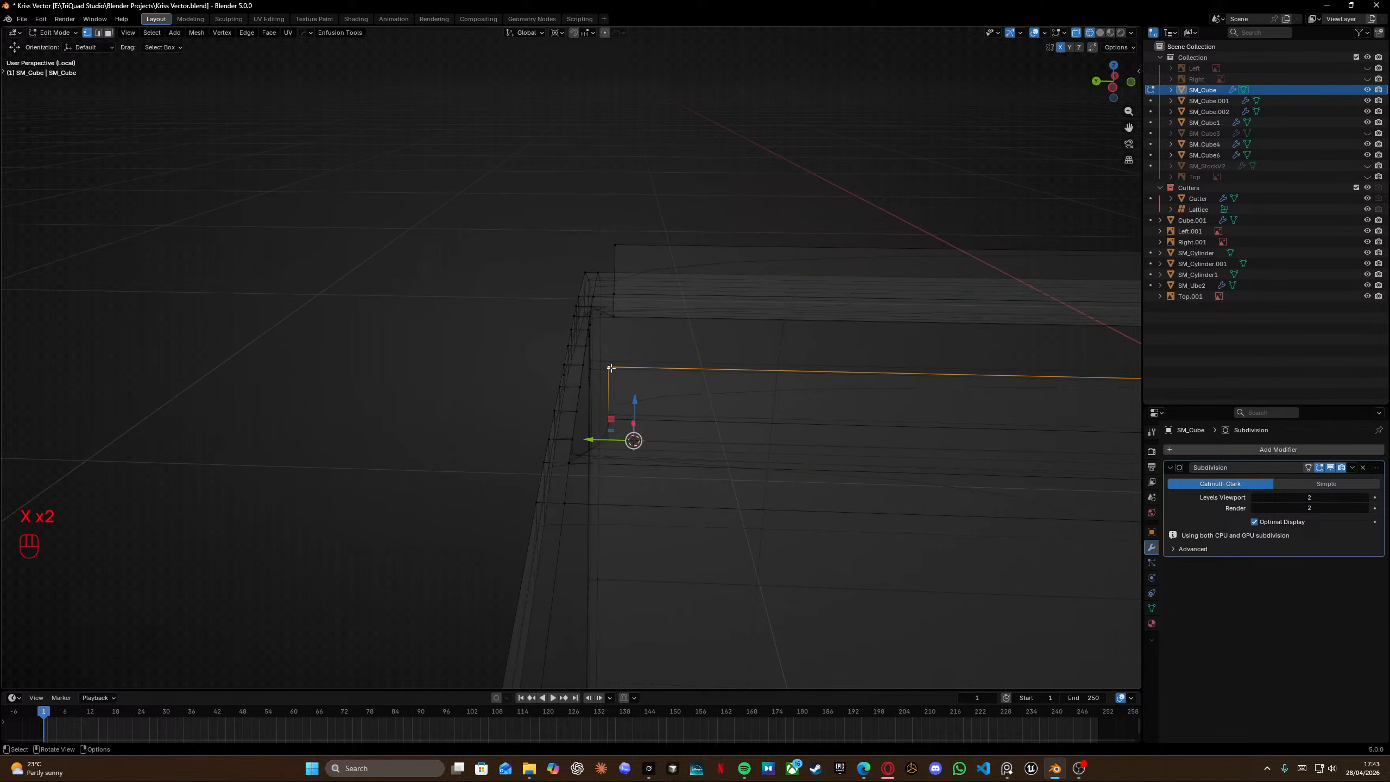
{"action": "left_click", "coordinate": [613, 434], "text": "ctrl"}
{"action": "middle_click_drag", "start_coordinate": [614, 433], "coordinate": [630, 469]}
{"action": "key", "text": "KP_2"}
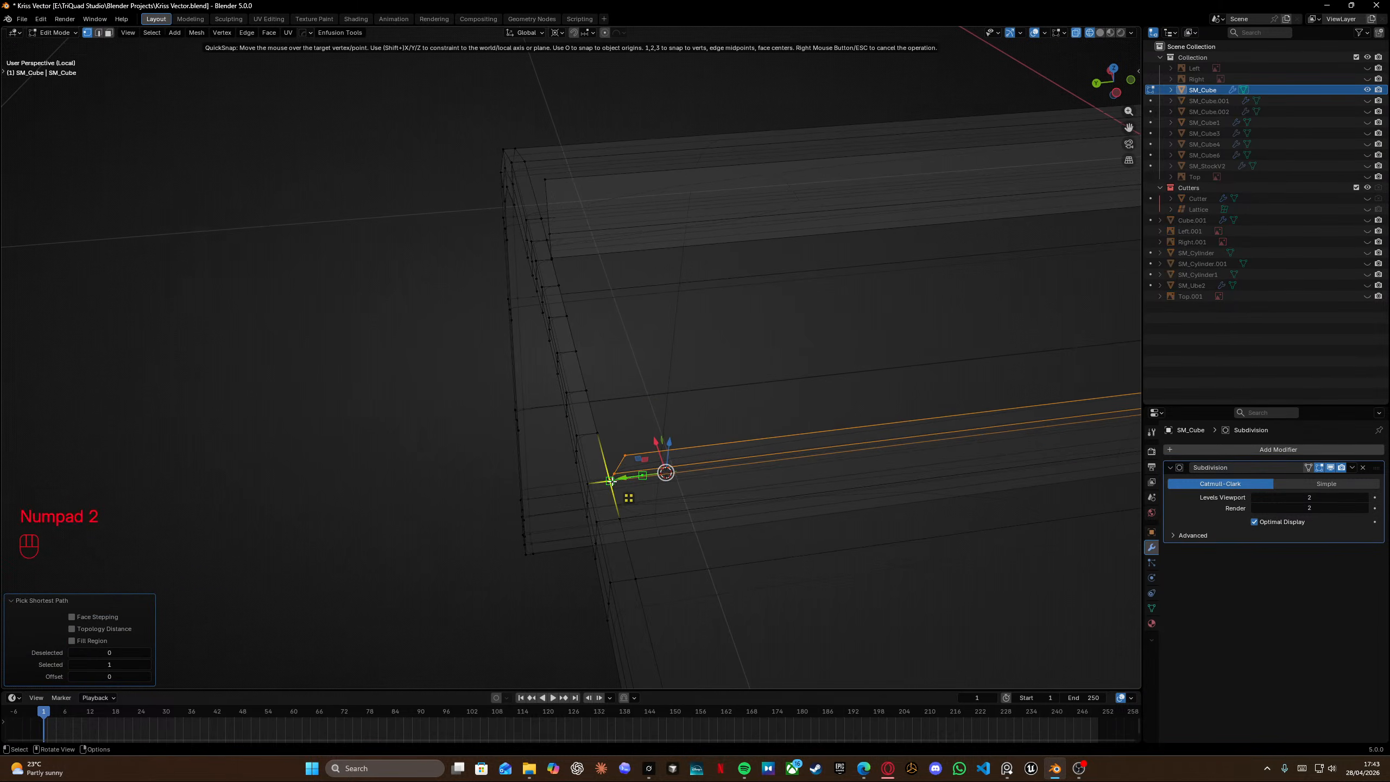
{"action": "right_click", "coordinate": [610, 461]}
Snap the stray vertex onto the ledge corner vertex with QuickSnap, then merge all vertices by distance.
{"action": "middle_click_drag", "start_coordinate": [559, 300], "coordinate": [406, 398]}
{"action": "left_click", "coordinate": [437, 429], "text": "ctrl"}
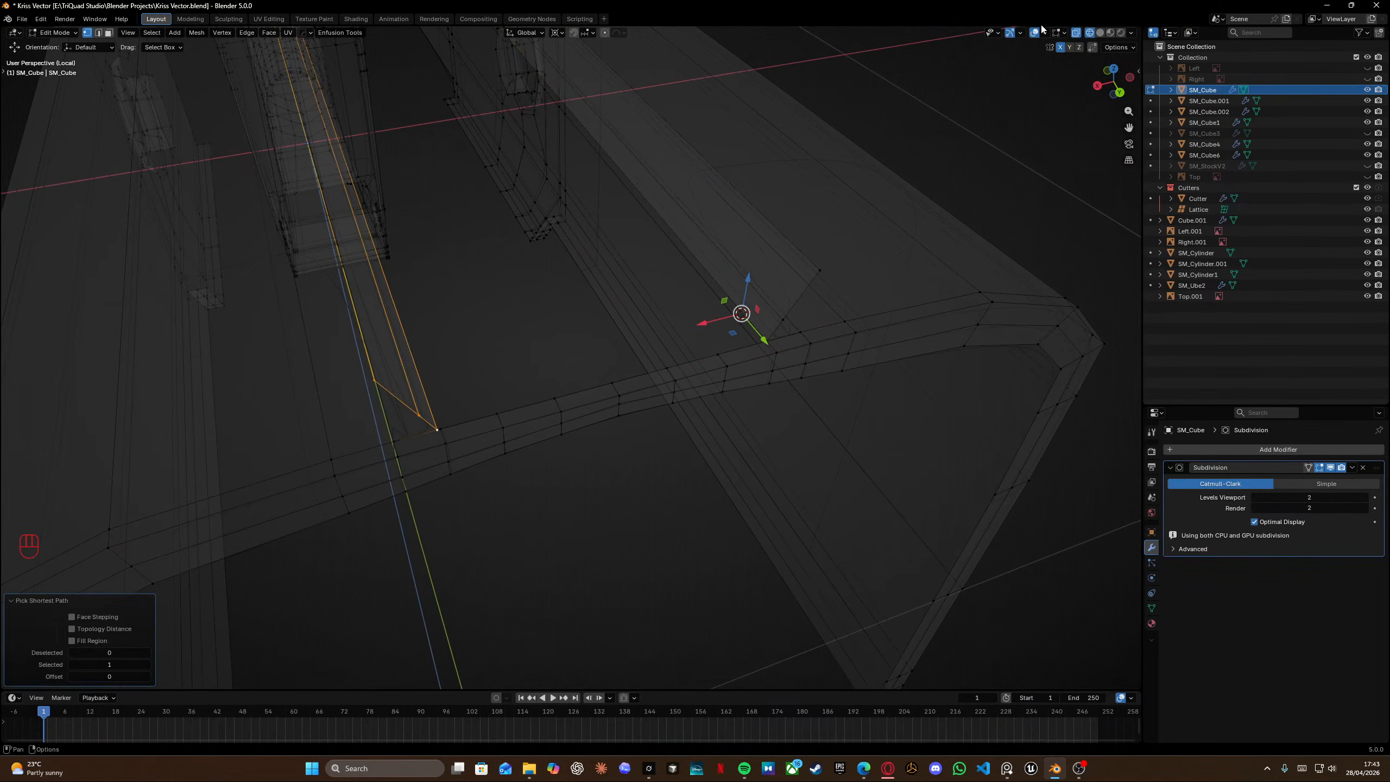
{"action": "key", "text": "KP_2"}
{"action": "left_click", "coordinate": [455, 447]}
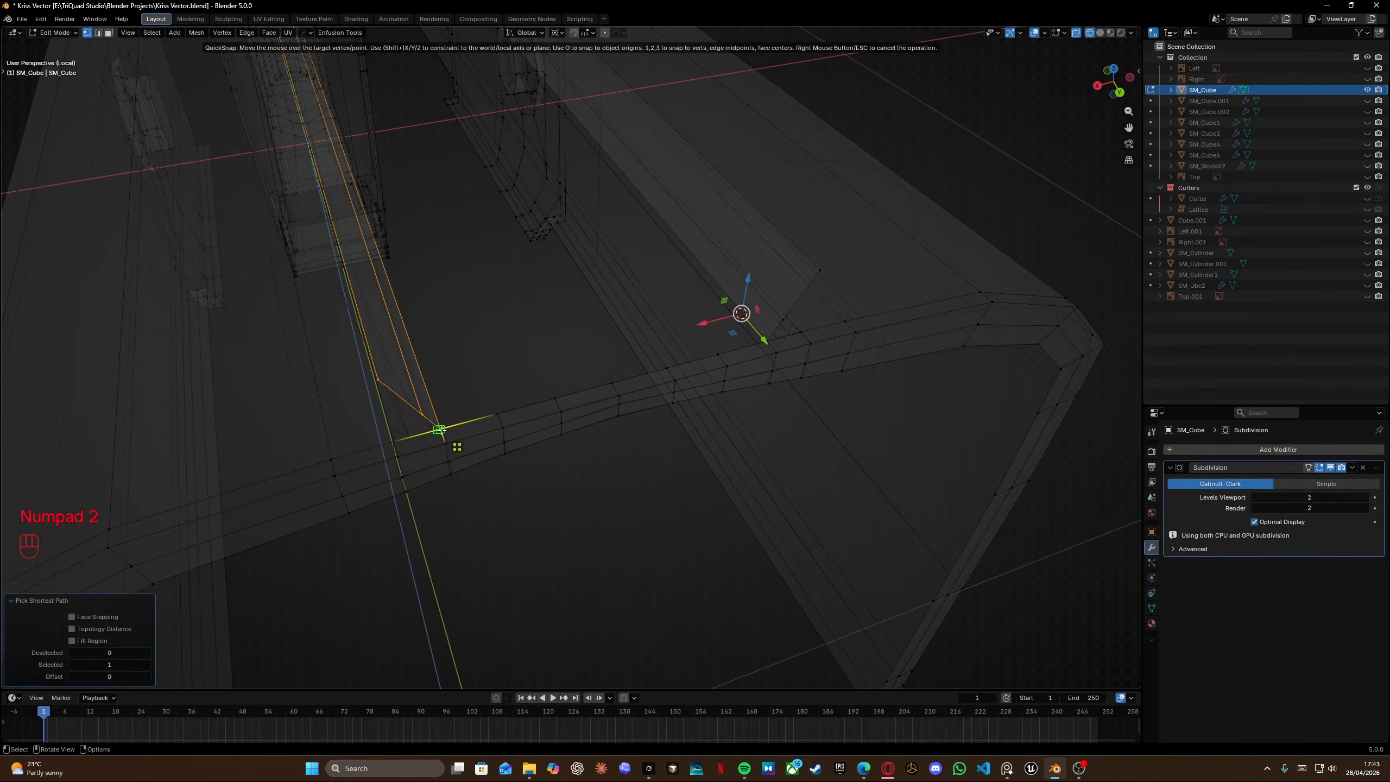
{"action": "left_click", "coordinate": [457, 447]}
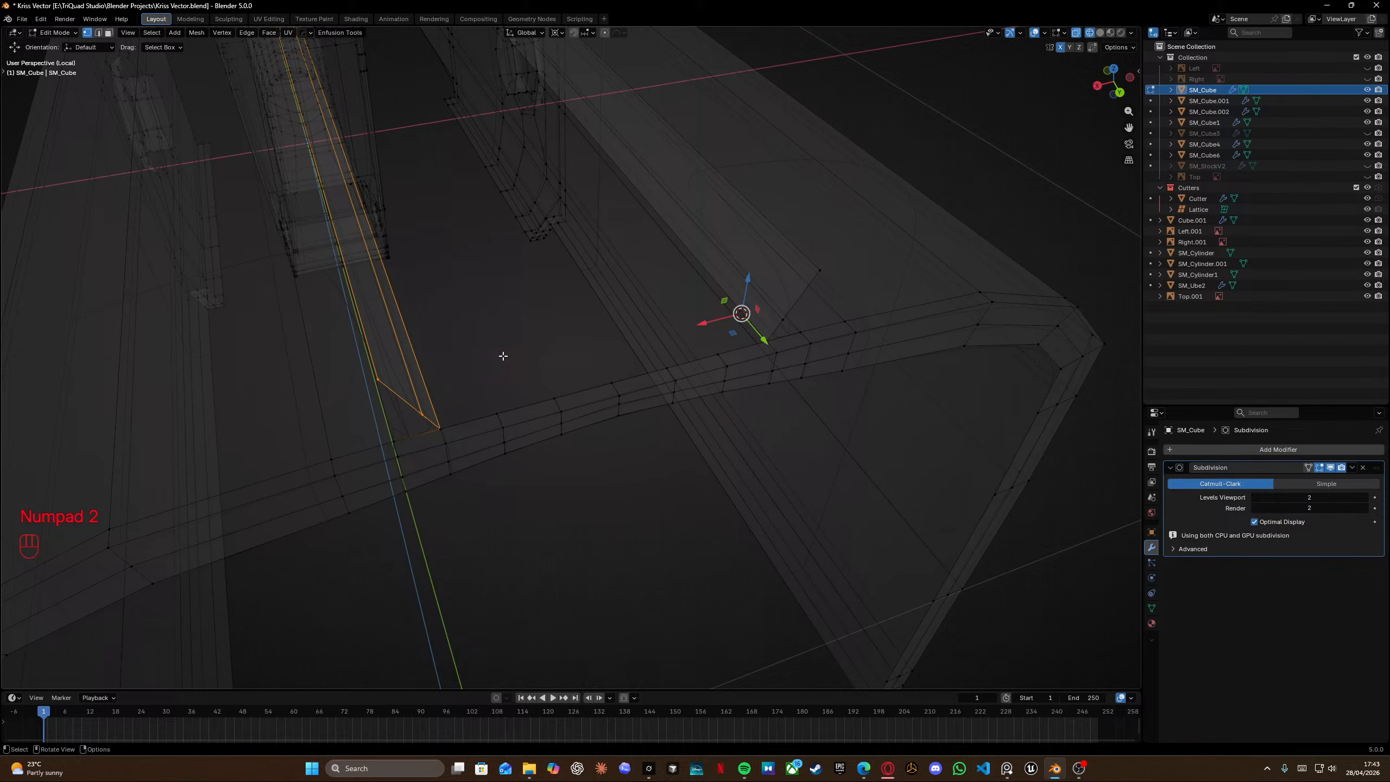
{"action": "key", "text": "a"}
{"action": "key", "text": "m"}
{"action": "left_click", "coordinate": [503, 357]}
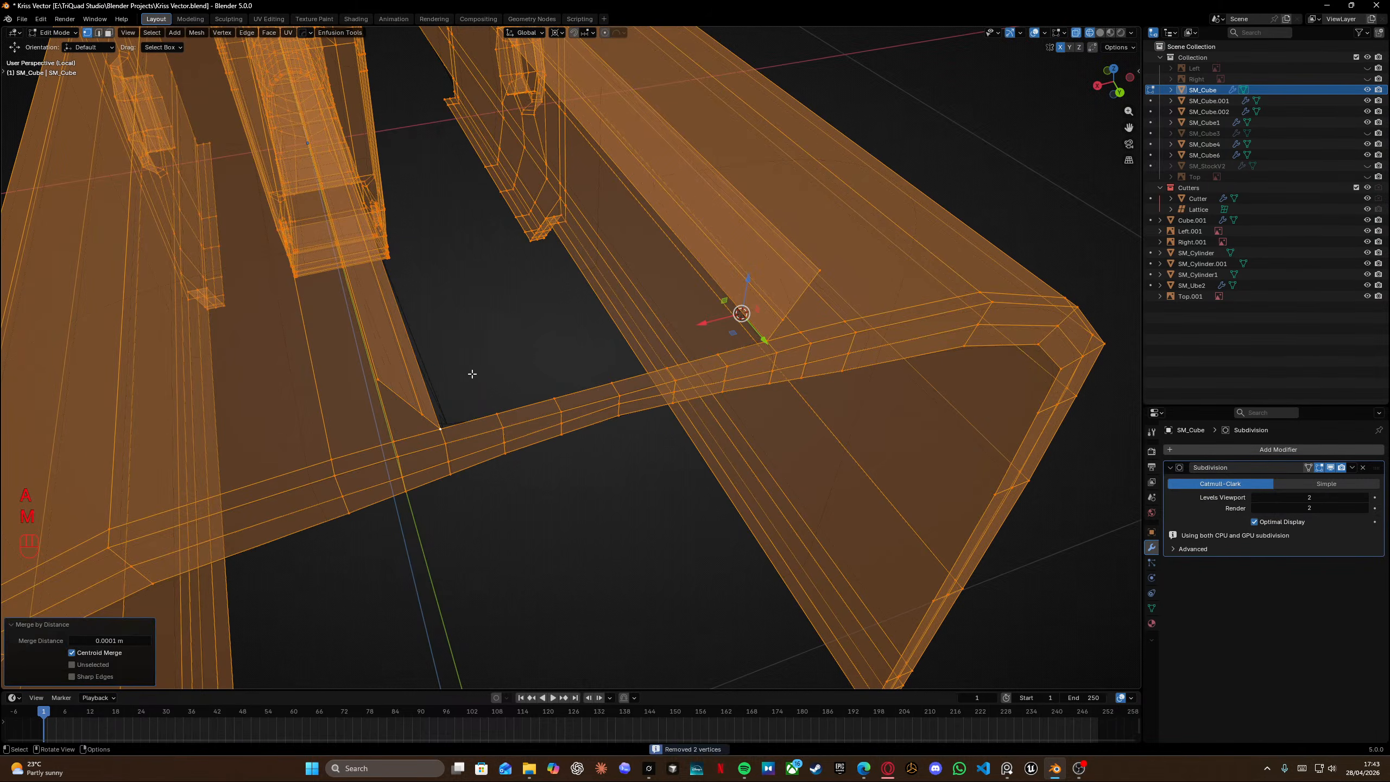
Select the row of faces running along the top ledge strip and delete them.
{"action": "mouse_move", "coordinate": [479, 364]}
{"action": "middle_mouse_down"}
{"action": "mouse_move", "coordinate": [766, 360]}
{"action": "mouse_move", "coordinate": [485, 328]}
{"action": "mouse_move", "coordinate": [648, 304]}
{"action": "mouse_move", "coordinate": [612, 372]}
{"action": "mouse_move", "coordinate": [612, 405]}
{"action": "middle_mouse_up"}
{"action": "key", "text": "shift+z"}
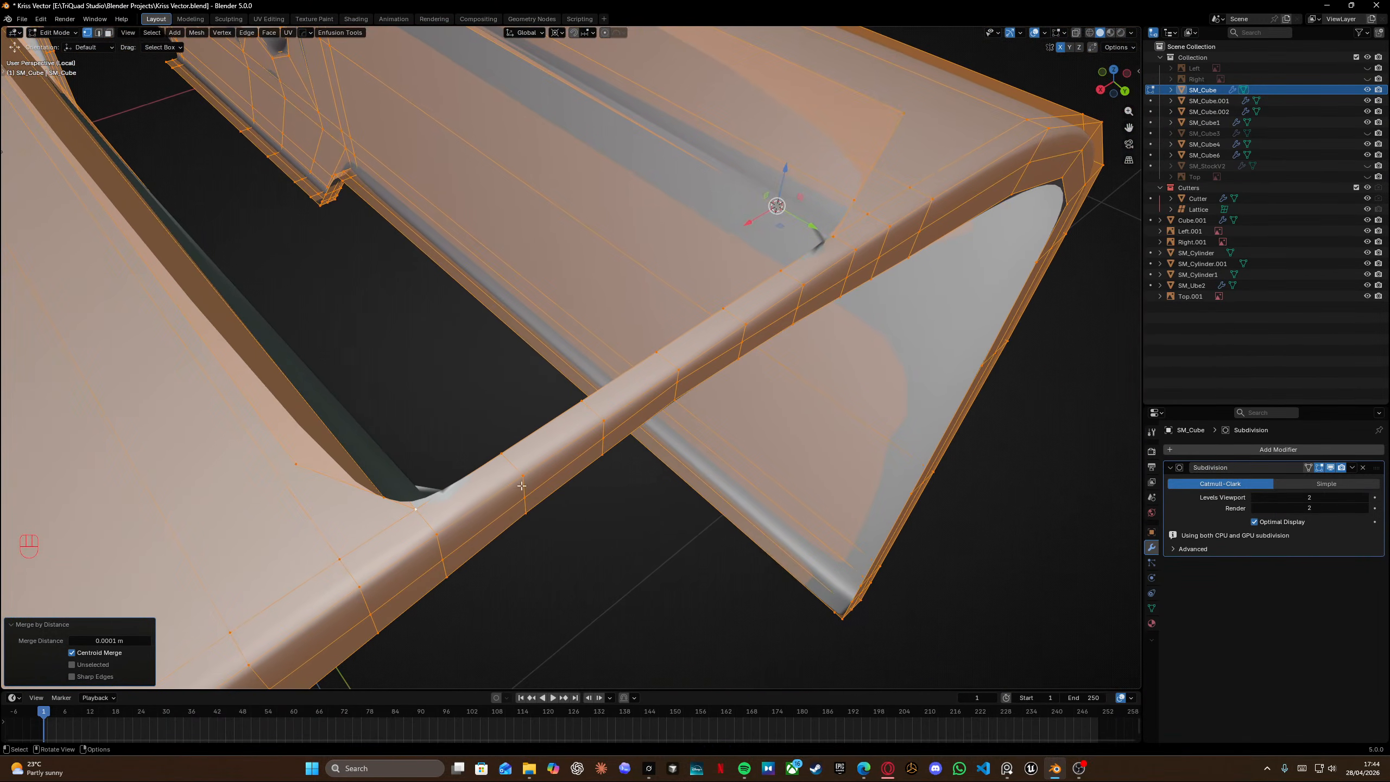
{"action": "key", "text": "Tab"}
{"action": "left_click", "coordinate": [602, 490]}
{"action": "left_click", "coordinate": [475, 485]}
{"action": "left_click", "coordinate": [549, 437], "text": "shift"}
{"action": "left_click", "coordinate": [629, 385], "text": "shift"}
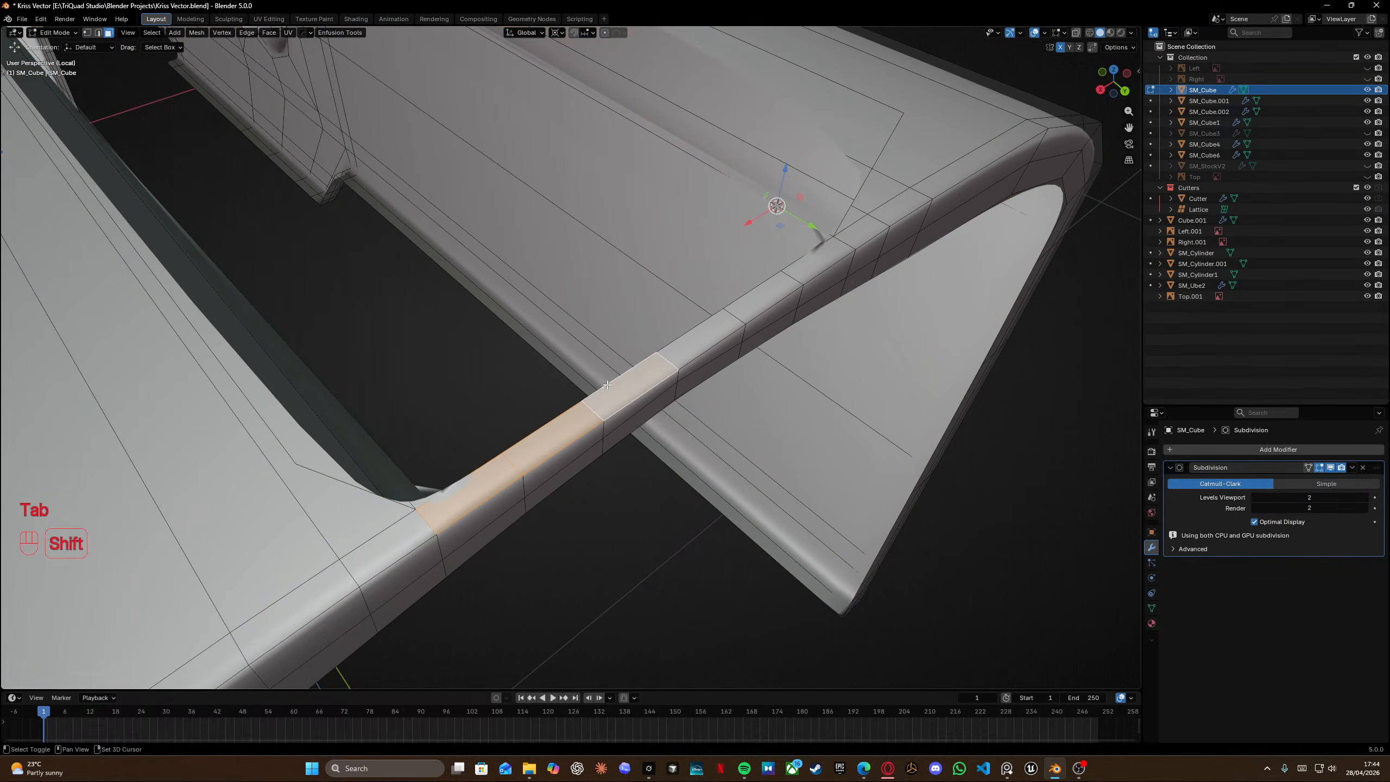
{"action": "left_click", "coordinate": [679, 332], "text": "shift"}
{"action": "left_click", "coordinate": [714, 322], "text": "shift"}
{"action": "left_click", "coordinate": [763, 294], "text": "shift"}
{"action": "left_click", "coordinate": [812, 265], "text": "shift"}
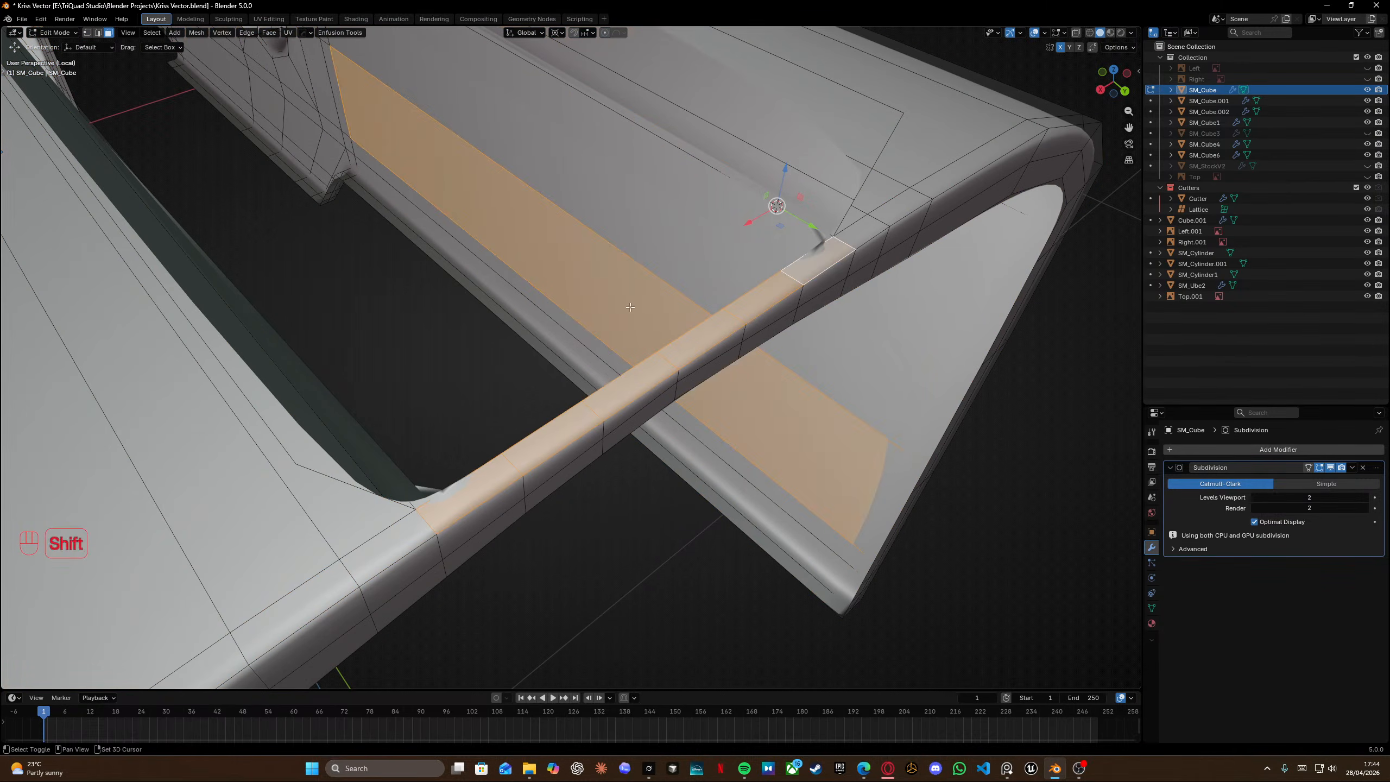
{"action": "left_click", "coordinate": [632, 304], "text": "shift"}
{"action": "key", "text": "x"}
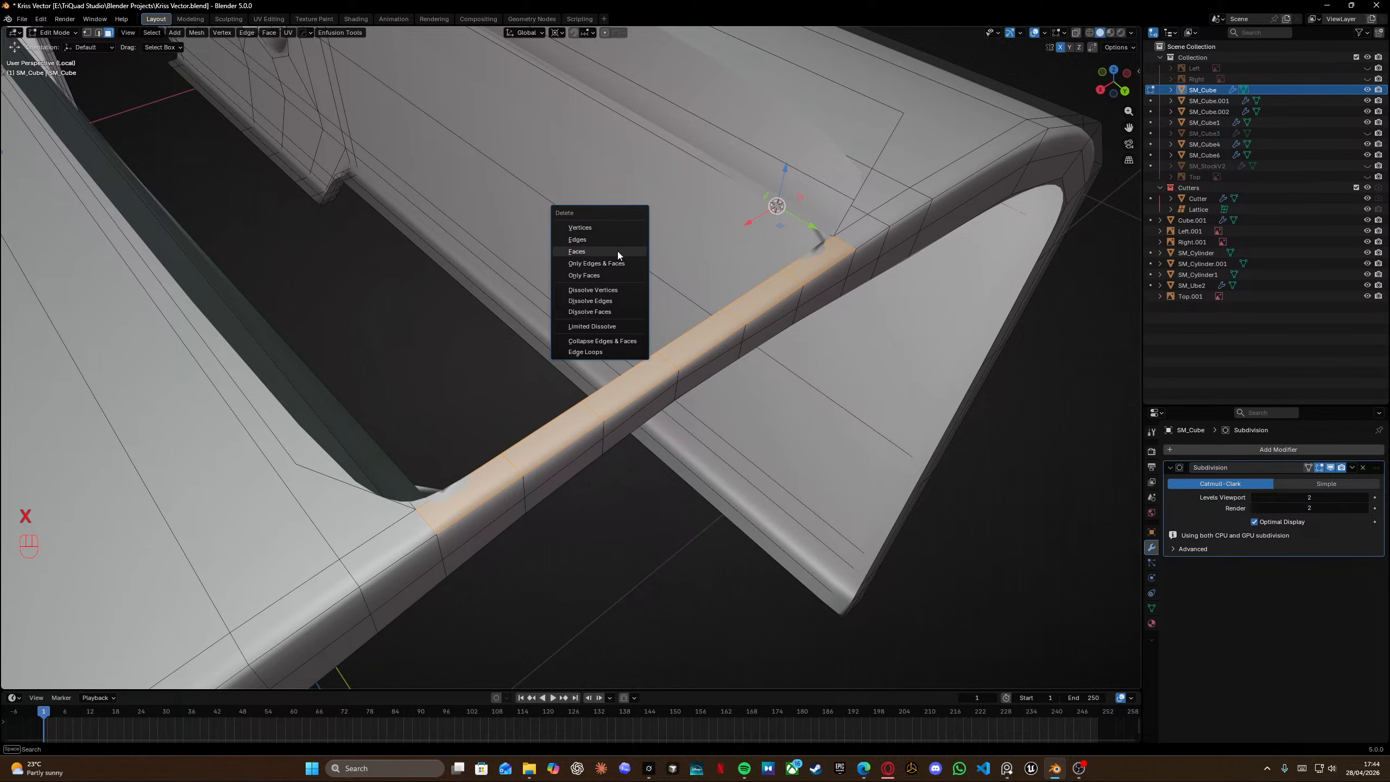
{"action": "left_click", "coordinate": [618, 253]}
Select and remove a stray edge loop on the receiver's side wall near the rear.
{"action": "middle_click_drag", "start_coordinate": [588, 392], "coordinate": [600, 326]}
{"action": "key", "text": "Tab"}
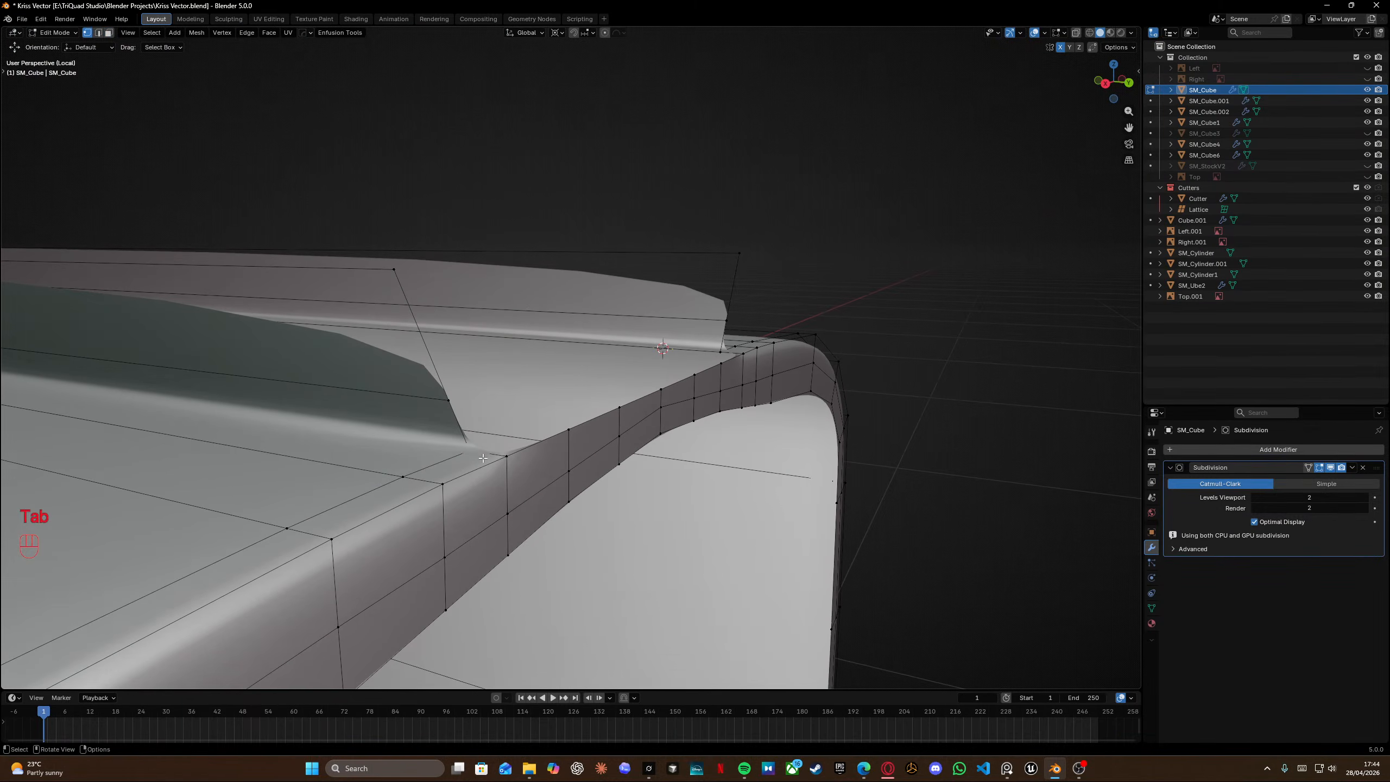
{"action": "middle_click_drag", "start_coordinate": [480, 437], "coordinate": [446, 443]}
{"action": "left_click", "coordinate": [220, 262], "text": "alt"}
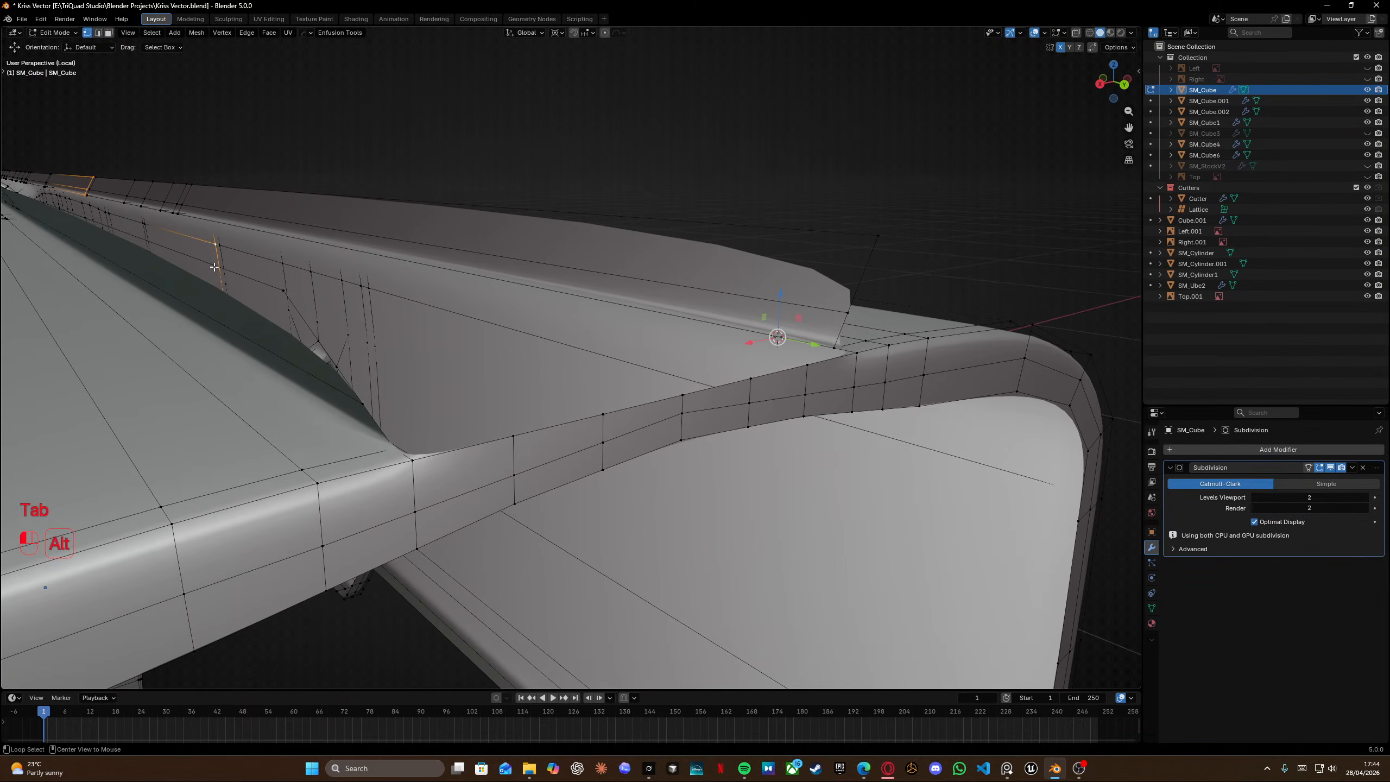
{"action": "left_click", "coordinate": [214, 268], "text": "alt"}
{"action": "middle_click_drag", "start_coordinate": [280, 271], "coordinate": [299, 278], "text": "shift"}
{"action": "key", "text": "x"}
{"action": "left_click", "coordinate": [293, 254]}
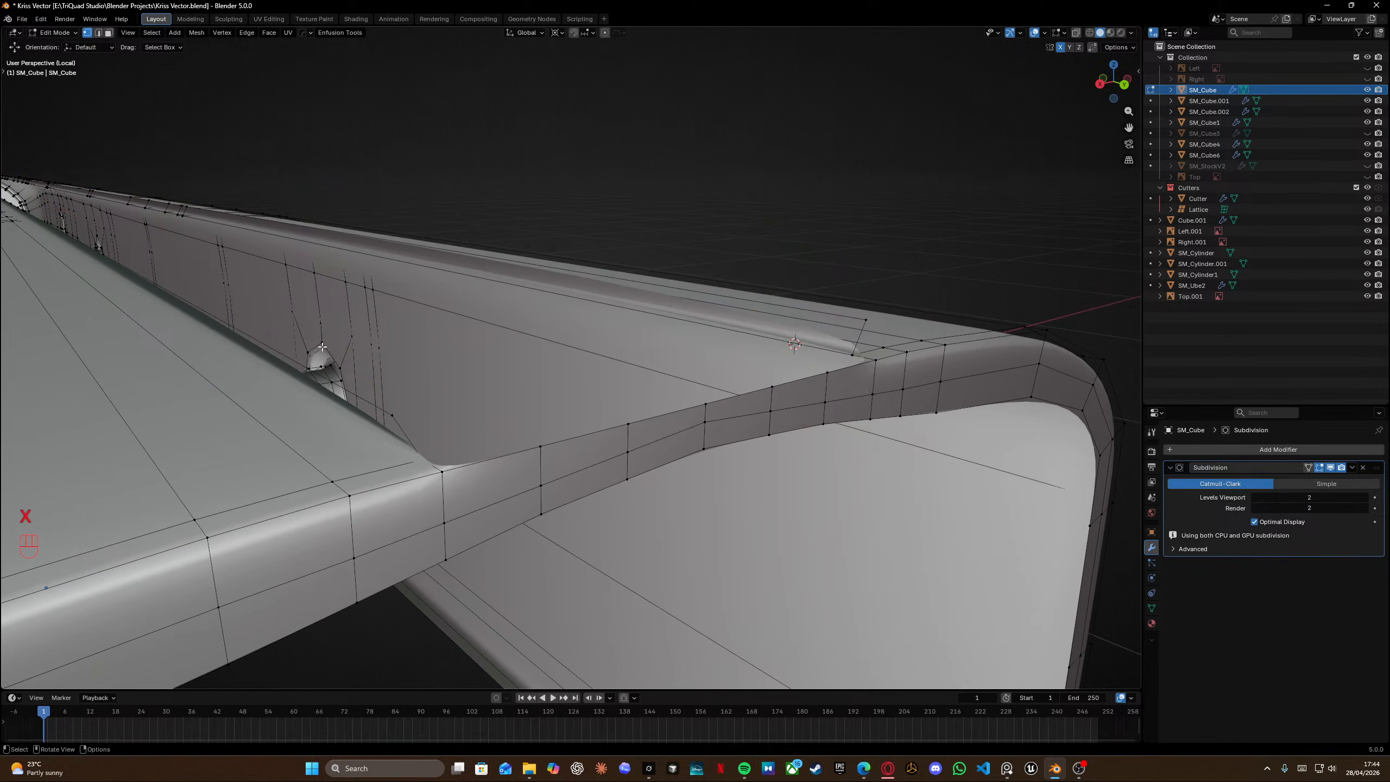
Remove two more leftover edge loops along the side wall's upper section.
{"action": "left_click", "coordinate": [322, 346]}
{"action": "key", "text": "x"}
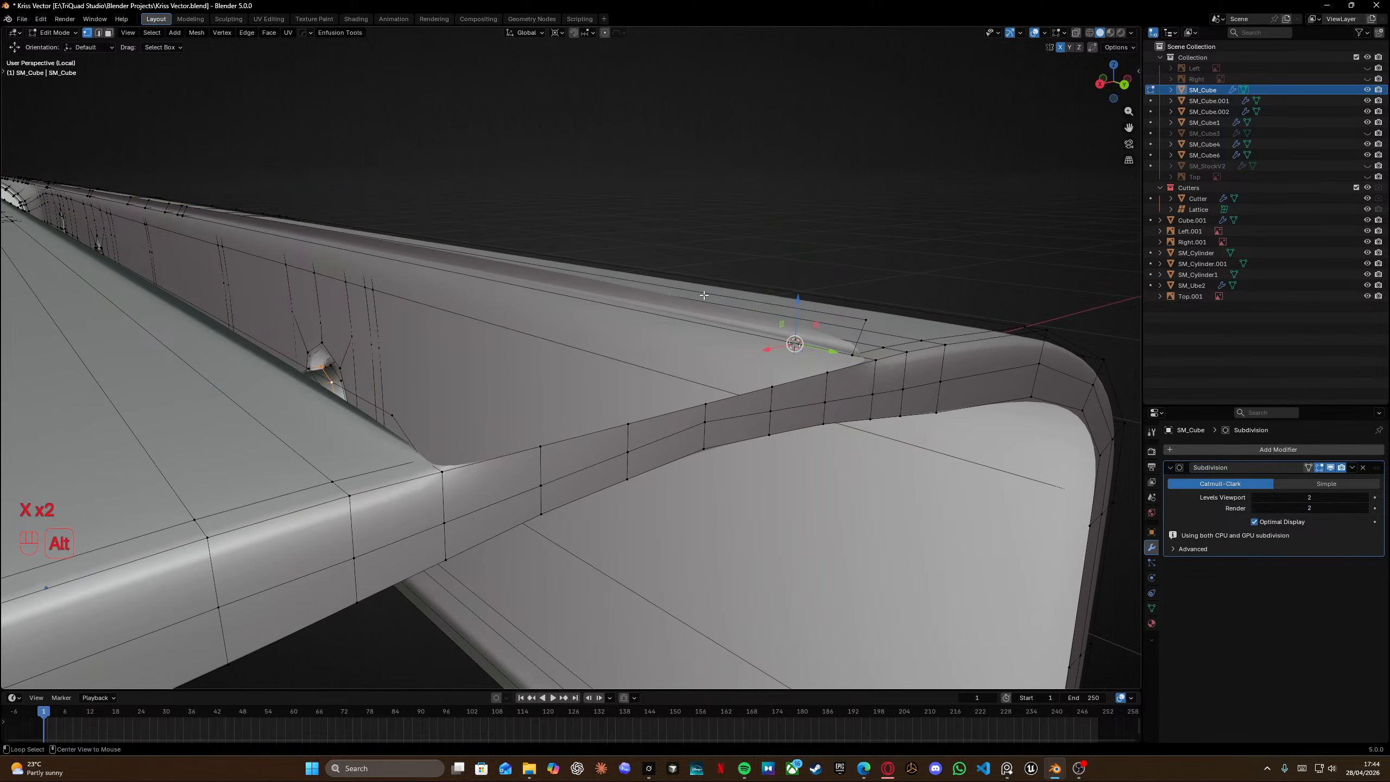
{"action": "left_click", "coordinate": [703, 298], "text": "alt"}
{"action": "key", "text": "x"}
{"action": "left_click", "coordinate": [703, 298]}
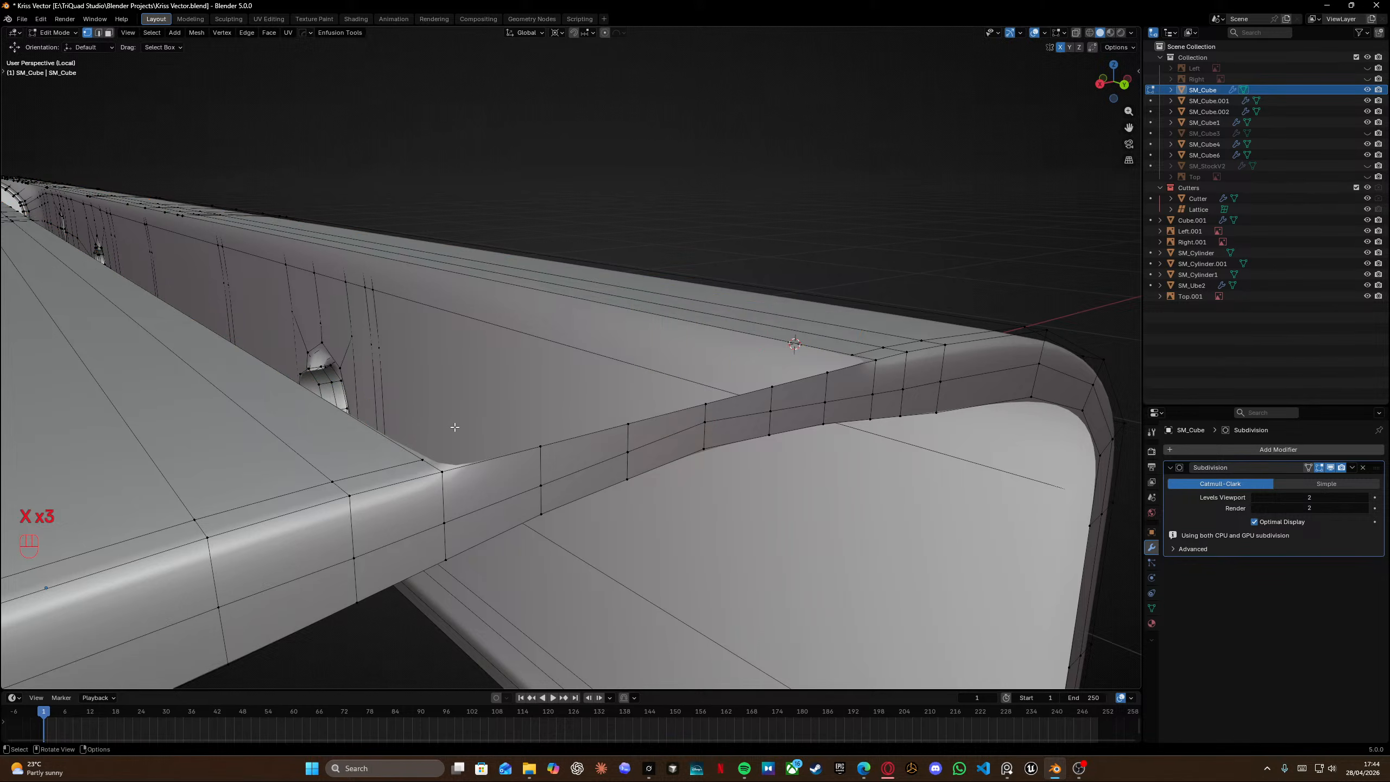
Try extruding the side wall's upper edge loop upward.
{"action": "left_click", "coordinate": [415, 453], "text": "alt"}
{"action": "middle_click_drag", "start_coordinate": [415, 453], "coordinate": [427, 379]}
{"action": "key", "text": "e"}
{"action": "left_click", "coordinate": [385, 390]}
{"action": "key", "text": "KP_3"}
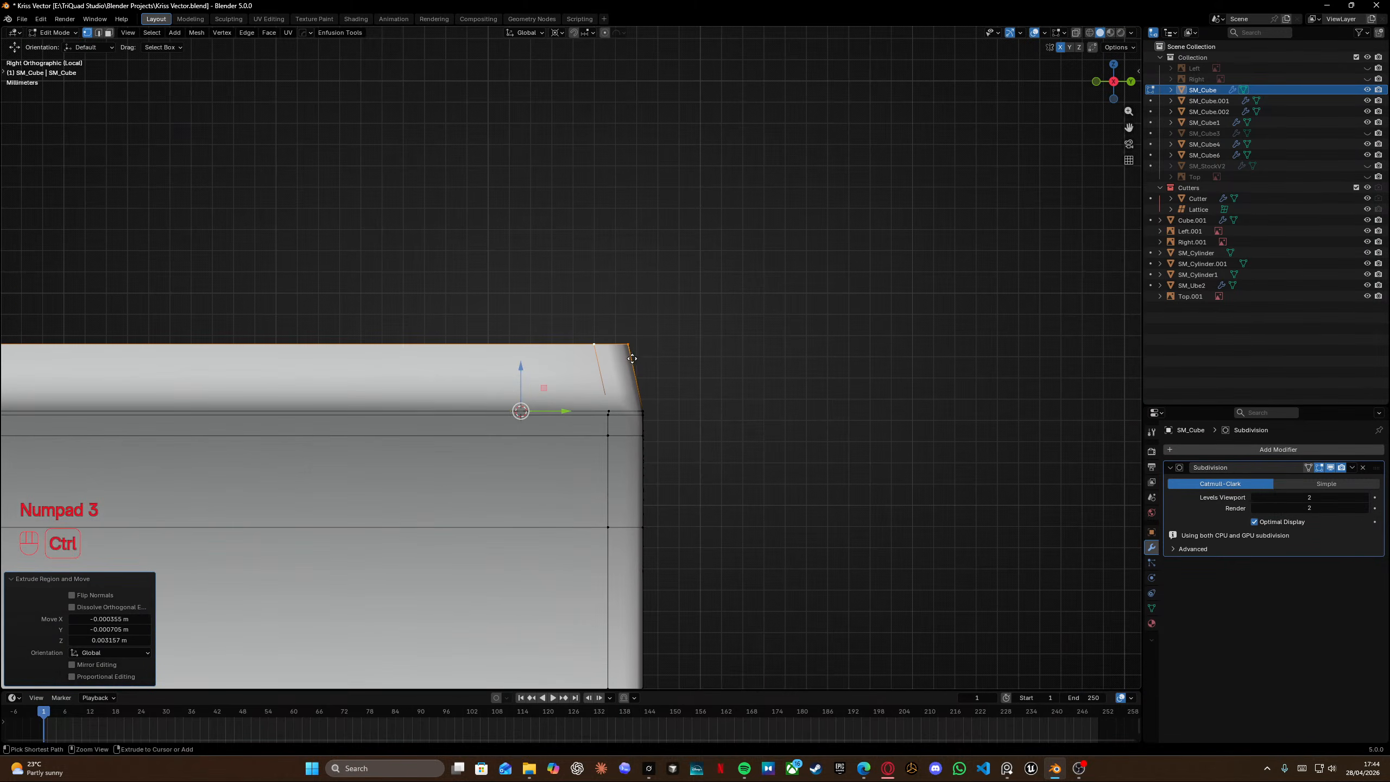
{"action": "key", "text": "ctrl+z"}
Raise the selected upper edge loop 0.001986 m along the Z axis.
{"action": "key", "text": "g"}
{"action": "key", "text": "z"}
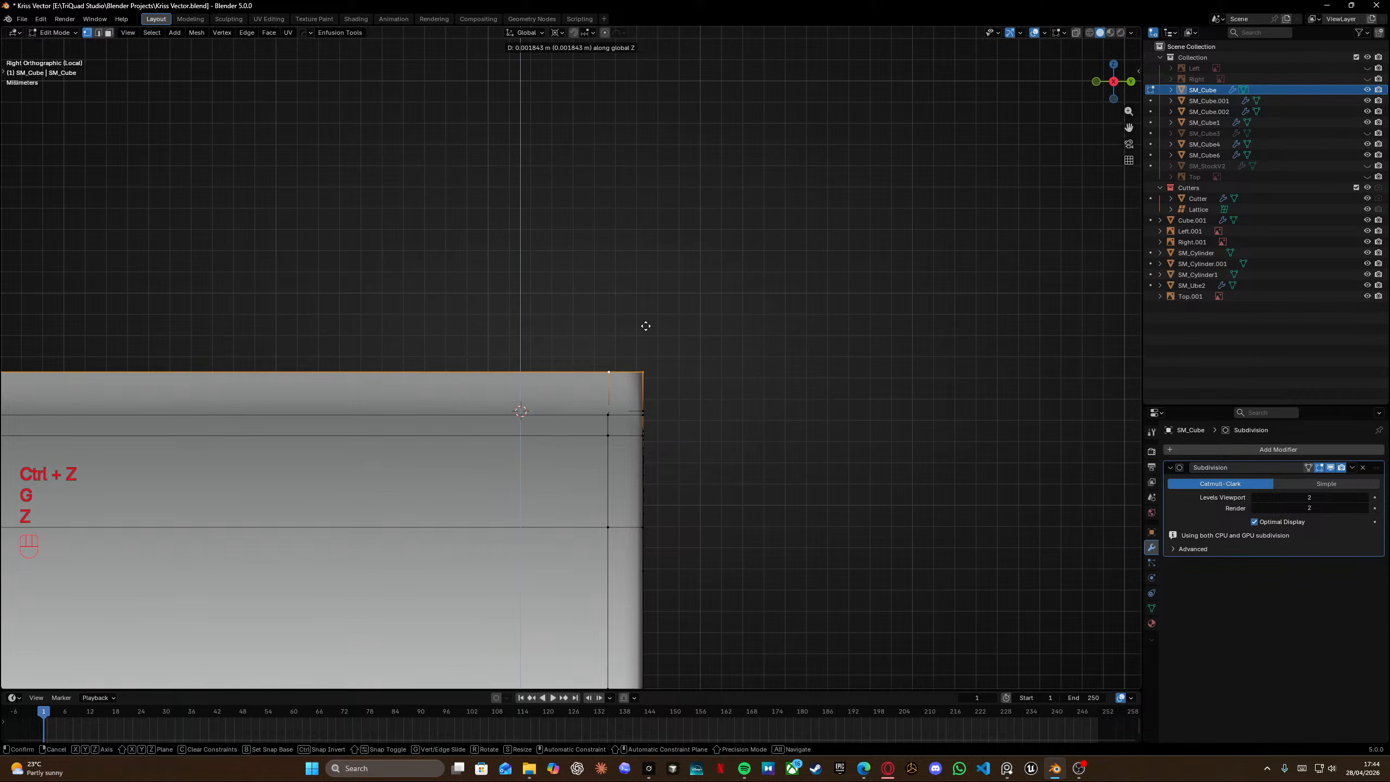
{"action": "left_click", "coordinate": [646, 296]}
{"action": "middle_click_drag", "start_coordinate": [645, 296], "coordinate": [551, 310]}
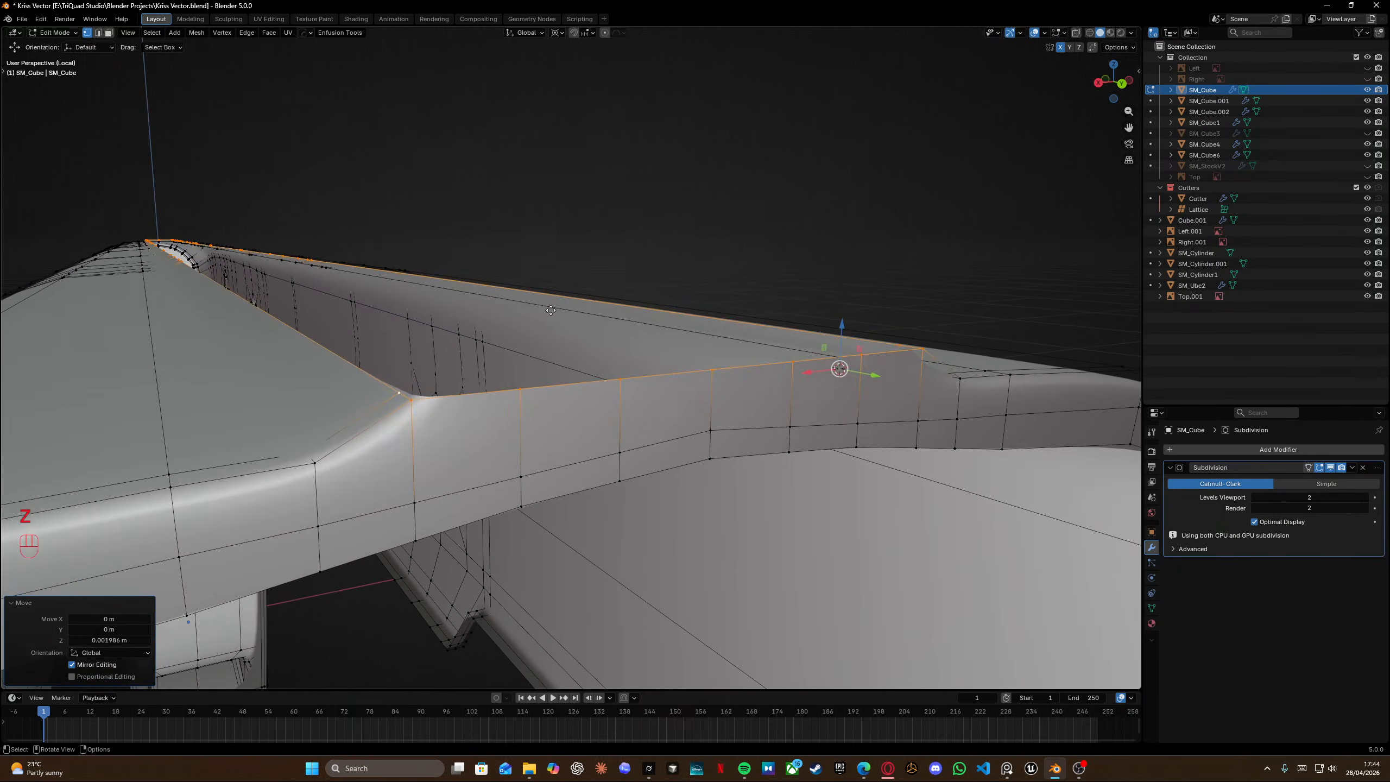
Undo the last raise and extrude the upper edge loop 0.003338 m up along the Z axis.
{"action": "key", "text": "ctrl+z"}
{"action": "key", "text": "e"}
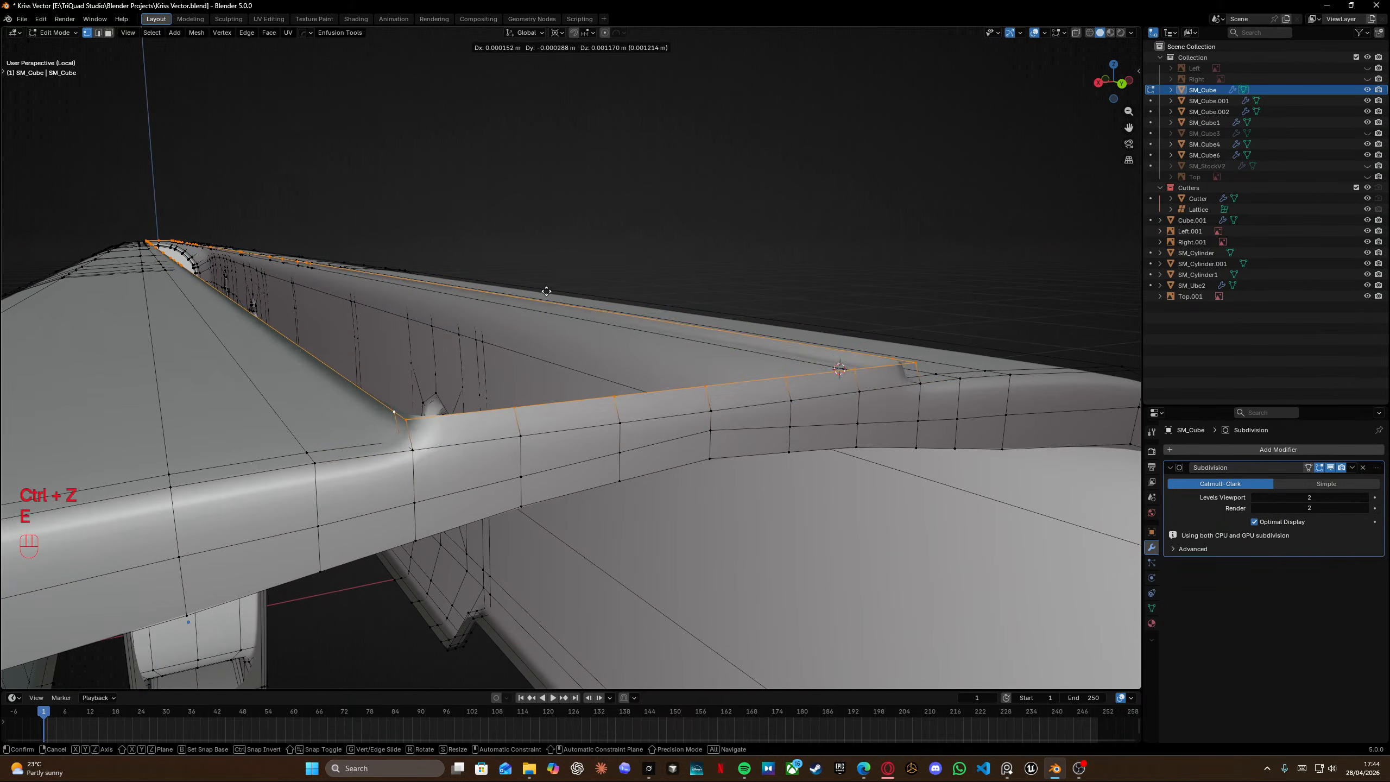
{"action": "key", "text": "z"}
{"action": "left_click", "coordinate": [543, 136]}
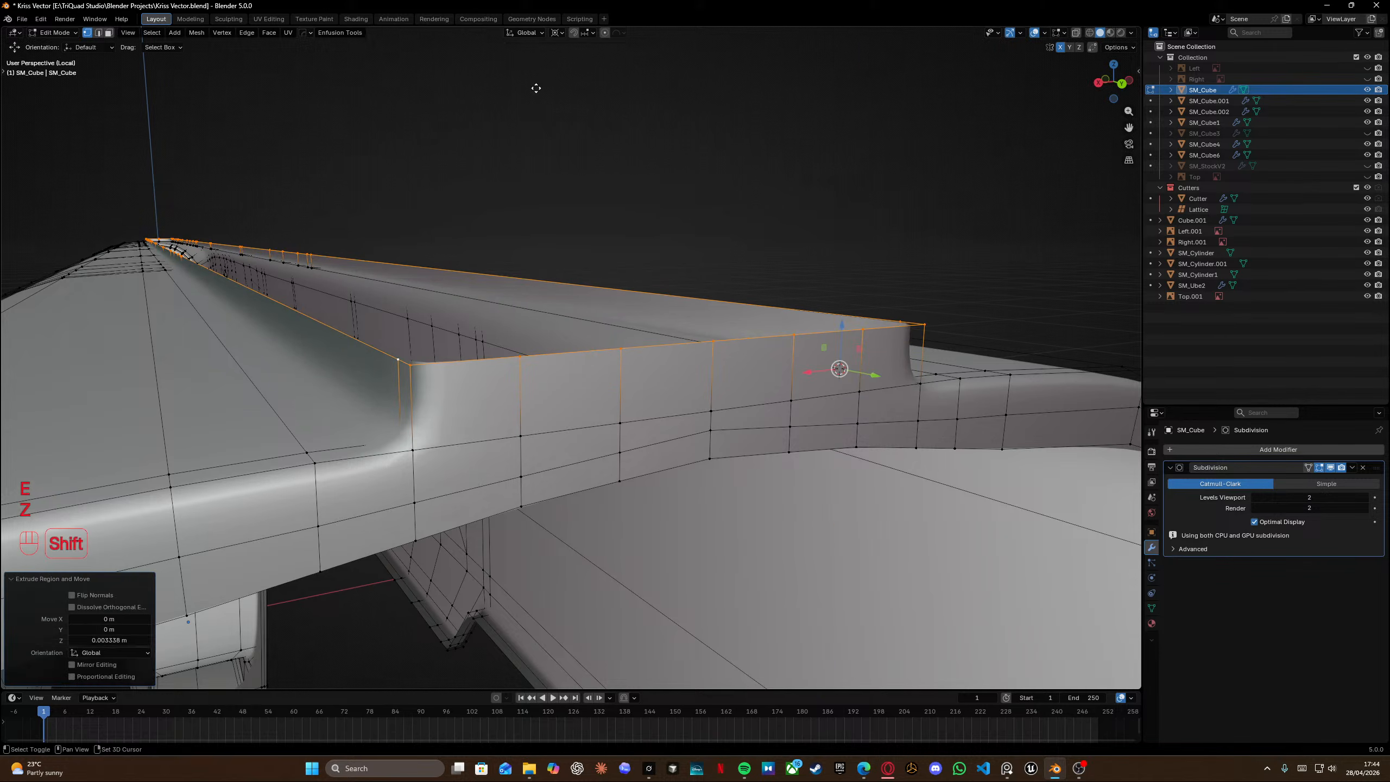
Lower the extruded upper edge loop 0.000411 m along the Z axis.
{"action": "key", "text": "KP_3"}
{"action": "middle_click_drag", "start_coordinate": [494, 371], "coordinate": [398, 418]}
{"action": "key", "text": "g"}
{"action": "key", "text": "z"}
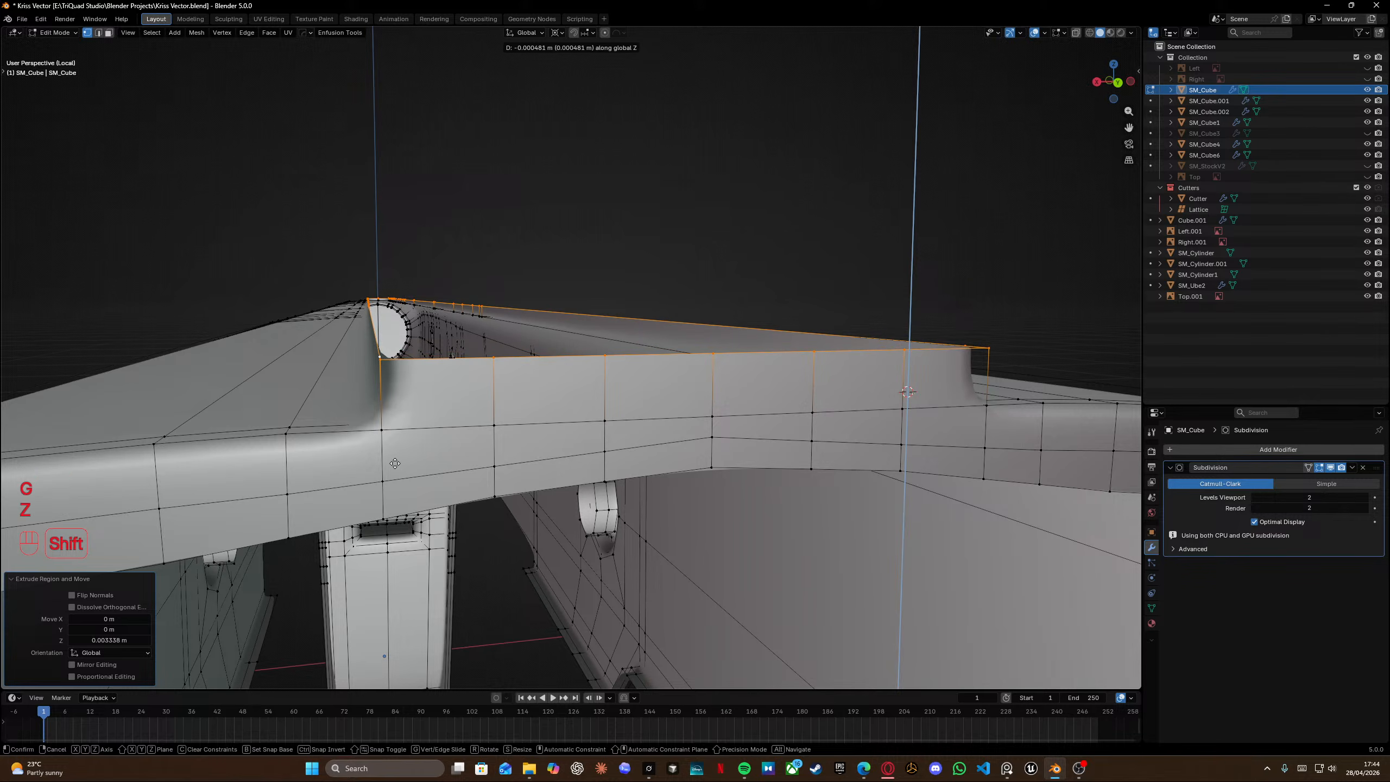
{"action": "left_click", "coordinate": [397, 444], "text": "shift"}
Compare with the reference image and extrude the edge loop 0.004473 m further up along Z.
{"action": "key", "text": "alt+Tab"}
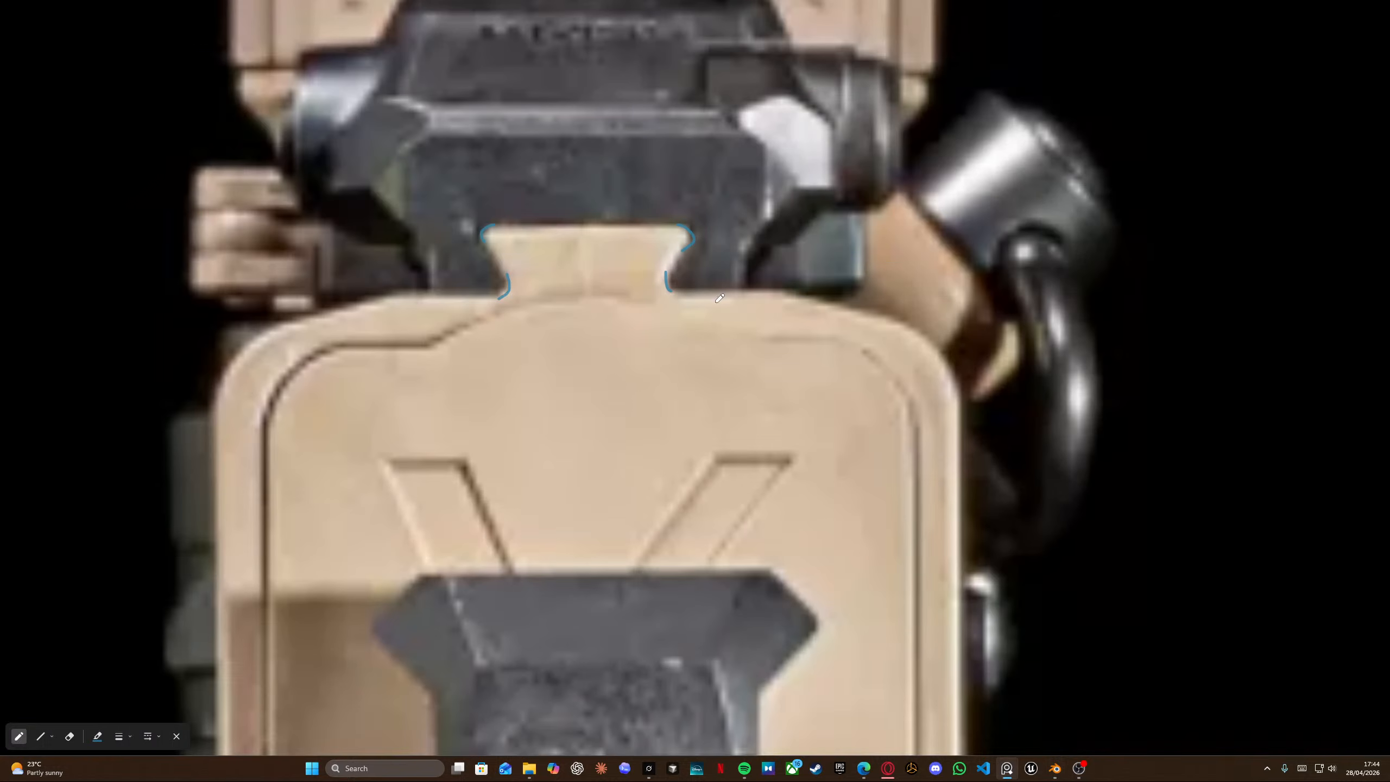
{"action": "key", "text": "alt+Tab"}
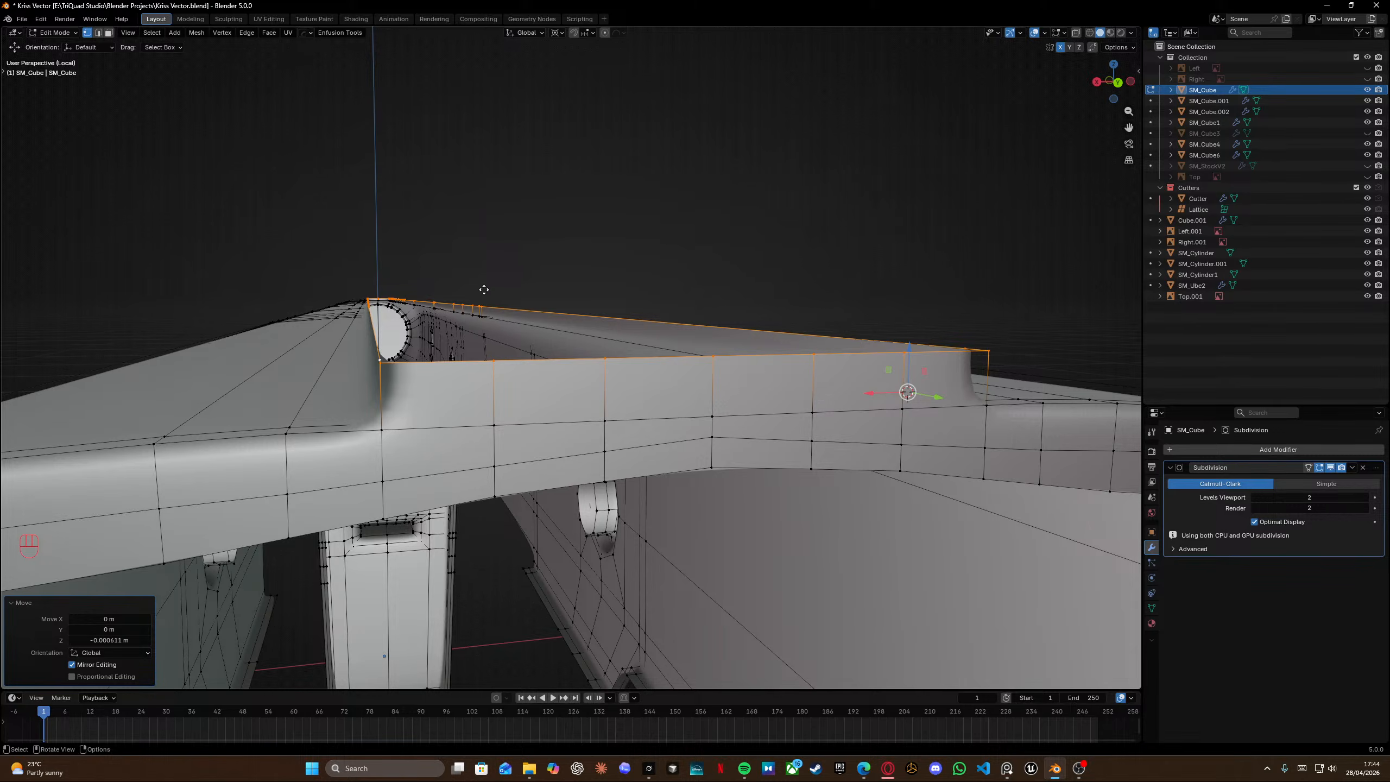
{"action": "key", "text": "e"}
{"action": "key", "text": "z"}
{"action": "left_click", "coordinate": [596, 264]}
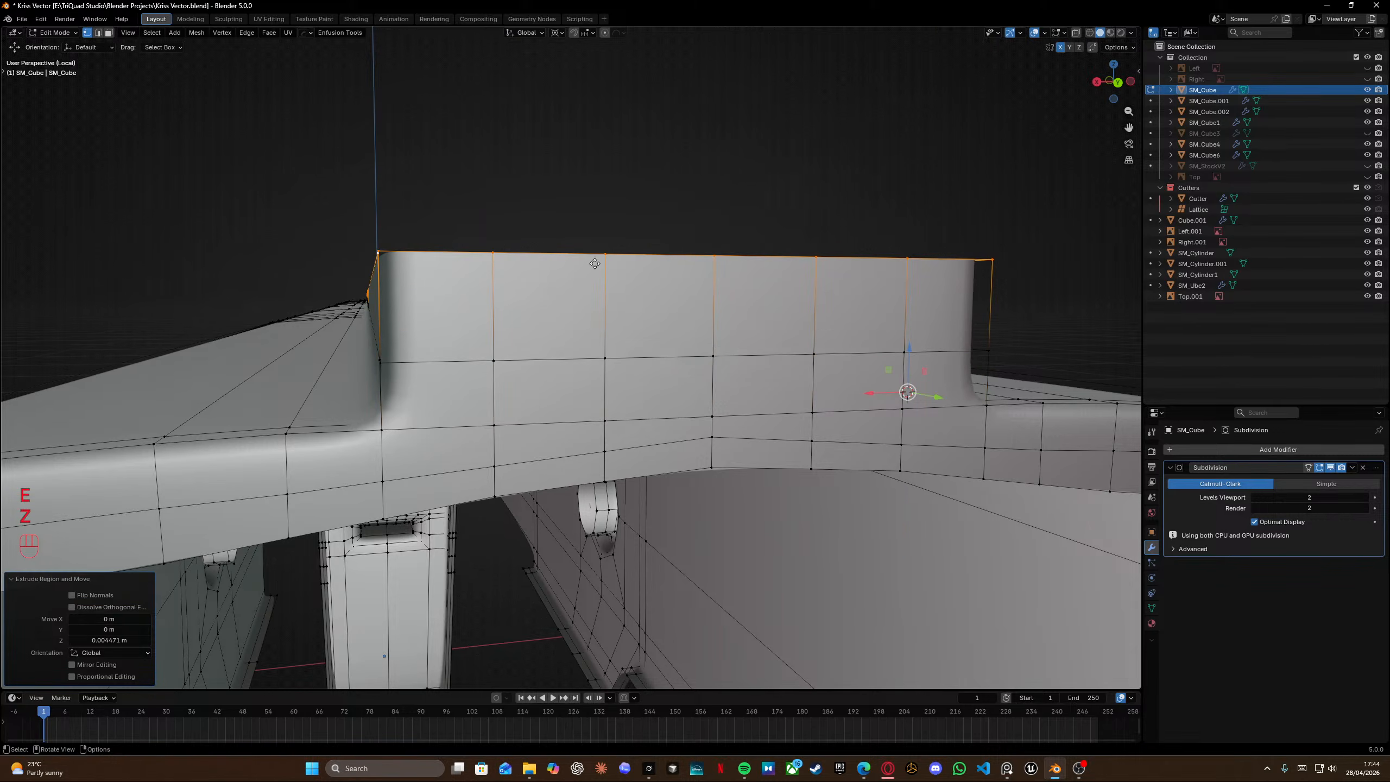
Scale the new top edge loop outward along the X axis by 1.189.
{"action": "key", "text": "s"}
{"action": "key", "text": "x"}
{"action": "key", "text": "shift+s"}
{"action": "key", "text": "s"}
{"action": "key", "text": "x"}
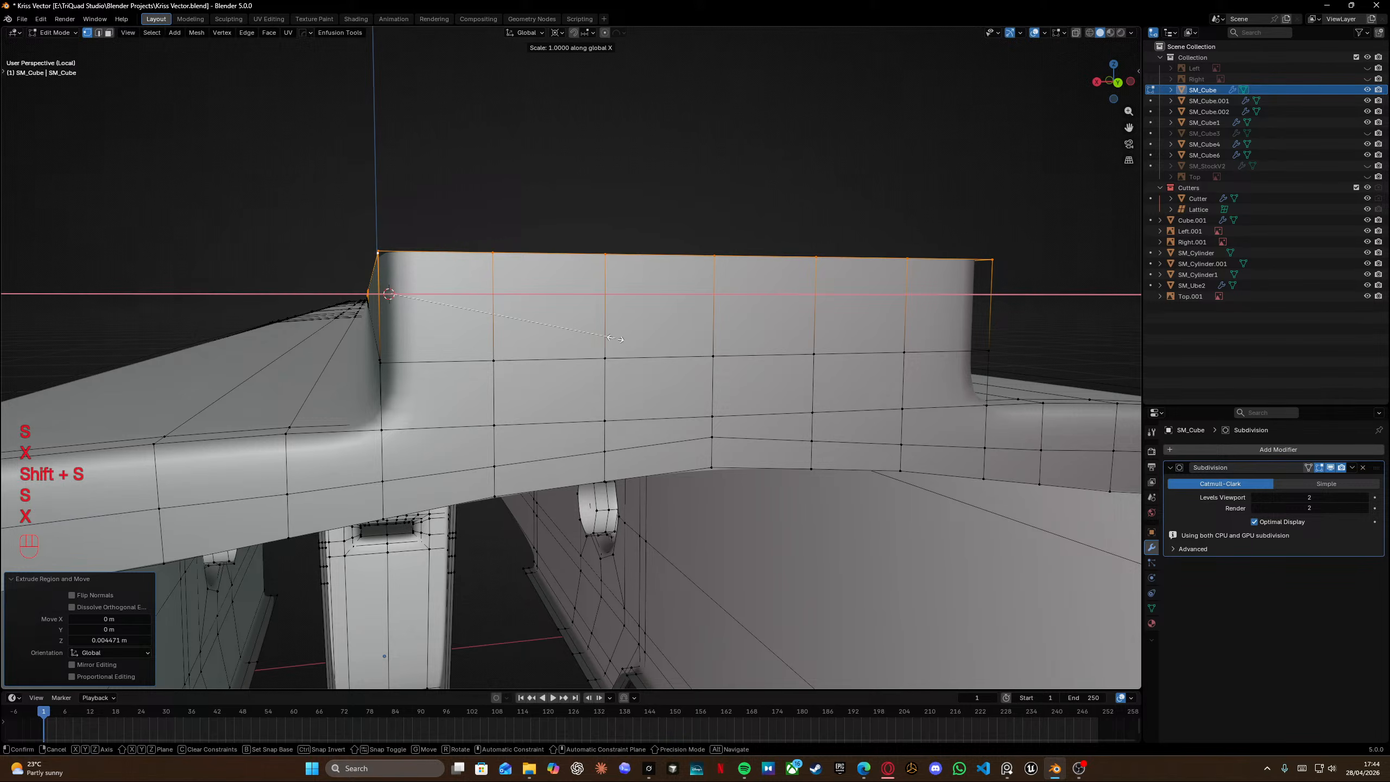
{"action": "left_click", "coordinate": [646, 353]}
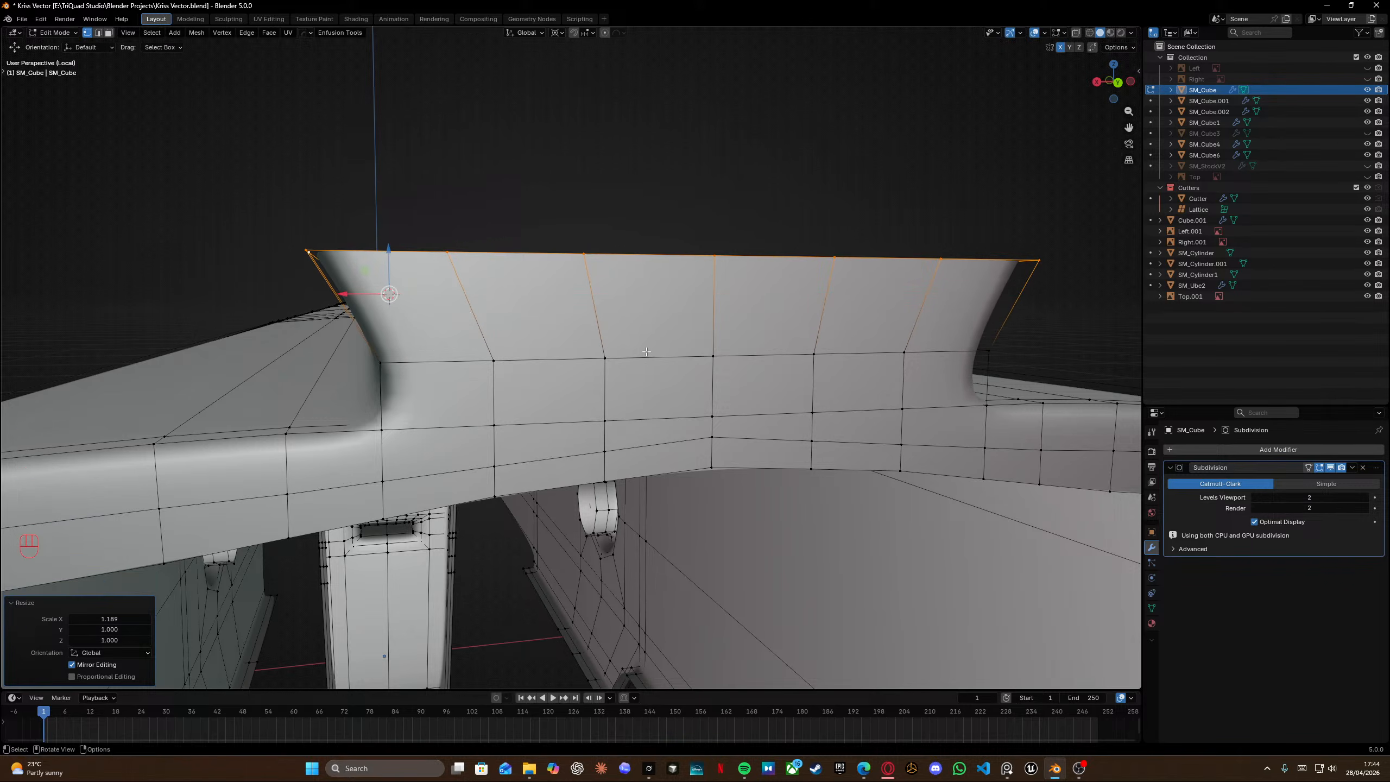
Extrude the top edge loop another 0.001056 m upward along the Z axis.
{"action": "key", "text": "e"}
{"action": "key", "text": "z"}
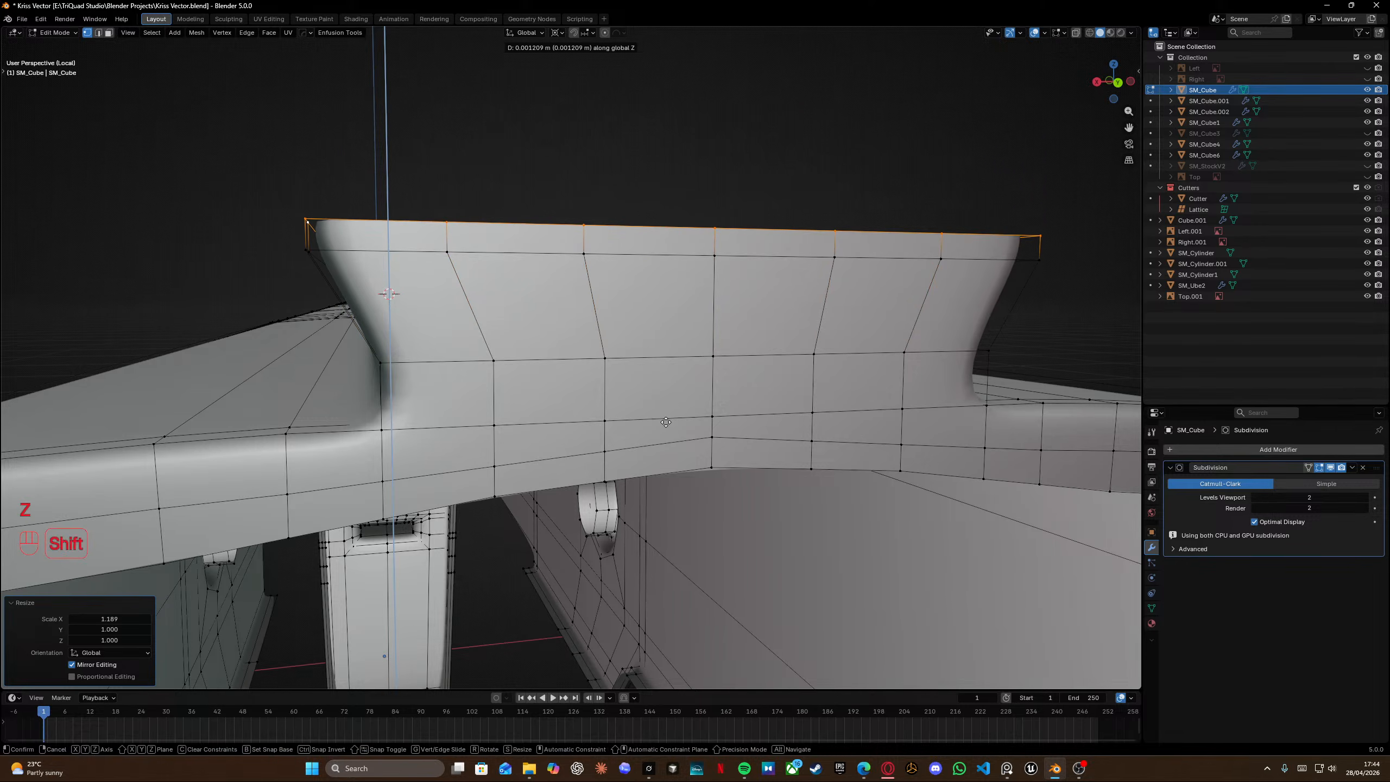
{"action": "left_click", "coordinate": [637, 330]}
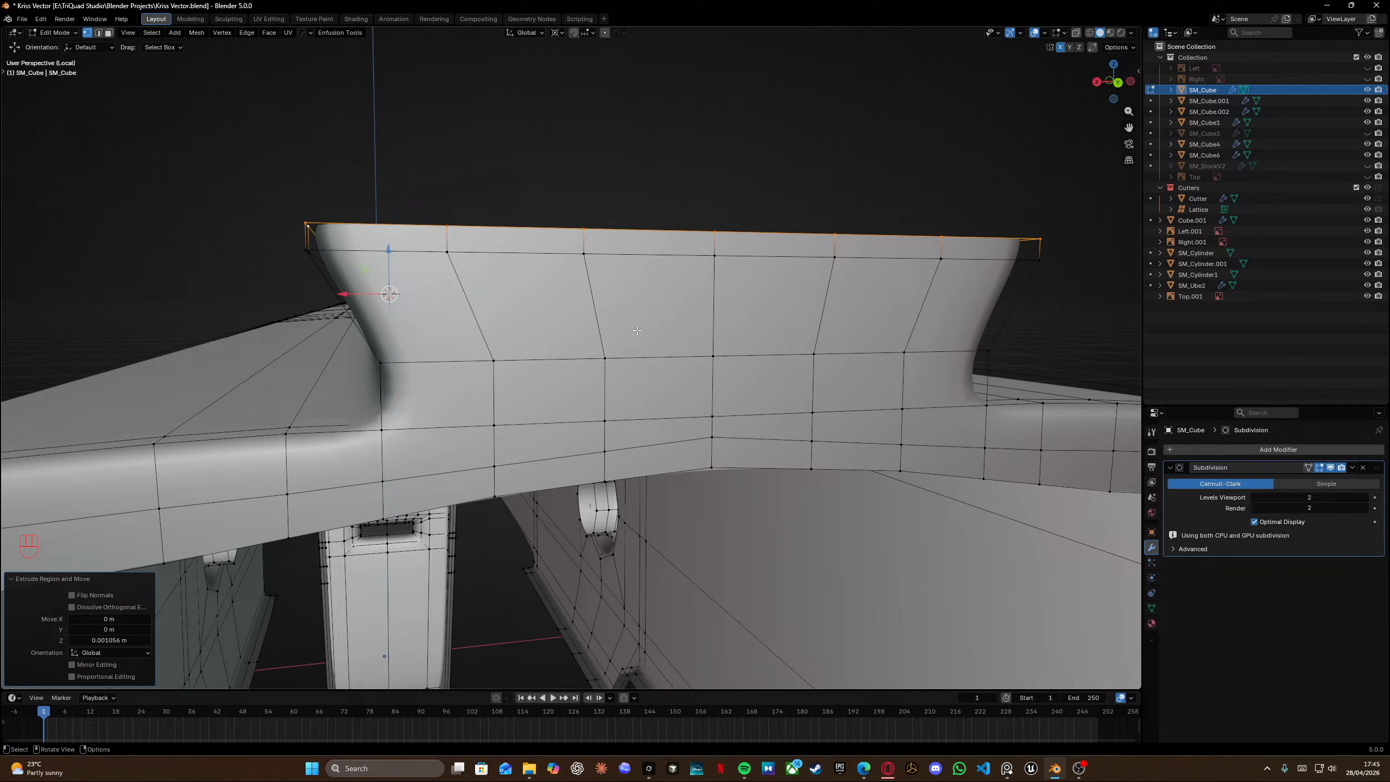
{"action": "middle_click_drag", "start_coordinate": [637, 330], "coordinate": [603, 357]}
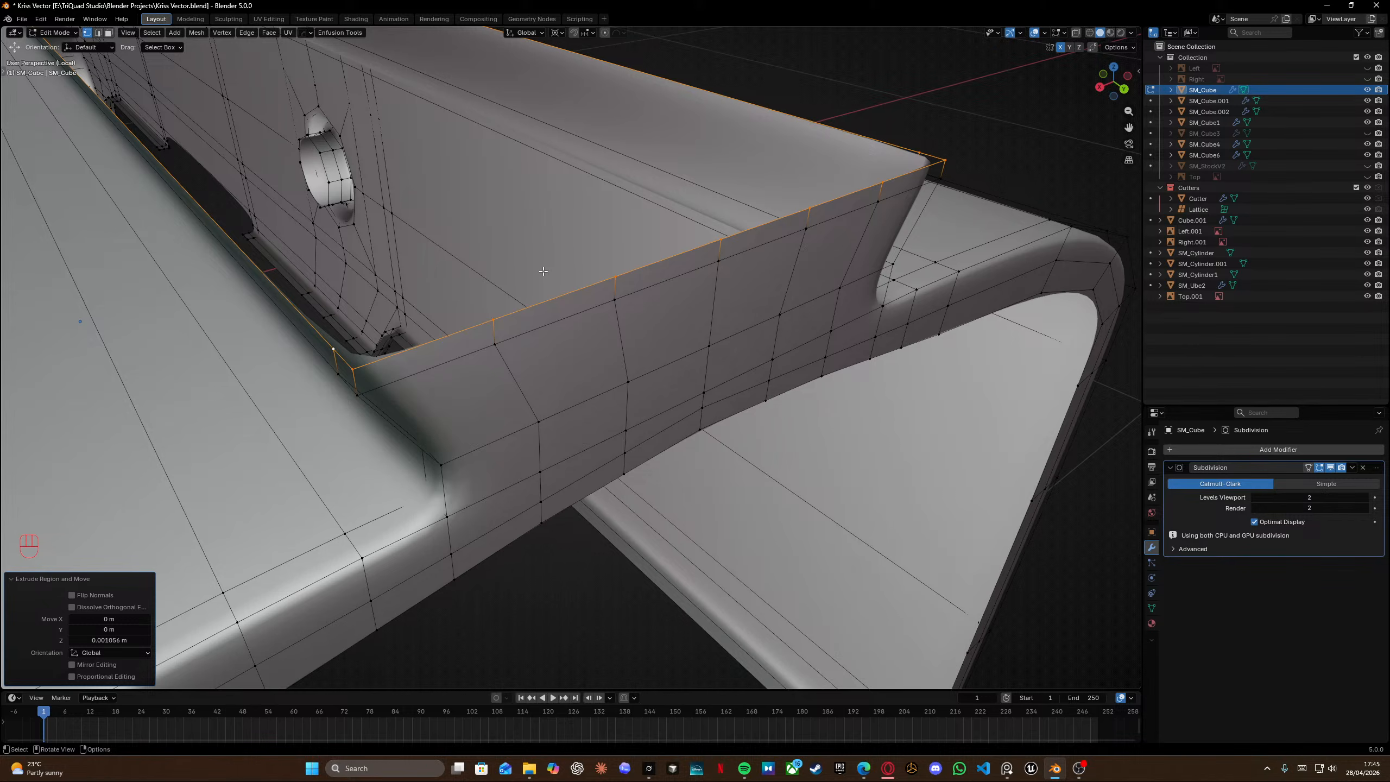
Leave edit mode and examine the receiver from several angles against the side reference image.
{"action": "key", "text": "Tab"}
{"action": "scroll", "coordinate": [518, 287], "scroll_direction": "down", "scroll_amount": 8}
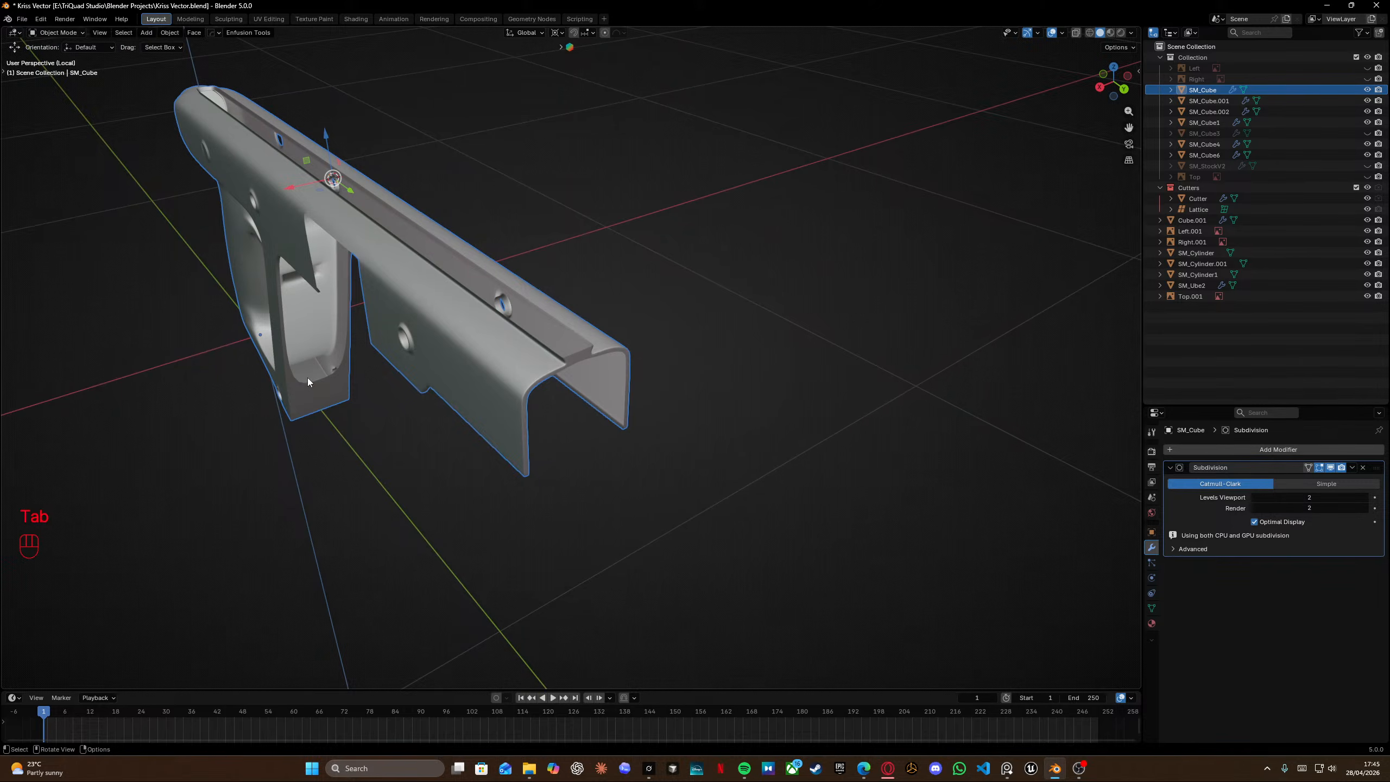
{"action": "middle_click_drag", "start_coordinate": [307, 379], "coordinate": [346, 339]}
{"action": "middle_click_drag", "start_coordinate": [223, 436], "coordinate": [619, 227], "text": "shift"}
{"action": "scroll", "coordinate": [621, 222], "scroll_direction": "down", "scroll_amount": 2}
{"action": "key", "text": "KP_3"}
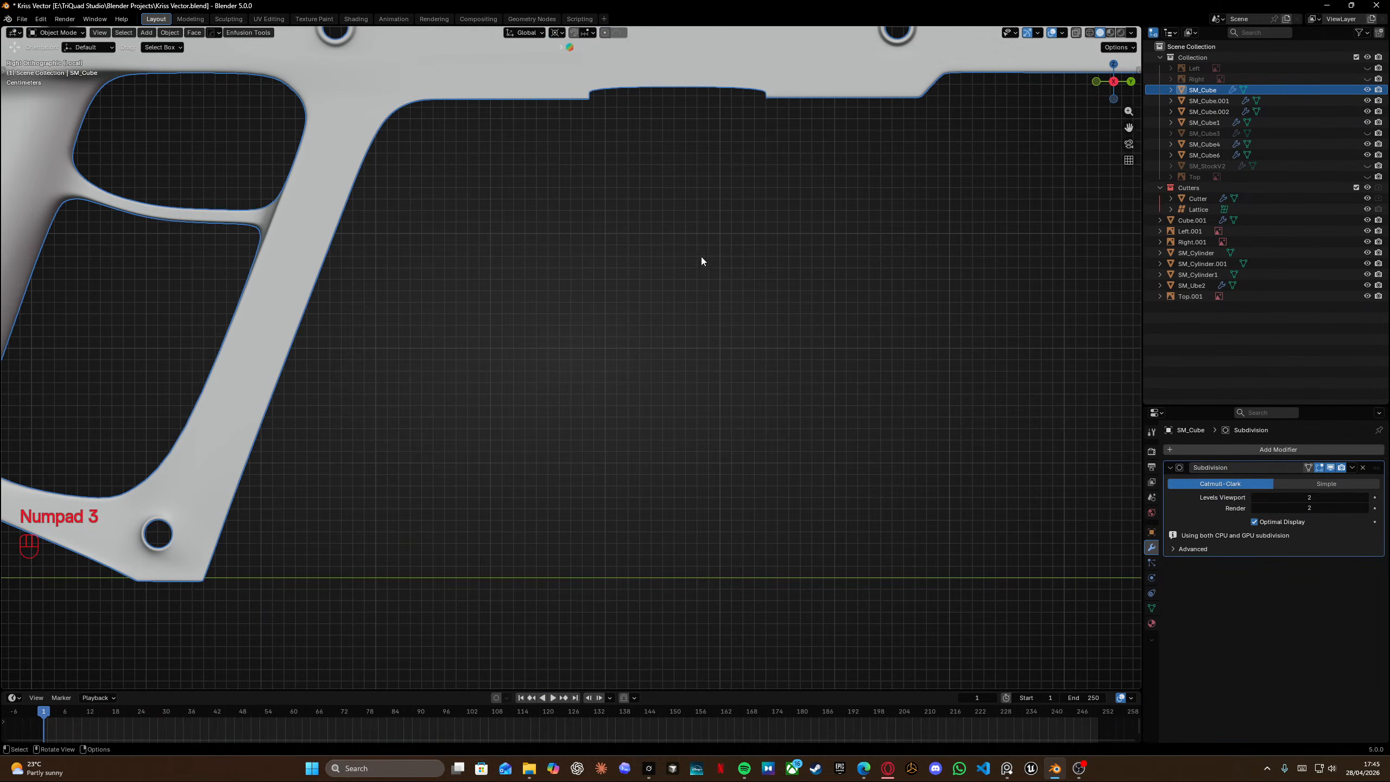
{"action": "scroll", "coordinate": [701, 257], "scroll_direction": "down", "scroll_amount": 5}
{"action": "key", "text": "ctrl+KP_3"}
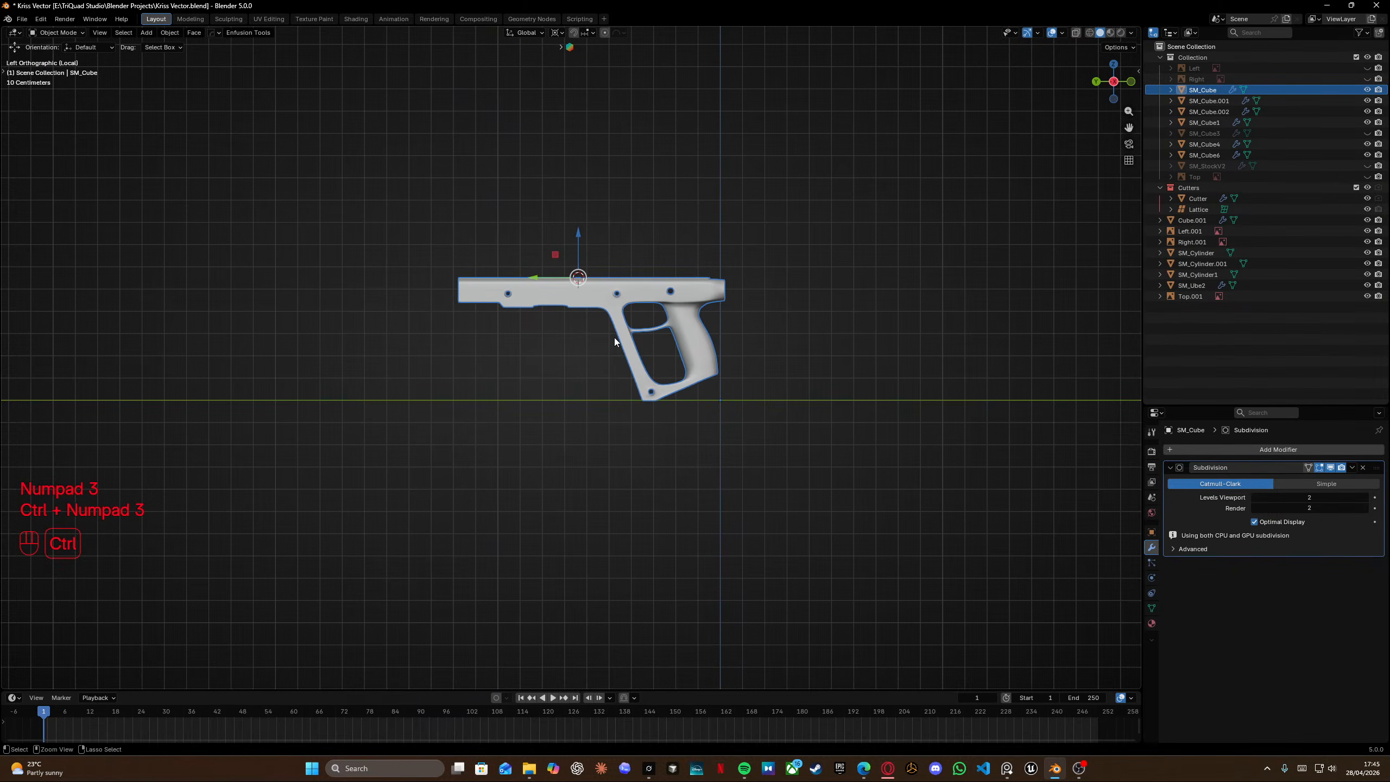
{"action": "key", "text": "grave"}
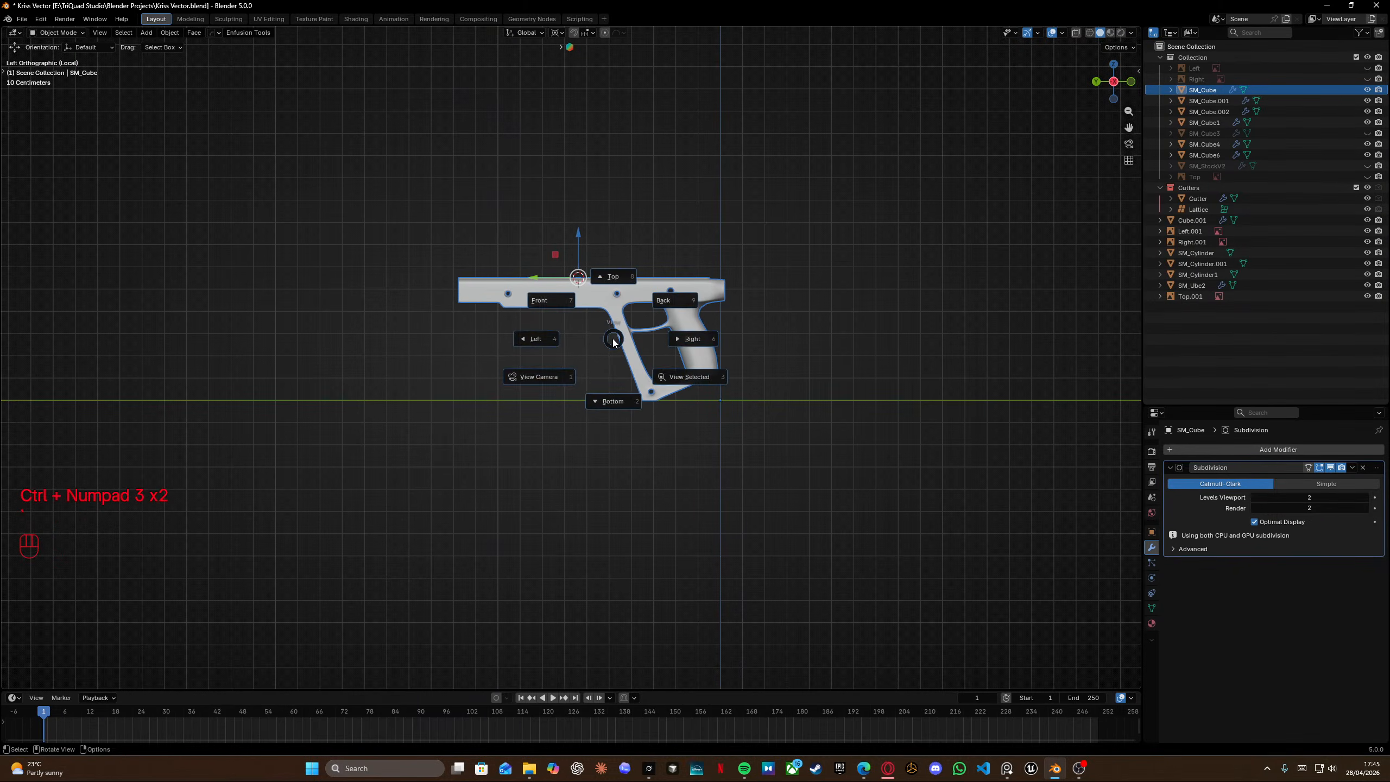
{"action": "key", "text": "KP_Divide"}
{"action": "key", "text": "KP_3"}
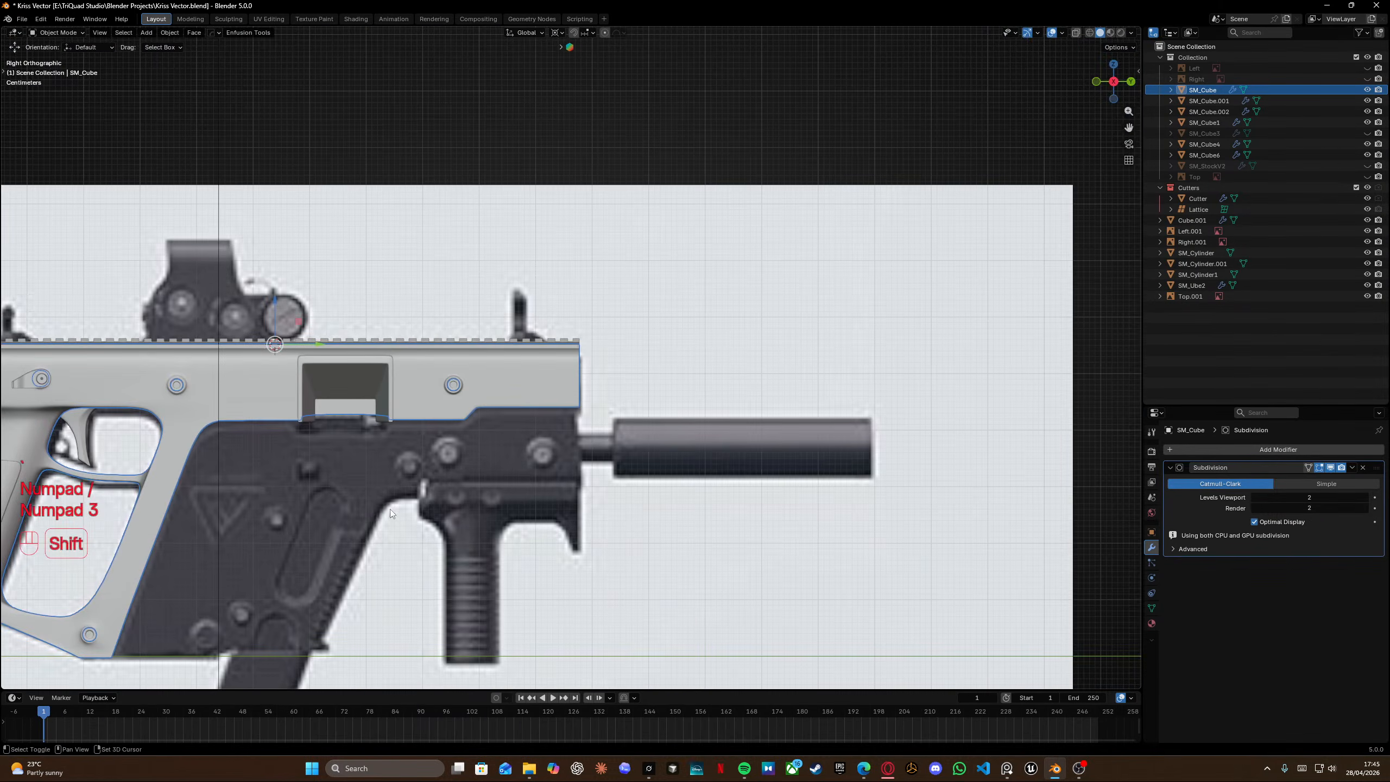
{"action": "middle_click_drag", "start_coordinate": [392, 513], "coordinate": [532, 489], "text": "shift"}
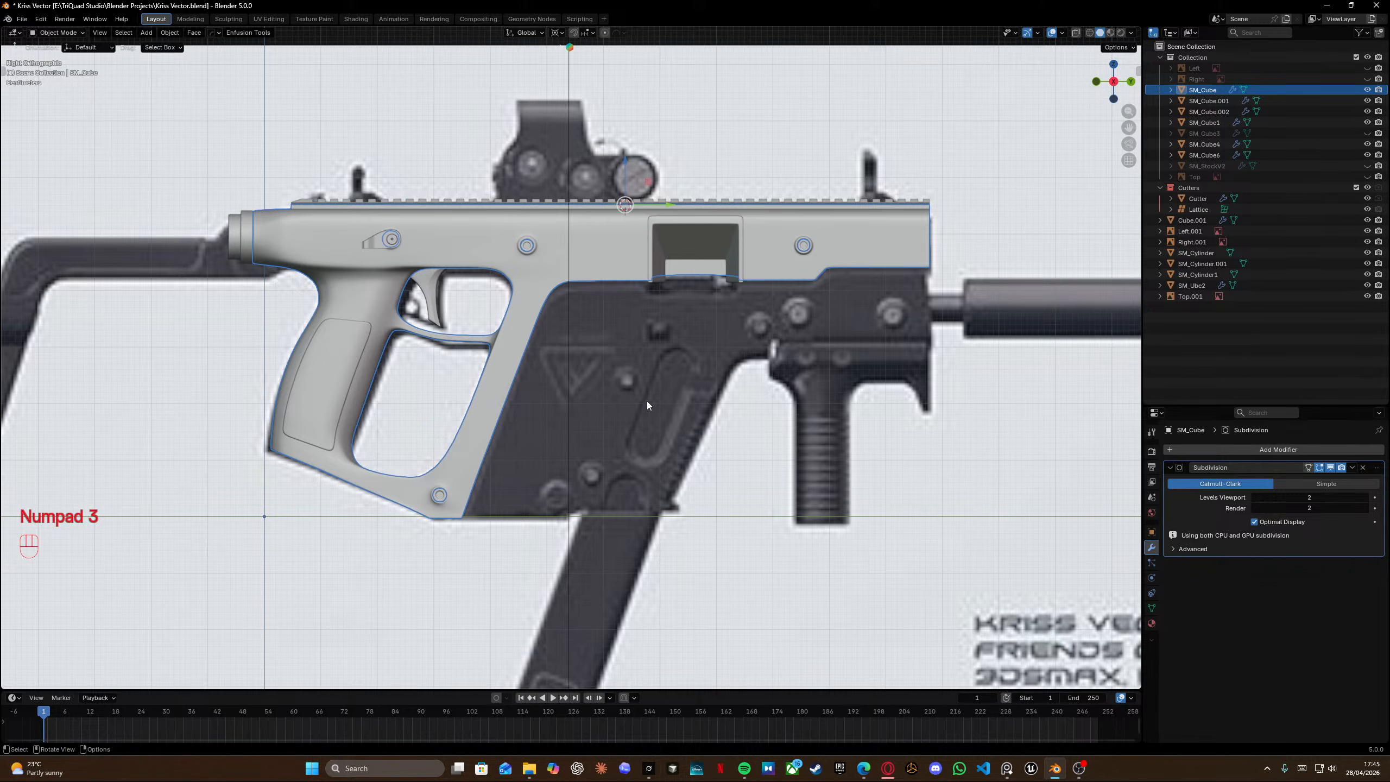
{"action": "middle_click_drag", "start_coordinate": [647, 405], "coordinate": [753, 280]}
{"action": "scroll", "coordinate": [650, 272], "scroll_direction": "down", "scroll_amount": 4}
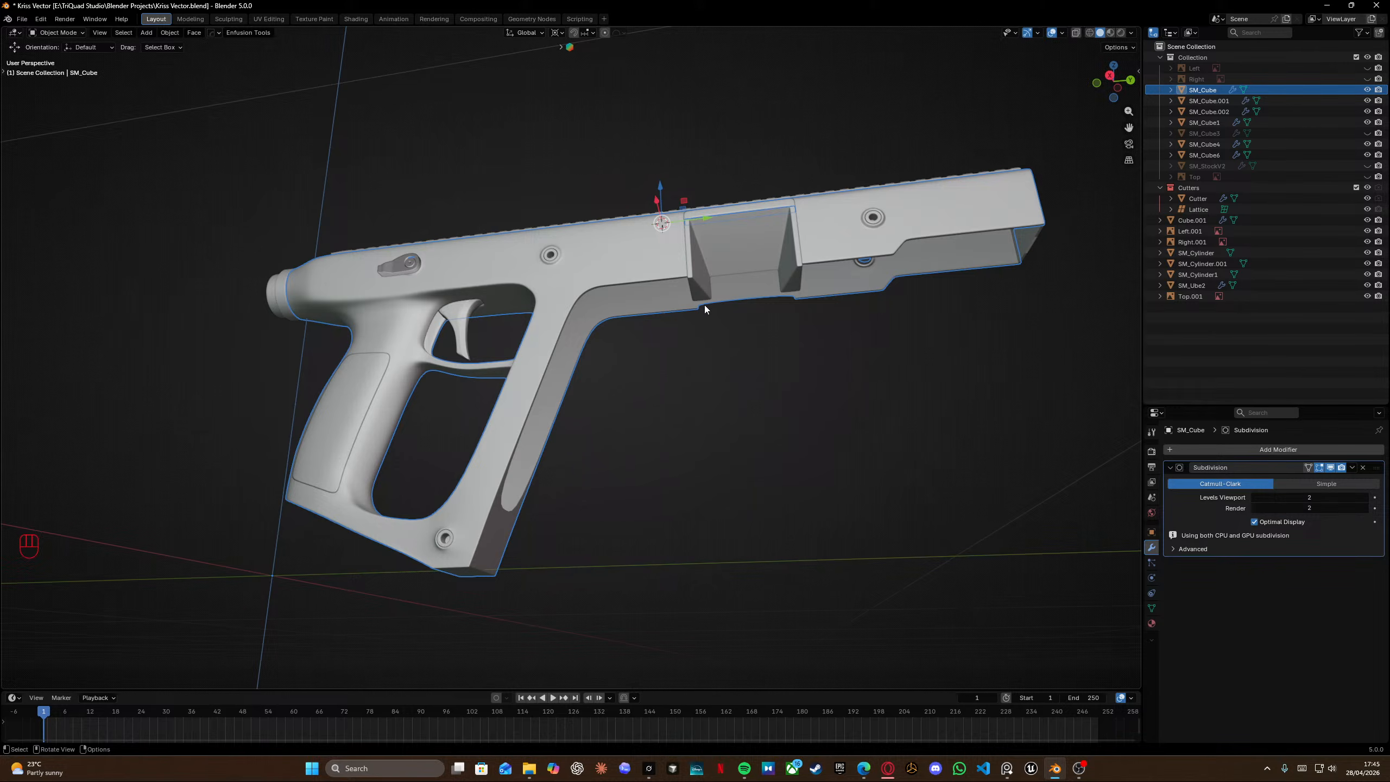
{"action": "middle_click_drag", "start_coordinate": [703, 306], "coordinate": [582, 322]}
{"action": "scroll", "coordinate": [545, 320], "scroll_direction": "up", "scroll_amount": 4}
{"action": "scroll", "coordinate": [545, 321], "scroll_direction": "up", "scroll_amount": 2}
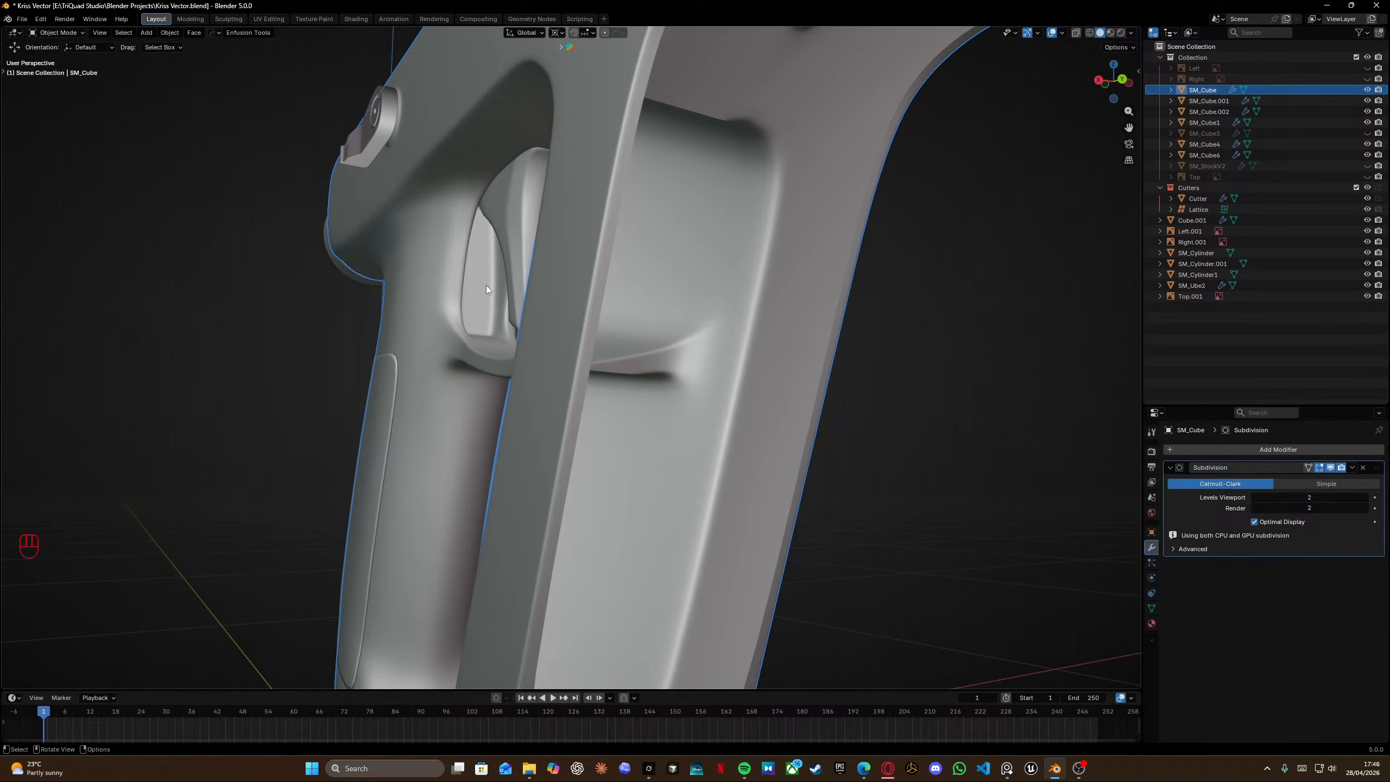
{"action": "scroll", "coordinate": [486, 284], "scroll_direction": "down", "scroll_amount": 10}
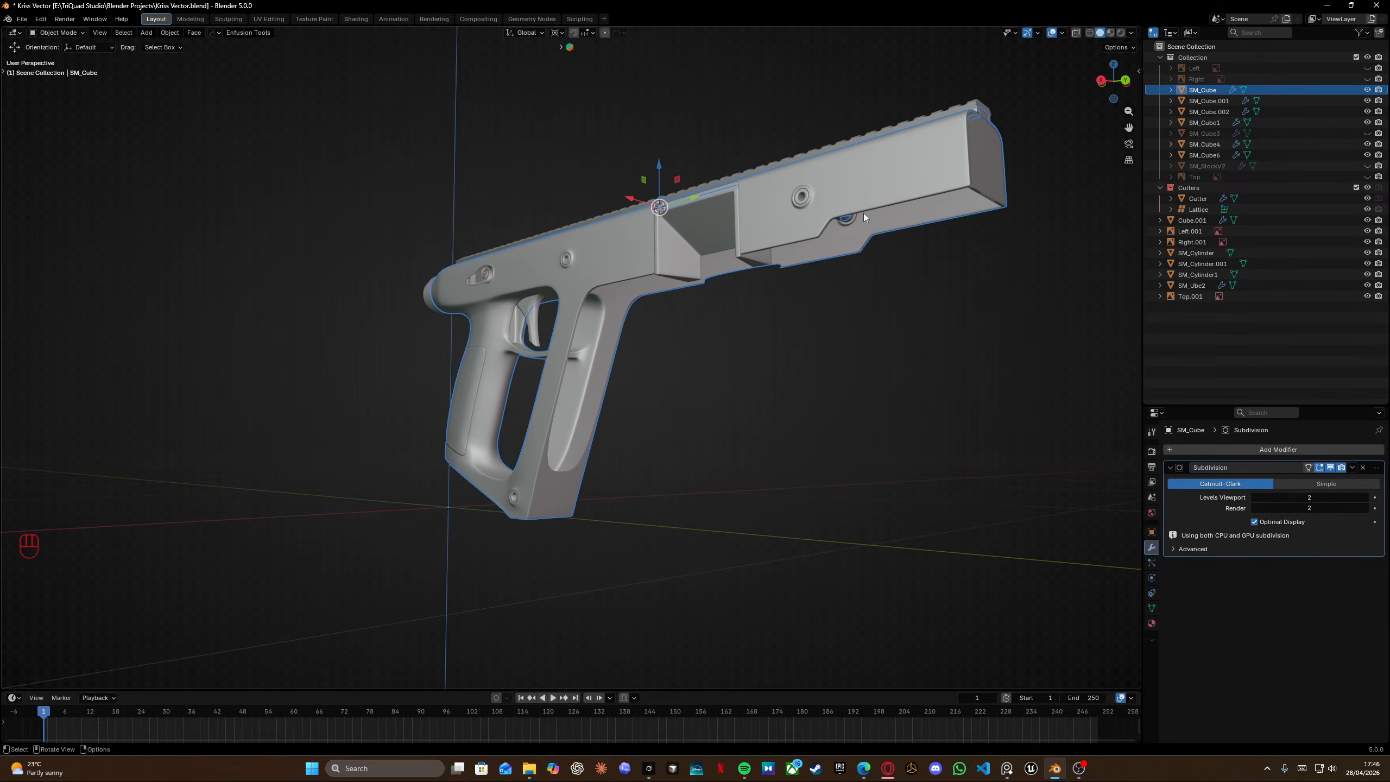
{"action": "mouse_move", "coordinate": [556, 422]}
{"action": "middle_mouse_down"}
{"action": "mouse_move", "coordinate": [625, 372]}
{"action": "mouse_move", "coordinate": [590, 380]}
{"action": "mouse_move", "coordinate": [556, 486]}
{"action": "mouse_move", "coordinate": [617, 426]}
{"action": "mouse_move", "coordinate": [562, 419]}
{"action": "middle_mouse_up"}
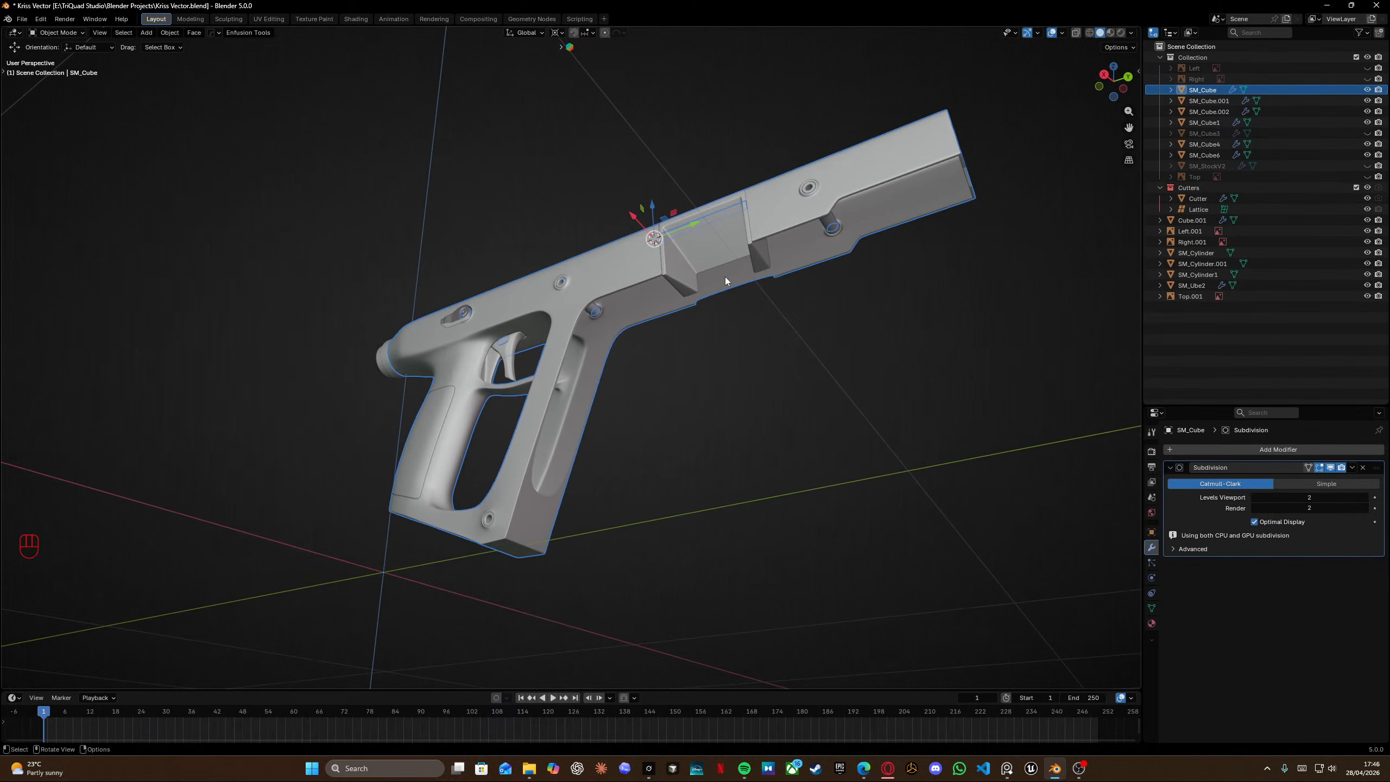
{"action": "middle_click_drag", "start_coordinate": [726, 280], "coordinate": [632, 376]}
{"action": "scroll", "coordinate": [711, 334], "scroll_direction": "up", "scroll_amount": 5}
{"action": "middle_click_drag", "start_coordinate": [796, 283], "coordinate": [621, 274], "text": "shift"}
{"action": "scroll", "coordinate": [622, 274], "scroll_direction": "down", "scroll_amount": 3}
{"action": "middle_click_drag", "start_coordinate": [621, 273], "coordinate": [496, 324]}
{"action": "scroll", "coordinate": [496, 324], "scroll_direction": "down", "scroll_amount": 1}
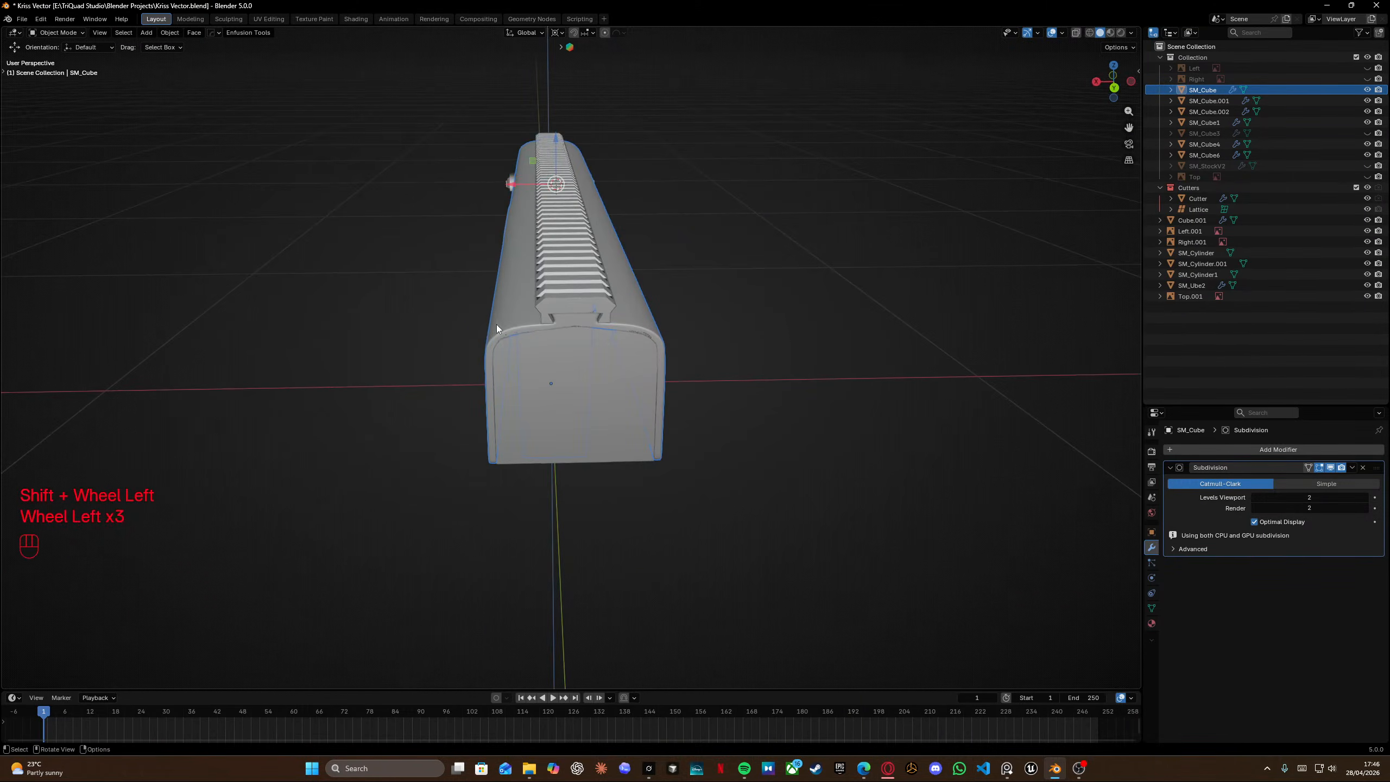
{"action": "scroll", "coordinate": [496, 323], "scroll_direction": "up", "scroll_amount": 5}
{"action": "middle_click_drag", "start_coordinate": [645, 231], "coordinate": [631, 338], "text": "shift"}
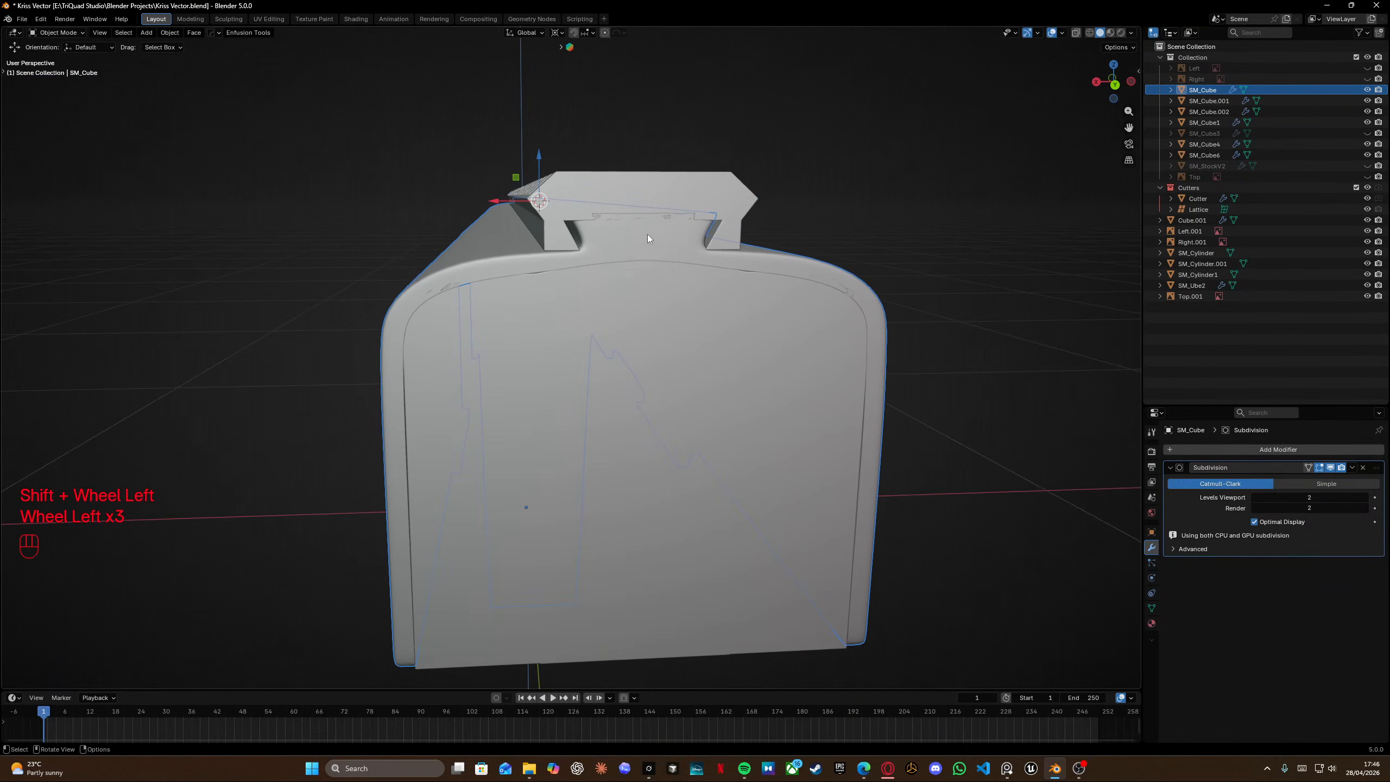
{"action": "scroll", "coordinate": [651, 219], "scroll_direction": "up", "scroll_amount": 3}
{"action": "middle_click_drag", "start_coordinate": [656, 200], "coordinate": [662, 235]}
In edit mode, lower the selected edge loop under the top rail 0.001388 m along Z.
{"action": "key", "text": "Tab"}
{"action": "scroll", "coordinate": [617, 202], "scroll_direction": "up", "scroll_amount": 8}
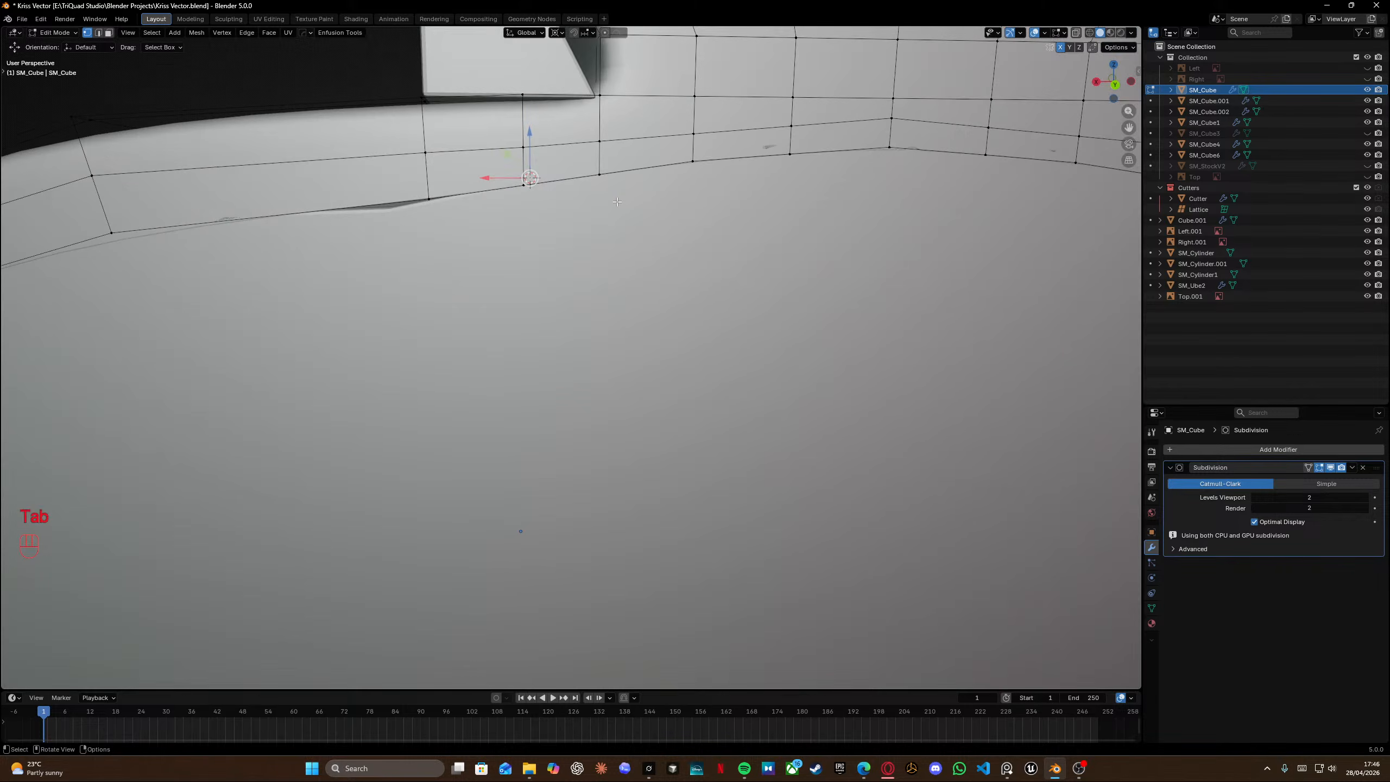
{"action": "scroll", "coordinate": [617, 202], "scroll_direction": "down", "scroll_amount": 5}
{"action": "left_click", "coordinate": [630, 295], "text": "alt+shift"}
{"action": "key", "text": "g"}
{"action": "key", "text": "z"}
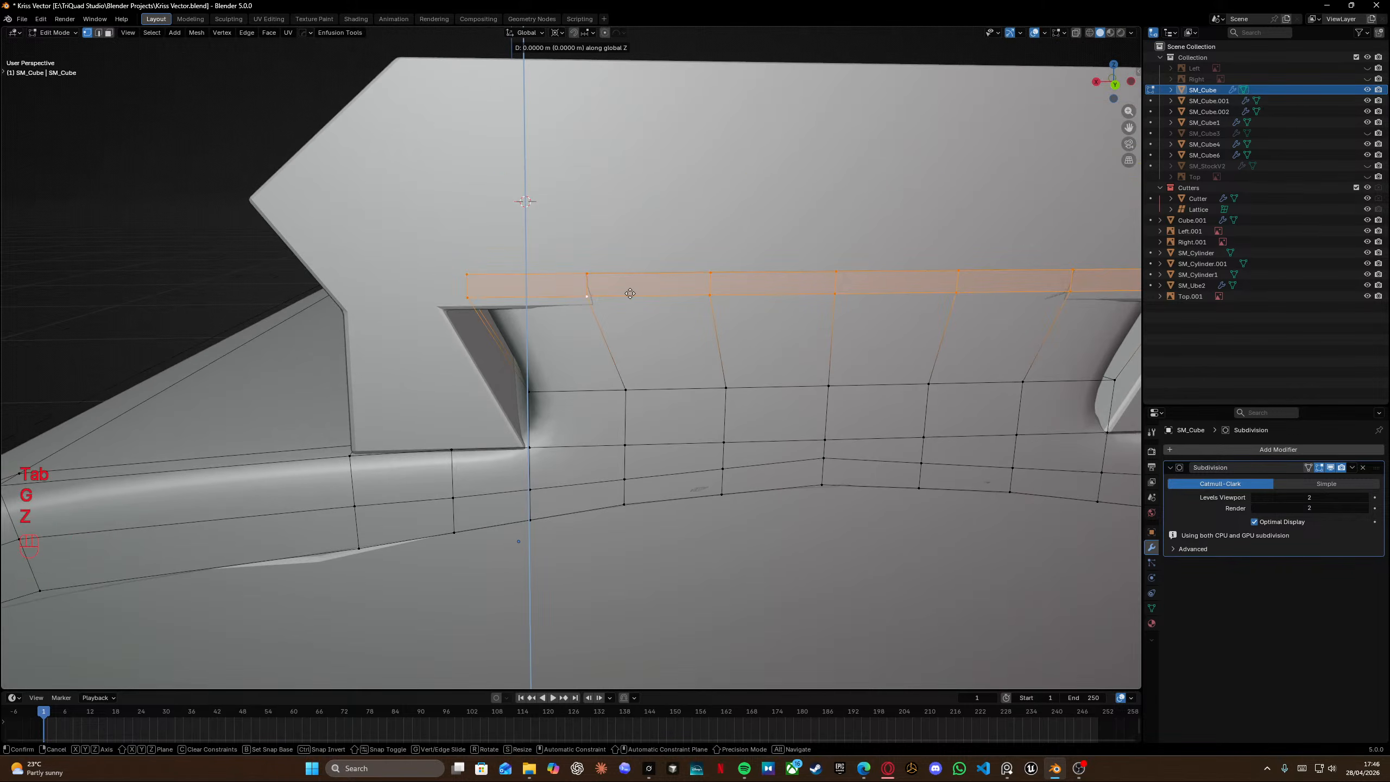
{"action": "left_click", "coordinate": [628, 311]}
Inspect the top rail and receiver from several views, including bottom and right orthographic.
{"action": "middle_click_drag", "start_coordinate": [628, 310], "coordinate": [632, 290]}
{"action": "key", "text": "grave"}
{"action": "left_click", "coordinate": [654, 250]}
{"action": "scroll", "coordinate": [643, 413], "scroll_direction": "up", "scroll_amount": 4}
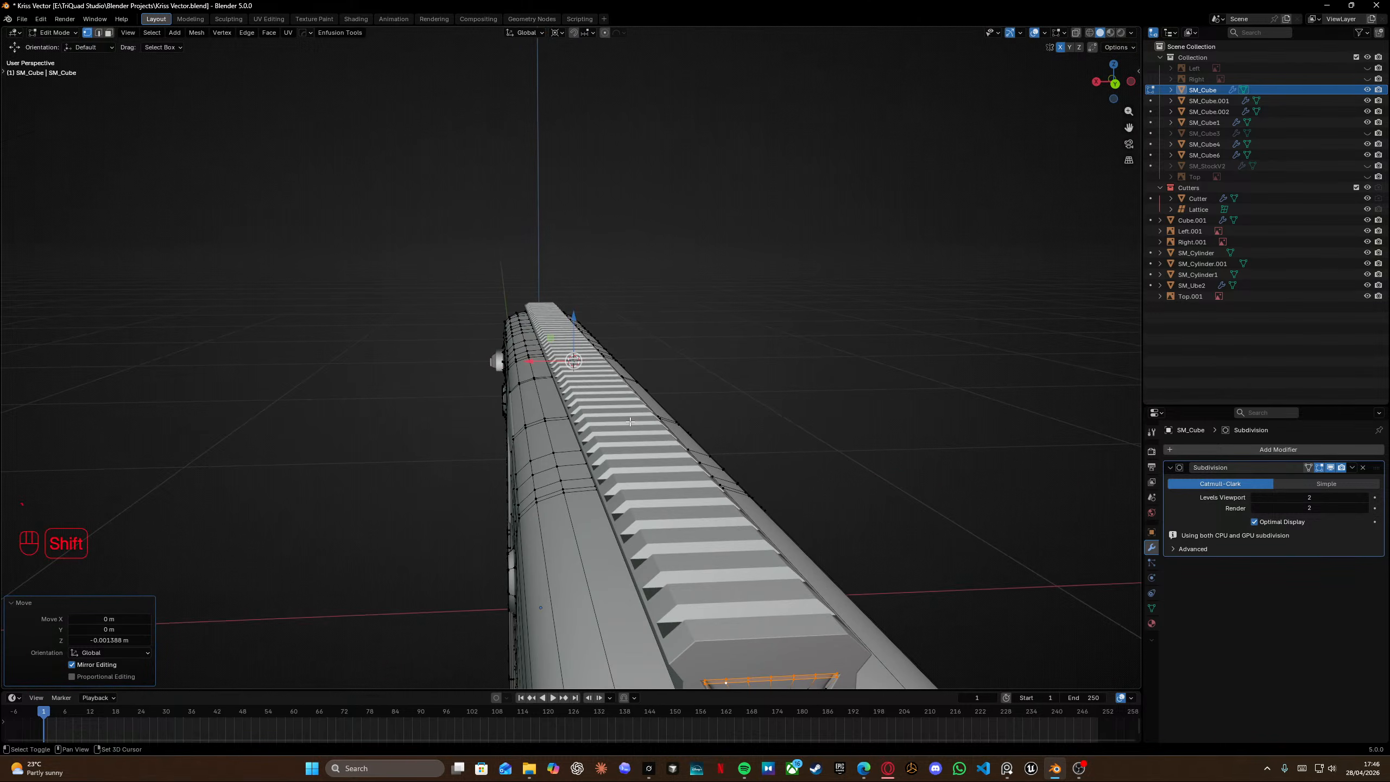
{"action": "middle_click_drag", "start_coordinate": [630, 421], "coordinate": [591, 315], "text": "shift"}
{"action": "left_click", "coordinate": [693, 283], "text": "alt+shift"}
{"action": "key", "text": "grave"}
{"action": "left_click", "coordinate": [743, 356]}
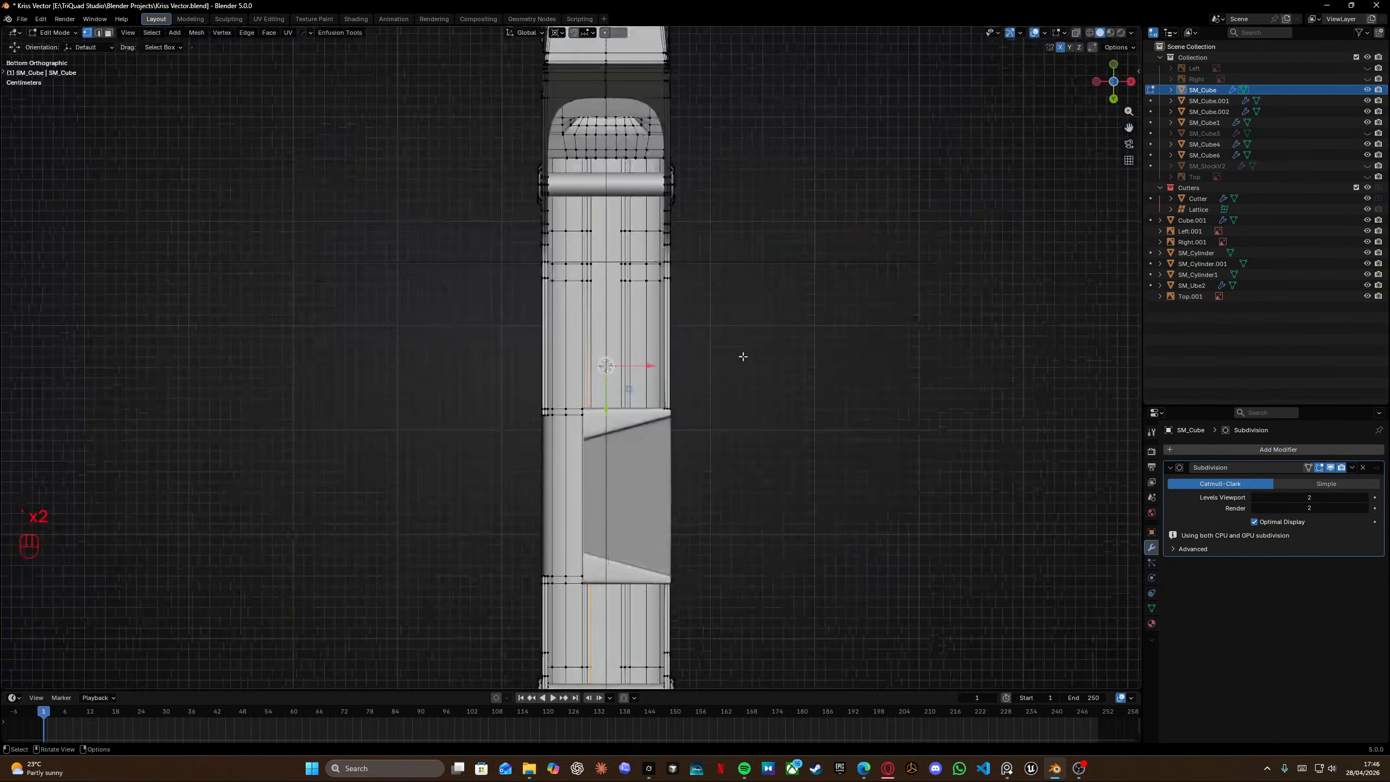
{"action": "key", "text": "grave"}
{"action": "left_click", "coordinate": [834, 562]}
{"action": "middle_click_drag", "start_coordinate": [832, 562], "coordinate": [717, 405]}
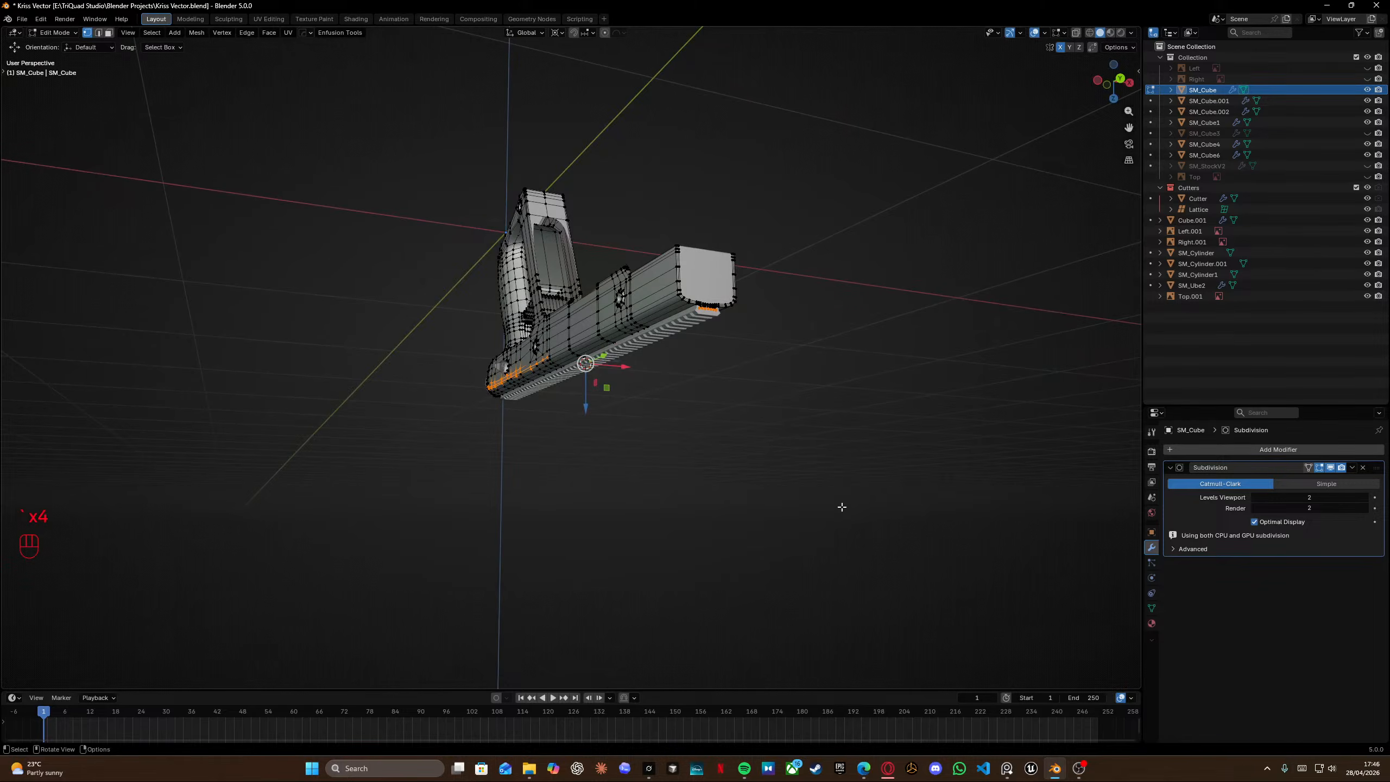
{"action": "middle_click_drag", "start_coordinate": [841, 507], "coordinate": [472, 311]}
{"action": "left_click", "coordinate": [620, 168]}
{"action": "key", "text": "grave"}
{"action": "left_click", "coordinate": [695, 248]}
{"action": "key", "text": "KP_3"}
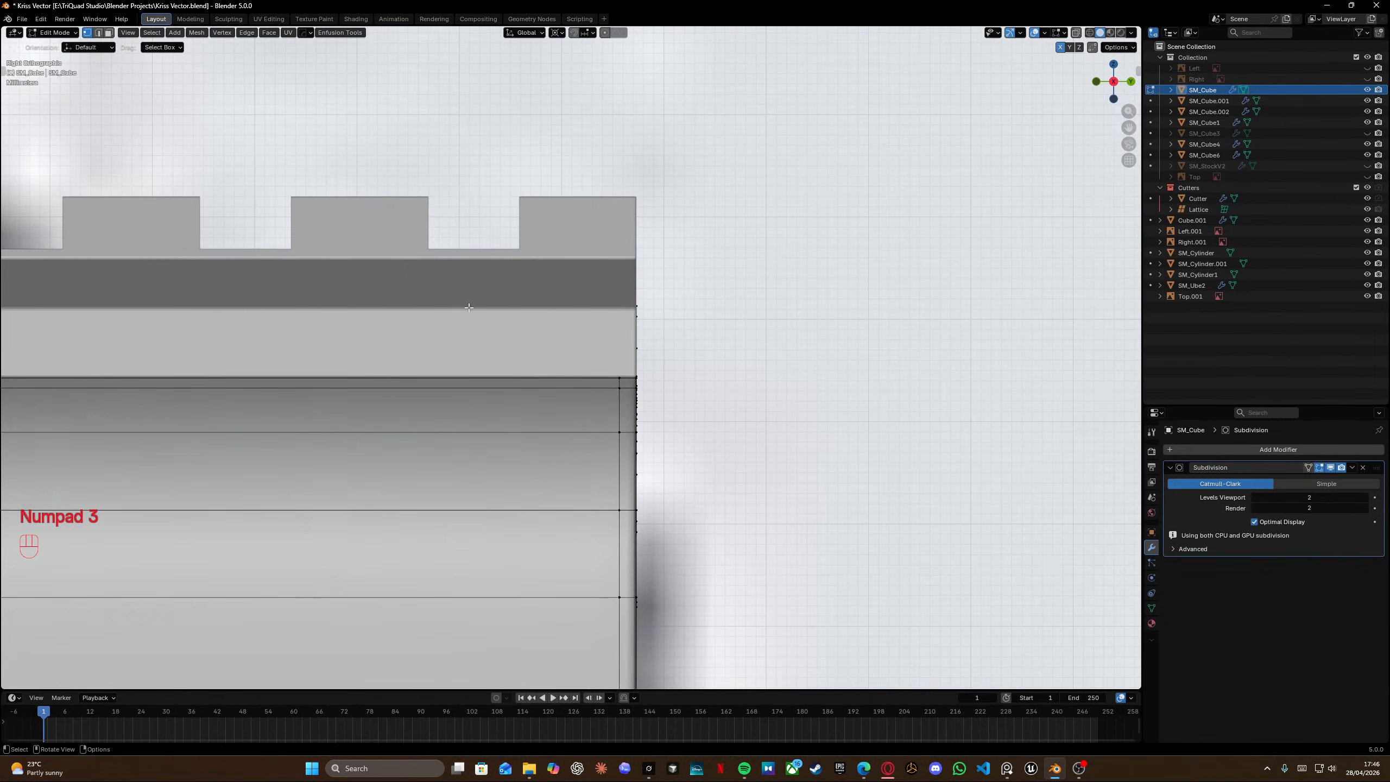
From the back view in X-ray, select the ledge's flared side edge loops and scale them along X by 1.061.
{"action": "key", "text": "ctrl+KP_1"}
{"action": "scroll", "coordinate": [472, 311], "scroll_direction": "up", "scroll_amount": 4}
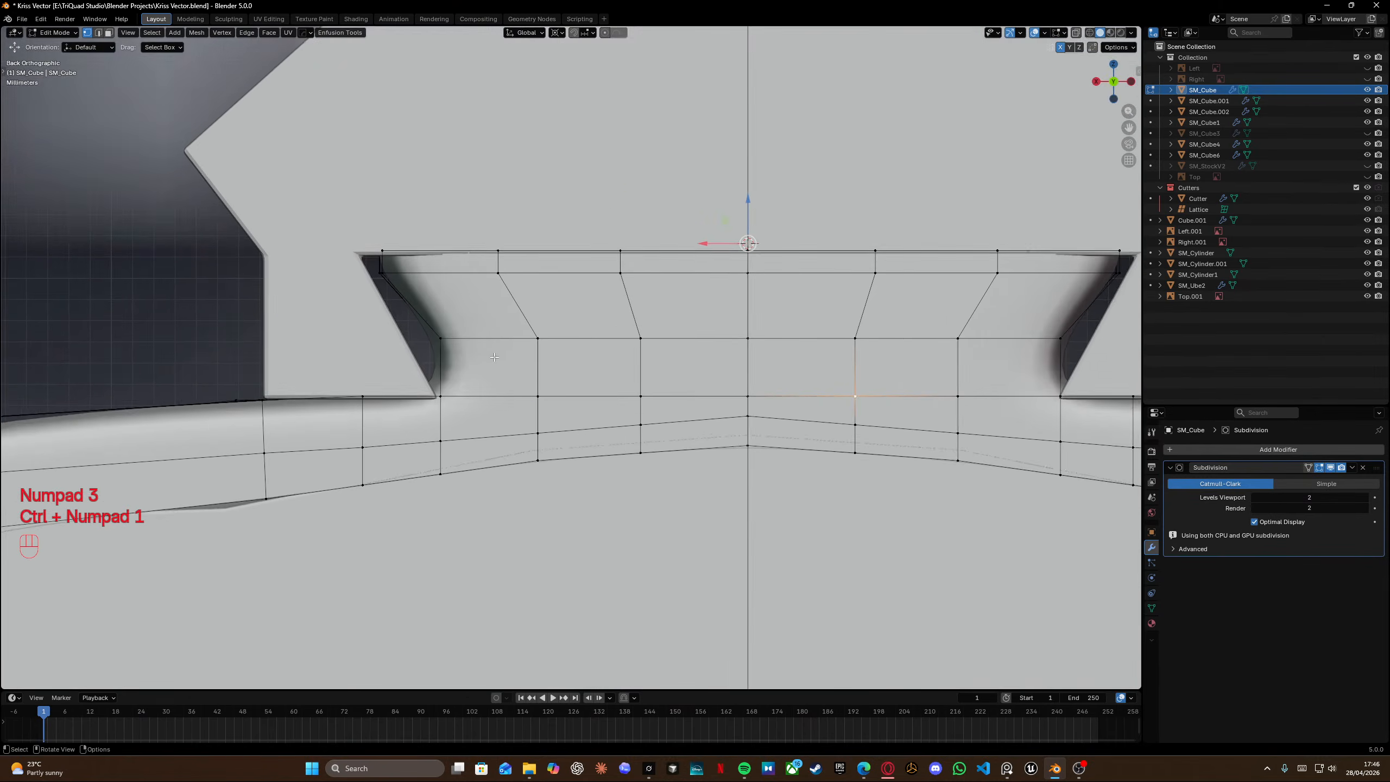
{"action": "scroll", "coordinate": [274, 259], "scroll_direction": "left", "scroll_amount": 3, "text": "shift"}
{"action": "key", "text": "shift+z"}
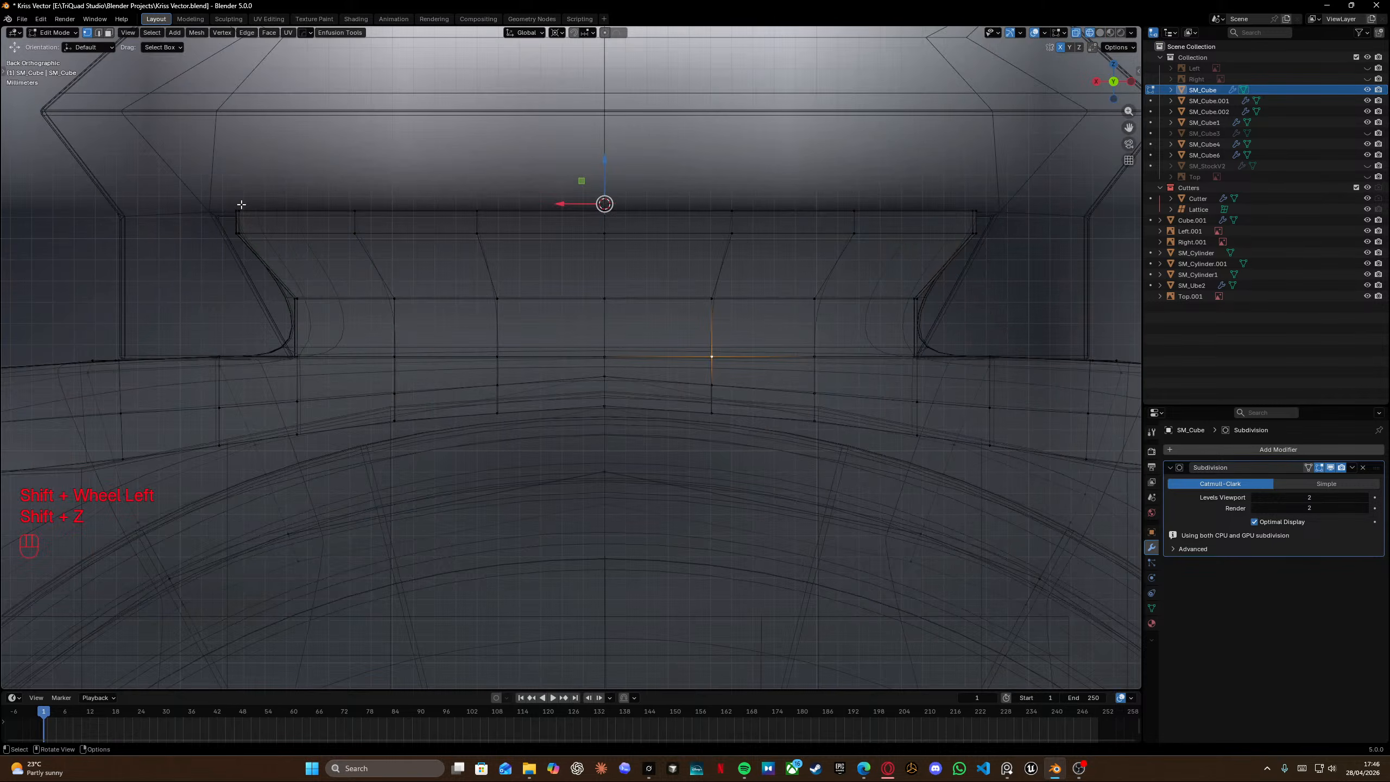
{"action": "left_click_drag", "start_coordinate": [226, 185], "coordinate": [346, 476]}
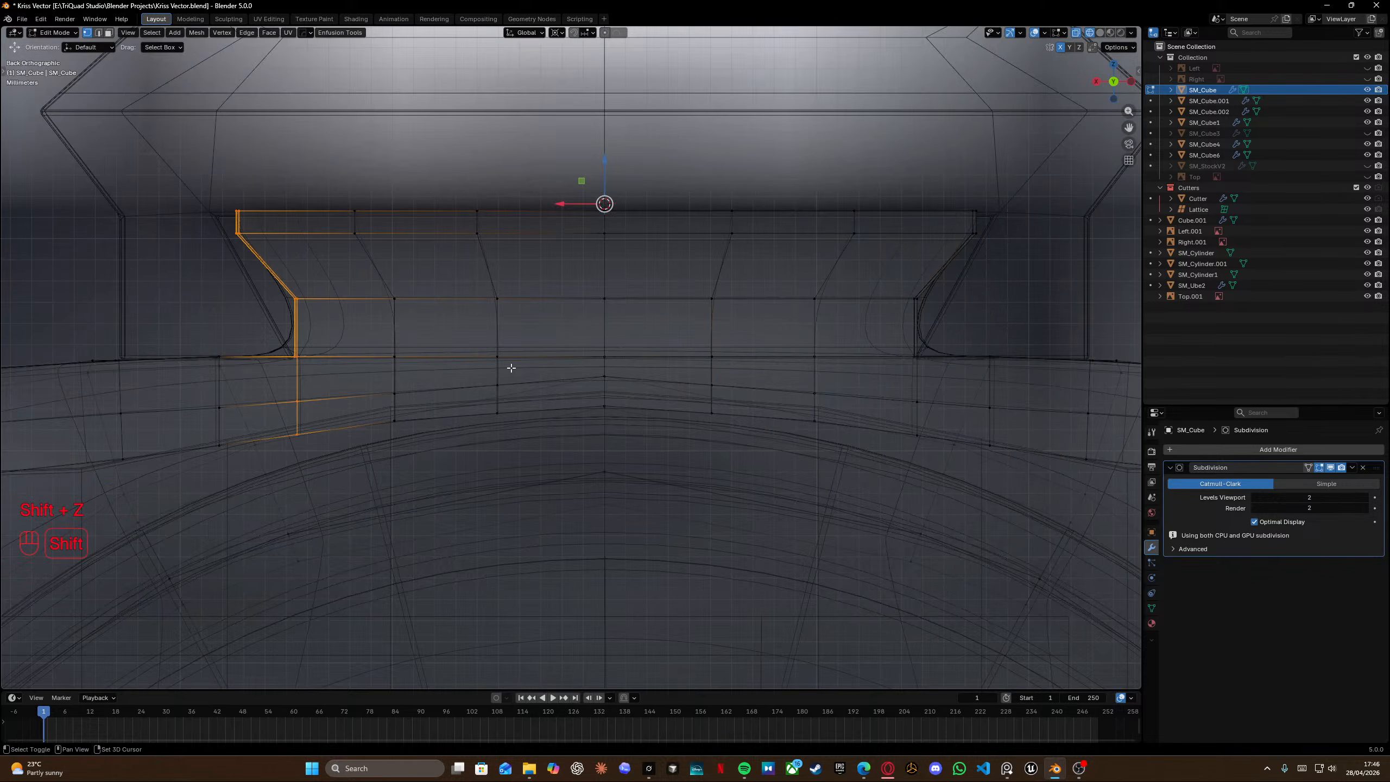
{"action": "left_click_drag", "start_coordinate": [924, 189], "coordinate": [990, 257], "text": "shift"}
{"action": "left_click_drag", "start_coordinate": [897, 272], "coordinate": [935, 499], "text": "shift"}
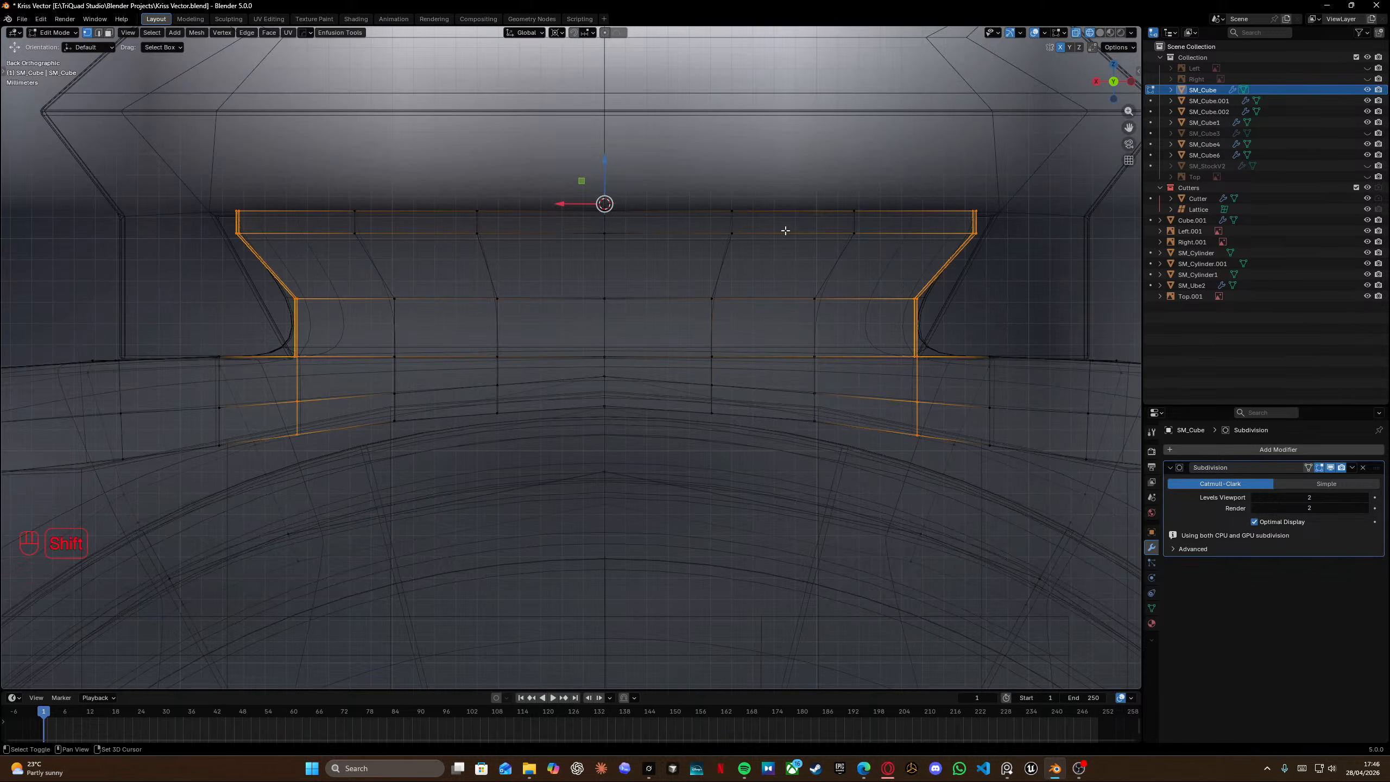
{"action": "key", "text": "shift+s"}
{"action": "left_click", "coordinate": [799, 466]}
{"action": "key", "text": "s"}
{"action": "key", "text": "x"}
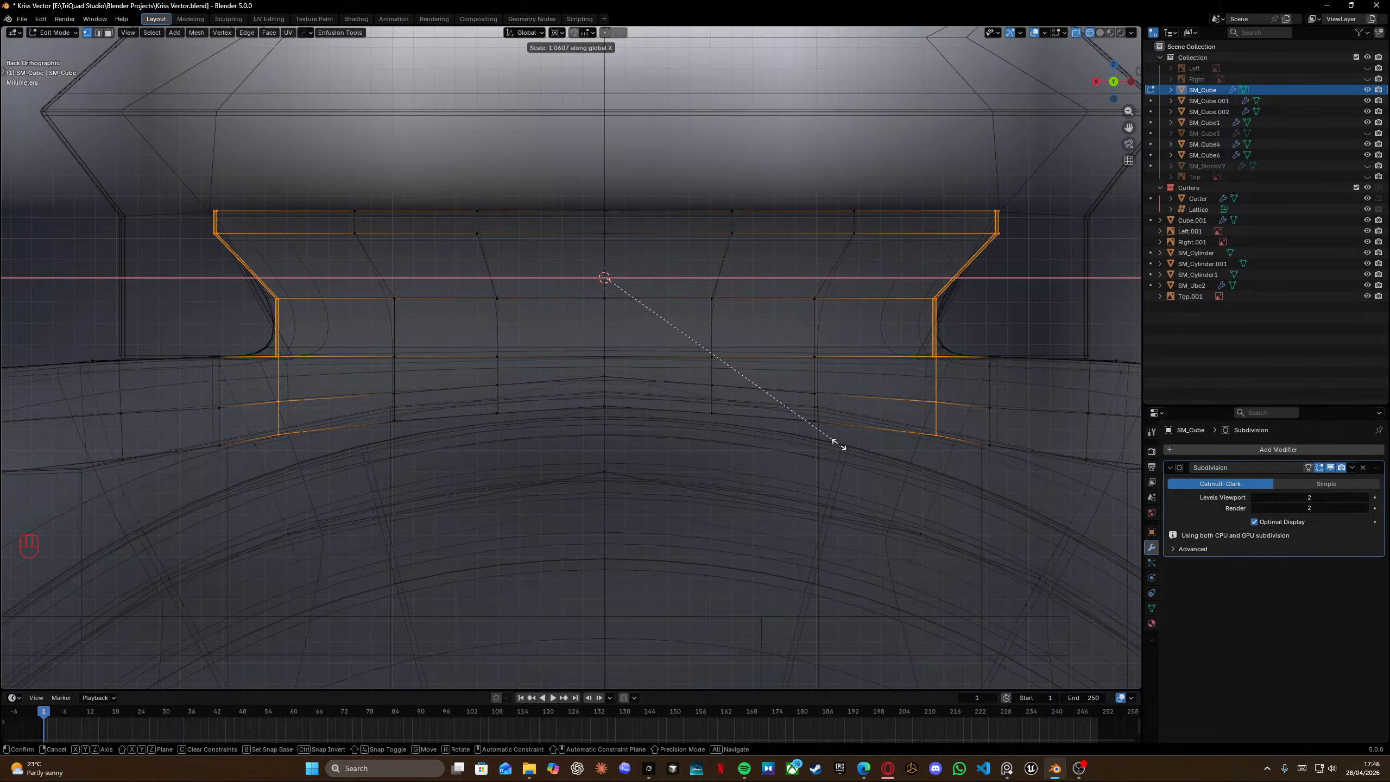
{"action": "left_click", "coordinate": [838, 444]}
{"action": "key", "text": "shift+z"}
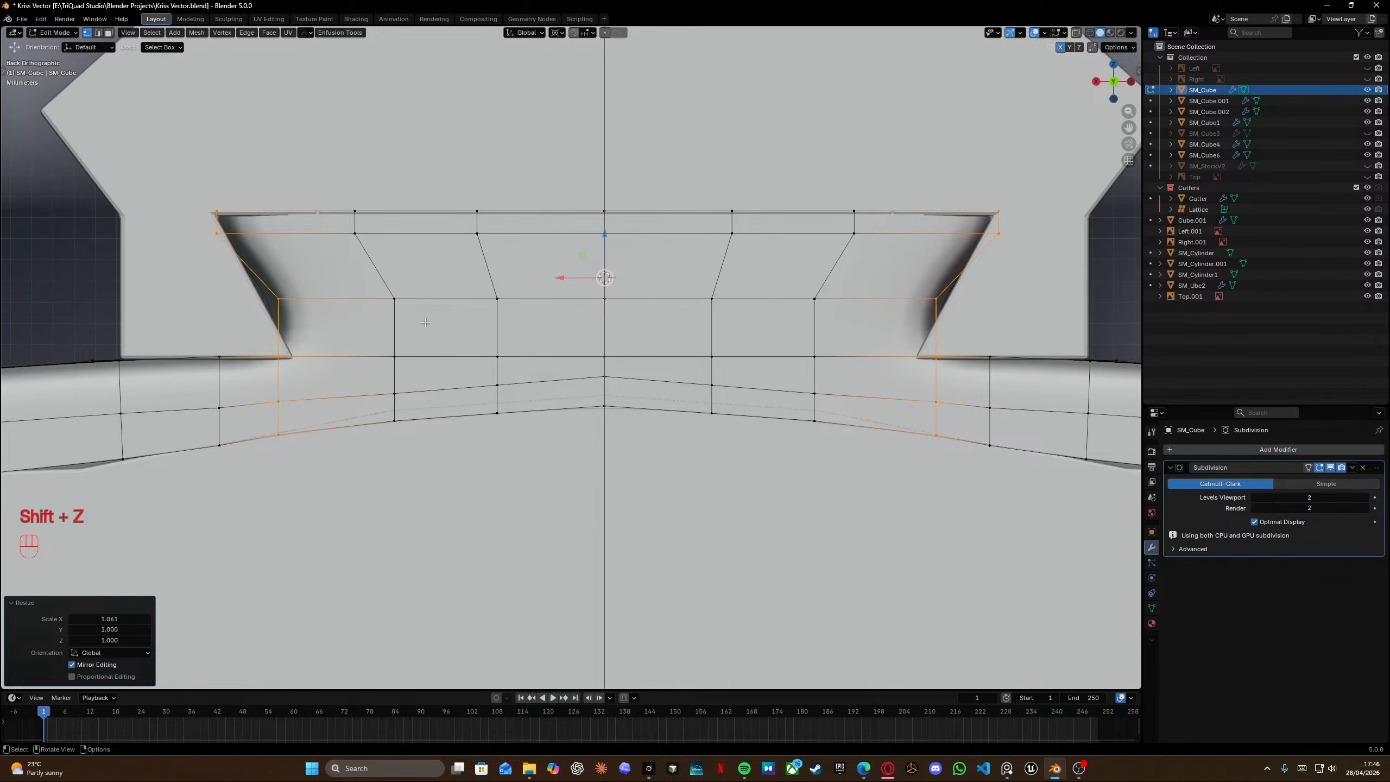
Loop-cut a horizontal edge loop across the ledge's flared section, sliding it up toward the ledge's narrow waist.
{"action": "key", "text": "ctrl+r"}
{"action": "left_click", "coordinate": [383, 276]}
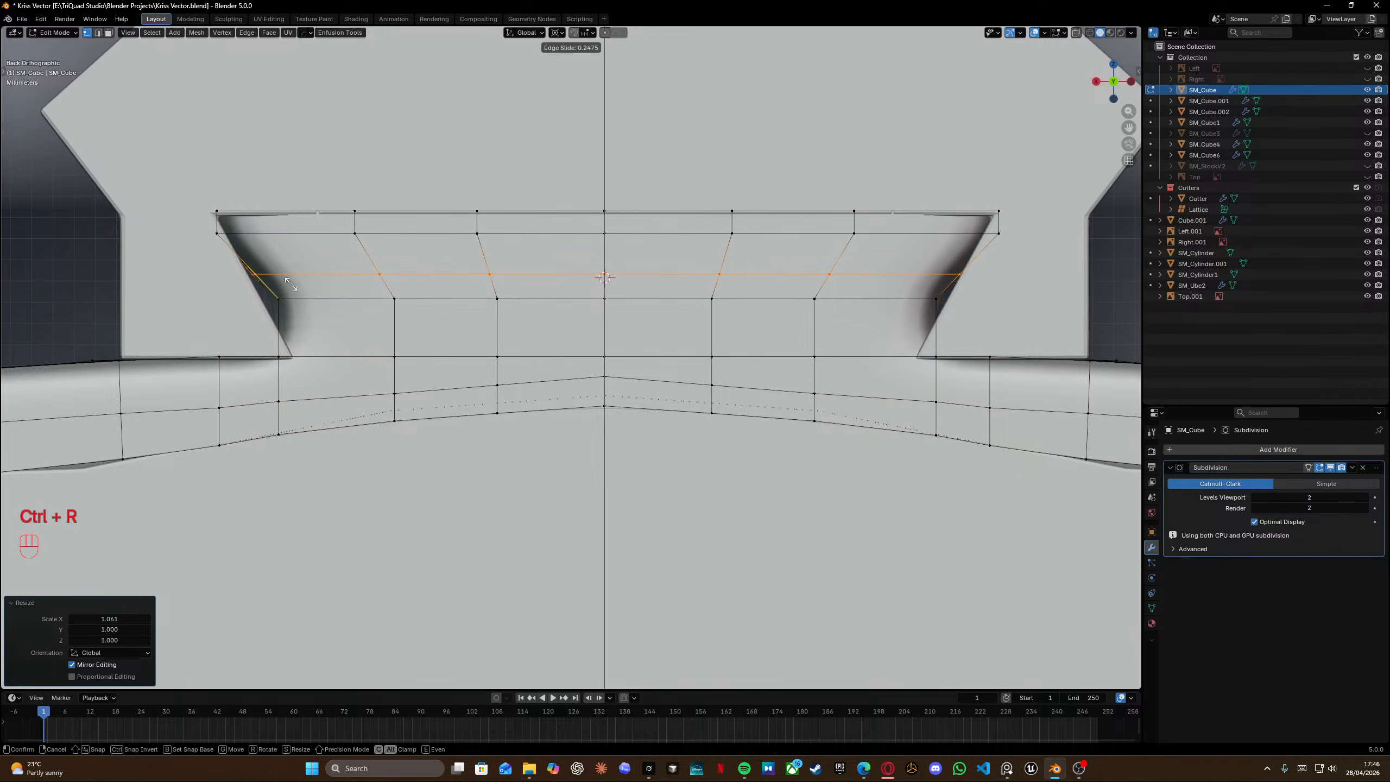
{"action": "left_click", "coordinate": [298, 290]}
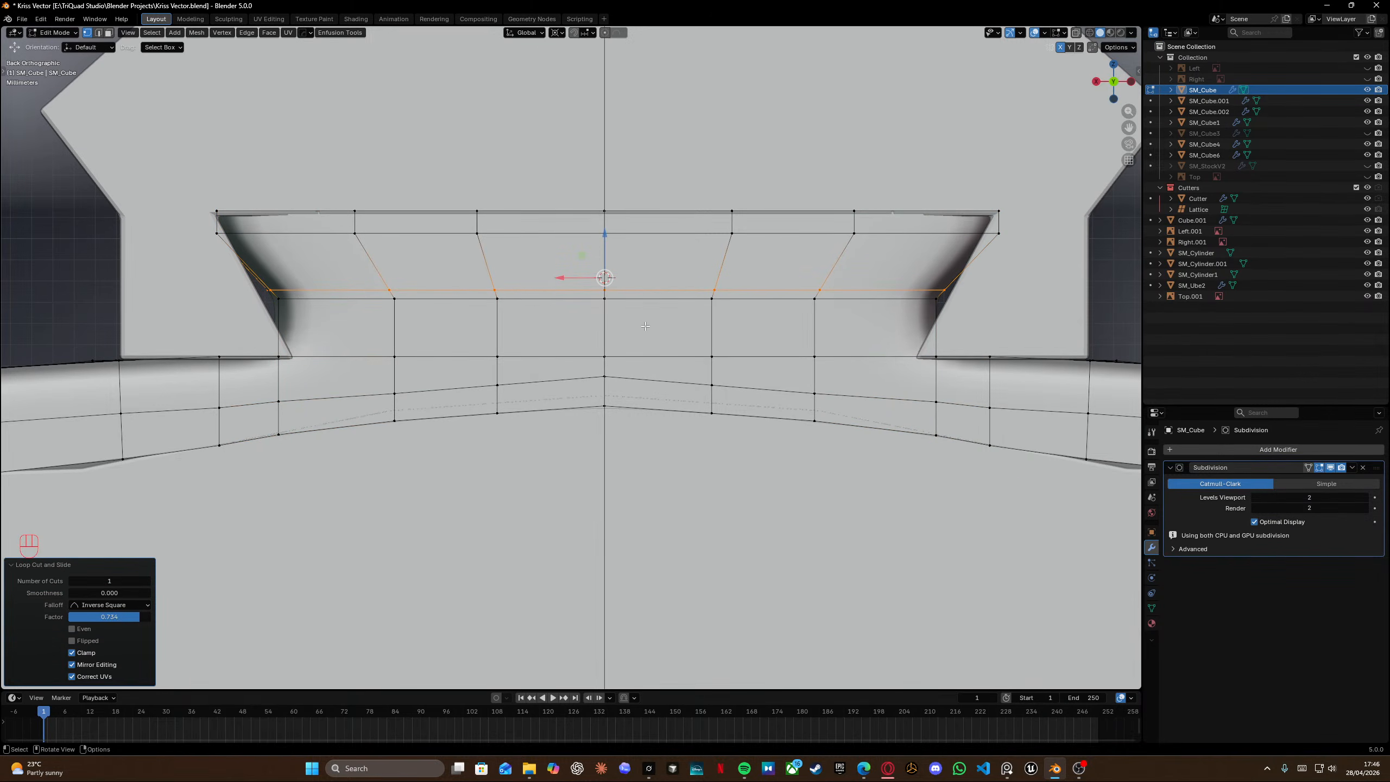
Add a second horizontal edge loop on the ledge just below the first, sliding it upward.
{"action": "key", "text": "ctrl+r"}
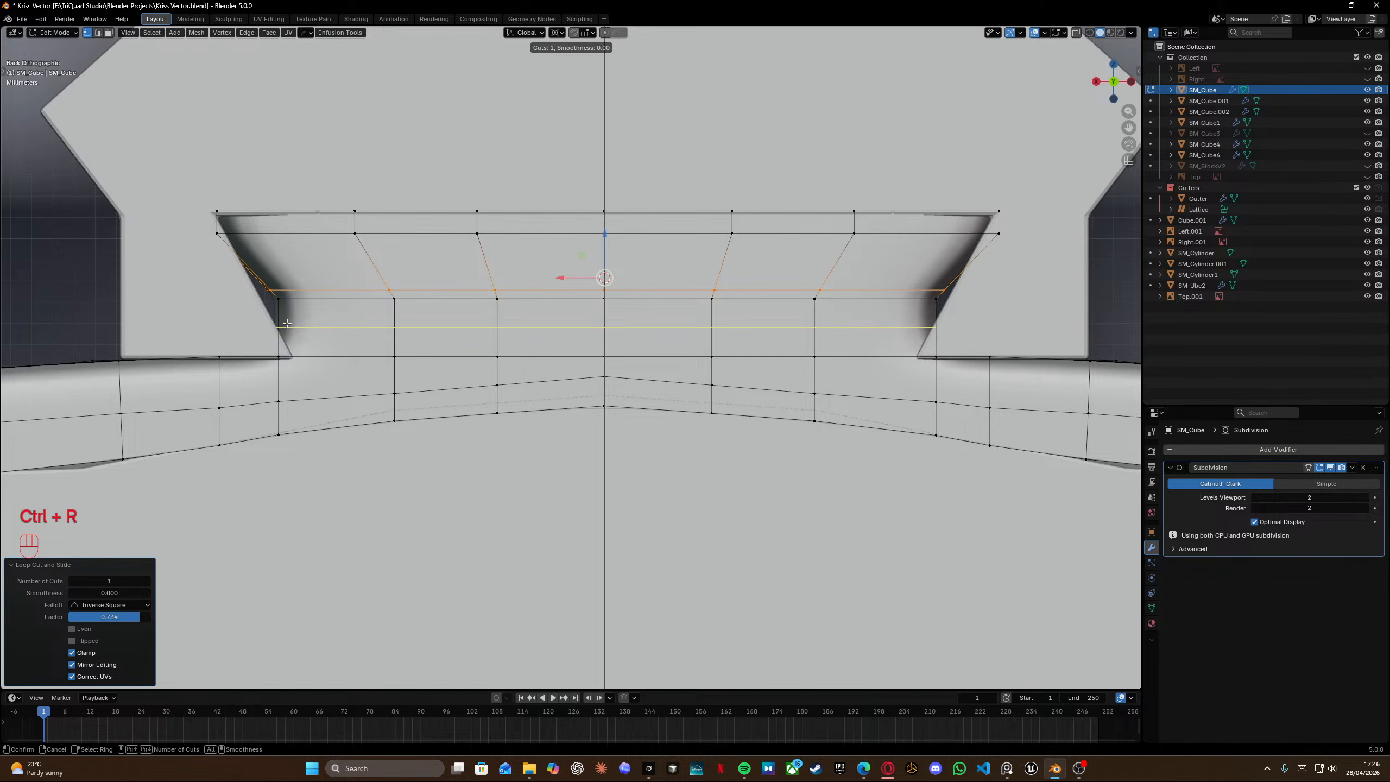
{"action": "key", "text": "ctrl+r"}
{"action": "left_click", "coordinate": [293, 327]}
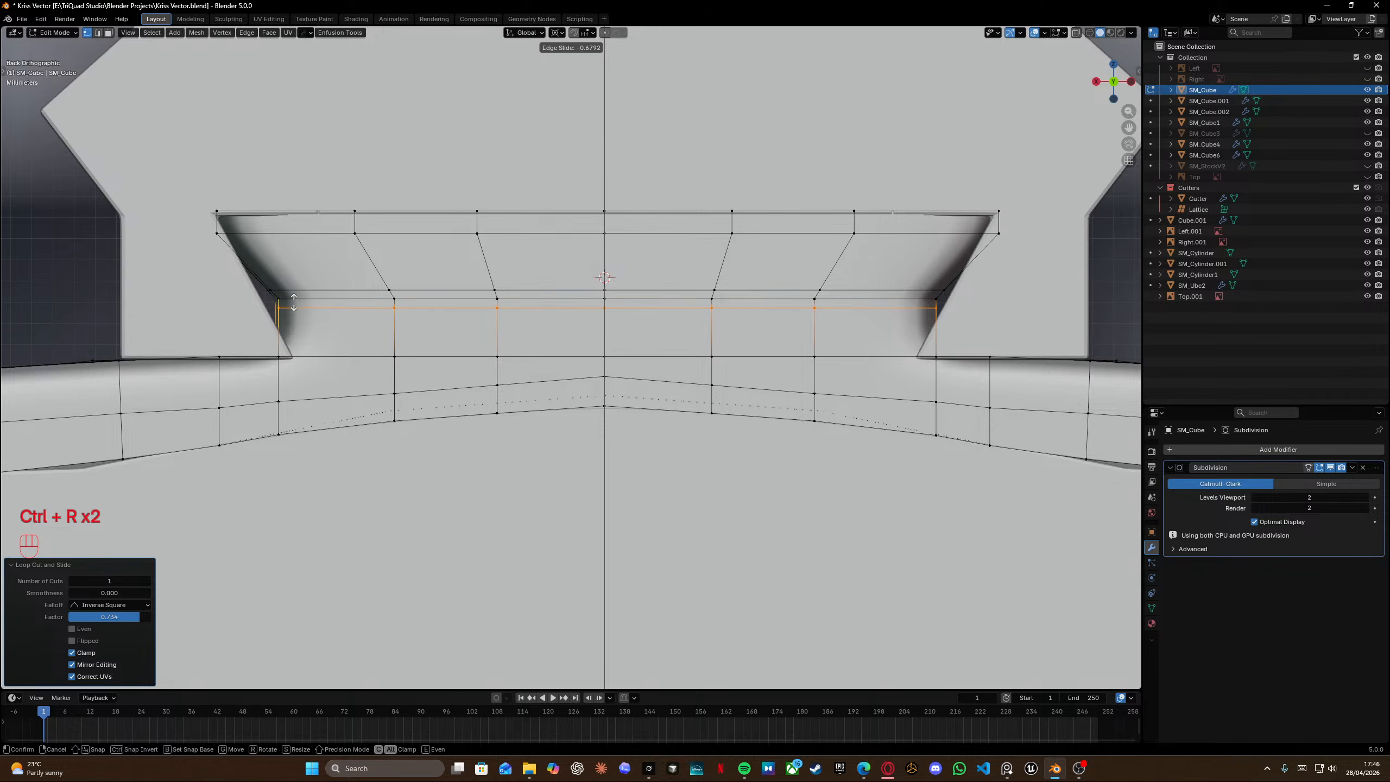
{"action": "left_click", "coordinate": [294, 302]}
{"action": "middle_click_drag", "start_coordinate": [834, 282], "coordinate": [669, 305], "text": "shift"}
Leave edit mode and delete an unneeded object from the scene in the back view.
{"action": "key", "text": "Tab"}
{"action": "left_click", "coordinate": [675, 246]}
{"action": "scroll", "coordinate": [690, 211], "scroll_direction": "down", "scroll_amount": 3}
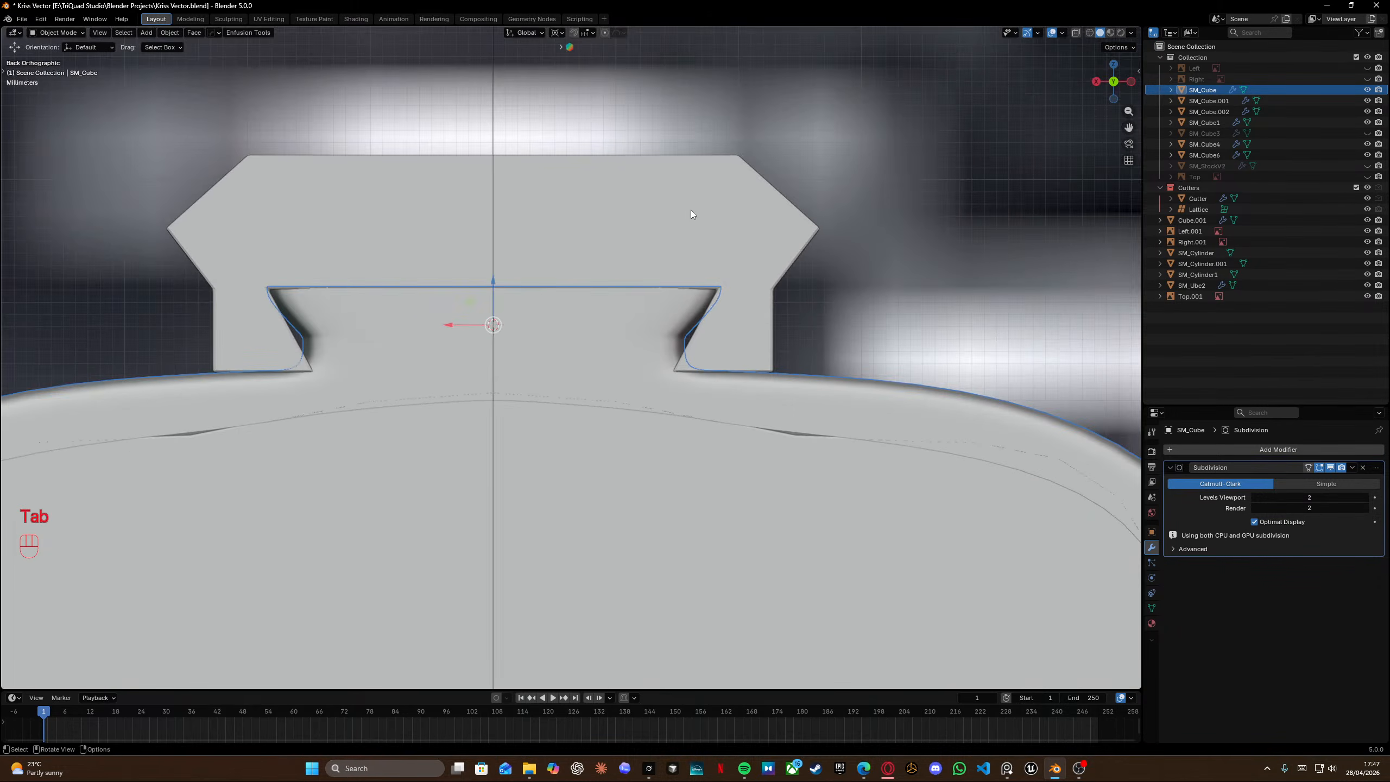
{"action": "left_click", "coordinate": [704, 225]}
{"action": "key", "text": "x"}
Return to edit mode on the receiver and loop-cut a vertical edge loop on the rail's side next to the step.
{"action": "left_click", "coordinate": [695, 283]}
{"action": "middle_click_drag", "start_coordinate": [695, 283], "coordinate": [589, 335]}
{"action": "left_click", "coordinate": [564, 343]}
{"action": "key", "text": "Tab"}
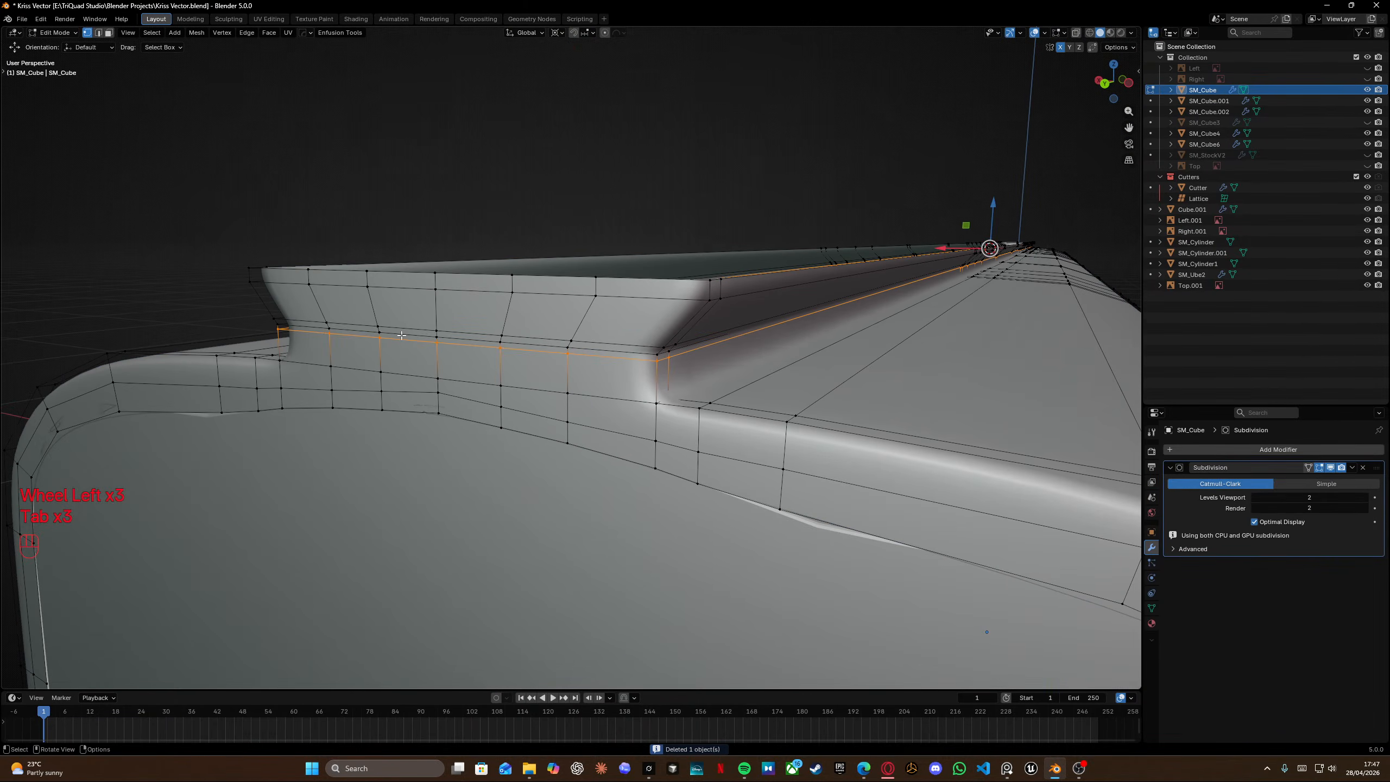
{"action": "middle_click_drag", "start_coordinate": [401, 335], "coordinate": [538, 368]}
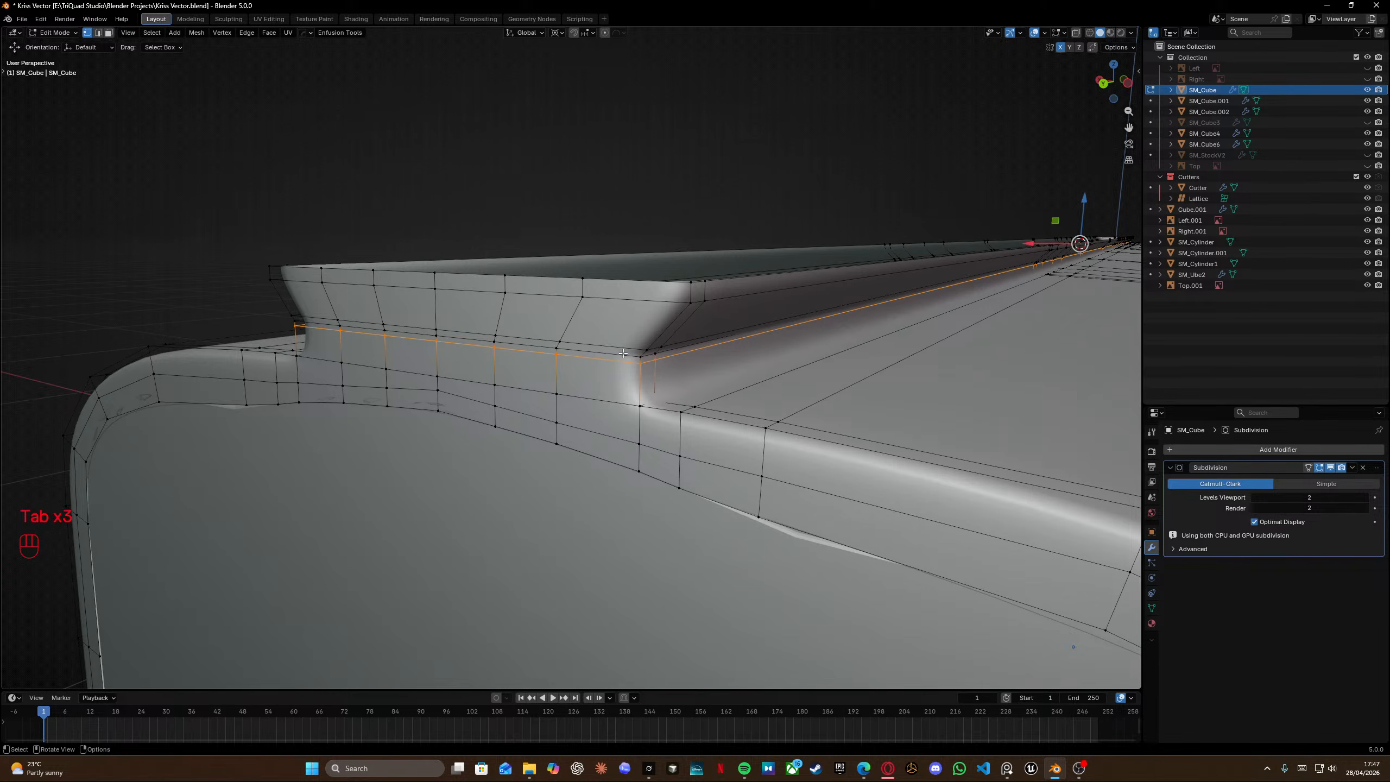
{"action": "key", "text": "ctrl+r"}
{"action": "left_click", "coordinate": [657, 307]}
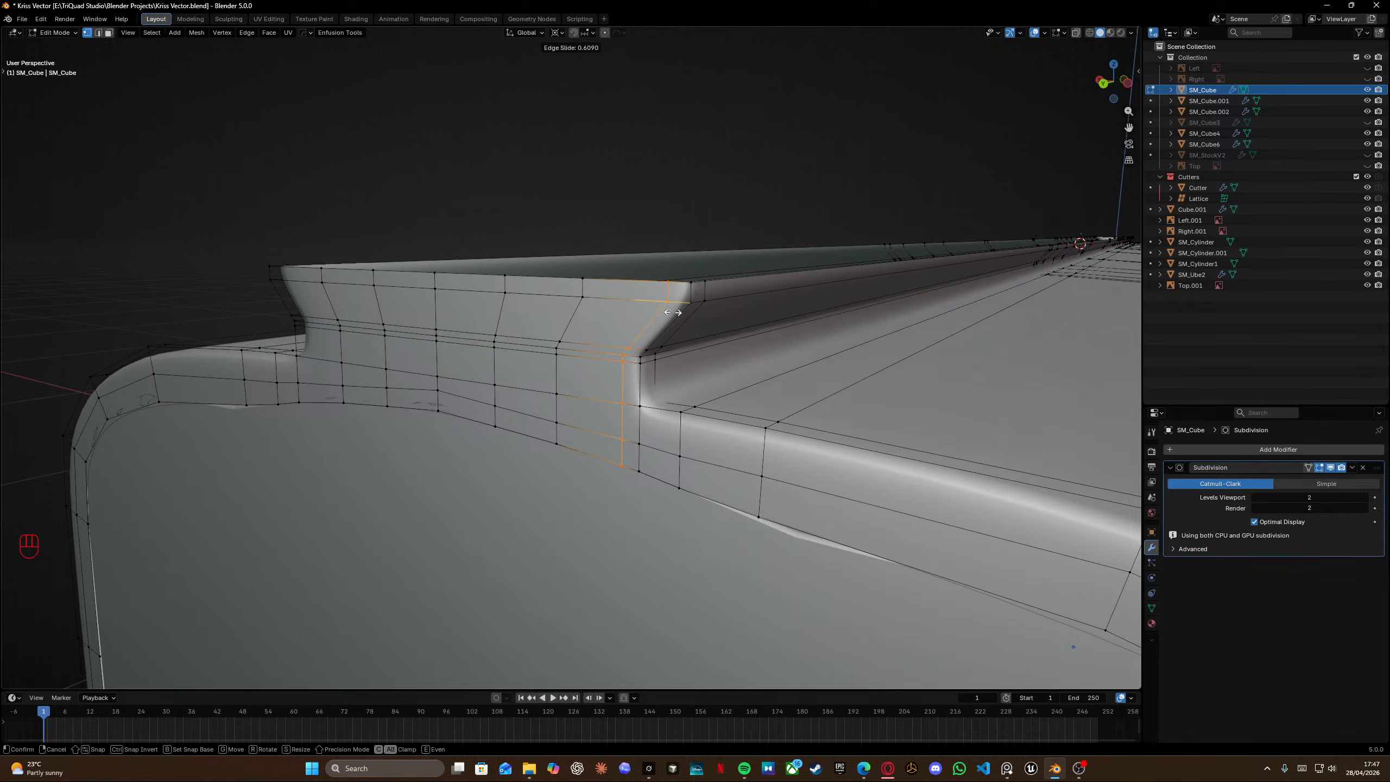
{"action": "left_click", "coordinate": [679, 315]}
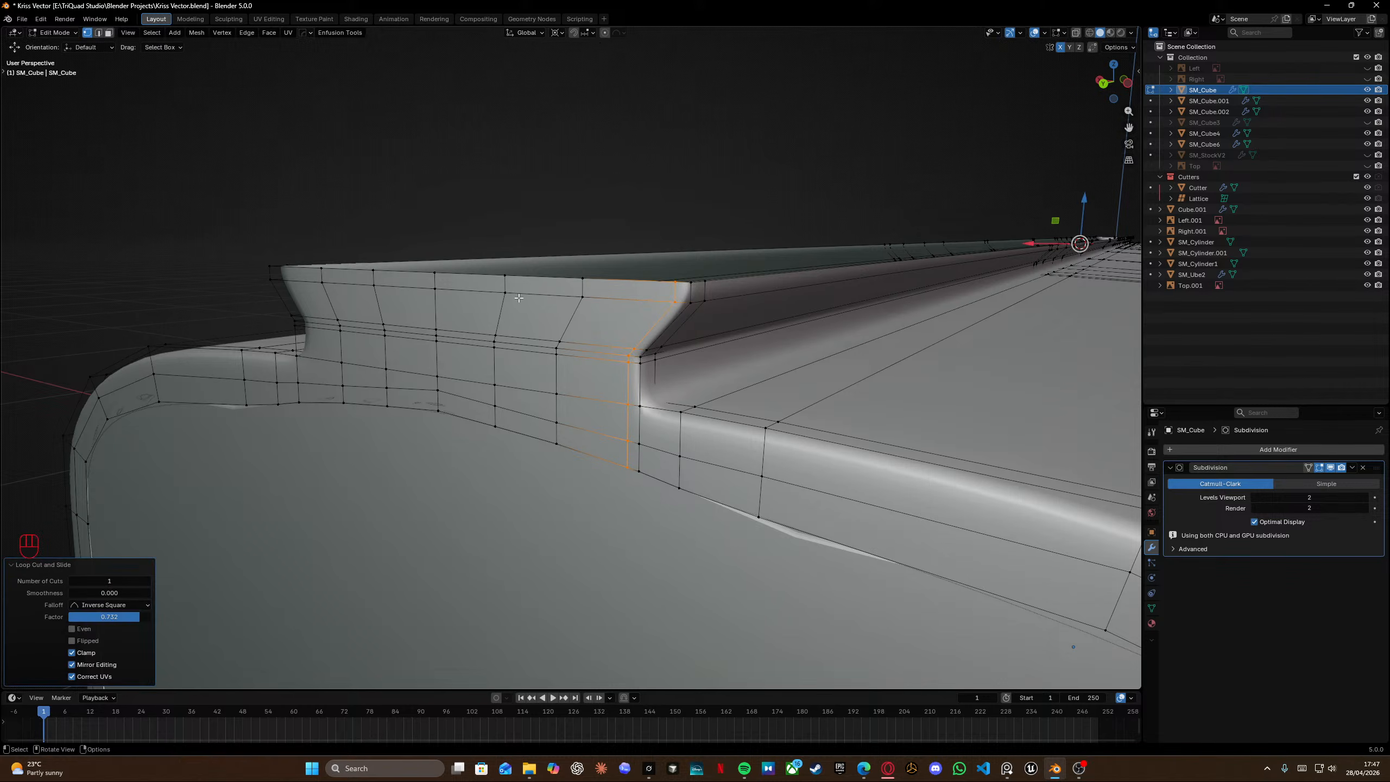
Add a matching vertical edge loop near the rail's opposite end.
{"action": "middle_click_drag", "start_coordinate": [679, 315], "coordinate": [514, 332]}
{"action": "key", "text": "ctrl+r"}
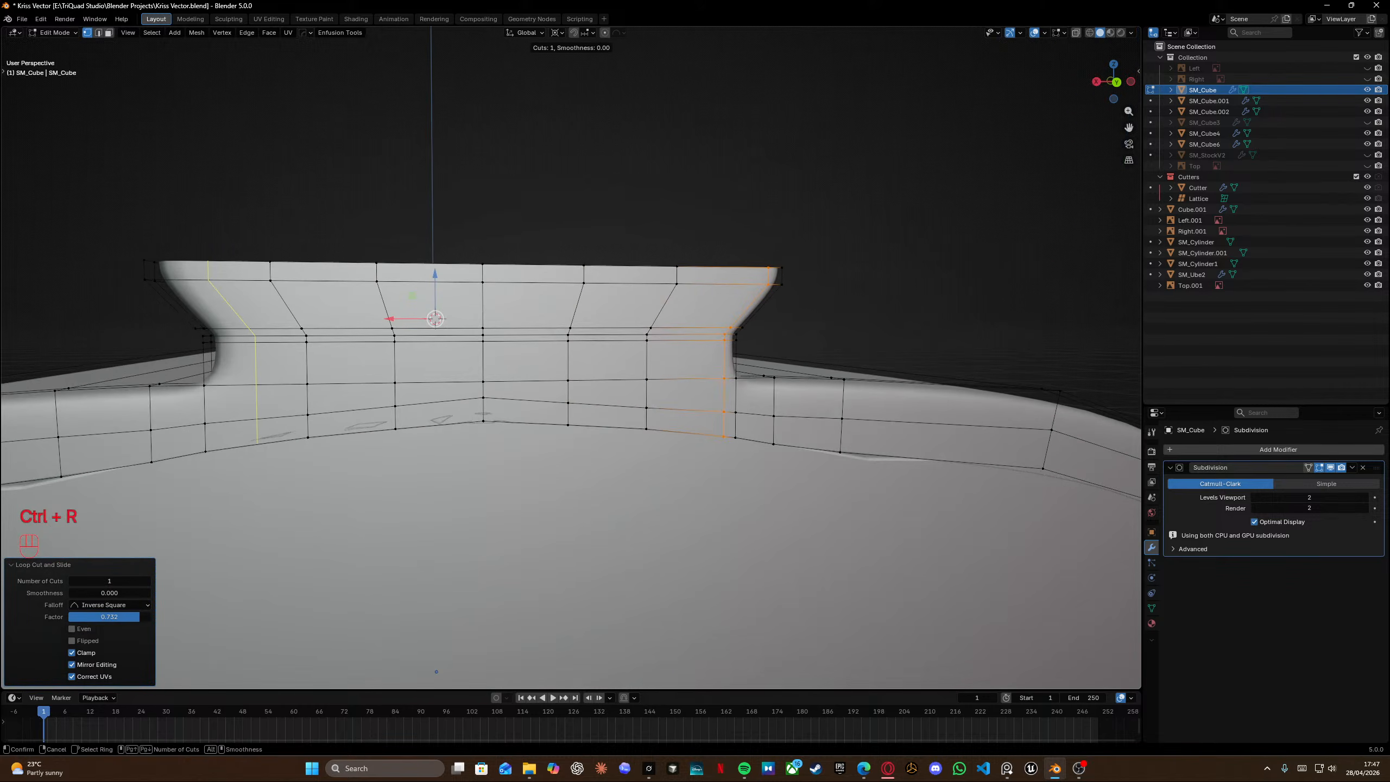
{"action": "left_click", "coordinate": [210, 365]}
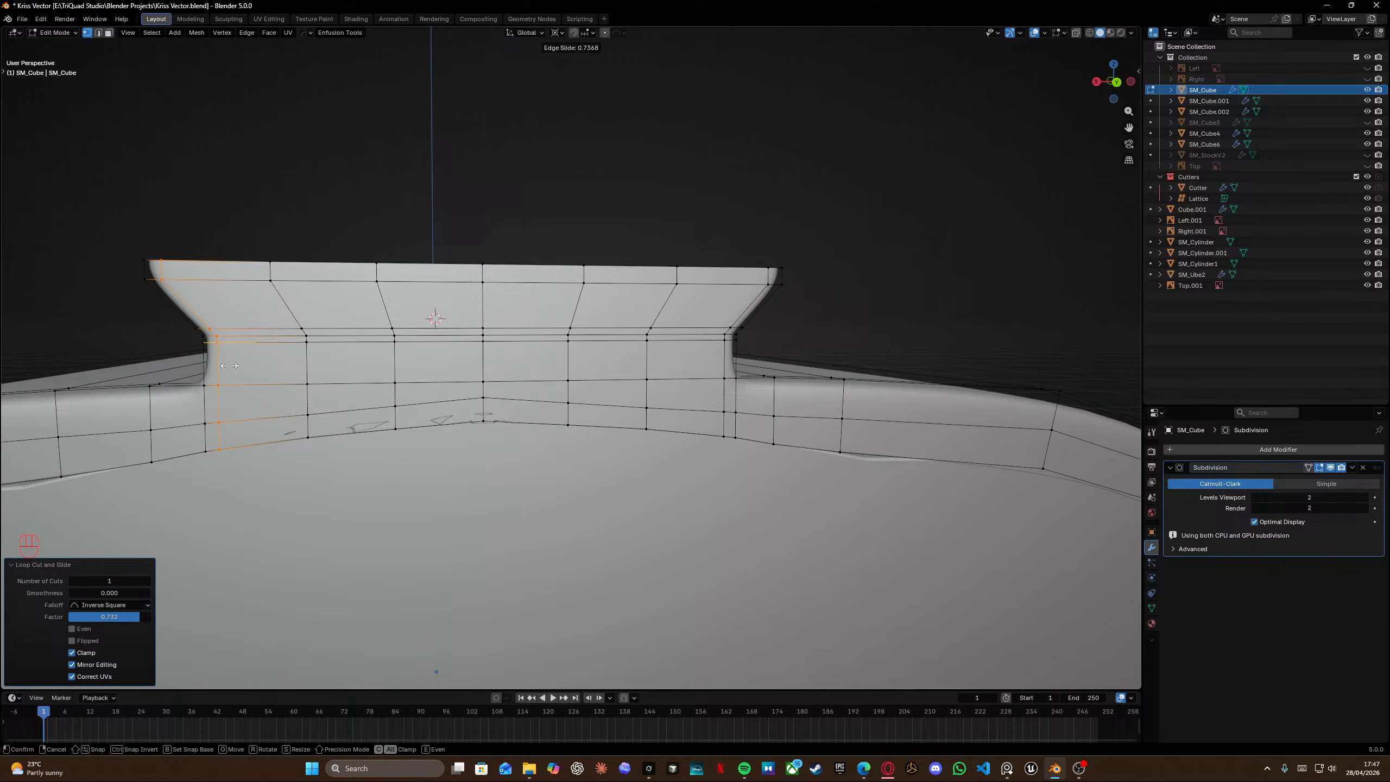
{"action": "left_click", "coordinate": [228, 366]}
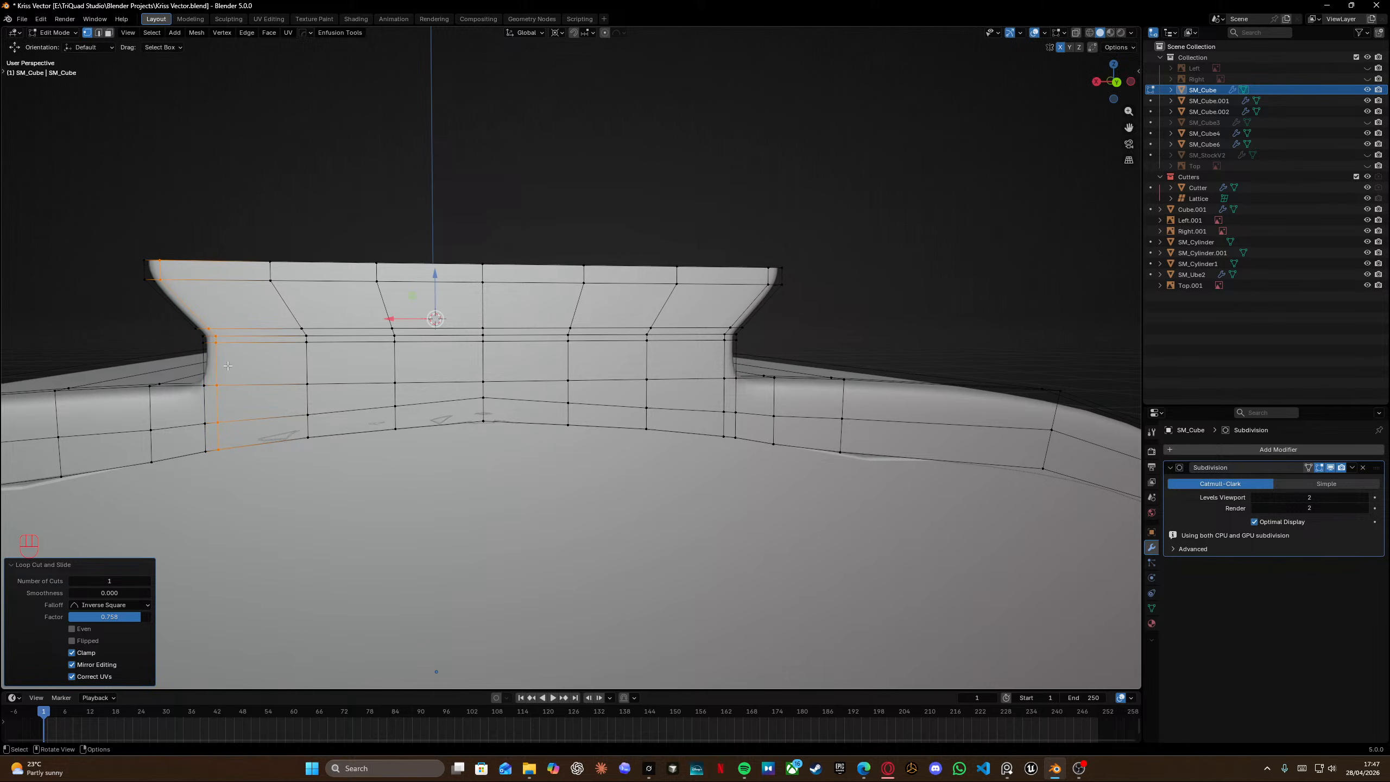
{"action": "middle_click_drag", "start_coordinate": [416, 224], "coordinate": [674, 339], "text": "shift"}
Leave edit mode to inspect the rail's rear end, then return to edit mode.
{"action": "key", "text": "Tab"}
{"action": "scroll", "coordinate": [496, 255], "scroll_direction": "down", "scroll_amount": 5}
{"action": "left_click", "coordinate": [834, 363]}
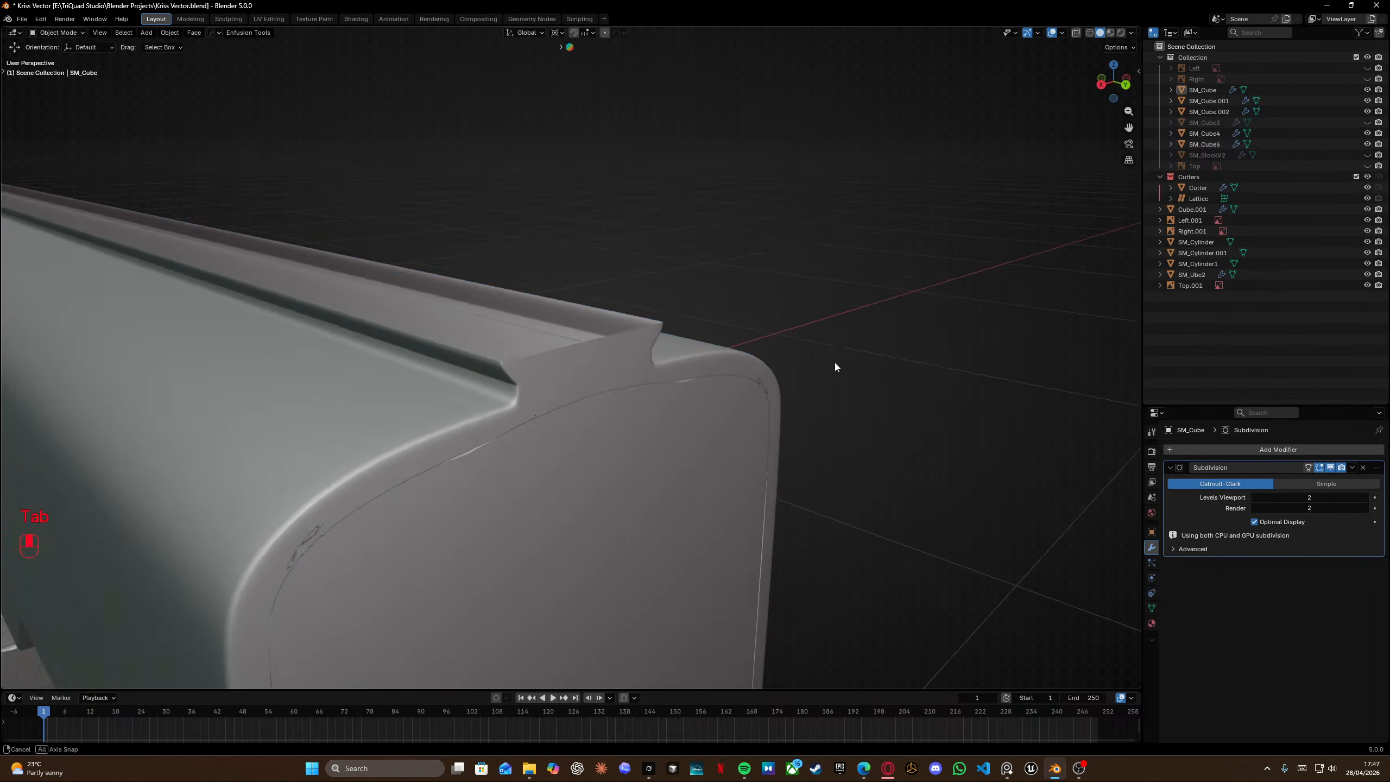
{"action": "middle_click_drag", "start_coordinate": [834, 364], "coordinate": [657, 357]}
{"action": "middle_click_drag", "start_coordinate": [487, 351], "coordinate": [520, 386]}
{"action": "left_click", "coordinate": [650, 347]}
{"action": "key", "text": "Tab"}
Select the rail's top rim edge loop, extrude it in place, and try scaling it 0.932 along X and along Y before undoing both scales.
{"action": "left_click", "coordinate": [605, 348]}
{"action": "left_click", "coordinate": [673, 396], "text": "alt"}
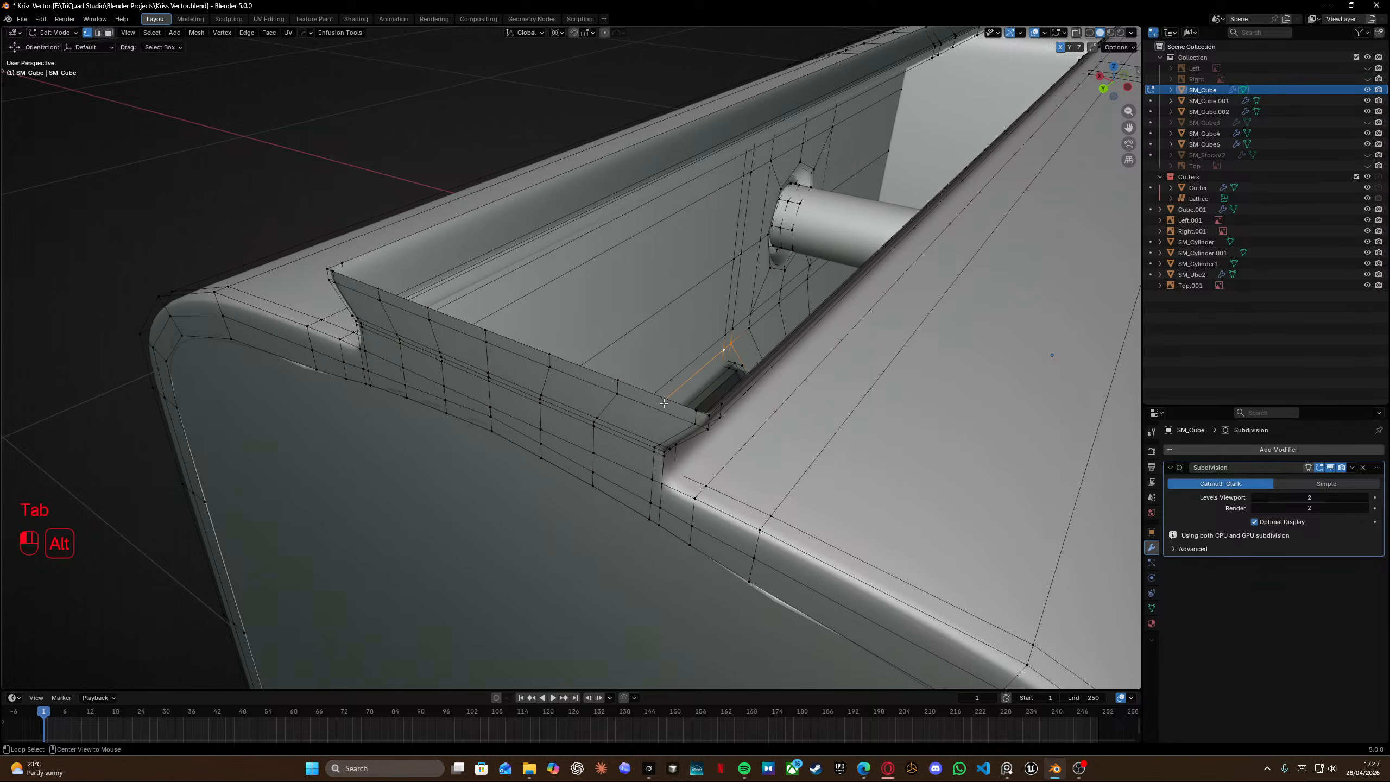
{"action": "left_click", "coordinate": [679, 402], "text": "alt"}
{"action": "key", "text": "e"}
{"action": "right_click", "coordinate": [1019, 362]}
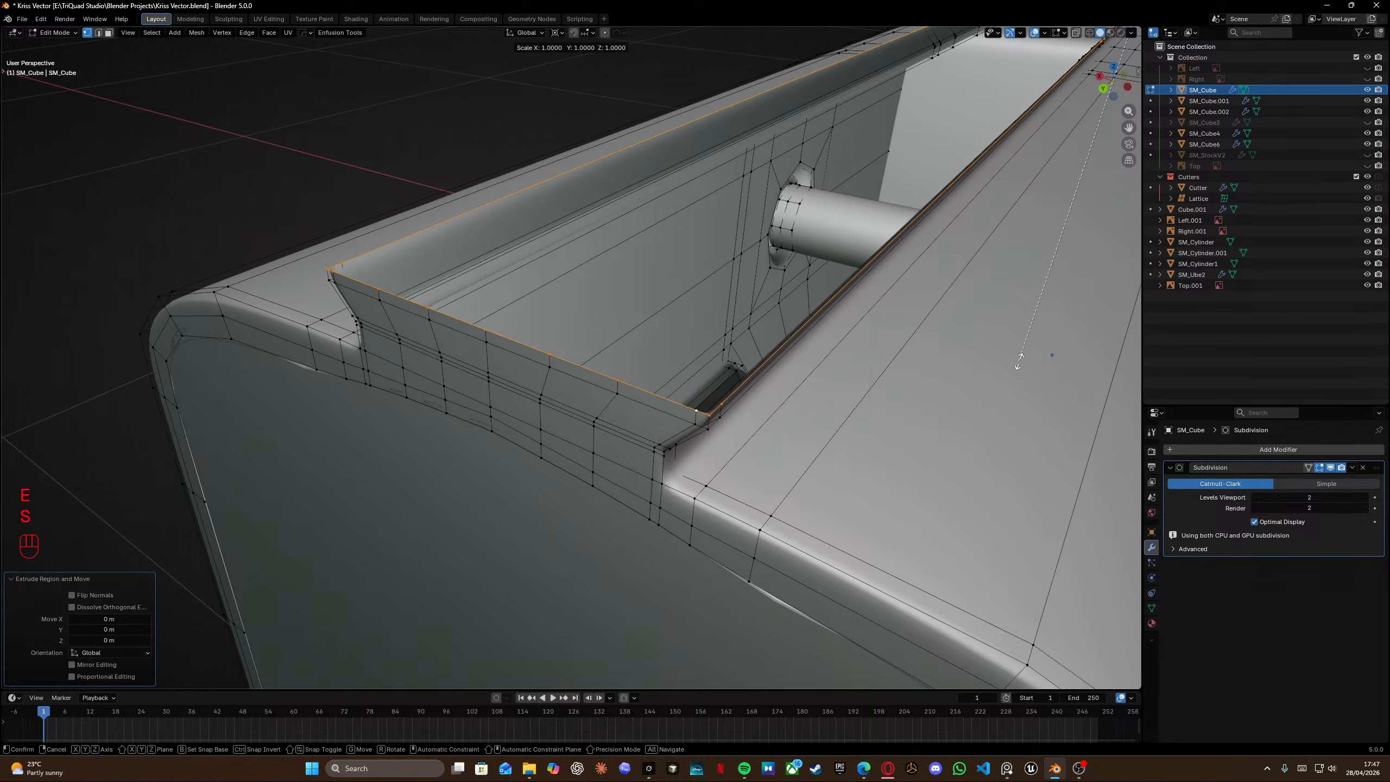
{"action": "key", "text": "s"}
{"action": "key", "text": "x"}
{"action": "left_click", "coordinate": [1025, 333]}
{"action": "key", "text": "s"}
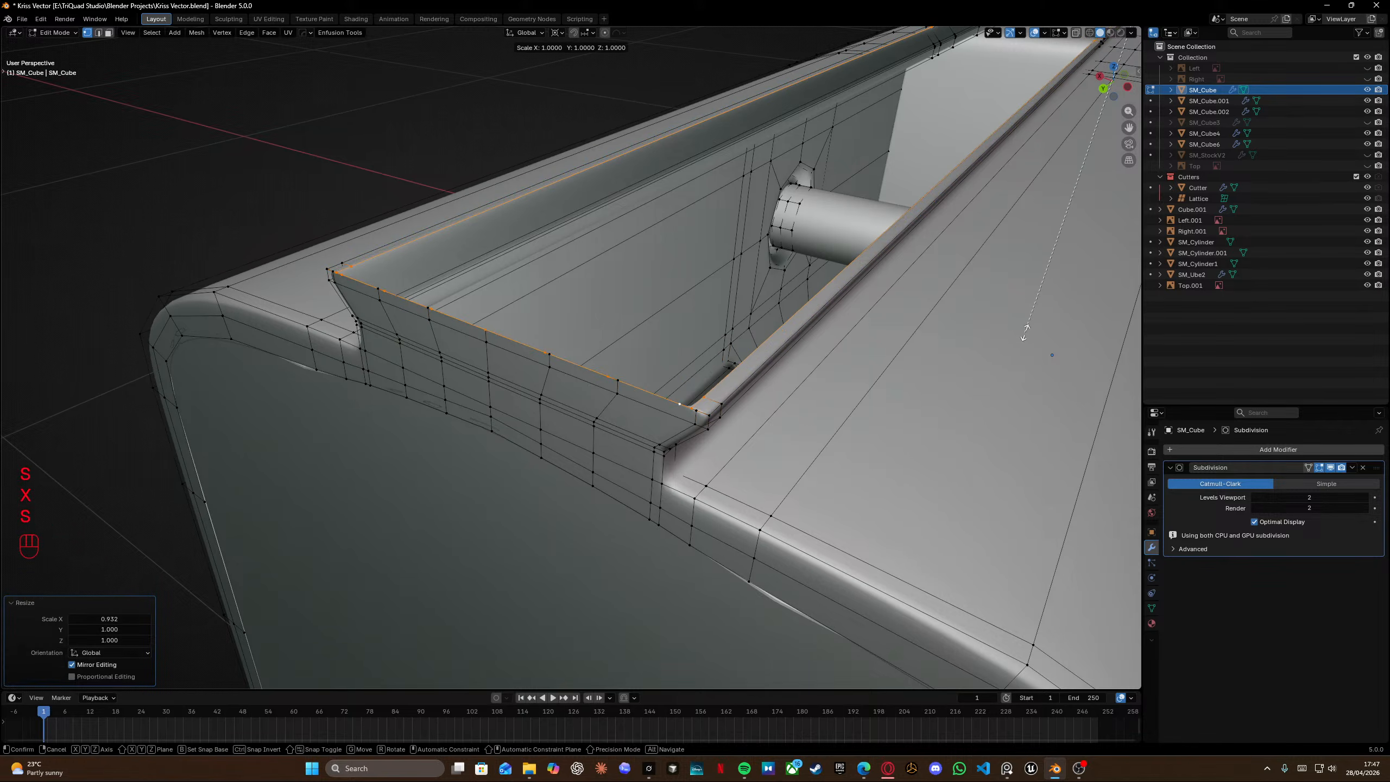
{"action": "key", "text": "y"}
{"action": "key", "text": "shift"}
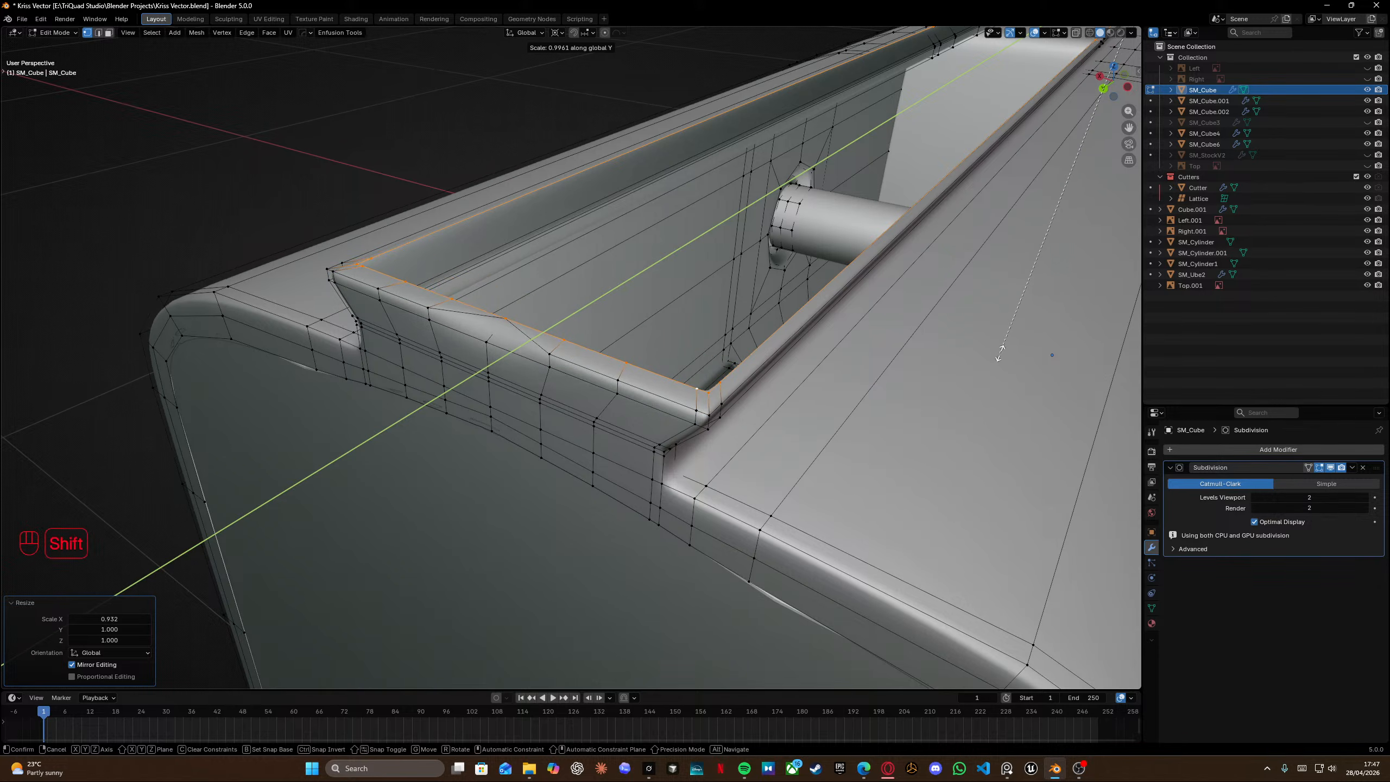
{"action": "left_click", "coordinate": [1000, 353]}
{"action": "middle_click_drag", "start_coordinate": [835, 330], "coordinate": [888, 290]}
{"action": "key", "text": "ctrl+z"}
{"action": "key", "text": "ctrl+z"}
Extrude the rim loop in place again, scale it uniformly by 0.9934, then by 0.923 along X and slightly along Y.
{"action": "key", "text": "e"}
{"action": "right_click", "coordinate": [887, 291]}
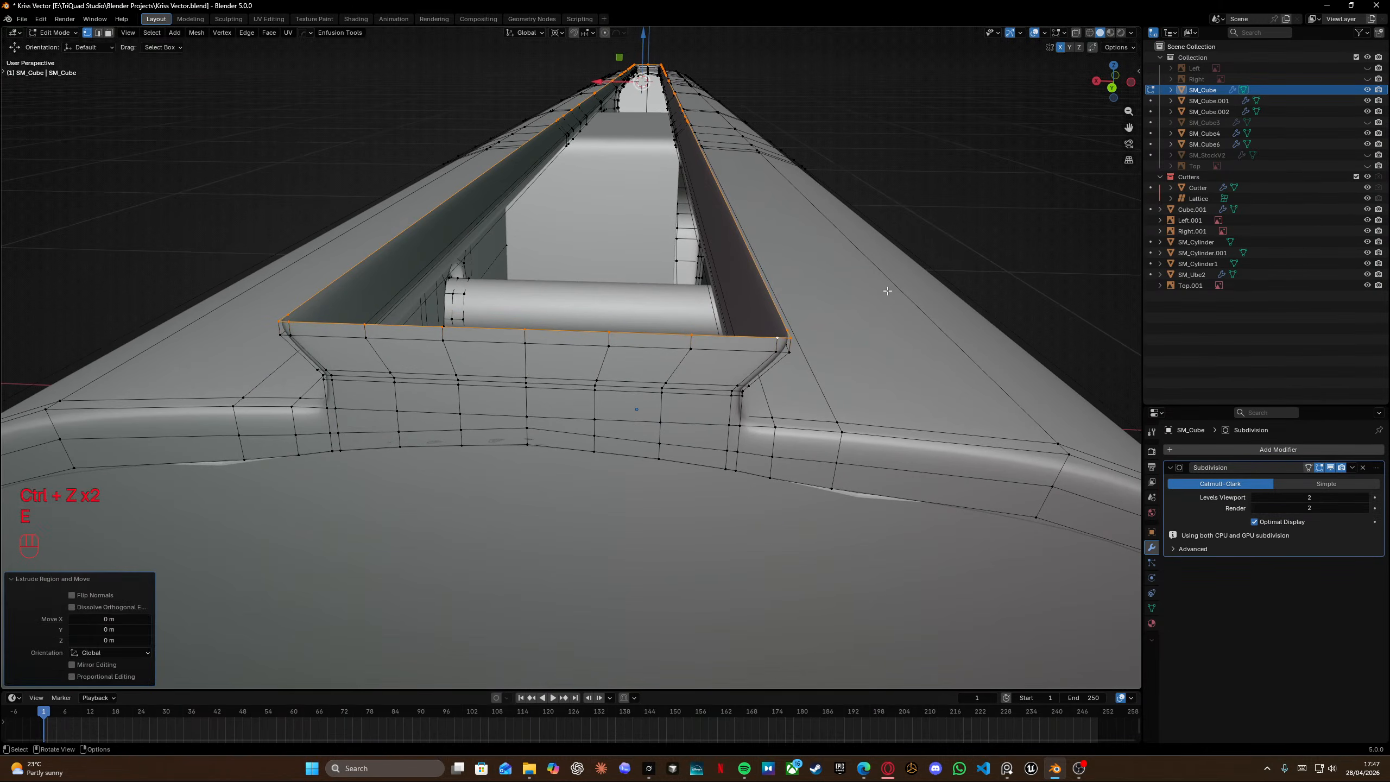
{"action": "key", "text": "s"}
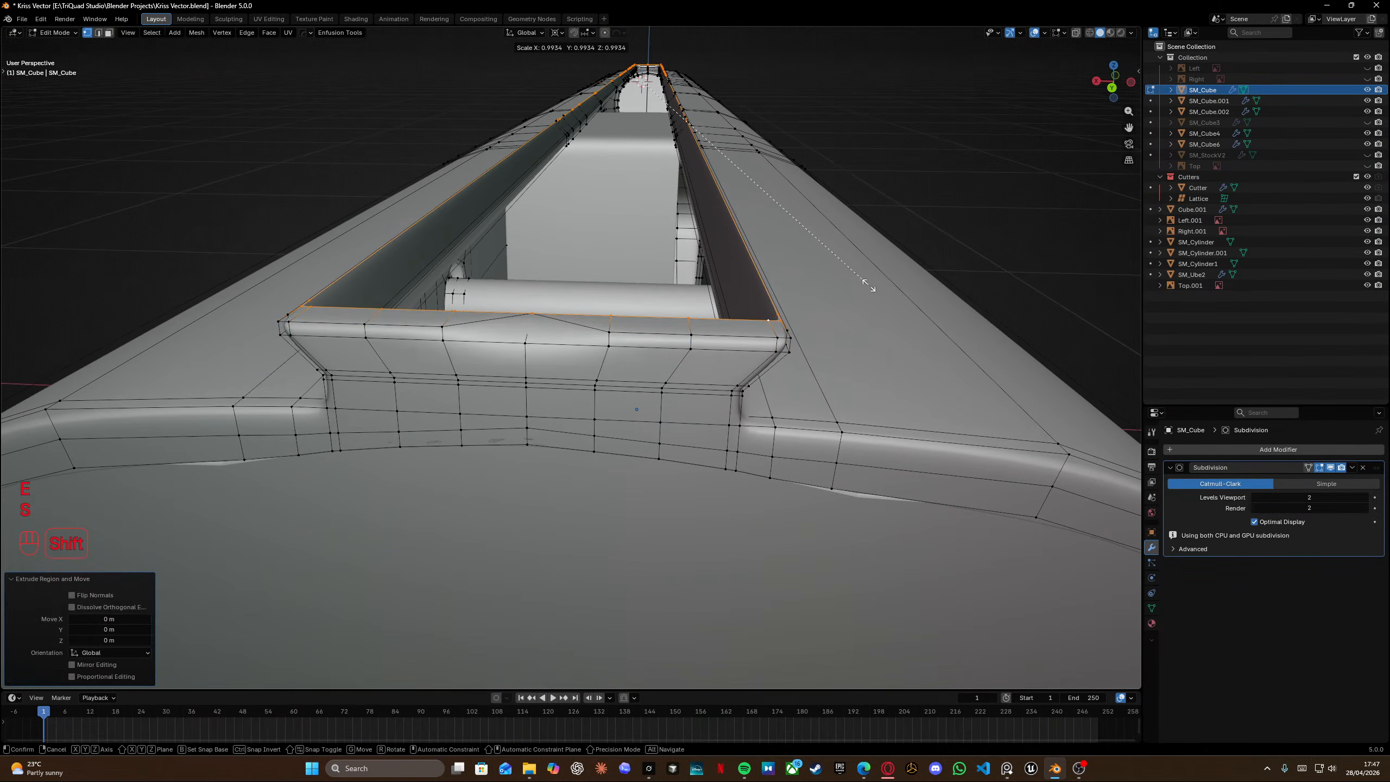
{"action": "left_click", "coordinate": [870, 286]}
{"action": "key", "text": "s"}
{"action": "key", "text": "x"}
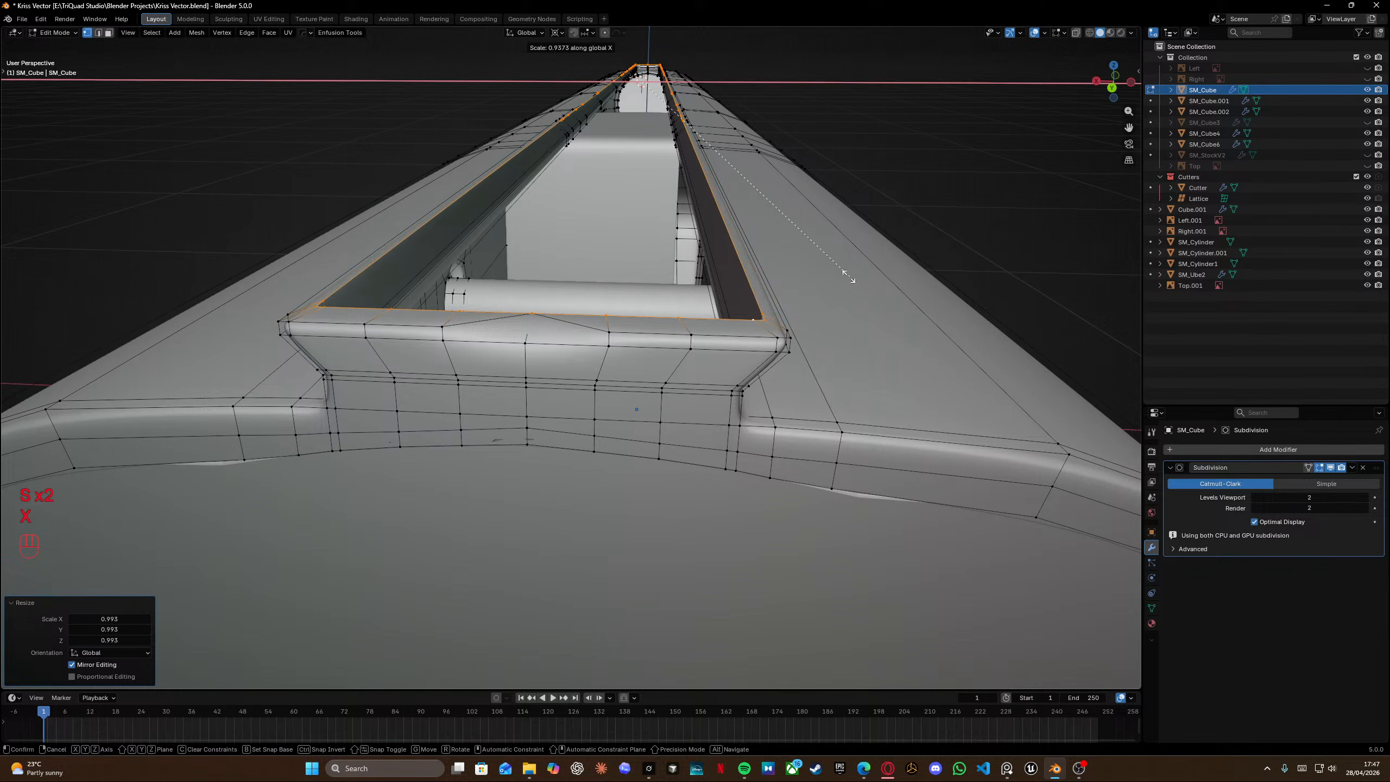
{"action": "left_click", "coordinate": [844, 274]}
{"action": "middle_click_drag", "start_coordinate": [844, 274], "coordinate": [766, 338]}
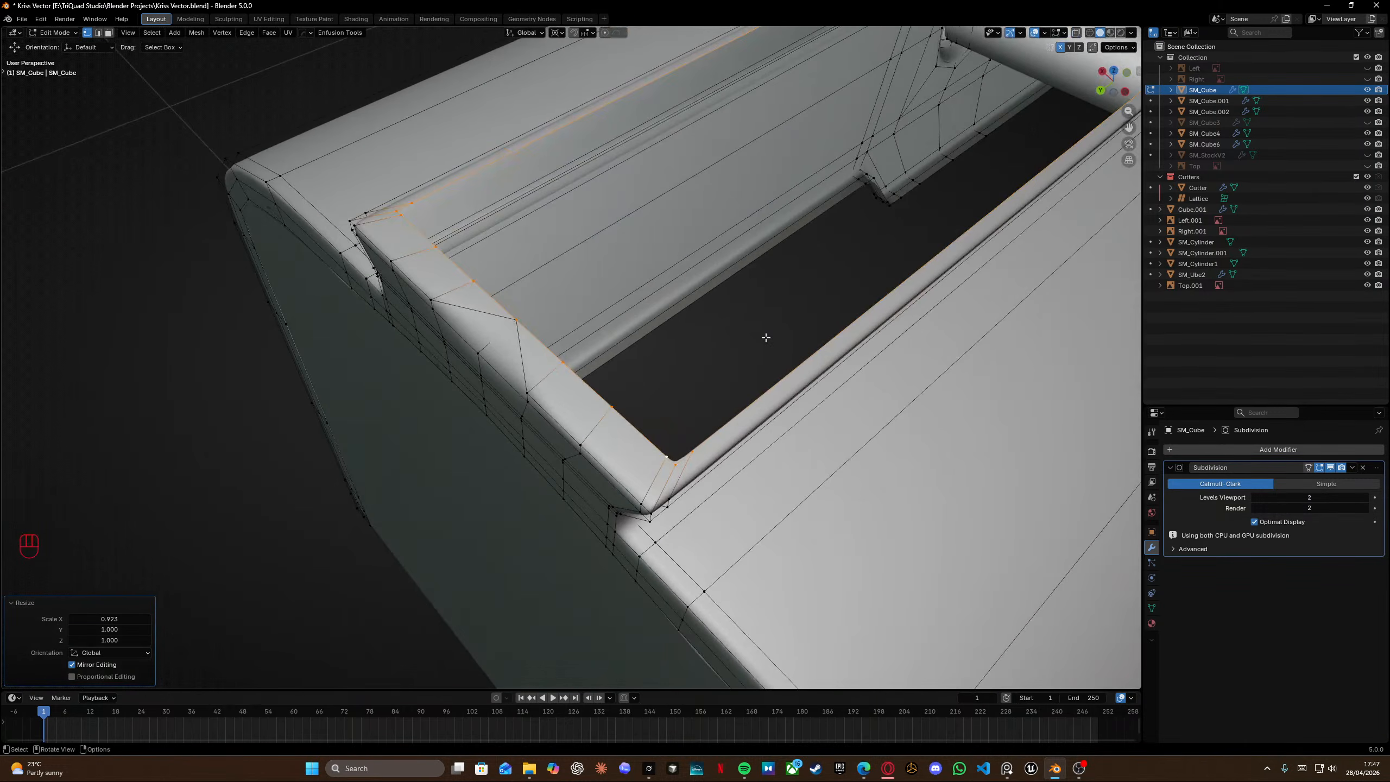
{"action": "key", "text": "s"}
{"action": "key", "text": "x"}
{"action": "key", "text": "y"}
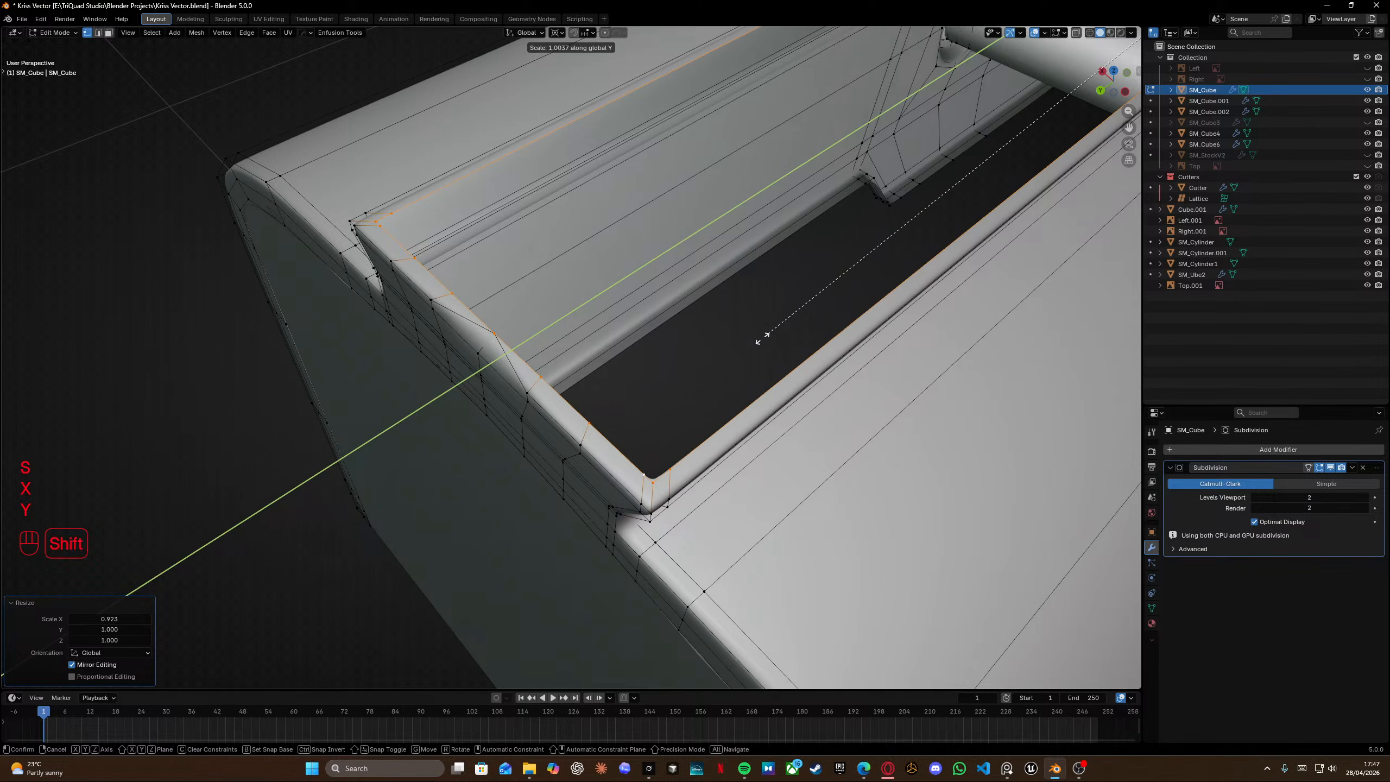
{"action": "left_click", "coordinate": [762, 338]}
Delete an edge on the rail rim's angled top corner and fill the opening with a new face.
{"action": "middle_click_drag", "start_coordinate": [519, 350], "coordinate": [660, 360]}
{"action": "scroll", "coordinate": [596, 364], "scroll_direction": "up", "scroll_amount": 3}
{"action": "key", "text": "Tab"}
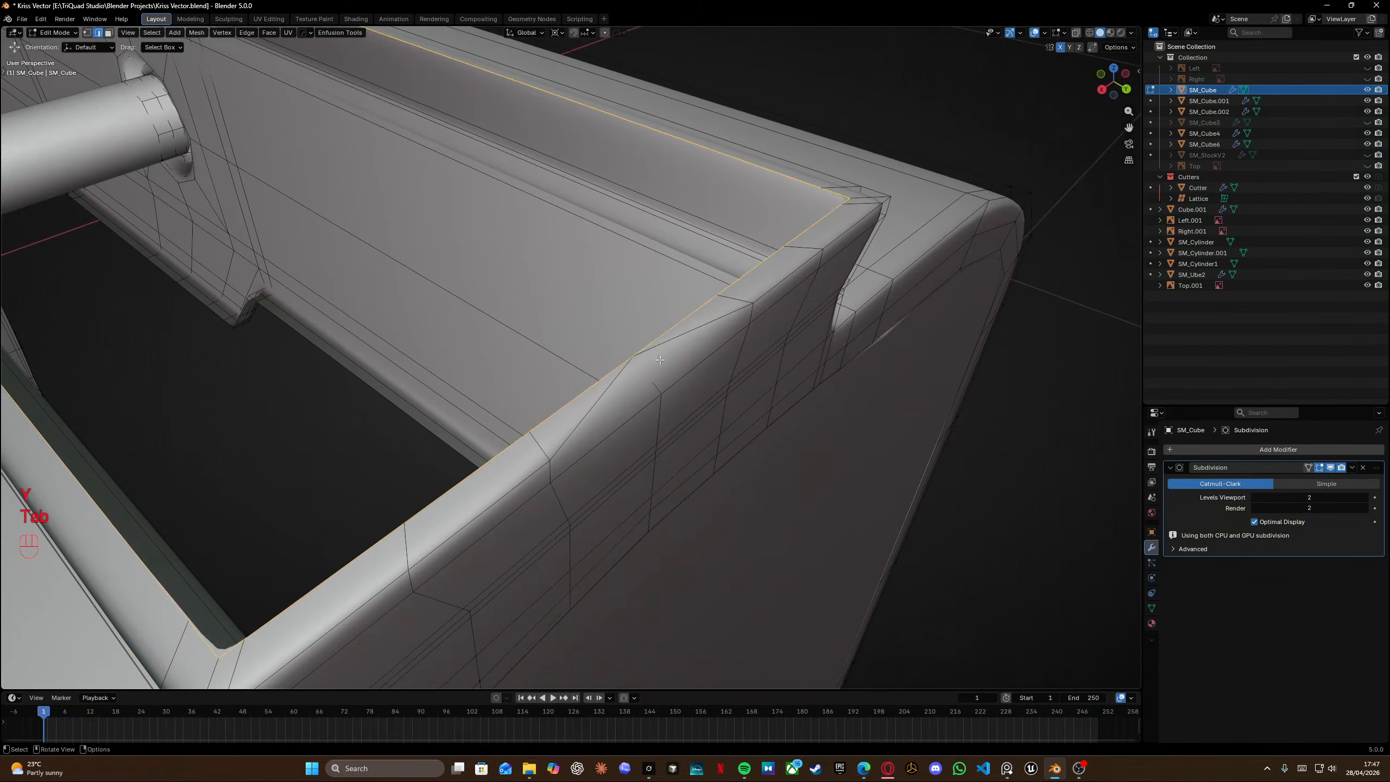
{"action": "left_click", "coordinate": [660, 360]}
{"action": "key", "text": "x"}
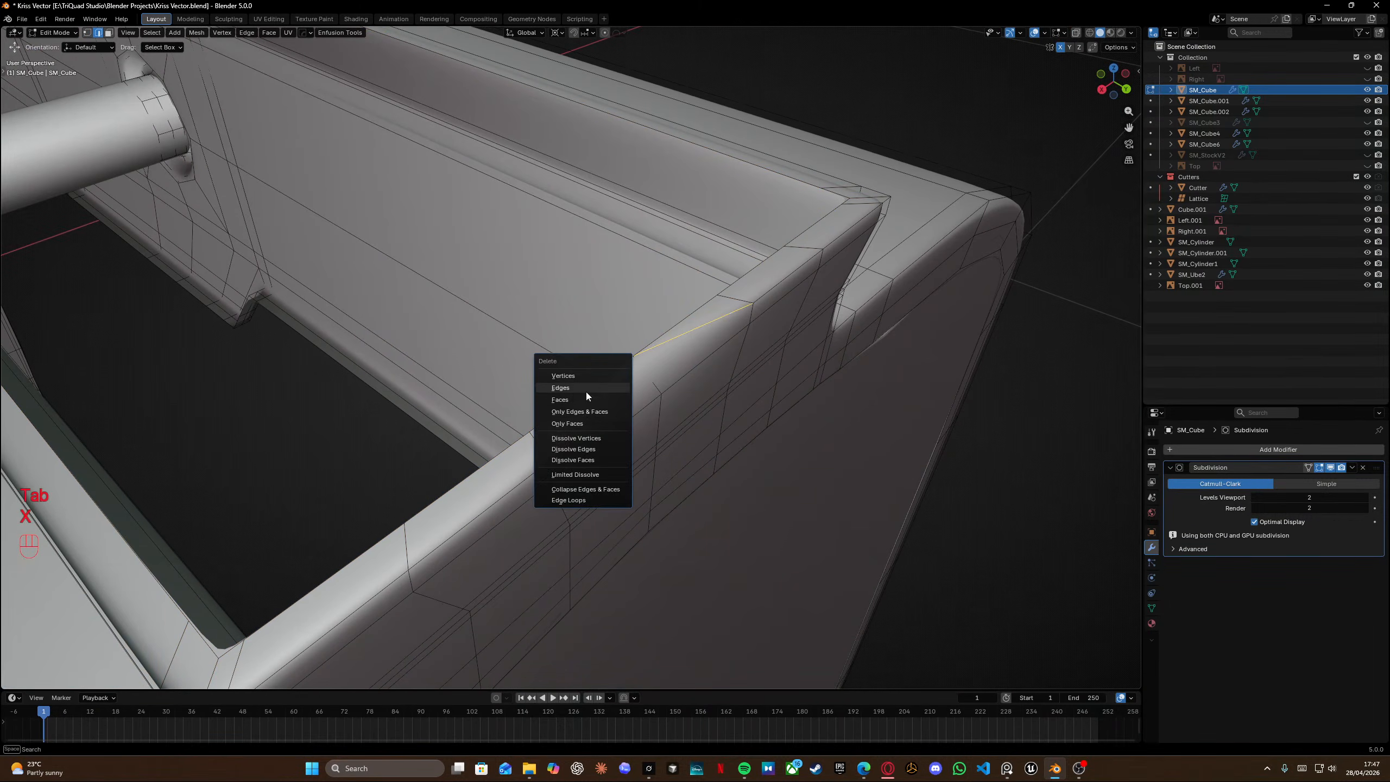
{"action": "left_click", "coordinate": [611, 385]}
{"action": "middle_click_drag", "start_coordinate": [611, 385], "coordinate": [743, 333]}
{"action": "left_click", "coordinate": [736, 316], "text": "ctrl"}
{"action": "key", "text": "f"}
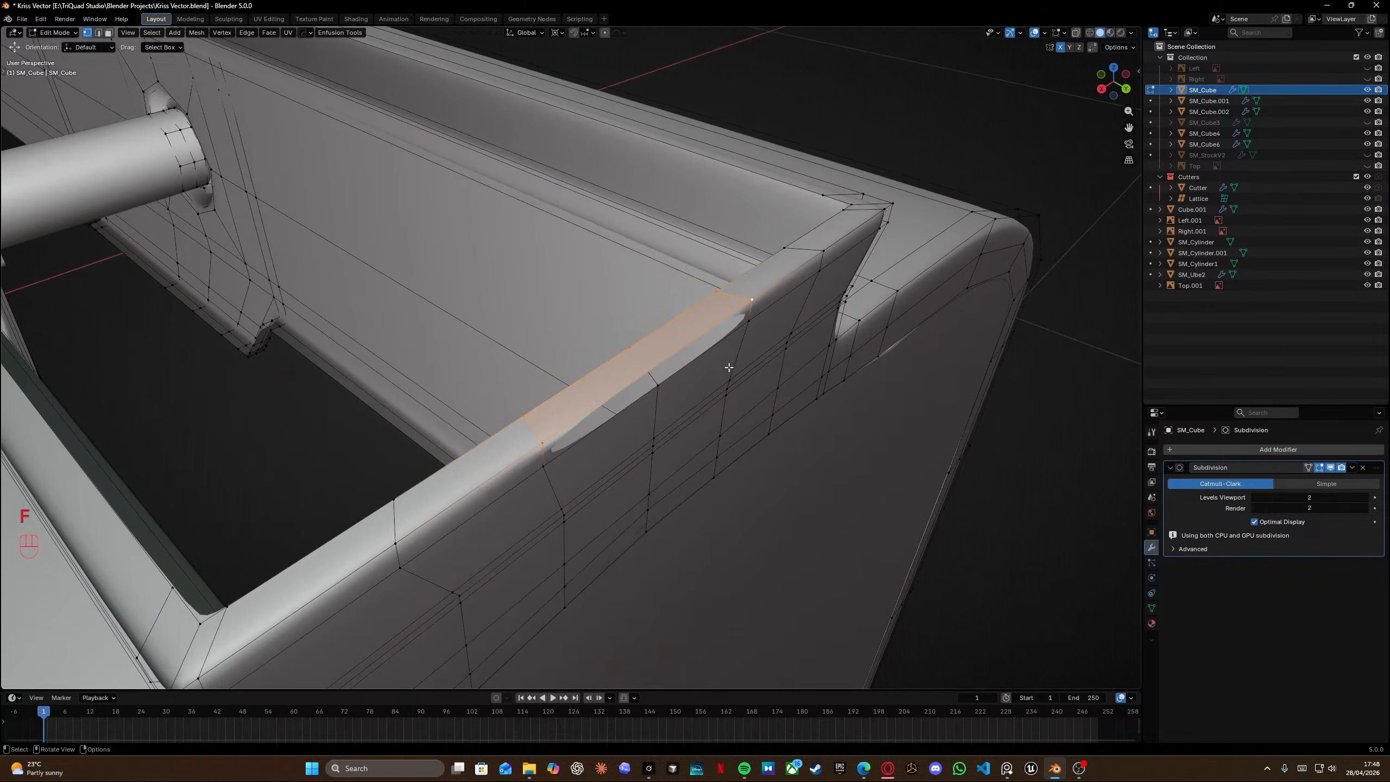
Knife-cut a short edge across the new face on the rail's top.
{"action": "key", "text": "k"}
{"action": "left_click", "coordinate": [630, 347]}
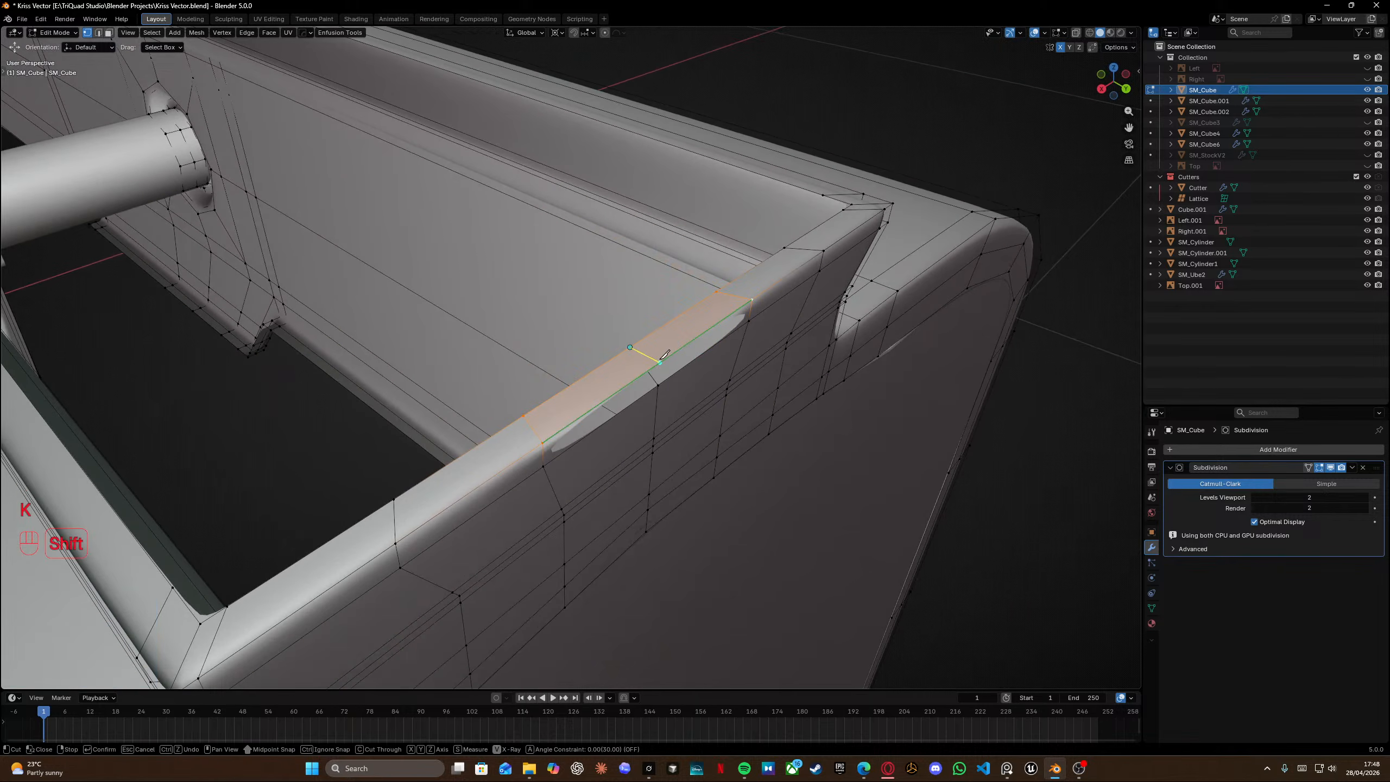
{"action": "left_click", "coordinate": [660, 362], "text": "shift"}
{"action": "key", "text": "Return"}
{"action": "middle_click_drag", "start_coordinate": [693, 390], "coordinate": [658, 370]}
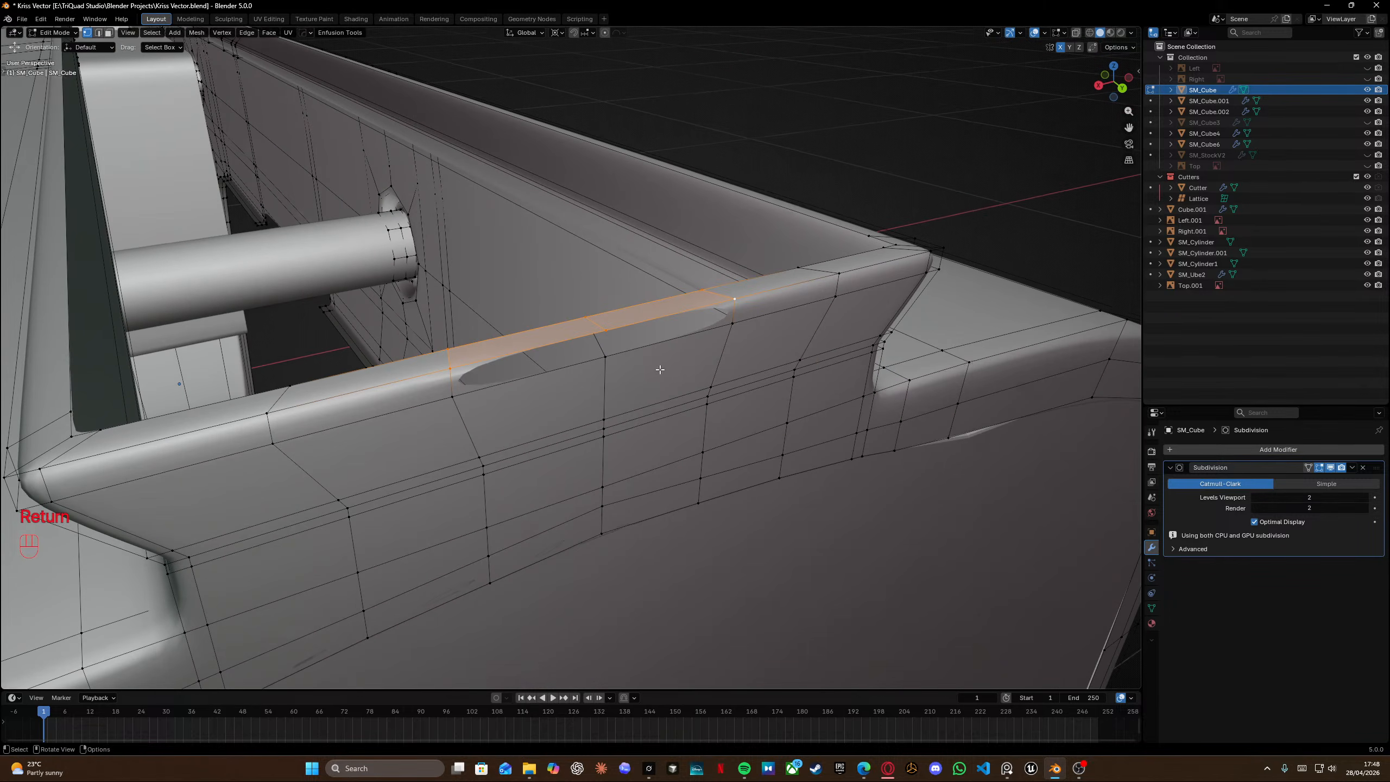
Delete the knifed face and its stray edges on the rail's top.
{"action": "left_click", "coordinate": [604, 355]}
{"action": "key", "text": "Tab"}
{"action": "key", "text": "x"}
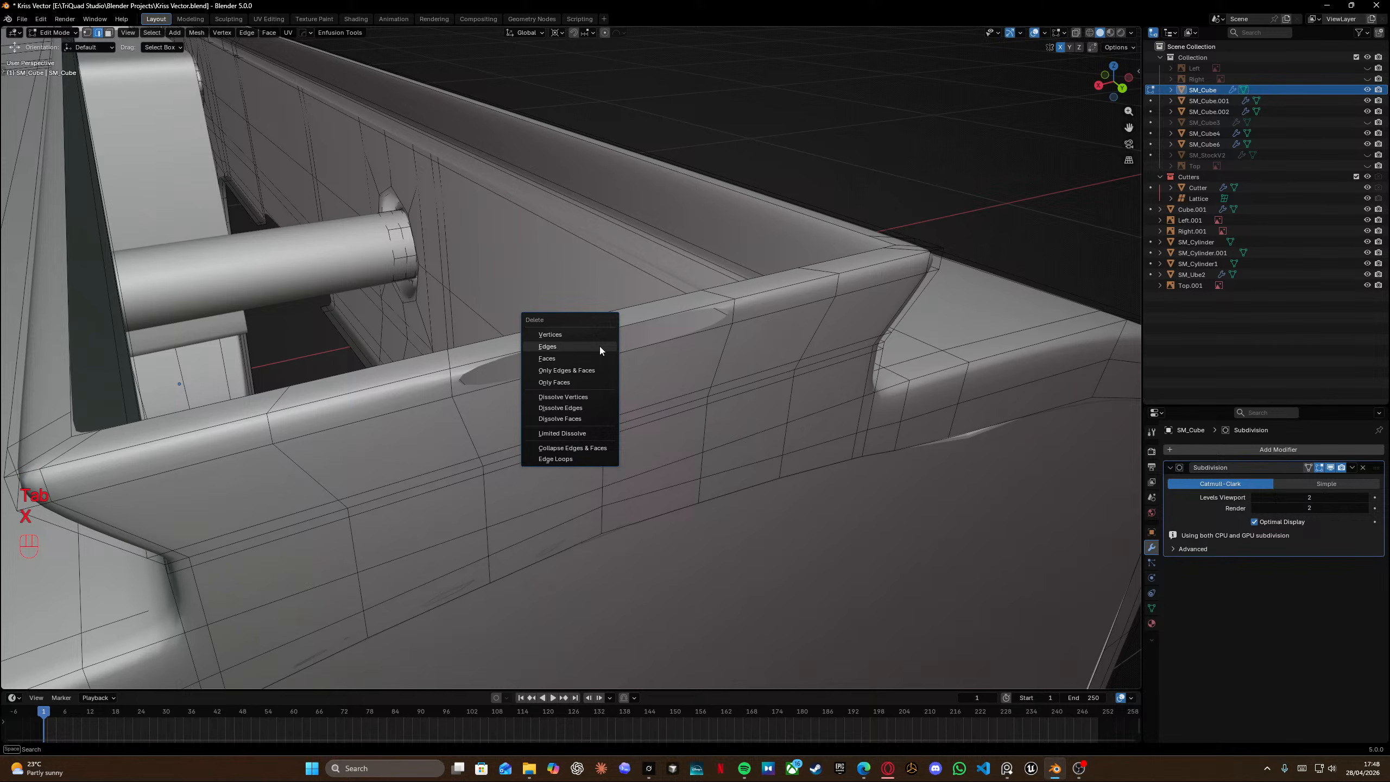
{"action": "left_click", "coordinate": [553, 359]}
{"action": "key", "text": "x"}
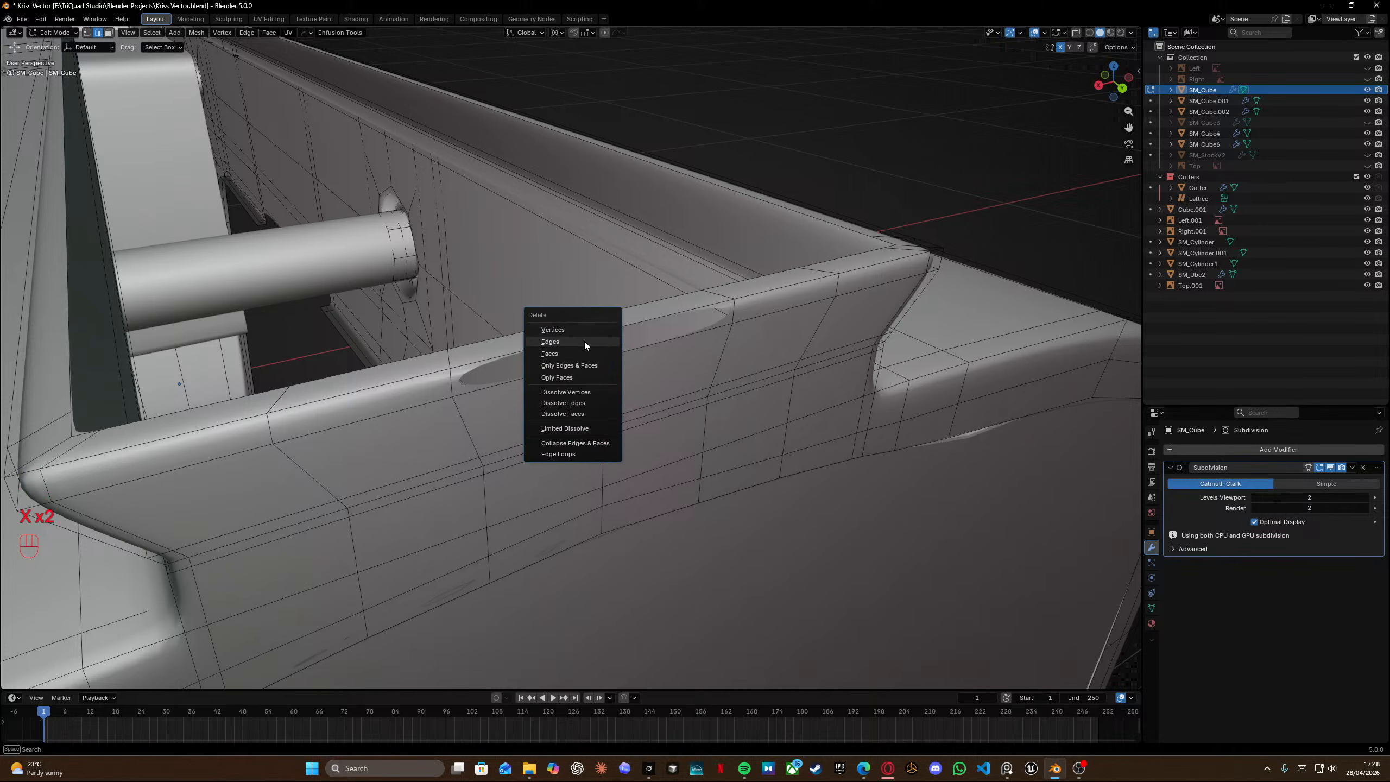
{"action": "left_click", "coordinate": [584, 341]}
{"action": "key", "text": "Tab"}
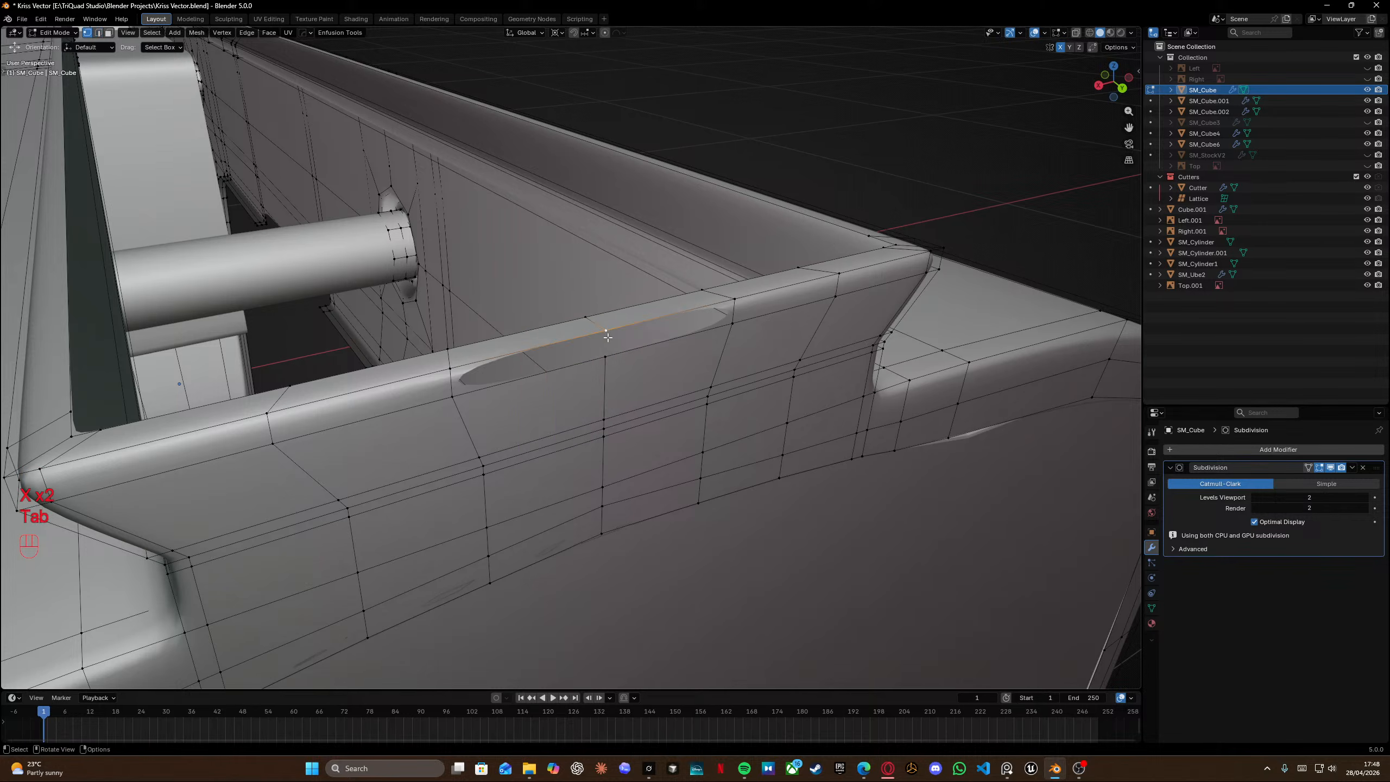
Fill the gap on the rail's top with new faces.
{"action": "key", "text": "shift+d"}
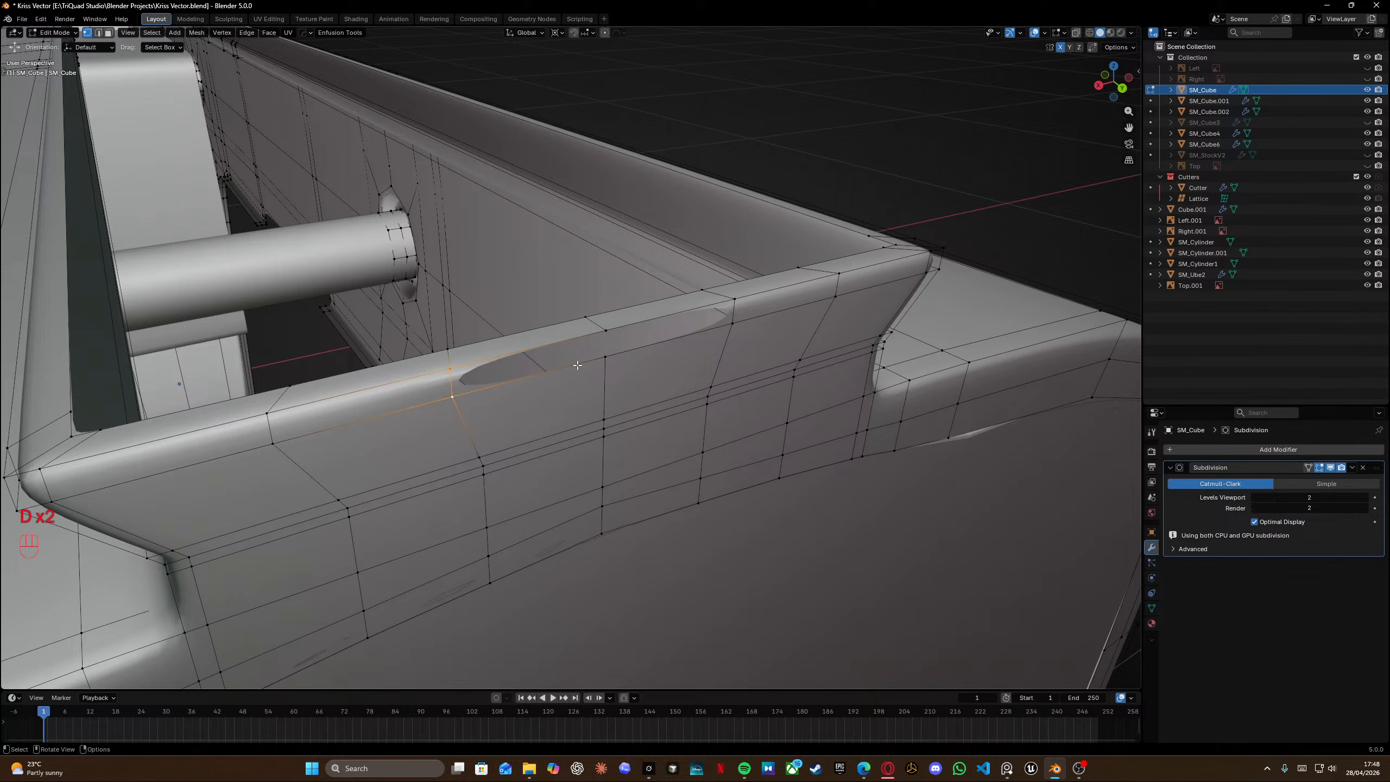
{"action": "key", "text": "f"}
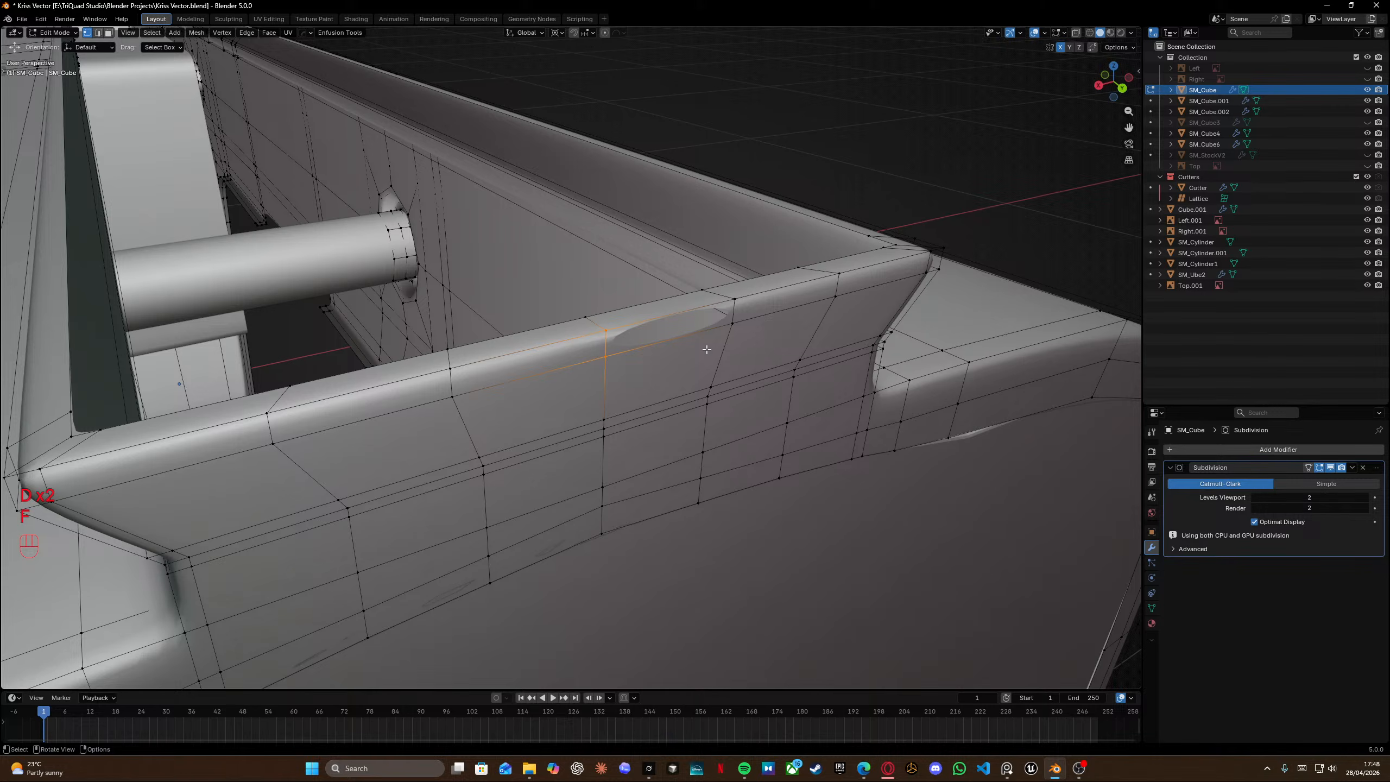
{"action": "key", "text": "f"}
{"action": "middle_click_drag", "start_coordinate": [813, 326], "coordinate": [708, 383]}
Select an edge loop along the rail's side and edge-slide it toward the rail's top.
{"action": "key", "text": "Tab"}
{"action": "key", "text": "Tab"}
{"action": "scroll", "coordinate": [788, 363], "scroll_direction": "up", "scroll_amount": 3}
{"action": "middle_click_drag", "start_coordinate": [708, 383], "coordinate": [670, 397]}
{"action": "middle_click_drag", "start_coordinate": [679, 465], "coordinate": [630, 444], "text": "shift"}
{"action": "middle_click_drag", "start_coordinate": [629, 444], "coordinate": [517, 350]}
{"action": "left_click", "coordinate": [475, 304], "text": "alt"}
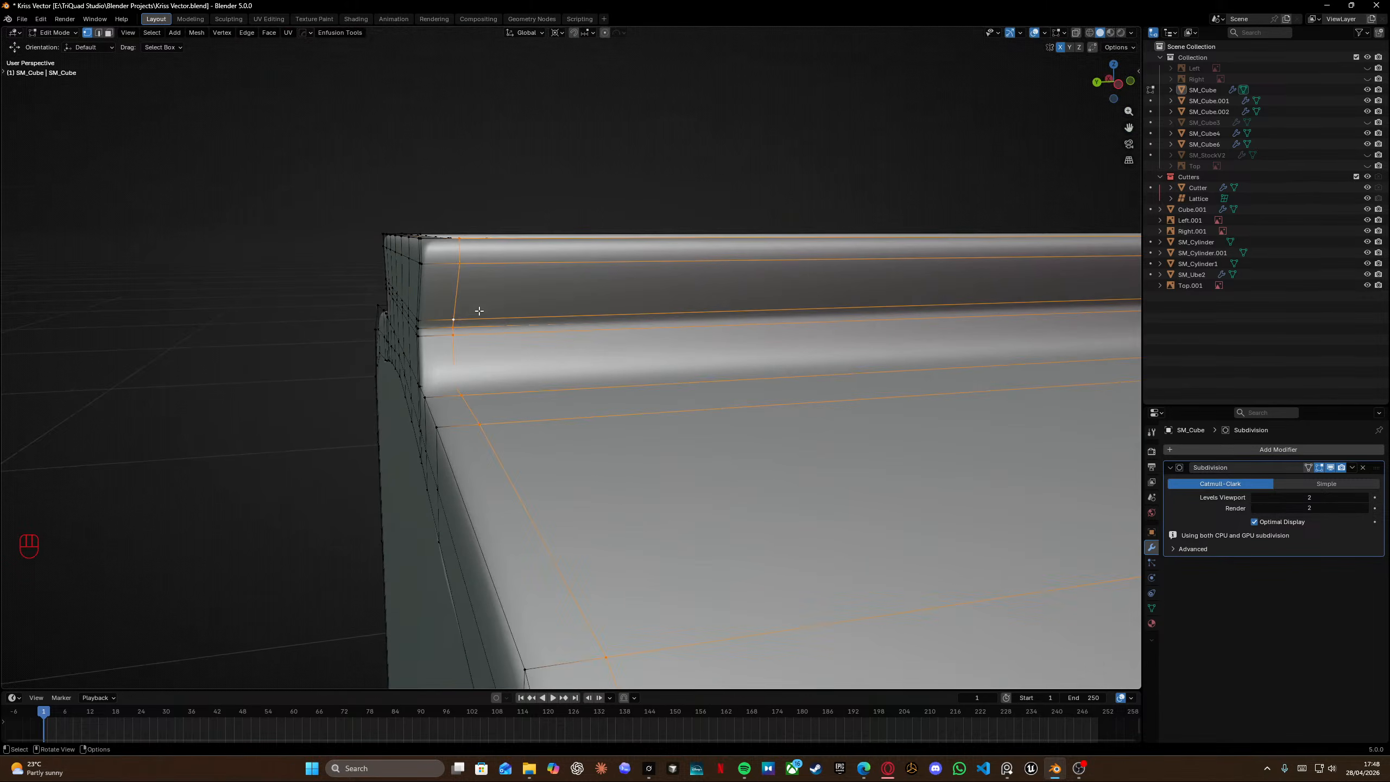
{"action": "middle_click_drag", "start_coordinate": [475, 303], "coordinate": [478, 355]}
{"action": "key", "text": "g"}
{"action": "key", "text": "g"}
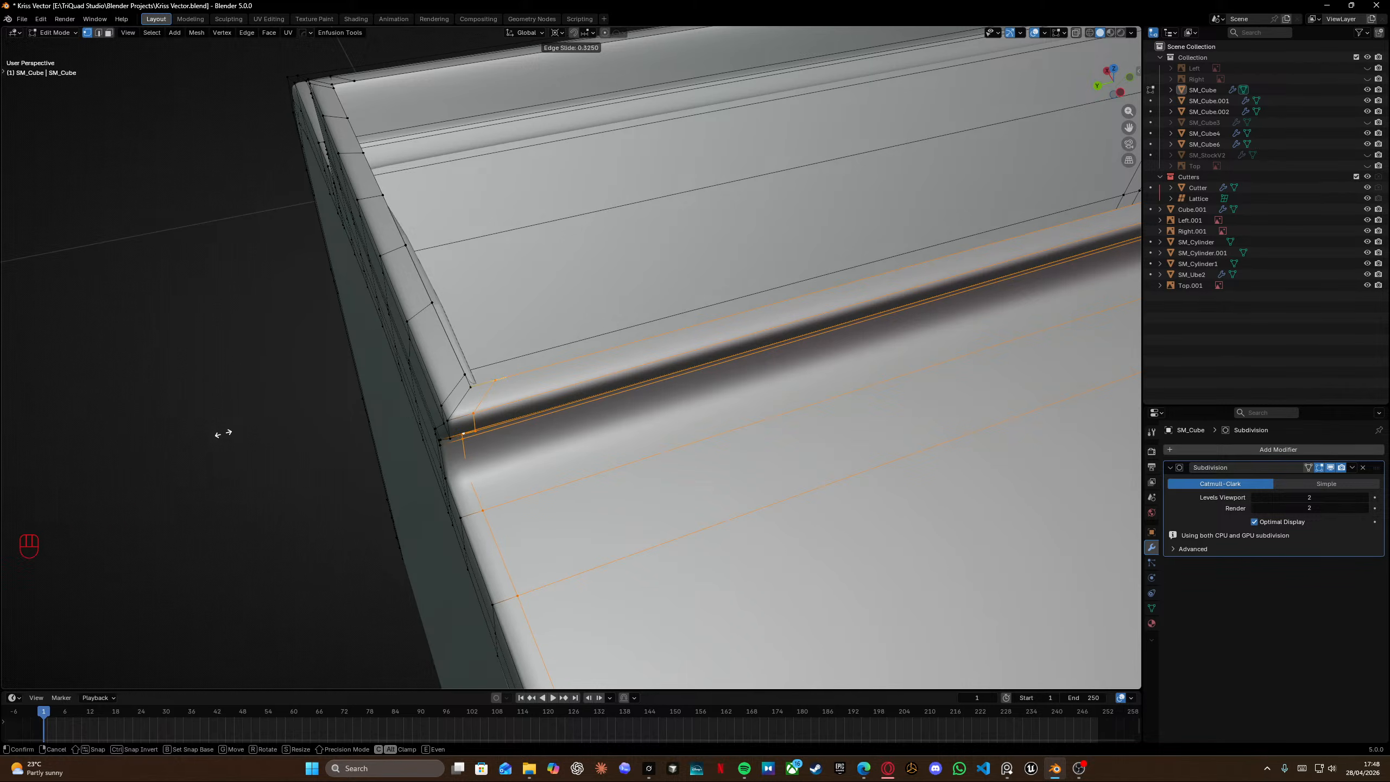
{"action": "left_click", "coordinate": [244, 428]}
{"action": "middle_click_drag", "start_coordinate": [243, 429], "coordinate": [847, 354]}
{"action": "left_click", "coordinate": [594, 414], "text": "alt"}
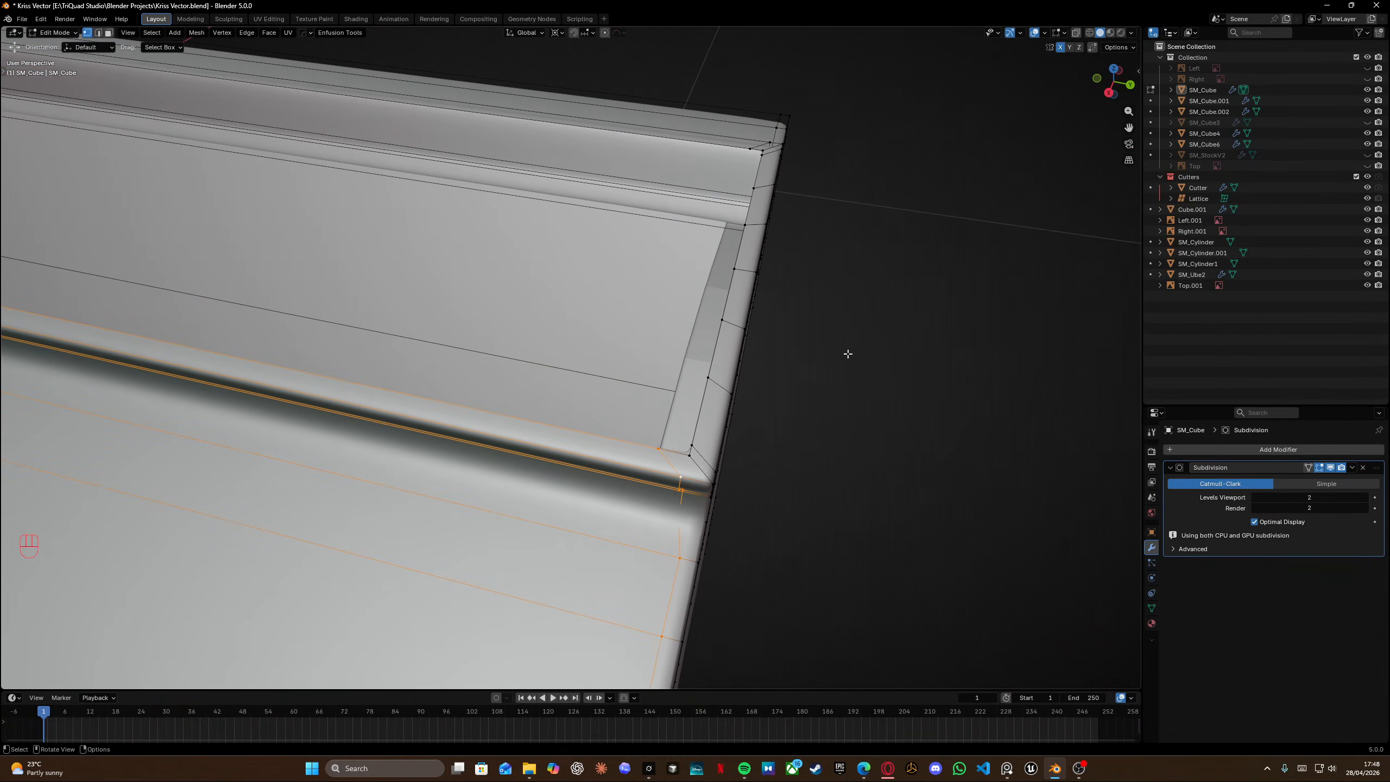
Toggle the Subdivision modifier's on-cage display and edge-slide the selected side loop slightly further.
{"action": "left_click", "coordinate": [1331, 467]}
{"action": "key", "text": "g"}
{"action": "key", "text": "g"}
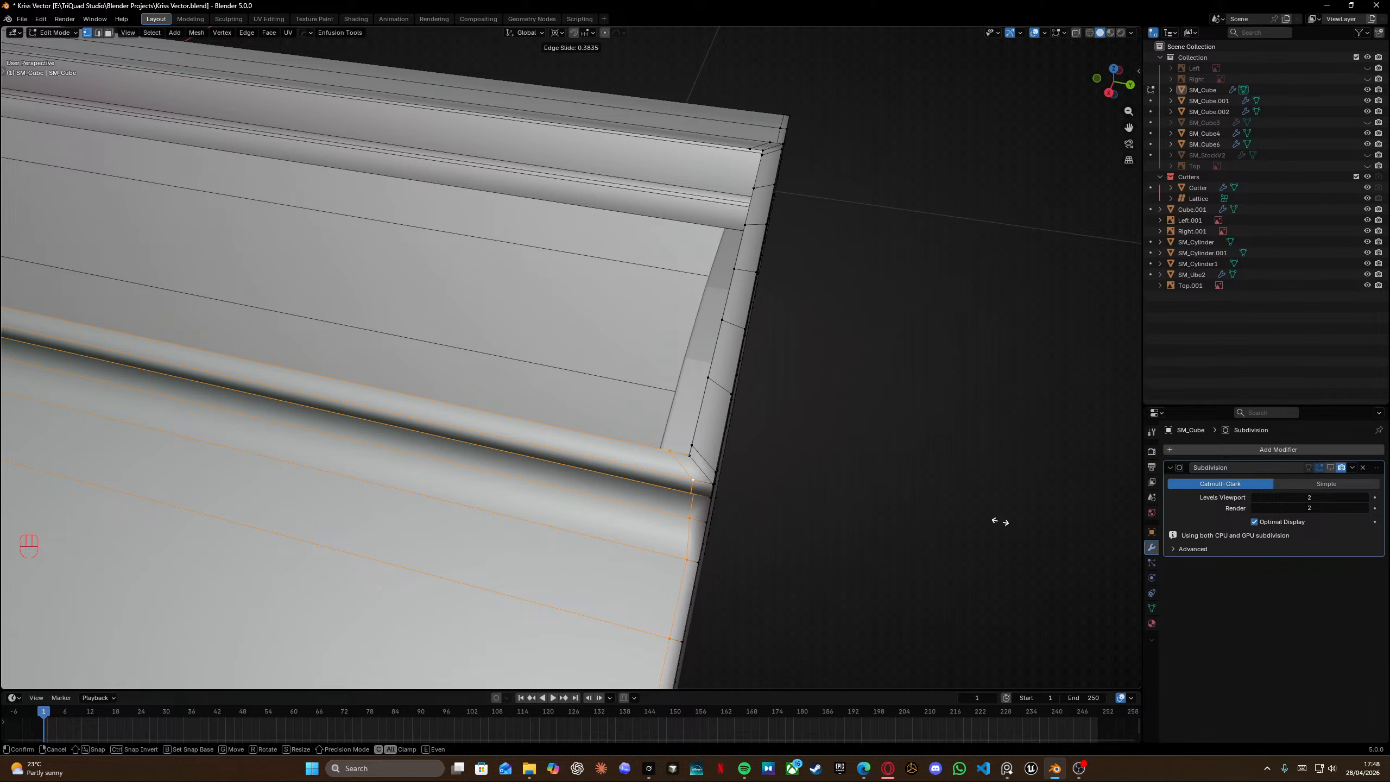
{"action": "left_click", "coordinate": [1018, 525]}
Select the edge loop at the rail step's near corner and edge-slide it toward the corner.
{"action": "scroll", "coordinate": [936, 502], "scroll_direction": "down", "scroll_amount": 2}
{"action": "middle_click_drag", "start_coordinate": [930, 501], "coordinate": [389, 411]}
{"action": "middle_click_drag", "start_coordinate": [390, 412], "coordinate": [404, 443]}
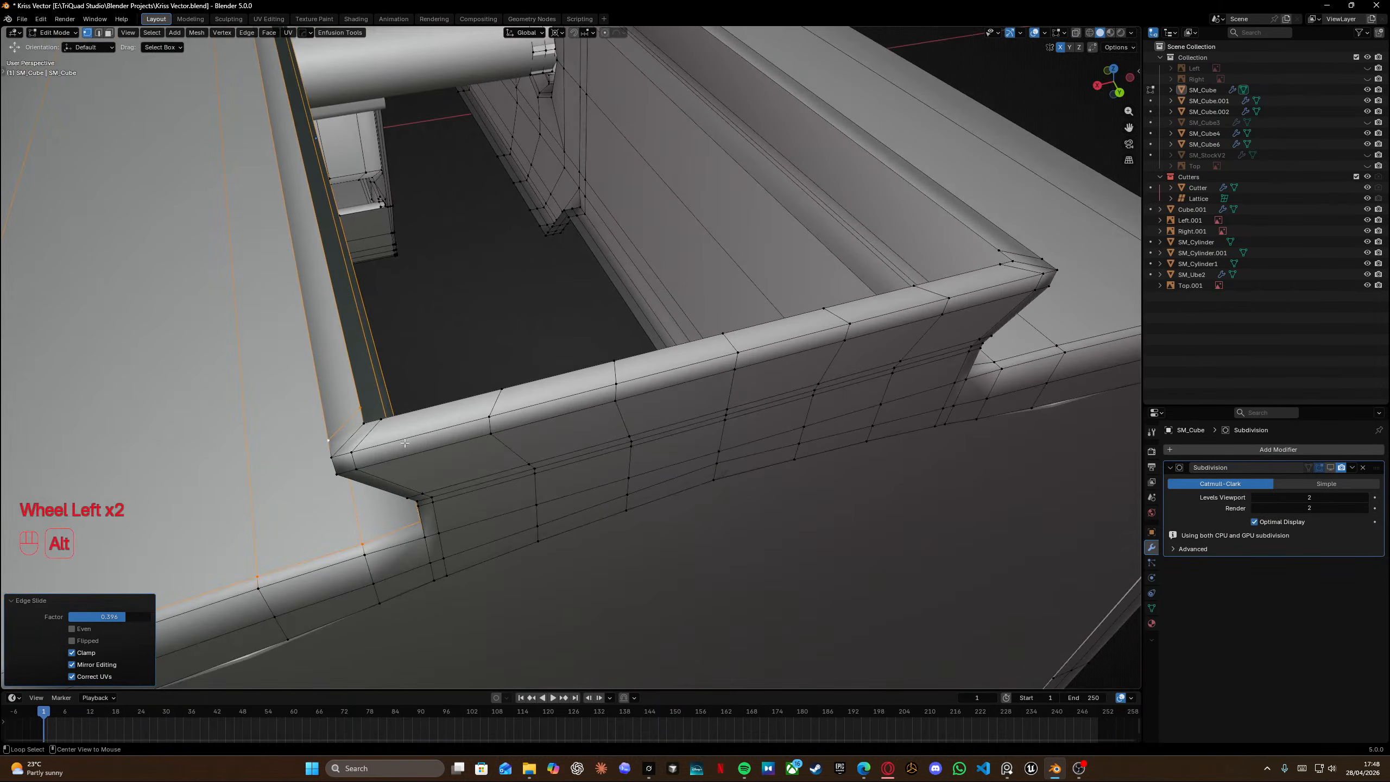
{"action": "left_click", "coordinate": [380, 478], "text": "alt"}
{"action": "key", "text": "g"}
{"action": "key", "text": "g"}
{"action": "left_click", "coordinate": [653, 416]}
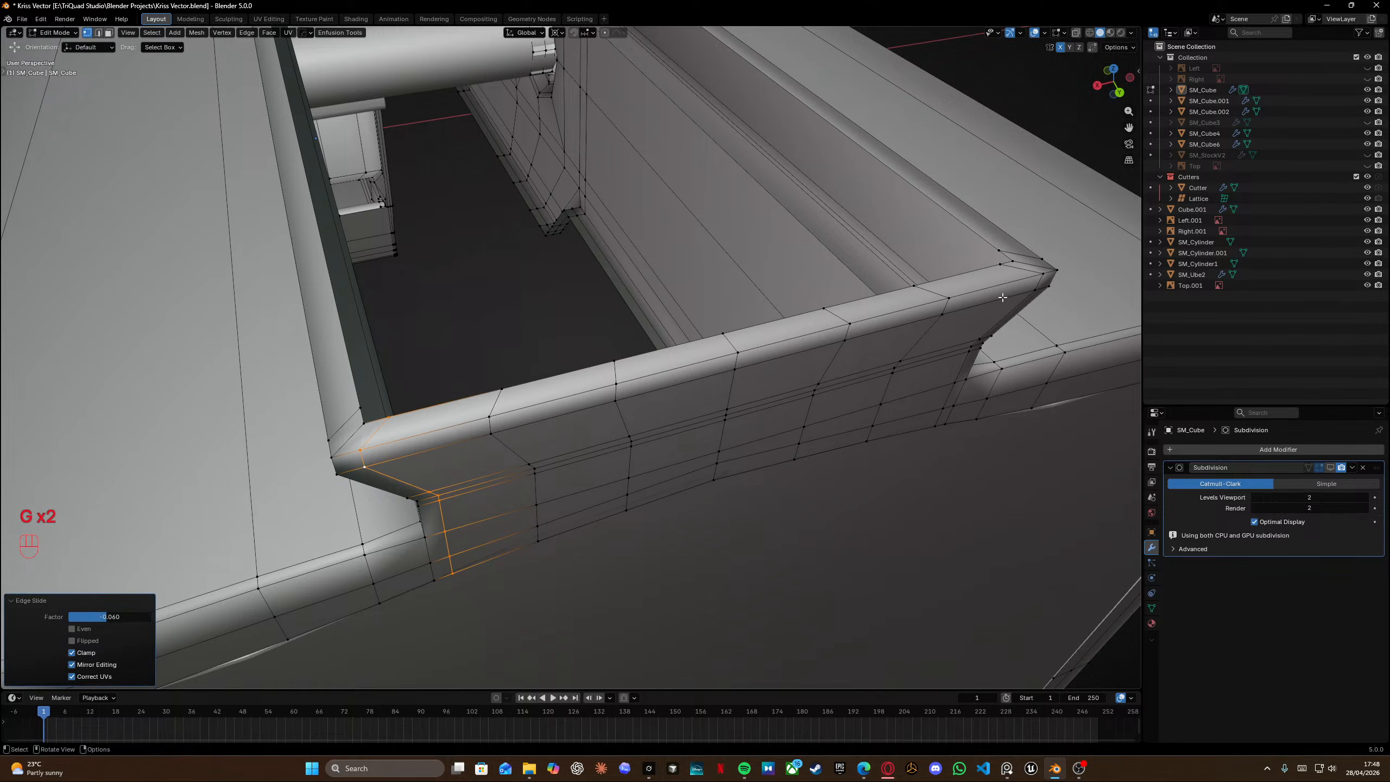
Select the edge loop at the rail step's far corner and edge-slide it toward that corner.
{"action": "left_click", "coordinate": [1024, 302], "text": "alt"}
{"action": "middle_click_drag", "start_coordinate": [1021, 313], "coordinate": [848, 402]}
{"action": "key", "text": "g"}
{"action": "key", "text": "g"}
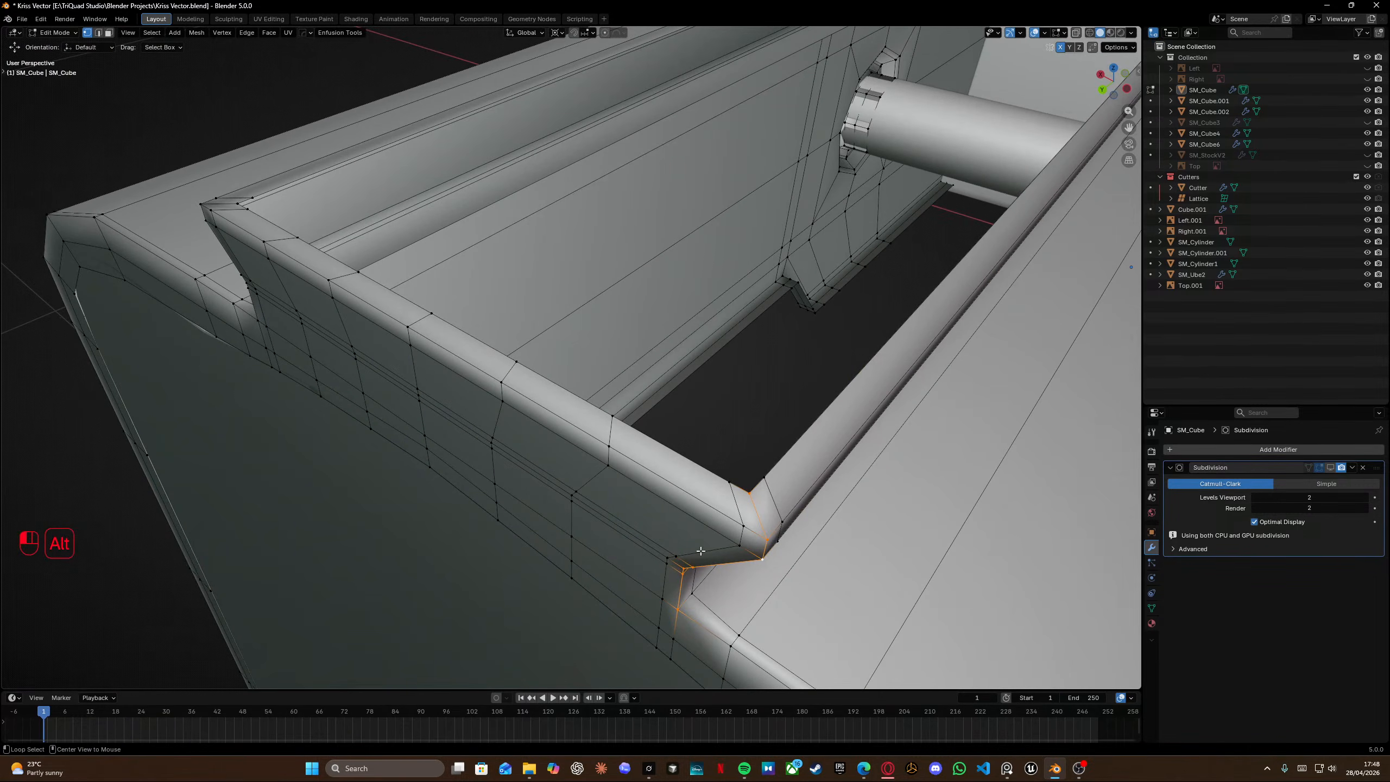
{"action": "left_click", "coordinate": [696, 543]}
Select an edge path down the step's front face and edge-slide it toward the near end.
{"action": "middle_click_drag", "start_coordinate": [697, 543], "coordinate": [547, 381]}
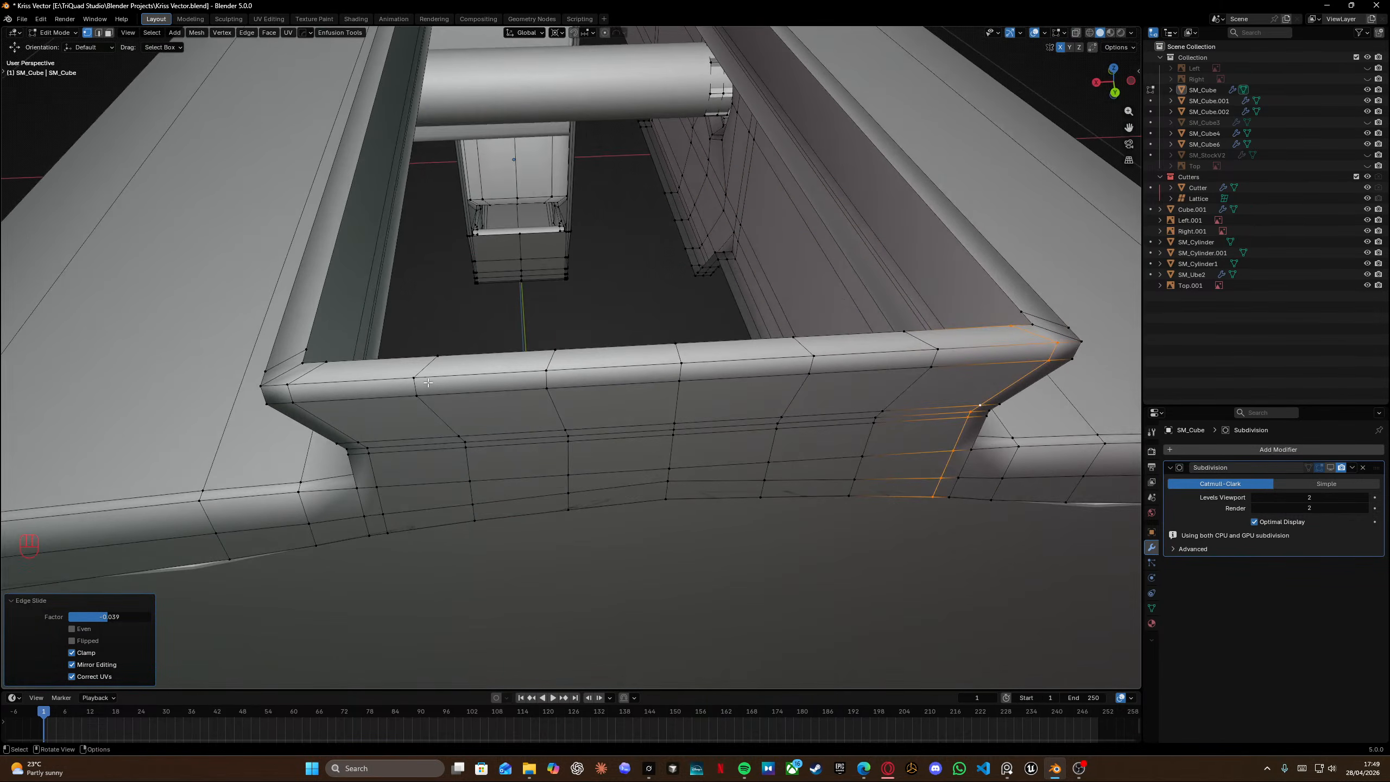
{"action": "left_click", "coordinate": [415, 378]}
{"action": "left_click", "coordinate": [475, 523], "text": "ctrl"}
{"action": "key", "text": "g"}
{"action": "key", "text": "g"}
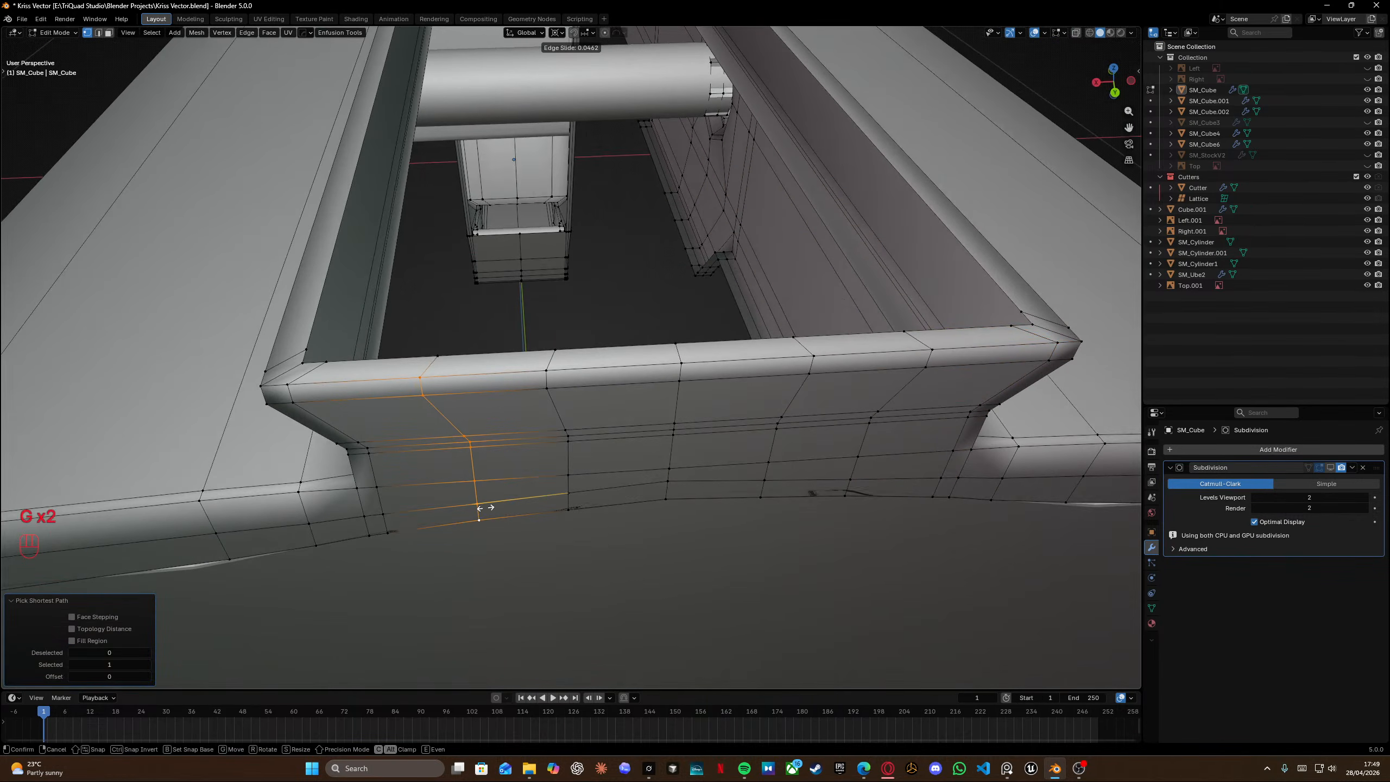
{"action": "left_click", "coordinate": [584, 501]}
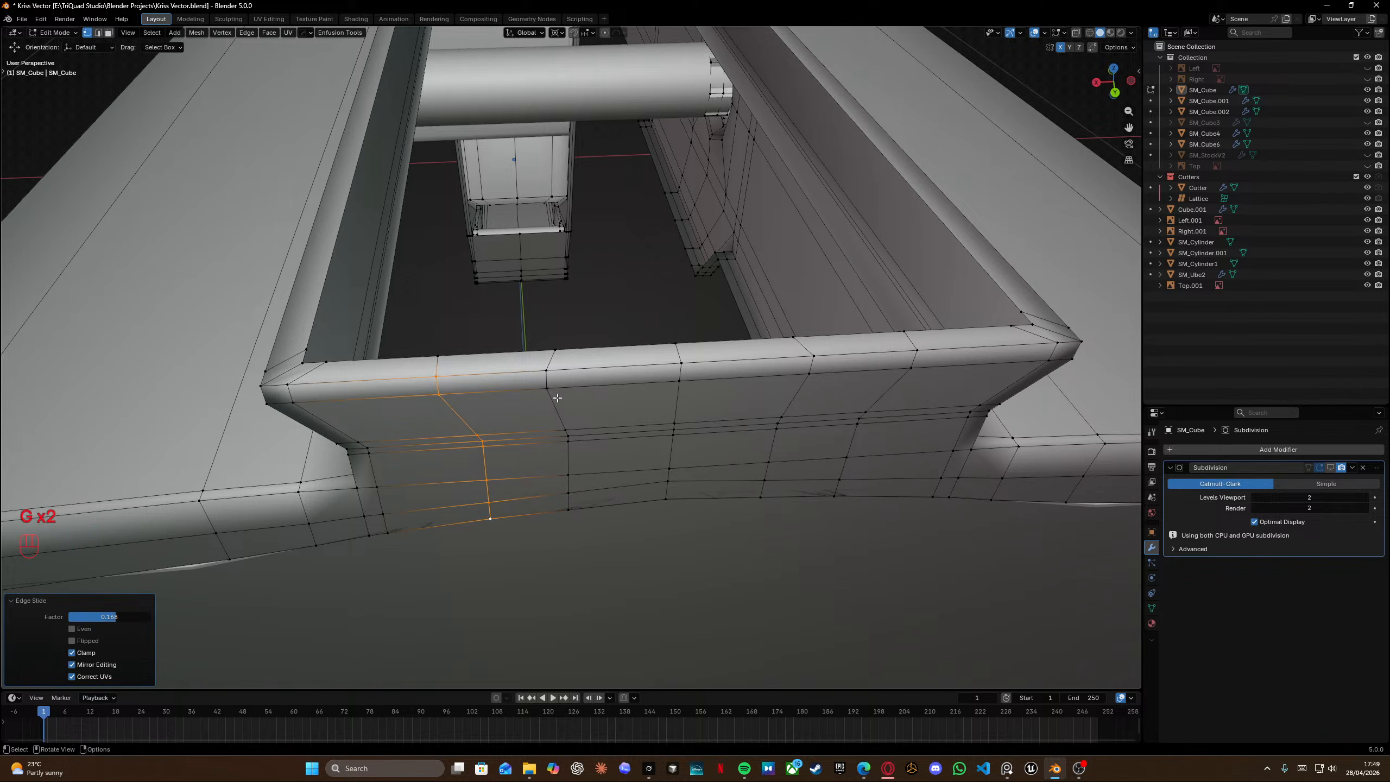
Select the next edge path down the step's front face and edge-slide it to even the spacing.
{"action": "left_click", "coordinate": [547, 373]}
{"action": "left_click", "coordinate": [569, 509], "text": "ctrl"}
{"action": "key", "text": "g"}
{"action": "key", "text": "g"}
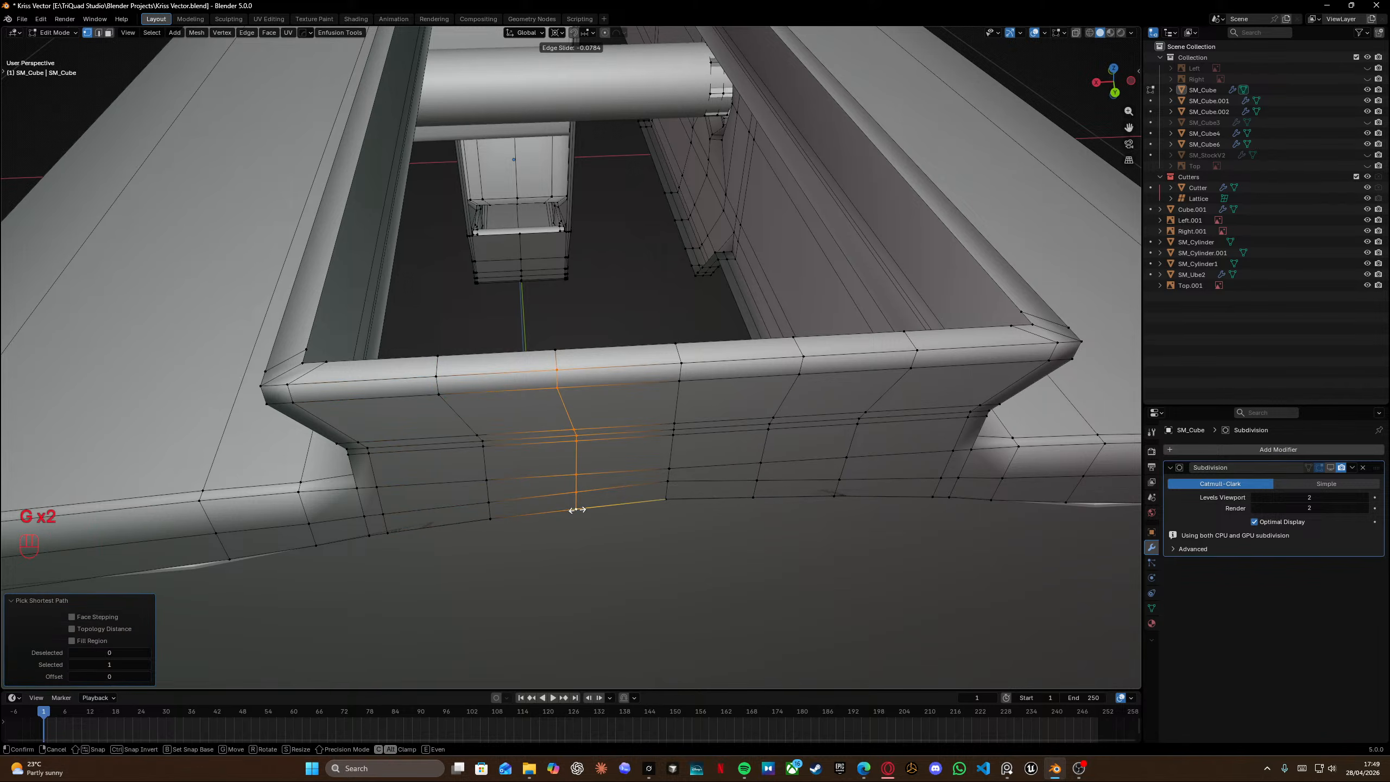
{"action": "left_click", "coordinate": [580, 510]}
Leave Edit Mode and save the file.
{"action": "key", "text": "Tab"}
{"action": "scroll", "coordinate": [712, 346], "scroll_direction": "down", "scroll_amount": 8}
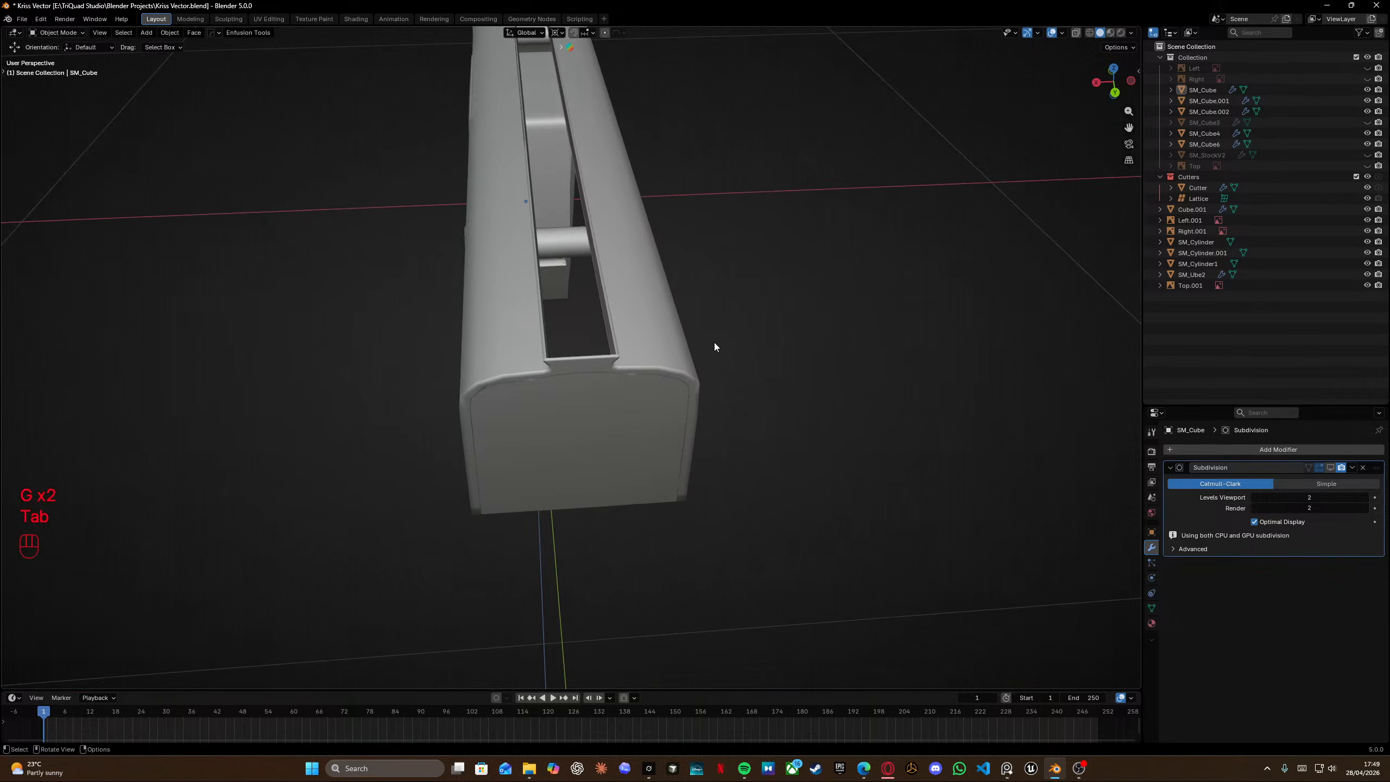
{"action": "middle_click_drag", "start_coordinate": [714, 343], "coordinate": [629, 269]}
{"action": "key", "text": "ctrl+s"}
{"action": "scroll", "coordinate": [627, 417], "scroll_direction": "up", "scroll_amount": 5}
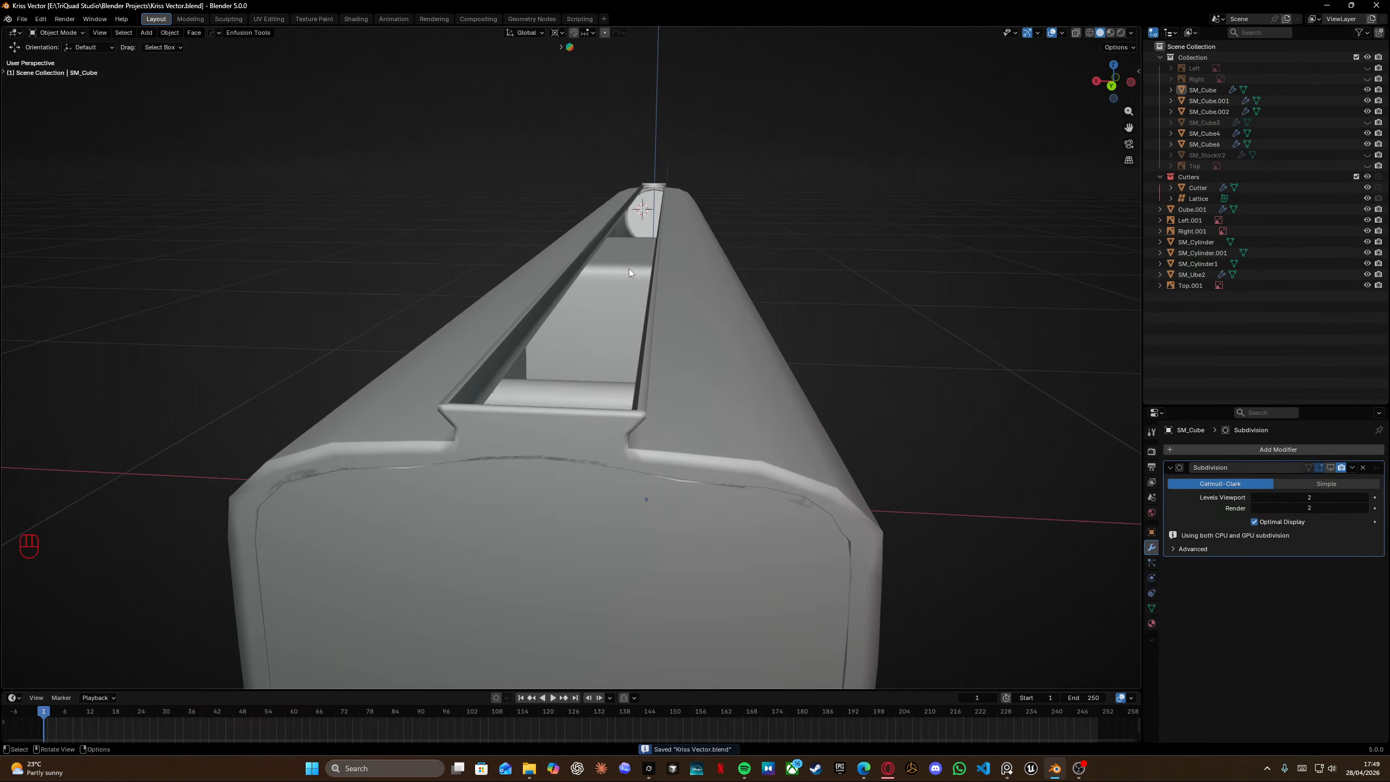
Snap the 3D cursor to the center edge loop on the receiver's top and return to Object Mode.
{"action": "key", "text": "Tab"}
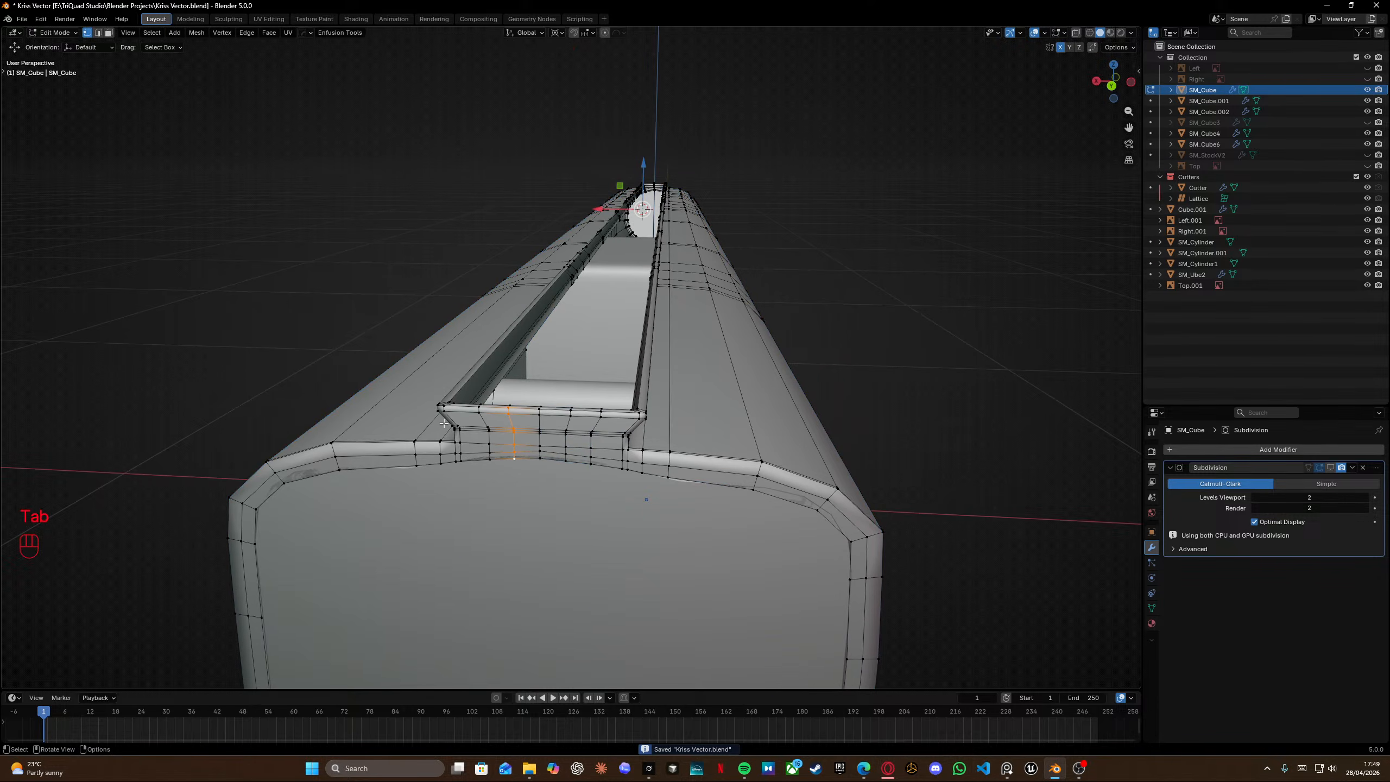
{"action": "left_click", "coordinate": [505, 432], "text": "alt"}
{"action": "middle_click_drag", "start_coordinate": [505, 432], "coordinate": [505, 415]}
{"action": "key", "text": "shift+s"}
{"action": "key", "text": "Tab"}
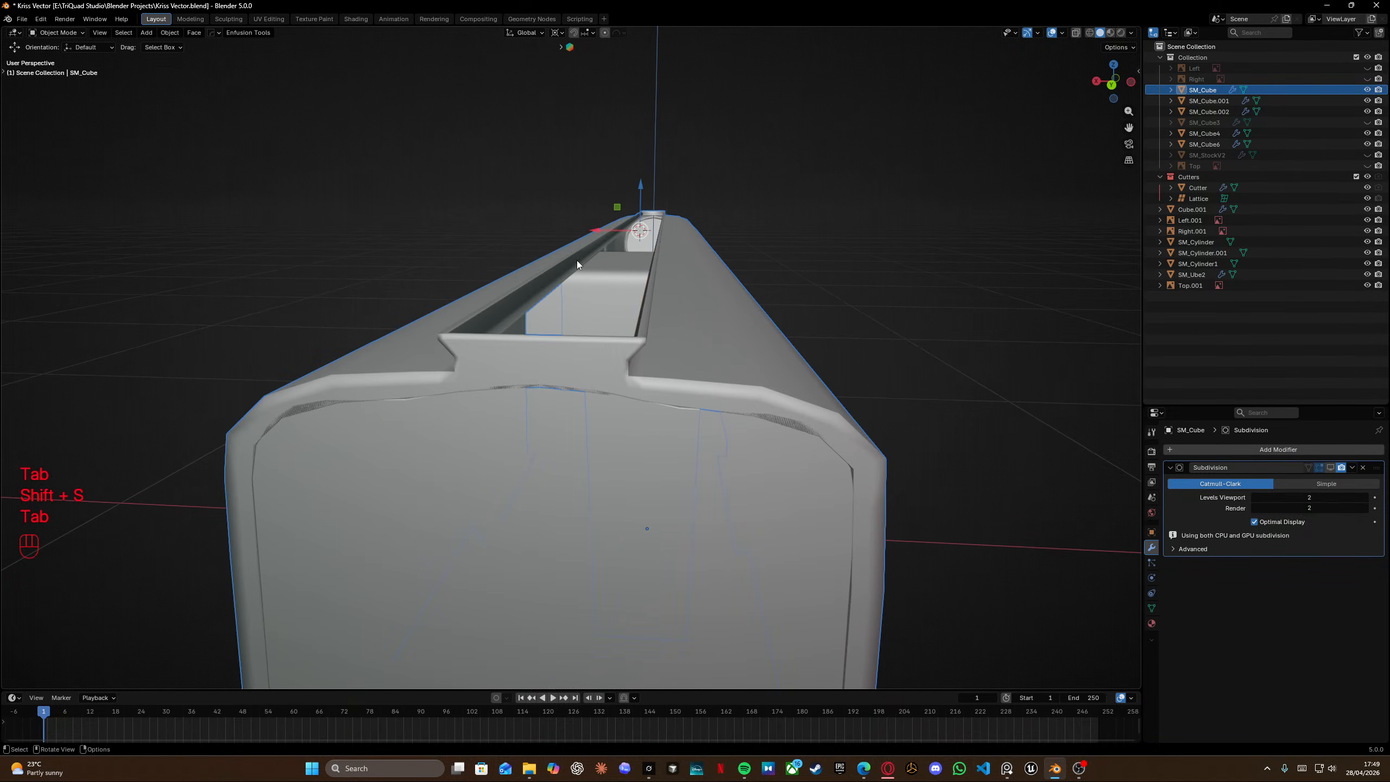
Add a cube at the cursor and name it with the base name rails.
{"action": "key", "text": "shift+a"}
{"action": "mouse_move", "coordinate": [542, 133]}
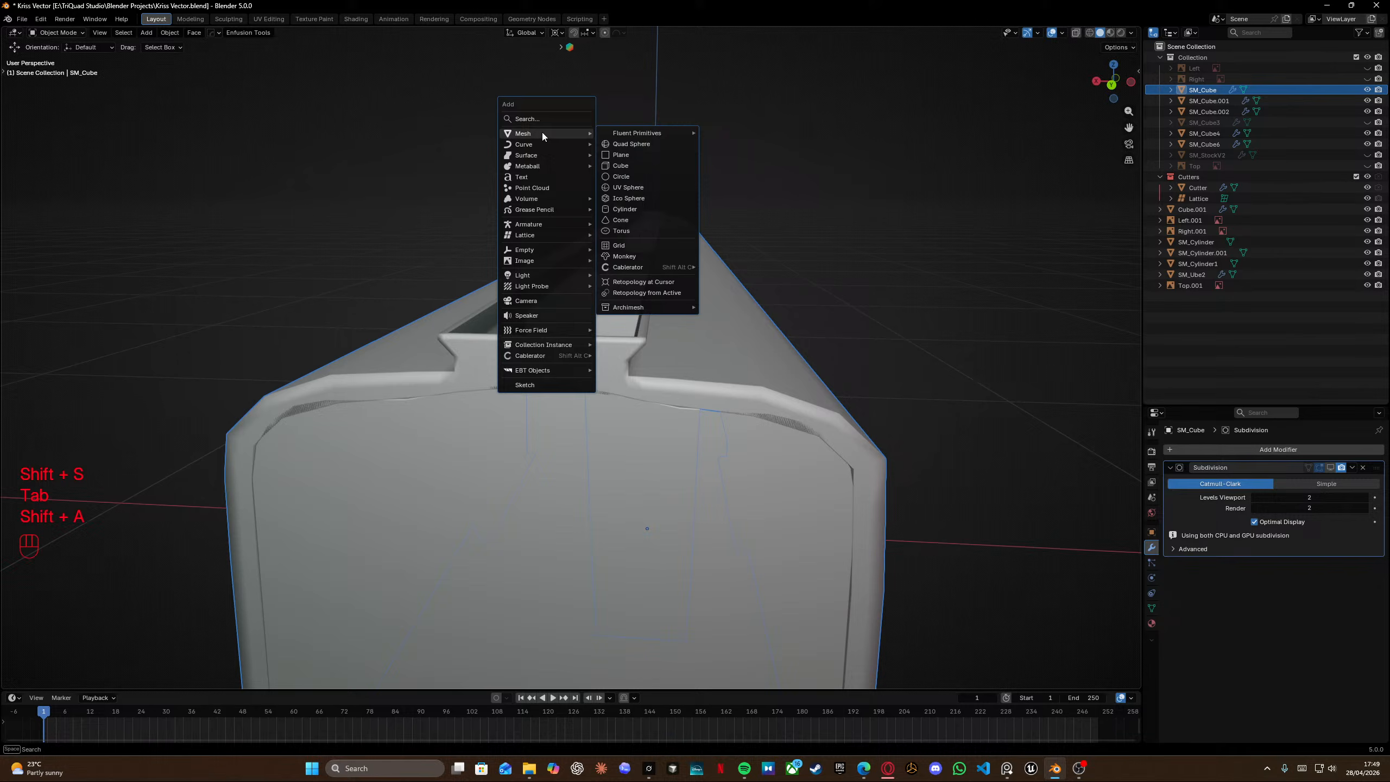
{"action": "left_click", "coordinate": [628, 164]}
{"action": "left_click", "coordinate": [626, 187]}
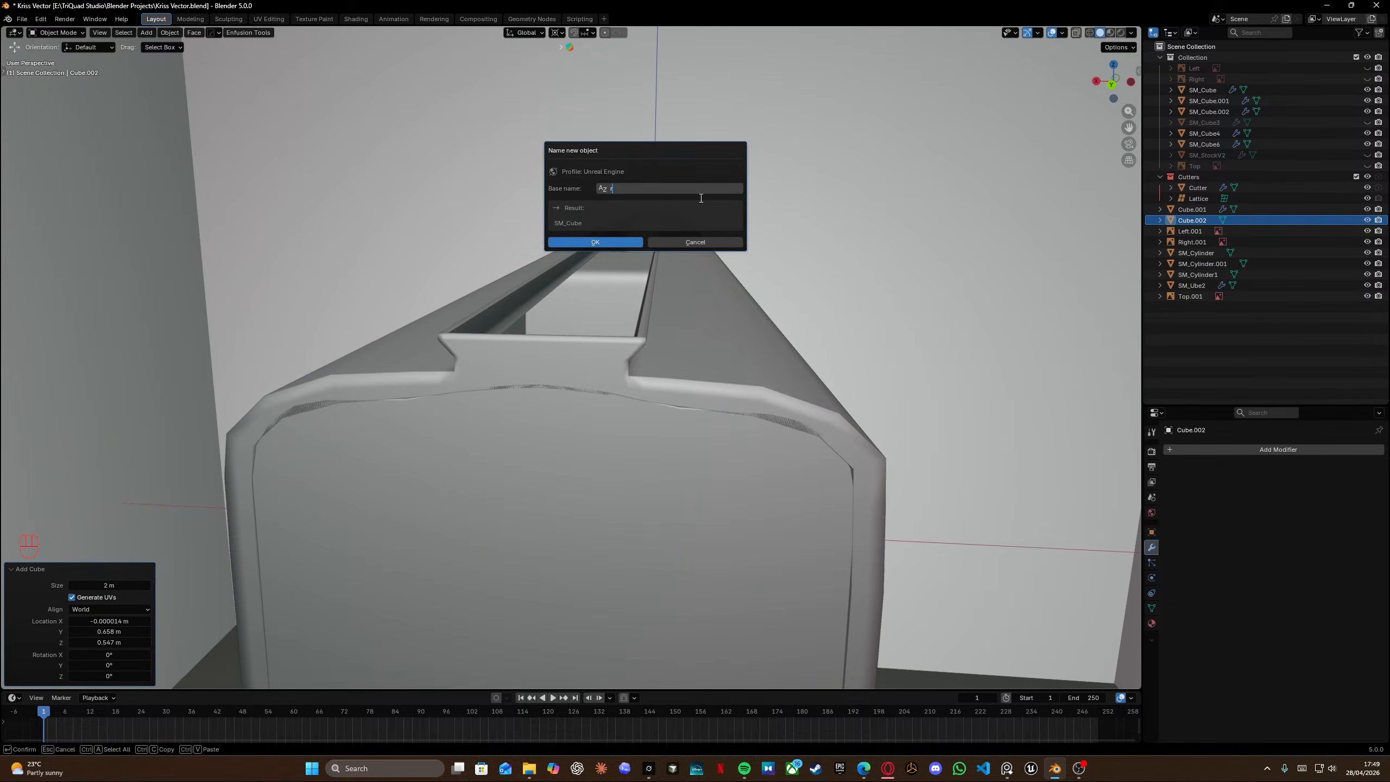
{"action": "type", "text": "raile"}
{"action": "key", "text": "BackSpace"}
{"action": "type", "text": "s"}
{"action": "key", "text": "Return"}
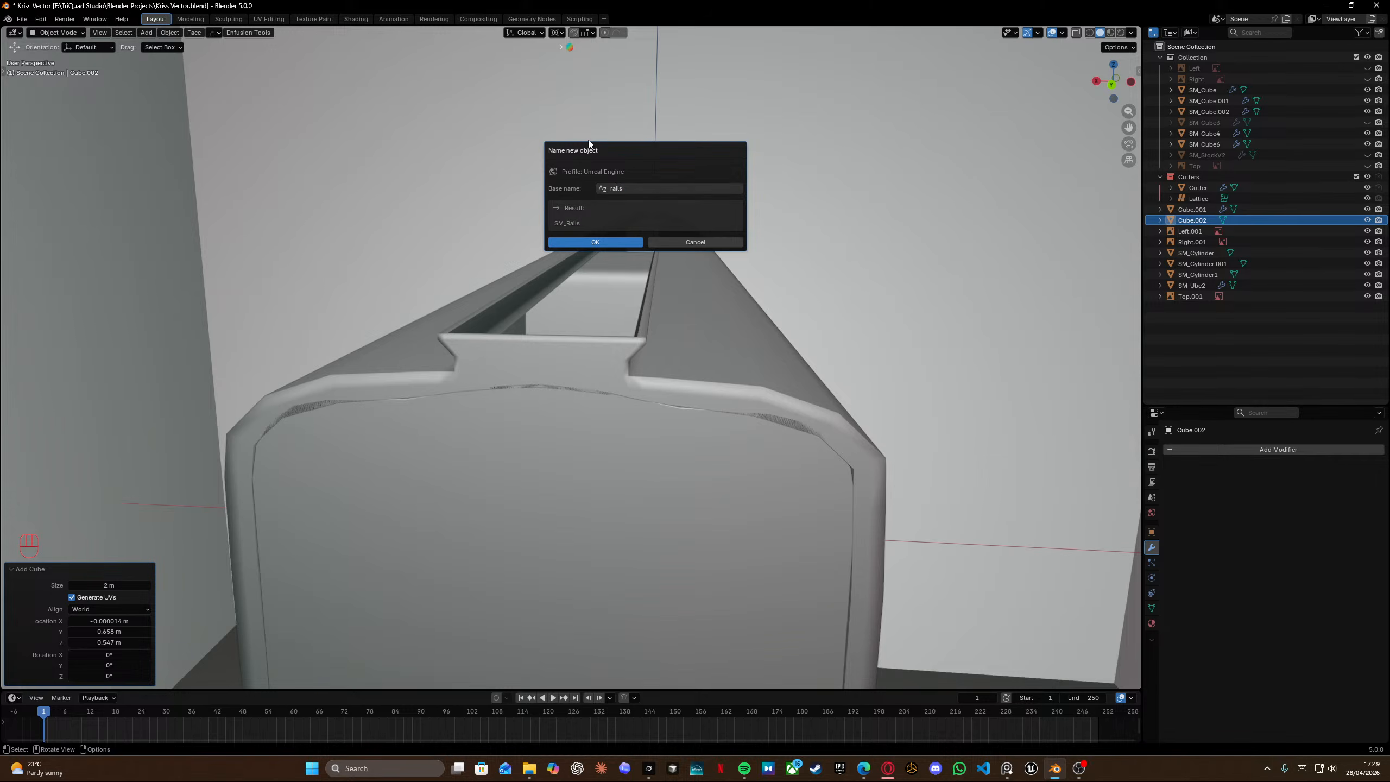
{"action": "left_click", "coordinate": [595, 241]}
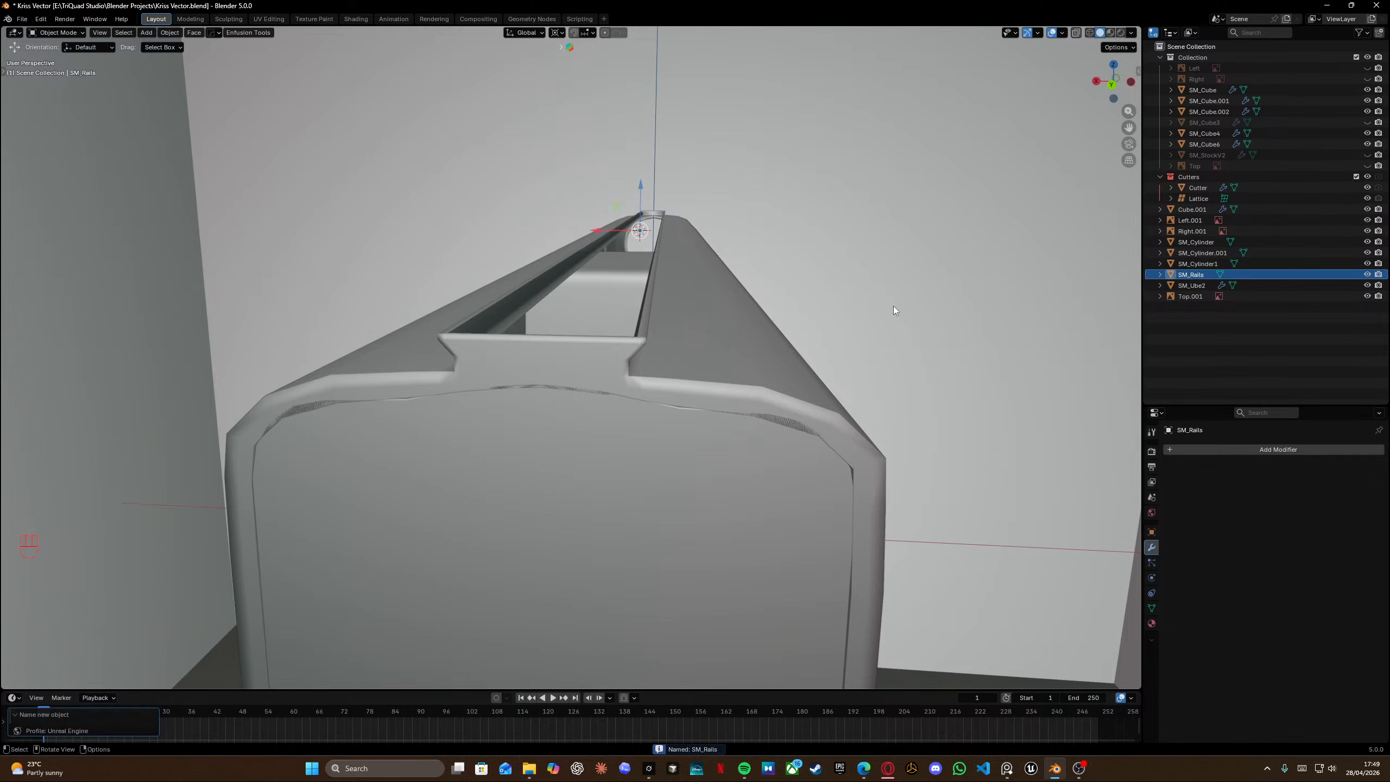
Scale the new cube to 0.086 and move it onto the receiver's top in side view.
{"action": "key", "text": "s"}
{"action": "left_click", "coordinate": [730, 317]}
{"action": "key", "text": "KP_3"}
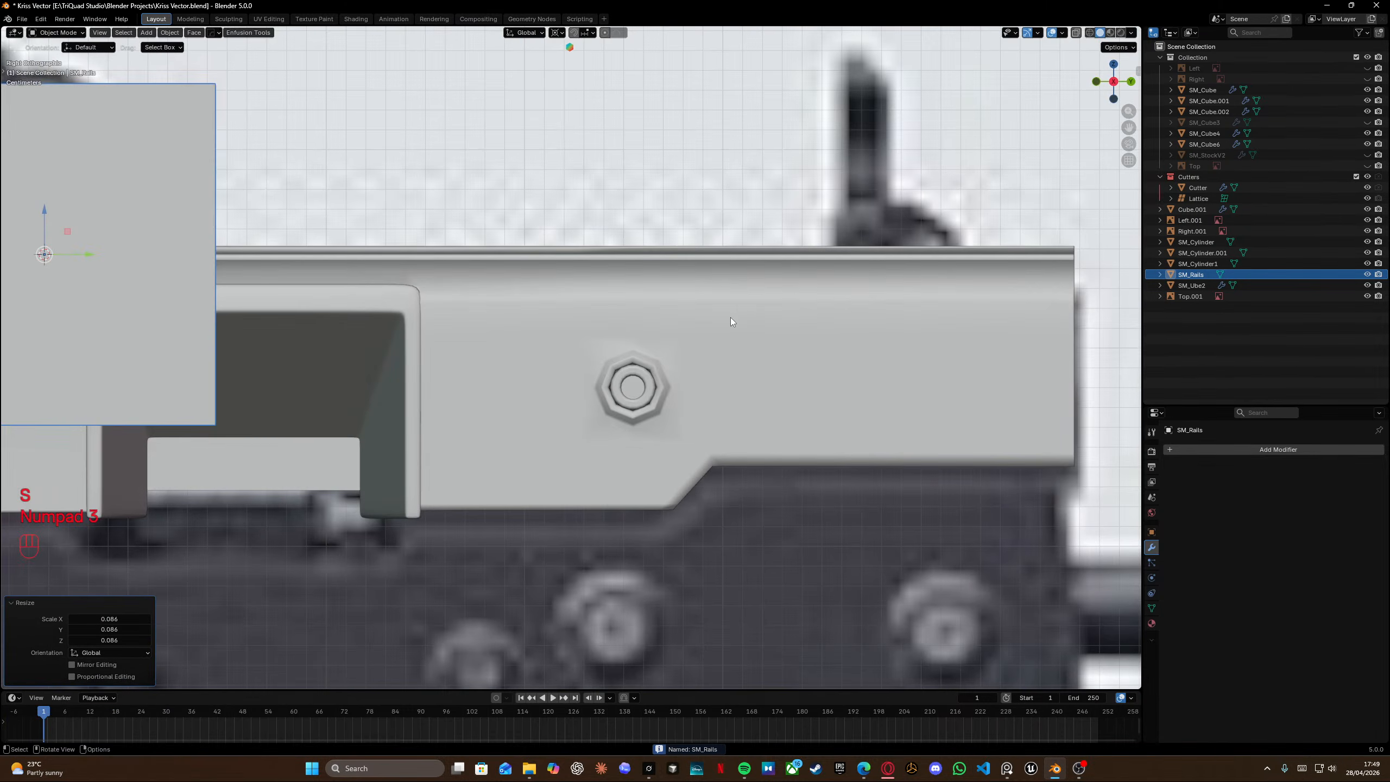
{"action": "middle_click_drag", "start_coordinate": [429, 305], "coordinate": [560, 322], "text": "shift"}
{"action": "key", "text": "g"}
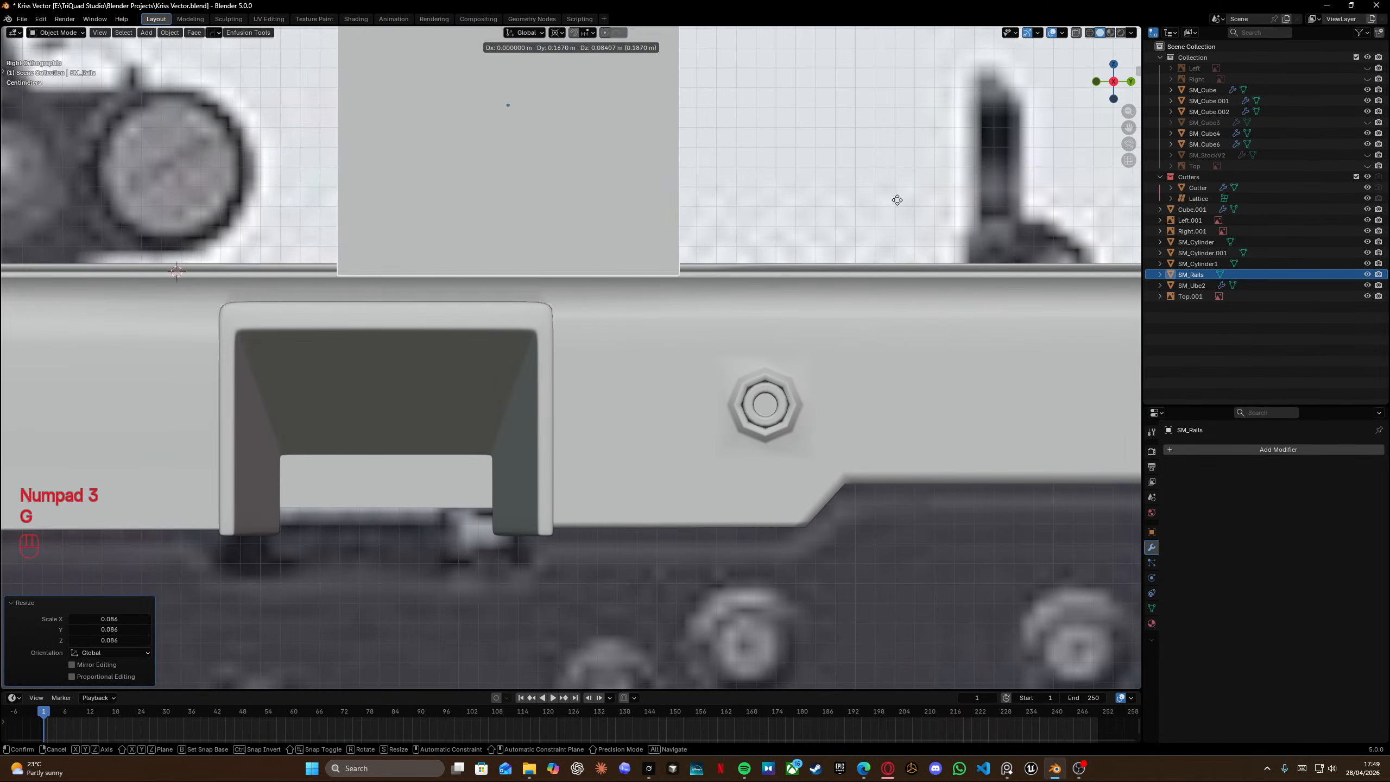
{"action": "left_click", "coordinate": [916, 213]}
Select the cube's top vertices and lower them along Z into a thin slab on the receiver.
{"action": "scroll", "coordinate": [876, 236], "scroll_direction": "down", "scroll_amount": 3}
{"action": "scroll", "coordinate": [831, 261], "scroll_direction": "left", "scroll_amount": 3, "text": "shift"}
{"action": "key", "text": "Tab"}
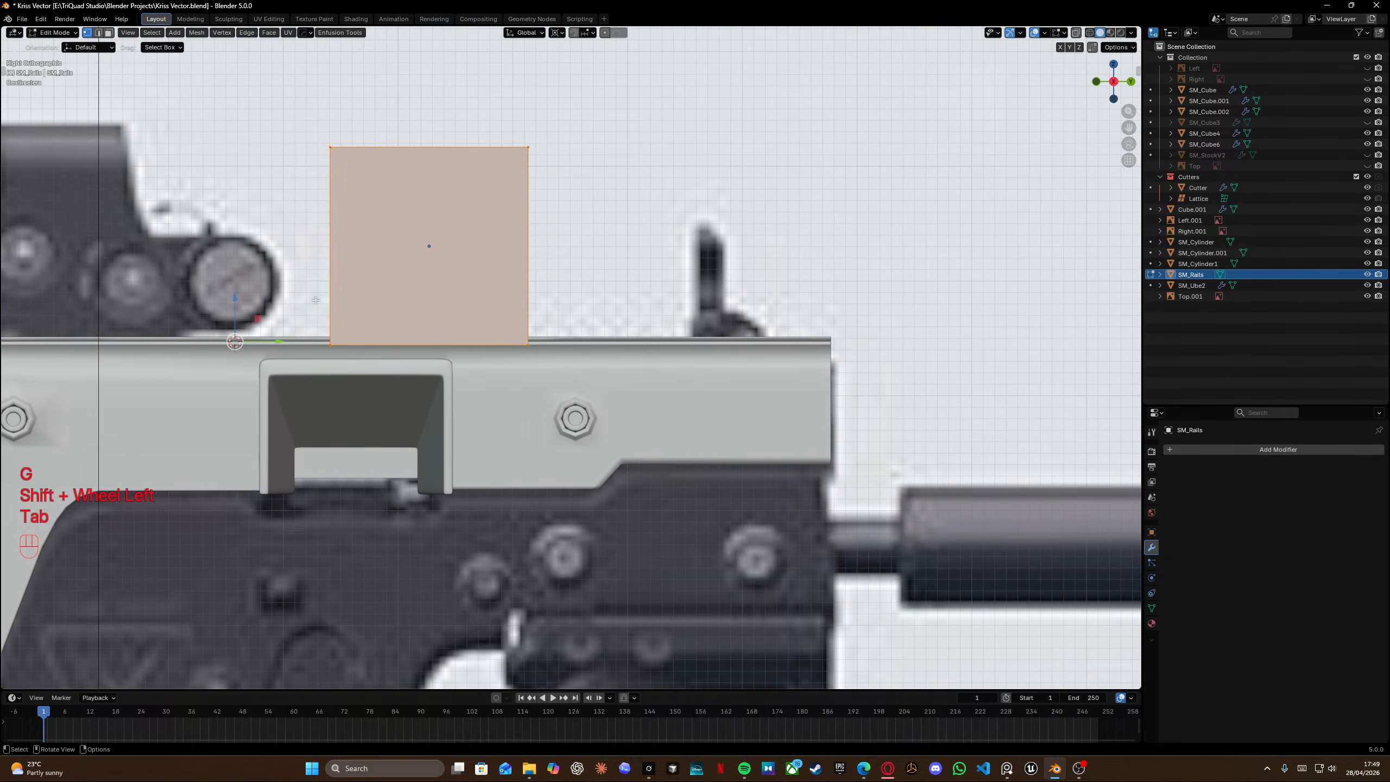
{"action": "key", "text": "shift+z"}
{"action": "left_click_drag", "start_coordinate": [293, 110], "coordinate": [589, 196]}
{"action": "key", "text": "shift+z"}
{"action": "key", "text": "g"}
{"action": "key", "text": "f"}
{"action": "key", "text": "z"}
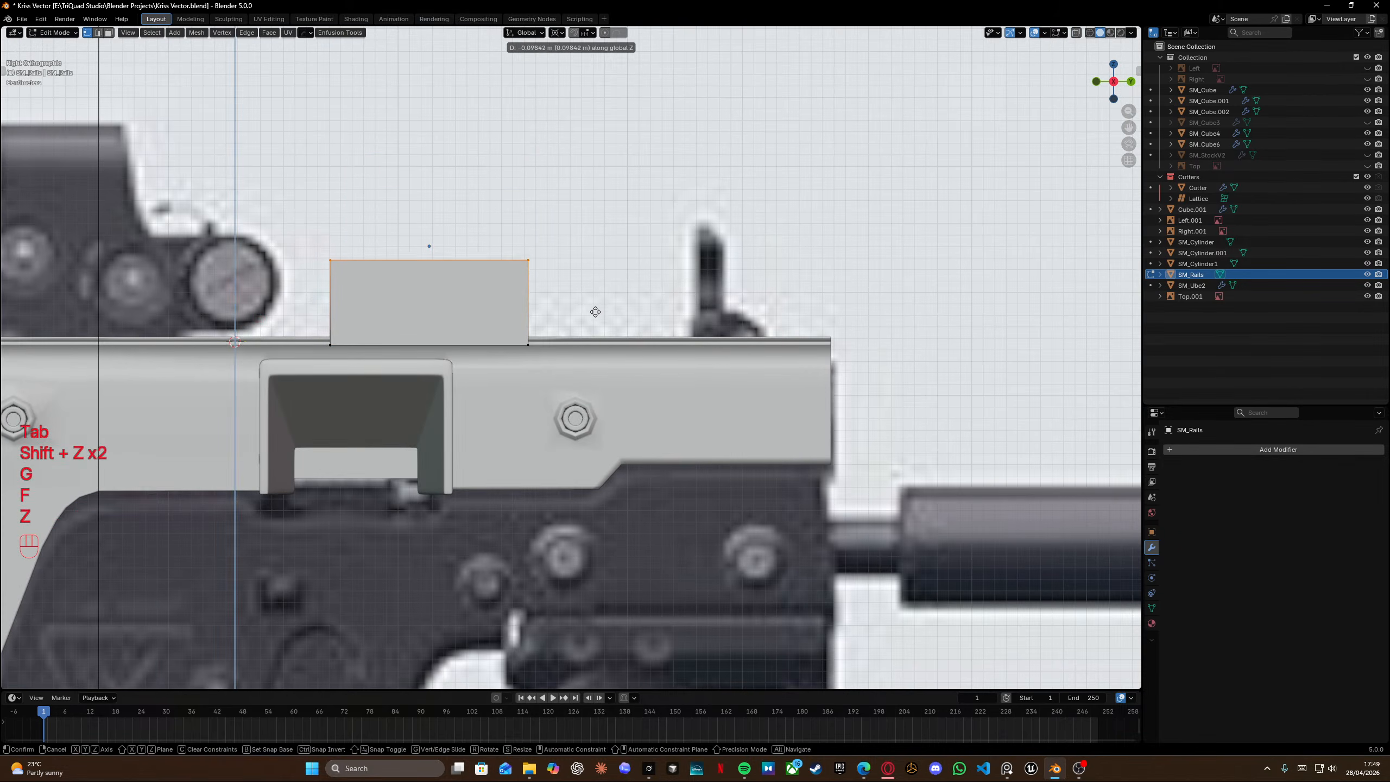
{"action": "left_click", "coordinate": [600, 373]}
Add a centered loop cut across the slab.
{"action": "middle_click_drag", "start_coordinate": [599, 373], "coordinate": [499, 318]}
{"action": "key", "text": "ctrl+r"}
{"action": "left_click", "coordinate": [646, 265]}
{"action": "right_click", "coordinate": [646, 264]}
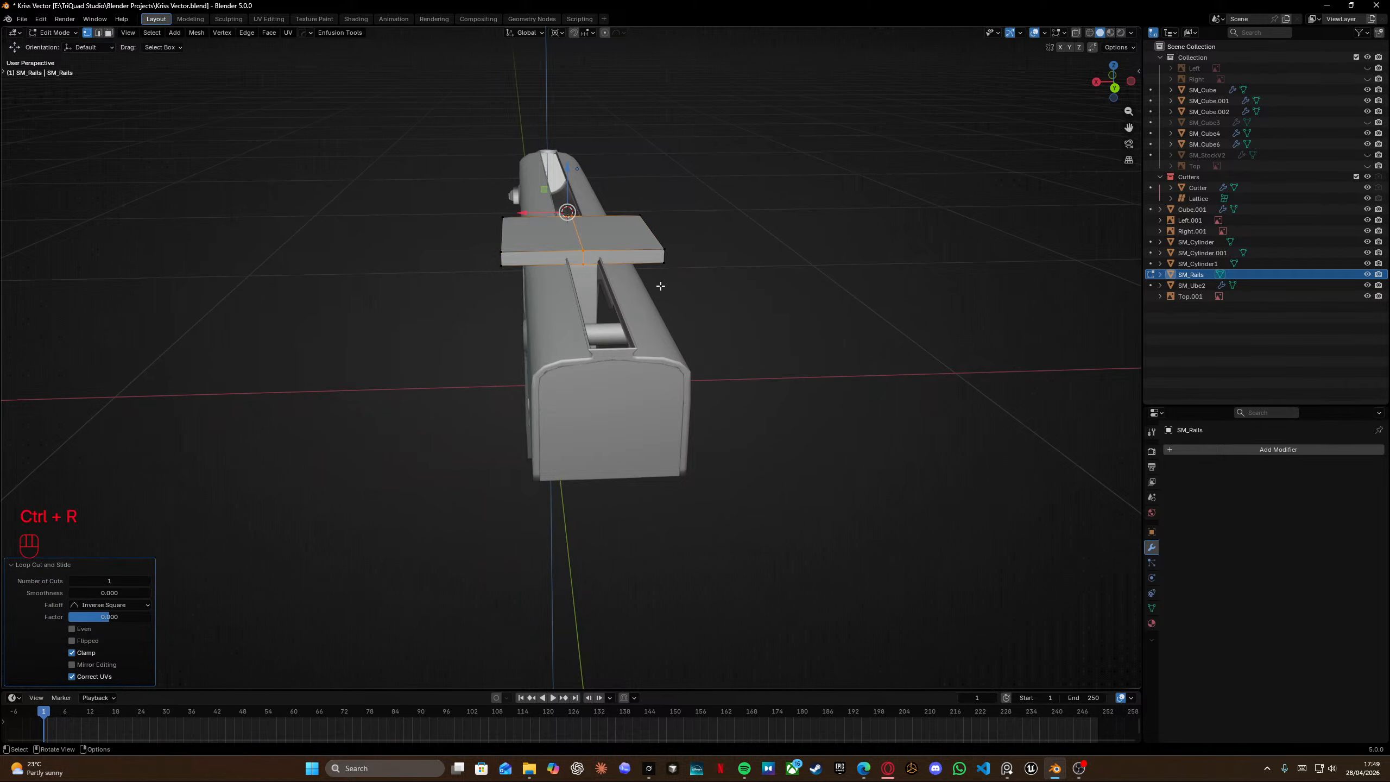
Select and delete one half of the slab beyond the center loop.
{"action": "key", "text": "shift+z"}
{"action": "left_click_drag", "start_coordinate": [614, 174], "coordinate": [712, 299]}
{"action": "key", "text": "shift+z"}
{"action": "key", "text": "x"}
{"action": "left_click", "coordinate": [713, 293]}
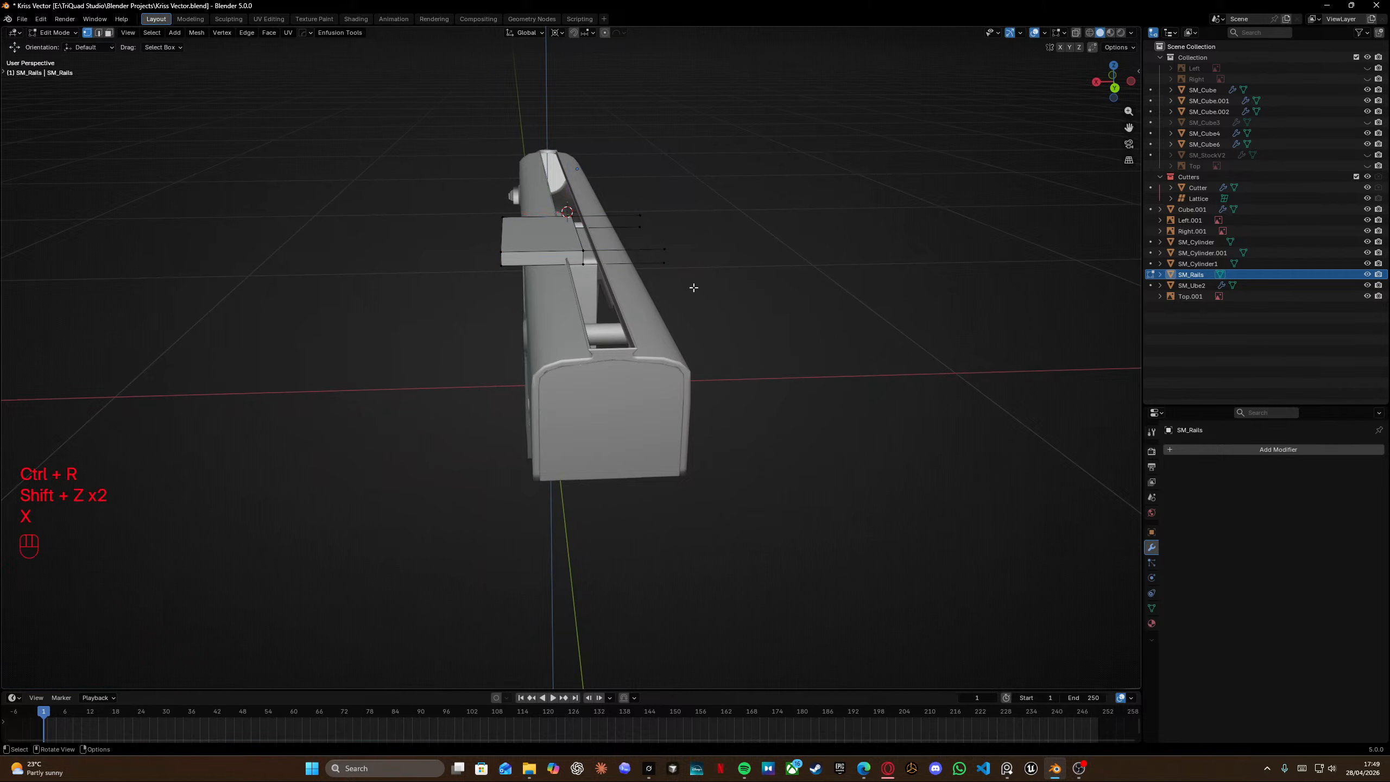
{"action": "key", "text": "x"}
{"action": "left_click", "coordinate": [679, 298]}
Select the remaining half's outer vertices and move them about 0.054 m along X.
{"action": "key", "text": "shift+z"}
{"action": "mouse_move", "coordinate": [462, 185]}
{"action": "left_mouse_down"}
{"action": "mouse_move", "coordinate": [509, 307]}
{"action": "mouse_move", "coordinate": [528, 321]}
{"action": "left_mouse_up"}
{"action": "key", "text": "shift+z"}
{"action": "left_click_drag", "start_coordinate": [542, 214], "coordinate": [577, 213]}
{"action": "key", "text": "ctrl+z"}
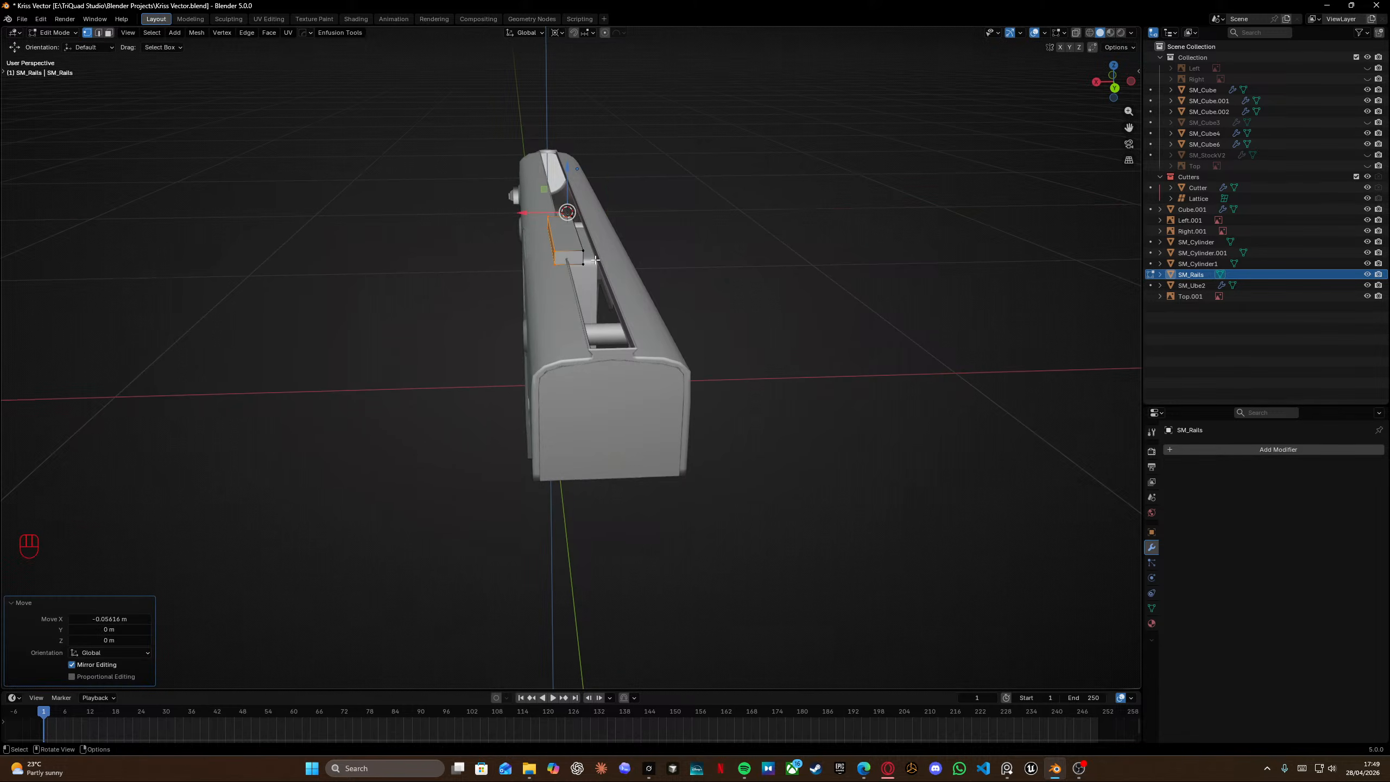
Add a Mirror modifier to the rail block.
{"action": "middle_click_drag", "start_coordinate": [596, 259], "coordinate": [618, 252]}
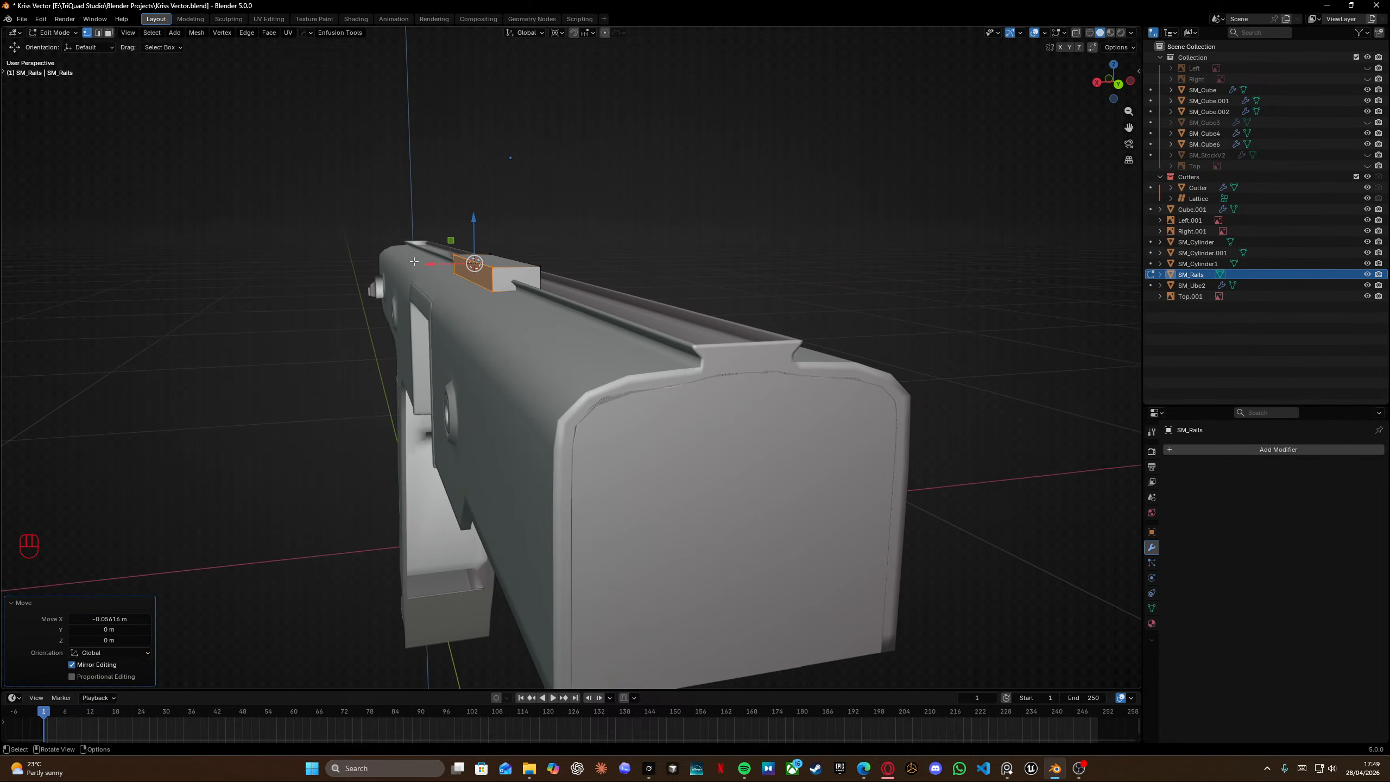
{"action": "left_click", "coordinate": [1234, 450]}
{"action": "mouse_move", "coordinate": [1259, 449]}
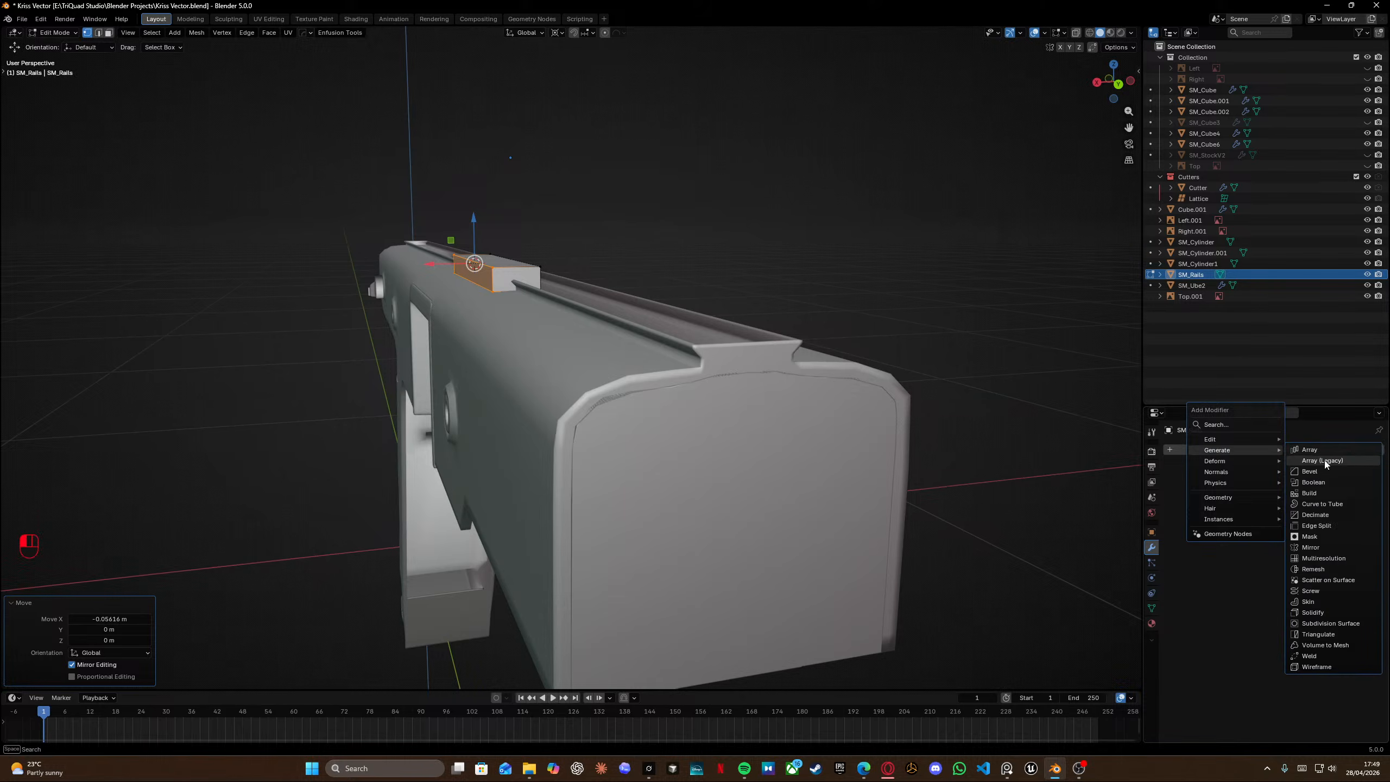
{"action": "left_click", "coordinate": [1312, 547]}
Apply all transforms to the rail object.
{"action": "middle_click_drag", "start_coordinate": [608, 276], "coordinate": [623, 283]}
{"action": "key", "text": "ctrl+a"}
{"action": "key", "text": "Tab"}
{"action": "key", "text": "ctrl+a"}
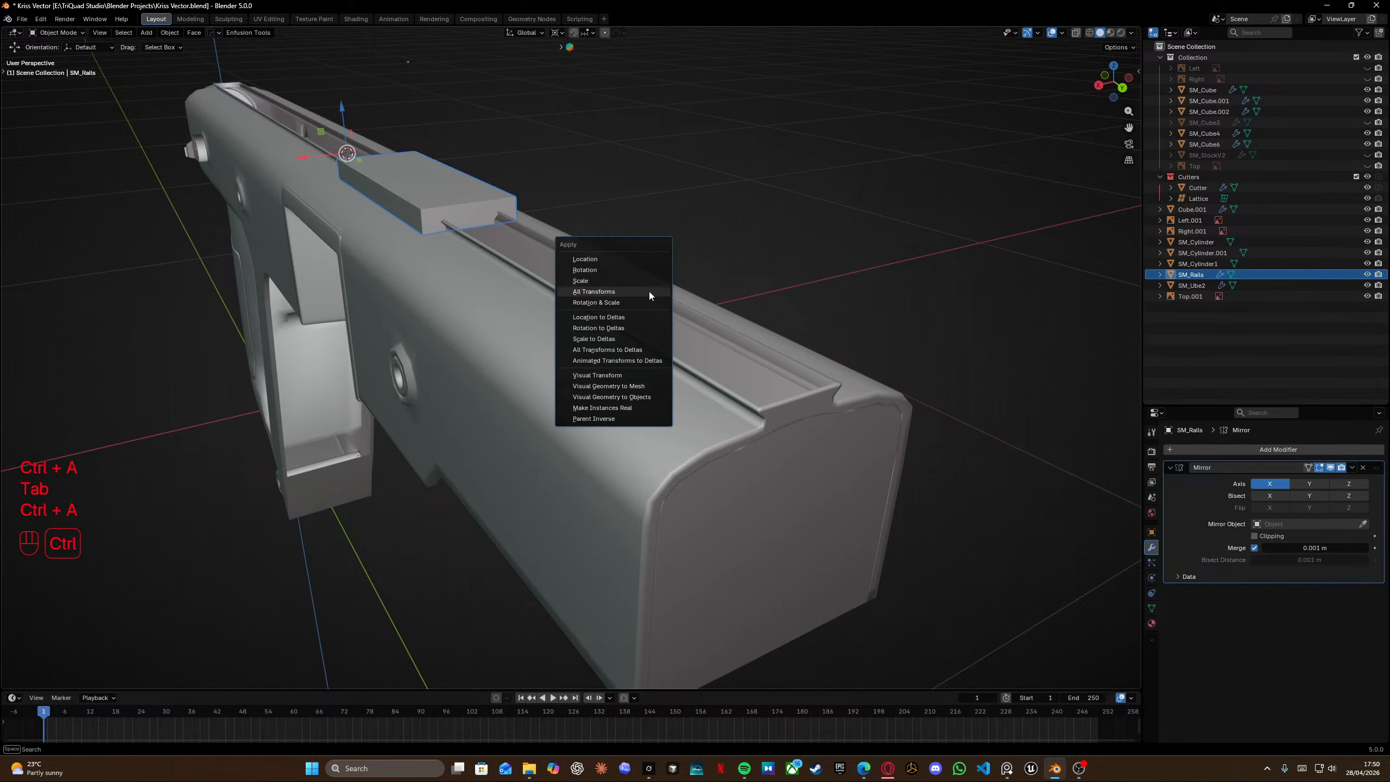
{"action": "left_click", "coordinate": [650, 291]}
{"action": "left_click", "coordinate": [684, 239]}
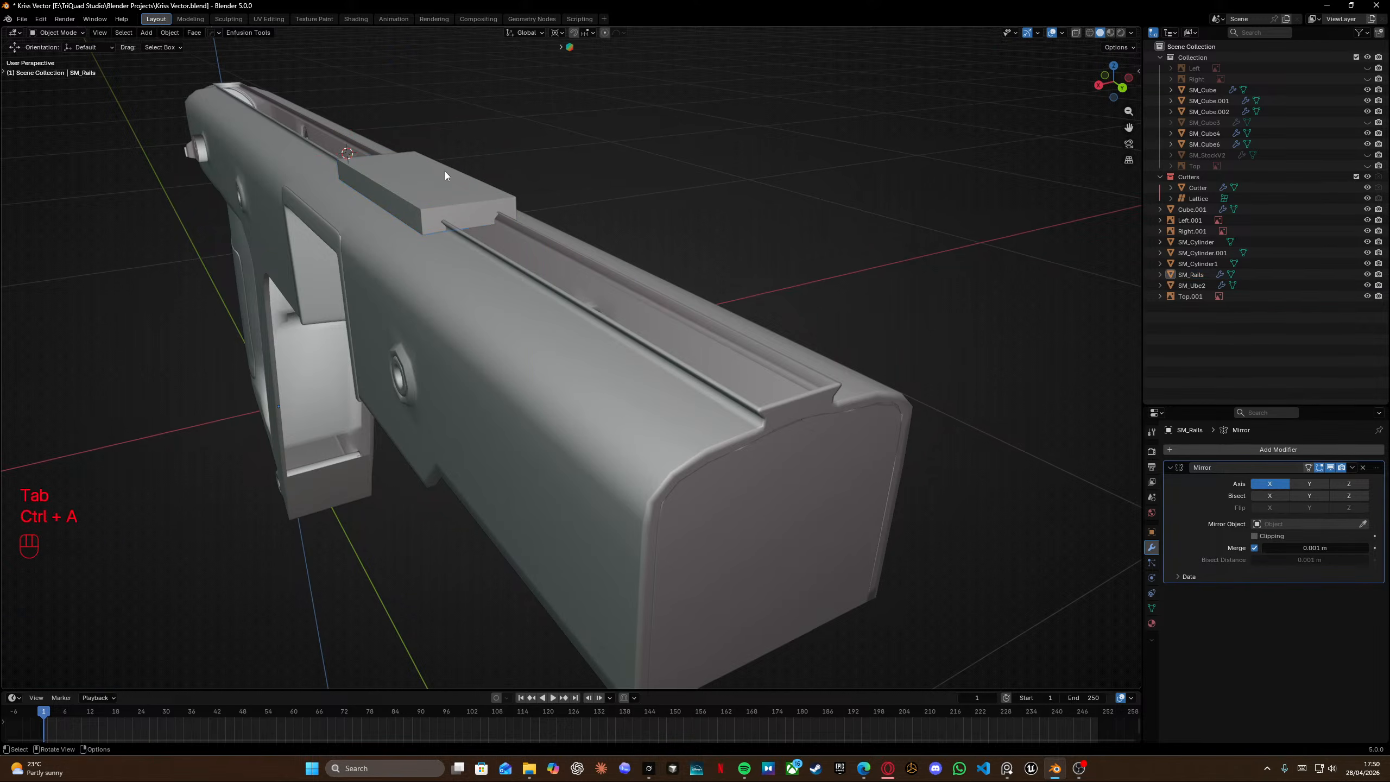
Select the block's side face and move it about 0.011 m along X to narrow the rail.
{"action": "left_click", "coordinate": [443, 192]}
{"action": "key", "text": "Tab"}
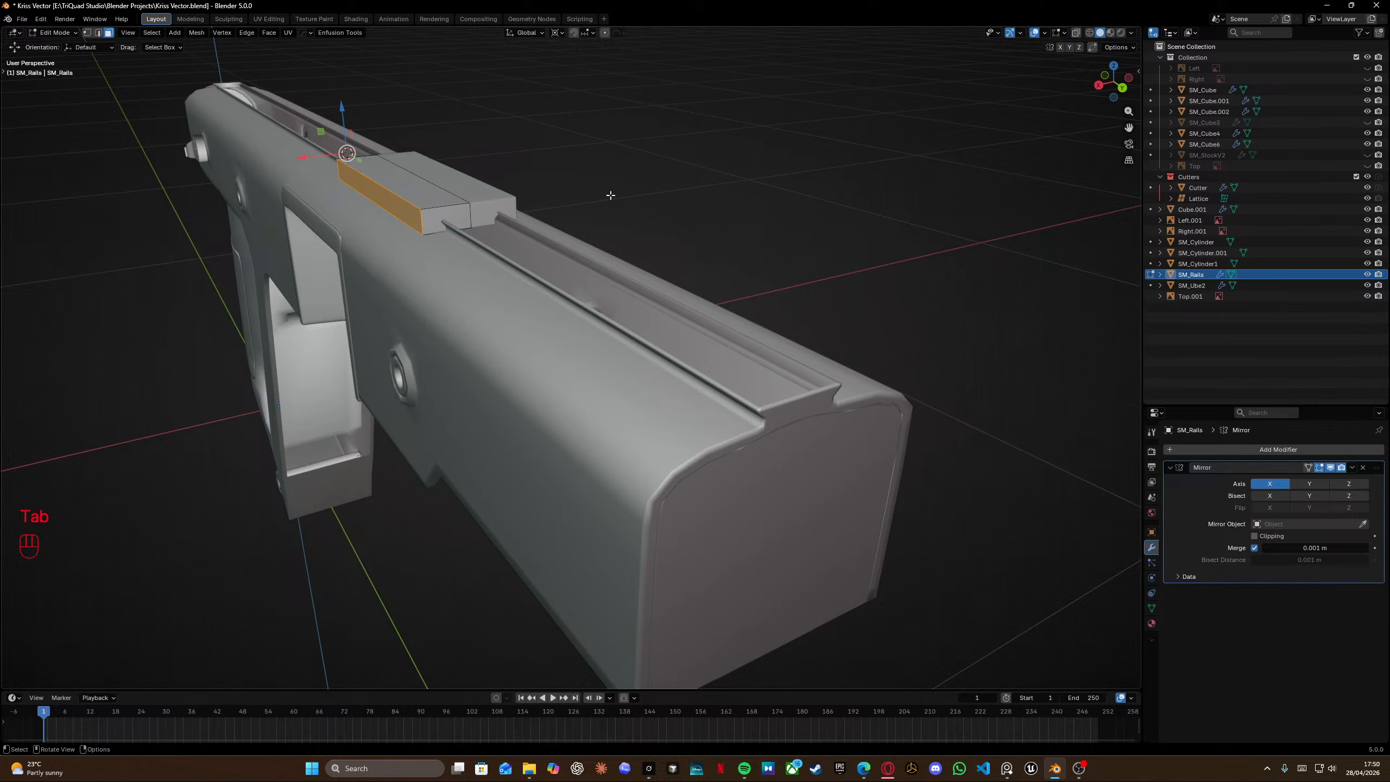
{"action": "left_click_drag", "start_coordinate": [313, 159], "coordinate": [329, 160]}
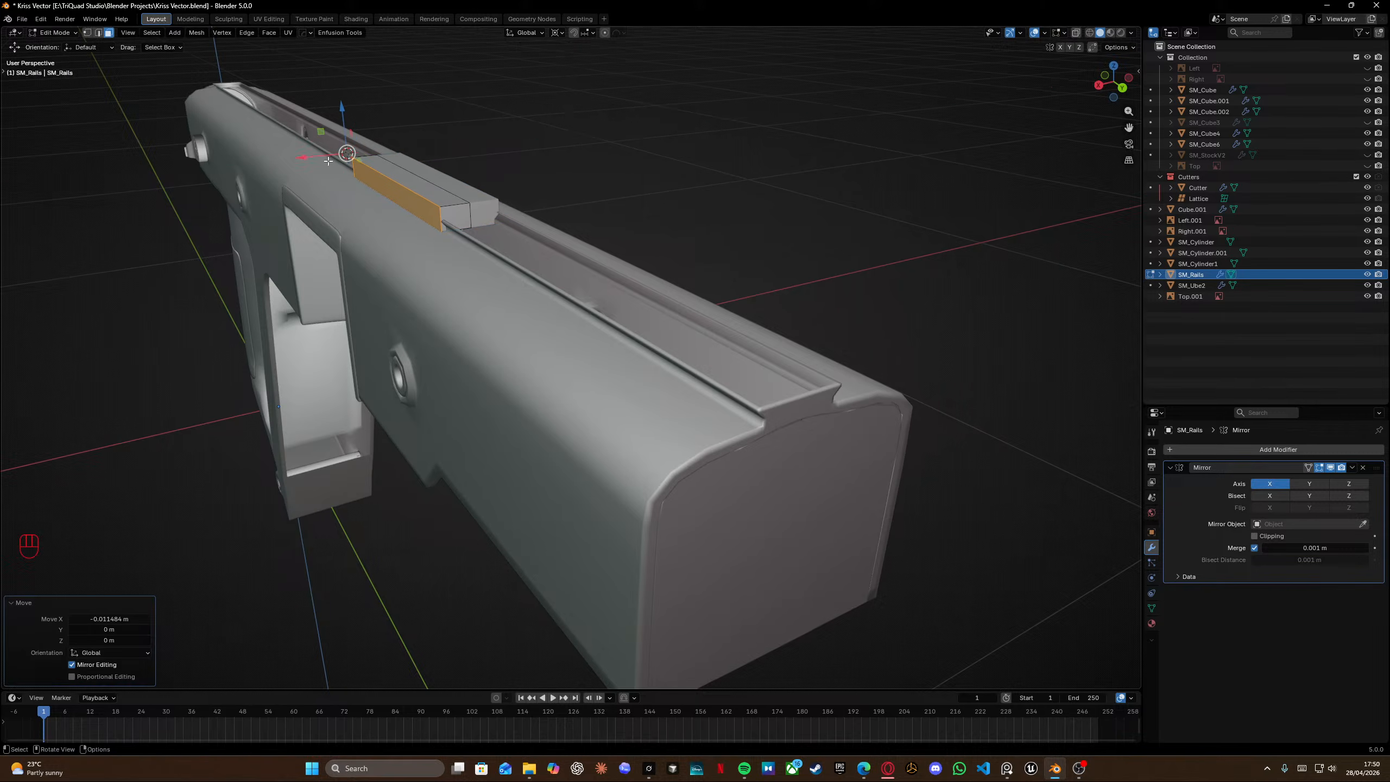
Apply the rail object's transforms again.
{"action": "key", "text": "ctrl+a"}
{"action": "key", "text": "Tab"}
{"action": "key", "text": "ctrl+a"}
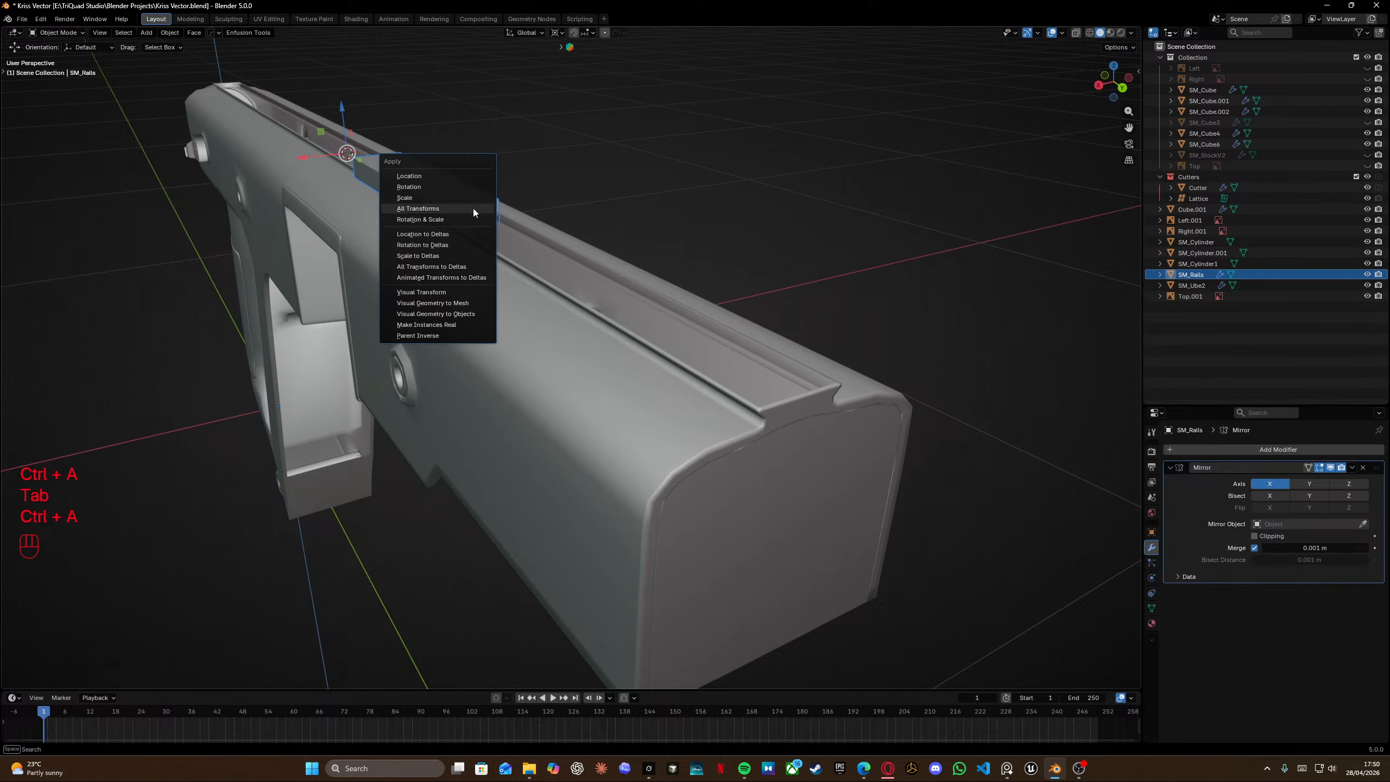
{"action": "left_click", "coordinate": [444, 189]}
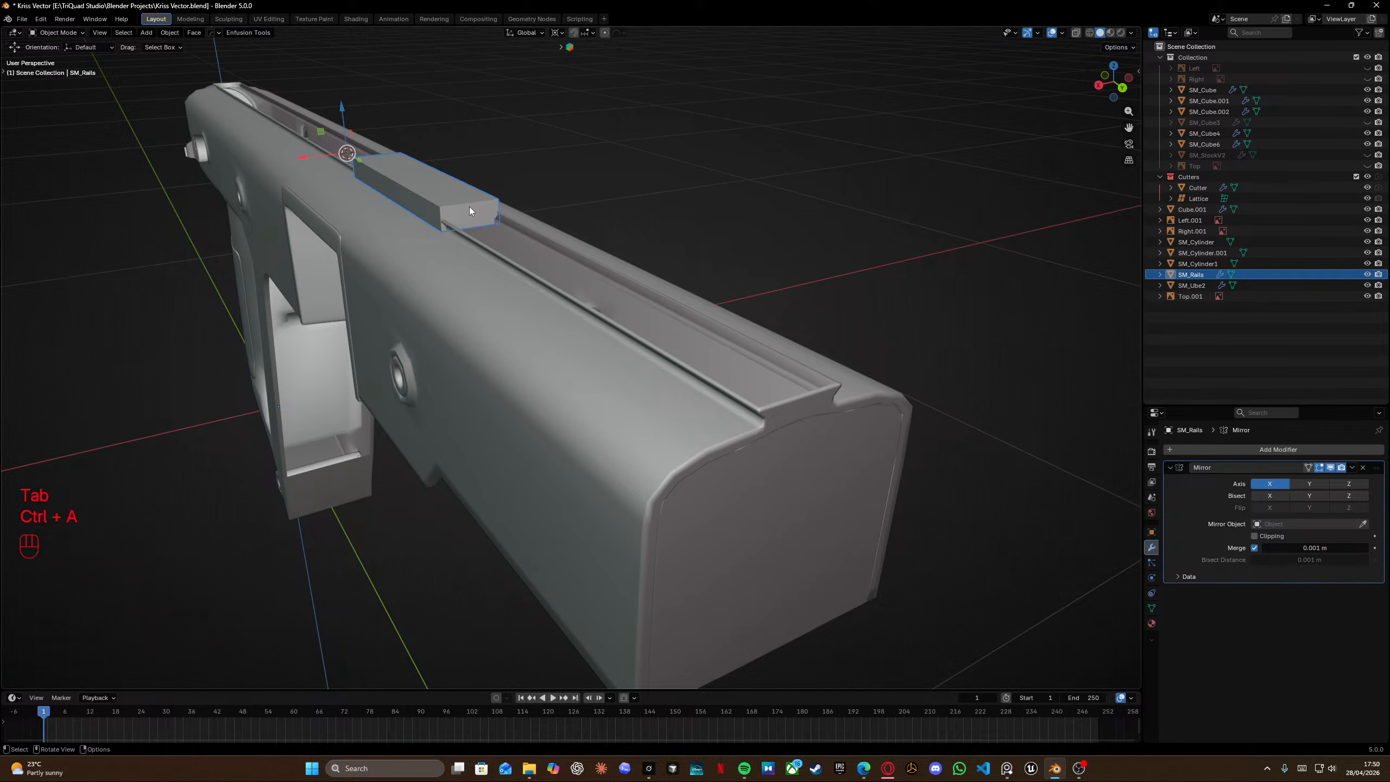
Move the rail block's front face about 0.264 m along Y toward the receiver's front.
{"action": "key", "text": "Tab"}
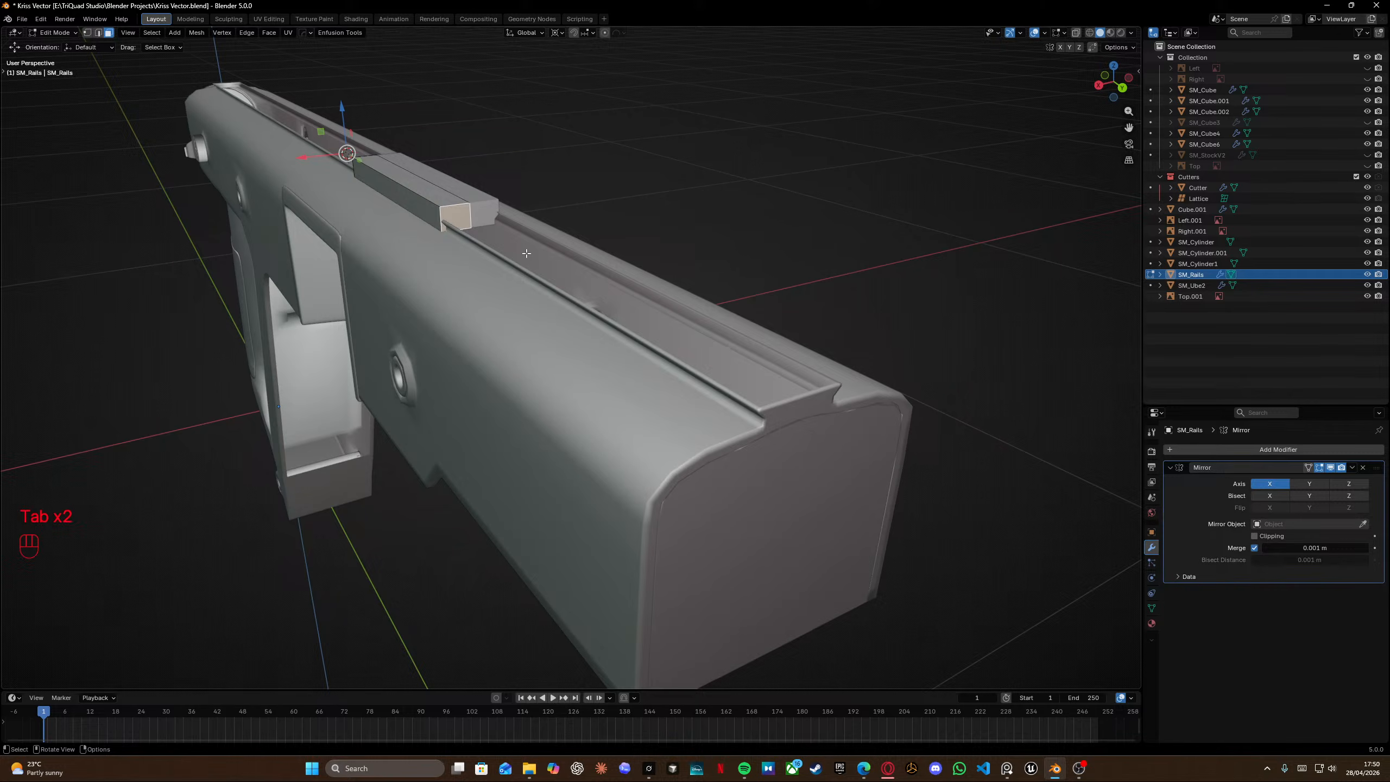
{"action": "key", "text": "g"}
{"action": "key", "text": "y"}
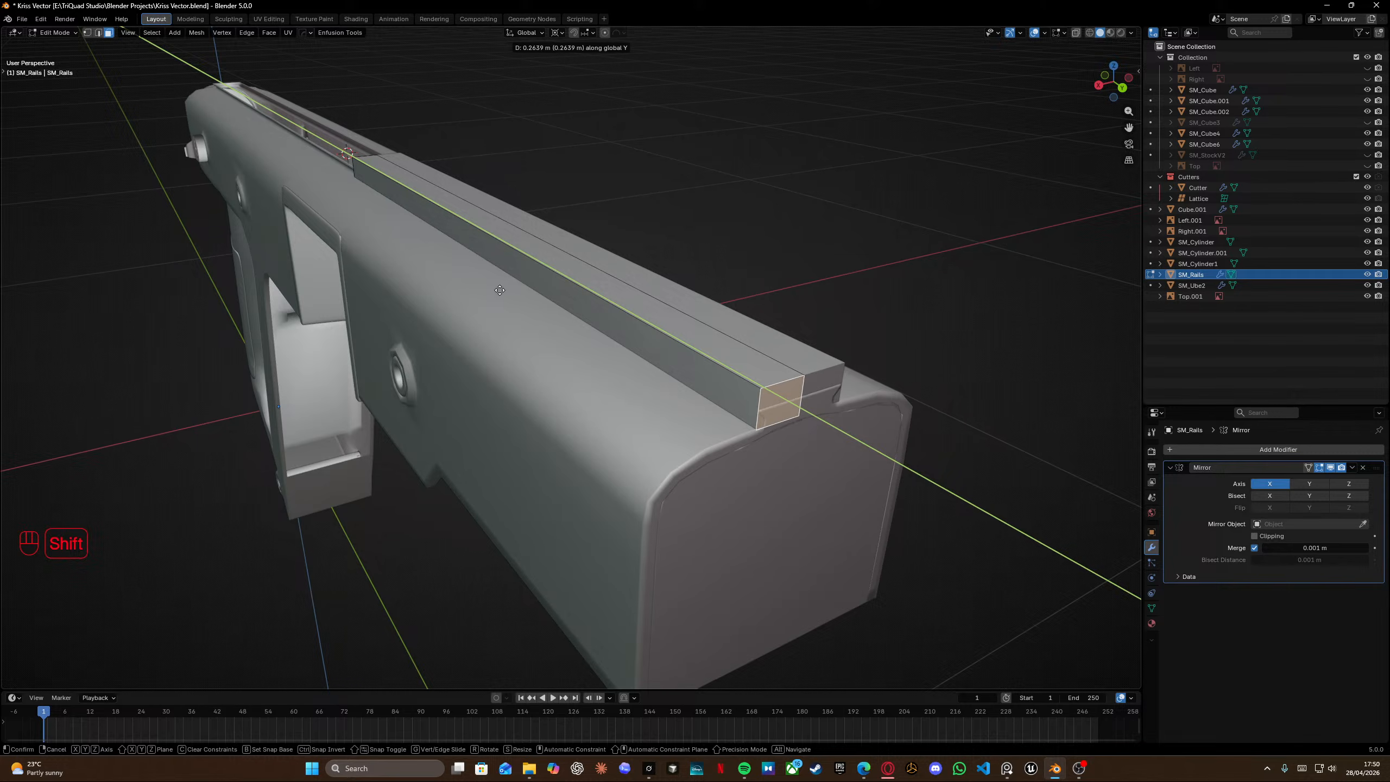
{"action": "left_click", "coordinate": [500, 290]}
{"action": "middle_click_drag", "start_coordinate": [501, 289], "coordinate": [567, 310]}
{"action": "middle_click_drag", "start_coordinate": [279, 332], "coordinate": [766, 313], "text": "shift"}
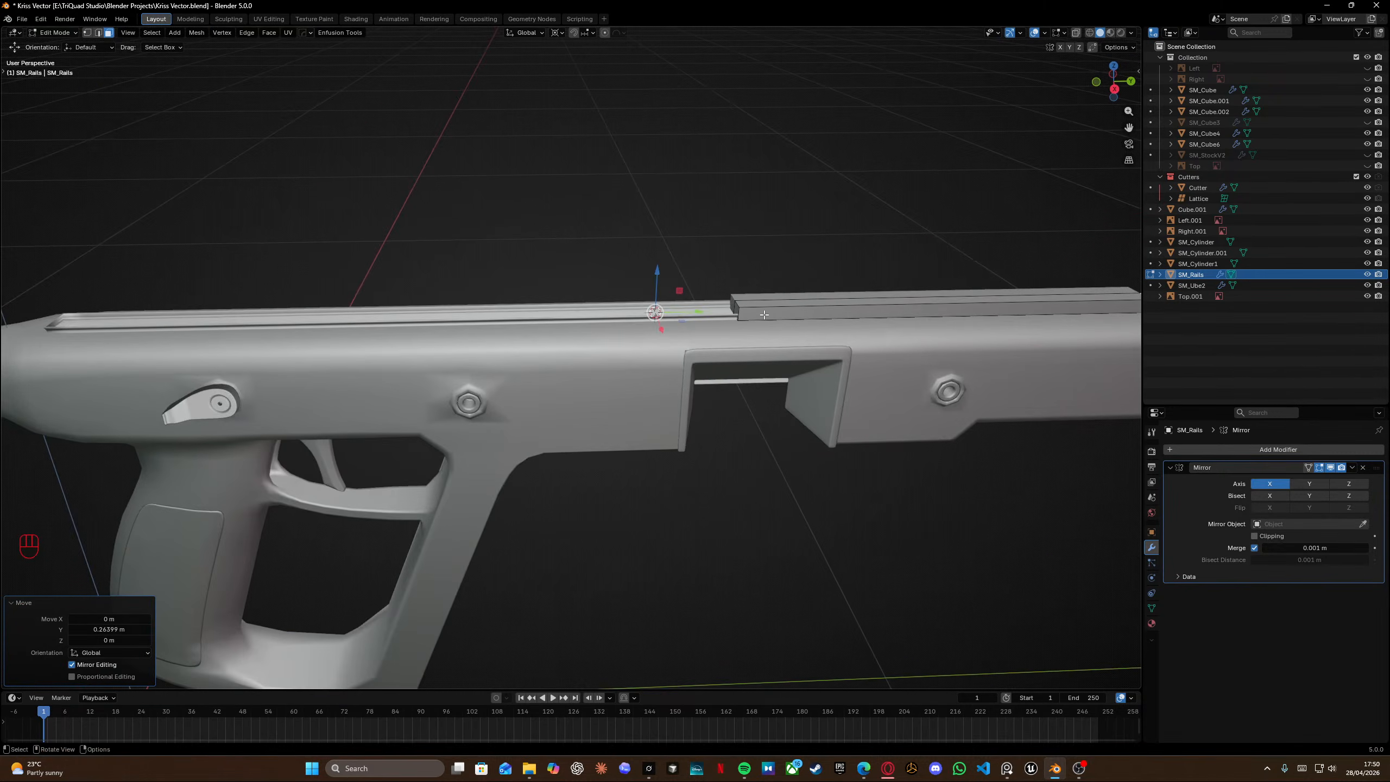
Move the rail block's end face about 0.45 m along Y, extending the rail toward the receiver's muzzle end.
{"action": "scroll", "coordinate": [771, 290], "scroll_direction": "up", "scroll_amount": 3}
{"action": "left_click_drag", "start_coordinate": [787, 220], "coordinate": [875, 277]}
{"action": "middle_click_drag", "start_coordinate": [635, 305], "coordinate": [813, 320], "text": "shift"}
{"action": "left_click", "coordinate": [1034, 289]}
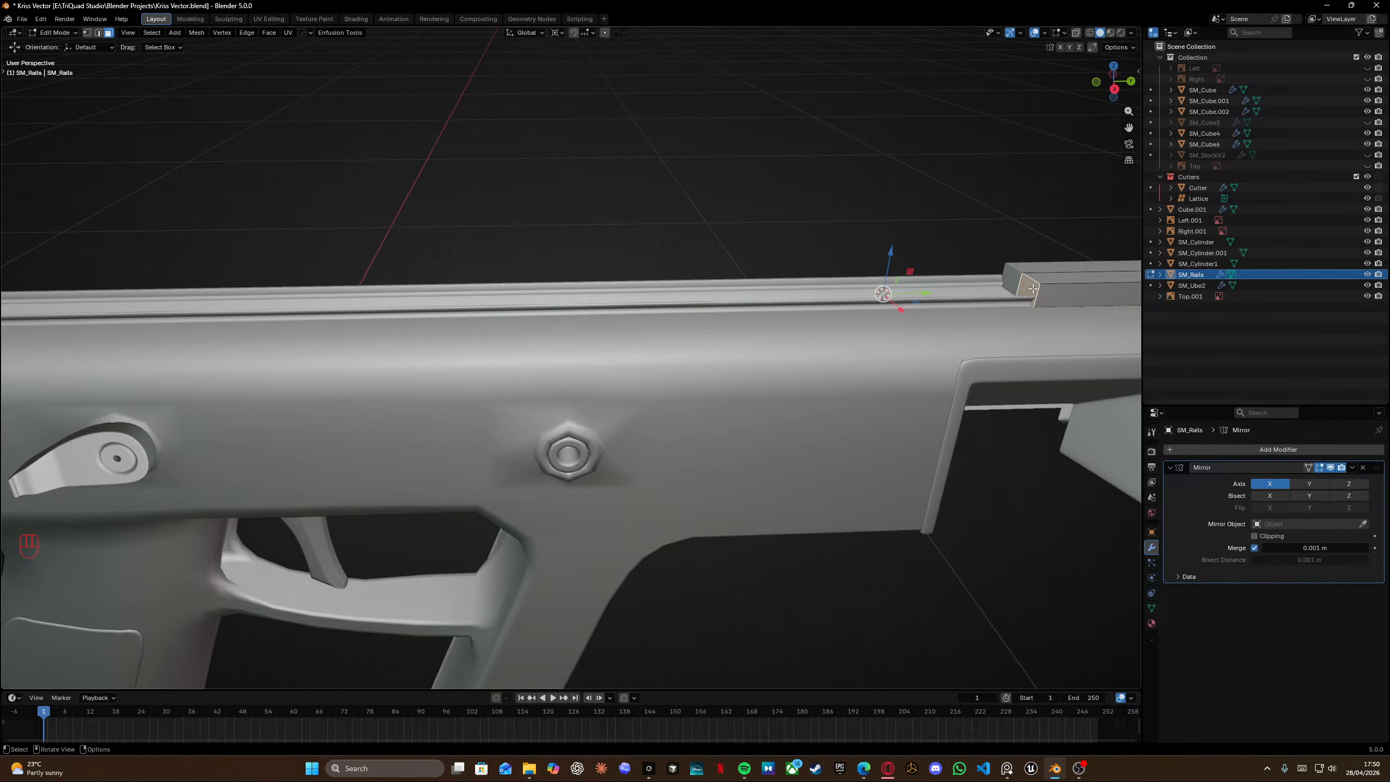
{"action": "left_click_drag", "start_coordinate": [930, 296], "coordinate": [514, 299]}
{"action": "middle_click_drag", "start_coordinate": [493, 313], "coordinate": [1015, 312], "text": "shift"}
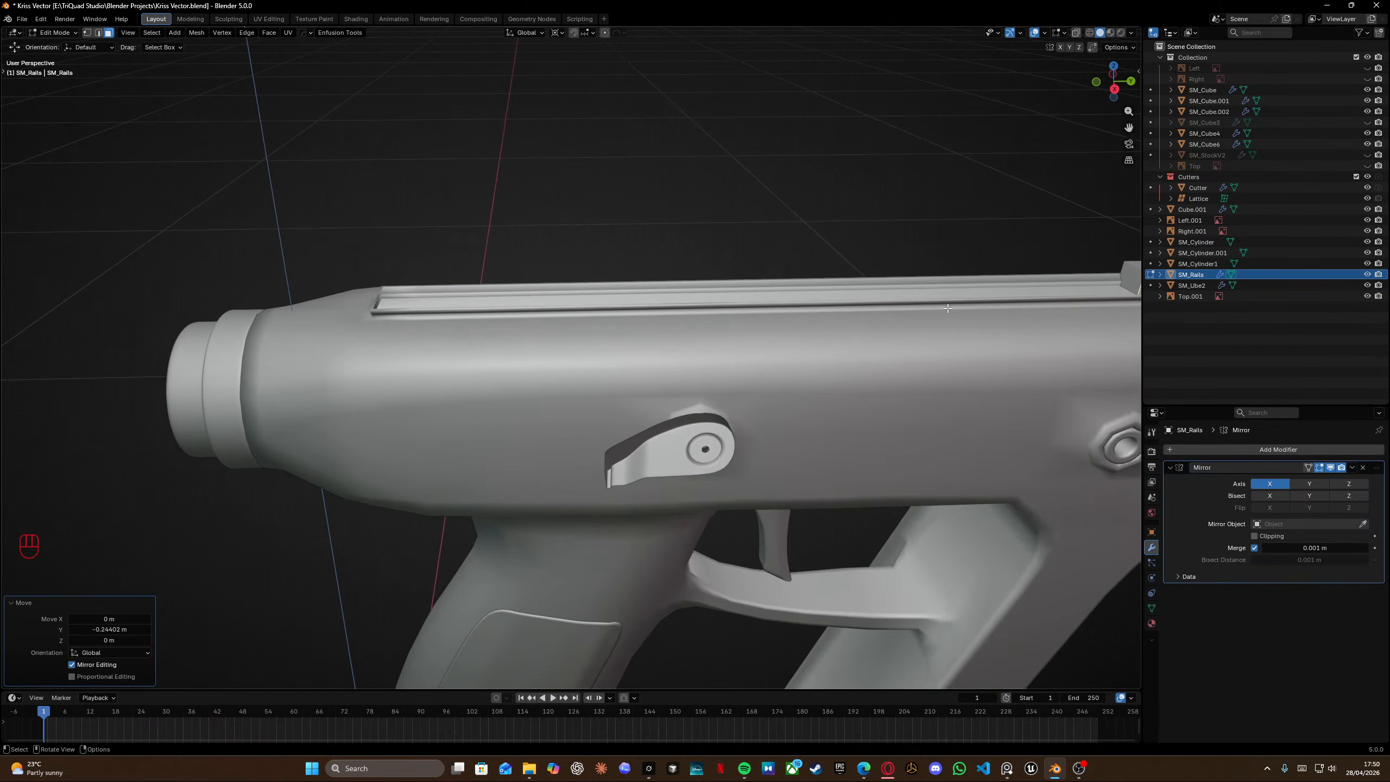
{"action": "key", "text": "g"}
{"action": "key", "text": "y"}
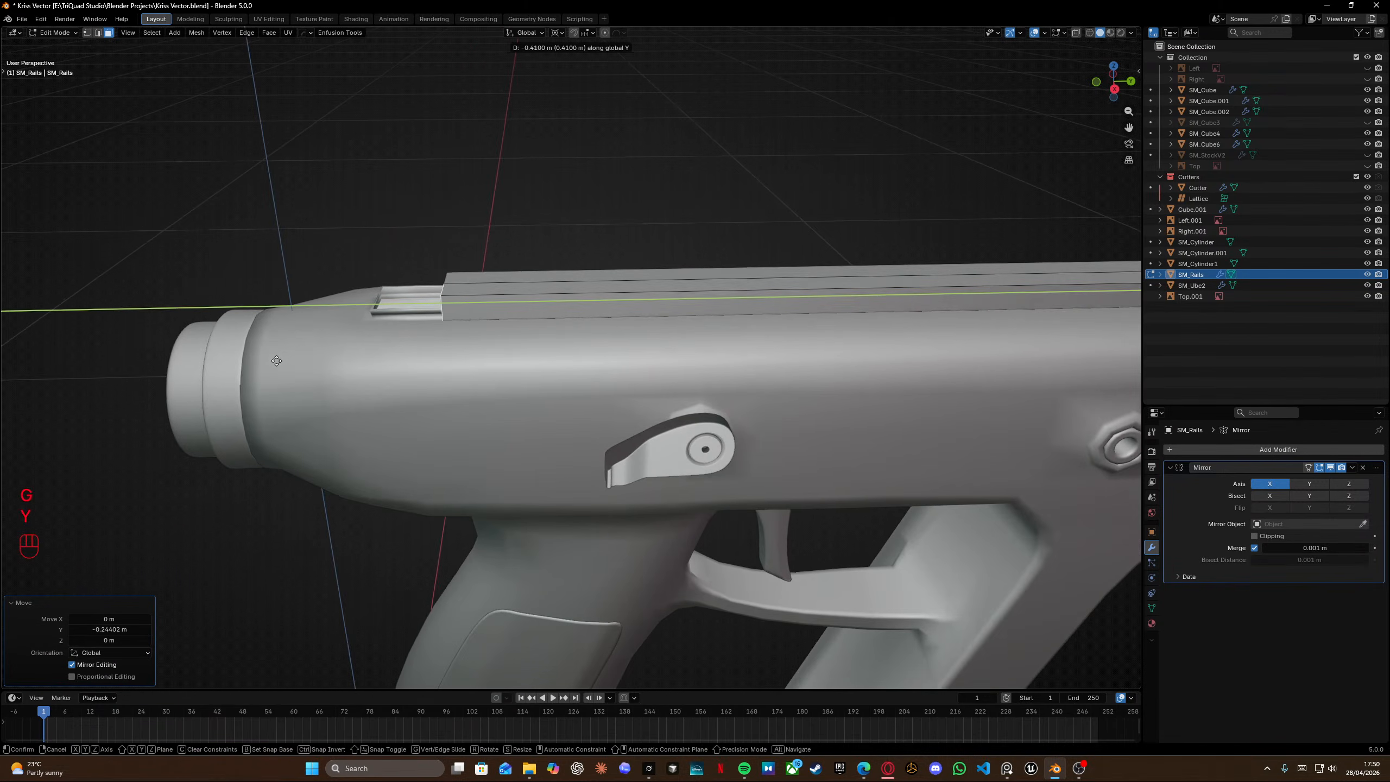
{"action": "left_click", "coordinate": [211, 356]}
{"action": "middle_click_drag", "start_coordinate": [211, 356], "coordinate": [552, 351]}
{"action": "scroll", "coordinate": [537, 310], "scroll_direction": "up", "scroll_amount": 3}
{"action": "scroll", "coordinate": [332, 311], "scroll_direction": "up", "scroll_amount": 3}
Nudge the rail block's end face about 0.002 m along Y.
{"action": "key", "text": "g"}
{"action": "key", "text": "y"}
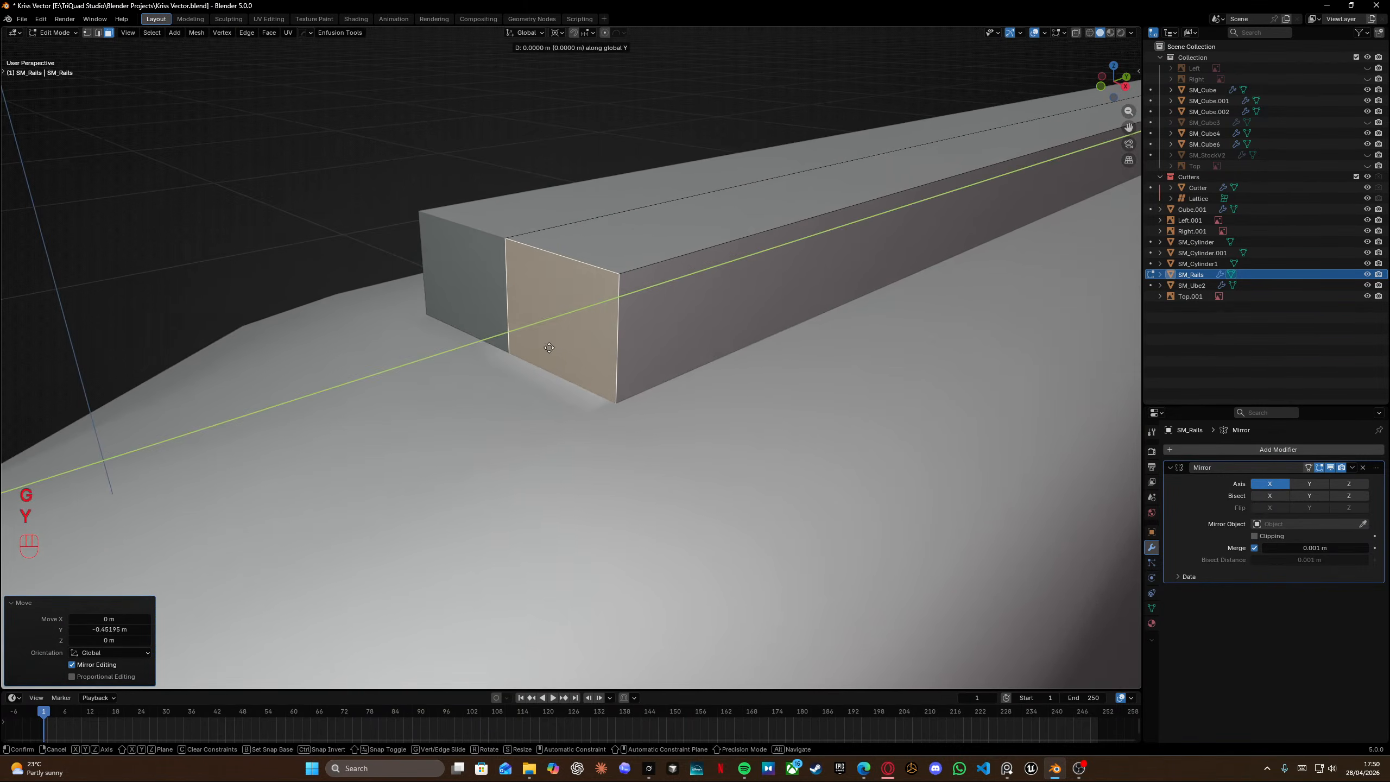
{"action": "left_click", "coordinate": [398, 394]}
{"action": "middle_click_drag", "start_coordinate": [534, 373], "coordinate": [563, 361]}
{"action": "scroll", "coordinate": [562, 360], "scroll_direction": "left", "scroll_amount": 4}
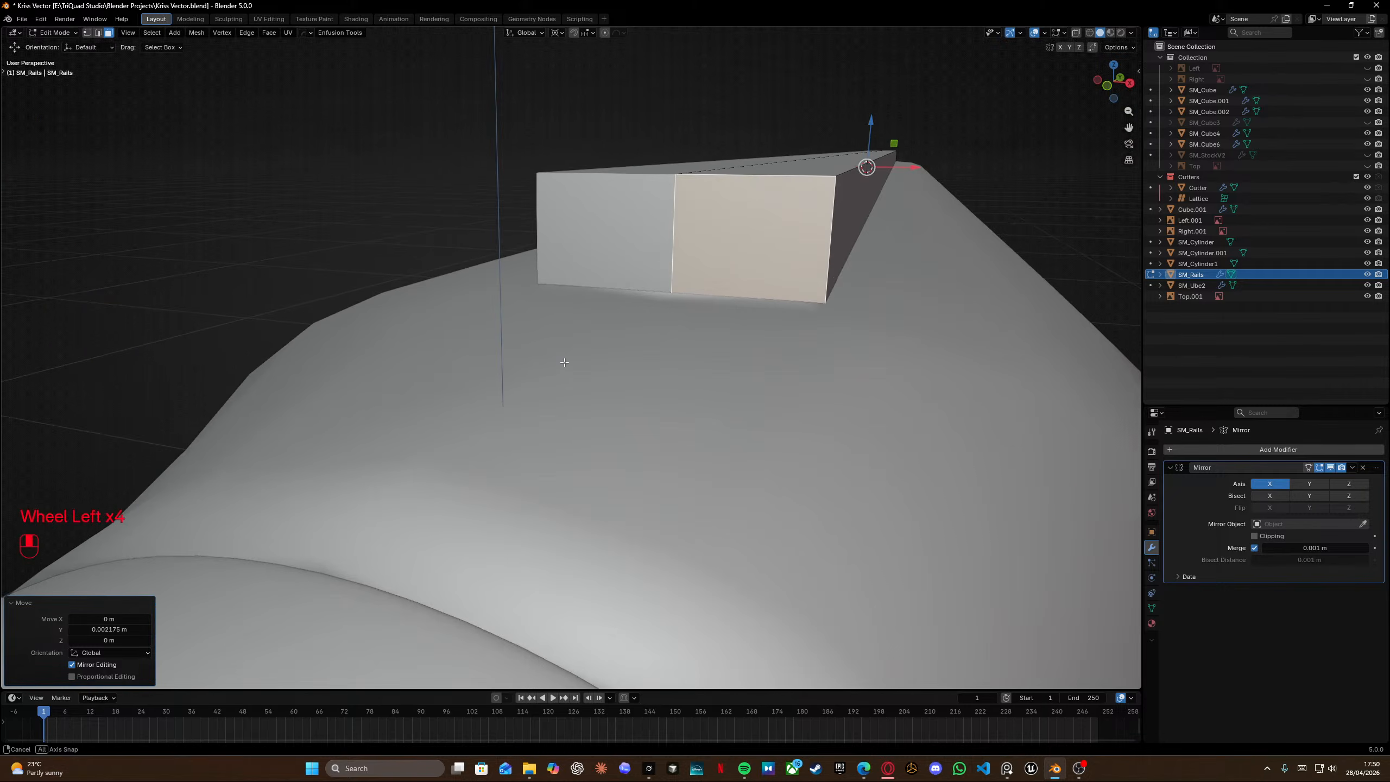
{"action": "middle_click_drag", "start_coordinate": [802, 244], "coordinate": [561, 324], "text": "shift"}
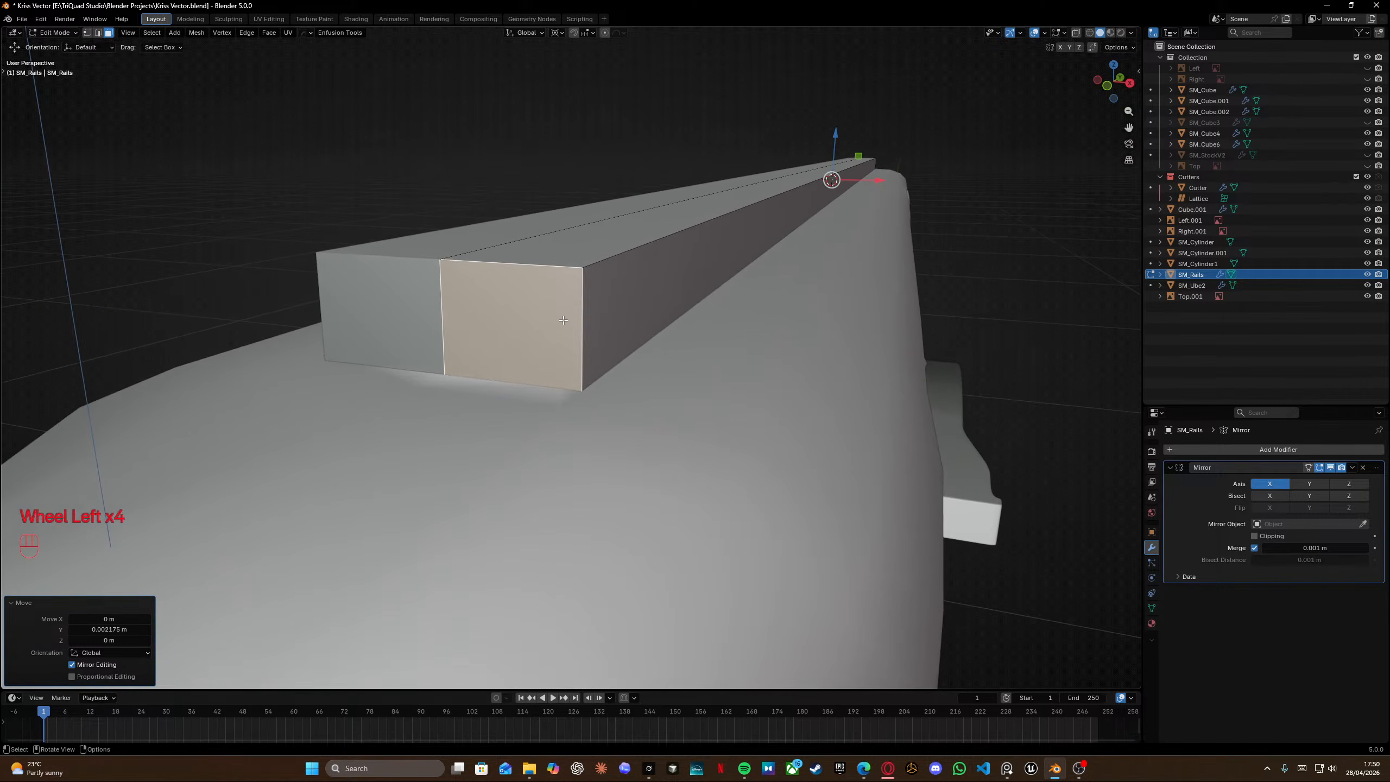
Try adding a Boolean modifier to the receiver with the rail block as its object, then undo it.
{"action": "left_click", "coordinate": [1285, 450]}
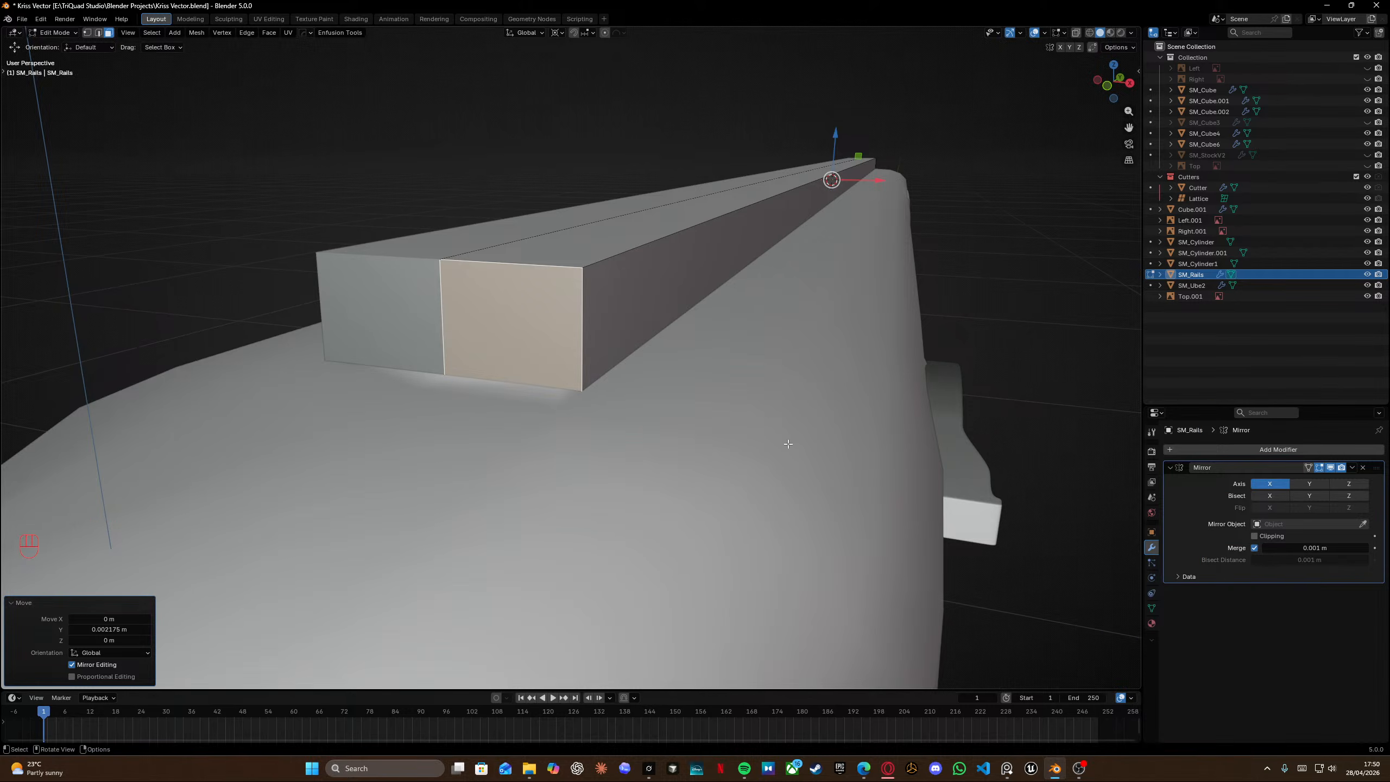
{"action": "key", "text": "Tab"}
{"action": "left_click", "coordinate": [798, 395]}
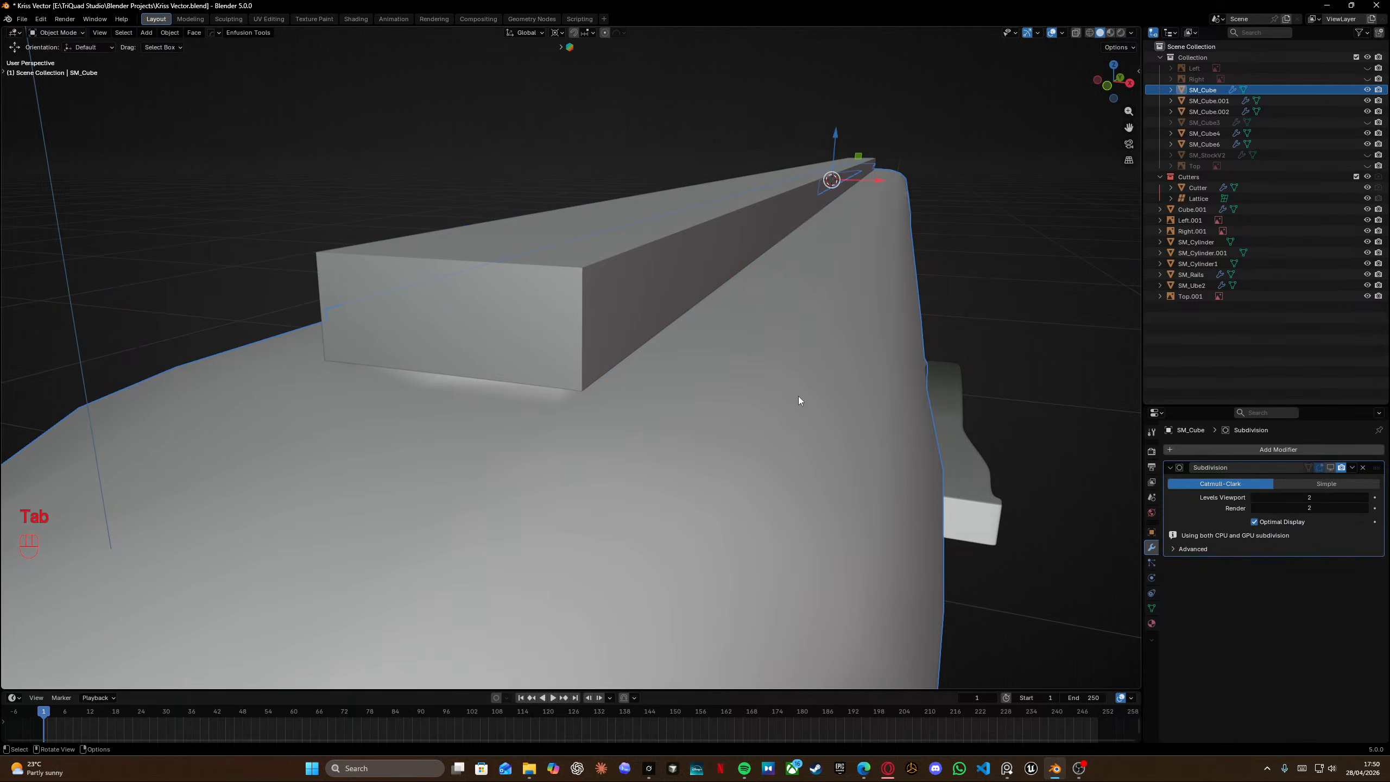
{"action": "left_click", "coordinate": [1280, 453]}
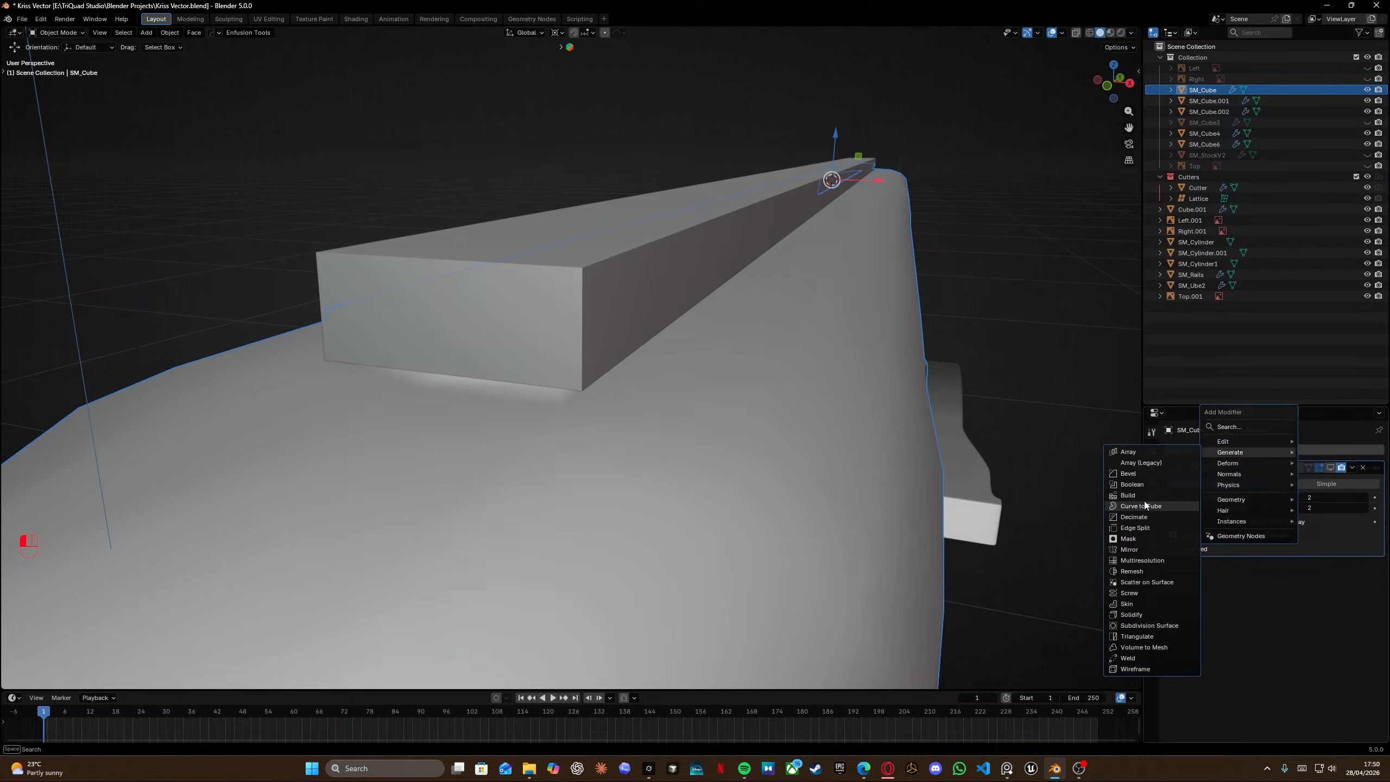
{"action": "left_click", "coordinate": [1182, 485]}
{"action": "left_click", "coordinate": [636, 325]}
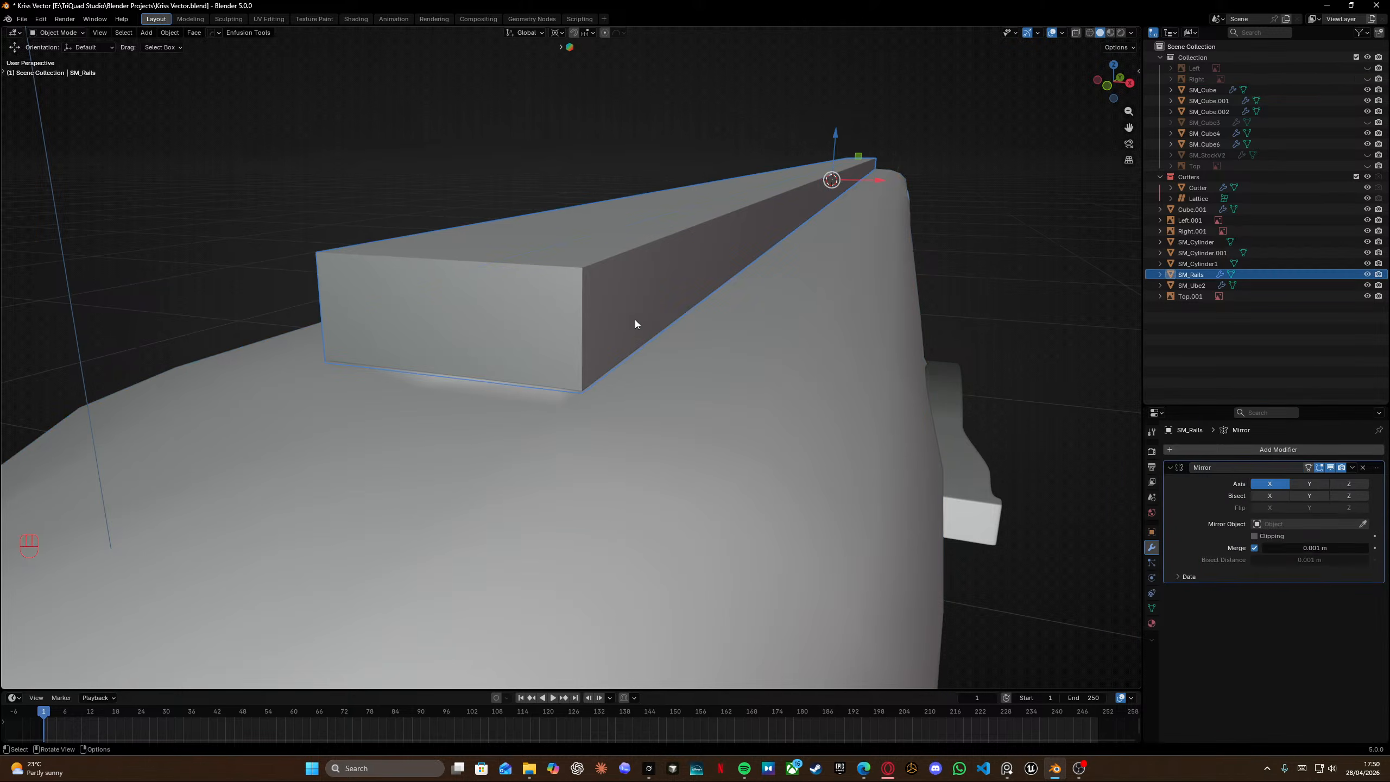
{"action": "left_click", "coordinate": [828, 447]}
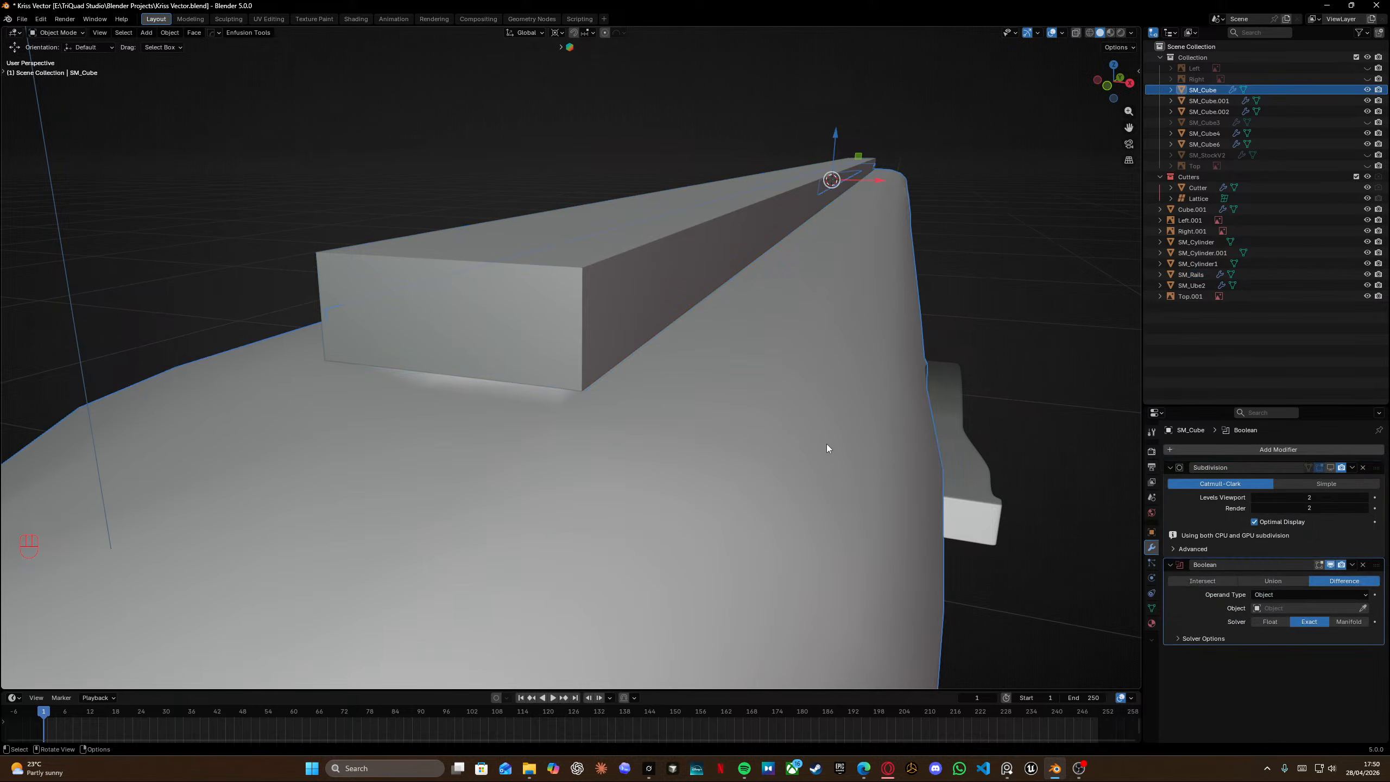
{"action": "left_click", "coordinate": [1363, 607]}
{"action": "left_click", "coordinate": [579, 295]}
{"action": "key", "text": "ctrl+z"}
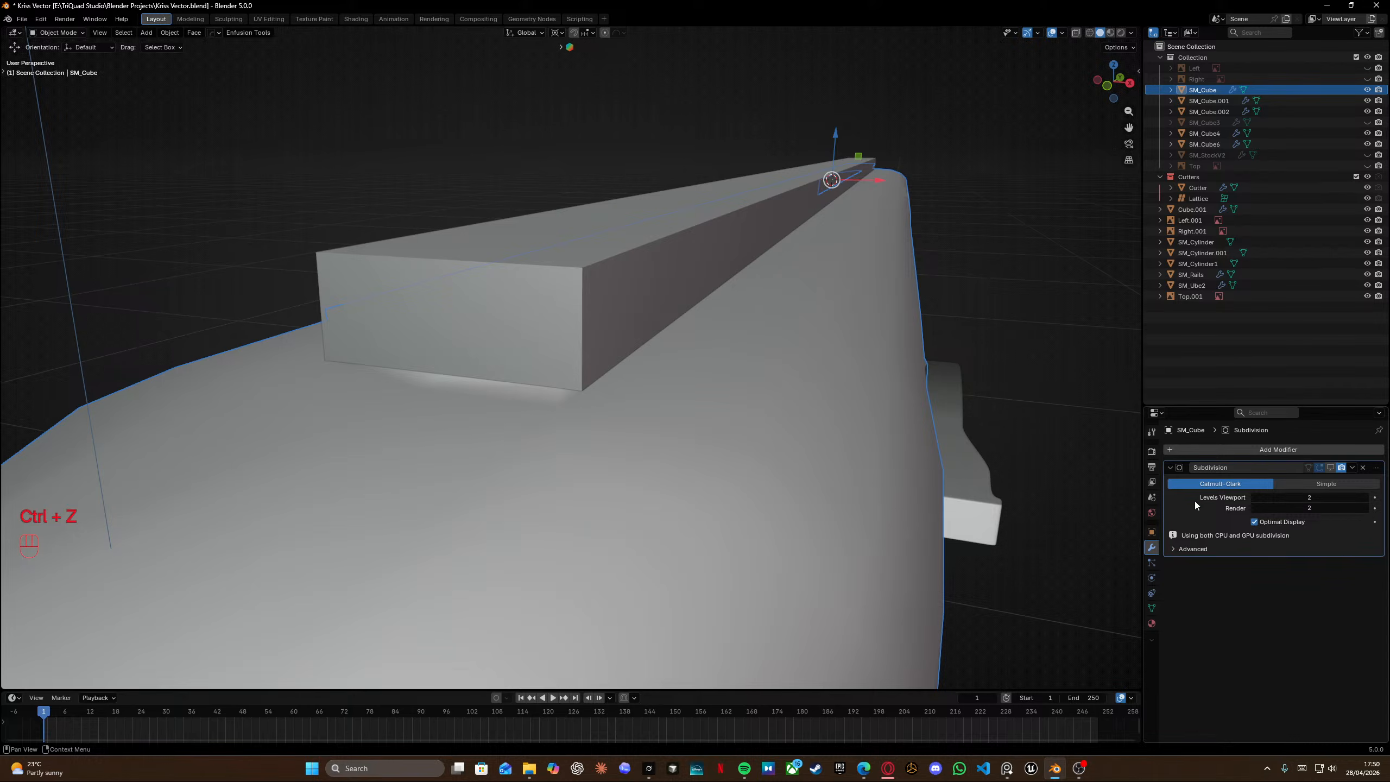
Add a Boolean Difference modifier to the rail object using the receiver SM_Cube as its object.
{"action": "left_click", "coordinate": [645, 310]}
{"action": "left_click", "coordinate": [1304, 450]}
{"action": "mouse_move", "coordinate": [1305, 450]}
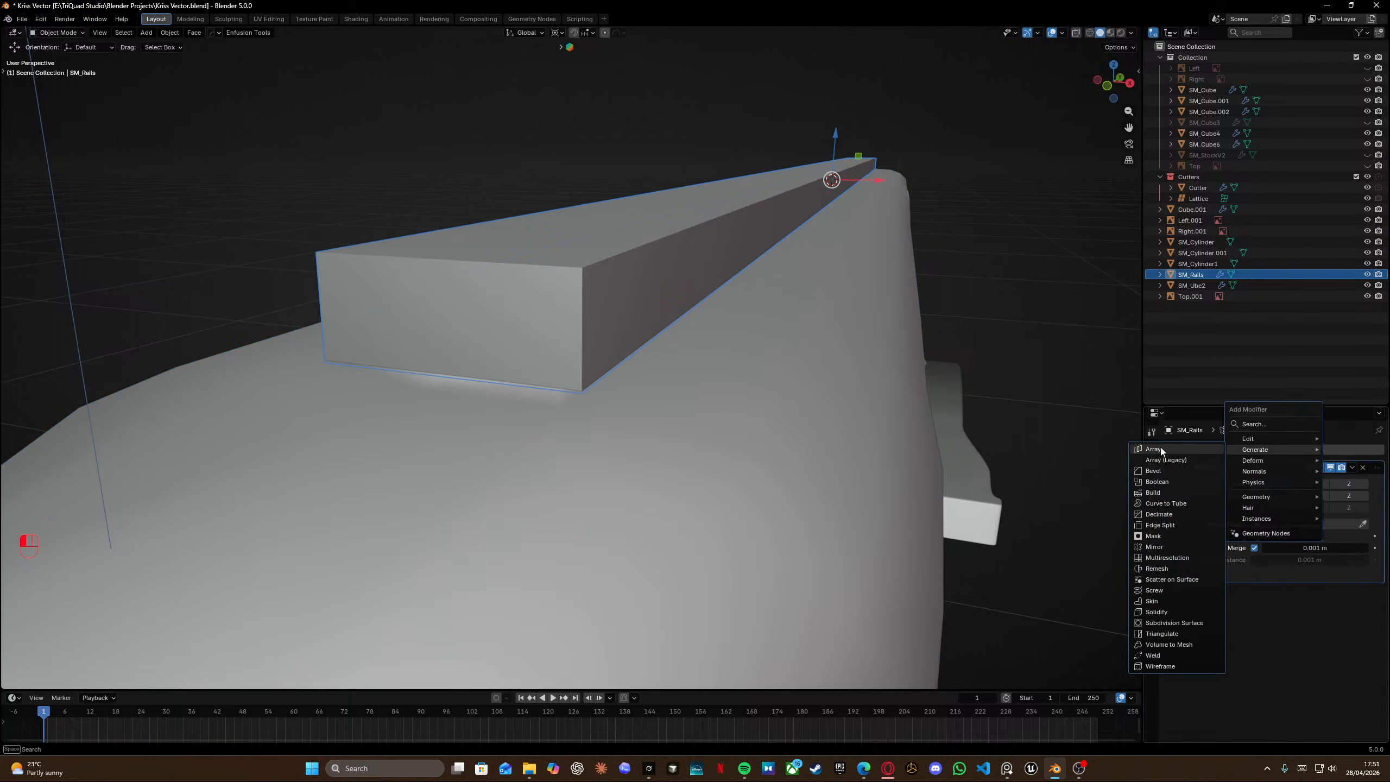
{"action": "left_click", "coordinate": [1160, 481]}
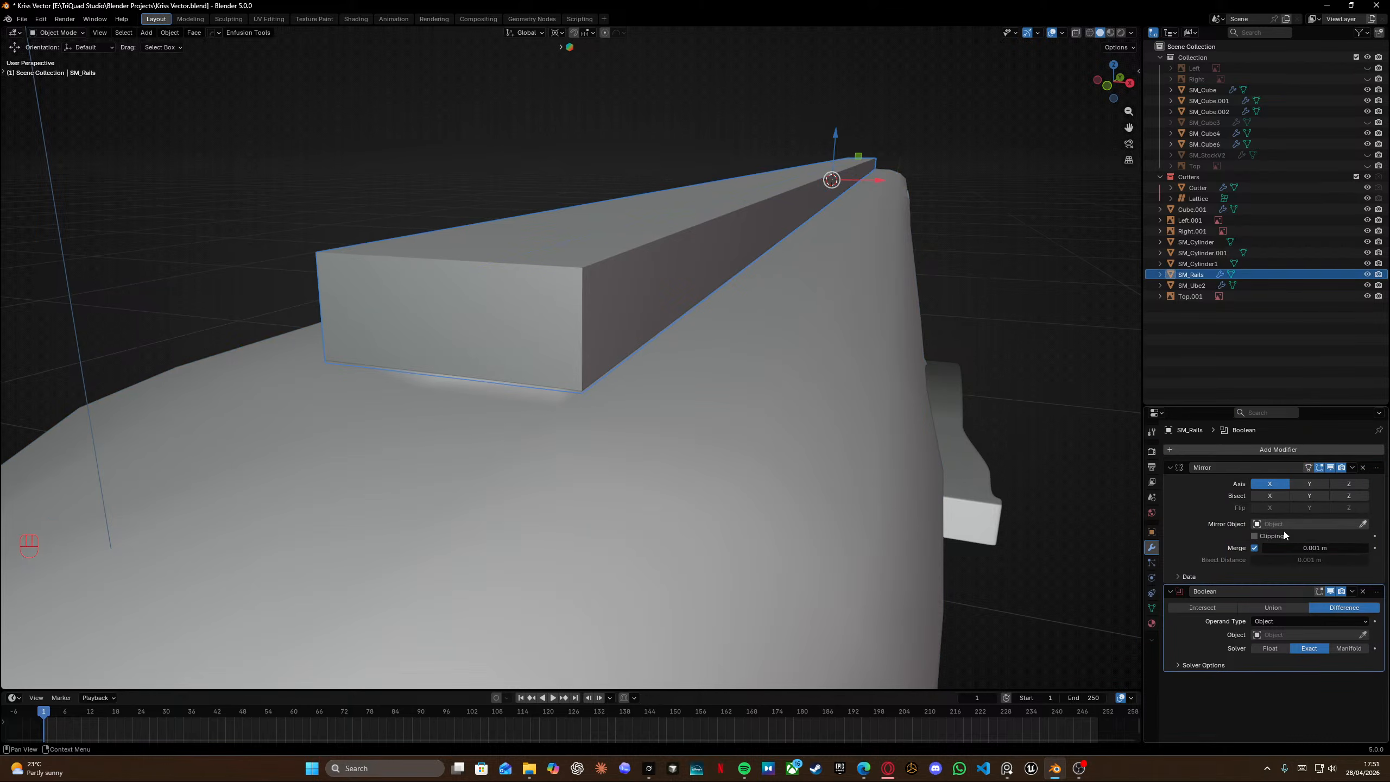
{"action": "left_click", "coordinate": [1361, 633]}
{"action": "left_click", "coordinate": [693, 413]}
Move the rail block's end face about 0.0008 m along Y in Edit Mode.
{"action": "middle_click_drag", "start_coordinate": [693, 413], "coordinate": [481, 370]}
{"action": "key", "text": "Tab"}
{"action": "left_click", "coordinate": [450, 371], "text": "shift"}
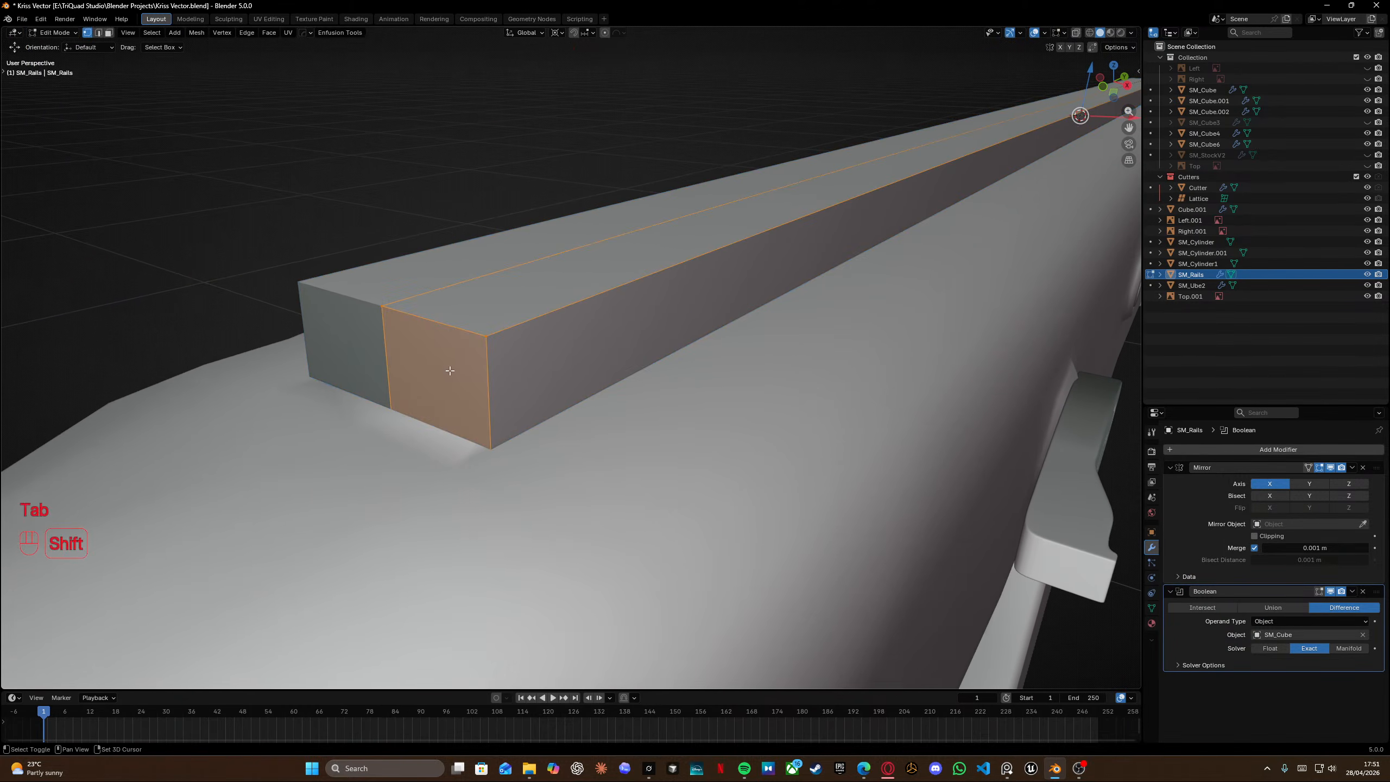
{"action": "key", "text": "g"}
{"action": "key", "text": "y"}
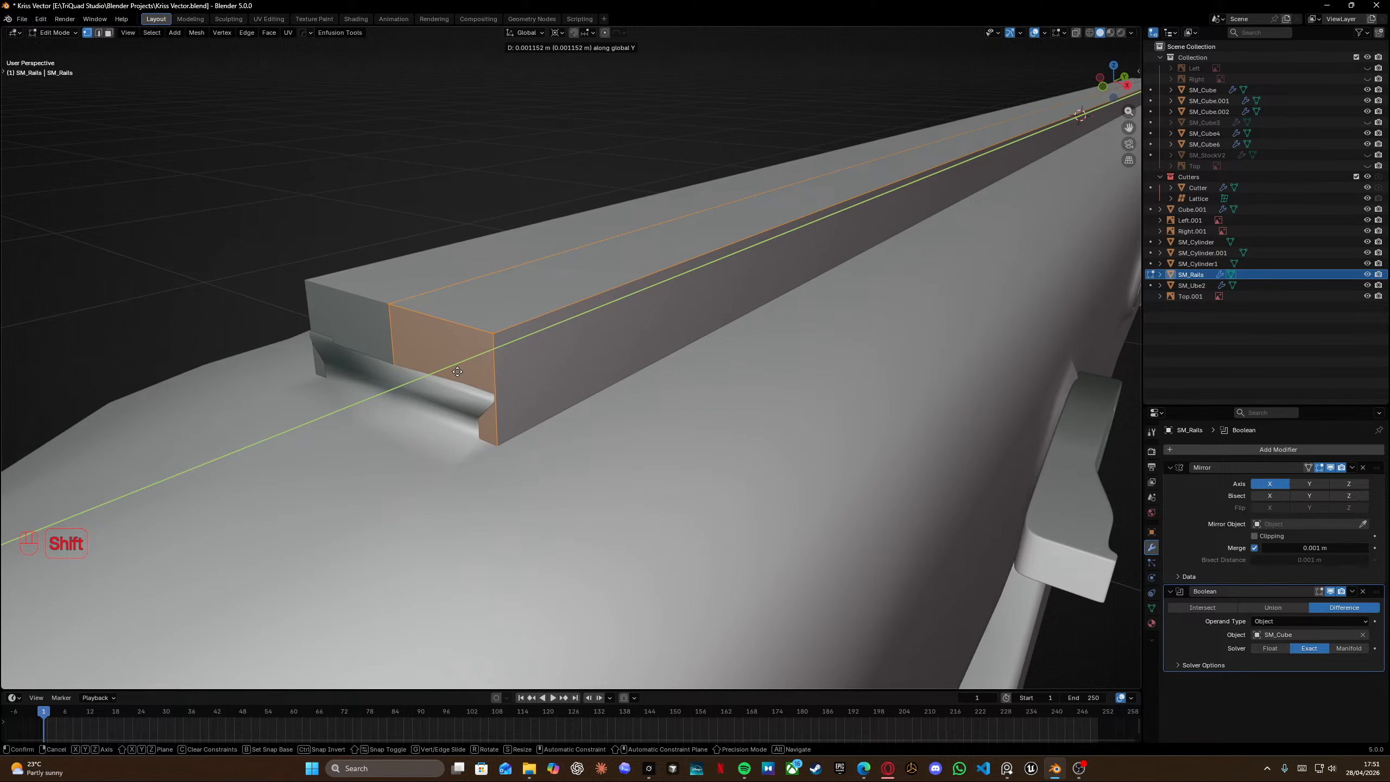
{"action": "left_click", "coordinate": [455, 372]}
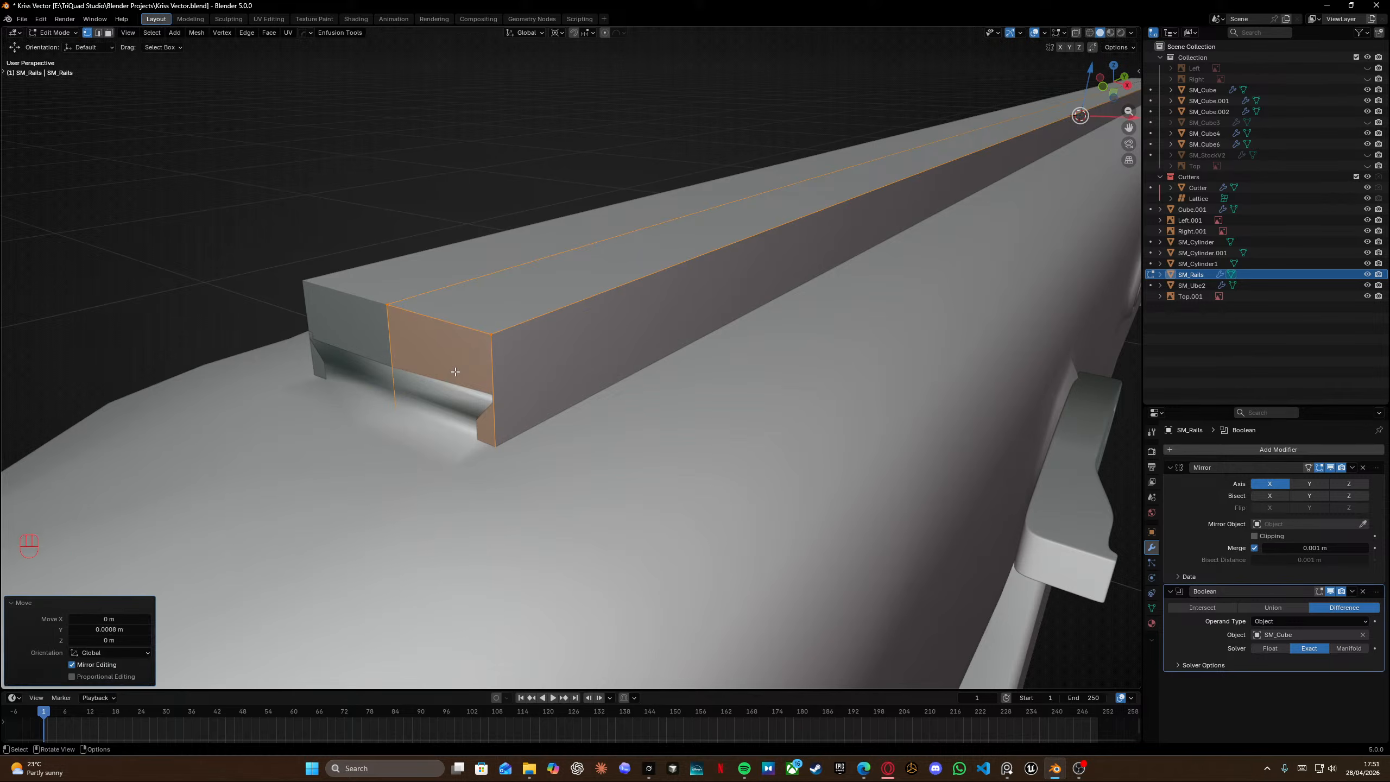
{"action": "middle_click_drag", "start_coordinate": [455, 372], "coordinate": [710, 323]}
Enter Edit Mode on the receiver and snap the 3D cursor to the corner vertex of the rail groove.
{"action": "key", "text": "Tab"}
{"action": "left_click", "coordinate": [750, 407]}
{"action": "key", "text": "Tab"}
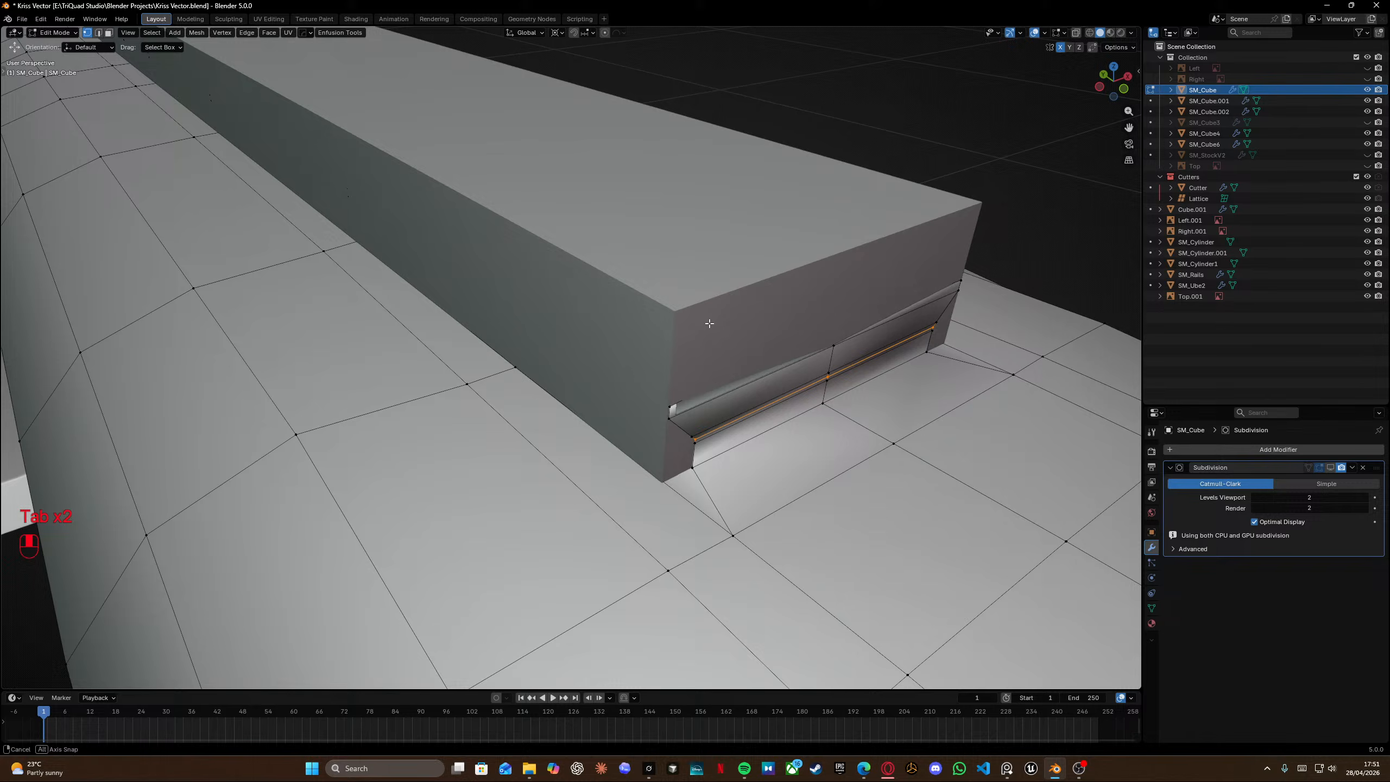
{"action": "left_click", "coordinate": [696, 469], "text": "alt"}
{"action": "key", "text": "shift+s"}
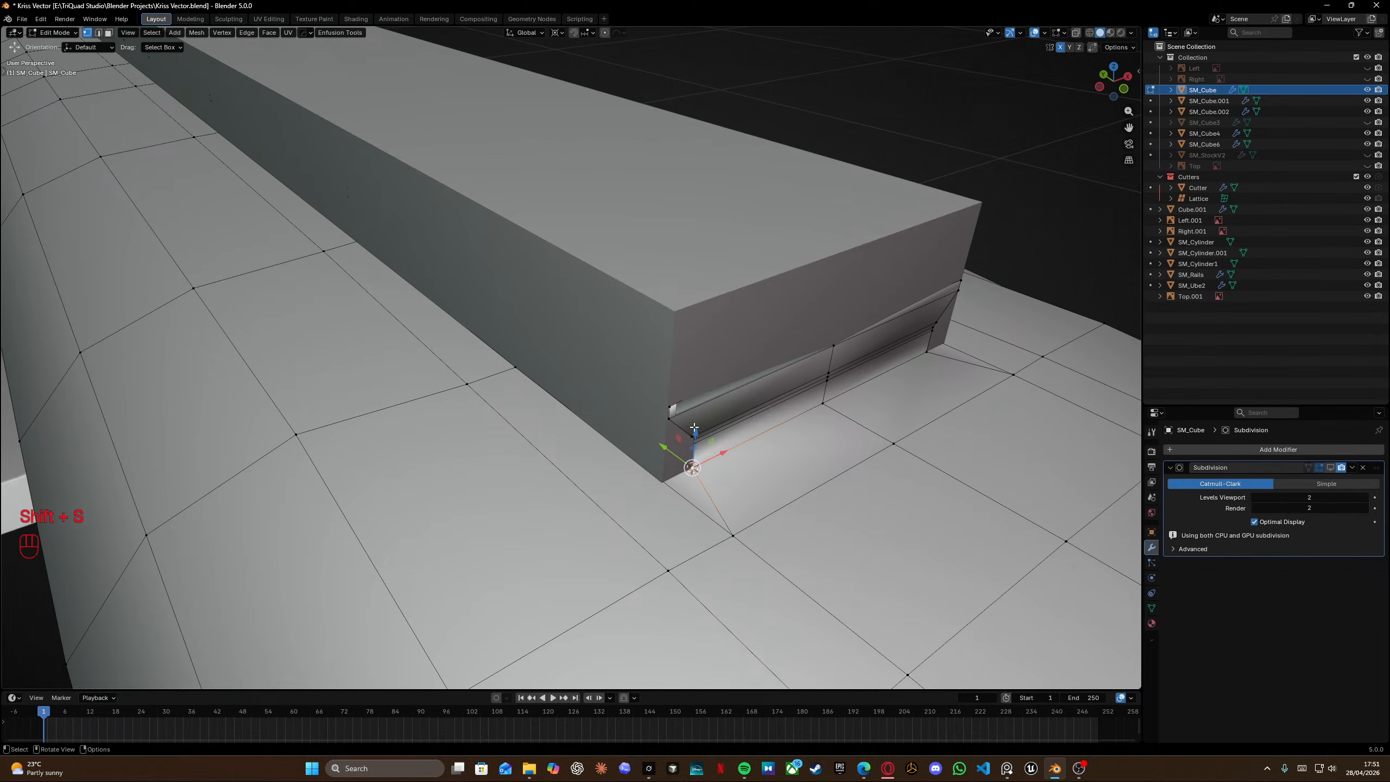
Select the groove's edge loops at the end and scale them to 0 along Y to flatten them.
{"action": "key", "text": "Tab"}
{"action": "left_click", "coordinate": [764, 417]}
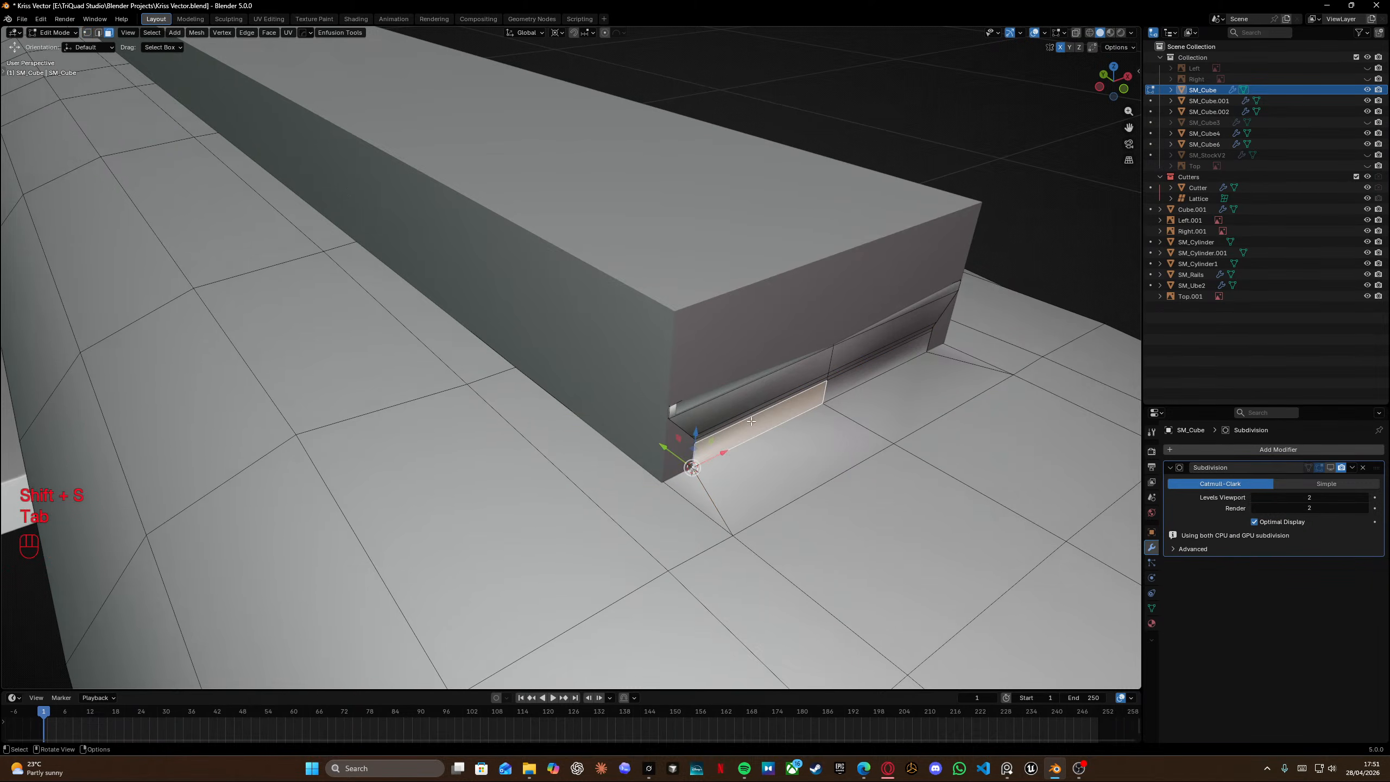
{"action": "left_click", "coordinate": [730, 389], "text": "ctrl"}
{"action": "left_click", "coordinate": [863, 333], "text": "shift"}
{"action": "left_click", "coordinate": [879, 359], "text": "ctrl"}
{"action": "middle_click_drag", "start_coordinate": [879, 355], "coordinate": [819, 352]}
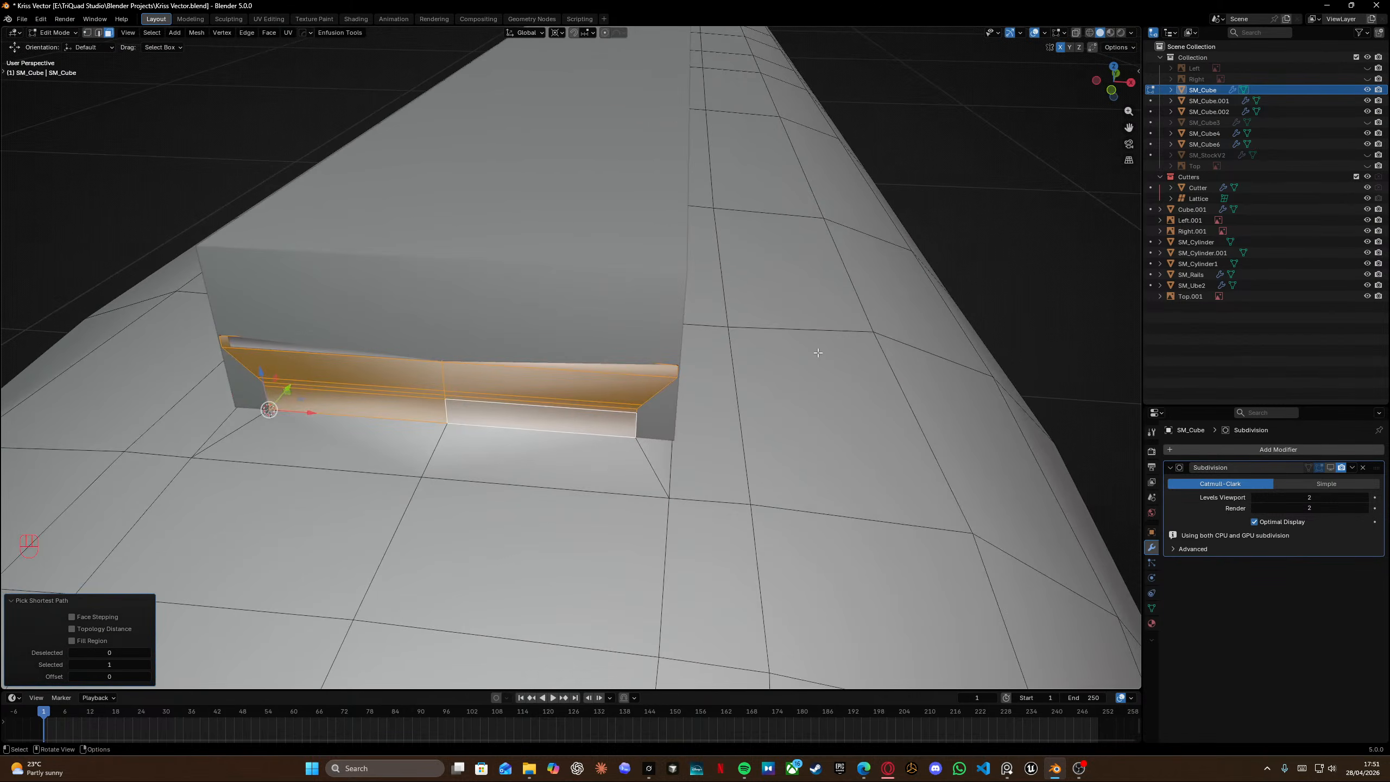
{"action": "key", "text": "s"}
{"action": "key", "text": "x"}
{"action": "key", "text": "y"}
{"action": "key", "text": "KP_0"}
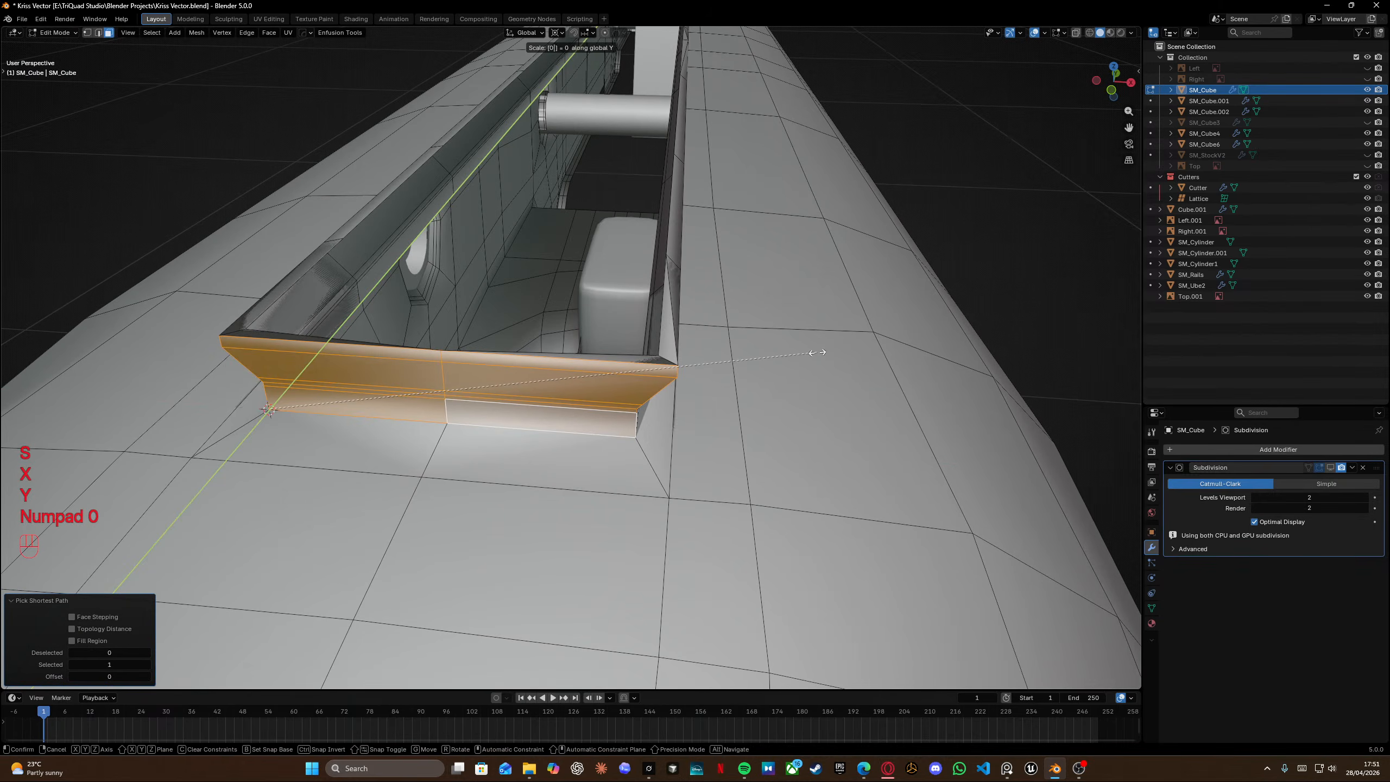
{"action": "key", "text": "Return"}
Leave Edit Mode, select the rail object and hide it to expose the receiver's groove.
{"action": "middle_click_drag", "start_coordinate": [816, 353], "coordinate": [766, 382]}
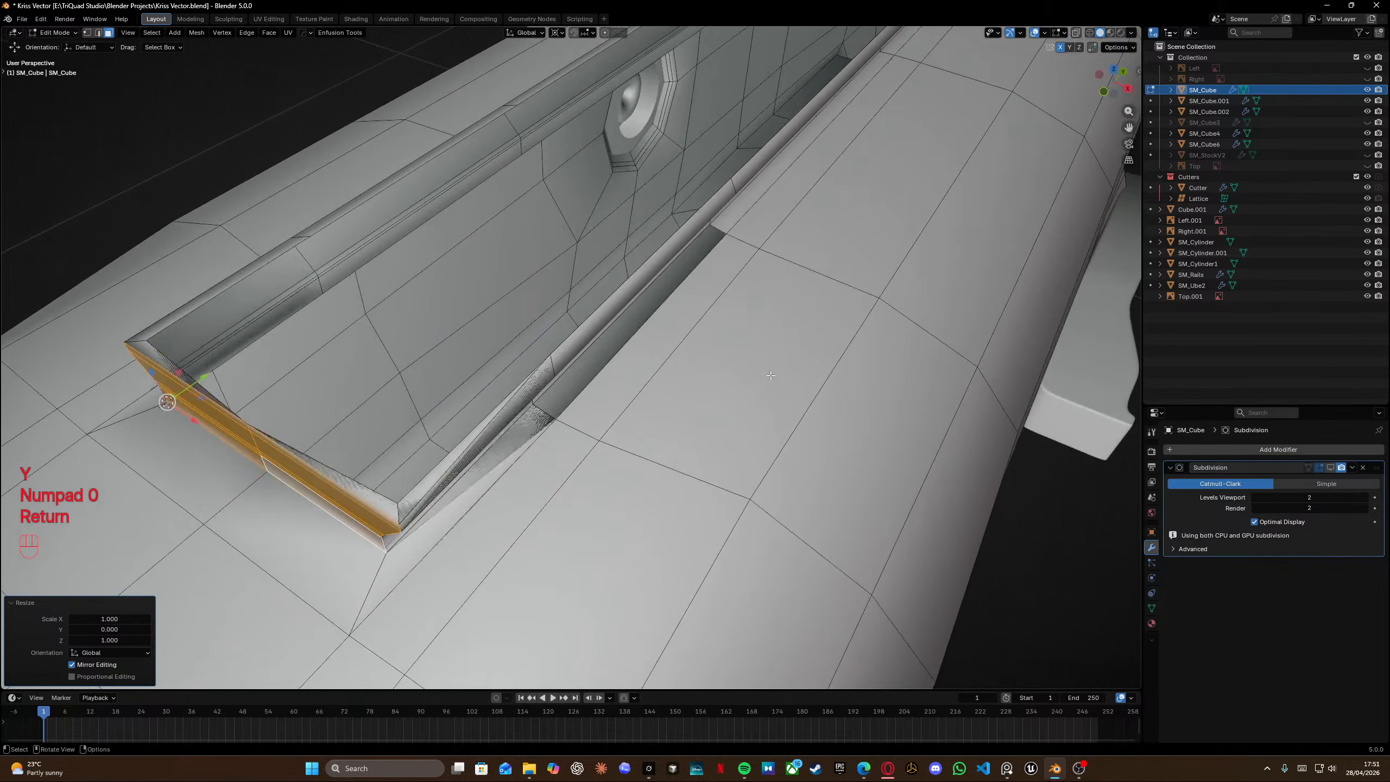
{"action": "middle_click_drag", "start_coordinate": [461, 366], "coordinate": [553, 328], "text": "shift"}
{"action": "middle_click_drag", "start_coordinate": [553, 329], "coordinate": [624, 405]}
{"action": "scroll", "coordinate": [515, 356], "scroll_direction": "up", "scroll_amount": 3}
{"action": "middle_click_drag", "start_coordinate": [624, 405], "coordinate": [584, 376]}
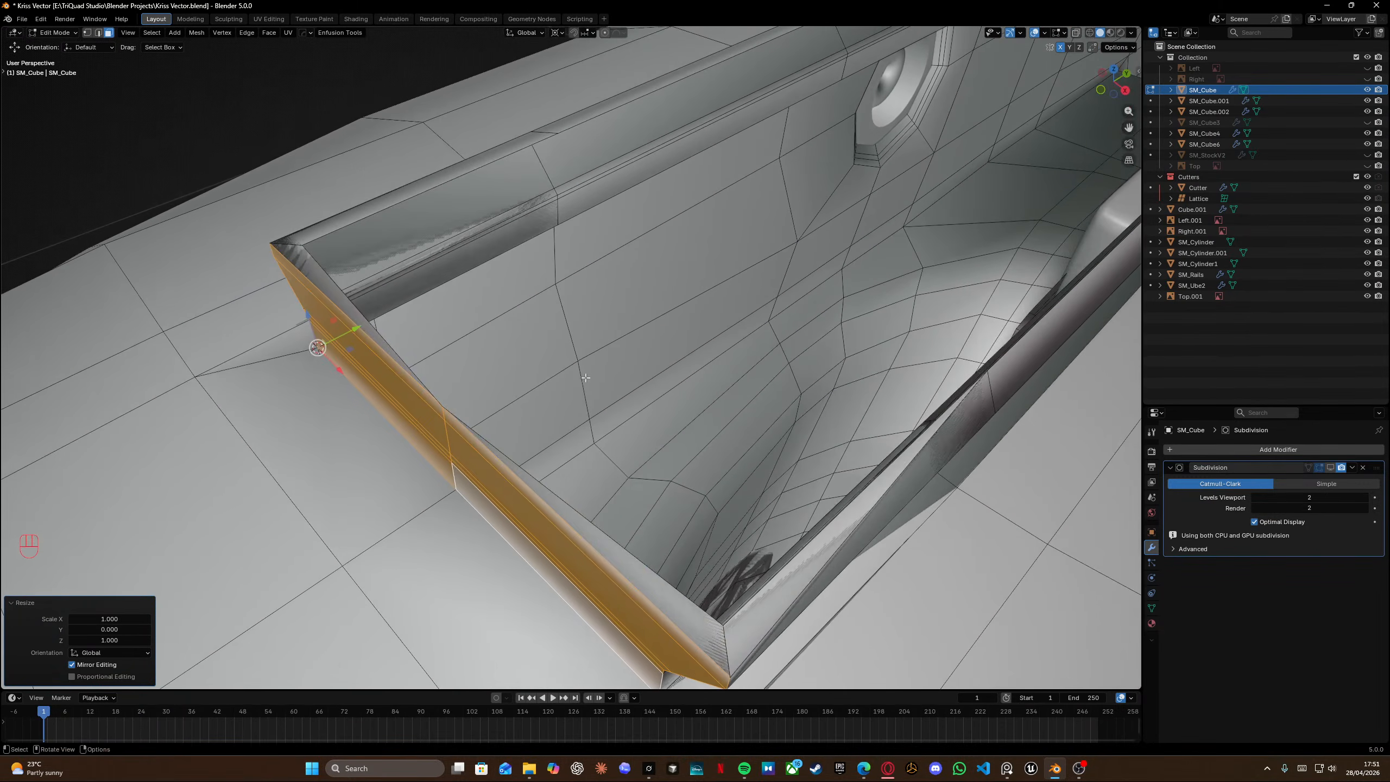
{"action": "key", "text": "Tab"}
{"action": "scroll", "coordinate": [806, 332], "scroll_direction": "down", "scroll_amount": 10}
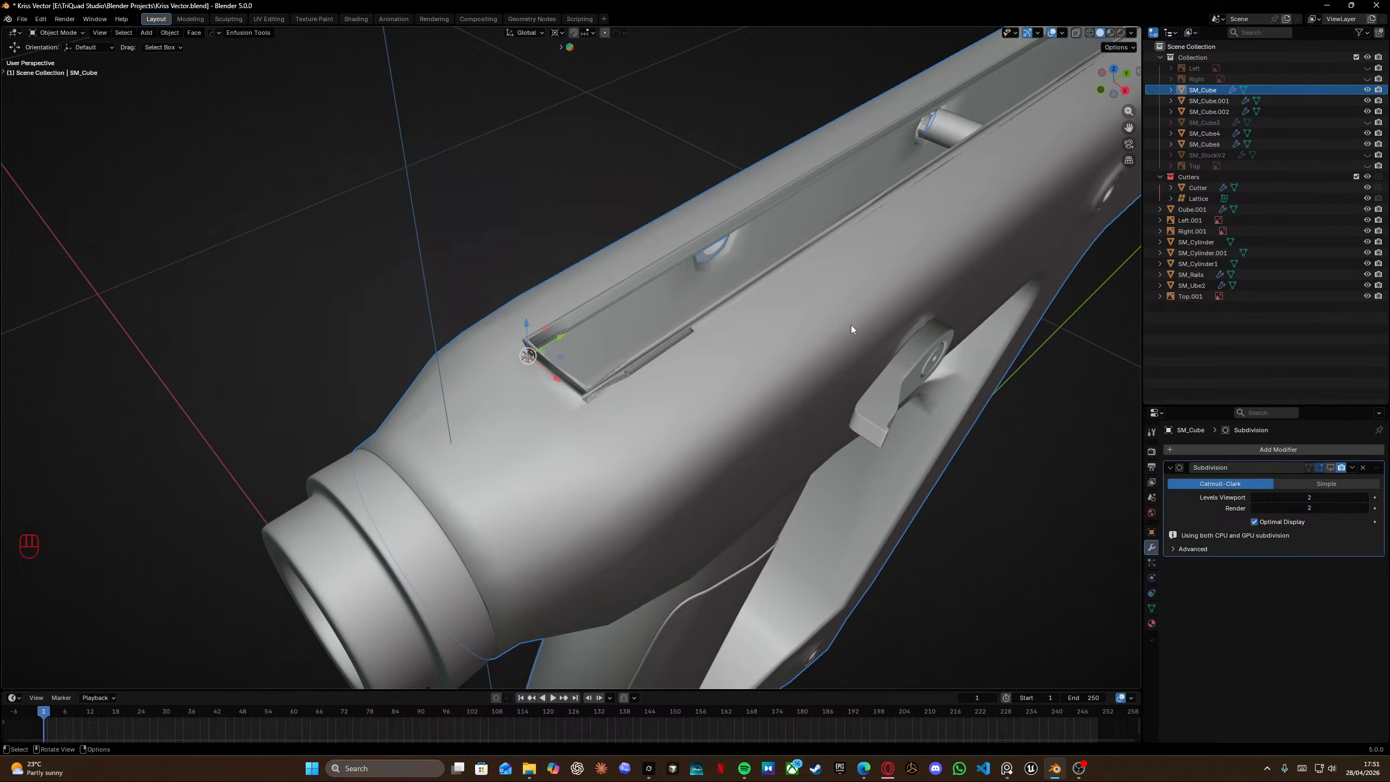
{"action": "left_click", "coordinate": [1188, 275]}
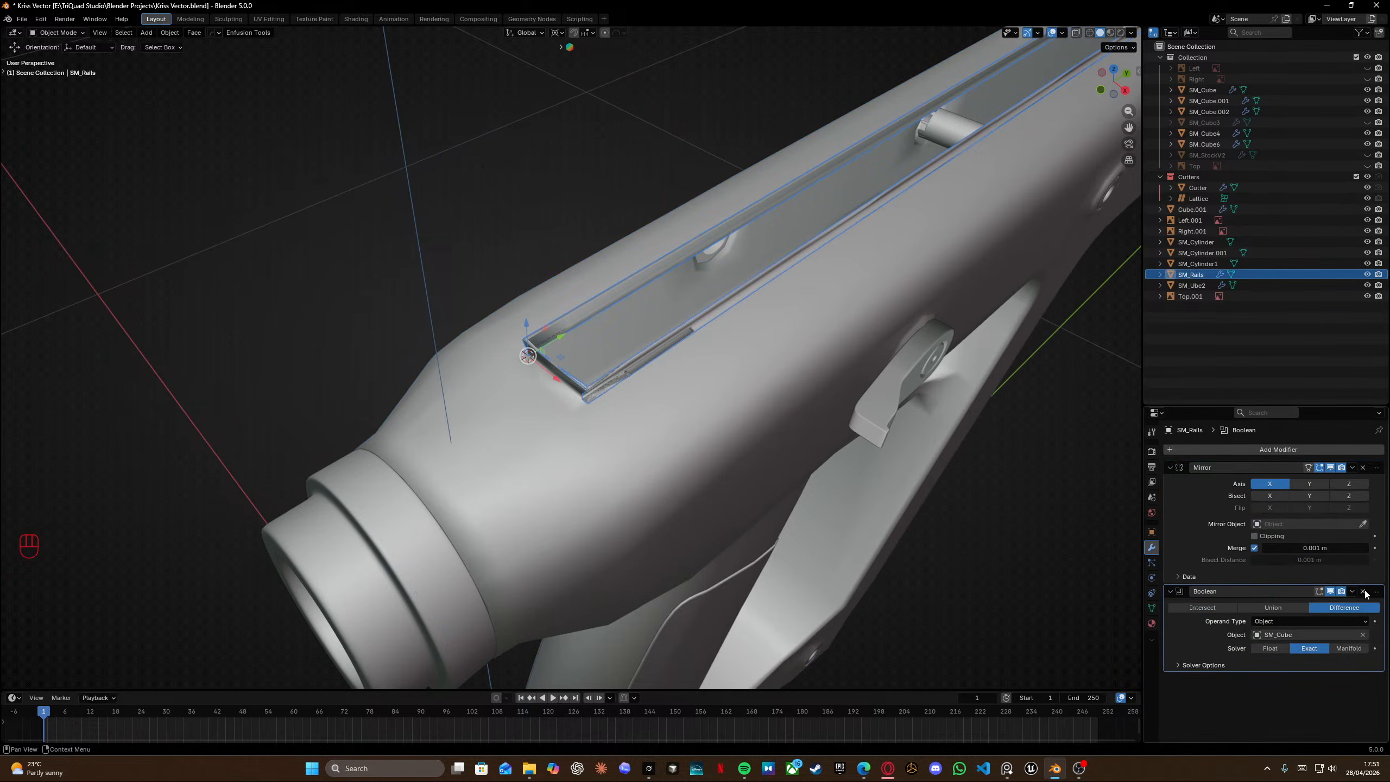
{"action": "scroll", "coordinate": [556, 326], "scroll_direction": "up", "scroll_amount": 5}
{"action": "middle_click_drag", "start_coordinate": [556, 326], "coordinate": [626, 290]}
{"action": "key", "text": "h"}
{"action": "scroll", "coordinate": [687, 268], "scroll_direction": "up", "scroll_amount": 5}
{"action": "middle_click_drag", "start_coordinate": [627, 290], "coordinate": [580, 322]}
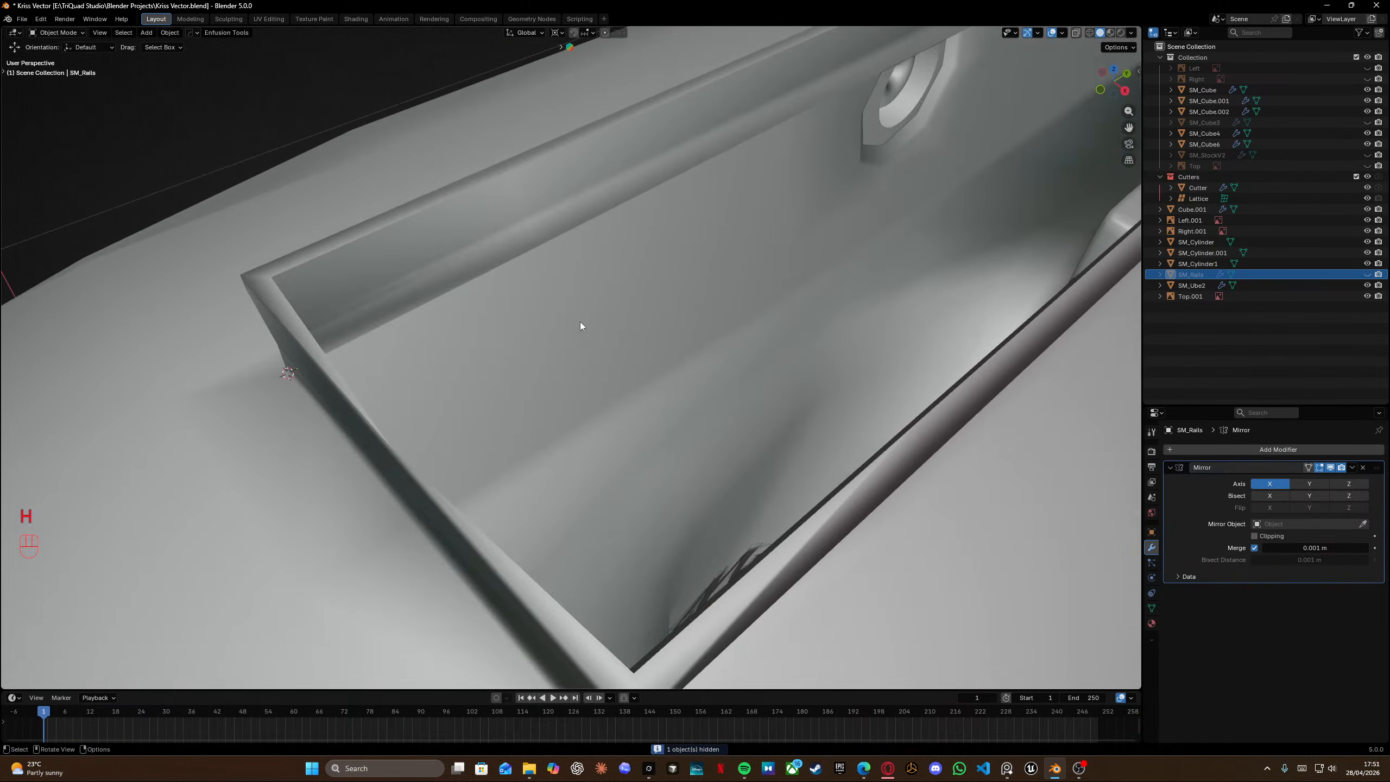
In the receiver's Edit Mode, select two corner vertices of the groove rim and join them with an edge.
{"action": "left_click", "coordinate": [399, 463]}
{"action": "key", "text": "Tab"}
{"action": "middle_click_drag", "start_coordinate": [400, 463], "coordinate": [240, 378]}
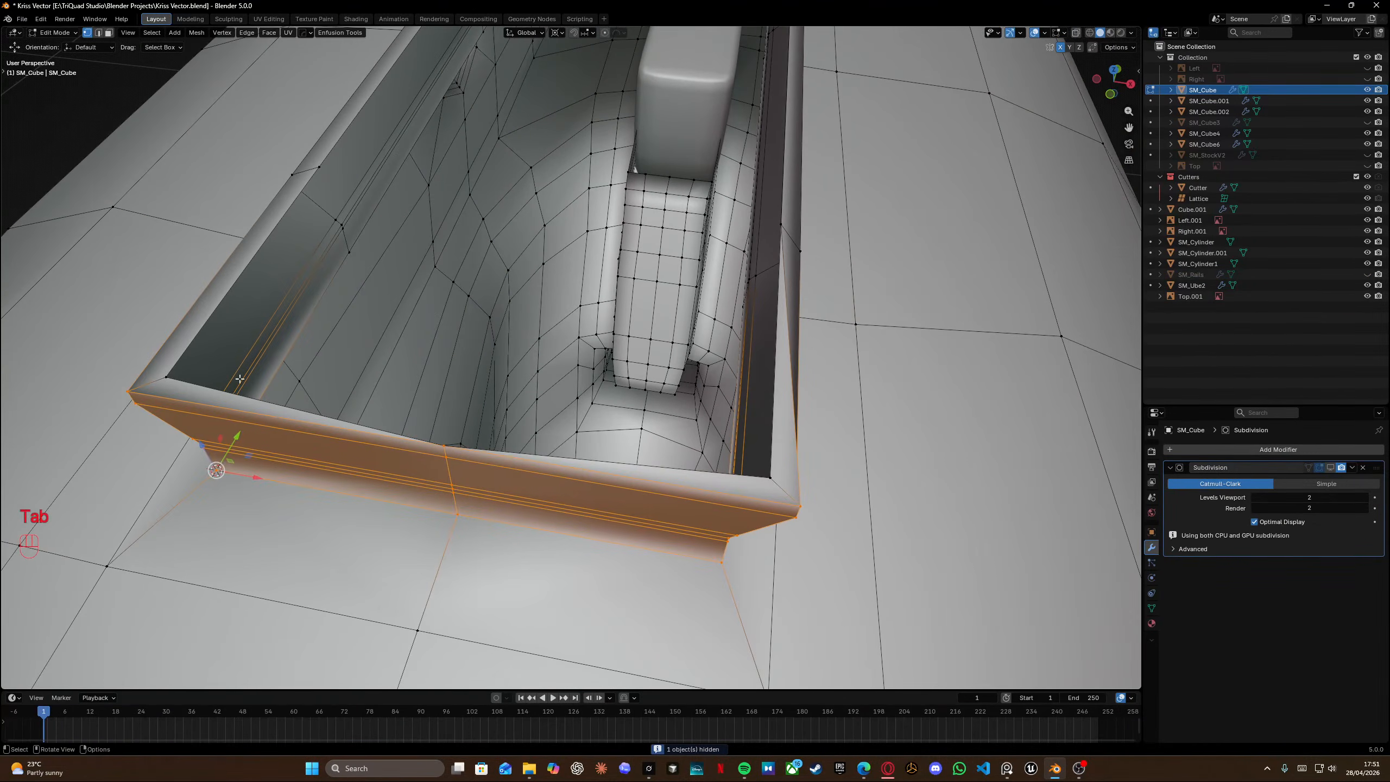
{"action": "left_click", "coordinate": [168, 376]}
{"action": "left_click", "coordinate": [771, 477], "text": "shift"}
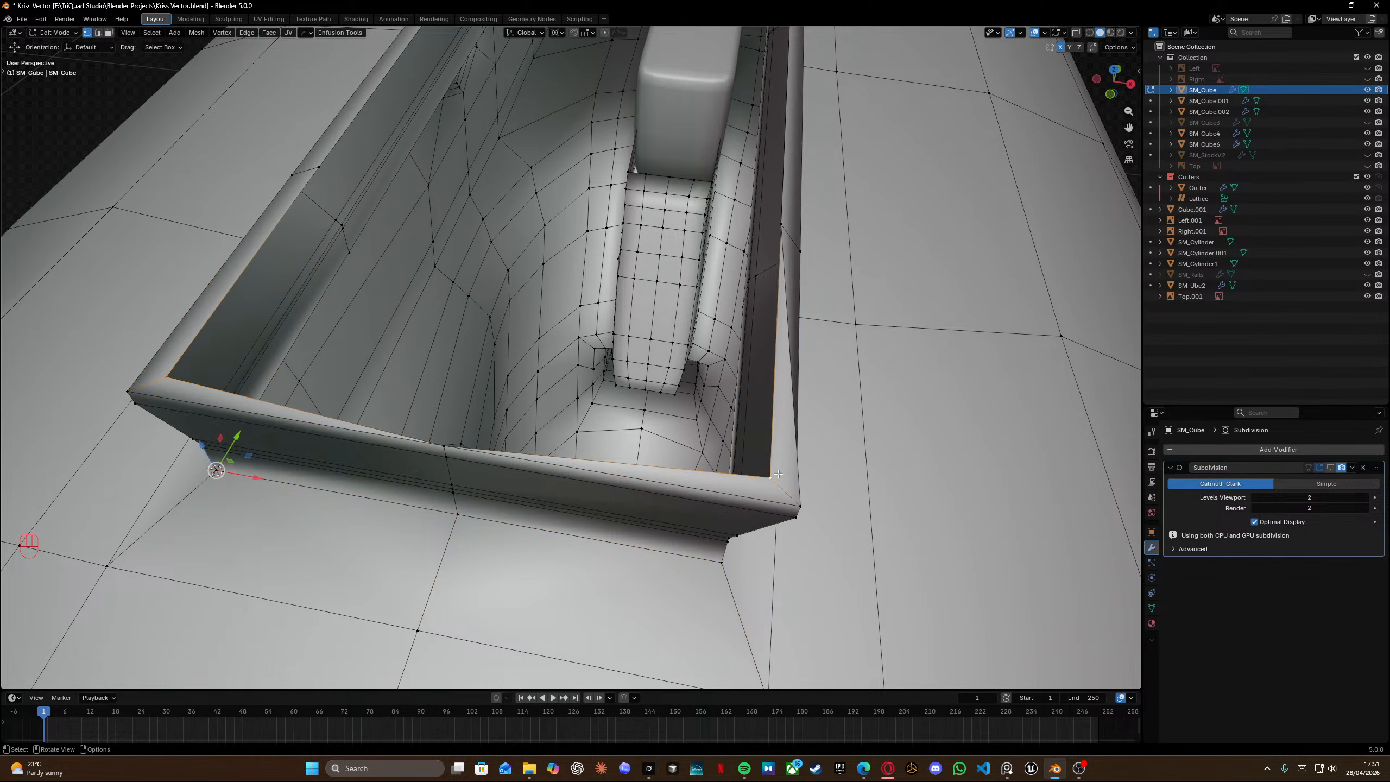
{"action": "key", "text": "f"}
Add a centered loop cut across the groove's end wall.
{"action": "key", "text": "ctrl+r"}
{"action": "left_click", "coordinate": [470, 436]}
{"action": "right_click", "coordinate": [466, 435]}
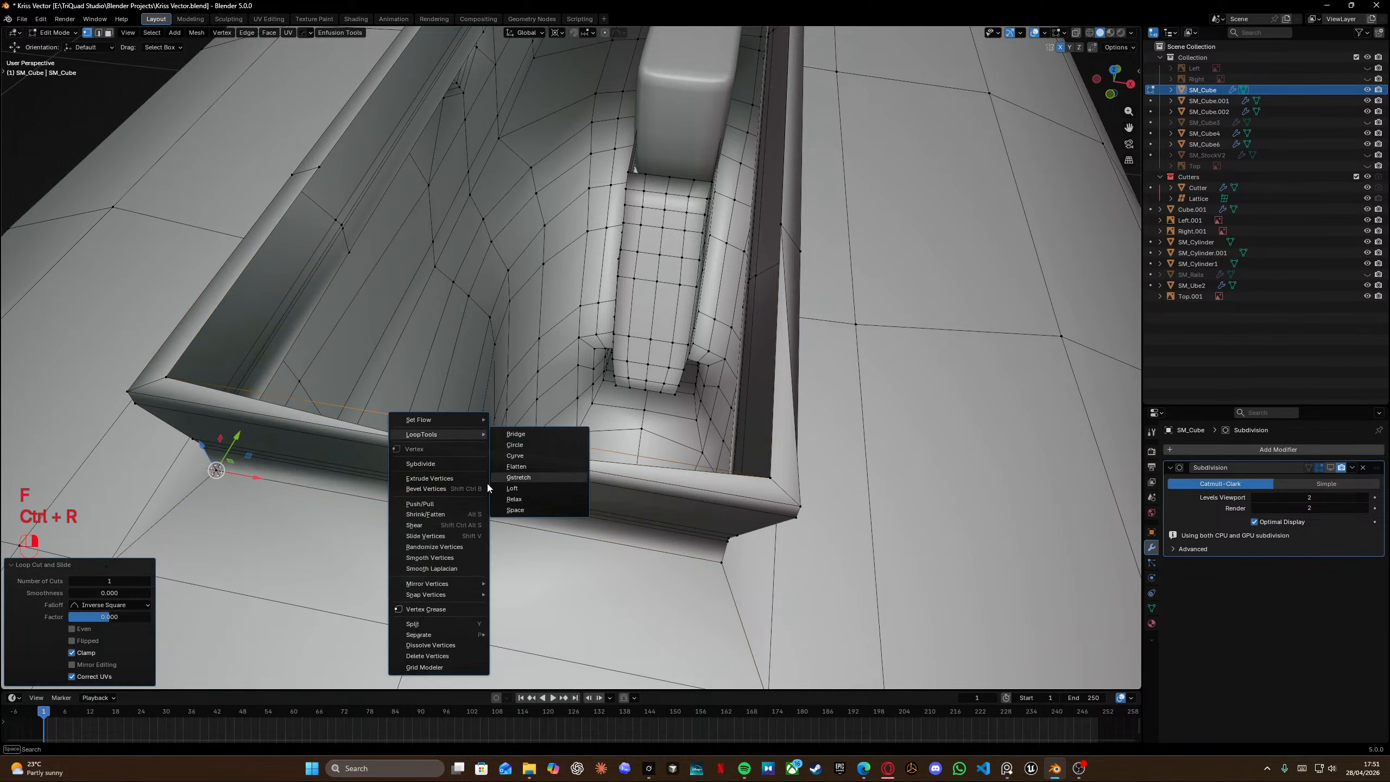
{"action": "left_click", "coordinate": [447, 445]}
Select the new loop's vertices along the rim and fill edges between them.
{"action": "left_click", "coordinate": [455, 421], "text": "shift"}
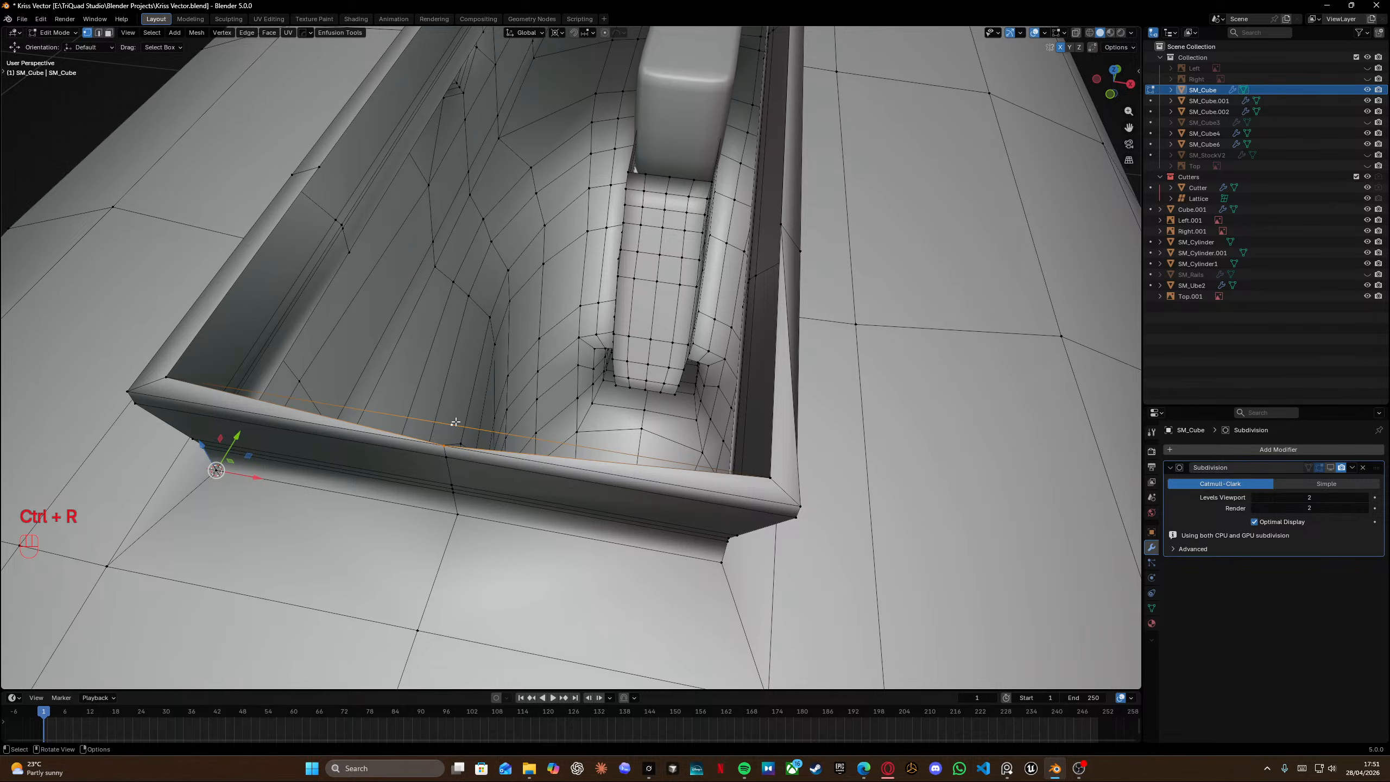
{"action": "key", "text": "f"}
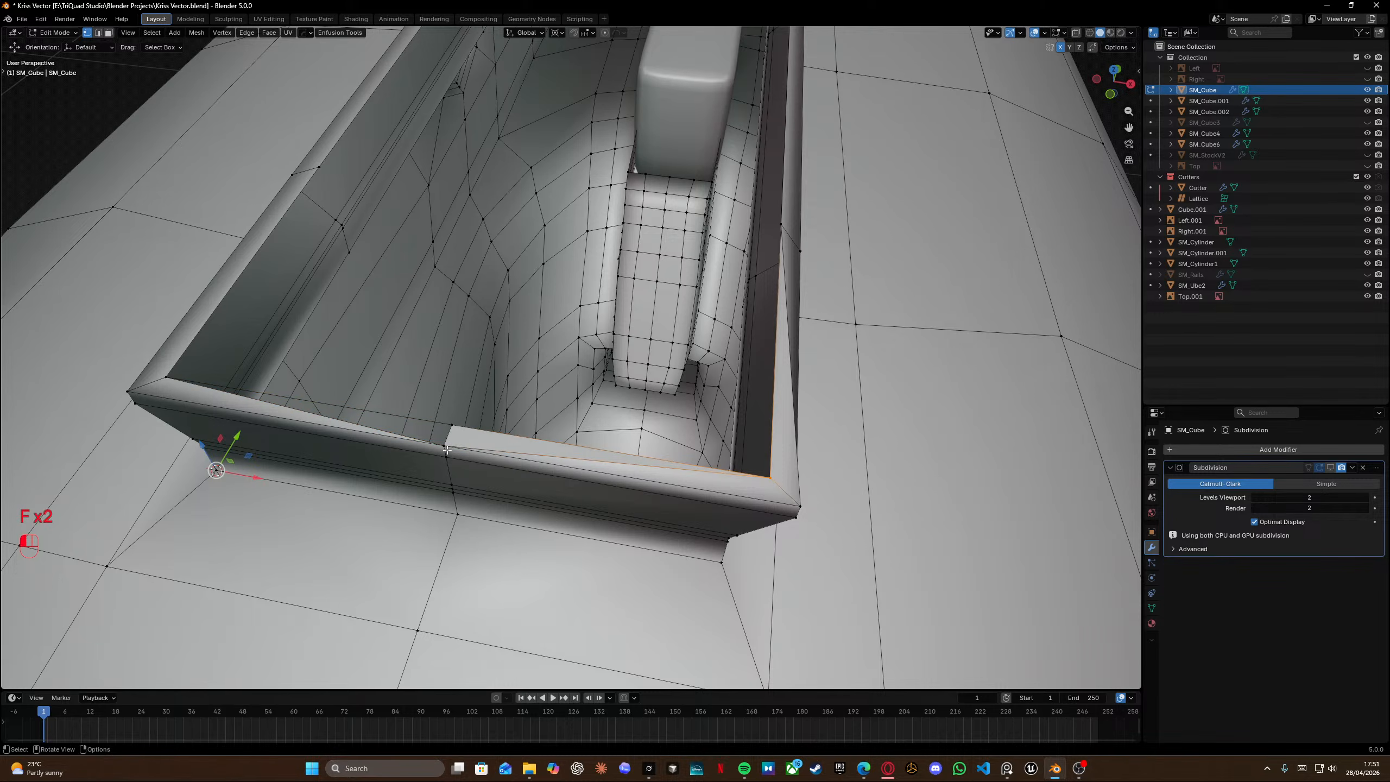
{"action": "key", "text": "f"}
{"action": "key", "text": "Tab"}
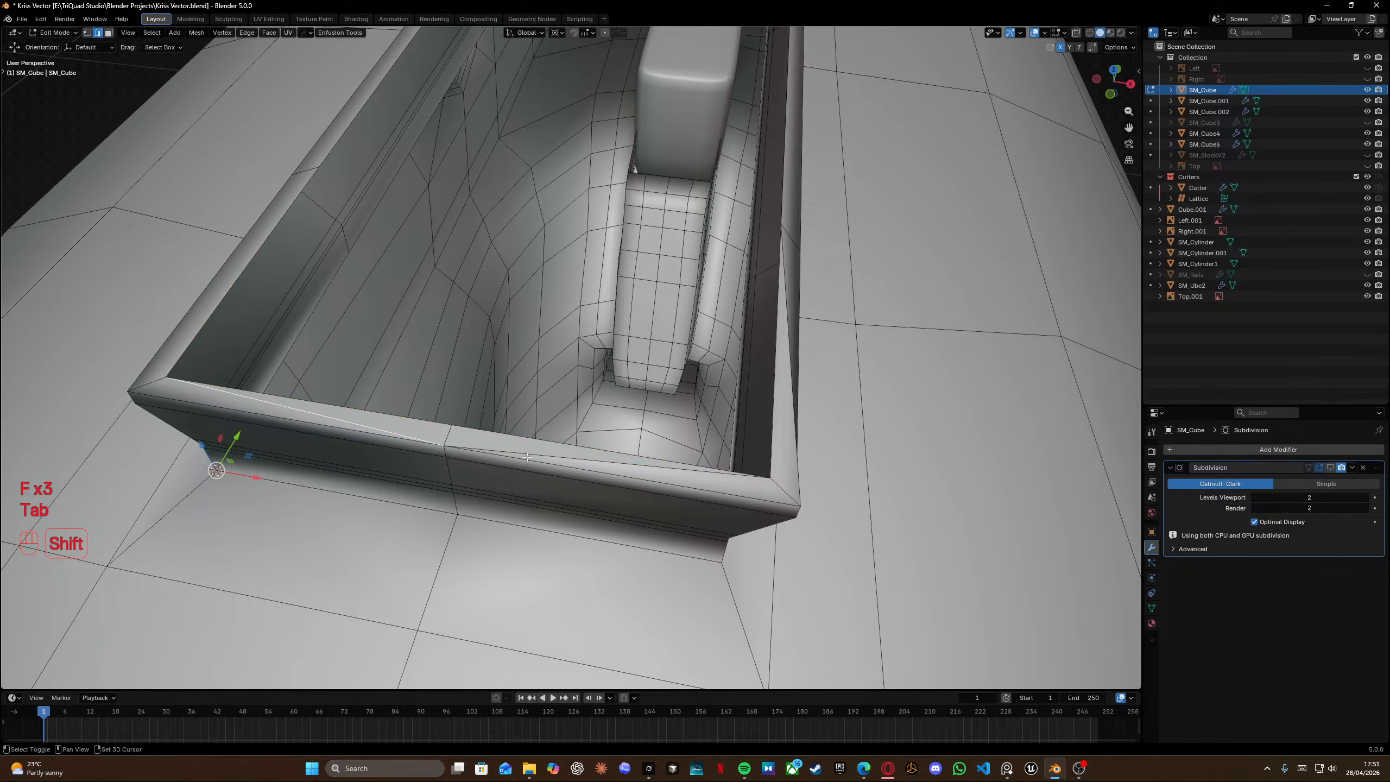
Select the extra edges on the groove rim and dissolve them.
{"action": "left_click", "coordinate": [528, 458], "text": "shift"}
{"action": "left_click", "coordinate": [534, 455], "text": "shift"}
{"action": "left_click", "coordinate": [539, 463], "text": "shift"}
{"action": "key", "text": "x"}
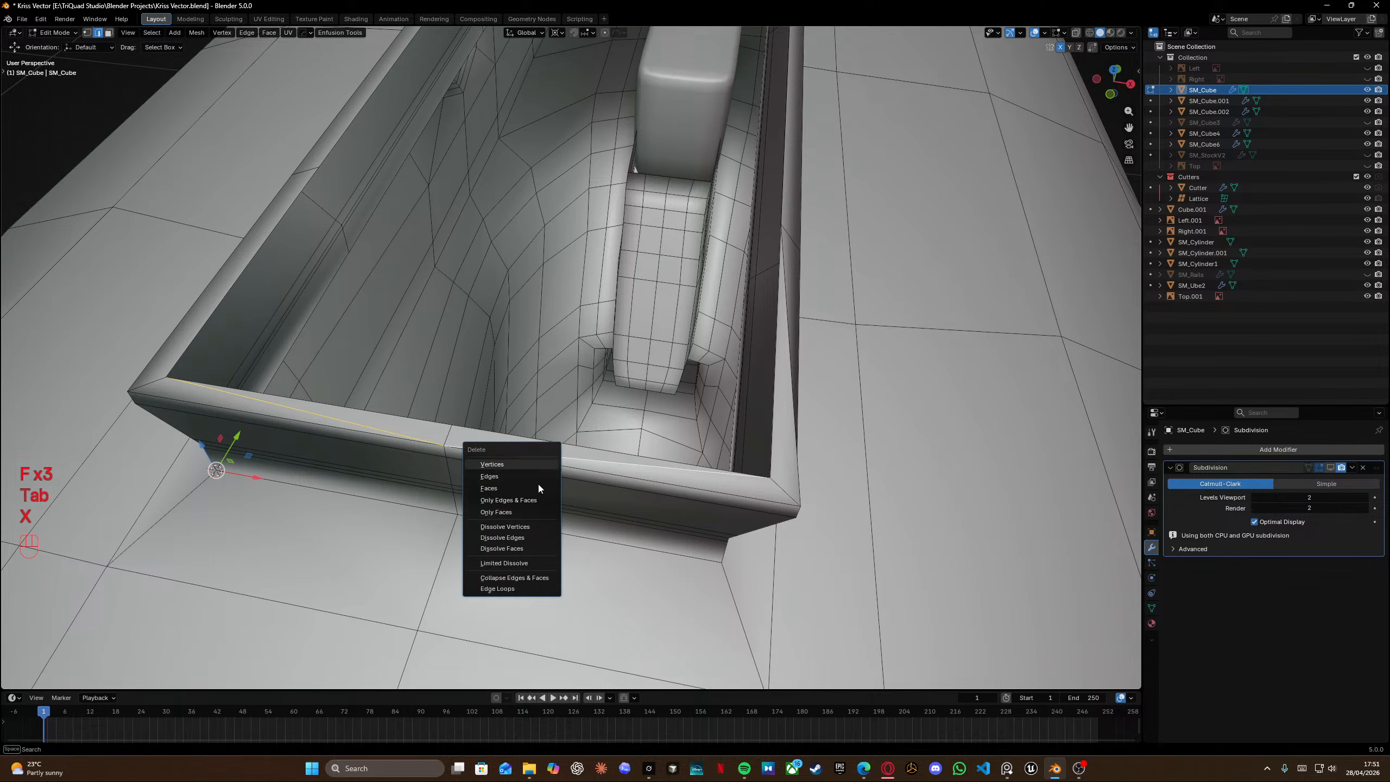
{"action": "left_click", "coordinate": [521, 537]}
{"action": "middle_click_drag", "start_coordinate": [520, 537], "coordinate": [1089, 378]}
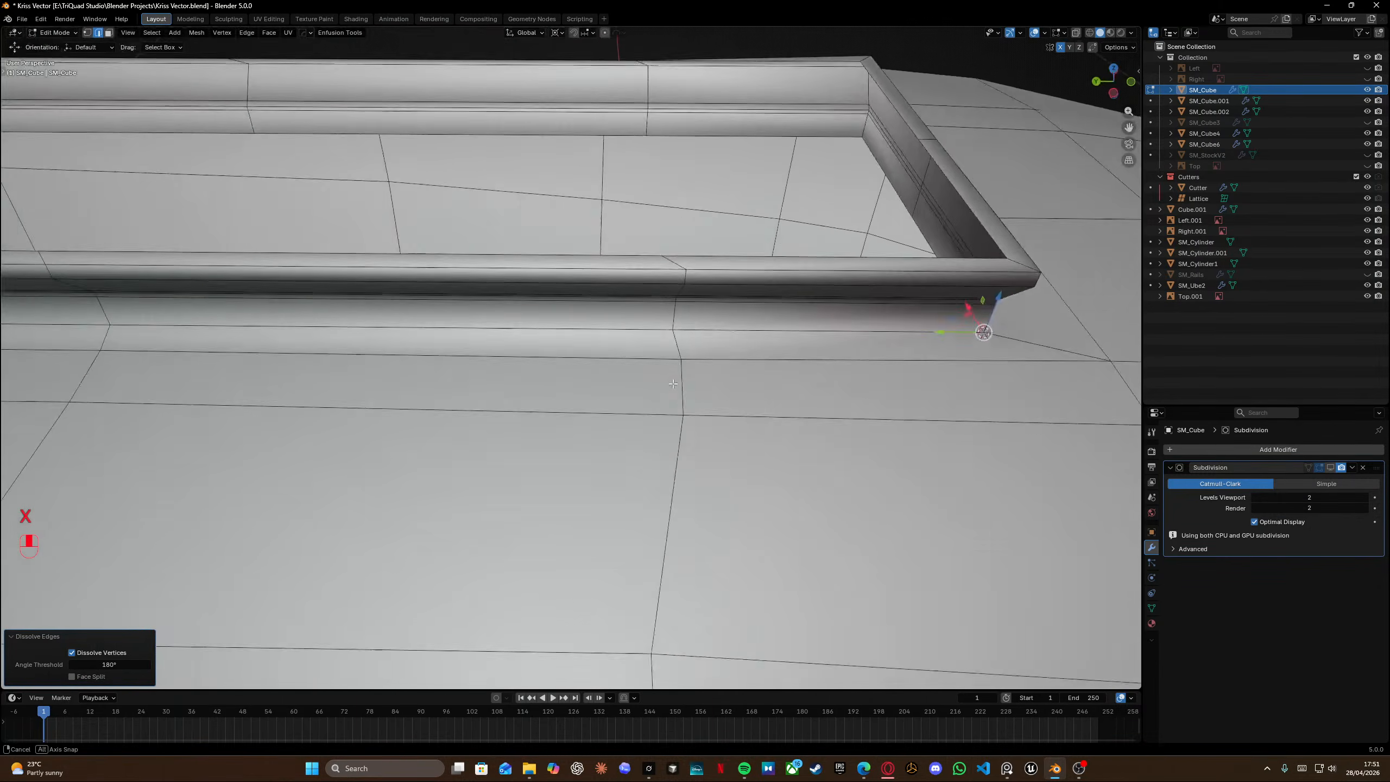
{"action": "scroll", "coordinate": [672, 392], "scroll_direction": "down", "scroll_amount": 8}
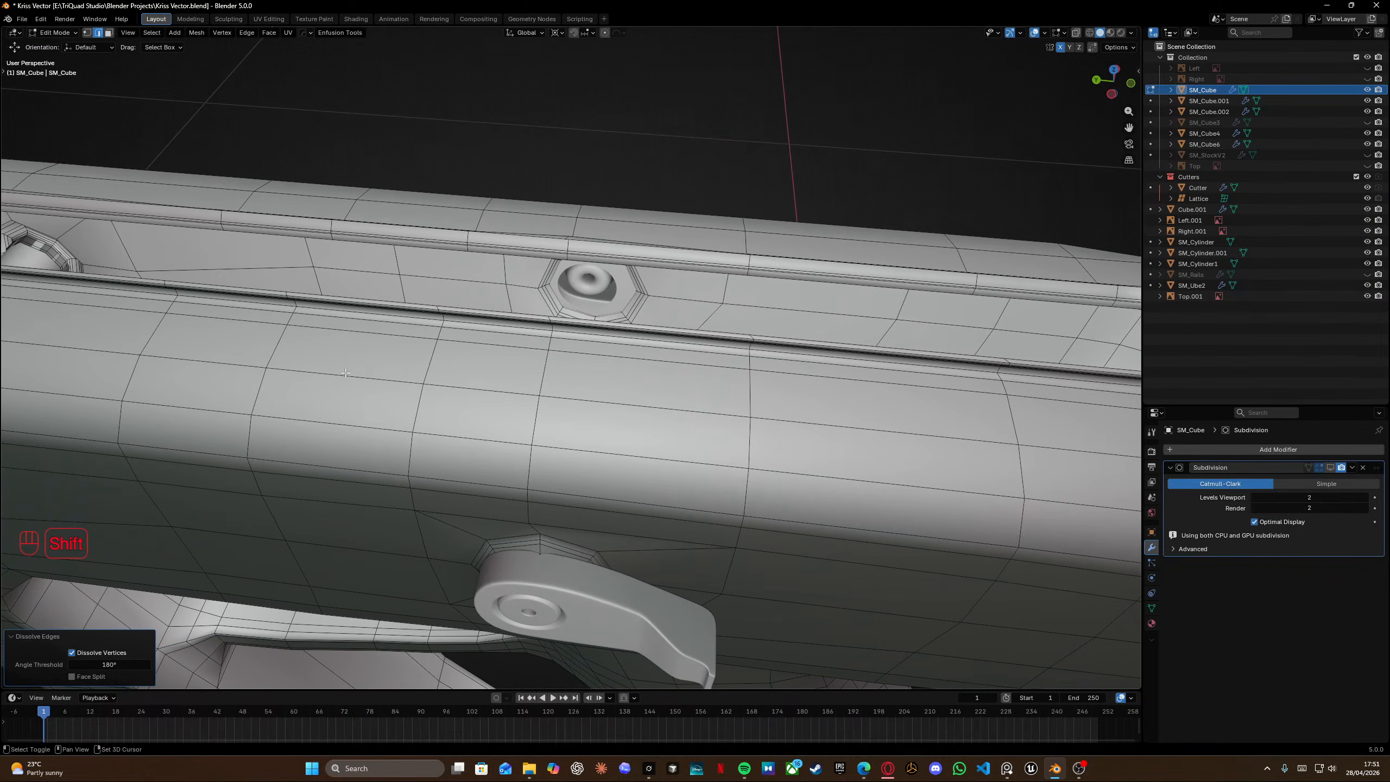
{"action": "middle_click_drag", "start_coordinate": [345, 373], "coordinate": [730, 370], "text": "shift"}
{"action": "middle_click_drag", "start_coordinate": [427, 350], "coordinate": [737, 372], "text": "shift"}
{"action": "middle_click_drag", "start_coordinate": [466, 335], "coordinate": [568, 341]}
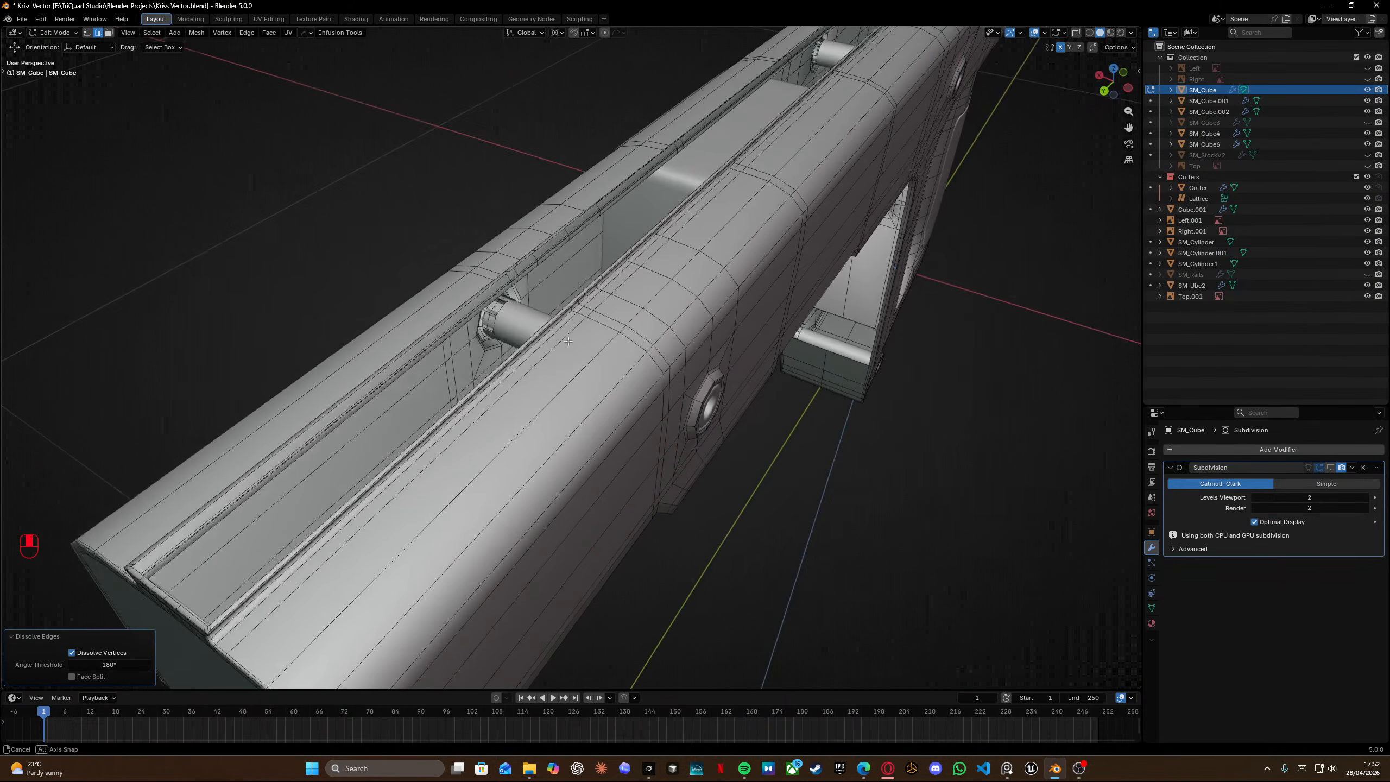
{"action": "middle_click_drag", "start_coordinate": [437, 384], "coordinate": [575, 304], "text": "shift"}
{"action": "middle_click_drag", "start_coordinate": [552, 394], "coordinate": [550, 350]}
{"action": "middle_click_drag", "start_coordinate": [503, 392], "coordinate": [607, 448], "text": "shift"}
{"action": "scroll", "coordinate": [445, 312], "scroll_direction": "up", "scroll_amount": 3}
{"action": "left_click", "coordinate": [414, 351], "text": "alt"}
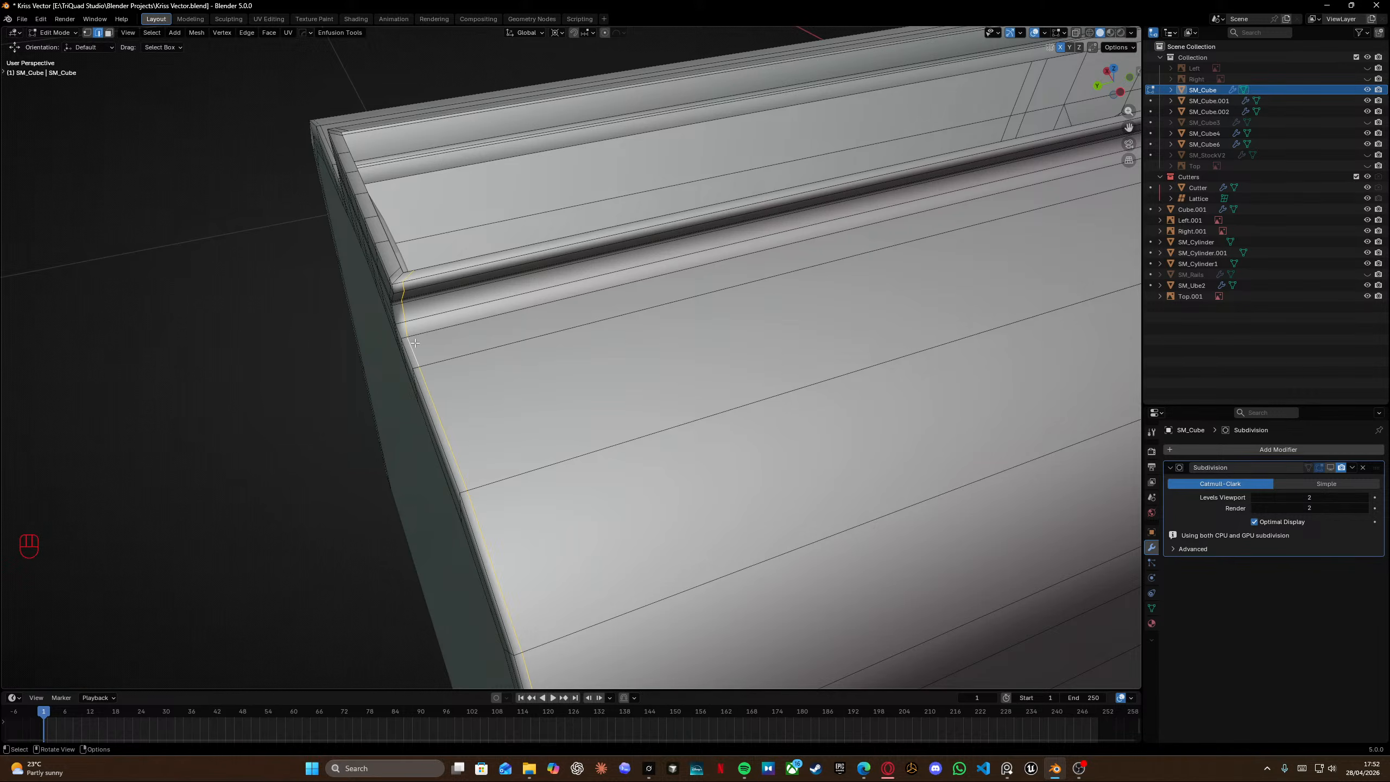
{"action": "scroll", "coordinate": [414, 351], "scroll_direction": "up", "scroll_amount": 4}
{"action": "left_click_drag", "start_coordinate": [405, 223], "coordinate": [476, 351], "text": "ctrl"}
{"action": "key", "text": "ctrl+z"}
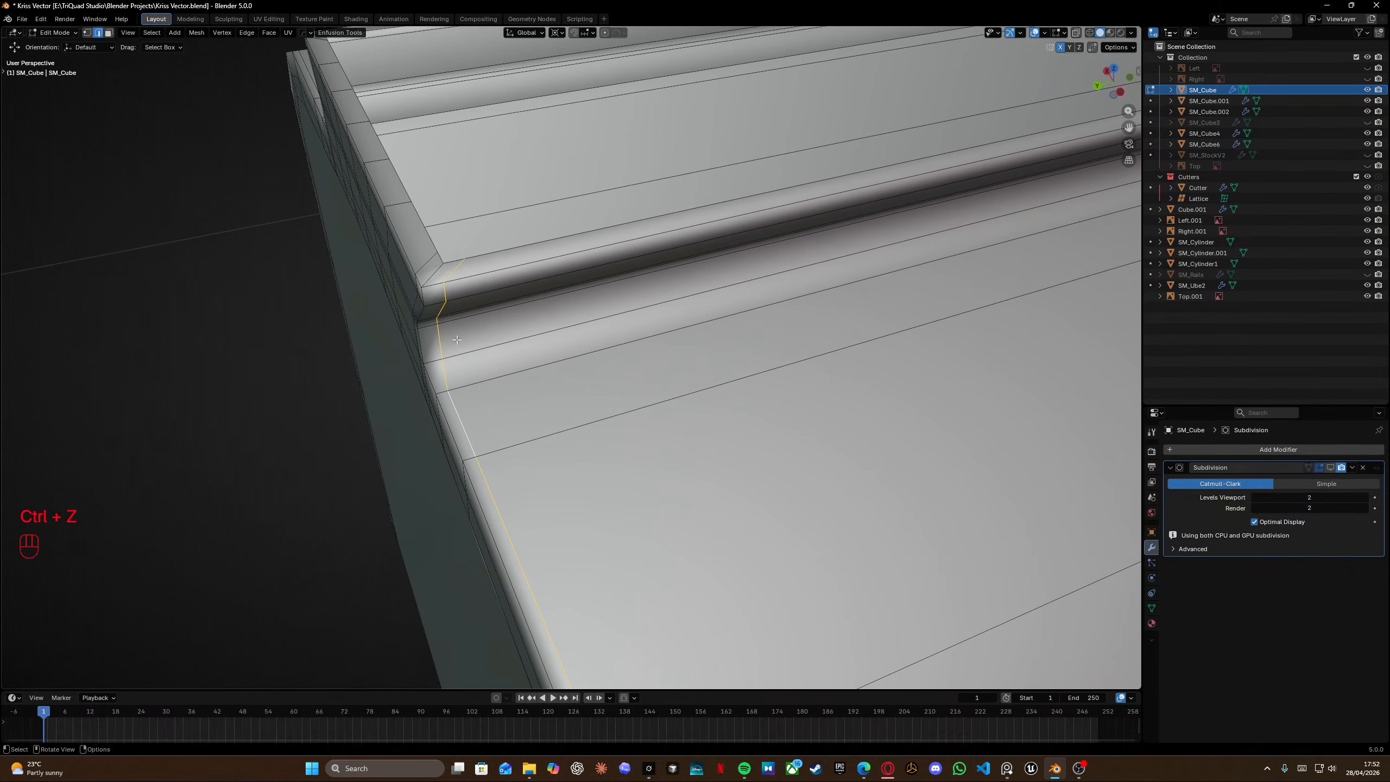
Select the edge loop near the receiver's front top corner and edge-slide it closer to the corner.
{"action": "left_click_drag", "start_coordinate": [402, 245], "coordinate": [475, 350], "text": "ctrl"}
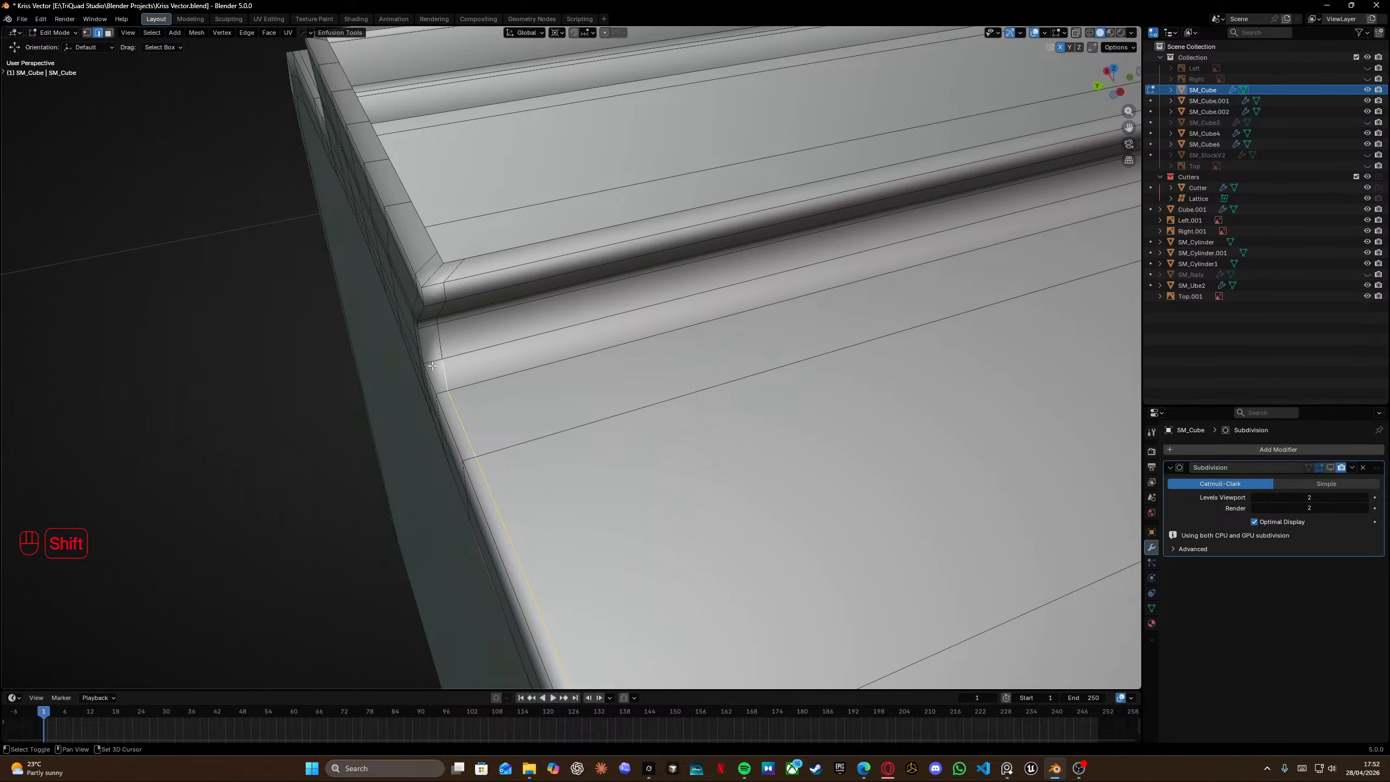
{"action": "left_click", "coordinate": [453, 377], "text": "shift"}
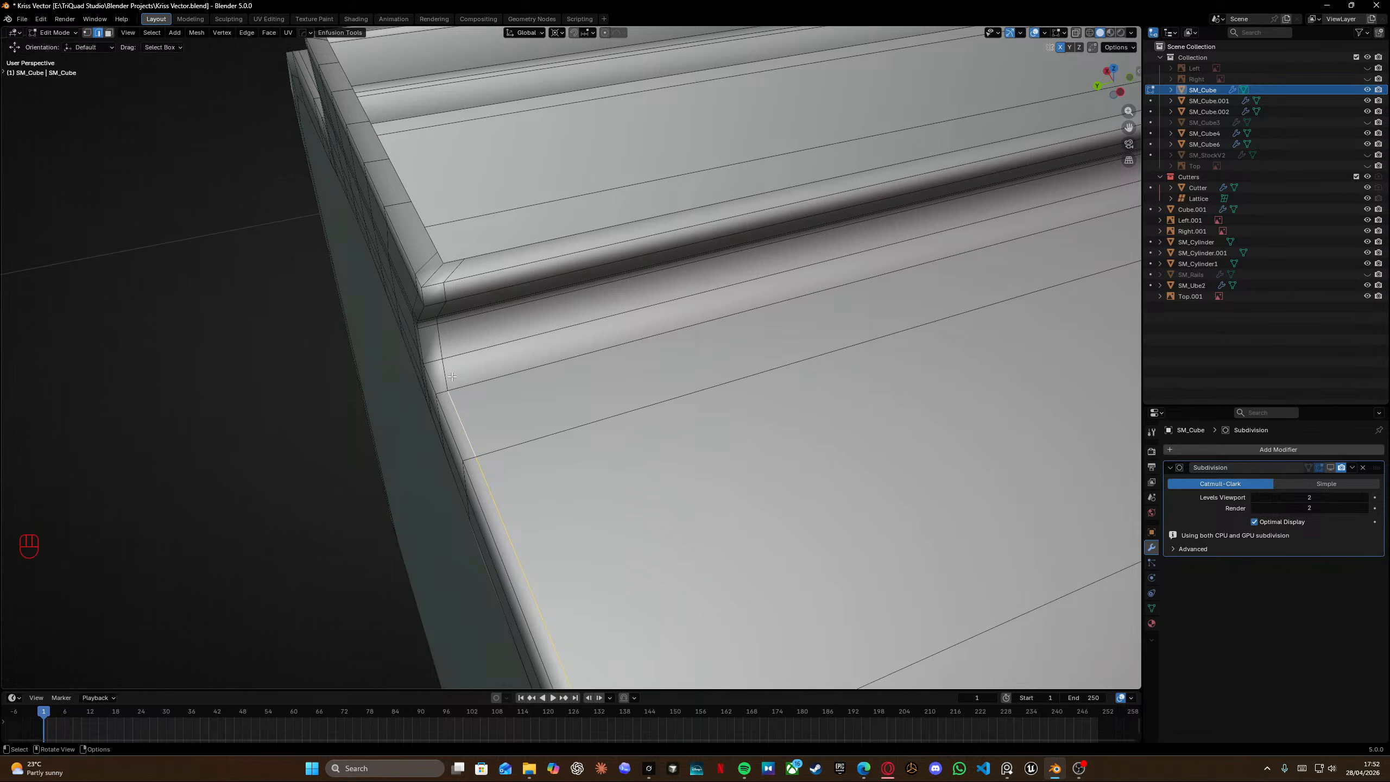
{"action": "key", "text": "g"}
{"action": "key", "text": "g"}
{"action": "left_click", "coordinate": [455, 376]}
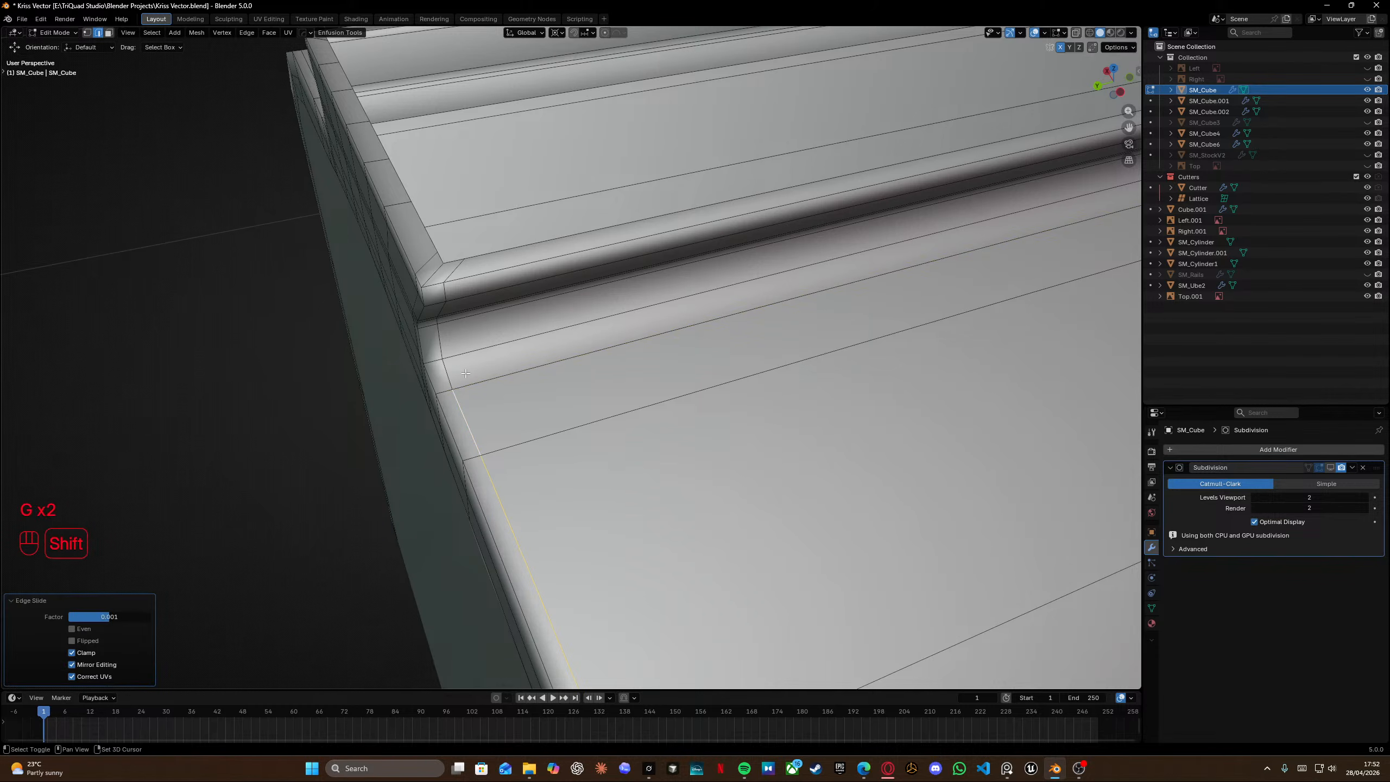
Inspect the smoothed front end of the receiver, switching between Object Mode and Edit Mode.
{"action": "scroll", "coordinate": [505, 389], "scroll_direction": "down", "scroll_amount": 6}
{"action": "key", "text": "Tab"}
{"action": "middle_click_drag", "start_coordinate": [506, 389], "coordinate": [629, 391]}
{"action": "left_click", "coordinate": [582, 280]}
{"action": "scroll", "coordinate": [531, 326], "scroll_direction": "down", "scroll_amount": 3}
{"action": "key", "text": "Tab"}
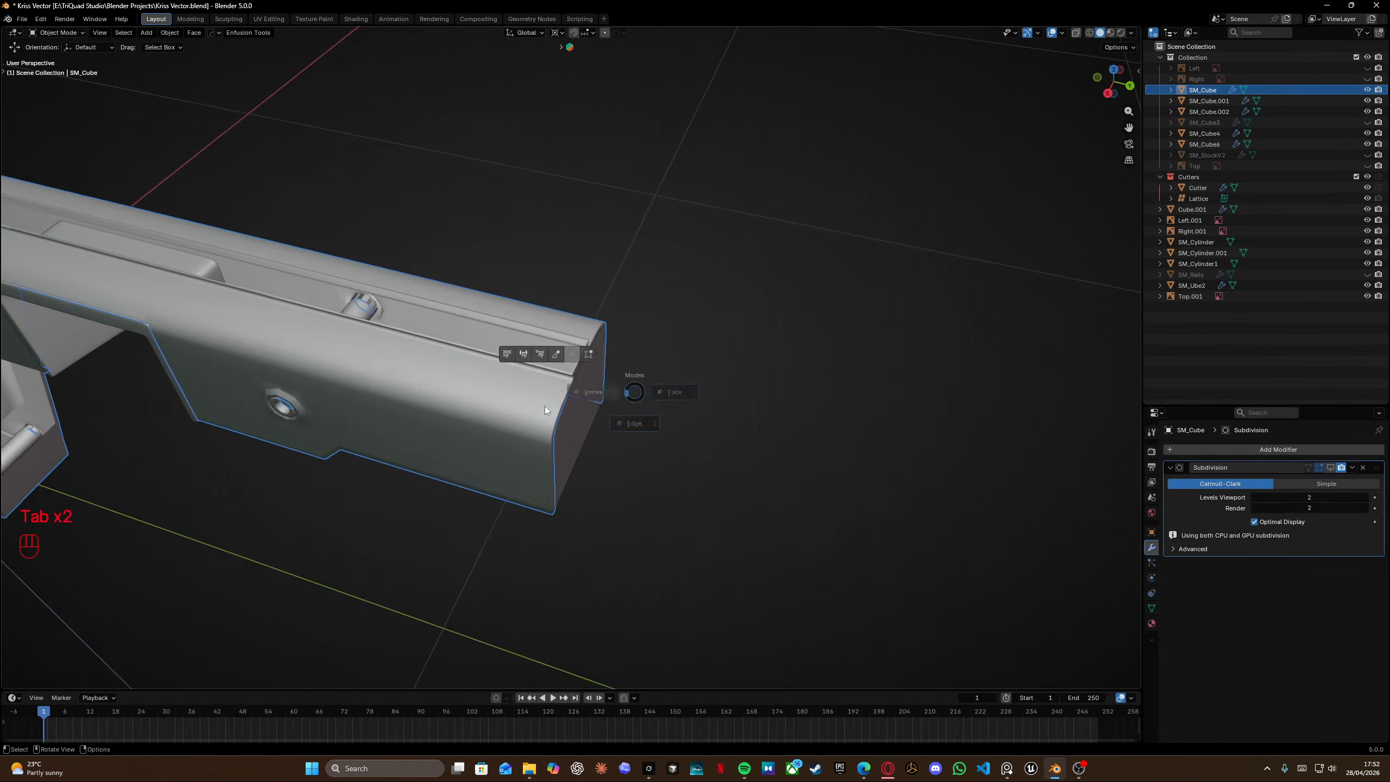
{"action": "left_click", "coordinate": [545, 407]}
{"action": "scroll", "coordinate": [542, 409], "scroll_direction": "up", "scroll_amount": 4}
{"action": "scroll", "coordinate": [542, 408], "scroll_direction": "up", "scroll_amount": 3}
{"action": "middle_click_drag", "start_coordinate": [542, 408], "coordinate": [553, 312], "text": "shift"}
{"action": "scroll", "coordinate": [563, 334], "scroll_direction": "up", "scroll_amount": 4}
{"action": "middle_click_drag", "start_coordinate": [579, 367], "coordinate": [616, 346]}
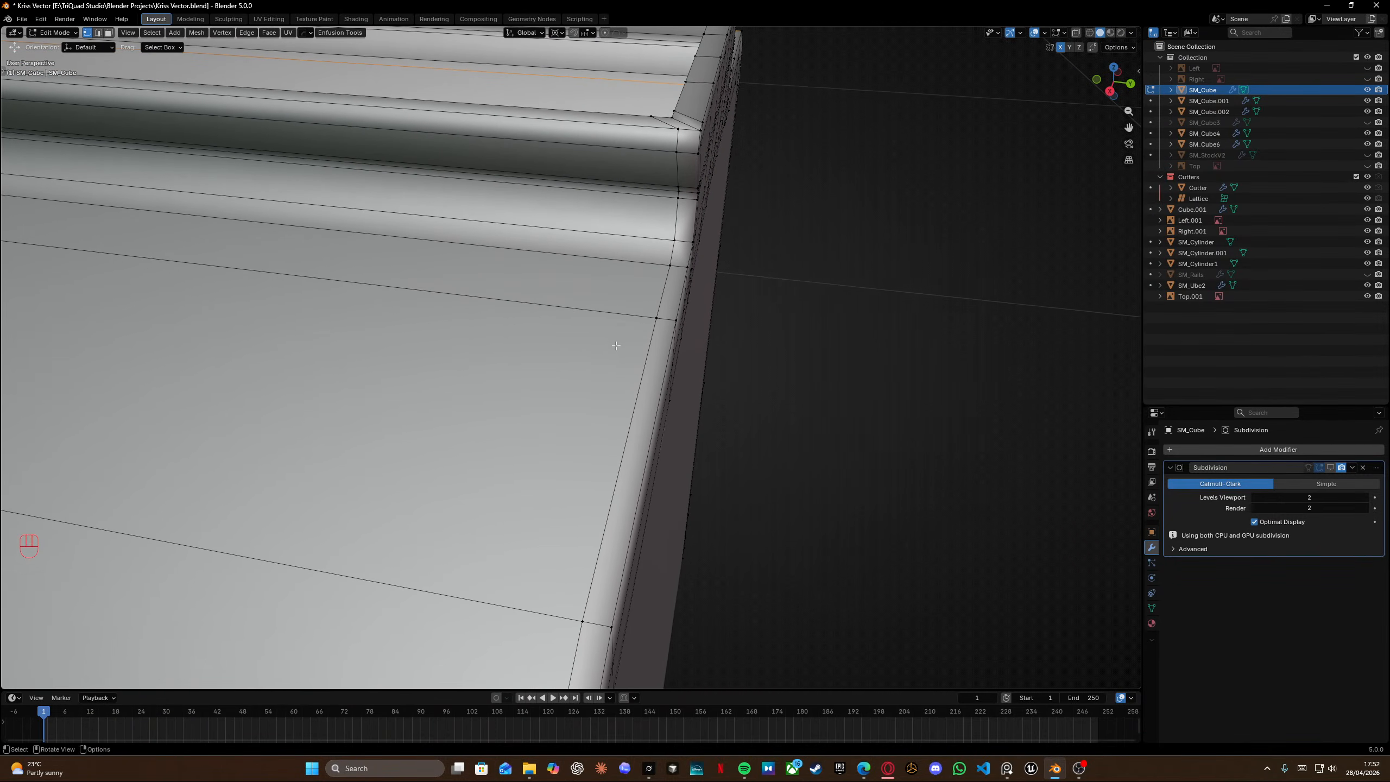
{"action": "scroll", "coordinate": [617, 346], "scroll_direction": "down", "scroll_amount": 5}
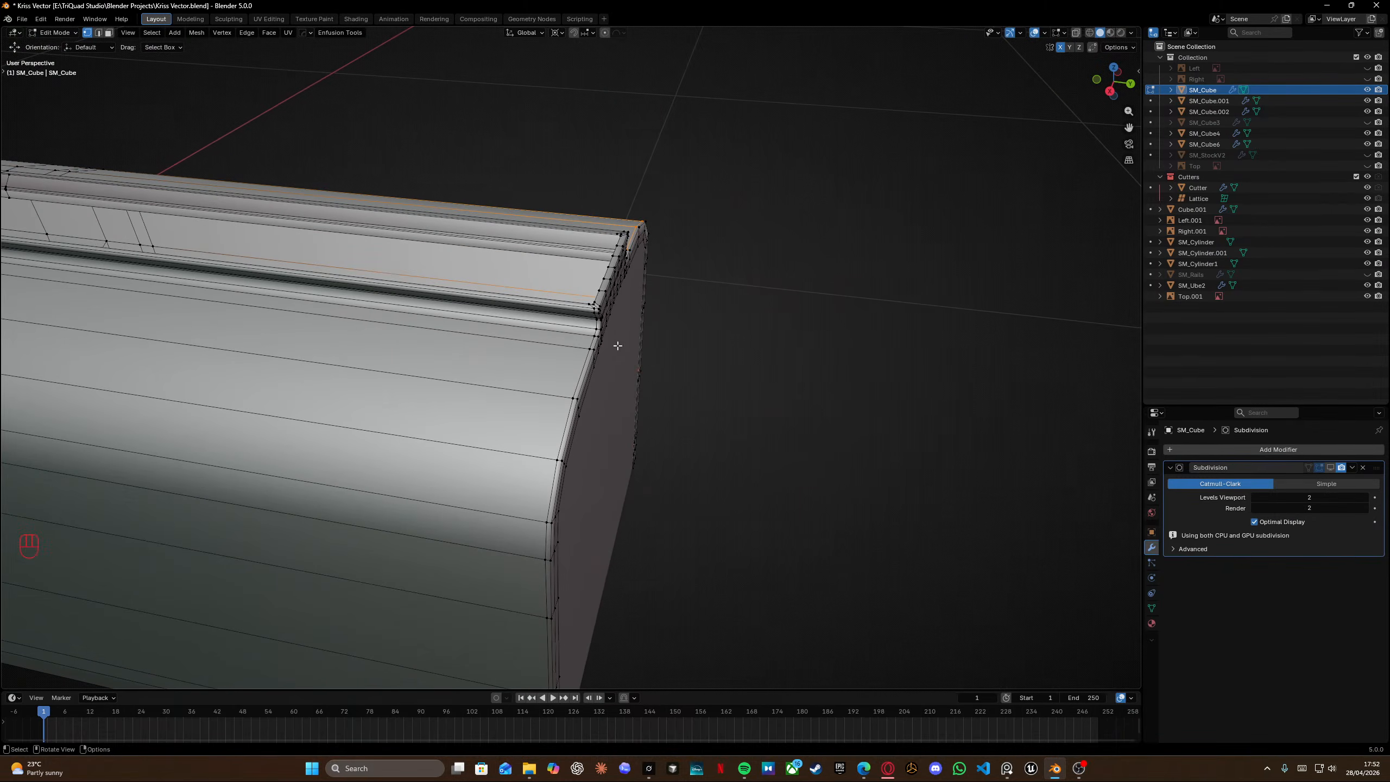
{"action": "middle_click_drag", "start_coordinate": [620, 343], "coordinate": [427, 332]}
Return to Object Mode and save the Kriss Vector blend file.
{"action": "key", "text": "Tab"}
{"action": "scroll", "coordinate": [463, 250], "scroll_direction": "down", "scroll_amount": 5}
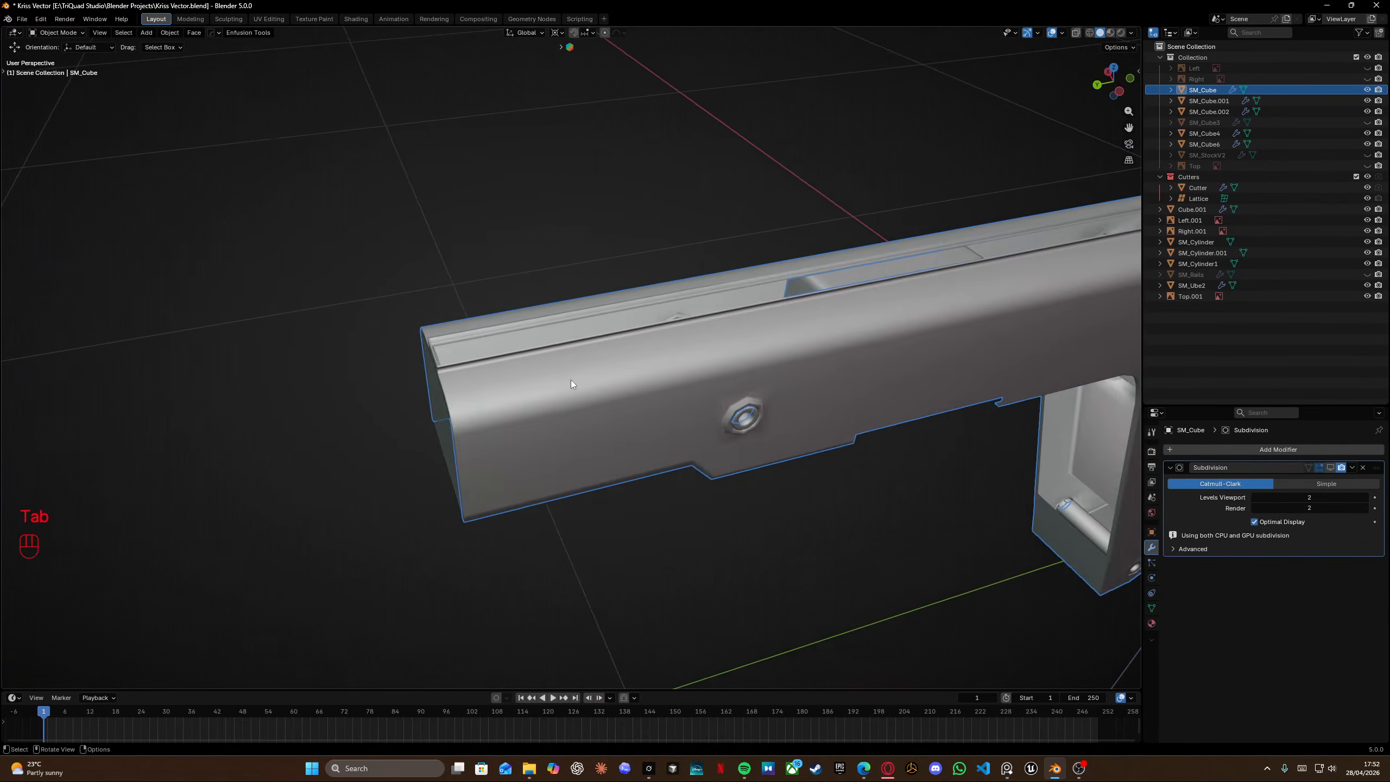
{"action": "middle_click_drag", "start_coordinate": [572, 381], "coordinate": [607, 372]}
{"action": "key", "text": "ctrl+s"}
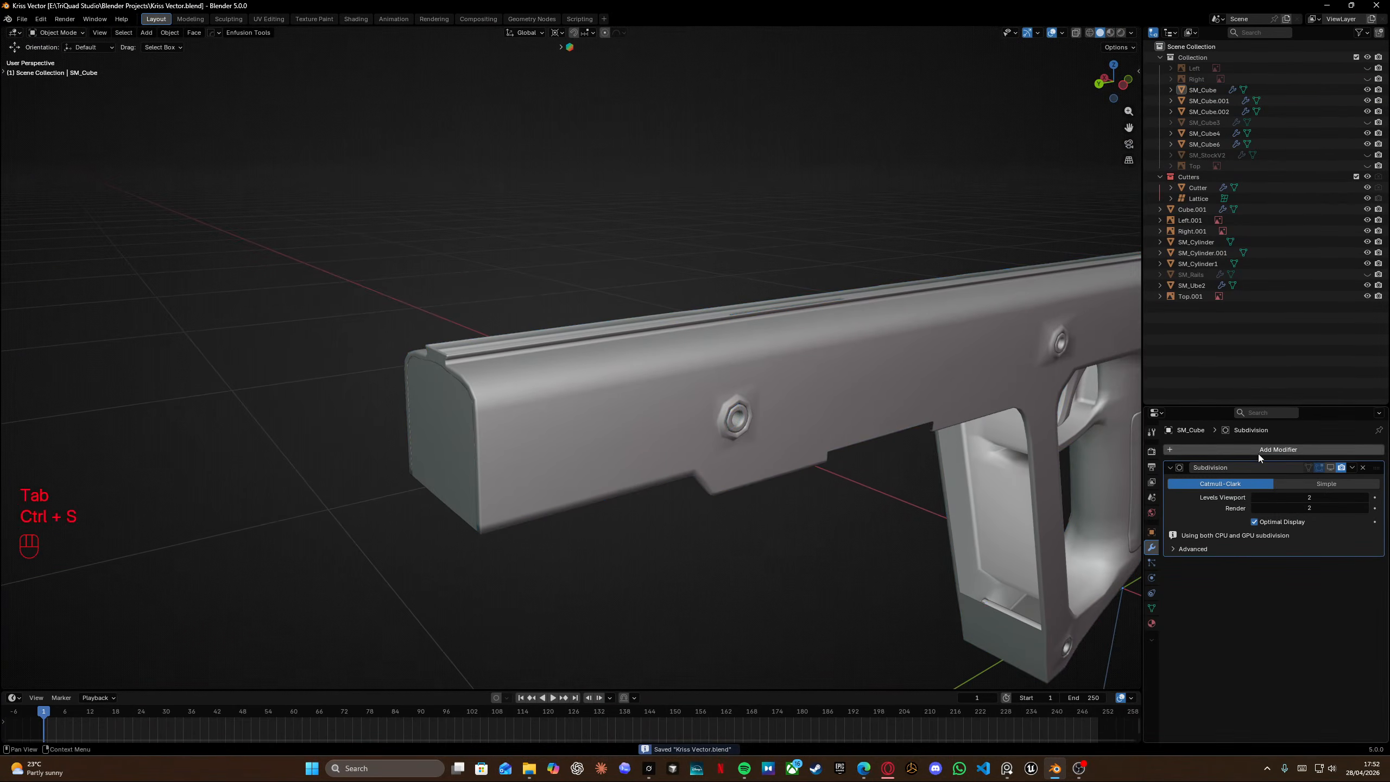
Review the whole receiver and grip from several angles.
{"action": "left_click", "coordinate": [862, 367]}
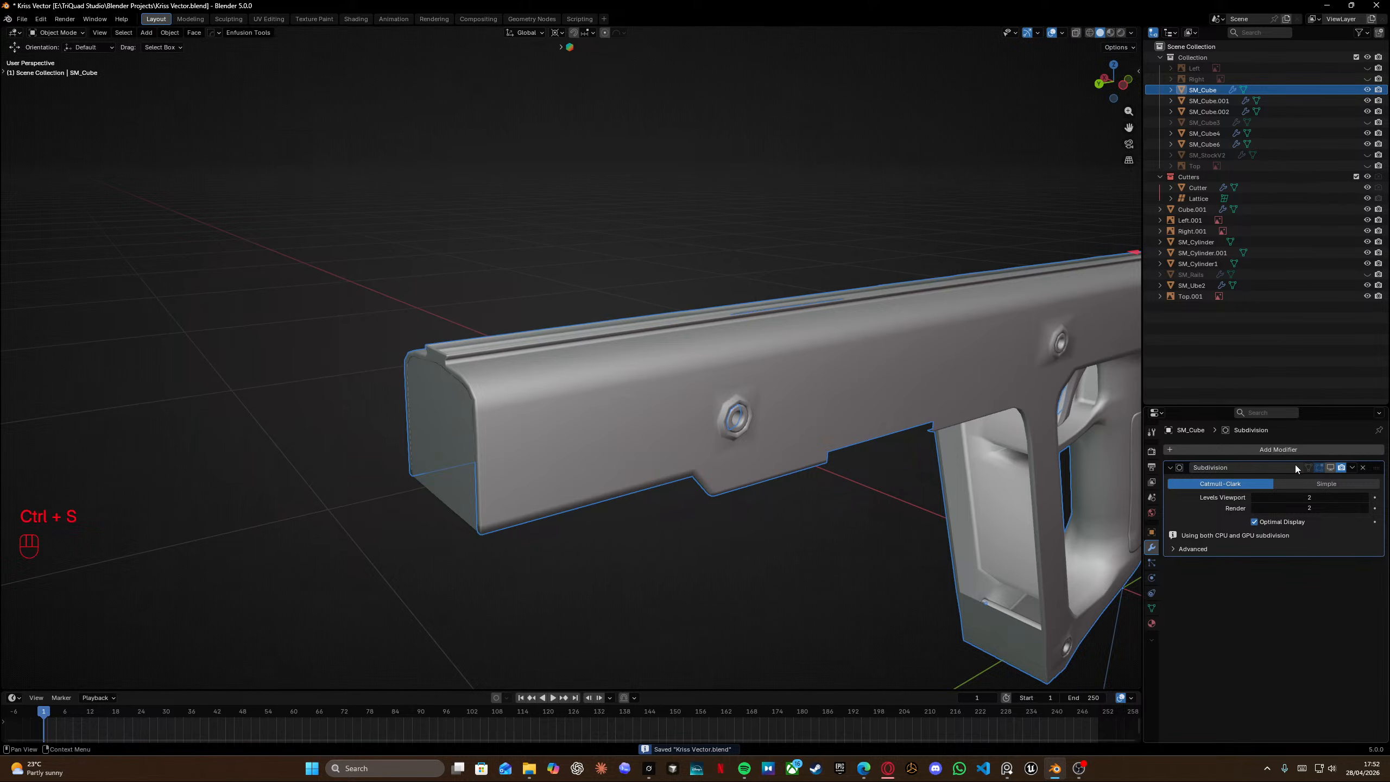
{"action": "middle_click_drag", "start_coordinate": [629, 373], "coordinate": [571, 425]}
{"action": "left_click", "coordinate": [671, 501]}
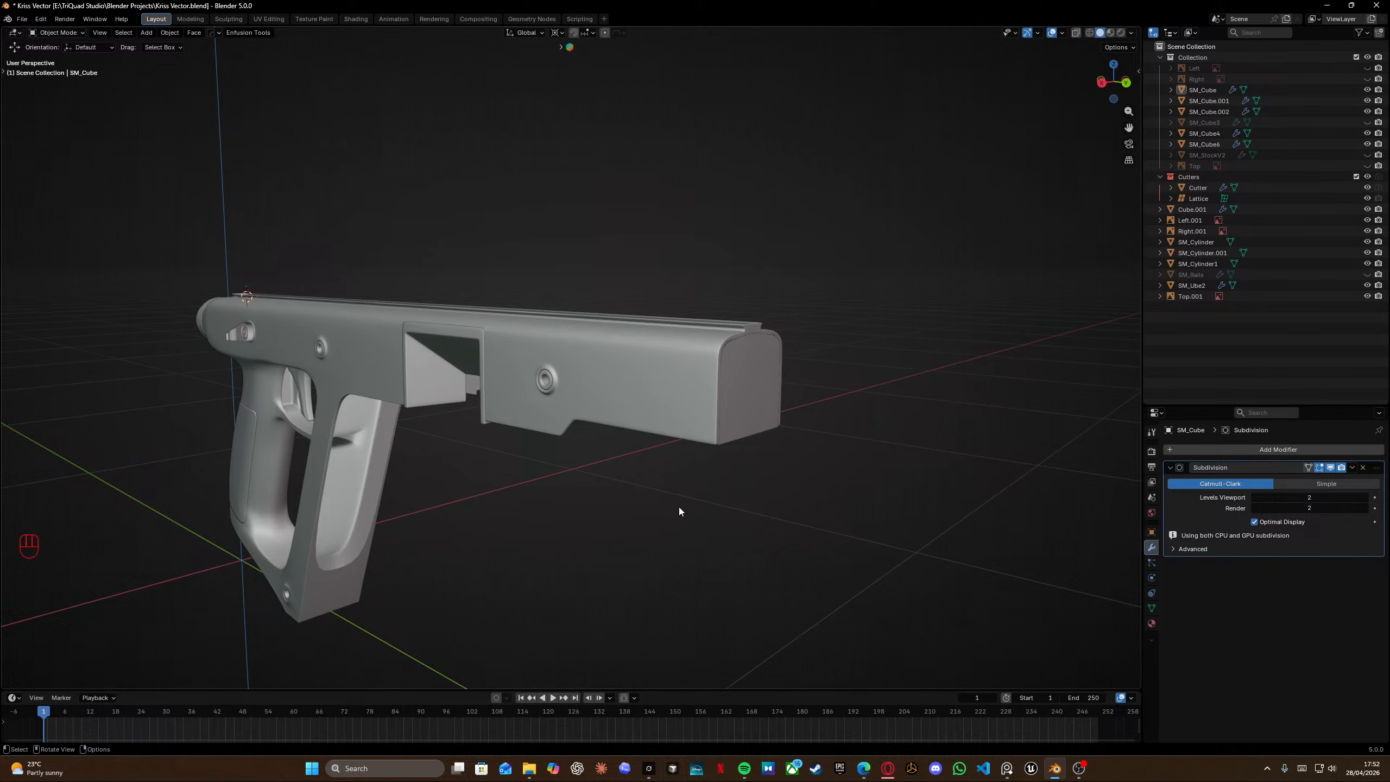
{"action": "middle_click_drag", "start_coordinate": [679, 507], "coordinate": [701, 471]}
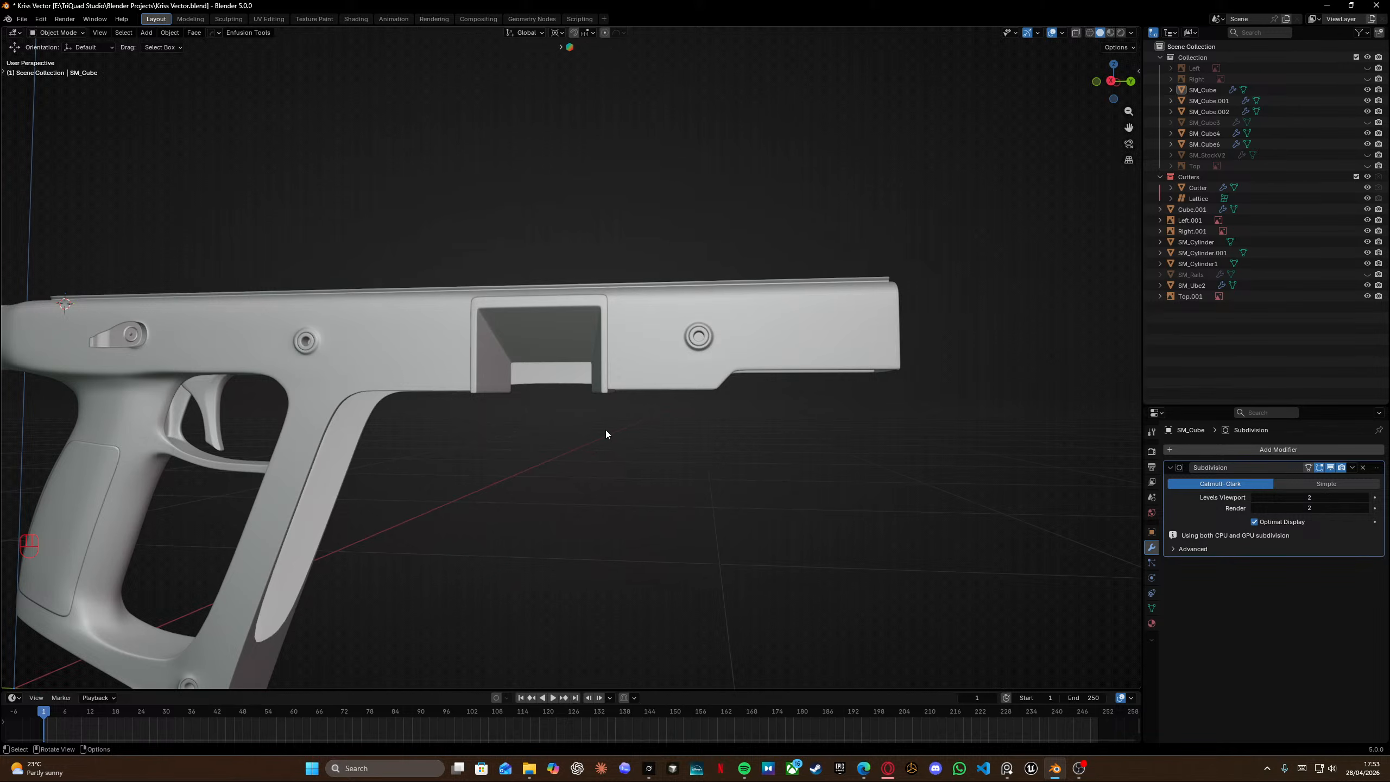
Inspect the receiver's rear top edge from side and perspective views, then save the file.
{"action": "key", "text": "KP_3"}
{"action": "scroll", "coordinate": [605, 433], "scroll_direction": "down", "scroll_amount": 3}
{"action": "middle_click_drag", "start_coordinate": [593, 467], "coordinate": [596, 412], "text": "shift"}
{"action": "scroll", "coordinate": [563, 371], "scroll_direction": "up", "scroll_amount": 5}
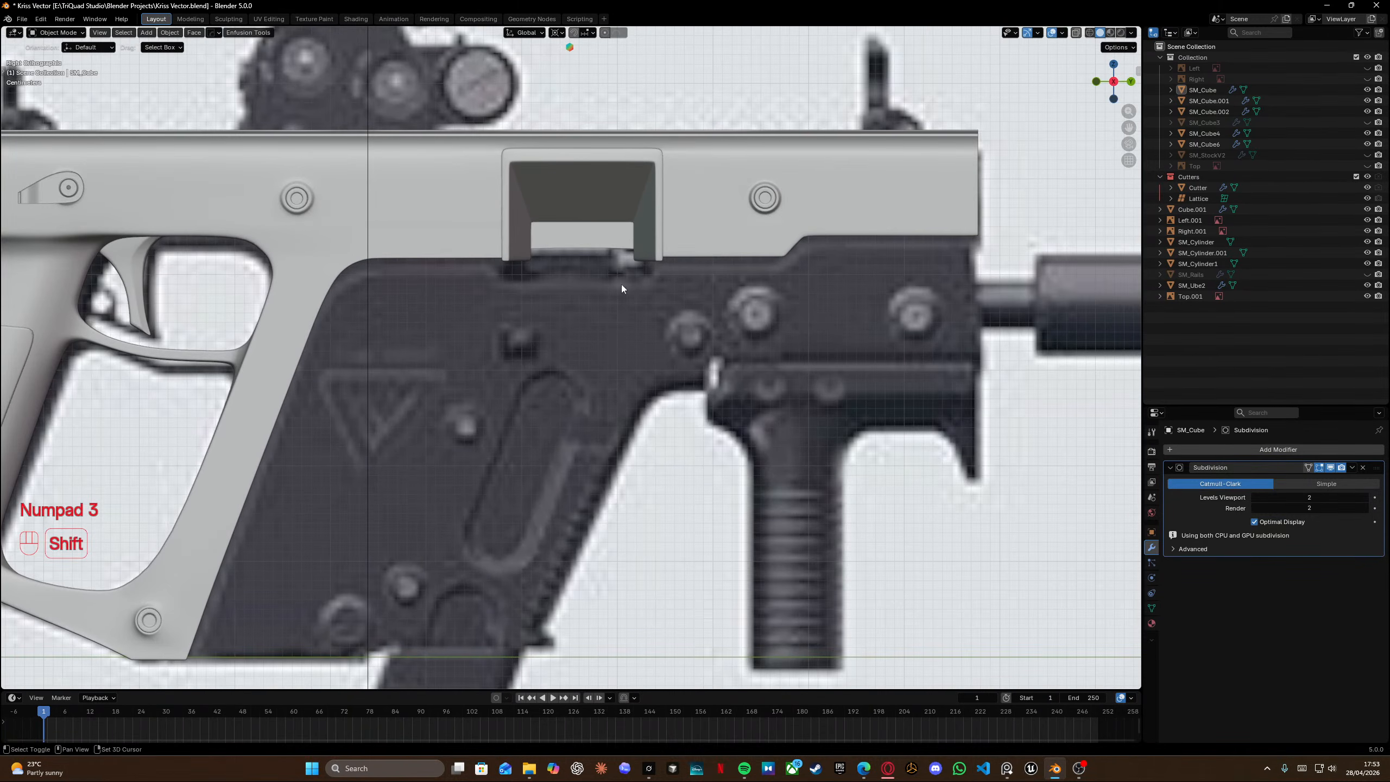
{"action": "middle_click_drag", "start_coordinate": [786, 234], "coordinate": [667, 368], "text": "shift"}
{"action": "middle_click_drag", "start_coordinate": [761, 307], "coordinate": [656, 345]}
{"action": "scroll", "coordinate": [655, 344], "scroll_direction": "up", "scroll_amount": 5}
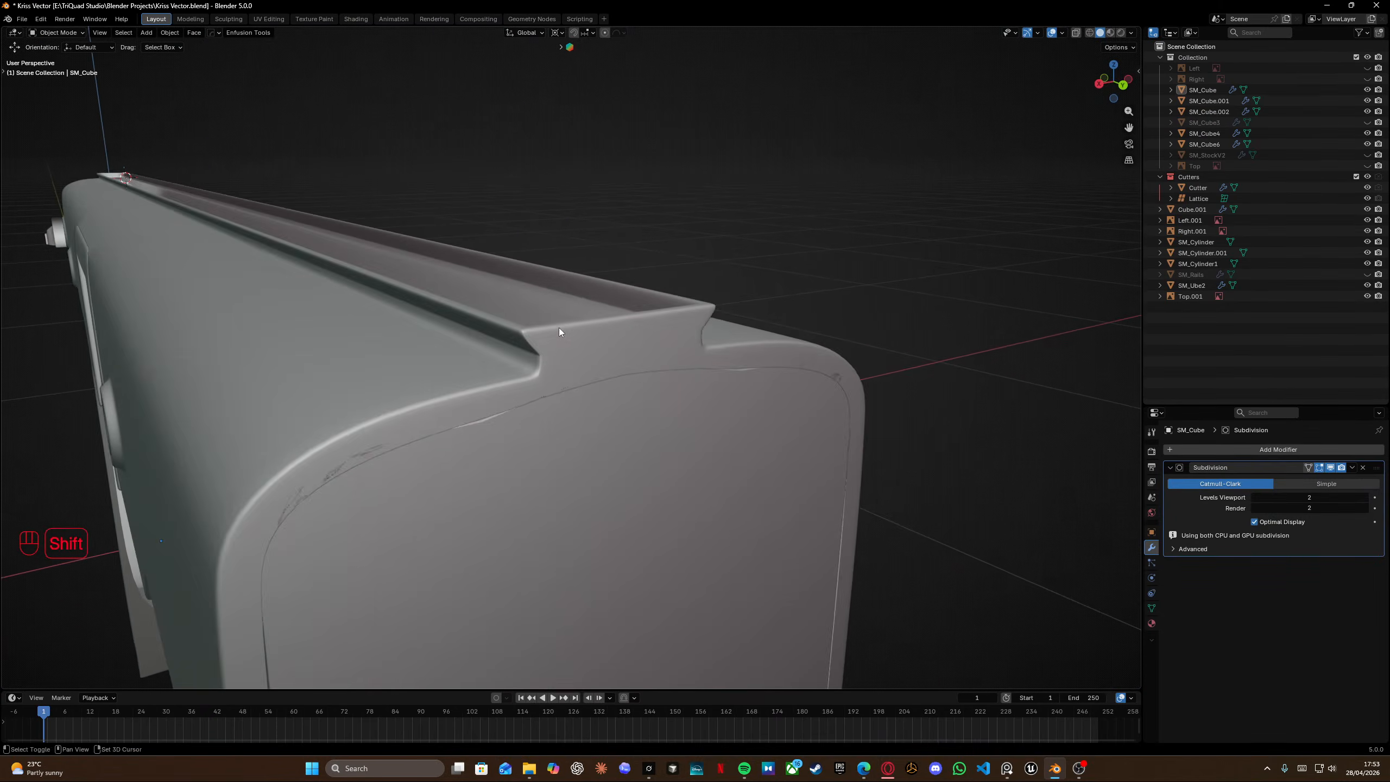
{"action": "scroll", "coordinate": [559, 328], "scroll_direction": "up", "scroll_amount": 1}
{"action": "key", "text": "Tab"}
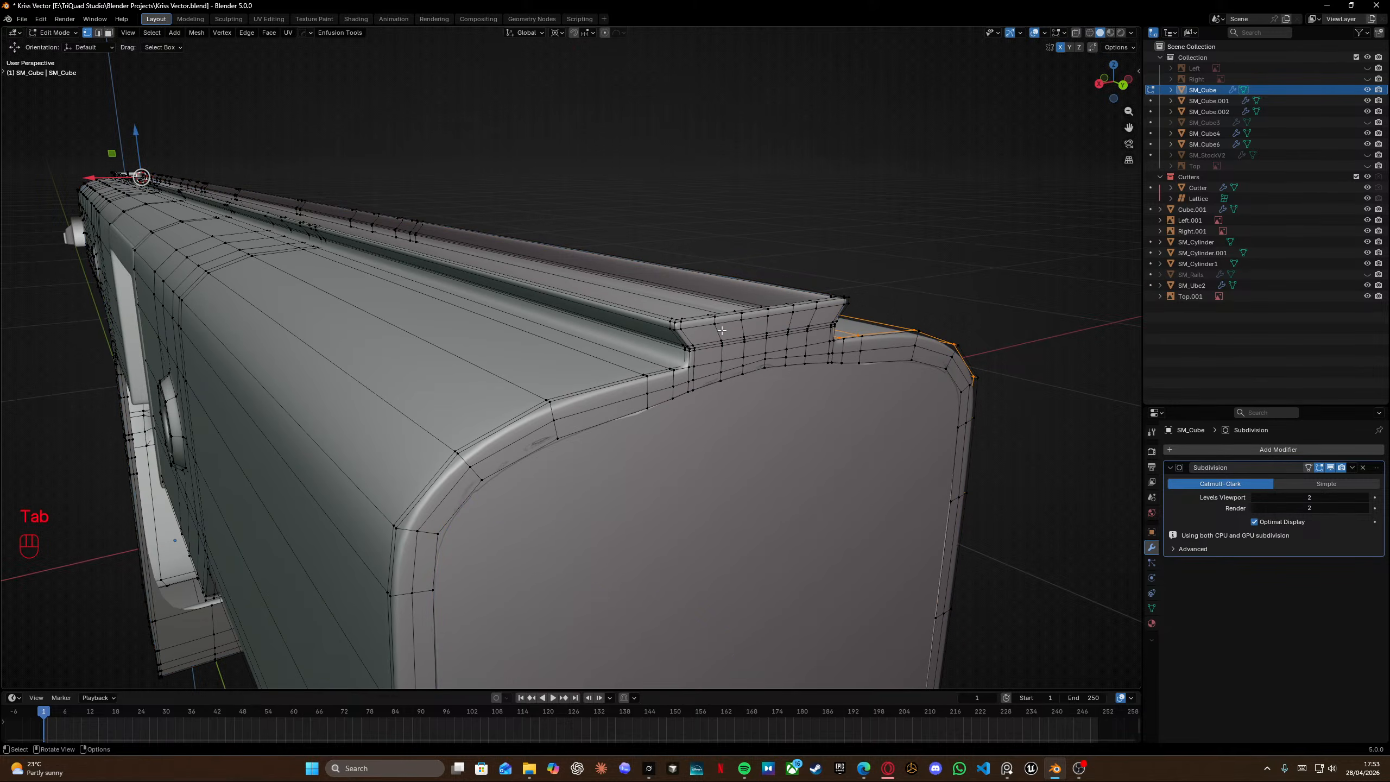
{"action": "key", "text": "Tab"}
{"action": "key", "text": "ctrl+s"}
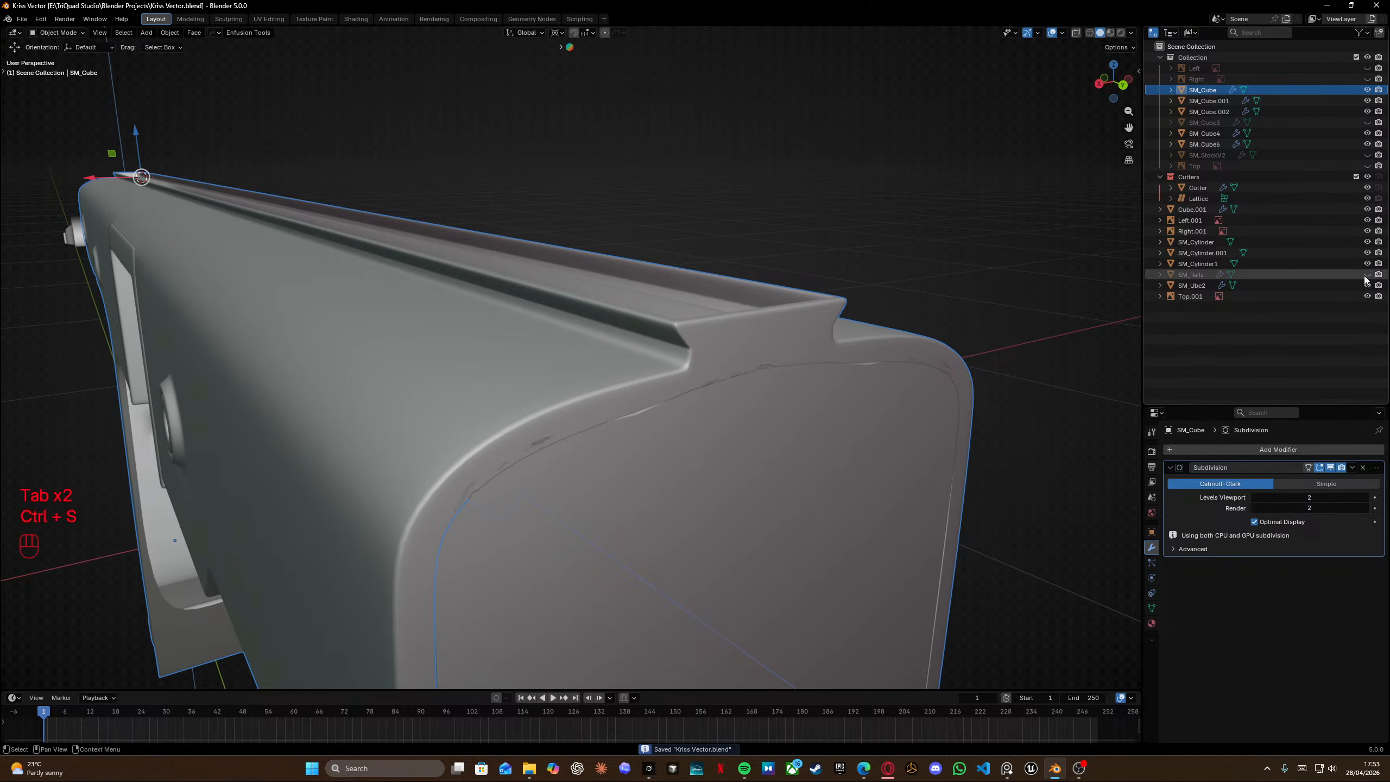
Unhide the SM_Rails object, select it and enter Edit Mode with vertex selection.
{"action": "left_click", "coordinate": [1367, 275]}
{"action": "left_click", "coordinate": [661, 314]}
{"action": "key", "text": "Tab"}
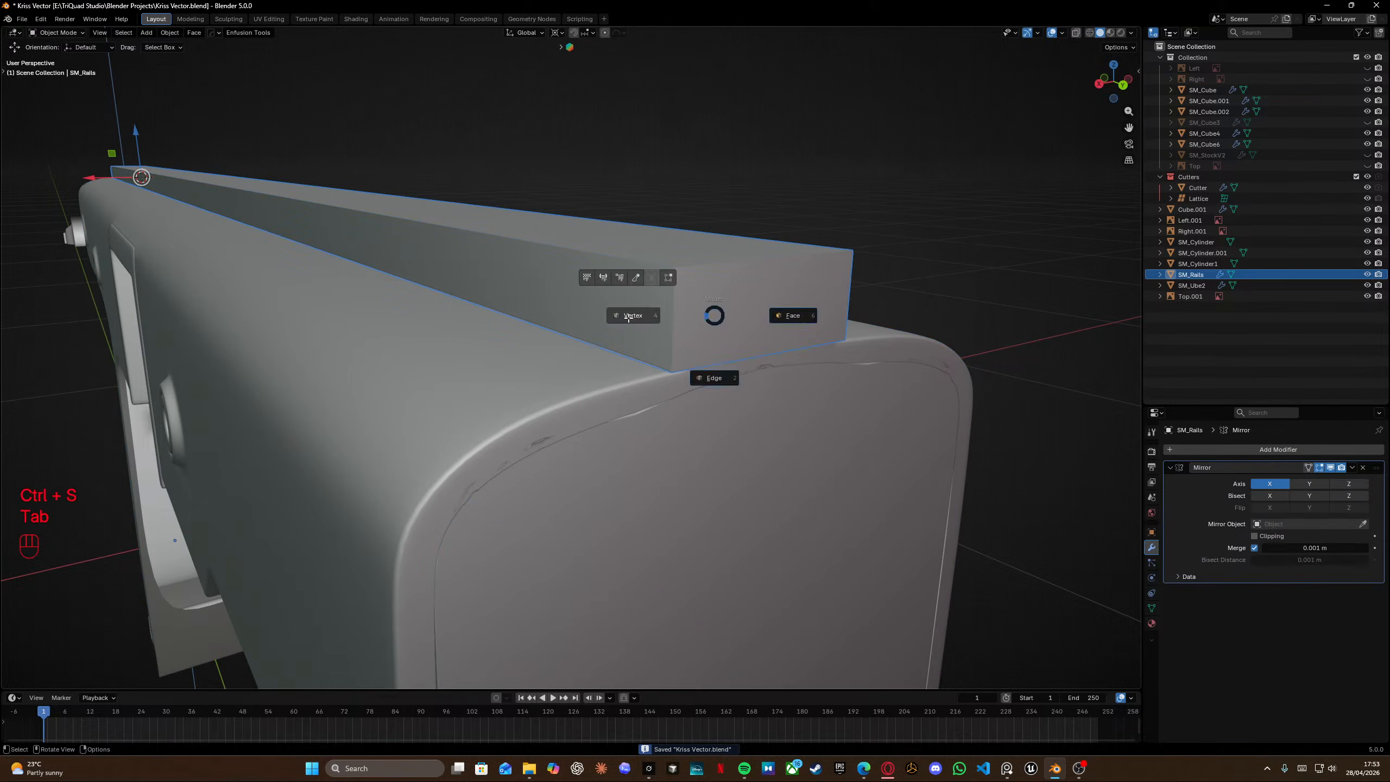
{"action": "left_click", "coordinate": [628, 316]}
Add a loop cut across the rail near its rear end.
{"action": "key", "text": "ctrl+r"}
{"action": "left_click", "coordinate": [721, 352]}
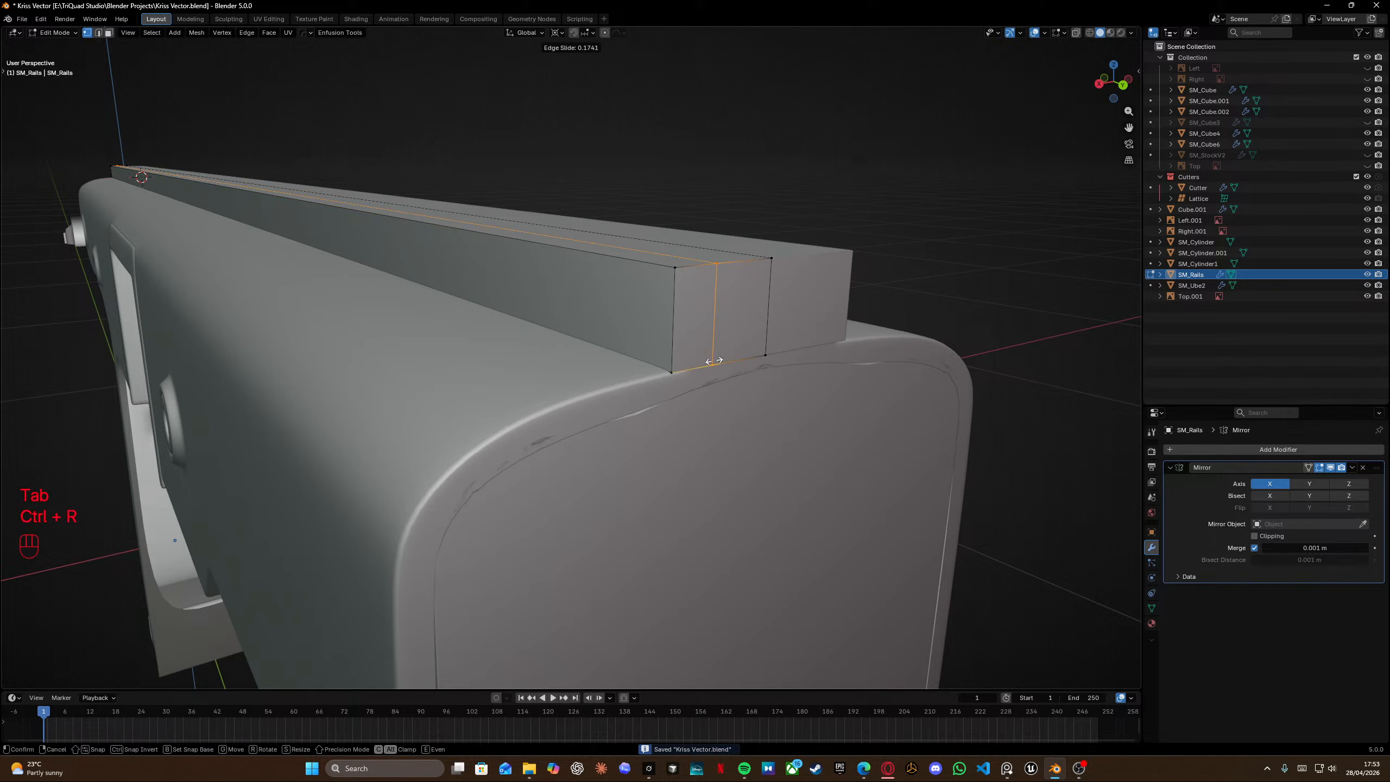
{"action": "left_click", "coordinate": [717, 353]}
Switch between orthographic views and zoom in to examine the rail's rear profile from behind against the reference.
{"action": "key", "text": "KP_3"}
{"action": "key", "text": "ctrl+KP_1"}
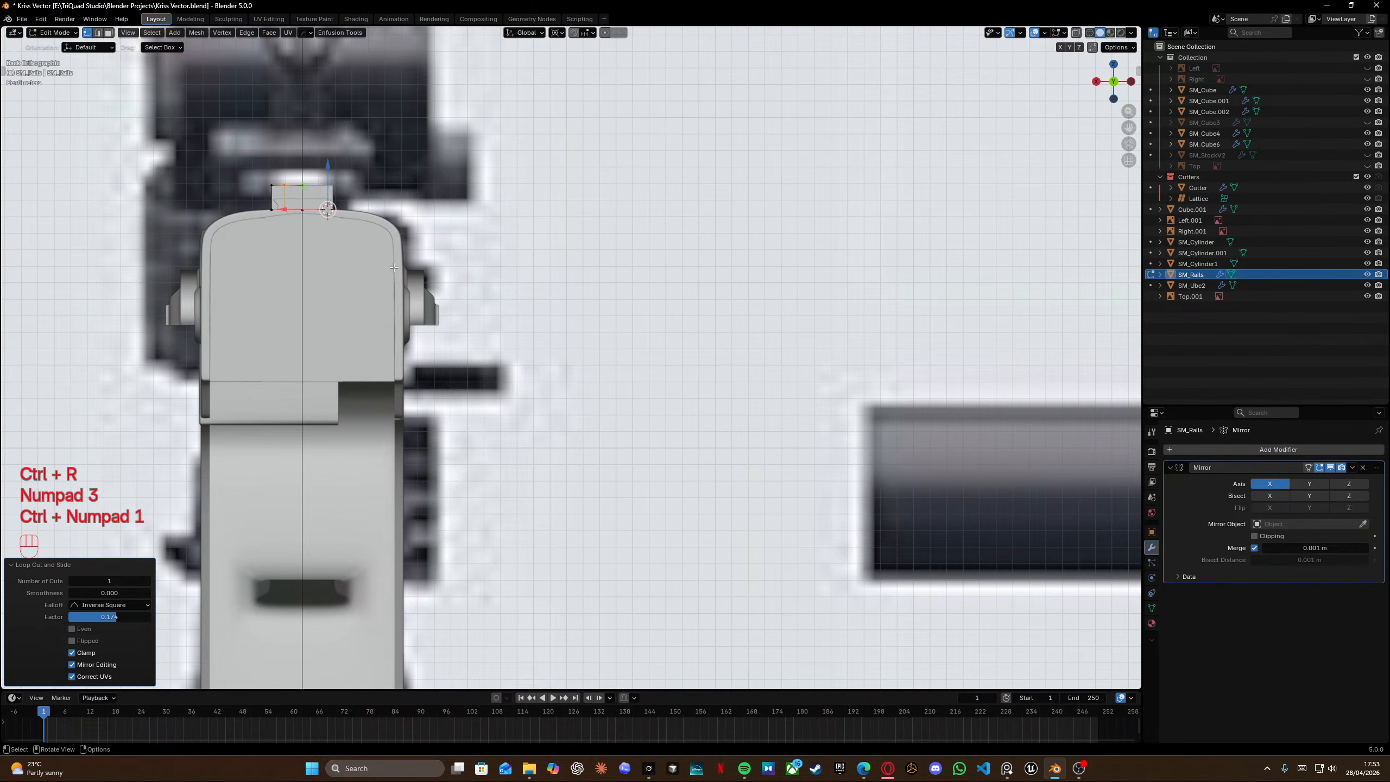
{"action": "key", "text": "KP_1"}
{"action": "key", "text": "KP_3"}
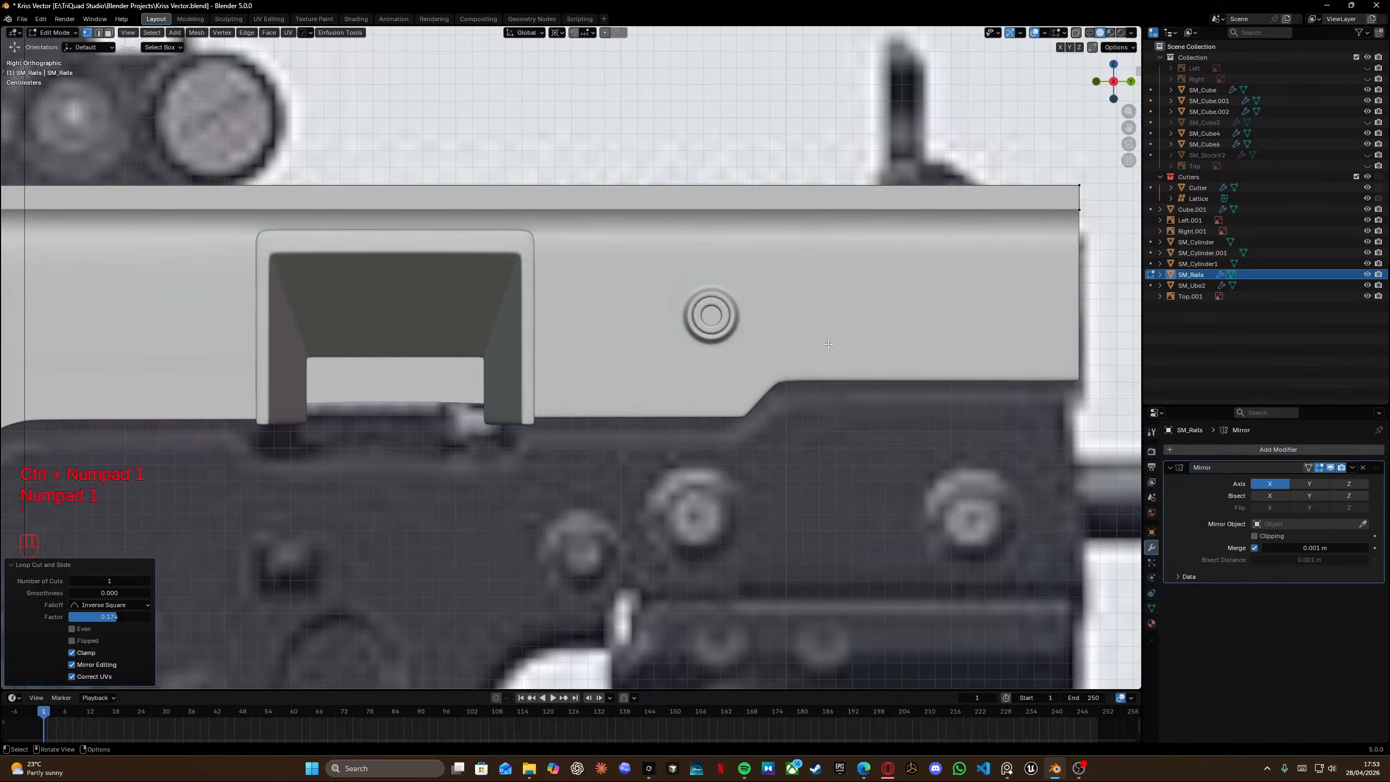
{"action": "key", "text": "grave"}
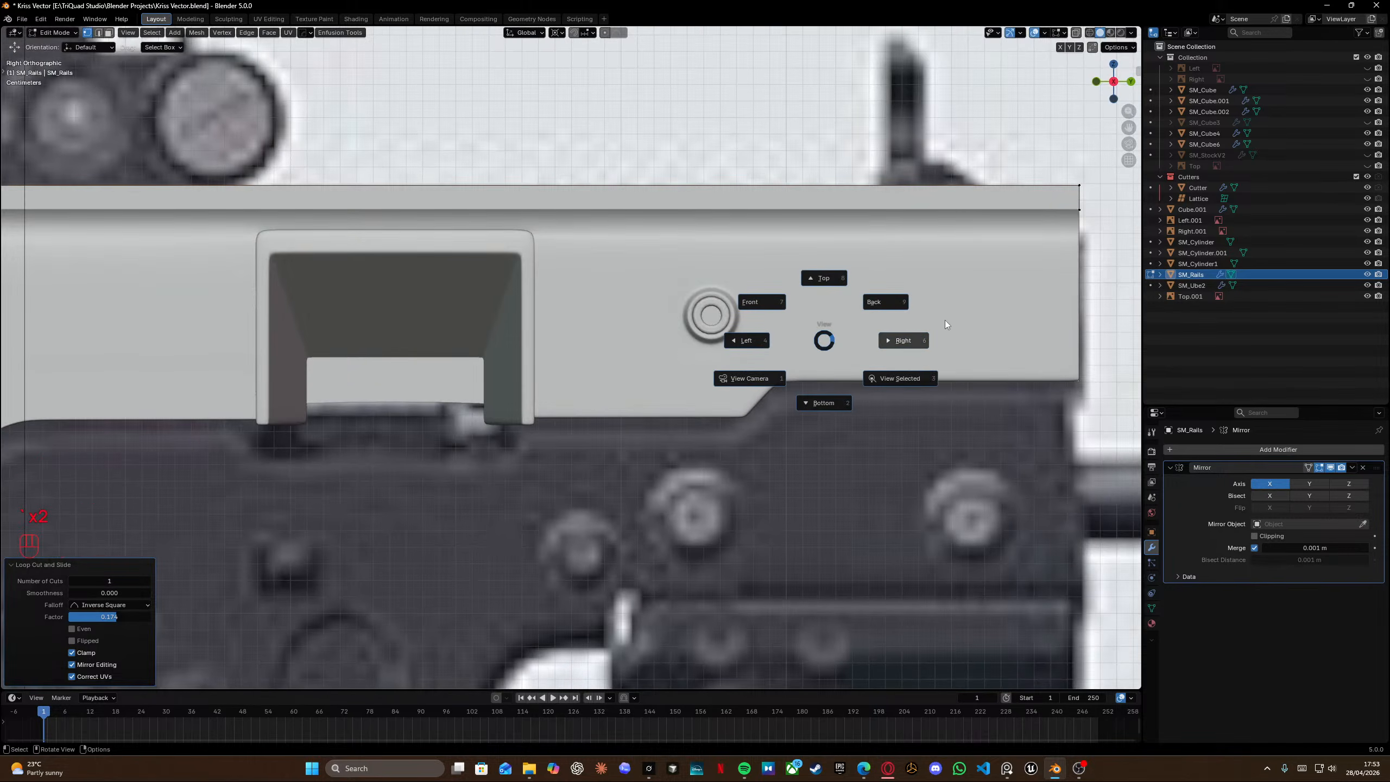
{"action": "left_click", "coordinate": [804, 278]}
{"action": "key", "text": "grave"}
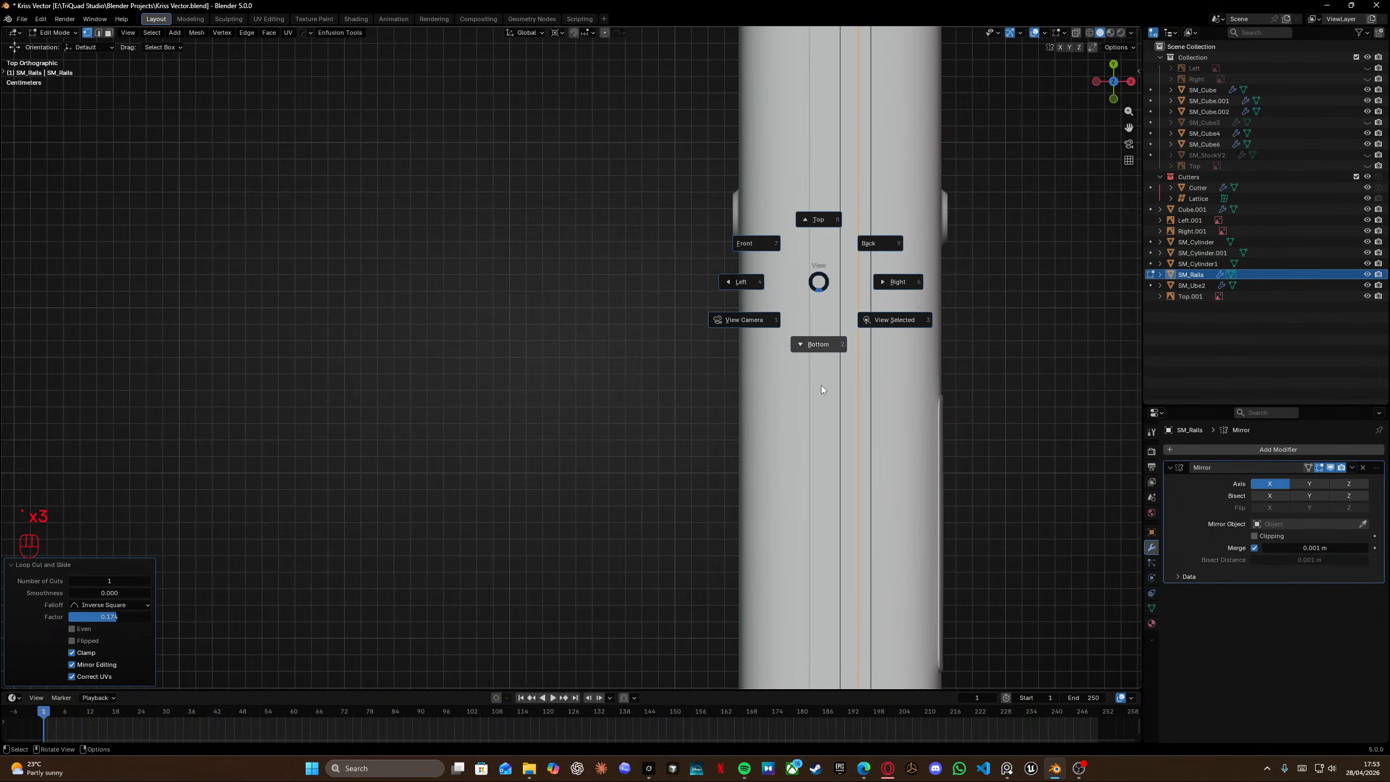
{"action": "left_click", "coordinate": [756, 243]}
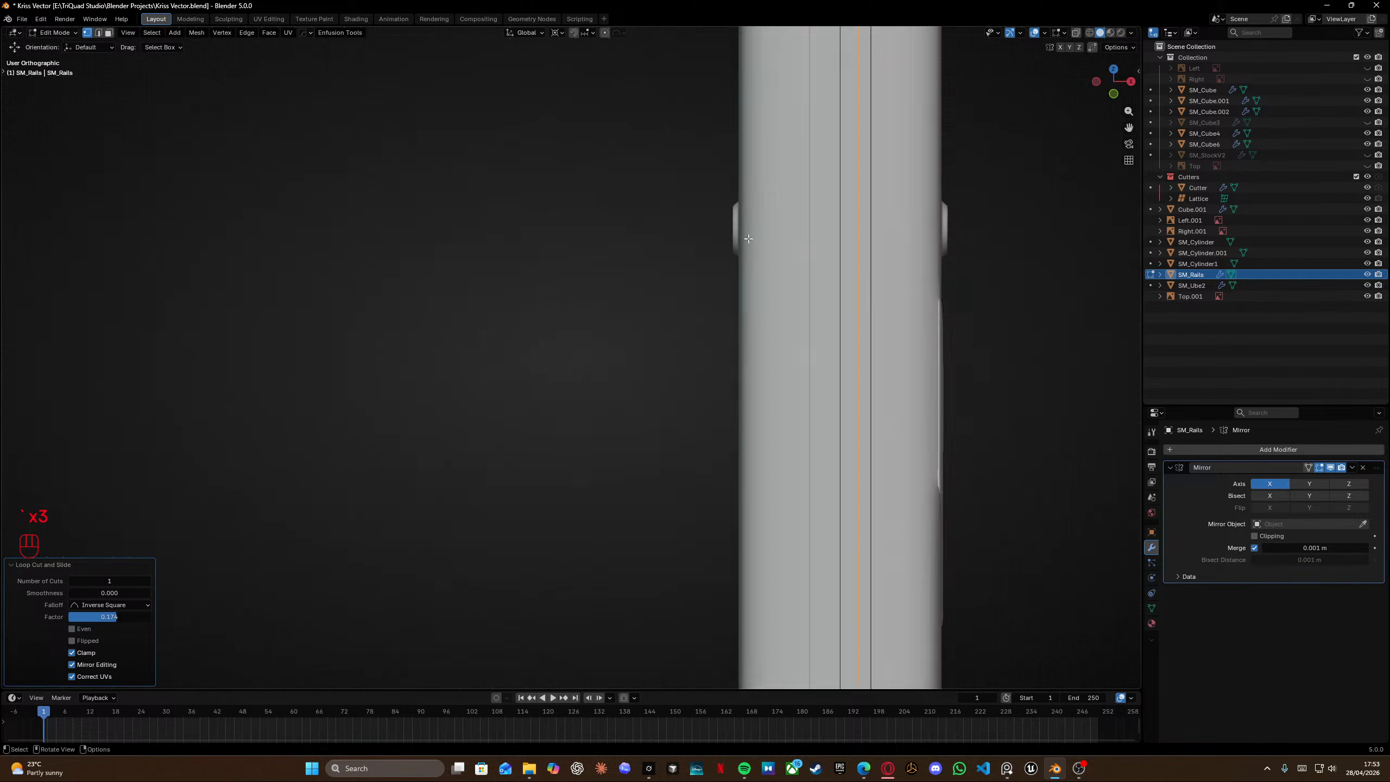
{"action": "key", "text": "grave"}
{"action": "left_click", "coordinate": [829, 241]}
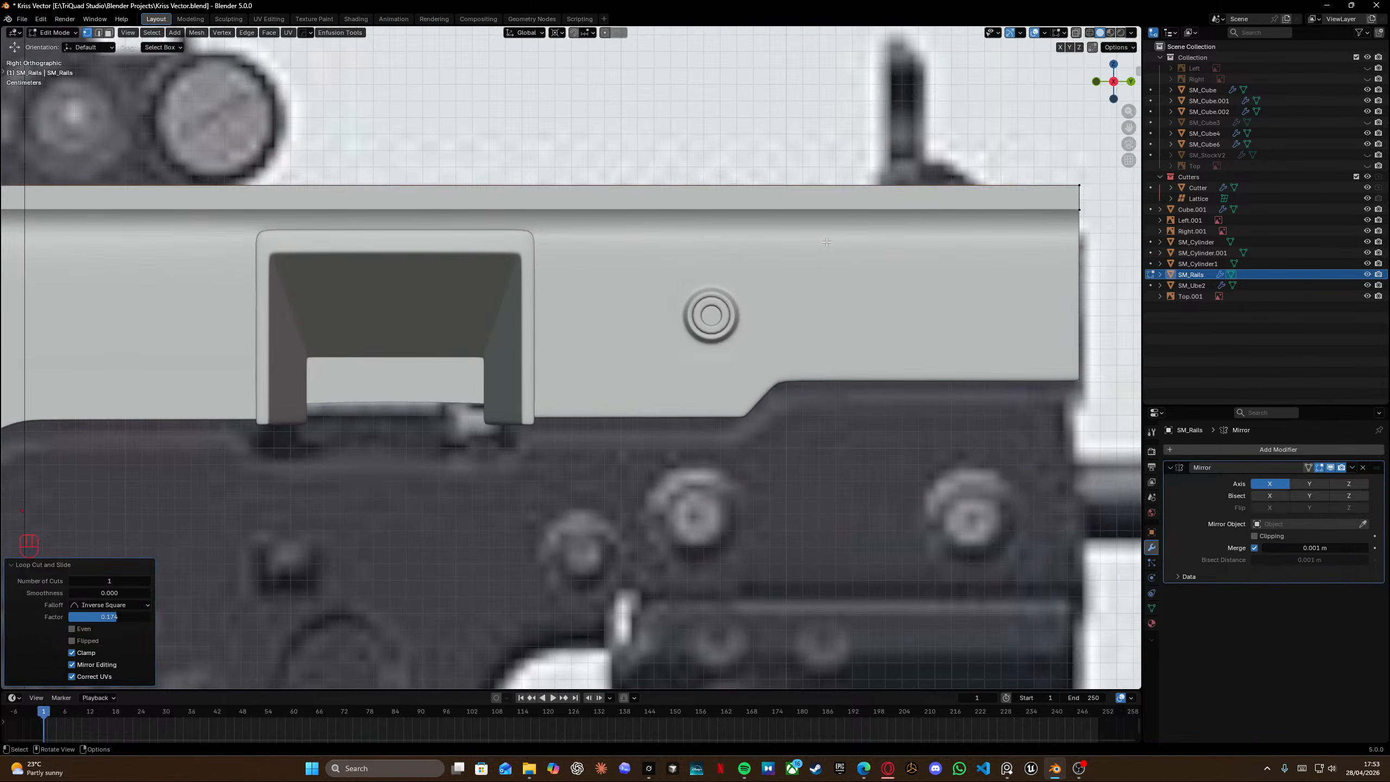
{"action": "key", "text": "grave"}
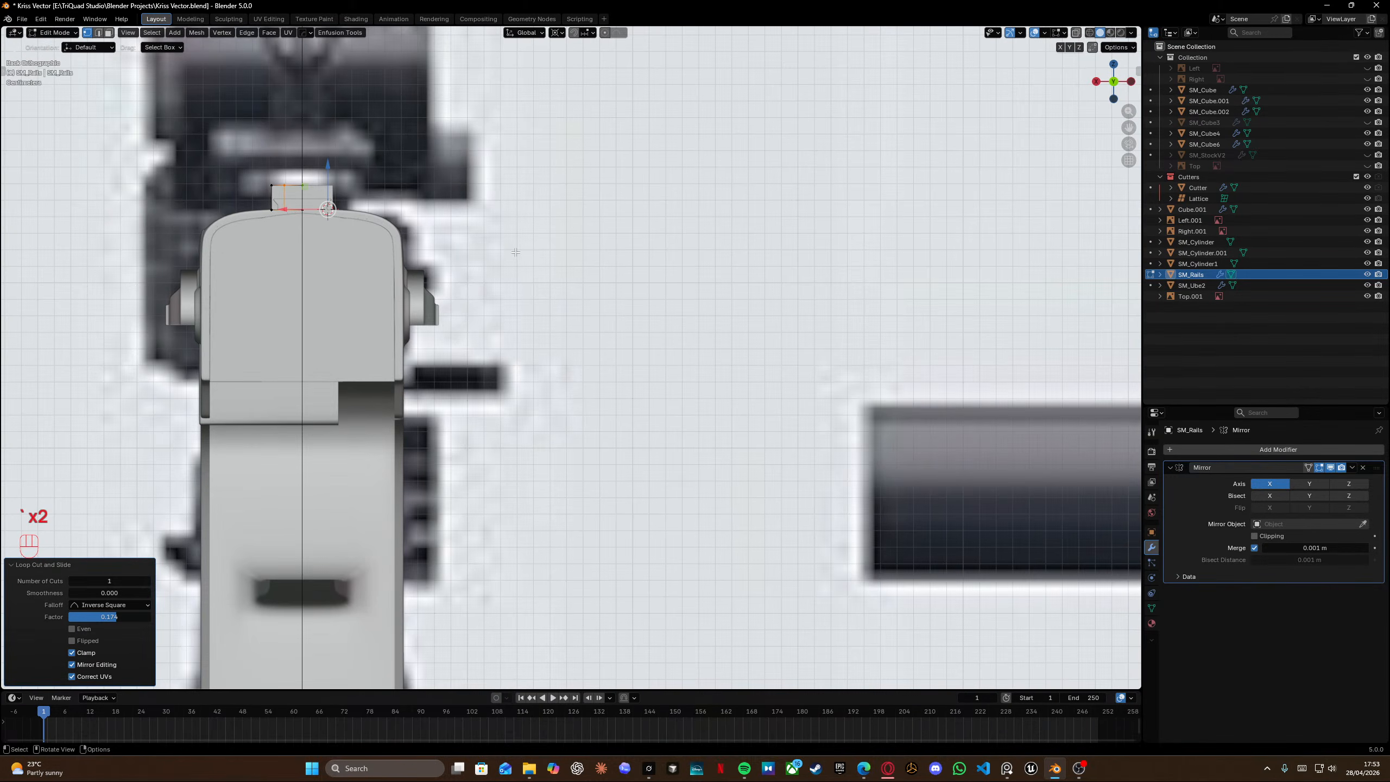
{"action": "middle_click_drag", "start_coordinate": [316, 191], "coordinate": [617, 272], "text": "shift"}
{"action": "scroll", "coordinate": [617, 272], "scroll_direction": "up", "scroll_amount": 2}
{"action": "scroll", "coordinate": [617, 272], "scroll_direction": "down", "scroll_amount": 8}
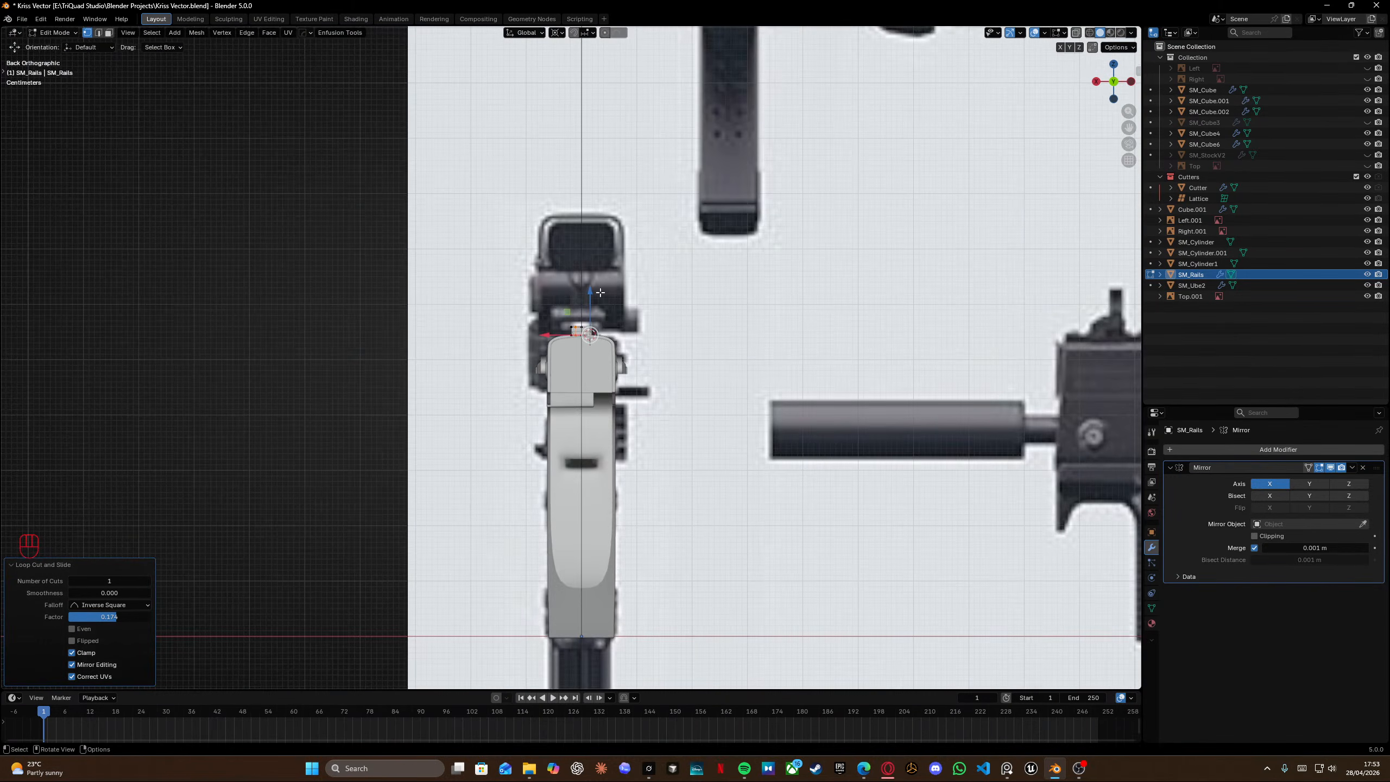
{"action": "scroll", "coordinate": [601, 292], "scroll_direction": "down", "scroll_amount": 5}
{"action": "scroll", "coordinate": [595, 294], "scroll_direction": "up", "scroll_amount": 20}
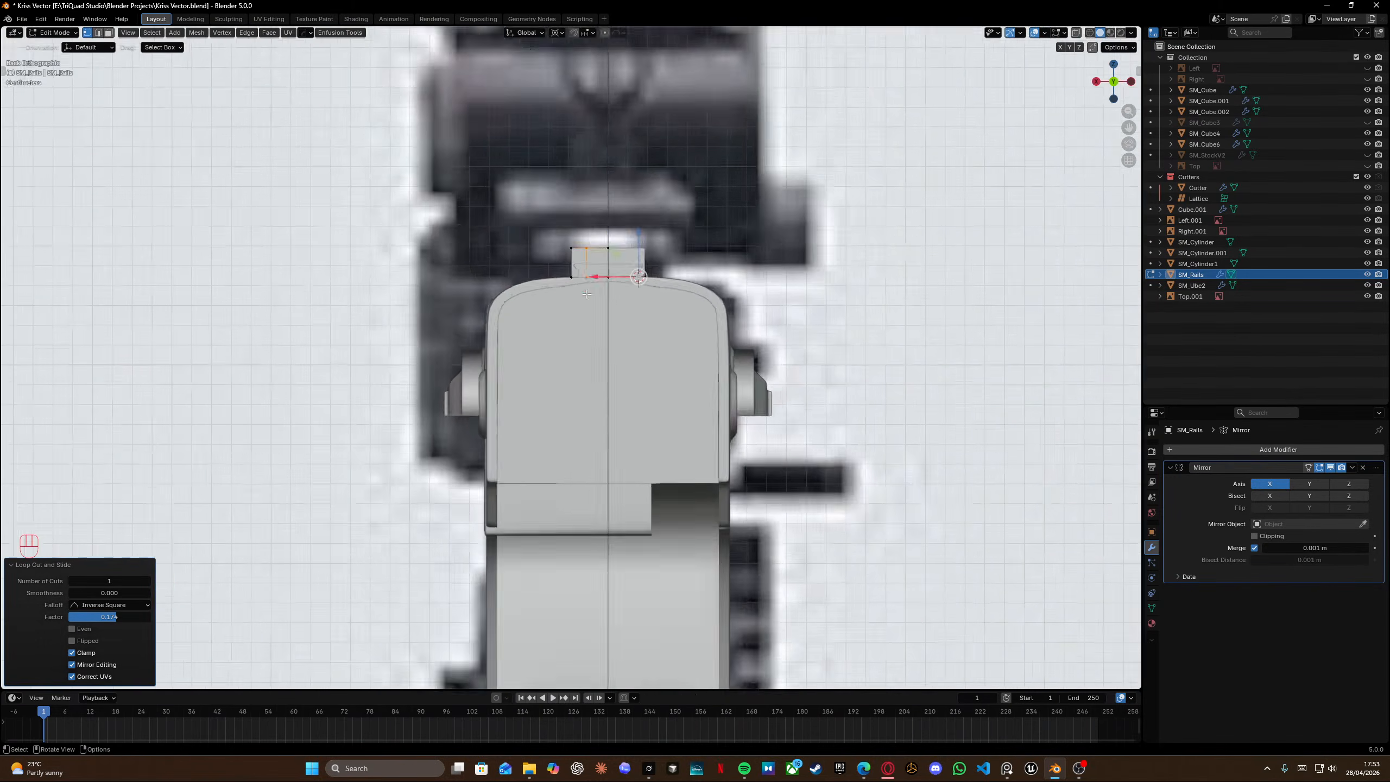
{"action": "middle_click_drag", "start_coordinate": [597, 231], "coordinate": [540, 523], "text": "shift"}
{"action": "scroll", "coordinate": [609, 167], "scroll_direction": "up", "scroll_amount": 4}
{"action": "middle_click_drag", "start_coordinate": [609, 167], "coordinate": [602, 526], "text": "shift"}
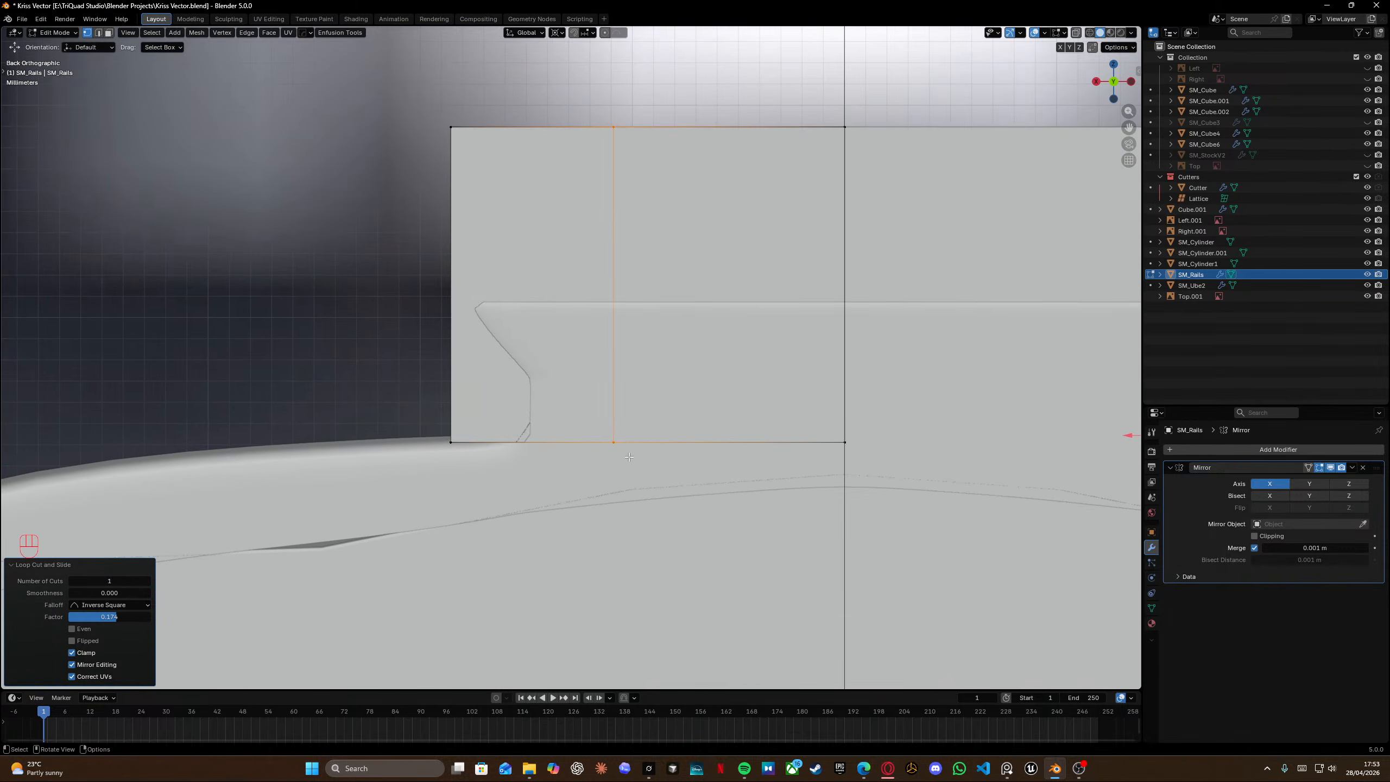
Slide the new vertical loop toward the rail's left side to match the reference profile.
{"action": "key", "text": "g"}
{"action": "key", "text": "g"}
{"action": "left_click", "coordinate": [532, 466]}
{"action": "middle_click_drag", "start_coordinate": [532, 466], "coordinate": [537, 517], "text": "shift"}
Add a horizontal loop cut across the lower part of the rail.
{"action": "key", "text": "ctrl+r"}
{"action": "left_click", "coordinate": [451, 399]}
{"action": "left_click", "coordinate": [467, 491]}
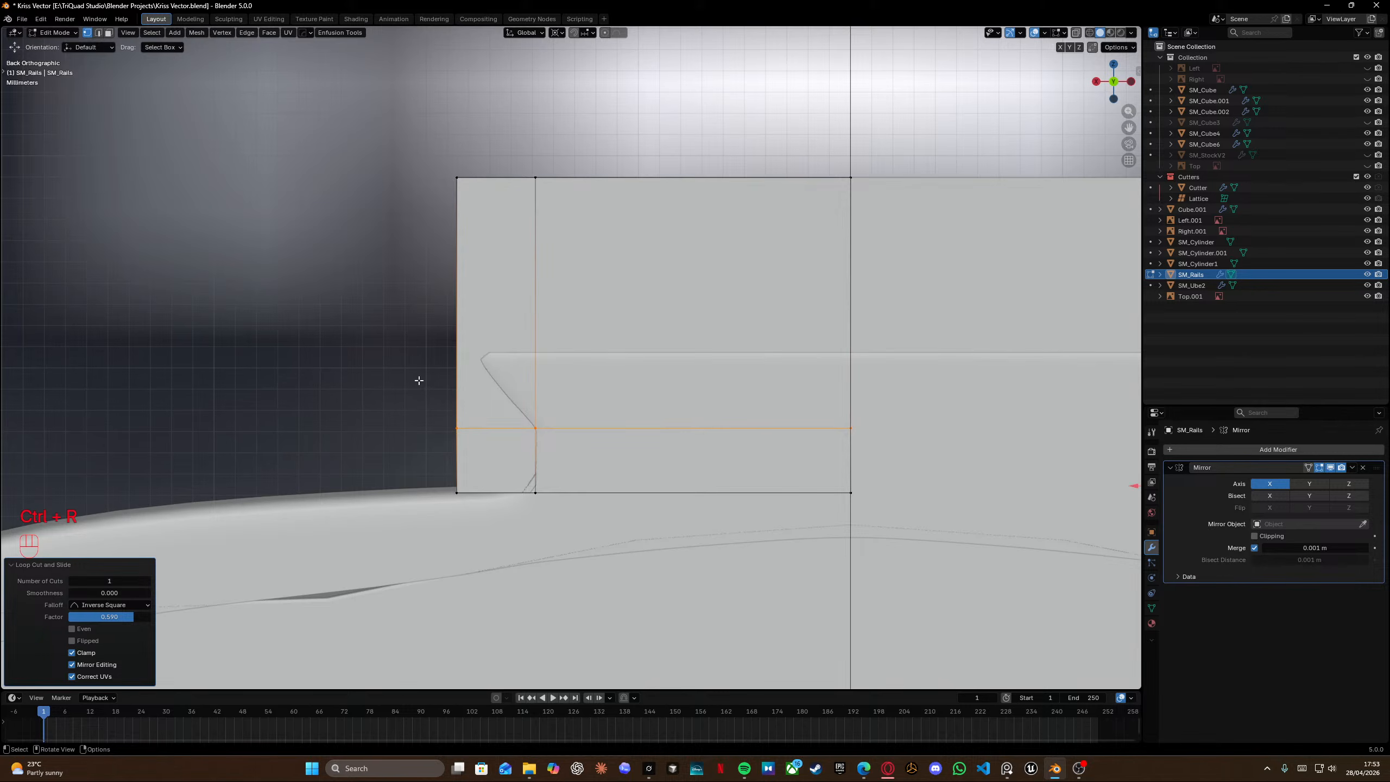
Slide the new loop's left-edge vertex upward along the rail's side toward the chamfer.
{"action": "left_click", "coordinate": [457, 428]}
{"action": "key", "text": "g"}
{"action": "key", "text": "g"}
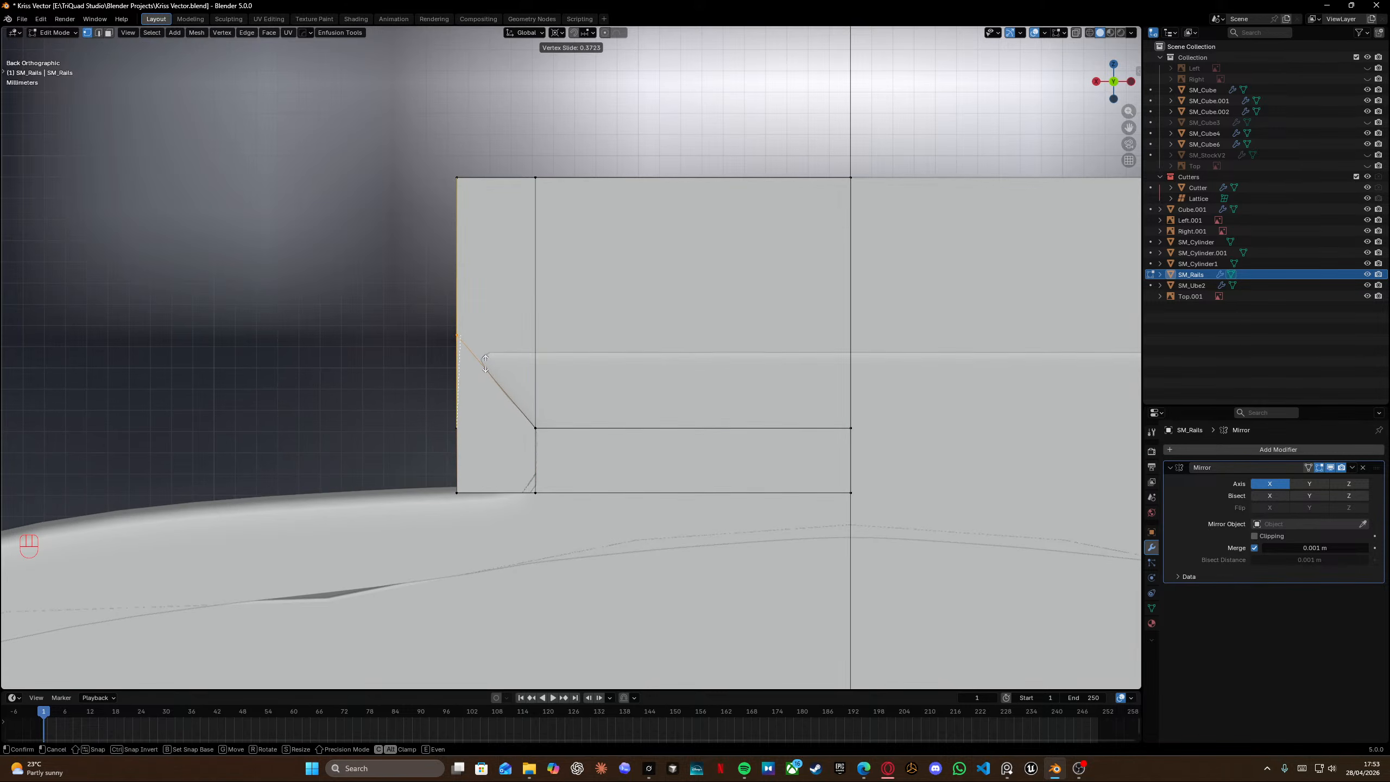
{"action": "left_click", "coordinate": [485, 363]}
Add a vertical loop cut close to the rail's left edge.
{"action": "key", "text": "ctrl+r"}
{"action": "key", "text": "ctrl+t"}
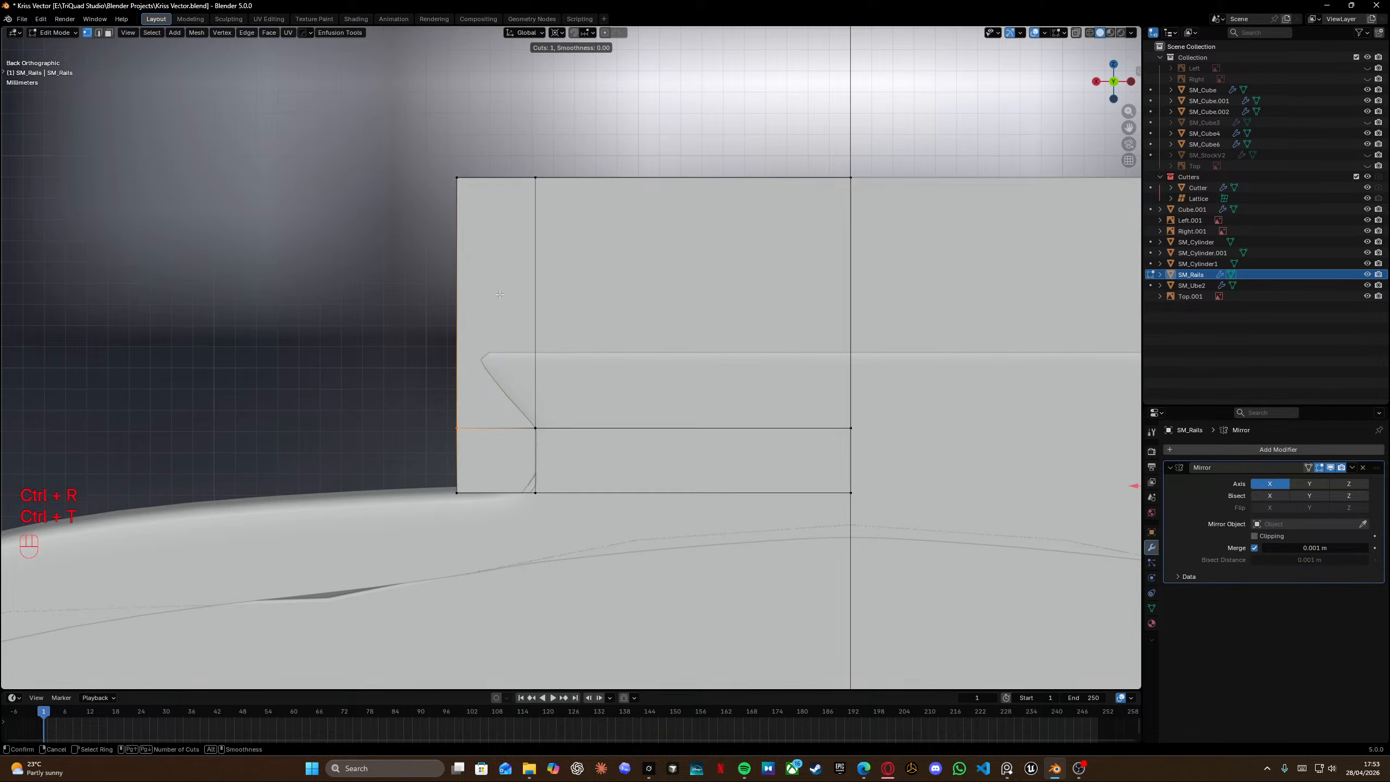
{"action": "key", "text": "ctrl+r"}
{"action": "left_click", "coordinate": [496, 219]}
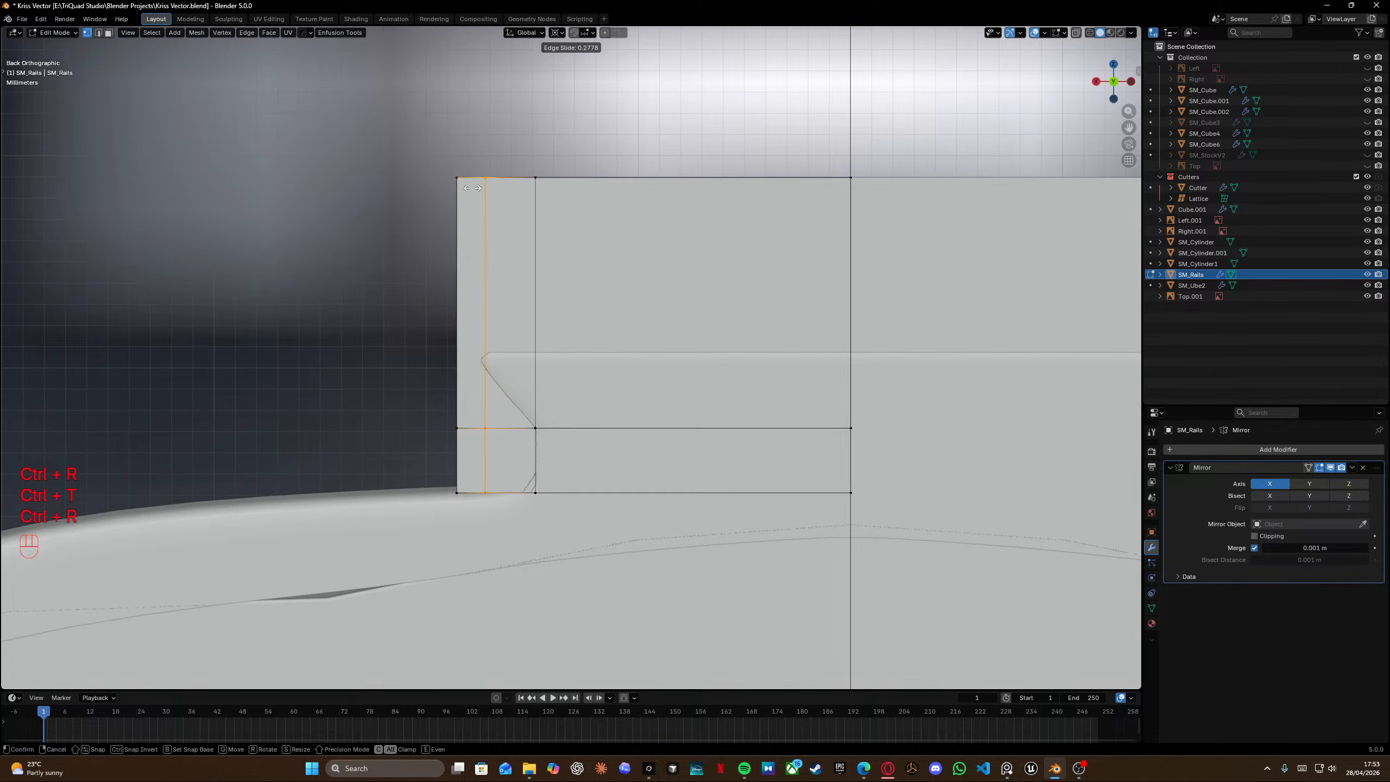
{"action": "left_click", "coordinate": [469, 188]}
Add a horizontal loop cut at the height of the chamfer's top.
{"action": "key", "text": "ctrl+r"}
{"action": "left_click", "coordinate": [489, 302]}
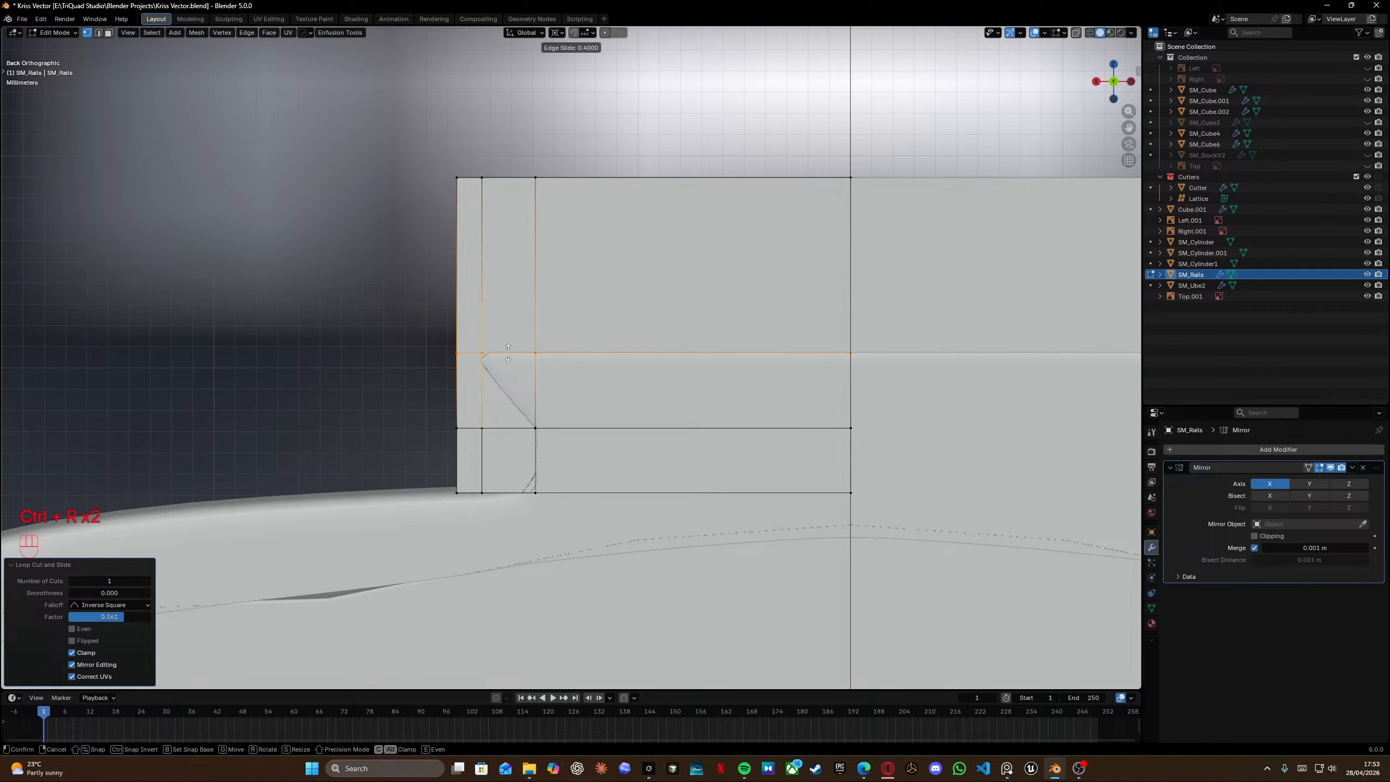
{"action": "key", "text": "shift"}
{"action": "left_click", "coordinate": [510, 383]}
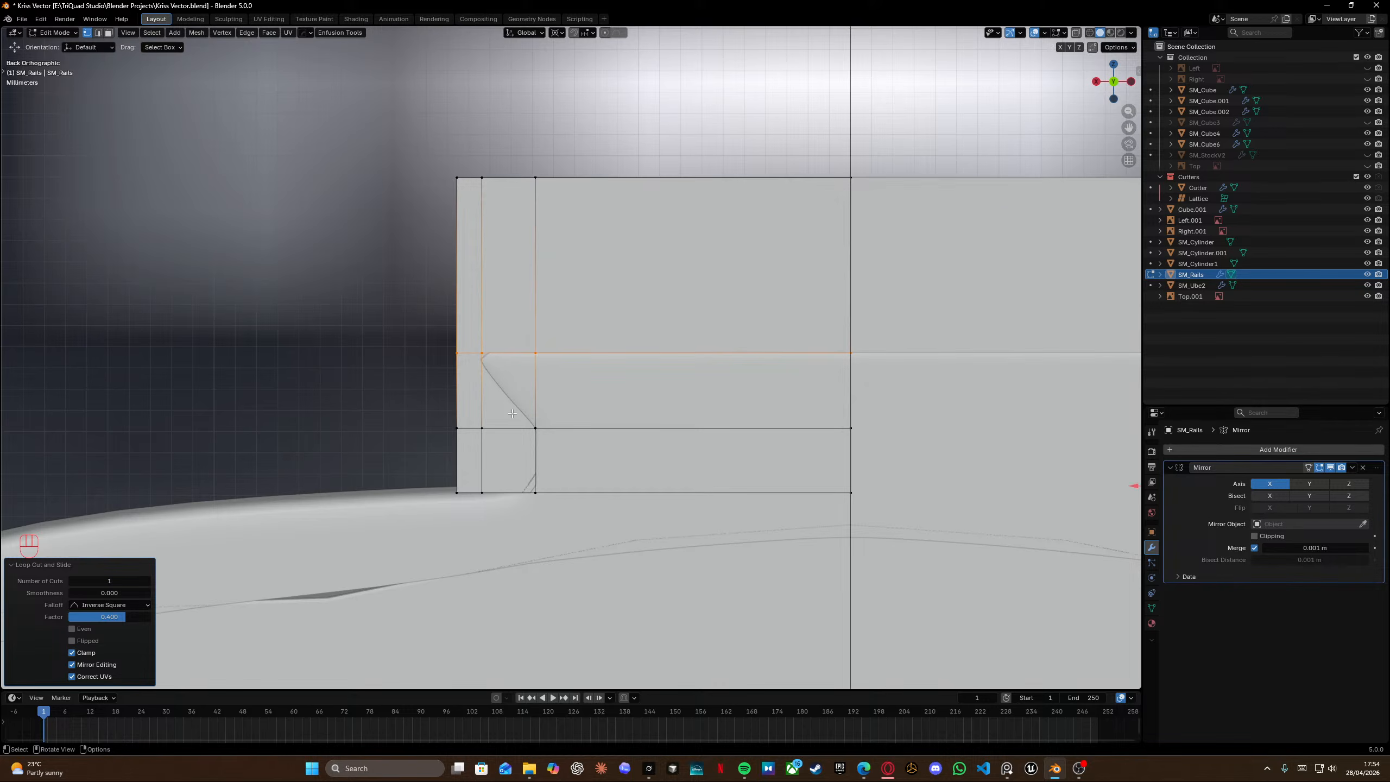
{"action": "left_click_drag", "start_coordinate": [475, 402], "coordinate": [495, 509]}
{"action": "key", "text": "shift+z"}
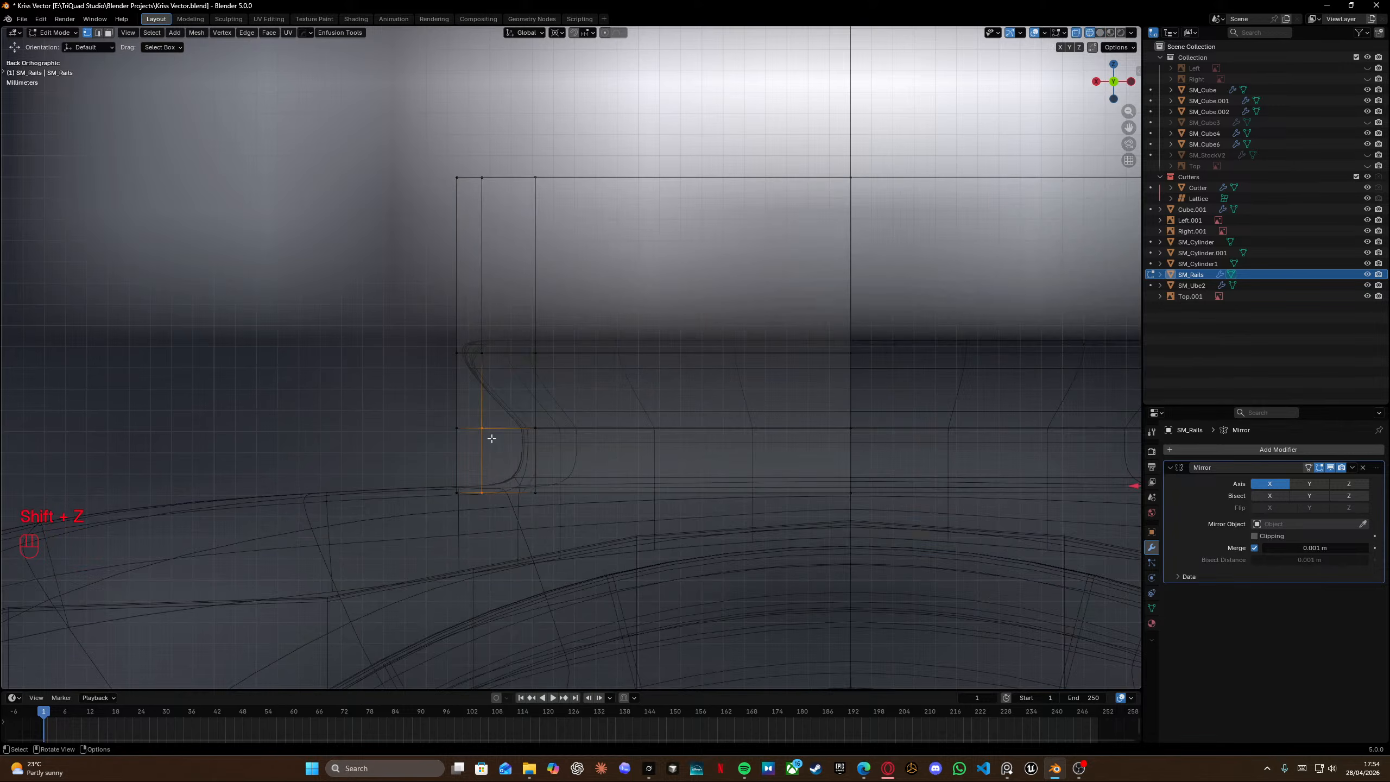
{"action": "left_click_drag", "start_coordinate": [480, 392], "coordinate": [493, 540]}
{"action": "key", "text": "shift+z"}
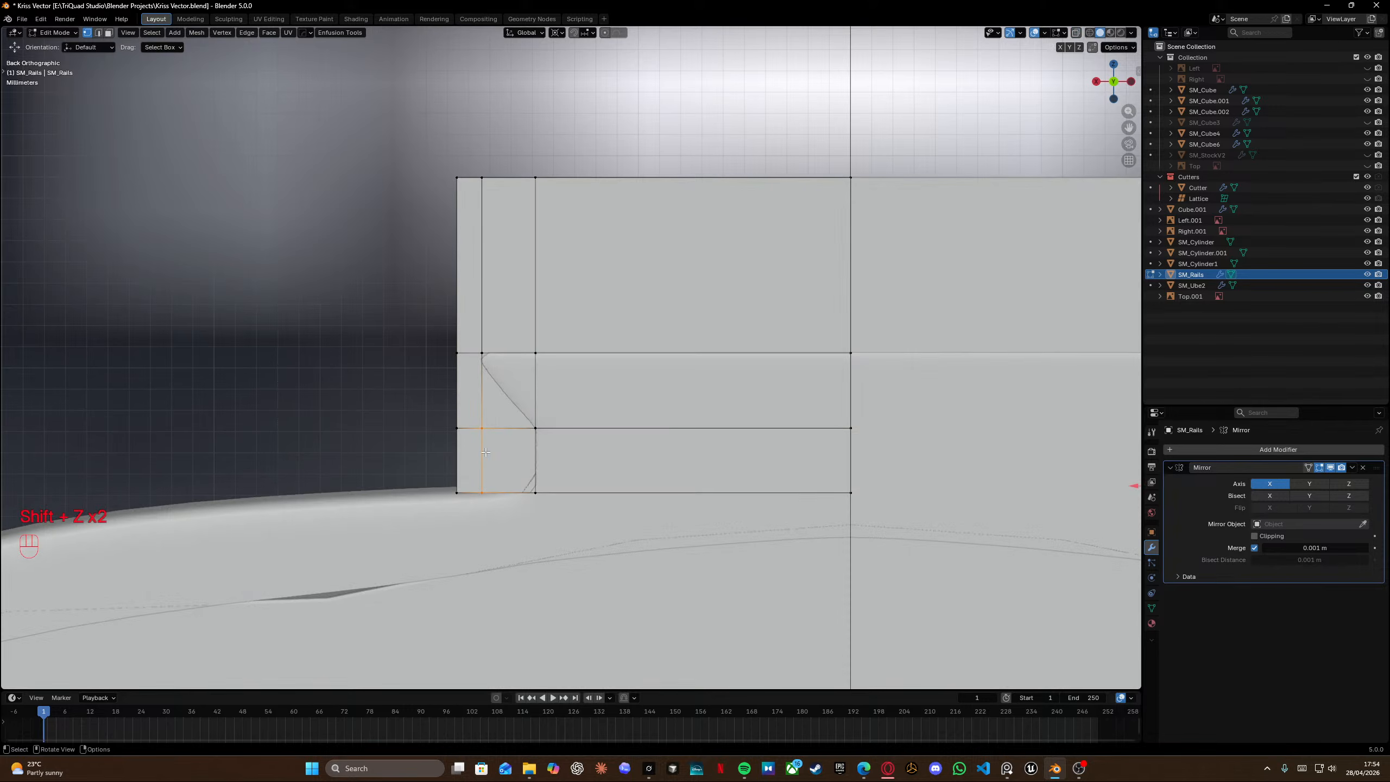
{"action": "key", "text": "g"}
{"action": "key", "text": "g"}
{"action": "left_click", "coordinate": [622, 445]}
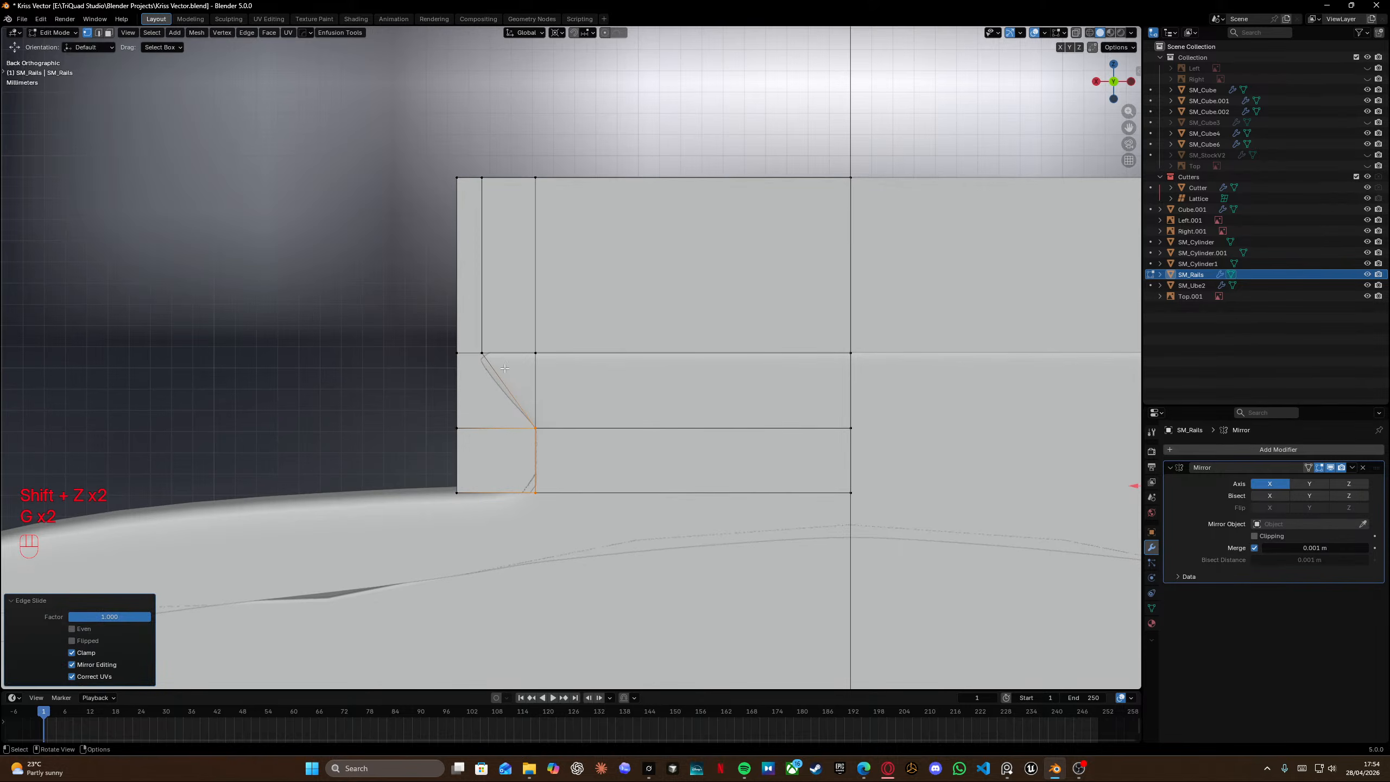
{"action": "key", "text": "ctrl+z"}
Add another horizontal loop cut just below the chamfer's top.
{"action": "key", "text": "ctrl+r"}
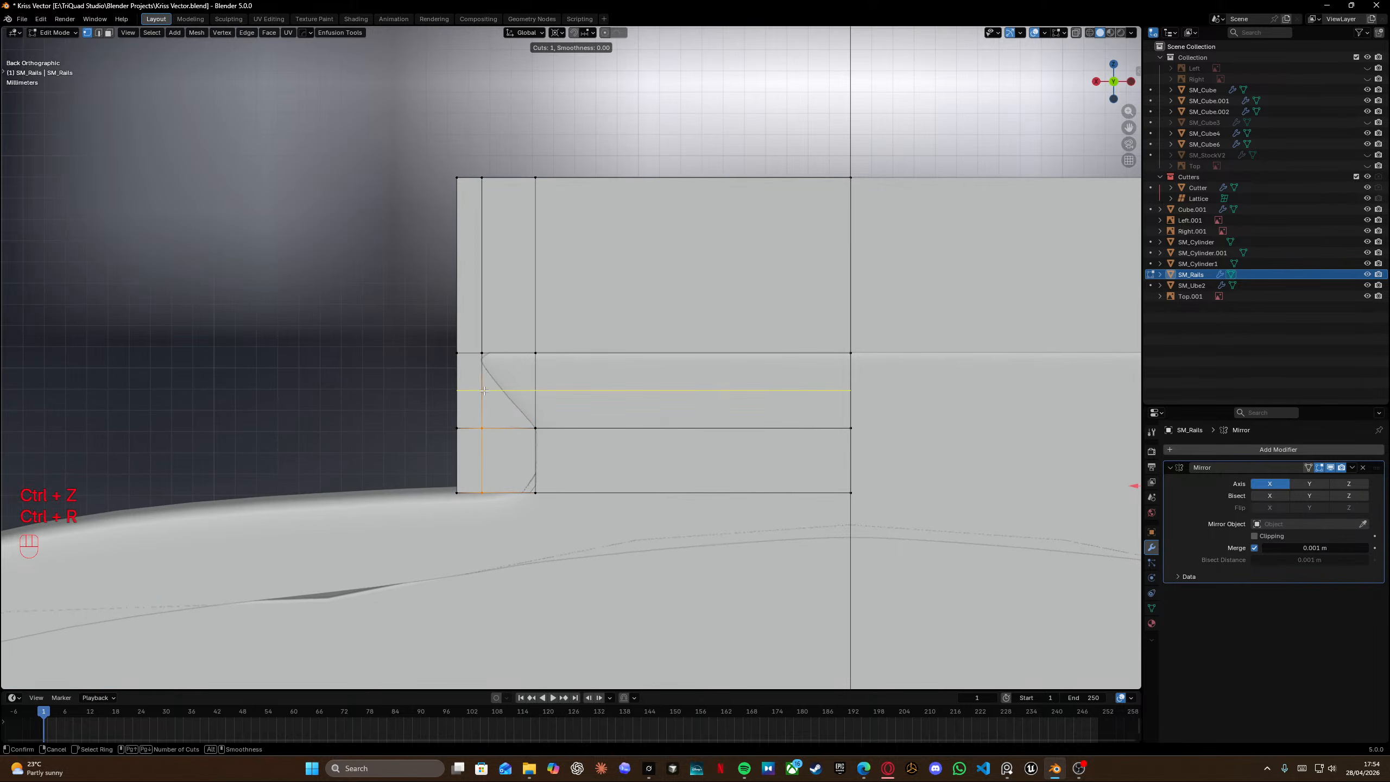
{"action": "left_click", "coordinate": [483, 390]}
{"action": "left_click", "coordinate": [489, 371]}
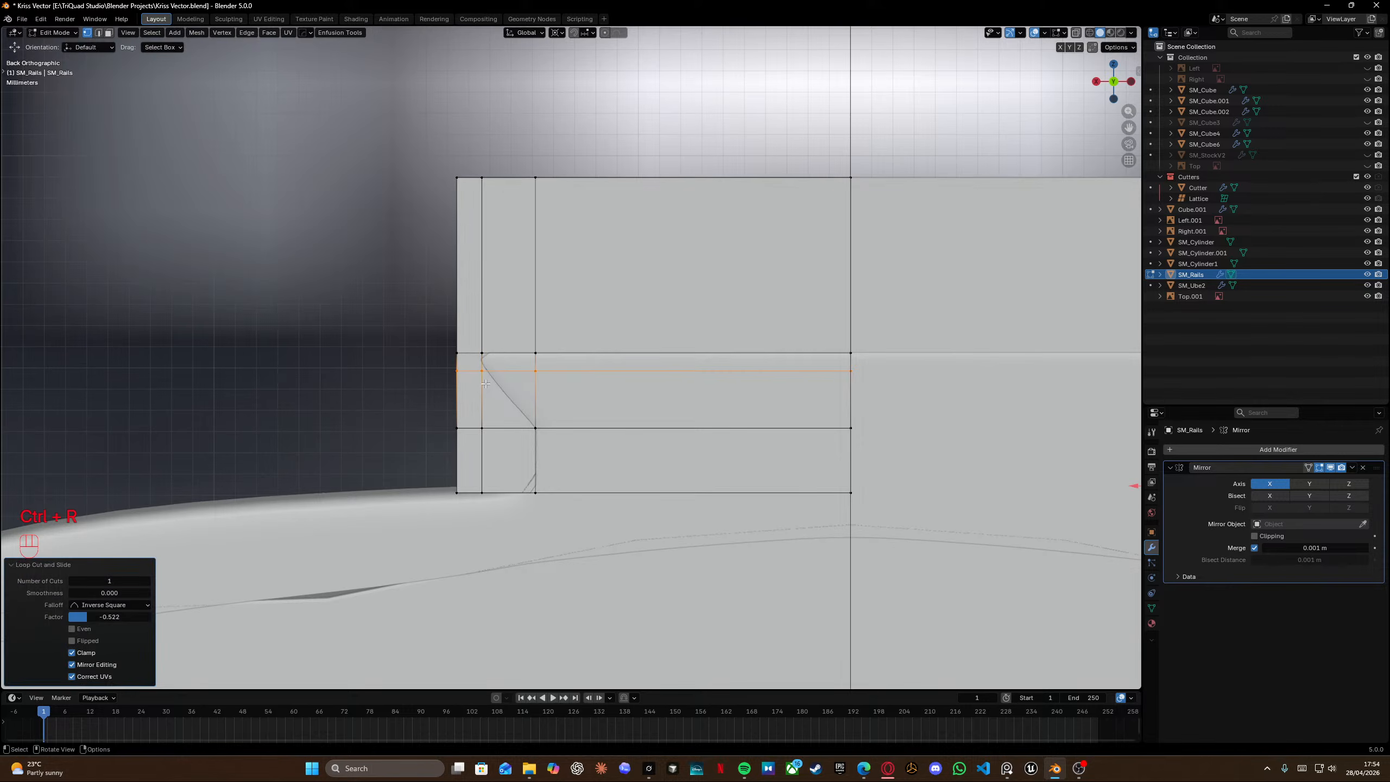
Select the lower left inner edge in X-ray and slide it to follow the chamfer.
{"action": "key", "text": "shift+z"}
{"action": "left_click_drag", "start_coordinate": [474, 391], "coordinate": [513, 570]}
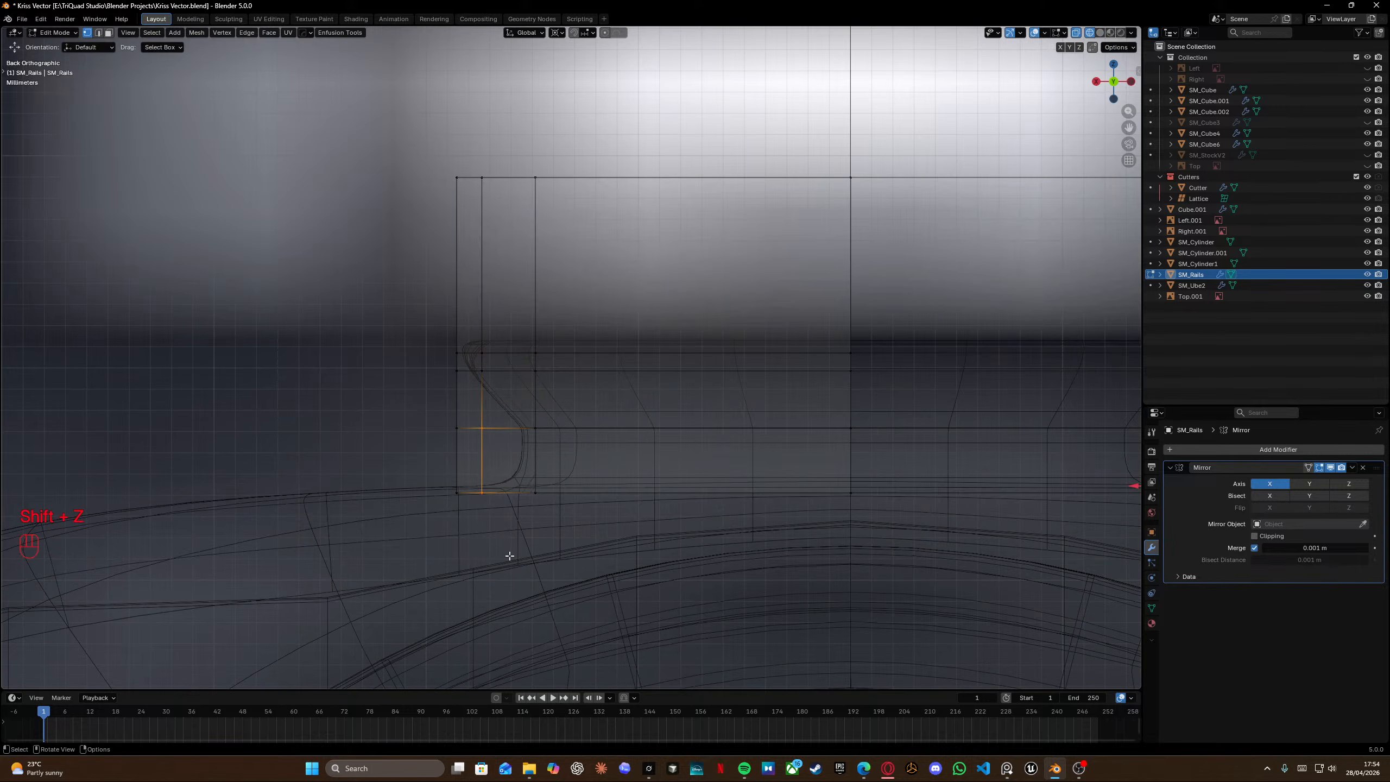
{"action": "key", "text": "g"}
{"action": "key", "text": "g"}
{"action": "left_click", "coordinate": [624, 558]}
Select the upper left inner edge and slide it outward toward the rail's side.
{"action": "middle_click_drag", "start_coordinate": [558, 410], "coordinate": [569, 484], "text": "shift"}
{"action": "left_click_drag", "start_coordinate": [482, 437], "coordinate": [506, 503]}
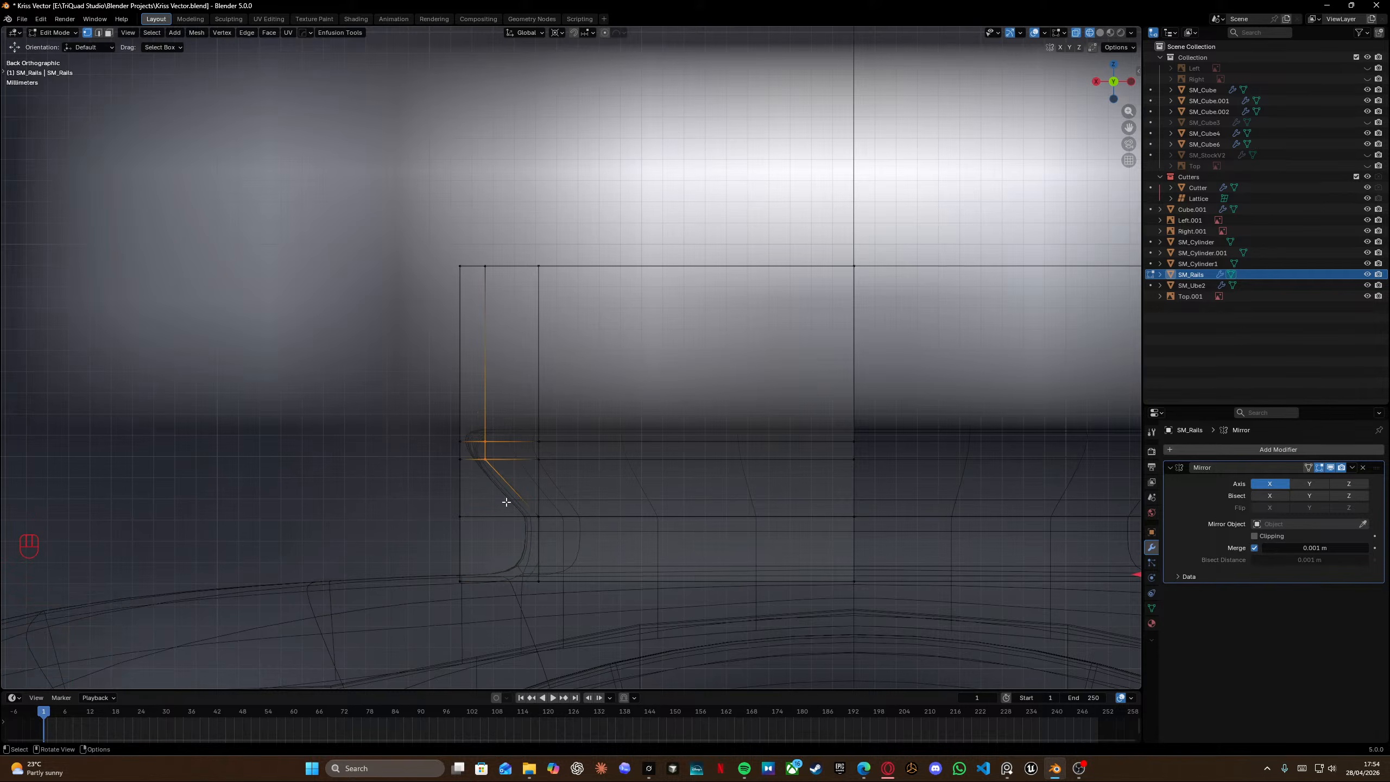
{"action": "left_click_drag", "start_coordinate": [471, 249], "coordinate": [502, 521], "text": "shift"}
{"action": "key", "text": "g"}
{"action": "key", "text": "g"}
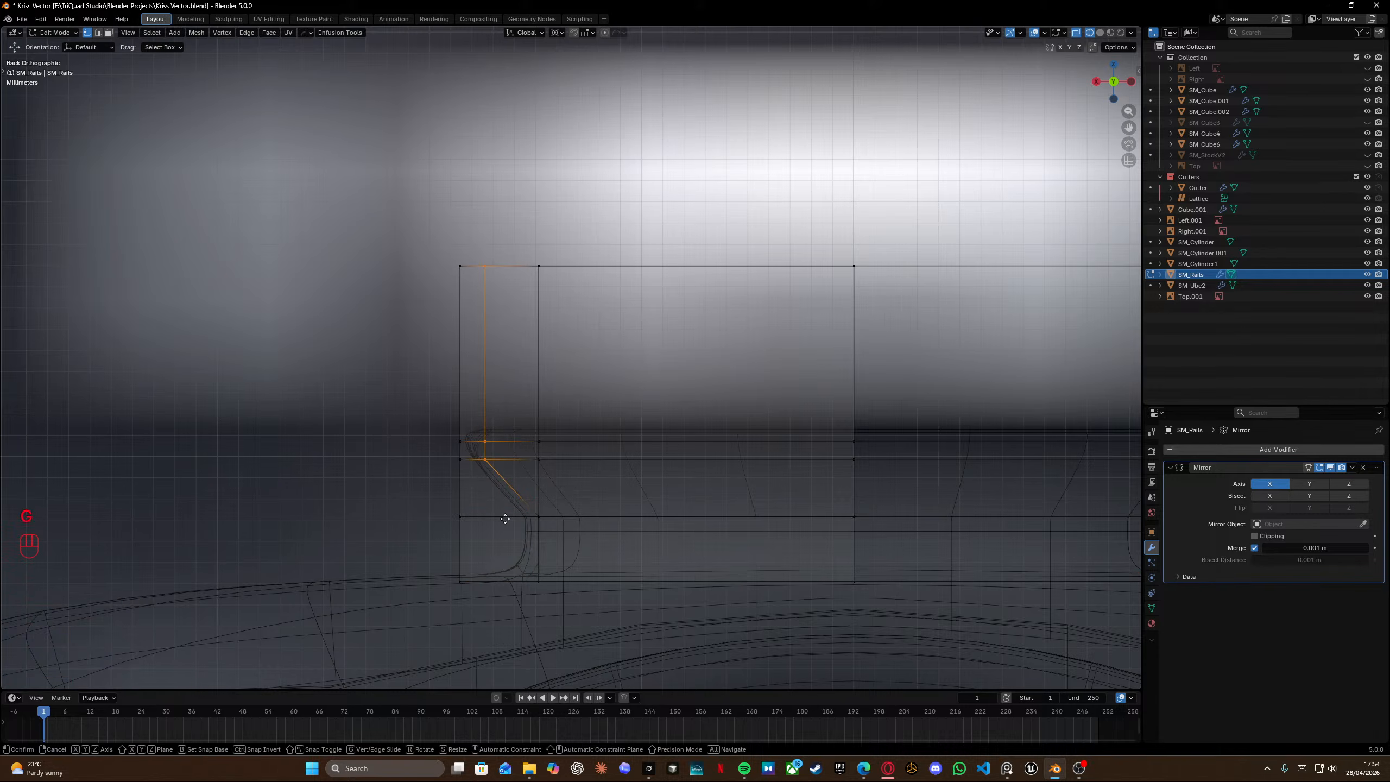
{"action": "left_click", "coordinate": [376, 528]}
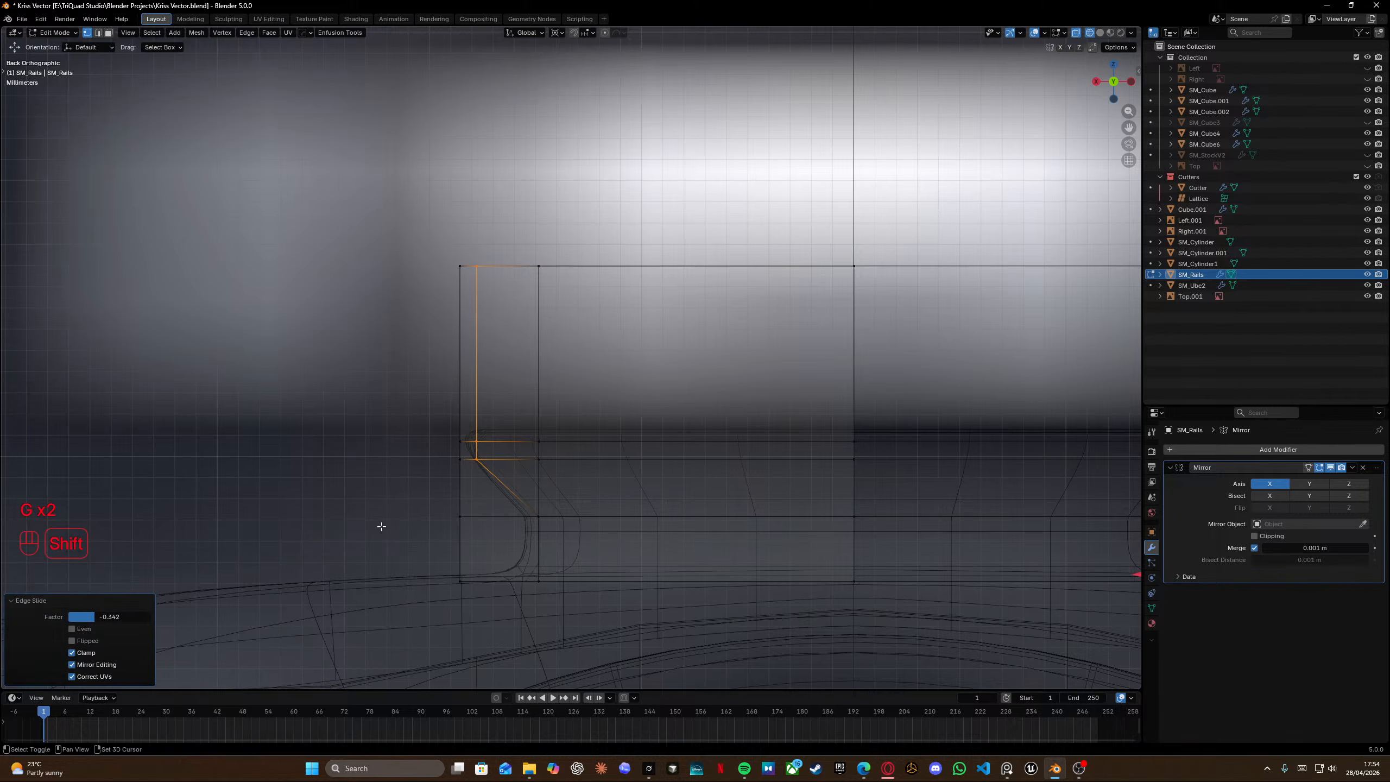
Select the lower inner vertices and move them along X to line up with the chamfer's corner.
{"action": "left_click_drag", "start_coordinate": [518, 503], "coordinate": [562, 620]}
{"action": "key", "text": "g"}
{"action": "key", "text": "g"}
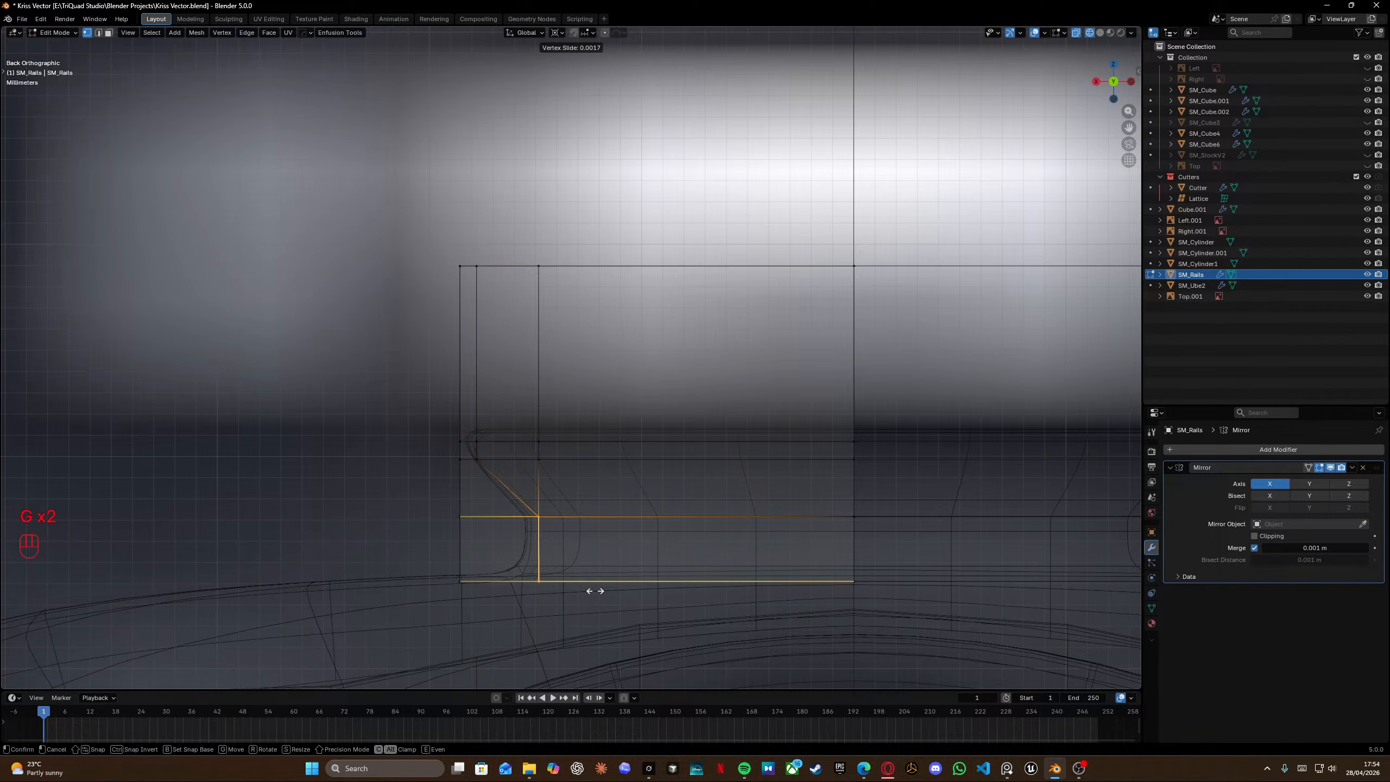
{"action": "right_click", "coordinate": [535, 593]}
{"action": "key", "text": "g"}
{"action": "key", "text": "y"}
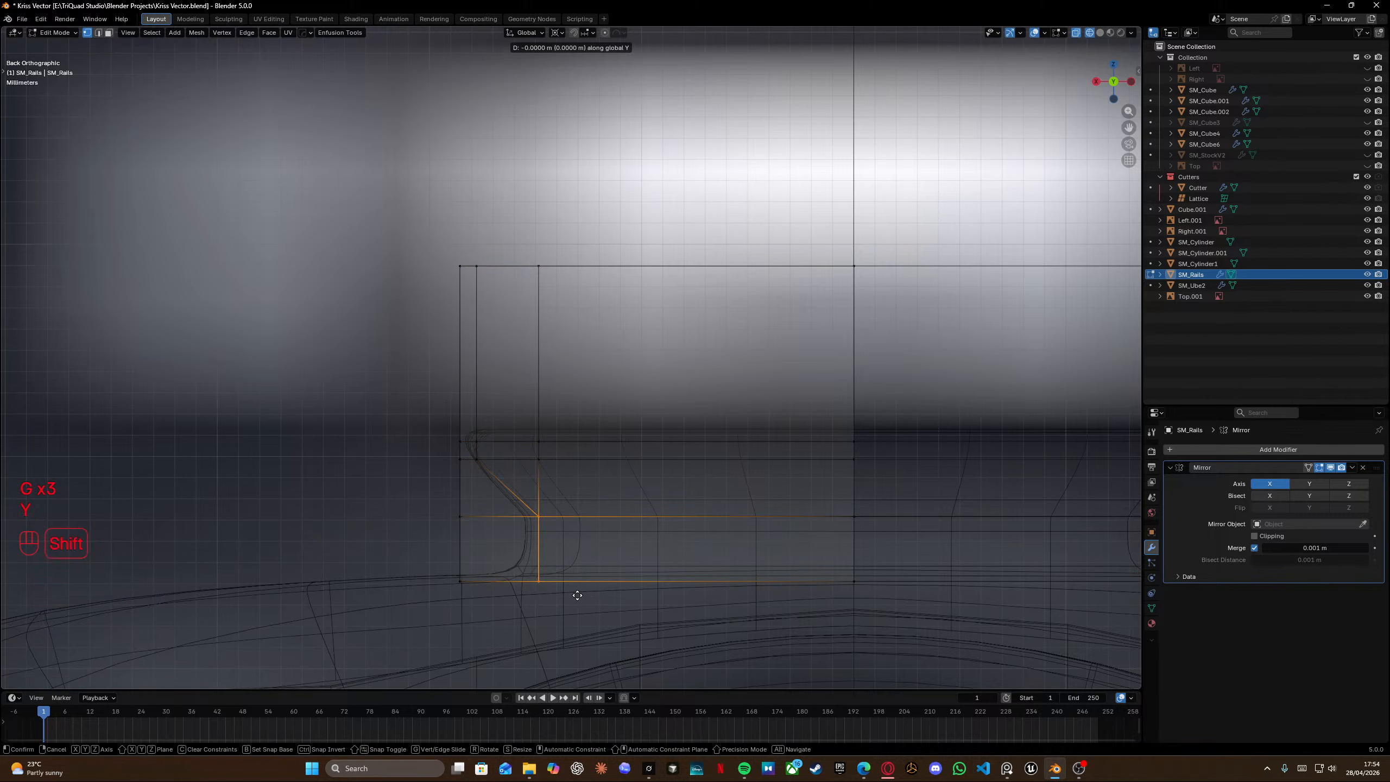
{"action": "key", "text": "x"}
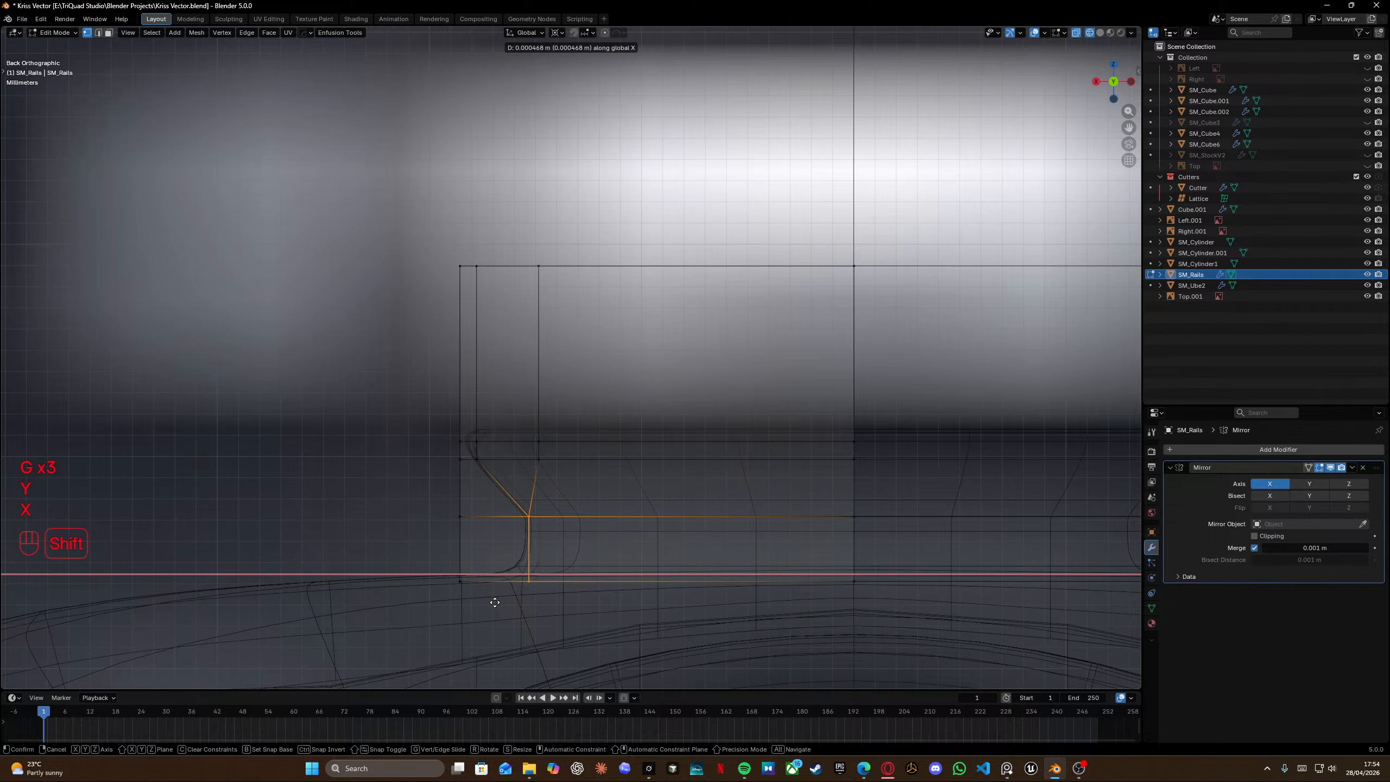
{"action": "left_click", "coordinate": [506, 599]}
Select the rail's upper horizontal edge loop and slide it slightly upward.
{"action": "left_click", "coordinate": [514, 436], "text": "alt"}
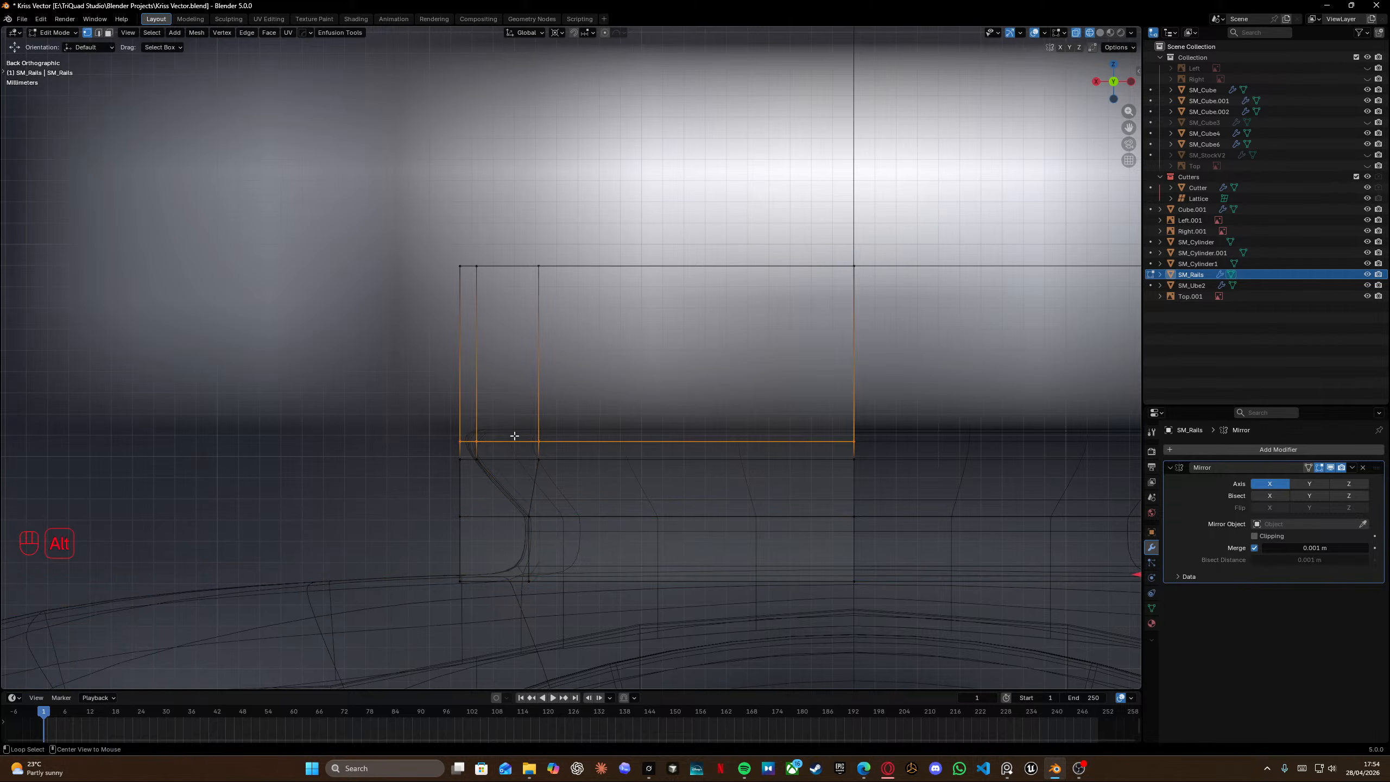
{"action": "middle_click_drag", "start_coordinate": [544, 429], "coordinate": [662, 391], "text": "shift"}
{"action": "key", "text": "g"}
{"action": "key", "text": "g"}
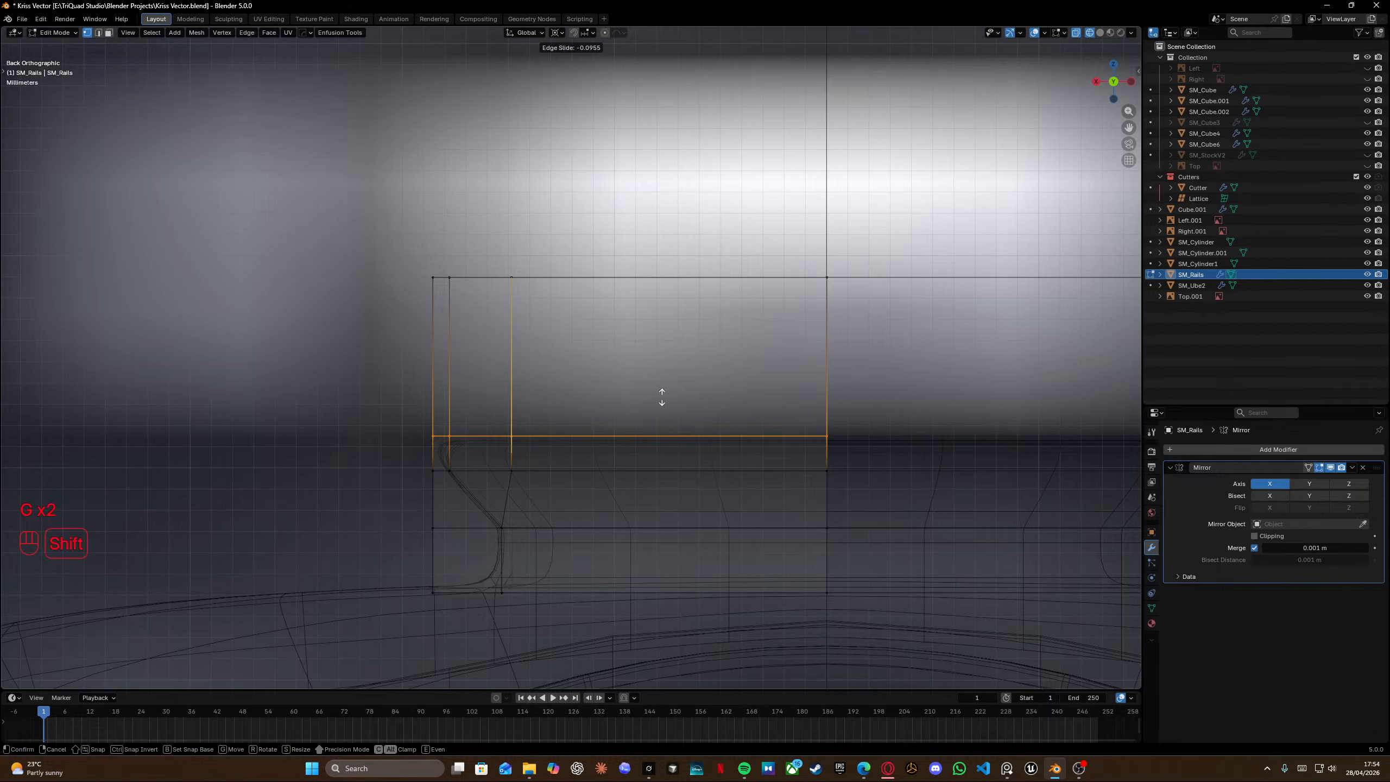
{"action": "left_click", "coordinate": [657, 422]}
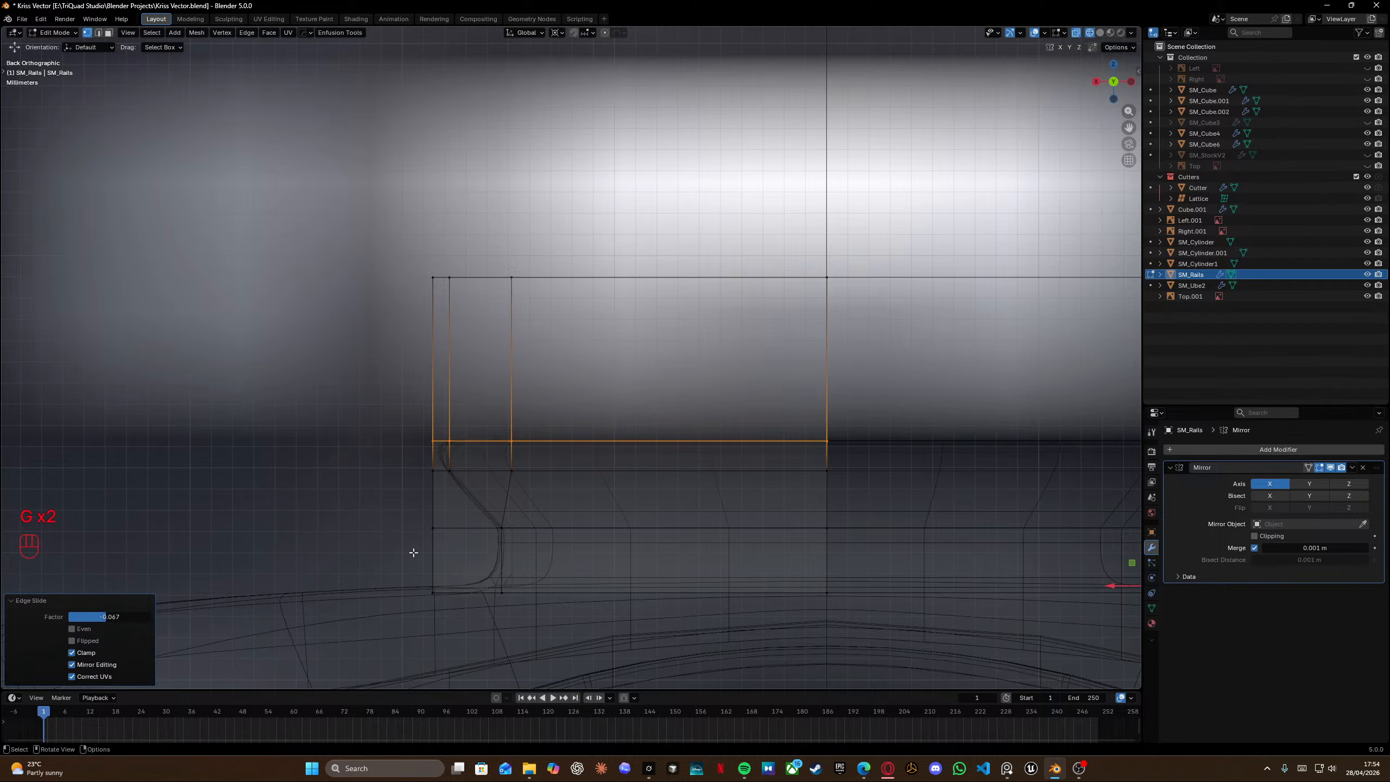
In back view, slide the chamfer's inner vertex fully outward onto the rail's outer edge.
{"action": "scroll", "coordinate": [450, 456], "scroll_direction": "up", "scroll_amount": 1}
{"action": "middle_click_drag", "start_coordinate": [432, 456], "coordinate": [499, 383], "text": "shift"}
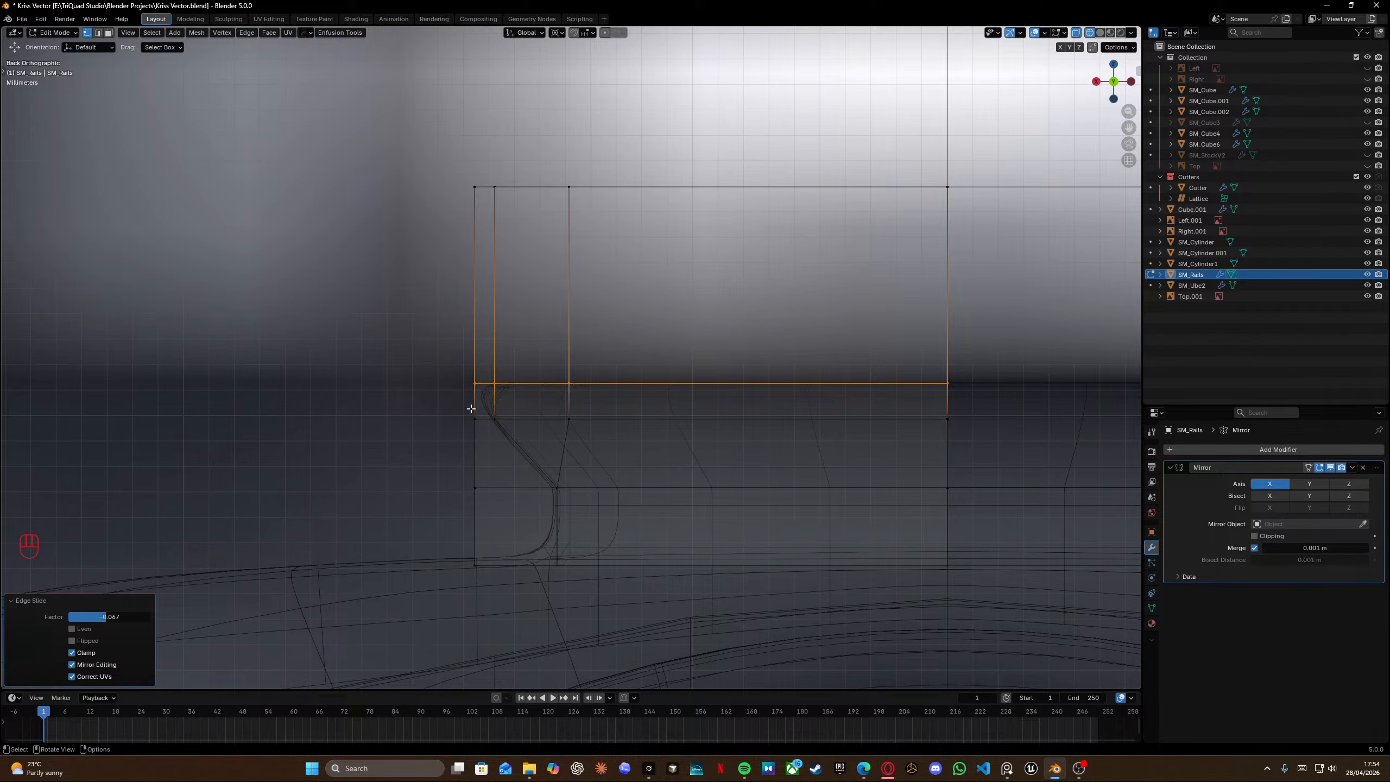
{"action": "key", "text": "shift+z"}
{"action": "mouse_move", "coordinate": [577, 446]}
{"action": "middle_mouse_down"}
{"action": "mouse_move", "coordinate": [603, 432]}
{"action": "mouse_move", "coordinate": [664, 463]}
{"action": "mouse_move", "coordinate": [636, 428]}
{"action": "mouse_move", "coordinate": [599, 431]}
{"action": "mouse_move", "coordinate": [611, 441]}
{"action": "middle_mouse_up"}
{"action": "scroll", "coordinate": [636, 428], "scroll_direction": "down", "scroll_amount": 2}
{"action": "scroll", "coordinate": [627, 407], "scroll_direction": "up", "scroll_amount": 2}
{"action": "scroll", "coordinate": [716, 434], "scroll_direction": "down", "scroll_amount": 1}
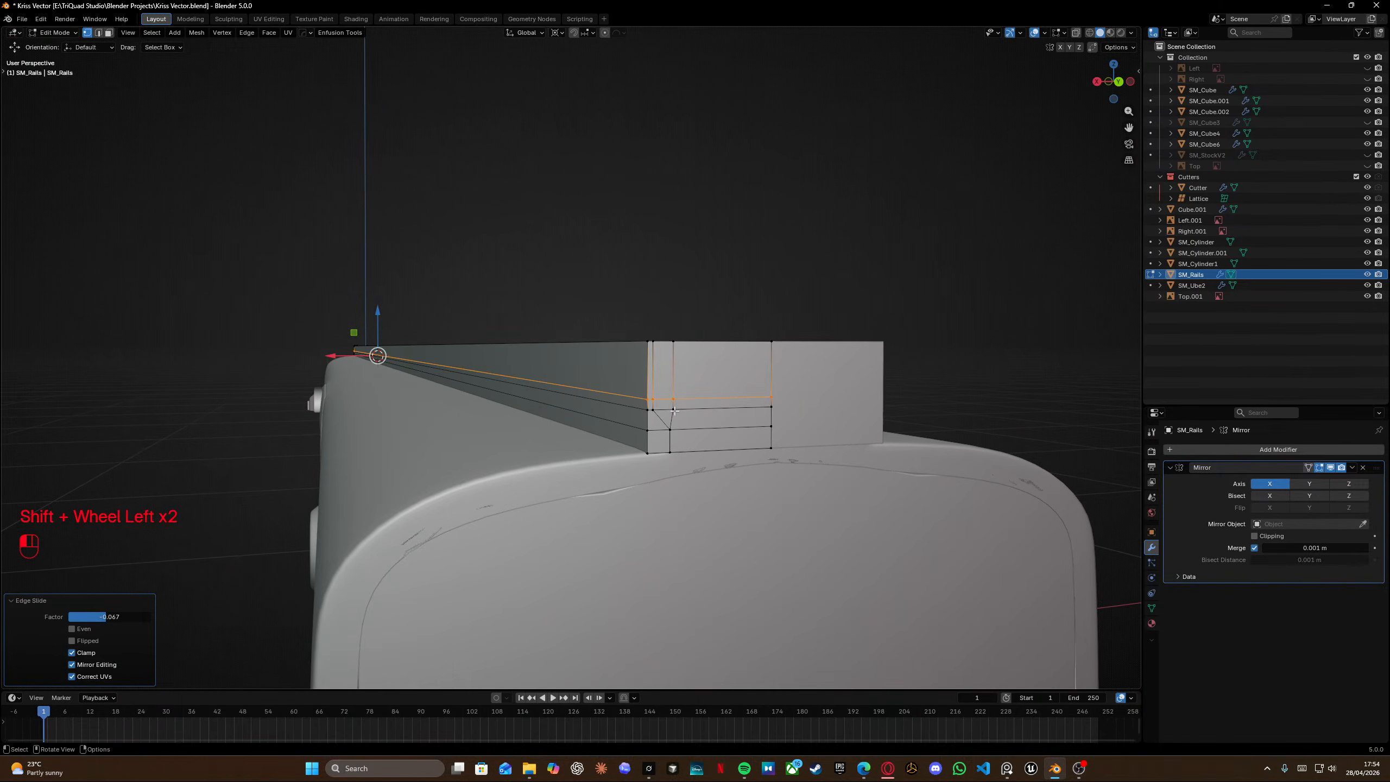
{"action": "key", "text": "KP_3"}
{"action": "key", "text": "ctrl+KP_1"}
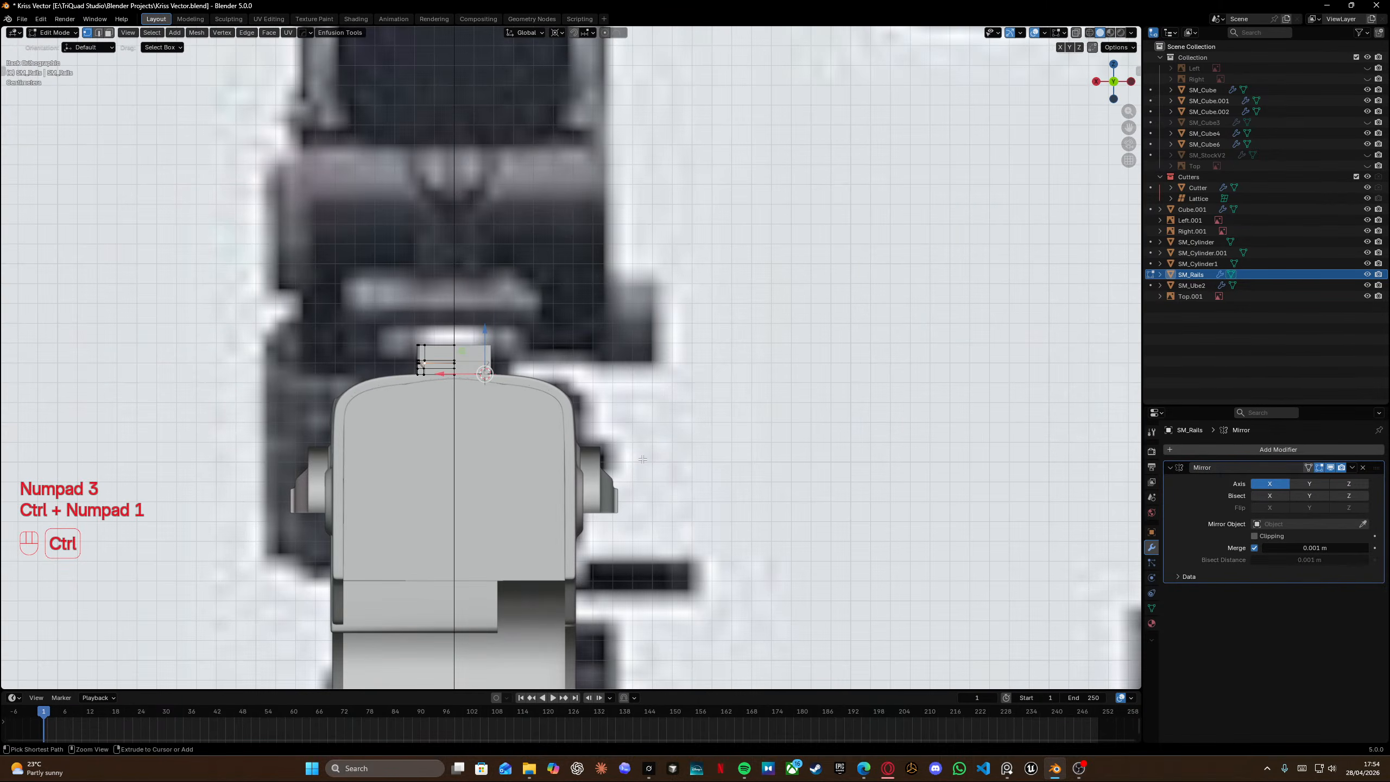
{"action": "scroll", "coordinate": [564, 359], "scroll_direction": "up", "scroll_amount": 8}
{"action": "middle_click_drag", "start_coordinate": [495, 356], "coordinate": [723, 346], "text": "shift"}
{"action": "scroll", "coordinate": [494, 364], "scroll_direction": "up", "scroll_amount": 5}
{"action": "scroll", "coordinate": [724, 346], "scroll_direction": "up", "scroll_amount": 4}
{"action": "key", "text": "shift+z"}
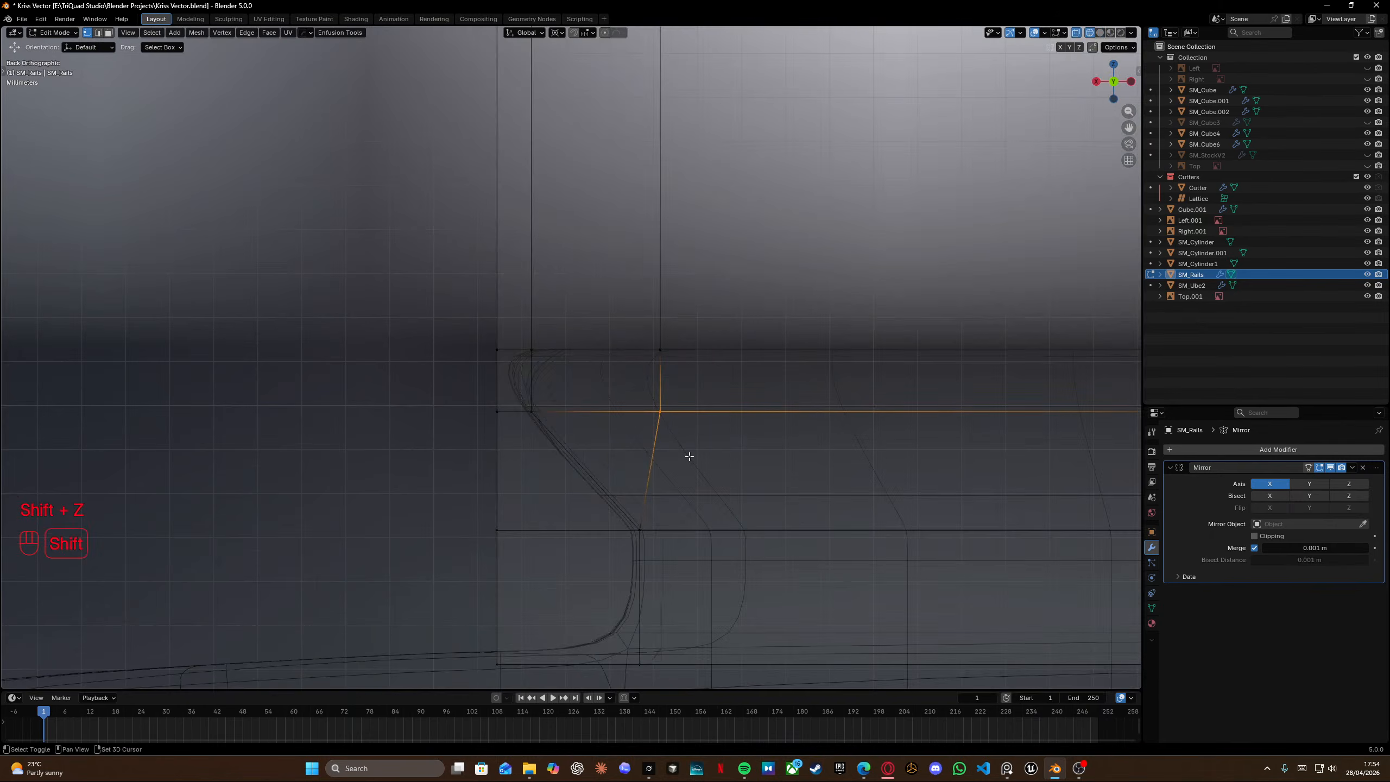
{"action": "key", "text": "shift+z"}
{"action": "key", "text": "g"}
{"action": "key", "text": "g"}
{"action": "left_click", "coordinate": [687, 436]}
Select the inner vertical edge loop and slide it fully toward the rail's left side.
{"action": "scroll", "coordinate": [690, 427], "scroll_direction": "down", "scroll_amount": 2}
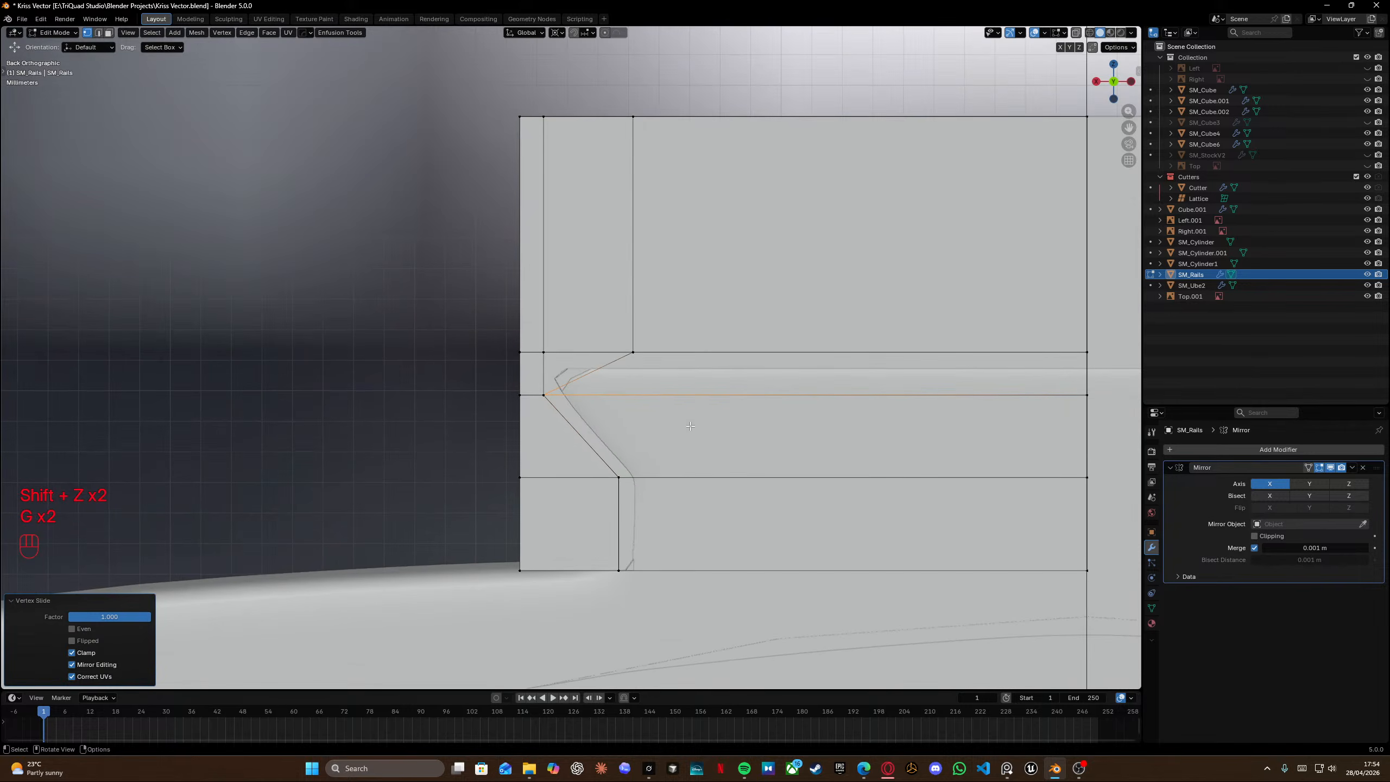
{"action": "key", "text": "shift+z"}
{"action": "left_click_drag", "start_coordinate": [606, 104], "coordinate": [676, 408]}
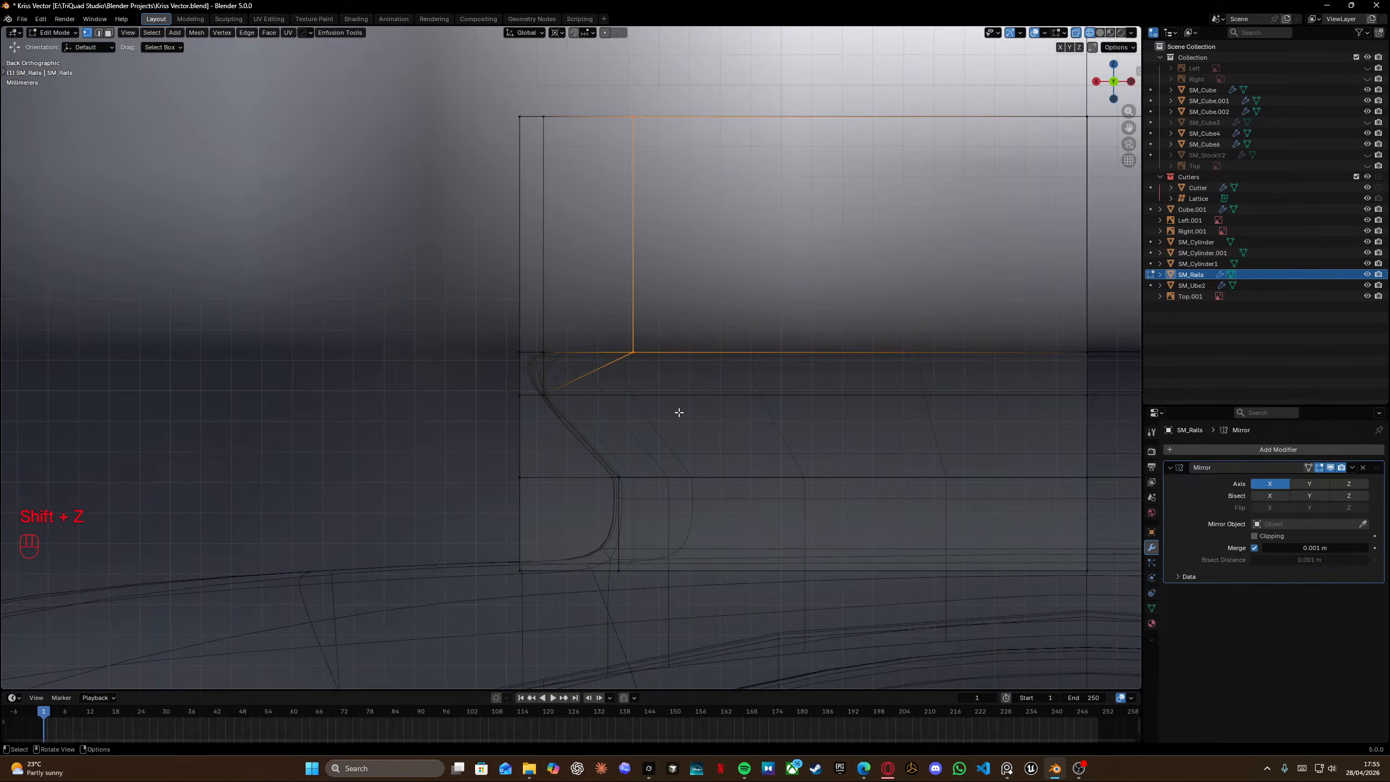
{"action": "key", "text": "g"}
{"action": "key", "text": "g"}
{"action": "left_click", "coordinate": [345, 433]}
Add a horizontal loop cut close to the rail's bottom edge.
{"action": "key", "text": "shift+z"}
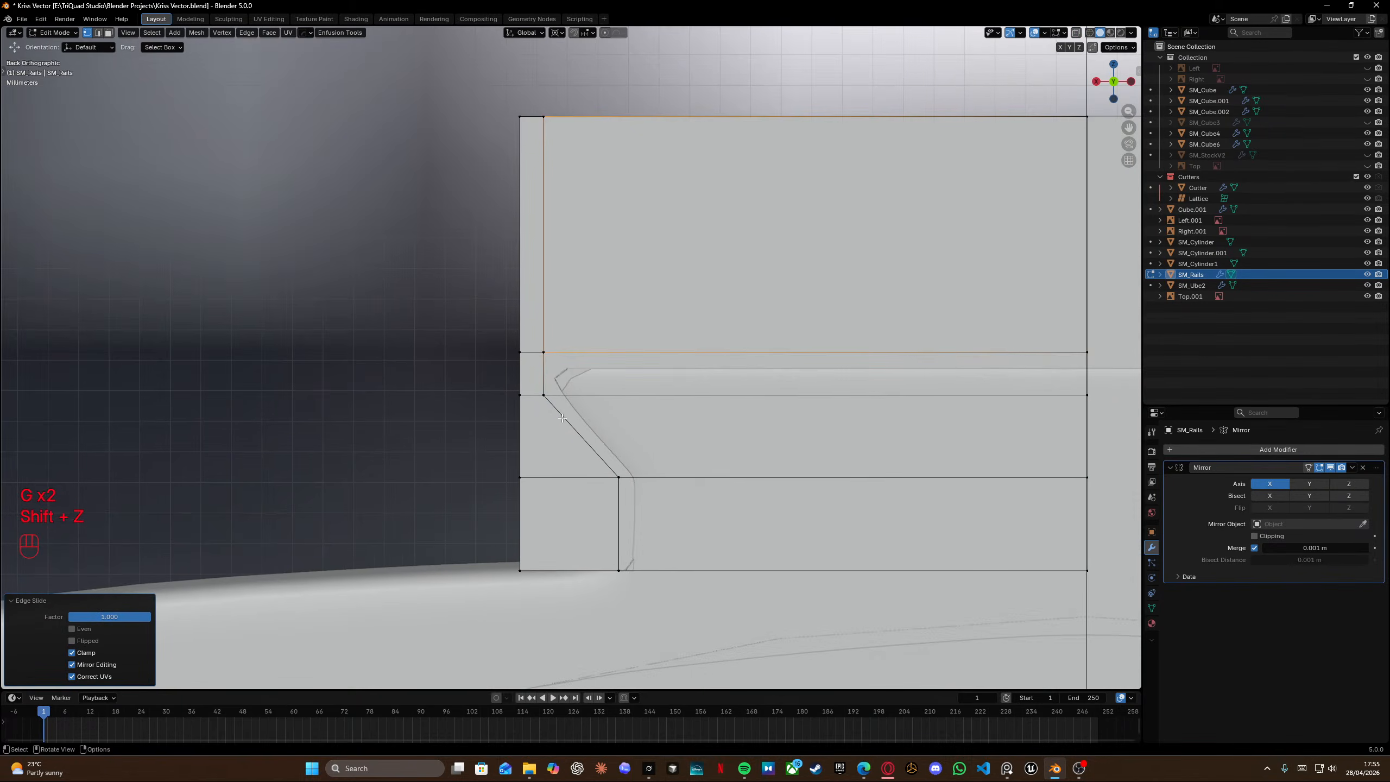
{"action": "middle_click_drag", "start_coordinate": [673, 372], "coordinate": [522, 364], "text": "shift"}
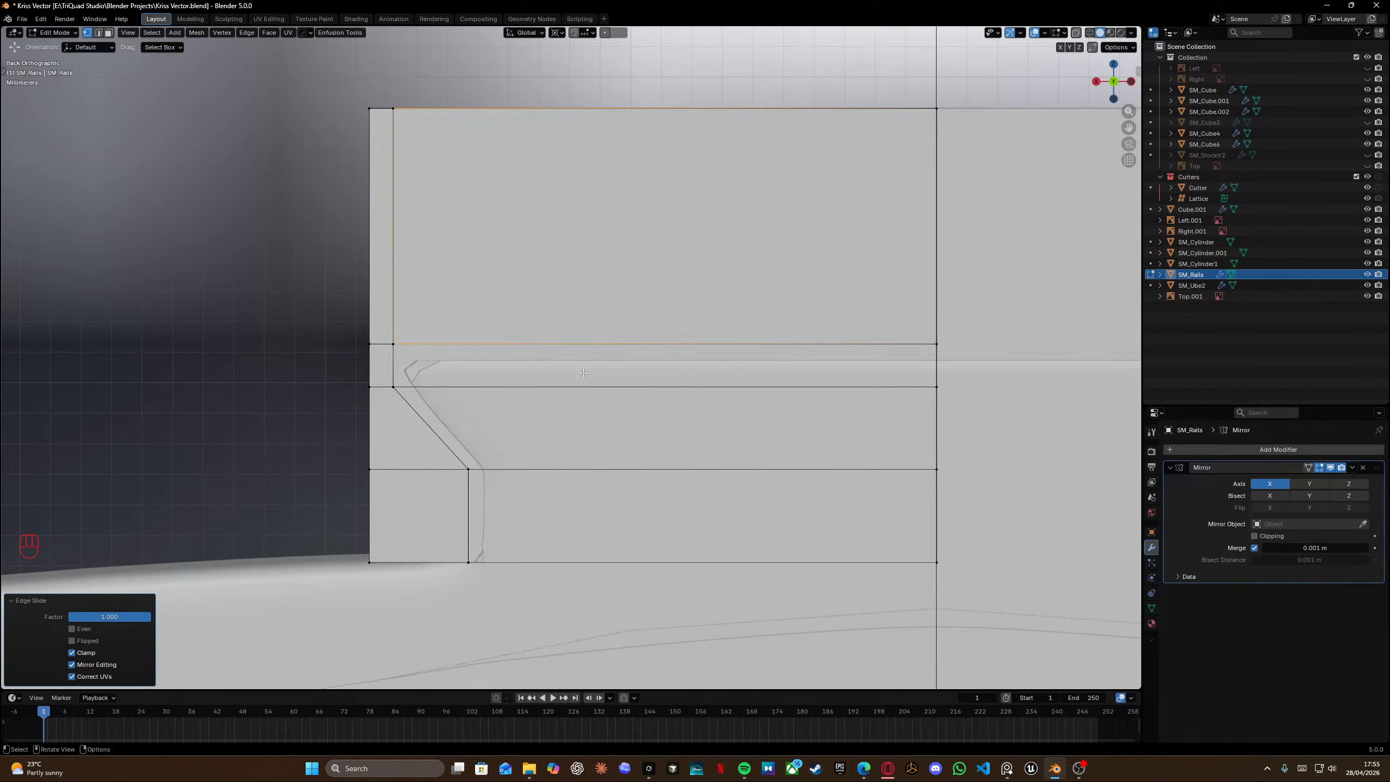
{"action": "key", "text": "shift+z"}
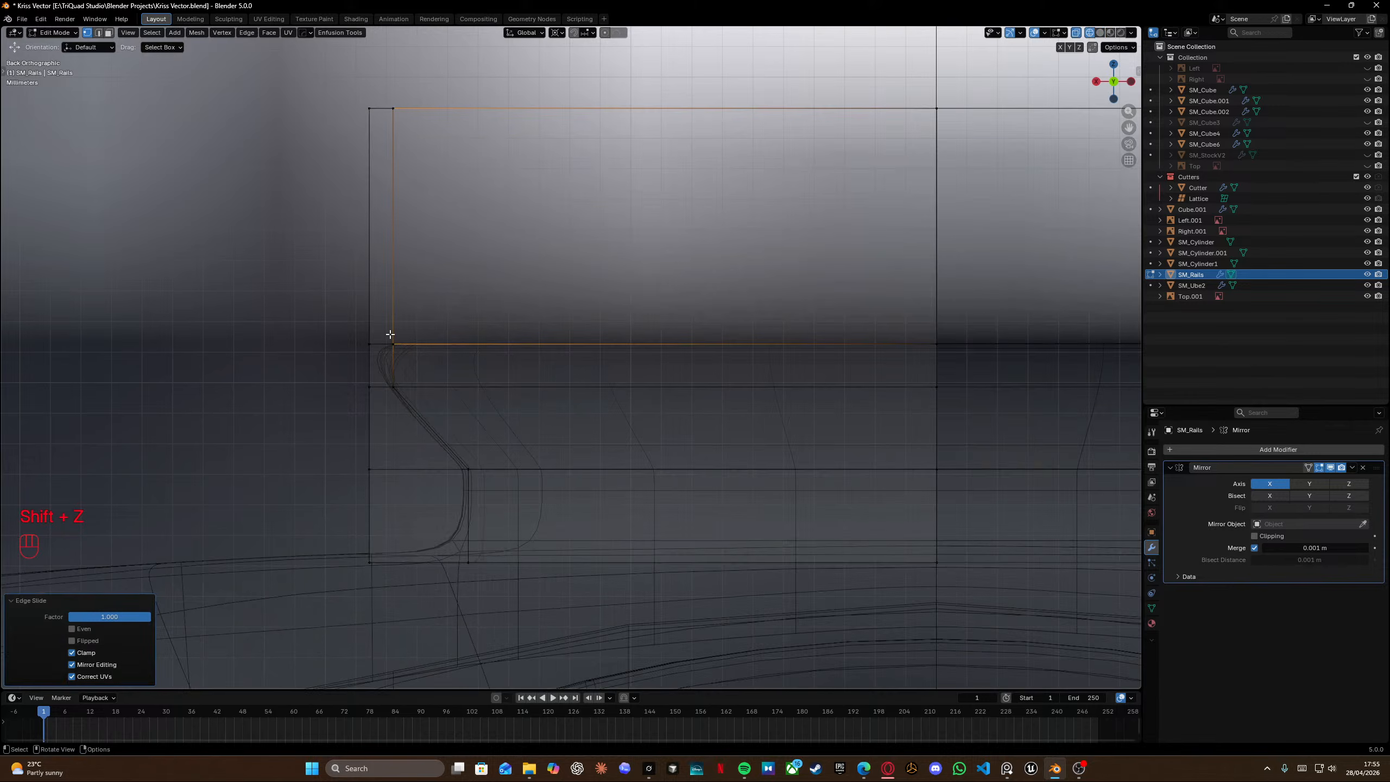
{"action": "left_click_drag", "start_coordinate": [388, 332], "coordinate": [483, 555], "text": "shift"}
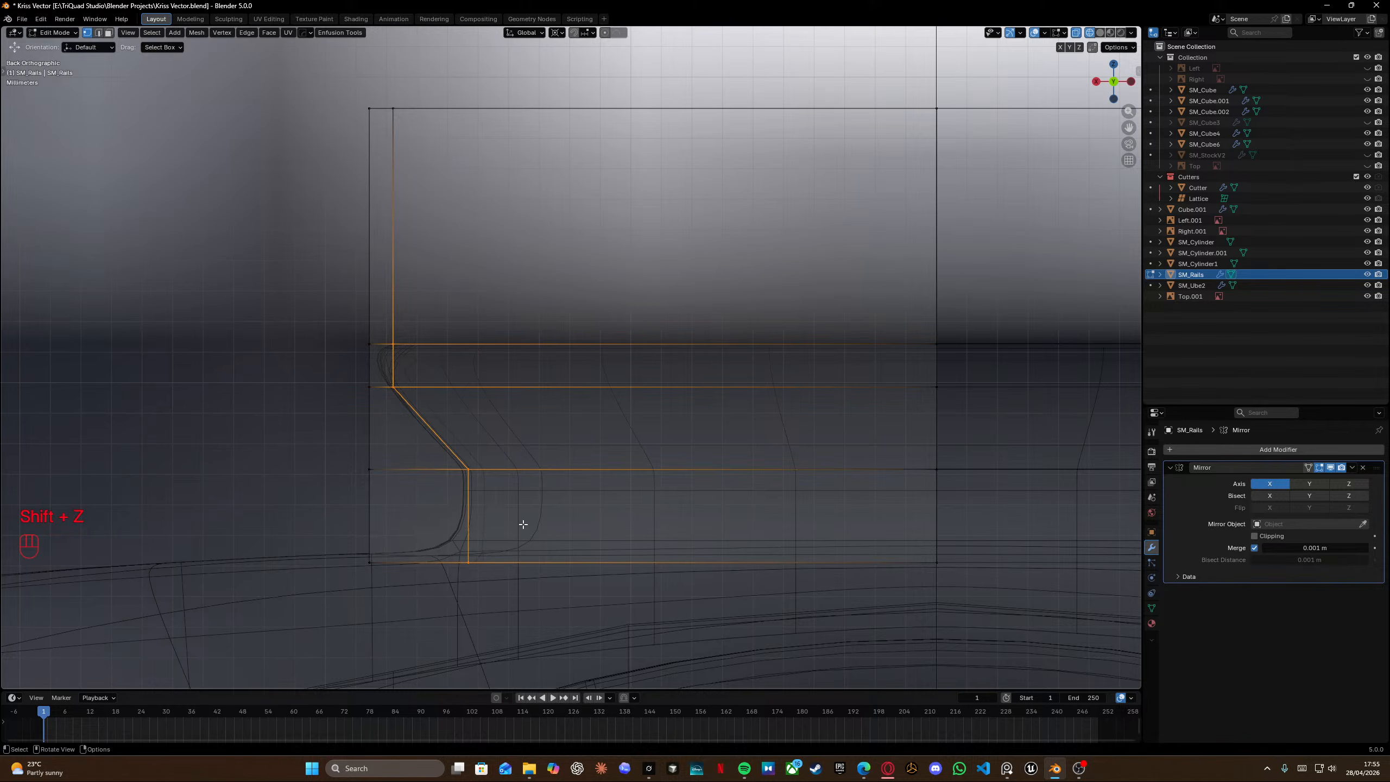
{"action": "key", "text": "ctrl+r"}
{"action": "key", "text": "ctrl+t"}
{"action": "left_click", "coordinate": [373, 529]}
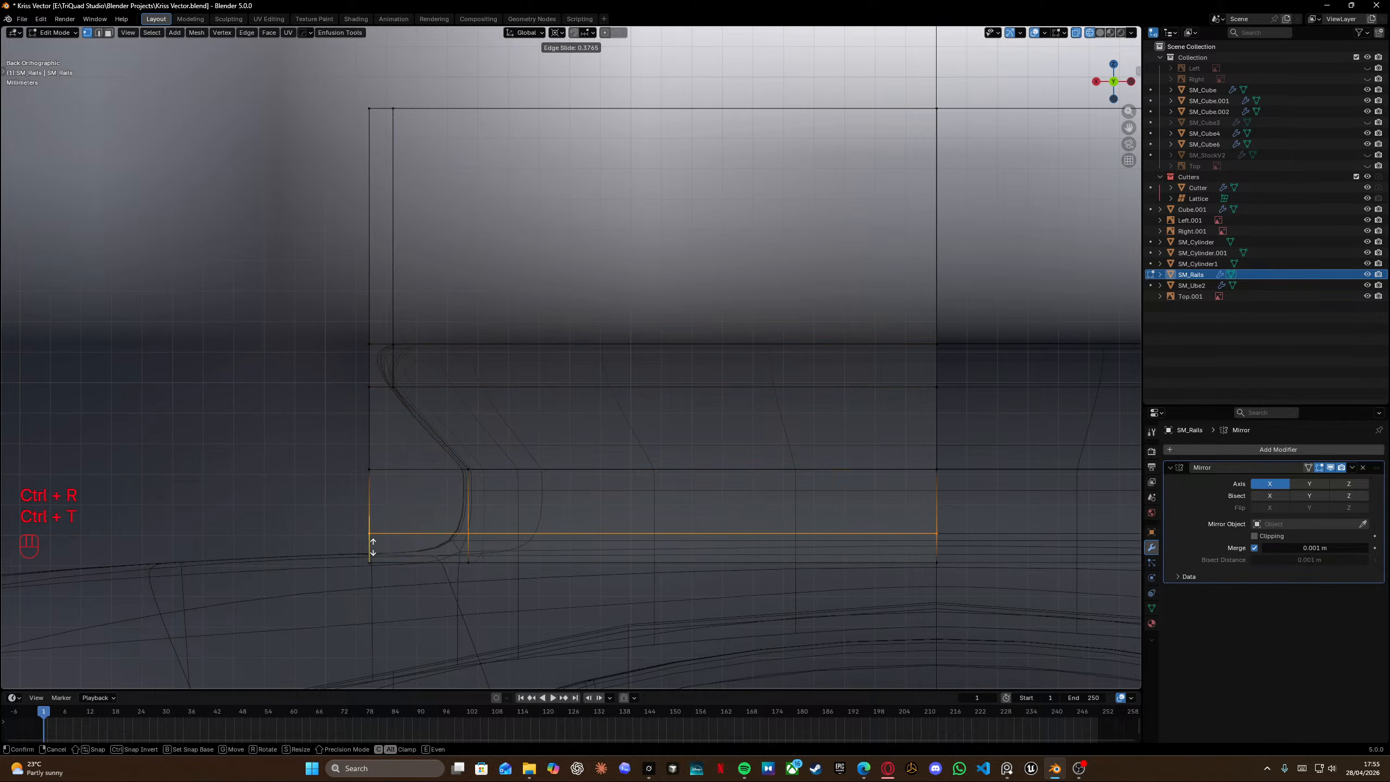
{"action": "left_click", "coordinate": [412, 554]}
Select the new lower inner vertices and move them along X toward the bottom corner curve.
{"action": "left_click_drag", "start_coordinate": [449, 530], "coordinate": [499, 587]}
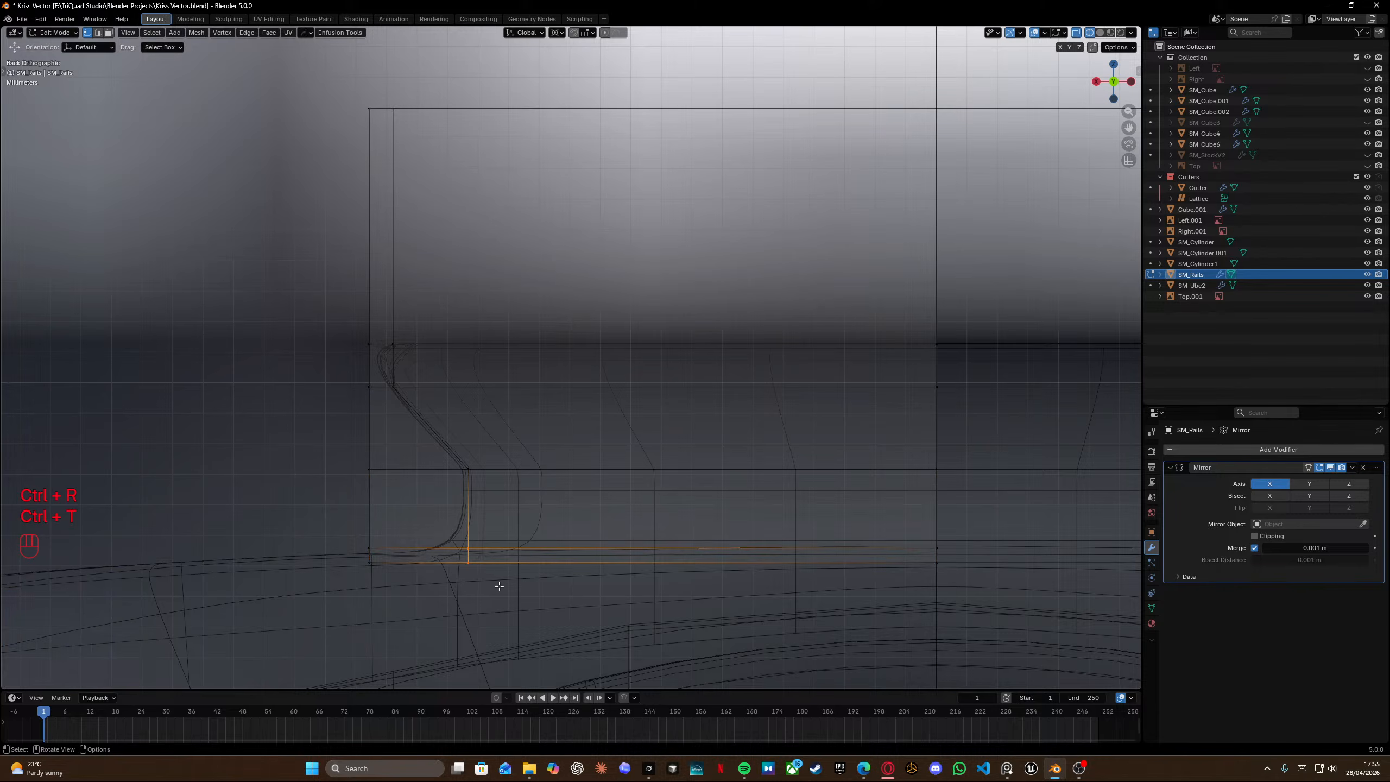
{"action": "key", "text": "g"}
{"action": "key", "text": "g"}
{"action": "key", "text": "g"}
{"action": "key", "text": "y"}
{"action": "key", "text": "x"}
{"action": "key", "text": "shift"}
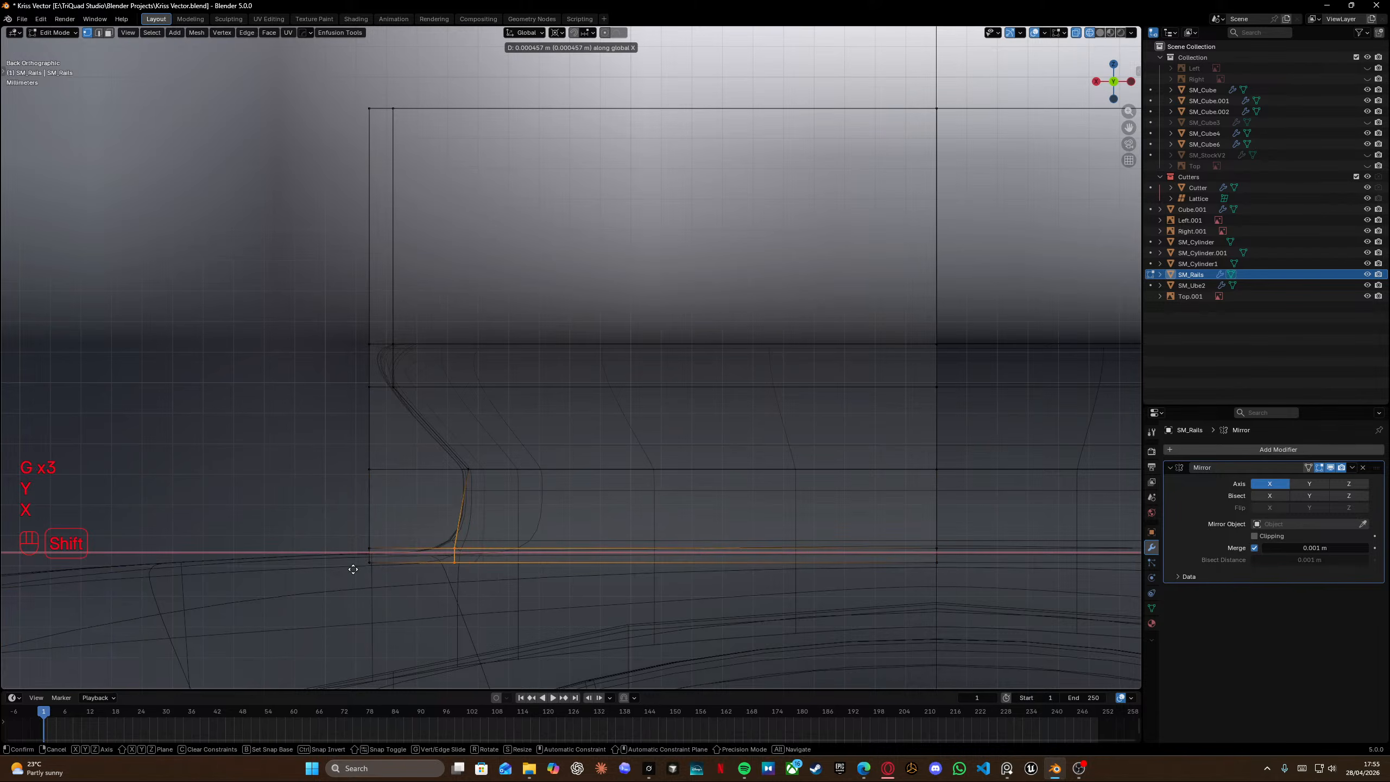
{"action": "left_click", "coordinate": [386, 564]}
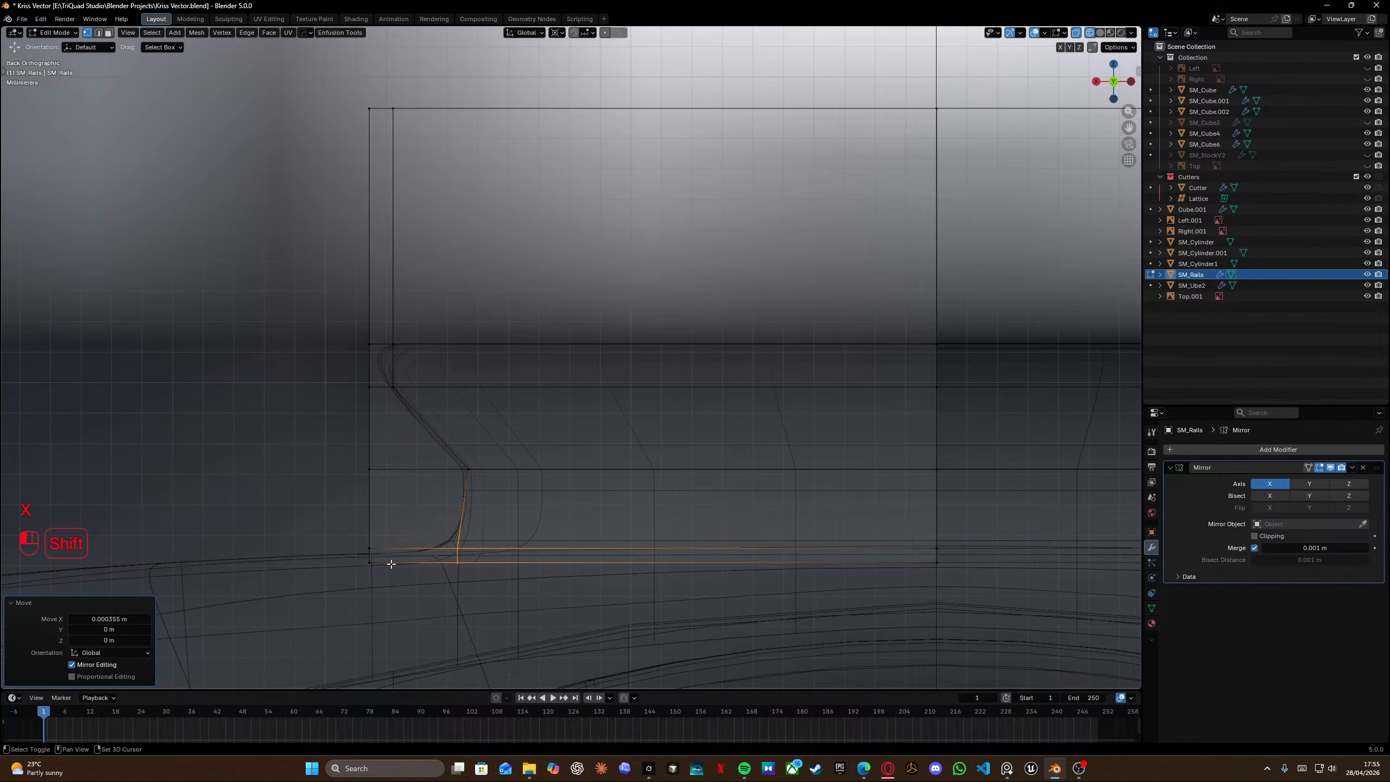
{"action": "left_click_drag", "start_coordinate": [430, 520], "coordinate": [478, 552]}
{"action": "key", "text": "ctrl+b"}
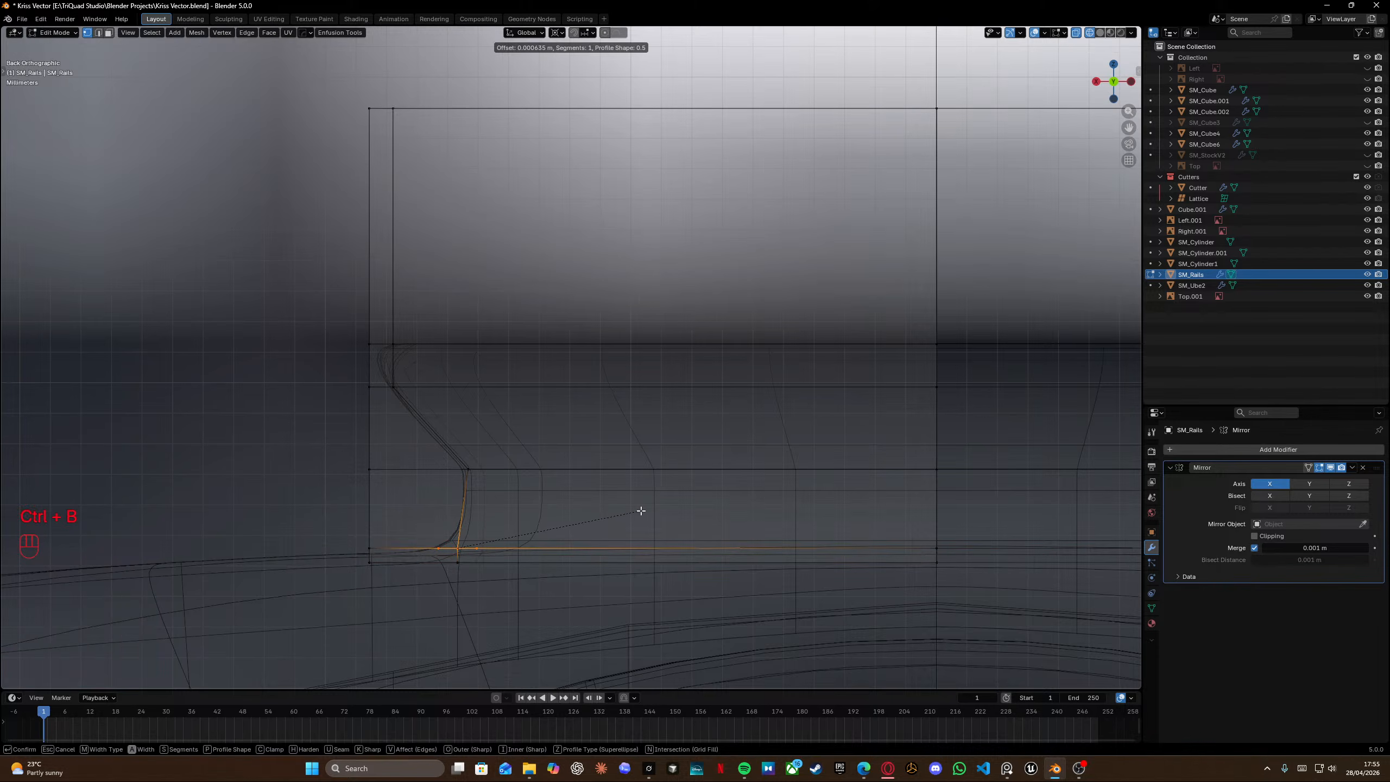
{"action": "right_click", "coordinate": [642, 512]}
Leave Edit Mode, select the SM_Rails object and delete it from the scene.
{"action": "middle_click_drag", "start_coordinate": [641, 511], "coordinate": [468, 487]}
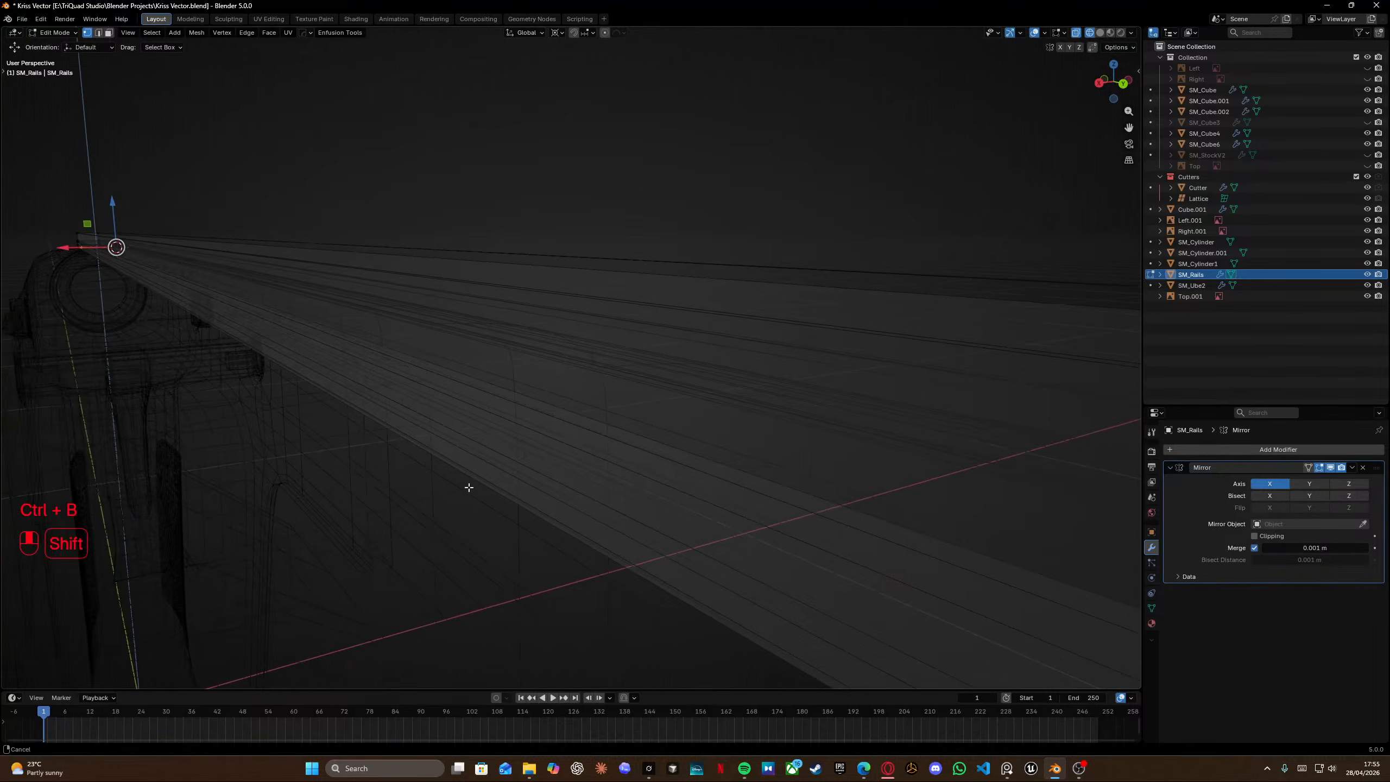
{"action": "scroll", "coordinate": [554, 496], "scroll_direction": "down", "scroll_amount": 7}
{"action": "middle_click_drag", "start_coordinate": [554, 495], "coordinate": [602, 393]}
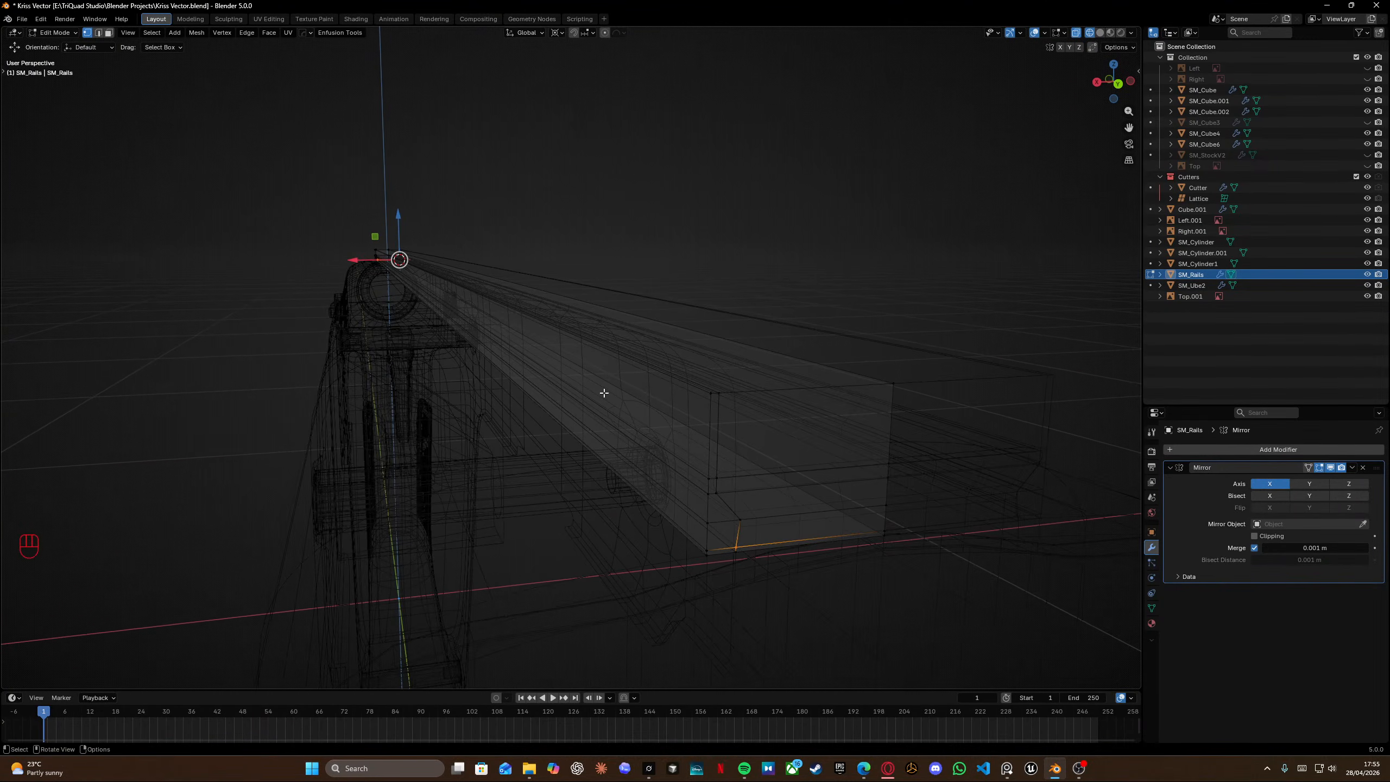
{"action": "key", "text": "Tab"}
{"action": "left_click", "coordinate": [619, 252]}
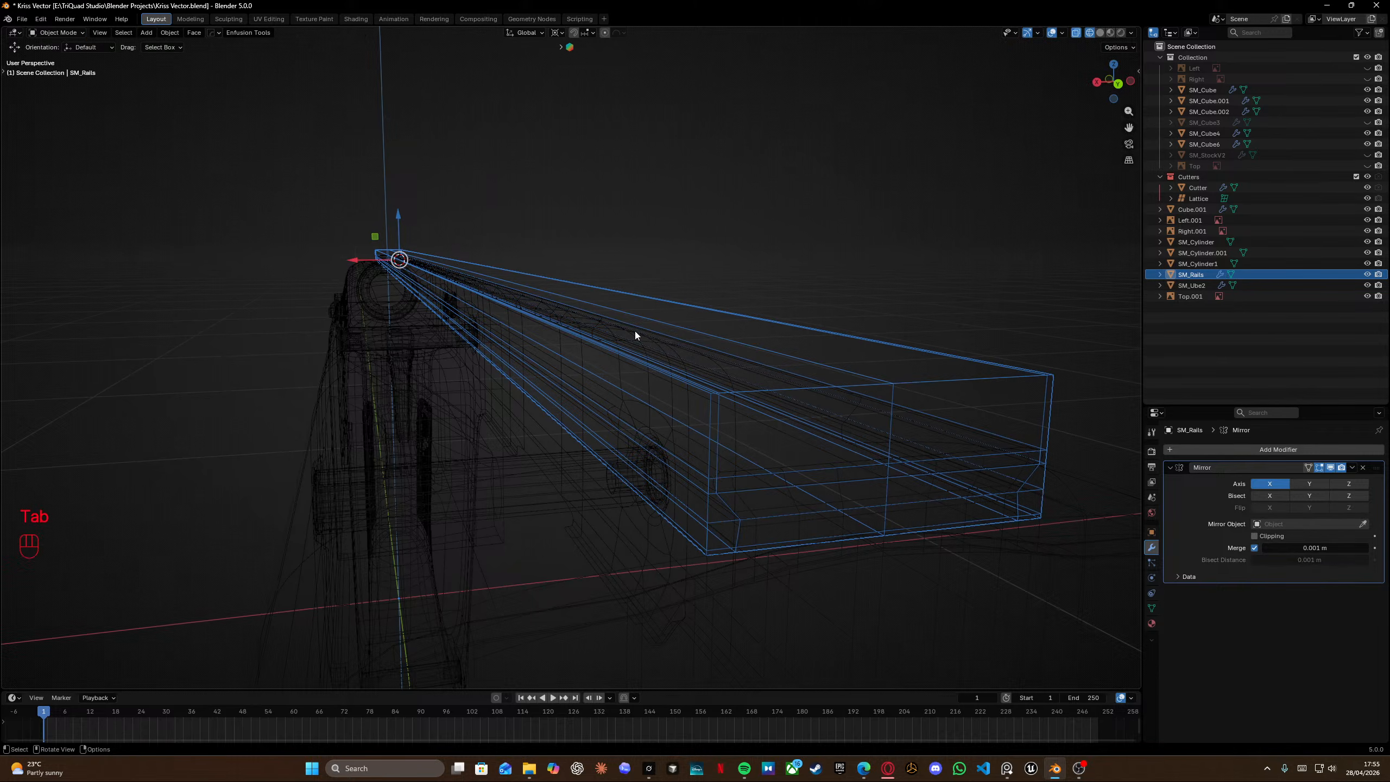
{"action": "key", "text": "KP_3"}
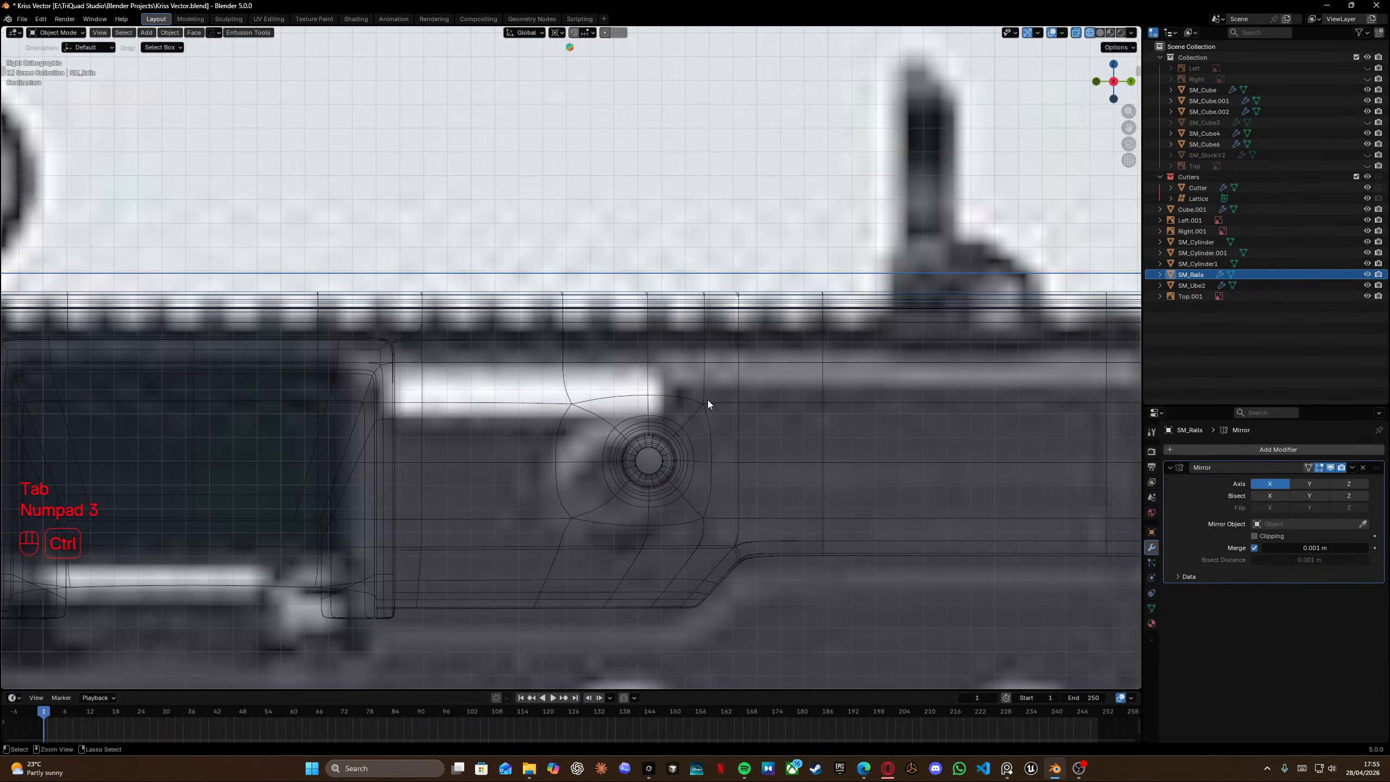
{"action": "key", "text": "ctrl+KP_3"}
{"action": "key", "text": "ctrl+KP_1"}
{"action": "scroll", "coordinate": [722, 388], "scroll_direction": "up", "scroll_amount": 8}
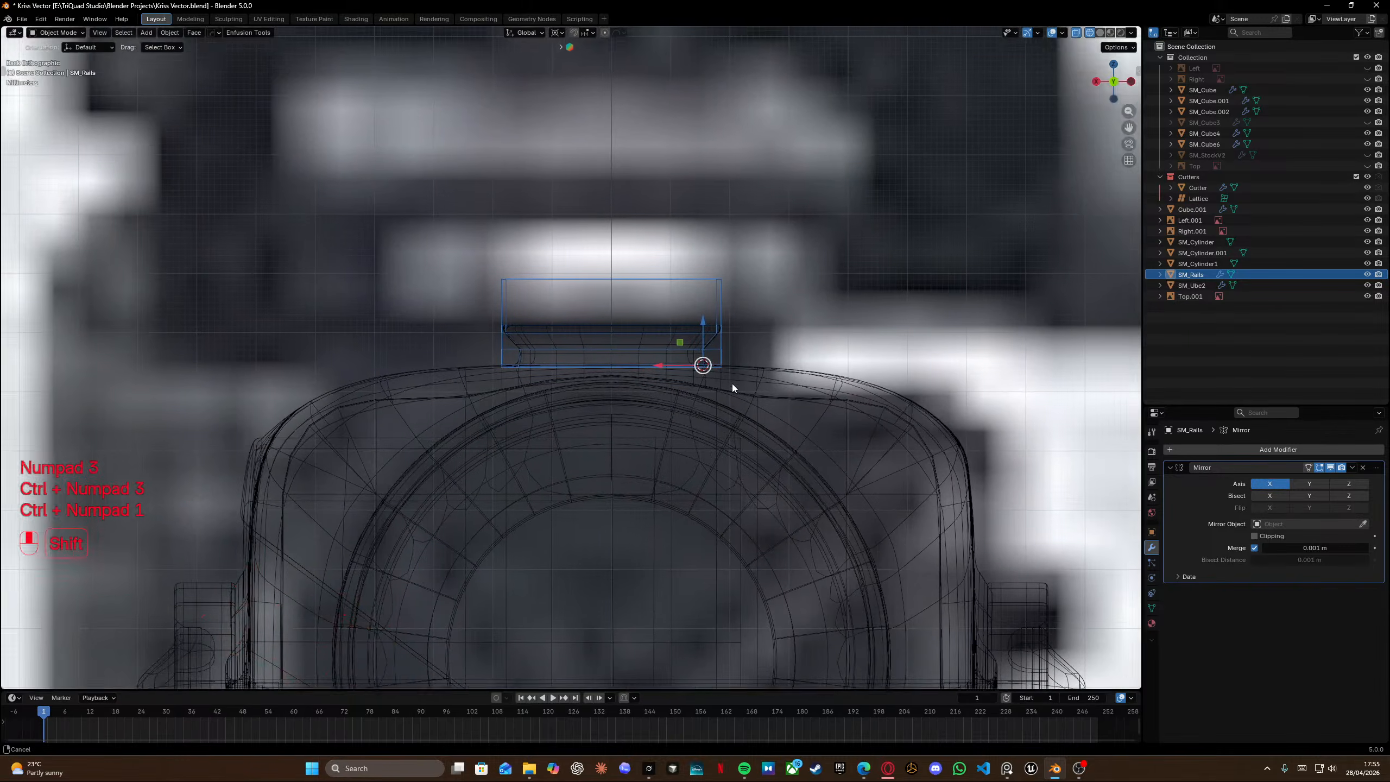
{"action": "scroll", "coordinate": [614, 363], "scroll_direction": "up", "scroll_amount": 1}
{"action": "key", "text": "Tab"}
{"action": "middle_click_drag", "start_coordinate": [657, 344], "coordinate": [519, 356], "text": "shift"}
{"action": "key", "text": "Tab"}
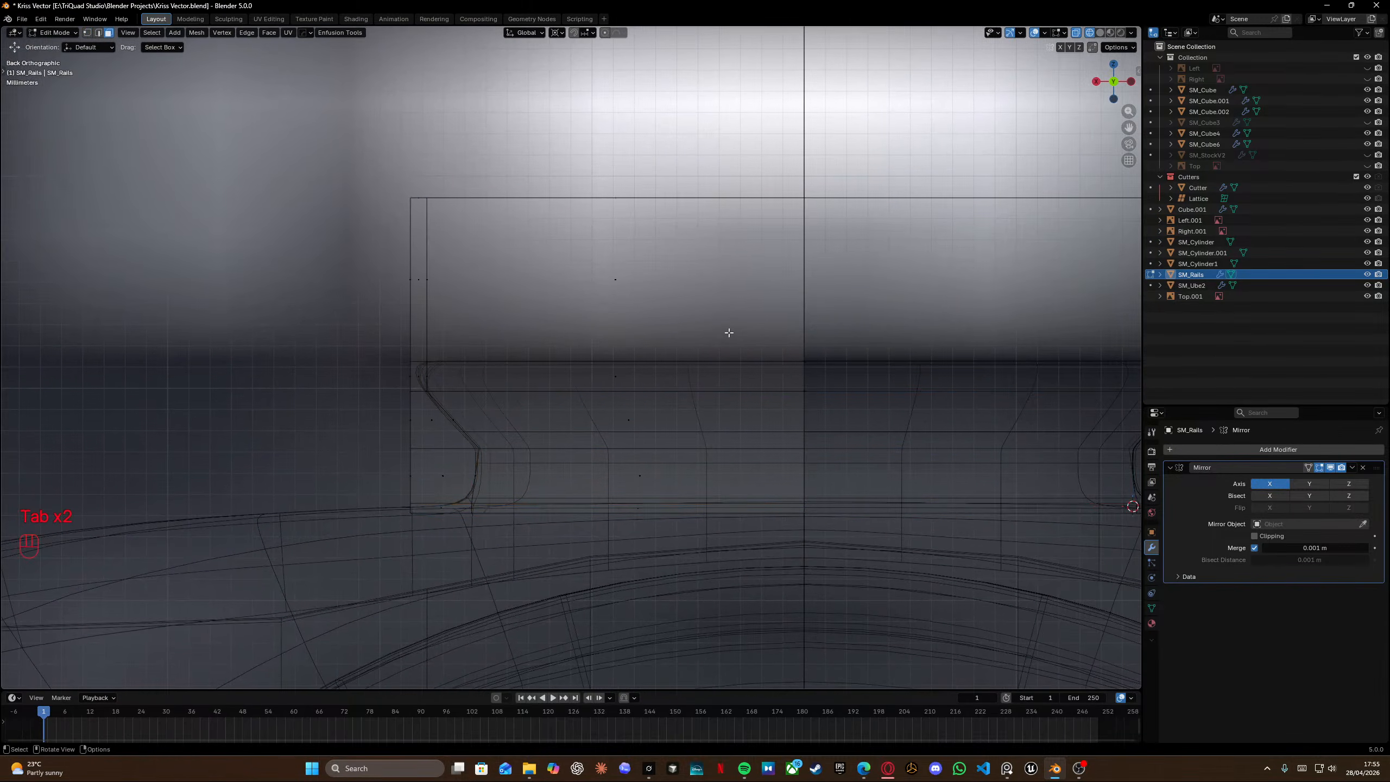
{"action": "key", "text": "Tab"}
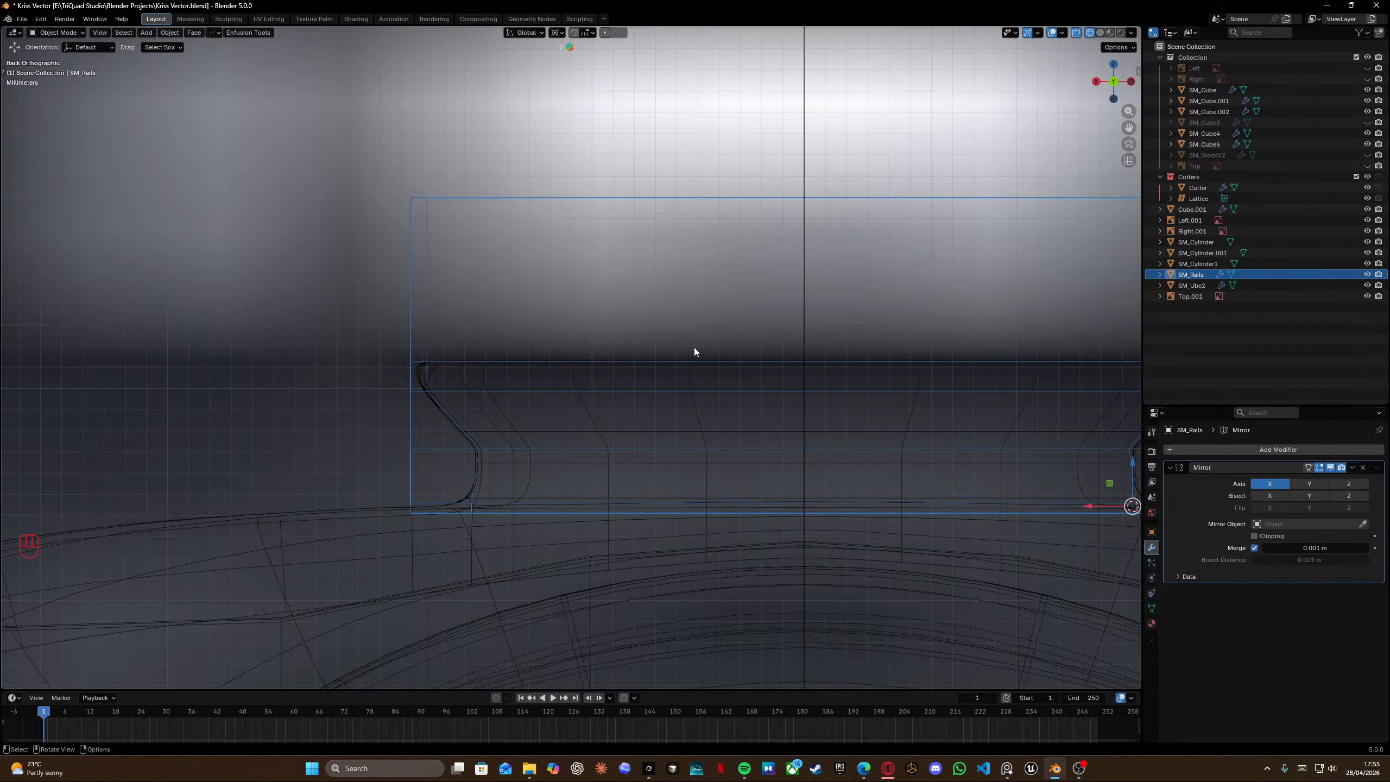
{"action": "key", "text": "x"}
{"action": "left_click", "coordinate": [665, 365]}
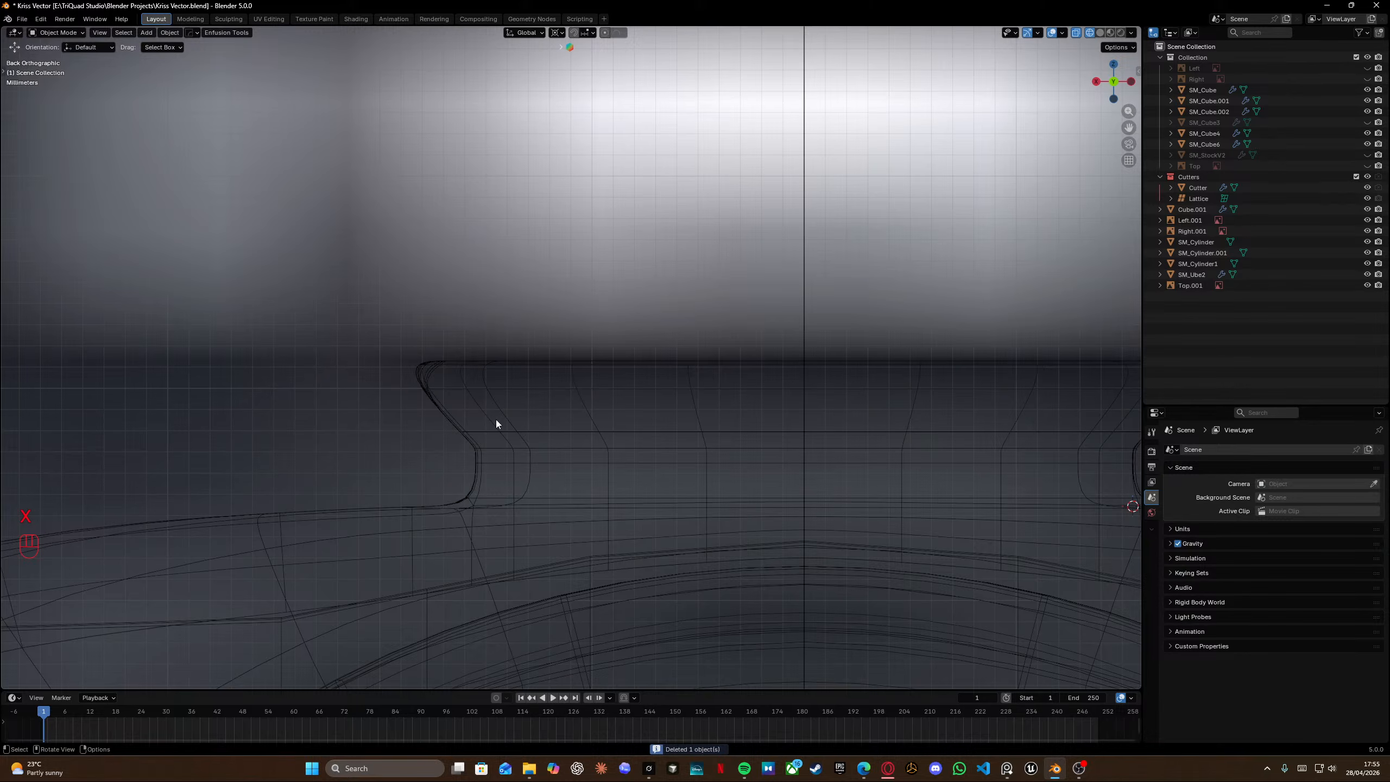
Select the receiver body in Edit Mode and dissolve a vertical edge loop on its side near the rail opening's end.
{"action": "scroll", "coordinate": [501, 417], "scroll_direction": "down", "scroll_amount": 7}
{"action": "middle_click_drag", "start_coordinate": [538, 435], "coordinate": [648, 417]}
{"action": "key", "text": "shift+z"}
{"action": "middle_click_drag", "start_coordinate": [838, 463], "coordinate": [592, 347], "text": "shift"}
{"action": "scroll", "coordinate": [749, 446], "scroll_direction": "left", "scroll_amount": 2, "text": "shift"}
{"action": "scroll", "coordinate": [423, 364], "scroll_direction": "down", "scroll_amount": 5}
{"action": "scroll", "coordinate": [369, 356], "scroll_direction": "up", "scroll_amount": 5}
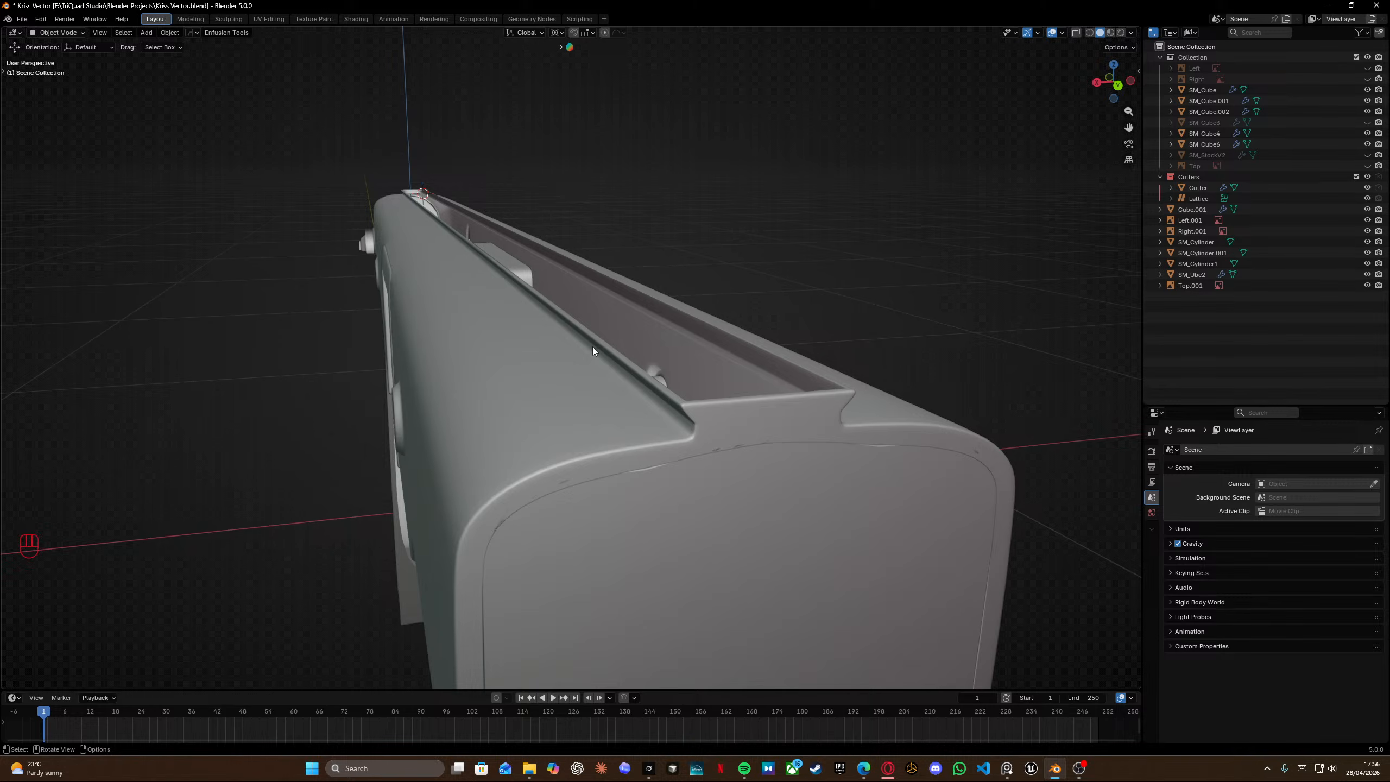
{"action": "left_click", "coordinate": [732, 430]}
{"action": "key", "text": "Tab"}
{"action": "scroll", "coordinate": [668, 429], "scroll_direction": "up", "scroll_amount": 2}
{"action": "middle_click_drag", "start_coordinate": [685, 426], "coordinate": [547, 366], "text": "shift"}
{"action": "left_click", "coordinate": [684, 447], "text": "alt"}
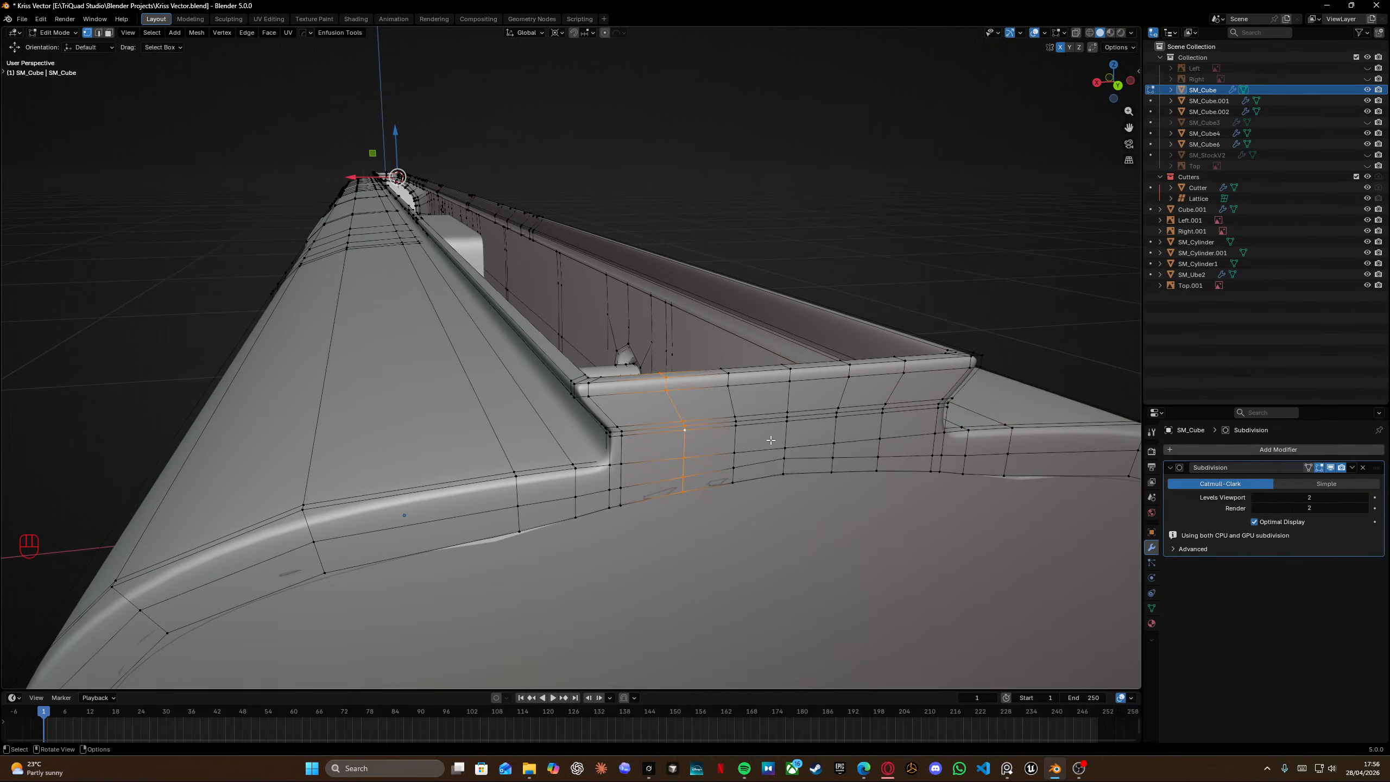
{"action": "left_click", "coordinate": [880, 439], "text": "alt+shift"}
{"action": "key", "text": "x"}
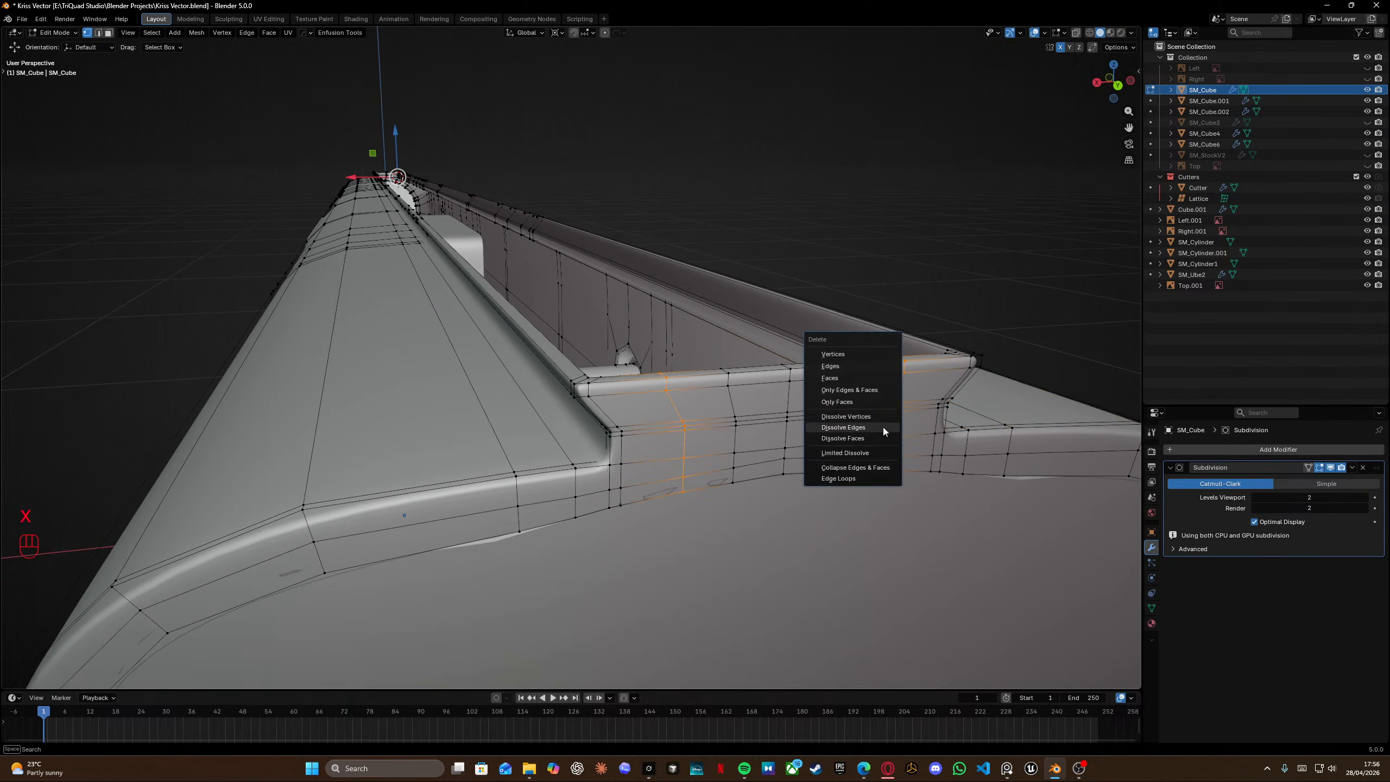
{"action": "left_click", "coordinate": [813, 428]}
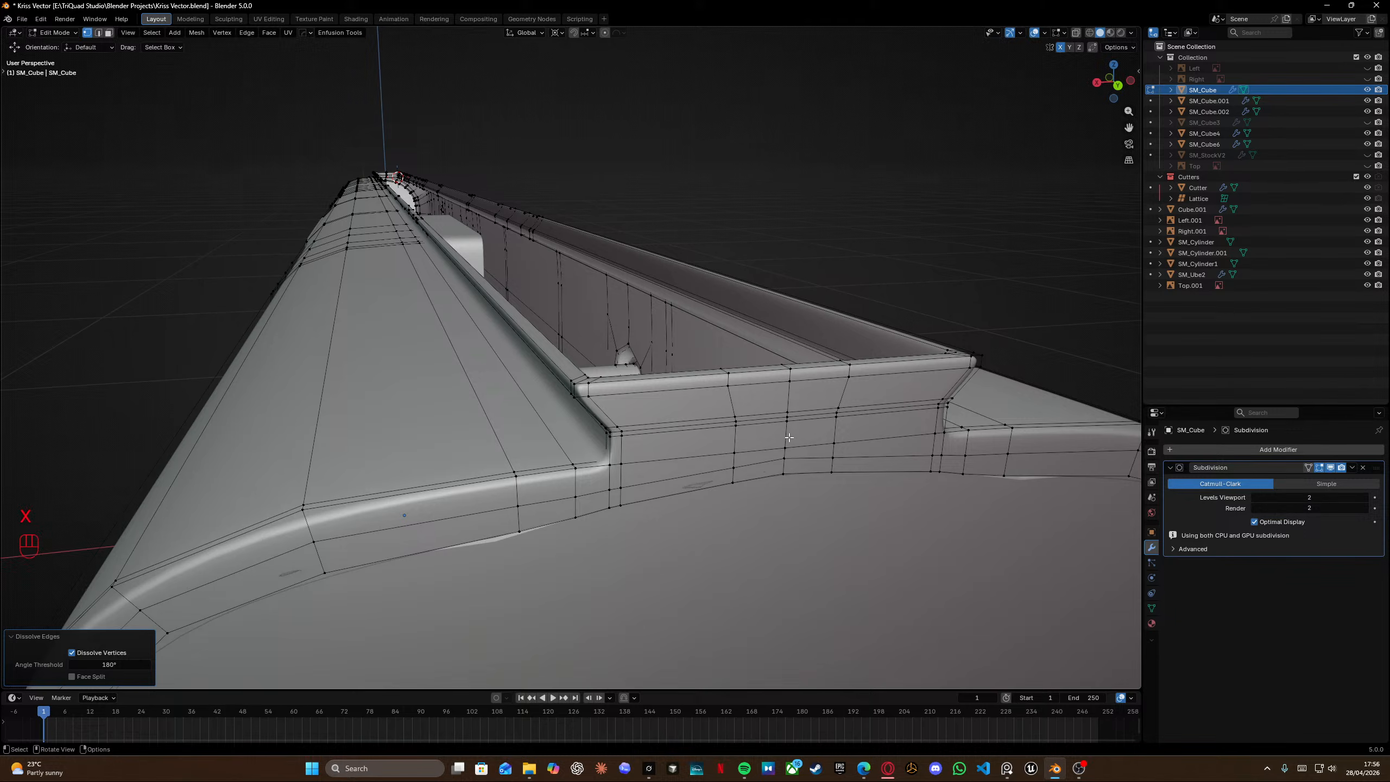
Slide the neighbouring vertical edge loop on the body's side toward the opening's corner.
{"action": "left_click", "coordinate": [712, 440], "text": "alt"}
{"action": "key", "text": "g"}
{"action": "key", "text": "g"}
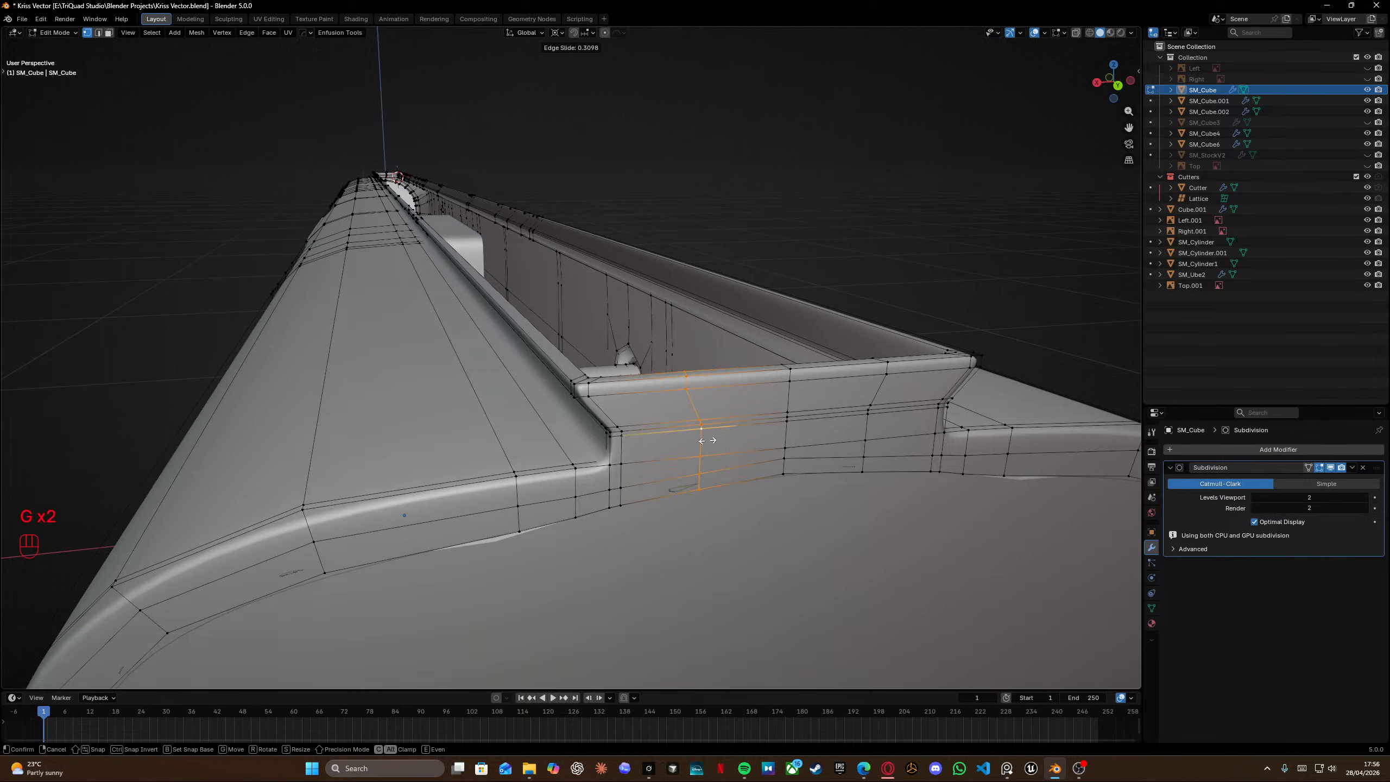
{"action": "left_click", "coordinate": [707, 440]}
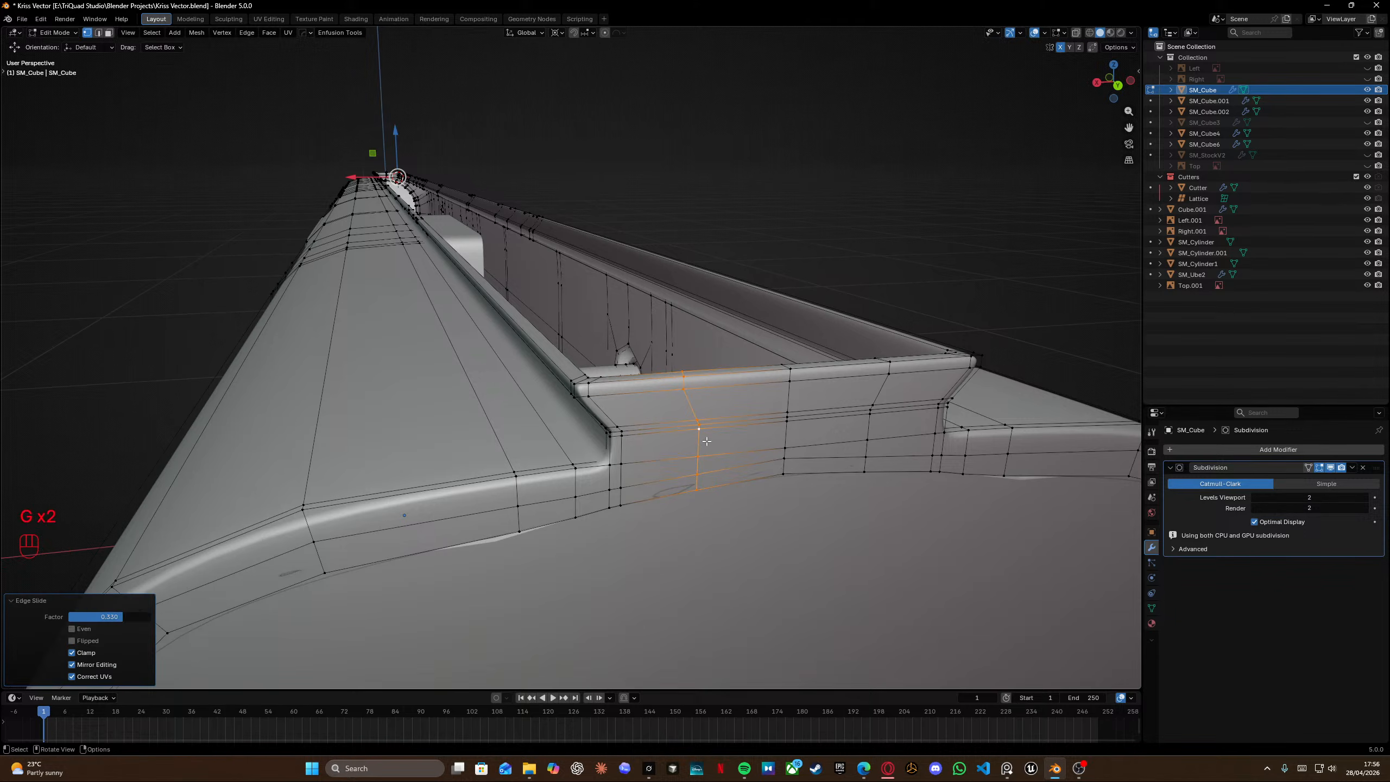
Select a lengthwise edge loop on the receiver's top surface and slide it slightly.
{"action": "key", "text": "Tab"}
{"action": "middle_click_drag", "start_coordinate": [707, 441], "coordinate": [601, 389]}
{"action": "key", "text": "Tab"}
{"action": "scroll", "coordinate": [706, 404], "scroll_direction": "up", "scroll_amount": 6}
{"action": "scroll", "coordinate": [684, 397], "scroll_direction": "down", "scroll_amount": 4}
{"action": "left_click", "coordinate": [631, 385], "text": "alt"}
{"action": "key", "text": "g"}
{"action": "key", "text": "g"}
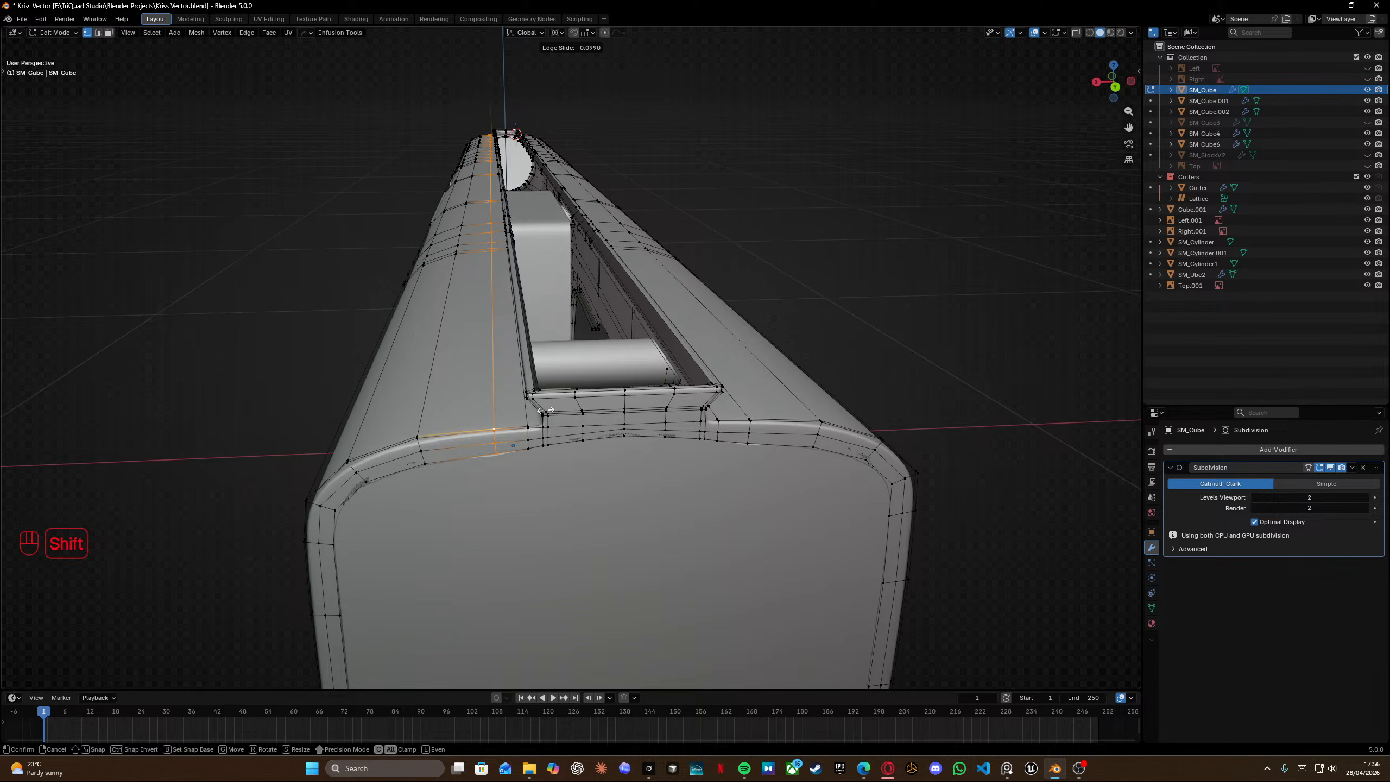
{"action": "left_click", "coordinate": [552, 405]}
Move the vertices near the side's lower curved edge along Z to smooth the surface.
{"action": "mouse_move", "coordinate": [551, 405]}
{"action": "middle_mouse_down"}
{"action": "mouse_move", "coordinate": [537, 390]}
{"action": "mouse_move", "coordinate": [559, 397]}
{"action": "mouse_move", "coordinate": [488, 417]}
{"action": "mouse_move", "coordinate": [563, 419]}
{"action": "middle_mouse_up"}
{"action": "key", "text": "shift+z"}
{"action": "key", "text": "shift+z"}
{"action": "left_click", "coordinate": [488, 417]}
{"action": "key", "text": "g"}
{"action": "key", "text": "z"}
{"action": "left_click", "coordinate": [552, 413]}
{"action": "key", "text": "shift+z"}
{"action": "key", "text": "shift+z"}
{"action": "key", "text": "g"}
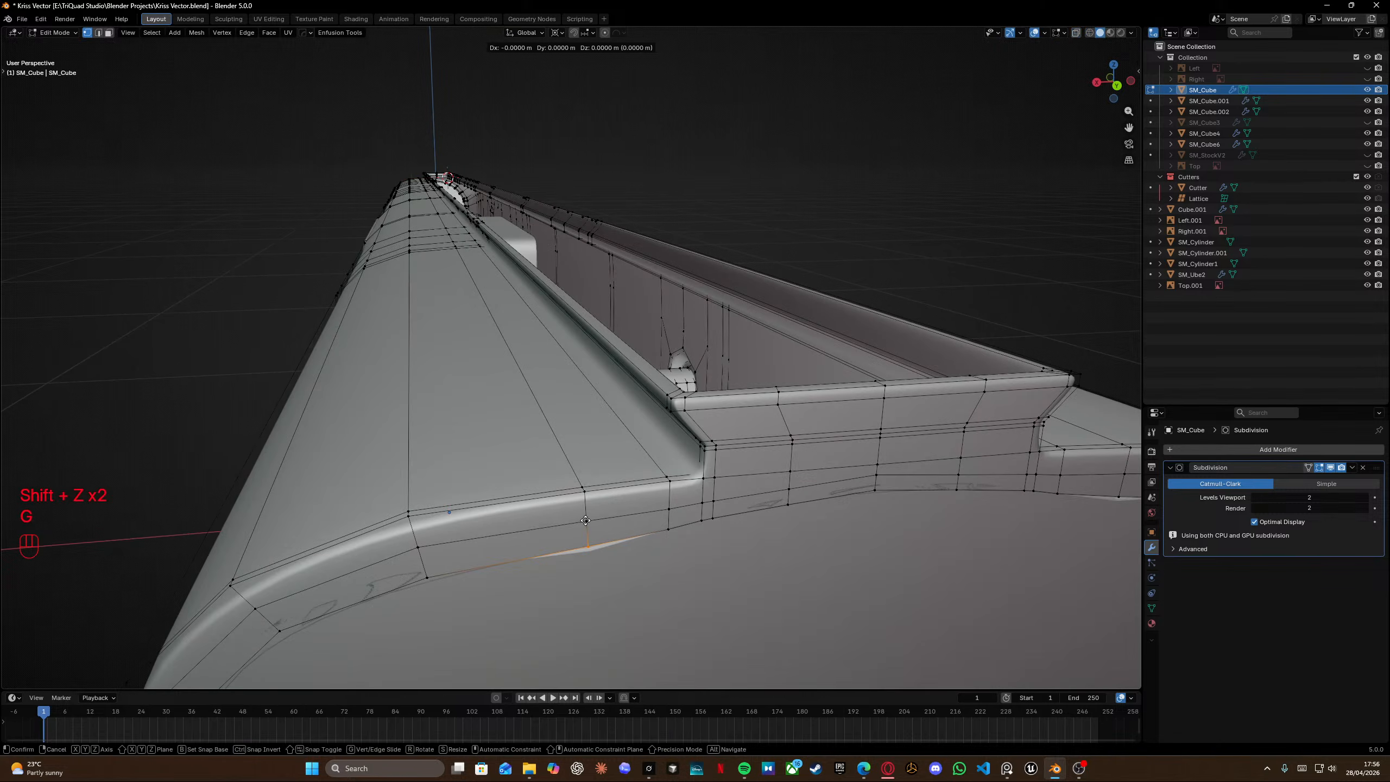
{"action": "key", "text": "z"}
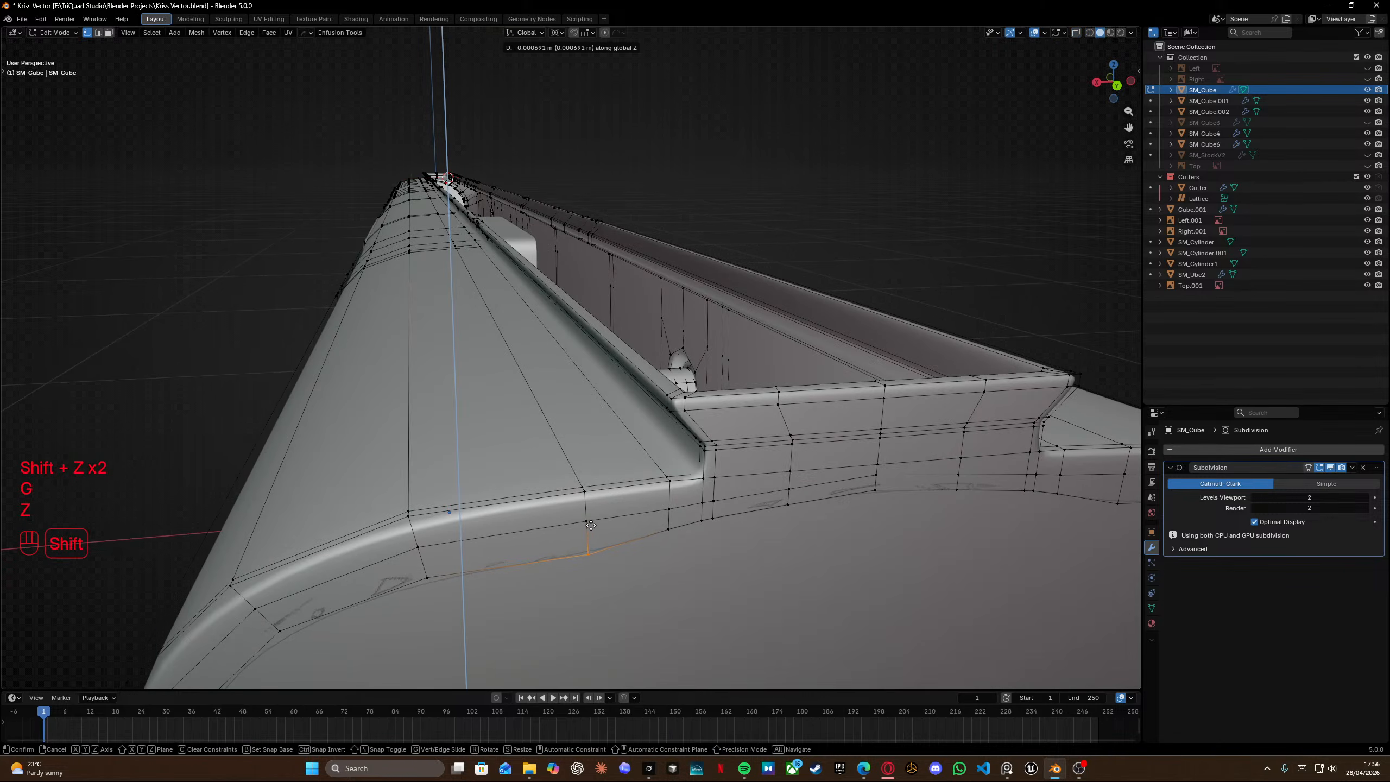
{"action": "left_click", "coordinate": [592, 528]}
Merge all of the receiver body's vertices by distance, leave Edit Mode and save the file.
{"action": "key", "text": "a"}
{"action": "key", "text": "m"}
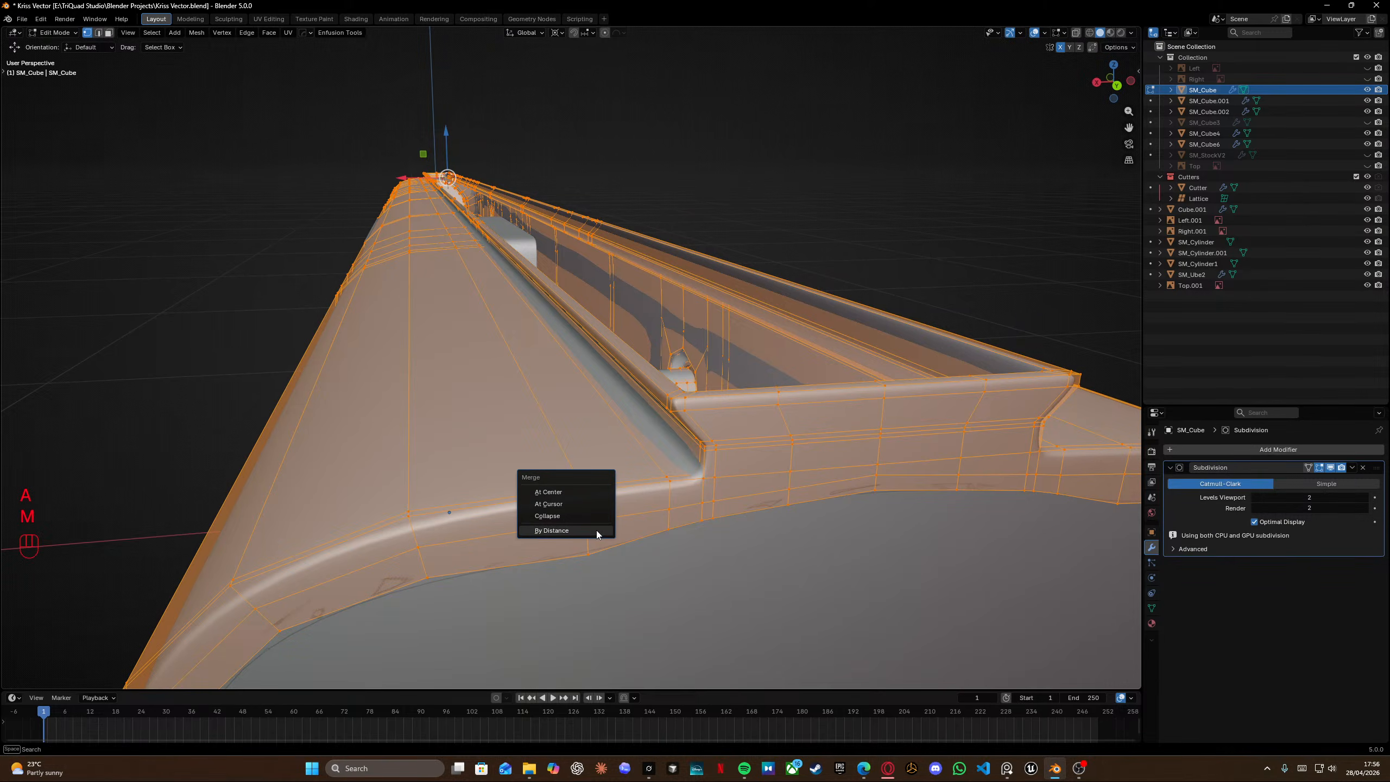
{"action": "left_click", "coordinate": [596, 530]}
{"action": "middle_click_drag", "start_coordinate": [597, 530], "coordinate": [760, 278]}
{"action": "left_click_drag", "start_coordinate": [760, 278], "coordinate": [801, 353]}
{"action": "key", "text": "Tab"}
{"action": "middle_click_drag", "start_coordinate": [801, 353], "coordinate": [554, 361]}
{"action": "left_click", "coordinate": [838, 290]}
{"action": "scroll", "coordinate": [843, 351], "scroll_direction": "down", "scroll_amount": 4}
{"action": "scroll", "coordinate": [566, 351], "scroll_direction": "up", "scroll_amount": 6}
{"action": "key", "text": "ctrl+s"}
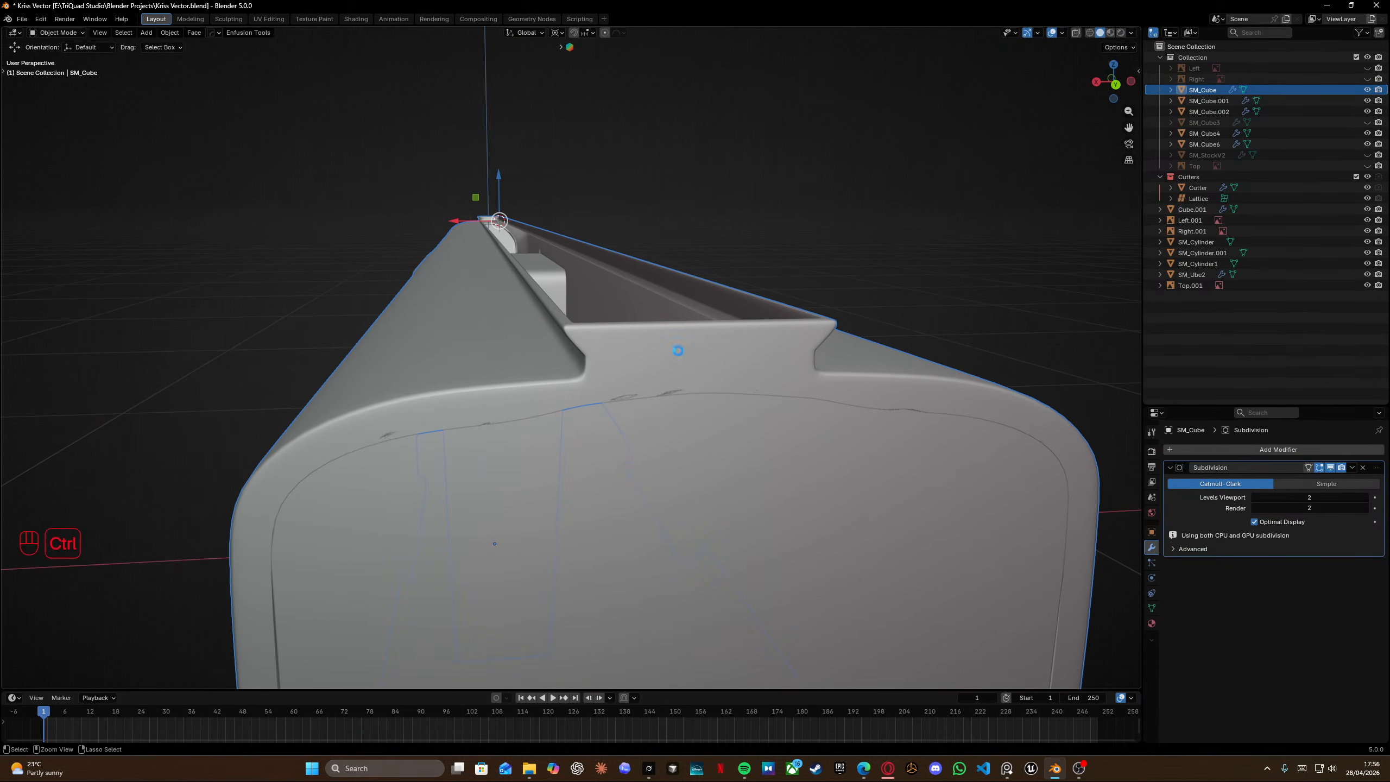
Switch to the reference images and examine the front and side photos of the top rail mount.
{"action": "key", "text": "alt+Tab"}
{"action": "scroll", "coordinate": [636, 315], "scroll_direction": "down", "scroll_amount": 4}
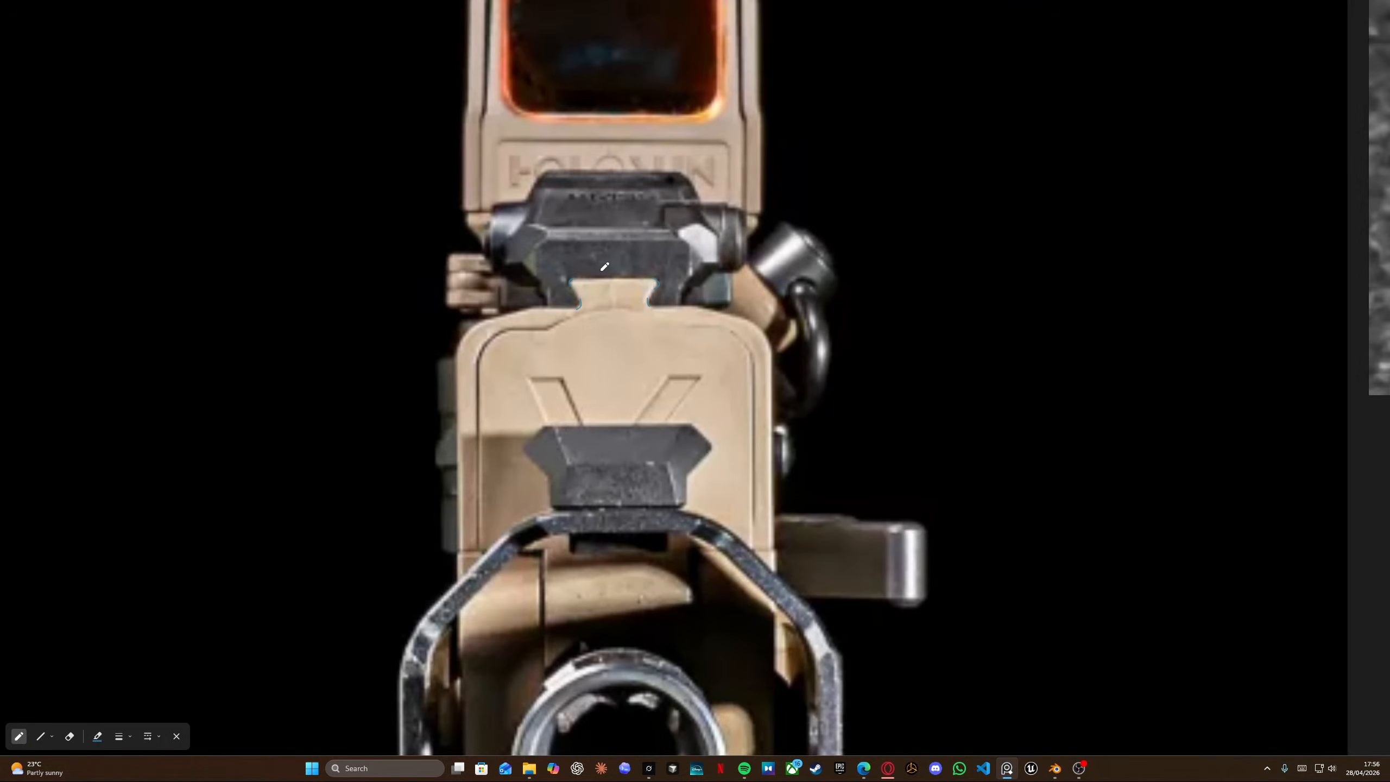
{"action": "scroll", "coordinate": [604, 269], "scroll_direction": "down", "scroll_amount": 10}
{"action": "middle_click_drag", "start_coordinate": [185, 101], "coordinate": [318, 390]}
{"action": "scroll", "coordinate": [318, 390], "scroll_direction": "up", "scroll_amount": 1}
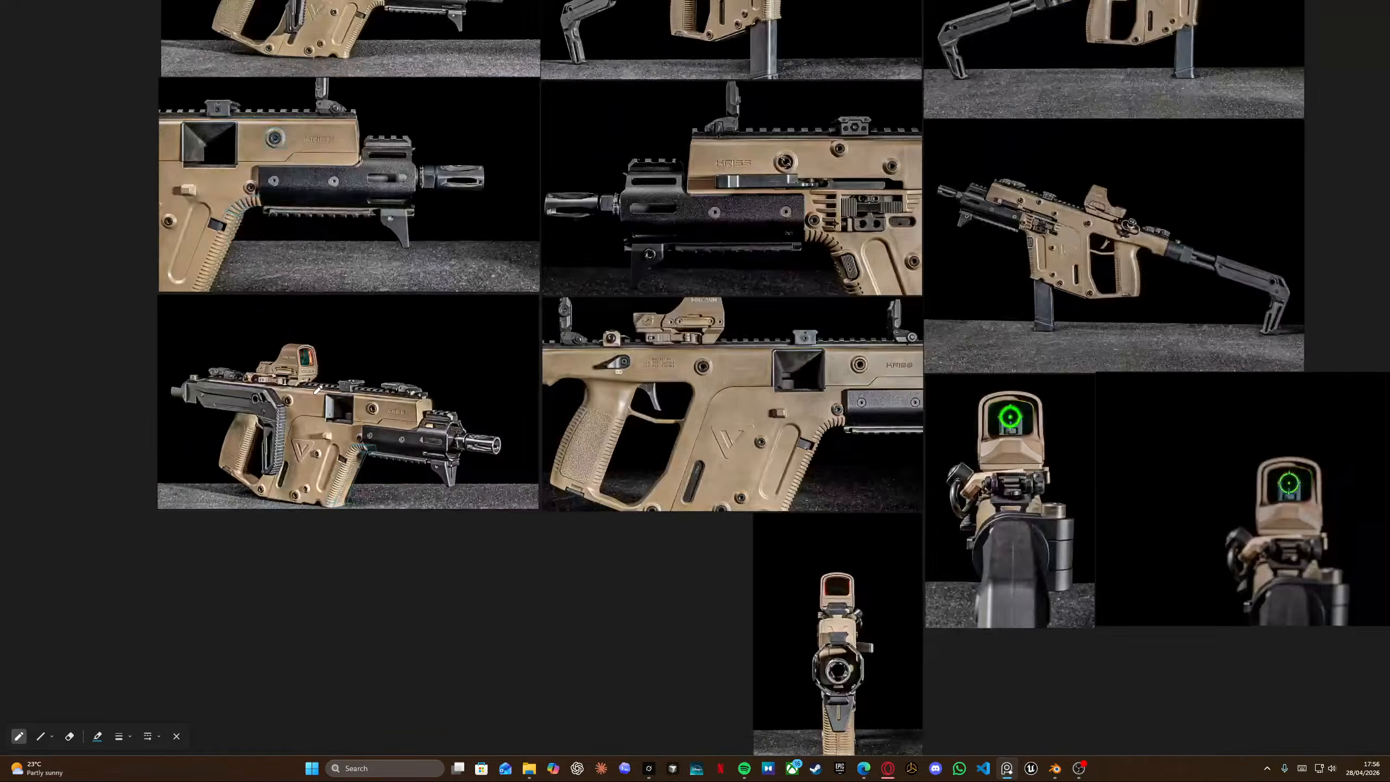
{"action": "scroll", "coordinate": [318, 389], "scroll_direction": "up", "scroll_amount": 5}
{"action": "scroll", "coordinate": [853, 385], "scroll_direction": "up", "scroll_amount": 2}
{"action": "scroll", "coordinate": [670, 379], "scroll_direction": "up", "scroll_amount": 2}
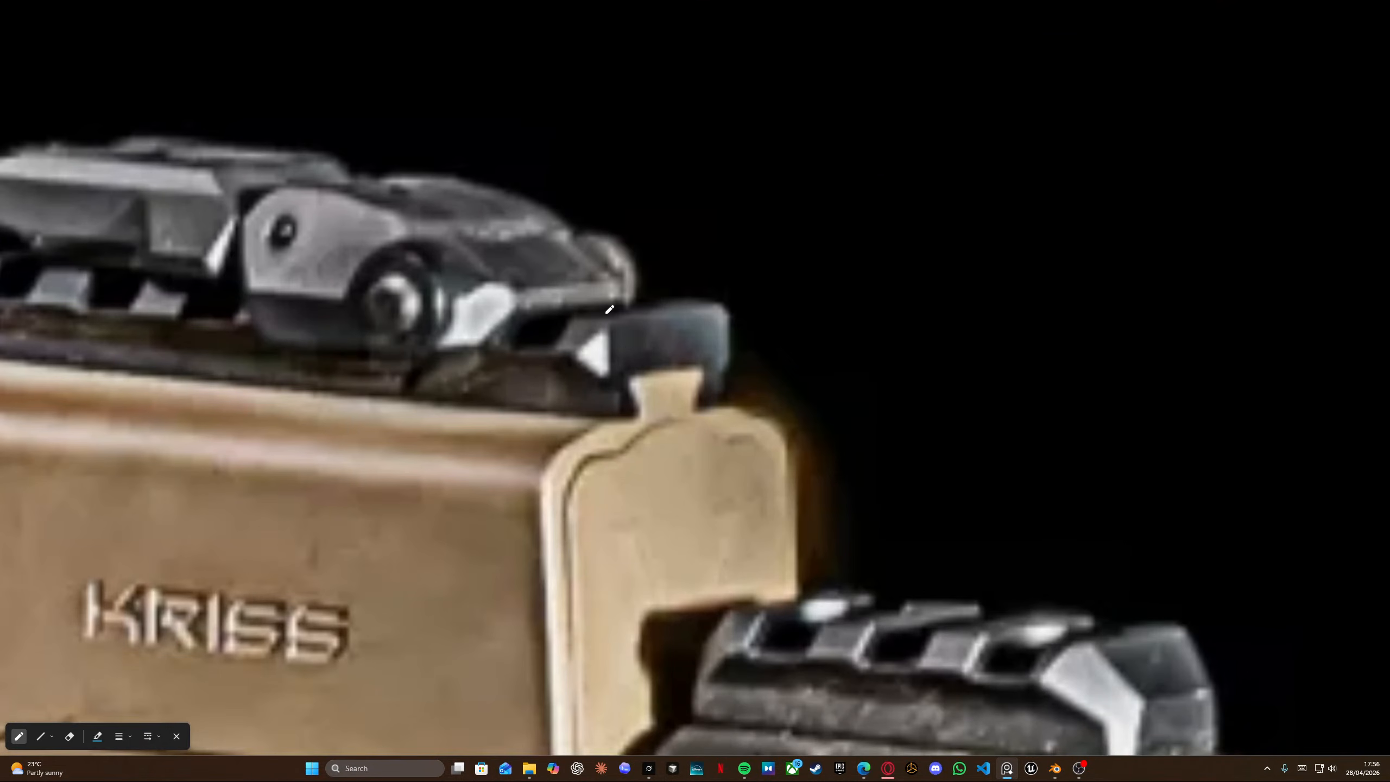
{"action": "left_click_drag", "start_coordinate": [623, 416], "coordinate": [619, 391]}
{"action": "scroll", "coordinate": [605, 368], "scroll_direction": "down", "scroll_amount": 8}
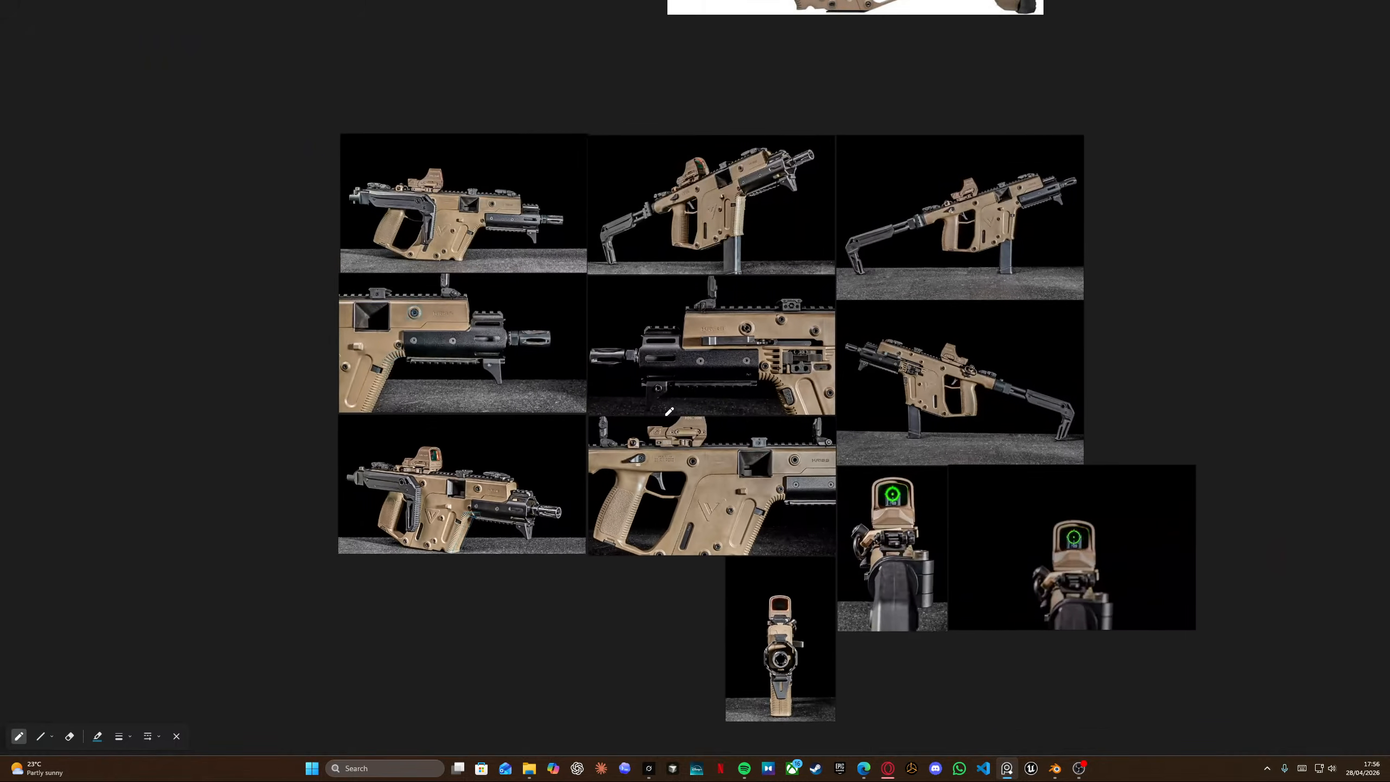
{"action": "middle_click_drag", "start_coordinate": [662, 406], "coordinate": [503, 159]}
{"action": "scroll", "coordinate": [612, 416], "scroll_direction": "up", "scroll_amount": 10}
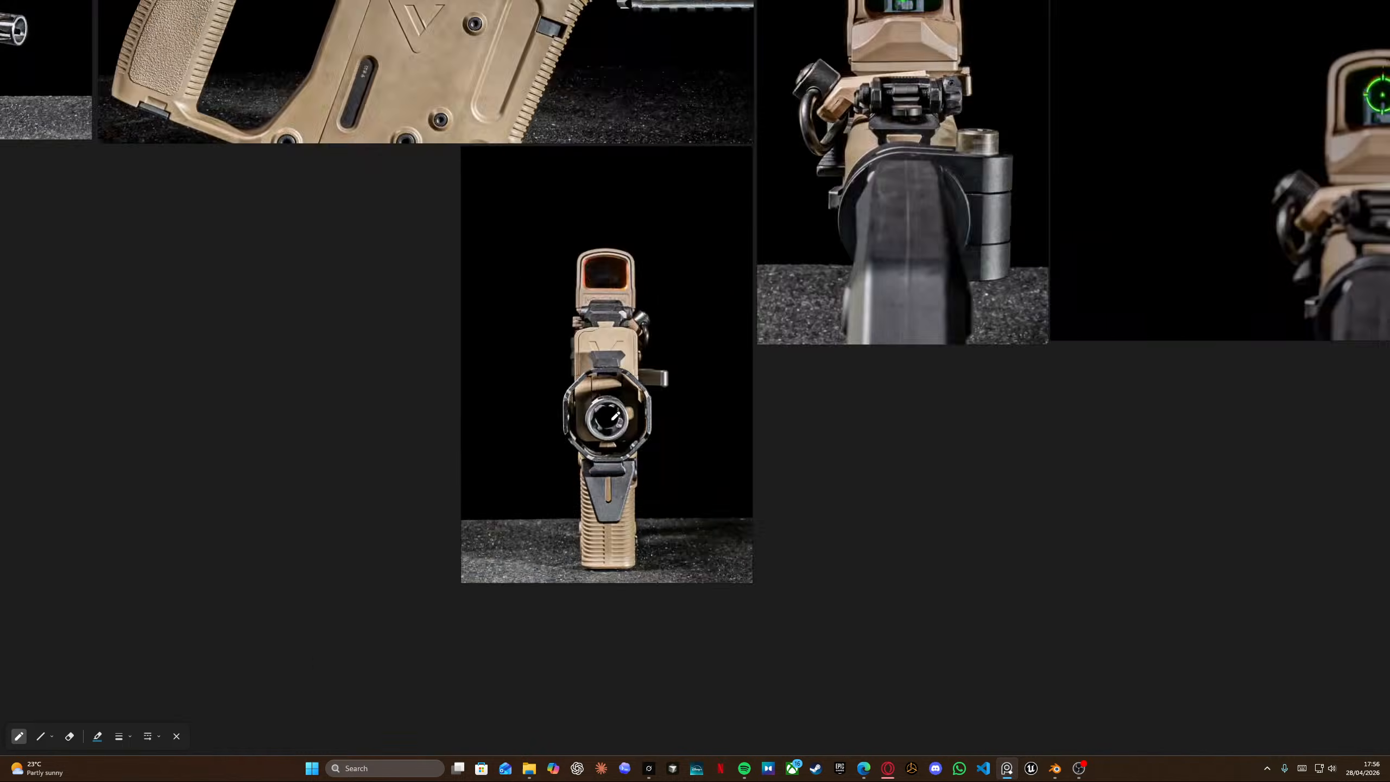
{"action": "scroll", "coordinate": [603, 319], "scroll_direction": "down", "scroll_amount": 5}
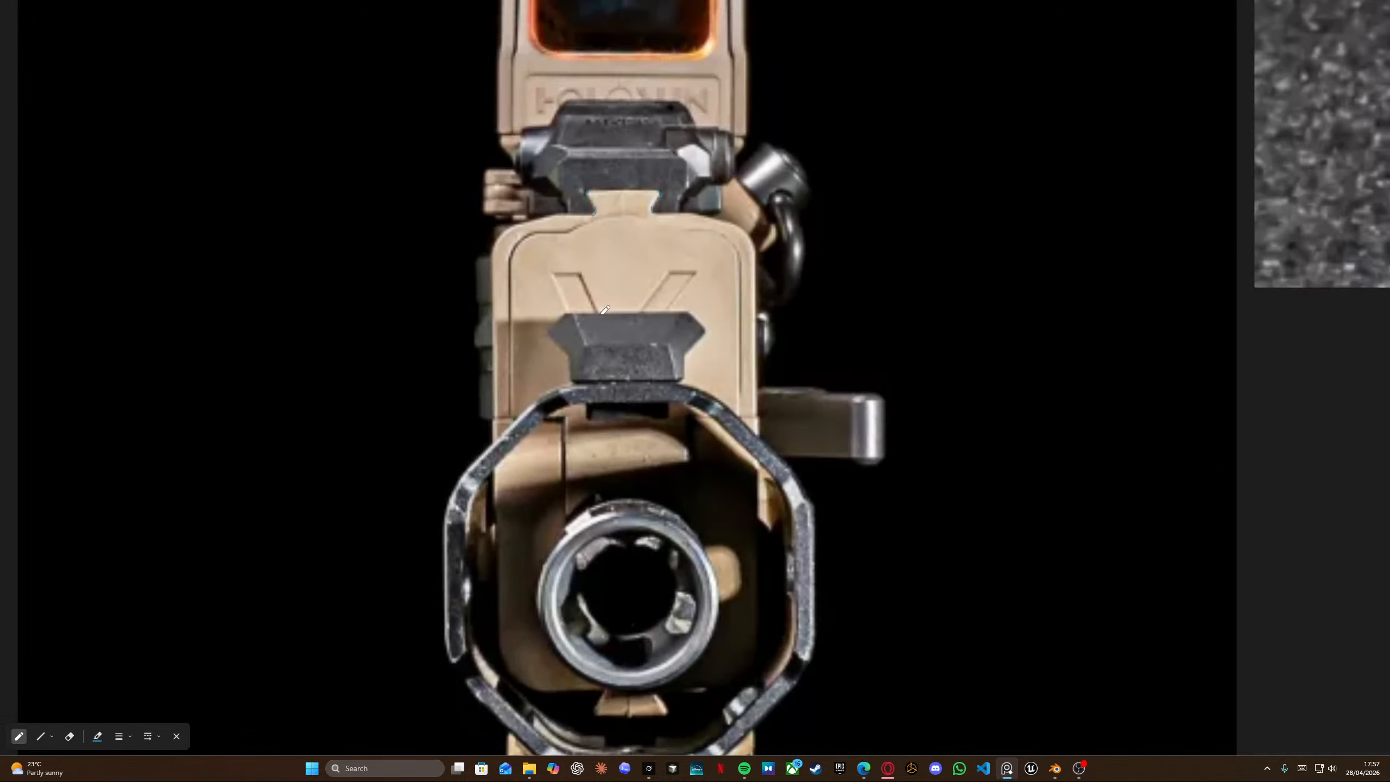
{"action": "middle_click_drag", "start_coordinate": [622, 220], "coordinate": [615, 484]}
{"action": "scroll", "coordinate": [615, 483], "scroll_direction": "up", "scroll_amount": 8}
Sketch the rail's cross-section outline over the front reference photo.
{"action": "mouse_move", "coordinate": [572, 521]}
{"action": "left_mouse_down"}
{"action": "mouse_move", "coordinate": [570, 450]}
{"action": "mouse_move", "coordinate": [509, 388]}
{"action": "mouse_move", "coordinate": [561, 308]}
{"action": "mouse_move", "coordinate": [945, 294]}
{"action": "mouse_move", "coordinate": [1038, 380]}
{"action": "mouse_move", "coordinate": [973, 481]}
{"action": "mouse_move", "coordinate": [979, 538]}
{"action": "mouse_move", "coordinate": [855, 537]}
{"action": "mouse_move", "coordinate": [976, 523]}
{"action": "left_mouse_up"}
{"action": "key", "text": "ctrl+z"}
{"action": "mouse_move", "coordinate": [879, 524]}
{"action": "left_mouse_down"}
{"action": "mouse_move", "coordinate": [872, 483]}
{"action": "mouse_move", "coordinate": [906, 455]}
{"action": "mouse_move", "coordinate": [971, 454]}
{"action": "left_mouse_up"}
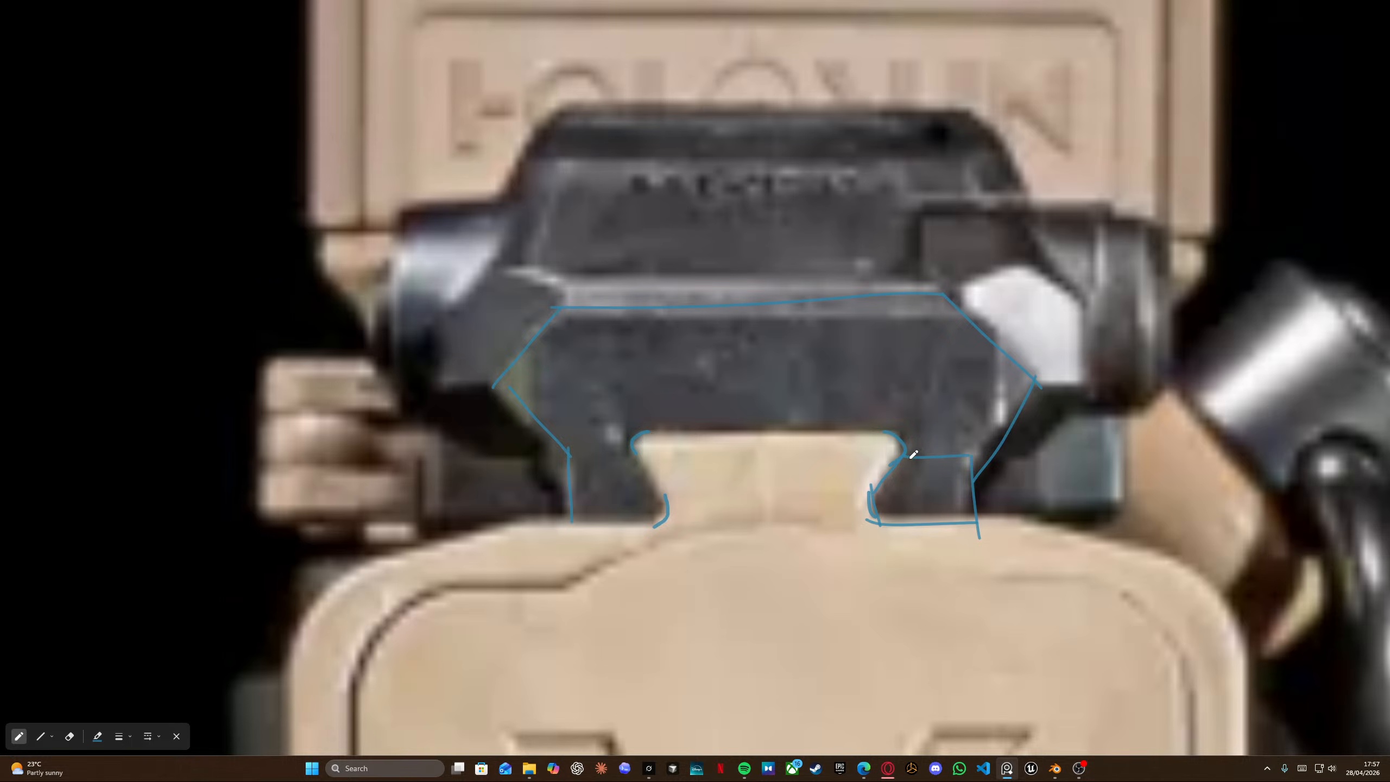
{"action": "left_click_drag", "start_coordinate": [904, 426], "coordinate": [1014, 401]}
{"action": "mouse_move", "coordinate": [902, 429]}
{"action": "left_mouse_down"}
{"action": "mouse_move", "coordinate": [645, 436]}
{"action": "mouse_move", "coordinate": [637, 463]}
{"action": "mouse_move", "coordinate": [635, 450]}
{"action": "mouse_move", "coordinate": [673, 513]}
{"action": "mouse_move", "coordinate": [571, 530]}
{"action": "left_mouse_up"}
{"action": "left_click_drag", "start_coordinate": [569, 464], "coordinate": [620, 464]}
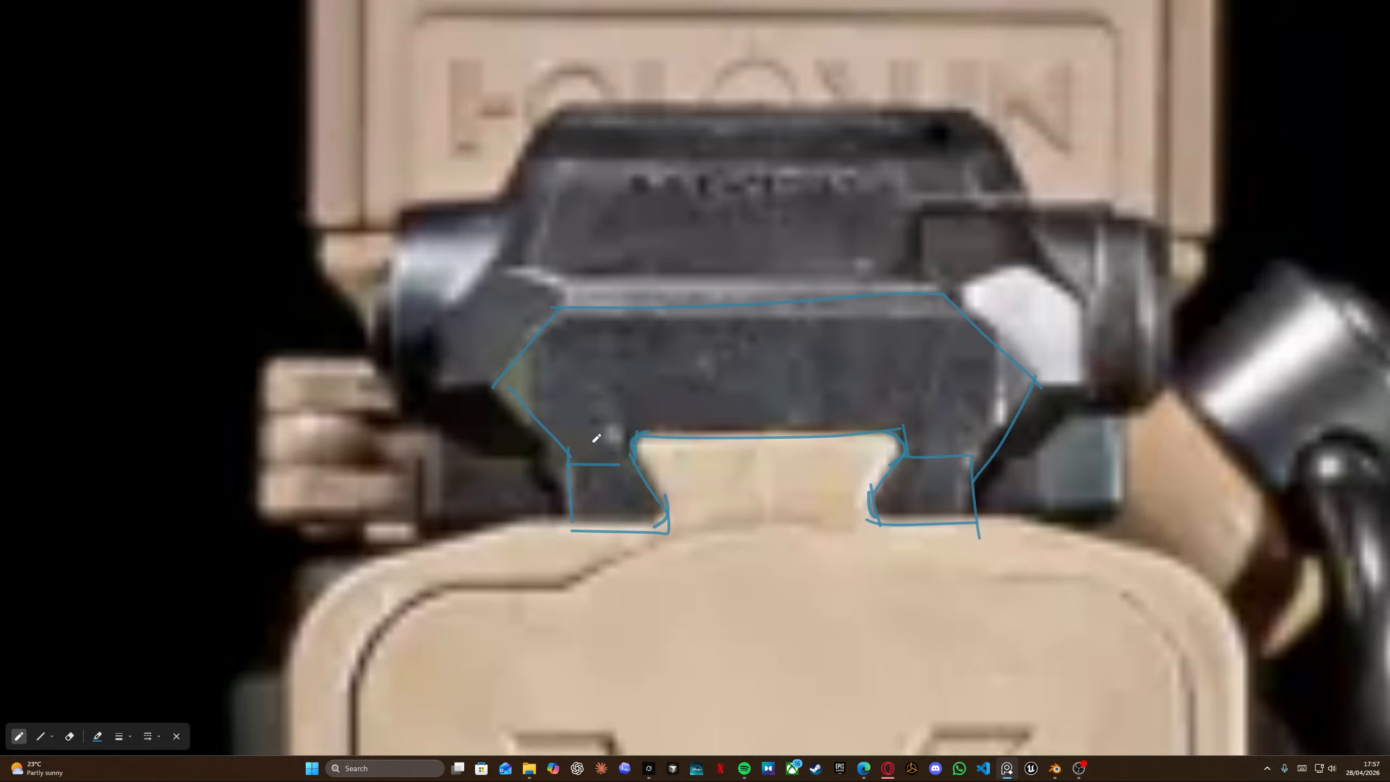
{"action": "left_click_drag", "start_coordinate": [559, 441], "coordinate": [636, 441]}
{"action": "left_click_drag", "start_coordinate": [972, 454], "coordinate": [1013, 414]}
{"action": "left_click_drag", "start_coordinate": [909, 433], "coordinate": [1016, 426]}
{"action": "left_click_drag", "start_coordinate": [1033, 379], "coordinate": [503, 395]}
{"action": "left_click_drag", "start_coordinate": [637, 438], "coordinate": [633, 415]}
{"action": "left_click_drag", "start_coordinate": [903, 433], "coordinate": [900, 401]}
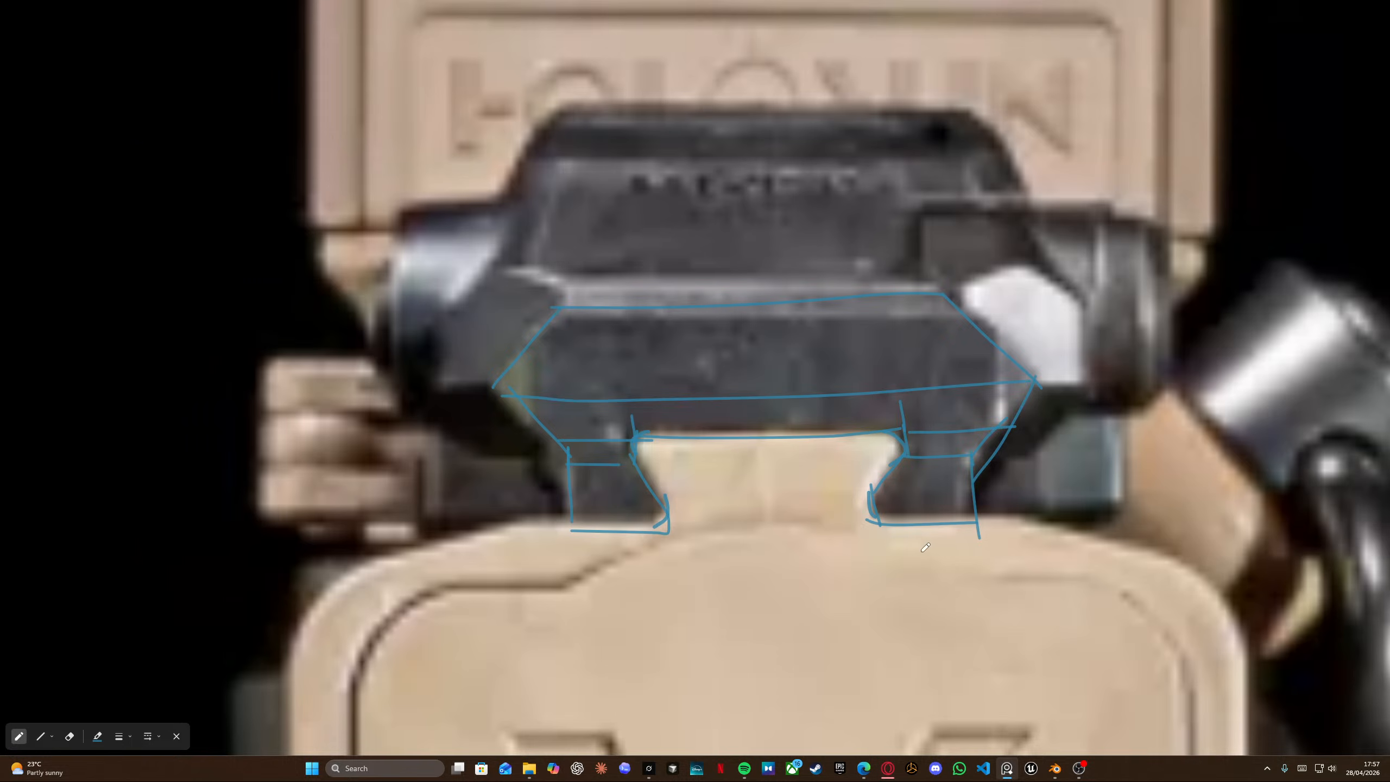
Return to the model in back view and snap the 3D cursor to the top of the rail opening.
{"action": "key", "text": "alt+Tab"}
{"action": "key", "text": "KP_3"}
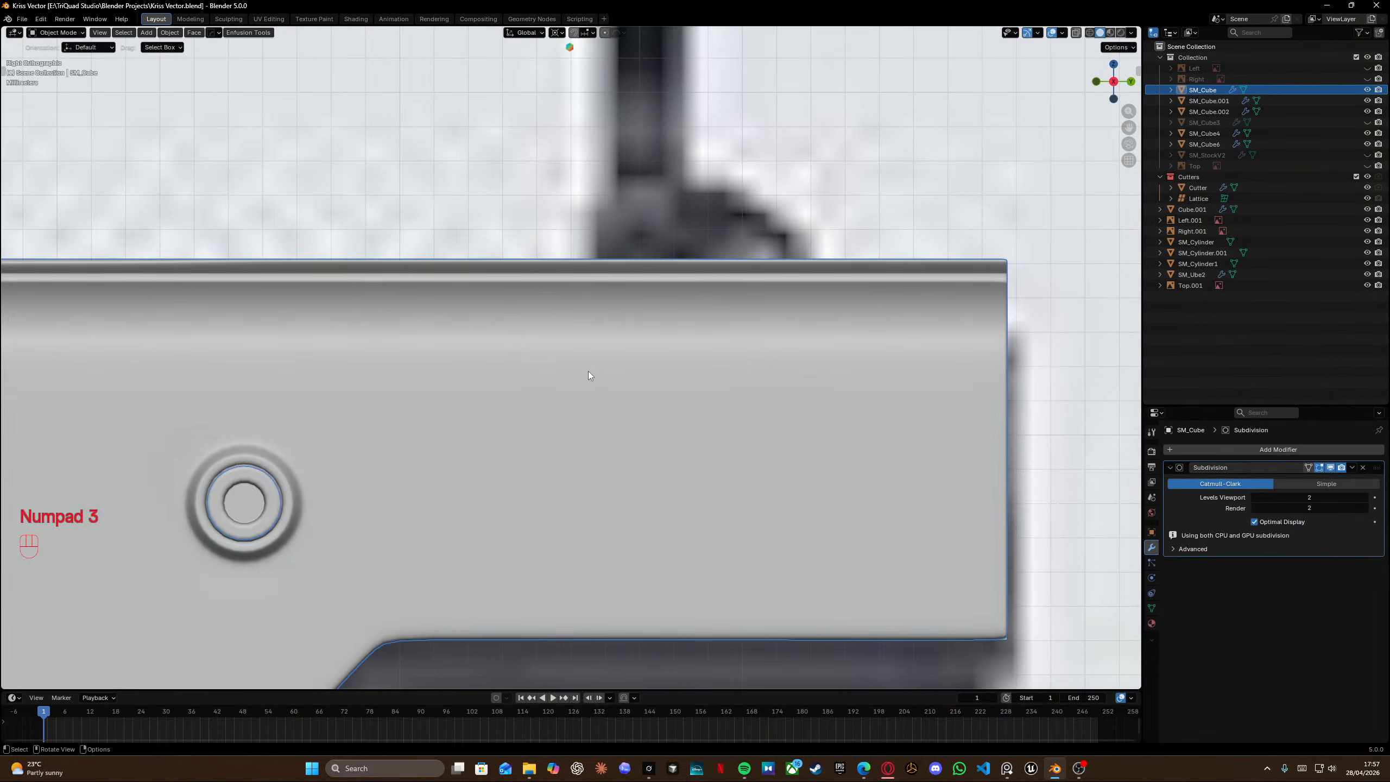
{"action": "key", "text": "ctrl+shift+KP_1"}
{"action": "middle_click_drag", "start_coordinate": [576, 177], "coordinate": [588, 445], "text": "shift"}
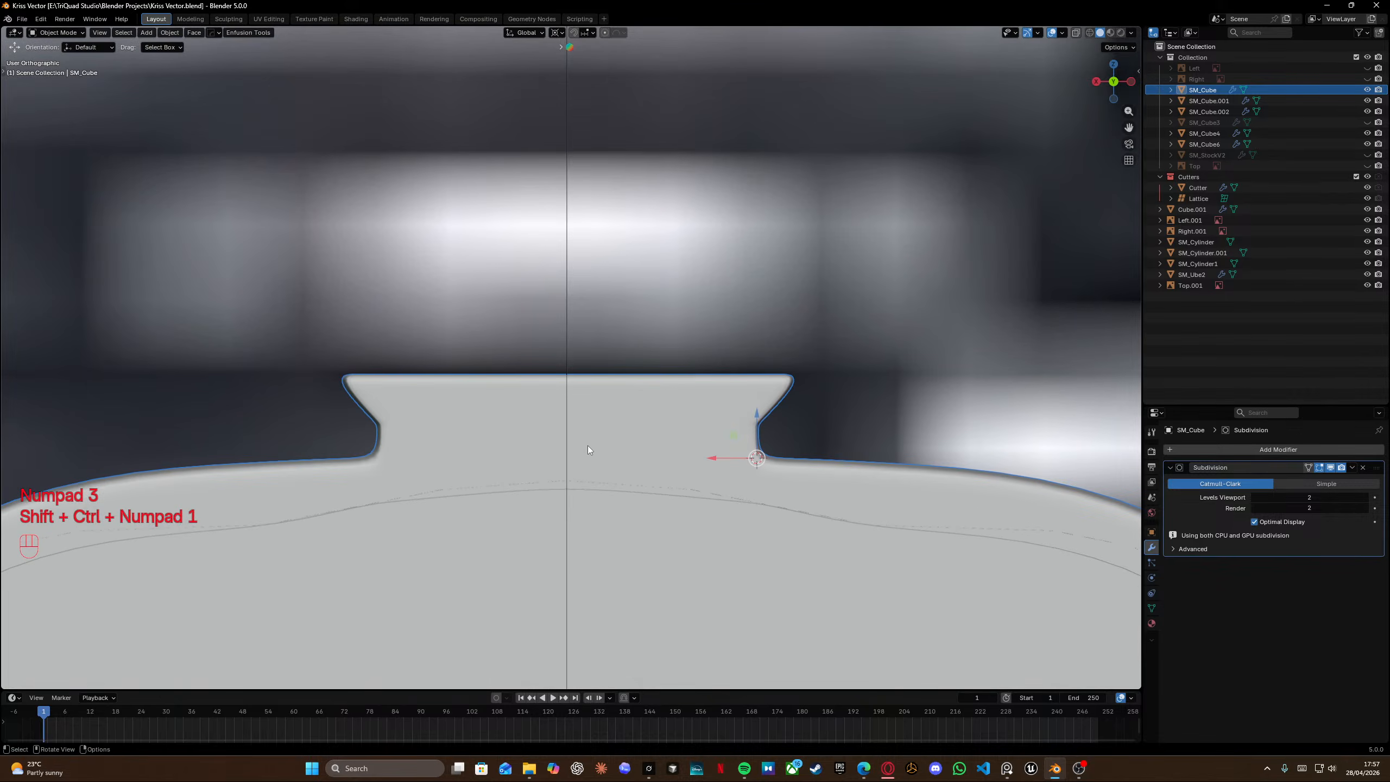
{"action": "key", "text": "Tab"}
{"action": "left_click", "coordinate": [605, 419], "text": "alt"}
{"action": "key", "text": "shift+s"}
{"action": "left_click", "coordinate": [605, 465]}
{"action": "key", "text": "Tab"}
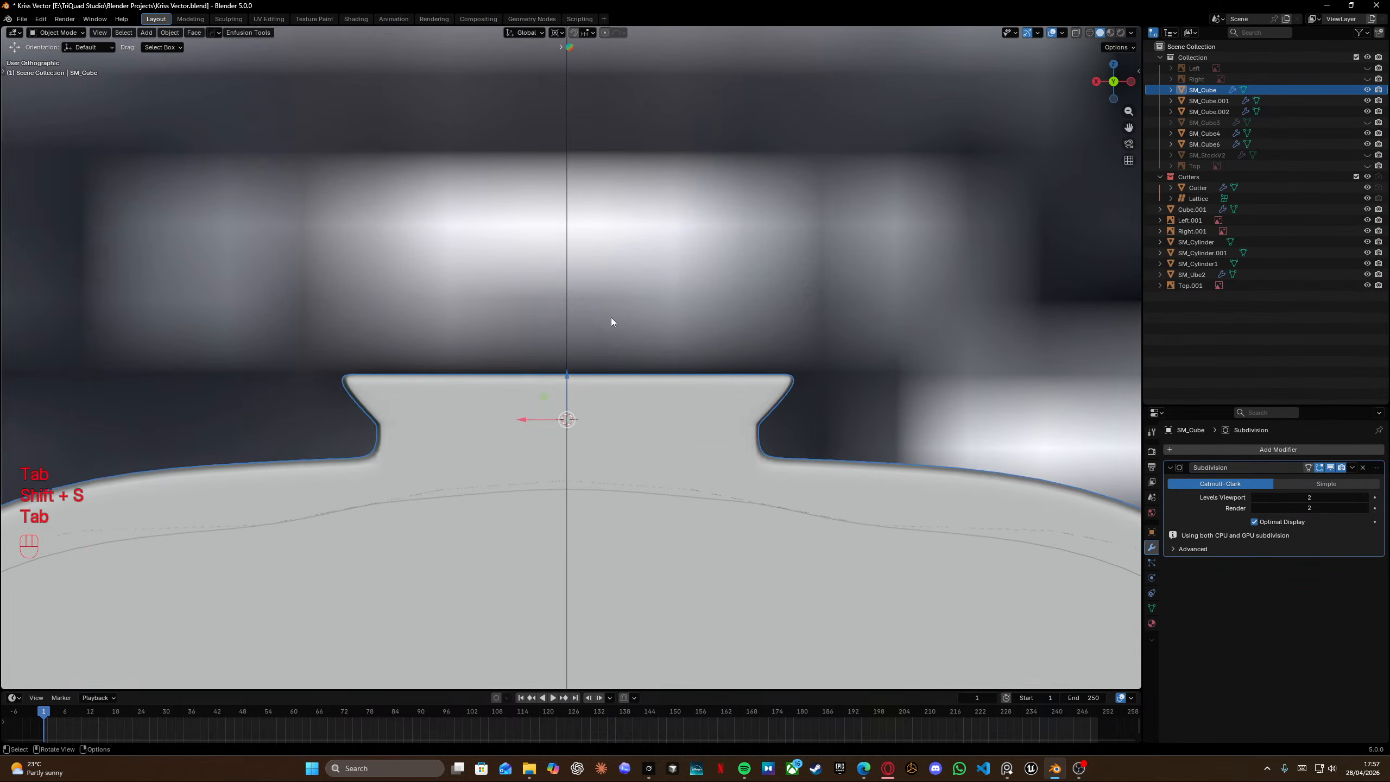
Add a cube at the cursor and name it rails.
{"action": "key", "text": "shift+a"}
{"action": "mouse_move", "coordinate": [630, 405]}
{"action": "left_click", "coordinate": [675, 438]}
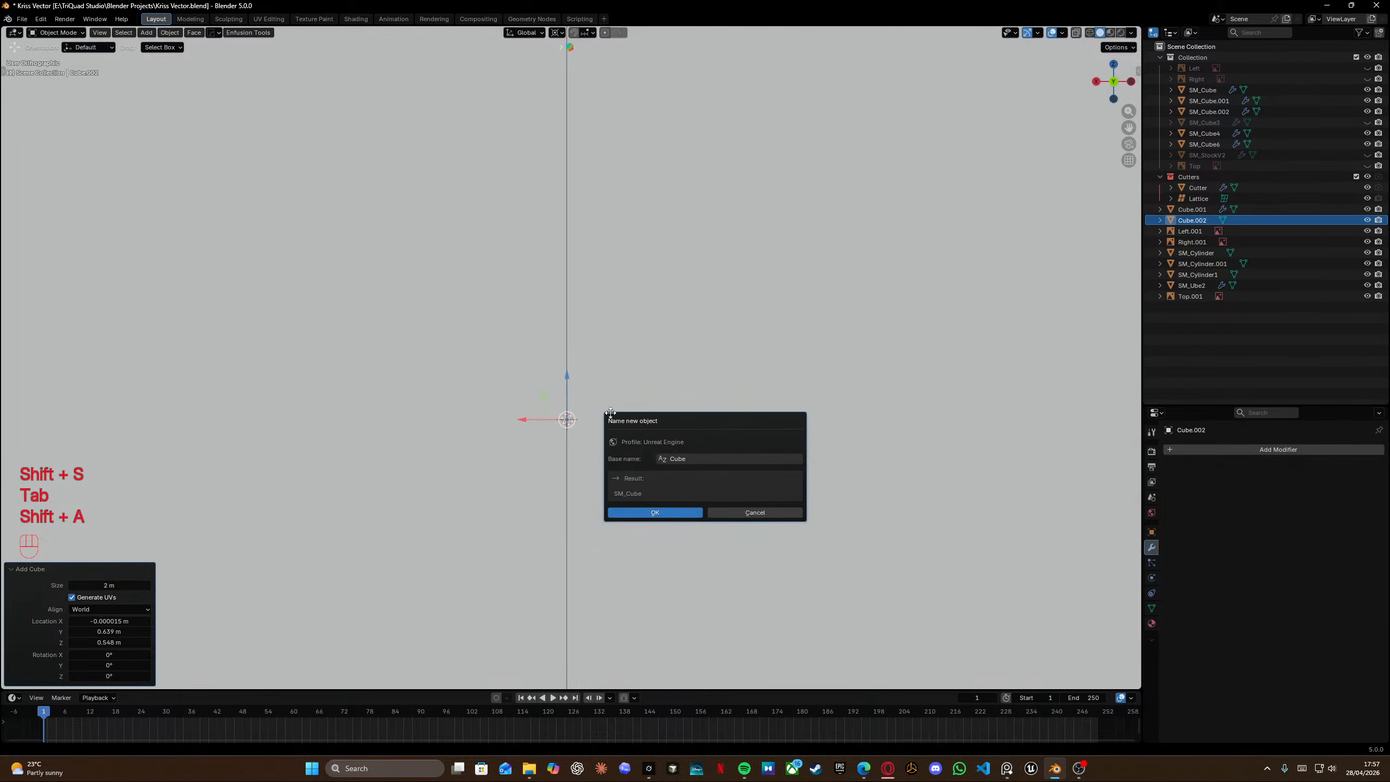
{"action": "left_click", "coordinate": [719, 459]}
{"action": "type", "text": "ra"}
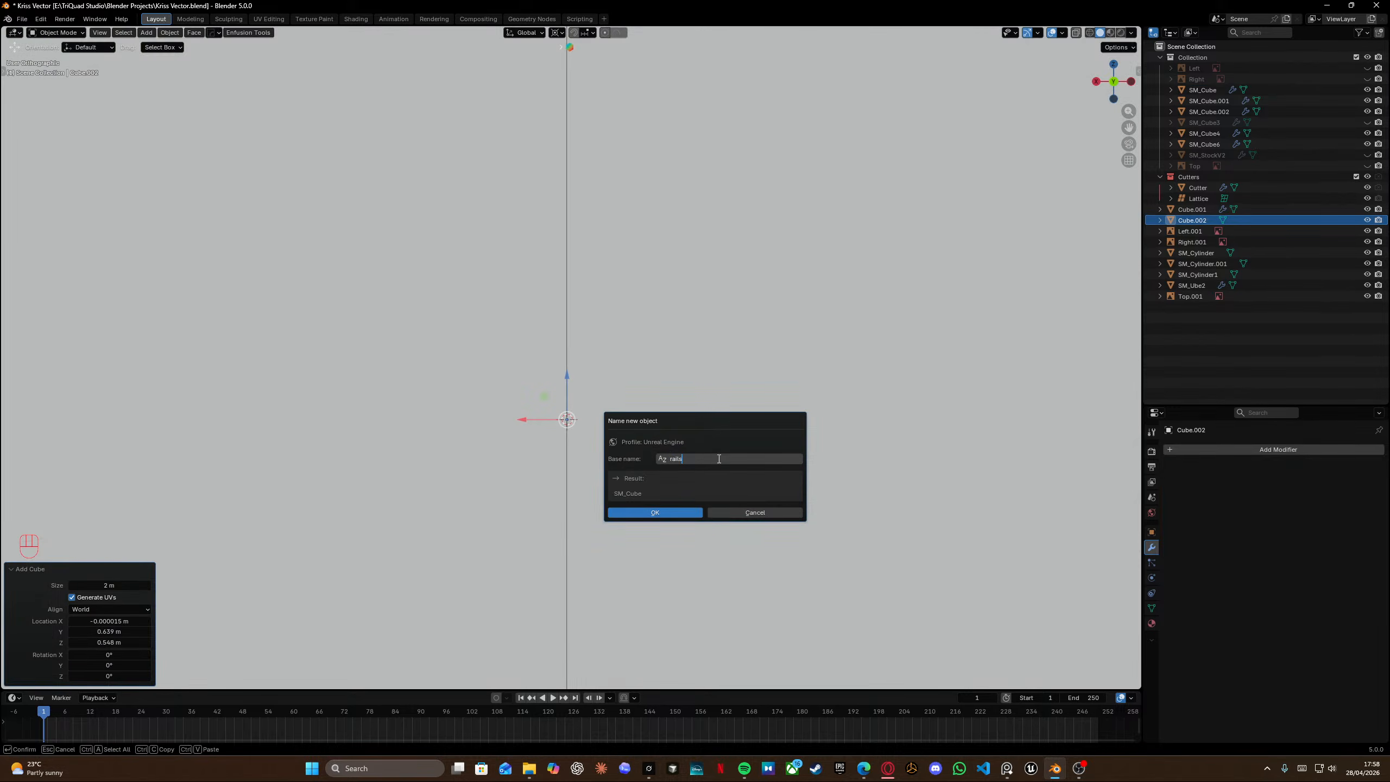
{"action": "type", "text": "ils"}
{"action": "left_click", "coordinate": [660, 513]}
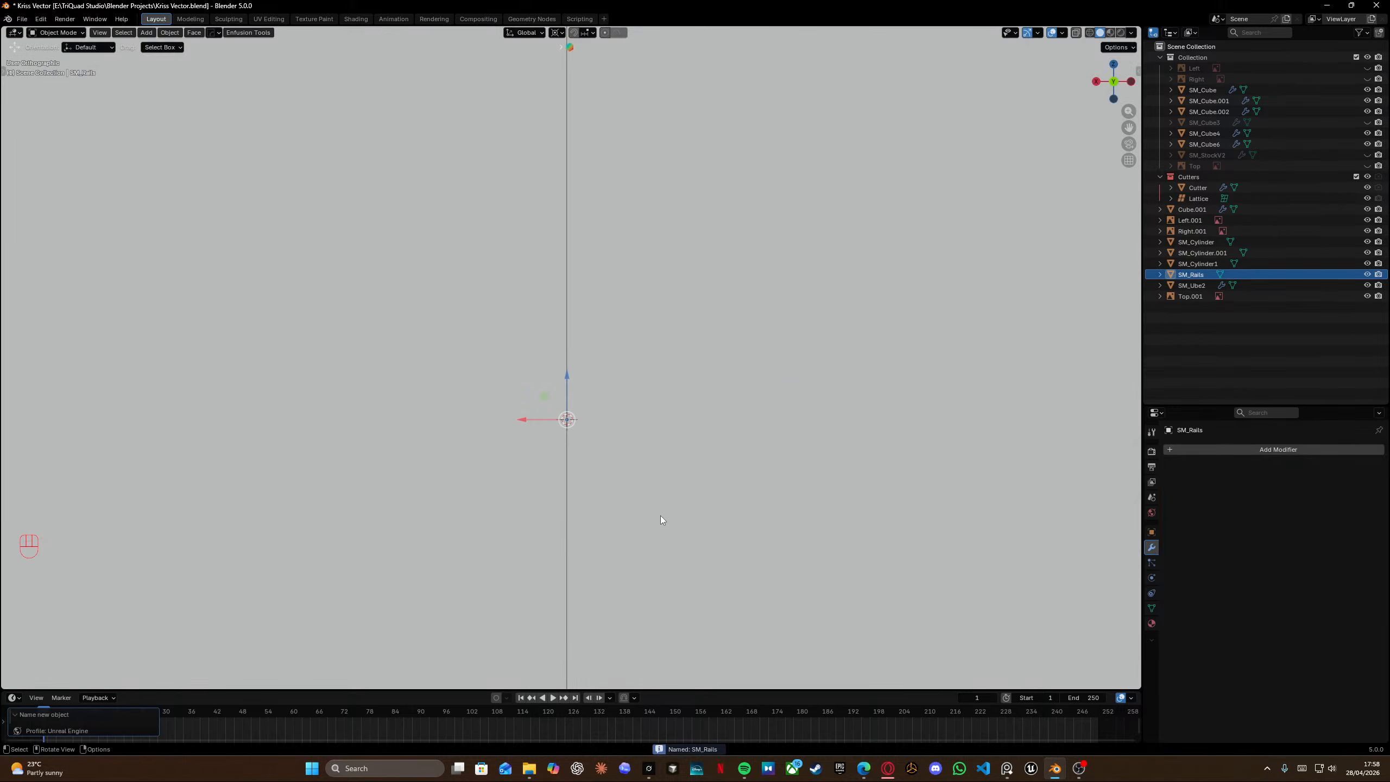
Scale the cube down to 0.011 and raise it along Z above the body.
{"action": "key", "text": "s"}
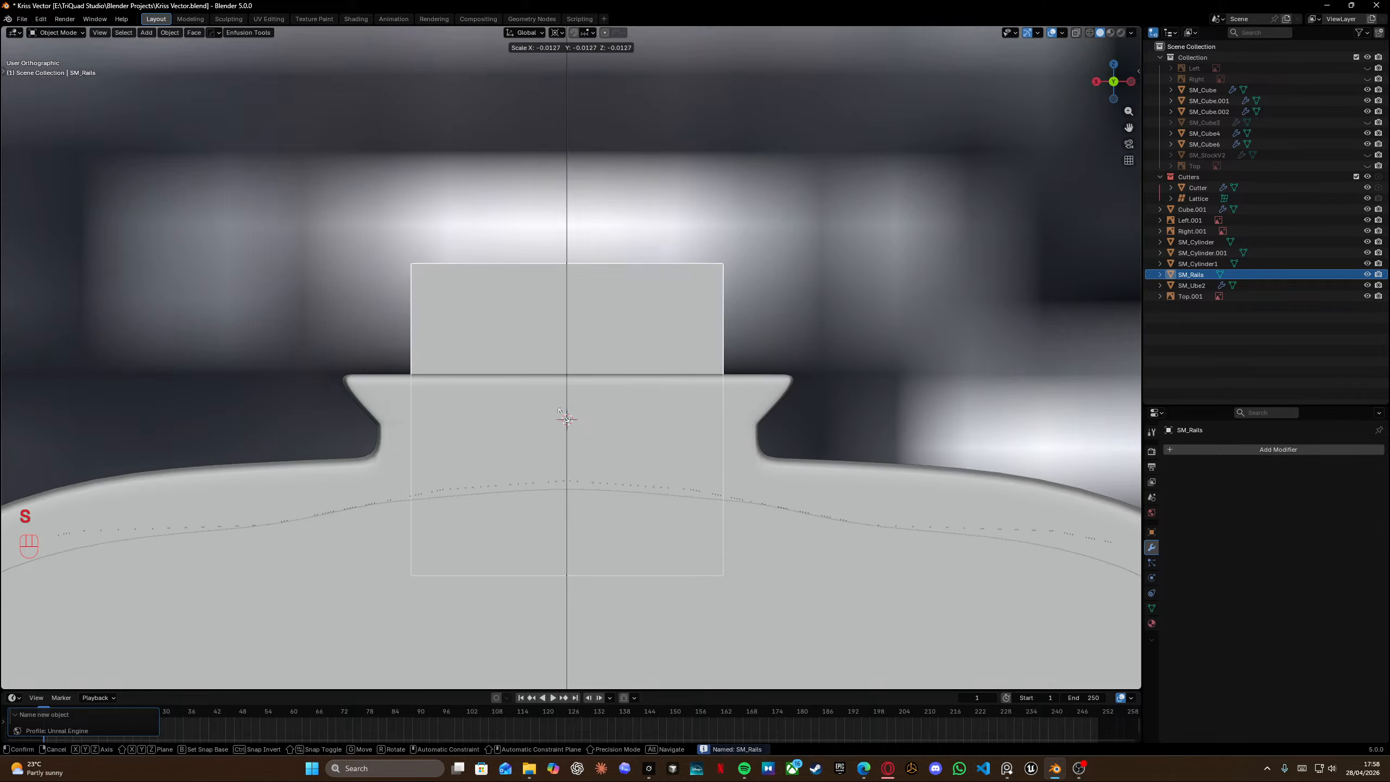
{"action": "left_click", "coordinate": [582, 324]}
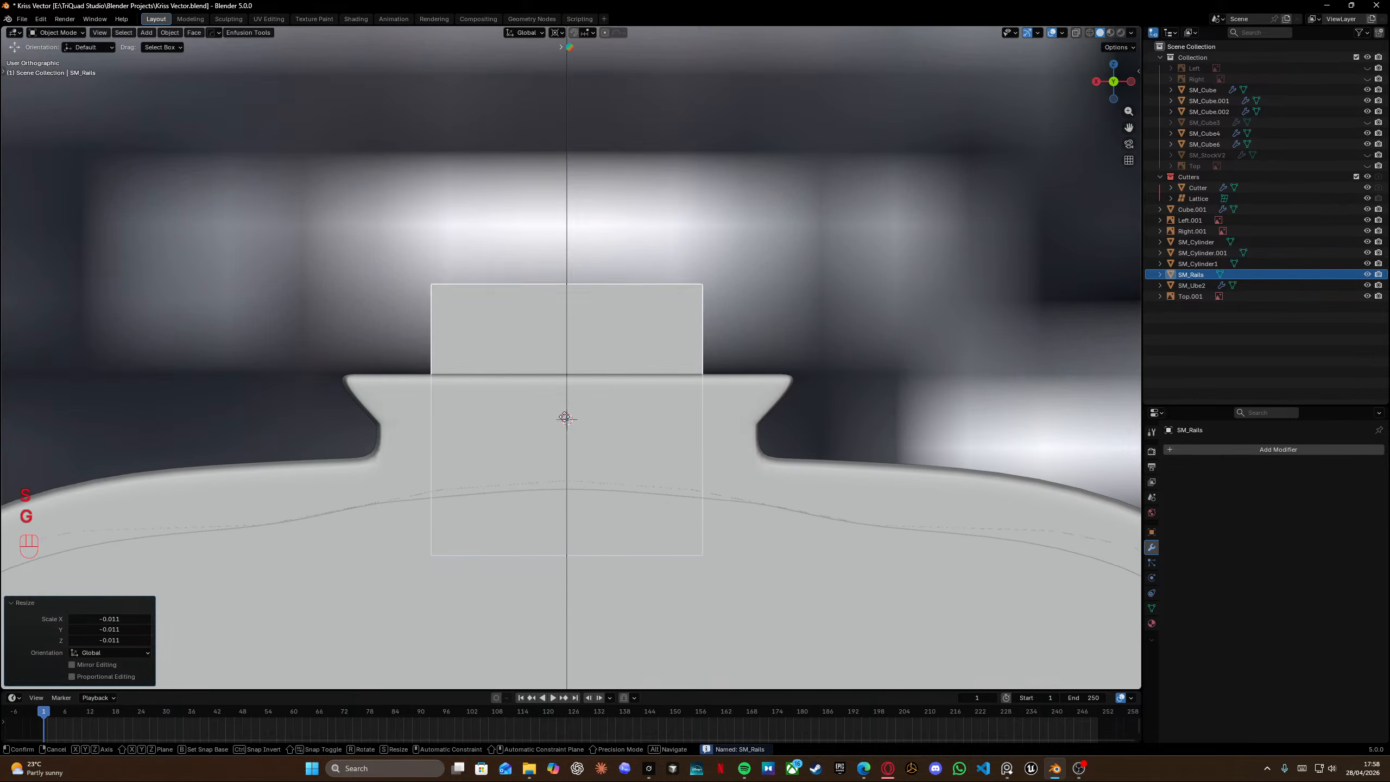
{"action": "key", "text": "g"}
{"action": "key", "text": "z"}
{"action": "left_click", "coordinate": [689, 561]}
Apply all transforms to the rails cube and enter Edit Mode.
{"action": "key", "text": "ctrl+a"}
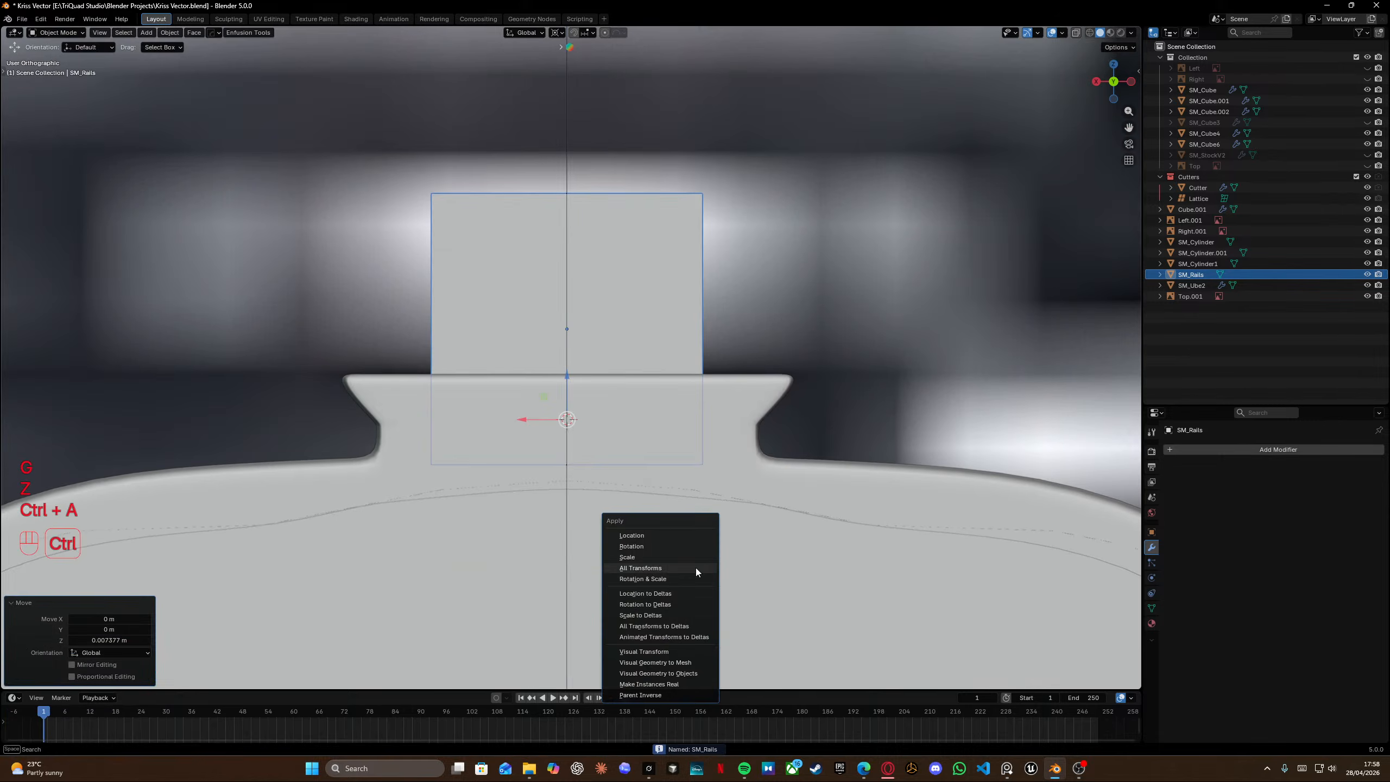
{"action": "left_click", "coordinate": [695, 568]}
{"action": "key", "text": "Tab"}
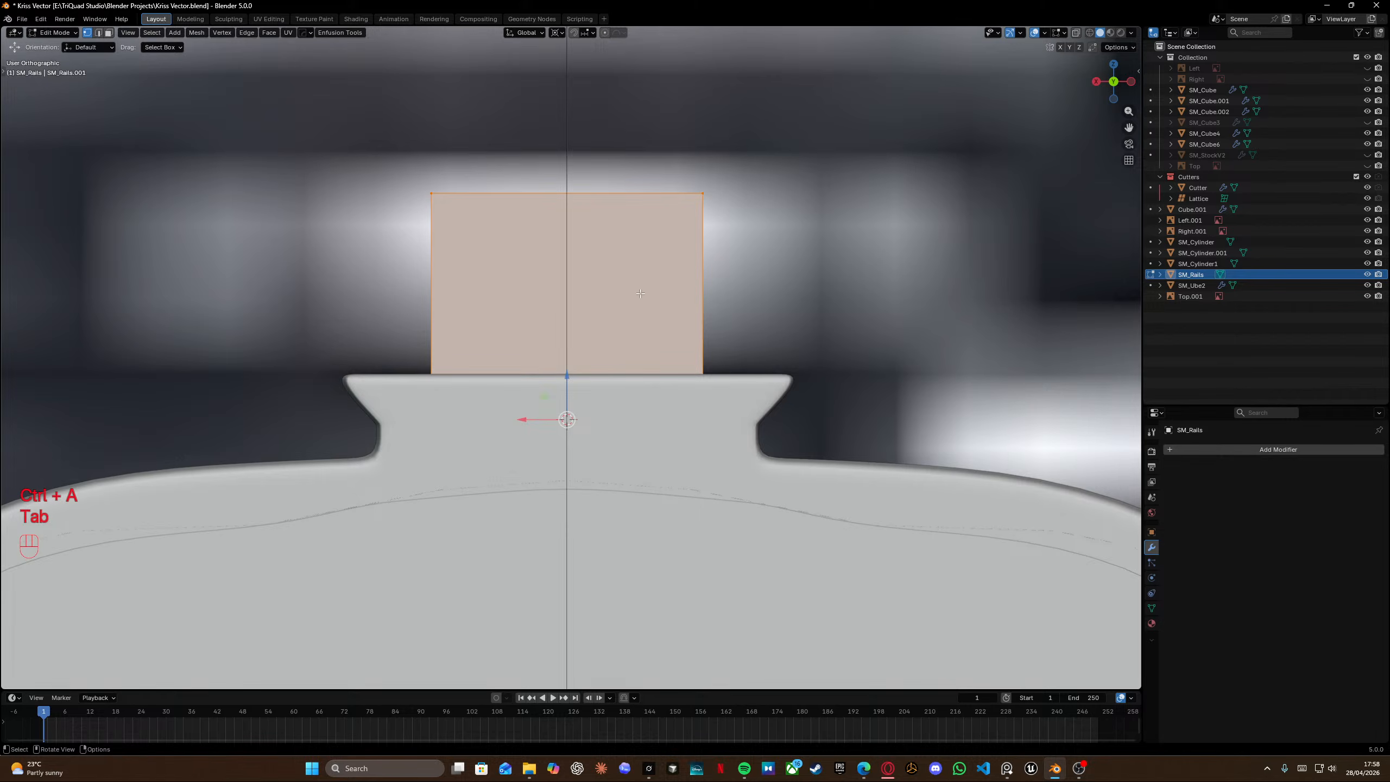
Add a loop cut down the cube's centre and delete one half of it.
{"action": "key", "text": "ctrl+r"}
{"action": "left_click", "coordinate": [577, 166]}
{"action": "right_click", "coordinate": [577, 166]}
{"action": "key", "text": "shift+z"}
{"action": "left_click_drag", "start_coordinate": [626, 146], "coordinate": [745, 527]}
{"action": "key", "text": "x"}
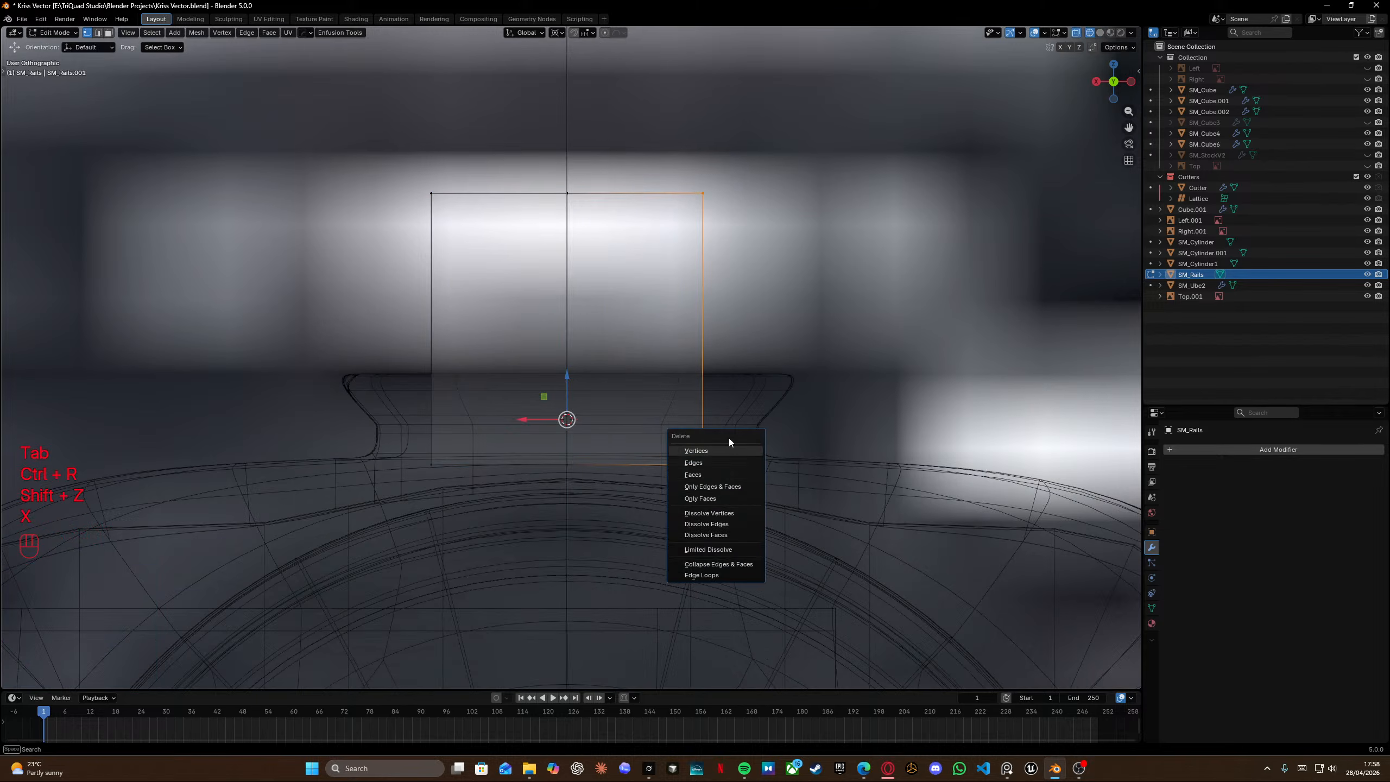
{"action": "left_click", "coordinate": [725, 448]}
{"action": "key", "text": "Tab"}
{"action": "key", "text": "Tab"}
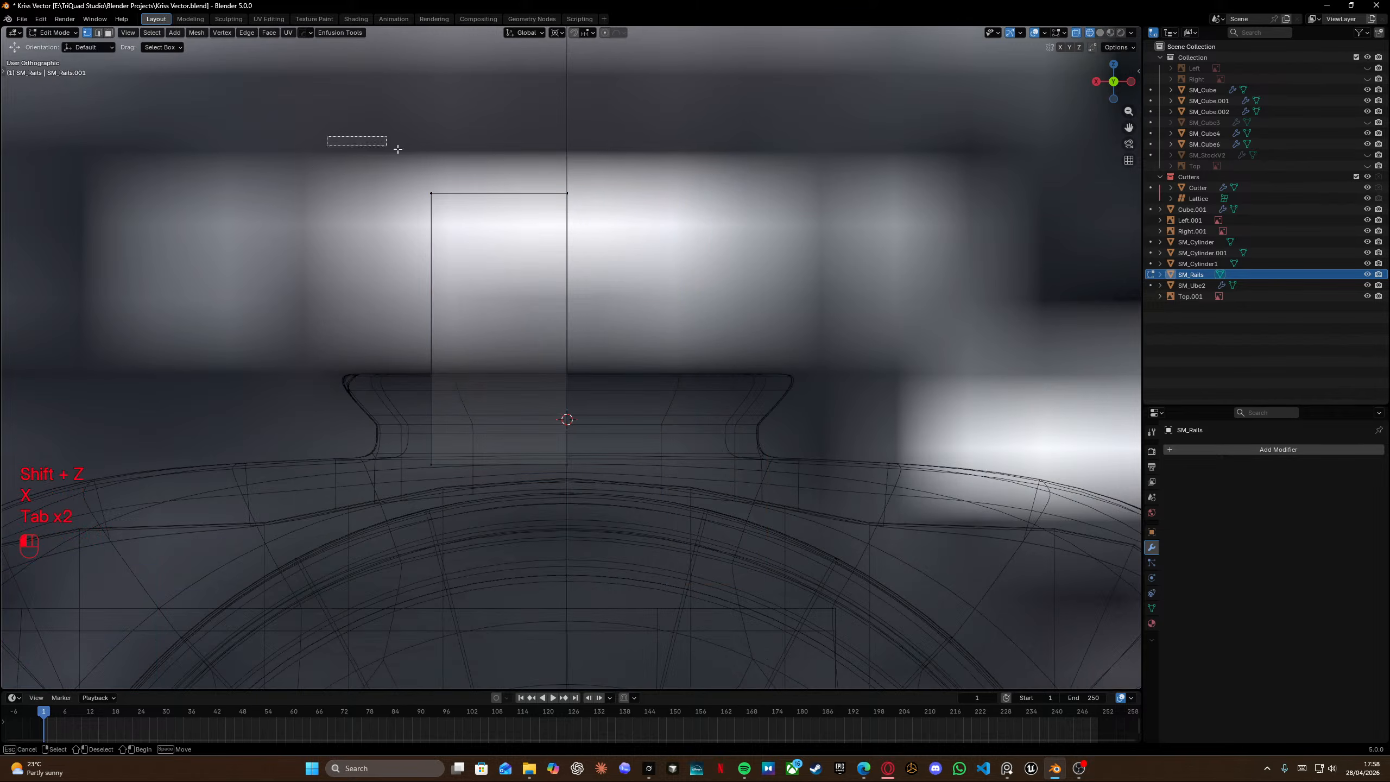
Lower the half-cube's top vertices along Z down to the body's top surface.
{"action": "key", "text": "g"}
{"action": "key", "text": "z"}
{"action": "left_click", "coordinate": [718, 457]}
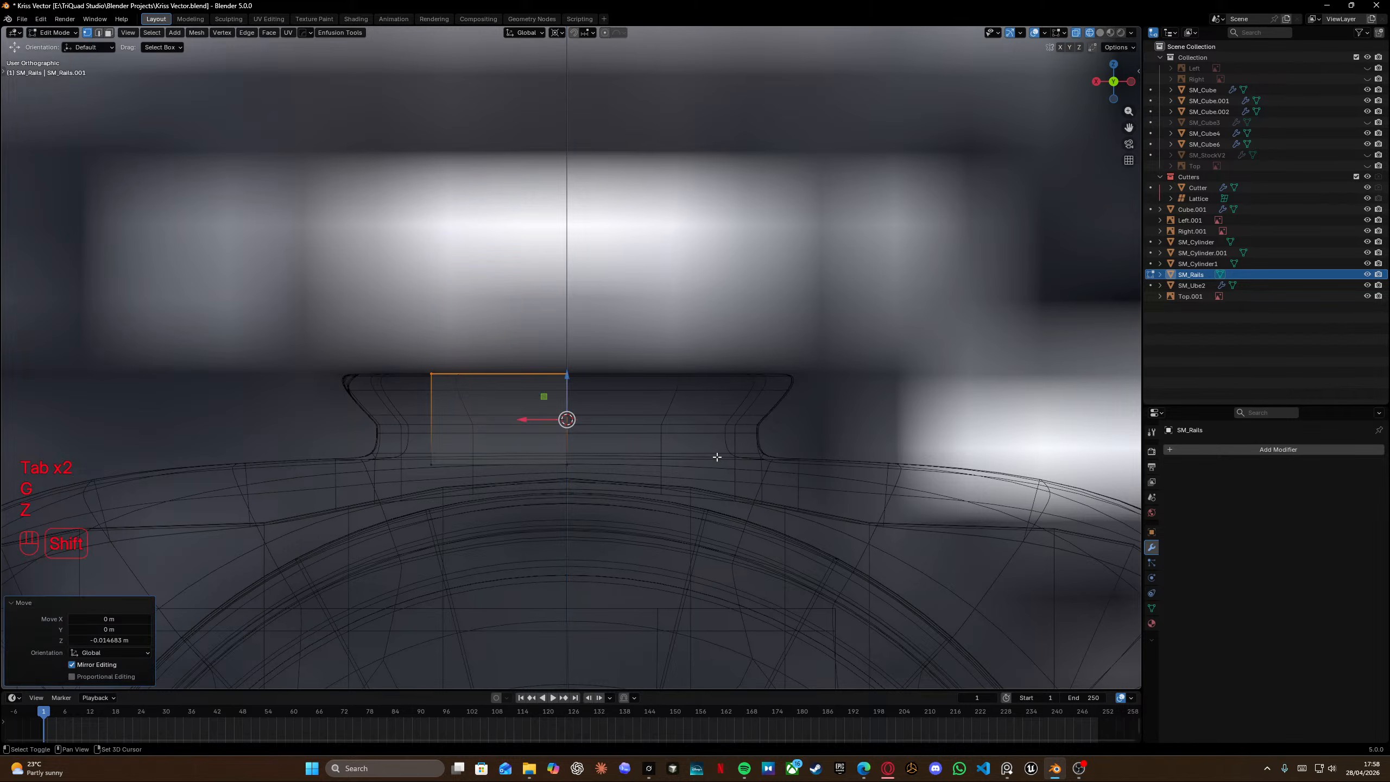
Move the half-cube's outer vertices along X to widen it to the opening's edge.
{"action": "middle_click_drag", "start_coordinate": [437, 403], "coordinate": [599, 432], "text": "shift"}
{"action": "left_click_drag", "start_coordinate": [507, 343], "coordinate": [654, 532]}
{"action": "key", "text": "g"}
{"action": "key", "text": "z"}
{"action": "key", "text": "y"}
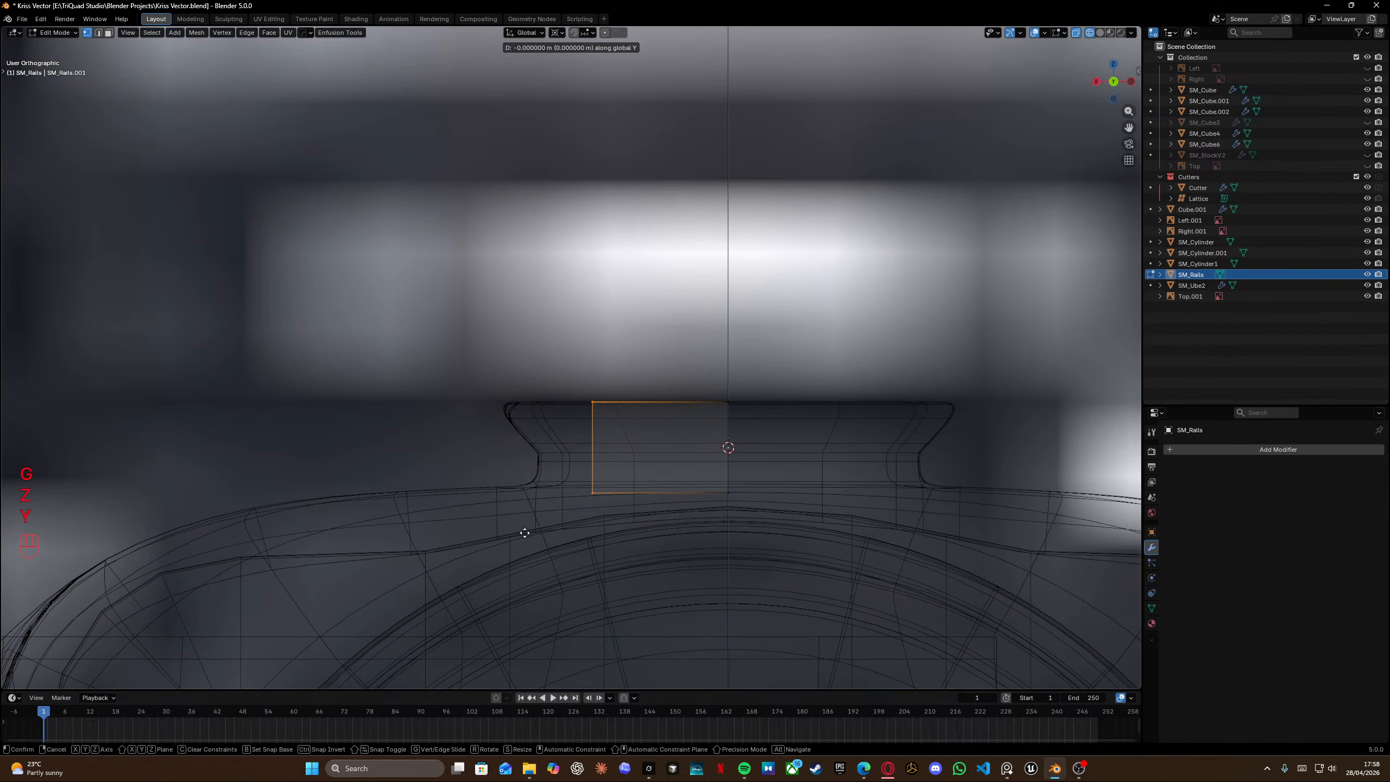
{"action": "key", "text": "x"}
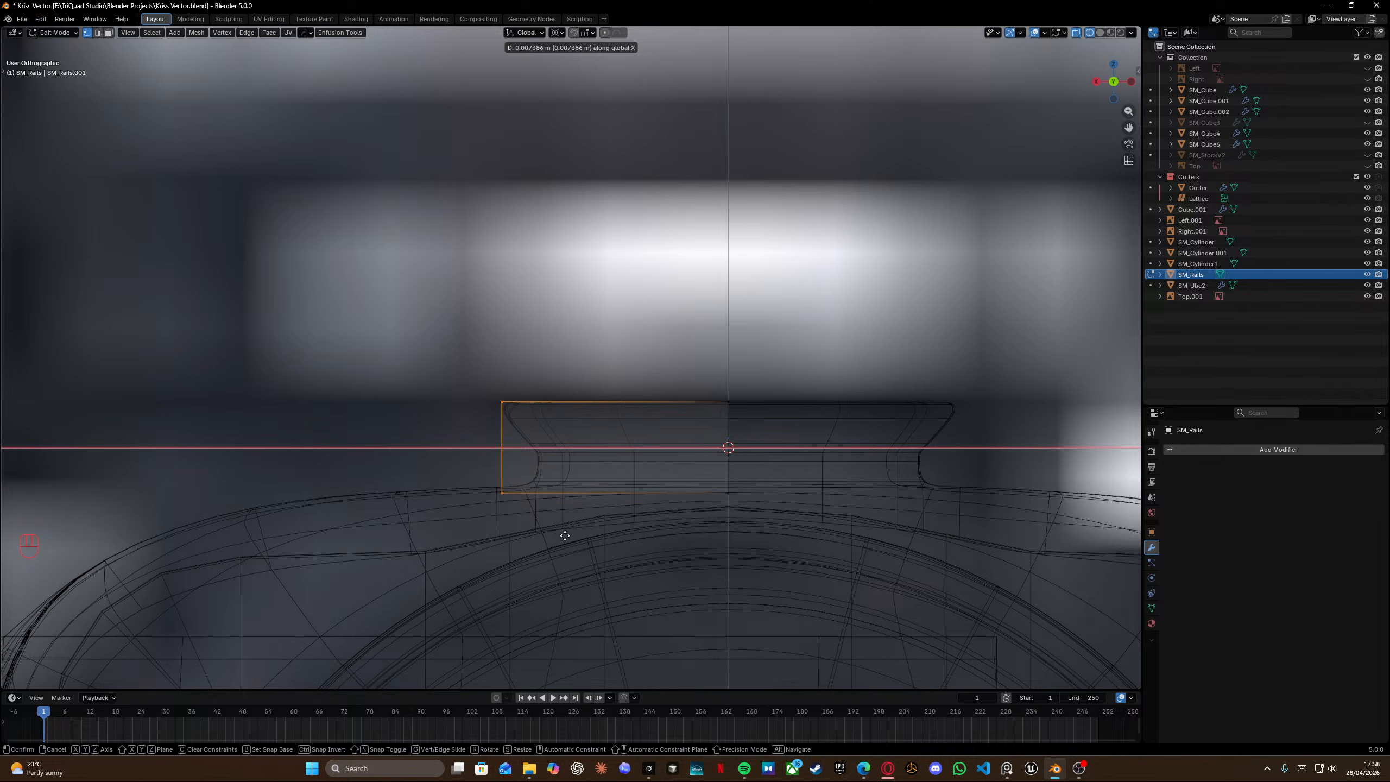
{"action": "left_click", "coordinate": [565, 535]}
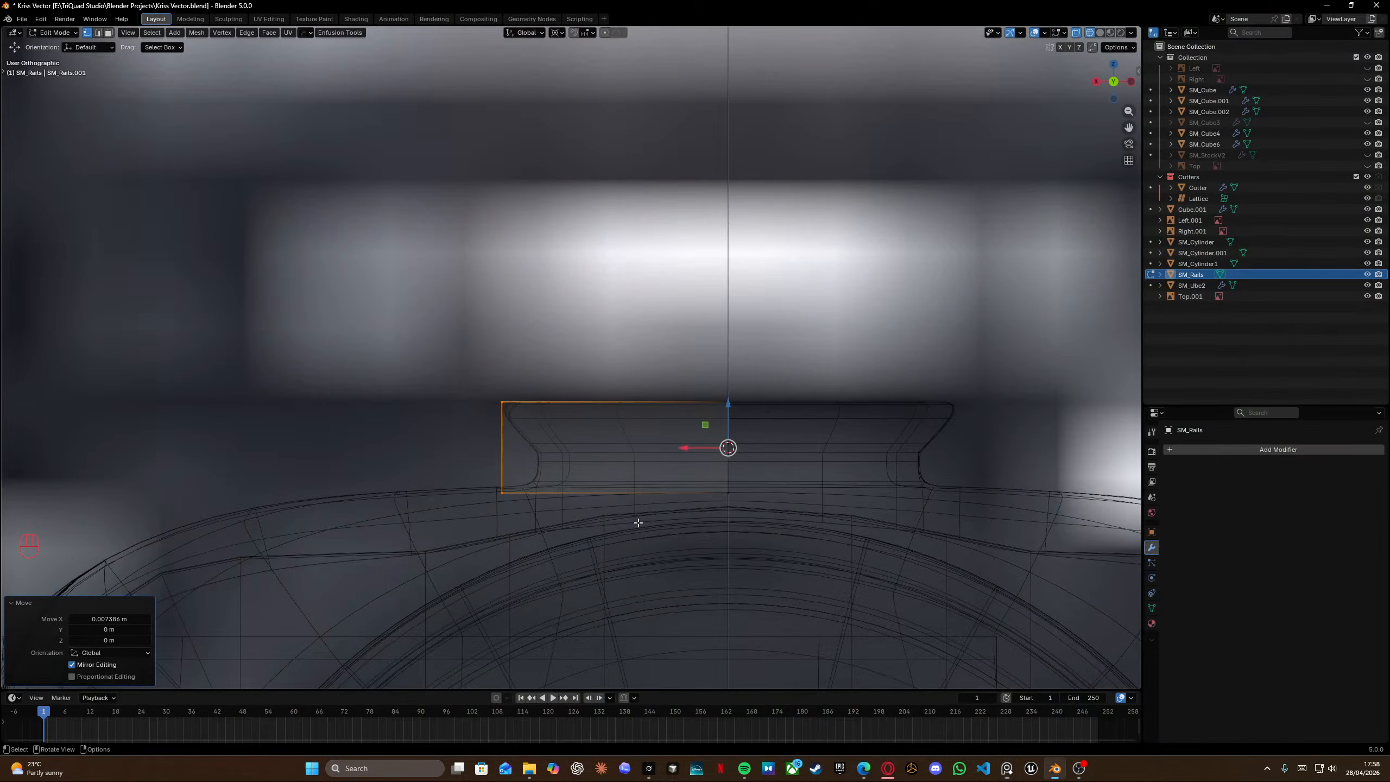
Select the whole half-cube and shift it along X toward the rail's outer side.
{"action": "left_click_drag", "start_coordinate": [693, 368], "coordinate": [769, 524]}
{"action": "key", "text": "g"}
{"action": "key", "text": "y"}
{"action": "right_click", "coordinate": [641, 552]}
{"action": "left_click_drag", "start_coordinate": [448, 375], "coordinate": [846, 577]}
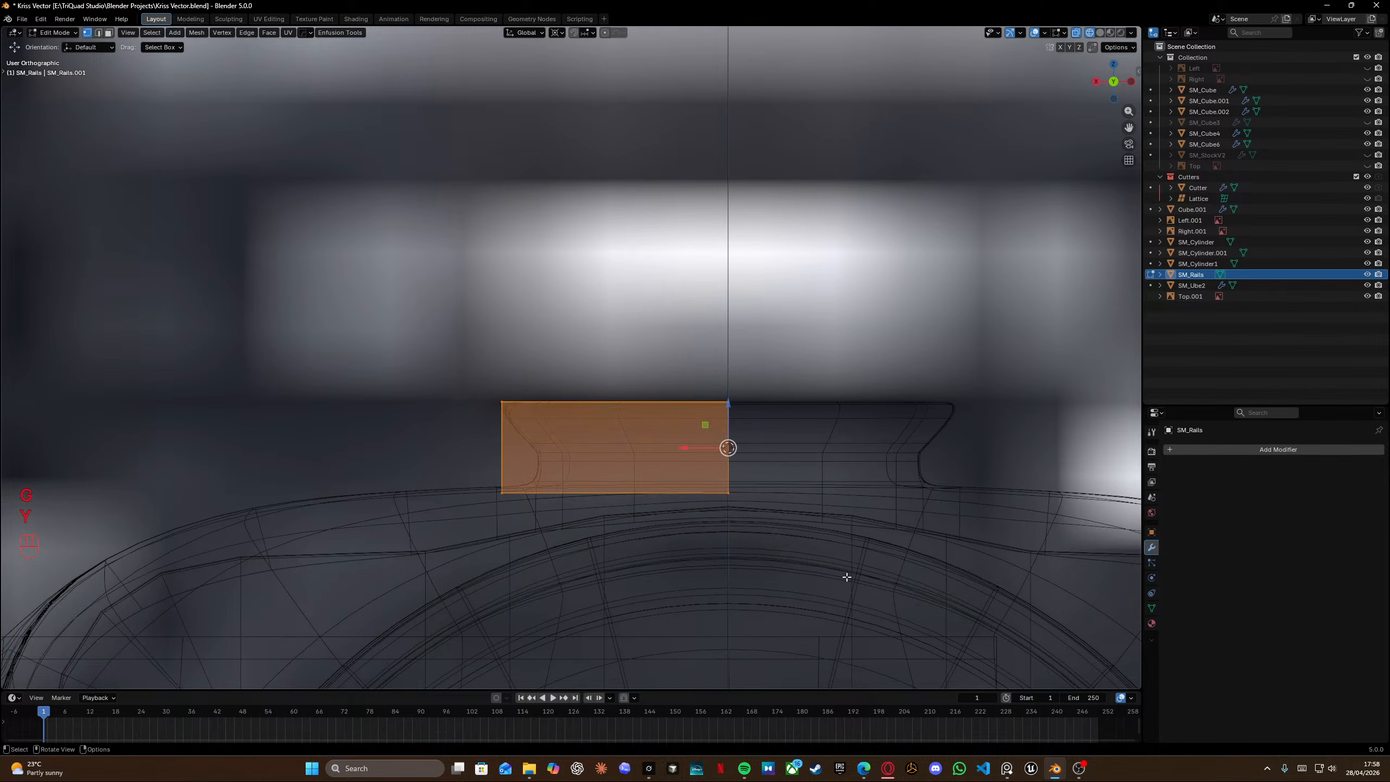
{"action": "key", "text": "g"}
{"action": "key", "text": "x"}
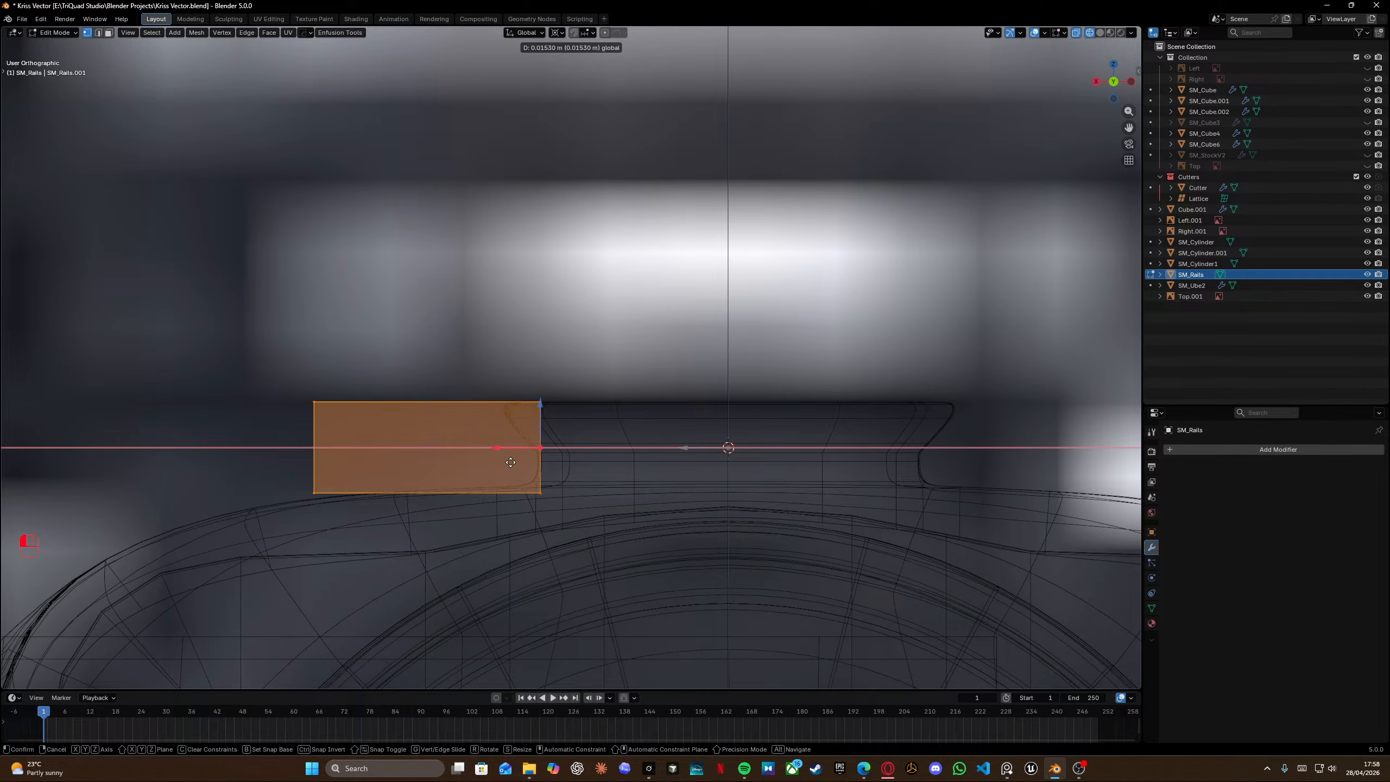
{"action": "left_click", "coordinate": [500, 459]}
Move the half-cube's outer vertices back along X to narrow it to the flange width.
{"action": "left_click_drag", "start_coordinate": [272, 360], "coordinate": [428, 562]}
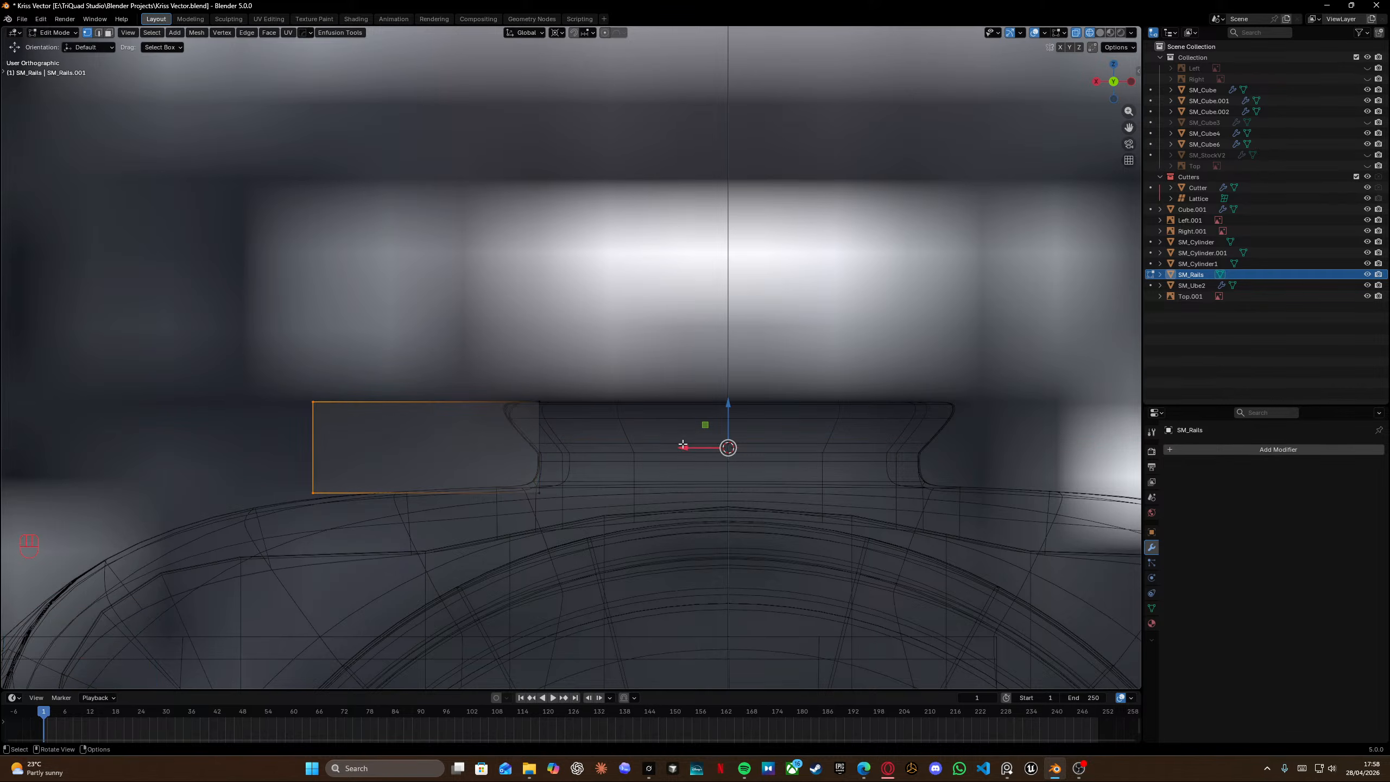
{"action": "key", "text": "g"}
{"action": "key", "text": "x"}
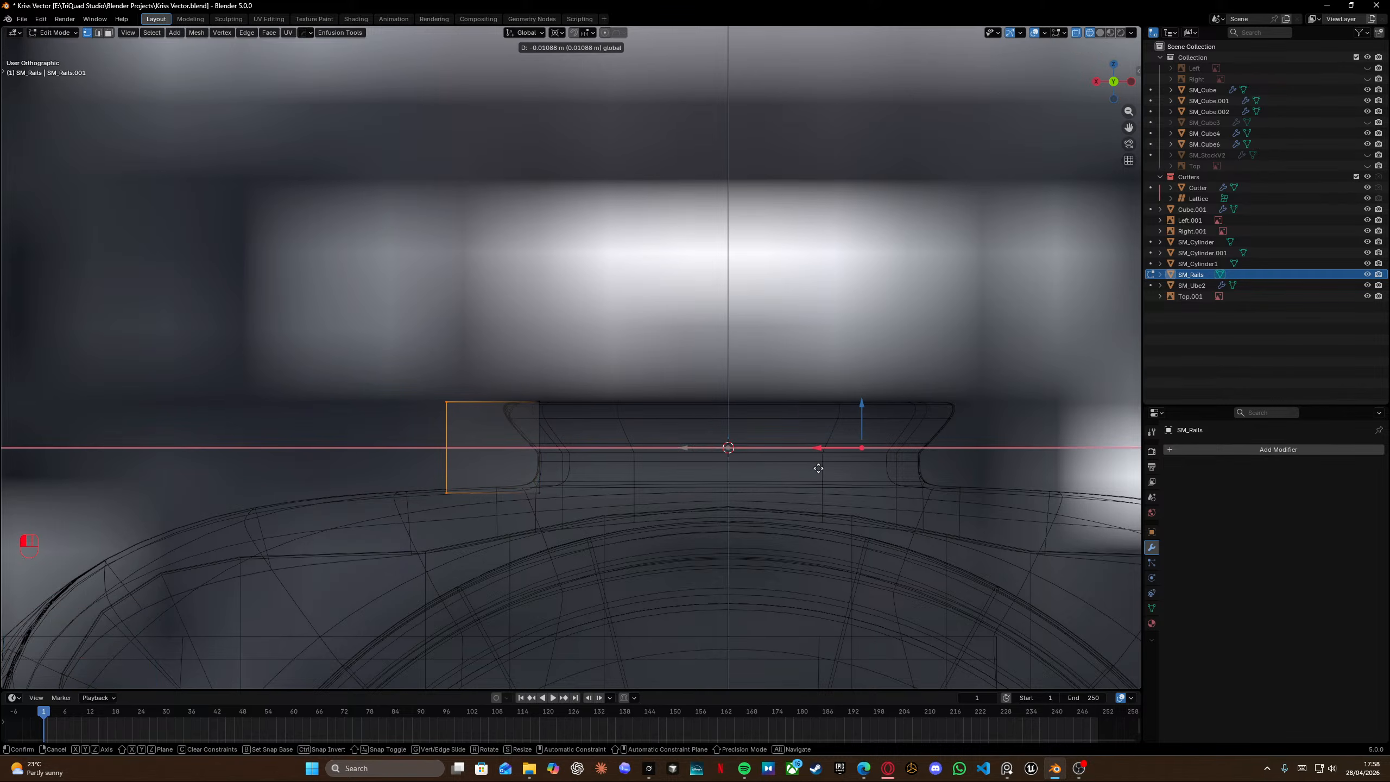
{"action": "left_click", "coordinate": [818, 468]}
Triangulate the half-cube's faces and add a horizontal loop cut through it.
{"action": "key", "text": "alt+Tab"}
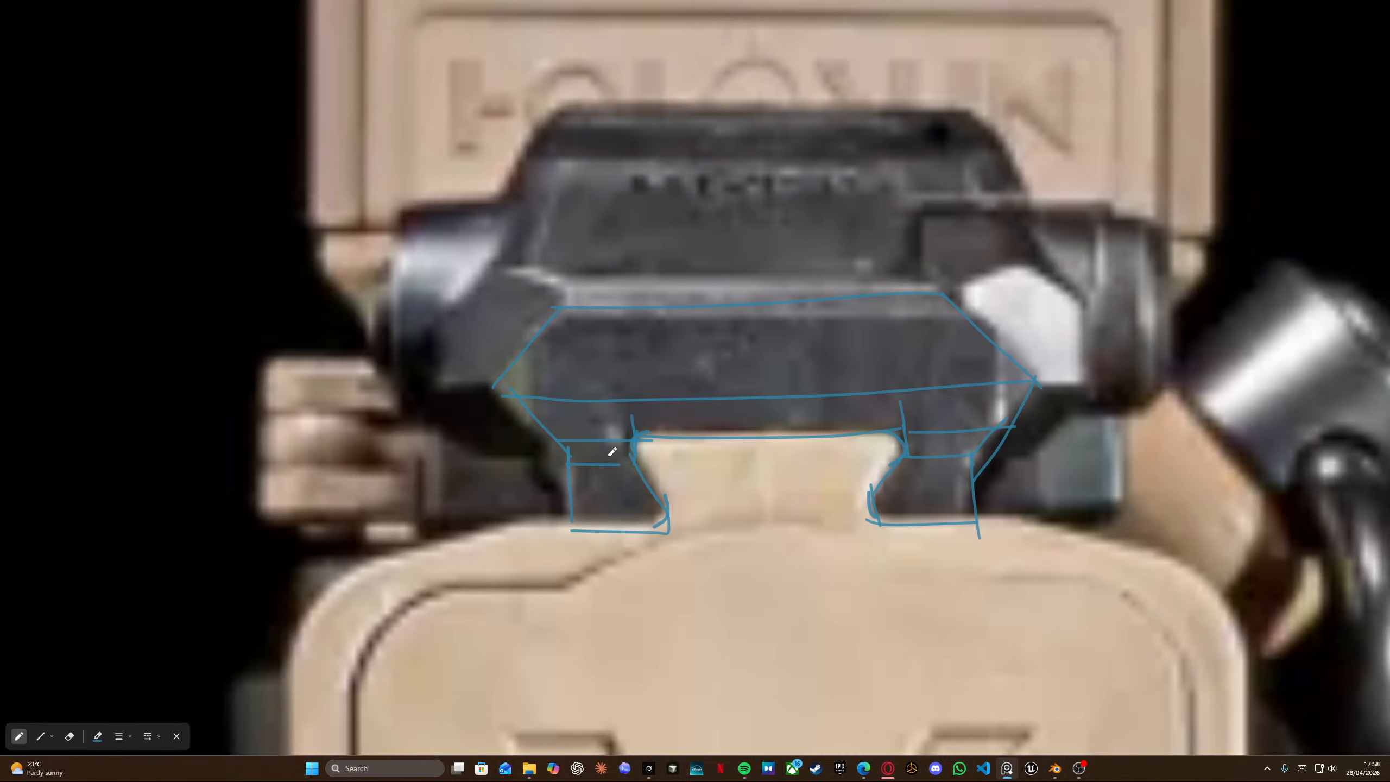
{"action": "key", "text": "alt+Tab"}
{"action": "key", "text": "ctrl+t"}
{"action": "key", "text": "ctrl+r"}
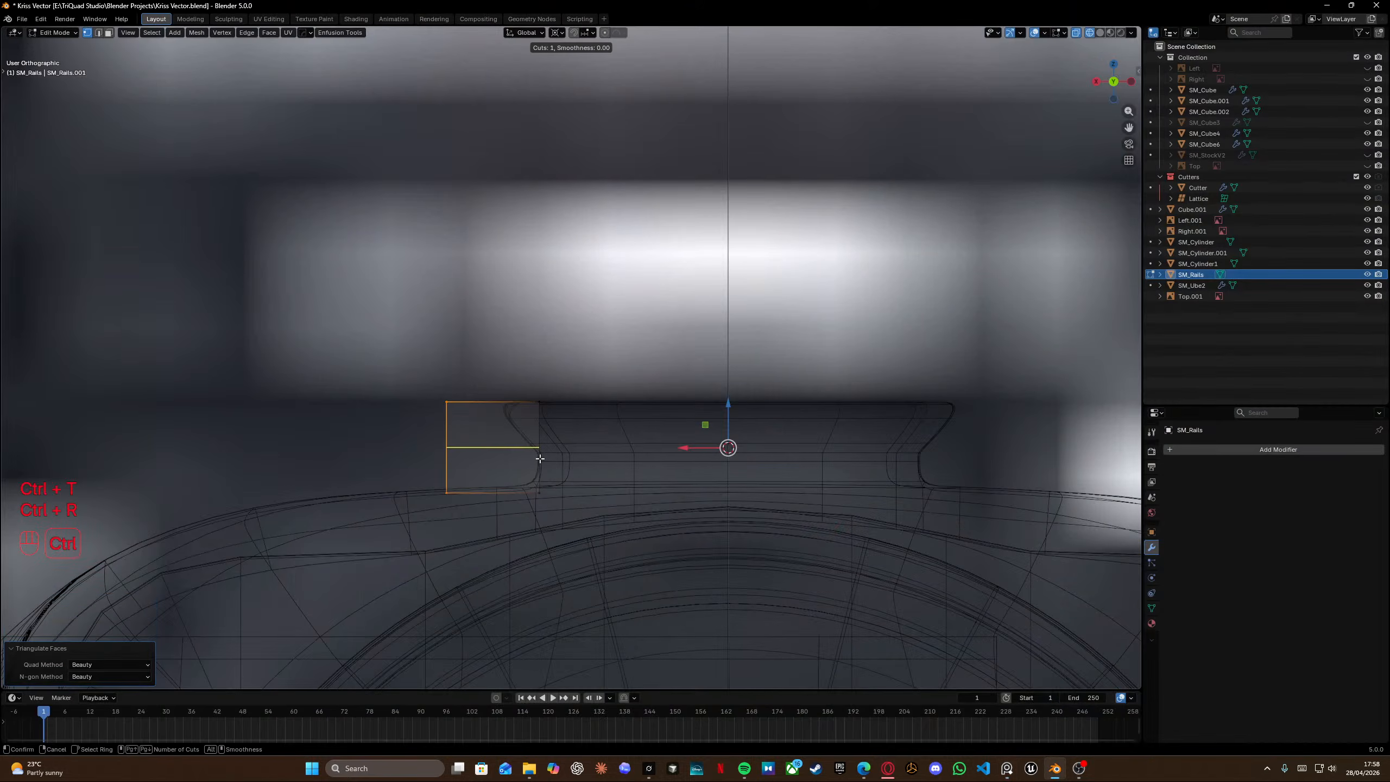
{"action": "left_click", "coordinate": [540, 458]}
{"action": "left_click", "coordinate": [539, 466]}
{"action": "left_click_drag", "start_coordinate": [504, 359], "coordinate": [578, 429]}
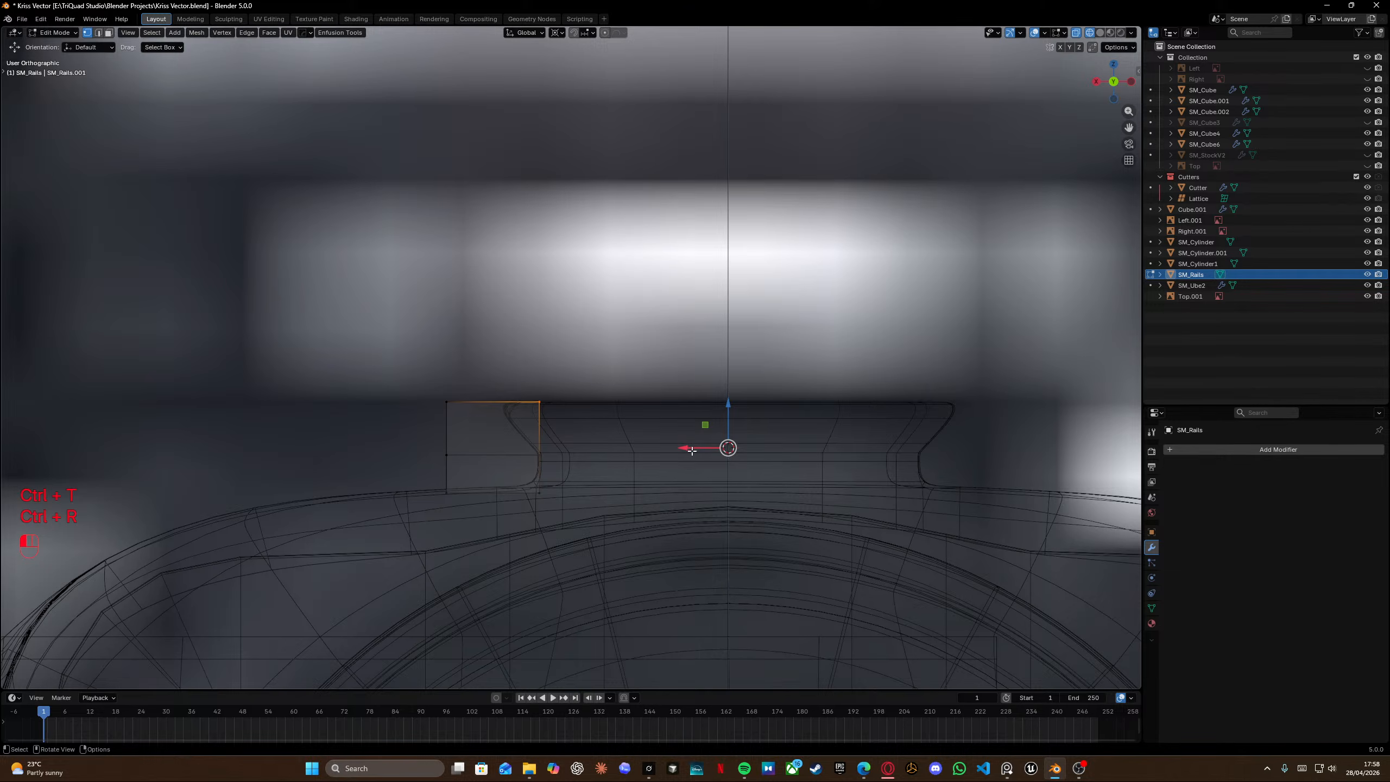
{"action": "left_click_drag", "start_coordinate": [692, 451], "coordinate": [659, 451]}
{"action": "key", "text": "ctrl+z"}
Select the half-cube's diagonal edge and dissolve it.
{"action": "middle_click_drag", "start_coordinate": [543, 418], "coordinate": [518, 441]}
{"action": "key", "text": "Tab"}
{"action": "key", "text": "x"}
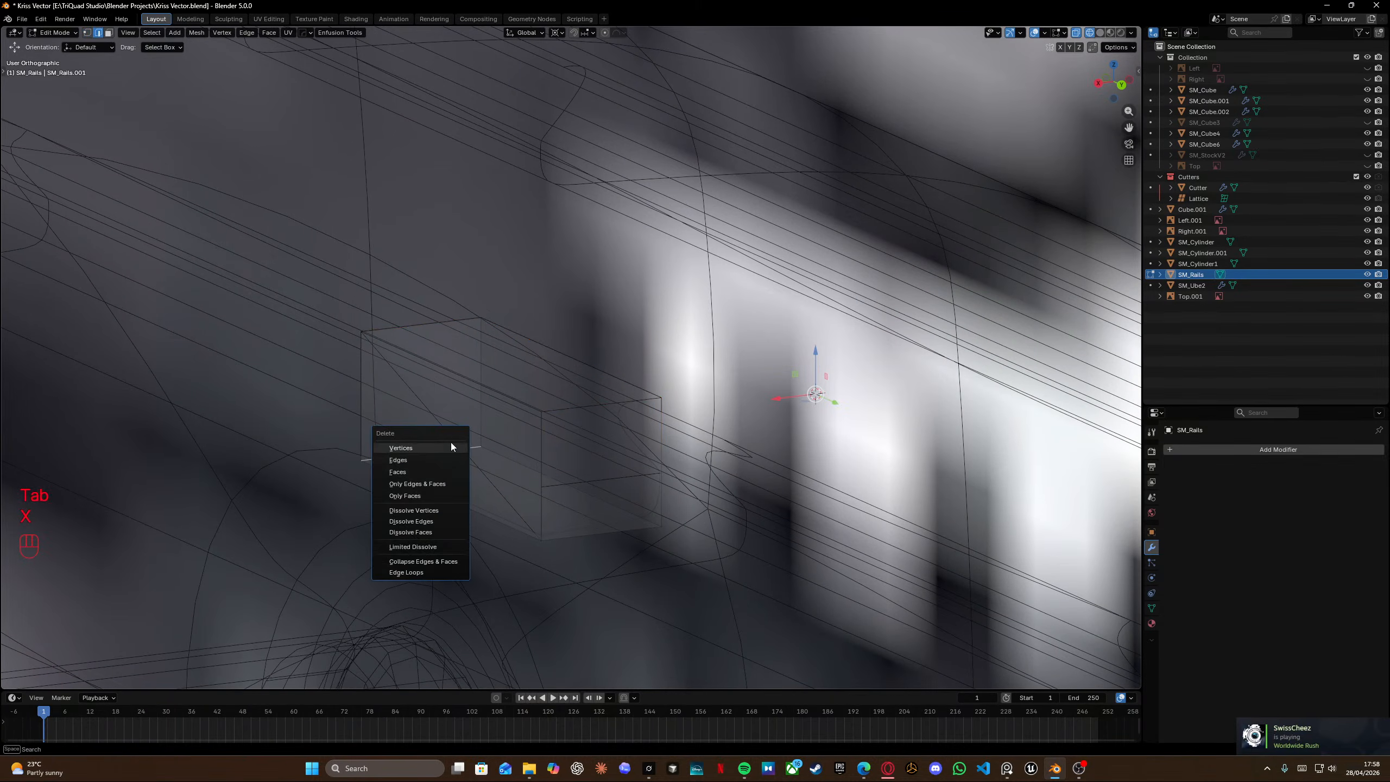
{"action": "left_click", "coordinate": [419, 395]}
{"action": "key", "text": "x"}
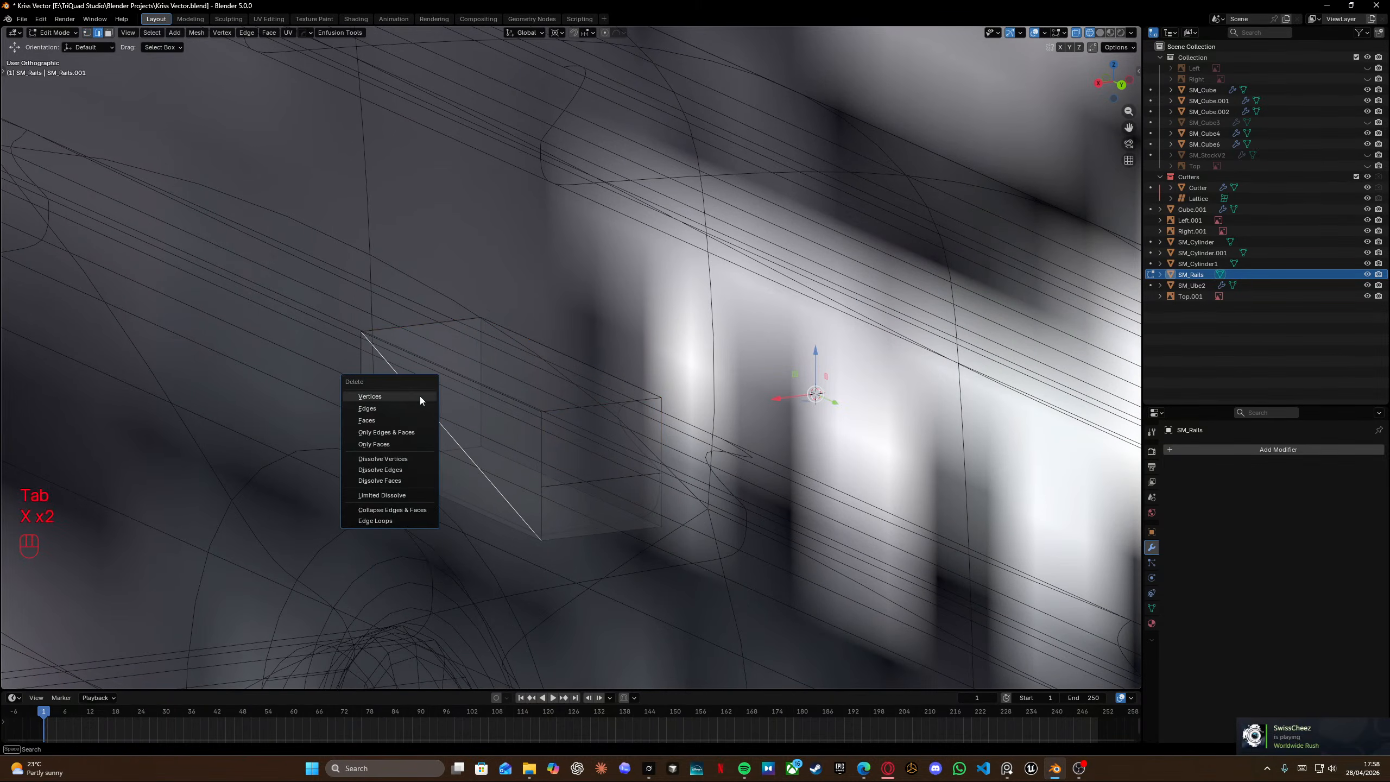
{"action": "left_click", "coordinate": [397, 471]}
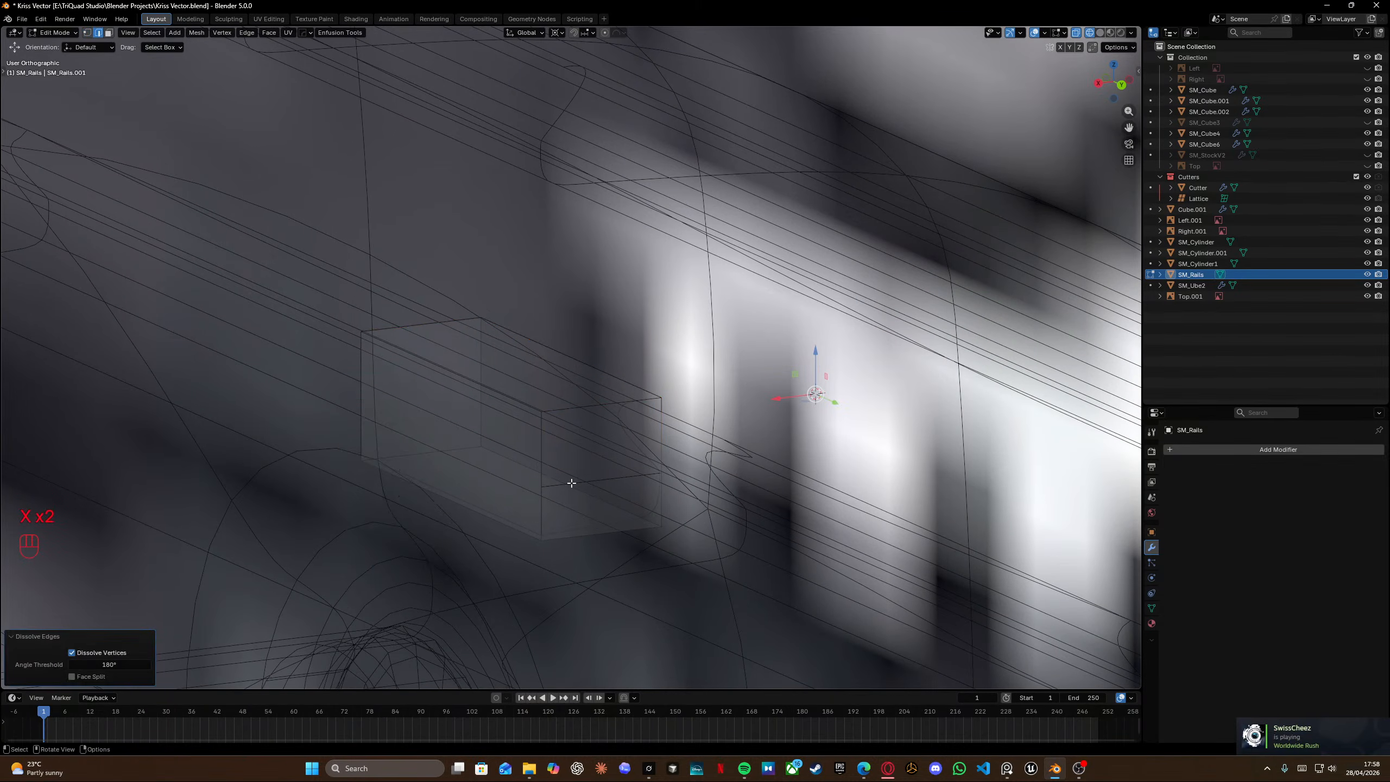
{"action": "key", "text": "x"}
Add a horizontal loop cut through the middle of the half-cube.
{"action": "key", "text": "ctrl+r"}
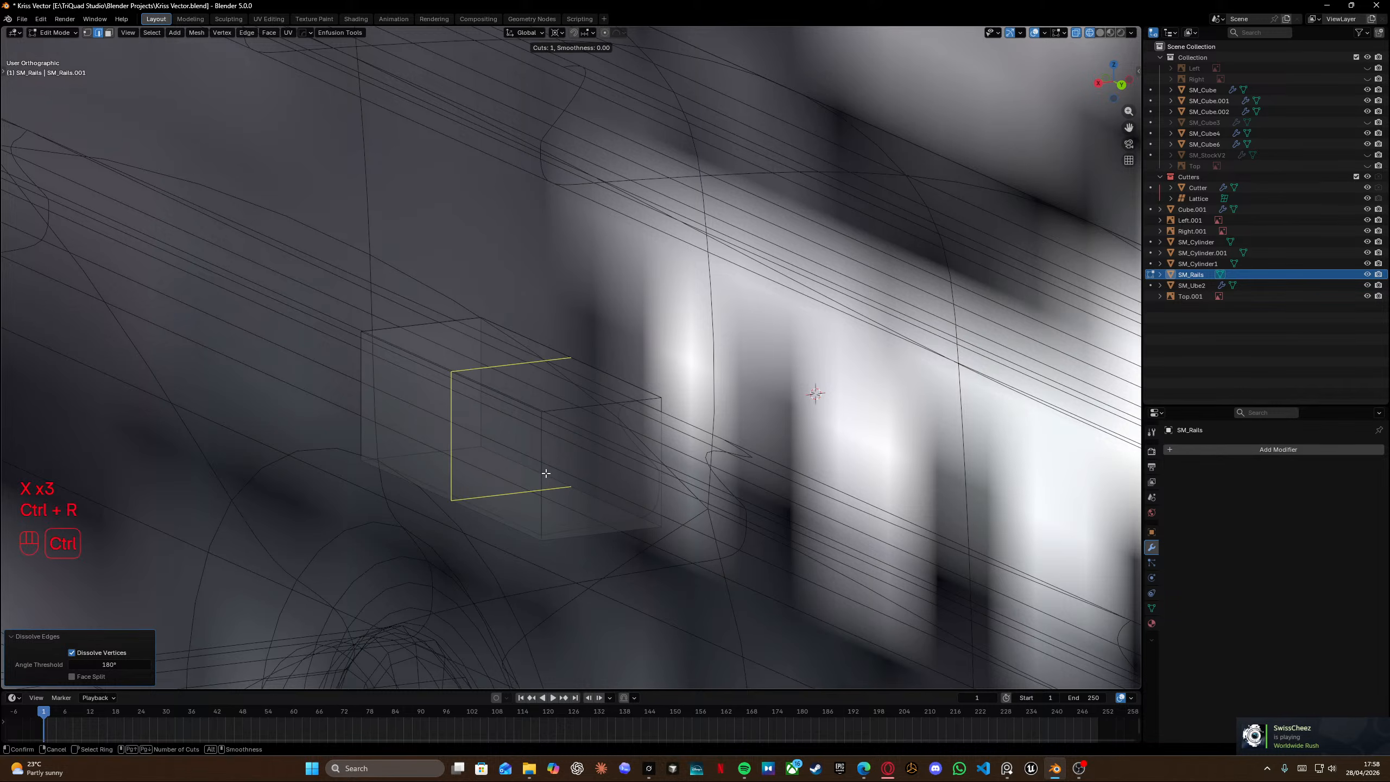
{"action": "left_click", "coordinate": [538, 453]}
{"action": "right_click", "coordinate": [537, 446]}
In back view, move the half-cube's outer corner vertices to follow the rail's profile edge.
{"action": "key", "text": "KP_3"}
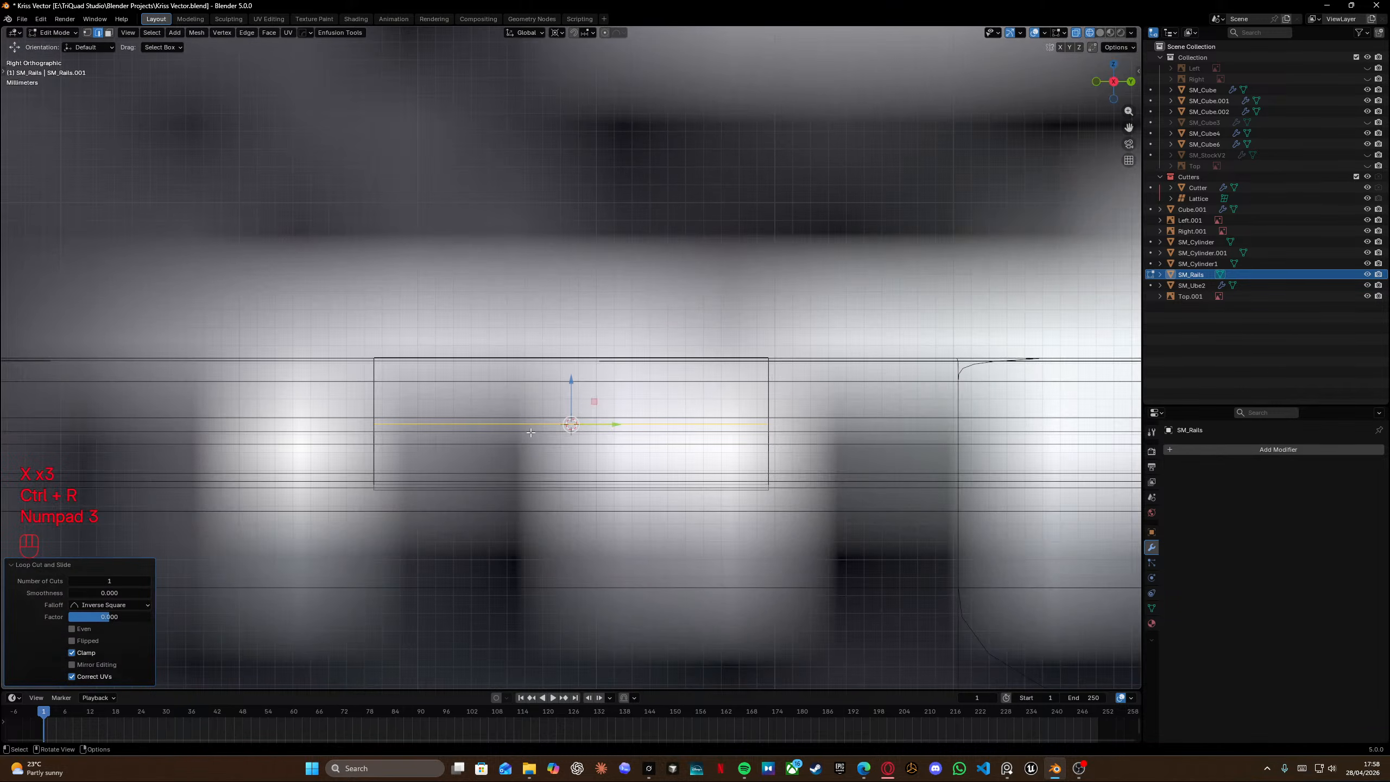
{"action": "key", "text": "KP_1"}
{"action": "key", "text": "ctrl+KP_1"}
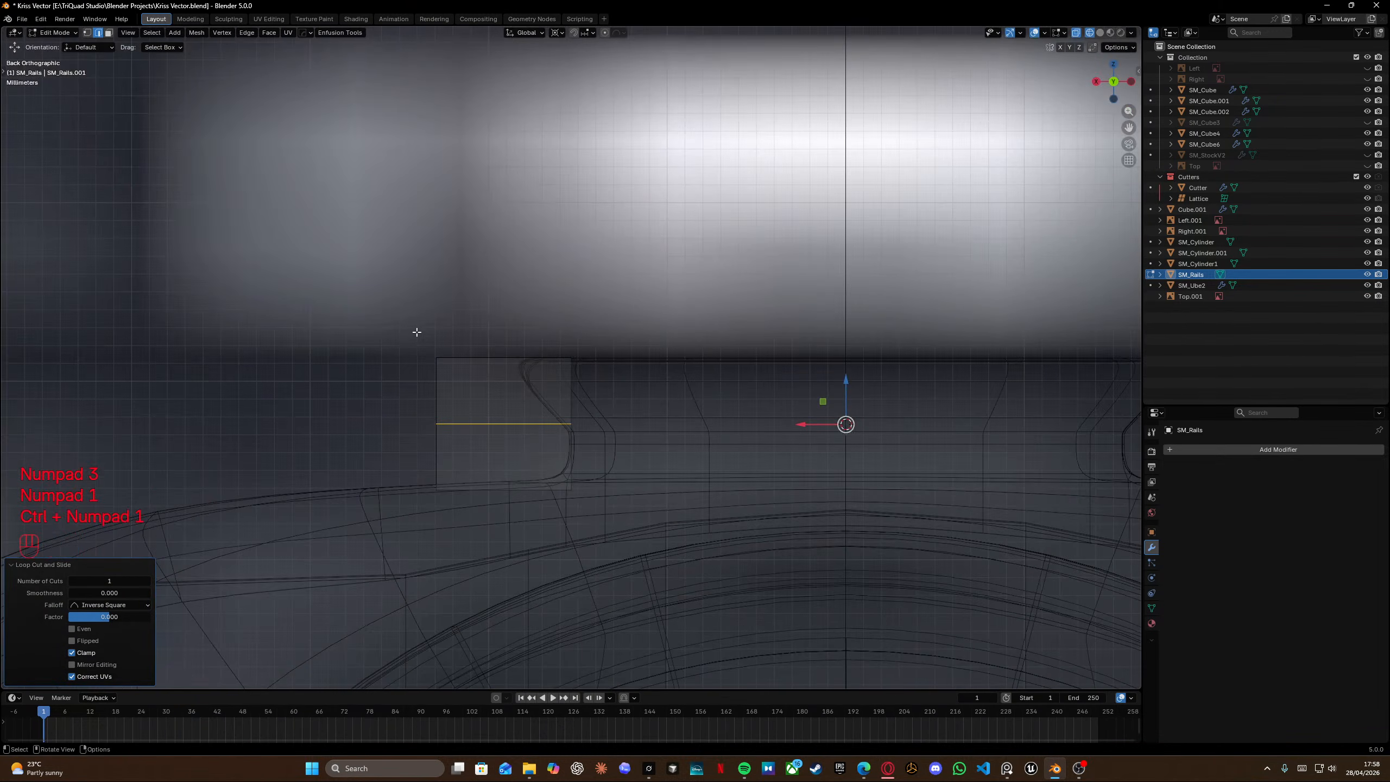
{"action": "left_click_drag", "start_coordinate": [498, 321], "coordinate": [599, 384]}
{"action": "key", "text": "Tab"}
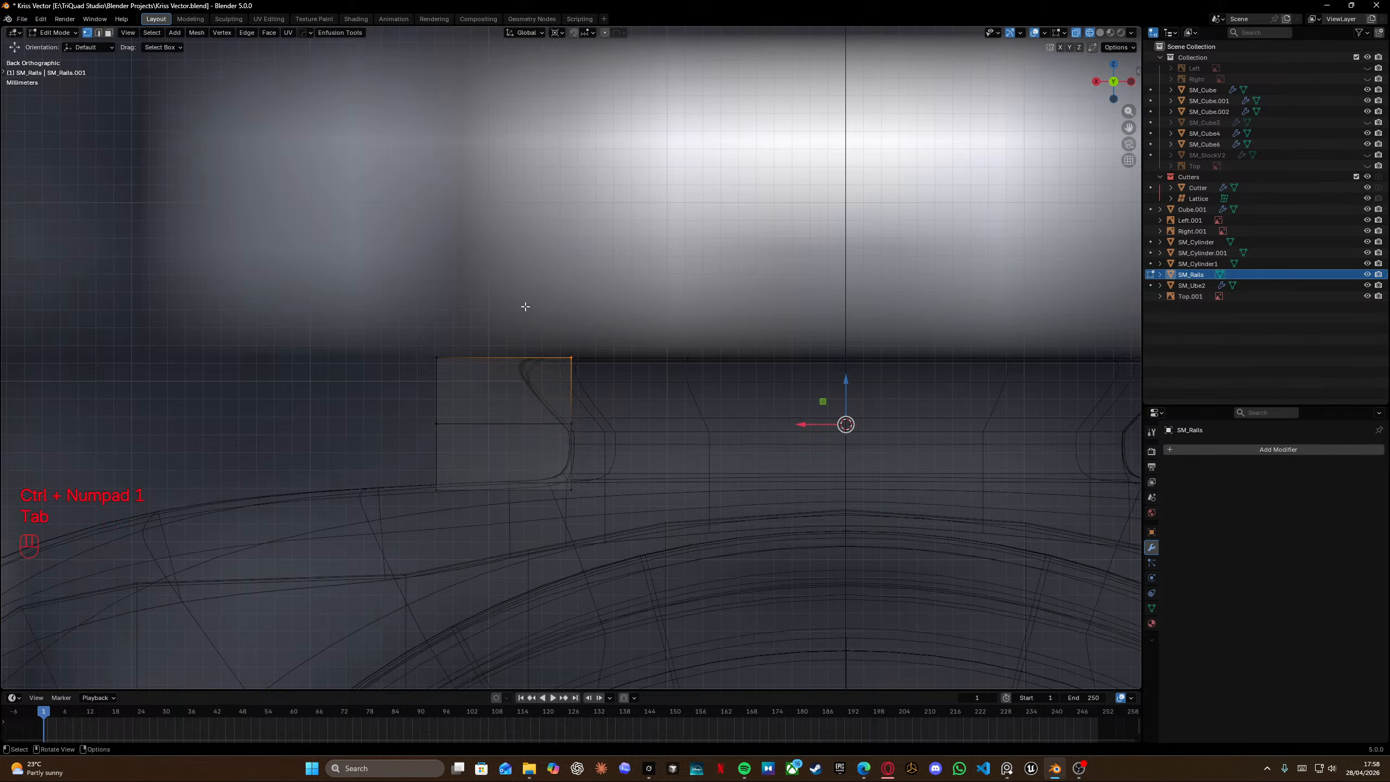
{"action": "left_click_drag", "start_coordinate": [801, 433], "coordinate": [751, 436]}
{"action": "left_click", "coordinate": [571, 490]}
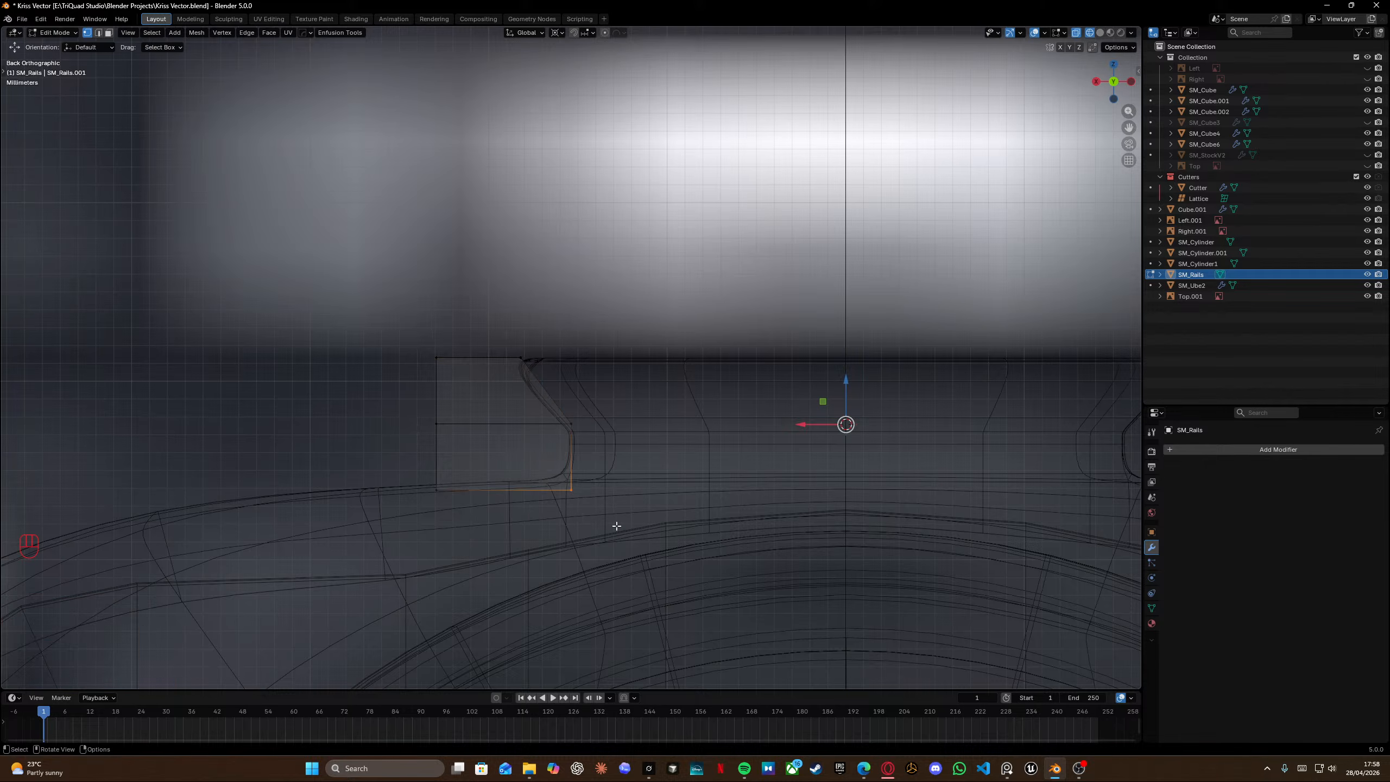
{"action": "left_click_drag", "start_coordinate": [847, 388], "coordinate": [849, 378]}
{"action": "middle_click_drag", "start_coordinate": [534, 435], "coordinate": [506, 484], "text": "shift"}
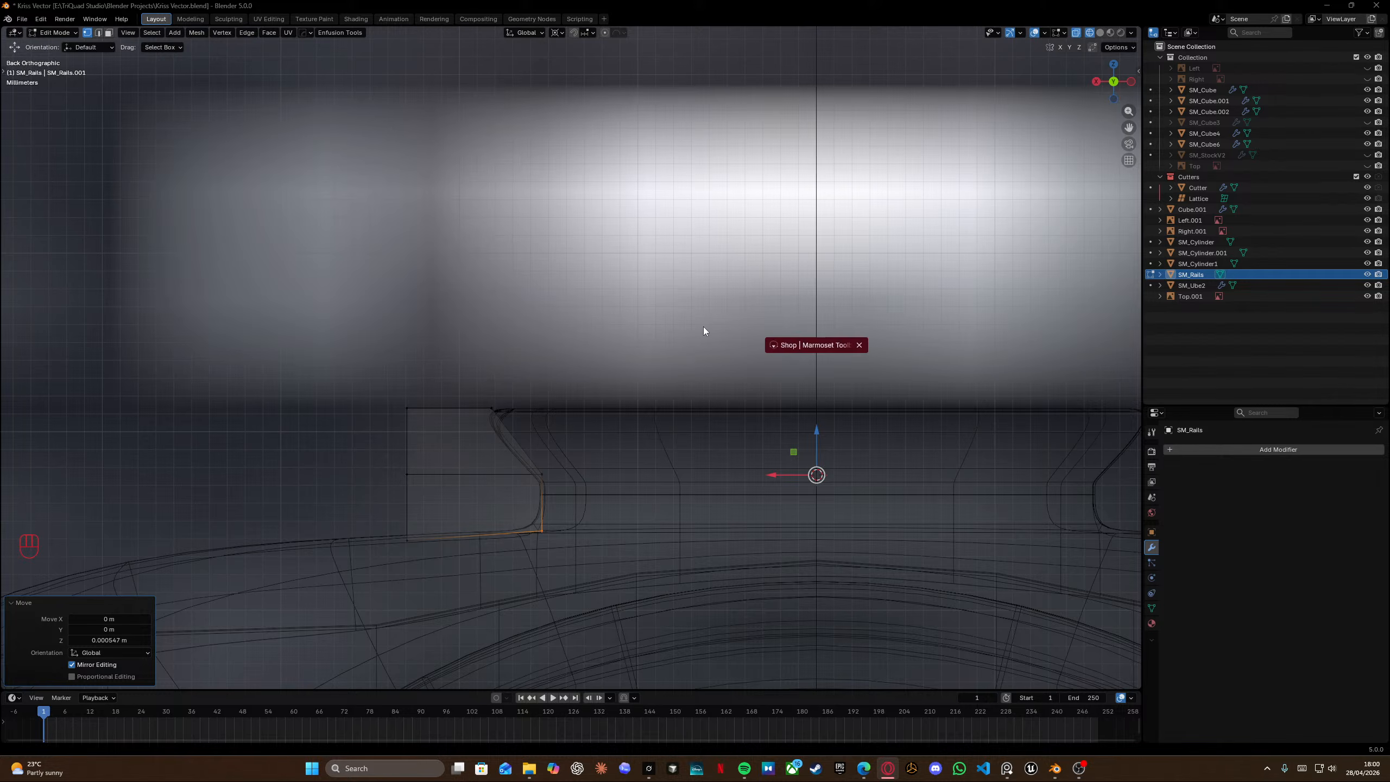
Switch to the browser's Marmoset Toolbag shop page and scroll through the licence options.
{"action": "left_click_drag", "start_coordinate": [703, 327], "coordinate": [630, 235]}
{"action": "left_click_drag", "start_coordinate": [706, 177], "coordinate": [467, 1]}
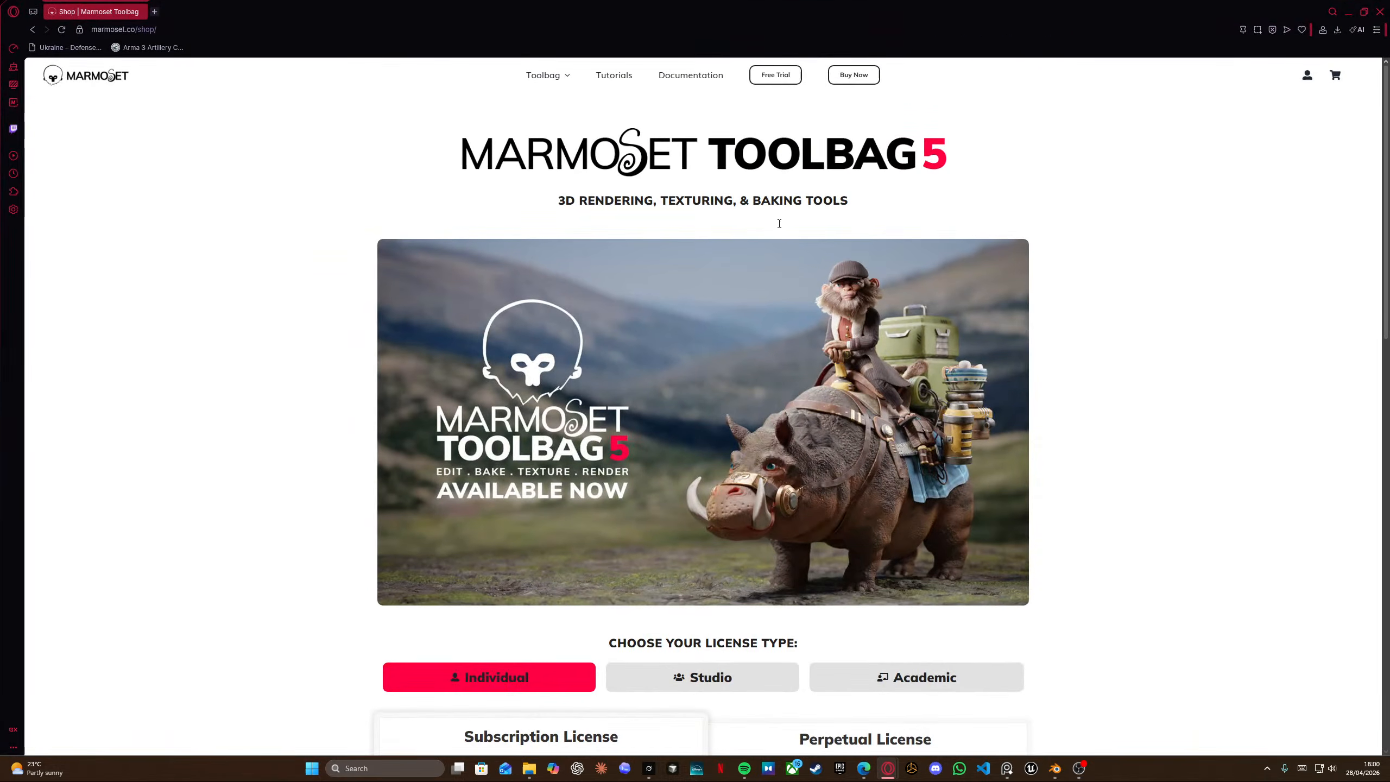
{"action": "scroll", "coordinate": [706, 333], "scroll_direction": "down", "scroll_amount": 6}
{"action": "scroll", "coordinate": [679, 379], "scroll_direction": "up", "scroll_amount": 6}
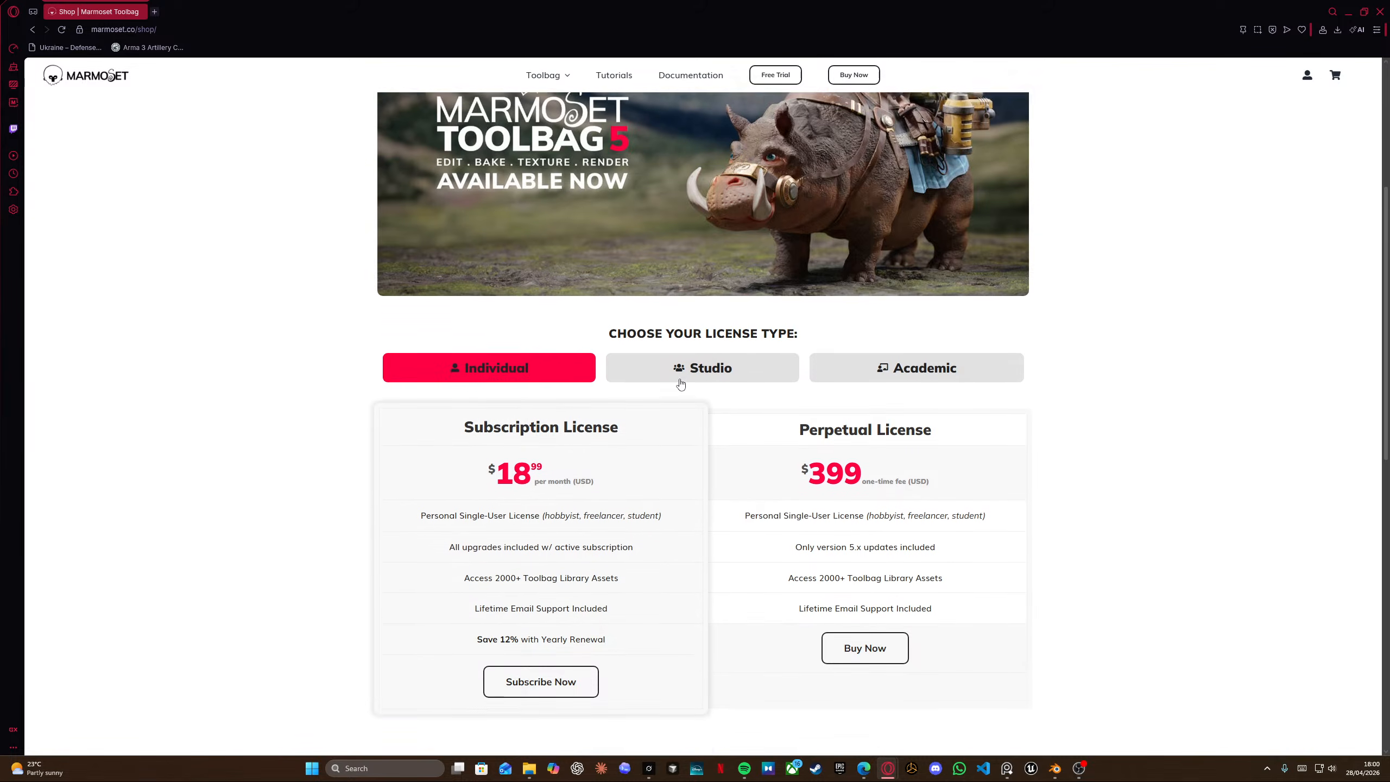
Open the Toolbag Character Art page and scroll through its feature sections.
{"action": "mouse_move", "coordinate": [556, 81]}
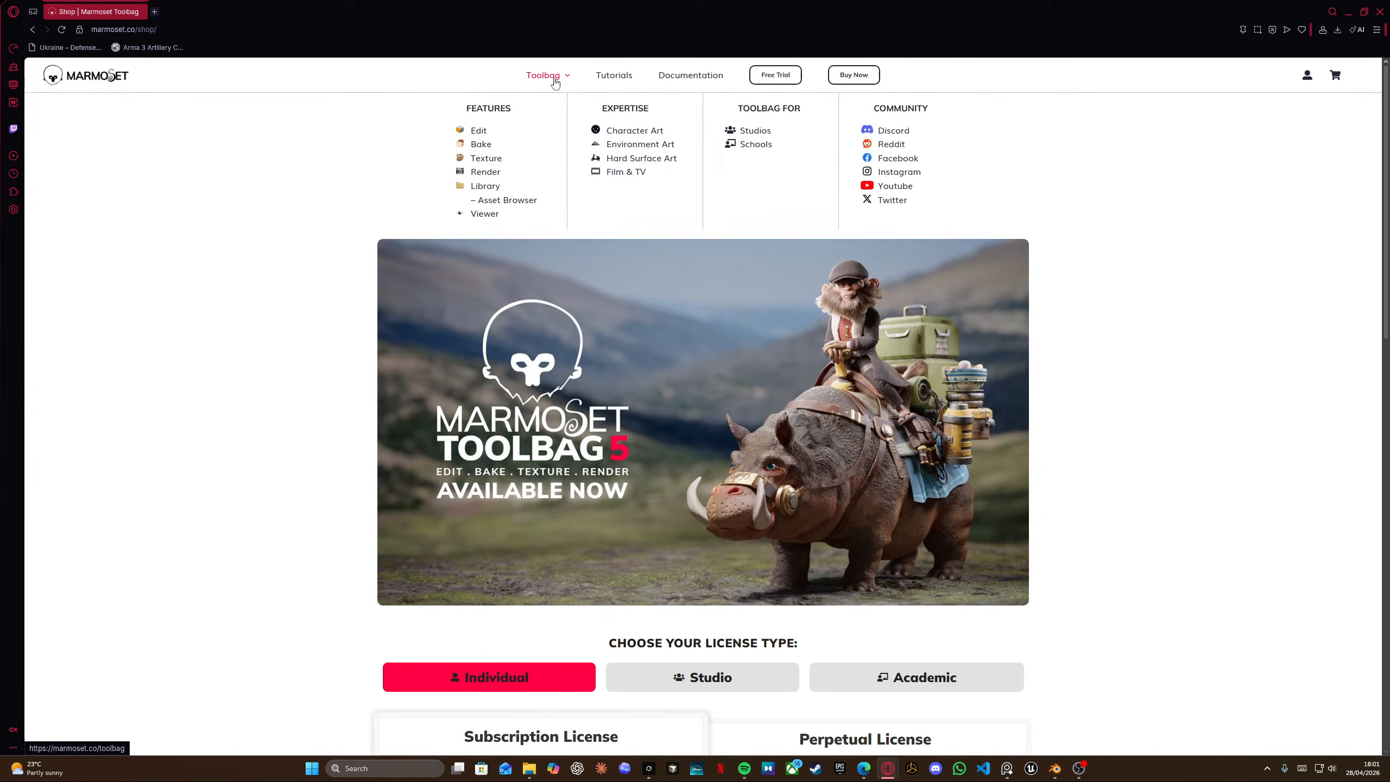
{"action": "left_click", "coordinate": [638, 136]}
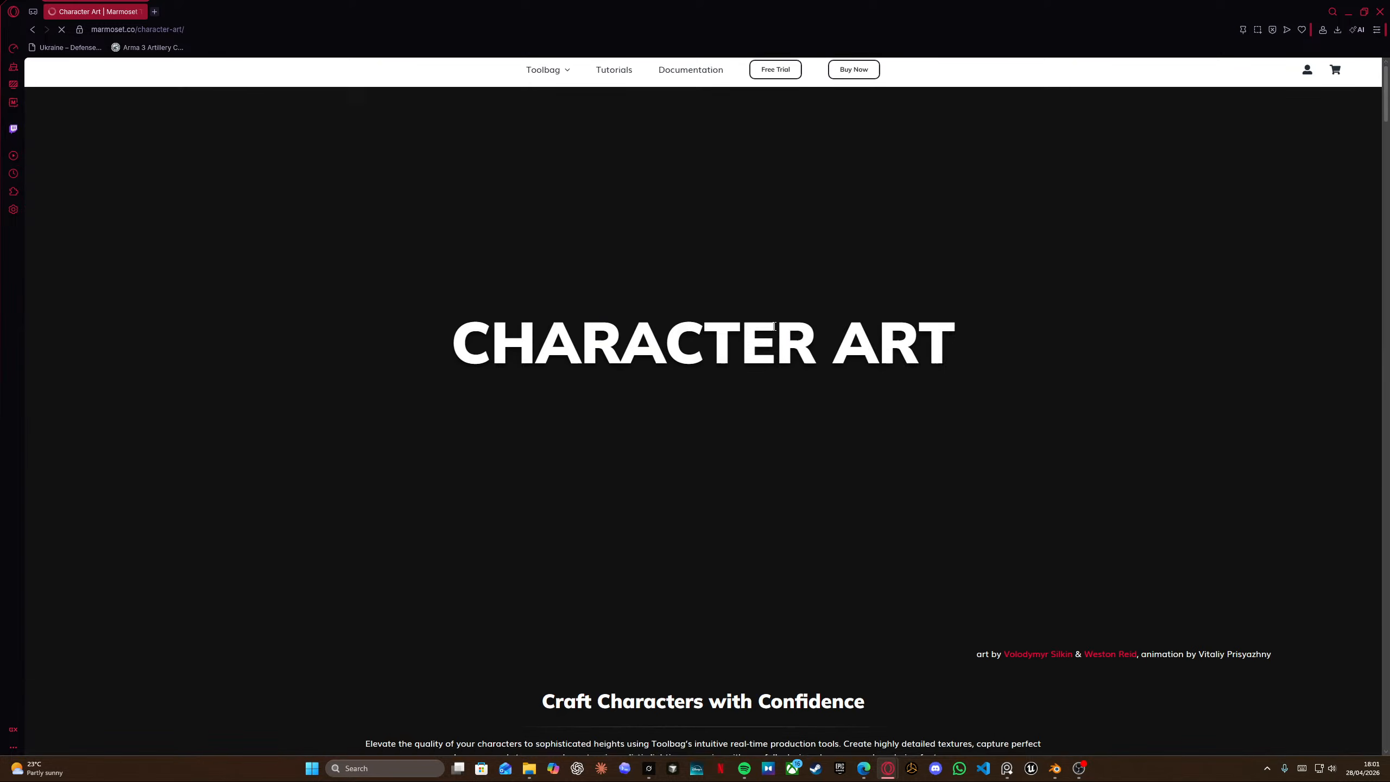
{"action": "scroll", "coordinate": [771, 328], "scroll_direction": "down", "scroll_amount": 5}
{"action": "scroll", "coordinate": [774, 333], "scroll_direction": "down", "scroll_amount": 6}
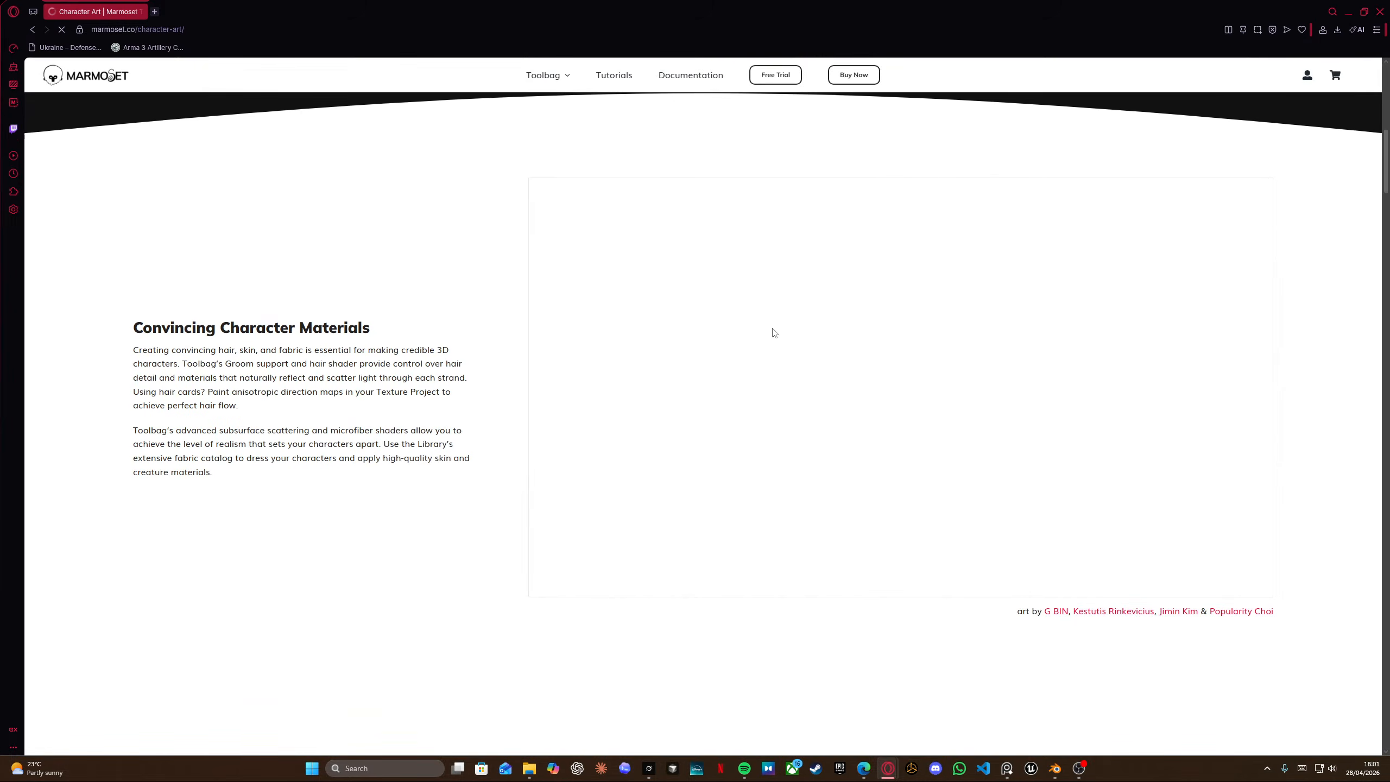
{"action": "scroll", "coordinate": [772, 328], "scroll_direction": "down", "scroll_amount": 4}
{"action": "scroll", "coordinate": [883, 265], "scroll_direction": "up", "scroll_amount": 2}
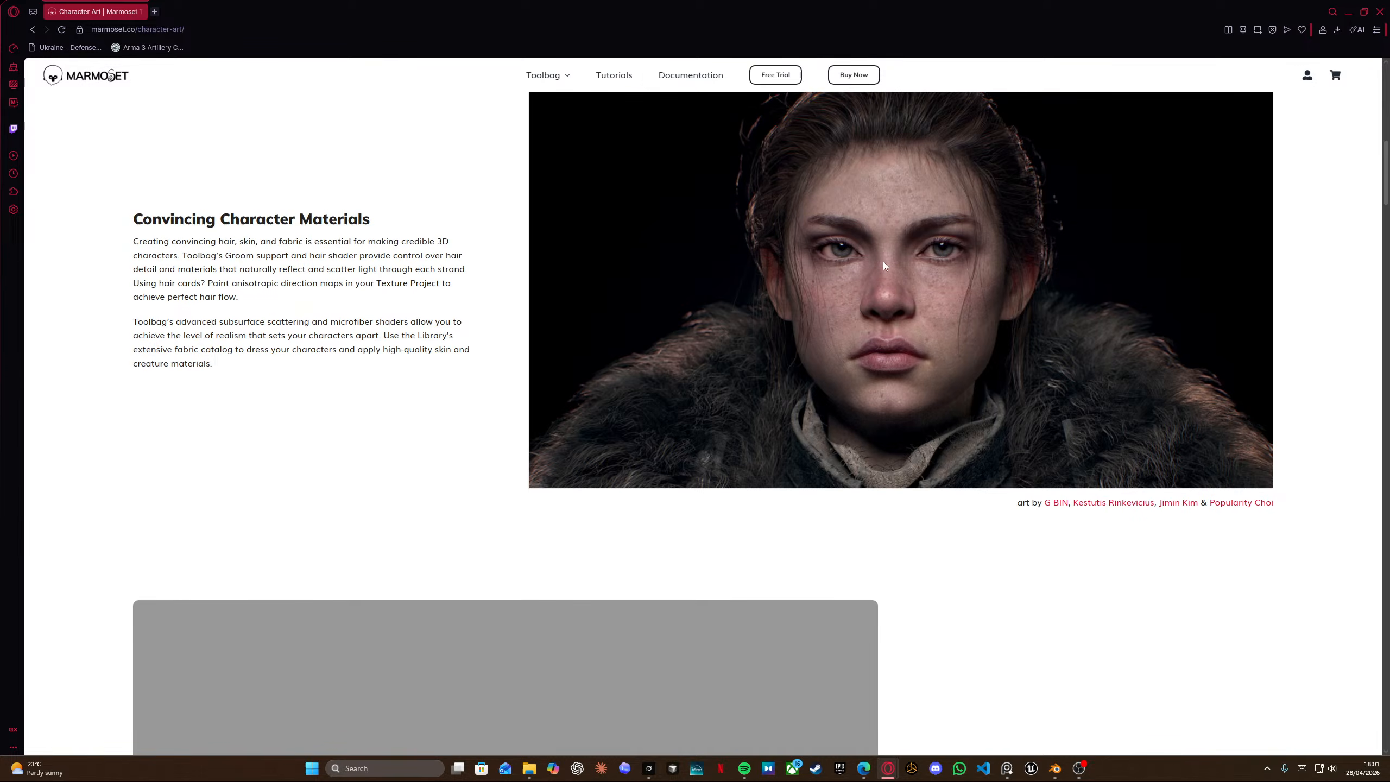
{"action": "scroll", "coordinate": [904, 300], "scroll_direction": "down", "scroll_amount": 7}
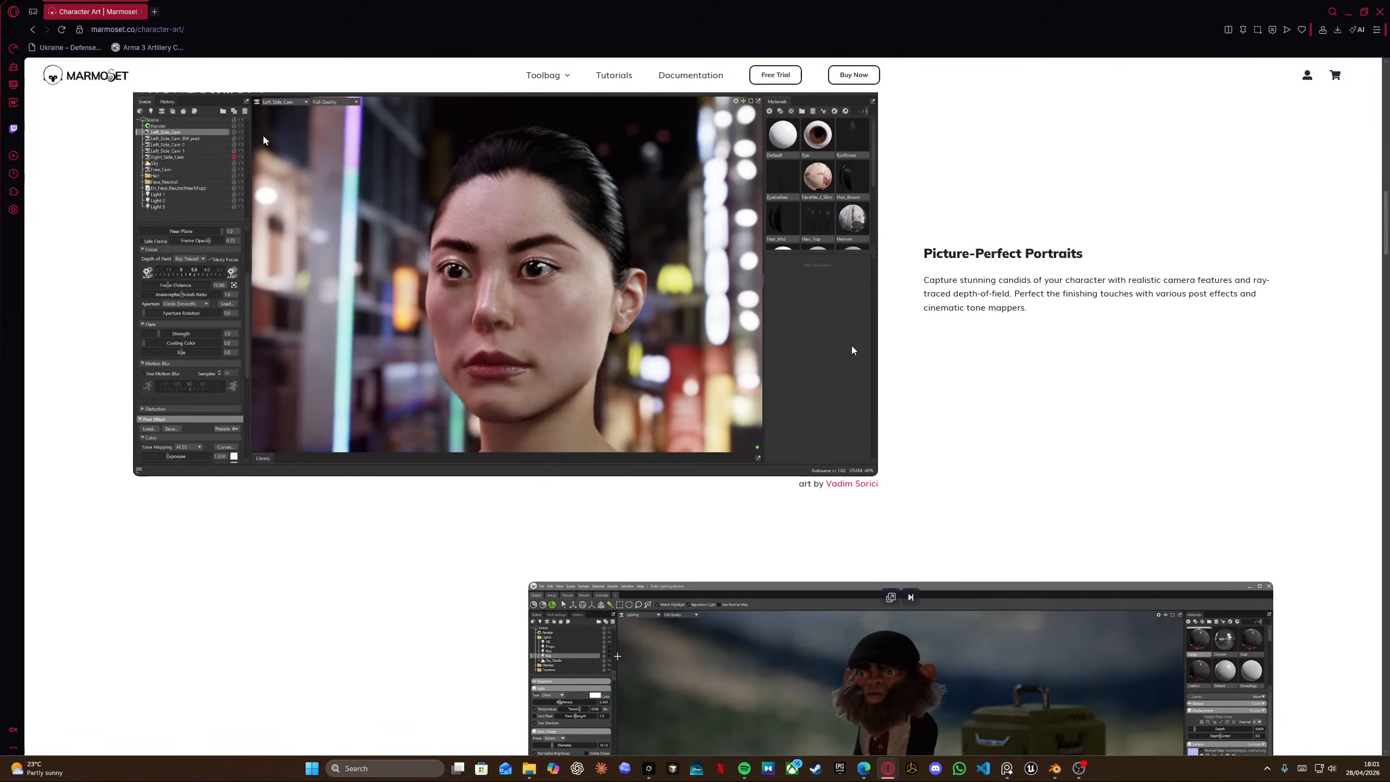
{"action": "scroll", "coordinate": [591, 286], "scroll_direction": "down", "scroll_amount": 5}
{"action": "scroll", "coordinate": [591, 288], "scroll_direction": "down", "scroll_amount": 6}
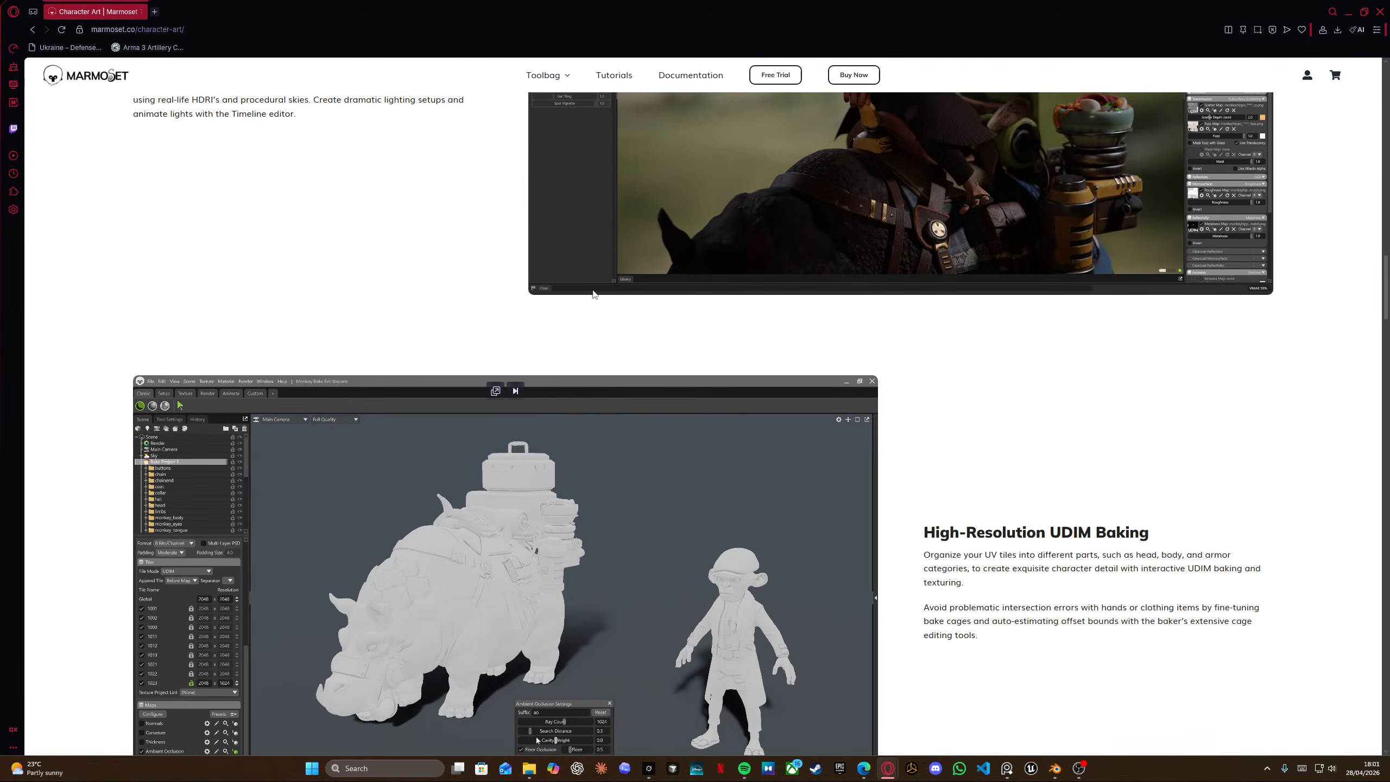
{"action": "scroll", "coordinate": [597, 295], "scroll_direction": "down", "scroll_amount": 7}
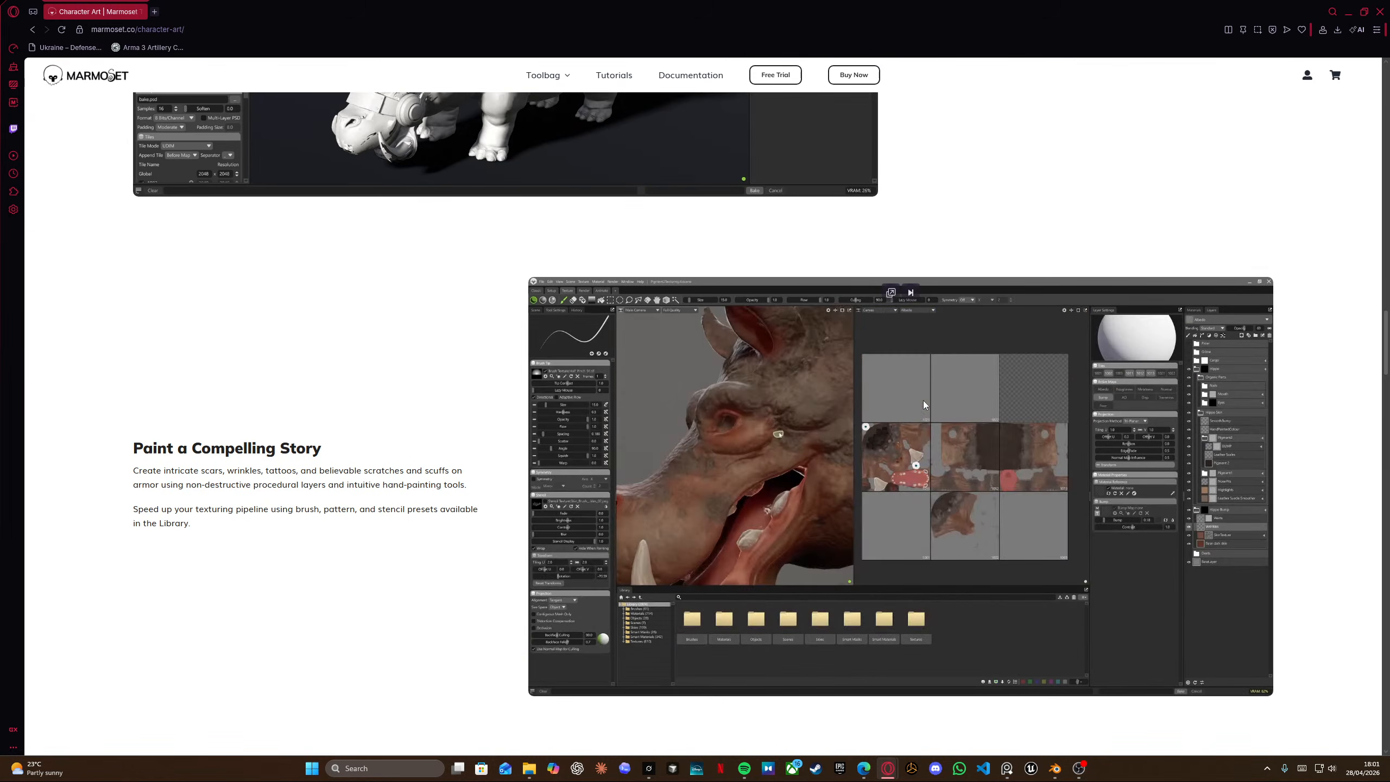
{"action": "scroll", "coordinate": [923, 405], "scroll_direction": "down", "scroll_amount": 1}
{"action": "scroll", "coordinate": [923, 404], "scroll_direction": "down", "scroll_amount": 2}
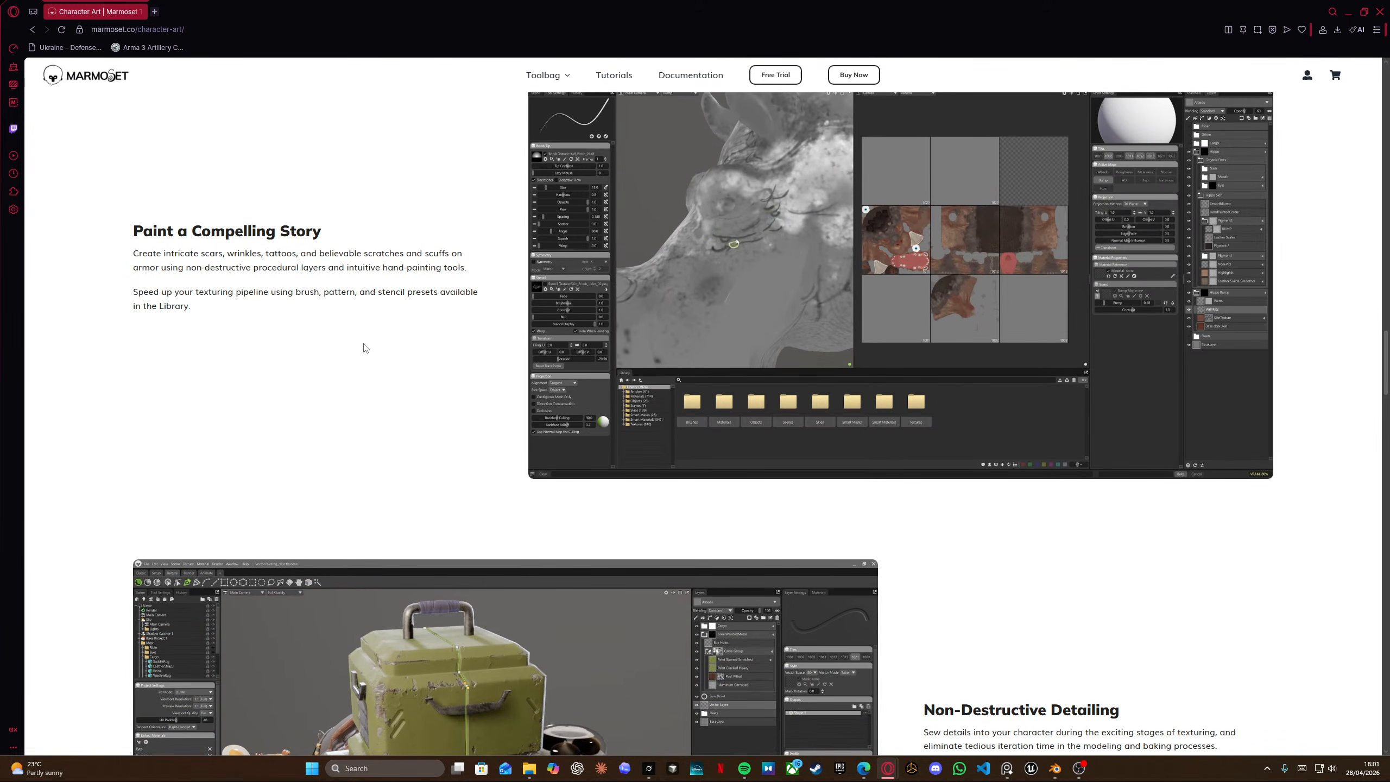
{"action": "scroll", "coordinate": [428, 348], "scroll_direction": "down", "scroll_amount": 2}
{"action": "scroll", "coordinate": [458, 550], "scroll_direction": "down", "scroll_amount": 3}
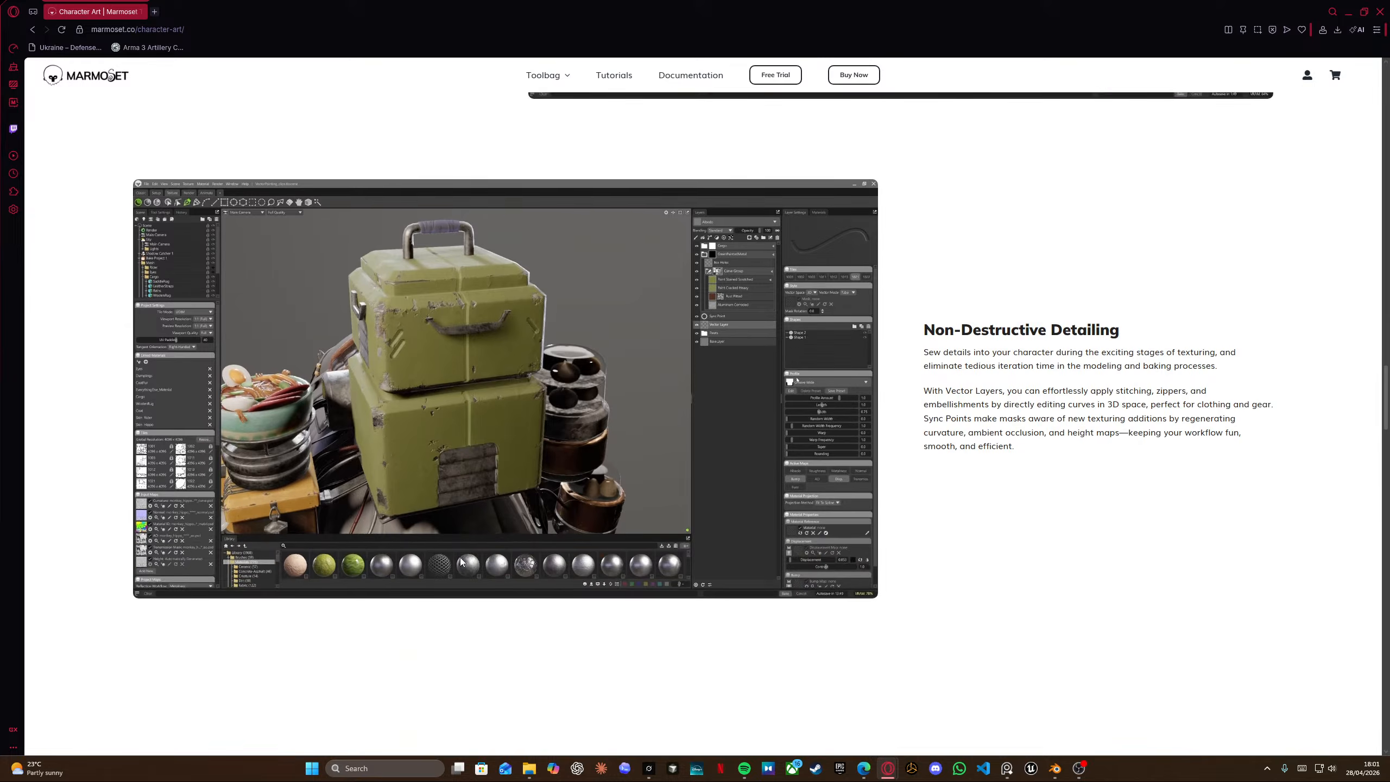
{"action": "scroll", "coordinate": [535, 547], "scroll_direction": "down", "scroll_amount": 3}
{"action": "scroll", "coordinate": [997, 497], "scroll_direction": "down", "scroll_amount": 12}
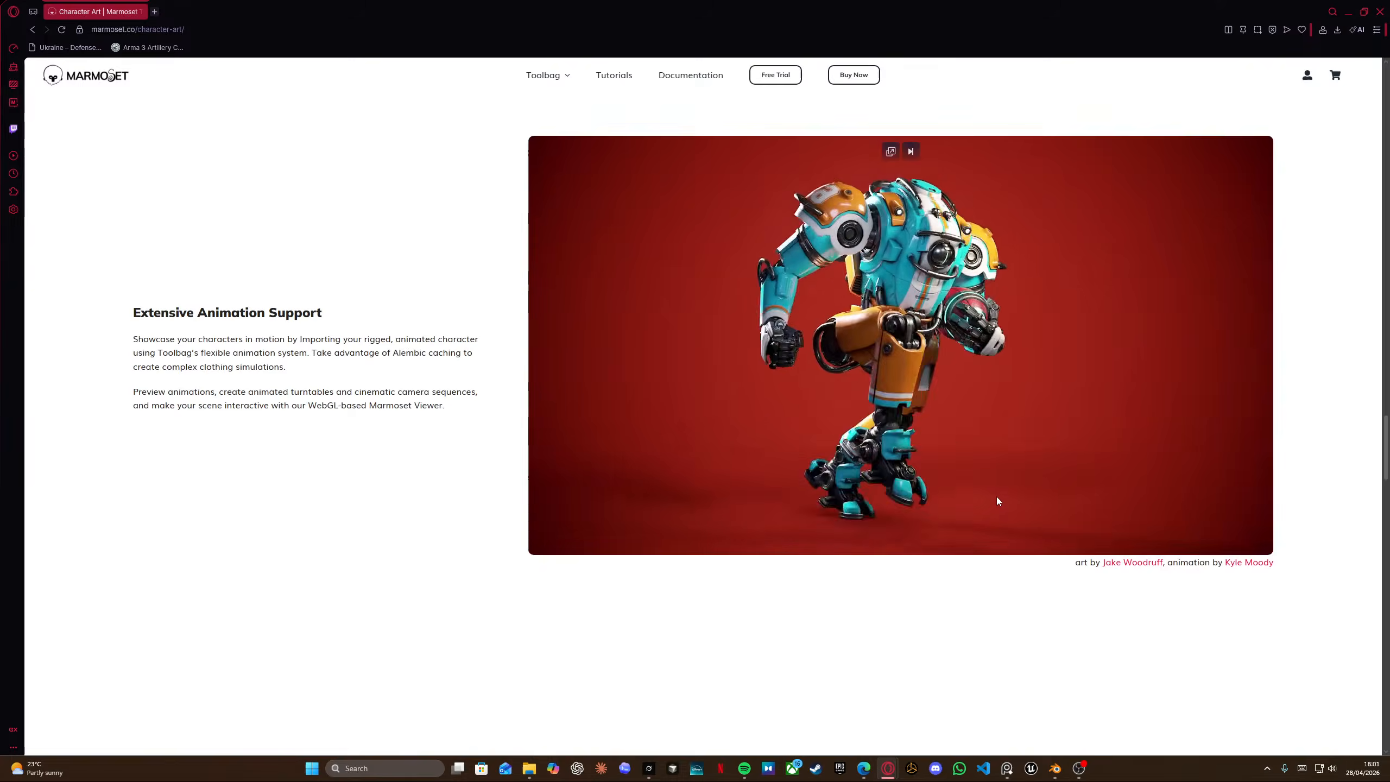
{"action": "scroll", "coordinate": [996, 496], "scroll_direction": "down", "scroll_amount": 5}
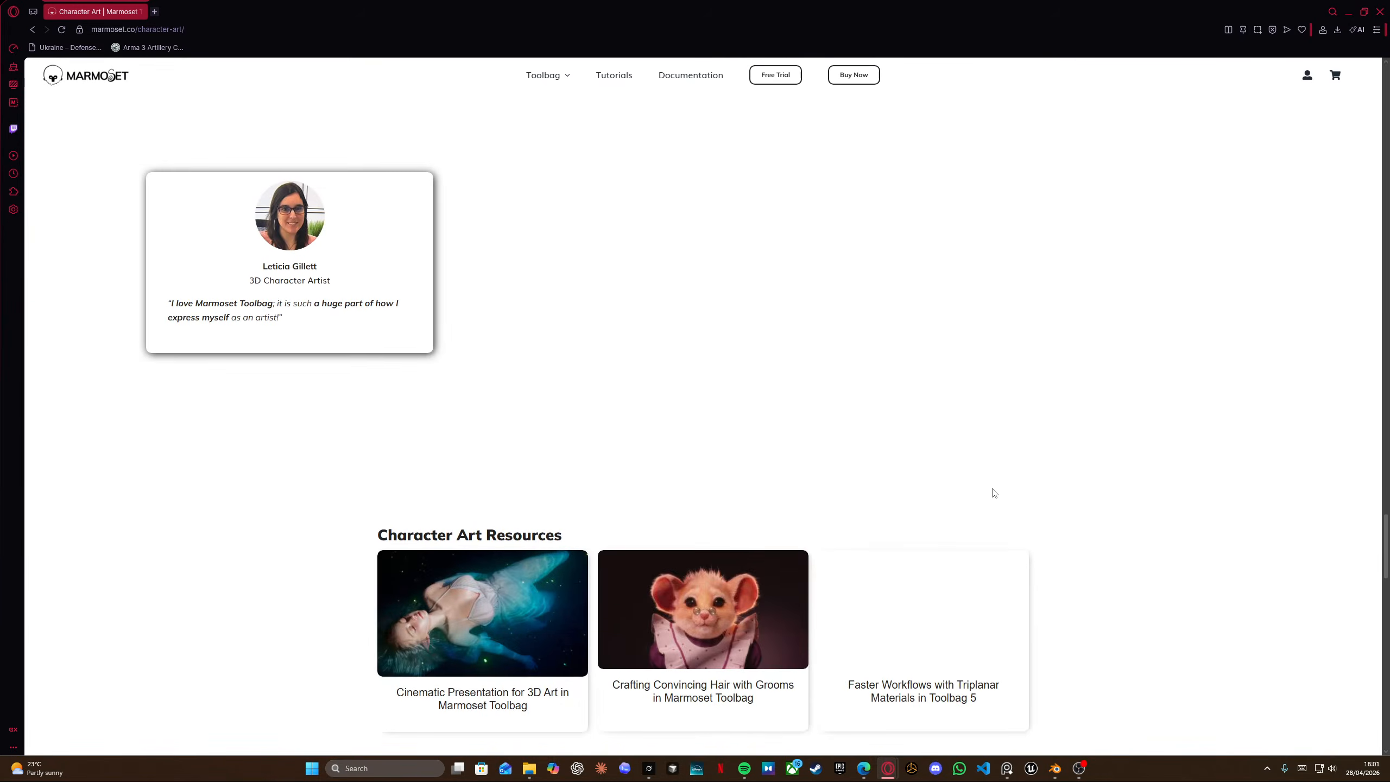
{"action": "scroll", "coordinate": [993, 493], "scroll_direction": "down", "scroll_amount": 2}
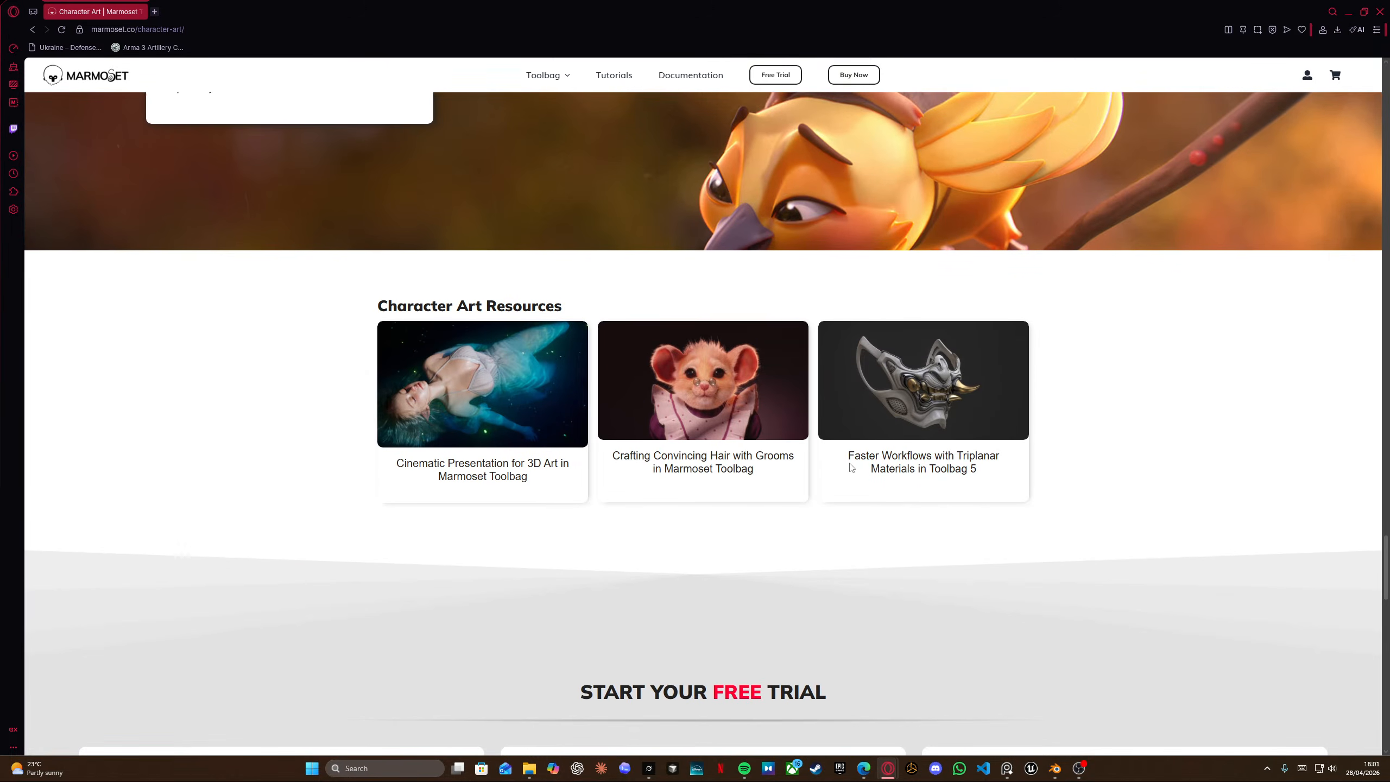
{"action": "scroll", "coordinate": [848, 469], "scroll_direction": "down", "scroll_amount": 1}
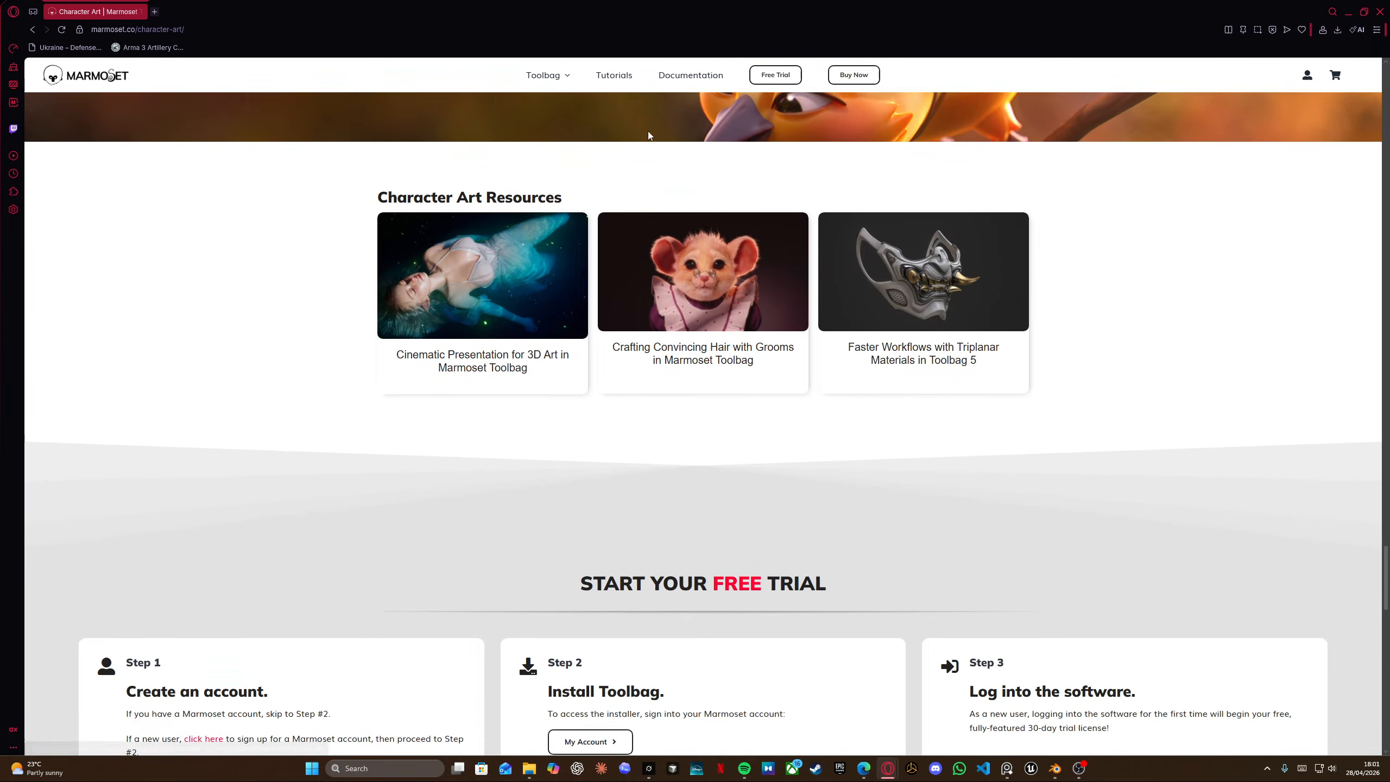
Open the Toolbag Hard Surface Art page and scroll through its feature sections.
{"action": "mouse_move", "coordinate": [550, 81]}
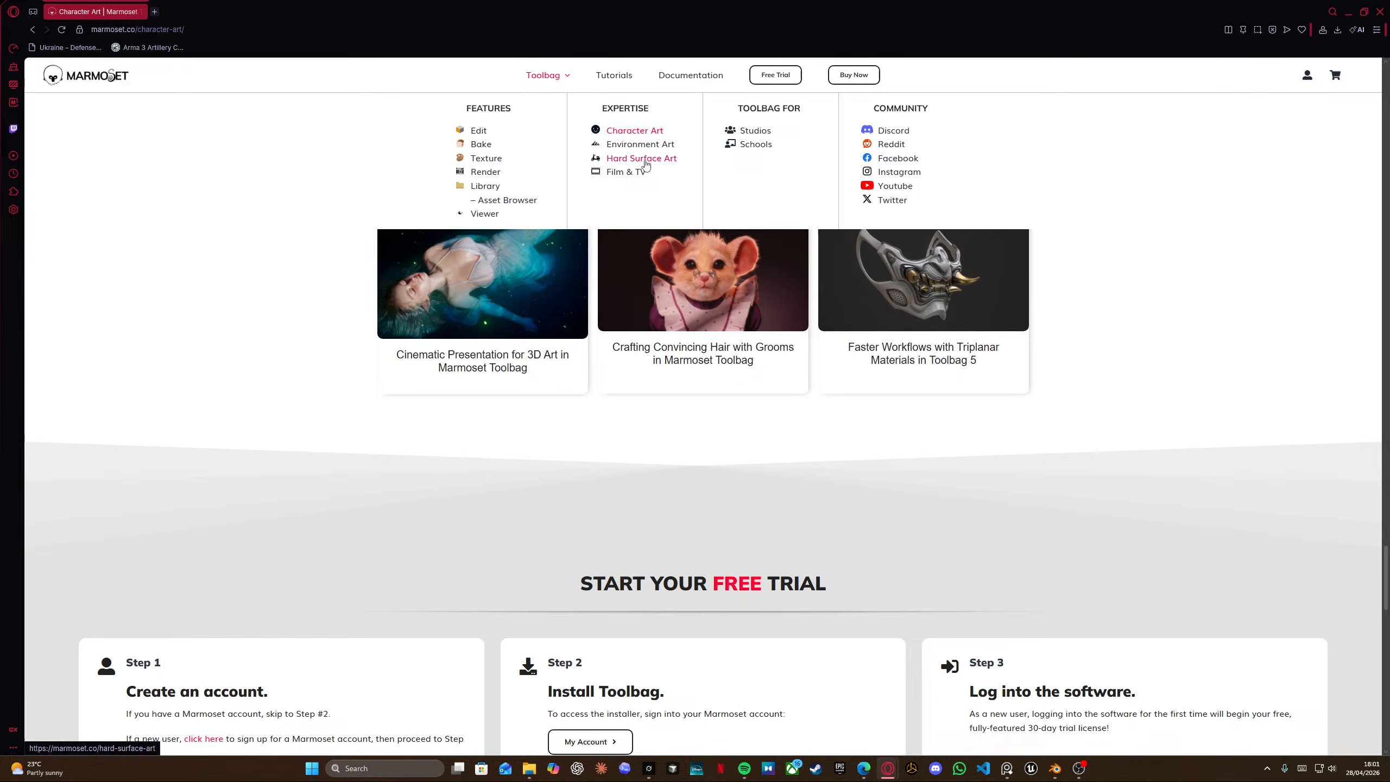
{"action": "left_click", "coordinate": [643, 164]}
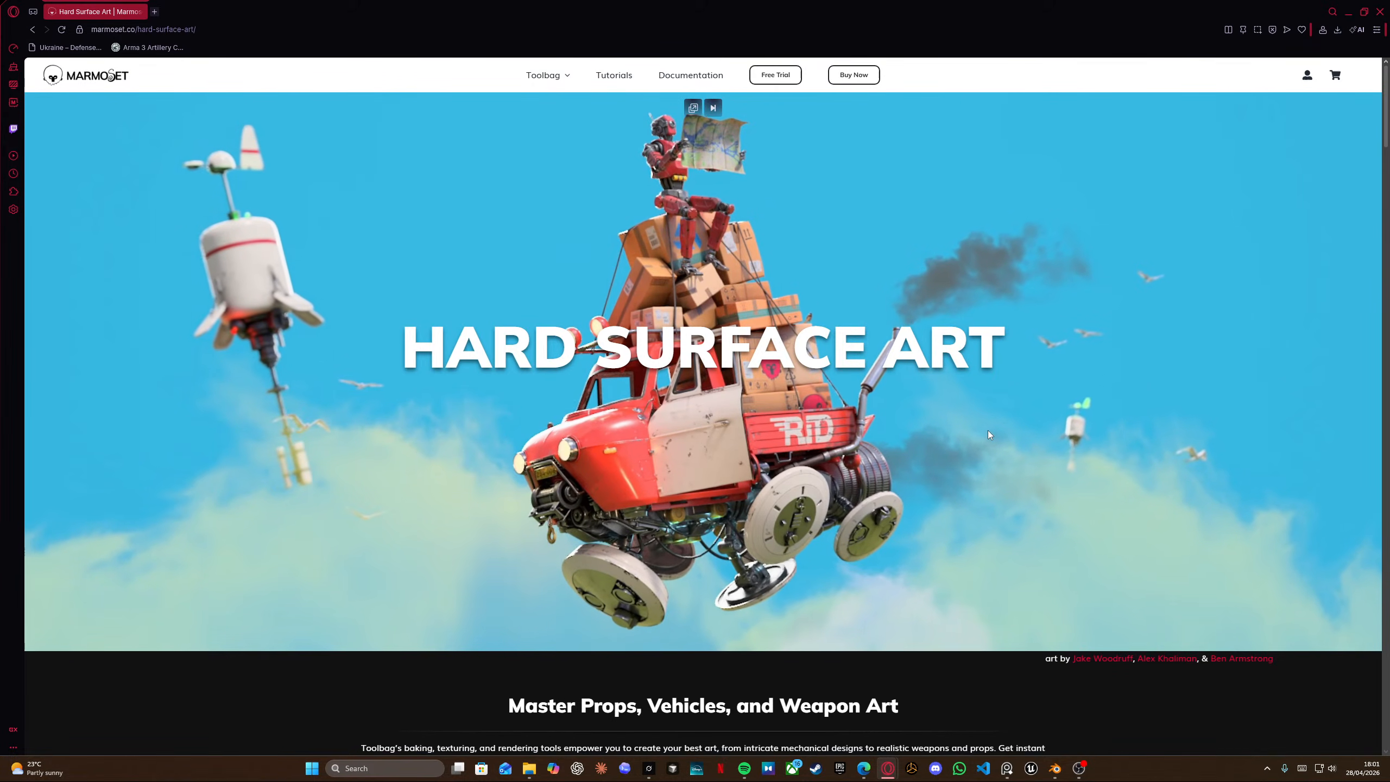
{"action": "scroll", "coordinate": [905, 470], "scroll_direction": "down", "scroll_amount": 7}
{"action": "scroll", "coordinate": [905, 470], "scroll_direction": "down", "scroll_amount": 6}
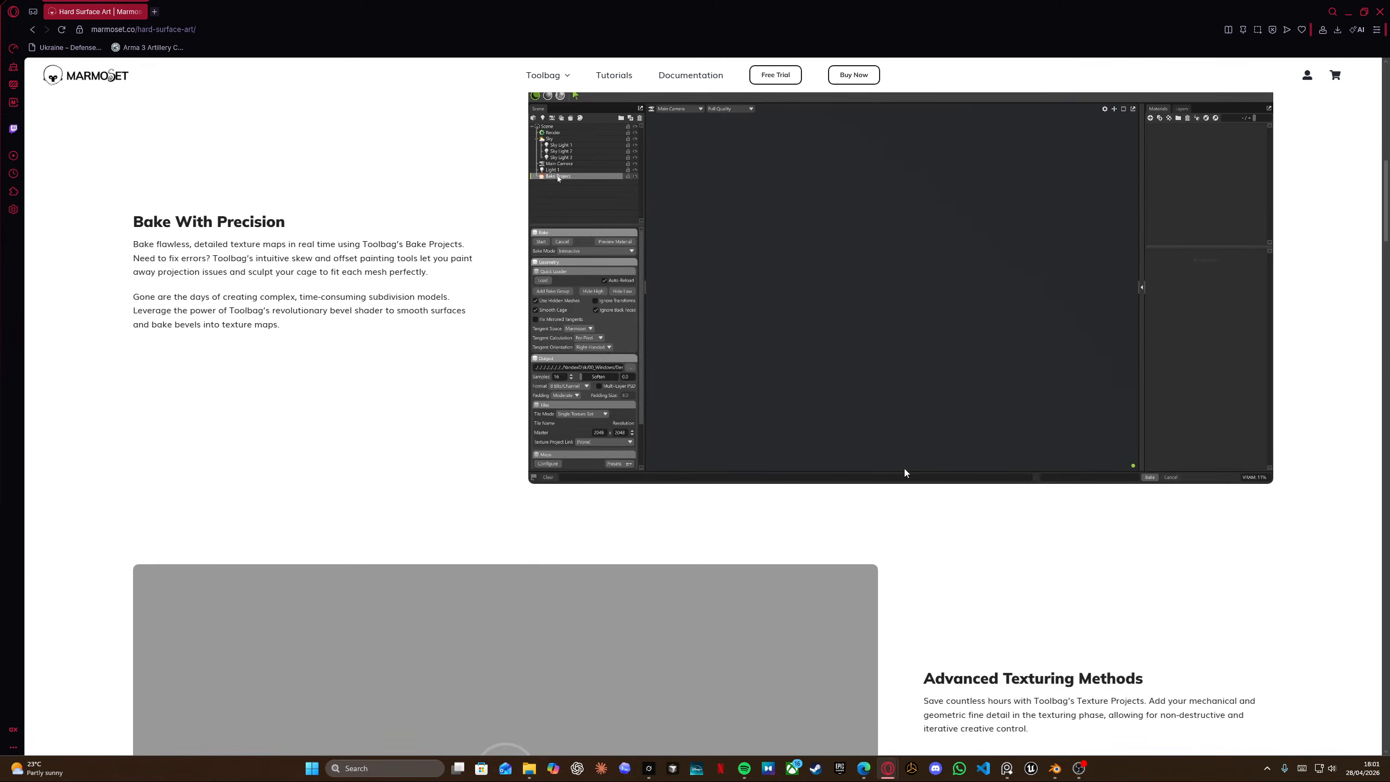
{"action": "scroll", "coordinate": [903, 466], "scroll_direction": "down", "scroll_amount": 5}
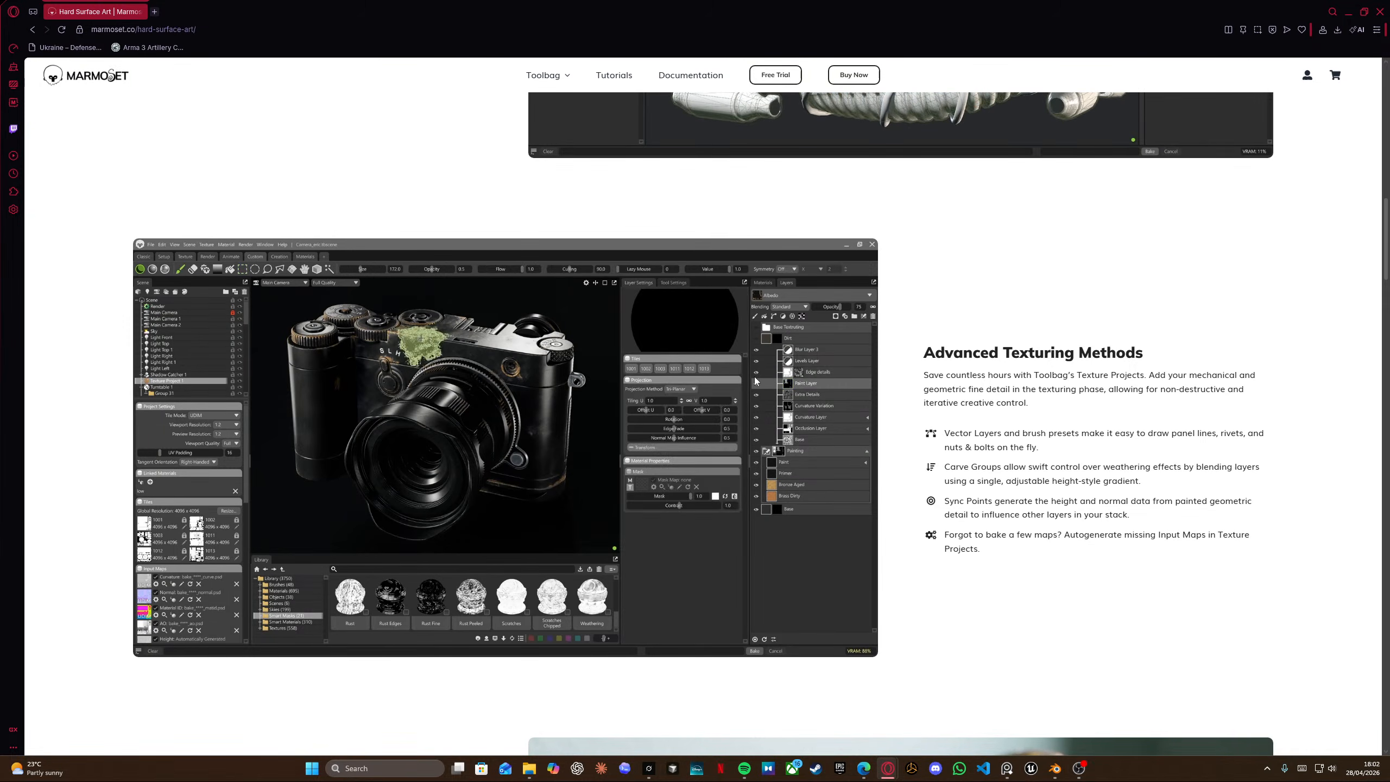
{"action": "scroll", "coordinate": [1047, 380], "scroll_direction": "down", "scroll_amount": 9}
{"action": "scroll", "coordinate": [1050, 381], "scroll_direction": "down", "scroll_amount": 8}
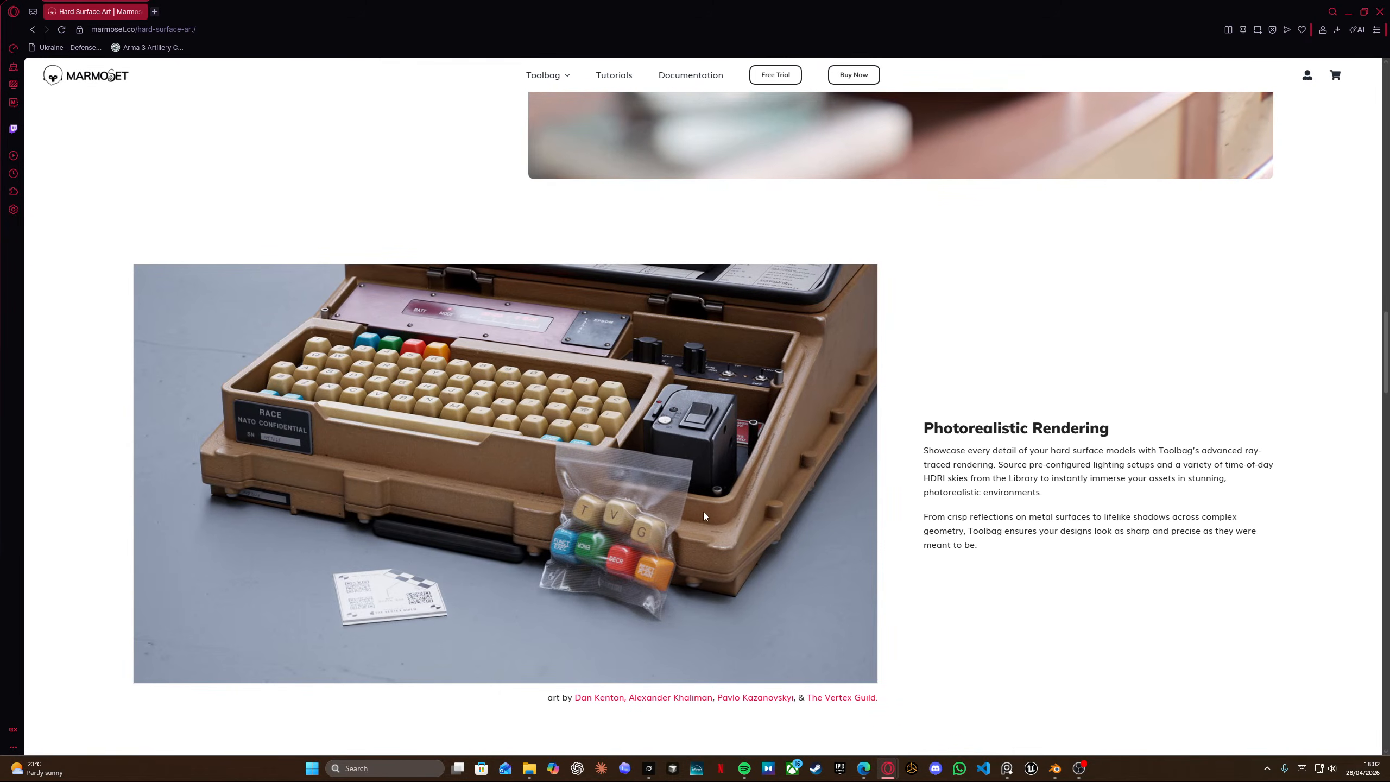
{"action": "scroll", "coordinate": [712, 507], "scroll_direction": "down", "scroll_amount": 5}
{"action": "scroll", "coordinate": [717, 505], "scroll_direction": "up", "scroll_amount": 3}
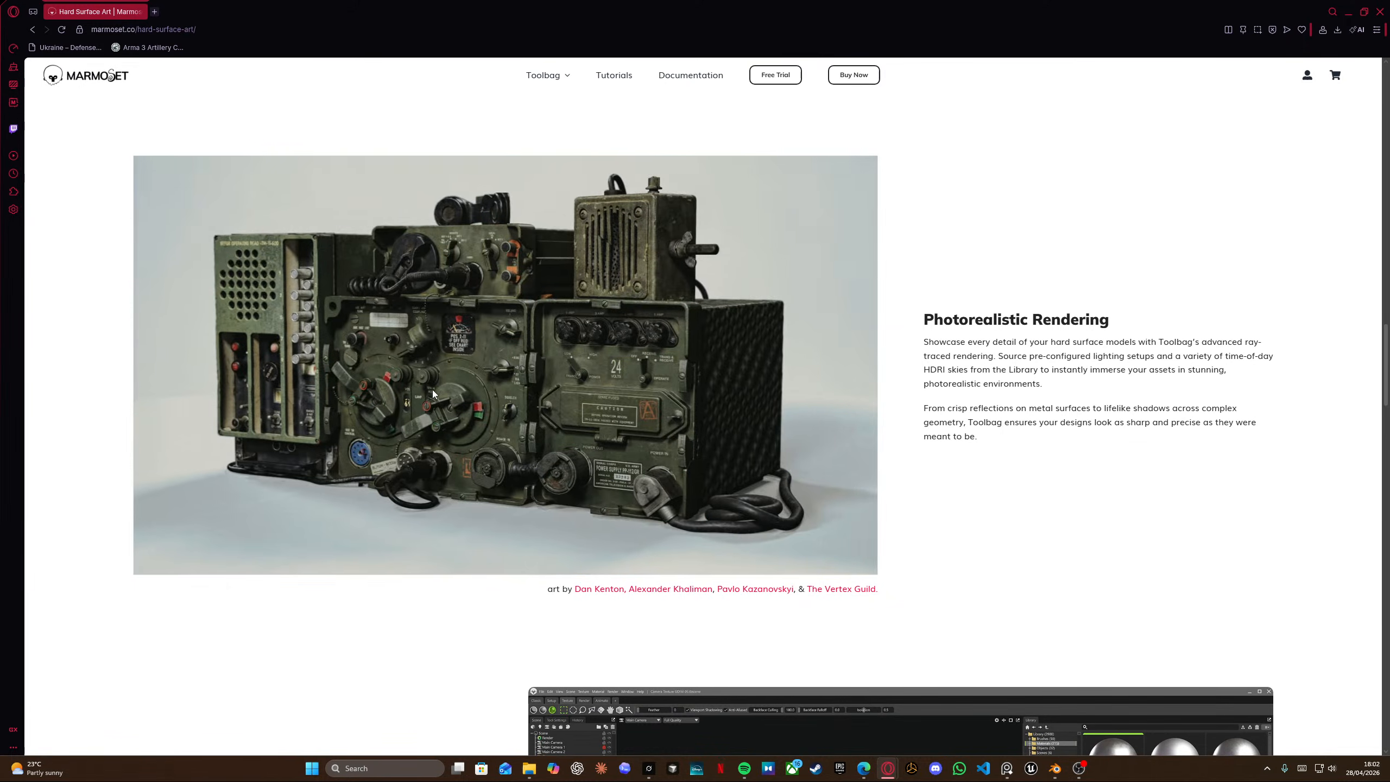
{"action": "scroll", "coordinate": [493, 372], "scroll_direction": "down", "scroll_amount": 8}
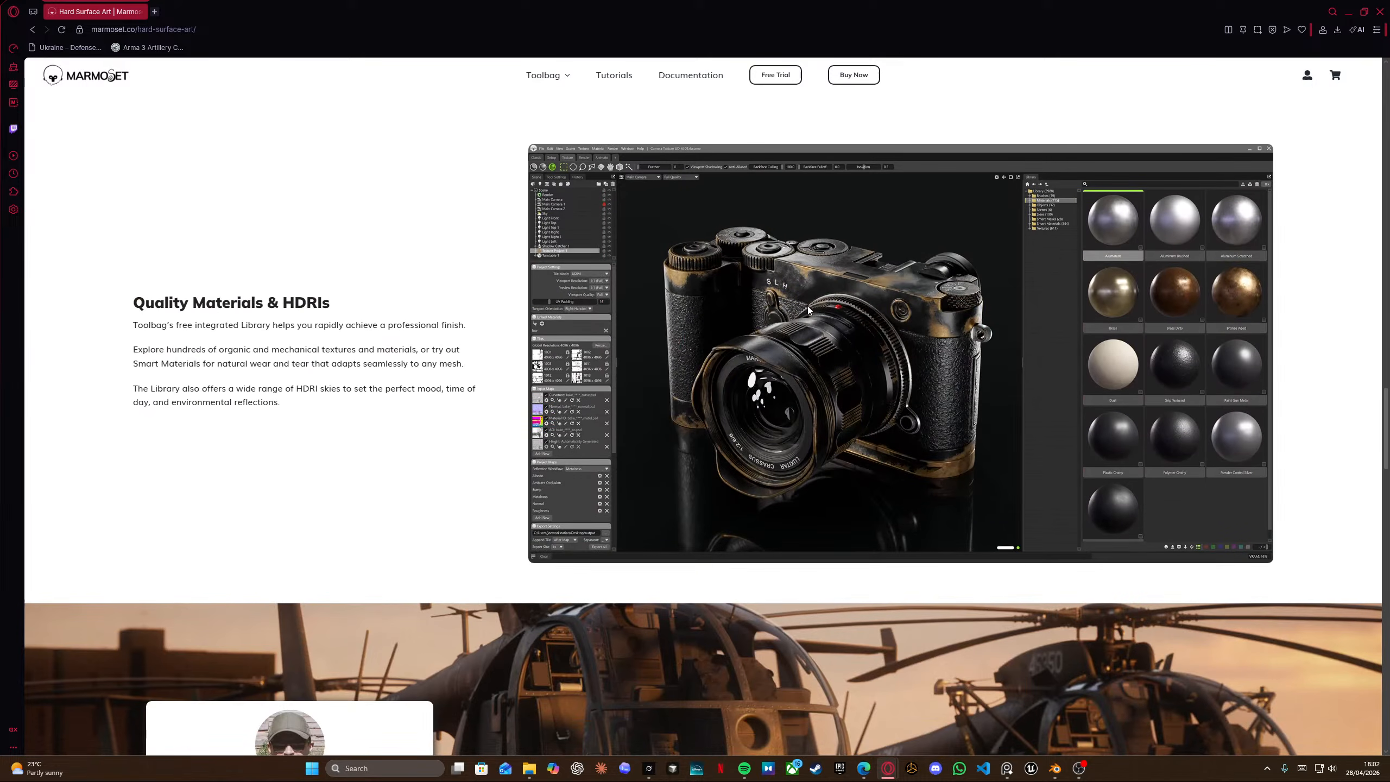
{"action": "scroll", "coordinate": [811, 332], "scroll_direction": "down", "scroll_amount": 6}
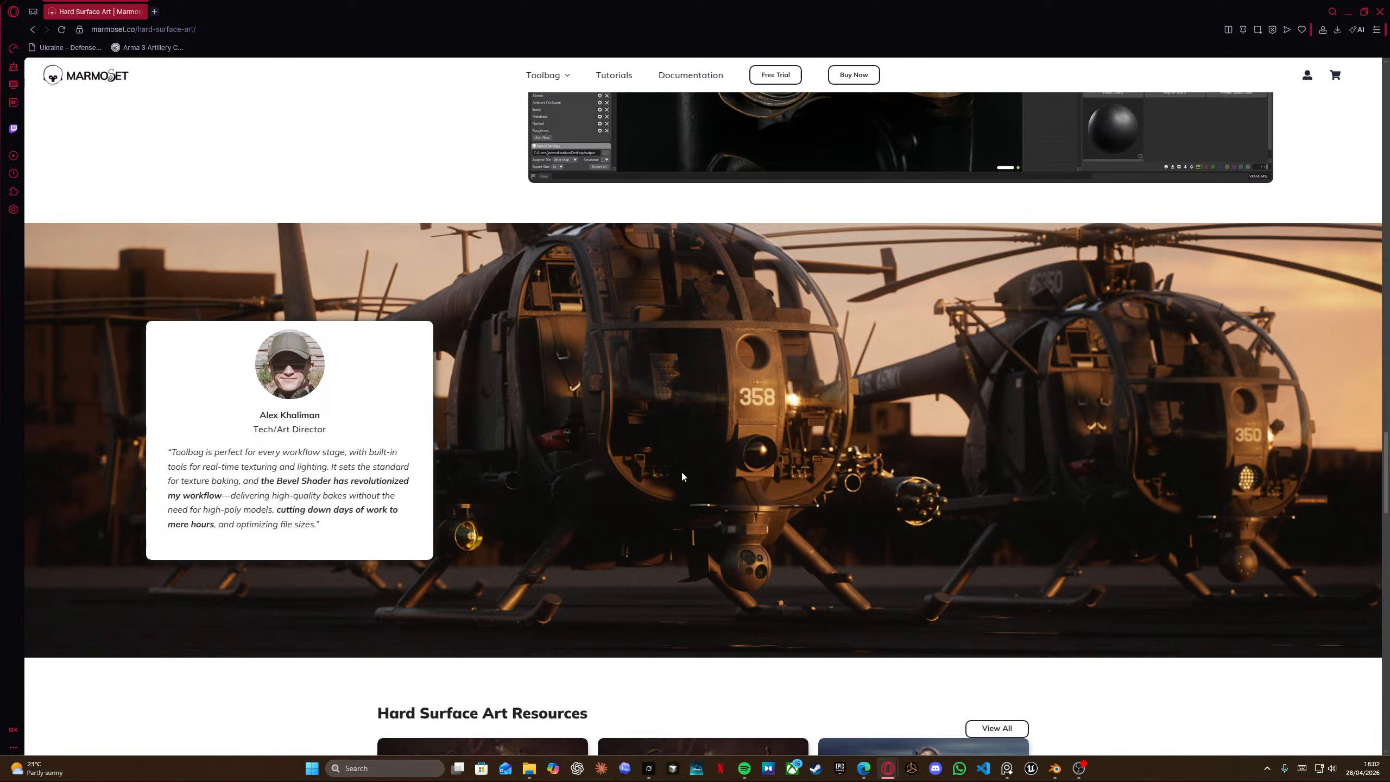
{"action": "scroll", "coordinate": [890, 527], "scroll_direction": "down", "scroll_amount": 5}
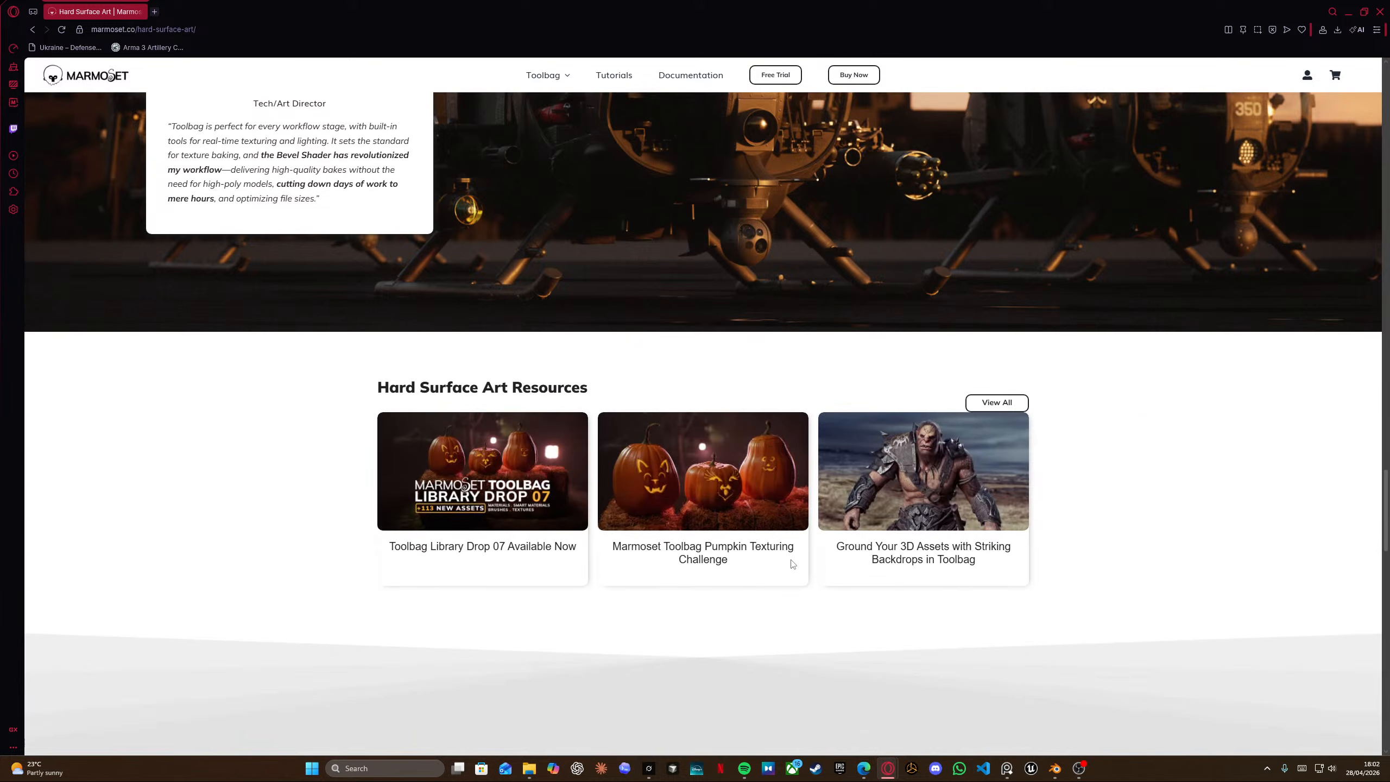
{"action": "scroll", "coordinate": [789, 561], "scroll_direction": "down", "scroll_amount": 16}
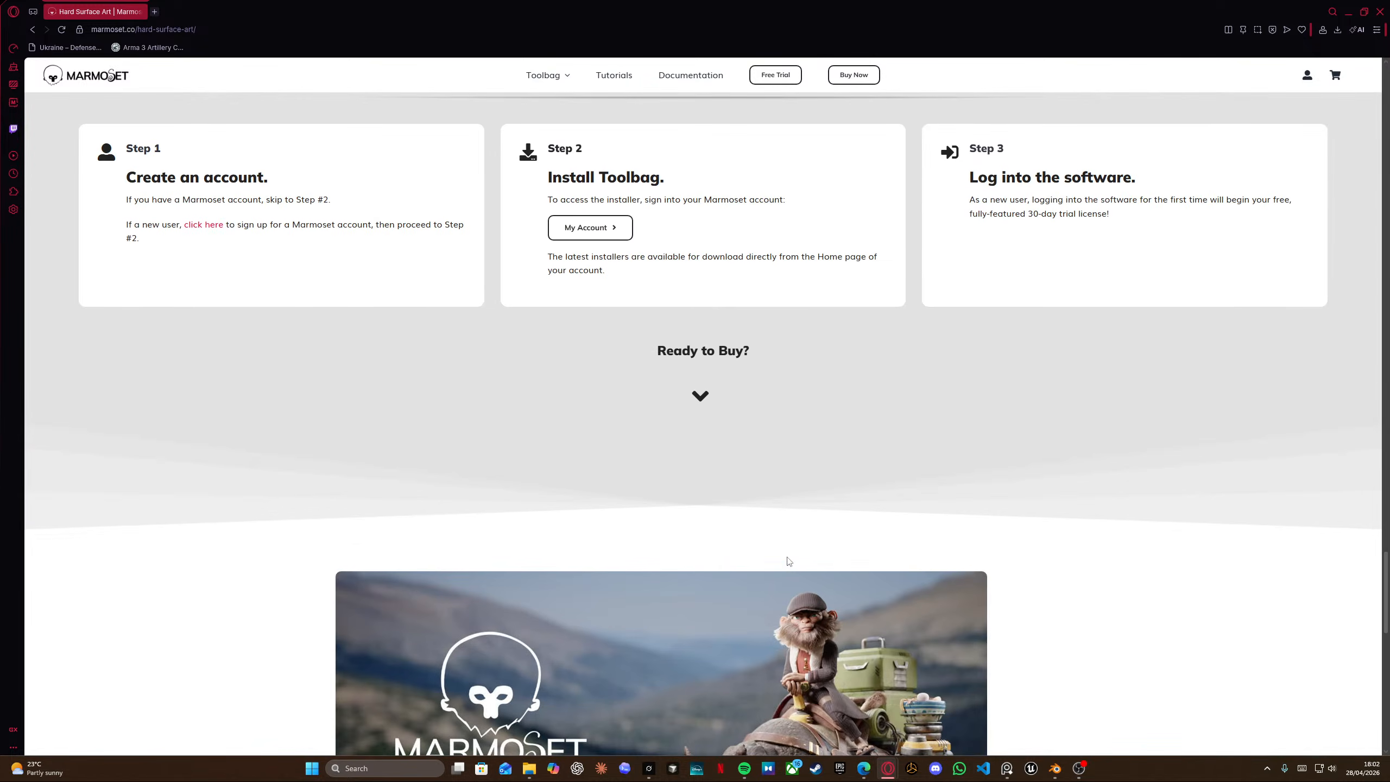
{"action": "scroll", "coordinate": [786, 556], "scroll_direction": "down", "scroll_amount": 10}
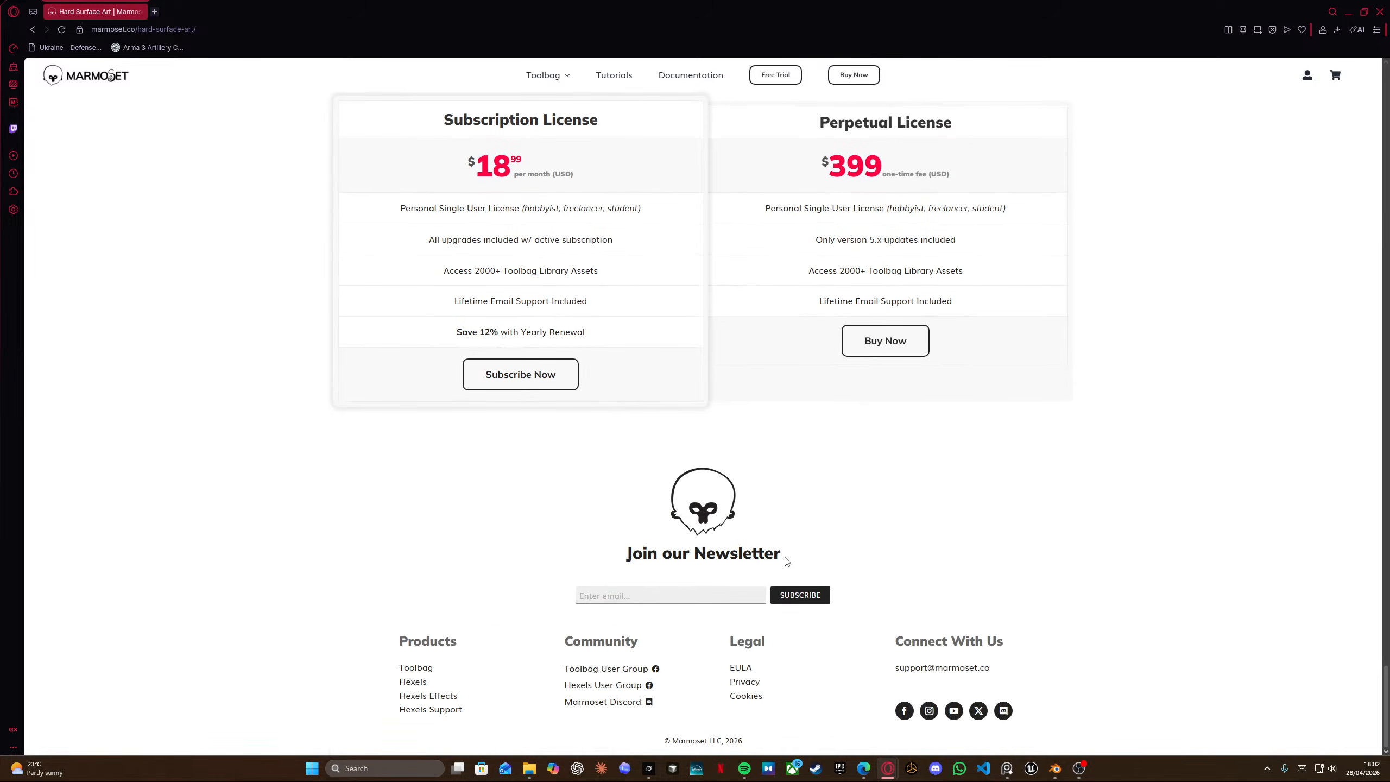
{"action": "scroll", "coordinate": [786, 560], "scroll_direction": "up", "scroll_amount": 20}
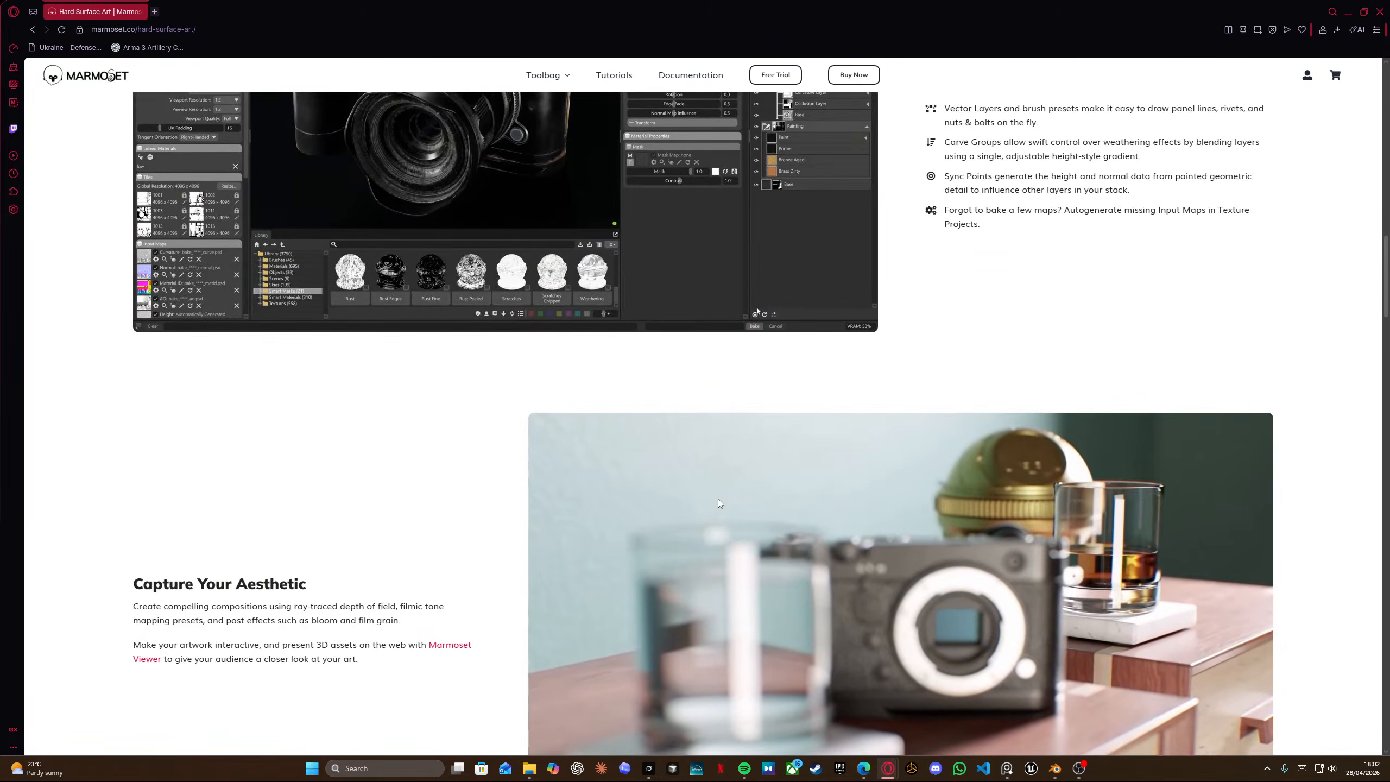
Close the Hard Surface Art page and switch back to Blender.
{"action": "scroll", "coordinate": [691, 497], "scroll_direction": "up", "scroll_amount": 20}
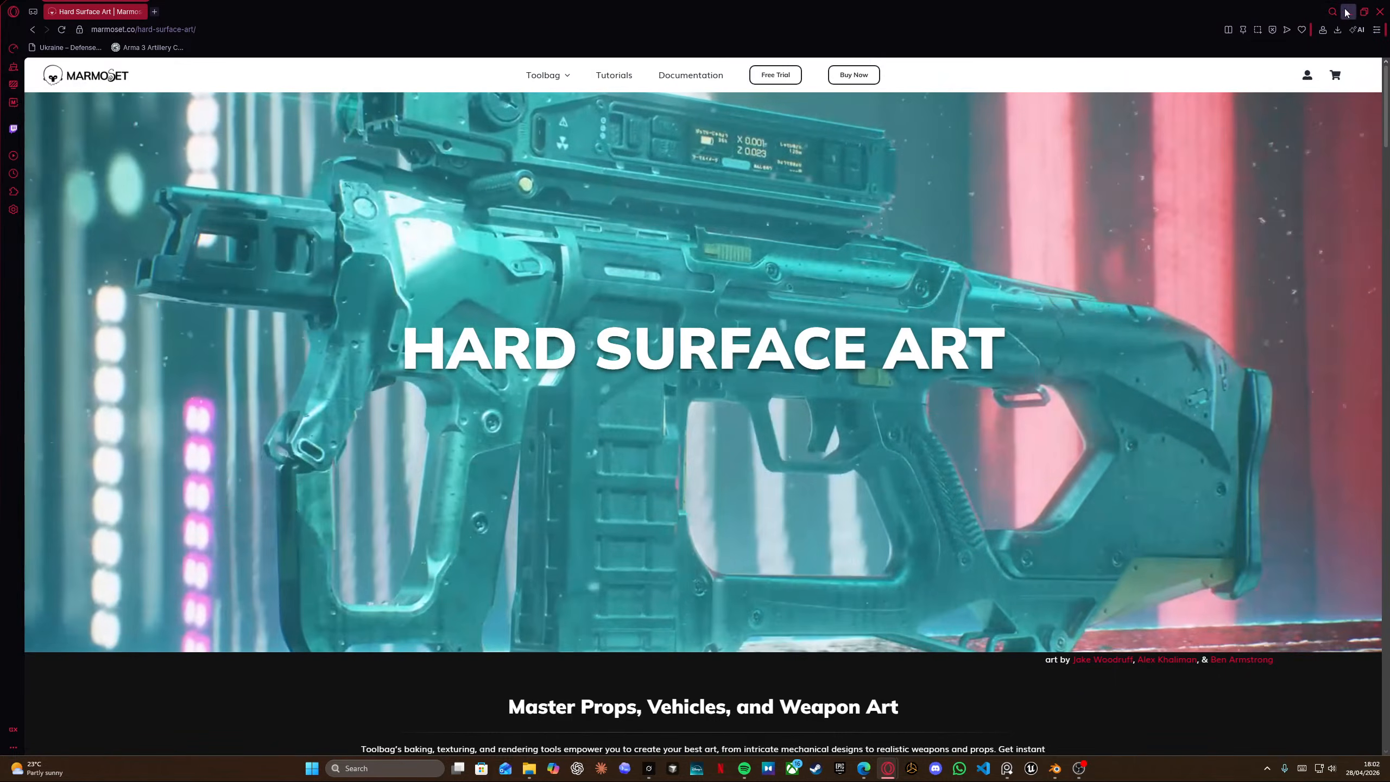
{"action": "key", "text": "ctrl+w"}
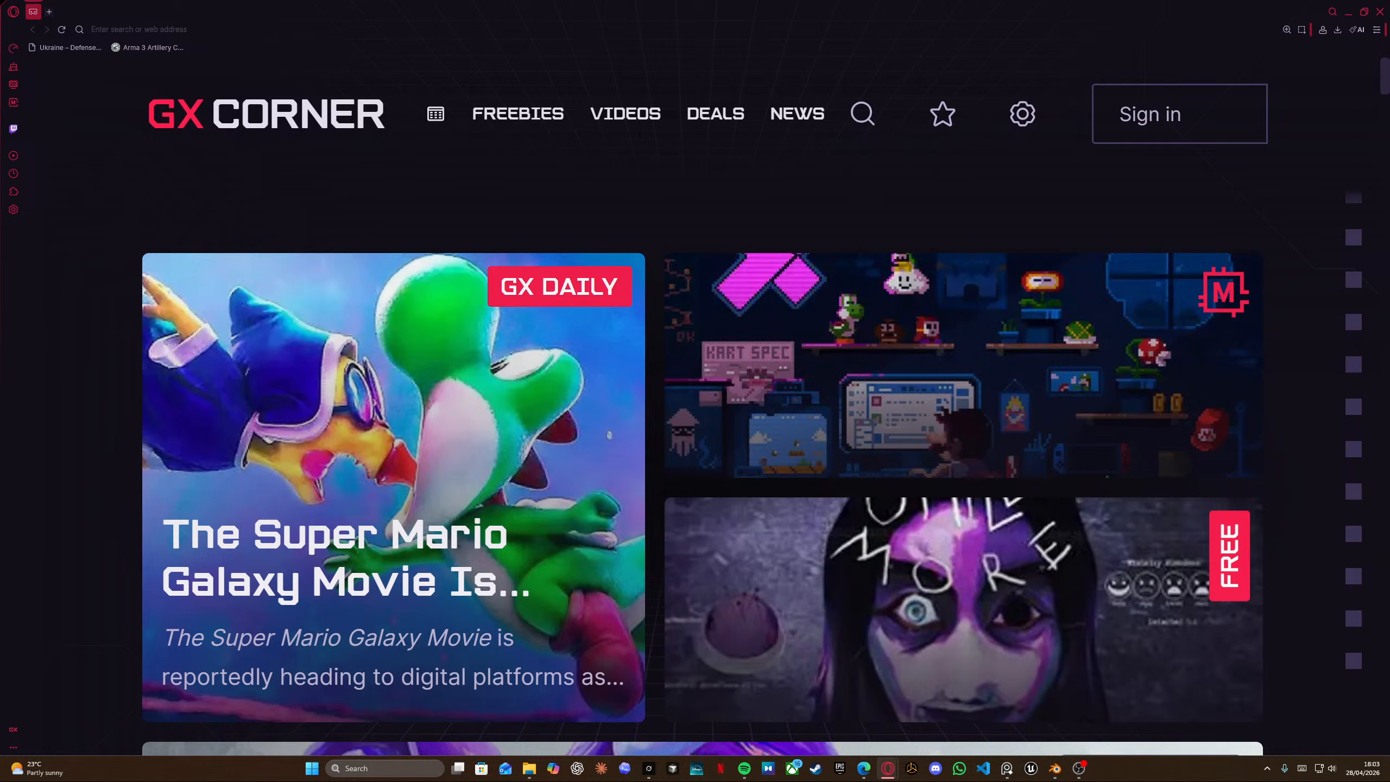
{"action": "left_click", "coordinate": [1379, 11]}
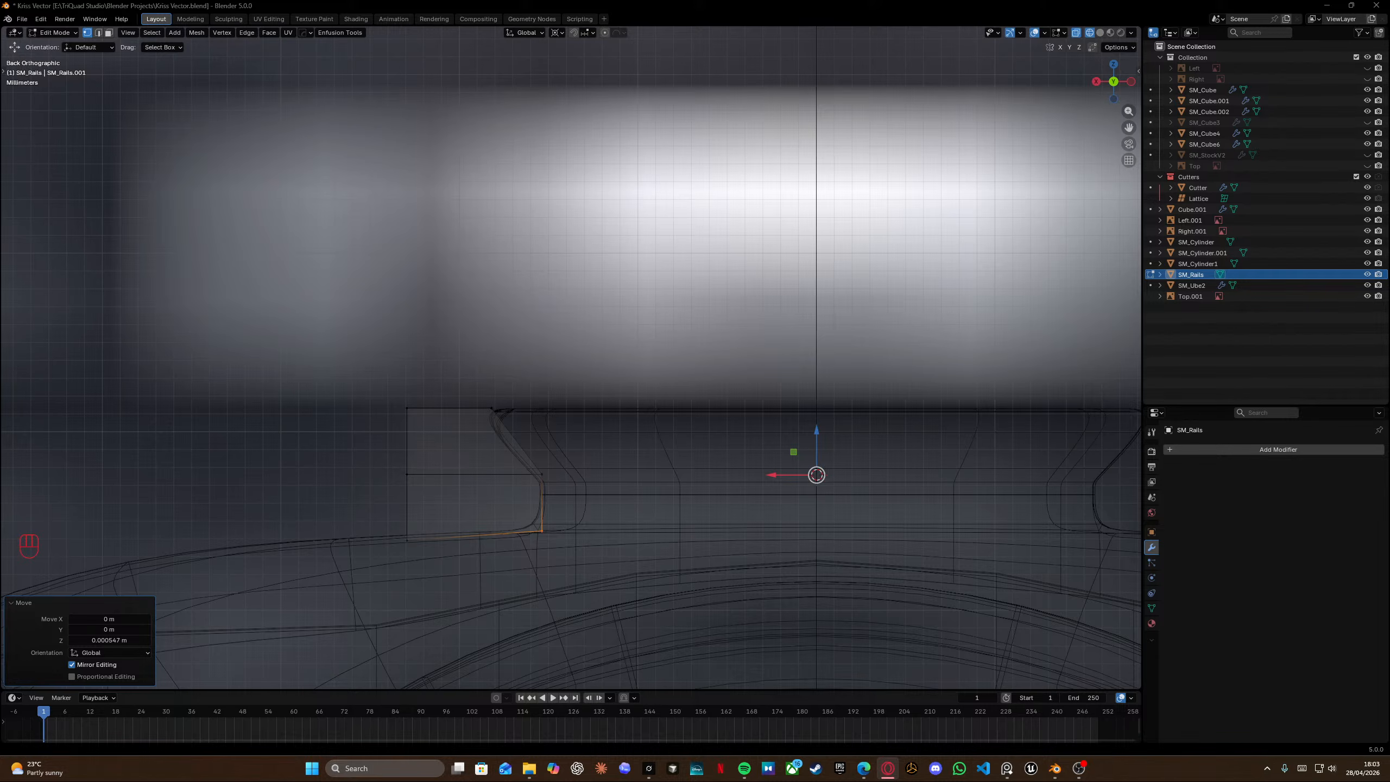
Orbit around the receiver to examine the rail piece from the front and back views.
{"action": "mouse_move", "coordinate": [695, 329]}
{"action": "middle_mouse_down"}
{"action": "mouse_move", "coordinate": [599, 332]}
{"action": "mouse_move", "coordinate": [598, 399]}
{"action": "mouse_move", "coordinate": [703, 407]}
{"action": "mouse_move", "coordinate": [562, 379]}
{"action": "mouse_move", "coordinate": [605, 363]}
{"action": "mouse_move", "coordinate": [394, 338]}
{"action": "middle_mouse_up"}
{"action": "key", "text": "shift+z"}
{"action": "scroll", "coordinate": [704, 408], "scroll_direction": "down", "scroll_amount": 4}
{"action": "scroll", "coordinate": [605, 363], "scroll_direction": "down", "scroll_amount": 3}
{"action": "scroll", "coordinate": [605, 363], "scroll_direction": "left", "scroll_amount": 2, "text": "shift"}
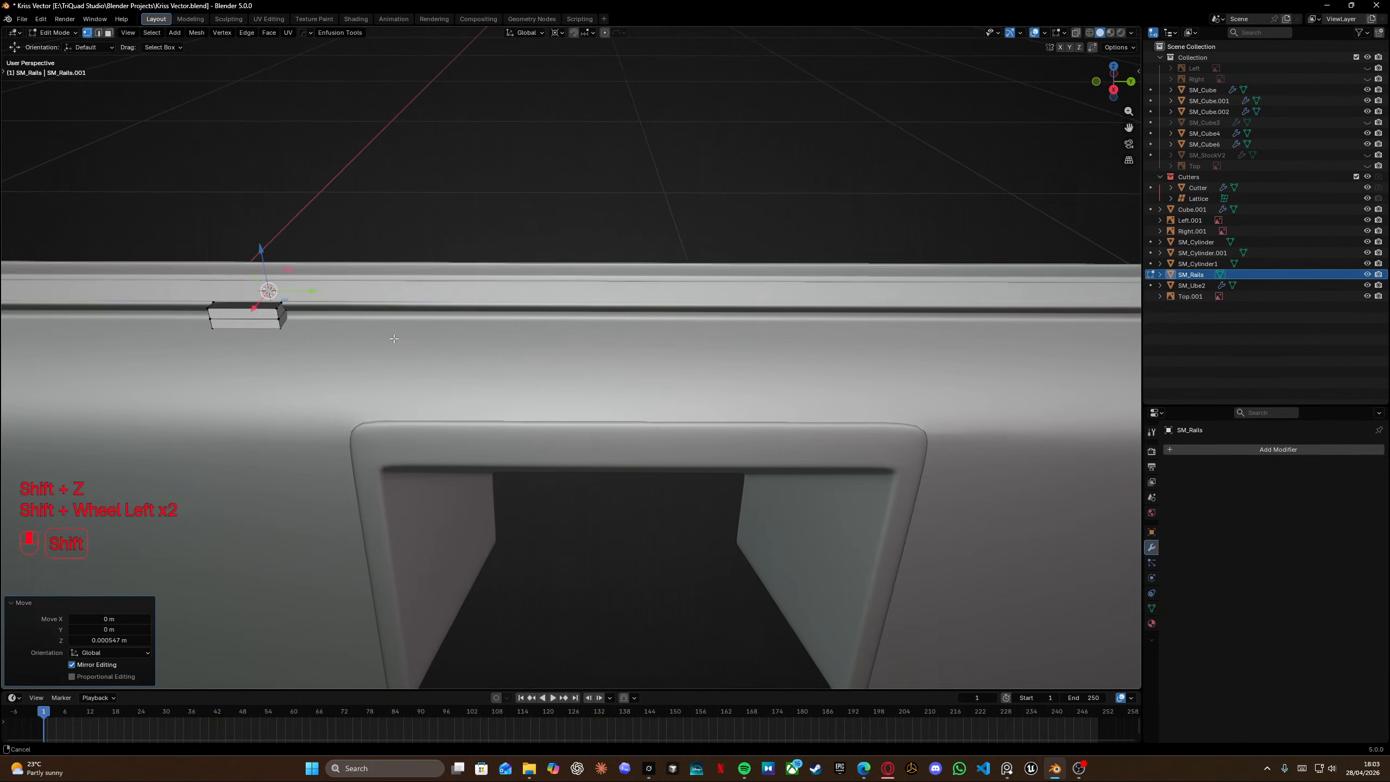
{"action": "key", "text": "a"}
{"action": "left_click_drag", "start_coordinate": [293, 290], "coordinate": [669, 299]}
{"action": "scroll", "coordinate": [739, 315], "scroll_direction": "down", "scroll_amount": 7}
{"action": "middle_click_drag", "start_coordinate": [782, 323], "coordinate": [621, 333], "text": "shift"}
{"action": "middle_click_drag", "start_coordinate": [621, 333], "coordinate": [567, 330]}
{"action": "left_click_drag", "start_coordinate": [405, 306], "coordinate": [609, 345]}
{"action": "key", "text": "shift+s"}
{"action": "left_click", "coordinate": [777, 499]}
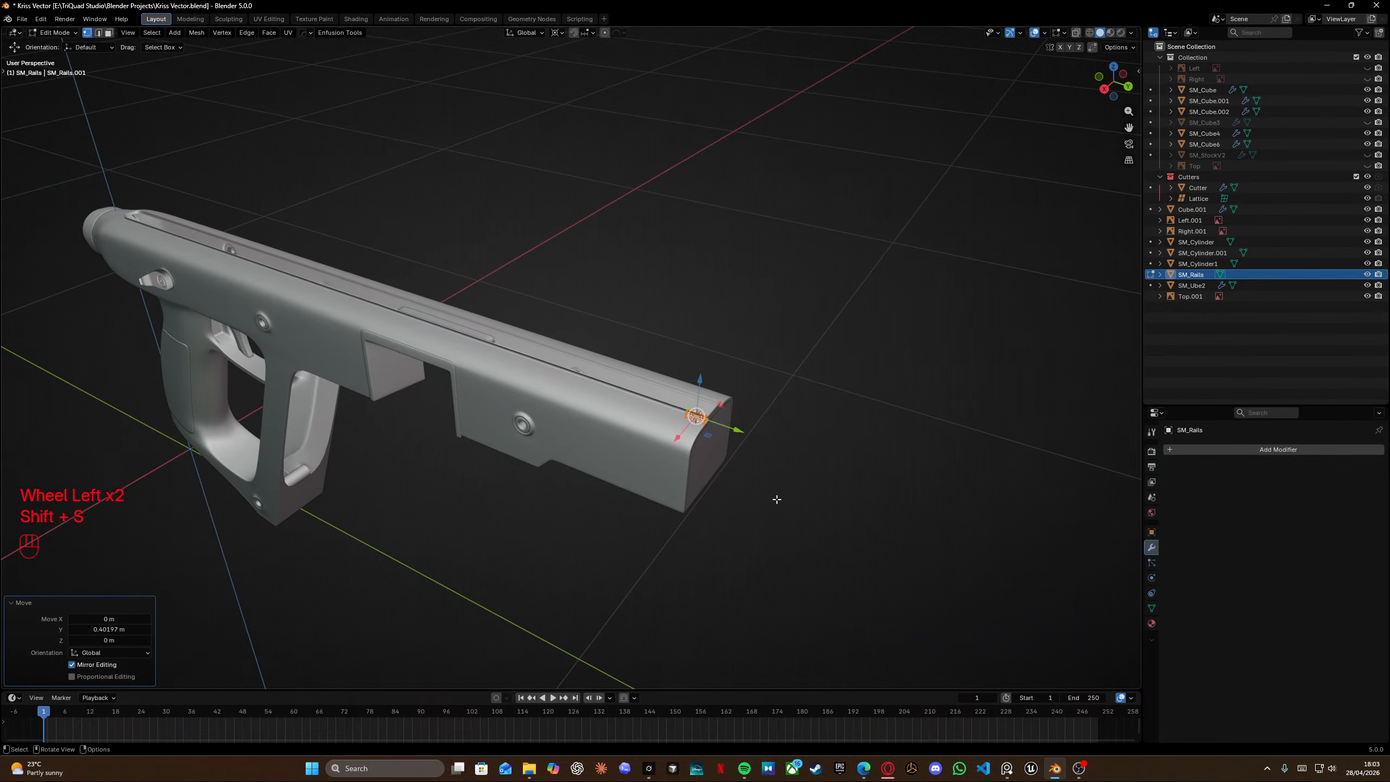
{"action": "middle_click_drag", "start_coordinate": [776, 500], "coordinate": [651, 451]}
{"action": "key", "text": "shift+s"}
{"action": "left_click", "coordinate": [511, 488]}
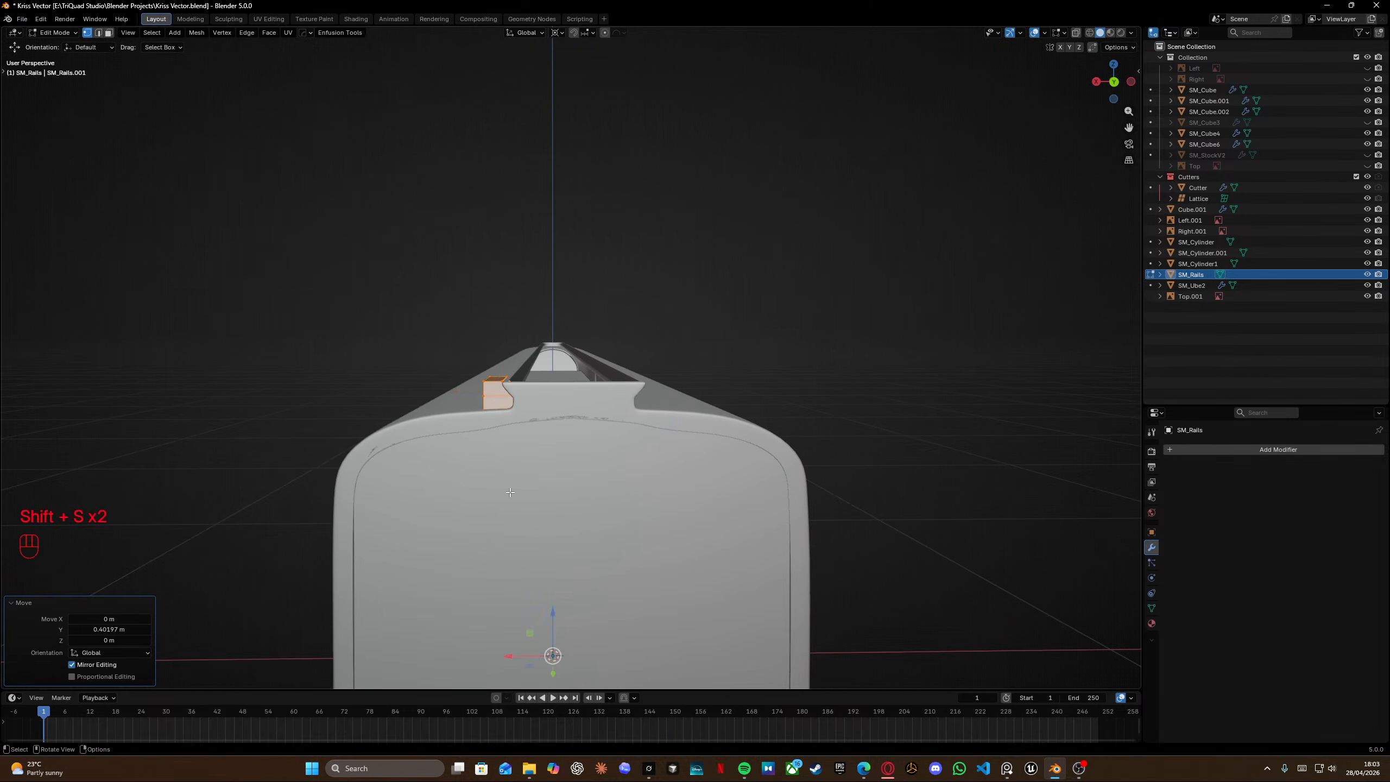
{"action": "key", "text": "KP_3"}
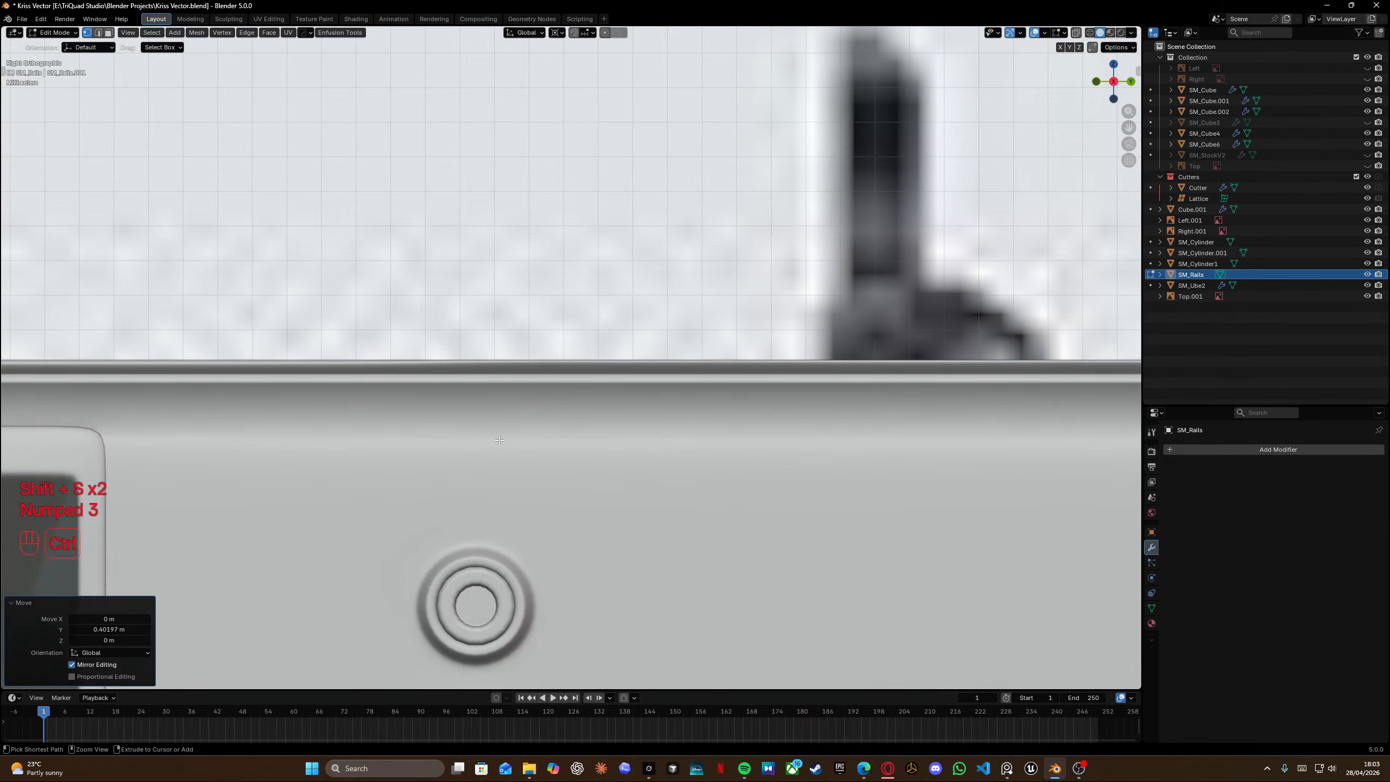
{"action": "key", "text": "ctrl+KP_1"}
{"action": "scroll", "coordinate": [372, 472], "scroll_direction": "up", "scroll_amount": 8}
{"action": "middle_click_drag", "start_coordinate": [239, 498], "coordinate": [706, 455], "text": "shift"}
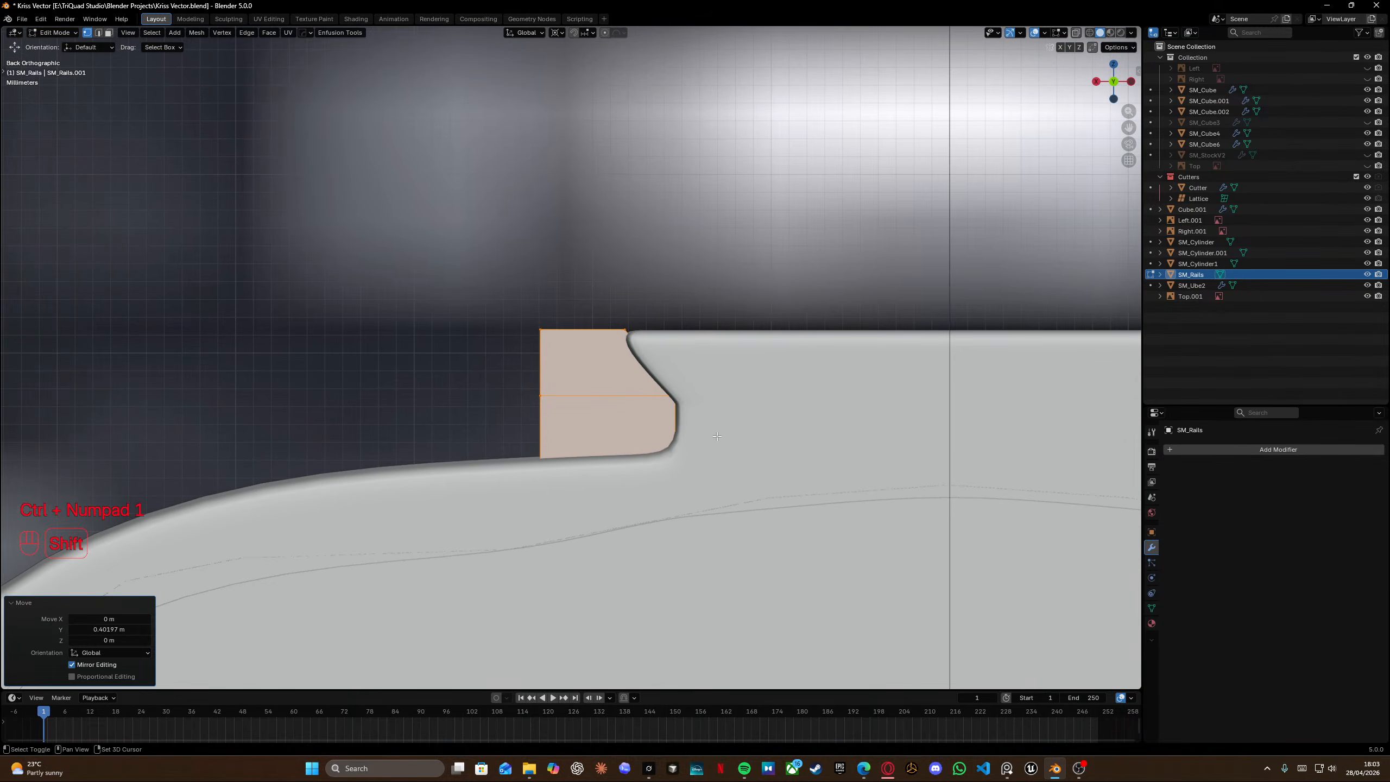
In back wireframe view, select the rail's top vertices and move them along Z.
{"action": "key", "text": "shift+z"}
{"action": "left_click_drag", "start_coordinate": [483, 282], "coordinate": [664, 349]}
{"action": "key", "text": "g"}
{"action": "key", "text": "z"}
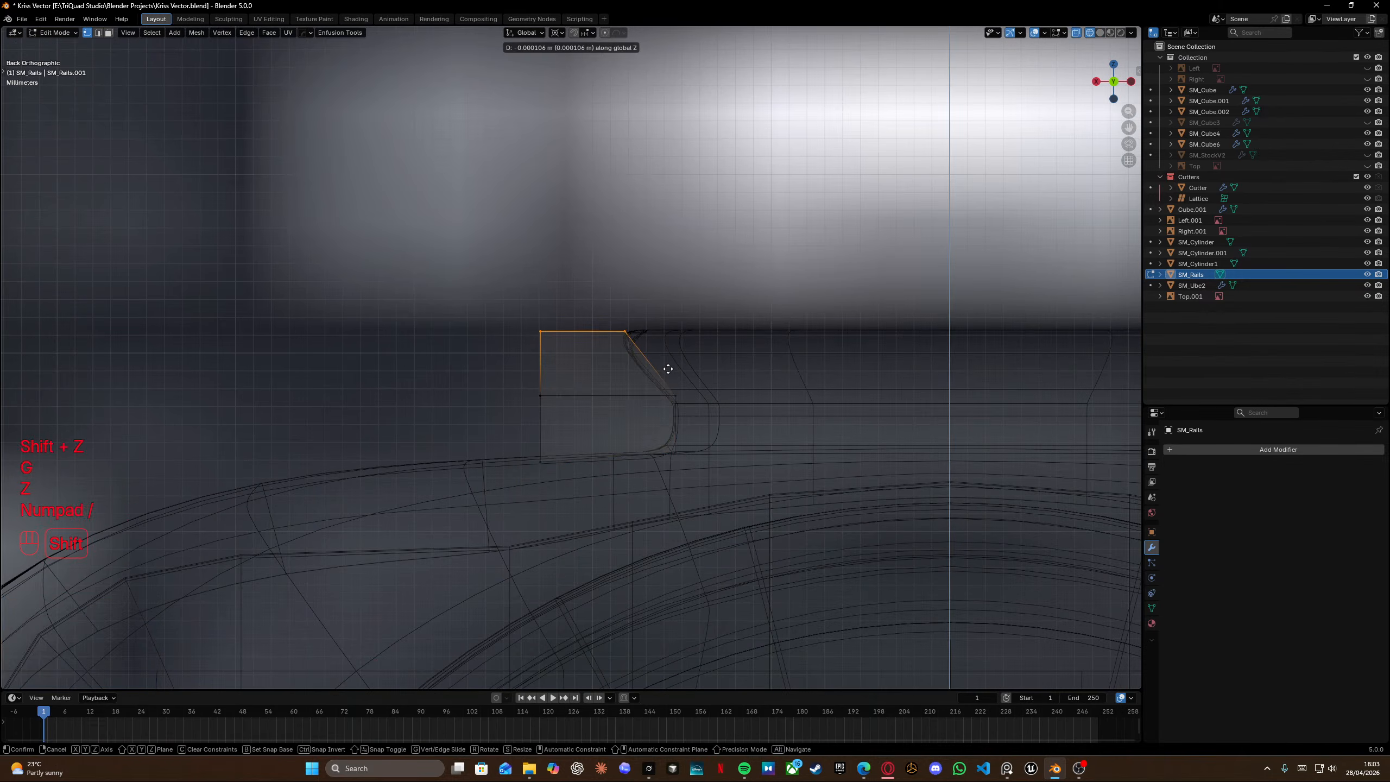
{"action": "left_click", "coordinate": [669, 374]}
{"action": "key", "text": "KP_Divide"}
Compare against the annotated reference image of the rail profile.
{"action": "key", "text": "alt+Tab"}
{"action": "key", "text": "alt+Tab"}
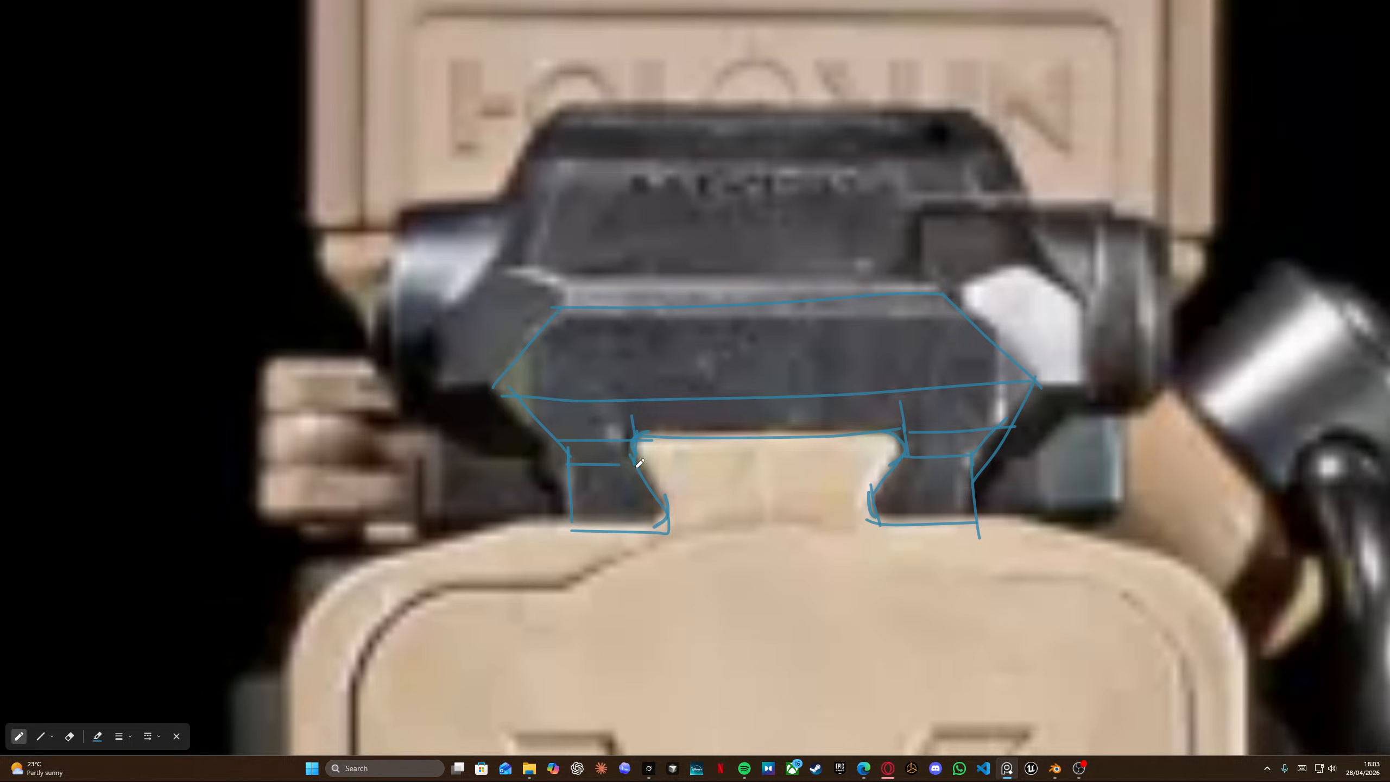
{"action": "key", "text": "alt+Tab"}
{"action": "key", "text": "alt+Tab"}
Nudge the rail's top edge along Z and extrude it a short distance.
{"action": "key", "text": "g"}
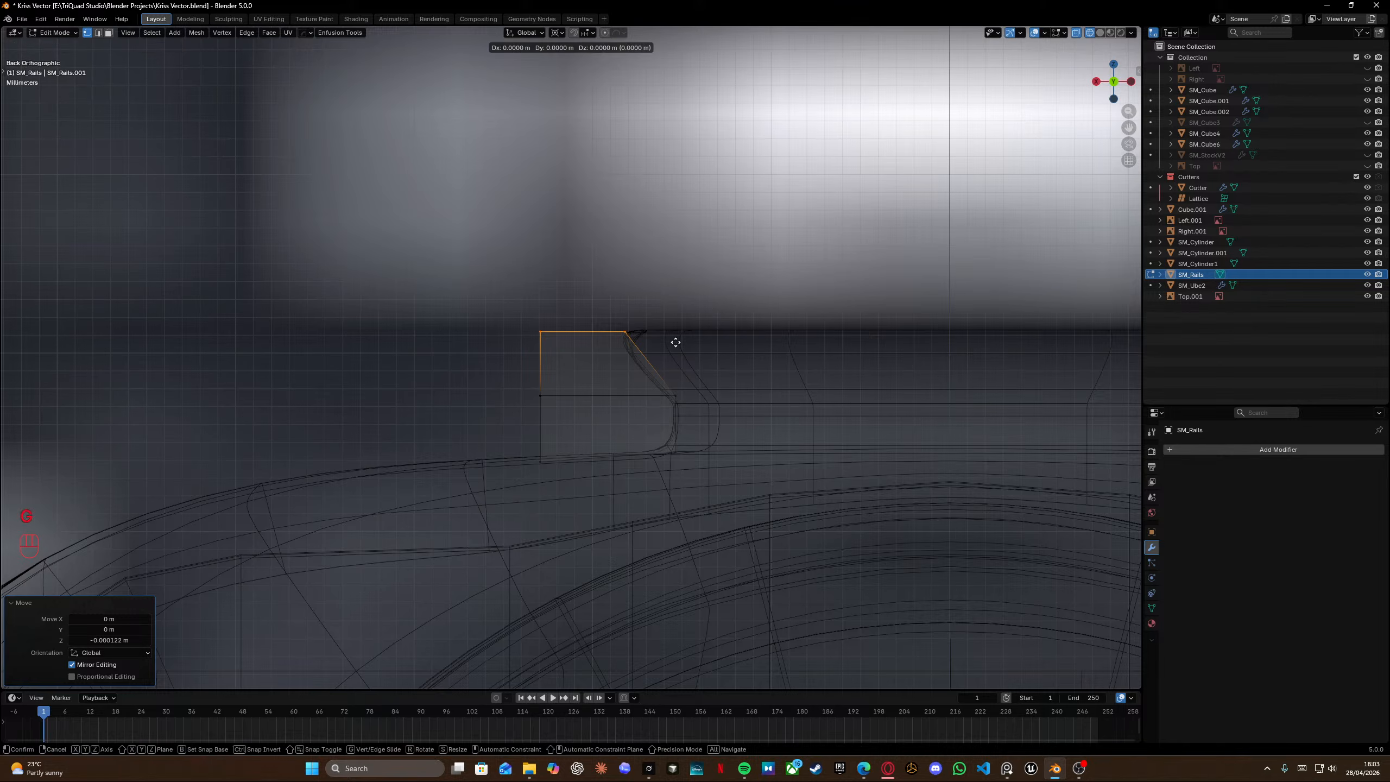
{"action": "key", "text": "z"}
{"action": "left_click", "coordinate": [679, 357]}
{"action": "key", "text": "e"}
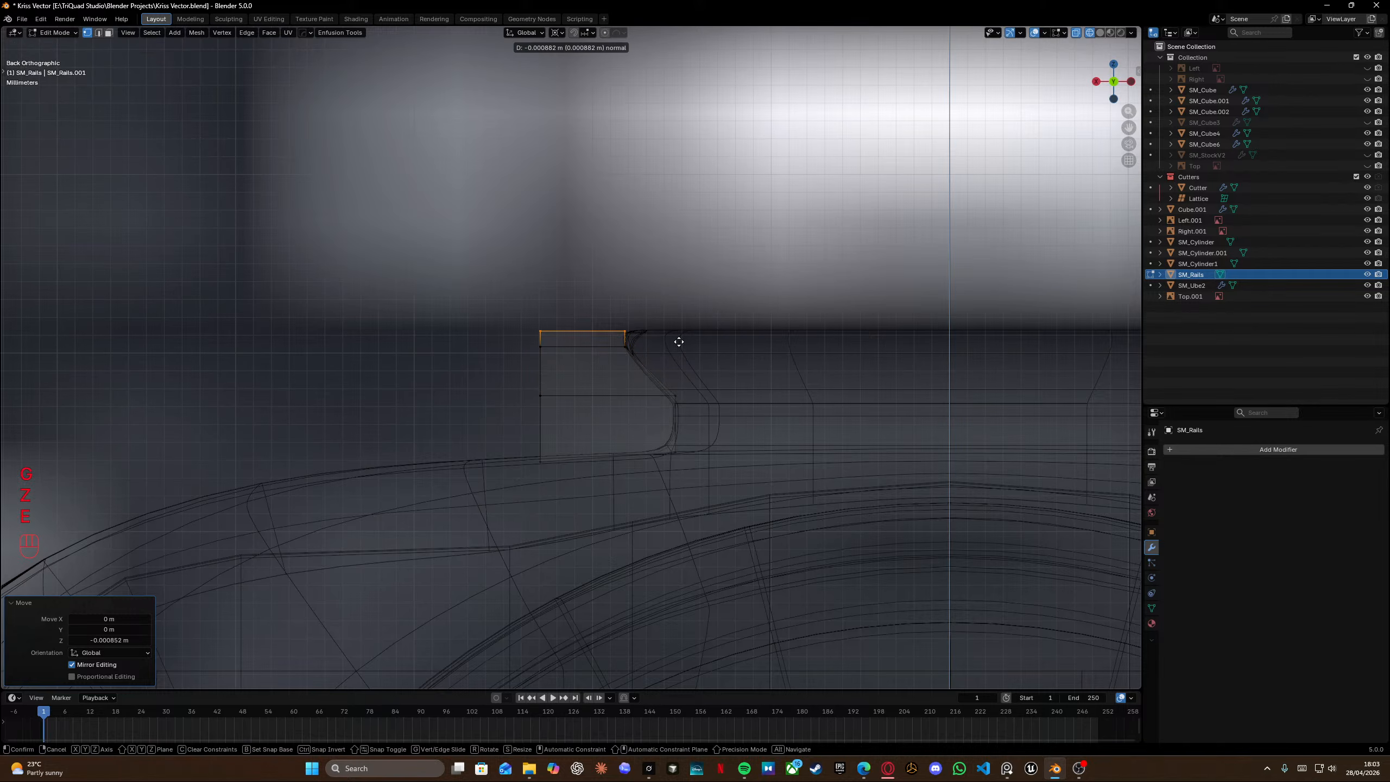
{"action": "left_click", "coordinate": [680, 341]}
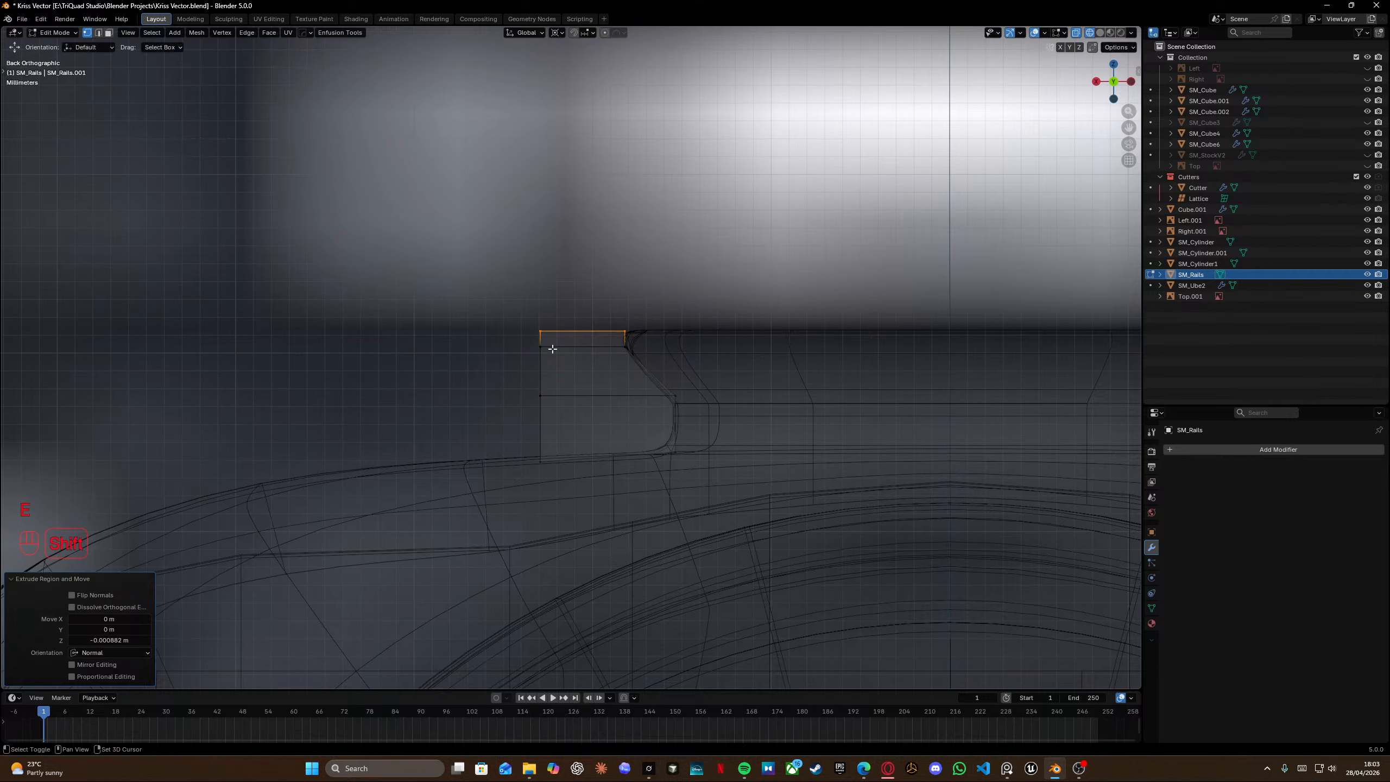
Select the rail's lower vertices and adjust them along Z and then X to match the profile.
{"action": "left_click_drag", "start_coordinate": [509, 339], "coordinate": [705, 459]}
{"action": "key", "text": "g"}
{"action": "key", "text": "z"}
{"action": "left_click", "coordinate": [656, 368]}
{"action": "key", "text": "g"}
{"action": "key", "text": "y"}
{"action": "key", "text": "x"}
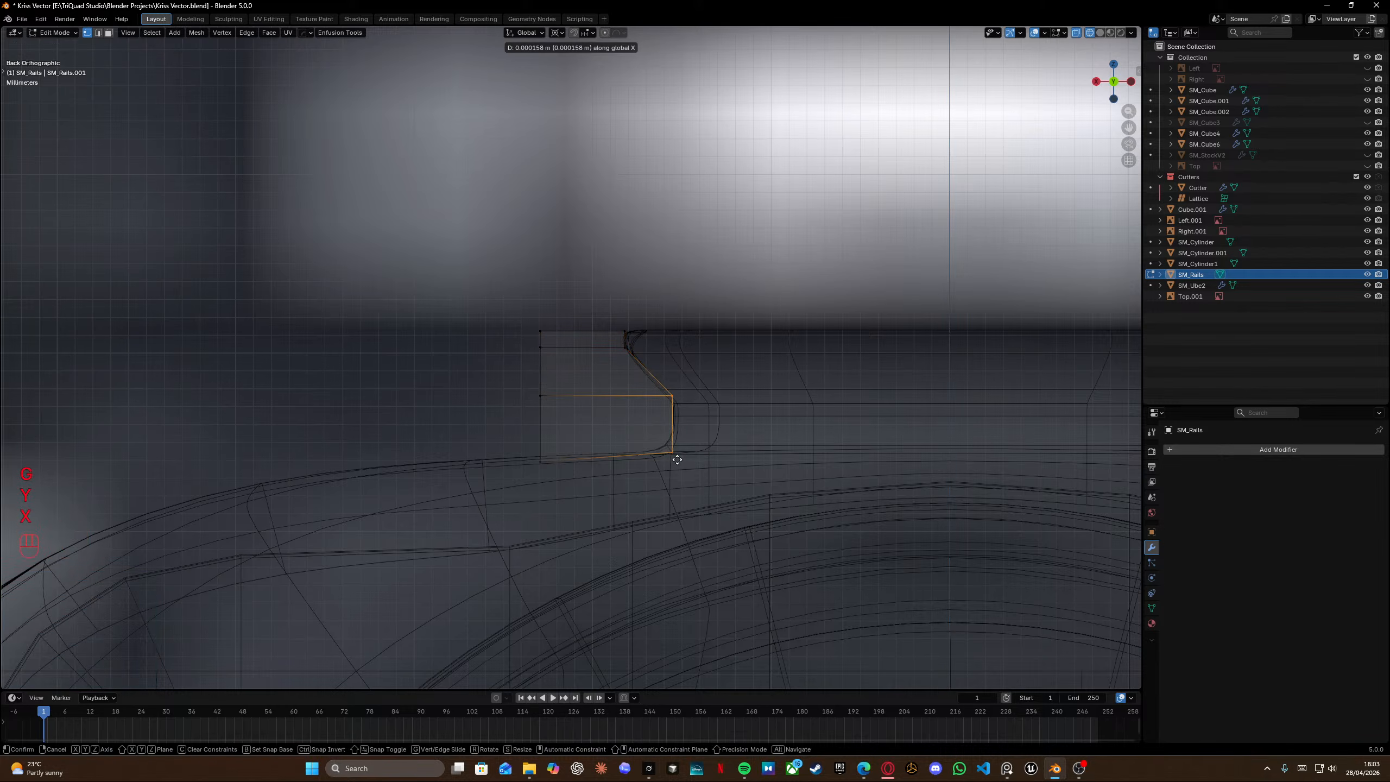
{"action": "left_click", "coordinate": [676, 459]}
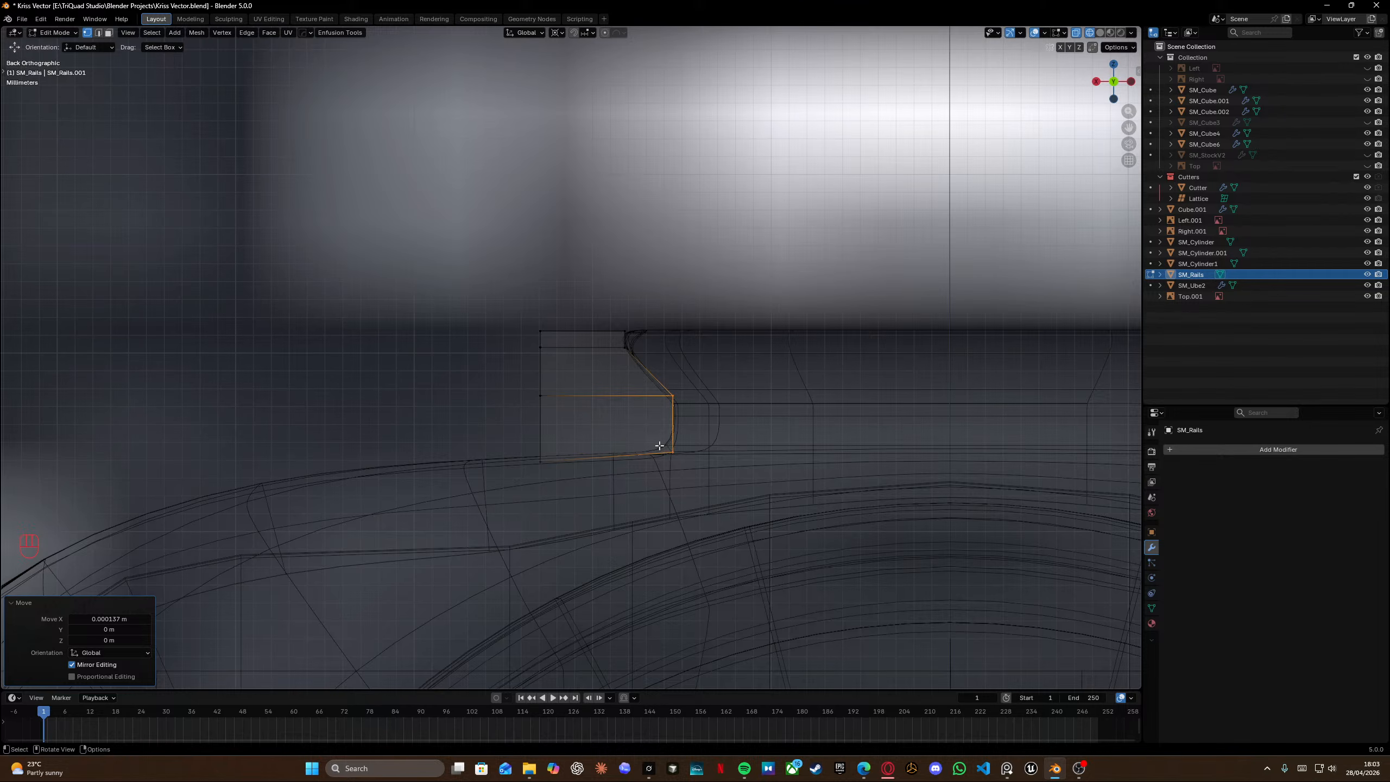
Select the rail's top edge and extrude it upward above the receiver.
{"action": "left_click_drag", "start_coordinate": [509, 306], "coordinate": [655, 342]}
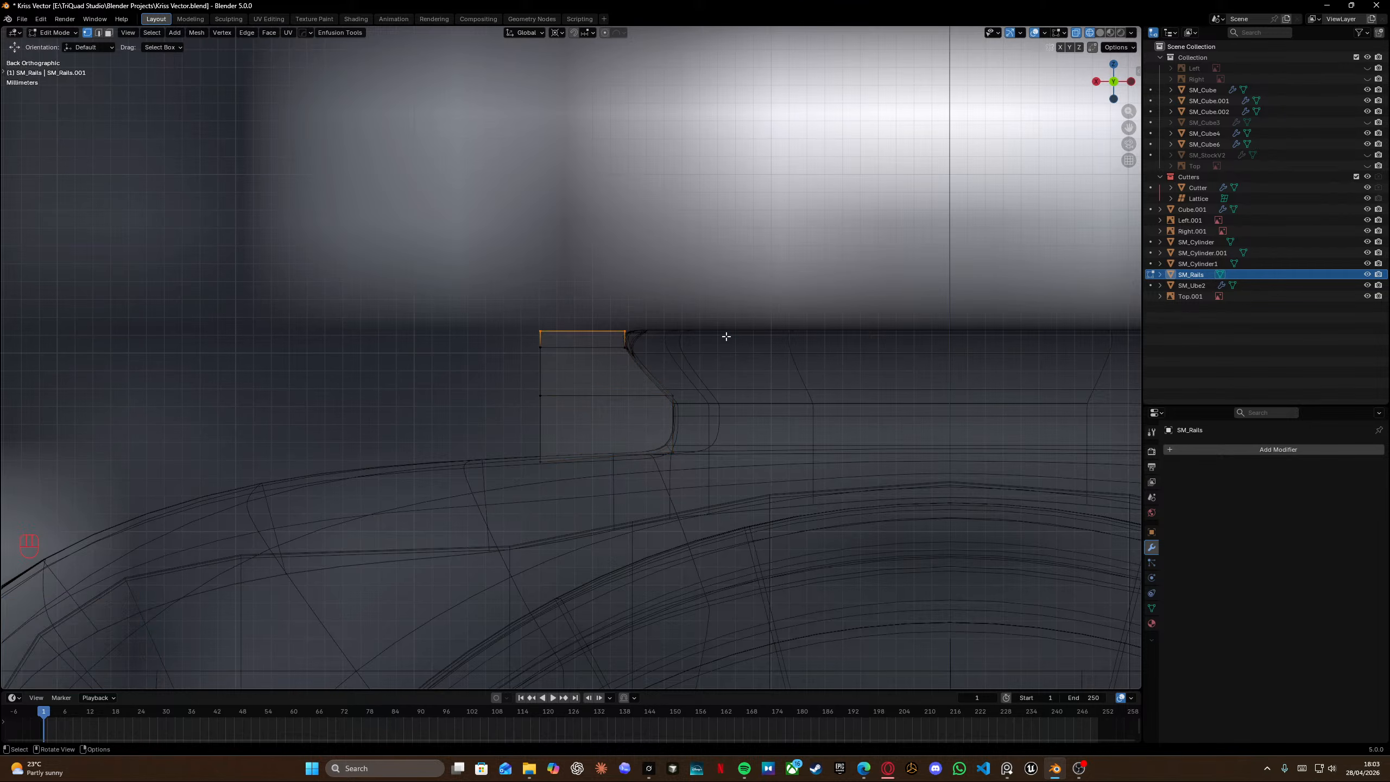
{"action": "scroll", "coordinate": [612, 422], "scroll_direction": "left", "scroll_amount": 2, "text": "shift"}
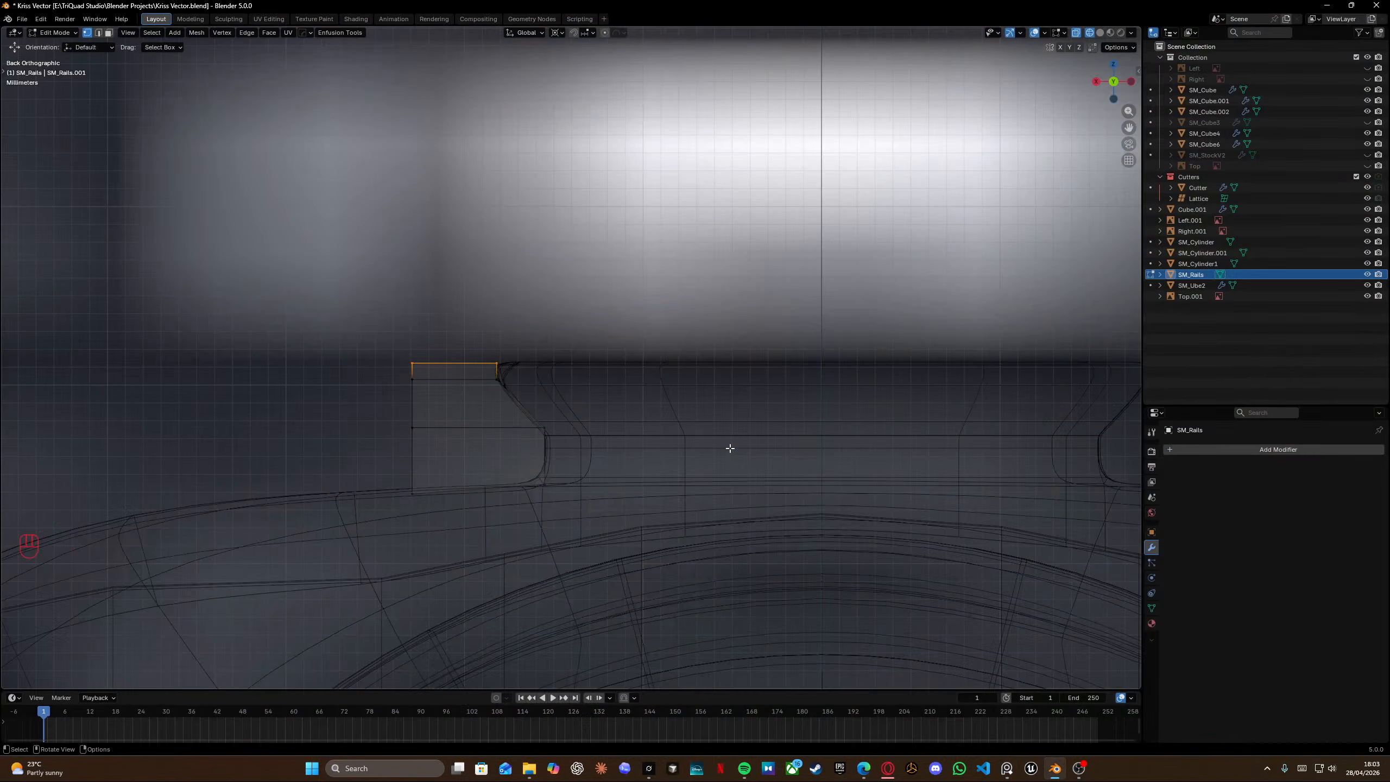
{"action": "key", "text": "e"}
{"action": "left_click", "coordinate": [722, 381]}
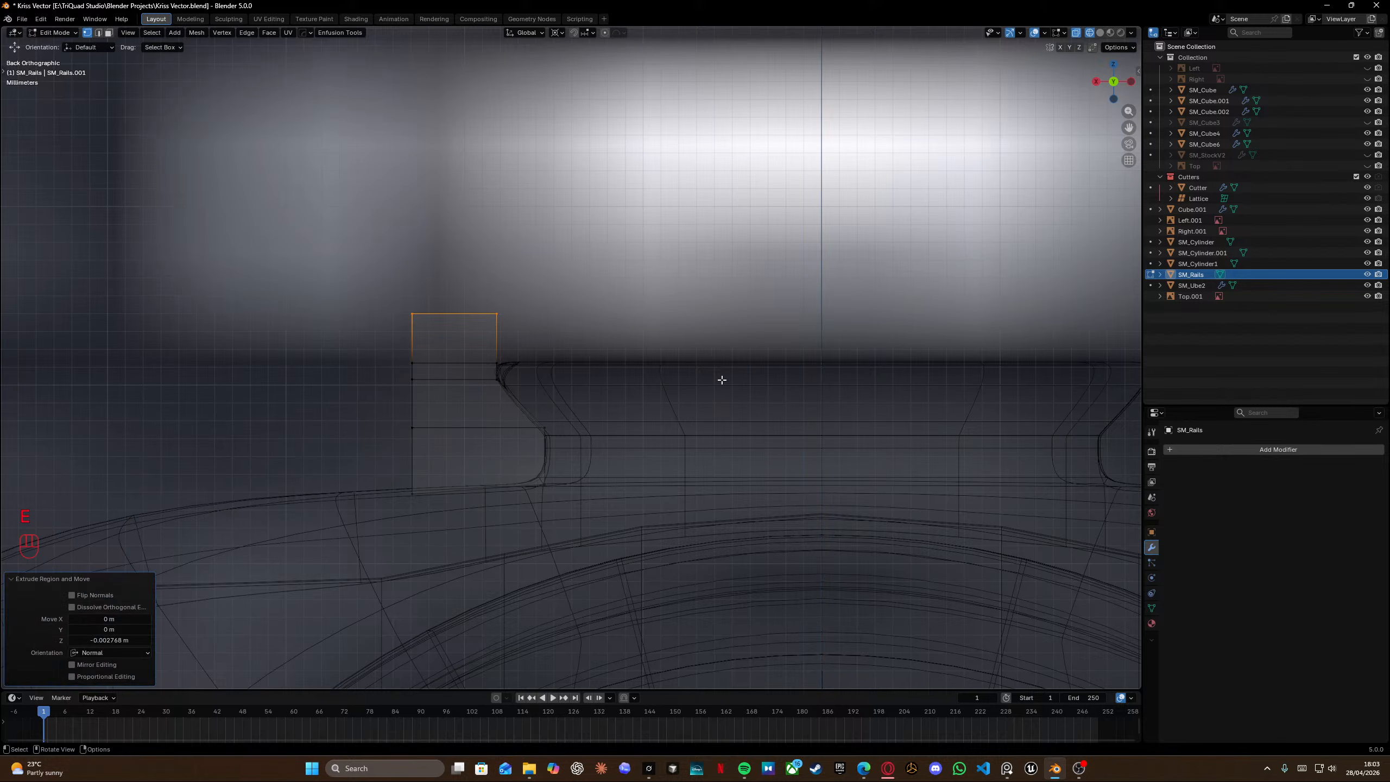
{"action": "key", "text": "h"}
{"action": "key", "text": "y"}
{"action": "key", "text": "ctrl+z"}
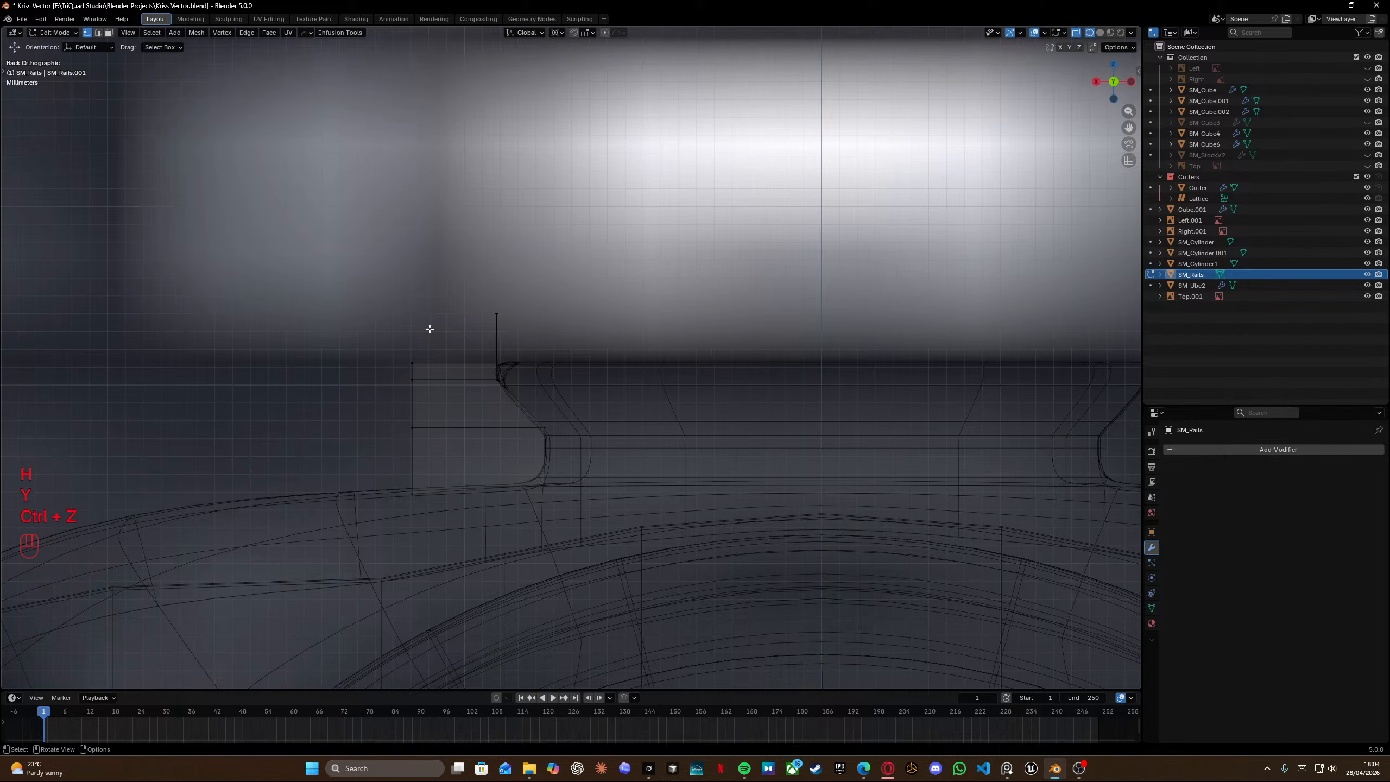
{"action": "key", "text": "ctrl+z"}
Move the extruded top edge outward along X to form an angled flange.
{"action": "key", "text": "g"}
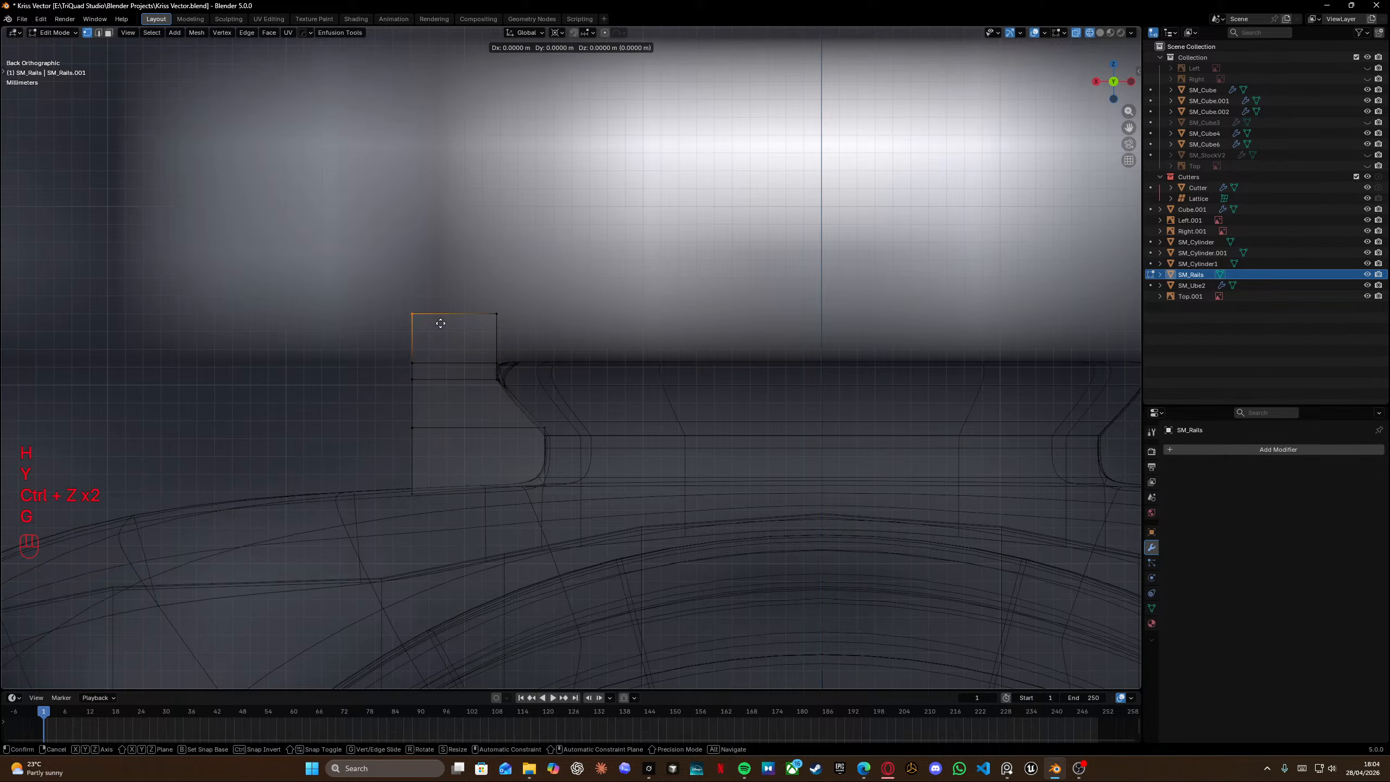
{"action": "key", "text": "y"}
{"action": "key", "text": "x"}
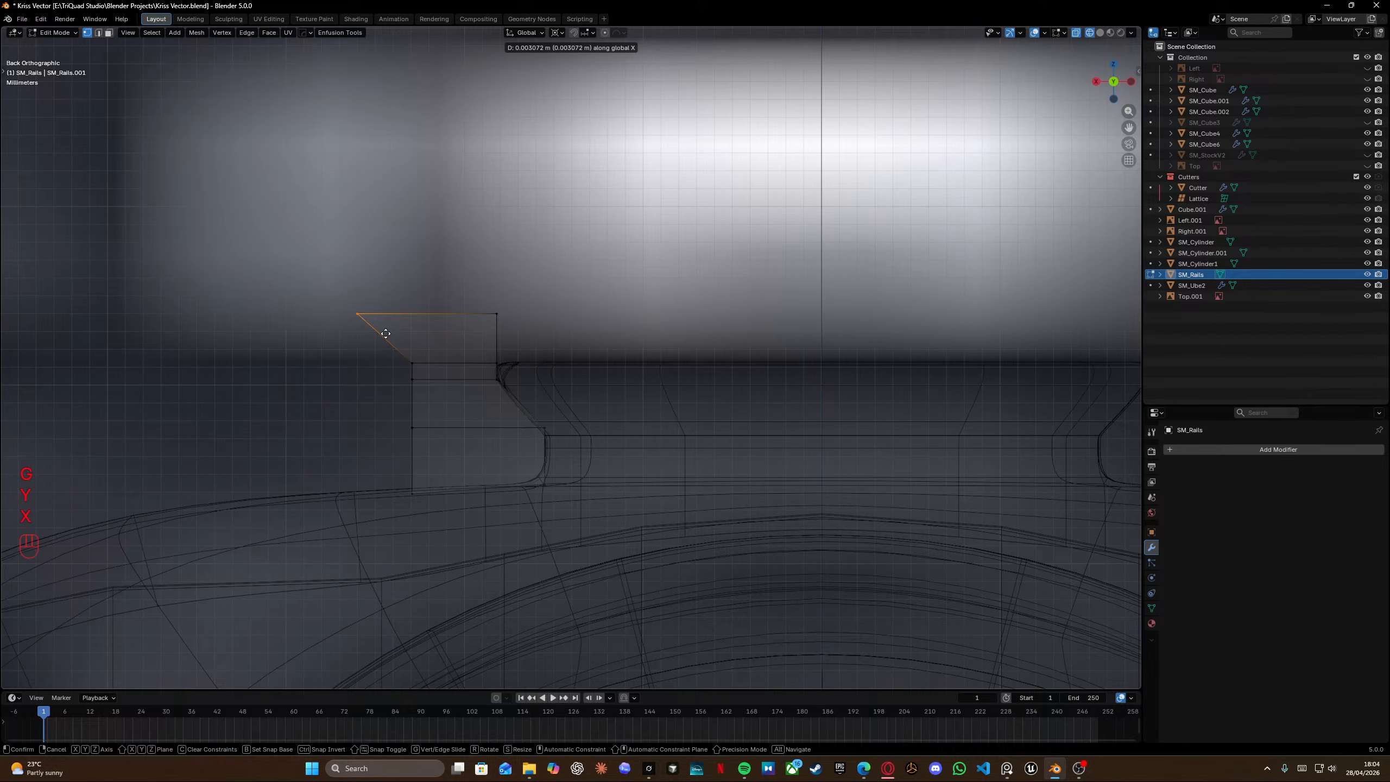
{"action": "left_click", "coordinate": [390, 335]}
Select the flange's inner side edge and extrude it horizontally to the centre line.
{"action": "left_click_drag", "start_coordinate": [472, 288], "coordinate": [553, 370]}
{"action": "middle_click_drag", "start_coordinate": [618, 357], "coordinate": [368, 346], "text": "shift"}
{"action": "key", "text": "e"}
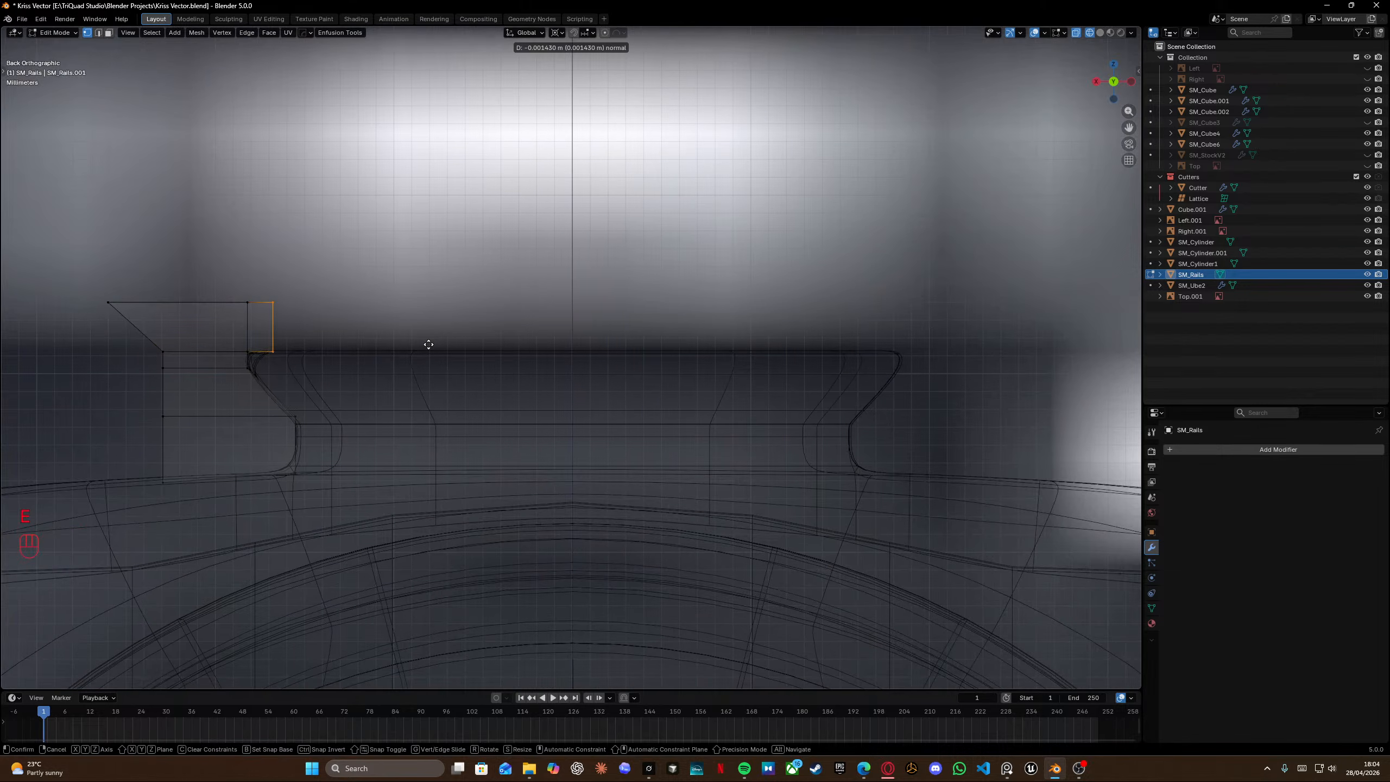
{"action": "left_click", "coordinate": [661, 349]}
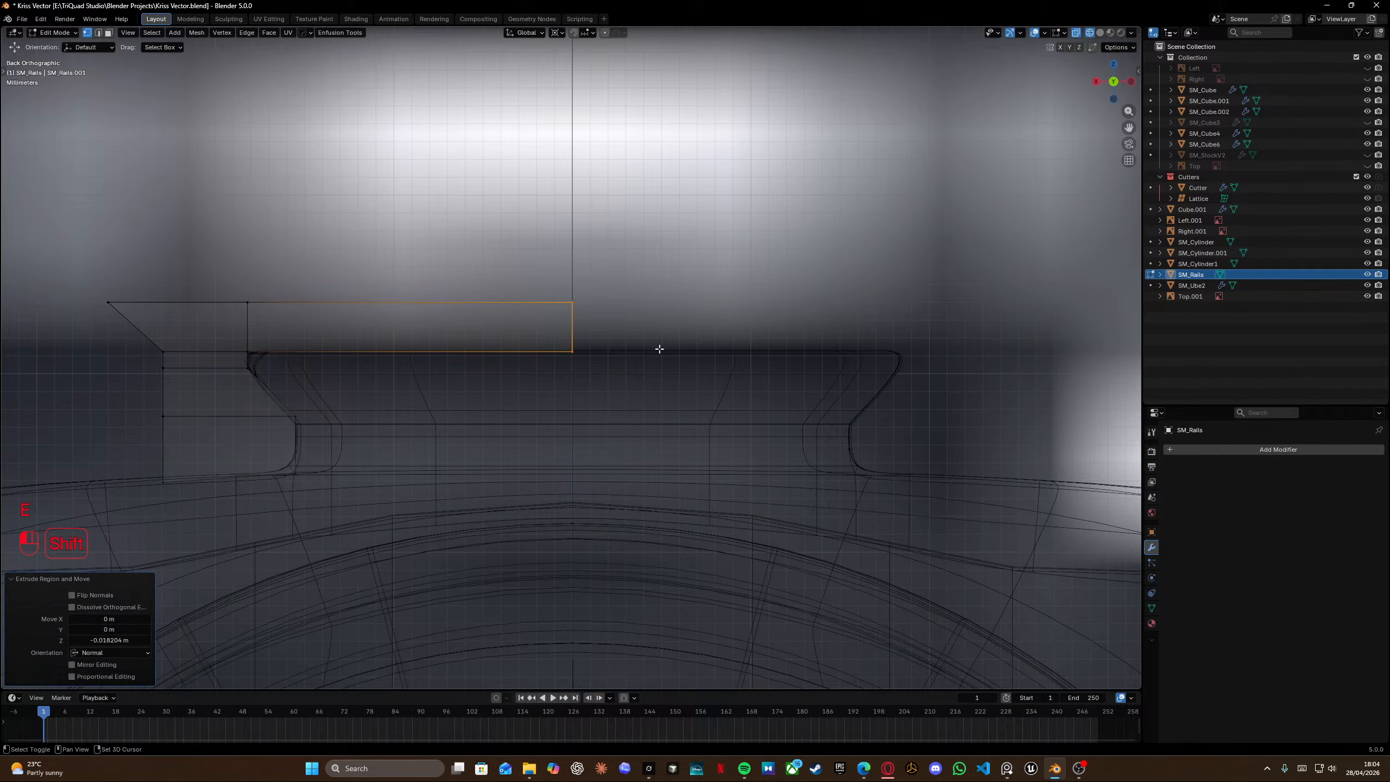
Add a Mirror modifier to the rail object.
{"action": "key", "text": "Tab"}
{"action": "left_click", "coordinate": [1205, 447]}
{"action": "mouse_move", "coordinate": [1205, 446]}
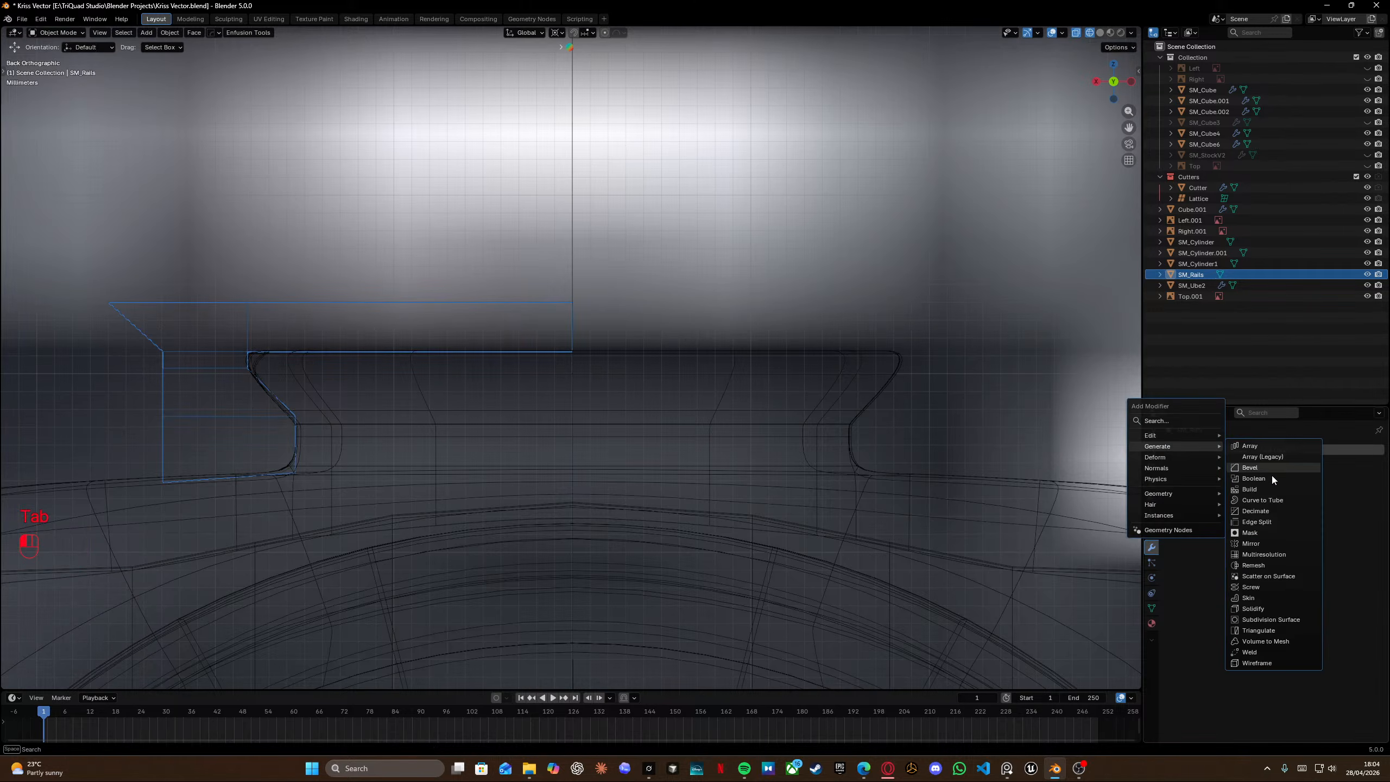
{"action": "left_click", "coordinate": [1266, 545]}
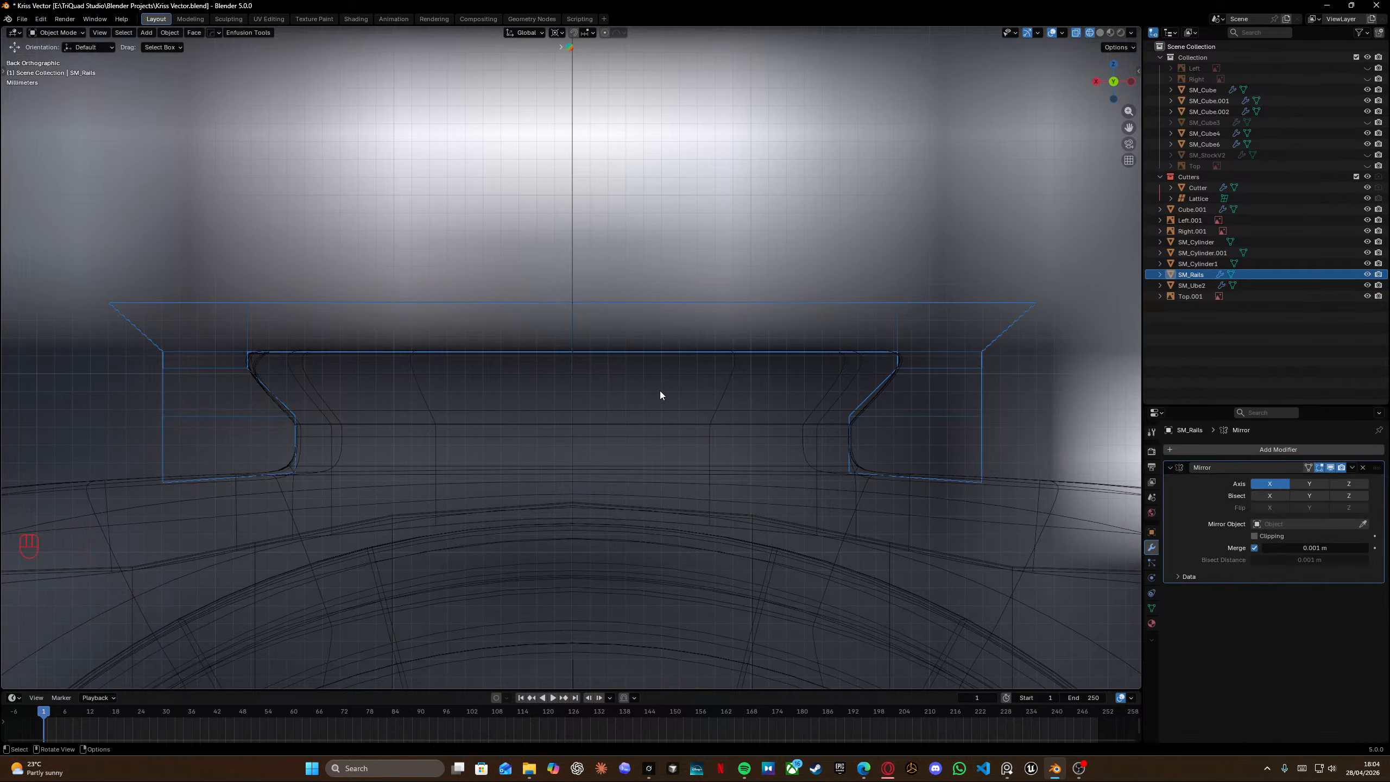
Back in edit mode, delete the selected flange face at the centre.
{"action": "key", "text": "Tab"}
{"action": "key", "text": "shift+z"}
{"action": "key", "text": "ctrl+KP_1"}
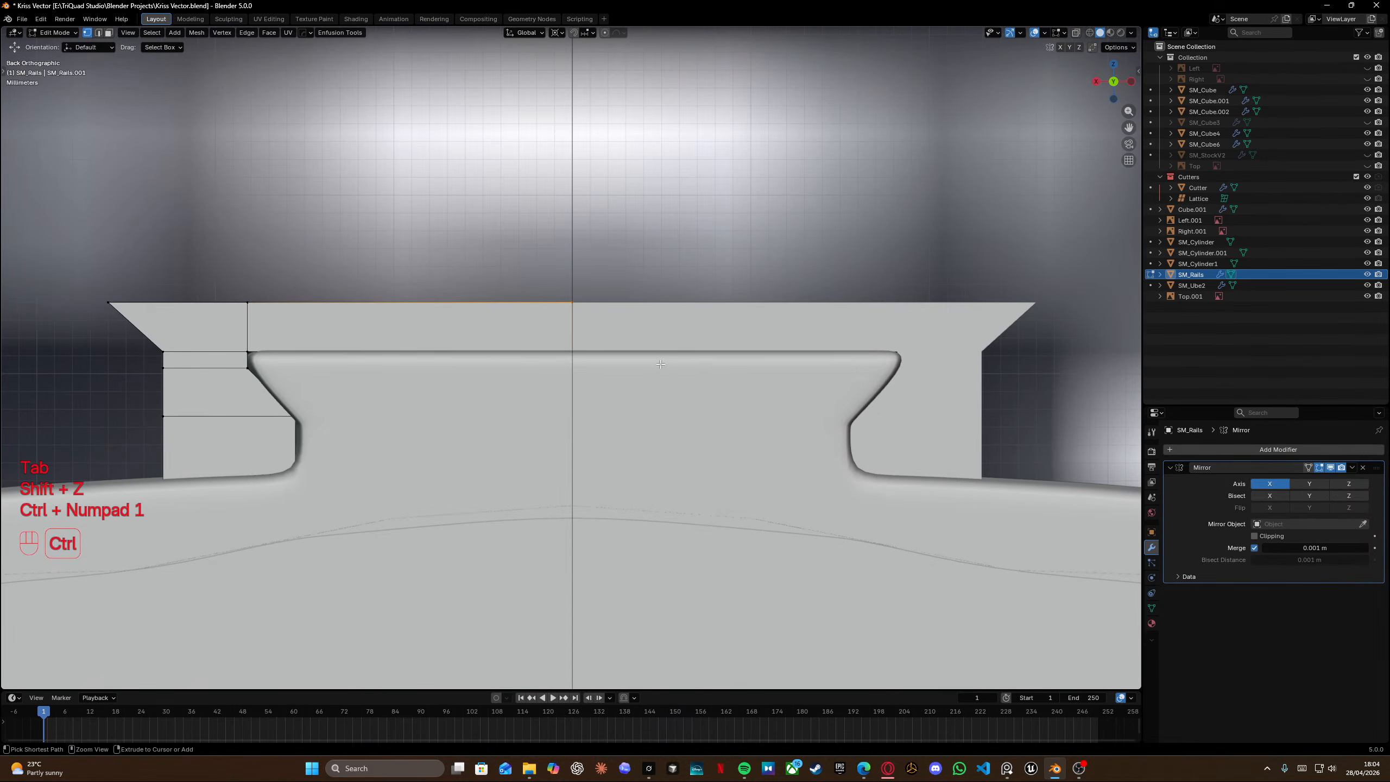
{"action": "key", "text": "shift+z"}
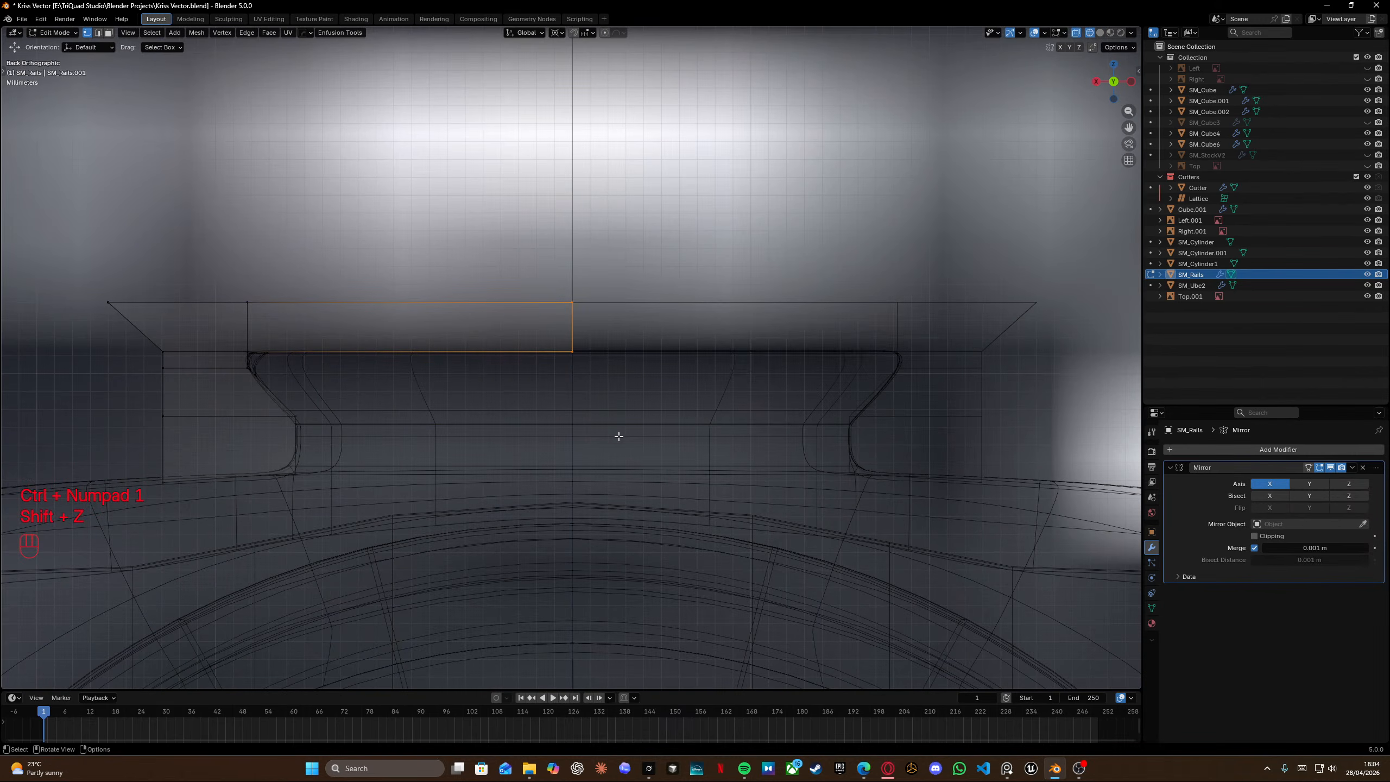
{"action": "key", "text": "x"}
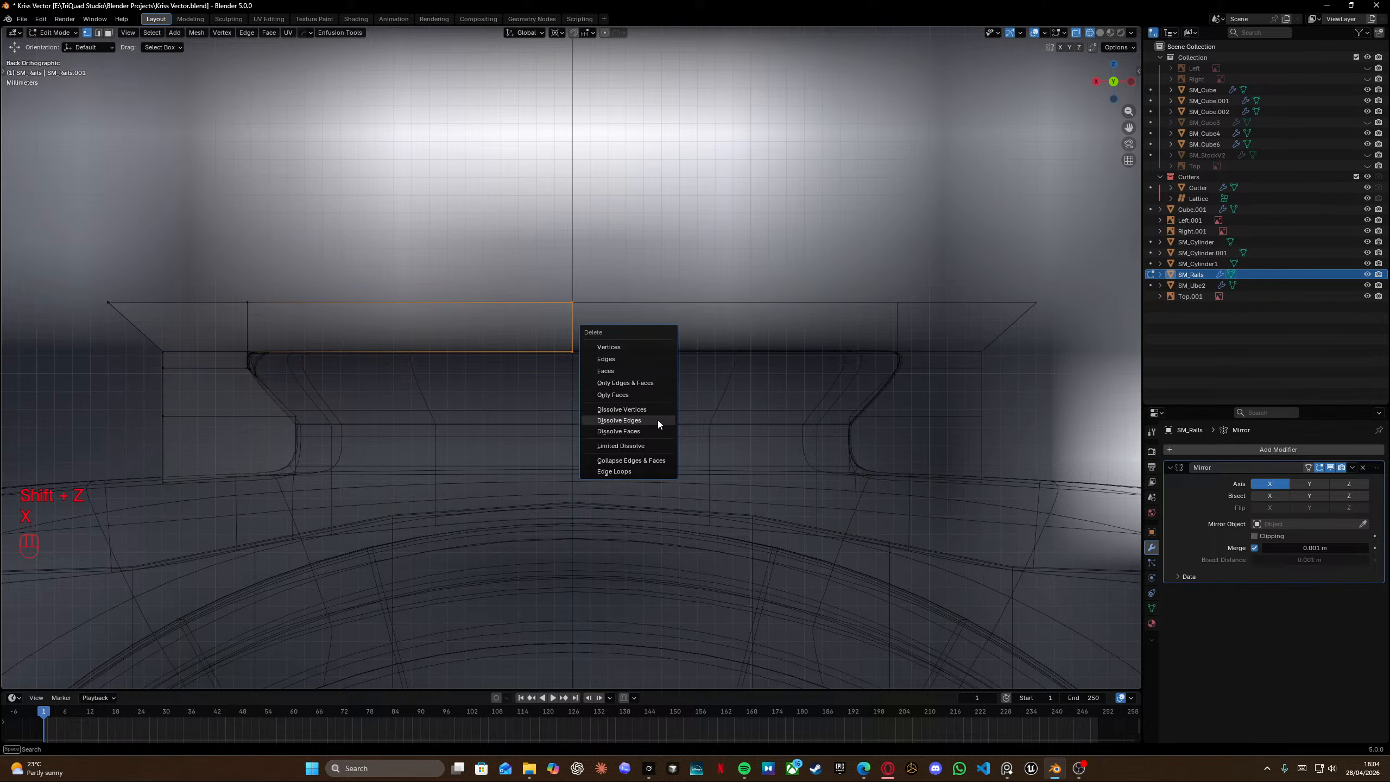
{"action": "left_click", "coordinate": [629, 369]}
Select the flange's top edges and extrude them upward.
{"action": "scroll", "coordinate": [464, 347], "scroll_direction": "down", "scroll_amount": 2}
{"action": "middle_click_drag", "start_coordinate": [464, 347], "coordinate": [643, 342], "text": "shift"}
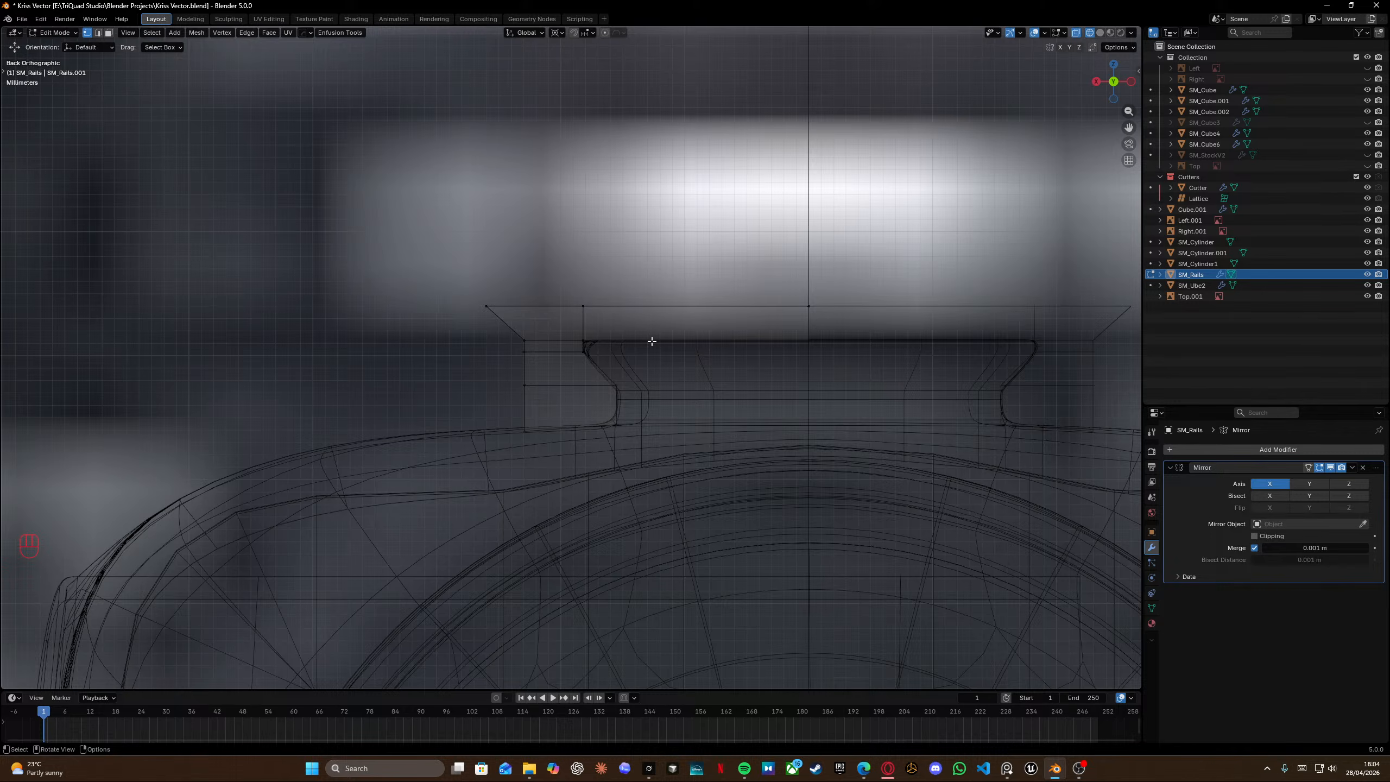
{"action": "scroll", "coordinate": [652, 341], "scroll_direction": "down", "scroll_amount": 1}
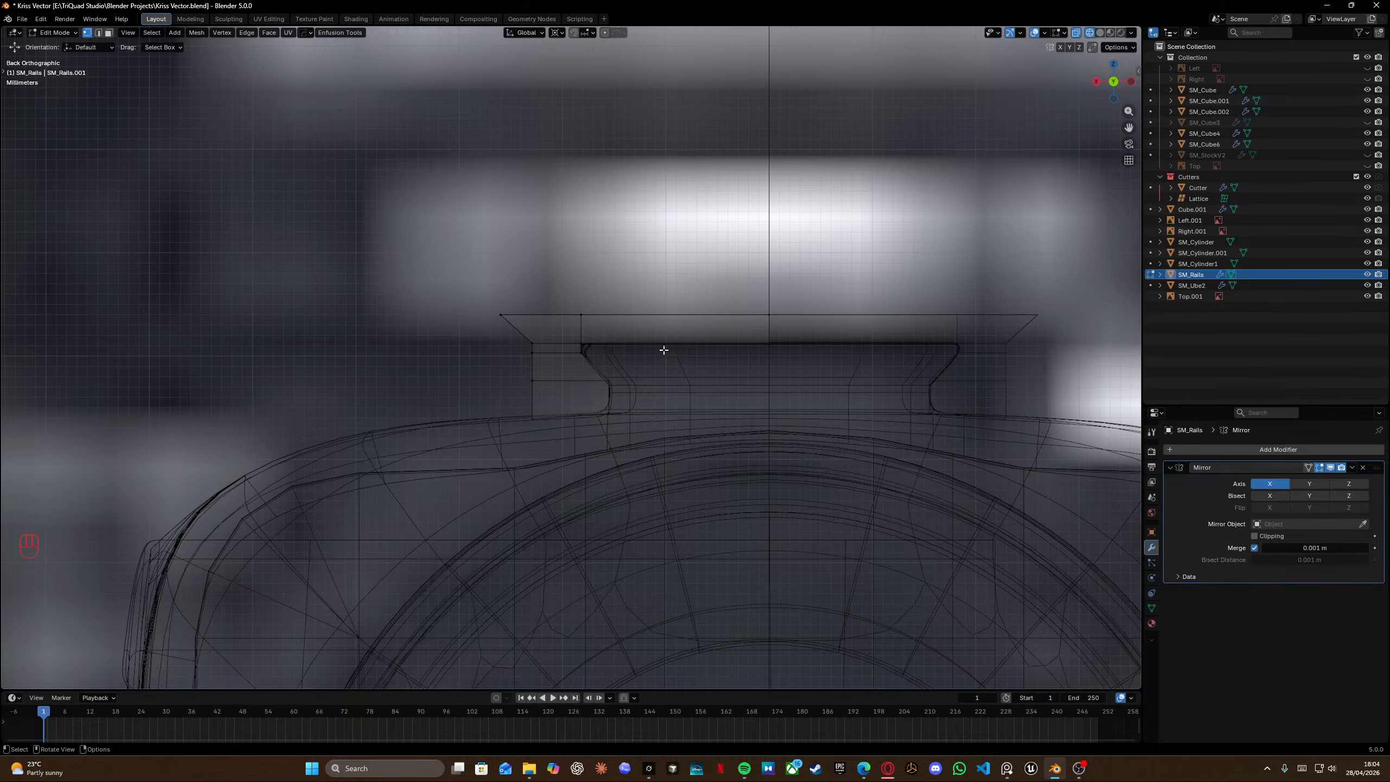
{"action": "left_click_drag", "start_coordinate": [448, 296], "coordinate": [804, 340]}
{"action": "key", "text": "e"}
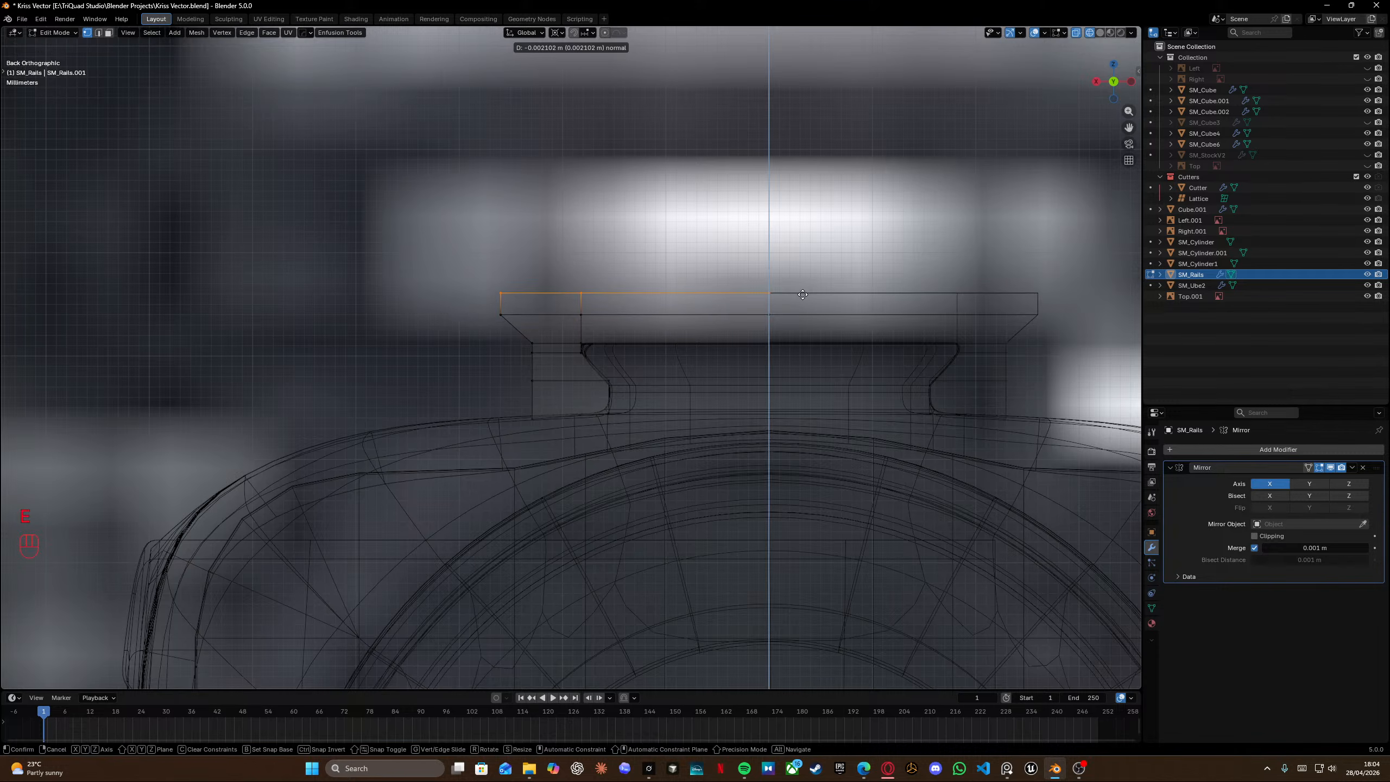
{"action": "key", "text": "shift"}
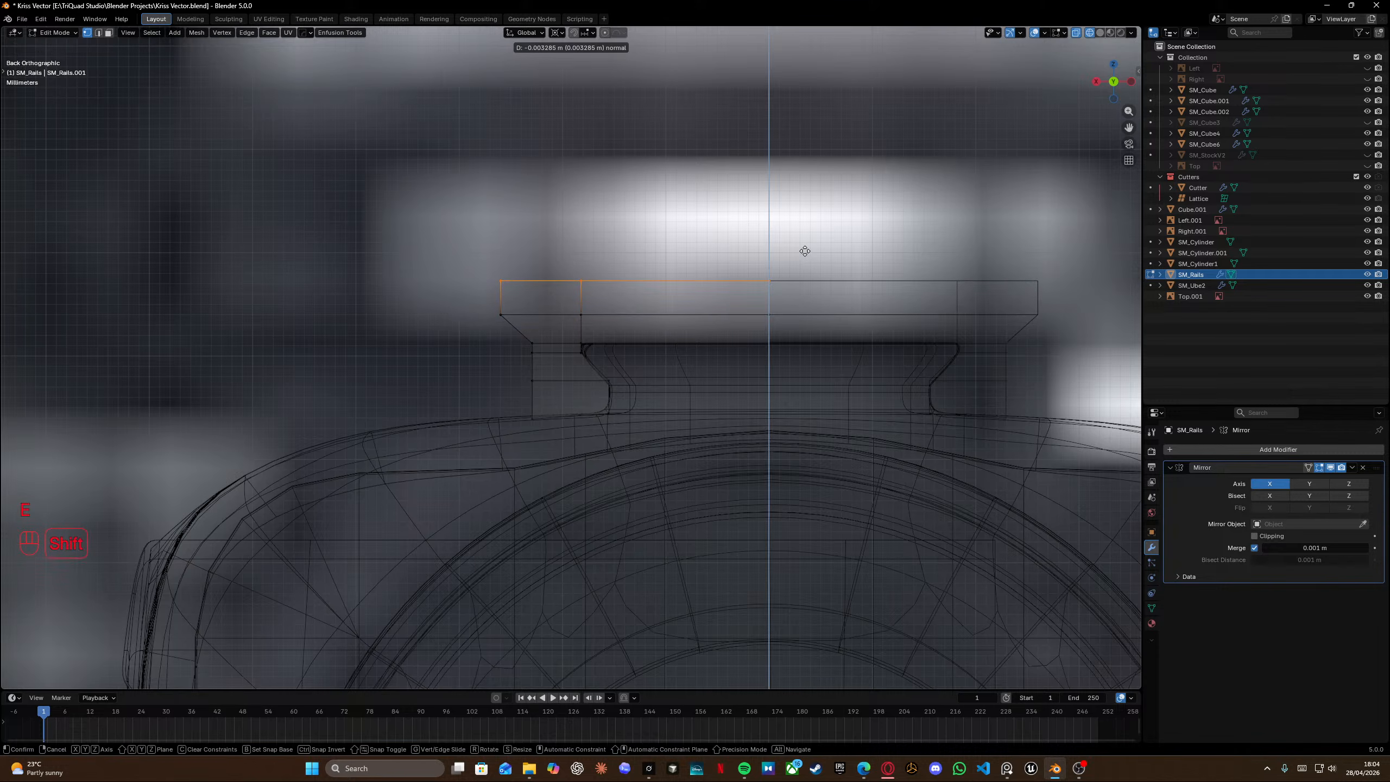
{"action": "left_click", "coordinate": [817, 172]}
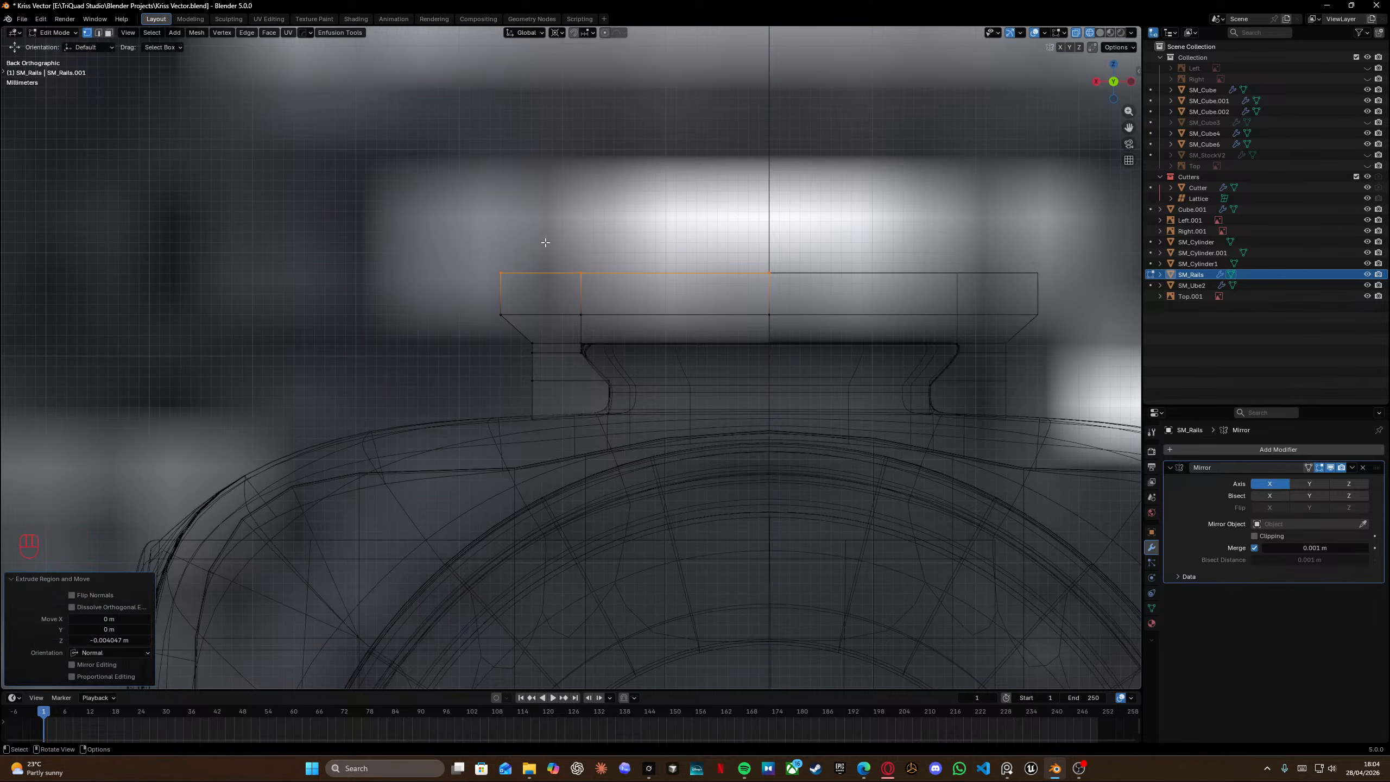
Move the extruded top edge along X to angle the flange's upper side.
{"action": "key", "text": "g"}
{"action": "key", "text": "y"}
{"action": "key", "text": "x"}
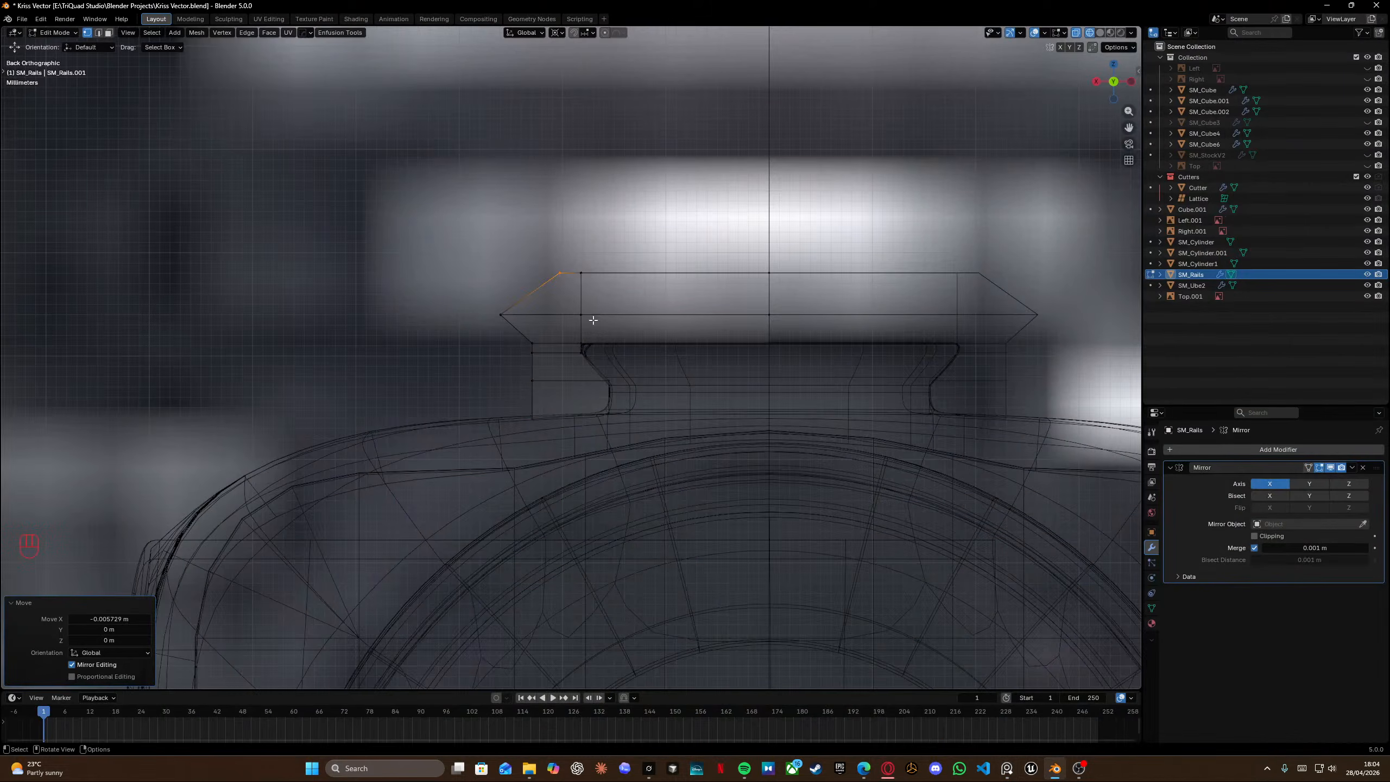
Raise the flange's selected top edges slightly along the global Z axis.
{"action": "scroll", "coordinate": [636, 283], "scroll_direction": "left", "scroll_amount": 3, "text": "shift"}
{"action": "left_click_drag", "start_coordinate": [188, 239], "coordinate": [340, 295], "text": "shift"}
{"action": "key", "text": "g"}
{"action": "key", "text": "z"}
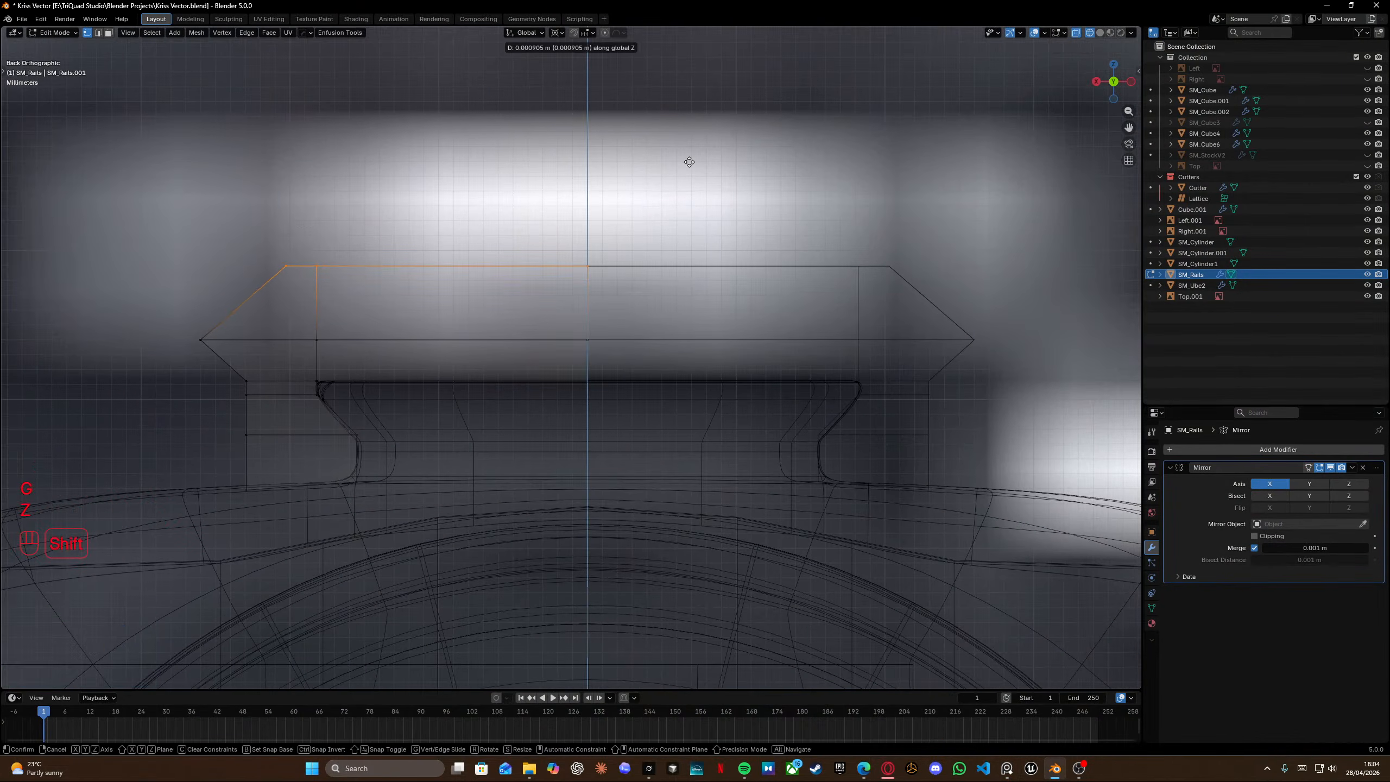
{"action": "left_click", "coordinate": [689, 159]}
Select the flange's middle edge row and move it slightly up along local Z.
{"action": "left_click_drag", "start_coordinate": [146, 320], "coordinate": [694, 359]}
{"action": "key", "text": "g"}
{"action": "key", "text": "z"}
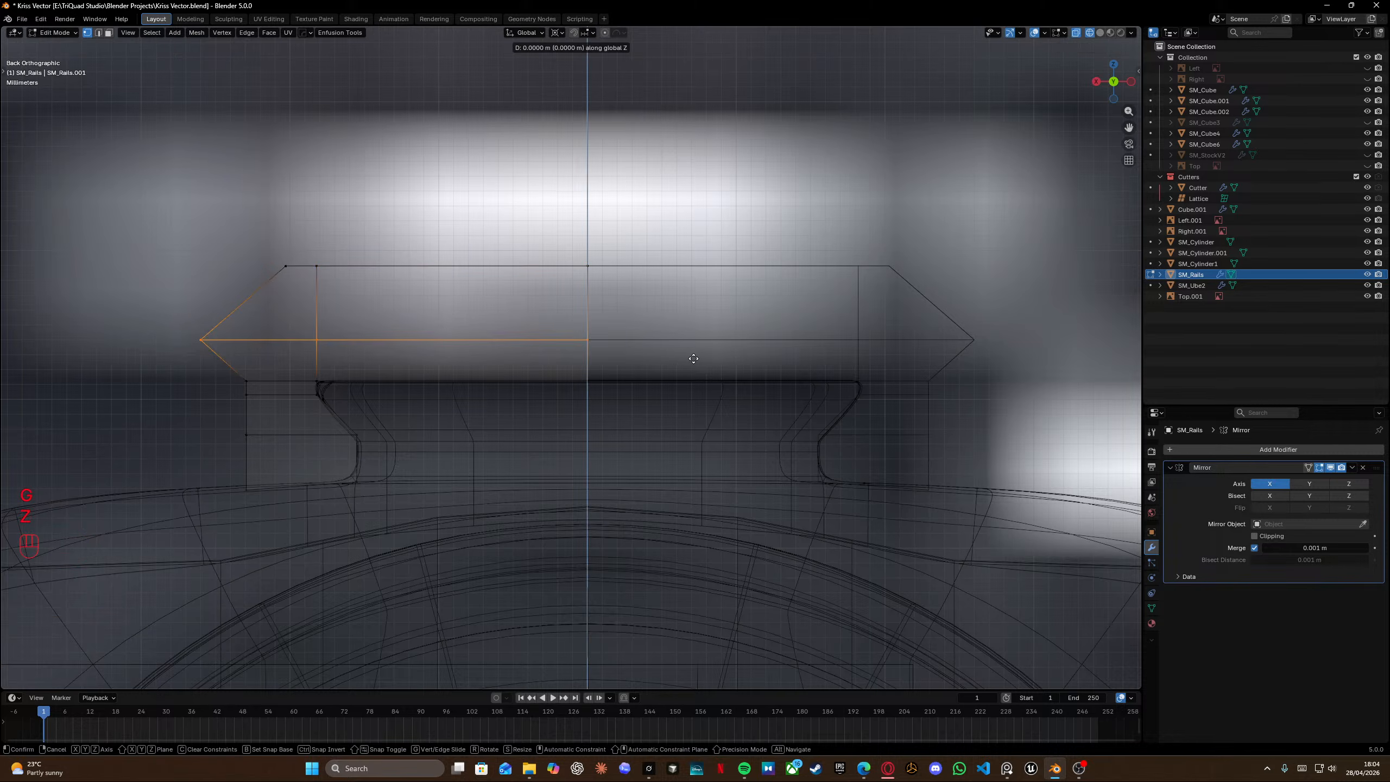
{"action": "left_click", "coordinate": [705, 302], "text": "shift"}
Select the entire rail mesh and nudge it about 0.002 m along Y onto the receiver.
{"action": "scroll", "coordinate": [705, 303], "scroll_direction": "down", "scroll_amount": 7}
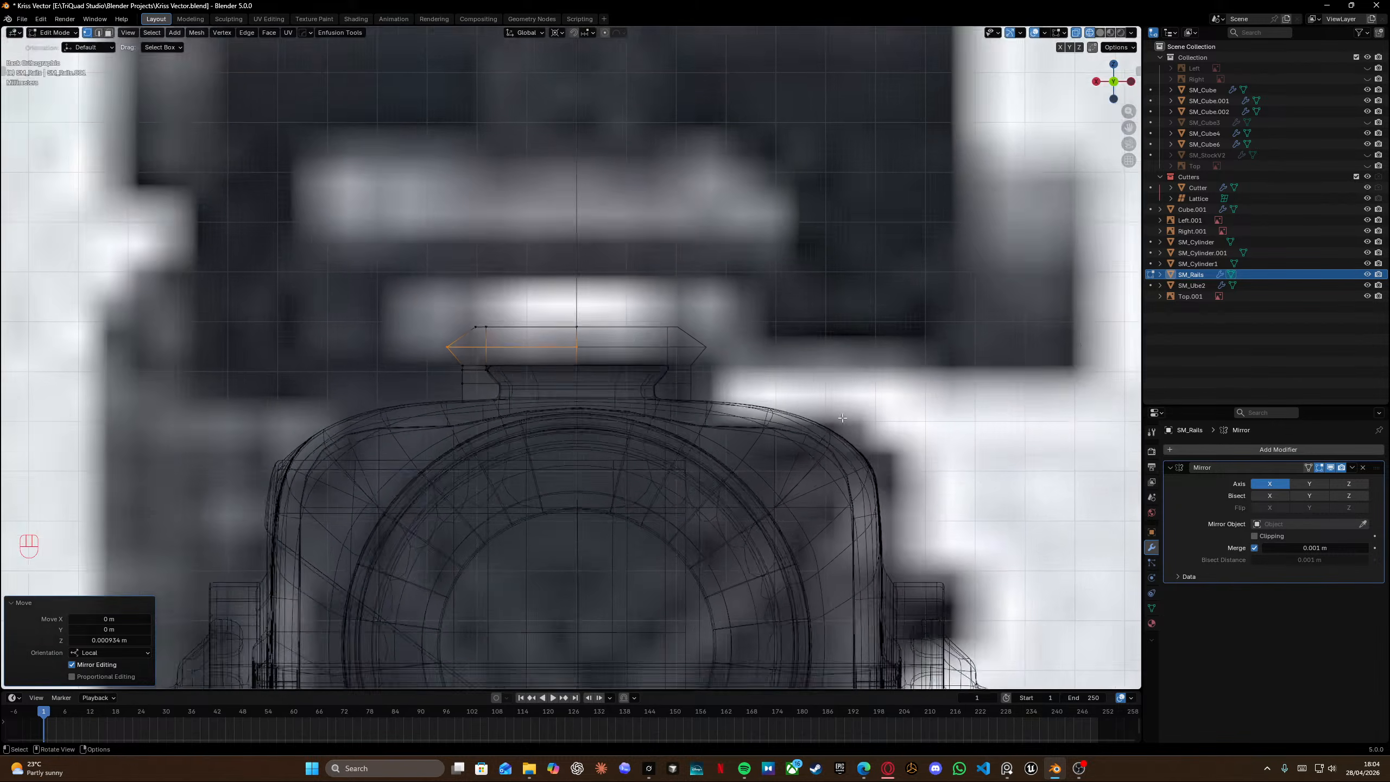
{"action": "middle_click_drag", "start_coordinate": [597, 402], "coordinate": [692, 444]}
{"action": "key", "text": "shift+z"}
{"action": "scroll", "coordinate": [692, 444], "scroll_direction": "down", "scroll_amount": 7}
{"action": "key", "text": "grave"}
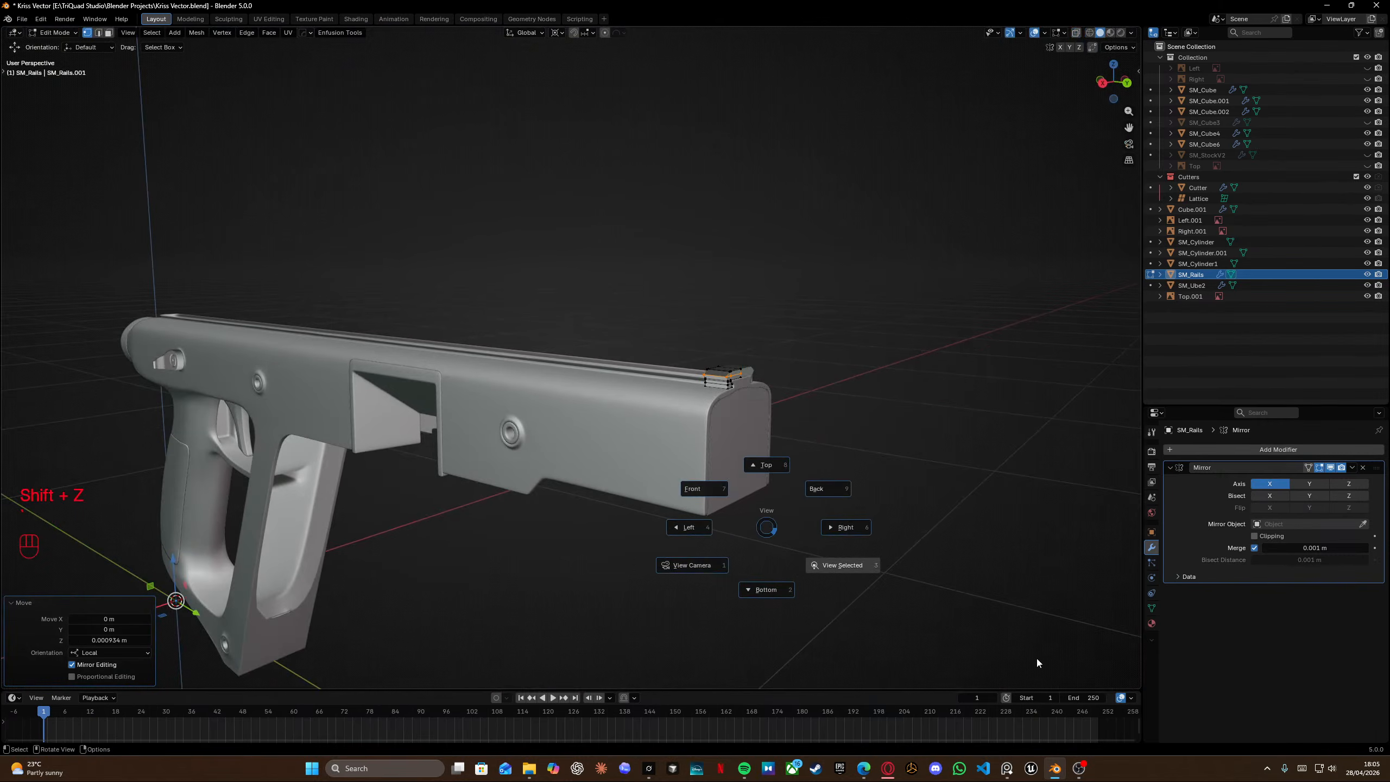
{"action": "left_click", "coordinate": [1036, 657]}
{"action": "scroll", "coordinate": [825, 518], "scroll_direction": "down", "scroll_amount": 5}
{"action": "middle_click_drag", "start_coordinate": [826, 519], "coordinate": [705, 416]}
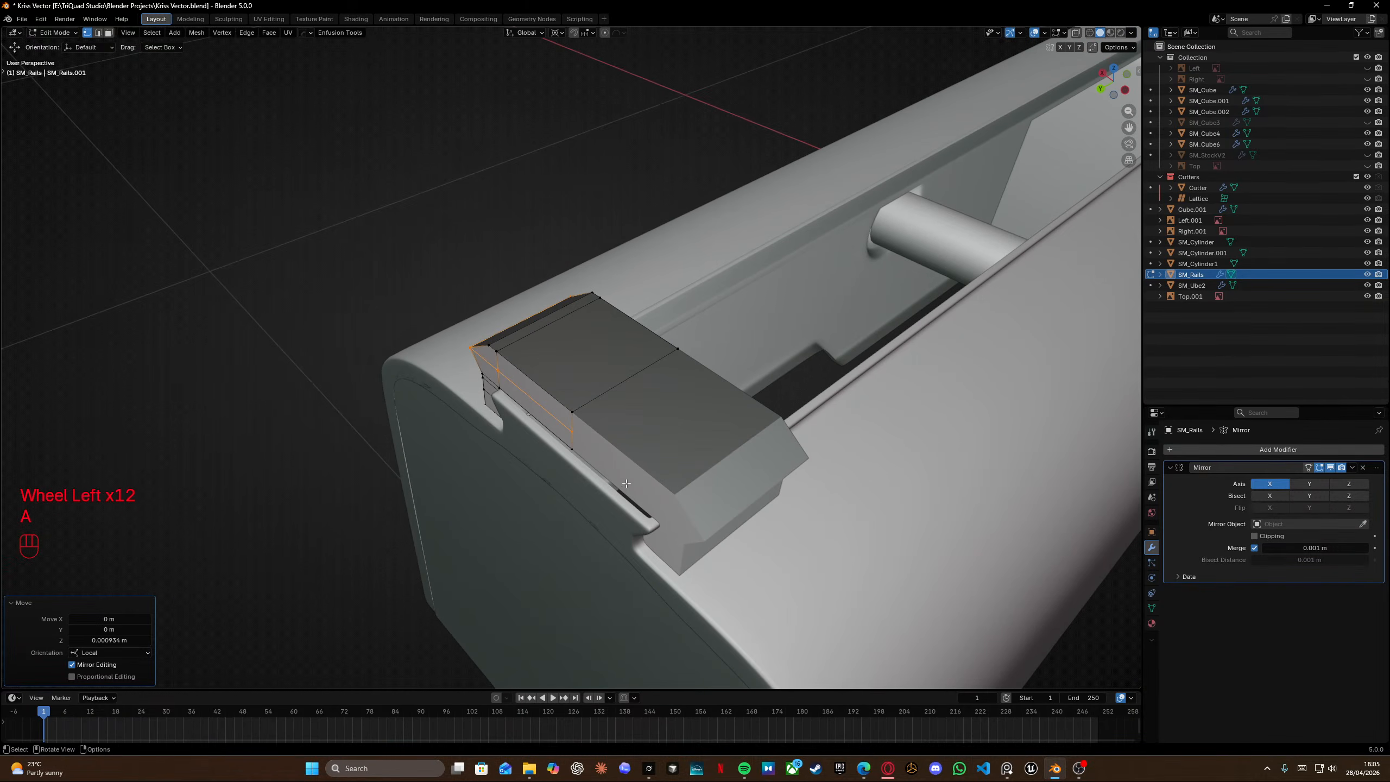
{"action": "key", "text": "a"}
{"action": "key", "text": "a"}
{"action": "key", "text": "g"}
{"action": "key", "text": "y"}
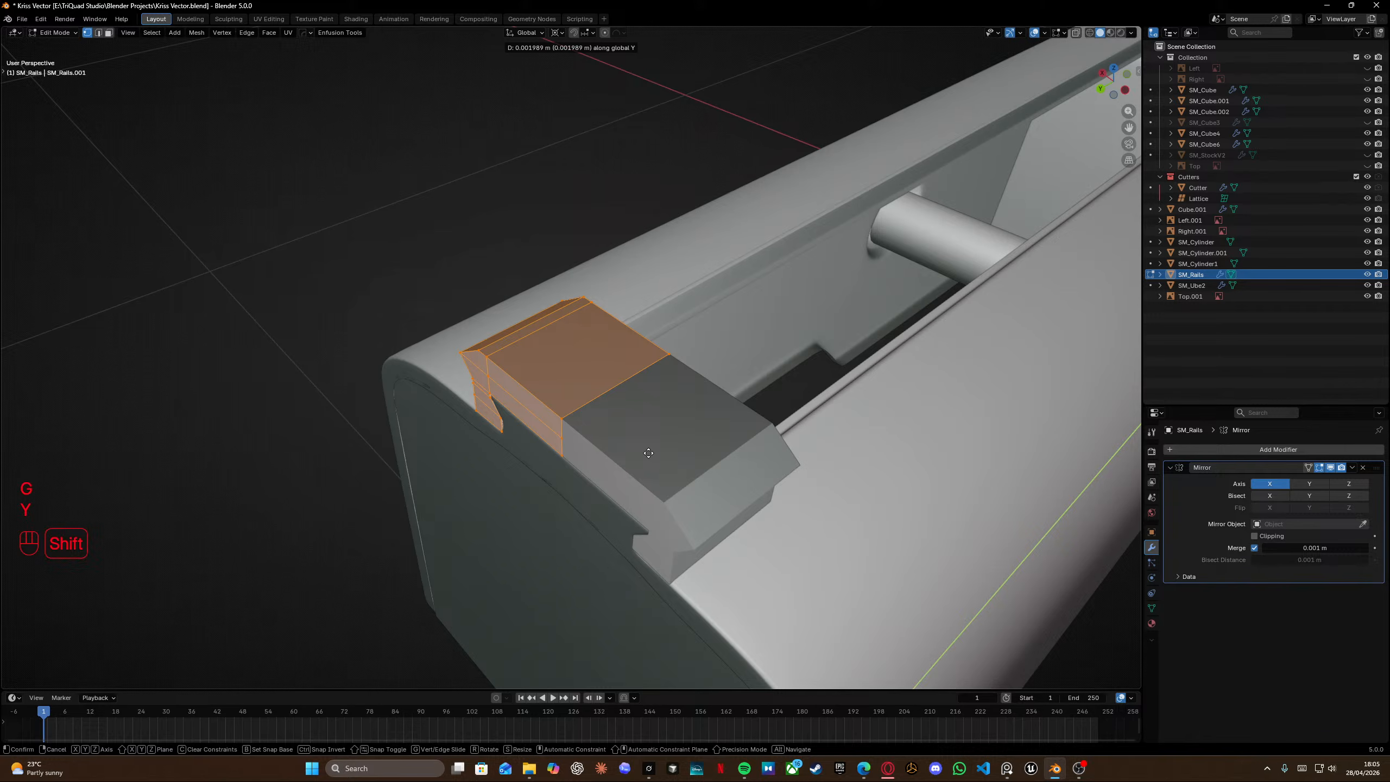
{"action": "left_click", "coordinate": [648, 453]}
Add a Subdivision Surface modifier to the rail.
{"action": "left_click", "coordinate": [1197, 453]}
{"action": "mouse_move", "coordinate": [1200, 452]}
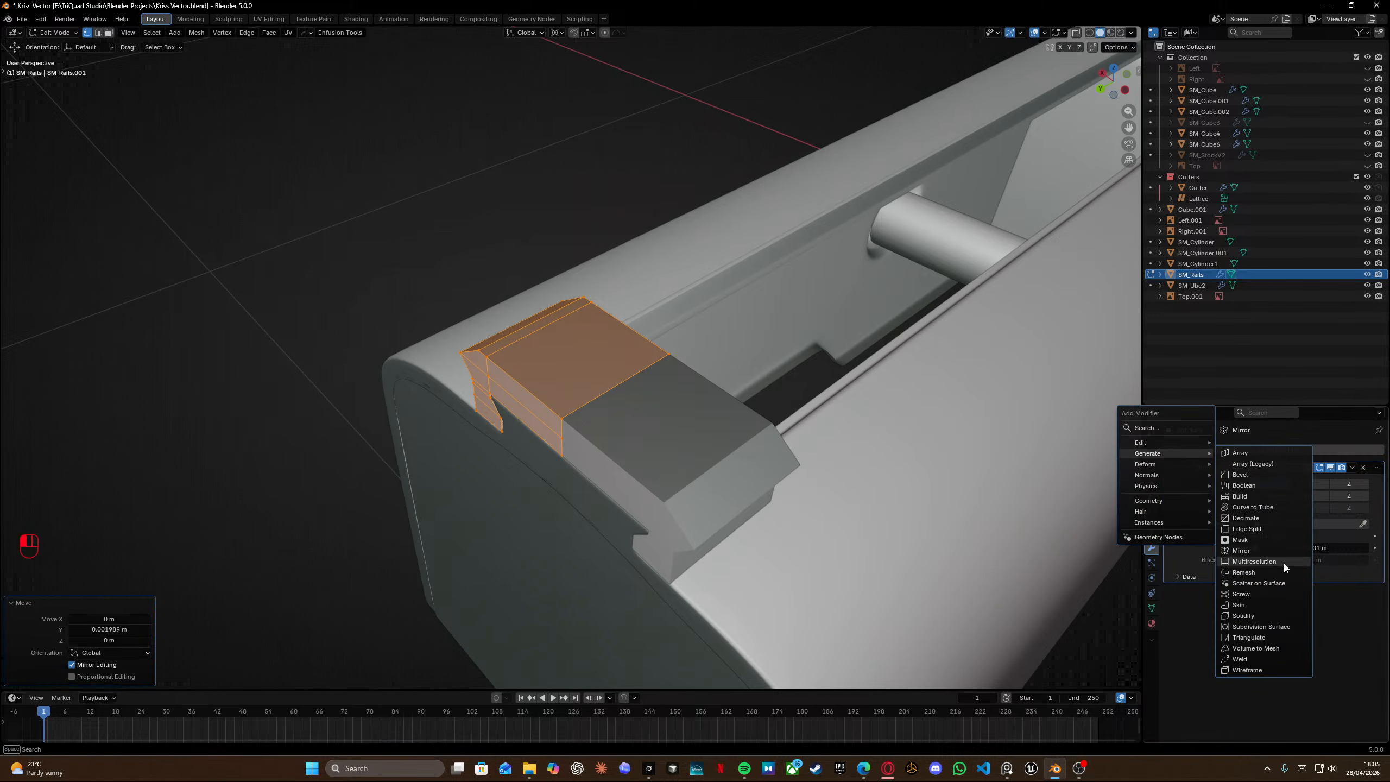
{"action": "left_click", "coordinate": [1270, 628]}
Return to object mode and shade the rail smooth.
{"action": "middle_click_drag", "start_coordinate": [512, 281], "coordinate": [658, 247]}
{"action": "scroll", "coordinate": [658, 247], "scroll_direction": "up", "scroll_amount": 4}
{"action": "key", "text": "Tab"}
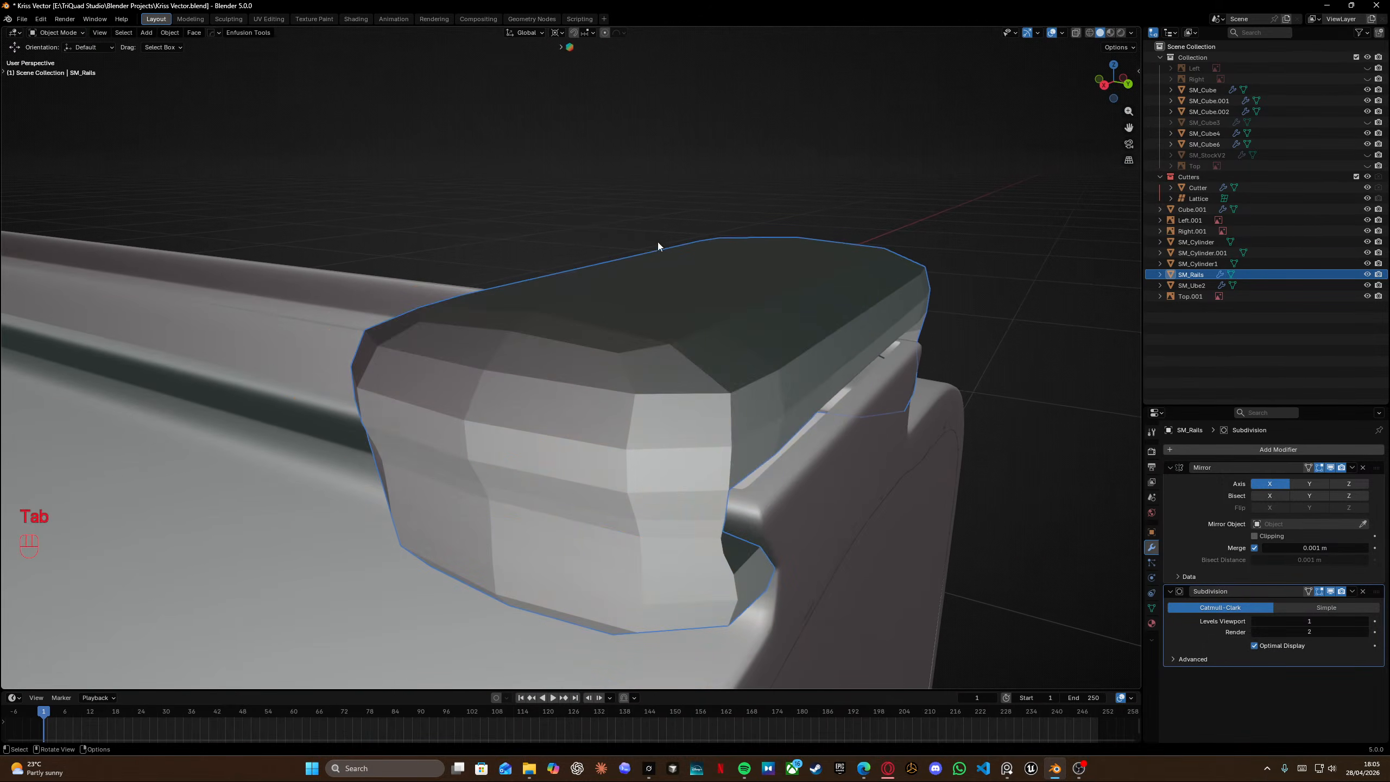
{"action": "right_click", "coordinate": [698, 386]}
{"action": "left_click", "coordinate": [699, 386]}
Back in edit mode, add a supporting loop cut near the flange's upper edge.
{"action": "scroll", "coordinate": [672, 387], "scroll_direction": "down", "scroll_amount": 2}
{"action": "middle_click_drag", "start_coordinate": [673, 386], "coordinate": [677, 312]}
{"action": "key", "text": "Tab"}
{"action": "key", "text": "ctrl+r"}
{"action": "left_click", "coordinate": [703, 366]}
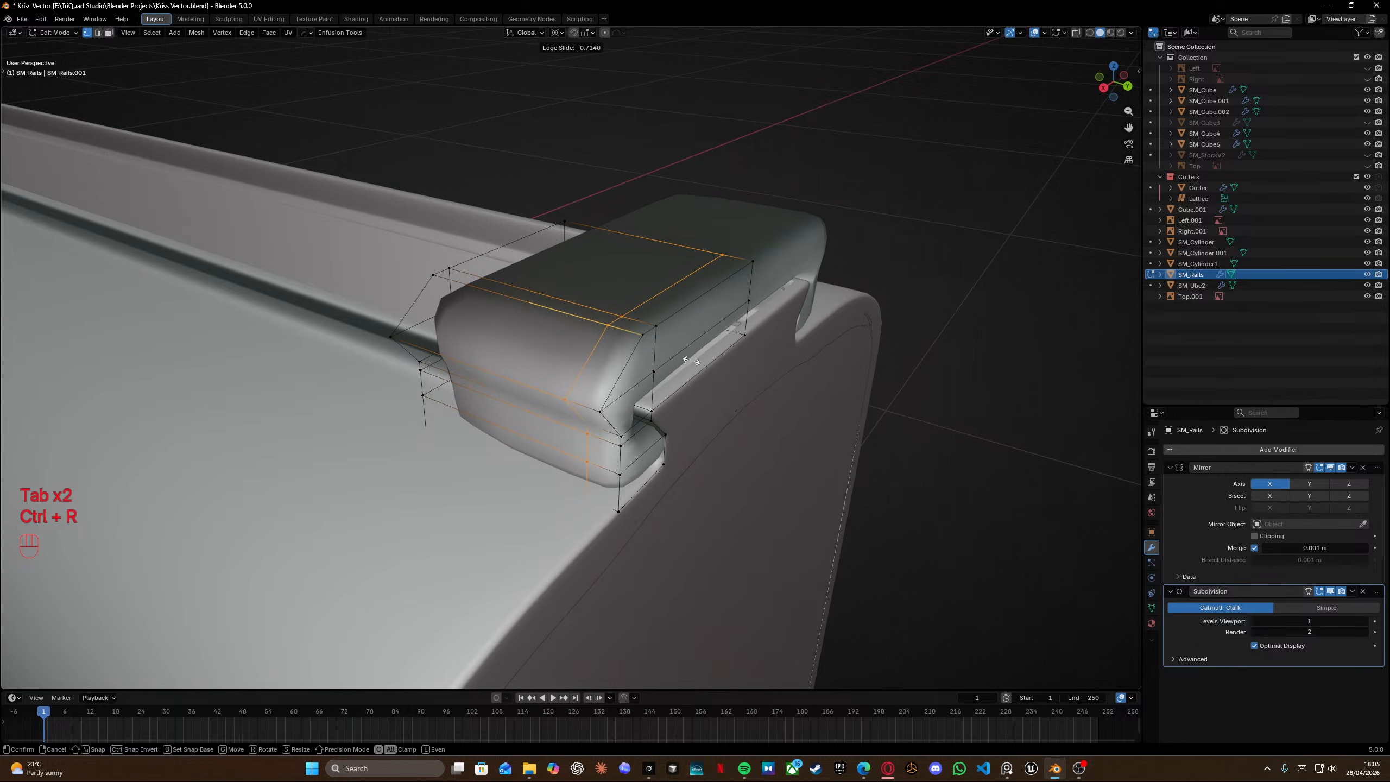
{"action": "left_click", "coordinate": [717, 371]}
{"action": "middle_click_drag", "start_coordinate": [716, 371], "coordinate": [679, 356]}
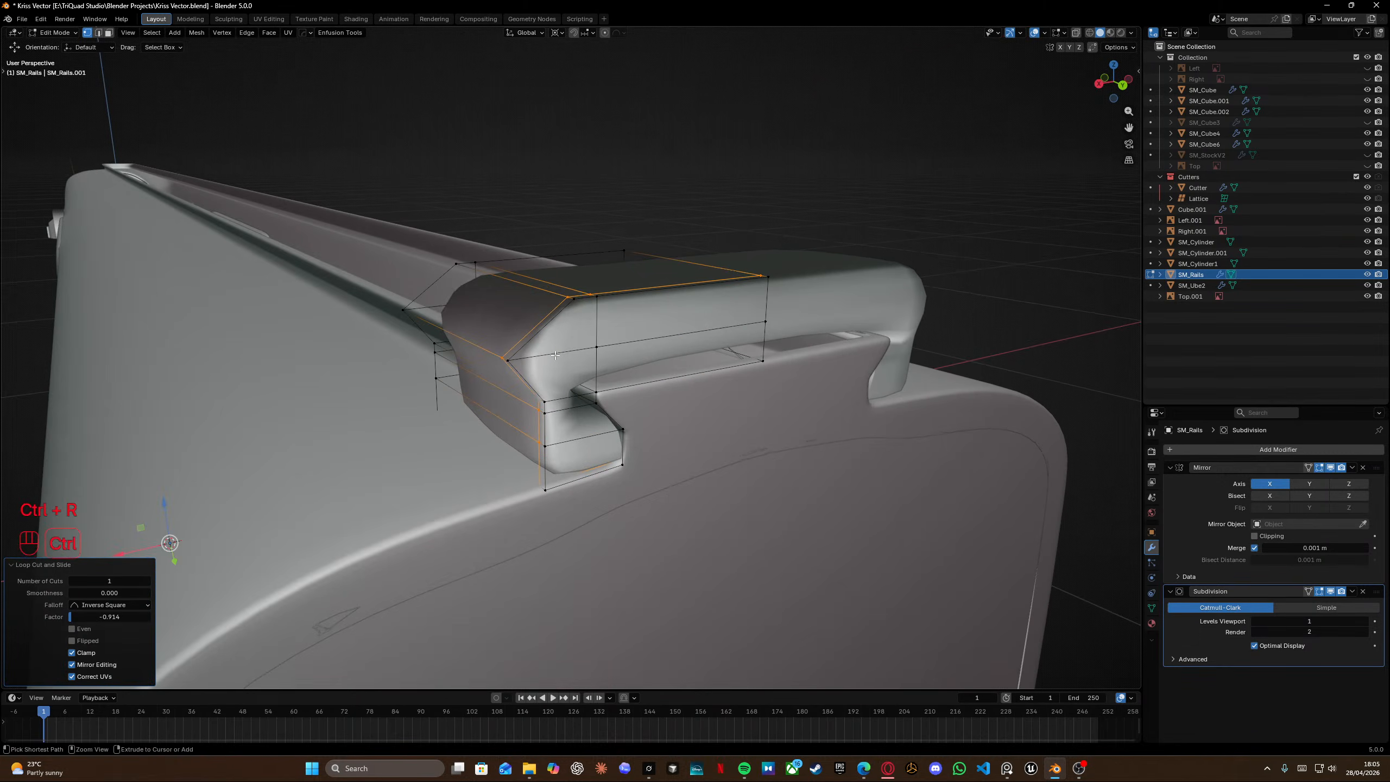
Add a centred loop cut across the rail's front end.
{"action": "key", "text": "ctrl+r"}
{"action": "left_click", "coordinate": [559, 356]}
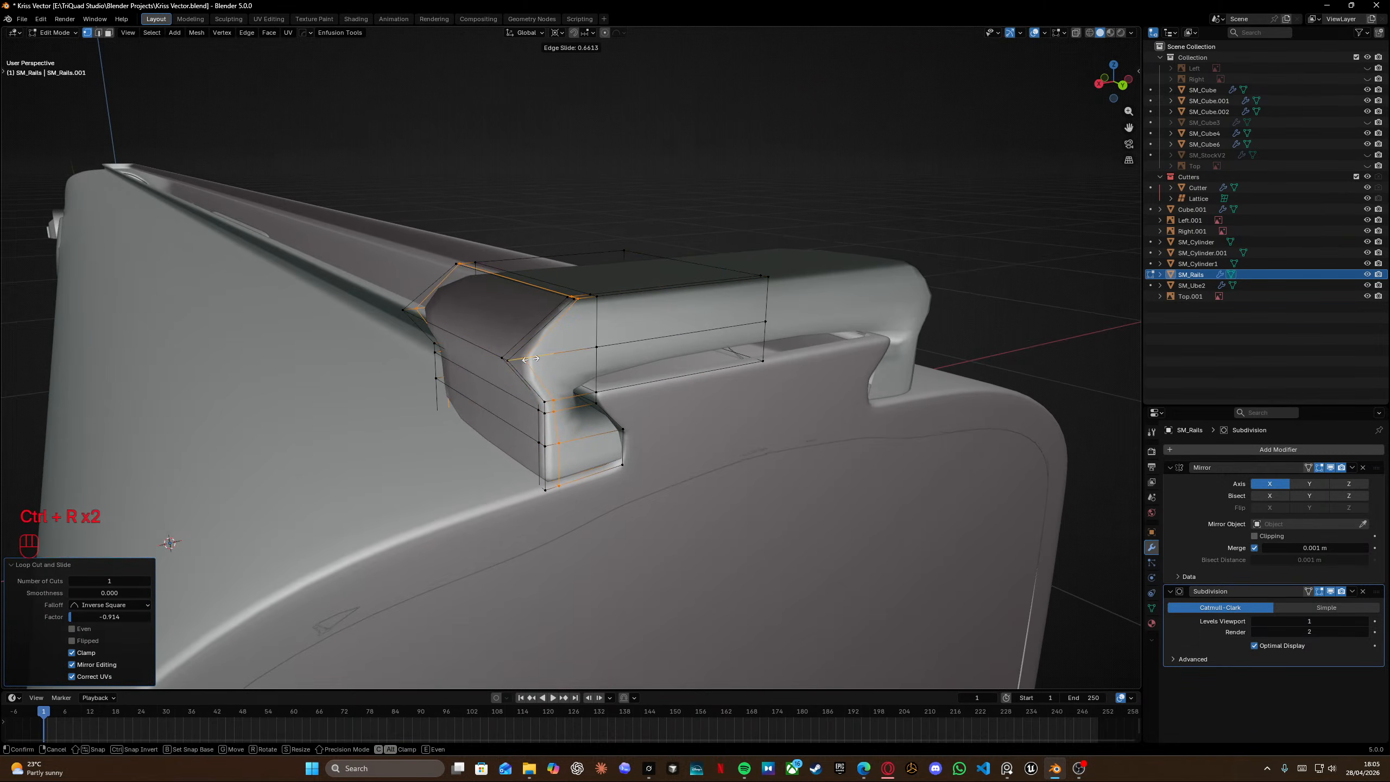
{"action": "right_click", "coordinate": [530, 359]}
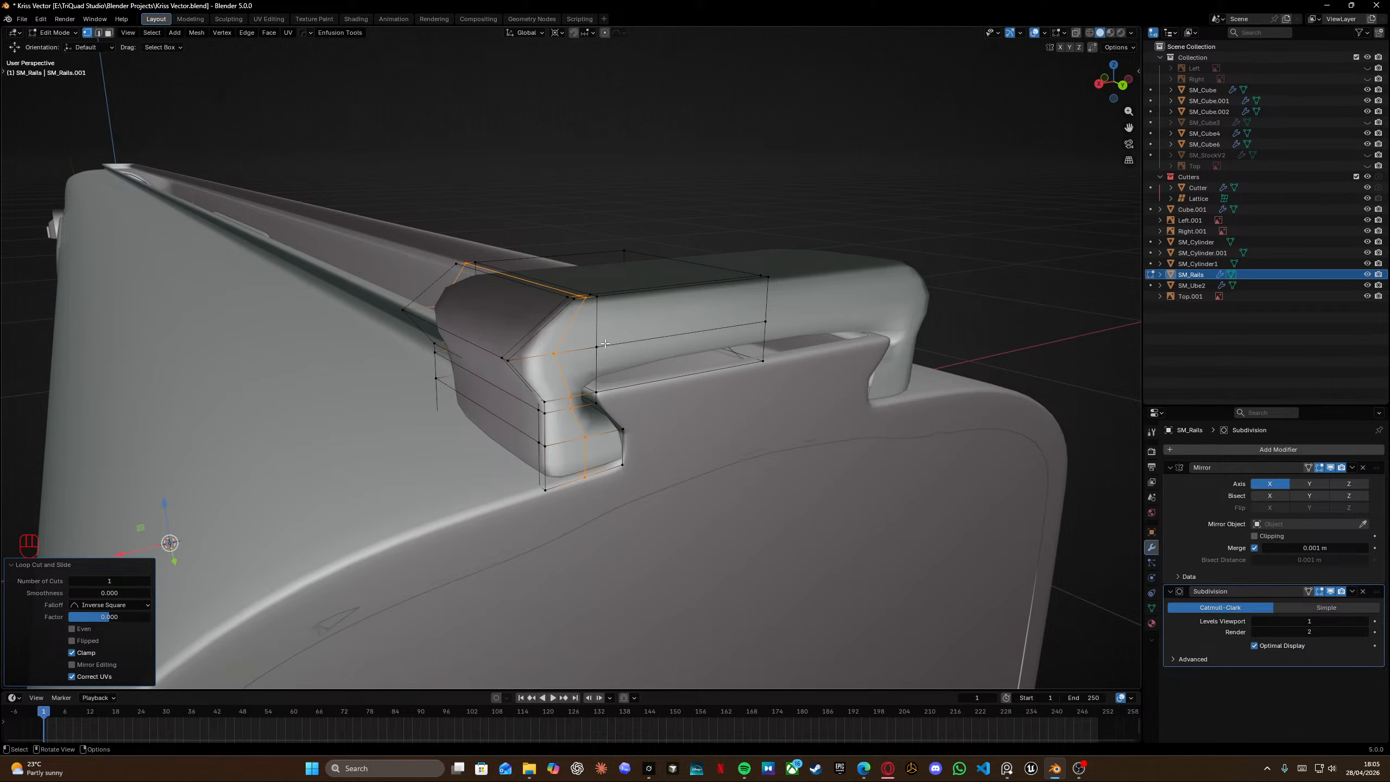
Select the rail's front section and move it about 0.0108 m along Y to lengthen it.
{"action": "key", "text": "x"}
{"action": "middle_click_drag", "start_coordinate": [517, 320], "coordinate": [686, 377]}
{"action": "key", "text": "shift+z"}
{"action": "key", "text": "shift+z"}
{"action": "scroll", "coordinate": [498, 427], "scroll_direction": "up", "scroll_amount": 4}
{"action": "key", "text": "g"}
{"action": "key", "text": "y"}
{"action": "key", "text": "u"}
{"action": "left_click", "coordinate": [553, 395], "text": "shift"}
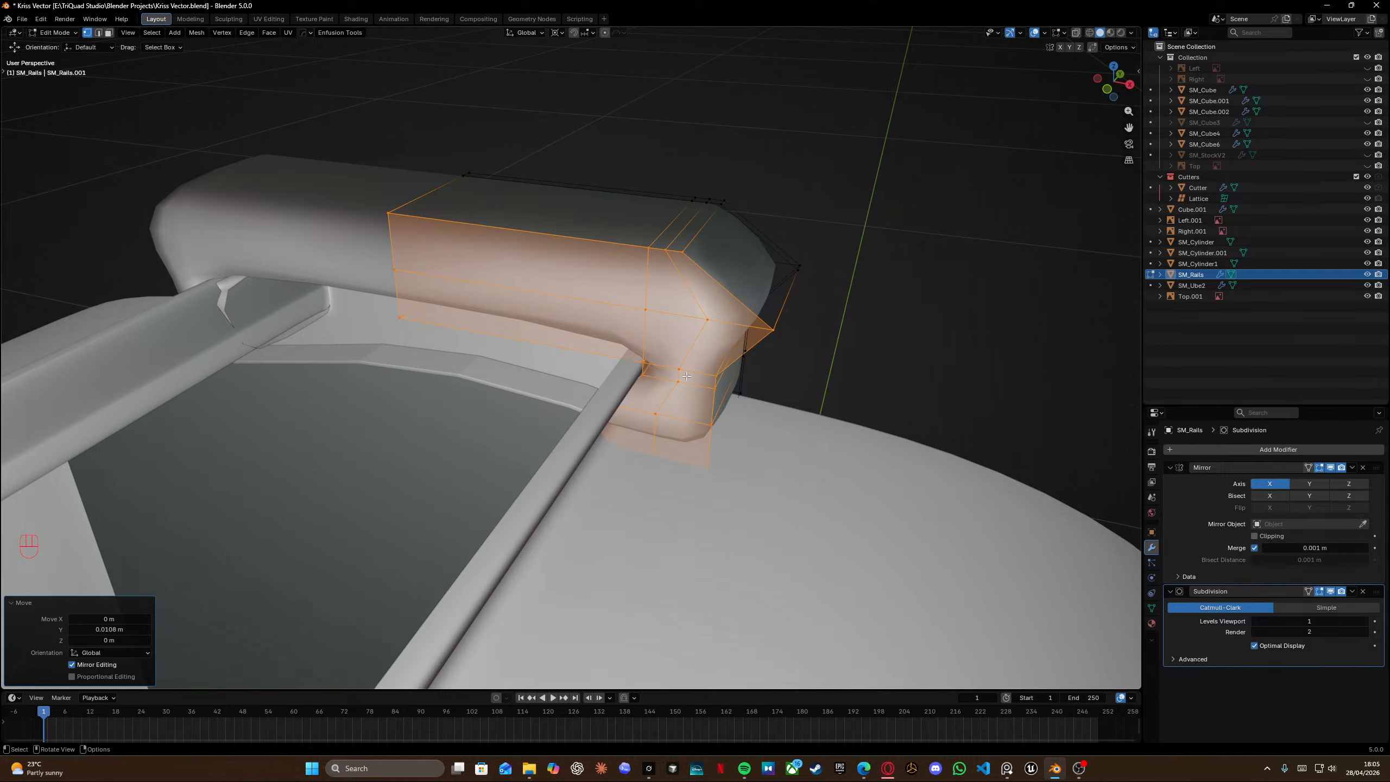
Add a loop cut running along the rail's top face near the chamfer.
{"action": "scroll", "coordinate": [690, 375], "scroll_direction": "left", "scroll_amount": 6}
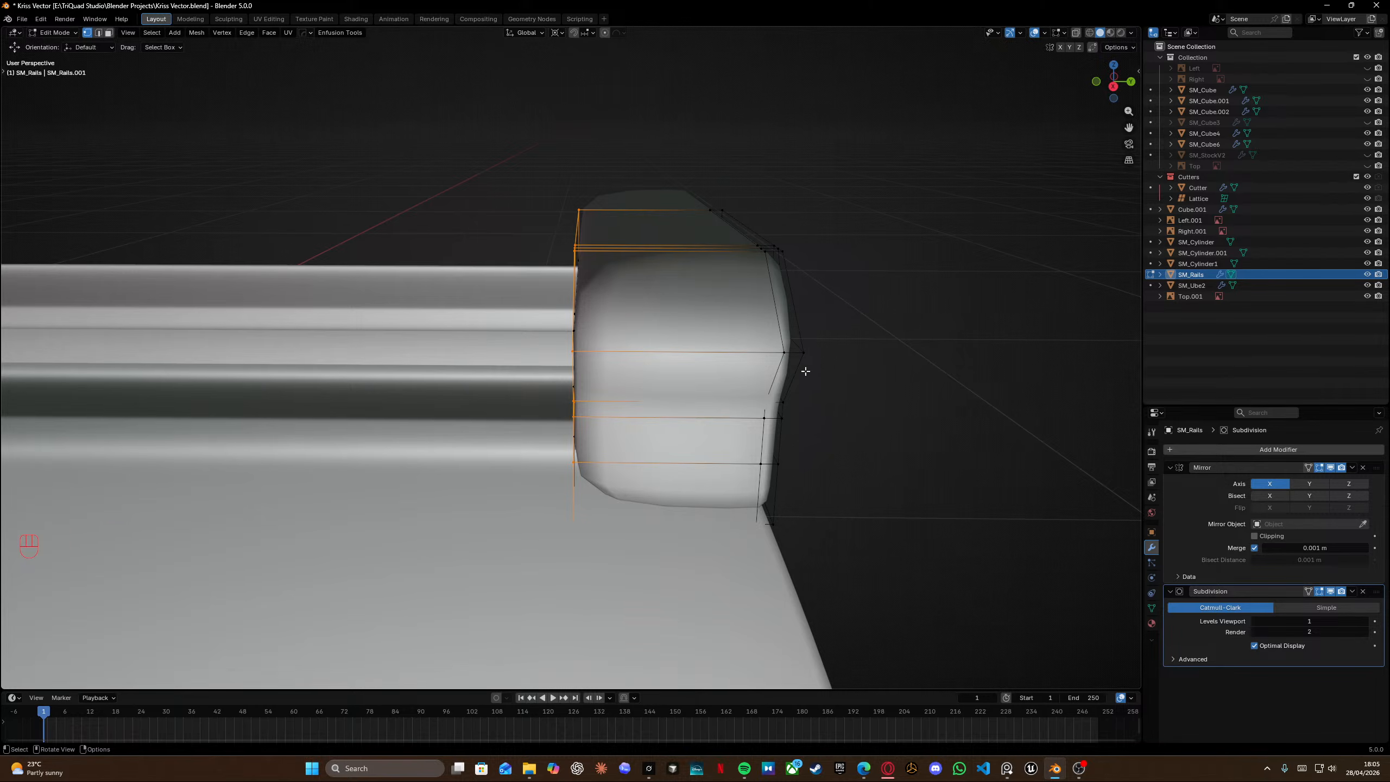
{"action": "middle_click_drag", "start_coordinate": [403, 295], "coordinate": [463, 320]}
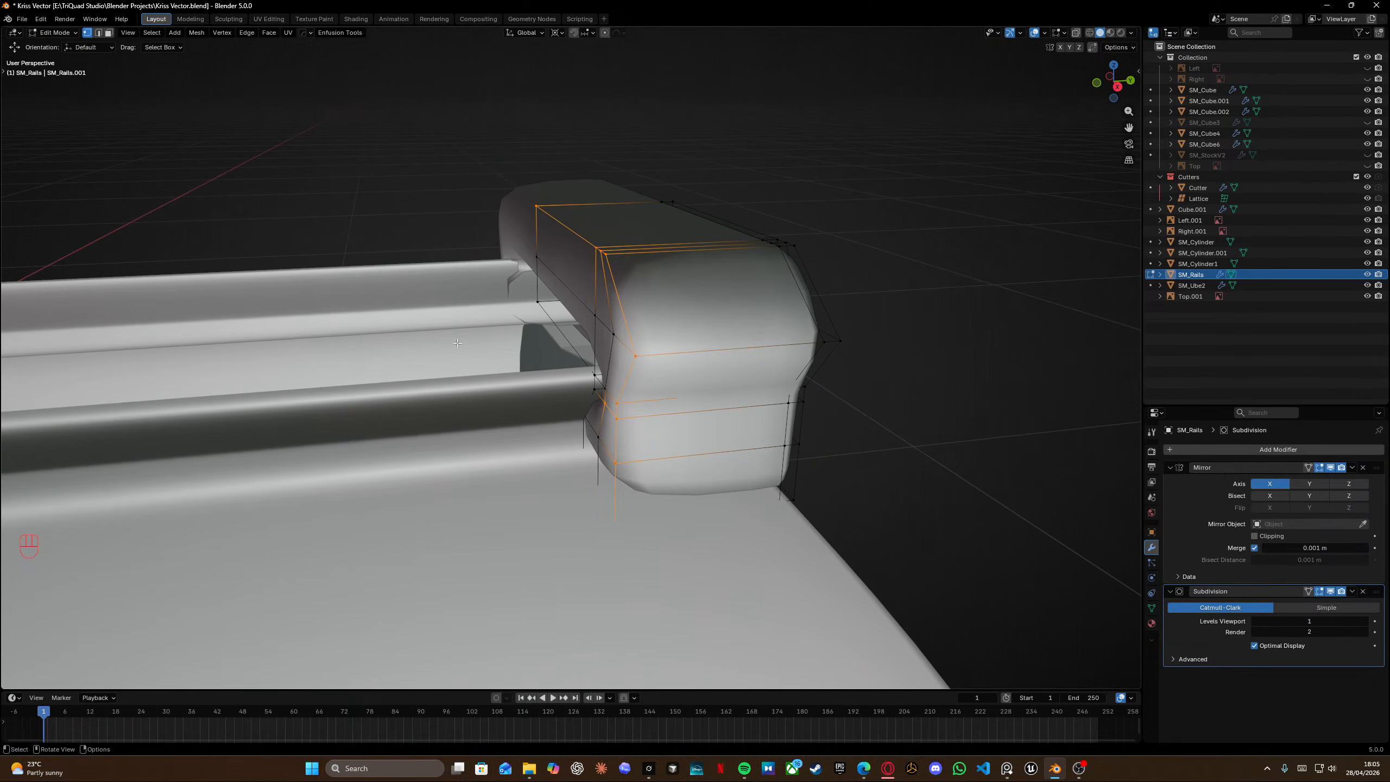
{"action": "scroll", "coordinate": [449, 342], "scroll_direction": "left", "scroll_amount": 4}
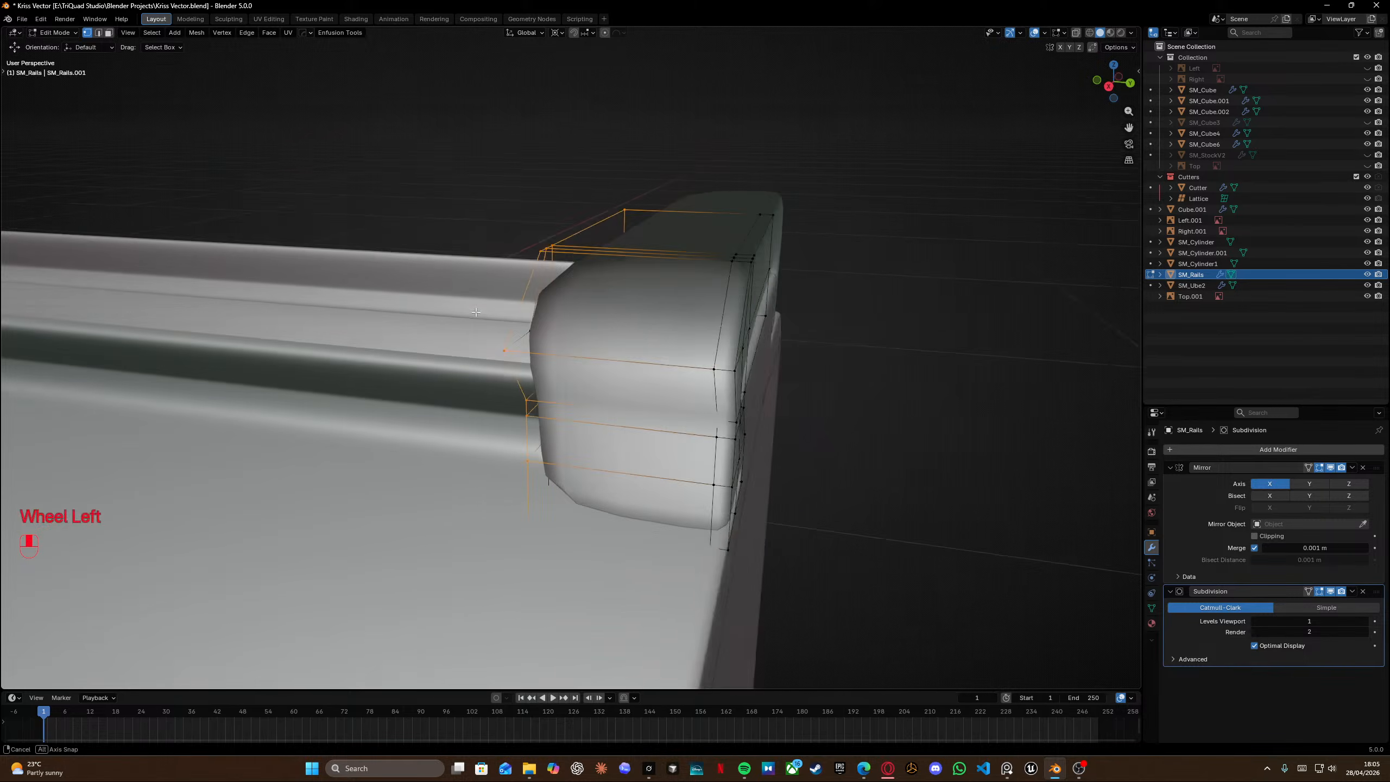
{"action": "key", "text": "ctrl+r"}
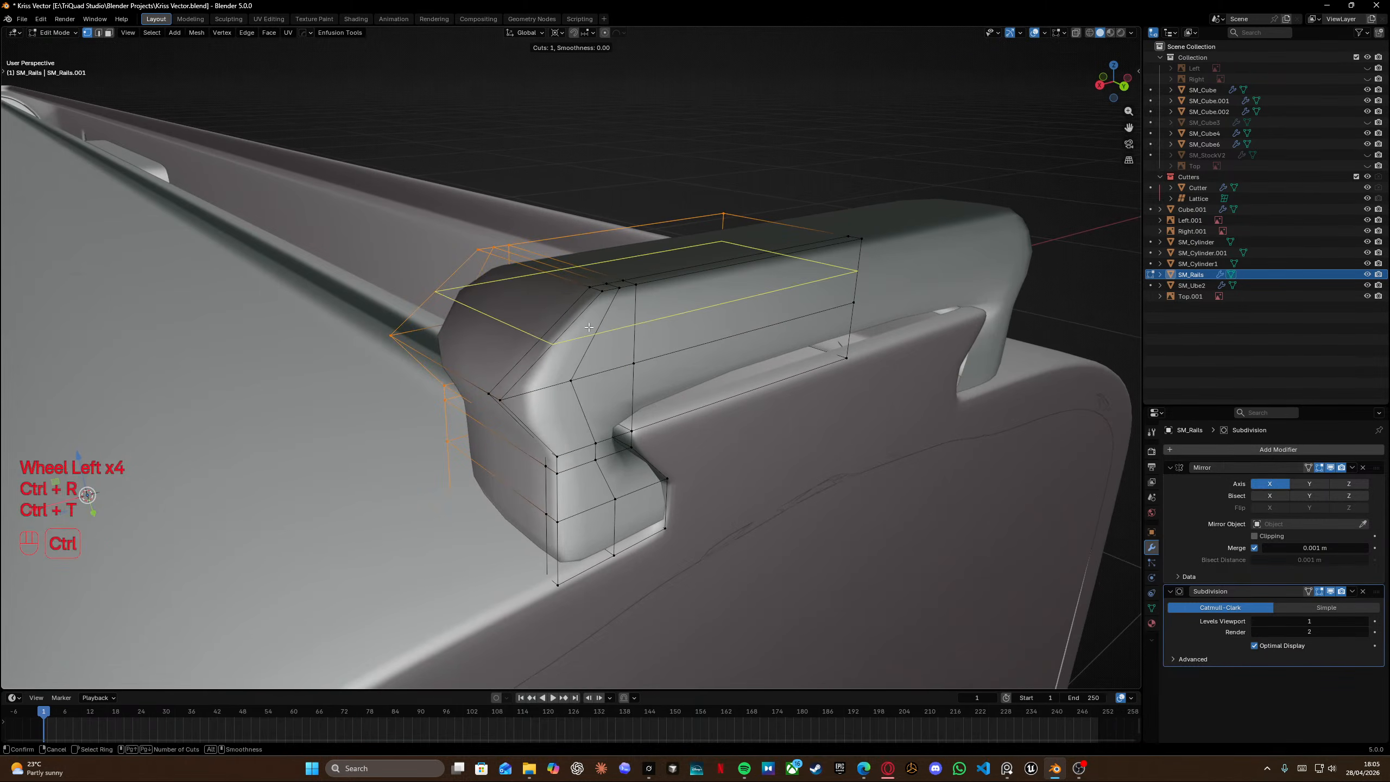
{"action": "left_click", "coordinate": [618, 297]}
{"action": "left_click", "coordinate": [610, 300]}
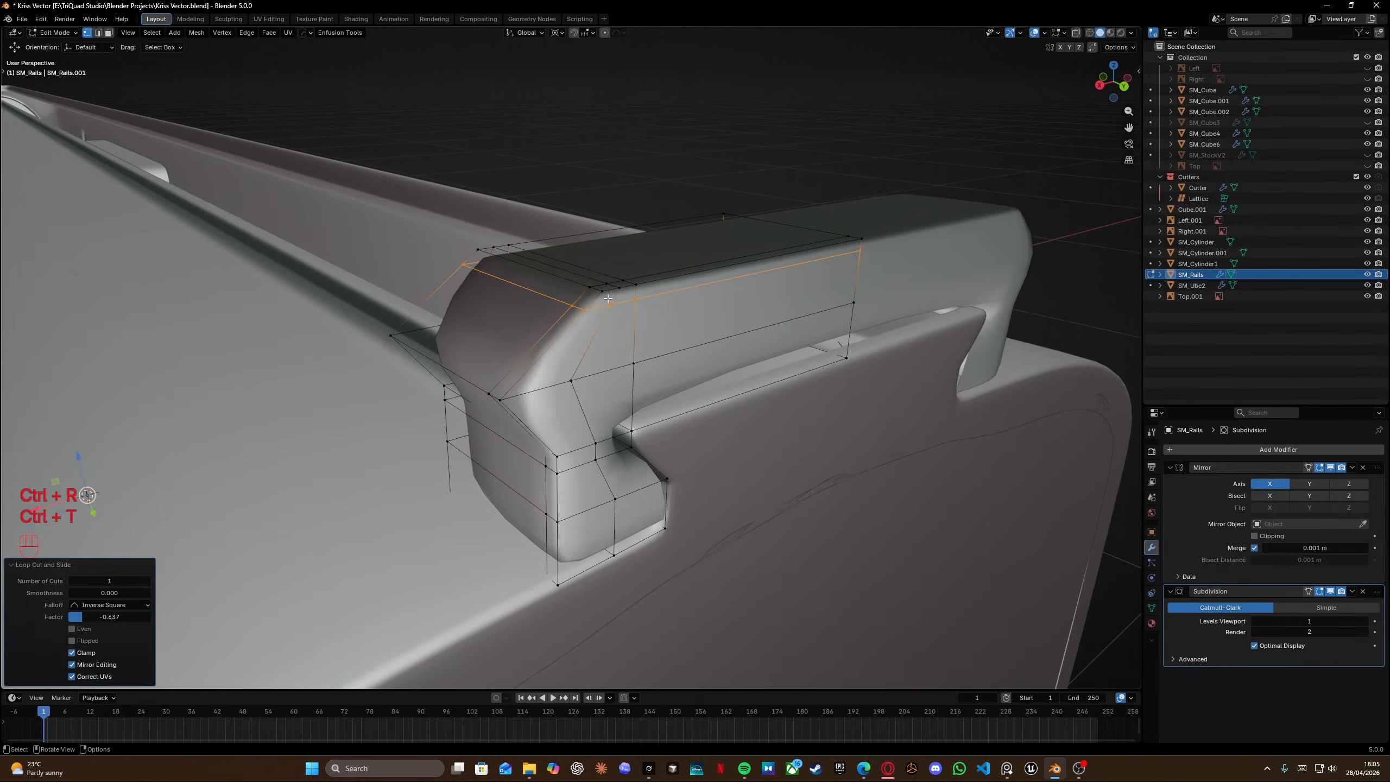
Select the new top edges and edge-slide them fully toward the chamfer.
{"action": "scroll", "coordinate": [609, 301], "scroll_direction": "up", "scroll_amount": 2}
{"action": "left_click", "coordinate": [596, 273]}
{"action": "left_click", "coordinate": [404, 214], "text": "ctrl"}
{"action": "key", "text": "g"}
Select another chamfer edge and edge-slide it to its opposite limit.
{"action": "key", "text": "g"}
{"action": "left_click", "coordinate": [645, 174]}
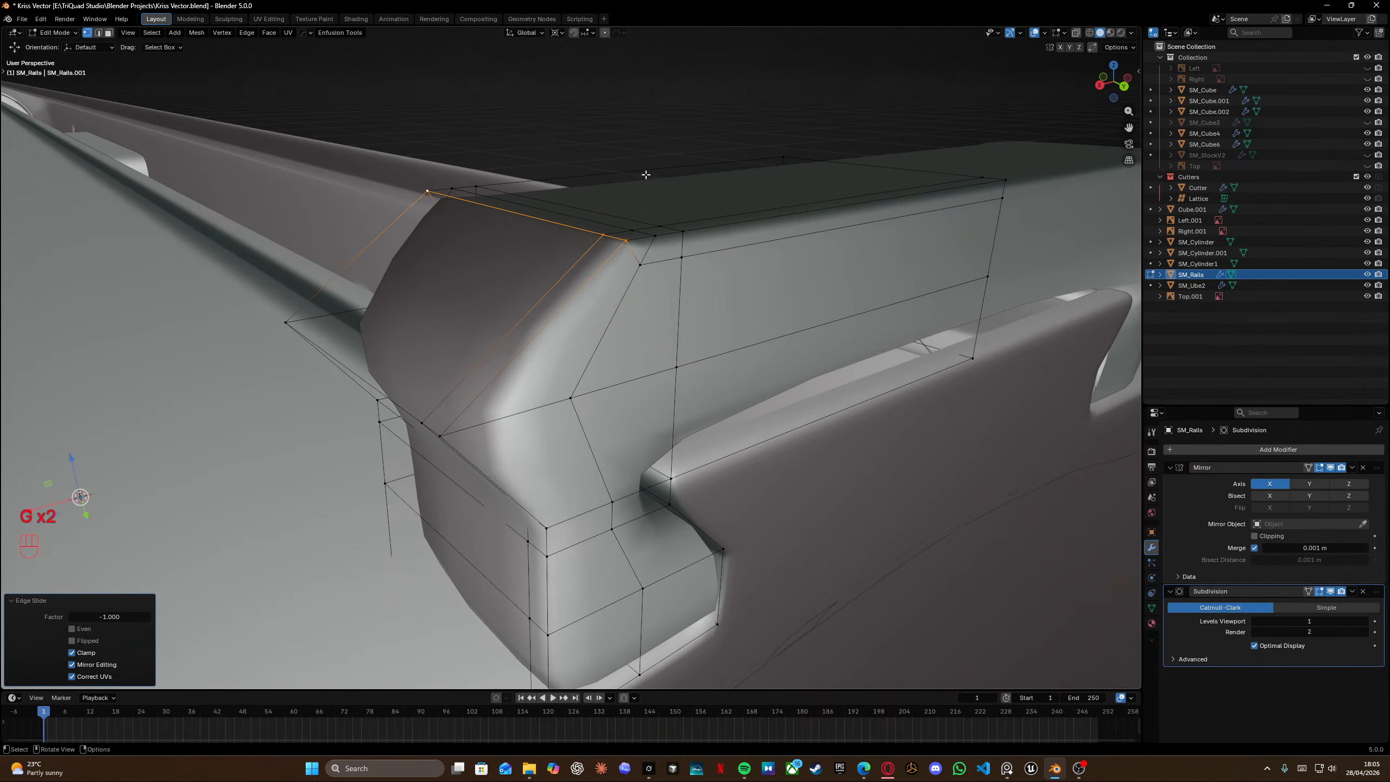
{"action": "left_click", "coordinate": [656, 238]}
{"action": "left_click", "coordinate": [458, 187], "text": "ctrl"}
{"action": "key", "text": "g"}
{"action": "key", "text": "g"}
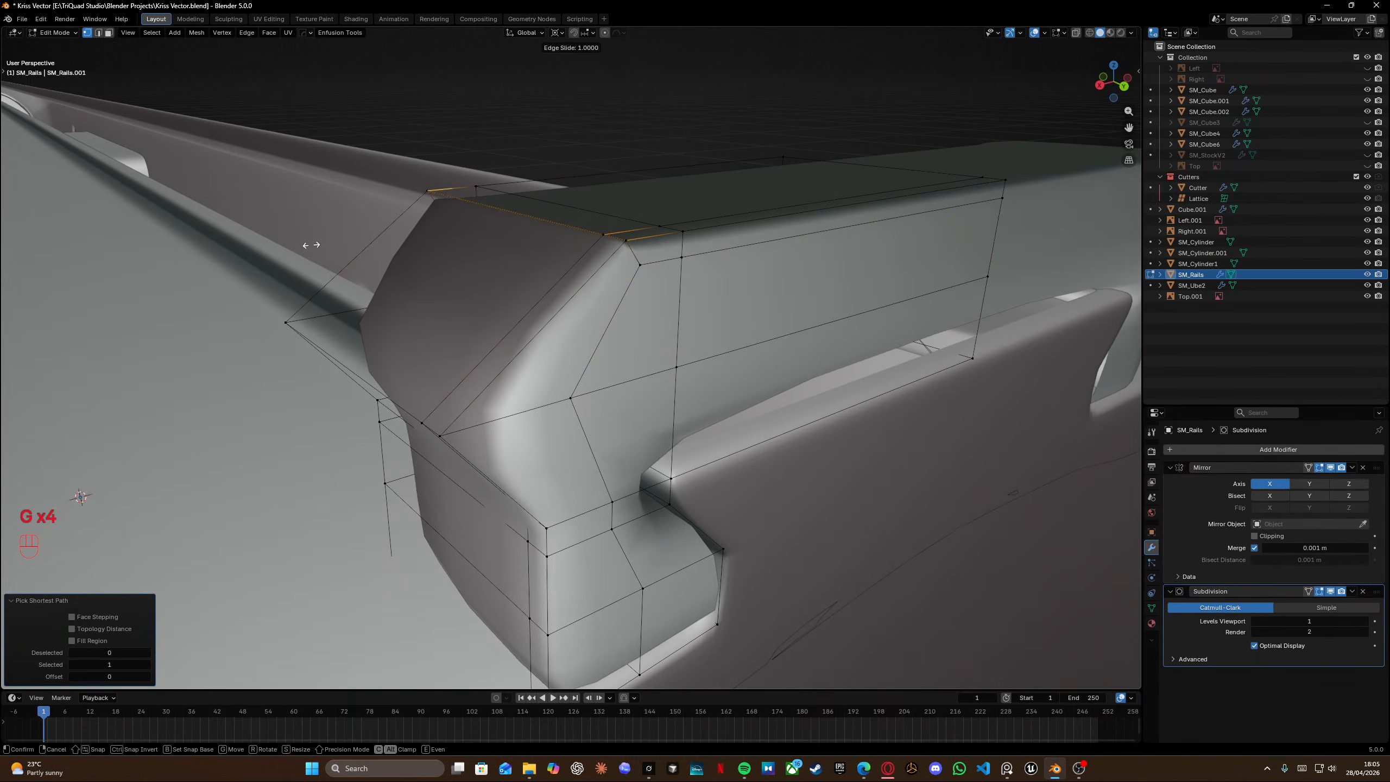
{"action": "left_click", "coordinate": [310, 242]}
Vertex-slide a chamfer vertex at the rail's front corner to a factor of about 0.45.
{"action": "middle_click_drag", "start_coordinate": [674, 250], "coordinate": [509, 328]}
{"action": "left_click", "coordinate": [471, 300]}
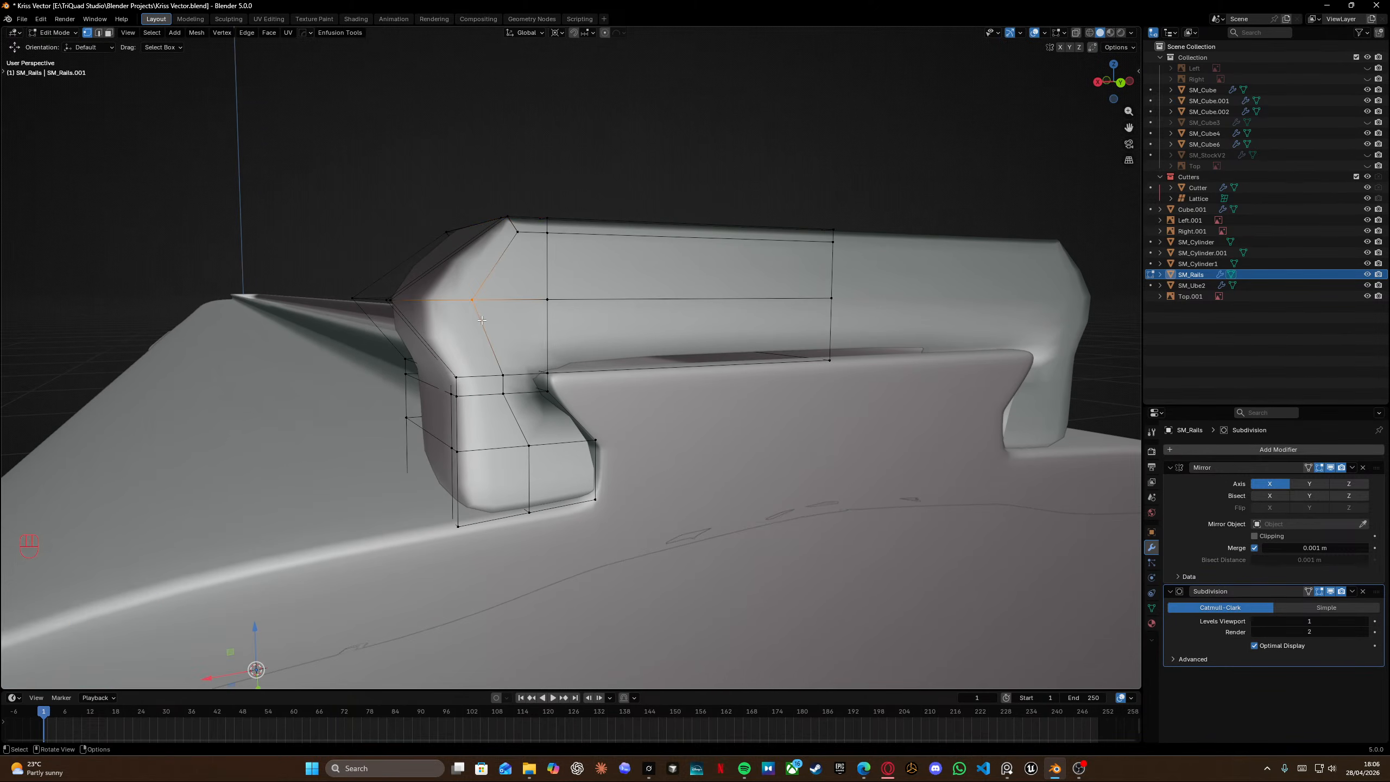
{"action": "key", "text": "g"}
{"action": "key", "text": "g"}
{"action": "left_click", "coordinate": [426, 325]}
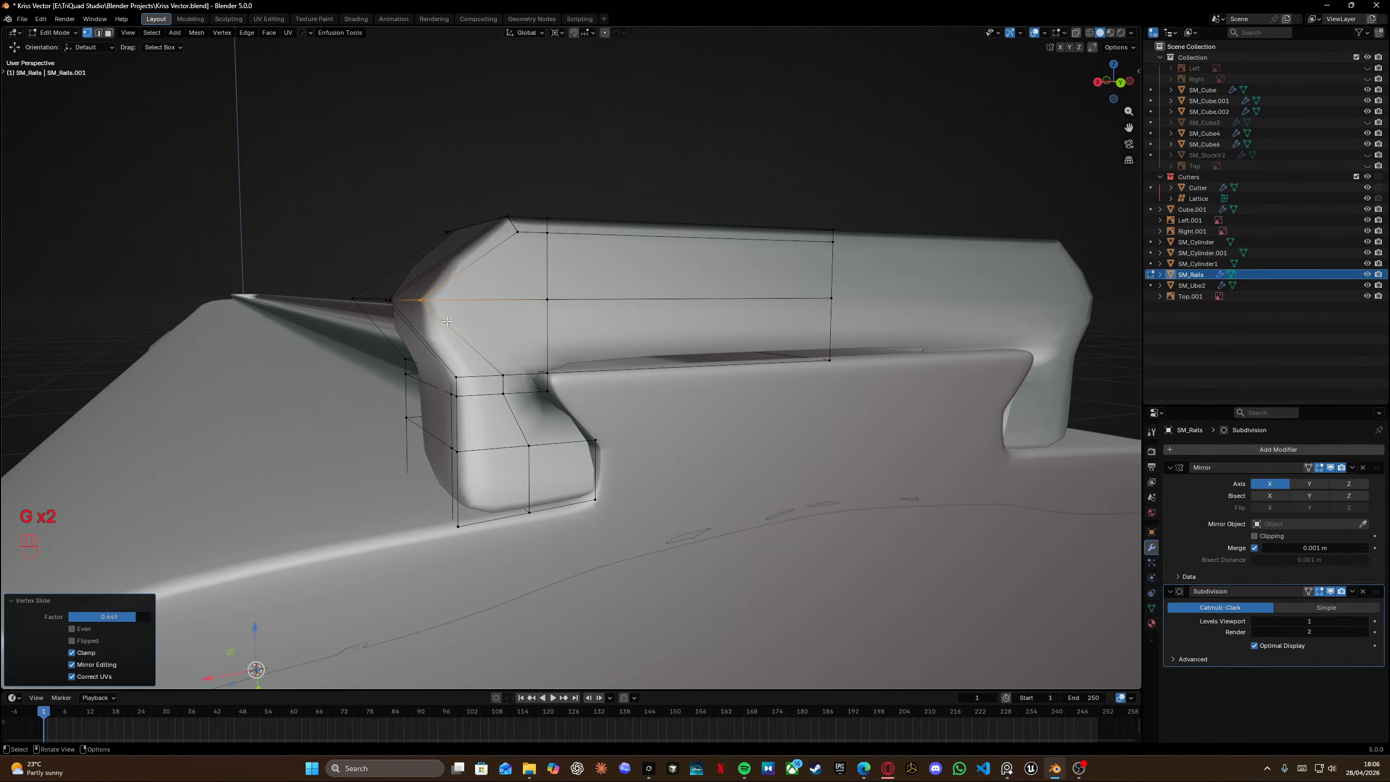
Add a centred loop cut across the rail's length.
{"action": "middle_click_drag", "start_coordinate": [443, 290], "coordinate": [604, 315]}
{"action": "key", "text": "ctrl+r"}
{"action": "left_click", "coordinate": [638, 293]}
{"action": "right_click", "coordinate": [642, 289]}
Select one half of the rail in X-ray and delete its vertices.
{"action": "key", "text": "shift+z"}
{"action": "left_click_drag", "start_coordinate": [502, 87], "coordinate": [612, 617]}
{"action": "key", "text": "shift+z"}
{"action": "key", "text": "x"}
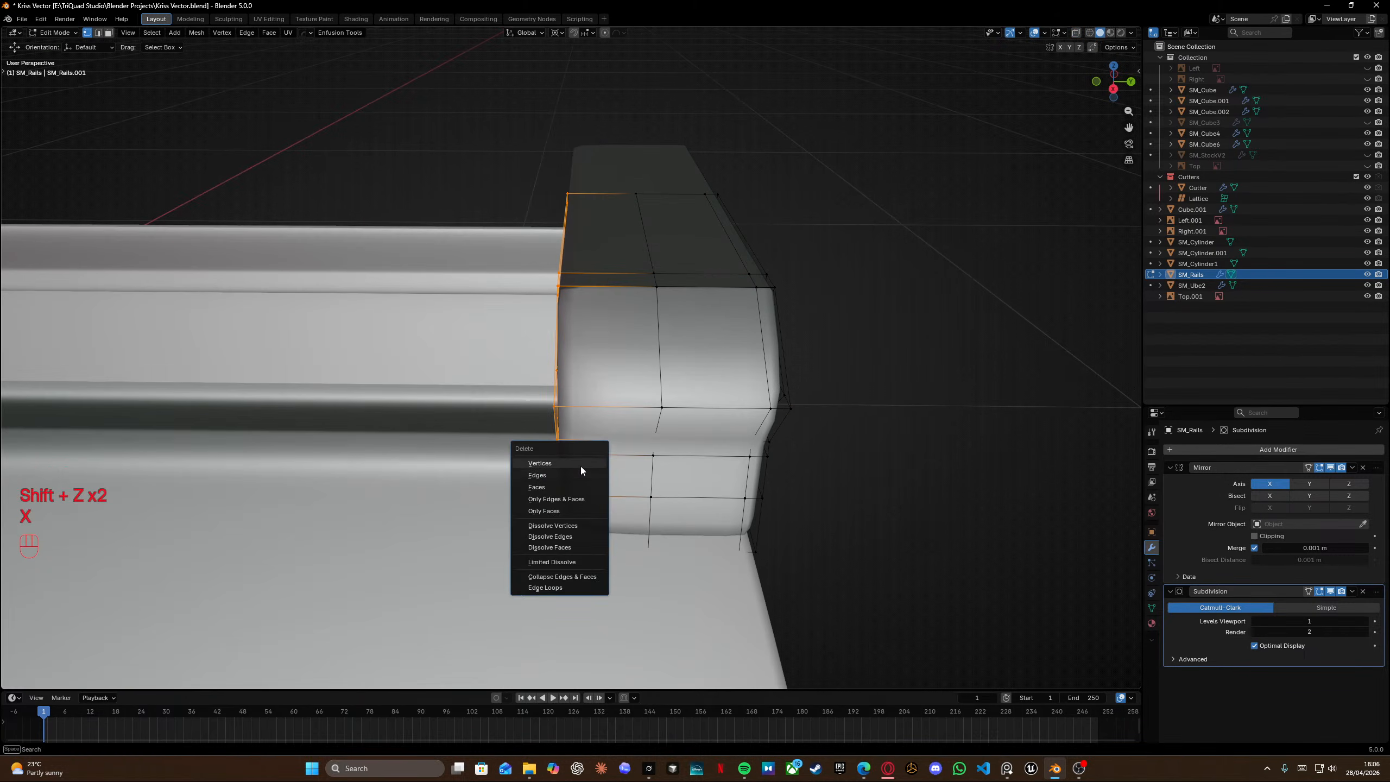
{"action": "left_click", "coordinate": [579, 466]}
Enable the Mirror modifier's Y axis so the remaining half is mirrored.
{"action": "middle_click_drag", "start_coordinate": [691, 286], "coordinate": [758, 351]}
{"action": "middle_click_drag", "start_coordinate": [759, 350], "coordinate": [653, 321]}
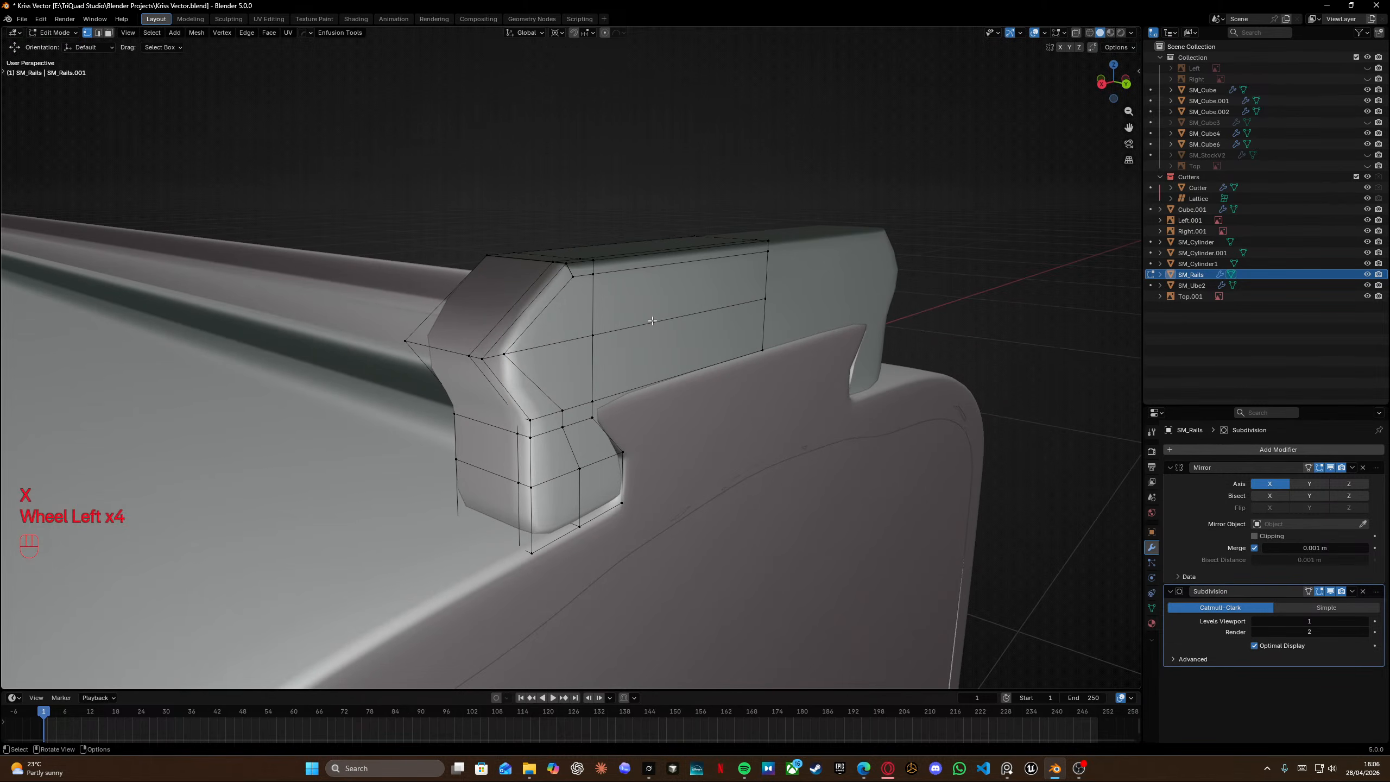
{"action": "middle_click_drag", "start_coordinate": [799, 422], "coordinate": [824, 426]}
{"action": "left_click", "coordinate": [1318, 484]}
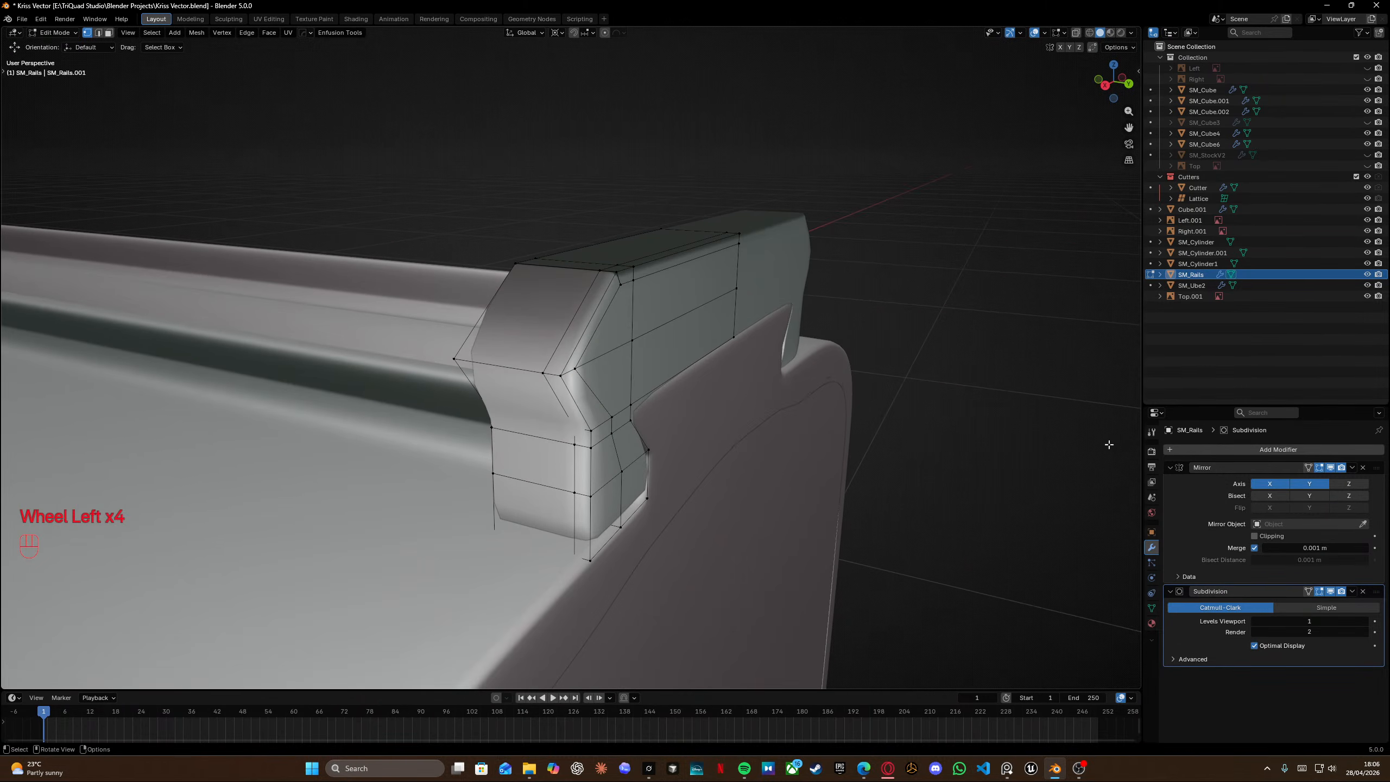
{"action": "left_click", "coordinate": [1308, 485]}
{"action": "middle_click_drag", "start_coordinate": [1029, 457], "coordinate": [1101, 474]}
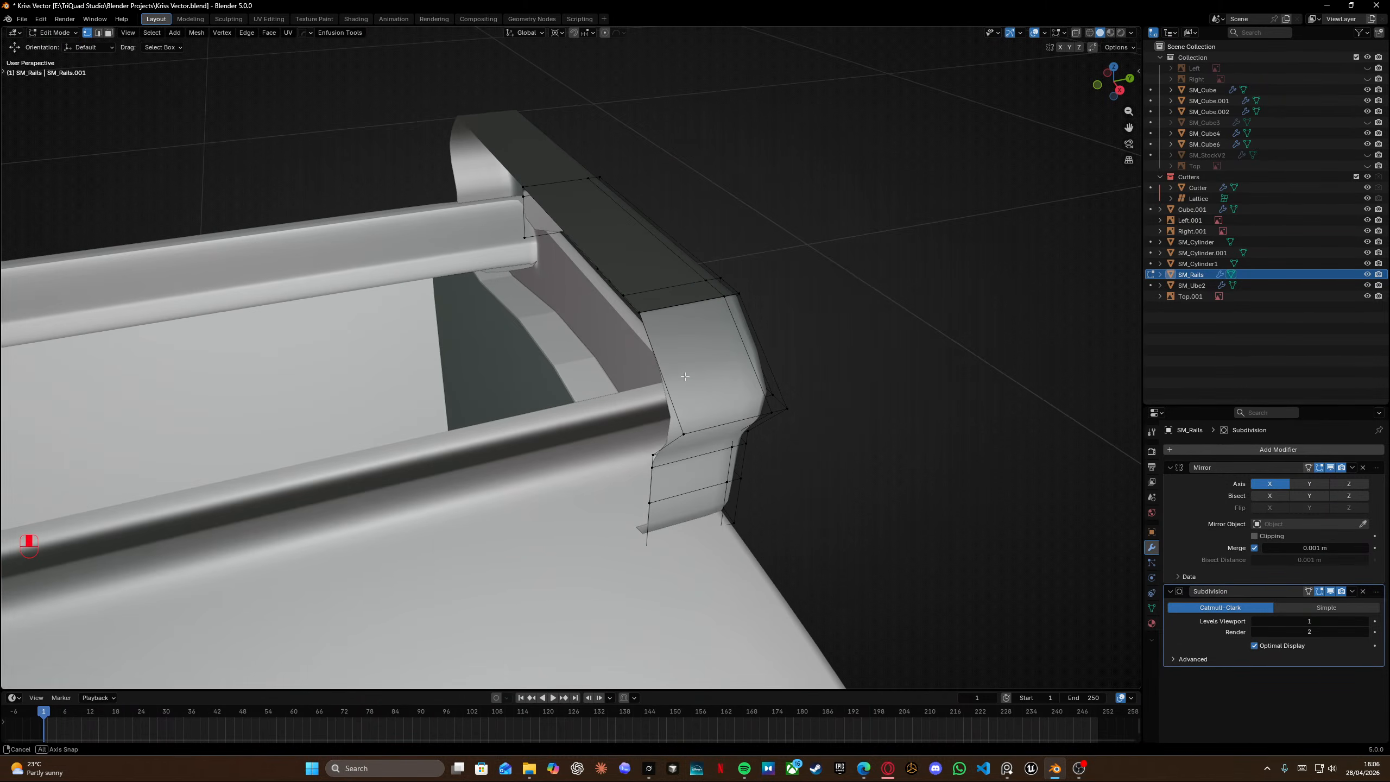
{"action": "left_click", "coordinate": [1309, 483]}
{"action": "scroll", "coordinate": [695, 391], "scroll_direction": "down", "scroll_amount": 3}
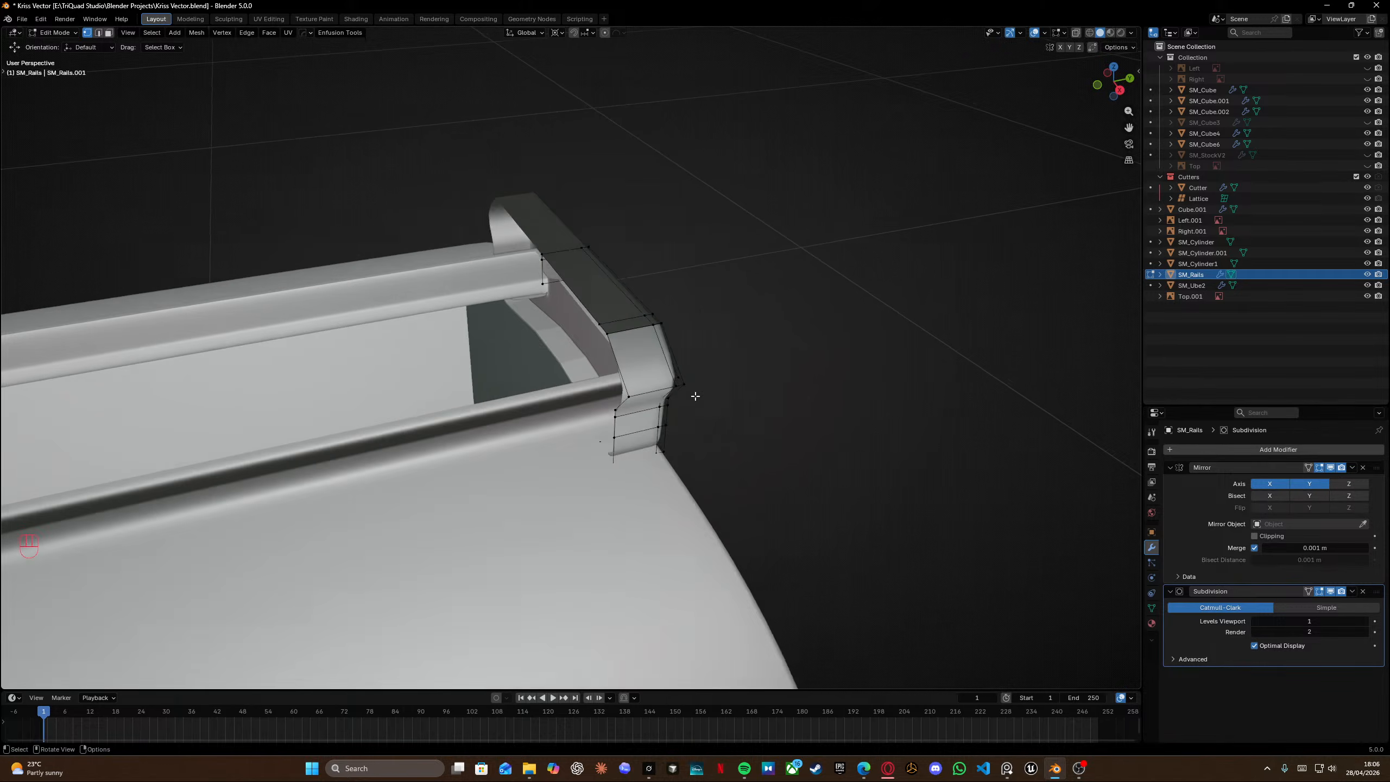
Snap the 3D cursor to the selected vertices at the rail's end.
{"action": "middle_click_drag", "start_coordinate": [695, 391], "coordinate": [651, 378]}
{"action": "left_click", "coordinate": [601, 332], "text": "alt"}
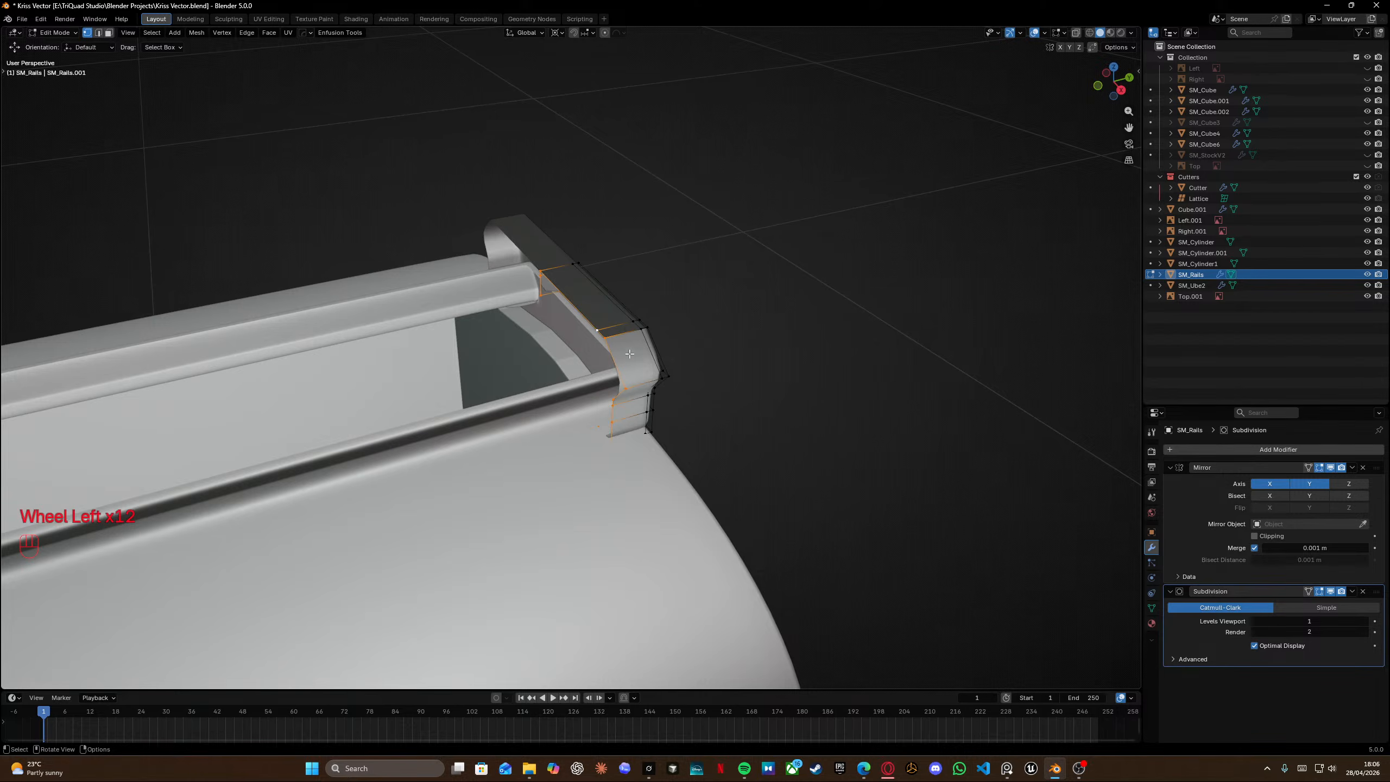
{"action": "key", "text": "shift+s"}
{"action": "left_click", "coordinate": [635, 439]}
{"action": "right_click", "coordinate": [635, 440]}
{"action": "left_click_drag", "start_coordinate": [520, 253], "coordinate": [550, 328]}
{"action": "key", "text": "shift+s"}
{"action": "left_click", "coordinate": [548, 415]}
In object mode, set the rail's origin to the 3D cursor.
{"action": "middle_click_drag", "start_coordinate": [548, 415], "coordinate": [602, 402]}
{"action": "scroll", "coordinate": [536, 323], "scroll_direction": "up", "scroll_amount": 5}
{"action": "right_click", "coordinate": [535, 320]}
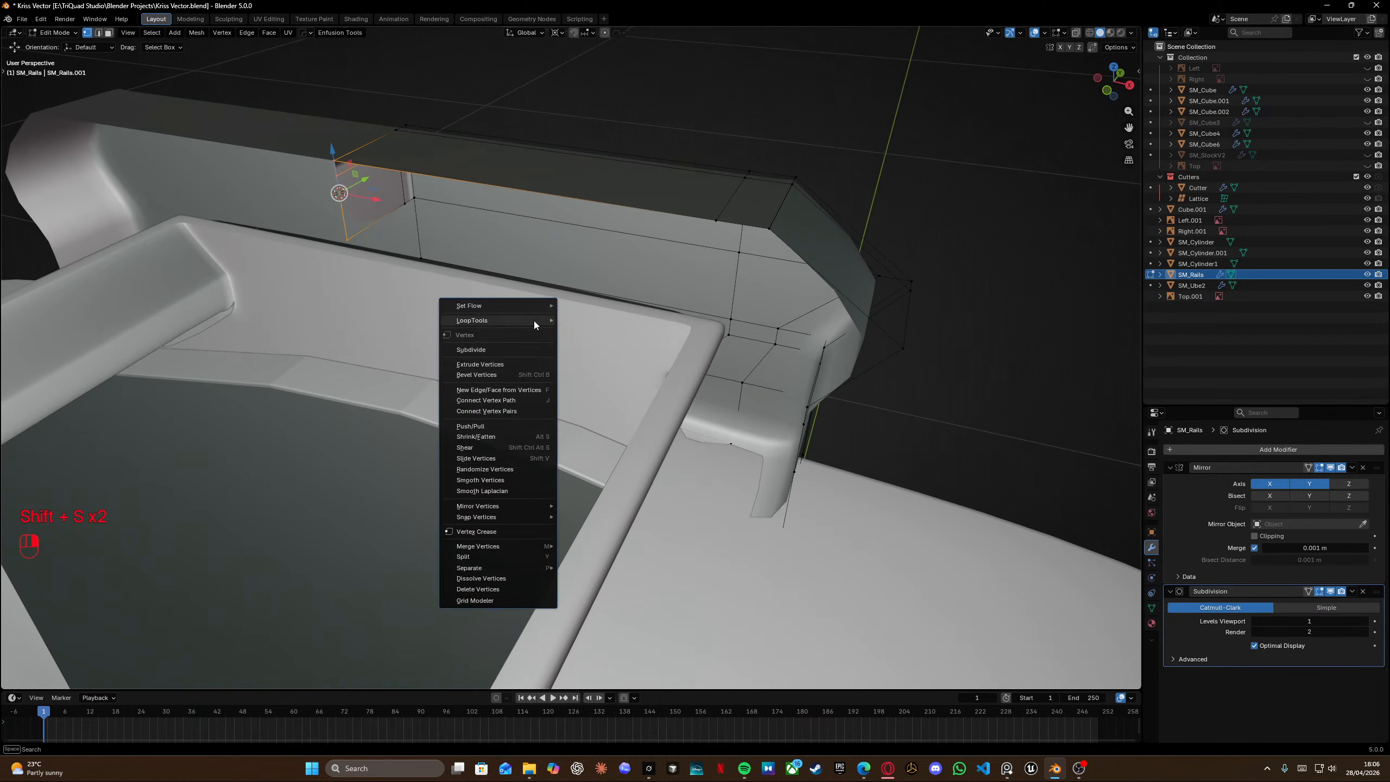
{"action": "mouse_move", "coordinate": [532, 319]}
{"action": "key", "text": "Tab"}
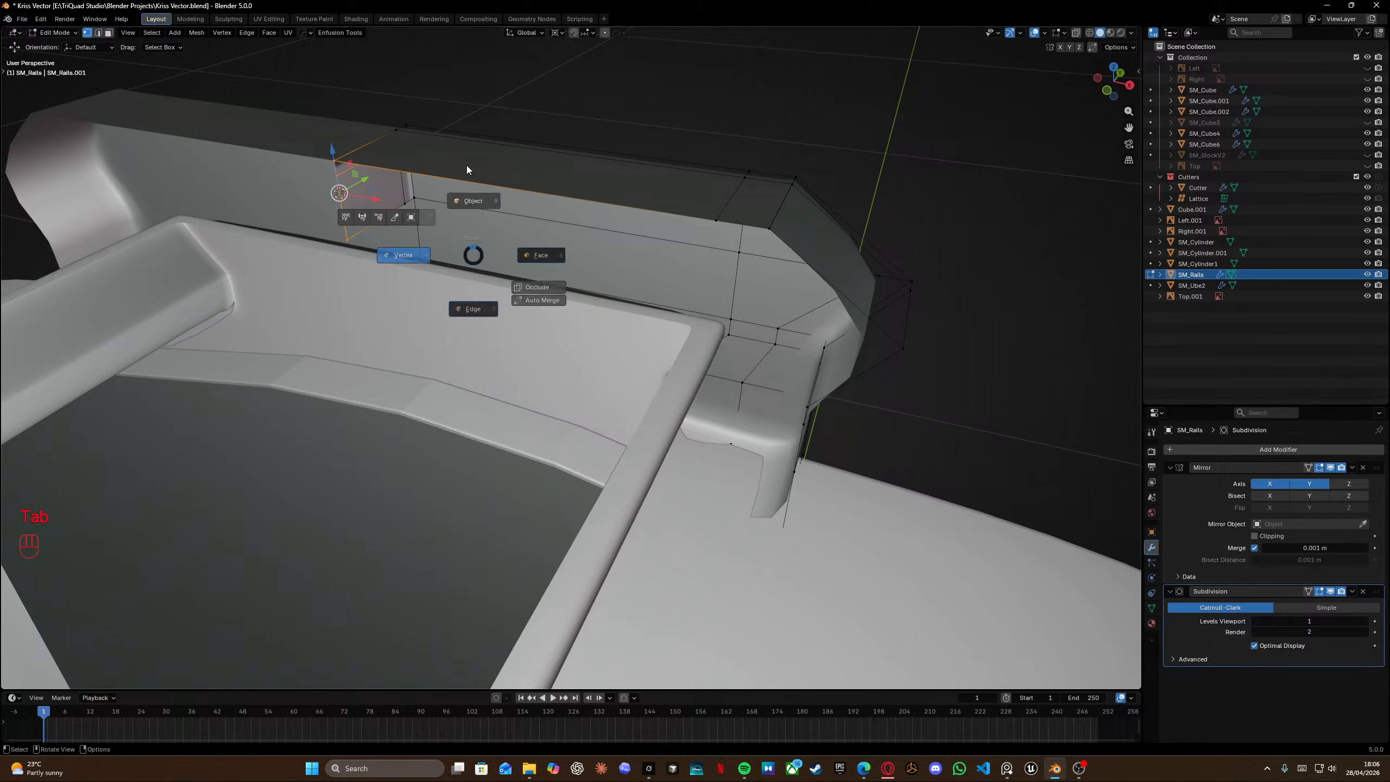
{"action": "right_click", "coordinate": [467, 254]}
{"action": "mouse_move", "coordinate": [446, 300]}
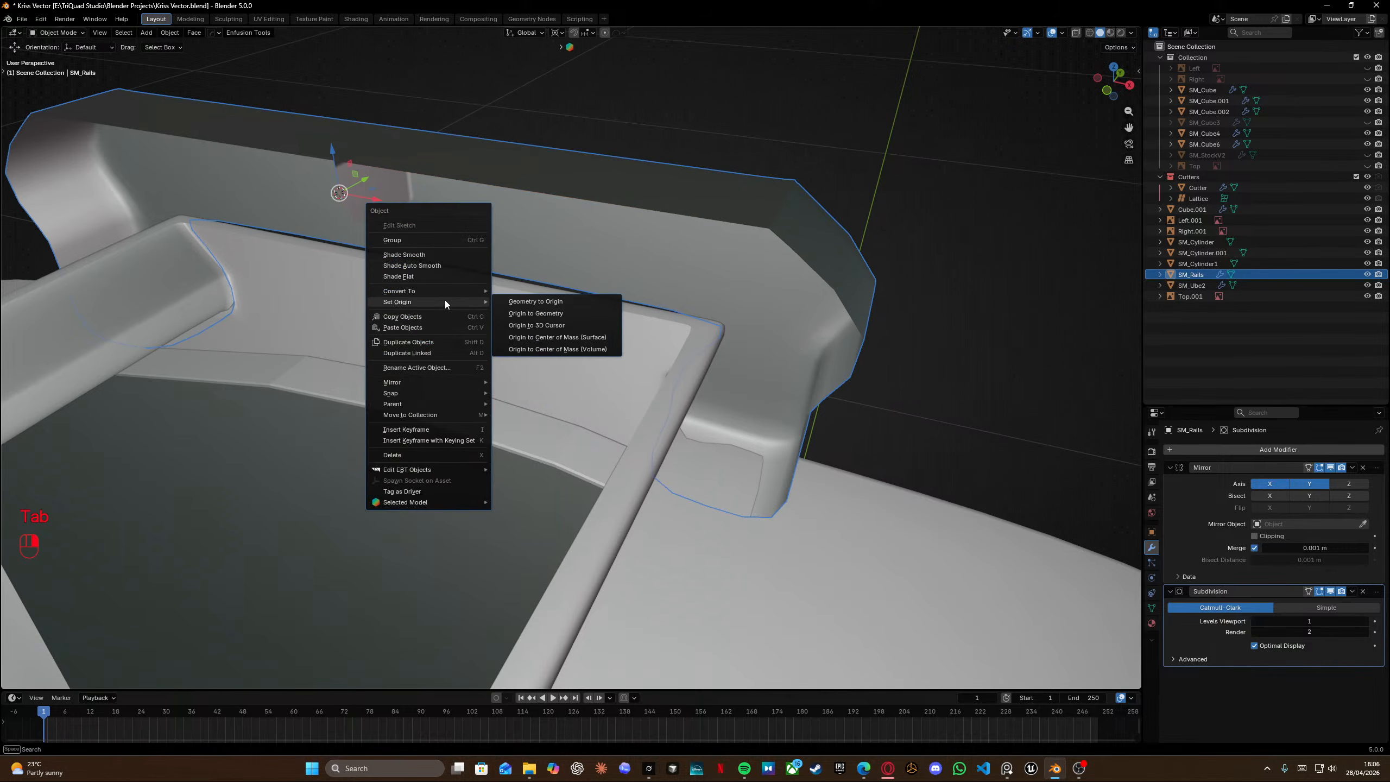
{"action": "left_click", "coordinate": [556, 326]}
Back in edit mode, vertex-slide a front chamfer vertex along the rail's side to about 0.19.
{"action": "mouse_move", "coordinate": [436, 249]}
{"action": "middle_mouse_down", "text": "shift"}
{"action": "mouse_move", "coordinate": [528, 257]}
{"action": "mouse_move", "coordinate": [443, 236]}
{"action": "mouse_move", "coordinate": [440, 273]}
{"action": "middle_mouse_up", "text": "shift"}
{"action": "key", "text": "Tab"}
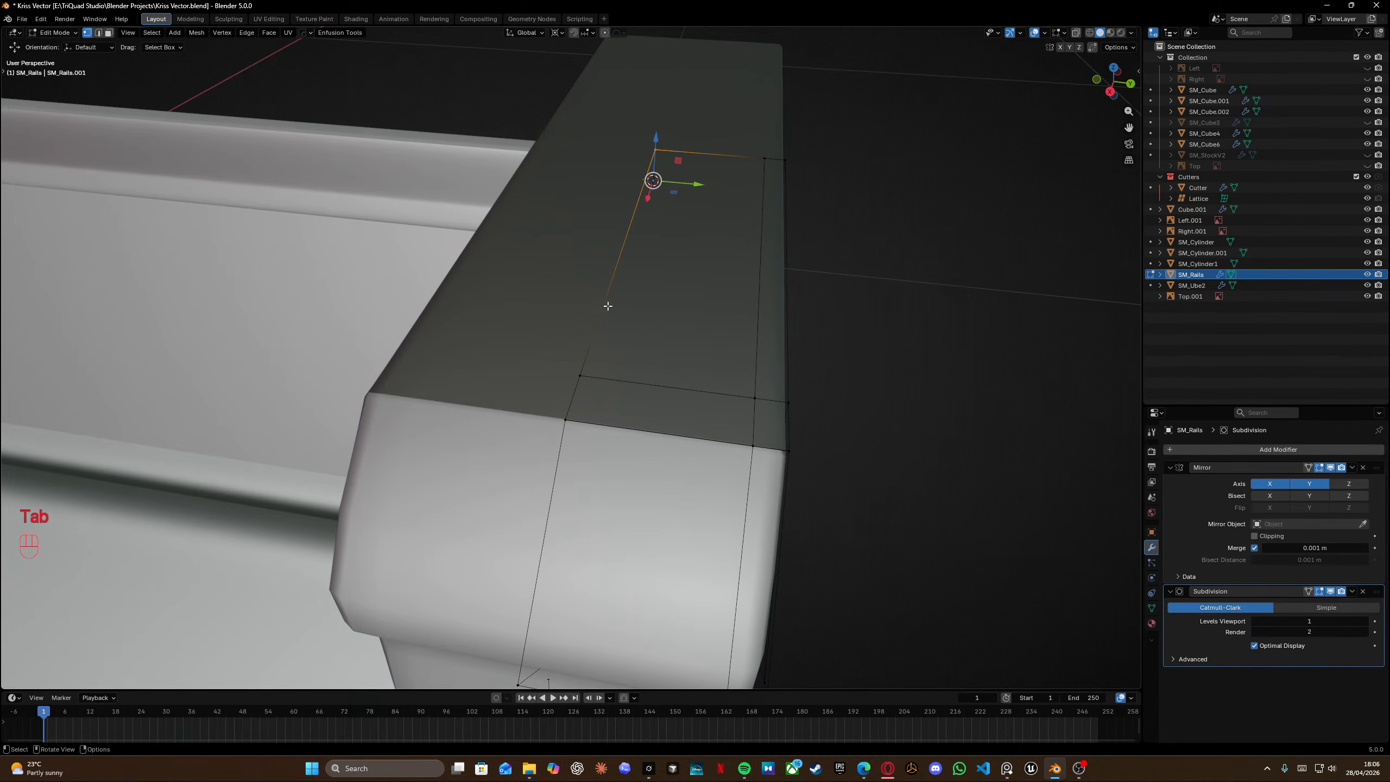
{"action": "scroll", "coordinate": [608, 305], "scroll_direction": "down", "scroll_amount": 1}
{"action": "middle_click_drag", "start_coordinate": [608, 350], "coordinate": [475, 358], "text": "shift"}
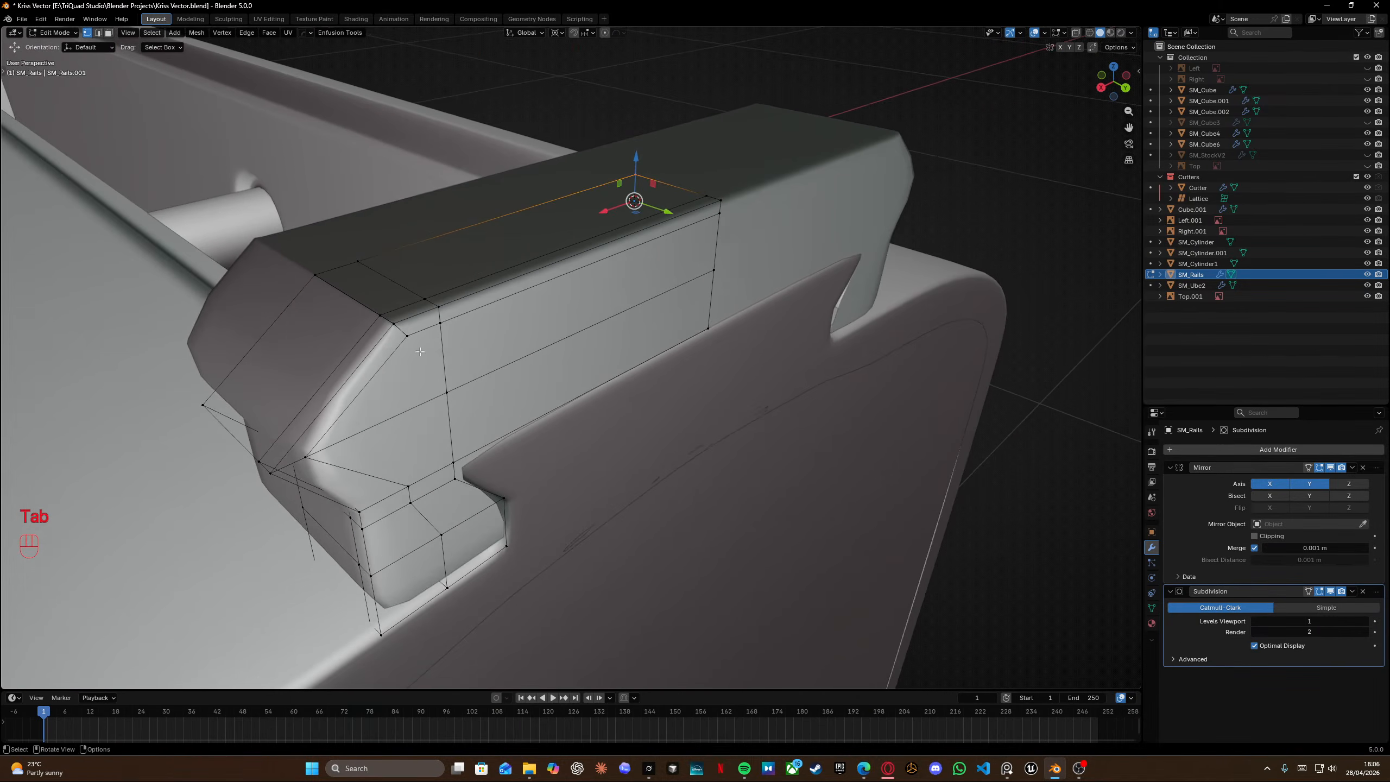
{"action": "middle_click_drag", "start_coordinate": [416, 319], "coordinate": [437, 314]}
{"action": "middle_click_drag", "start_coordinate": [527, 353], "coordinate": [491, 306], "text": "shift"}
{"action": "left_click", "coordinate": [292, 280]}
{"action": "key", "text": "g"}
{"action": "key", "text": "g"}
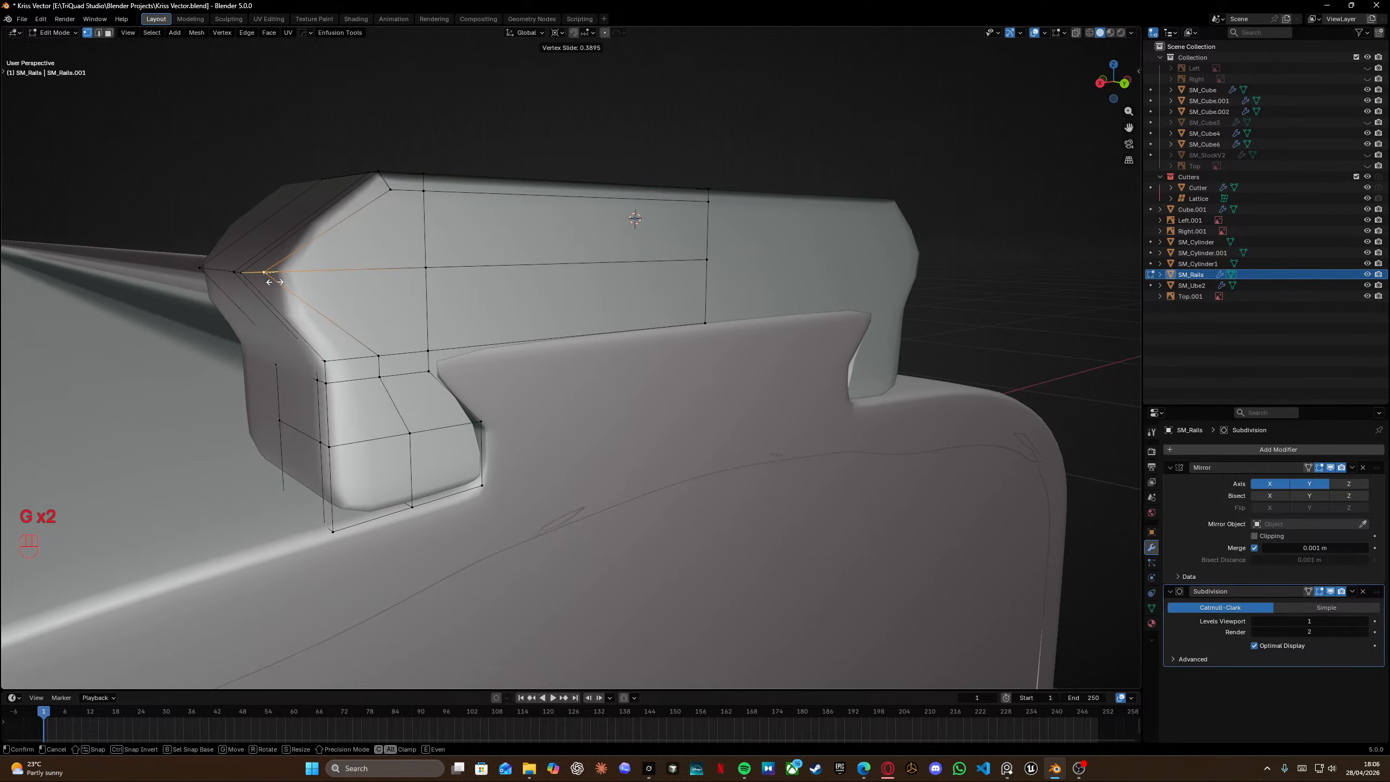
{"action": "left_click", "coordinate": [268, 282]}
{"action": "middle_click_drag", "start_coordinate": [269, 281], "coordinate": [511, 278], "text": "shift"}
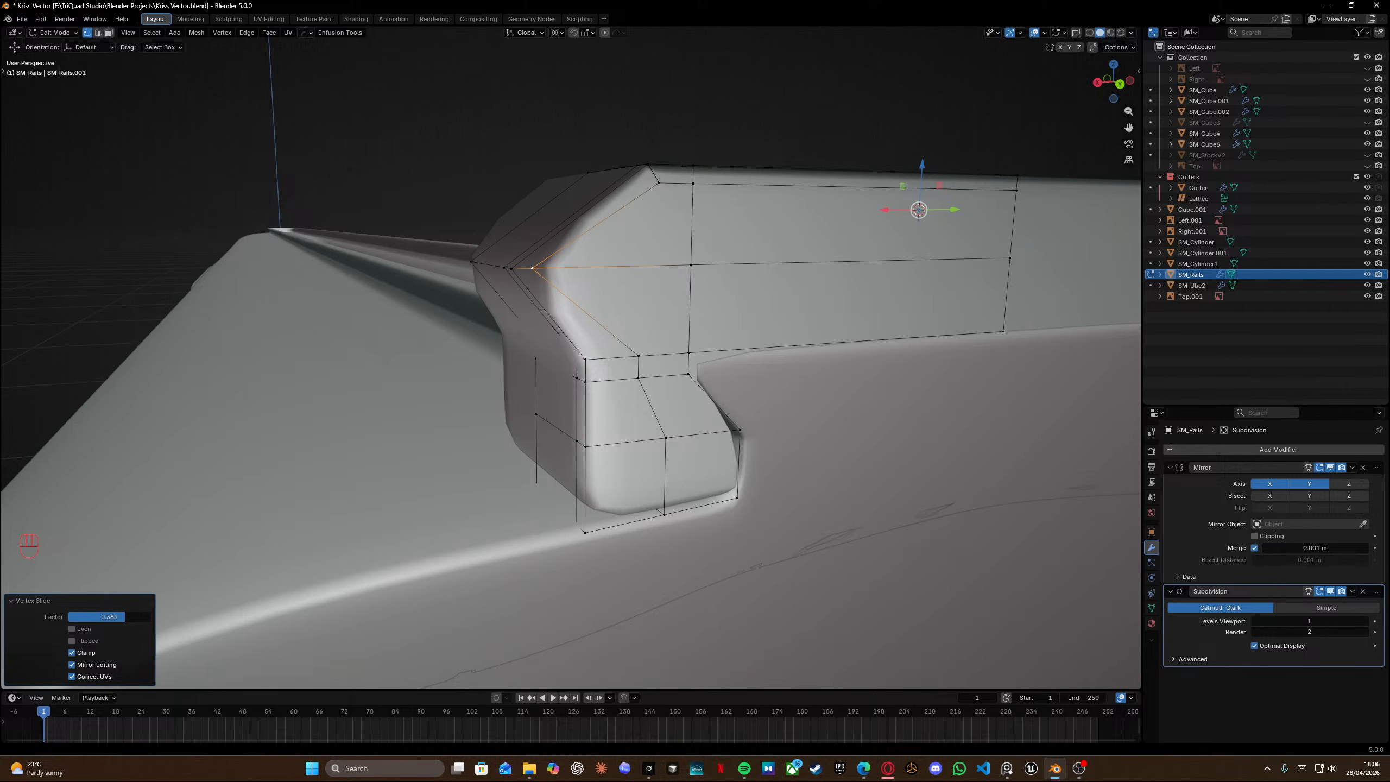
Edge-slide a loop on the rail's front chamfer to a factor of about -0.467.
{"action": "left_click", "coordinate": [620, 337], "text": "alt"}
{"action": "key", "text": "g"}
{"action": "key", "text": "g"}
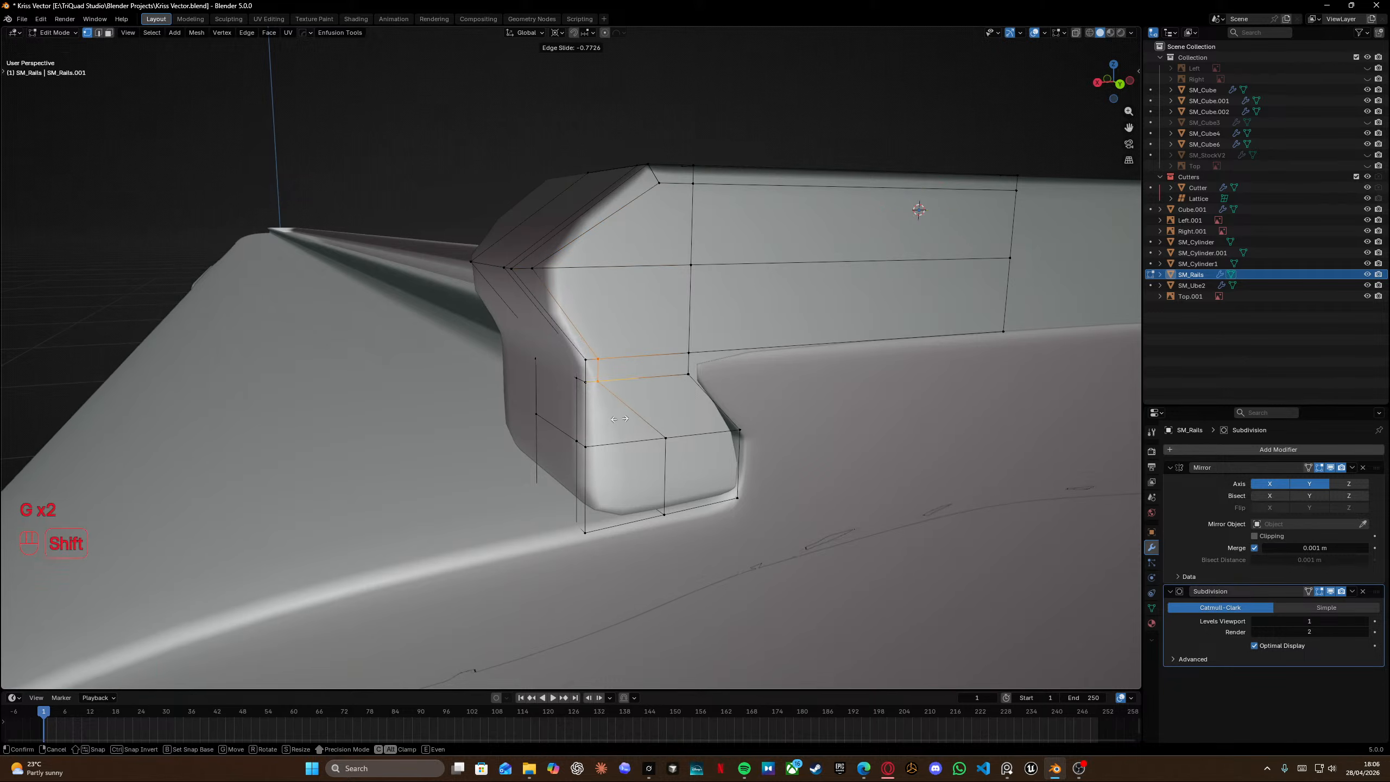
{"action": "left_click", "coordinate": [675, 413]}
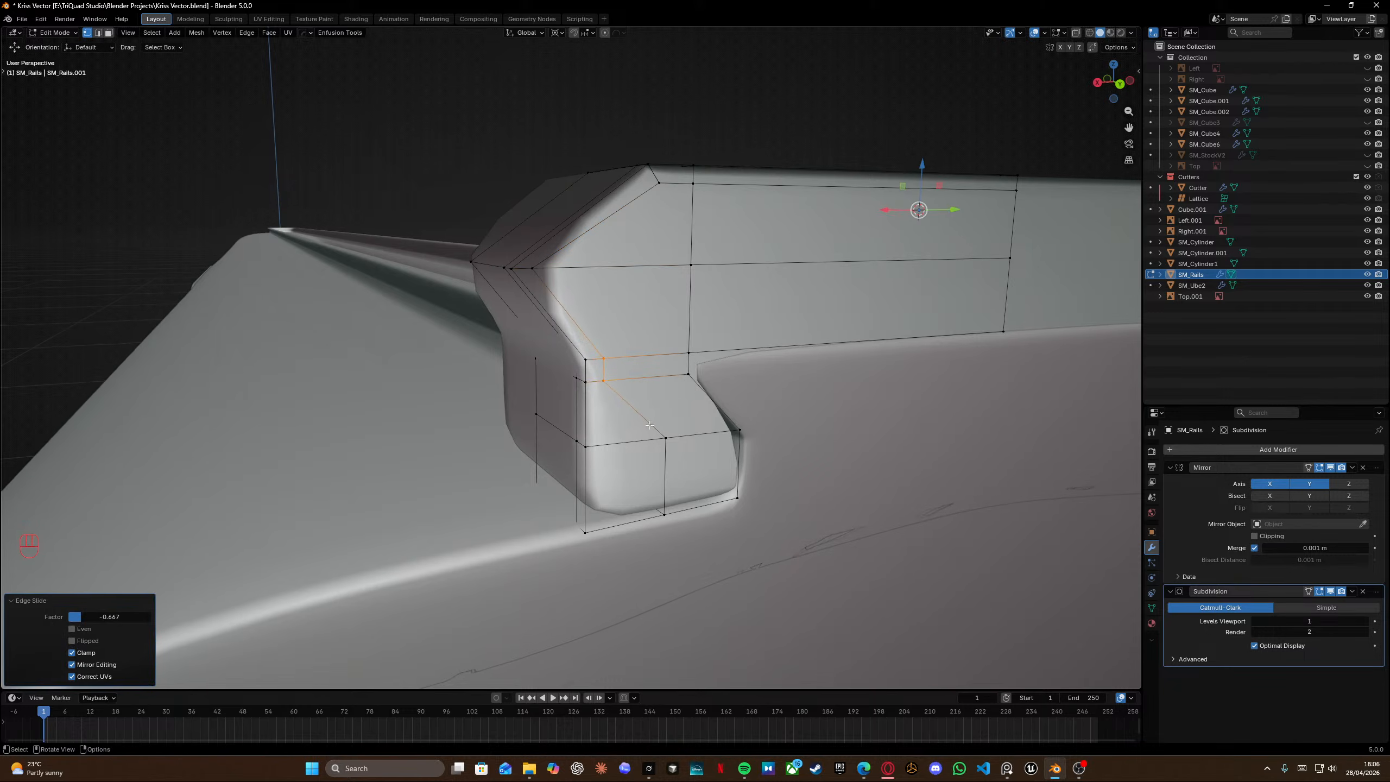
Edge-slide a vertical loop on the rail's lower tab to a factor of about -0.78.
{"action": "left_click", "coordinate": [662, 475], "text": "alt"}
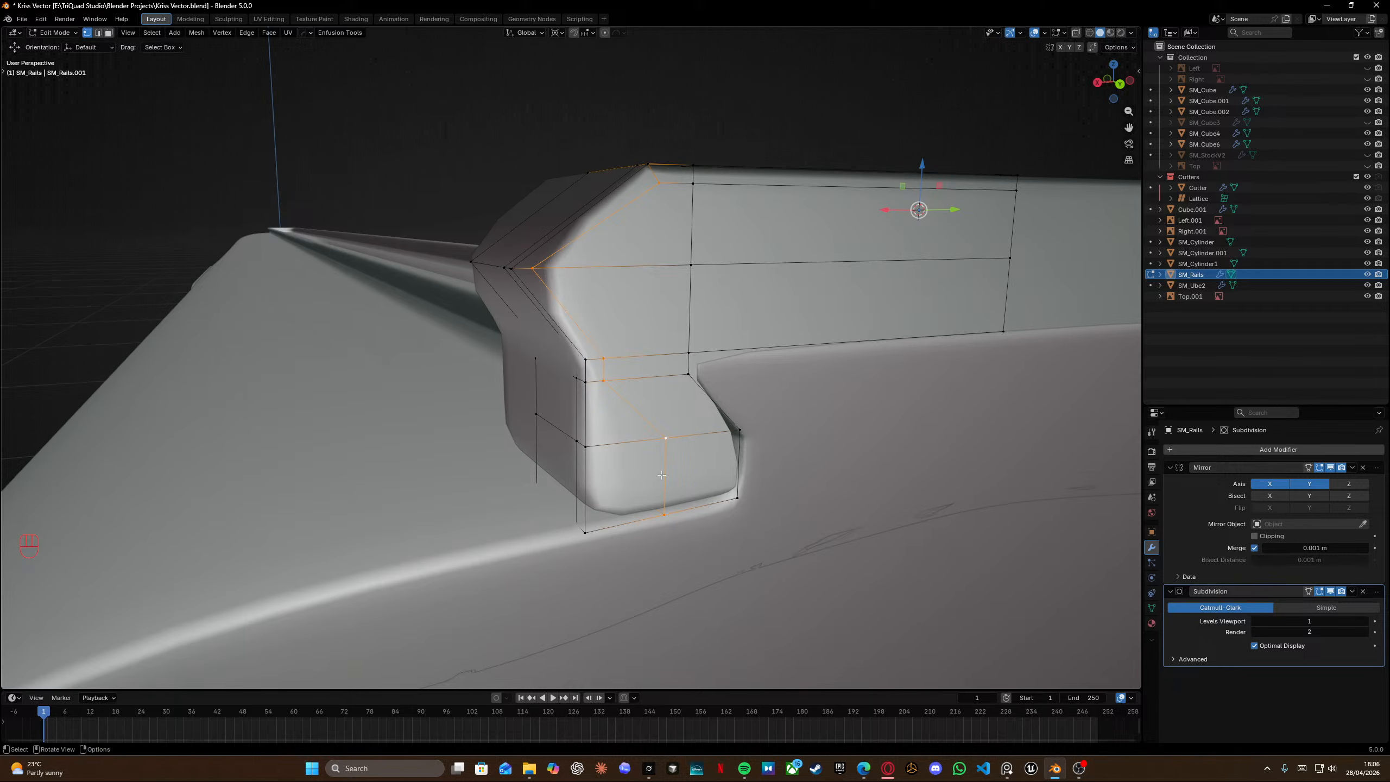
{"action": "key", "text": "shift+z"}
{"action": "left_click_drag", "start_coordinate": [474, 92], "coordinate": [677, 410], "text": "ctrl"}
{"action": "key", "text": "shift+z"}
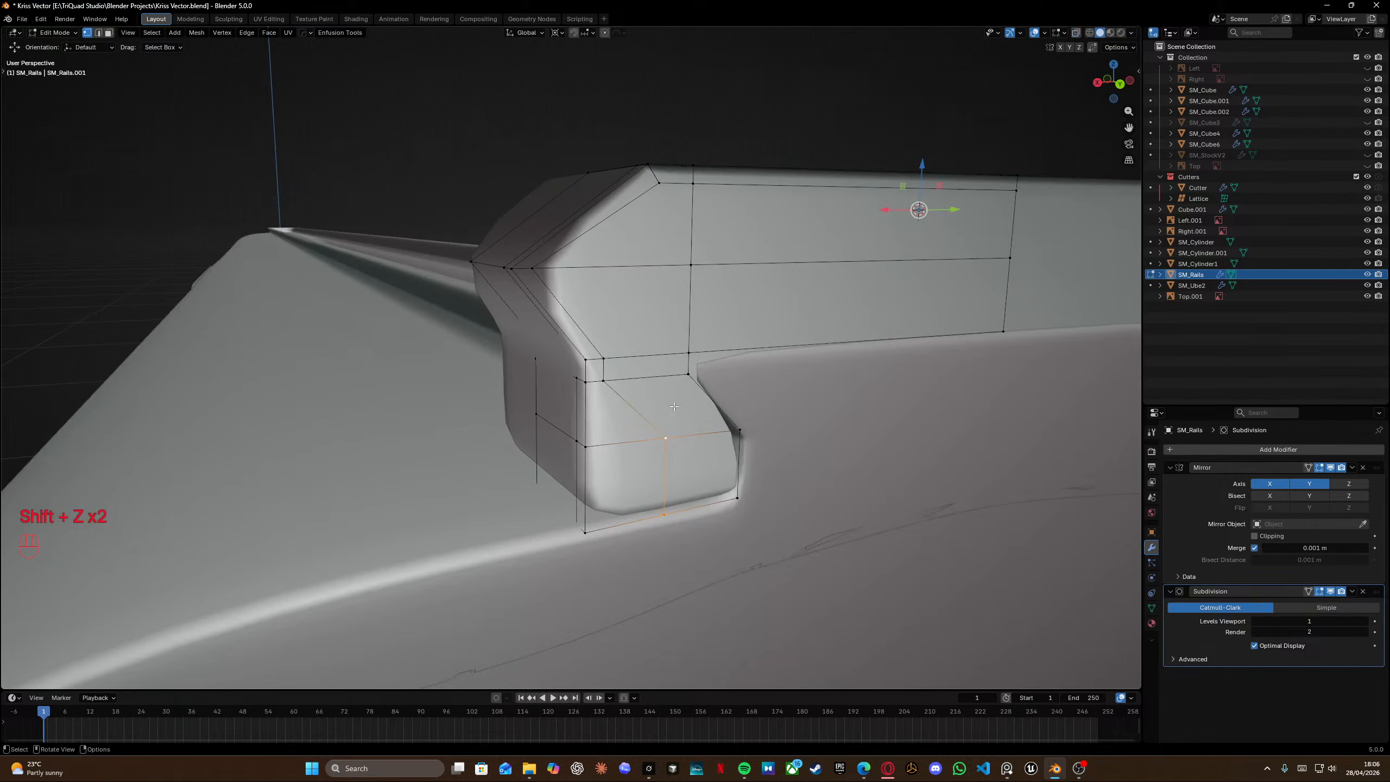
{"action": "key", "text": "g"}
{"action": "key", "text": "g"}
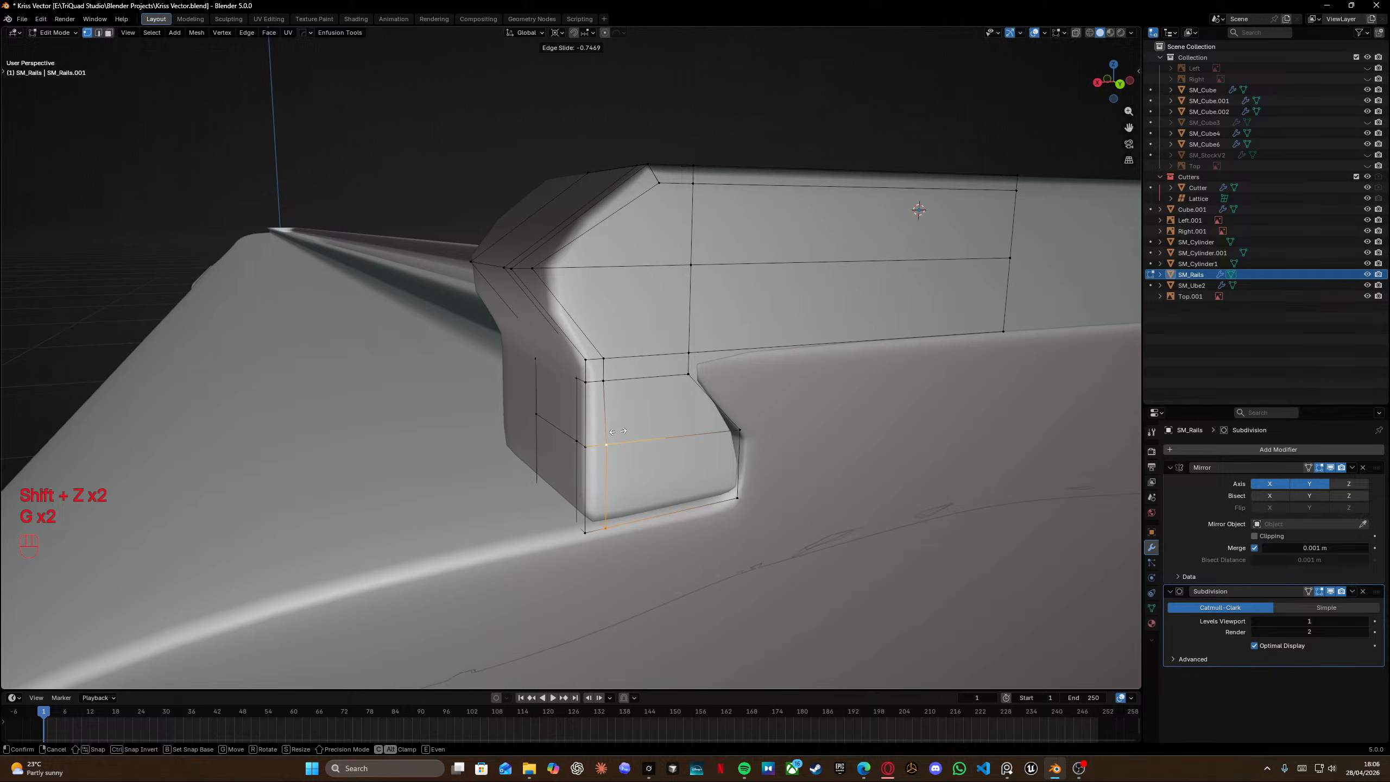
{"action": "key", "text": "shift"}
{"action": "left_click", "coordinate": [602, 433]}
Add a loop cut near the bottom of the rail's lower tab.
{"action": "middle_click_drag", "start_coordinate": [602, 432], "coordinate": [580, 439]}
{"action": "key", "text": "ctrl+r"}
{"action": "left_click", "coordinate": [578, 439]}
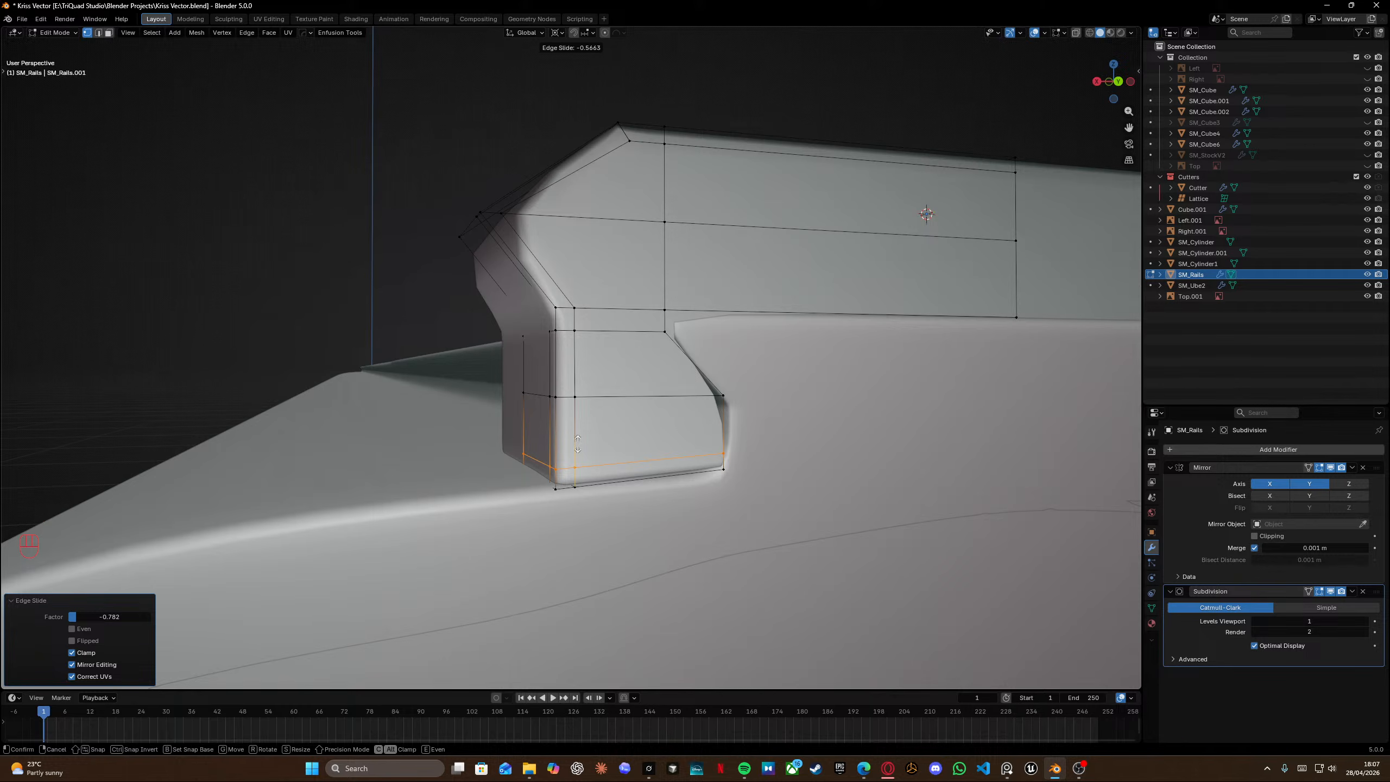
{"action": "key", "text": "shift"}
{"action": "left_click", "coordinate": [578, 445]}
Edge-slide the vertical loop at the lower tab's front corner toward its edge.
{"action": "left_click_drag", "start_coordinate": [500, 434], "coordinate": [562, 474]}
{"action": "key", "text": "shift+z"}
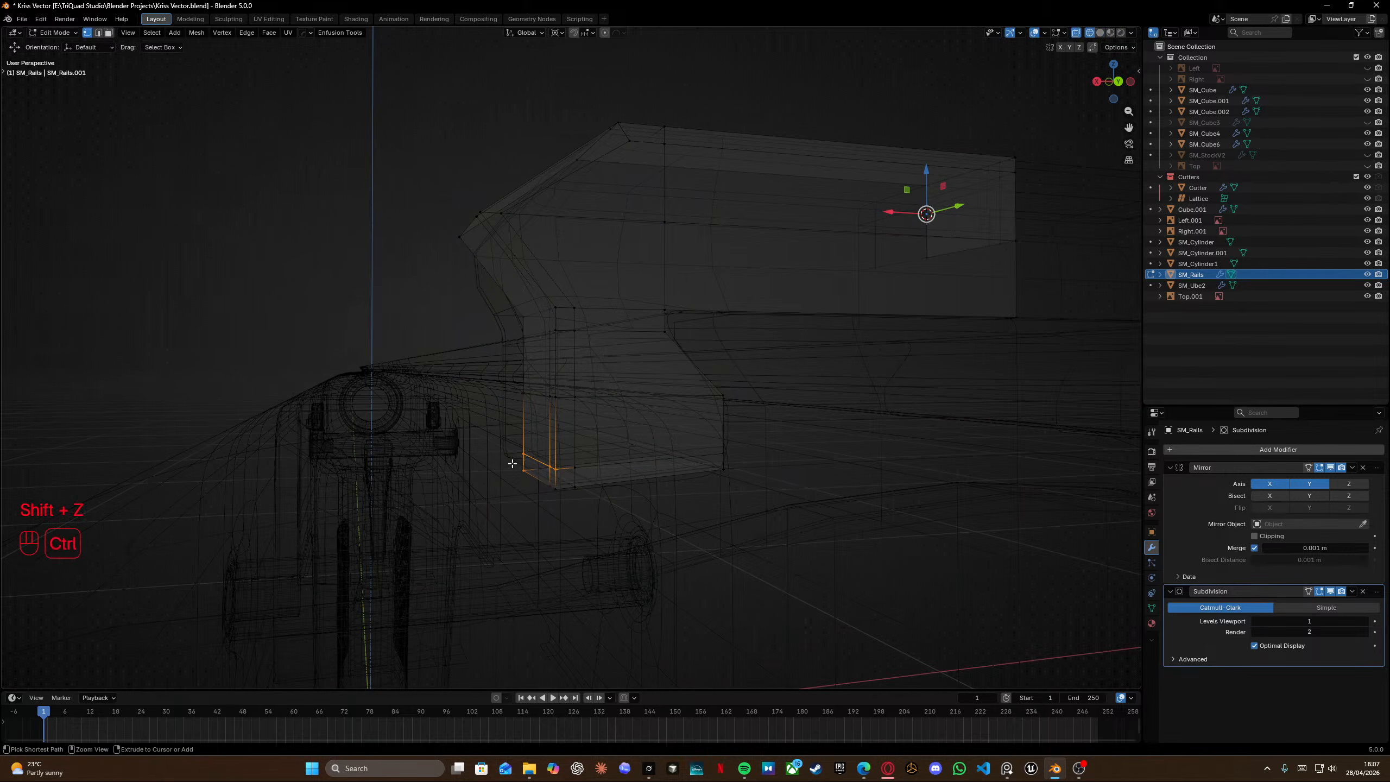
{"action": "key", "text": "shift+z"}
{"action": "scroll", "coordinate": [526, 471], "scroll_direction": "up", "scroll_amount": 5}
{"action": "key", "text": "g"}
{"action": "key", "text": "g"}
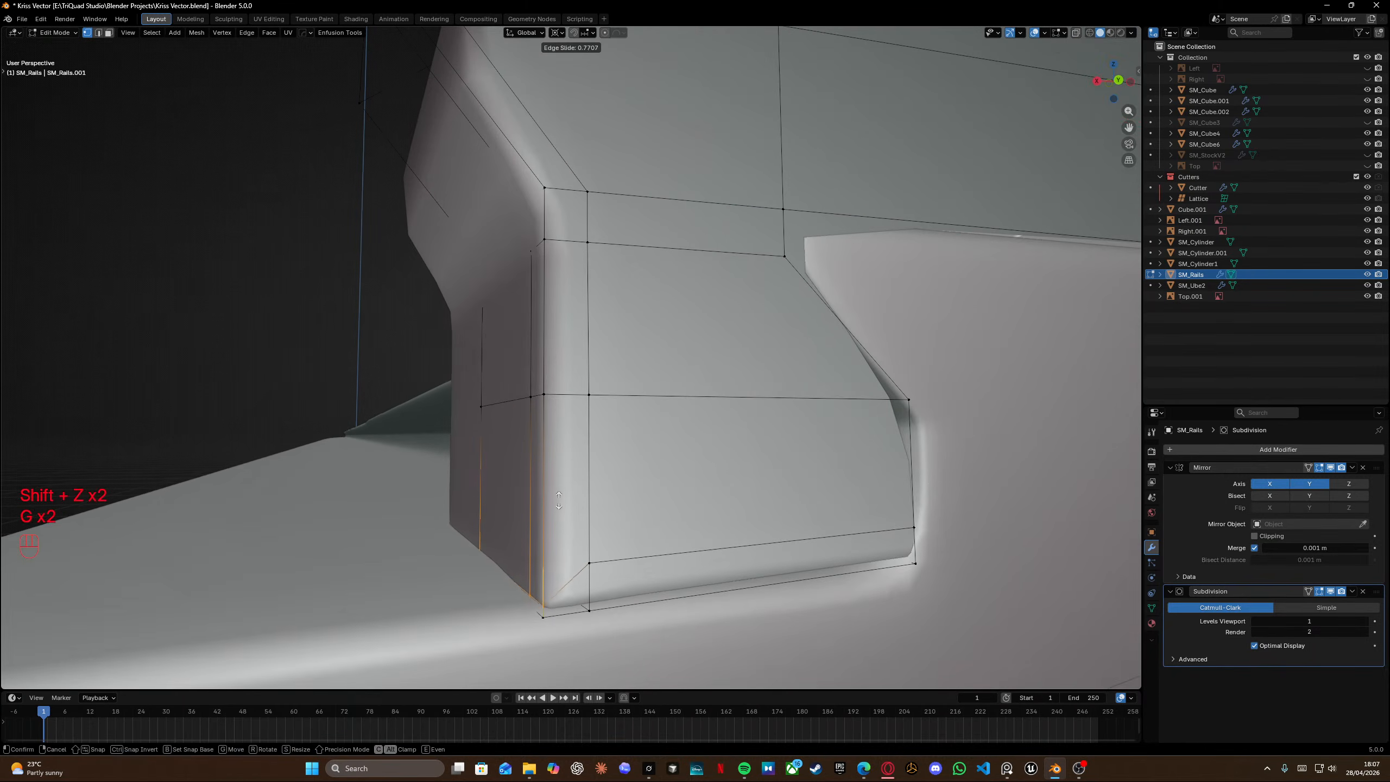
{"action": "left_click", "coordinate": [559, 500]}
Try sliding the lower tab's bottom loops and merging all the rail's vertices by distance.
{"action": "middle_click", "coordinate": [559, 500], "text": "alt"}
{"action": "left_click", "coordinate": [557, 502], "text": "alt"}
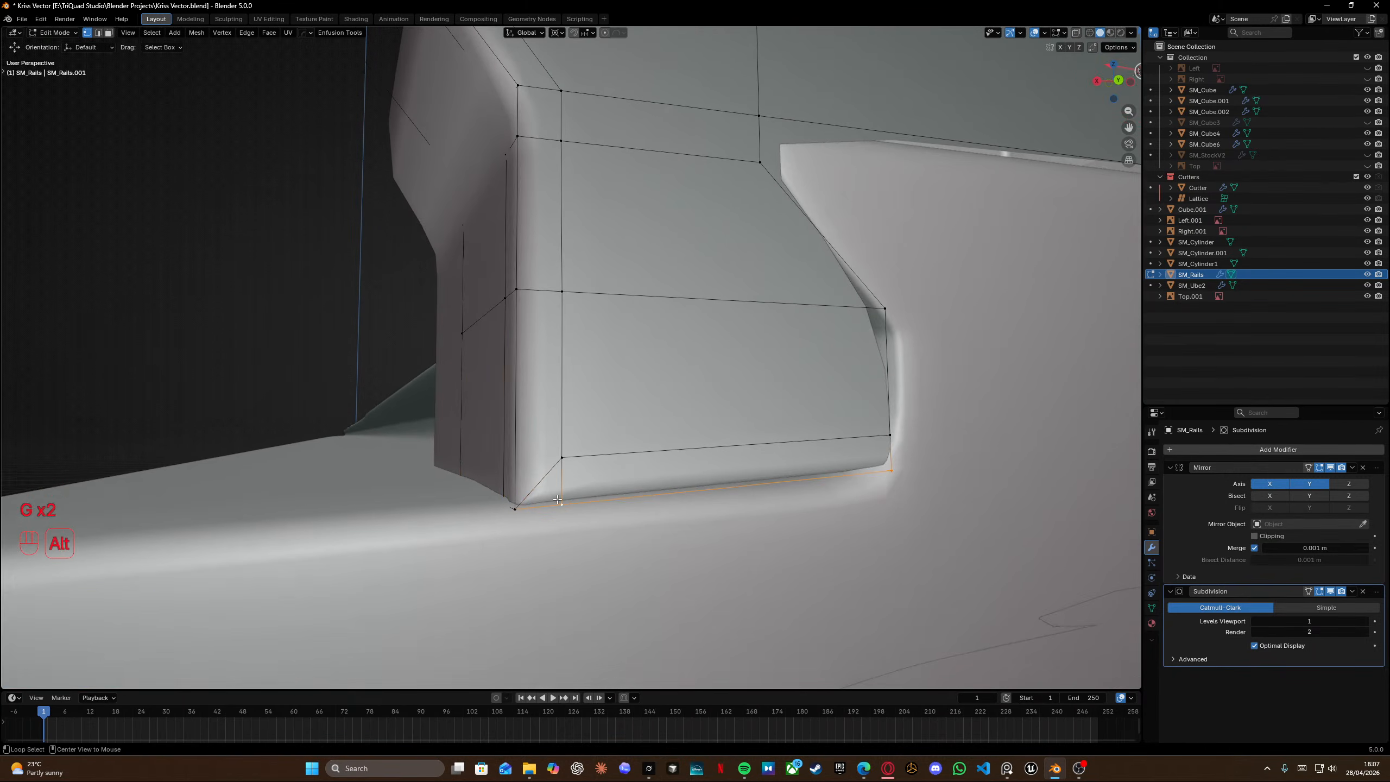
{"action": "key", "text": "shift+z"}
{"action": "middle_click_drag", "start_coordinate": [559, 459], "coordinate": [515, 391]}
{"action": "left_click", "coordinate": [466, 330], "text": "alt"}
{"action": "left_click", "coordinate": [474, 343], "text": "alt"}
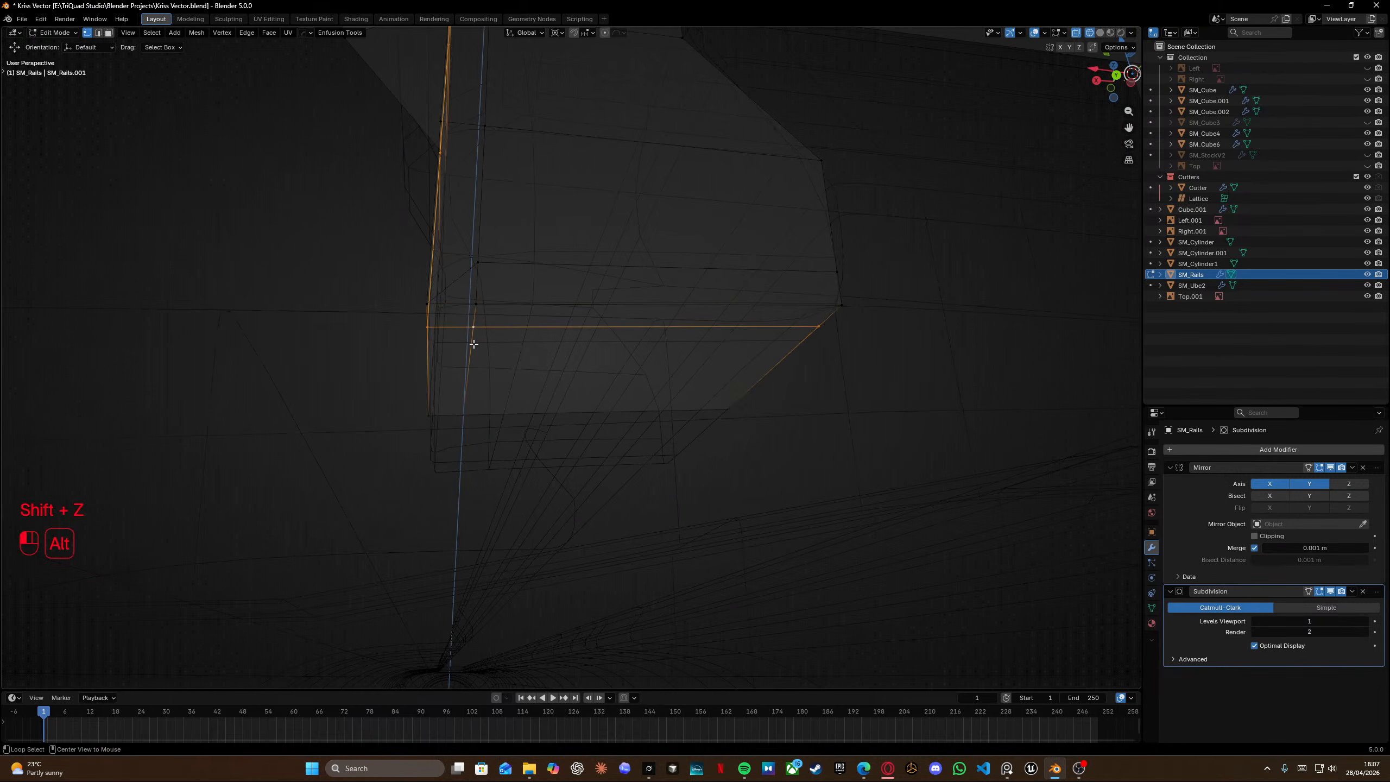
{"action": "middle_click_drag", "start_coordinate": [475, 343], "coordinate": [493, 323]}
{"action": "key", "text": "shift+z"}
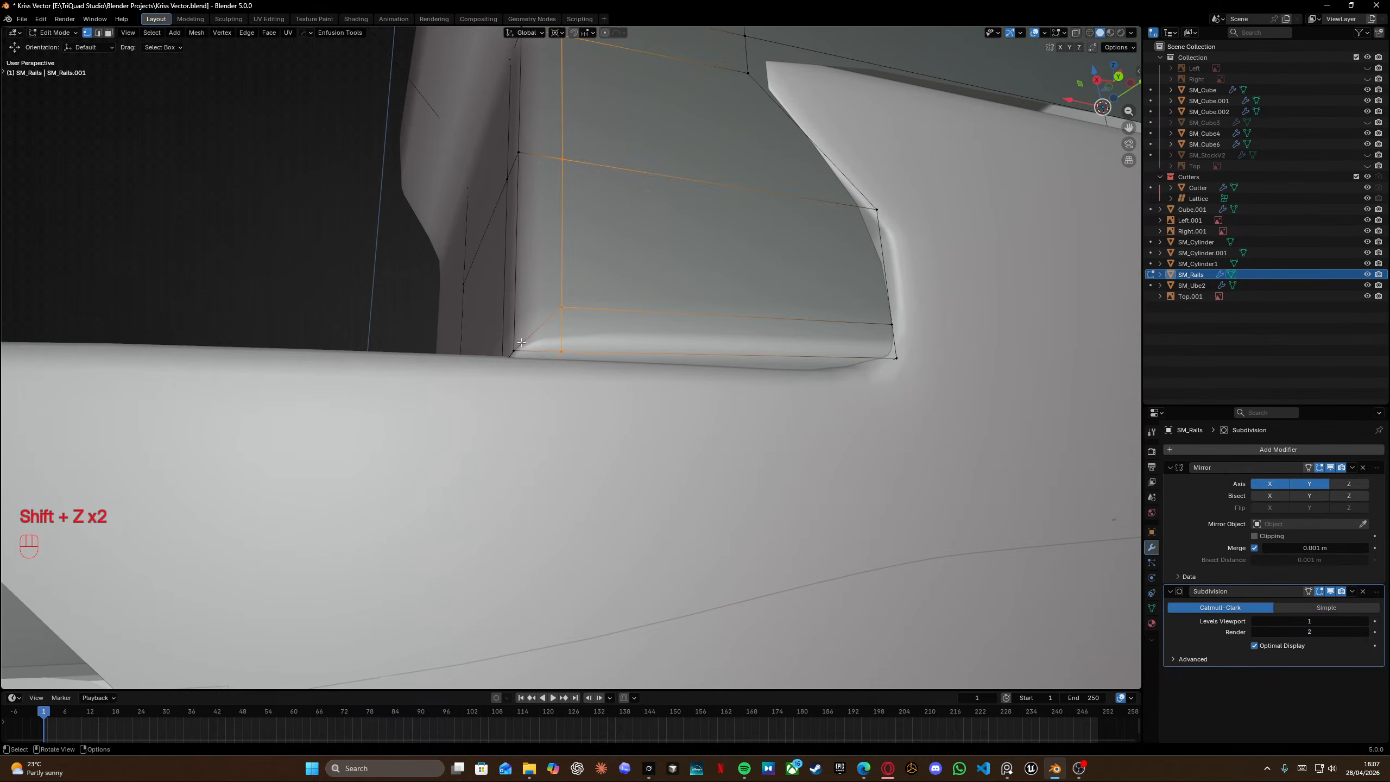
{"action": "left_click", "coordinate": [559, 350]}
{"action": "key", "text": "shift+z"}
{"action": "left_click", "coordinate": [487, 433], "text": "ctrl"}
{"action": "key", "text": "shift+z"}
{"action": "key", "text": "g"}
{"action": "key", "text": "f"}
{"action": "key", "text": "g"}
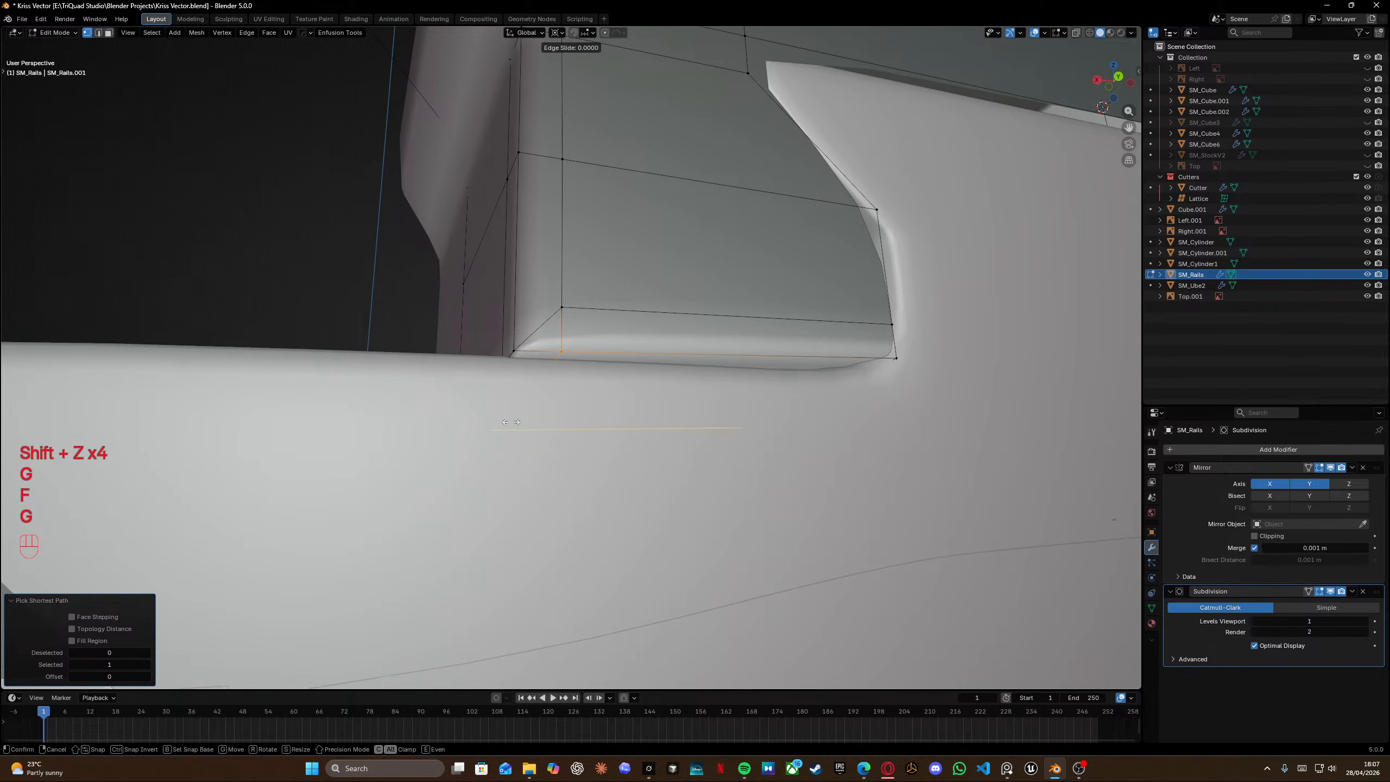
{"action": "left_click", "coordinate": [511, 421]}
{"action": "key", "text": "a"}
{"action": "key", "text": "m"}
{"action": "left_click", "coordinate": [567, 346]}
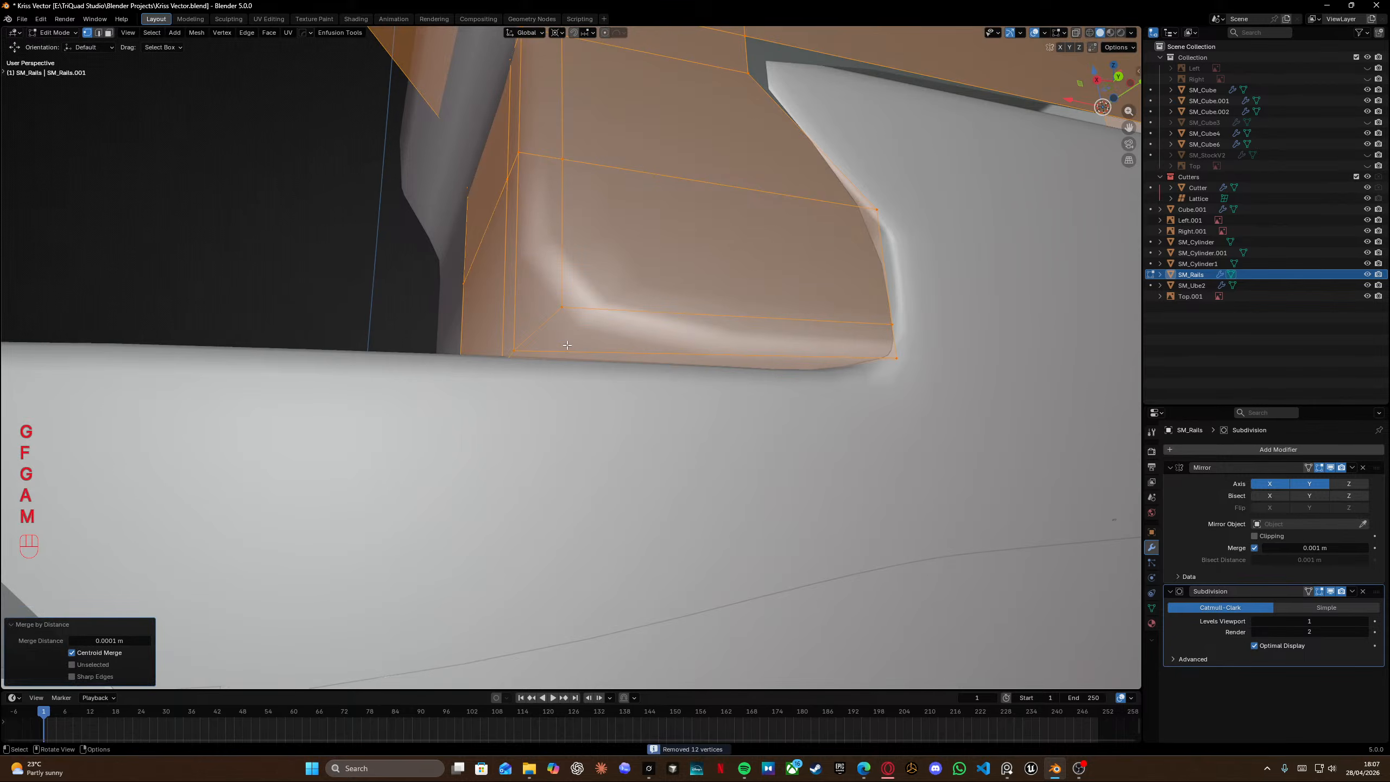
Undo the merge by distance and the preceding edits on the rail's lower tab.
{"action": "scroll", "coordinate": [568, 346], "scroll_direction": "down", "scroll_amount": 3}
{"action": "scroll", "coordinate": [568, 345], "scroll_direction": "left", "scroll_amount": 2}
{"action": "key", "text": "Tab"}
{"action": "middle_click_drag", "start_coordinate": [567, 345], "coordinate": [632, 376]}
{"action": "scroll", "coordinate": [559, 313], "scroll_direction": "down", "scroll_amount": 3}
{"action": "key", "text": "ctrl+z"}
{"action": "key", "text": "ctrl+z"}
{"action": "key", "text": "ctrl+z"}
{"action": "key", "text": "ctrl+z"}
{"action": "key", "text": "ctrl+z"}
{"action": "key", "text": "ctrl+z"}
{"action": "key", "text": "ctrl+z"}
{"action": "key", "text": "ctrl+z"}
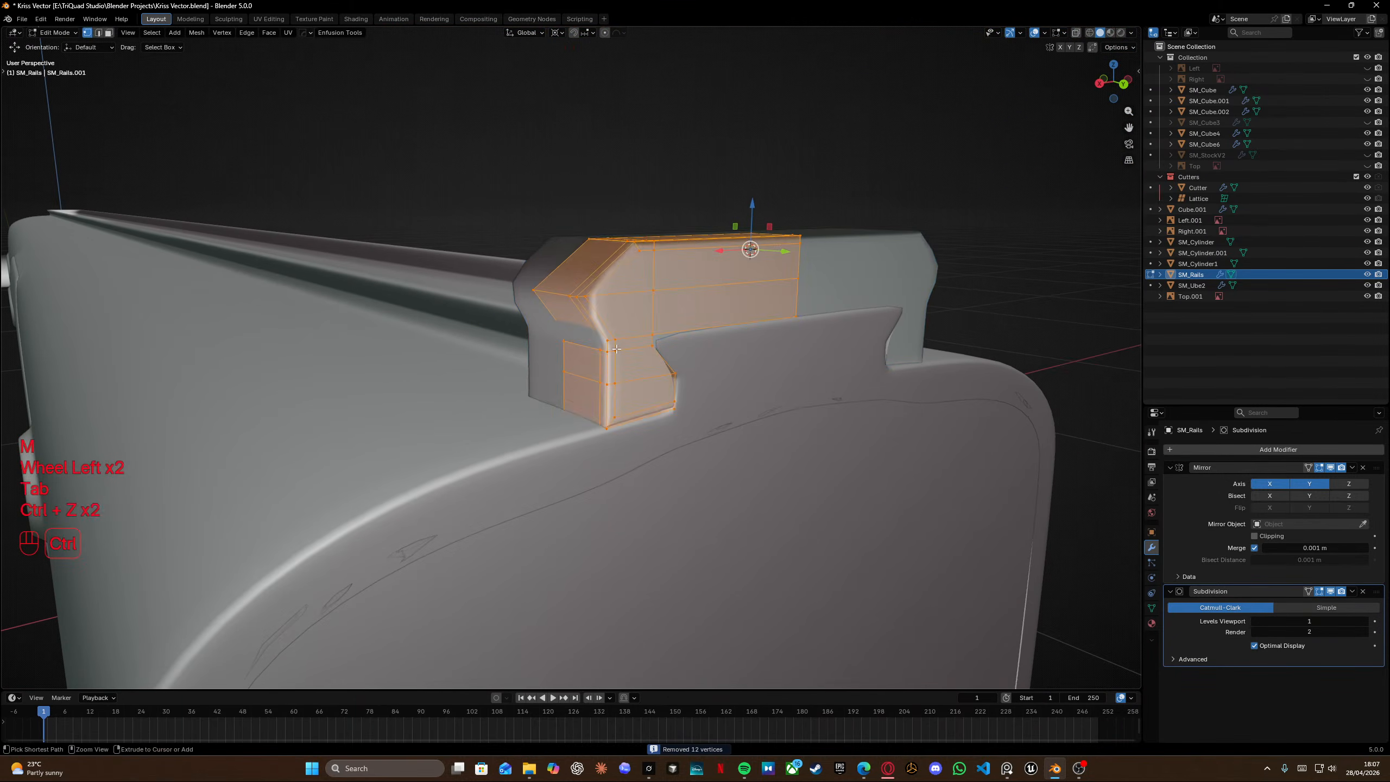
{"action": "key", "text": "ctrl+z"}
{"action": "key", "text": "ctrl+z"}
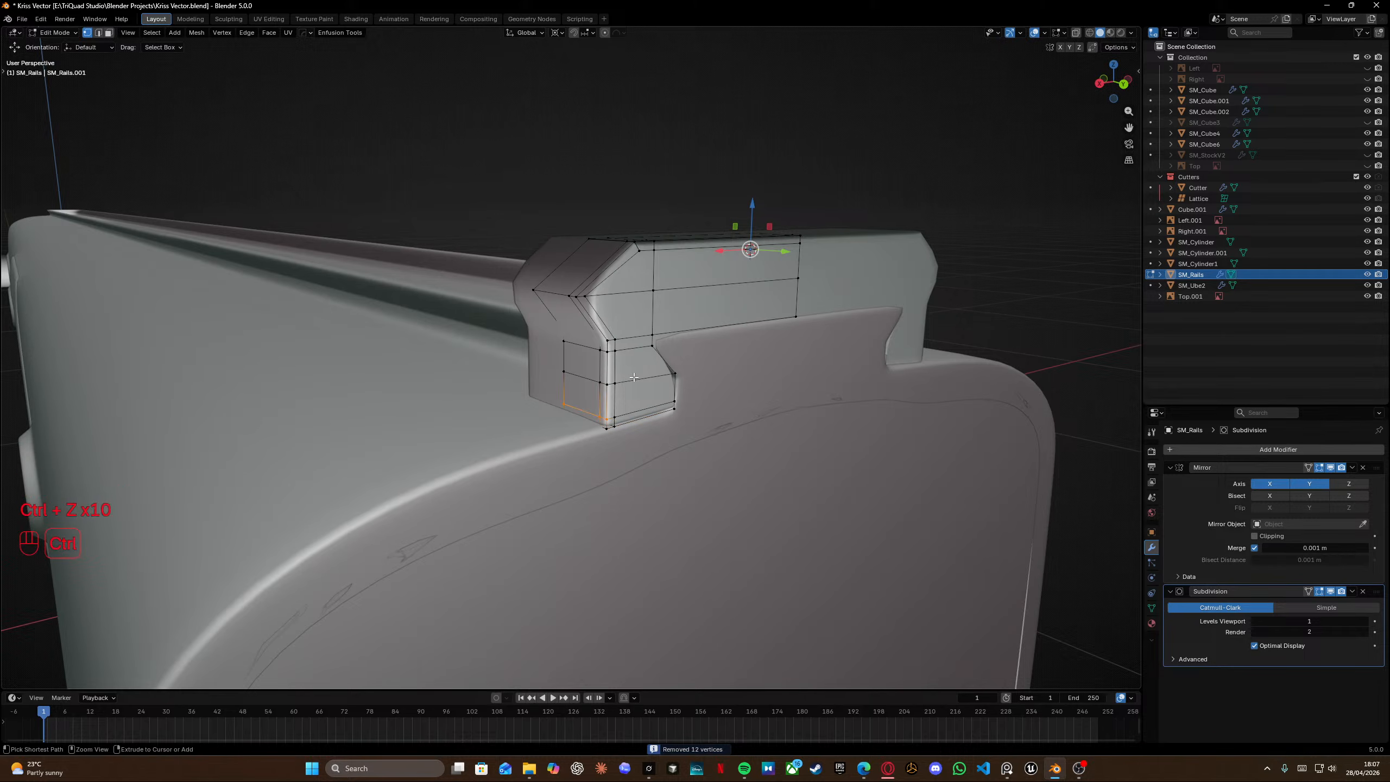
Browse the Kriss Vector reference images to study the shape of the rail and receiver front.
{"action": "key", "text": "Tab"}
{"action": "scroll", "coordinate": [632, 375], "scroll_direction": "down", "scroll_amount": 2}
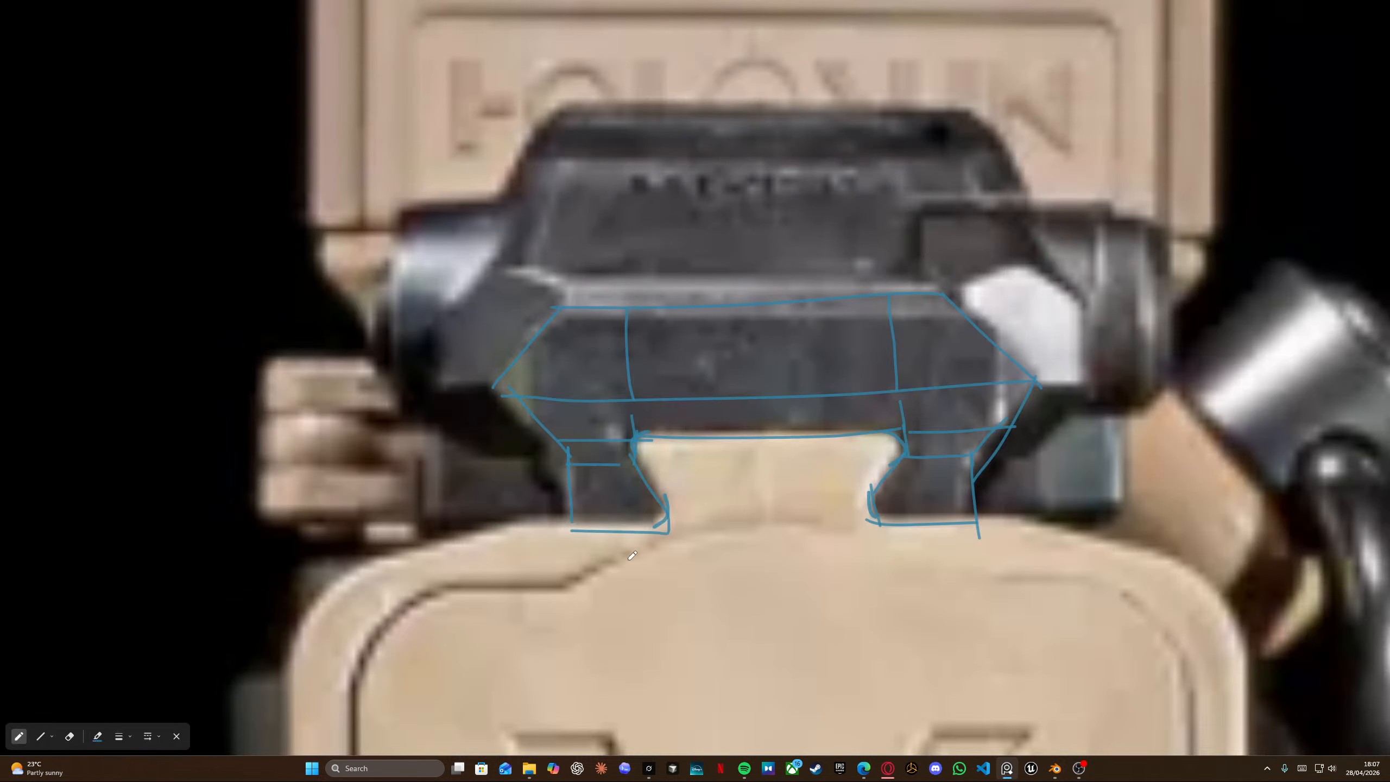
{"action": "scroll", "coordinate": [645, 520], "scroll_direction": "down", "scroll_amount": 15}
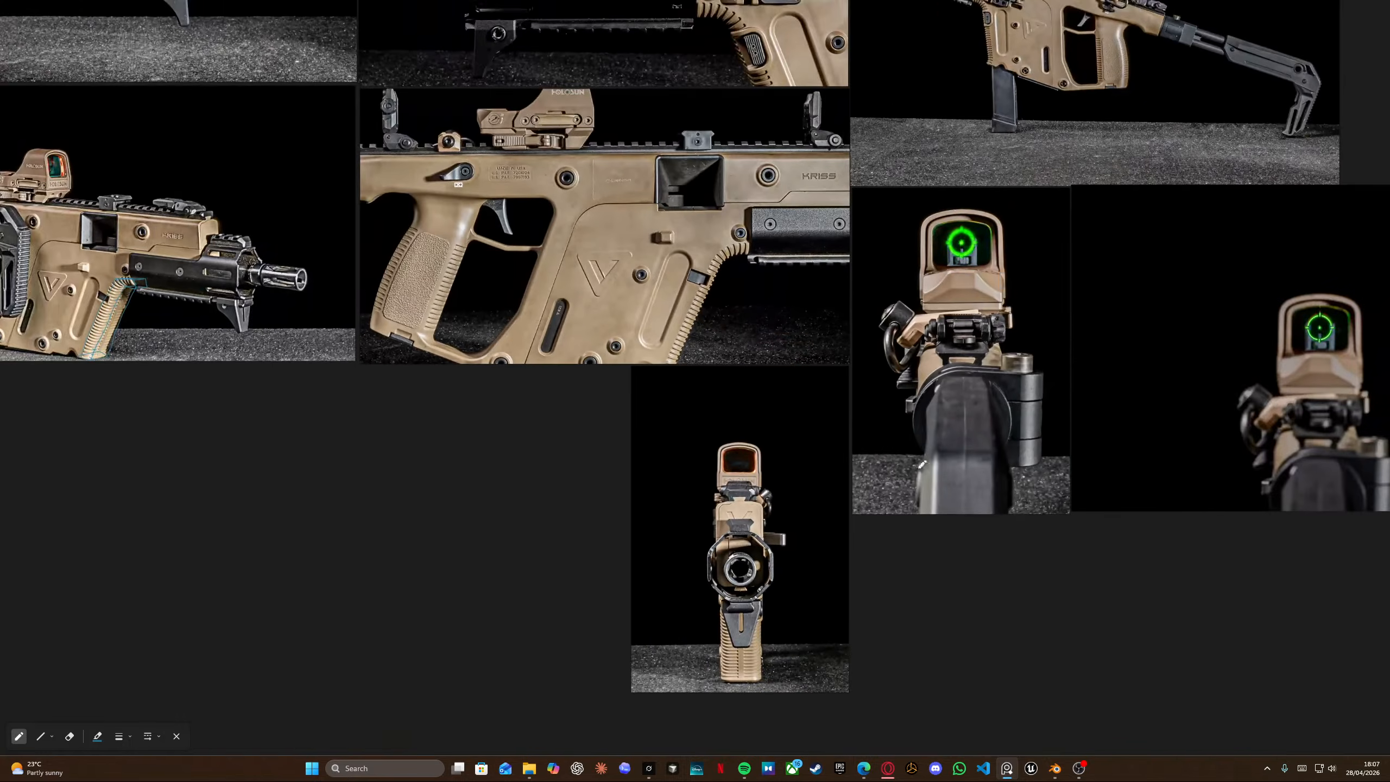
{"action": "middle_click_drag", "start_coordinate": [1040, 445], "coordinate": [663, 430]}
{"action": "scroll", "coordinate": [673, 426], "scroll_direction": "down", "scroll_amount": 9}
{"action": "middle_click_drag", "start_coordinate": [925, 380], "coordinate": [466, 381]}
{"action": "middle_click_drag", "start_coordinate": [543, 214], "coordinate": [952, 446]}
{"action": "scroll", "coordinate": [455, 438], "scroll_direction": "up", "scroll_amount": 15}
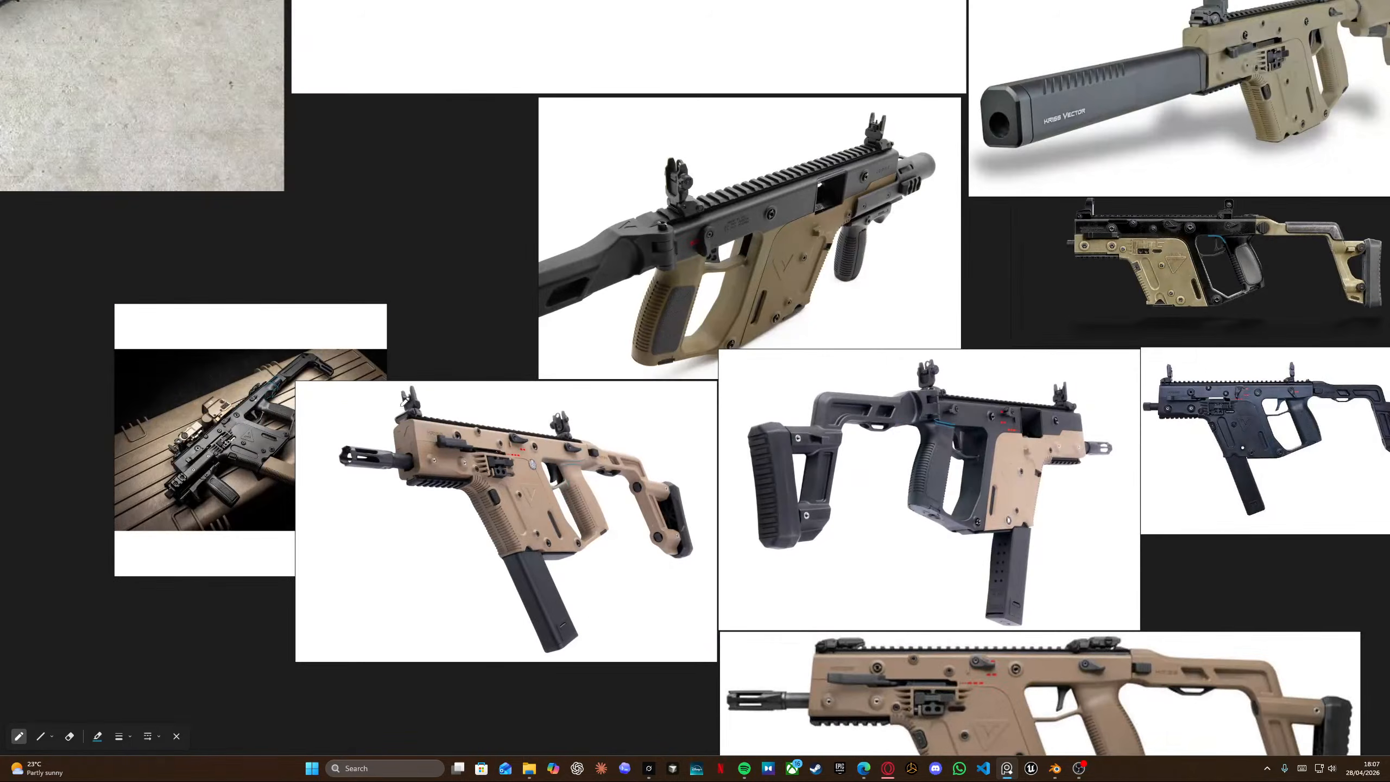
{"action": "scroll", "coordinate": [500, 470], "scroll_direction": "down", "scroll_amount": 10}
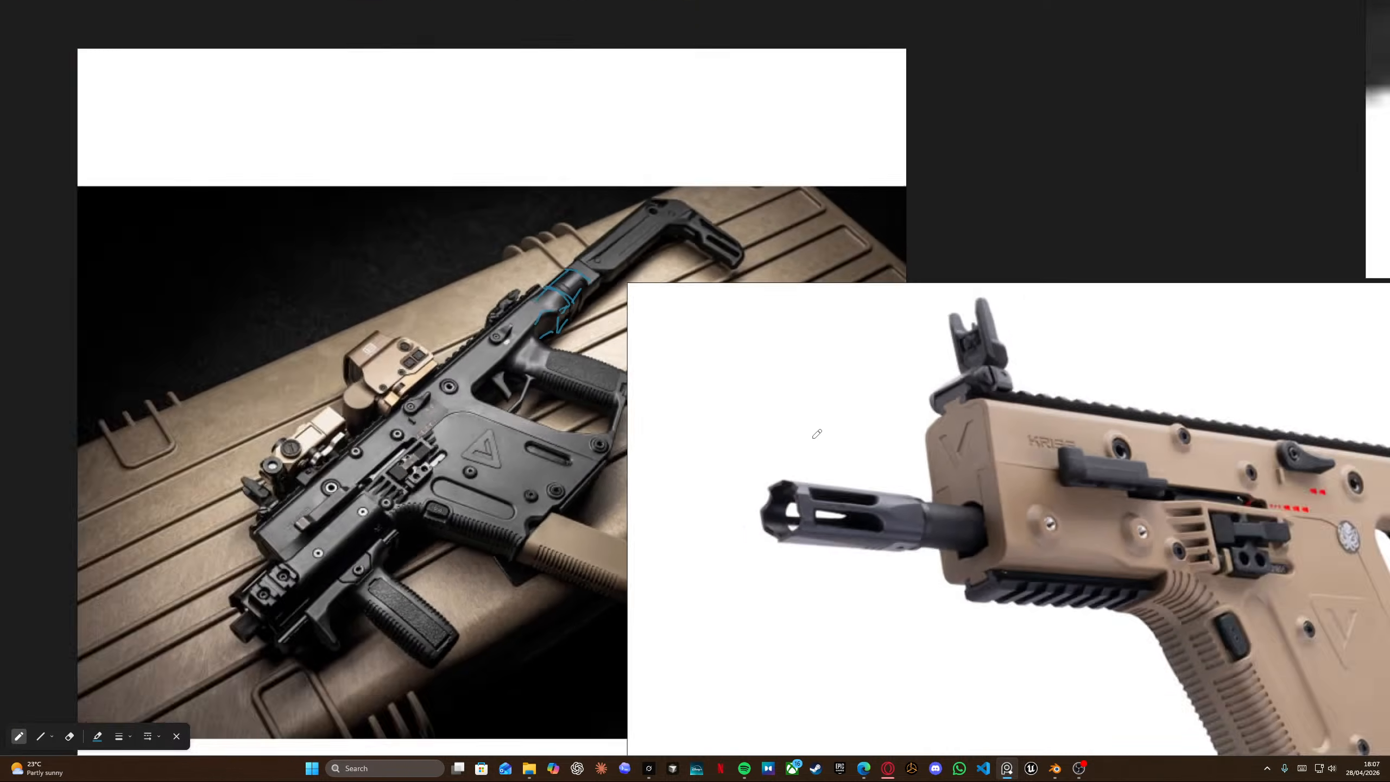
{"action": "scroll", "coordinate": [525, 489], "scroll_direction": "up", "scroll_amount": 3}
{"action": "scroll", "coordinate": [525, 489], "scroll_direction": "up", "scroll_amount": 2}
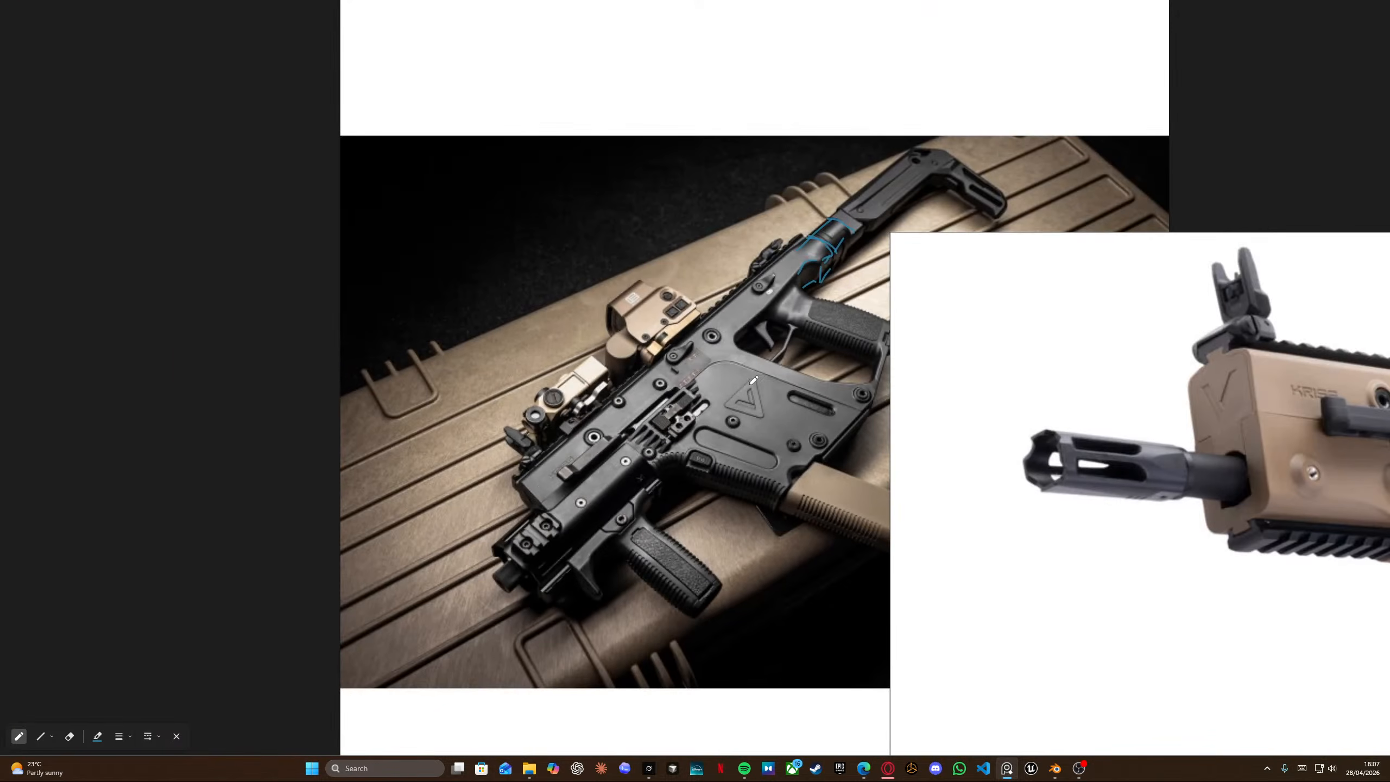
{"action": "scroll", "coordinate": [755, 381], "scroll_direction": "down", "scroll_amount": 8}
{"action": "middle_click_drag", "start_coordinate": [949, 309], "coordinate": [333, 217]}
{"action": "scroll", "coordinate": [485, 148], "scroll_direction": "up", "scroll_amount": 10}
{"action": "scroll", "coordinate": [467, 119], "scroll_direction": "down", "scroll_amount": 2}
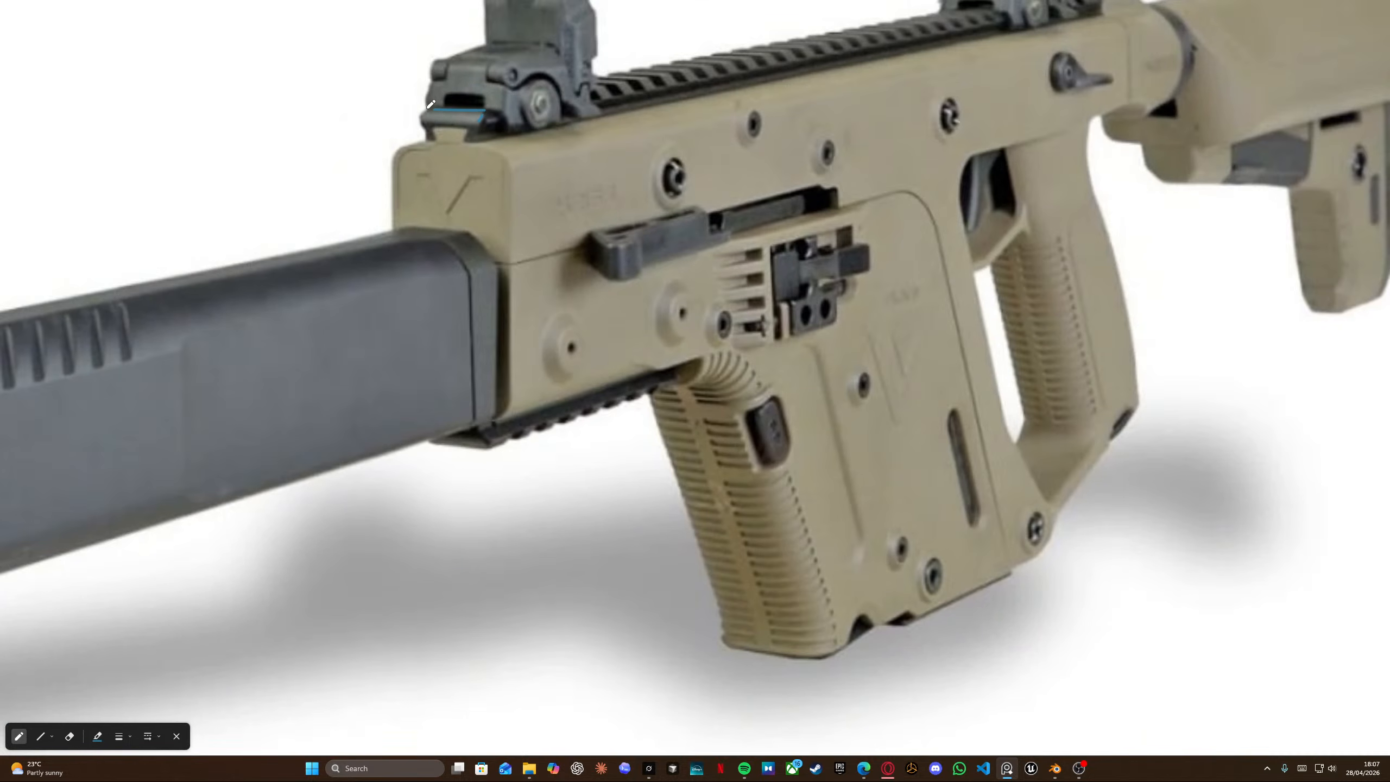
{"action": "key", "text": "alt+Tab"}
{"action": "middle_click_drag", "start_coordinate": [516, 232], "coordinate": [416, 283]}
{"action": "scroll", "coordinate": [656, 214], "scroll_direction": "up", "scroll_amount": 4}
{"action": "key", "text": "Tab"}
{"action": "middle_click_drag", "start_coordinate": [598, 248], "coordinate": [508, 274]}
{"action": "middle_click_drag", "start_coordinate": [509, 274], "coordinate": [474, 268]}
{"action": "key", "text": "alt+Tab"}
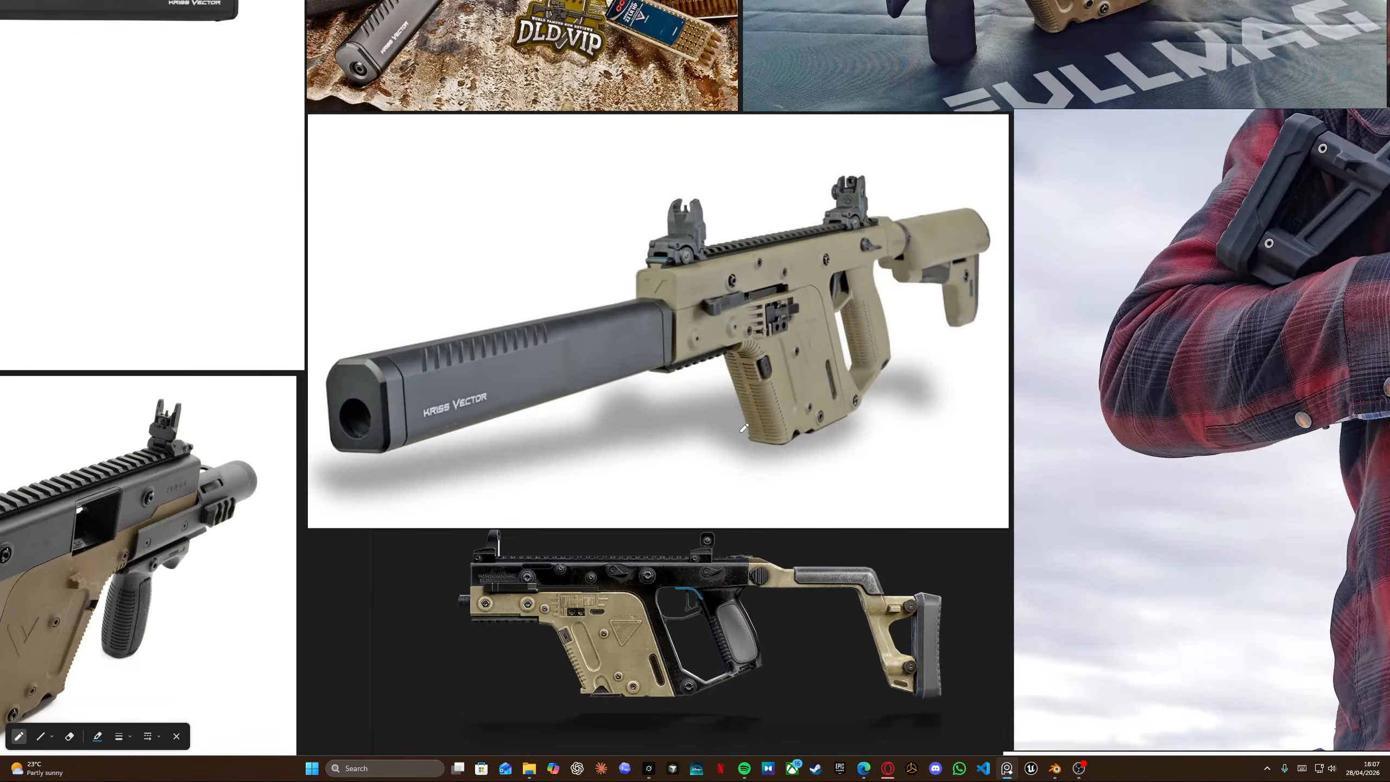
{"action": "middle_click_drag", "start_coordinate": [472, 569], "coordinate": [446, 374]}
{"action": "scroll", "coordinate": [586, 451], "scroll_direction": "up", "scroll_amount": 5}
{"action": "scroll", "coordinate": [585, 451], "scroll_direction": "down", "scroll_amount": 8}
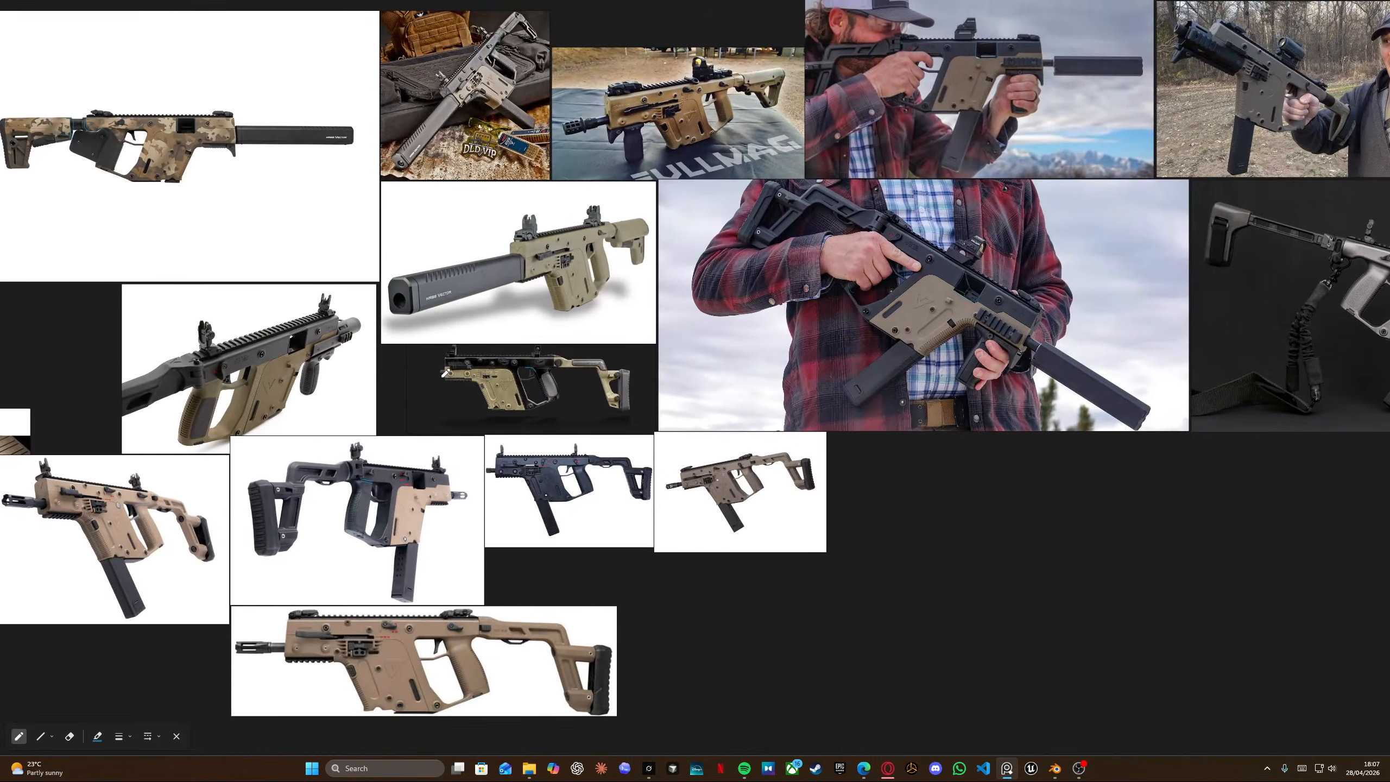
{"action": "scroll", "coordinate": [291, 612], "scroll_direction": "up", "scroll_amount": 7}
{"action": "scroll", "coordinate": [293, 614], "scroll_direction": "down", "scroll_amount": 4}
{"action": "middle_click_drag", "start_coordinate": [1015, 211], "coordinate": [523, 344]}
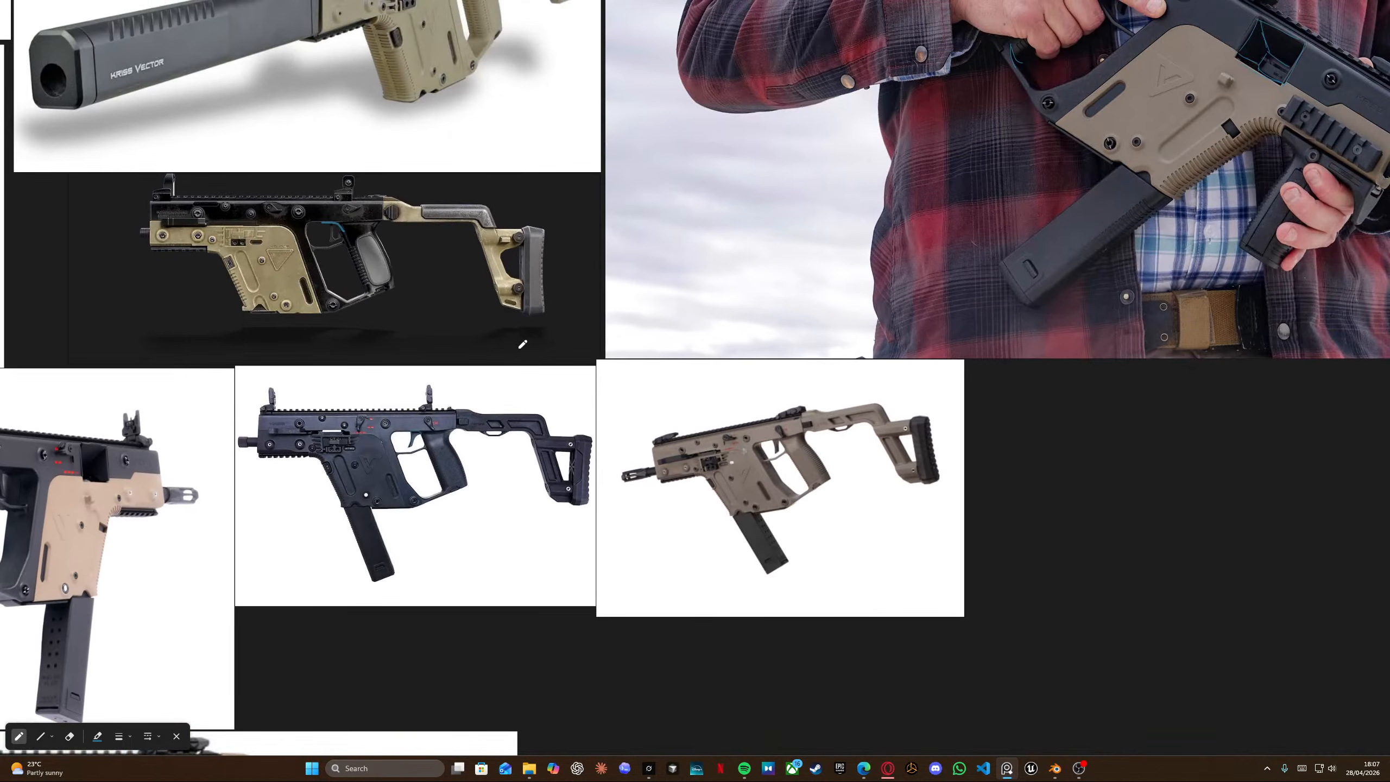
{"action": "scroll", "coordinate": [682, 467], "scroll_direction": "up", "scroll_amount": 6}
{"action": "scroll", "coordinate": [682, 467], "scroll_direction": "down", "scroll_amount": 6}
{"action": "middle_click_drag", "start_coordinate": [1029, 290], "coordinate": [759, 337]}
{"action": "scroll", "coordinate": [759, 336], "scroll_direction": "up", "scroll_amount": 5}
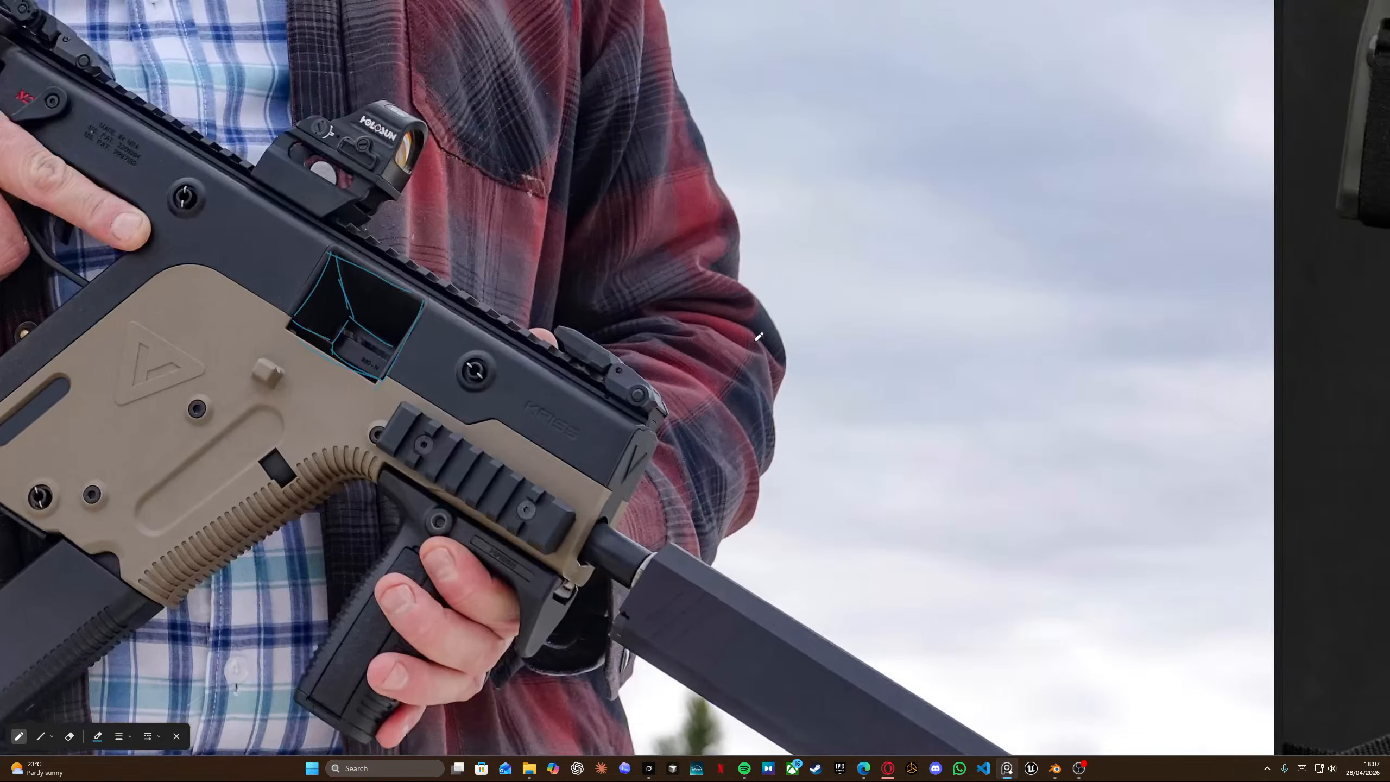
{"action": "scroll", "coordinate": [670, 408], "scroll_direction": "up", "scroll_amount": 5}
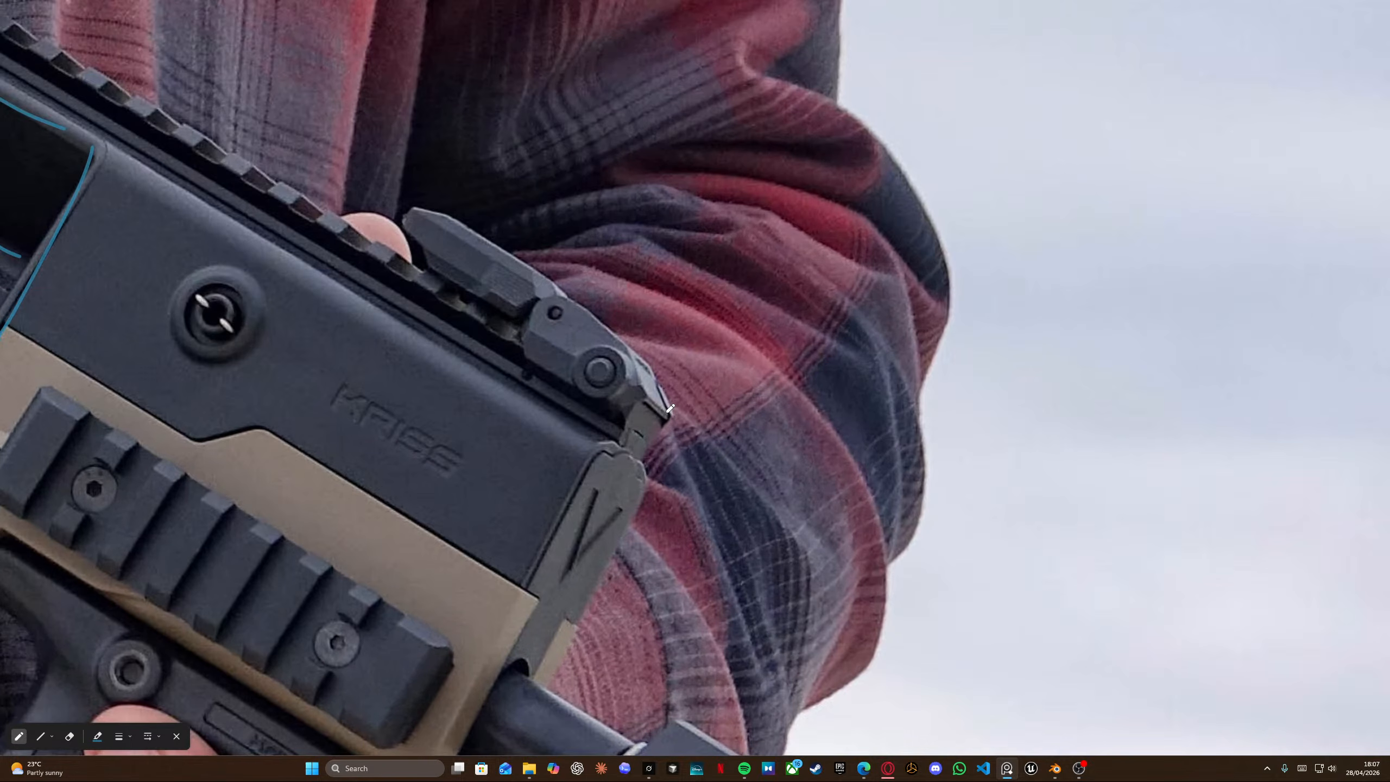
{"action": "scroll", "coordinate": [672, 408], "scroll_direction": "down", "scroll_amount": 6}
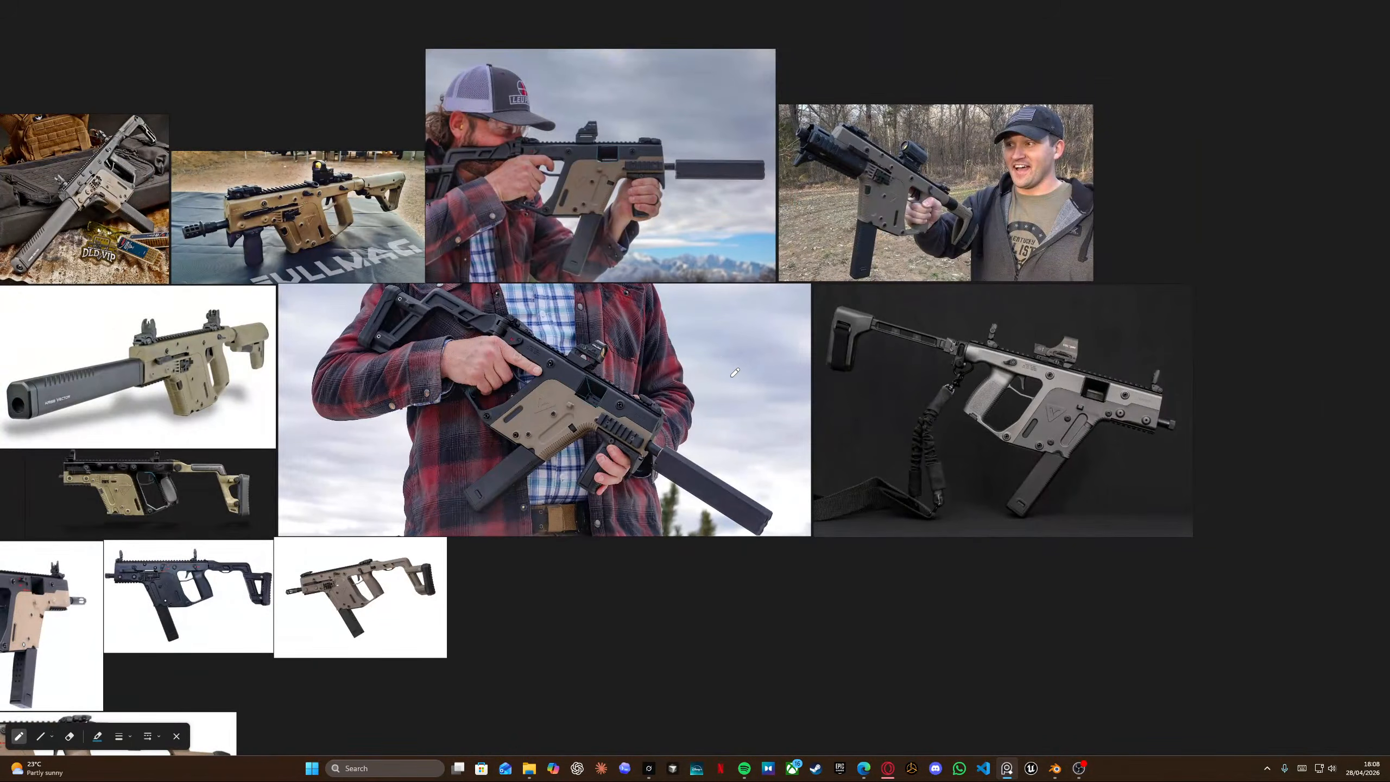
{"action": "scroll", "coordinate": [1176, 373], "scroll_direction": "up", "scroll_amount": 6}
{"action": "scroll", "coordinate": [1200, 331], "scroll_direction": "down", "scroll_amount": 6}
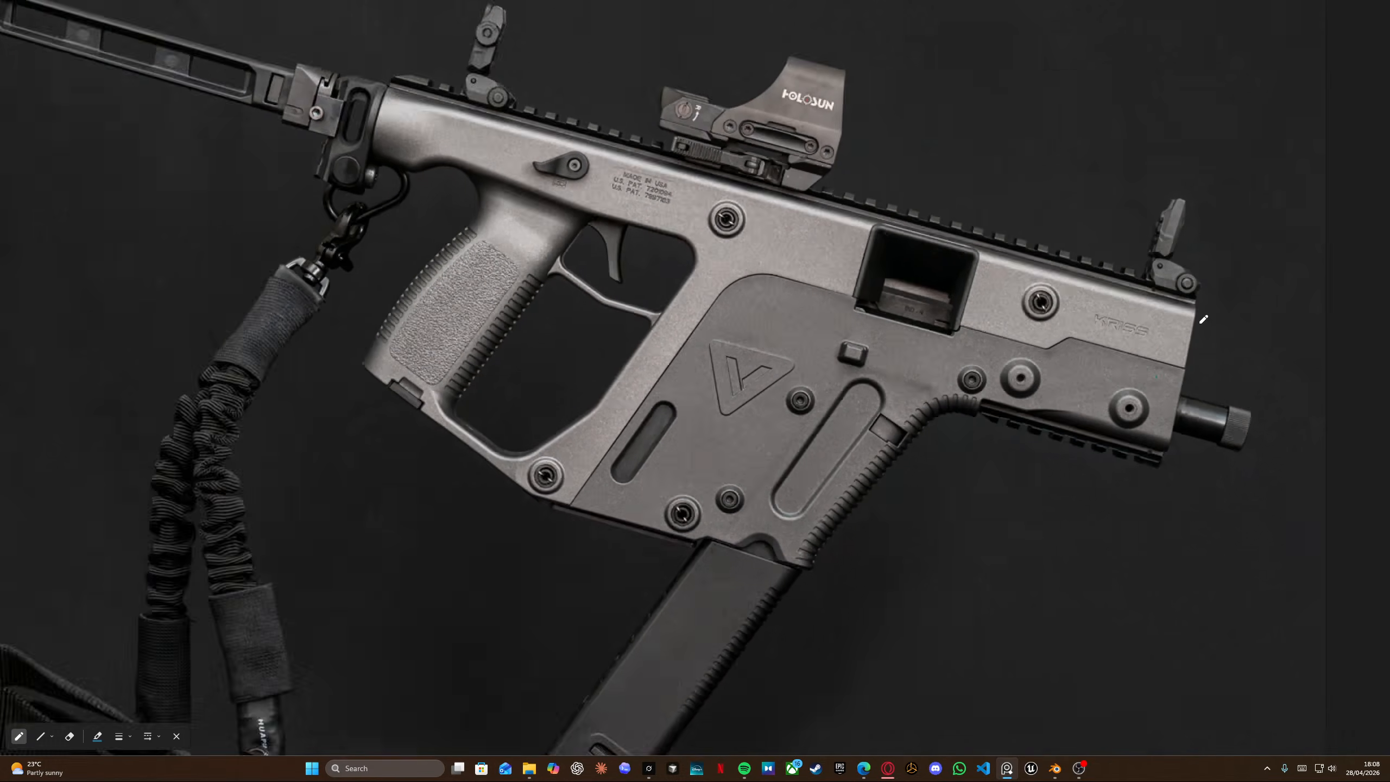
{"action": "scroll", "coordinate": [541, 171], "scroll_direction": "up", "scroll_amount": 6}
{"action": "scroll", "coordinate": [541, 172], "scroll_direction": "down", "scroll_amount": 6}
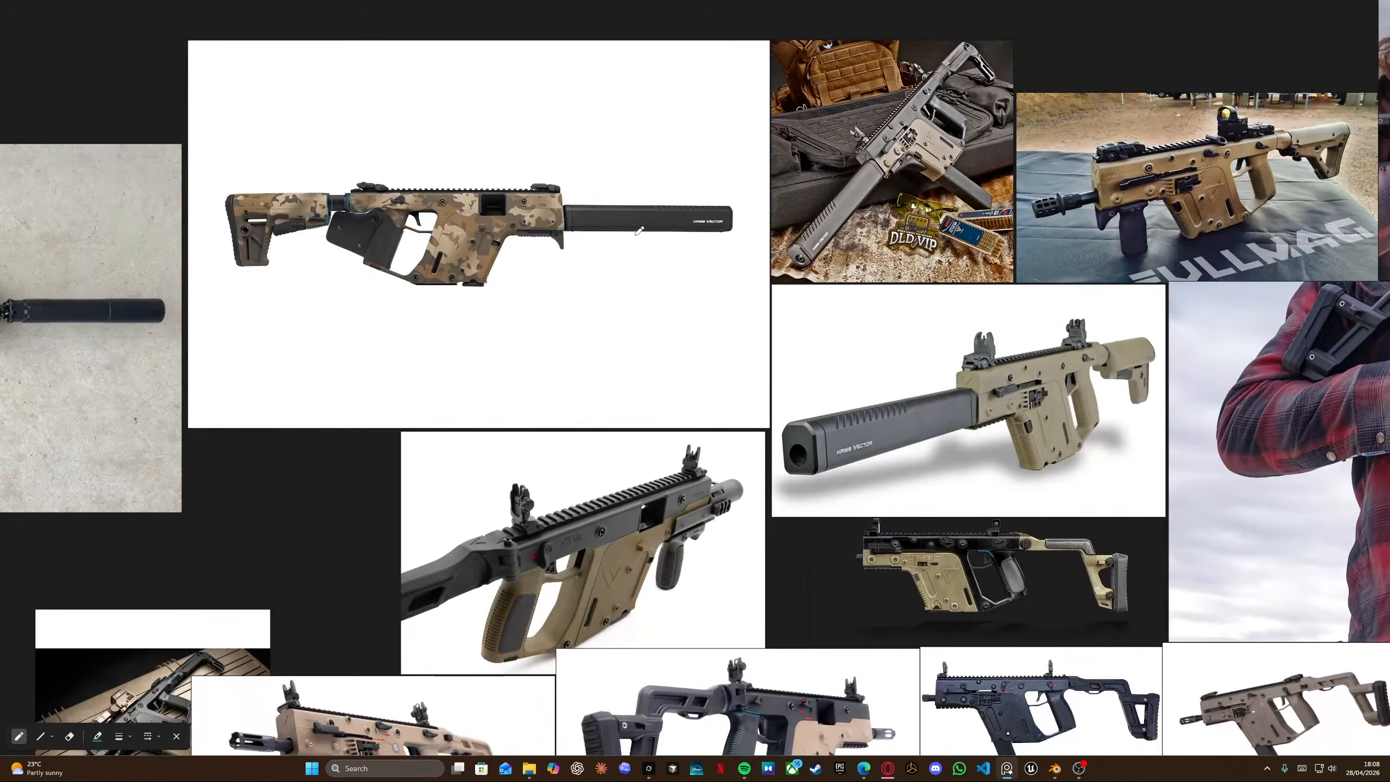
{"action": "scroll", "coordinate": [686, 192], "scroll_direction": "up", "scroll_amount": 8}
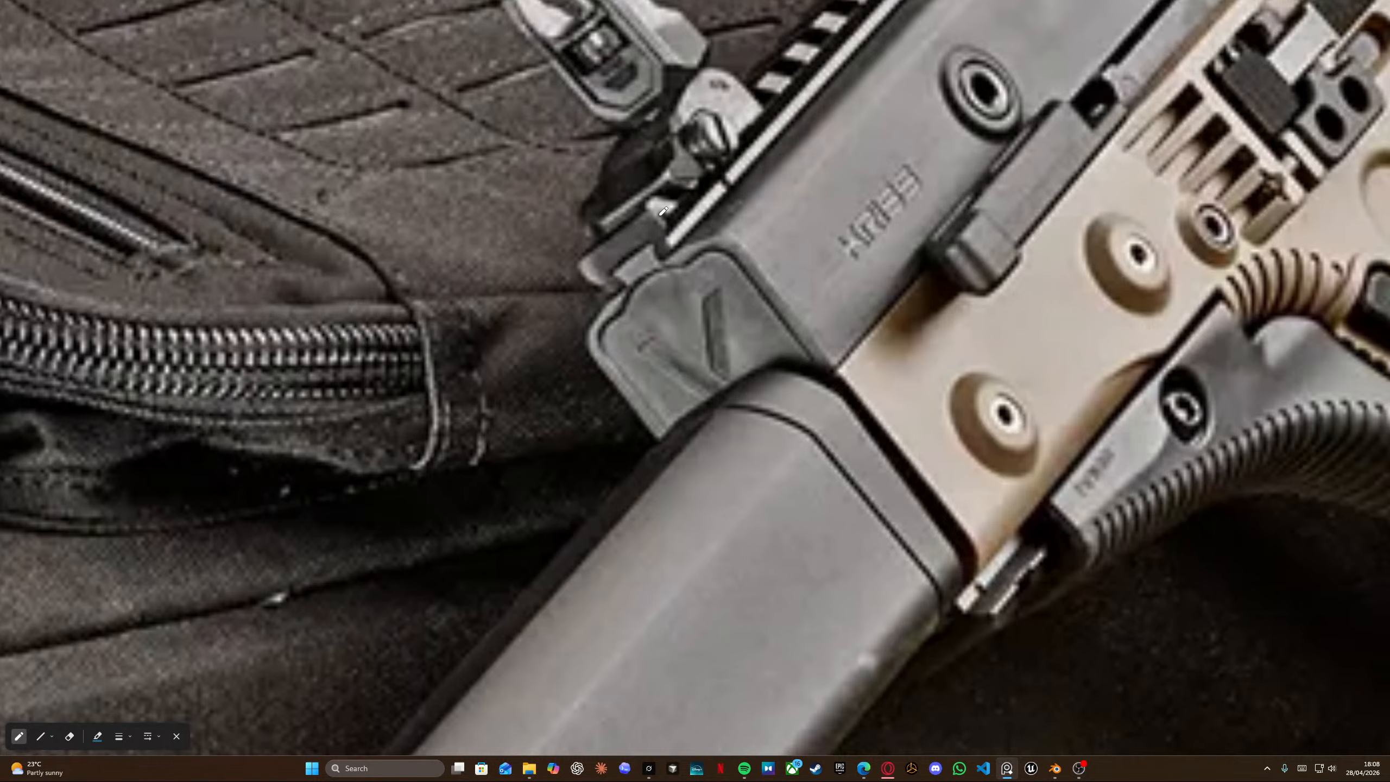
{"action": "scroll", "coordinate": [663, 211], "scroll_direction": "down", "scroll_amount": 7}
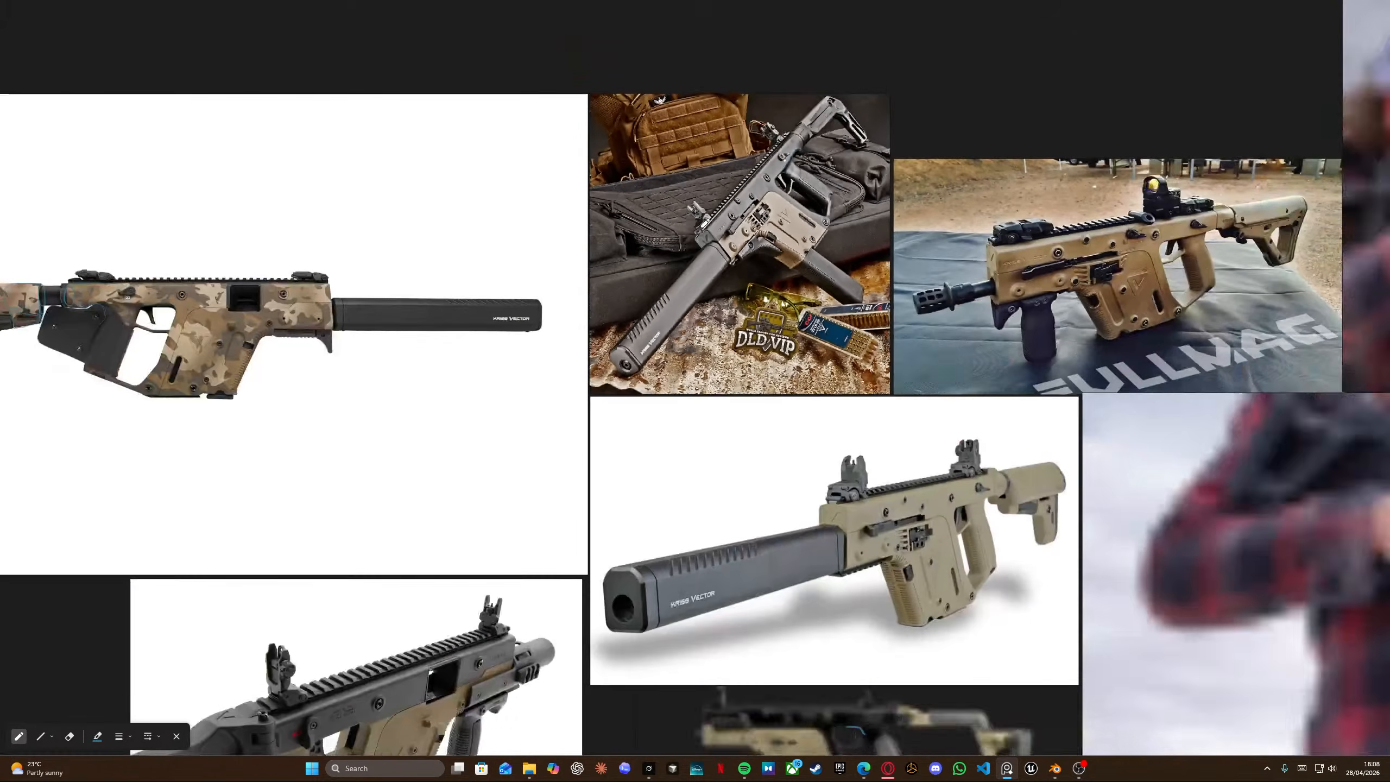
{"action": "scroll", "coordinate": [687, 243], "scroll_direction": "up", "scroll_amount": 8}
{"action": "key", "text": "alt+Tab"}
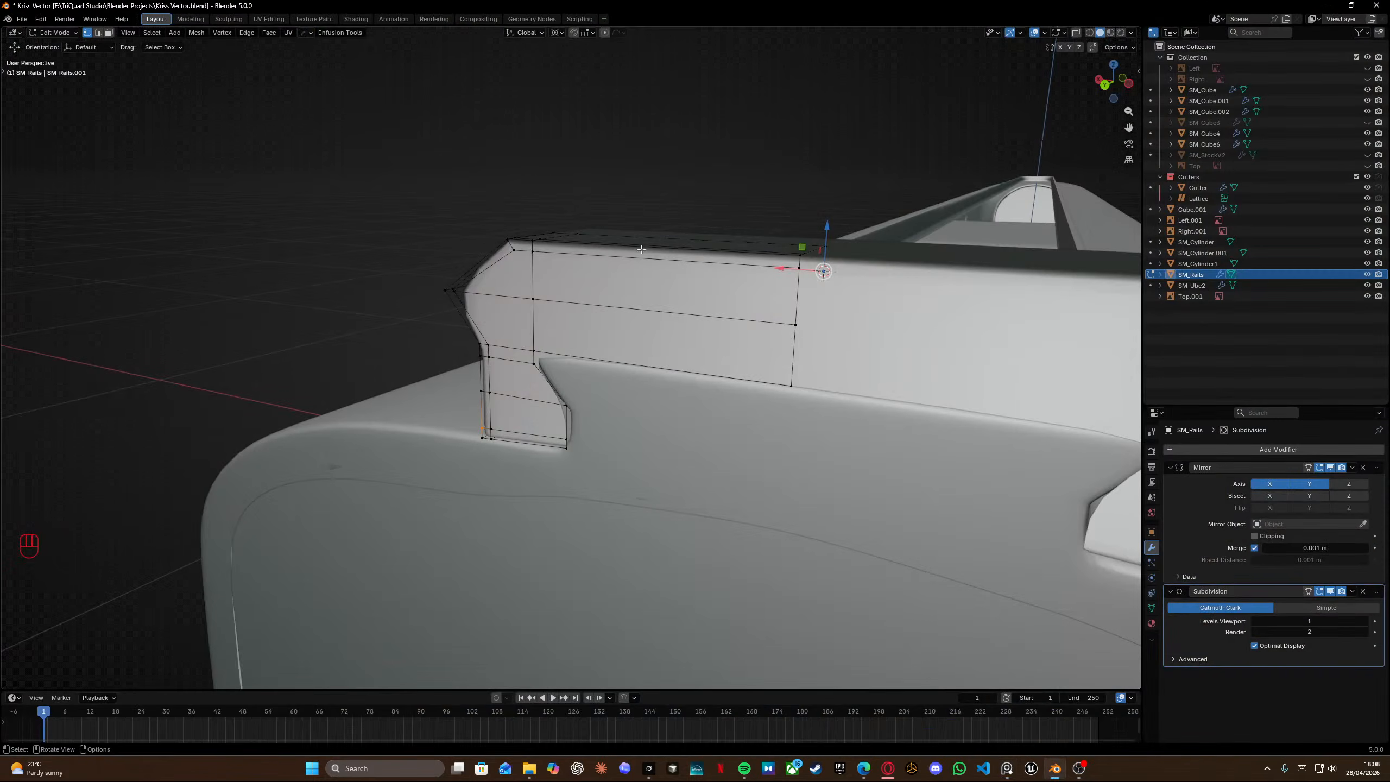
Vertex-slide the front chamfer vertex on the rail's other side to a factor of about 0.155.
{"action": "middle_click_drag", "start_coordinate": [642, 249], "coordinate": [673, 242]}
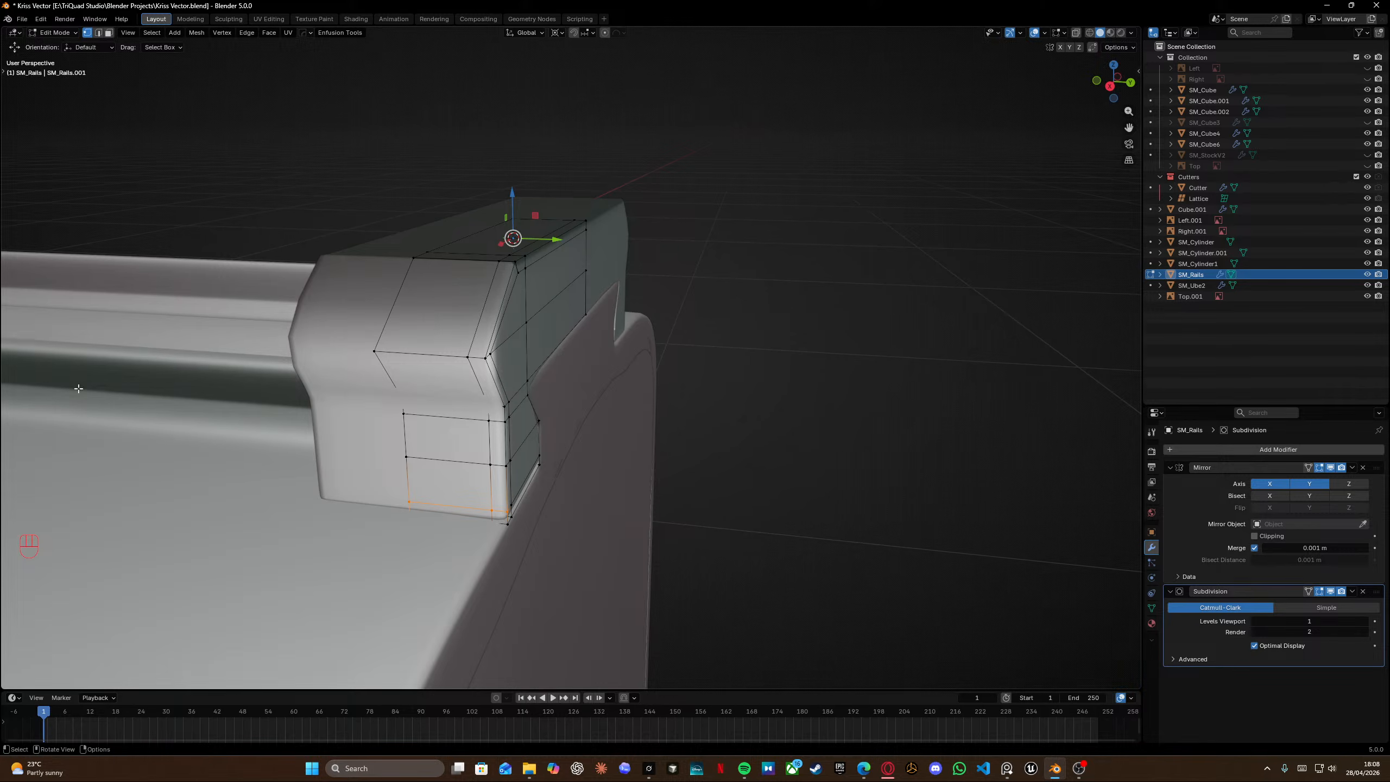
{"action": "middle_click_drag", "start_coordinate": [565, 314], "coordinate": [392, 316]}
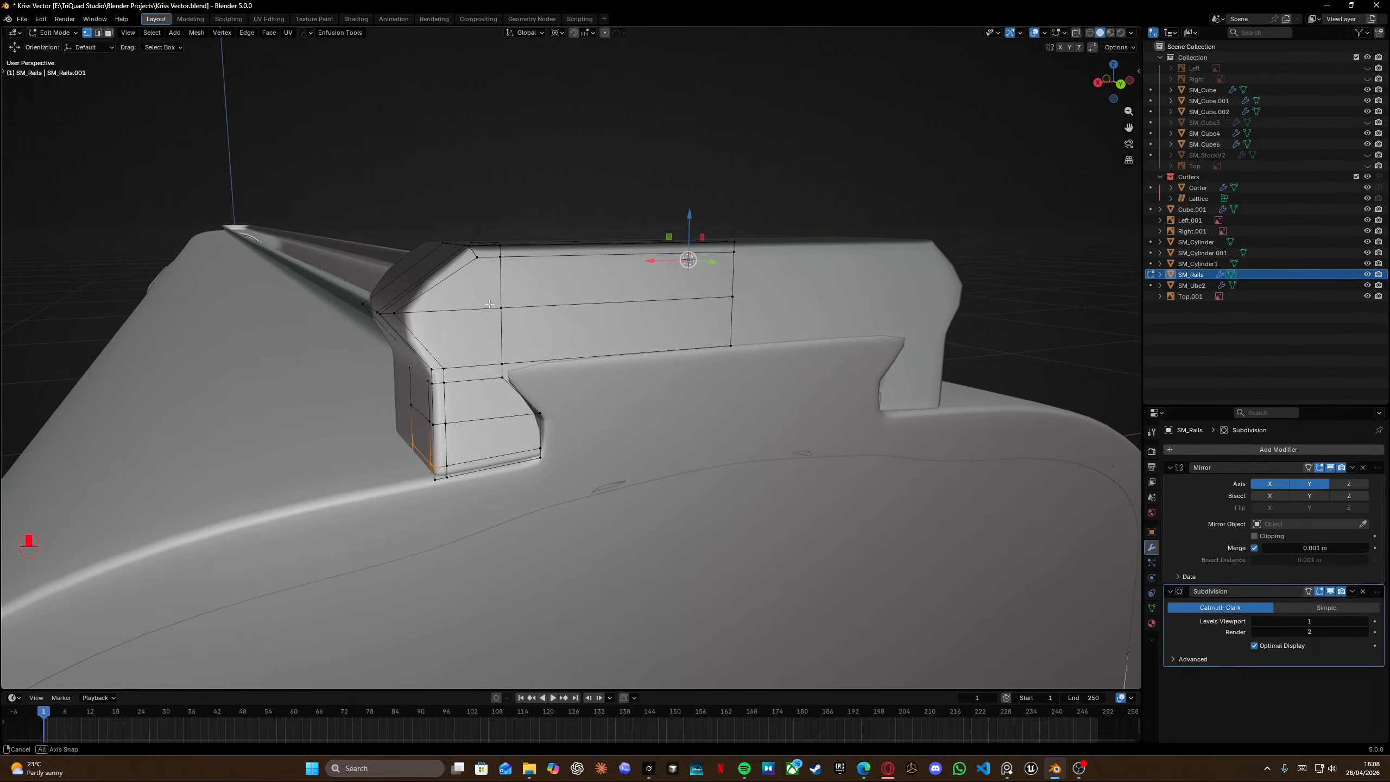
{"action": "left_click", "coordinate": [391, 316]}
{"action": "key", "text": "g"}
{"action": "key", "text": "g"}
{"action": "left_click", "coordinate": [393, 317]}
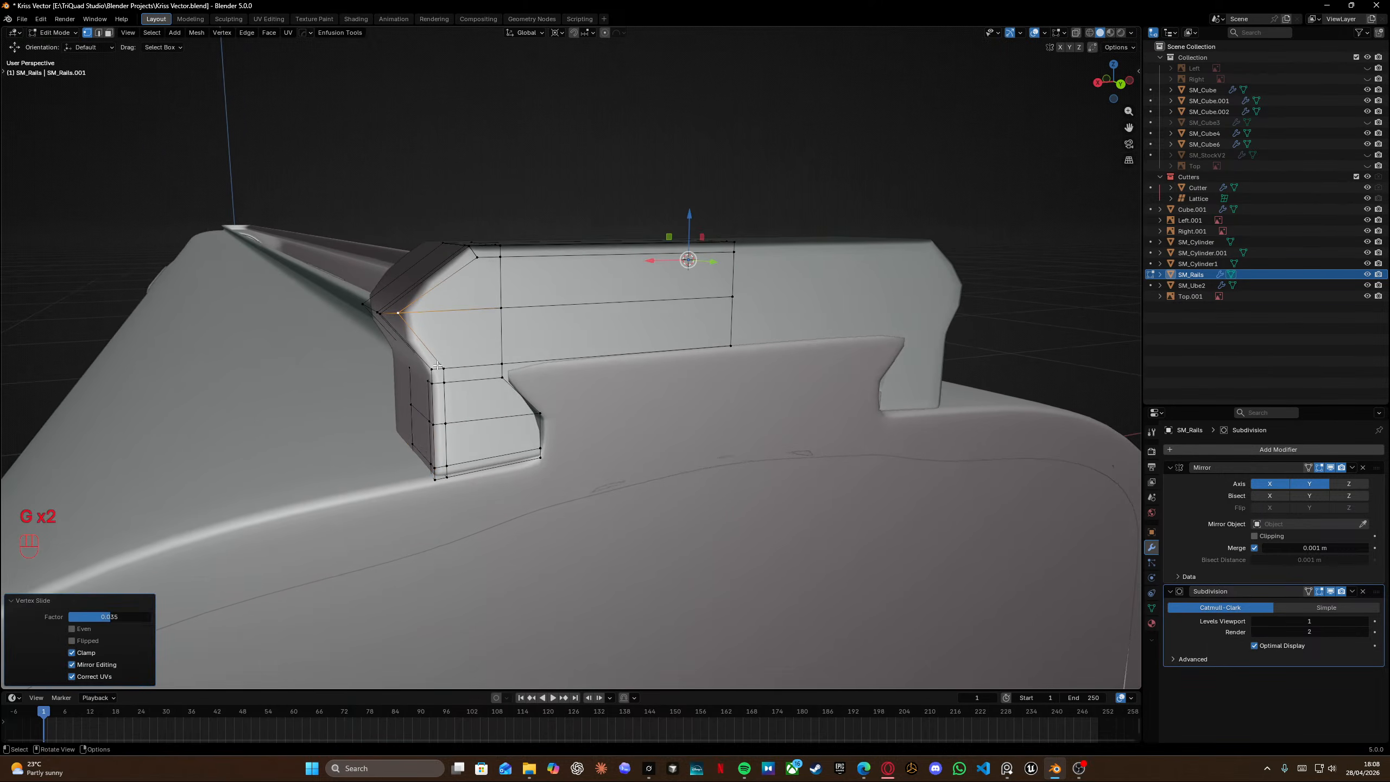
Compare with the reference image, then add a horizontal loop cut along the rail's upper front section near its top edge.
{"action": "left_click", "coordinate": [444, 369]}
{"action": "middle_click_drag", "start_coordinate": [455, 337], "coordinate": [536, 317]}
{"action": "key", "text": "alt+Tab"}
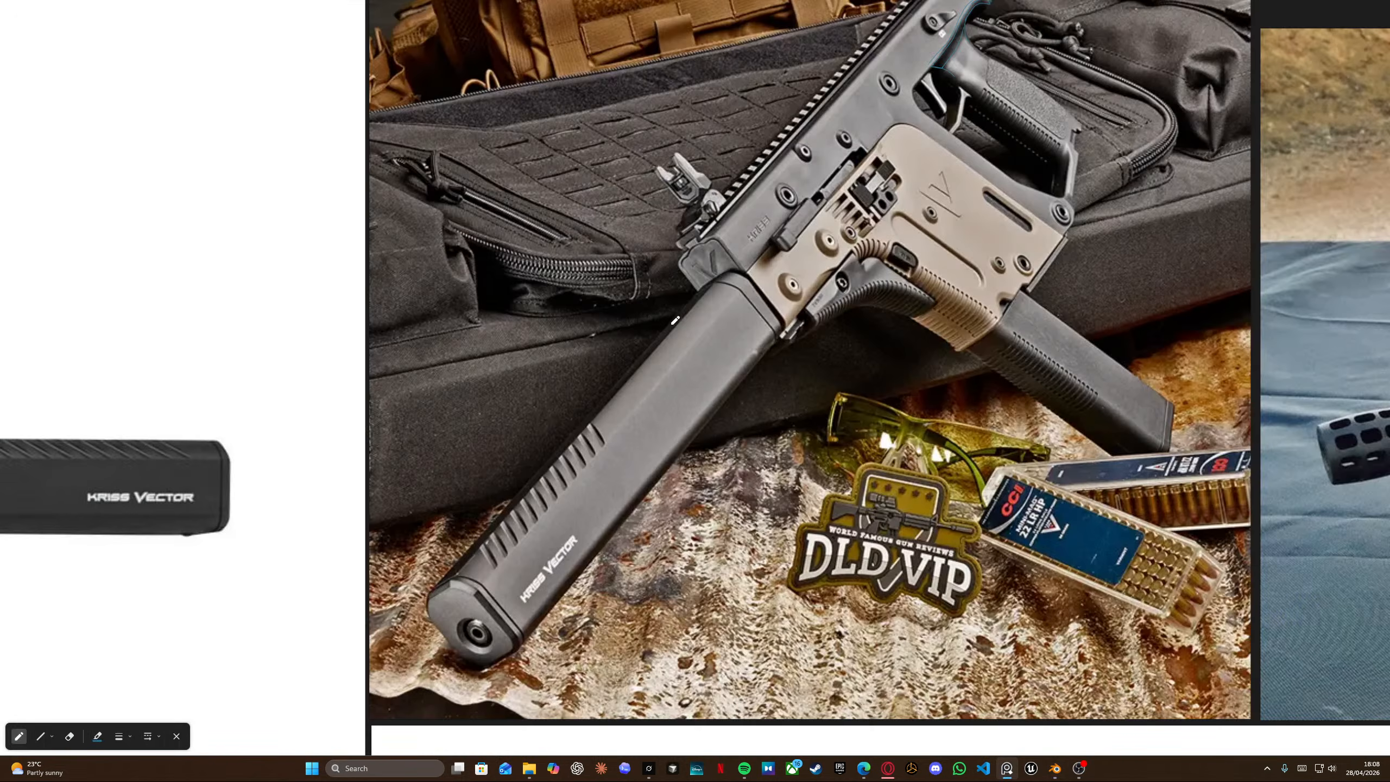
{"action": "key", "text": "alt+Tab"}
{"action": "middle_click_drag", "start_coordinate": [443, 285], "coordinate": [547, 246]}
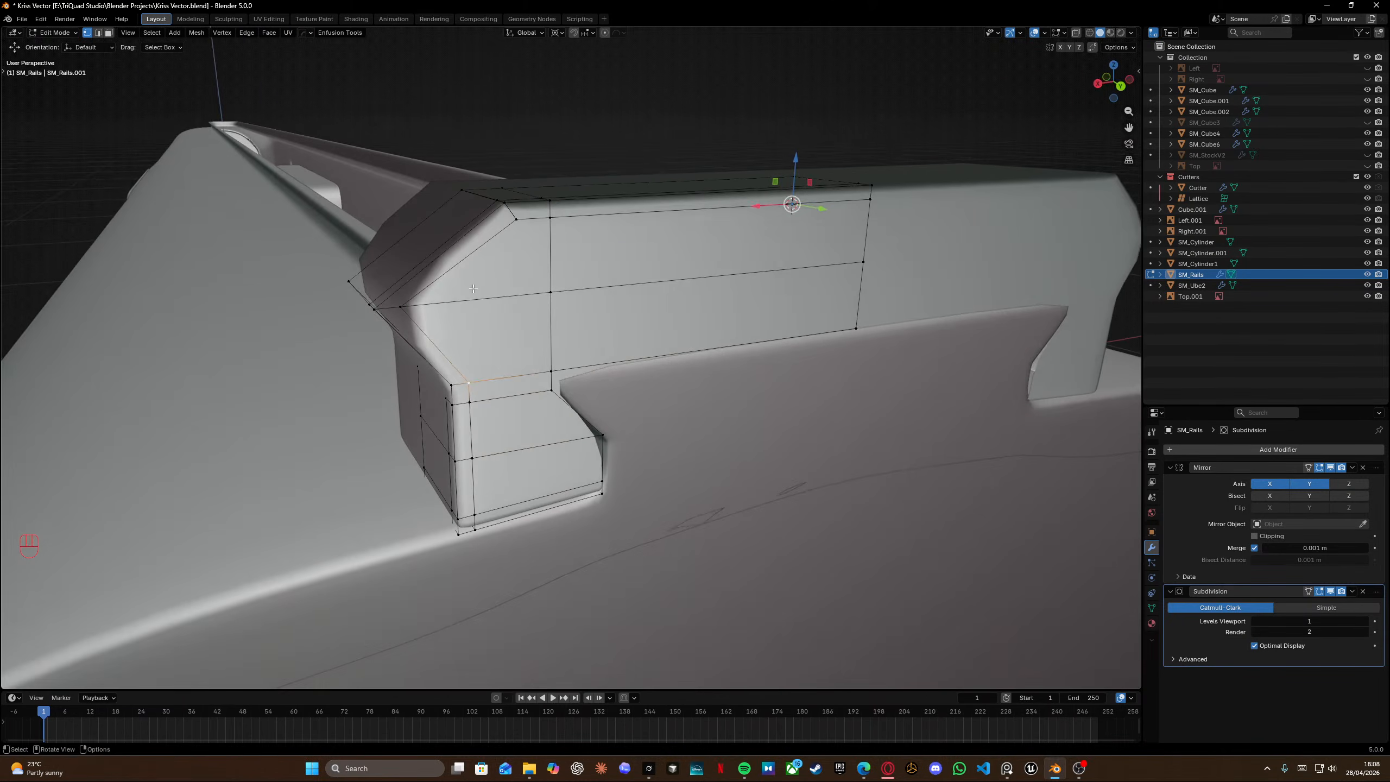
{"action": "key", "text": "ctrl+r"}
{"action": "left_click", "coordinate": [547, 241]}
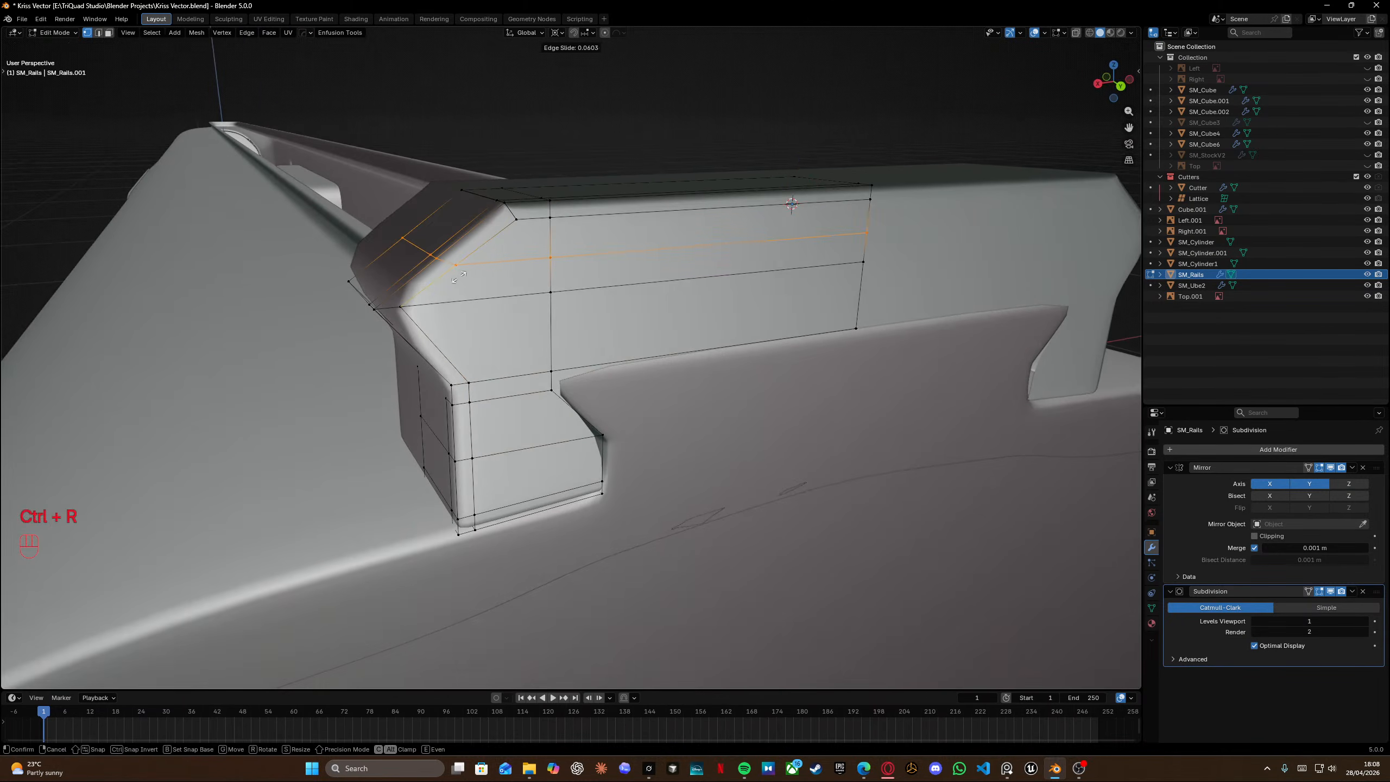
{"action": "left_click", "coordinate": [414, 312]}
{"action": "scroll", "coordinate": [411, 310], "scroll_direction": "up", "scroll_amount": 3}
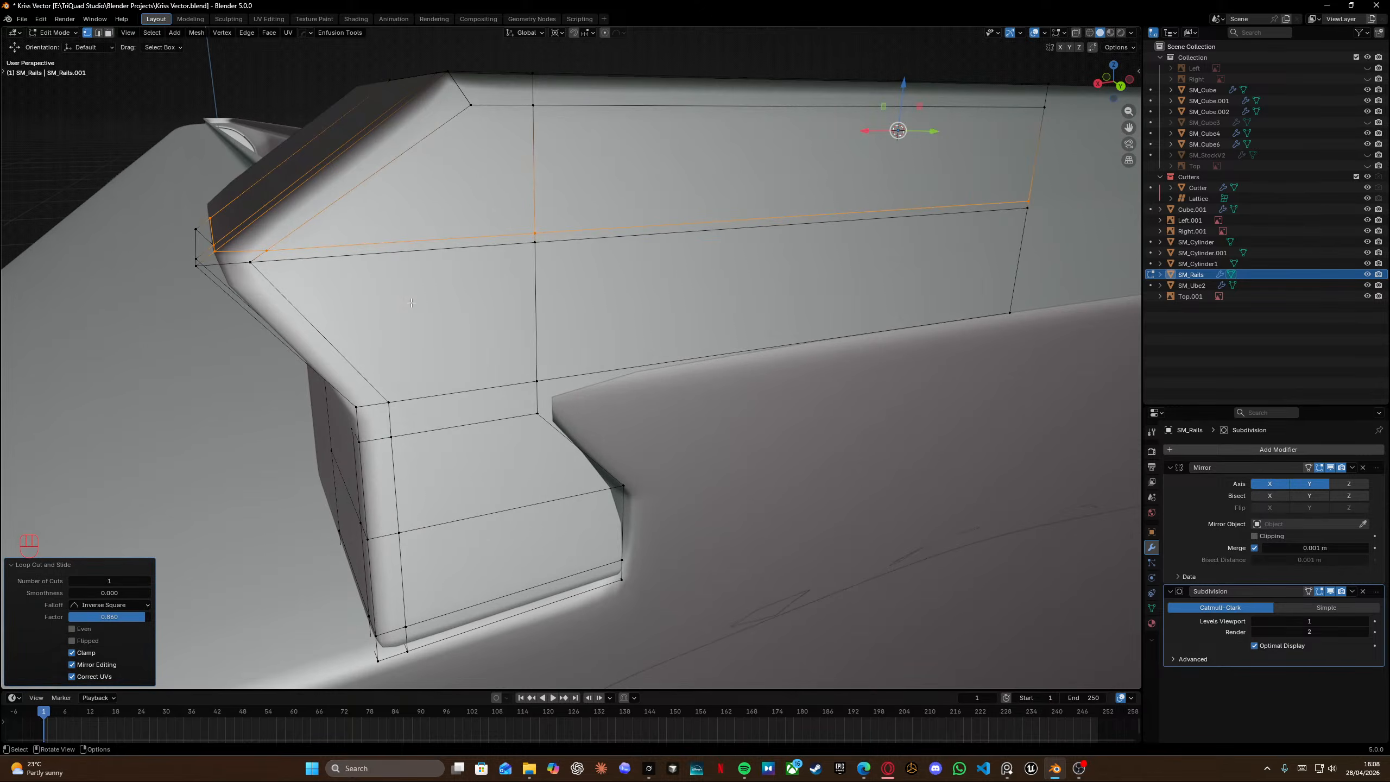
Edge-slide the new loop closer to the rail's upper edge.
{"action": "key", "text": "shift+z"}
{"action": "left_click_drag", "start_coordinate": [164, 185], "coordinate": [221, 288], "text": "ctrl"}
{"action": "key", "text": "shift+z"}
{"action": "key", "text": "g"}
{"action": "key", "text": "g"}
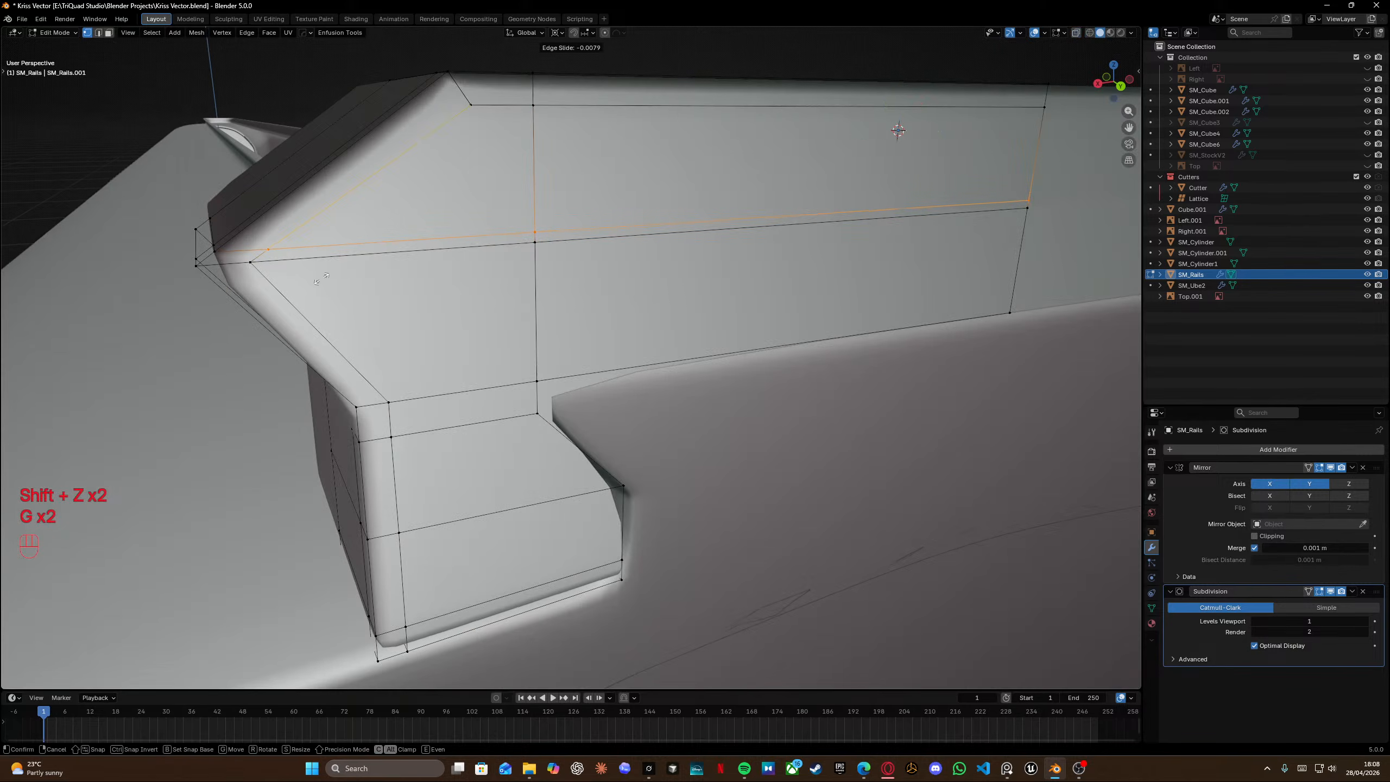
{"action": "left_click", "coordinate": [338, 263]}
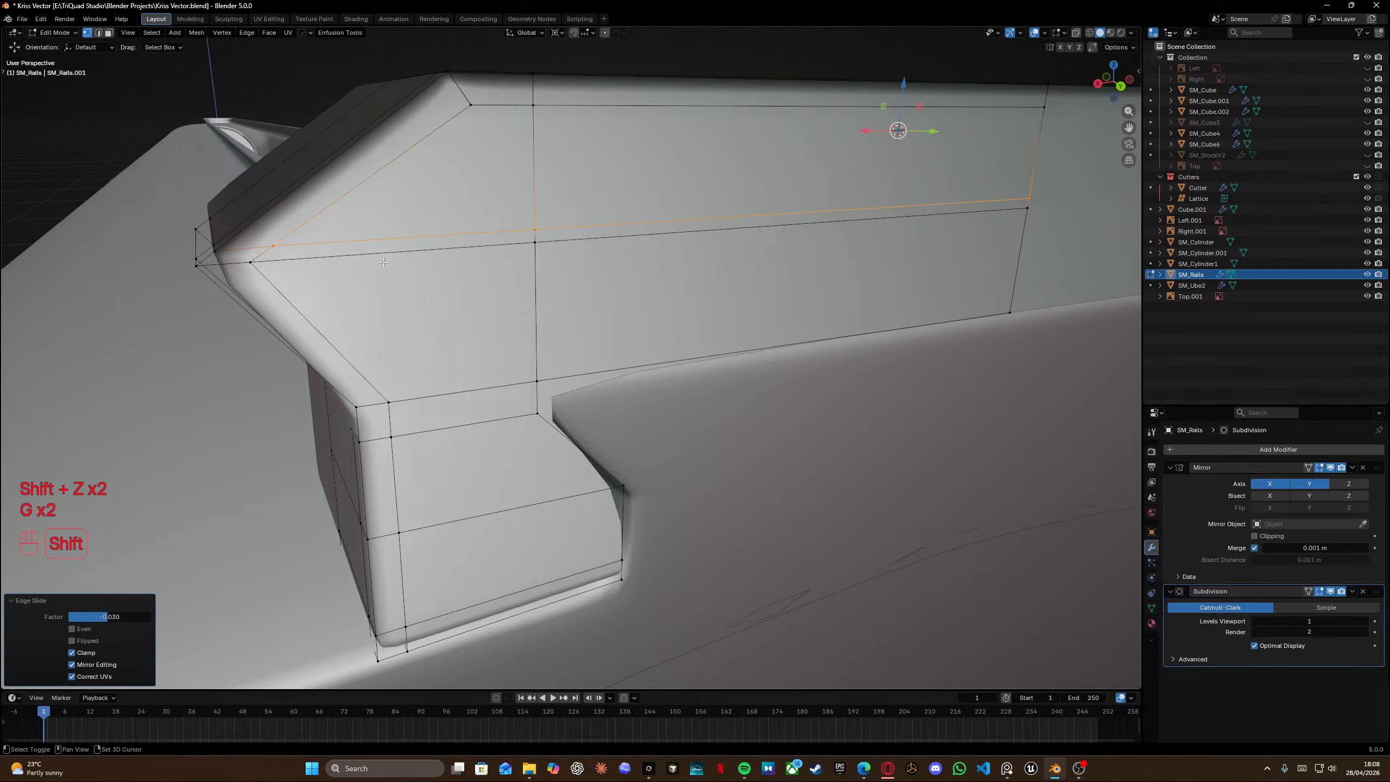
Insert a horizontal loop cut across the rail's front chamfer and edge-slide it into place.
{"action": "middle_click_drag", "start_coordinate": [338, 263], "coordinate": [374, 296]}
{"action": "key", "text": "ctrl+r"}
{"action": "left_click", "coordinate": [374, 296]}
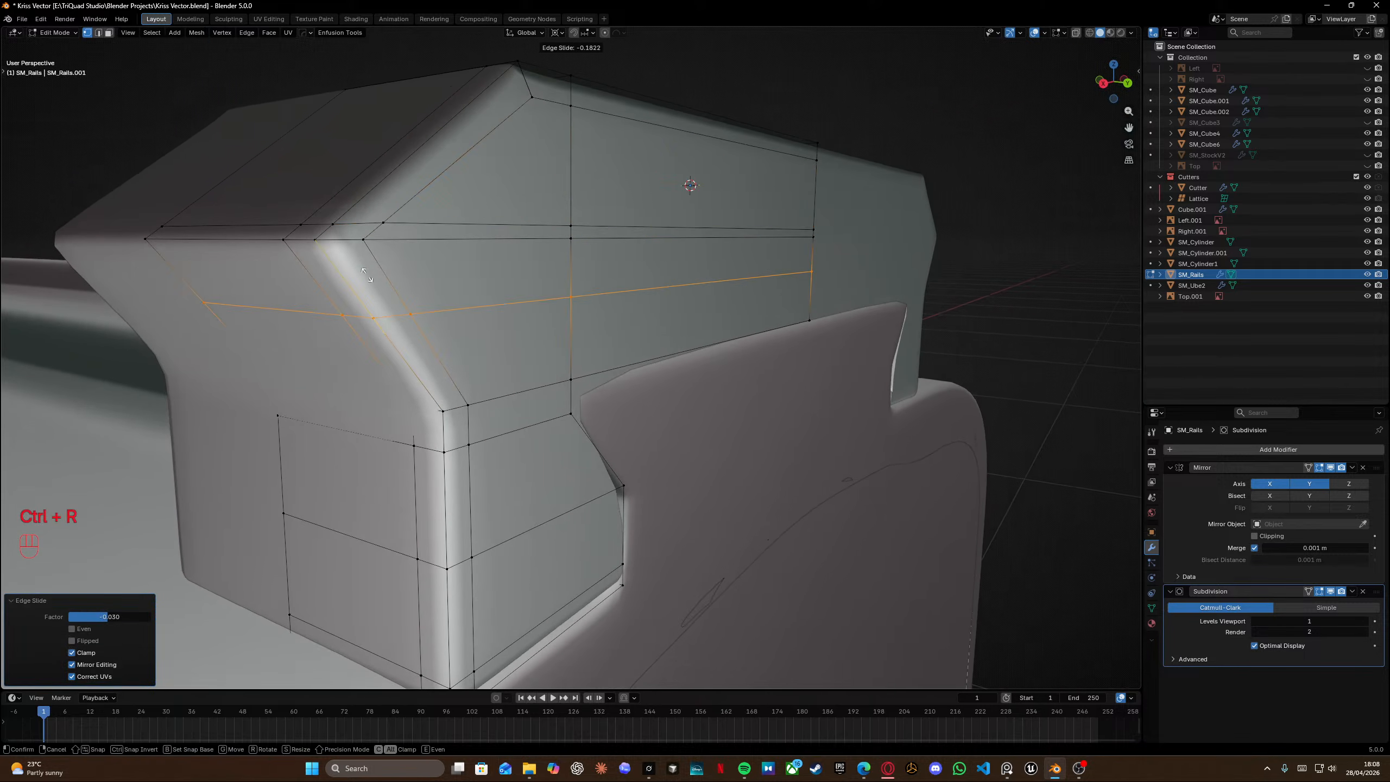
{"action": "left_click", "coordinate": [327, 223]}
{"action": "mouse_move", "coordinate": [326, 224]}
{"action": "middle_mouse_down"}
{"action": "mouse_move", "coordinate": [363, 240]}
{"action": "mouse_move", "coordinate": [331, 248]}
{"action": "middle_mouse_up"}
{"action": "key", "text": "g"}
{"action": "key", "text": "g"}
{"action": "left_click", "coordinate": [332, 248]}
Select the loop along the rail's upper front edge and edge-slide it to a factor of about 0.02.
{"action": "left_click", "coordinate": [372, 224], "text": "alt"}
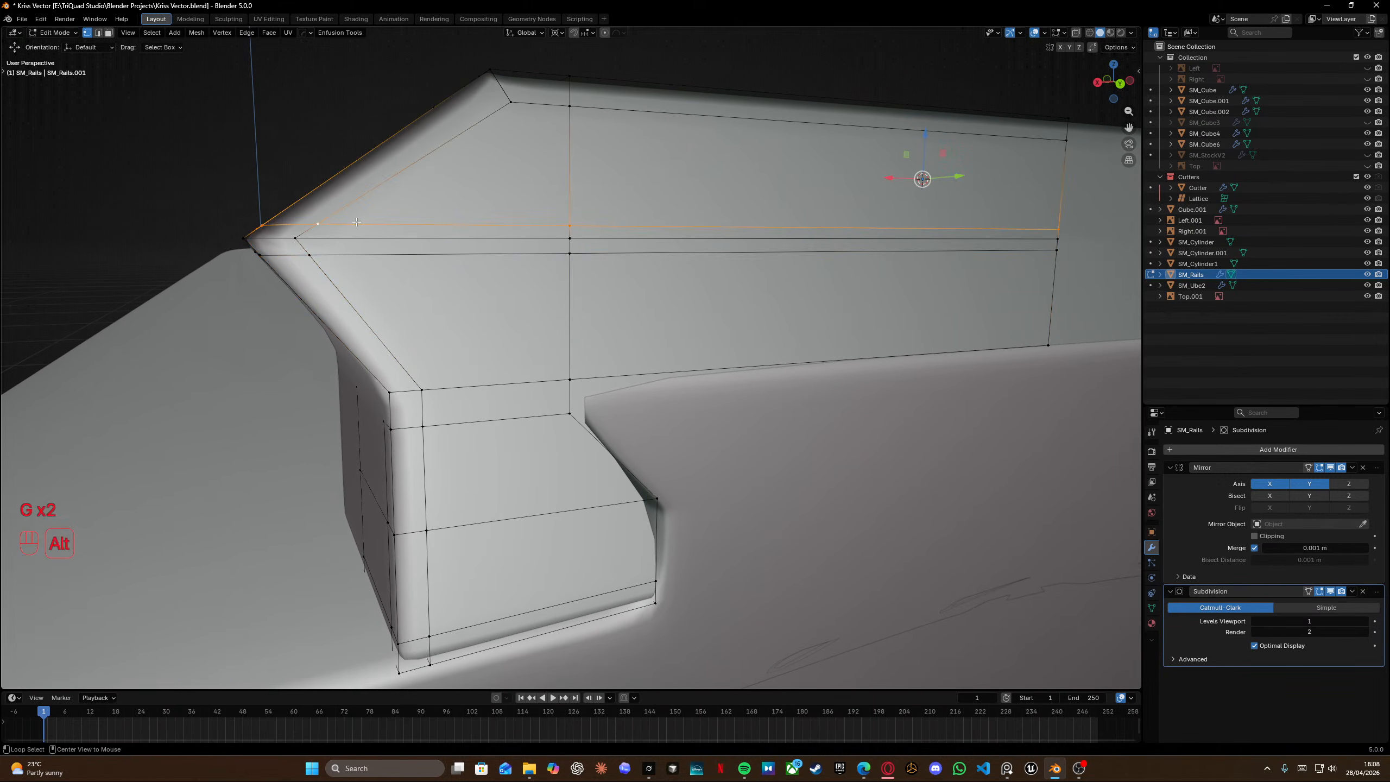
{"action": "key", "text": "g"}
{"action": "key", "text": "g"}
{"action": "left_click", "coordinate": [381, 213]}
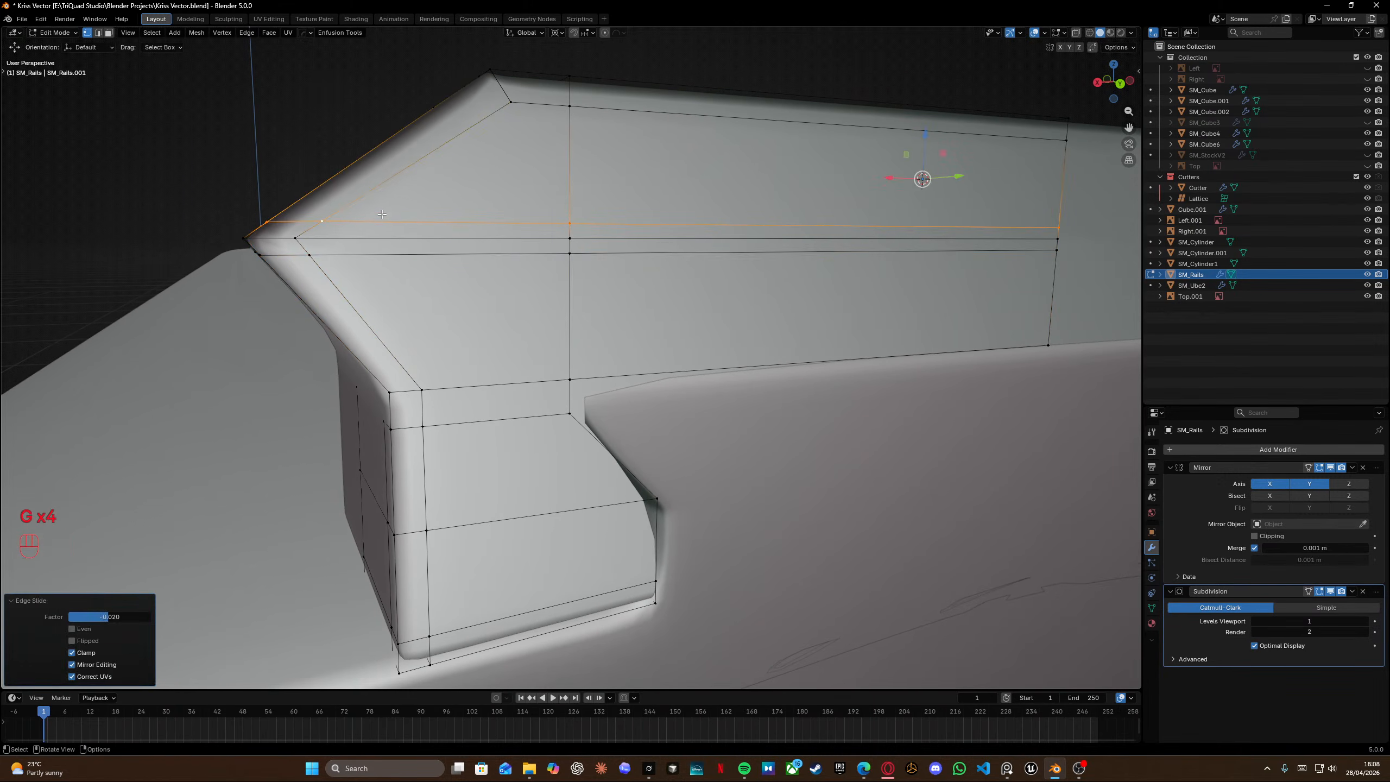
Leave Edit Mode, save the file, and return to editing the rail.
{"action": "middle_click_drag", "start_coordinate": [381, 213], "coordinate": [533, 209]}
{"action": "key", "text": "Tab"}
{"action": "key", "text": "ctrl+s"}
{"action": "scroll", "coordinate": [589, 343], "scroll_direction": "up", "scroll_amount": 3}
{"action": "key", "text": "Tab"}
Edge-slide the selected loop around the rail's front end toward the upper chamfer.
{"action": "key", "text": "g"}
{"action": "key", "text": "g"}
{"action": "key", "text": "g"}
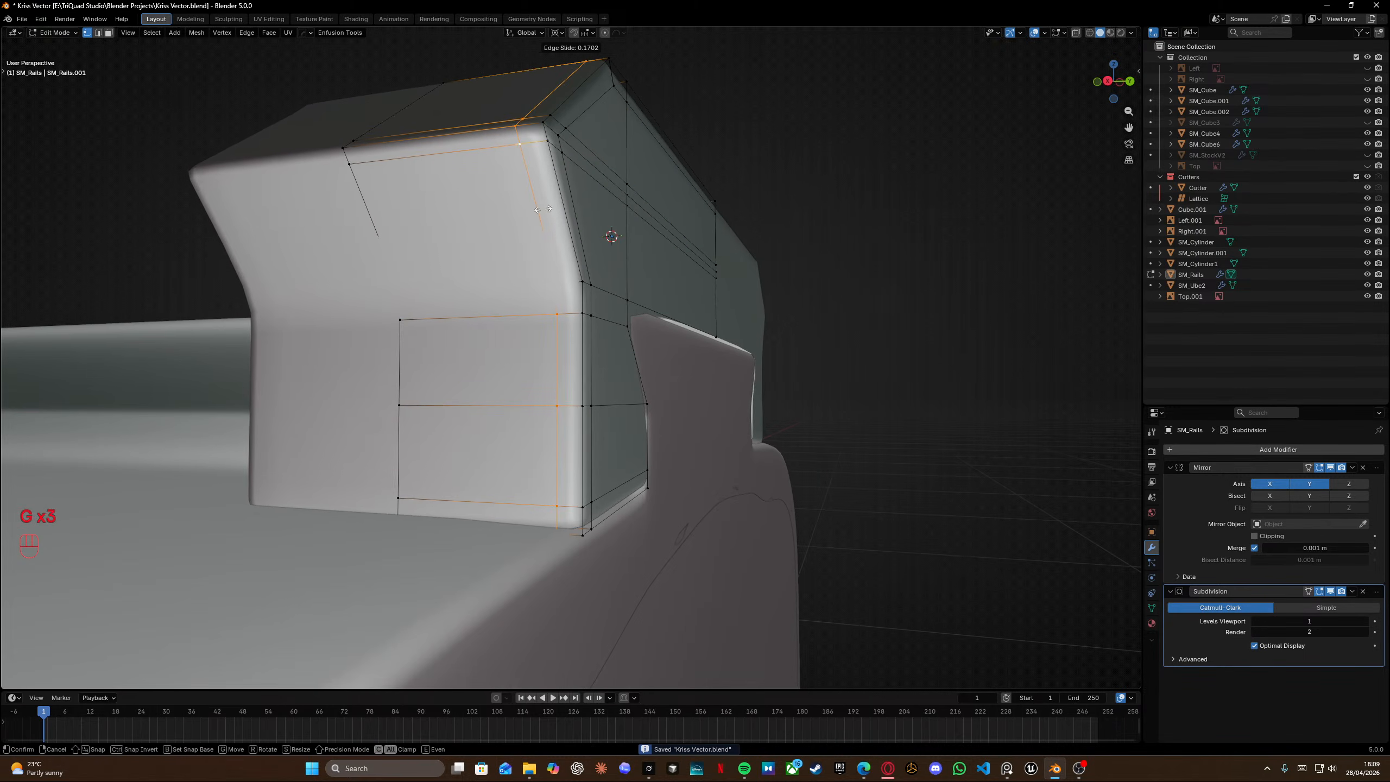
{"action": "left_click", "coordinate": [542, 209]}
{"action": "middle_click_drag", "start_coordinate": [542, 209], "coordinate": [490, 199]}
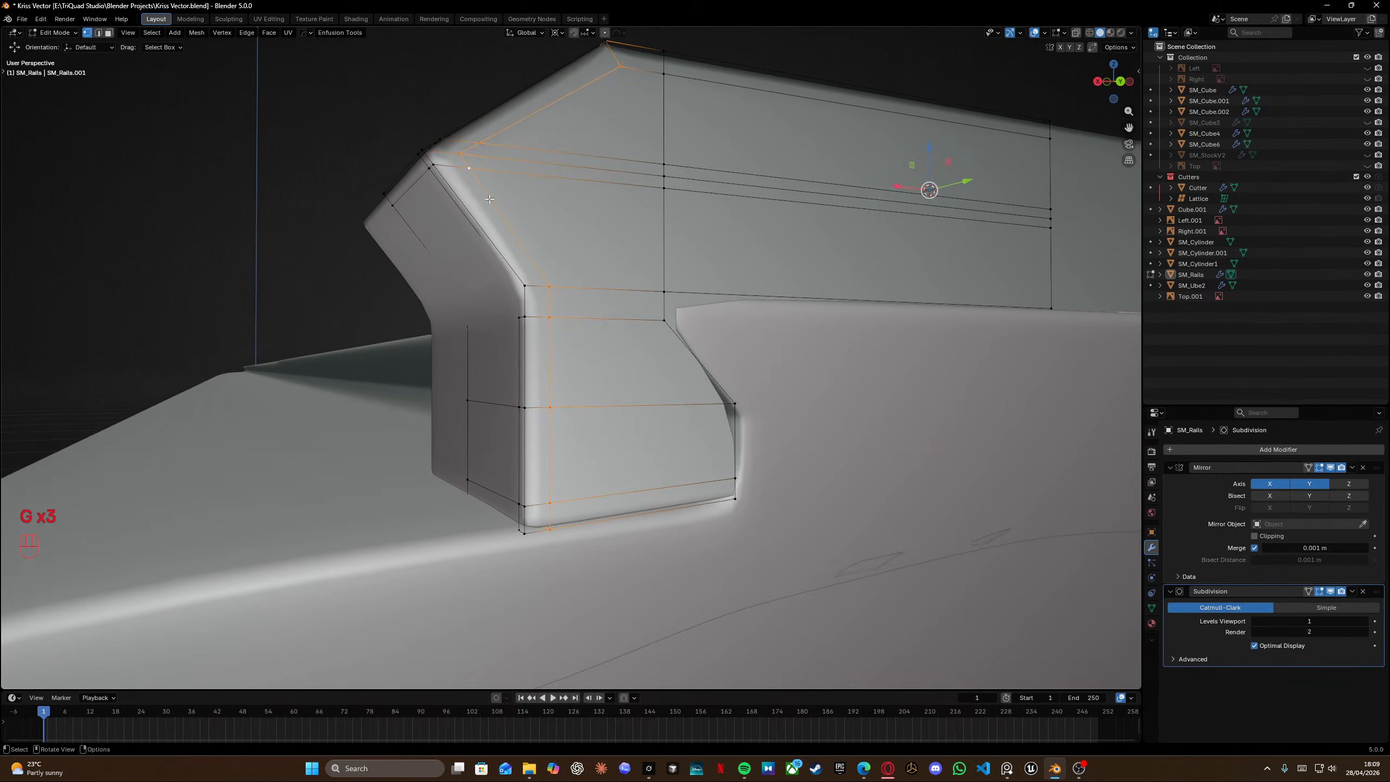
{"action": "key", "text": "g"}
{"action": "key", "text": "g"}
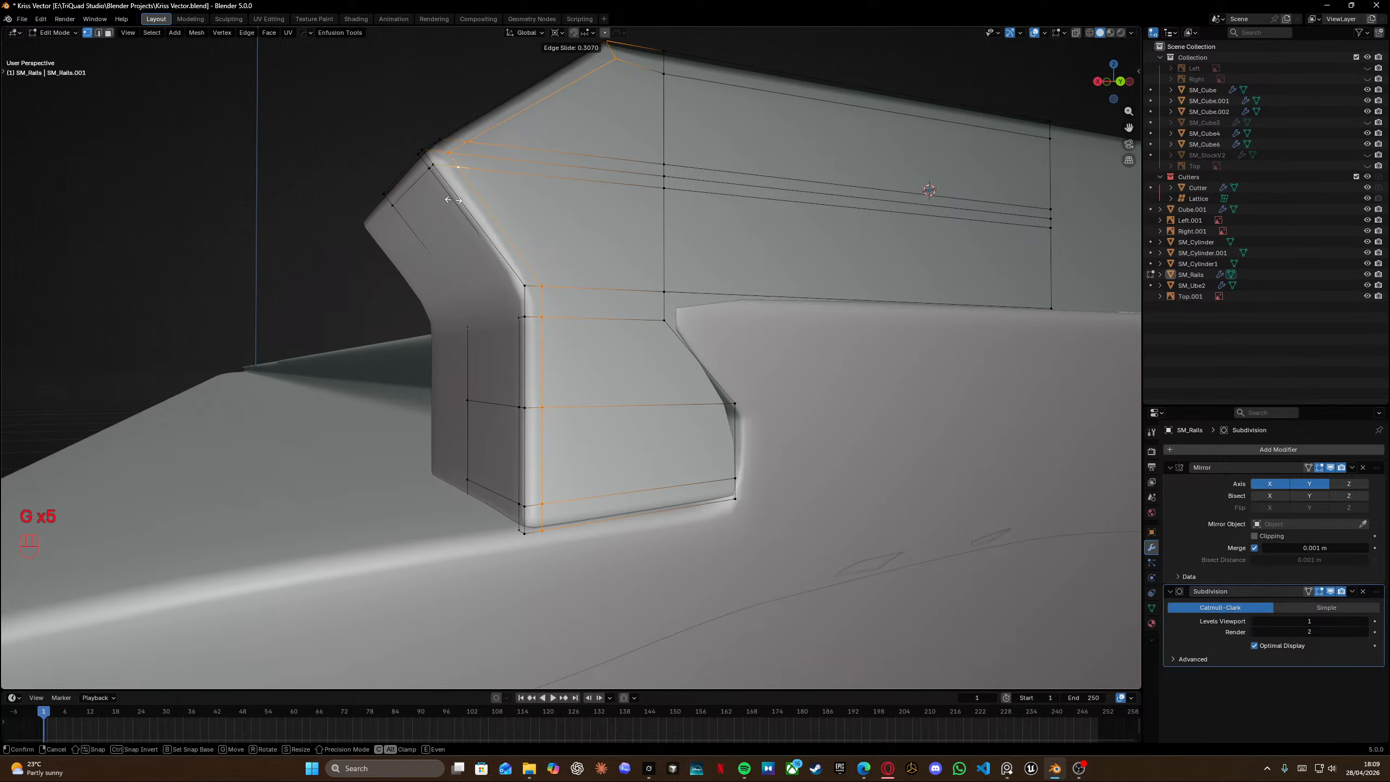
{"action": "left_click", "coordinate": [447, 203]}
{"action": "middle_click_drag", "start_coordinate": [447, 203], "coordinate": [495, 233]}
Select the edge path along the rail's top side edge and edge-slide it slightly downward.
{"action": "left_click", "coordinate": [470, 234]}
{"action": "left_click", "coordinate": [836, 203], "text": "ctrl"}
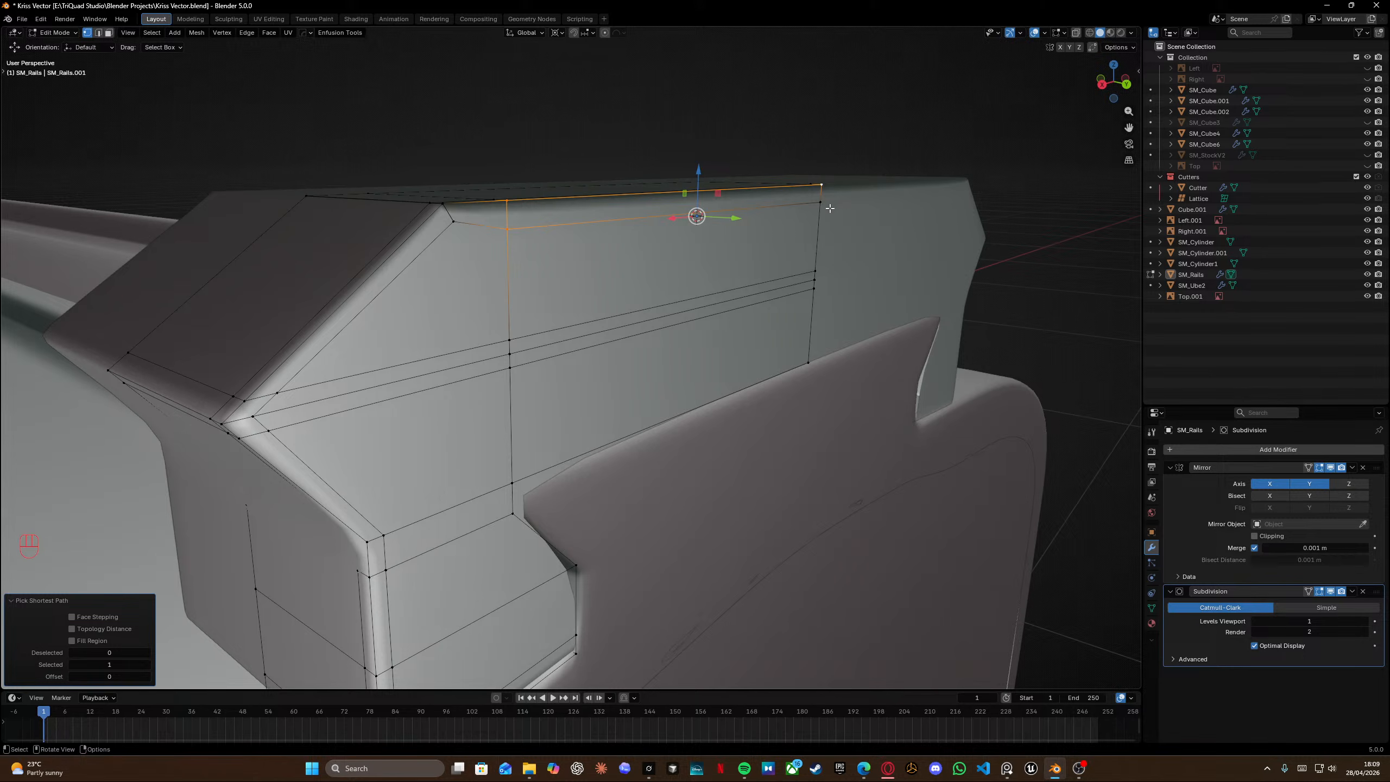
{"action": "left_click", "coordinate": [821, 207]}
{"action": "left_click", "coordinate": [507, 222], "text": "ctrl"}
{"action": "key", "text": "g"}
{"action": "key", "text": "g"}
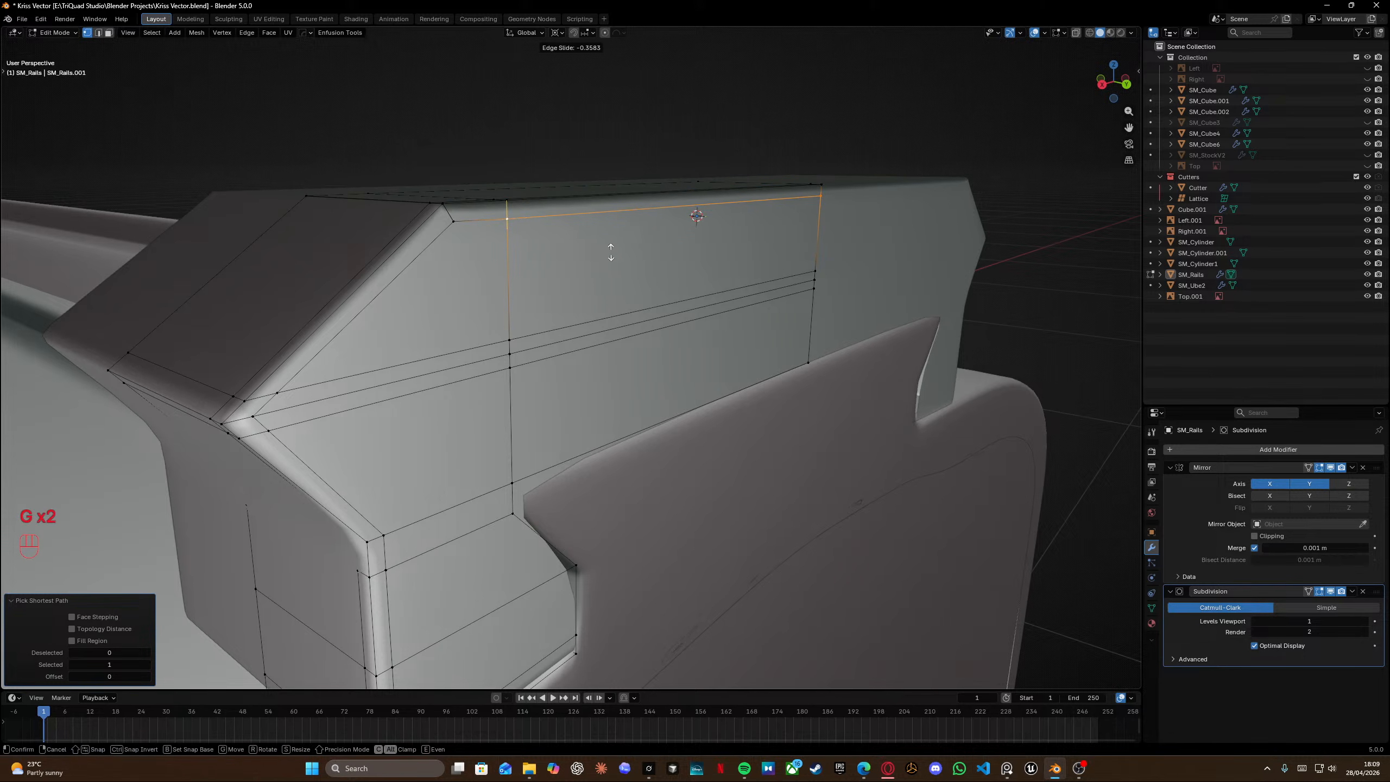
{"action": "left_click", "coordinate": [611, 253]}
Try a vertical loop cut near the rear edge of the rail's lower tab, then undo it.
{"action": "middle_click_drag", "start_coordinate": [546, 390], "coordinate": [507, 328], "text": "shift"}
{"action": "middle_click_drag", "start_coordinate": [504, 402], "coordinate": [523, 306], "text": "shift"}
{"action": "key", "text": "ctrl+r"}
{"action": "left_click", "coordinate": [583, 395]}
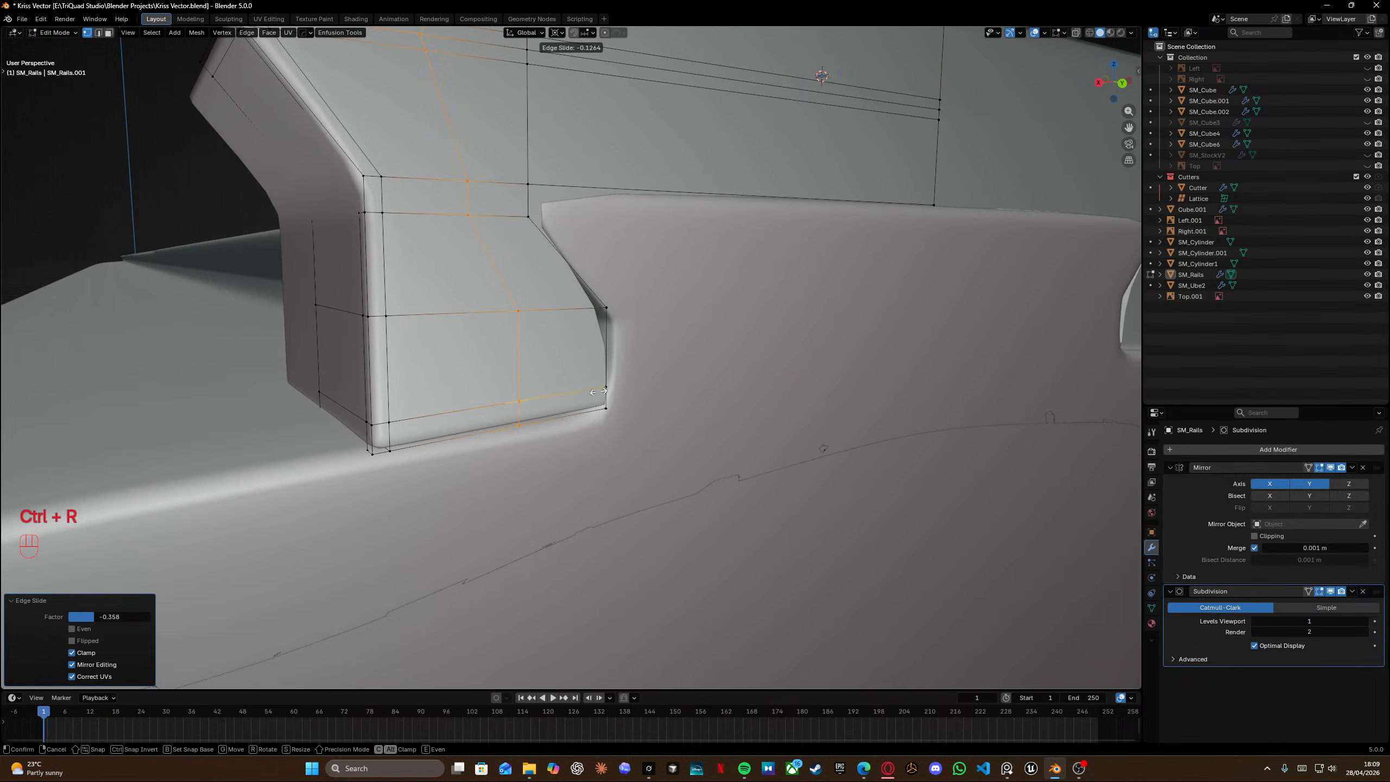
{"action": "left_click", "coordinate": [668, 386]}
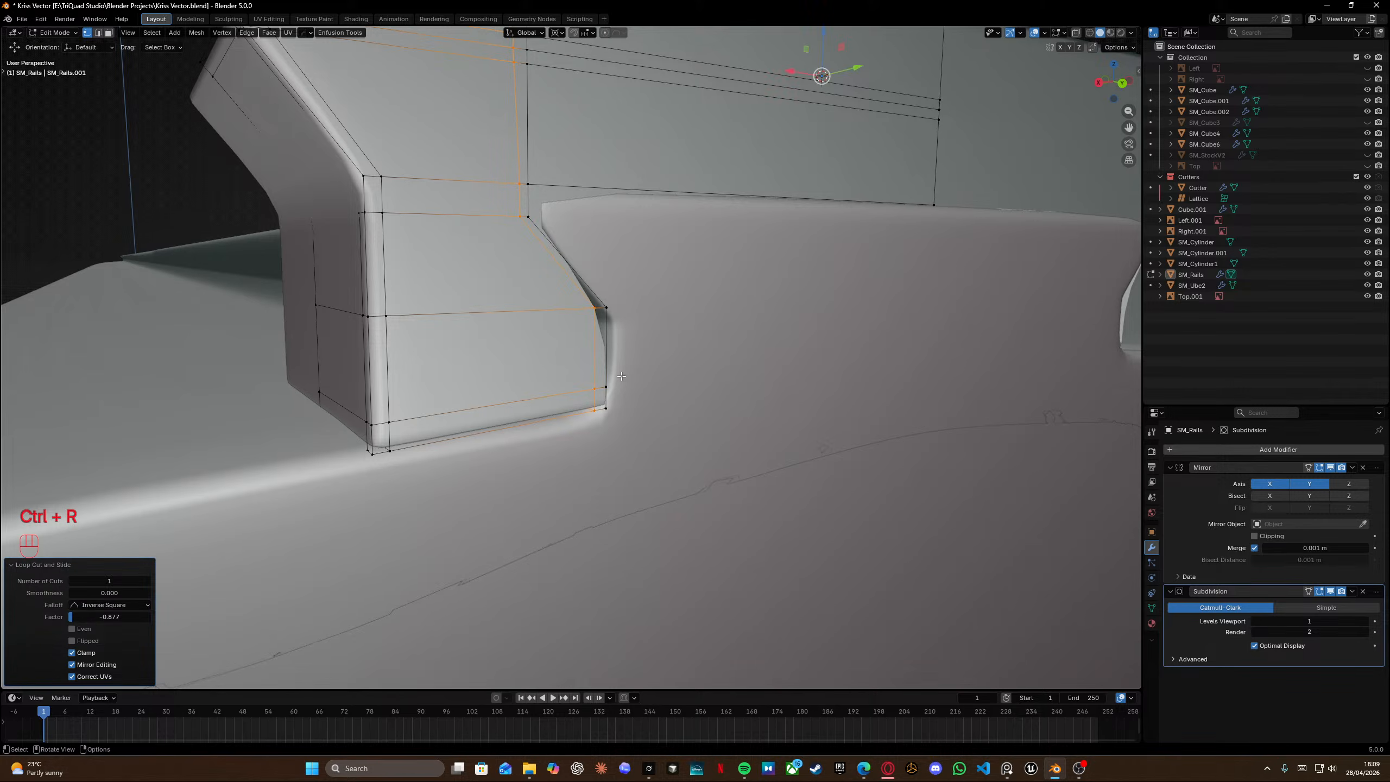
{"action": "middle_click_drag", "start_coordinate": [668, 386], "coordinate": [602, 366]}
{"action": "key", "text": "ctrl+z"}
Add a horizontal loop cut across the middle of the rail's lower tab.
{"action": "key", "text": "ctrl+r"}
{"action": "left_click", "coordinate": [382, 346]}
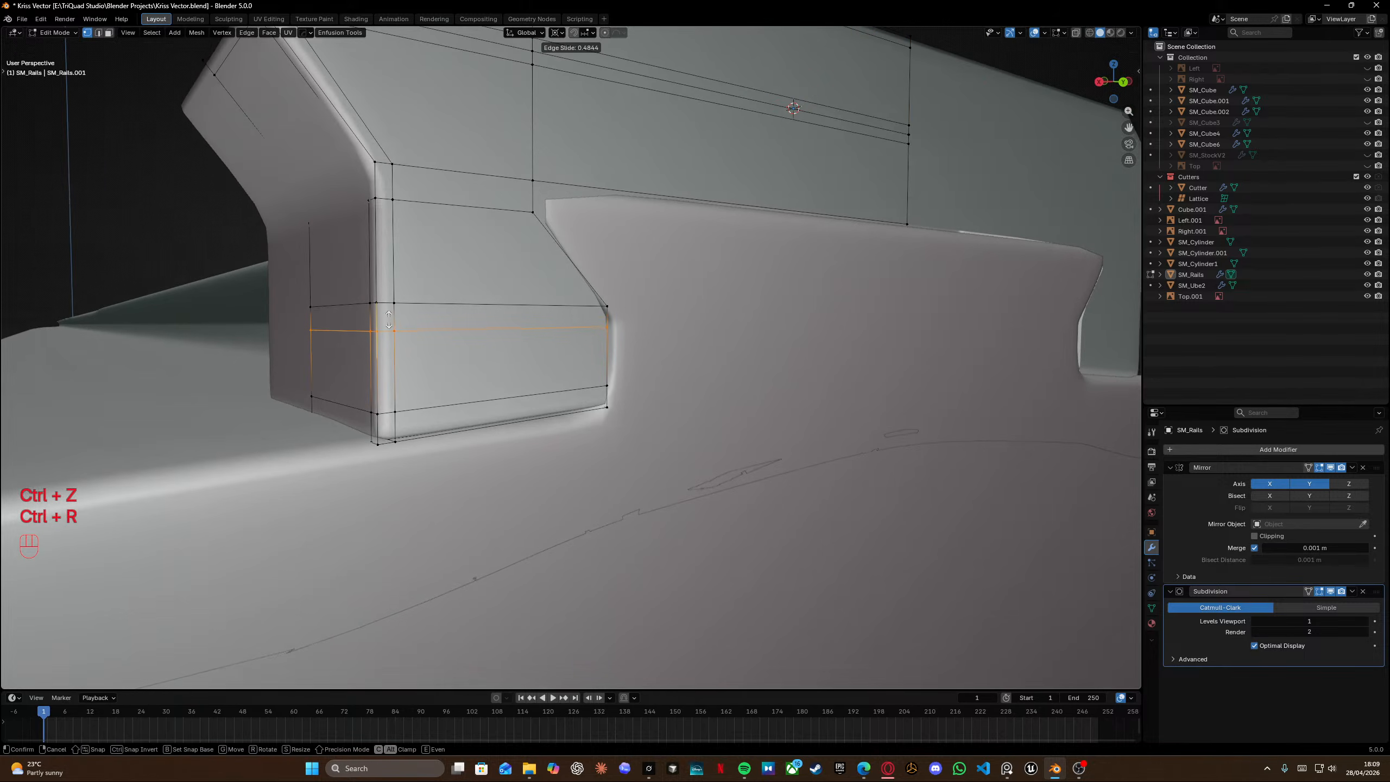
{"action": "left_click", "coordinate": [390, 310]}
{"action": "middle_click_drag", "start_coordinate": [391, 310], "coordinate": [577, 400]}
Add a vertical loop cut close to the rear edge of the lower tab, factor about -0.904.
{"action": "key", "text": "ctrl+r"}
{"action": "left_click", "coordinate": [578, 400]}
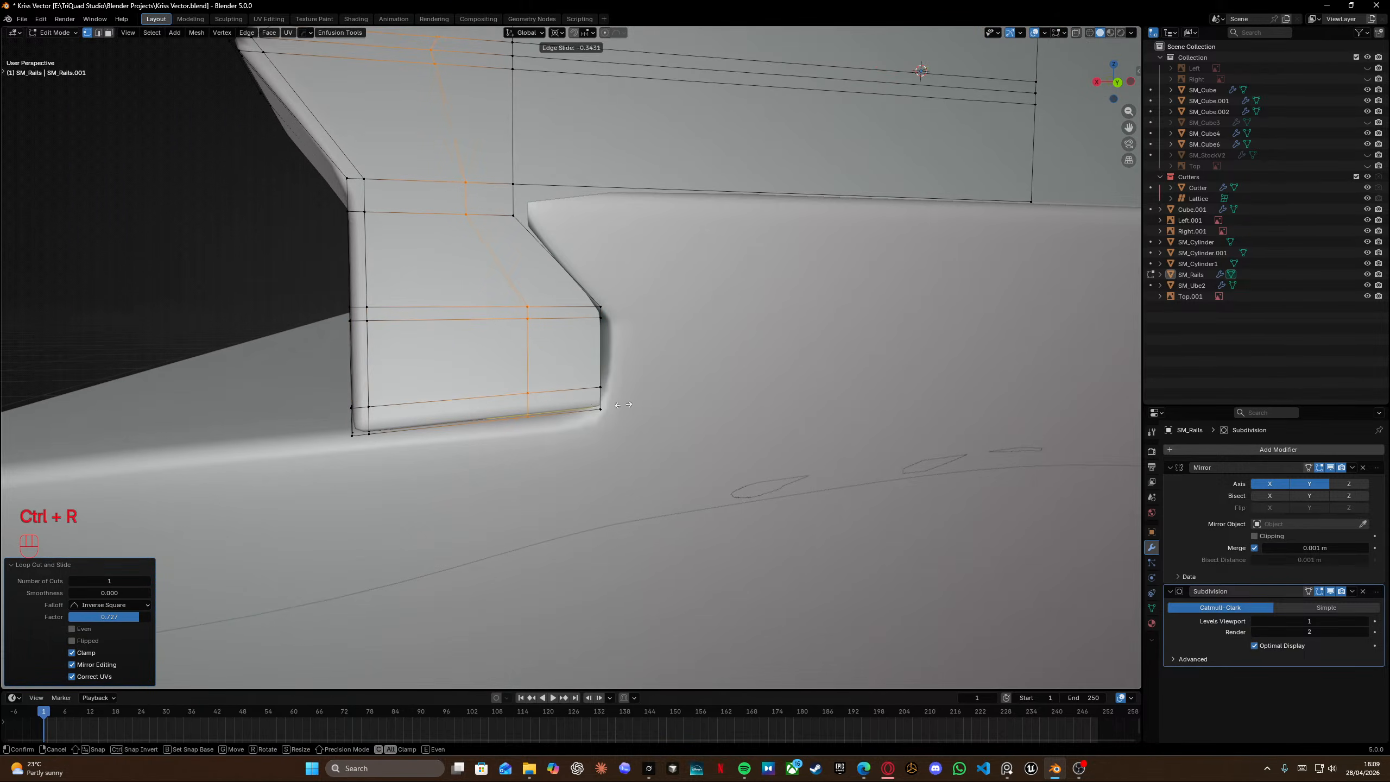
{"action": "left_click", "coordinate": [679, 405]}
{"action": "middle_click_drag", "start_coordinate": [678, 406], "coordinate": [637, 322]}
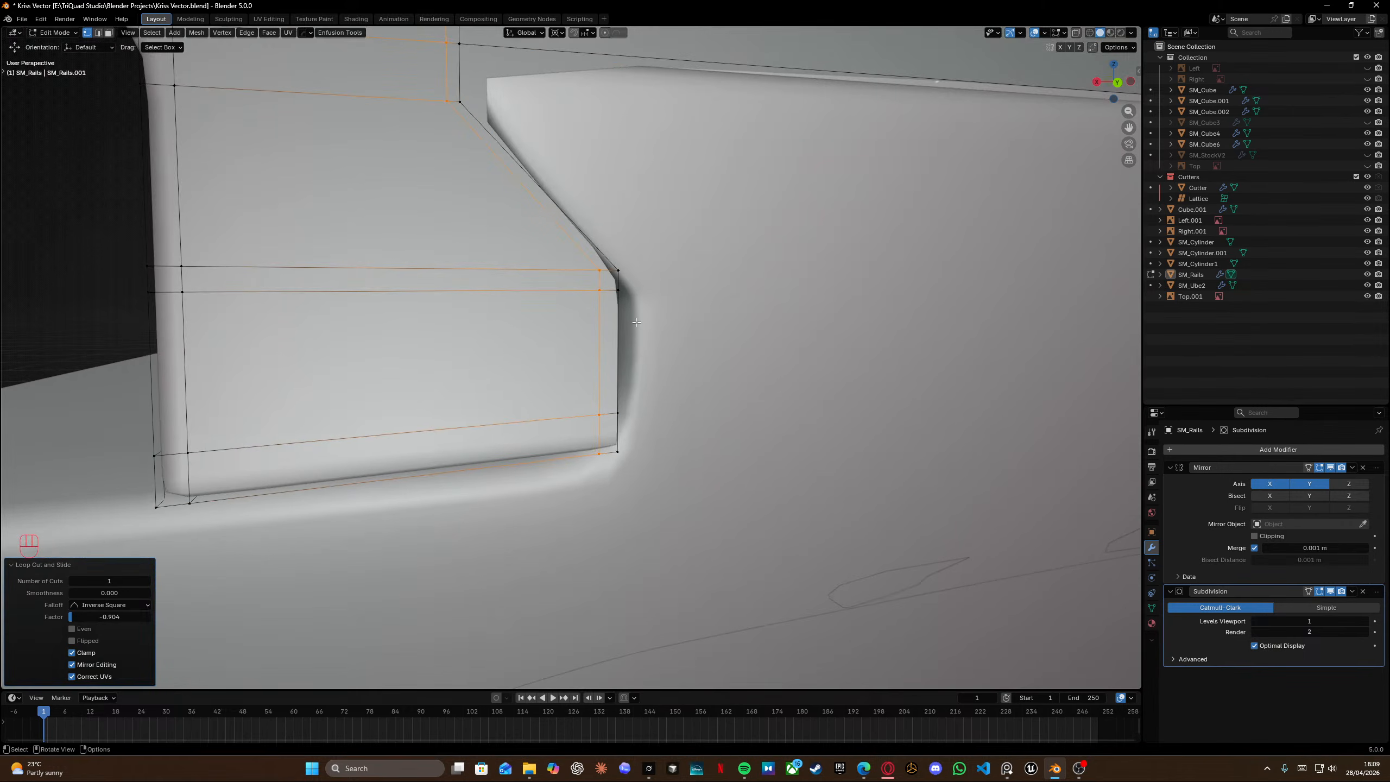
Inspect the lower tab's new edge loops and corner shading up close from several angles.
{"action": "key", "text": "n"}
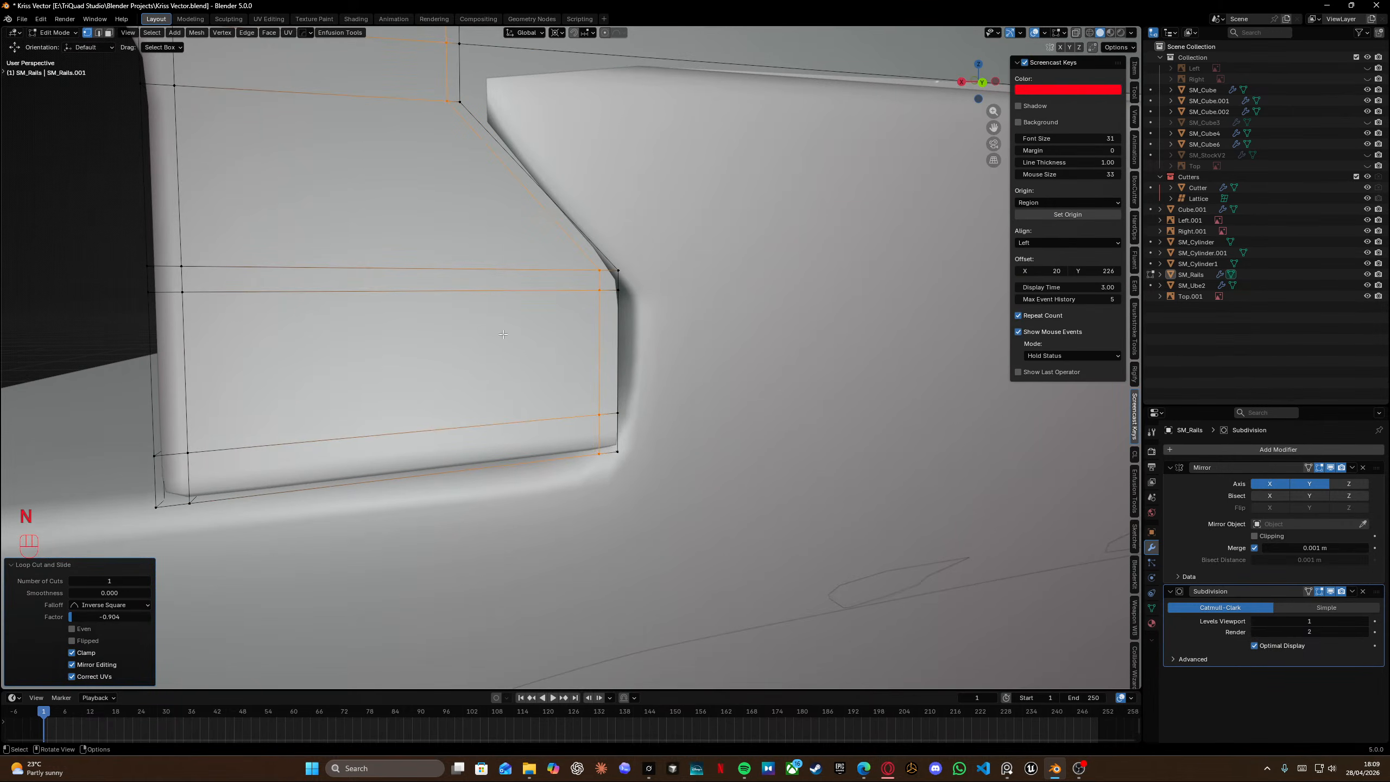
{"action": "middle_click_drag", "start_coordinate": [766, 310], "coordinate": [504, 333]}
{"action": "scroll", "coordinate": [505, 333], "scroll_direction": "up", "scroll_amount": 1}
{"action": "scroll", "coordinate": [505, 333], "scroll_direction": "down", "scroll_amount": 1}
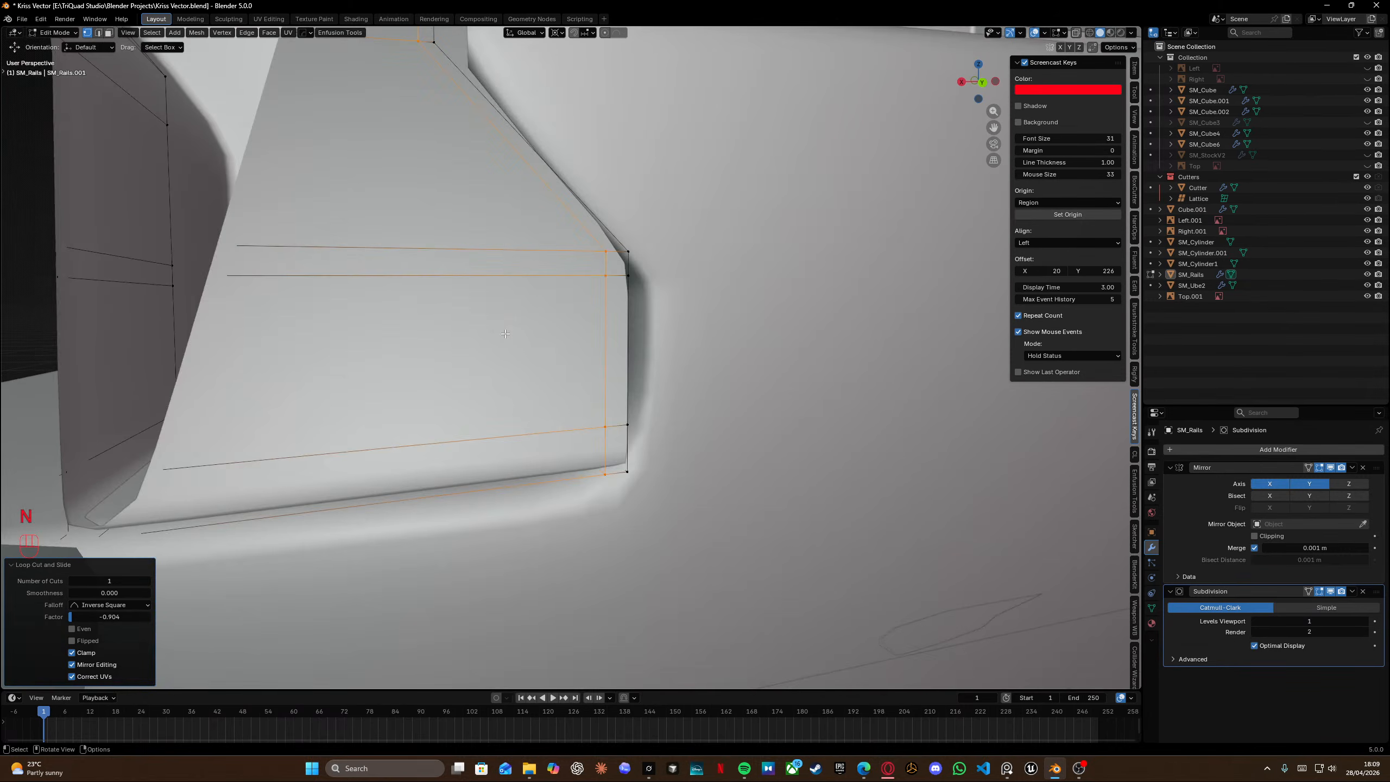
{"action": "scroll", "coordinate": [505, 333], "scroll_direction": "up", "scroll_amount": 1}
{"action": "scroll", "coordinate": [505, 334], "scroll_direction": "down", "scroll_amount": 1}
{"action": "scroll", "coordinate": [505, 334], "scroll_direction": "up", "scroll_amount": 1}
{"action": "scroll", "coordinate": [505, 334], "scroll_direction": "down", "scroll_amount": 1}
{"action": "scroll", "coordinate": [505, 333], "scroll_direction": "up", "scroll_amount": 1}
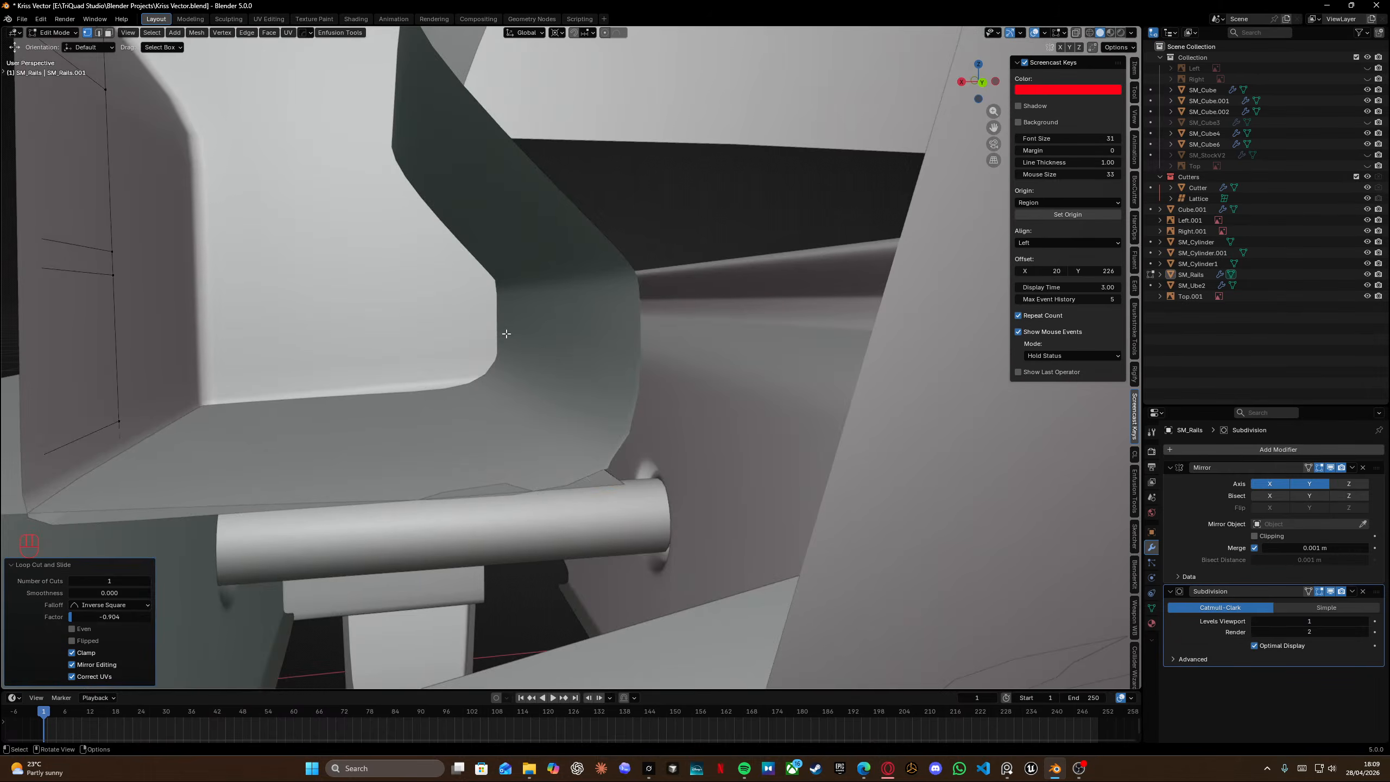
{"action": "scroll", "coordinate": [506, 333], "scroll_direction": "down", "scroll_amount": 1}
{"action": "scroll", "coordinate": [506, 333], "scroll_direction": "down", "scroll_amount": 1}
{"action": "middle_click_drag", "start_coordinate": [506, 333], "coordinate": [583, 338], "text": "shift"}
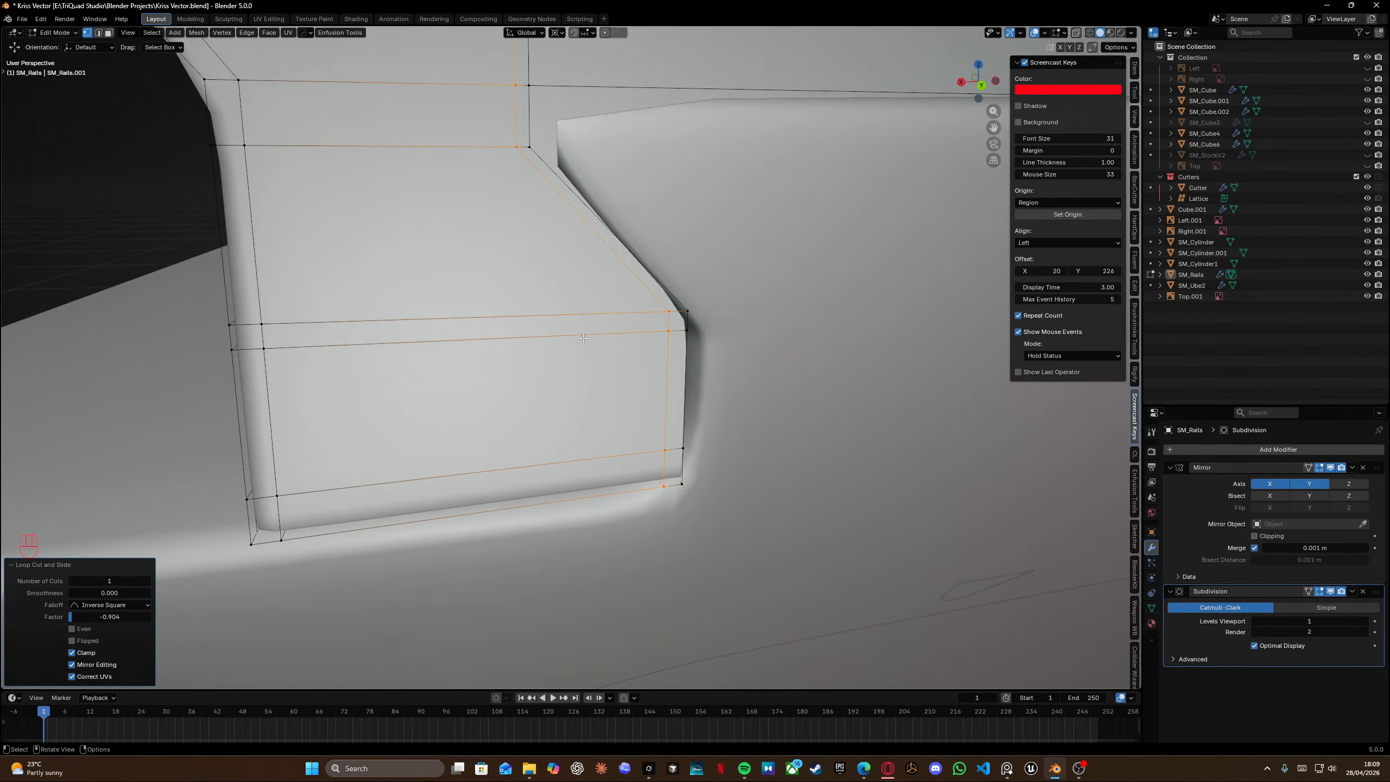
{"action": "left_click", "coordinate": [1134, 117]}
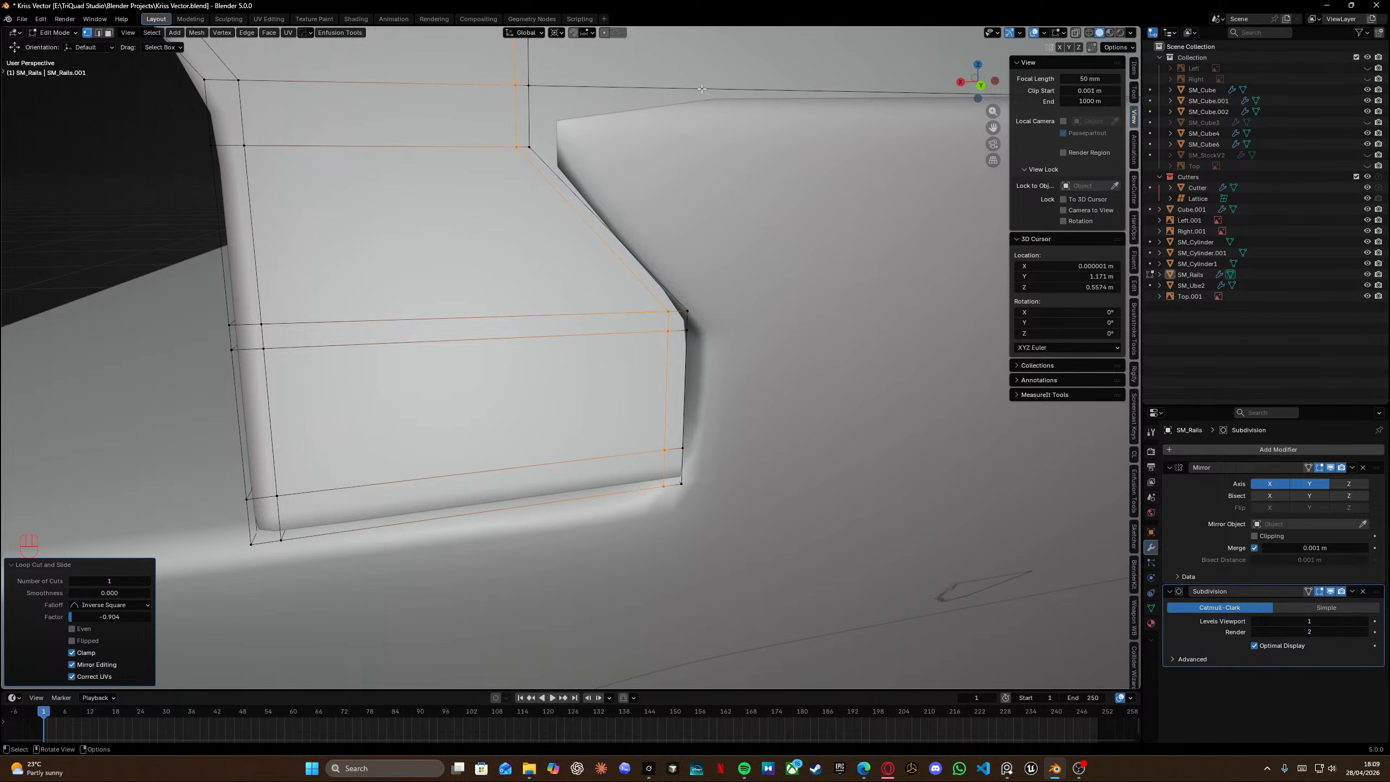
{"action": "scroll", "coordinate": [630, 359], "scroll_direction": "up", "scroll_amount": 3}
{"action": "scroll", "coordinate": [825, 288], "scroll_direction": "down", "scroll_amount": 1}
{"action": "scroll", "coordinate": [831, 287], "scroll_direction": "up", "scroll_amount": 2}
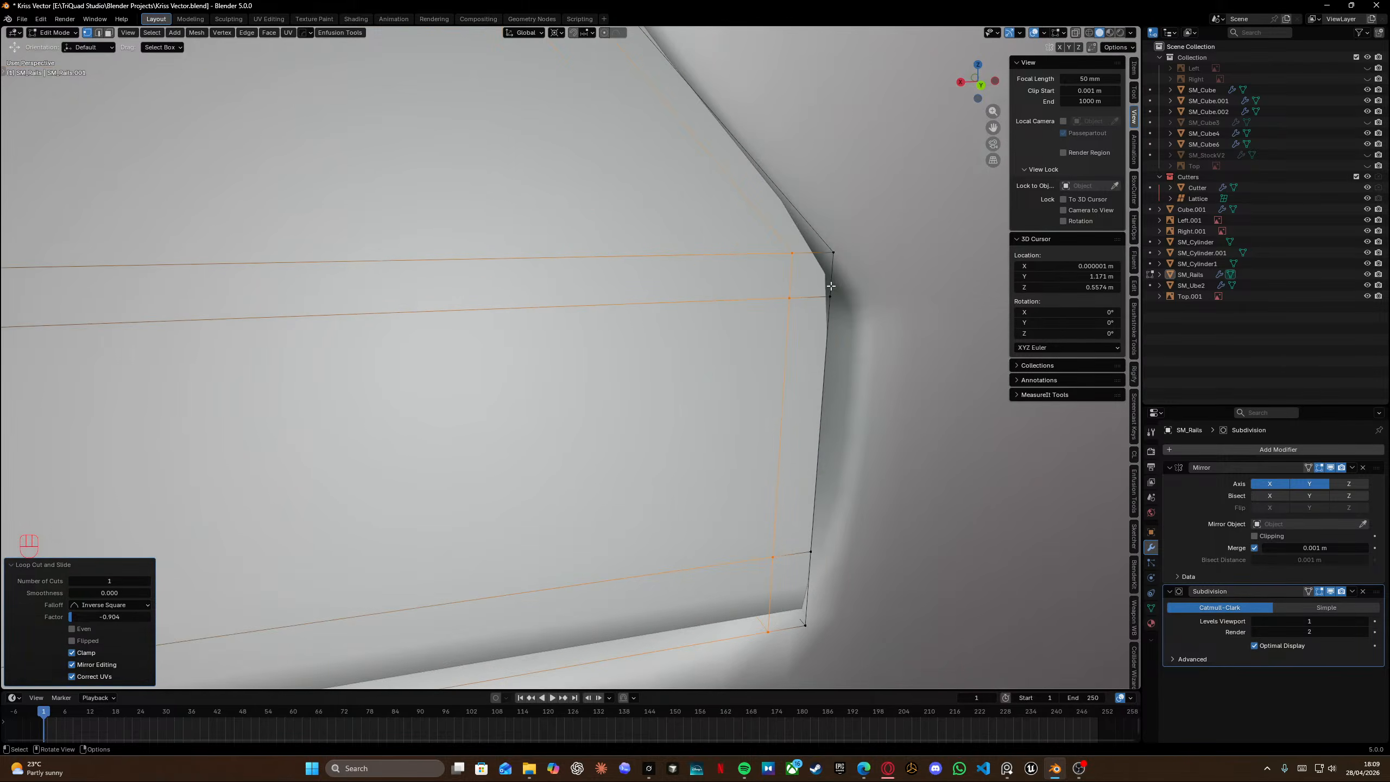
{"action": "scroll", "coordinate": [833, 285], "scroll_direction": "down", "scroll_amount": 3}
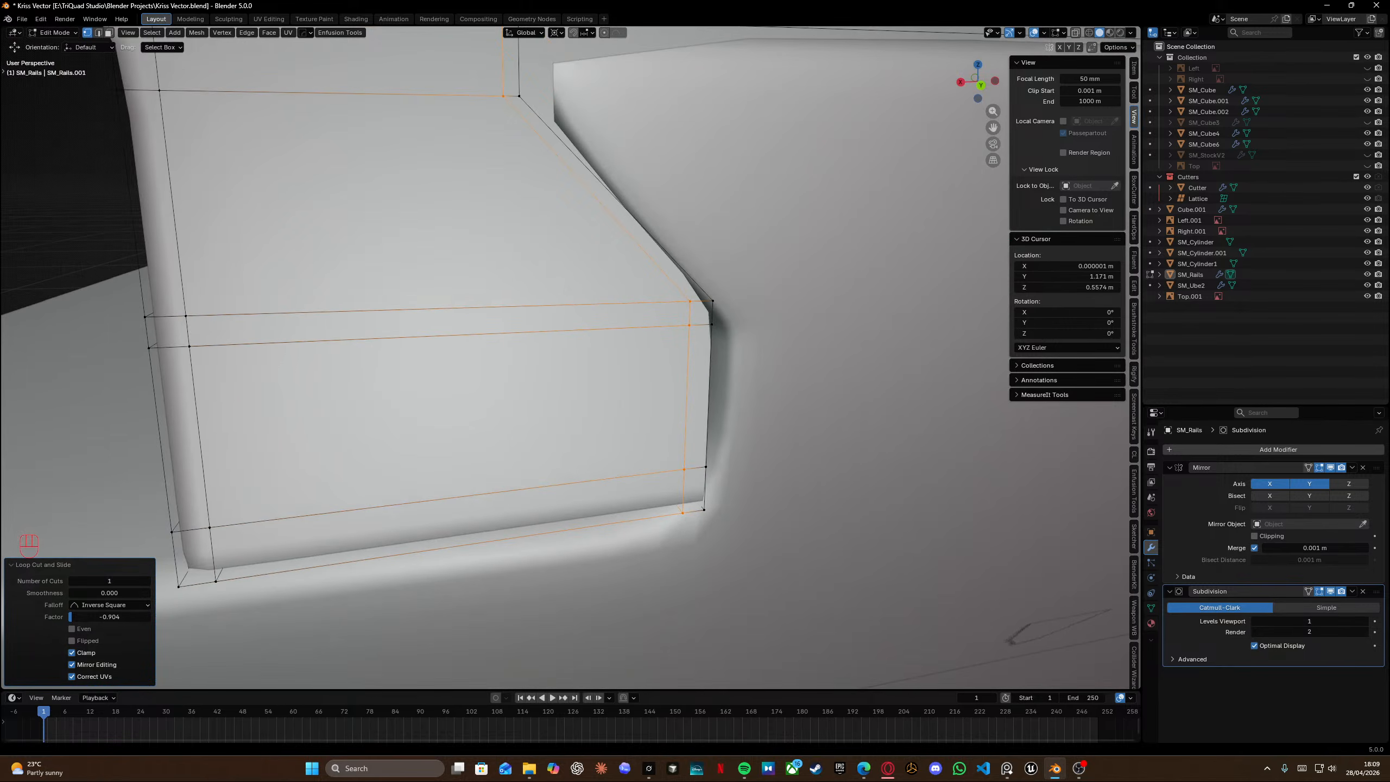
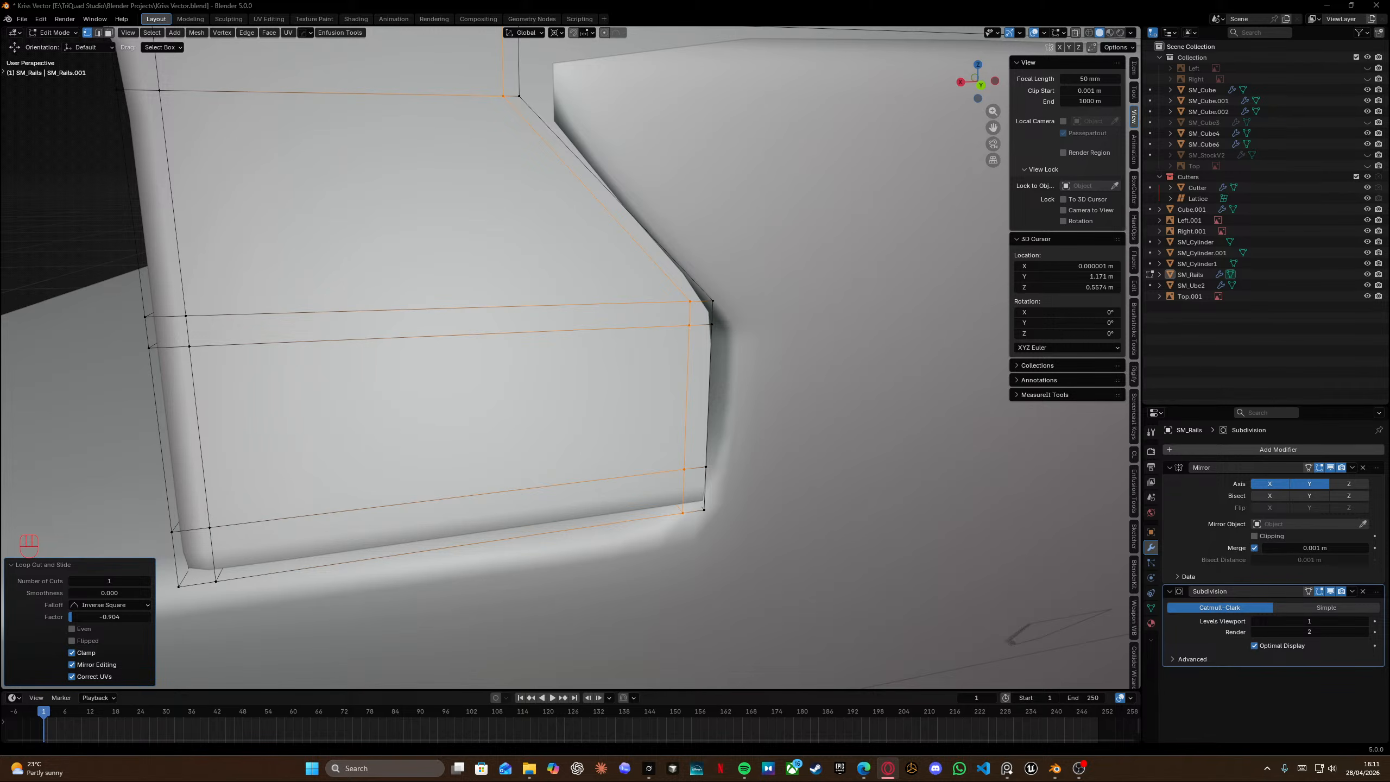
Measure the length of the rail's top edge with the Measure tool.
{"action": "scroll", "coordinate": [283, 475], "scroll_direction": "down", "scroll_amount": 5}
{"action": "middle_click_drag", "start_coordinate": [586, 312], "coordinate": [499, 464], "text": "shift"}
{"action": "scroll", "coordinate": [463, 432], "scroll_direction": "down", "scroll_amount": 4}
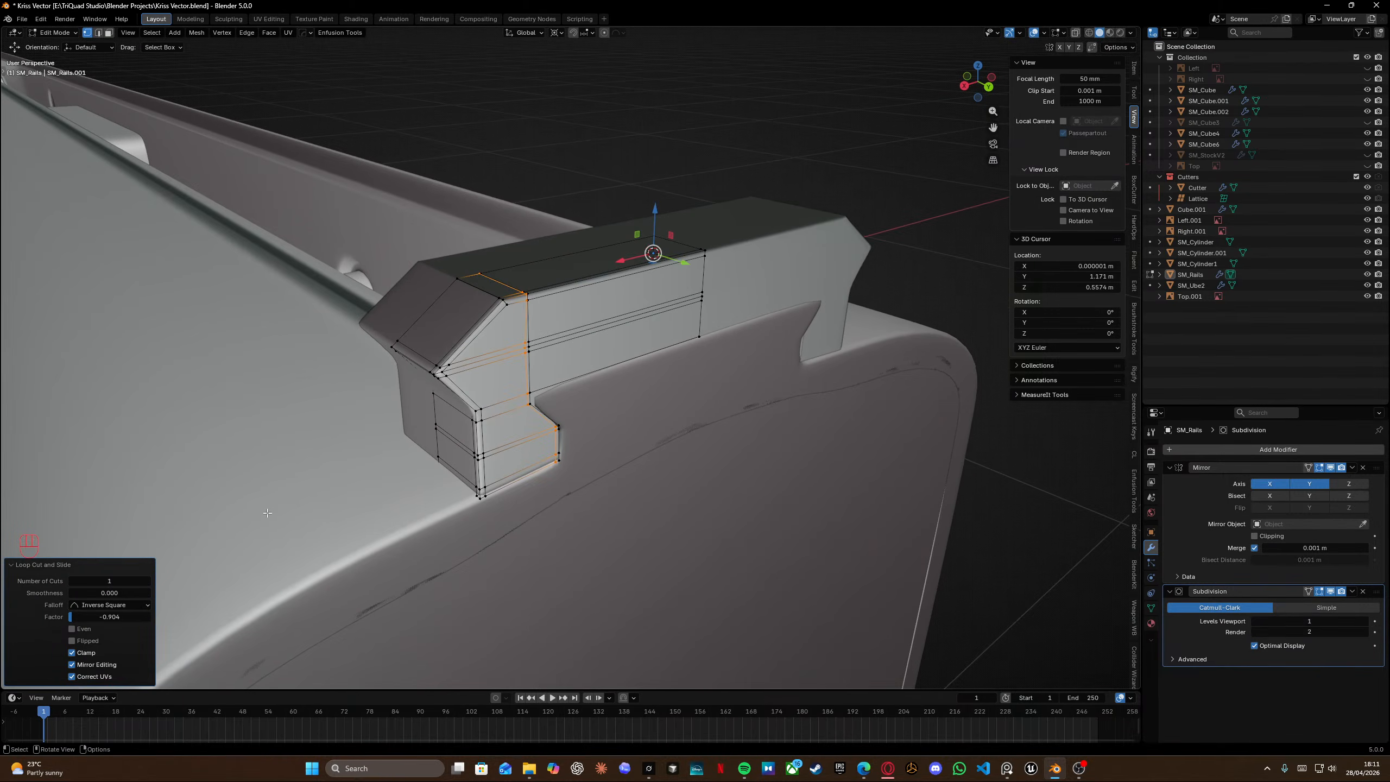
{"action": "key", "text": "t"}
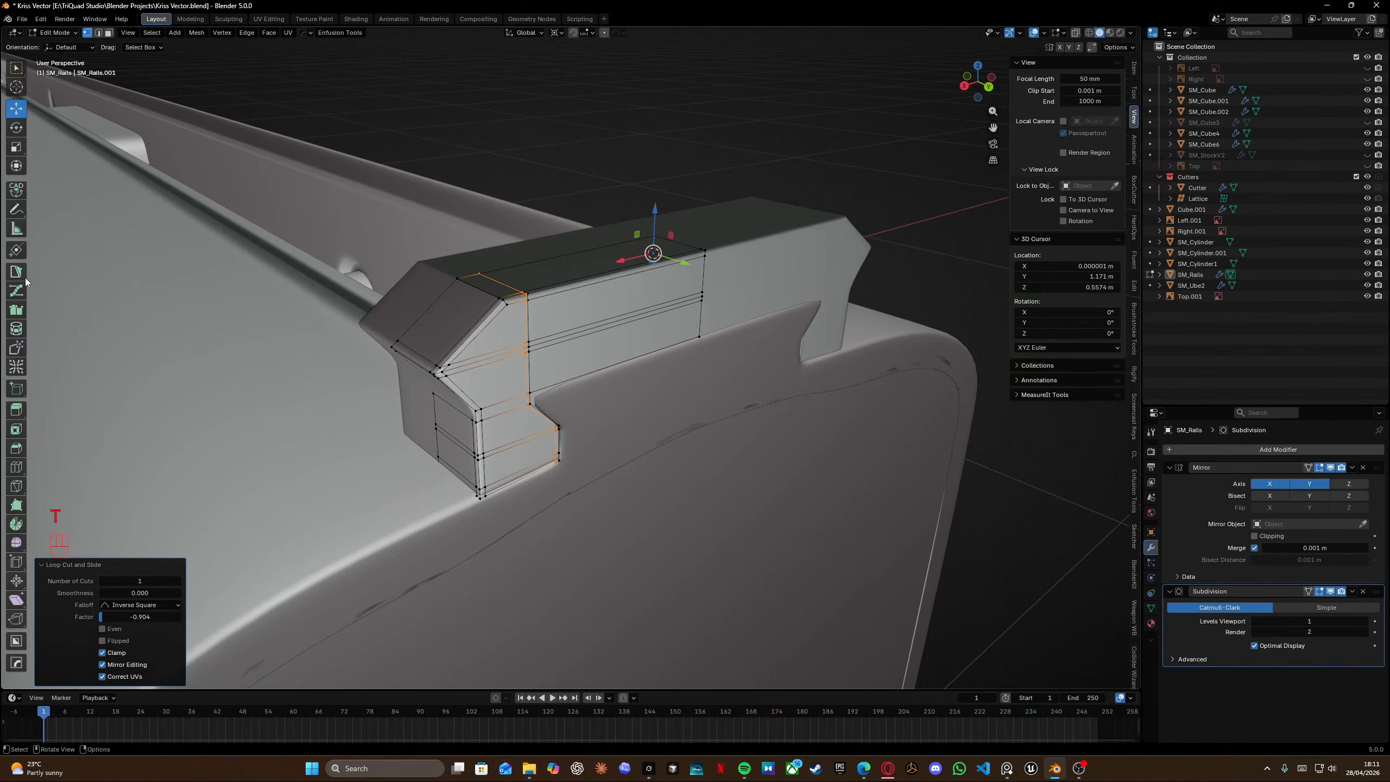
{"action": "left_click", "coordinate": [17, 230]}
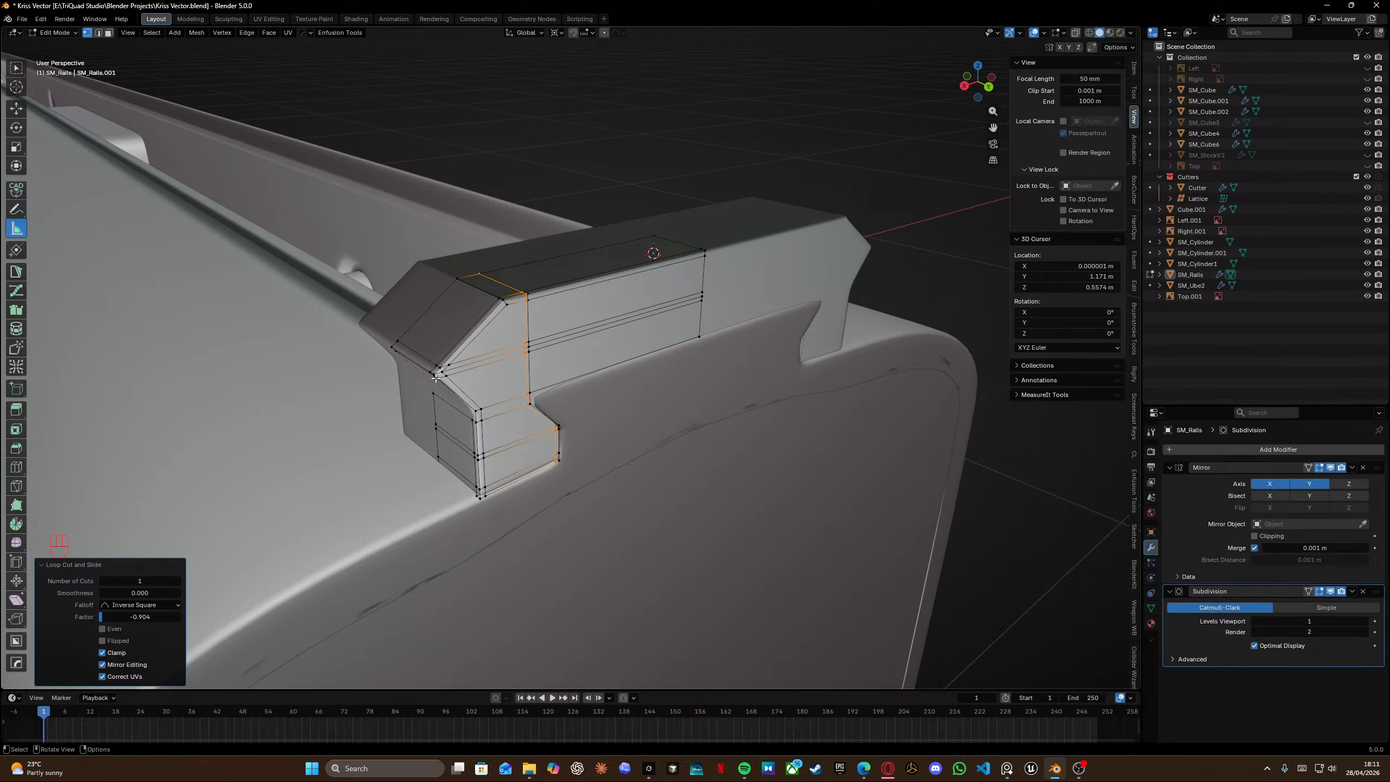
{"action": "scroll", "coordinate": [435, 378], "scroll_direction": "up", "scroll_amount": 3}
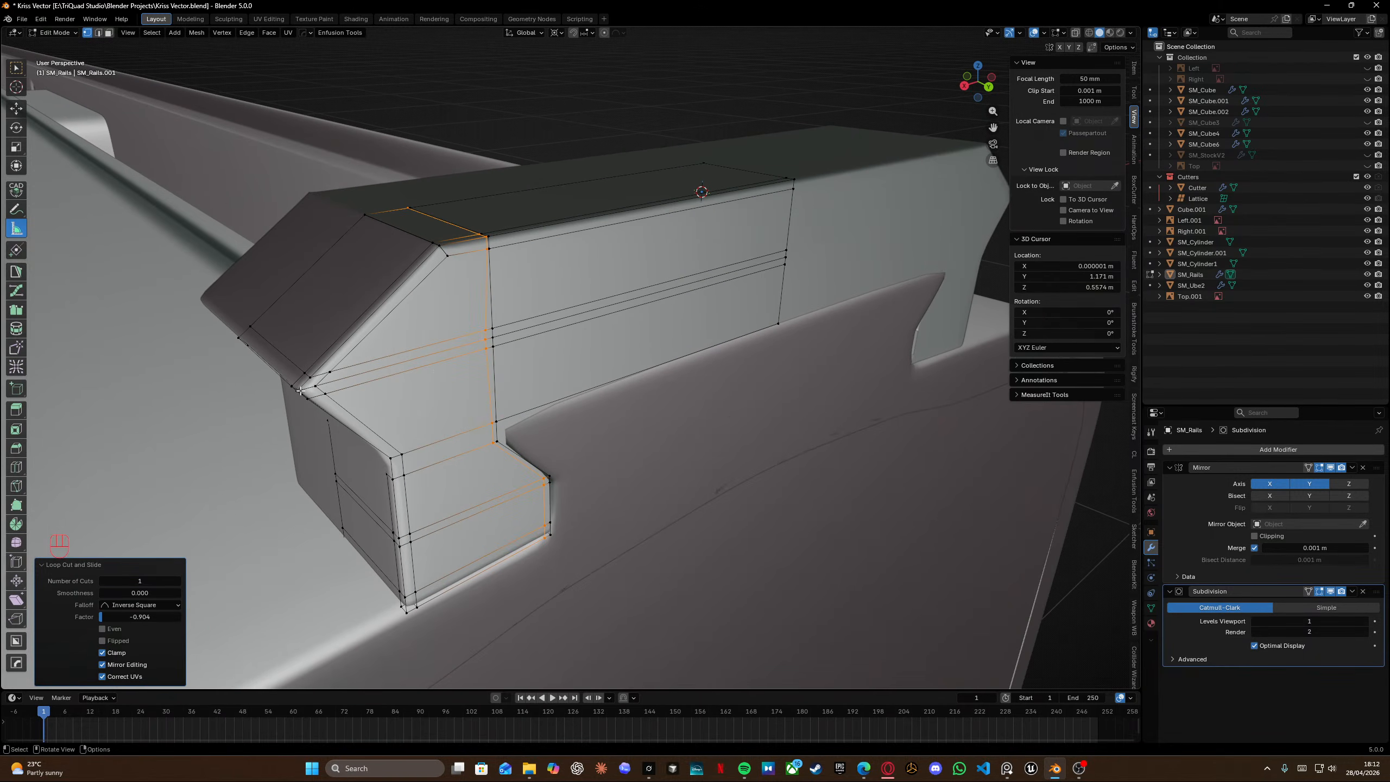
{"action": "left_click", "coordinate": [300, 390]}
{"action": "middle_click_drag", "start_coordinate": [299, 391], "coordinate": [360, 390]}
{"action": "left_click_drag", "start_coordinate": [367, 420], "coordinate": [879, 175]}
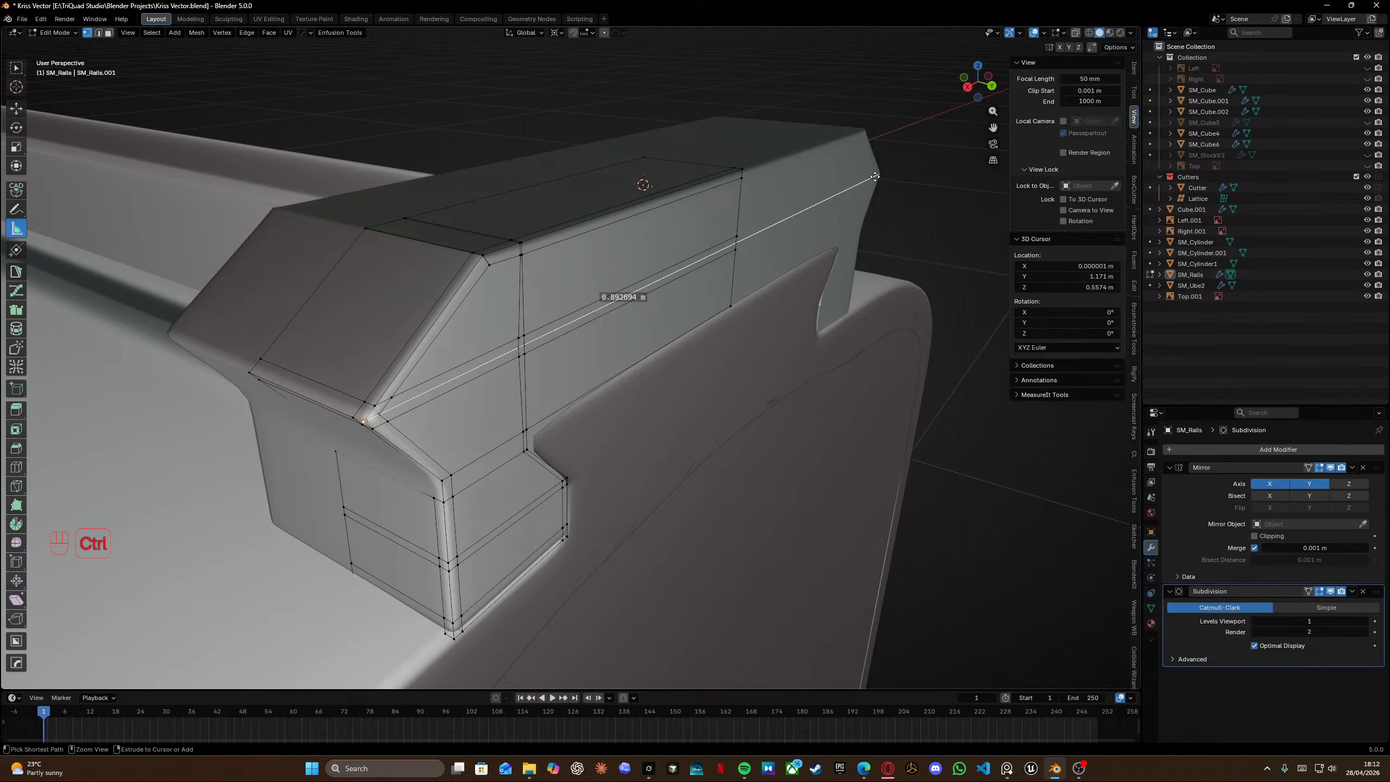
{"action": "left_click_drag", "start_coordinate": [364, 421], "coordinate": [365, 422], "text": "ctrl"}
{"action": "middle_click_drag", "start_coordinate": [366, 423], "coordinate": [538, 418]}
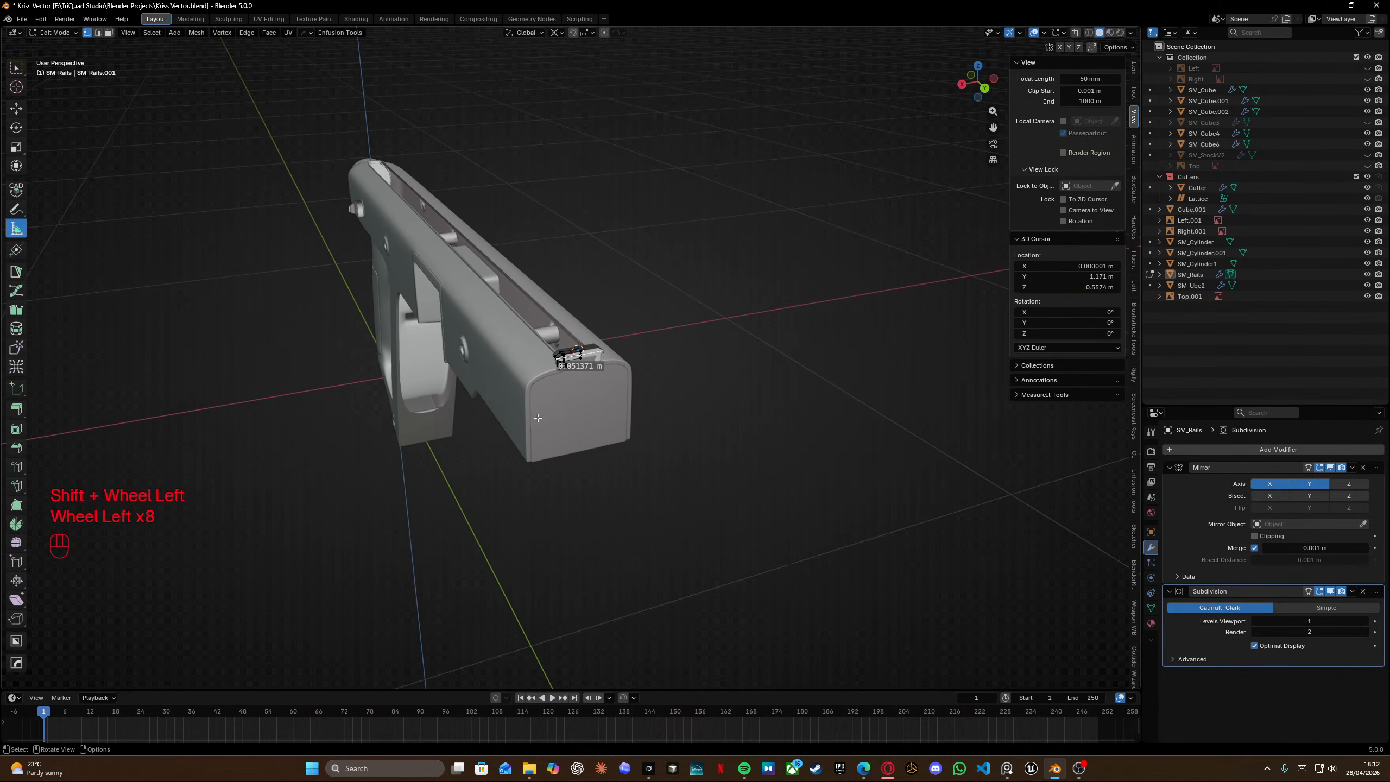
Select all of the rail's geometry and return to Object Mode.
{"action": "key", "text": "a"}
{"action": "scroll", "coordinate": [567, 404], "scroll_direction": "up", "scroll_amount": 11}
{"action": "key", "text": "Tab"}
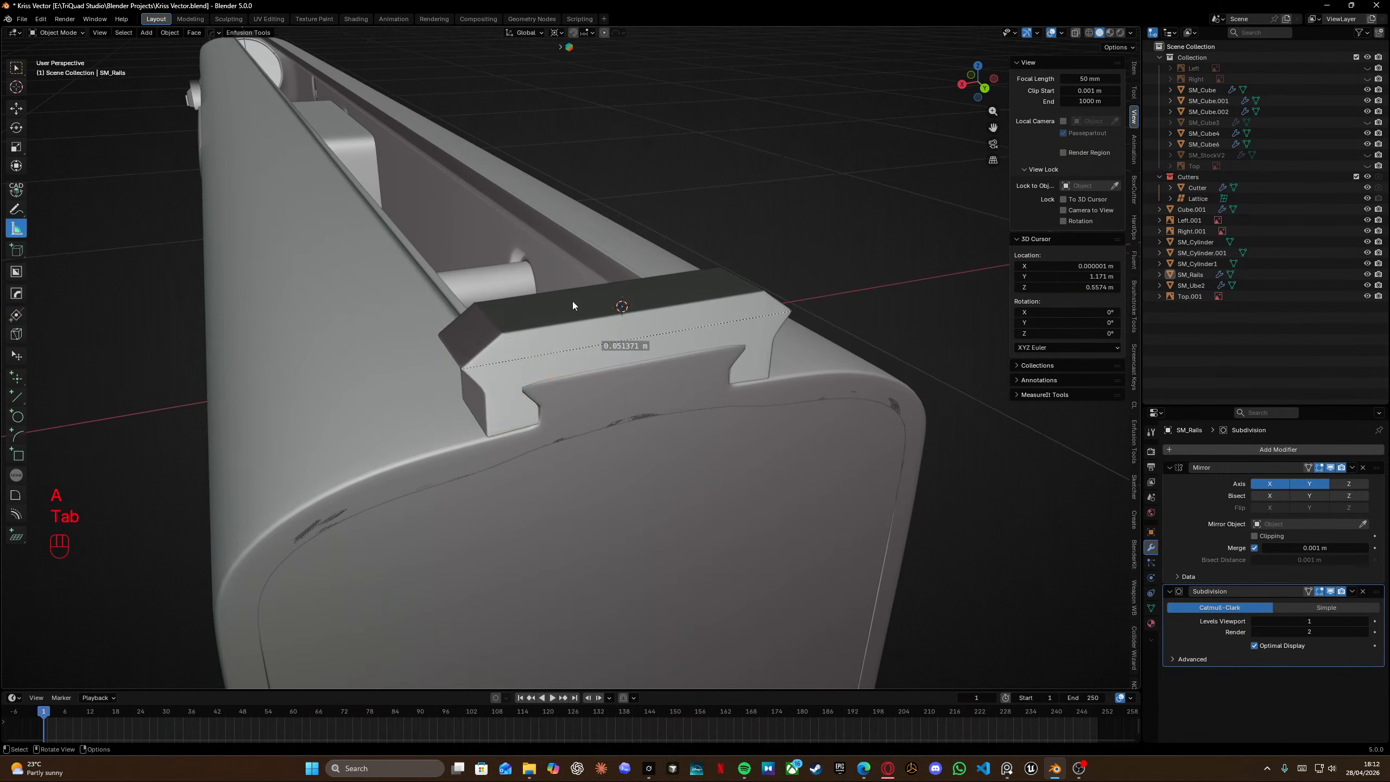
Measure the rail's width across its front end.
{"action": "scroll", "coordinate": [575, 334], "scroll_direction": "down", "scroll_amount": 5}
{"action": "scroll", "coordinate": [508, 415], "scroll_direction": "down", "scroll_amount": 4}
{"action": "scroll", "coordinate": [508, 411], "scroll_direction": "up", "scroll_amount": 9}
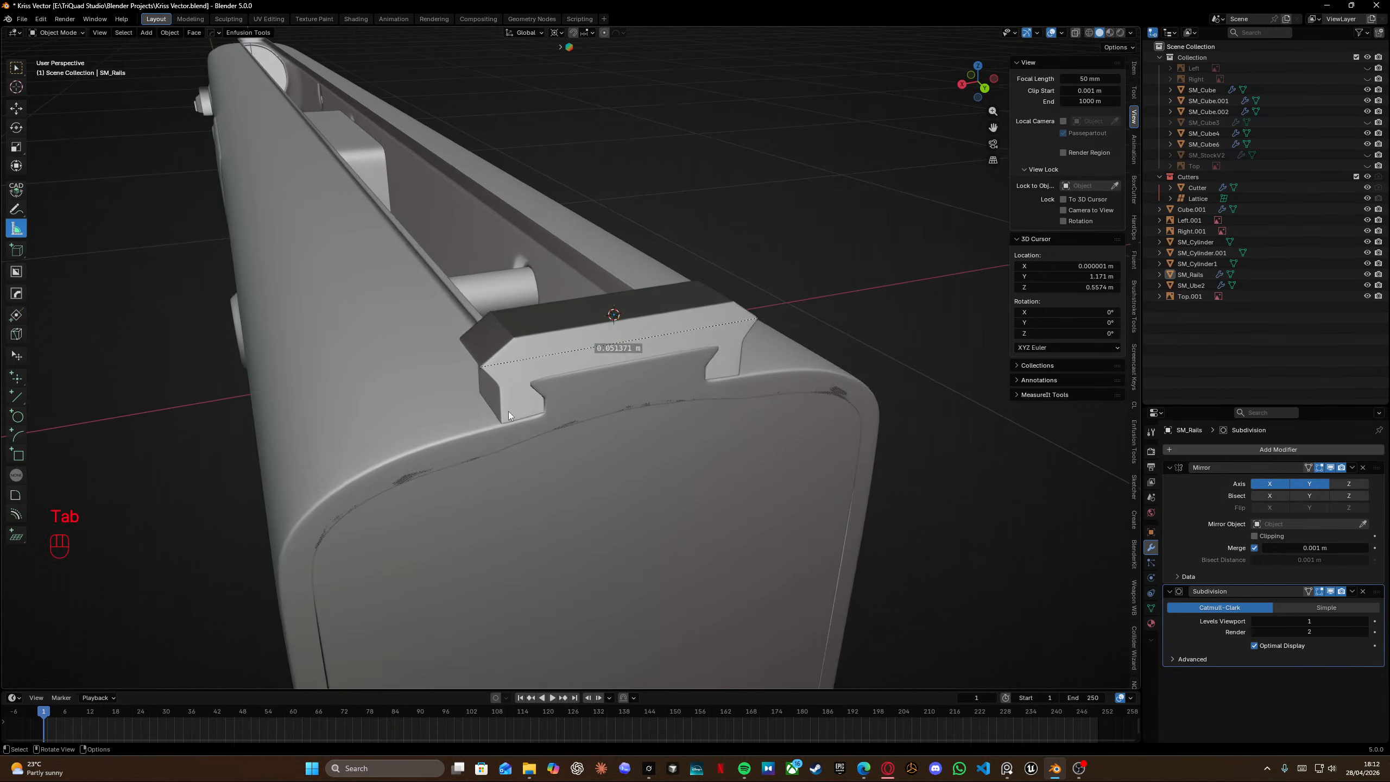
{"action": "scroll", "coordinate": [492, 395], "scroll_direction": "up", "scroll_amount": 3}
{"action": "middle_click_drag", "start_coordinate": [495, 397], "coordinate": [571, 395], "text": "shift"}
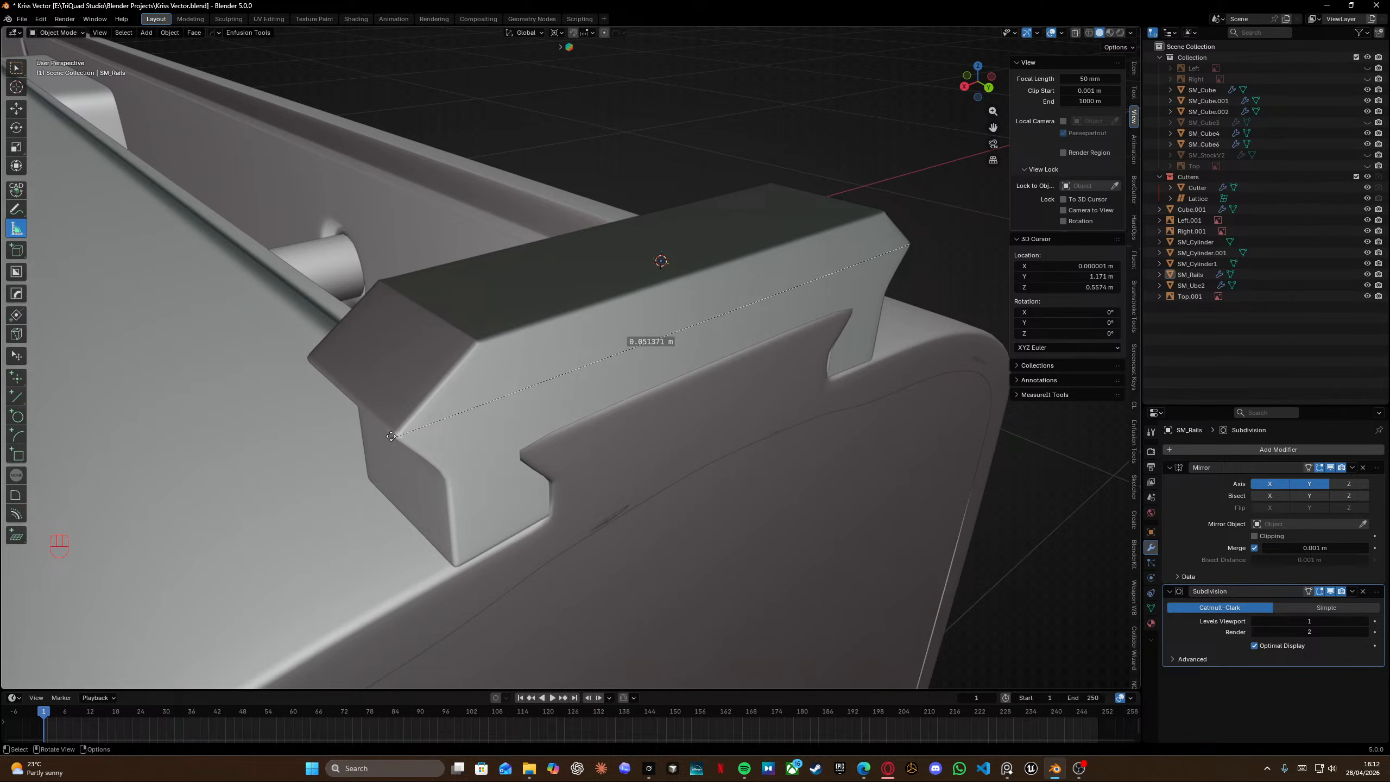
{"action": "left_click_drag", "start_coordinate": [391, 436], "coordinate": [395, 437]}
{"action": "scroll", "coordinate": [399, 437], "scroll_direction": "up", "scroll_amount": 5}
{"action": "middle_click_drag", "start_coordinate": [400, 437], "coordinate": [876, 258], "text": "shift"}
{"action": "scroll", "coordinate": [977, 386], "scroll_direction": "down", "scroll_amount": 2}
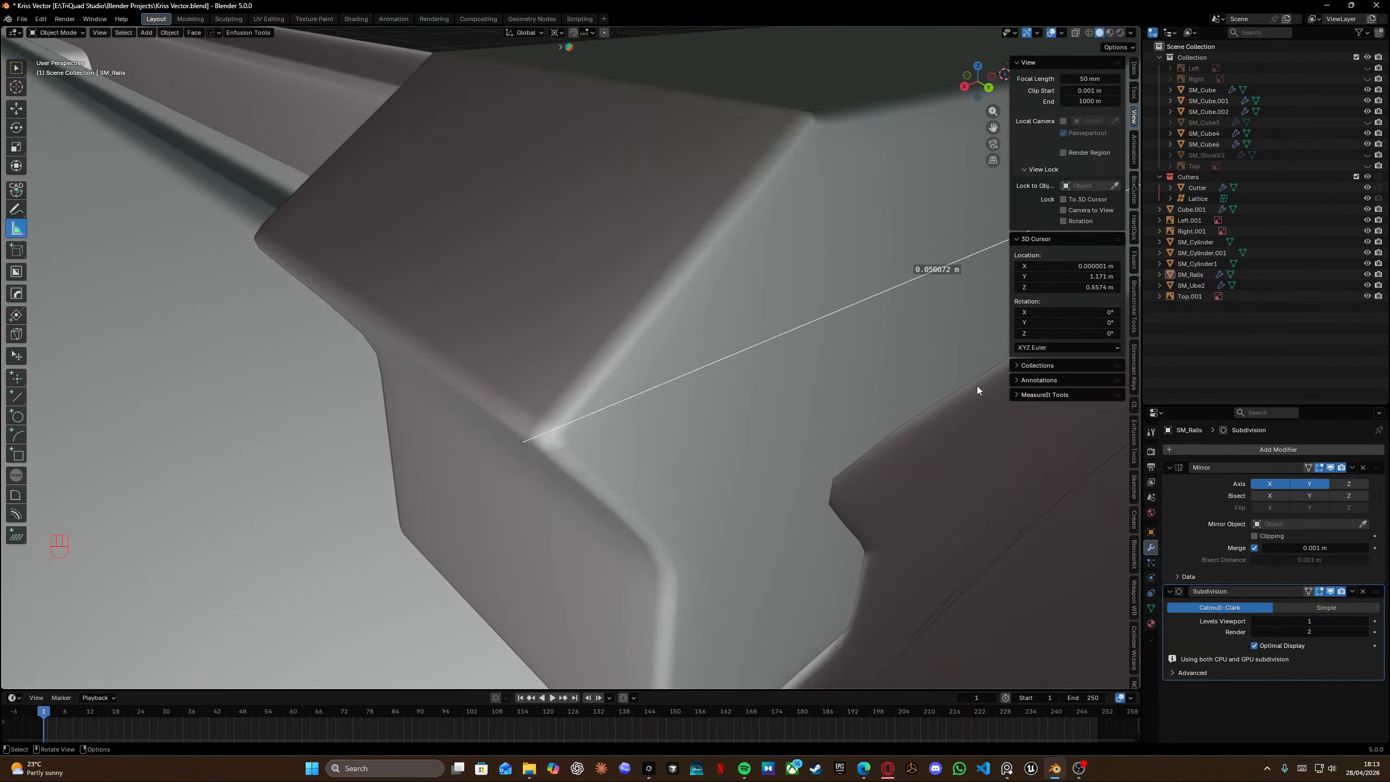
Turn off the Subdivision modifier's viewport display and re-measure the rail's width between its sharp corners.
{"action": "left_click", "coordinate": [1330, 590]}
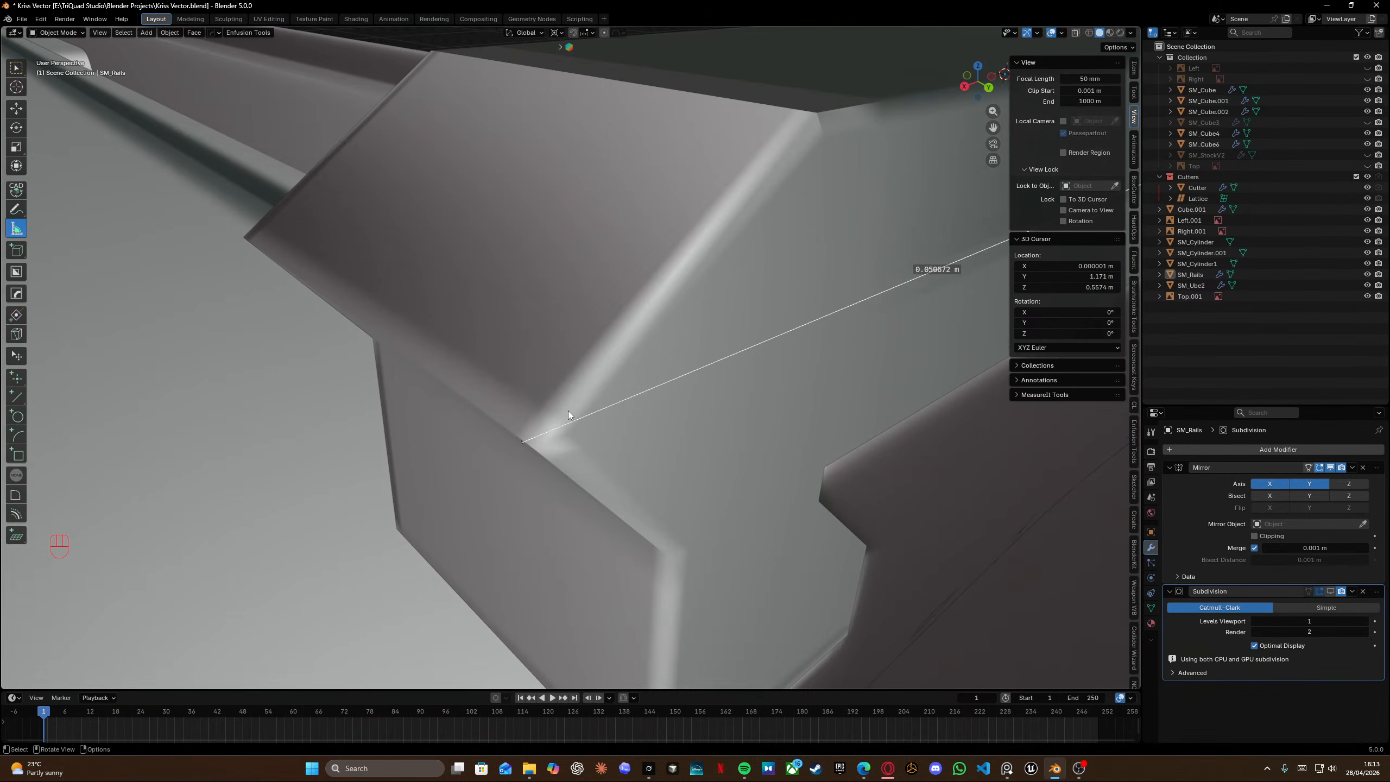
{"action": "left_click_drag", "start_coordinate": [523, 442], "coordinate": [537, 438]}
{"action": "middle_click_drag", "start_coordinate": [537, 438], "coordinate": [574, 409]}
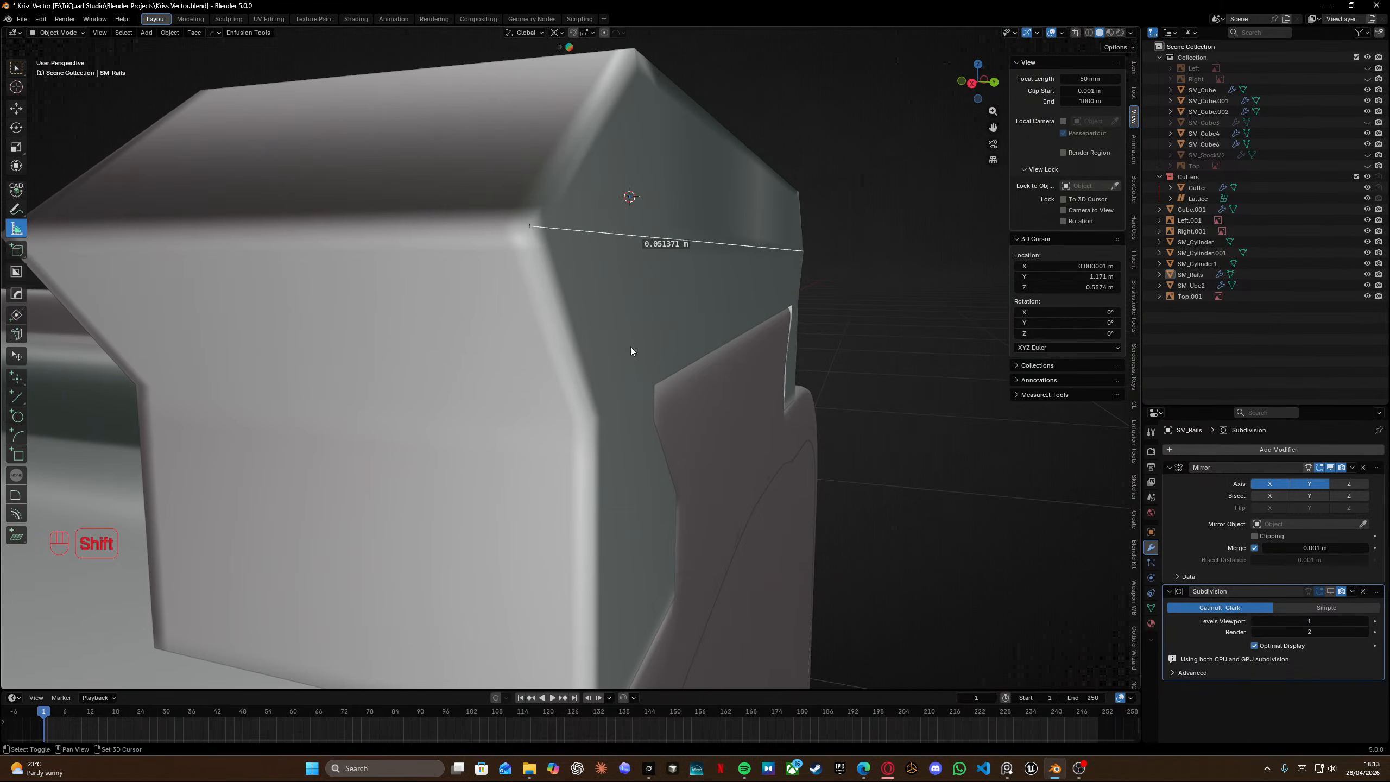
{"action": "scroll", "coordinate": [668, 253], "scroll_direction": "down", "scroll_amount": 2}
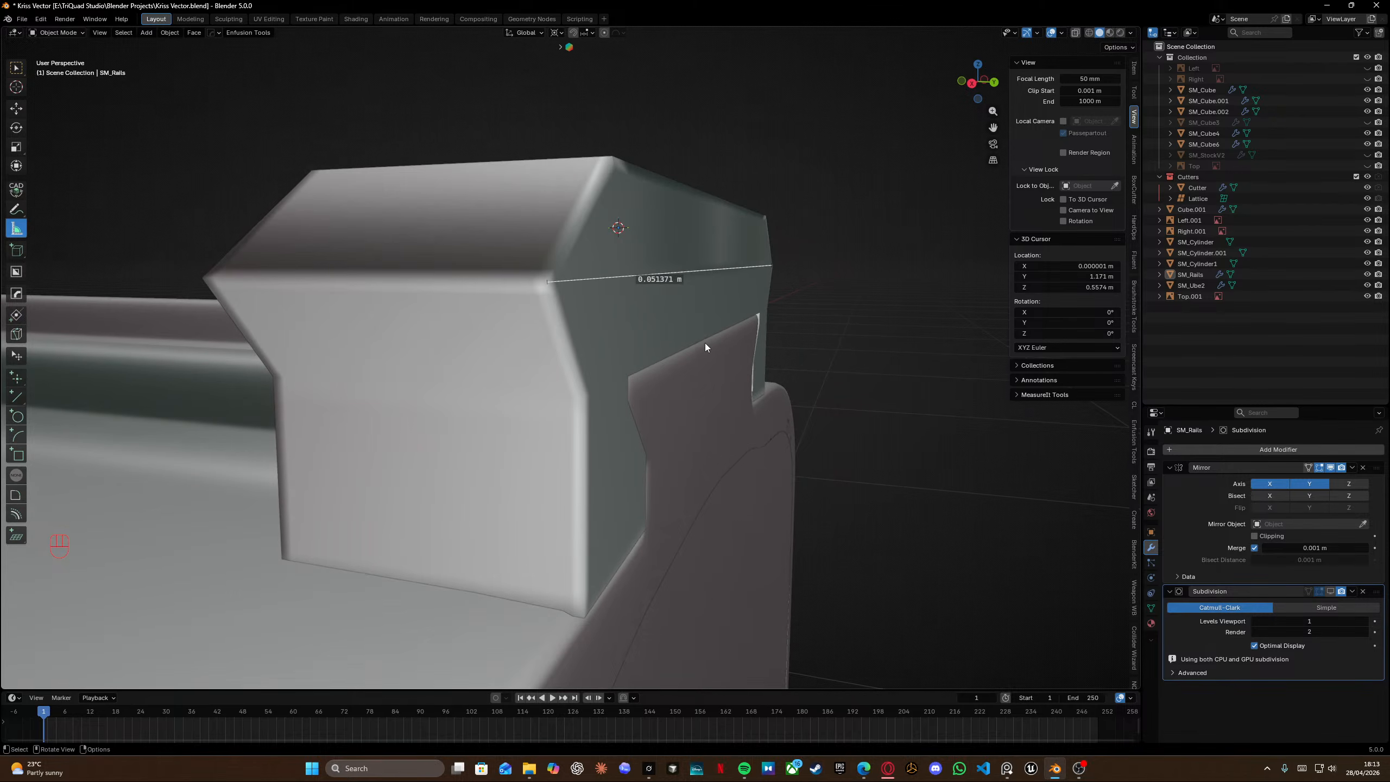
{"action": "scroll", "coordinate": [617, 388], "scroll_direction": "left", "scroll_amount": 2}
{"action": "key", "text": "a"}
{"action": "key", "text": "s"}
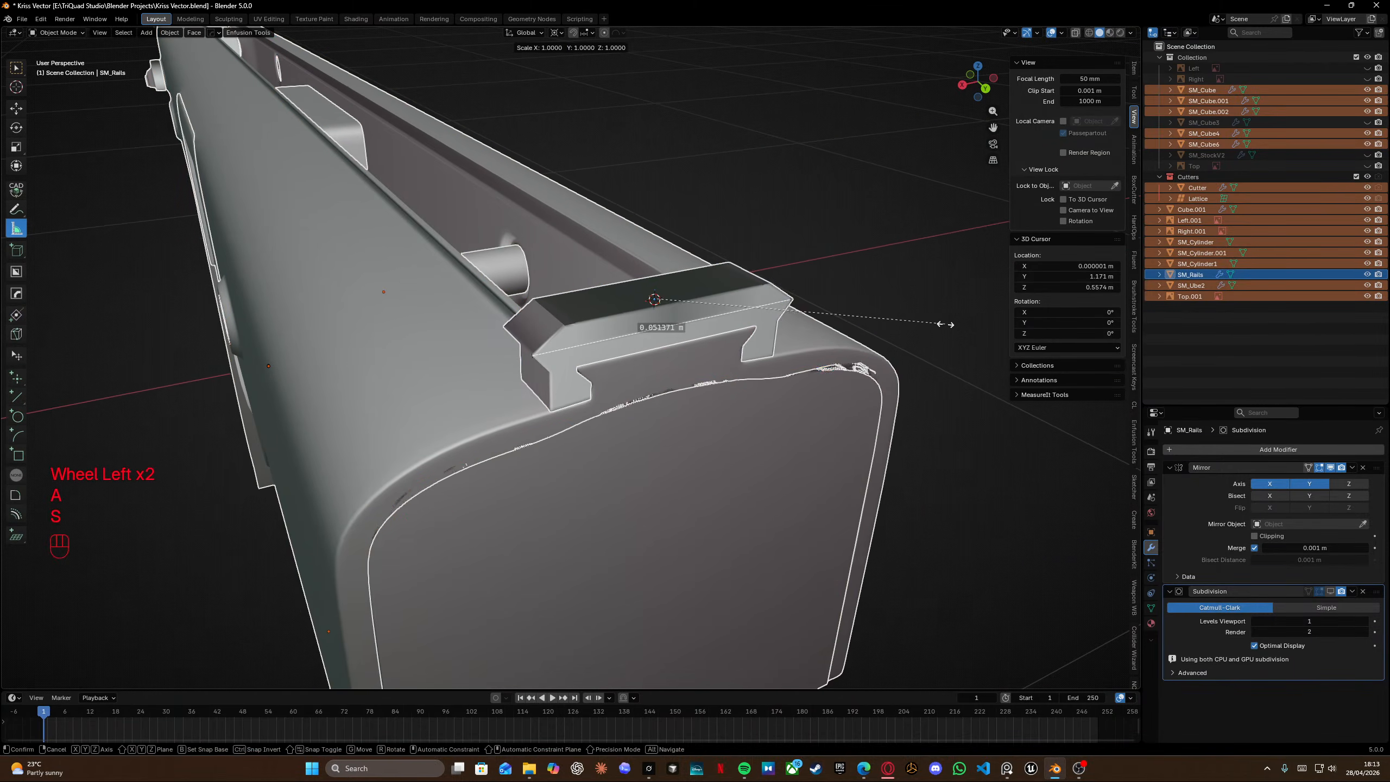
{"action": "right_click", "coordinate": [894, 321]}
Snap the 3D cursor to the world origin and scale all objects uniformly by 0.928.
{"action": "key", "text": "shift+s"}
{"action": "left_click", "coordinate": [689, 425]}
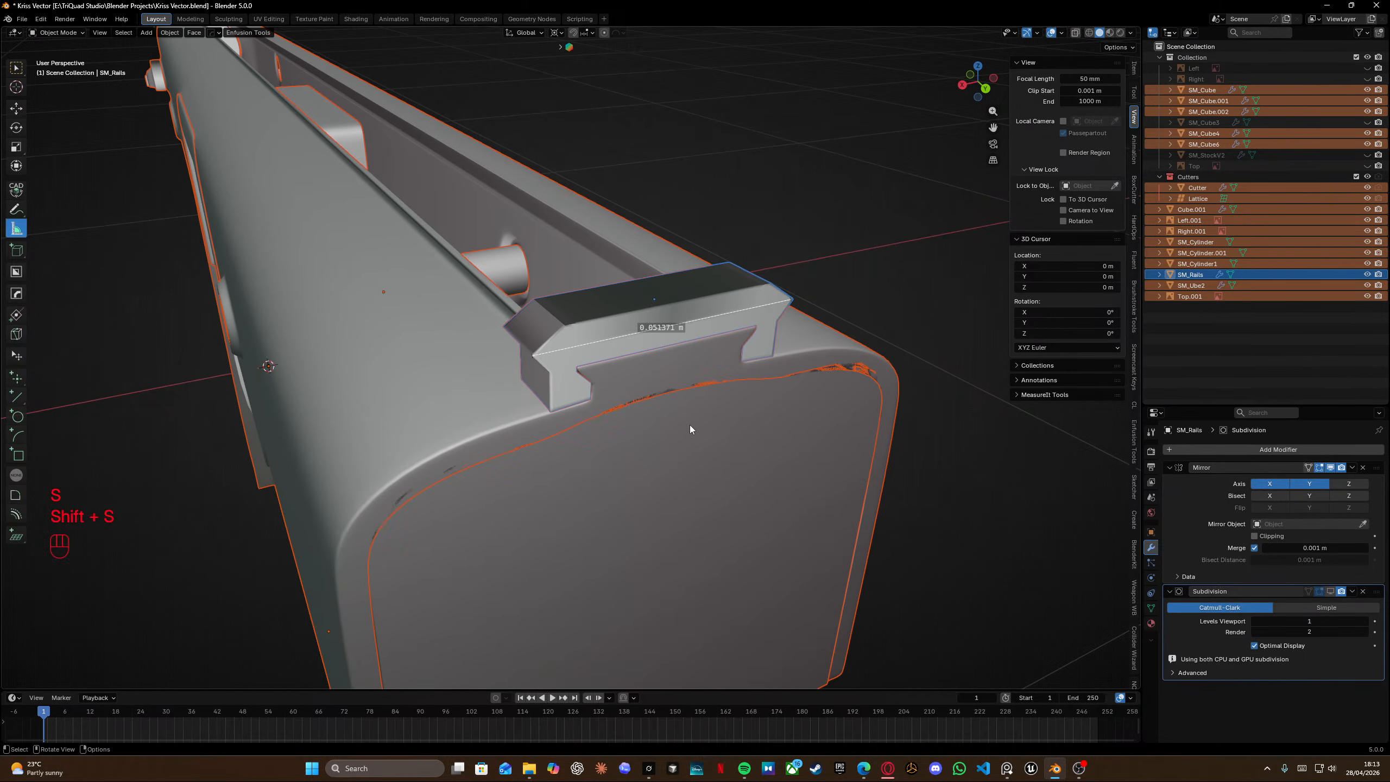
{"action": "middle_click_drag", "start_coordinate": [700, 347], "coordinate": [710, 318]}
{"action": "scroll", "coordinate": [711, 320], "scroll_direction": "down", "scroll_amount": 6}
{"action": "key", "text": "s"}
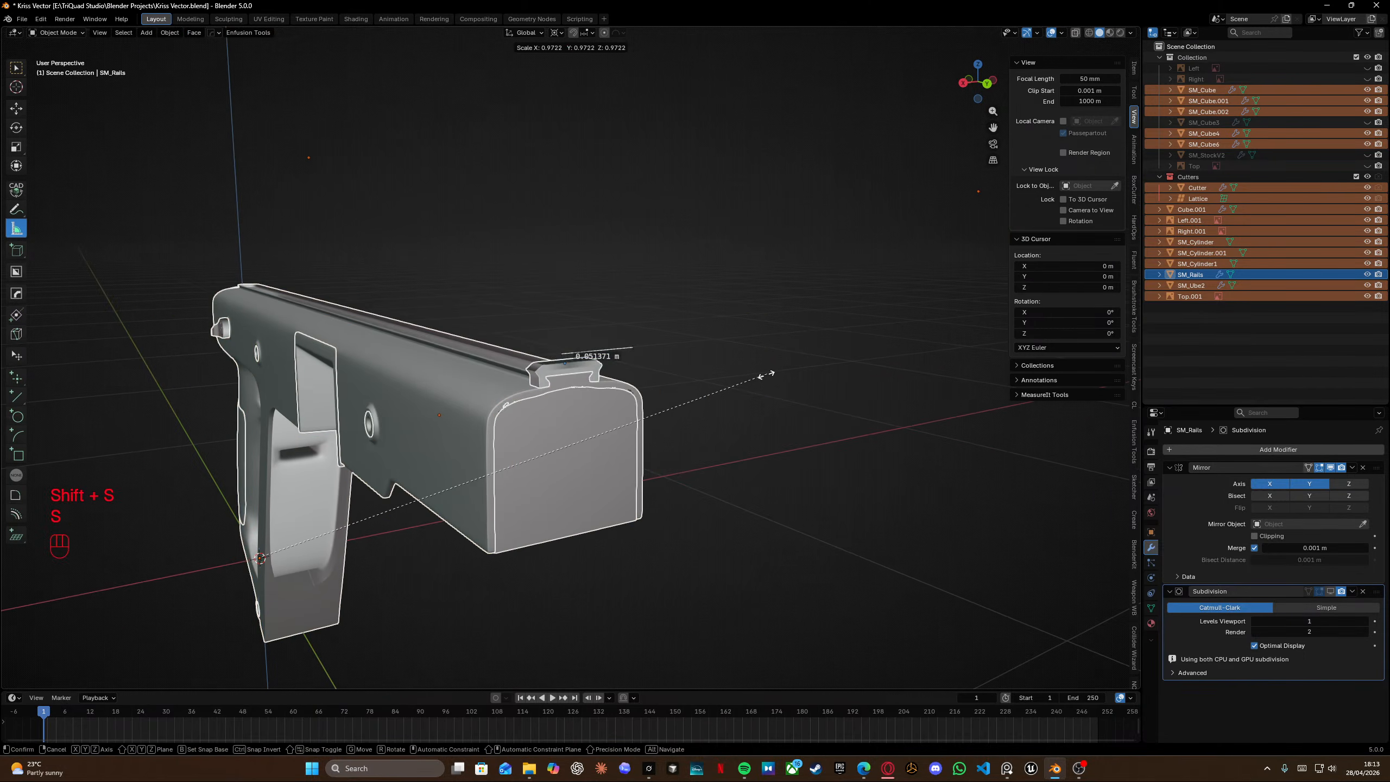
{"action": "key", "text": "shift"}
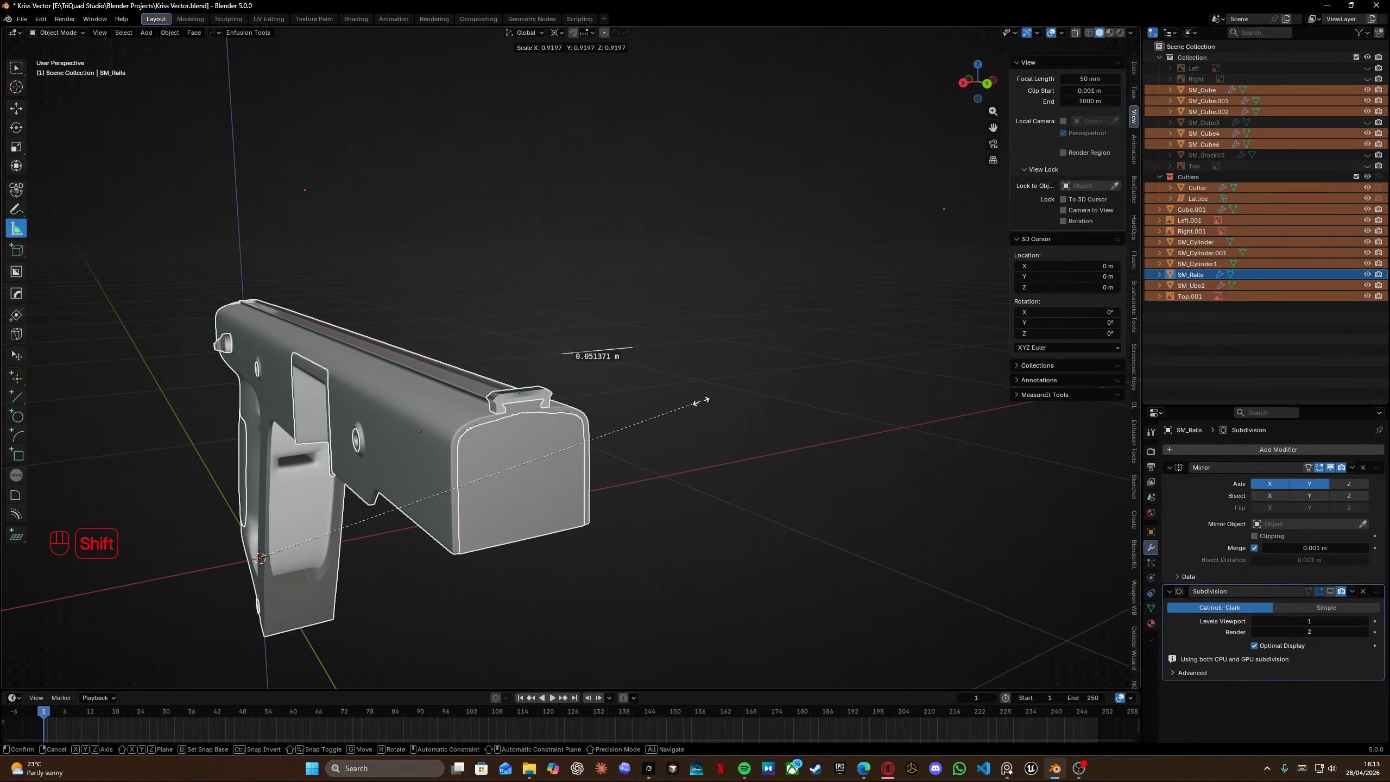
{"action": "left_click", "coordinate": [751, 384]}
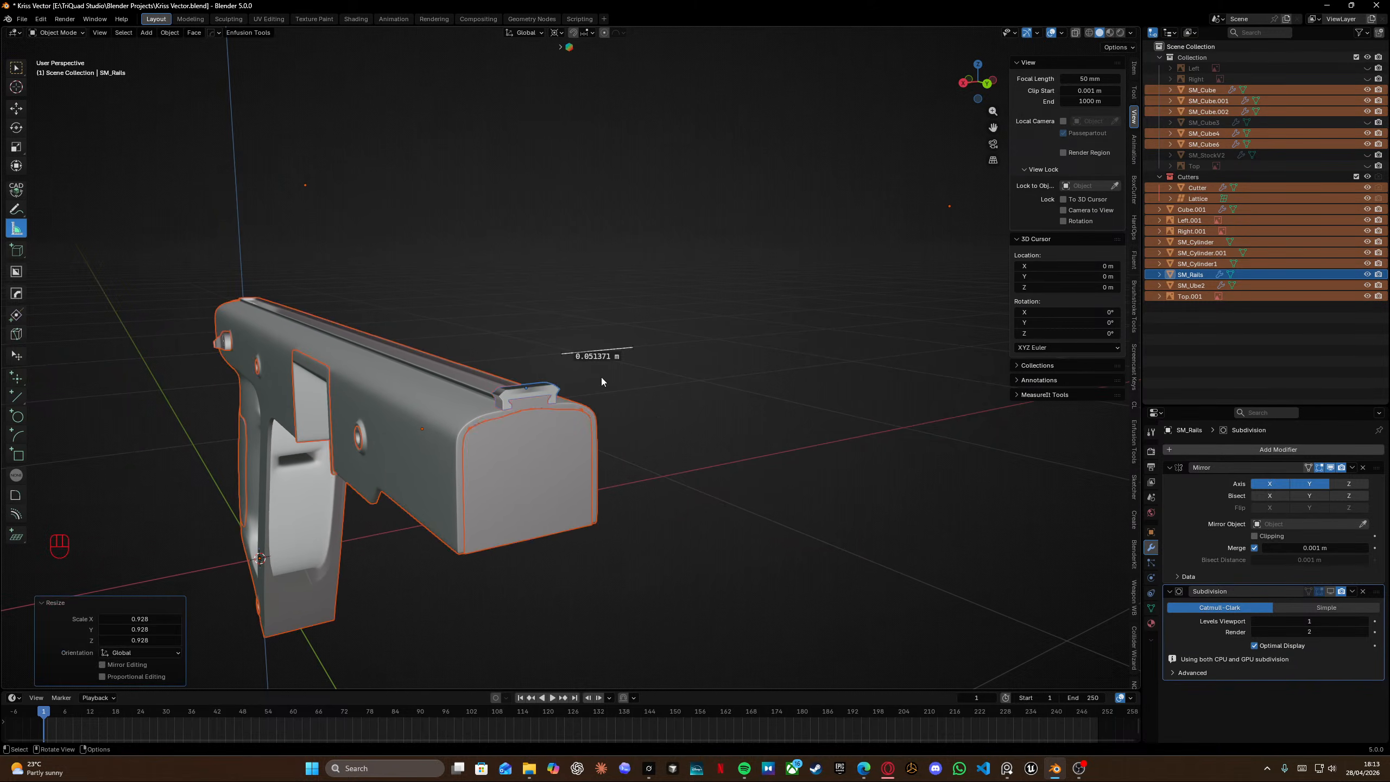
Re-measure the rail's width across its front end after scaling.
{"action": "left_click_drag", "start_coordinate": [562, 351], "coordinate": [500, 394]}
{"action": "scroll", "coordinate": [501, 394], "scroll_direction": "up", "scroll_amount": 3}
{"action": "scroll", "coordinate": [500, 394], "scroll_direction": "up", "scroll_amount": 3}
{"action": "middle_click_drag", "start_coordinate": [456, 435], "coordinate": [629, 312], "text": "shift"}
{"action": "middle_click_drag", "start_coordinate": [741, 289], "coordinate": [752, 364]}
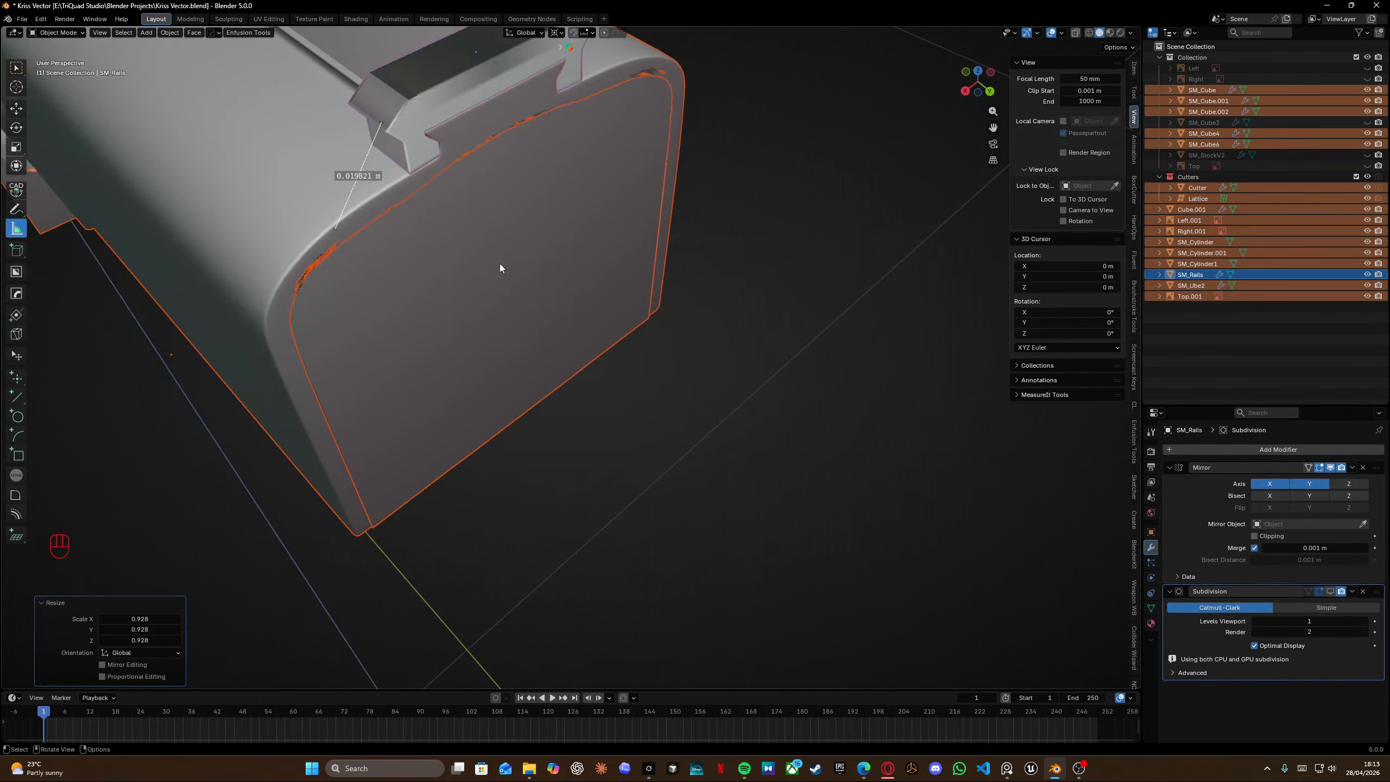
{"action": "middle_click_drag", "start_coordinate": [499, 263], "coordinate": [674, 316], "text": "shift"}
{"action": "left_click_drag", "start_coordinate": [539, 213], "coordinate": [543, 221], "text": "ctrl"}
{"action": "left_click_drag", "start_coordinate": [489, 316], "coordinate": [731, 107], "text": "ctrl"}
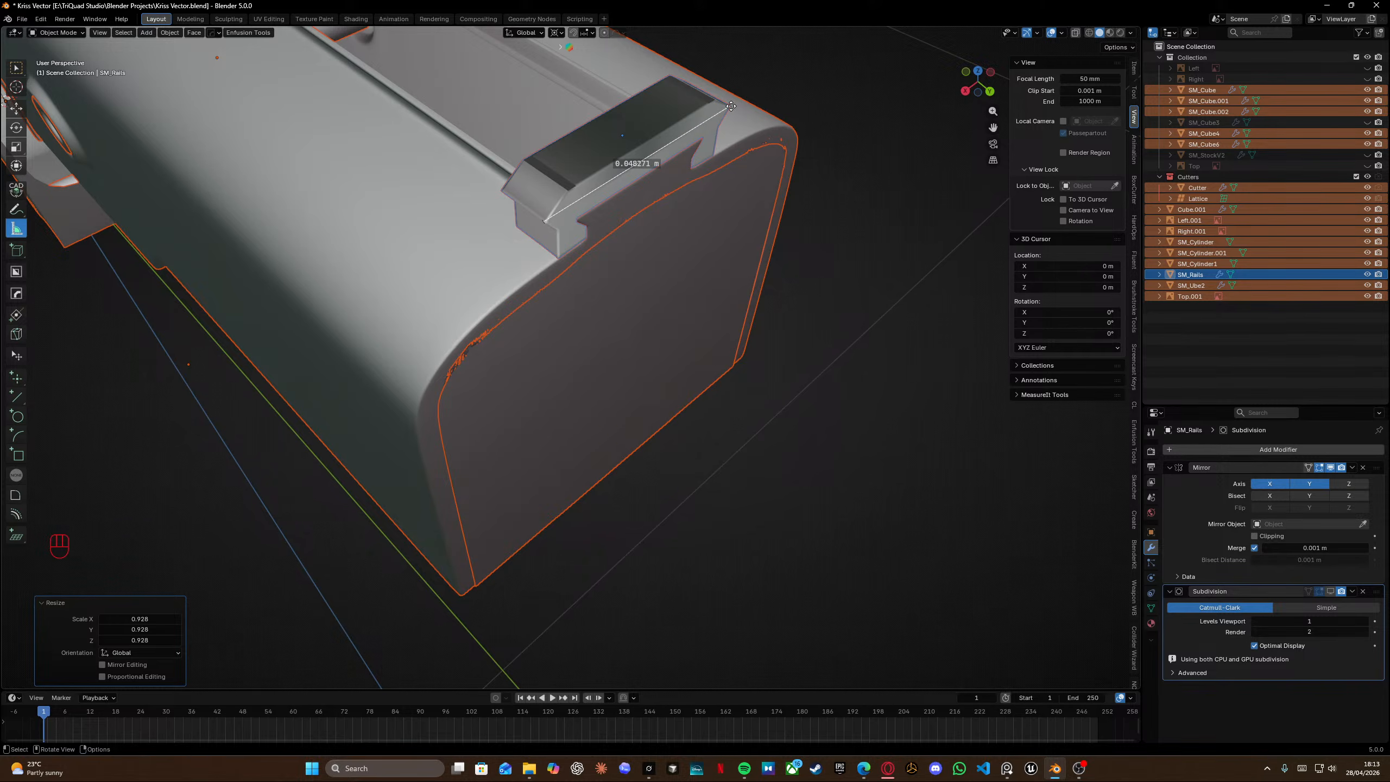
{"action": "key", "text": "KP_Decimal"}
{"action": "middle_click_drag", "start_coordinate": [637, 466], "coordinate": [625, 315], "text": "shift"}
{"action": "scroll", "coordinate": [692, 432], "scroll_direction": "up", "scroll_amount": 8}
{"action": "middle_click_drag", "start_coordinate": [589, 307], "coordinate": [641, 347], "text": "shift"}
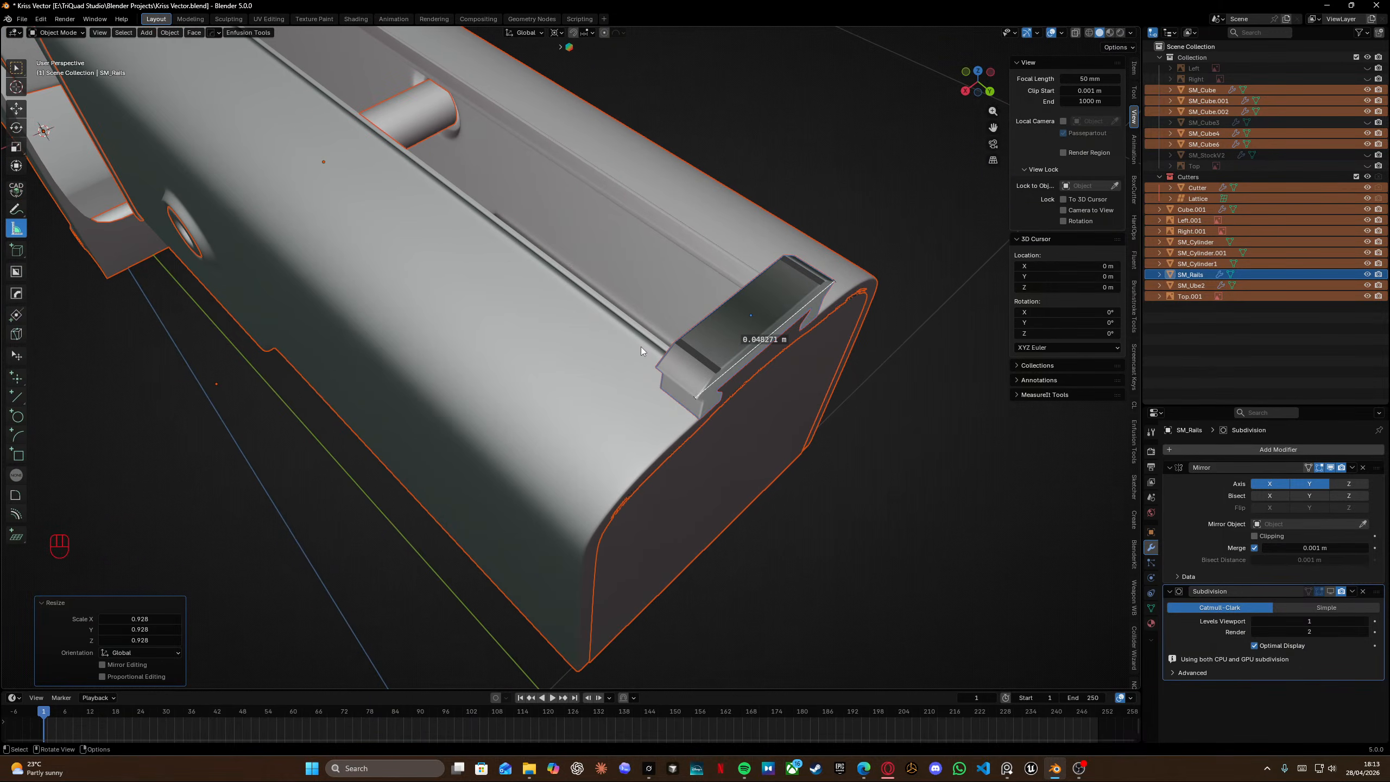
{"action": "key", "text": "s"}
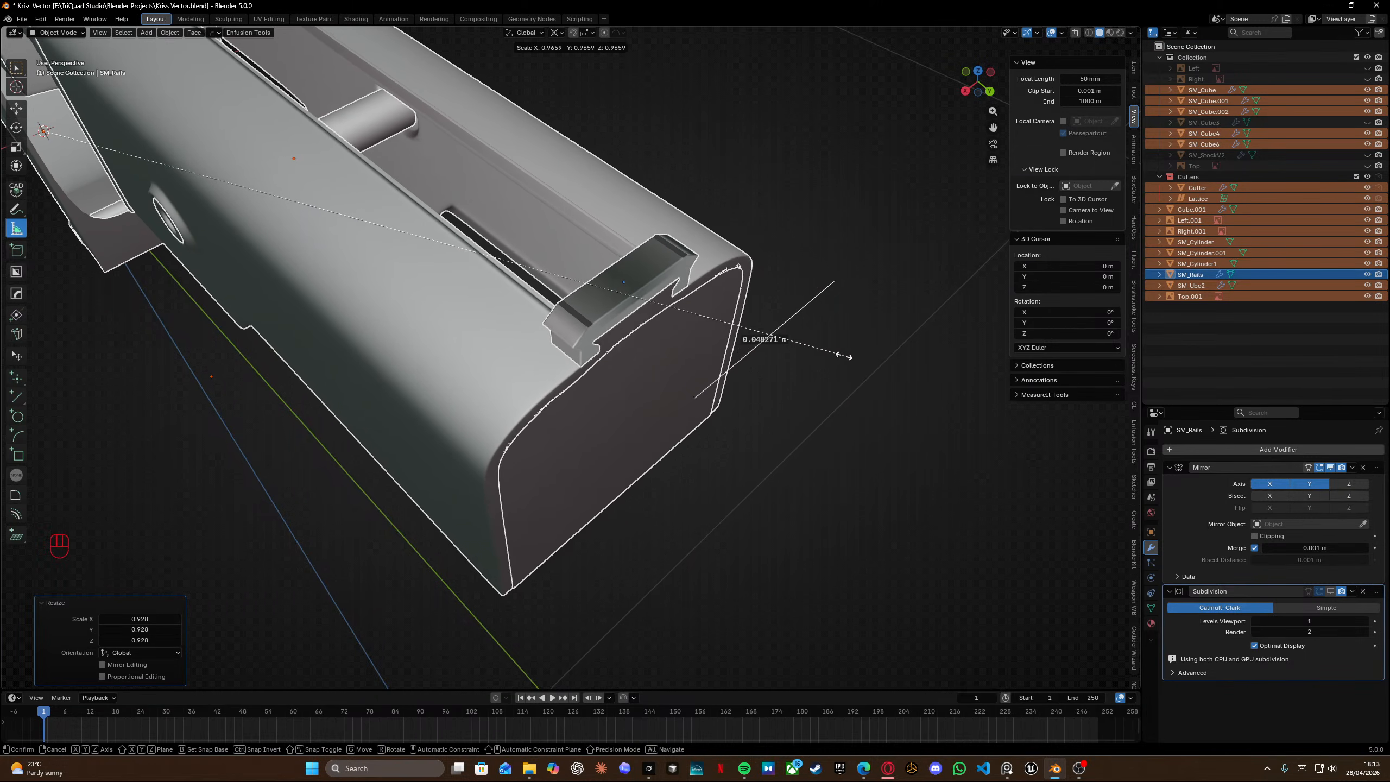
{"action": "right_click", "coordinate": [844, 356]}
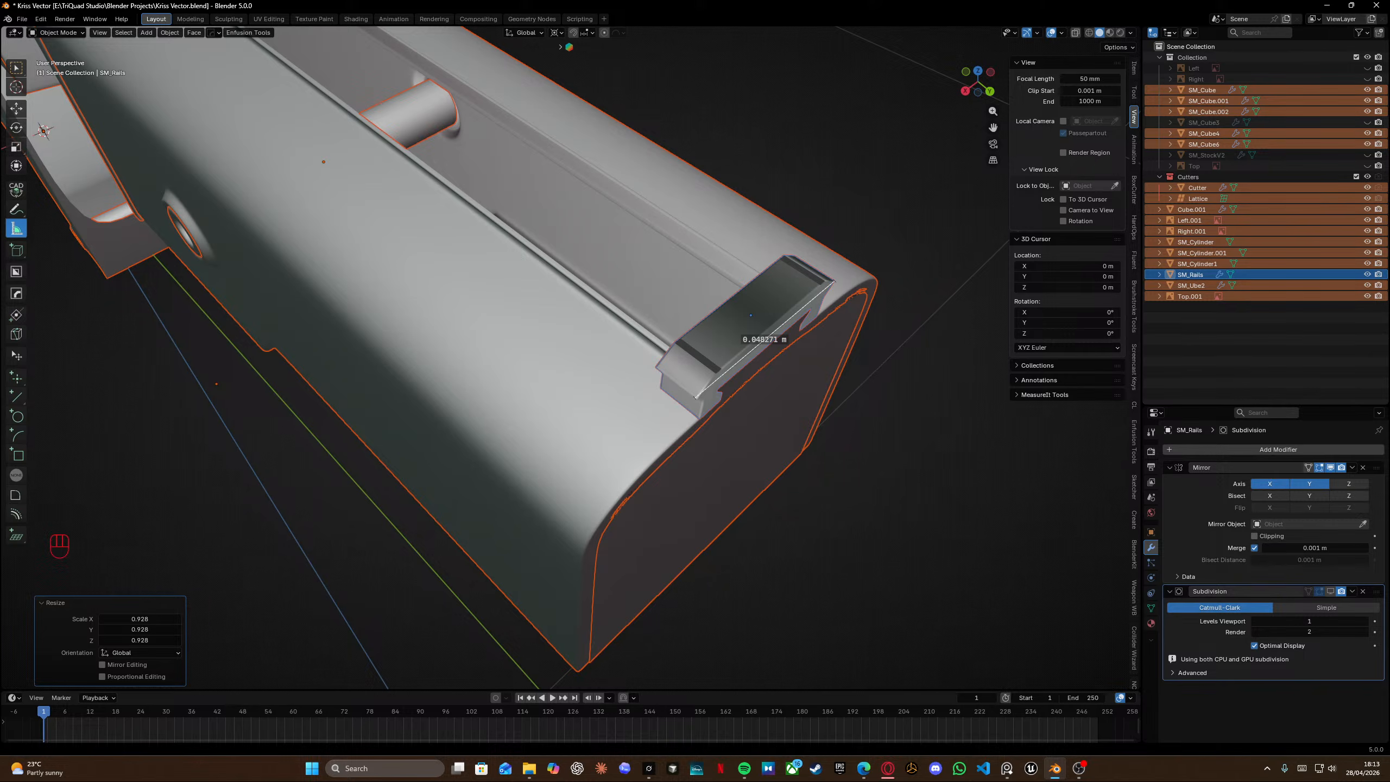
{"action": "key", "text": "alt+Tab"}
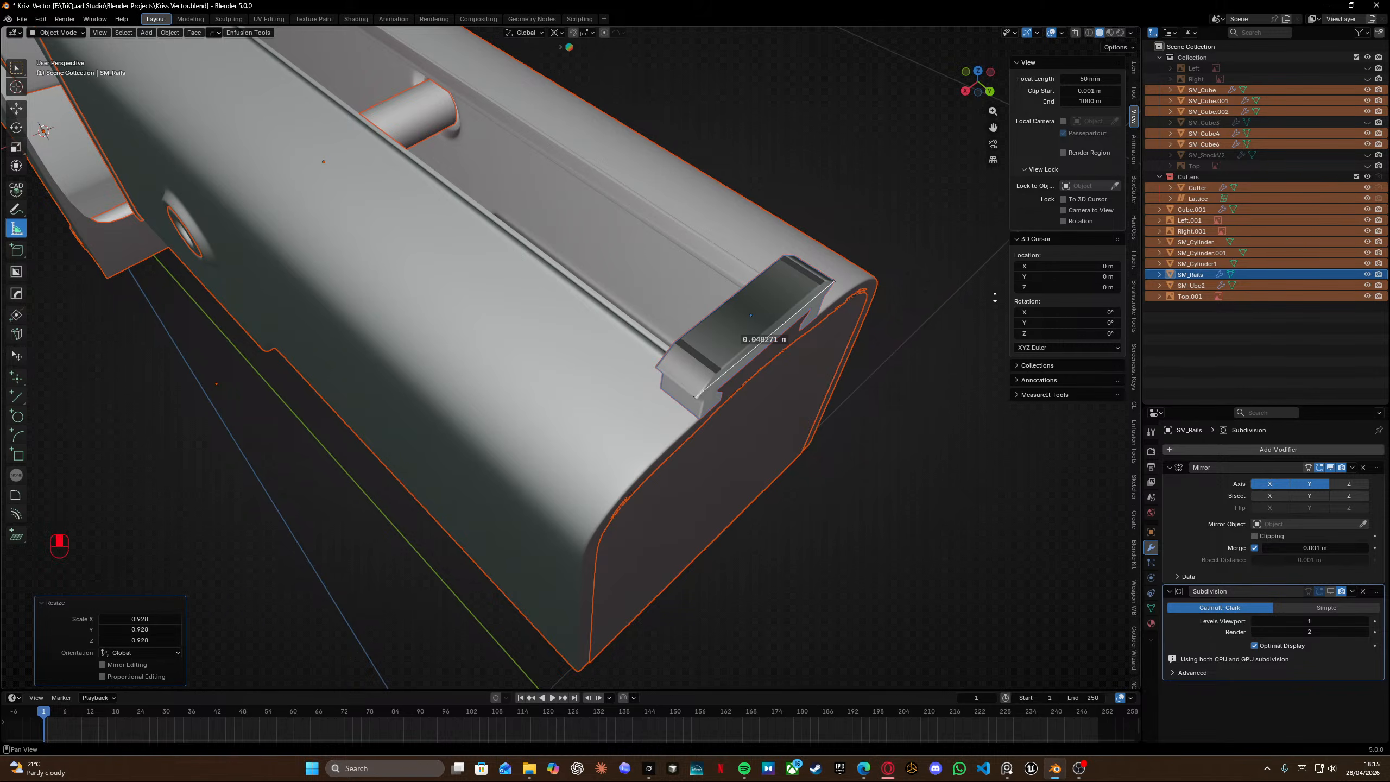
Scale all objects uniformly by 0.815.
{"action": "middle_click_drag", "start_coordinate": [995, 296], "coordinate": [734, 254]}
{"action": "middle_click_drag", "start_coordinate": [640, 164], "coordinate": [717, 279], "text": "shift"}
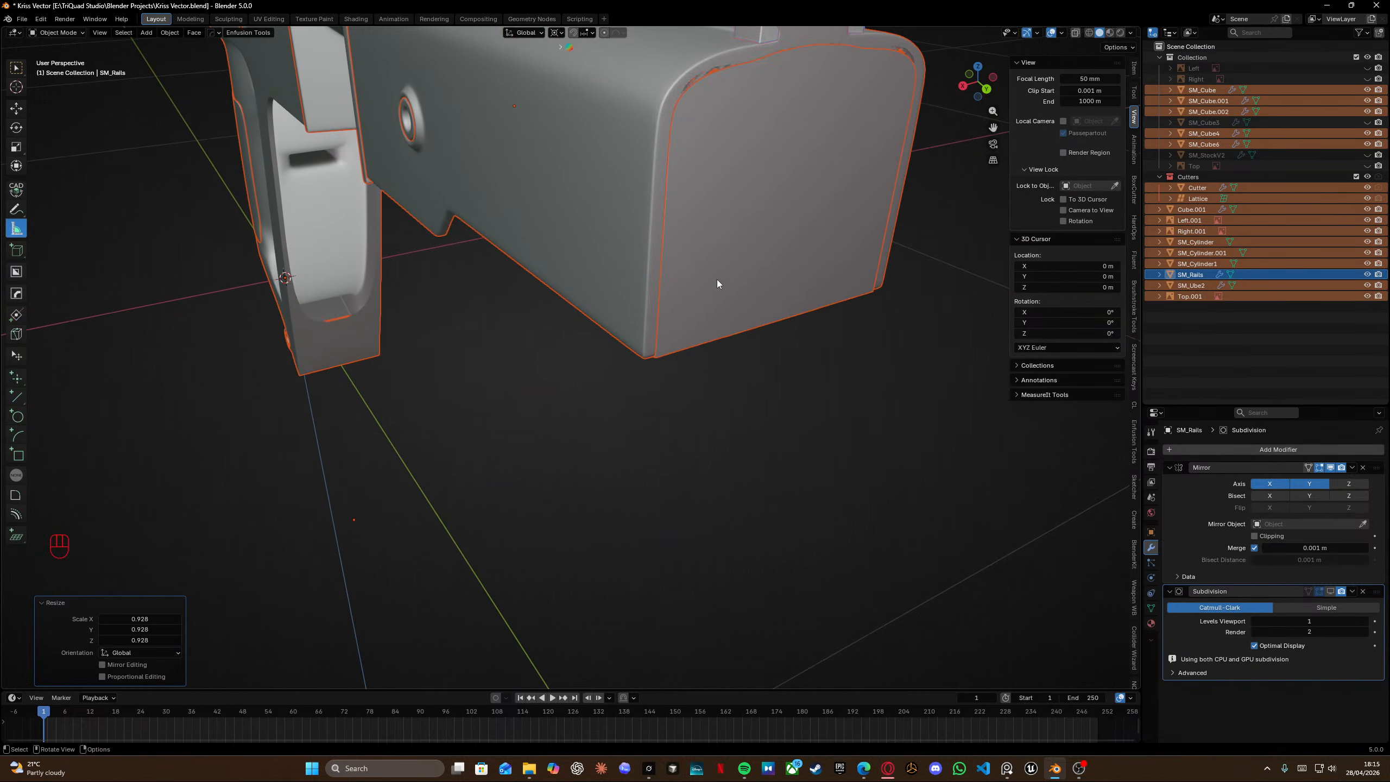
{"action": "key", "text": "s"}
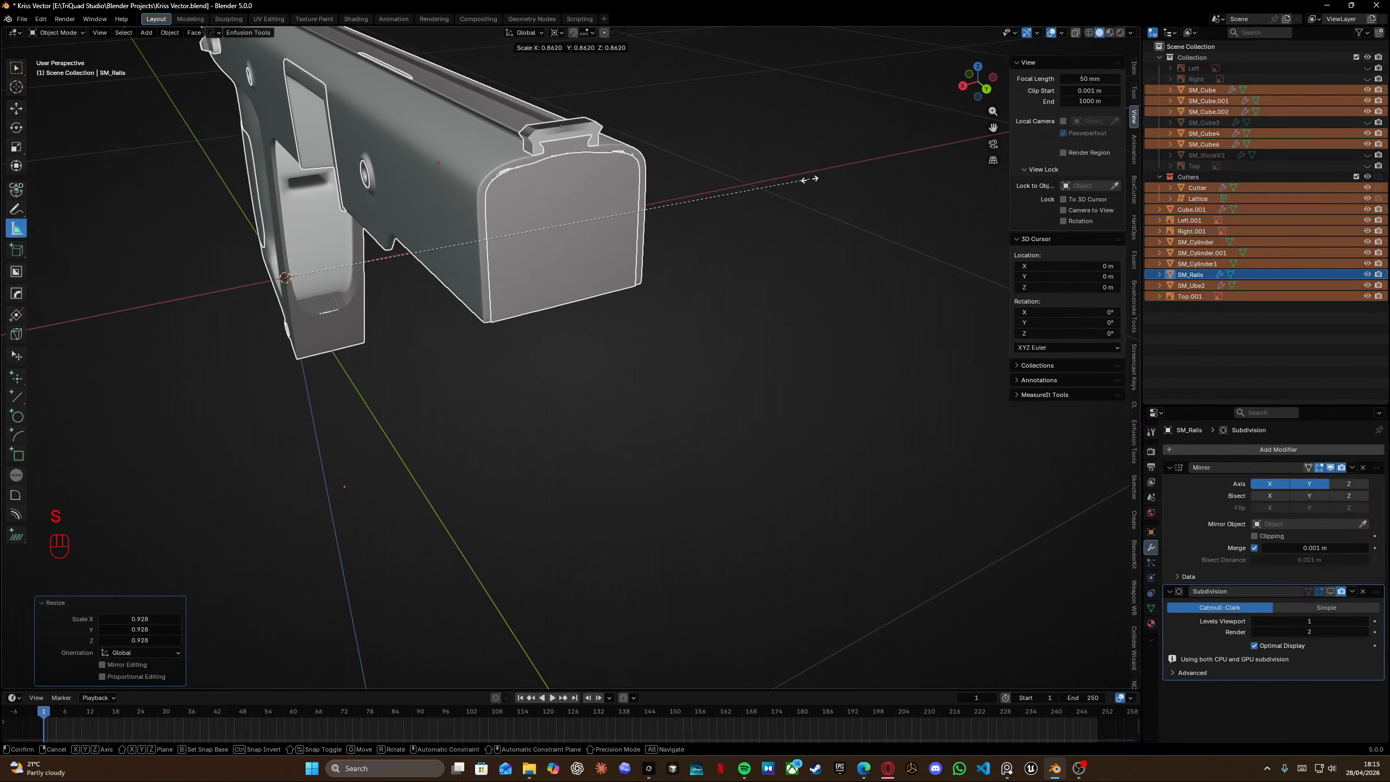
{"action": "left_click", "coordinate": [639, 225]}
Inspect the rescaled receiver and grip from the side and the front.
{"action": "scroll", "coordinate": [634, 288], "scroll_direction": "down", "scroll_amount": 6}
{"action": "middle_click_drag", "start_coordinate": [564, 233], "coordinate": [624, 268], "text": "shift"}
{"action": "middle_click_drag", "start_coordinate": [657, 252], "coordinate": [690, 236]}
{"action": "scroll", "coordinate": [717, 270], "scroll_direction": "up", "scroll_amount": 4}
{"action": "scroll", "coordinate": [717, 266], "scroll_direction": "up", "scroll_amount": 2}
{"action": "middle_click_drag", "start_coordinate": [689, 236], "coordinate": [767, 204], "text": "shift"}
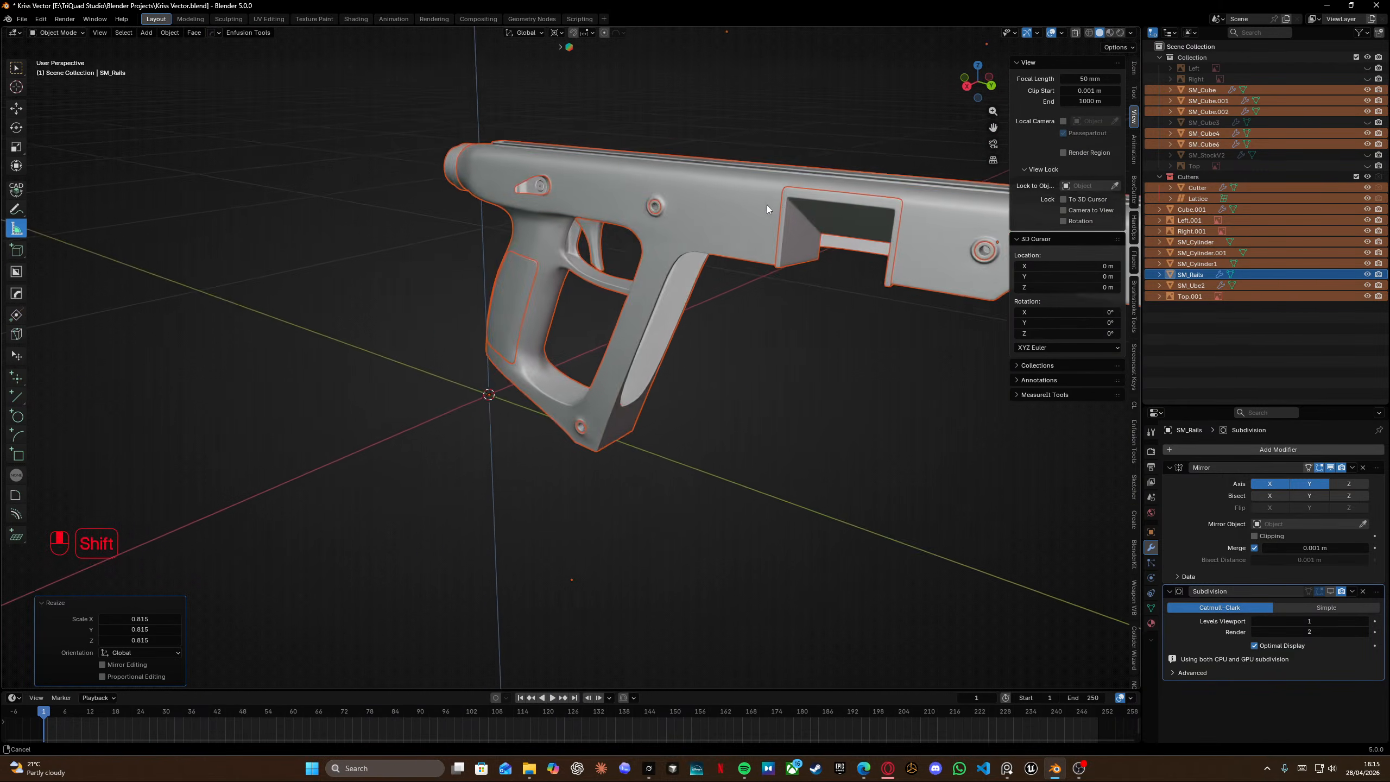
{"action": "middle_click_drag", "start_coordinate": [618, 230], "coordinate": [675, 225]}
{"action": "scroll", "coordinate": [575, 306], "scroll_direction": "down", "scroll_amount": 8}
{"action": "scroll", "coordinate": [491, 361], "scroll_direction": "up", "scroll_amount": 11}
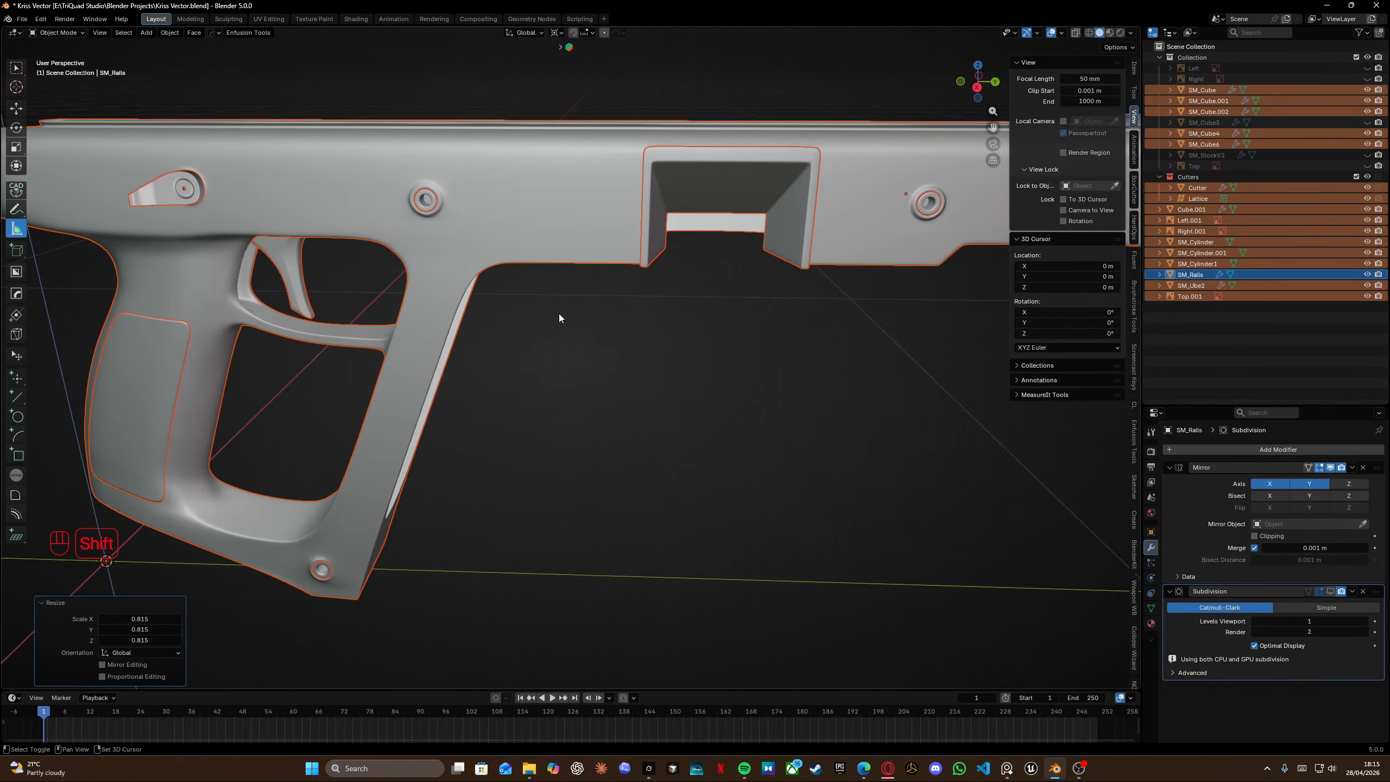
{"action": "middle_click_drag", "start_coordinate": [558, 314], "coordinate": [669, 383], "text": "shift"}
{"action": "middle_click_drag", "start_coordinate": [838, 339], "coordinate": [401, 404], "text": "shift"}
{"action": "scroll", "coordinate": [487, 372], "scroll_direction": "down", "scroll_amount": 3}
{"action": "middle_click_drag", "start_coordinate": [486, 372], "coordinate": [491, 328]}
Scale all objects uniformly by about 0.87.
{"action": "key", "text": "s"}
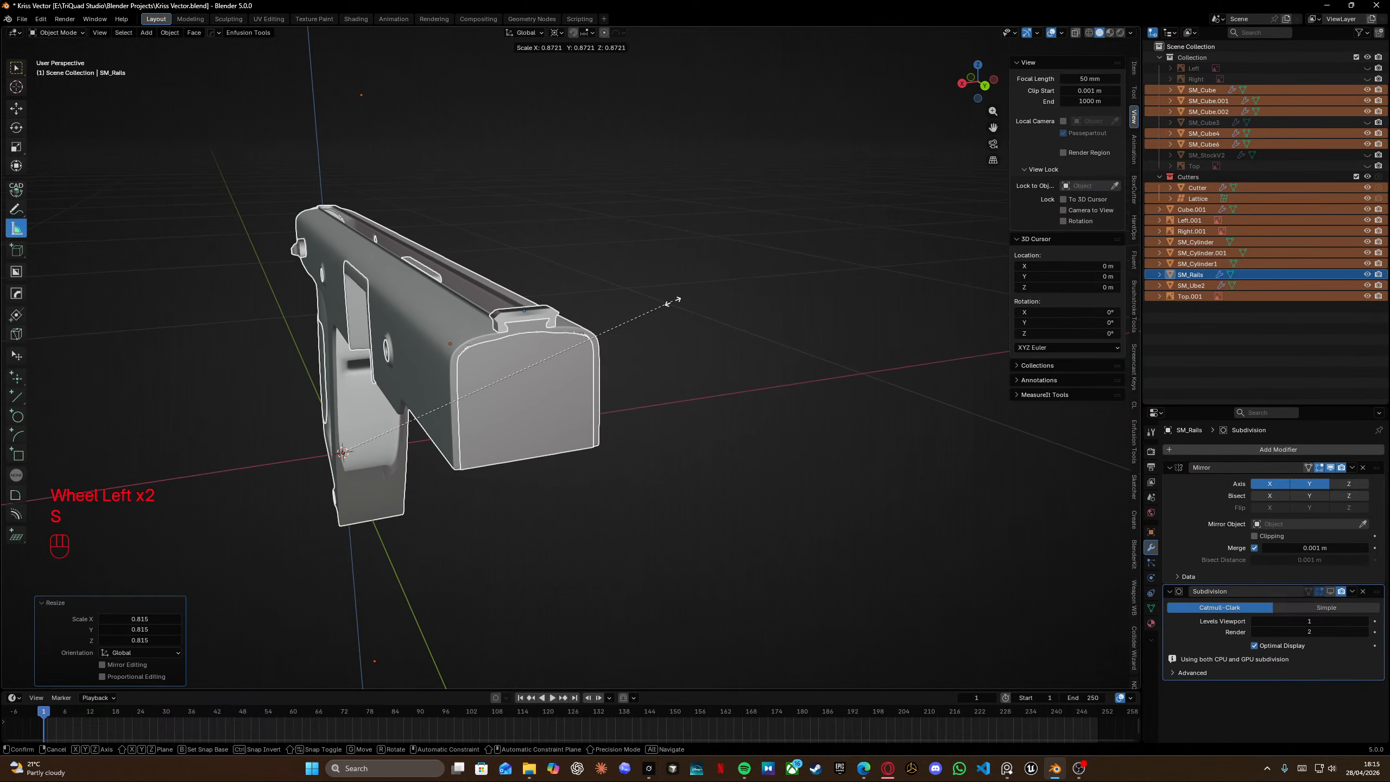
{"action": "left_click", "coordinate": [674, 306]}
{"action": "scroll", "coordinate": [676, 311], "scroll_direction": "down", "scroll_amount": 2}
{"action": "left_click_drag", "start_coordinate": [735, 195], "coordinate": [533, 335]}
{"action": "key", "text": "Delete"}
{"action": "key", "text": "Delete"}
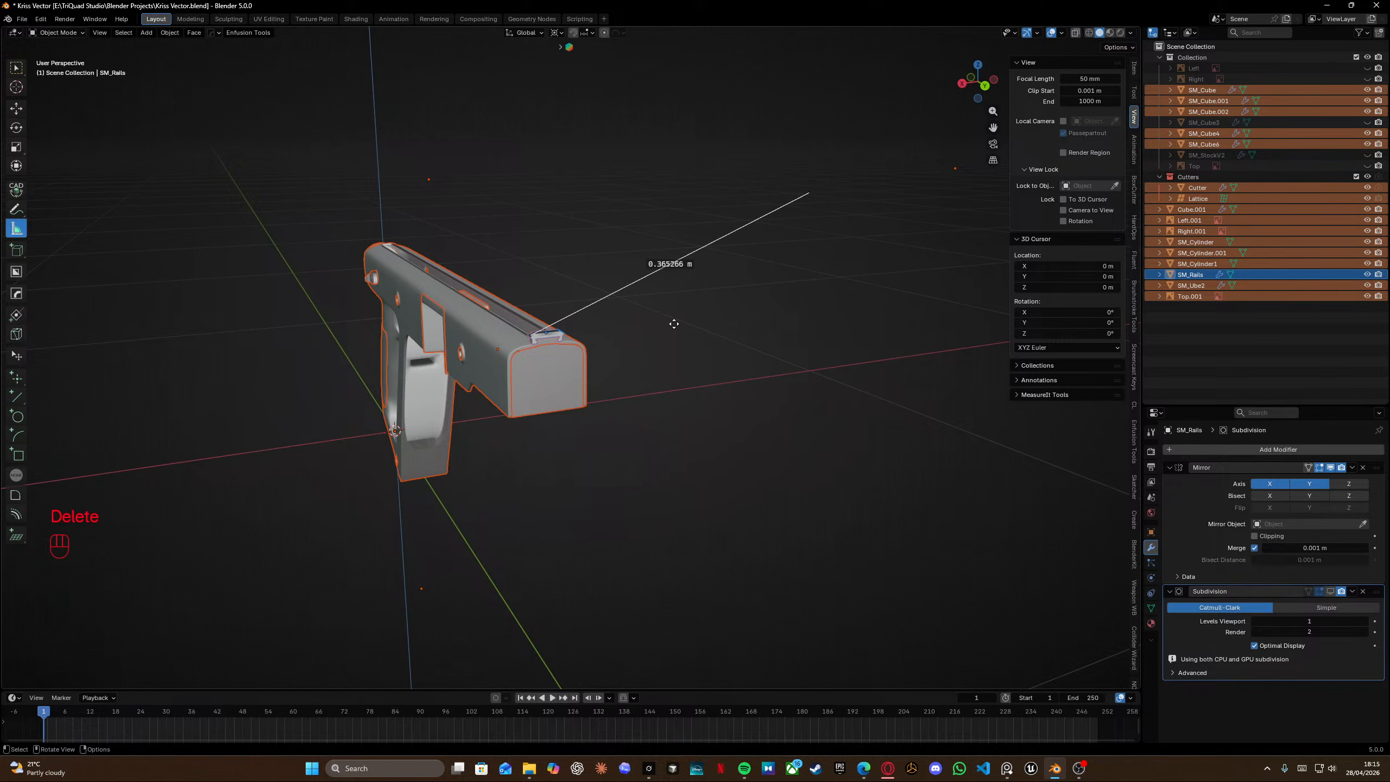
Select only the rail object on top of the receiver.
{"action": "scroll", "coordinate": [463, 348], "scroll_direction": "up", "scroll_amount": 10}
{"action": "scroll", "coordinate": [463, 345], "scroll_direction": "up", "scroll_amount": 3}
{"action": "middle_click_drag", "start_coordinate": [415, 235], "coordinate": [608, 320], "text": "shift"}
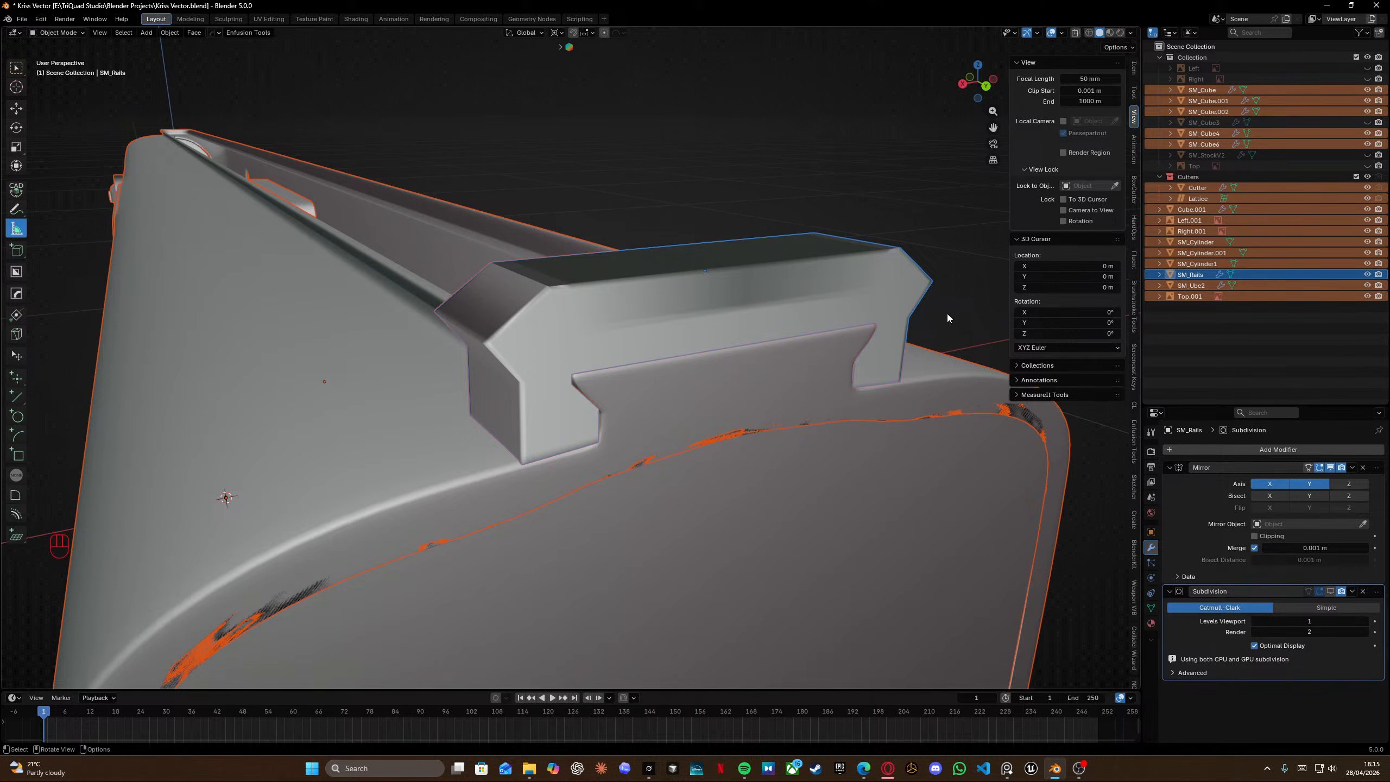
{"action": "middle_click_drag", "start_coordinate": [854, 311], "coordinate": [727, 319]}
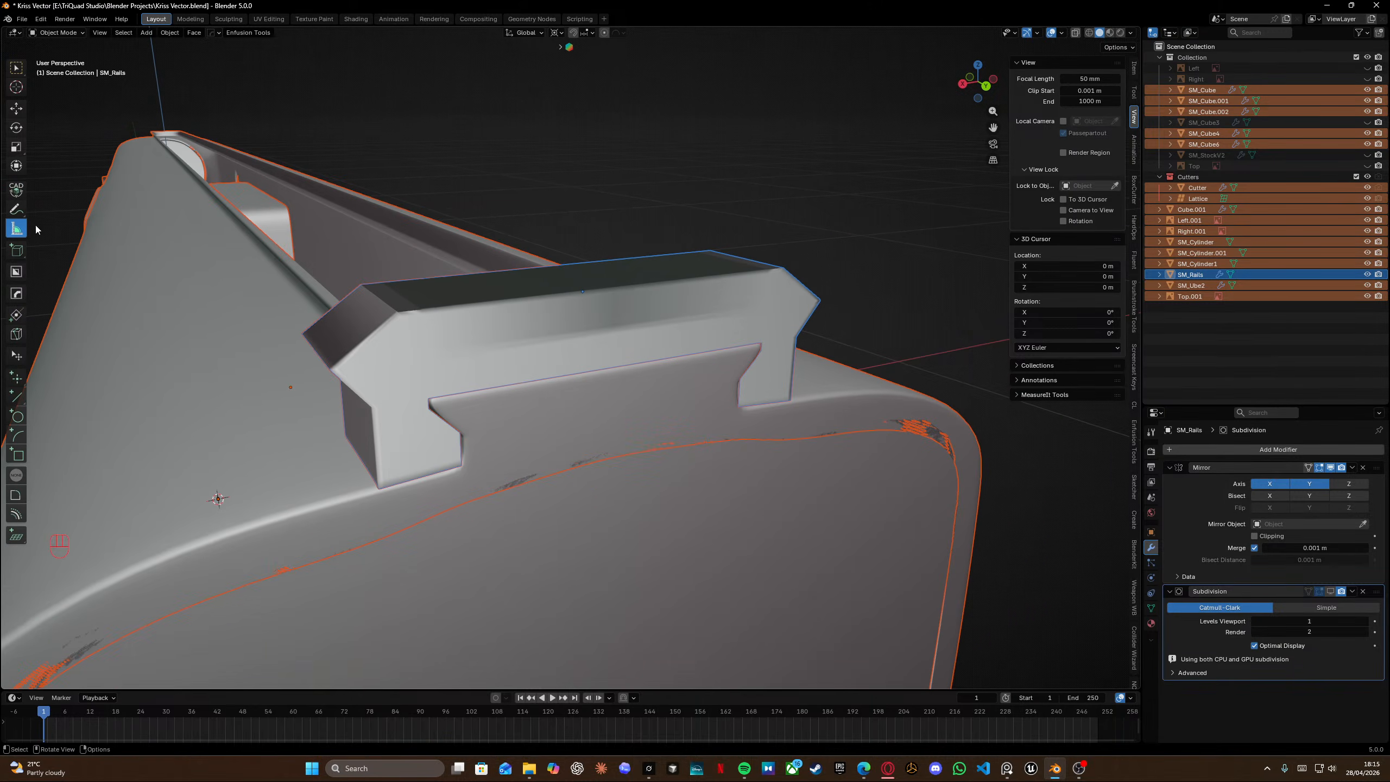
{"action": "left_click", "coordinate": [16, 208]}
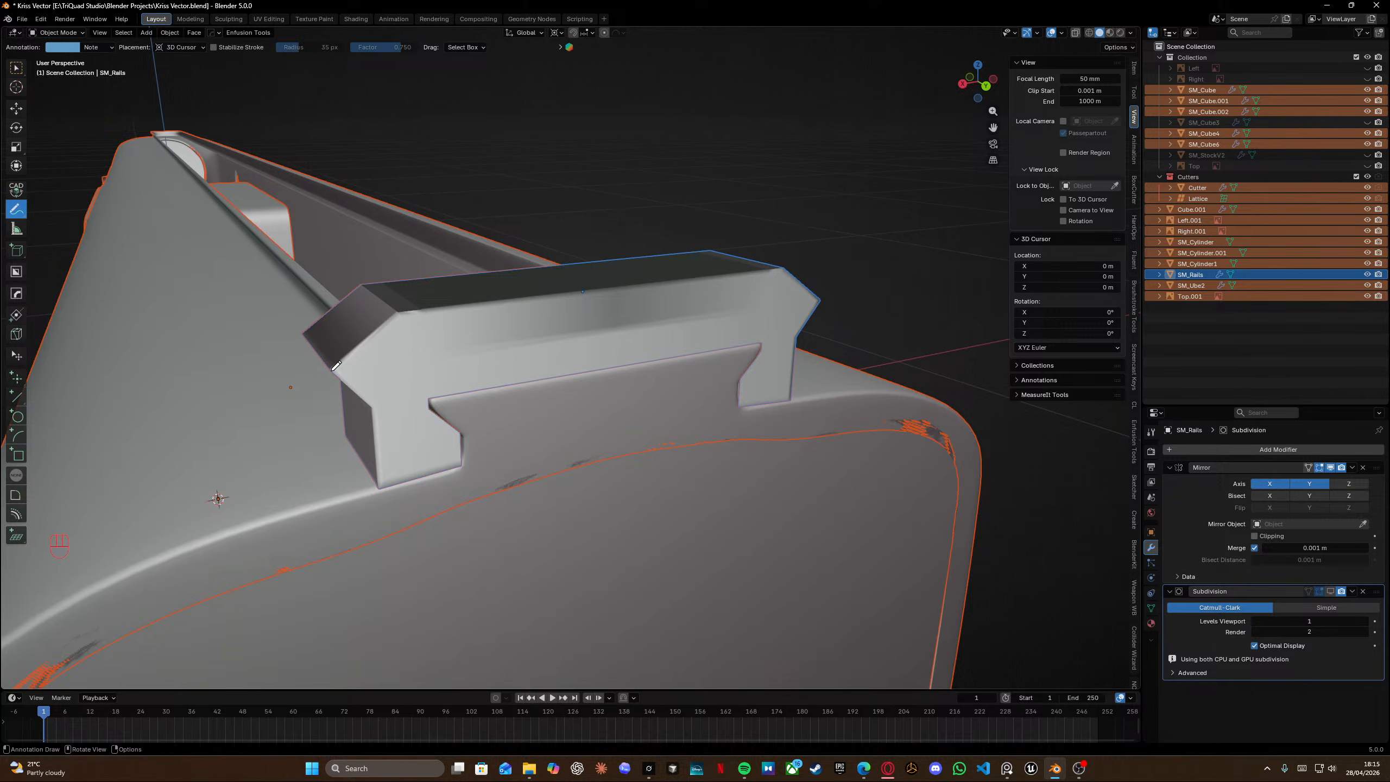
{"action": "left_click", "coordinate": [17, 229]}
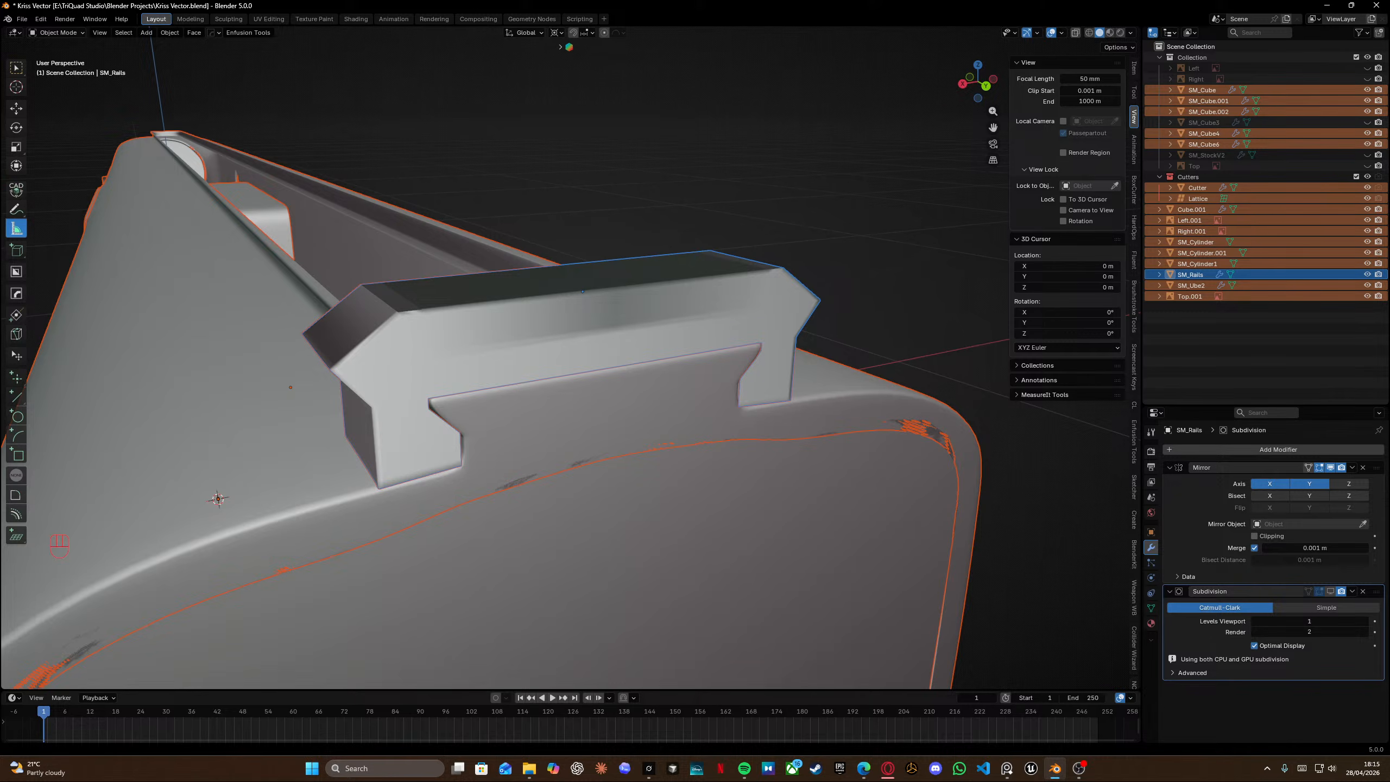
{"action": "left_click", "coordinate": [335, 372]}
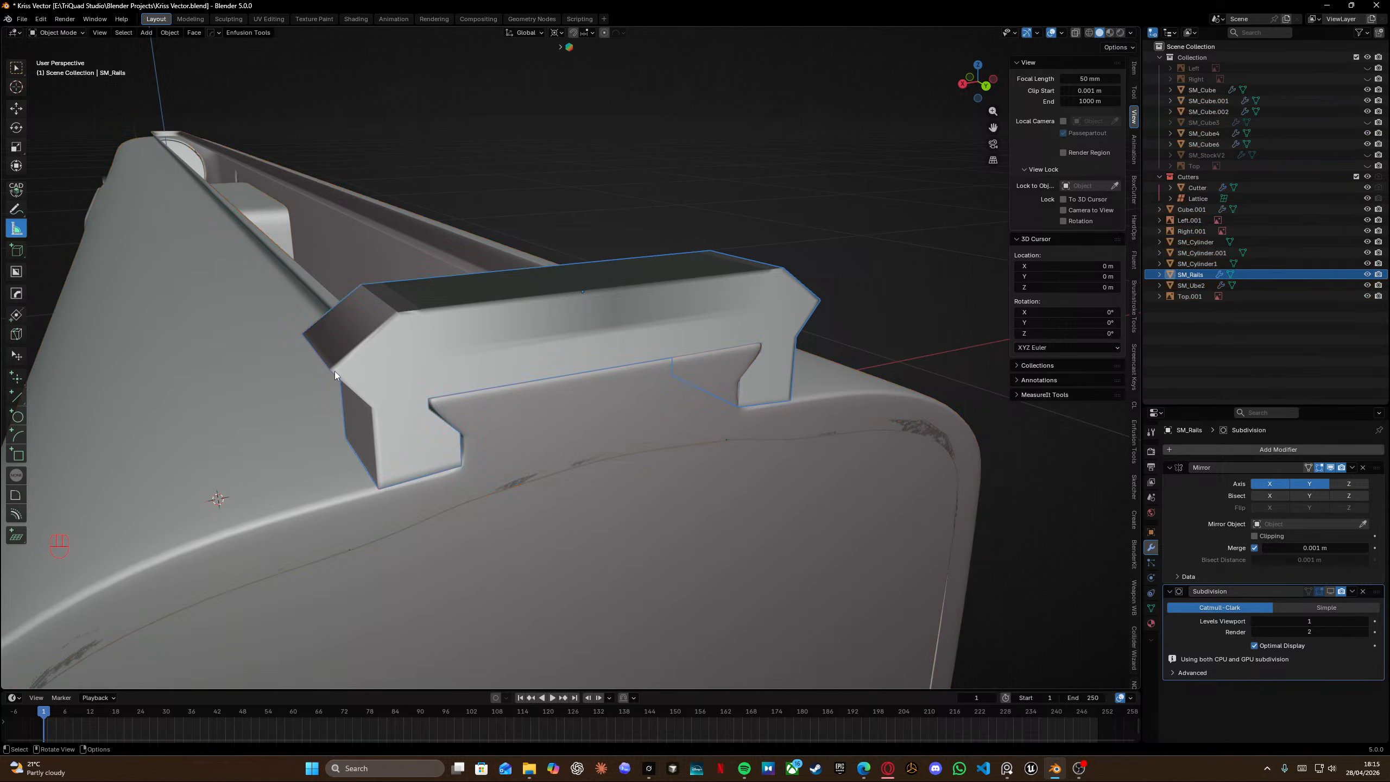
Measure the rail's length with the ruler and scale all objects uniformly by 0.938.
{"action": "key", "text": "KP_Decimal"}
{"action": "left_click_drag", "start_coordinate": [582, 413], "coordinate": [943, 310]}
{"action": "left_click_drag", "start_coordinate": [581, 413], "coordinate": [584, 414]}
{"action": "middle_click_drag", "start_coordinate": [794, 356], "coordinate": [713, 367], "text": "shift"}
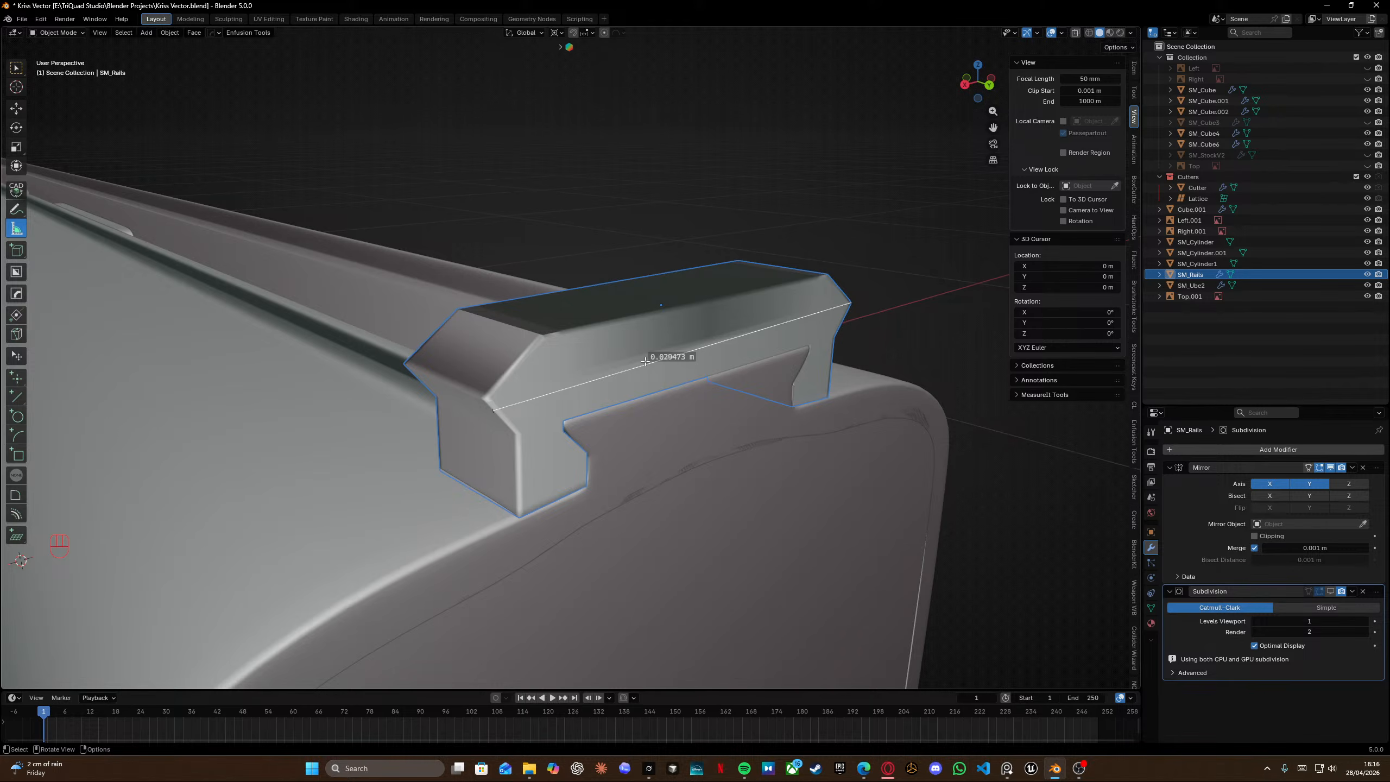
{"action": "scroll", "coordinate": [714, 325], "scroll_direction": "down", "scroll_amount": 8}
{"action": "key", "text": "a"}
{"action": "key", "text": "s"}
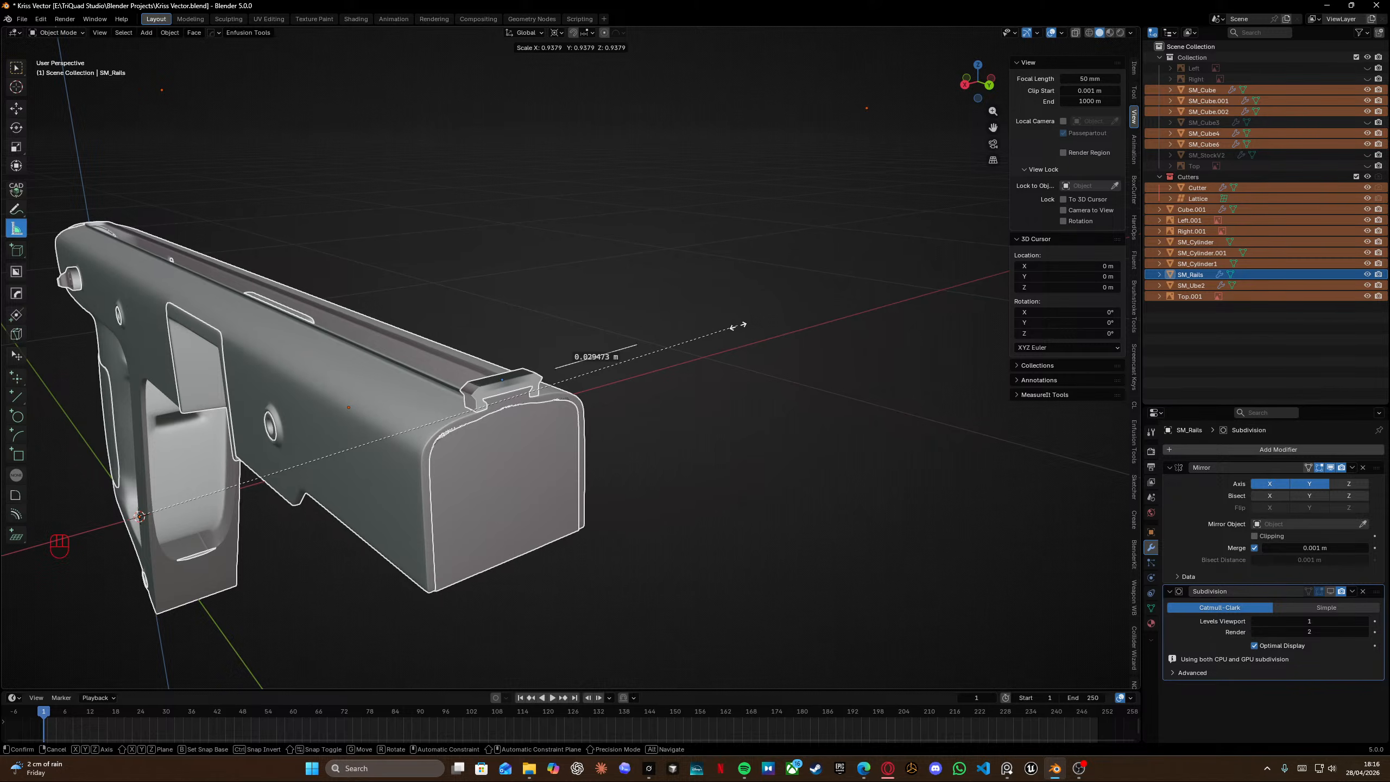
{"action": "left_click", "coordinate": [739, 327]}
Re-measure the rail's length from several angles and scale all objects uniformly by 0.961.
{"action": "scroll", "coordinate": [656, 348], "scroll_direction": "up", "scroll_amount": 3}
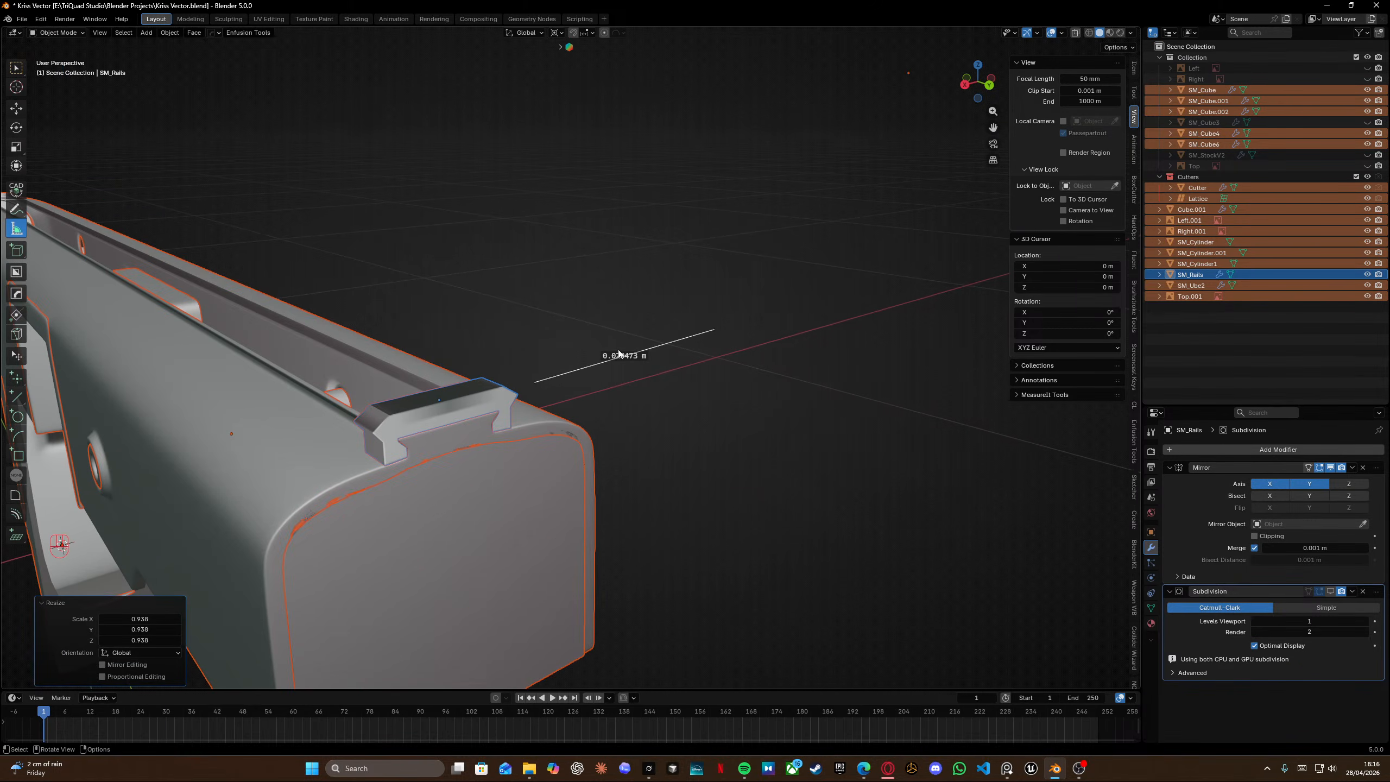
{"action": "left_click_drag", "start_coordinate": [535, 382], "coordinate": [373, 432]}
{"action": "left_click_drag", "start_coordinate": [717, 329], "coordinate": [517, 394], "text": "ctrl"}
{"action": "scroll", "coordinate": [411, 415], "scroll_direction": "up", "scroll_amount": 5}
{"action": "middle_click_drag", "start_coordinate": [408, 412], "coordinate": [662, 304], "text": "shift"}
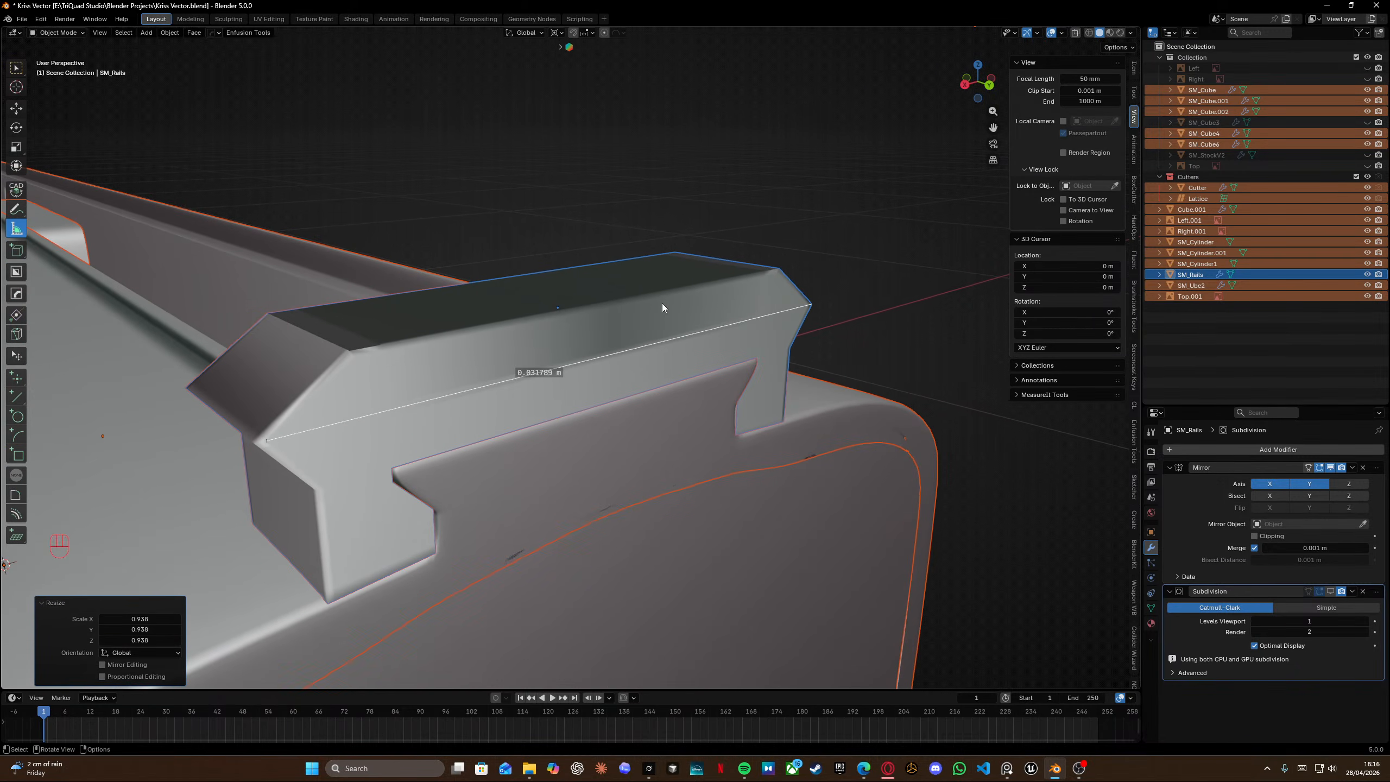
{"action": "left_click_drag", "start_coordinate": [267, 440], "coordinate": [252, 441]}
{"action": "middle_click_drag", "start_coordinate": [547, 362], "coordinate": [617, 391]}
{"action": "scroll", "coordinate": [617, 391], "scroll_direction": "up", "scroll_amount": 3}
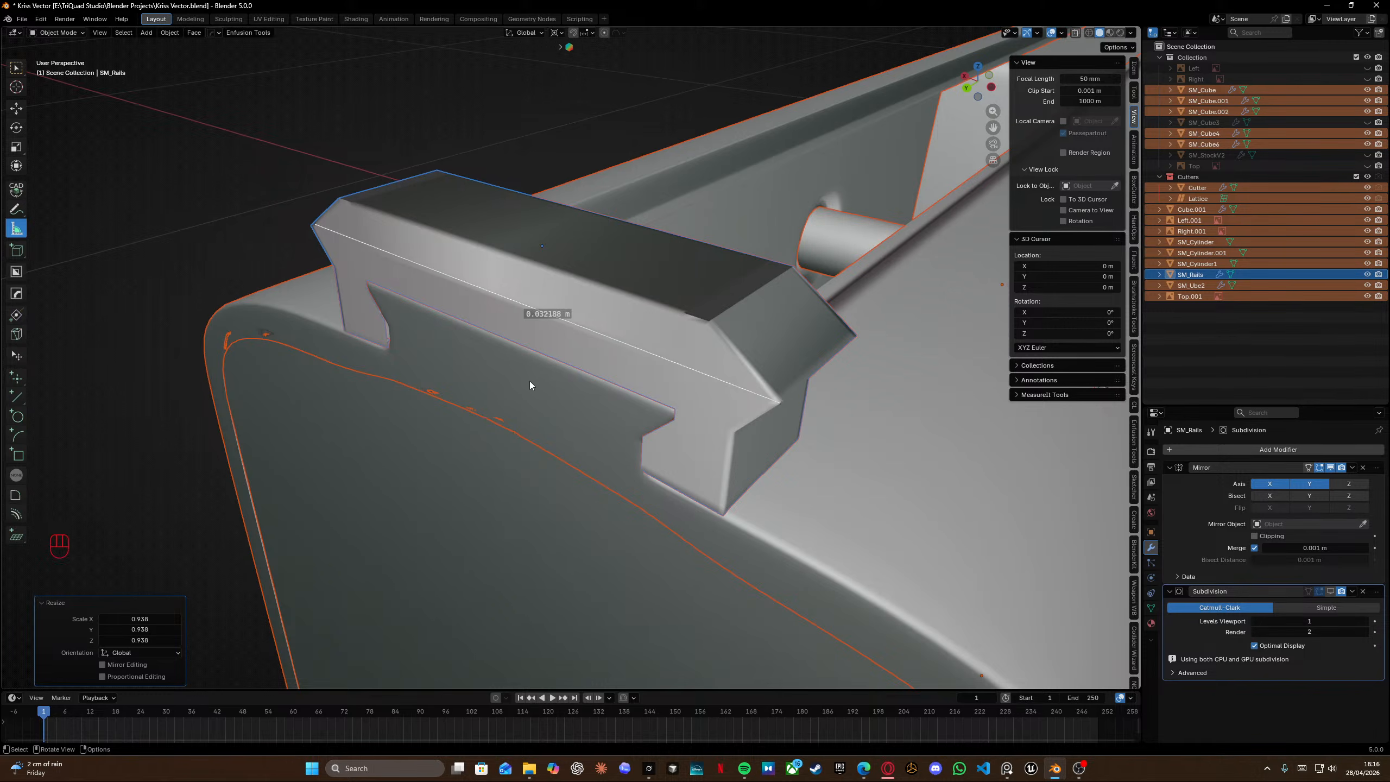
{"action": "scroll", "coordinate": [524, 379], "scroll_direction": "down", "scroll_amount": 3}
{"action": "middle_click_drag", "start_coordinate": [521, 377], "coordinate": [767, 385]}
{"action": "key", "text": "s"}
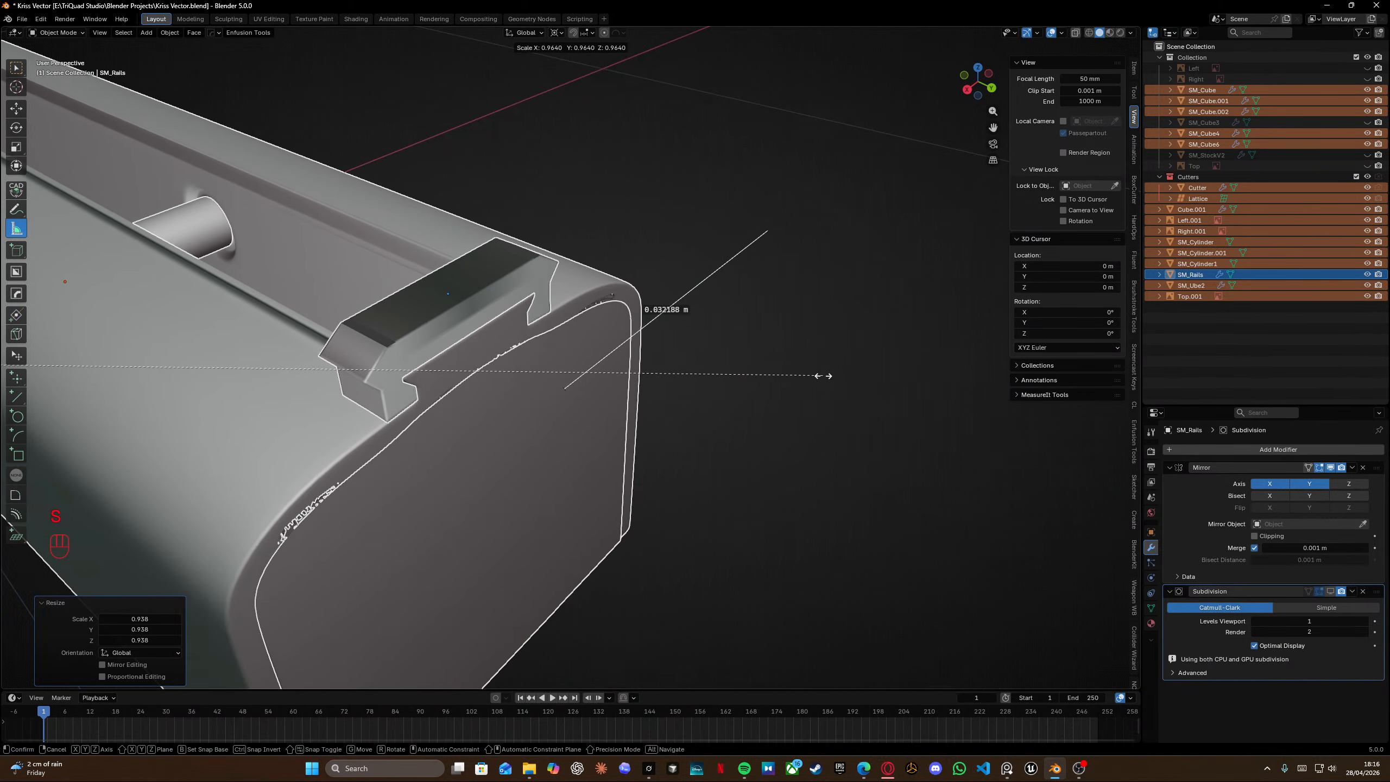
{"action": "left_click", "coordinate": [816, 376]}
Measure the rail's length again with the ruler and remove that measurement.
{"action": "left_click_drag", "start_coordinate": [563, 388], "coordinate": [352, 381]}
{"action": "left_click_drag", "start_coordinate": [353, 378], "coordinate": [352, 380], "text": "ctrl"}
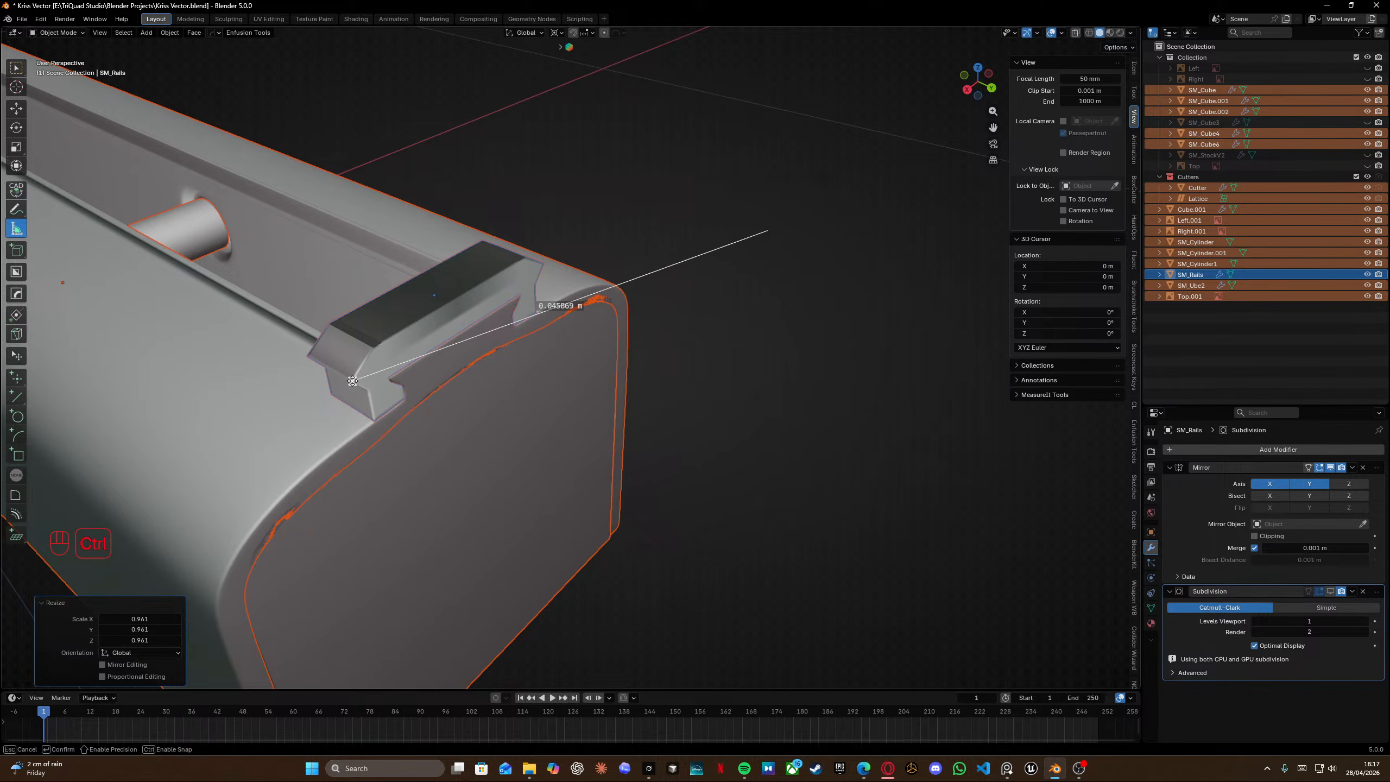
{"action": "left_click_drag", "start_coordinate": [351, 382], "coordinate": [351, 382], "text": "ctrl"}
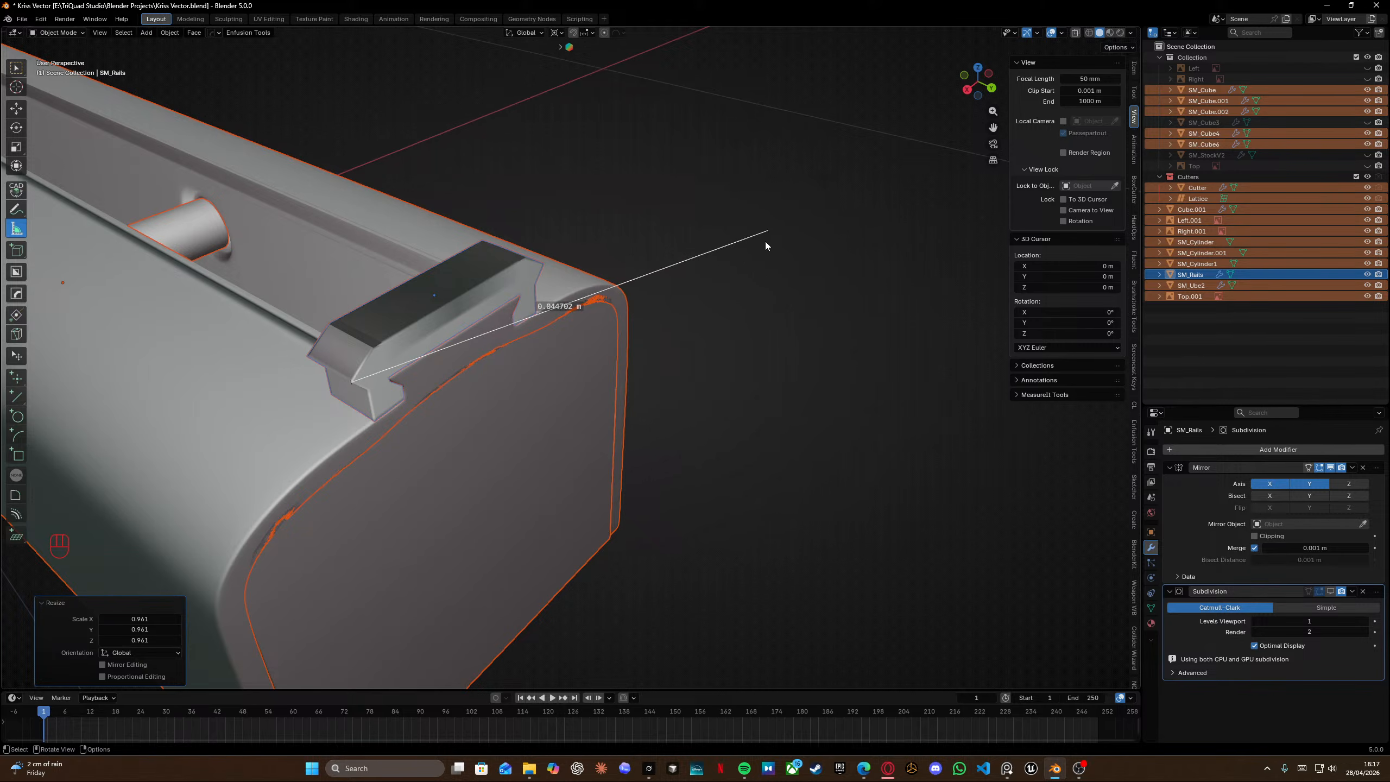
{"action": "left_click_drag", "start_coordinate": [766, 232], "coordinate": [543, 264]}
{"action": "scroll", "coordinate": [548, 293], "scroll_direction": "up", "scroll_amount": 3}
{"action": "middle_click_drag", "start_coordinate": [539, 296], "coordinate": [603, 298], "text": "shift"}
{"action": "middle_click_drag", "start_coordinate": [603, 299], "coordinate": [624, 280]}
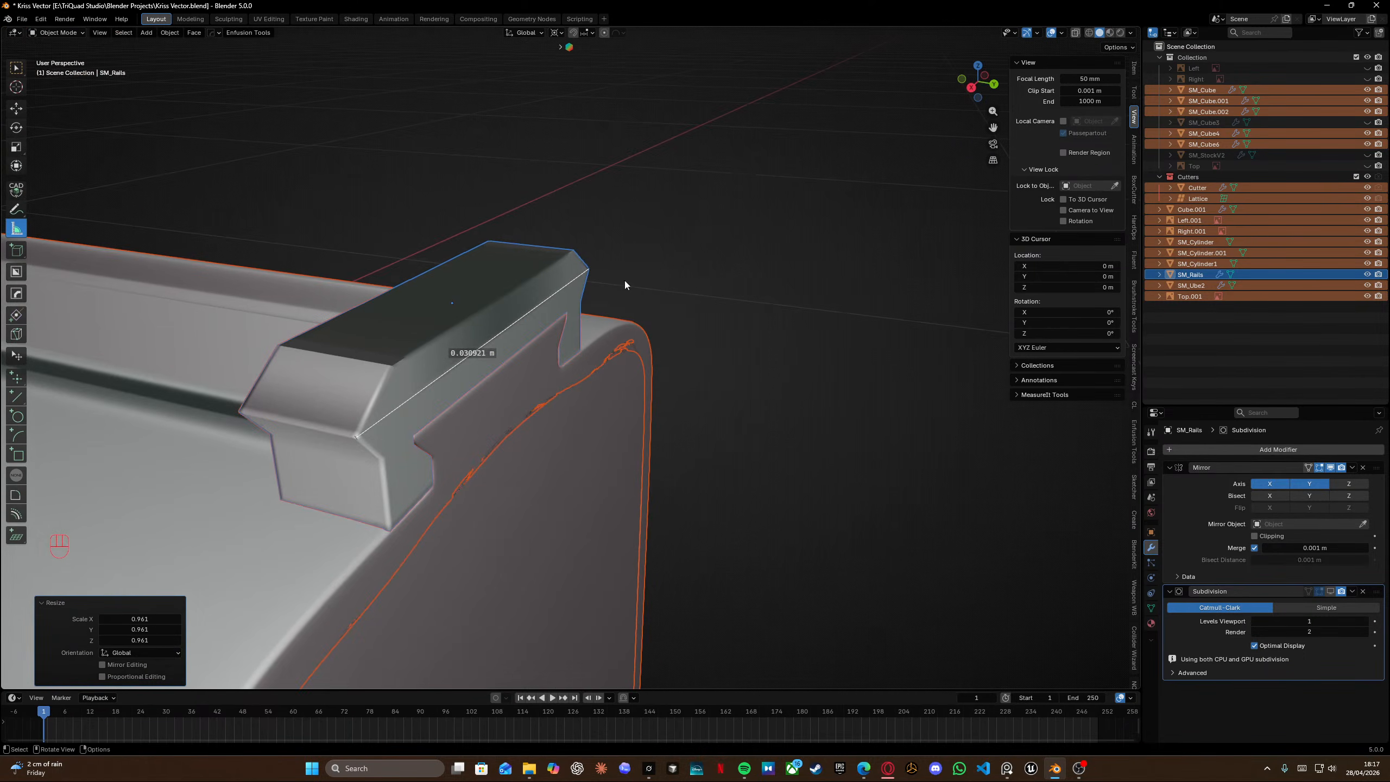
{"action": "key", "text": "Delete"}
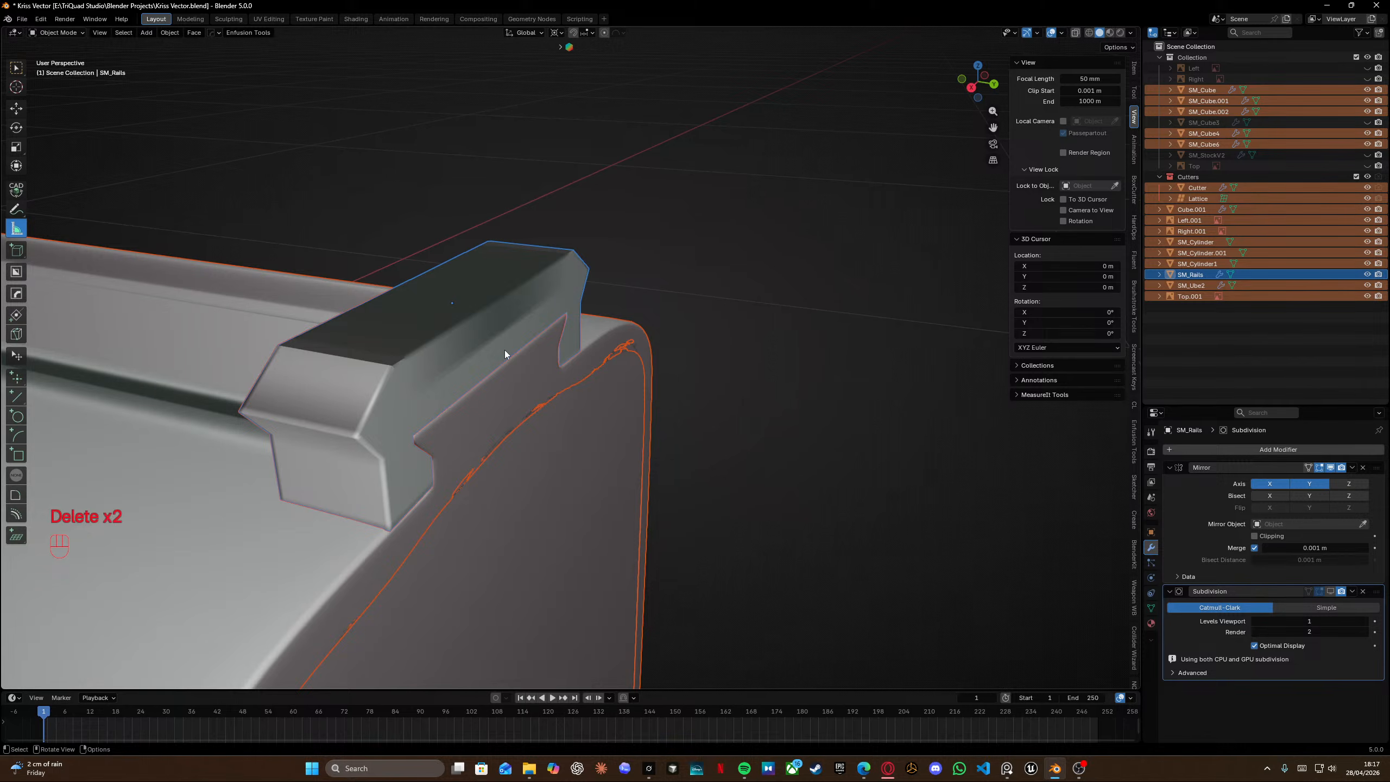
Measure the rail's top length with a new ruler and scale all objects uniformly by 0.903.
{"action": "key", "text": "ctrl"}
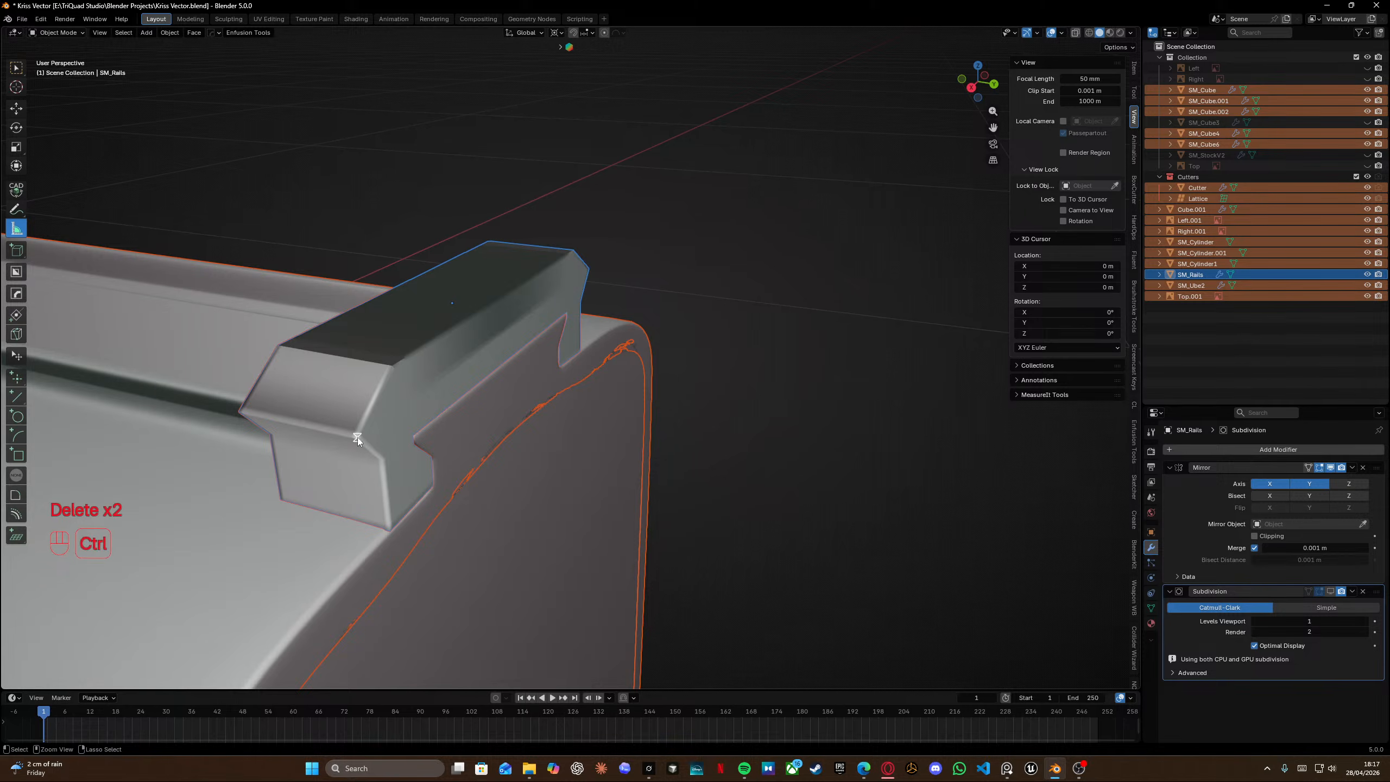
{"action": "left_click_drag", "start_coordinate": [357, 438], "coordinate": [592, 268], "text": "ctrl"}
{"action": "middle_click_drag", "start_coordinate": [663, 261], "coordinate": [547, 338]}
{"action": "key", "text": "shift"}
{"action": "middle_click_drag", "start_coordinate": [548, 337], "coordinate": [629, 321]}
{"action": "scroll", "coordinate": [608, 326], "scroll_direction": "up", "scroll_amount": 4}
{"action": "middle_click_drag", "start_coordinate": [408, 388], "coordinate": [869, 307], "text": "shift"}
{"action": "key", "text": "s"}
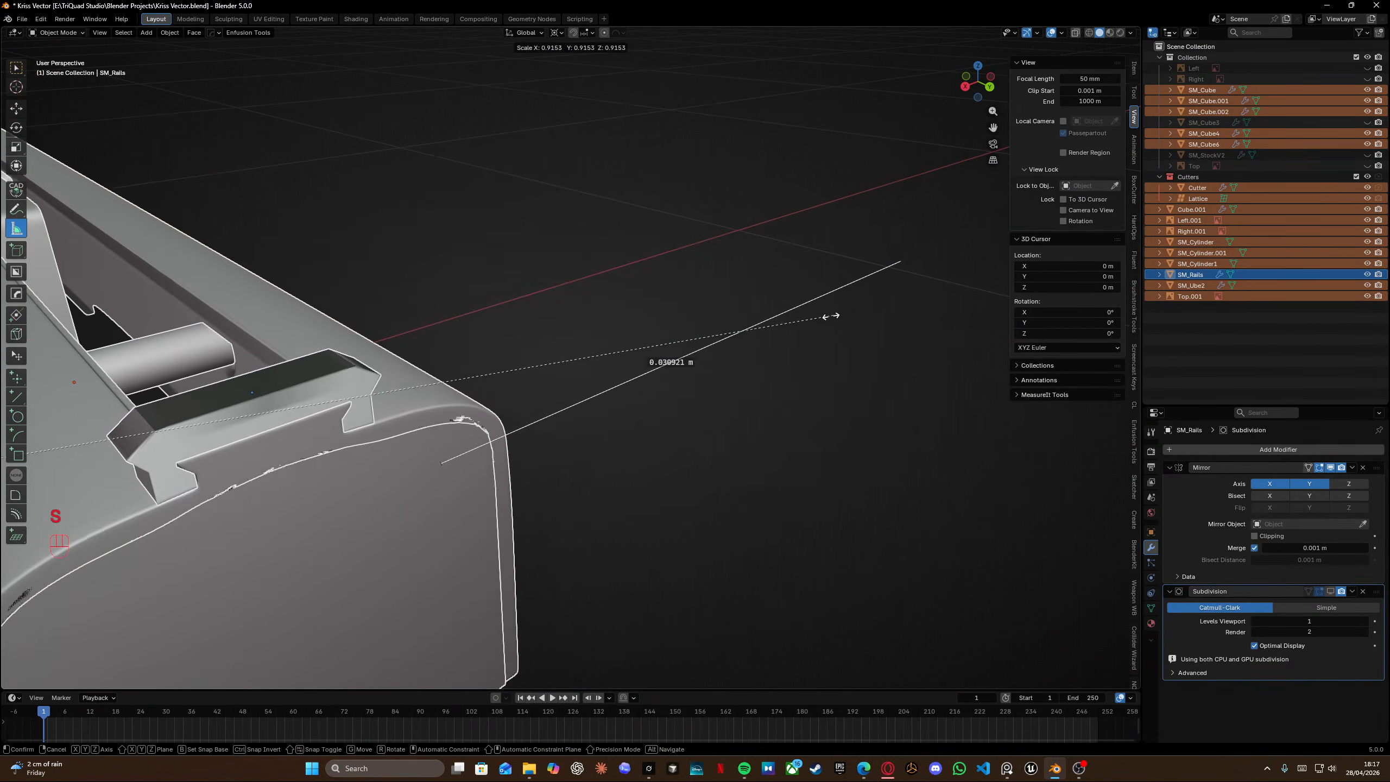
{"action": "left_click", "coordinate": [632, 373]}
Delete the leftover ruler measurements around the receiver.
{"action": "scroll", "coordinate": [299, 428], "scroll_direction": "down", "scroll_amount": 8}
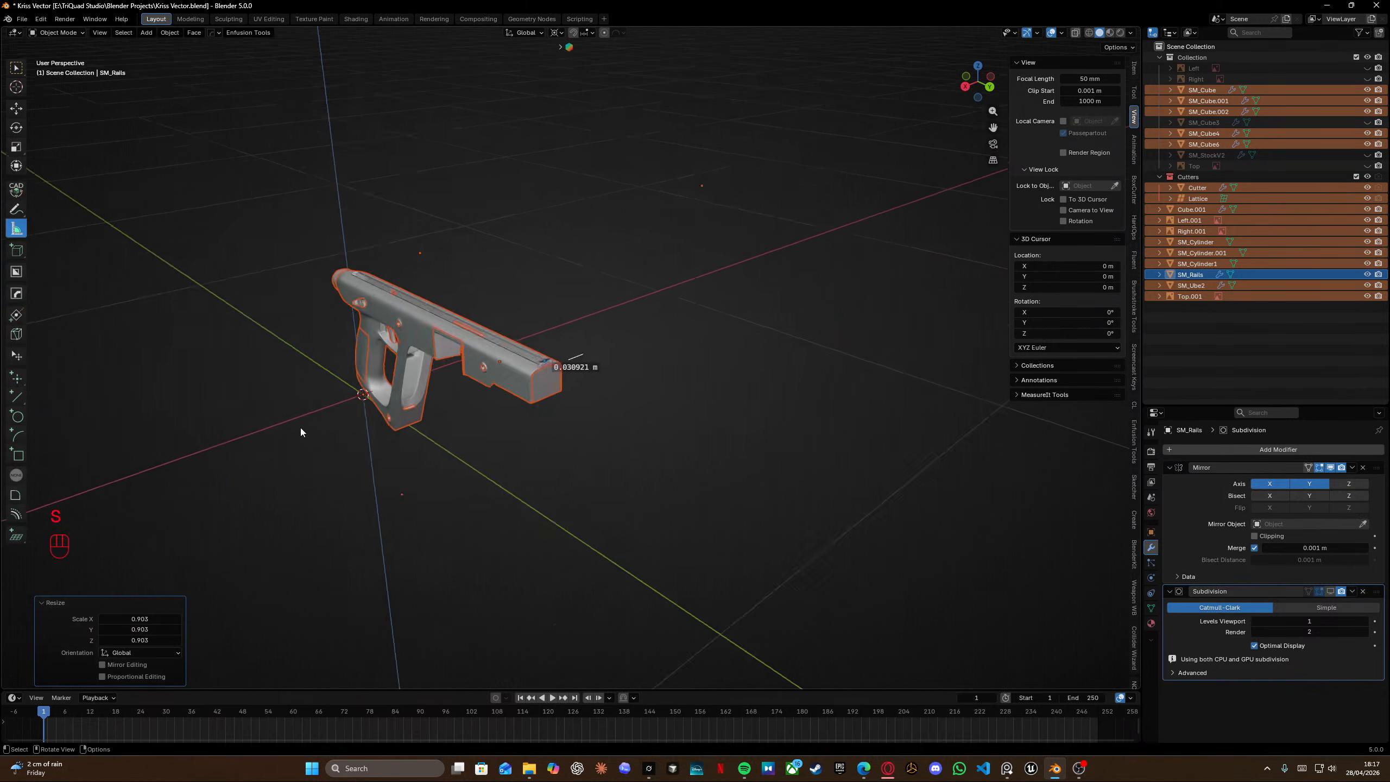
{"action": "middle_click_drag", "start_coordinate": [300, 428], "coordinate": [533, 284]}
{"action": "scroll", "coordinate": [415, 408], "scroll_direction": "up", "scroll_amount": 4}
{"action": "left_click_drag", "start_coordinate": [779, 358], "coordinate": [780, 316], "text": "ctrl"}
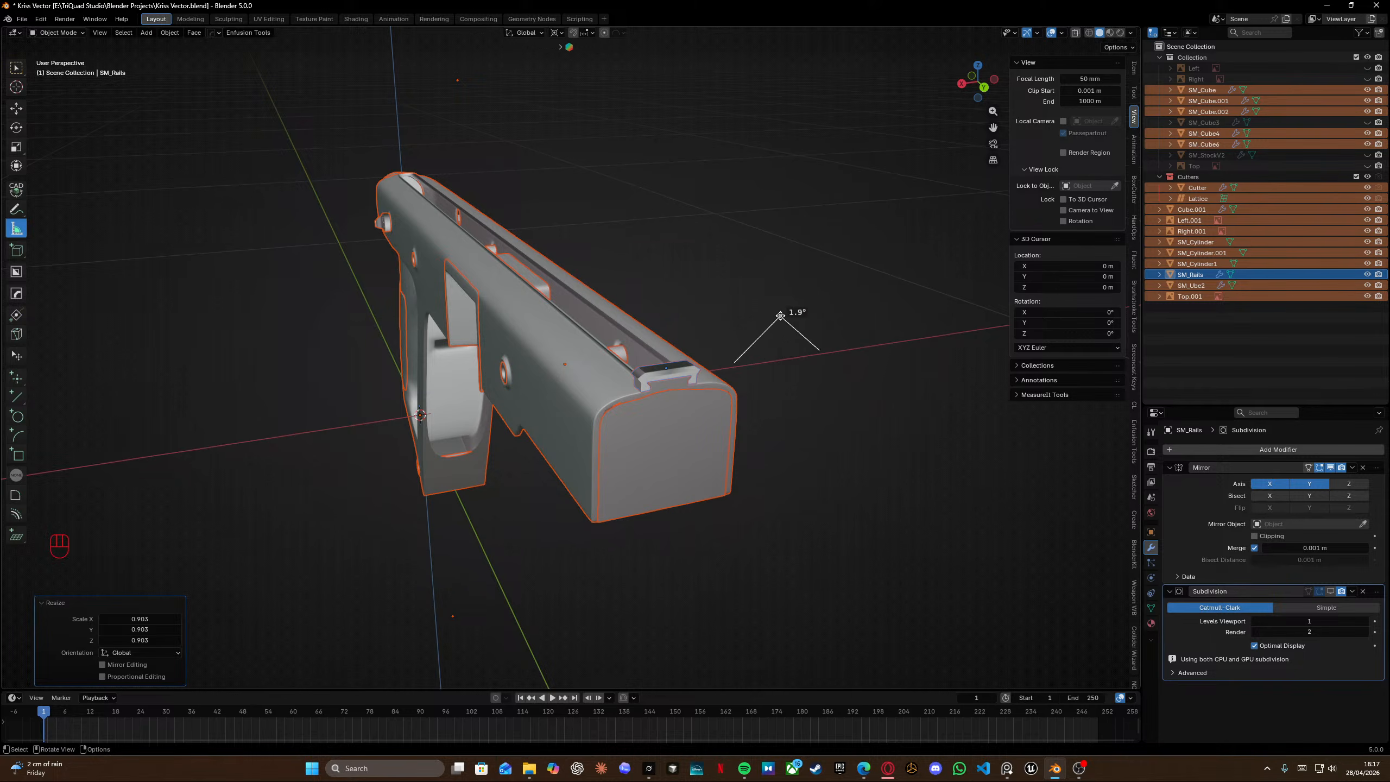
{"action": "key", "text": "Delete"}
{"action": "key", "text": "Delete"}
Re-measure the rail's length and scale all objects uniformly by 0.920.
{"action": "scroll", "coordinate": [688, 376], "scroll_direction": "up", "scroll_amount": 5}
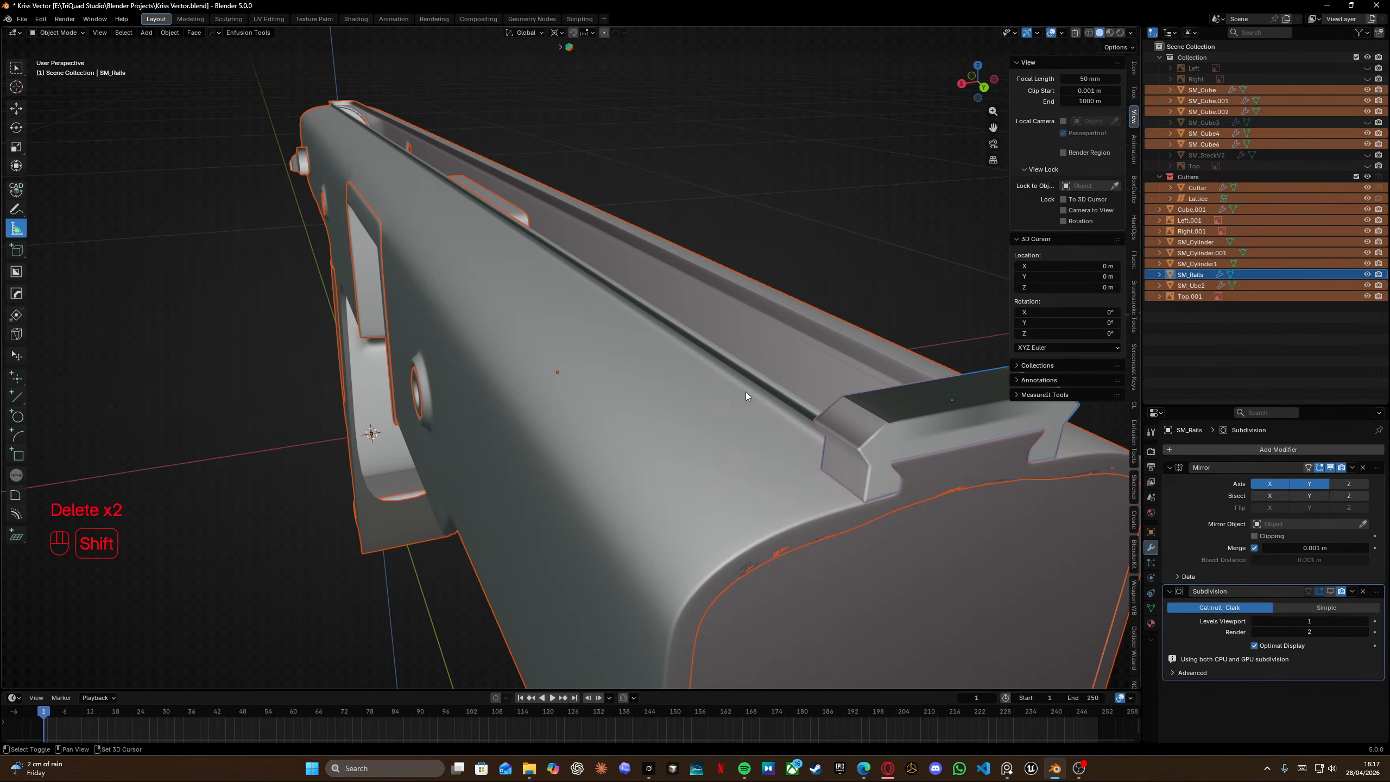
{"action": "middle_click_drag", "start_coordinate": [745, 391], "coordinate": [598, 352], "text": "shift"}
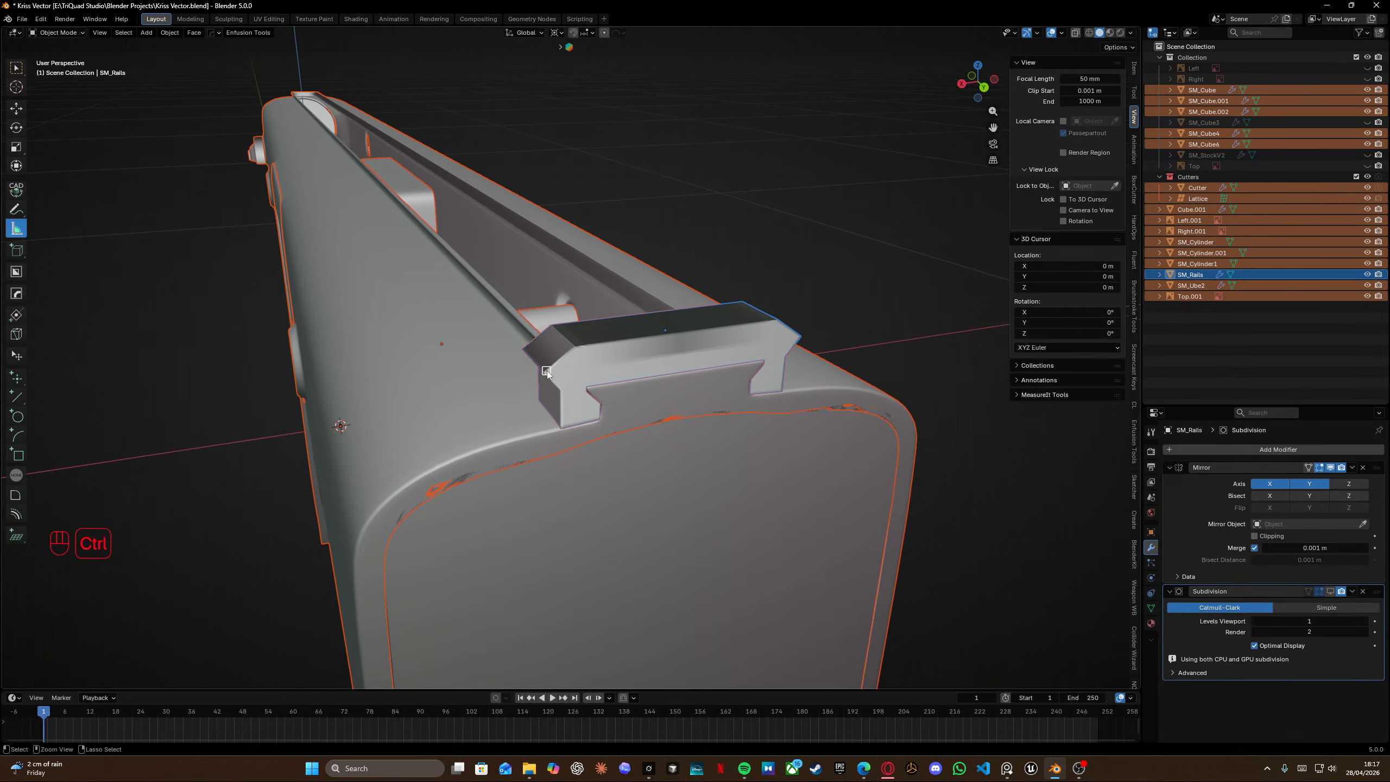
{"action": "left_click_drag", "start_coordinate": [545, 375], "coordinate": [802, 338], "text": "ctrl"}
{"action": "scroll", "coordinate": [801, 339], "scroll_direction": "up", "scroll_amount": 4}
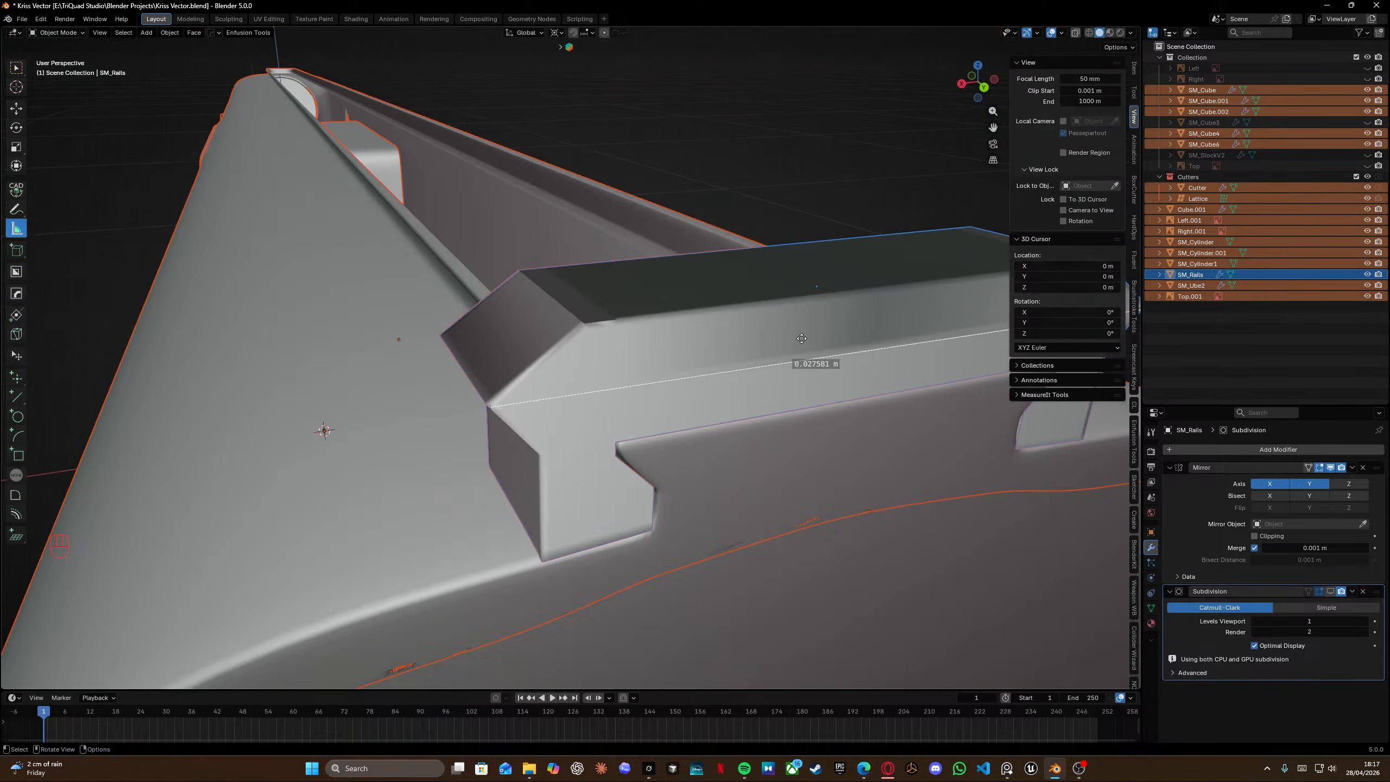
{"action": "scroll", "coordinate": [782, 358], "scroll_direction": "down", "scroll_amount": 6}
{"action": "key", "text": "s"}
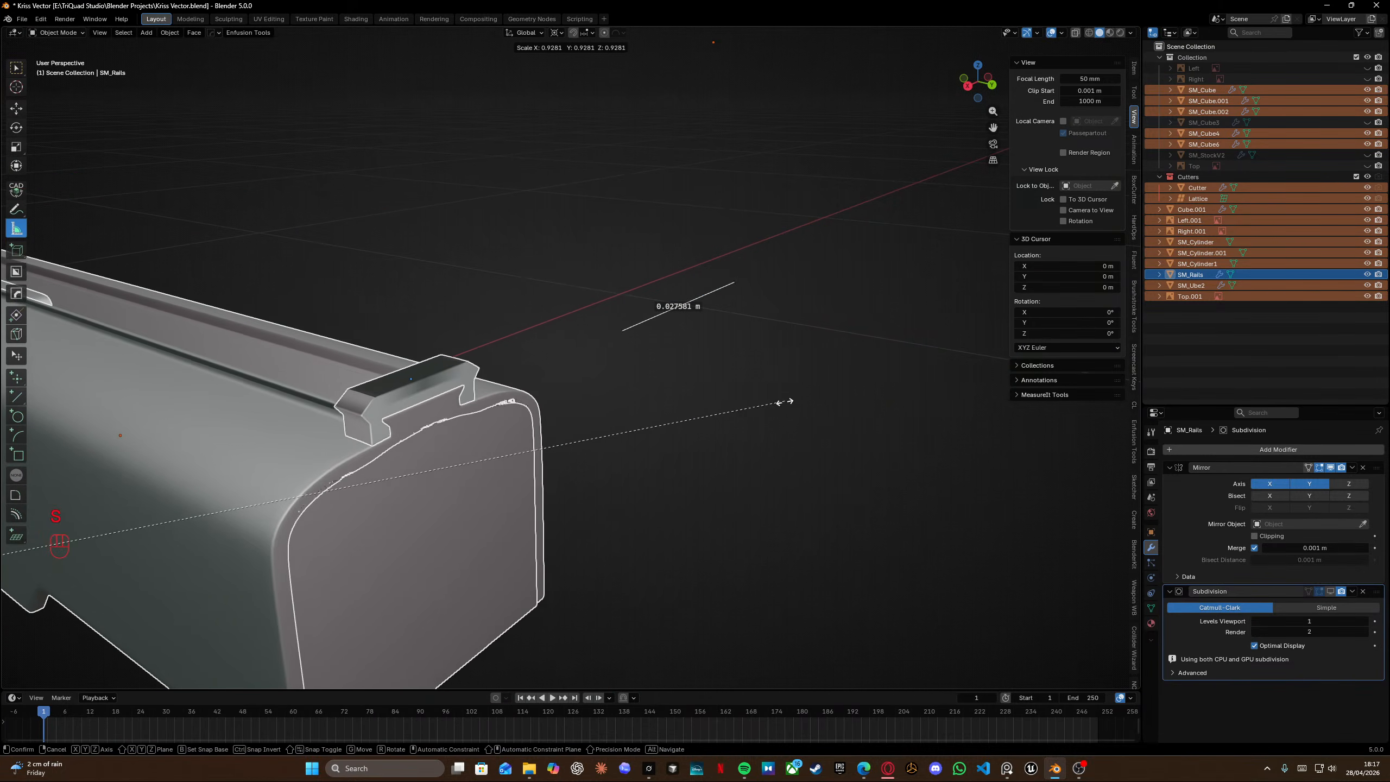
{"action": "left_click", "coordinate": [720, 401]}
Replace the ruler measurement on the rail and scale all objects uniformly by 0.904.
{"action": "left_click_drag", "start_coordinate": [652, 319], "coordinate": [676, 348]}
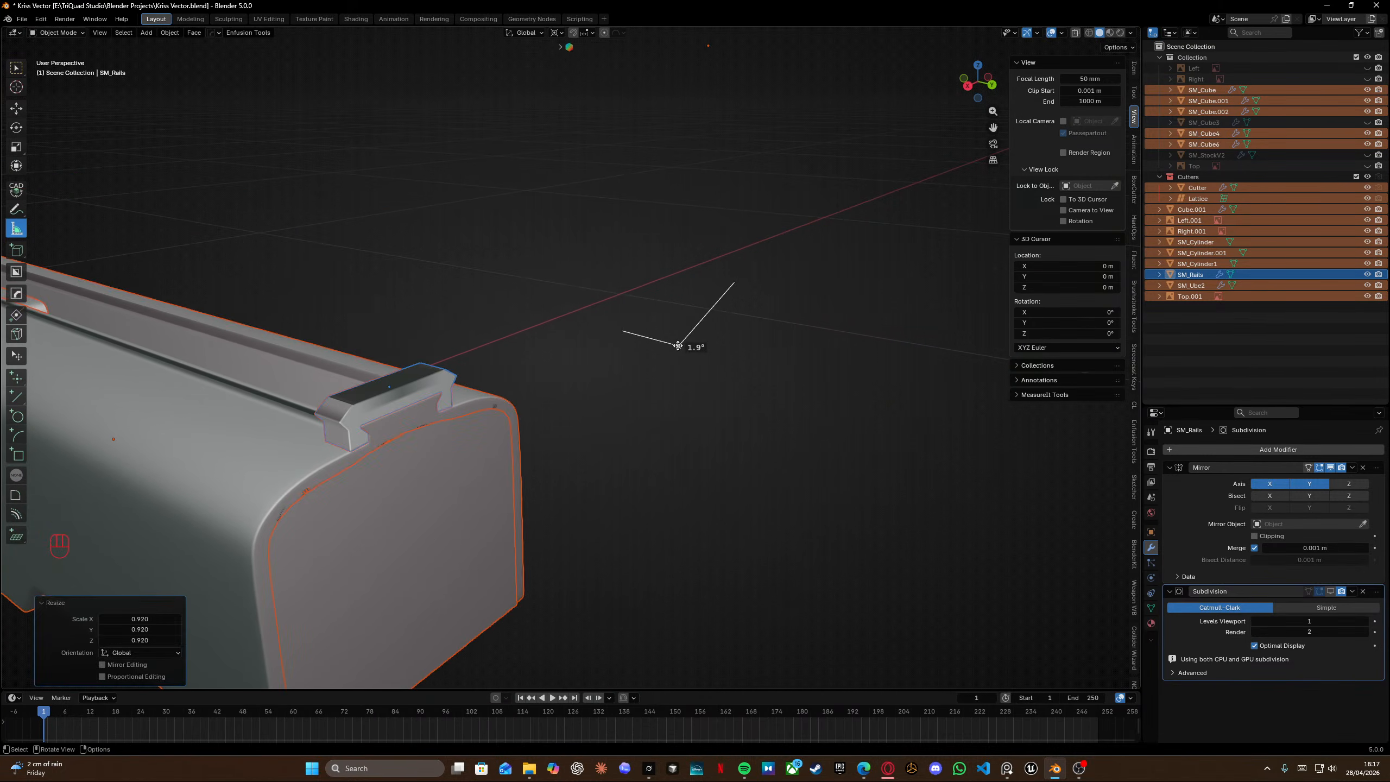
{"action": "key", "text": "Delete"}
{"action": "key", "text": "Delete"}
{"action": "scroll", "coordinate": [345, 407], "scroll_direction": "up", "scroll_amount": 5}
{"action": "middle_click_drag", "start_coordinate": [328, 408], "coordinate": [682, 336], "text": "shift"}
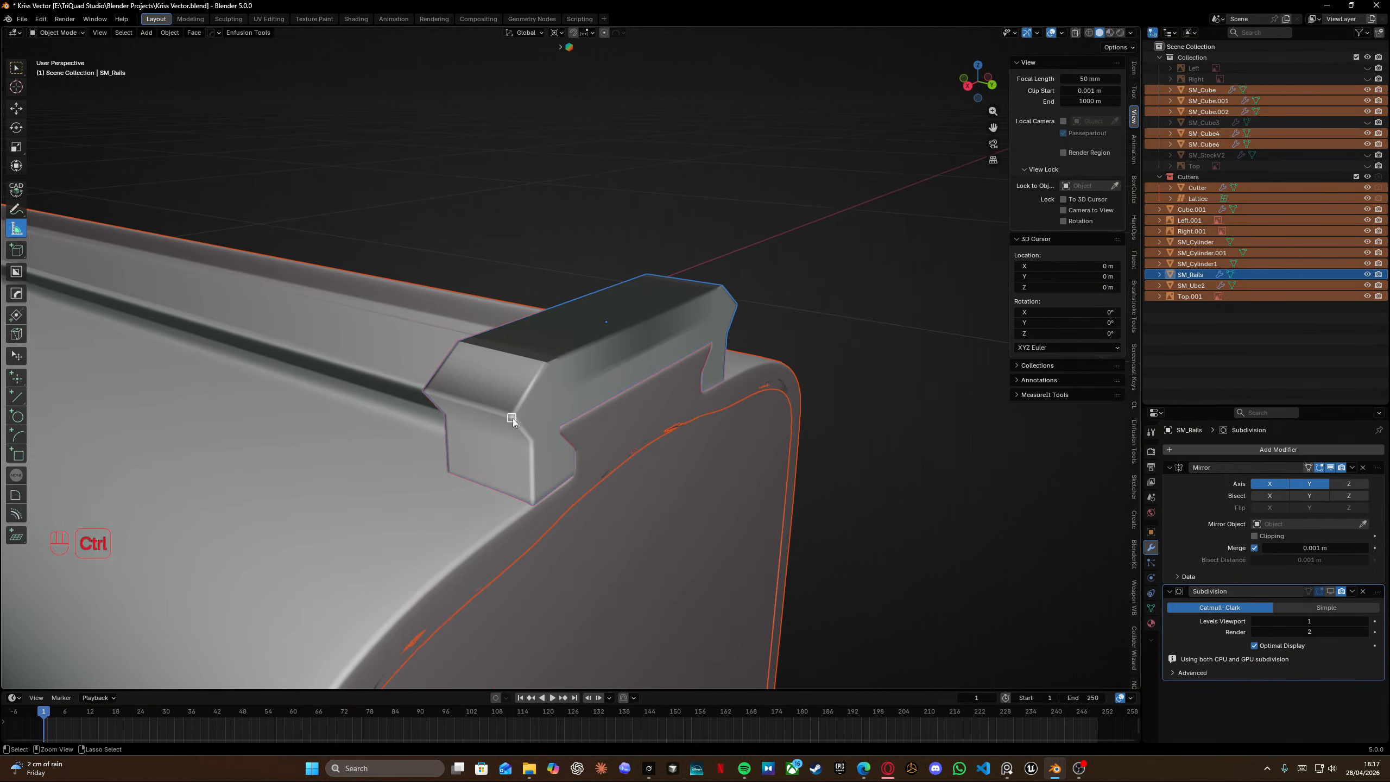
{"action": "left_click_drag", "start_coordinate": [513, 419], "coordinate": [742, 307], "text": "ctrl"}
{"action": "key", "text": "s"}
{"action": "left_click", "coordinate": [776, 354]}
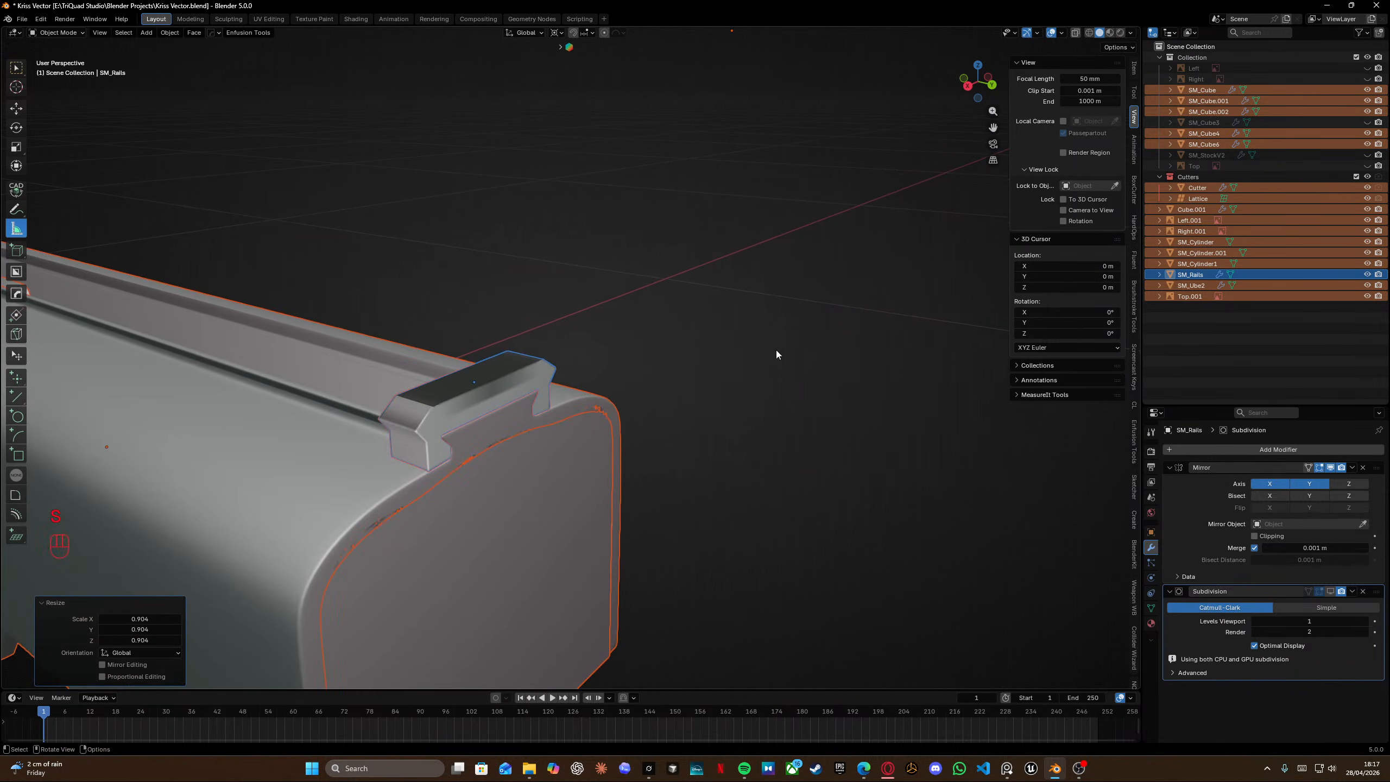
Clear the measurements, measure the rail's length again and scale all objects uniformly by about 0.94.
{"action": "scroll", "coordinate": [777, 356], "scroll_direction": "down", "scroll_amount": 3}
{"action": "left_click_drag", "start_coordinate": [794, 298], "coordinate": [800, 325]}
{"action": "key", "text": "Delete"}
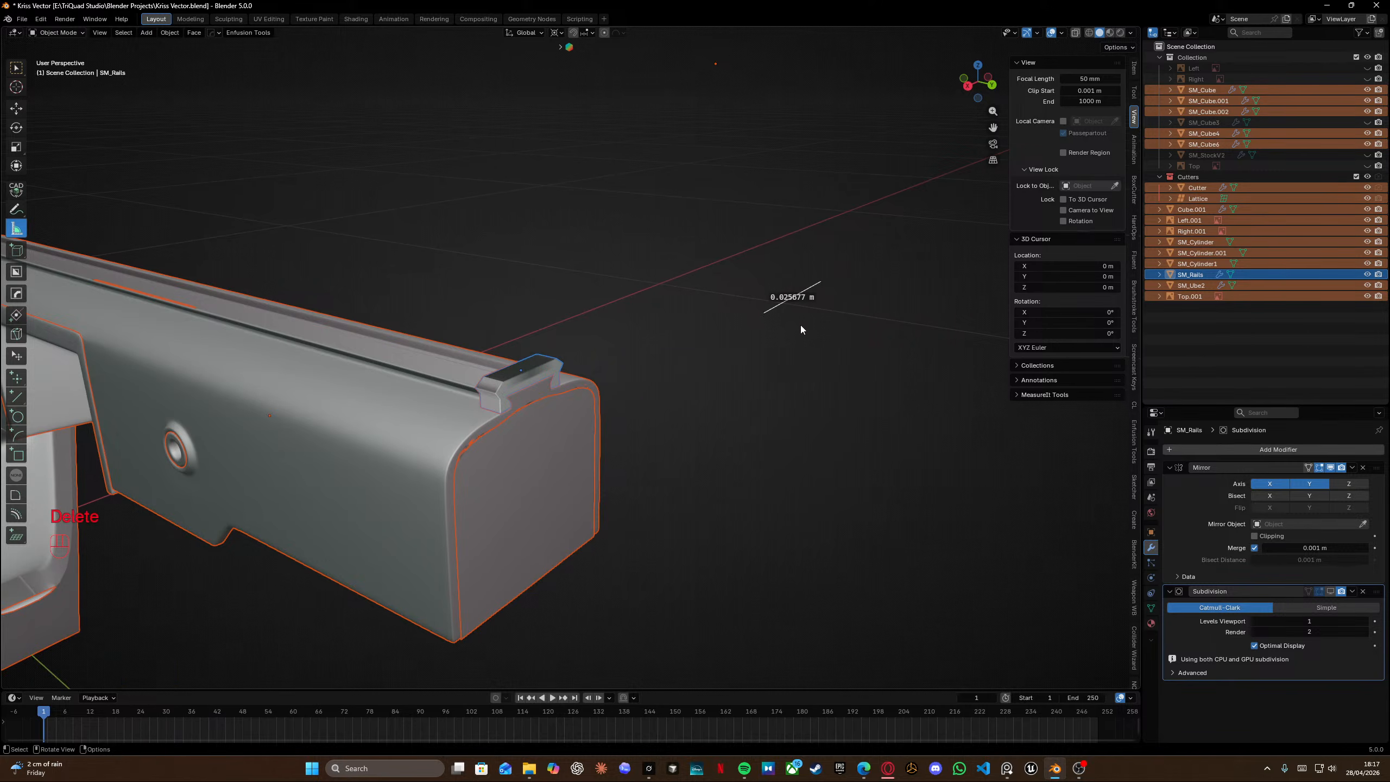
{"action": "key", "text": "Delete"}
{"action": "scroll", "coordinate": [671, 350], "scroll_direction": "up", "scroll_amount": 8}
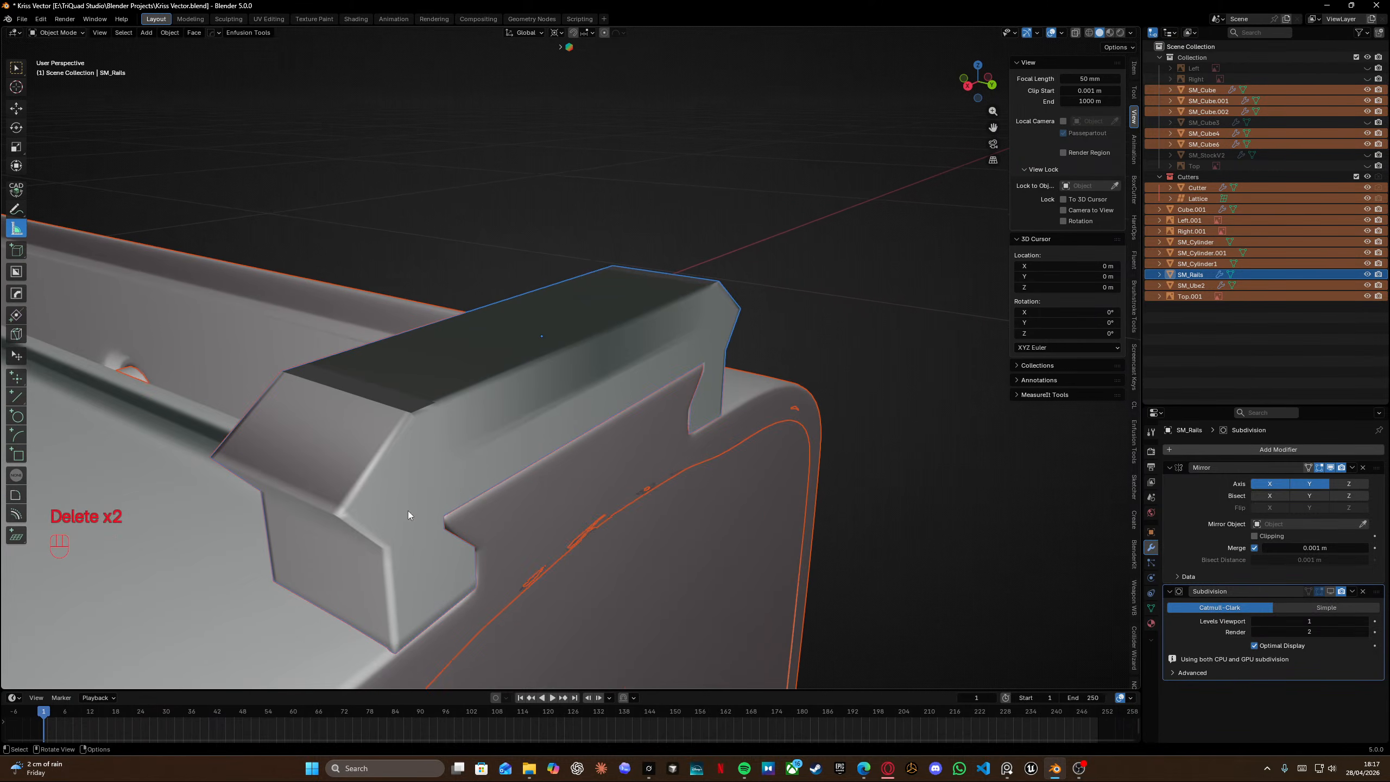
{"action": "key", "text": "ctrl"}
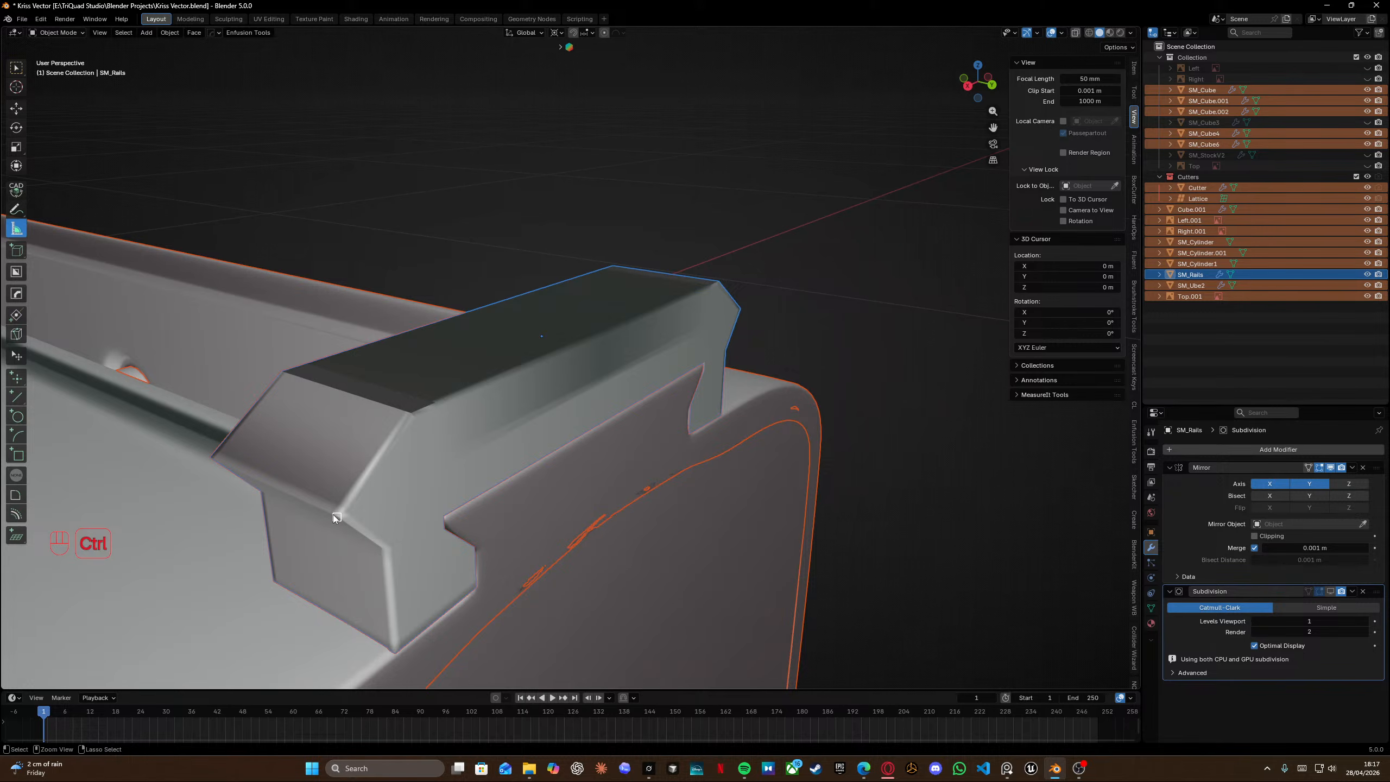
{"action": "left_click_drag", "start_coordinate": [333, 516], "coordinate": [740, 306], "text": "ctrl"}
{"action": "middle_click_drag", "start_coordinate": [570, 406], "coordinate": [503, 452]}
{"action": "left_click_drag", "start_coordinate": [503, 452], "coordinate": [516, 452], "text": "ctrl"}
{"action": "middle_click_drag", "start_coordinate": [577, 425], "coordinate": [695, 344]}
{"action": "key", "text": "s"}
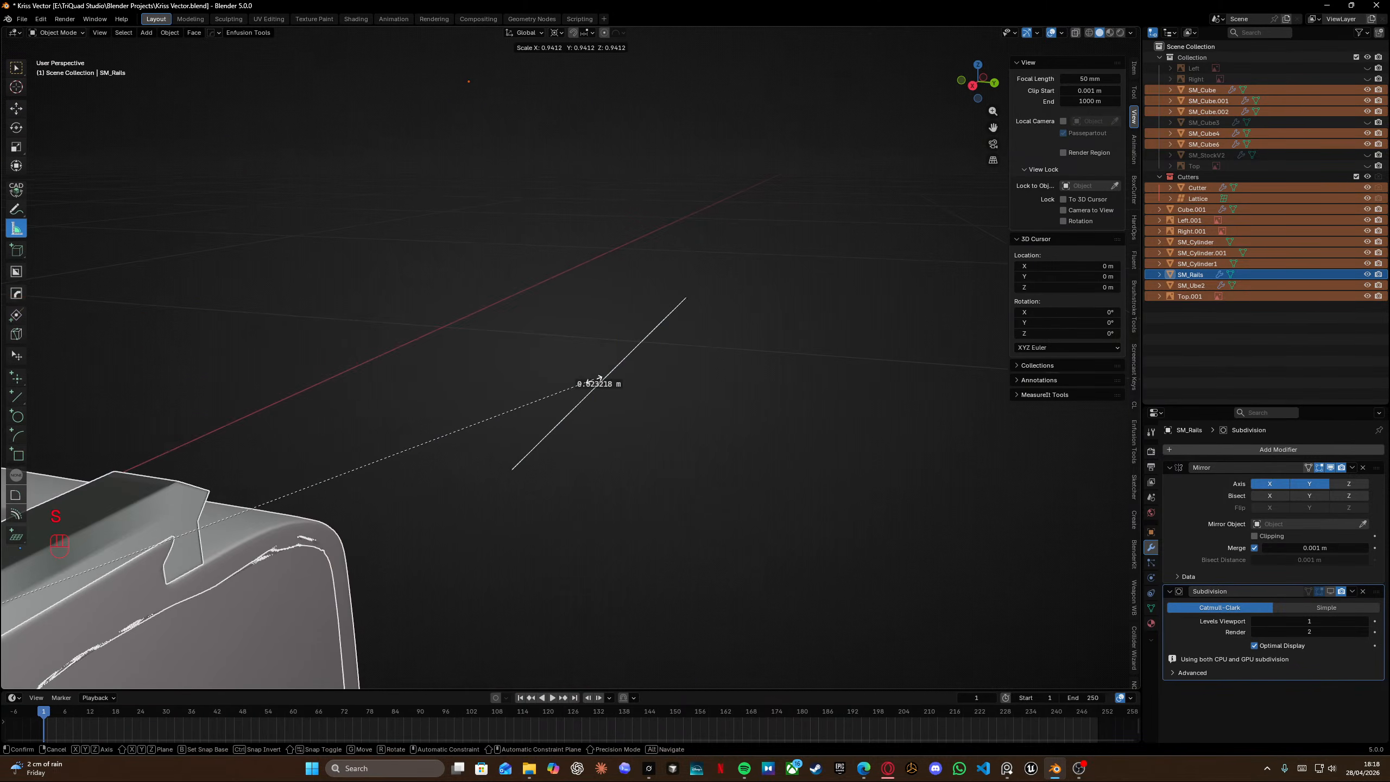
{"action": "left_click", "coordinate": [596, 379]}
Remove the old ruler and measure the rail's top length once more.
{"action": "middle_click_drag", "start_coordinate": [469, 424], "coordinate": [760, 294]}
{"action": "key", "text": "Delete"}
{"action": "key", "text": "Delete"}
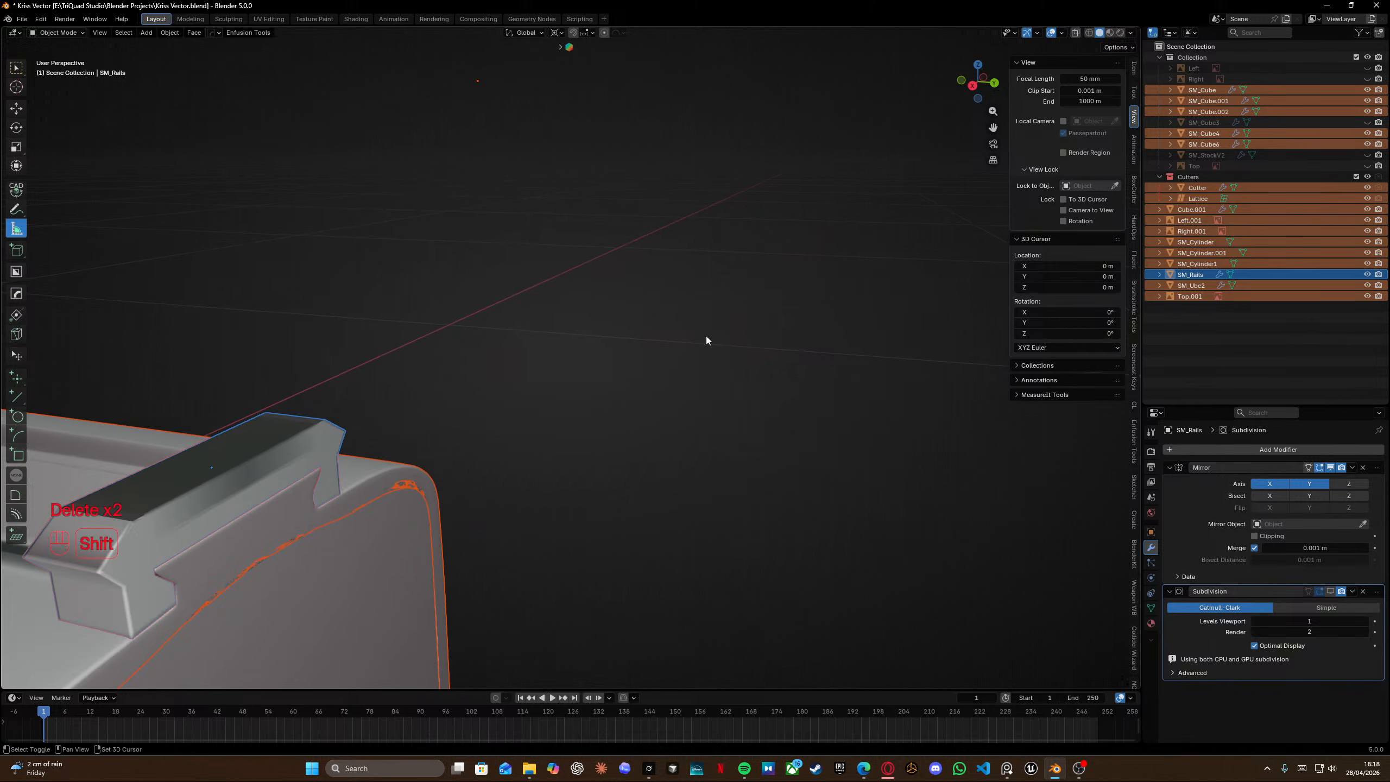
{"action": "scroll", "coordinate": [665, 368], "scroll_direction": "up", "scroll_amount": 2}
{"action": "key", "text": "ctrl"}
{"action": "left_click_drag", "start_coordinate": [386, 484], "coordinate": [539, 372], "text": "ctrl"}
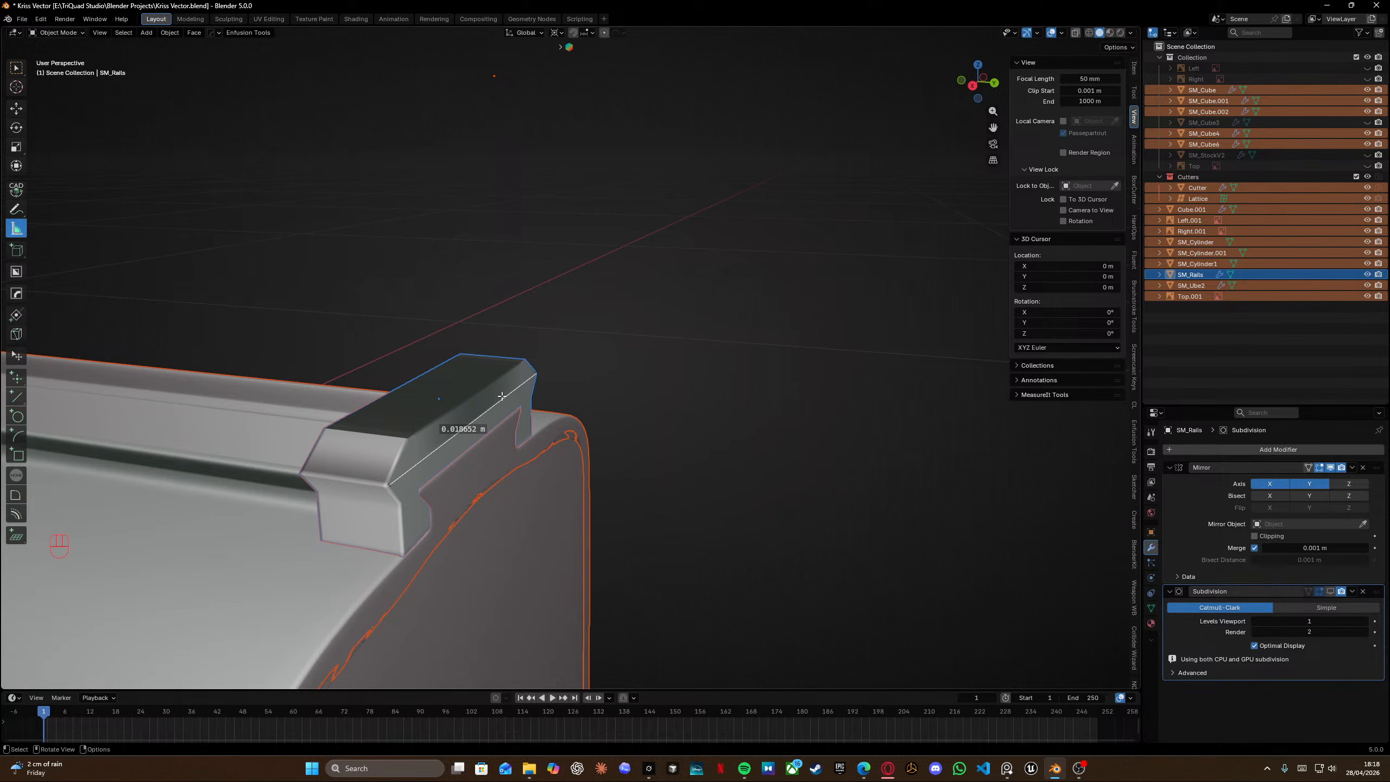
{"action": "scroll", "coordinate": [522, 496], "scroll_direction": "up", "scroll_amount": 3}
{"action": "left_click_drag", "start_coordinate": [387, 531], "coordinate": [380, 541], "text": "ctrl"}
{"action": "scroll", "coordinate": [552, 472], "scroll_direction": "down", "scroll_amount": 2}
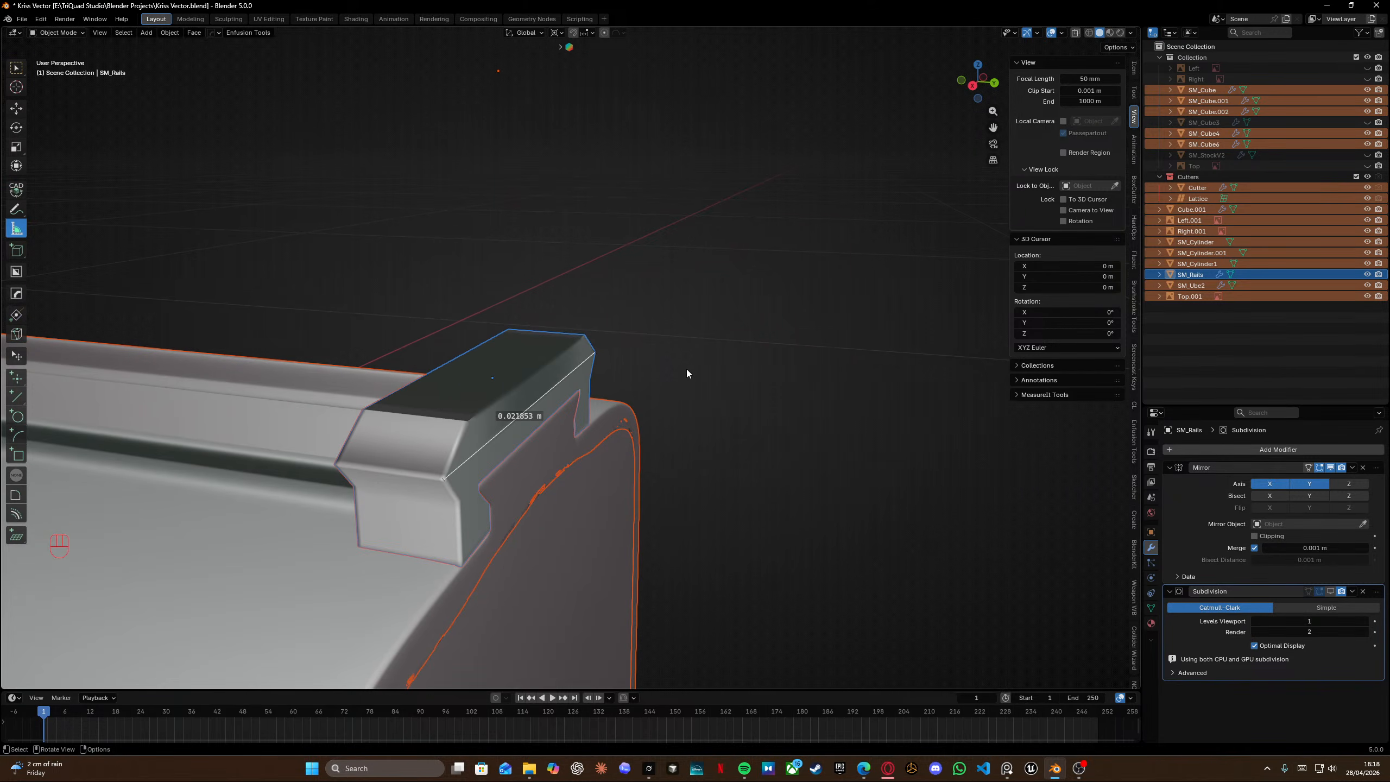
{"action": "middle_click_drag", "start_coordinate": [682, 369], "coordinate": [681, 417]}
{"action": "key", "text": "Tab"}
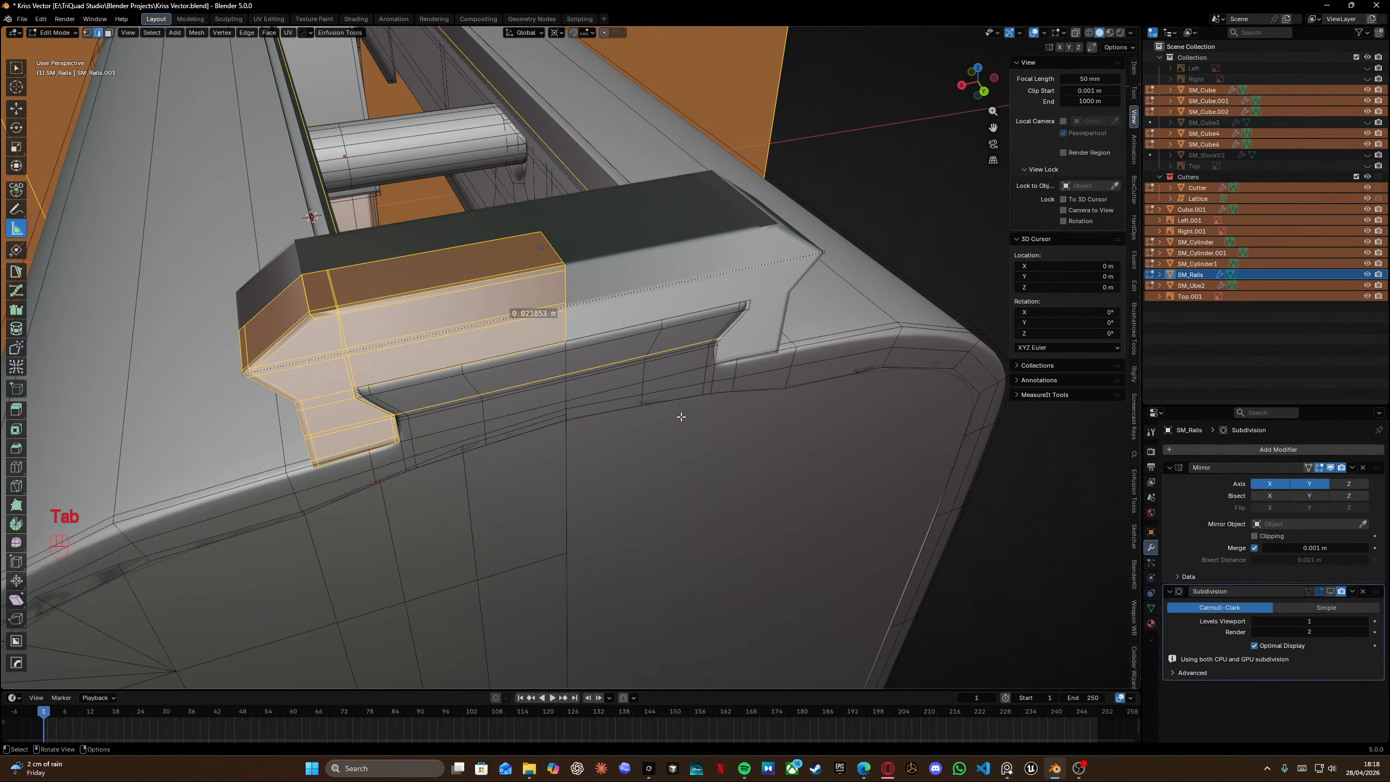
{"action": "scroll", "coordinate": [560, 334], "scroll_direction": "down", "scroll_amount": 15}
{"action": "left_click", "coordinate": [568, 257]}
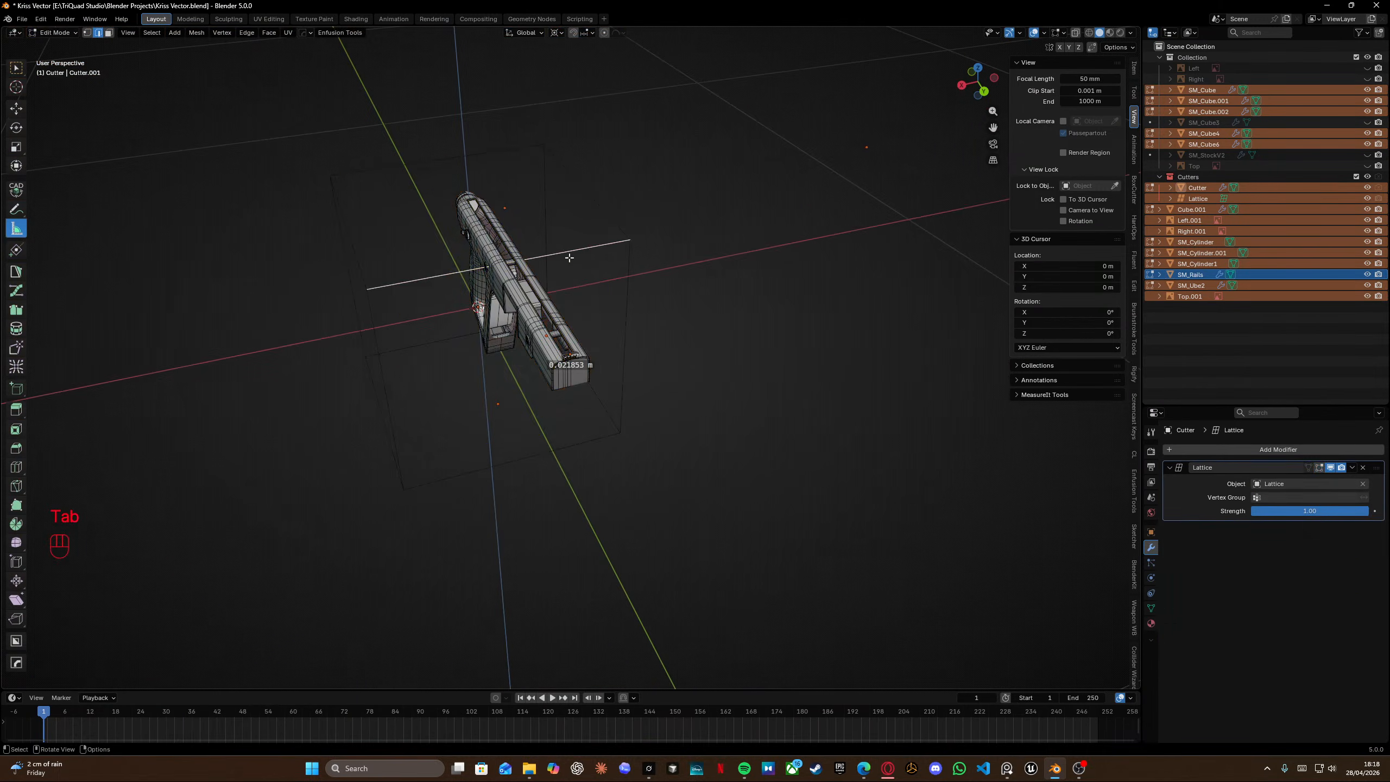
{"action": "middle_click_drag", "start_coordinate": [568, 258], "coordinate": [641, 258]}
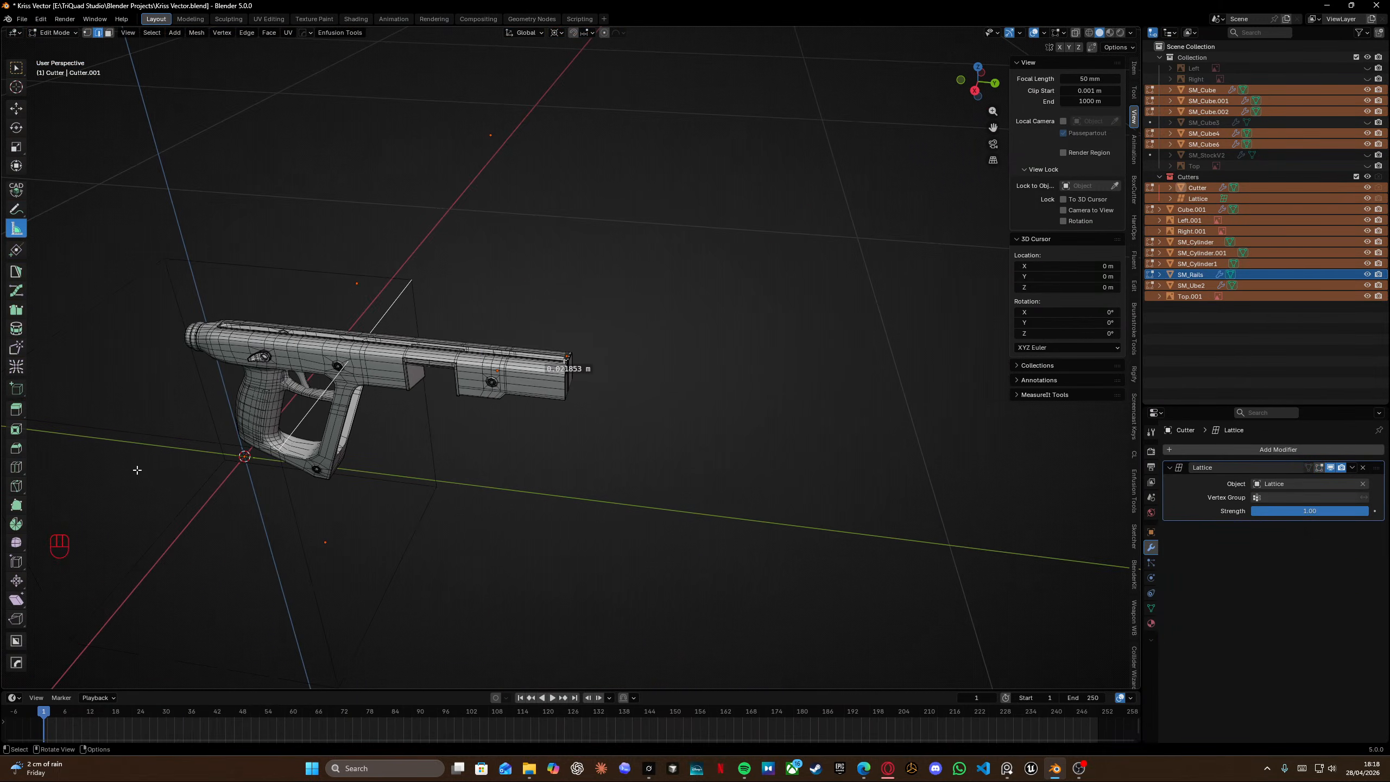
{"action": "scroll", "coordinate": [230, 438], "scroll_direction": "down", "scroll_amount": 3}
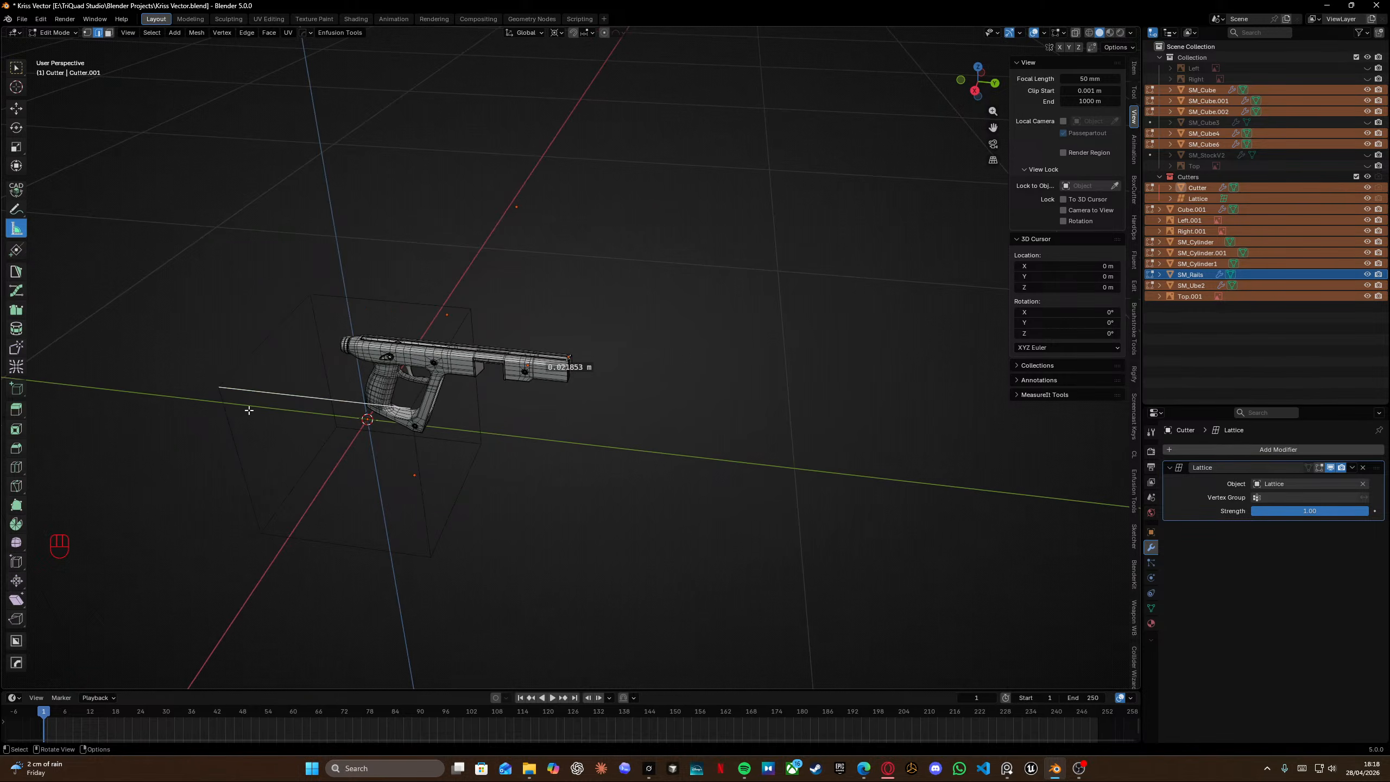
{"action": "key", "text": "l"}
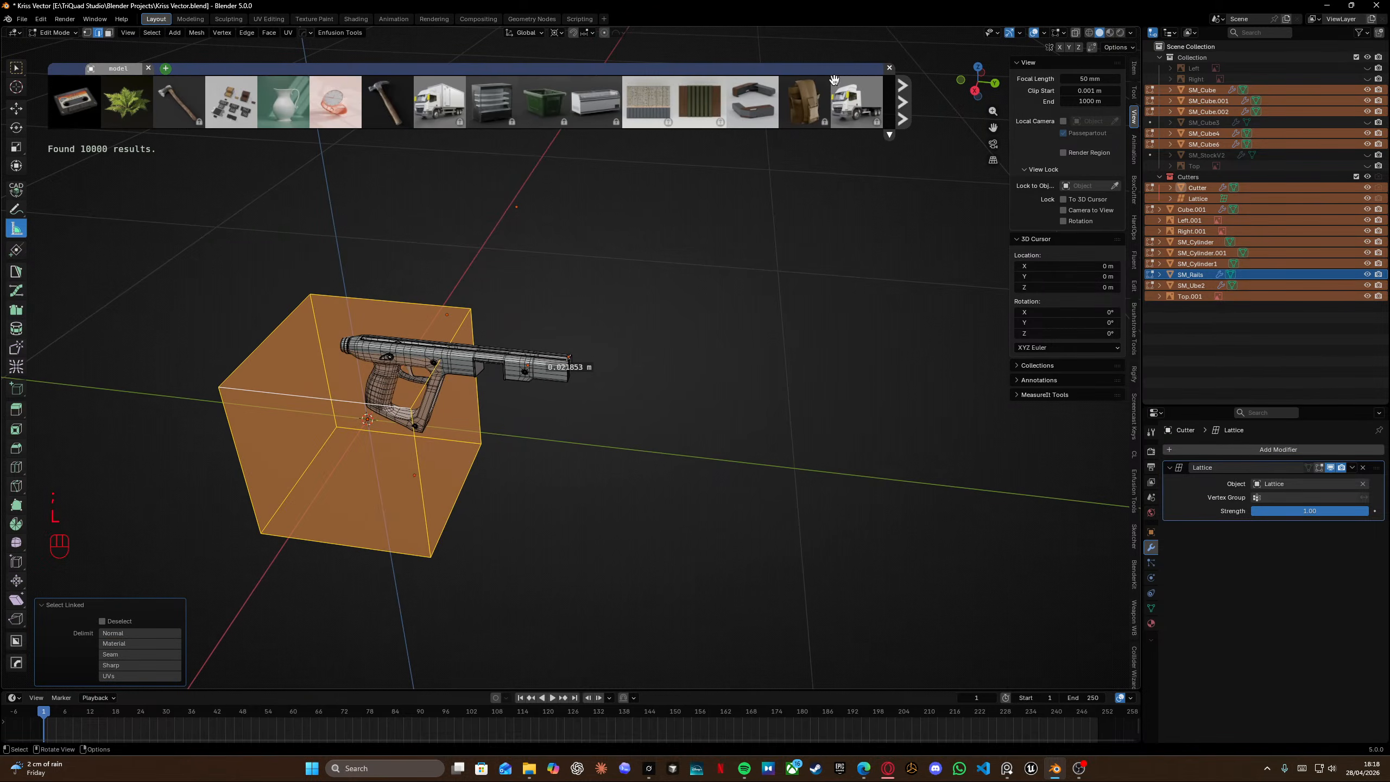
{"action": "left_click", "coordinate": [890, 69]}
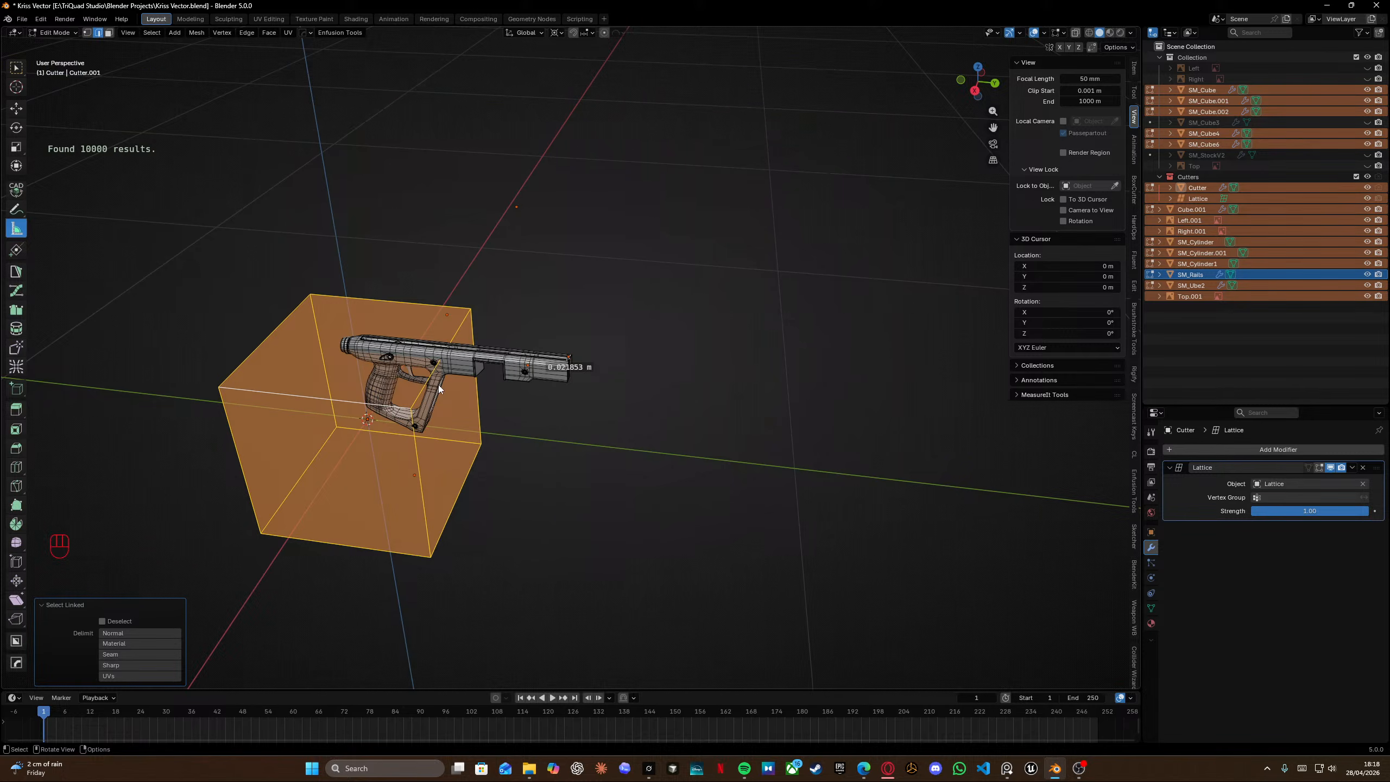
{"action": "key", "text": "Delete"}
{"action": "key", "text": "Tab"}
{"action": "key", "text": "Tab"}
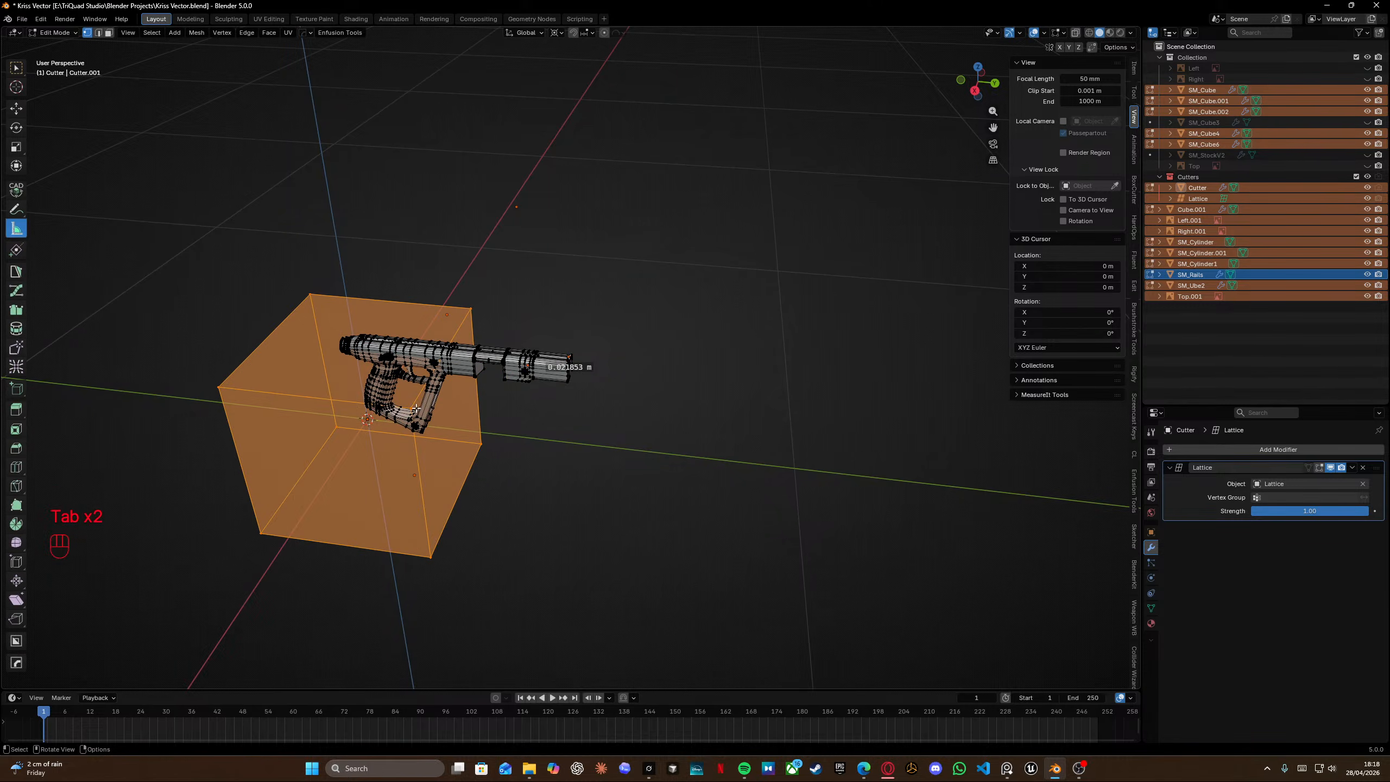
{"action": "scroll", "coordinate": [411, 408], "scroll_direction": "up", "scroll_amount": 9}
{"action": "scroll", "coordinate": [350, 378], "scroll_direction": "down", "scroll_amount": 3}
{"action": "middle_click_drag", "start_coordinate": [337, 362], "coordinate": [722, 350], "text": "shift"}
{"action": "key", "text": "Tab"}
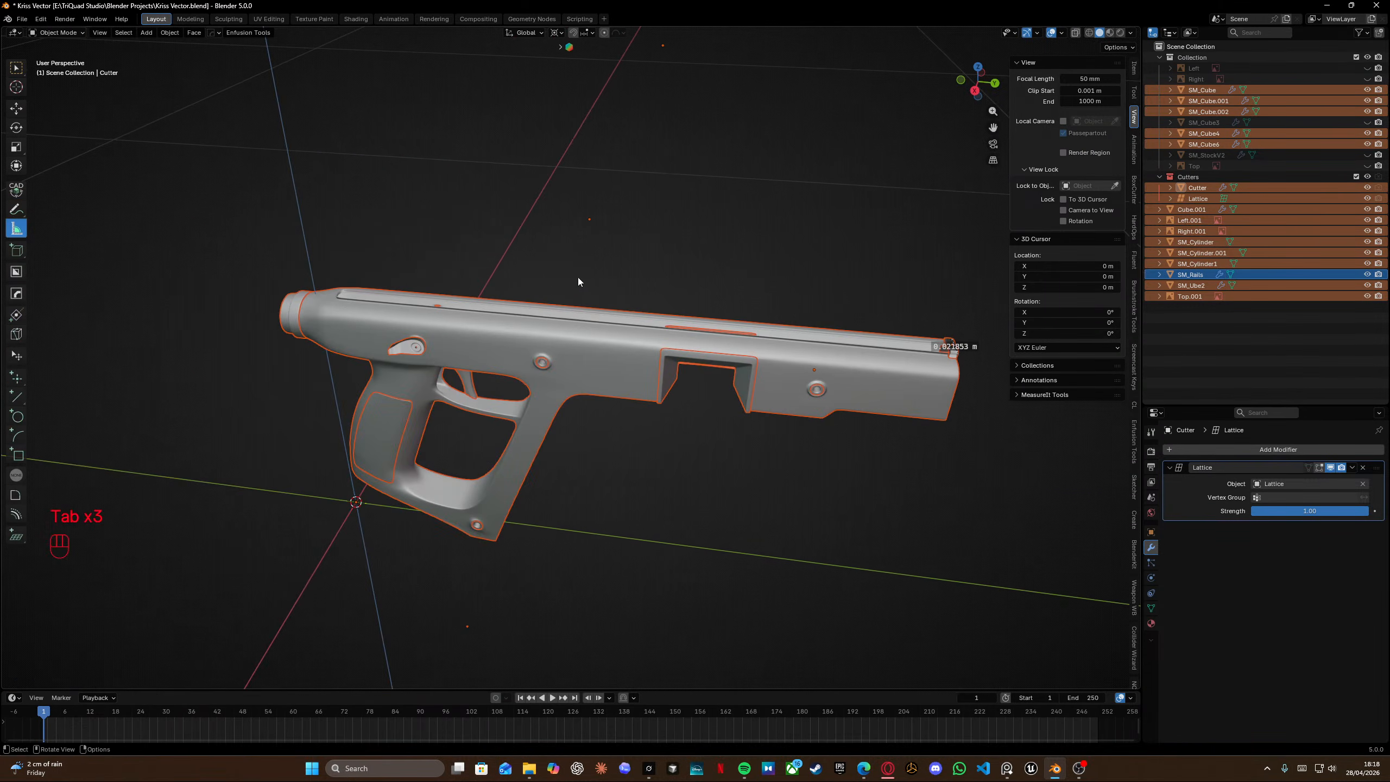
Remove the stray ruler, select all objects and scale them uniformly by 0.996.
{"action": "left_click", "coordinate": [672, 231]}
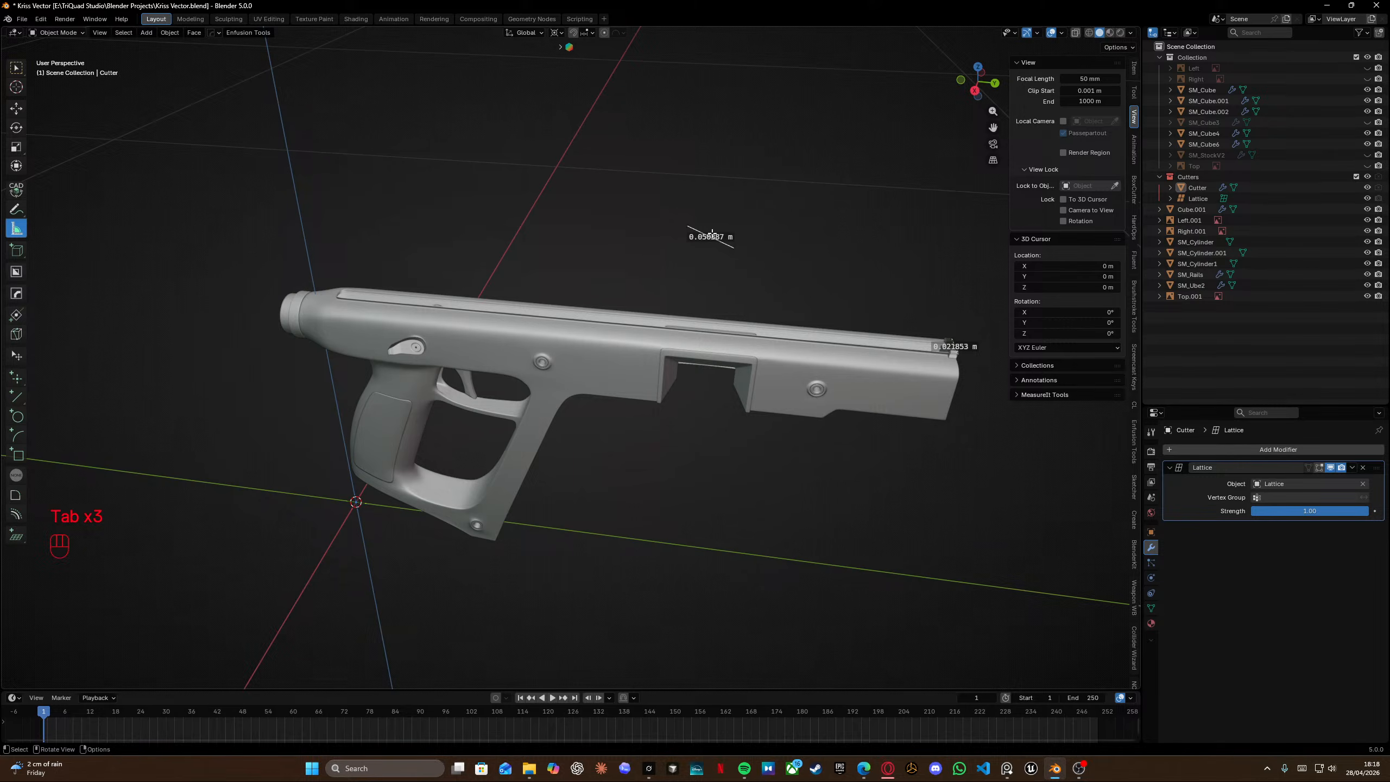
{"action": "key", "text": "Delete"}
{"action": "key", "text": "Delete"}
{"action": "key", "text": "a"}
{"action": "scroll", "coordinate": [623, 304], "scroll_direction": "left", "scroll_amount": 3, "text": "shift"}
{"action": "scroll", "coordinate": [623, 304], "scroll_direction": "left", "scroll_amount": 1, "text": "shift"}
{"action": "key", "text": "s"}
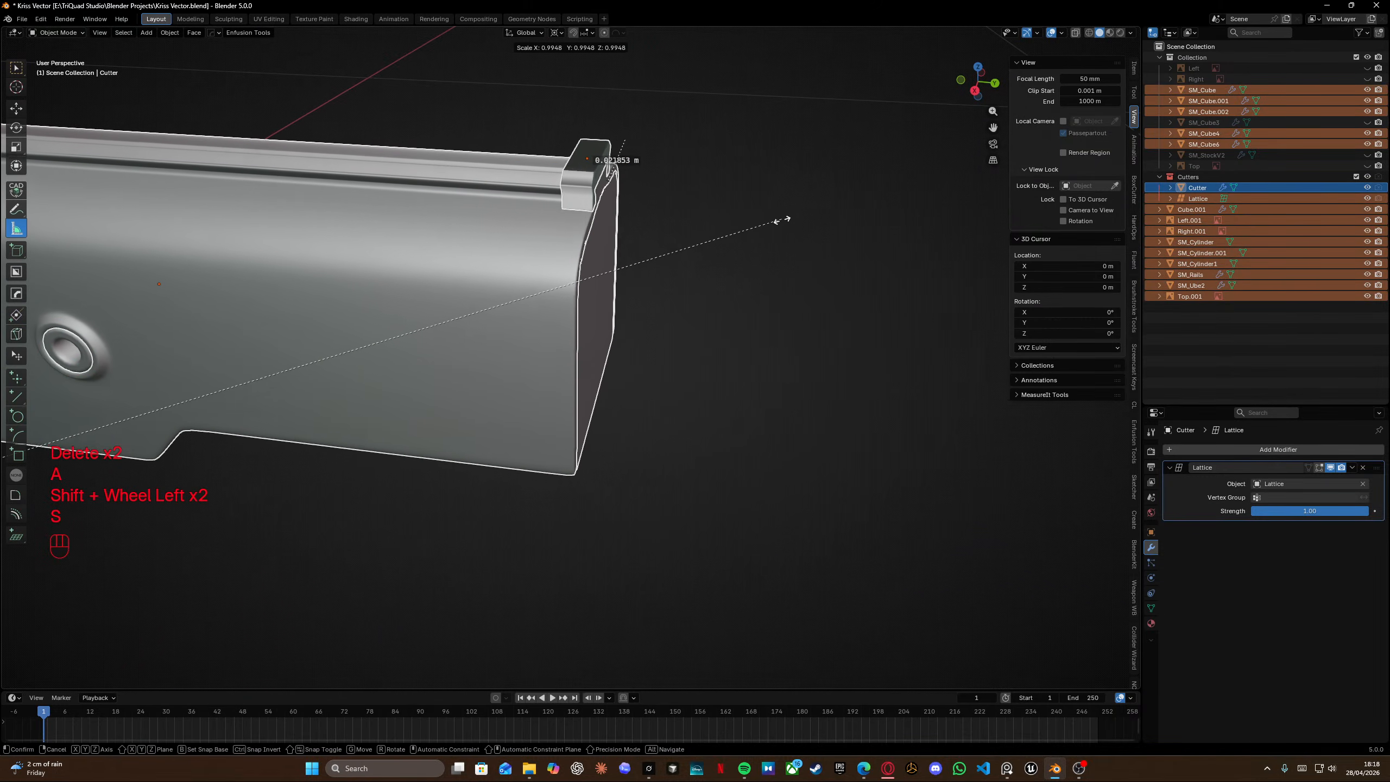
{"action": "right_click", "coordinate": [785, 220]}
{"action": "key", "text": "s"}
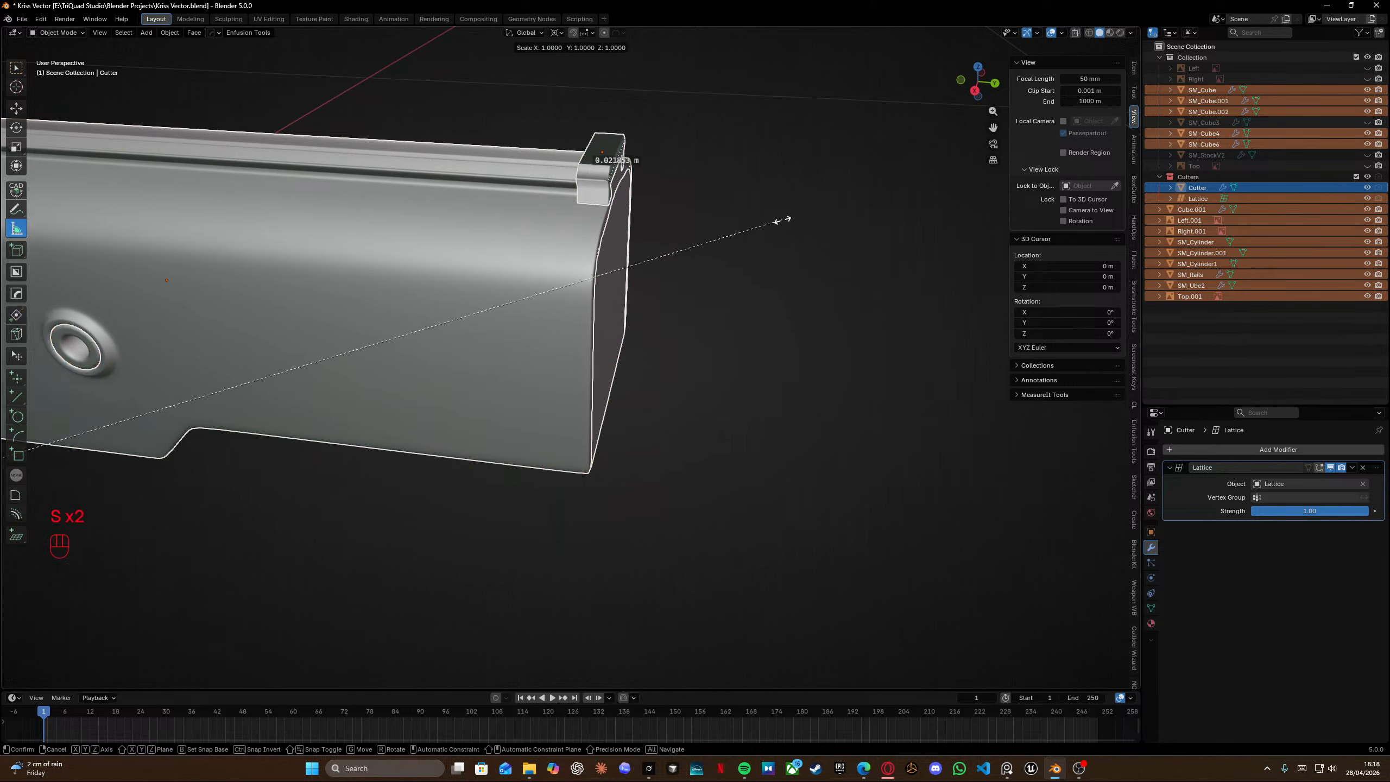
{"action": "left_click", "coordinate": [728, 237]}
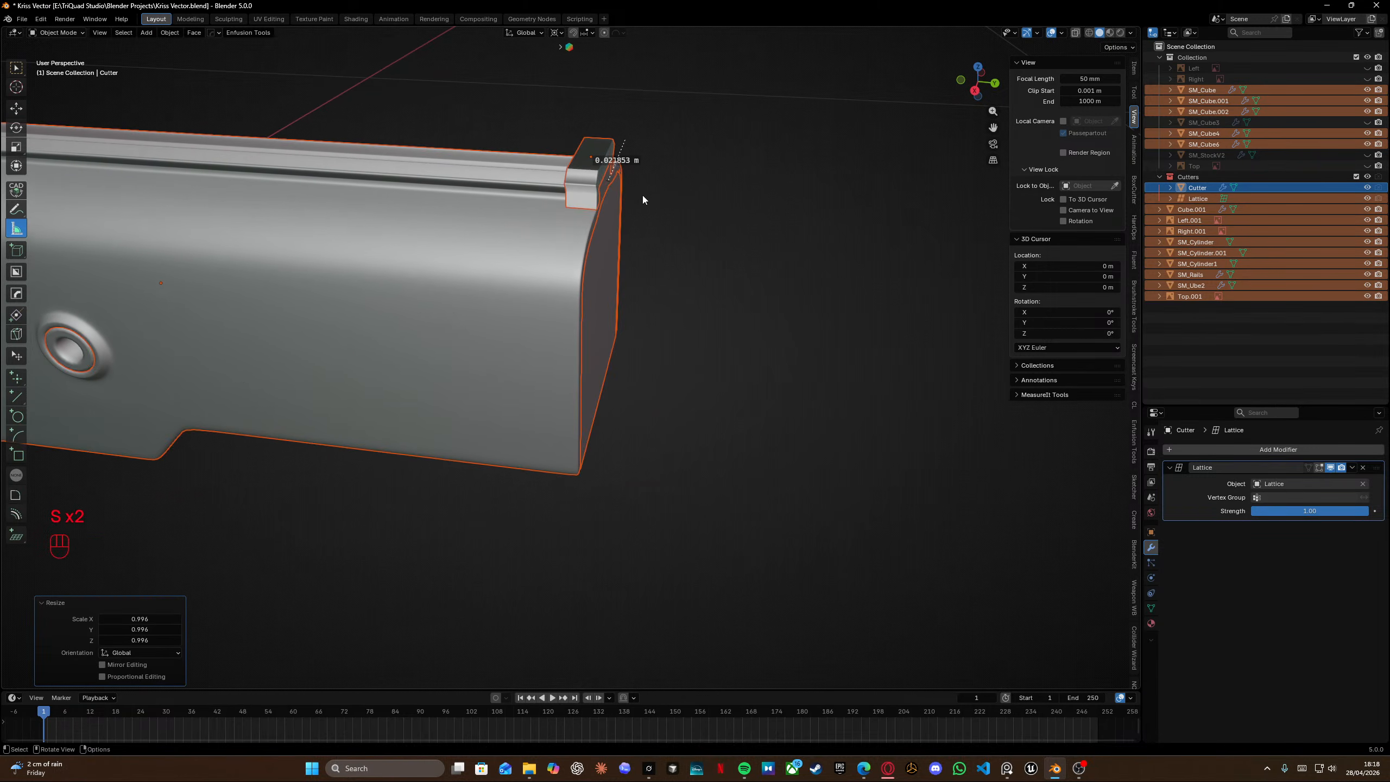
Re-measure the rail's top length with the ruler and scale all objects uniformly by 0.991.
{"action": "scroll", "coordinate": [643, 195], "scroll_direction": "up", "scroll_amount": 5}
{"action": "middle_click_drag", "start_coordinate": [643, 195], "coordinate": [659, 432], "text": "shift"}
{"action": "middle_click_drag", "start_coordinate": [658, 317], "coordinate": [621, 336]}
{"action": "middle_click_drag", "start_coordinate": [703, 206], "coordinate": [648, 348], "text": "shift"}
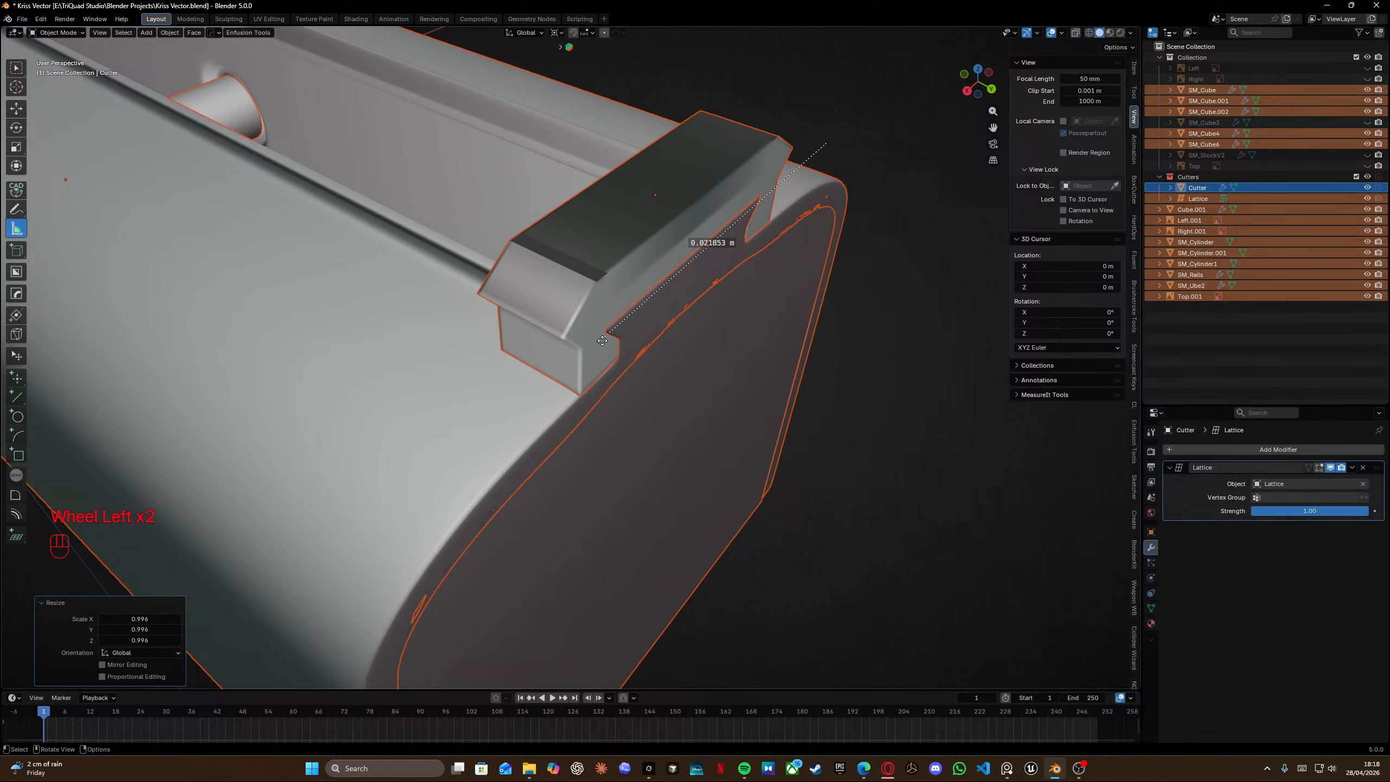
{"action": "left_click_drag", "start_coordinate": [580, 342], "coordinate": [570, 334], "text": "ctrl"}
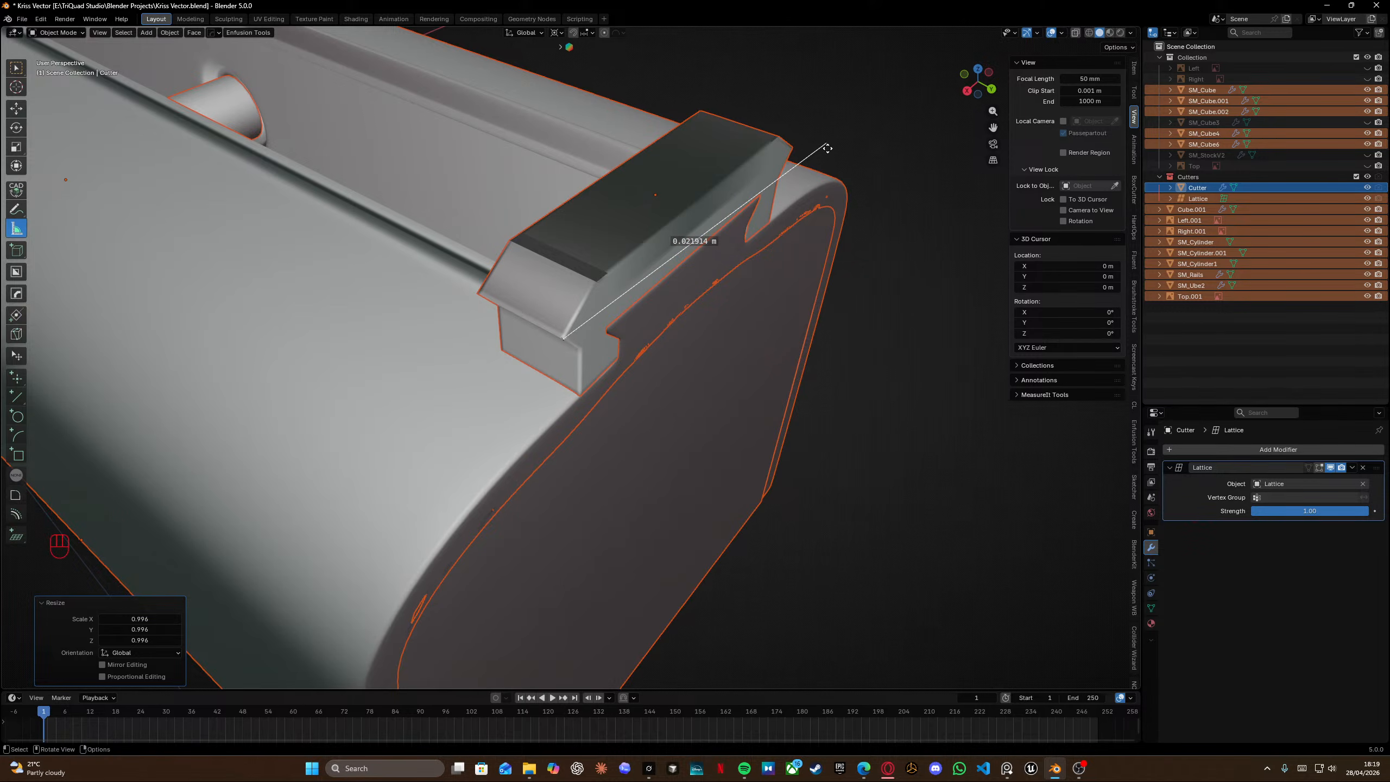
{"action": "left_click_drag", "start_coordinate": [828, 148], "coordinate": [791, 151], "text": "ctrl"}
{"action": "key", "text": "s"}
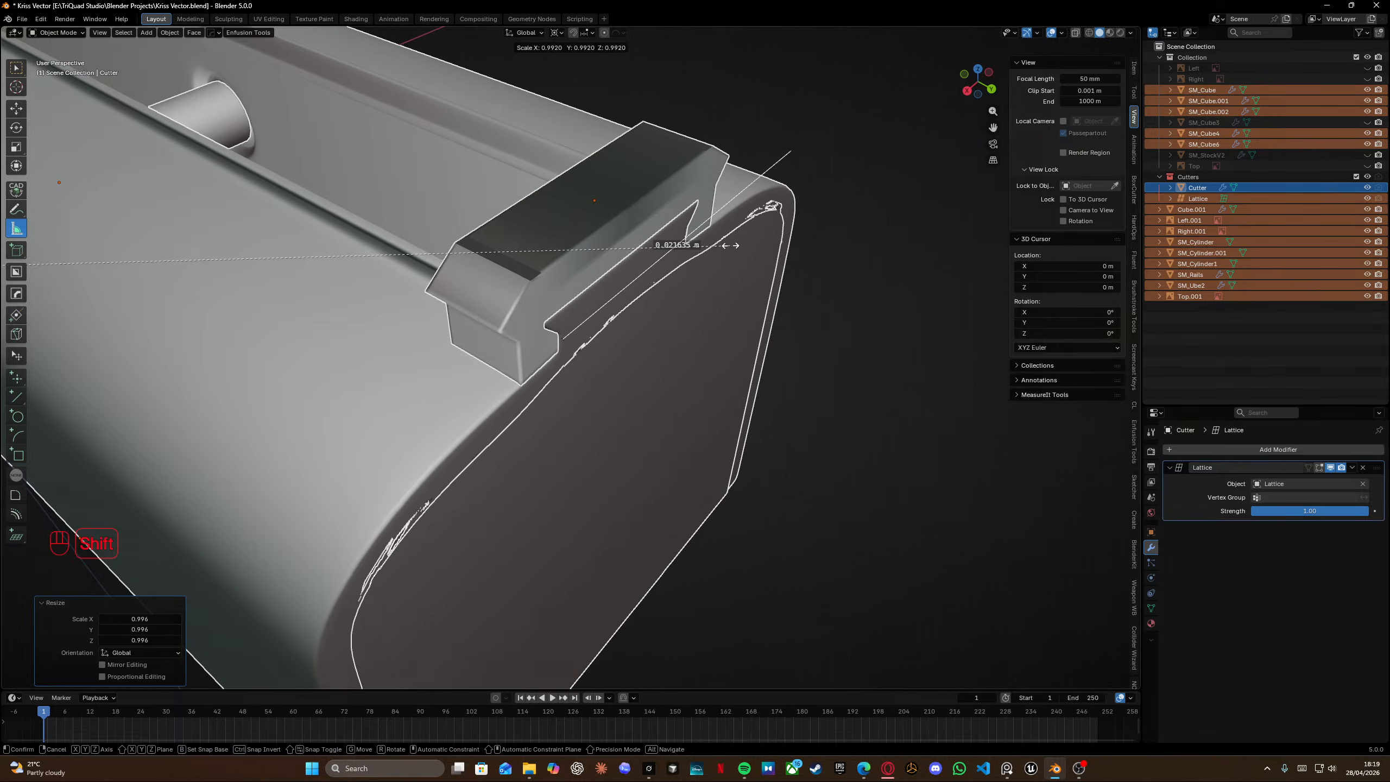
{"action": "left_click", "coordinate": [732, 246]}
Adjust the ruler endpoints on the rail and scale all objects uniformly by 0.989.
{"action": "left_click_drag", "start_coordinate": [561, 339], "coordinate": [494, 331]}
{"action": "left_click_drag", "start_coordinate": [786, 155], "coordinate": [724, 156], "text": "ctrl"}
{"action": "key", "text": "s"}
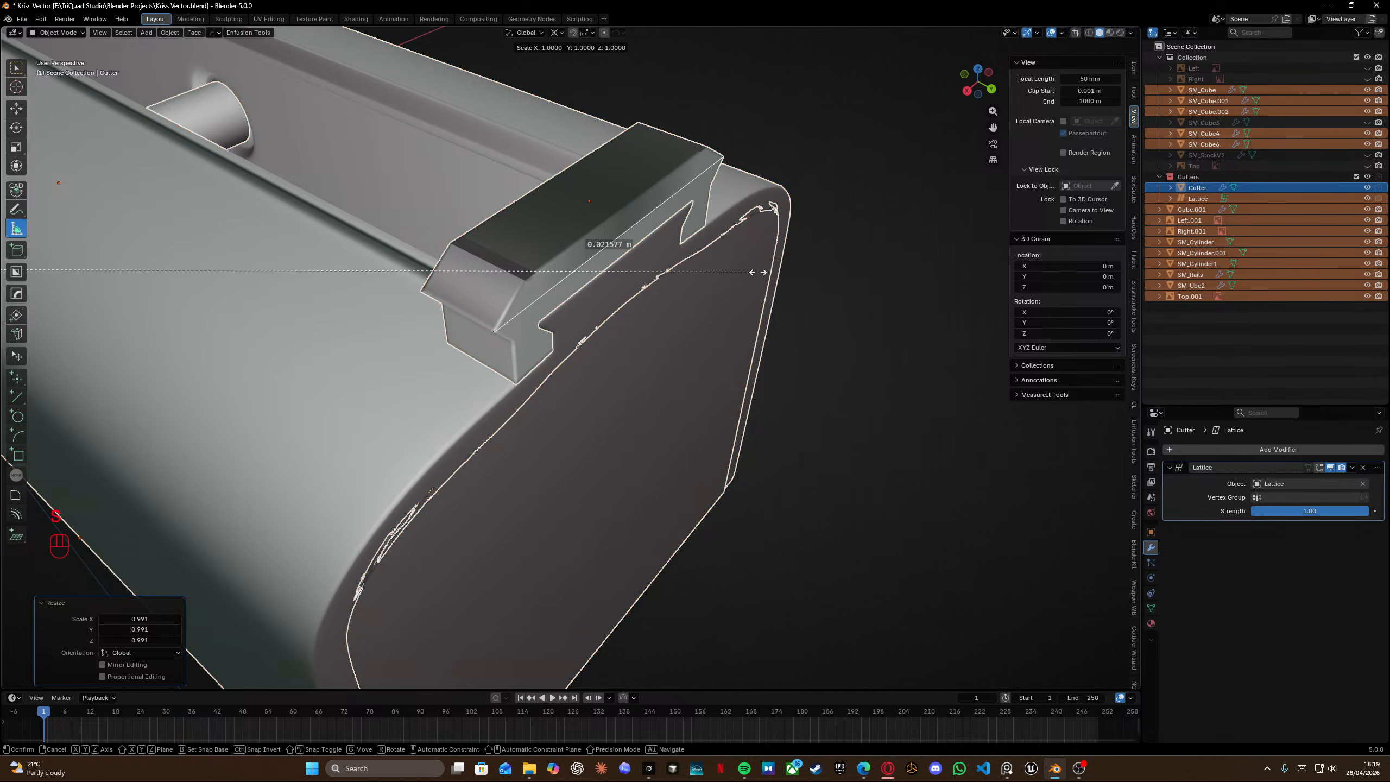
{"action": "left_click", "coordinate": [749, 268]}
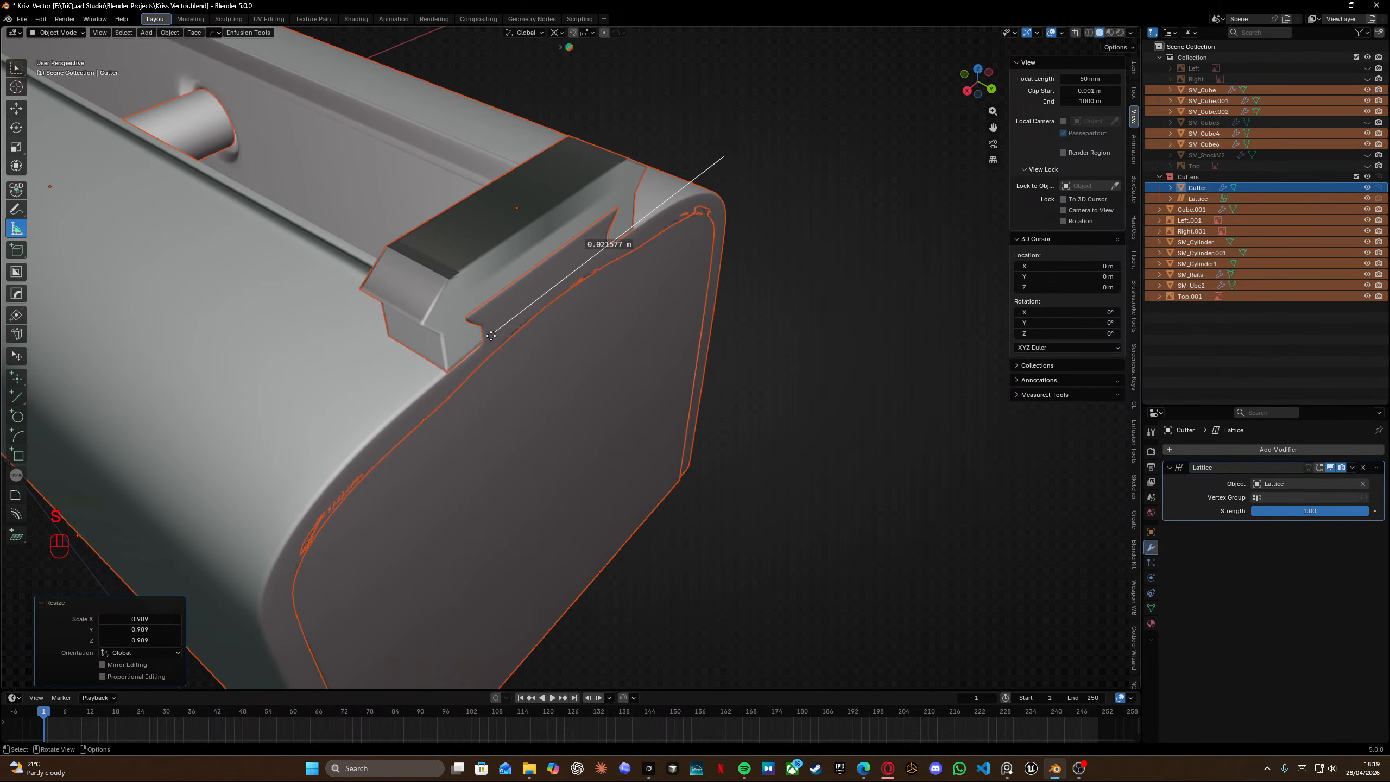
Measure the rail's top length again from the other side and scale all objects uniformly by 1.002.
{"action": "left_click_drag", "start_coordinate": [494, 332], "coordinate": [421, 325], "text": "ctrl"}
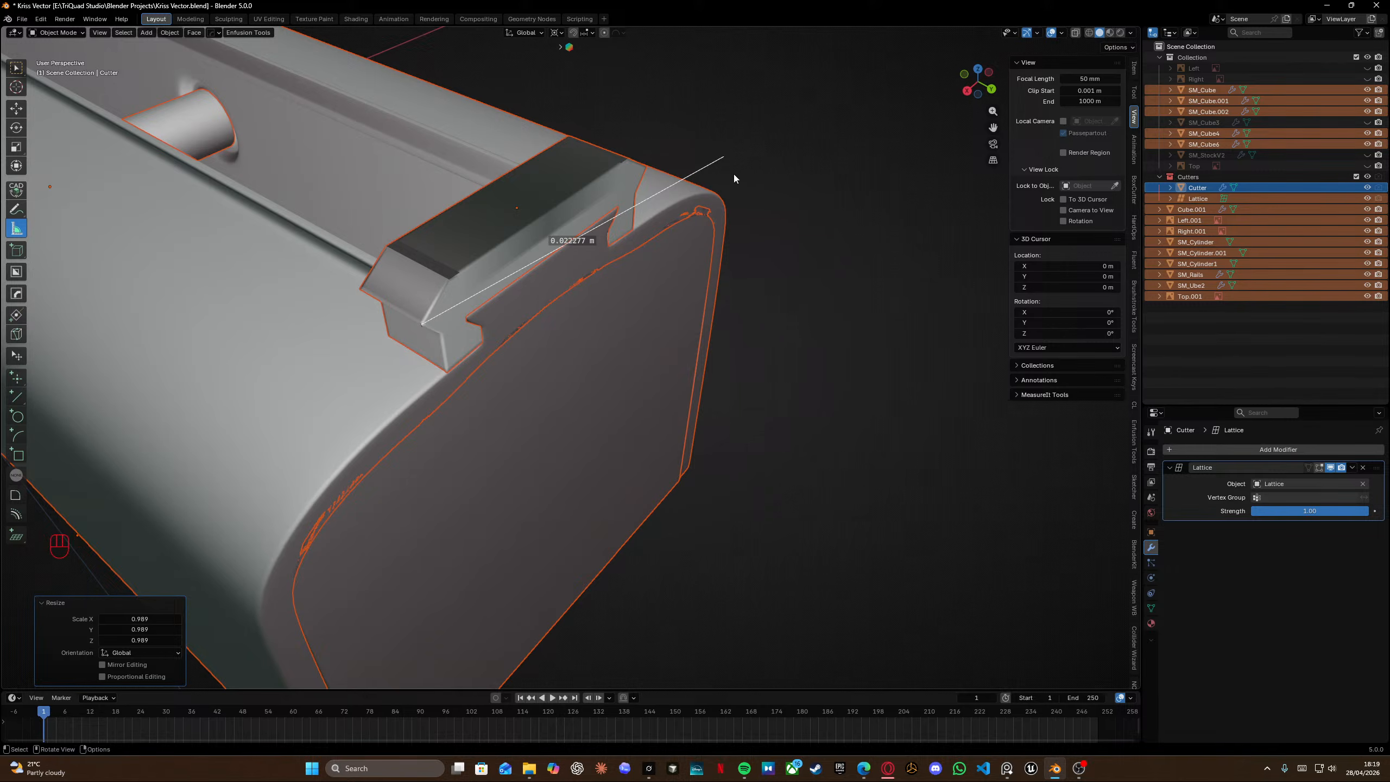
{"action": "left_click_drag", "start_coordinate": [724, 157], "coordinate": [646, 168], "text": "ctrl"}
{"action": "middle_click_drag", "start_coordinate": [646, 168], "coordinate": [502, 159]}
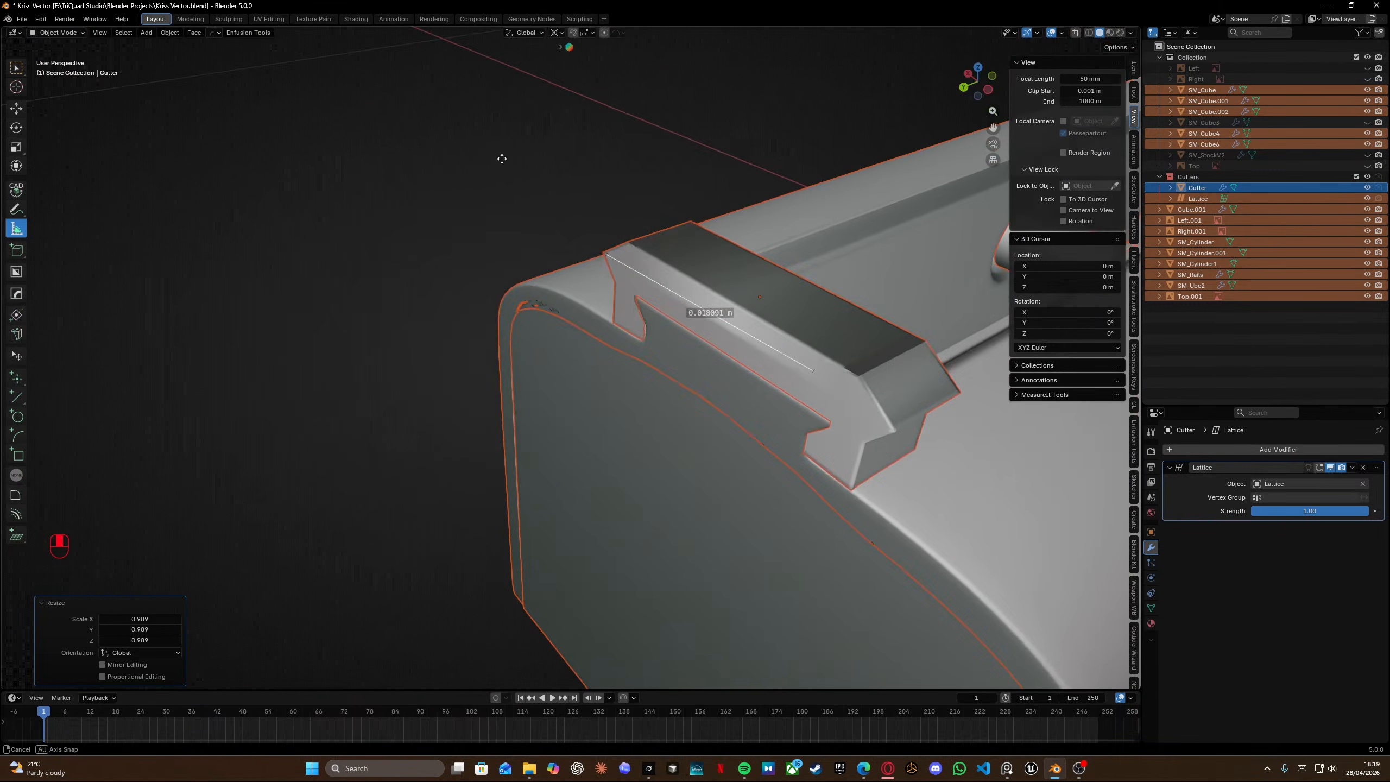
{"action": "left_click_drag", "start_coordinate": [817, 371], "coordinate": [893, 431], "text": "ctrl"}
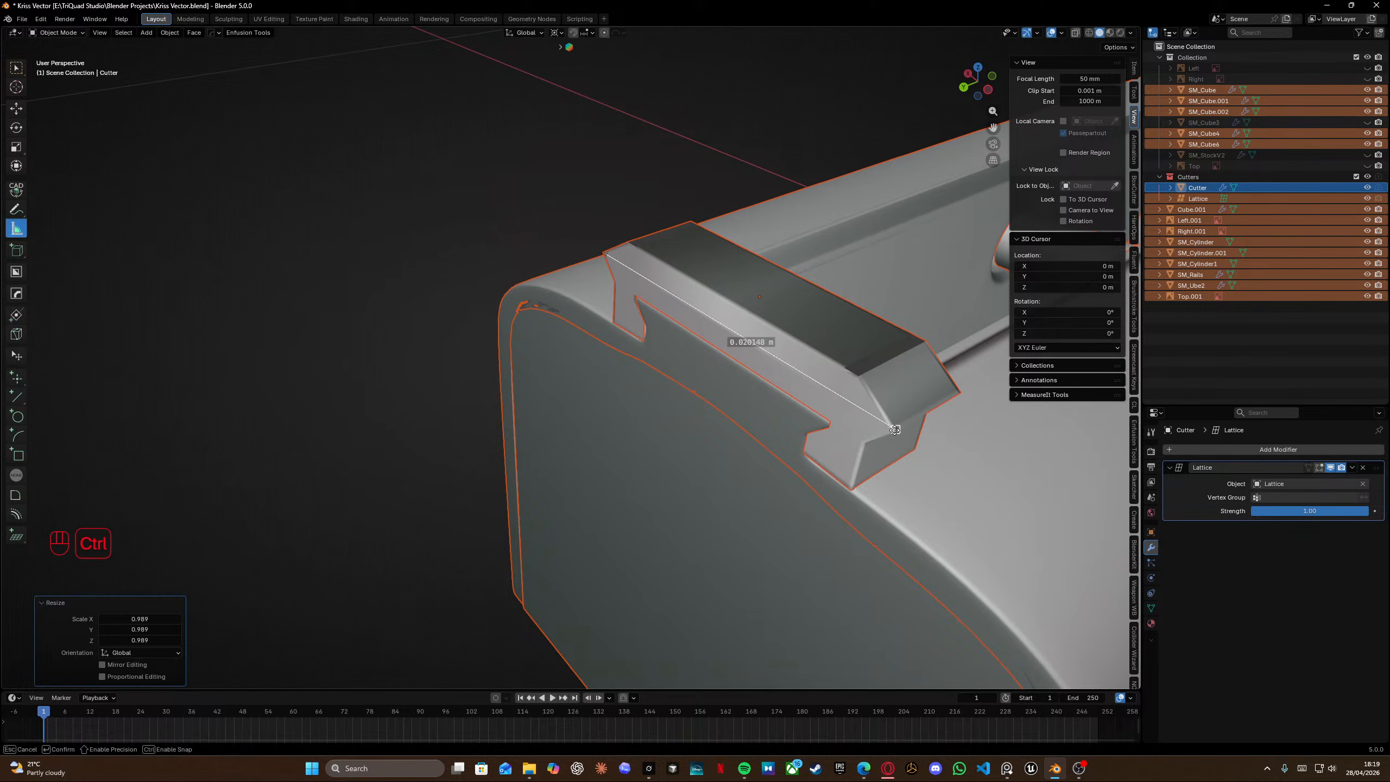
{"action": "left_click_drag", "start_coordinate": [895, 431], "coordinate": [894, 431], "text": "ctrl"}
{"action": "middle_click_drag", "start_coordinate": [894, 431], "coordinate": [607, 307]}
{"action": "key", "text": "s"}
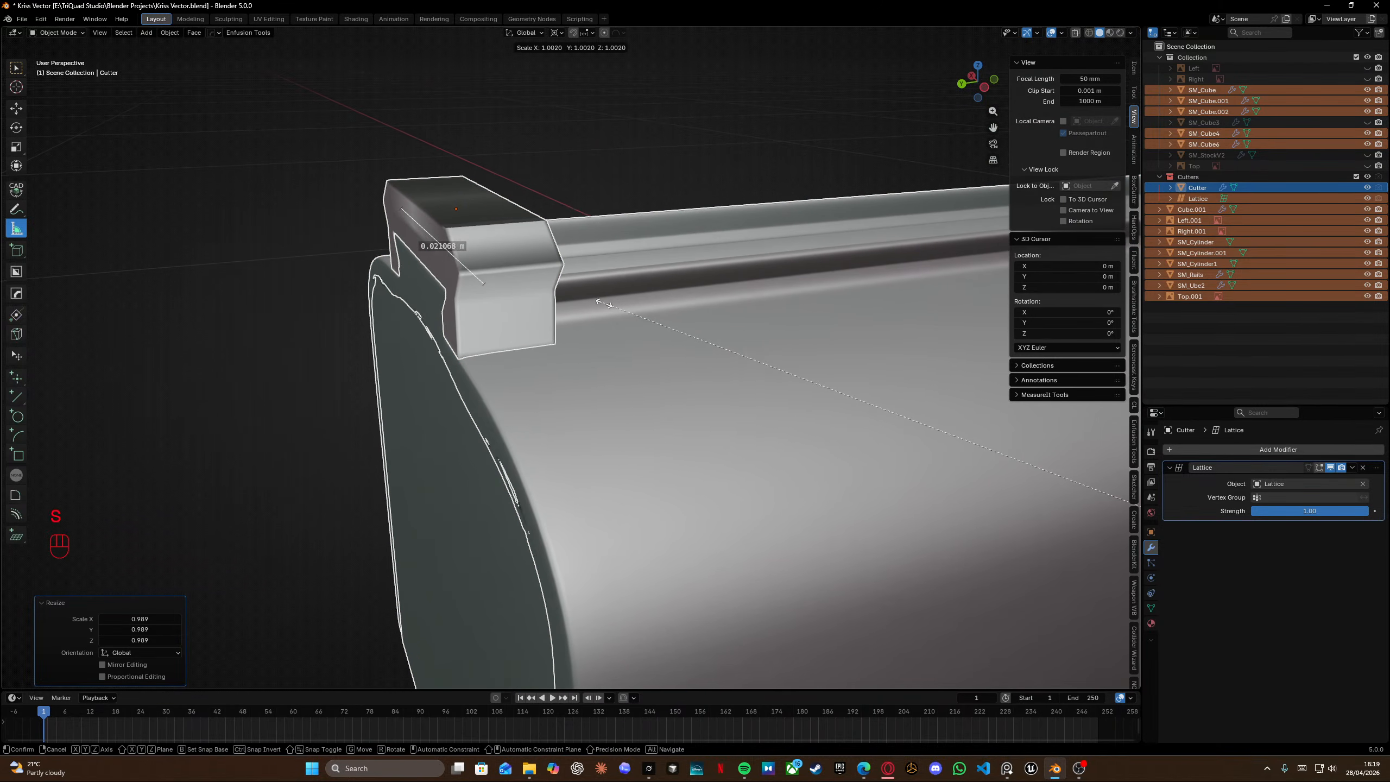
{"action": "left_click", "coordinate": [604, 303]}
Reposition the ruler along the rail's top edge and scale all objects uniformly by 1.005.
{"action": "scroll", "coordinate": [493, 281], "scroll_direction": "up", "scroll_amount": 2}
{"action": "middle_click_drag", "start_coordinate": [493, 280], "coordinate": [737, 381], "text": "shift"}
{"action": "middle_click_drag", "start_coordinate": [736, 382], "coordinate": [761, 384]}
{"action": "left_click_drag", "start_coordinate": [761, 384], "coordinate": [750, 387], "text": "ctrl"}
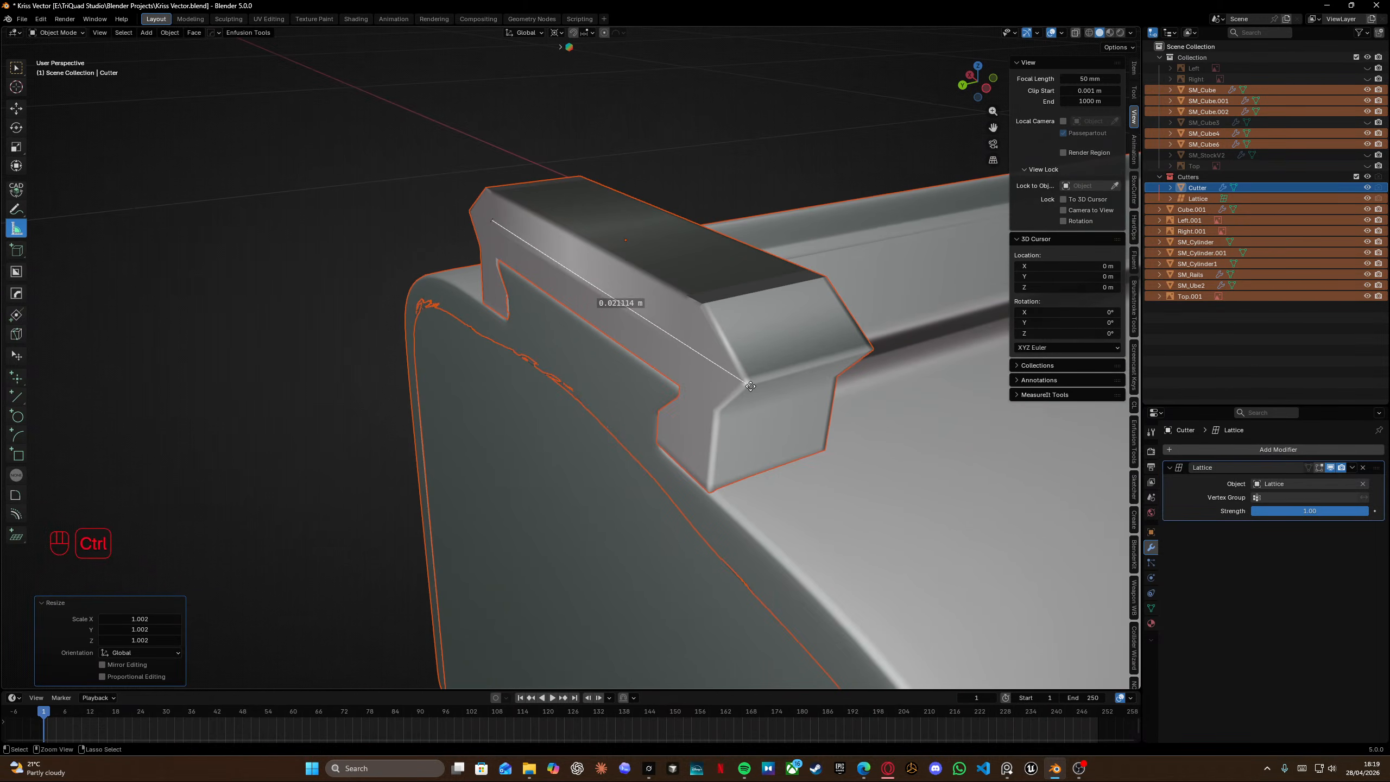
{"action": "left_click_drag", "start_coordinate": [481, 225], "coordinate": [469, 214]}
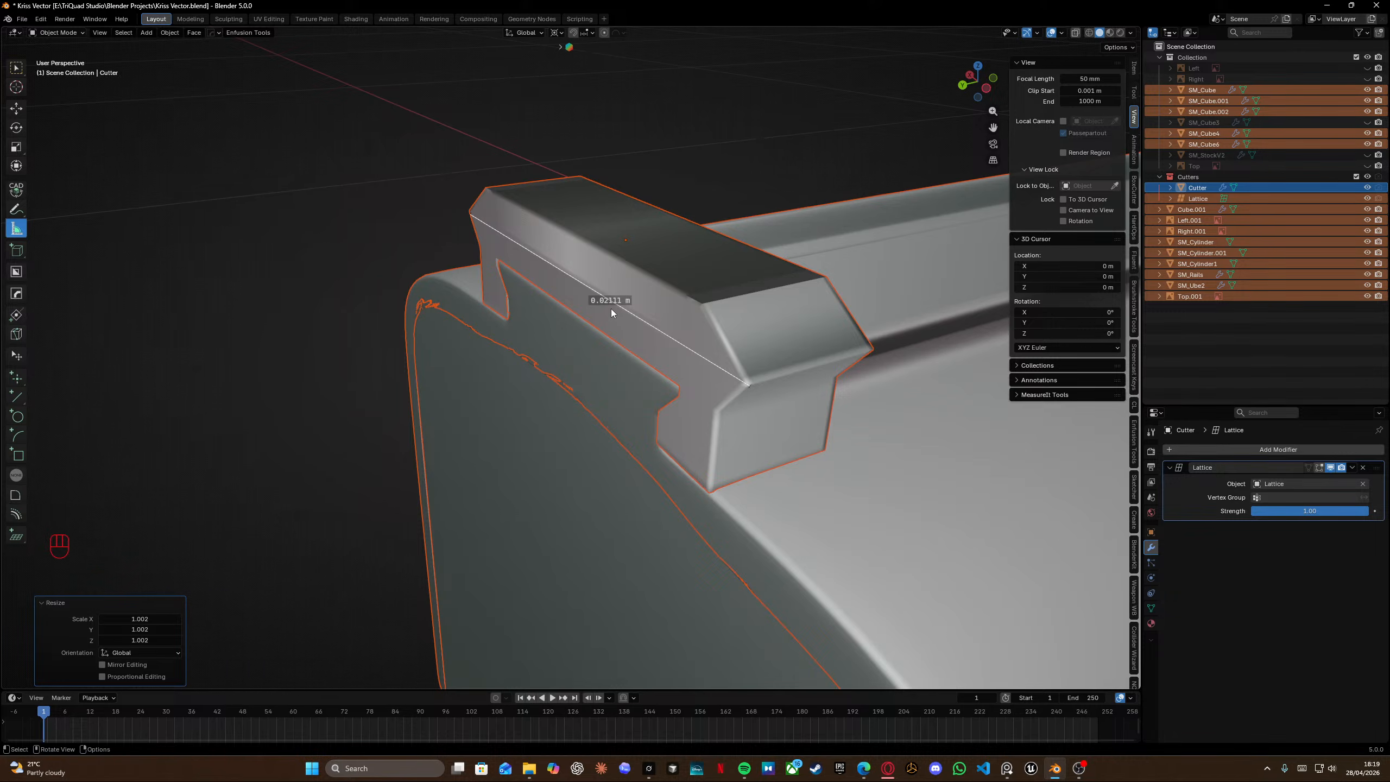
{"action": "key", "text": "s"}
{"action": "left_click", "coordinate": [604, 302]}
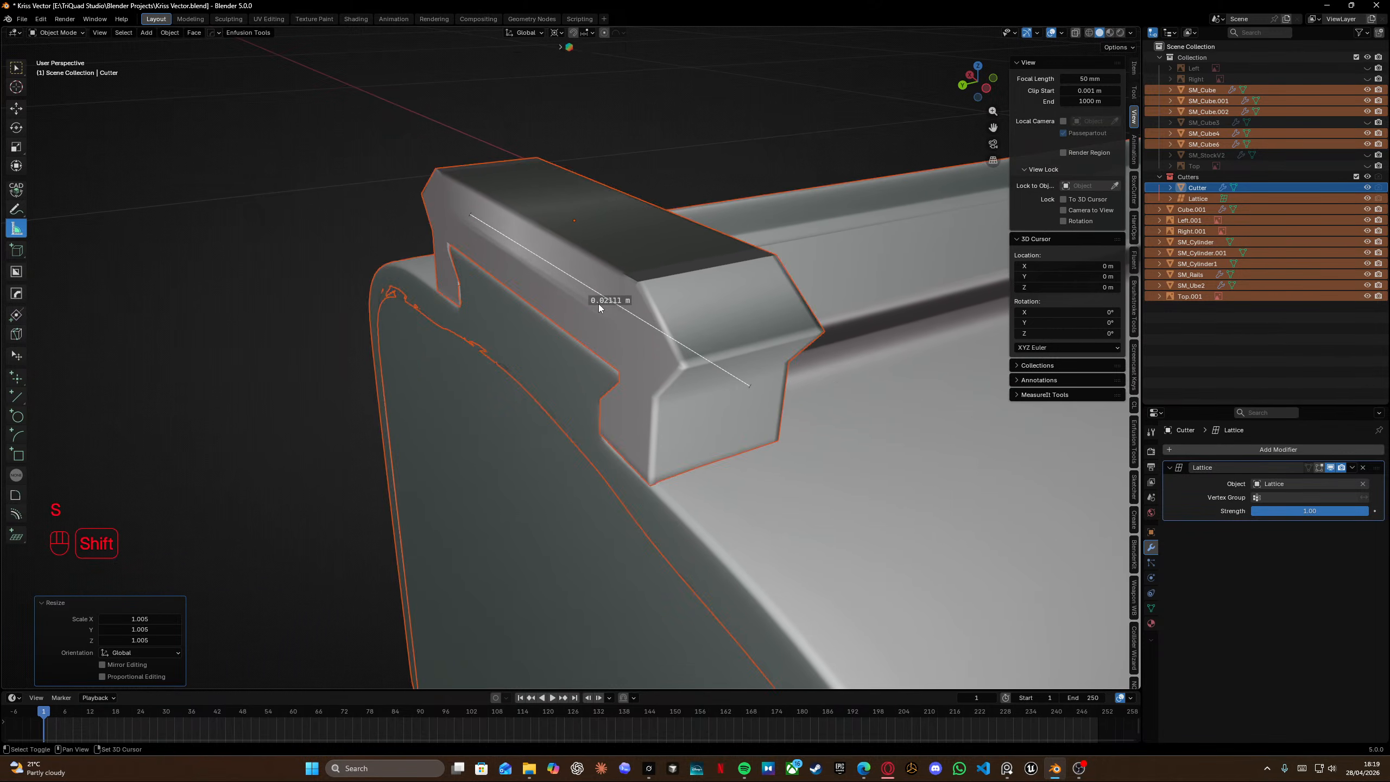
Switch to wireframe view, re-measure the rail's top length and scale all objects uniformly by 0.999.
{"action": "left_click_drag", "start_coordinate": [750, 385], "coordinate": [687, 370]}
{"action": "left_click_drag", "start_coordinate": [470, 214], "coordinate": [426, 201]}
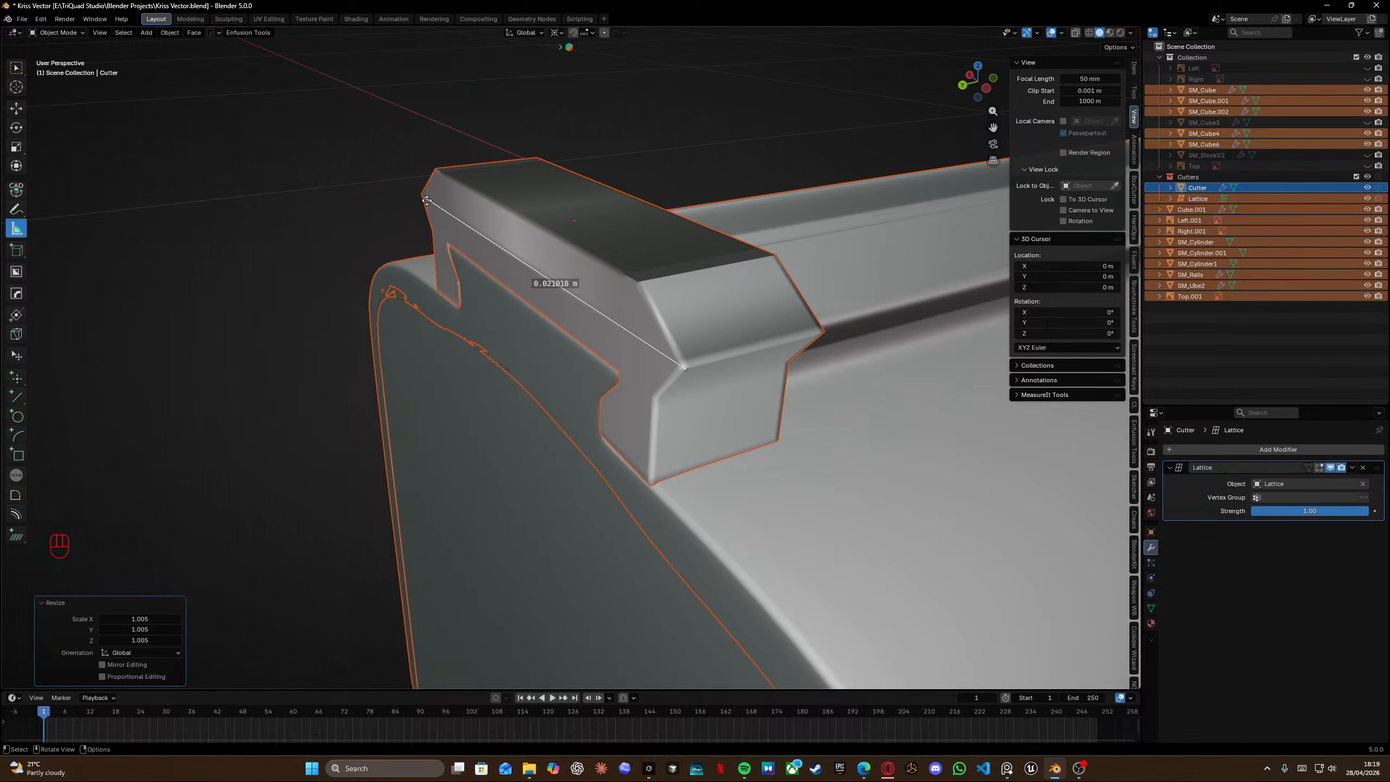
{"action": "middle_click_drag", "start_coordinate": [500, 241], "coordinate": [493, 311]}
{"action": "left_click_drag", "start_coordinate": [493, 312], "coordinate": [486, 299], "text": "ctrl"}
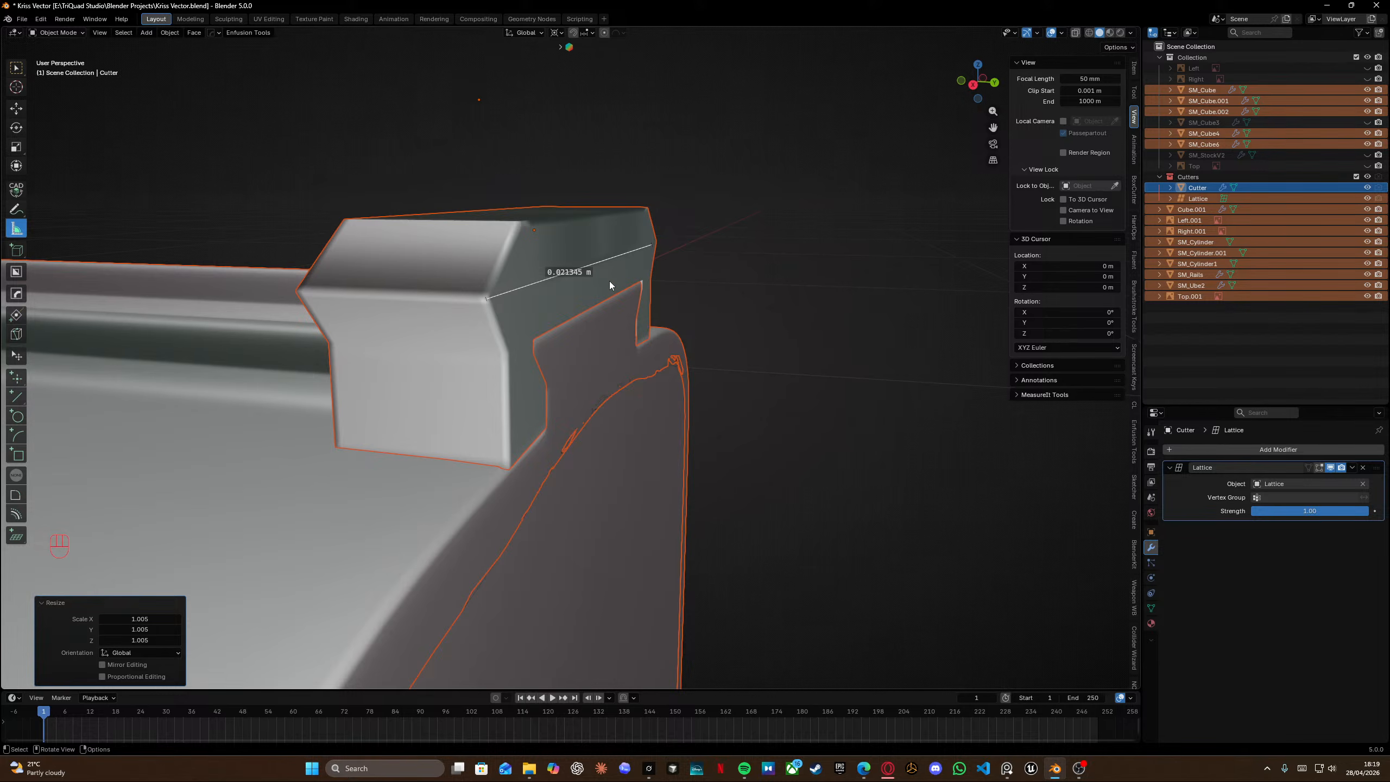
{"action": "middle_click_drag", "start_coordinate": [609, 280], "coordinate": [638, 363]}
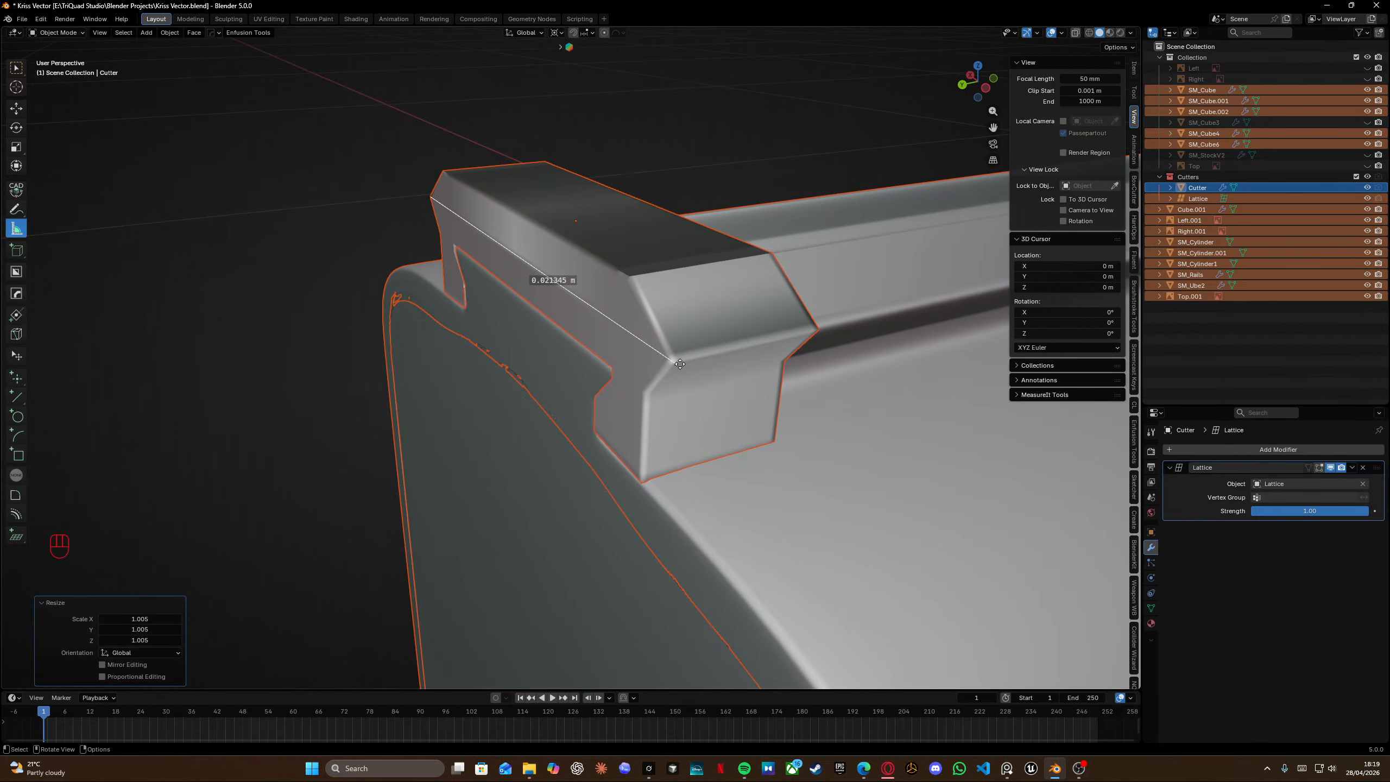
{"action": "left_click_drag", "start_coordinate": [680, 364], "coordinate": [677, 361], "text": "ctrl"}
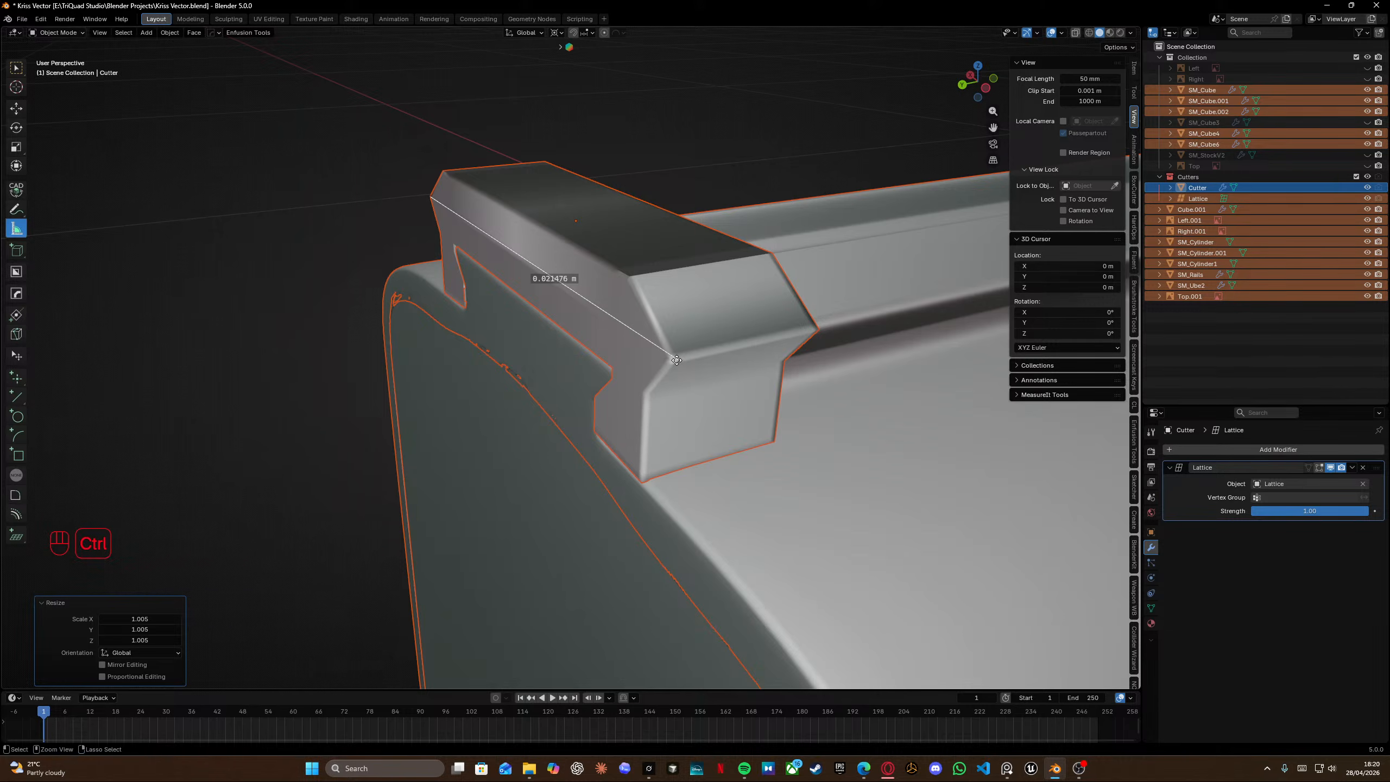
{"action": "key", "text": "shift+z"}
{"action": "scroll", "coordinate": [611, 383], "scroll_direction": "up", "scroll_amount": 2}
{"action": "middle_click_drag", "start_coordinate": [611, 383], "coordinate": [638, 382]}
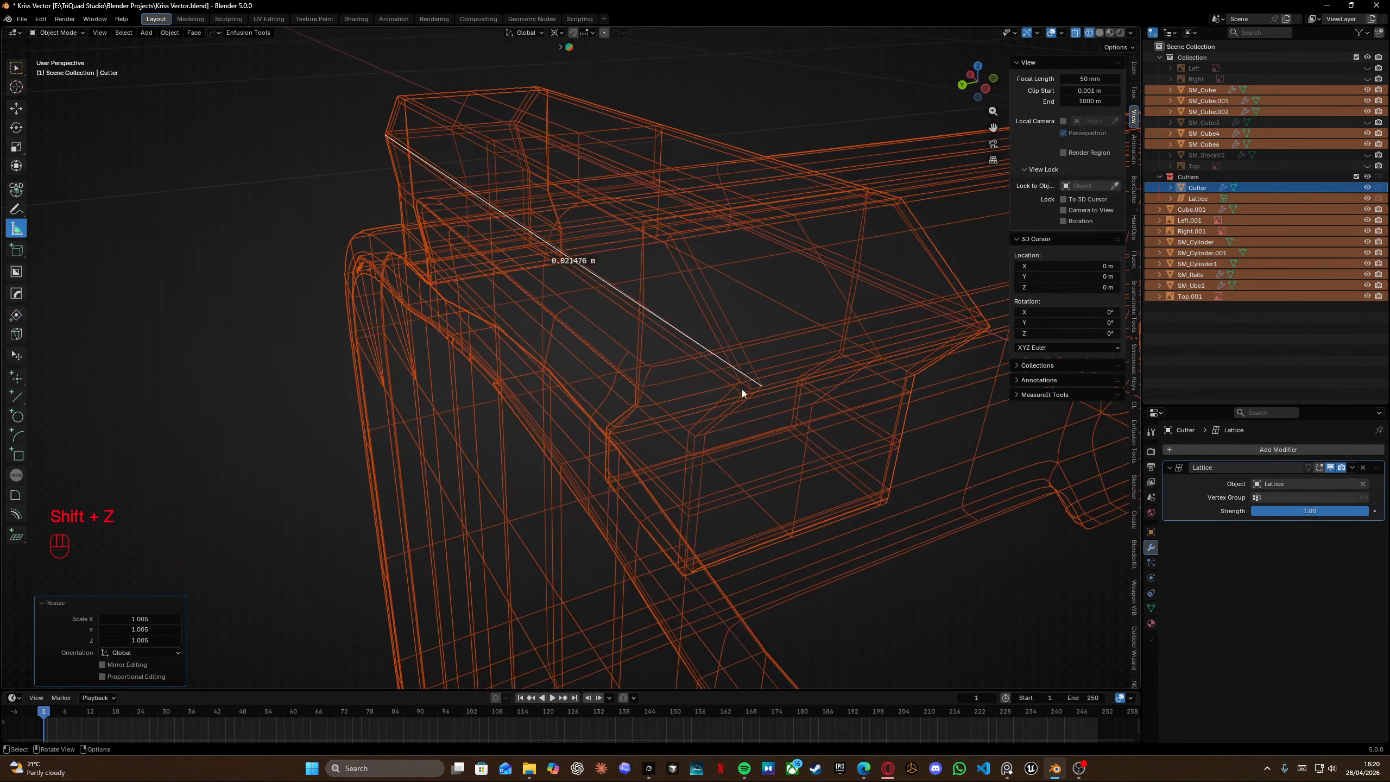
{"action": "left_click_drag", "start_coordinate": [759, 386], "coordinate": [751, 388]}
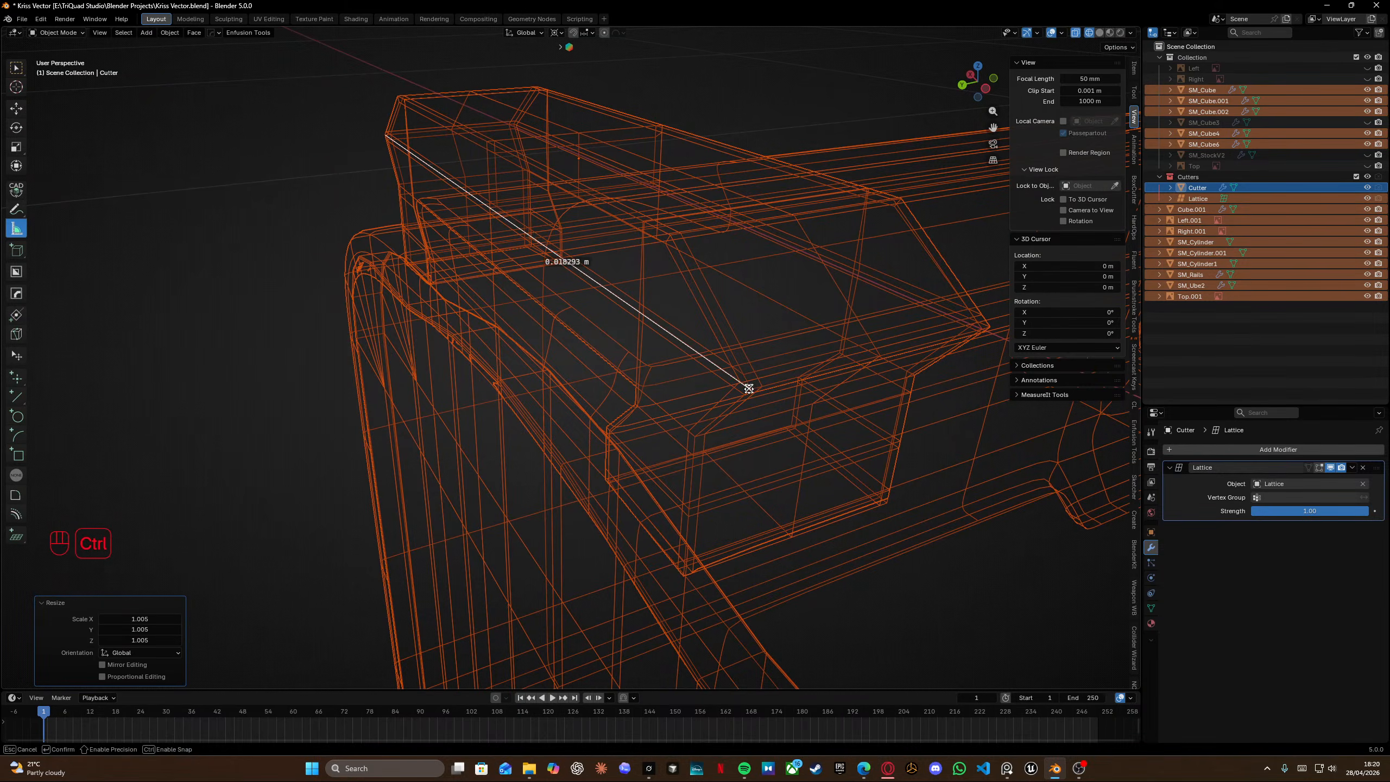
{"action": "middle_click_drag", "start_coordinate": [564, 315], "coordinate": [547, 442]}
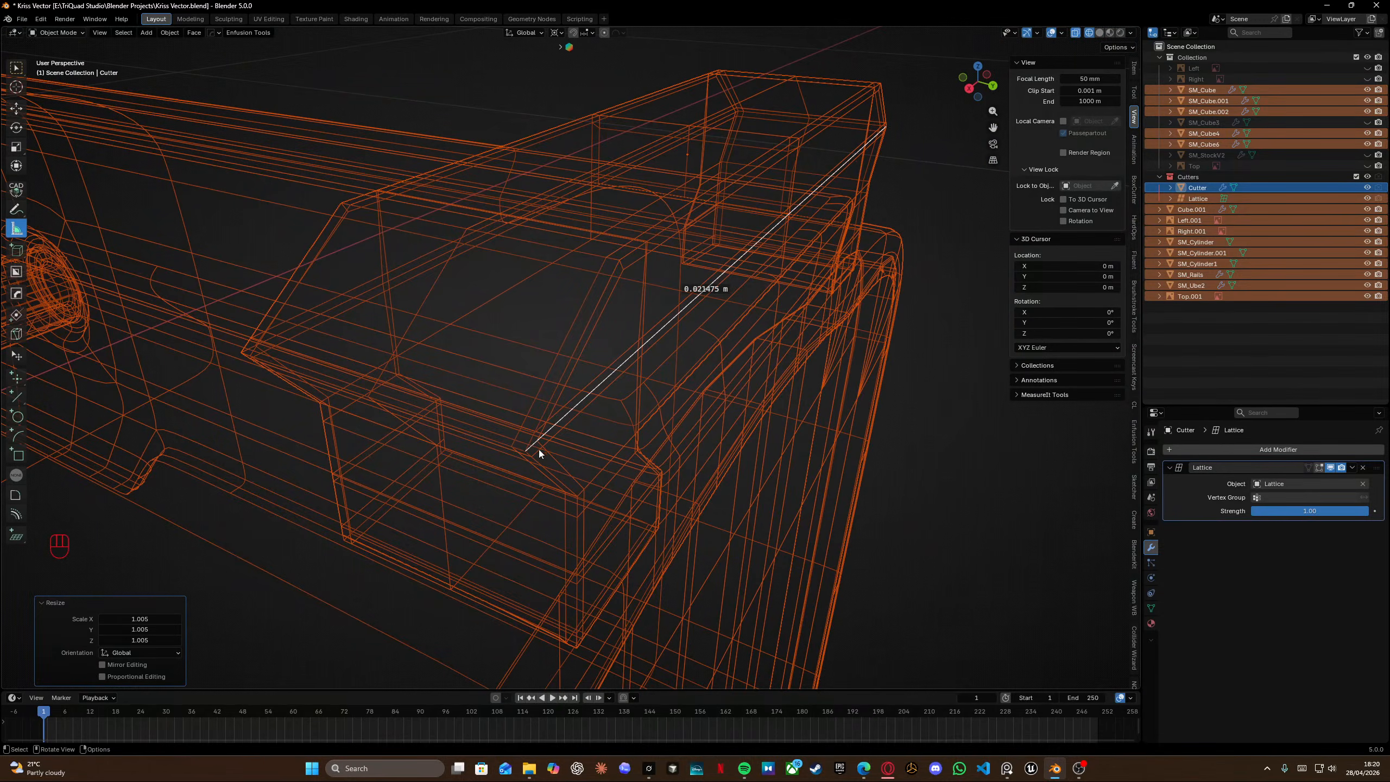
{"action": "key", "text": "s"}
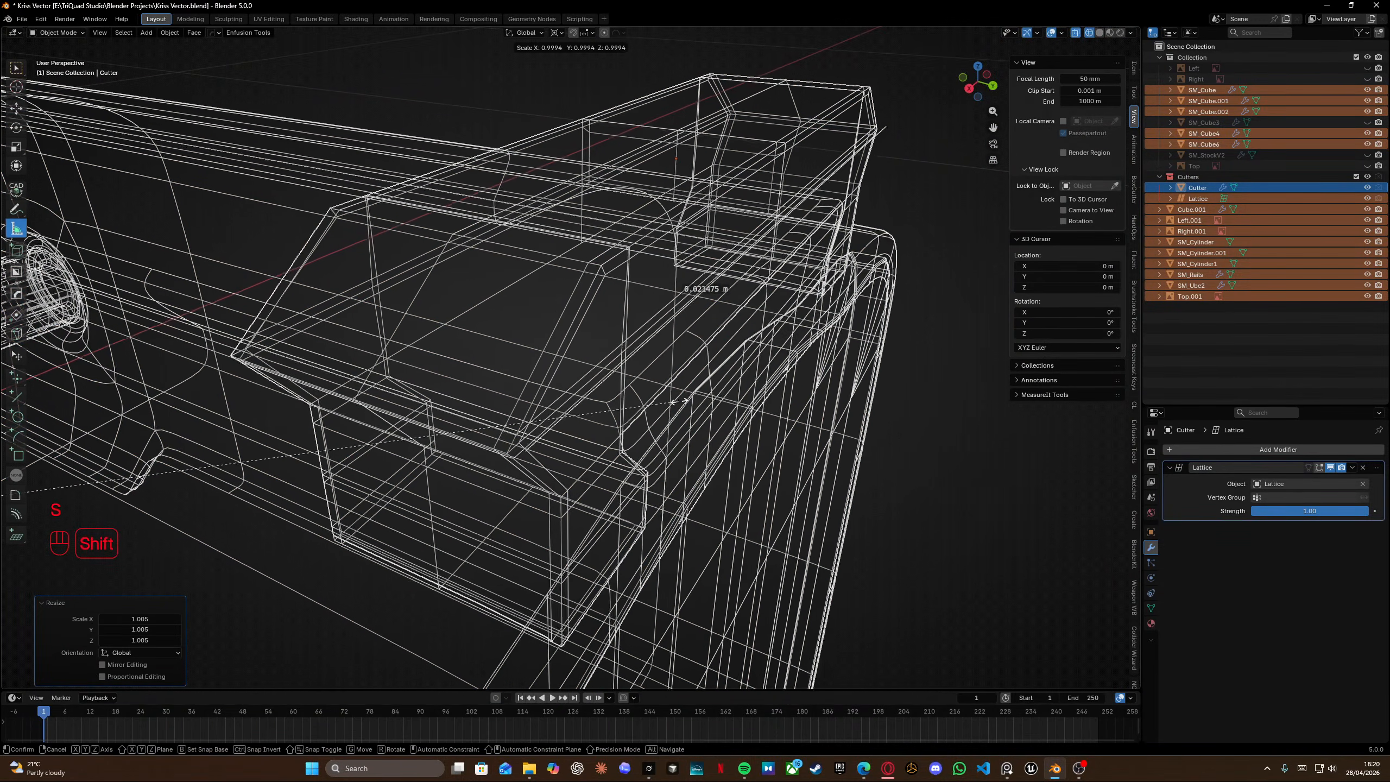
{"action": "left_click", "coordinate": [675, 402]}
Check the rail's length once more with the ruler, save the file and remove the ruler.
{"action": "left_click_drag", "start_coordinate": [528, 444], "coordinate": [493, 454], "text": "ctrl"}
{"action": "middle_click_drag", "start_coordinate": [699, 348], "coordinate": [501, 345]}
{"action": "left_click_drag", "start_coordinate": [546, 427], "coordinate": [569, 423]}
{"action": "middle_click_drag", "start_coordinate": [570, 423], "coordinate": [547, 422]}
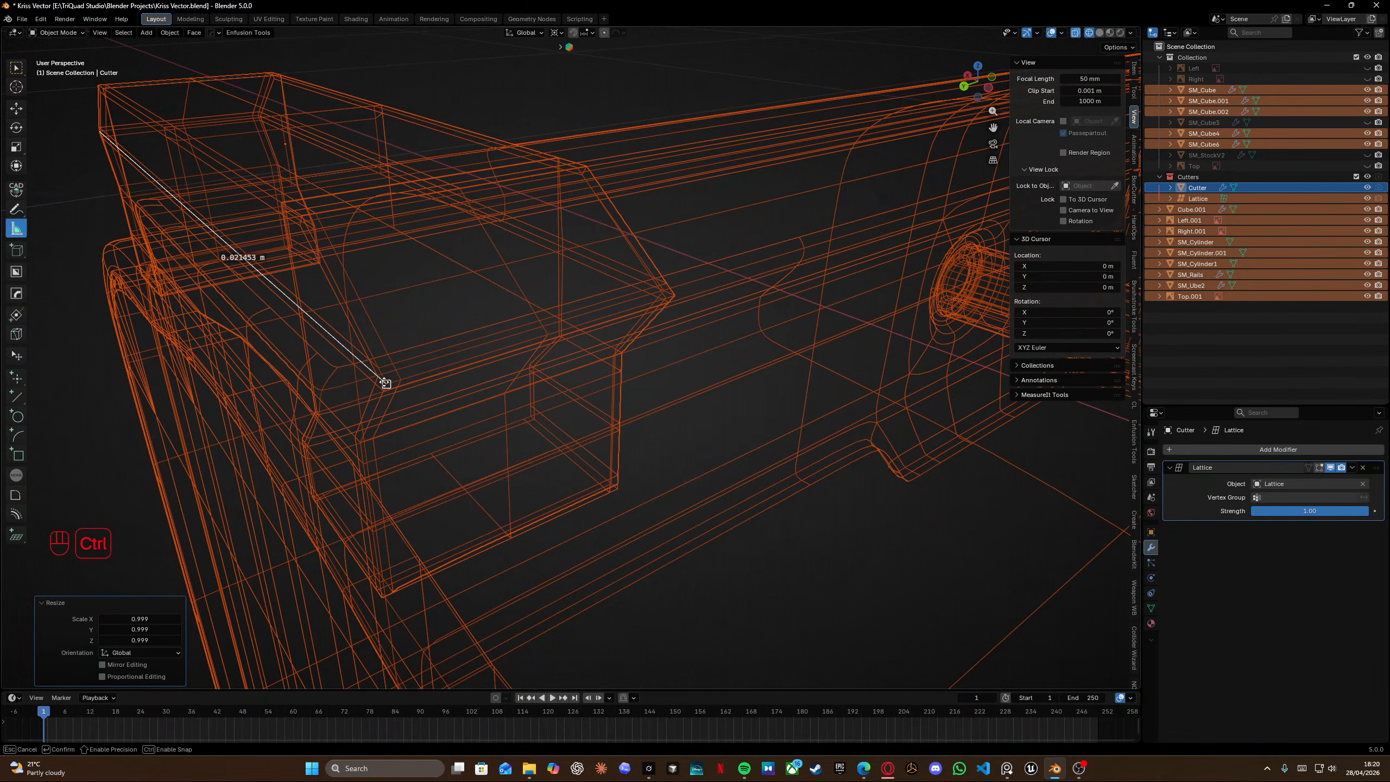
{"action": "middle_click_drag", "start_coordinate": [368, 318], "coordinate": [508, 343], "text": "shift"}
{"action": "key", "text": "ctrl+s"}
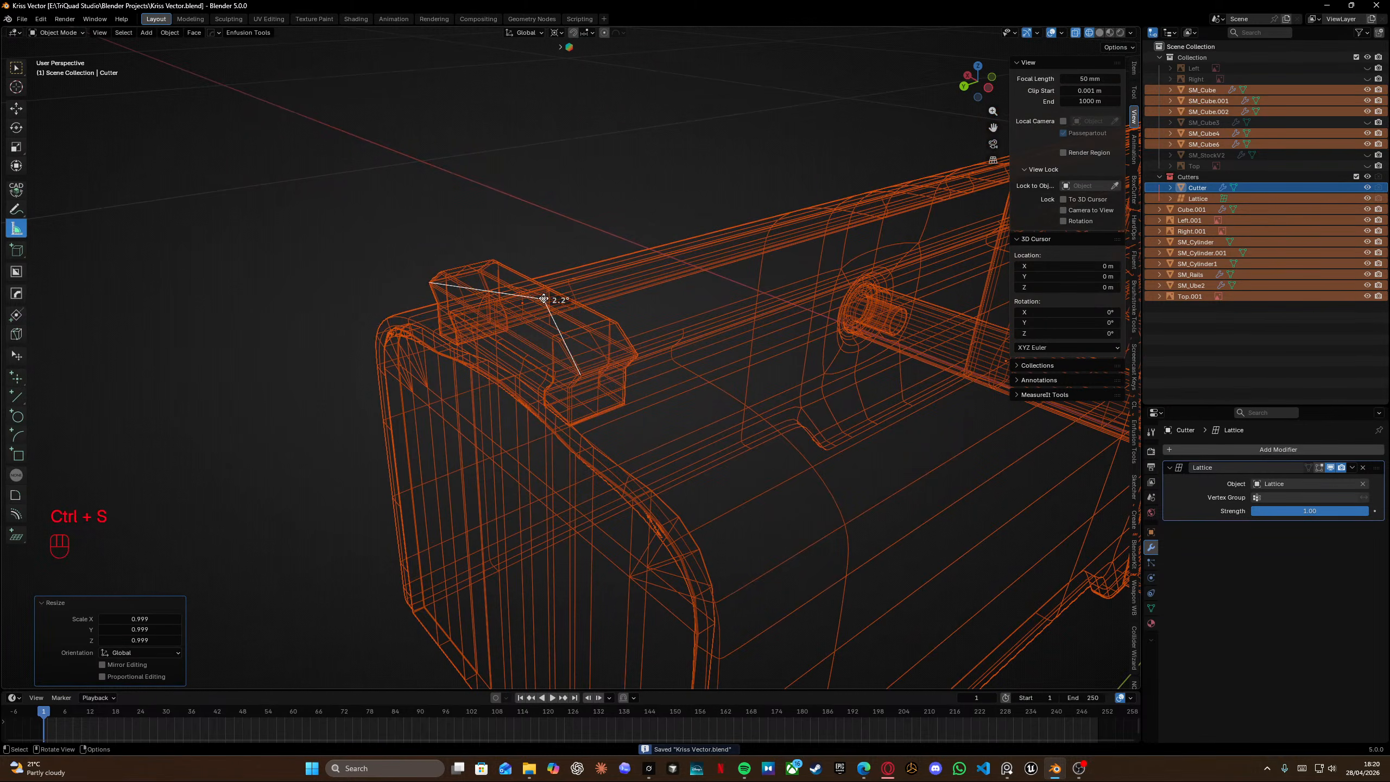
{"action": "key", "text": "Delete"}
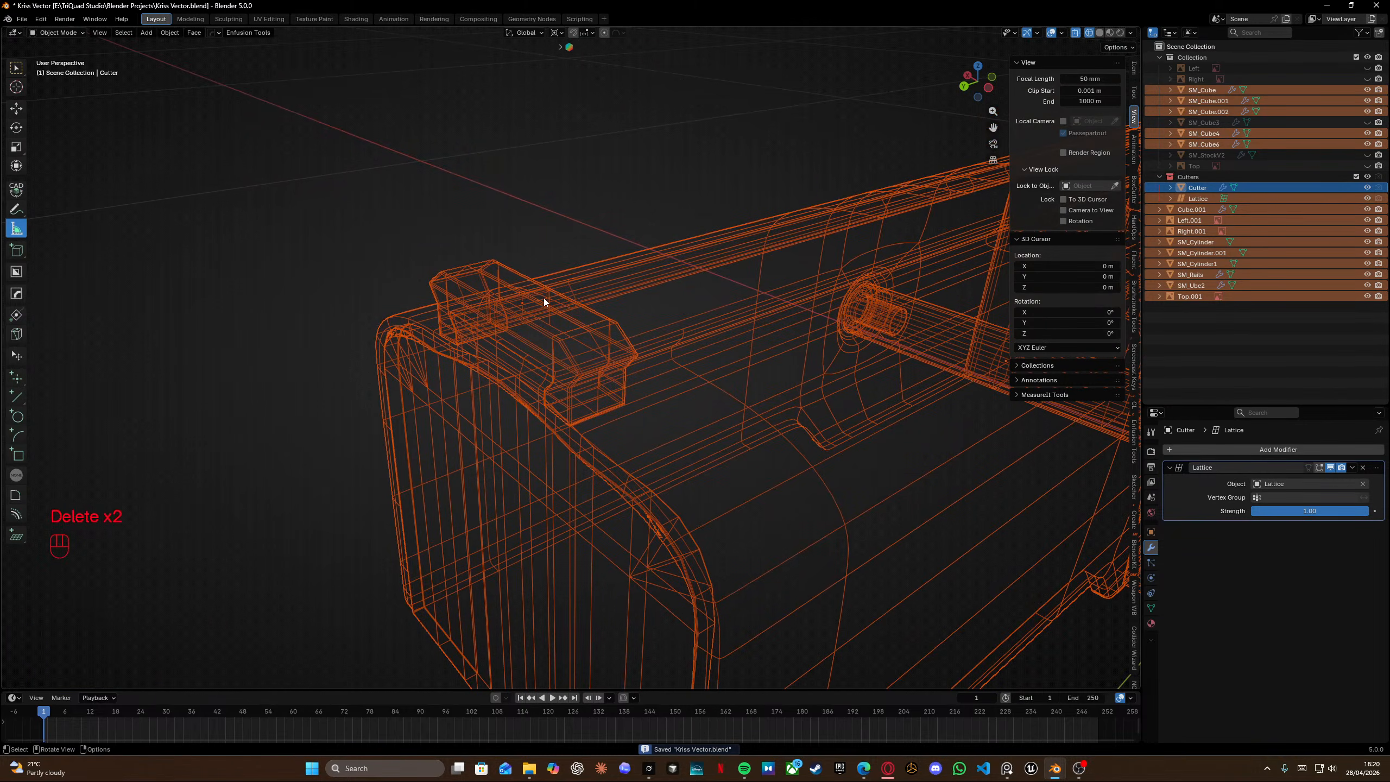
Save the file and open the SM_Rails mesh in Edit Mode at the rail's front tab.
{"action": "middle_click_drag", "start_coordinate": [544, 301], "coordinate": [487, 315]}
{"action": "key", "text": "ctrl+s"}
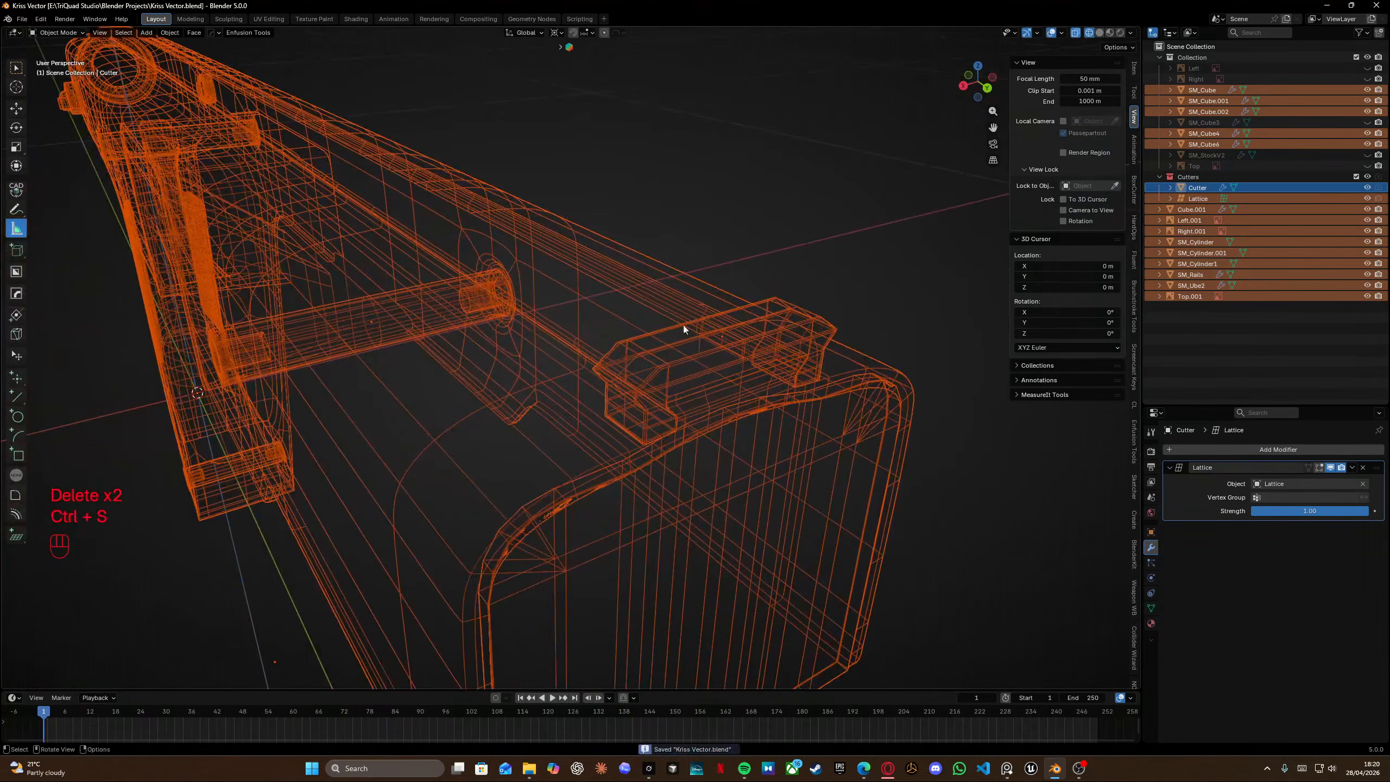
{"action": "key", "text": "shift+z"}
{"action": "middle_click_drag", "start_coordinate": [706, 367], "coordinate": [757, 345]}
{"action": "left_click", "coordinate": [758, 339]}
{"action": "key", "text": "Tab"}
{"action": "left_click", "coordinate": [705, 342]}
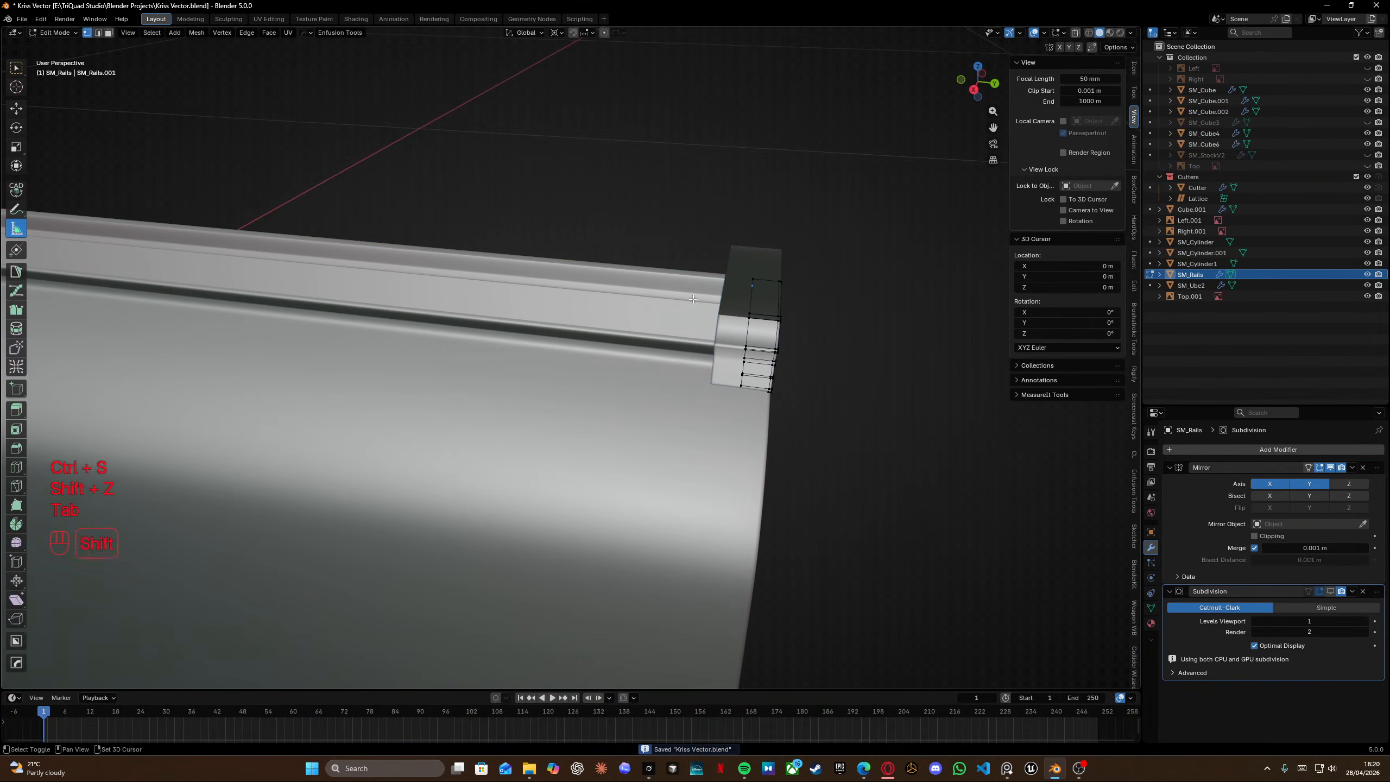
{"action": "key", "text": "shift+z"}
{"action": "scroll", "coordinate": [557, 314], "scroll_direction": "left", "scroll_amount": 2, "text": "shift"}
{"action": "key", "text": "shift+z"}
{"action": "scroll", "coordinate": [552, 314], "scroll_direction": "up", "scroll_amount": 3}
{"action": "mouse_move", "coordinate": [557, 314]}
{"action": "middle_mouse_down"}
{"action": "mouse_move", "coordinate": [477, 290]}
{"action": "mouse_move", "coordinate": [511, 280]}
{"action": "mouse_move", "coordinate": [509, 365]}
{"action": "middle_mouse_up"}
{"action": "scroll", "coordinate": [477, 290], "scroll_direction": "up", "scroll_amount": 4}
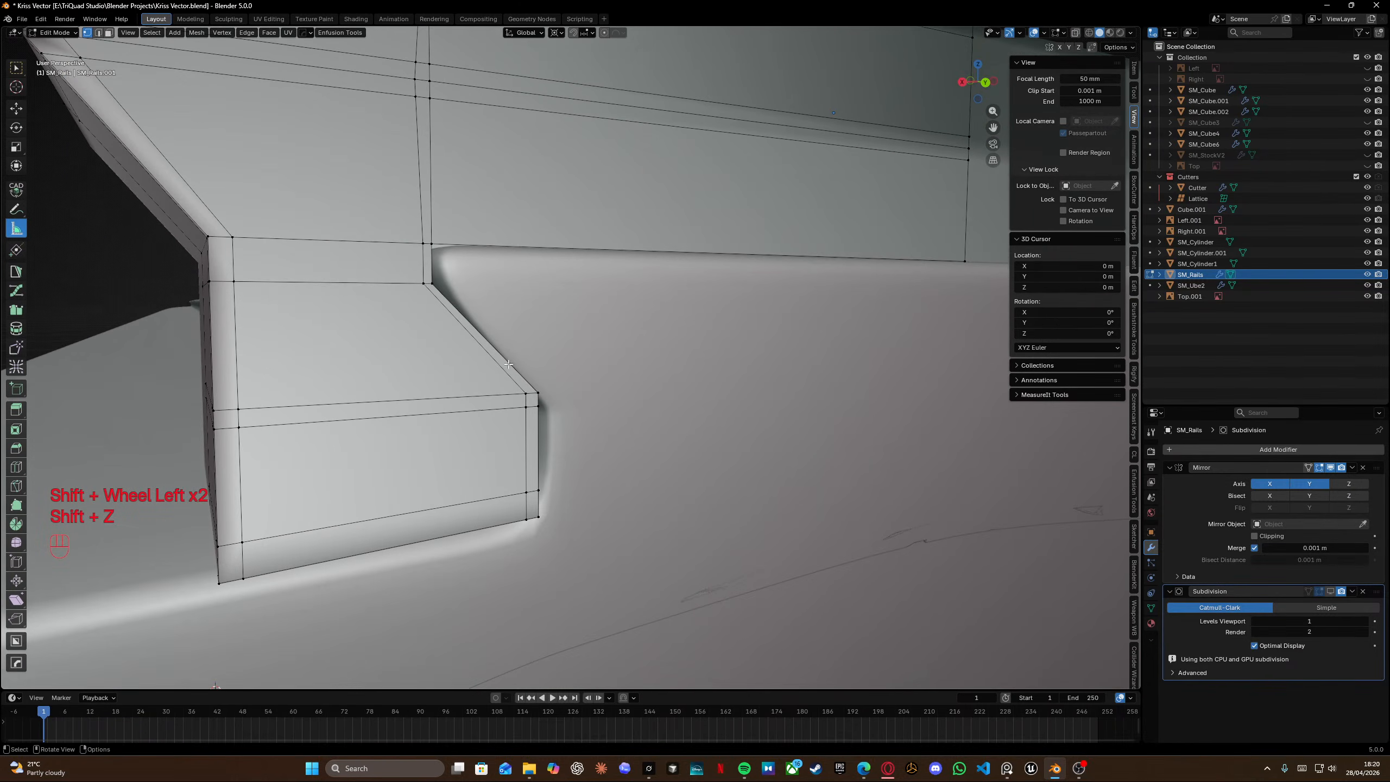
Insert a loop cut along the rail's upper edge above the front tab and edge-slide its edges toward the tab corner.
{"action": "key", "text": "ctrl+r"}
{"action": "left_click", "coordinate": [421, 203]}
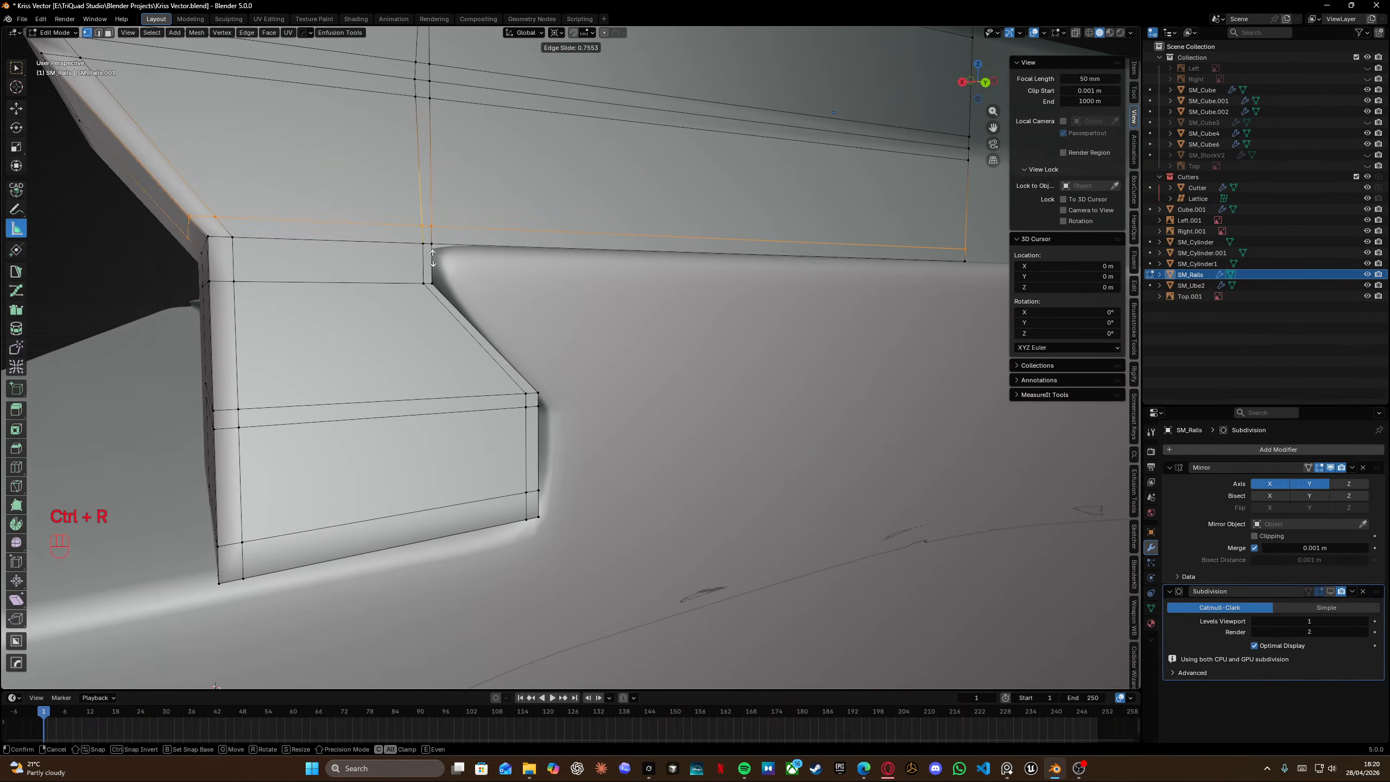
{"action": "left_click", "coordinate": [436, 263]}
{"action": "key", "text": "g"}
{"action": "key", "text": "g"}
{"action": "left_click", "coordinate": [414, 214]}
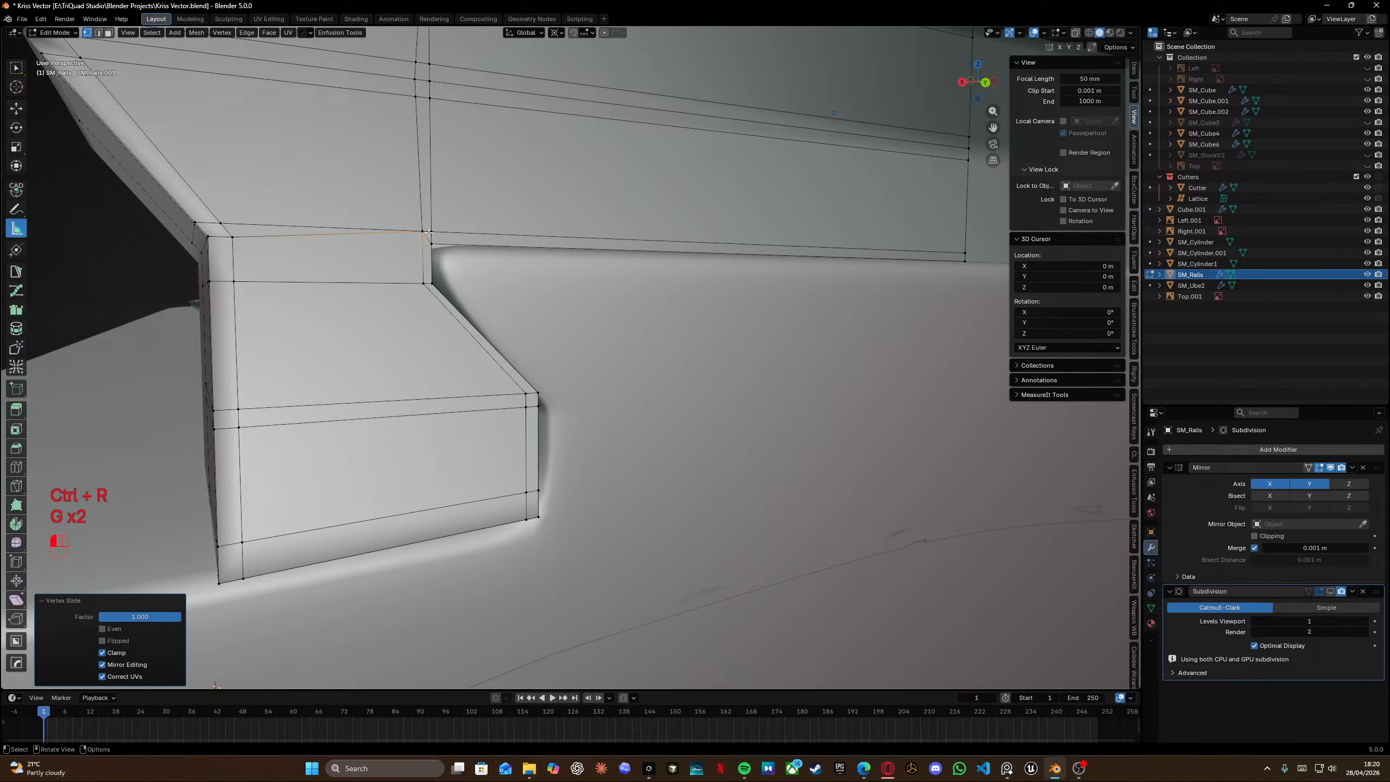
{"action": "left_click", "coordinate": [428, 233]}
{"action": "key", "text": "g"}
{"action": "key", "text": "g"}
{"action": "left_click", "coordinate": [355, 237]}
Select the edge loop along the tab's top corner and try to delete it.
{"action": "middle_click_drag", "start_coordinate": [249, 249], "coordinate": [393, 257], "text": "shift"}
{"action": "left_click", "coordinate": [369, 243], "text": "alt"}
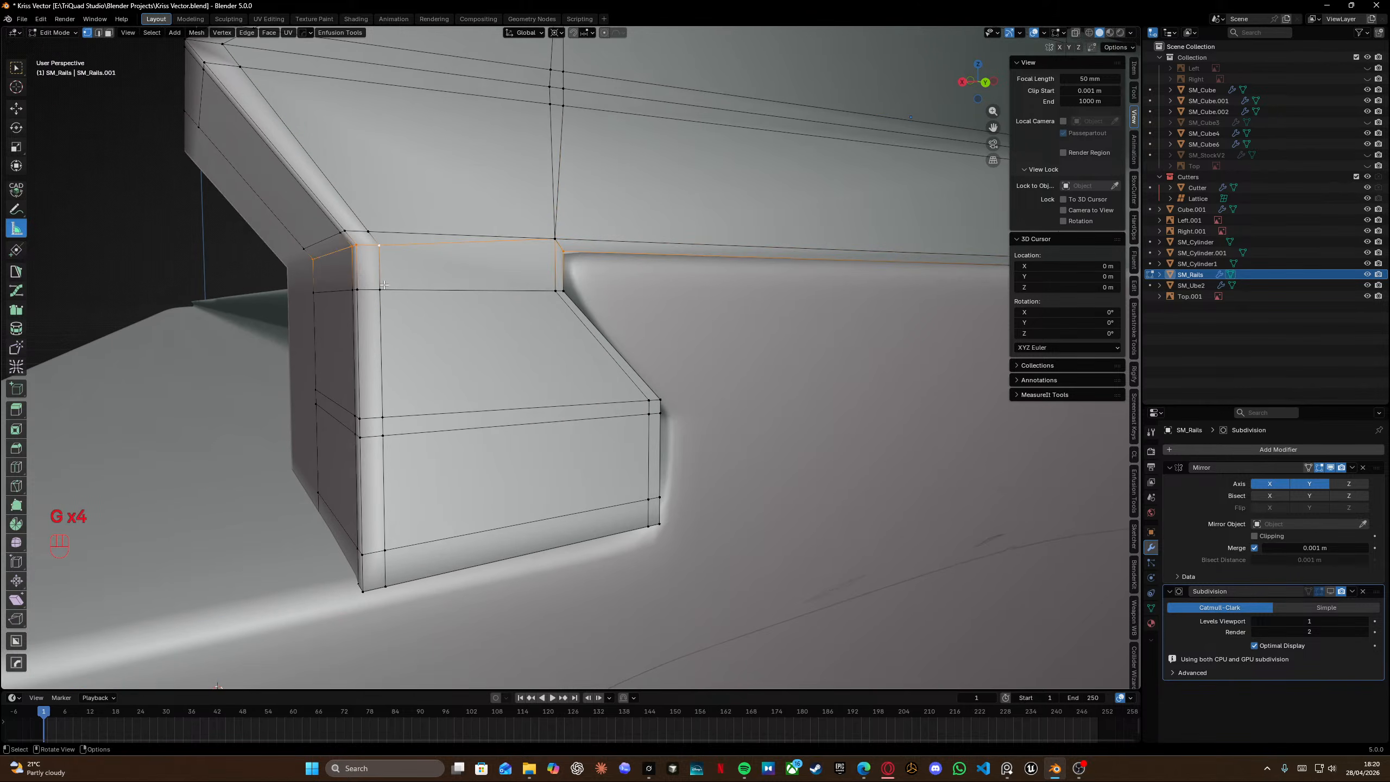
{"action": "key", "text": "shift+z"}
{"action": "key", "text": "shift+z"}
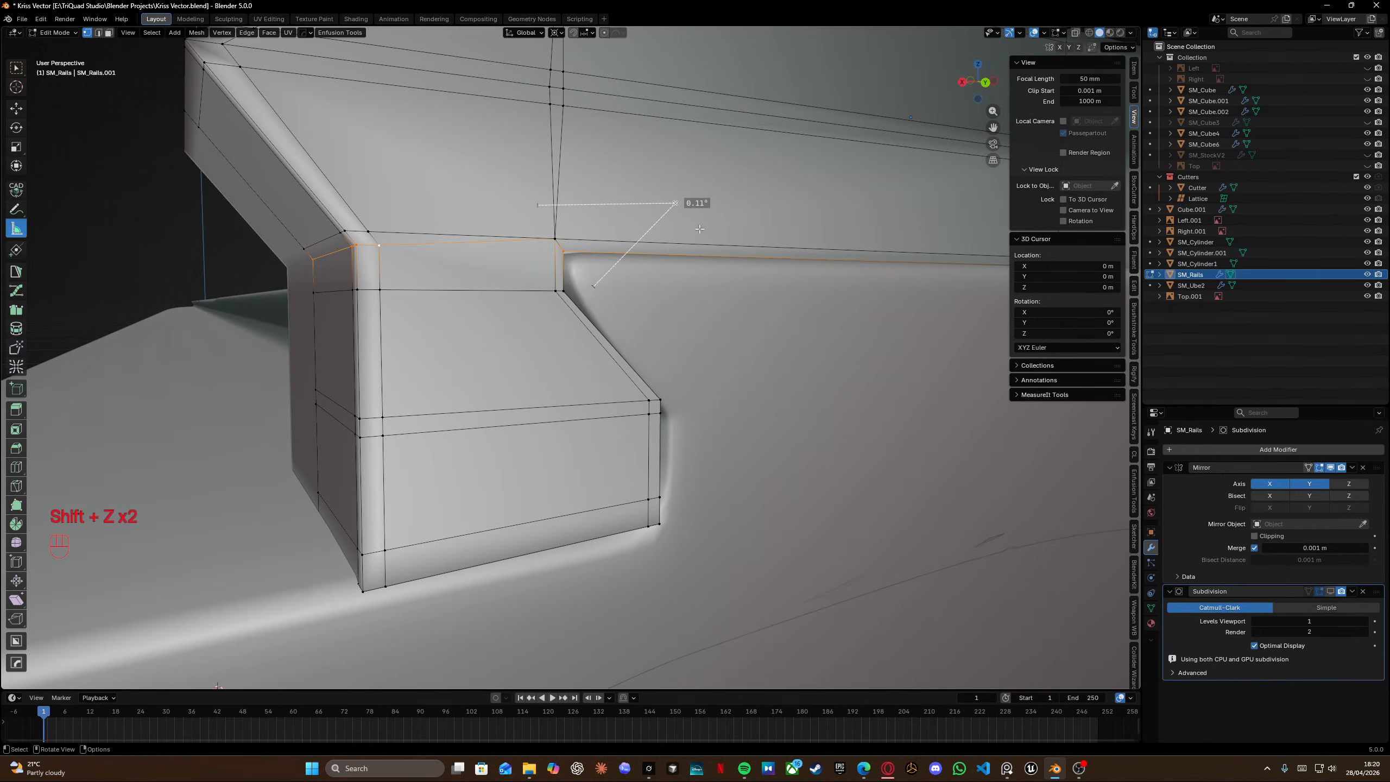
{"action": "key", "text": "Delete"}
{"action": "key", "text": "Delete"}
Switch to the Move tool and edge-slide the selected loops on the rail's upper section to line up with the tab corner.
{"action": "key", "text": "space"}
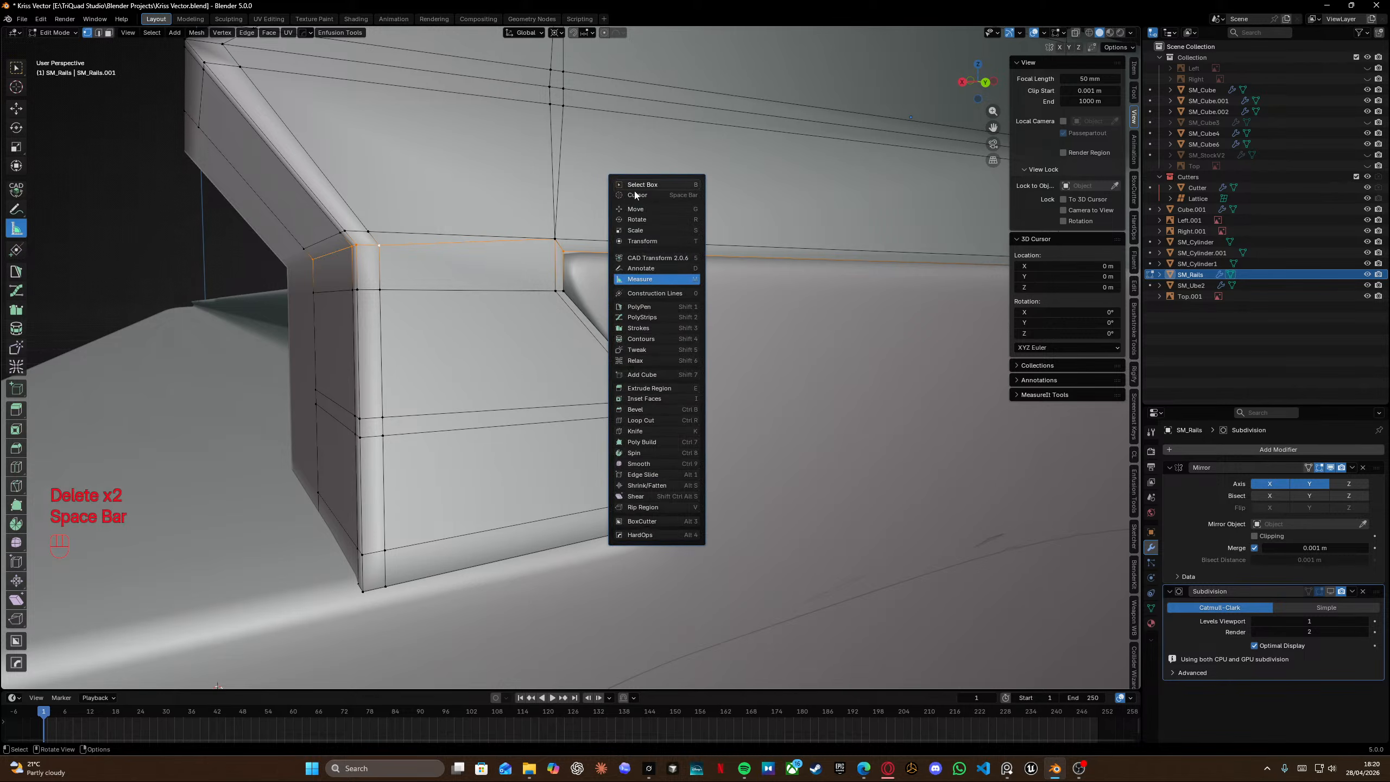
{"action": "left_click", "coordinate": [652, 210]}
{"action": "key", "text": "shift+z"}
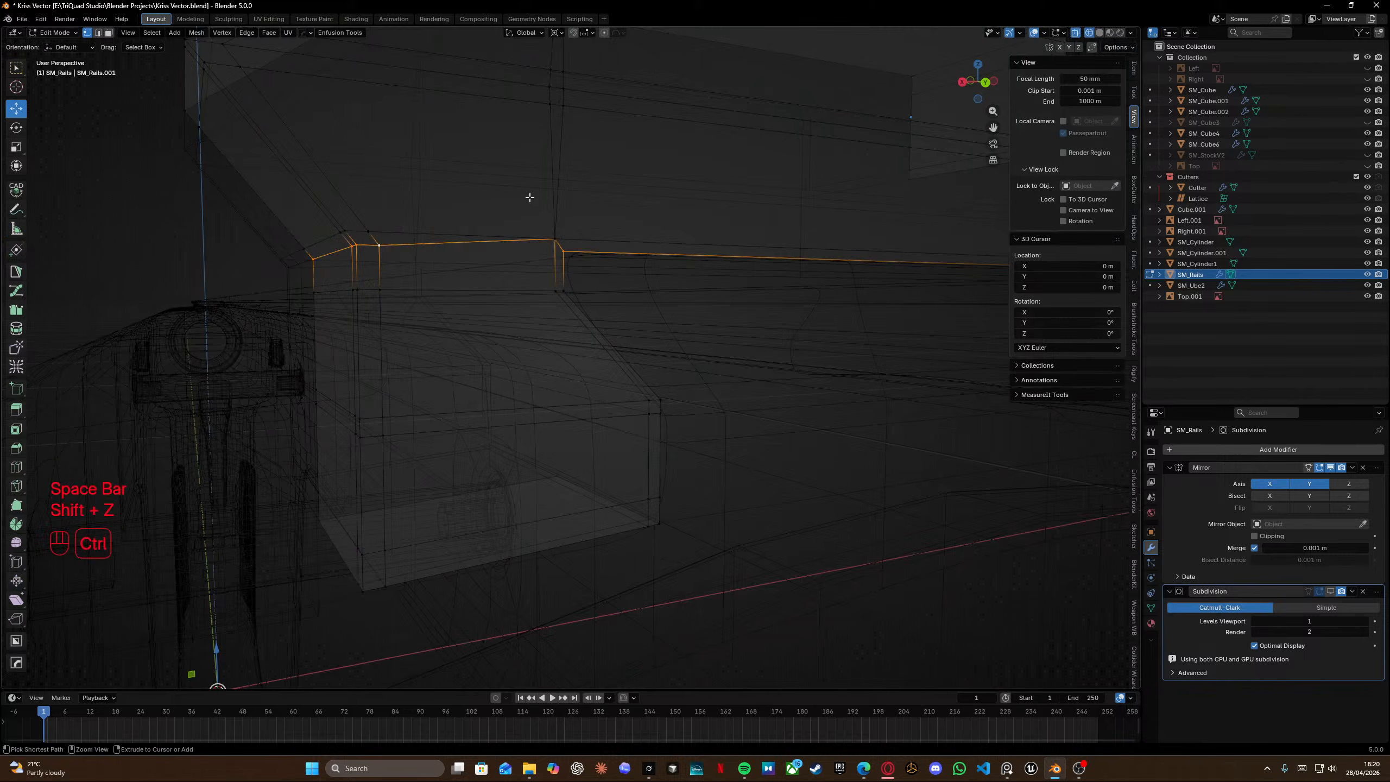
{"action": "left_click_drag", "start_coordinate": [528, 195], "coordinate": [623, 319], "text": "ctrl"}
{"action": "key", "text": "shift+z"}
{"action": "key", "text": "g"}
{"action": "key", "text": "g"}
{"action": "left_click", "coordinate": [665, 118]}
{"action": "middle_click_drag", "start_coordinate": [665, 118], "coordinate": [629, 327], "text": "shift"}
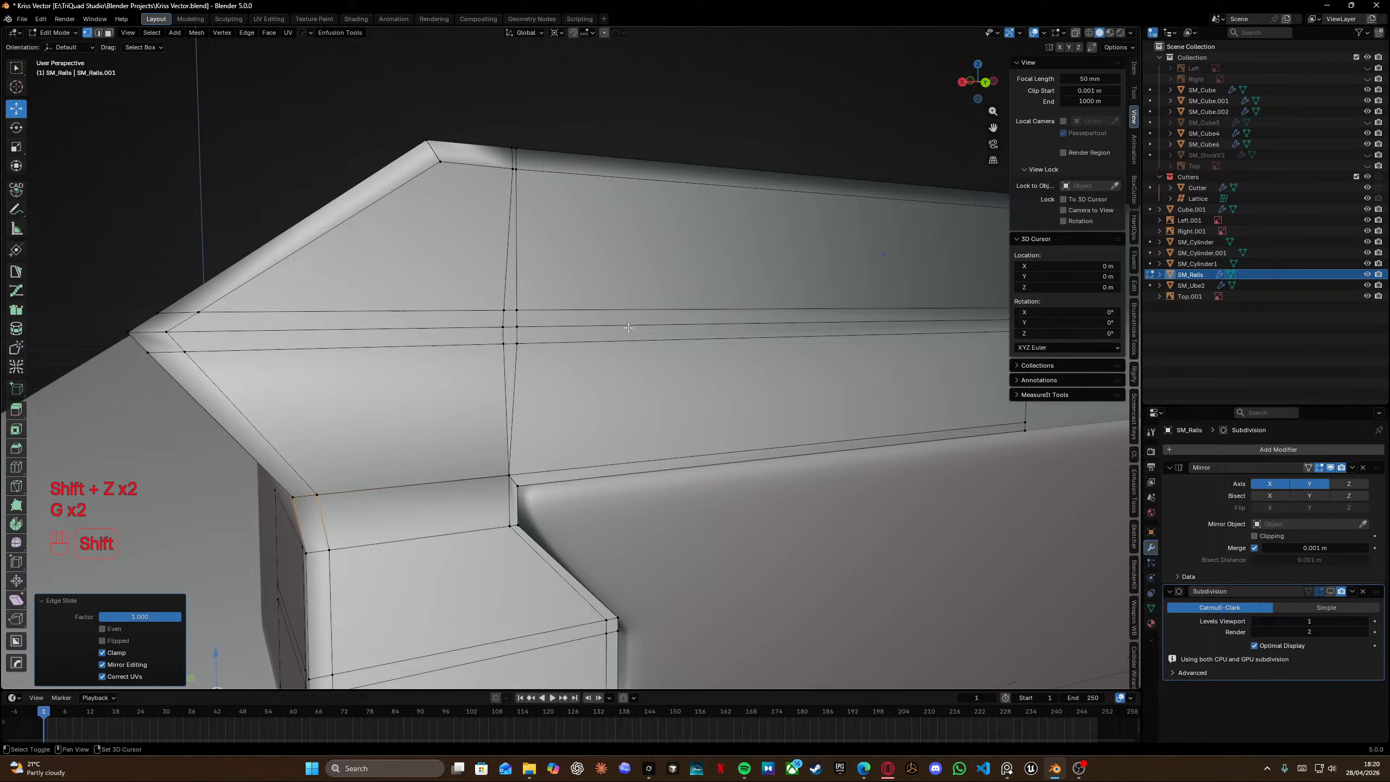
{"action": "left_click", "coordinate": [521, 366], "text": "alt"}
{"action": "key", "text": "shift+z"}
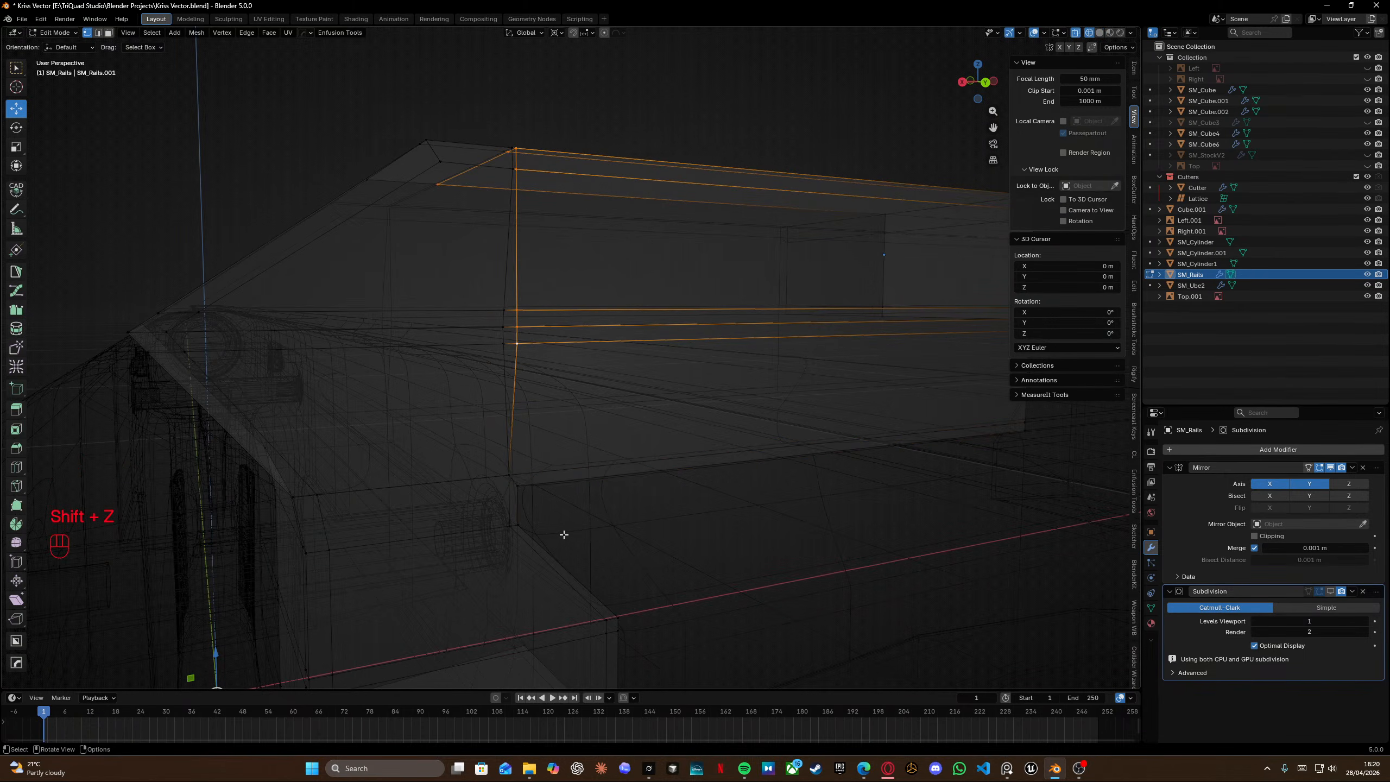
{"action": "key", "text": "g"}
{"action": "key", "text": "g"}
{"action": "left_click", "coordinate": [286, 541]}
{"action": "key", "text": "g"}
{"action": "key", "text": "h"}
{"action": "key", "text": "g"}
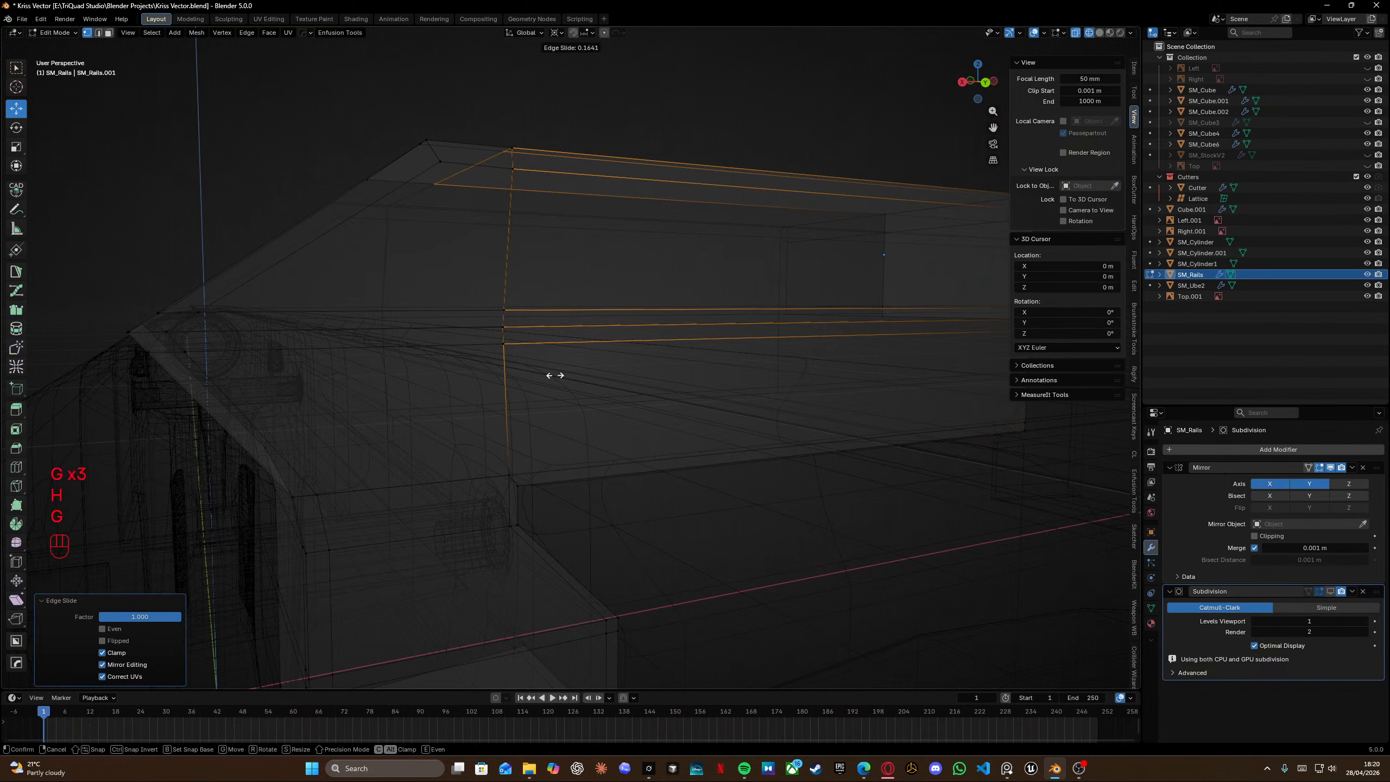
Select all of the rail's geometry and merge vertices by distance.
{"action": "key", "text": "a"}
{"action": "key", "text": "m"}
{"action": "left_click", "coordinate": [461, 484]}
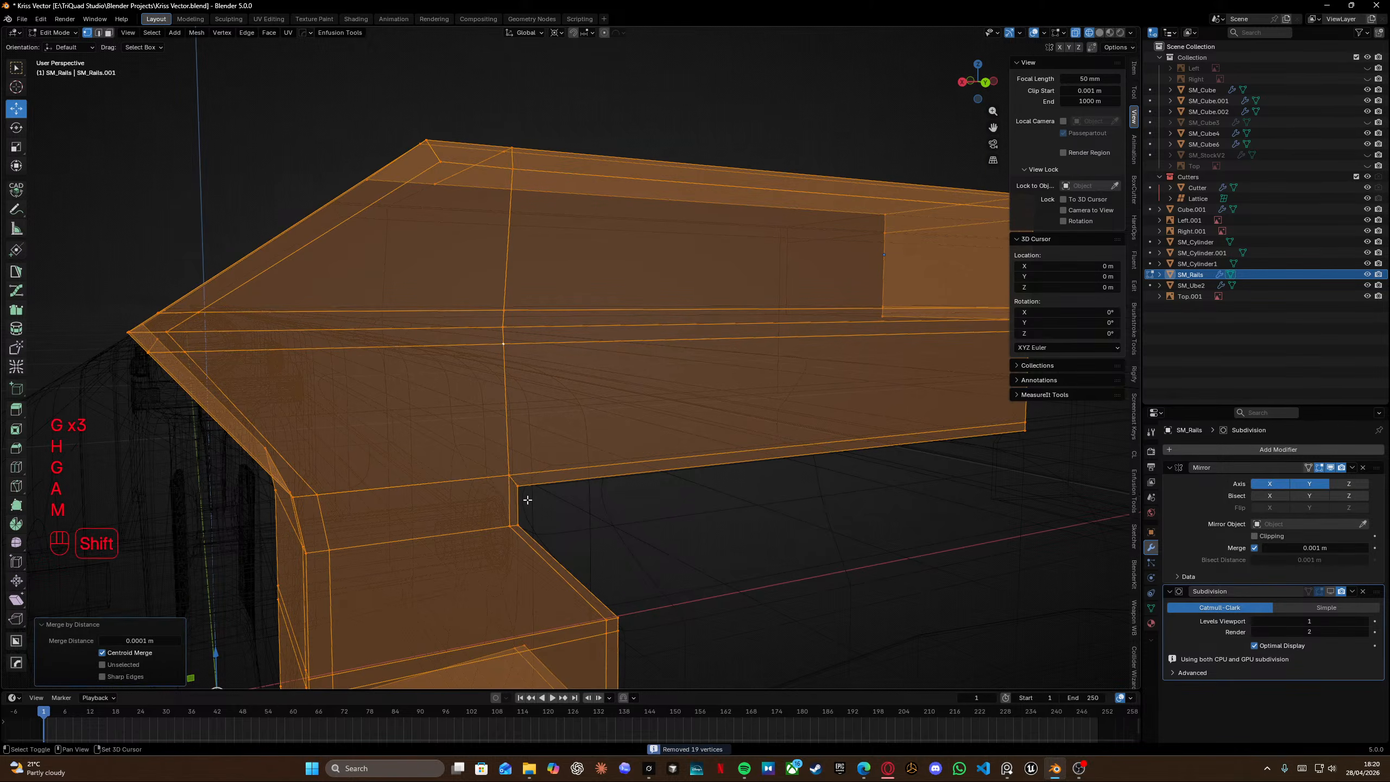
Add a centred loop cut across the rail's front tab.
{"action": "scroll", "coordinate": [425, 388], "scroll_direction": "left", "scroll_amount": 1, "text": "shift"}
{"action": "scroll", "coordinate": [425, 387], "scroll_direction": "left", "scroll_amount": 4}
{"action": "middle_click_drag", "start_coordinate": [383, 401], "coordinate": [495, 436], "text": "shift"}
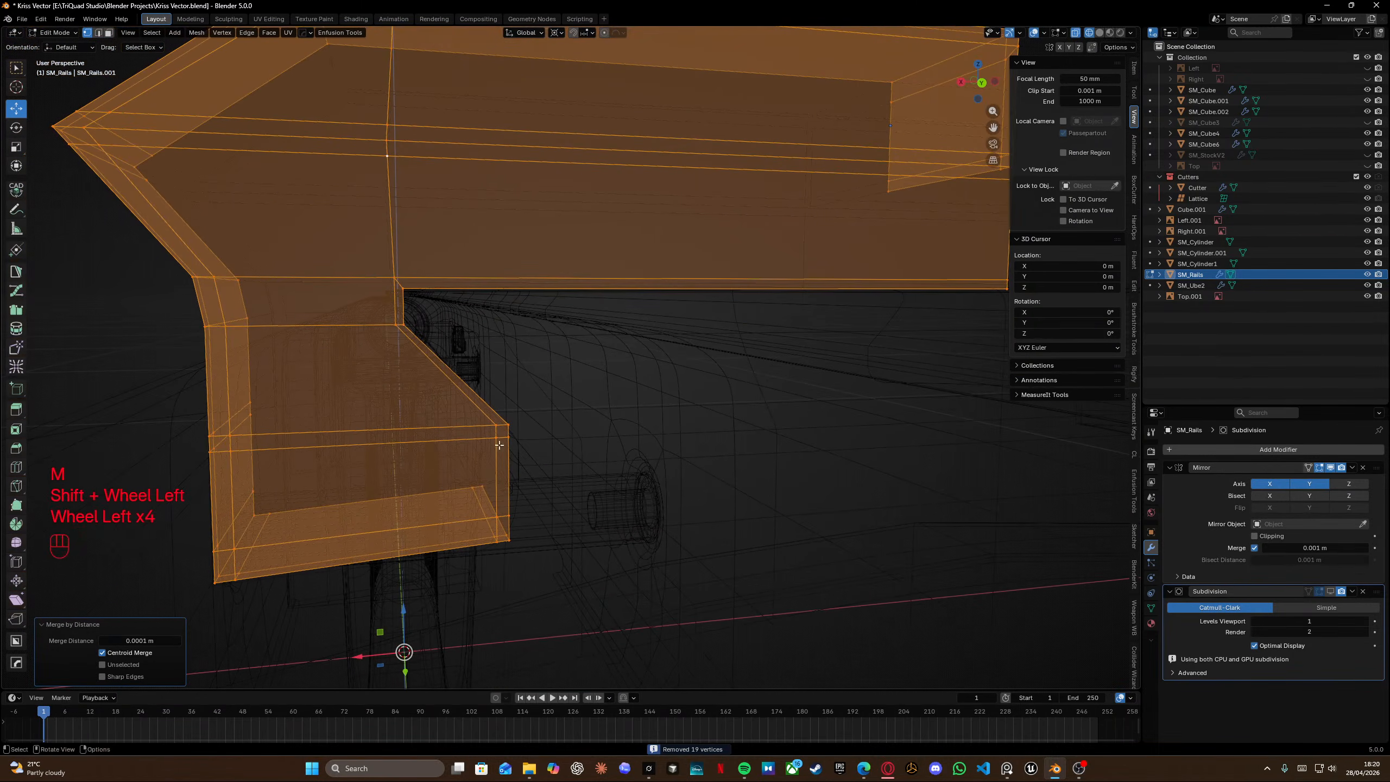
{"action": "key", "text": "ctrl+r"}
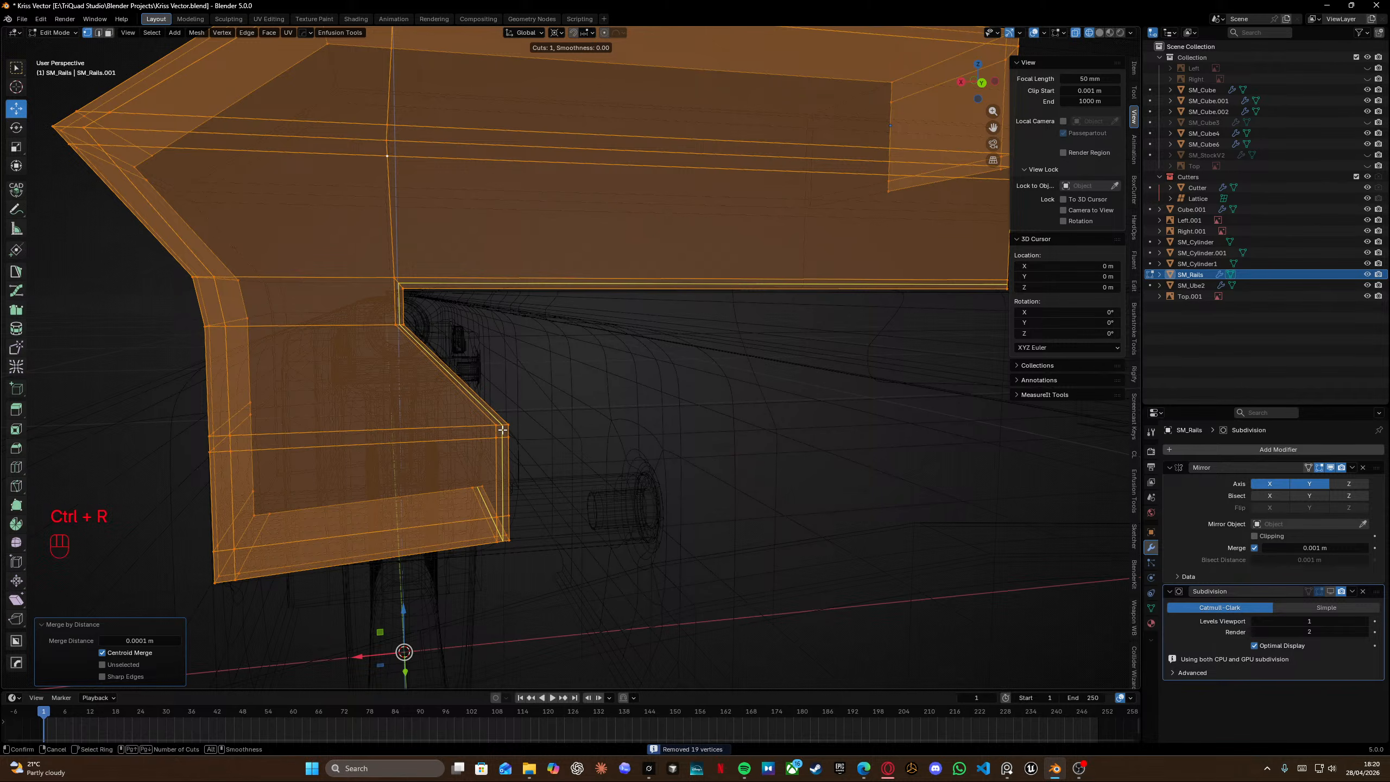
{"action": "right_click", "coordinate": [502, 430]}
{"action": "middle_click_drag", "start_coordinate": [608, 397], "coordinate": [597, 415]}
{"action": "key", "text": "shift+z"}
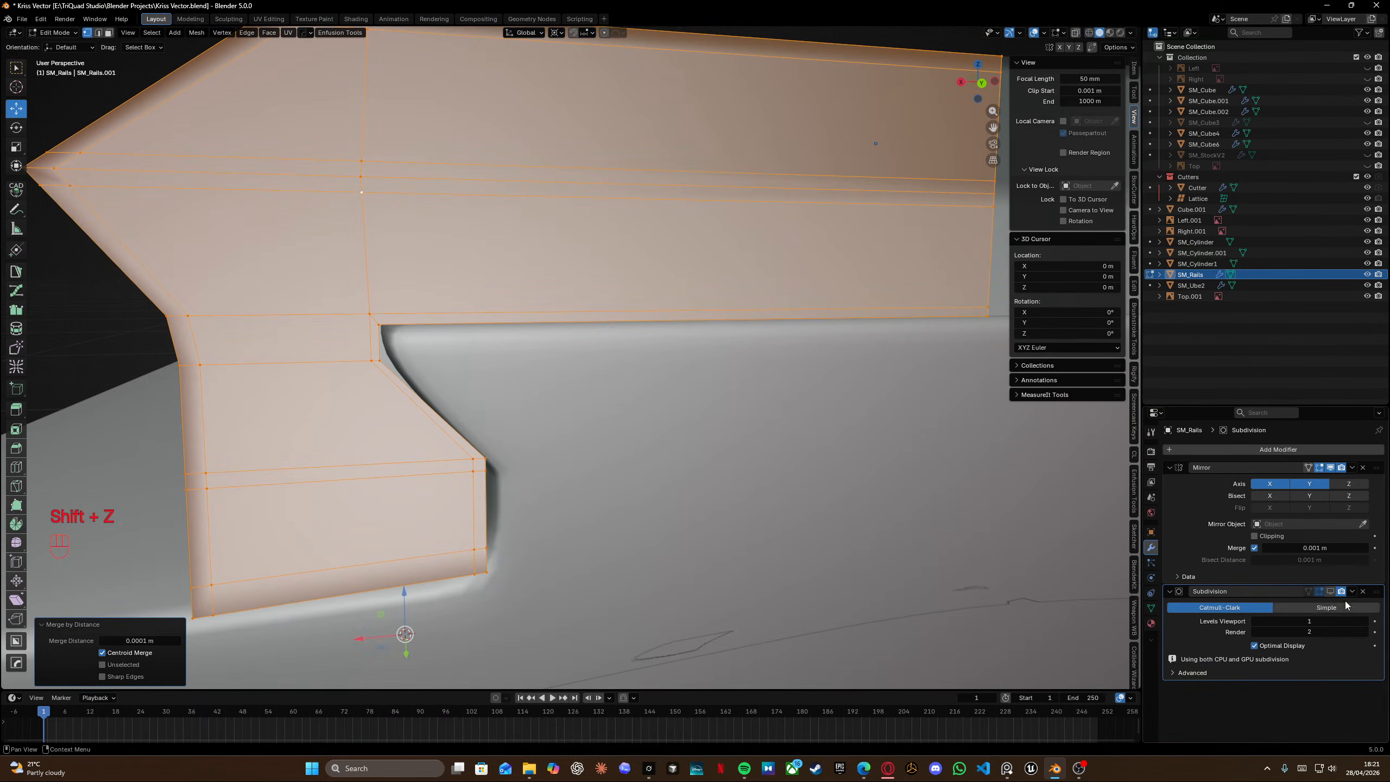
Add a loop cut along the rail just above the tab junction and slide it toward the edge.
{"action": "key", "text": "Tab"}
{"action": "middle_click_drag", "start_coordinate": [553, 350], "coordinate": [527, 377]}
{"action": "key", "text": "Tab"}
{"action": "scroll", "coordinate": [508, 374], "scroll_direction": "up", "scroll_amount": 5}
{"action": "middle_click_drag", "start_coordinate": [417, 366], "coordinate": [455, 363]}
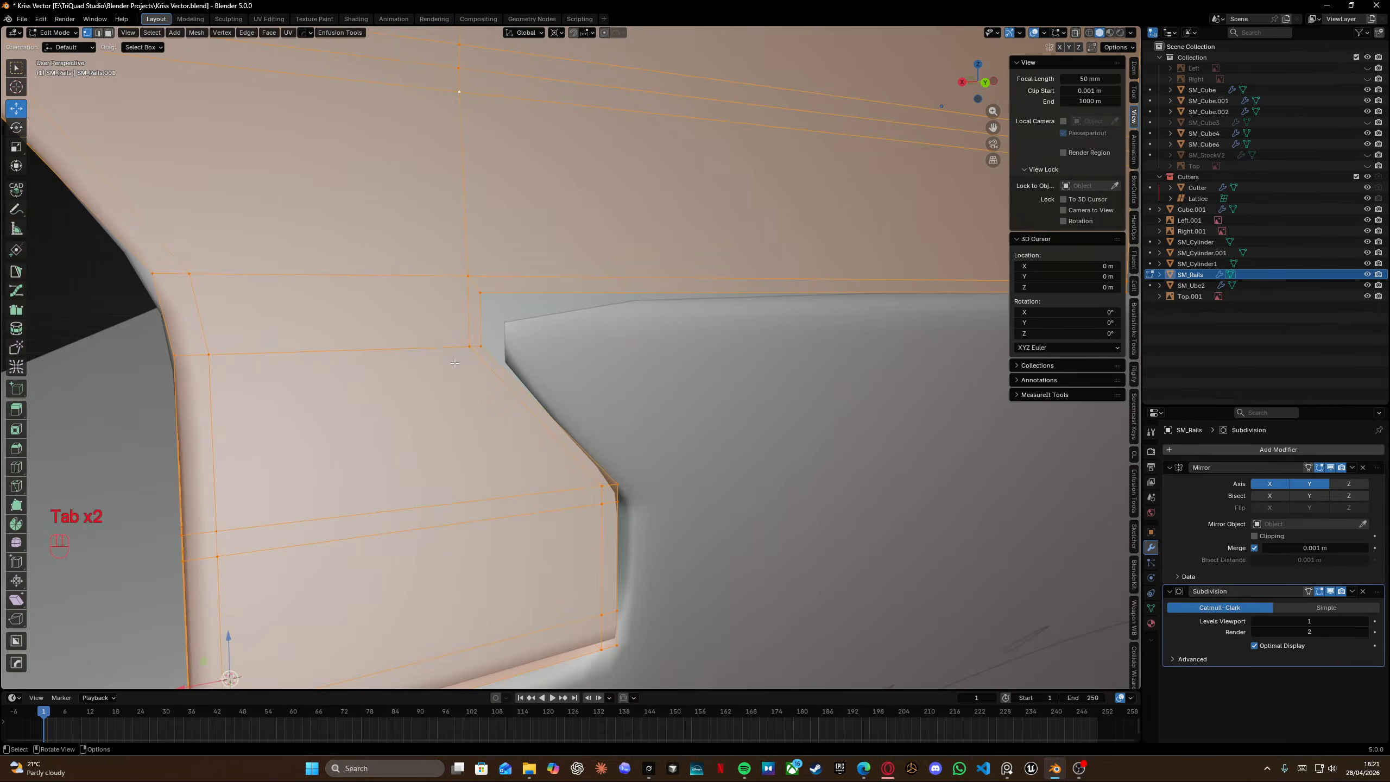
{"action": "scroll", "coordinate": [455, 363], "scroll_direction": "down", "scroll_amount": 4}
{"action": "key", "text": "ctrl+r"}
{"action": "left_click", "coordinate": [527, 341]}
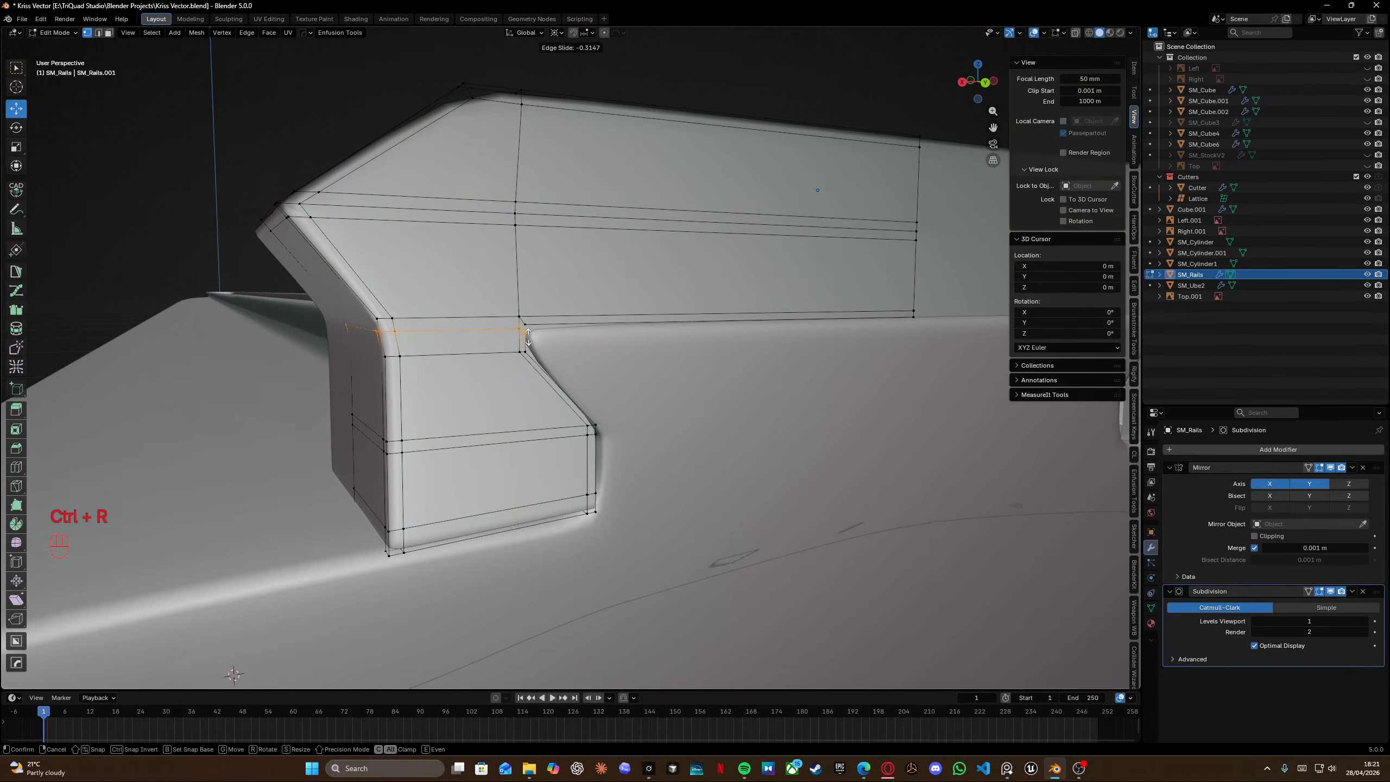
{"action": "left_click", "coordinate": [528, 335]}
Insert a second loop cut across the rail's top section and slide it toward the tab corner, then leave Edit Mode.
{"action": "key", "text": "ctrl+r"}
{"action": "left_click", "coordinate": [728, 320]}
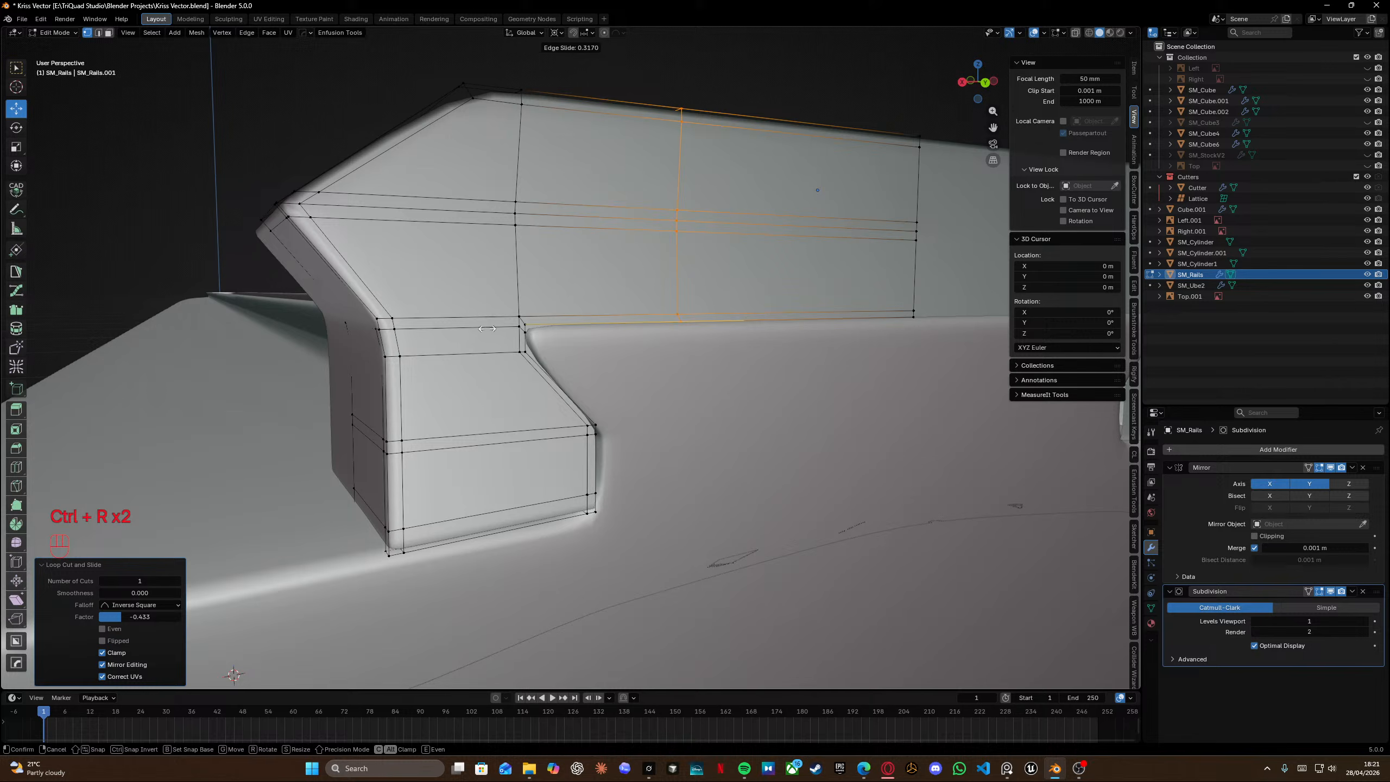
{"action": "left_click", "coordinate": [391, 333]}
{"action": "middle_click_drag", "start_coordinate": [391, 333], "coordinate": [409, 334]}
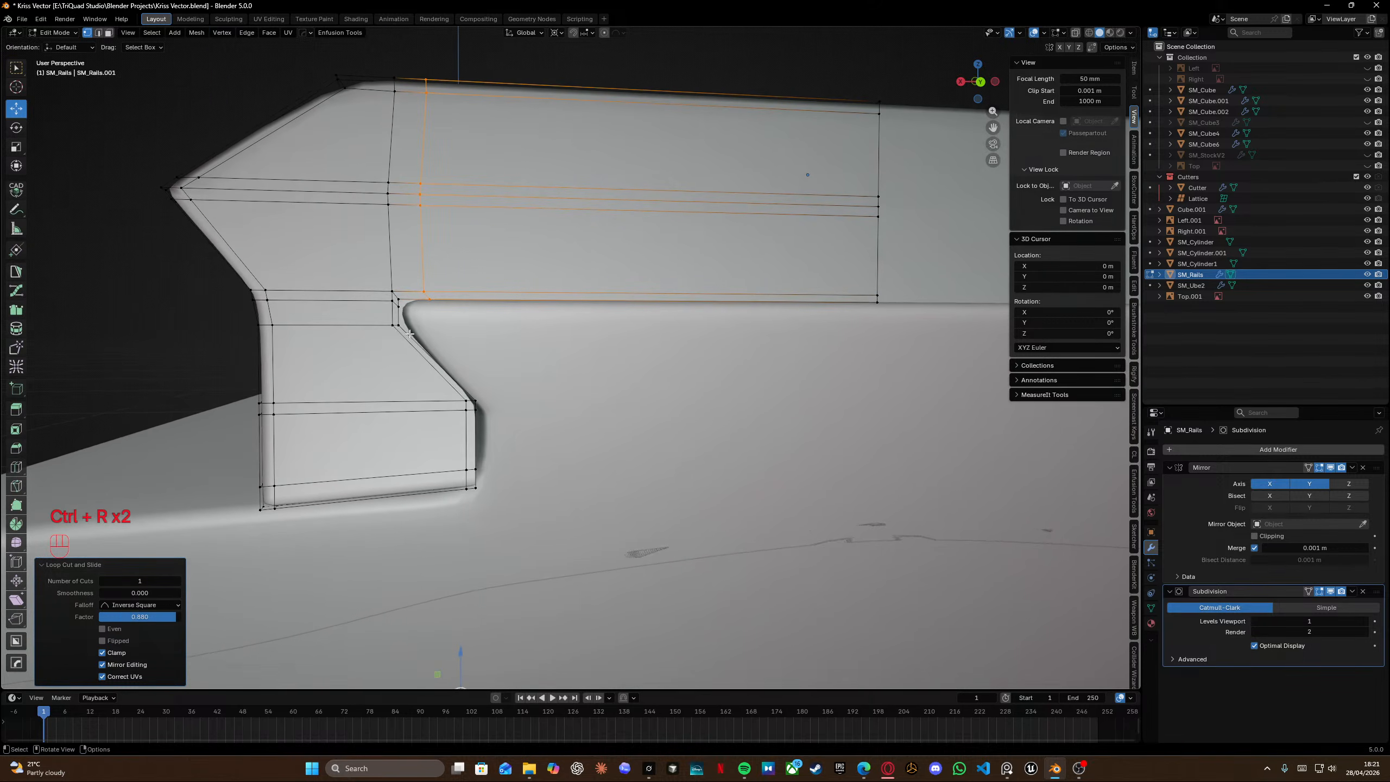
{"action": "scroll", "coordinate": [409, 333], "scroll_direction": "up", "scroll_amount": 3}
{"action": "middle_click_drag", "start_coordinate": [272, 290], "coordinate": [424, 329], "text": "shift"}
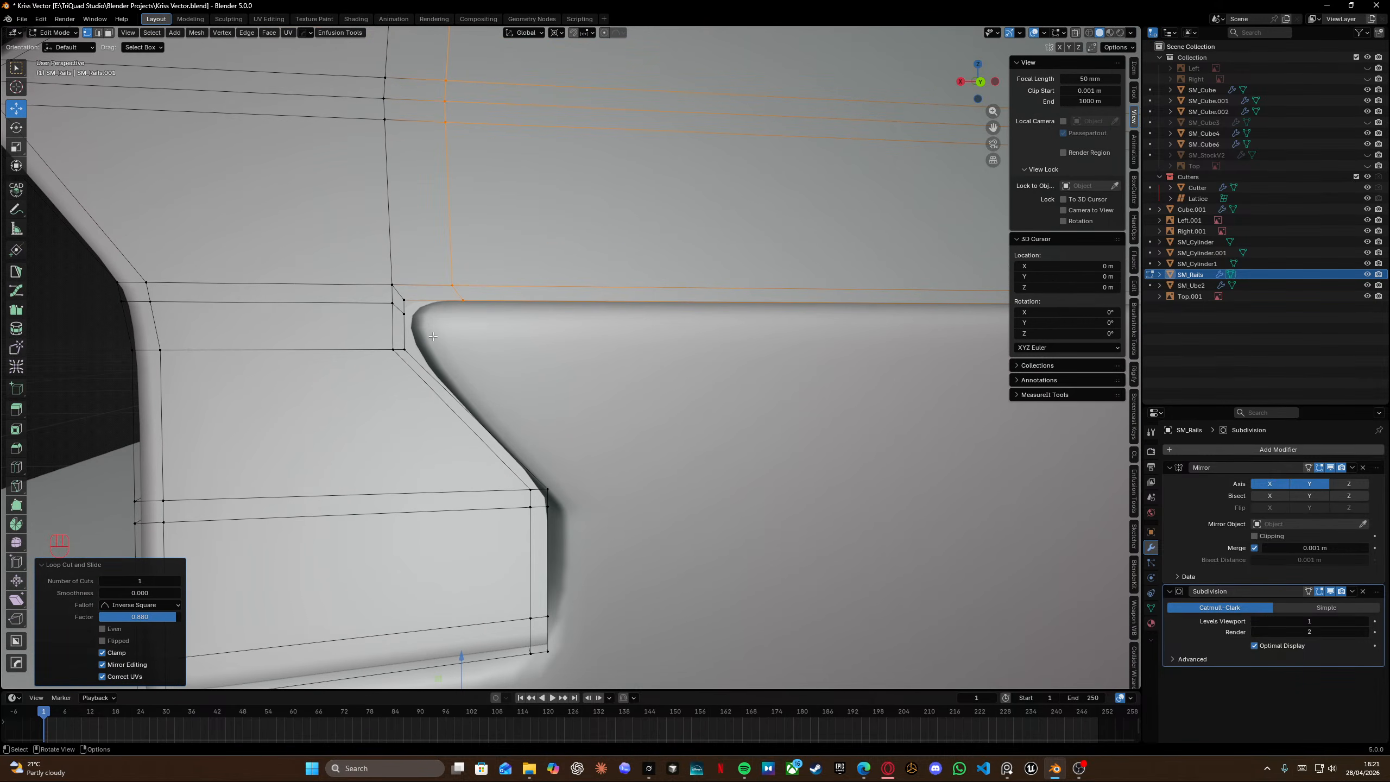
{"action": "key", "text": "Tab"}
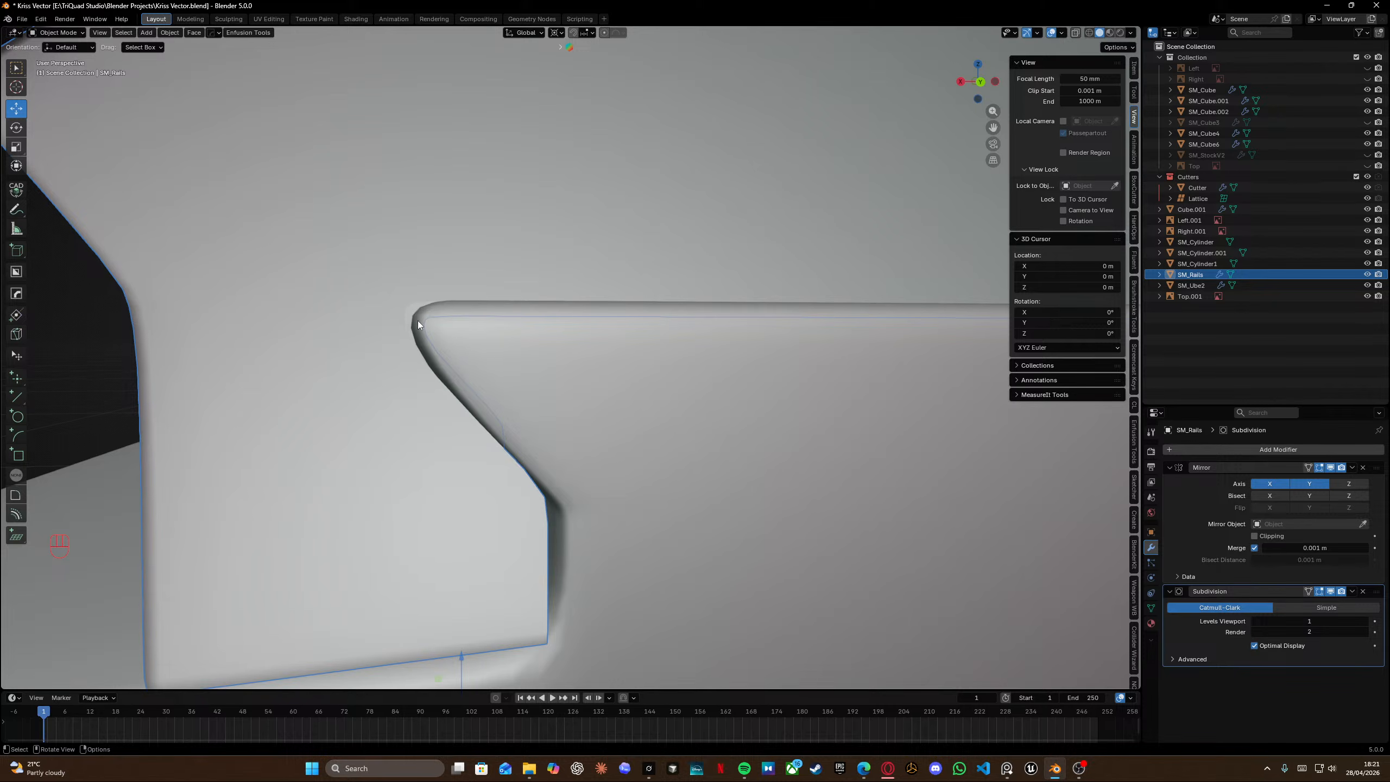
Isolate the rail in local view and inspect its profile from the front and side views.
{"action": "scroll", "coordinate": [584, 278], "scroll_direction": "down", "scroll_amount": 6}
{"action": "middle_click_drag", "start_coordinate": [576, 269], "coordinate": [441, 323]}
{"action": "key", "text": "KP_Divide"}
{"action": "scroll", "coordinate": [453, 449], "scroll_direction": "up", "scroll_amount": 5}
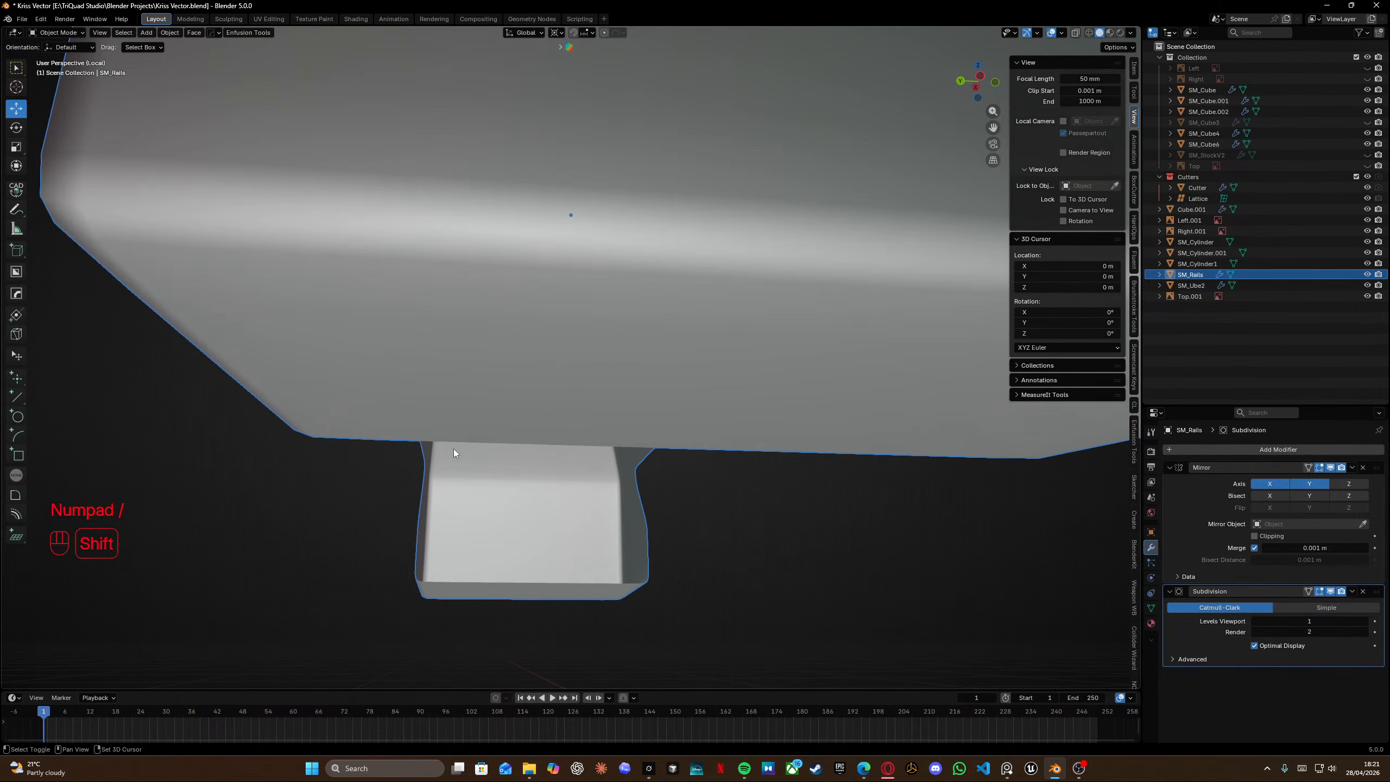
{"action": "middle_click_drag", "start_coordinate": [454, 449], "coordinate": [634, 222]}
{"action": "scroll", "coordinate": [677, 282], "scroll_direction": "down", "scroll_amount": 6}
{"action": "scroll", "coordinate": [770, 328], "scroll_direction": "down", "scroll_amount": 2}
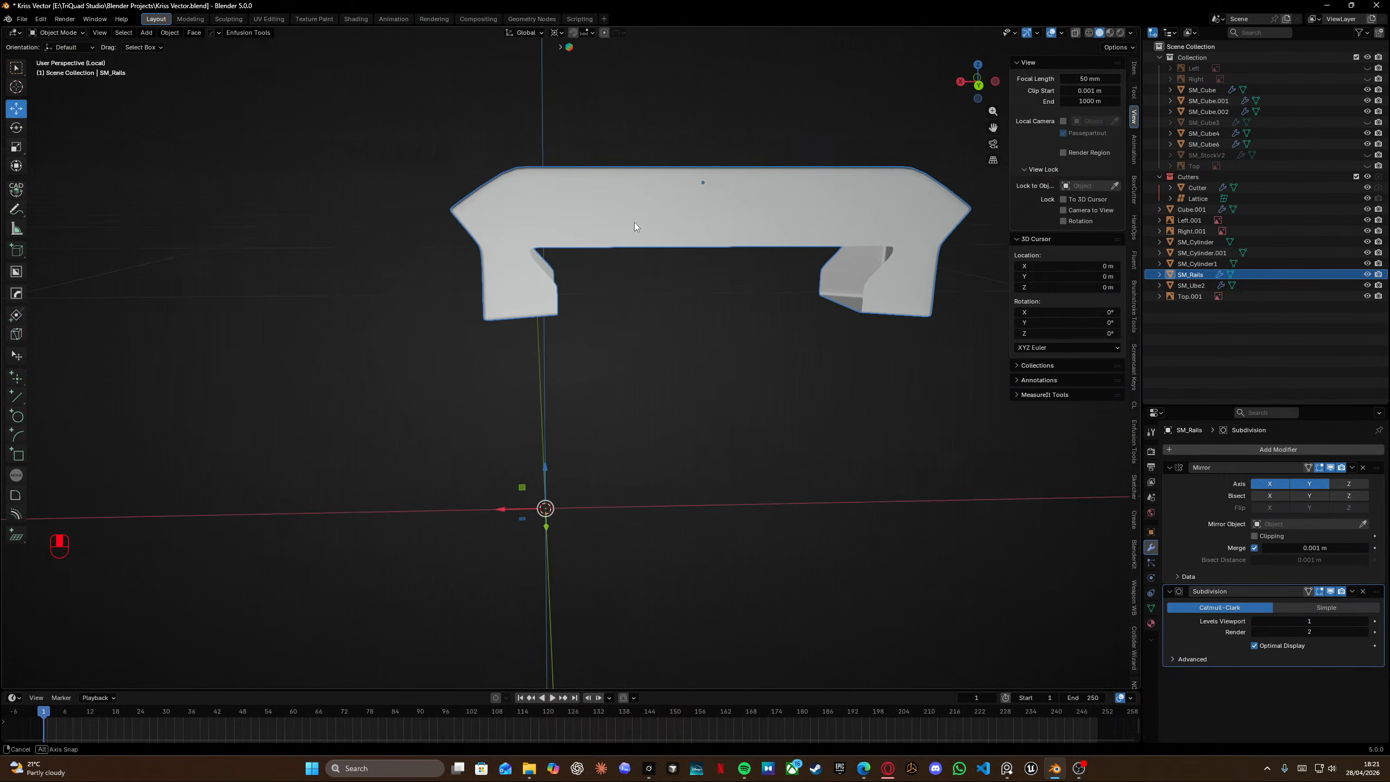
{"action": "key", "text": "KP_3"}
{"action": "scroll", "coordinate": [550, 244], "scroll_direction": "up", "scroll_amount": 4}
{"action": "middle_click_drag", "start_coordinate": [550, 244], "coordinate": [507, 243]}
{"action": "scroll", "coordinate": [507, 243], "scroll_direction": "left", "scroll_amount": 1}
{"action": "key", "text": "KP_1"}
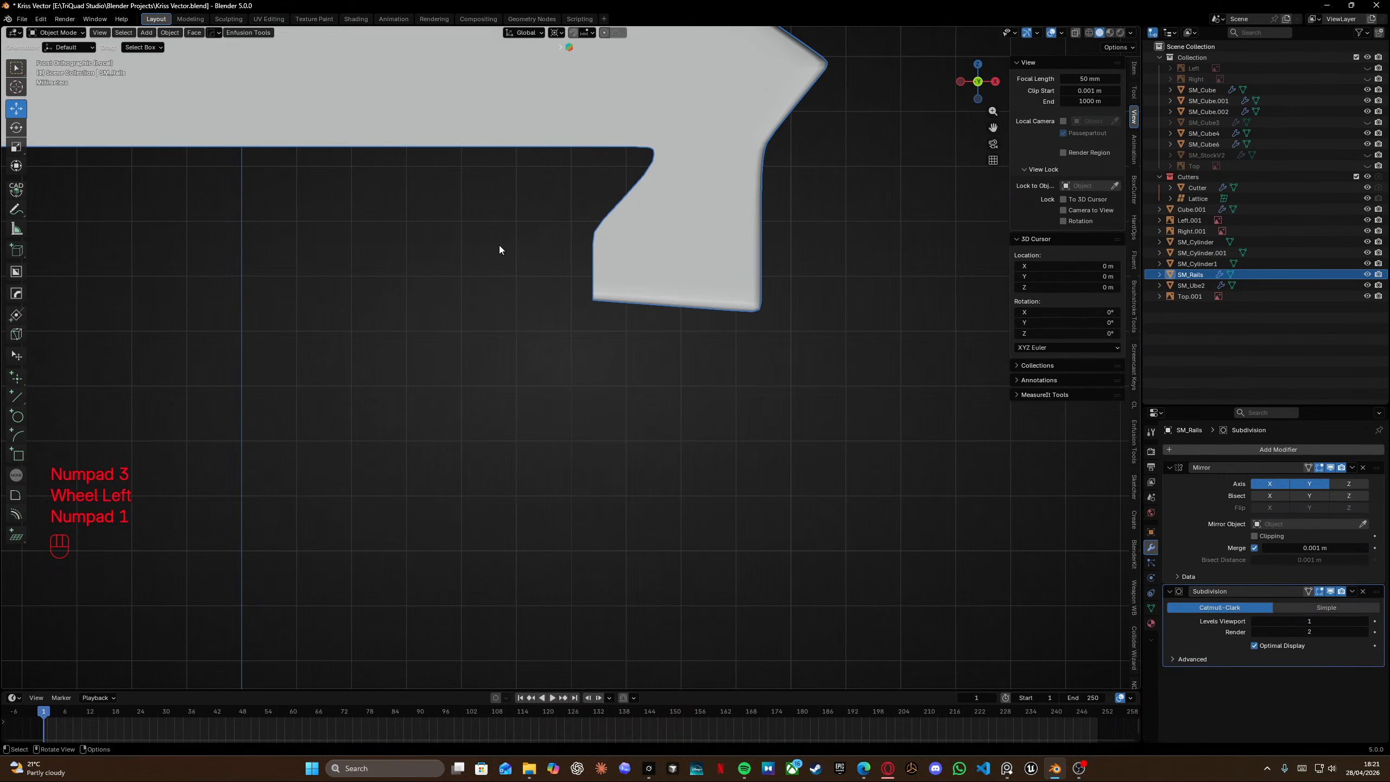
{"action": "scroll", "coordinate": [677, 231], "scroll_direction": "down", "scroll_amount": 7}
{"action": "key", "text": "KP_3"}
{"action": "key", "text": "KP_1"}
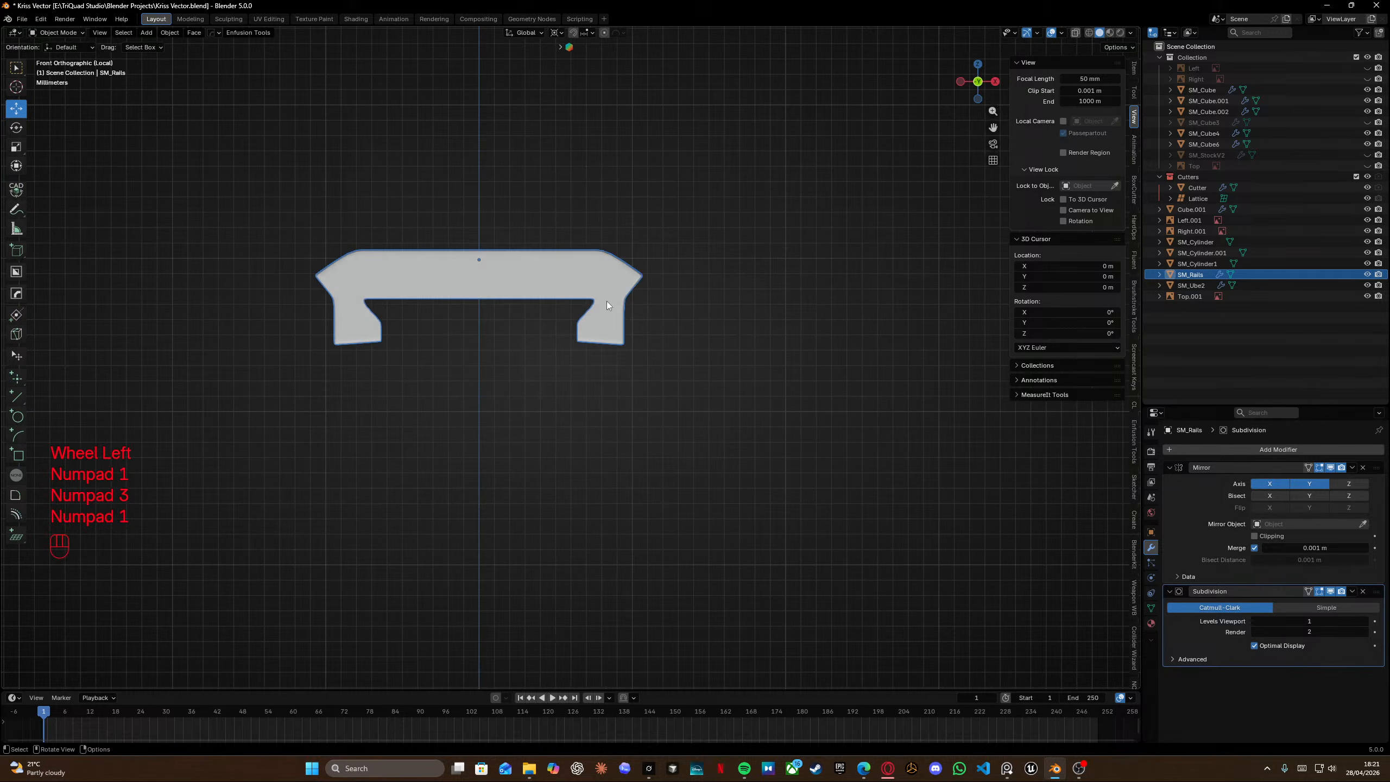
{"action": "scroll", "coordinate": [597, 307], "scroll_direction": "up", "scroll_amount": 5}
{"action": "scroll", "coordinate": [588, 284], "scroll_direction": "up", "scroll_amount": 4}
{"action": "middle_click_drag", "start_coordinate": [593, 254], "coordinate": [614, 277]}
Fill the open bottom of the rail's tab with new faces along its lower edge.
{"action": "key", "text": "Tab"}
{"action": "scroll", "coordinate": [520, 280], "scroll_direction": "left", "scroll_amount": 5, "text": "shift"}
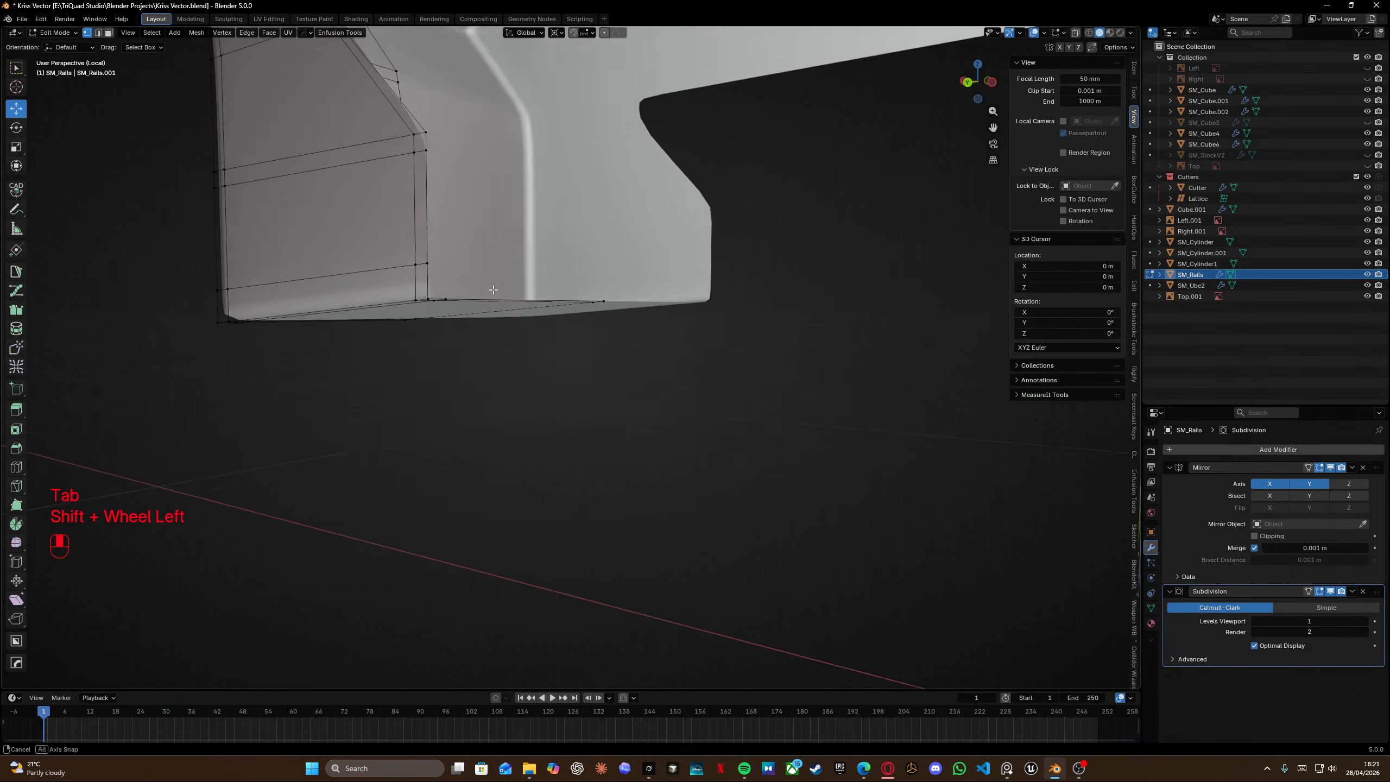
{"action": "key", "text": "f"}
{"action": "key", "text": "f"}
{"action": "key", "text": "f"}
{"action": "key", "text": "f"}
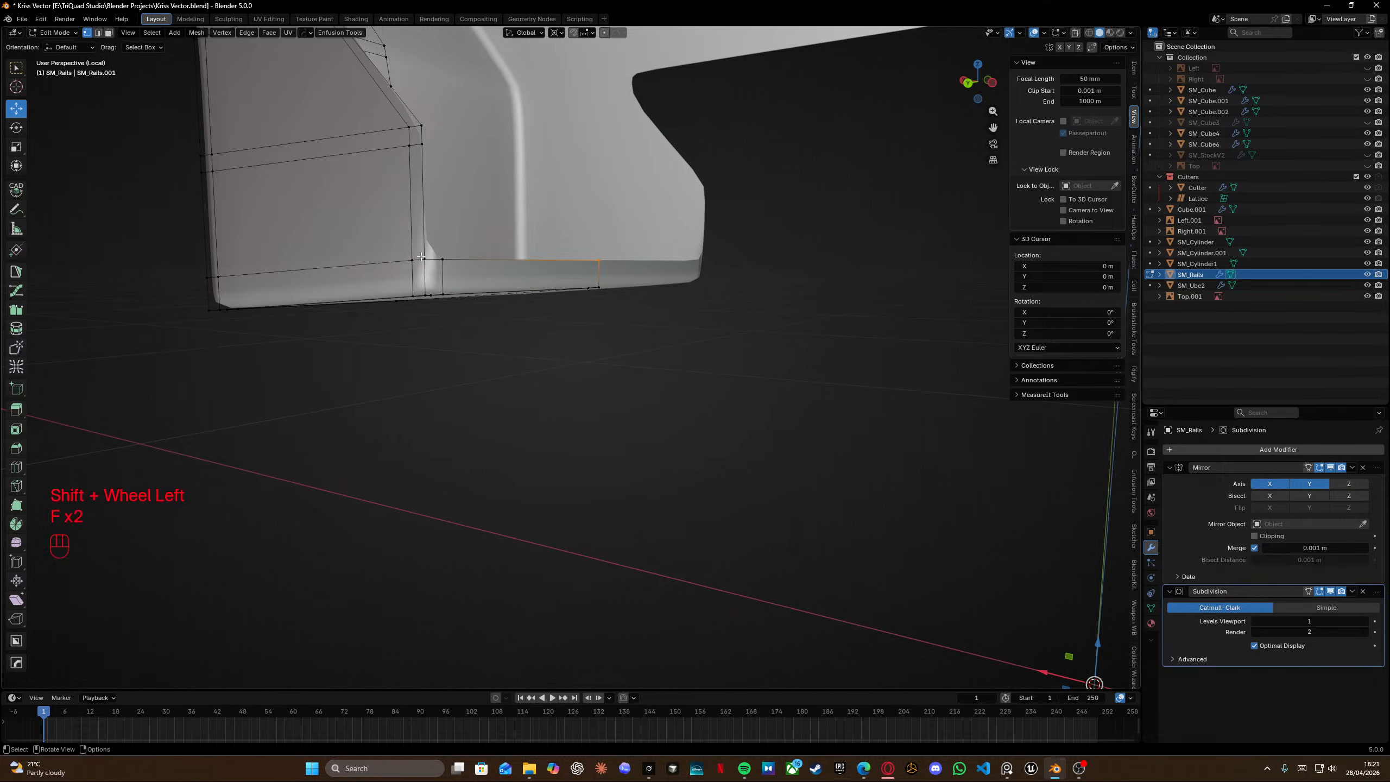
{"action": "key", "text": "f"}
{"action": "key", "text": "f"}
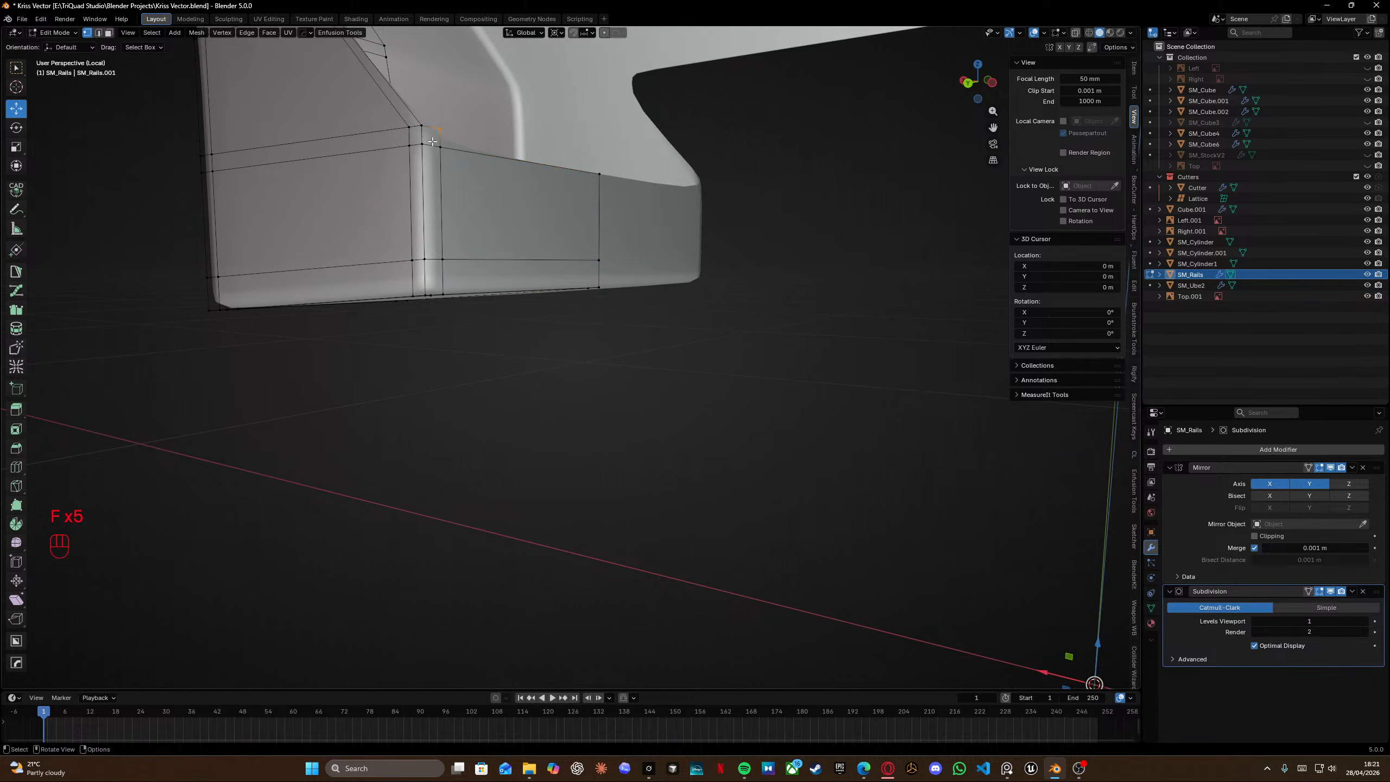
Continue filling faces up the tab's inner side wall.
{"action": "middle_click_drag", "start_coordinate": [426, 143], "coordinate": [589, 410], "text": "shift"}
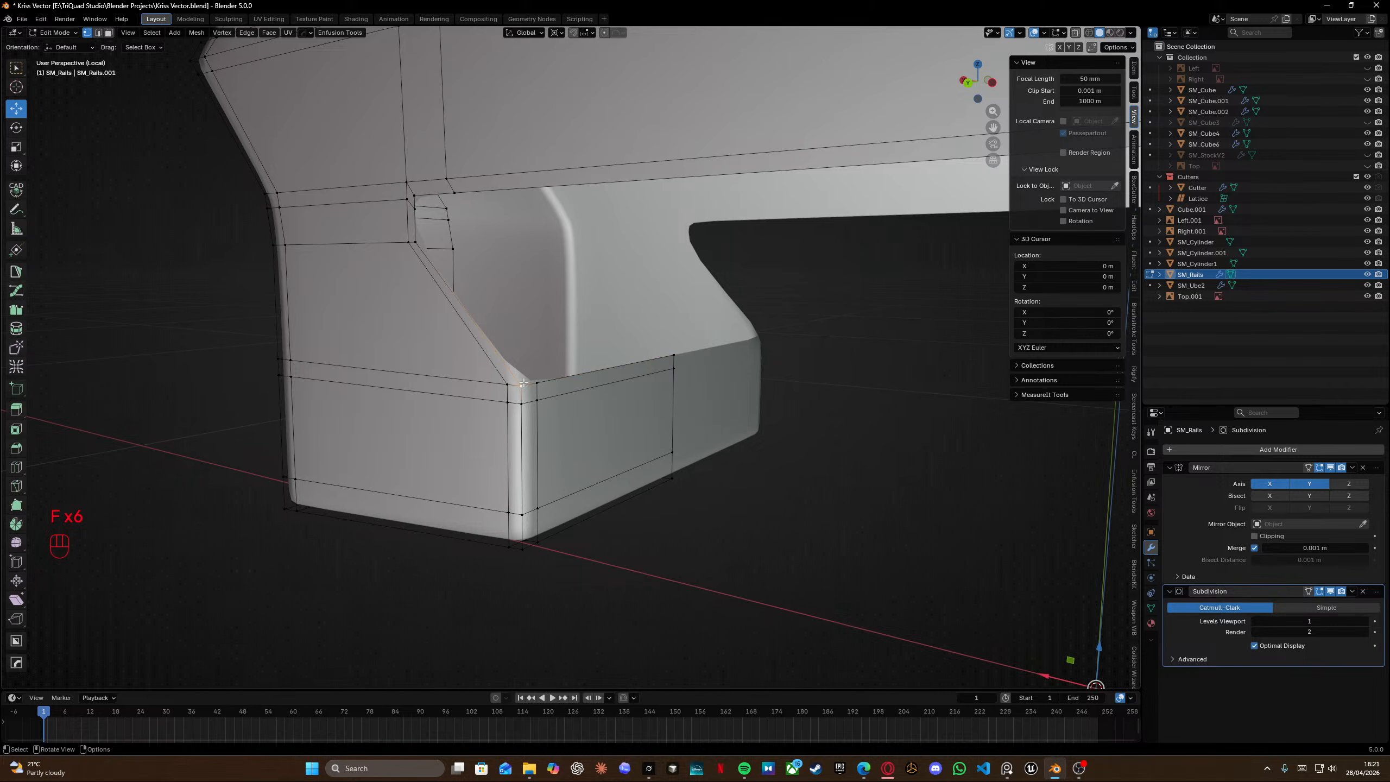
{"action": "key", "text": "f"}
{"action": "key", "text": "f"}
{"action": "key", "text": "f"}
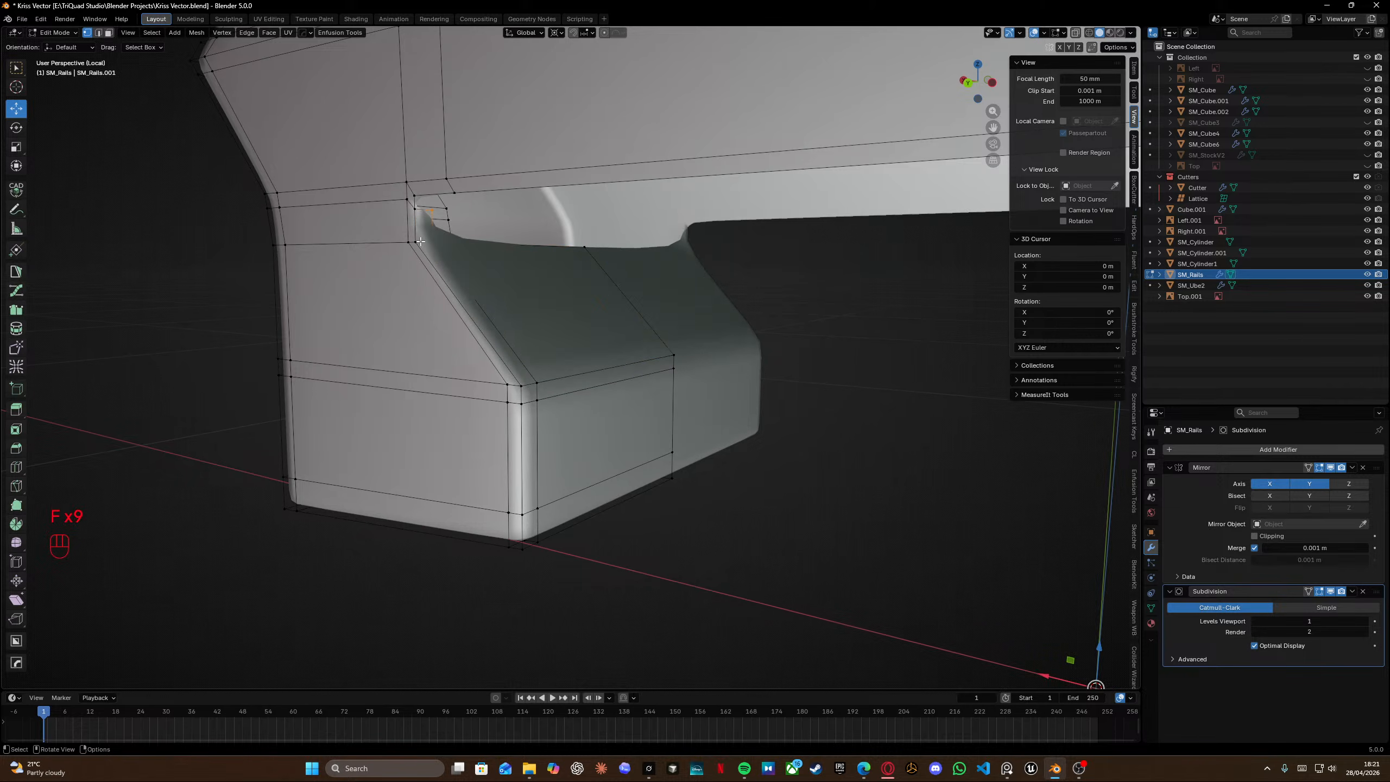
{"action": "key", "text": "f"}
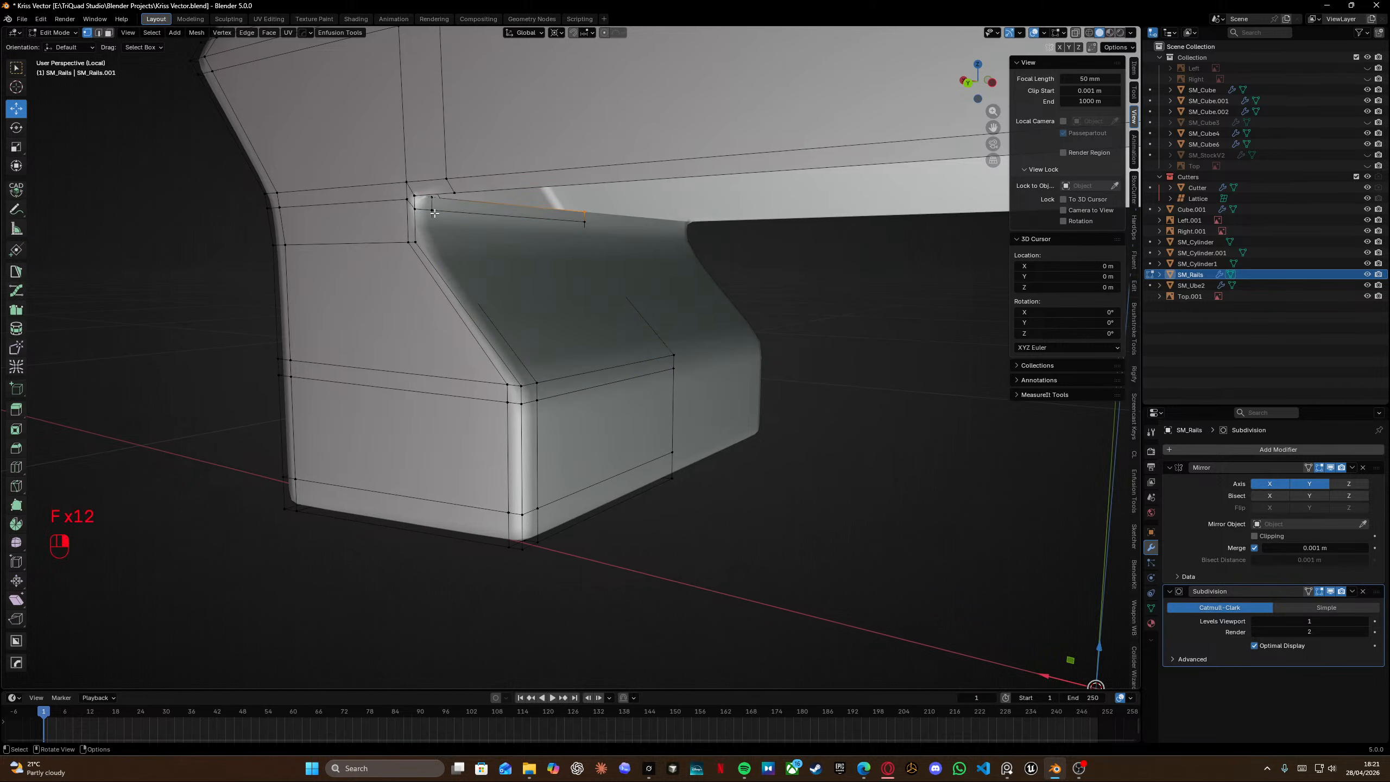
Fill faces across the underside of the rail top behind the tab.
{"action": "middle_click_drag", "start_coordinate": [434, 213], "coordinate": [419, 275]}
{"action": "key", "text": "f"}
{"action": "key", "text": "f"}
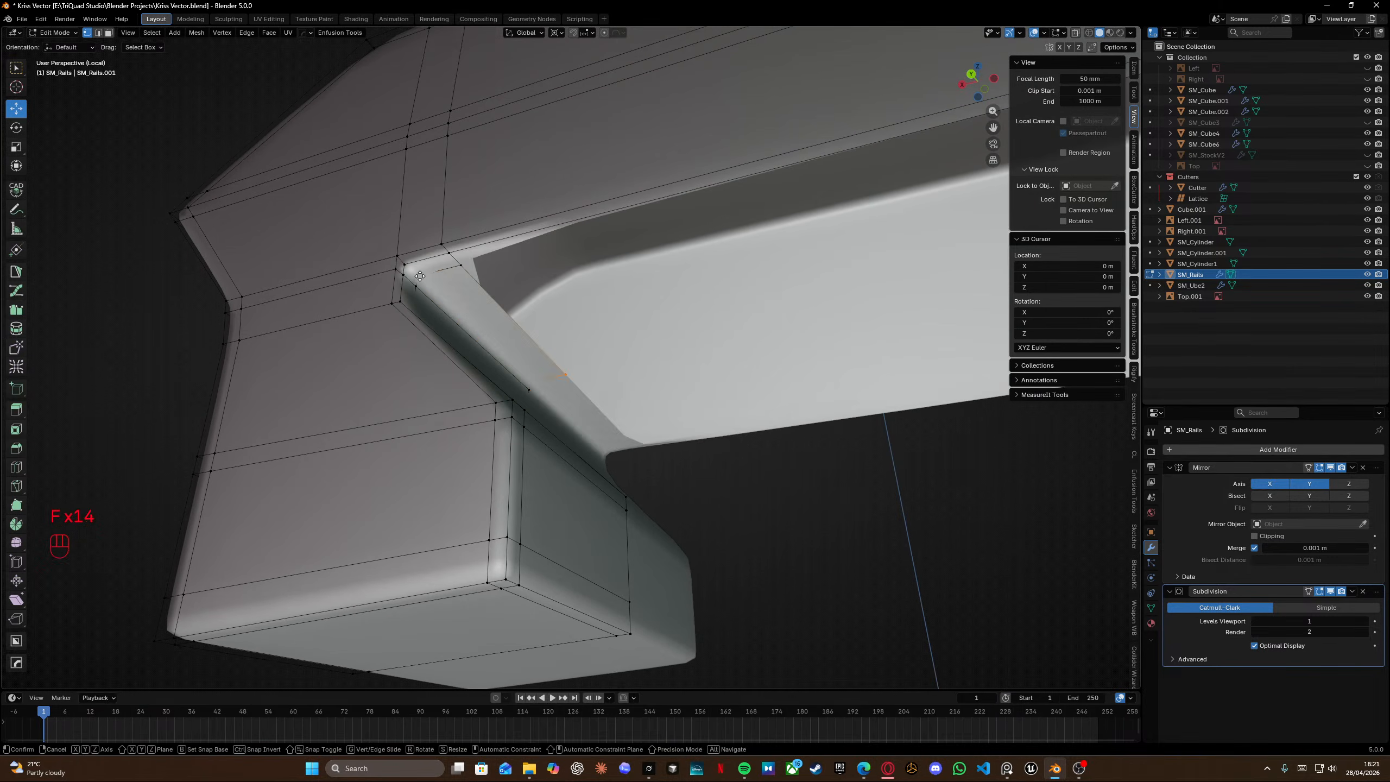
{"action": "key", "text": "f"}
{"action": "key", "text": "f"}
{"action": "middle_click_drag", "start_coordinate": [420, 276], "coordinate": [749, 265], "text": "shift"}
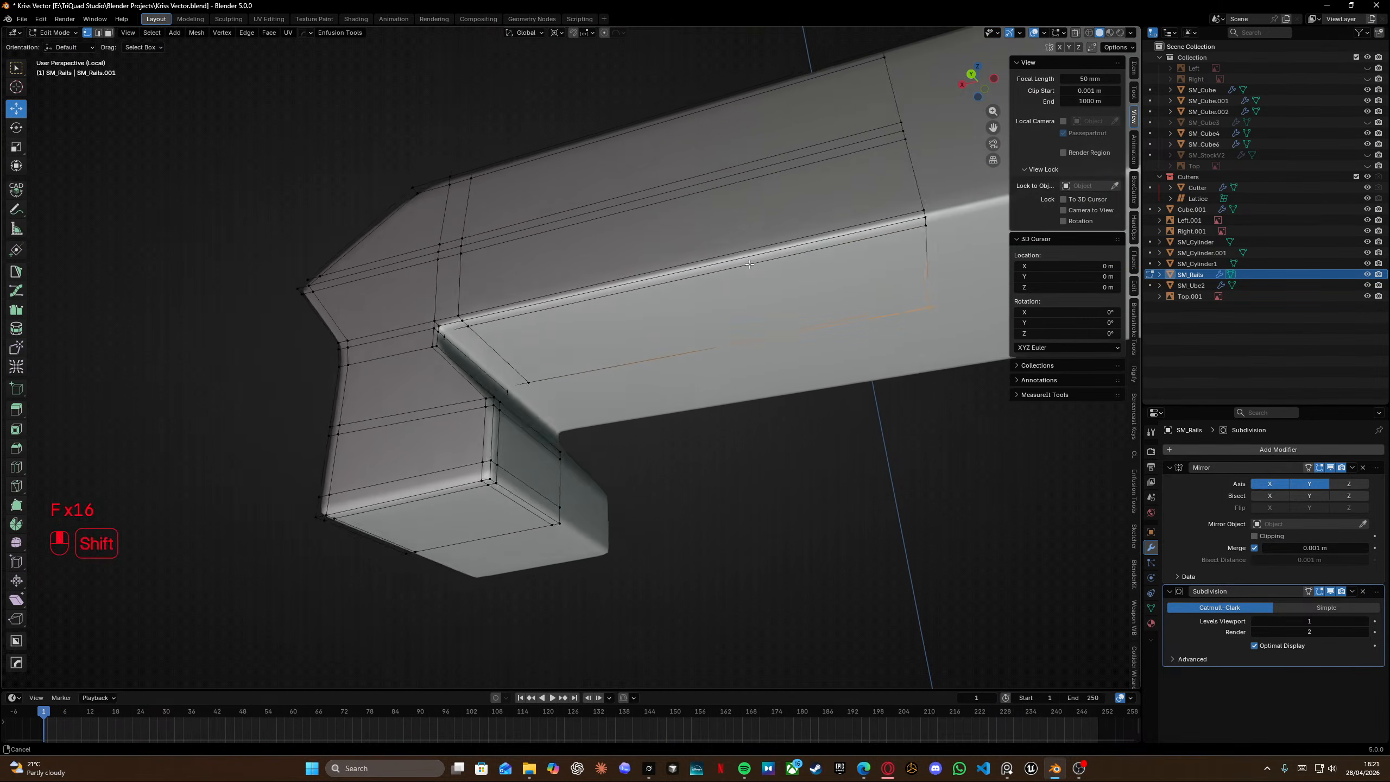
Save the file and leave local view, returning to Edit Mode on the rail's front tab.
{"action": "key", "text": "Tab"}
{"action": "key", "text": "ctrl+s"}
{"action": "middle_click_drag", "start_coordinate": [524, 296], "coordinate": [530, 327]}
{"action": "key", "text": "KP_3"}
{"action": "key", "text": "KP_1"}
{"action": "key", "text": "KP_Divide"}
{"action": "scroll", "coordinate": [530, 327], "scroll_direction": "up", "scroll_amount": 6}
{"action": "middle_click_drag", "start_coordinate": [438, 294], "coordinate": [567, 287], "text": "shift"}
{"action": "key", "text": "Tab"}
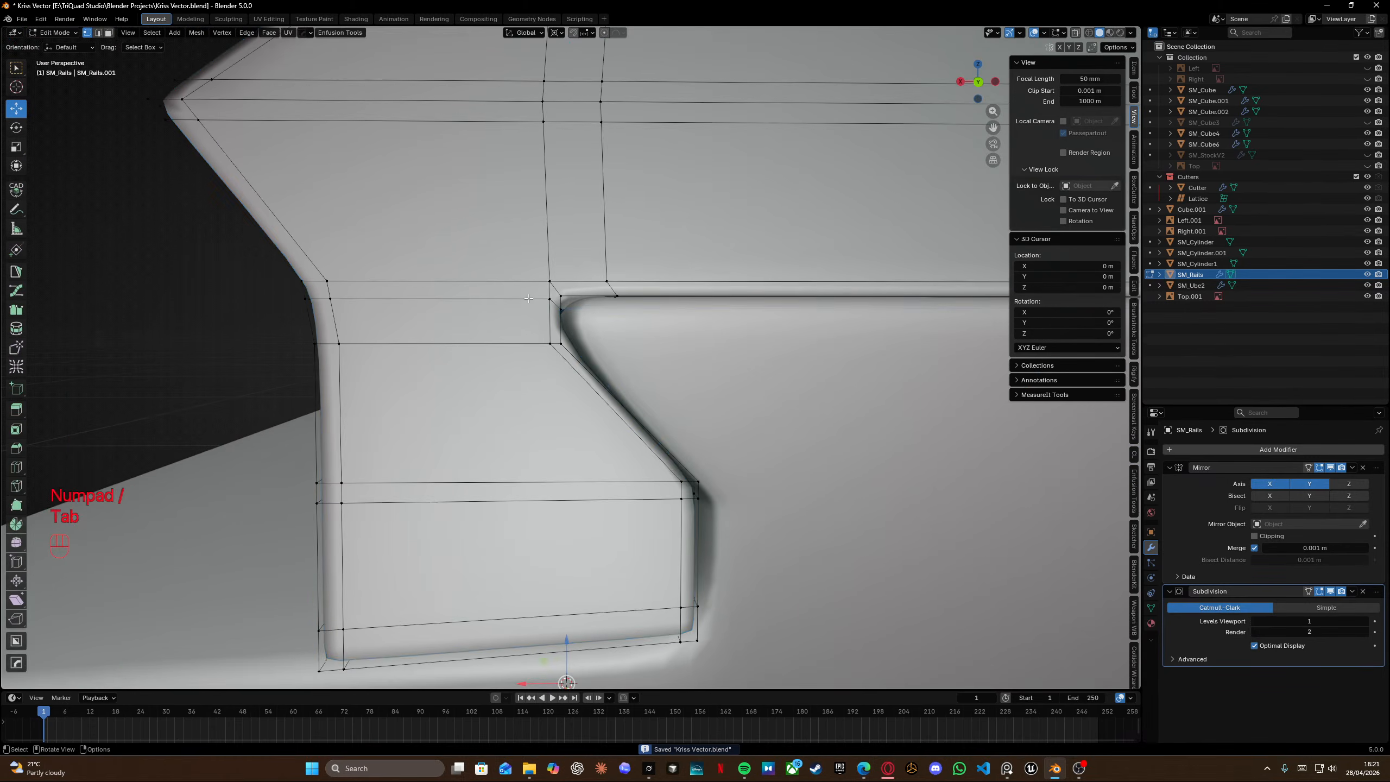
In back orthographic wireframe view, select the tab's top corner vertices and nudge them slightly along the X axis.
{"action": "scroll", "coordinate": [529, 299], "scroll_direction": "down", "scroll_amount": 5}
{"action": "key", "text": "KP_3"}
{"action": "key", "text": "ctrl+KP_3"}
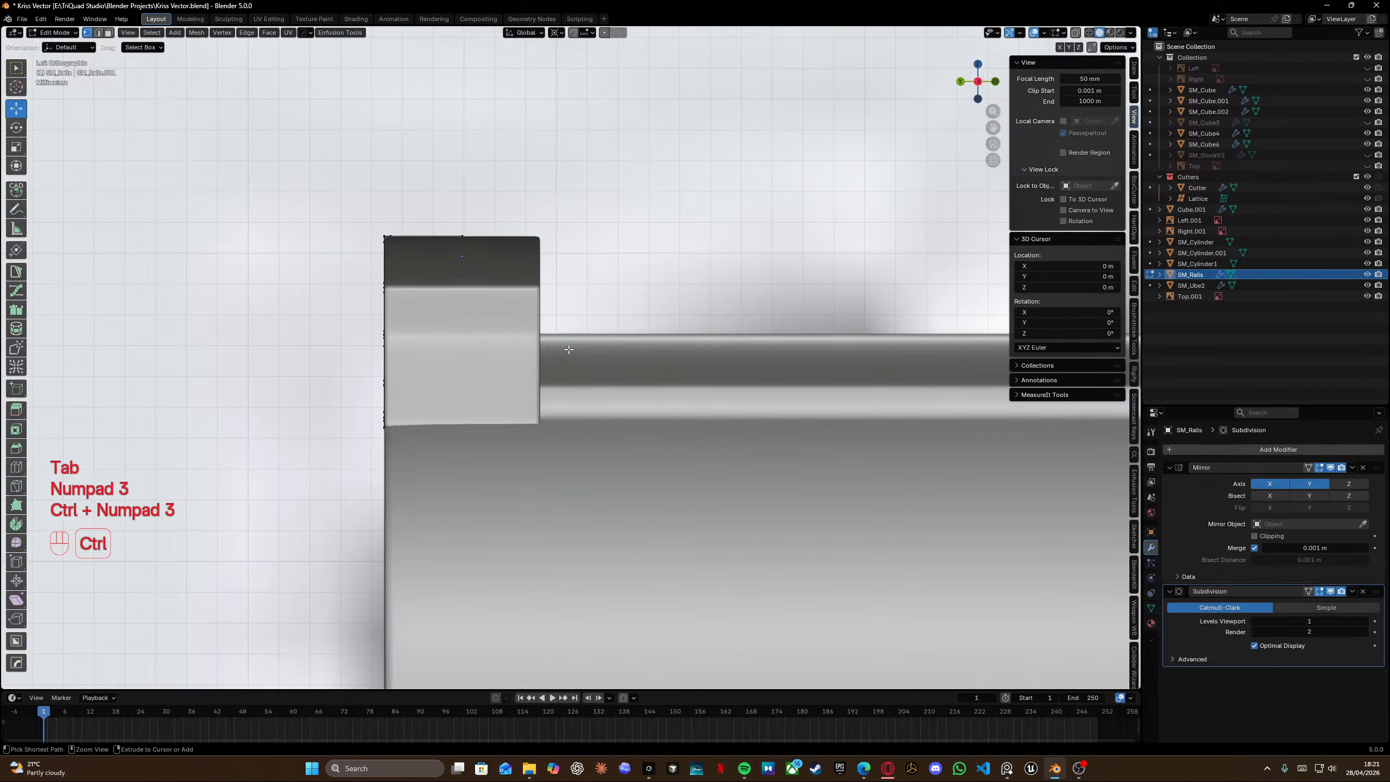
{"action": "key", "text": "ctrl+KP_1"}
{"action": "scroll", "coordinate": [547, 307], "scroll_direction": "up", "scroll_amount": 5}
{"action": "key", "text": "shift+z"}
{"action": "left_click_drag", "start_coordinate": [434, 91], "coordinate": [586, 304]}
{"action": "key", "text": "g"}
{"action": "key", "text": "y"}
{"action": "key", "text": "u"}
{"action": "key", "text": "x"}
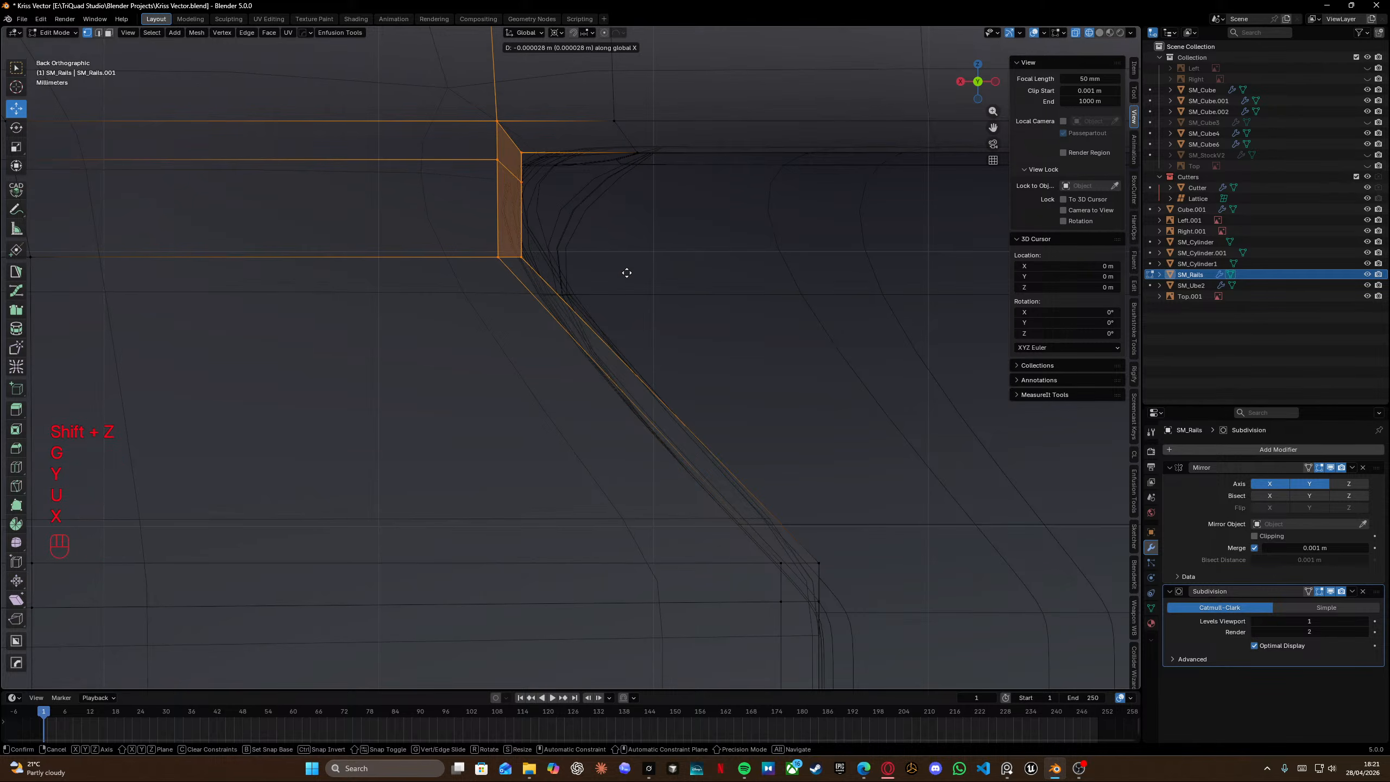
{"action": "left_click", "coordinate": [639, 277]}
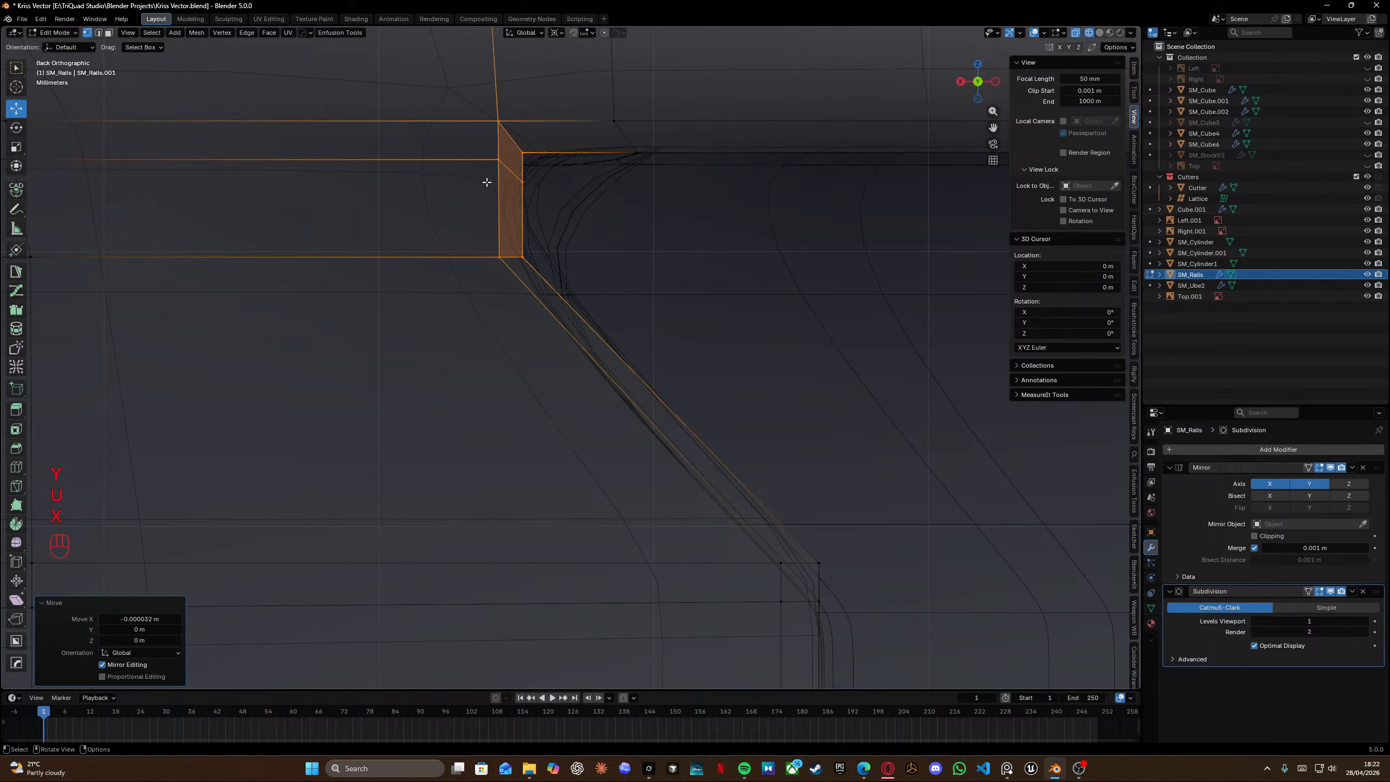
Select the edge row across the tab's top and move it slightly down along Z.
{"action": "scroll", "coordinate": [515, 173], "scroll_direction": "down", "scroll_amount": 4}
{"action": "left_click_drag", "start_coordinate": [280, 277], "coordinate": [554, 304]}
{"action": "key", "text": "g"}
{"action": "key", "text": "z"}
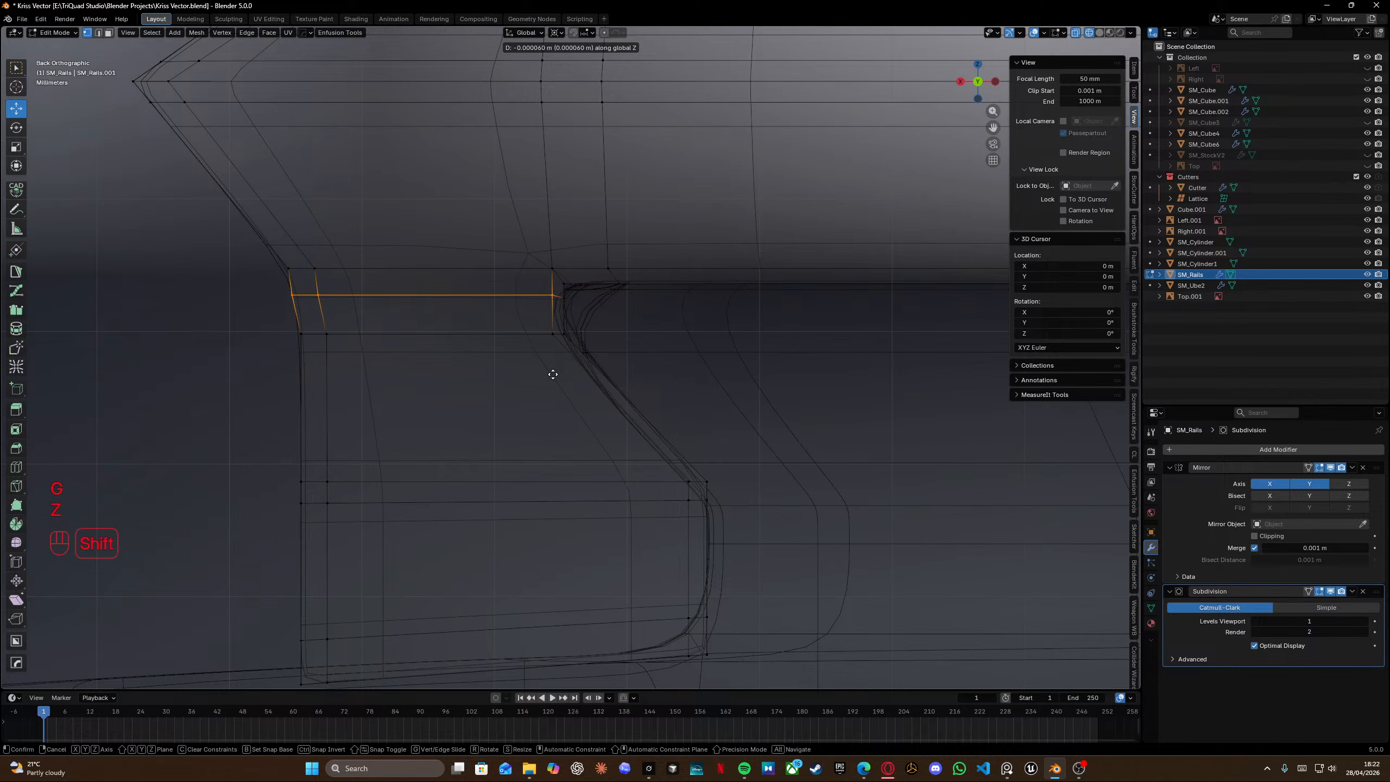
{"action": "left_click", "coordinate": [553, 403]}
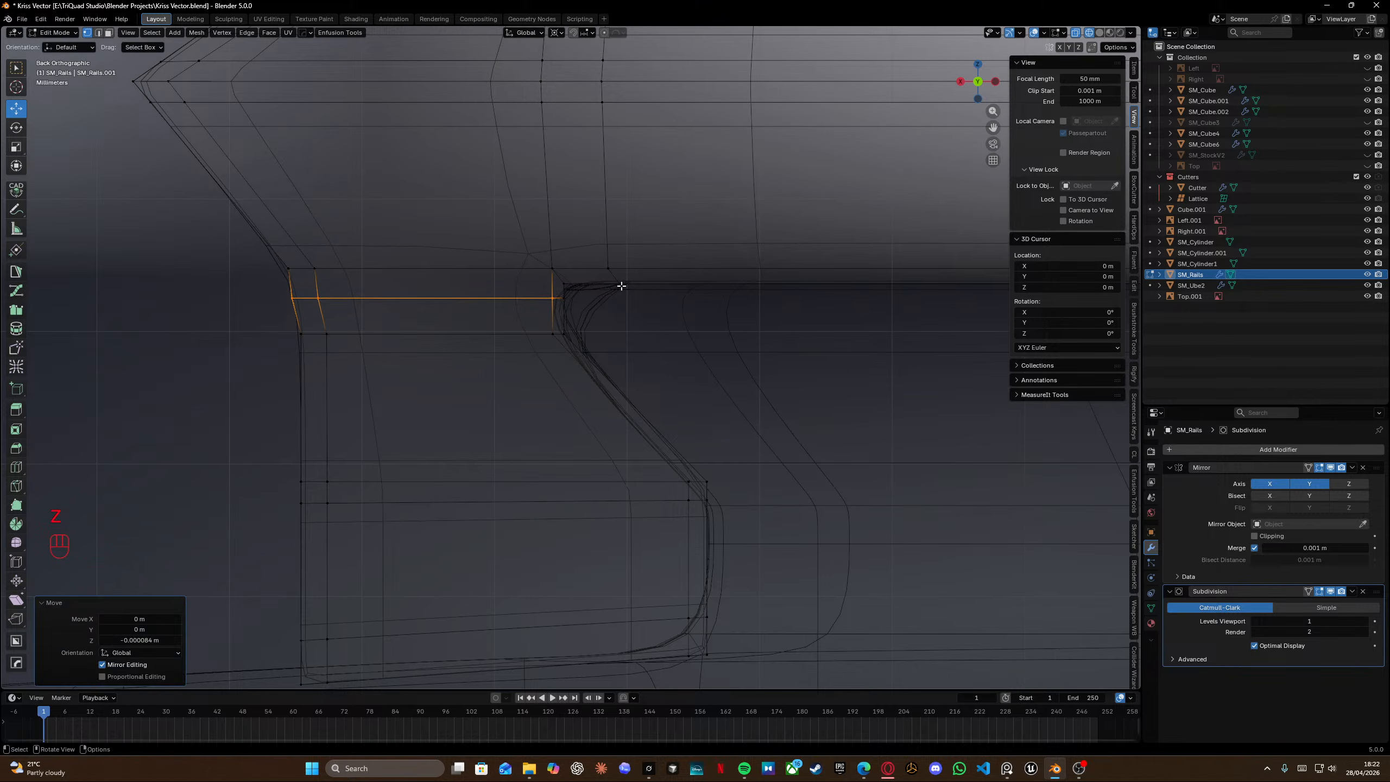
Edge-slide the rail top's horizontal edge, then move the selected vertical edge slightly along X.
{"action": "left_click_drag", "start_coordinate": [634, 308], "coordinate": [635, 308]}
{"action": "key", "text": "g"}
{"action": "key", "text": "g"}
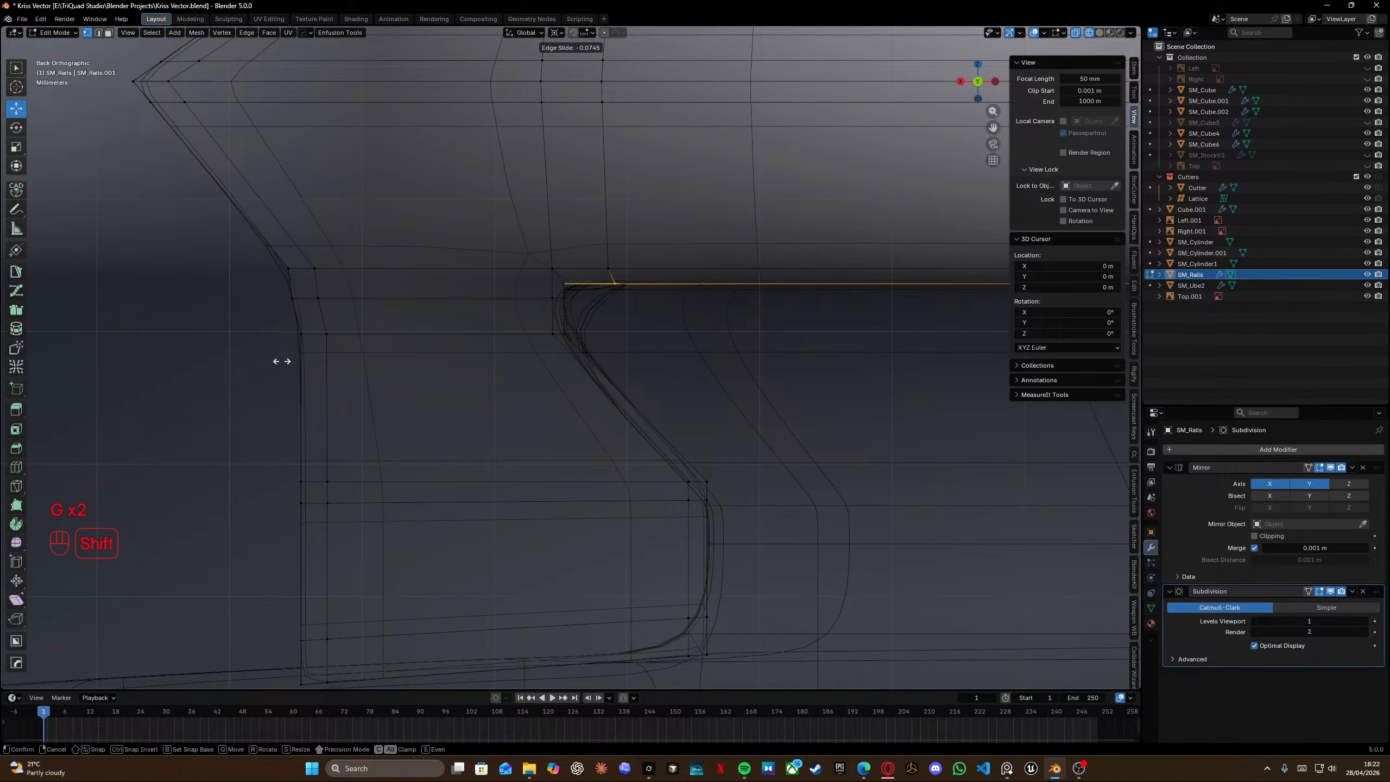
{"action": "left_click", "coordinate": [872, 375]}
{"action": "left_click", "coordinate": [607, 172], "text": "alt+shift"}
{"action": "key", "text": "g"}
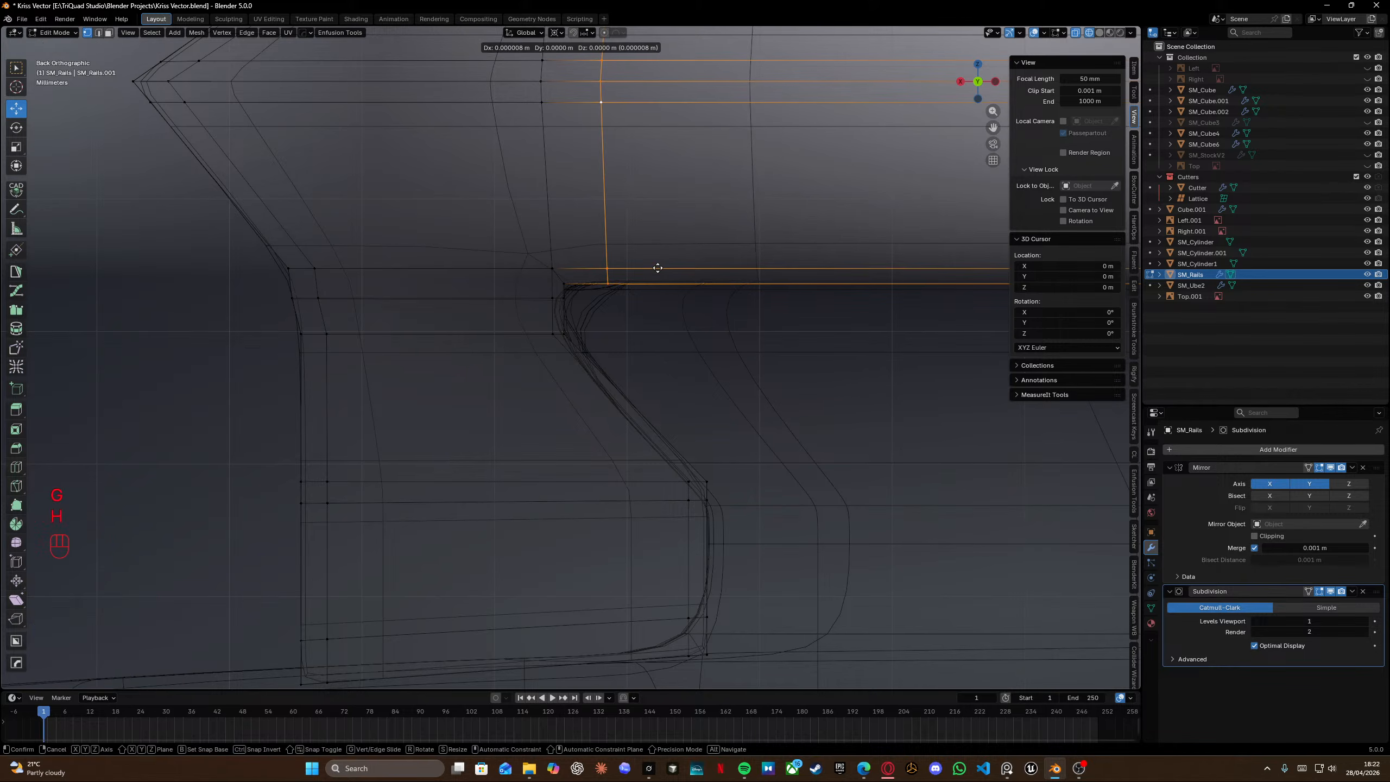
{"action": "key", "text": "h"}
{"action": "key", "text": "y"}
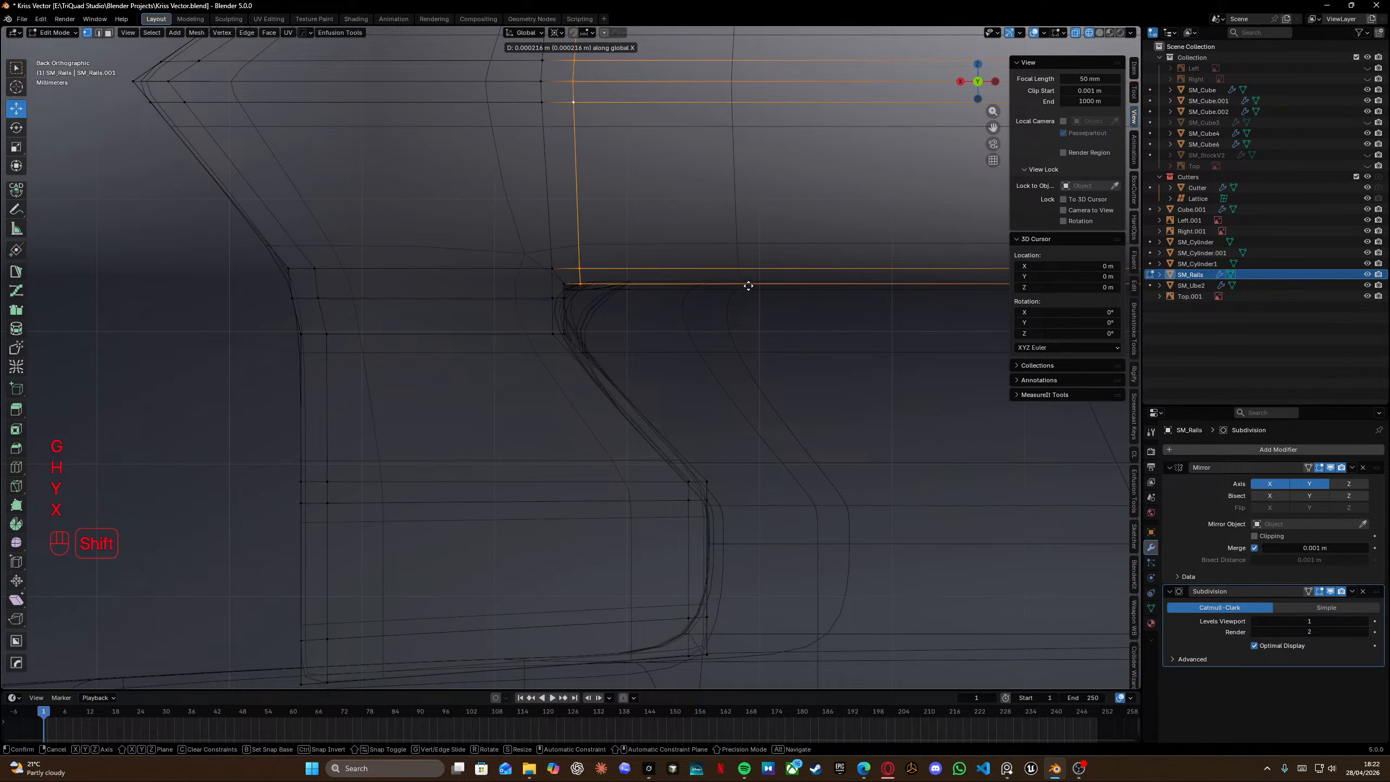
{"action": "left_click", "coordinate": [760, 283], "text": "shift"}
Select the edges at the tab's lower rear corner and edge-slide them toward the corner.
{"action": "middle_click_drag", "start_coordinate": [703, 501], "coordinate": [645, 378], "text": "shift"}
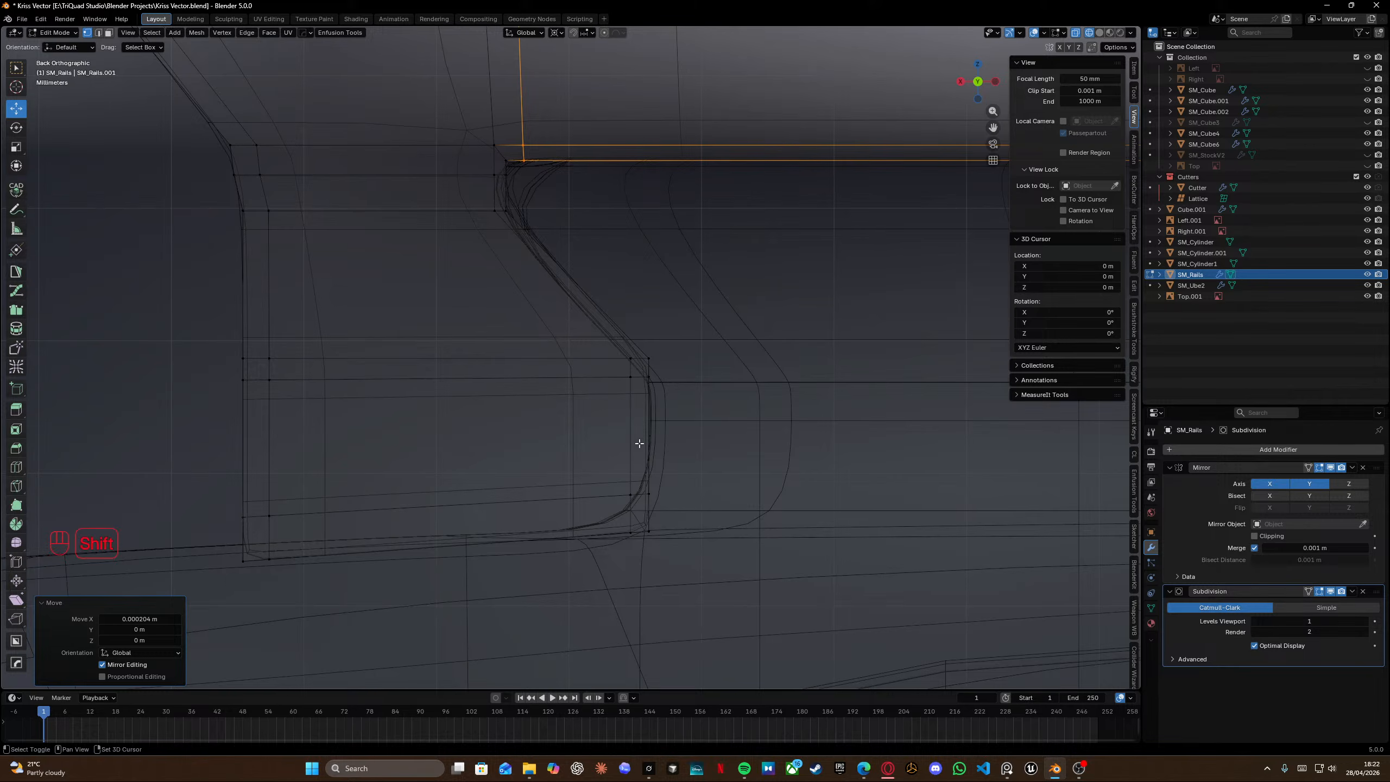
{"action": "key", "text": "shift+z"}
{"action": "middle_click_drag", "start_coordinate": [639, 444], "coordinate": [615, 366], "text": "shift"}
{"action": "scroll", "coordinate": [628, 386], "scroll_direction": "up", "scroll_amount": 3}
{"action": "key", "text": "shift+z"}
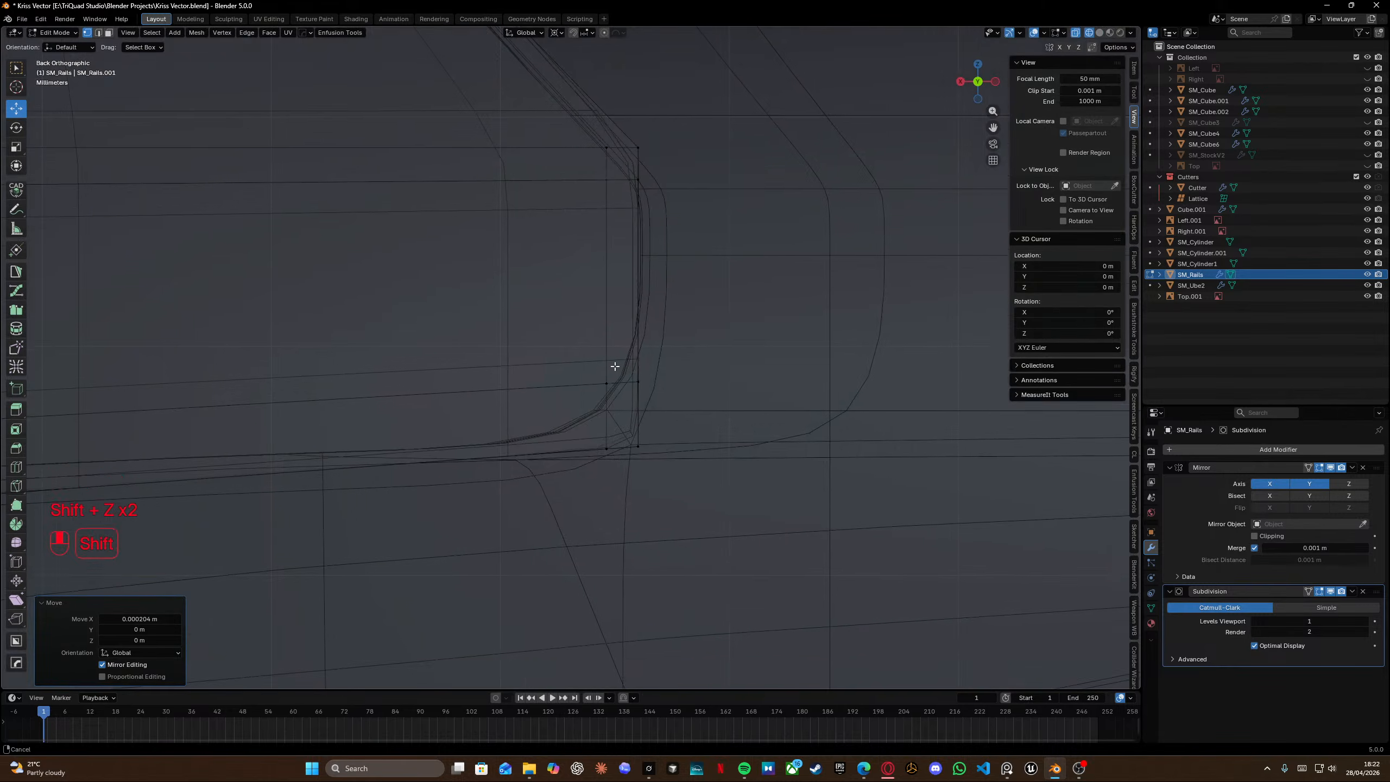
{"action": "scroll", "coordinate": [615, 366], "scroll_direction": "down", "scroll_amount": 2}
{"action": "left_click_drag", "start_coordinate": [552, 341], "coordinate": [669, 473]}
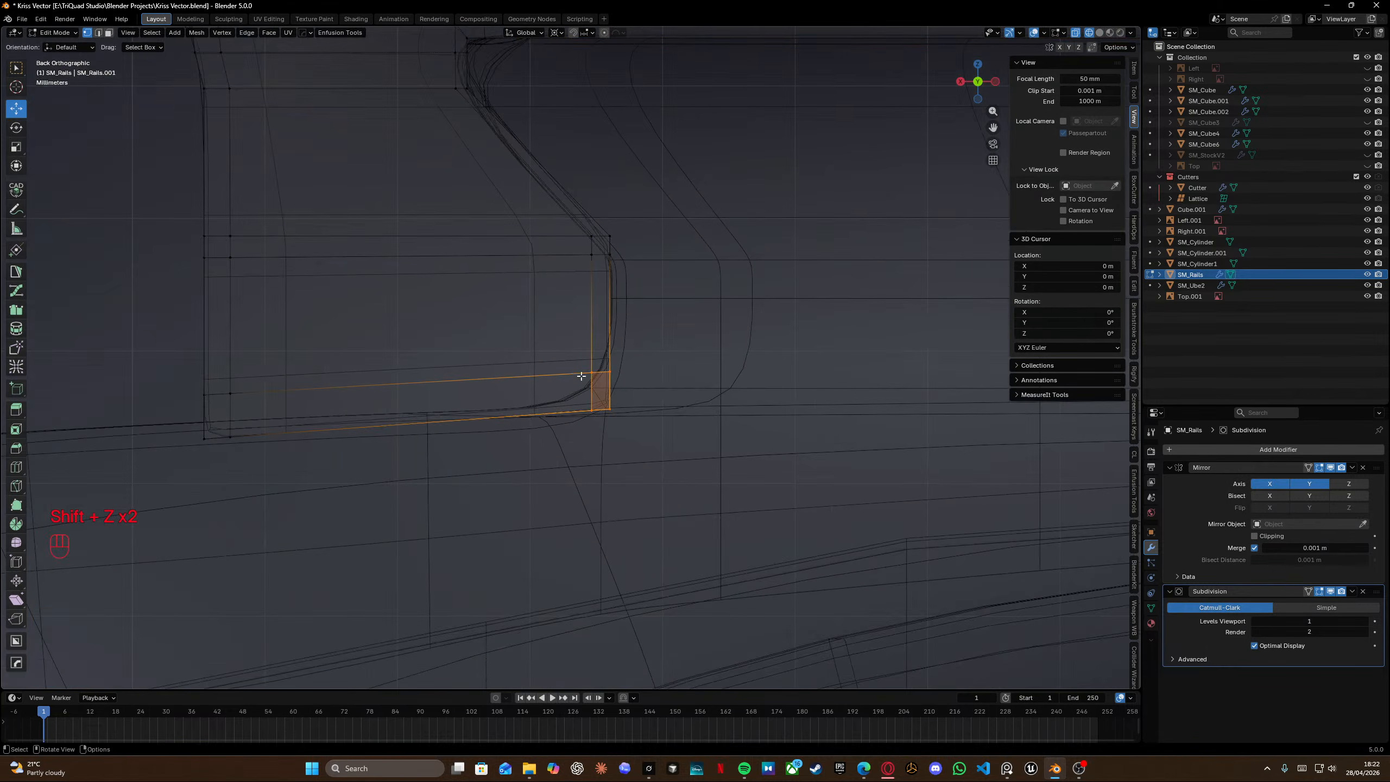
{"action": "key", "text": "g"}
{"action": "key", "text": "g"}
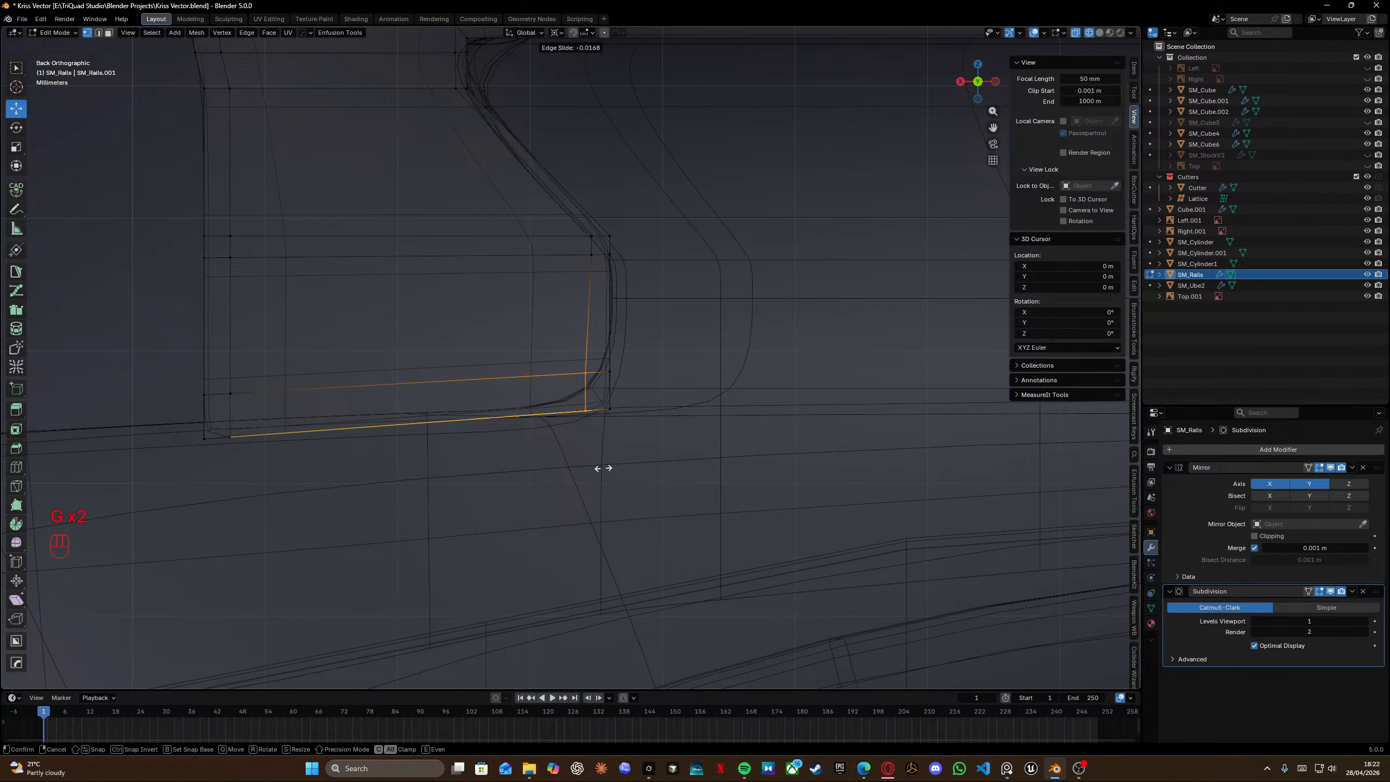
{"action": "left_click", "coordinate": [574, 421]}
{"action": "key", "text": "g"}
{"action": "key", "text": "g"}
{"action": "left_click", "coordinate": [760, 460]}
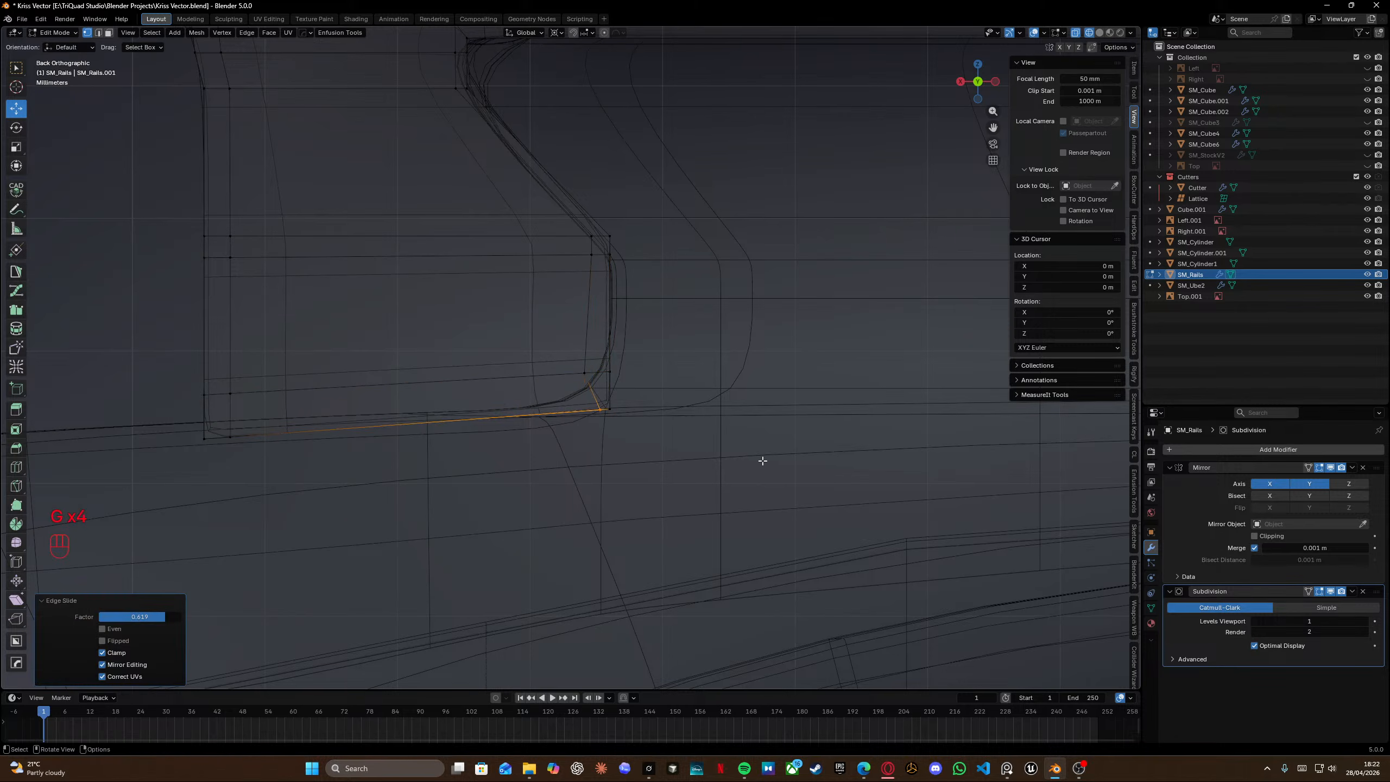
Continue edge-sliding the lower corner edges to tighten the tab's bottom corner.
{"action": "key", "text": "g"}
{"action": "key", "text": "g"}
{"action": "left_click", "coordinate": [52, 457]}
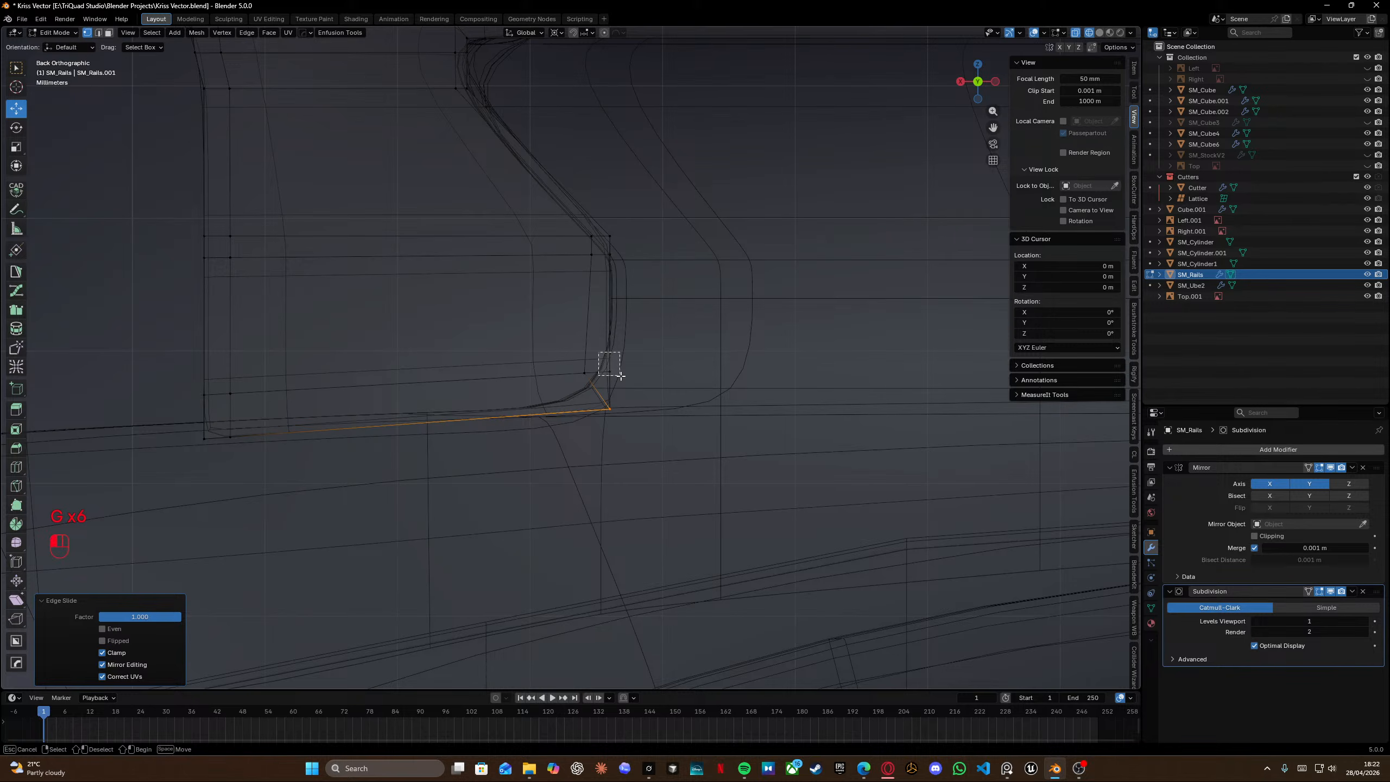
{"action": "left_click_drag", "start_coordinate": [620, 376], "coordinate": [624, 381]}
{"action": "key", "text": "g"}
{"action": "key", "text": "g"}
{"action": "left_click", "coordinate": [654, 590]}
Select all geometry and merge vertices by distance.
{"action": "key", "text": "a"}
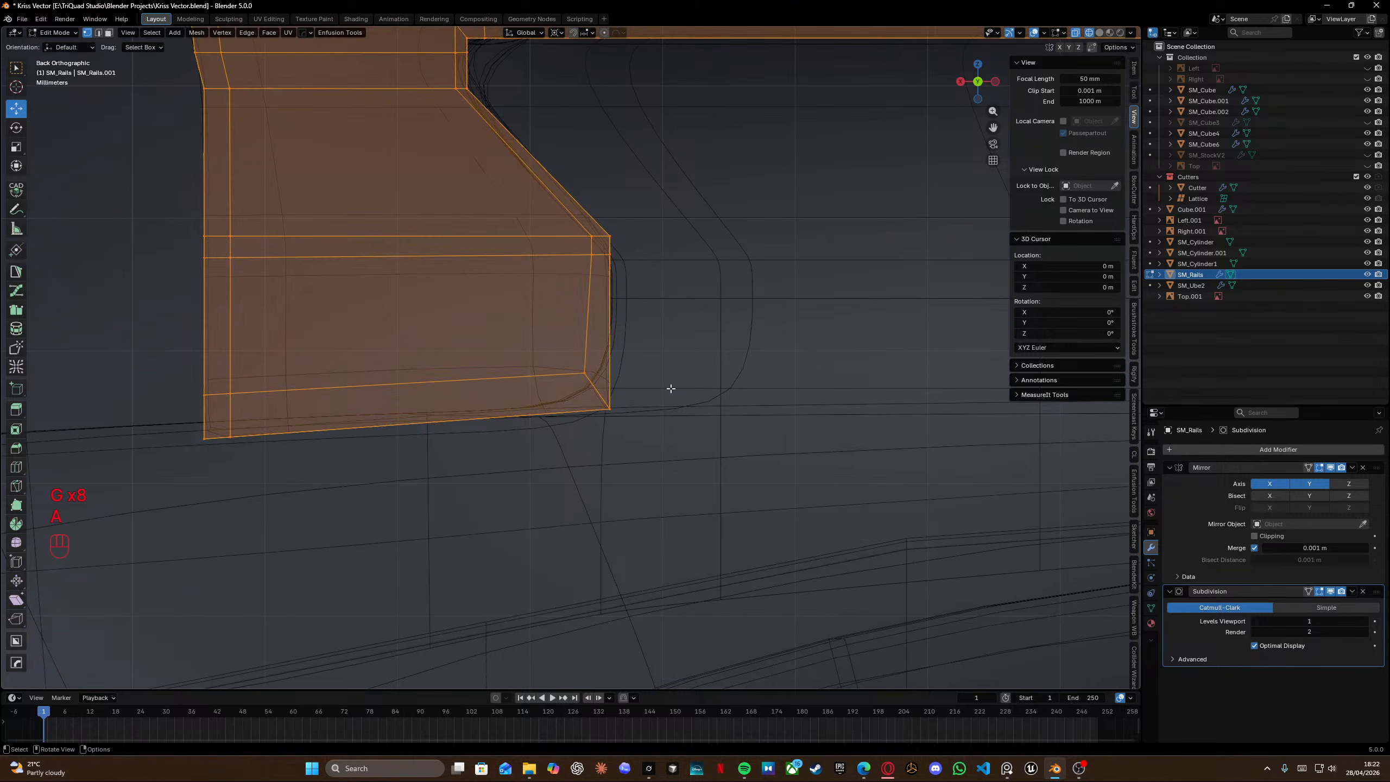
{"action": "key", "text": "m"}
{"action": "left_click", "coordinate": [672, 389]}
Insert a vertical and a horizontal loop cut across the tab's side near its lower corner.
{"action": "scroll", "coordinate": [623, 393], "scroll_direction": "up", "scroll_amount": 3}
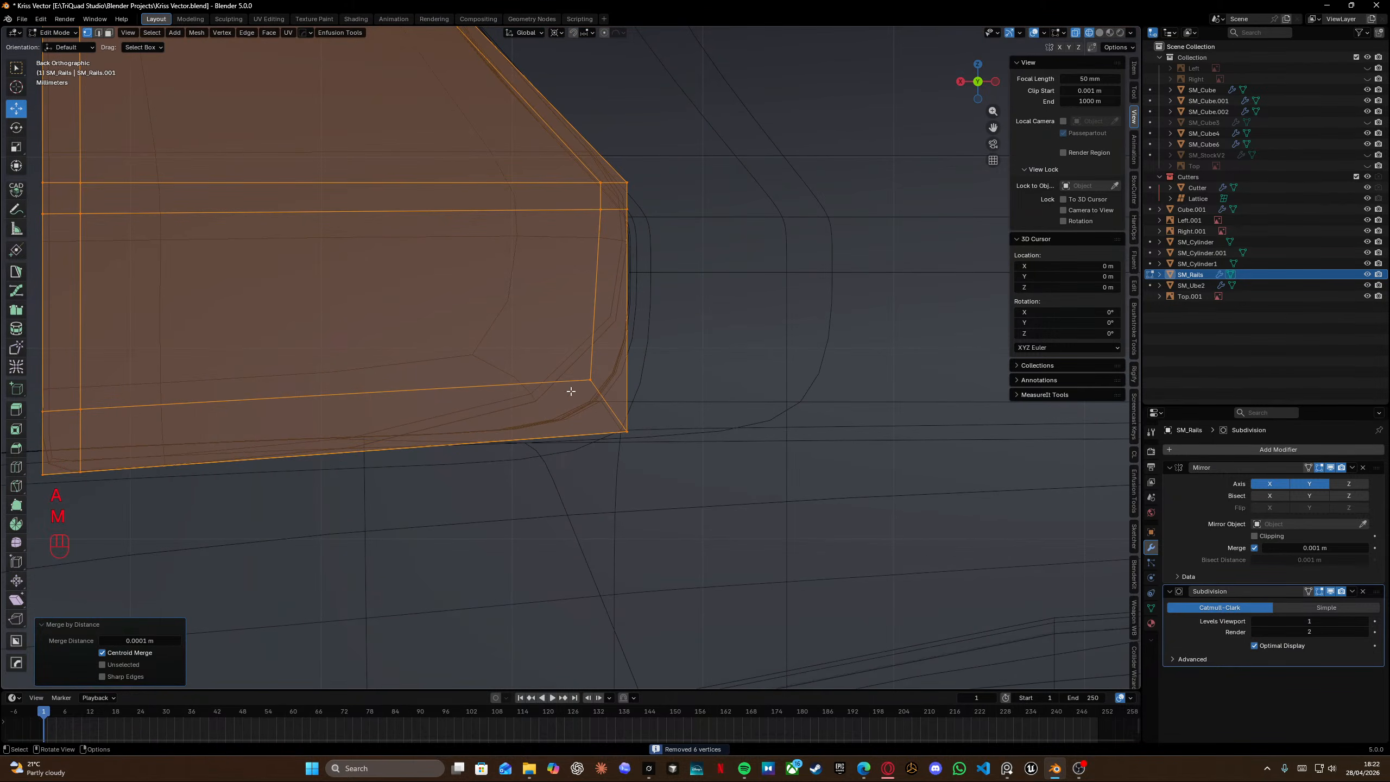
{"action": "key", "text": "ctrl+r"}
{"action": "left_click", "coordinate": [569, 390]}
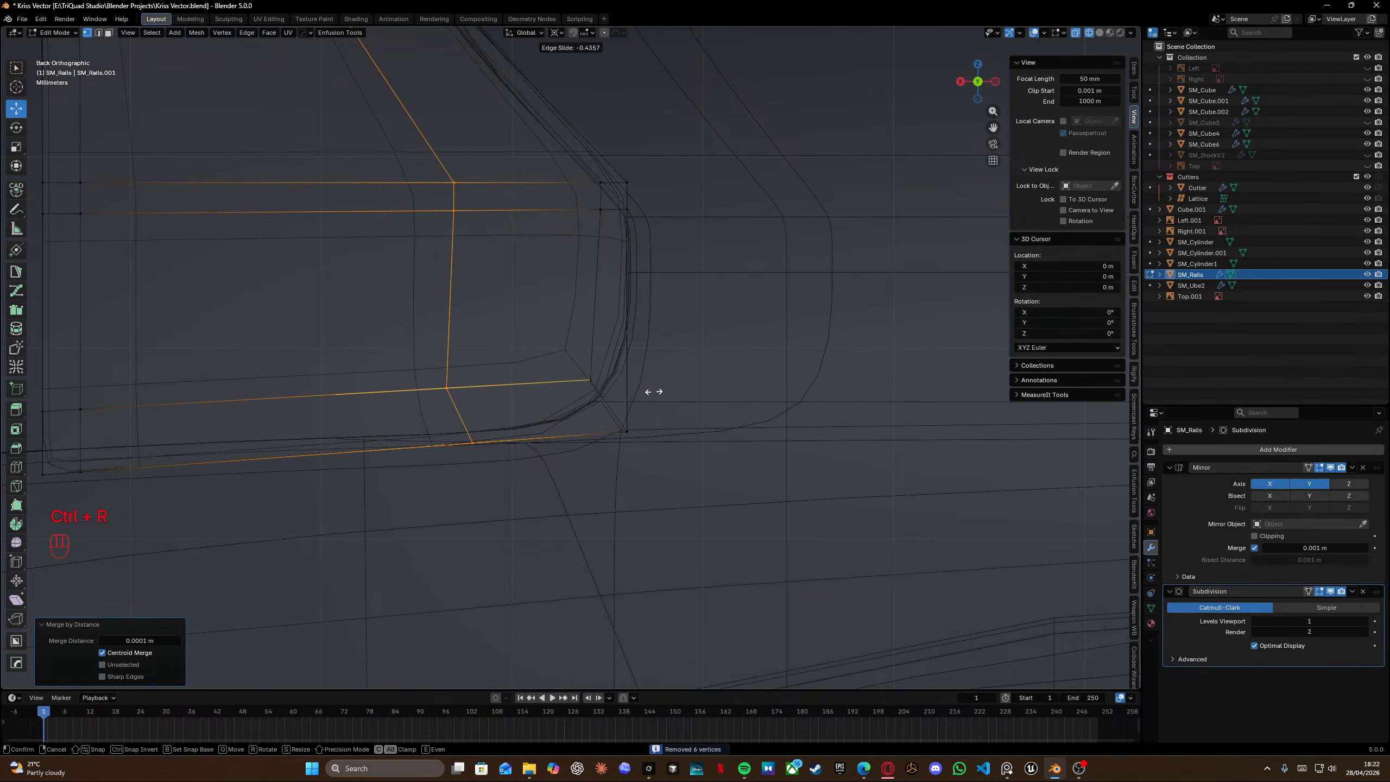
{"action": "left_click", "coordinate": [653, 392]}
{"action": "key", "text": "ctrl+r"}
{"action": "left_click", "coordinate": [616, 311]}
{"action": "left_click", "coordinate": [635, 319]}
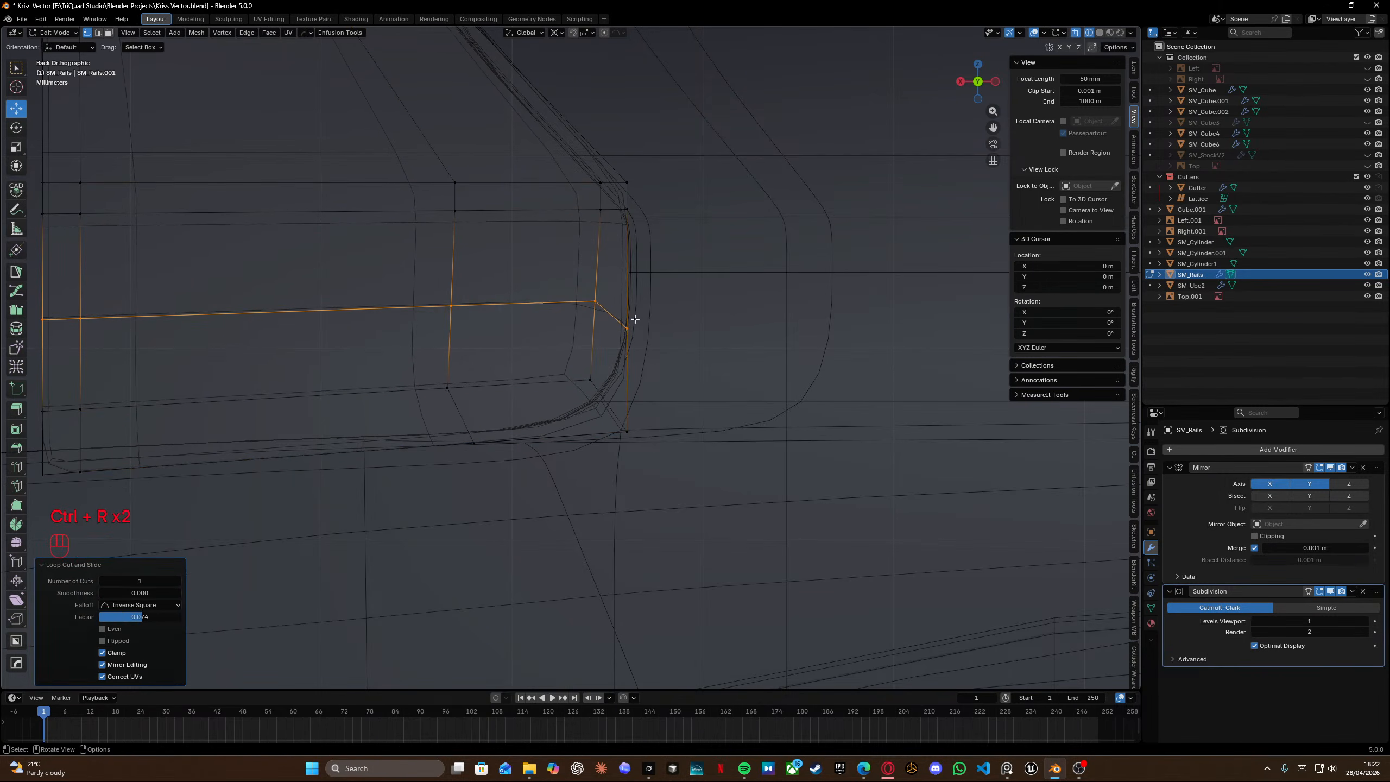
Edge-slide the new vertical loop toward the tab's front.
{"action": "left_click", "coordinate": [449, 350], "text": "alt"}
{"action": "key", "text": "g"}
{"action": "key", "text": "g"}
{"action": "left_click", "coordinate": [444, 359]}
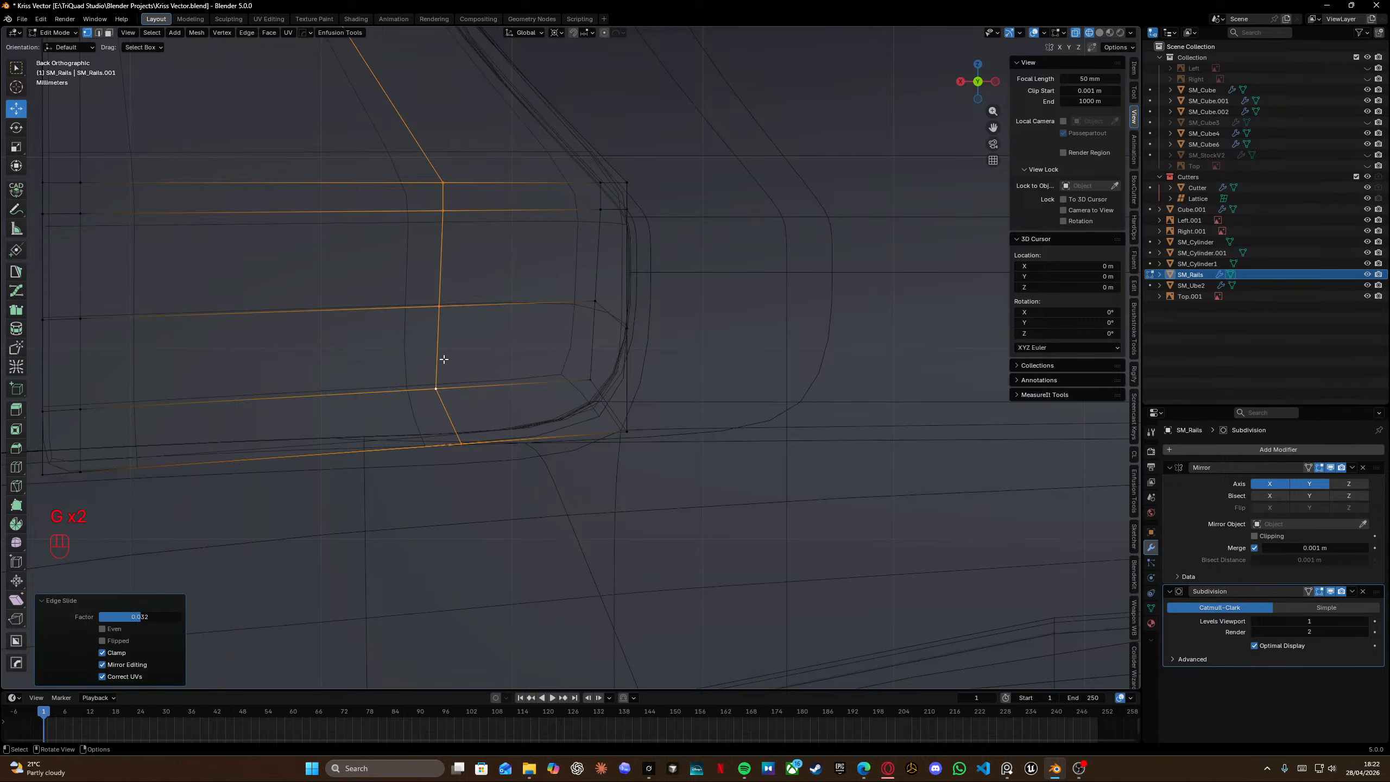
Reposition the corner vertices where the new loops meet the tab's front edge.
{"action": "left_click_drag", "start_coordinate": [558, 356], "coordinate": [651, 474]}
{"action": "key", "text": "g"}
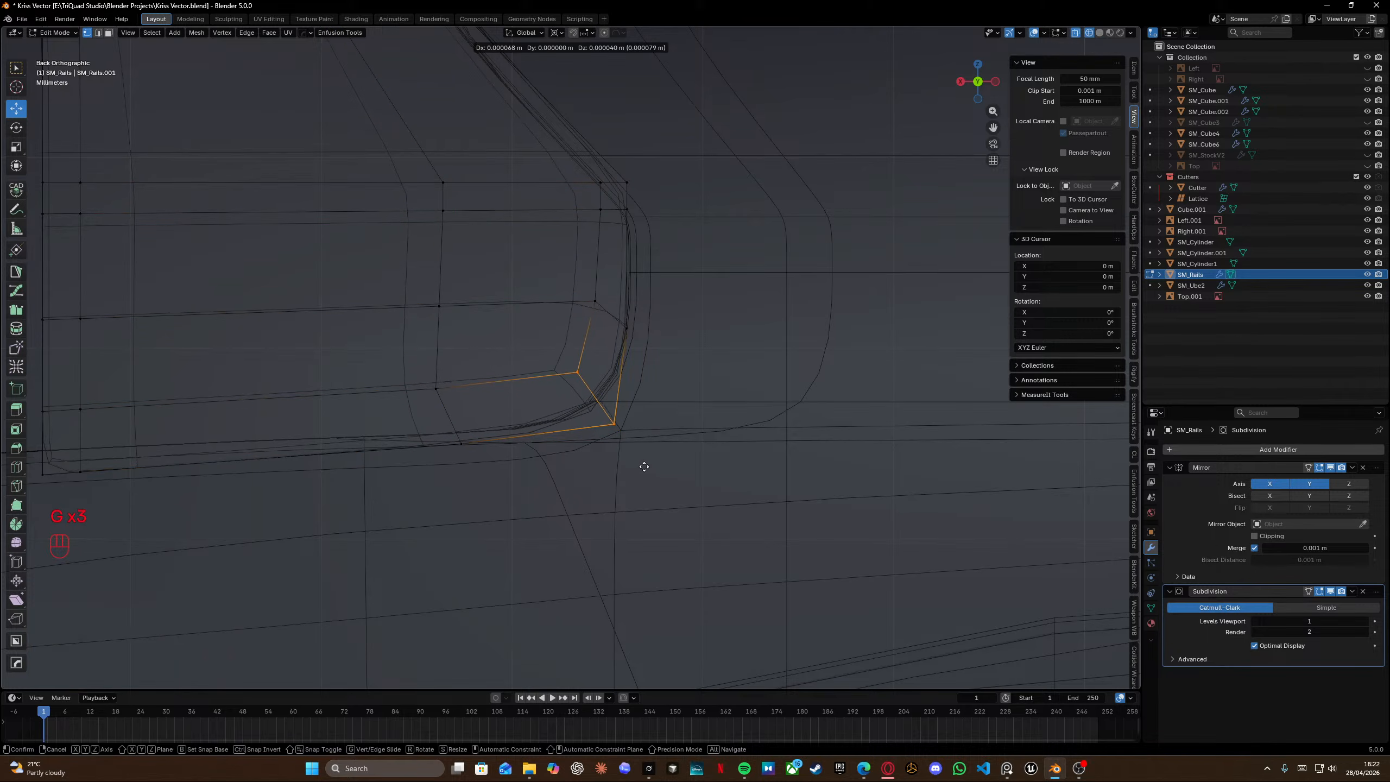
{"action": "left_click", "coordinate": [648, 467]}
{"action": "middle_click_drag", "start_coordinate": [614, 287], "coordinate": [650, 441], "text": "shift"}
{"action": "left_click_drag", "start_coordinate": [594, 289], "coordinate": [699, 379]}
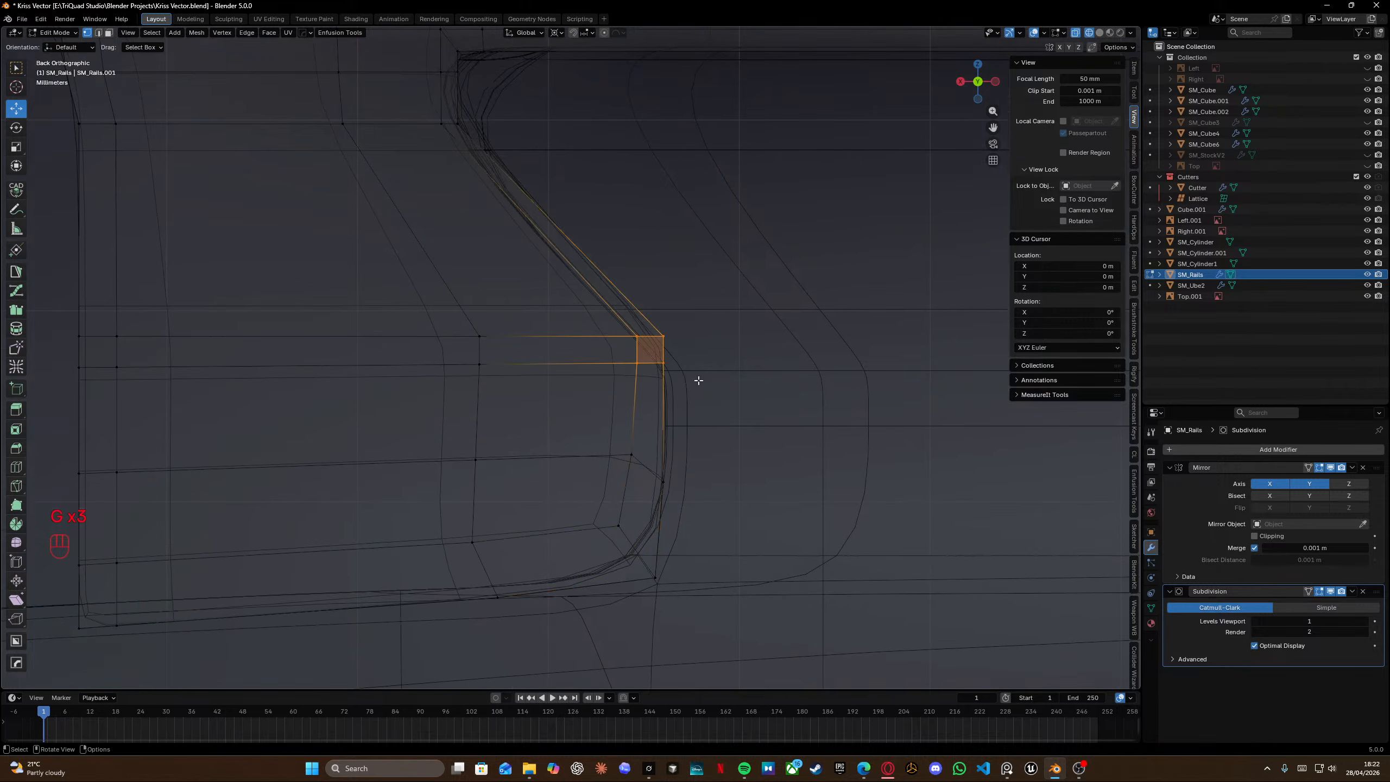
{"action": "key", "text": "g"}
{"action": "left_click", "coordinate": [662, 376]}
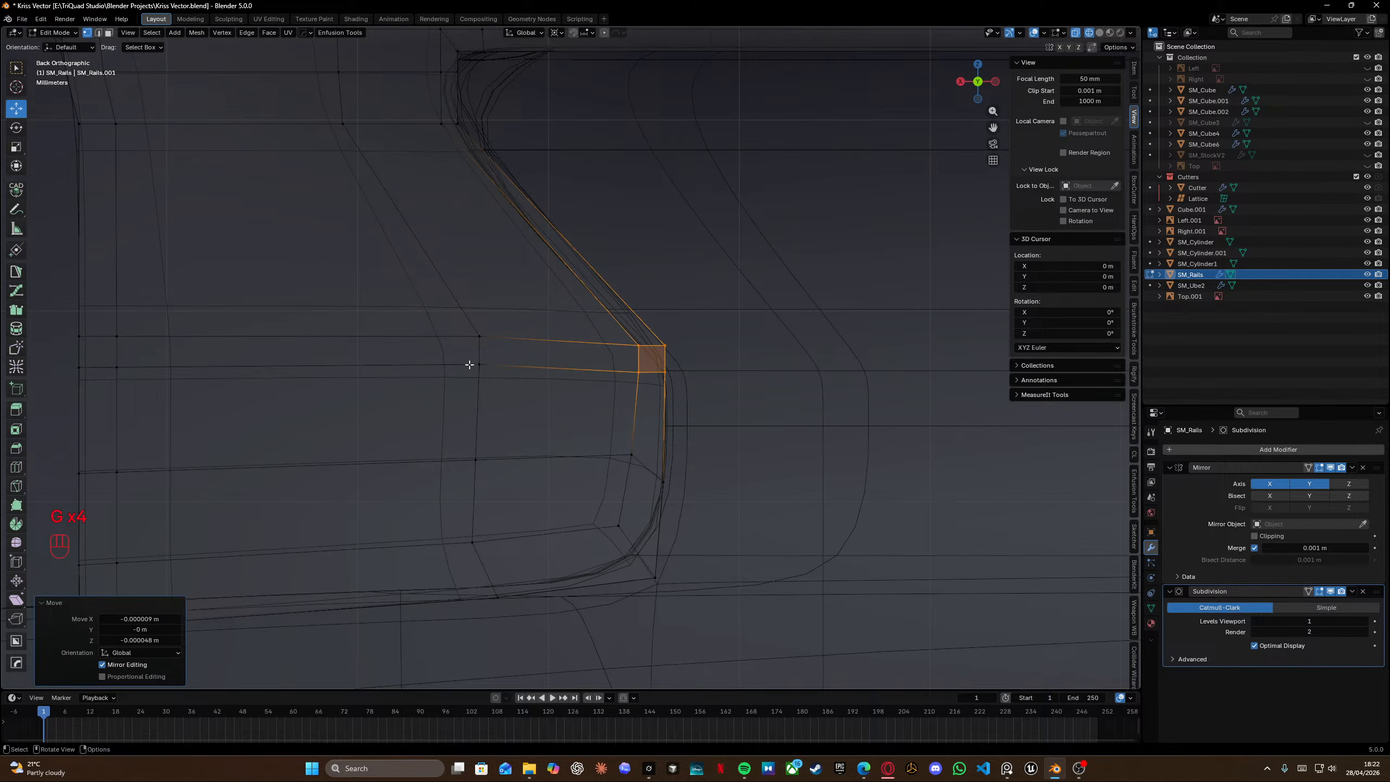
Vertex-slide the new horizontal row and edge-slide the adjacent loop along the tab's side.
{"action": "scroll", "coordinate": [435, 360], "scroll_direction": "down", "scroll_amount": 1}
{"action": "left_click_drag", "start_coordinate": [140, 314], "coordinate": [496, 418]}
{"action": "key", "text": "g"}
{"action": "key", "text": "g"}
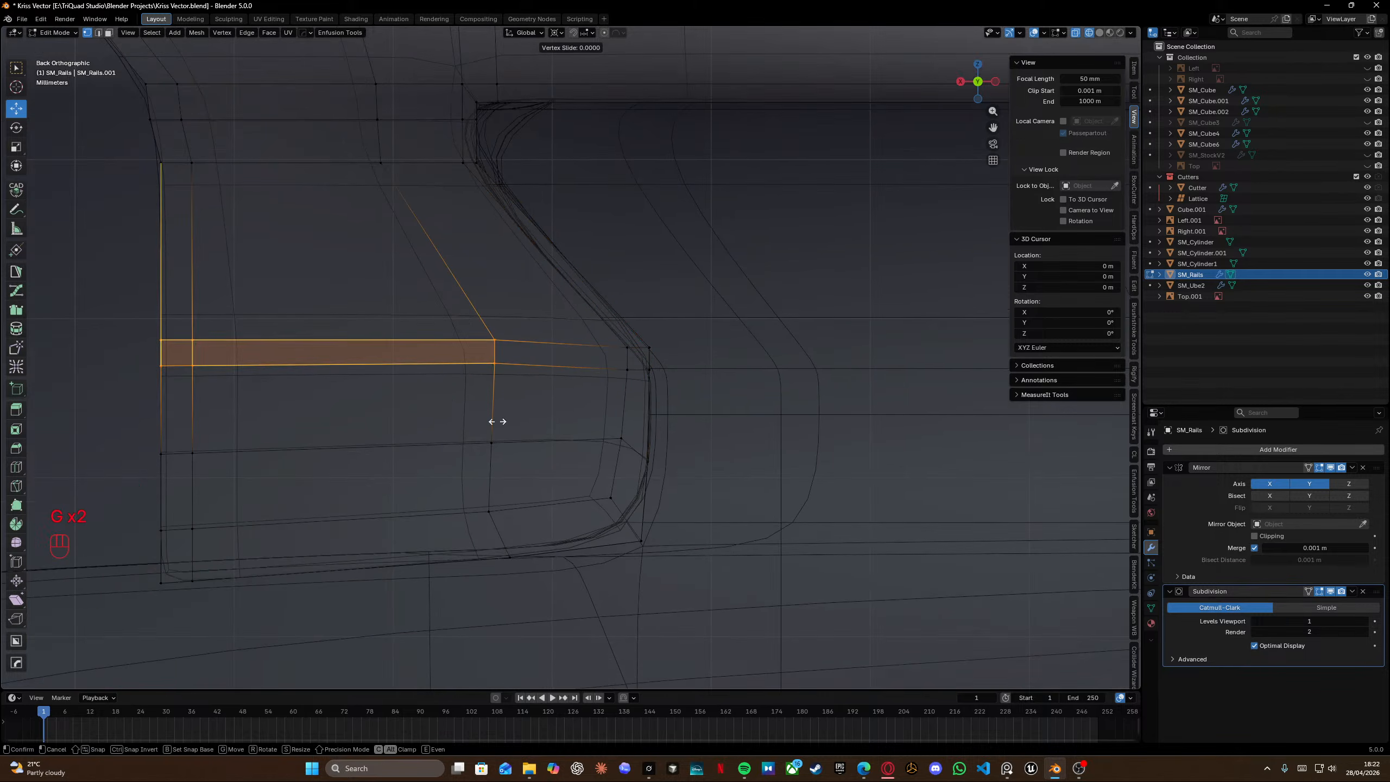
{"action": "left_click", "coordinate": [490, 421]}
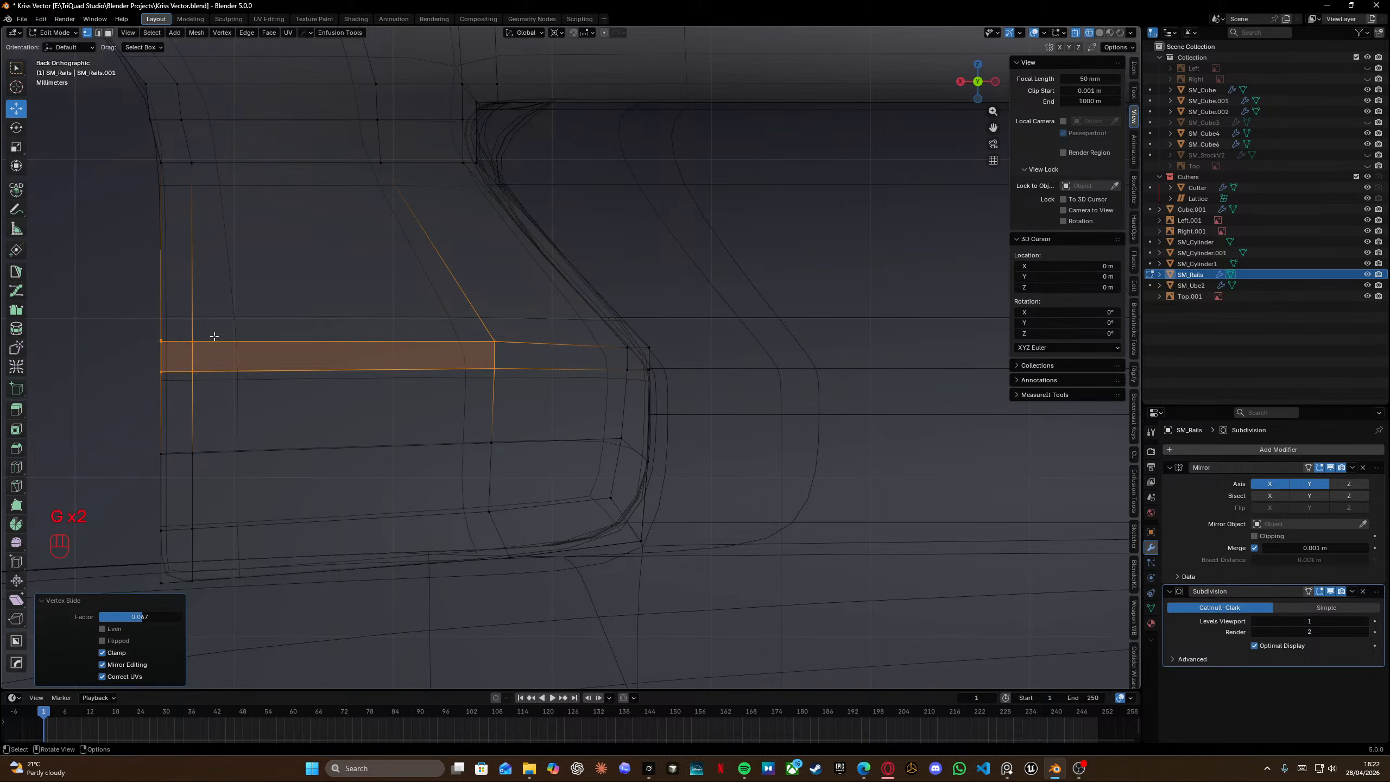
{"action": "left_click_drag", "start_coordinate": [131, 314], "coordinate": [538, 360]}
{"action": "key", "text": "g"}
{"action": "key", "text": "g"}
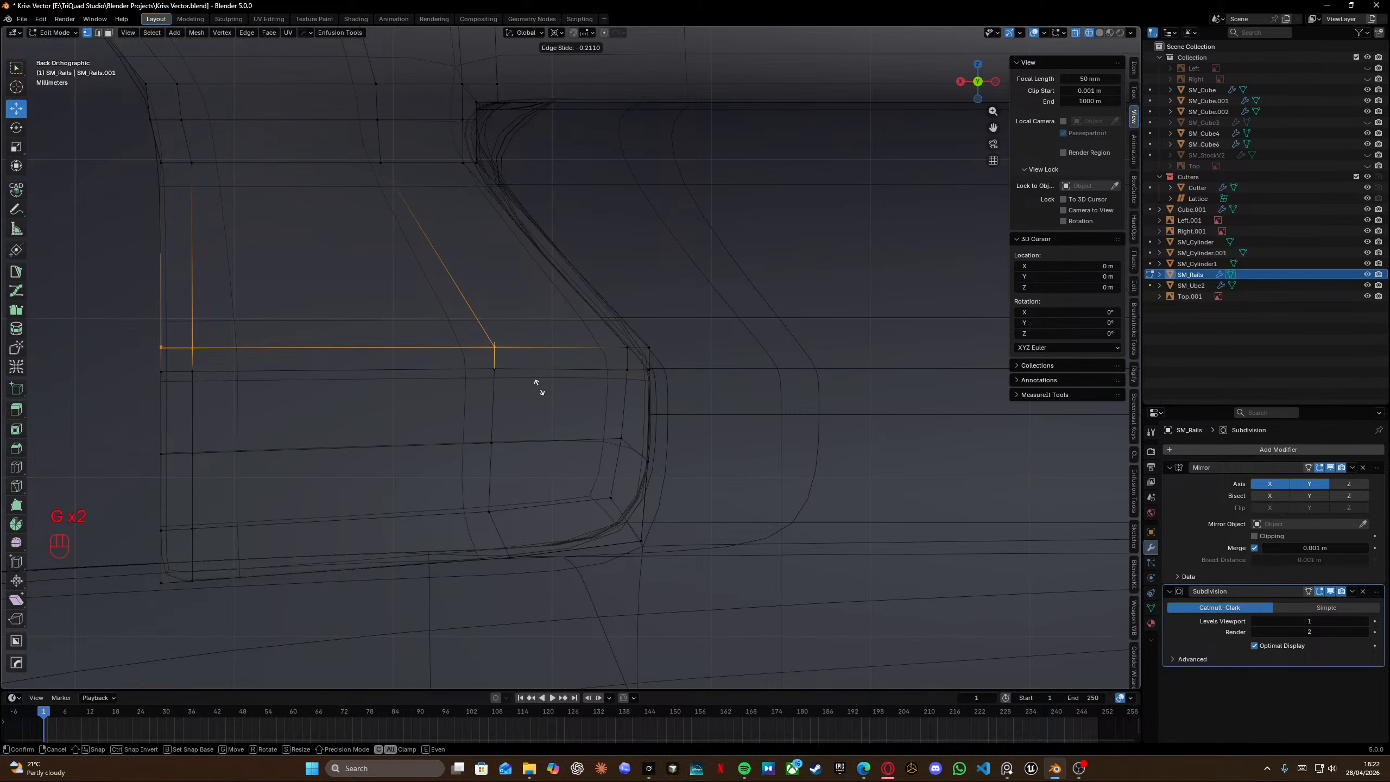
{"action": "left_click", "coordinate": [539, 387]}
Select the edge loop at the tab's top and scale it to zero along Z to flatten it.
{"action": "middle_click_drag", "start_coordinate": [363, 347], "coordinate": [690, 333], "text": "shift"}
{"action": "scroll", "coordinate": [506, 336], "scroll_direction": "up", "scroll_amount": 4}
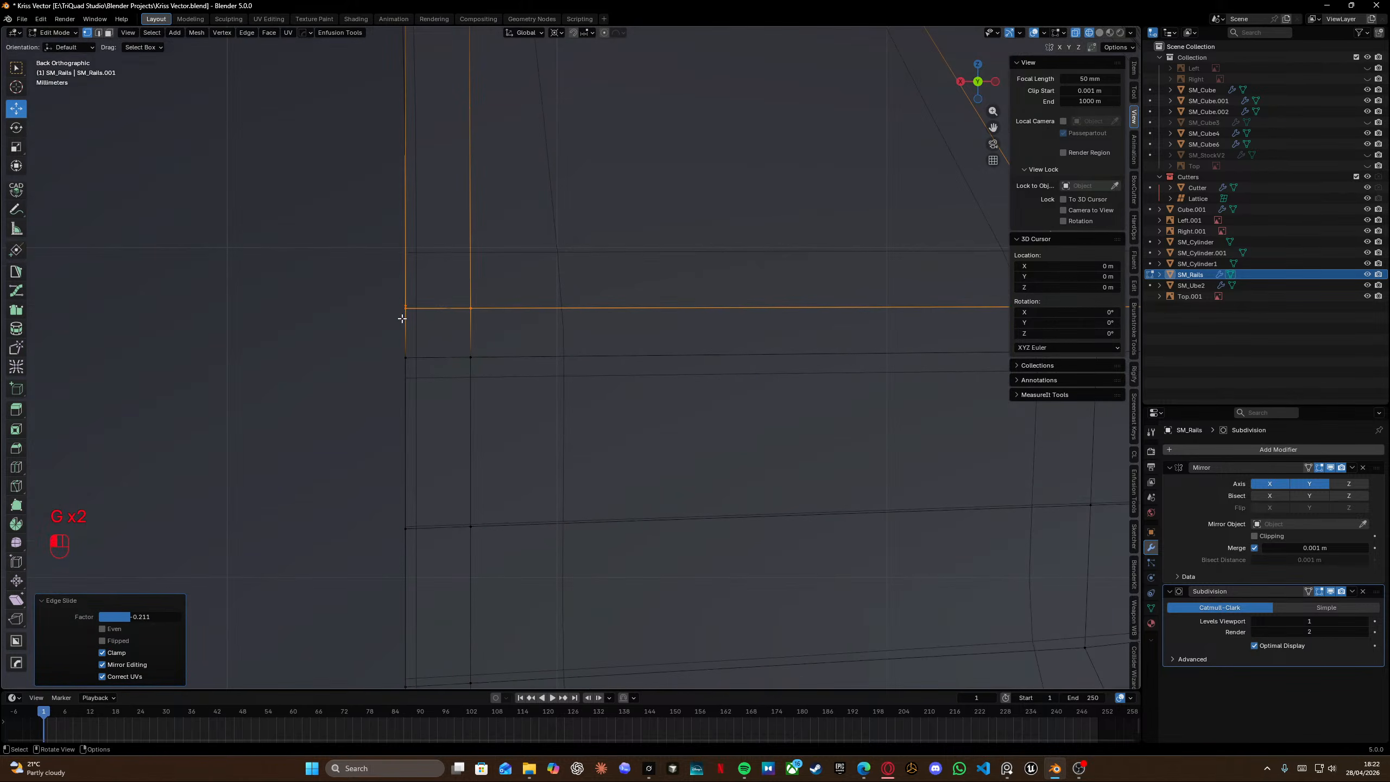
{"action": "left_click", "coordinate": [401, 316]}
{"action": "key", "text": "shift+s"}
{"action": "key", "text": "ctrl+z"}
{"action": "key", "text": "s"}
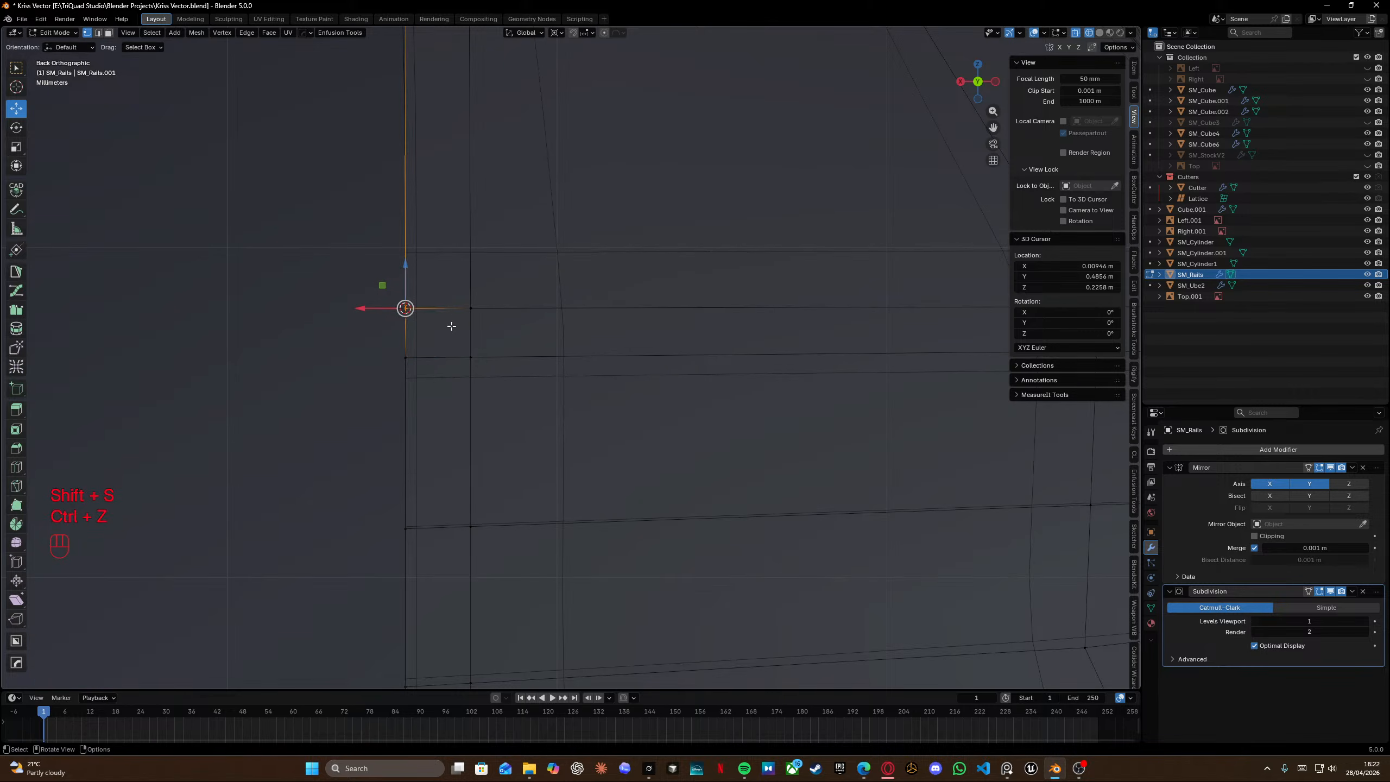
{"action": "key", "text": "z"}
{"action": "key", "text": "KP_0"}
{"action": "key", "text": "Return"}
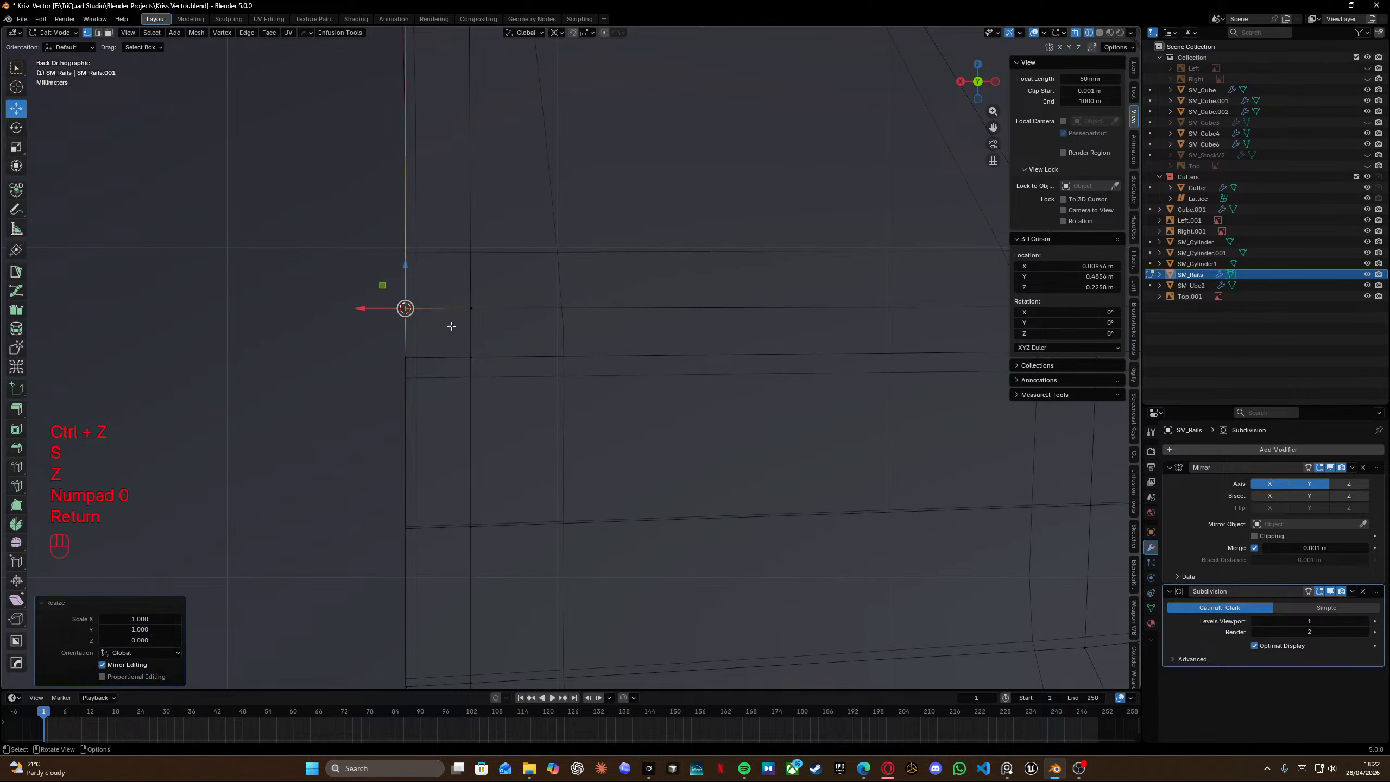
Select the tab's horizontal edge loop and nudge it slightly along Y.
{"action": "scroll", "coordinate": [451, 326], "scroll_direction": "down", "scroll_amount": 4}
{"action": "middle_click_drag", "start_coordinate": [633, 363], "coordinate": [546, 360], "text": "shift"}
{"action": "key", "text": "shift+z"}
{"action": "middle_click_drag", "start_coordinate": [397, 435], "coordinate": [444, 425]}
{"action": "scroll", "coordinate": [574, 384], "scroll_direction": "down", "scroll_amount": 5}
{"action": "middle_click_drag", "start_coordinate": [706, 350], "coordinate": [493, 357], "text": "shift"}
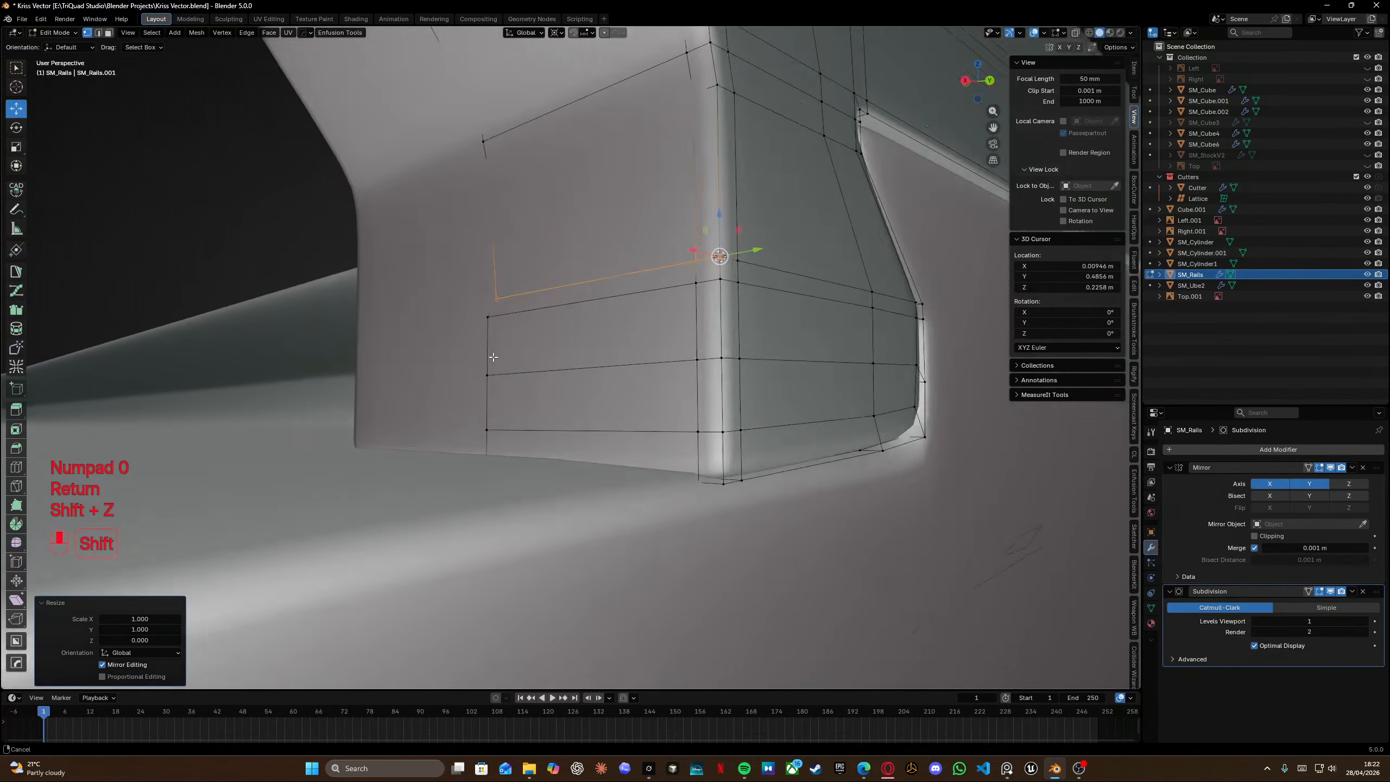
{"action": "scroll", "coordinate": [493, 356], "scroll_direction": "down", "scroll_amount": 6}
{"action": "left_click", "coordinate": [574, 368], "text": "alt"}
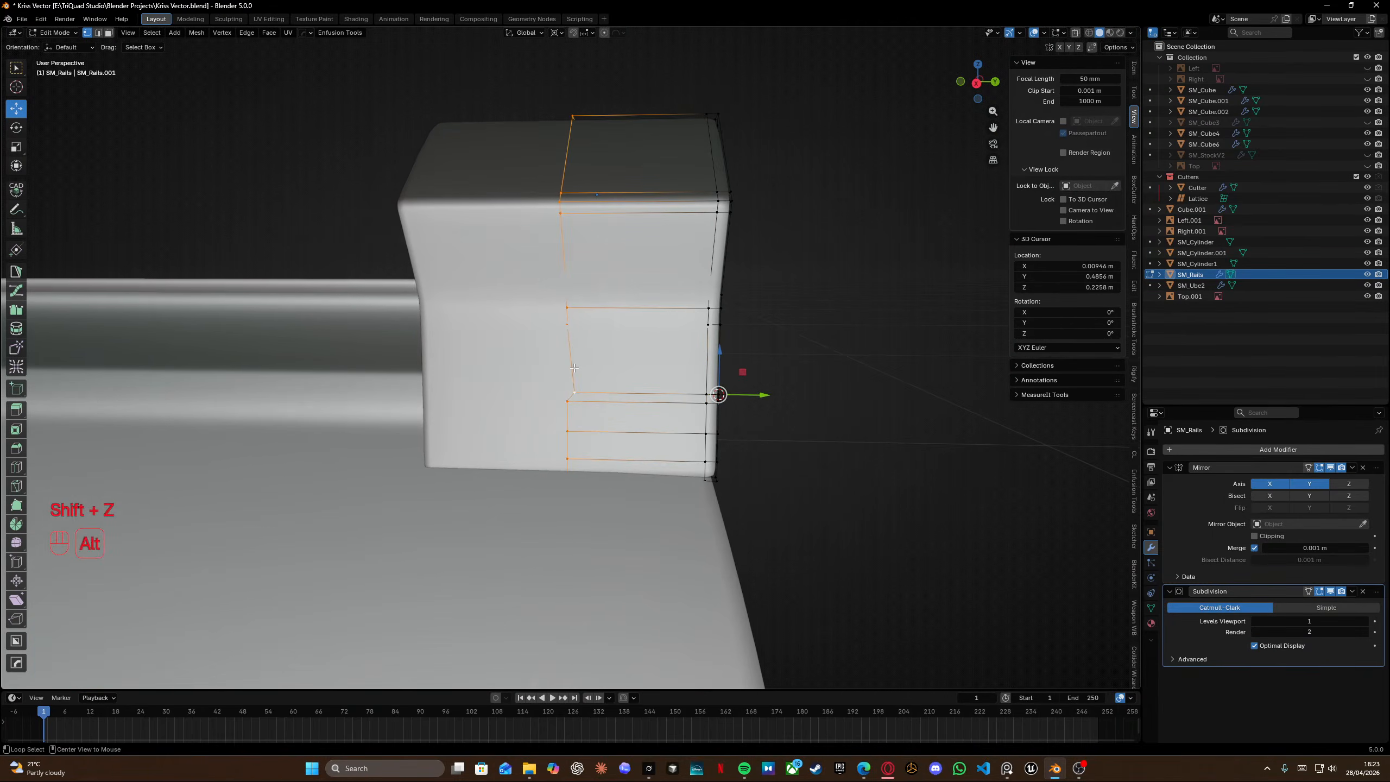
{"action": "left_click_drag", "start_coordinate": [742, 395], "coordinate": [758, 395]}
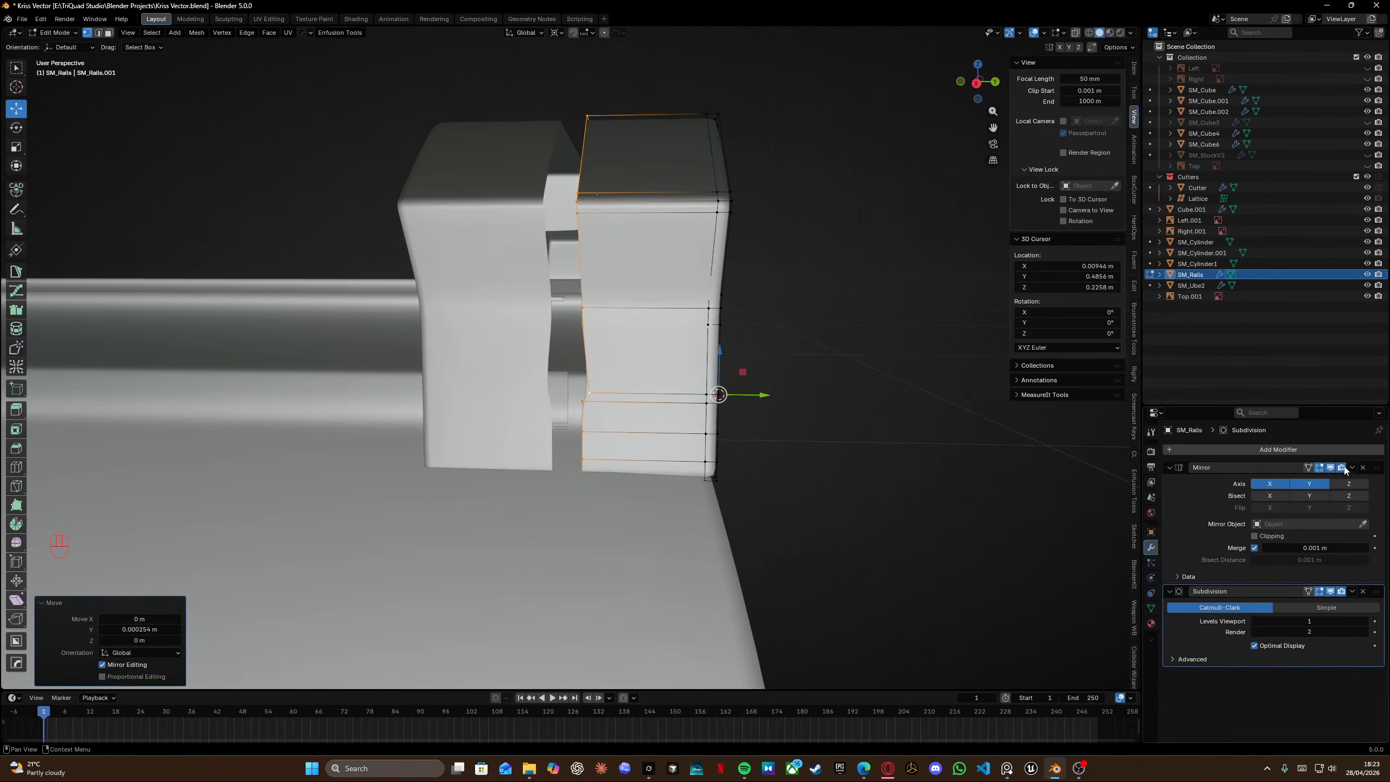
Enable Clipping on the Mirror modifier.
{"action": "left_click", "coordinate": [1255, 536]}
{"action": "middle_click_drag", "start_coordinate": [772, 487], "coordinate": [681, 417]}
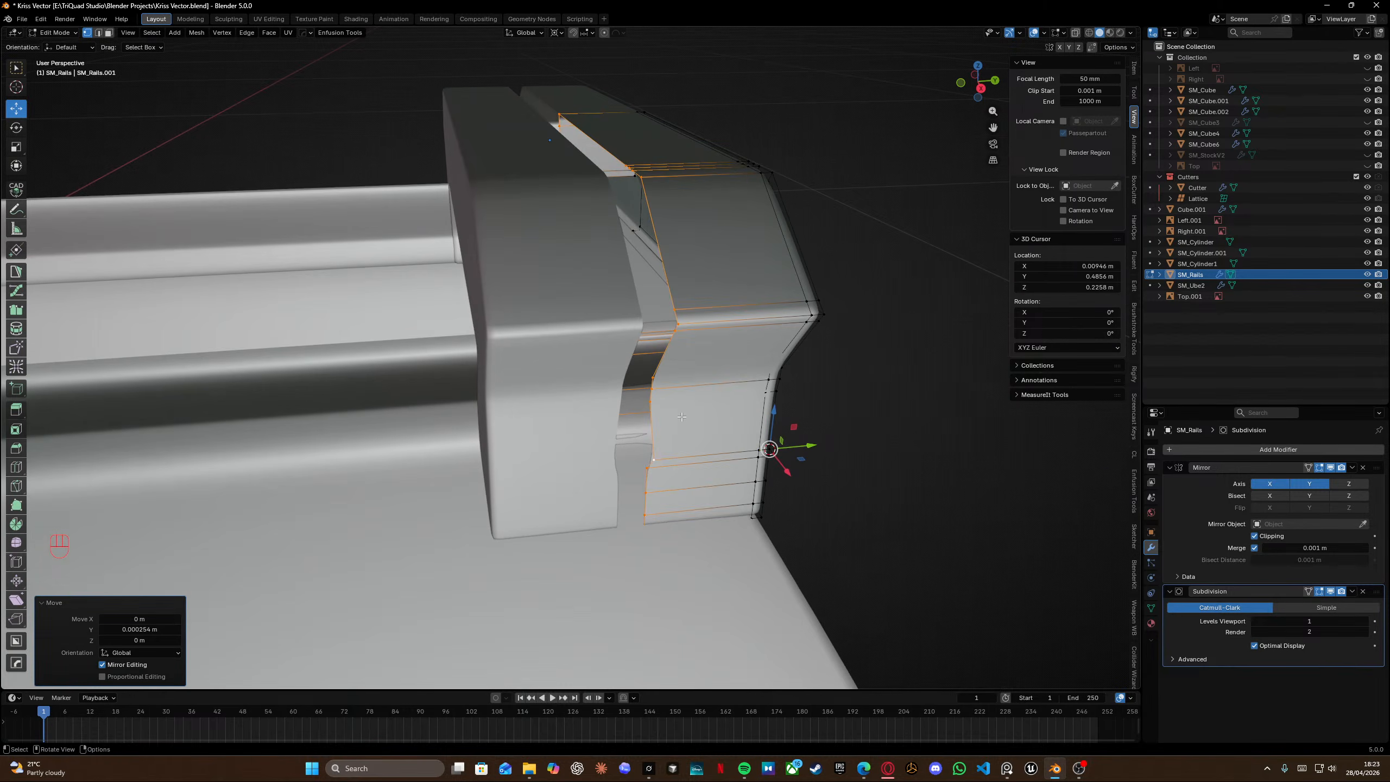
{"action": "left_click_drag", "start_coordinate": [814, 448], "coordinate": [504, 465]}
{"action": "middle_click_drag", "start_coordinate": [884, 304], "coordinate": [793, 237]}
Leave Edit Mode and save the file.
{"action": "key", "text": "shift+z"}
{"action": "key", "text": "x"}
{"action": "left_click", "coordinate": [772, 256]}
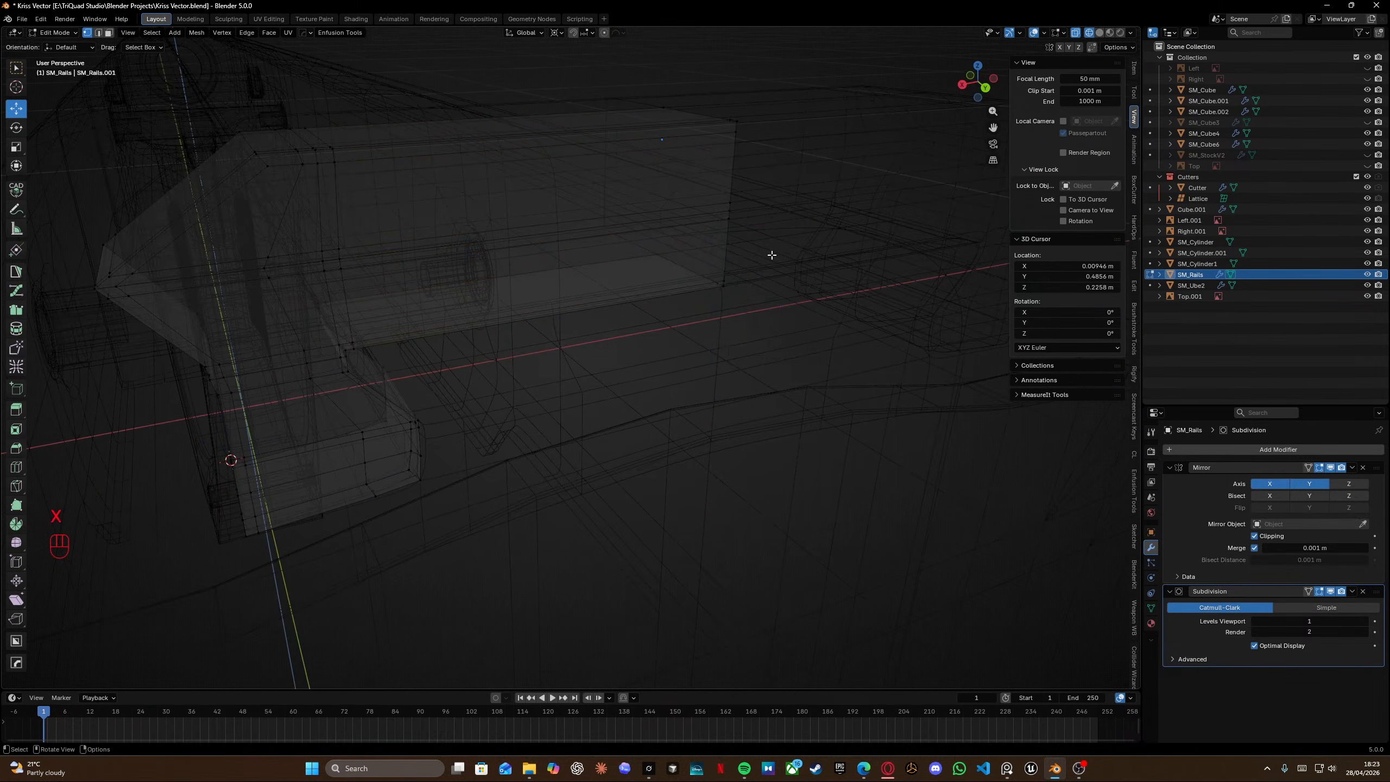
{"action": "scroll", "coordinate": [768, 252], "scroll_direction": "down", "scroll_amount": 6}
{"action": "key", "text": "Tab"}
{"action": "key", "text": "ctrl+s"}
Inspect the smoothed rail tab in solid view from different angles.
{"action": "mouse_move", "coordinate": [753, 187]}
{"action": "middle_mouse_down"}
{"action": "mouse_move", "coordinate": [788, 236]}
{"action": "mouse_move", "coordinate": [833, 356]}
{"action": "mouse_move", "coordinate": [670, 329]}
{"action": "mouse_move", "coordinate": [584, 347]}
{"action": "mouse_move", "coordinate": [727, 338]}
{"action": "middle_mouse_up"}
{"action": "left_click", "coordinate": [788, 236]}
{"action": "key", "text": "shift+z"}
{"action": "scroll", "coordinate": [613, 332], "scroll_direction": "up", "scroll_amount": 5}
{"action": "middle_click_drag", "start_coordinate": [496, 283], "coordinate": [585, 302], "text": "shift"}
{"action": "middle_click_drag", "start_coordinate": [586, 302], "coordinate": [645, 317]}
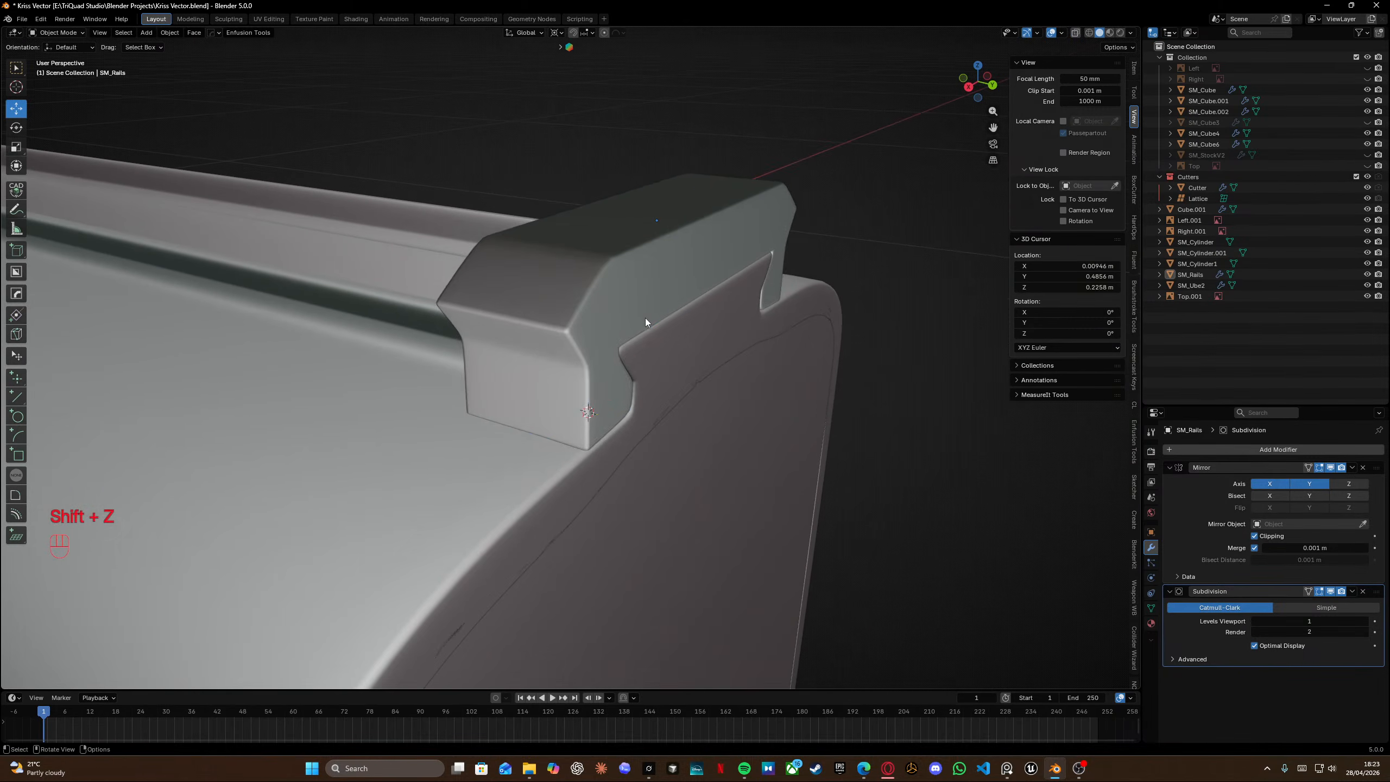
{"action": "left_click", "coordinate": [645, 317]}
Switch the rail into Edit Mode in back orthographic view and nudge the tab's lower outer corner vertices slightly.
{"action": "key", "text": "Tab"}
{"action": "left_click", "coordinate": [571, 321]}
{"action": "middle_click_drag", "start_coordinate": [534, 317], "coordinate": [570, 331]}
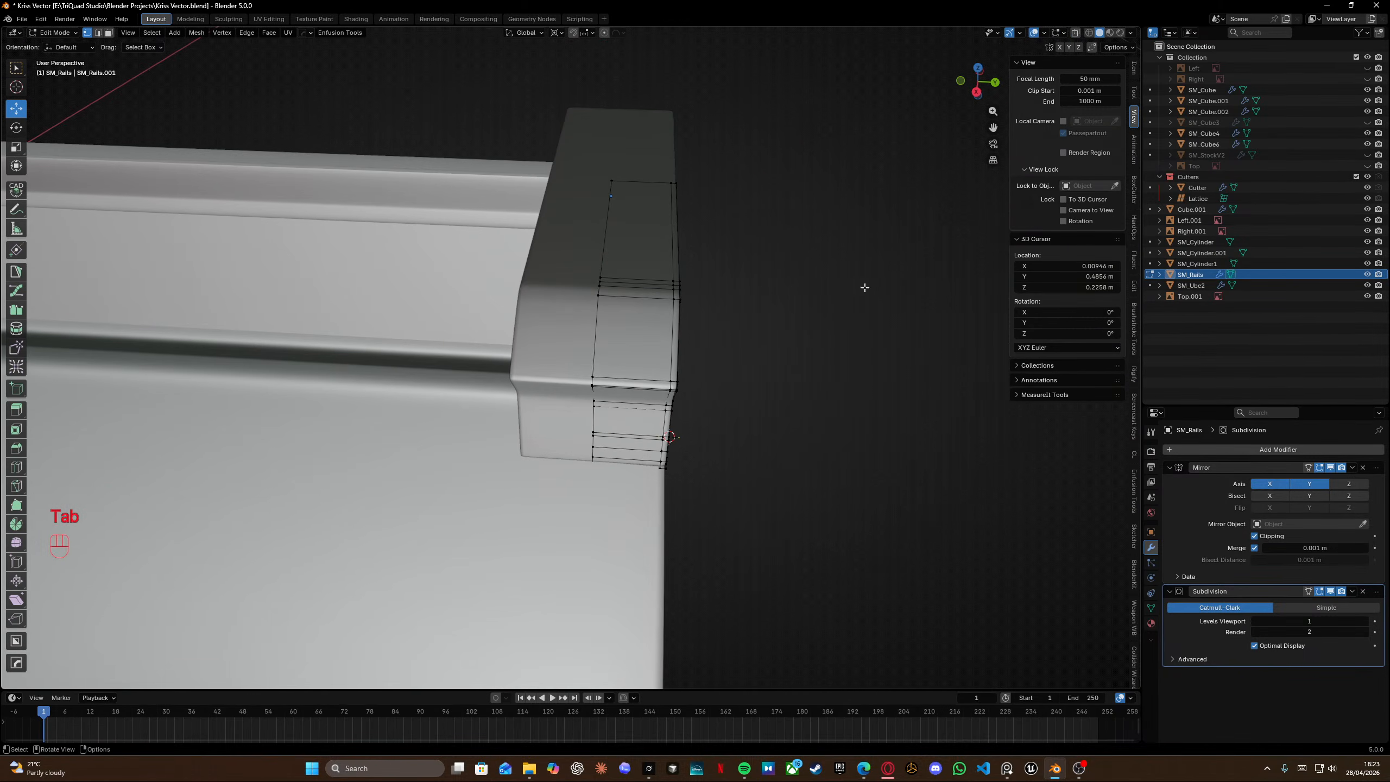
{"action": "middle_click_drag", "start_coordinate": [866, 286], "coordinate": [616, 335]}
{"action": "scroll", "coordinate": [458, 352], "scroll_direction": "up", "scroll_amount": 4}
{"action": "key", "text": "KP_3"}
{"action": "key", "text": "ctrl+KP_1"}
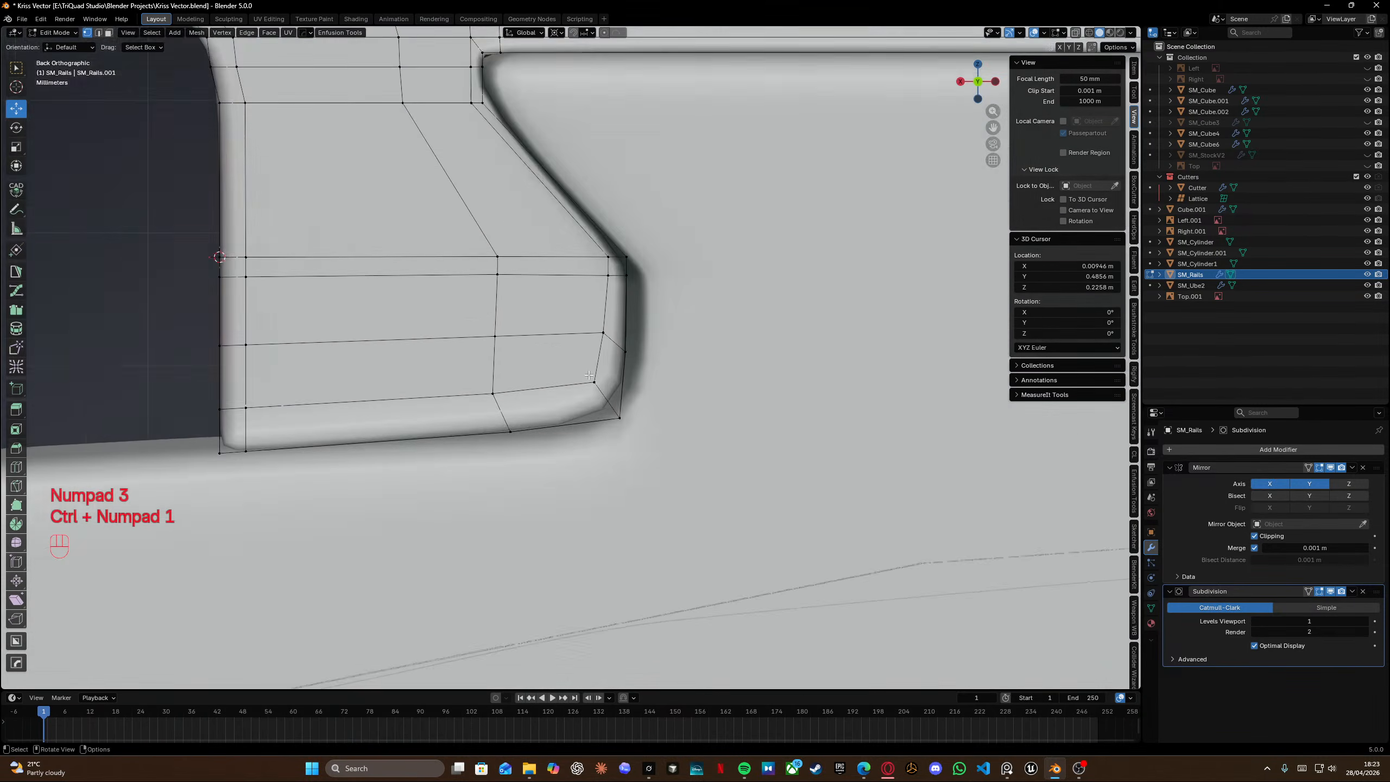
{"action": "key", "text": "shift+z"}
{"action": "key", "text": "shift+z"}
{"action": "left_click_drag", "start_coordinate": [574, 292], "coordinate": [703, 492]}
{"action": "key", "text": "g"}
{"action": "left_click", "coordinate": [722, 500]}
{"action": "key", "text": "shift+z"}
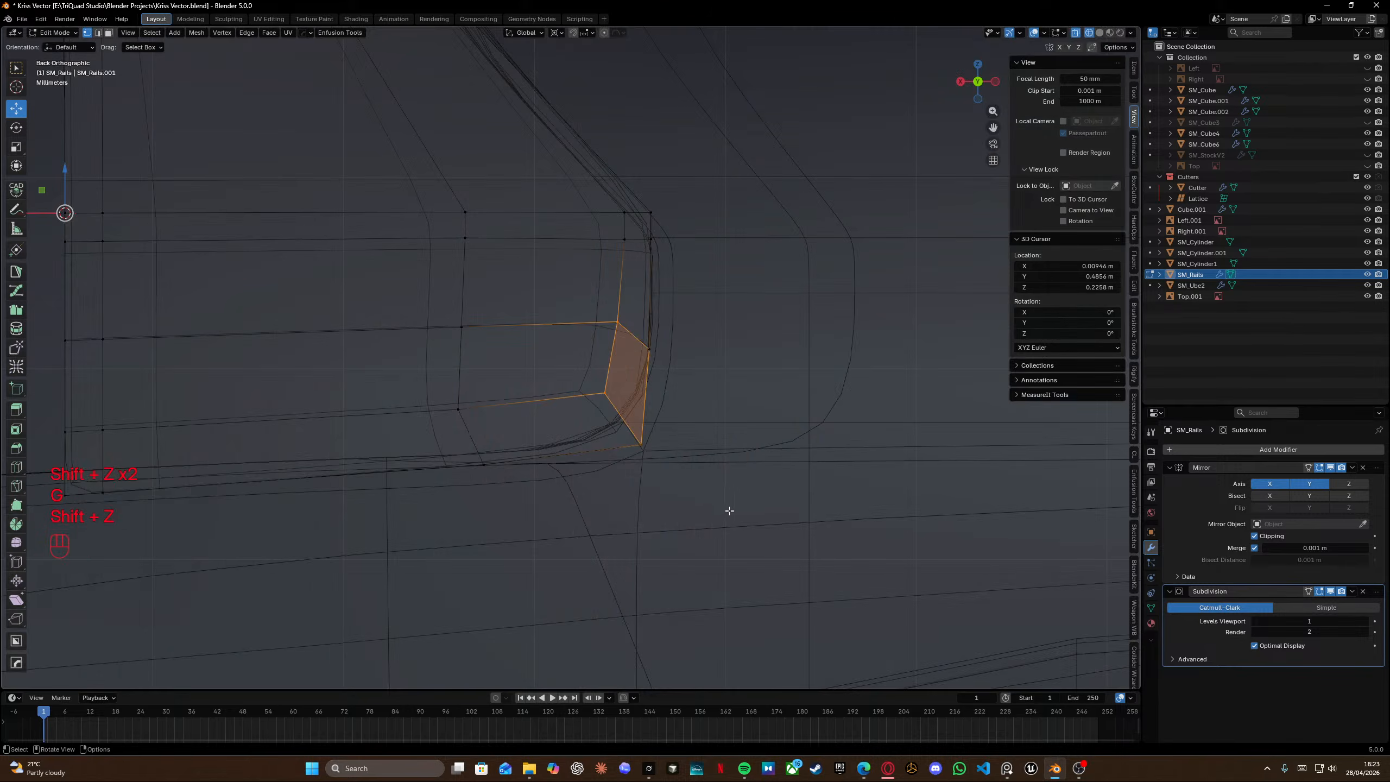
{"action": "key", "text": "shift+z"}
{"action": "key", "text": "g"}
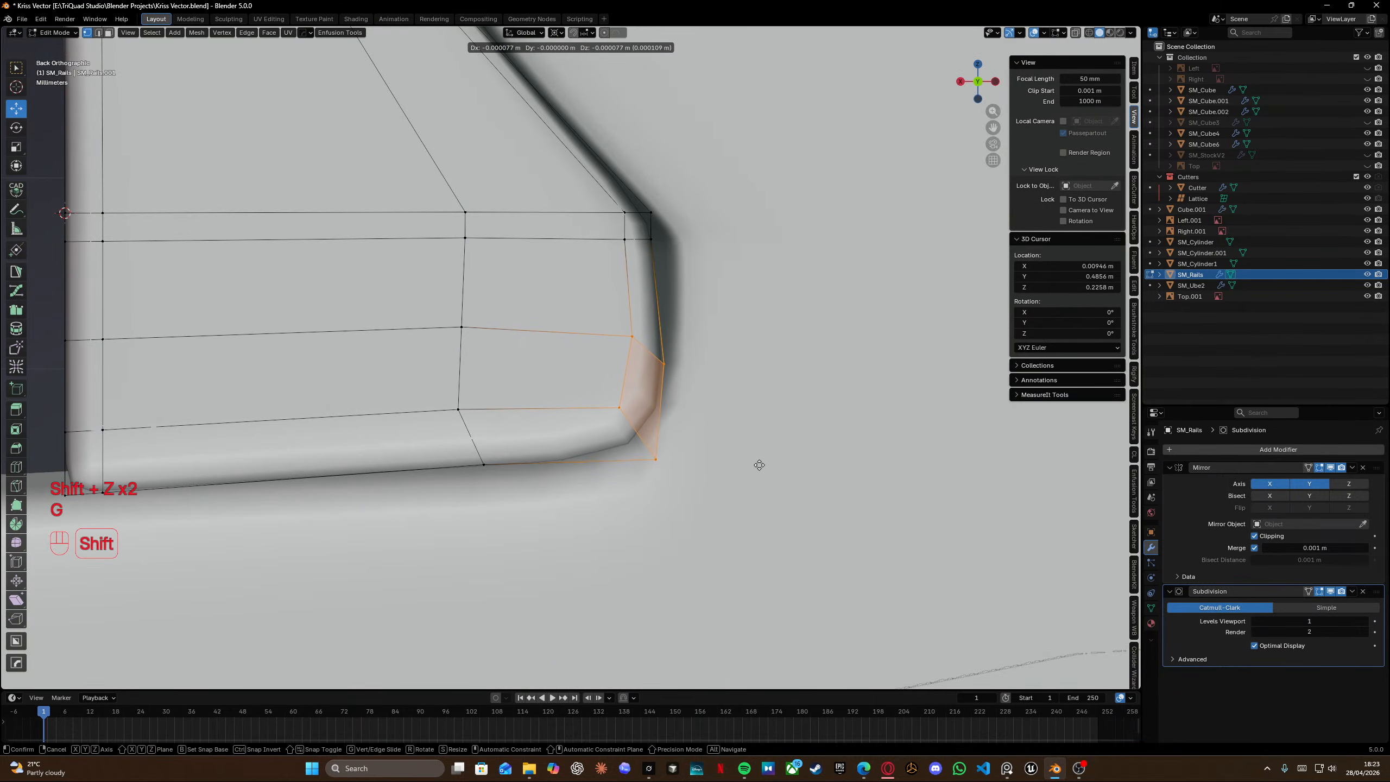
{"action": "left_click", "coordinate": [782, 492]}
Move the tab's upper outer corner vertices about -0.0001 m along X.
{"action": "key", "text": "shift+z"}
{"action": "left_click_drag", "start_coordinate": [561, 148], "coordinate": [659, 247]}
{"action": "key", "text": "shift+z"}
{"action": "key", "text": "g"}
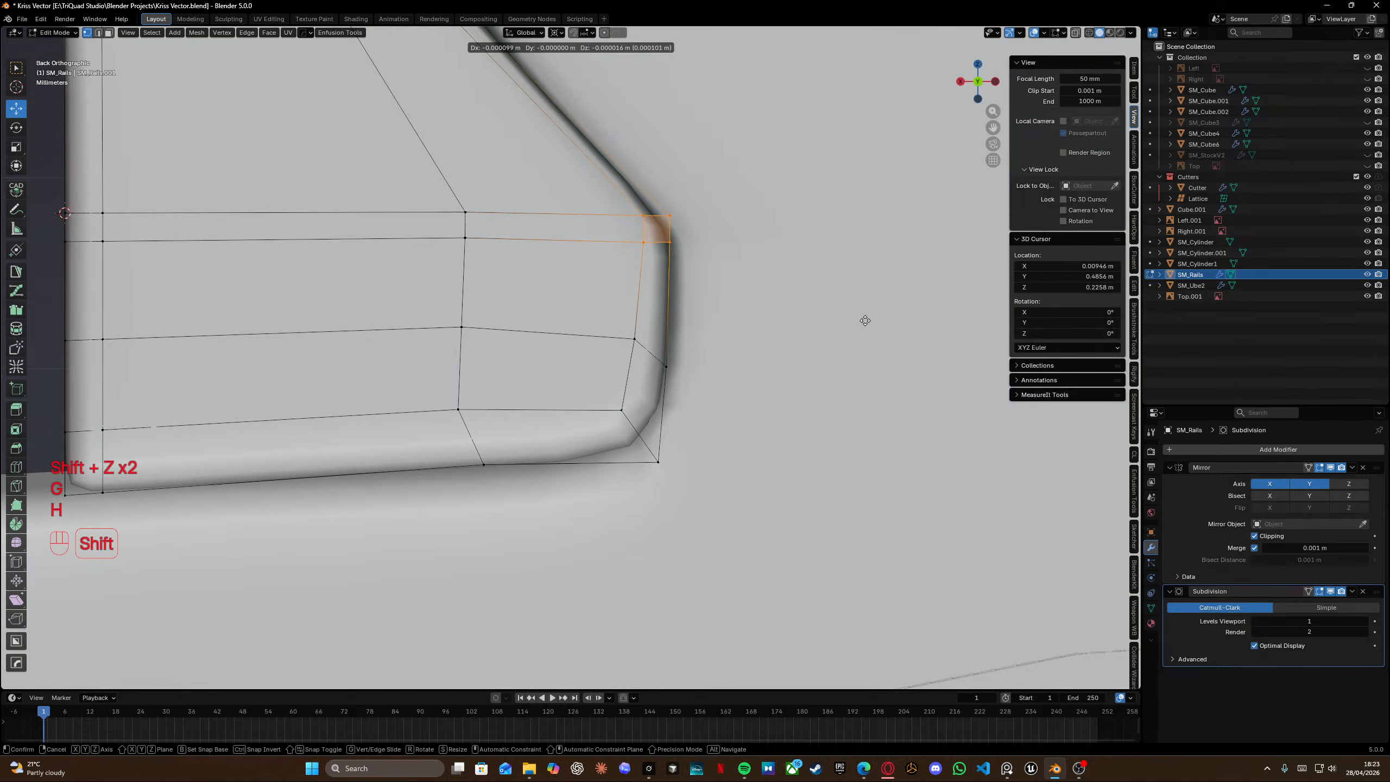
{"action": "left_click", "coordinate": [865, 320]}
{"action": "middle_click_drag", "start_coordinate": [865, 321], "coordinate": [719, 324], "text": "shift"}
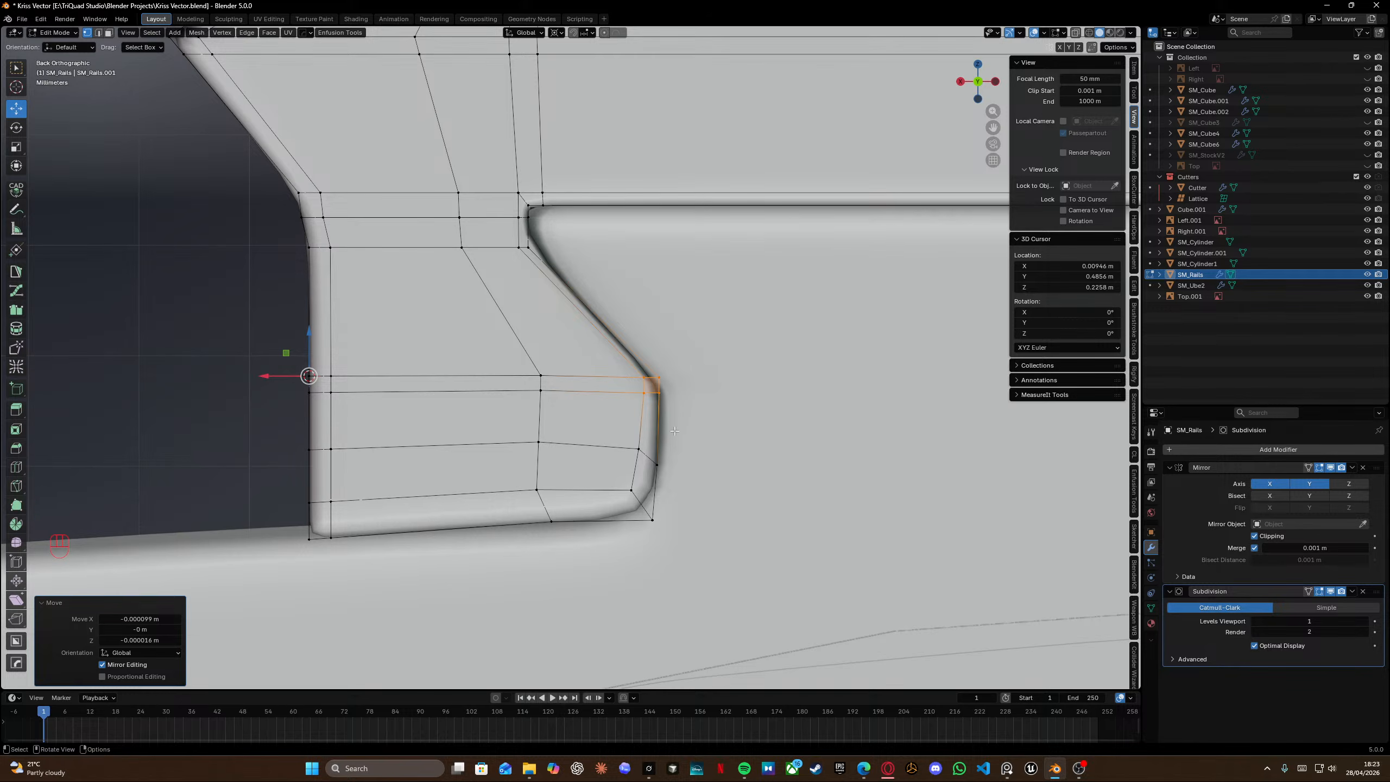
{"action": "scroll", "coordinate": [674, 391], "scroll_direction": "up", "scroll_amount": 3}
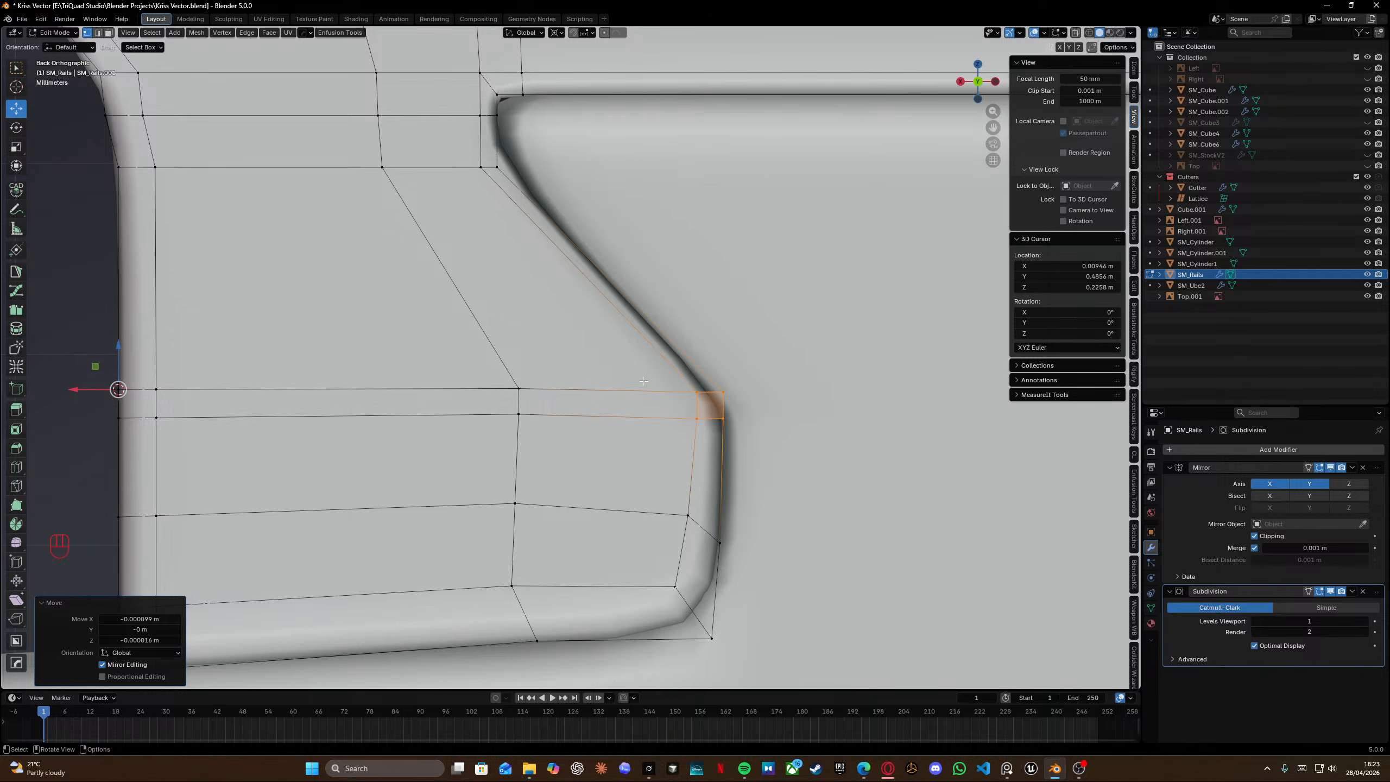
{"action": "key", "text": "ctrl+r"}
{"action": "right_click", "coordinate": [714, 395]}
{"action": "scroll", "coordinate": [713, 396], "scroll_direction": "down", "scroll_amount": 8}
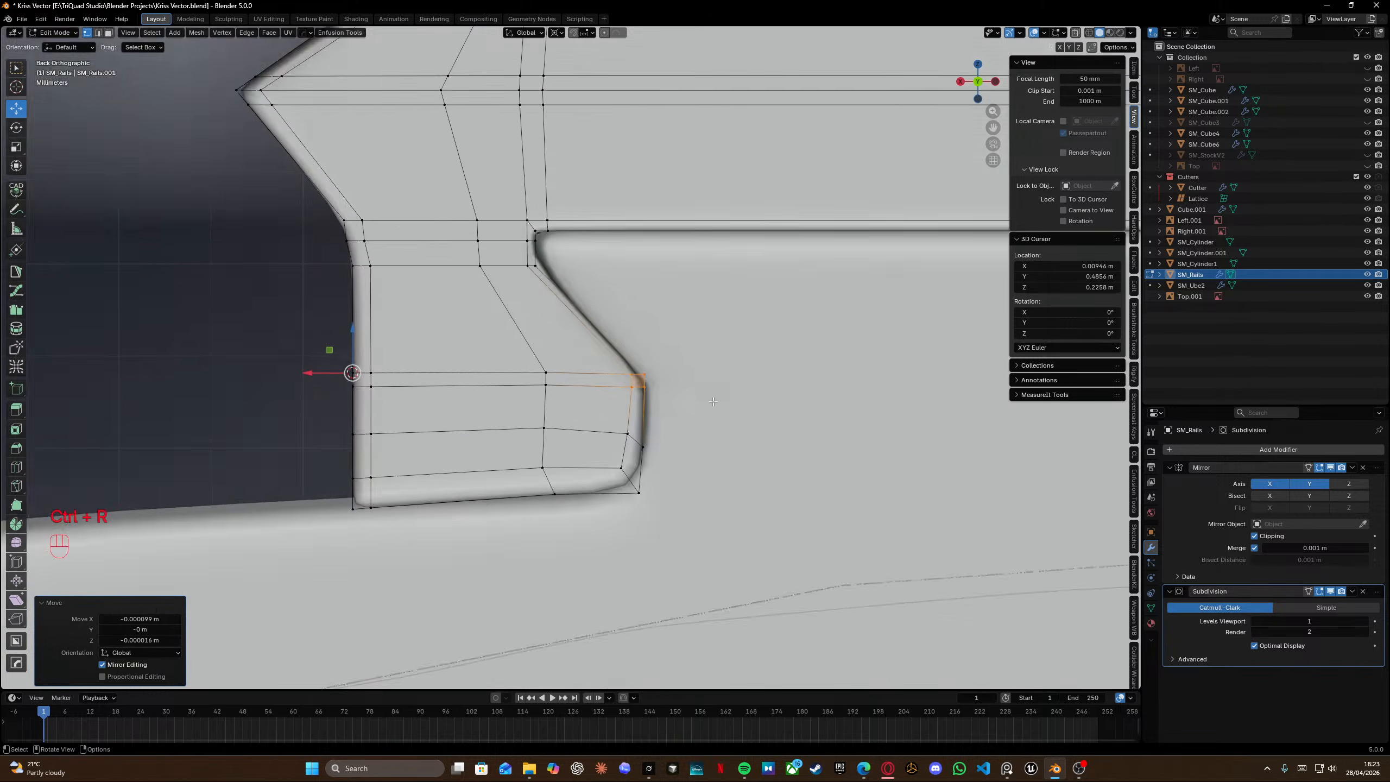
{"action": "key", "text": "Tab"}
{"action": "middle_click_drag", "start_coordinate": [705, 345], "coordinate": [832, 348]}
{"action": "key", "text": "Tab"}
{"action": "middle_click_drag", "start_coordinate": [657, 416], "coordinate": [586, 375]}
{"action": "scroll", "coordinate": [585, 375], "scroll_direction": "up", "scroll_amount": 3}
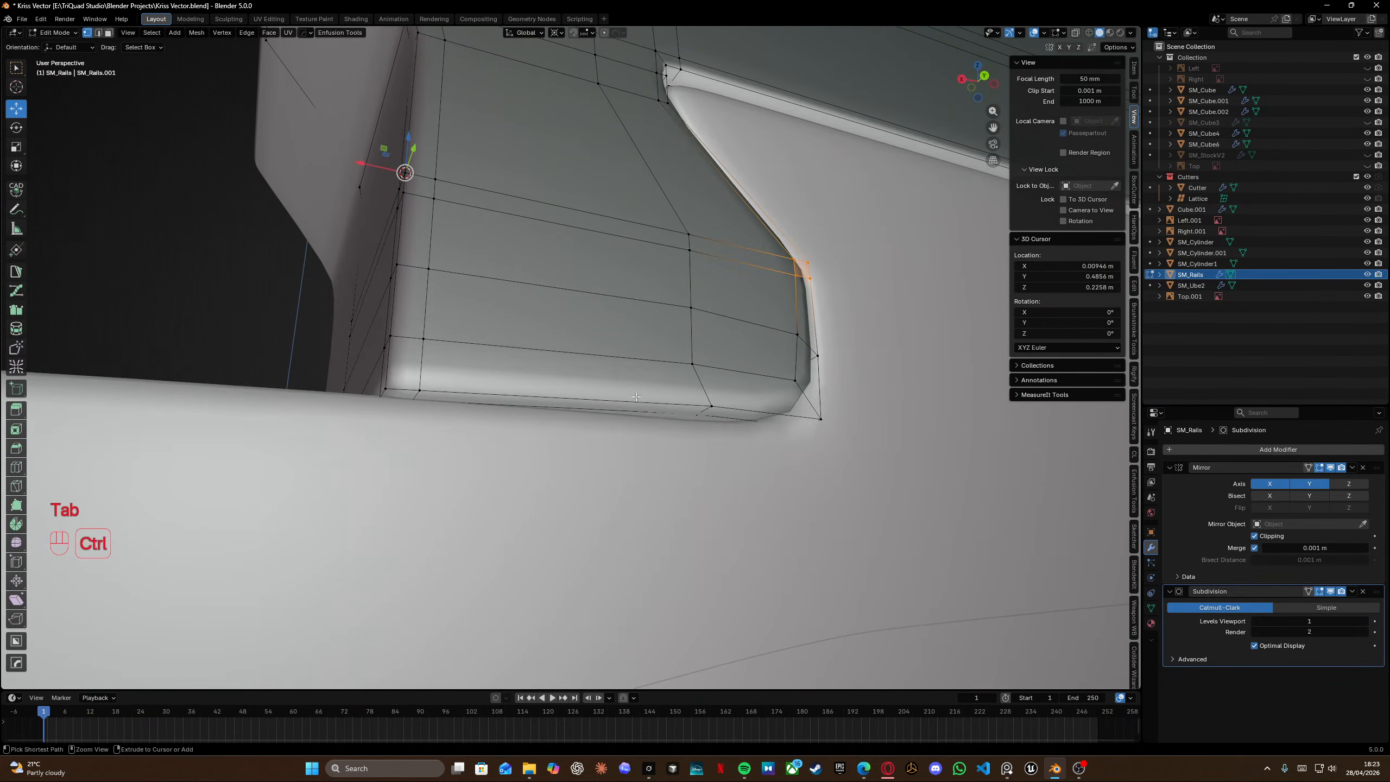
Try adding a slid edge loop around the tab's border, then undo it.
{"action": "key", "text": "ctrl+r"}
{"action": "left_click", "coordinate": [711, 392]}
{"action": "left_click", "coordinate": [721, 393]}
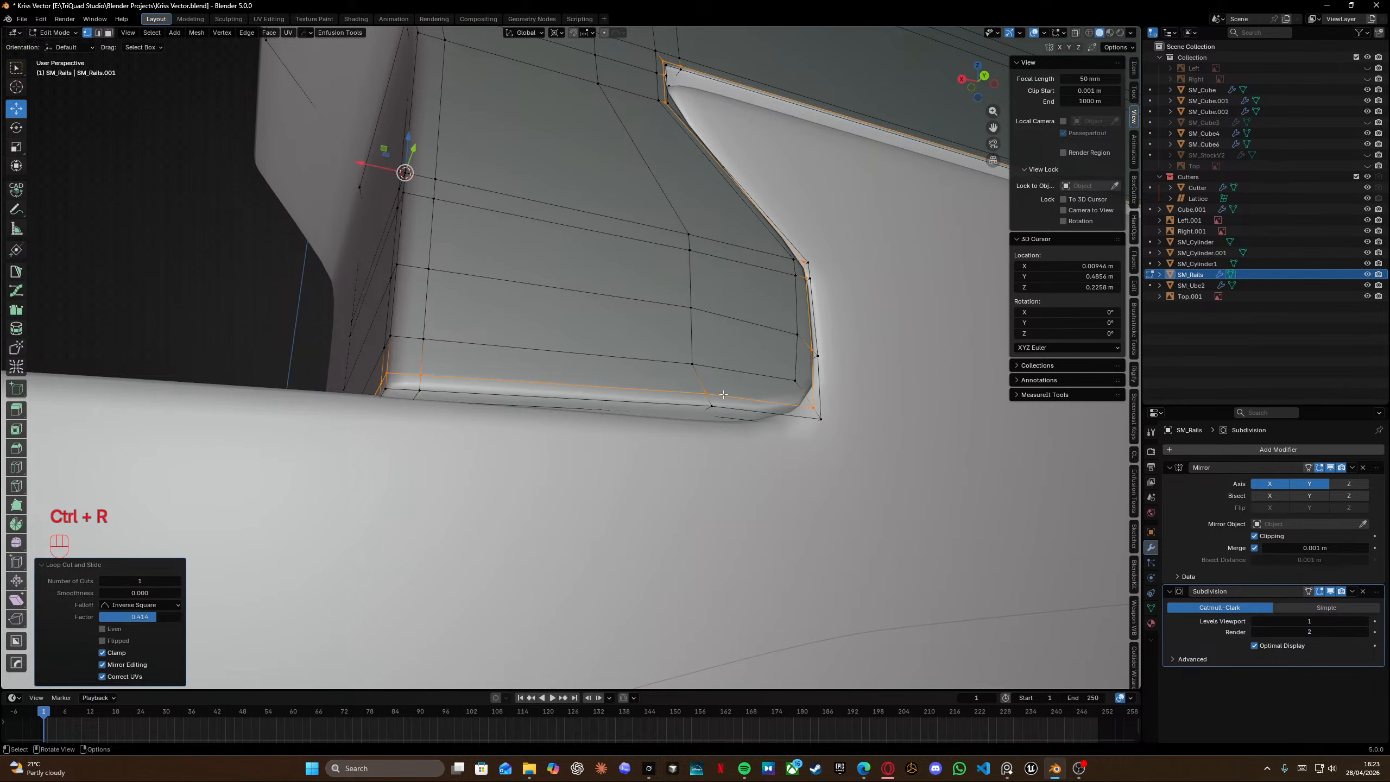
{"action": "key", "text": "Tab"}
{"action": "middle_click_drag", "start_coordinate": [721, 393], "coordinate": [630, 352]}
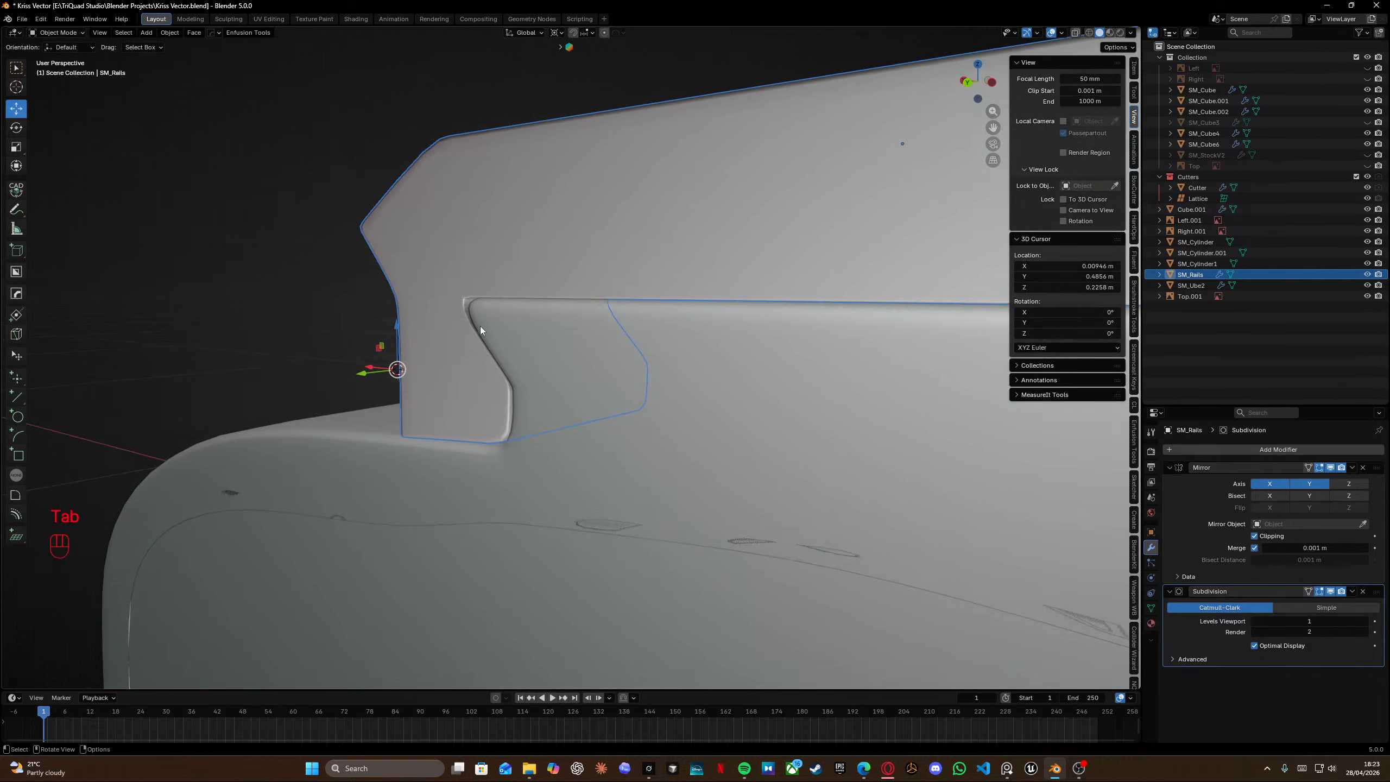
{"action": "scroll", "coordinate": [480, 326], "scroll_direction": "up", "scroll_amount": 7}
{"action": "middle_click_drag", "start_coordinate": [480, 326], "coordinate": [356, 265], "text": "shift"}
{"action": "key", "text": "Tab"}
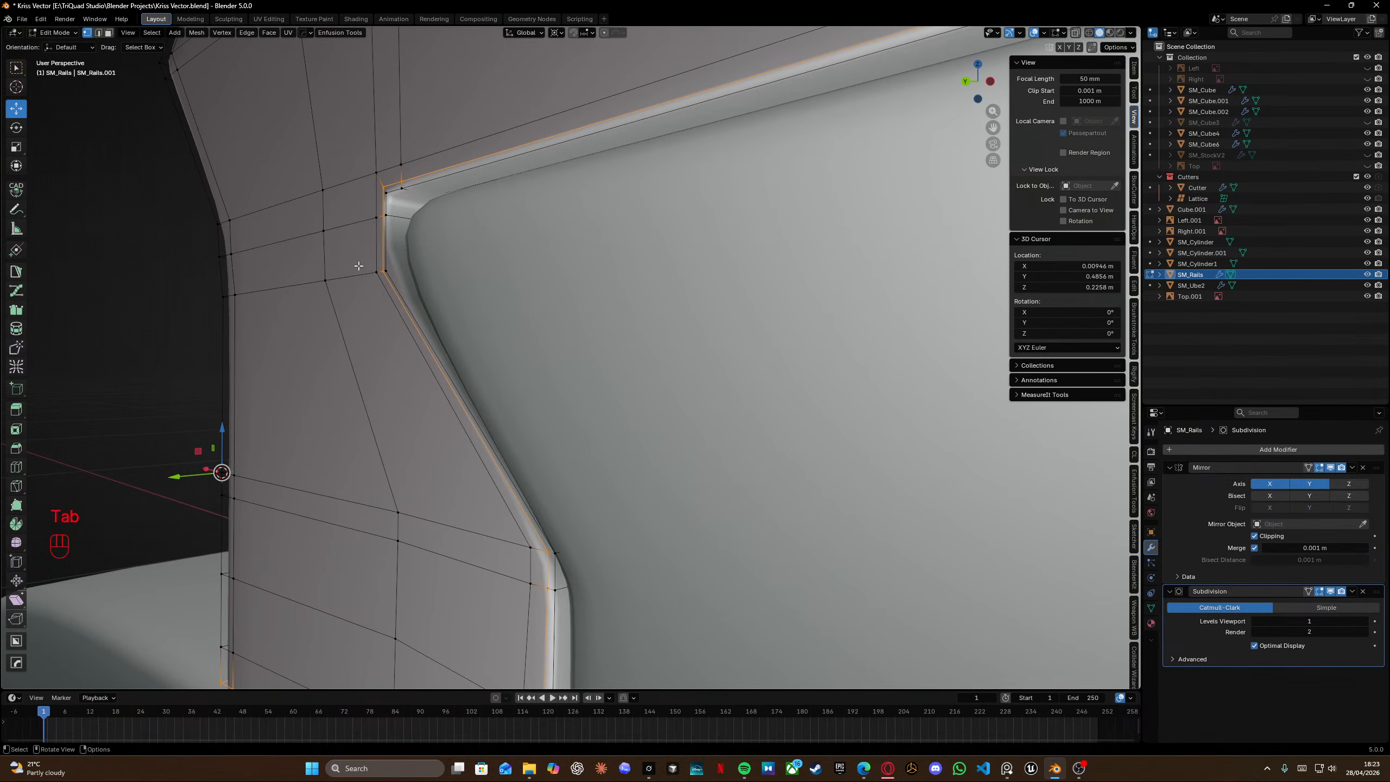
{"action": "key", "text": "ctrl+z"}
{"action": "key", "text": "ctrl+z"}
{"action": "key", "text": "ctrl+z"}
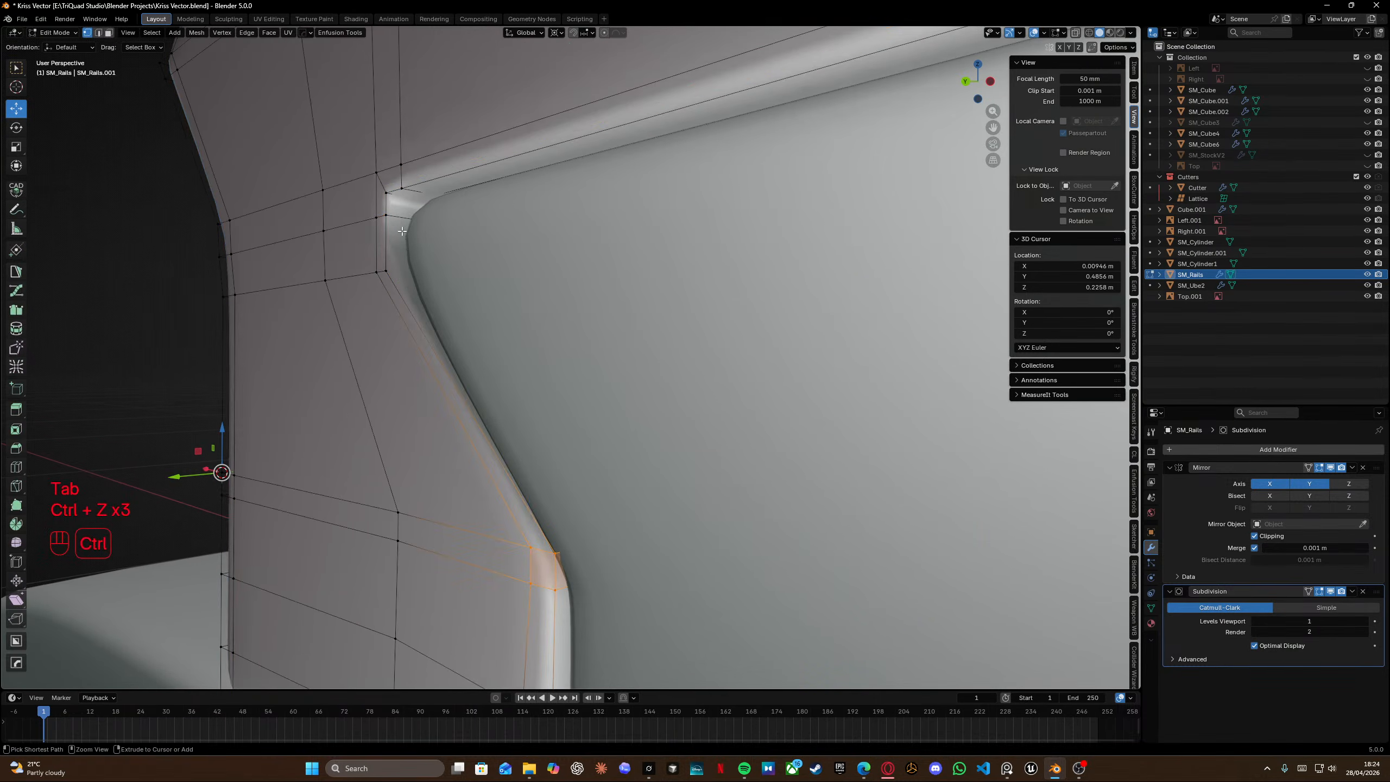
Insert an edge loop around the tab's border slid with factor -0.642 and review it in Object Mode.
{"action": "key", "text": "ctrl+r"}
{"action": "left_click", "coordinate": [365, 237]}
{"action": "left_click", "coordinate": [370, 233], "text": "shift"}
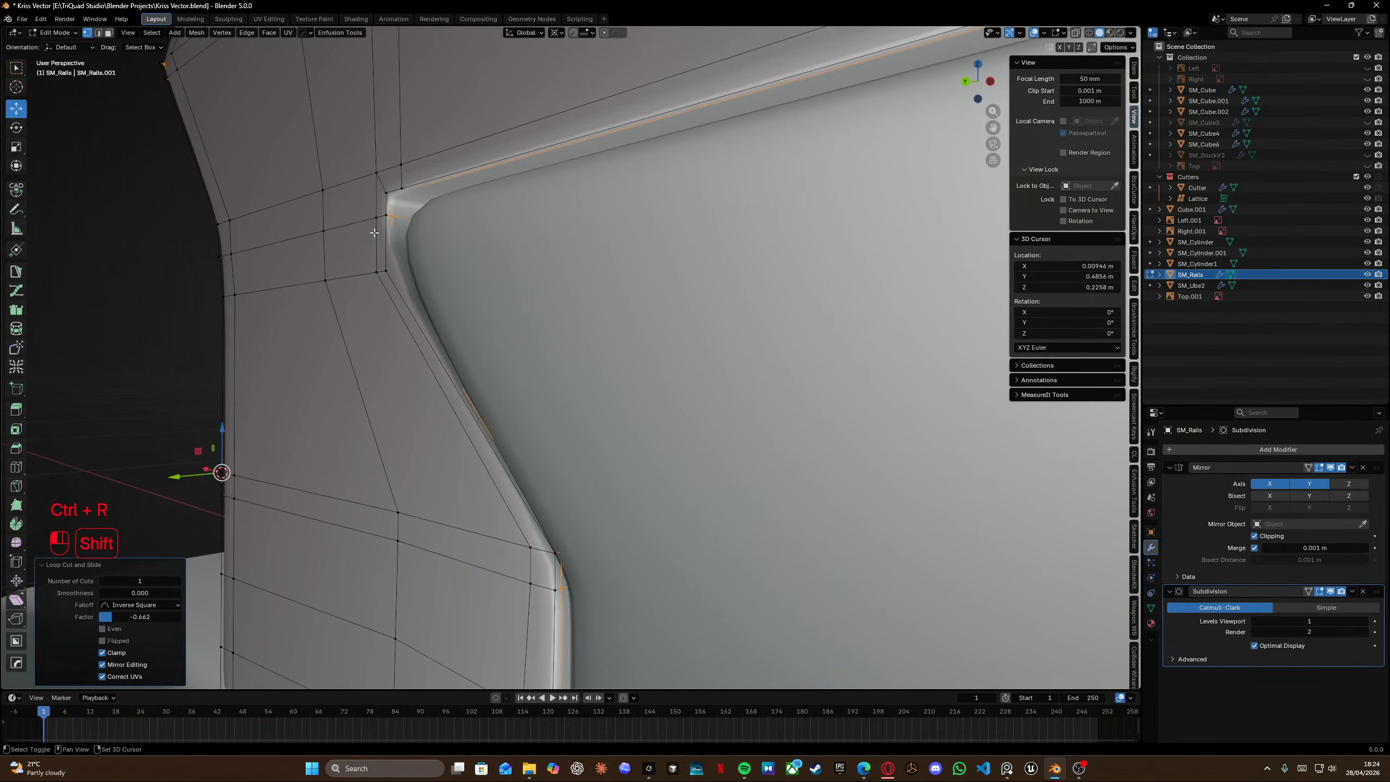
{"action": "middle_click_drag", "start_coordinate": [493, 486], "coordinate": [509, 192], "text": "shift"}
{"action": "key", "text": "Tab"}
{"action": "scroll", "coordinate": [513, 200], "scroll_direction": "down", "scroll_amount": 7}
{"action": "middle_click_drag", "start_coordinate": [516, 242], "coordinate": [686, 365]}
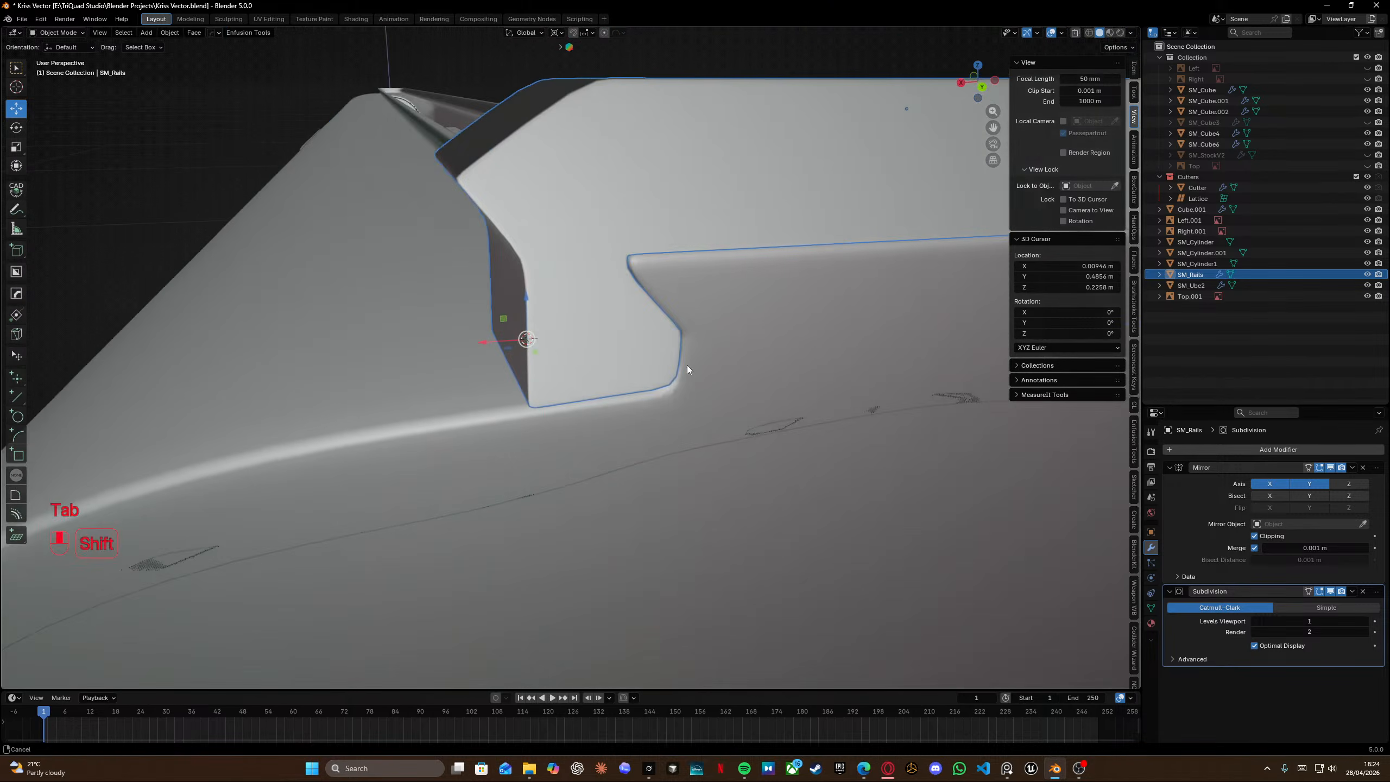
Isolate the rail in back view and compare it with the front reference photo of the rail mount.
{"action": "key", "text": "Tab"}
{"action": "key", "text": "KP_3"}
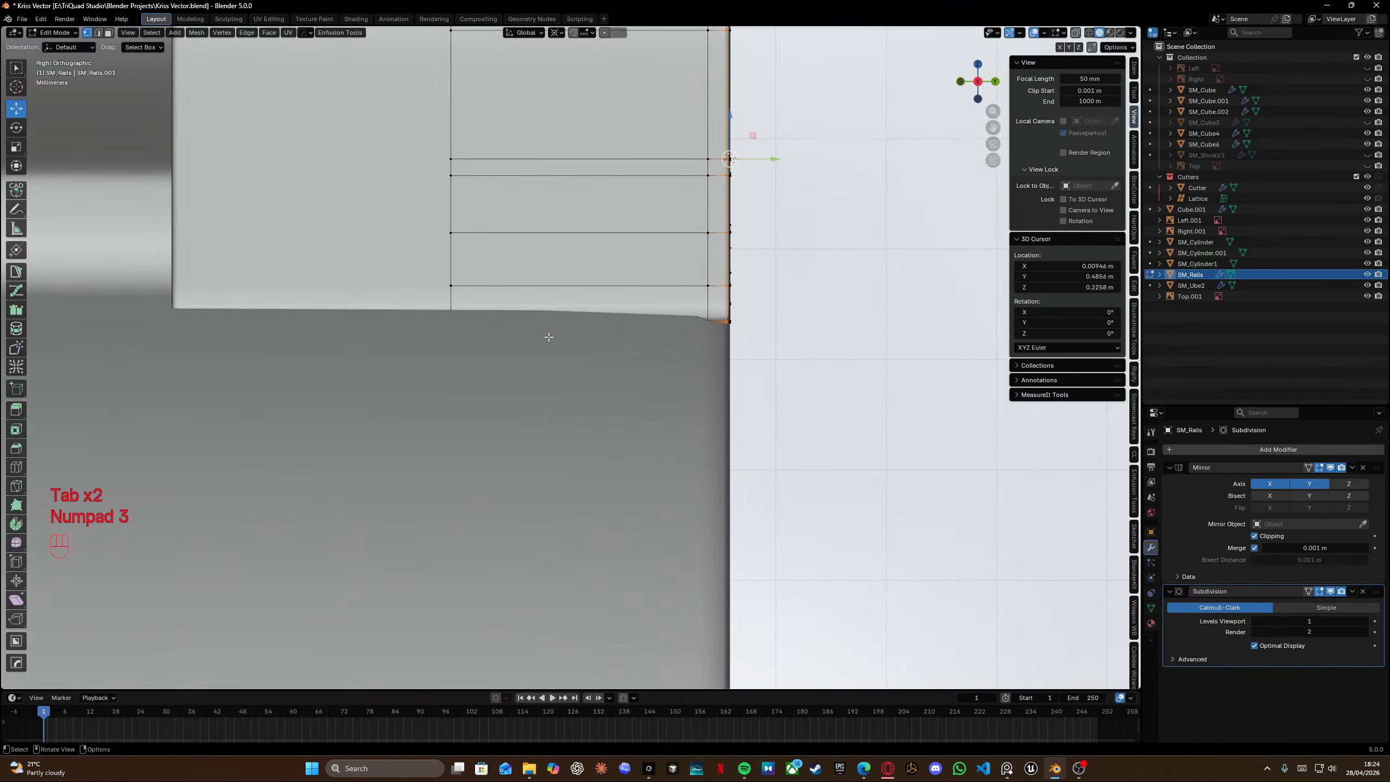
{"action": "key", "text": "KP_3"}
{"action": "key", "text": "ctrl+KP_1"}
{"action": "middle_click_drag", "start_coordinate": [572, 355], "coordinate": [567, 384], "text": "shift"}
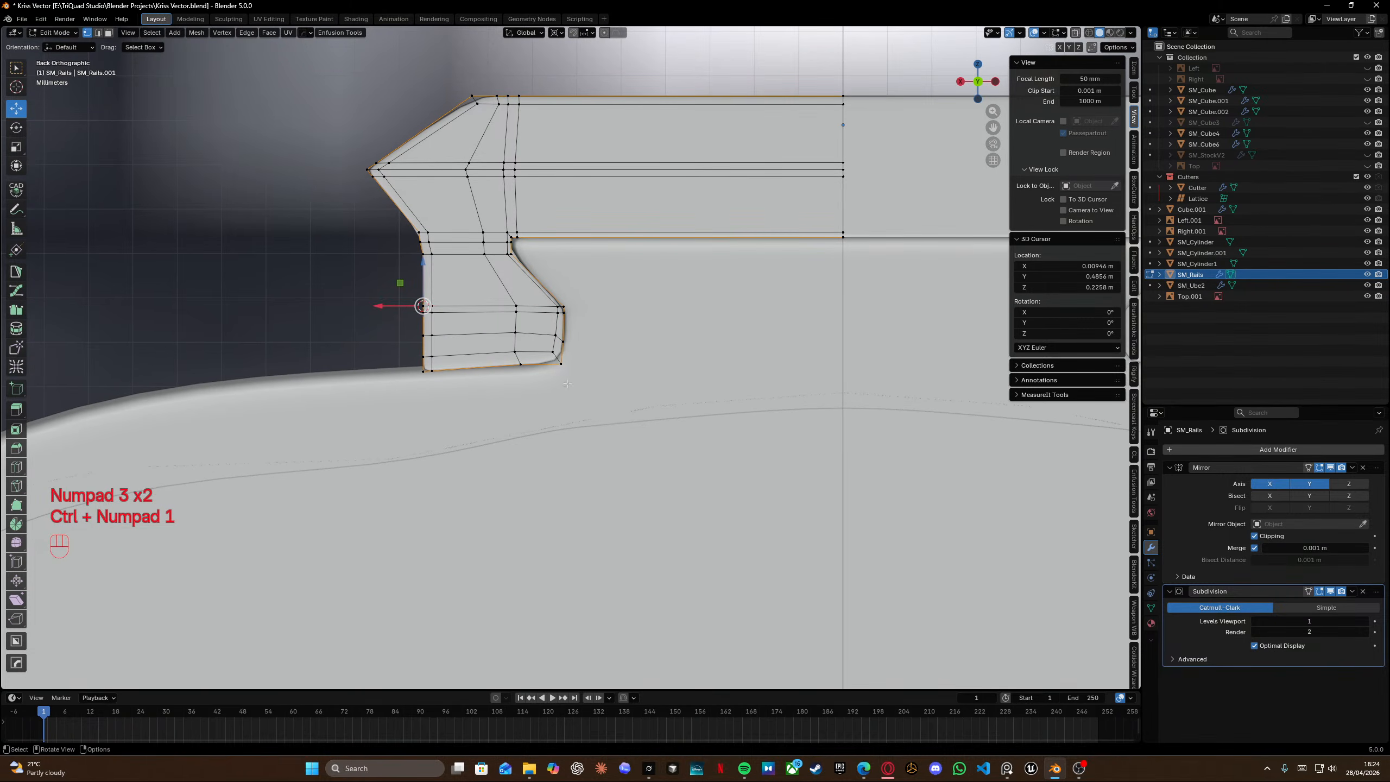
{"action": "key", "text": "KP_Divide"}
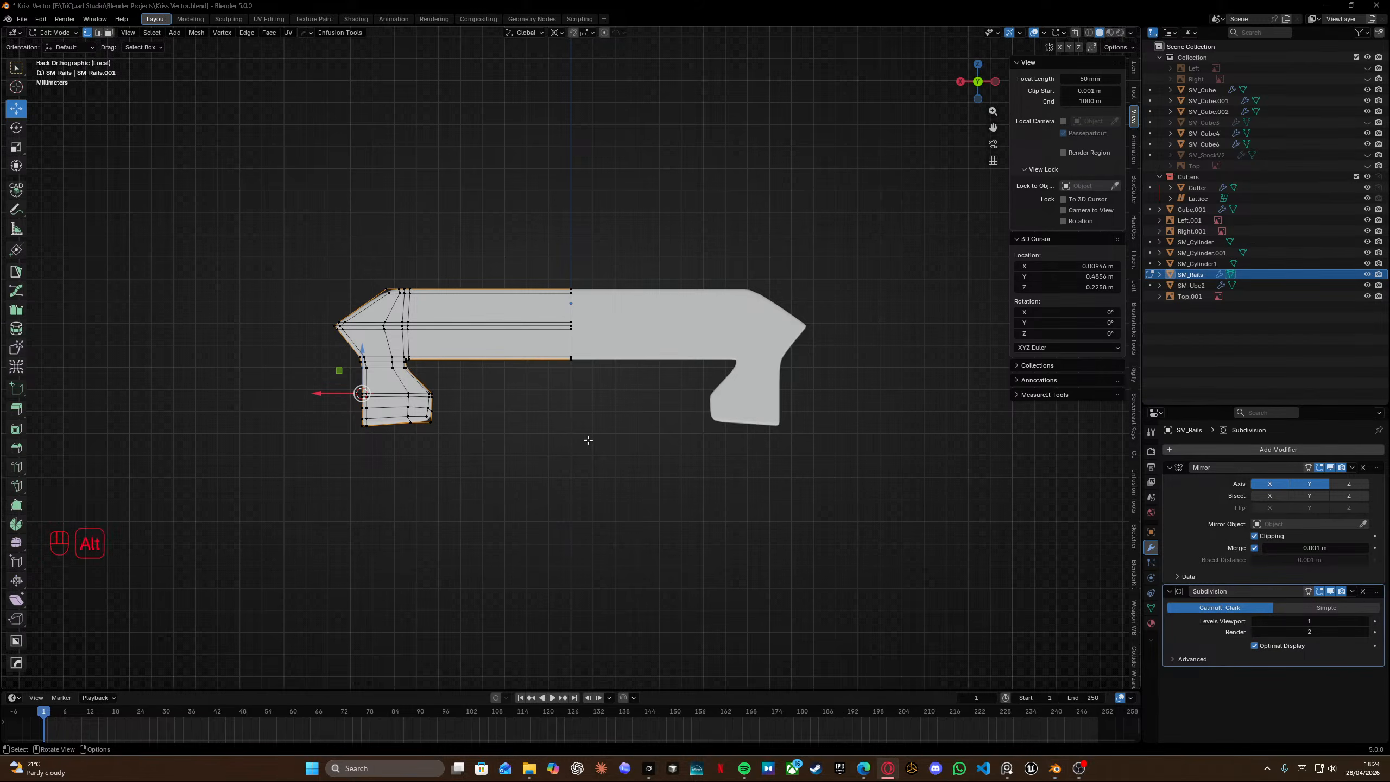
{"action": "key", "text": "alt+Tab"}
{"action": "scroll", "coordinate": [682, 317], "scroll_direction": "down", "scroll_amount": 10}
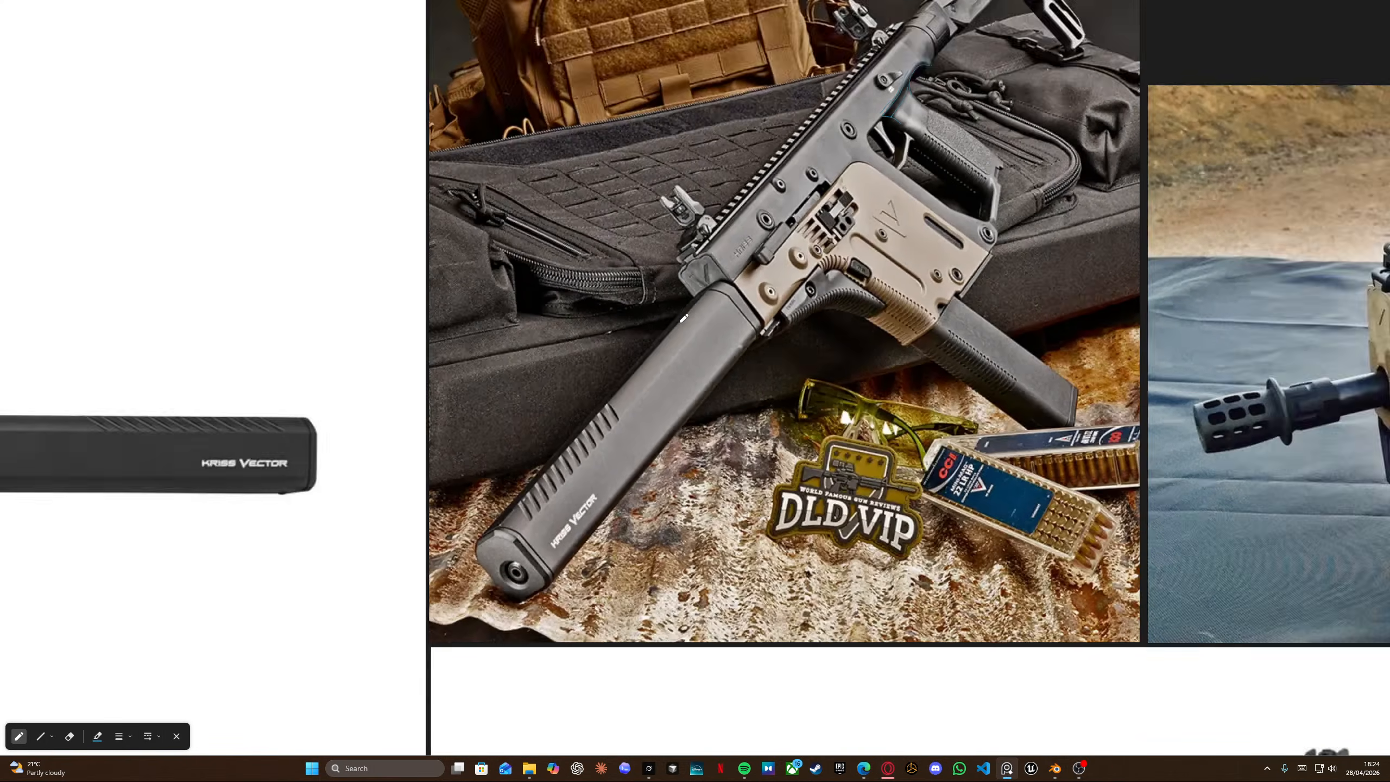
{"action": "middle_click_drag", "start_coordinate": [681, 318], "coordinate": [700, 24]}
{"action": "middle_click_drag", "start_coordinate": [633, 473], "coordinate": [629, 348]}
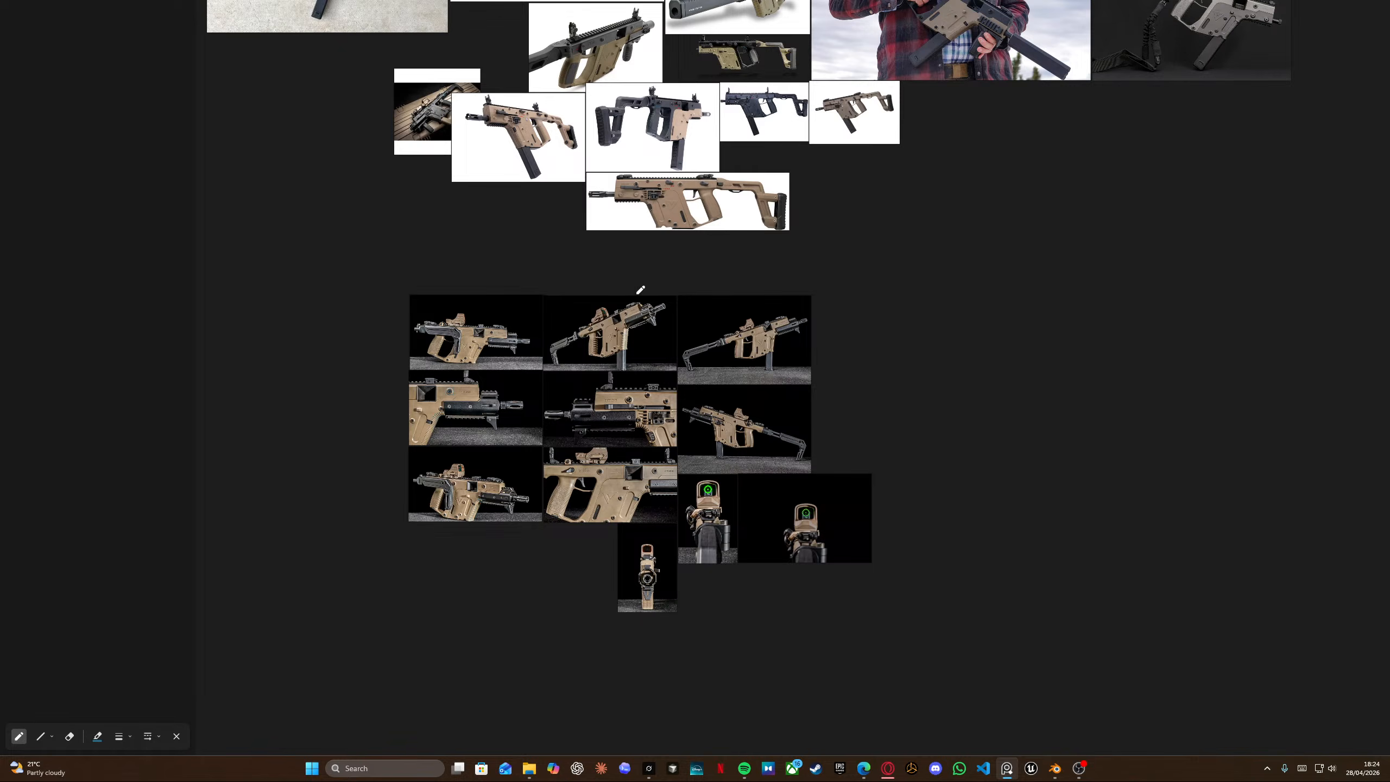
{"action": "double_click", "coordinate": [645, 567]}
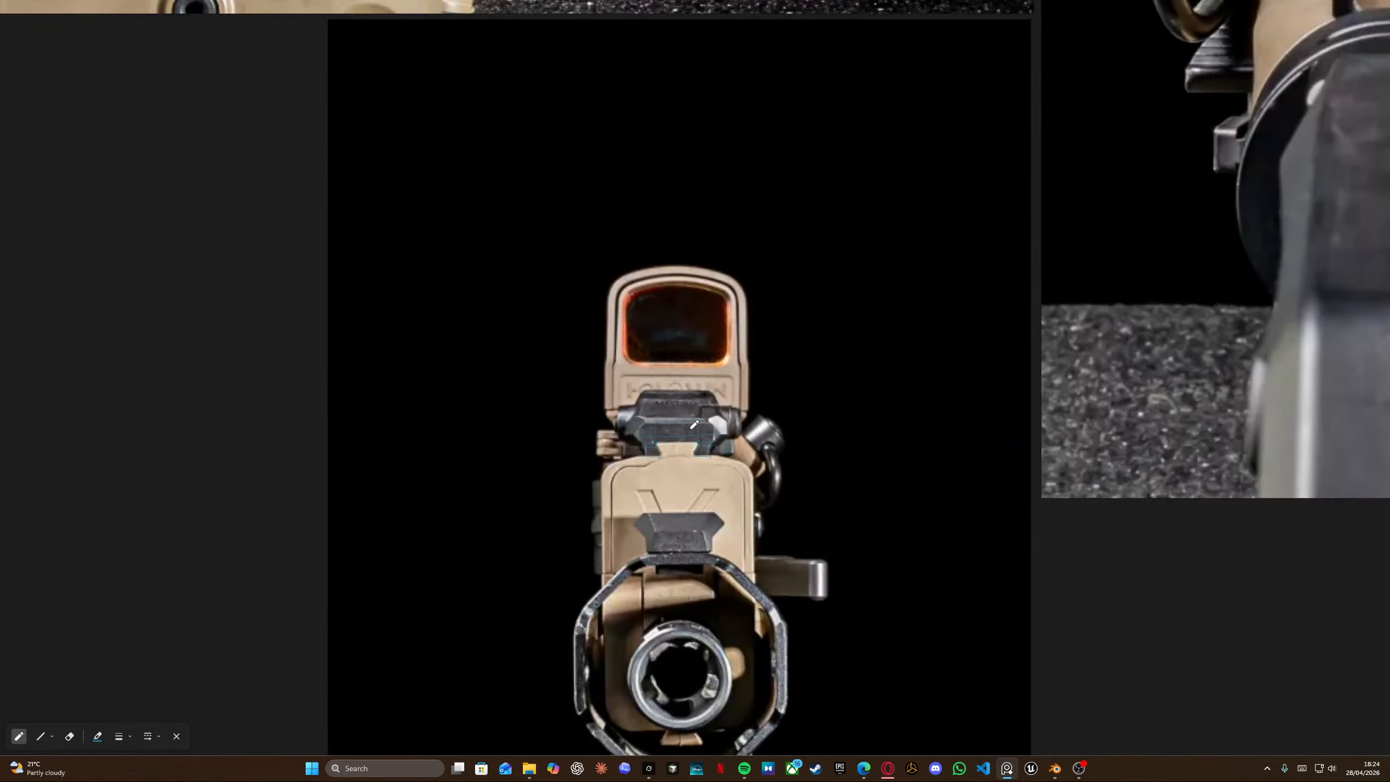
{"action": "scroll", "coordinate": [694, 425], "scroll_direction": "up", "scroll_amount": 5}
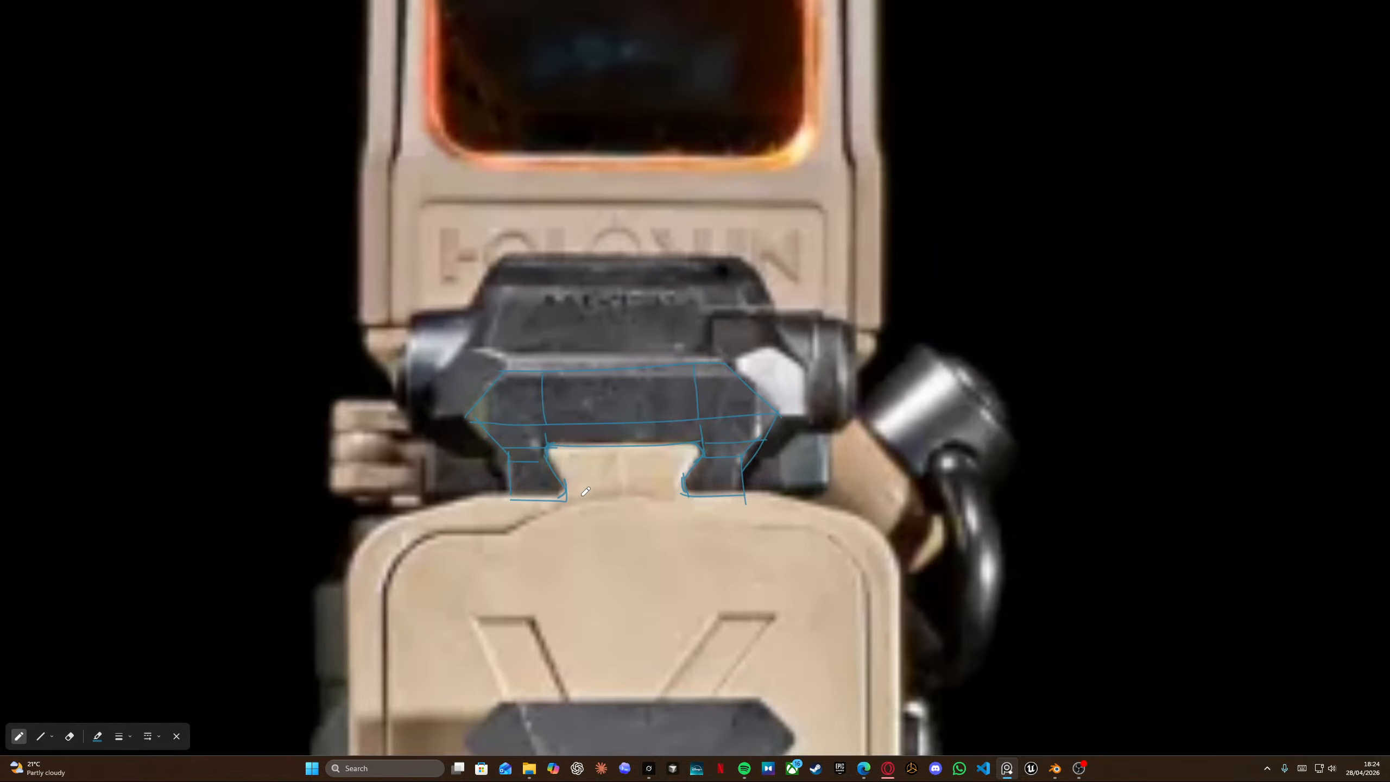
{"action": "key", "text": "alt+Tab"}
{"action": "left_click", "coordinate": [605, 315]}
{"action": "scroll", "coordinate": [604, 422], "scroll_direction": "up", "scroll_amount": 4}
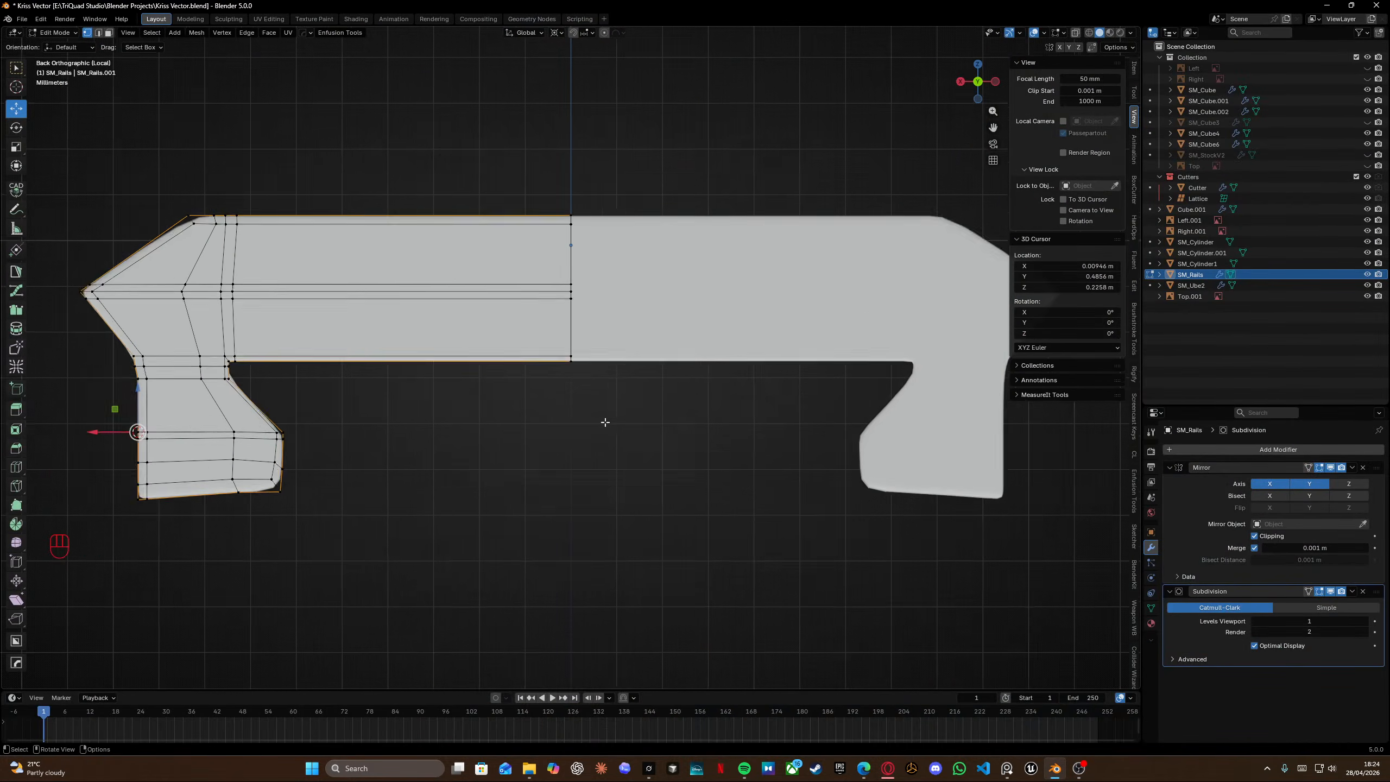
Snap the 3D cursor to the tab's lower outer corner vertex.
{"action": "scroll", "coordinate": [605, 422], "scroll_direction": "down", "scroll_amount": 2}
{"action": "middle_click_drag", "start_coordinate": [374, 484], "coordinate": [601, 420], "text": "shift"}
{"action": "scroll", "coordinate": [601, 419], "scroll_direction": "up", "scroll_amount": 7}
{"action": "left_click_drag", "start_coordinate": [643, 446], "coordinate": [701, 490]}
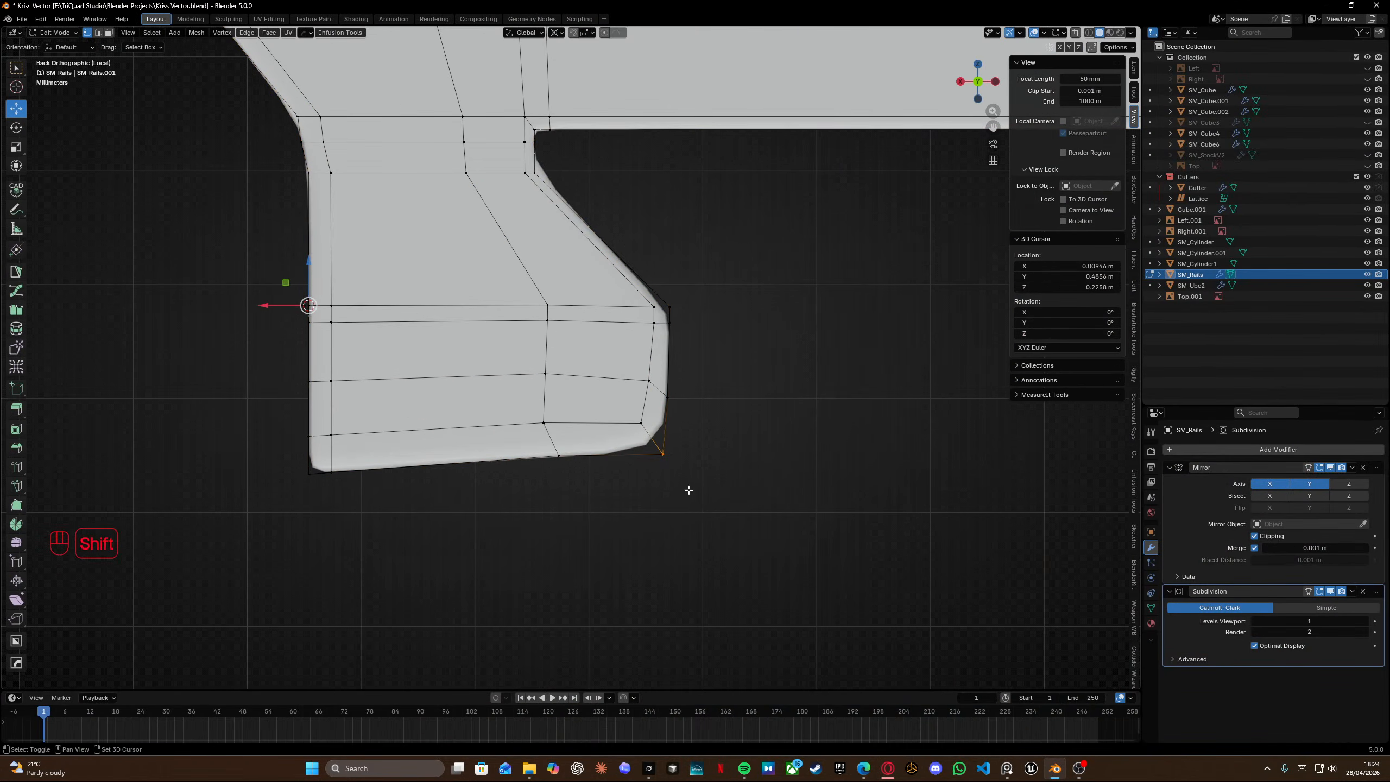
{"action": "key", "text": "shift+s"}
{"action": "left_click", "coordinate": [642, 445]}
{"action": "key", "text": "shift+z"}
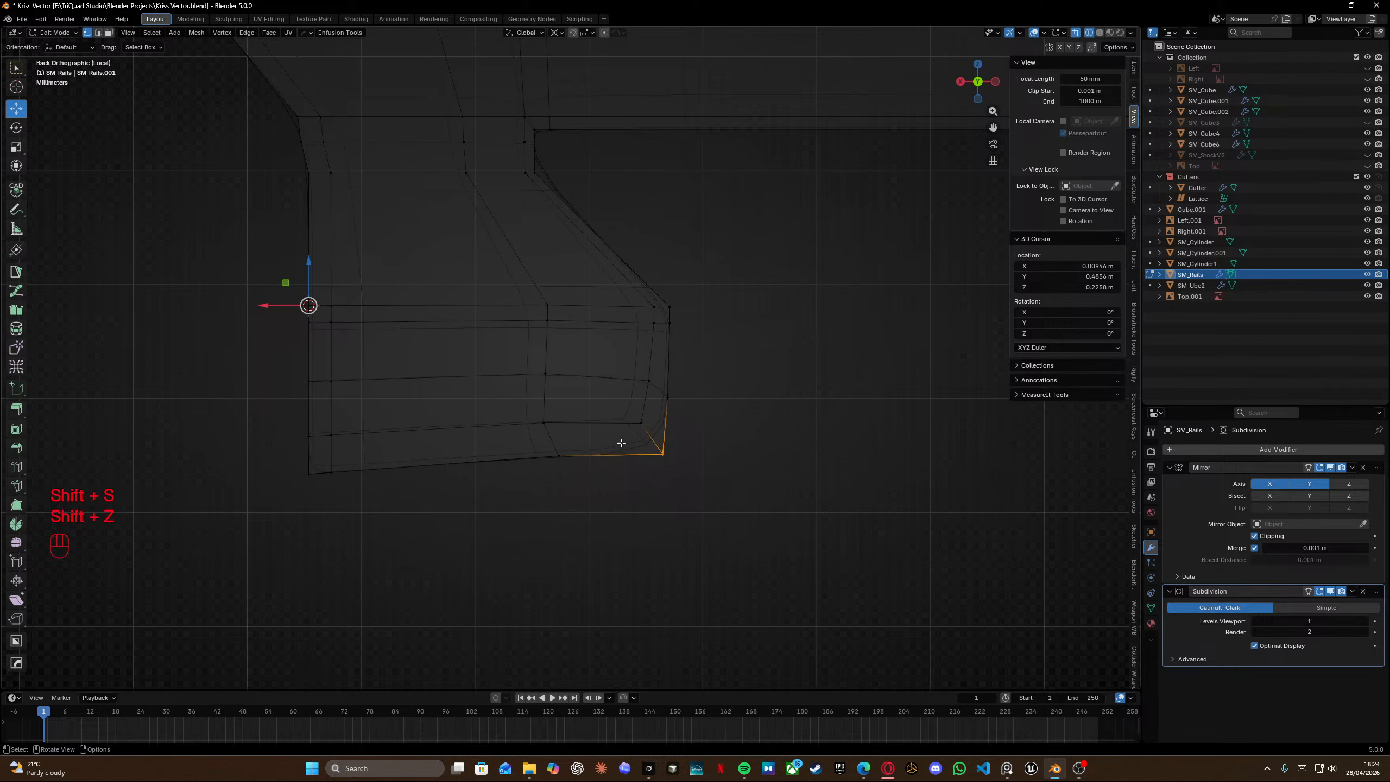
{"action": "key", "text": "shift+s"}
{"action": "left_click", "coordinate": [668, 518]}
Flatten the tab's bottom row of vertices by scaling them to 0 on Z.
{"action": "left_click_drag", "start_coordinate": [585, 472], "coordinate": [583, 564]}
{"action": "key", "text": "s"}
{"action": "key", "text": "z"}
{"action": "key", "text": "KP_0"}
{"action": "key", "text": "Return"}
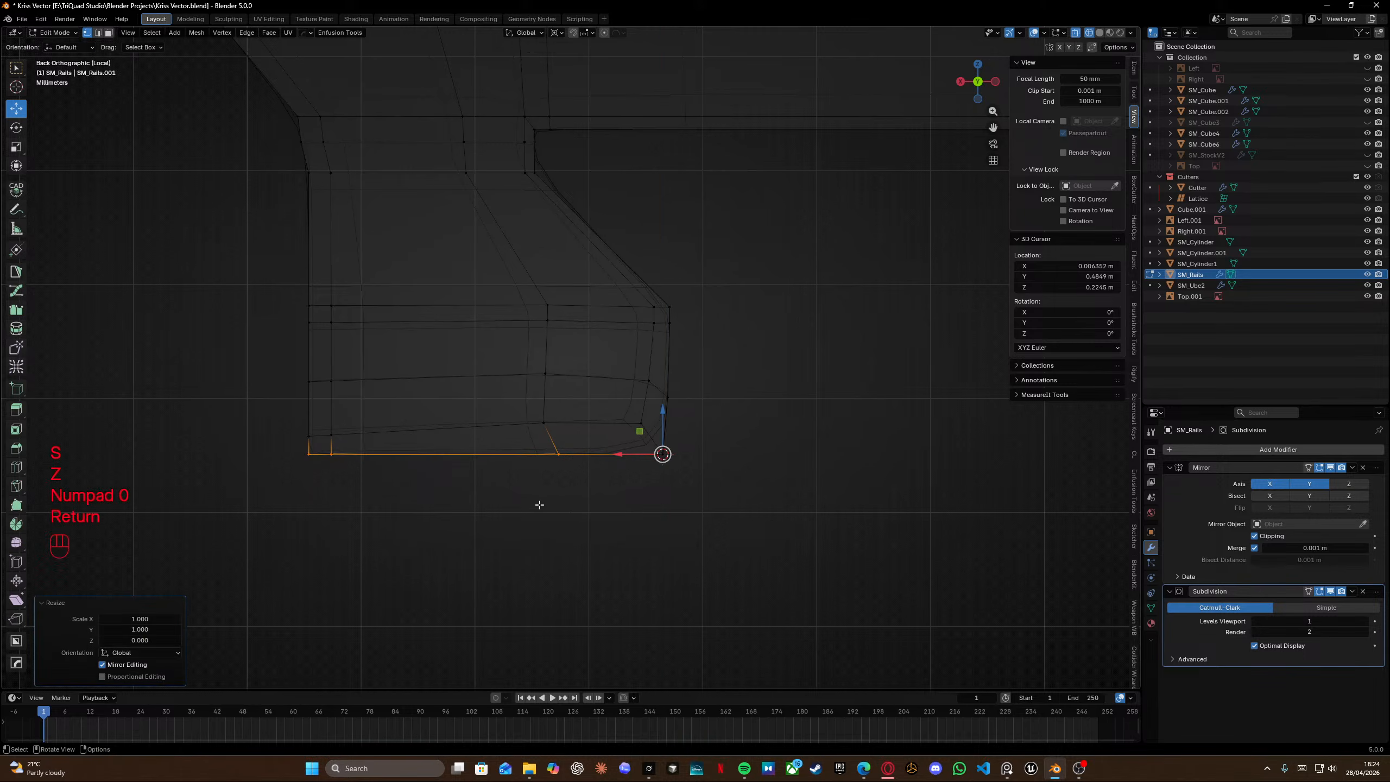
Snap the 3D cursor to the vertex above the corner and flatten the next row of vertices to 0 on Z.
{"action": "left_click", "coordinate": [642, 425]}
{"action": "left_click", "coordinate": [647, 431], "text": "shift"}
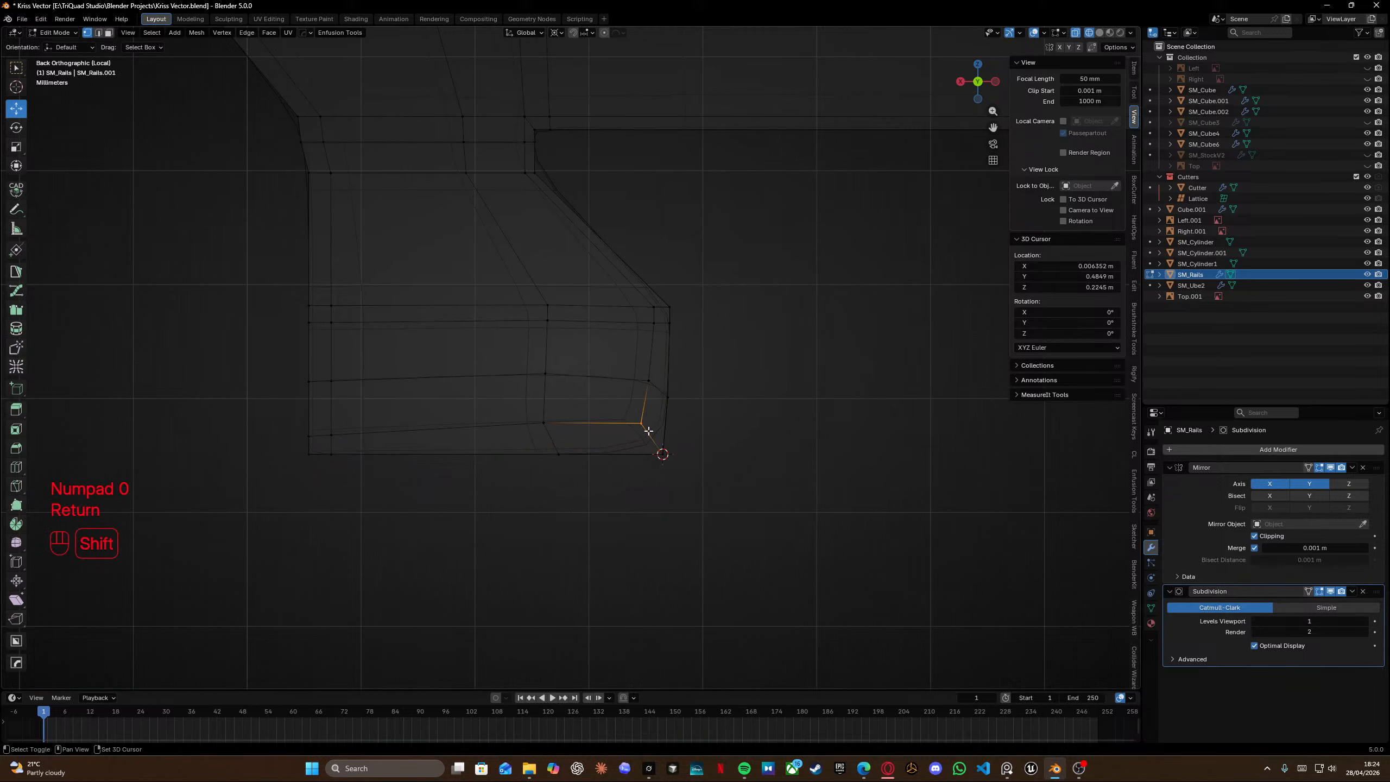
{"action": "key", "text": "shift+s"}
{"action": "left_click_drag", "start_coordinate": [278, 396], "coordinate": [576, 448]}
{"action": "key", "text": "s"}
{"action": "key", "text": "z"}
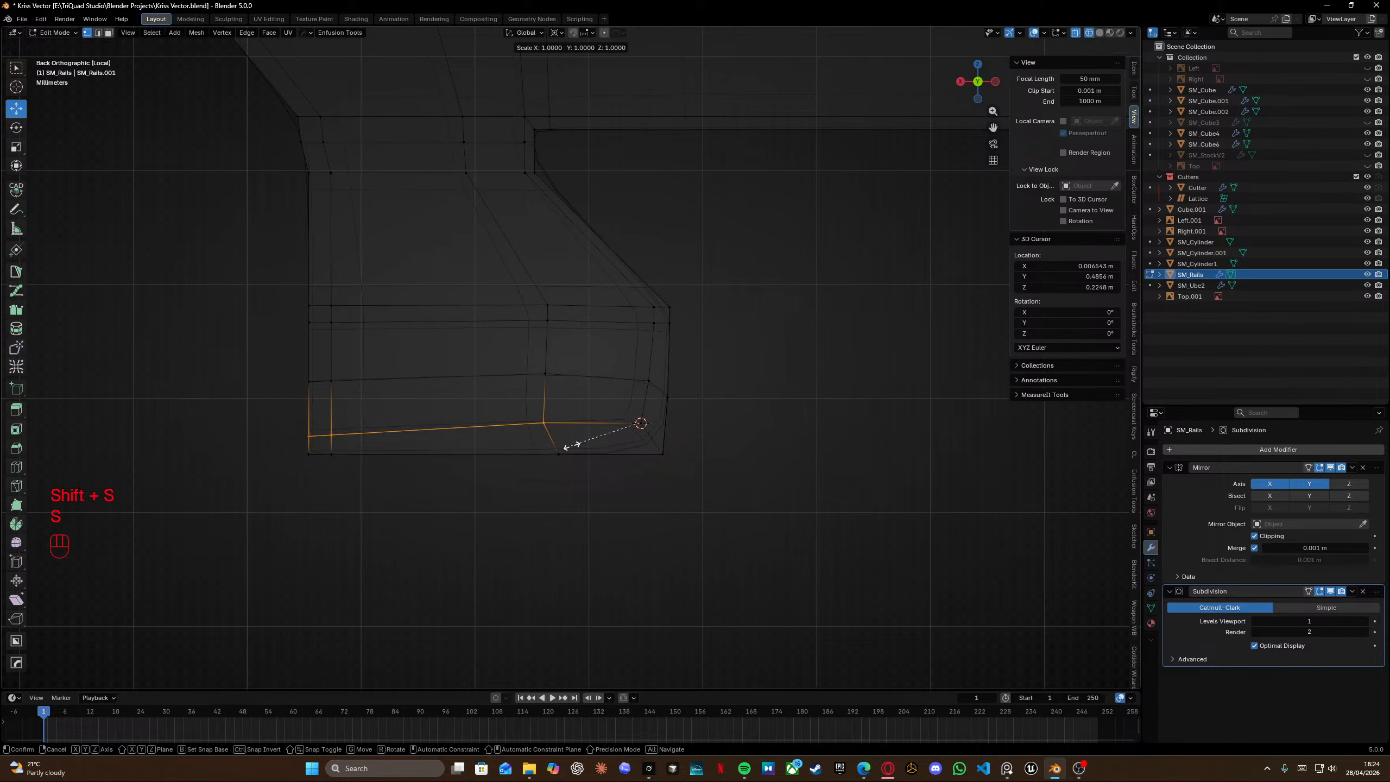
{"action": "key", "text": "KP_0"}
{"action": "key", "text": "Return"}
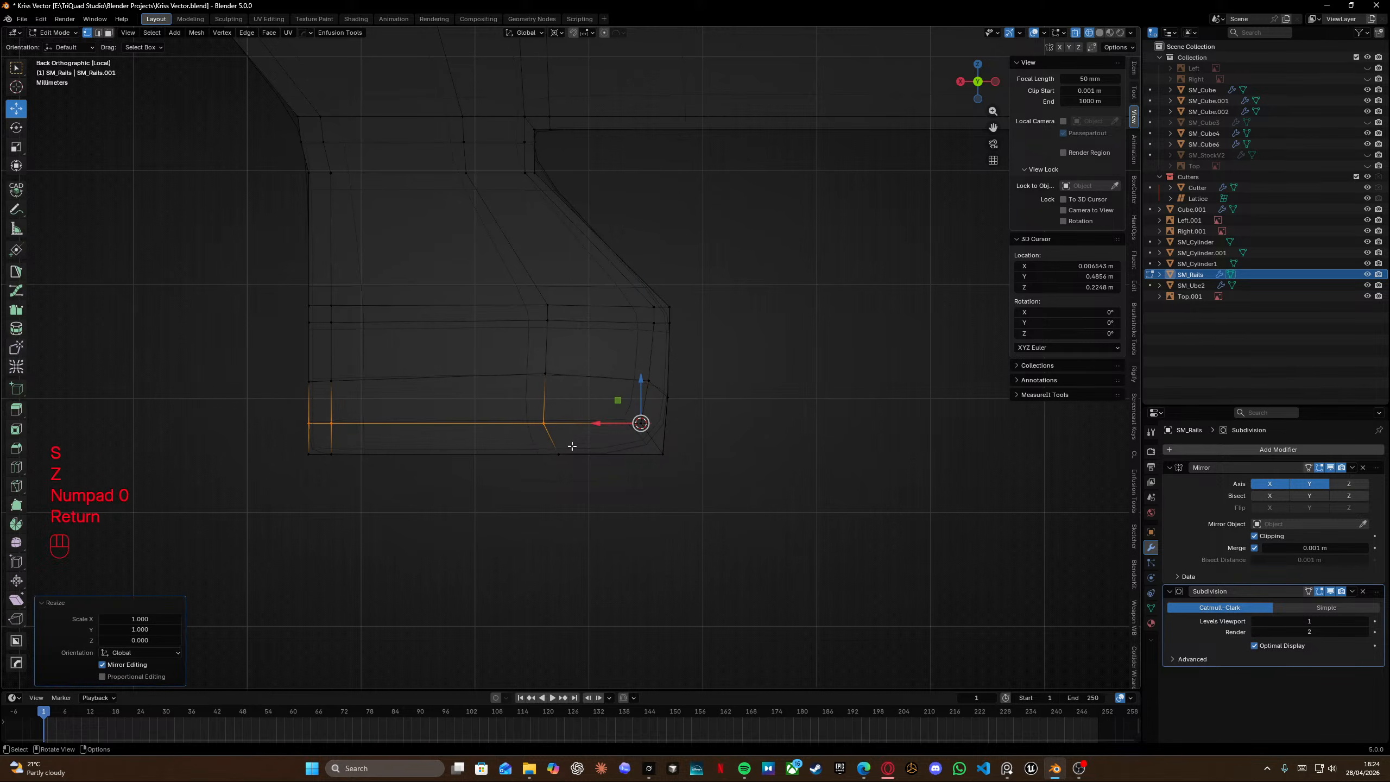
Edge-slide the tab's outer corner vertex upward along its edge.
{"action": "left_click", "coordinate": [667, 389]}
{"action": "key", "text": "g"}
{"action": "key", "text": "g"}
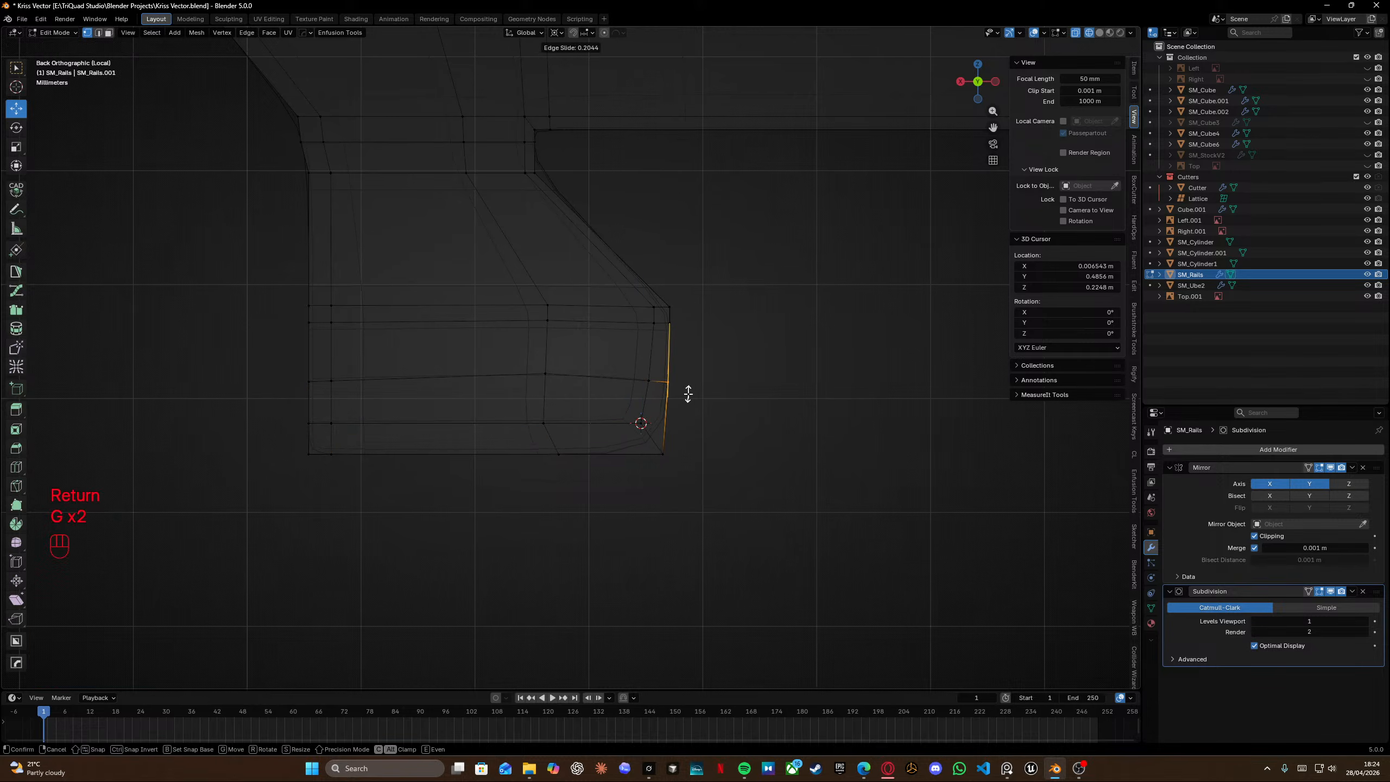
{"action": "left_click", "coordinate": [688, 393]}
{"action": "left_click_drag", "start_coordinate": [263, 343], "coordinate": [667, 406]}
{"action": "key", "text": "s"}
{"action": "key", "text": "z"}
{"action": "right_click", "coordinate": [659, 396]}
Snap the 3D cursor to the slid corner vertex and flatten the row of vertices beside it to 0 on Z.
{"action": "key", "text": "shift+s"}
{"action": "left_click", "coordinate": [677, 463]}
{"action": "left_click", "coordinate": [667, 384]}
{"action": "key", "text": "shift+s"}
{"action": "left_click", "coordinate": [697, 525]}
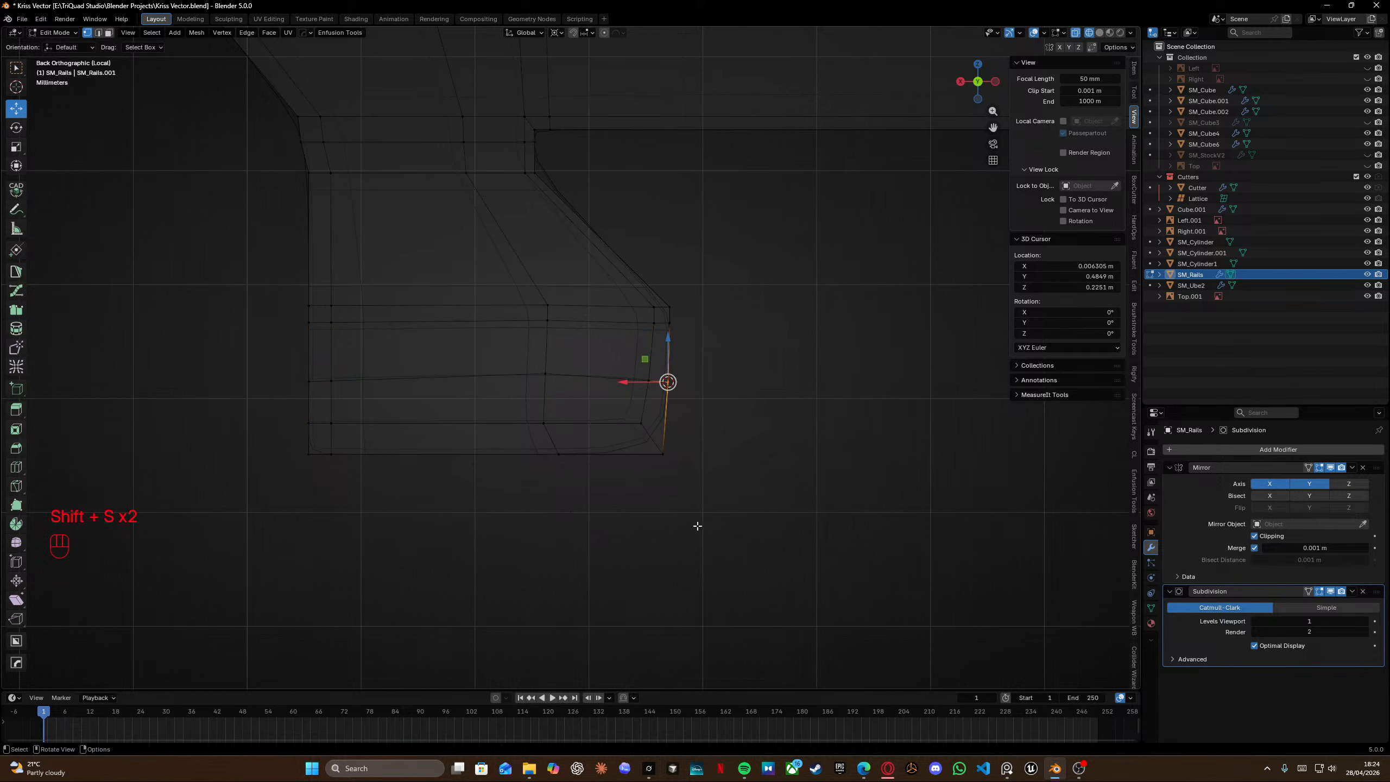
{"action": "left_click_drag", "start_coordinate": [291, 355], "coordinate": [654, 408]}
{"action": "key", "text": "s"}
{"action": "key", "text": "z"}
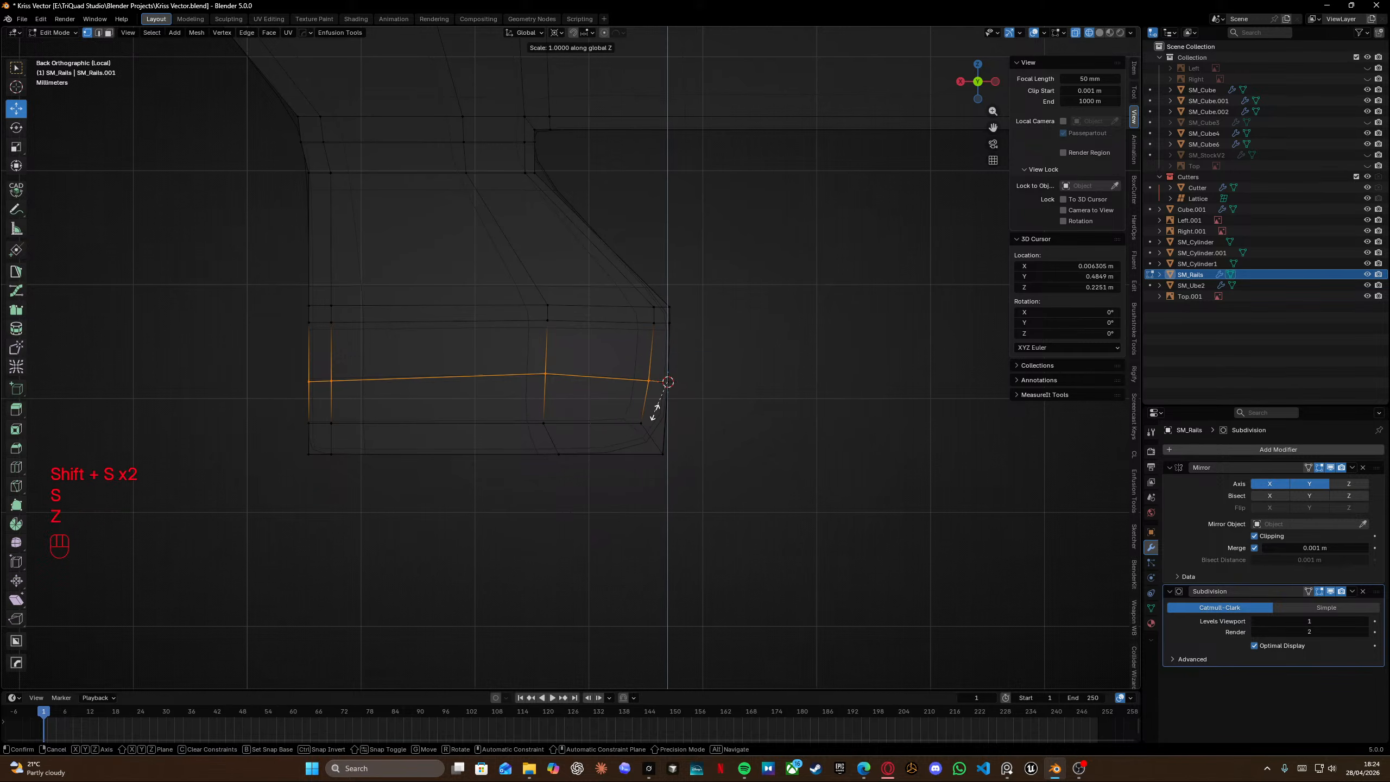
{"action": "key", "text": "KP_0"}
{"action": "key", "text": "Return"}
Leave Edit Mode and save the file.
{"action": "middle_click_drag", "start_coordinate": [652, 386], "coordinate": [685, 471], "text": "shift"}
{"action": "key", "text": "Tab"}
{"action": "scroll", "coordinate": [677, 308], "scroll_direction": "down", "scroll_amount": 4}
{"action": "key", "text": "ctrl+s"}
{"action": "key", "text": "shift+z"}
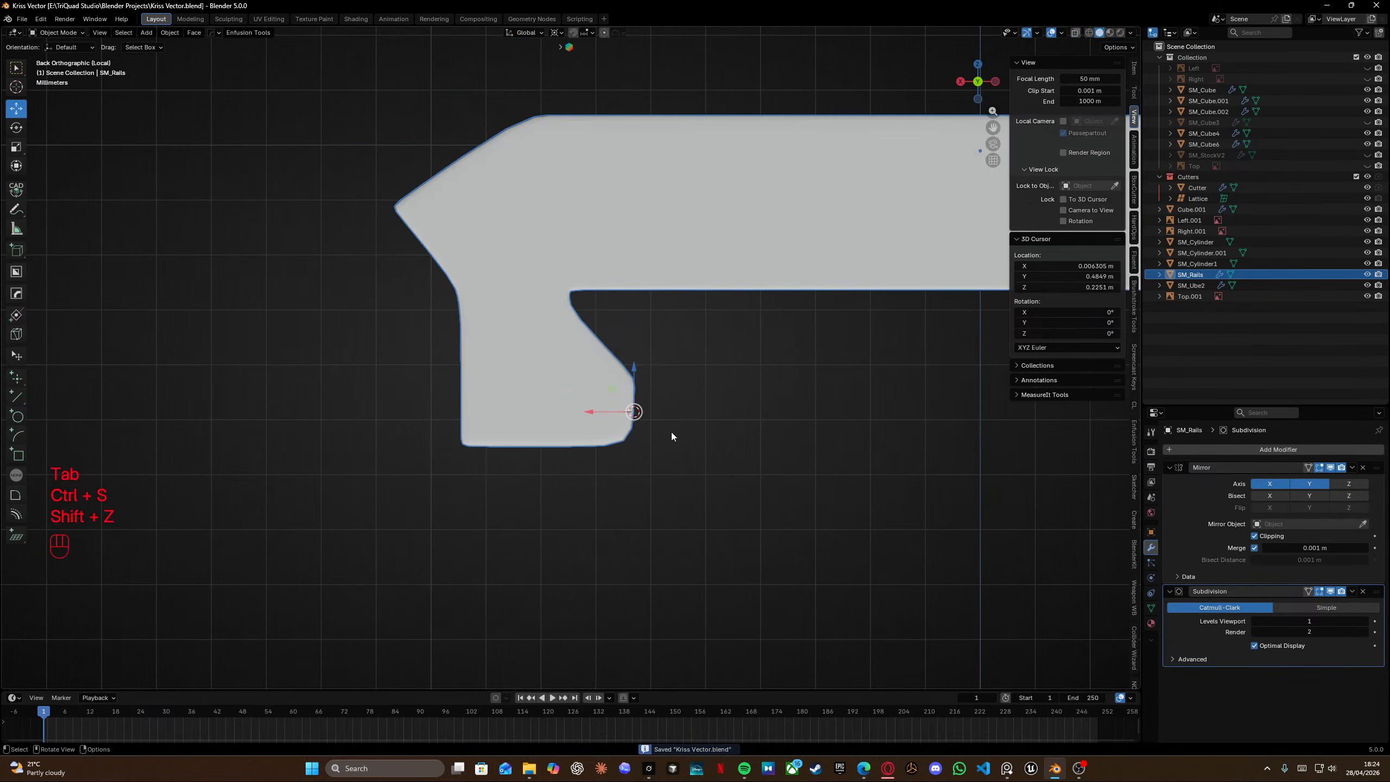
Exit local view and open the receiver body SM_Cube in Edit Mode.
{"action": "key", "text": "KP_Divide"}
{"action": "middle_click_drag", "start_coordinate": [589, 348], "coordinate": [673, 377], "text": "shift"}
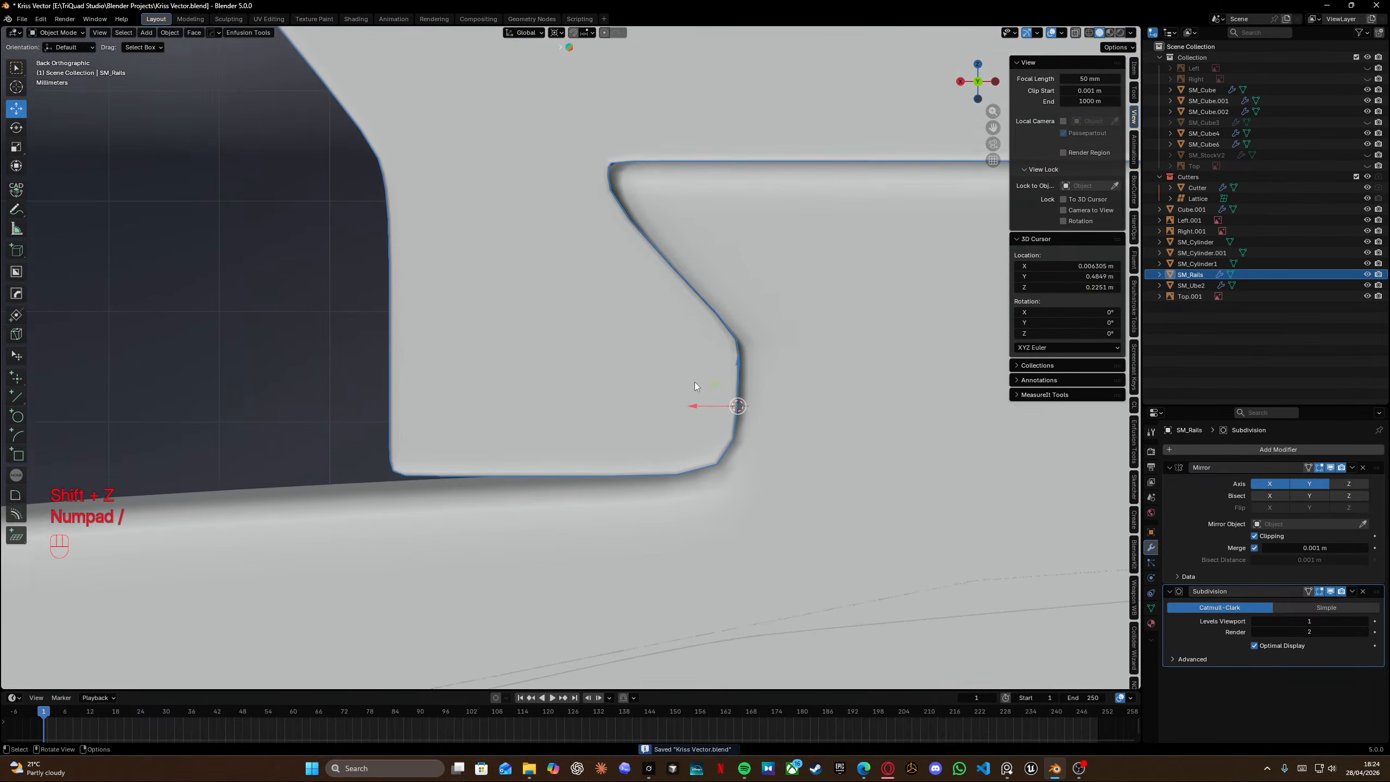
{"action": "scroll", "coordinate": [695, 382], "scroll_direction": "down", "scroll_amount": 3}
{"action": "left_click", "coordinate": [619, 441]}
{"action": "key", "text": "Tab"}
{"action": "left_click", "coordinate": [519, 450]}
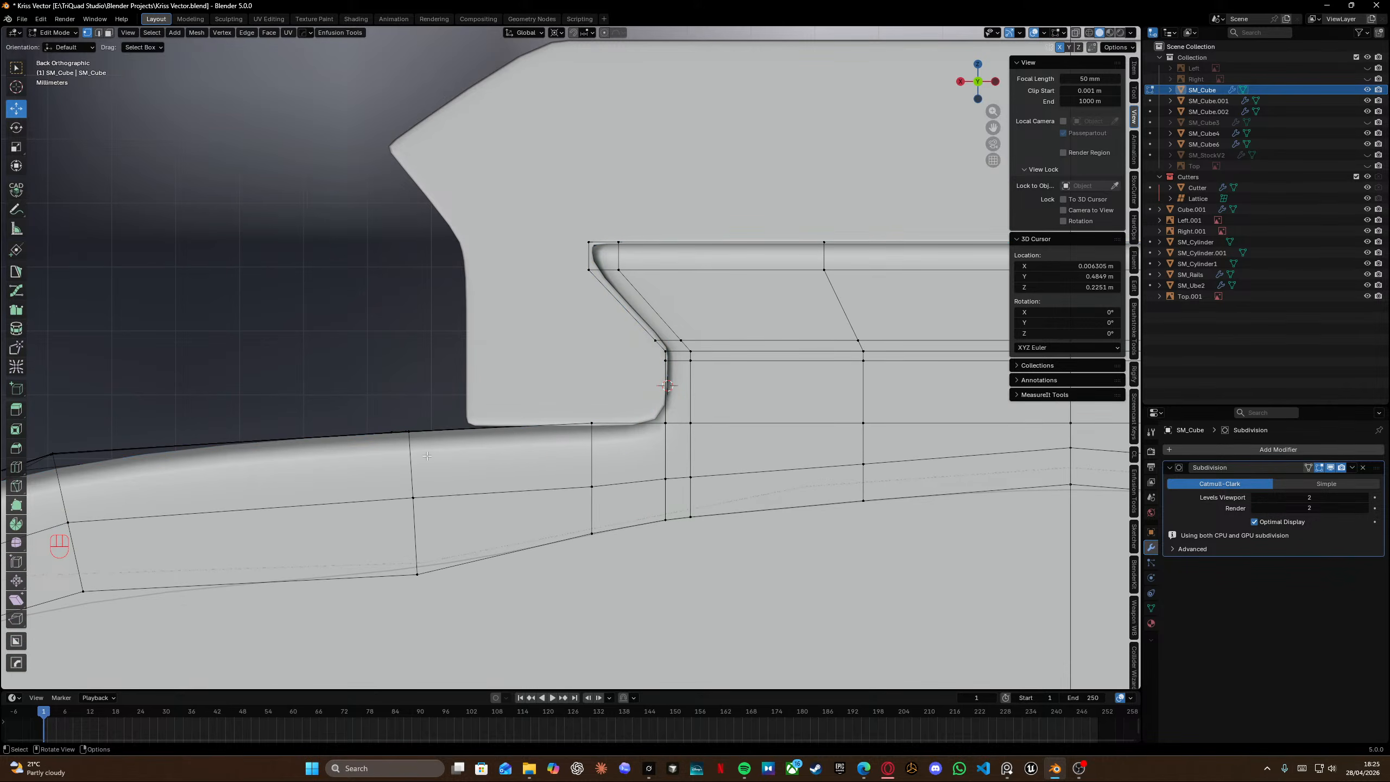
Snap the 3D cursor to a vertex on the receiver's top edge just beside the rail tab.
{"action": "left_click", "coordinate": [593, 422]}
{"action": "key", "text": "shift+s"}
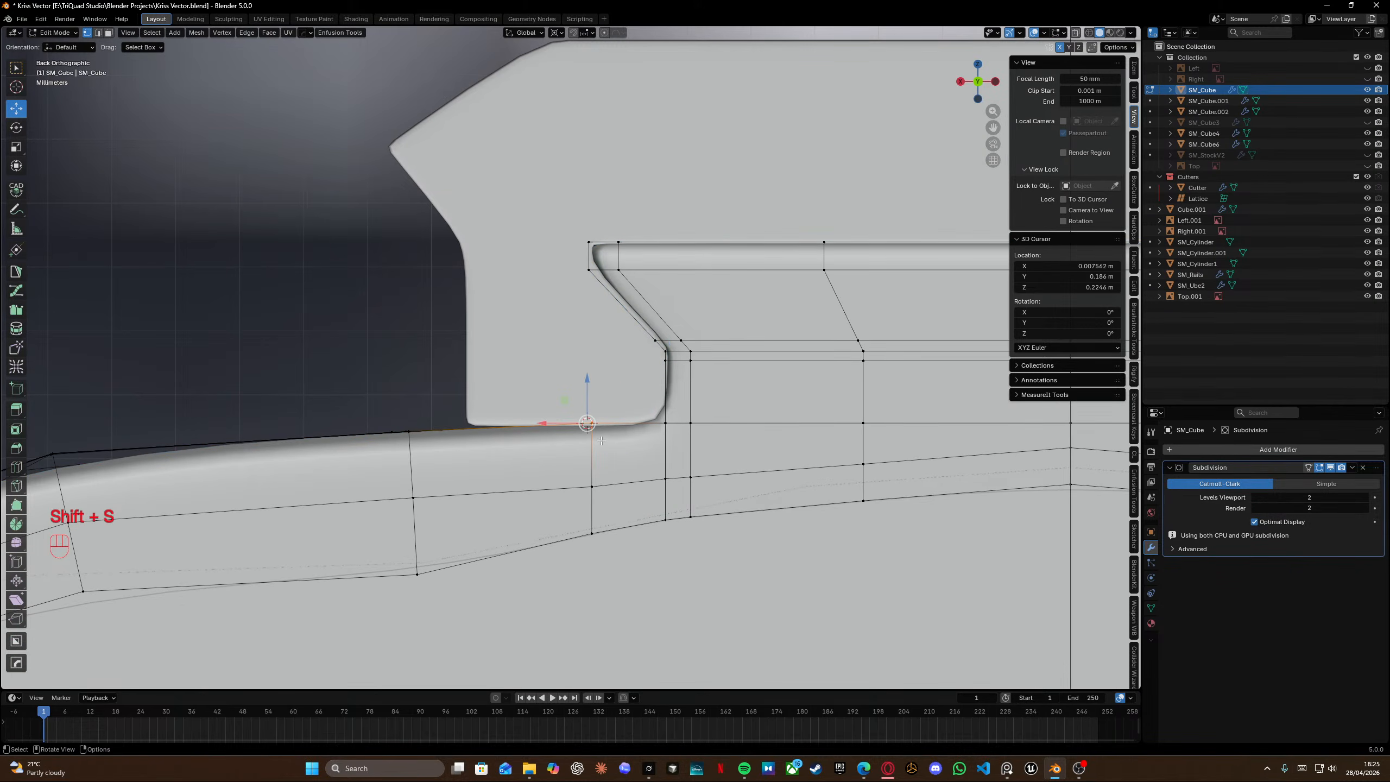
{"action": "key", "text": "shift+z"}
{"action": "left_click_drag", "start_coordinate": [536, 375], "coordinate": [613, 439]}
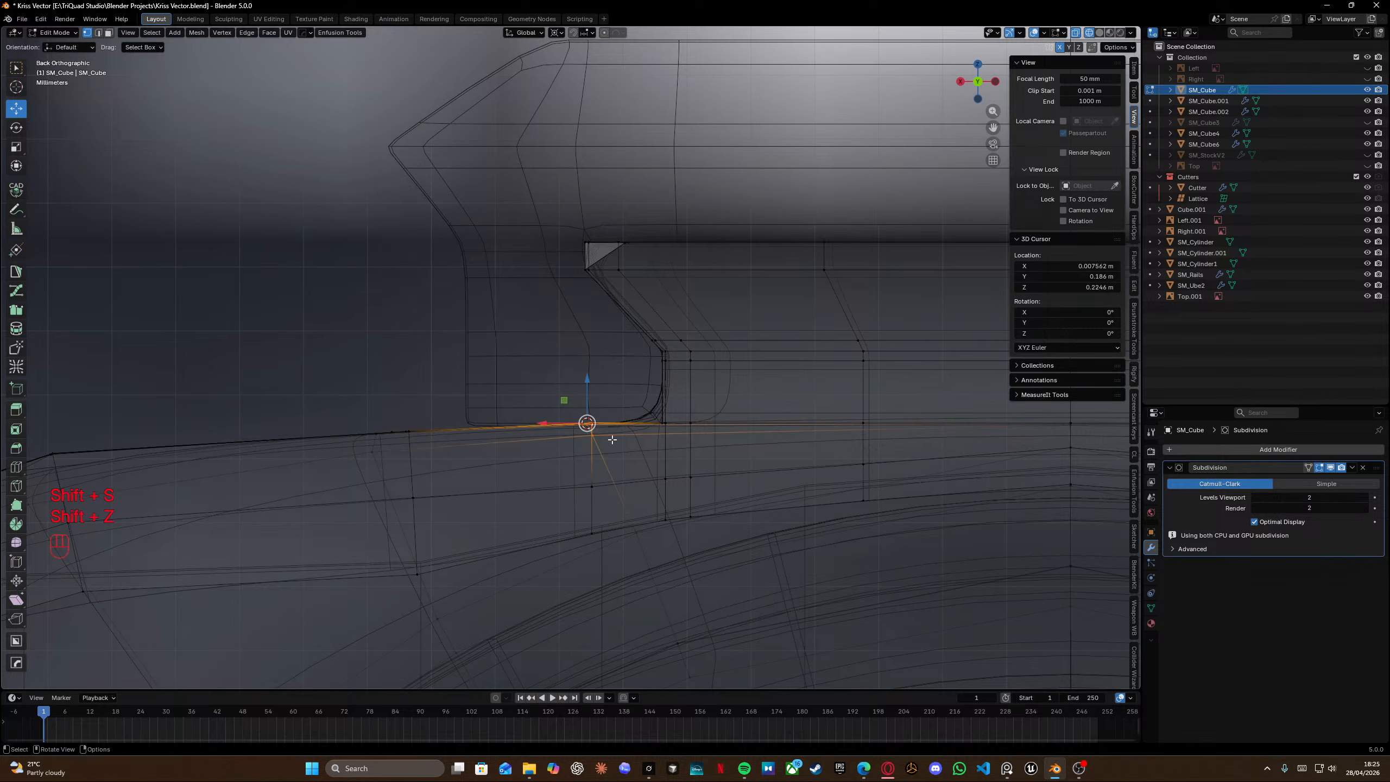
{"action": "scroll", "coordinate": [613, 440], "scroll_direction": "up", "scroll_amount": 6}
{"action": "left_click", "coordinate": [631, 554]}
{"action": "key", "text": "shift+s"}
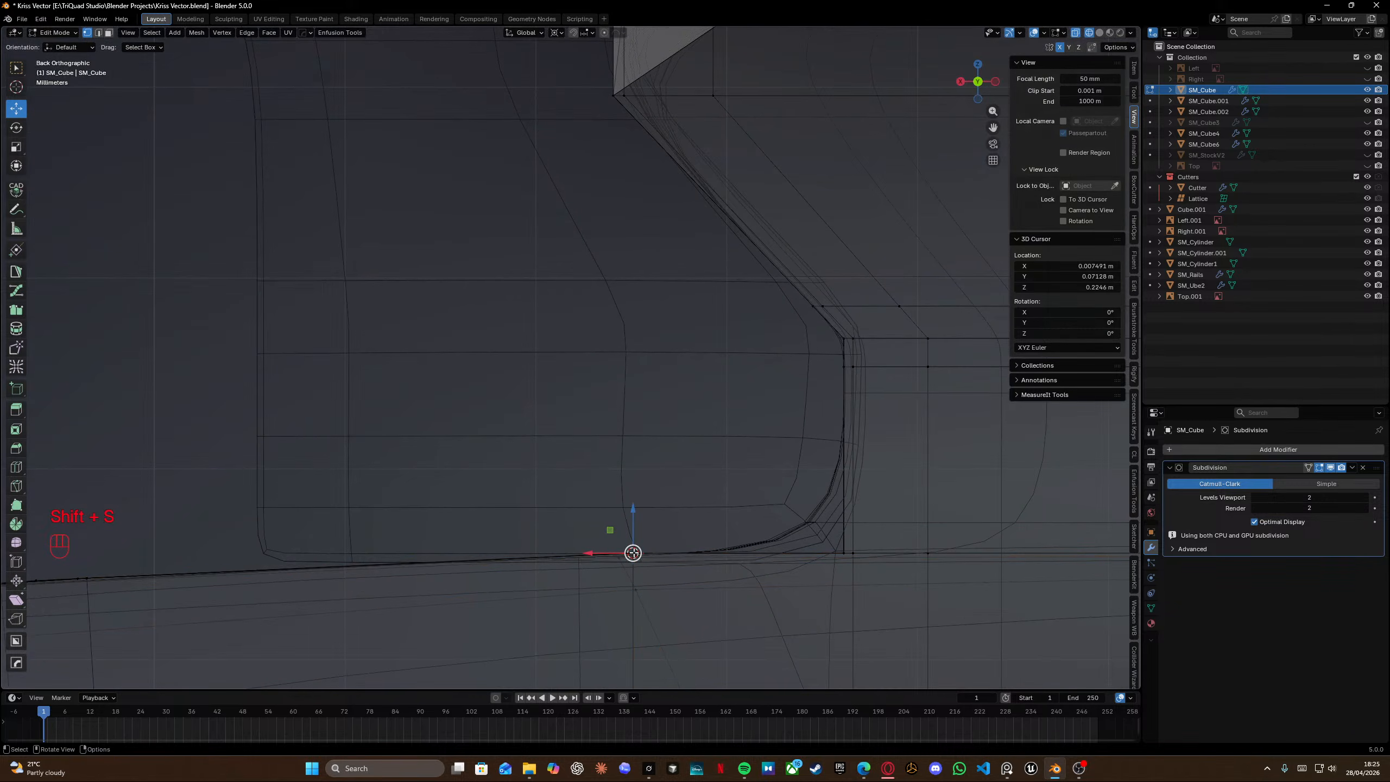
{"action": "mouse_move", "coordinate": [632, 553]}
{"action": "middle_mouse_down"}
{"action": "mouse_move", "coordinate": [726, 575]}
{"action": "mouse_move", "coordinate": [720, 534]}
{"action": "middle_mouse_up"}
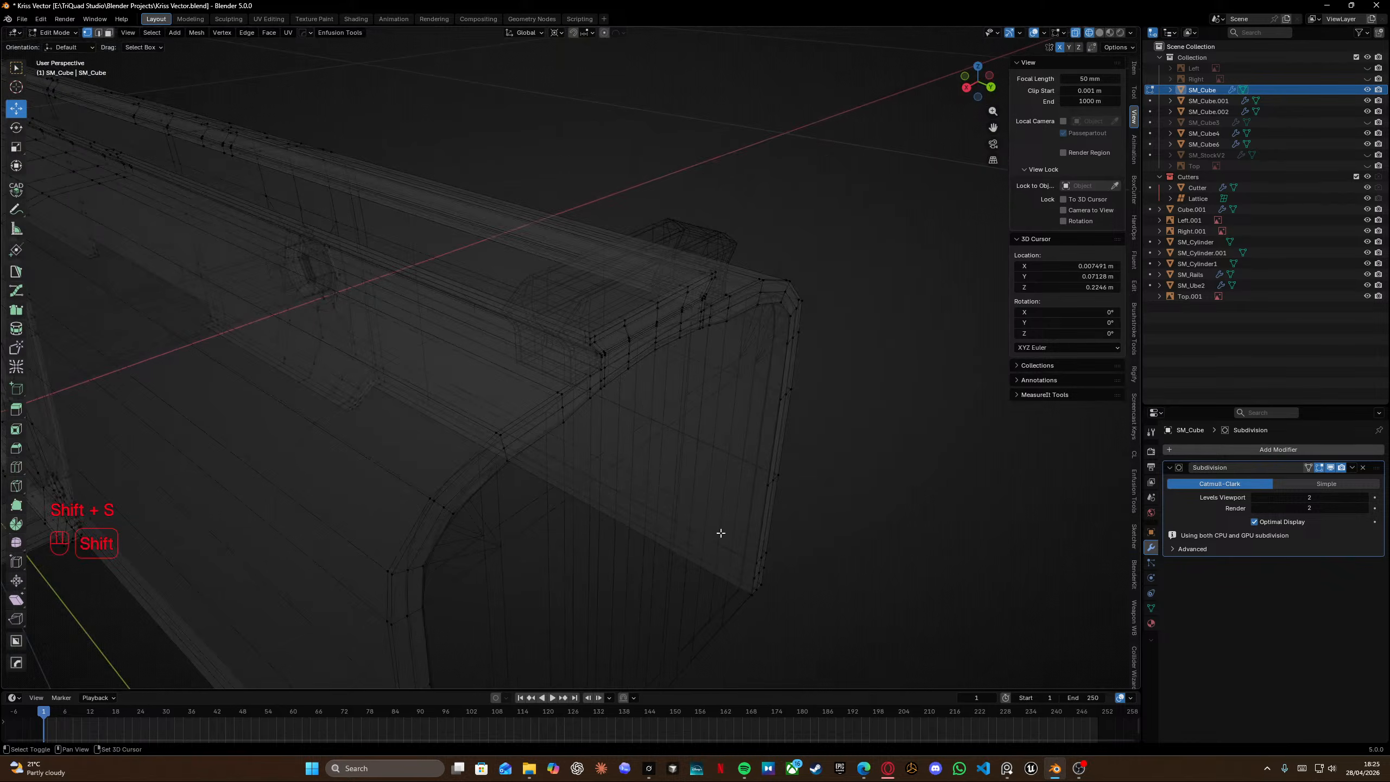
Select the edge loop on the receiver's side below the tab and edge-slide it toward the tab.
{"action": "key", "text": "shift+z"}
{"action": "key", "text": "shift+s"}
{"action": "middle_click_drag", "start_coordinate": [663, 459], "coordinate": [583, 419]}
{"action": "left_click", "coordinate": [413, 503], "text": "alt"}
{"action": "key", "text": "g"}
{"action": "key", "text": "g"}
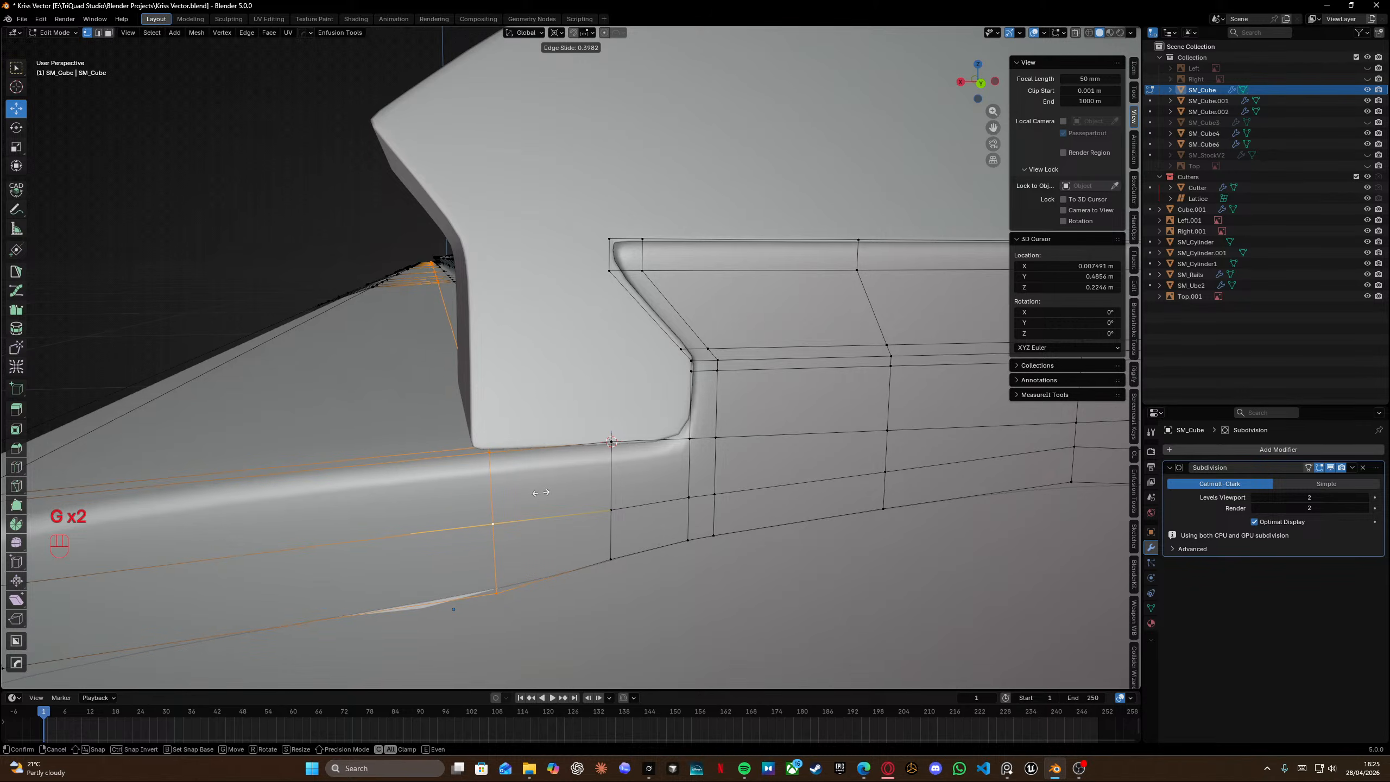
{"action": "left_click", "coordinate": [506, 482]}
Insert a loop cut across the receiver's side beside the tab and slide it into place.
{"action": "key", "text": "ctrl+r"}
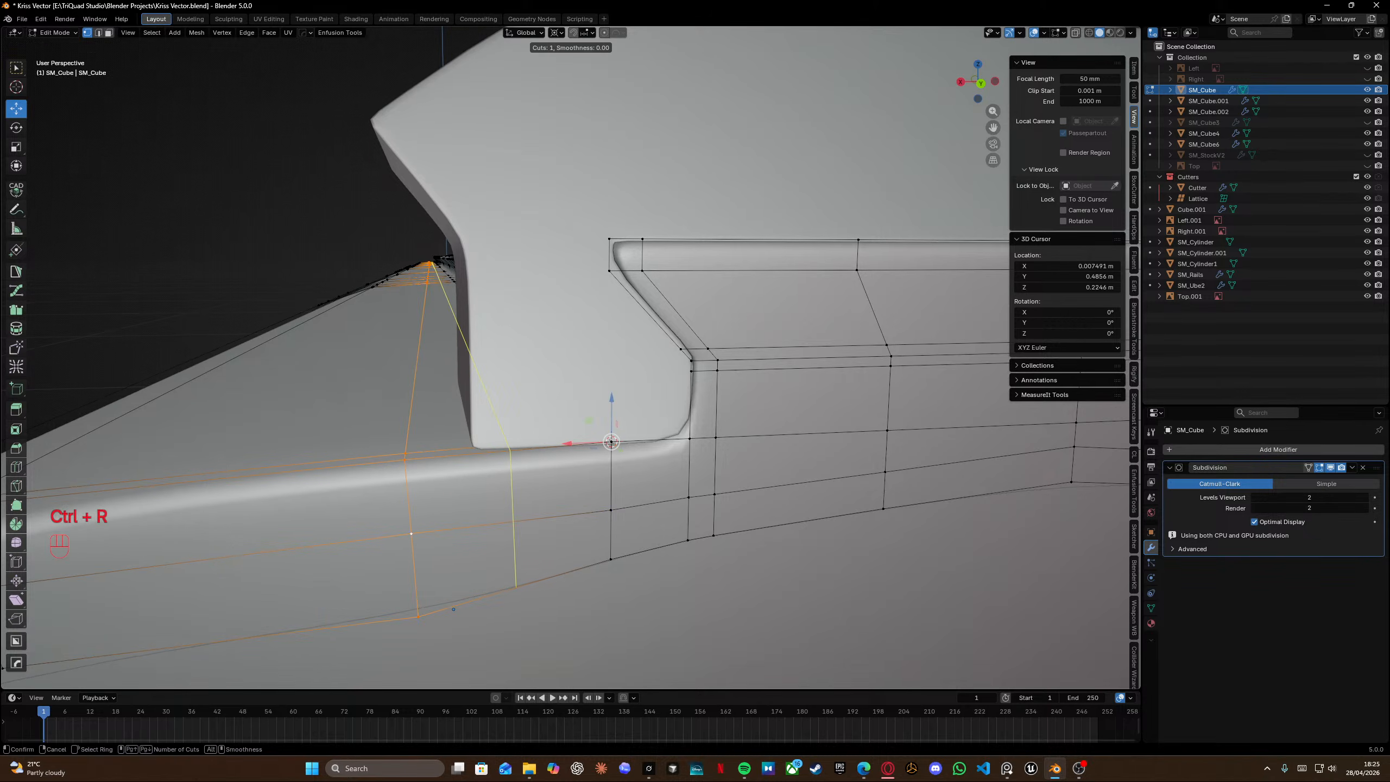
{"action": "left_click", "coordinate": [506, 482]}
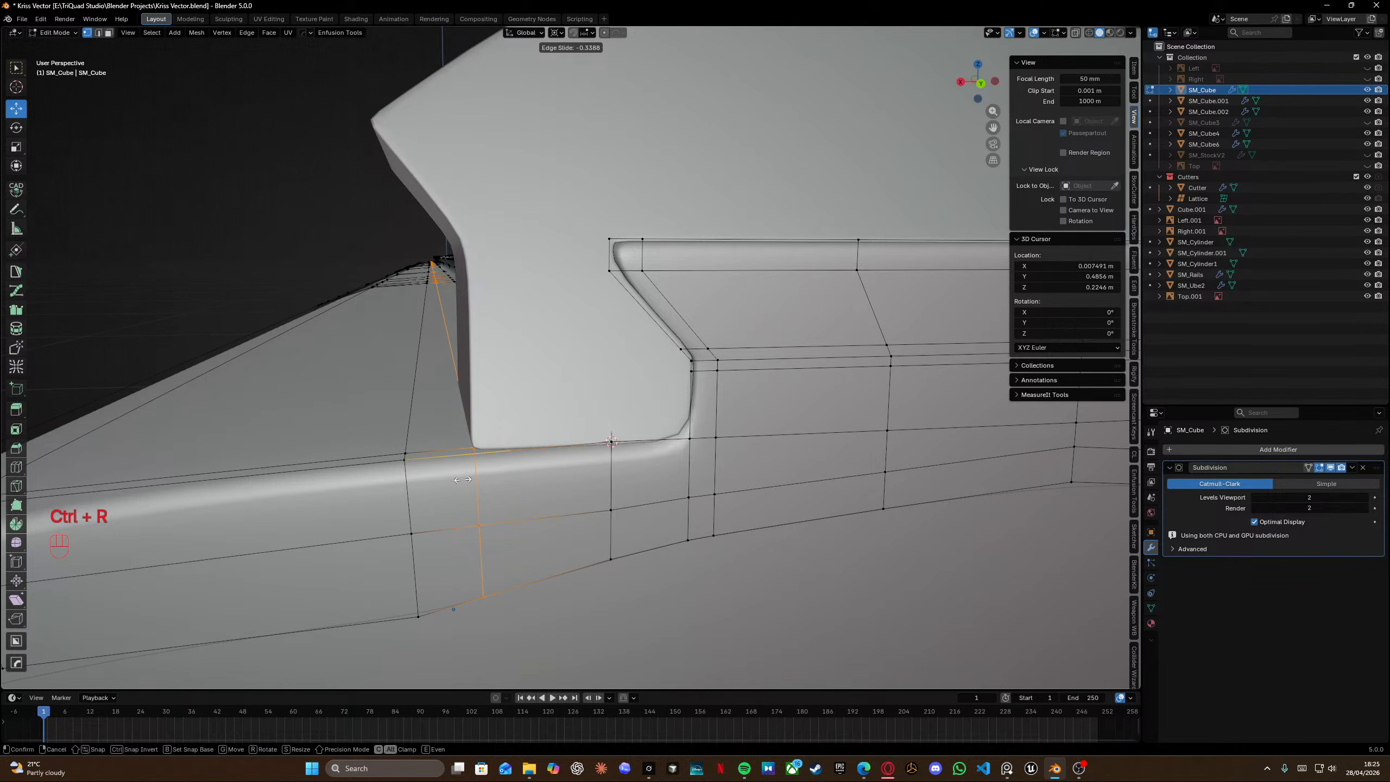
{"action": "left_click", "coordinate": [463, 480]}
Select the receiver's top edge loop near the tab and scale it to 0 on Z to flatten it.
{"action": "middle_click_drag", "start_coordinate": [463, 479], "coordinate": [588, 274]}
{"action": "left_click", "coordinate": [459, 416], "text": "ctrl"}
{"action": "key", "text": "ctrl+z"}
{"action": "left_click", "coordinate": [699, 393], "text": "ctrl"}
{"action": "scroll", "coordinate": [533, 332], "scroll_direction": "down", "scroll_amount": 6}
{"action": "scroll", "coordinate": [645, 289], "scroll_direction": "up", "scroll_amount": 6}
{"action": "scroll", "coordinate": [588, 274], "scroll_direction": "down", "scroll_amount": 6}
{"action": "middle_click_drag", "start_coordinate": [588, 273], "coordinate": [565, 308], "text": "shift"}
{"action": "scroll", "coordinate": [564, 308], "scroll_direction": "up", "scroll_amount": 7}
{"action": "key", "text": "s"}
{"action": "key", "text": "z"}
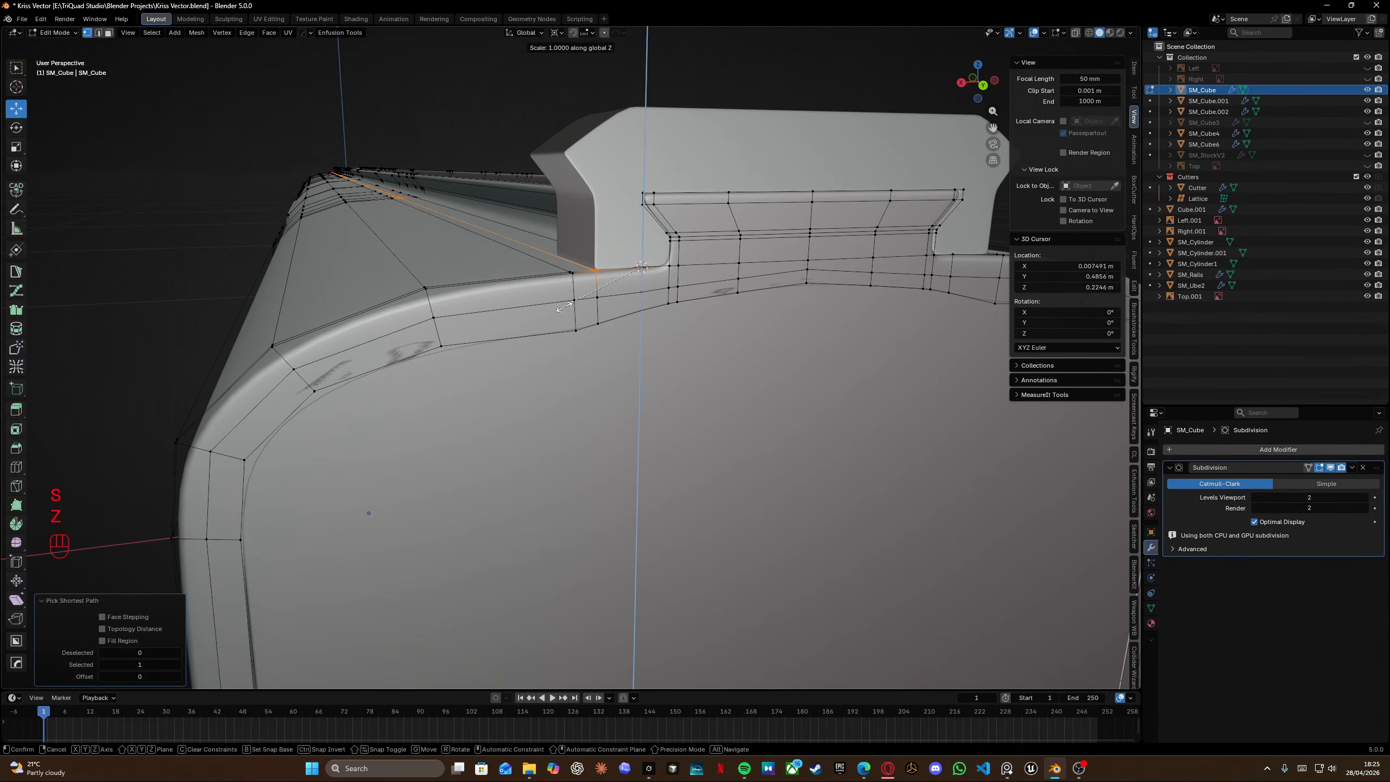
{"action": "key", "text": "KP_0"}
{"action": "key", "text": "Return"}
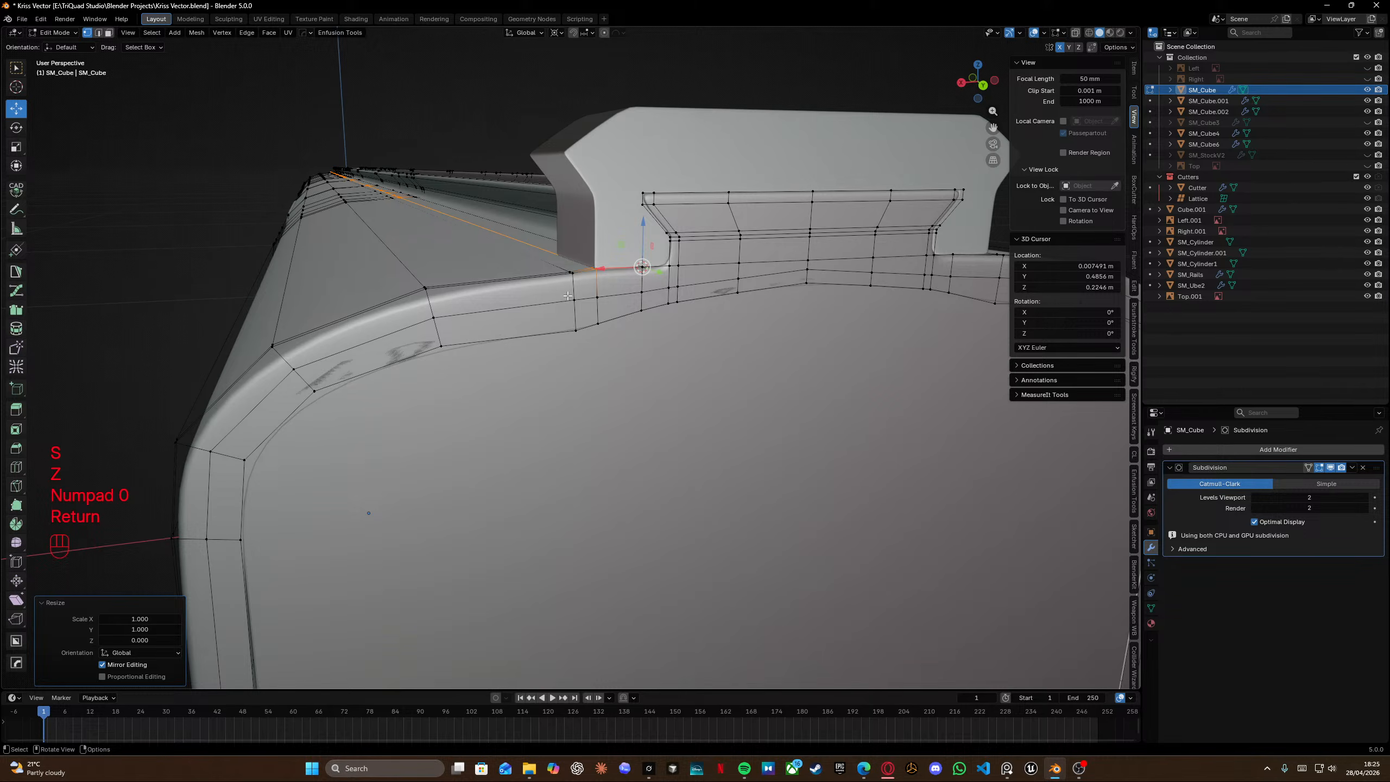
Select a path of edges along the receiver's top edge and move it along Z.
{"action": "left_click", "coordinate": [571, 277]}
{"action": "scroll", "coordinate": [488, 250], "scroll_direction": "down", "scroll_amount": 6}
{"action": "middle_click_drag", "start_coordinate": [489, 249], "coordinate": [553, 352]}
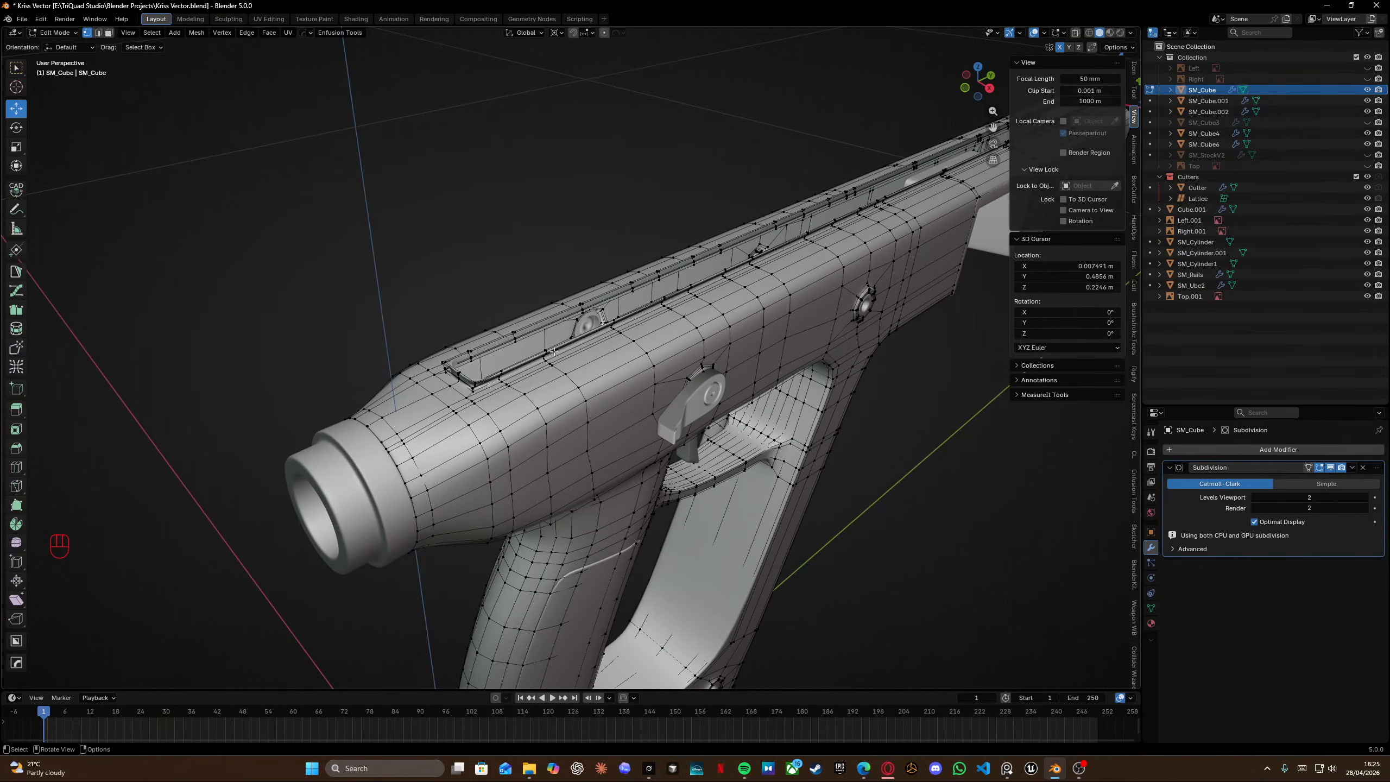
{"action": "left_click", "coordinate": [471, 406], "text": "ctrl"}
{"action": "middle_click_drag", "start_coordinate": [472, 405], "coordinate": [445, 291]}
{"action": "key", "text": "g"}
{"action": "key", "text": "z"}
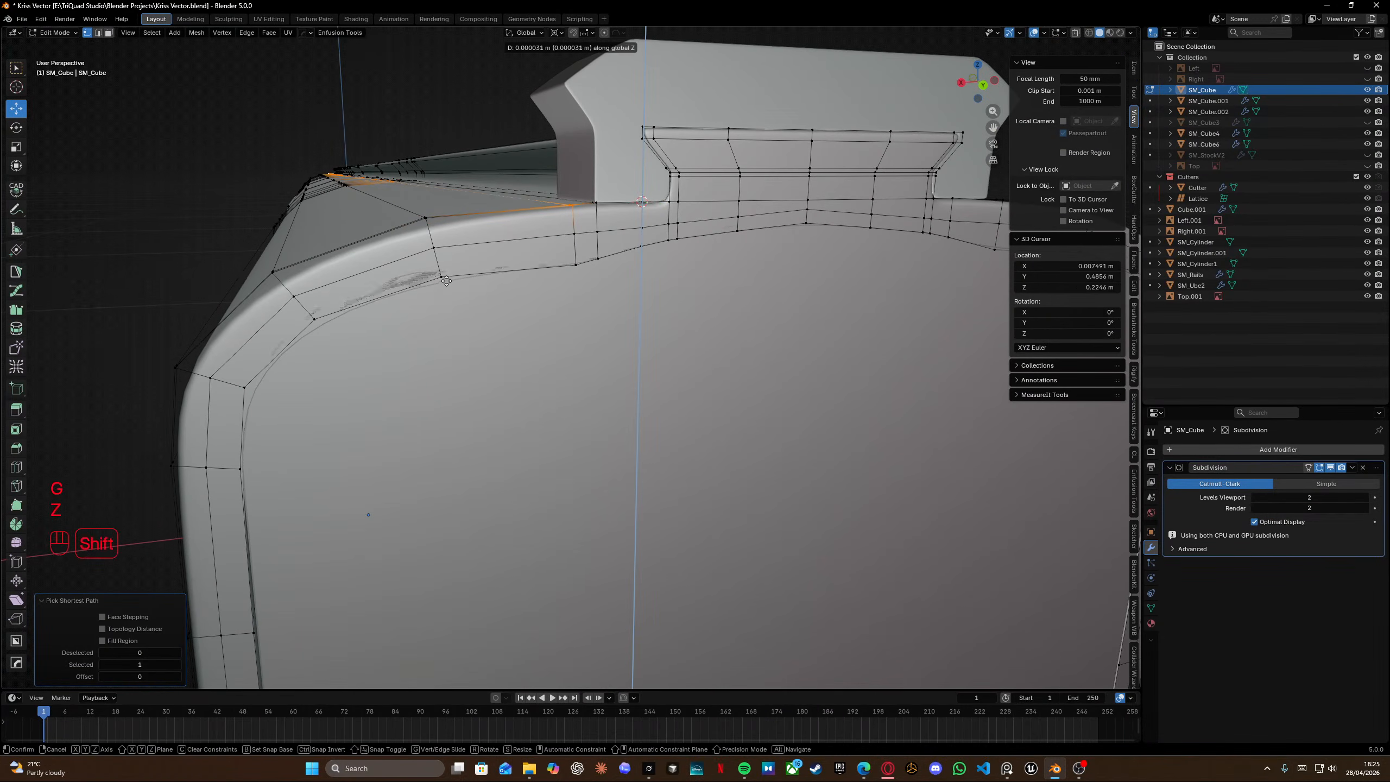
{"action": "left_click", "coordinate": [448, 268]}
Check the smoothed receiver, re-enter Edit Mode and edge-slide the loop beside the tab toward the tab's front.
{"action": "key", "text": "Tab"}
{"action": "scroll", "coordinate": [550, 287], "scroll_direction": "down", "scroll_amount": 10}
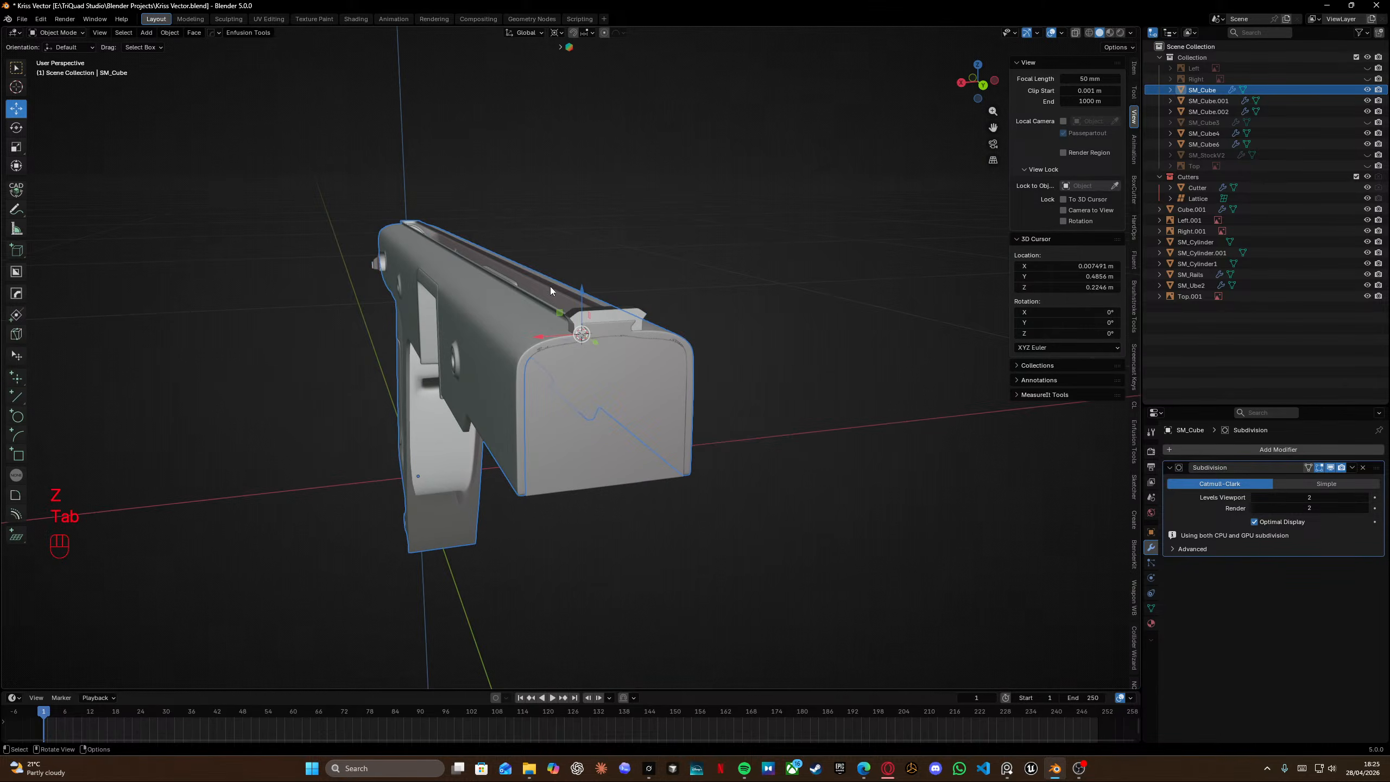
{"action": "scroll", "coordinate": [558, 300], "scroll_direction": "up", "scroll_amount": 10}
{"action": "middle_click_drag", "start_coordinate": [562, 300], "coordinate": [555, 315], "text": "shift"}
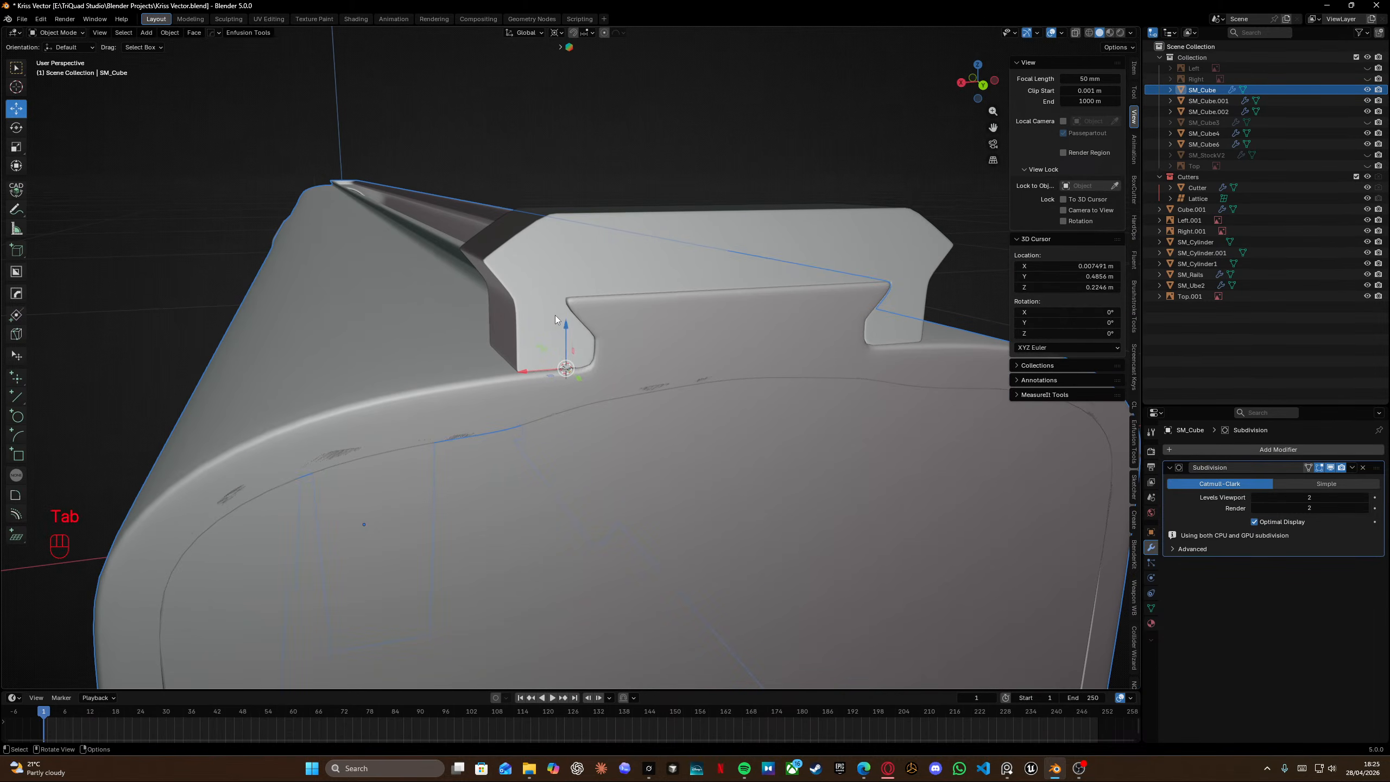
{"action": "key", "text": "Tab"}
{"action": "key", "text": "g"}
{"action": "key", "text": "g"}
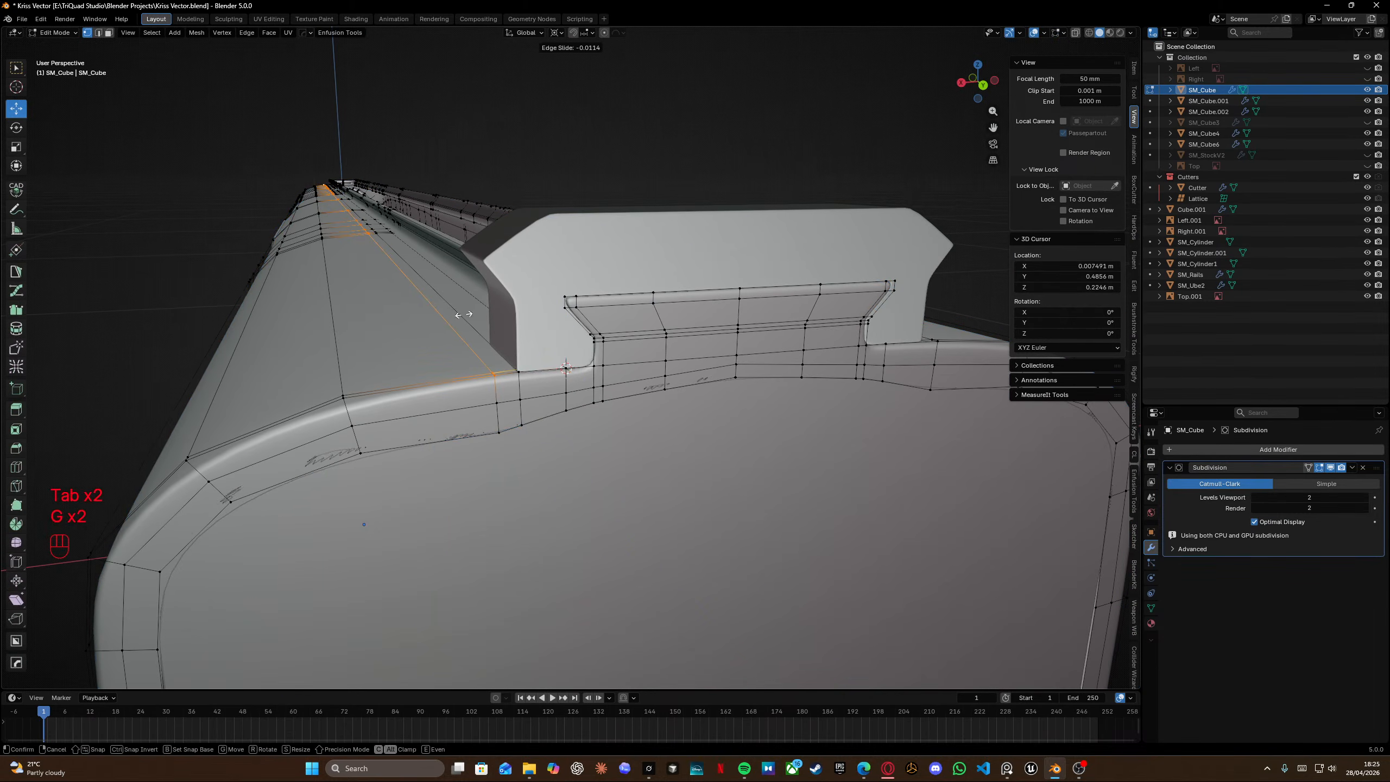
{"action": "key", "text": "g"}
{"action": "key", "text": "g"}
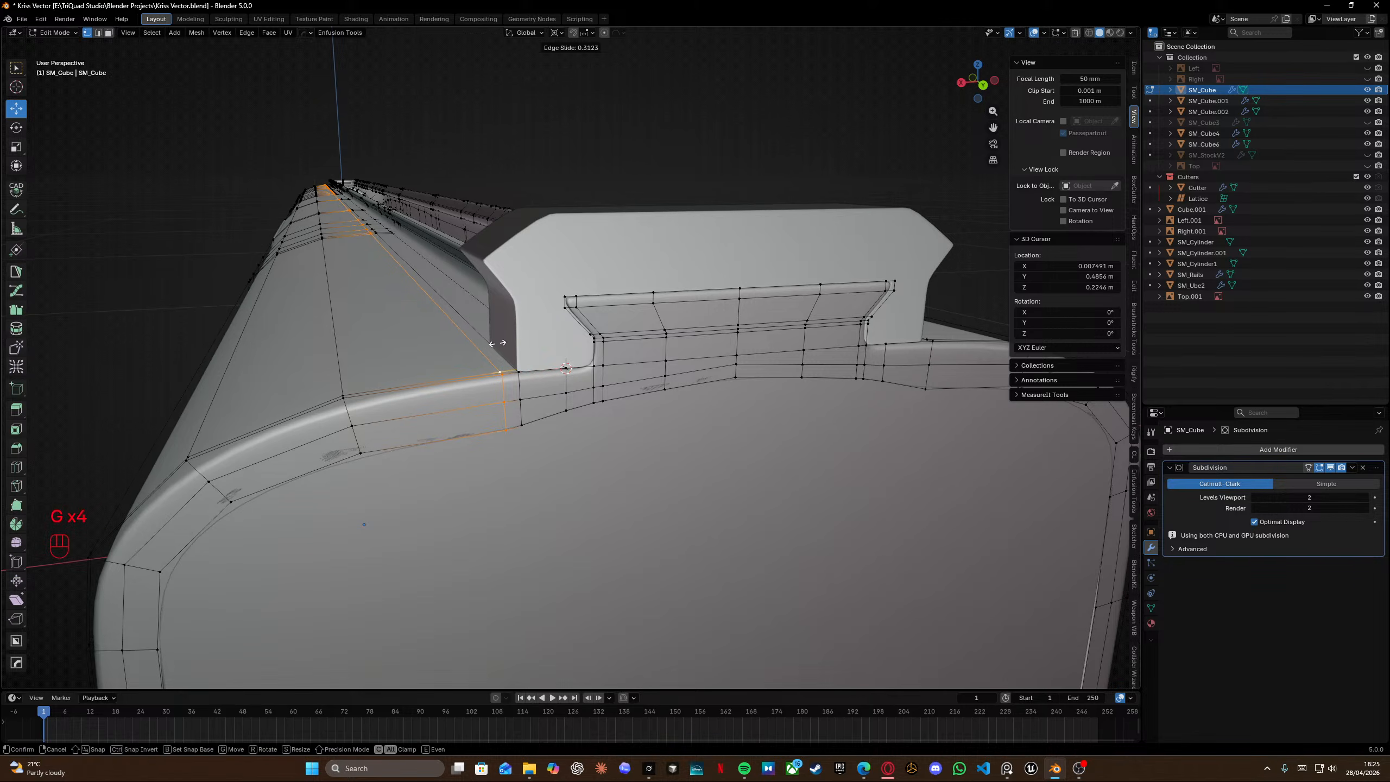
{"action": "left_click", "coordinate": [497, 343]}
Leave Edit Mode and inspect the smoothed receiver front around the barrel shroud.
{"action": "middle_click_drag", "start_coordinate": [497, 343], "coordinate": [609, 311]}
{"action": "scroll", "coordinate": [607, 312], "scroll_direction": "up", "scroll_amount": 4}
{"action": "key", "text": "Tab"}
{"action": "left_click", "coordinate": [598, 271]}
{"action": "scroll", "coordinate": [591, 262], "scroll_direction": "down", "scroll_amount": 6}
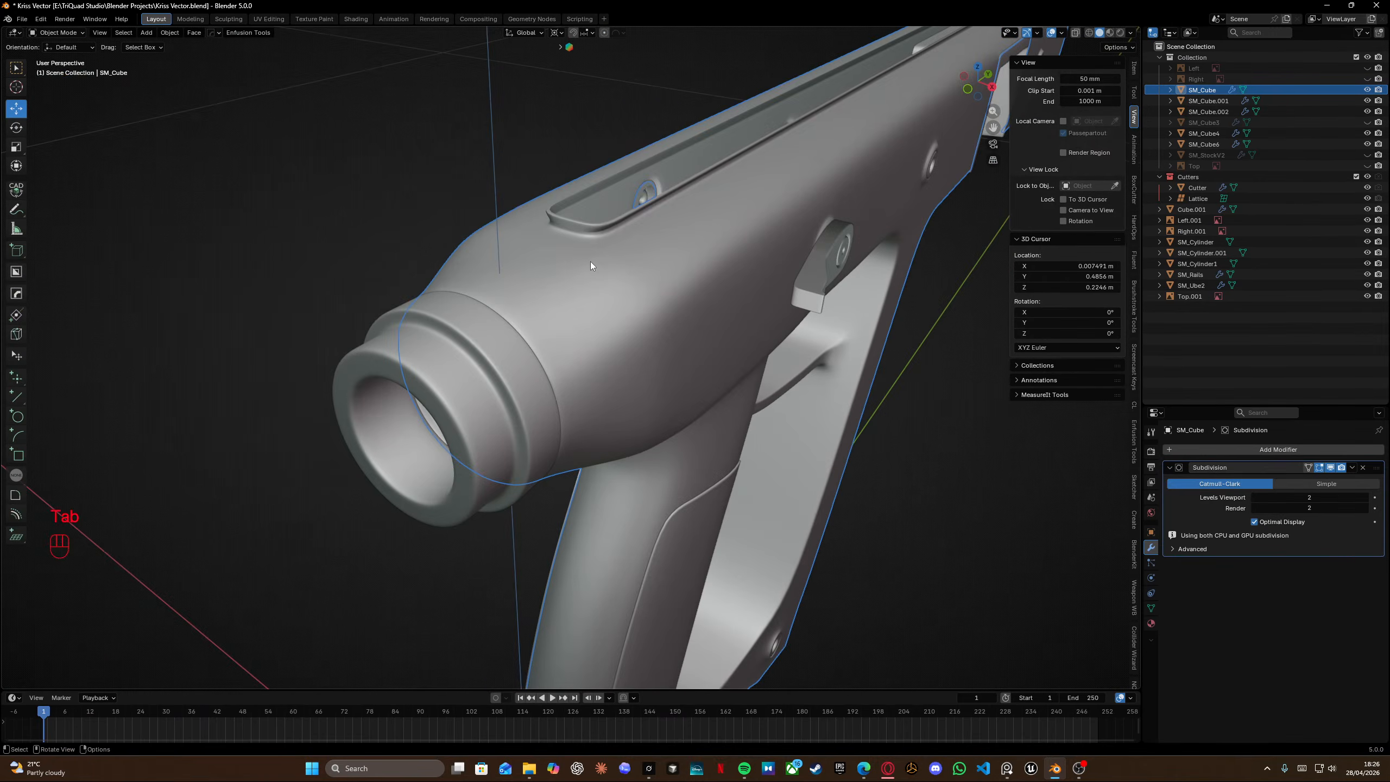
{"action": "middle_click_drag", "start_coordinate": [592, 260], "coordinate": [536, 426]}
{"action": "middle_click_drag", "start_coordinate": [537, 427], "coordinate": [671, 378]}
{"action": "middle_click_drag", "start_coordinate": [671, 378], "coordinate": [775, 386]}
{"action": "scroll", "coordinate": [747, 433], "scroll_direction": "up", "scroll_amount": 4}
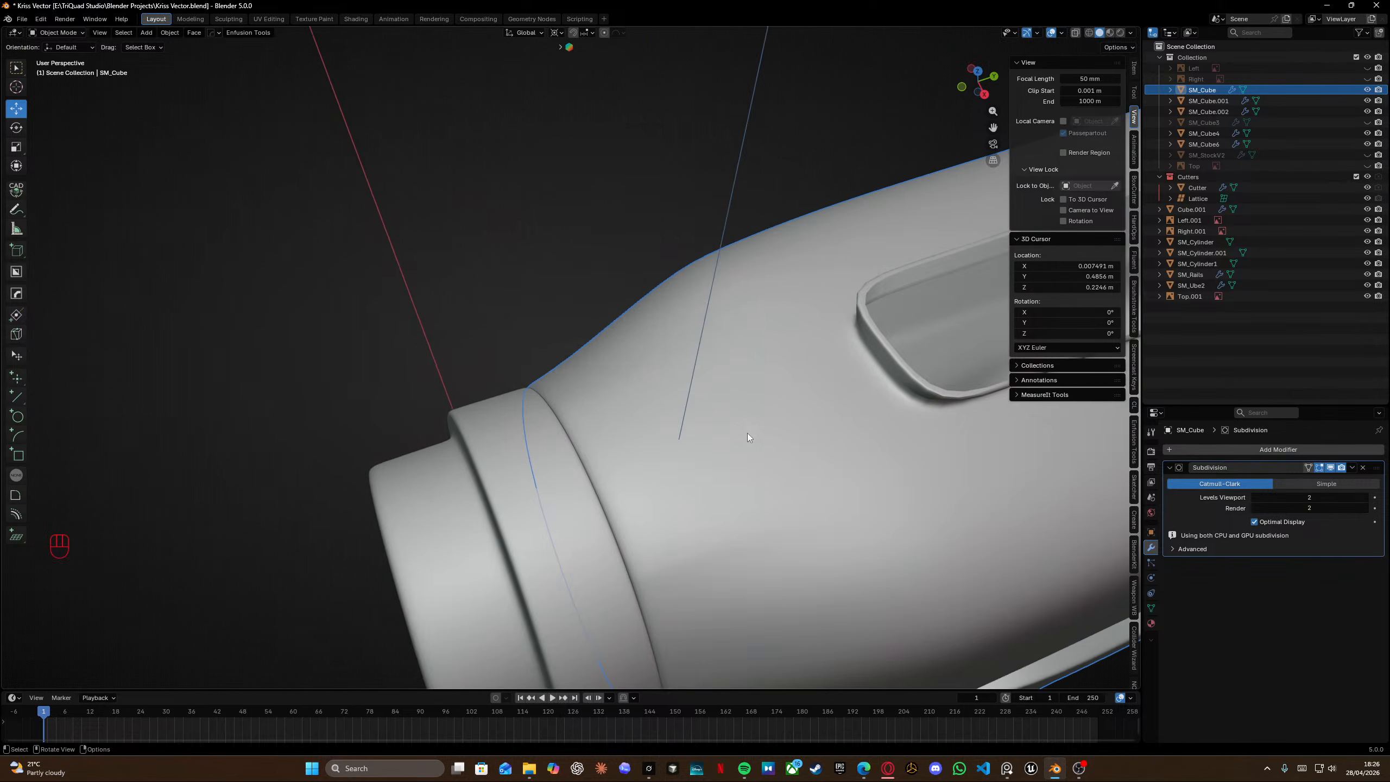
{"action": "scroll", "coordinate": [748, 433], "scroll_direction": "left", "scroll_amount": 4, "text": "shift"}
Try adding a loop cut across the receiver's front section in Edit Mode, then undo it.
{"action": "key", "text": "Tab"}
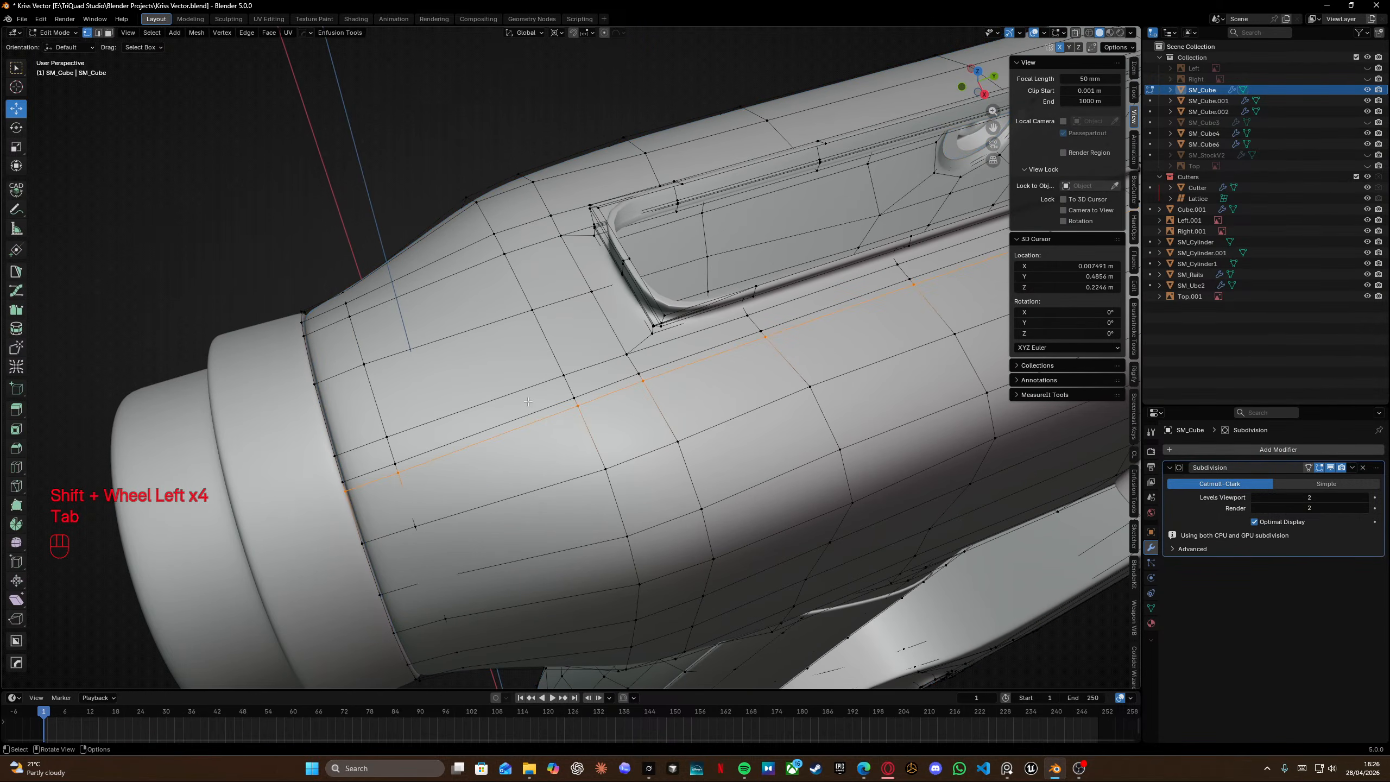
{"action": "key", "text": "ctrl+r"}
{"action": "left_click", "coordinate": [640, 379]}
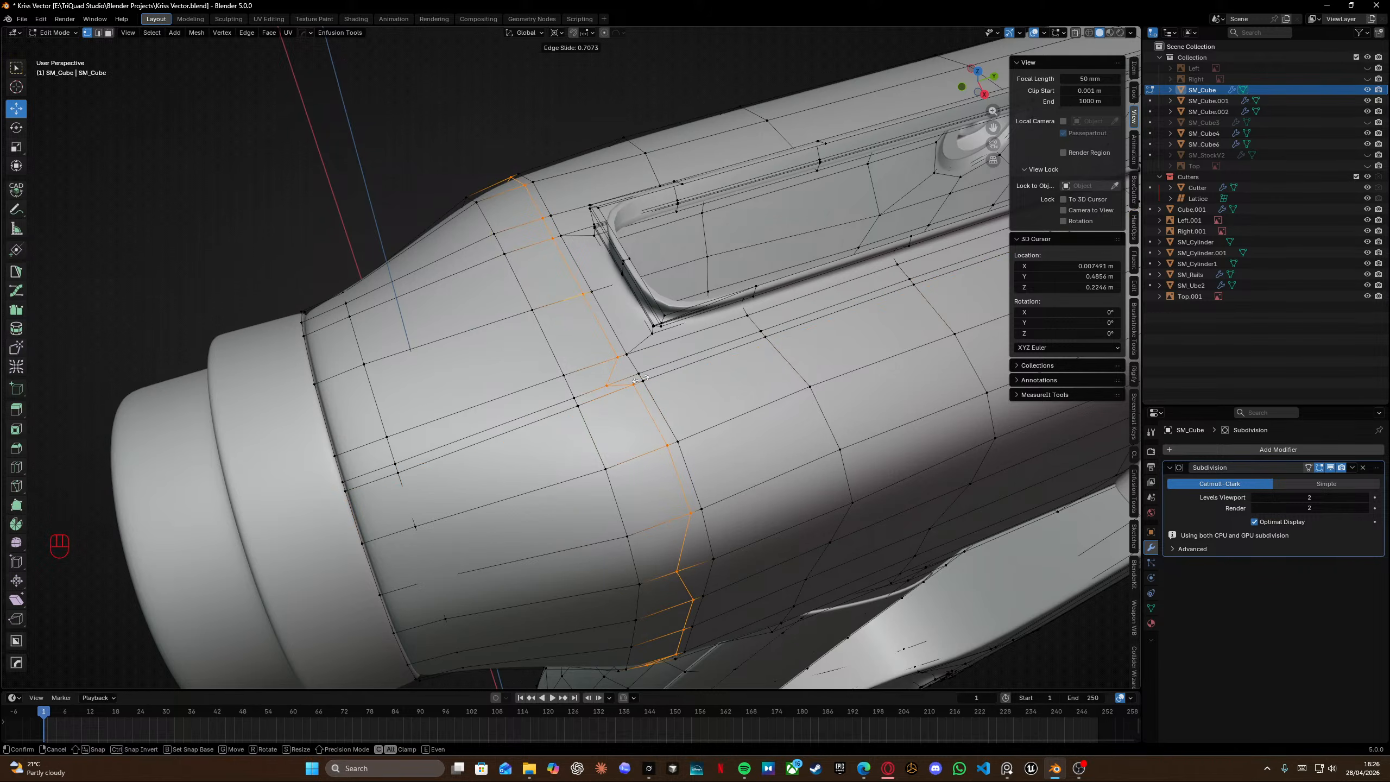
{"action": "left_click", "coordinate": [640, 379]}
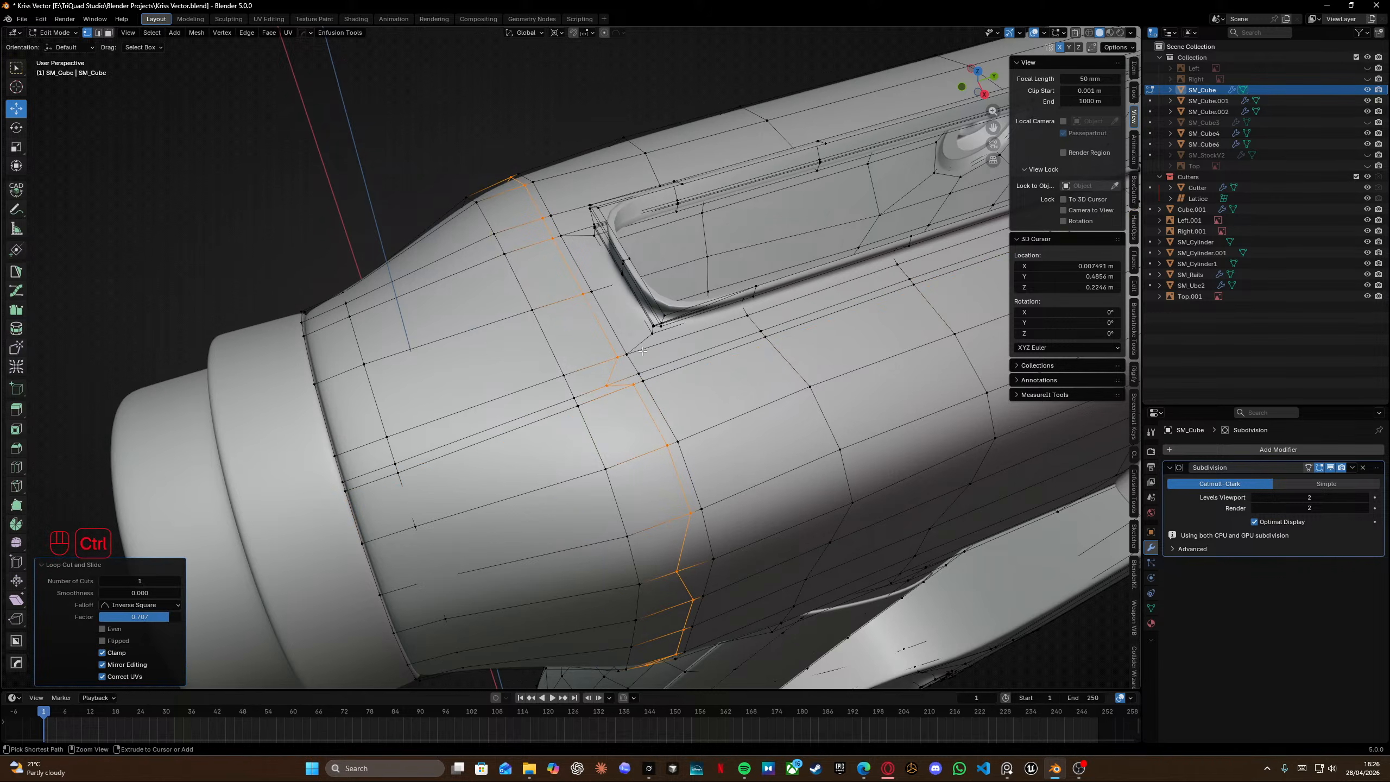
{"action": "key", "text": "ctrl+z"}
{"action": "key", "text": "ctrl+z"}
{"action": "key", "text": "ctrl+z"}
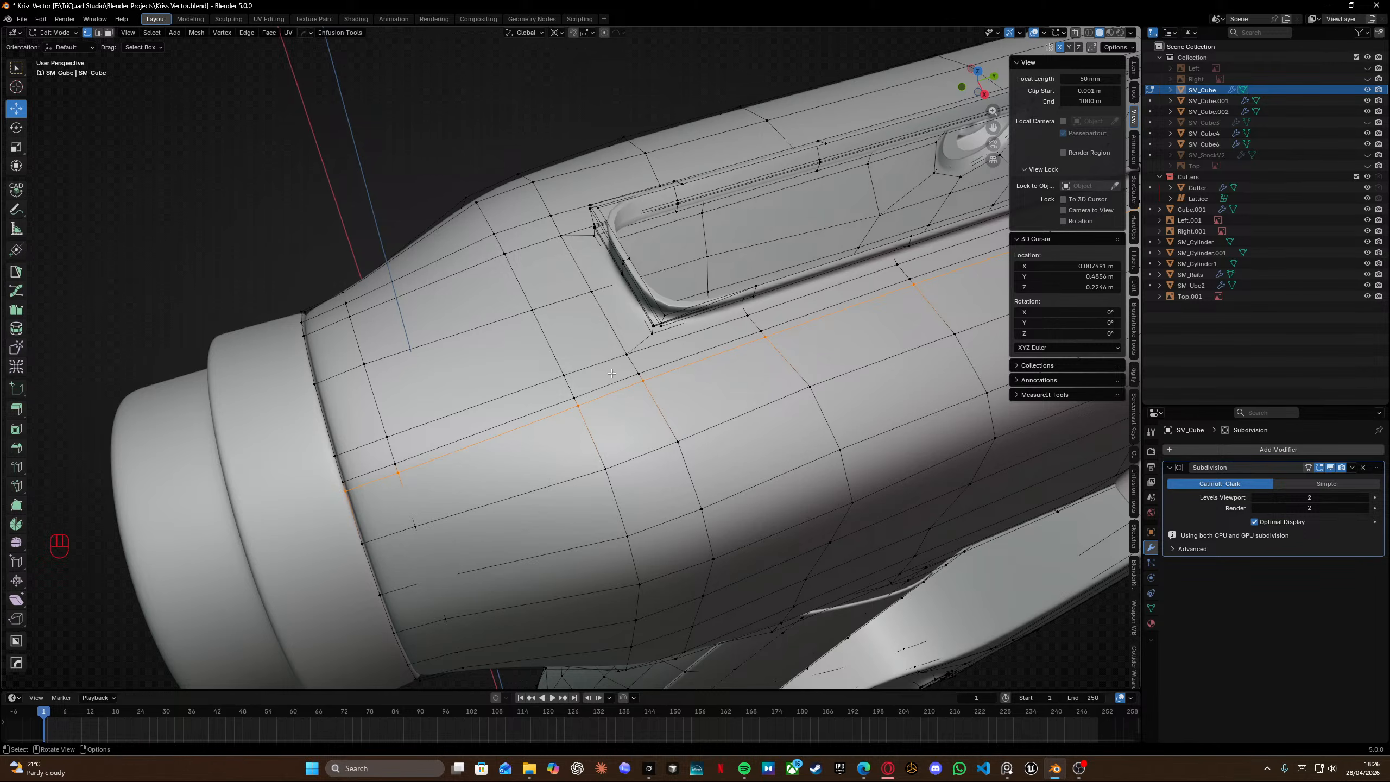
Add a centred loop cut around the front end of the receiver's top rail tab.
{"action": "scroll", "coordinate": [612, 373], "scroll_direction": "up", "scroll_amount": 3}
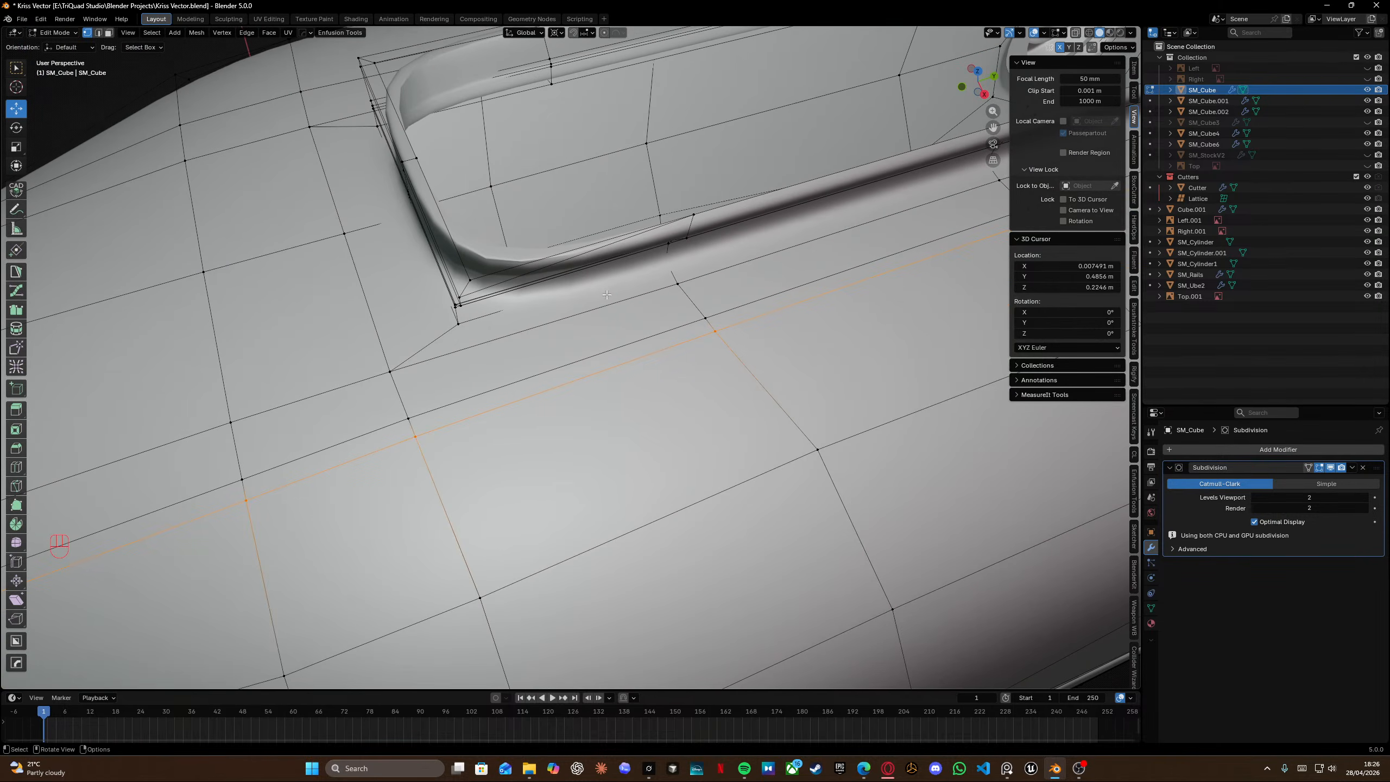
{"action": "key", "text": "ctrl+r"}
{"action": "left_click", "coordinate": [523, 277]}
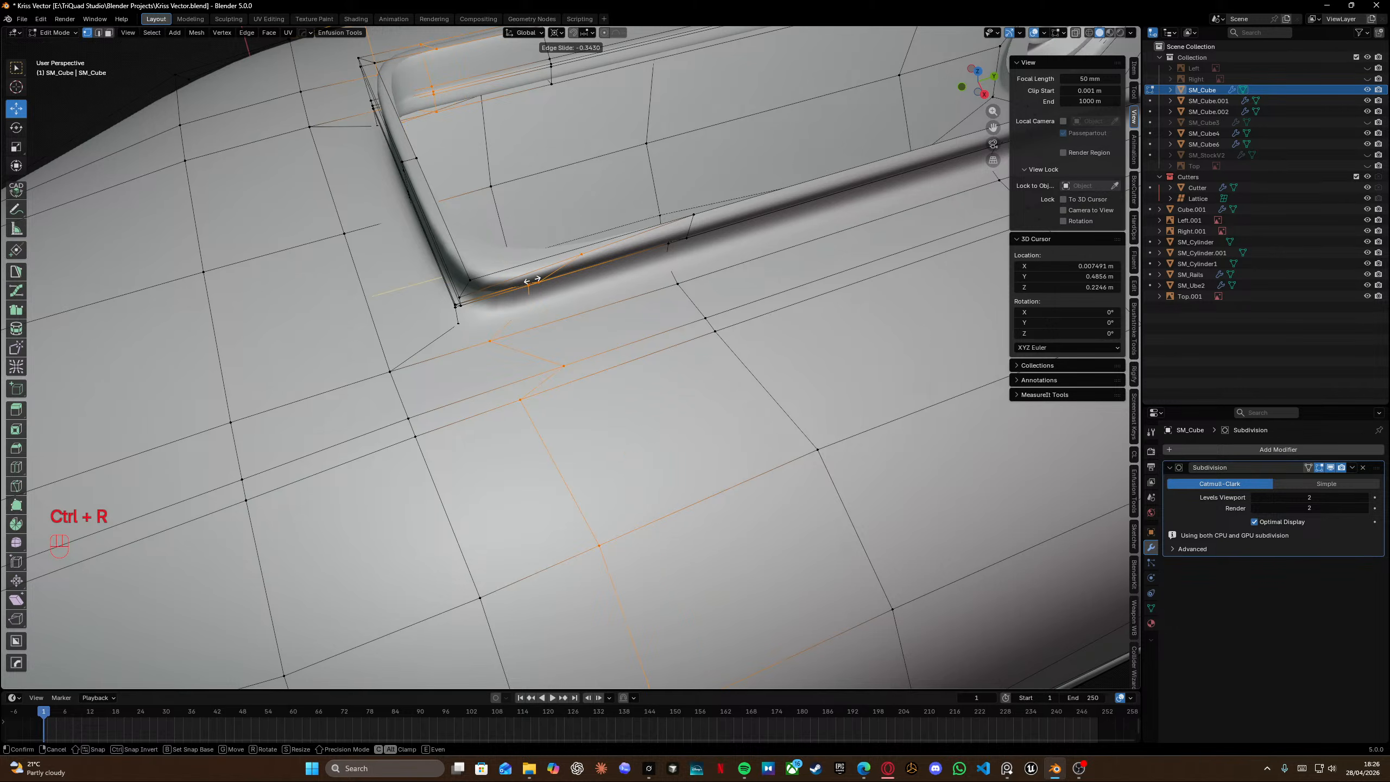
{"action": "right_click", "coordinate": [546, 263]}
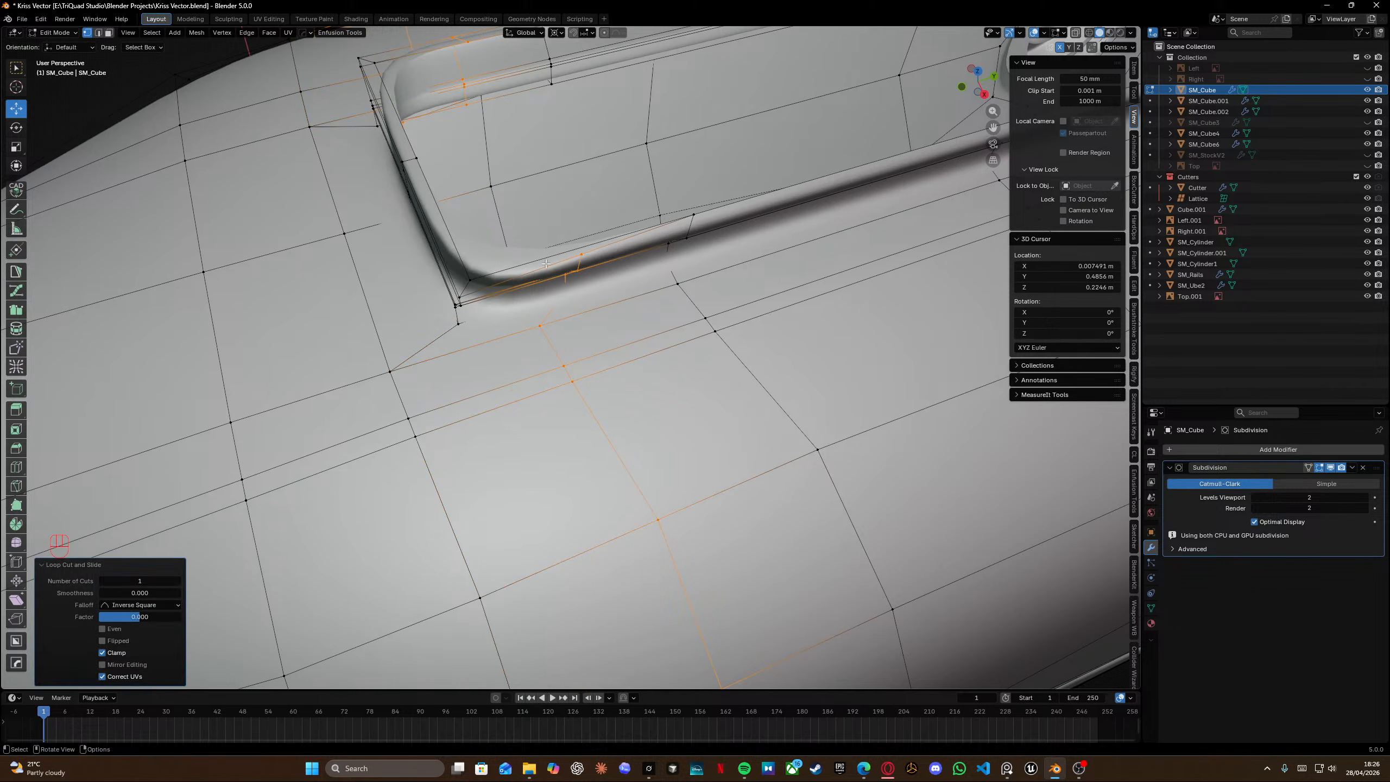
Orbit around the top rail tab and receiver to inspect the new loop cut.
{"action": "middle_click_drag", "start_coordinate": [549, 257], "coordinate": [675, 331]}
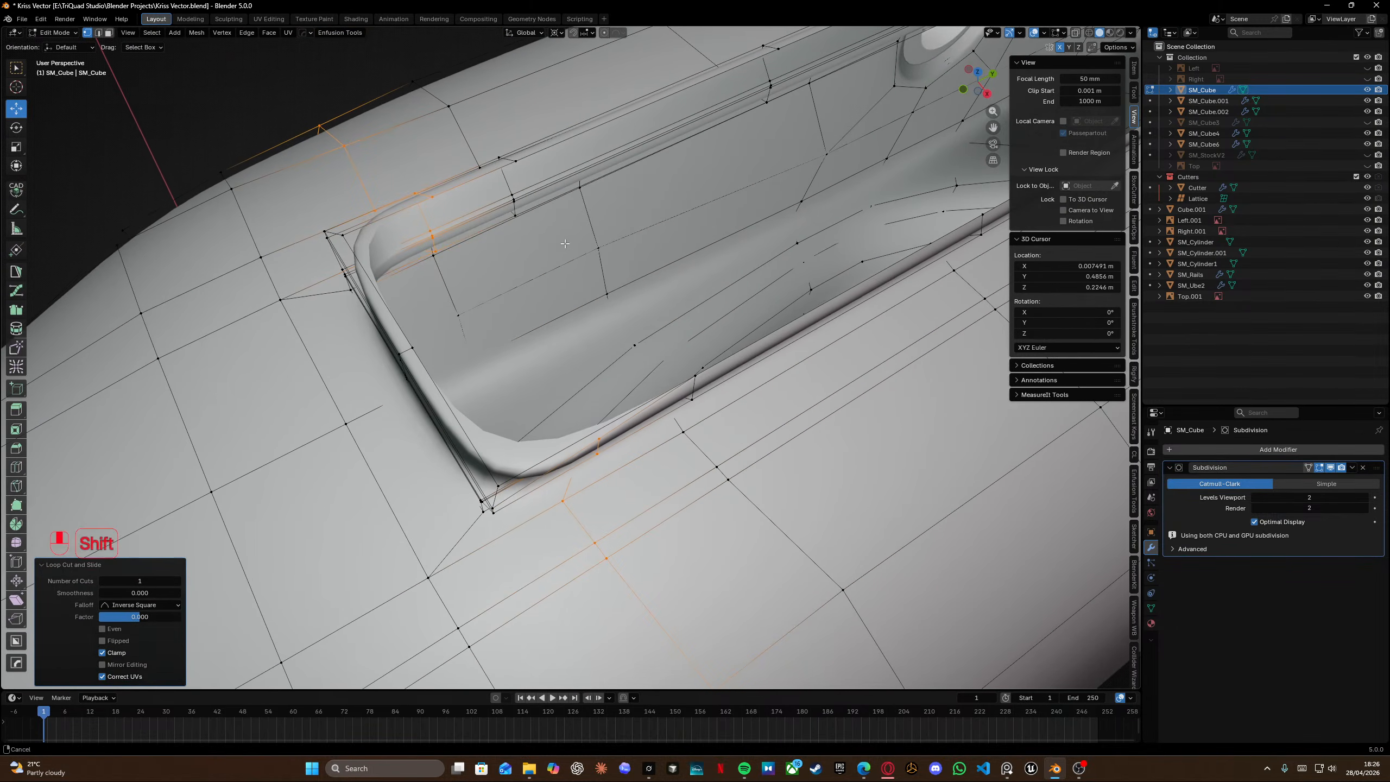
{"action": "scroll", "coordinate": [675, 331], "scroll_direction": "down", "scroll_amount": 1}
{"action": "middle_click_drag", "start_coordinate": [788, 296], "coordinate": [727, 323], "text": "shift"}
{"action": "middle_click_drag", "start_coordinate": [728, 323], "coordinate": [667, 350], "text": "shift"}
{"action": "middle_click_drag", "start_coordinate": [668, 350], "coordinate": [688, 404], "text": "shift"}
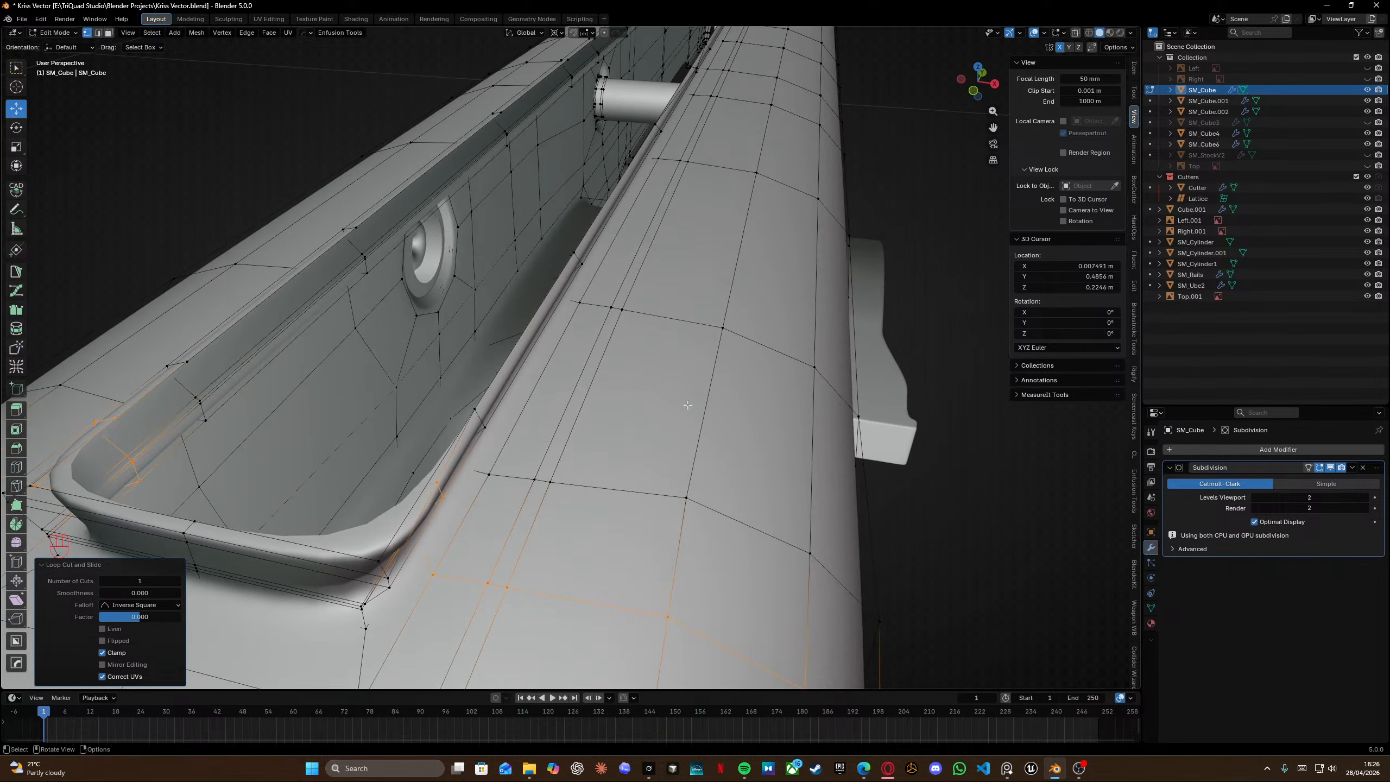
{"action": "middle_click_drag", "start_coordinate": [450, 471], "coordinate": [596, 277]}
{"action": "left_click", "coordinate": [679, 142]}
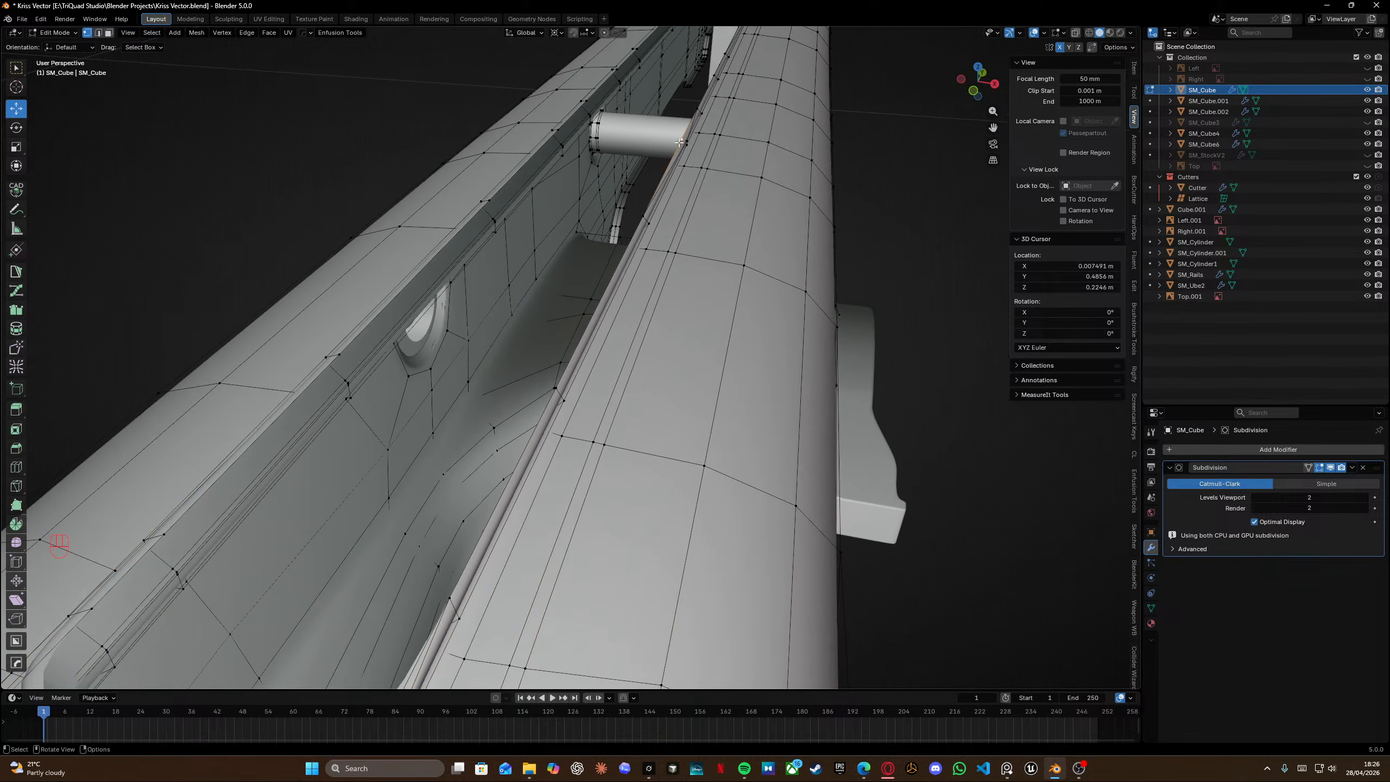
{"action": "middle_click_drag", "start_coordinate": [679, 142], "coordinate": [602, 372]}
{"action": "scroll", "coordinate": [646, 352], "scroll_direction": "down", "scroll_amount": 2}
{"action": "scroll", "coordinate": [602, 372], "scroll_direction": "up", "scroll_amount": 1}
{"action": "scroll", "coordinate": [602, 372], "scroll_direction": "up", "scroll_amount": 2}
{"action": "middle_click_drag", "start_coordinate": [620, 349], "coordinate": [727, 457]}
{"action": "scroll", "coordinate": [206, 418], "scroll_direction": "down", "scroll_amount": 3}
{"action": "middle_click_drag", "start_coordinate": [201, 417], "coordinate": [837, 378], "text": "shift"}
{"action": "scroll", "coordinate": [547, 377], "scroll_direction": "up", "scroll_amount": 4}
{"action": "middle_click_drag", "start_coordinate": [433, 408], "coordinate": [495, 383]}
{"action": "scroll", "coordinate": [503, 350], "scroll_direction": "left", "scroll_amount": 4, "text": "shift"}
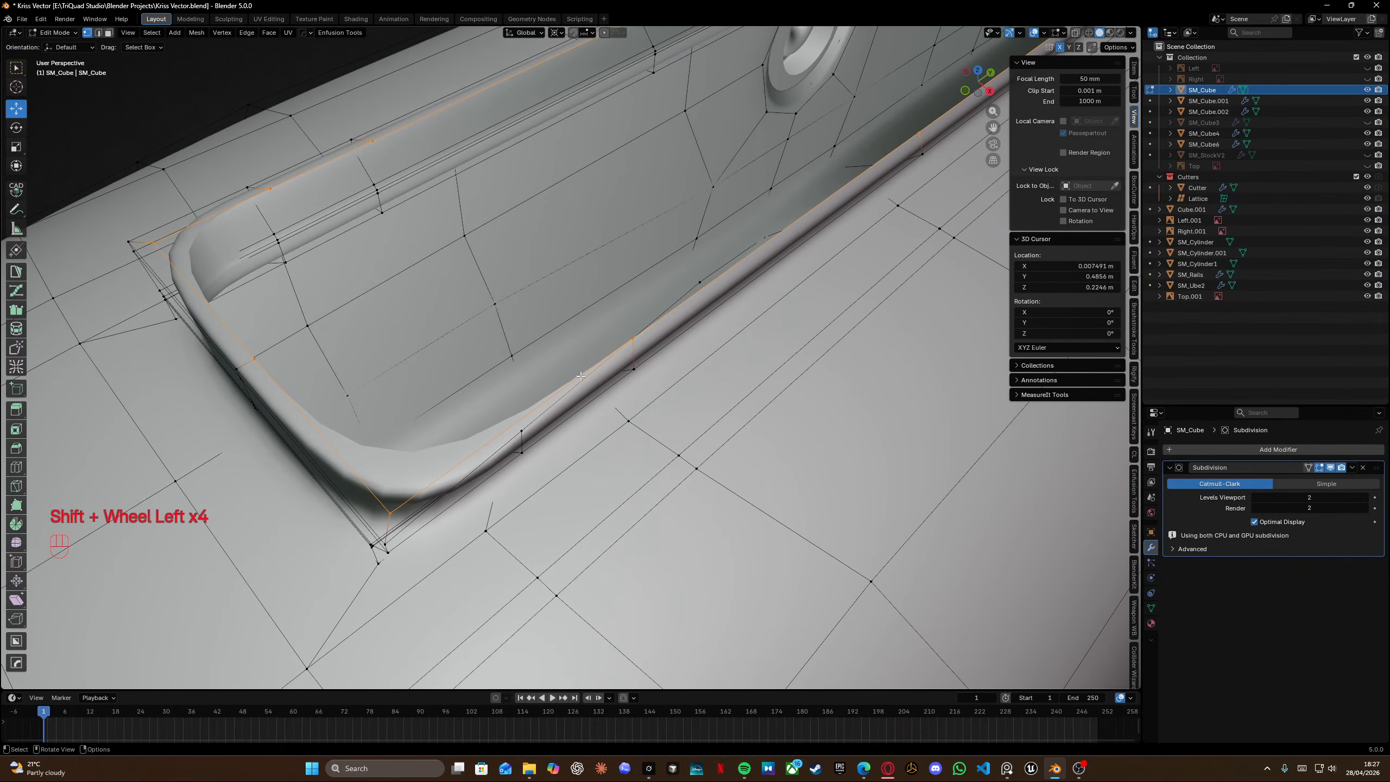
Select an edge on the tab's inner rim and move it 0.00024 m along the global X axis.
{"action": "left_click", "coordinate": [519, 432]}
{"action": "middle_click_drag", "start_coordinate": [519, 432], "coordinate": [571, 409]}
{"action": "key", "text": "g"}
{"action": "key", "text": "u"}
{"action": "key", "text": "y"}
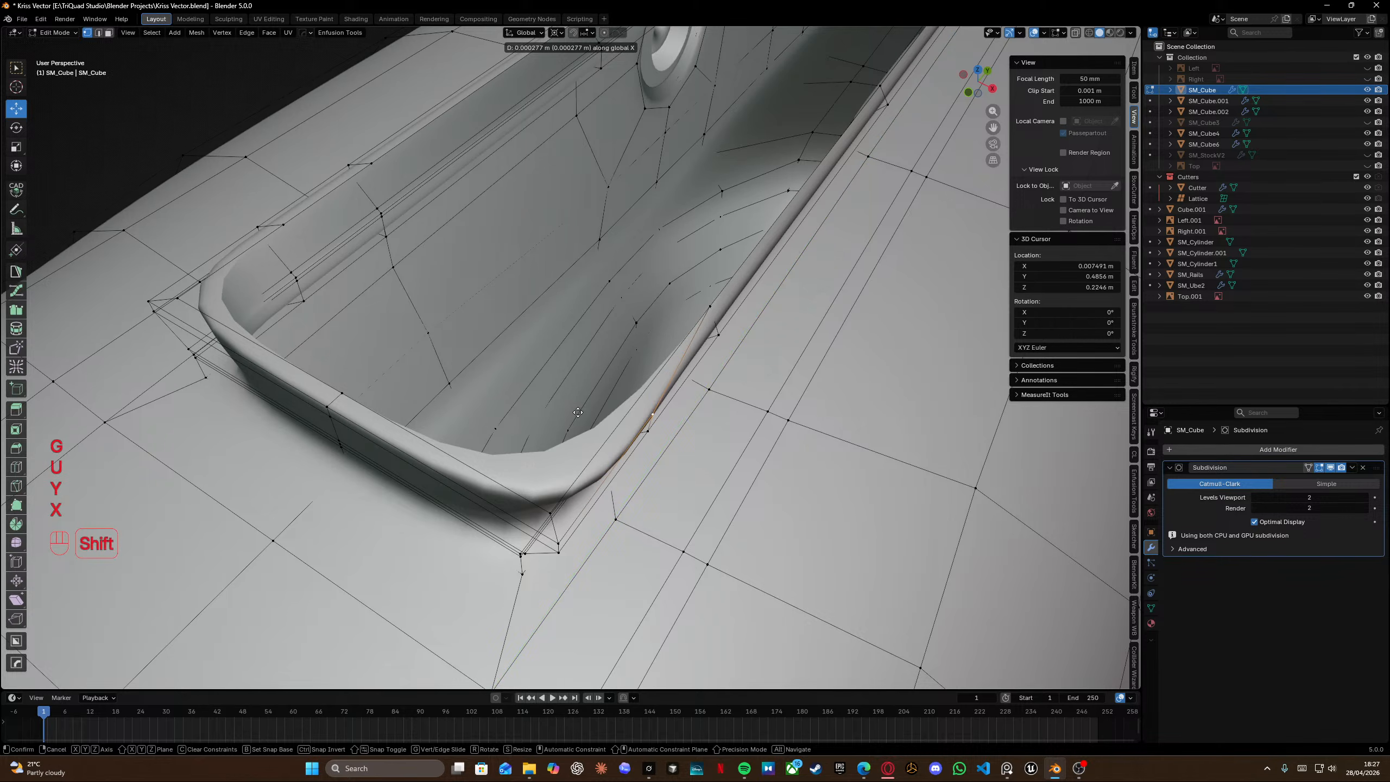
{"action": "left_click", "coordinate": [577, 412]}
{"action": "middle_click_drag", "start_coordinate": [577, 412], "coordinate": [692, 343]}
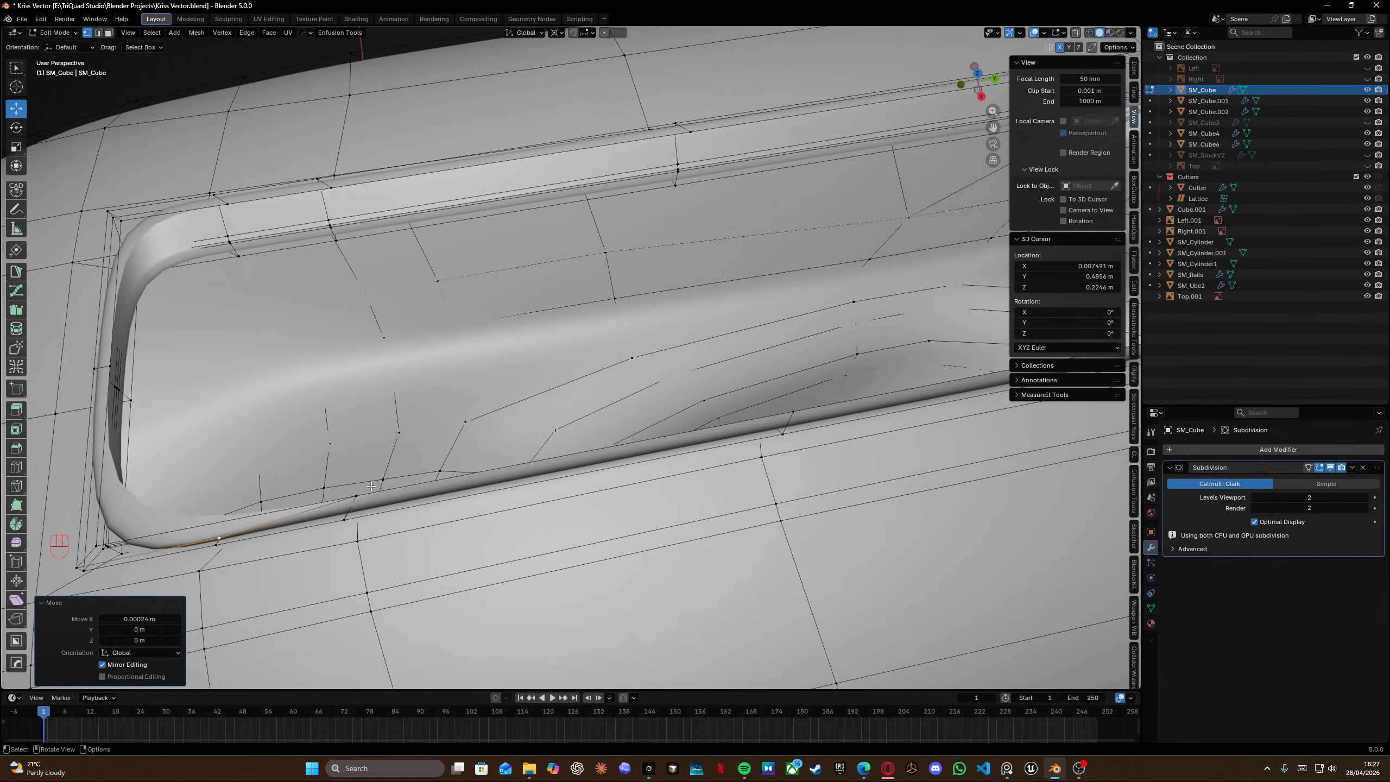
Inspect the smoothed receiver side along the rail below the tab.
{"action": "middle_click_drag", "start_coordinate": [370, 485], "coordinate": [651, 378]}
{"action": "middle_click_drag", "start_coordinate": [372, 383], "coordinate": [618, 378], "text": "shift"}
{"action": "middle_click_drag", "start_coordinate": [262, 380], "coordinate": [728, 351], "text": "shift"}
{"action": "scroll", "coordinate": [700, 350], "scroll_direction": "down", "scroll_amount": 3}
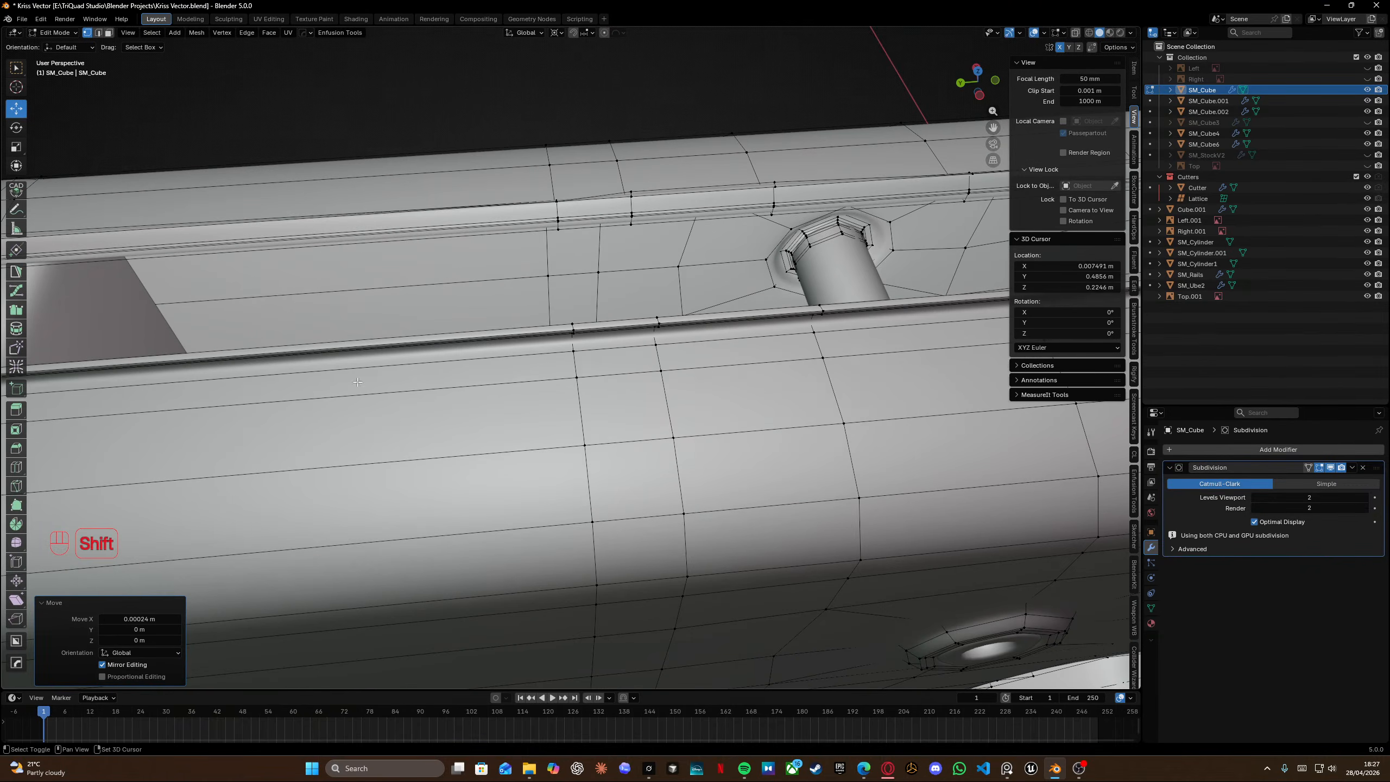
{"action": "middle_click_drag", "start_coordinate": [329, 383], "coordinate": [782, 347], "text": "shift"}
{"action": "middle_click_drag", "start_coordinate": [317, 378], "coordinate": [783, 348], "text": "shift"}
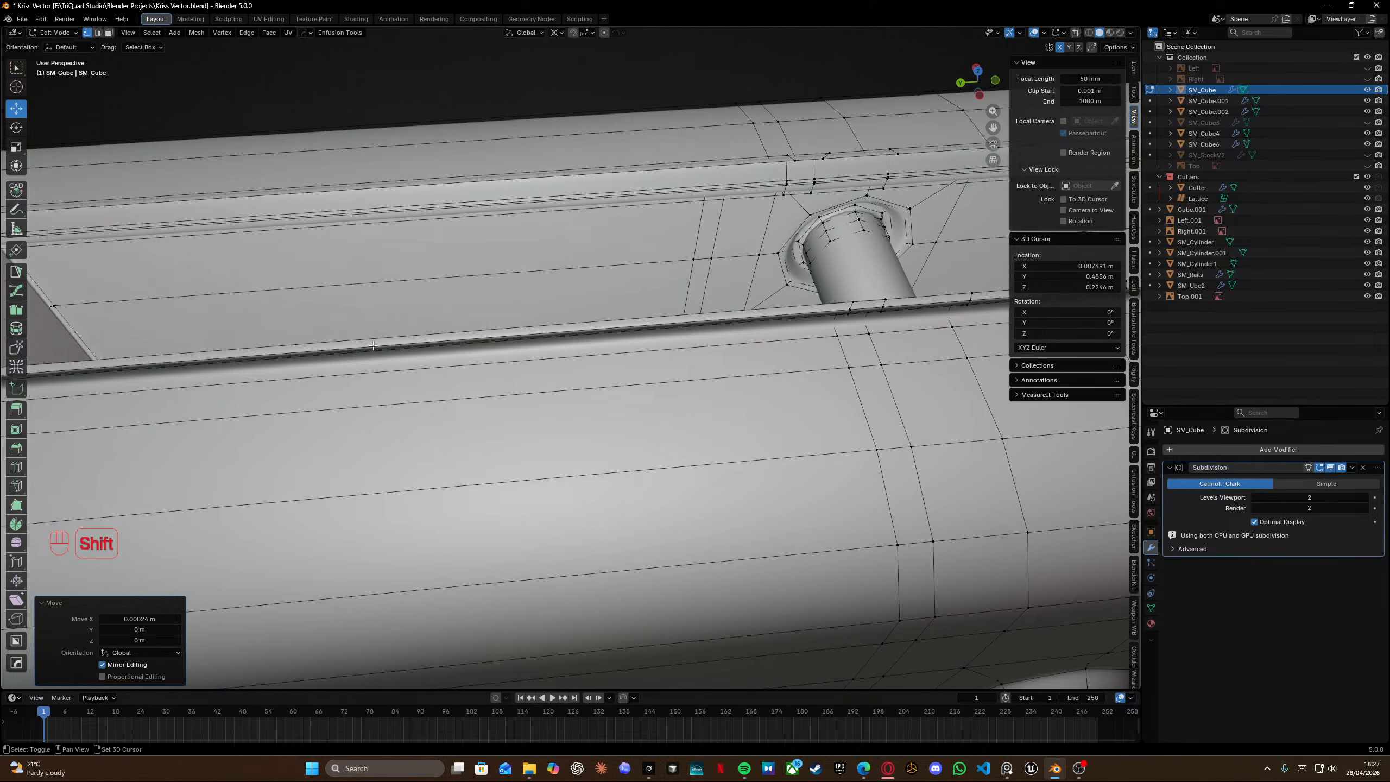
{"action": "middle_click_drag", "start_coordinate": [373, 345], "coordinate": [787, 438], "text": "shift"}
Leave Edit Mode, select the rails object, view it from the back orthographically and enter Edit Mode.
{"action": "key", "text": "Tab"}
{"action": "left_click", "coordinate": [499, 266]}
{"action": "scroll", "coordinate": [498, 265], "scroll_direction": "up", "scroll_amount": 4}
{"action": "key", "text": "KP_3"}
{"action": "key", "text": "ctrl+KP_1"}
{"action": "scroll", "coordinate": [484, 290], "scroll_direction": "up", "scroll_amount": 5}
{"action": "scroll", "coordinate": [422, 210], "scroll_direction": "up", "scroll_amount": 2}
{"action": "middle_click_drag", "start_coordinate": [415, 202], "coordinate": [548, 328], "text": "shift"}
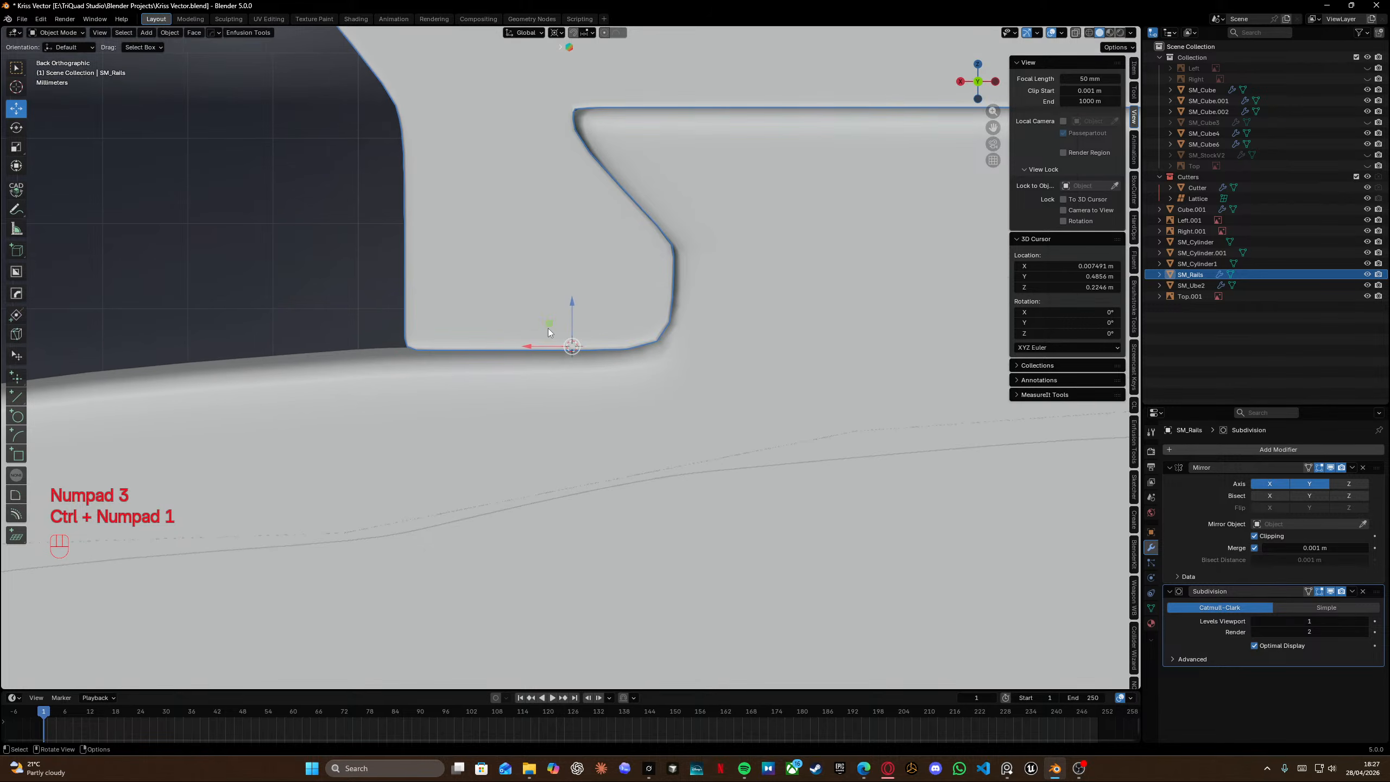
{"action": "key", "text": "Tab"}
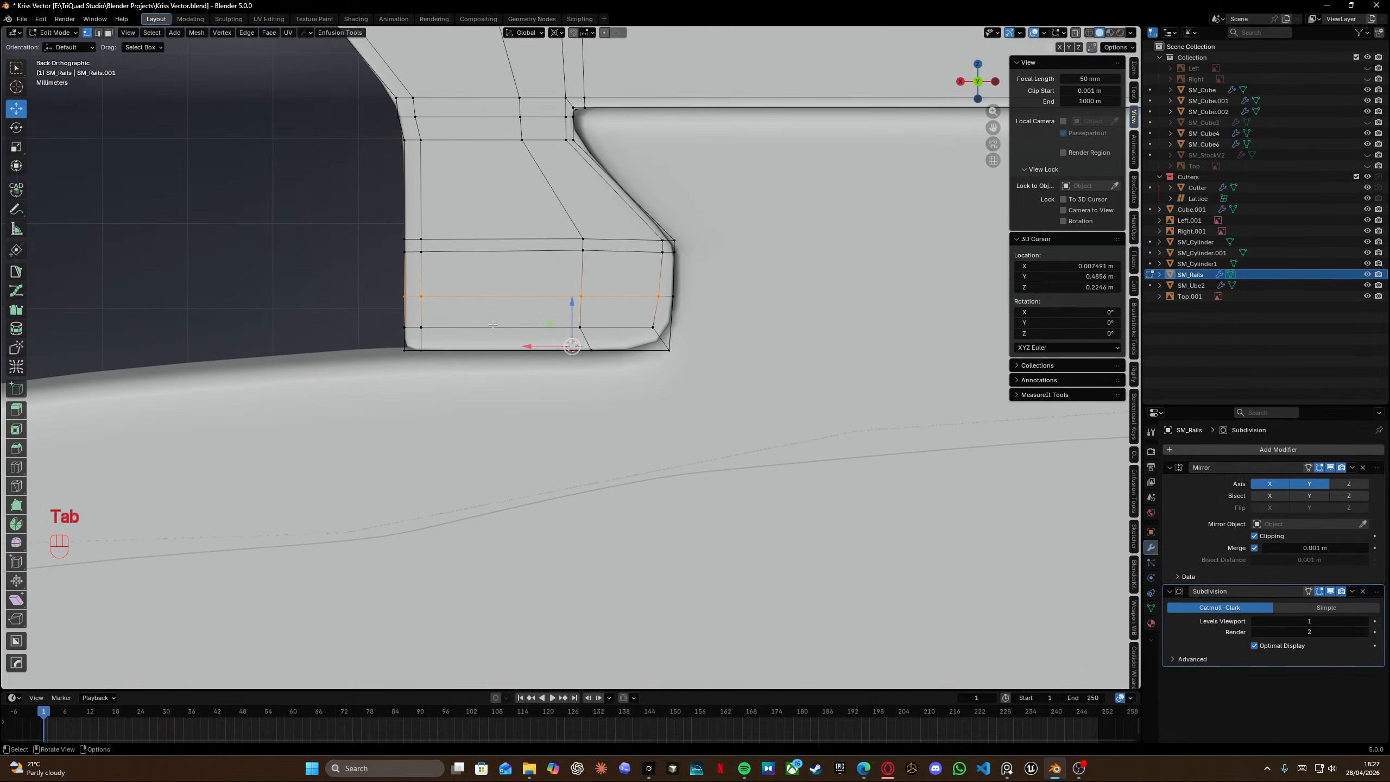
{"action": "key", "text": "g"}
{"action": "key", "text": "g"}
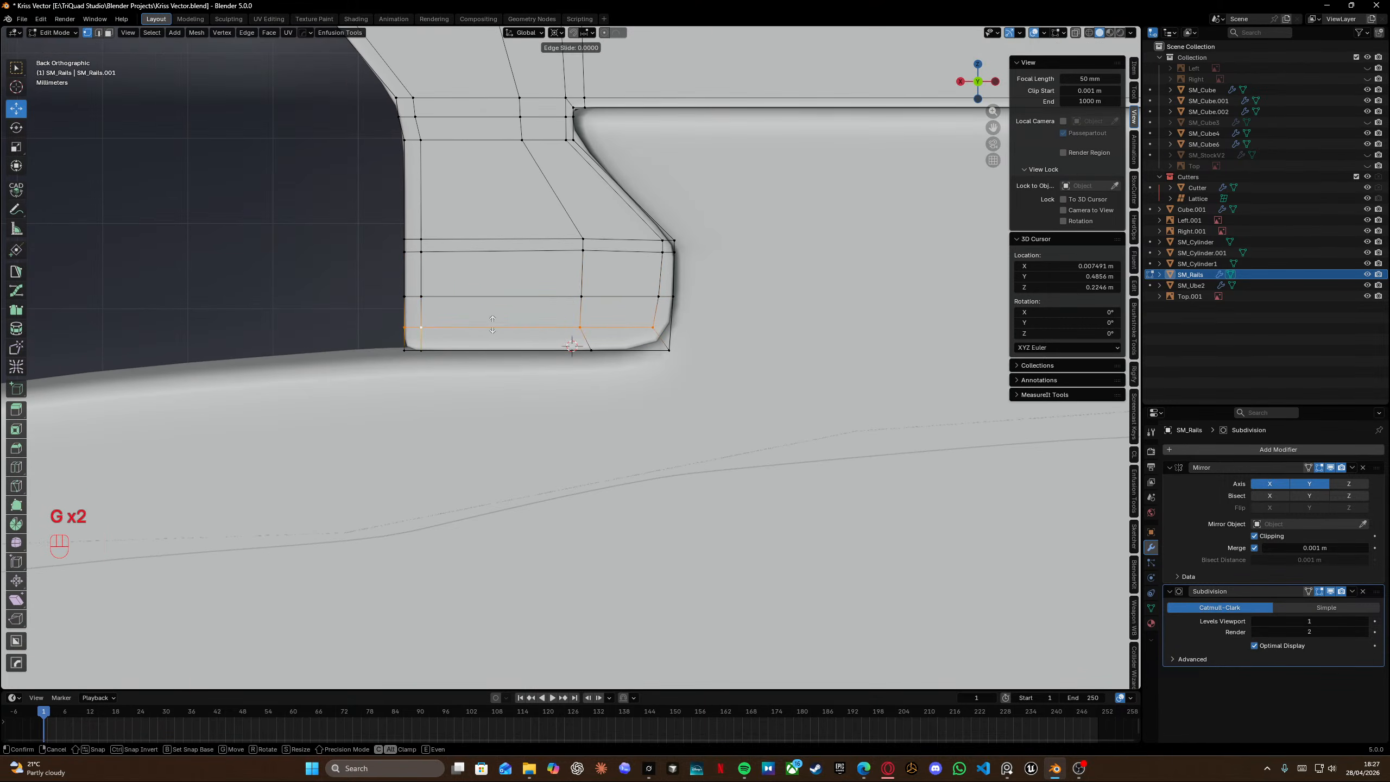
{"action": "left_click", "coordinate": [494, 357]}
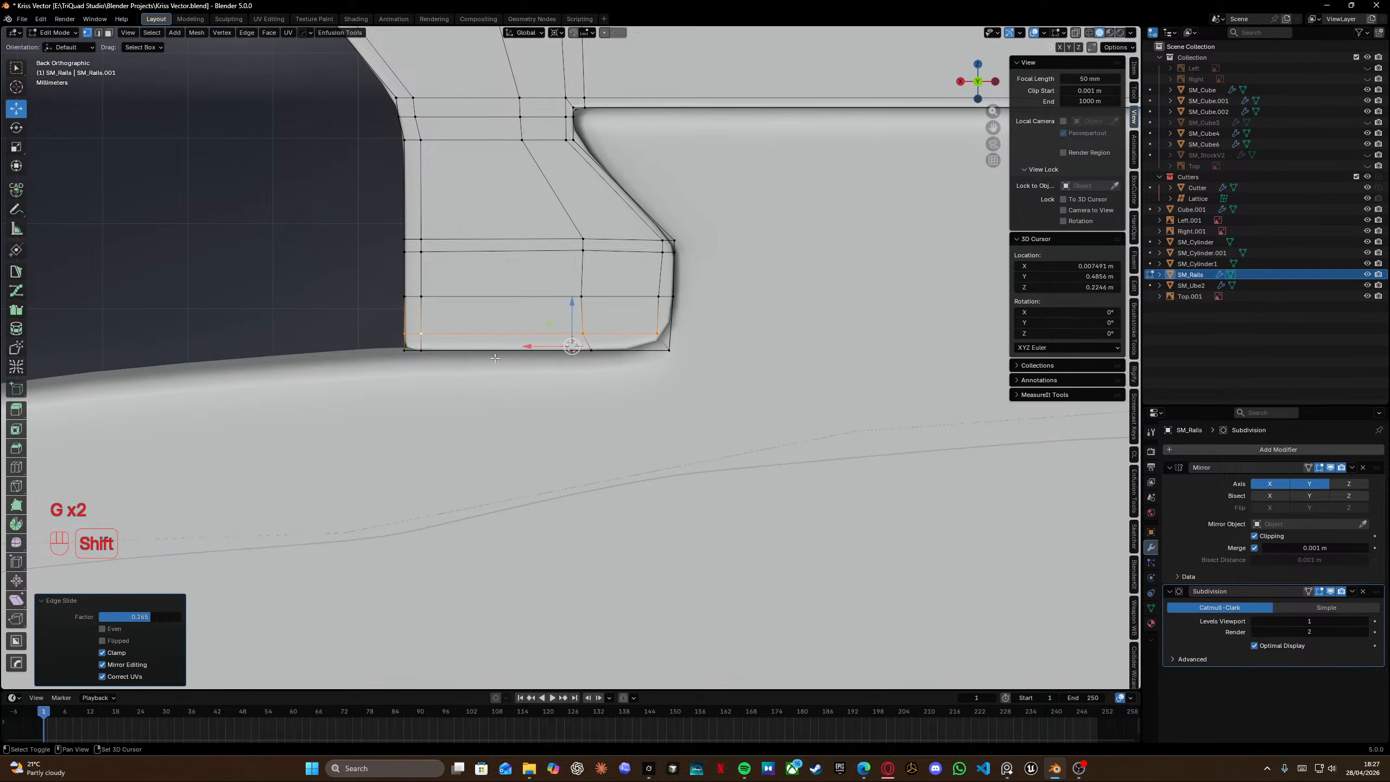
{"action": "key", "text": "ctrl+z"}
Edge-slide the rail block's lower horizontal loop downward toward its bottom edge.
{"action": "key", "text": "g"}
{"action": "key", "text": "g"}
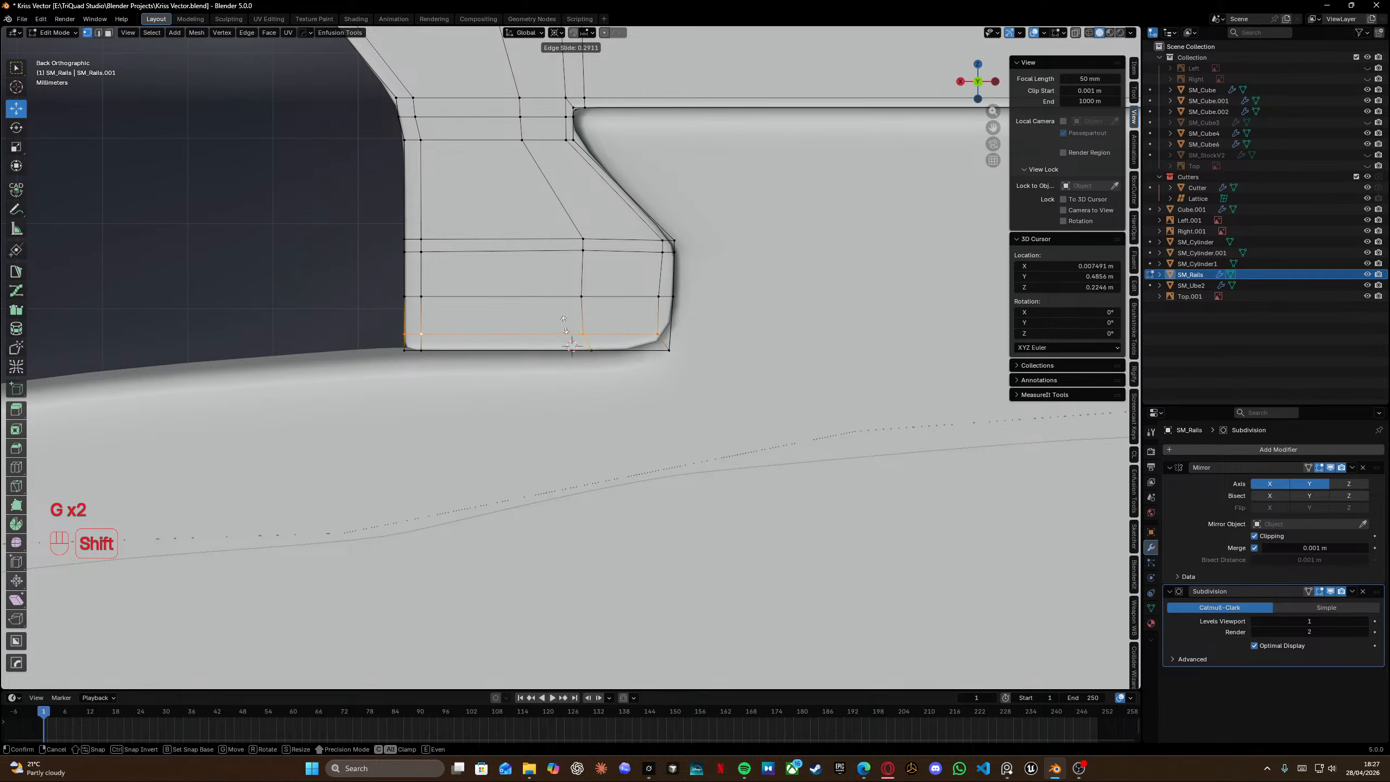
{"action": "left_click", "coordinate": [565, 325], "text": "shift"}
{"action": "middle_click_drag", "start_coordinate": [565, 325], "coordinate": [551, 396], "text": "shift"}
Select the vertical loop beside the rail block's notch and edge-slide it toward the notch.
{"action": "left_click_drag", "start_coordinate": [636, 300], "coordinate": [652, 338]}
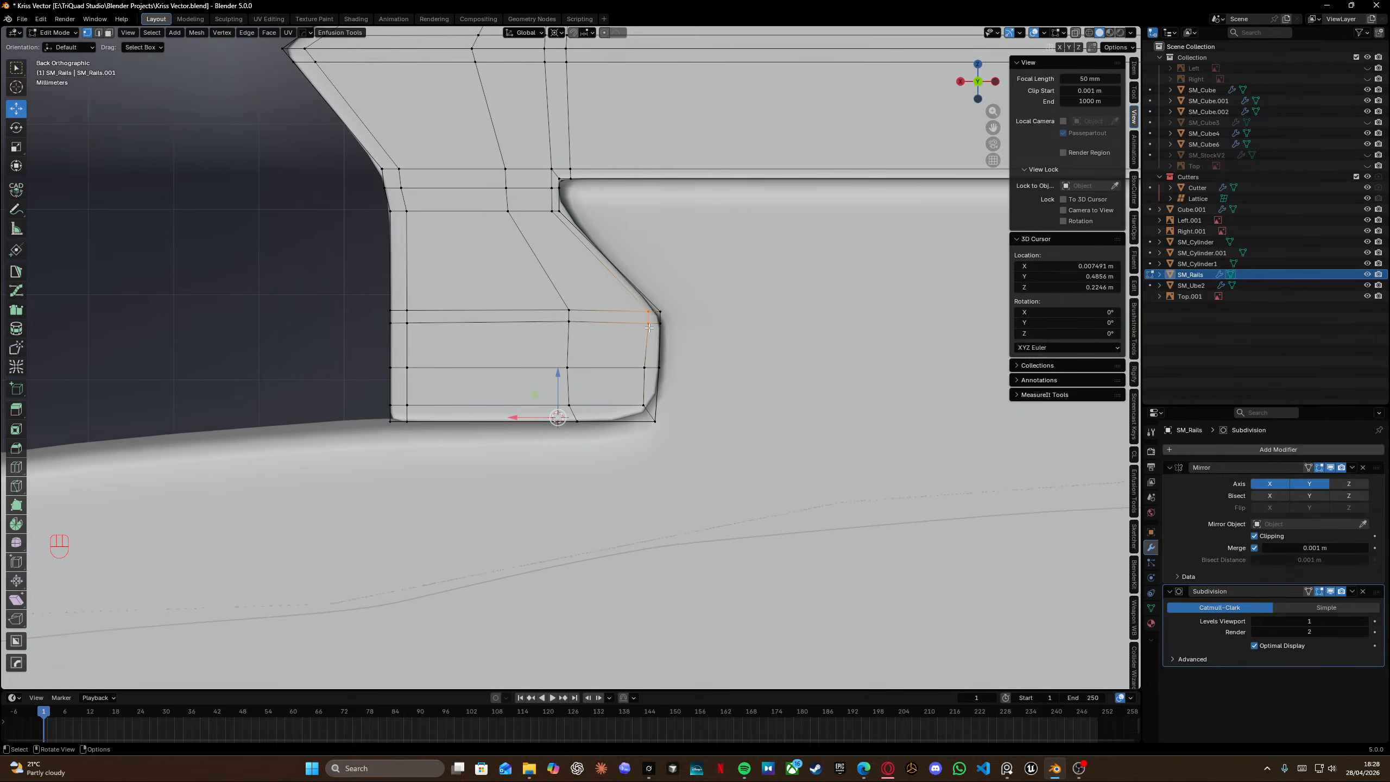
{"action": "key", "text": "shift+z"}
{"action": "key", "text": "shift+z"}
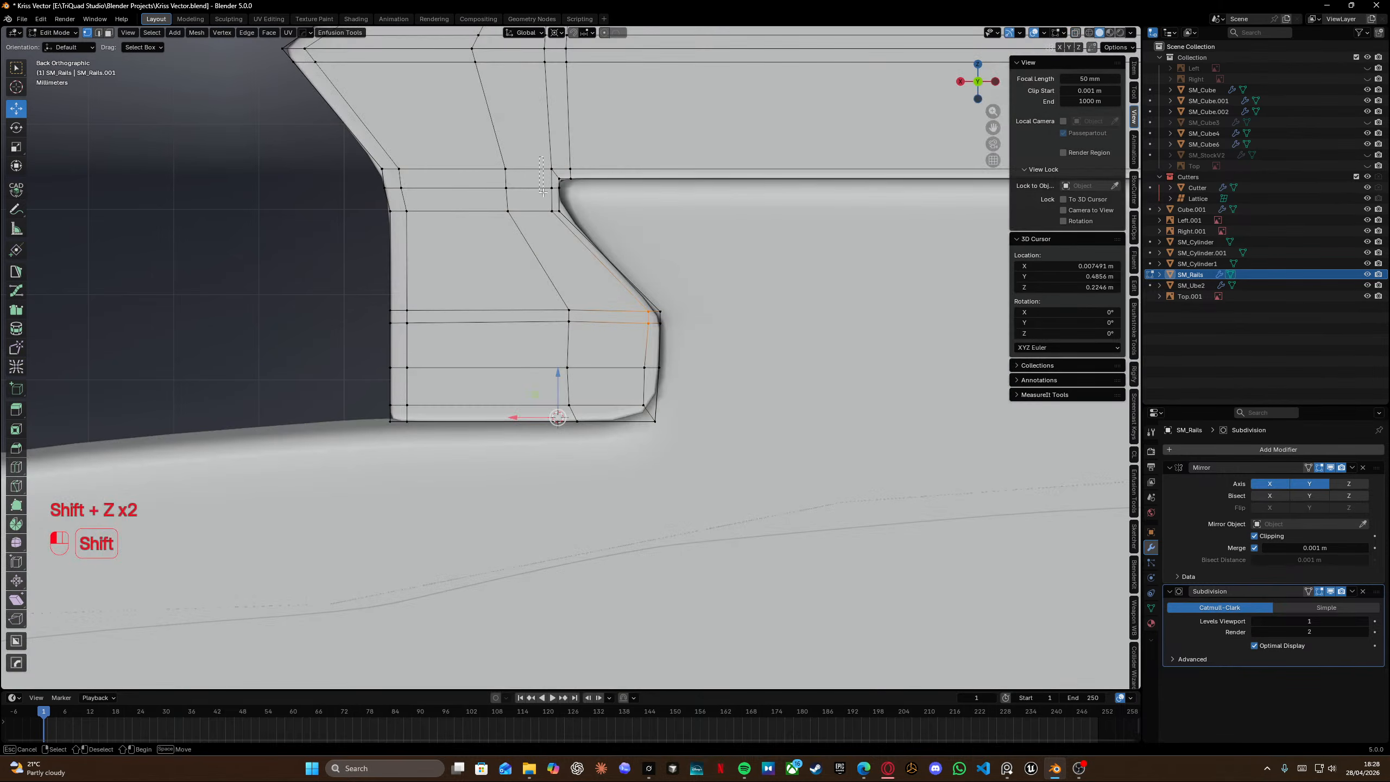
{"action": "left_click_drag", "start_coordinate": [553, 232], "coordinate": [554, 233], "text": "shift"}
{"action": "key", "text": "g"}
{"action": "key", "text": "g"}
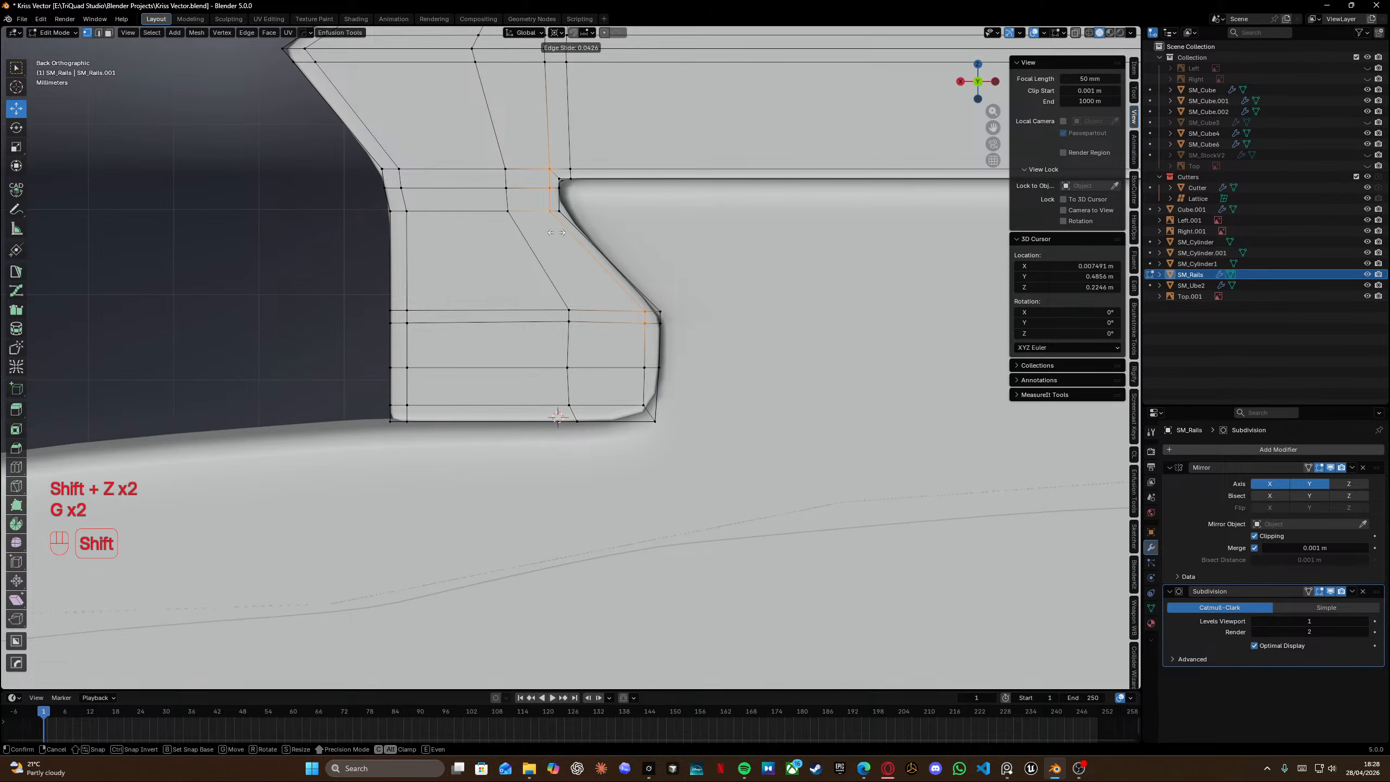
{"action": "left_click", "coordinate": [556, 232]}
Leave Edit Mode and save the file.
{"action": "middle_click_drag", "start_coordinate": [563, 168], "coordinate": [313, 265], "text": "shift"}
{"action": "scroll", "coordinate": [313, 266], "scroll_direction": "down", "scroll_amount": 2}
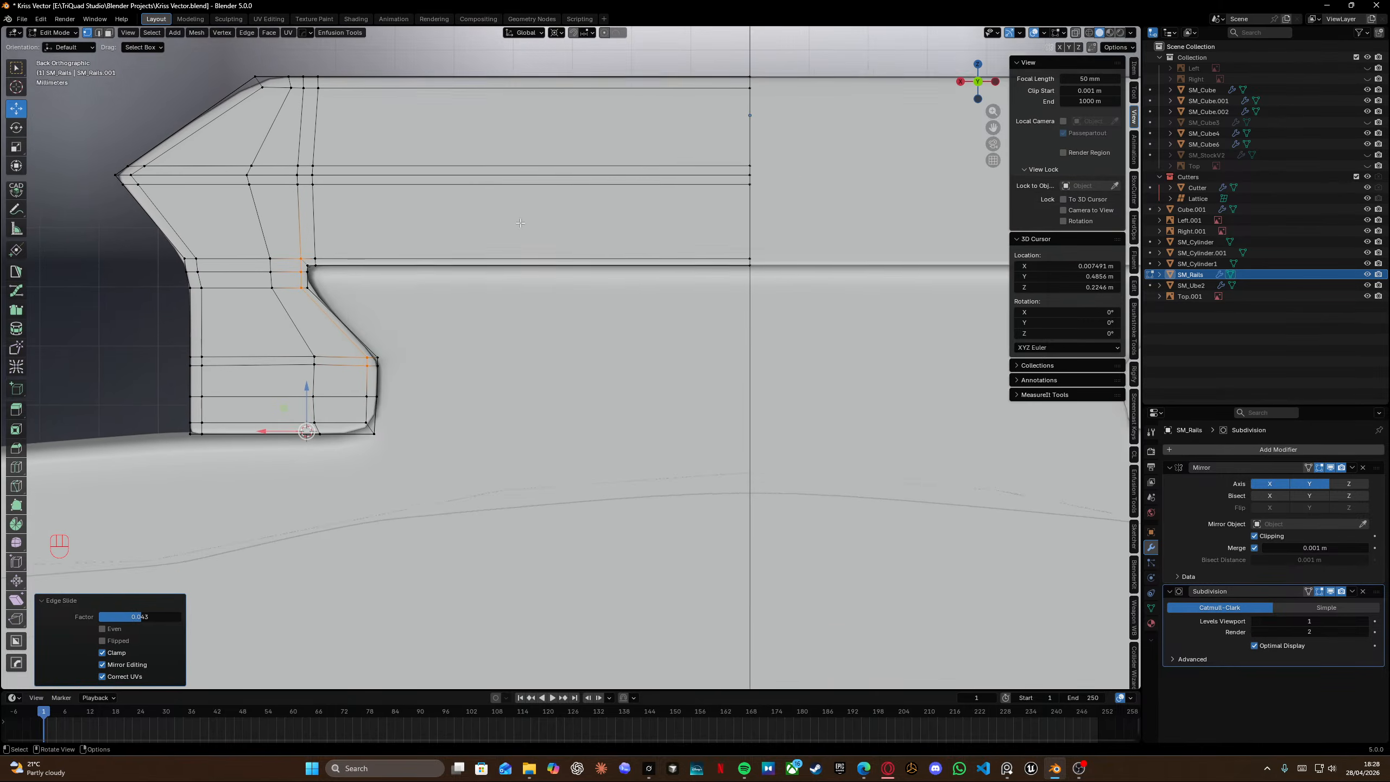
{"action": "middle_click_drag", "start_coordinate": [286, 94], "coordinate": [370, 217], "text": "shift"}
{"action": "key", "text": "Tab"}
{"action": "key", "text": "ctrl+s"}
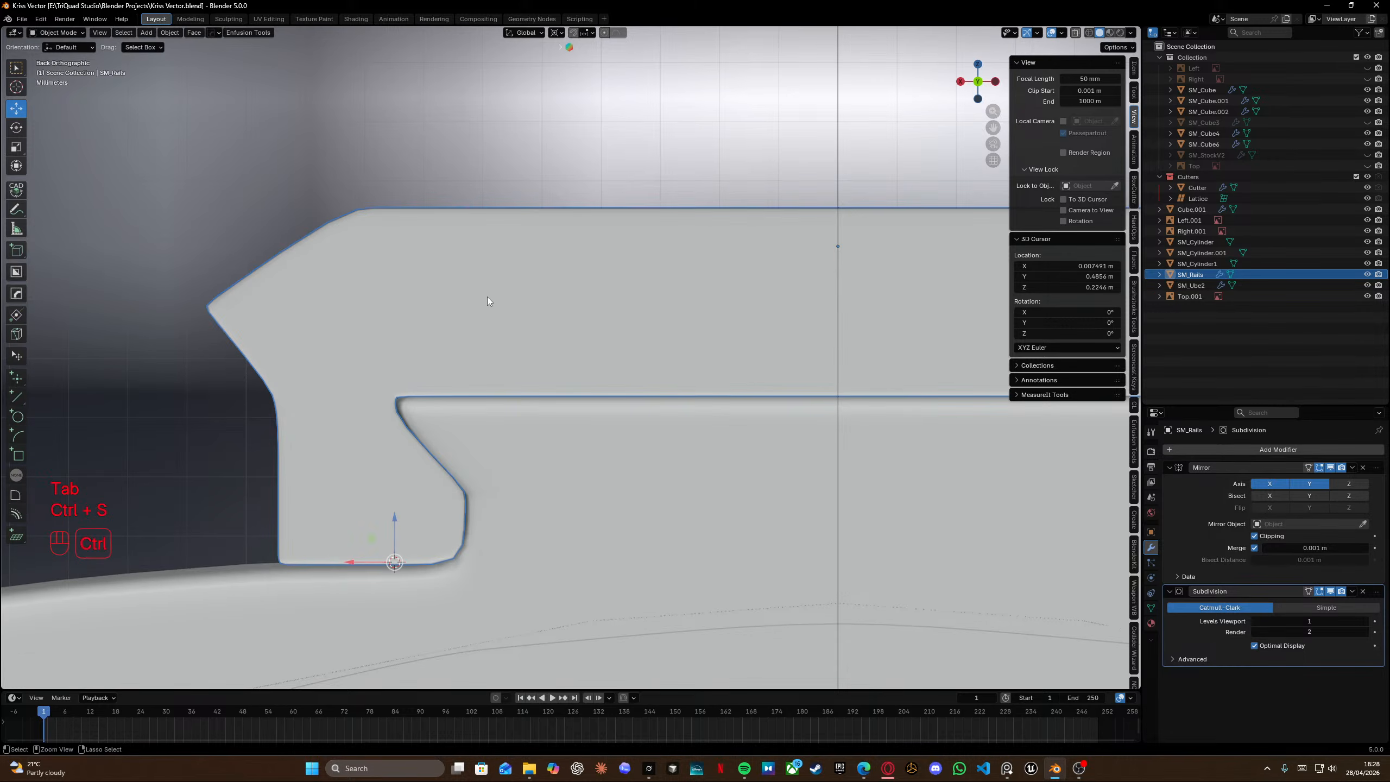
Inspect the rail block's front end in and out of Edit Mode.
{"action": "middle_click_drag", "start_coordinate": [487, 297], "coordinate": [645, 388]}
{"action": "scroll", "coordinate": [652, 366], "scroll_direction": "down", "scroll_amount": 4}
{"action": "key", "text": "Tab"}
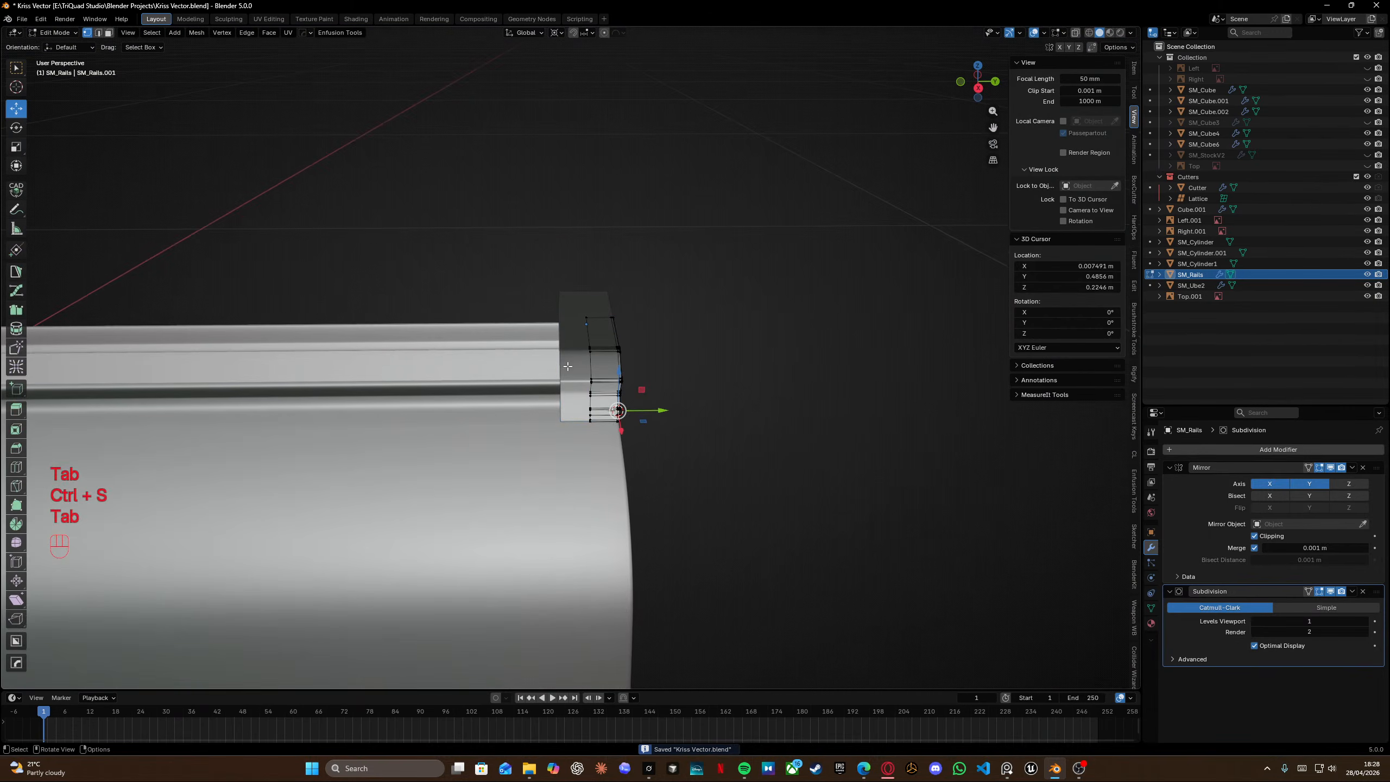
{"action": "scroll", "coordinate": [563, 377], "scroll_direction": "up", "scroll_amount": 5}
{"action": "middle_click_drag", "start_coordinate": [562, 378], "coordinate": [495, 378], "text": "shift"}
{"action": "middle_click_drag", "start_coordinate": [495, 378], "coordinate": [882, 521]}
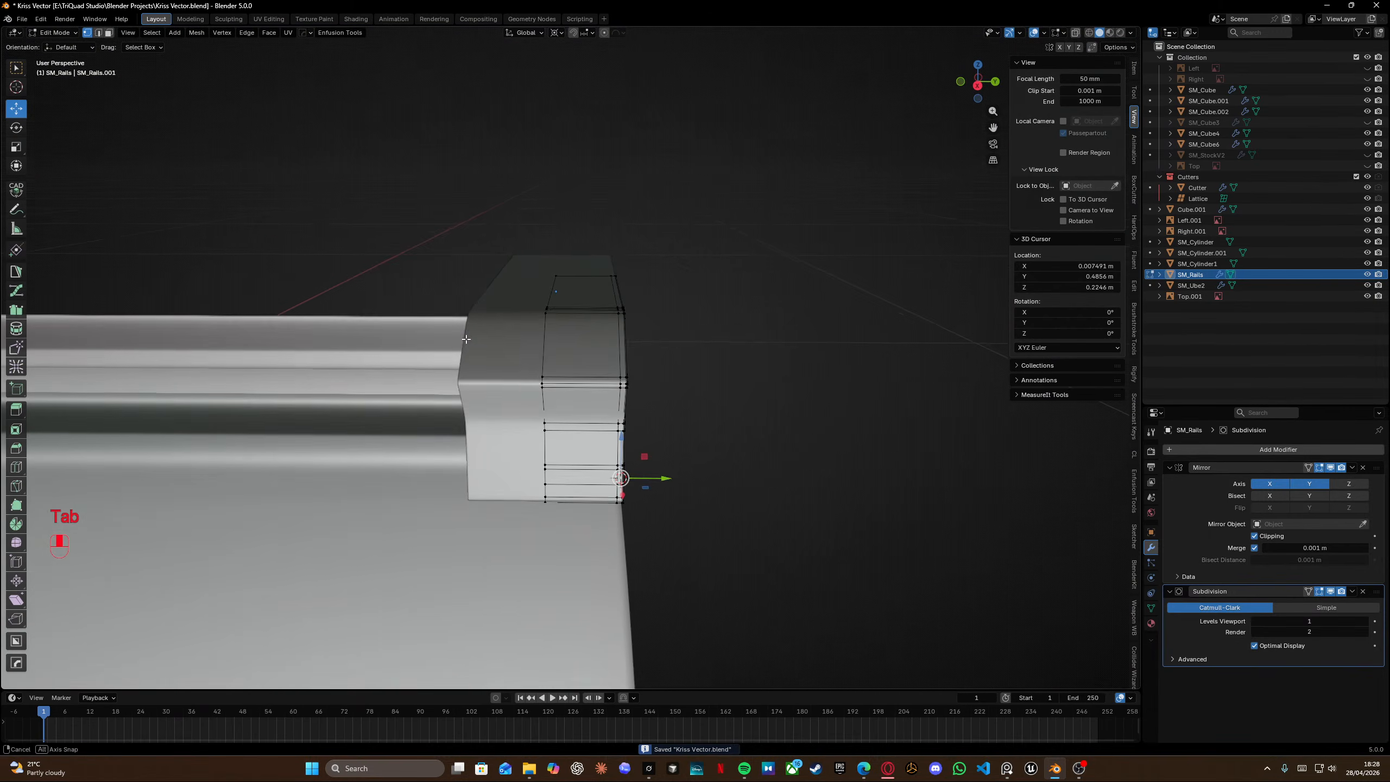
{"action": "key", "text": "Tab"}
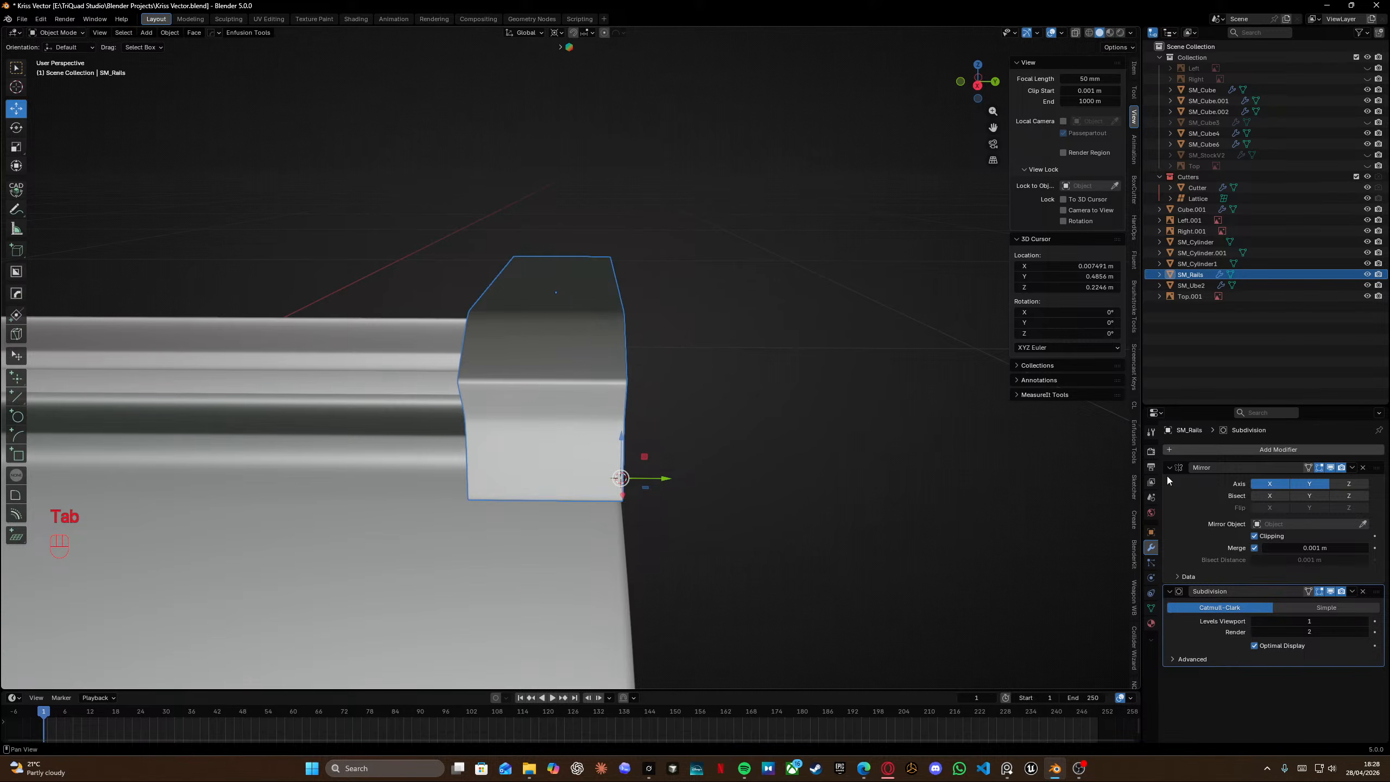
Try applying the rails' Mirror modifier, then undo it.
{"action": "left_click", "coordinate": [1352, 469]}
{"action": "left_click", "coordinate": [1347, 484]}
{"action": "key", "text": "Tab"}
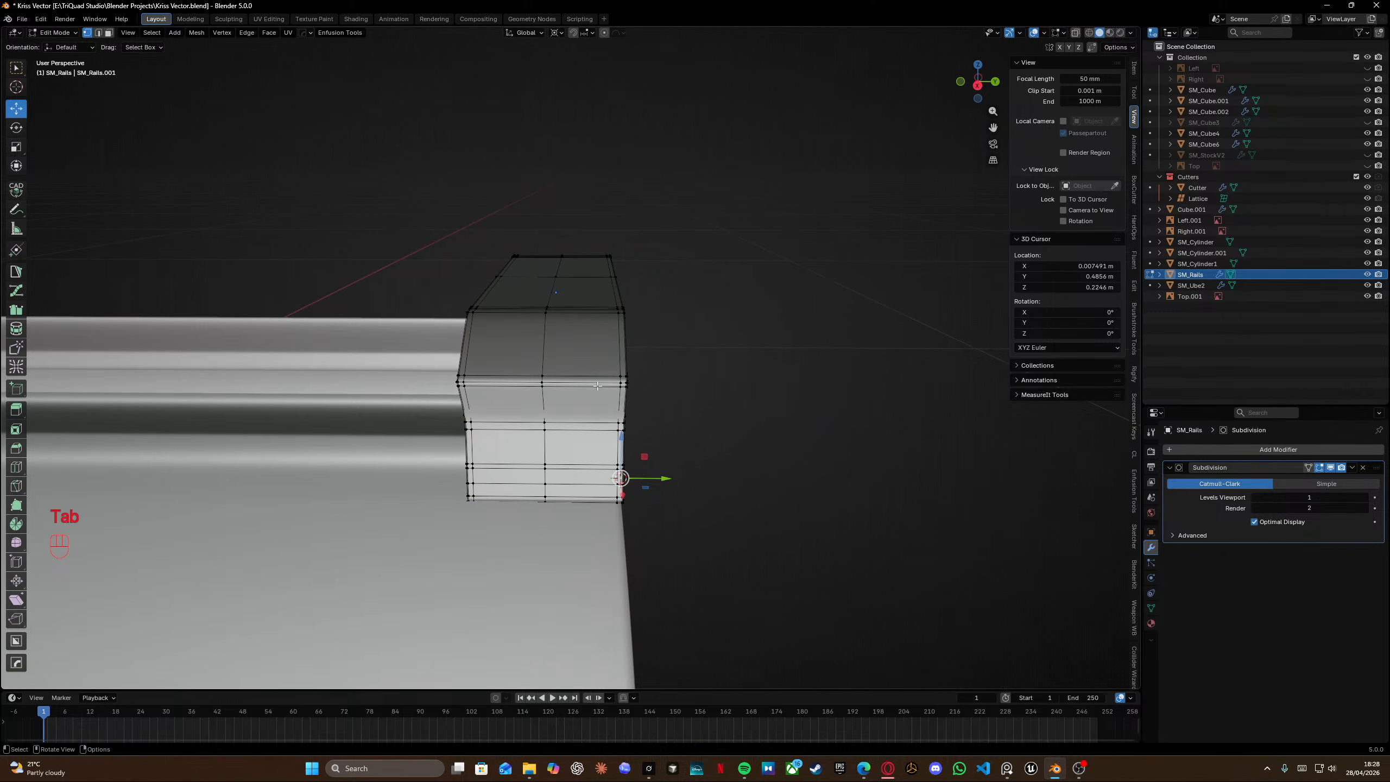
{"action": "mouse_move", "coordinate": [598, 386]}
{"action": "middle_mouse_down"}
{"action": "mouse_move", "coordinate": [501, 392]}
{"action": "mouse_move", "coordinate": [633, 383]}
{"action": "mouse_move", "coordinate": [613, 399]}
{"action": "middle_mouse_up"}
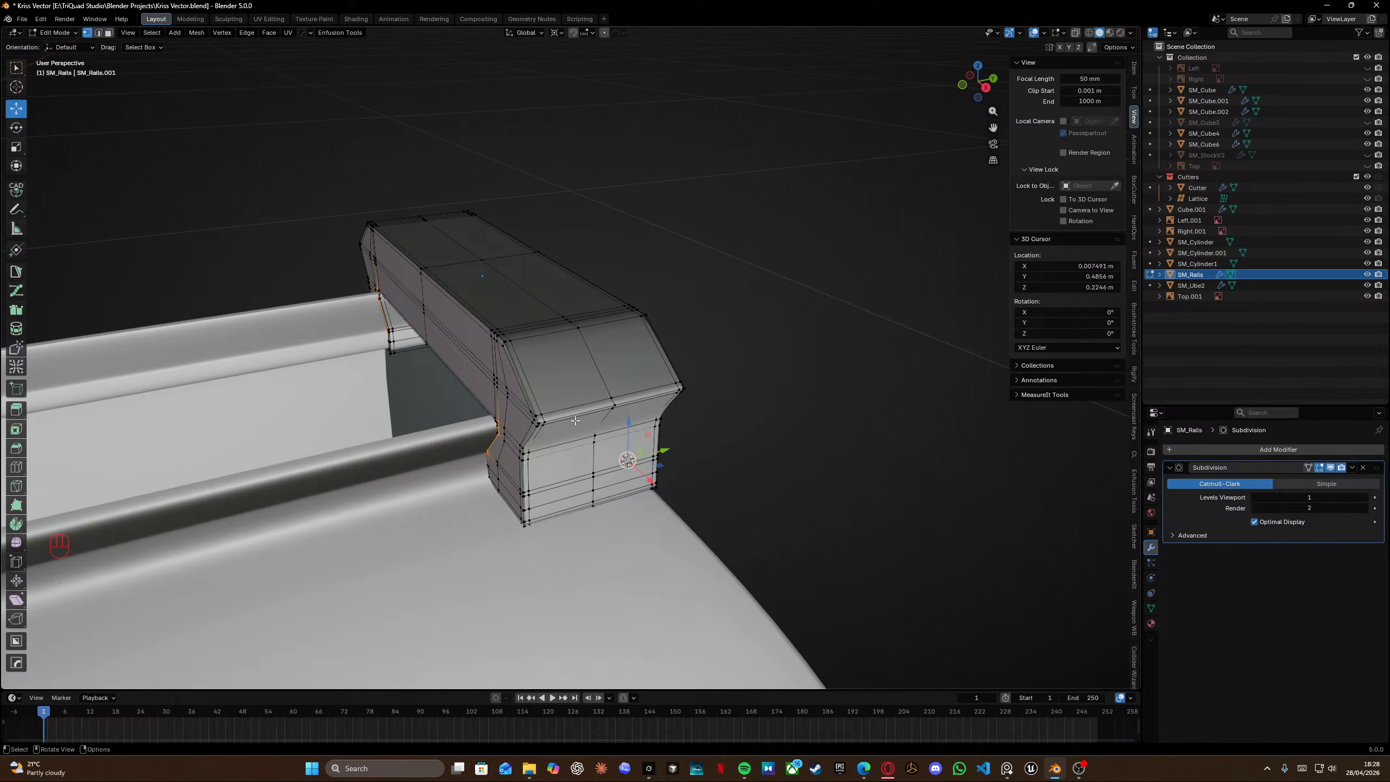
{"action": "key", "text": "ctrl+z"}
{"action": "key", "text": "ctrl+z"}
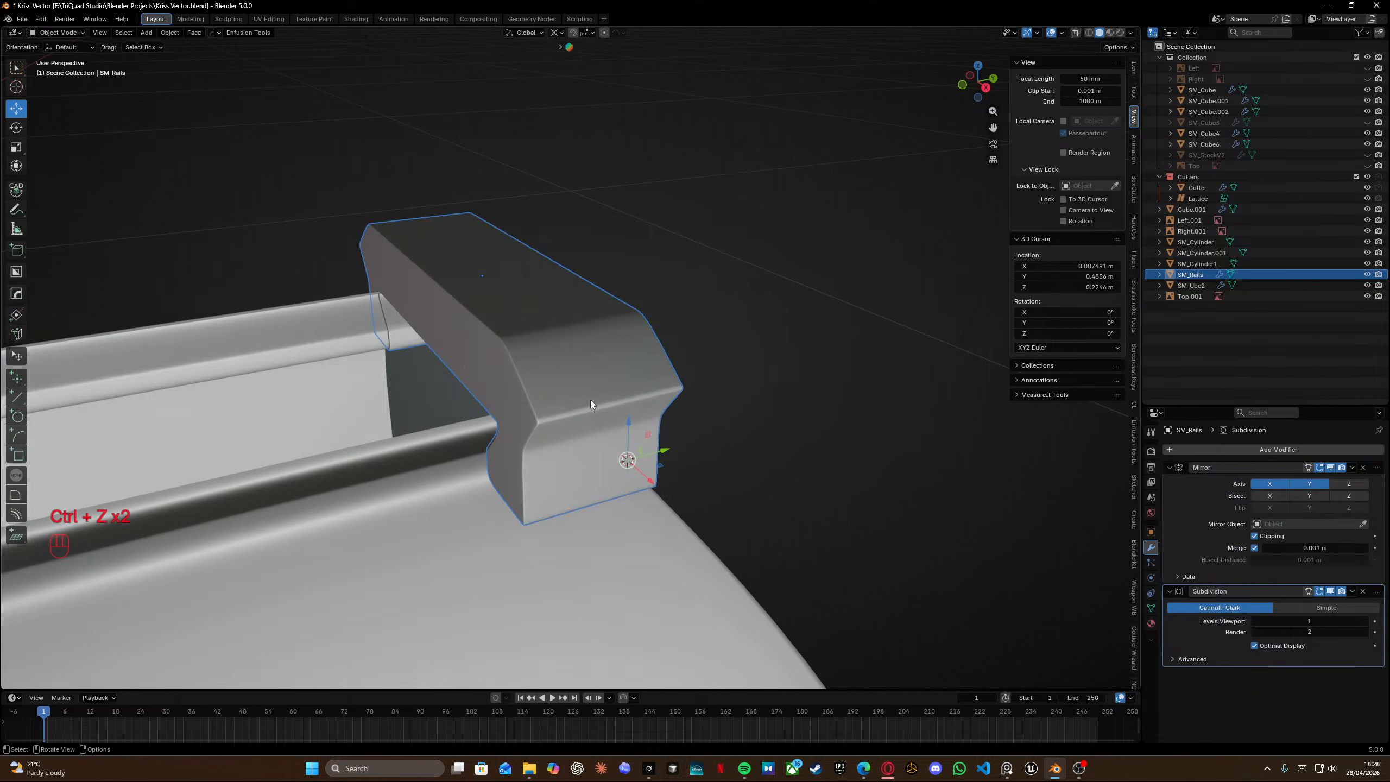
Toggle the Mirror modifier's Y axis off and back on while viewing the rail block in Edit Mode.
{"action": "key", "text": "Tab"}
{"action": "scroll", "coordinate": [472, 353], "scroll_direction": "left", "scroll_amount": 7}
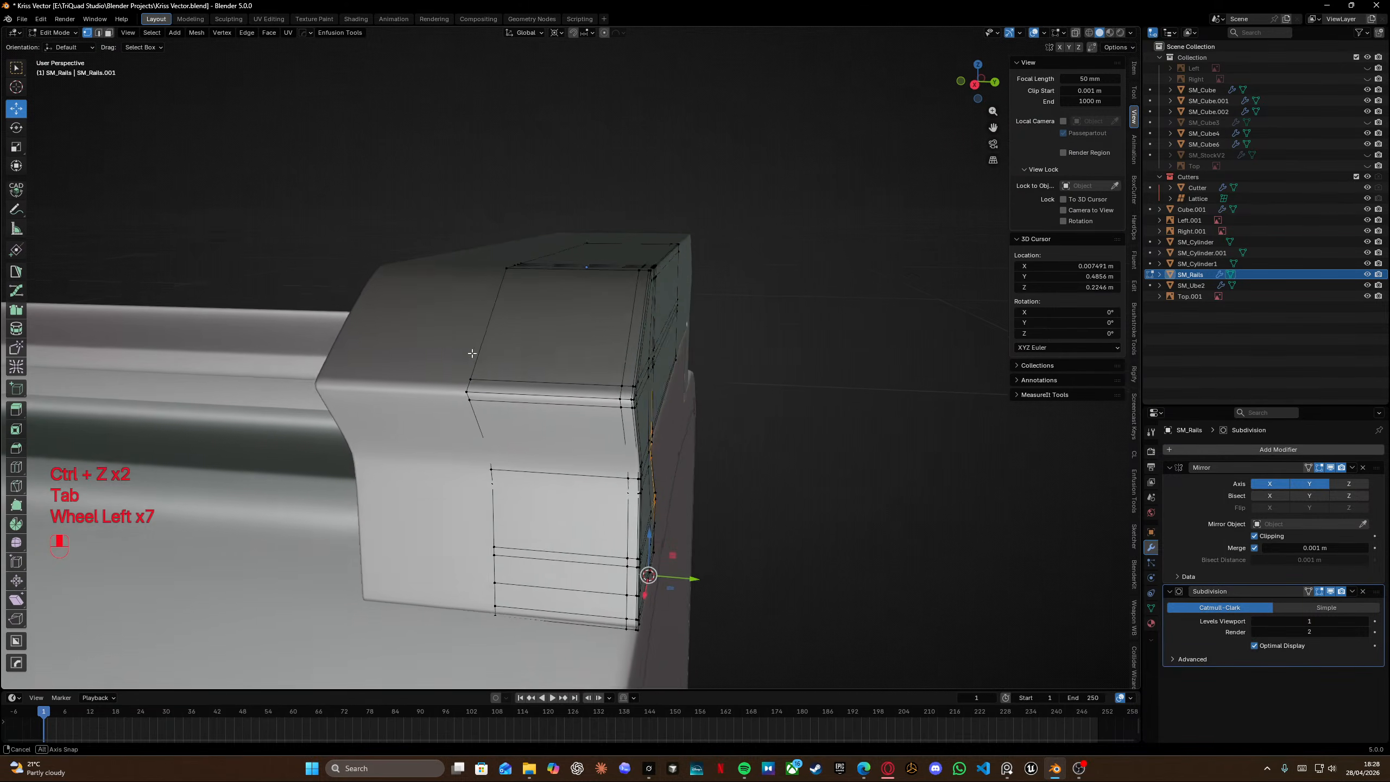
{"action": "middle_click_drag", "start_coordinate": [471, 353], "coordinate": [498, 367]}
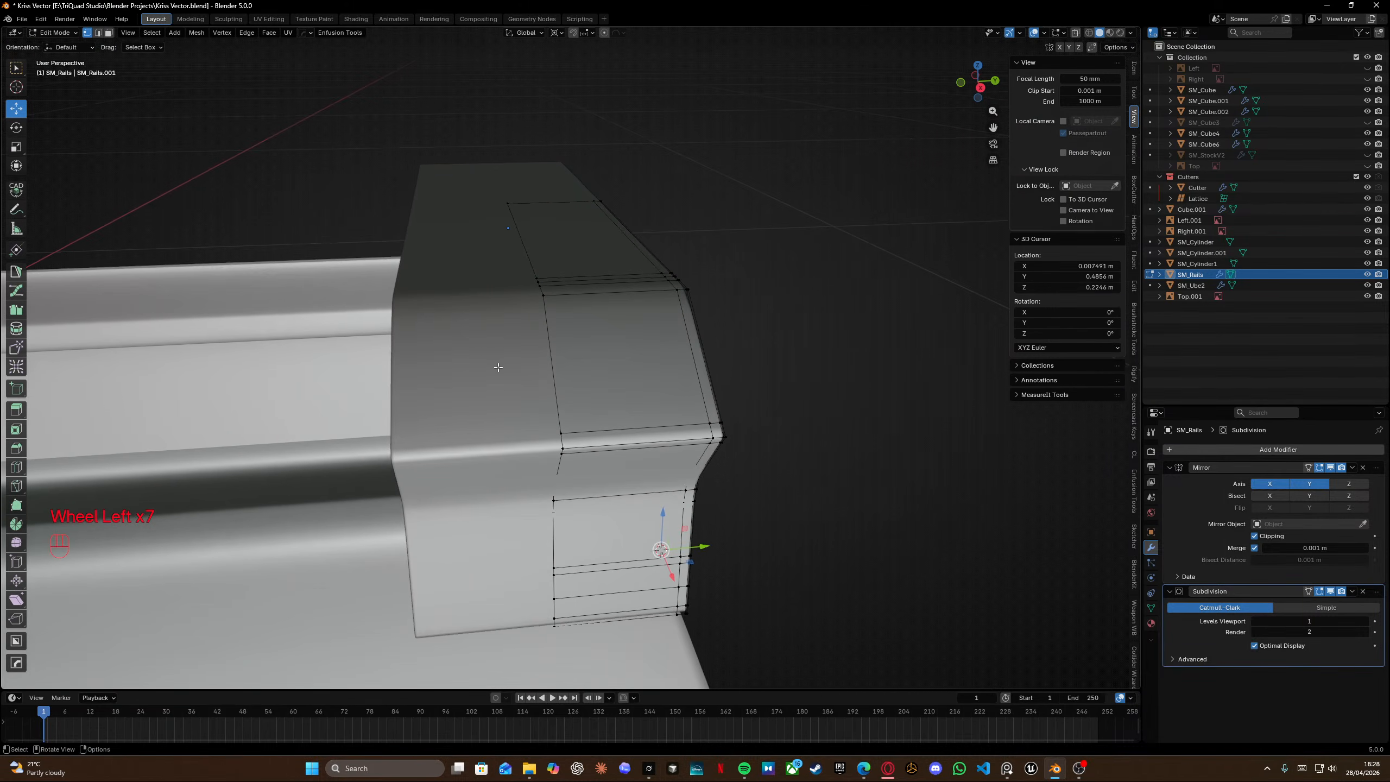
{"action": "left_click", "coordinate": [1311, 484]}
{"action": "middle_click_drag", "start_coordinate": [689, 416], "coordinate": [721, 410]}
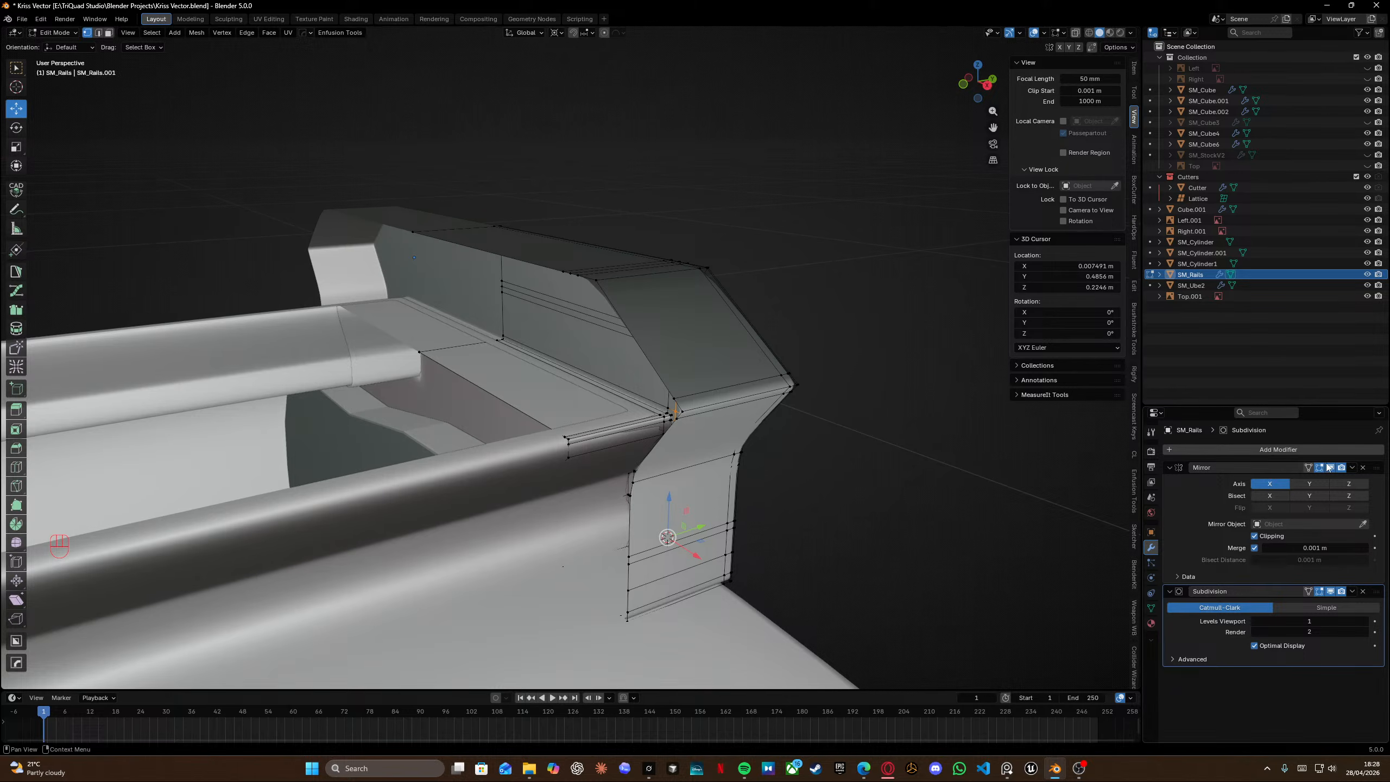
{"action": "left_click", "coordinate": [1317, 482]}
{"action": "middle_click_drag", "start_coordinate": [537, 416], "coordinate": [513, 410]}
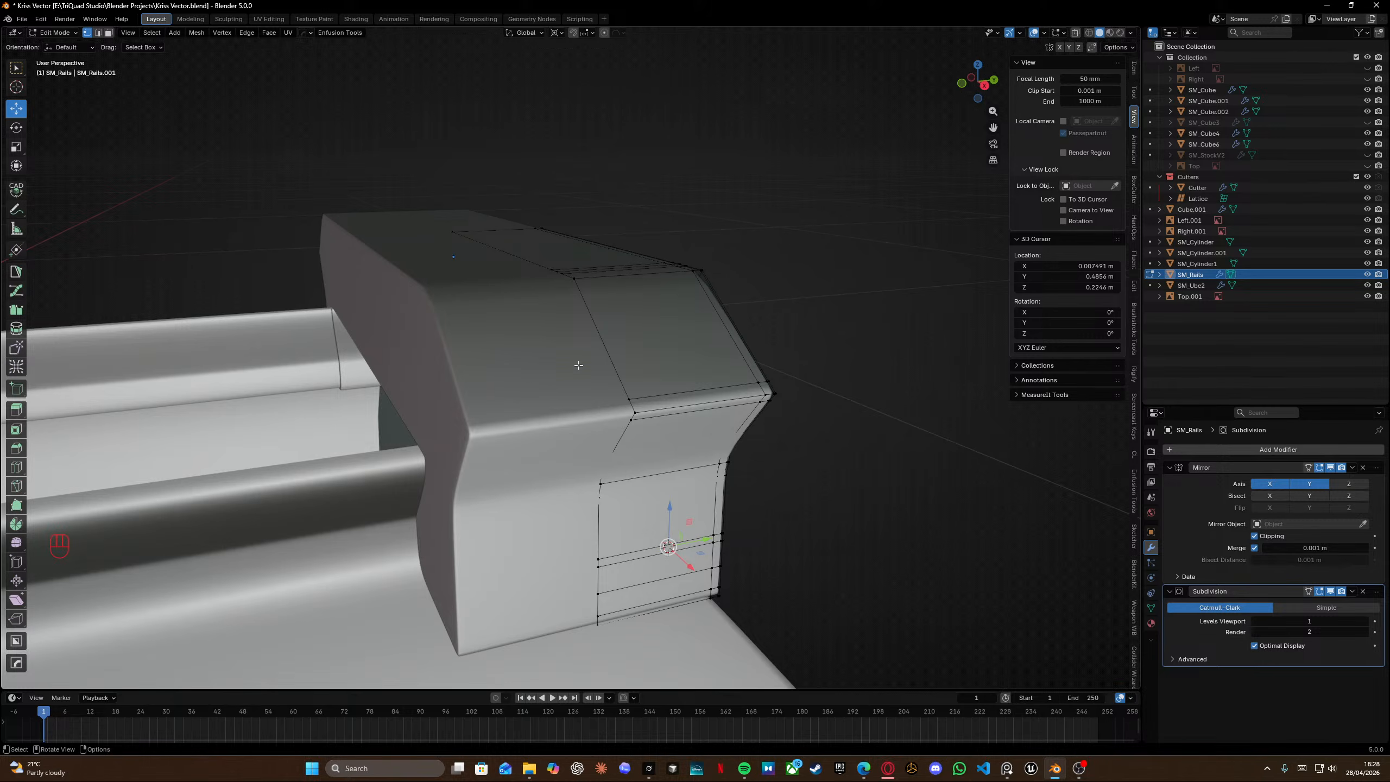
{"action": "middle_click_drag", "start_coordinate": [578, 366], "coordinate": [555, 342]}
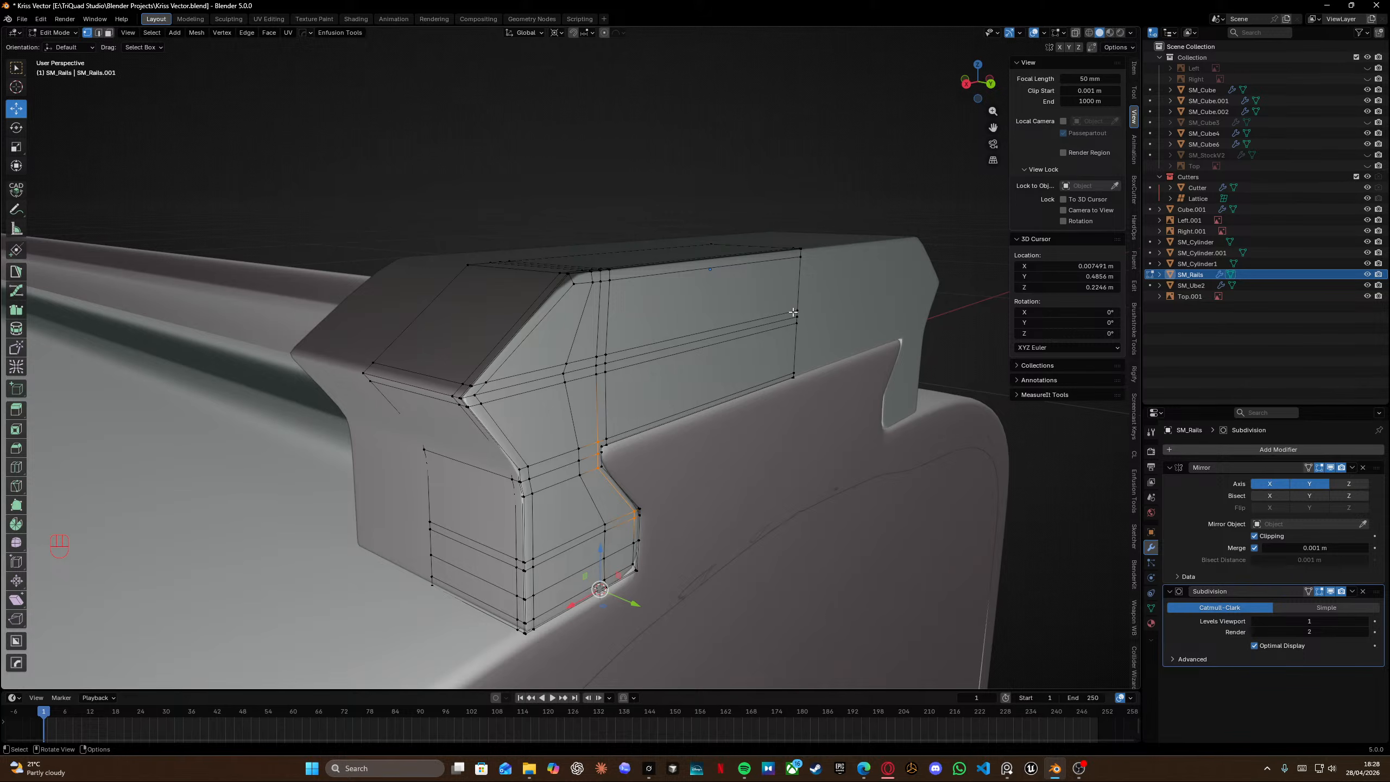
{"action": "middle_click_drag", "start_coordinate": [792, 314], "coordinate": [640, 334]}
{"action": "scroll", "coordinate": [639, 333], "scroll_direction": "up", "scroll_amount": 3}
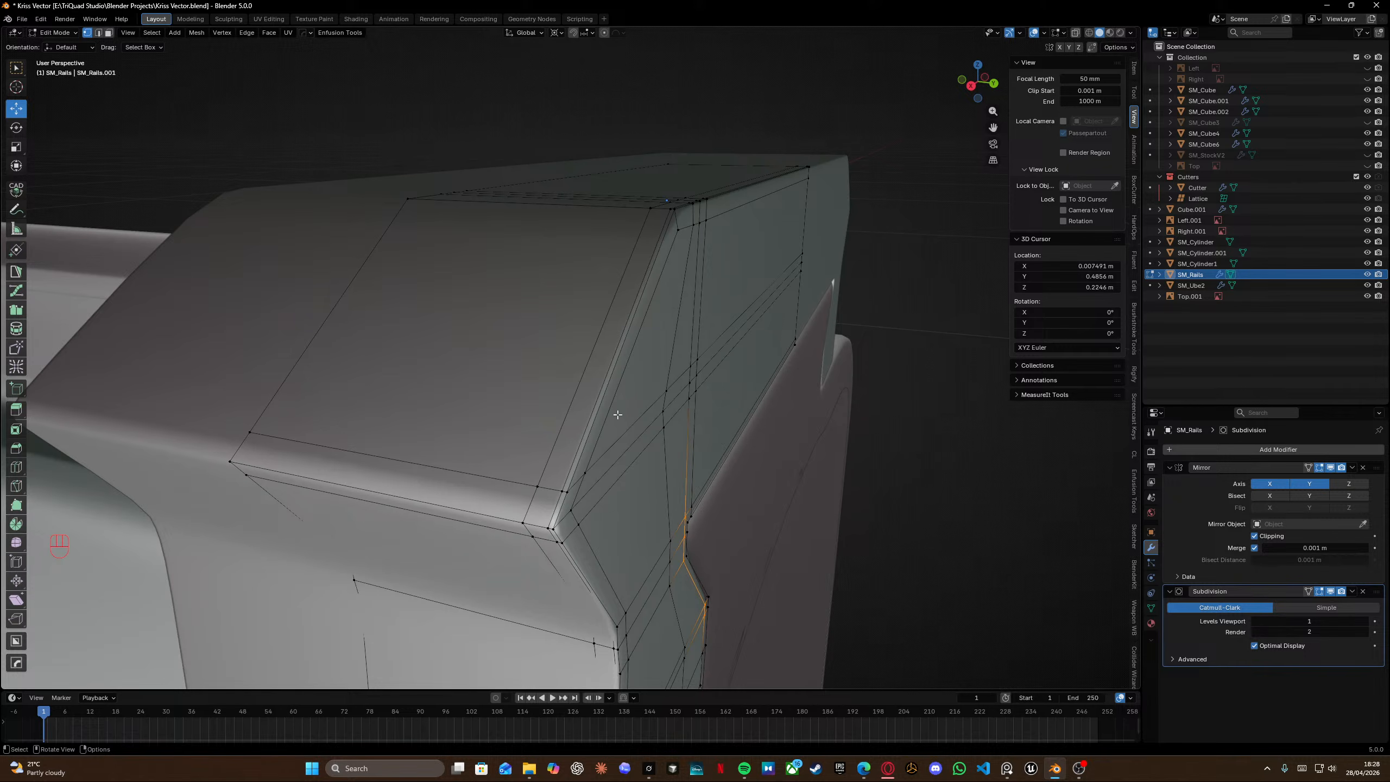
{"action": "key", "text": "z"}
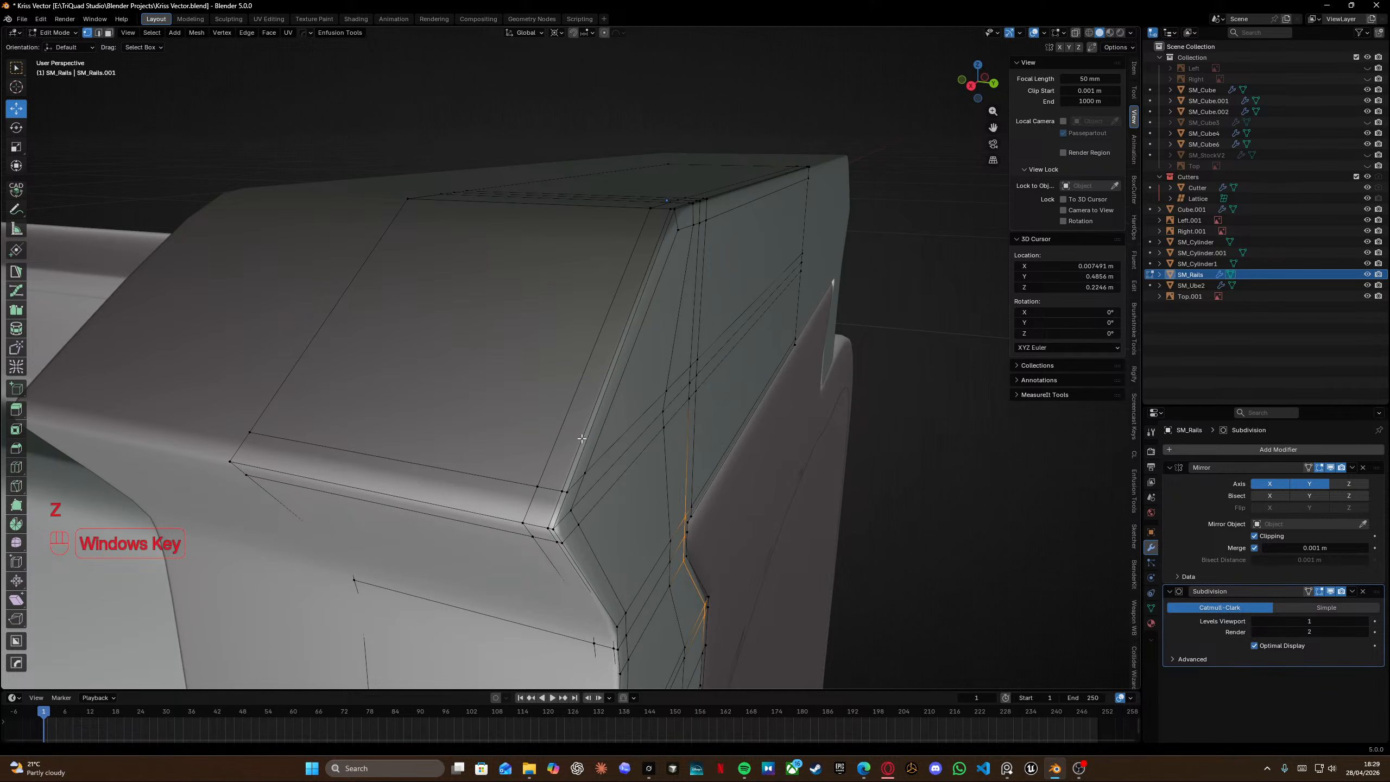
{"action": "right_click", "coordinate": [627, 210]}
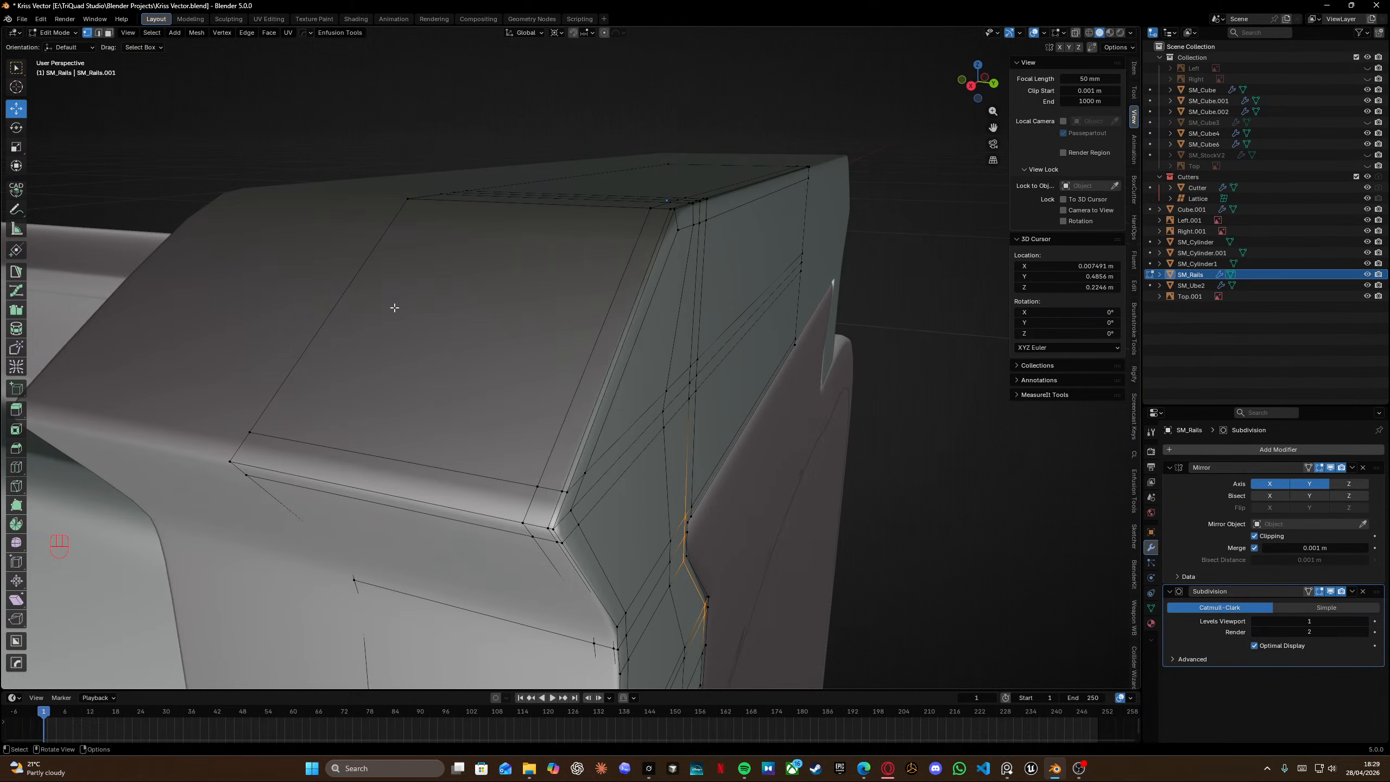
Slide the selected edge loop at the rail block's front corner and save the file.
{"action": "left_click", "coordinate": [592, 412], "text": "alt"}
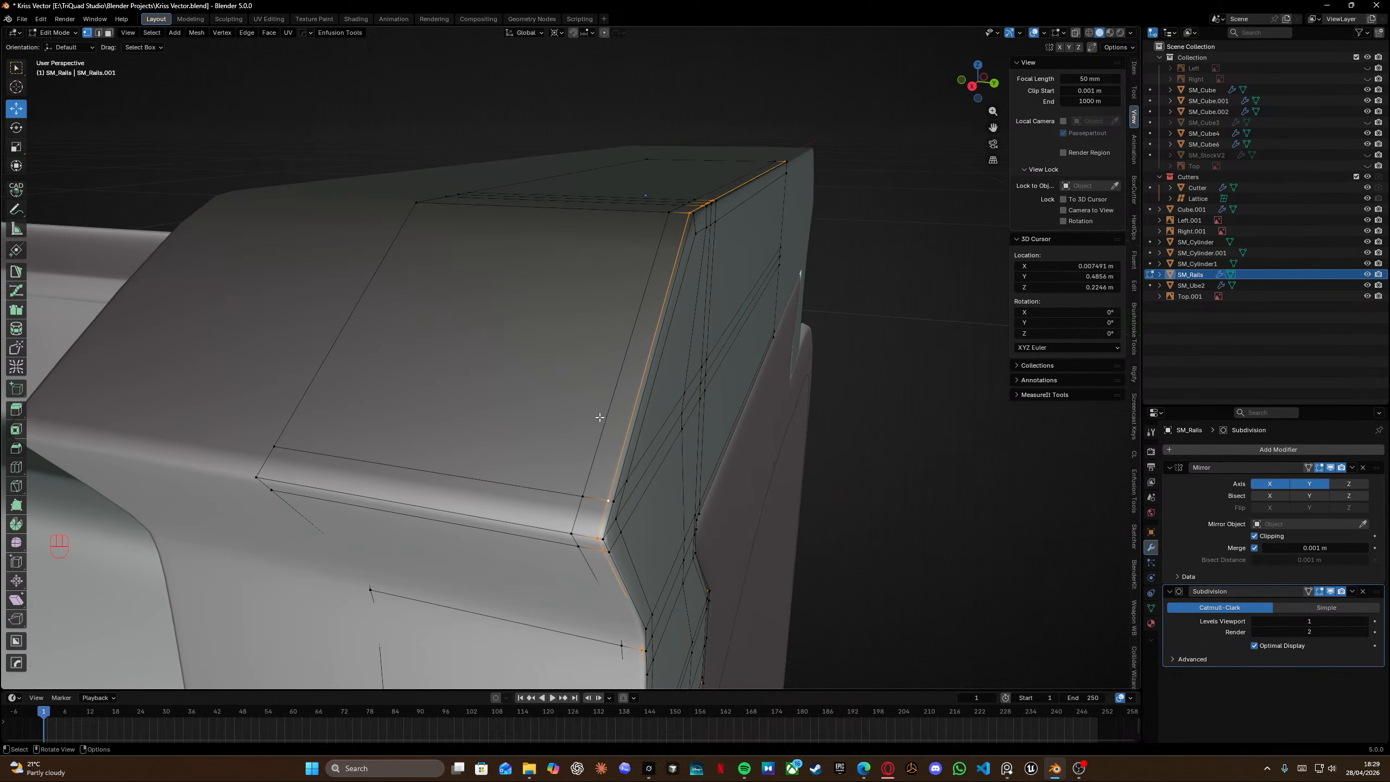
{"action": "key", "text": "g"}
{"action": "key", "text": "g"}
{"action": "left_click", "coordinate": [574, 425]}
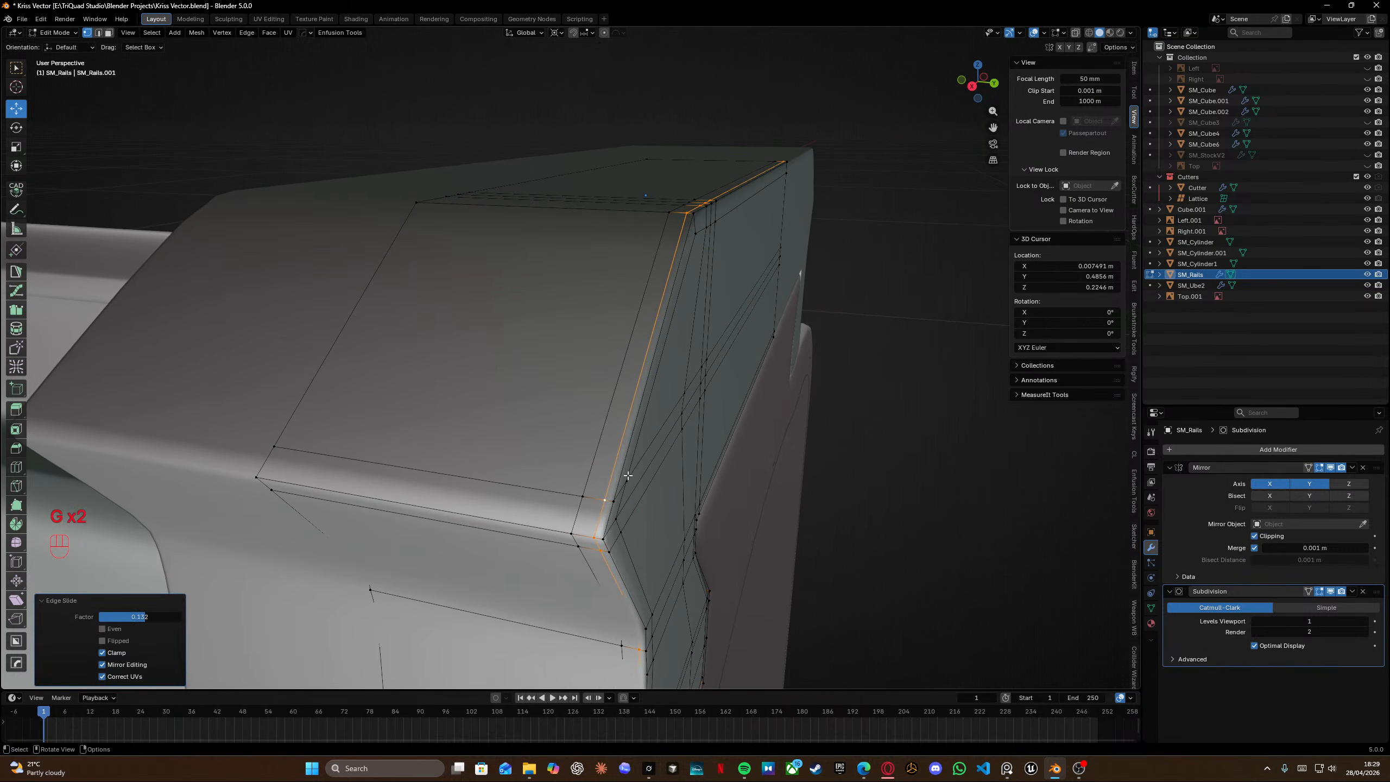
{"action": "key", "text": "ctrl+s"}
Apply the Mirror modifier on the rails object.
{"action": "scroll", "coordinate": [572, 425], "scroll_direction": "down", "scroll_amount": 6}
{"action": "middle_click_drag", "start_coordinate": [543, 412], "coordinate": [583, 428]}
{"action": "scroll", "coordinate": [586, 422], "scroll_direction": "up", "scroll_amount": 3}
{"action": "middle_click_drag", "start_coordinate": [624, 342], "coordinate": [627, 304]}
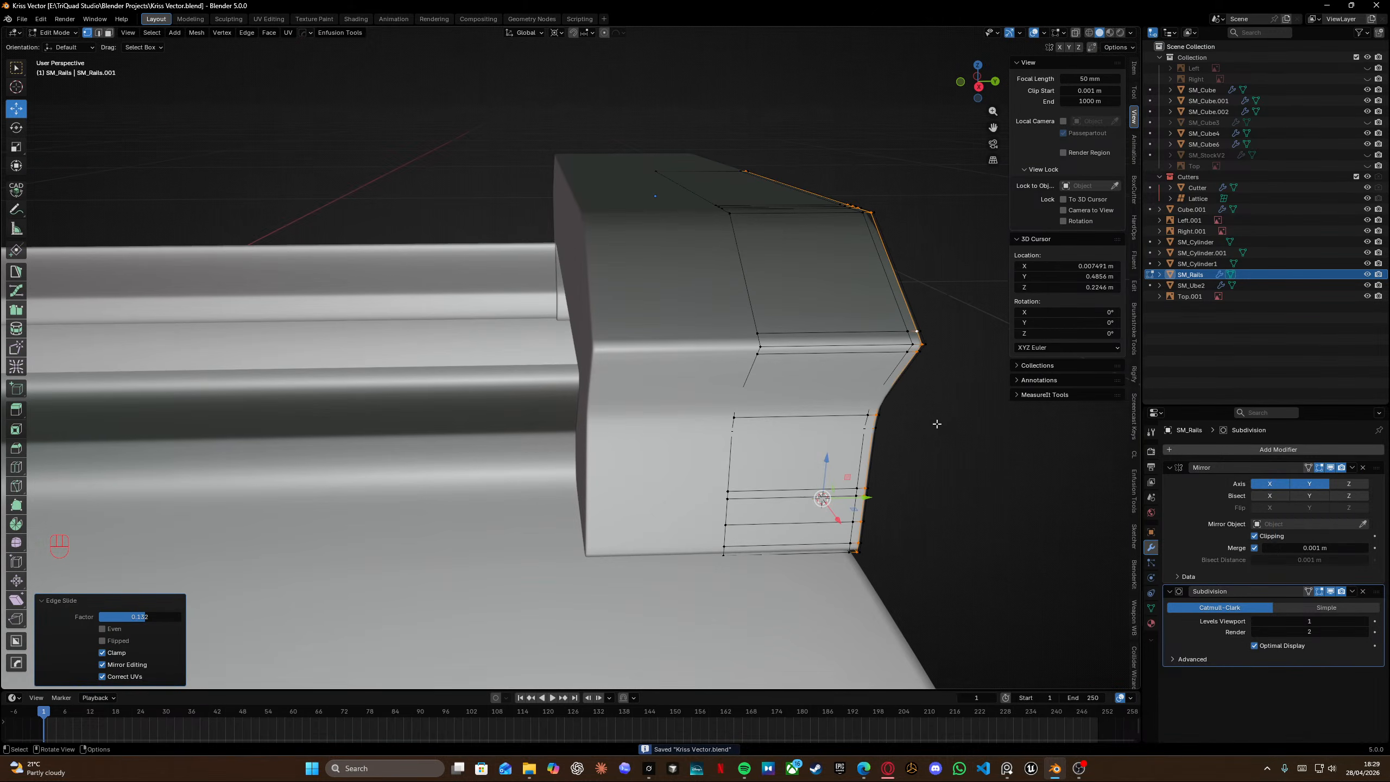
{"action": "key", "text": "Tab"}
{"action": "key", "text": "Tab"}
{"action": "left_click", "coordinate": [834, 294]}
{"action": "left_click", "coordinate": [1352, 467]}
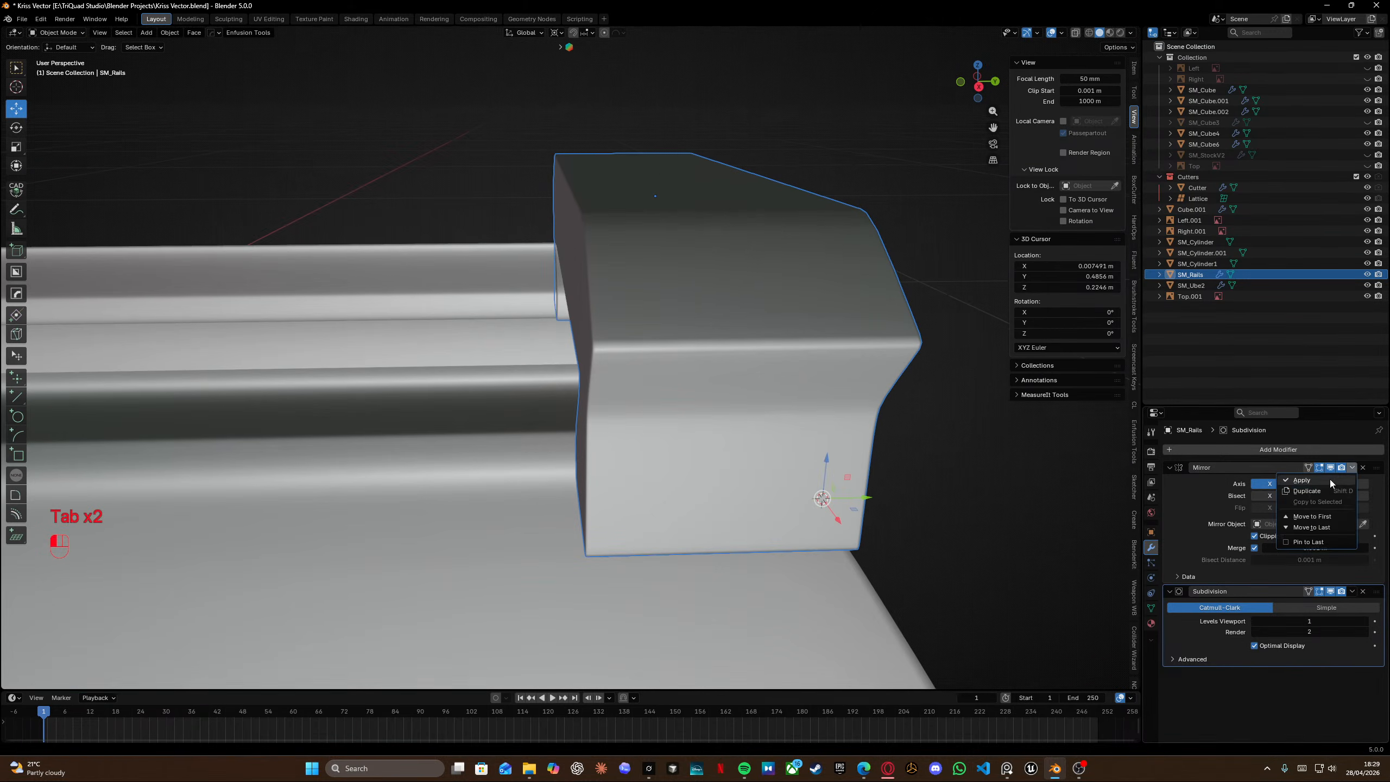
{"action": "left_click", "coordinate": [1306, 489]}
{"action": "key", "text": "ctrl+z"}
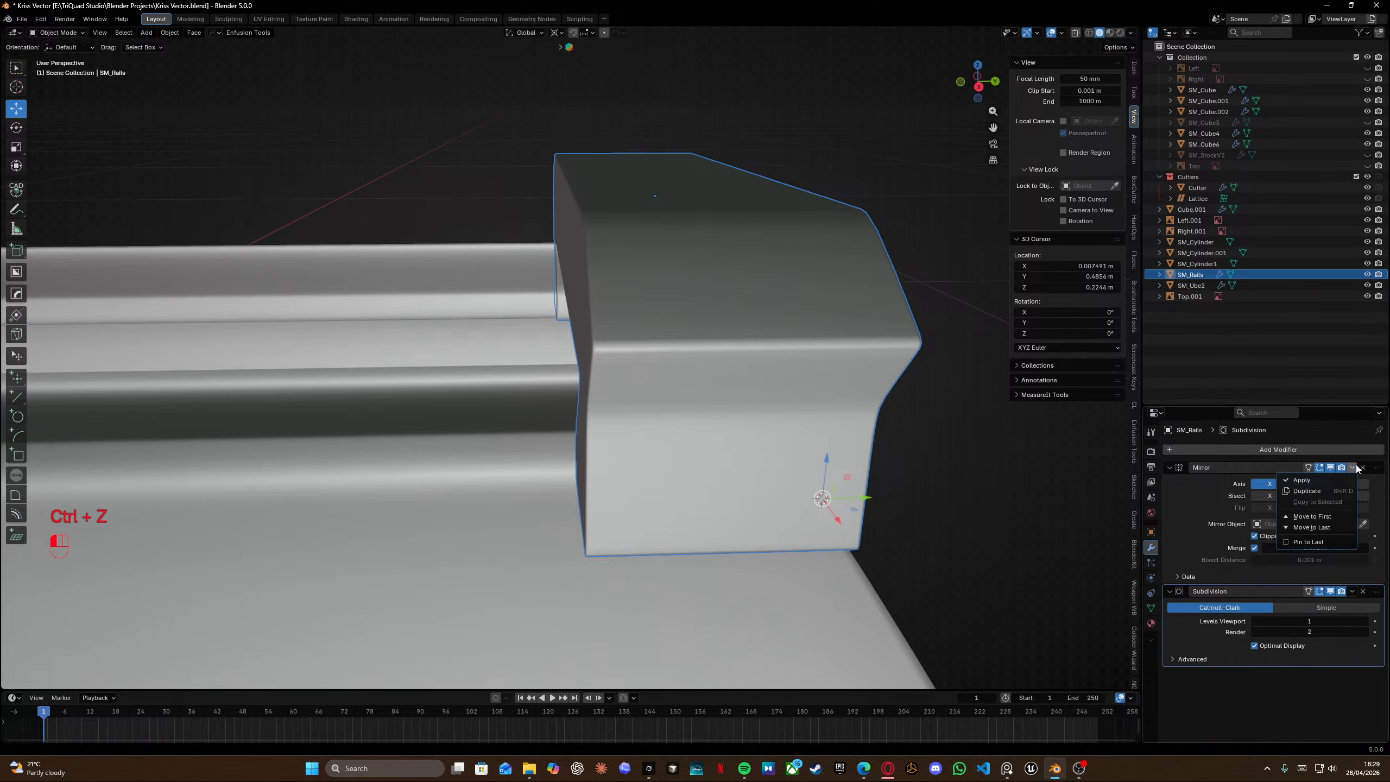
{"action": "key", "text": "ctrl+z"}
Select an edge path along the rail block's side and delete its vertices.
{"action": "key", "text": "Tab"}
{"action": "middle_click_drag", "start_coordinate": [804, 299], "coordinate": [756, 333]}
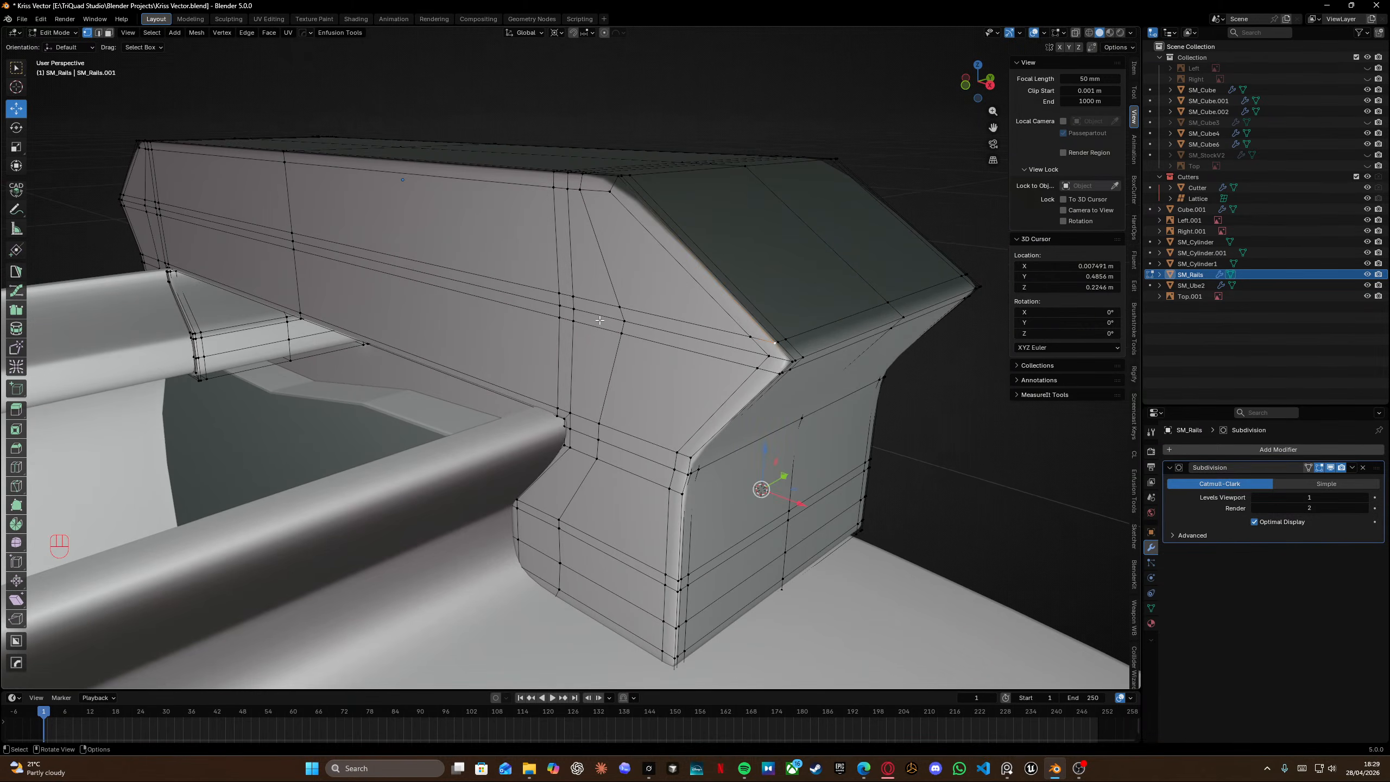
{"action": "middle_click_drag", "start_coordinate": [389, 259], "coordinate": [276, 218]}
{"action": "left_click", "coordinate": [276, 217], "text": "ctrl"}
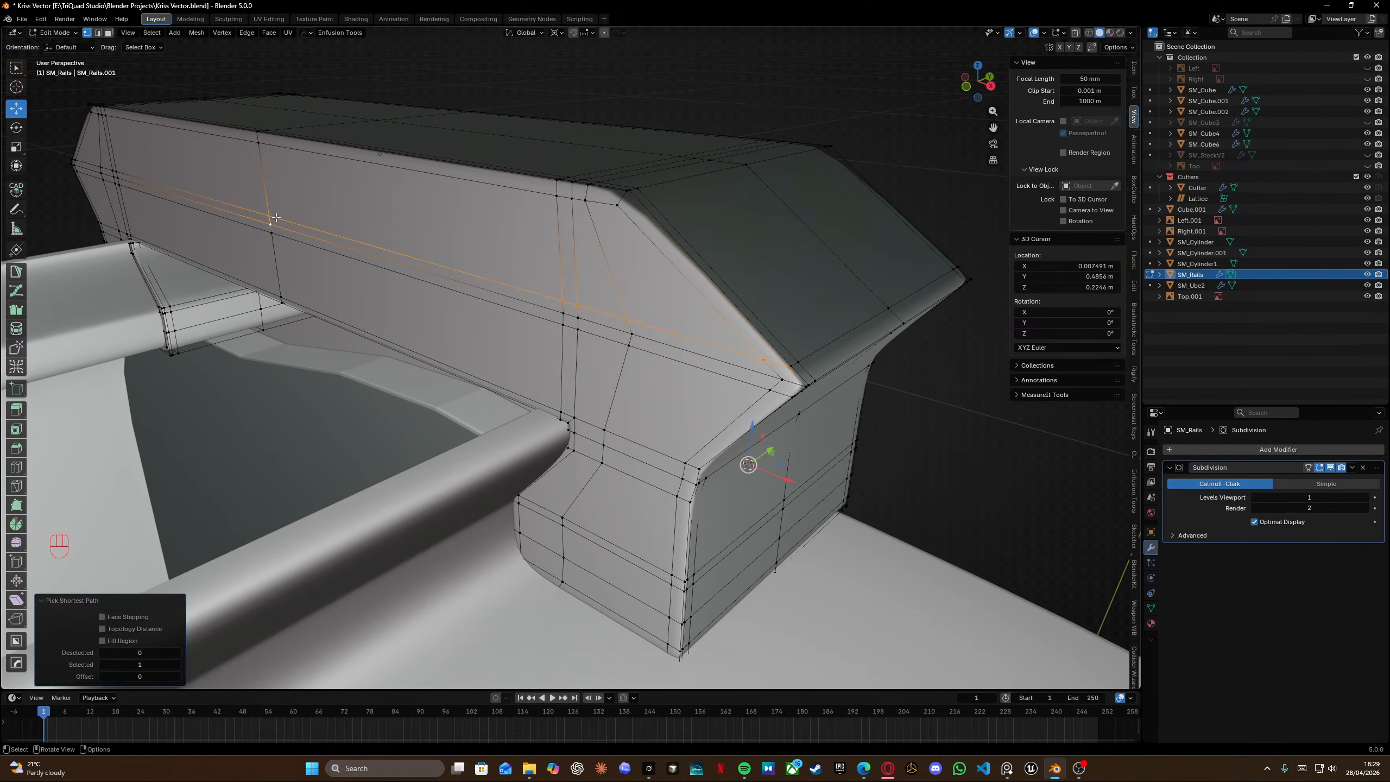
{"action": "left_click", "coordinate": [262, 231], "text": "shift"}
{"action": "key", "text": "x"}
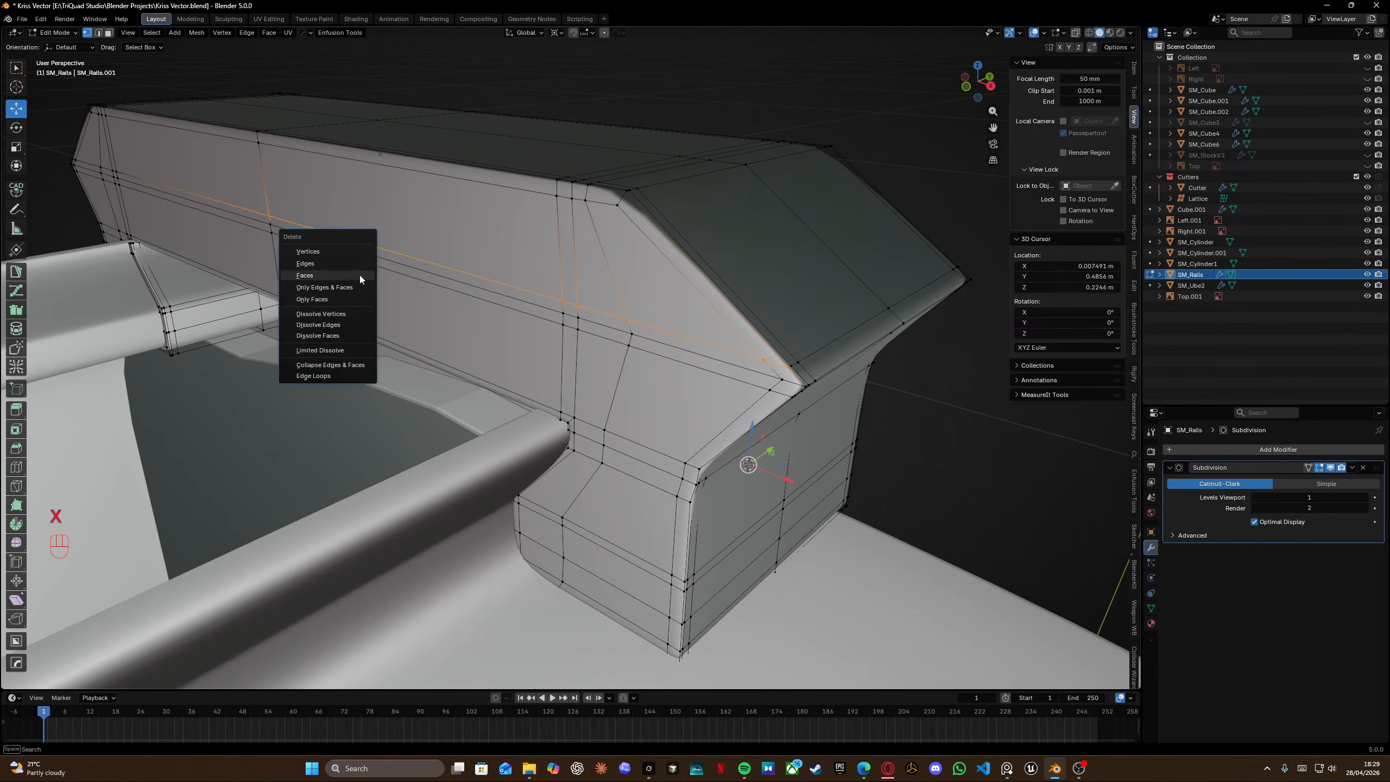
{"action": "left_click", "coordinate": [327, 252]}
Delete several leftover vertex groups beneath the rail block's top.
{"action": "middle_click_drag", "start_coordinate": [481, 252], "coordinate": [644, 309]}
{"action": "key", "text": "x"}
{"action": "left_click", "coordinate": [747, 372]}
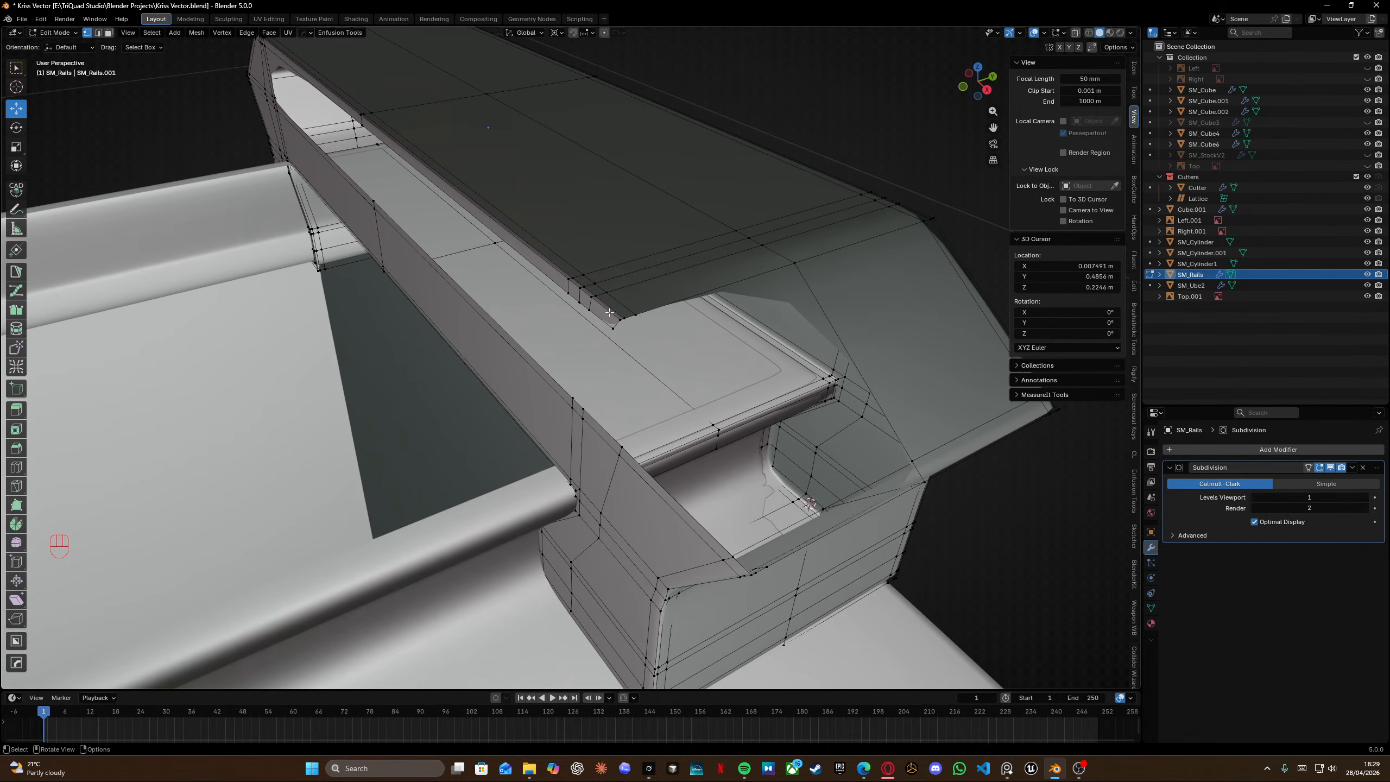
{"action": "key", "text": "x"}
{"action": "left_click", "coordinate": [644, 339]}
{"action": "left_click_drag", "start_coordinate": [550, 259], "coordinate": [615, 326]}
{"action": "key", "text": "x"}
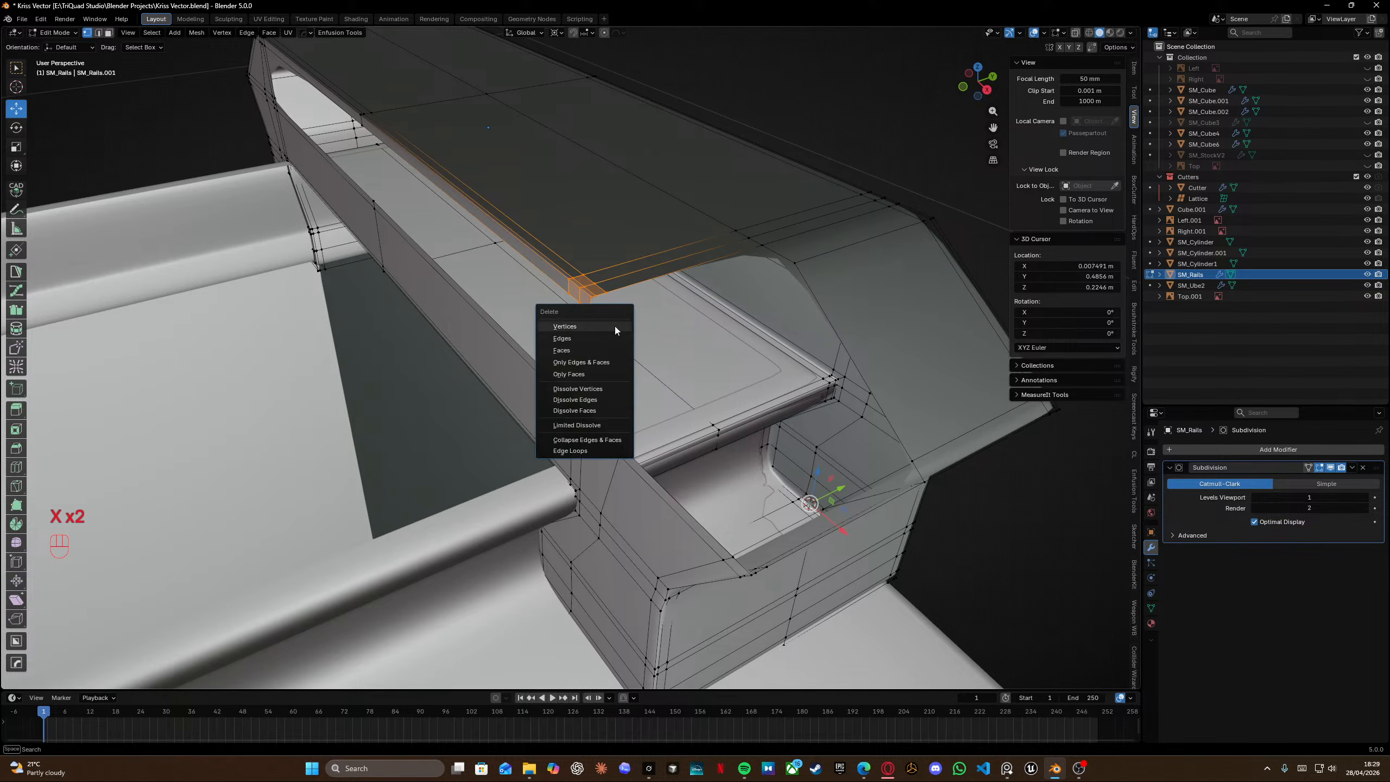
{"action": "left_click", "coordinate": [615, 326]}
{"action": "middle_click_drag", "start_coordinate": [483, 211], "coordinate": [608, 261]}
{"action": "left_click", "coordinate": [534, 291]}
{"action": "key", "text": "x"}
{"action": "left_click", "coordinate": [557, 257]}
Box-select one half of the rail block in X-ray and delete its vertices.
{"action": "key", "text": "shift+z"}
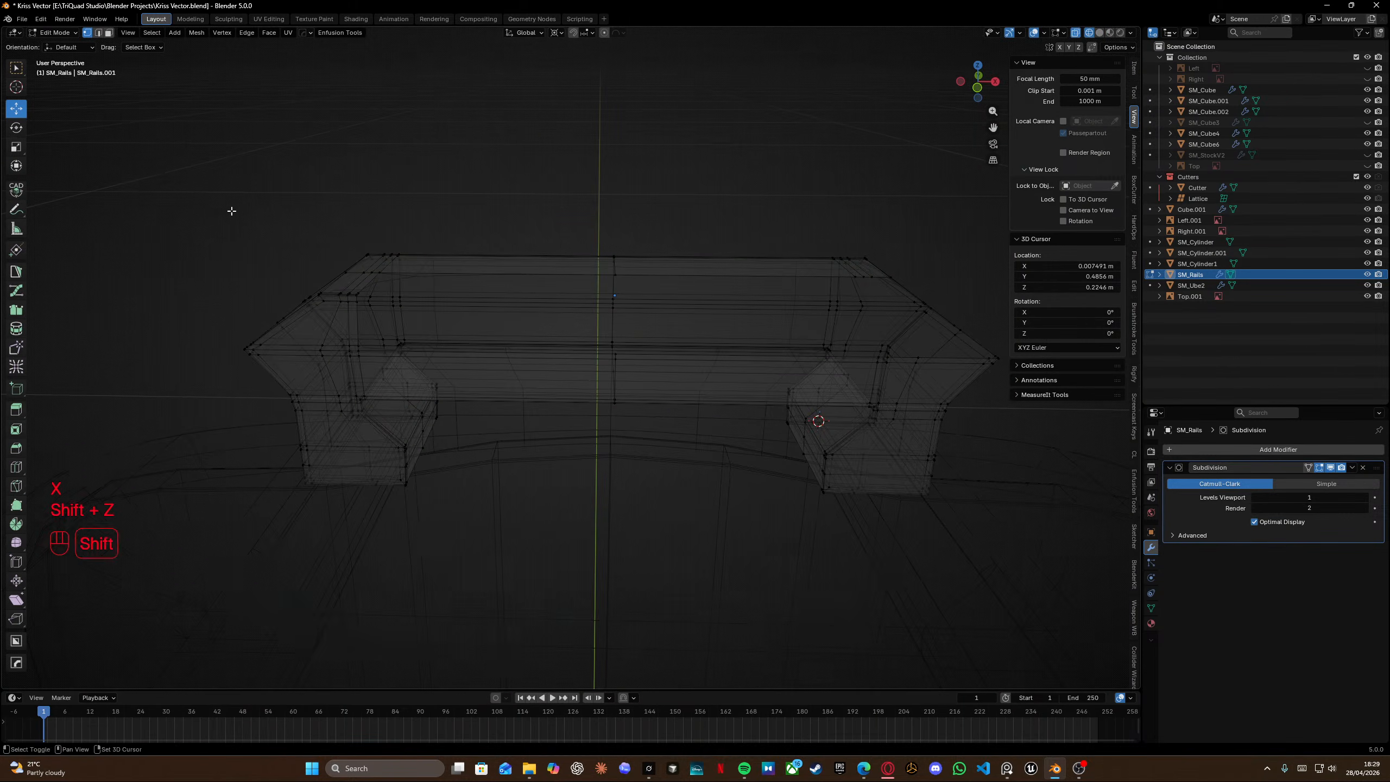
{"action": "left_click_drag", "start_coordinate": [217, 171], "coordinate": [503, 594], "text": "shift"}
{"action": "key", "text": "shift+z"}
{"action": "key", "text": "x"}
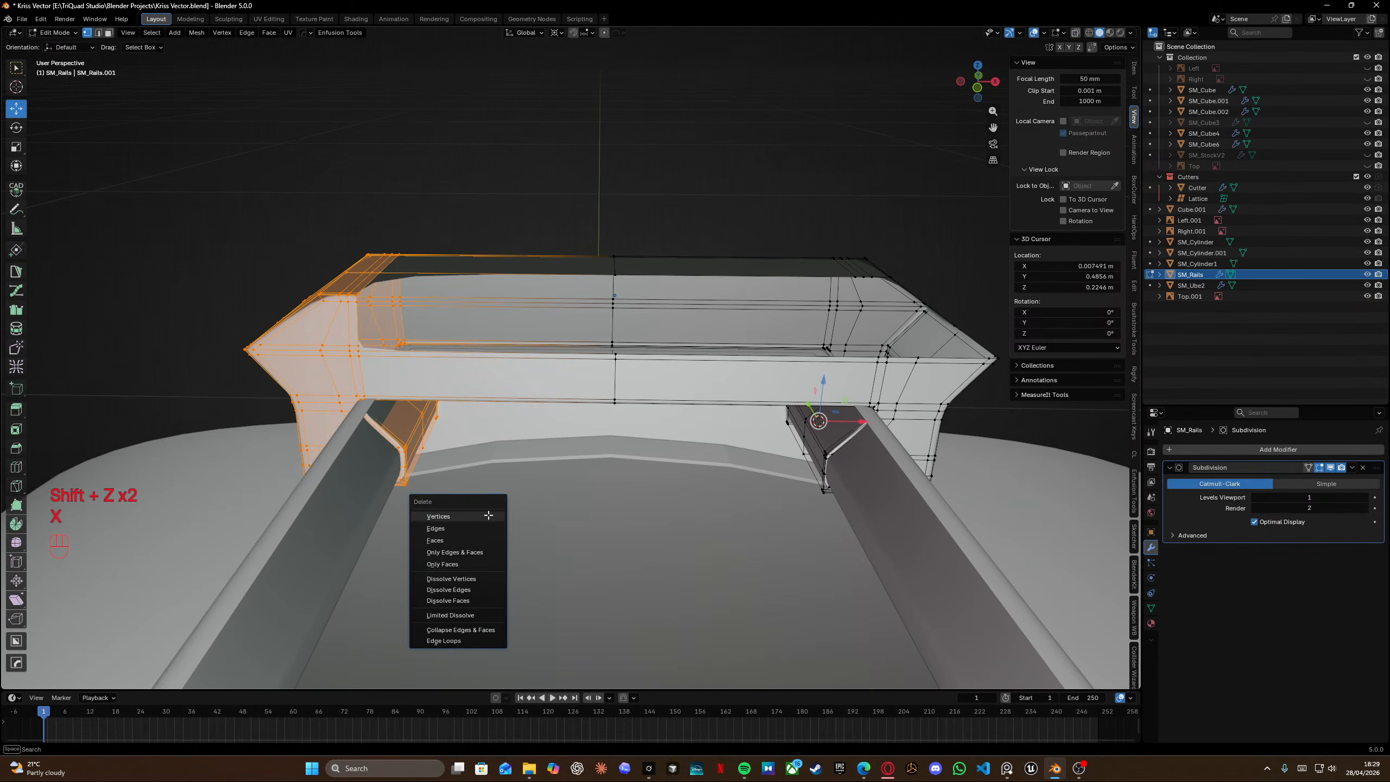
{"action": "left_click", "coordinate": [489, 517]}
Add a Mirror modifier to the rails object.
{"action": "scroll", "coordinate": [514, 394], "scroll_direction": "up", "scroll_amount": 3}
{"action": "mouse_move", "coordinate": [527, 343]}
{"action": "middle_mouse_down"}
{"action": "mouse_move", "coordinate": [501, 343]}
{"action": "mouse_move", "coordinate": [531, 301]}
{"action": "middle_mouse_up"}
{"action": "scroll", "coordinate": [500, 343], "scroll_direction": "down", "scroll_amount": 3}
{"action": "key", "text": "Tab"}
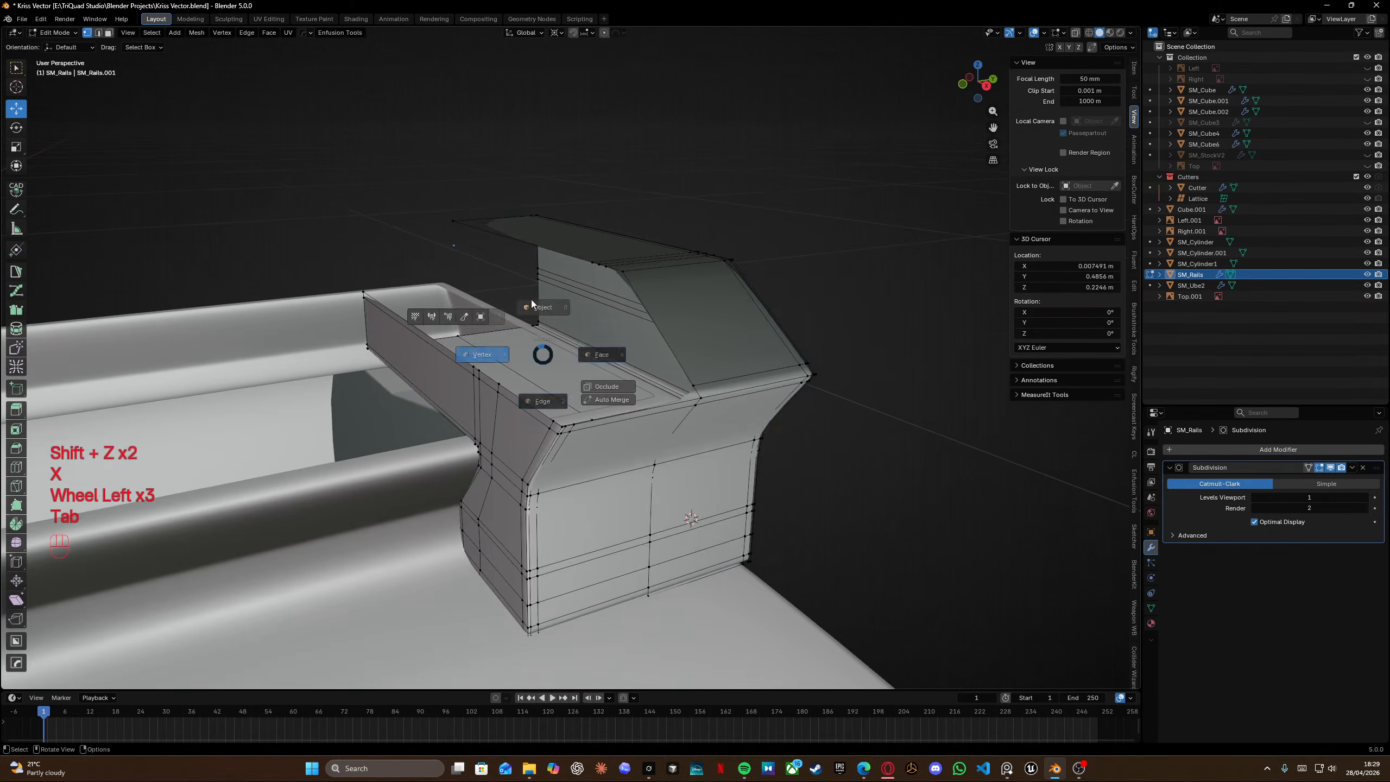
{"action": "left_click", "coordinate": [1288, 448]}
{"action": "mouse_move", "coordinate": [1288, 448]}
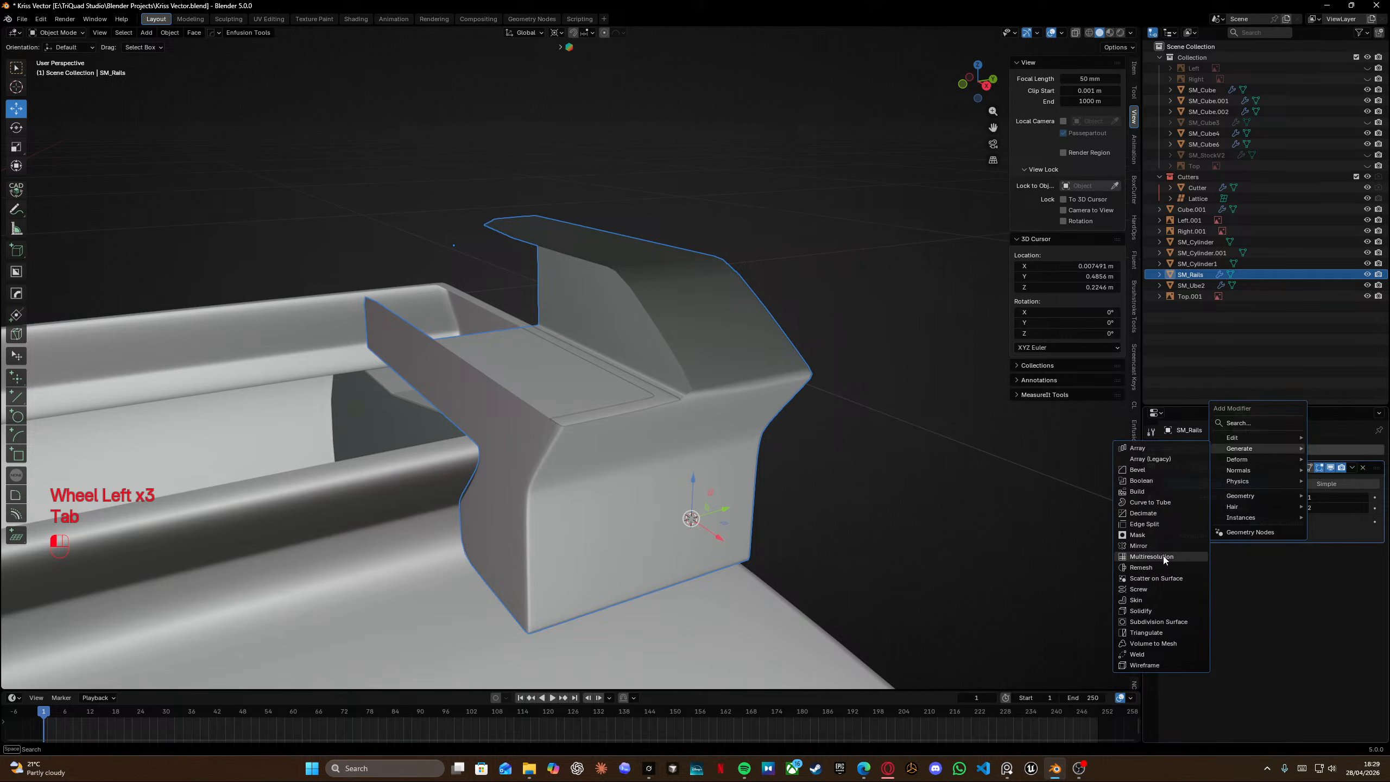
{"action": "left_click", "coordinate": [1138, 545]}
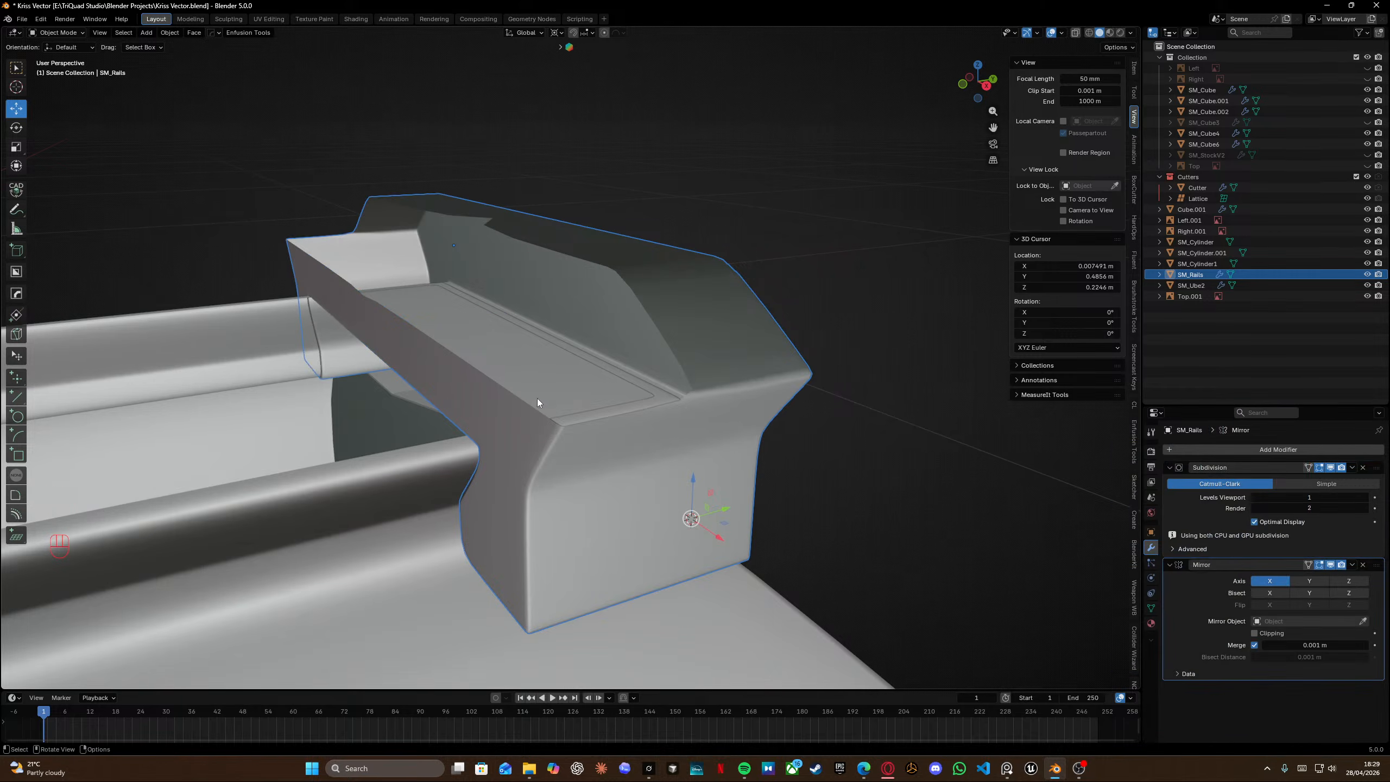
Insert a loop cut on the rail block's front top face near its edge.
{"action": "middle_click_drag", "start_coordinate": [537, 398], "coordinate": [569, 287]}
{"action": "key", "text": "Tab"}
{"action": "key", "text": "ctrl+r"}
{"action": "left_click", "coordinate": [583, 286]}
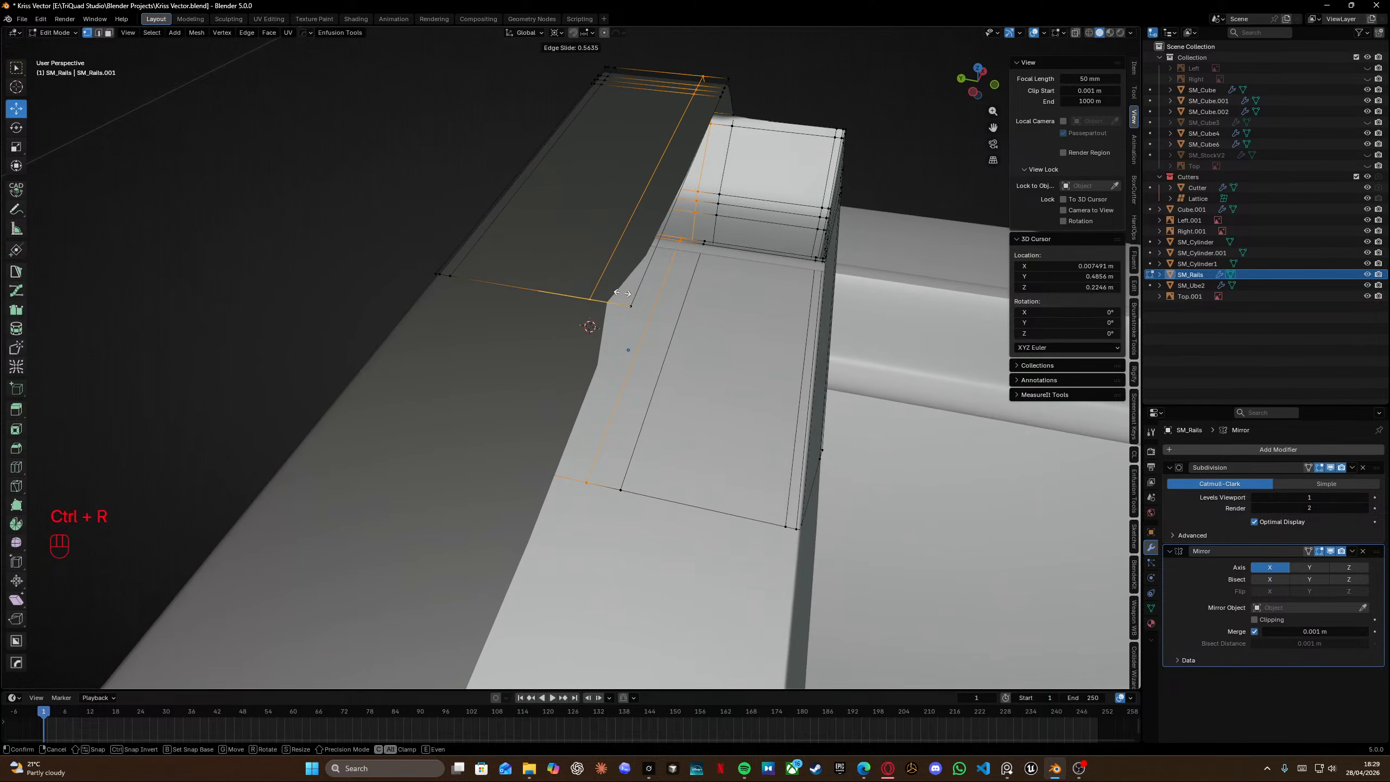
{"action": "left_click", "coordinate": [641, 301]}
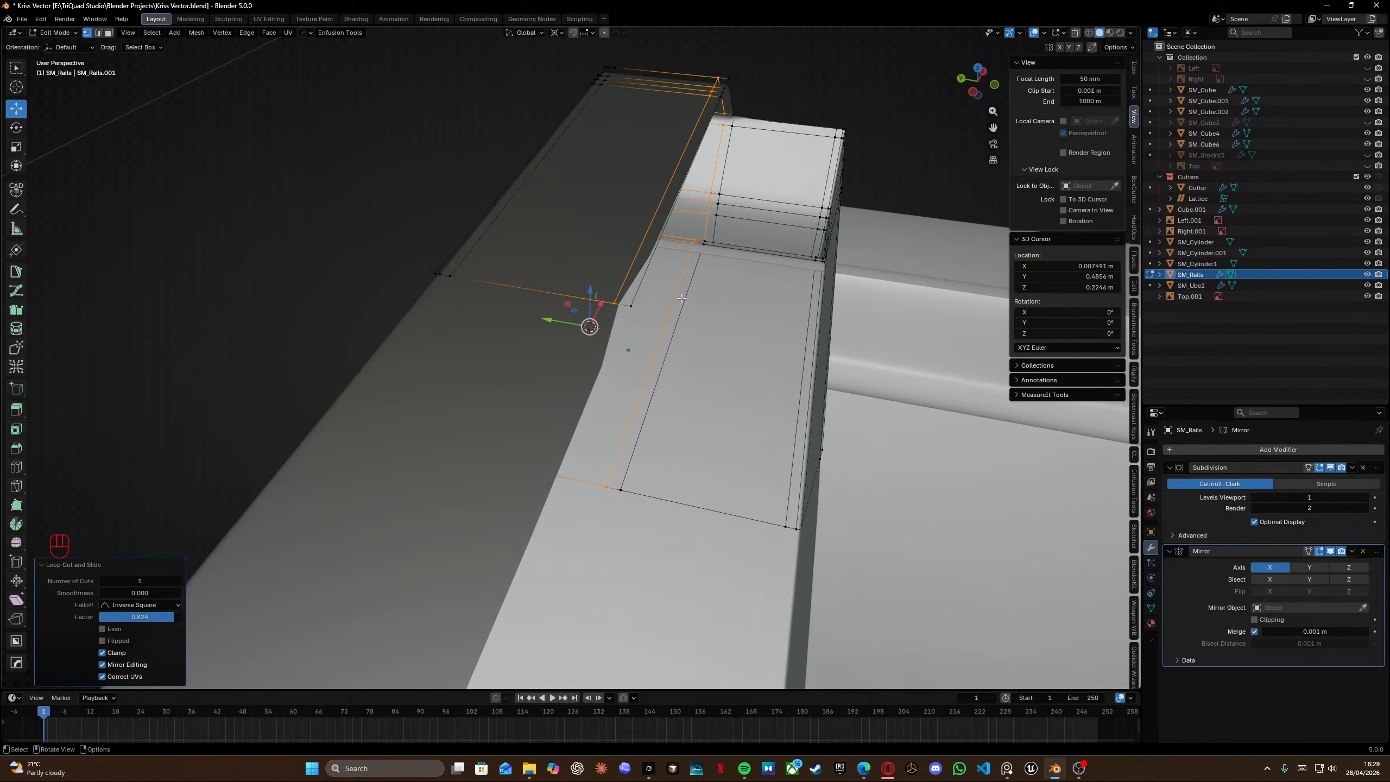
{"action": "middle_click_drag", "start_coordinate": [641, 301], "coordinate": [655, 342]}
{"action": "scroll", "coordinate": [655, 342], "scroll_direction": "left", "scroll_amount": 5, "text": "shift"}
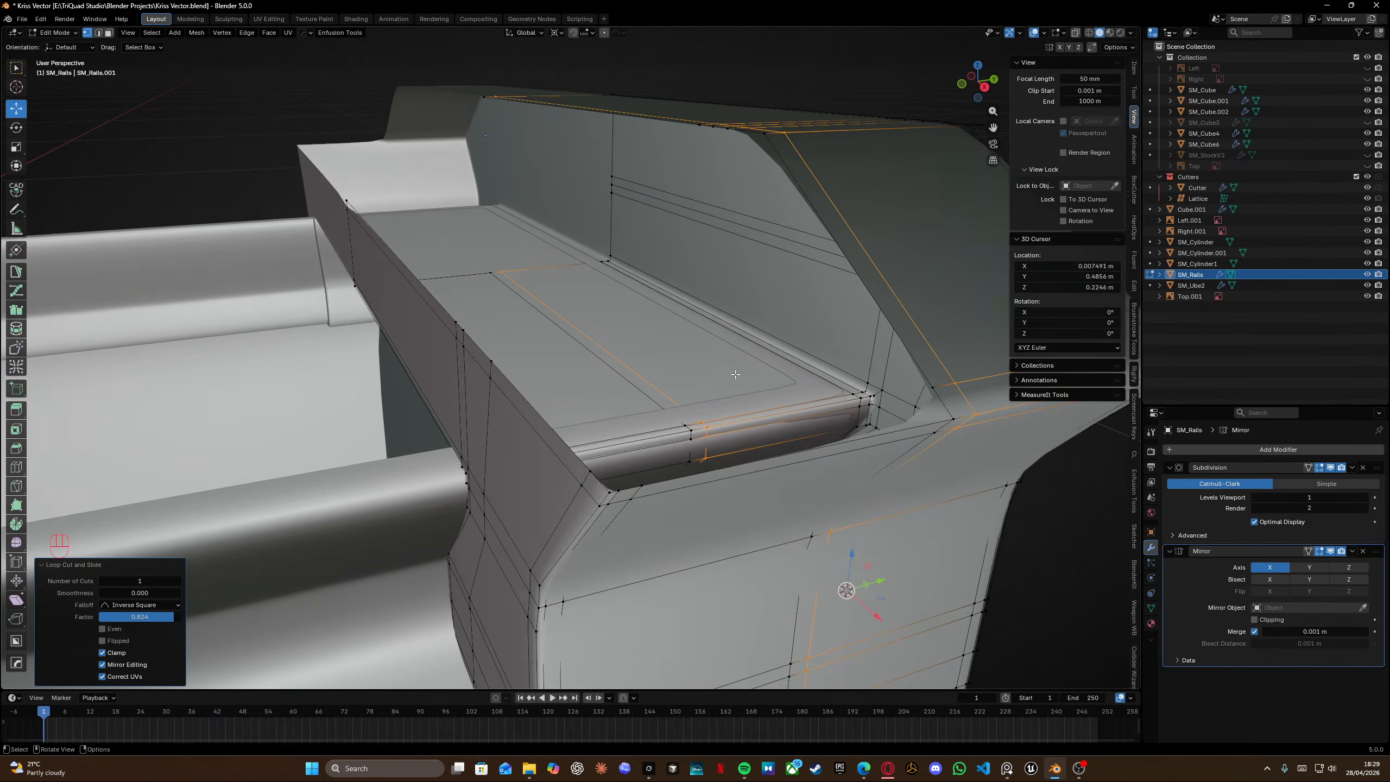
Fill new faces along the edge of the rail block's top recess.
{"action": "left_click", "coordinate": [790, 366]}
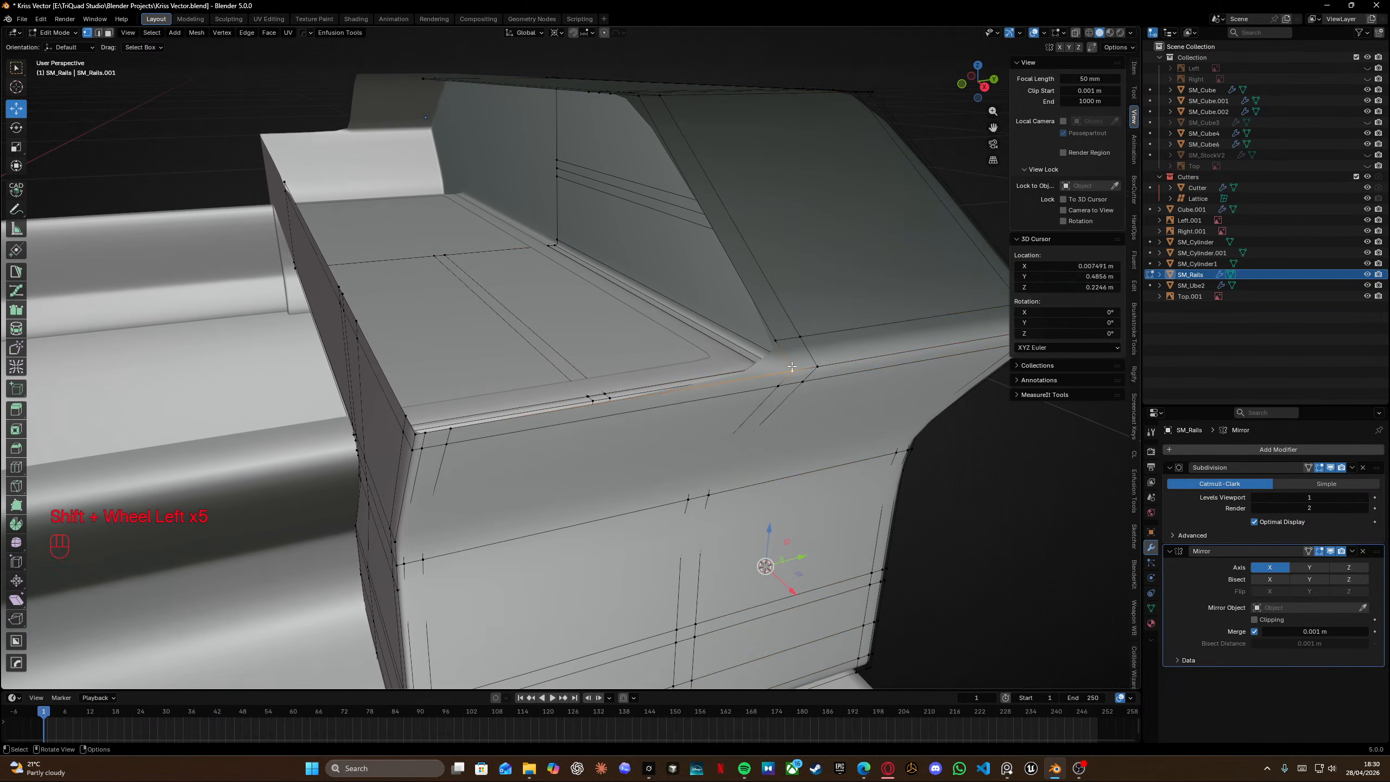
{"action": "mouse_move", "coordinate": [792, 366]}
{"action": "middle_mouse_down"}
{"action": "mouse_move", "coordinate": [813, 368]}
{"action": "mouse_move", "coordinate": [780, 350]}
{"action": "middle_mouse_up"}
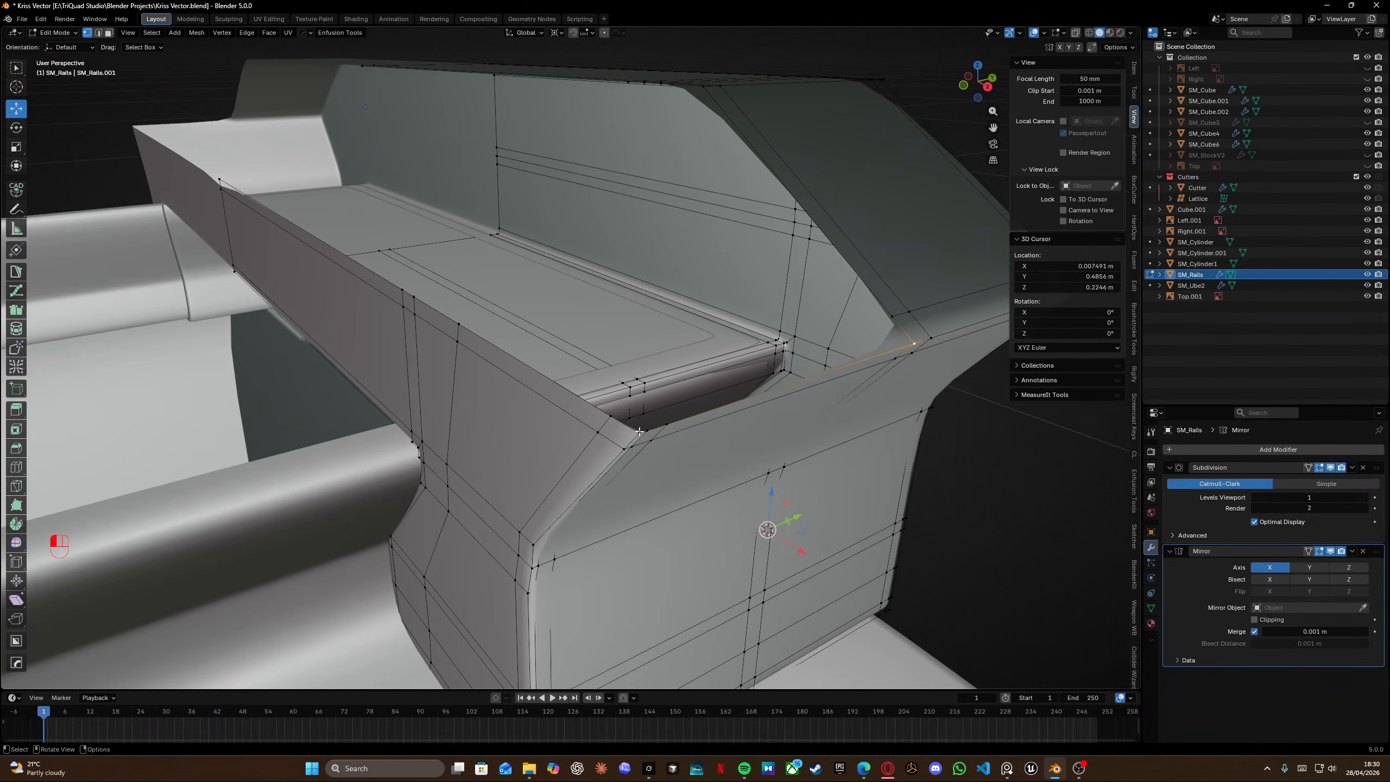
{"action": "key", "text": "f"}
{"action": "key", "text": "f"}
{"action": "key", "text": "f"}
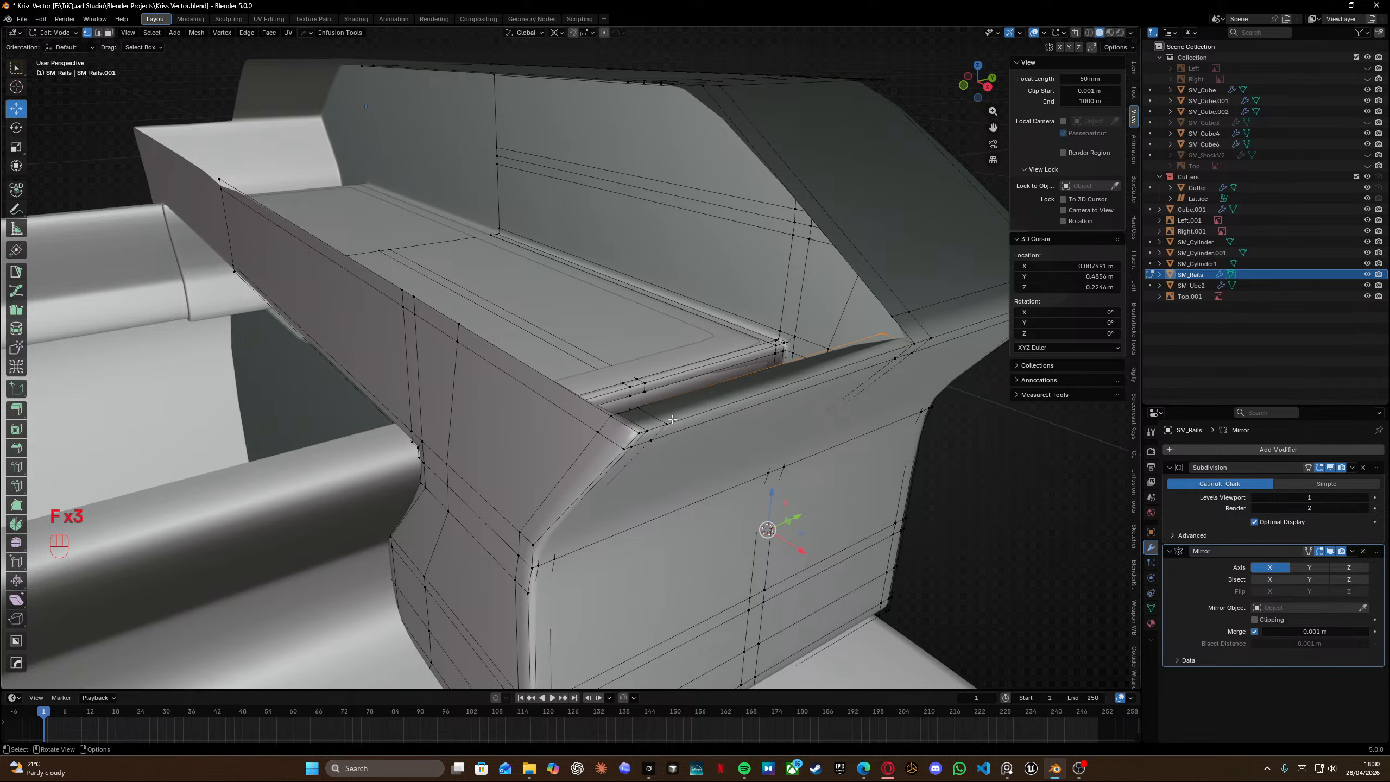
{"action": "middle_click_drag", "start_coordinate": [672, 419], "coordinate": [766, 384]}
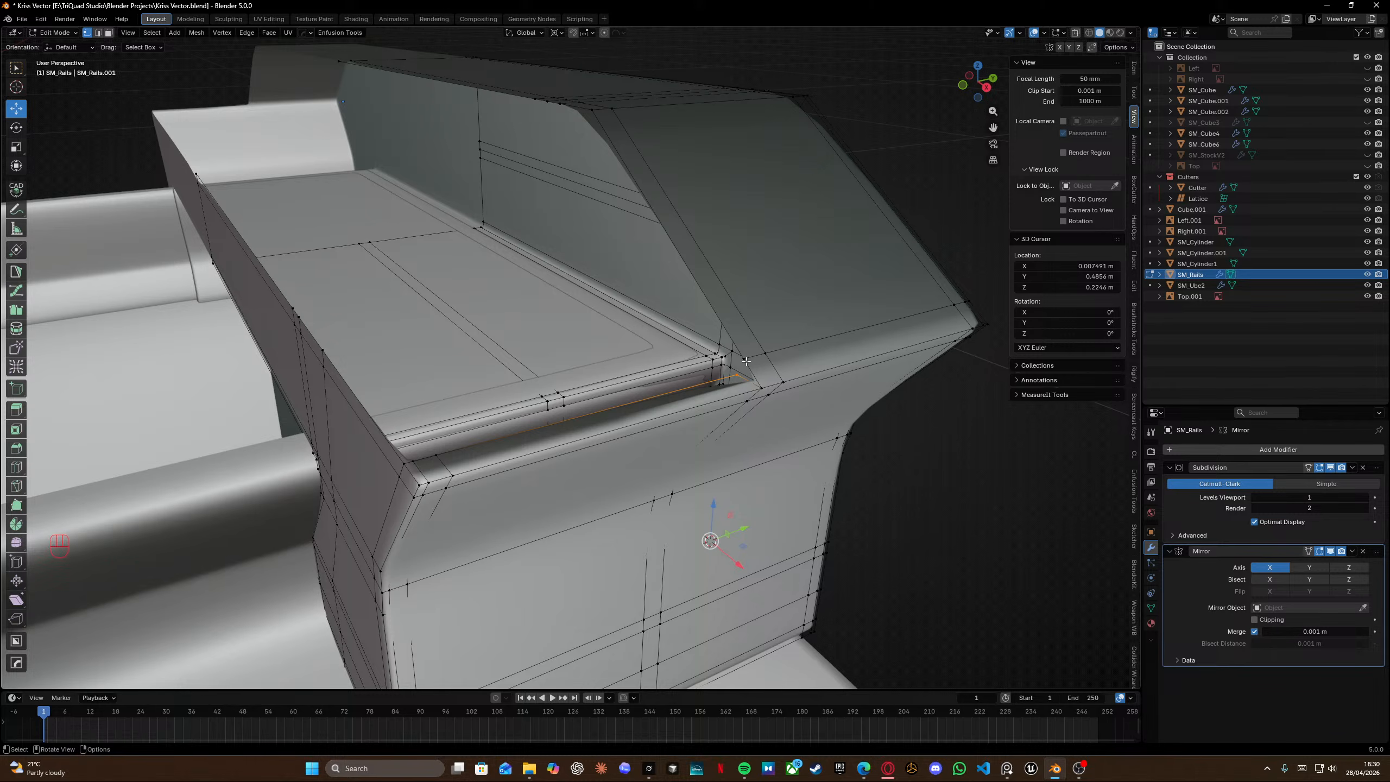
{"action": "key", "text": "f"}
Continue filling faces across the top recess toward the rail block's rear end.
{"action": "middle_click_drag", "start_coordinate": [741, 368], "coordinate": [844, 331]}
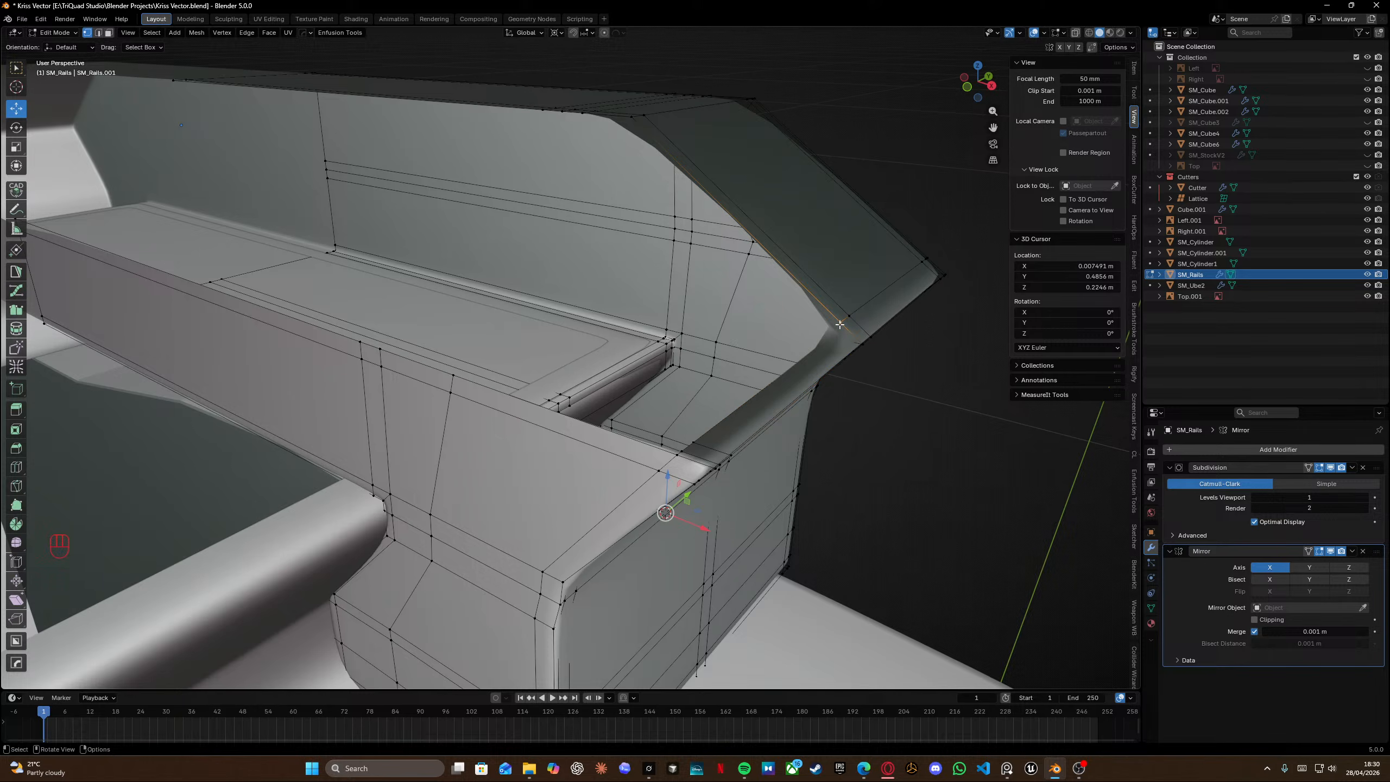
{"action": "key", "text": "f"}
{"action": "key", "text": "f"}
{"action": "key", "text": "f"}
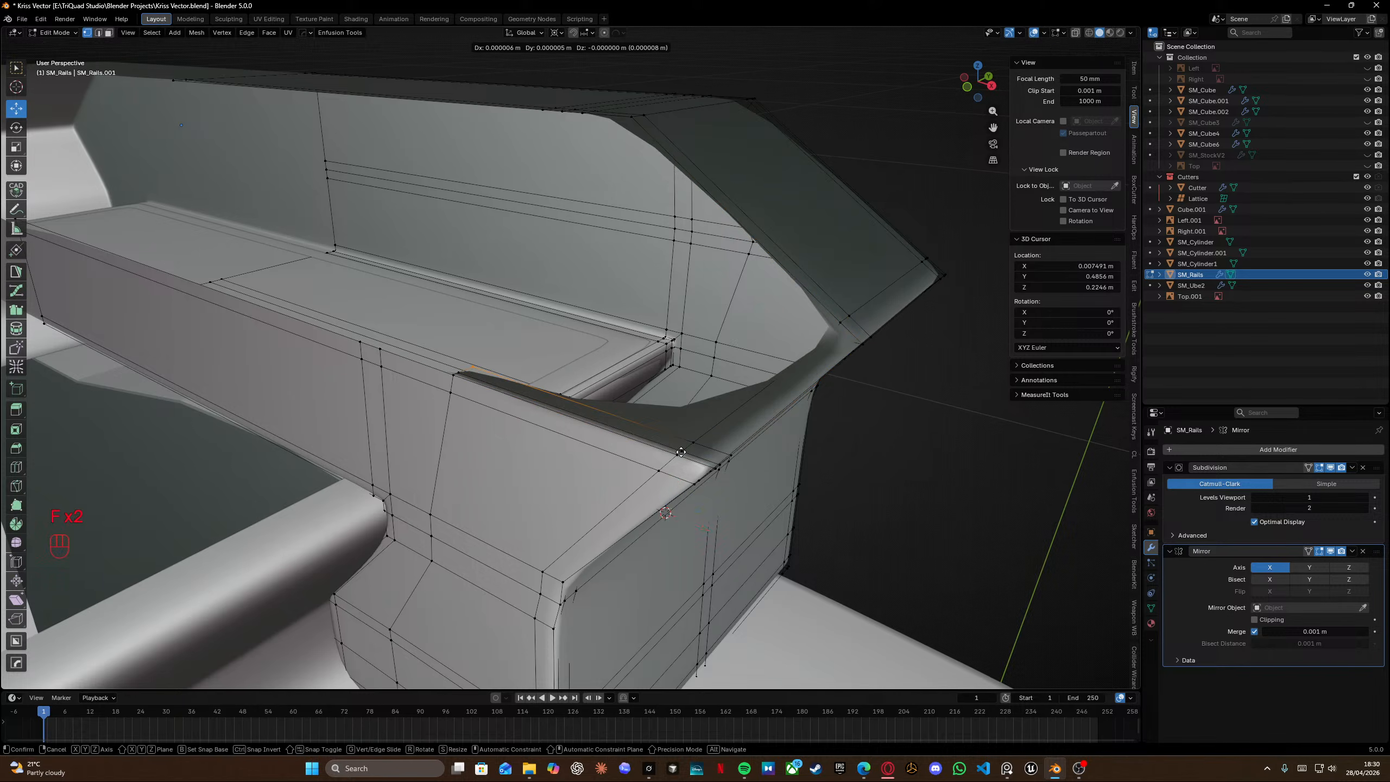
{"action": "key", "text": "f"}
{"action": "key", "text": "f"}
{"action": "key", "text": "f"}
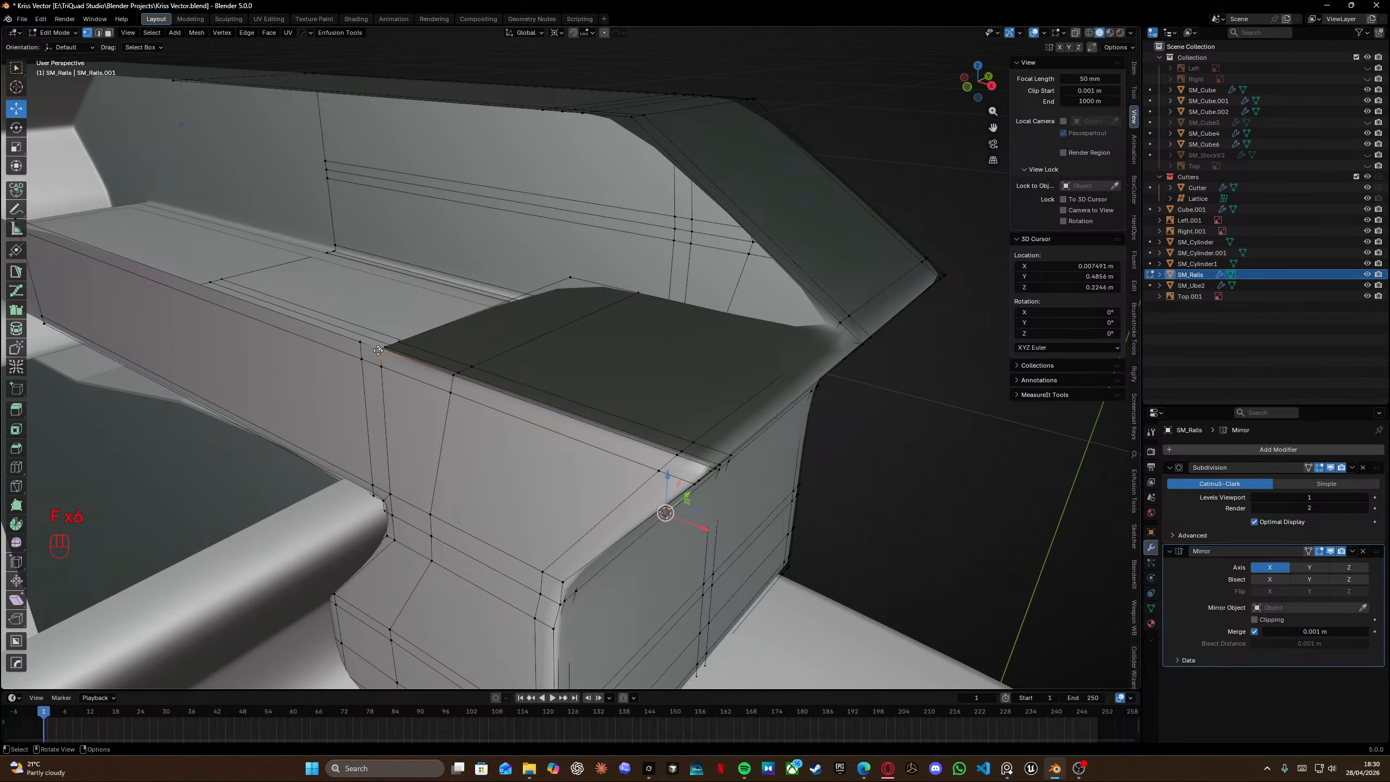
{"action": "key", "text": "f"}
{"action": "right_click", "coordinate": [396, 343]}
{"action": "middle_click_drag", "start_coordinate": [386, 344], "coordinate": [589, 394], "text": "shift"}
{"action": "left_click", "coordinate": [610, 426]}
{"action": "key", "text": "f"}
{"action": "key", "text": "f"}
{"action": "key", "text": "f"}
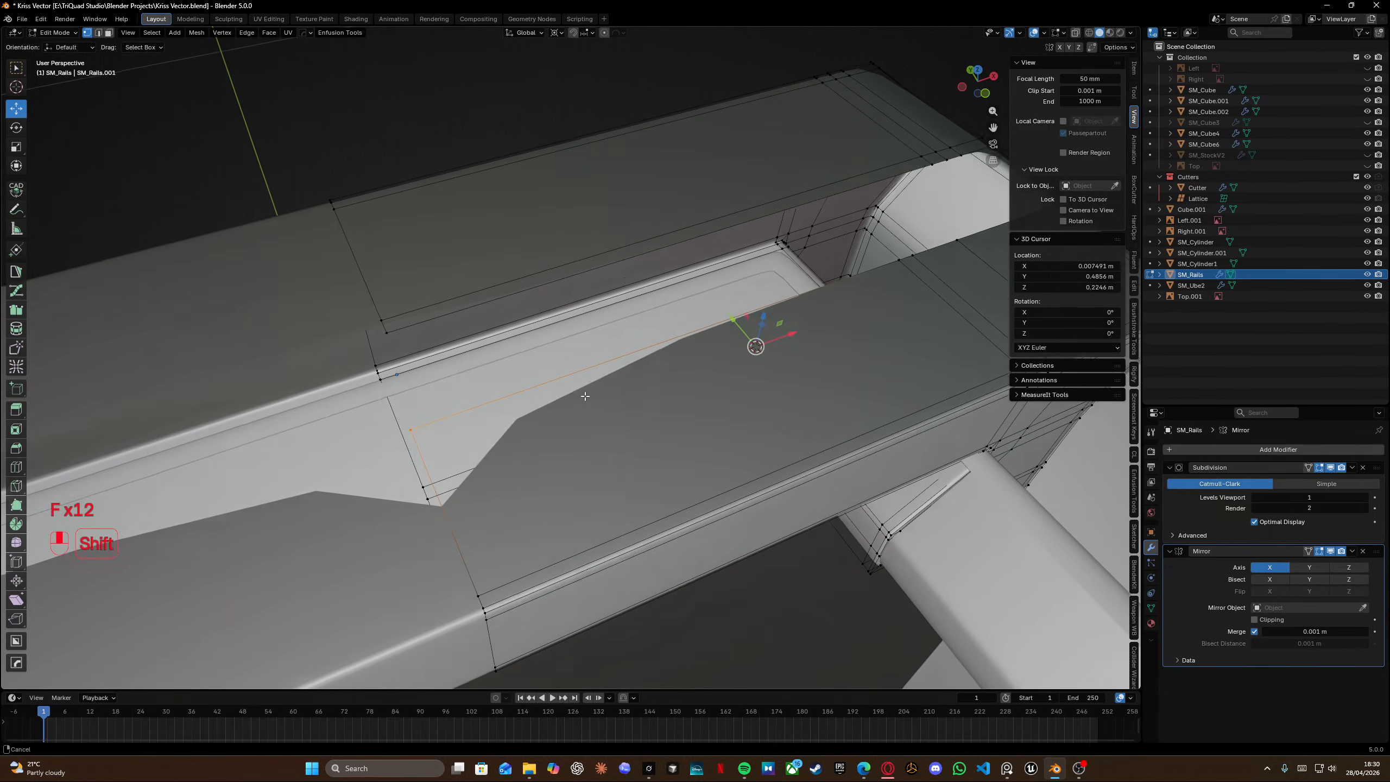
Insert a loop cut across the rail block's top beside the recess.
{"action": "key", "text": "ctrl+r"}
{"action": "left_click", "coordinate": [634, 493]}
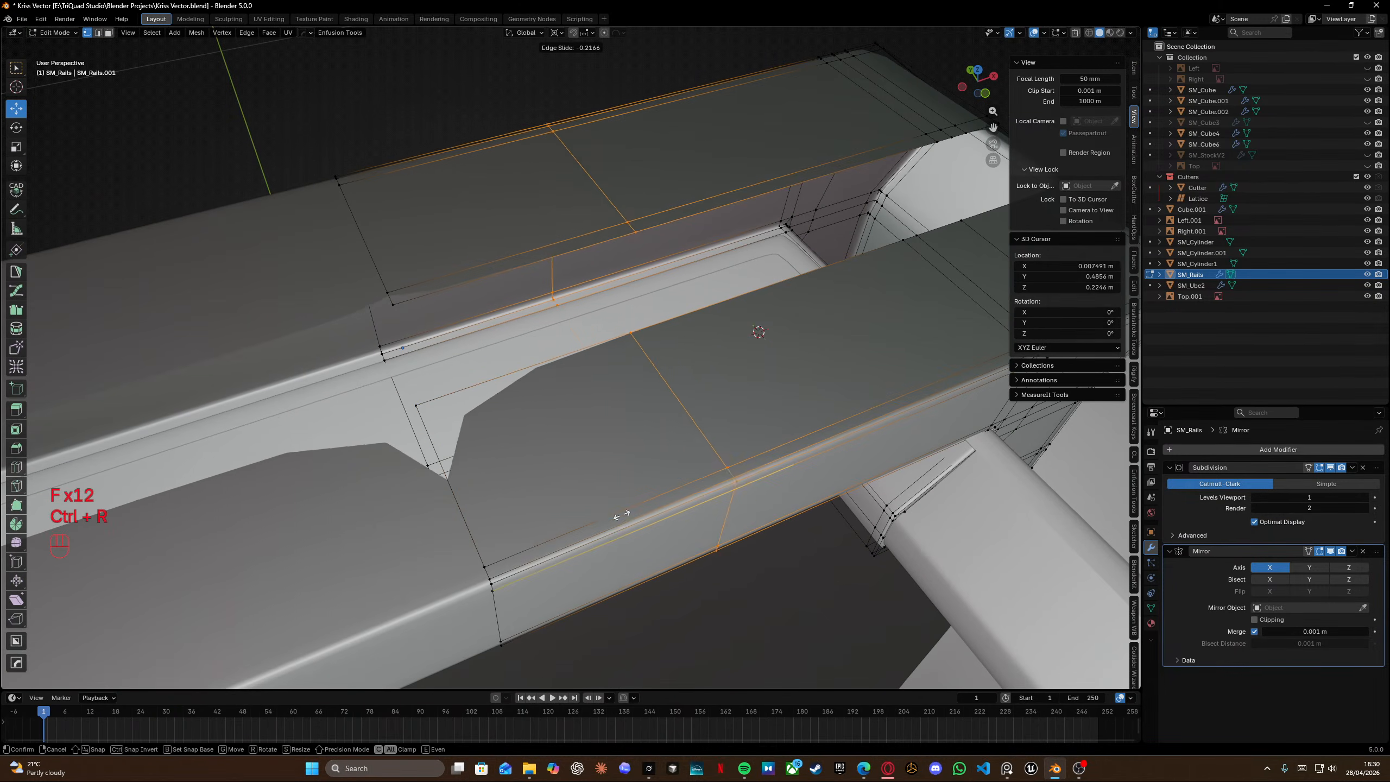
{"action": "left_click", "coordinate": [427, 573]}
Select the new edge loop and fill faces at the inner corner of the top recess.
{"action": "left_click", "coordinate": [464, 527], "text": "alt"}
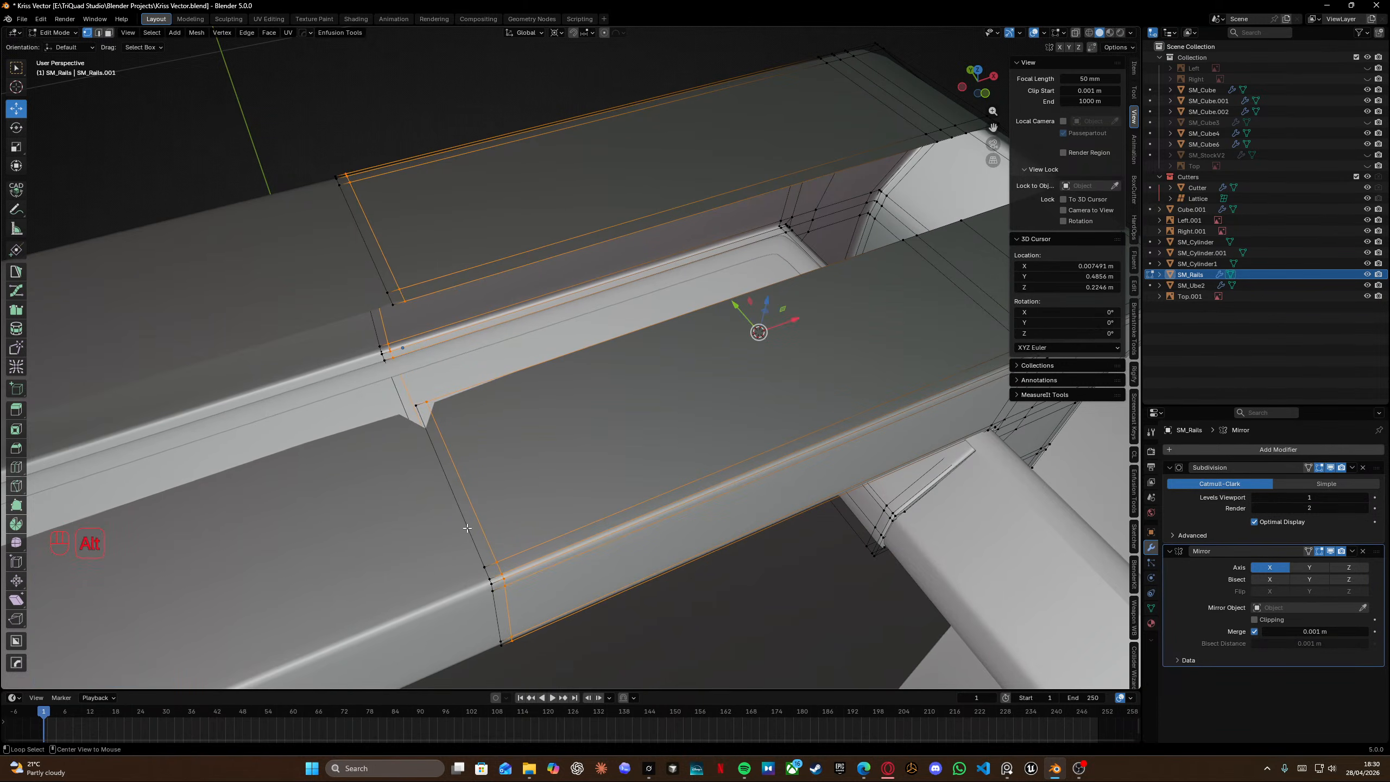
{"action": "left_click", "coordinate": [467, 527], "text": "alt"}
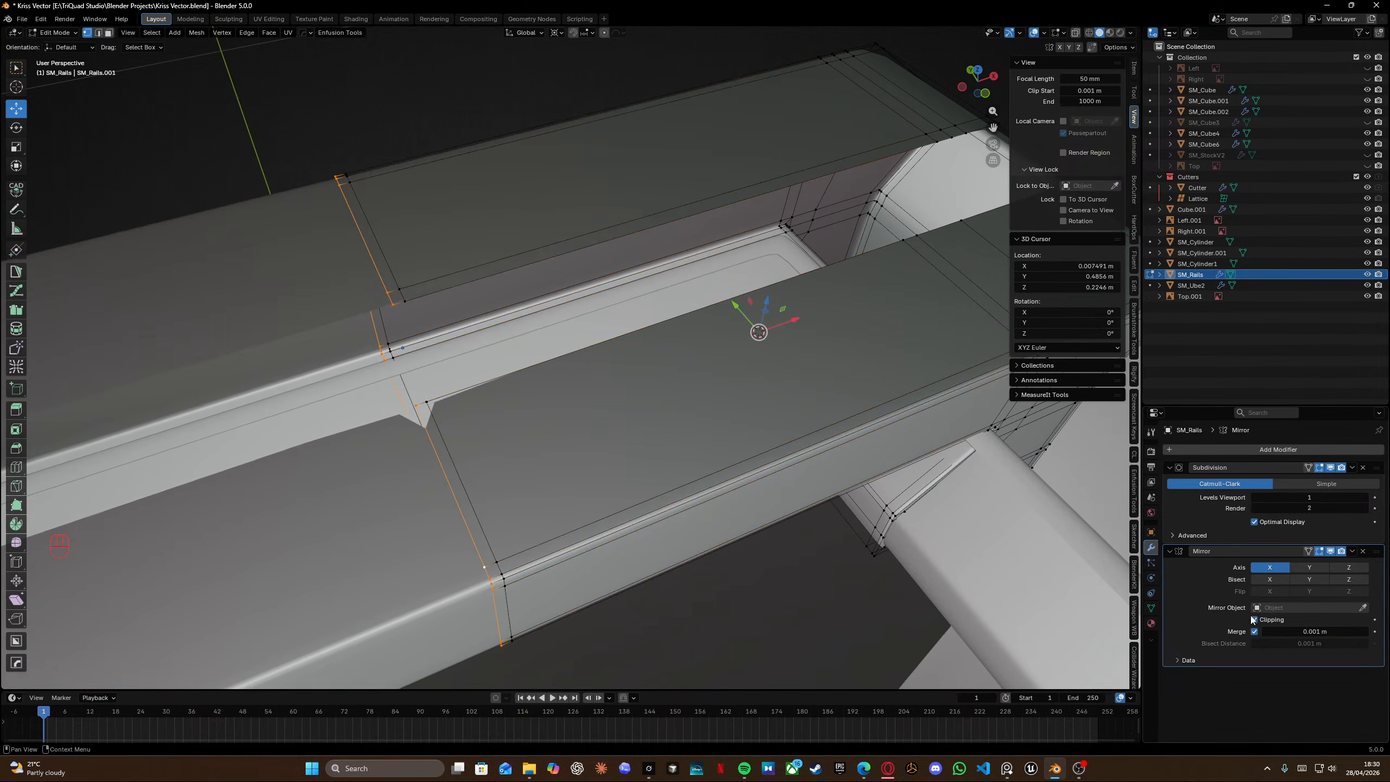
{"action": "left_click_drag", "start_coordinate": [785, 322], "coordinate": [577, 393]}
{"action": "middle_click_drag", "start_coordinate": [577, 393], "coordinate": [624, 372]}
{"action": "middle_click_drag", "start_coordinate": [624, 373], "coordinate": [651, 224], "text": "shift"}
{"action": "scroll", "coordinate": [438, 307], "scroll_direction": "up", "scroll_amount": 2}
{"action": "middle_click_drag", "start_coordinate": [651, 225], "coordinate": [675, 358], "text": "shift"}
{"action": "scroll", "coordinate": [715, 249], "scroll_direction": "down", "scroll_amount": 3}
{"action": "left_click", "coordinate": [613, 329]}
{"action": "left_click", "coordinate": [510, 154], "text": "ctrl"}
{"action": "key", "text": "f"}
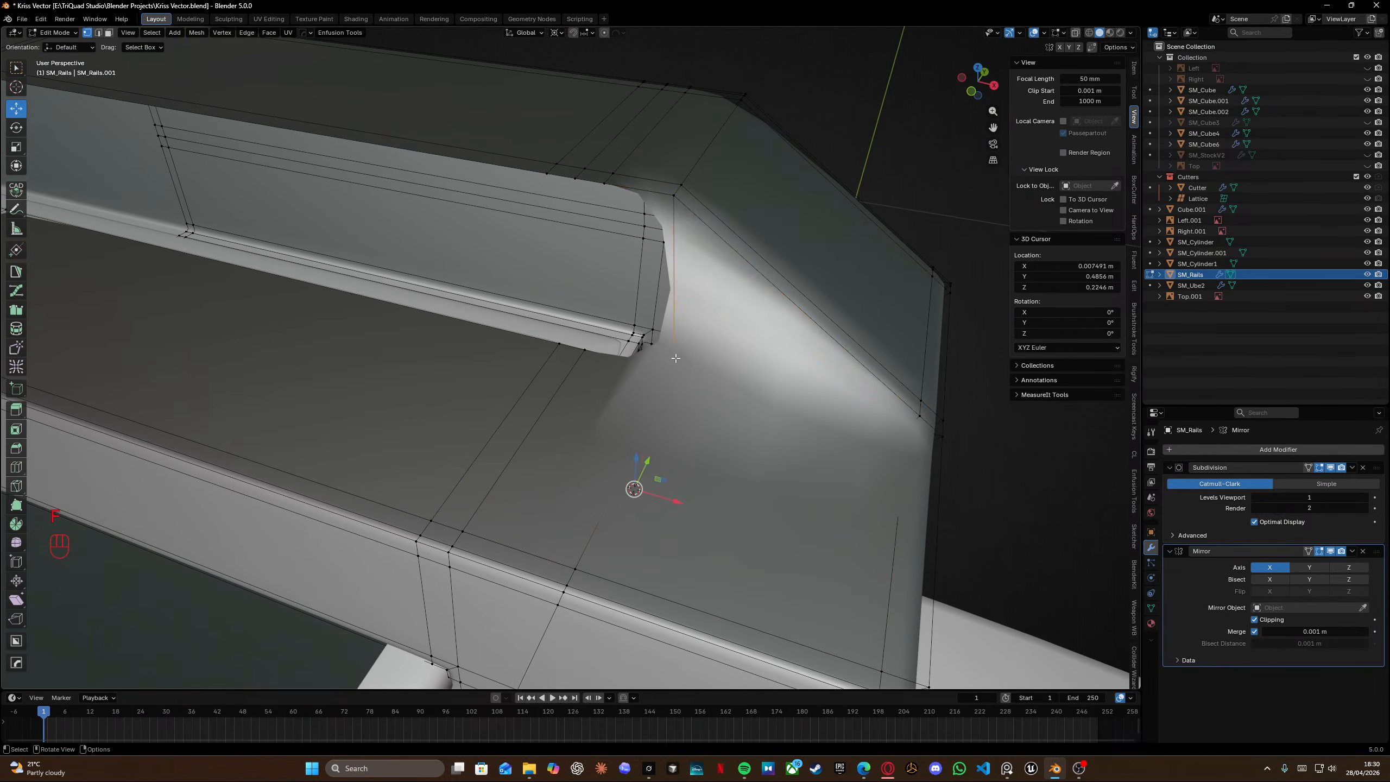
{"action": "key", "text": "f"}
Try dissolving a selected edge loop on the rail block's side, then undo it.
{"action": "middle_click_drag", "start_coordinate": [604, 237], "coordinate": [500, 266]}
{"action": "left_click", "coordinate": [501, 266], "text": "alt"}
{"action": "key", "text": "x"}
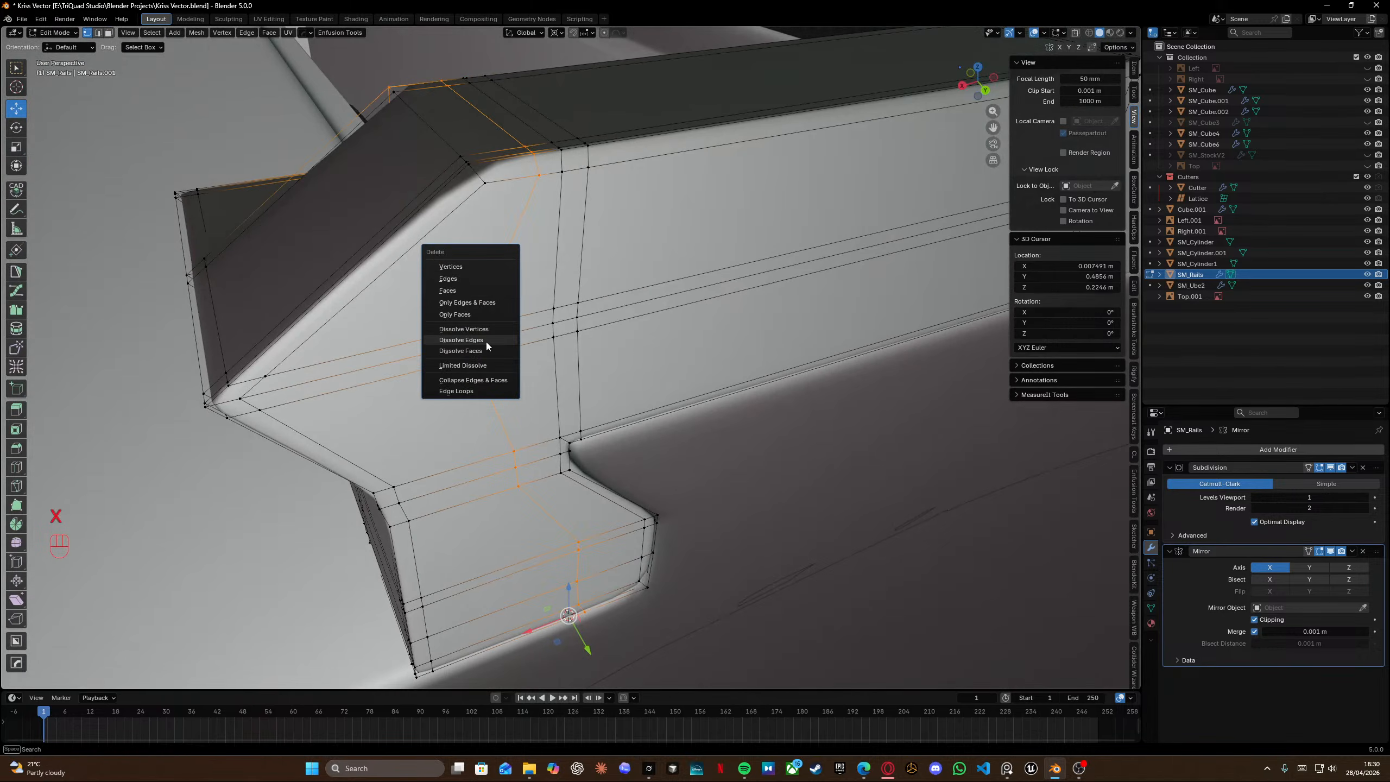
{"action": "left_click", "coordinate": [485, 344]}
{"action": "middle_click_drag", "start_coordinate": [486, 342], "coordinate": [453, 280]}
{"action": "key", "text": "ctrl+z"}
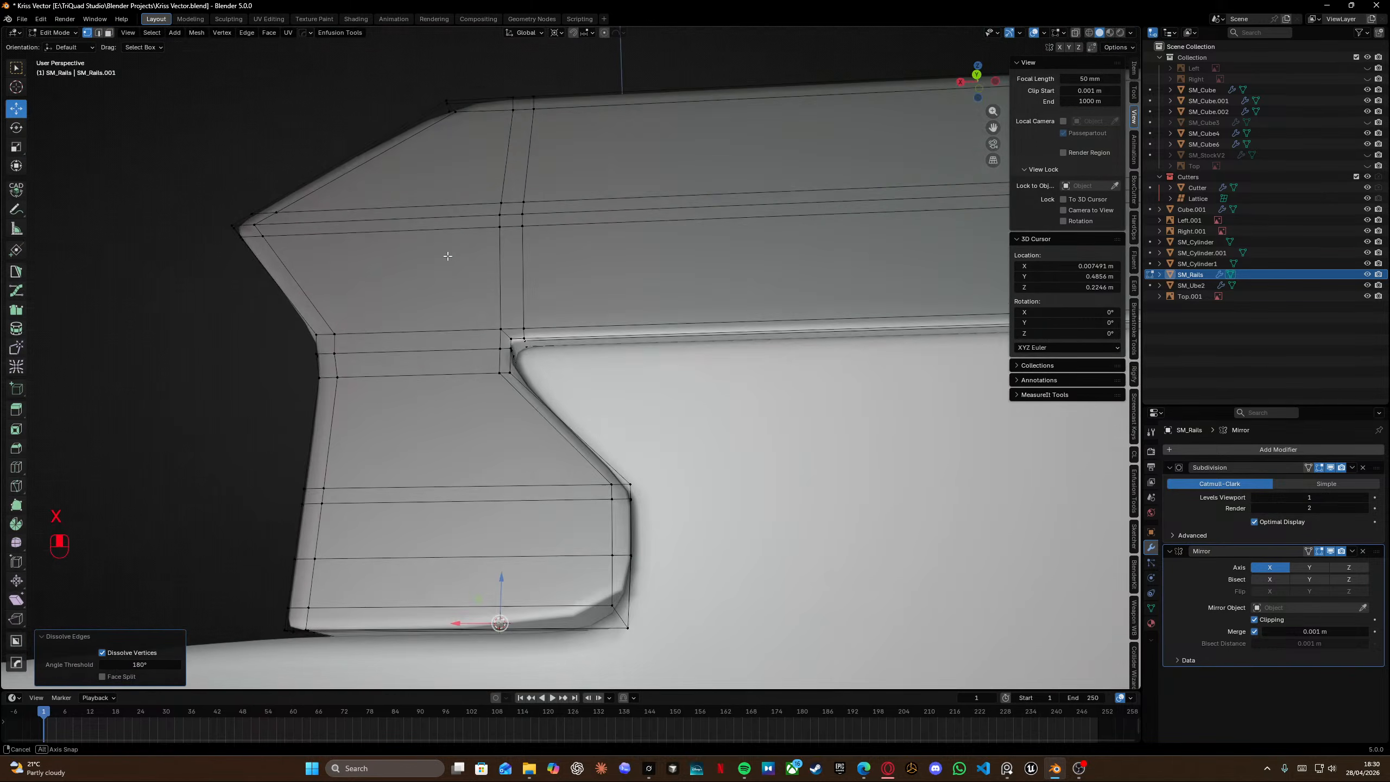
{"action": "key", "text": "f"}
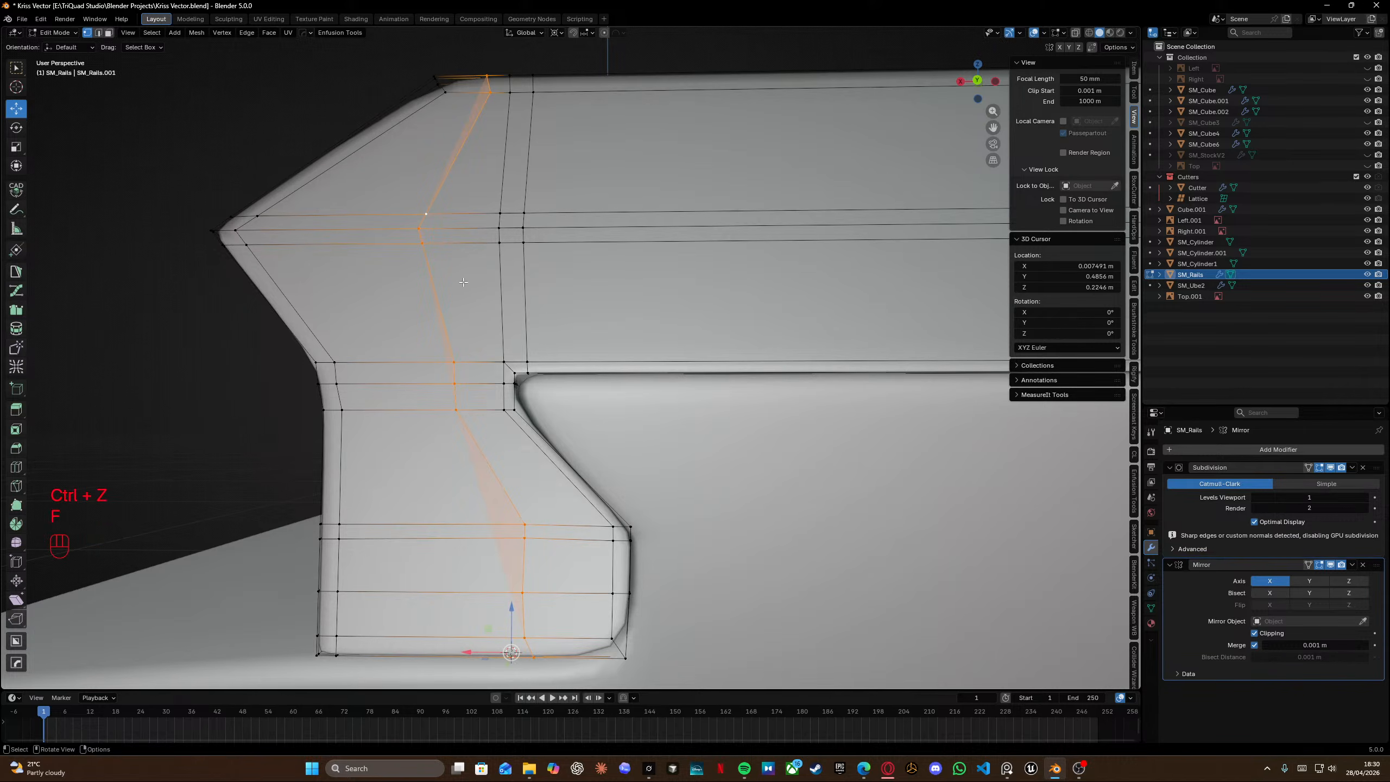
{"action": "key", "text": "ctrl+z"}
Try sliding the side edge loop, then undo it.
{"action": "key", "text": "g"}
{"action": "key", "text": "g"}
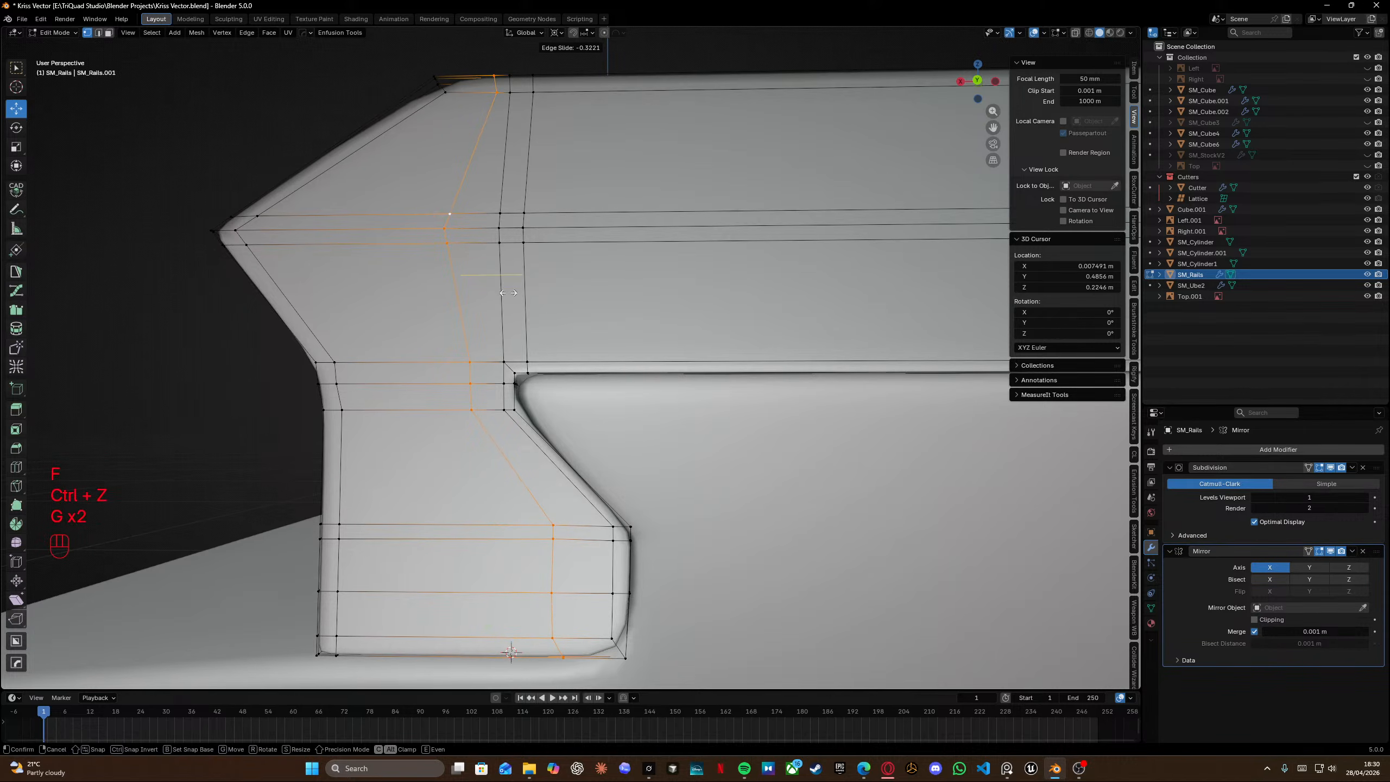
{"action": "left_click", "coordinate": [527, 298]}
{"action": "mouse_move", "coordinate": [527, 297]}
{"action": "middle_mouse_down"}
{"action": "mouse_move", "coordinate": [597, 334]}
{"action": "mouse_move", "coordinate": [717, 323]}
{"action": "mouse_move", "coordinate": [735, 305]}
{"action": "mouse_move", "coordinate": [739, 316]}
{"action": "mouse_move", "coordinate": [695, 261]}
{"action": "mouse_move", "coordinate": [608, 242]}
{"action": "mouse_move", "coordinate": [622, 222]}
{"action": "mouse_move", "coordinate": [651, 243]}
{"action": "mouse_move", "coordinate": [642, 276]}
{"action": "mouse_move", "coordinate": [638, 199]}
{"action": "mouse_move", "coordinate": [612, 207]}
{"action": "mouse_move", "coordinate": [571, 281]}
{"action": "mouse_move", "coordinate": [567, 383]}
{"action": "middle_mouse_up"}
{"action": "key", "text": "shift+z"}
{"action": "key", "text": "ctrl+z"}
Insert a loop cut on the rail block's rear underside and isolate it in local view.
{"action": "key", "text": "ctrl+r"}
{"action": "key", "text": "shift+z"}
{"action": "key", "text": "ctrl+r"}
{"action": "right_click", "coordinate": [565, 477]}
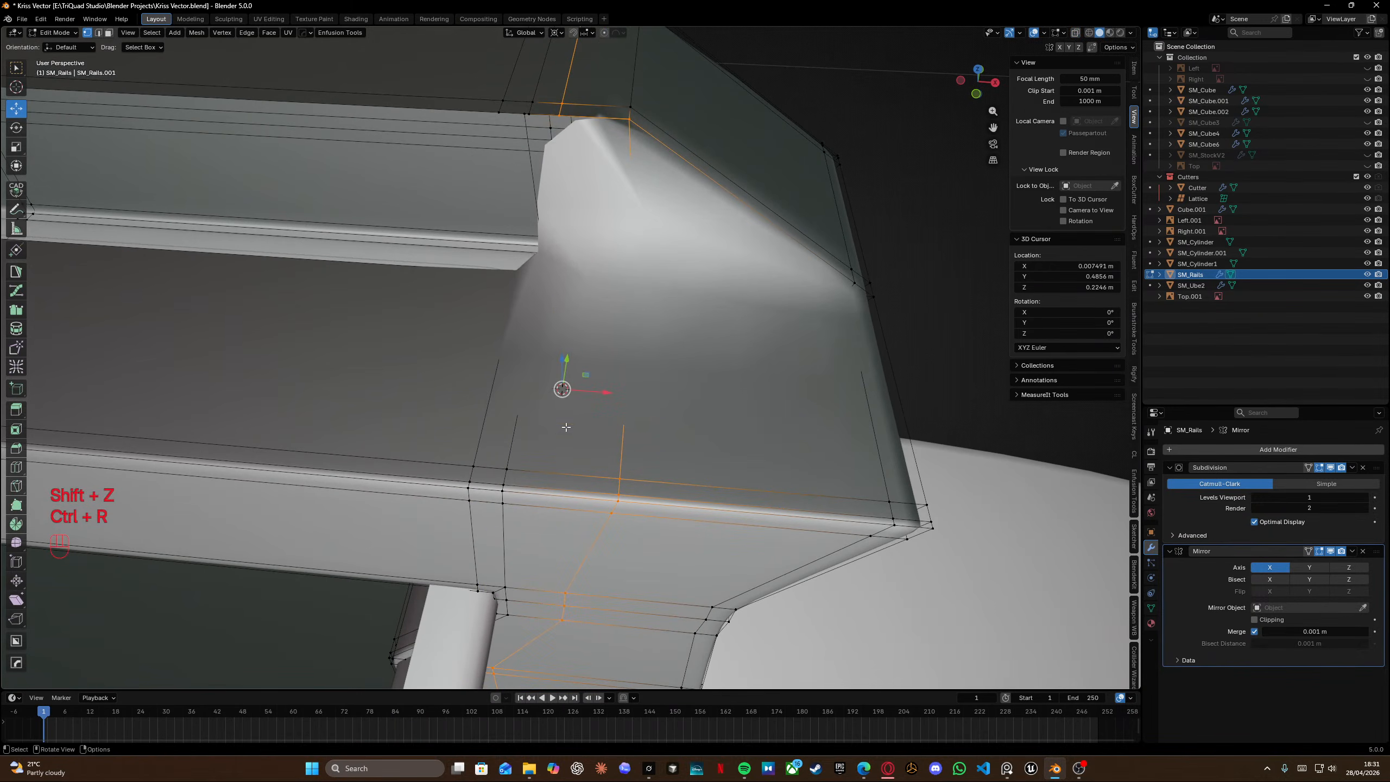
{"action": "key", "text": "KP_Divide"}
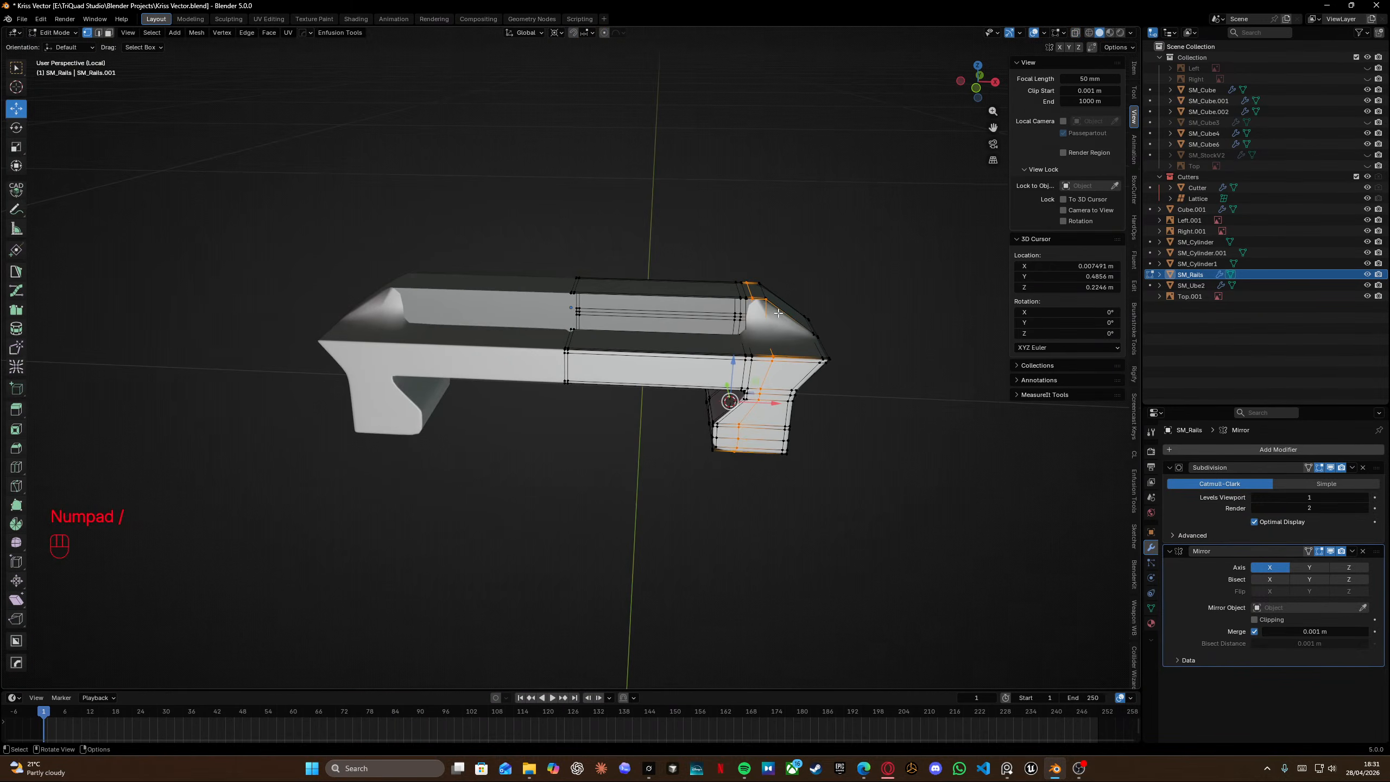
Select all of the rail block's geometry and merge vertices by distance.
{"action": "scroll", "coordinate": [583, 377], "scroll_direction": "left", "scroll_amount": 2, "text": "shift"}
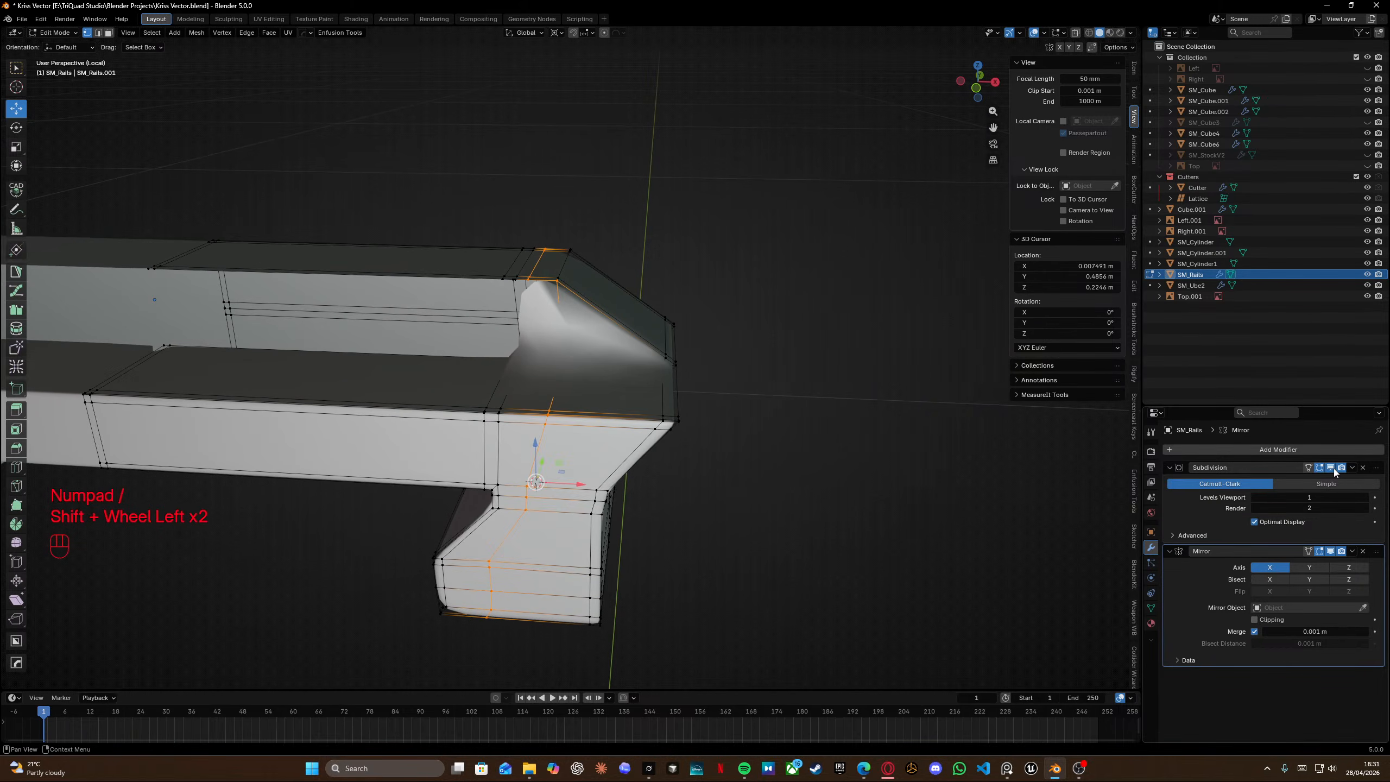
{"action": "left_click", "coordinate": [1333, 471]}
{"action": "scroll", "coordinate": [504, 387], "scroll_direction": "up", "scroll_amount": 5}
{"action": "middle_click_drag", "start_coordinate": [588, 318], "coordinate": [616, 307], "text": "shift"}
{"action": "middle_click_drag", "start_coordinate": [615, 307], "coordinate": [630, 342]}
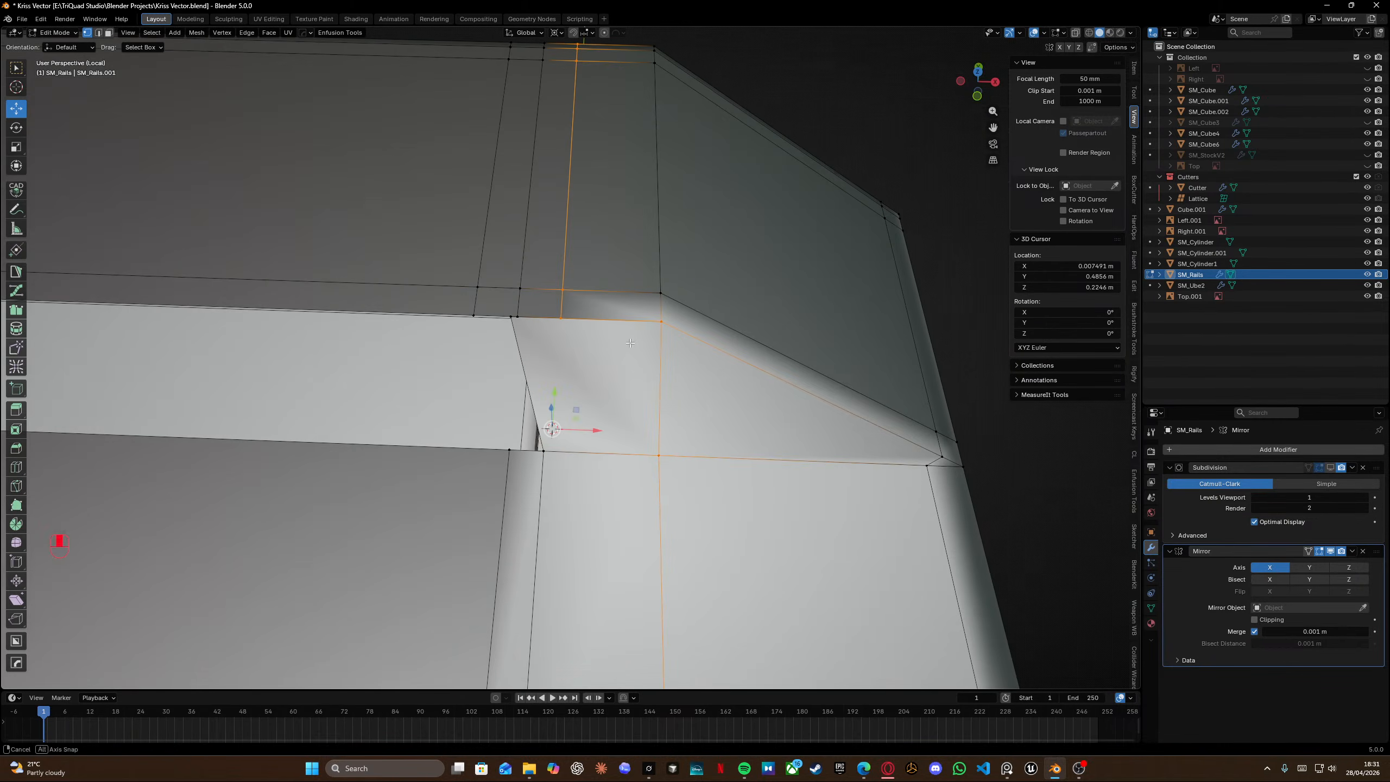
{"action": "key", "text": "a"}
{"action": "left_click", "coordinate": [629, 336]}
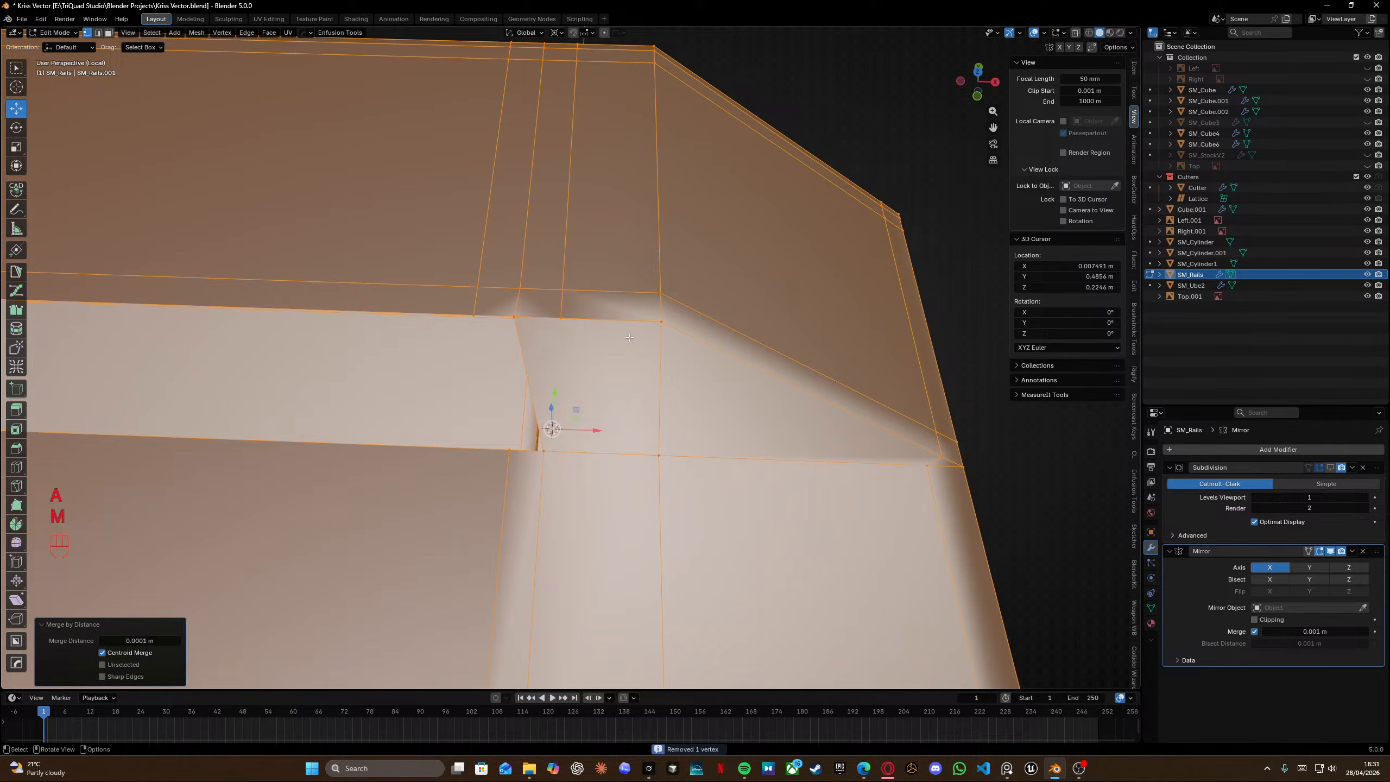
Try inserting a loop cut across the rail block's rear top recess, then undo it.
{"action": "key", "text": "ctrl+r"}
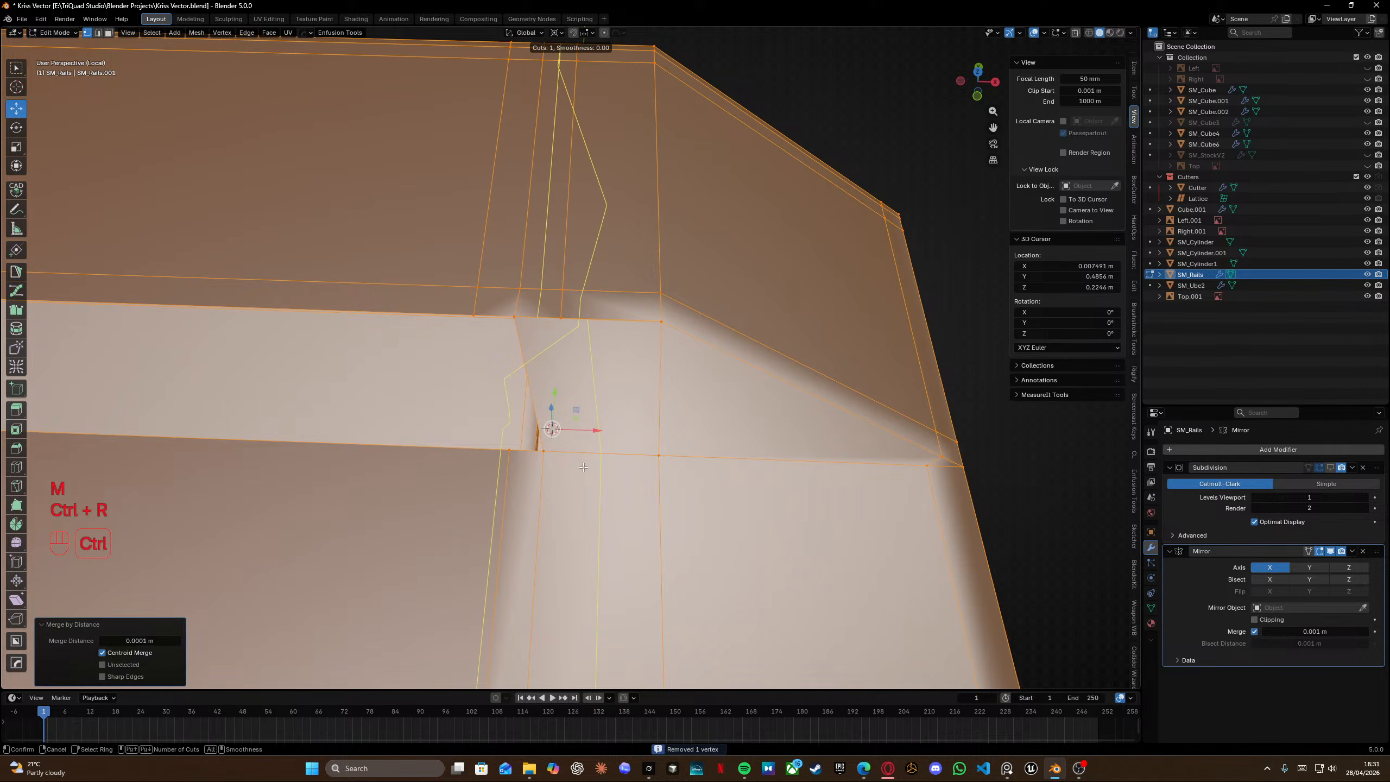
{"action": "left_click", "coordinate": [583, 465]}
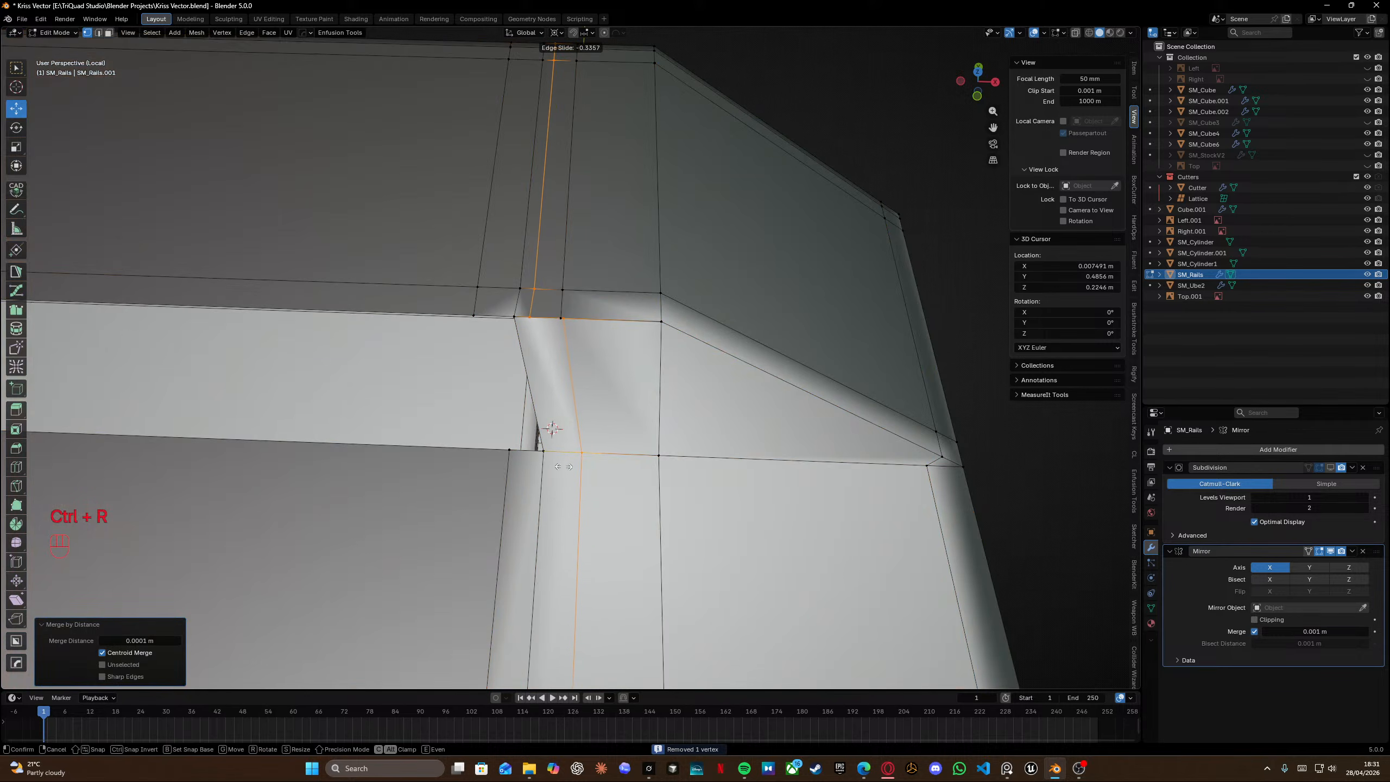
{"action": "left_click", "coordinate": [556, 466]}
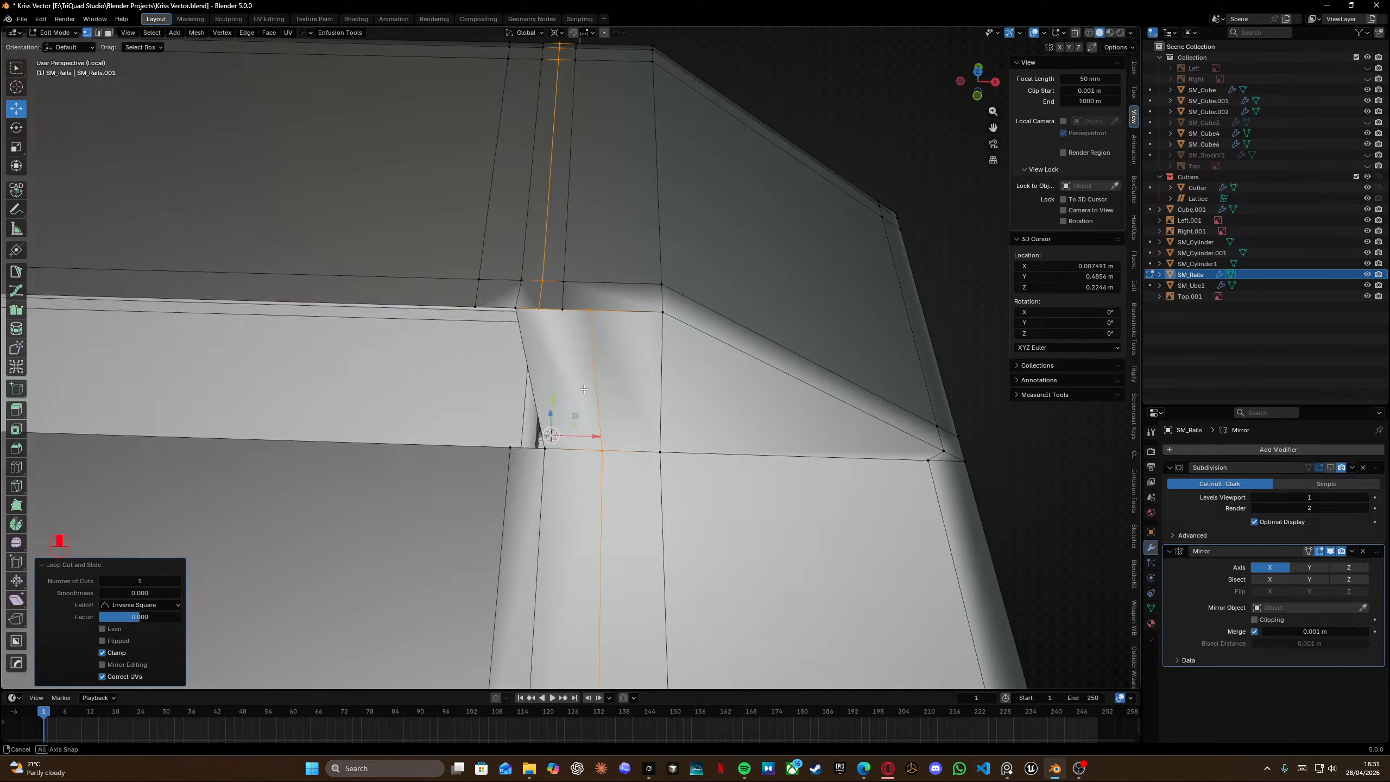
{"action": "key", "text": "ctrl+z"}
Delete the selected geometry at the rail block's front upper corner.
{"action": "middle_click_drag", "start_coordinate": [590, 240], "coordinate": [593, 317]}
{"action": "scroll", "coordinate": [587, 202], "scroll_direction": "down", "scroll_amount": 6}
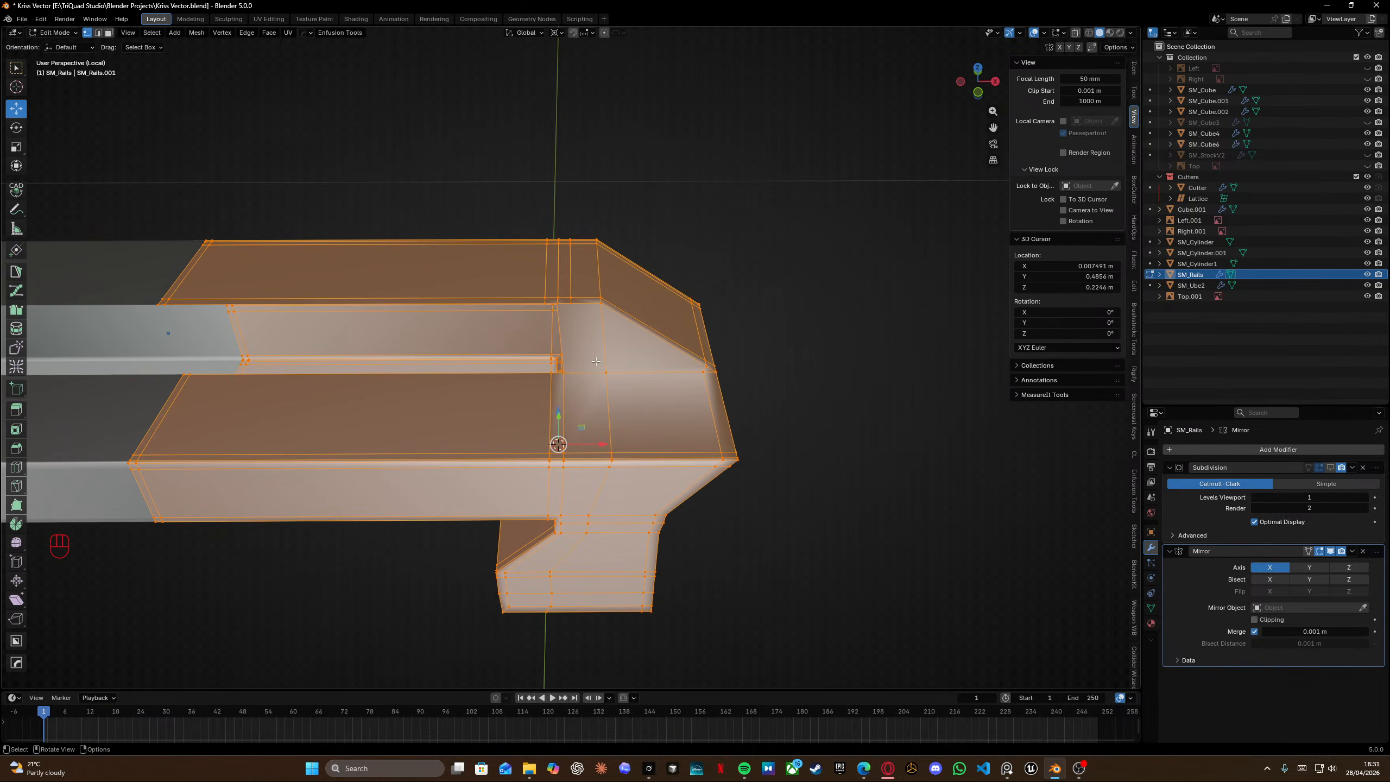
{"action": "left_click", "coordinate": [607, 382], "text": "alt"}
{"action": "middle_click_drag", "start_coordinate": [609, 379], "coordinate": [638, 391]}
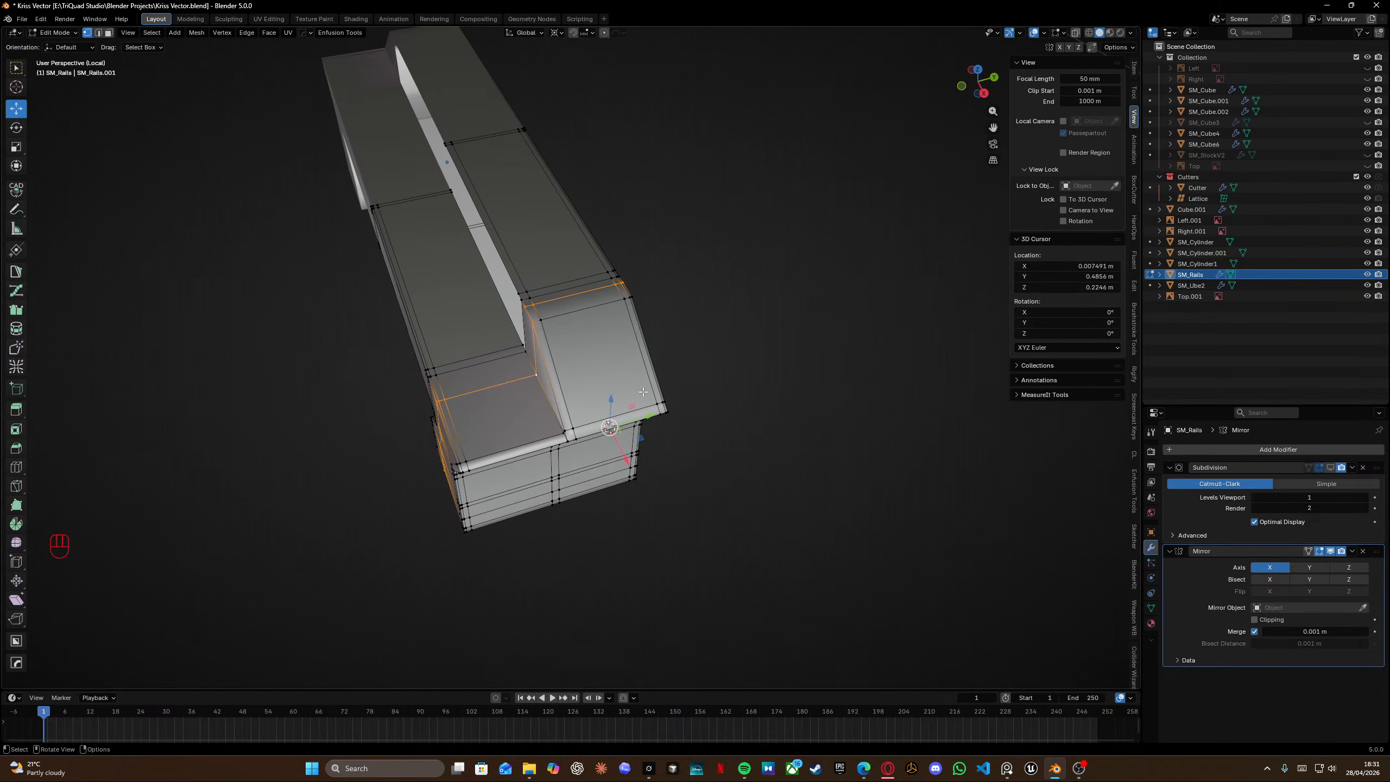
{"action": "key", "text": "x"}
{"action": "left_click", "coordinate": [638, 391]}
Insert a centered loop cut along the rail block's front section.
{"action": "middle_click_drag", "start_coordinate": [521, 365], "coordinate": [613, 374]}
{"action": "middle_click_drag", "start_coordinate": [537, 240], "coordinate": [580, 406]}
{"action": "key", "text": "ctrl+r"}
{"action": "right_click", "coordinate": [579, 399]}
Try selecting and sliding the edge loop on the rail block's front top, then undo it.
{"action": "left_click", "coordinate": [563, 555], "text": "alt"}
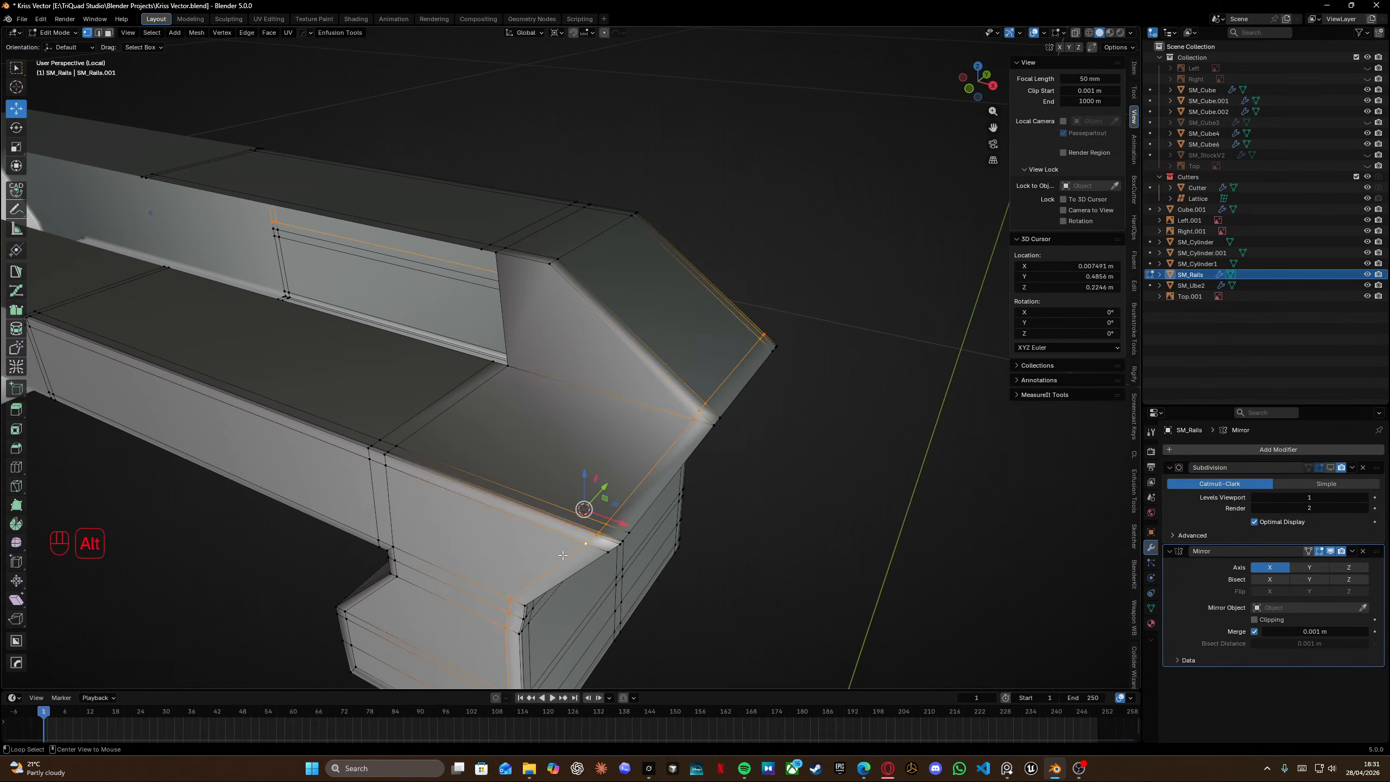
{"action": "key", "text": "g"}
{"action": "key", "text": "g"}
{"action": "left_click", "coordinate": [691, 526]}
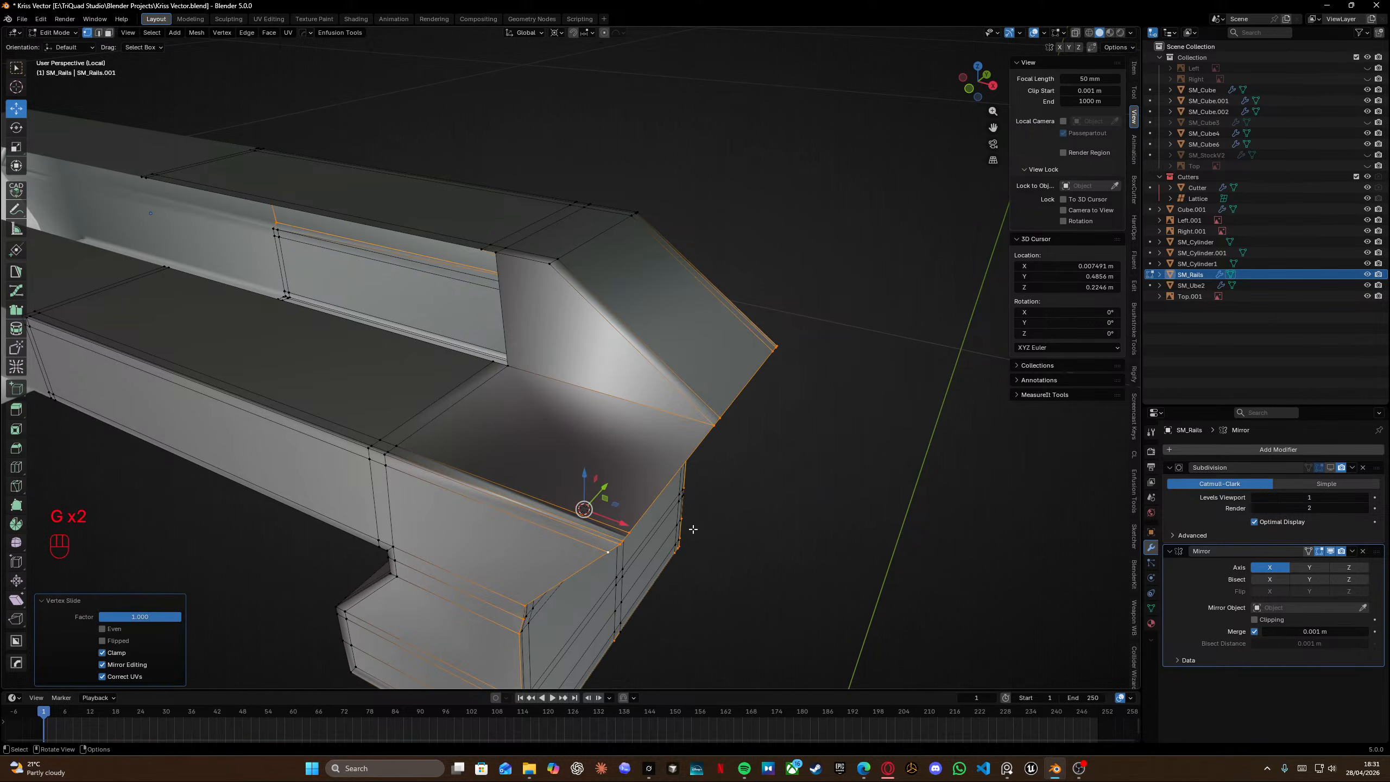
{"action": "middle_click_drag", "start_coordinate": [692, 527], "coordinate": [512, 440]}
{"action": "key", "text": "ctrl+z"}
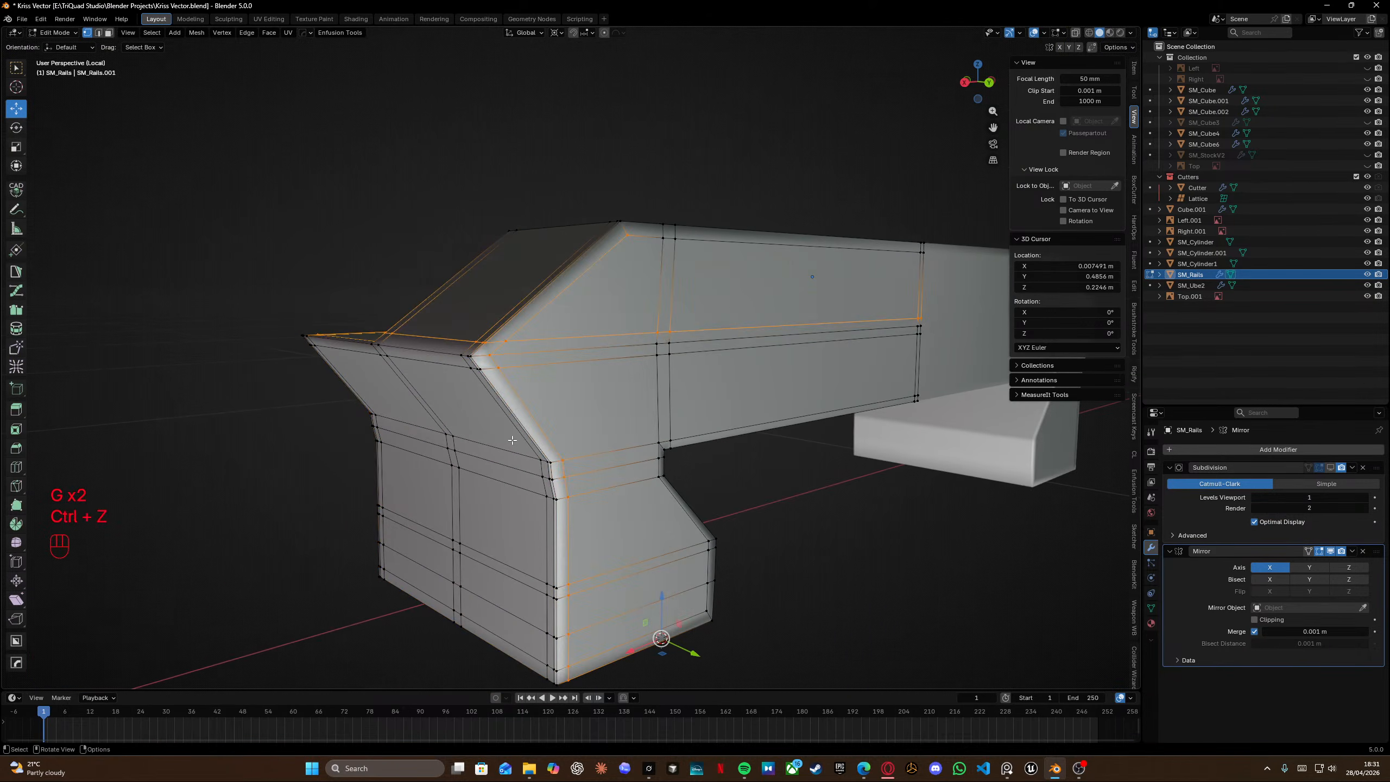
Slide the sloped front top edge and its corner vertex on the rail block to align with the side loops.
{"action": "middle_click_drag", "start_coordinate": [534, 357], "coordinate": [546, 362]}
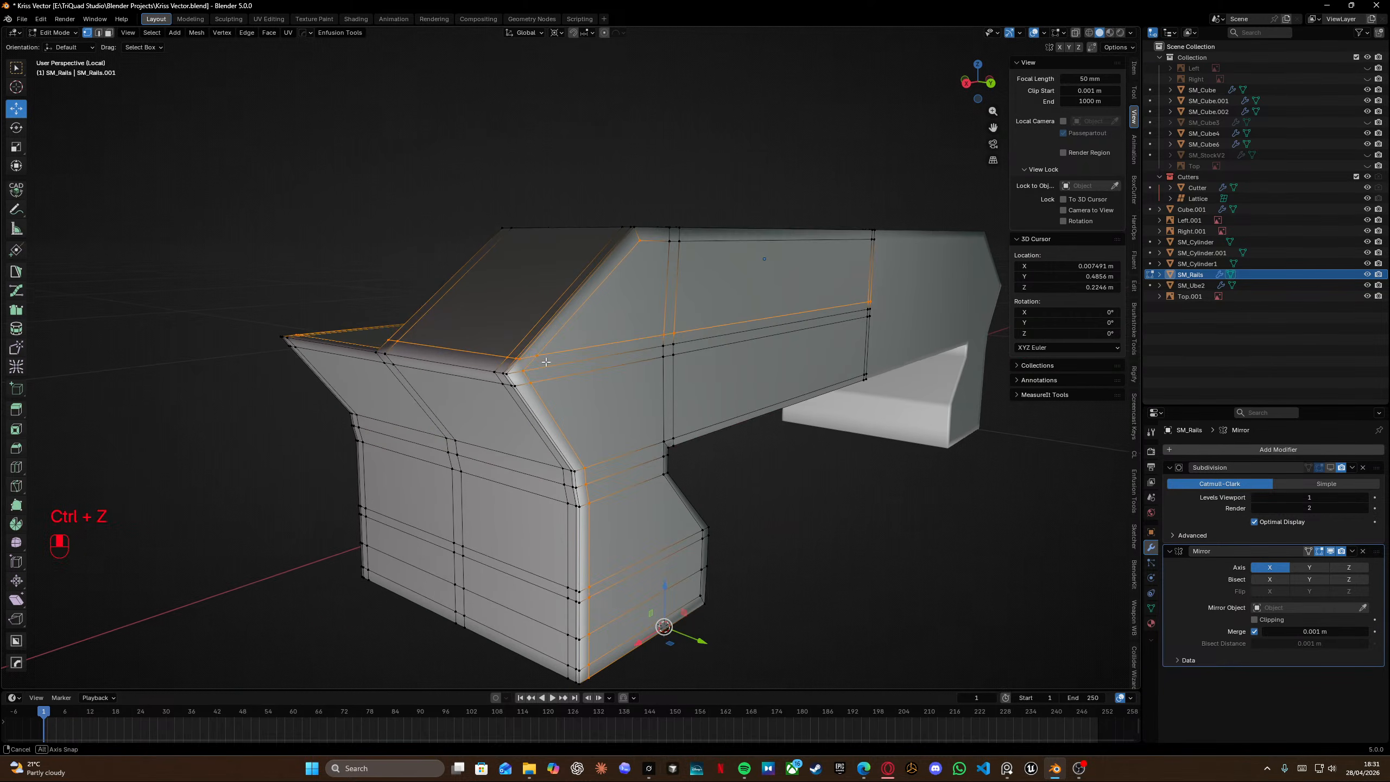
{"action": "scroll", "coordinate": [516, 365], "scroll_direction": "up", "scroll_amount": 2}
{"action": "middle_click_drag", "start_coordinate": [395, 326], "coordinate": [523, 343]}
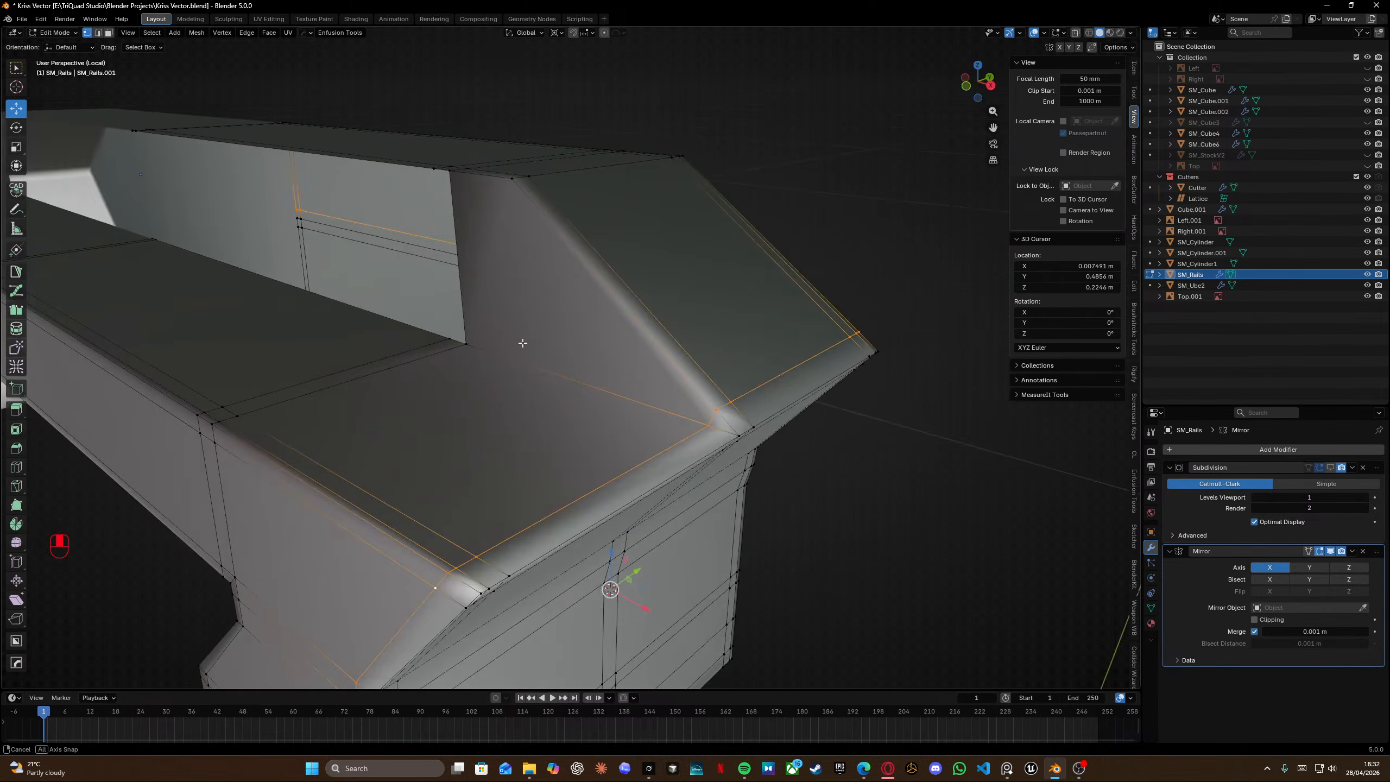
{"action": "scroll", "coordinate": [421, 387], "scroll_direction": "left", "scroll_amount": 3}
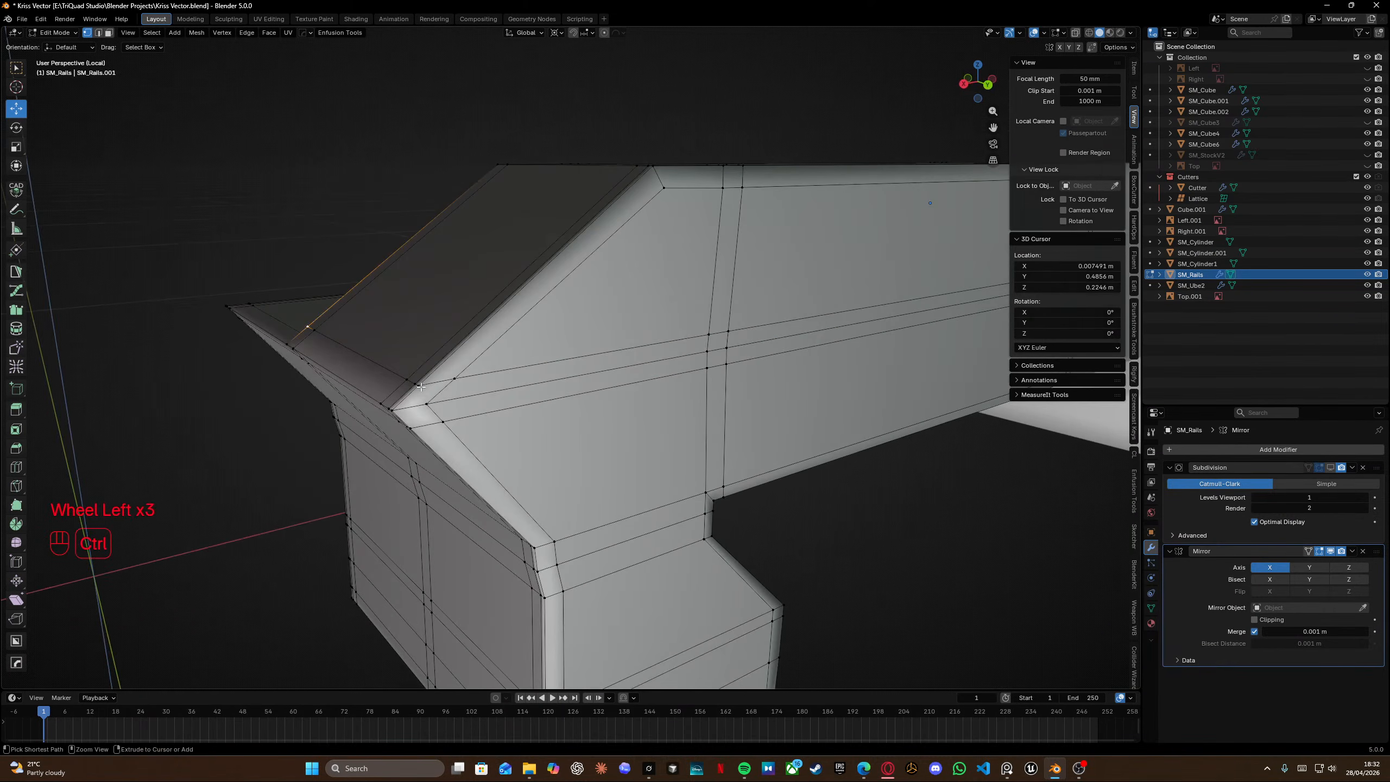
{"action": "left_click", "coordinate": [421, 386], "text": "ctrl"}
{"action": "key", "text": "g"}
{"action": "key", "text": "g"}
{"action": "left_click", "coordinate": [210, 530]}
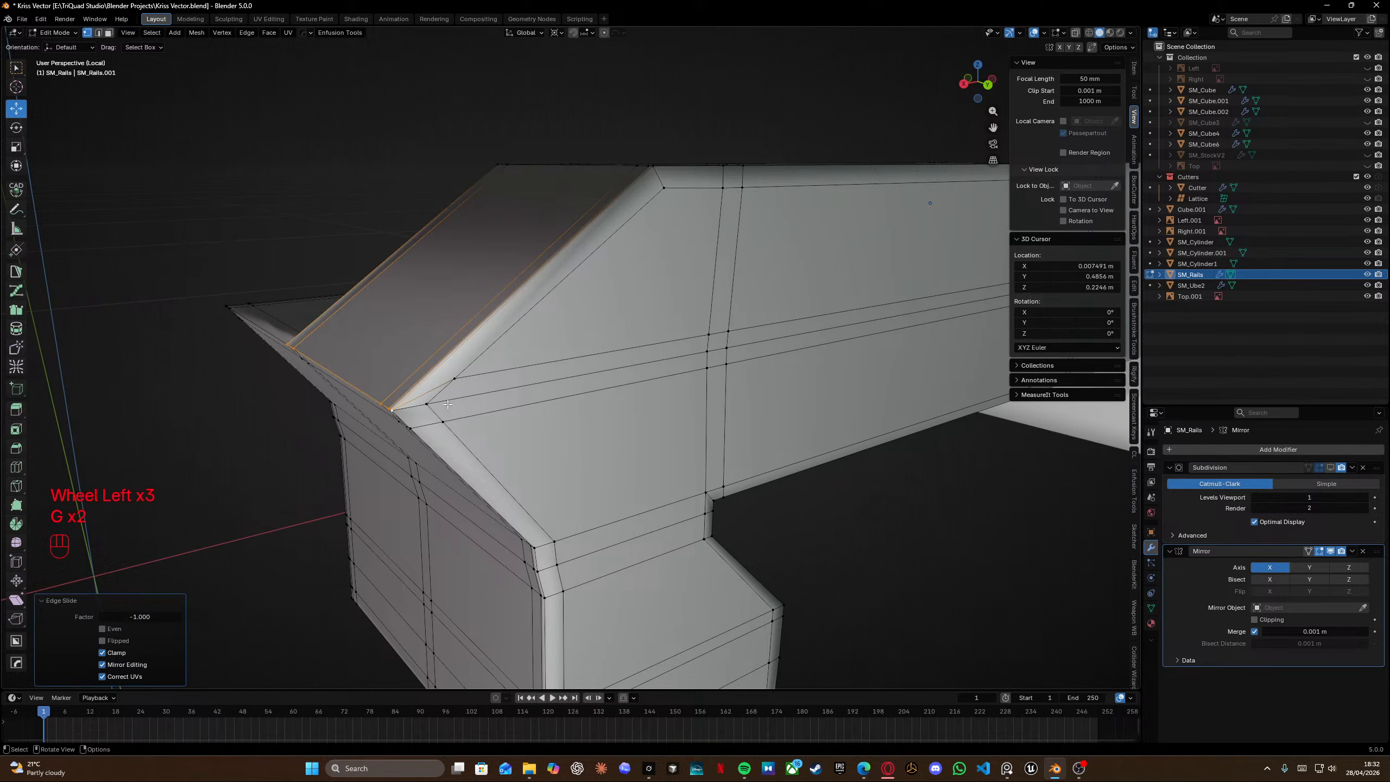
{"action": "left_click", "coordinate": [453, 382]}
{"action": "key", "text": "g"}
{"action": "key", "text": "g"}
{"action": "left_click", "coordinate": [376, 462]}
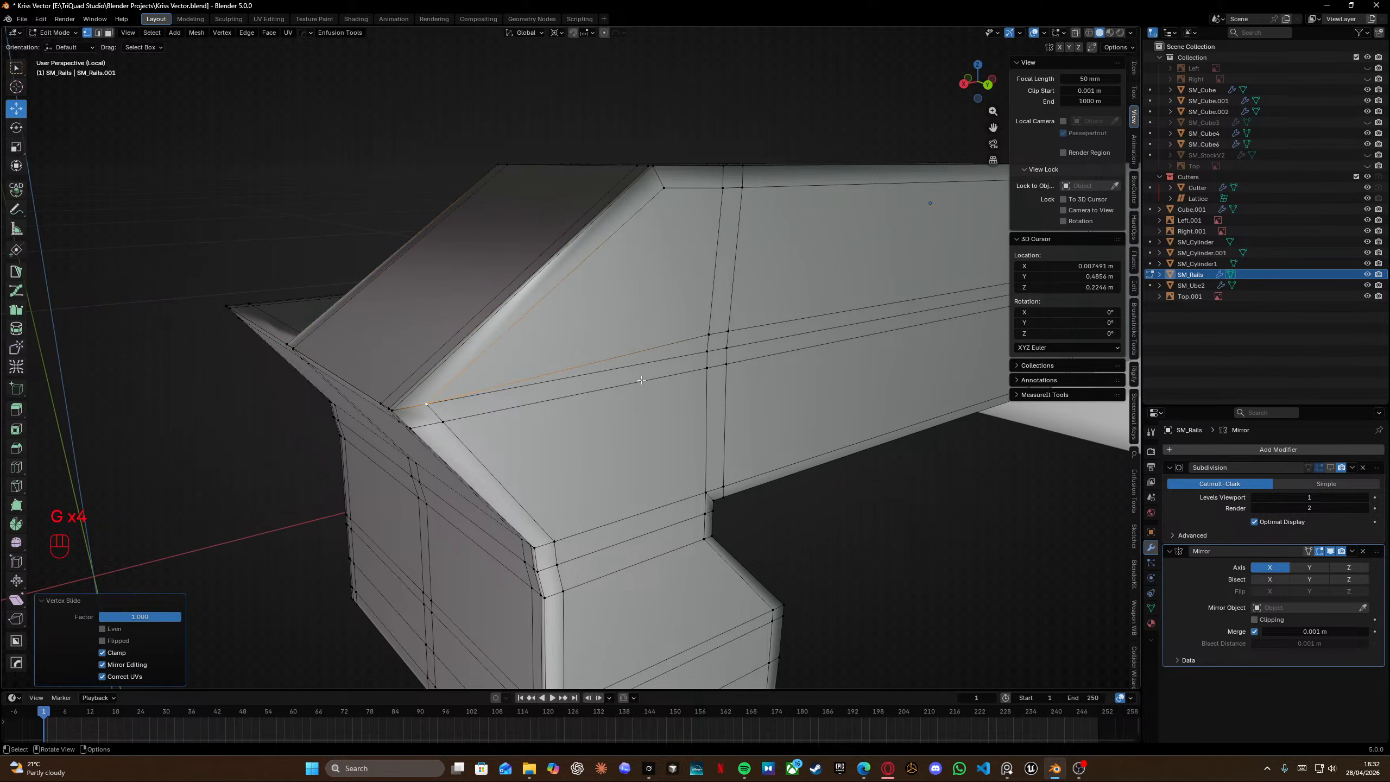
Slide the side edge on the rail block's front fully onto the neighbouring loop.
{"action": "middle_click_drag", "start_coordinate": [739, 335], "coordinate": [366, 344]}
{"action": "left_click", "coordinate": [338, 353]}
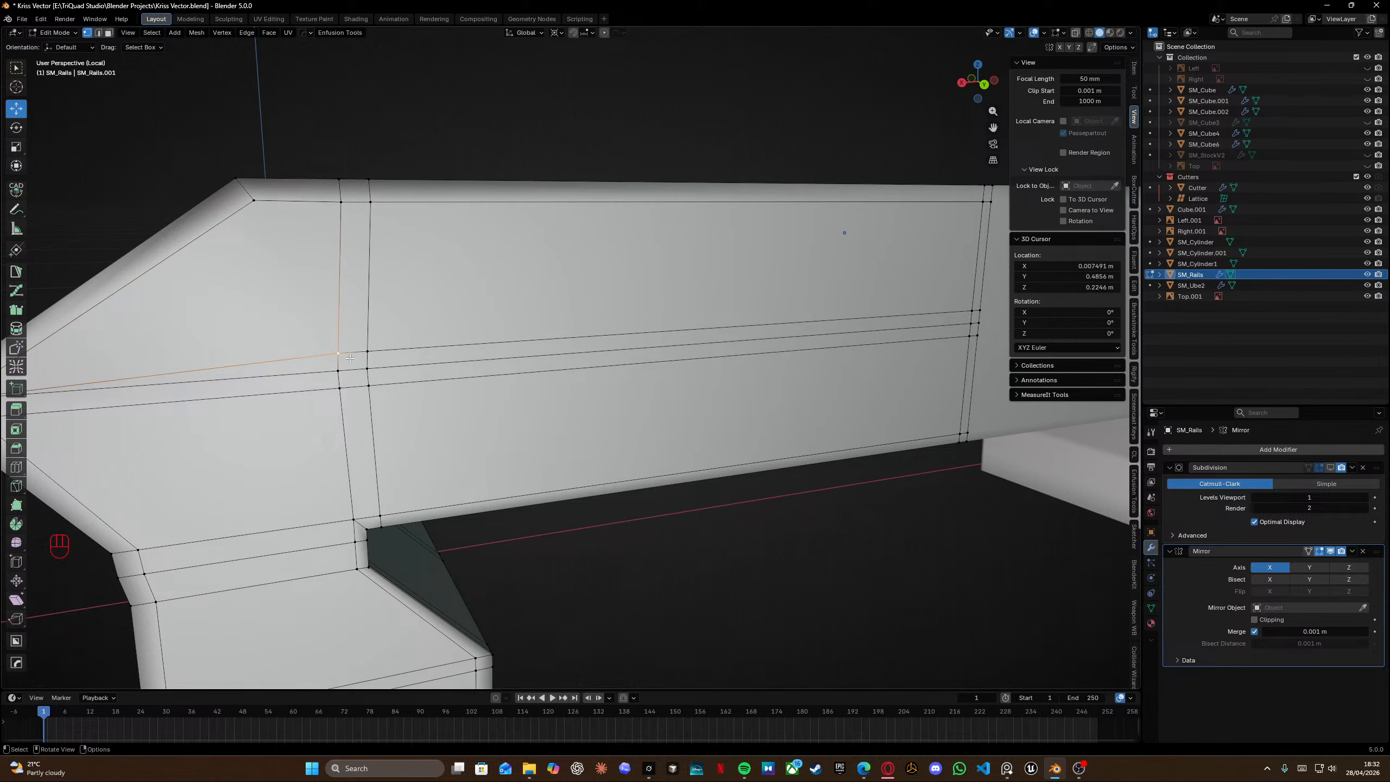
{"action": "scroll", "coordinate": [602, 340], "scroll_direction": "down", "scroll_amount": 3}
{"action": "left_click", "coordinate": [739, 335], "text": "ctrl"}
{"action": "key", "text": "g"}
{"action": "key", "text": "g"}
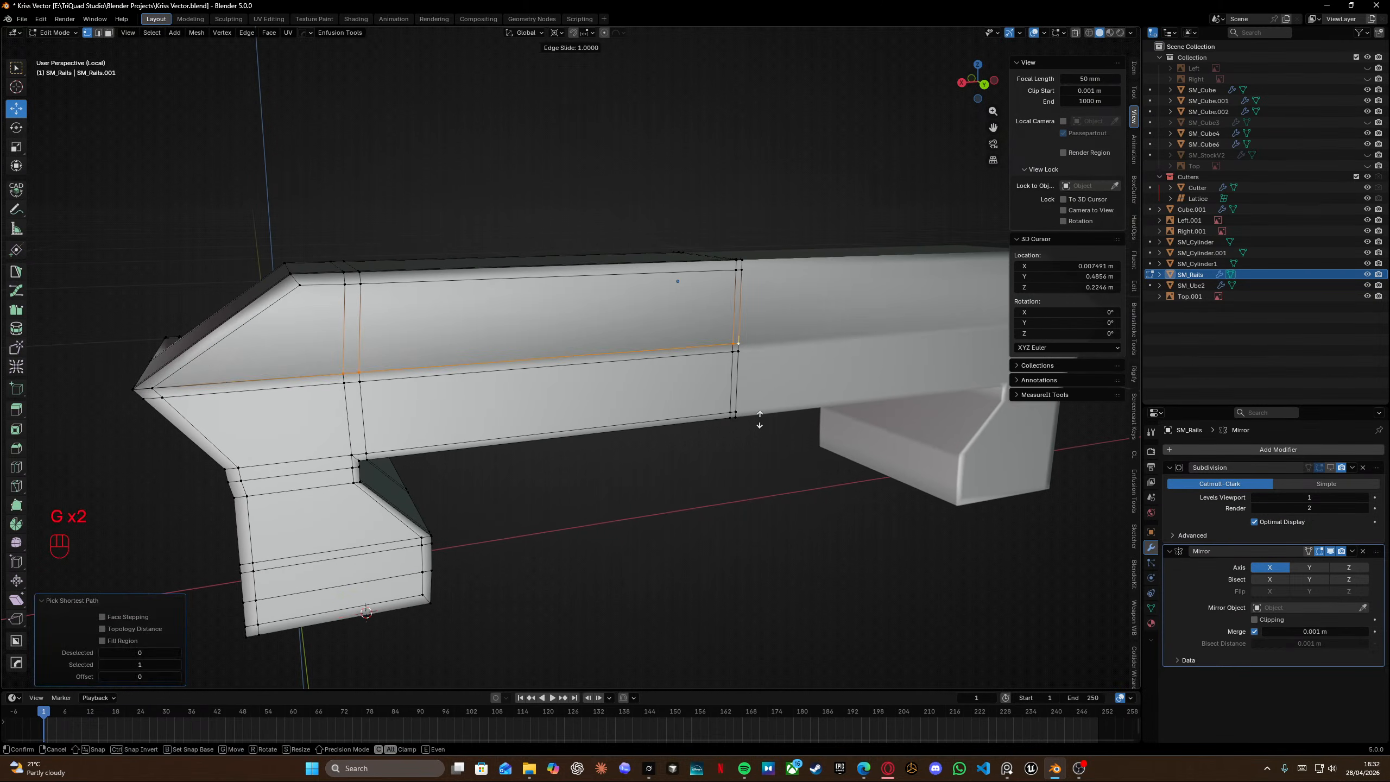
{"action": "left_click", "coordinate": [679, 493]}
Knife-cut an edge across the inner corner of the top recess.
{"action": "middle_click_drag", "start_coordinate": [446, 378], "coordinate": [583, 273], "text": "shift"}
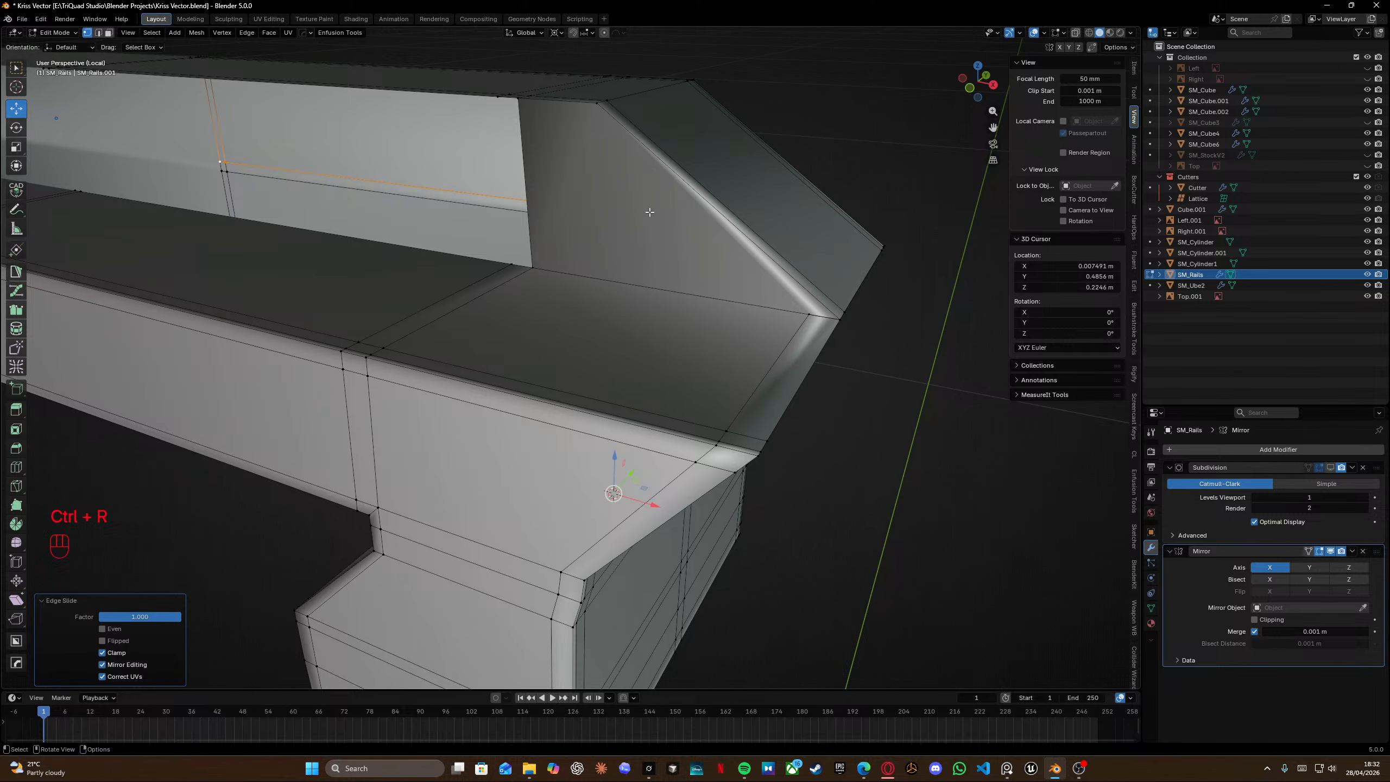
{"action": "middle_click_drag", "start_coordinate": [649, 212], "coordinate": [856, 306]}
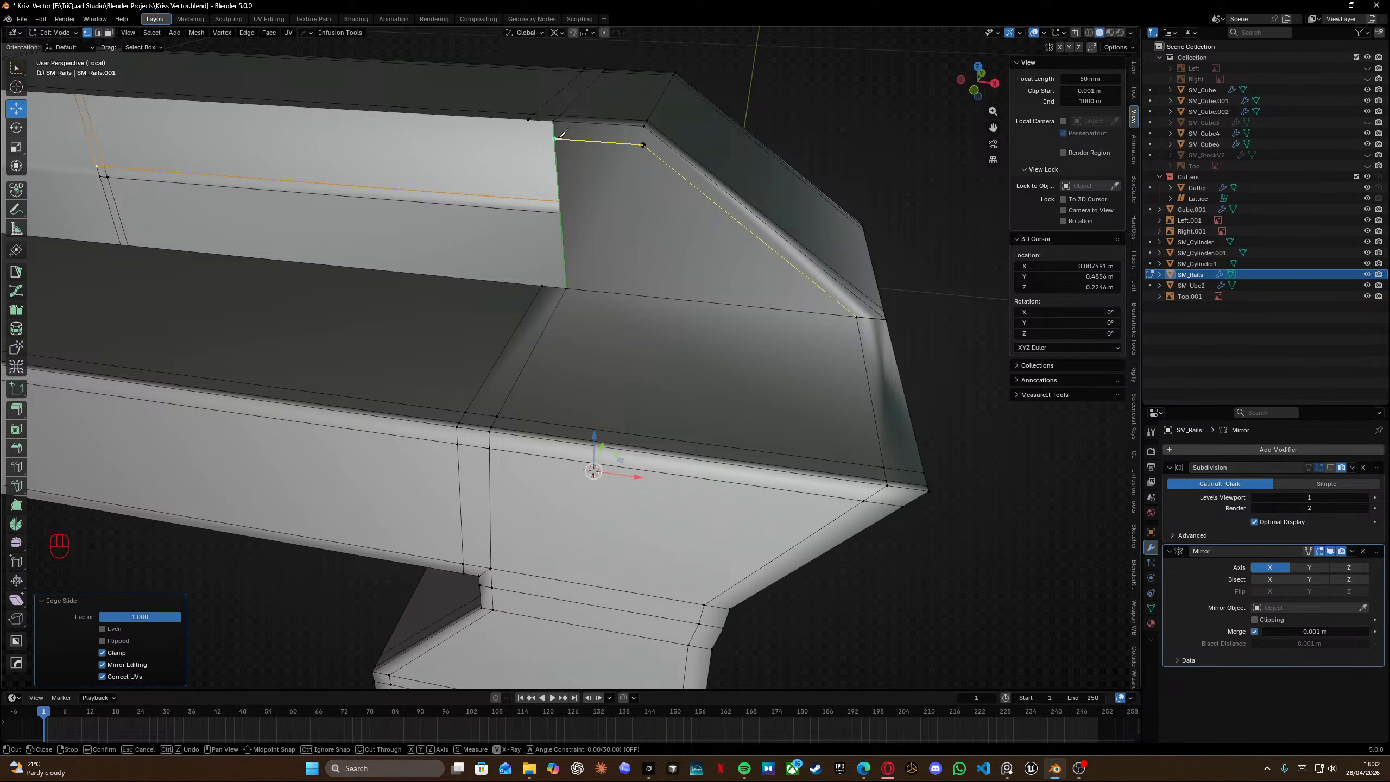
{"action": "key", "text": "Return"}
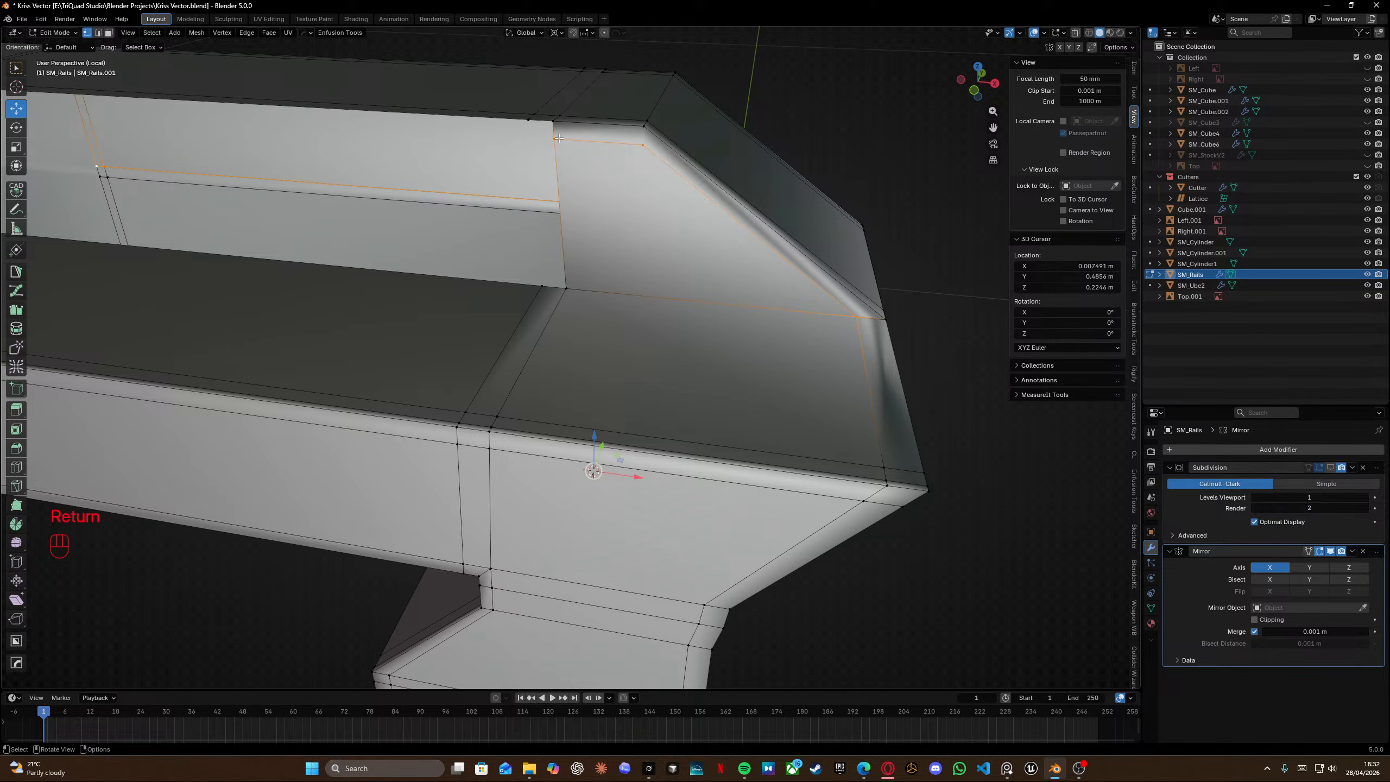
{"action": "key", "text": "k"}
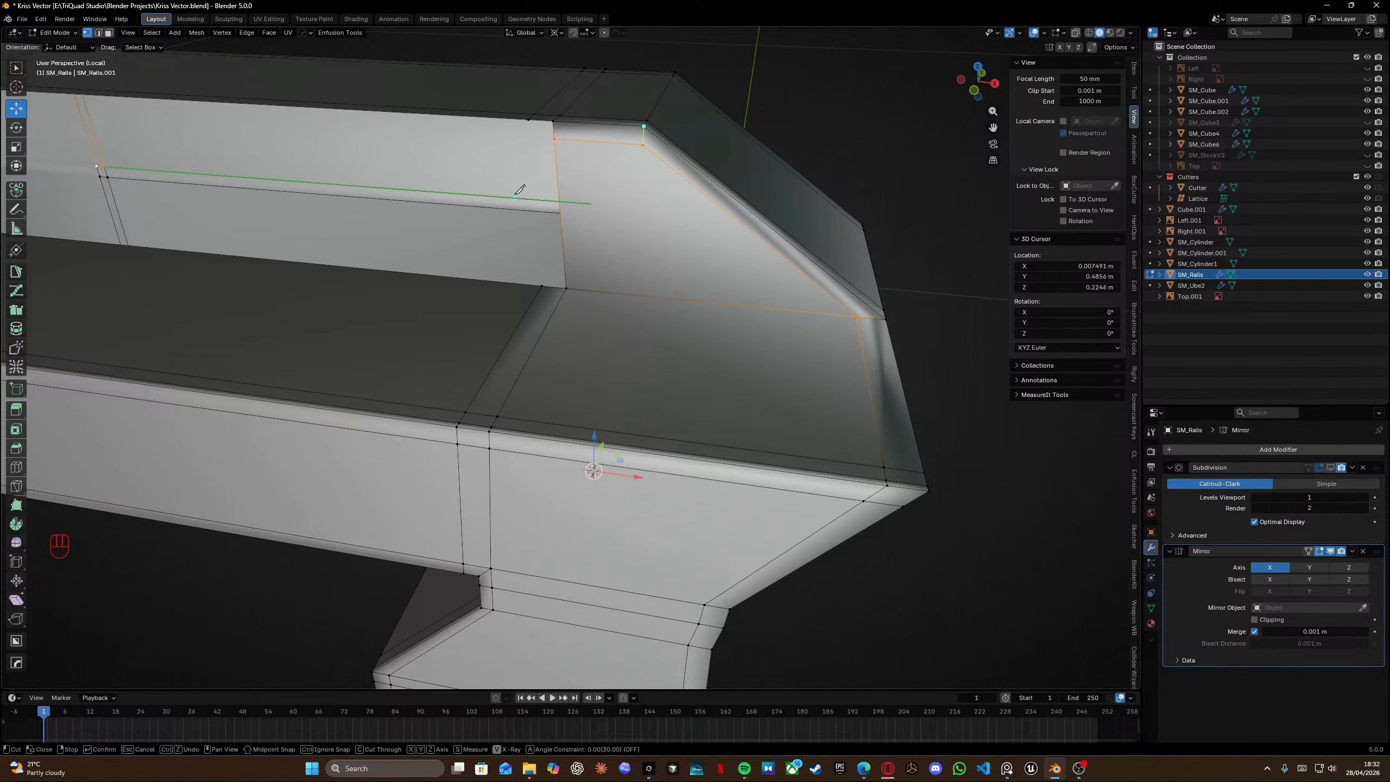
{"action": "key", "text": "Return"}
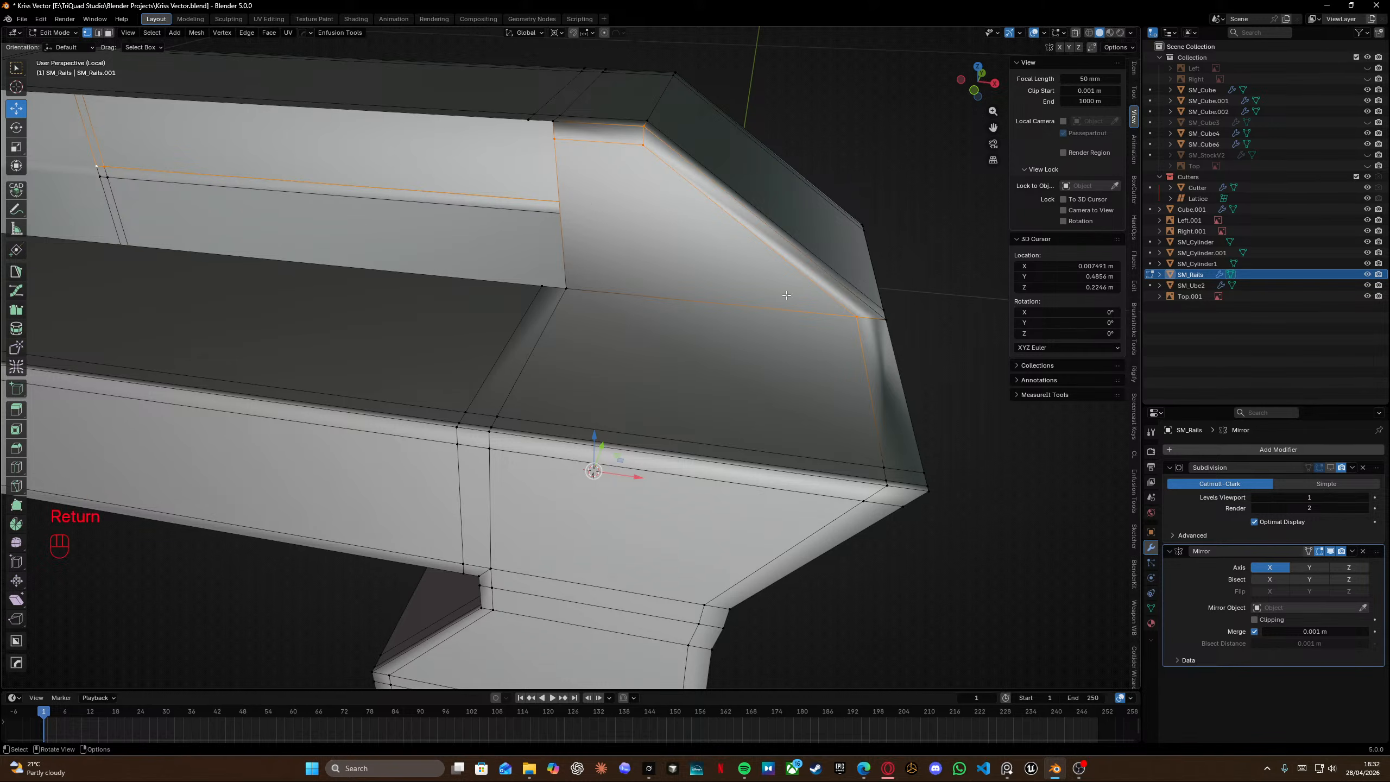
Insert two centered loop cuts on the rail block's front and top faces.
{"action": "middle_click_drag", "start_coordinate": [786, 295], "coordinate": [783, 253]}
{"action": "key", "text": "ctrl+r"}
{"action": "right_click", "coordinate": [532, 132]}
{"action": "middle_click_drag", "start_coordinate": [783, 253], "coordinate": [626, 231]}
{"action": "key", "text": "ctrl+r"}
{"action": "right_click", "coordinate": [659, 320]}
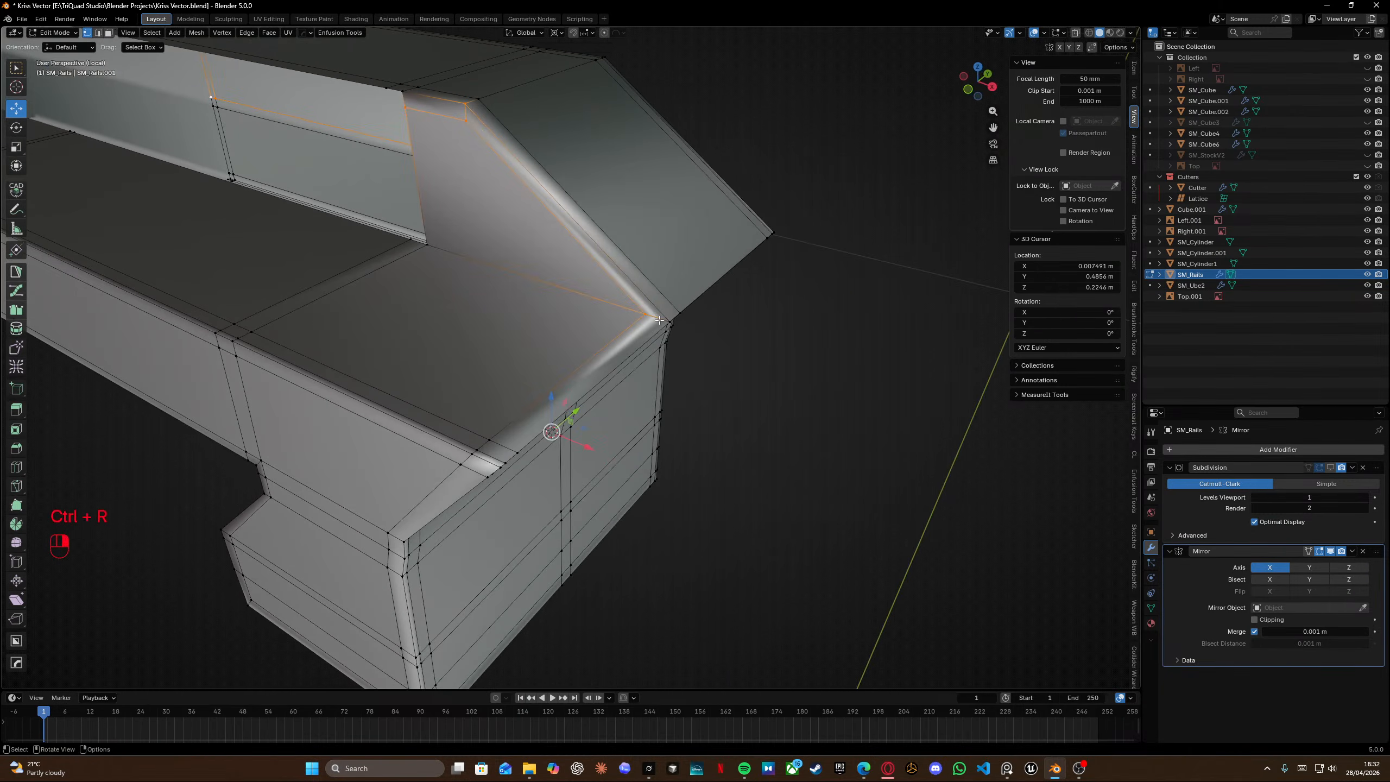
Slide the edge loop running down the rail block's front side, then dissolve its edges.
{"action": "middle_click_drag", "start_coordinate": [596, 280], "coordinate": [437, 337]}
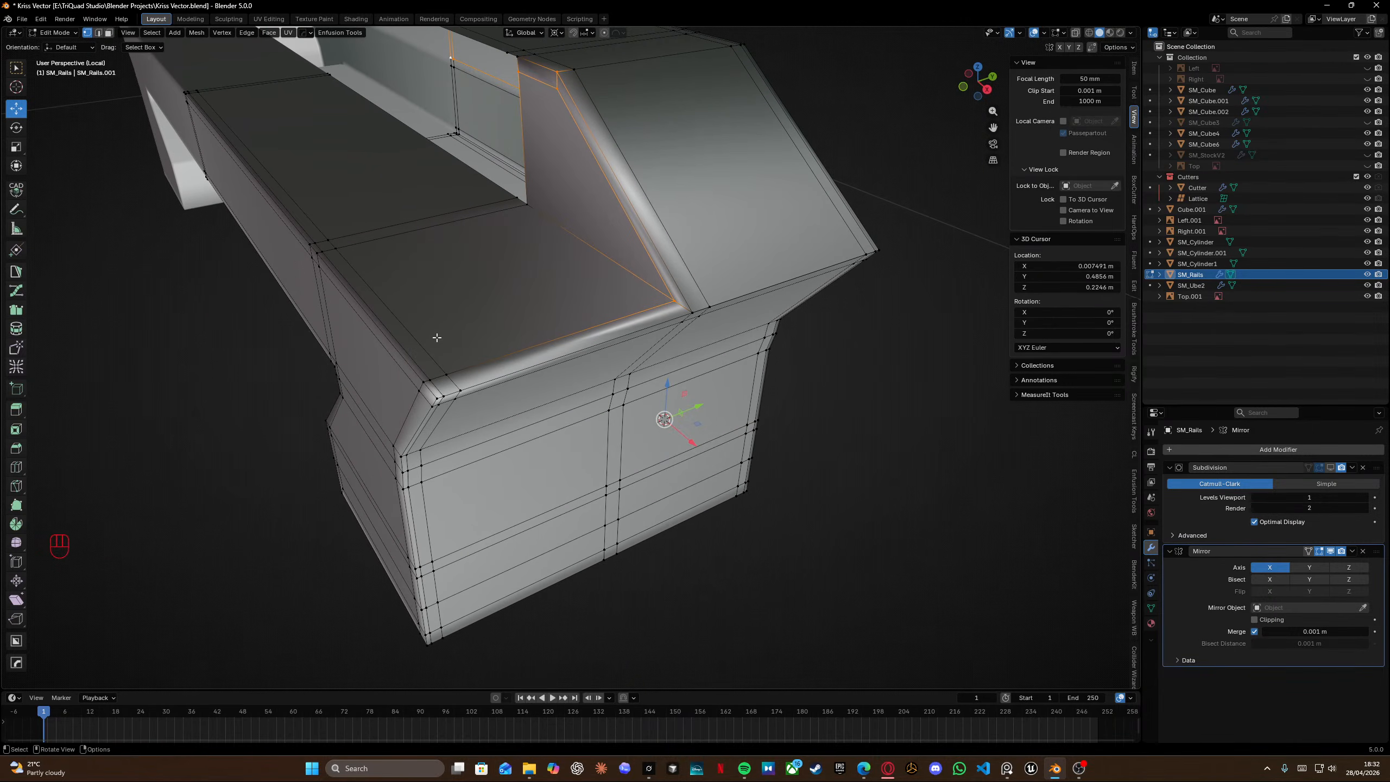
{"action": "key", "text": "g"}
{"action": "key", "text": "g"}
{"action": "left_click", "coordinate": [383, 329]}
{"action": "key", "text": "x"}
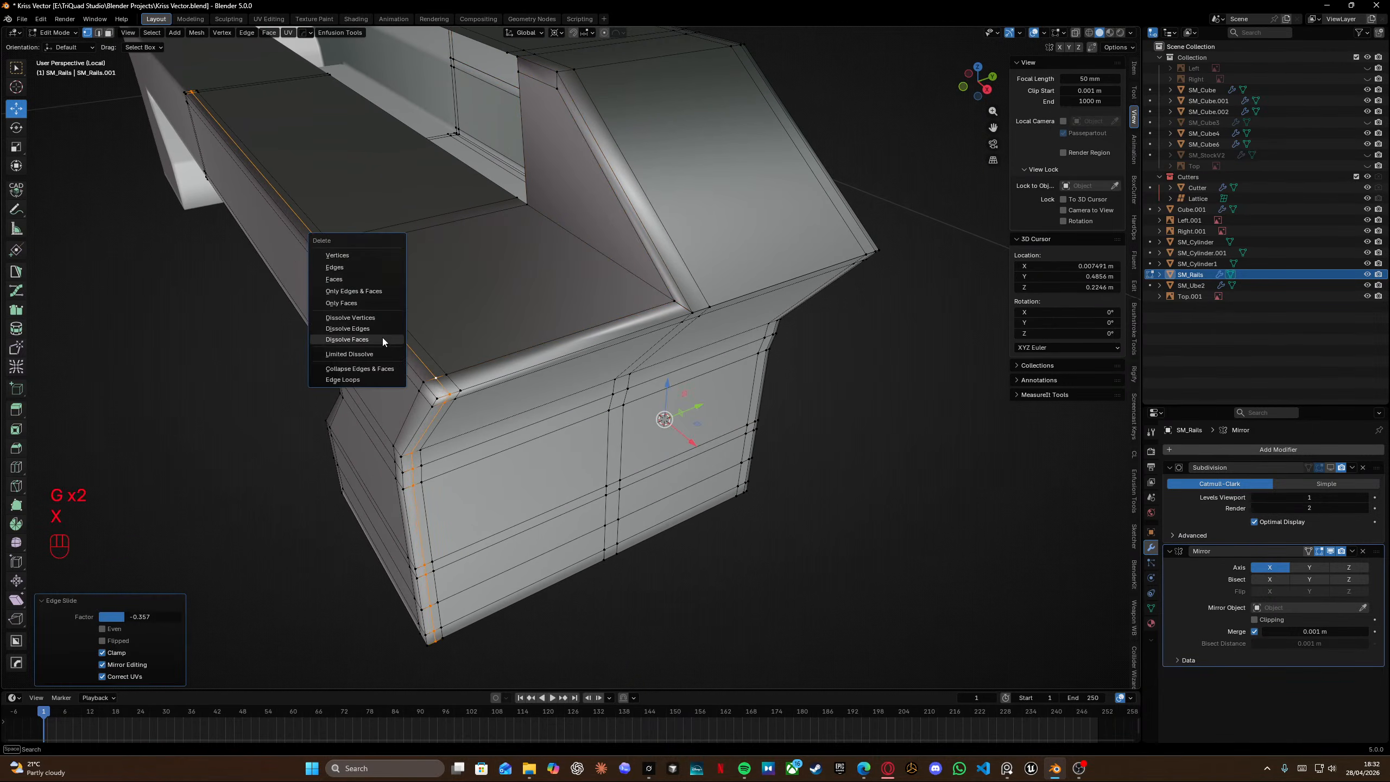
{"action": "left_click", "coordinate": [374, 330]}
Slide the edge loop at the rail block's front corner and save the file.
{"action": "middle_click_drag", "start_coordinate": [374, 333], "coordinate": [582, 315]}
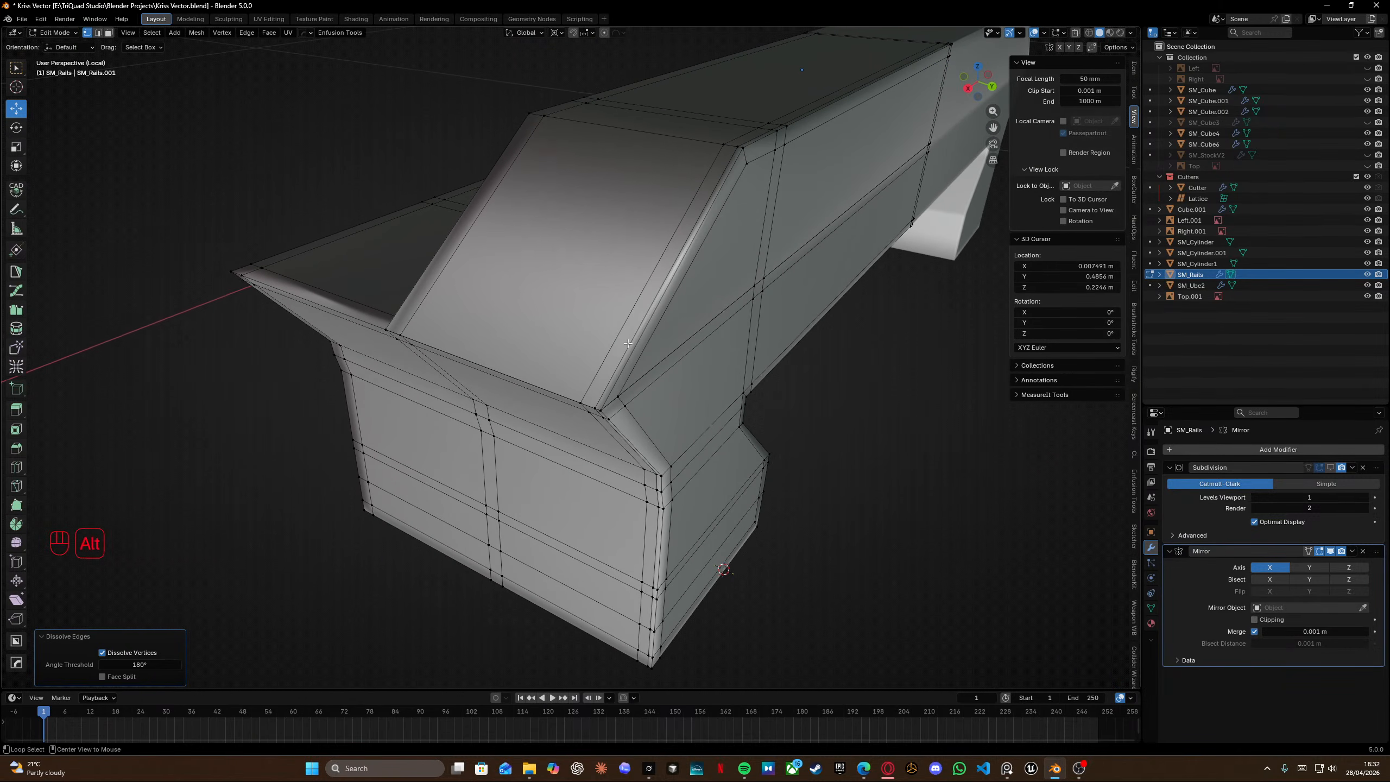
{"action": "left_click", "coordinate": [628, 343], "text": "alt"}
{"action": "key", "text": "g"}
{"action": "key", "text": "g"}
{"action": "left_click", "coordinate": [605, 339]}
{"action": "scroll", "coordinate": [623, 347], "scroll_direction": "up", "scroll_amount": 1}
{"action": "middle_click_drag", "start_coordinate": [582, 314], "coordinate": [592, 316]}
{"action": "key", "text": "ctrl+s"}
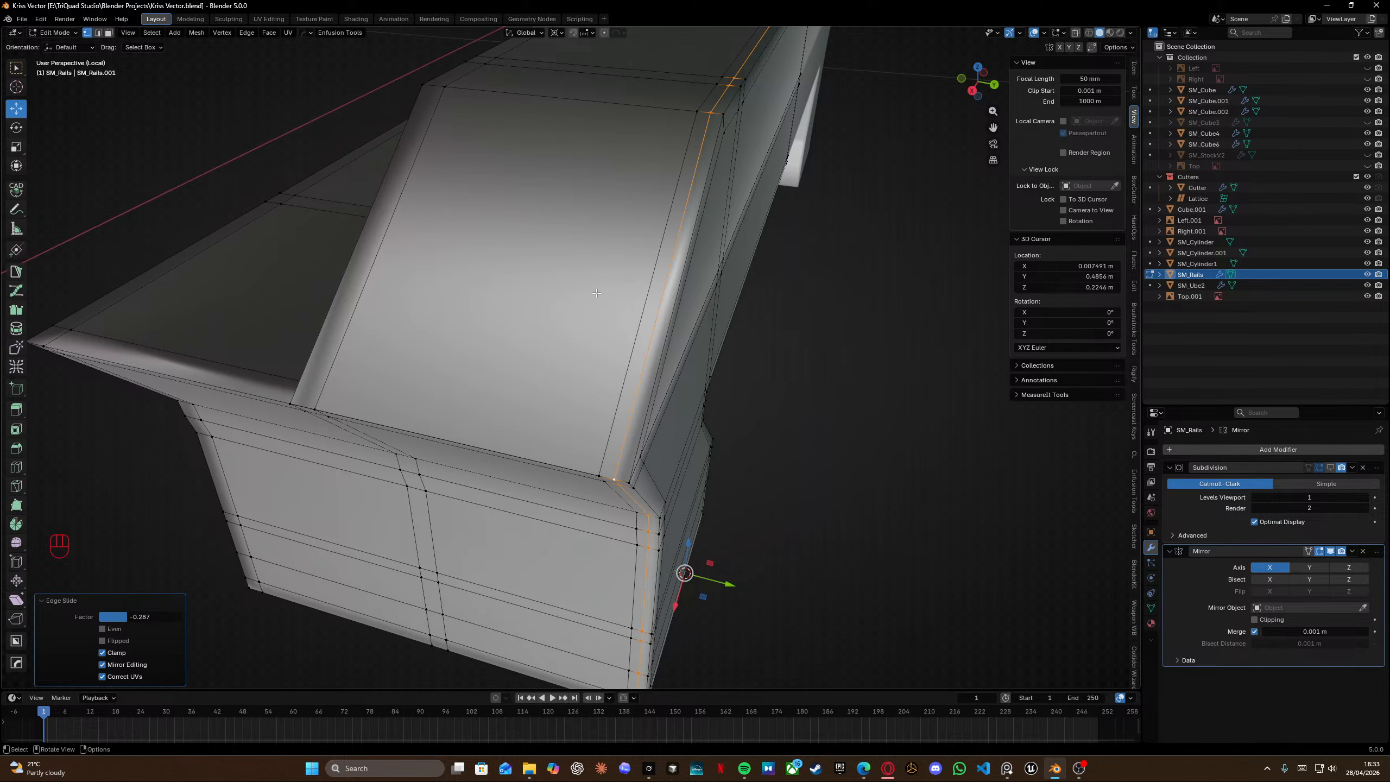
Fill edges between vertices at the inner corner of the top recess.
{"action": "middle_click_drag", "start_coordinate": [597, 292], "coordinate": [737, 255]}
{"action": "left_click", "coordinate": [606, 164]}
{"action": "key", "text": "f"}
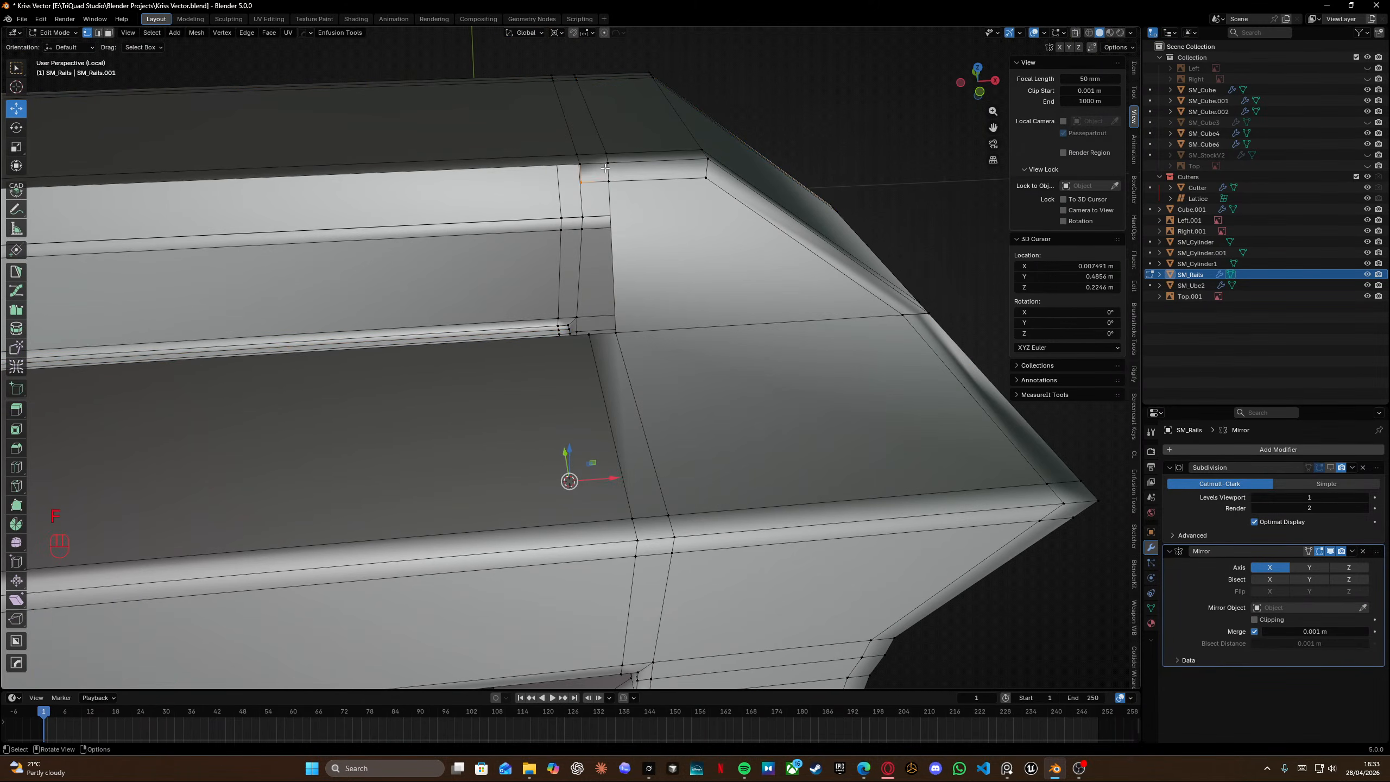
{"action": "left_click", "coordinate": [608, 180]}
{"action": "key", "text": "f"}
{"action": "right_click", "coordinate": [609, 180]}
{"action": "key", "text": "KP_2"}
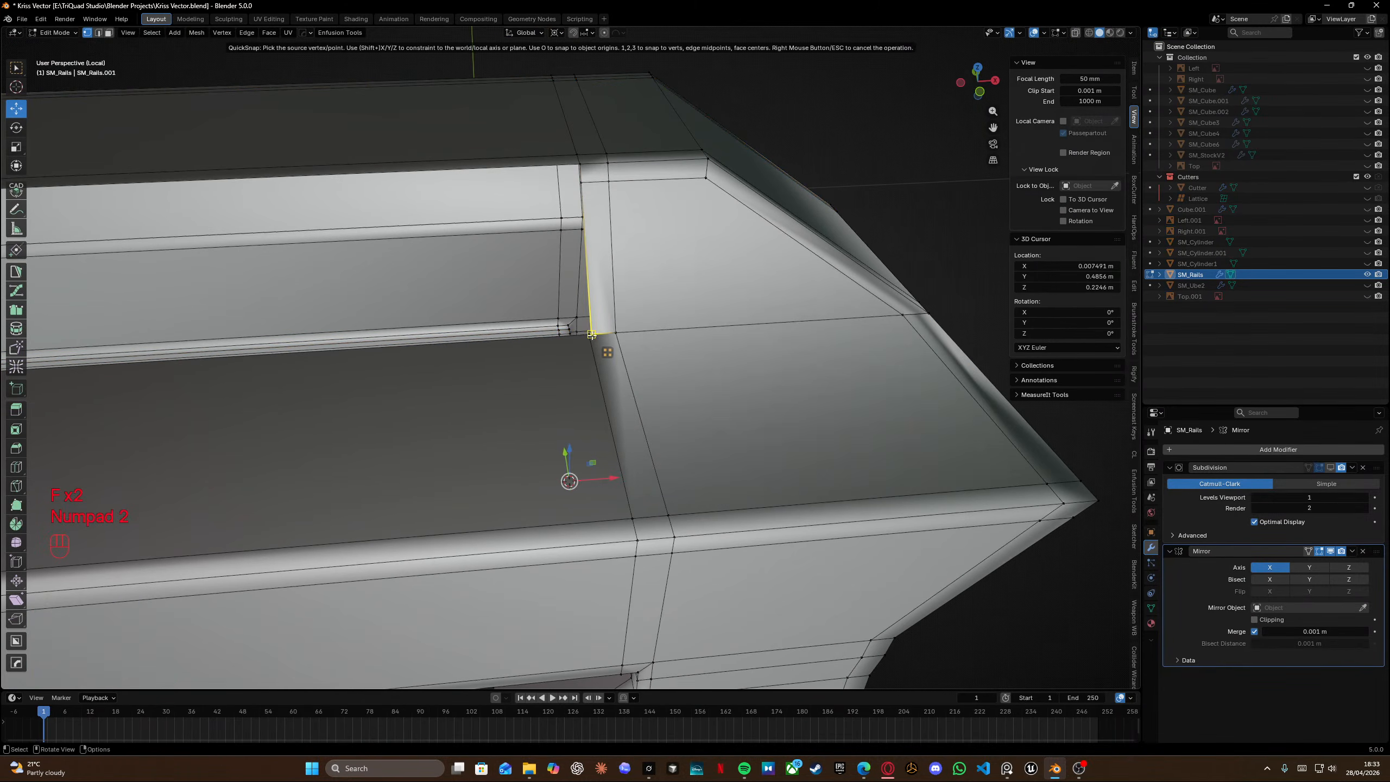
{"action": "left_click", "coordinate": [582, 268], "text": "alt"}
{"action": "middle_click_drag", "start_coordinate": [588, 269], "coordinate": [626, 279]}
{"action": "left_click", "coordinate": [606, 264], "text": "alt"}
{"action": "key", "text": "KP_2"}
{"action": "right_click", "coordinate": [623, 370]}
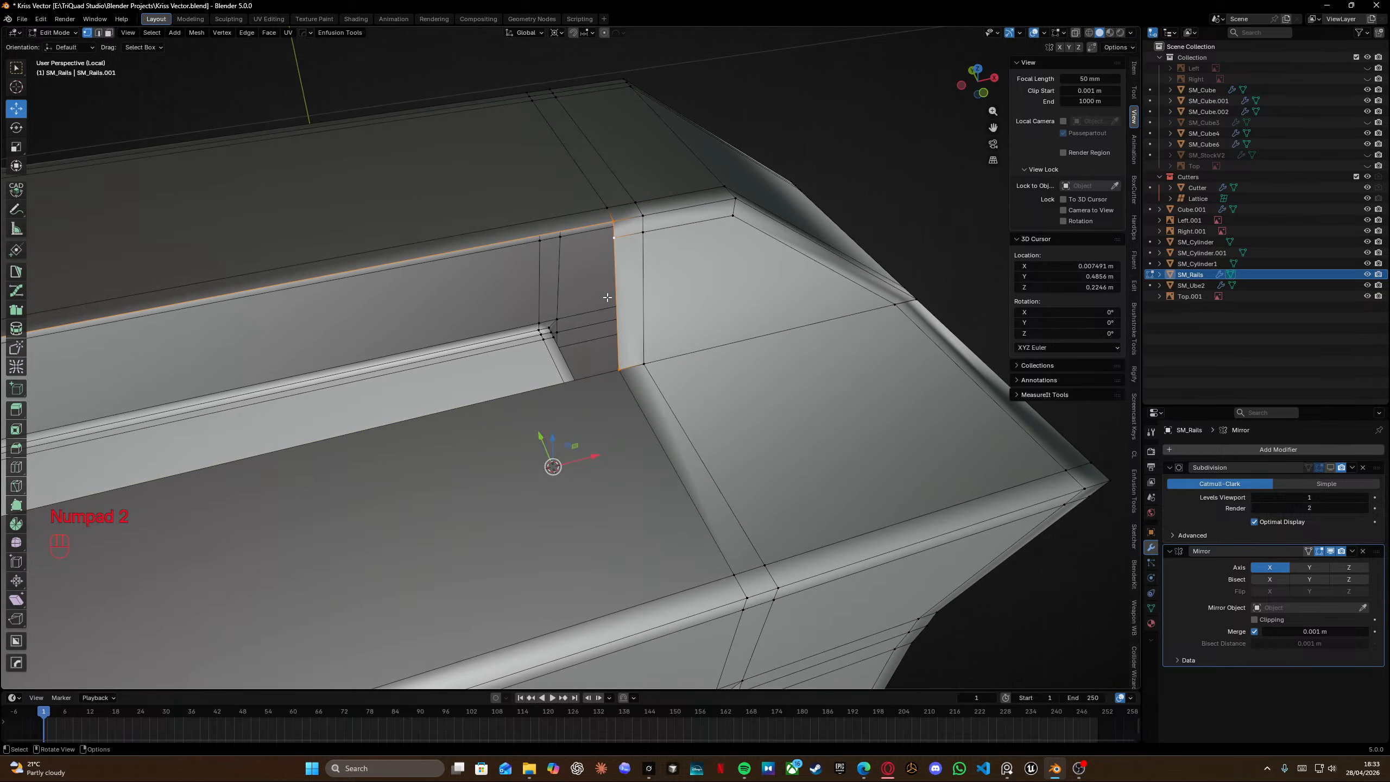
Merge all vertices by distance and fill the faces at the recess's inner corner.
{"action": "key", "text": "a"}
{"action": "key", "text": "m"}
{"action": "left_click", "coordinate": [610, 299]}
{"action": "middle_click_drag", "start_coordinate": [612, 300], "coordinate": [673, 315], "text": "shift"}
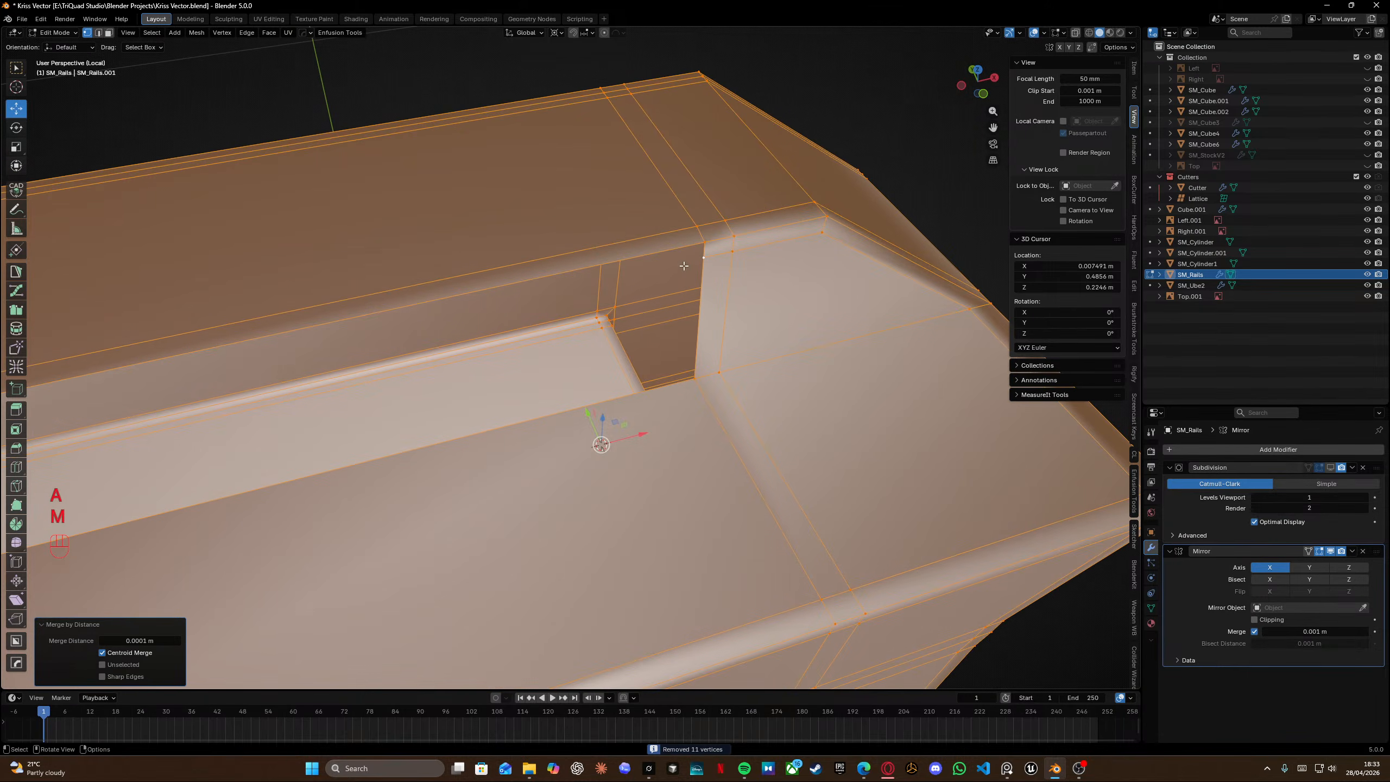
{"action": "left_click", "coordinate": [684, 265]}
{"action": "key", "text": "f"}
{"action": "right_click", "coordinate": [706, 248]}
{"action": "left_click", "coordinate": [706, 261]}
{"action": "key", "text": "f"}
Merge all vertices by distance again on the rail's long side wall.
{"action": "scroll", "coordinate": [706, 261], "scroll_direction": "down", "scroll_amount": 2}
{"action": "scroll", "coordinate": [405, 408], "scroll_direction": "up", "scroll_amount": 3}
{"action": "middle_click_drag", "start_coordinate": [383, 422], "coordinate": [599, 344], "text": "shift"}
{"action": "key", "text": "KP_2"}
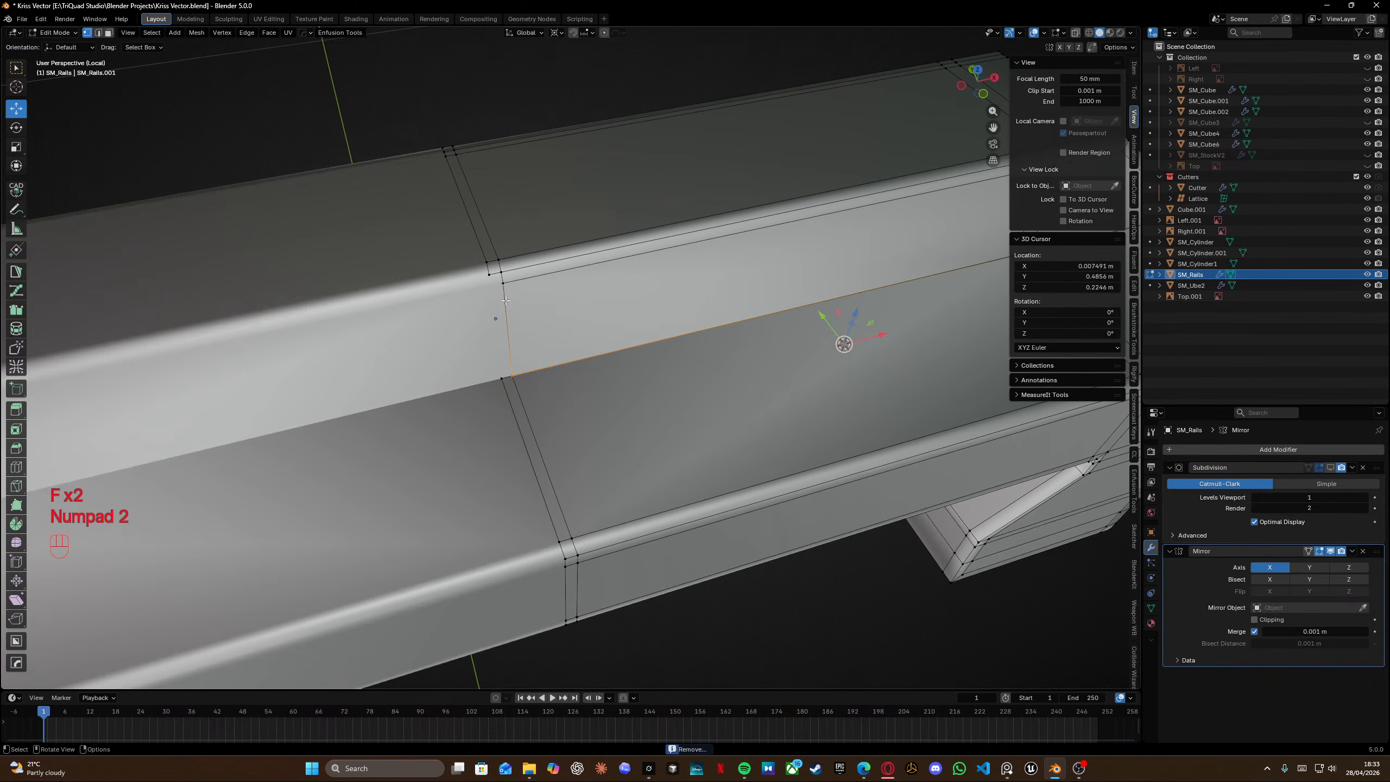
{"action": "scroll", "coordinate": [503, 286], "scroll_direction": "left", "scroll_amount": 2}
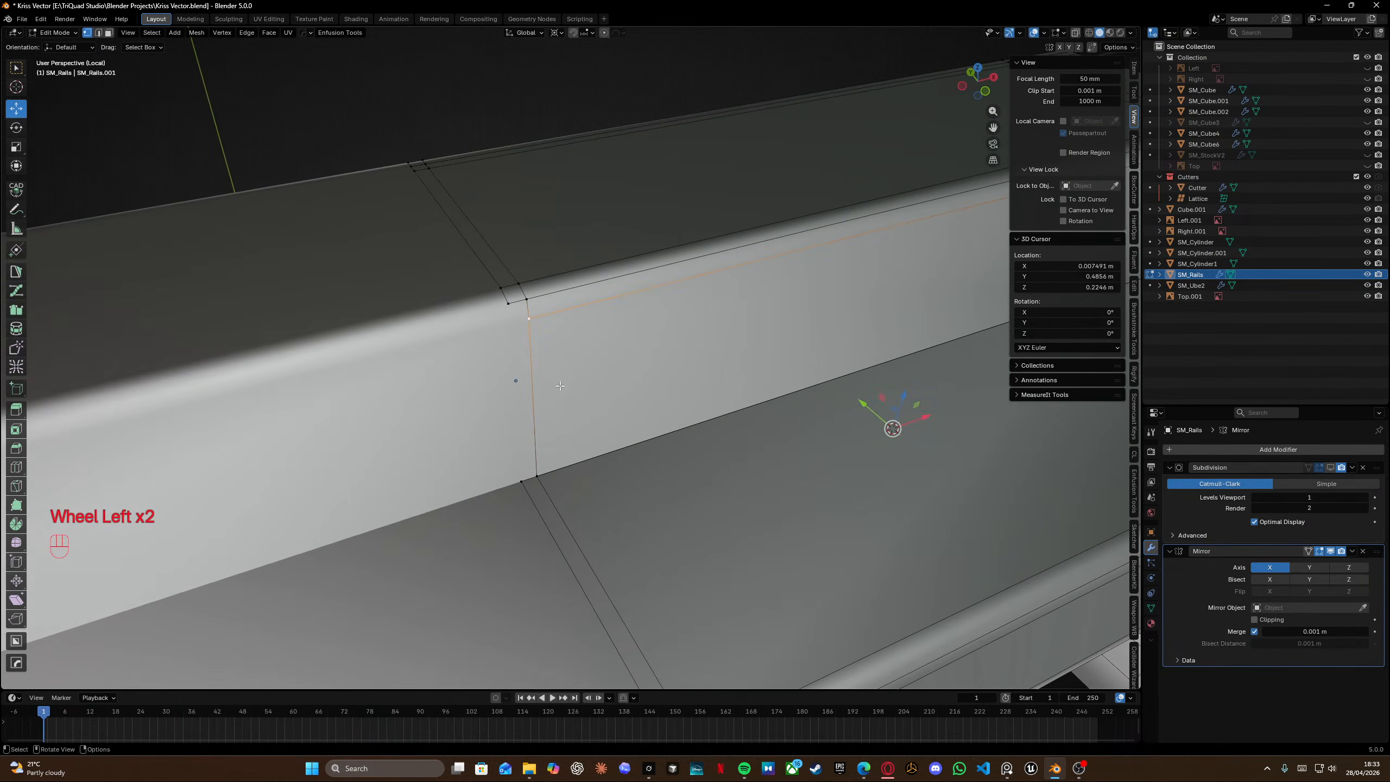
{"action": "key", "text": "a"}
{"action": "key", "text": "m"}
{"action": "left_click", "coordinate": [560, 383]}
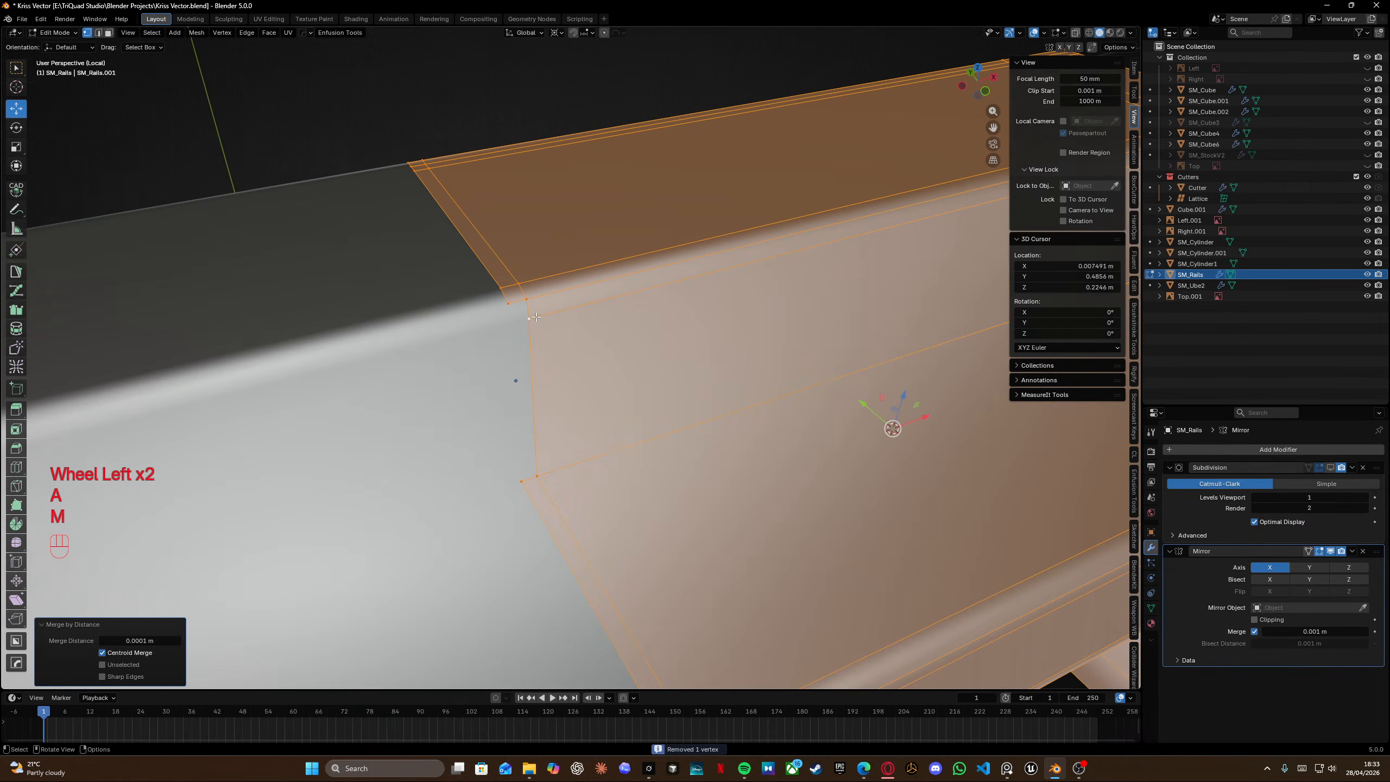
Fill and slide the vertices at the rail side wall's corner to complete the edge.
{"action": "left_click", "coordinate": [526, 303]}
{"action": "key", "text": "f"}
{"action": "key", "text": "g"}
{"action": "key", "text": "g"}
{"action": "key", "text": "f"}
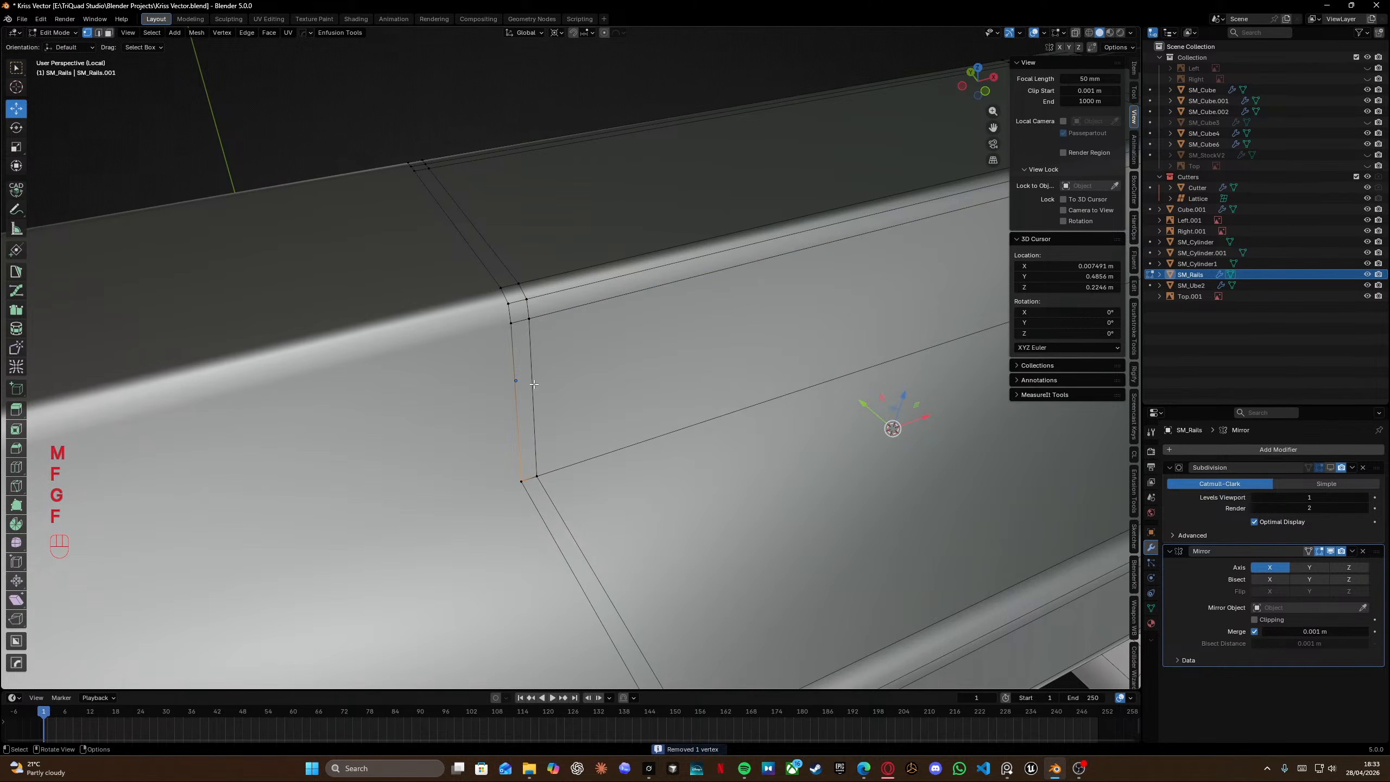
Merge all vertices of the rail by distance.
{"action": "key", "text": "a"}
{"action": "key", "text": "m"}
{"action": "left_click", "coordinate": [543, 413]}
{"action": "scroll", "coordinate": [543, 420], "scroll_direction": "down", "scroll_amount": 4}
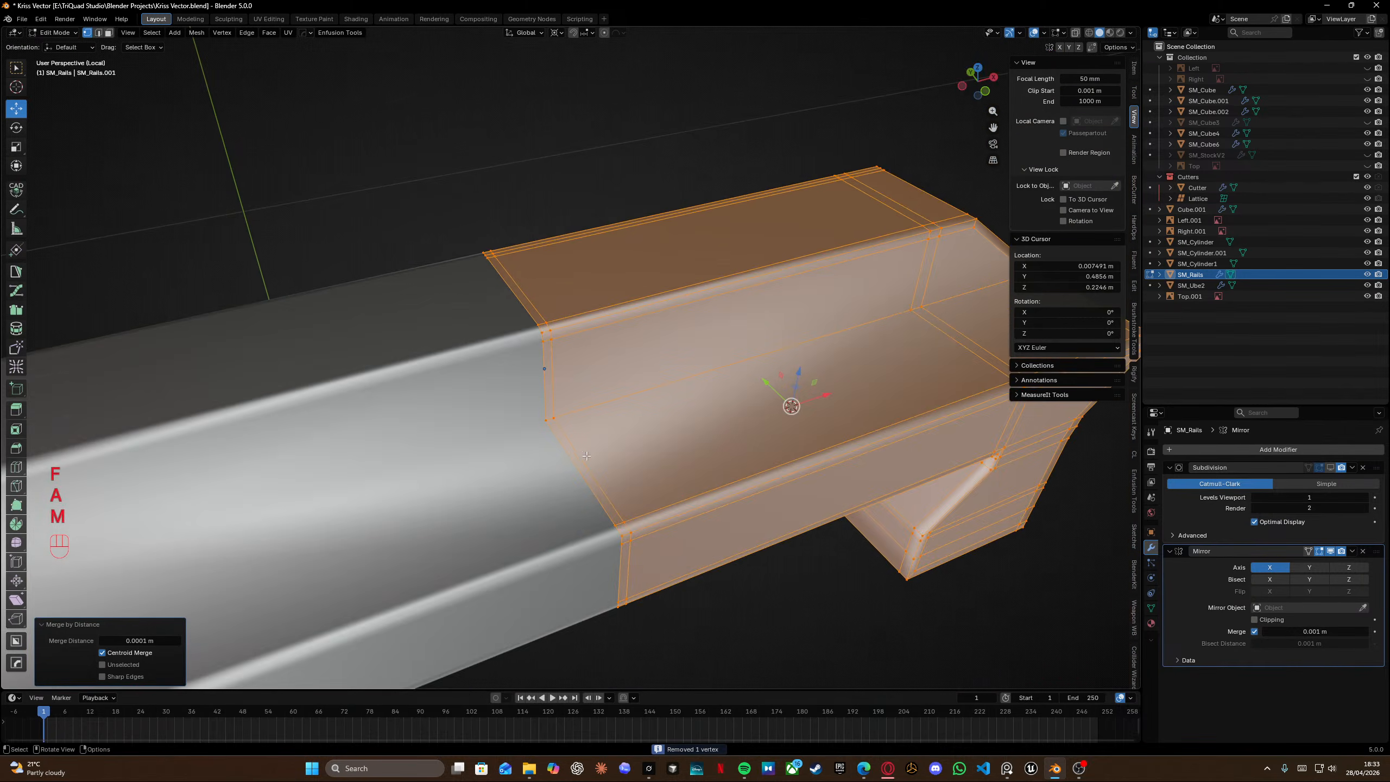
Box-select the vertices at the rail's front end in X-ray and move them along Y by about 0.00055 m.
{"action": "middle_click_drag", "start_coordinate": [543, 420], "coordinate": [635, 471]}
{"action": "key", "text": "Tab"}
{"action": "left_click", "coordinate": [847, 545]}
{"action": "scroll", "coordinate": [847, 545], "scroll_direction": "up", "scroll_amount": 5}
{"action": "middle_click_drag", "start_coordinate": [847, 545], "coordinate": [741, 520]}
{"action": "scroll", "coordinate": [742, 524], "scroll_direction": "down", "scroll_amount": 4}
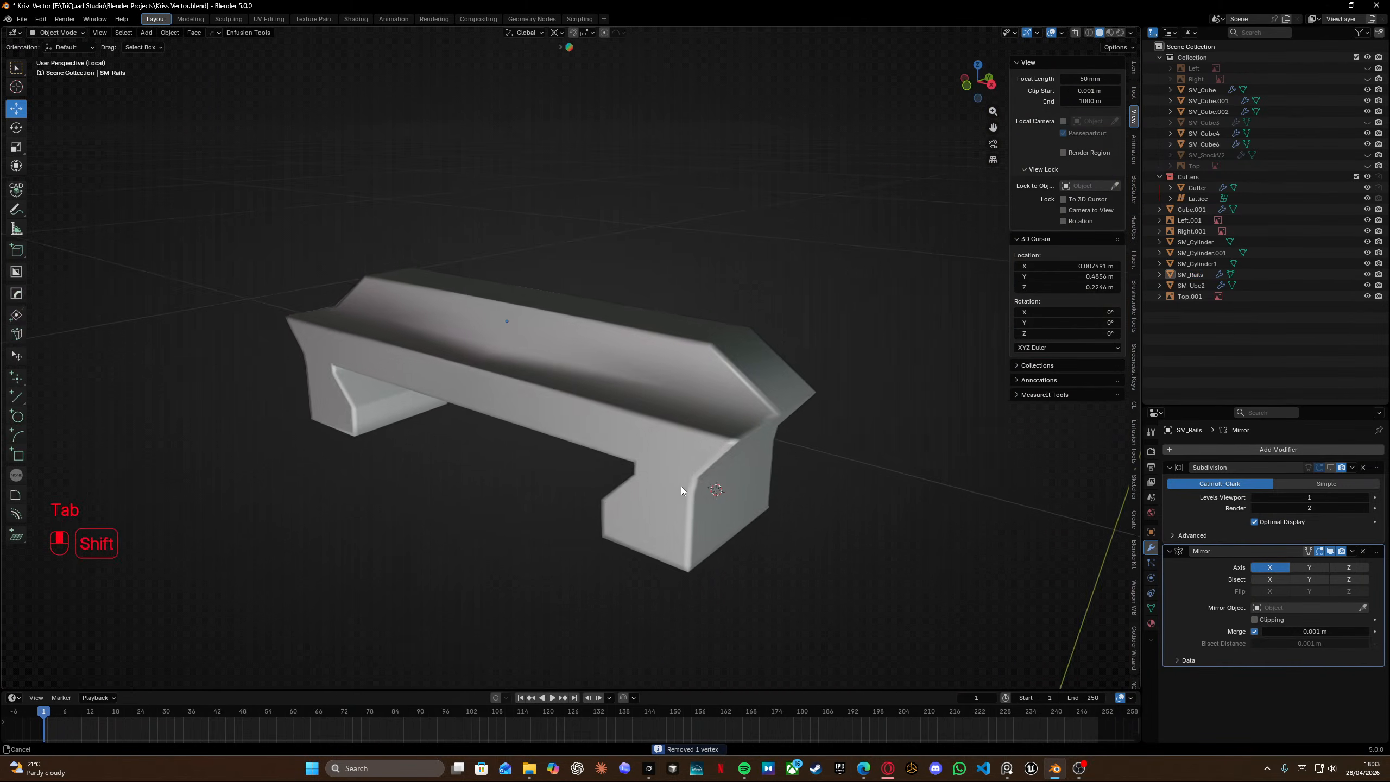
{"action": "mouse_move", "coordinate": [681, 486]}
{"action": "middle_mouse_down"}
{"action": "mouse_move", "coordinate": [571, 470]}
{"action": "mouse_move", "coordinate": [669, 430]}
{"action": "mouse_move", "coordinate": [620, 500]}
{"action": "mouse_move", "coordinate": [580, 484]}
{"action": "middle_mouse_up"}
{"action": "key", "text": "Tab"}
{"action": "key", "text": "shift+z"}
{"action": "mouse_move", "coordinate": [368, 265]}
{"action": "left_mouse_down"}
{"action": "mouse_move", "coordinate": [512, 611]}
{"action": "mouse_move", "coordinate": [477, 644]}
{"action": "left_mouse_up"}
{"action": "key", "text": "shift+z"}
{"action": "scroll", "coordinate": [432, 460], "scroll_direction": "up", "scroll_amount": 5}
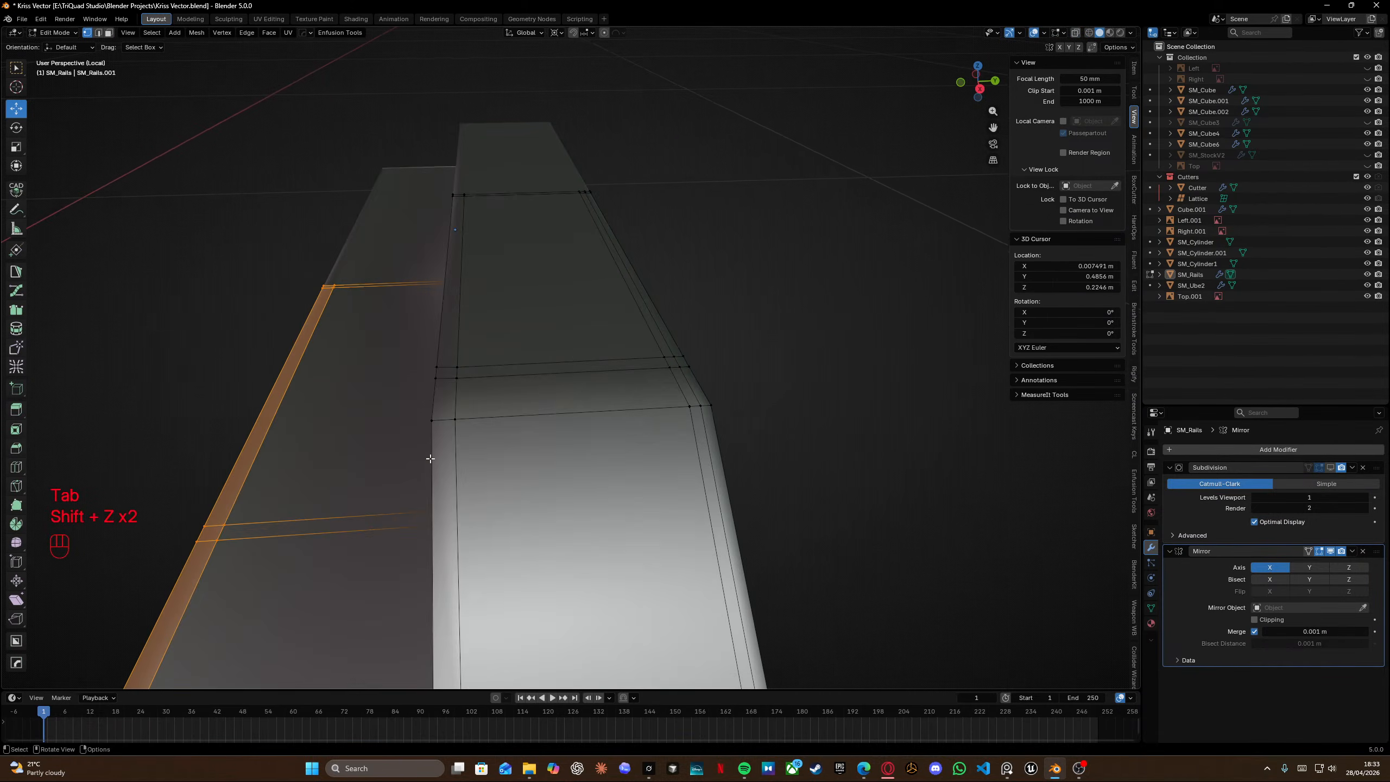
{"action": "mouse_move", "coordinate": [433, 460]}
{"action": "middle_mouse_down", "text": "shift"}
{"action": "mouse_move", "coordinate": [559, 323]}
{"action": "mouse_move", "coordinate": [557, 336]}
{"action": "middle_mouse_up", "text": "shift"}
{"action": "key", "text": "g"}
{"action": "key", "text": "y"}
{"action": "key", "text": "shift"}
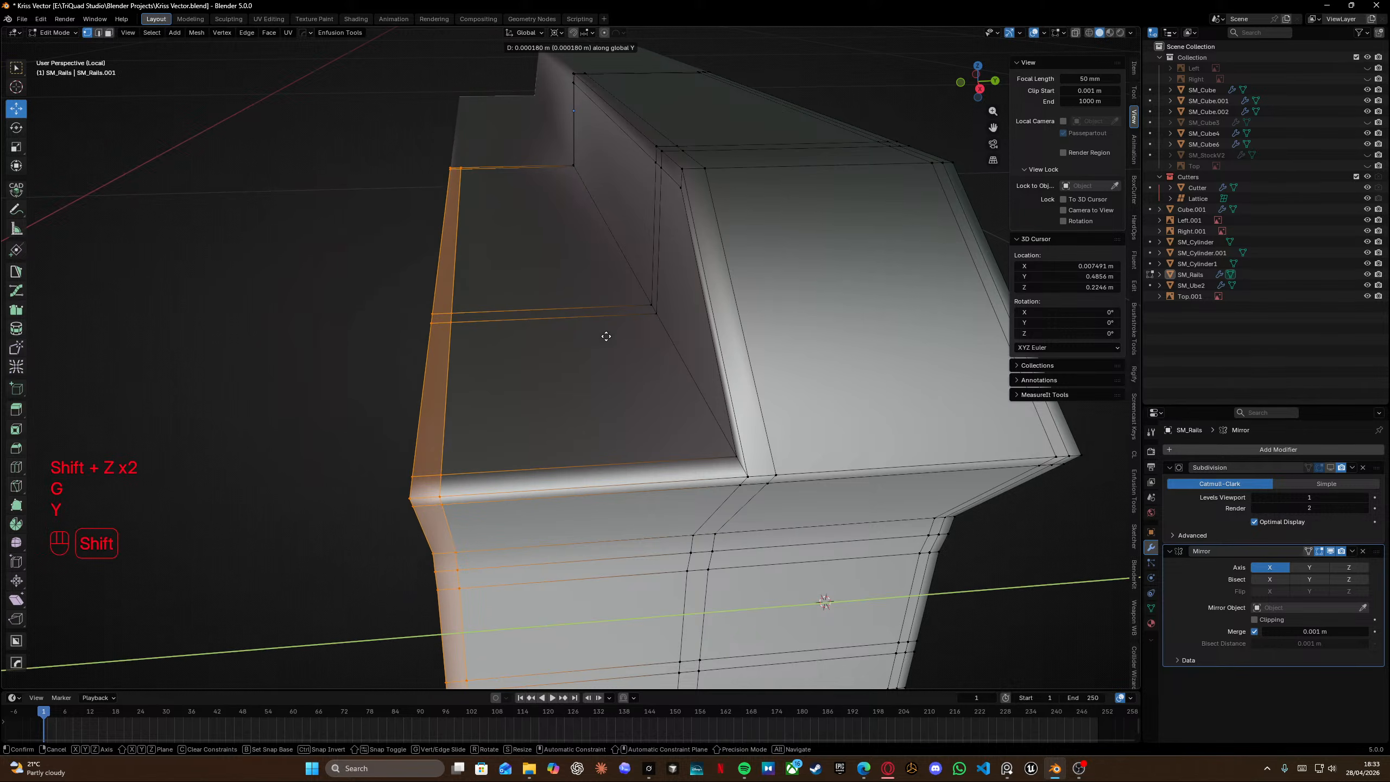
{"action": "left_click", "coordinate": [872, 367], "text": "shift"}
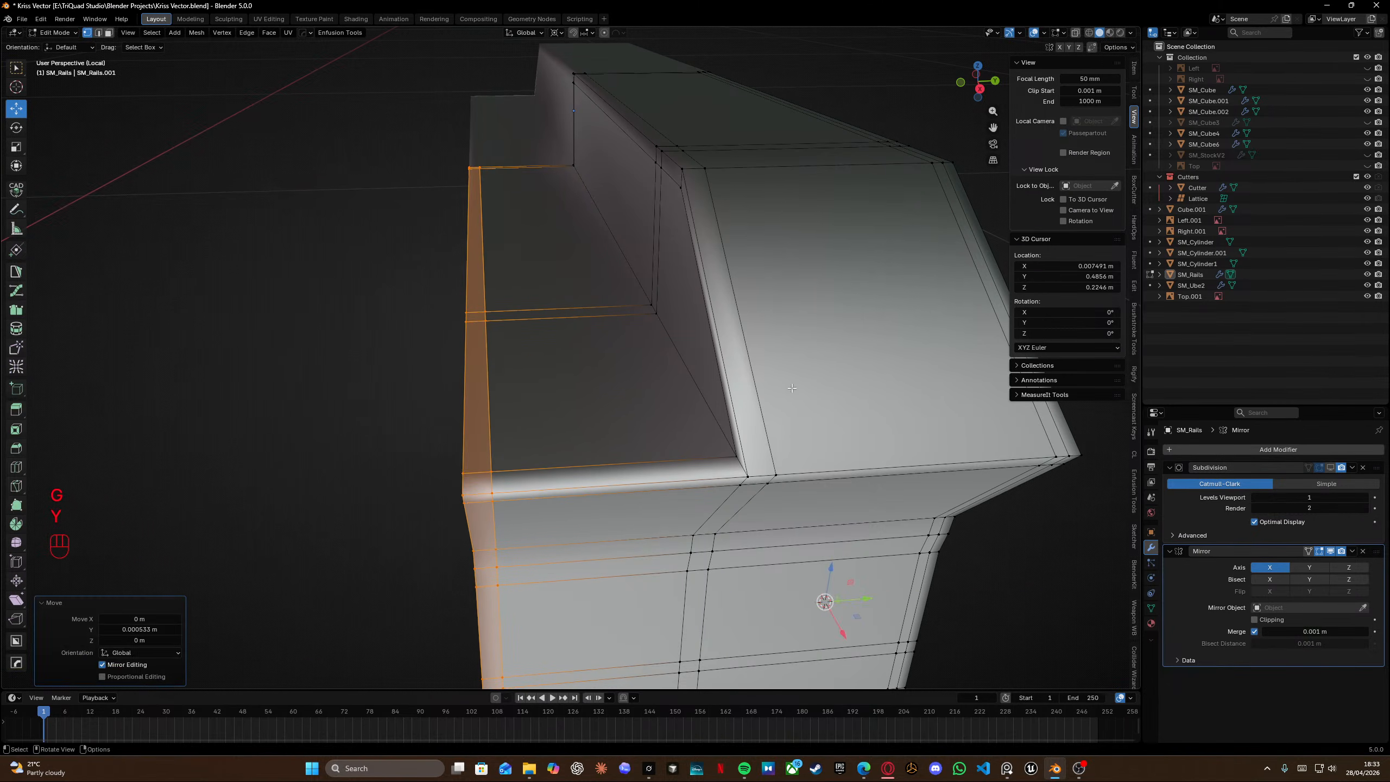
Box-select the end section of the rail block in X-ray and move it along Y.
{"action": "scroll", "coordinate": [766, 394], "scroll_direction": "down", "scroll_amount": 5}
{"action": "mouse_move", "coordinate": [761, 399]}
{"action": "middle_mouse_down"}
{"action": "mouse_move", "coordinate": [723, 394]}
{"action": "mouse_move", "coordinate": [736, 387]}
{"action": "middle_mouse_up"}
{"action": "key", "text": "shift+z"}
{"action": "mouse_move", "coordinate": [393, 116]}
{"action": "left_mouse_down"}
{"action": "mouse_move", "coordinate": [495, 290]}
{"action": "mouse_move", "coordinate": [619, 613]}
{"action": "left_mouse_up"}
{"action": "key", "text": "shift+z"}
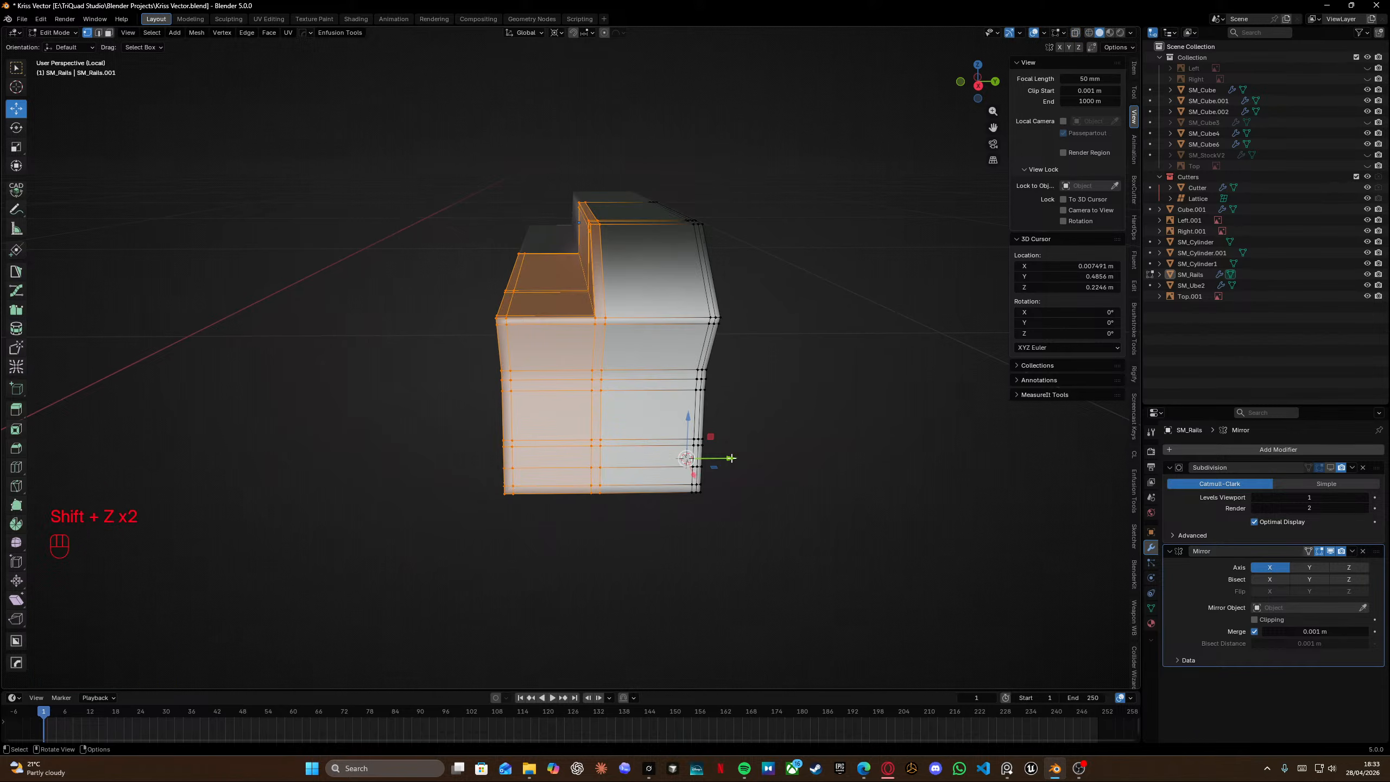
{"action": "key", "text": "g"}
{"action": "key", "text": "y"}
{"action": "left_click", "coordinate": [745, 438]}
Return to object mode and save the file.
{"action": "key", "text": "Tab"}
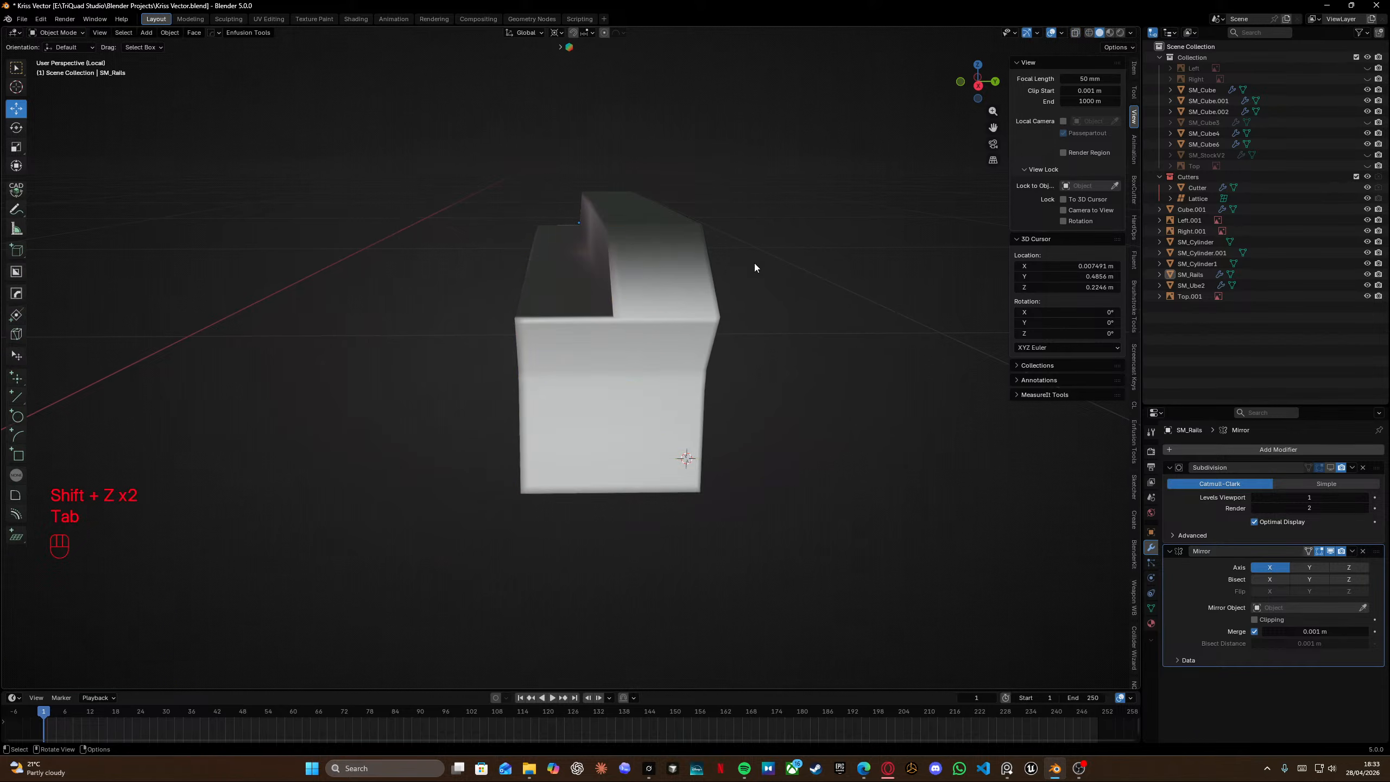
{"action": "middle_click_drag", "start_coordinate": [755, 267], "coordinate": [674, 356]}
{"action": "key", "text": "ctrl+s"}
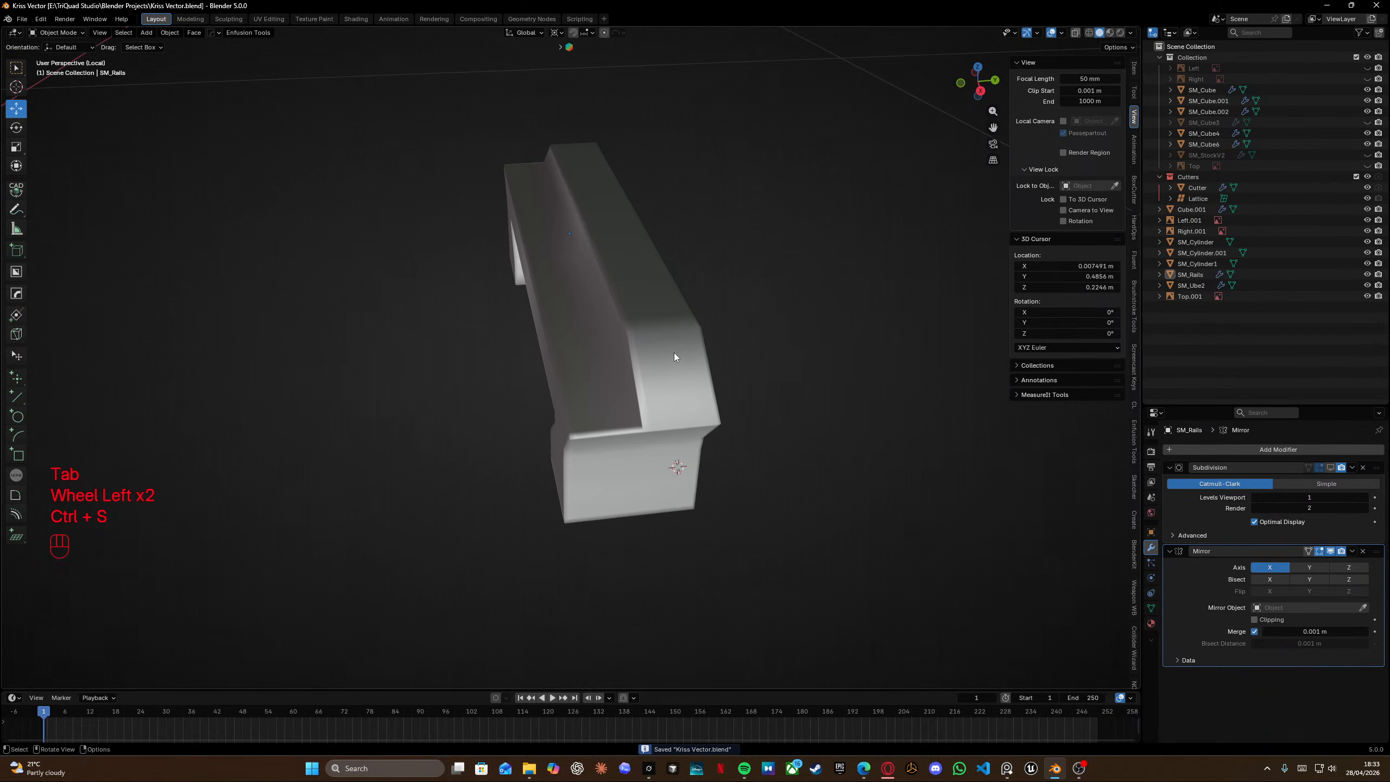
{"action": "mouse_move", "coordinate": [588, 374]}
{"action": "middle_mouse_down"}
{"action": "mouse_move", "coordinate": [567, 322]}
{"action": "mouse_move", "coordinate": [515, 315]}
{"action": "mouse_move", "coordinate": [584, 378]}
{"action": "middle_mouse_up"}
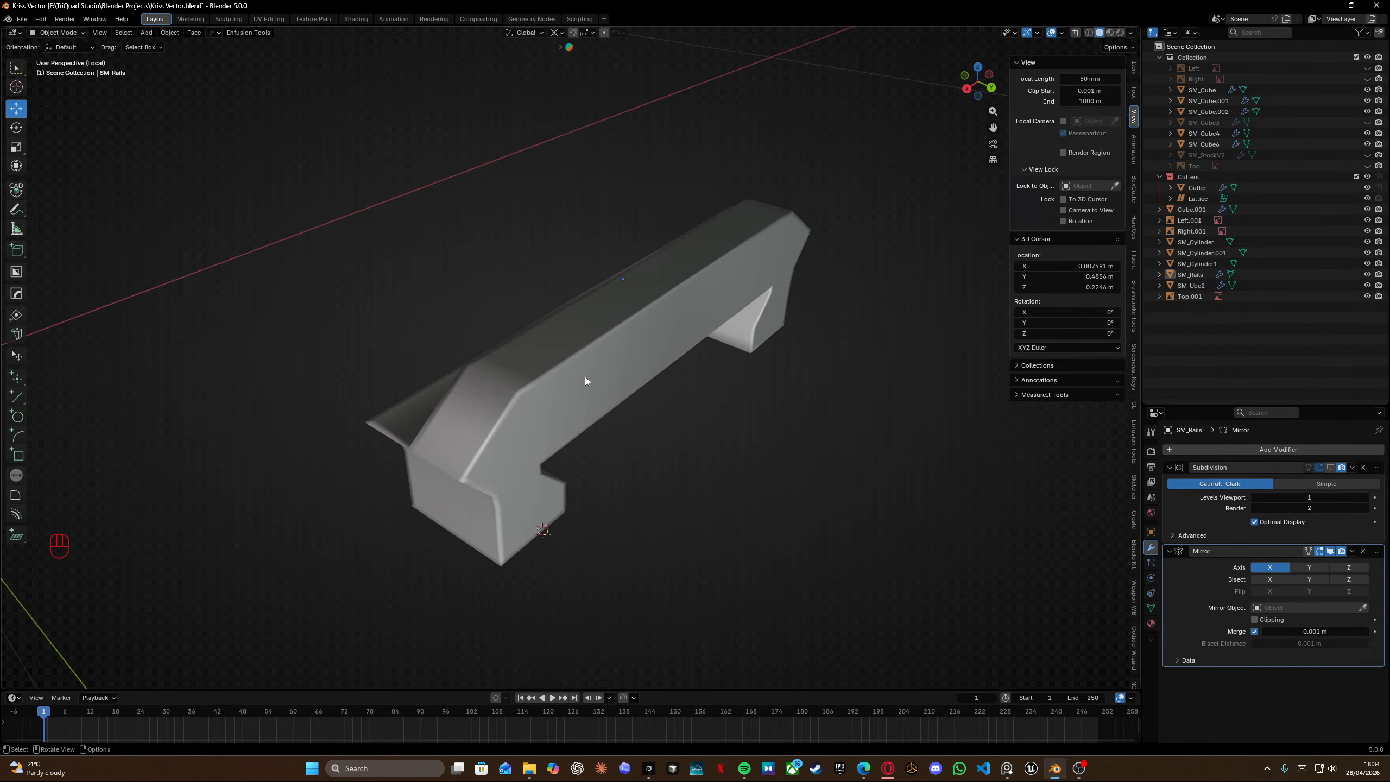
Add an Array modifier to the rail.
{"action": "left_click", "coordinate": [1212, 449]}
{"action": "mouse_move", "coordinate": [1215, 447]}
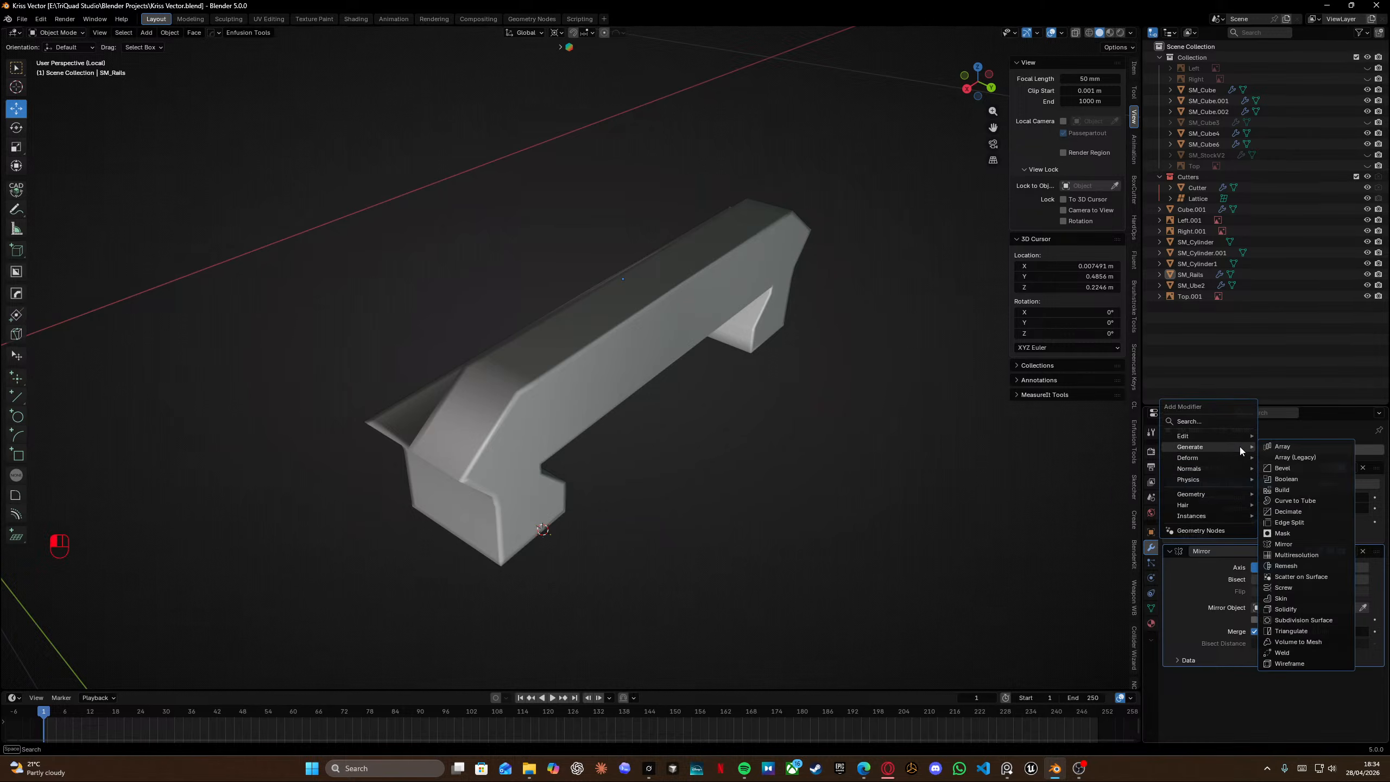
{"action": "left_click", "coordinate": [1282, 447]}
{"action": "middle_click_drag", "start_coordinate": [530, 447], "coordinate": [623, 445]}
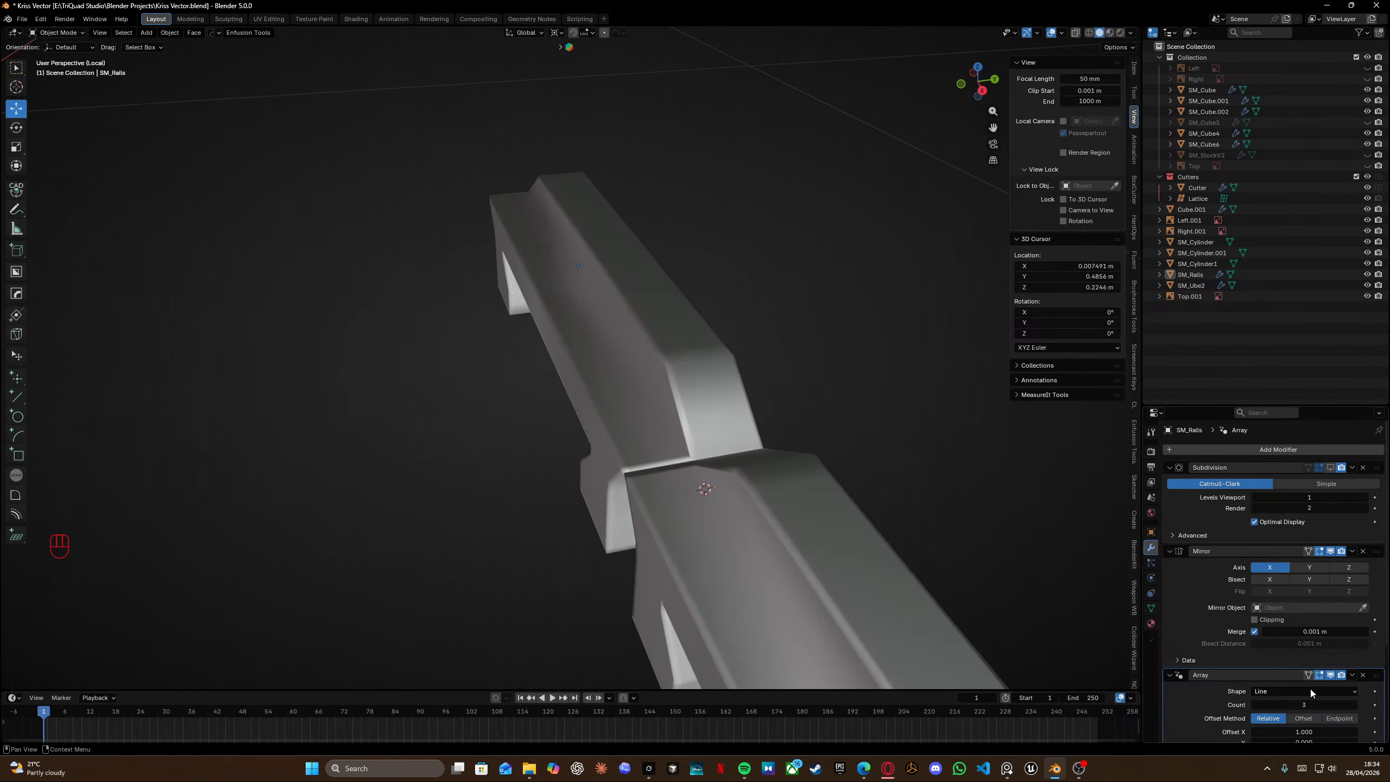
Set the Array modifier's relative offset to X 0 and Y -1.
{"action": "left_click", "coordinate": [1312, 733]}
{"action": "type", "text": "0"}
{"action": "key", "text": "Return"}
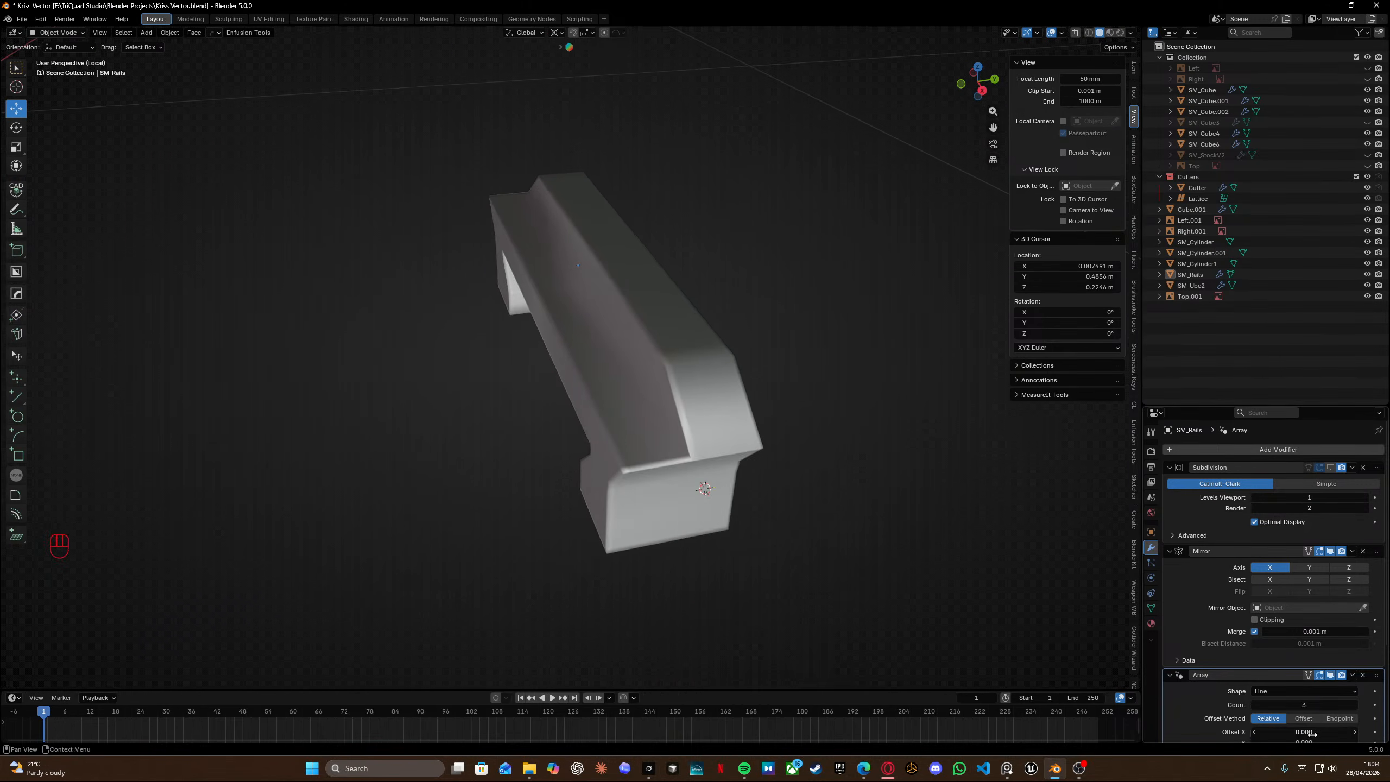
{"action": "scroll", "coordinate": [1311, 712], "scroll_direction": "down", "scroll_amount": 2}
{"action": "left_click", "coordinate": [1307, 700]}
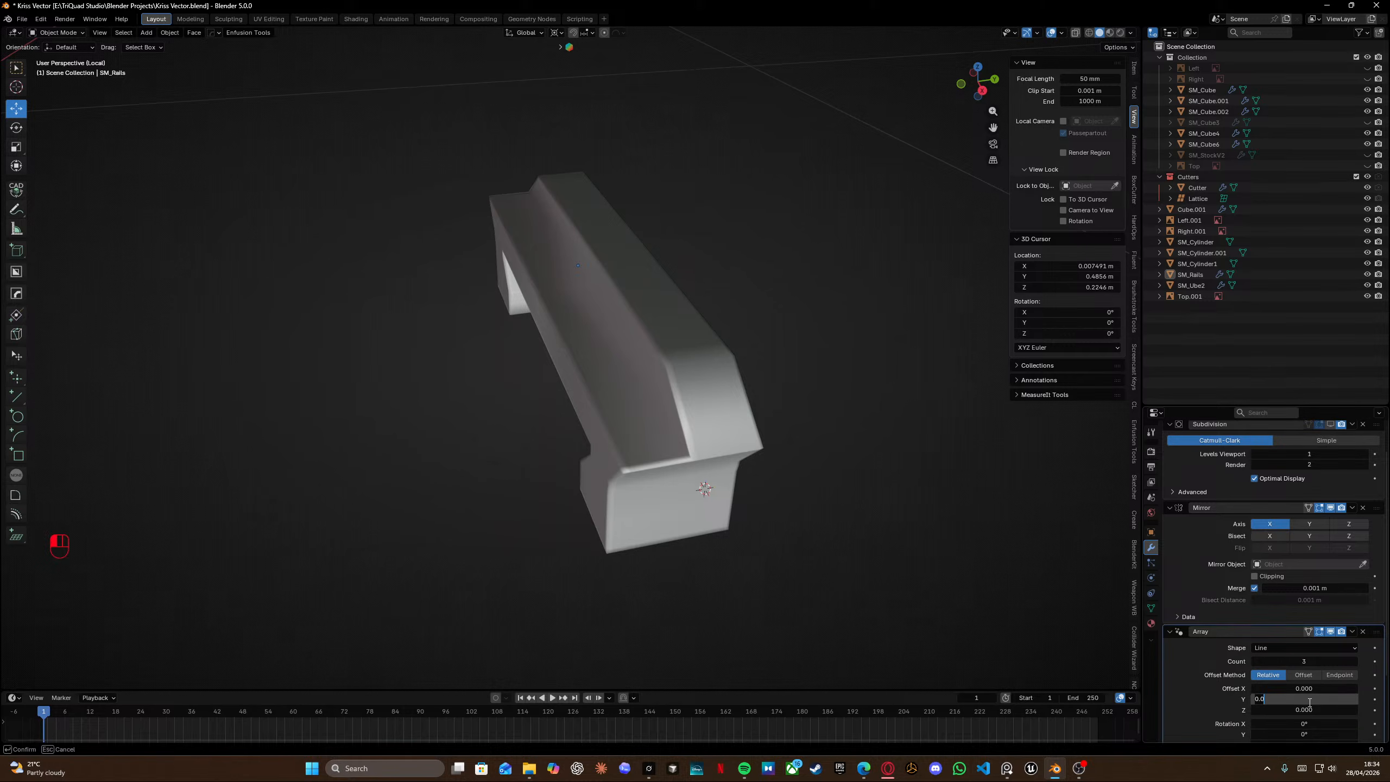
{"action": "key", "text": "Return"}
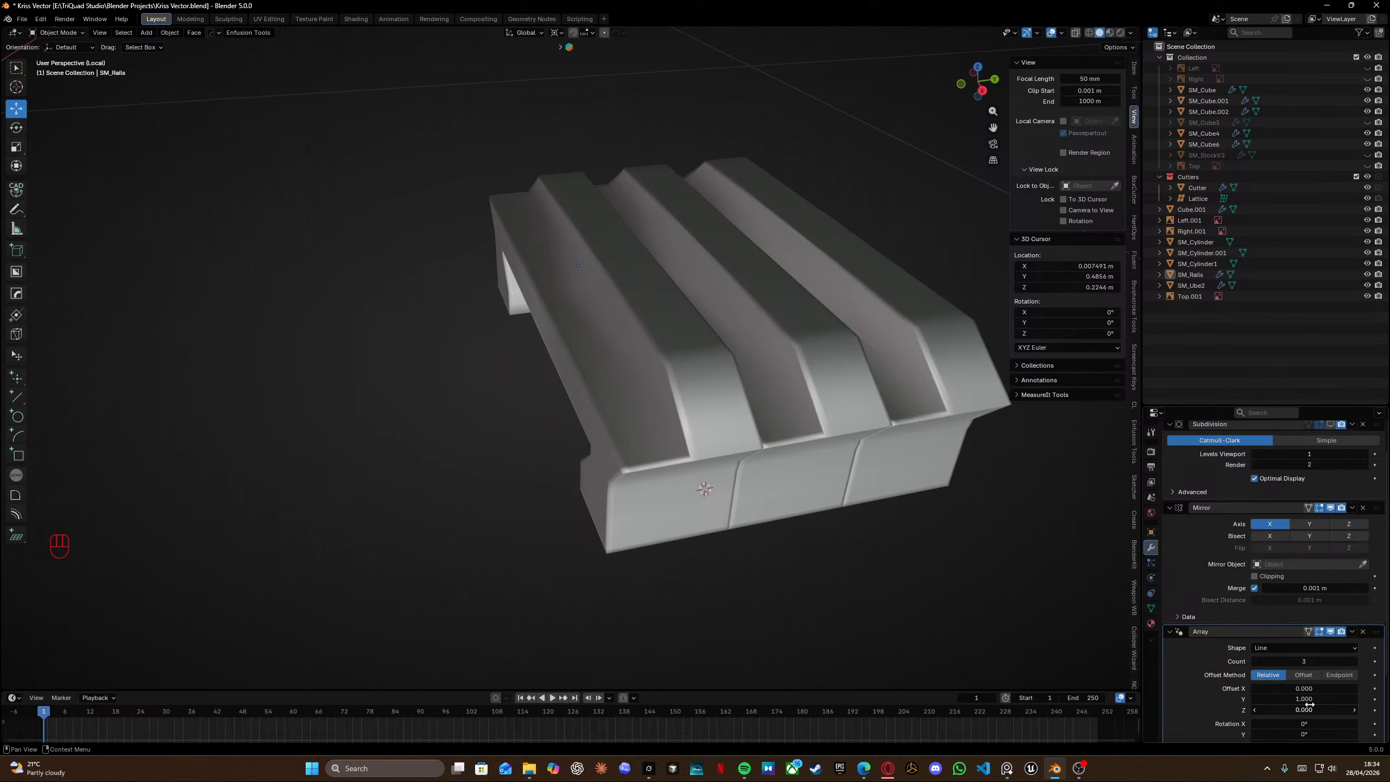
{"action": "left_click", "coordinate": [1316, 700]}
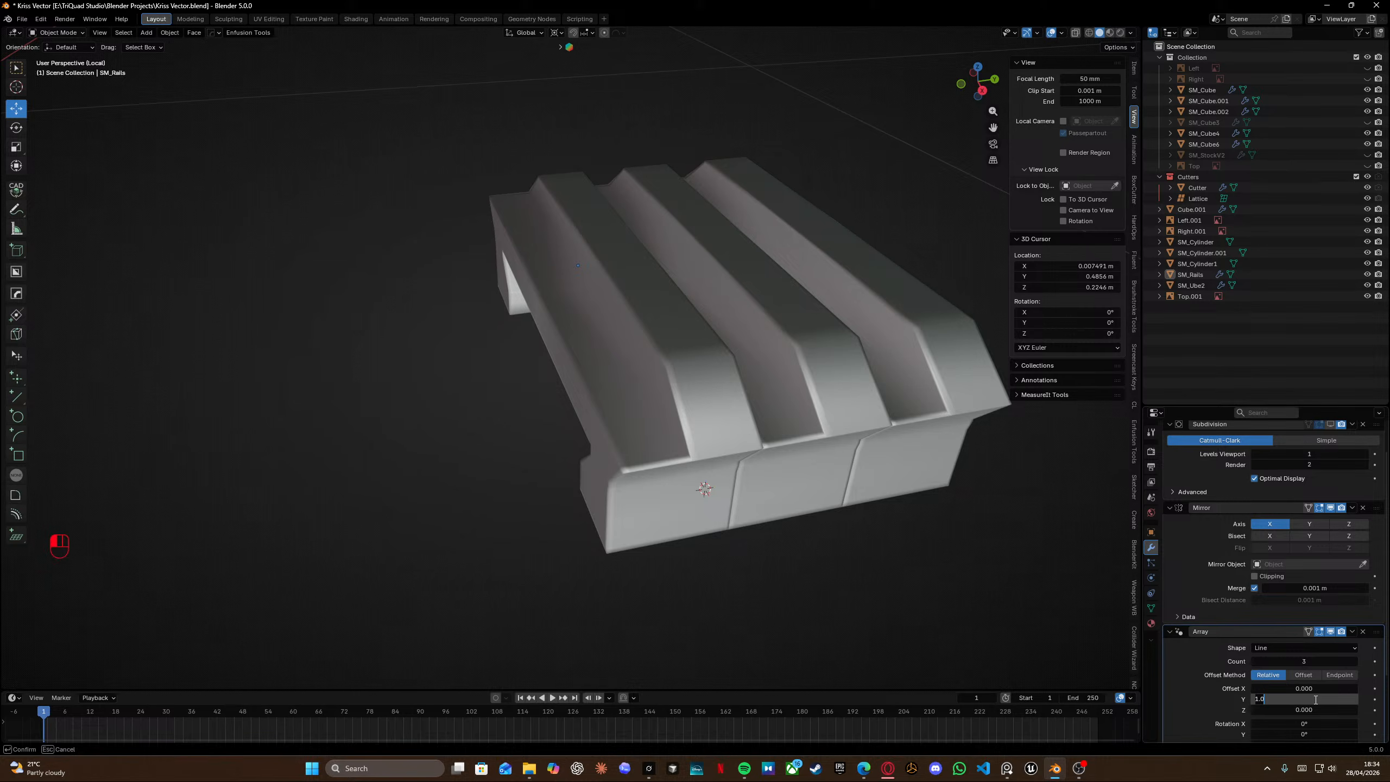
{"action": "type", "text": "-1"}
{"action": "key", "text": "Return"}
Delete the faces at the rail block's end in right orthographic view.
{"action": "middle_click_drag", "start_coordinate": [821, 427], "coordinate": [607, 400]}
{"action": "scroll", "coordinate": [778, 453], "scroll_direction": "down", "scroll_amount": 5}
{"action": "scroll", "coordinate": [615, 399], "scroll_direction": "up", "scroll_amount": 11}
{"action": "key", "text": "Tab"}
{"action": "scroll", "coordinate": [597, 392], "scroll_direction": "down", "scroll_amount": 6}
{"action": "key", "text": "shift+z"}
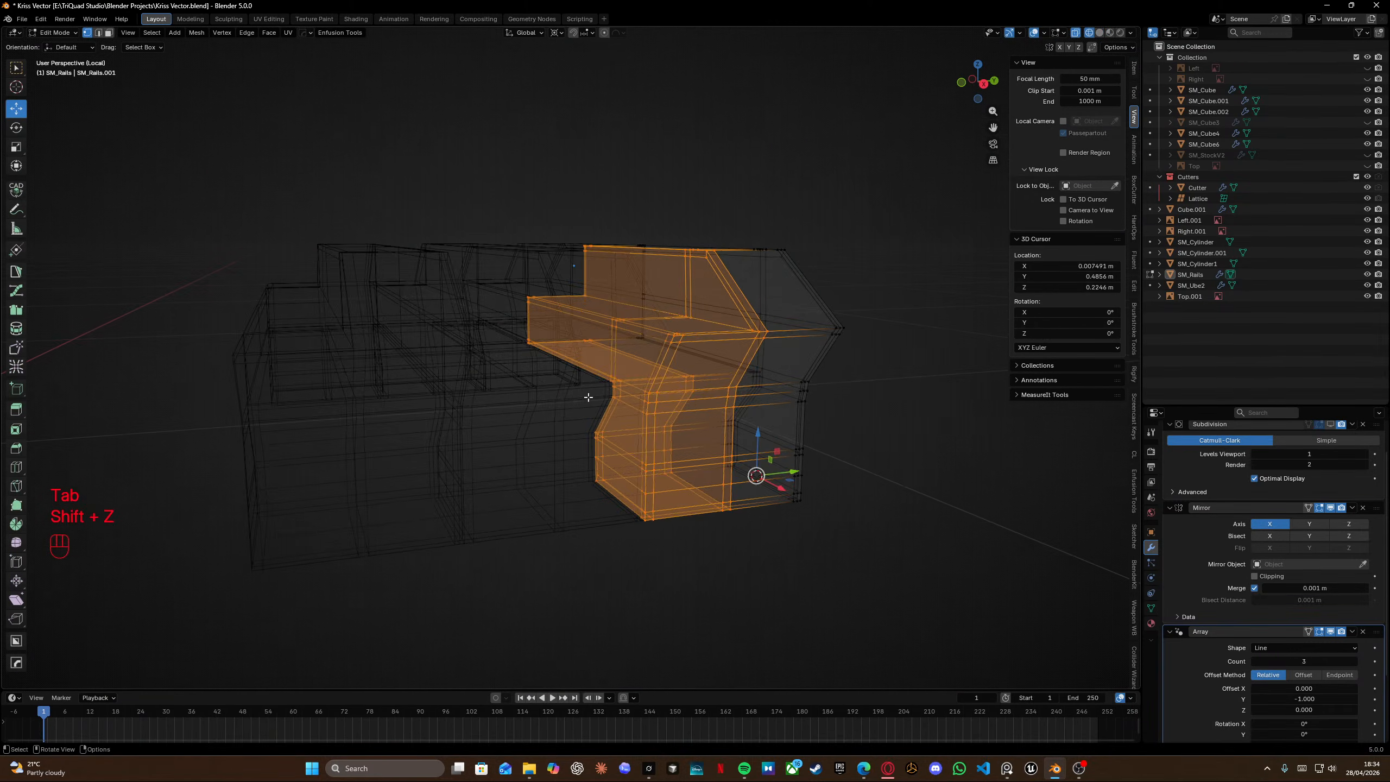
{"action": "key", "text": "KP_3"}
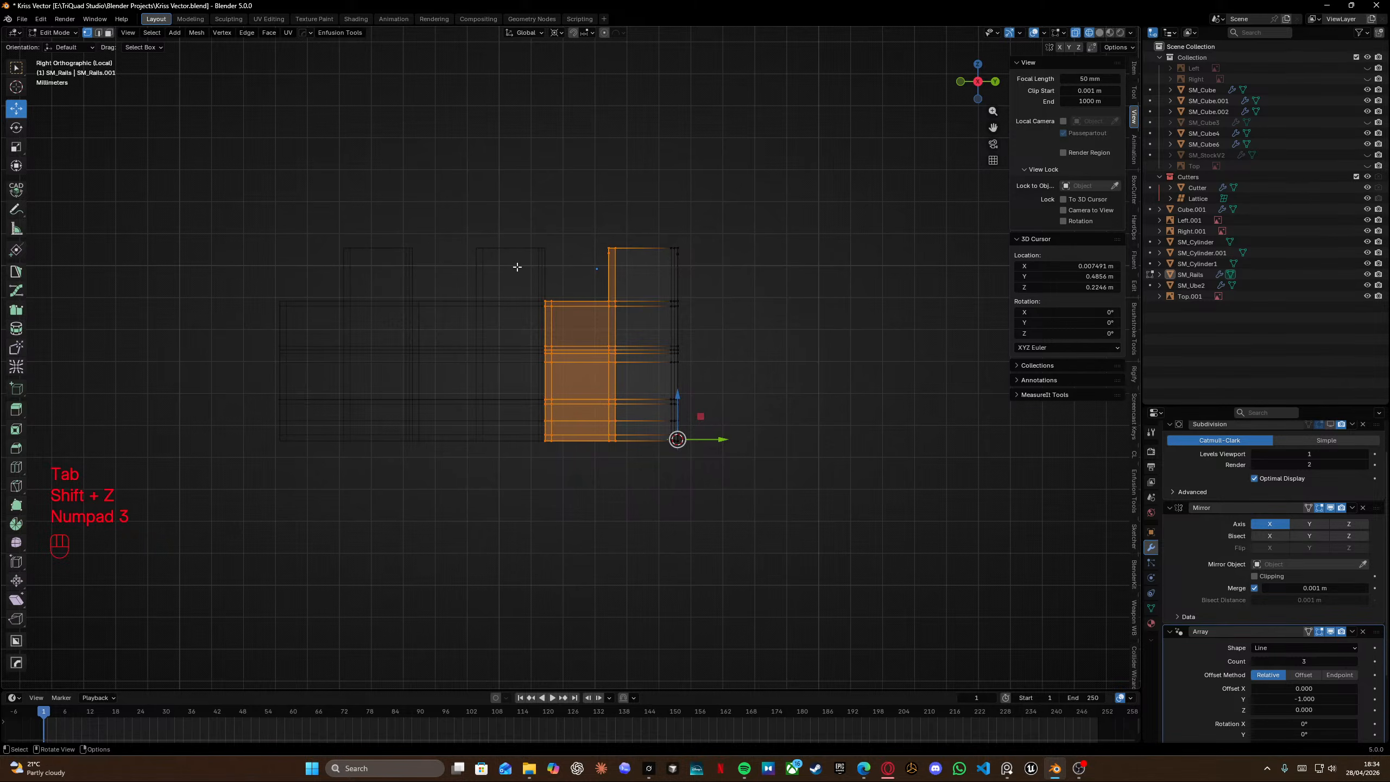
{"action": "left_click_drag", "start_coordinate": [517, 267], "coordinate": [552, 477]}
{"action": "key", "text": "x"}
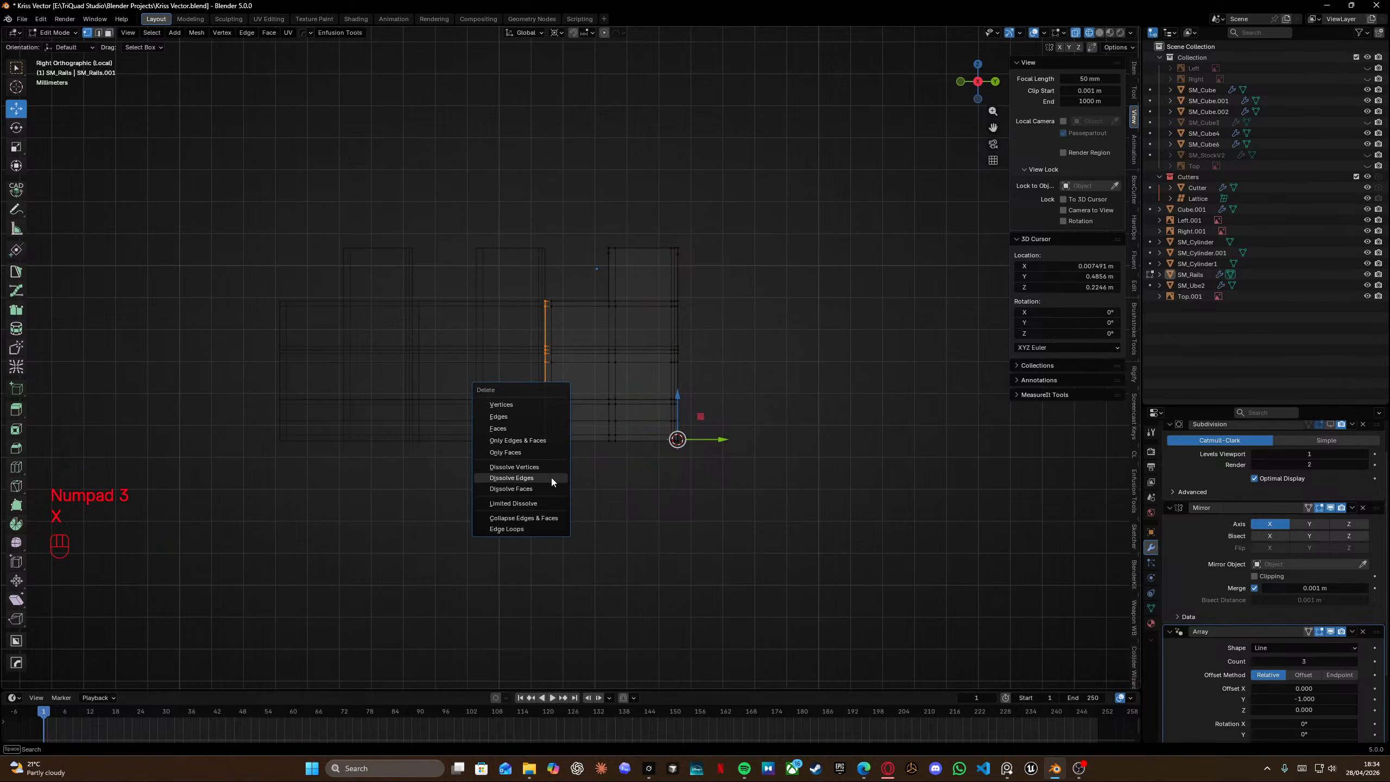
{"action": "left_click", "coordinate": [526, 429]}
{"action": "scroll", "coordinate": [528, 426], "scroll_direction": "up", "scroll_amount": 3}
{"action": "mouse_move", "coordinate": [527, 426]}
{"action": "middle_mouse_down", "text": "shift"}
{"action": "mouse_move", "coordinate": [534, 360]}
{"action": "mouse_move", "coordinate": [501, 347]}
{"action": "middle_mouse_up", "text": "shift"}
{"action": "key", "text": "shift+z"}
{"action": "key", "text": "Tab"}
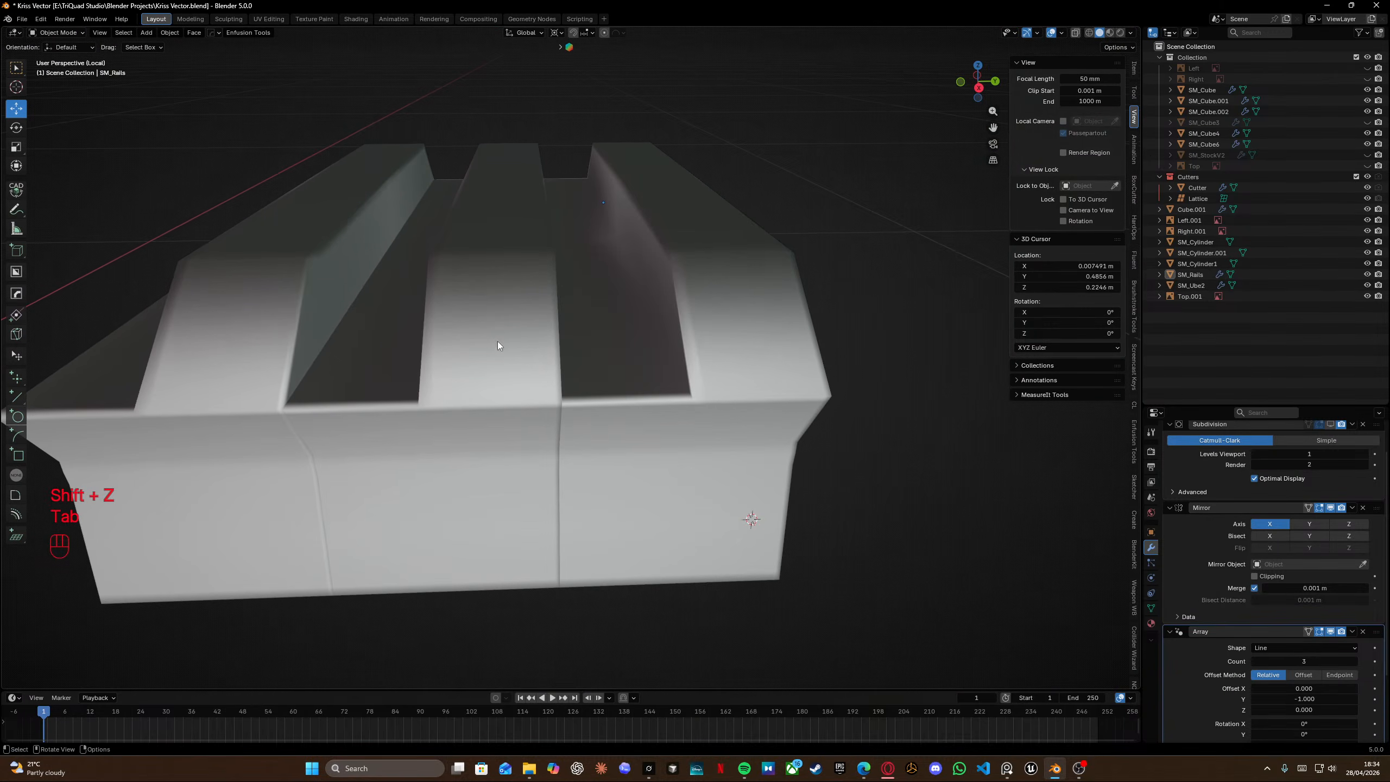
Enable Merge on the Array modifier.
{"action": "scroll", "coordinate": [1248, 635], "scroll_direction": "down", "scroll_amount": 4}
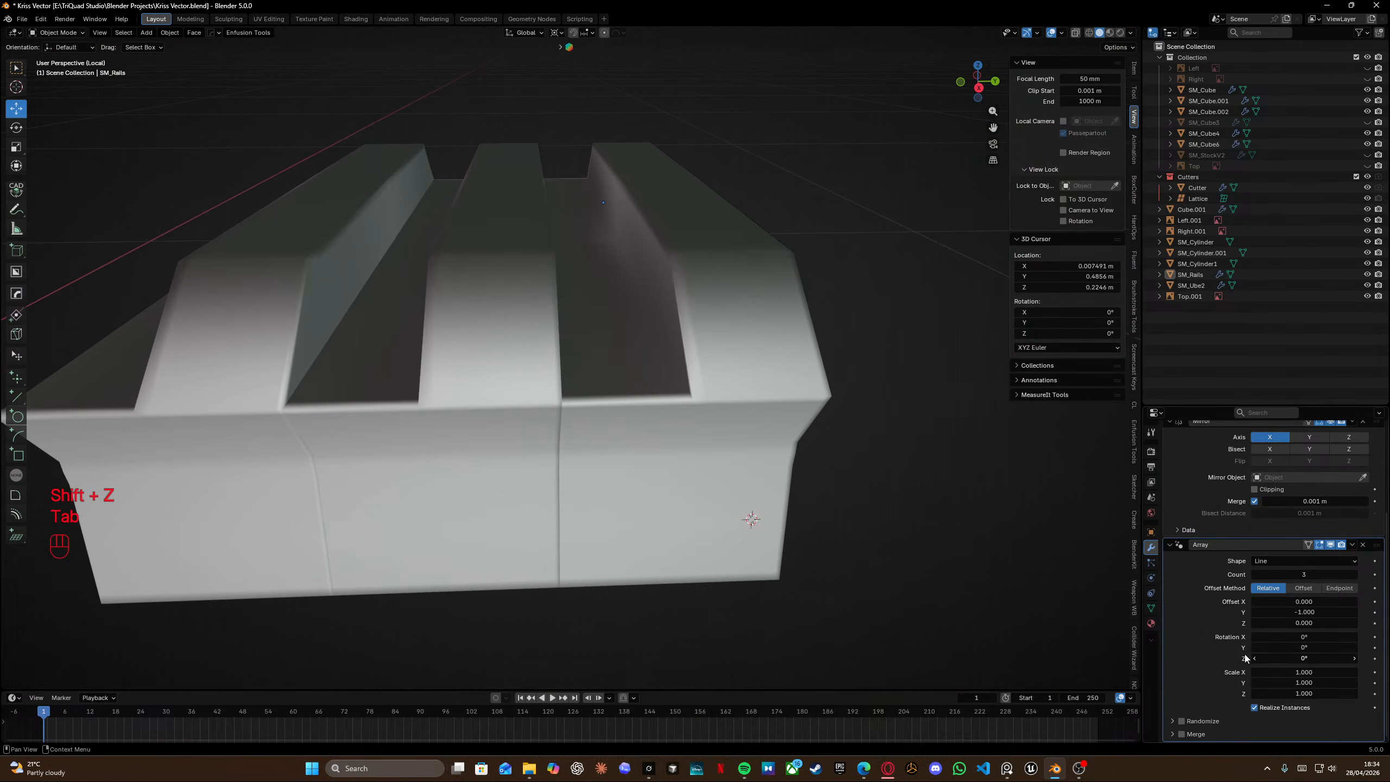
{"action": "left_click", "coordinate": [1194, 737]}
{"action": "scroll", "coordinate": [629, 443], "scroll_direction": "down", "scroll_amount": 3}
Select the band of faces along the rail's side wall between the end blocks.
{"action": "key", "text": "Tab"}
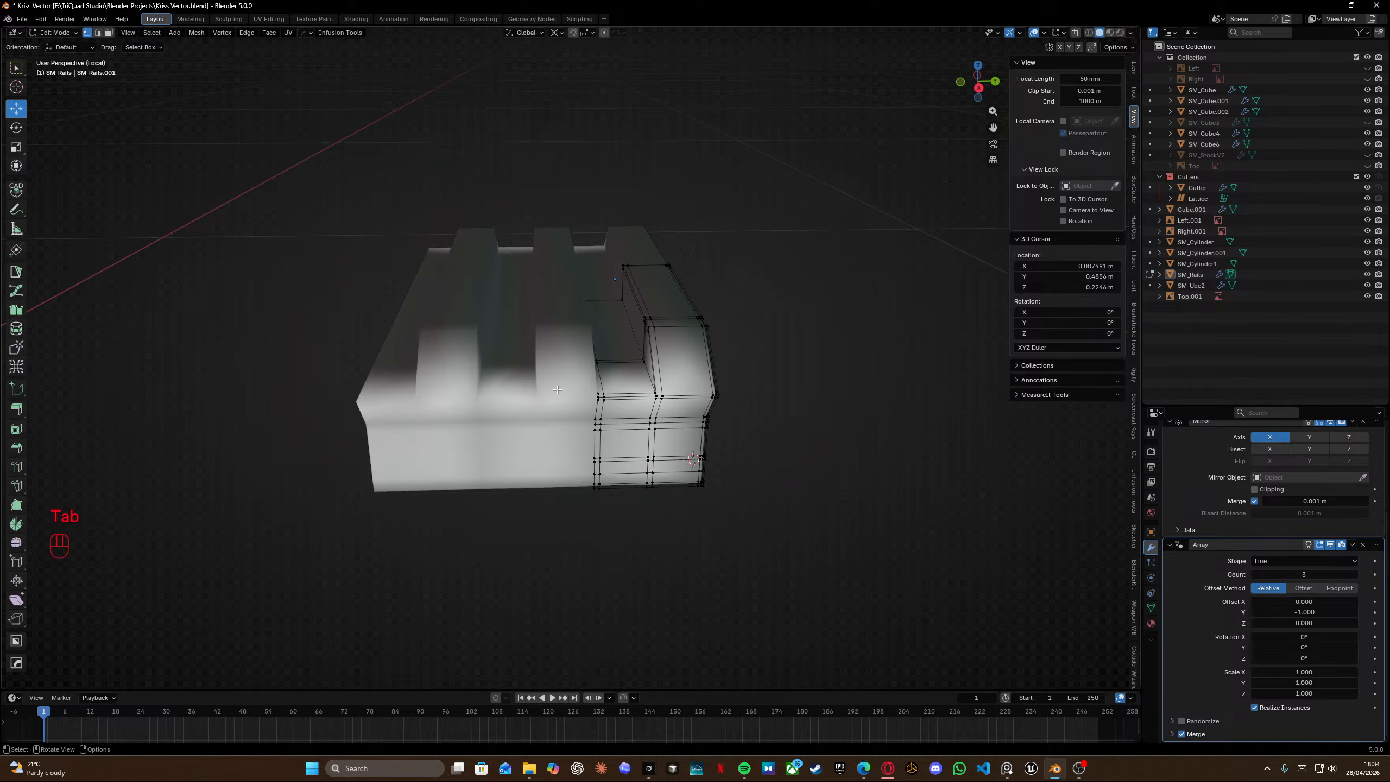
{"action": "mouse_move", "coordinate": [557, 389]}
{"action": "middle_mouse_down"}
{"action": "mouse_move", "coordinate": [532, 365]}
{"action": "mouse_move", "coordinate": [552, 372]}
{"action": "mouse_move", "coordinate": [533, 382]}
{"action": "middle_mouse_up"}
{"action": "key", "text": "Tab"}
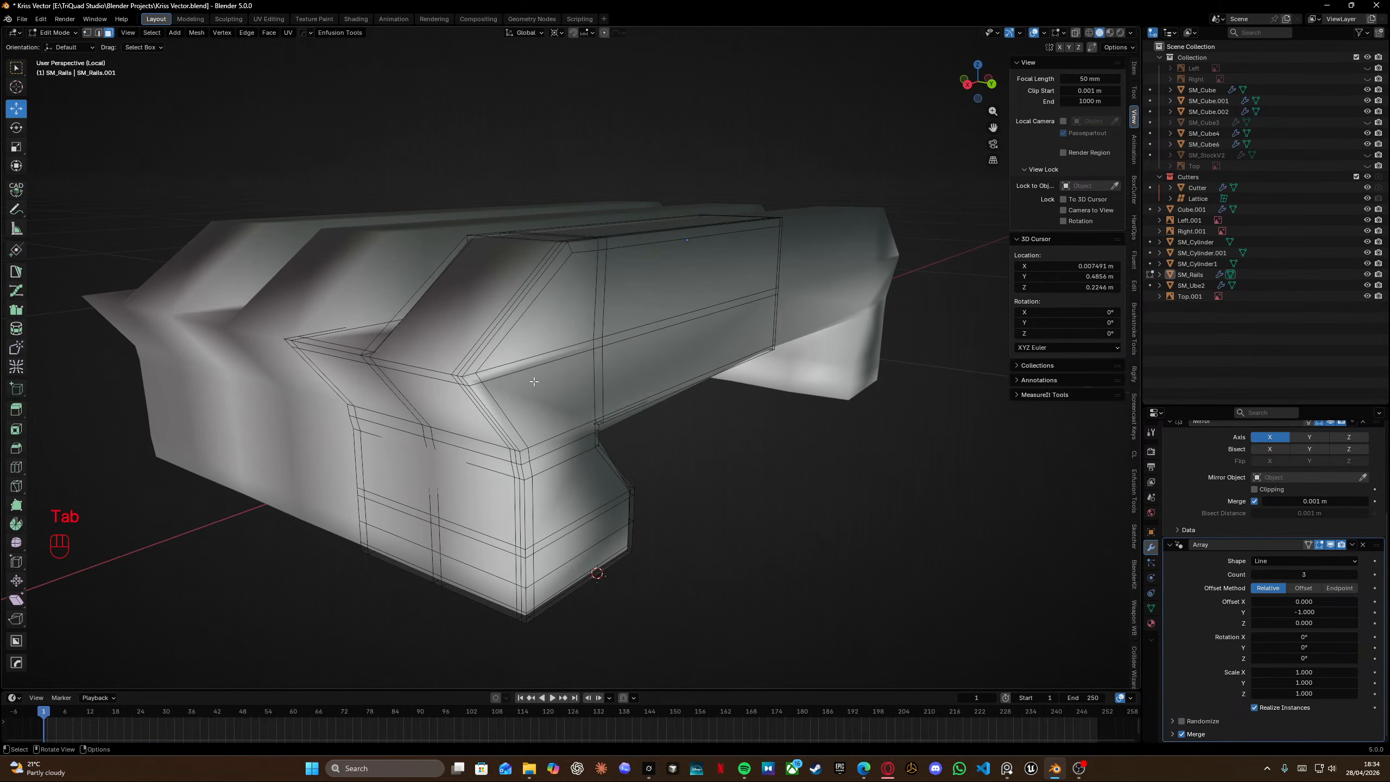
{"action": "left_click", "coordinate": [477, 379]}
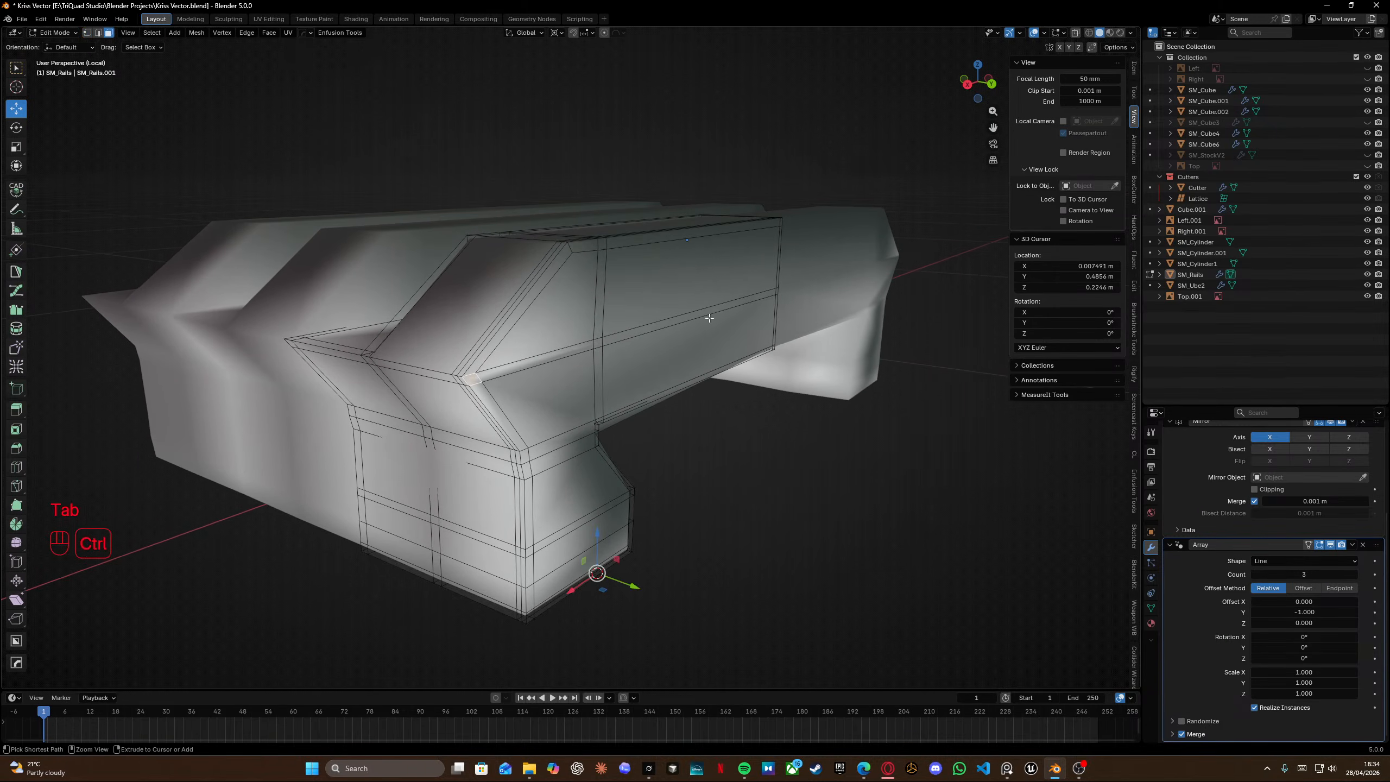
{"action": "left_click", "coordinate": [776, 292], "text": "ctrl"}
{"action": "left_click", "coordinate": [773, 349], "text": "ctrl"}
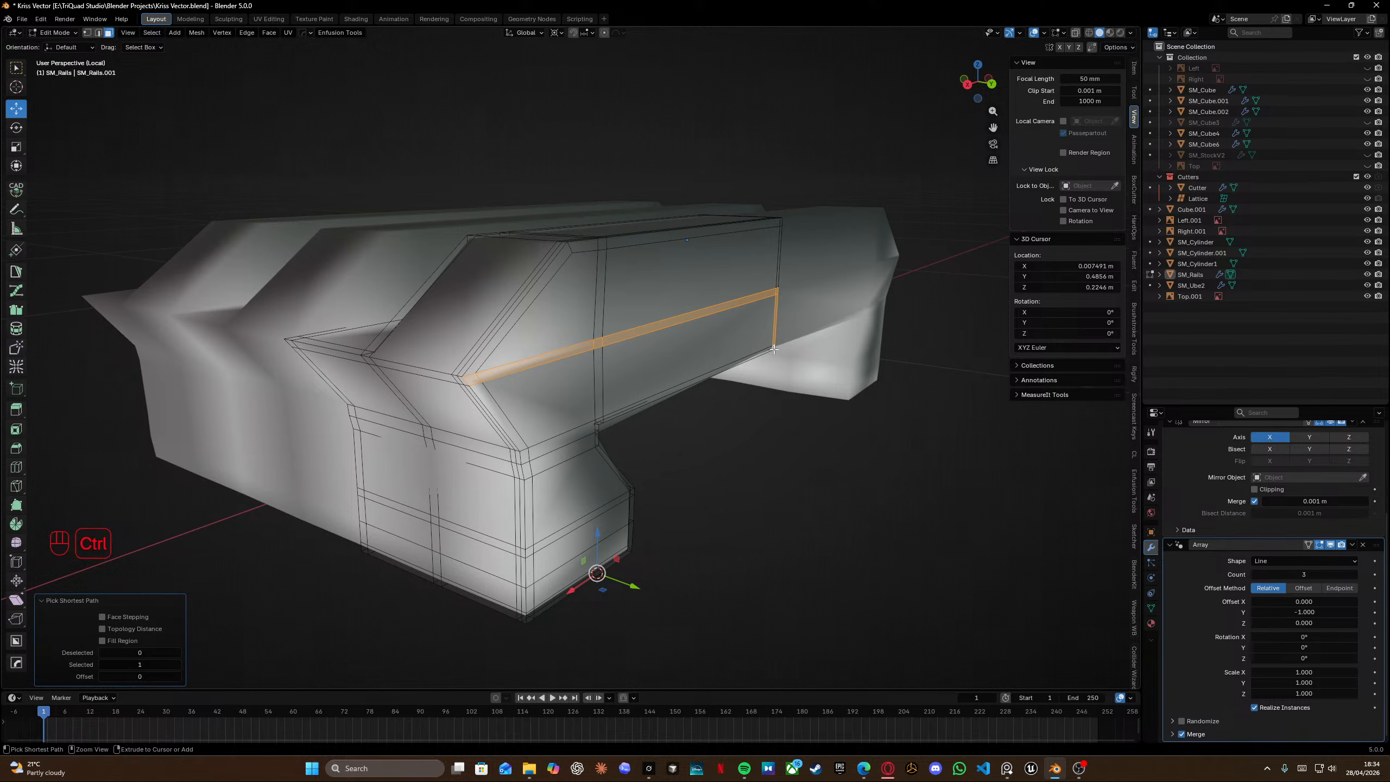
{"action": "left_click", "coordinate": [528, 455], "text": "ctrl"}
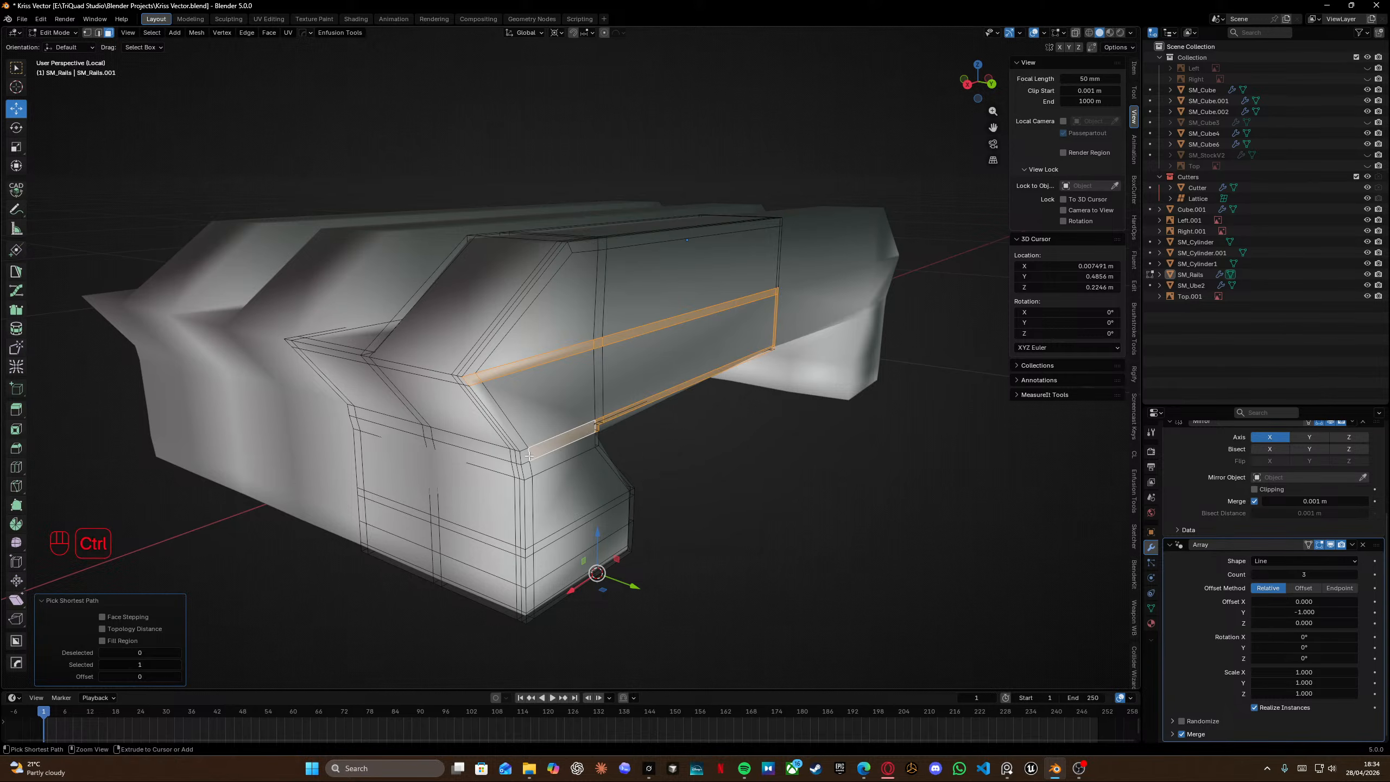
{"action": "left_click", "coordinate": [513, 429], "text": "ctrl"}
{"action": "left_click", "coordinate": [613, 381], "text": "ctrl"}
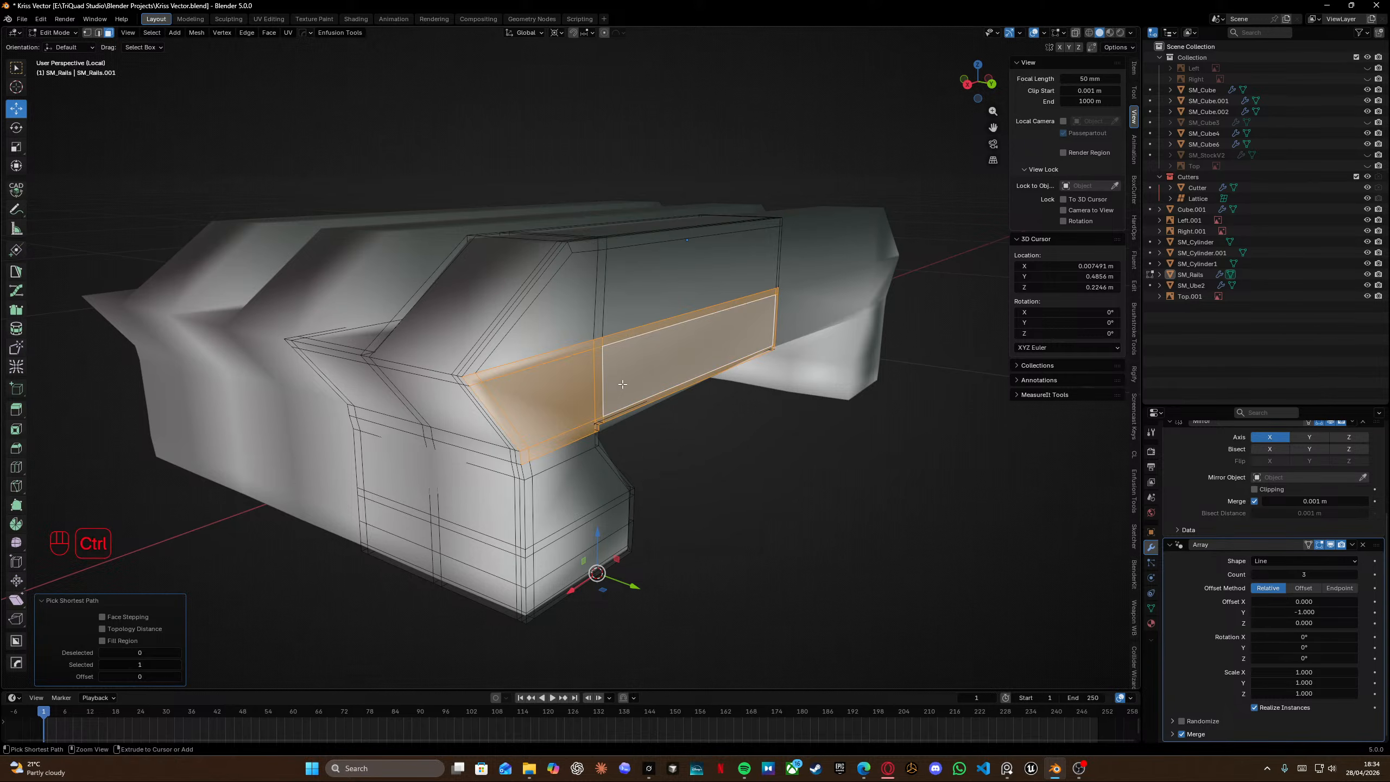
{"action": "middle_click_drag", "start_coordinate": [623, 379], "coordinate": [593, 371]}
{"action": "key", "text": "Tab"}
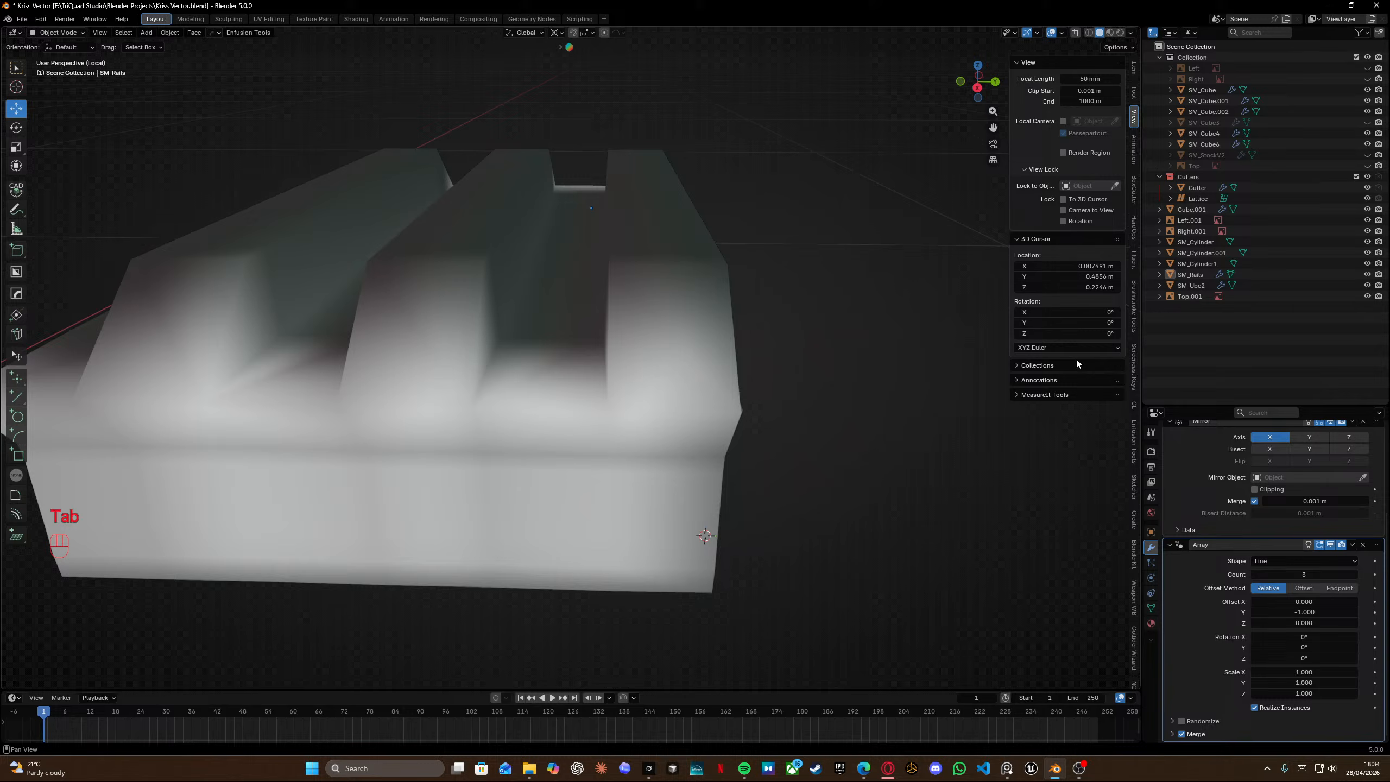
Remove the Array modifier and save the file.
{"action": "left_click", "coordinate": [1362, 544]}
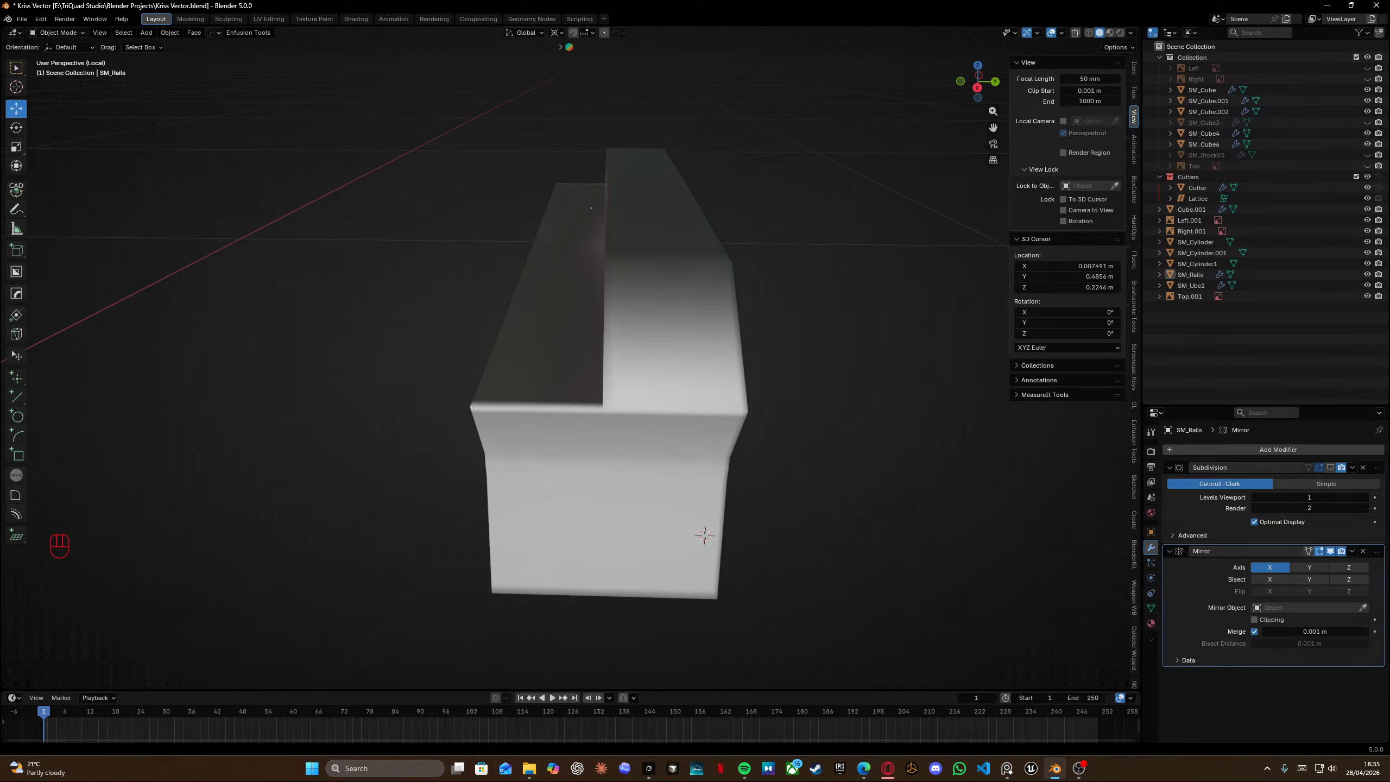
{"action": "middle_click_drag", "start_coordinate": [650, 298], "coordinate": [613, 291]}
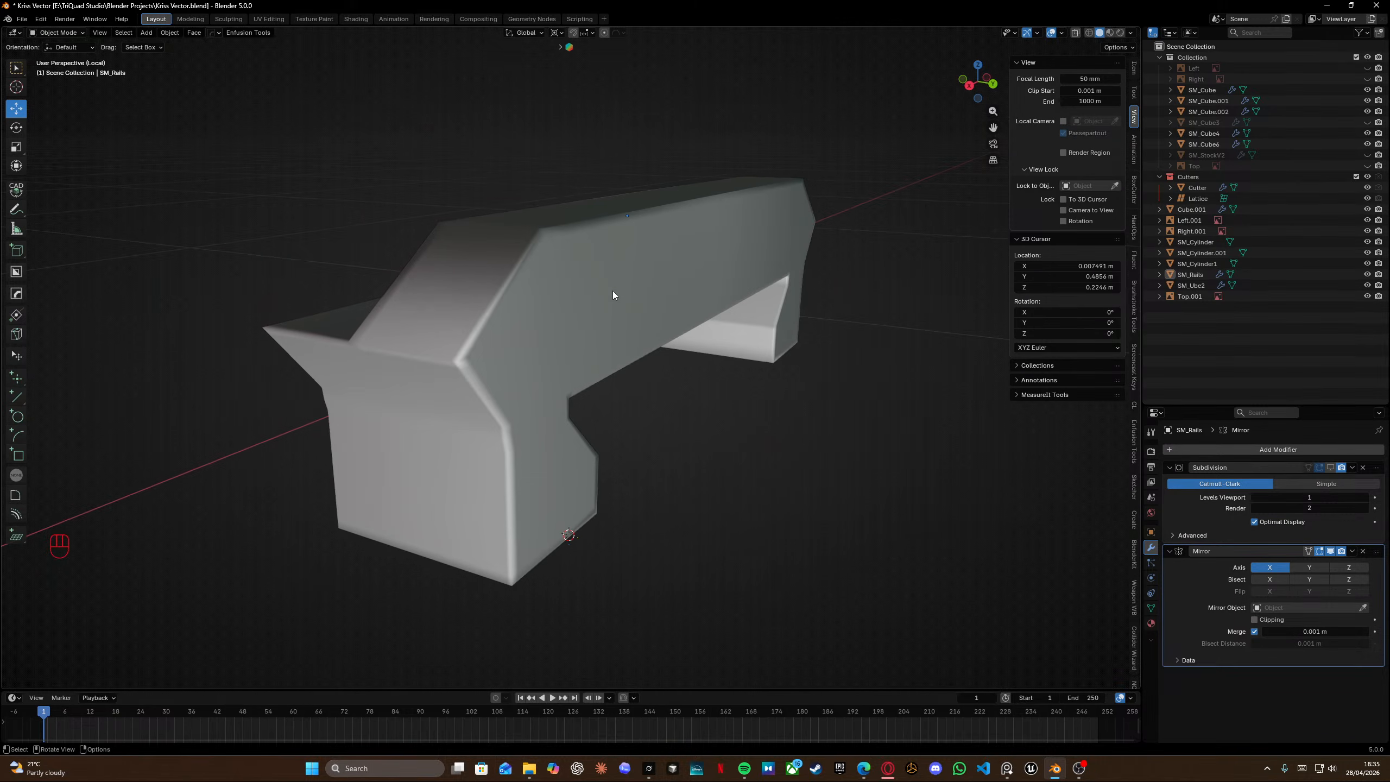
{"action": "scroll", "coordinate": [476, 337], "scroll_direction": "up", "scroll_amount": 2}
{"action": "middle_click_drag", "start_coordinate": [500, 299], "coordinate": [604, 324], "text": "shift"}
{"action": "key", "text": "Tab"}
{"action": "scroll", "coordinate": [524, 318], "scroll_direction": "down", "scroll_amount": 3}
{"action": "key", "text": "Tab"}
{"action": "key", "text": "Tab"}
{"action": "left_click", "coordinate": [664, 347]}
{"action": "key", "text": "Tab"}
{"action": "scroll", "coordinate": [665, 334], "scroll_direction": "up", "scroll_amount": 3}
{"action": "mouse_move", "coordinate": [604, 324]}
{"action": "middle_mouse_down"}
{"action": "mouse_move", "coordinate": [540, 286]}
{"action": "mouse_move", "coordinate": [588, 324]}
{"action": "middle_mouse_up"}
{"action": "key", "text": "ctrl+s"}
{"action": "scroll", "coordinate": [541, 286], "scroll_direction": "down", "scroll_amount": 1}
{"action": "key", "text": "Tab"}
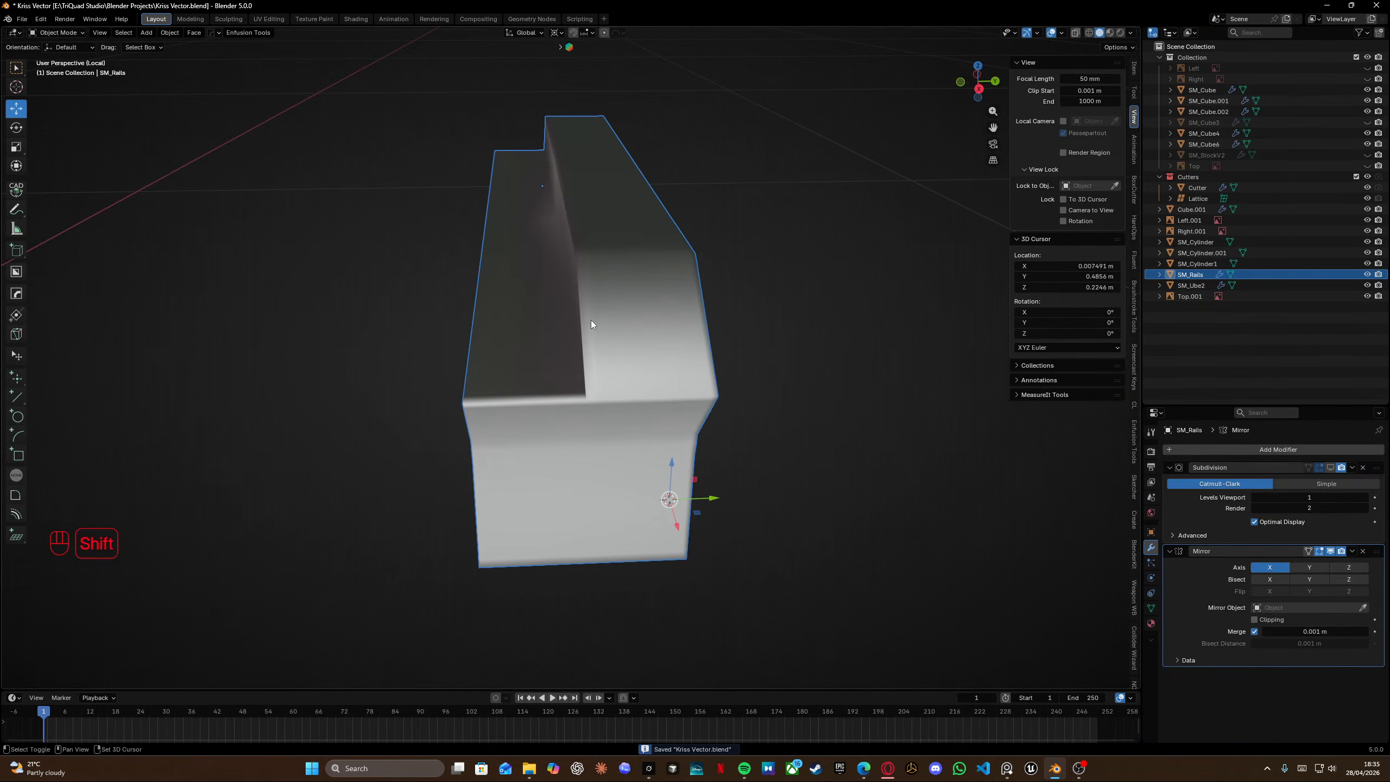
Toggle the Subdivision modifier's edit-mode display and insert a centred loop cut across the rail's front leg.
{"action": "middle_click_drag", "start_coordinate": [591, 319], "coordinate": [548, 343]}
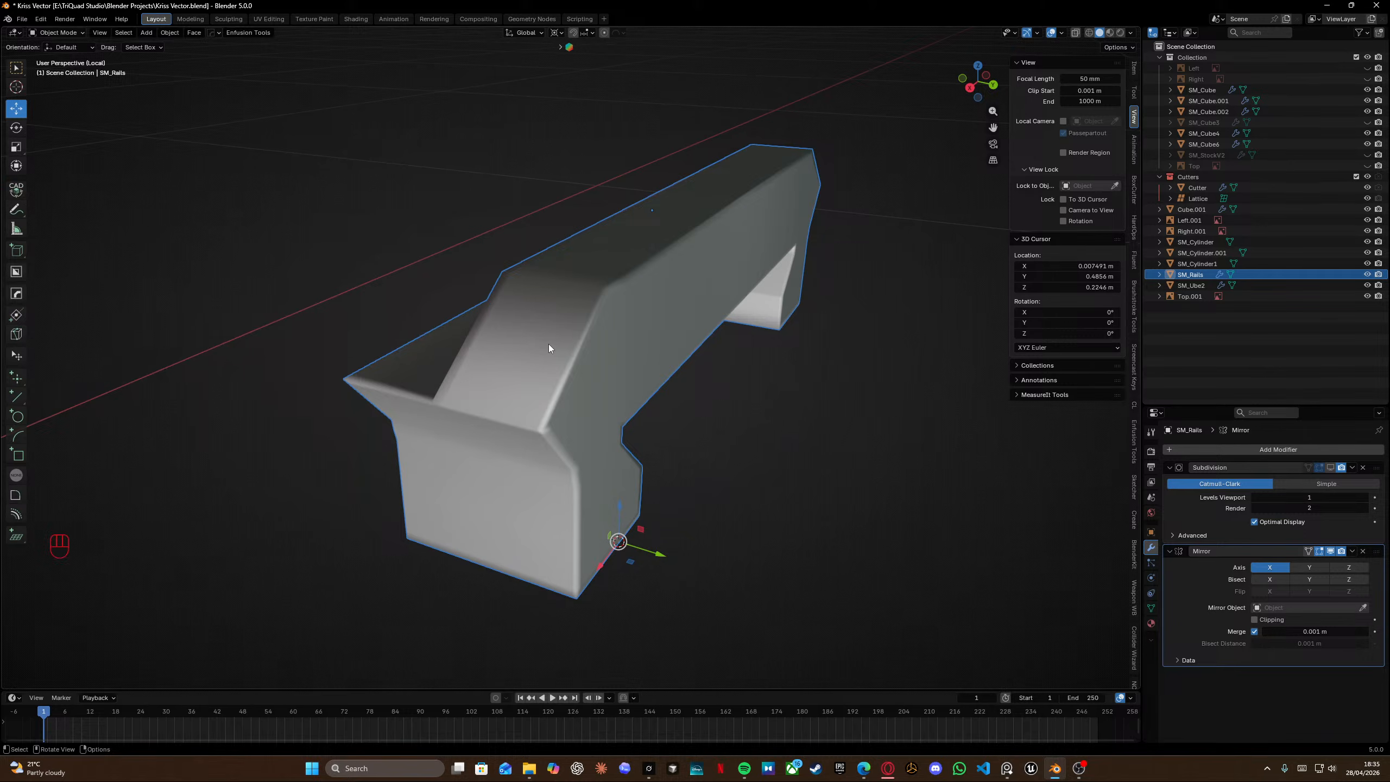
{"action": "middle_click_drag", "start_coordinate": [553, 327], "coordinate": [563, 291]}
{"action": "scroll", "coordinate": [737, 331], "scroll_direction": "up", "scroll_amount": 1, "text": "shift"}
{"action": "scroll", "coordinate": [738, 332], "scroll_direction": "up", "scroll_amount": 1}
{"action": "scroll", "coordinate": [547, 322], "scroll_direction": "up", "scroll_amount": 1}
{"action": "key", "text": "Tab"}
{"action": "left_click", "coordinate": [1330, 468]}
{"action": "middle_click_drag", "start_coordinate": [897, 241], "coordinate": [762, 307]}
{"action": "key", "text": "Tab"}
{"action": "key", "text": "Tab"}
{"action": "middle_click_drag", "start_coordinate": [727, 350], "coordinate": [591, 285]}
{"action": "key", "text": "ctrl+r"}
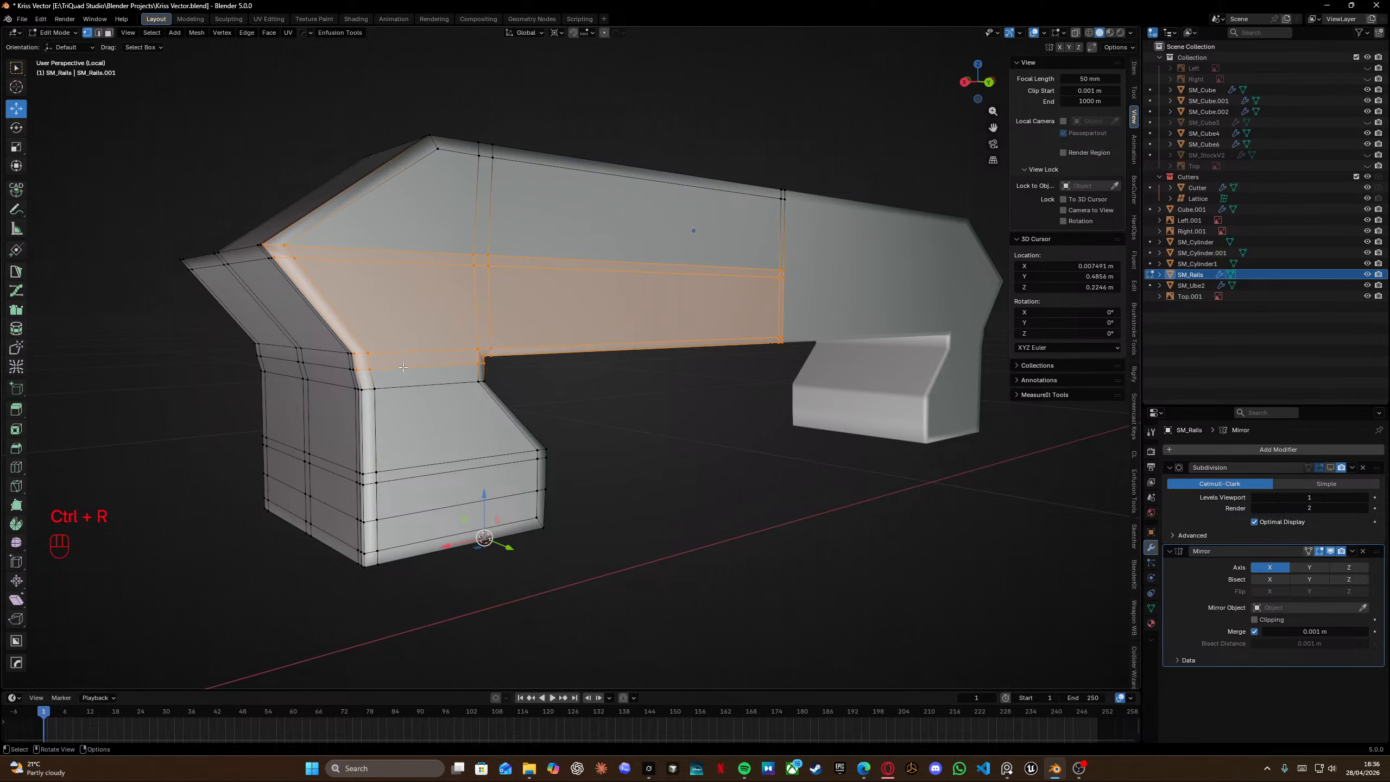
{"action": "key", "text": "ctrl+r"}
{"action": "right_click", "coordinate": [484, 380]}
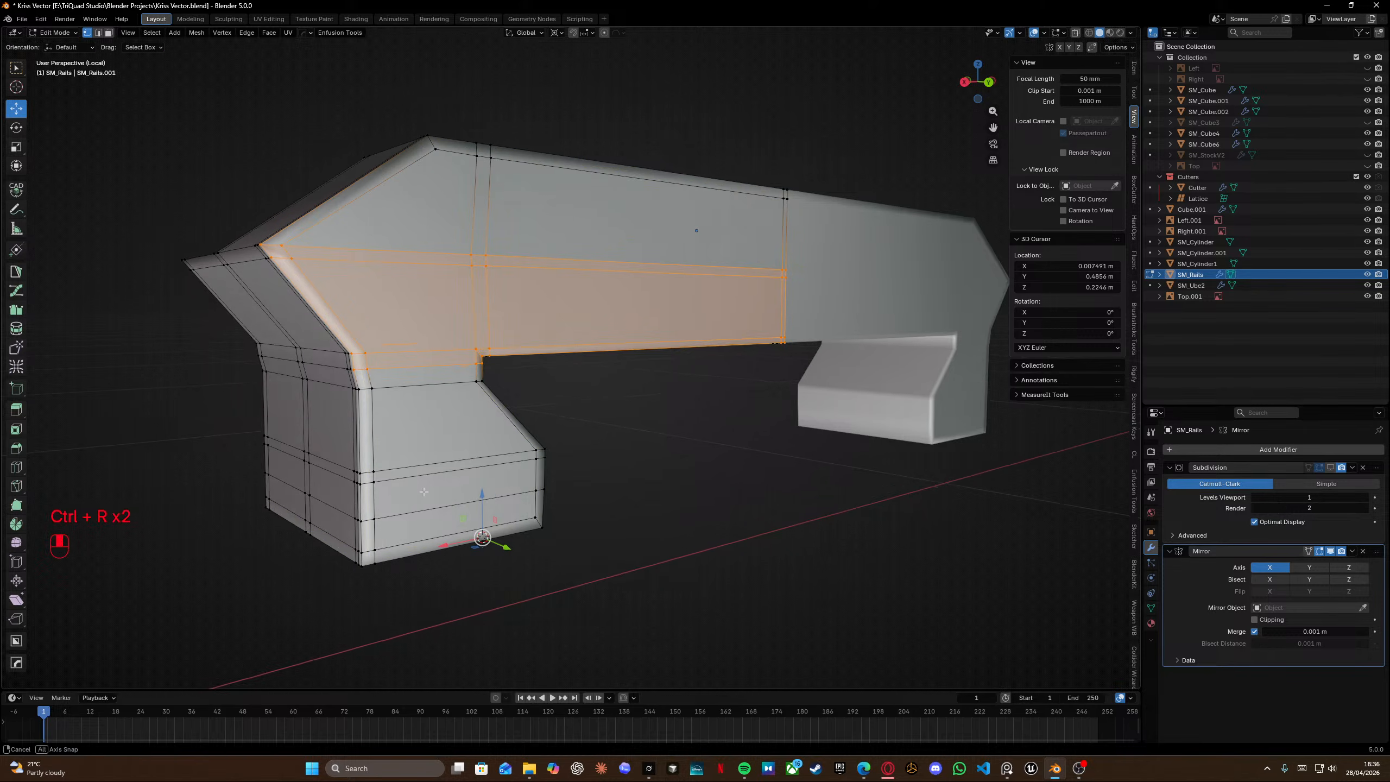
{"action": "middle_click_drag", "start_coordinate": [483, 381], "coordinate": [416, 290]}
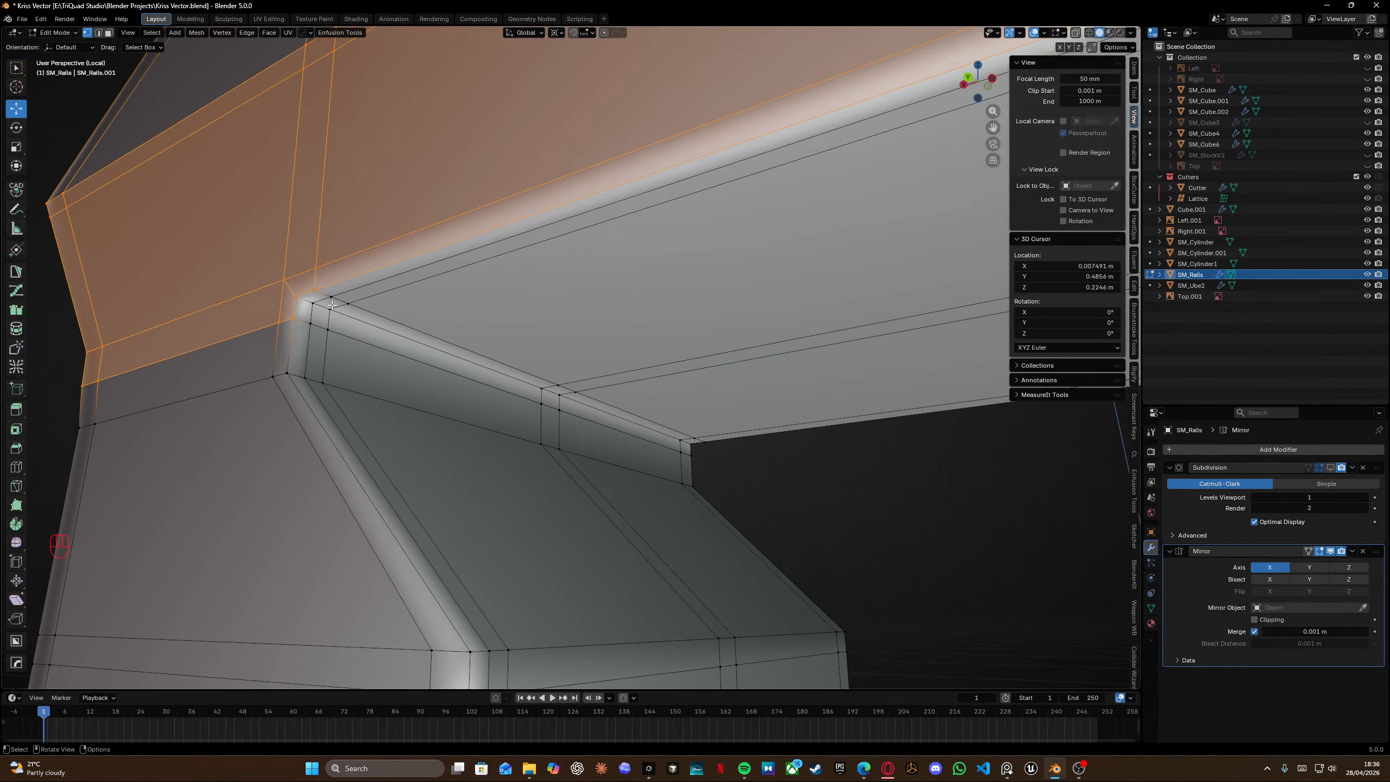
Slide the vertices at the rail's front inner corner along their edges.
{"action": "left_click", "coordinate": [331, 298]}
{"action": "key", "text": "g"}
{"action": "key", "text": "g"}
{"action": "left_click", "coordinate": [279, 321]}
{"action": "middle_click_drag", "start_coordinate": [279, 320], "coordinate": [322, 266]}
{"action": "left_click", "coordinate": [279, 313]}
{"action": "key", "text": "g"}
{"action": "key", "text": "g"}
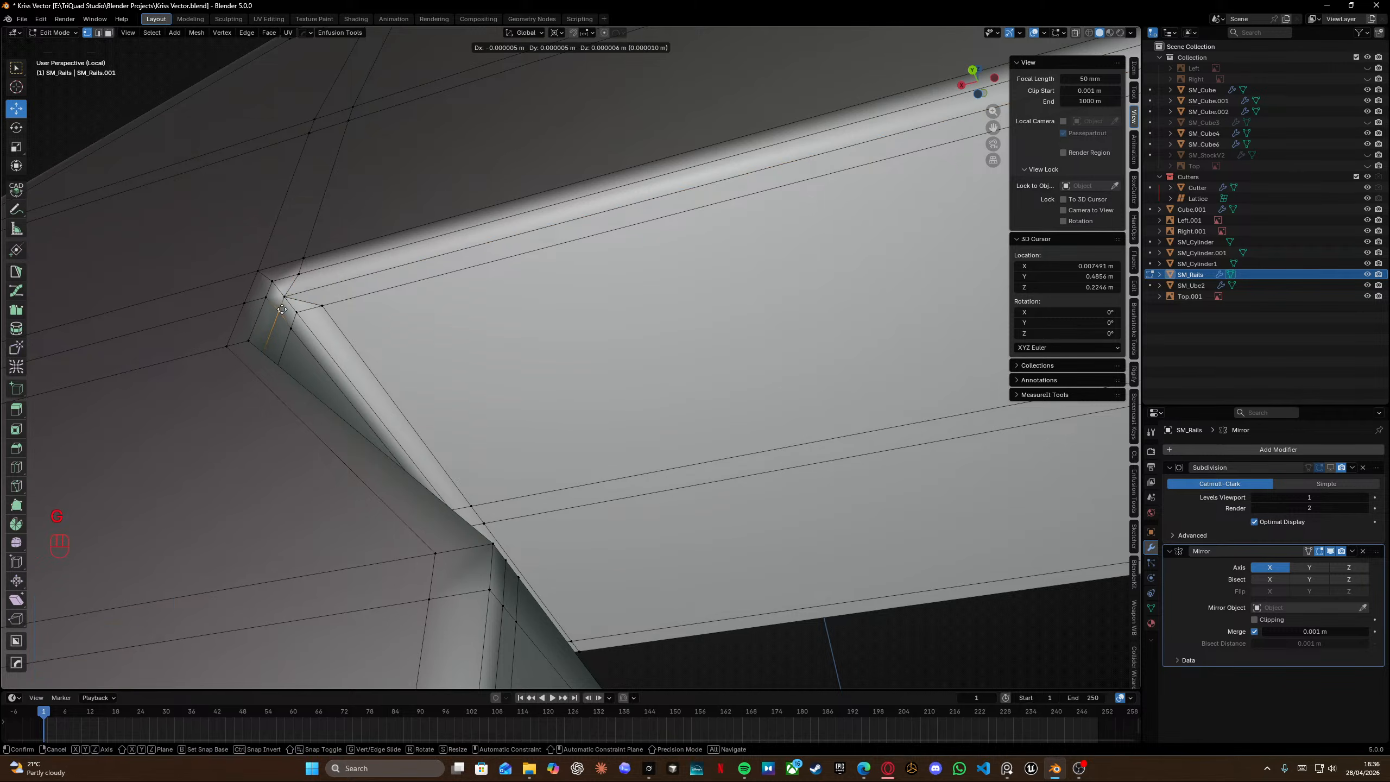
Delete the vertices along the rail's inner corner edge and fill the opening with new faces.
{"action": "left_click", "coordinate": [297, 280]}
{"action": "middle_click_drag", "start_coordinate": [297, 314], "coordinate": [469, 439]}
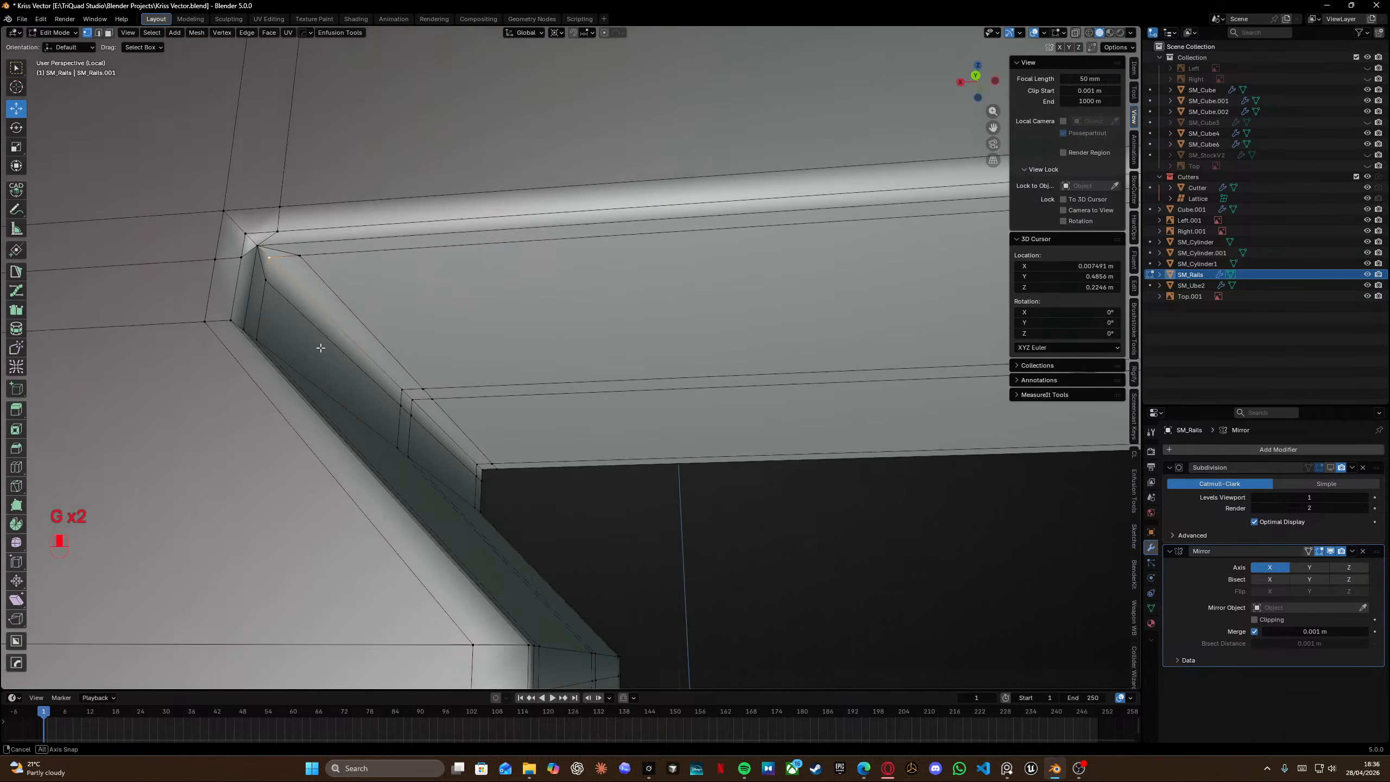
{"action": "left_click", "coordinate": [474, 458], "text": "ctrl"}
{"action": "key", "text": "x"}
{"action": "left_click", "coordinate": [446, 430]}
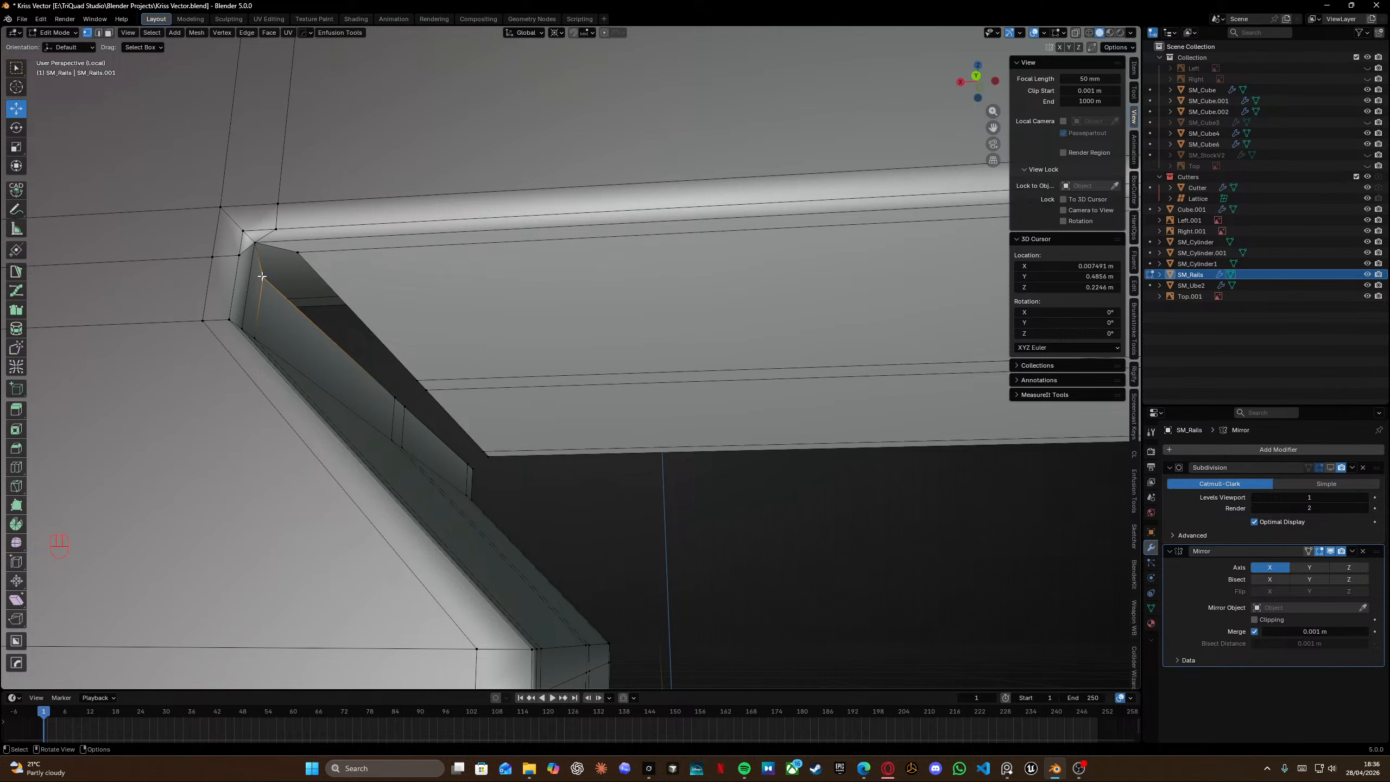
{"action": "left_click", "coordinate": [297, 255], "text": "alt"}
{"action": "key", "text": "f"}
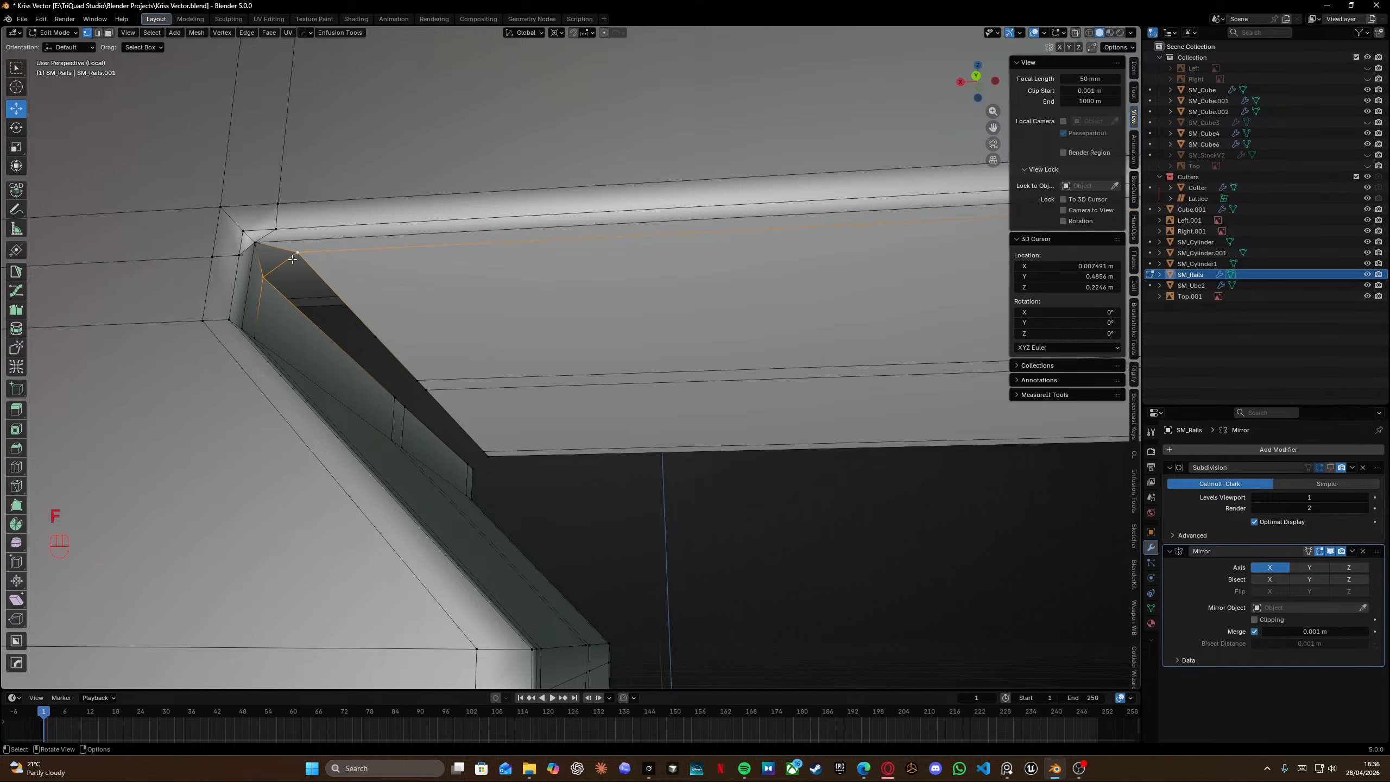
{"action": "key", "text": "f"}
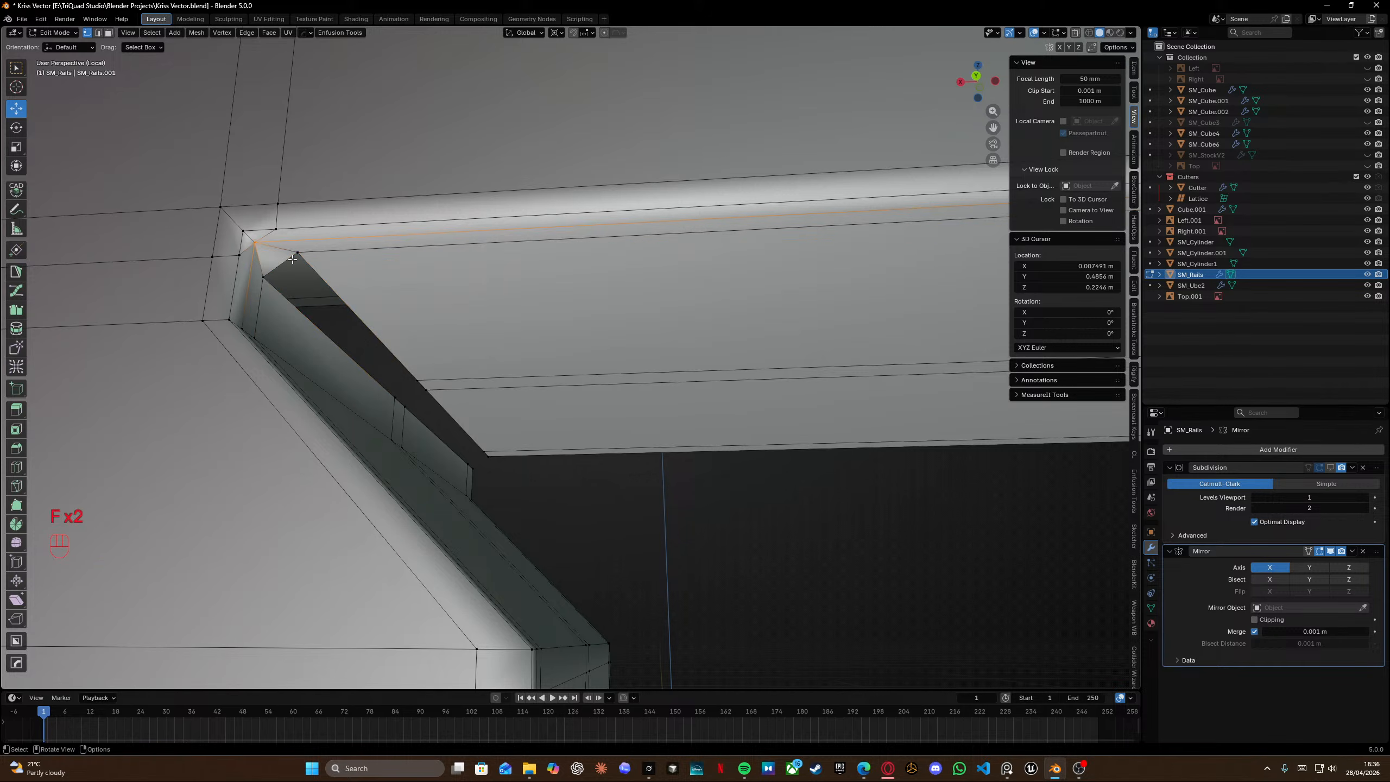
Undo the corner vertex slides, deletion and fills.
{"action": "key", "text": "ctrl+z"}
{"action": "key", "text": "ctrl+z"}
{"action": "key", "text": "ctrl+z"}
{"action": "key", "text": "ctrl+z"}
{"action": "key", "text": "ctrl+z"}
{"action": "key", "text": "ctrl+z"}
{"action": "key", "text": "ctrl+z"}
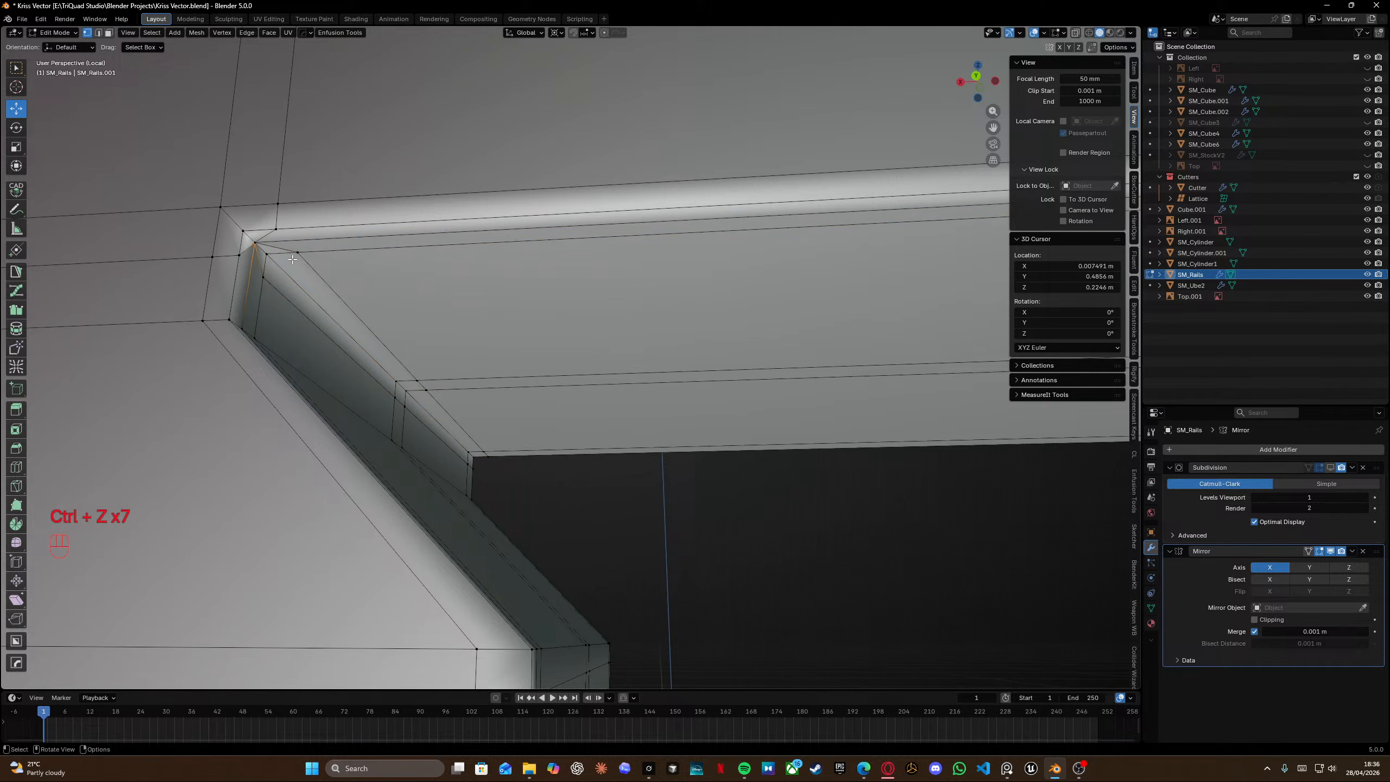
{"action": "key", "text": "ctrl+z"}
{"action": "key", "text": "ctrl+z"}
{"action": "key", "text": "ctrl+z"}
{"action": "key", "text": "ctrl+z"}
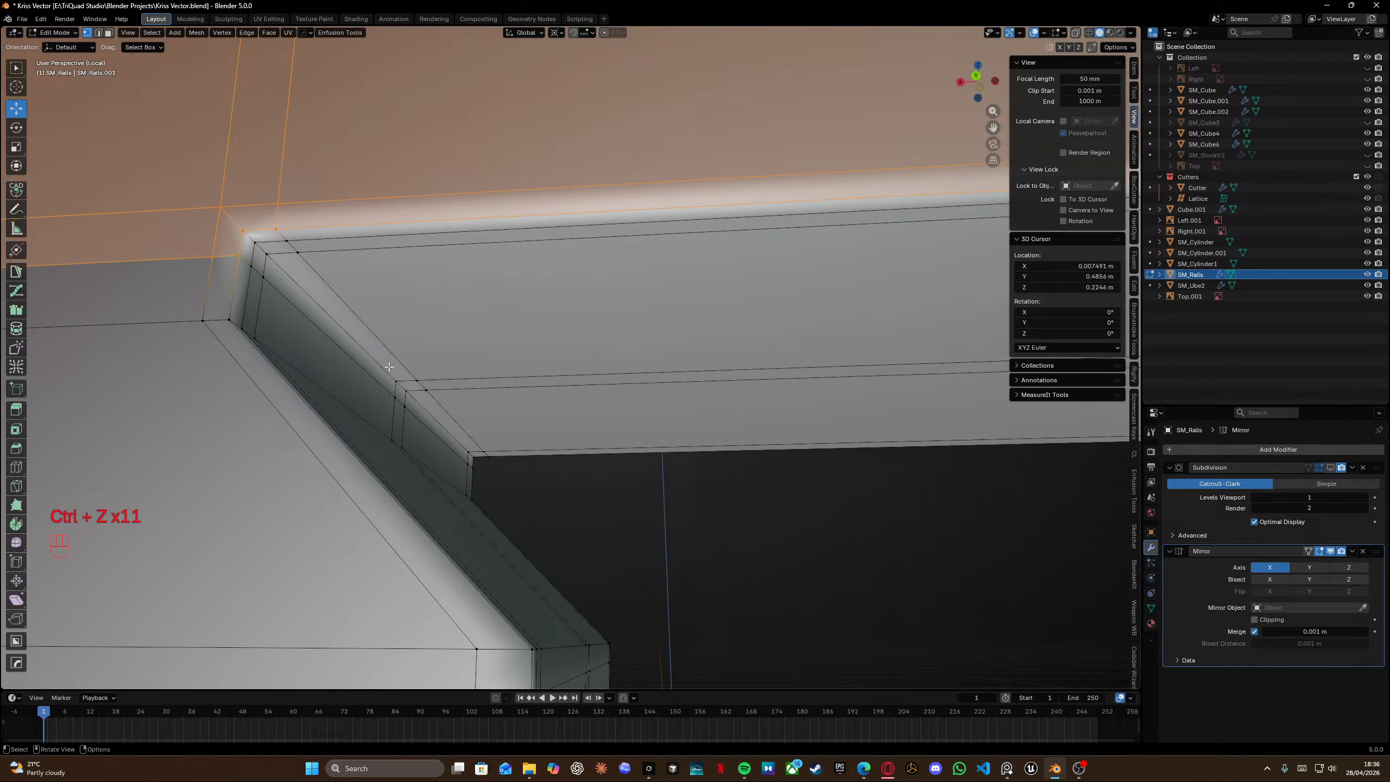
Leave edit mode and save the file.
{"action": "left_click_drag", "start_coordinate": [613, 513], "coordinate": [689, 554]}
{"action": "key", "text": "Tab"}
{"action": "left_click", "coordinate": [778, 580]}
{"action": "scroll", "coordinate": [712, 539], "scroll_direction": "down", "scroll_amount": 5}
{"action": "key", "text": "ctrl+s"}
{"action": "middle_click_drag", "start_coordinate": [536, 300], "coordinate": [528, 354]}
{"action": "key", "text": "ctrl+s"}
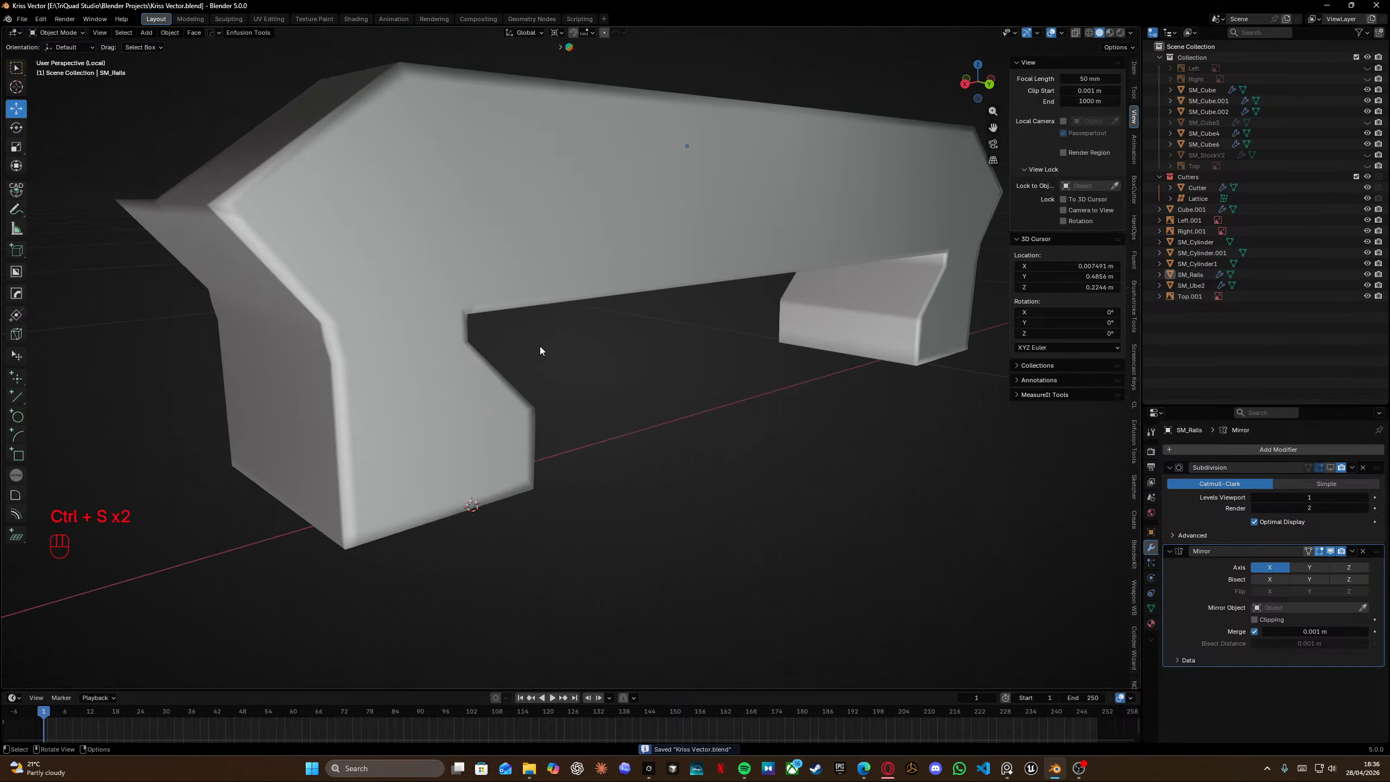
Isolate the rail in local view and insert a loop cut across the rear block's top and side leg.
{"action": "scroll", "coordinate": [623, 311], "scroll_direction": "down", "scroll_amount": 3}
{"action": "key", "text": "KP_Divide"}
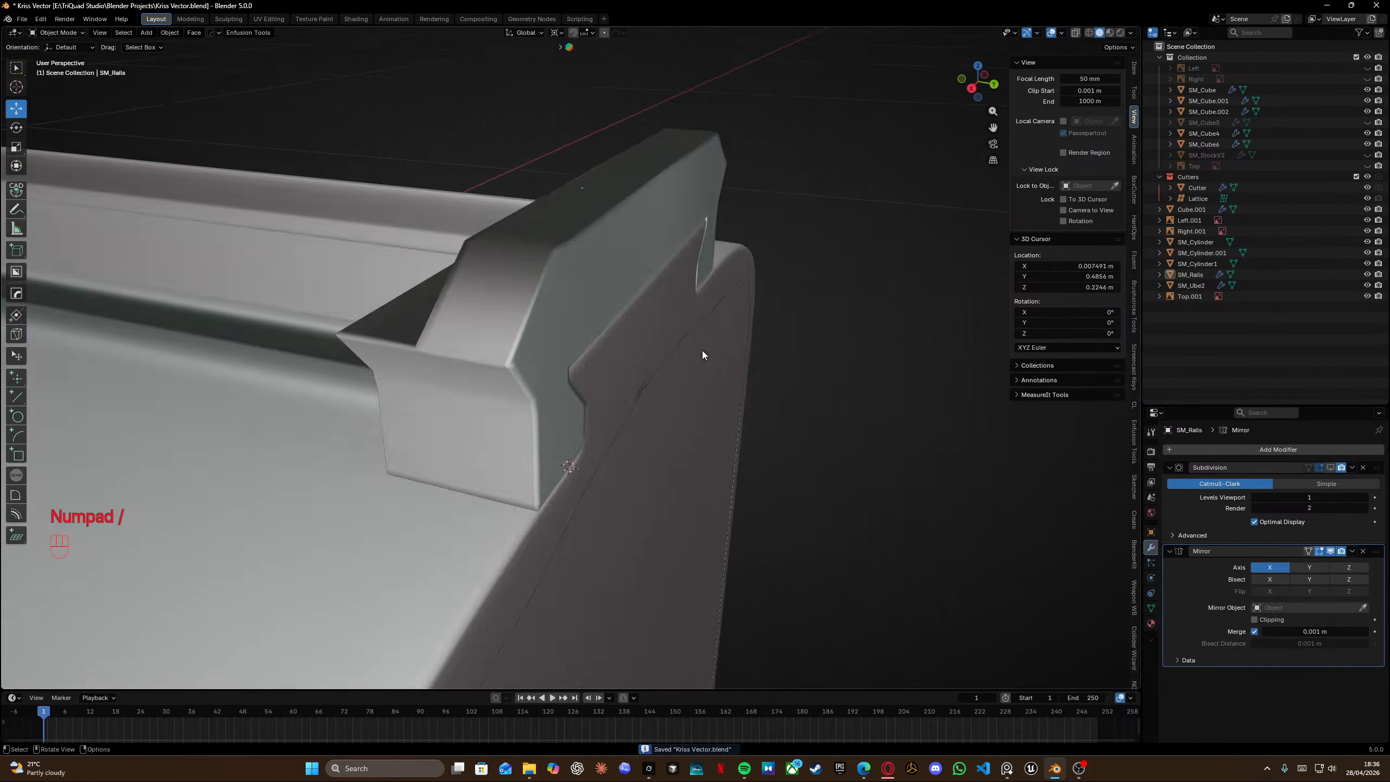
{"action": "scroll", "coordinate": [511, 323], "scroll_direction": "down", "scroll_amount": 4}
{"action": "middle_click_drag", "start_coordinate": [594, 330], "coordinate": [232, 337]}
{"action": "middle_click_drag", "start_coordinate": [606, 415], "coordinate": [632, 361], "text": "shift"}
{"action": "middle_click_drag", "start_coordinate": [495, 348], "coordinate": [334, 357]}
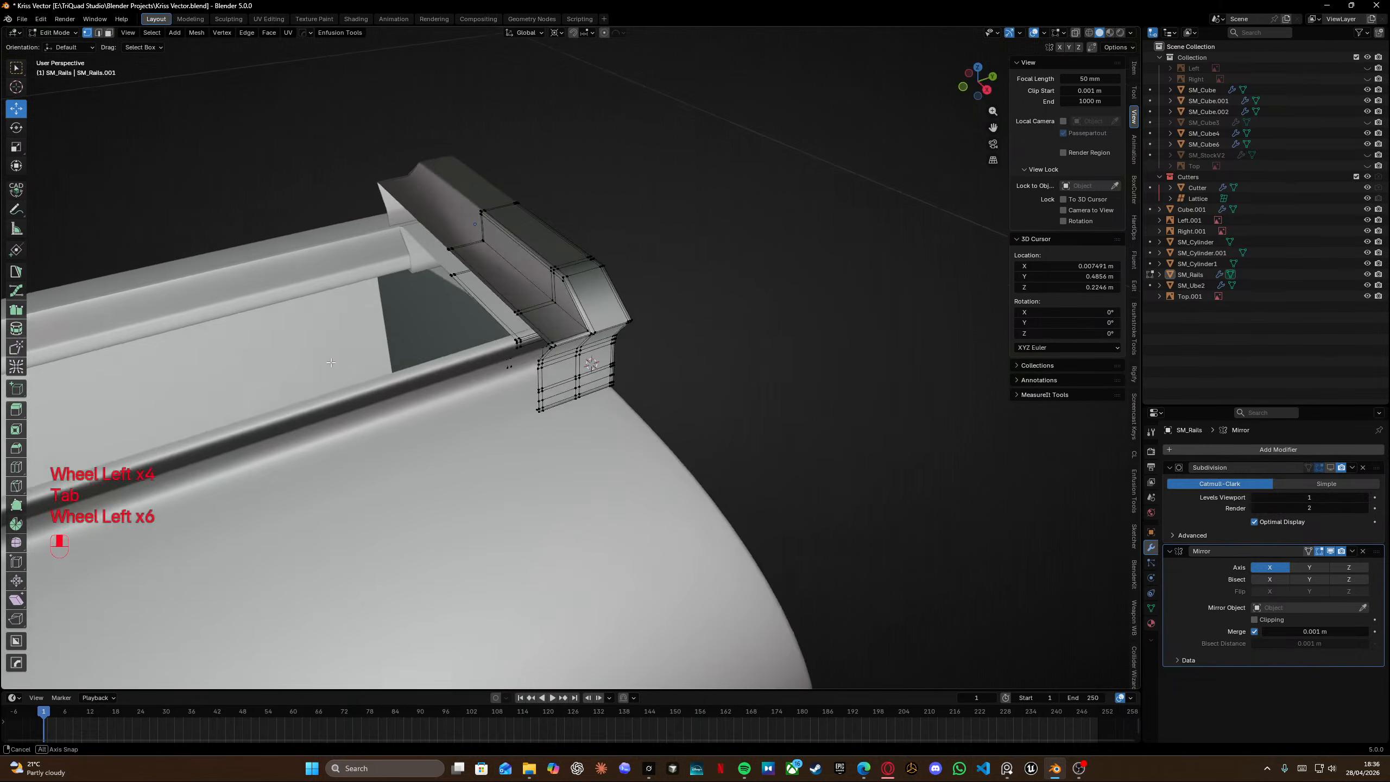
{"action": "scroll", "coordinate": [525, 258], "scroll_direction": "up", "scroll_amount": 4}
{"action": "middle_click_drag", "start_coordinate": [527, 257], "coordinate": [557, 317], "text": "shift"}
{"action": "key", "text": "ctrl+r"}
{"action": "left_click", "coordinate": [610, 361]}
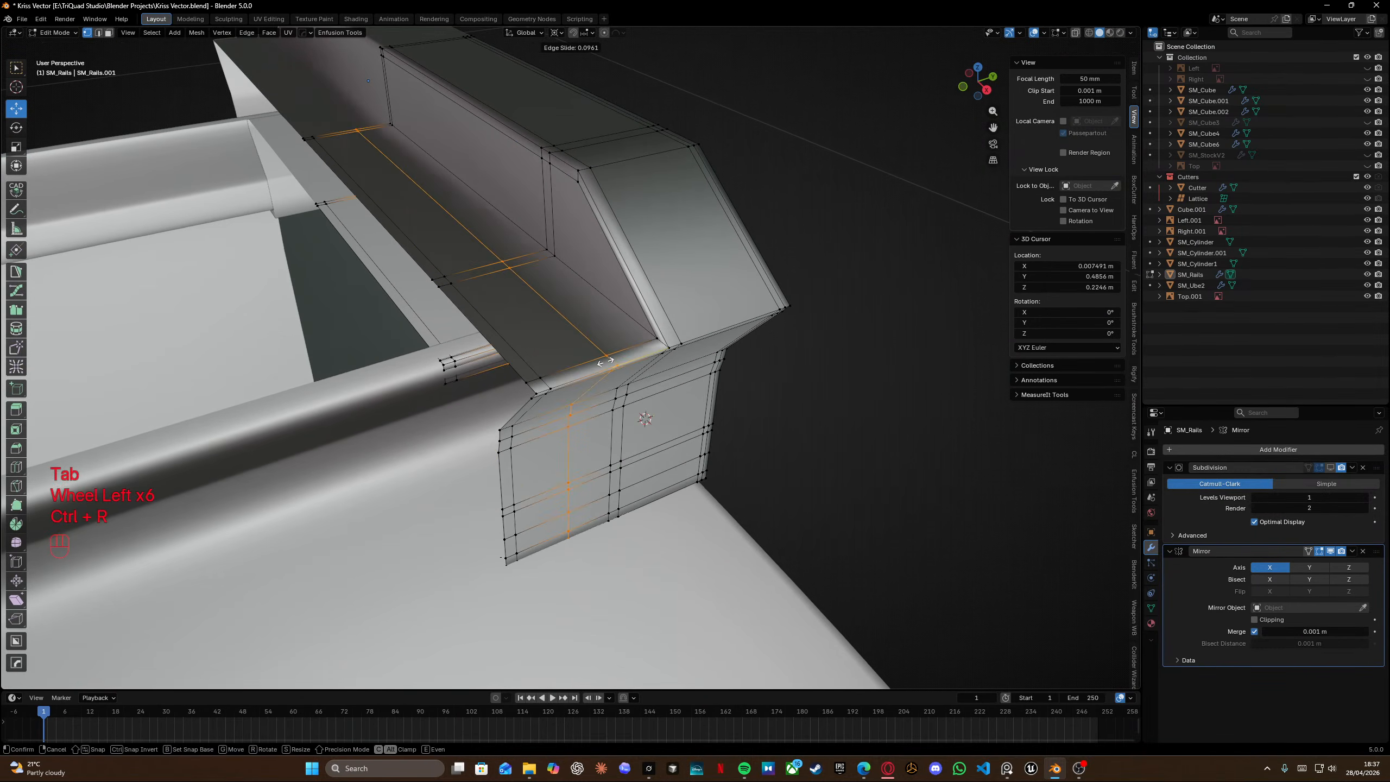
Insert a second loop cut along the rear block's sloped top and leave edit mode.
{"action": "left_click", "coordinate": [646, 355]}
{"action": "middle_click_drag", "start_coordinate": [646, 356], "coordinate": [678, 280]}
{"action": "left_click", "coordinate": [674, 214]}
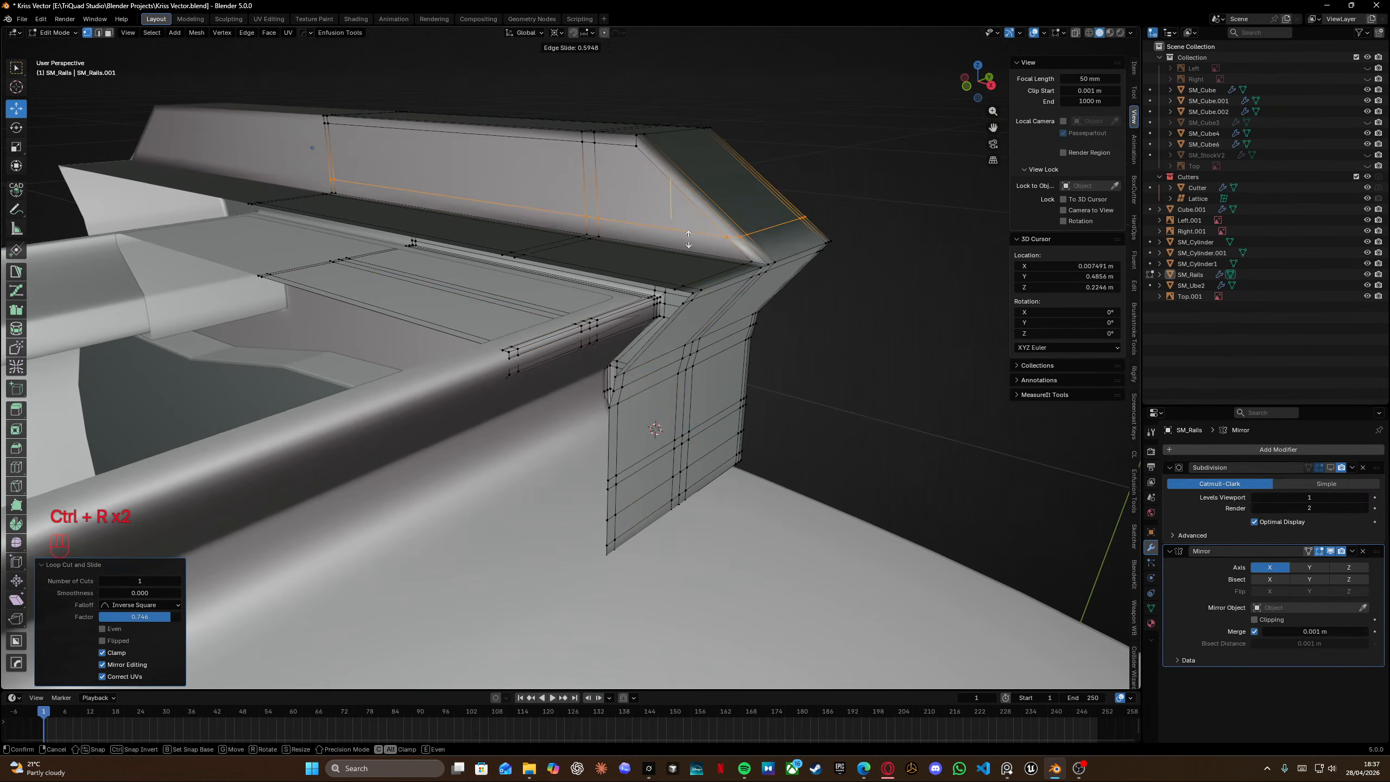
{"action": "scroll", "coordinate": [698, 247], "scroll_direction": "up", "scroll_amount": 3}
{"action": "middle_click_drag", "start_coordinate": [699, 248], "coordinate": [718, 197]}
{"action": "scroll", "coordinate": [719, 195], "scroll_direction": "down", "scroll_amount": 3}
{"action": "key", "text": "Tab"}
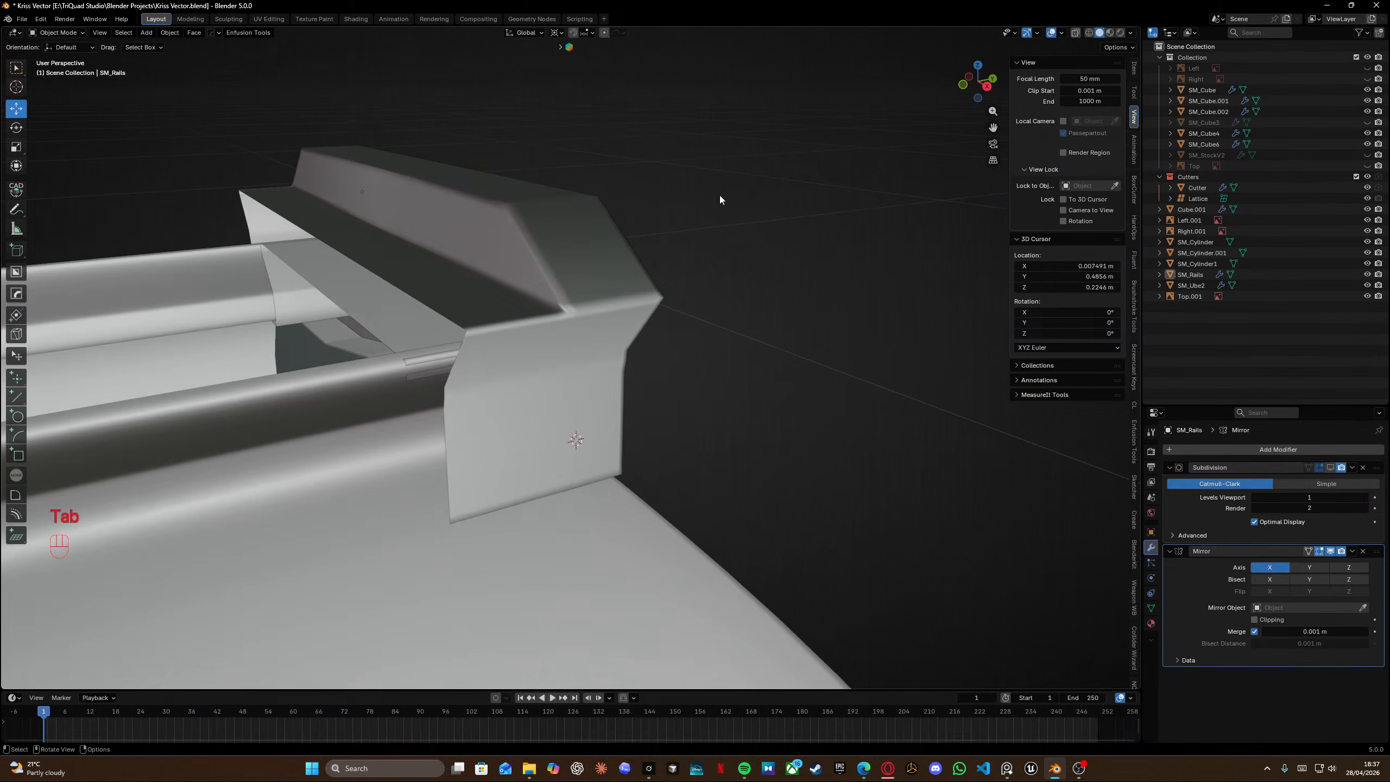
Slide the new edge loop on the rear block's top into place and save the file.
{"action": "middle_click_drag", "start_coordinate": [624, 211], "coordinate": [489, 217]}
{"action": "scroll", "coordinate": [489, 217], "scroll_direction": "up", "scroll_amount": 4}
{"action": "key", "text": "Tab"}
{"action": "middle_click_drag", "start_coordinate": [363, 218], "coordinate": [580, 299], "text": "shift"}
{"action": "left_click", "coordinate": [587, 261]}
{"action": "left_click", "coordinate": [549, 312], "text": "alt"}
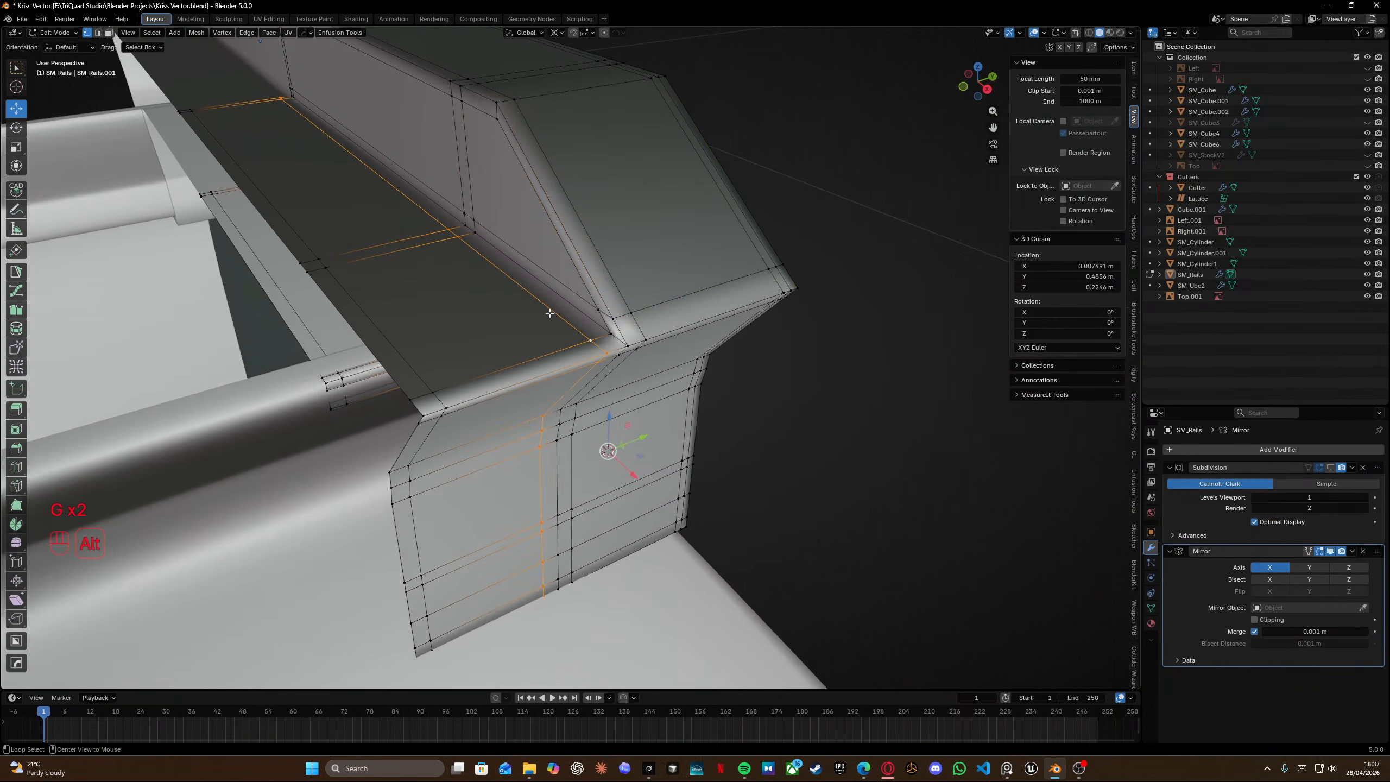
{"action": "left_click", "coordinate": [549, 313]}
{"action": "middle_click_drag", "start_coordinate": [456, 288], "coordinate": [469, 475]}
{"action": "key", "text": "ctrl+s"}
{"action": "key", "text": "Tab"}
Slide the rear block's horizontal edge loops so they line up from the side.
{"action": "key", "text": "Tab"}
{"action": "key", "text": "ctrl+s"}
{"action": "key", "text": "Tab"}
{"action": "key", "text": "KP_3"}
{"action": "key", "text": "Tab"}
{"action": "mouse_move", "coordinate": [470, 475]}
{"action": "middle_mouse_down", "text": "shift"}
{"action": "mouse_move", "coordinate": [613, 384]}
{"action": "mouse_move", "coordinate": [692, 276]}
{"action": "mouse_move", "coordinate": [649, 329]}
{"action": "middle_mouse_up", "text": "shift"}
{"action": "left_click", "coordinate": [582, 436]}
{"action": "key", "text": "shift+z"}
{"action": "left_click_drag", "start_coordinate": [651, 415], "coordinate": [659, 439]}
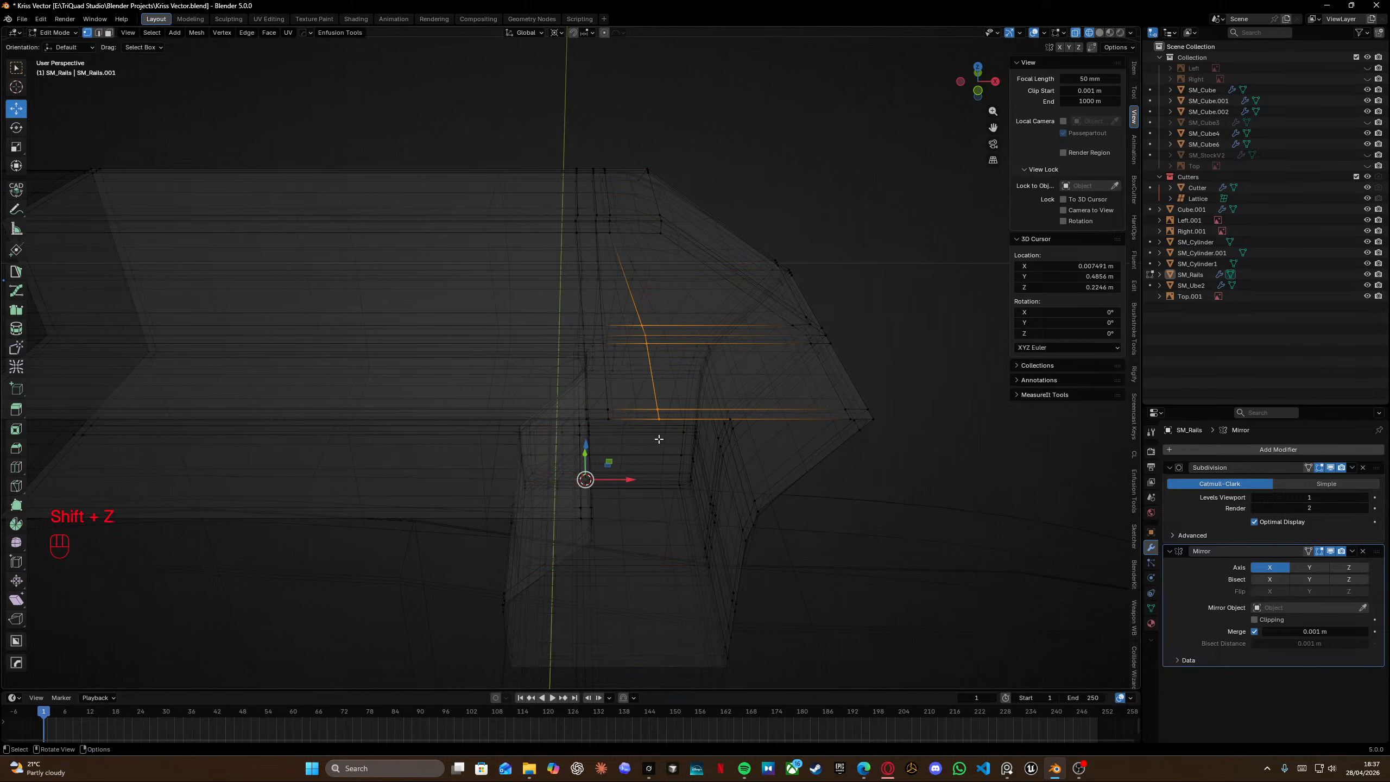
{"action": "middle_click_drag", "start_coordinate": [662, 418], "coordinate": [655, 422]}
{"action": "key", "text": "g"}
{"action": "key", "text": "g"}
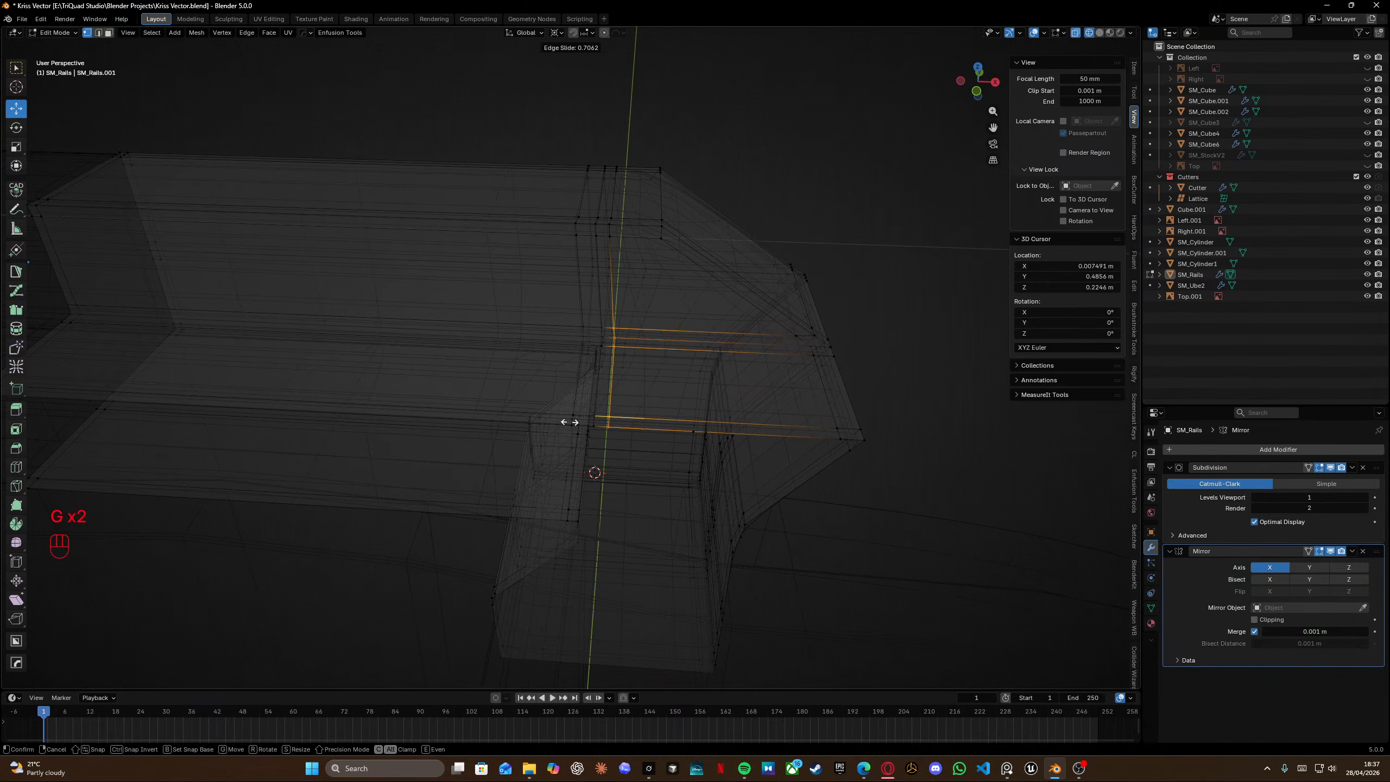
{"action": "left_click", "coordinate": [569, 421]}
{"action": "key", "text": "shift+z"}
Merge all of the rail's vertices by distance.
{"action": "key", "text": "Tab"}
{"action": "mouse_move", "coordinate": [569, 422]}
{"action": "middle_mouse_down"}
{"action": "mouse_move", "coordinate": [618, 319]}
{"action": "mouse_move", "coordinate": [554, 298]}
{"action": "mouse_move", "coordinate": [580, 300]}
{"action": "mouse_move", "coordinate": [435, 312]}
{"action": "middle_mouse_up"}
{"action": "key", "text": "Tab"}
{"action": "key", "text": "a"}
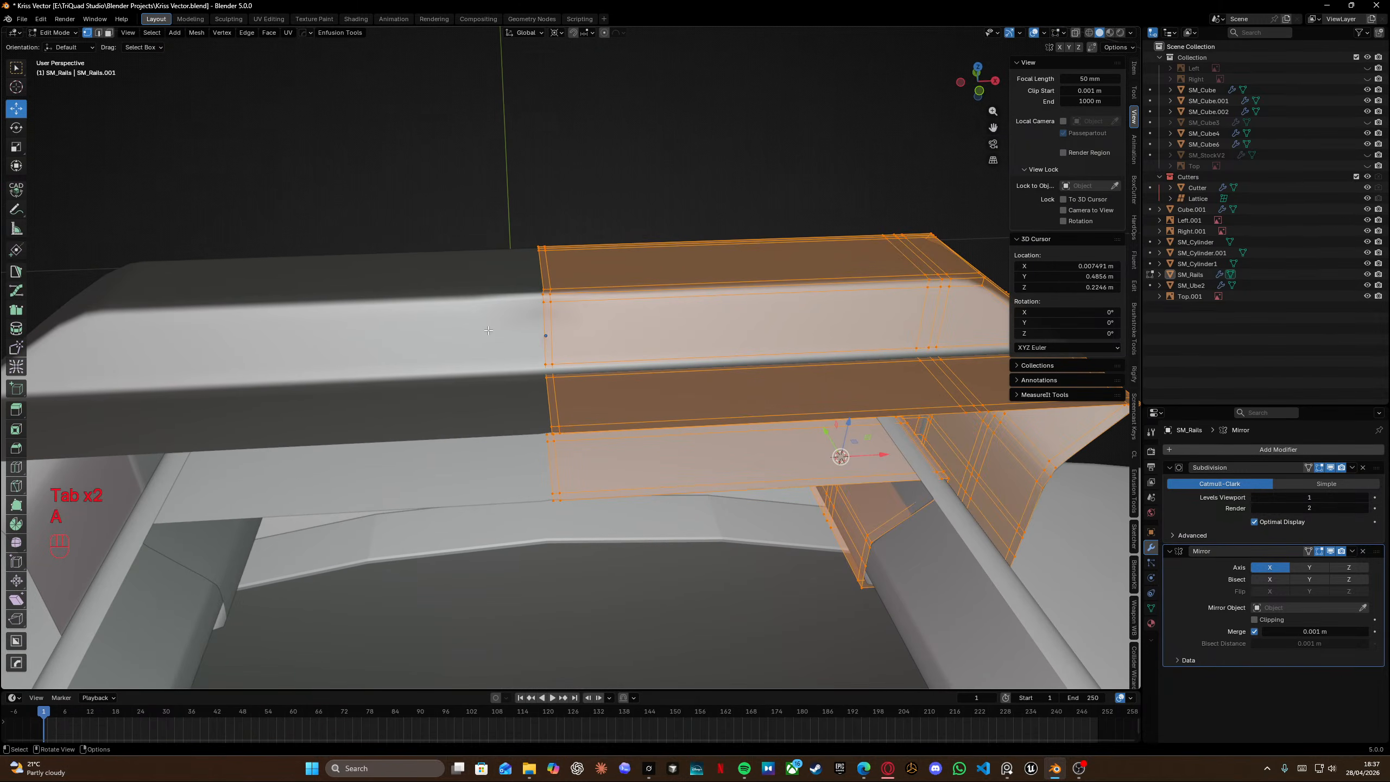
{"action": "key", "text": "m"}
{"action": "left_click", "coordinate": [488, 331]}
{"action": "key", "text": "alt+a"}
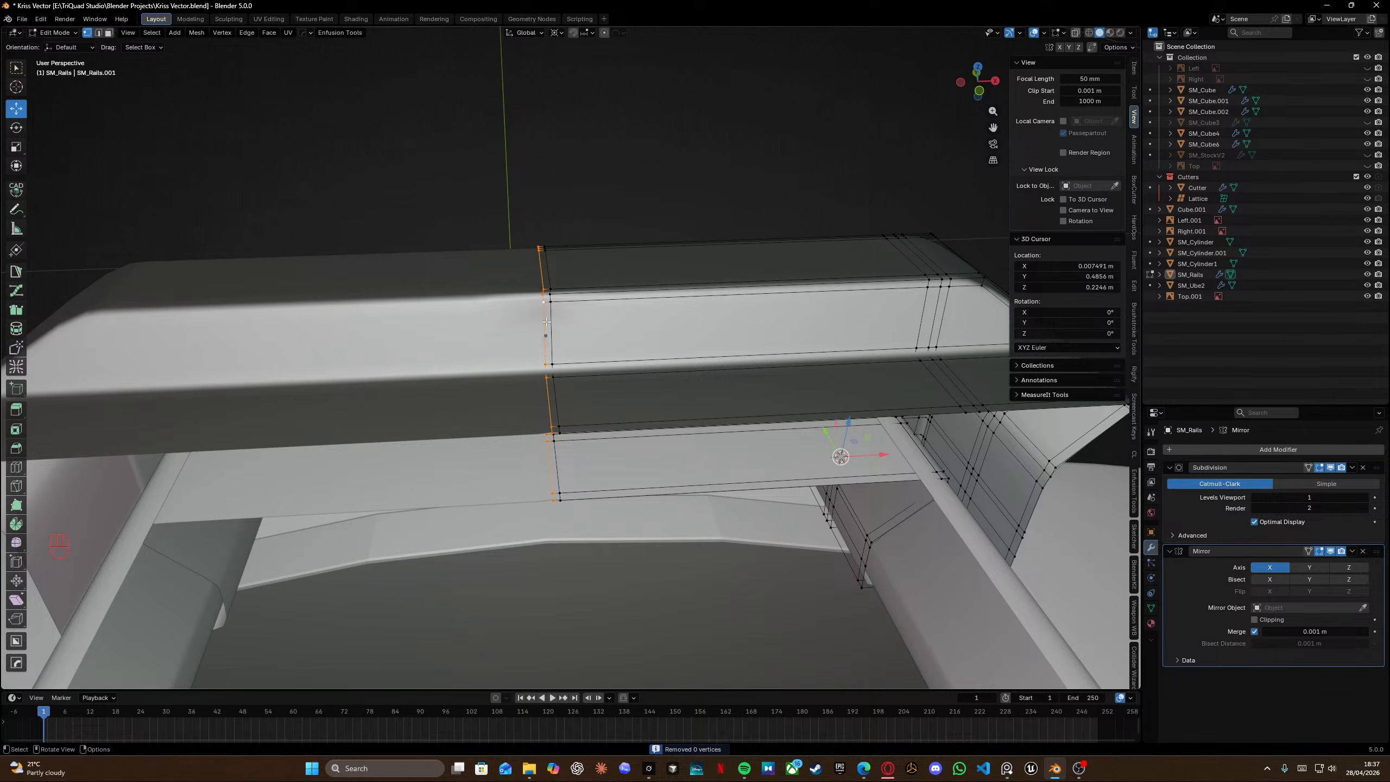
{"action": "key", "text": "h"}
{"action": "key", "text": "x"}
{"action": "key", "text": "ctrl+z"}
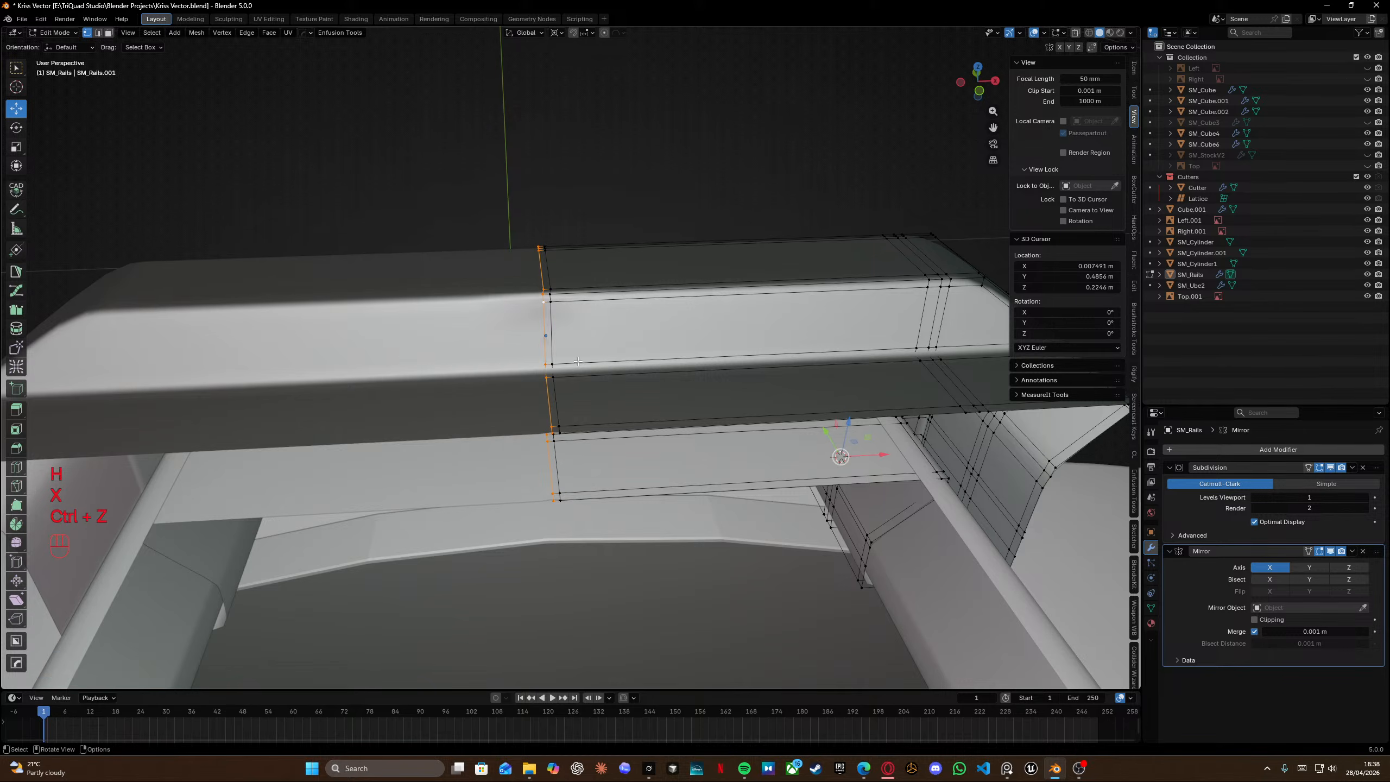
Scale the selected centre edge loop along X to 0.52.
{"action": "key", "text": "g"}
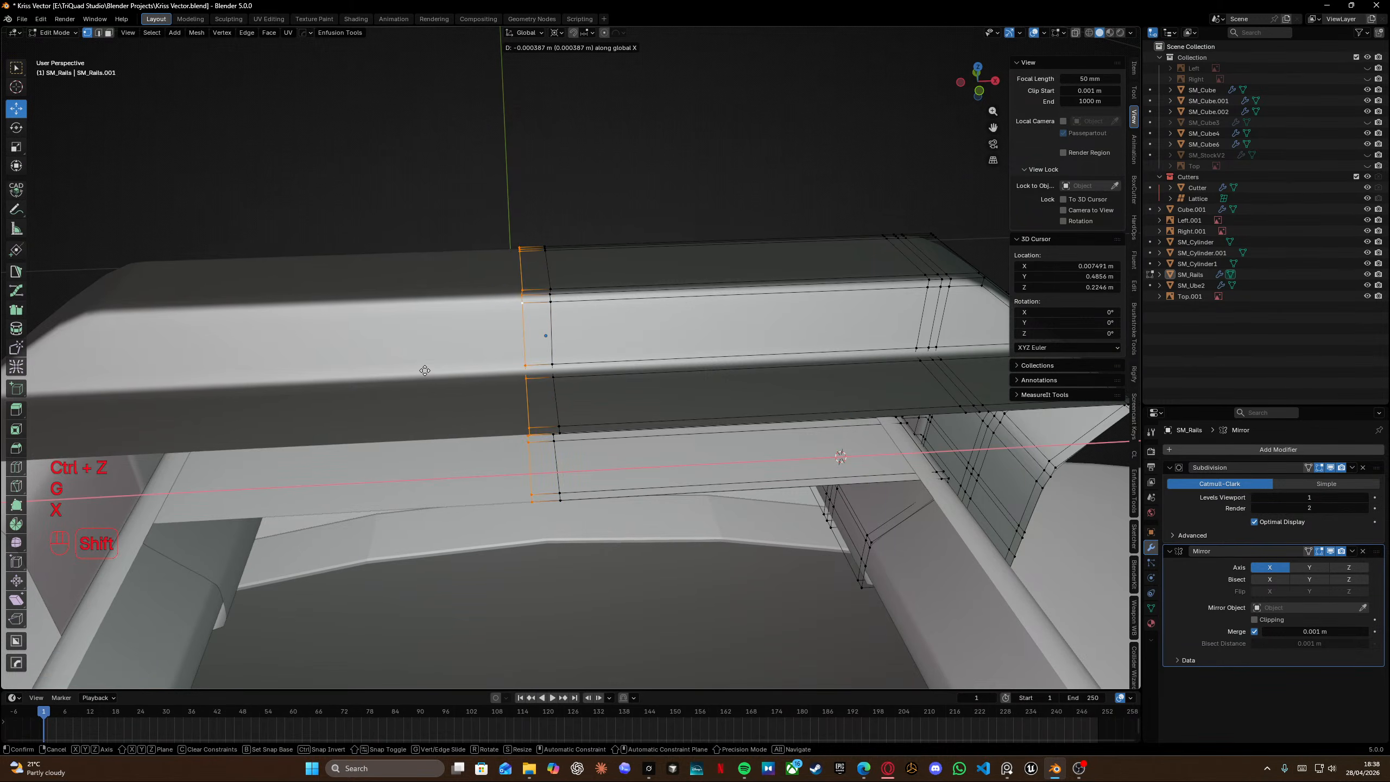
{"action": "right_click", "coordinate": [425, 371]}
{"action": "key", "text": "s"}
{"action": "key", "text": "x"}
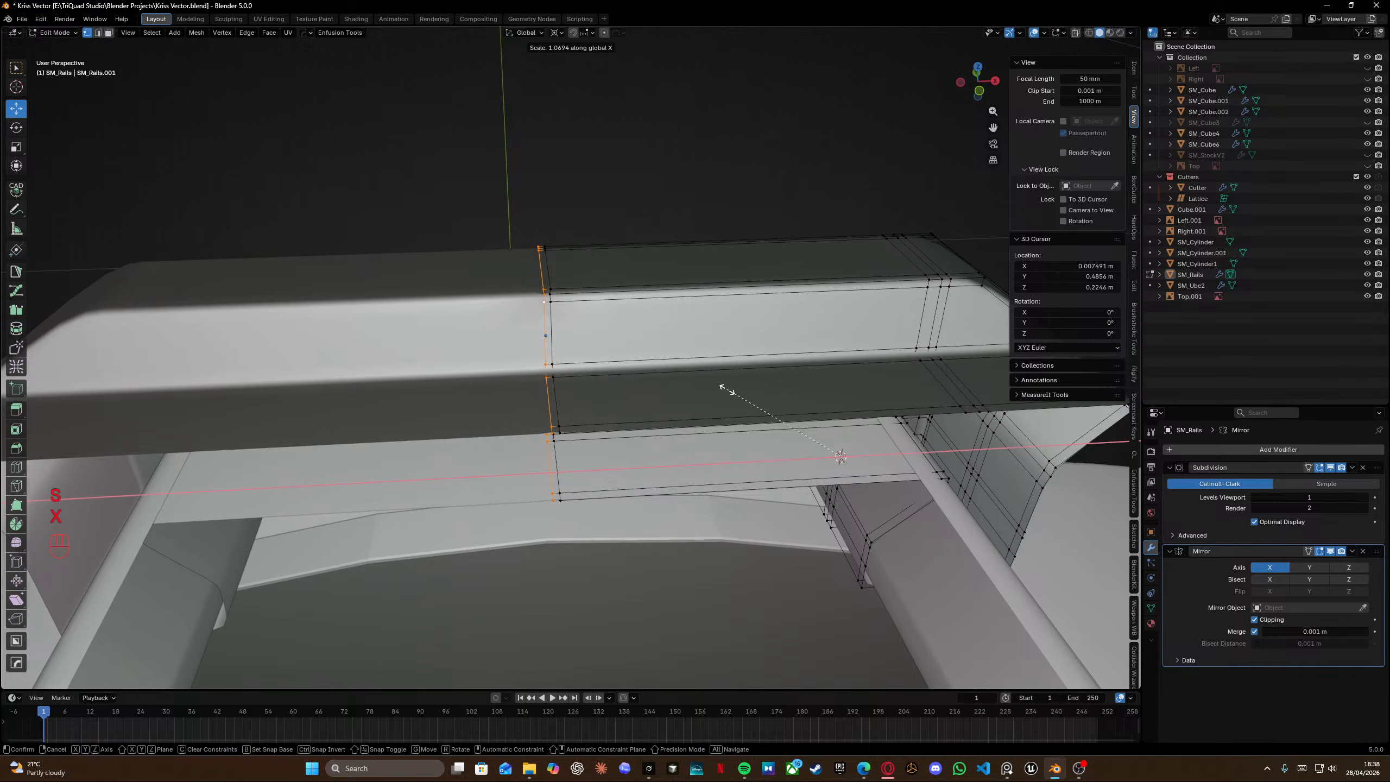
{"action": "left_click", "coordinate": [783, 422]}
{"action": "scroll", "coordinate": [581, 378], "scroll_direction": "up", "scroll_amount": 6}
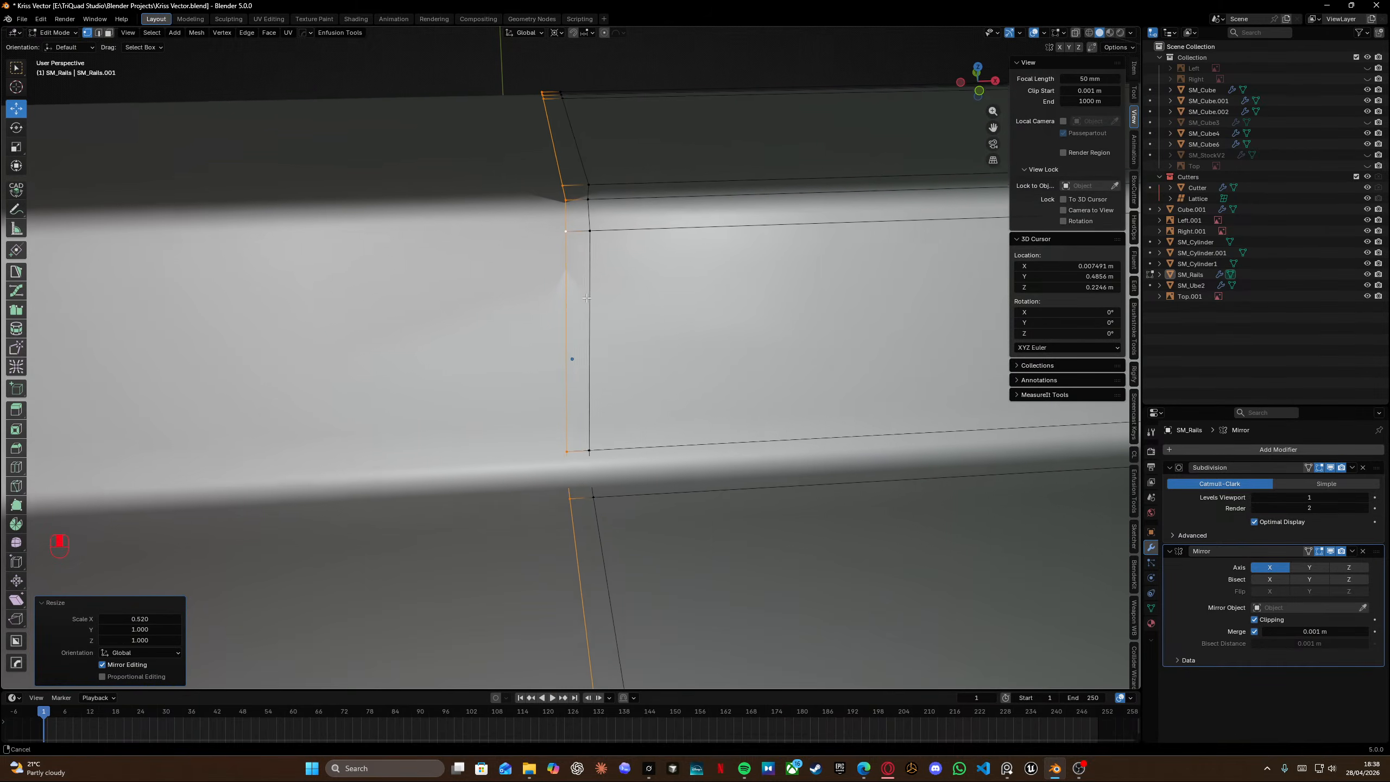
Dissolve the edge loop beside the rail's centre line.
{"action": "middle_click_drag", "start_coordinate": [586, 298], "coordinate": [607, 331]}
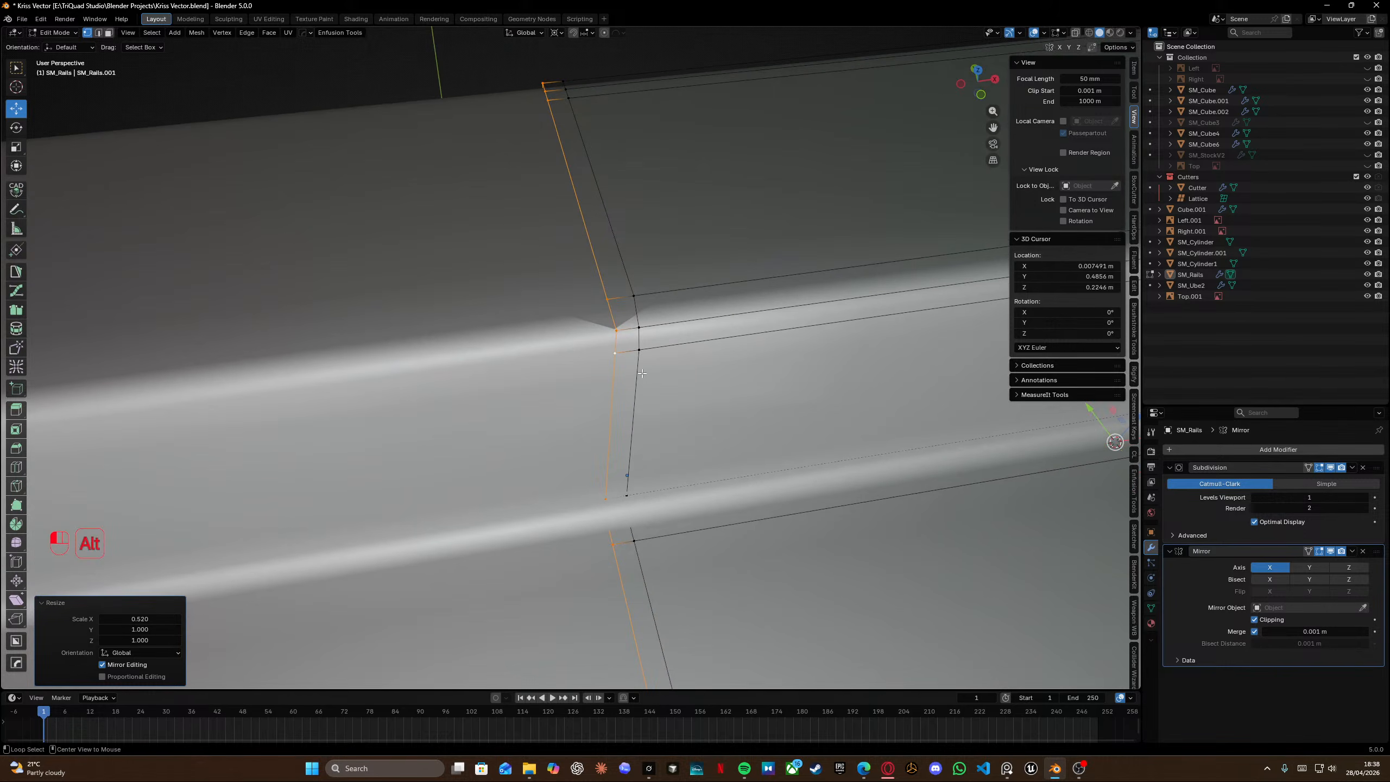
{"action": "left_click", "coordinate": [642, 375], "text": "alt"}
{"action": "key", "text": "x"}
{"action": "left_click", "coordinate": [630, 448]}
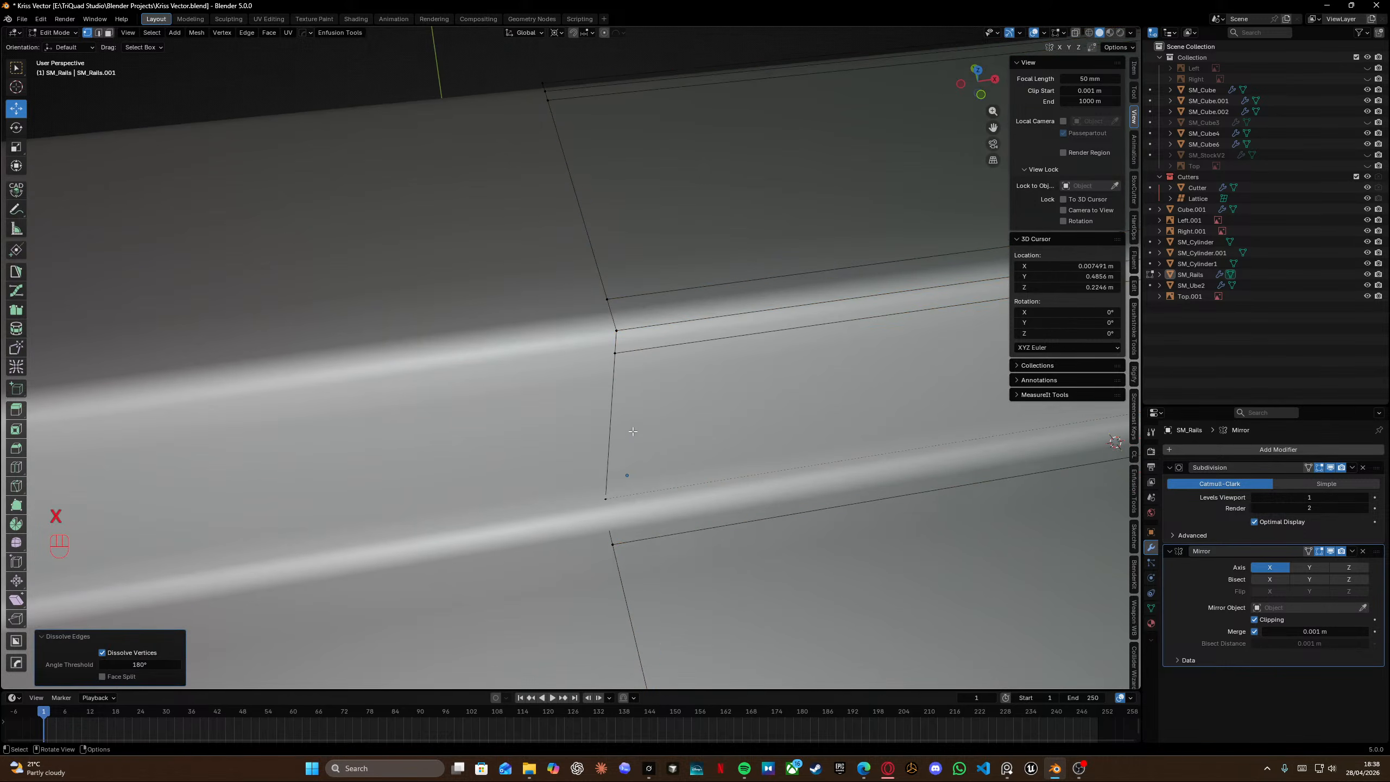
Leave edit mode and save the file.
{"action": "scroll", "coordinate": [636, 442], "scroll_direction": "down", "scroll_amount": 7}
{"action": "key", "text": "Tab"}
{"action": "middle_click_drag", "start_coordinate": [656, 332], "coordinate": [907, 355]}
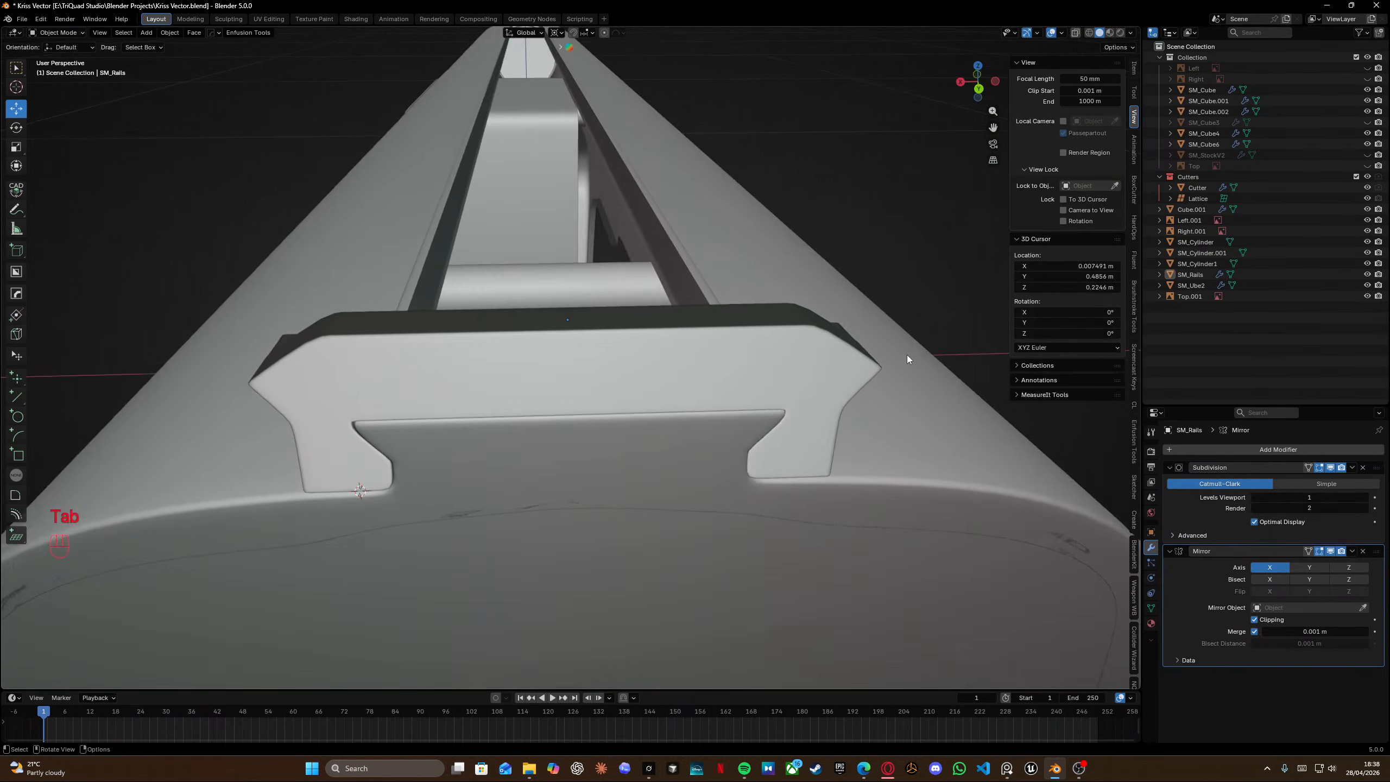
{"action": "key", "text": "ctrl+s"}
Inspect the rail block from the front and compare it with the PureRef reference image.
{"action": "middle_click_drag", "start_coordinate": [604, 311], "coordinate": [840, 348]}
{"action": "key", "text": "Tab"}
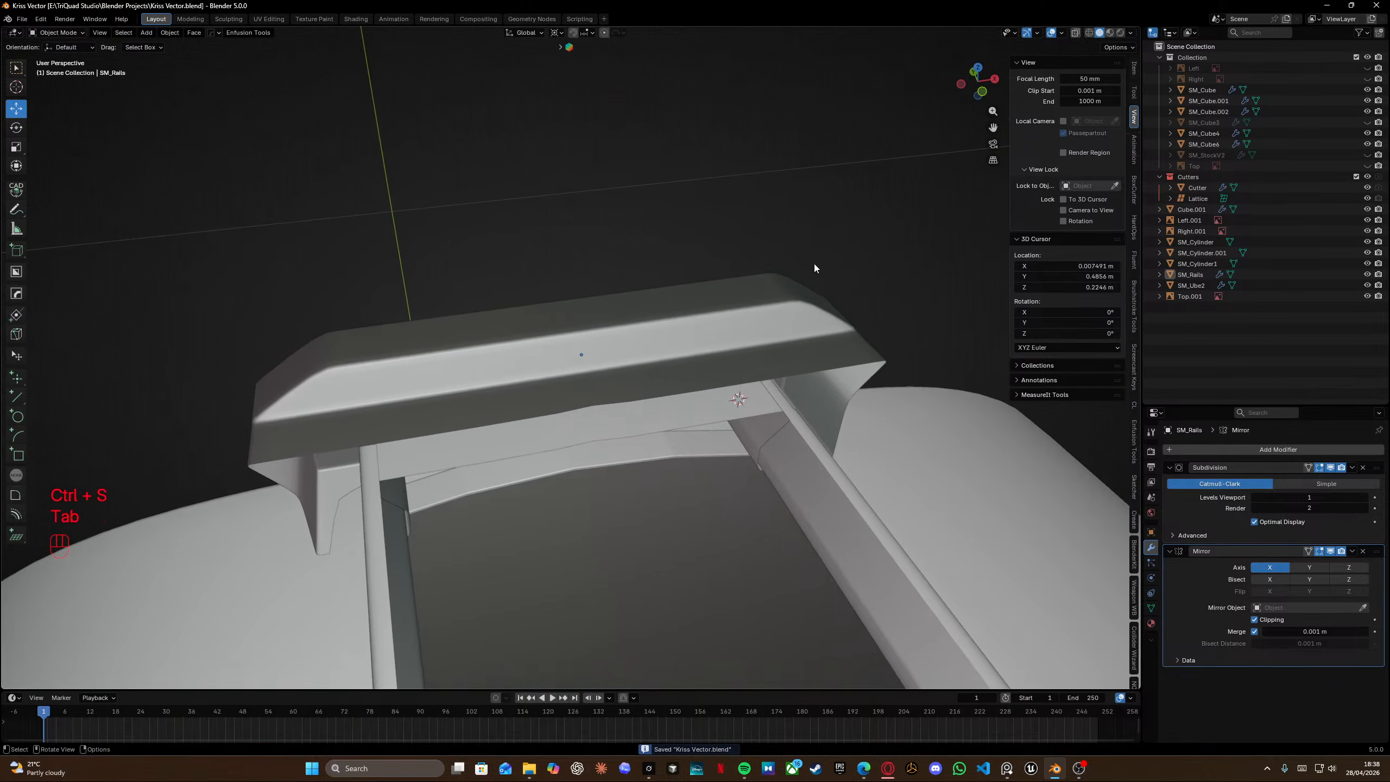
{"action": "scroll", "coordinate": [815, 264], "scroll_direction": "left", "scroll_amount": 3}
{"action": "middle_click_drag", "start_coordinate": [815, 264], "coordinate": [780, 289]}
{"action": "key", "text": "Tab"}
{"action": "key", "text": "Tab"}
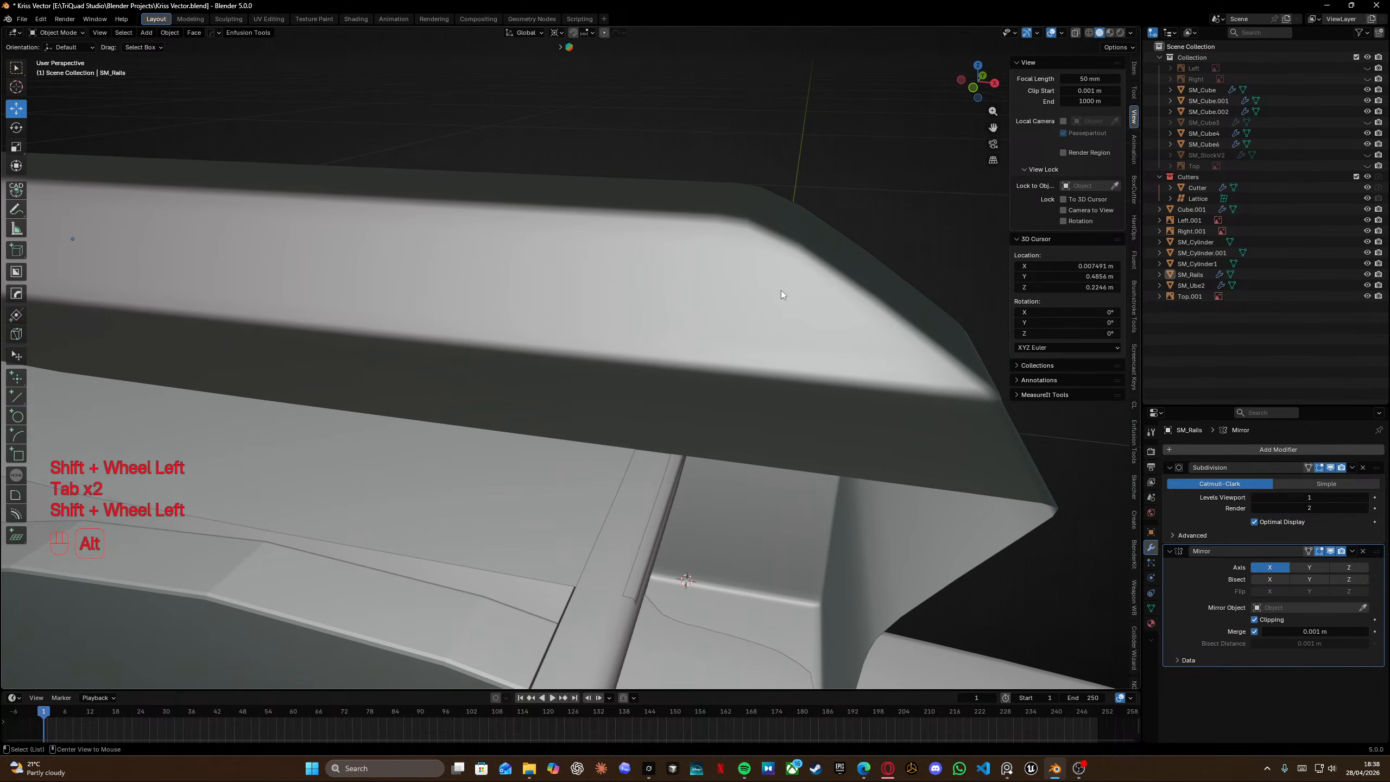
{"action": "key", "text": "alt+Tab"}
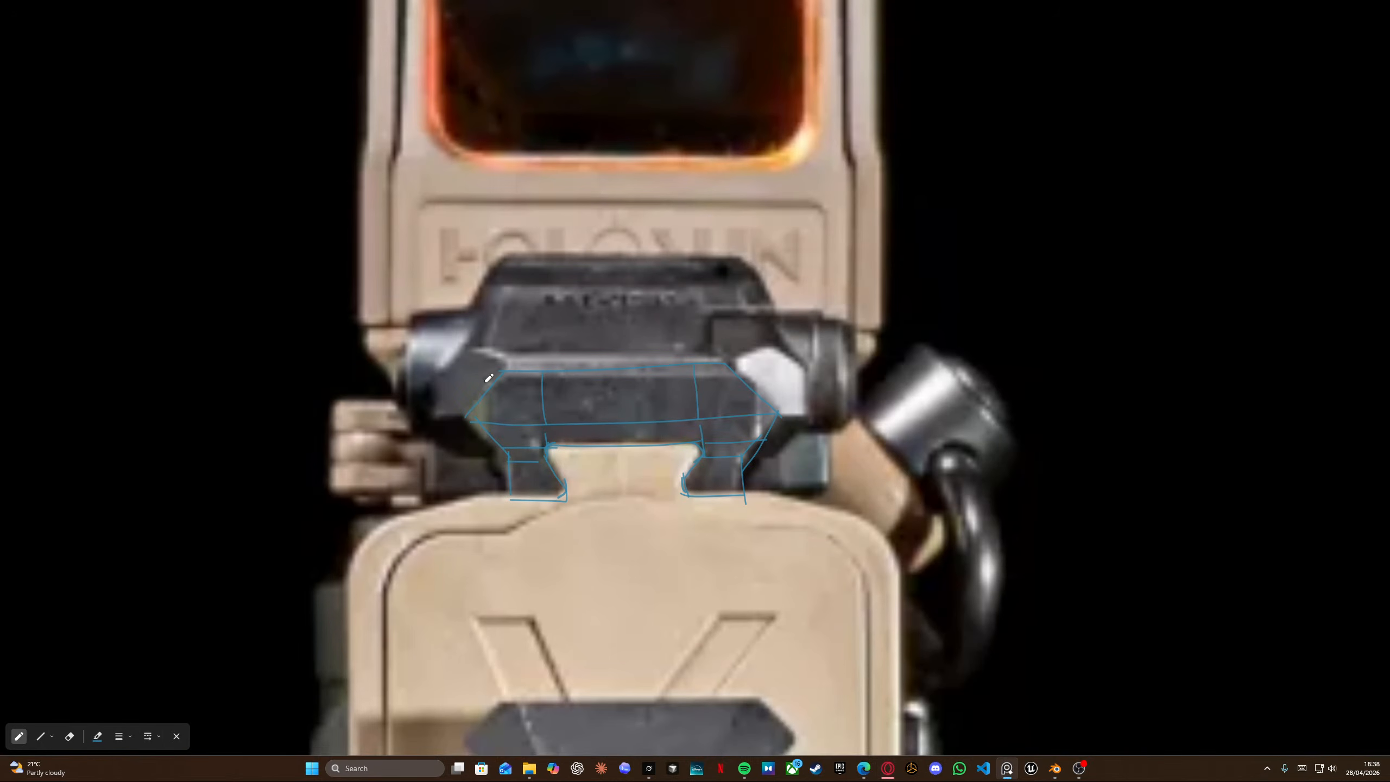
{"action": "key", "text": "alt+Tab"}
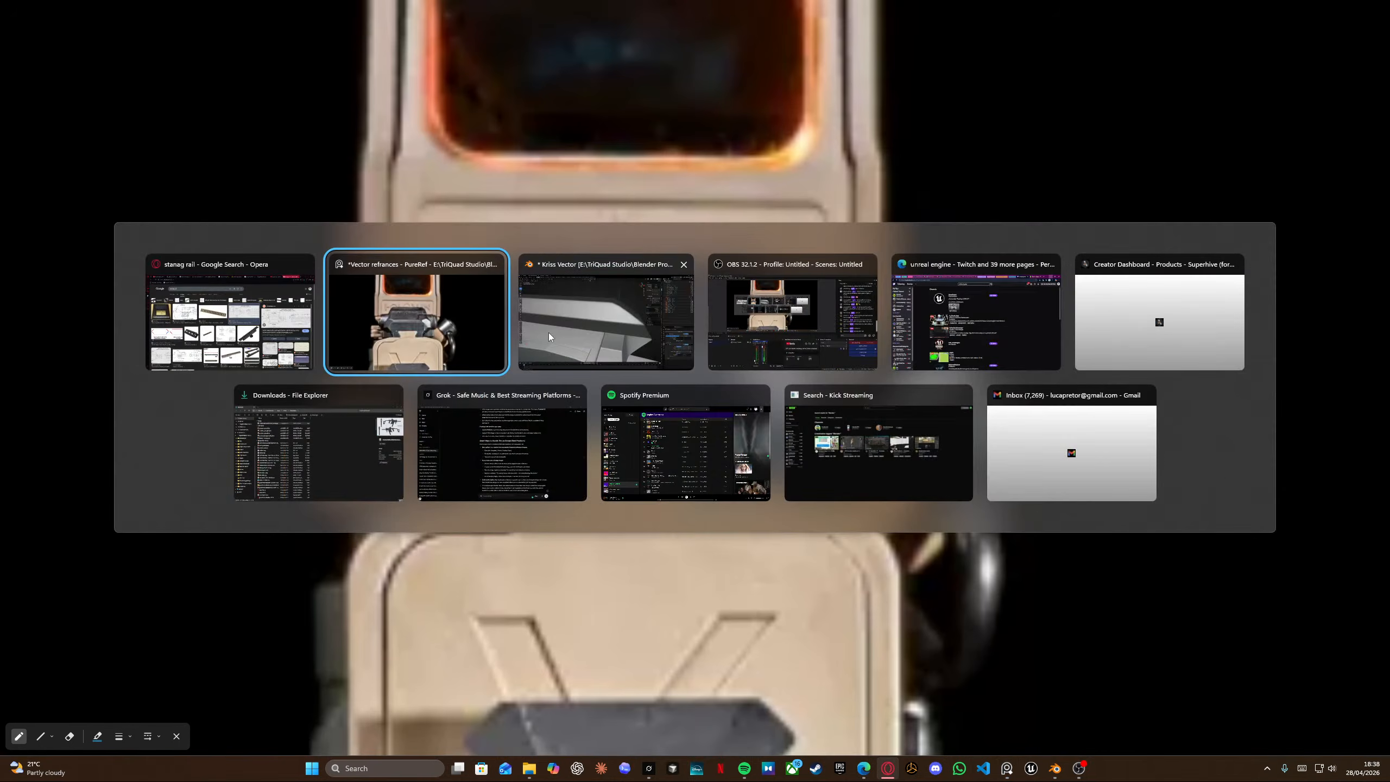
{"action": "left_click", "coordinate": [602, 337]}
{"action": "key", "text": "alt+Tab"}
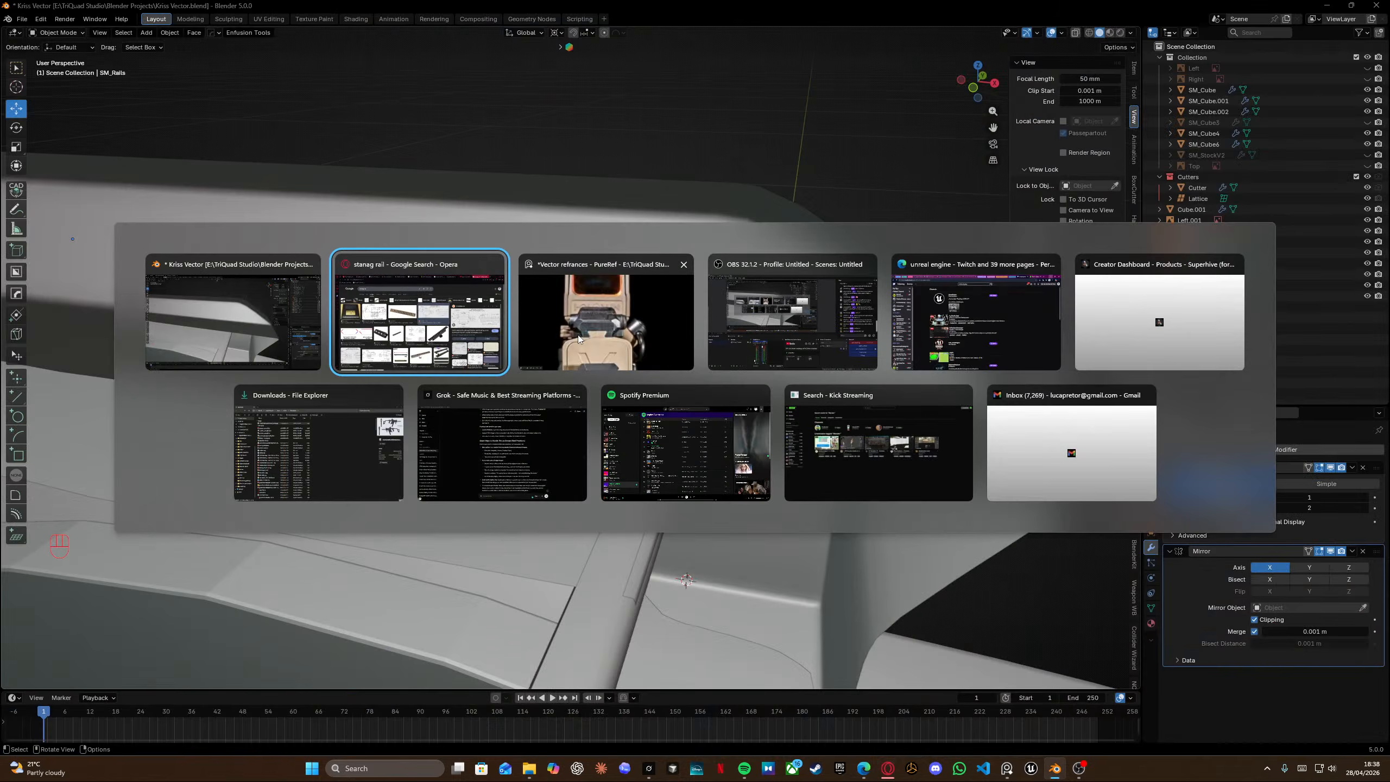
{"action": "key", "text": "Escape"}
{"action": "key", "text": "alt+Tab"}
{"action": "key", "text": "Escape"}
{"action": "key", "text": "alt+Tab"}
{"action": "left_click", "coordinate": [629, 339]}
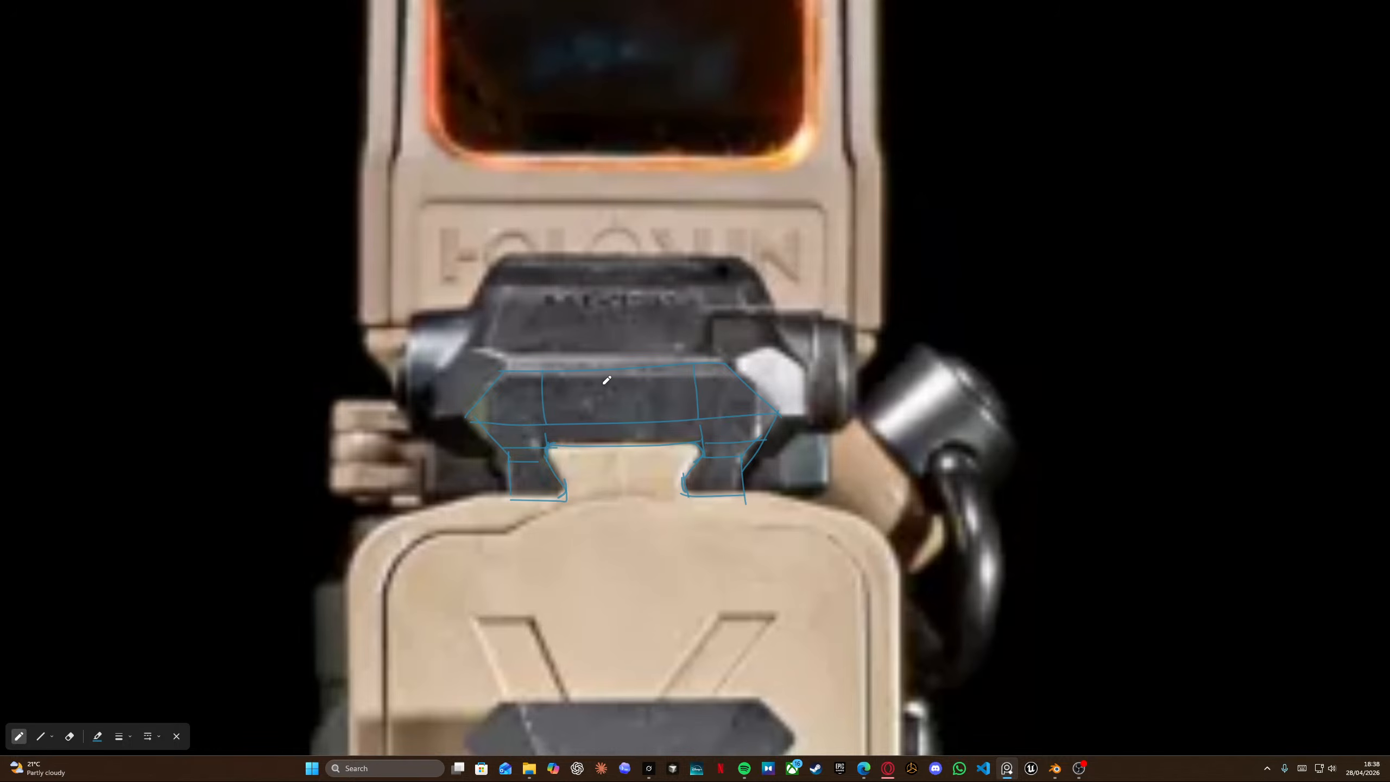
{"action": "key", "text": "alt+Tab"}
Insert two loop cuts along the rail block's upper sloped faces and leave edit mode.
{"action": "middle_click_drag", "start_coordinate": [600, 287], "coordinate": [651, 267]}
{"action": "key", "text": "Tab"}
{"action": "left_click", "coordinate": [536, 277]}
{"action": "middle_click_drag", "start_coordinate": [537, 276], "coordinate": [647, 313]}
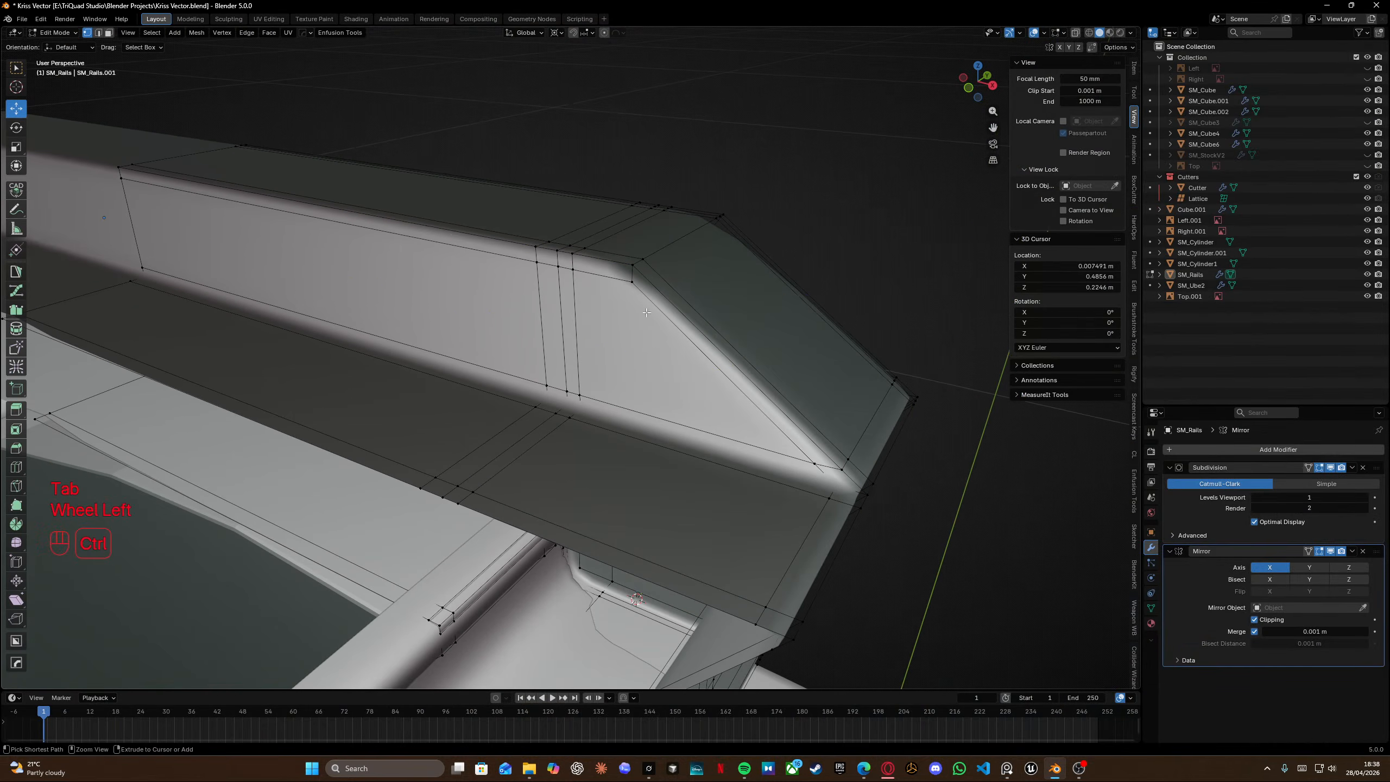
{"action": "left_click", "coordinate": [658, 317]}
{"action": "left_click", "coordinate": [628, 271]}
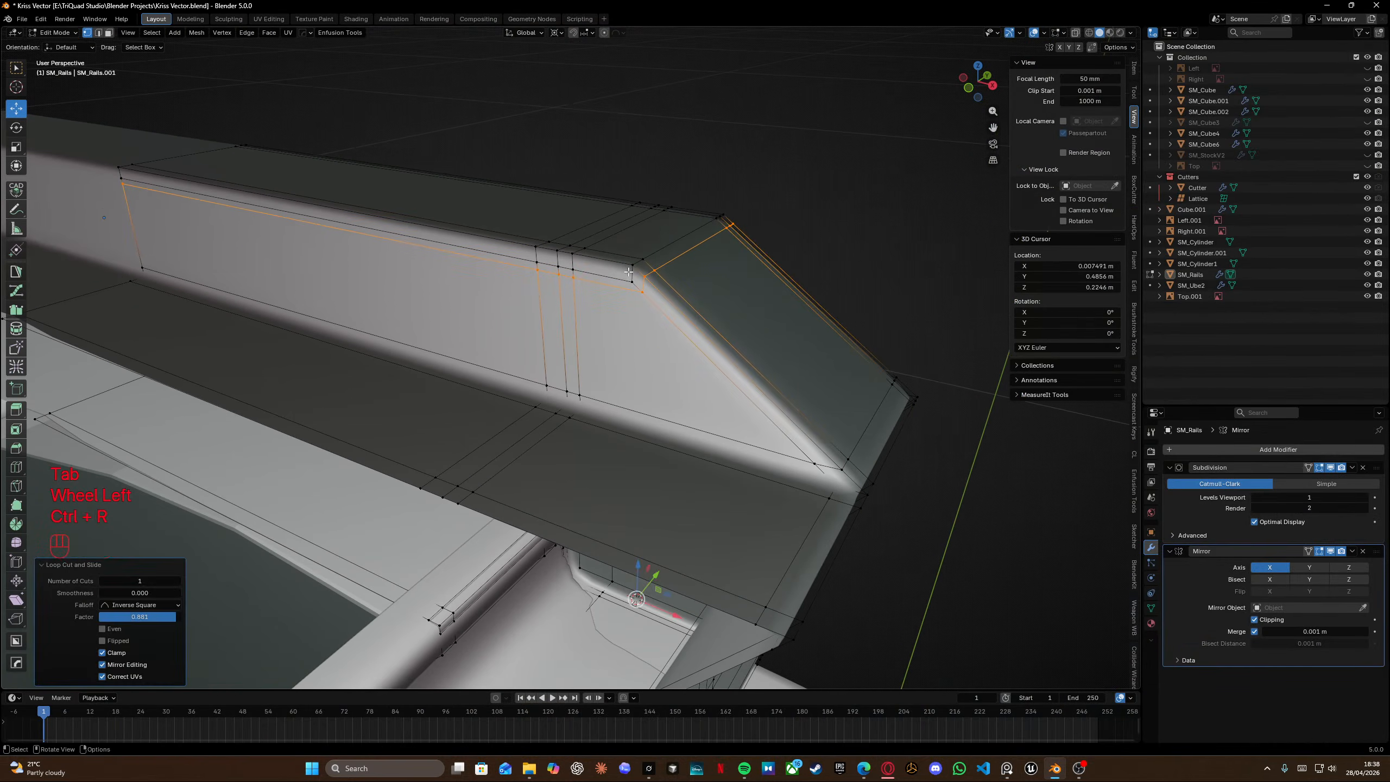
{"action": "left_click", "coordinate": [619, 263]}
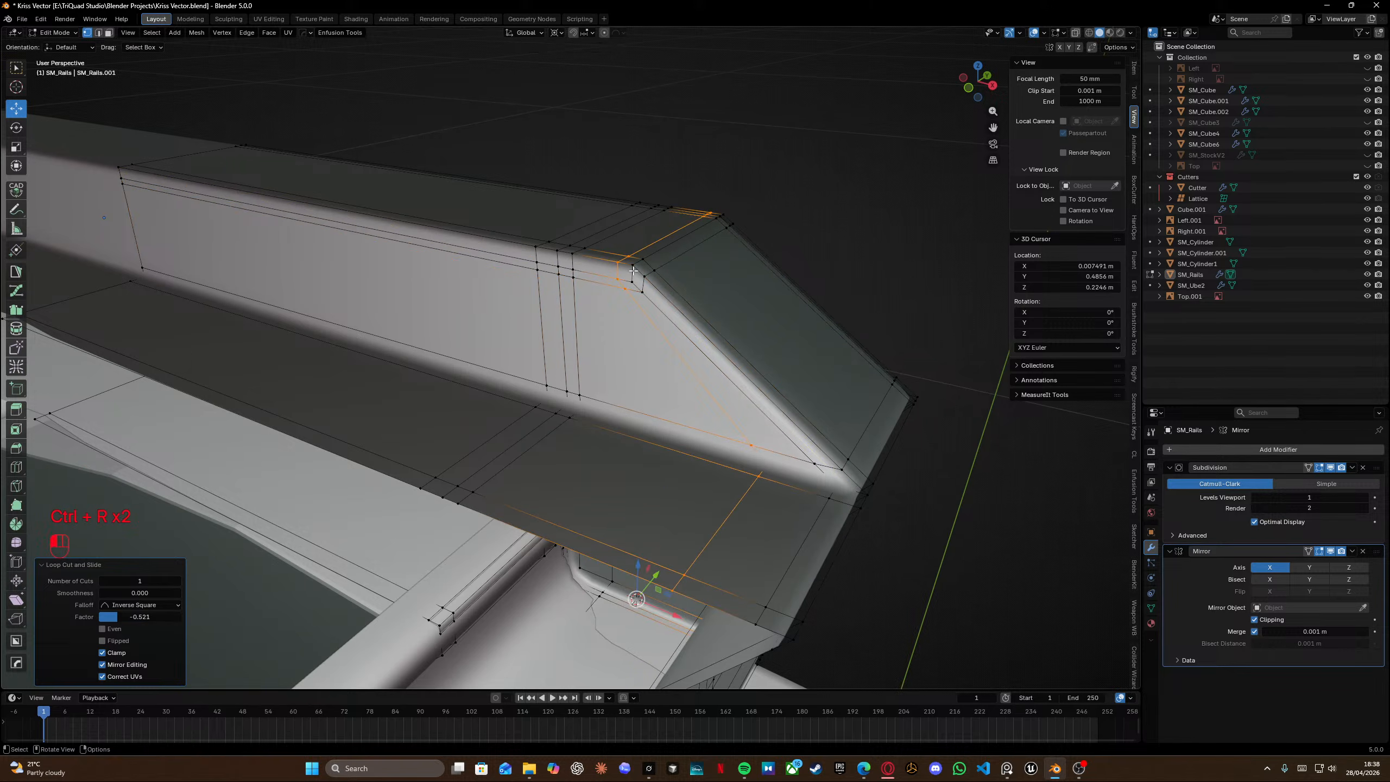
{"action": "scroll", "coordinate": [633, 271], "scroll_direction": "up", "scroll_amount": 3}
{"action": "middle_click_drag", "start_coordinate": [659, 242], "coordinate": [649, 302], "text": "shift"}
{"action": "scroll", "coordinate": [650, 231], "scroll_direction": "down", "scroll_amount": 3}
{"action": "key", "text": "Tab"}
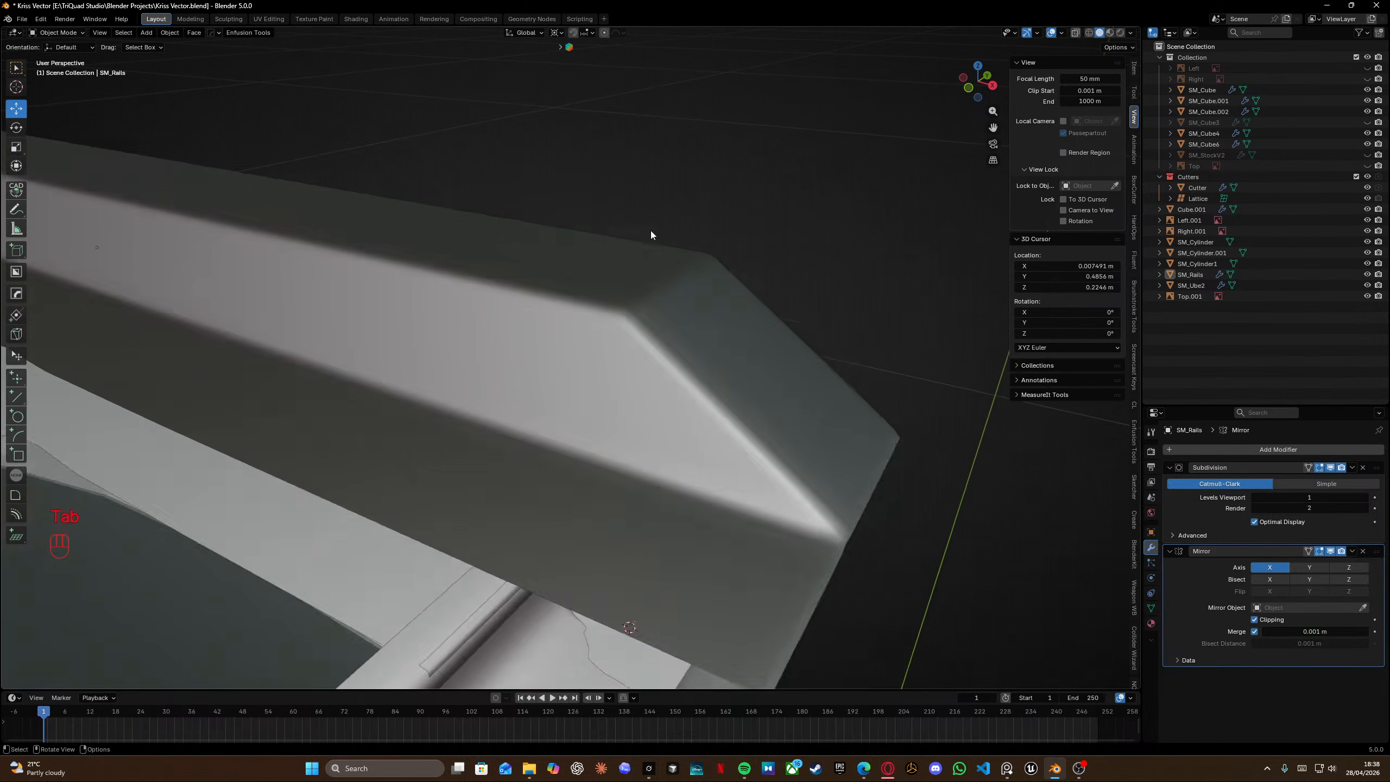
Try to slide vertices at the rail block's front corner.
{"action": "middle_click_drag", "start_coordinate": [651, 233], "coordinate": [594, 246]}
{"action": "middle_click_drag", "start_coordinate": [580, 241], "coordinate": [477, 257], "text": "shift"}
{"action": "scroll", "coordinate": [555, 270], "scroll_direction": "up", "scroll_amount": 3}
{"action": "scroll", "coordinate": [686, 327], "scroll_direction": "up", "scroll_amount": 3}
{"action": "key", "text": "Tab"}
{"action": "left_click", "coordinate": [524, 327]}
{"action": "left_click", "coordinate": [509, 245]}
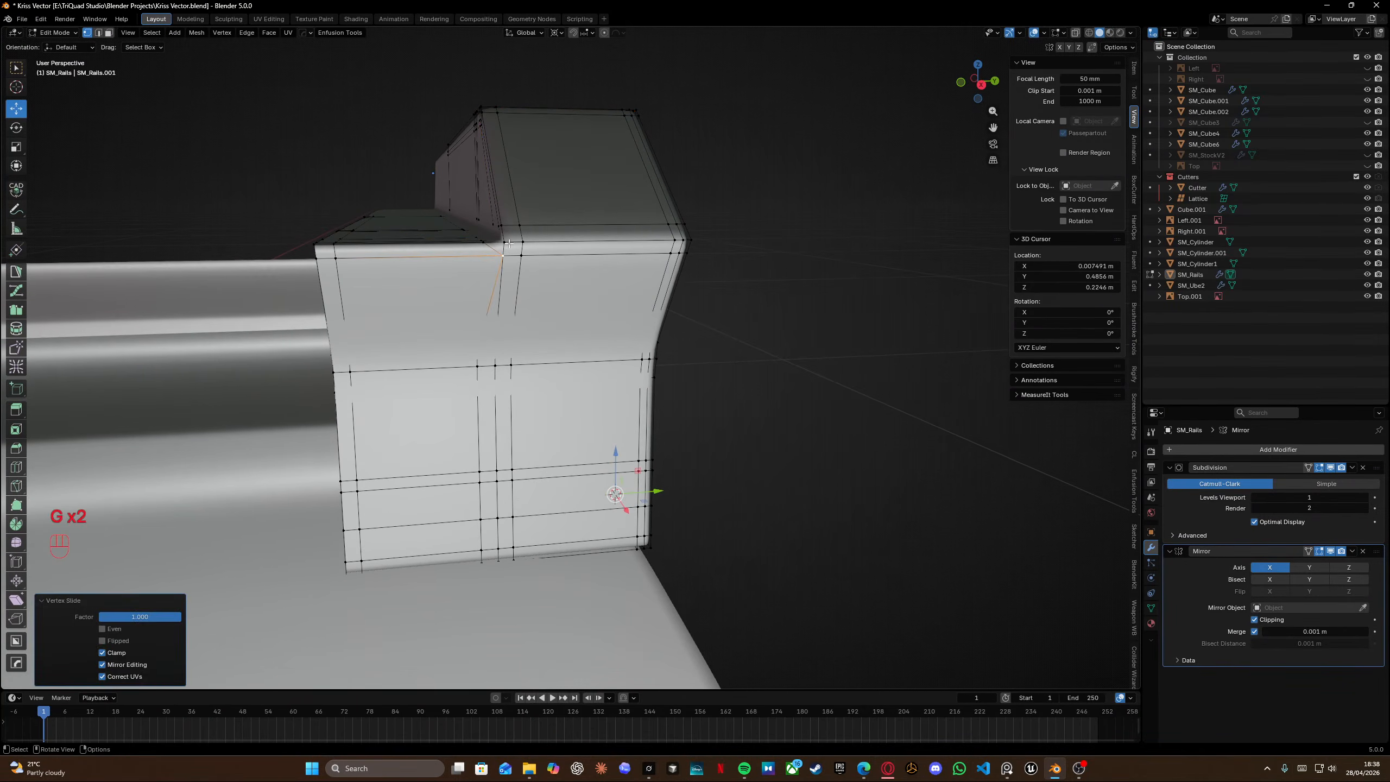
{"action": "left_click", "coordinate": [508, 244]}
{"action": "left_click", "coordinate": [504, 265]}
{"action": "middle_click_drag", "start_coordinate": [504, 265], "coordinate": [562, 281]}
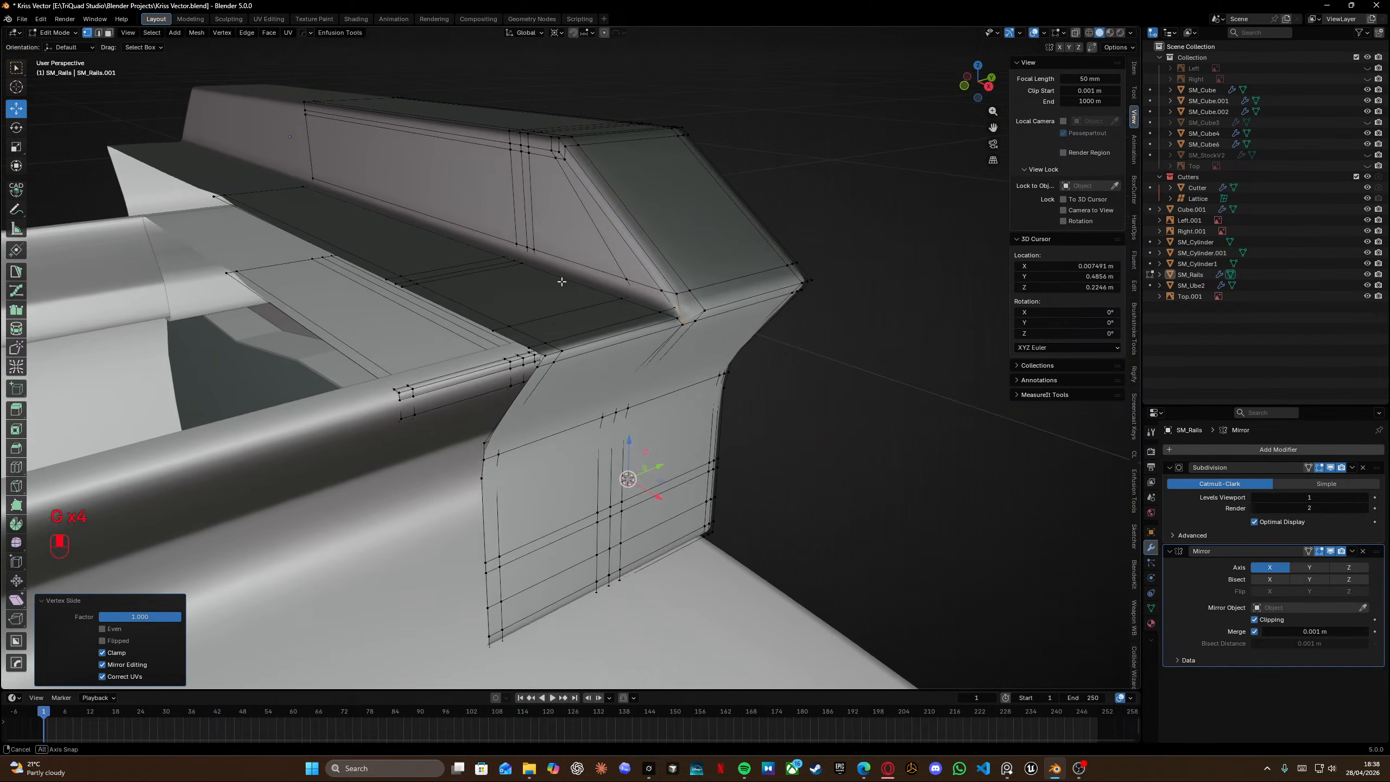
{"action": "key", "text": "ctrl+z"}
{"action": "key", "text": "ctrl+z"}
{"action": "key", "text": "ctrl+z"}
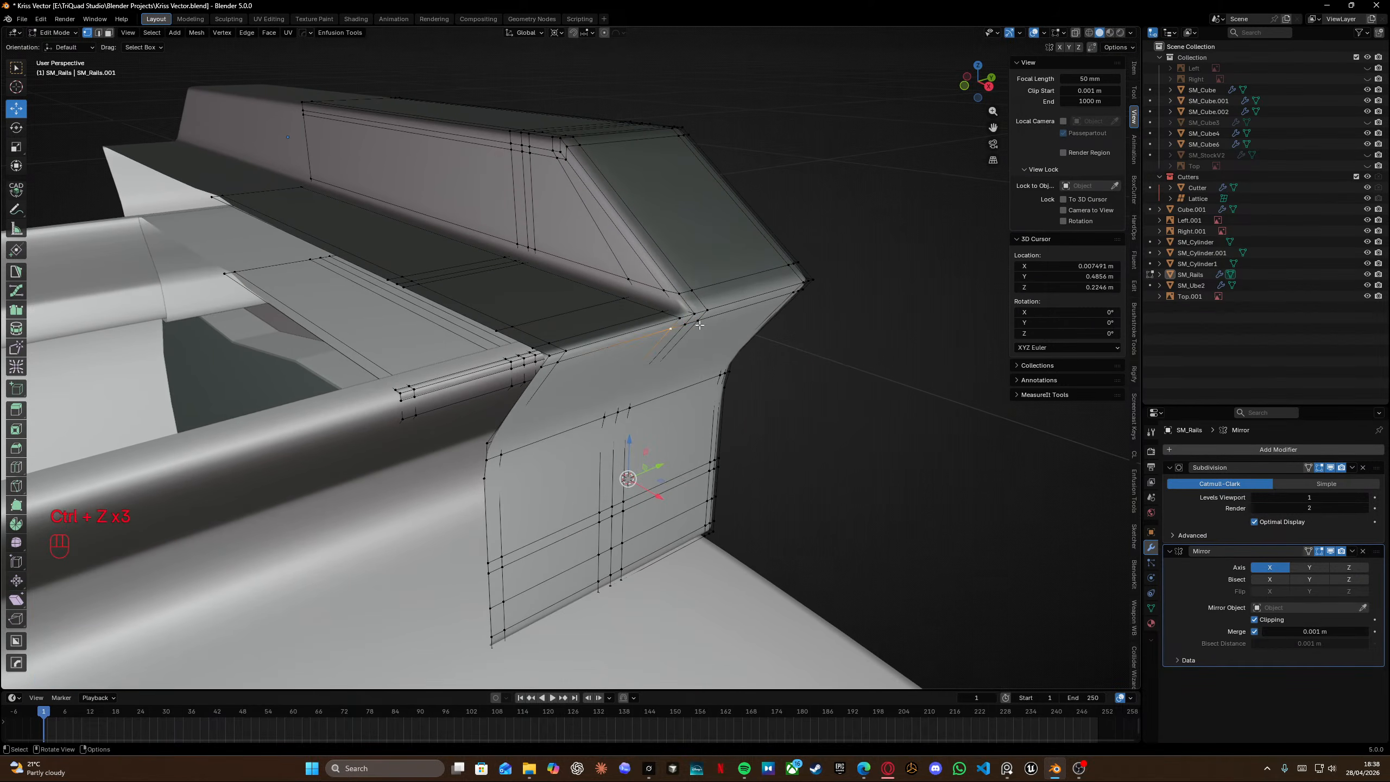
Try again to slide the rail block's upper corner vertices.
{"action": "middle_click_drag", "start_coordinate": [700, 325], "coordinate": [479, 305]}
{"action": "key", "text": "g"}
{"action": "key", "text": "g"}
{"action": "left_click", "coordinate": [602, 196]}
{"action": "key", "text": "g"}
{"action": "key", "text": "g"}
{"action": "left_click", "coordinate": [602, 197]}
{"action": "key", "text": "ctrl+z"}
{"action": "key", "text": "ctrl+z"}
Leave edit mode and save the file.
{"action": "key", "text": "Tab"}
{"action": "key", "text": "ctrl+s"}
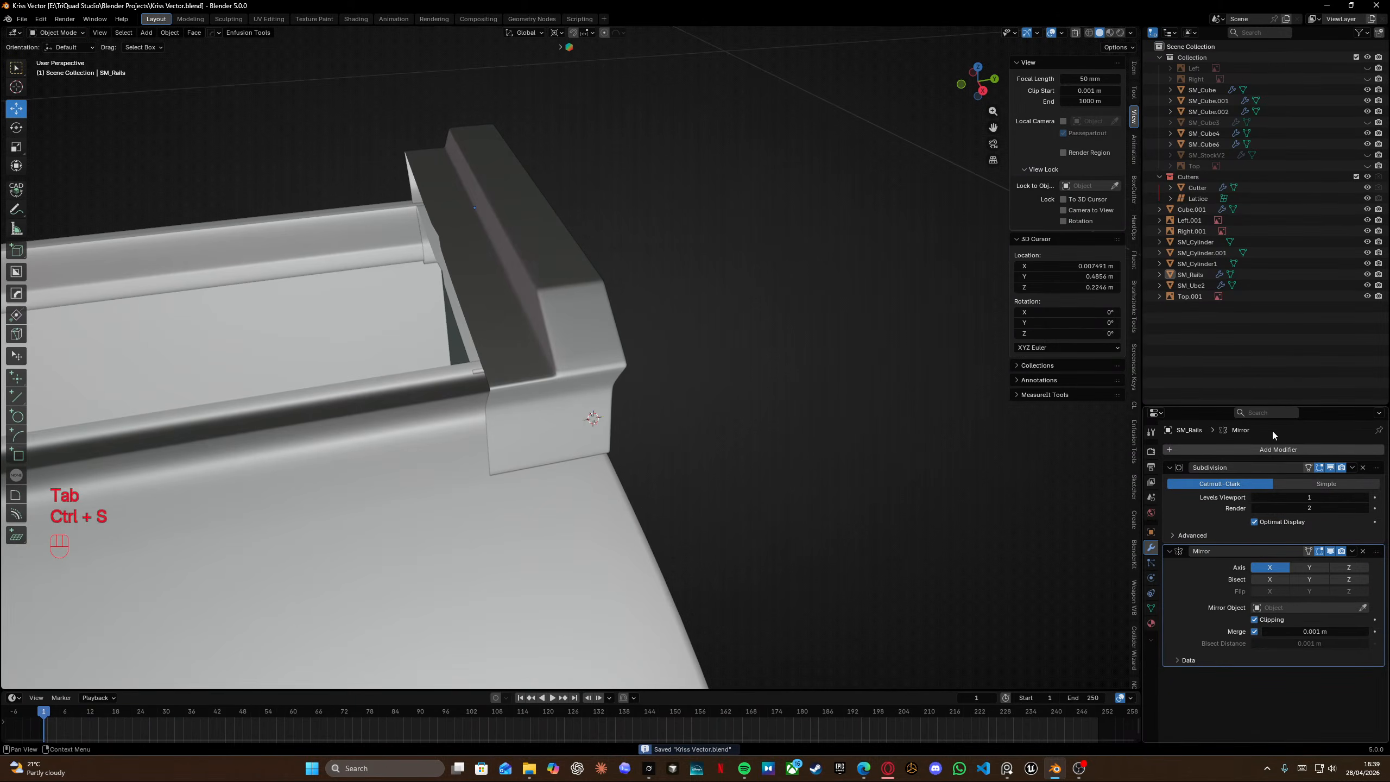
Duplicate the rail block, naming the copy SM_RailsArray, and move it along the Y axis.
{"action": "middle_click_drag", "start_coordinate": [704, 353], "coordinate": [595, 313]}
{"action": "left_click", "coordinate": [508, 302]}
{"action": "middle_click_drag", "start_coordinate": [508, 303], "coordinate": [715, 276], "text": "shift"}
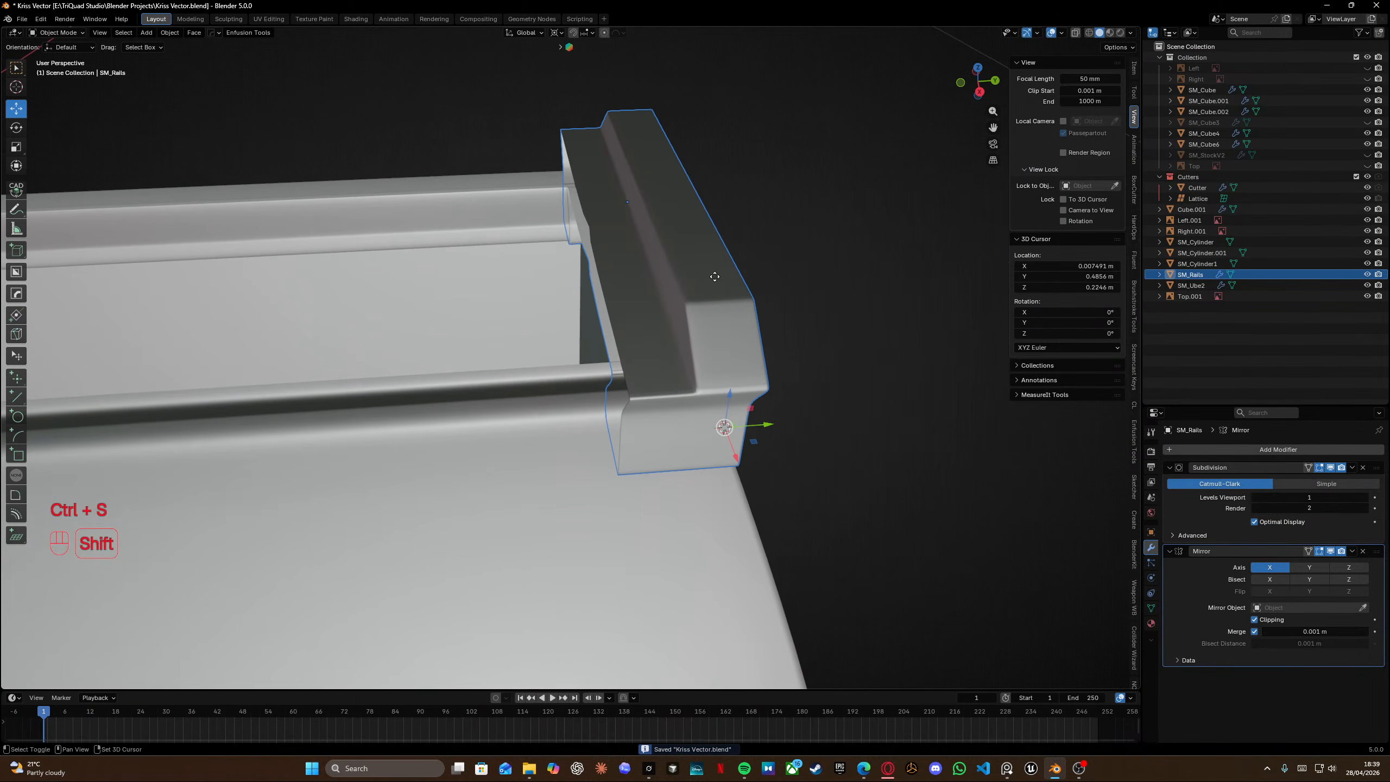
{"action": "key", "text": "shift+d"}
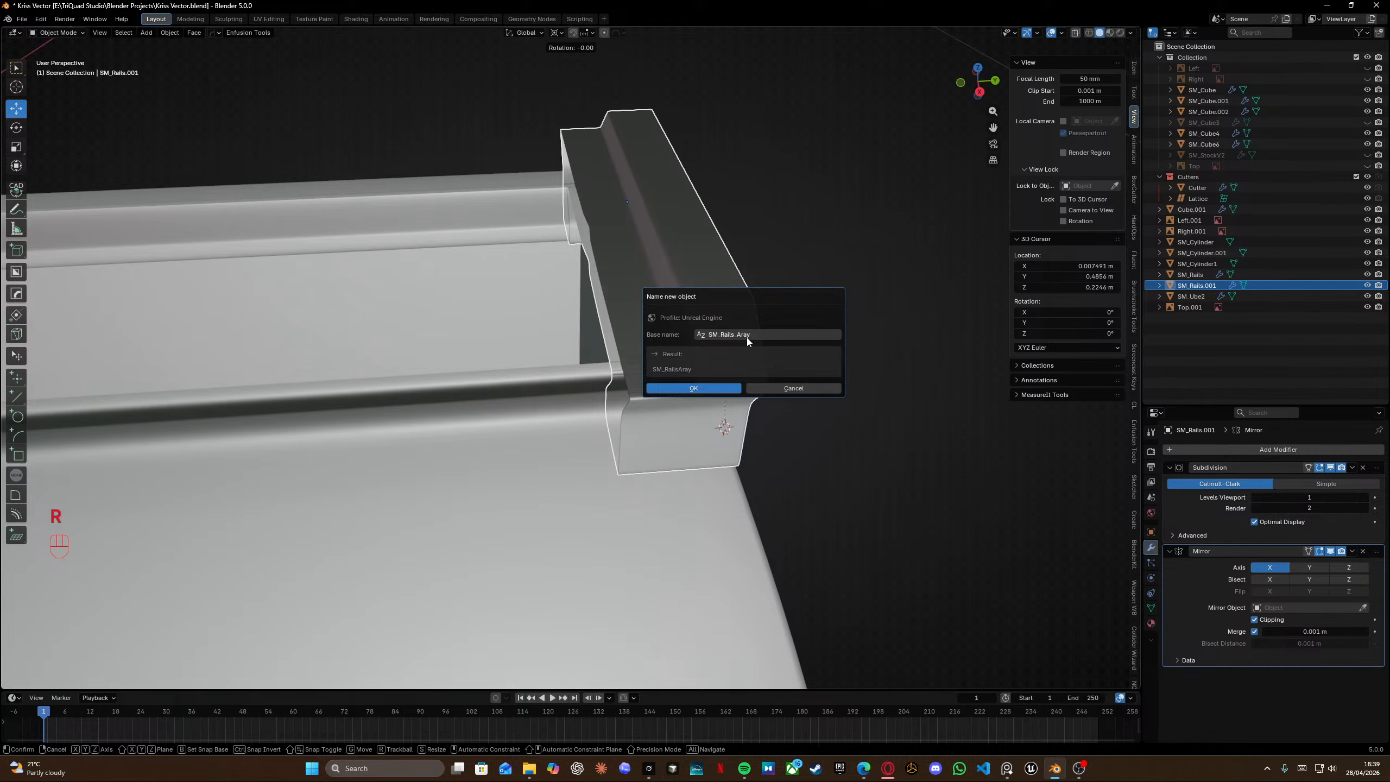
{"action": "left_click", "coordinate": [717, 387]}
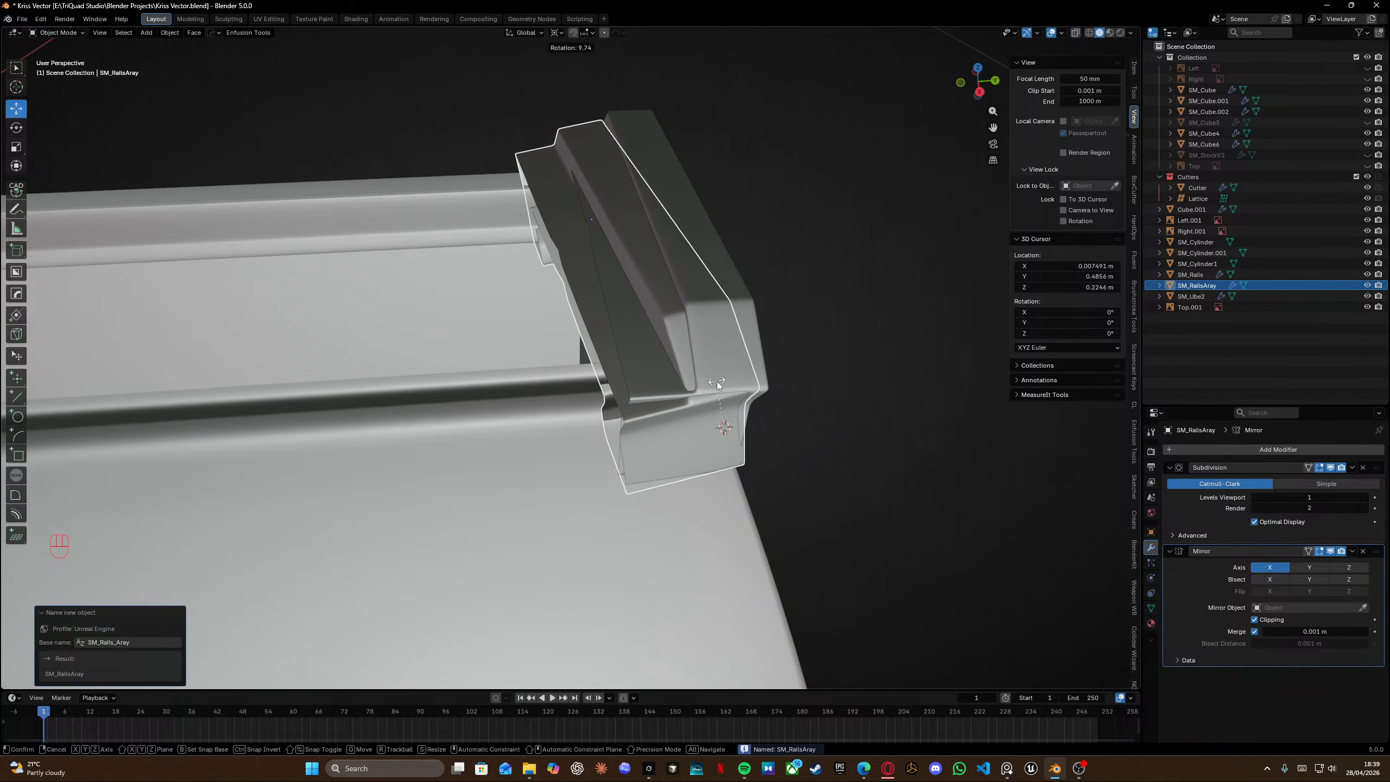
{"action": "right_click", "coordinate": [716, 386]}
{"action": "key", "text": "g"}
{"action": "key", "text": "y"}
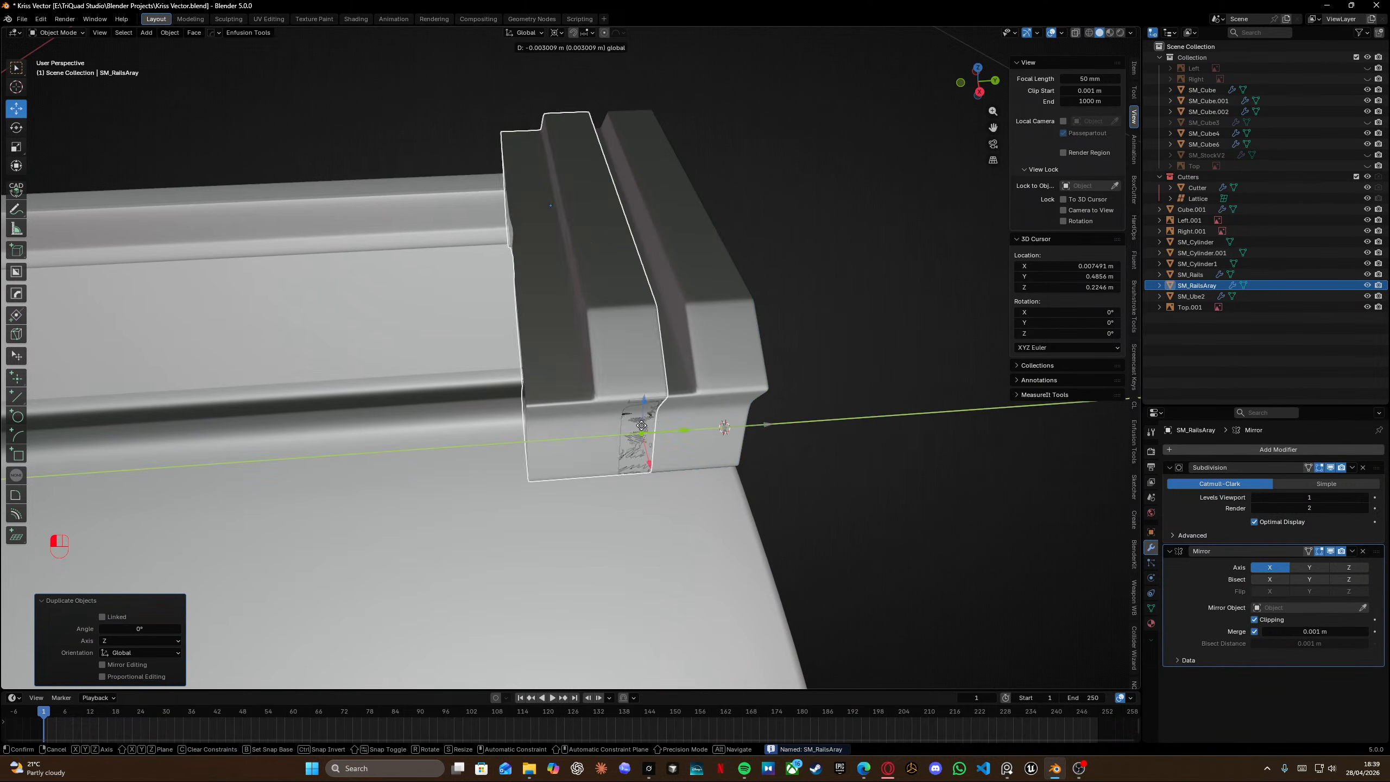
{"action": "left_click", "coordinate": [620, 419]}
Delete the faces on one end of the duplicated rail block.
{"action": "middle_click_drag", "start_coordinate": [620, 419], "coordinate": [534, 324]}
{"action": "key", "text": "Tab"}
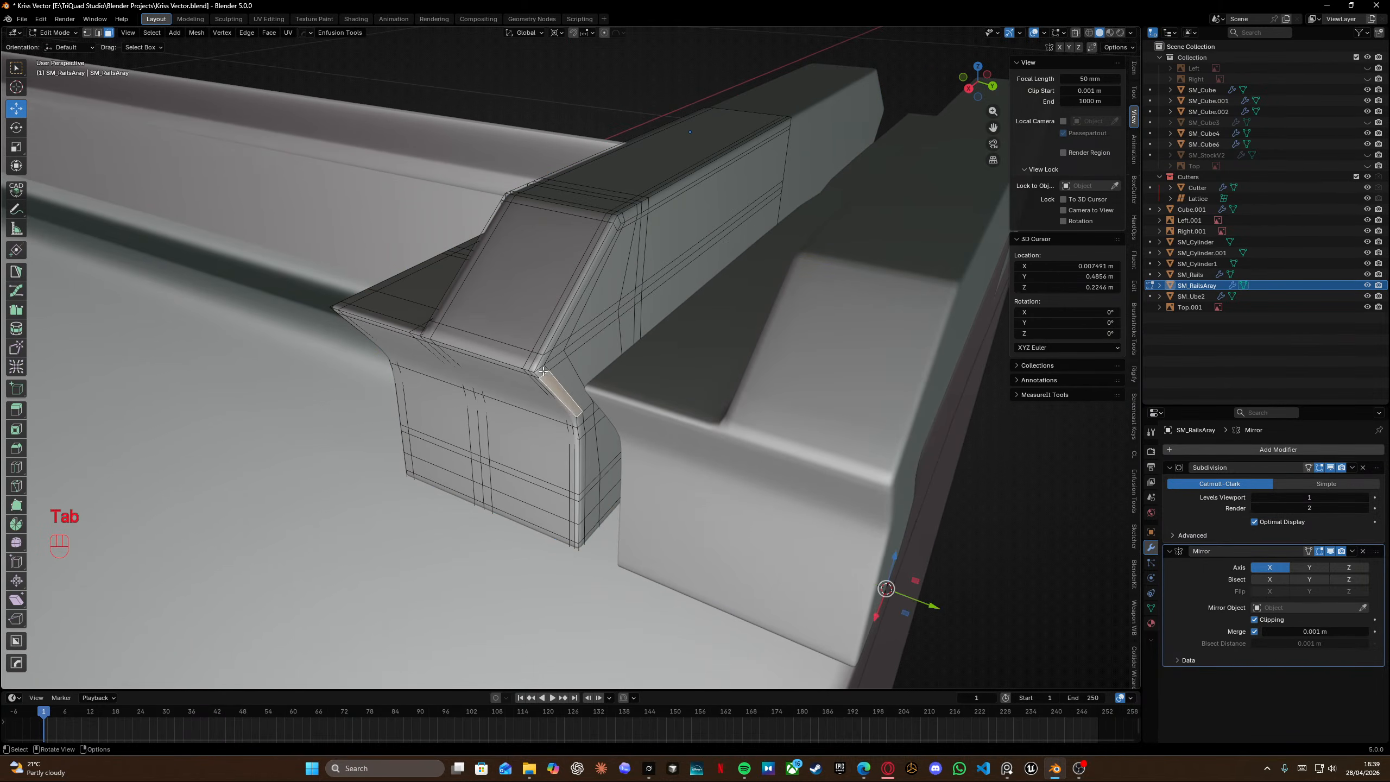
{"action": "left_click", "coordinate": [759, 211], "text": "ctrl"}
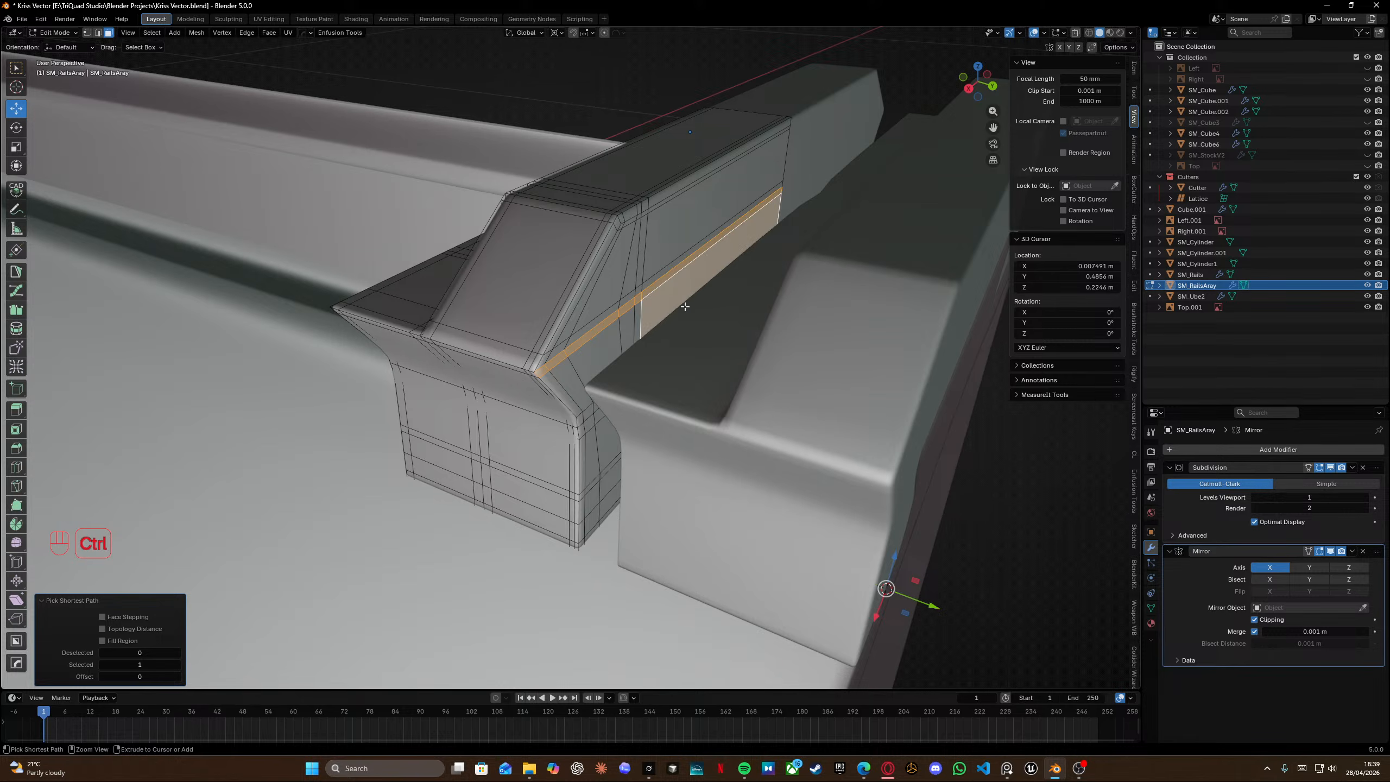
{"action": "left_click", "coordinate": [557, 386], "text": "ctrl"}
{"action": "middle_click_drag", "start_coordinate": [556, 386], "coordinate": [498, 363]}
{"action": "key", "text": "KP_Divide"}
{"action": "scroll", "coordinate": [578, 362], "scroll_direction": "up", "scroll_amount": 5}
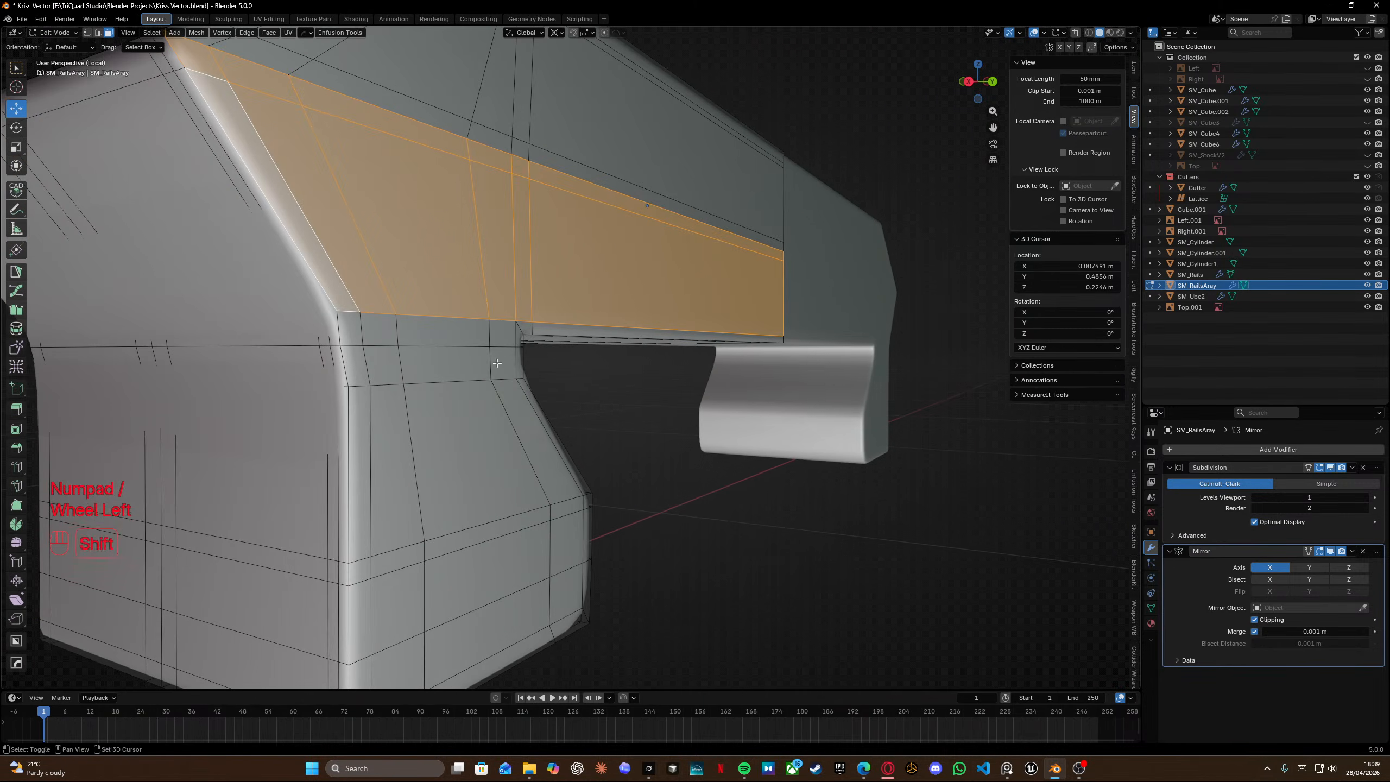
{"action": "left_click", "coordinate": [546, 327], "text": "ctrl"}
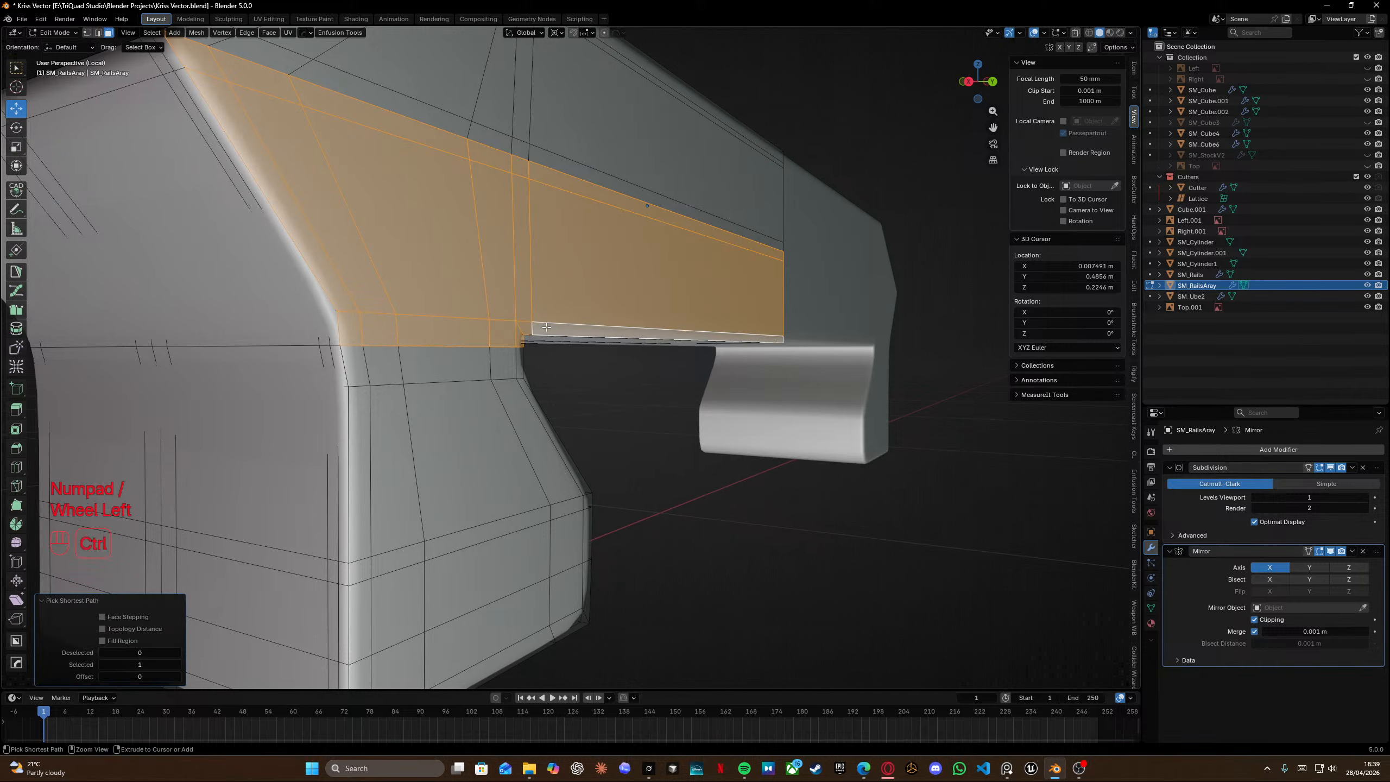
{"action": "left_click", "coordinate": [510, 365], "text": "shift"}
{"action": "left_click", "coordinate": [367, 367], "text": "ctrl"}
{"action": "left_click", "coordinate": [355, 369], "text": "shift"}
{"action": "left_click", "coordinate": [361, 409], "text": "shift"}
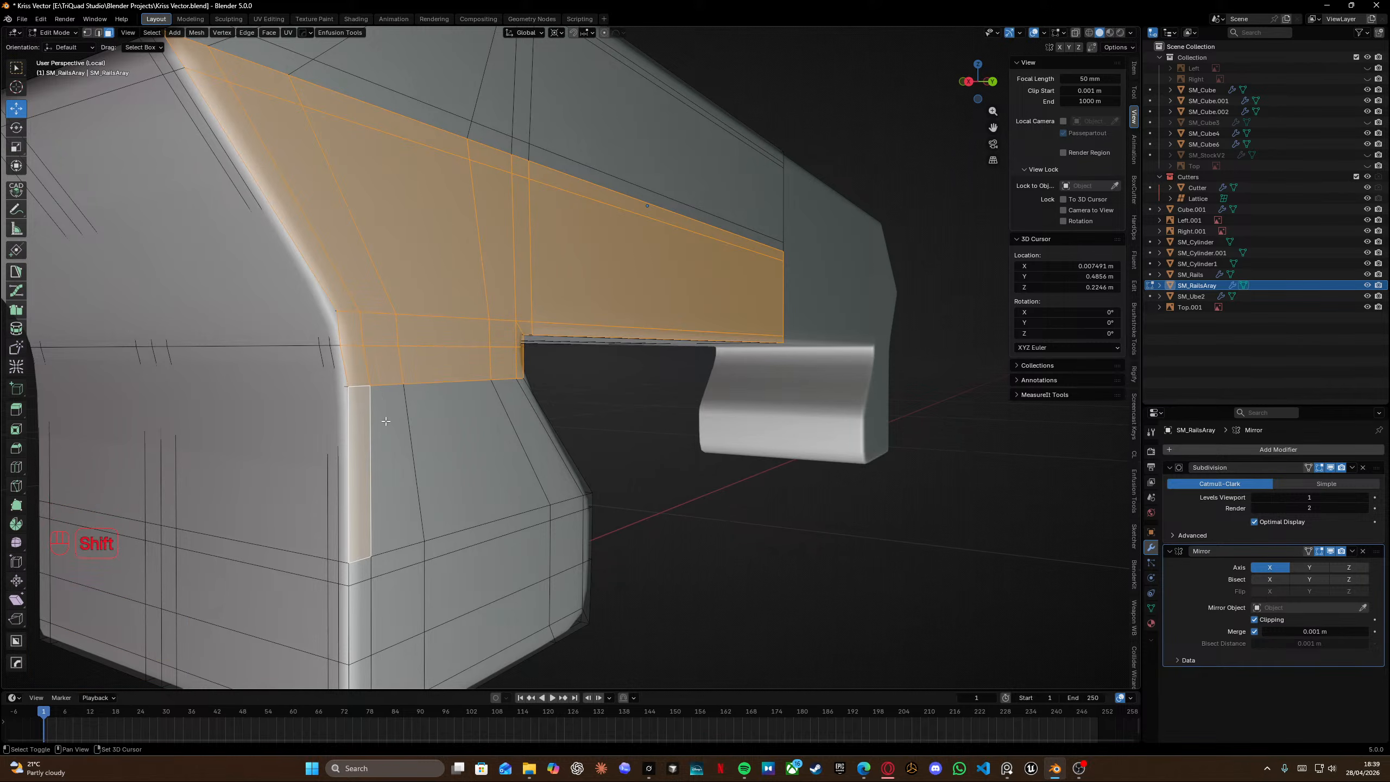
{"action": "left_click", "coordinate": [386, 418], "text": "shift"}
{"action": "left_click", "coordinate": [451, 419], "text": "shift"}
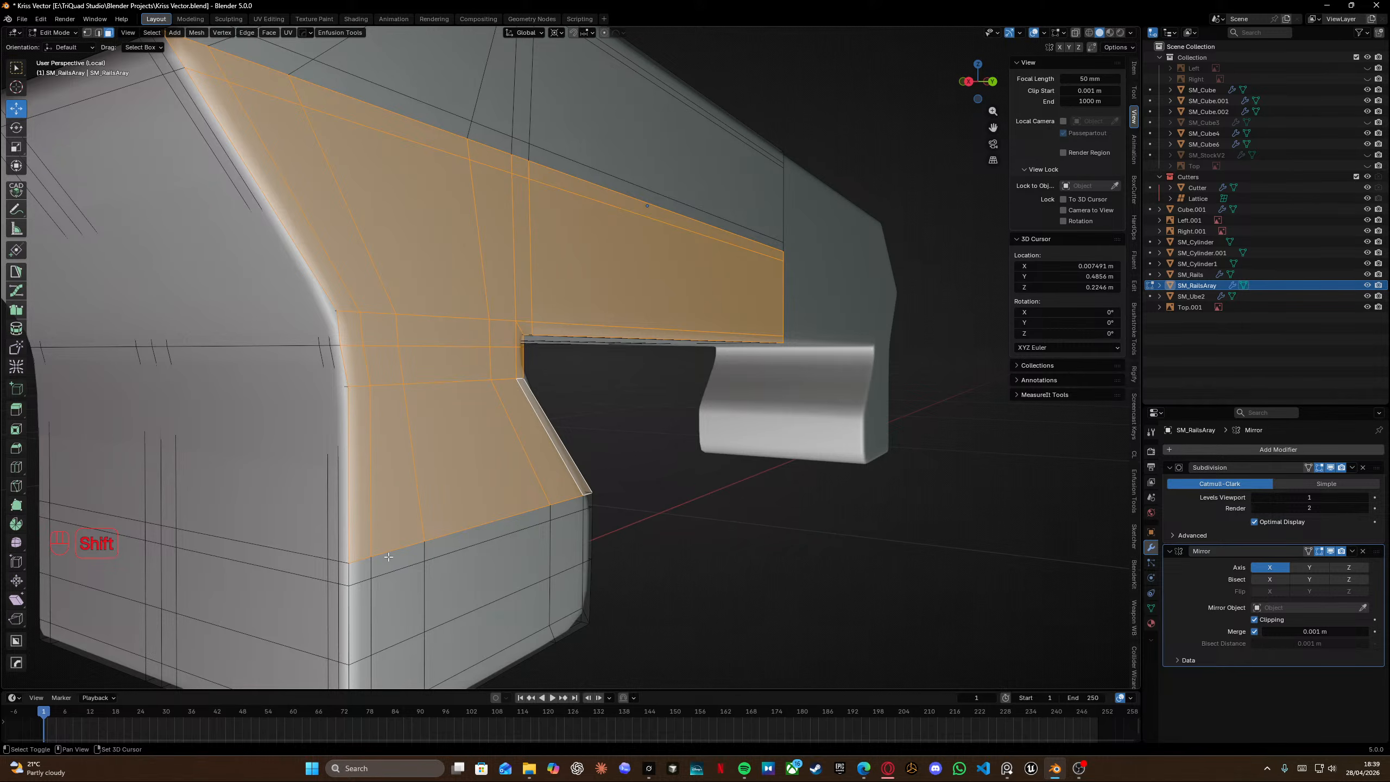
{"action": "middle_click_drag", "start_coordinate": [388, 557], "coordinate": [396, 405], "text": "shift"}
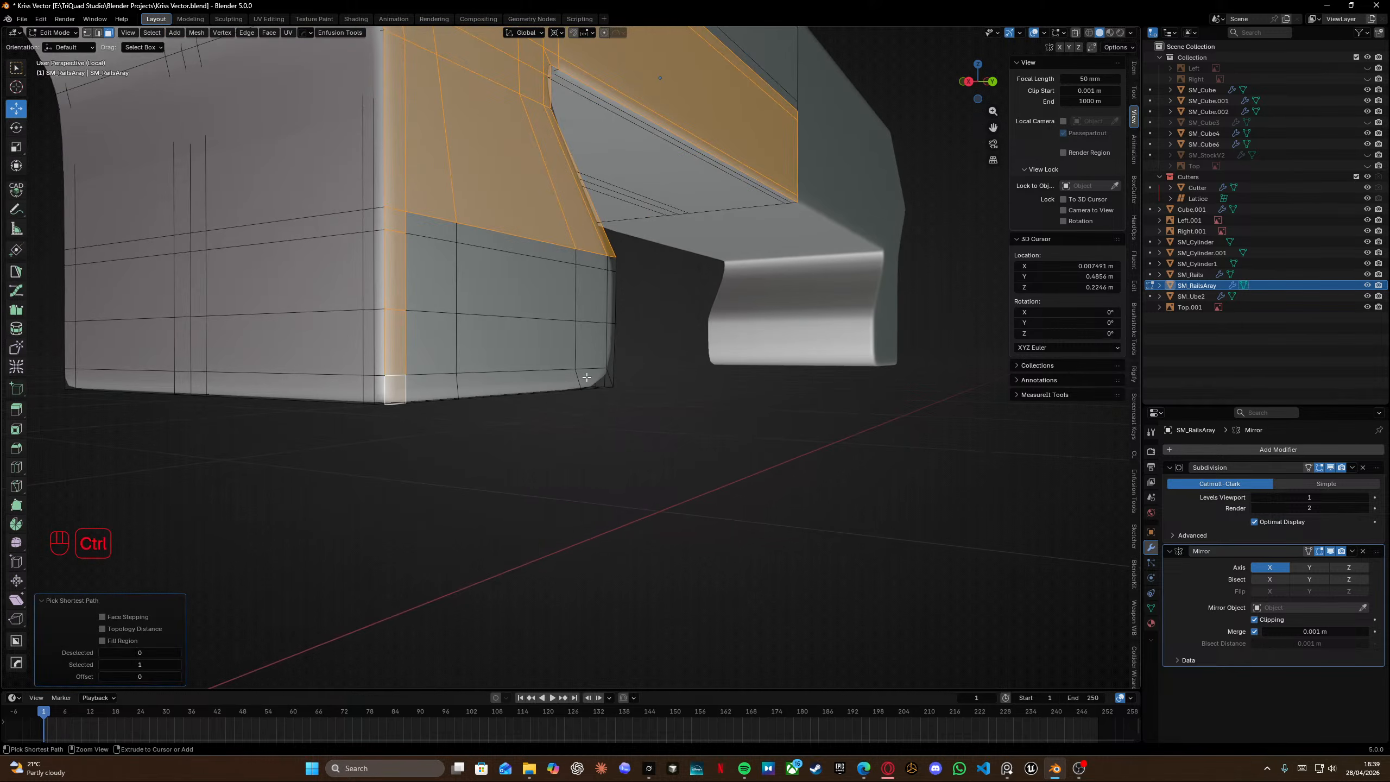
{"action": "middle_click_drag", "start_coordinate": [591, 361], "coordinate": [464, 382]}
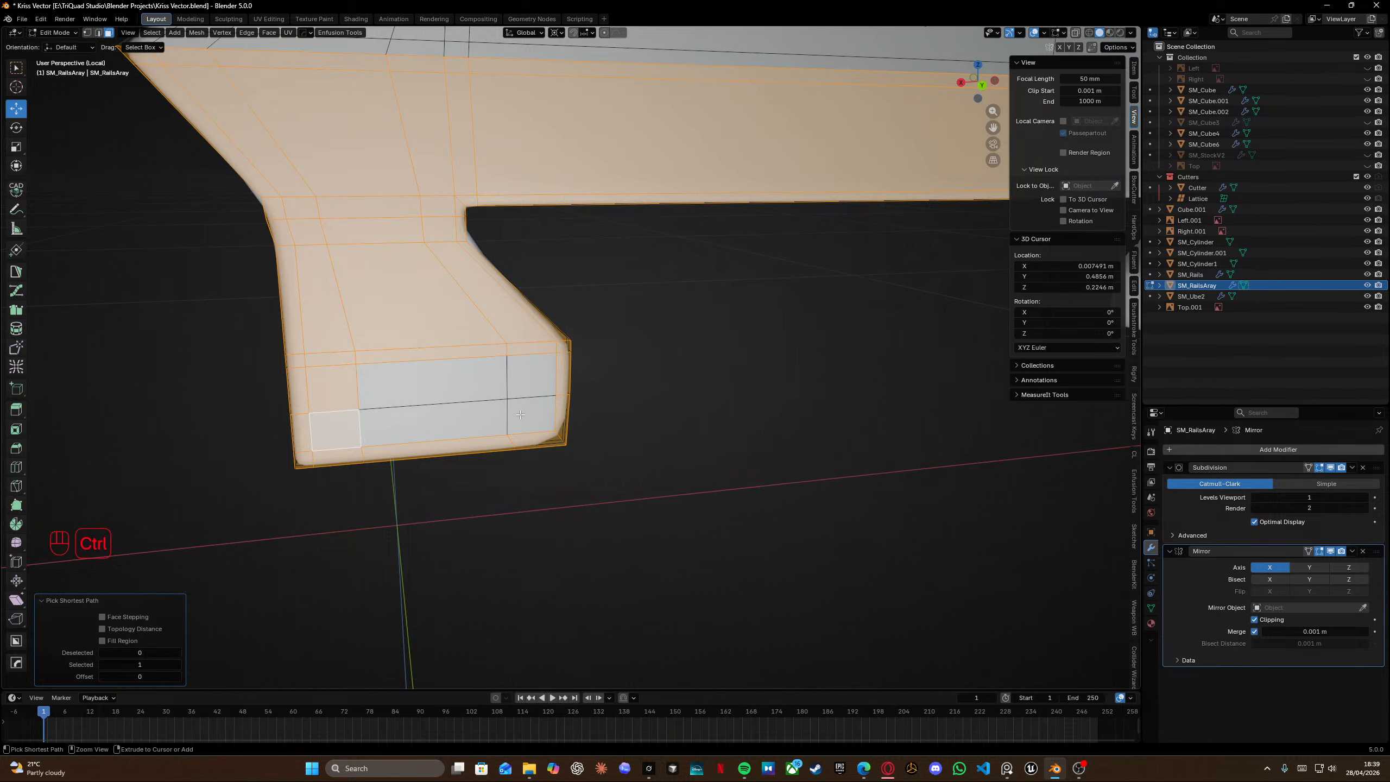
{"action": "middle_click_drag", "start_coordinate": [496, 383], "coordinate": [583, 393]}
{"action": "key", "text": "x"}
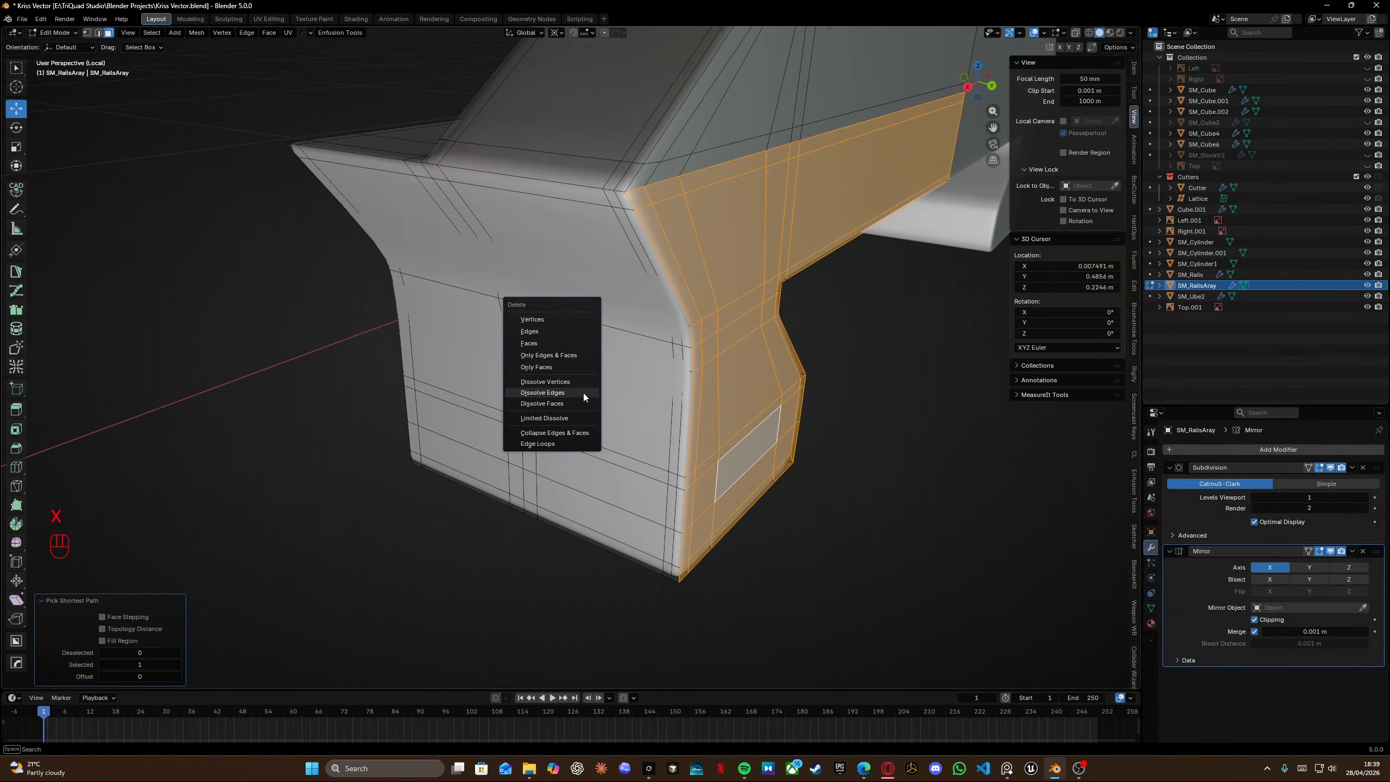
{"action": "left_click", "coordinate": [558, 344]}
{"action": "scroll", "coordinate": [559, 344], "scroll_direction": "down", "scroll_amount": 5}
{"action": "middle_click_drag", "start_coordinate": [570, 329], "coordinate": [665, 399], "text": "shift"}
{"action": "key", "text": "KP_Divide"}
{"action": "key", "text": "Tab"}
Shift the duplicated block slightly along the Y axis.
{"action": "middle_click_drag", "start_coordinate": [654, 317], "coordinate": [530, 369]}
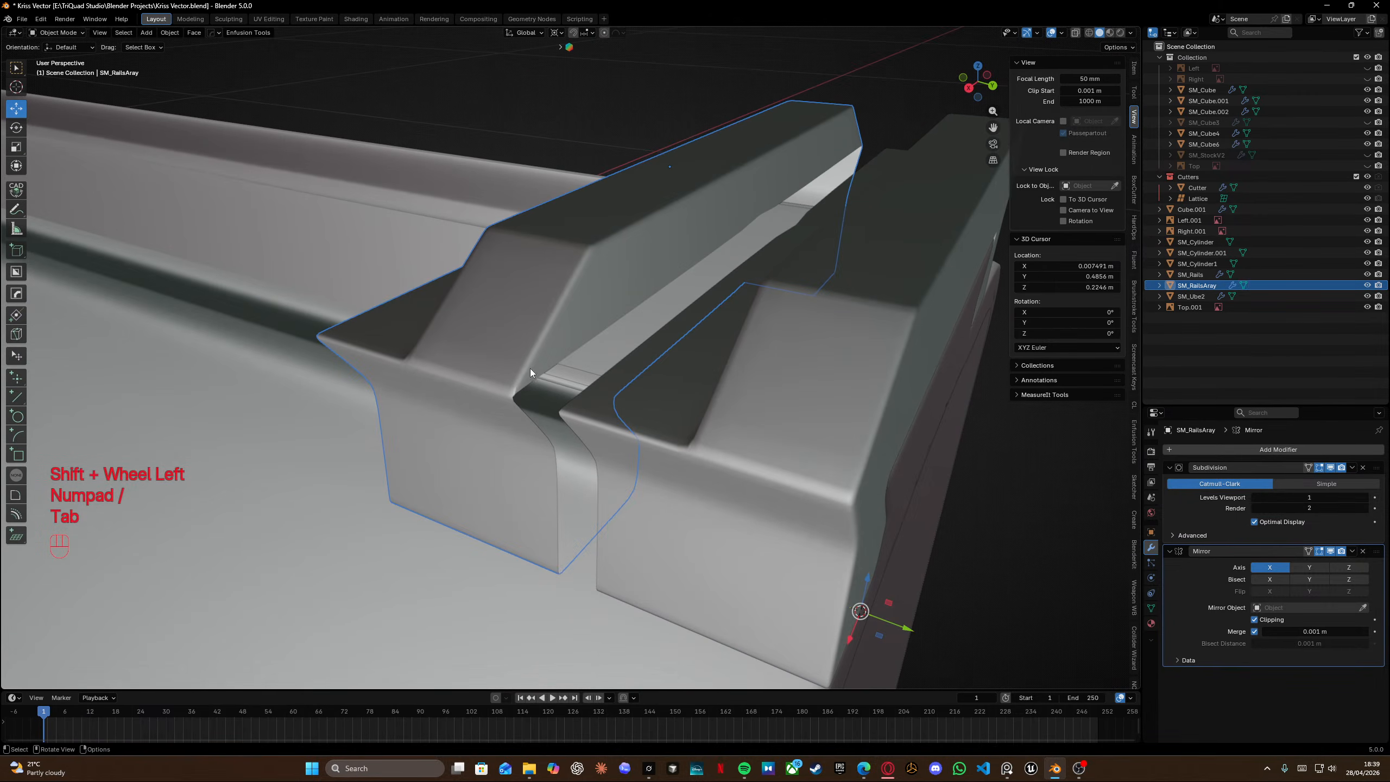
{"action": "key", "text": "g"}
{"action": "key", "text": "y"}
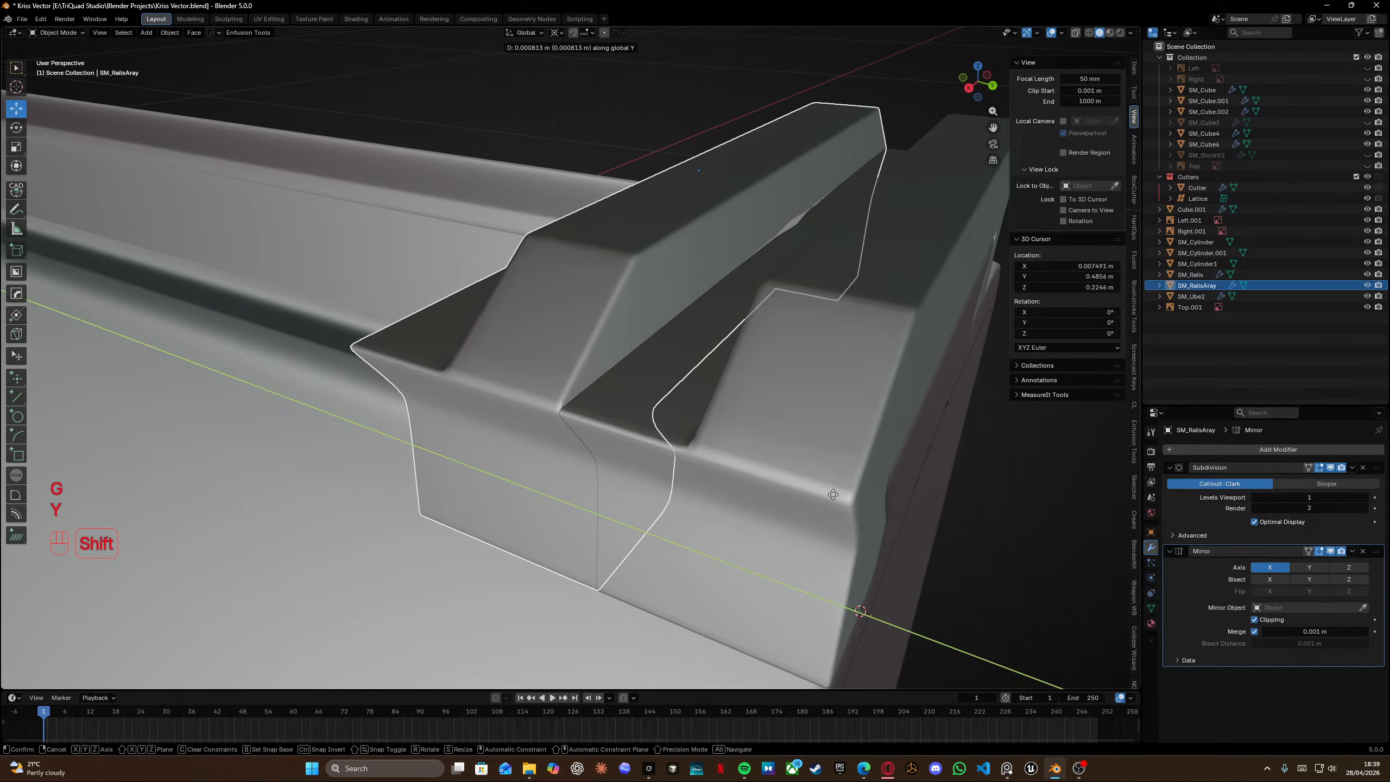
{"action": "left_click", "coordinate": [631, 403]}
{"action": "mouse_move", "coordinate": [630, 398]}
{"action": "middle_mouse_down"}
{"action": "mouse_move", "coordinate": [685, 362]}
{"action": "mouse_move", "coordinate": [624, 395]}
{"action": "middle_mouse_up"}
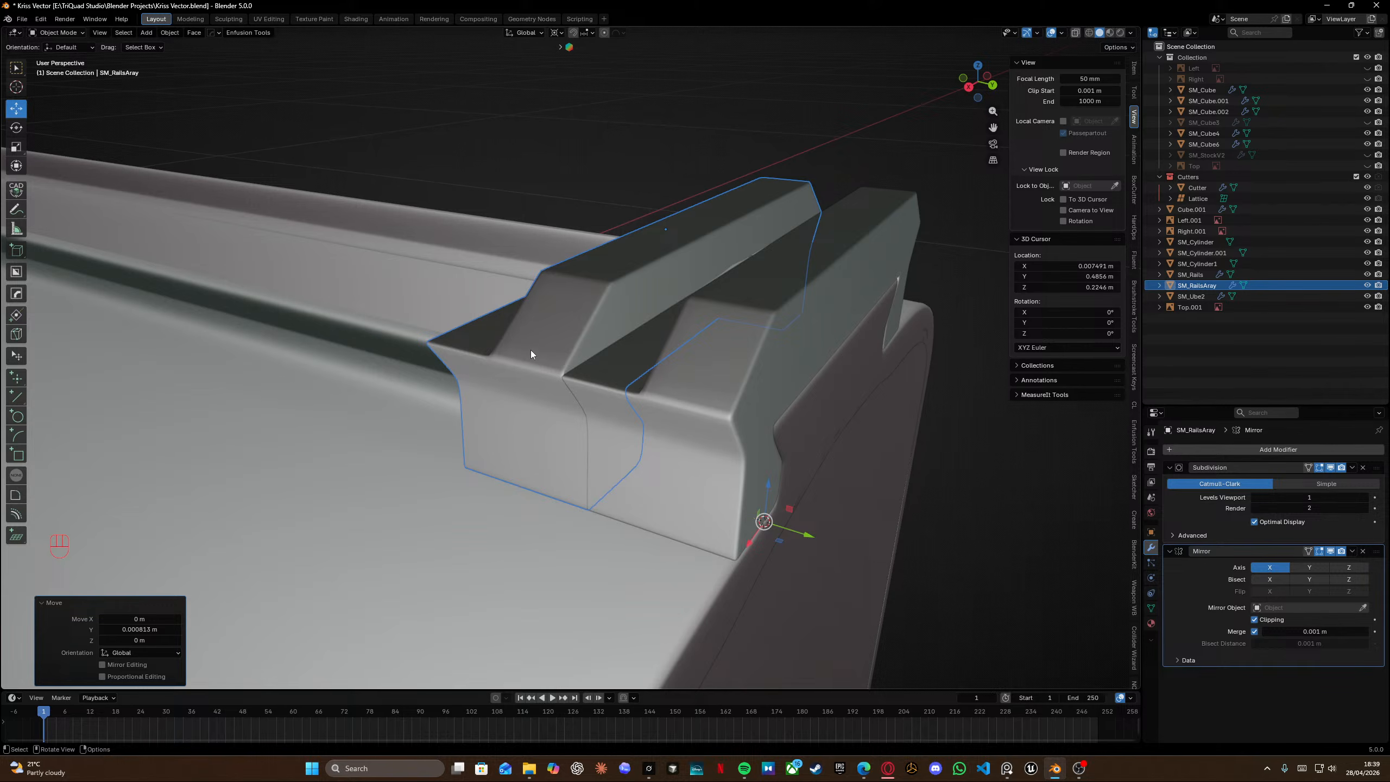
Add an Array modifier to the duplicate with relative offset X 0 and Y -1, and enable Merge.
{"action": "left_click", "coordinate": [1310, 450]}
{"action": "mouse_move", "coordinate": [1310, 450]}
{"action": "left_click", "coordinate": [1193, 451]}
{"action": "middle_click_drag", "start_coordinate": [550, 332], "coordinate": [569, 342]}
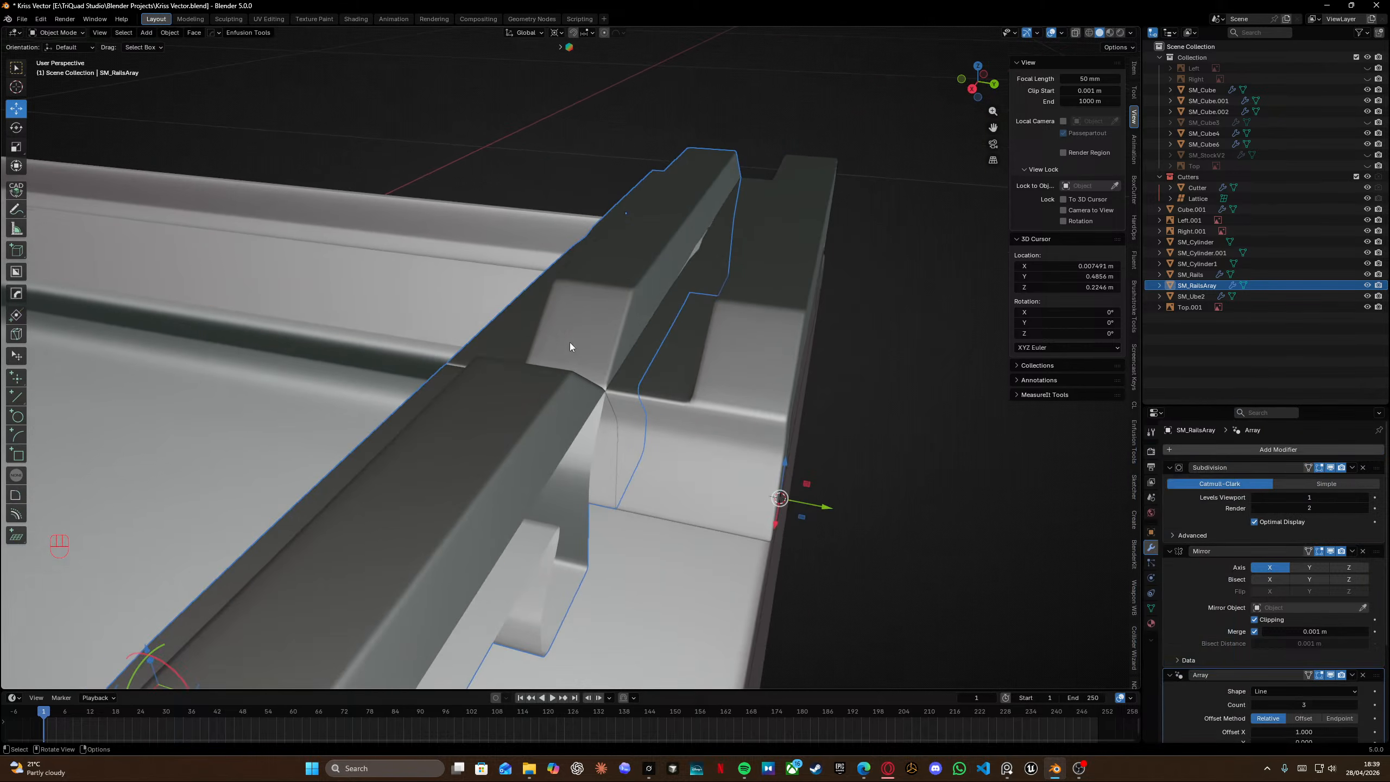
{"action": "mouse_move", "coordinate": [712, 383]}
{"action": "middle_mouse_down"}
{"action": "mouse_move", "coordinate": [630, 349]}
{"action": "mouse_move", "coordinate": [512, 361]}
{"action": "mouse_move", "coordinate": [731, 385]}
{"action": "middle_mouse_up"}
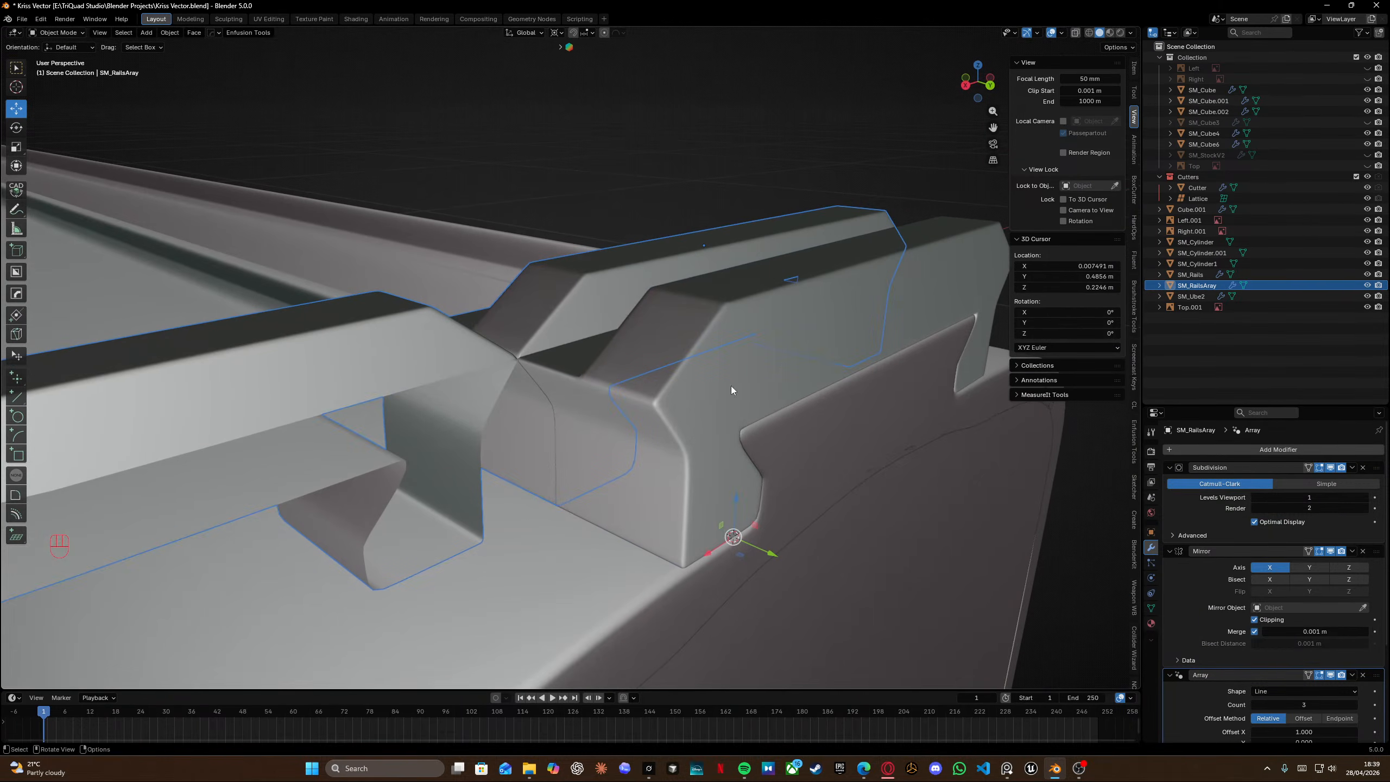
{"action": "left_click", "coordinate": [1311, 740]}
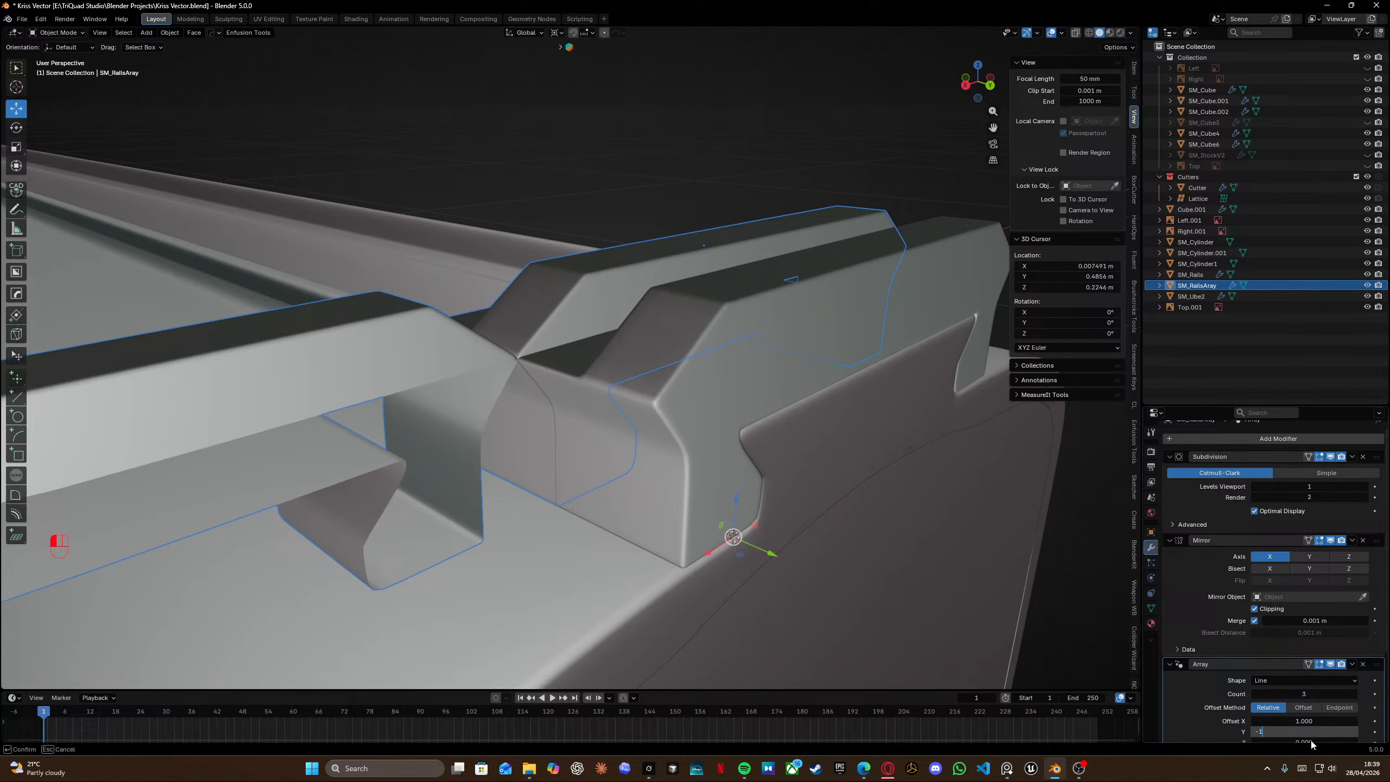
{"action": "type", "text": "-1"}
{"action": "key", "text": "Return"}
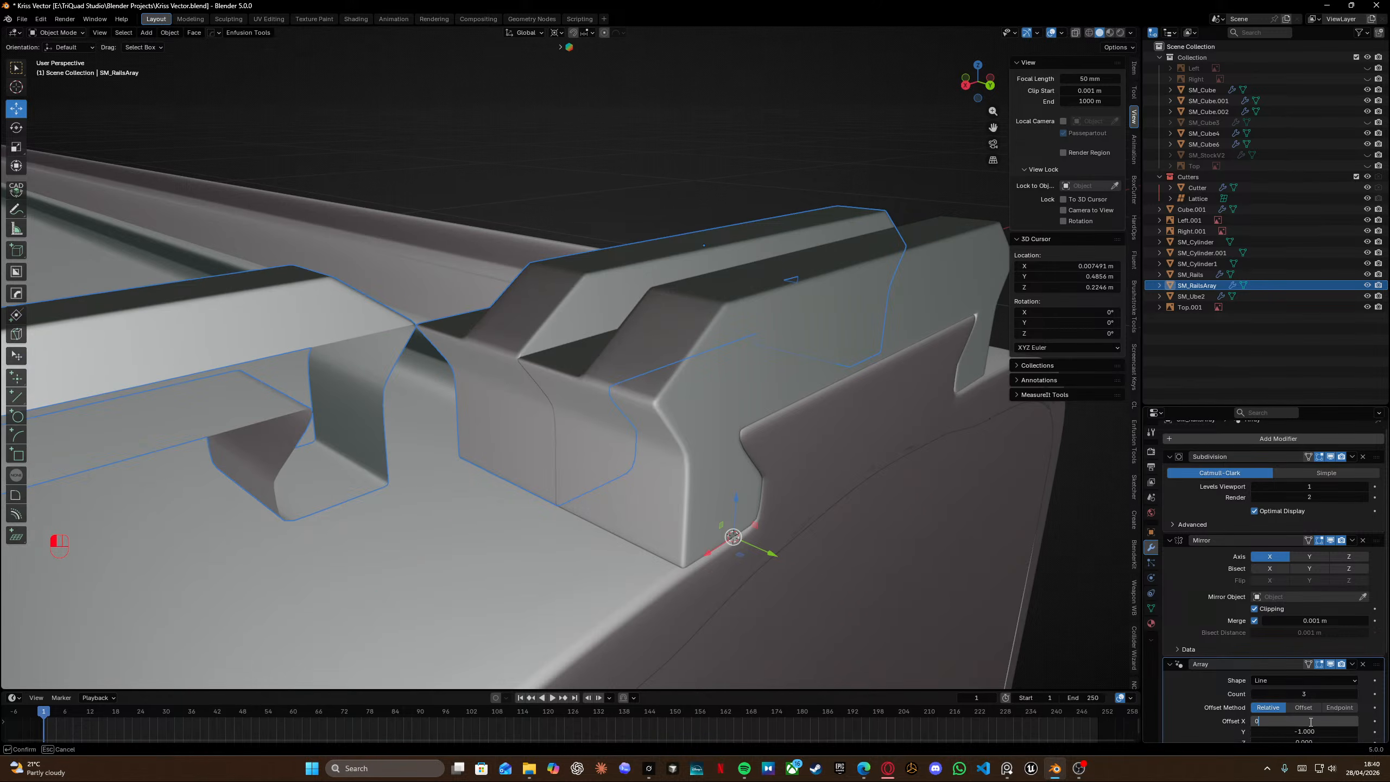
{"action": "left_click", "coordinate": [1311, 721]}
{"action": "type", "text": "0"}
{"action": "key", "text": "Return"}
{"action": "middle_click_drag", "start_coordinate": [928, 617], "coordinate": [671, 405]}
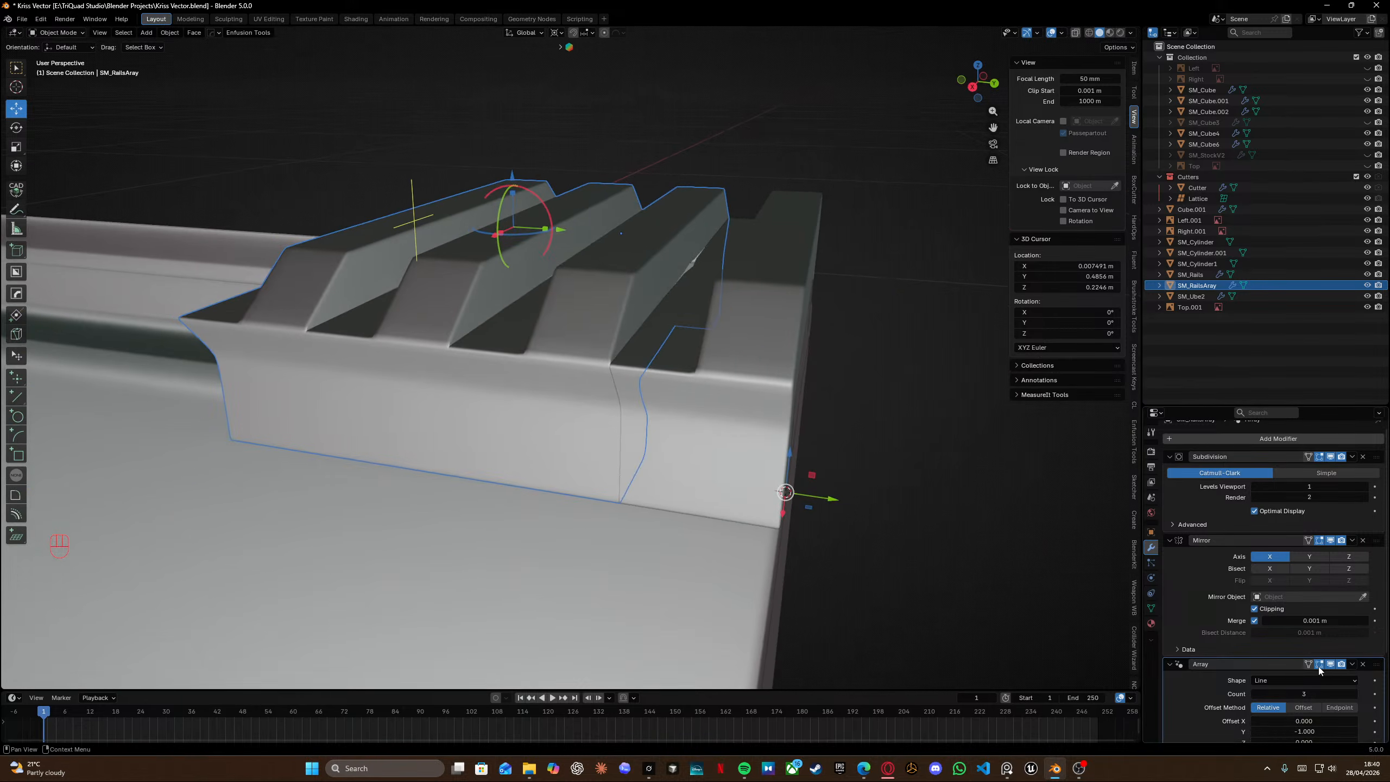
{"action": "scroll", "coordinate": [1318, 667], "scroll_direction": "down", "scroll_amount": 5}
{"action": "left_click", "coordinate": [1181, 734]}
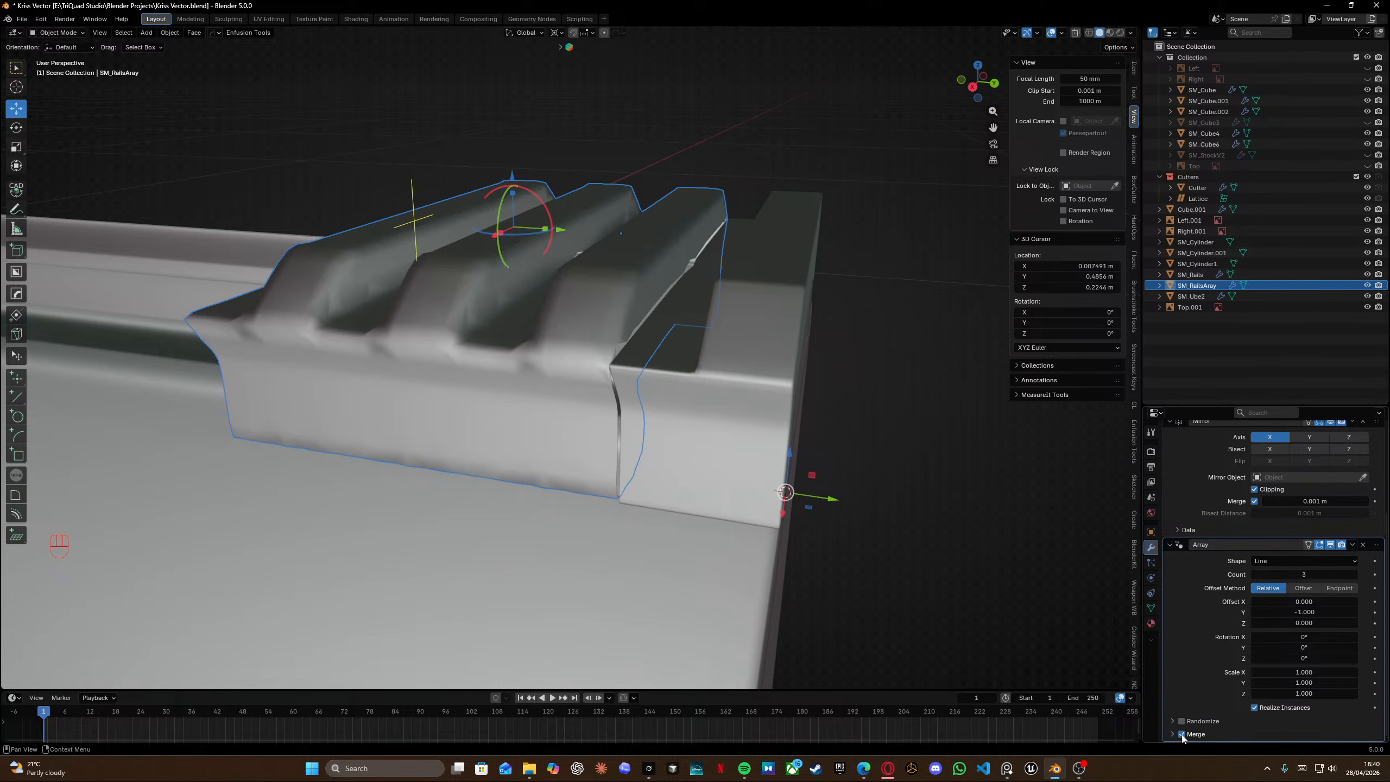
{"action": "middle_click_drag", "start_coordinate": [580, 350], "coordinate": [714, 385]}
{"action": "key", "text": "Tab"}
{"action": "scroll", "coordinate": [619, 372], "scroll_direction": "up", "scroll_amount": 4}
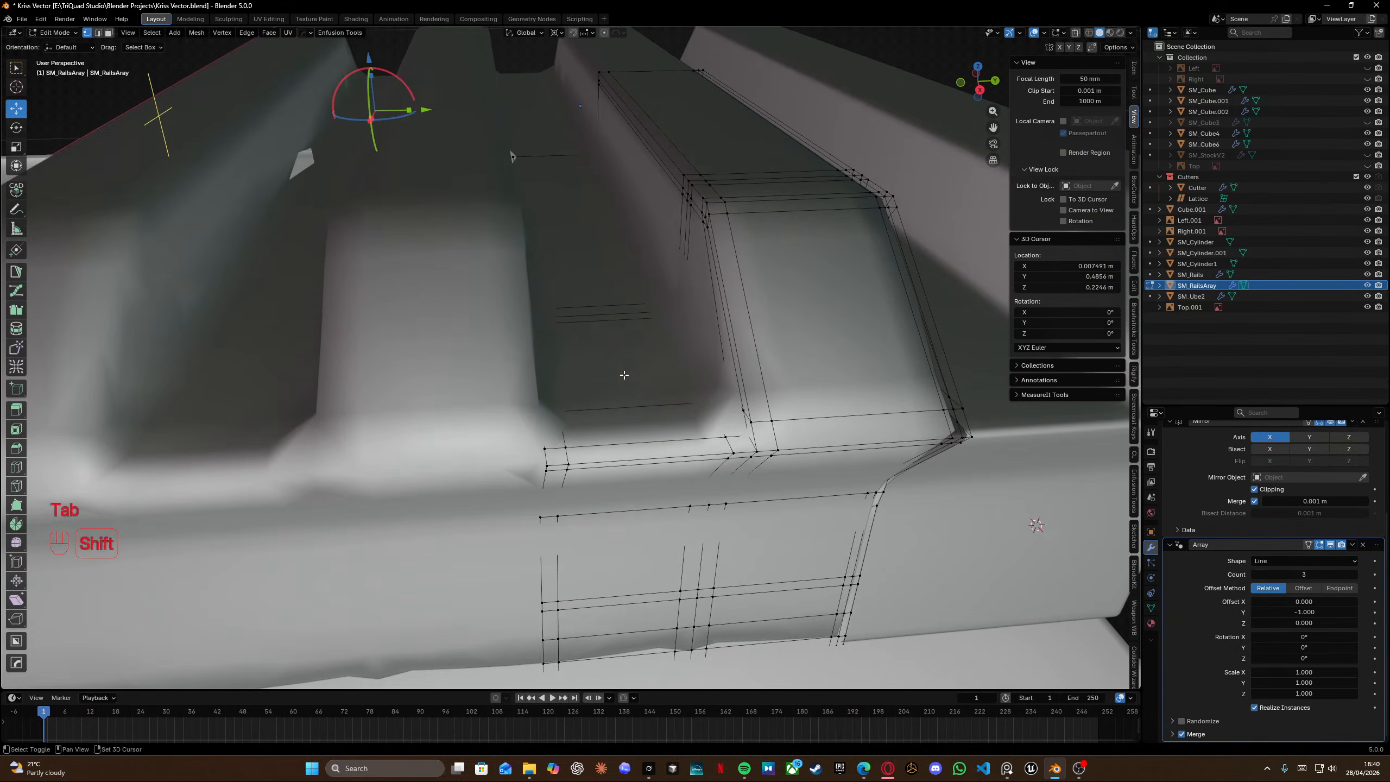
{"action": "middle_click_drag", "start_coordinate": [623, 373], "coordinate": [607, 350], "text": "shift"}
{"action": "middle_click_drag", "start_coordinate": [607, 350], "coordinate": [571, 317]}
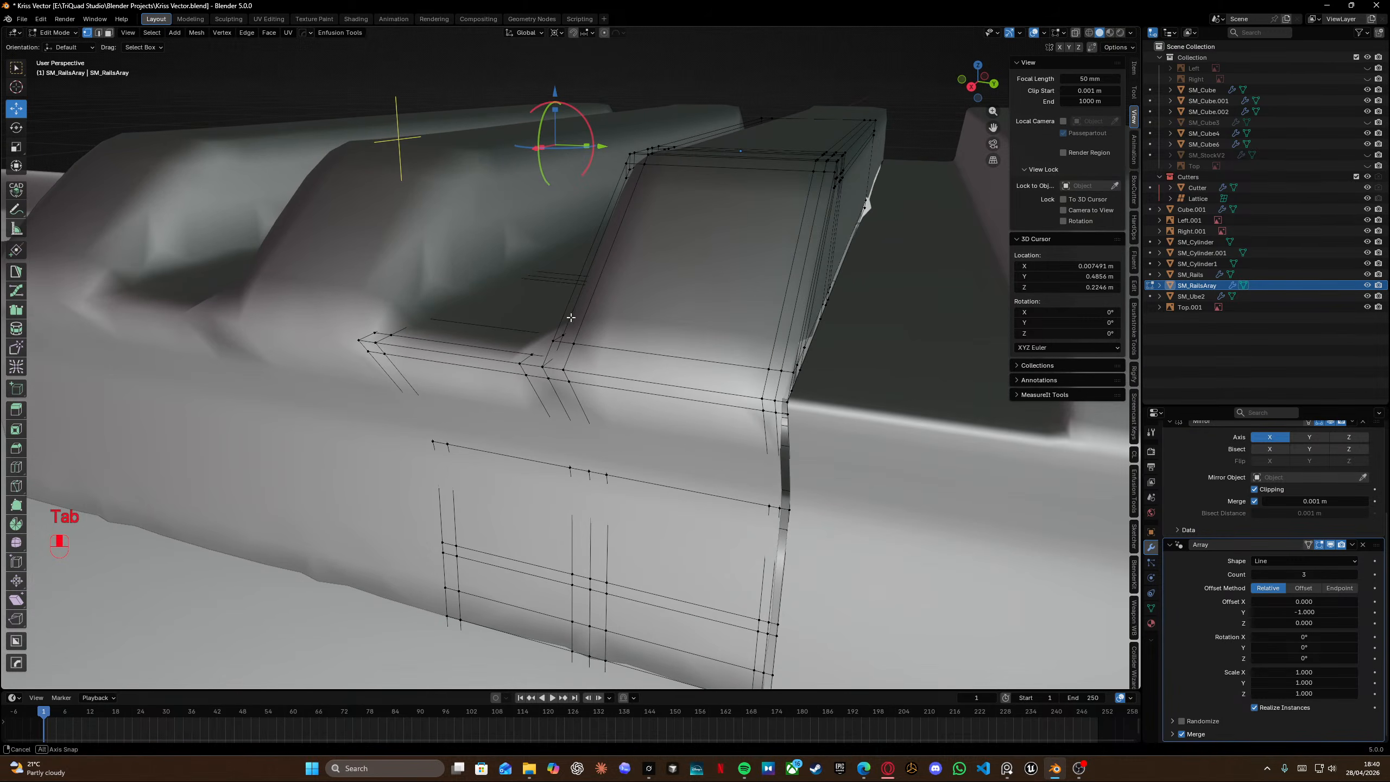
{"action": "key", "text": "ctrl+z"}
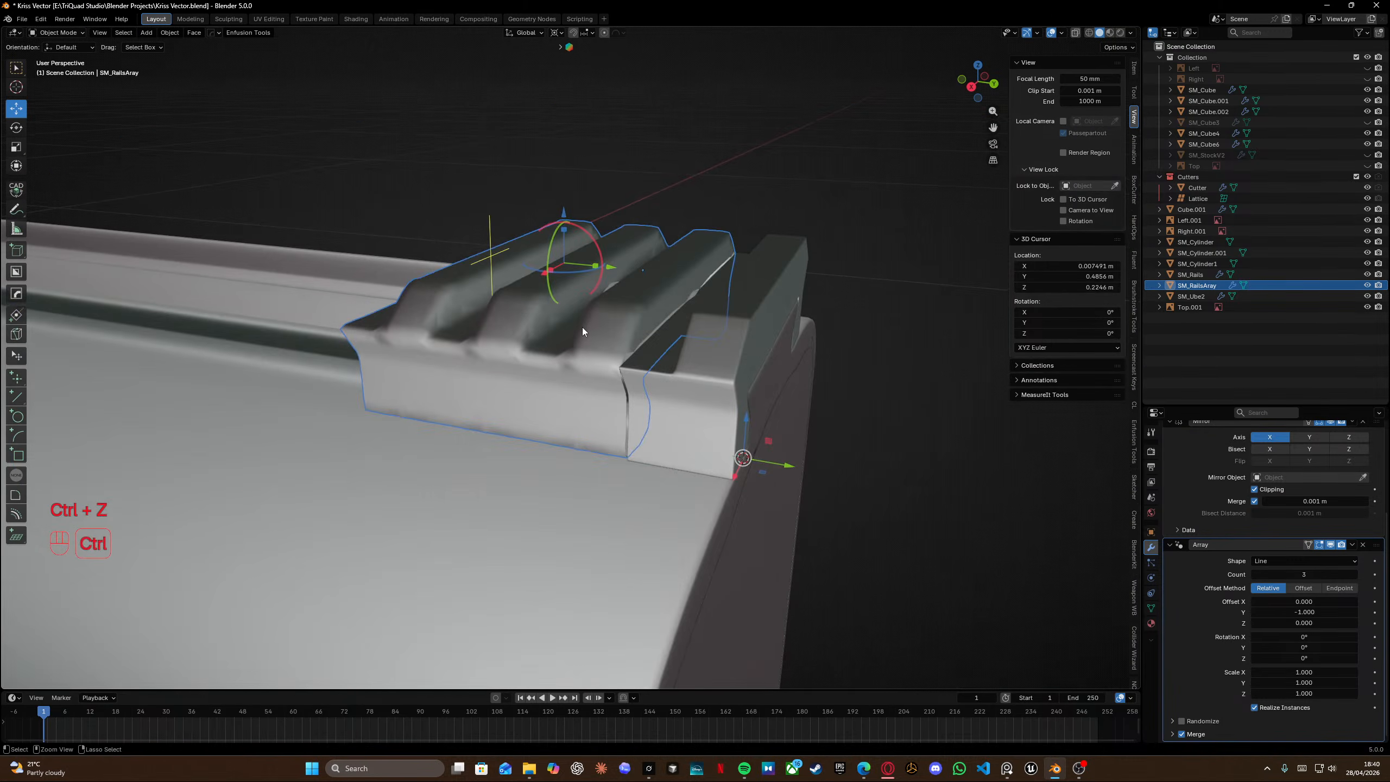
{"action": "key", "text": "ctrl+z"}
{"action": "middle_click_drag", "start_coordinate": [582, 335], "coordinate": [552, 342]}
{"action": "key", "text": "Tab"}
{"action": "key", "text": "Tab"}
{"action": "middle_click_drag", "start_coordinate": [550, 339], "coordinate": [735, 377]}
{"action": "key", "text": "g"}
{"action": "right_click", "coordinate": [445, 336]}
Set the array count to 10.
{"action": "scroll", "coordinate": [522, 361], "scroll_direction": "down", "scroll_amount": 6}
{"action": "left_click_drag", "start_coordinate": [739, 308], "coordinate": [353, 332]}
{"action": "scroll", "coordinate": [706, 343], "scroll_direction": "up", "scroll_amount": 4}
{"action": "middle_click_drag", "start_coordinate": [706, 341], "coordinate": [659, 341], "text": "shift"}
{"action": "scroll", "coordinate": [684, 297], "scroll_direction": "down", "scroll_amount": 7}
{"action": "scroll", "coordinate": [712, 384], "scroll_direction": "up", "scroll_amount": 8}
{"action": "scroll", "coordinate": [813, 357], "scroll_direction": "down", "scroll_amount": 5}
{"action": "middle_click_drag", "start_coordinate": [659, 340], "coordinate": [624, 347], "text": "shift"}
{"action": "middle_click_drag", "start_coordinate": [623, 348], "coordinate": [731, 350]}
{"action": "scroll", "coordinate": [737, 354], "scroll_direction": "up", "scroll_amount": 5}
{"action": "key", "text": "Tab"}
{"action": "middle_click_drag", "start_coordinate": [731, 350], "coordinate": [666, 361]}
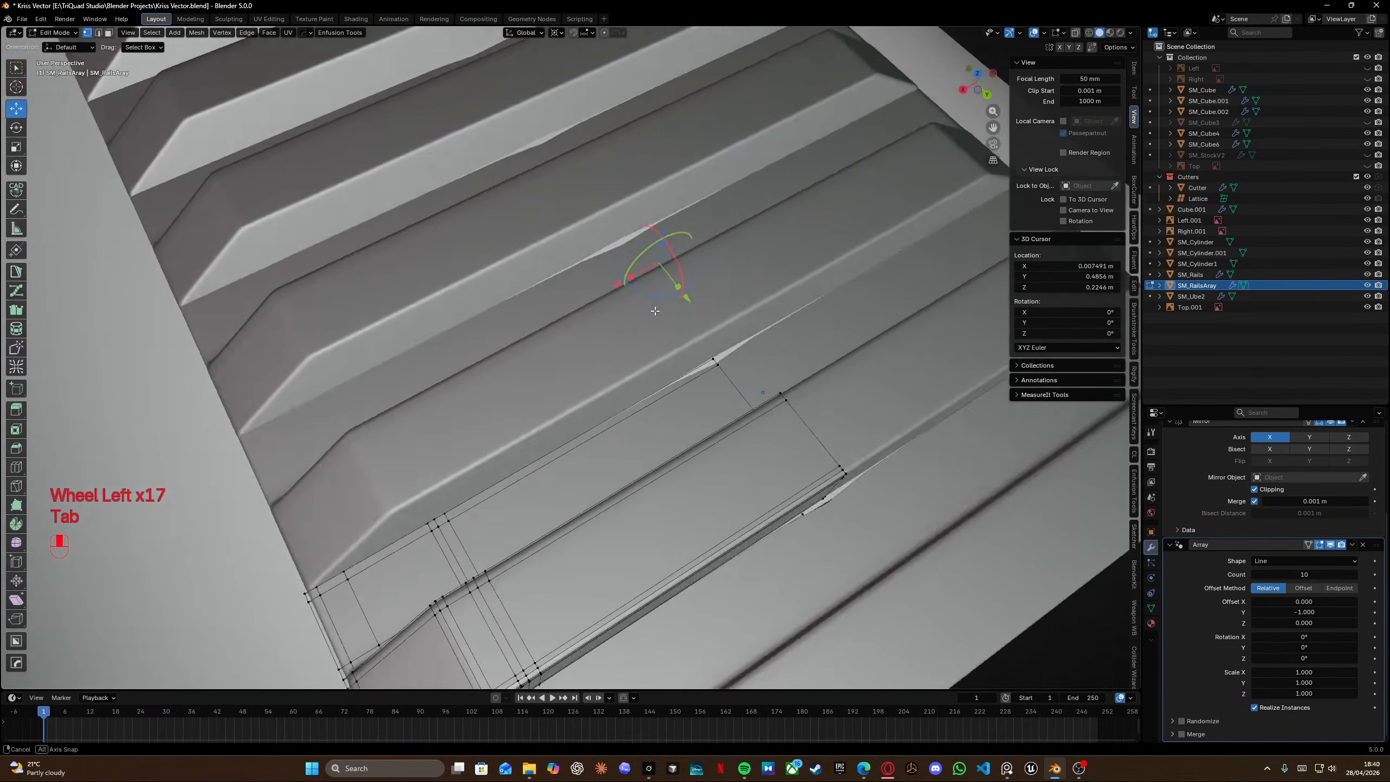
Insert a loop cut across the arrayed segment and move it along the Y axis.
{"action": "scroll", "coordinate": [665, 361], "scroll_direction": "up", "scroll_amount": 5}
{"action": "middle_click_drag", "start_coordinate": [843, 493], "coordinate": [632, 377], "text": "shift"}
{"action": "key", "text": "ctrl+r"}
{"action": "left_click", "coordinate": [631, 378]}
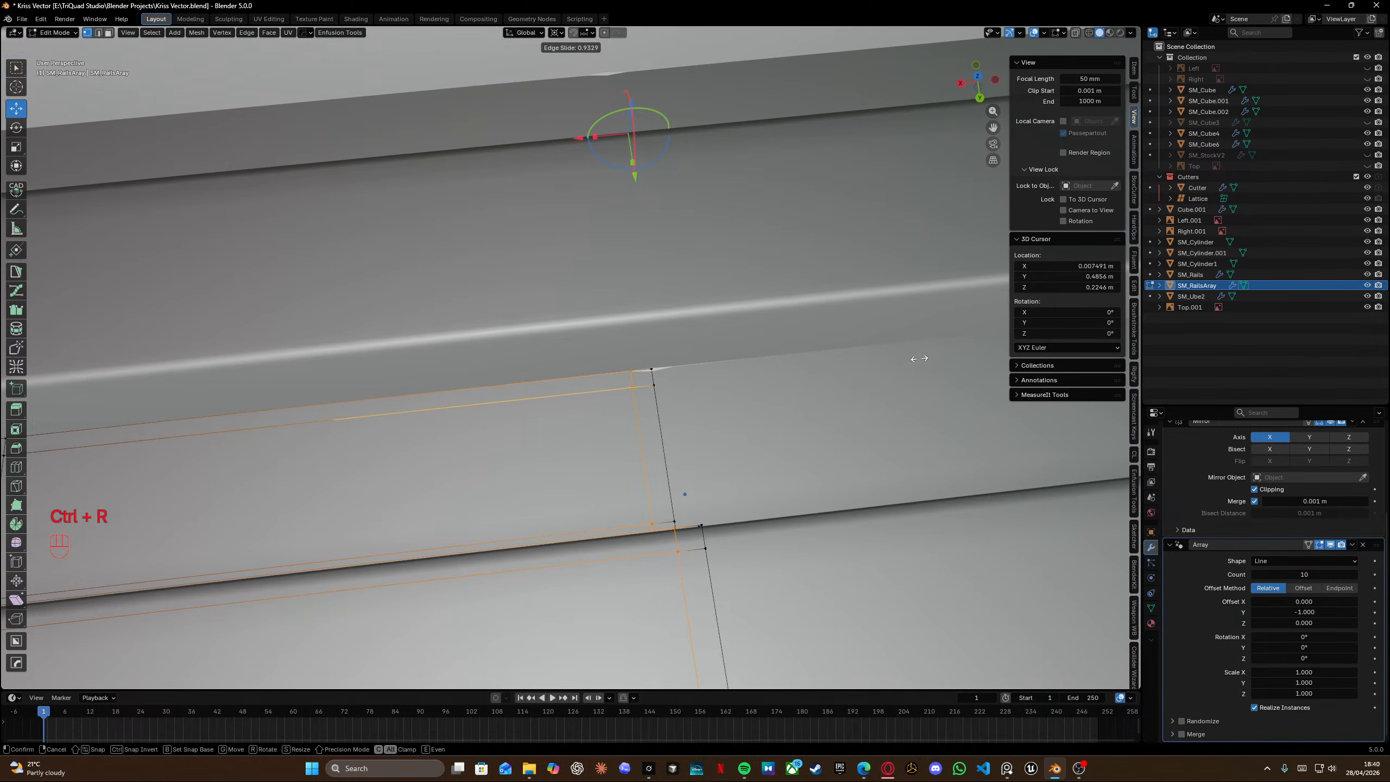
{"action": "left_click", "coordinate": [919, 359]}
{"action": "middle_click_drag", "start_coordinate": [790, 403], "coordinate": [682, 388]}
{"action": "left_click_drag", "start_coordinate": [609, 324], "coordinate": [648, 385]}
{"action": "key", "text": "g"}
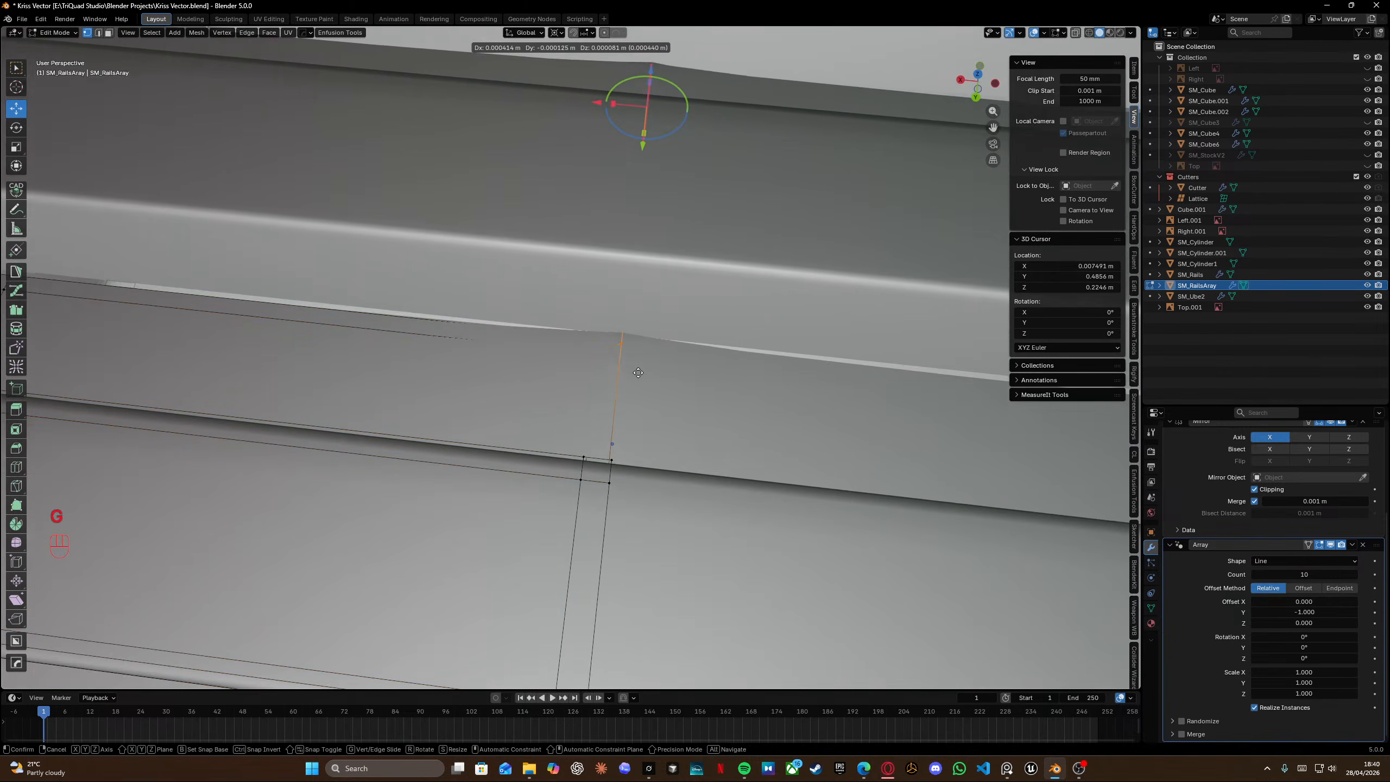
{"action": "key", "text": "g"}
{"action": "key", "text": "y"}
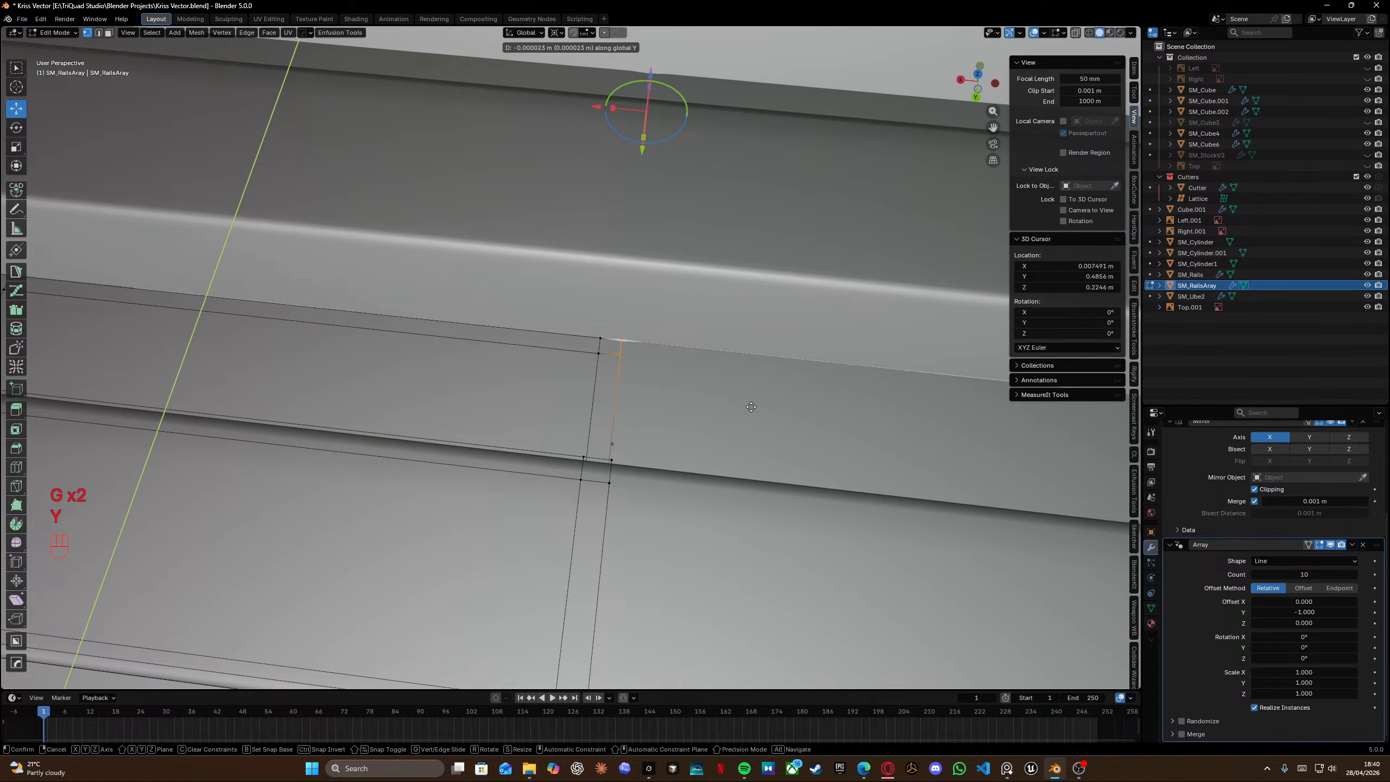
{"action": "key", "text": "x"}
{"action": "left_click", "coordinate": [665, 399]}
Insert a loop cut near the end of the original rail block and save the file.
{"action": "scroll", "coordinate": [667, 400], "scroll_direction": "down", "scroll_amount": 7}
{"action": "middle_click_drag", "start_coordinate": [667, 400], "coordinate": [690, 444]}
{"action": "key", "text": "Tab"}
{"action": "middle_click_drag", "start_coordinate": [705, 323], "coordinate": [652, 359]}
{"action": "key", "text": "Tab"}
{"action": "key", "text": "Tab"}
{"action": "left_click", "coordinate": [711, 378]}
{"action": "key", "text": "Tab"}
{"action": "key", "text": "ctrl+r"}
{"action": "left_click", "coordinate": [648, 447]}
{"action": "left_click", "coordinate": [732, 416]}
Select the original rail block's end vertices in X-ray and move them slightly along Y.
{"action": "key", "text": "Tab"}
{"action": "key", "text": "ctrl+s"}
{"action": "key", "text": "Tab"}
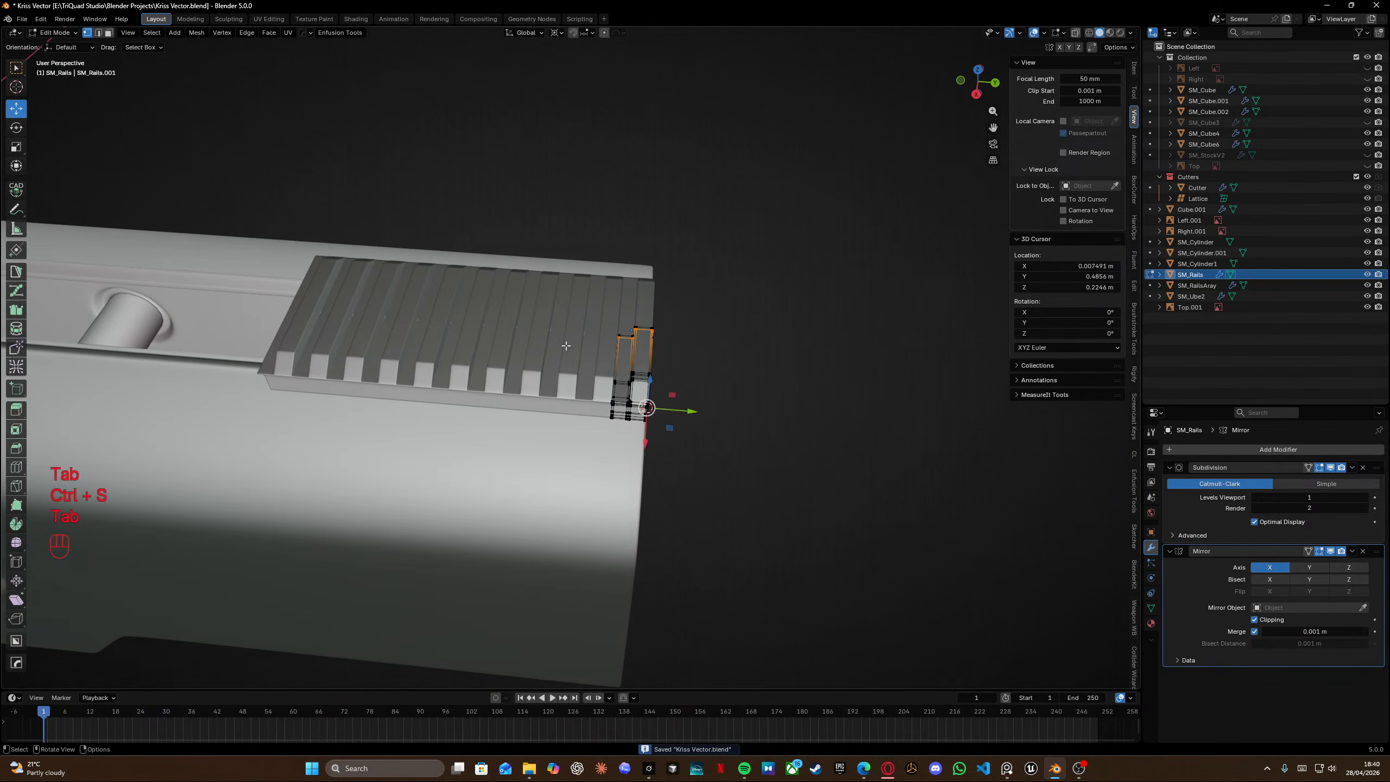
{"action": "scroll", "coordinate": [568, 345], "scroll_direction": "up", "scroll_amount": 5}
{"action": "middle_click_drag", "start_coordinate": [567, 344], "coordinate": [605, 263], "text": "shift"}
{"action": "middle_click_drag", "start_coordinate": [605, 263], "coordinate": [596, 218]}
{"action": "key", "text": "shift+z"}
{"action": "left_click_drag", "start_coordinate": [583, 129], "coordinate": [662, 506]}
{"action": "key", "text": "shift+z"}
{"action": "middle_click_drag", "start_coordinate": [787, 424], "coordinate": [749, 443], "text": "shift"}
{"action": "left_click_drag", "start_coordinate": [751, 419], "coordinate": [732, 422]}
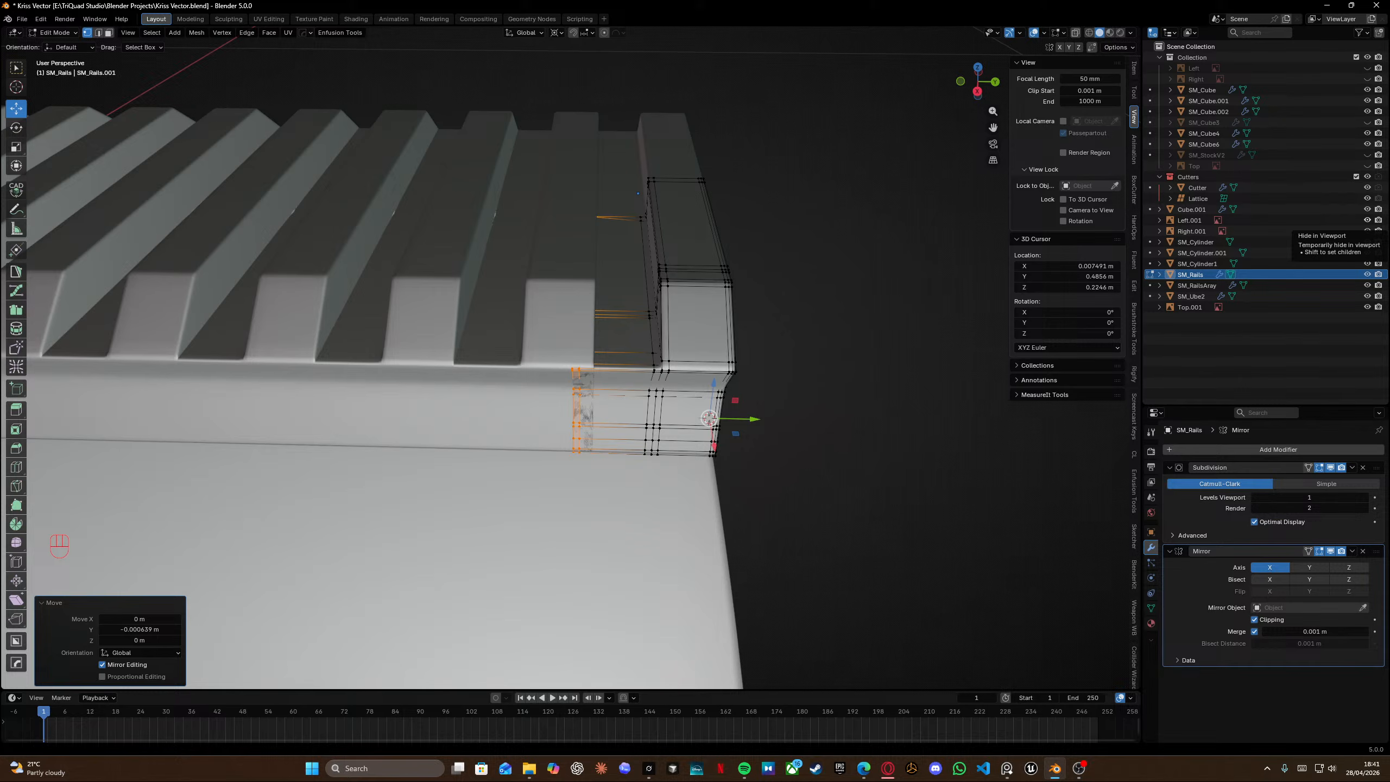
Measure the gap between the original rail block and the arrayed segment along the rail's top edges.
{"action": "scroll", "coordinate": [731, 354], "scroll_direction": "up", "scroll_amount": 6}
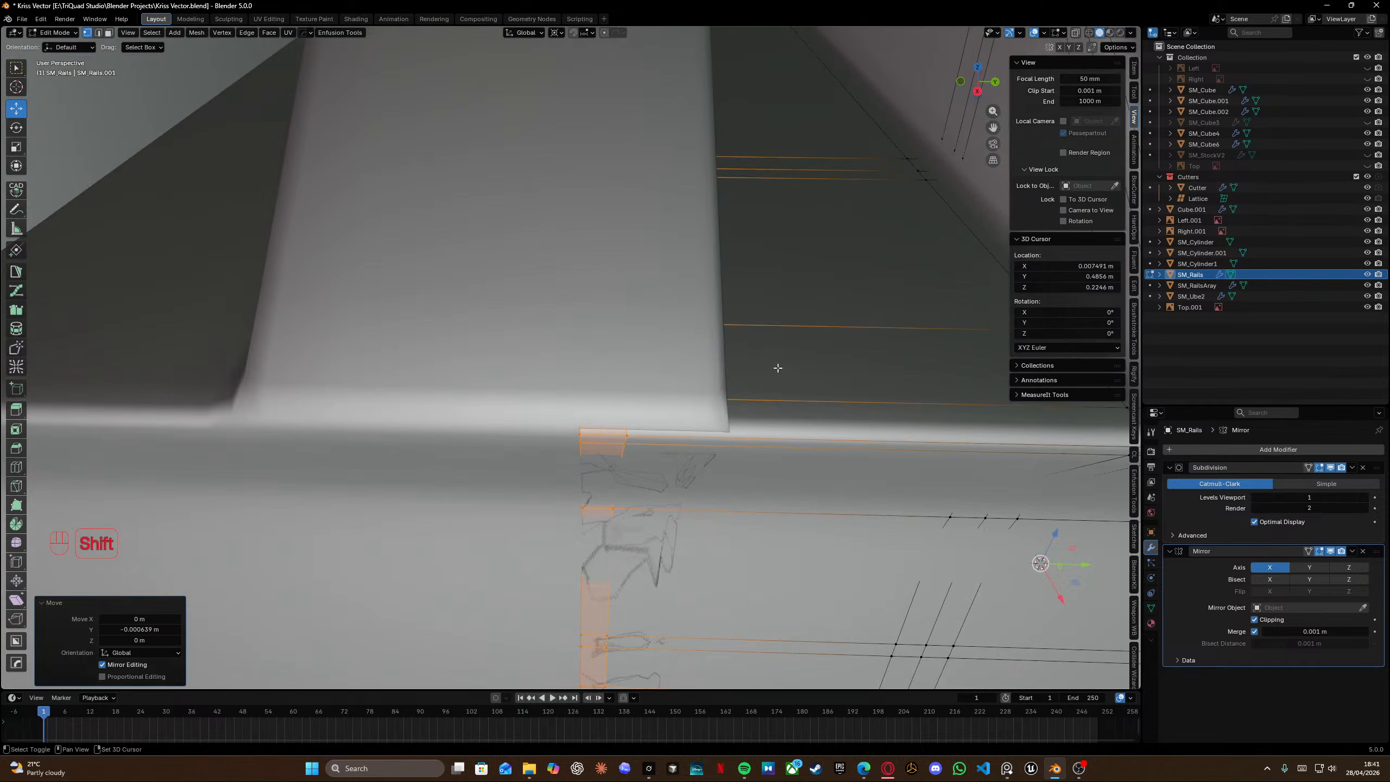
{"action": "scroll", "coordinate": [849, 371], "scroll_direction": "down", "scroll_amount": 2}
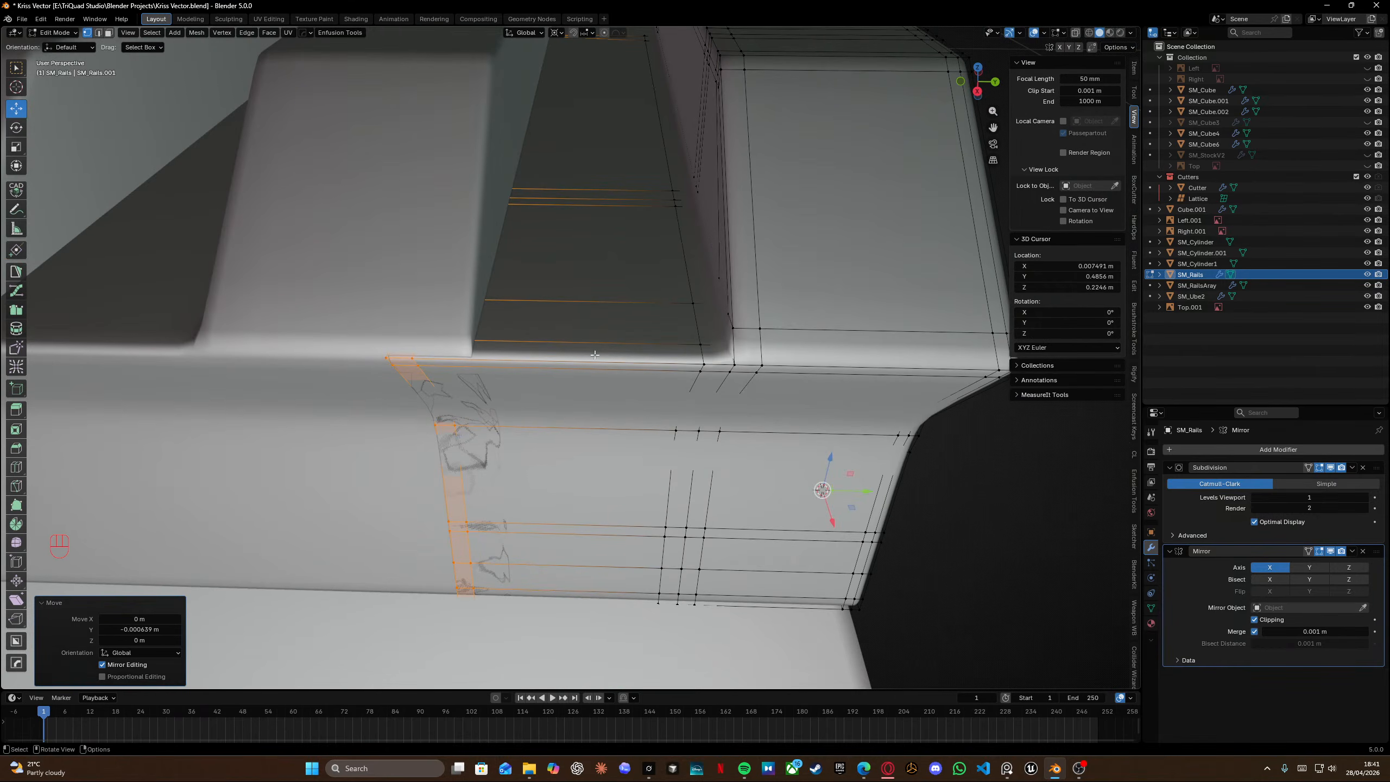
{"action": "left_click", "coordinate": [16, 230]}
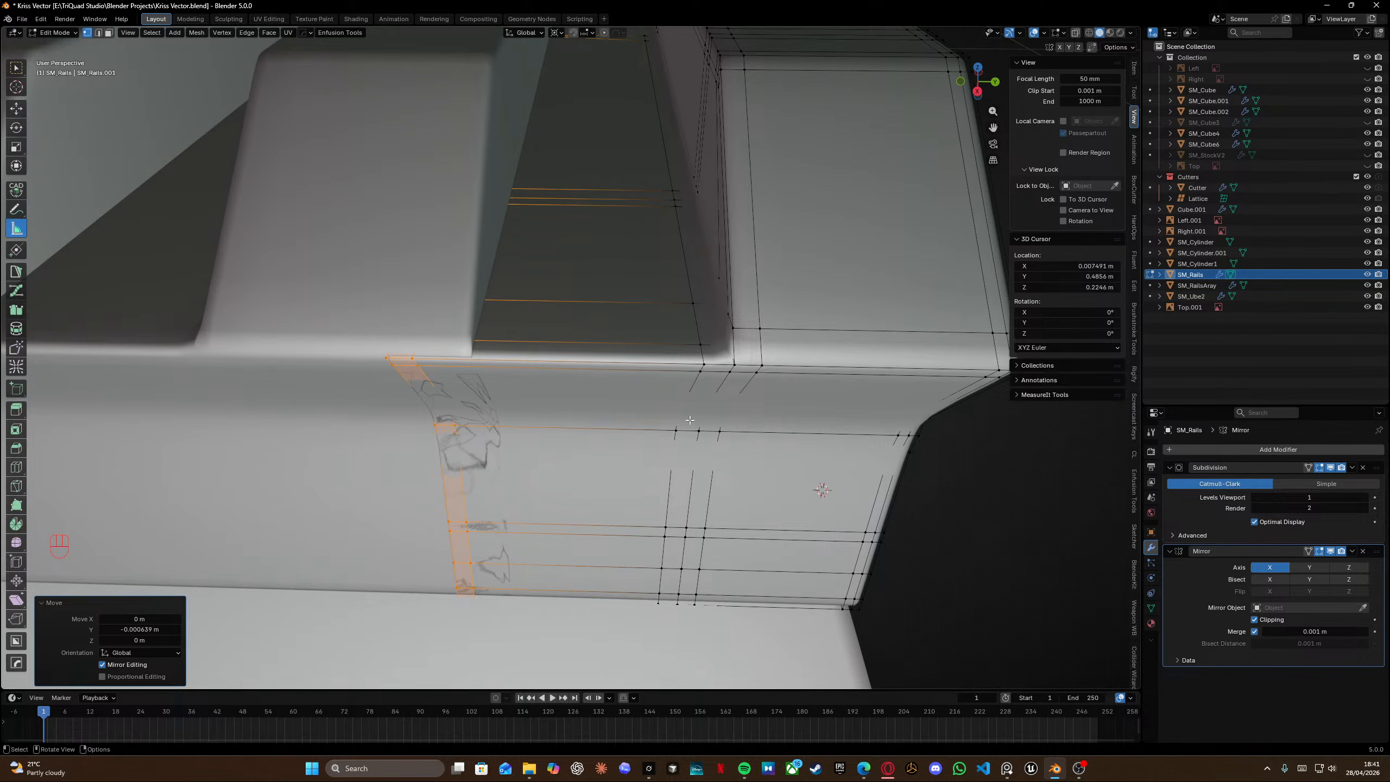
{"action": "key", "text": "ctrl"}
{"action": "left_click_drag", "start_coordinate": [735, 363], "coordinate": [385, 356], "text": "ctrl"}
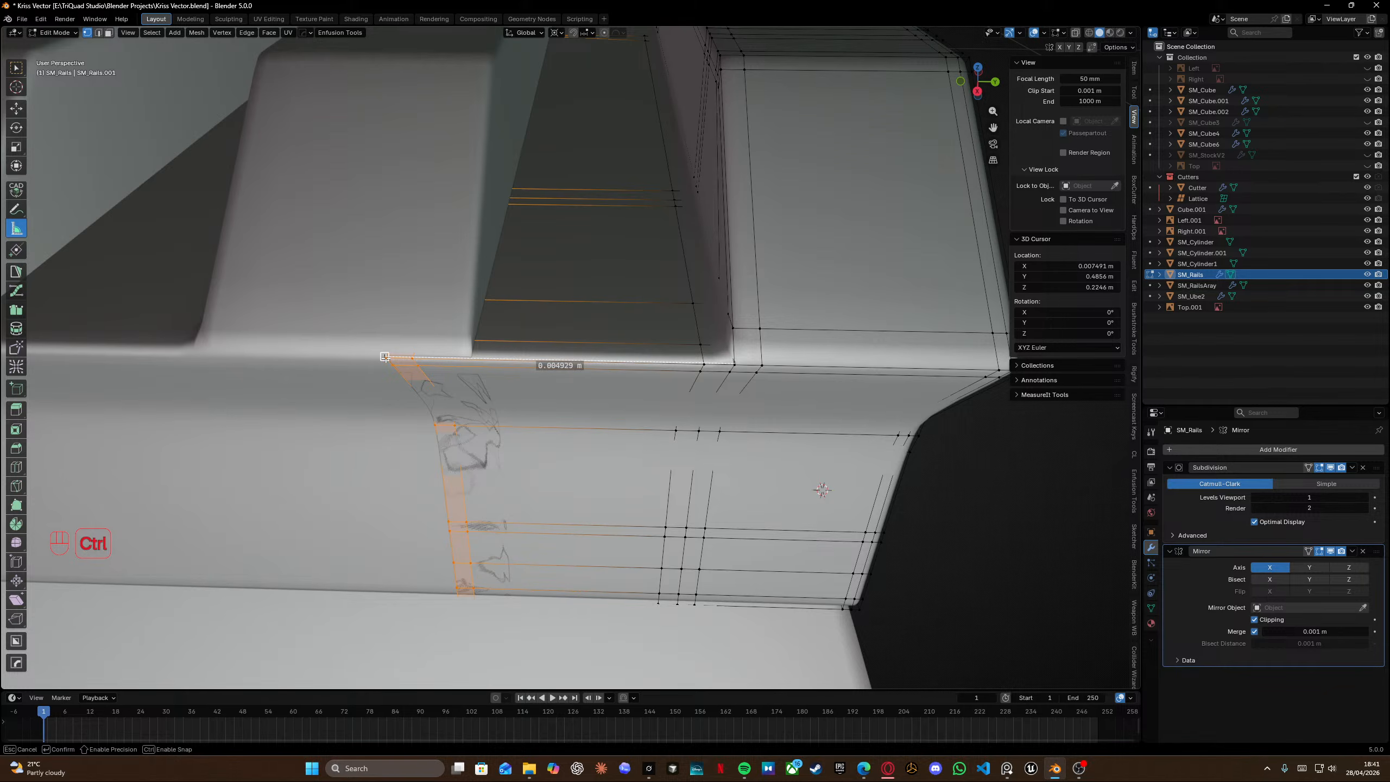
{"action": "left_click_drag", "start_coordinate": [387, 357], "coordinate": [457, 360], "text": "ctrl"}
{"action": "middle_click_drag", "start_coordinate": [457, 360], "coordinate": [543, 357]}
{"action": "middle_click_drag", "start_coordinate": [898, 273], "coordinate": [596, 335], "text": "shift"}
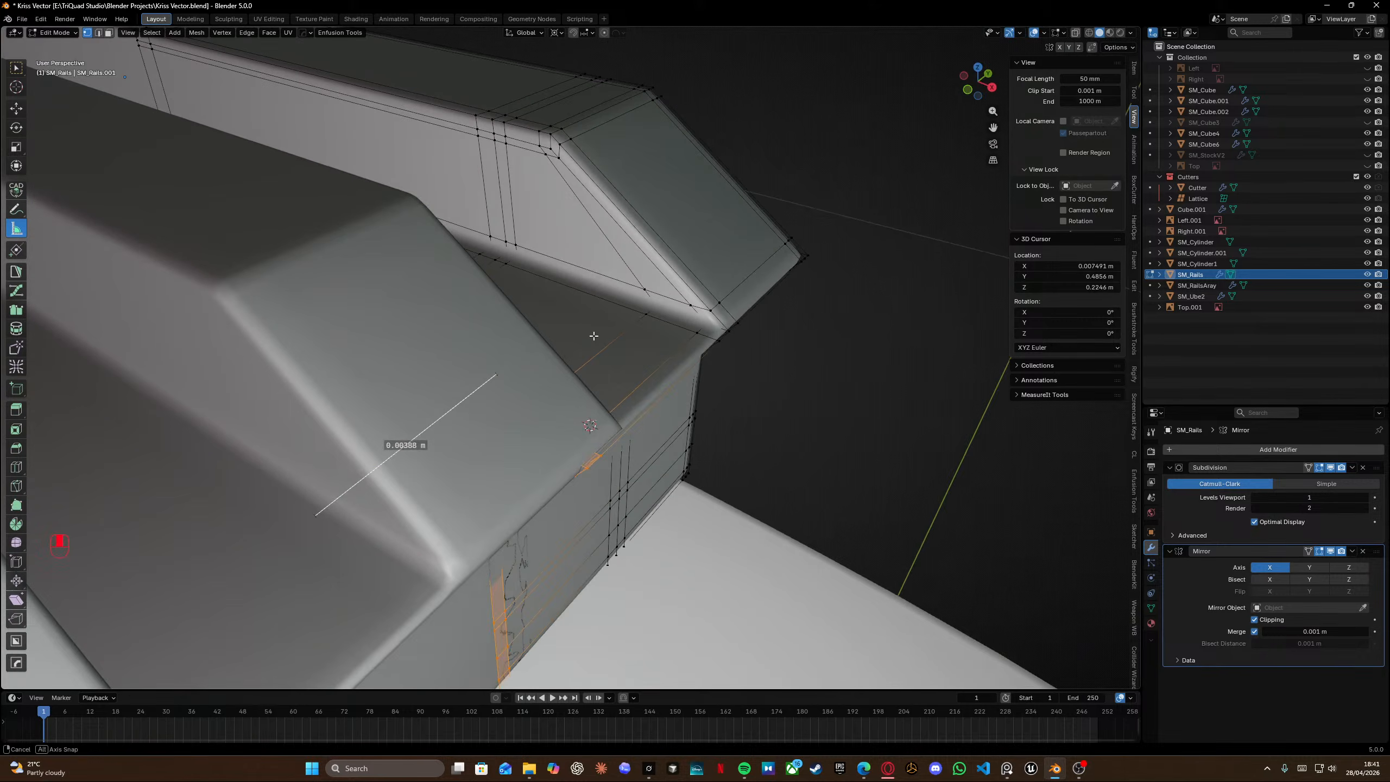
{"action": "left_click_drag", "start_coordinate": [495, 374], "coordinate": [728, 330]}
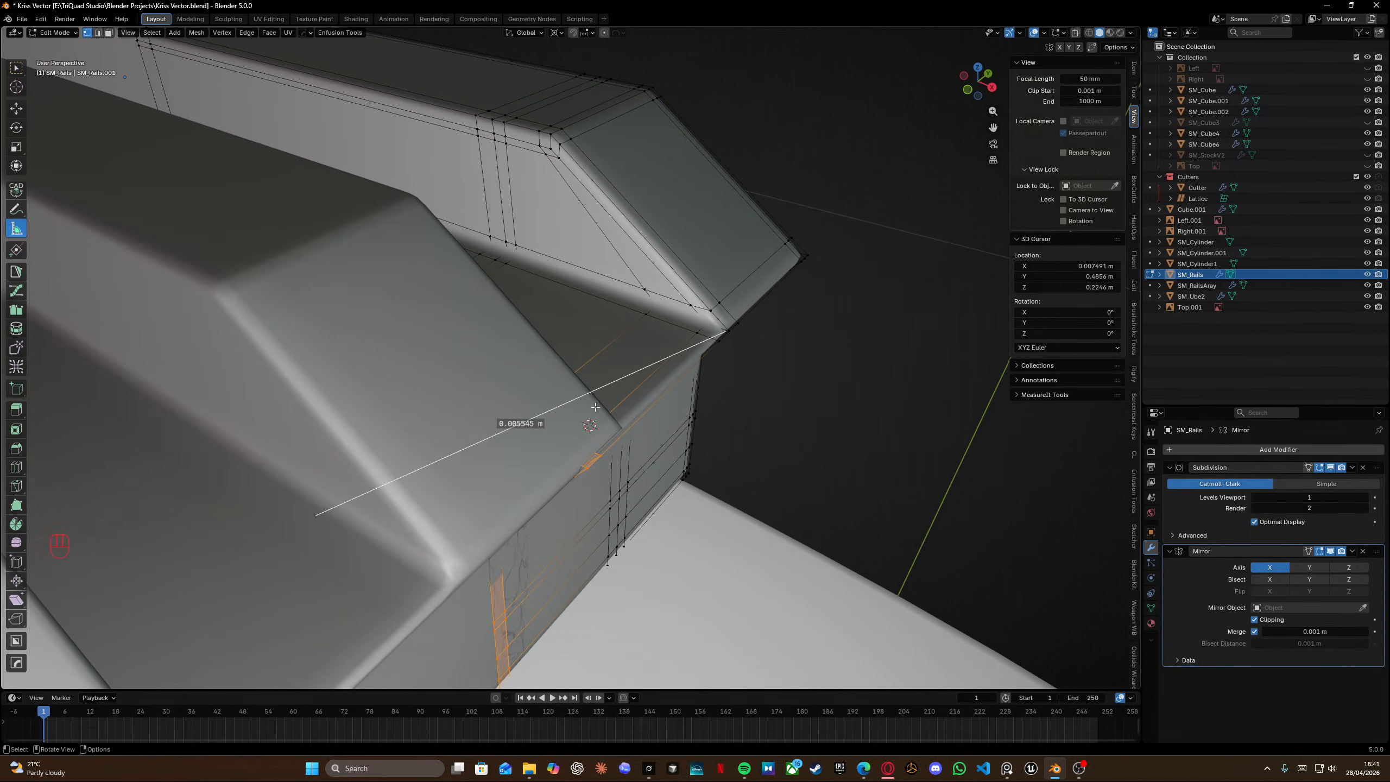
{"action": "left_click_drag", "start_coordinate": [317, 515], "coordinate": [590, 466]}
{"action": "middle_click_drag", "start_coordinate": [592, 465], "coordinate": [634, 454]}
Leave edit mode, hide the rail array object and isolate the original rail block in local view.
{"action": "key", "text": "Tab"}
{"action": "left_click", "coordinate": [573, 369]}
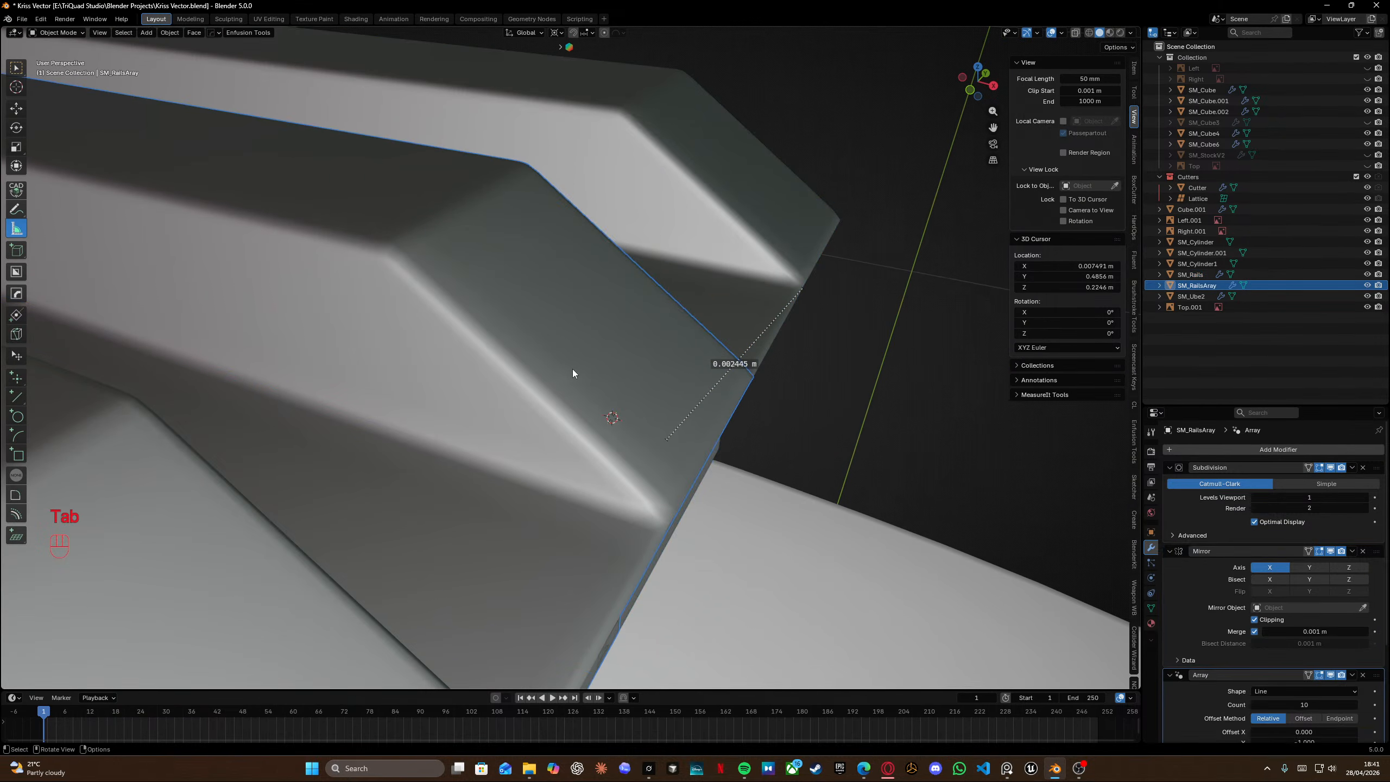
{"action": "key", "text": "h"}
{"action": "scroll", "coordinate": [675, 369], "scroll_direction": "left", "scroll_amount": 2, "text": "shift"}
{"action": "left_click", "coordinate": [626, 323]}
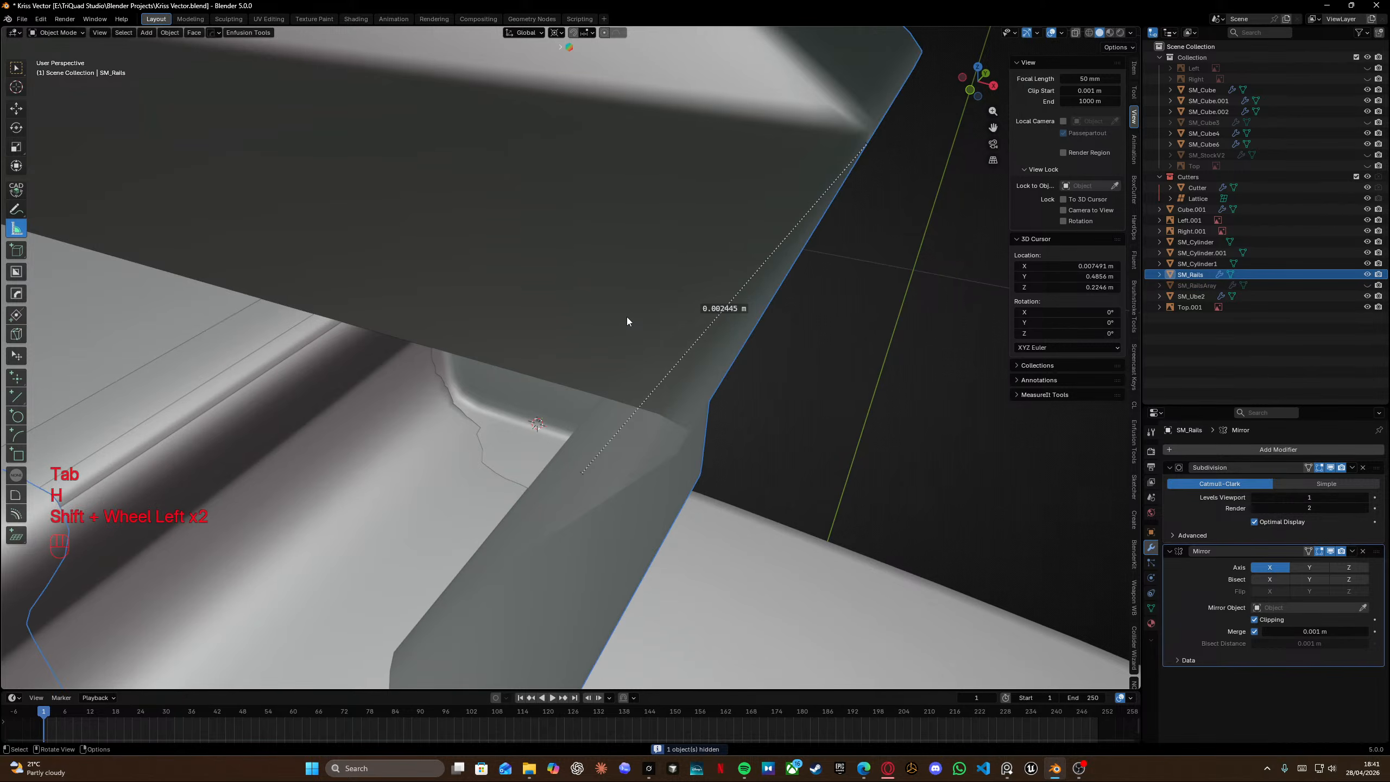
{"action": "key", "text": "KP_Divide"}
Measure the original rail block's height and depth, toggling wireframe view to reach hidden edges.
{"action": "middle_click_drag", "start_coordinate": [628, 322], "coordinate": [764, 509]}
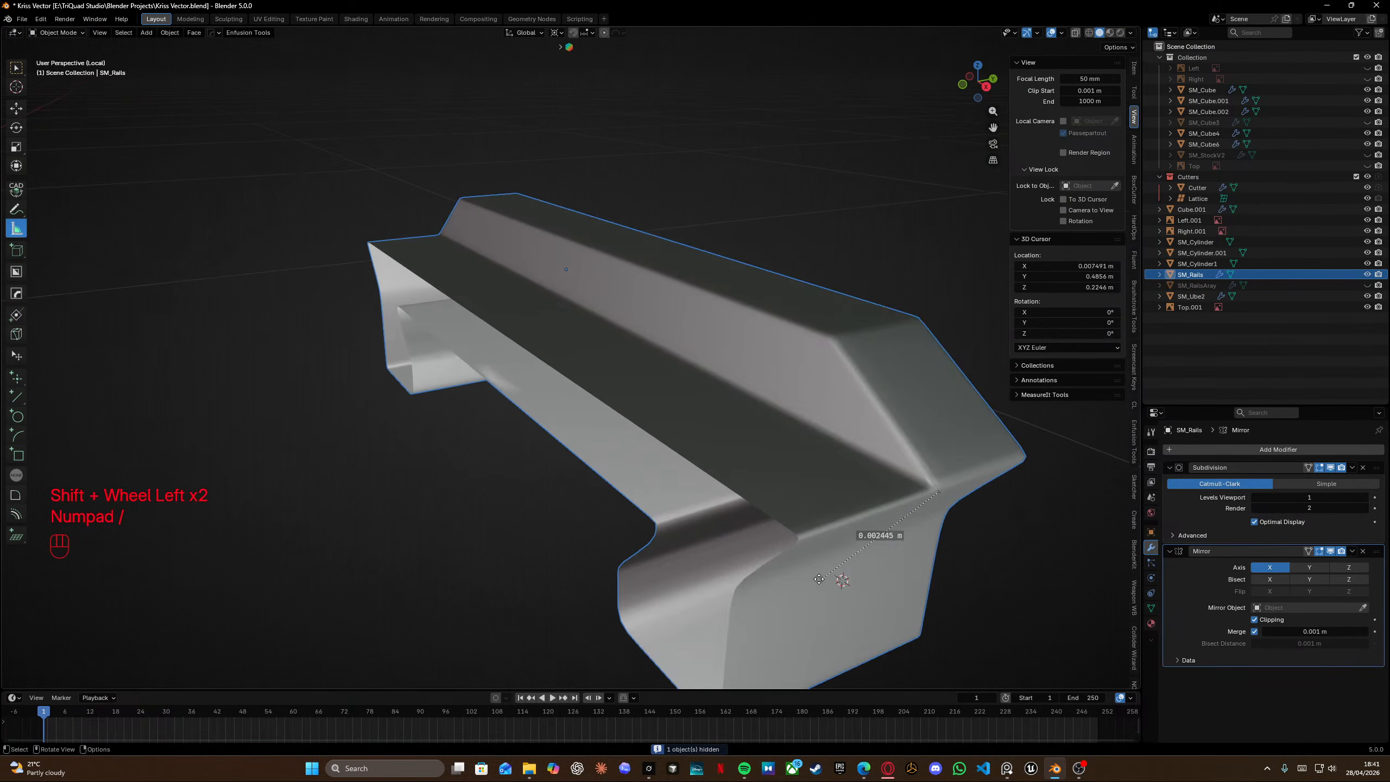
{"action": "left_click_drag", "start_coordinate": [819, 579], "coordinate": [802, 542], "text": "ctrl"}
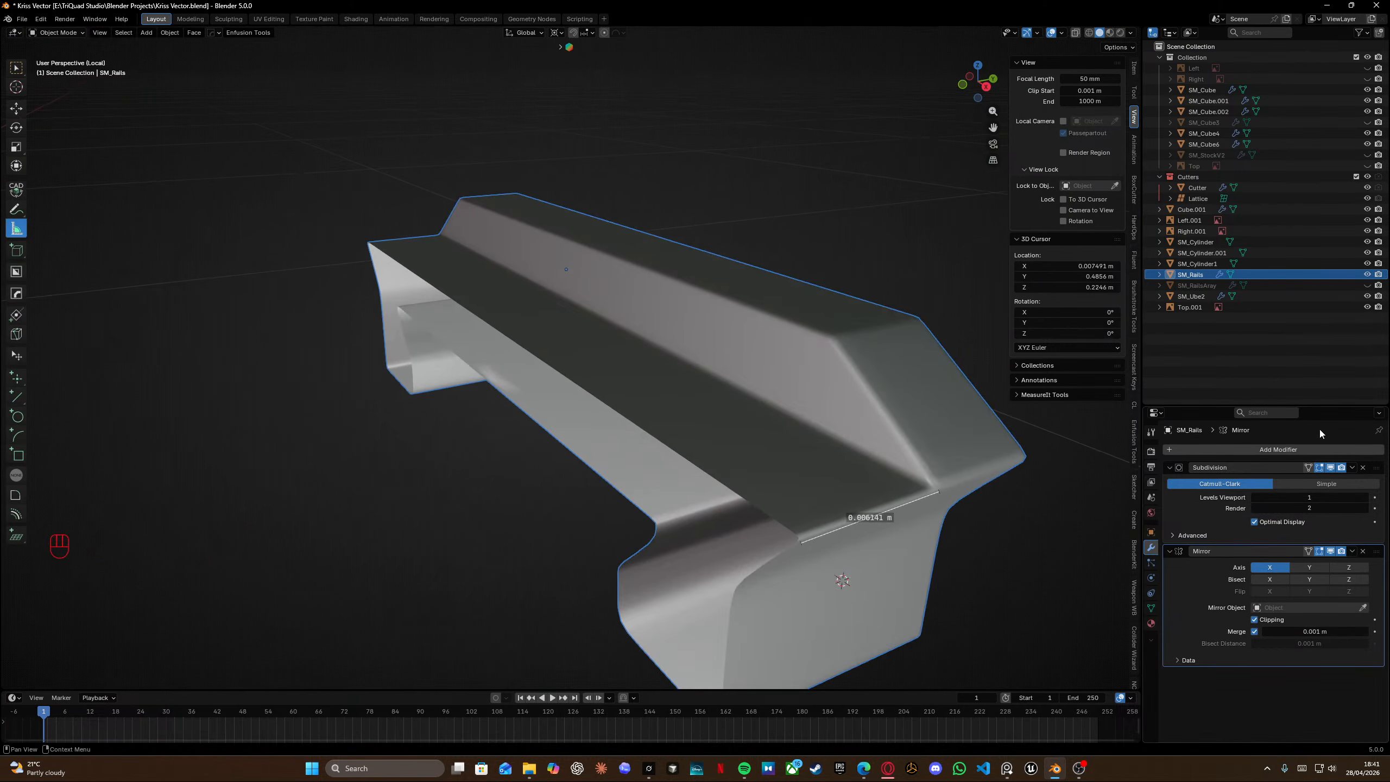
{"action": "left_click", "coordinate": [1331, 468]}
{"action": "middle_click_drag", "start_coordinate": [764, 477], "coordinate": [829, 480]}
{"action": "middle_click_drag", "start_coordinate": [931, 458], "coordinate": [633, 469], "text": "shift"}
{"action": "scroll", "coordinate": [711, 435], "scroll_direction": "up", "scroll_amount": 3}
{"action": "left_click_drag", "start_coordinate": [372, 571], "coordinate": [802, 333], "text": "ctrl"}
{"action": "middle_click_drag", "start_coordinate": [801, 334], "coordinate": [705, 348]}
{"action": "scroll", "coordinate": [706, 348], "scroll_direction": "up", "scroll_amount": 3}
{"action": "middle_click_drag", "start_coordinate": [706, 348], "coordinate": [664, 317], "text": "shift"}
{"action": "left_click_drag", "start_coordinate": [664, 317], "coordinate": [677, 310], "text": "ctrl"}
{"action": "mouse_move", "coordinate": [678, 310]}
{"action": "middle_mouse_down"}
{"action": "mouse_move", "coordinate": [559, 276]}
{"action": "mouse_move", "coordinate": [555, 226]}
{"action": "mouse_move", "coordinate": [527, 216]}
{"action": "mouse_move", "coordinate": [513, 239]}
{"action": "mouse_move", "coordinate": [539, 317]}
{"action": "mouse_move", "coordinate": [568, 306]}
{"action": "mouse_move", "coordinate": [465, 316]}
{"action": "mouse_move", "coordinate": [512, 389]}
{"action": "mouse_move", "coordinate": [393, 379]}
{"action": "mouse_move", "coordinate": [570, 309]}
{"action": "mouse_move", "coordinate": [564, 283]}
{"action": "mouse_move", "coordinate": [547, 303]}
{"action": "middle_mouse_up"}
{"action": "key", "text": "shift+z"}
{"action": "key", "text": "shift+z"}
{"action": "scroll", "coordinate": [546, 302], "scroll_direction": "down", "scroll_amount": 6}
{"action": "middle_click_drag", "start_coordinate": [602, 265], "coordinate": [517, 269], "text": "shift"}
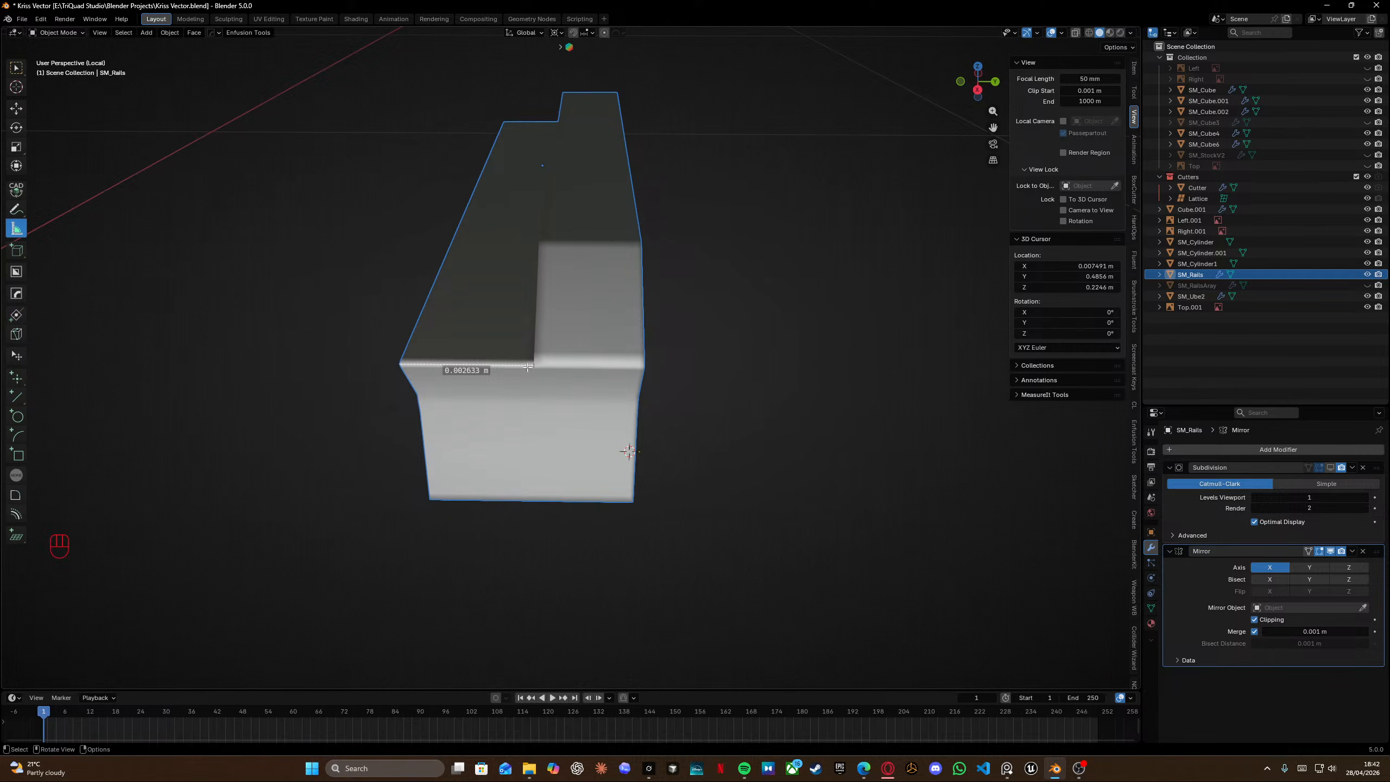
{"action": "middle_click_drag", "start_coordinate": [493, 328], "coordinate": [626, 350]}
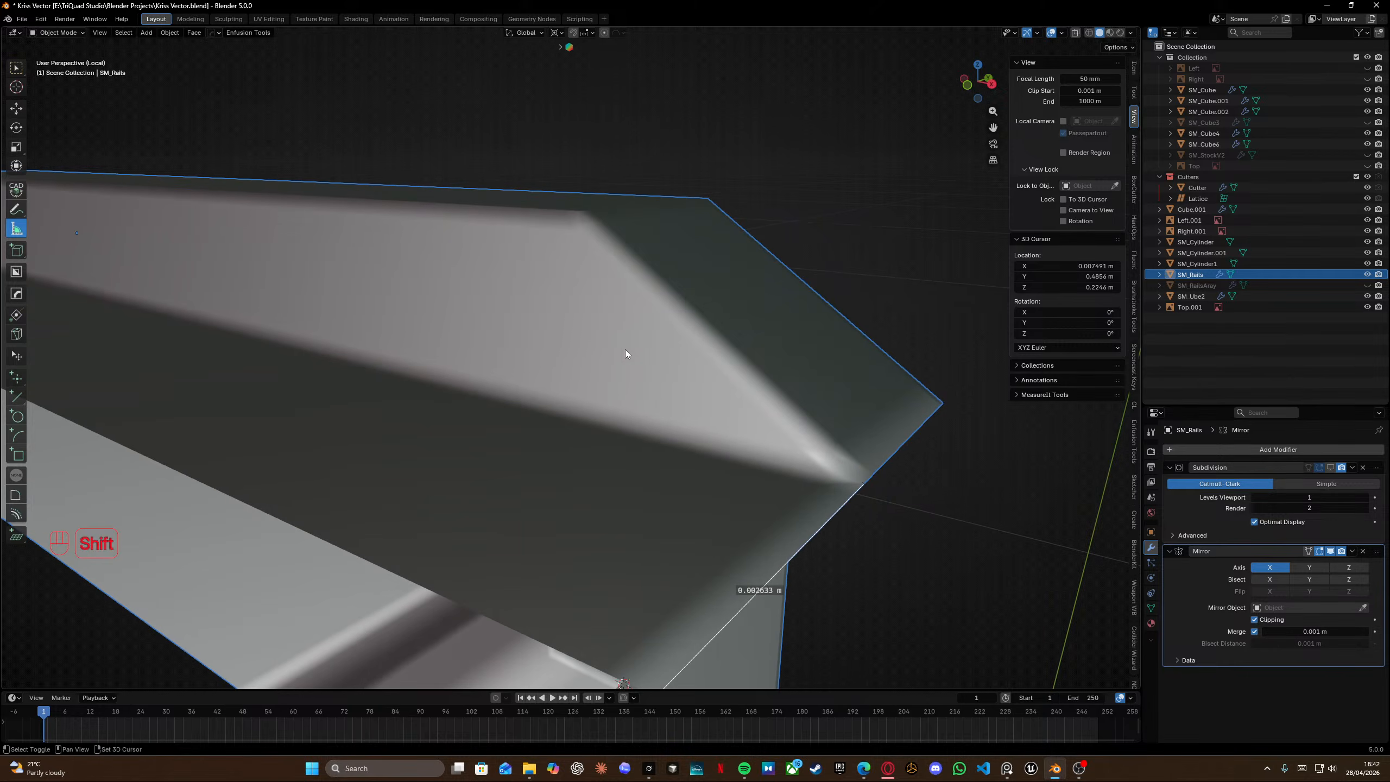
{"action": "key", "text": "shift+z"}
{"action": "middle_click_drag", "start_coordinate": [577, 248], "coordinate": [539, 340]}
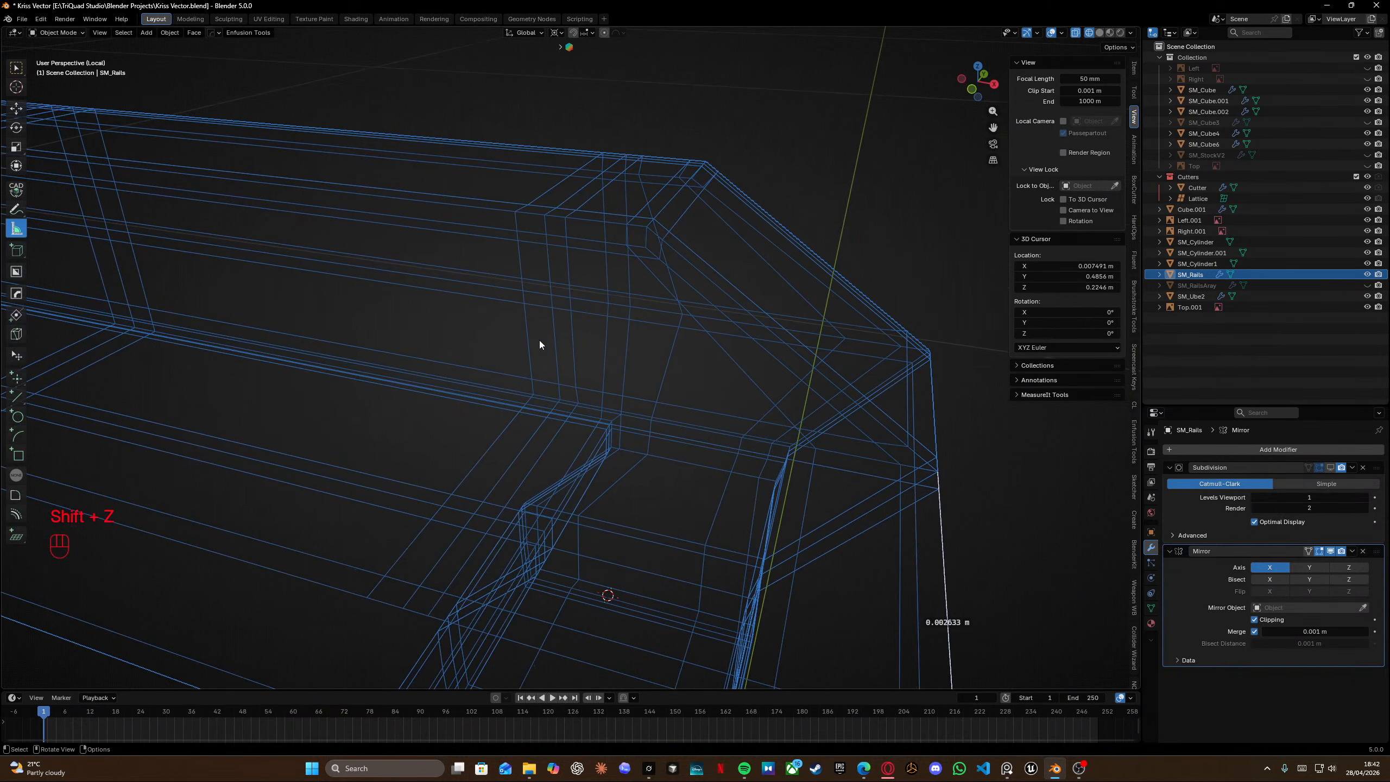
{"action": "left_click_drag", "start_coordinate": [577, 402], "coordinate": [568, 220], "text": "ctrl"}
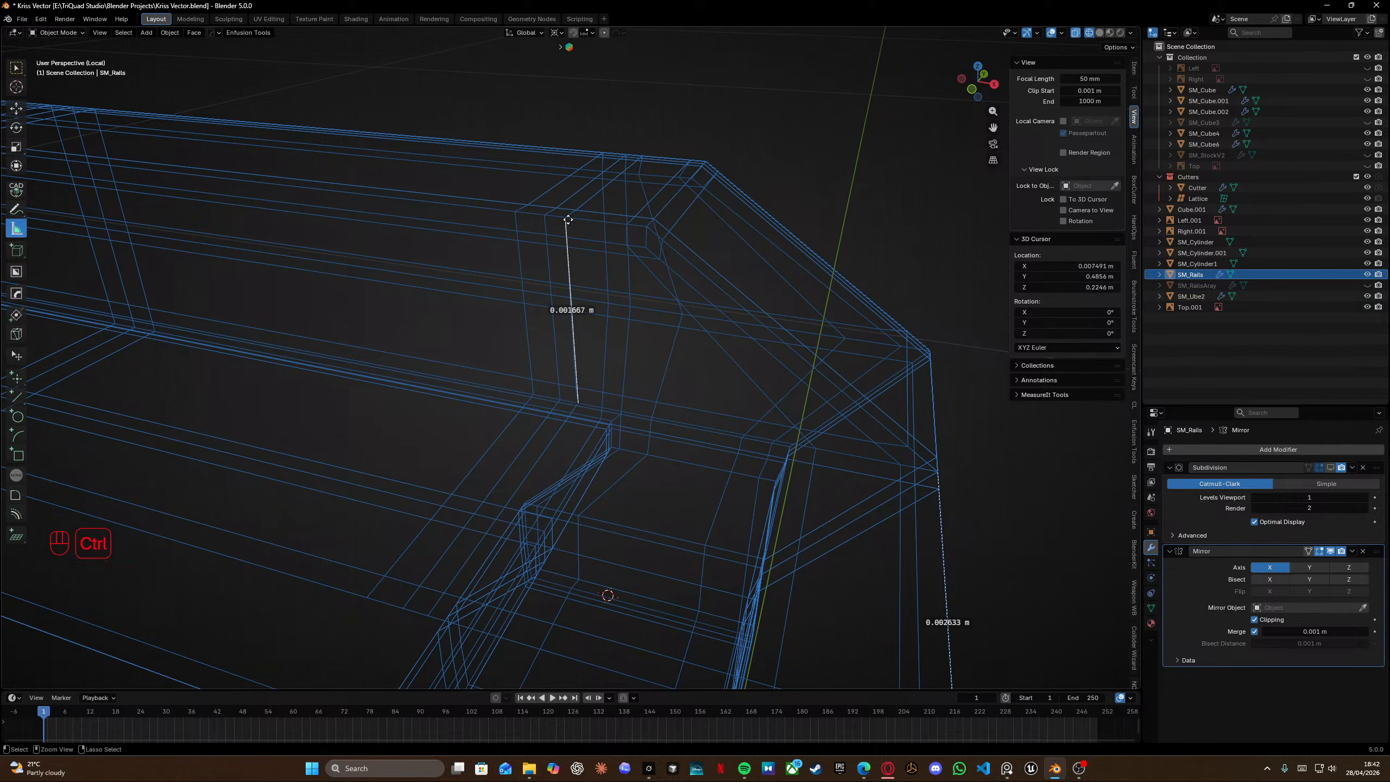
{"action": "mouse_move", "coordinate": [595, 252]}
{"action": "middle_mouse_down"}
{"action": "mouse_move", "coordinate": [583, 219]}
{"action": "mouse_move", "coordinate": [558, 224]}
{"action": "mouse_move", "coordinate": [627, 248]}
{"action": "middle_mouse_up"}
{"action": "key", "text": "shift+z"}
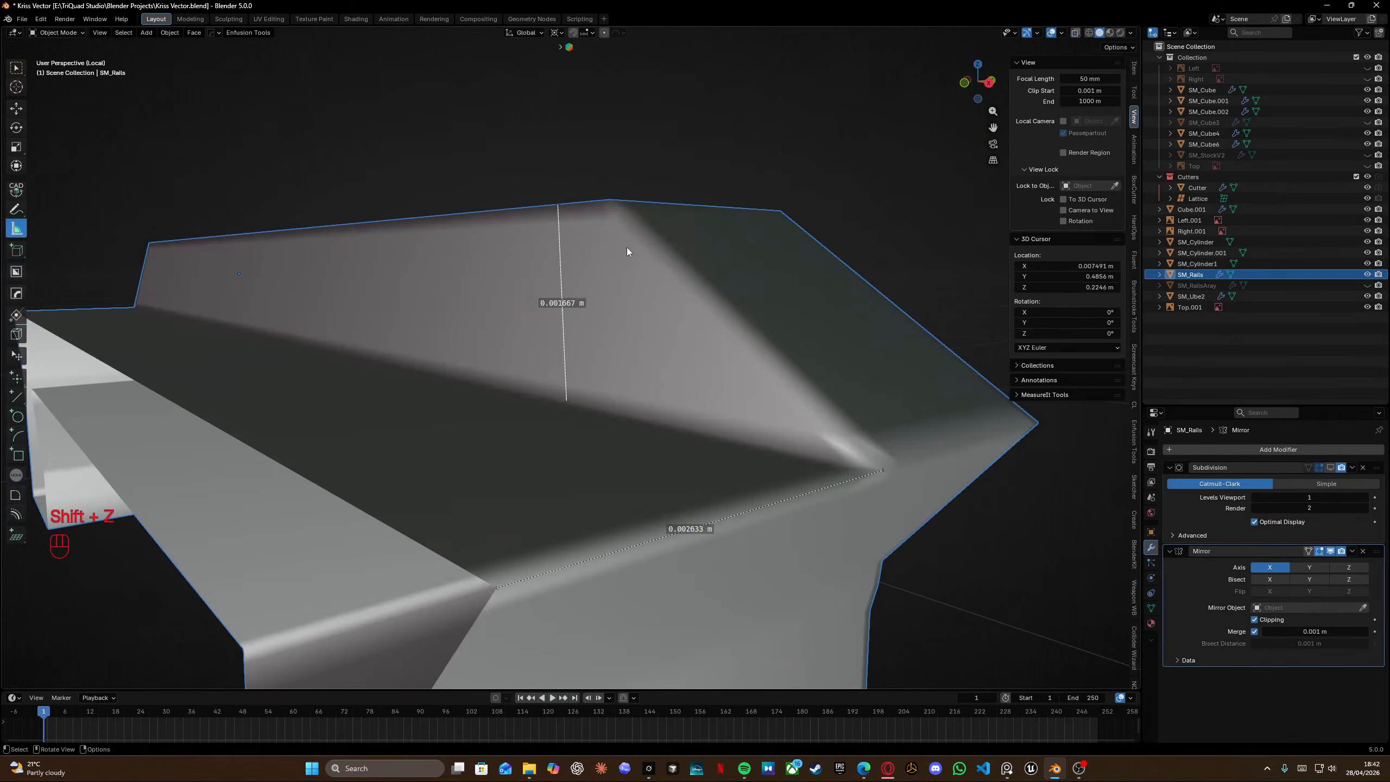
Measure the angle across the rail block's top in edit mode and delete the measurement rulers.
{"action": "key", "text": "Tab"}
{"action": "key", "text": "shift+z"}
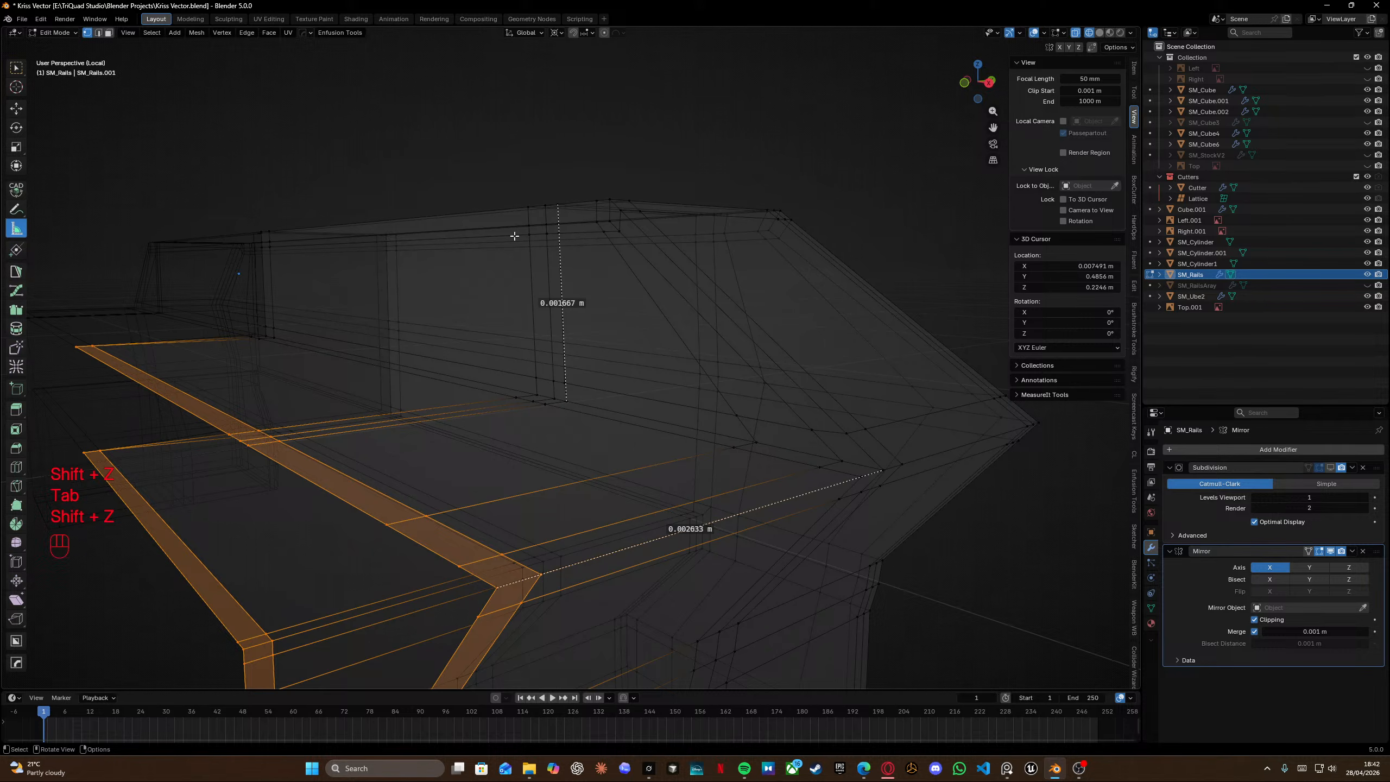
{"action": "left_click_drag", "start_coordinate": [176, 197], "coordinate": [835, 276]}
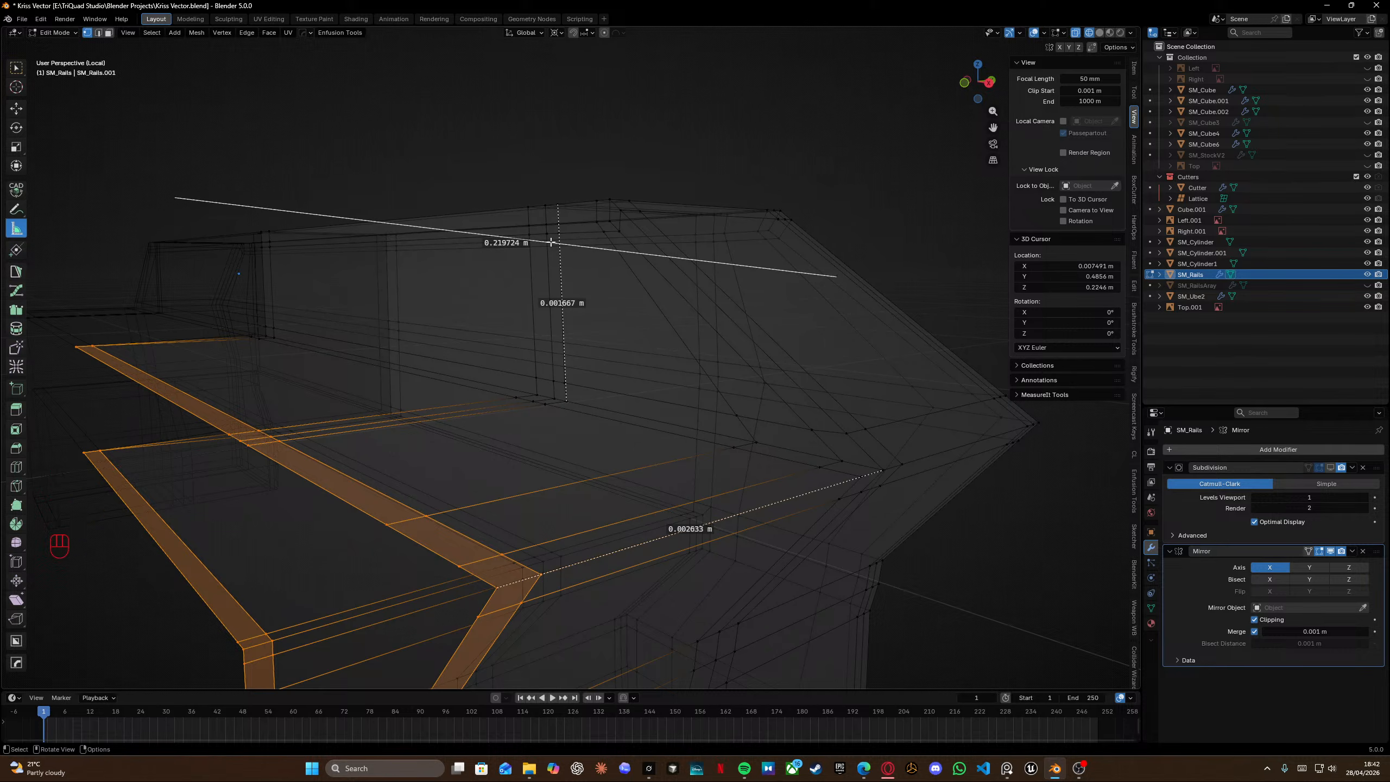
{"action": "left_click_drag", "start_coordinate": [578, 249], "coordinate": [536, 181]}
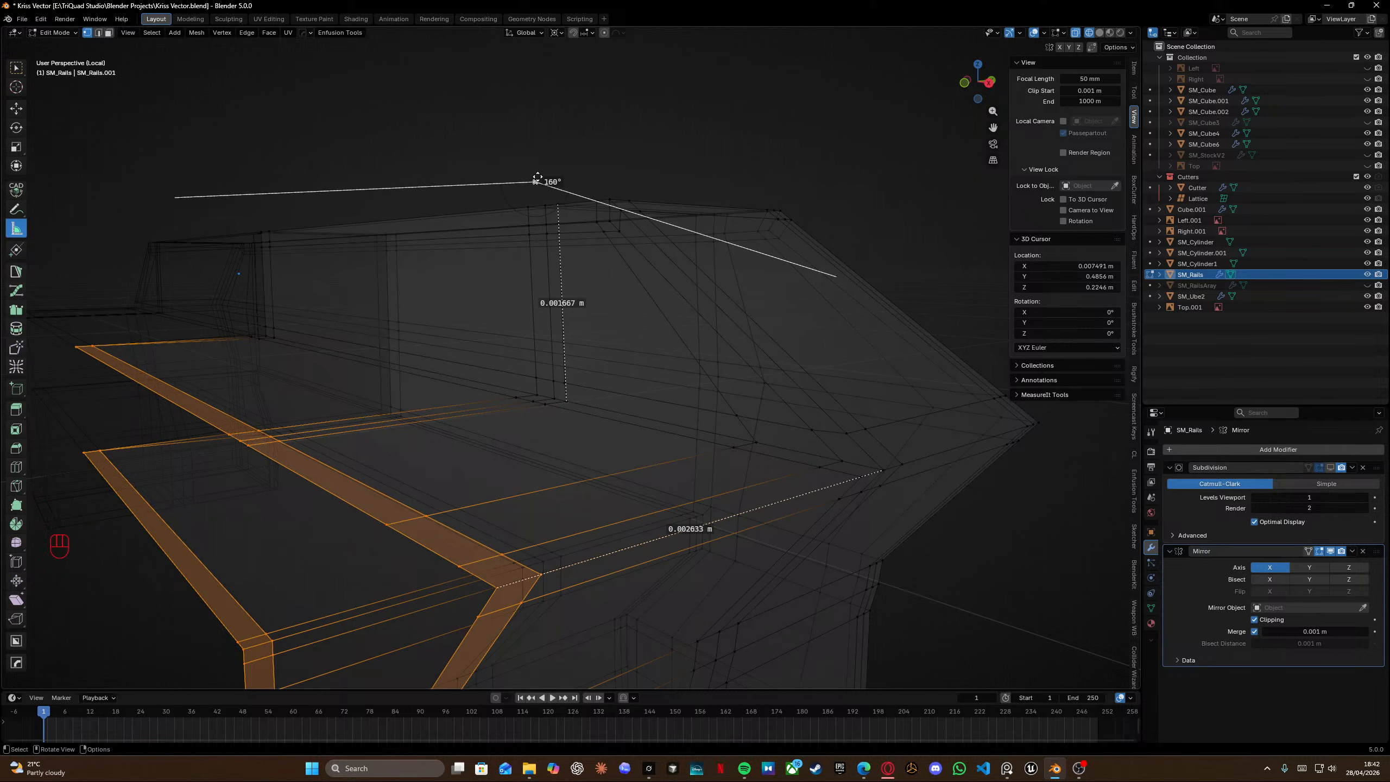
{"action": "key", "text": "Delete"}
{"action": "key", "text": "Delete"}
Switch to the Move tool.
{"action": "middle_click_drag", "start_coordinate": [518, 170], "coordinate": [430, 363]}
{"action": "key", "text": "space"}
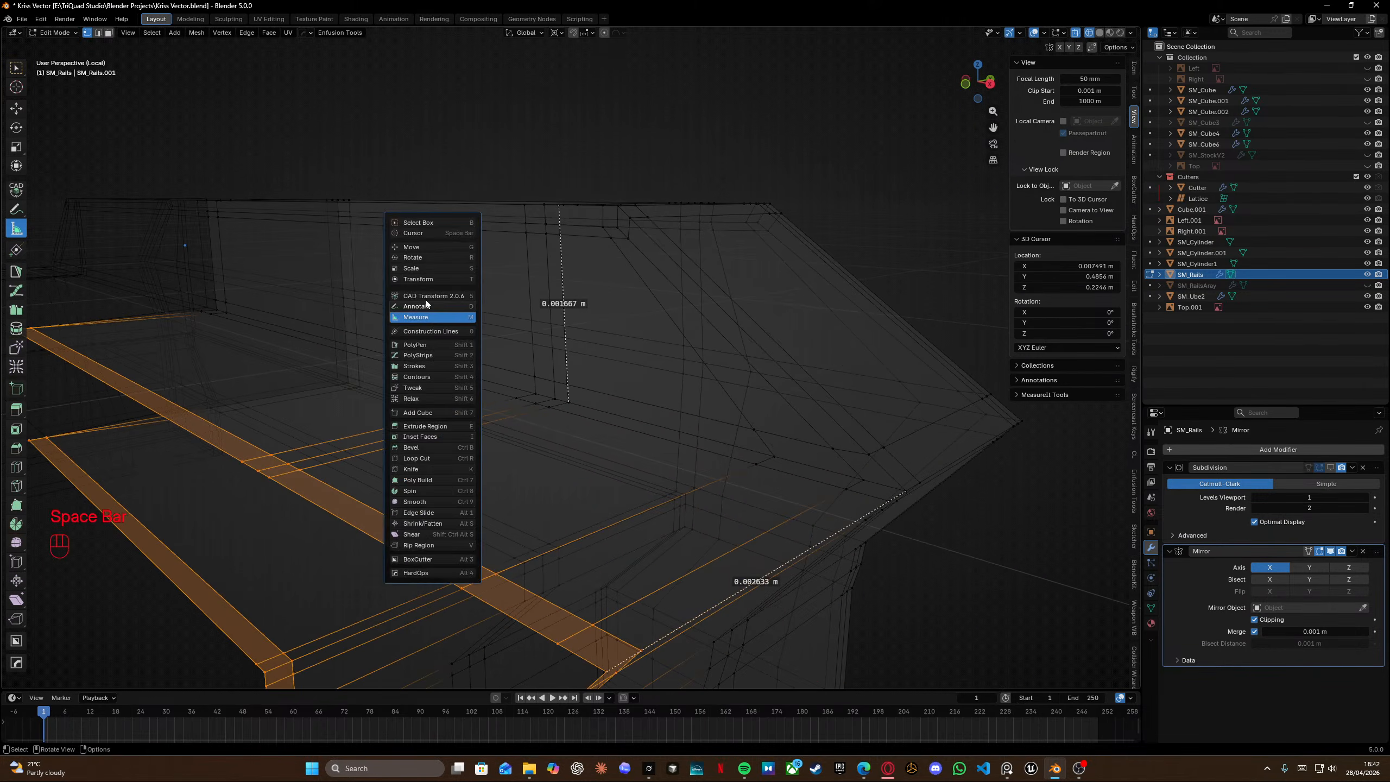
{"action": "left_click", "coordinate": [427, 250]}
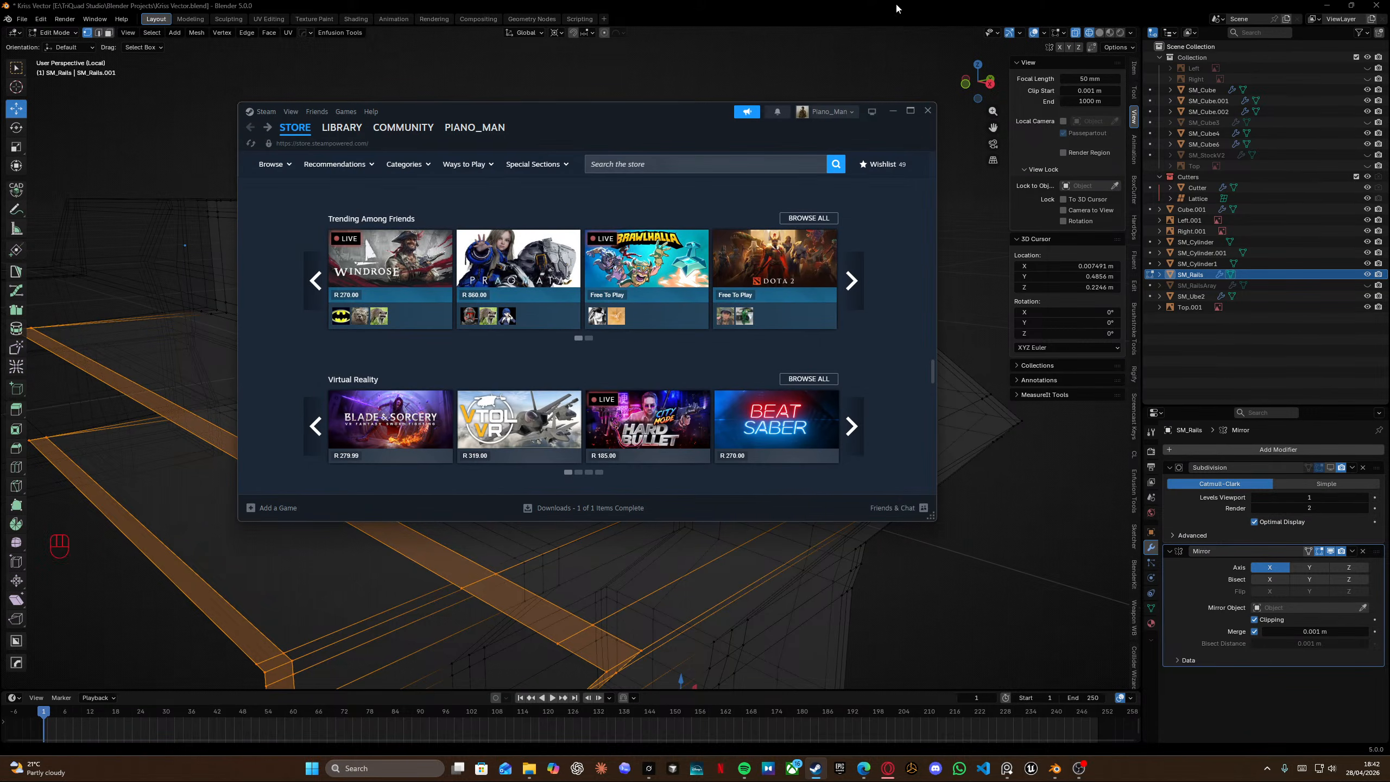
{"action": "left_click", "coordinate": [341, 128]}
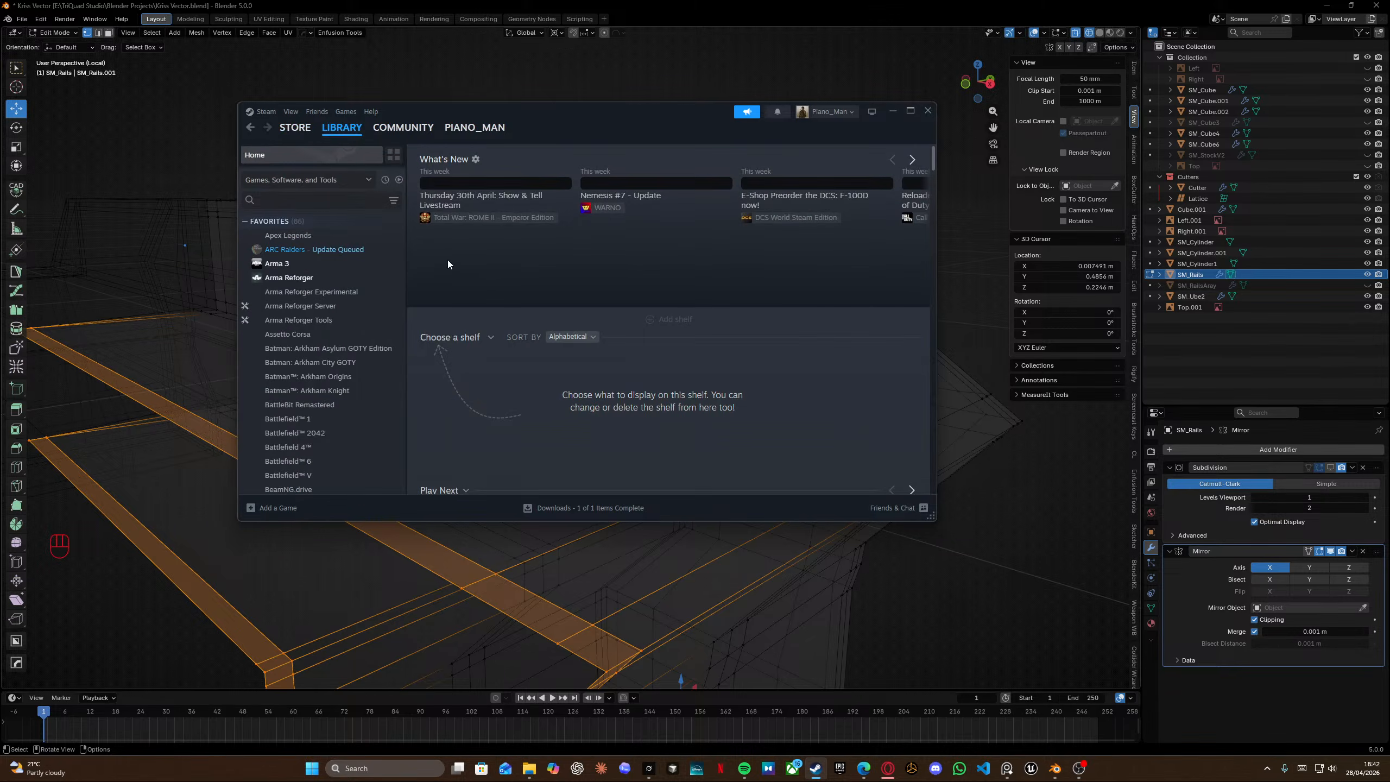
{"action": "left_click", "coordinate": [301, 283]}
{"action": "double_click", "coordinate": [601, 115]}
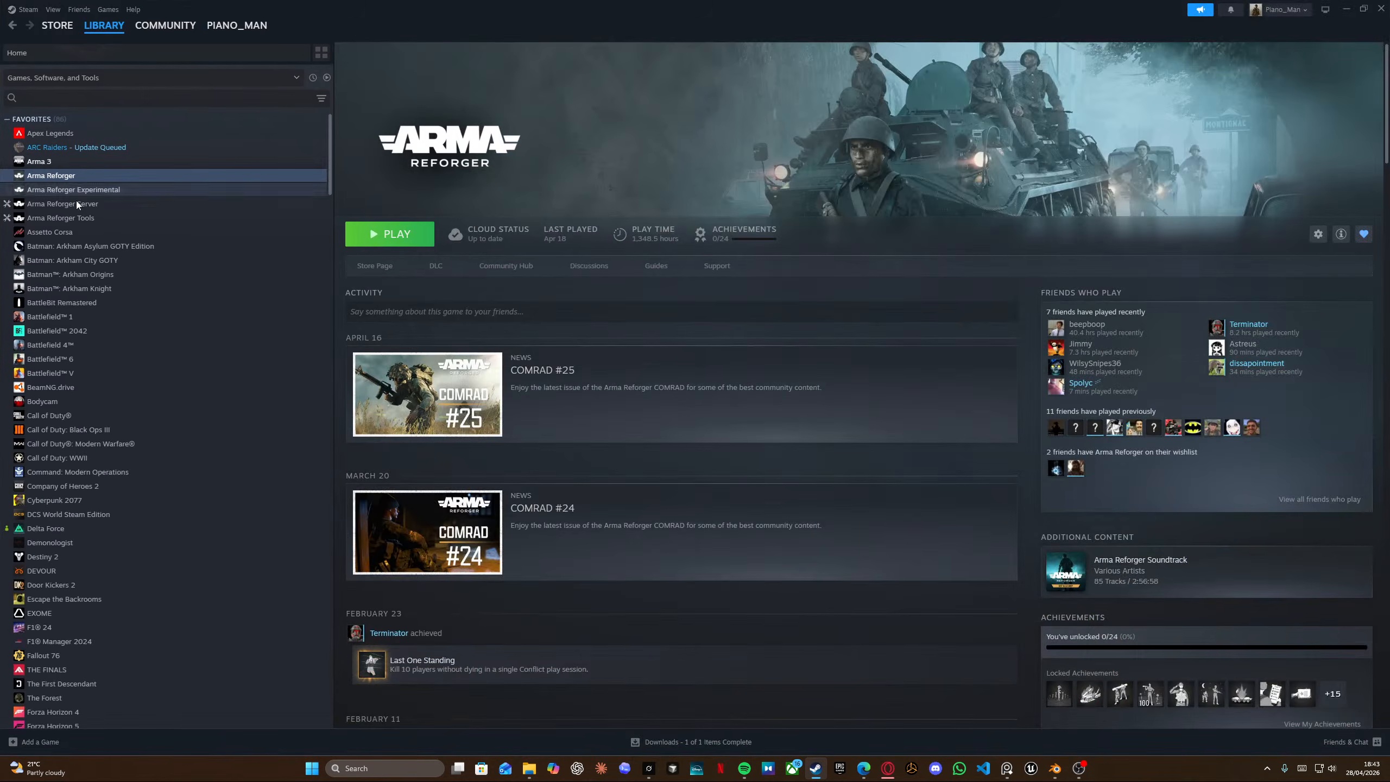
{"action": "left_click", "coordinate": [83, 218]}
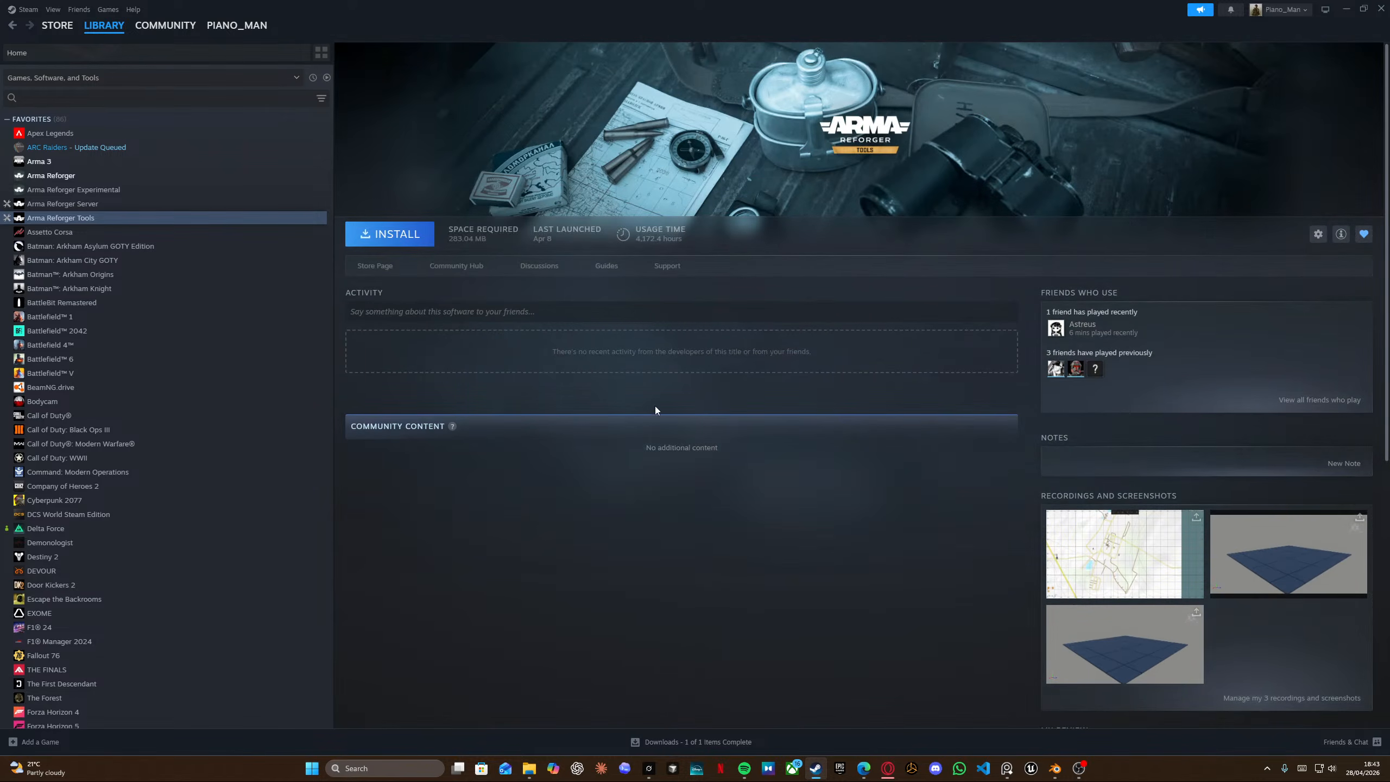
{"action": "left_click", "coordinate": [698, 742]}
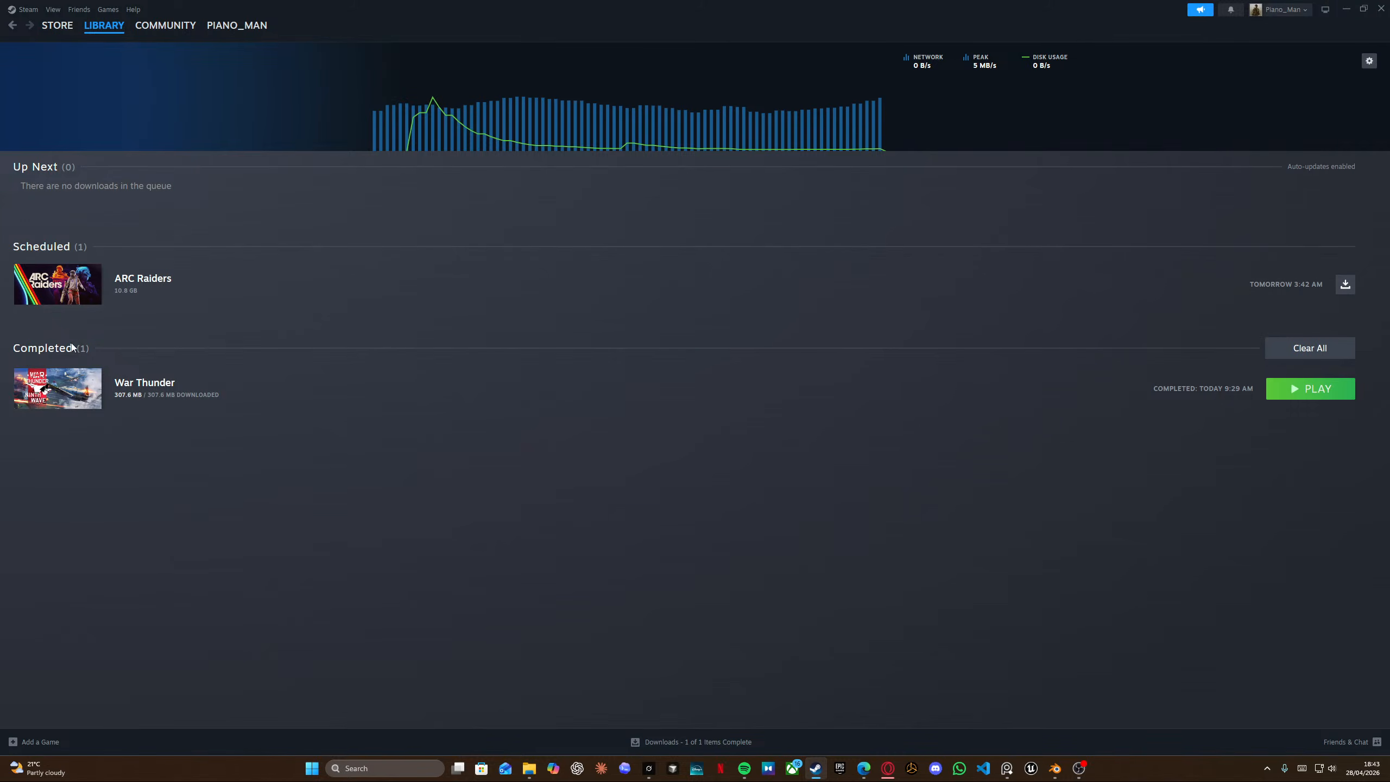
{"action": "left_click", "coordinate": [1346, 9]}
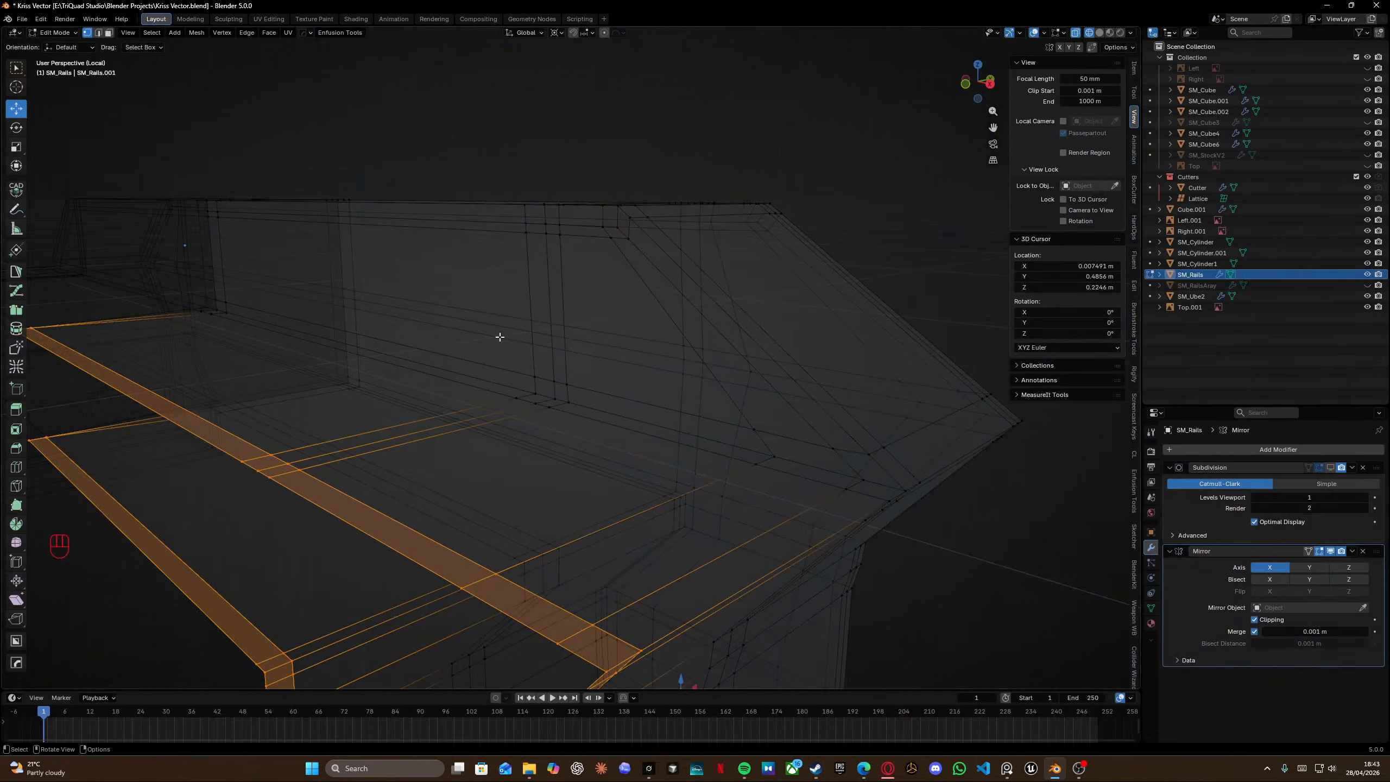
{"action": "left_click", "coordinate": [816, 768]}
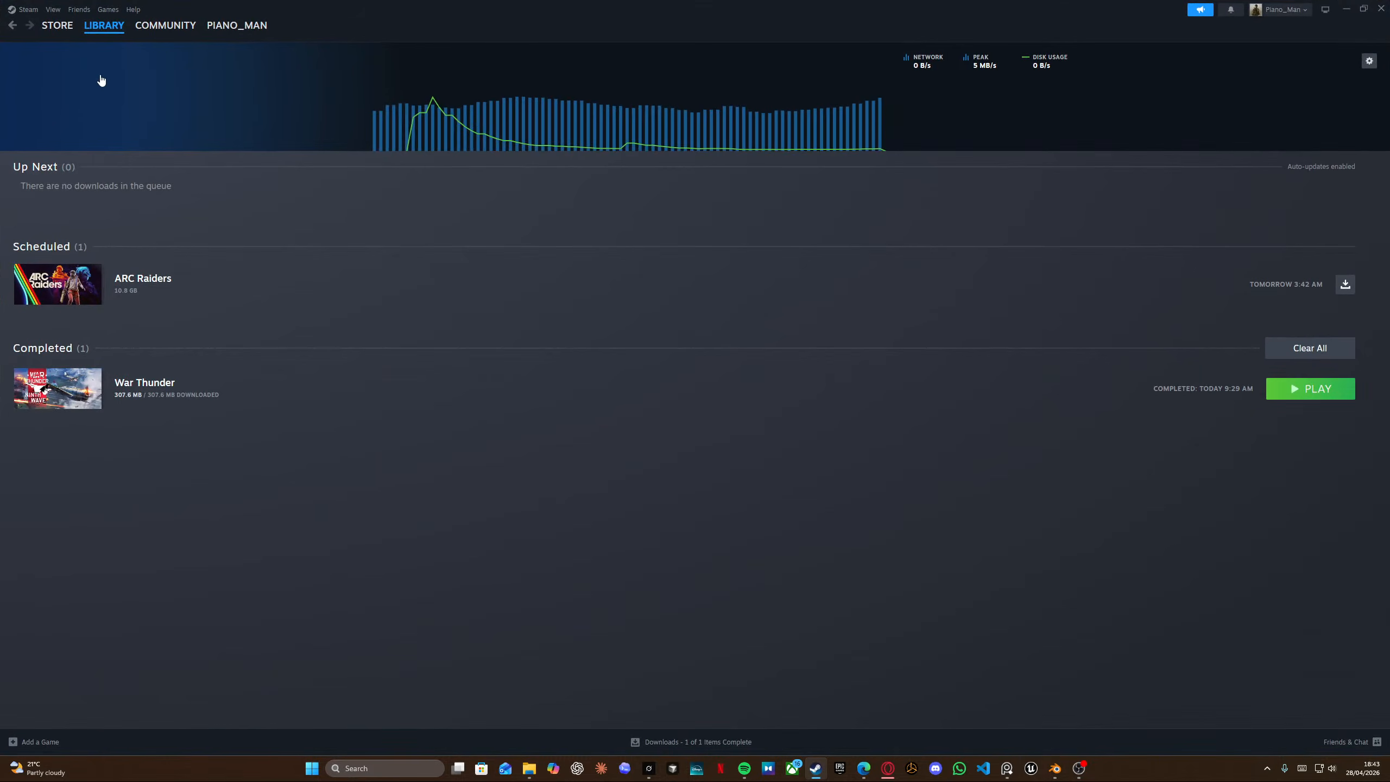
{"action": "left_click", "coordinate": [103, 38]}
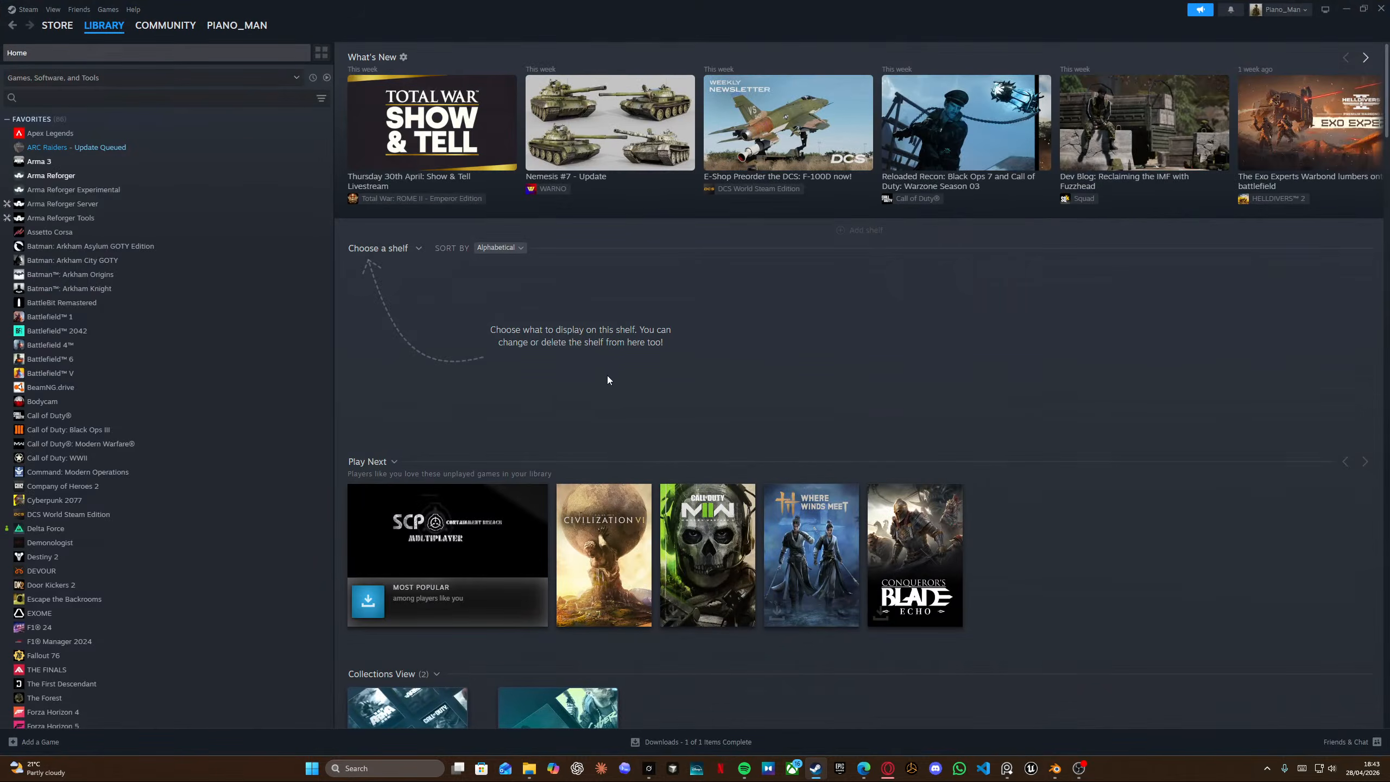
{"action": "left_click", "coordinate": [61, 218]}
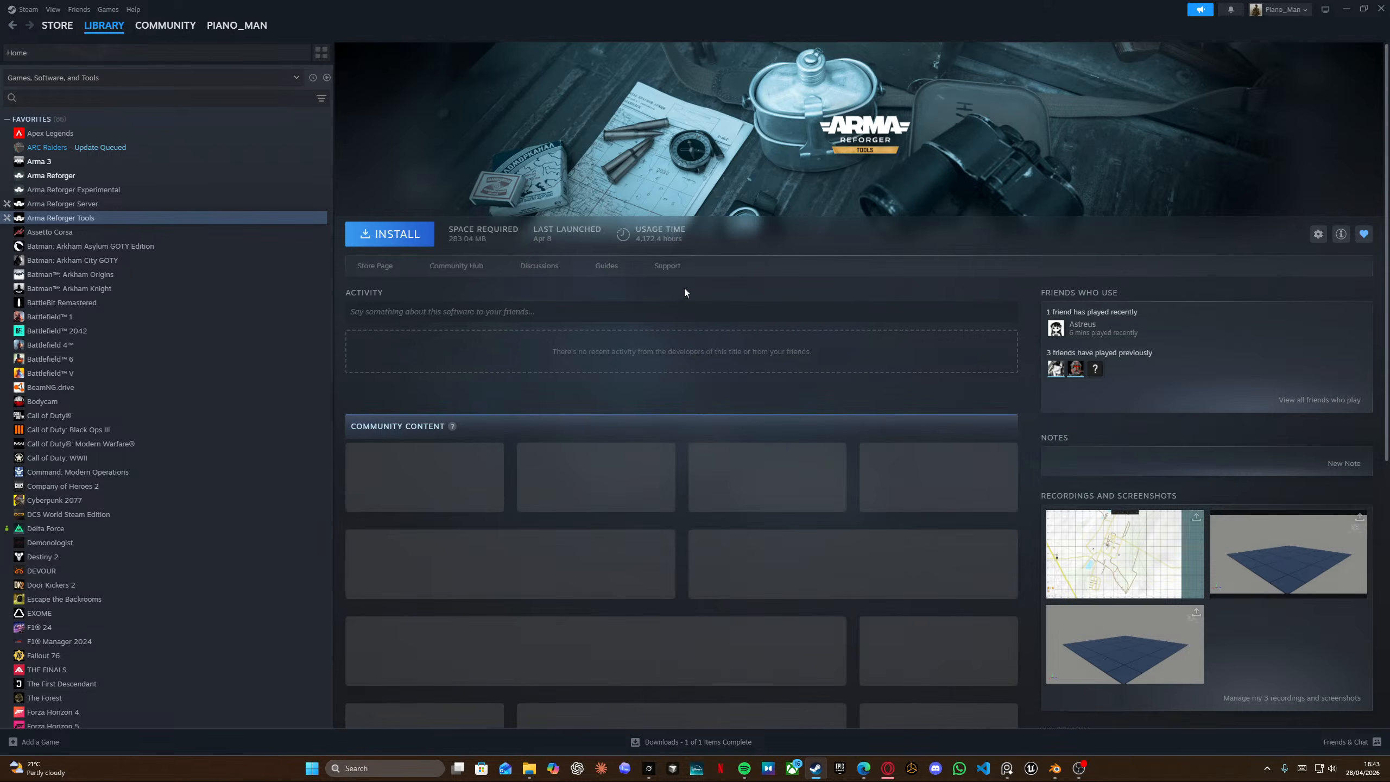
{"action": "left_click", "coordinate": [70, 178]}
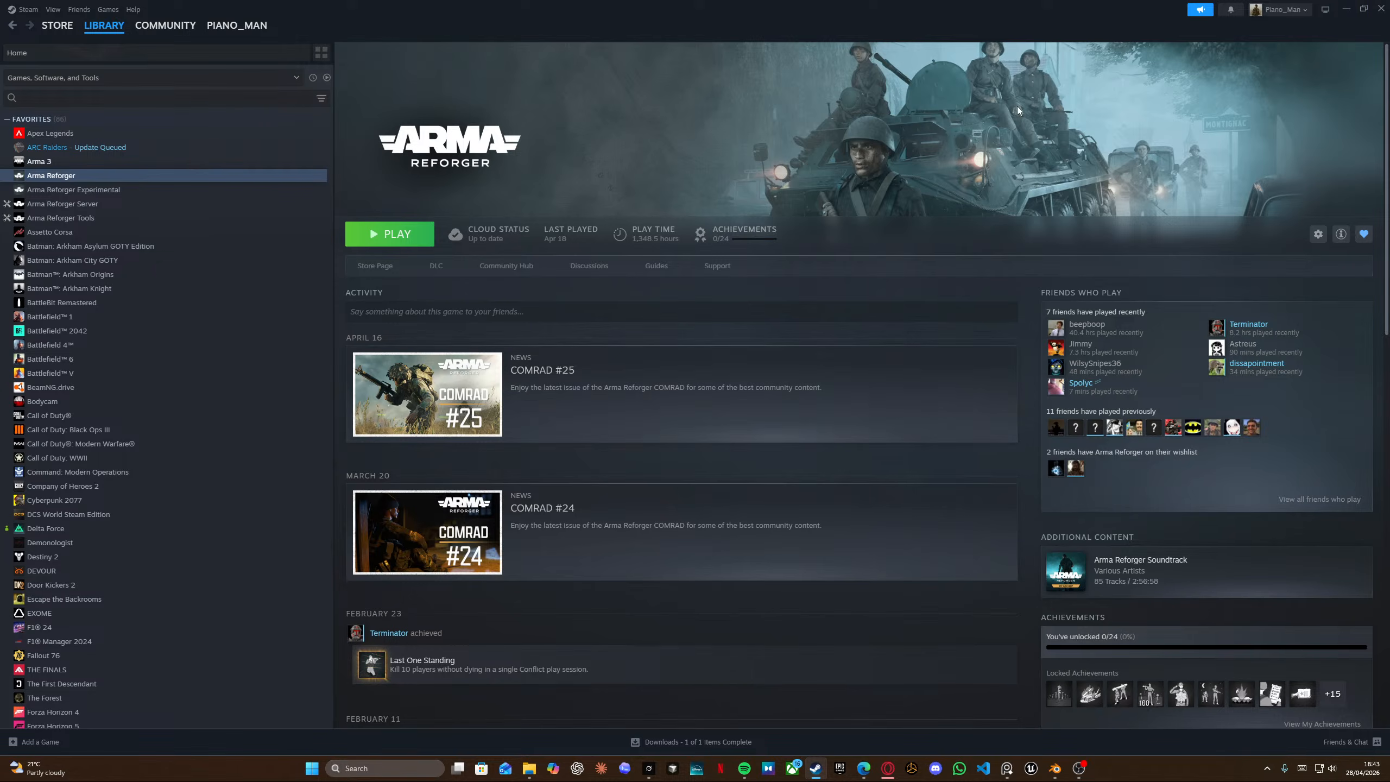
{"action": "left_click", "coordinate": [1380, 9]}
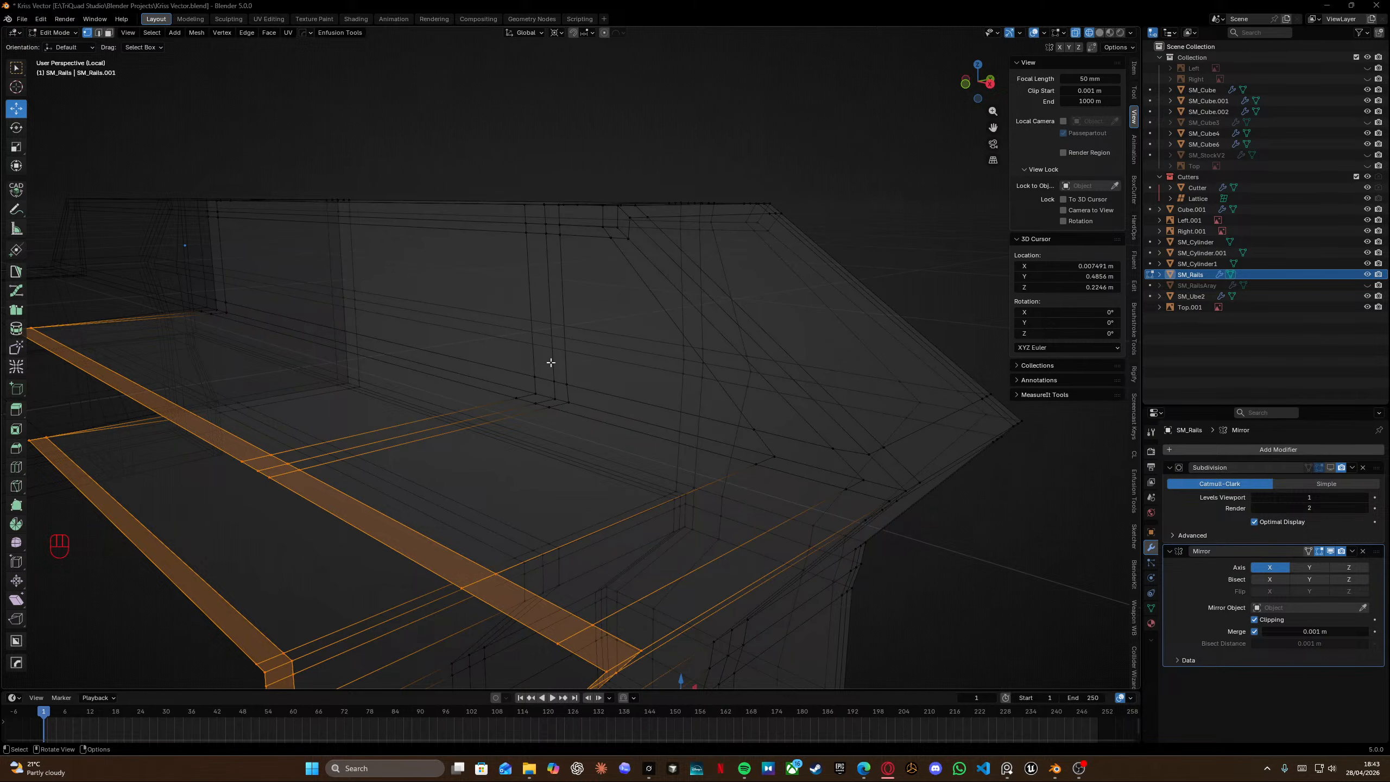
Box-select the rail block's top edge loops and move them up about 0.00015 m along Z.
{"action": "middle_click_drag", "start_coordinate": [550, 363], "coordinate": [525, 312]}
{"action": "left_click_drag", "start_coordinate": [217, 135], "coordinate": [836, 280]}
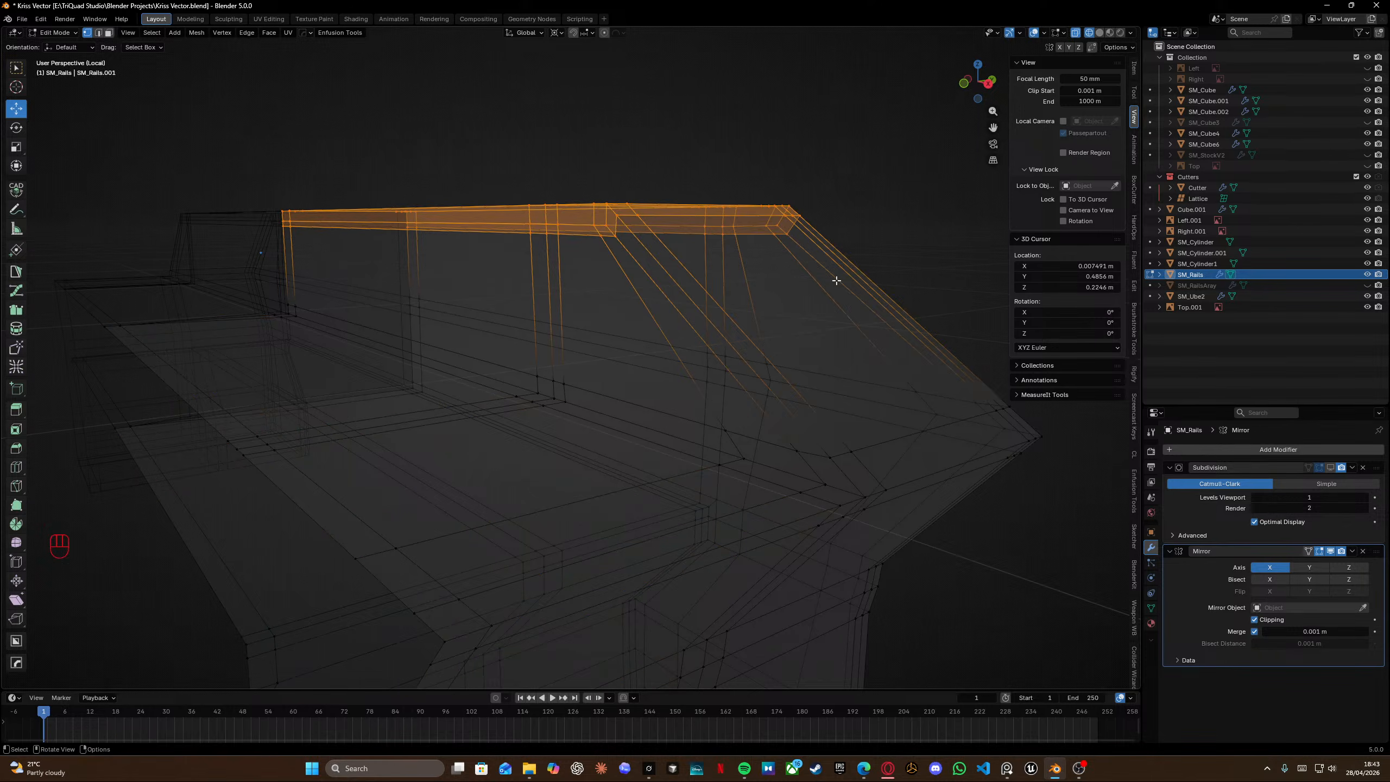
{"action": "middle_click_drag", "start_coordinate": [836, 280], "coordinate": [624, 258]}
{"action": "key", "text": "g"}
{"action": "key", "text": "z"}
{"action": "left_click", "coordinate": [645, 170]}
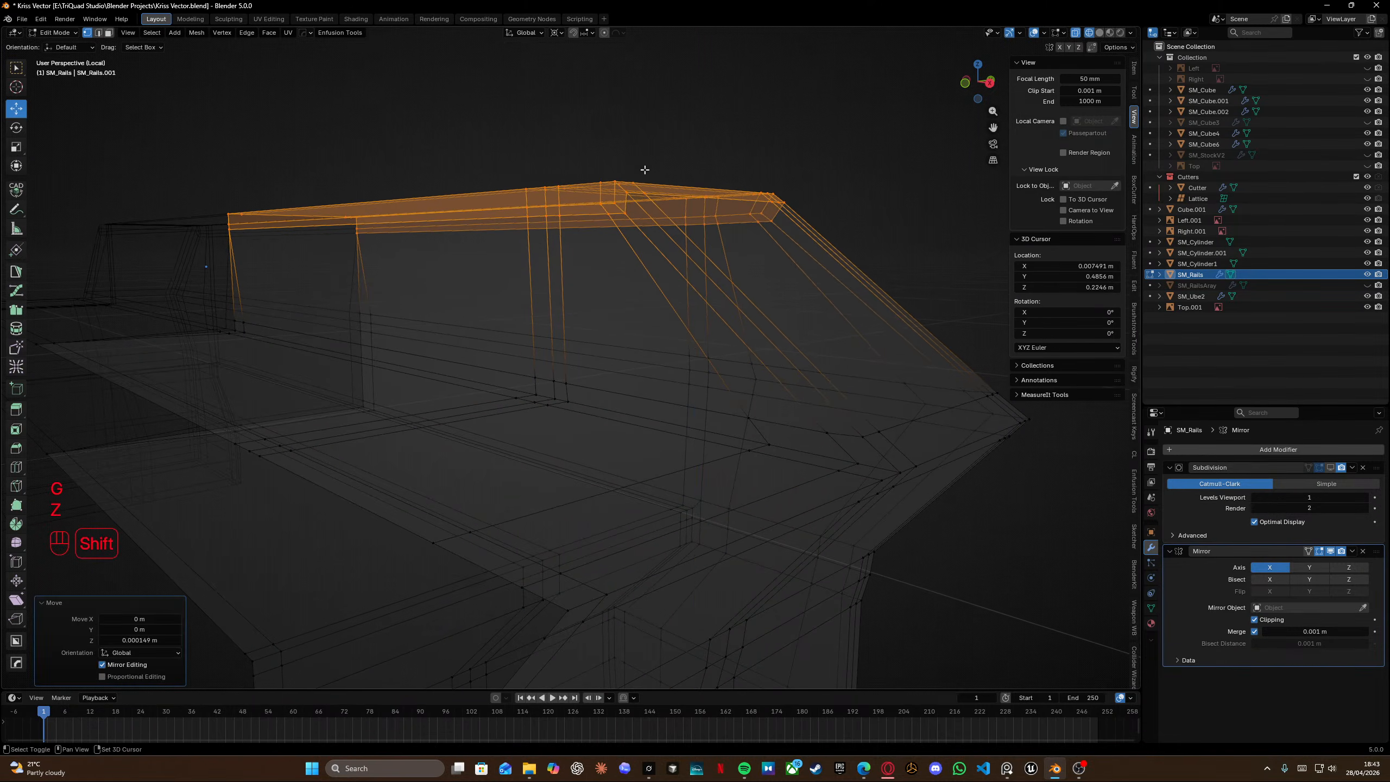
{"action": "middle_click_drag", "start_coordinate": [644, 170], "coordinate": [663, 239]}
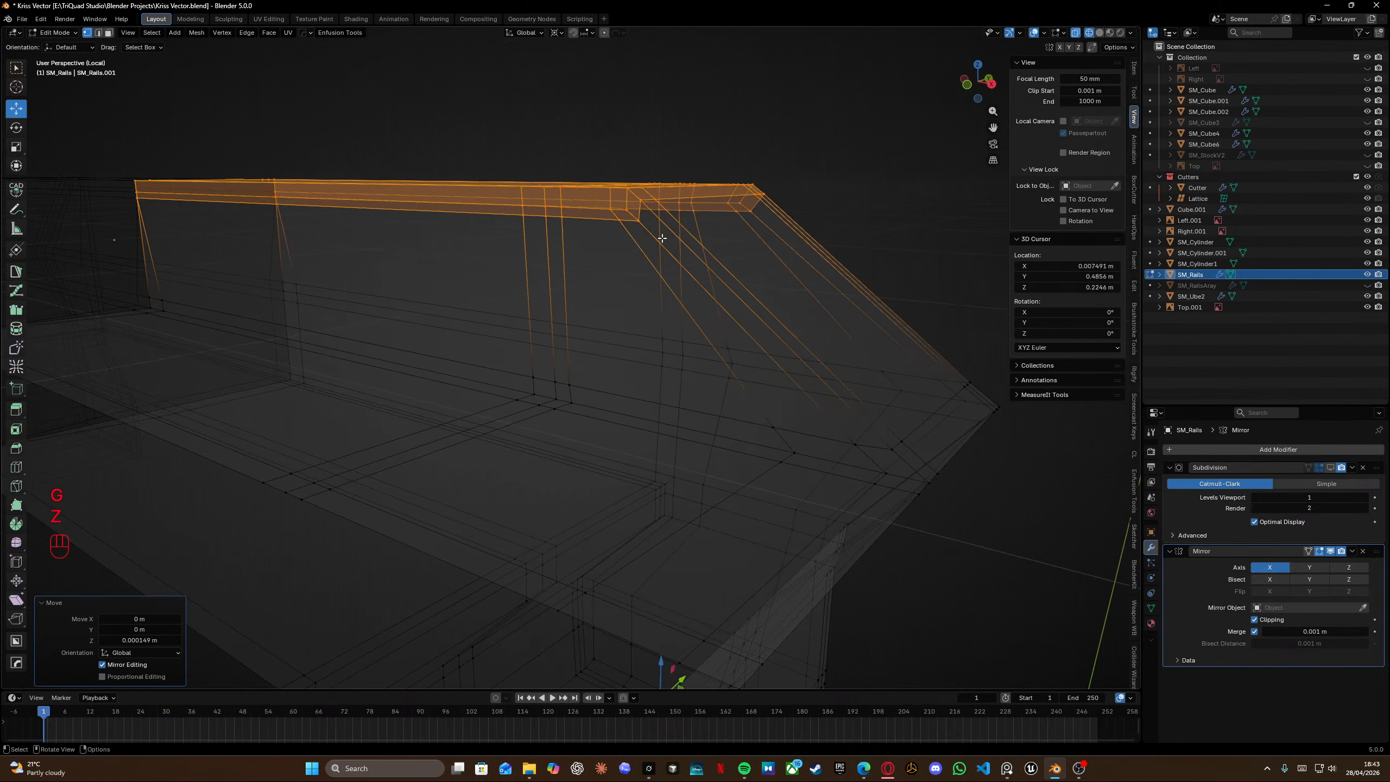
Measure the top's height above the lower edge and nudge the selected top vertices along Z.
{"action": "left_click", "coordinate": [16, 226]}
{"action": "left_click_drag", "start_coordinate": [562, 196], "coordinate": [561, 188]}
{"action": "middle_click_drag", "start_coordinate": [586, 198], "coordinate": [618, 238]}
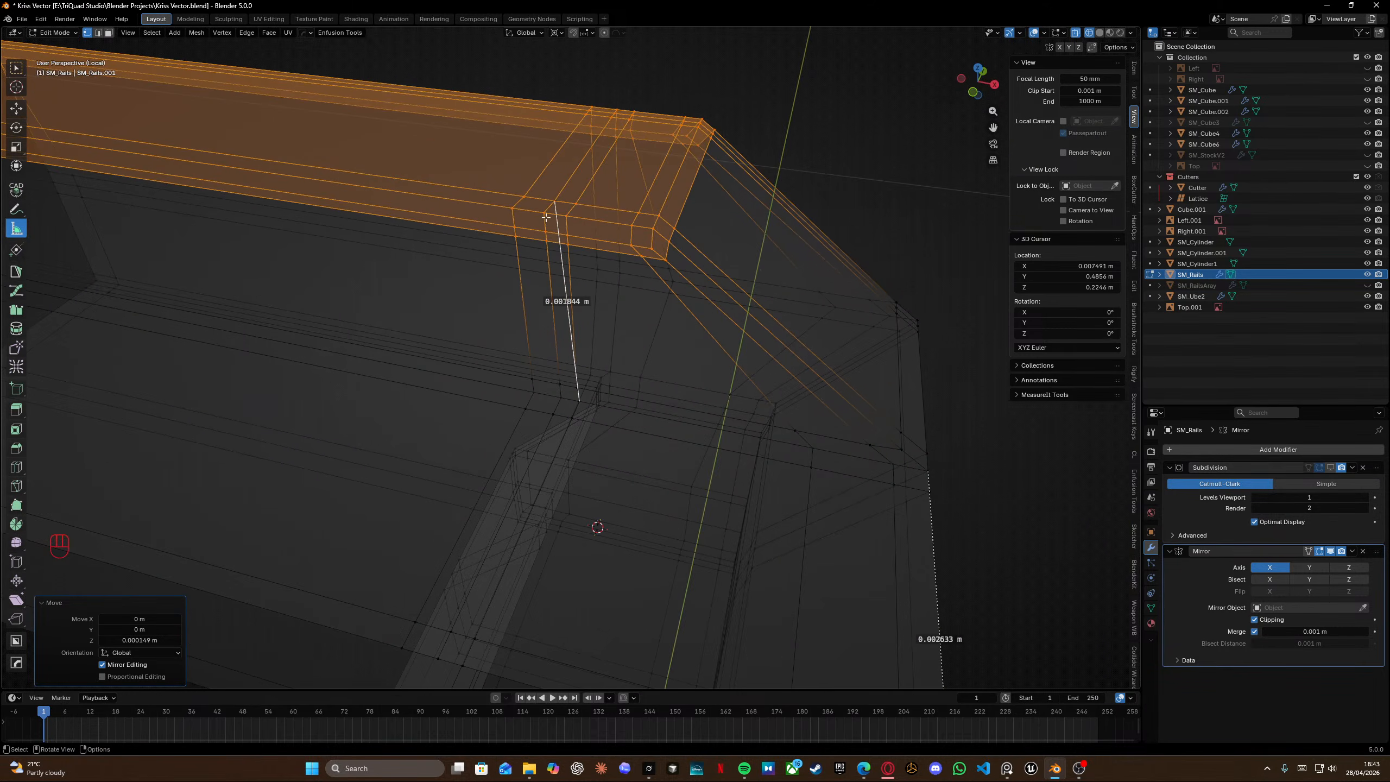
{"action": "left_click_drag", "start_coordinate": [550, 211], "coordinate": [566, 217]}
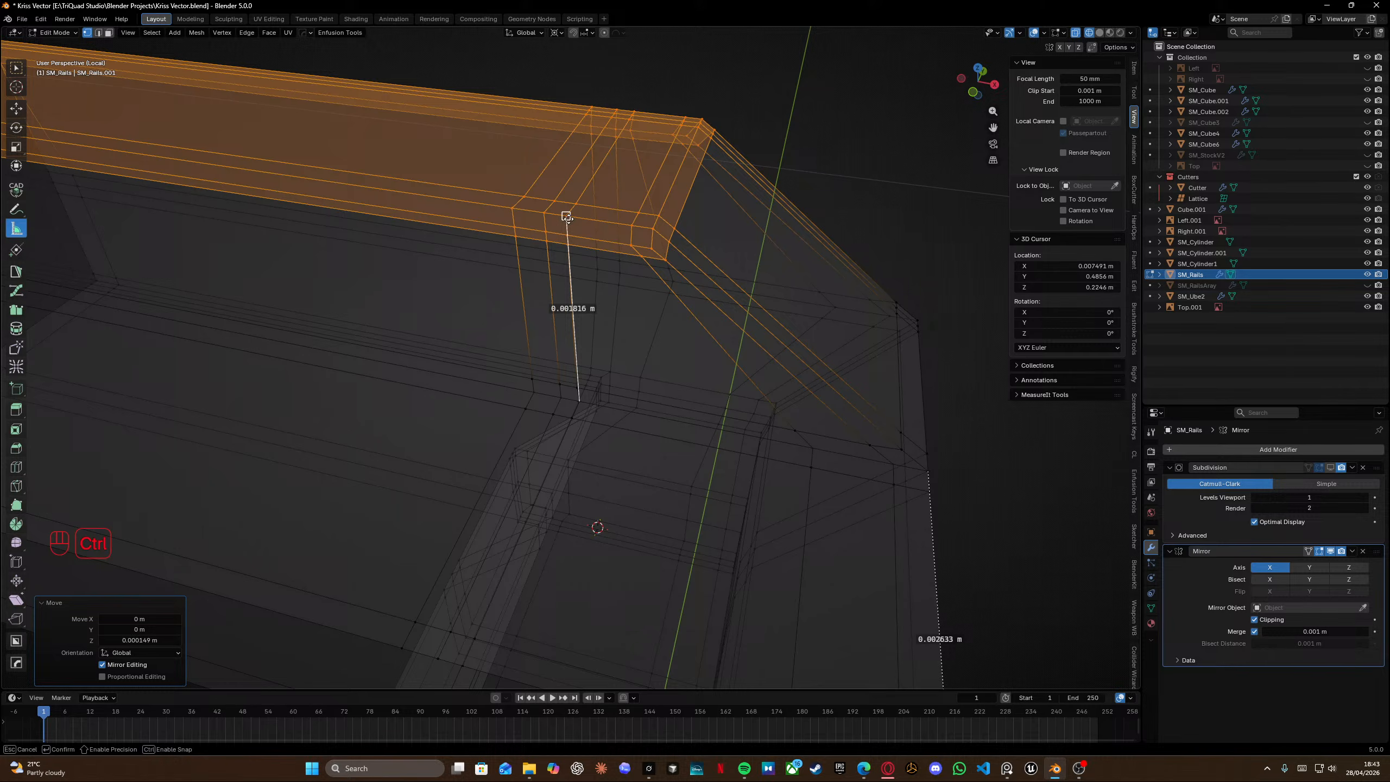
{"action": "mouse_move", "coordinate": [588, 293]}
{"action": "middle_mouse_down"}
{"action": "mouse_move", "coordinate": [671, 302]}
{"action": "mouse_move", "coordinate": [602, 289]}
{"action": "middle_mouse_up"}
{"action": "key", "text": "g"}
{"action": "key", "text": "z"}
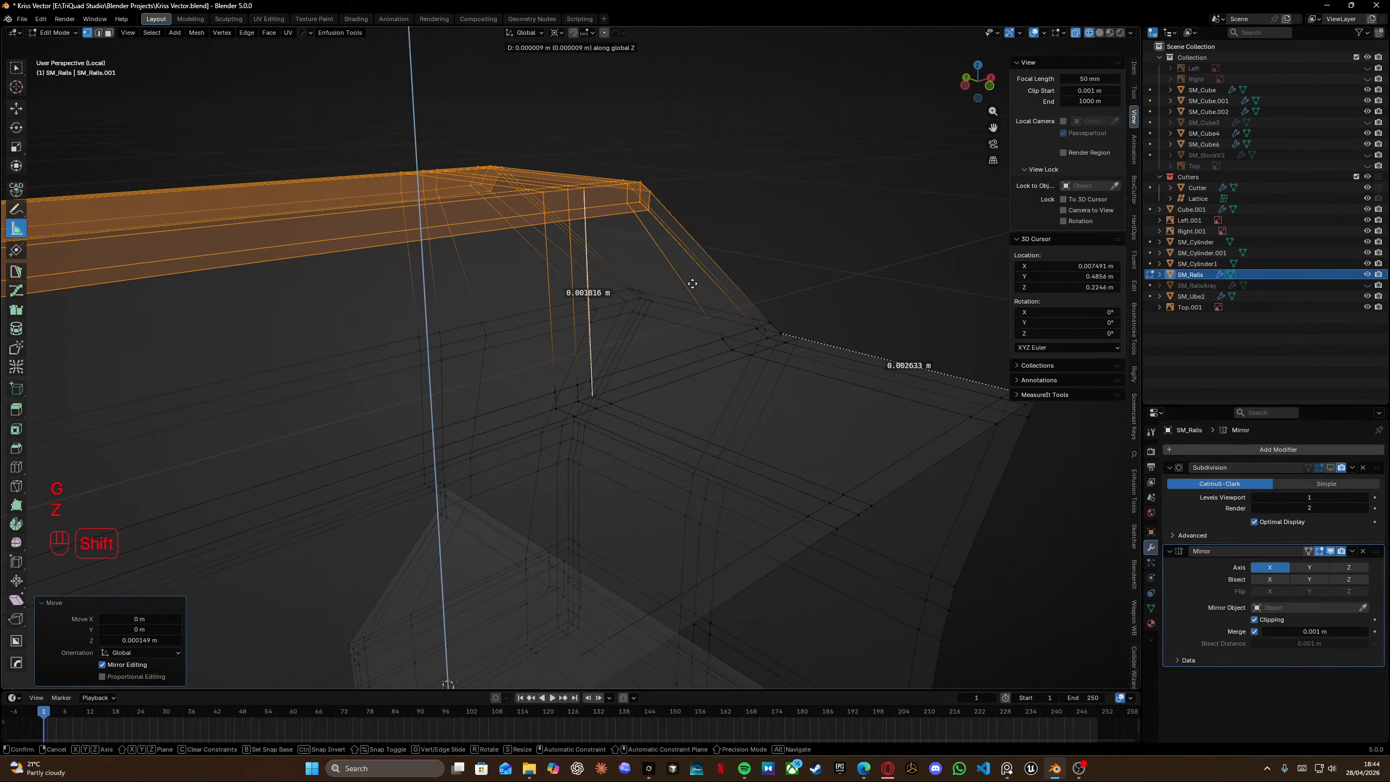
{"action": "left_click", "coordinate": [697, 219]}
Re-measure the top height and fine-tune the top vertices' Z position with two more small moves.
{"action": "middle_click_drag", "start_coordinate": [689, 217], "coordinate": [634, 231]}
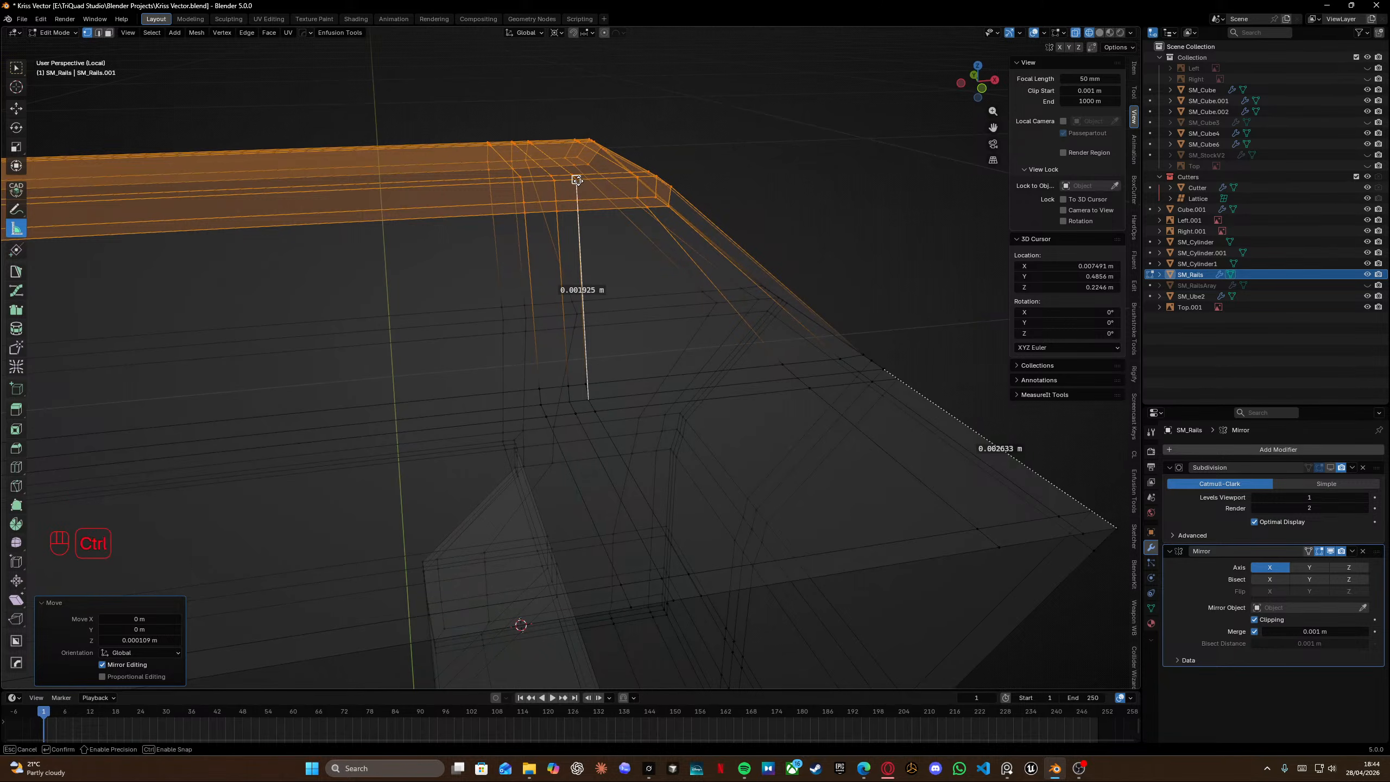
{"action": "left_click_drag", "start_coordinate": [576, 180], "coordinate": [576, 181]}
{"action": "key", "text": "g"}
{"action": "key", "text": "z"}
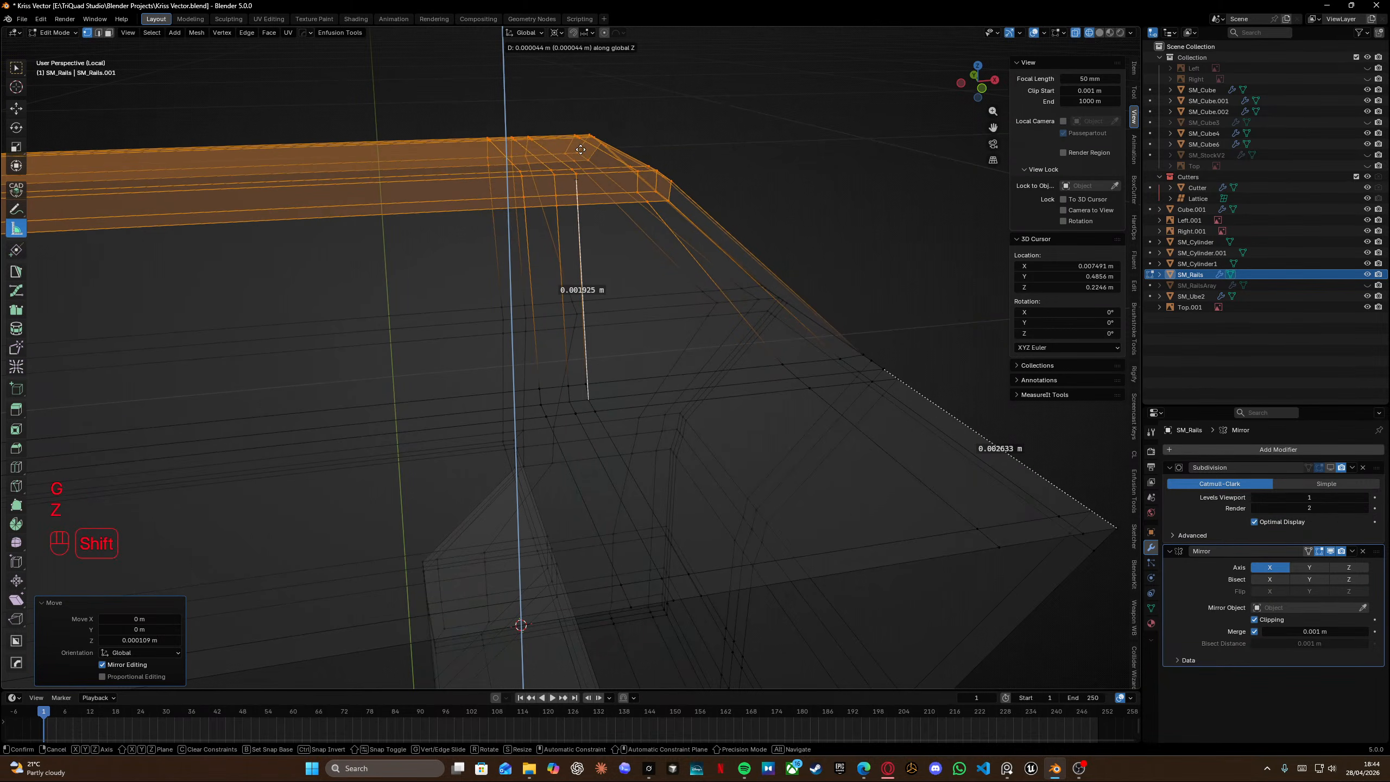
{"action": "left_click", "coordinate": [581, 134], "text": "shift"}
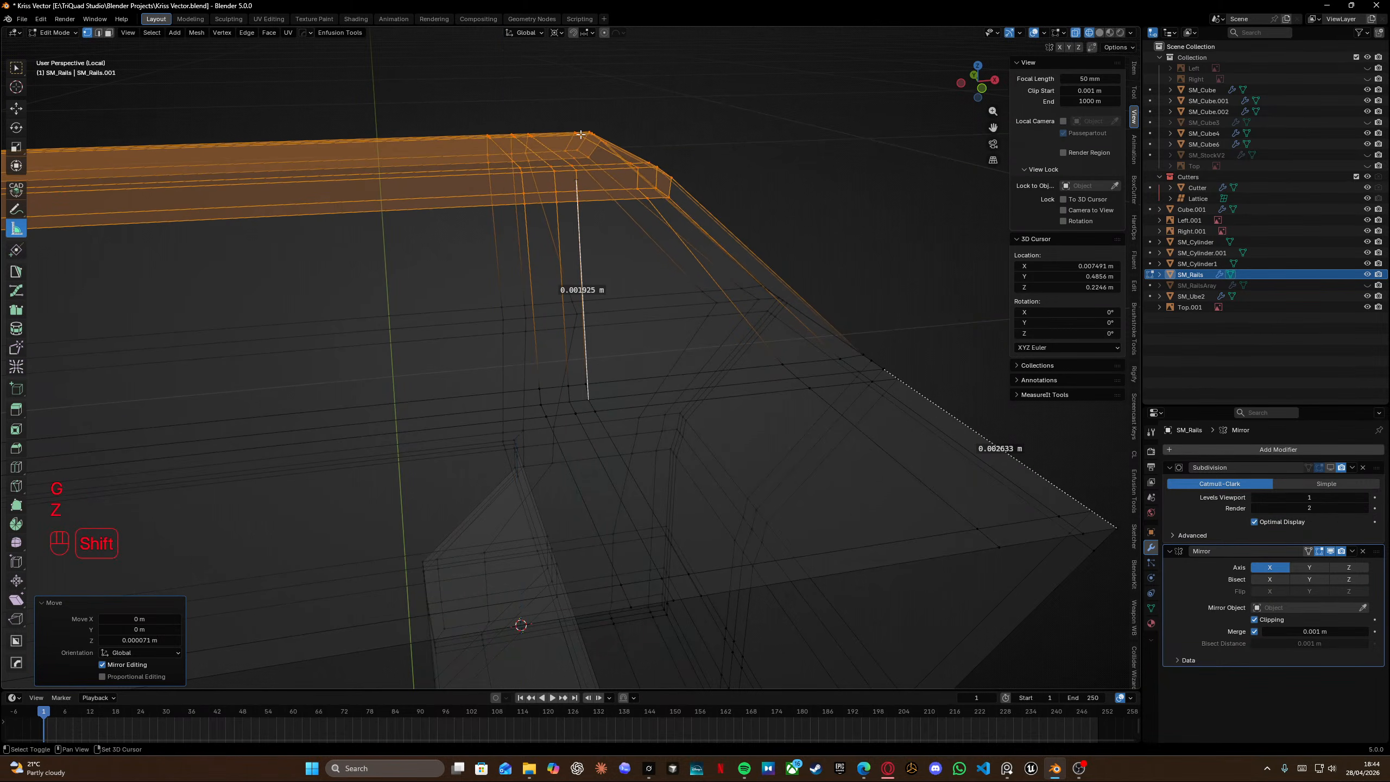
{"action": "key", "text": "g"}
{"action": "key", "text": "z"}
{"action": "left_click", "coordinate": [577, 167]}
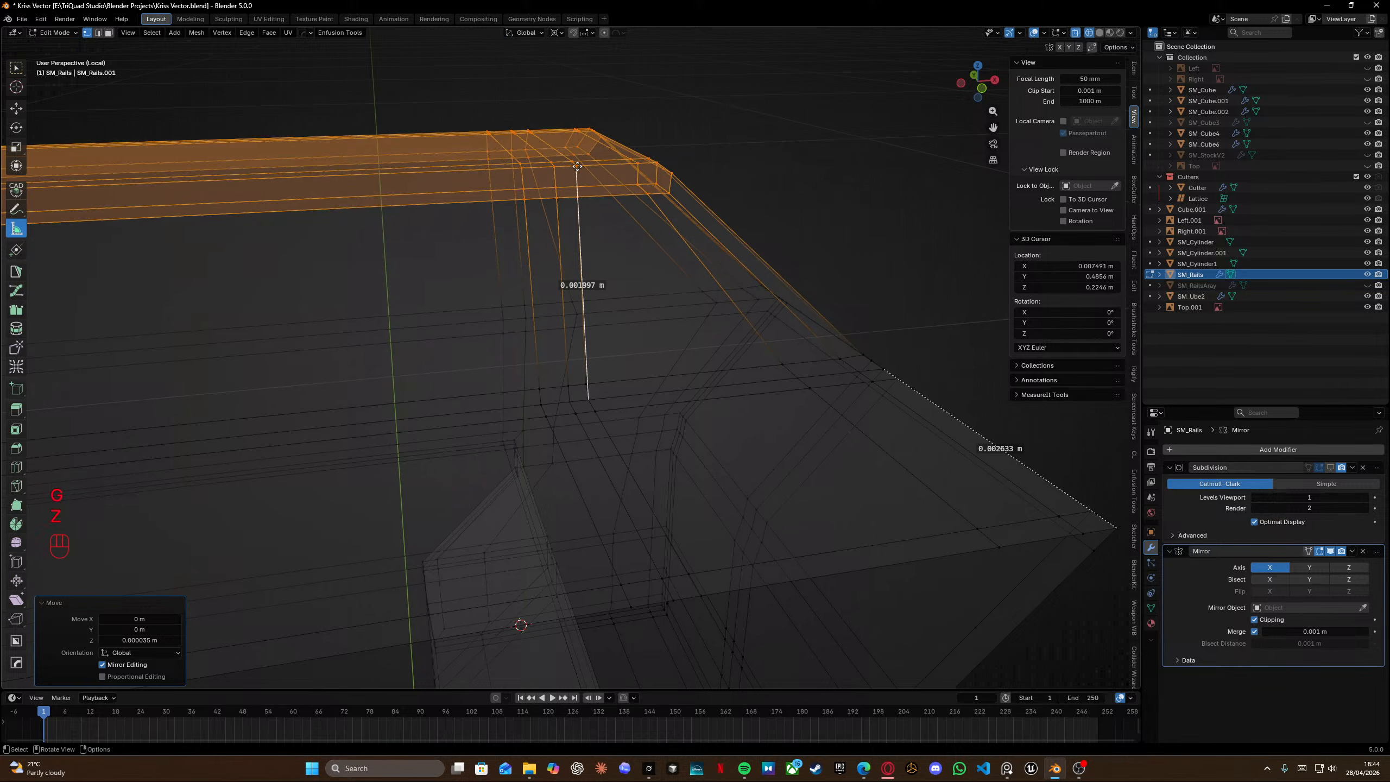
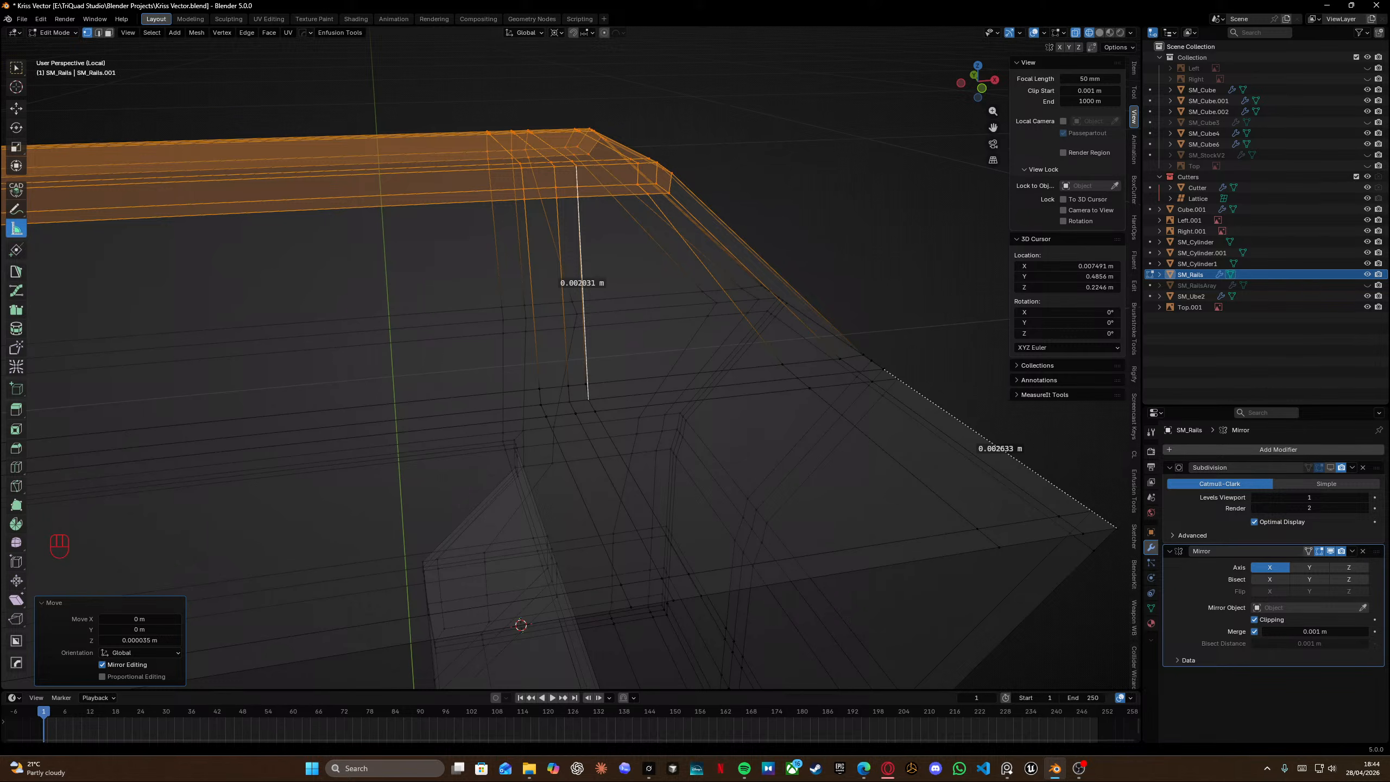
Measure the height of the rail block's raised upper section in wireframe view.
{"action": "middle_click_drag", "start_coordinate": [660, 302], "coordinate": [474, 314]}
{"action": "key", "text": "shift+z"}
{"action": "key", "text": "shift+z"}
{"action": "left_click_drag", "start_coordinate": [250, 153], "coordinate": [291, 247]}
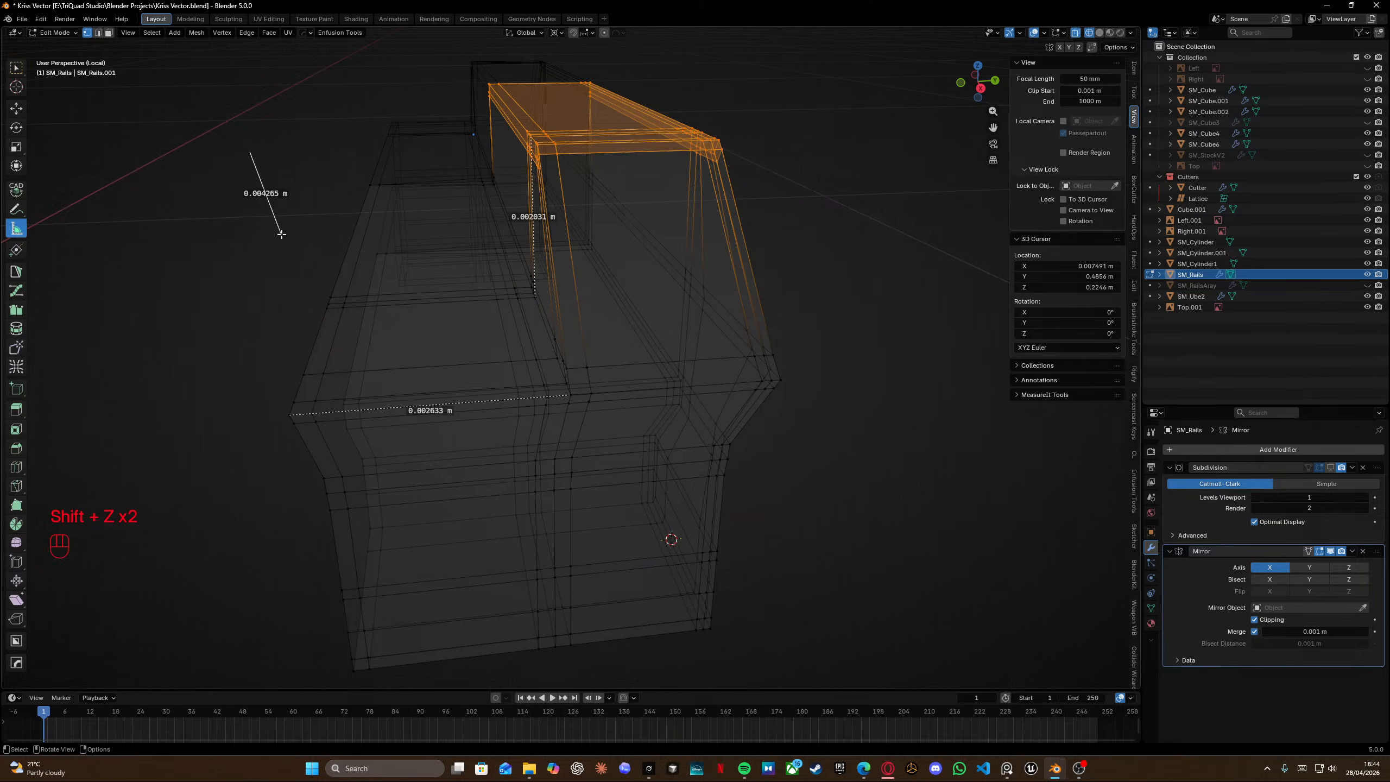
Switch back to the Move tool and leave local view.
{"action": "key", "text": "space"}
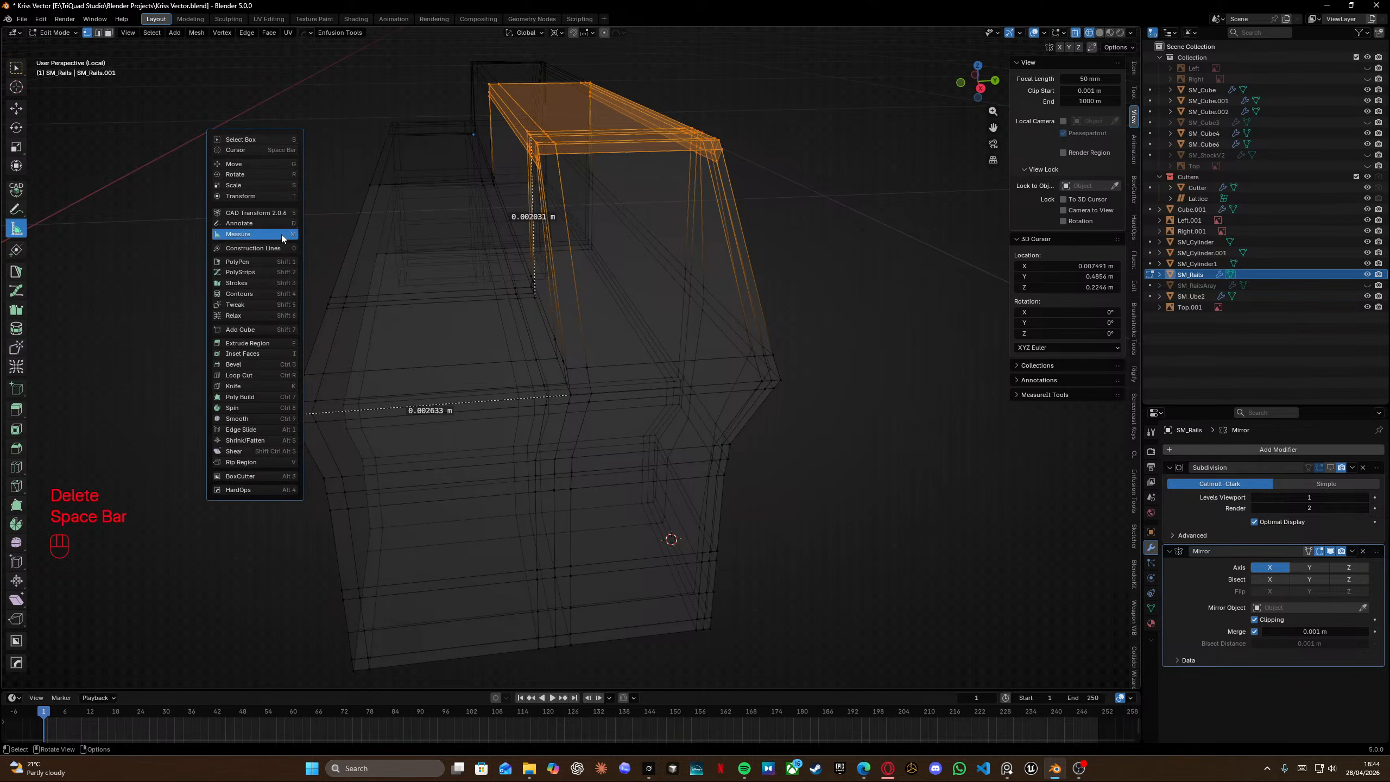
{"action": "left_click", "coordinate": [269, 164]}
{"action": "middle_click_drag", "start_coordinate": [301, 301], "coordinate": [336, 290], "text": "shift"}
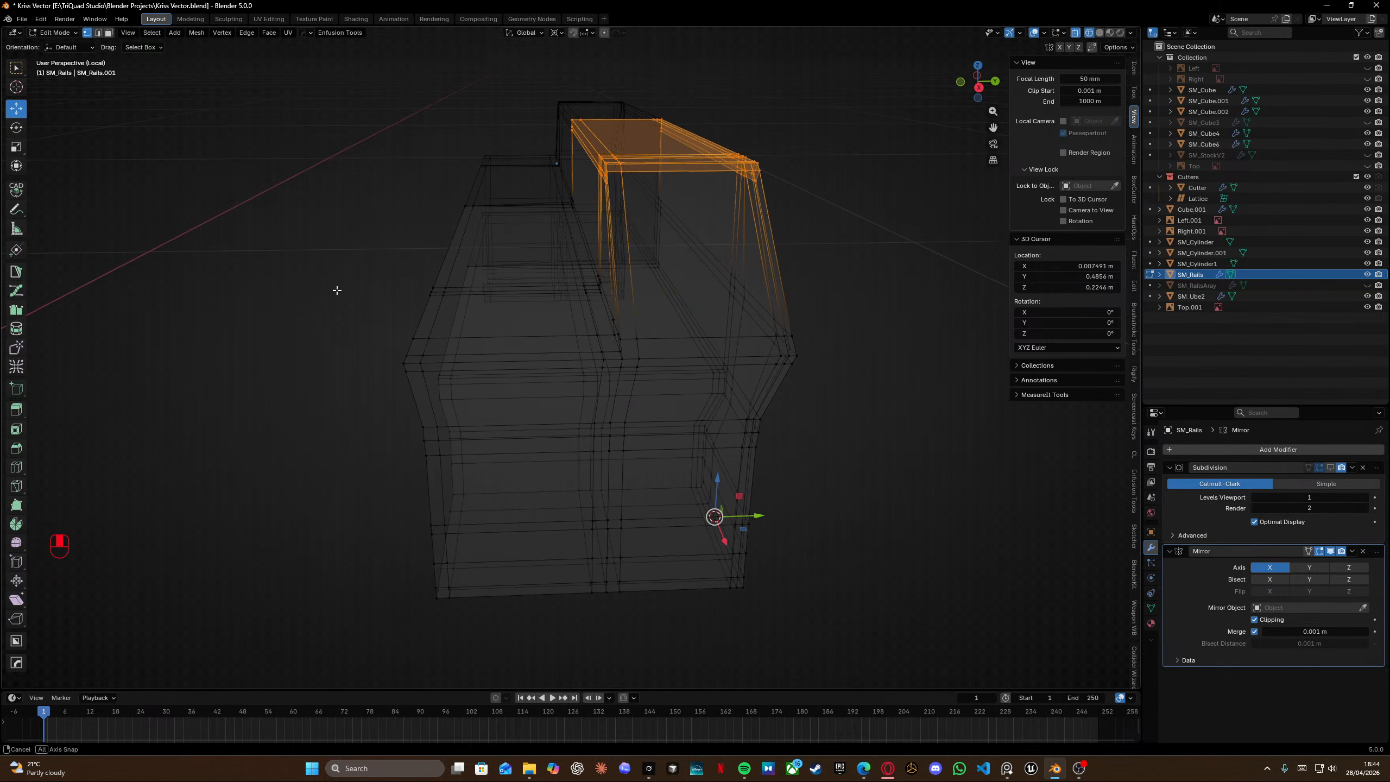
{"action": "left_click_drag", "start_coordinate": [290, 159], "coordinate": [511, 653]}
{"action": "scroll", "coordinate": [580, 398], "scroll_direction": "up", "scroll_amount": 2}
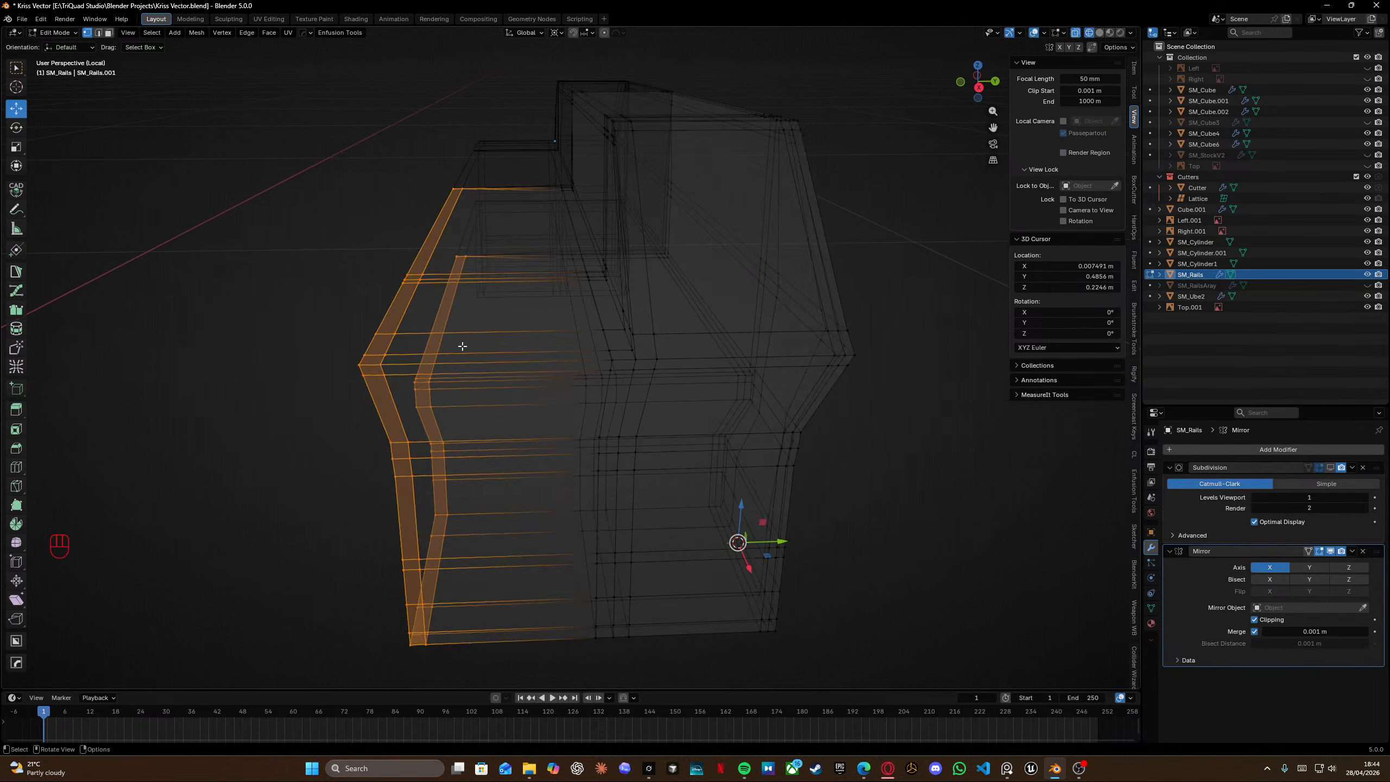
{"action": "mouse_move", "coordinate": [805, 572]}
{"action": "left_mouse_down"}
{"action": "mouse_move", "coordinate": [788, 571]}
{"action": "mouse_move", "coordinate": [803, 571]}
{"action": "left_mouse_up"}
{"action": "key", "text": "shift+z"}
{"action": "key", "text": "KP_Divide"}
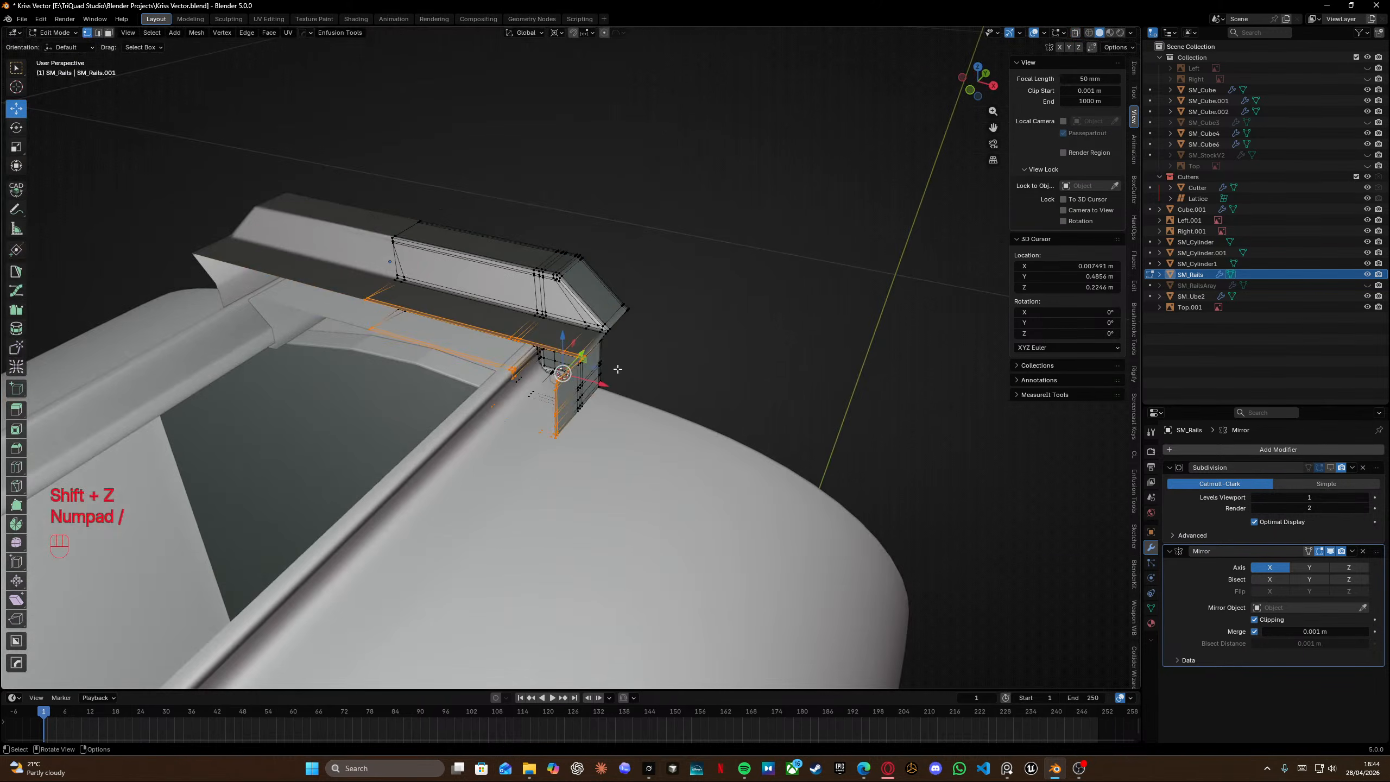
Return to object mode, unhide the old SM_RailsArray object and delete it.
{"action": "scroll", "coordinate": [366, 291], "scroll_direction": "left", "scroll_amount": 3}
{"action": "middle_click_drag", "start_coordinate": [366, 291], "coordinate": [646, 368], "text": "shift"}
{"action": "key", "text": "Tab"}
{"action": "left_click", "coordinate": [645, 279]}
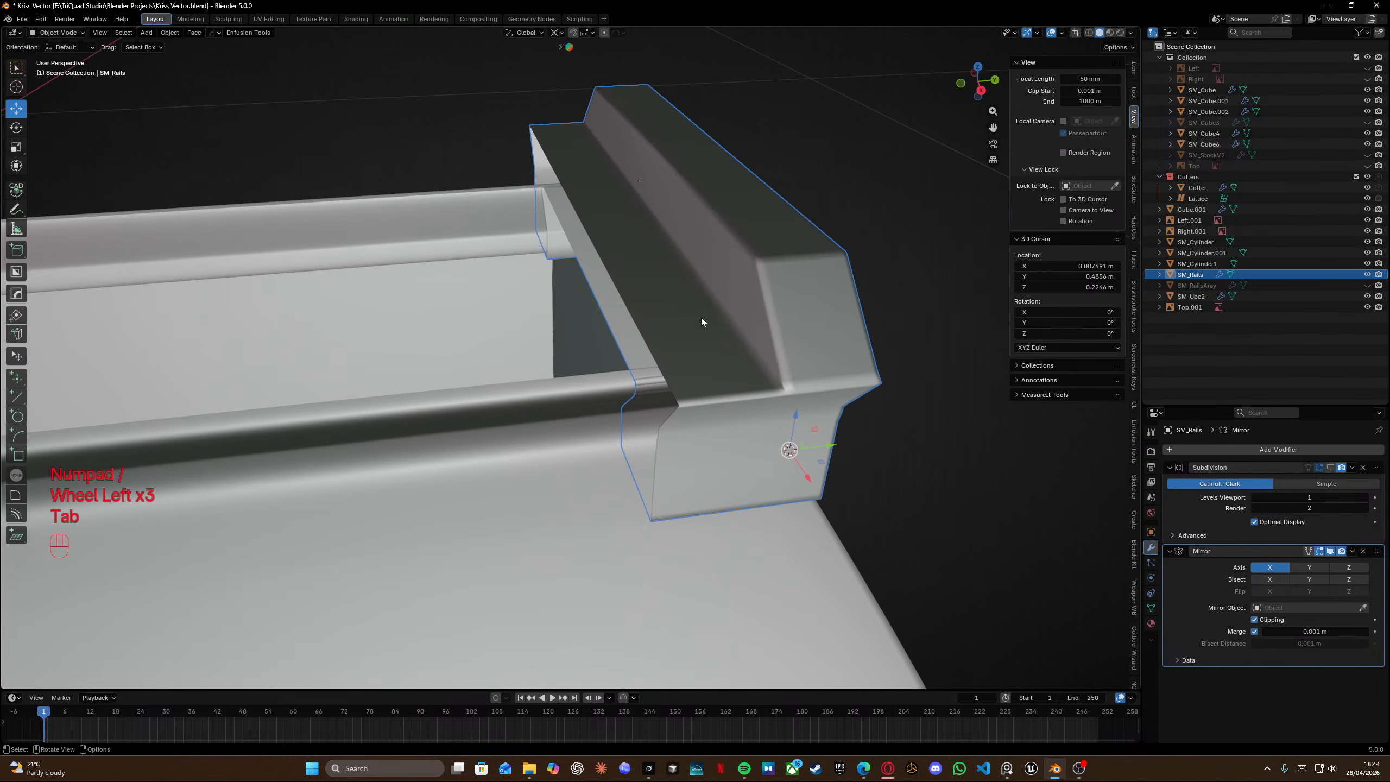
{"action": "left_click", "coordinate": [1367, 285]}
{"action": "left_click", "coordinate": [1196, 285]}
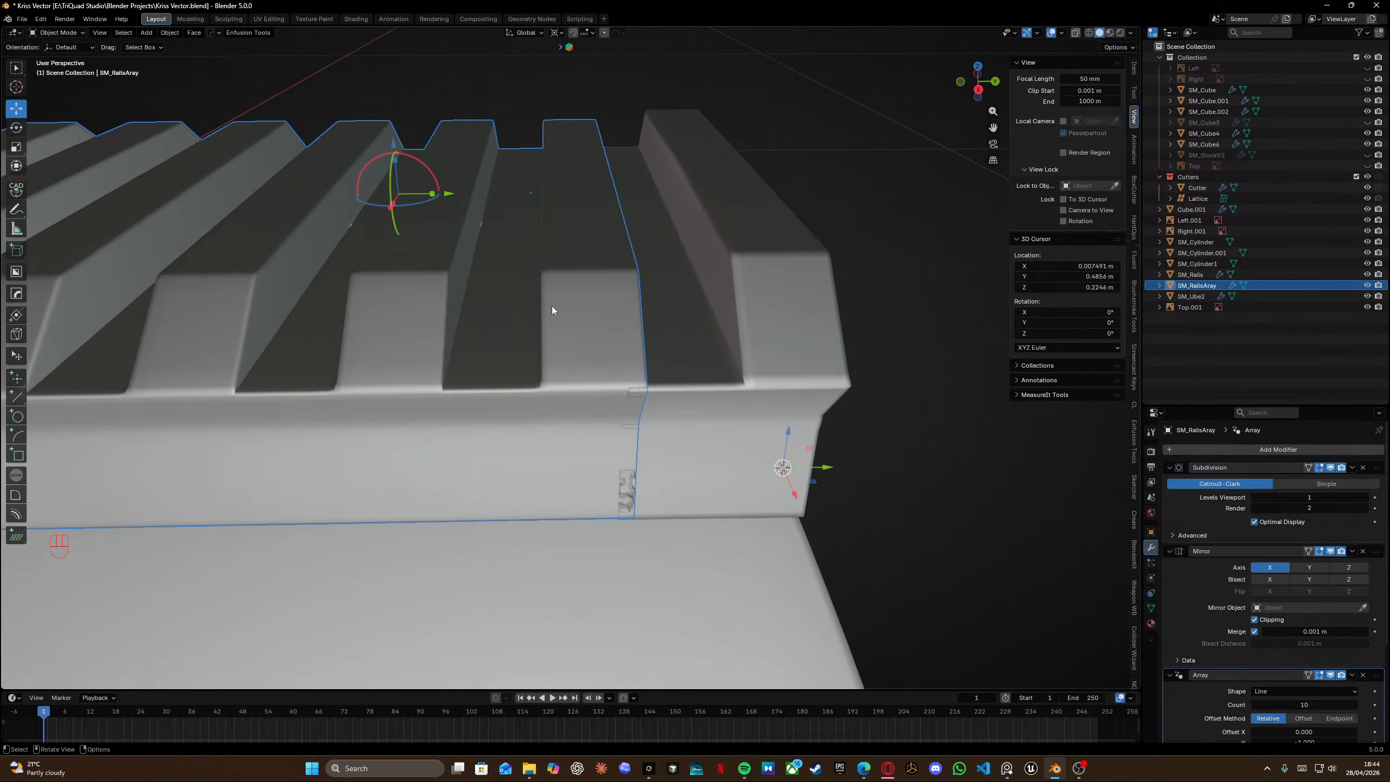
{"action": "key", "text": "g"}
{"action": "key", "text": "y"}
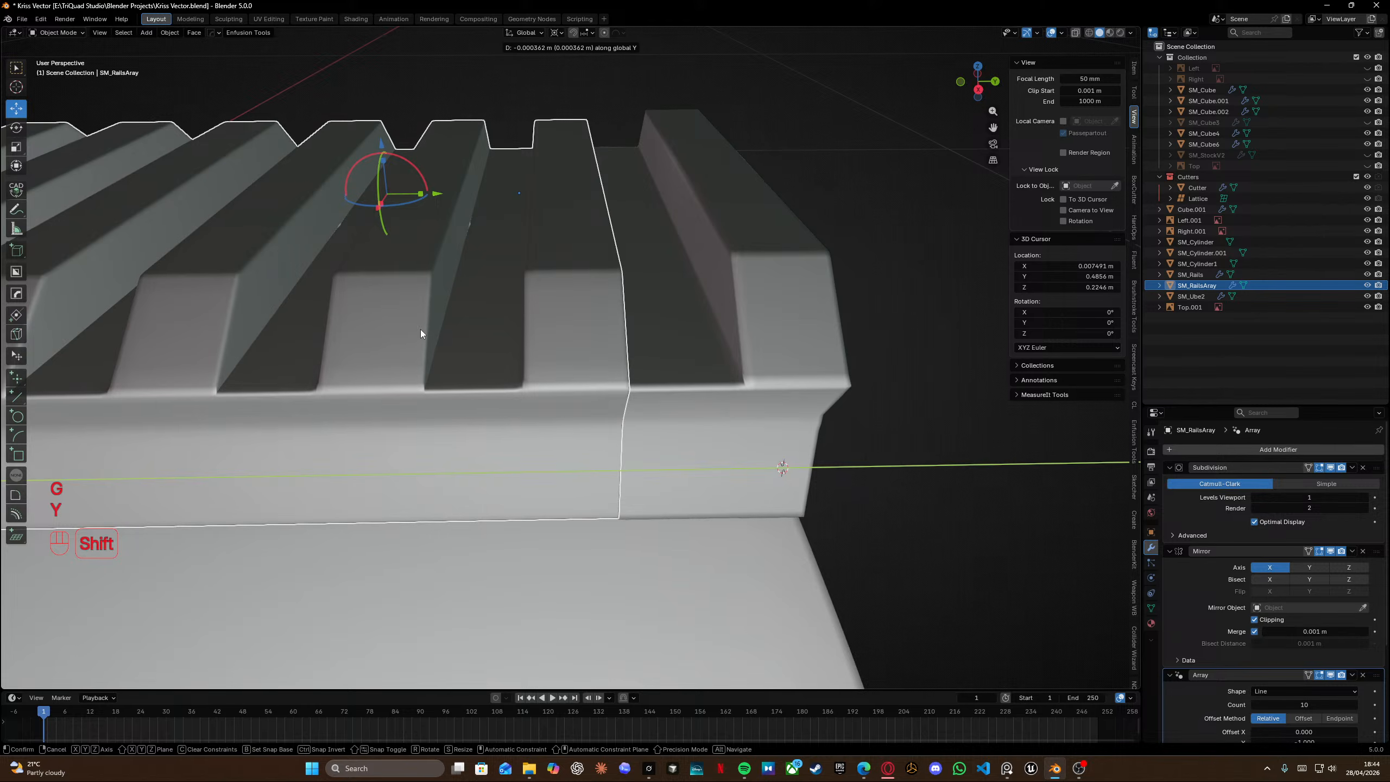
{"action": "left_click", "coordinate": [421, 330]}
{"action": "key", "text": "x"}
{"action": "left_click", "coordinate": [486, 341]}
Duplicate the SM_Rails segment in place and name the copy SM_RailsArray.
{"action": "left_click", "coordinate": [790, 330]}
{"action": "key", "text": "shift+d"}
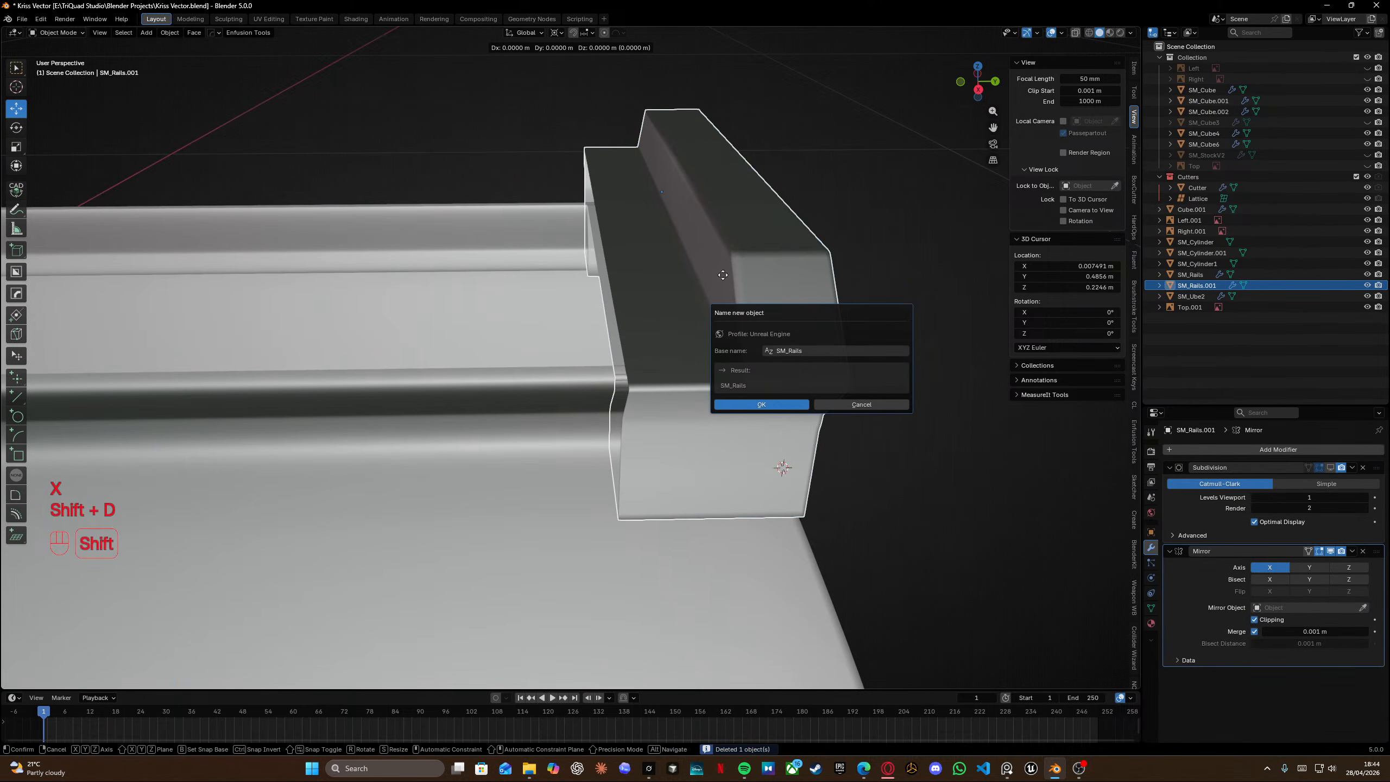
{"action": "left_click", "coordinate": [811, 353]}
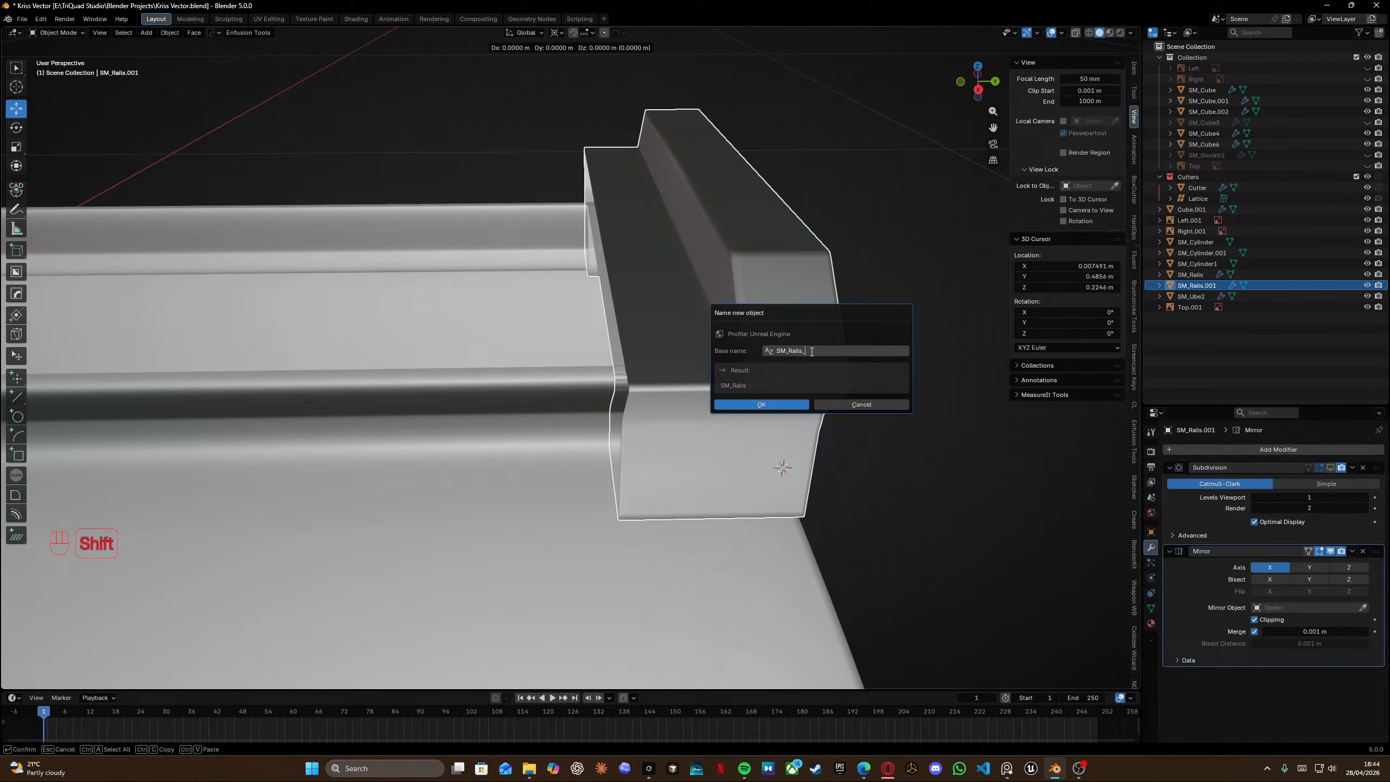
{"action": "type", "text": "_Ara"}
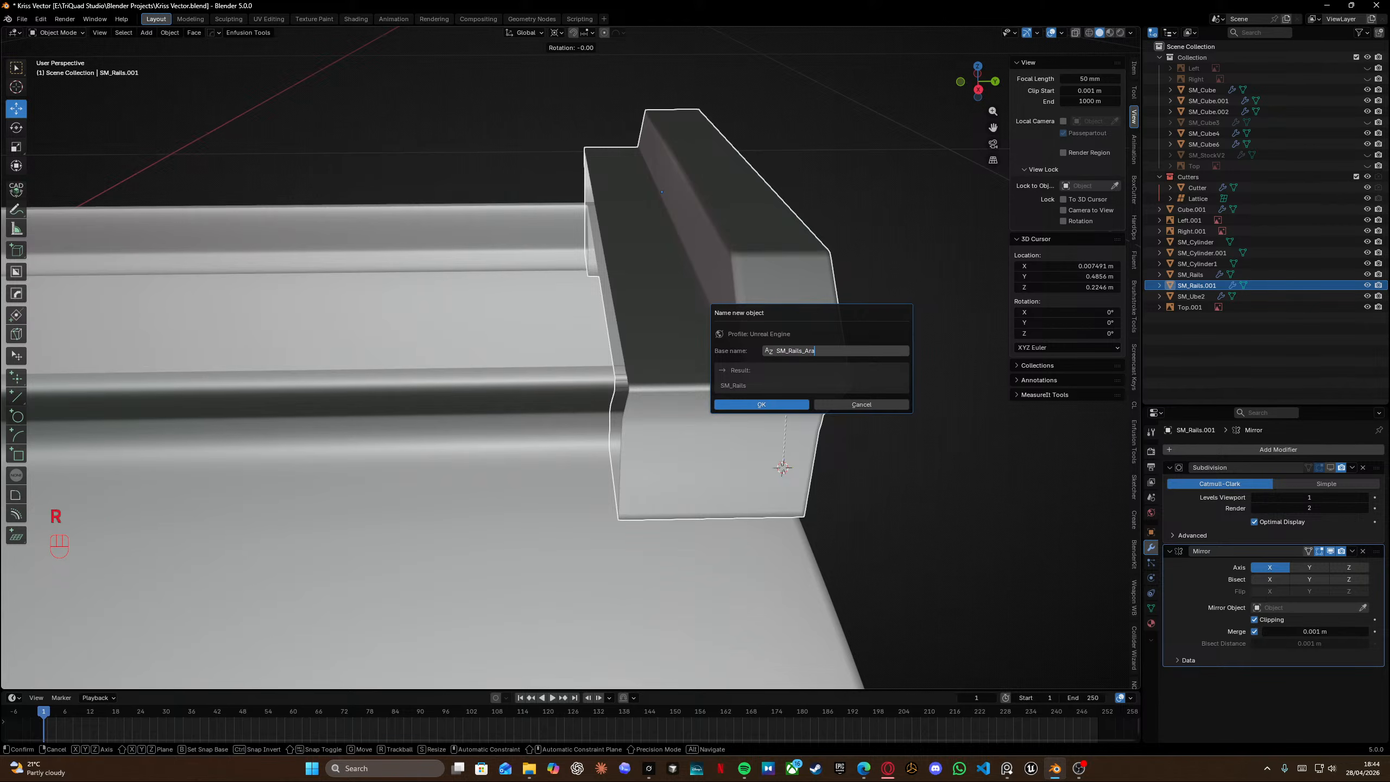
{"action": "key", "text": "BackSpace"}
{"action": "type", "text": "ray"}
{"action": "key", "text": "Return"}
{"action": "left_click", "coordinate": [778, 406]}
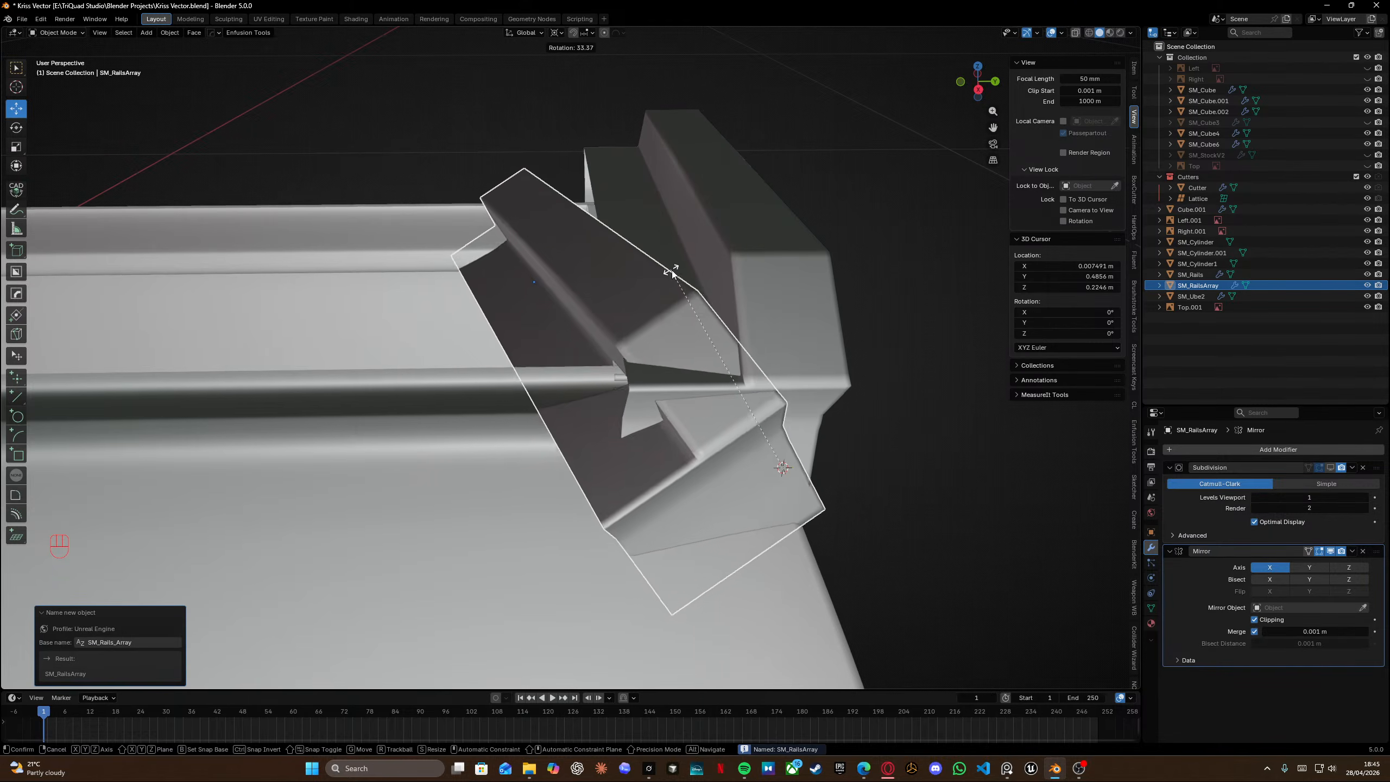
{"action": "right_click", "coordinate": [676, 274]}
Isolate the copy in local view and edge-slide a loop of its middle section fully onto its neighbour.
{"action": "left_click_drag", "start_coordinate": [826, 467], "coordinate": [186, 450]}
{"action": "key", "text": "KP_Divide"}
{"action": "middle_click_drag", "start_coordinate": [490, 366], "coordinate": [415, 353]}
{"action": "scroll", "coordinate": [416, 353], "scroll_direction": "left", "scroll_amount": 2}
{"action": "key", "text": "Tab"}
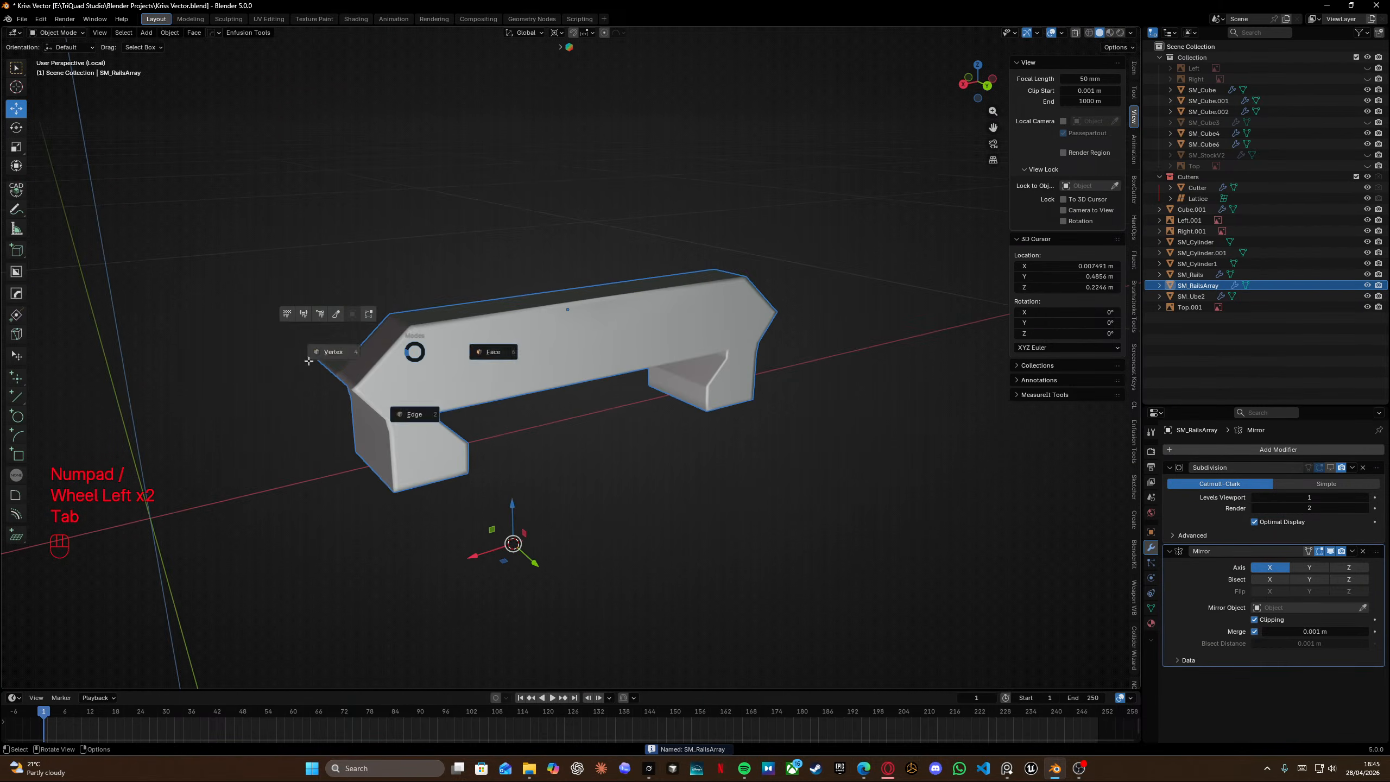
{"action": "scroll", "coordinate": [405, 409], "scroll_direction": "up", "scroll_amount": 2}
{"action": "middle_click_drag", "start_coordinate": [405, 408], "coordinate": [528, 348], "text": "shift"}
{"action": "key", "text": "Tab"}
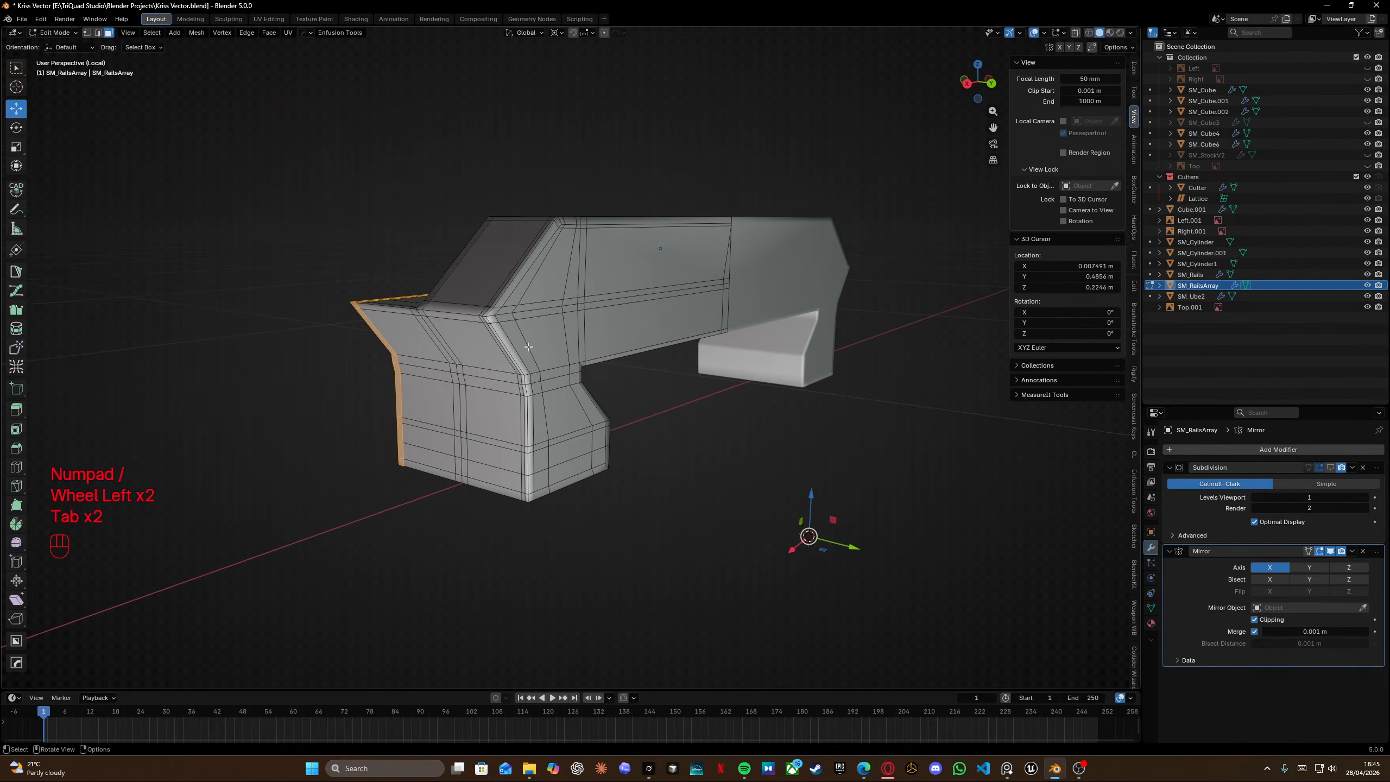
{"action": "scroll", "coordinate": [526, 339], "scroll_direction": "up", "scroll_amount": 1}
{"action": "left_click", "coordinate": [466, 308]}
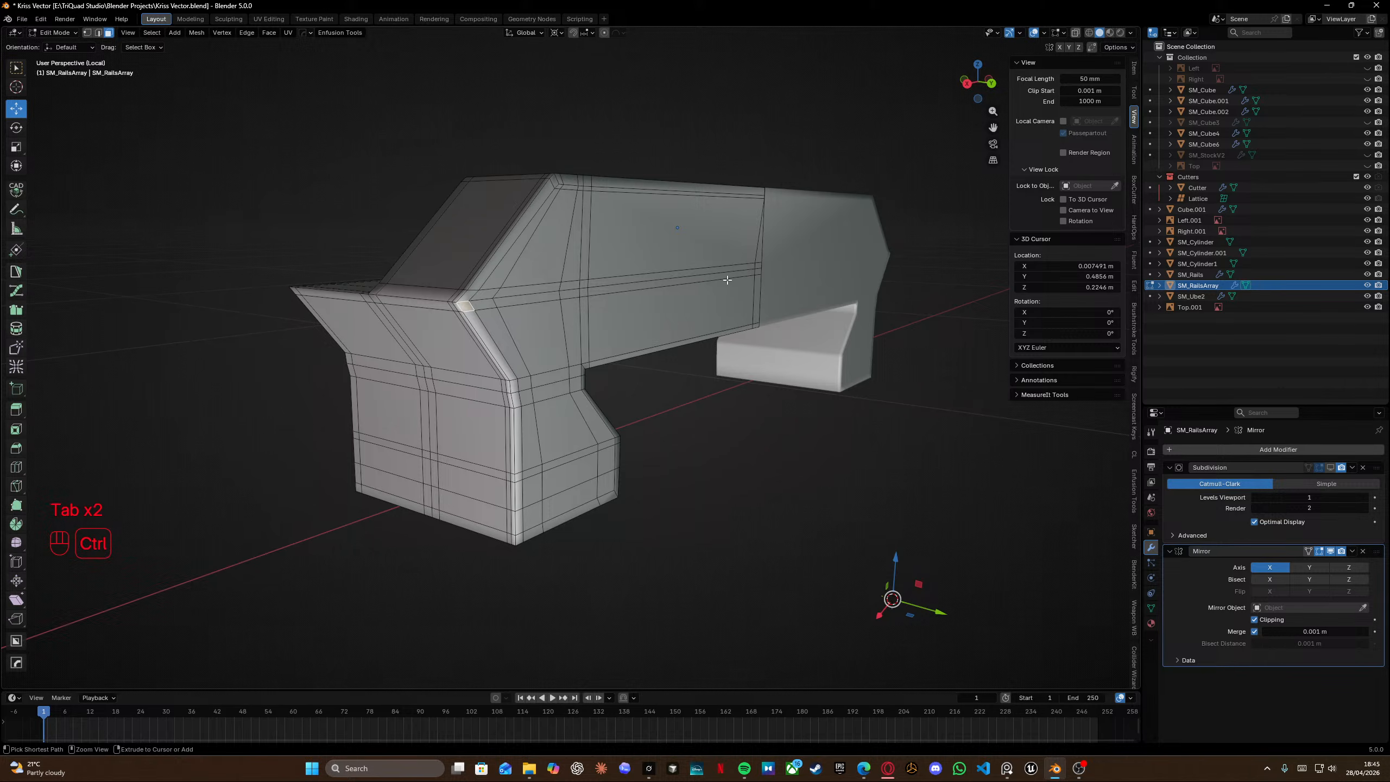
{"action": "left_click", "coordinate": [757, 272], "text": "ctrl"}
{"action": "middle_click_drag", "start_coordinate": [732, 296], "coordinate": [909, 317]}
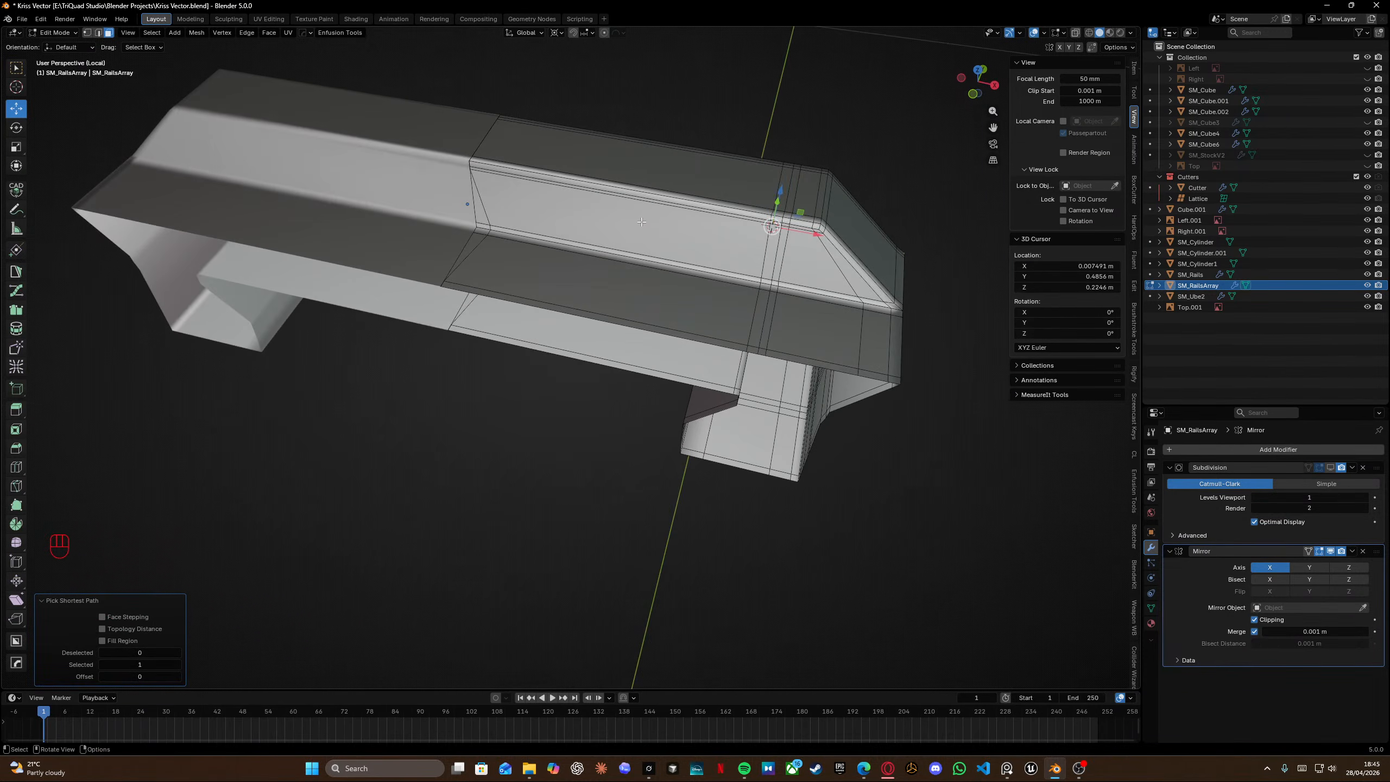
{"action": "key", "text": "Tab"}
{"action": "left_click", "coordinate": [485, 215], "text": "alt"}
{"action": "middle_click_drag", "start_coordinate": [485, 215], "coordinate": [659, 185]}
{"action": "key", "text": "g"}
{"action": "key", "text": "g"}
{"action": "left_click", "coordinate": [634, 209]}
Edge-slide a second middle loop fully onto its neighbouring loop.
{"action": "left_click_drag", "start_coordinate": [648, 172], "coordinate": [676, 324]}
{"action": "key", "text": "g"}
{"action": "key", "text": "g"}
{"action": "left_click", "coordinate": [711, 299]}
Select all vertices of the copy and merge them by distance.
{"action": "key", "text": "a"}
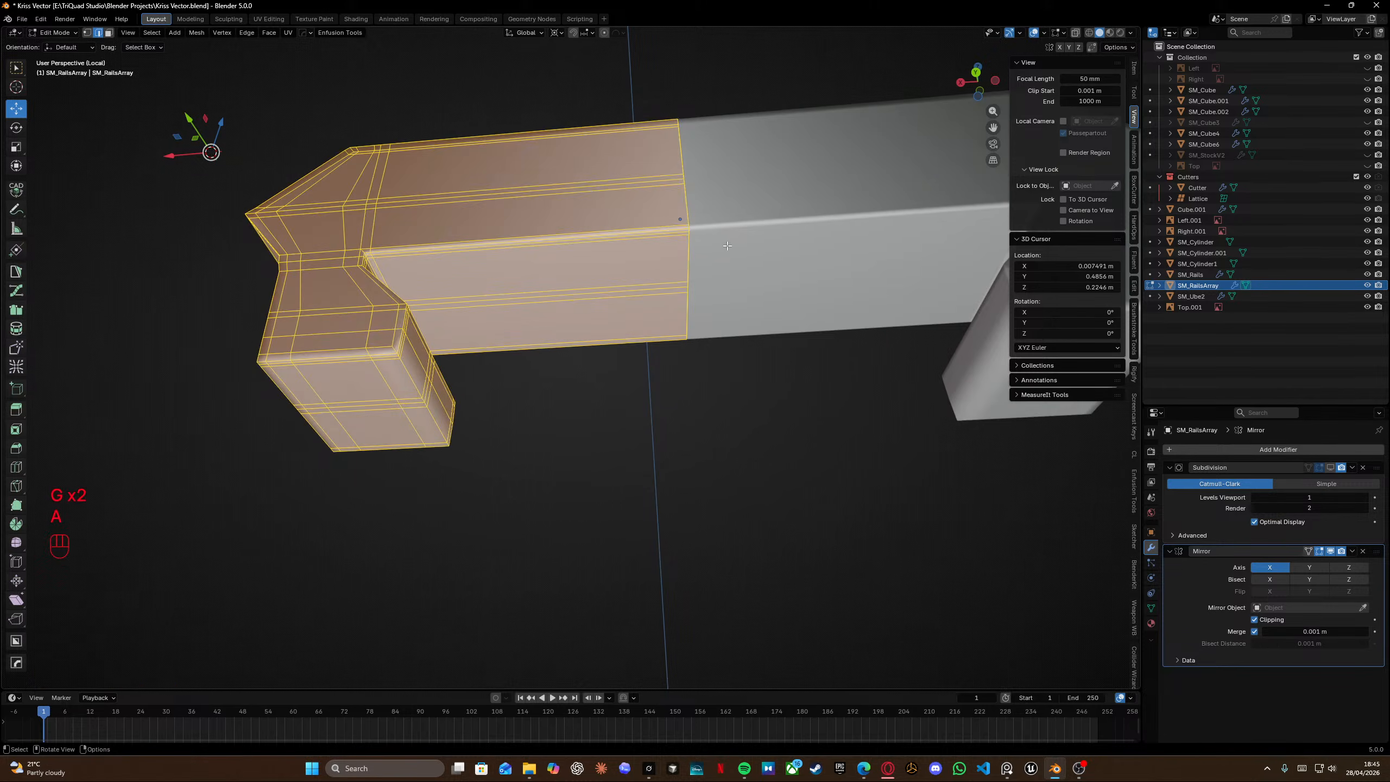
{"action": "key", "text": "m"}
{"action": "left_click", "coordinate": [727, 243]}
{"action": "middle_click_drag", "start_coordinate": [620, 218], "coordinate": [839, 303]}
{"action": "key", "text": "Tab"}
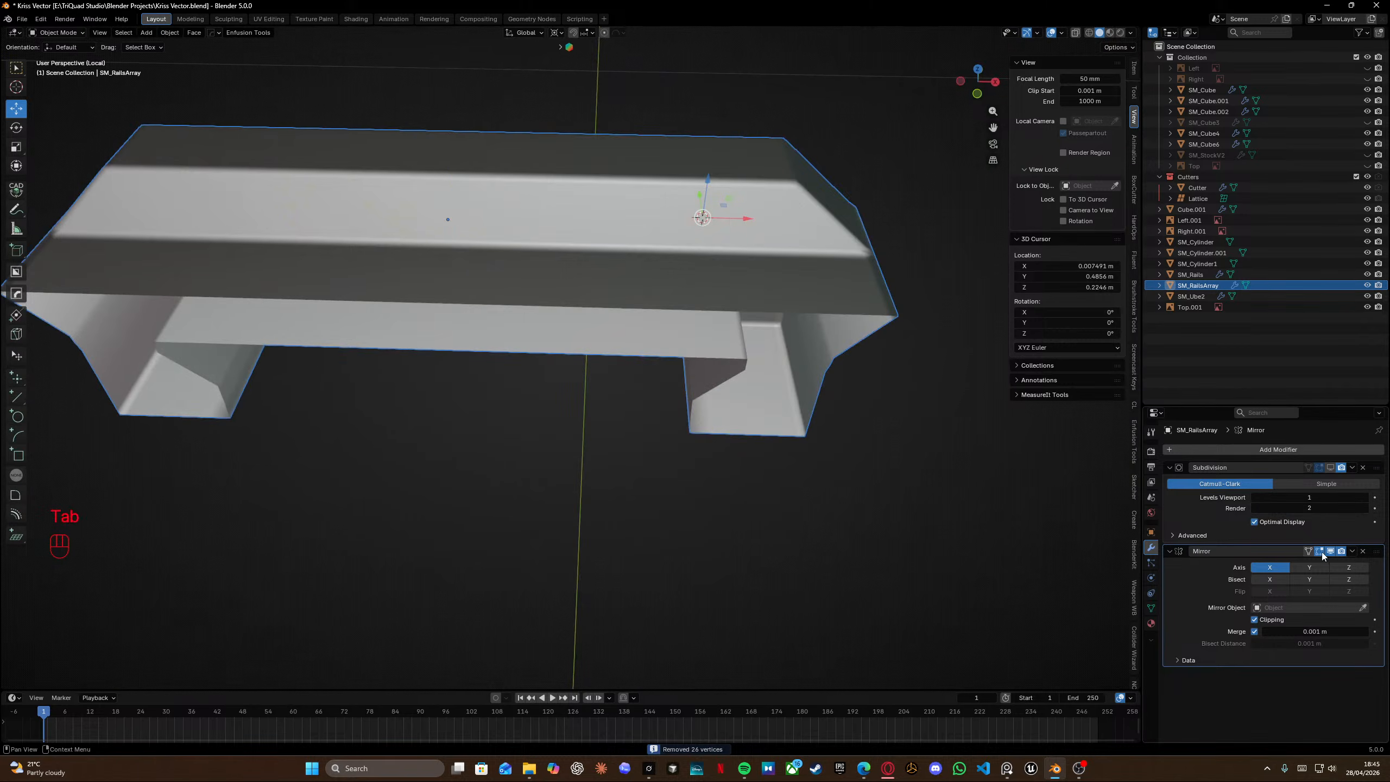
Enable the subdivision display and add a loop cut through the copy's middle section.
{"action": "left_click", "coordinate": [1330, 468]}
{"action": "middle_click_drag", "start_coordinate": [460, 258], "coordinate": [547, 367]}
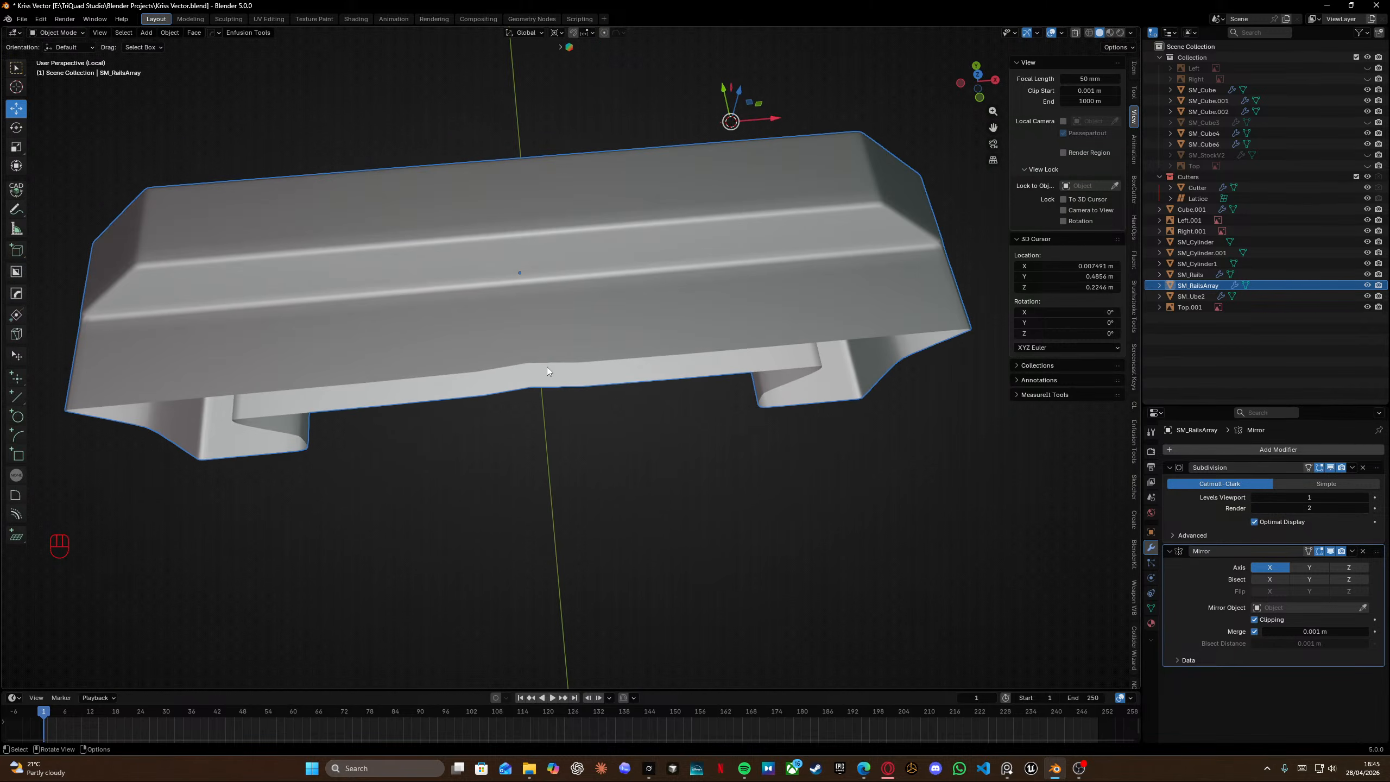
{"action": "key", "text": "Tab"}
{"action": "key", "text": "ctrl+r"}
{"action": "left_click", "coordinate": [594, 343]}
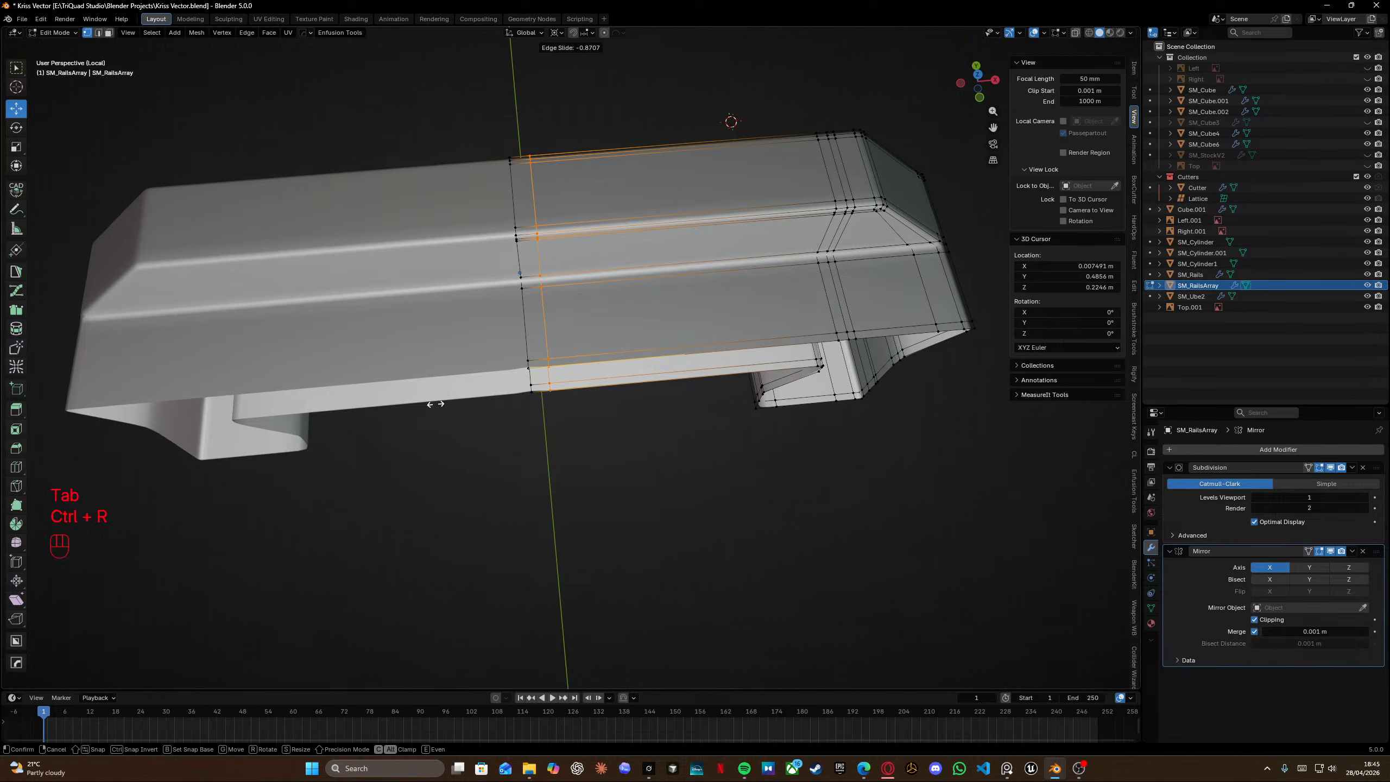
{"action": "left_click", "coordinate": [421, 404]}
Select the whole copy and recalculate its normals outside.
{"action": "mouse_move", "coordinate": [421, 404]}
{"action": "middle_mouse_down"}
{"action": "mouse_move", "coordinate": [586, 248]}
{"action": "mouse_move", "coordinate": [547, 170]}
{"action": "mouse_move", "coordinate": [556, 193]}
{"action": "mouse_move", "coordinate": [527, 204]}
{"action": "middle_mouse_up"}
{"action": "key", "text": "a"}
{"action": "scroll", "coordinate": [581, 263], "scroll_direction": "left", "scroll_amount": 2, "text": "shift"}
{"action": "key", "text": "shift+n"}
{"action": "key", "text": "Tab"}
{"action": "scroll", "coordinate": [556, 192], "scroll_direction": "down", "scroll_amount": 3}
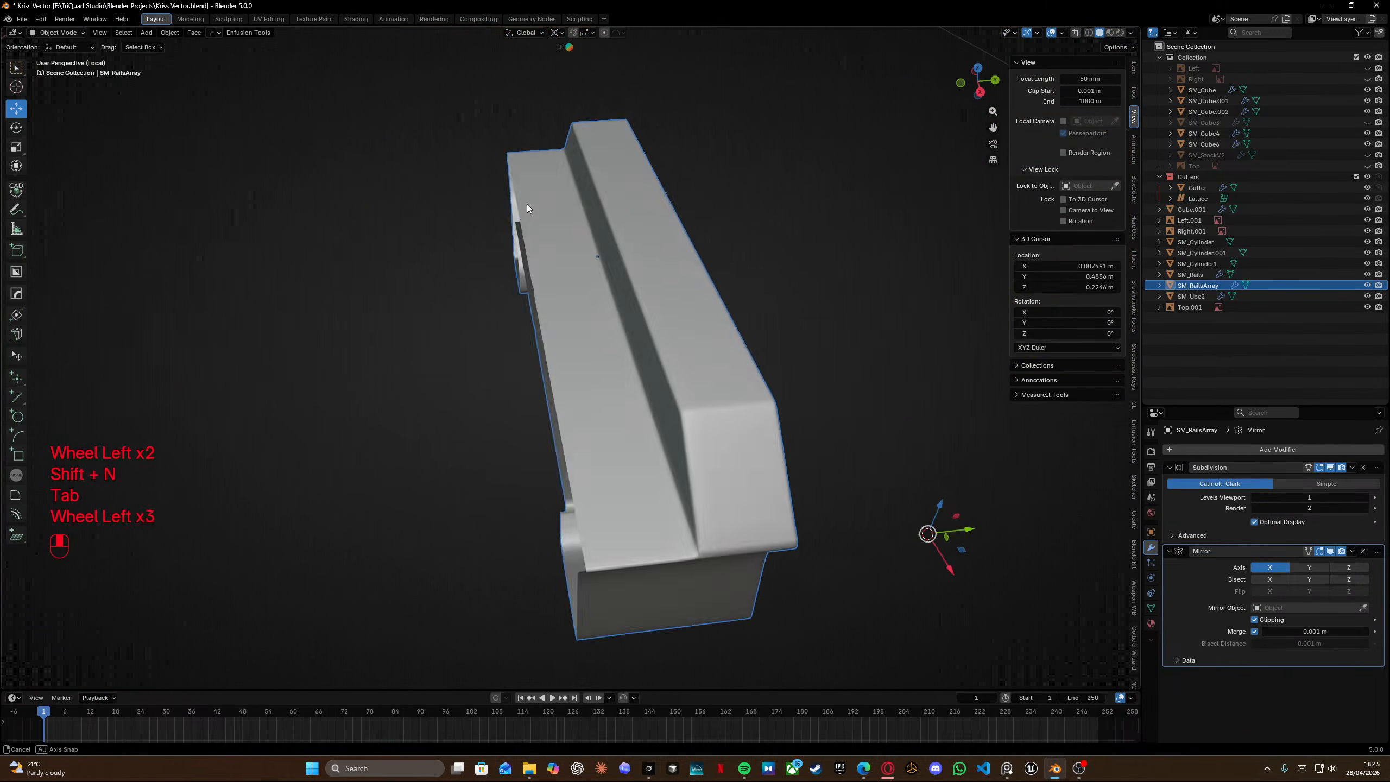
{"action": "scroll", "coordinate": [512, 198], "scroll_direction": "down", "scroll_amount": 1}
Leave local view, select the original SM_Rails segment and recalculate its normals.
{"action": "key", "text": "KP_Divide"}
{"action": "left_click", "coordinate": [714, 299]}
{"action": "key", "text": "Tab"}
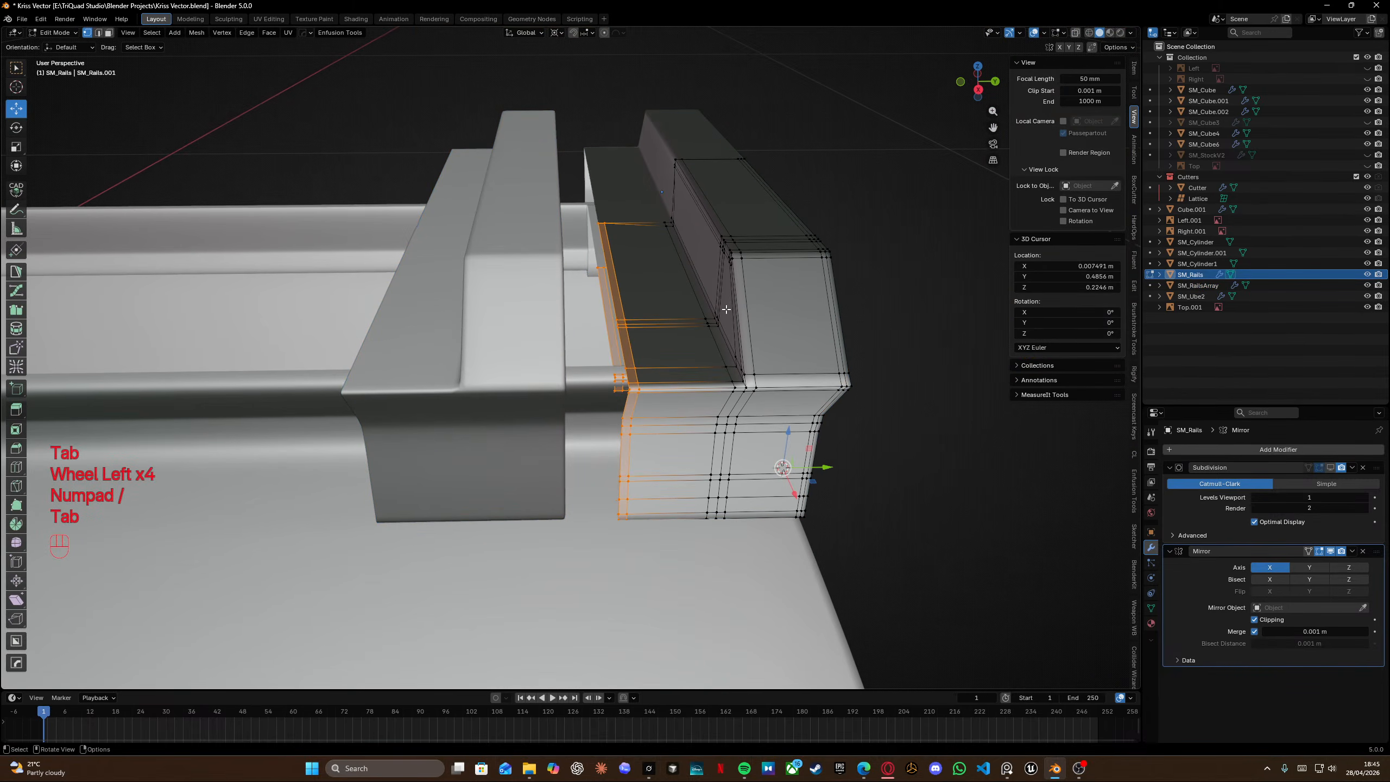
{"action": "key", "text": "a"}
{"action": "key", "text": "shift+n"}
{"action": "key", "text": "Tab"}
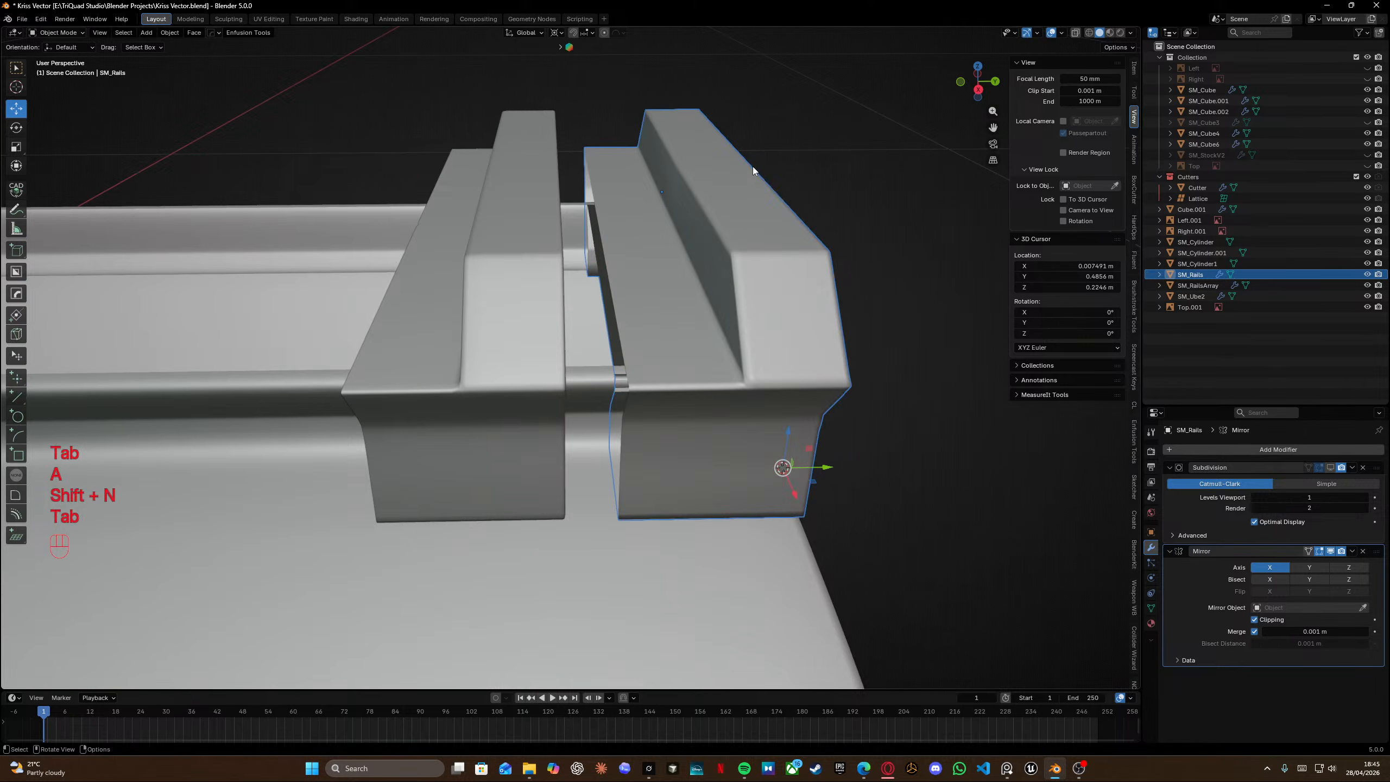
Edit the SM_Rails.001 segment and edge-slide one of its middle loops fully onto its neighbour.
{"action": "left_click", "coordinate": [836, 339]}
{"action": "middle_click_drag", "start_coordinate": [753, 167], "coordinate": [630, 345]}
{"action": "key", "text": "Tab"}
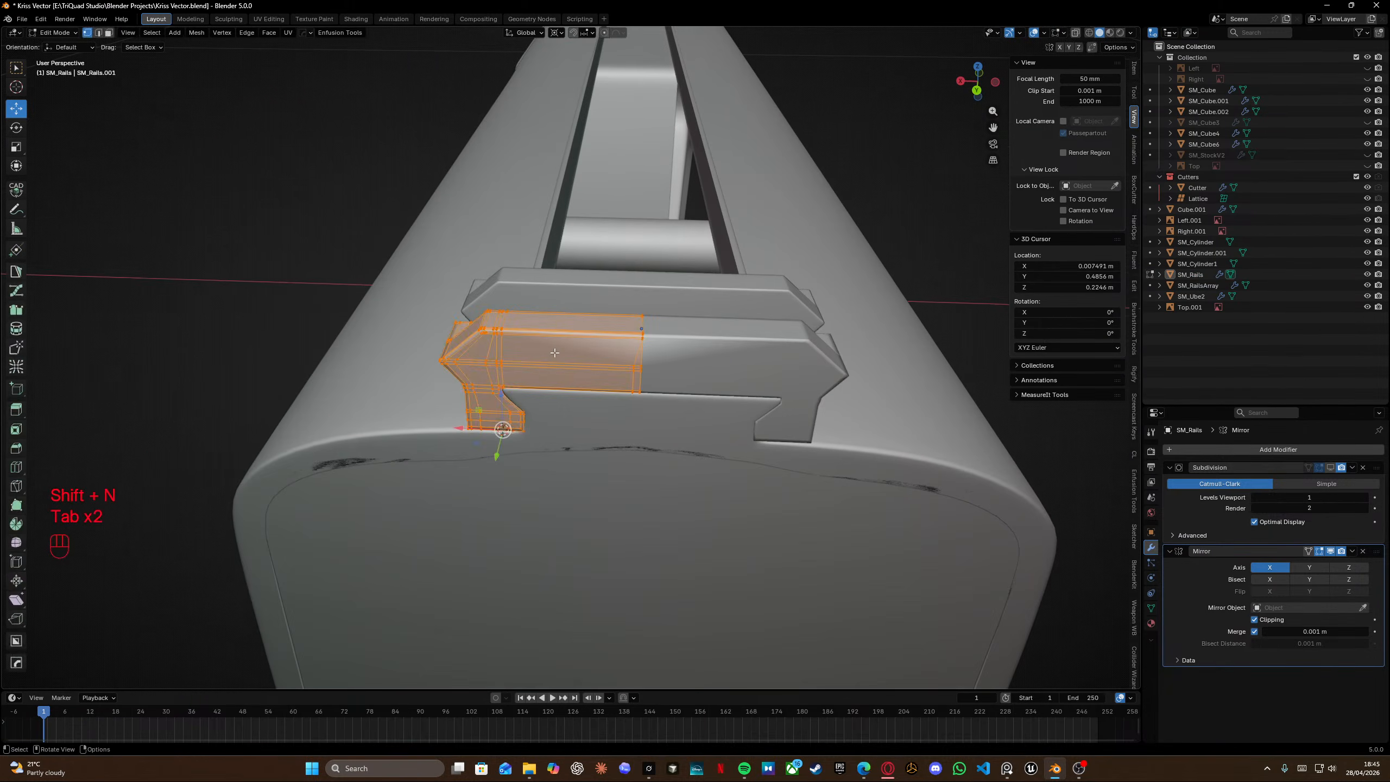
{"action": "scroll", "coordinate": [559, 351], "scroll_direction": "up", "scroll_amount": 6}
{"action": "scroll", "coordinate": [699, 337], "scroll_direction": "down", "scroll_amount": 5}
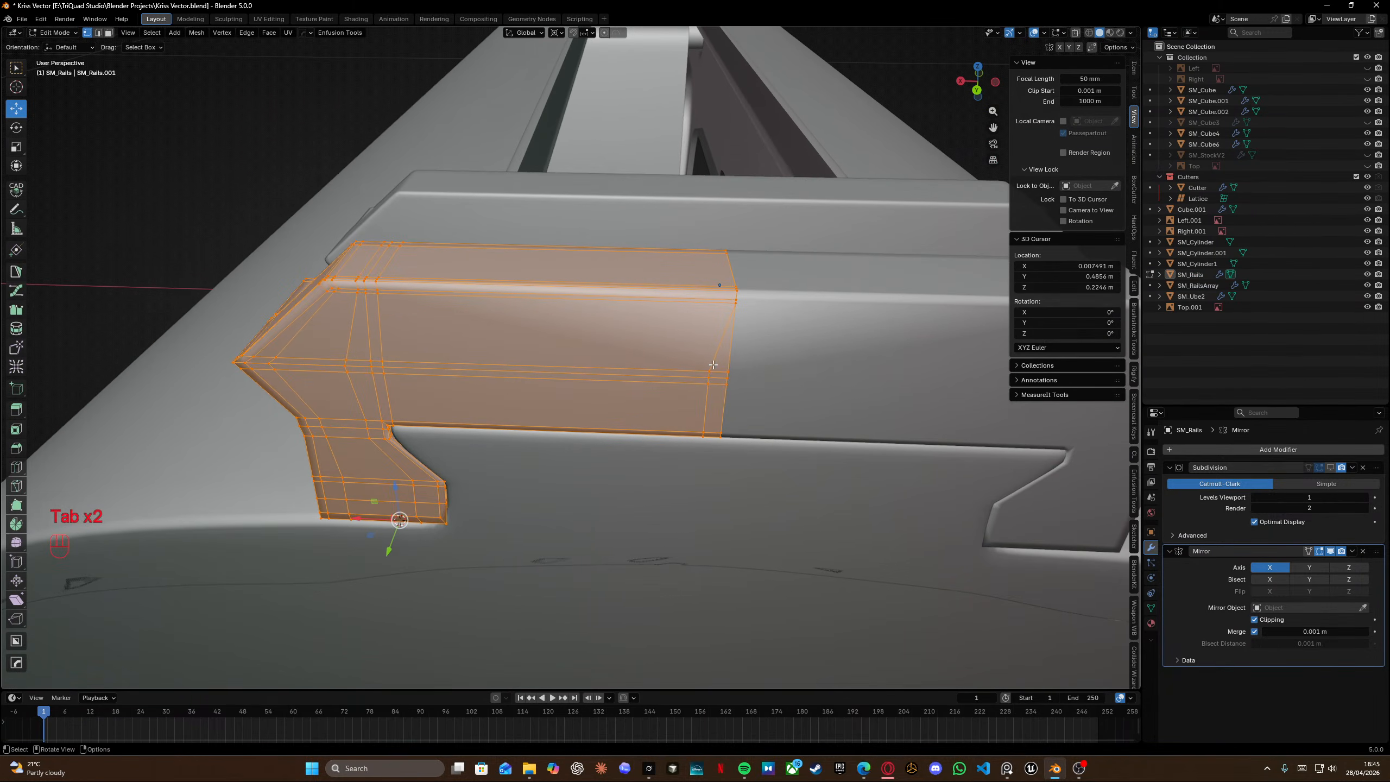
{"action": "key", "text": "shift+z"}
{"action": "middle_click_drag", "start_coordinate": [672, 336], "coordinate": [637, 310]}
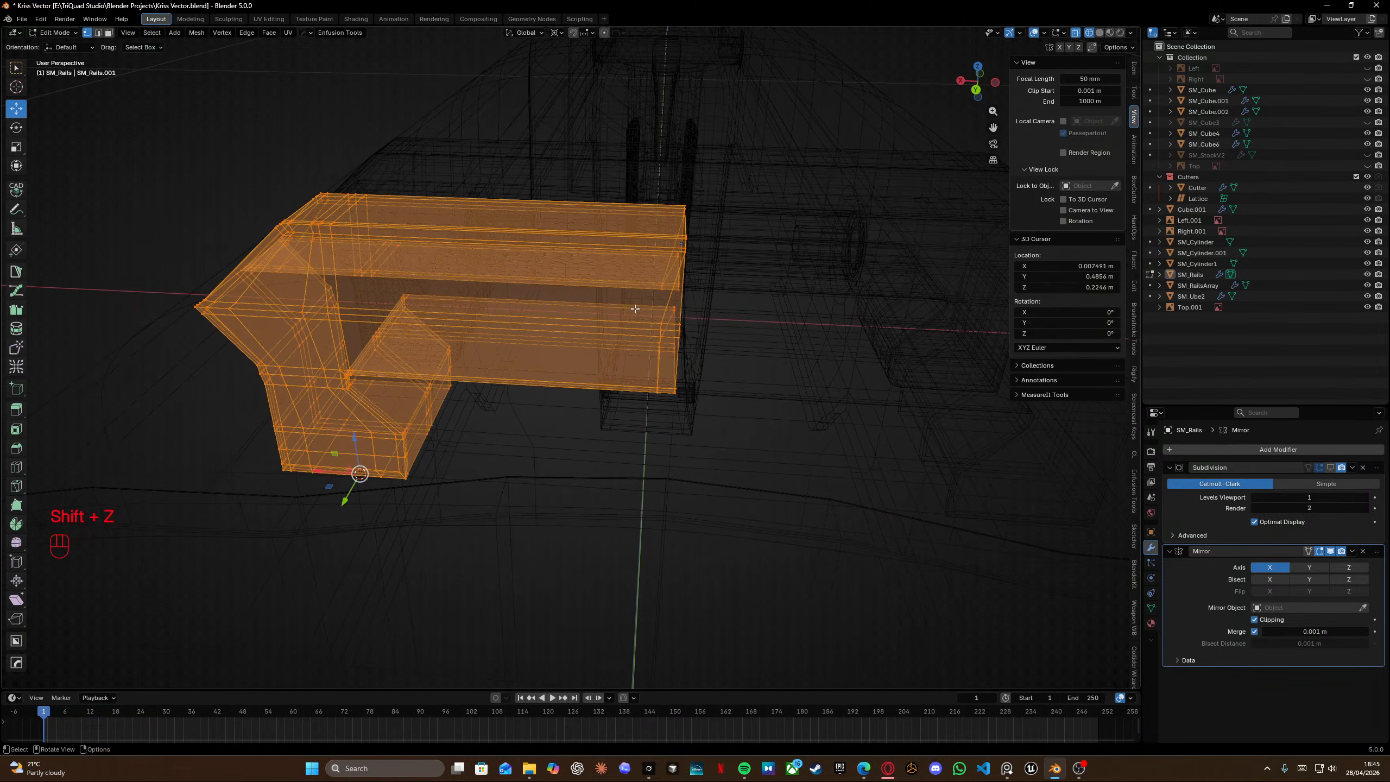
{"action": "left_click", "coordinate": [661, 412], "text": "alt"}
{"action": "key", "text": "g"}
{"action": "key", "text": "g"}
{"action": "left_click", "coordinate": [897, 434]}
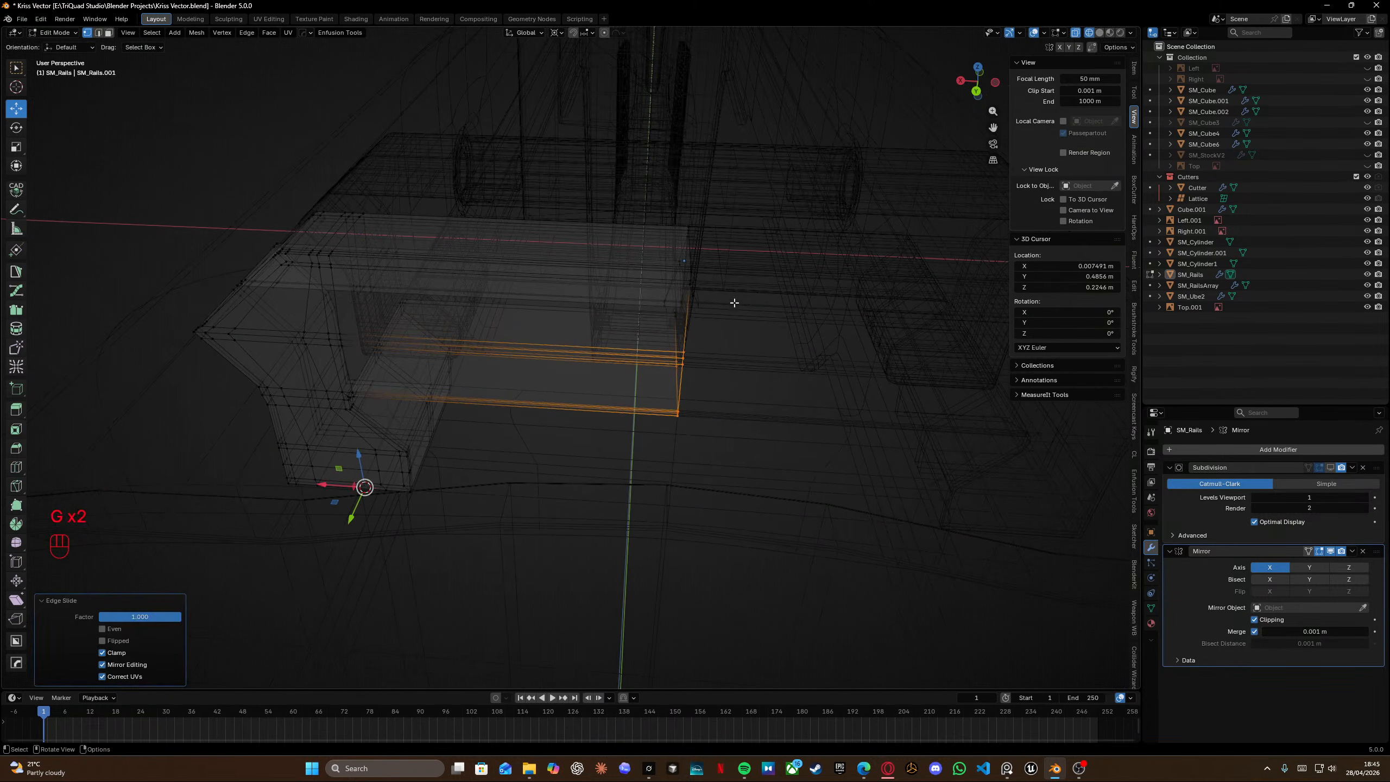
Edge-slide a second middle loop of the segment onto its neighbour.
{"action": "key", "text": "shift+z"}
{"action": "mouse_move", "coordinate": [694, 310]}
{"action": "middle_mouse_down"}
{"action": "mouse_move", "coordinate": [509, 367]}
{"action": "mouse_move", "coordinate": [449, 350]}
{"action": "middle_mouse_up"}
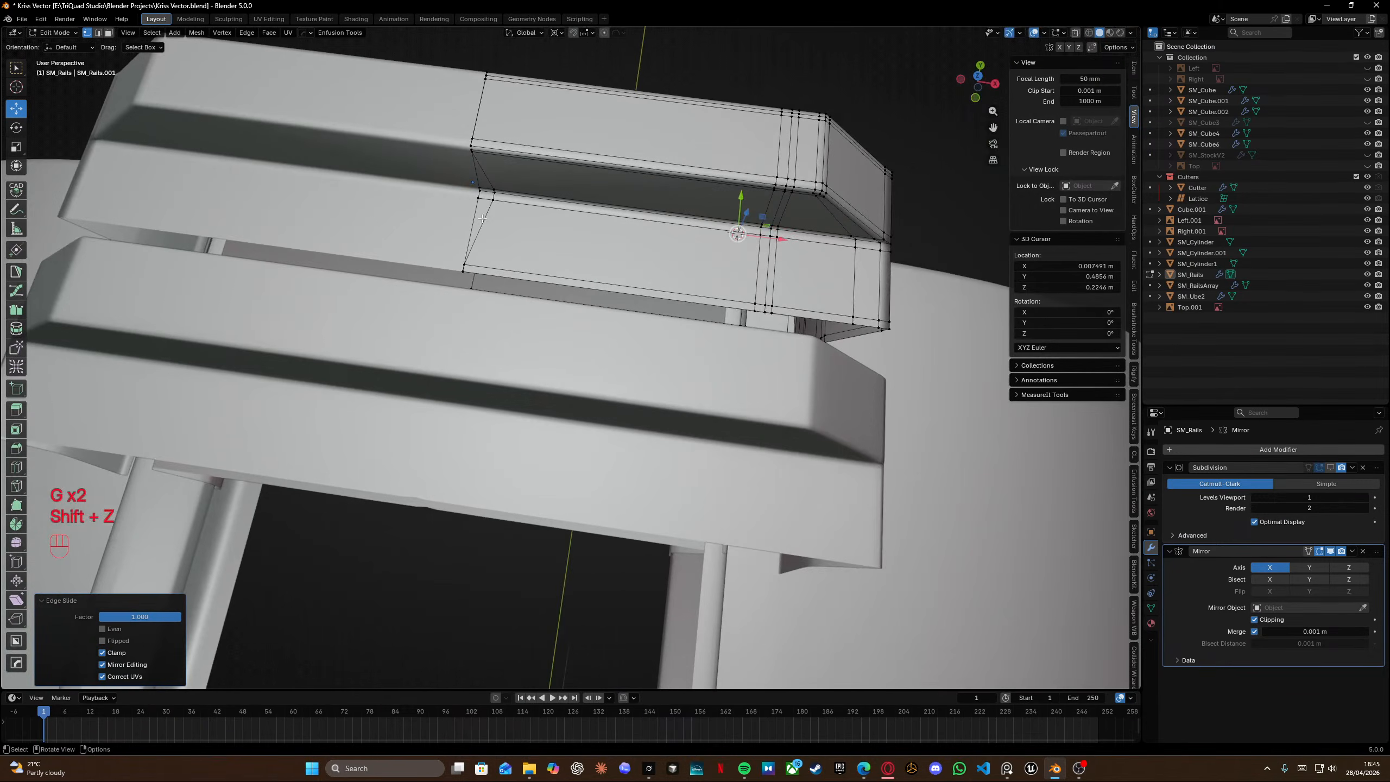
{"action": "left_click_drag", "start_coordinate": [485, 177], "coordinate": [506, 220]}
{"action": "key", "text": "g"}
{"action": "key", "text": "g"}
{"action": "left_click", "coordinate": [485, 217]}
Select all of the segment's vertices and merge them by distance.
{"action": "middle_click_drag", "start_coordinate": [485, 218], "coordinate": [467, 309], "text": "shift"}
{"action": "key", "text": "a"}
{"action": "key", "text": "m"}
{"action": "left_click", "coordinate": [525, 267]}
{"action": "key", "text": "Tab"}
Isolate SM_RailsArray, select the face region on its inner side wall and delete those faces.
{"action": "left_click", "coordinate": [466, 345]}
{"action": "middle_click_drag", "start_coordinate": [467, 309], "coordinate": [435, 296], "text": "shift"}
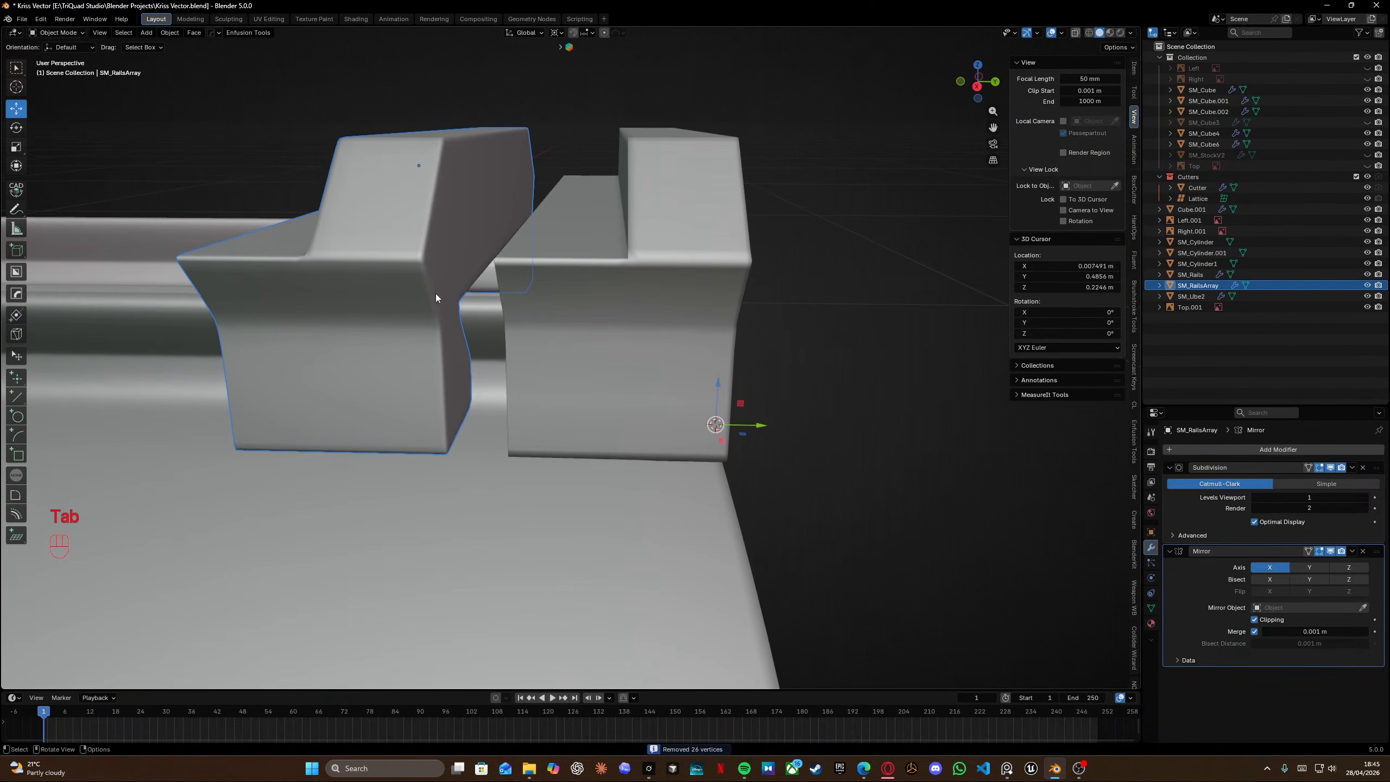
{"action": "key", "text": "Tab"}
{"action": "key", "text": "KP_Divide"}
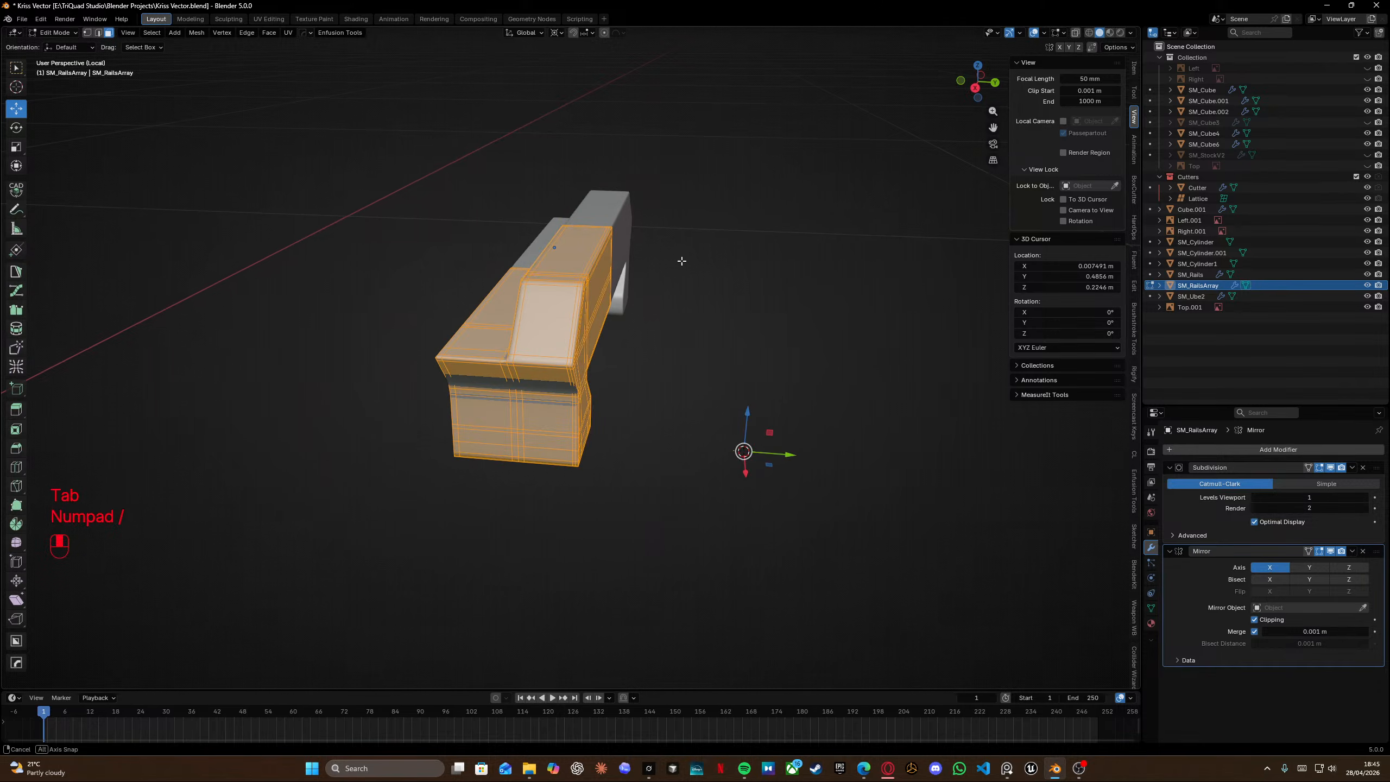
{"action": "middle_click_drag", "start_coordinate": [680, 261], "coordinate": [724, 364]}
{"action": "scroll", "coordinate": [411, 286], "scroll_direction": "up", "scroll_amount": 5}
{"action": "left_click", "coordinate": [311, 313]}
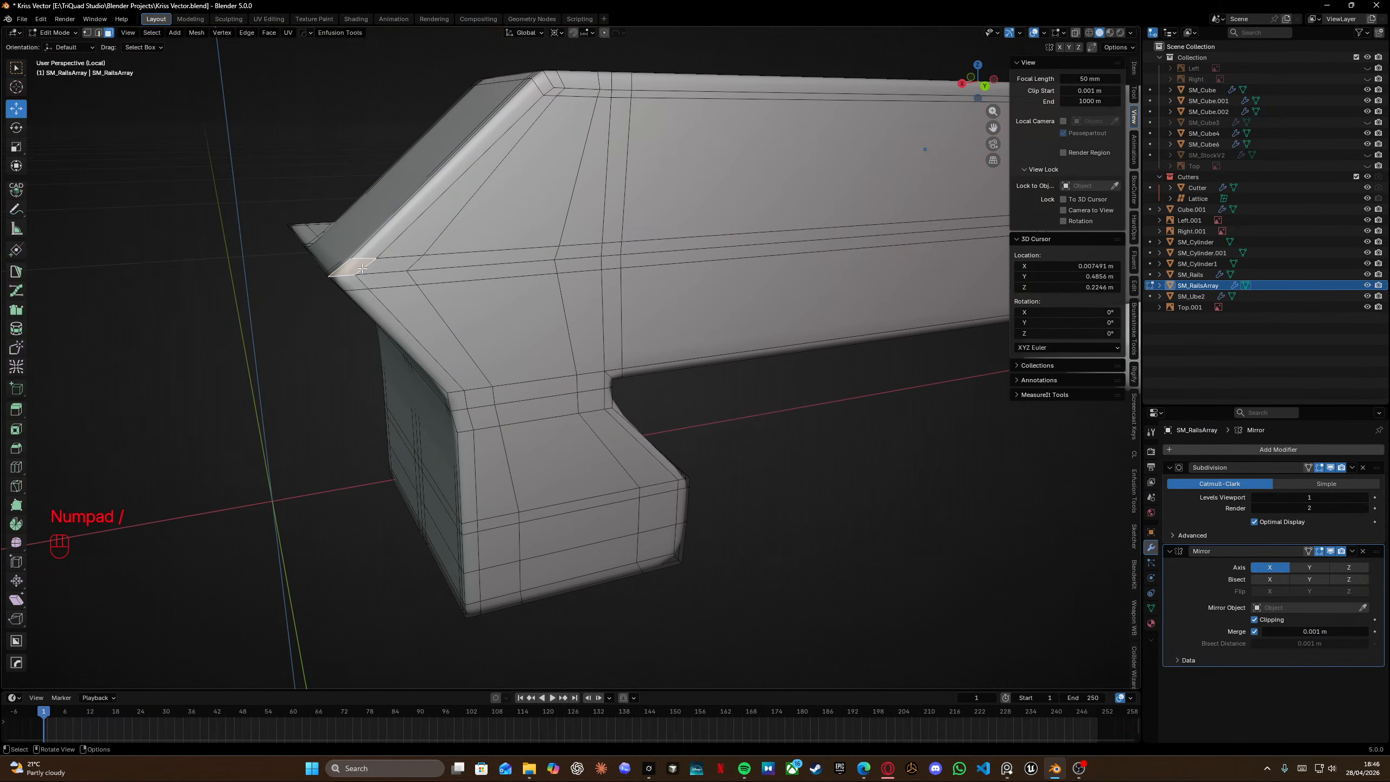
{"action": "left_click", "coordinate": [350, 283]}
{"action": "middle_click_drag", "start_coordinate": [762, 265], "coordinate": [580, 241], "text": "shift"}
{"action": "left_click", "coordinate": [890, 207], "text": "ctrl"}
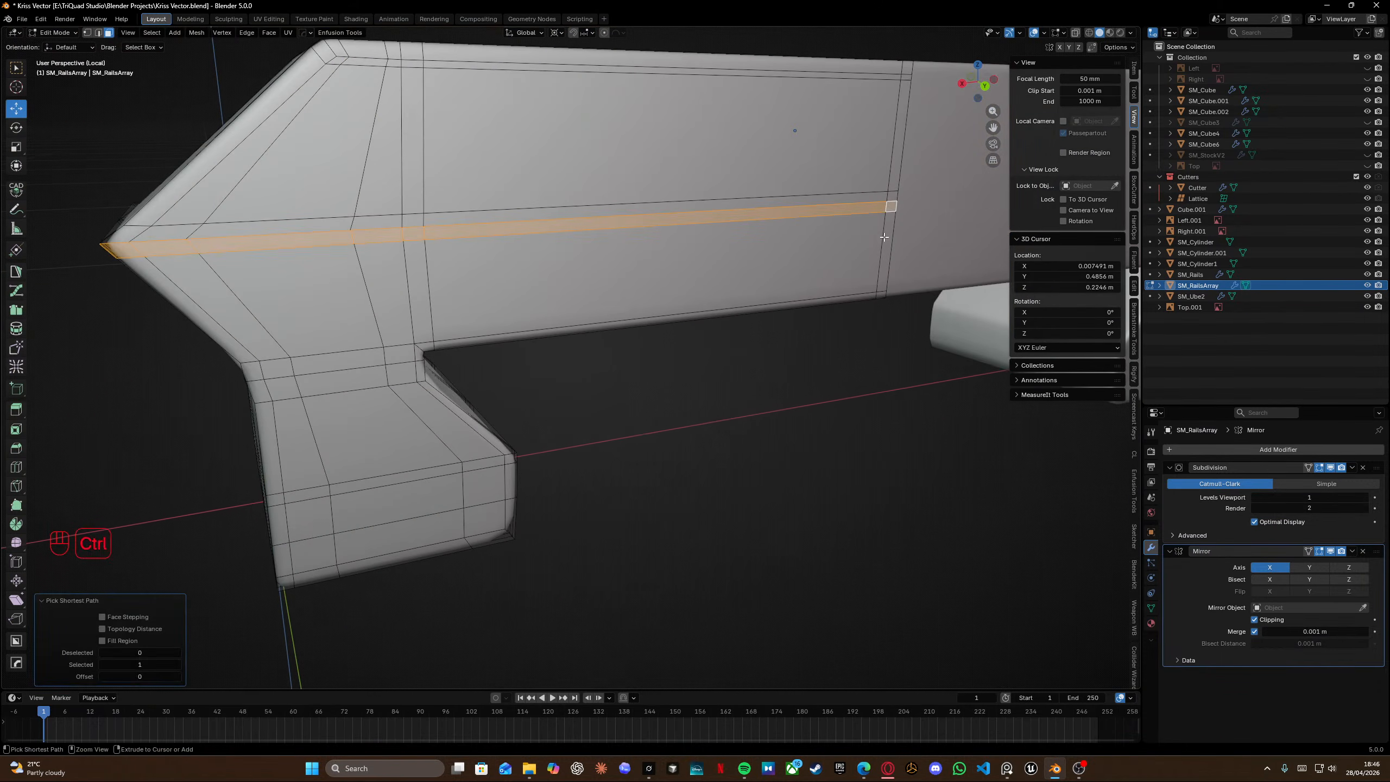
{"action": "left_click", "coordinate": [260, 375], "text": "ctrl"}
{"action": "left_click", "coordinate": [217, 321], "text": "ctrl"}
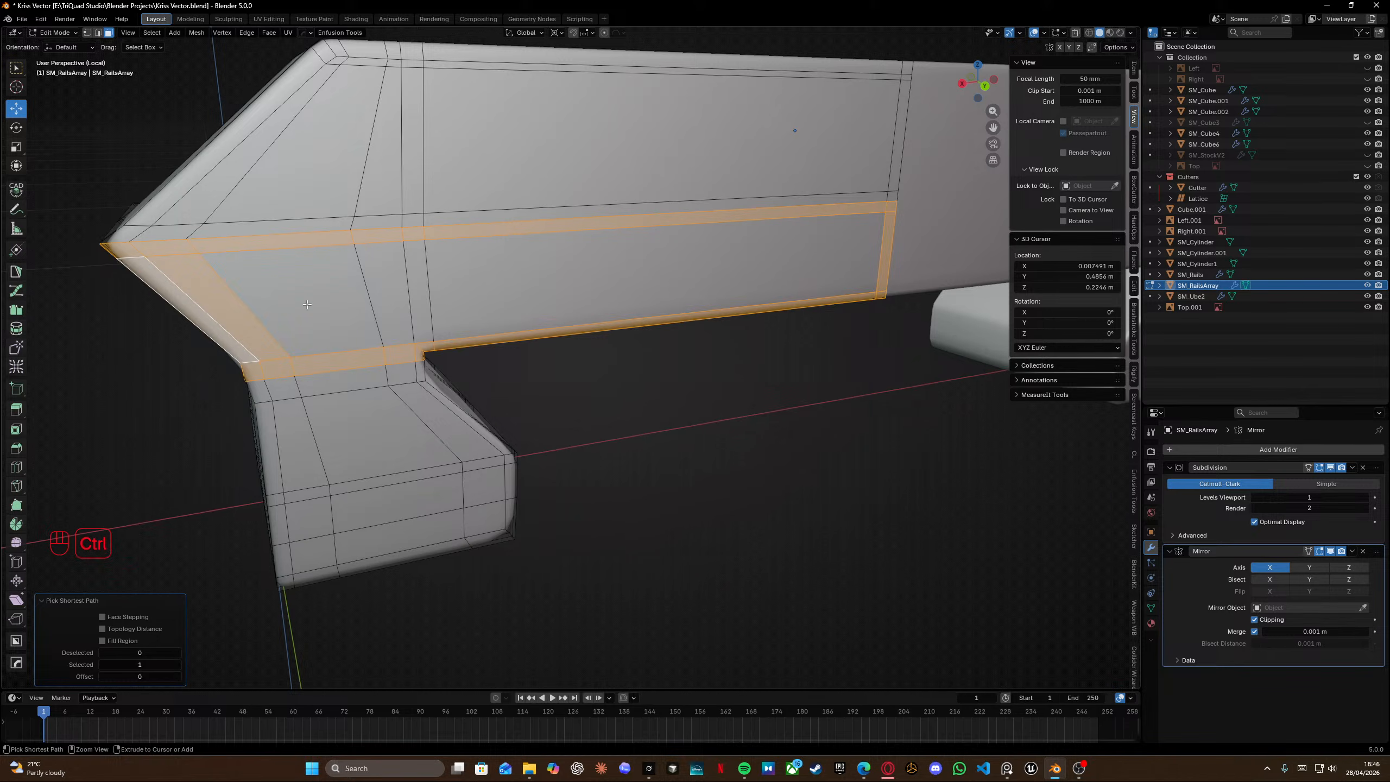
{"action": "left_click", "coordinate": [462, 306], "text": "ctrl"}
{"action": "key", "text": "x"}
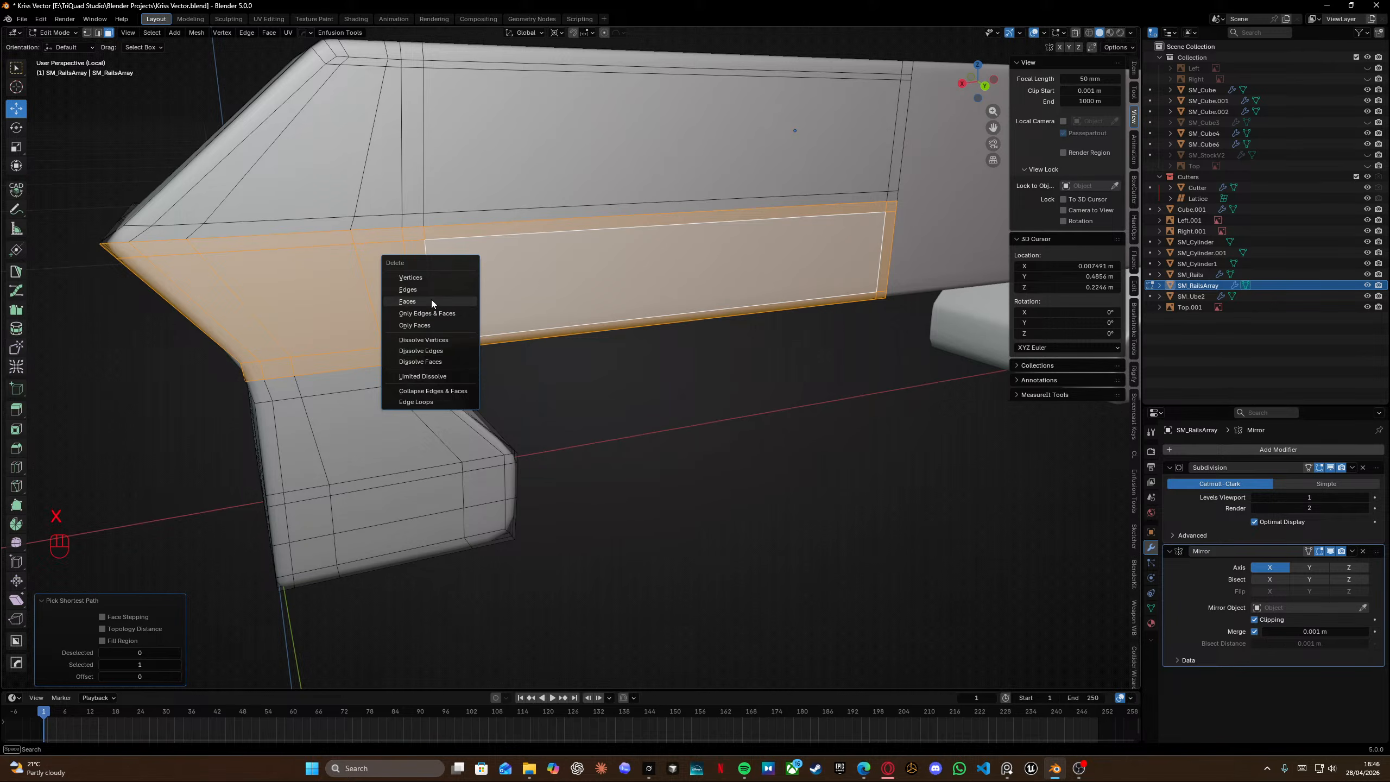
{"action": "left_click", "coordinate": [435, 301]}
{"action": "middle_click_drag", "start_coordinate": [434, 301], "coordinate": [492, 274]}
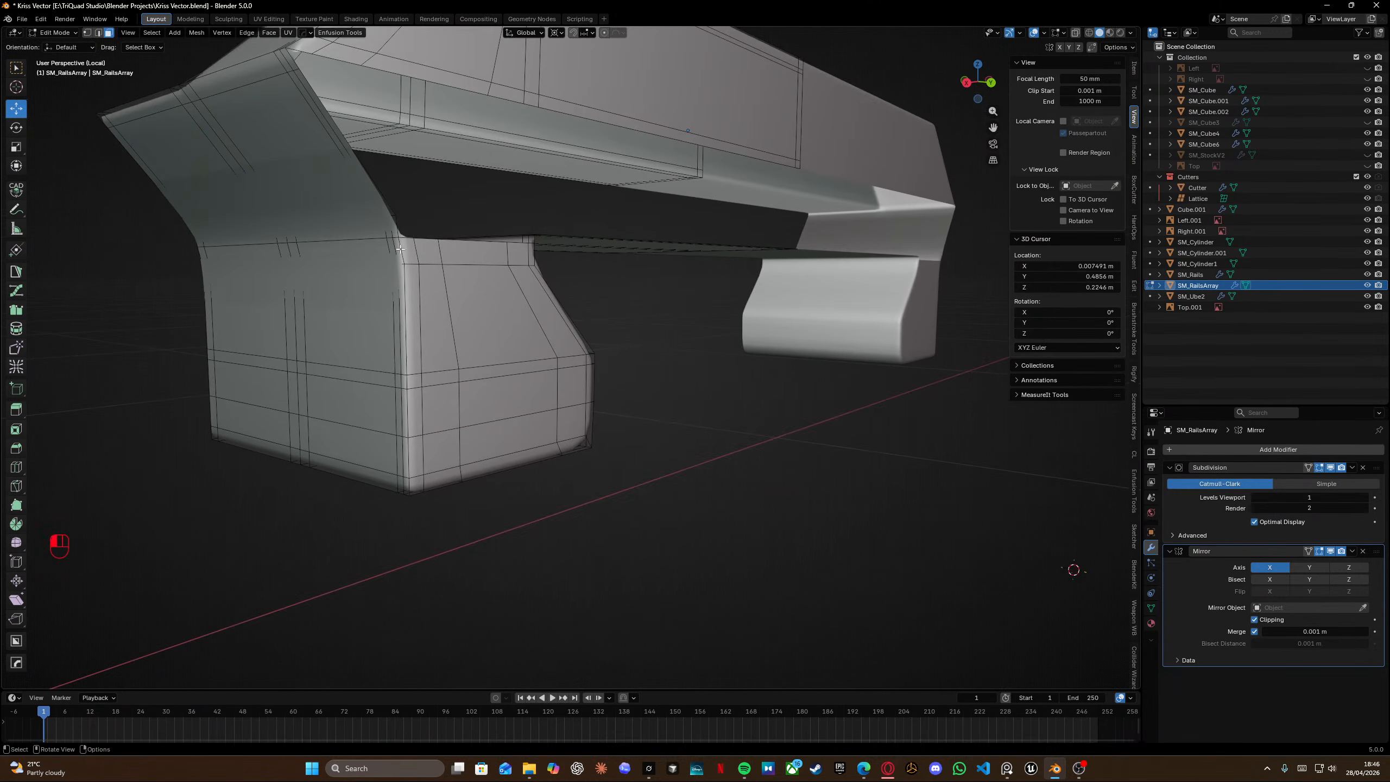
Select another face region on the segment's side wall with shortest-path picks and delete those faces.
{"action": "left_click", "coordinate": [416, 484], "text": "ctrl"}
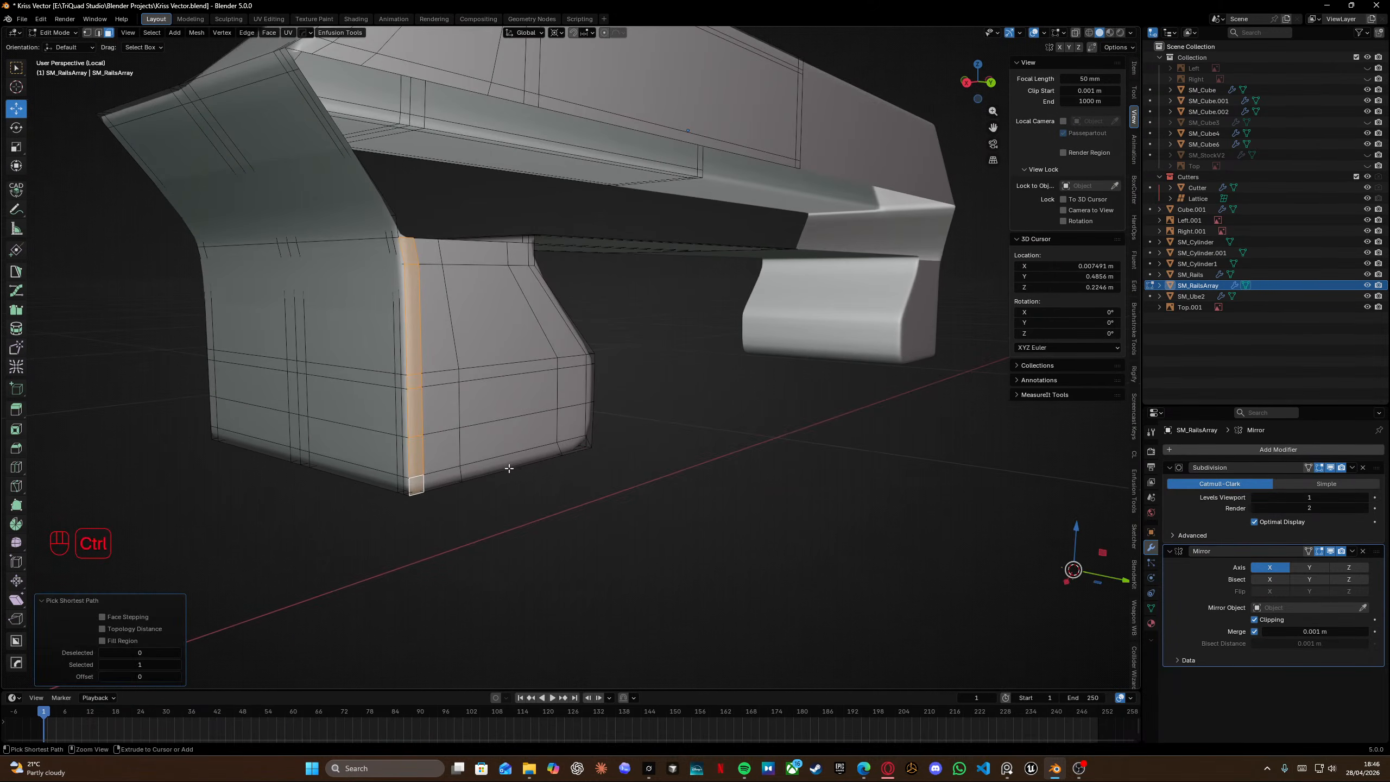
{"action": "left_click", "coordinate": [584, 444], "text": "ctrl"}
{"action": "left_click", "coordinate": [589, 357], "text": "ctrl"}
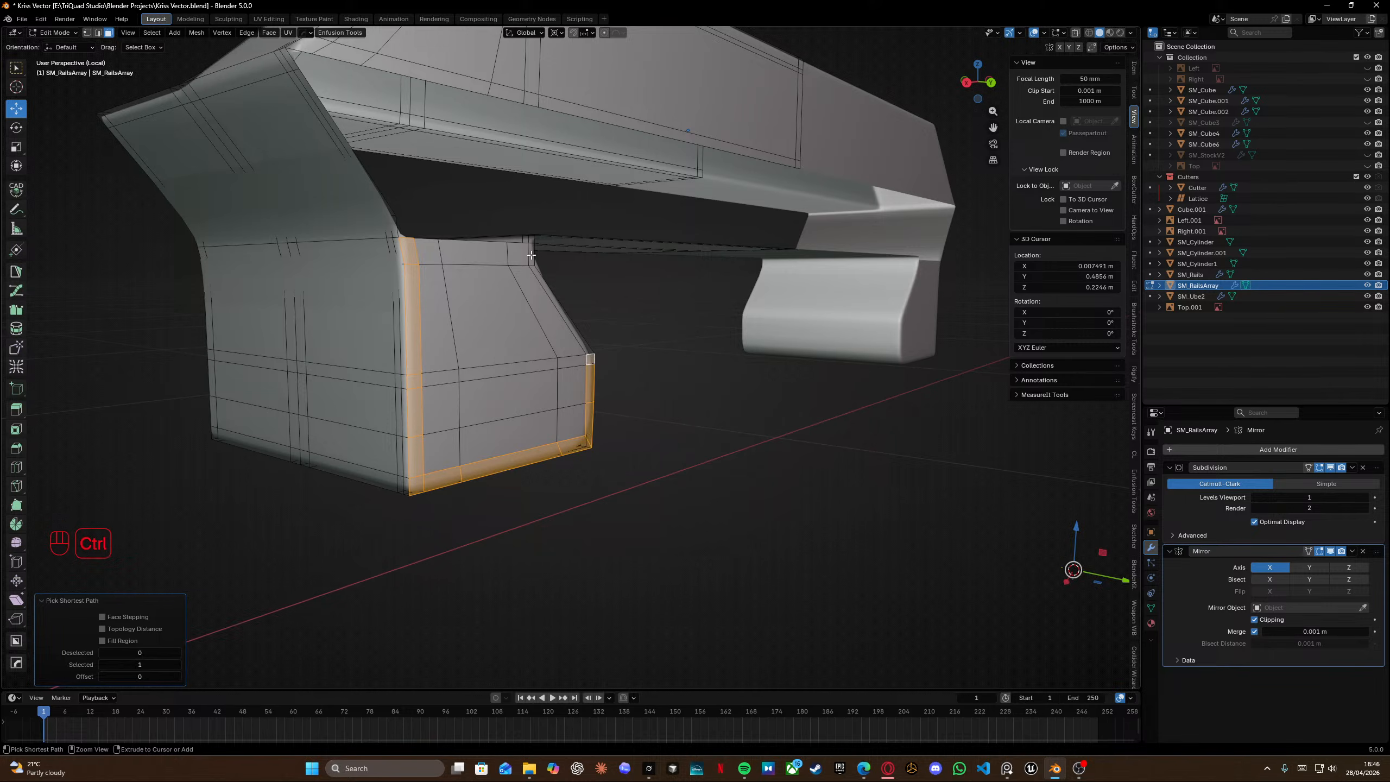
{"action": "left_click", "coordinate": [529, 254], "text": "ctrl"}
{"action": "left_click", "coordinate": [428, 251], "text": "ctrl"}
{"action": "left_click", "coordinate": [450, 450], "text": "ctrl"}
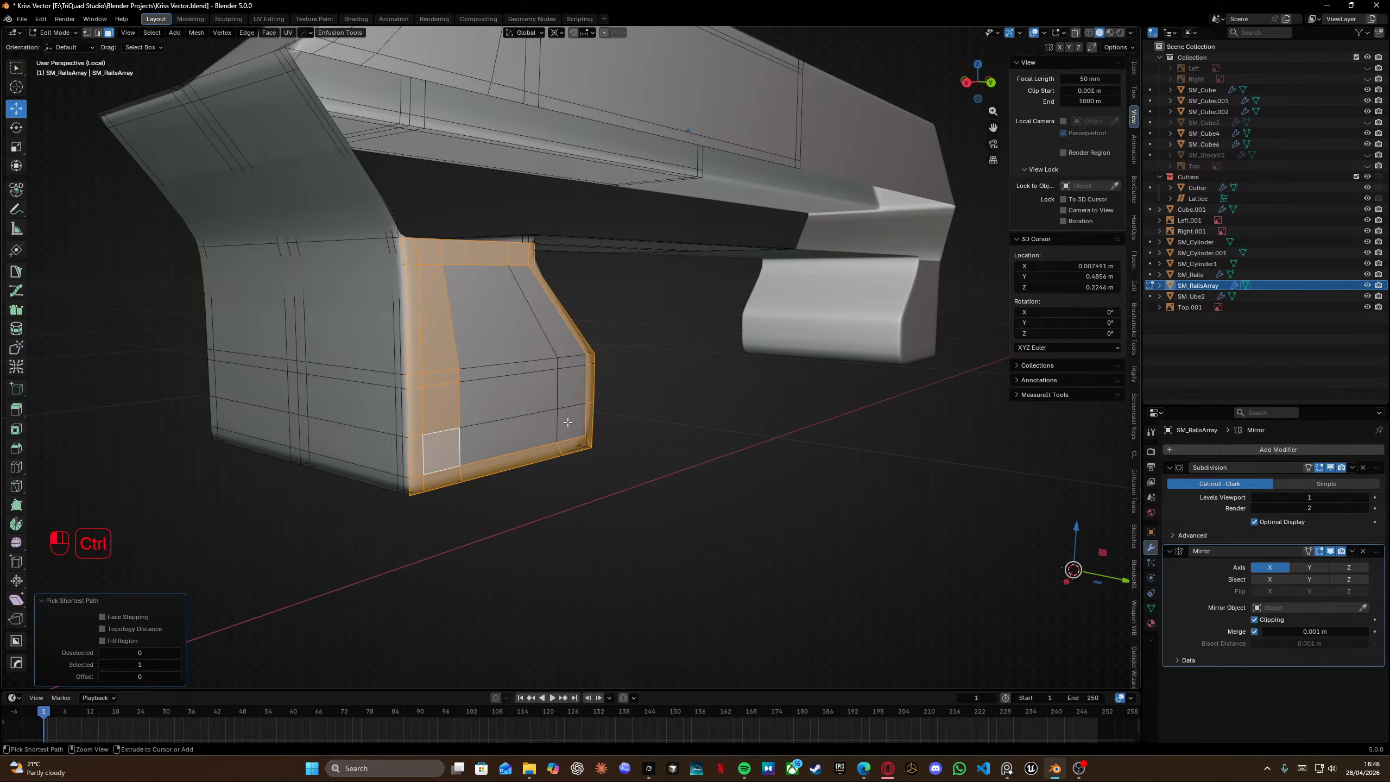
{"action": "left_click", "coordinate": [567, 424], "text": "ctrl"}
{"action": "left_click", "coordinate": [548, 317], "text": "ctrl"}
{"action": "left_click", "coordinate": [497, 313], "text": "ctrl"}
{"action": "left_click", "coordinate": [502, 399], "text": "ctrl"}
{"action": "key", "text": "x"}
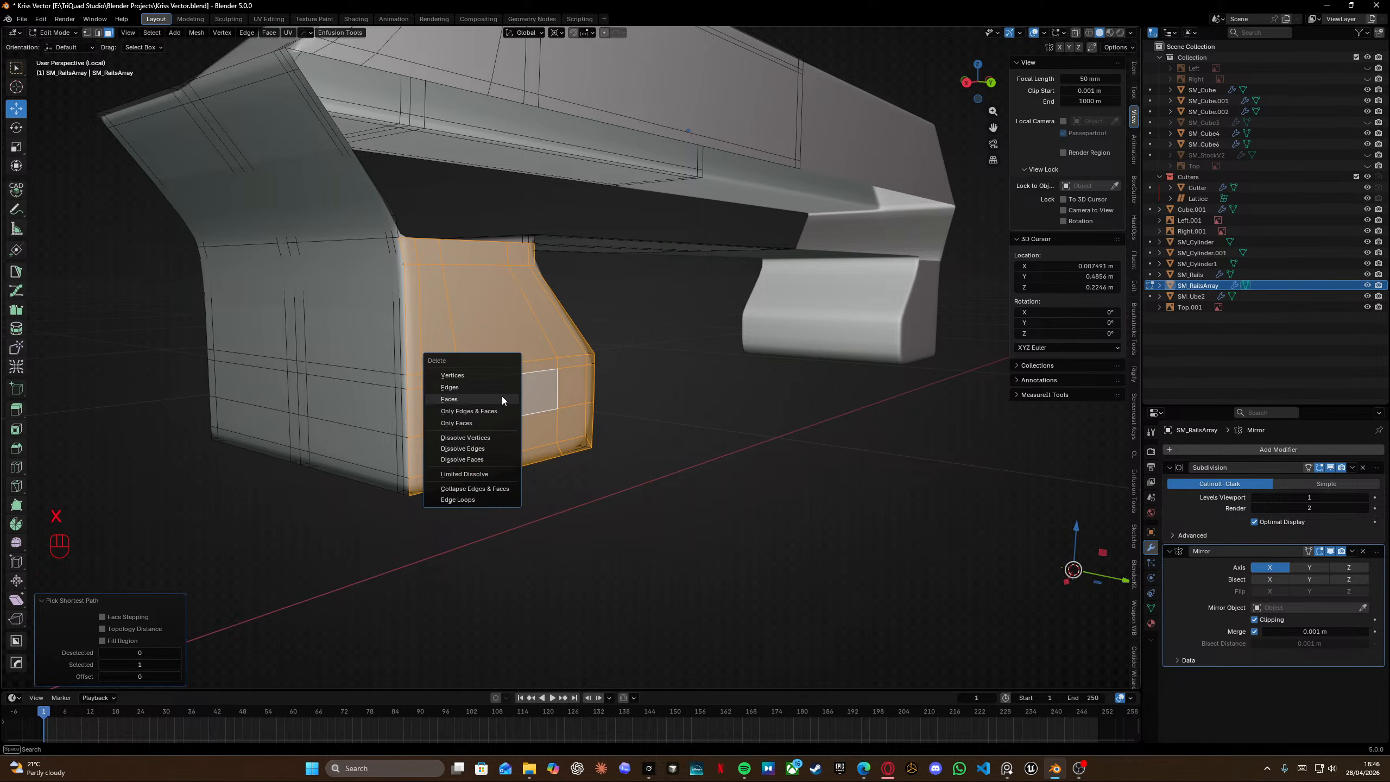
{"action": "left_click", "coordinate": [501, 395]}
Leave isolation and edit mode, inspect the rail segment on the receiver, and save the file.
{"action": "key", "text": "KP_Divide"}
{"action": "middle_click_drag", "start_coordinate": [484, 367], "coordinate": [545, 328]}
{"action": "key", "text": "Tab"}
{"action": "left_click_drag", "start_coordinate": [753, 478], "coordinate": [931, 481]}
{"action": "middle_click_drag", "start_coordinate": [430, 371], "coordinate": [520, 284]}
{"action": "scroll", "coordinate": [639, 291], "scroll_direction": "left", "scroll_amount": 3}
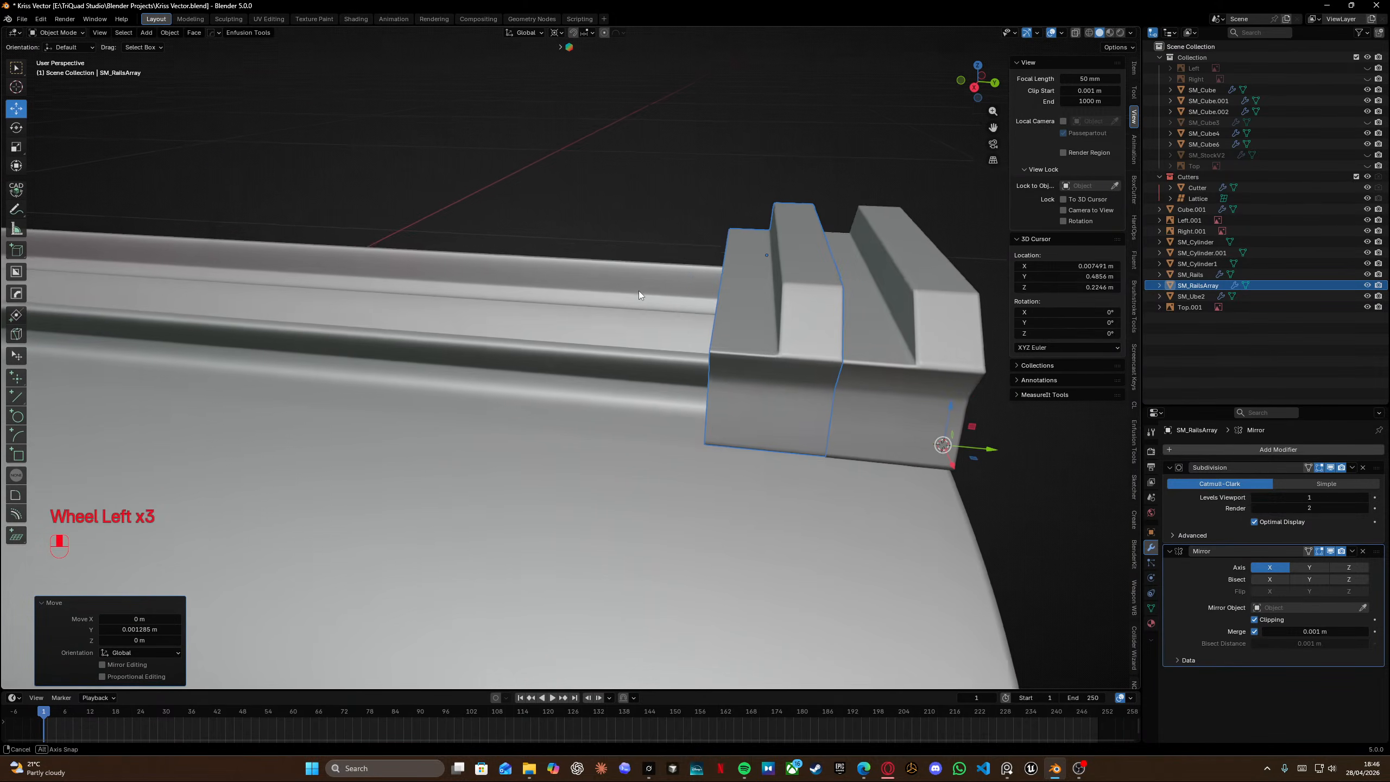
{"action": "mouse_move", "coordinate": [852, 361]}
{"action": "middle_mouse_down"}
{"action": "mouse_move", "coordinate": [773, 330]}
{"action": "mouse_move", "coordinate": [830, 360]}
{"action": "middle_mouse_up"}
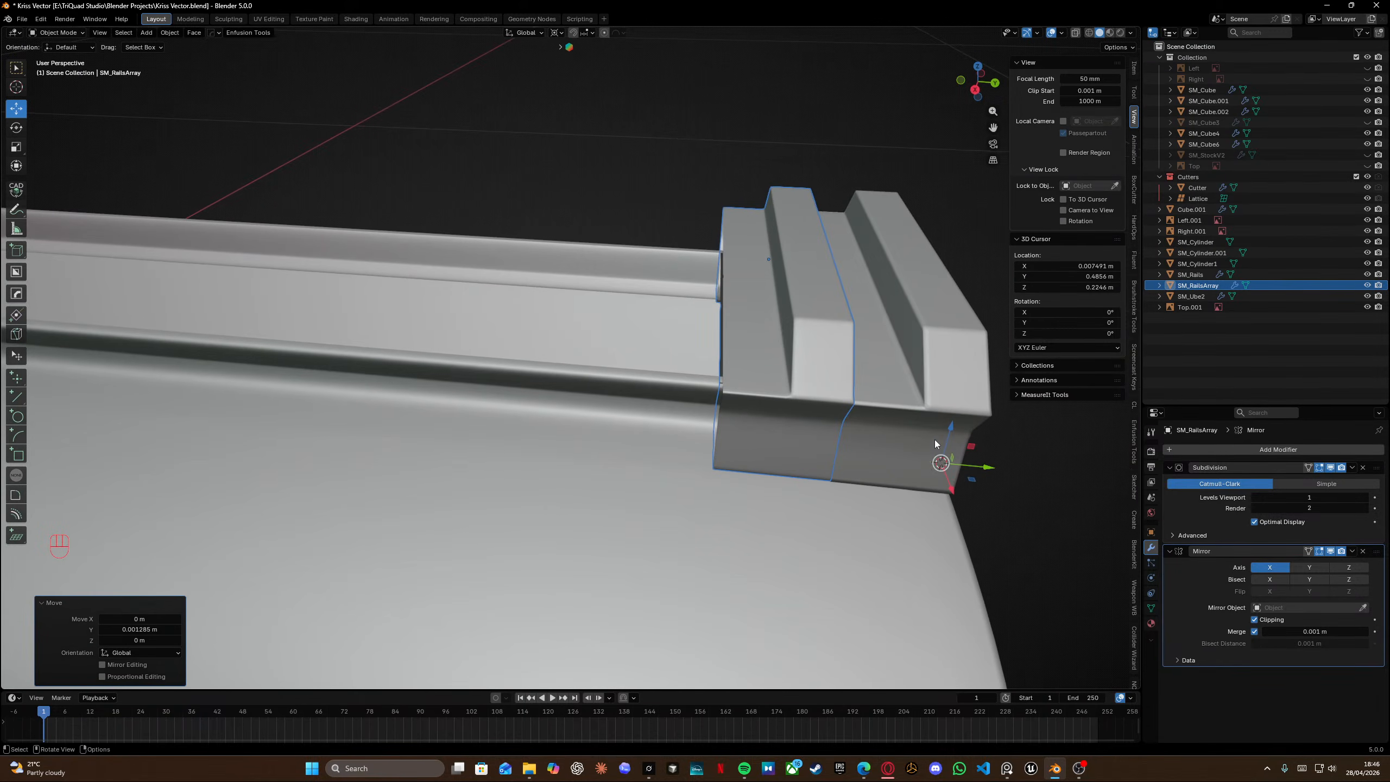
{"action": "middle_click_drag", "start_coordinate": [934, 440], "coordinate": [759, 357]}
{"action": "key", "text": "ctrl+s"}
Raise the Subdivision modifier's viewport levels to 2.
{"action": "scroll", "coordinate": [543, 382], "scroll_direction": "down", "scroll_amount": 3}
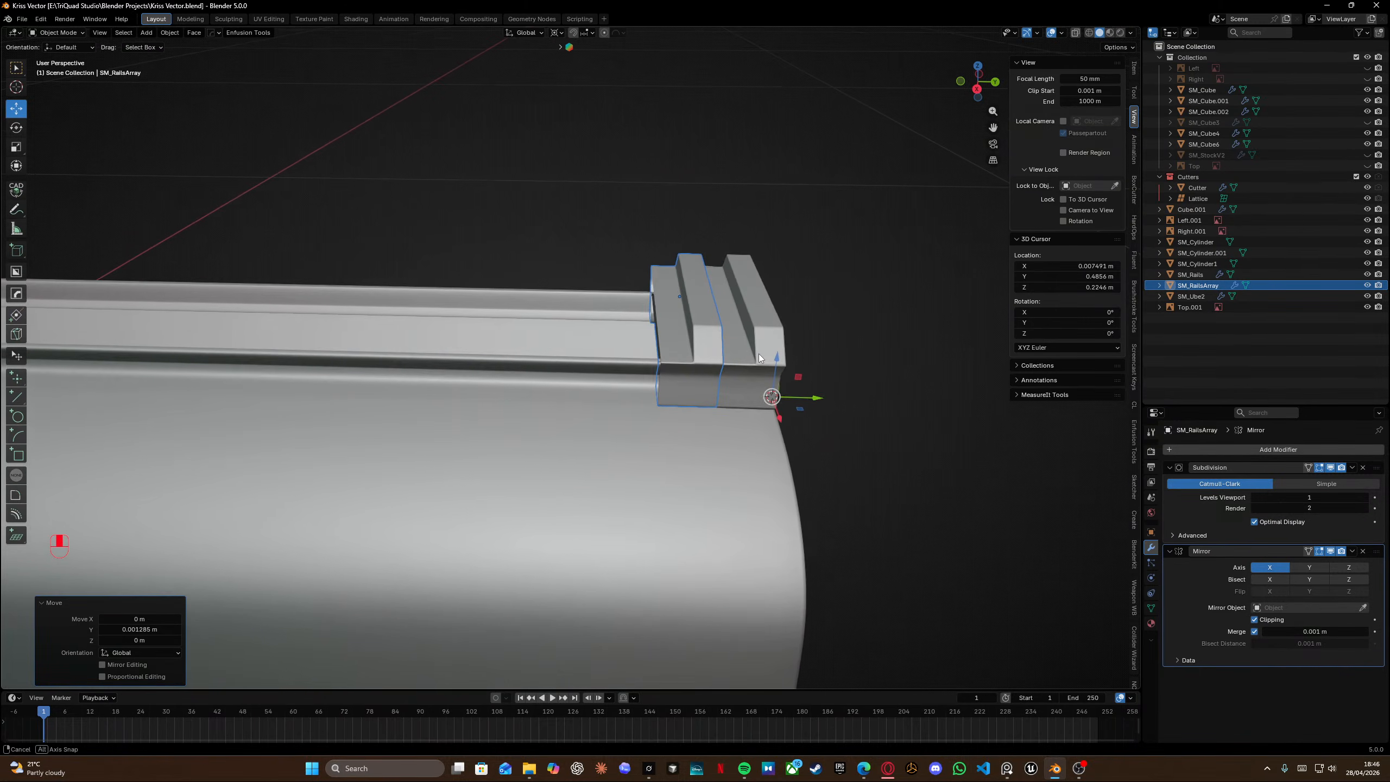
{"action": "scroll", "coordinate": [759, 358], "scroll_direction": "up", "scroll_amount": 2}
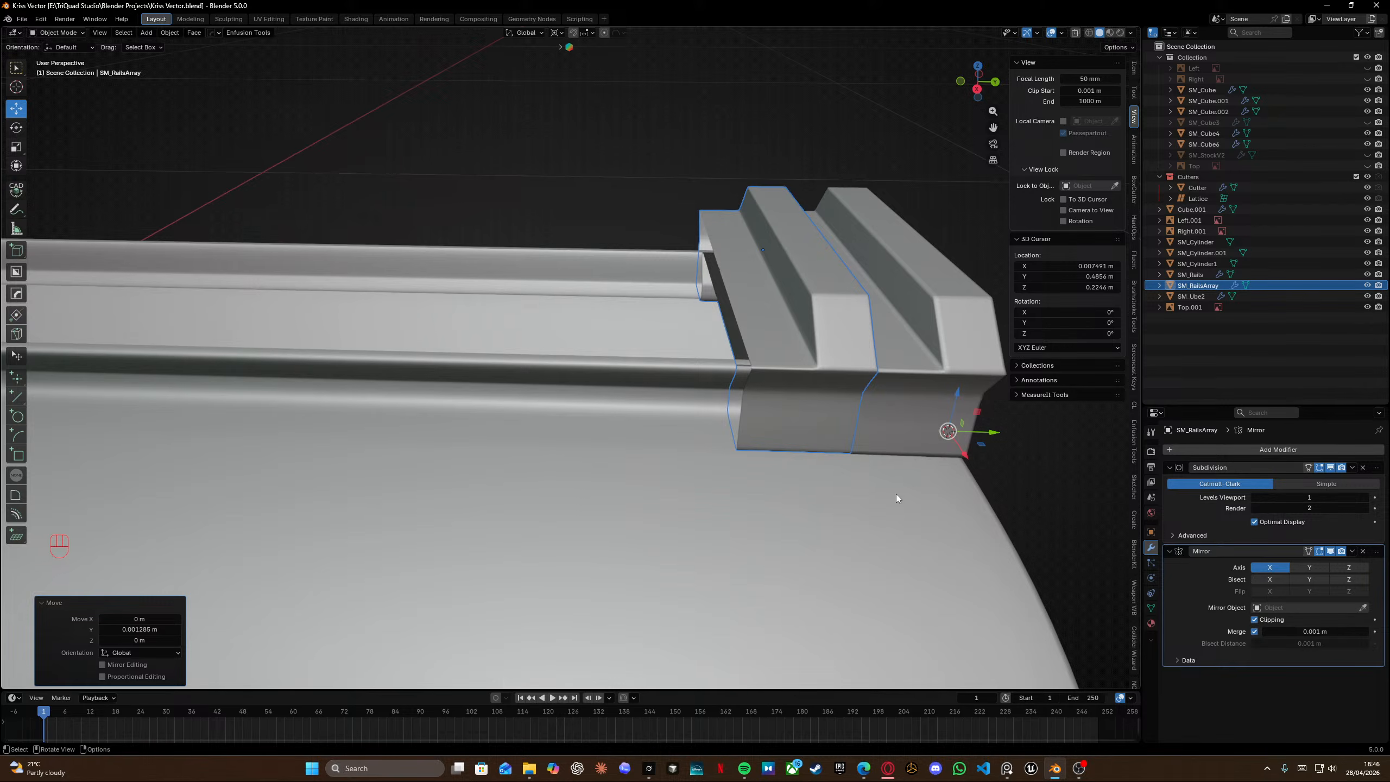
{"action": "left_click", "coordinate": [1365, 498]}
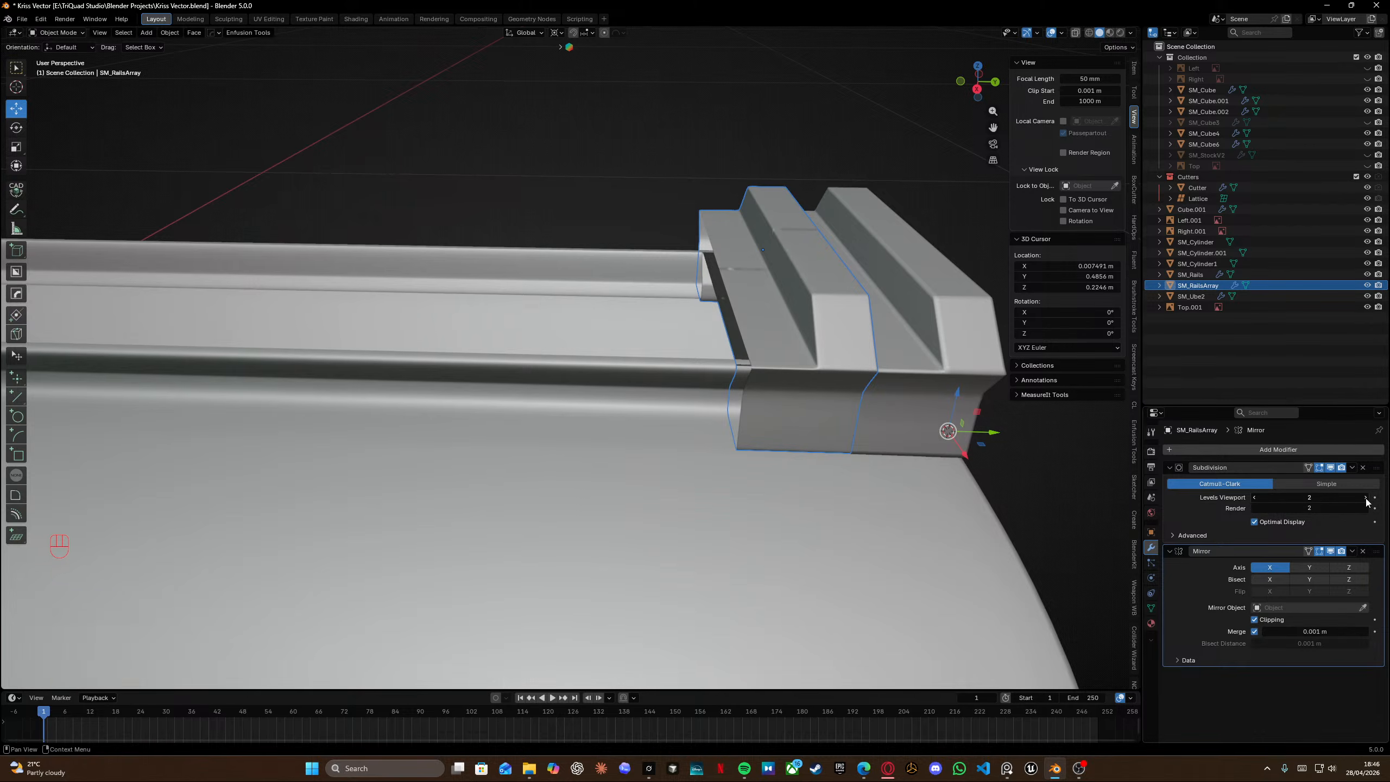
{"action": "scroll", "coordinate": [823, 391], "scroll_direction": "left", "scroll_amount": 2, "text": "shift"}
{"action": "middle_click_drag", "start_coordinate": [757, 419], "coordinate": [732, 396]}
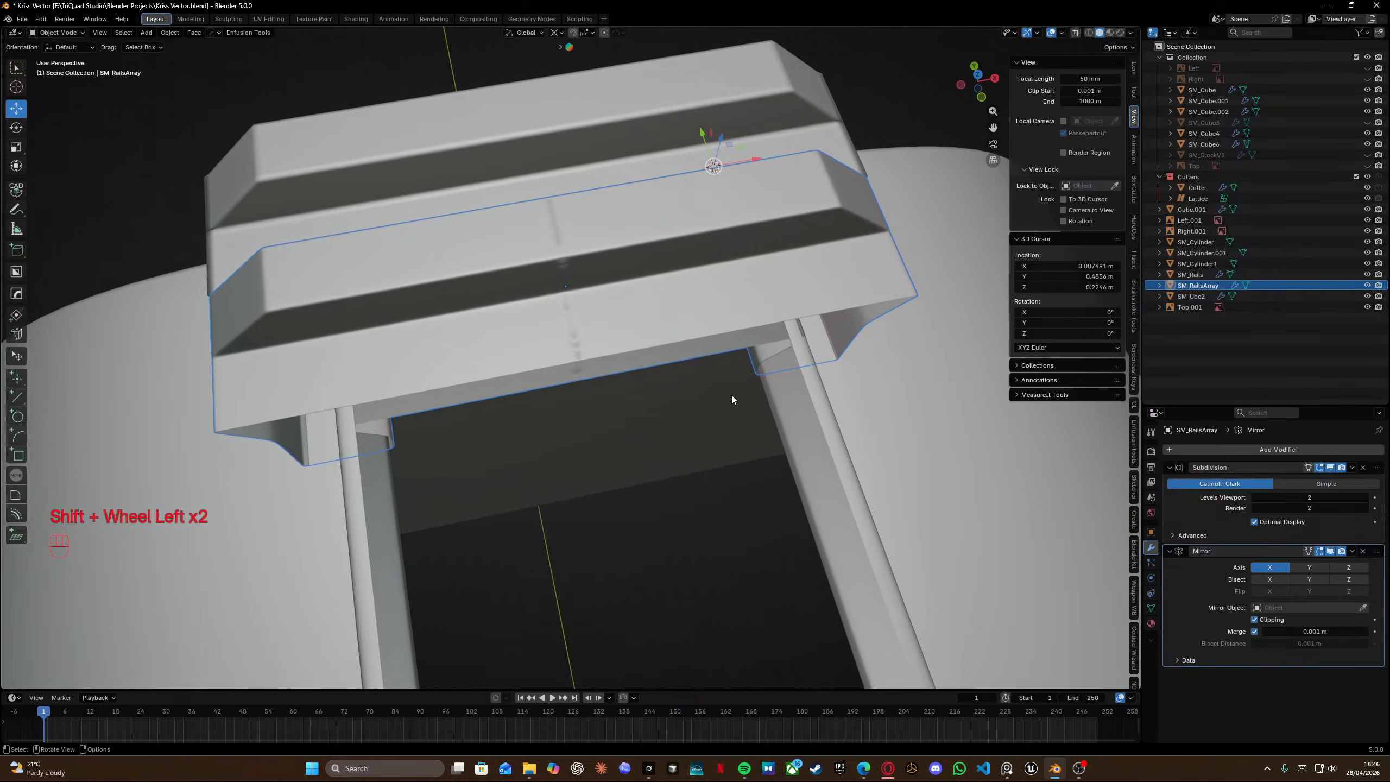
Try deleting and dissolving an edge loop across the segment's top, undoing each attempt.
{"action": "scroll", "coordinate": [732, 396], "scroll_direction": "up", "scroll_amount": 3}
{"action": "middle_click_drag", "start_coordinate": [673, 319], "coordinate": [619, 312]}
{"action": "key", "text": "Tab"}
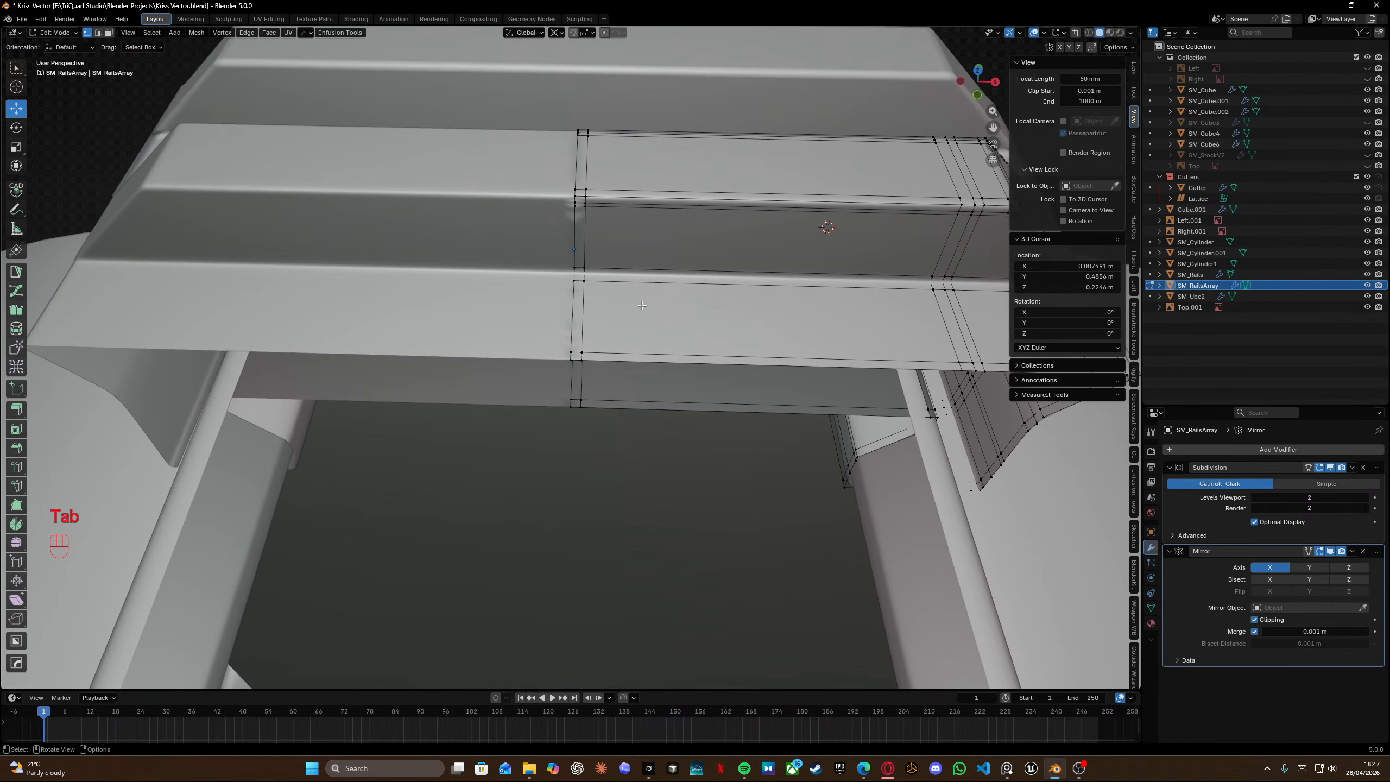
{"action": "left_click", "coordinate": [582, 317], "text": "alt"}
{"action": "key", "text": "x"}
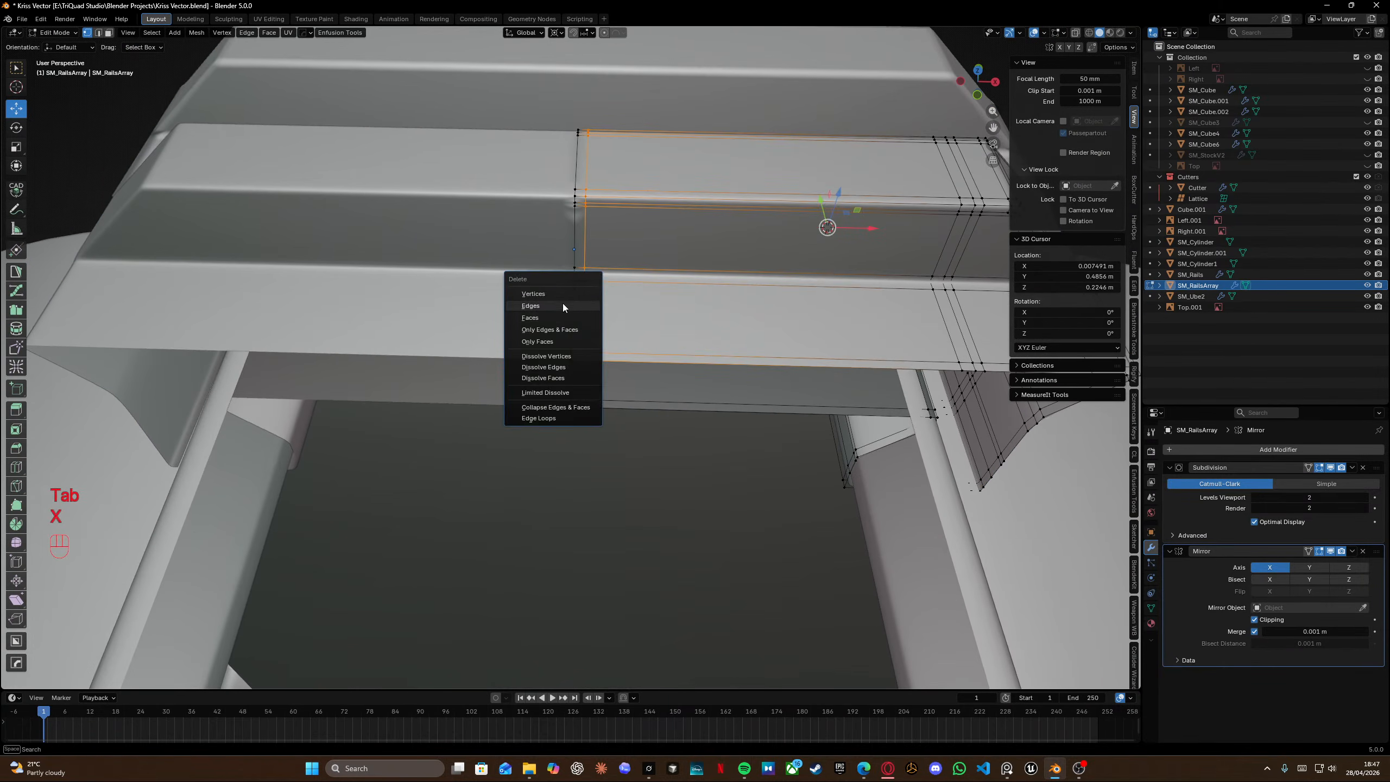
{"action": "left_click", "coordinate": [563, 304]}
{"action": "middle_click_drag", "start_coordinate": [599, 295], "coordinate": [626, 275]}
{"action": "key", "text": "ctrl+z"}
{"action": "key", "text": "x"}
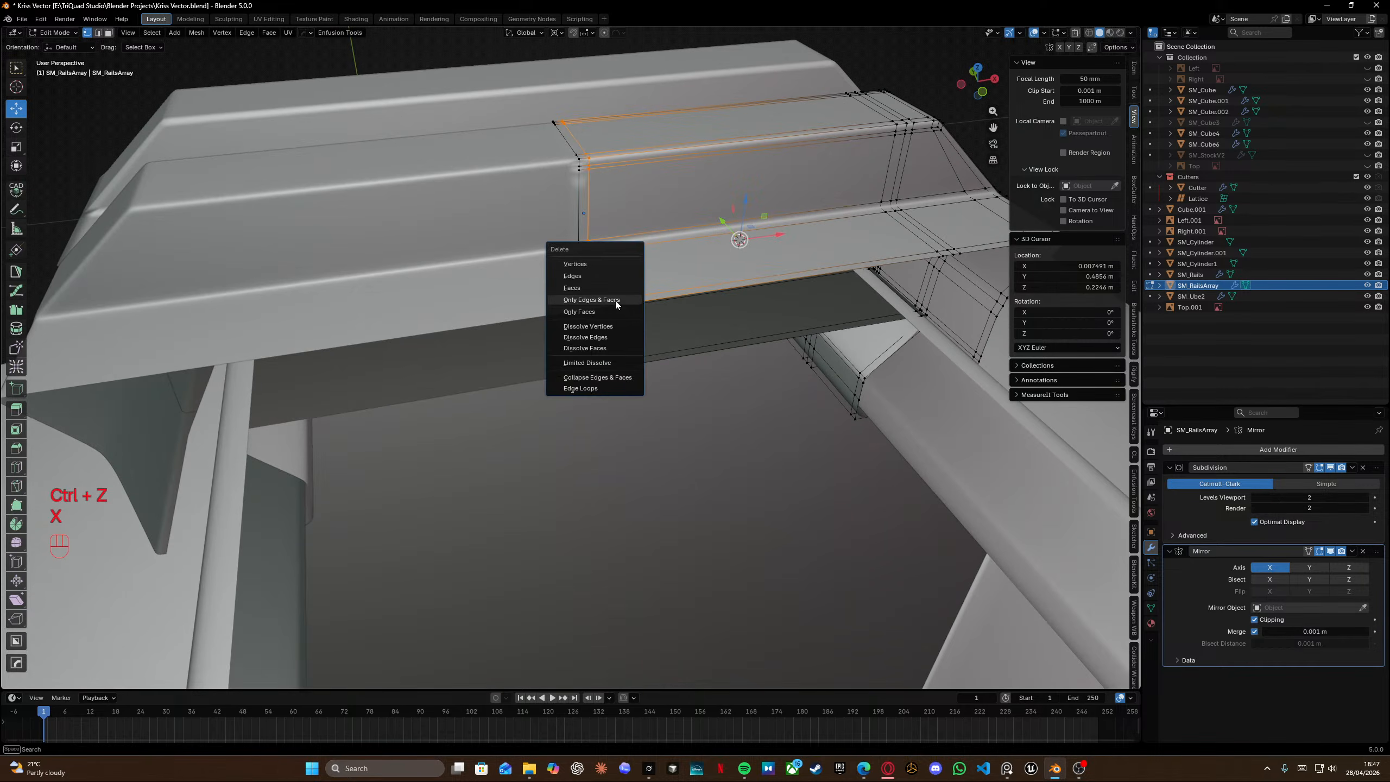
{"action": "left_click", "coordinate": [597, 339]}
{"action": "middle_click_drag", "start_coordinate": [597, 340], "coordinate": [602, 302]}
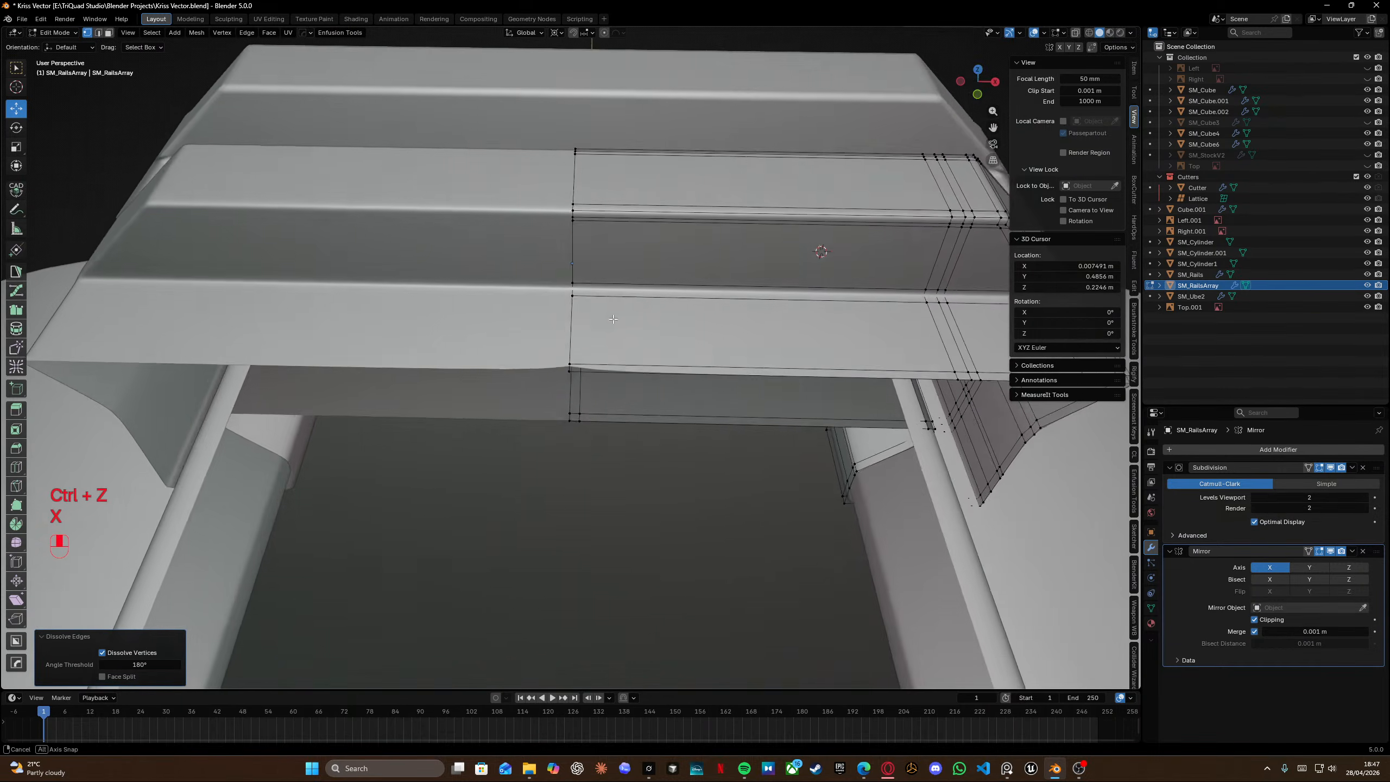
{"action": "key", "text": "ctrl+z"}
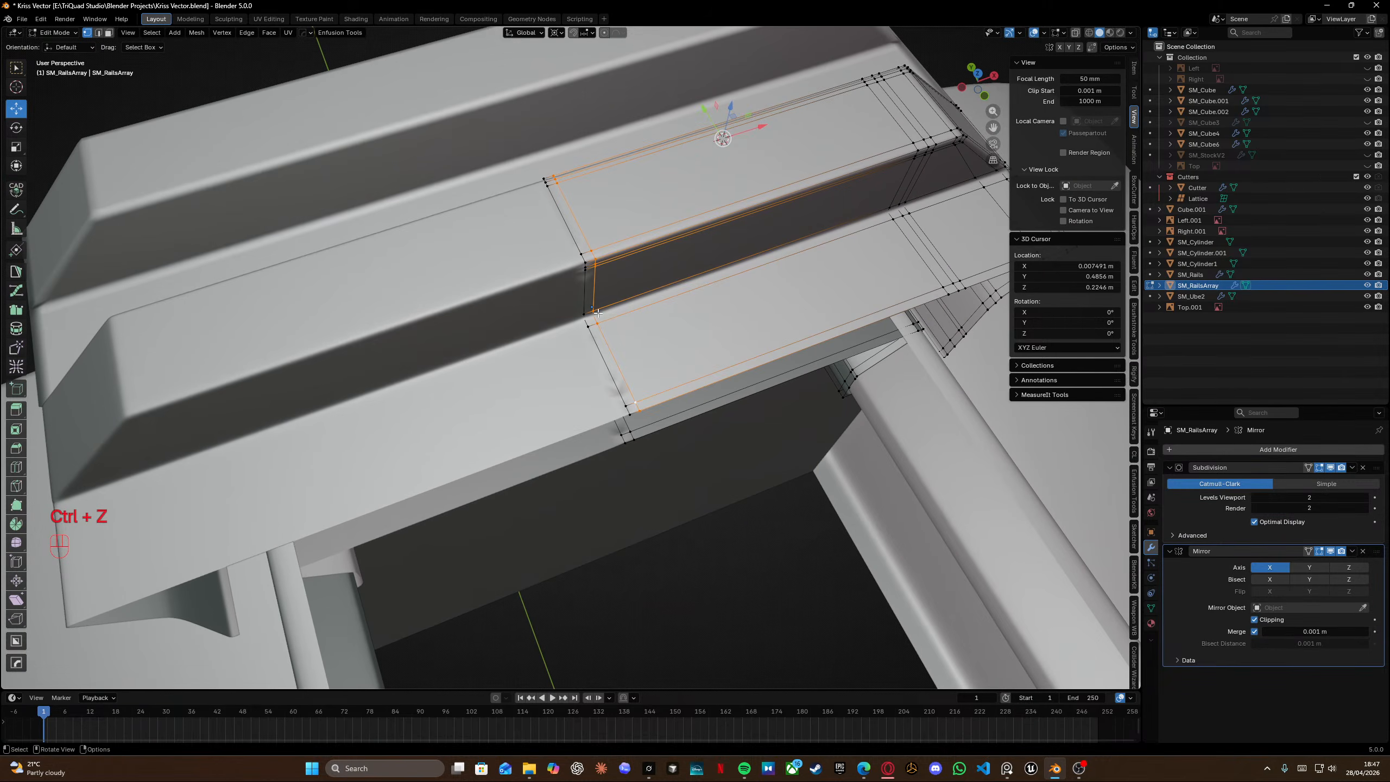
{"action": "key", "text": "ctrl+z"}
Move the selected edge loop along X, then select all vertices and merge them by distance.
{"action": "key", "text": "g"}
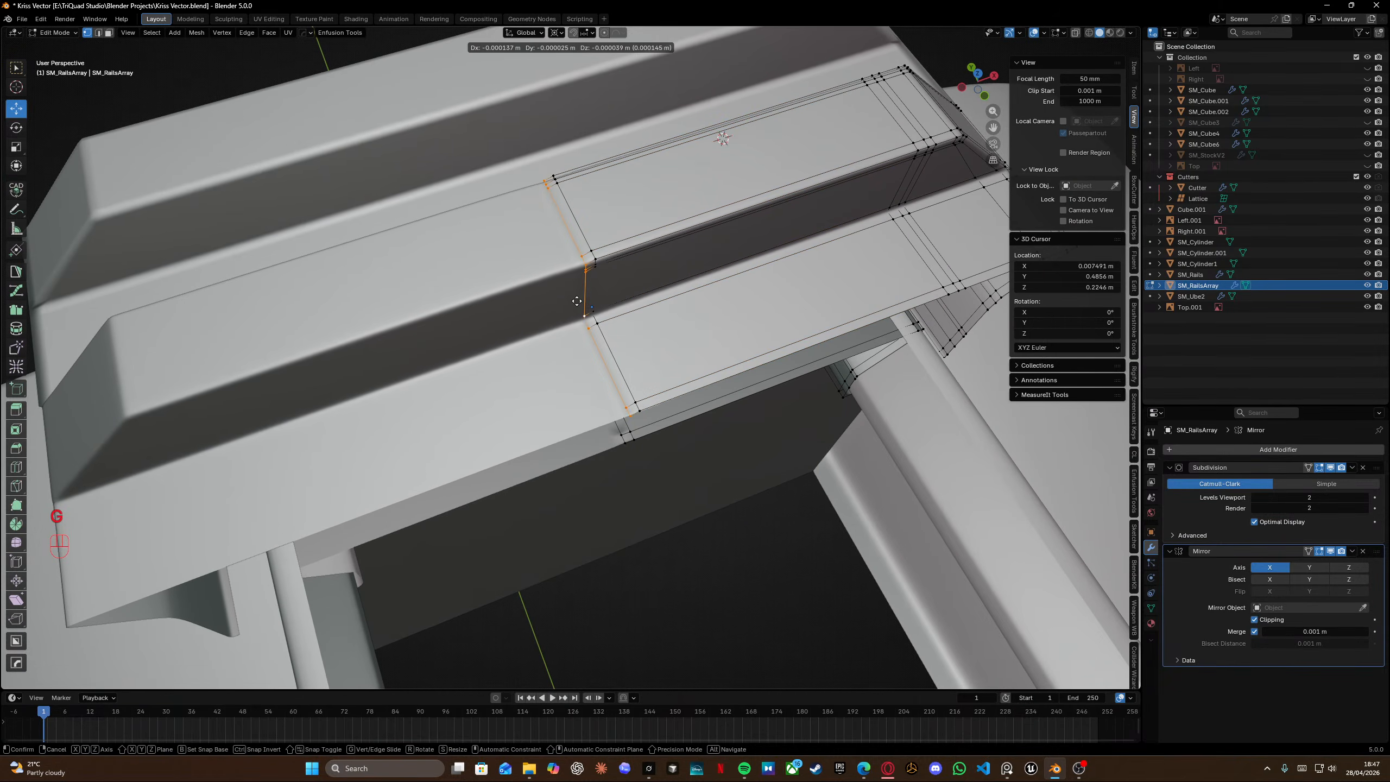
{"action": "key", "text": "x"}
{"action": "left_click", "coordinate": [646, 269]}
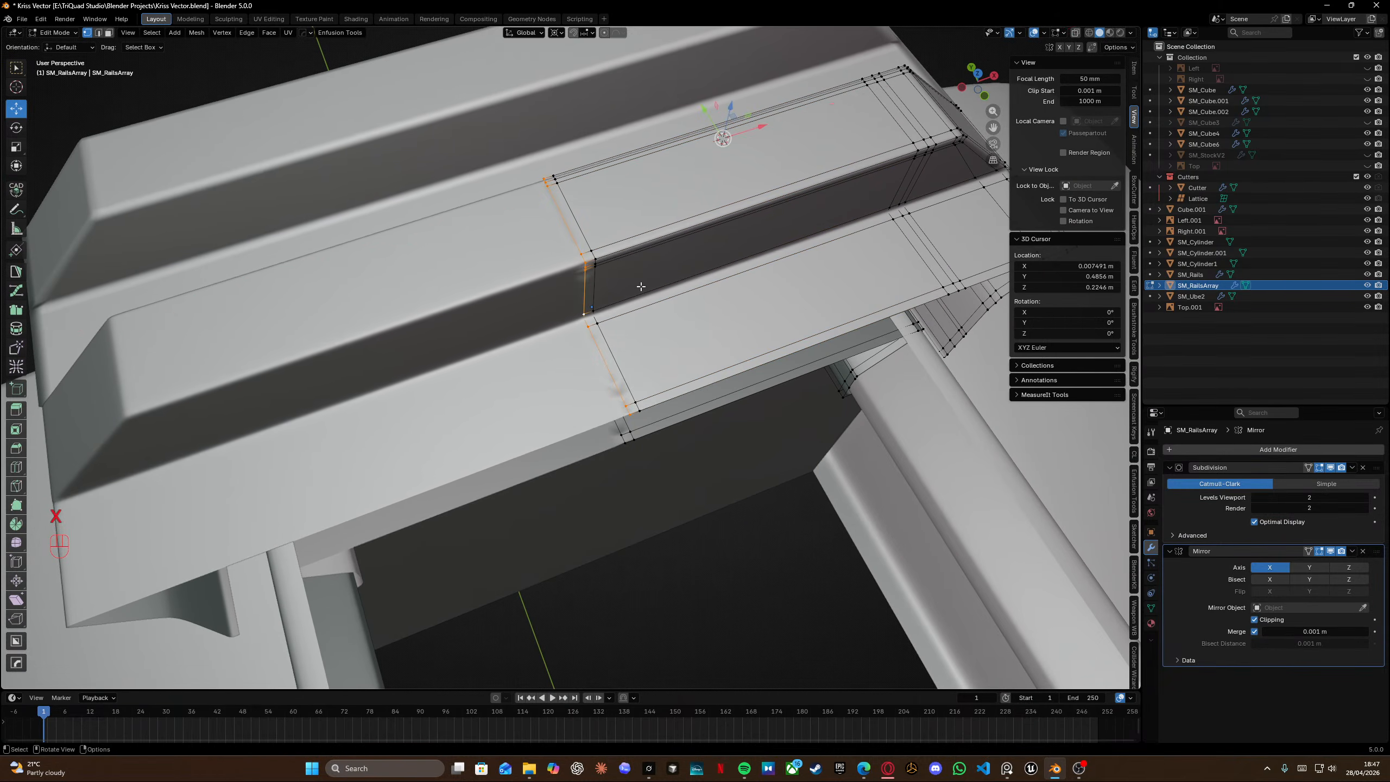
{"action": "middle_click_drag", "start_coordinate": [638, 266], "coordinate": [574, 435]}
{"action": "key", "text": "a"}
{"action": "key", "text": "m"}
{"action": "left_click", "coordinate": [569, 375]}
Turn off the Mirror modifier's Merge option on both SM_RailsArray and SM_Rails.
{"action": "left_click", "coordinate": [1254, 631]}
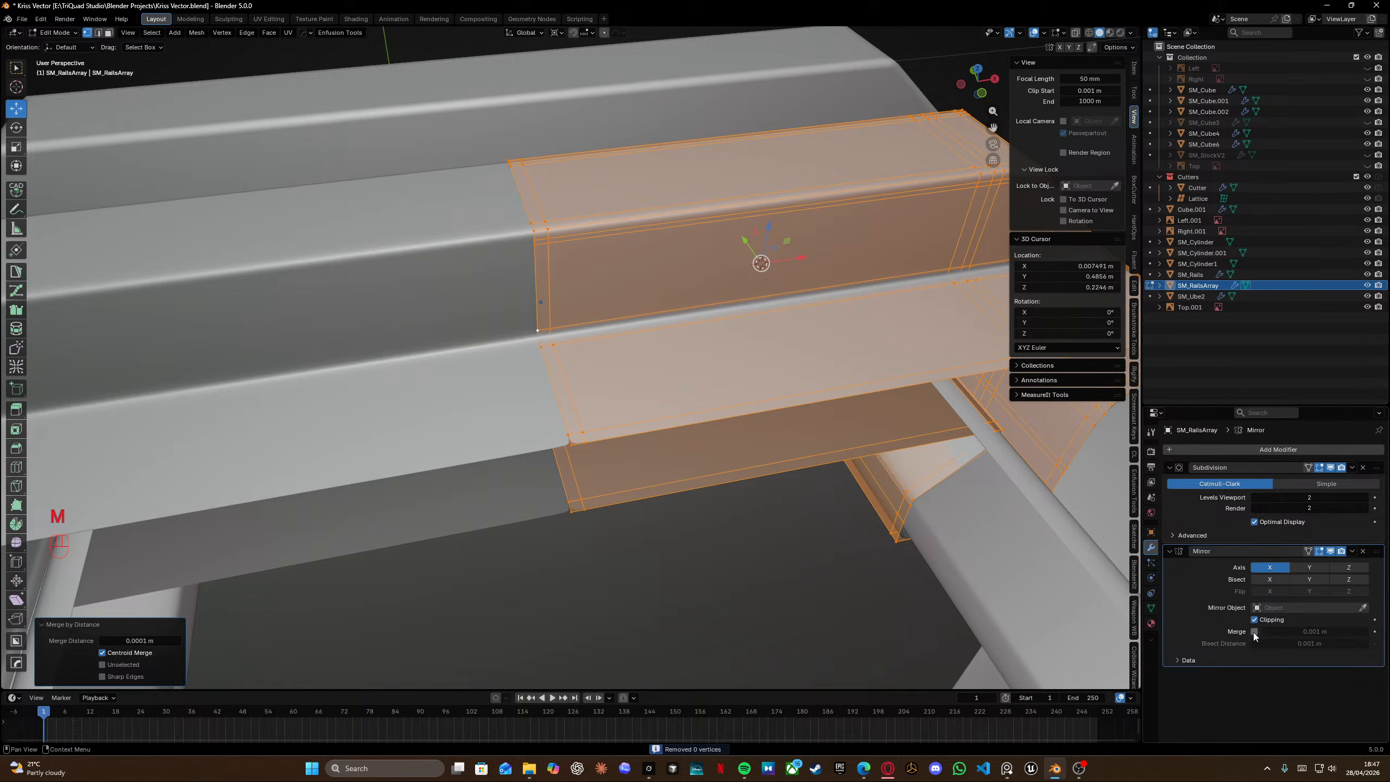
{"action": "middle_click_drag", "start_coordinate": [676, 337], "coordinate": [689, 375]}
{"action": "key", "text": "Tab"}
{"action": "middle_click_drag", "start_coordinate": [660, 233], "coordinate": [777, 335]}
{"action": "left_click", "coordinate": [376, 403]}
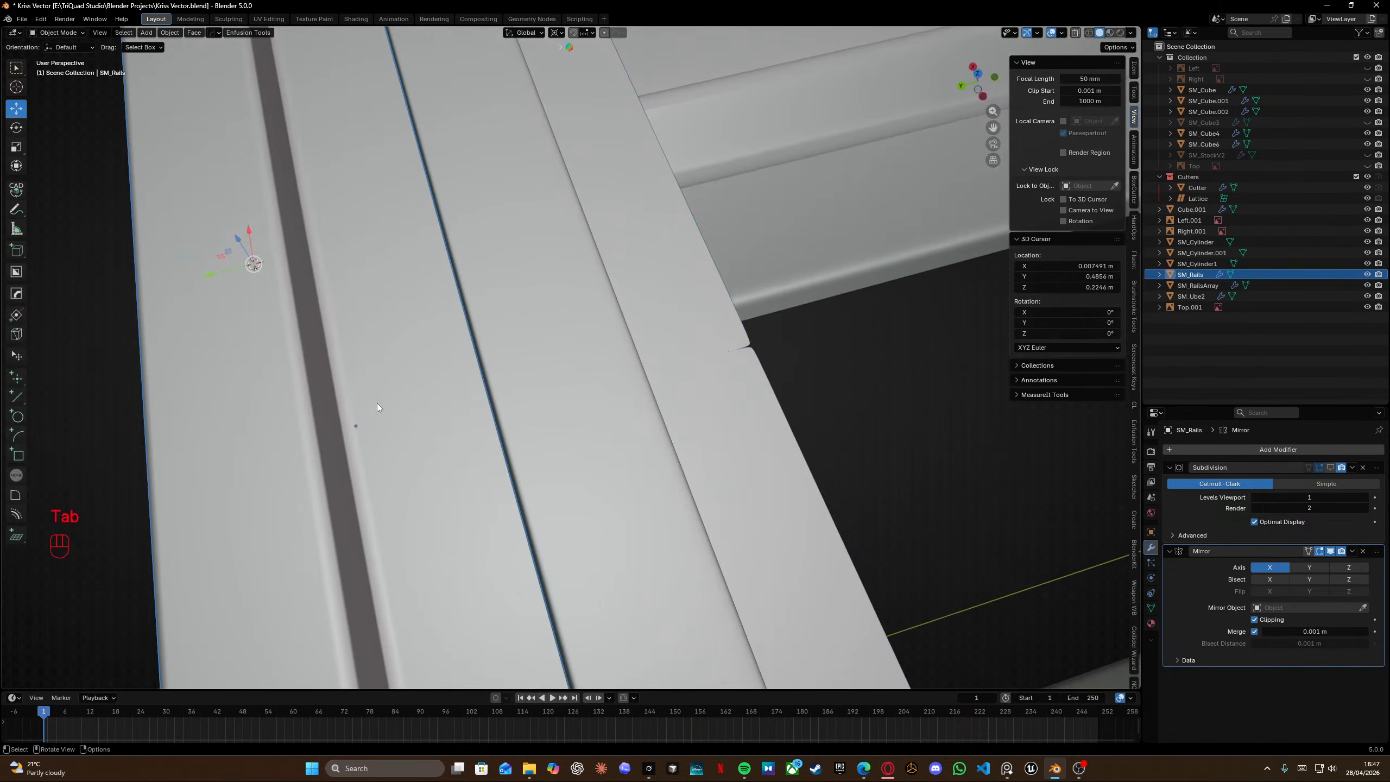
{"action": "left_click", "coordinate": [1254, 631]}
Try nudging the segment's end edge loops along X with the move gizmo.
{"action": "middle_click_drag", "start_coordinate": [604, 432], "coordinate": [654, 414], "text": "shift"}
{"action": "left_click", "coordinate": [761, 385]}
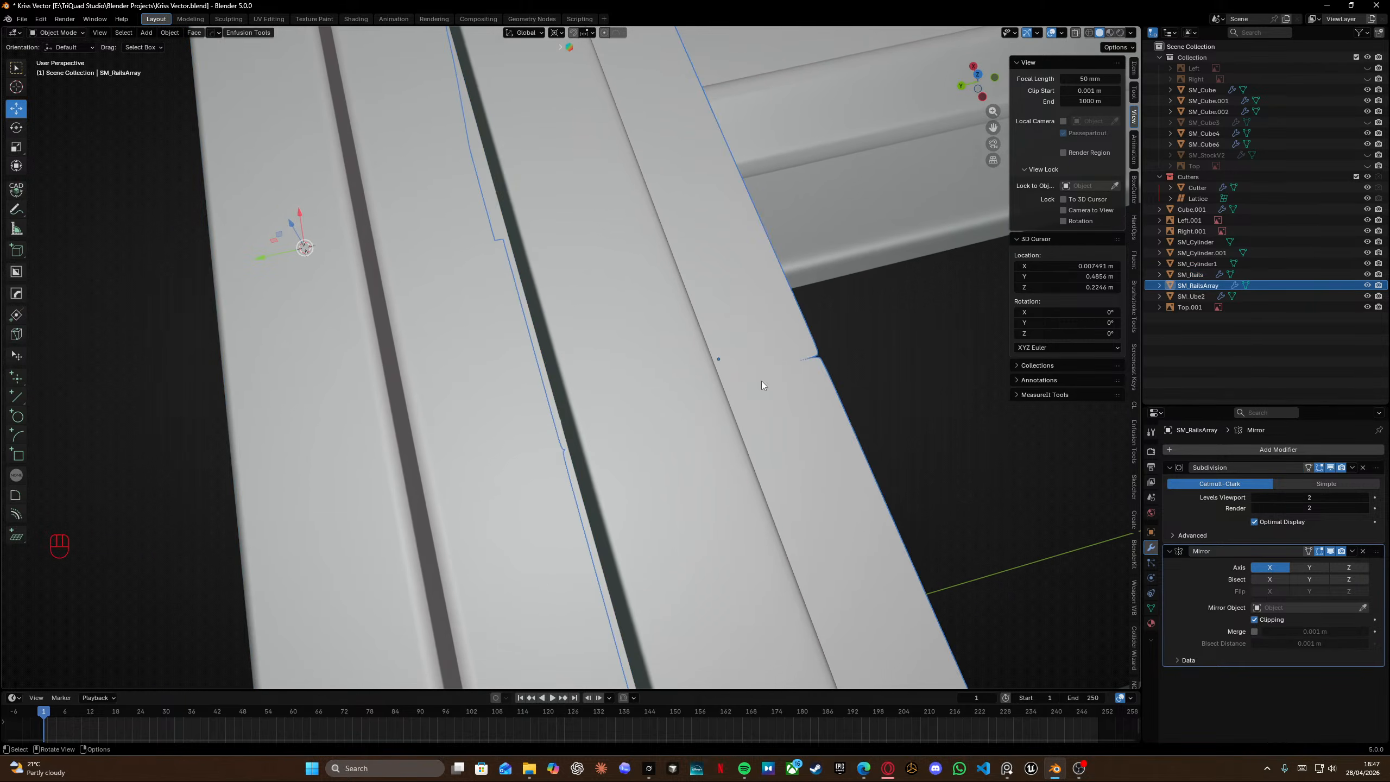
{"action": "key", "text": "Tab"}
{"action": "middle_click_drag", "start_coordinate": [763, 385], "coordinate": [634, 373]}
{"action": "left_click", "coordinate": [552, 469], "text": "alt"}
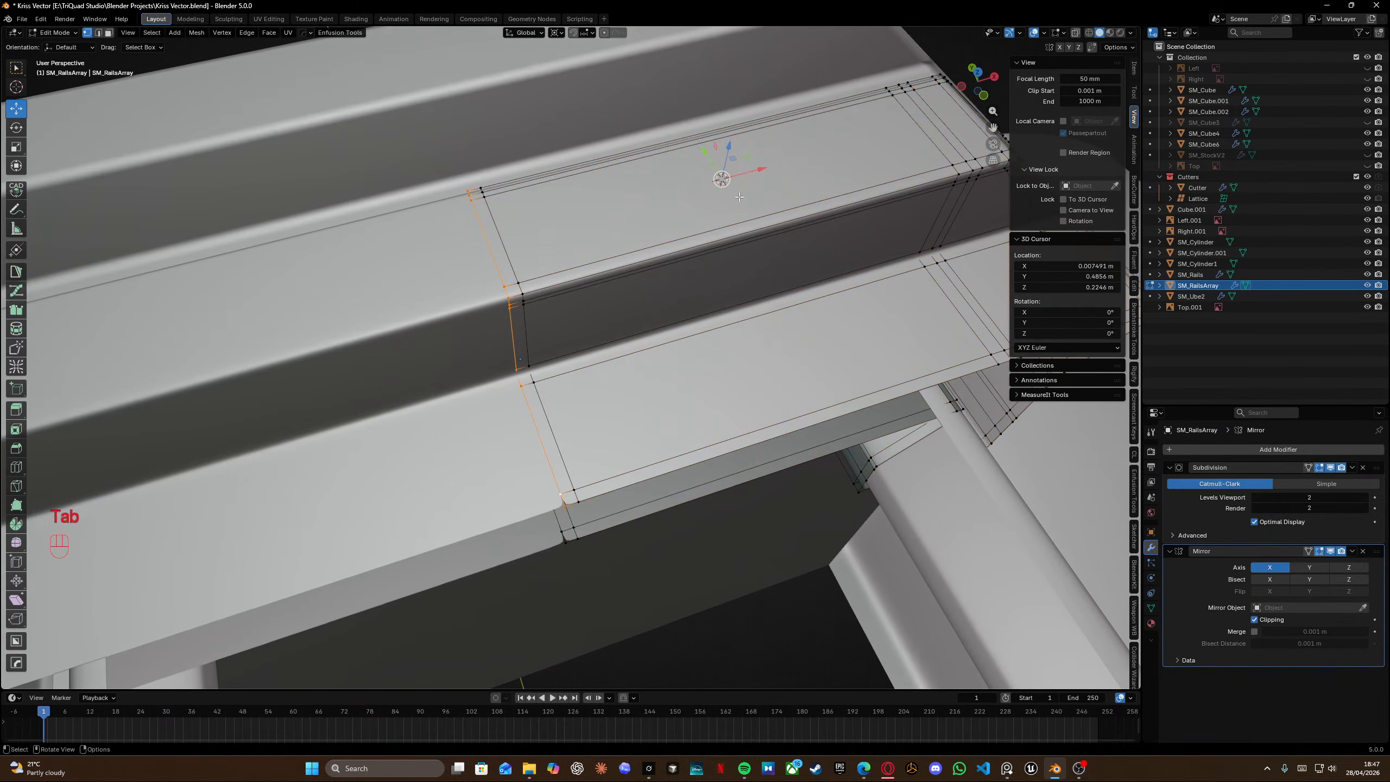
{"action": "left_click_drag", "start_coordinate": [756, 170], "coordinate": [654, 197]}
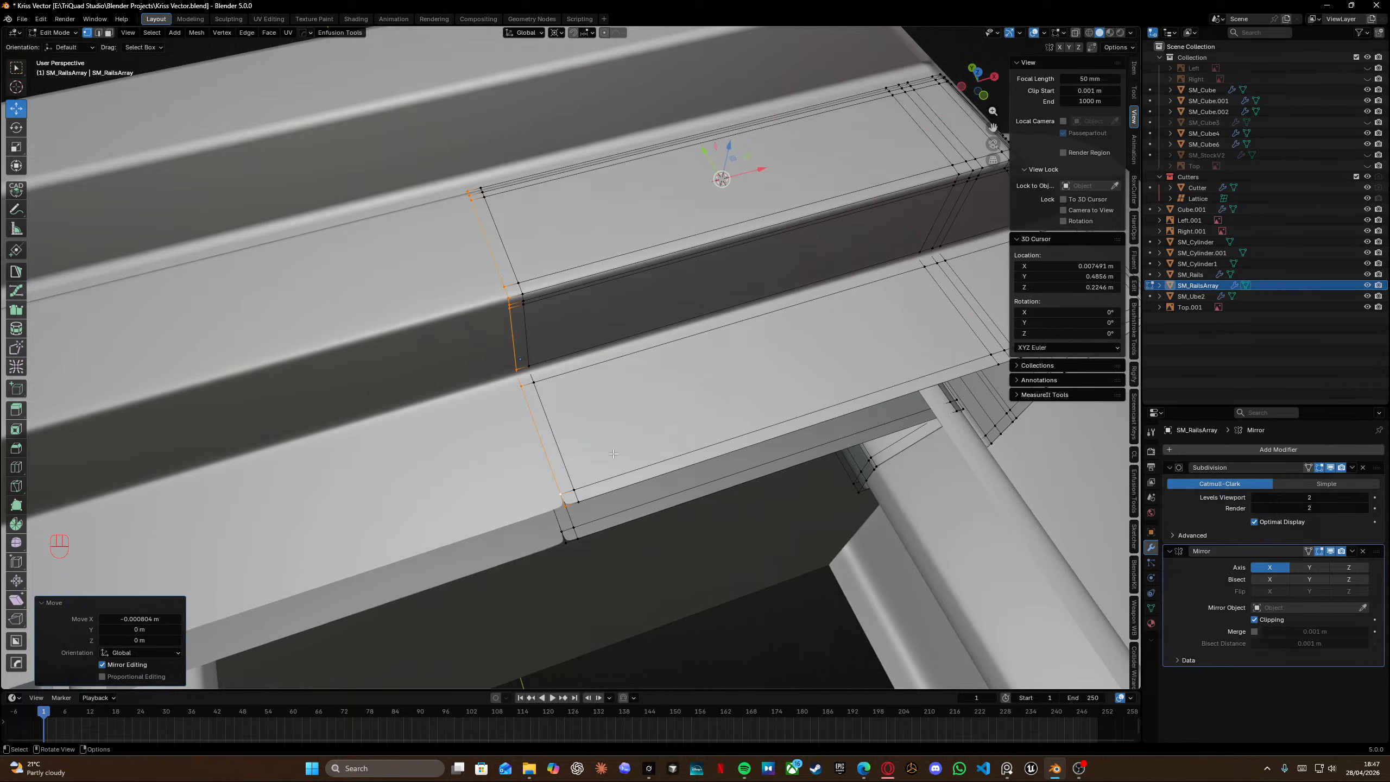
{"action": "left_click", "coordinate": [578, 496], "text": "alt"}
{"action": "left_click_drag", "start_coordinate": [758, 171], "coordinate": [729, 176]}
{"action": "middle_click_drag", "start_coordinate": [729, 176], "coordinate": [556, 196]}
{"action": "left_click", "coordinate": [524, 366], "text": "alt"}
Try moving edges and merging the segment's vertices by distance, then undo these recent edits.
{"action": "key", "text": "g"}
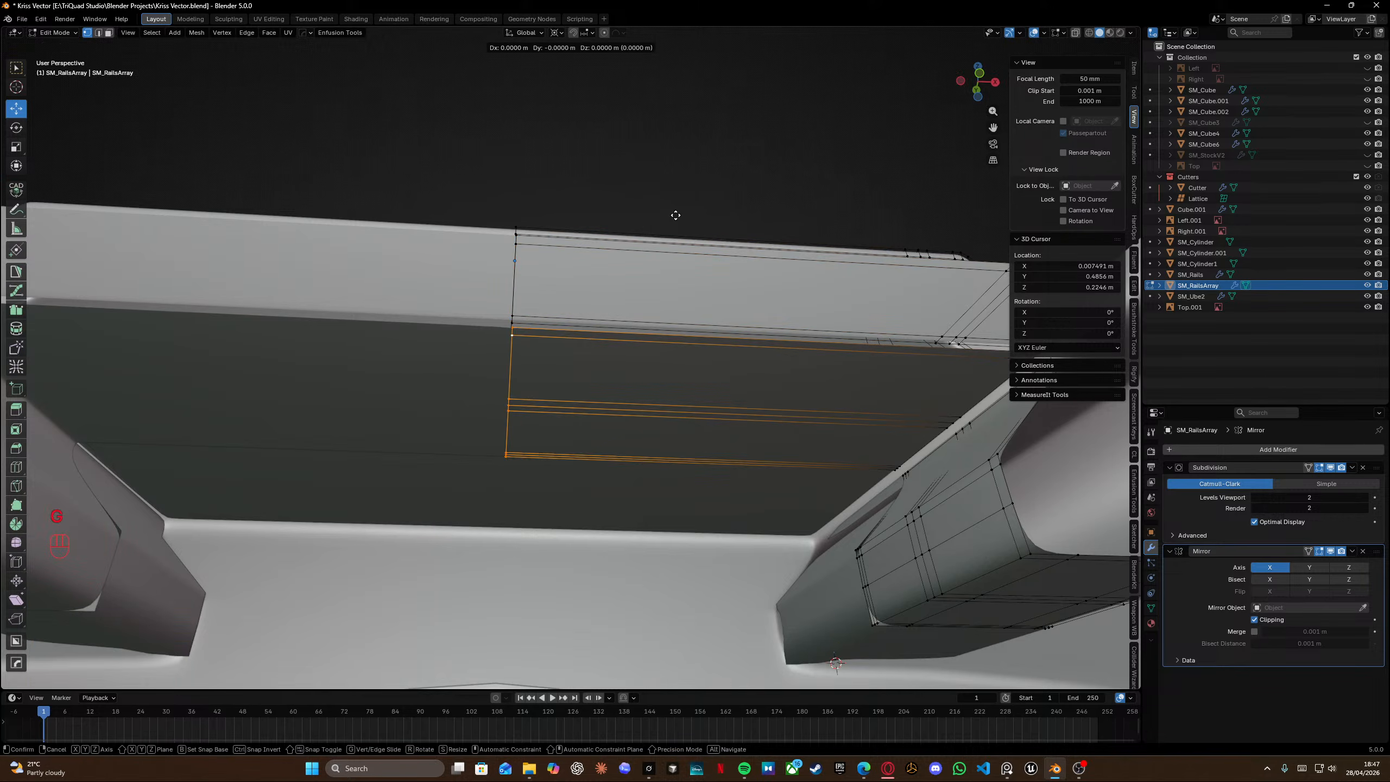
{"action": "key", "text": "u"}
{"action": "key", "text": "y"}
{"action": "key", "text": "x"}
{"action": "left_click", "coordinate": [527, 219]}
{"action": "key", "text": "a"}
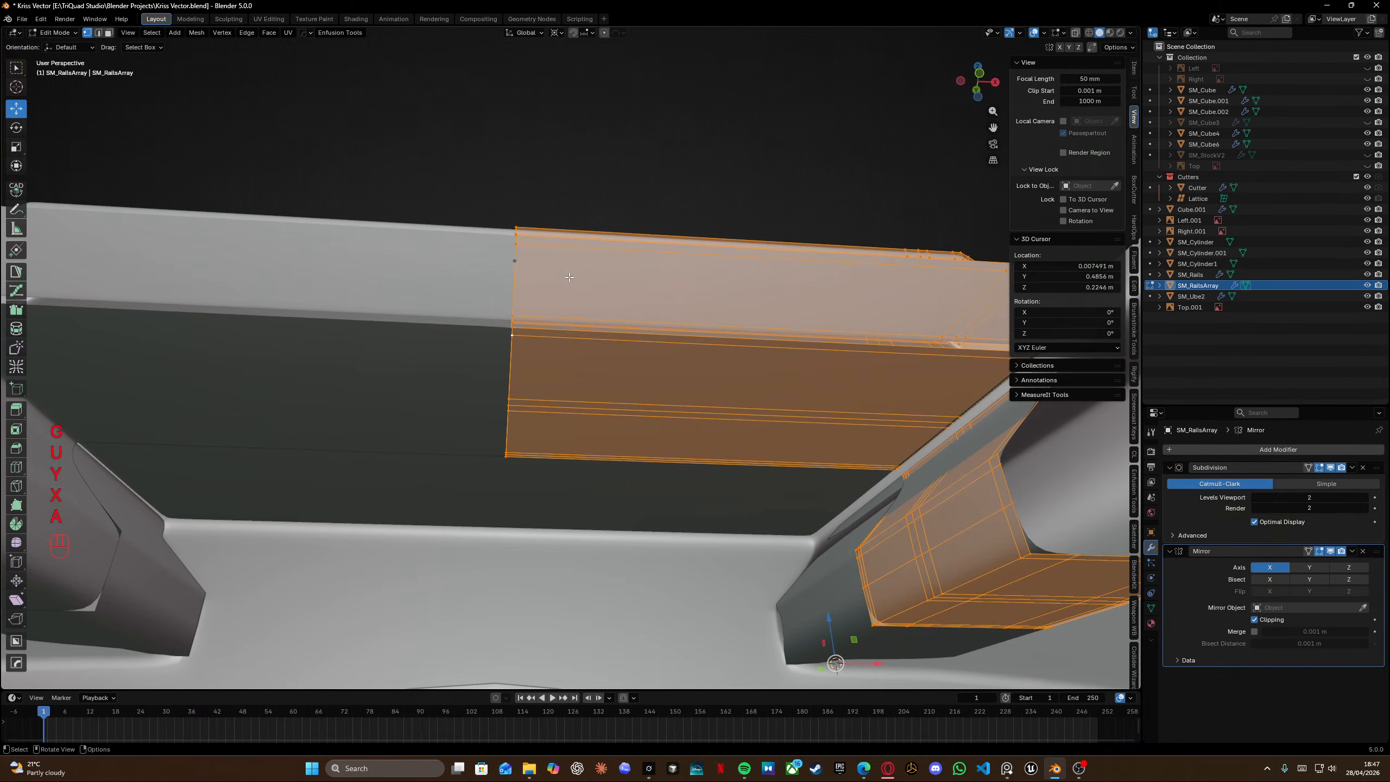
{"action": "key", "text": "m"}
{"action": "left_click", "coordinate": [570, 277]}
{"action": "key", "text": "Tab"}
{"action": "middle_click_drag", "start_coordinate": [570, 277], "coordinate": [566, 247]}
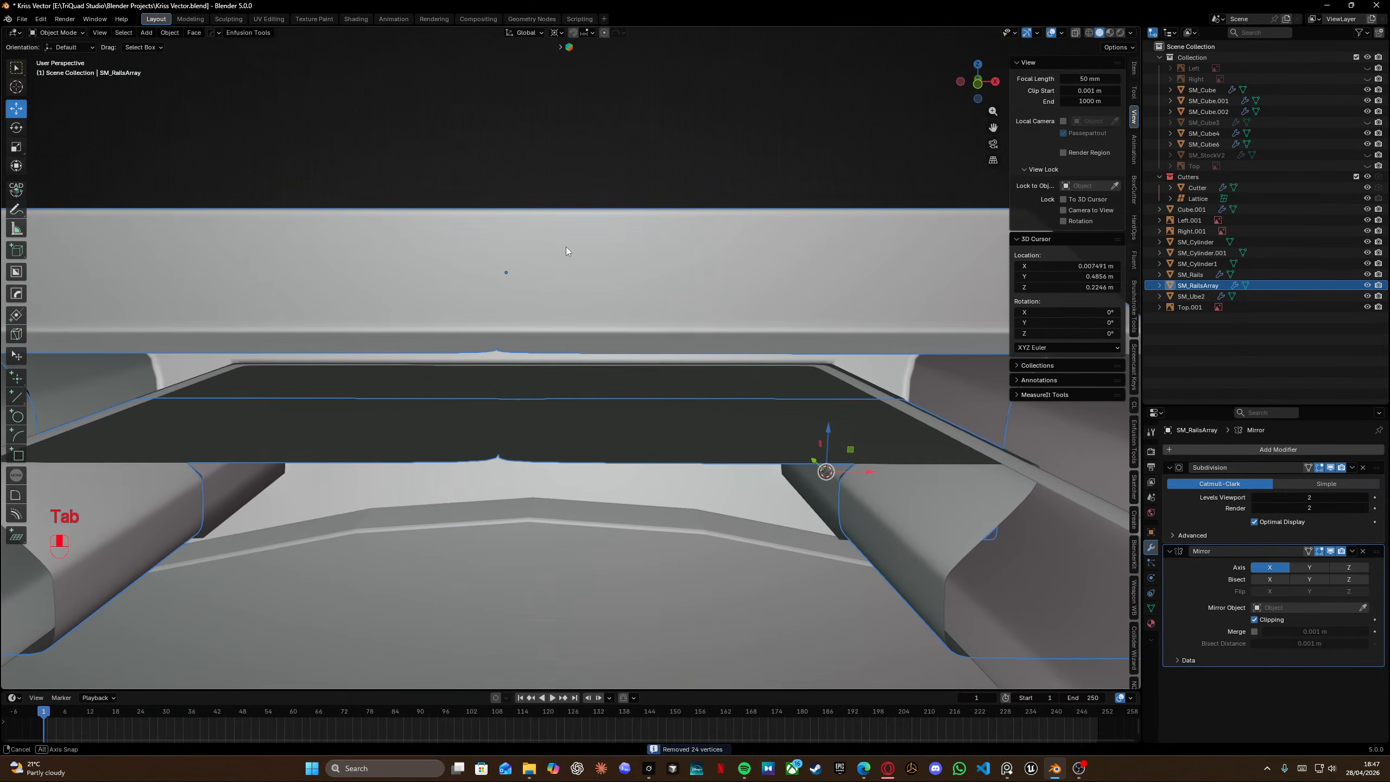
{"action": "key", "text": "ctrl+z"}
{"action": "key", "text": "ctrl+z"}
{"action": "key", "text": "ctrl+z"}
{"action": "key", "text": "ctrl+z"}
{"action": "key", "text": "ctrl+z"}
{"action": "key", "text": "ctrl+z"}
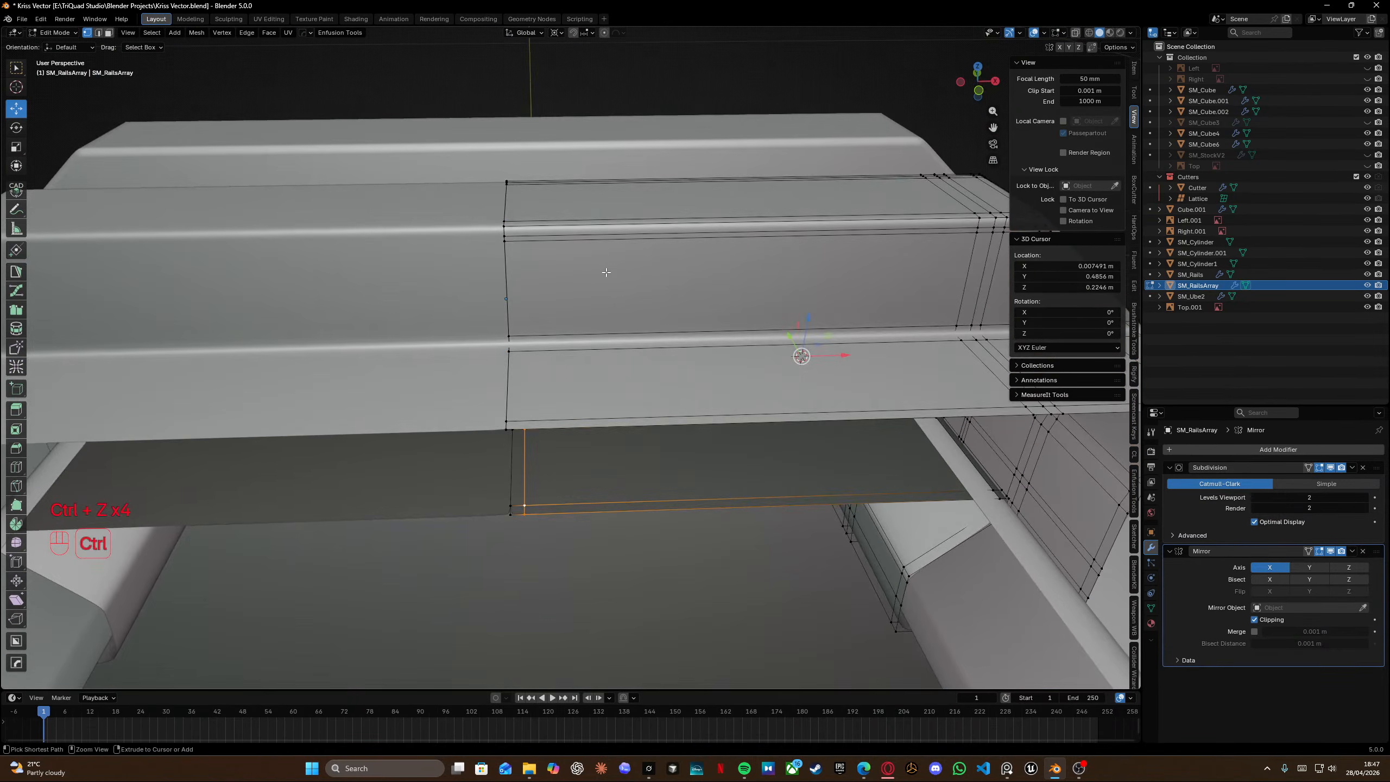
Return to object mode and save the file.
{"action": "middle_click_drag", "start_coordinate": [606, 272], "coordinate": [605, 288]}
{"action": "key", "text": "Tab"}
{"action": "scroll", "coordinate": [621, 247], "scroll_direction": "down", "scroll_amount": 5}
{"action": "left_click", "coordinate": [827, 168]}
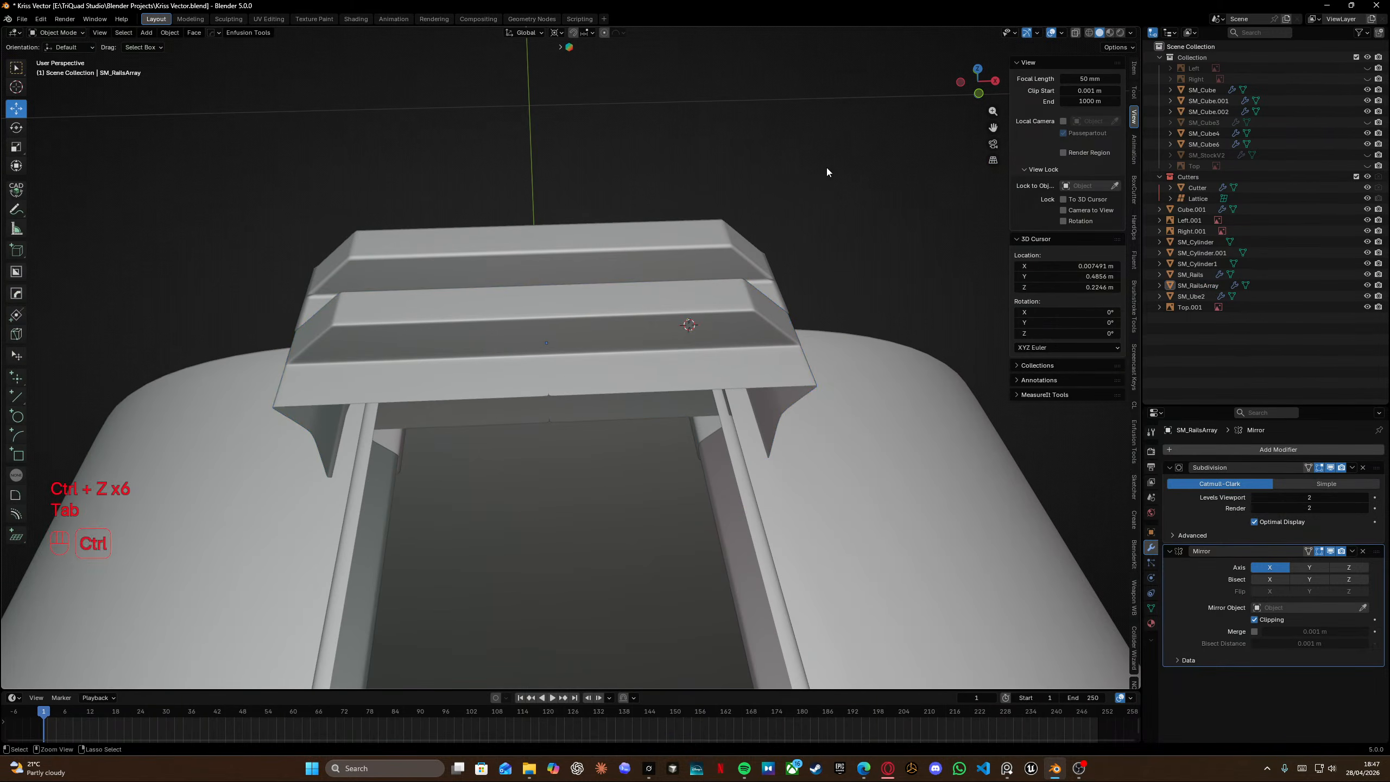
{"action": "key", "text": "ctrl+s"}
Add an Array modifier to SM_RailsArray.
{"action": "middle_click_drag", "start_coordinate": [827, 168], "coordinate": [654, 377]}
{"action": "left_click", "coordinate": [654, 376]}
{"action": "left_click", "coordinate": [1259, 450]}
{"action": "mouse_move", "coordinate": [1253, 453]}
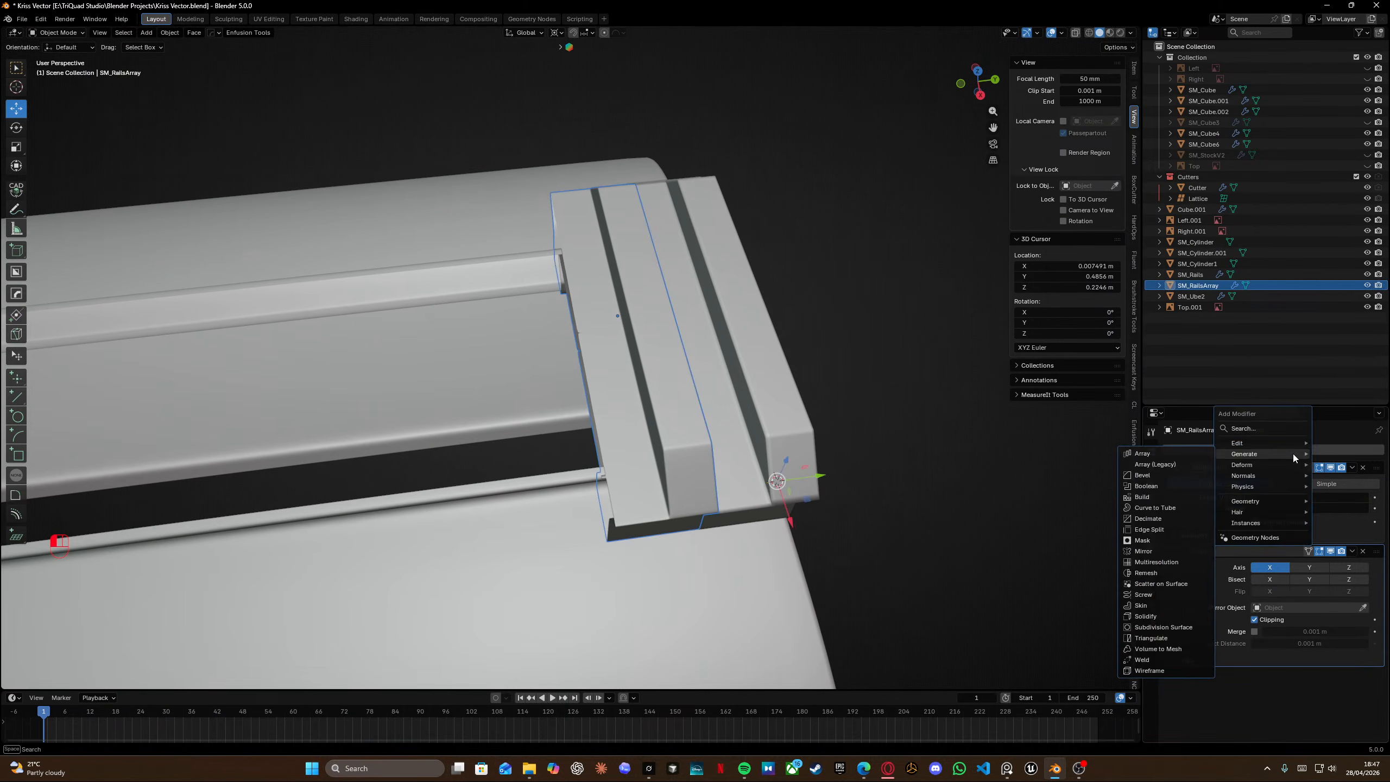
{"action": "left_click", "coordinate": [1143, 454]}
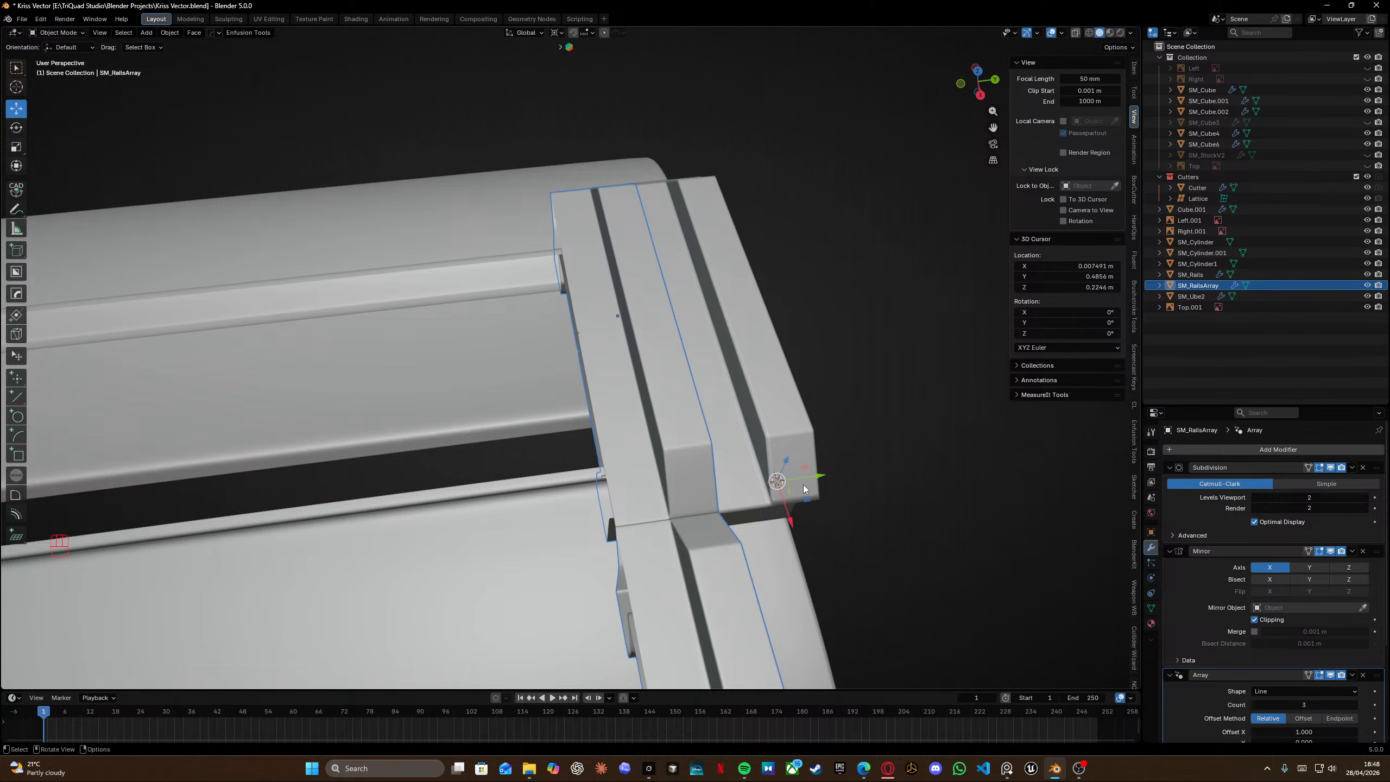
Set the Array's relative offset to X 0 and Y -1.
{"action": "scroll", "coordinate": [704, 511], "scroll_direction": "down", "scroll_amount": 4}
{"action": "middle_click_drag", "start_coordinate": [705, 511], "coordinate": [699, 462], "text": "shift"}
{"action": "middle_click_drag", "start_coordinate": [699, 463], "coordinate": [592, 455]}
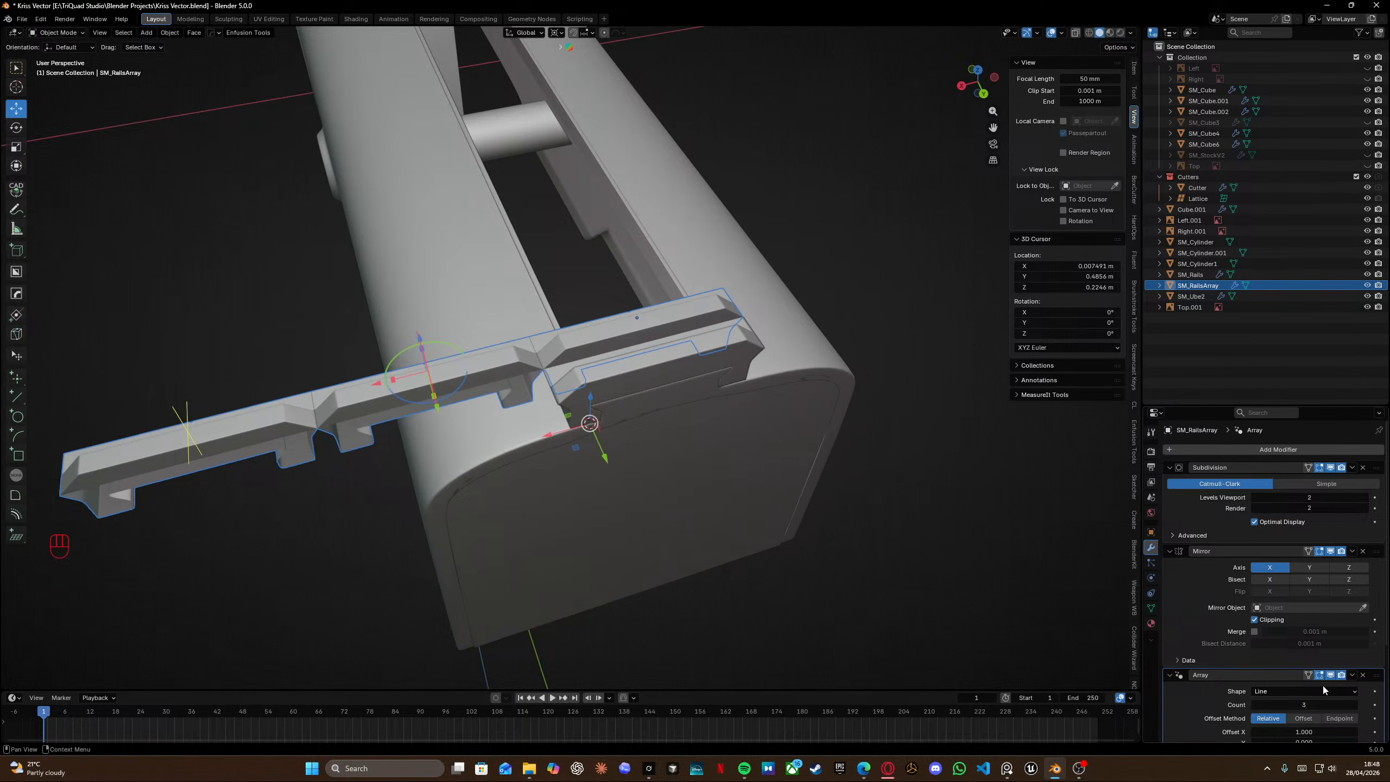
{"action": "scroll", "coordinate": [1307, 667], "scroll_direction": "down", "scroll_amount": 5}
{"action": "double_click", "coordinate": [1318, 601]}
{"action": "type", "text": "1.0"}
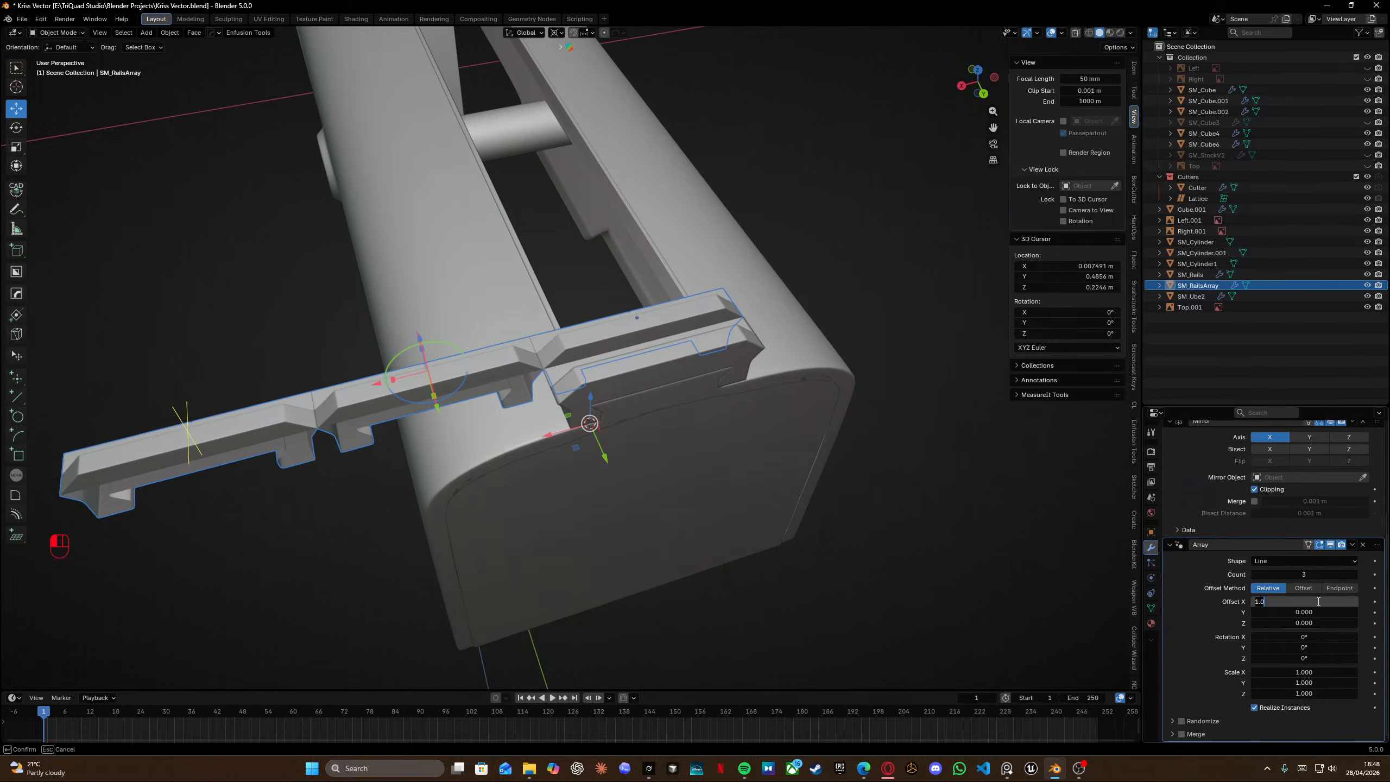
{"action": "type", "text": "0"}
{"action": "key", "text": "Return"}
{"action": "double_click", "coordinate": [1307, 612]}
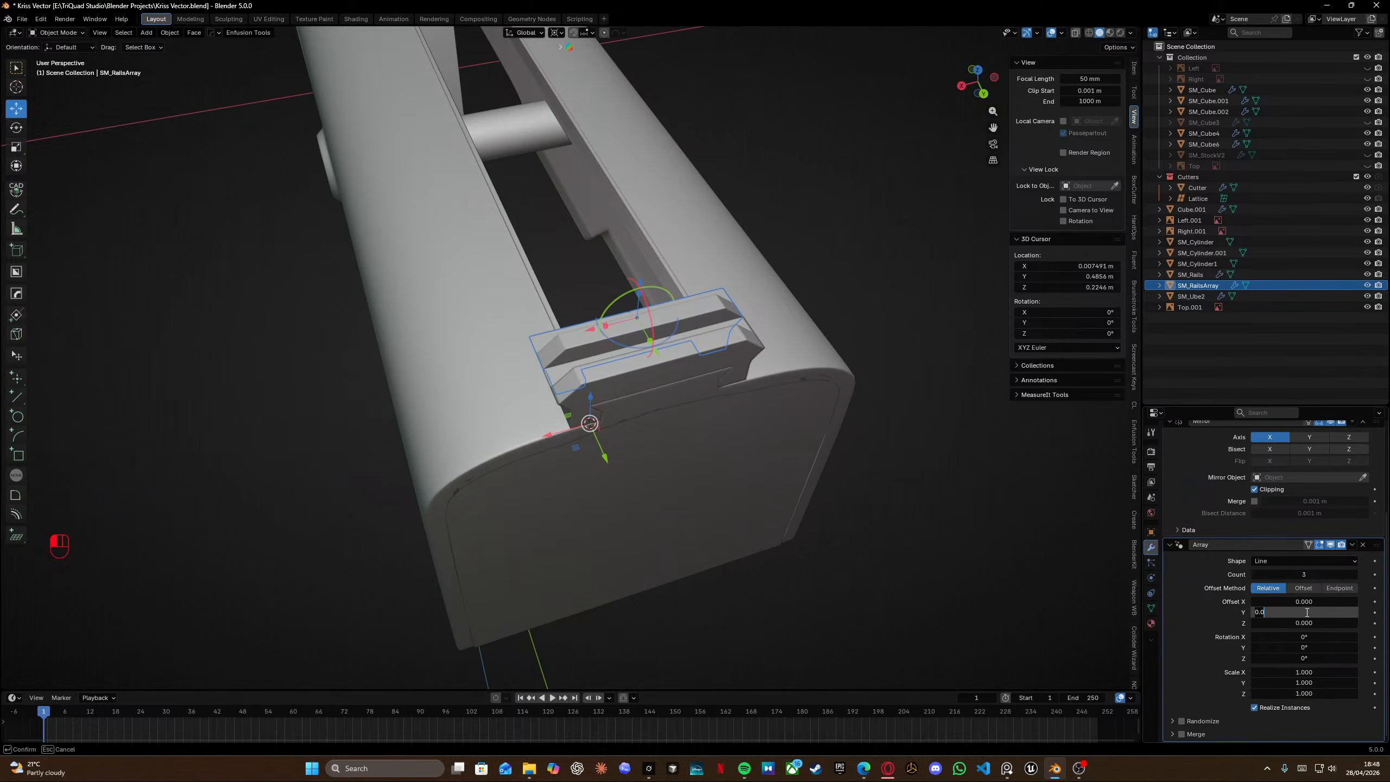
{"action": "type", "text": "-1"}
{"action": "key", "text": "Return"}
Increase the Array count to 12 so the rail runs along the top of the receiver.
{"action": "middle_click_drag", "start_coordinate": [602, 372], "coordinate": [738, 361]}
{"action": "middle_click_drag", "start_coordinate": [571, 321], "coordinate": [667, 330], "text": "shift"}
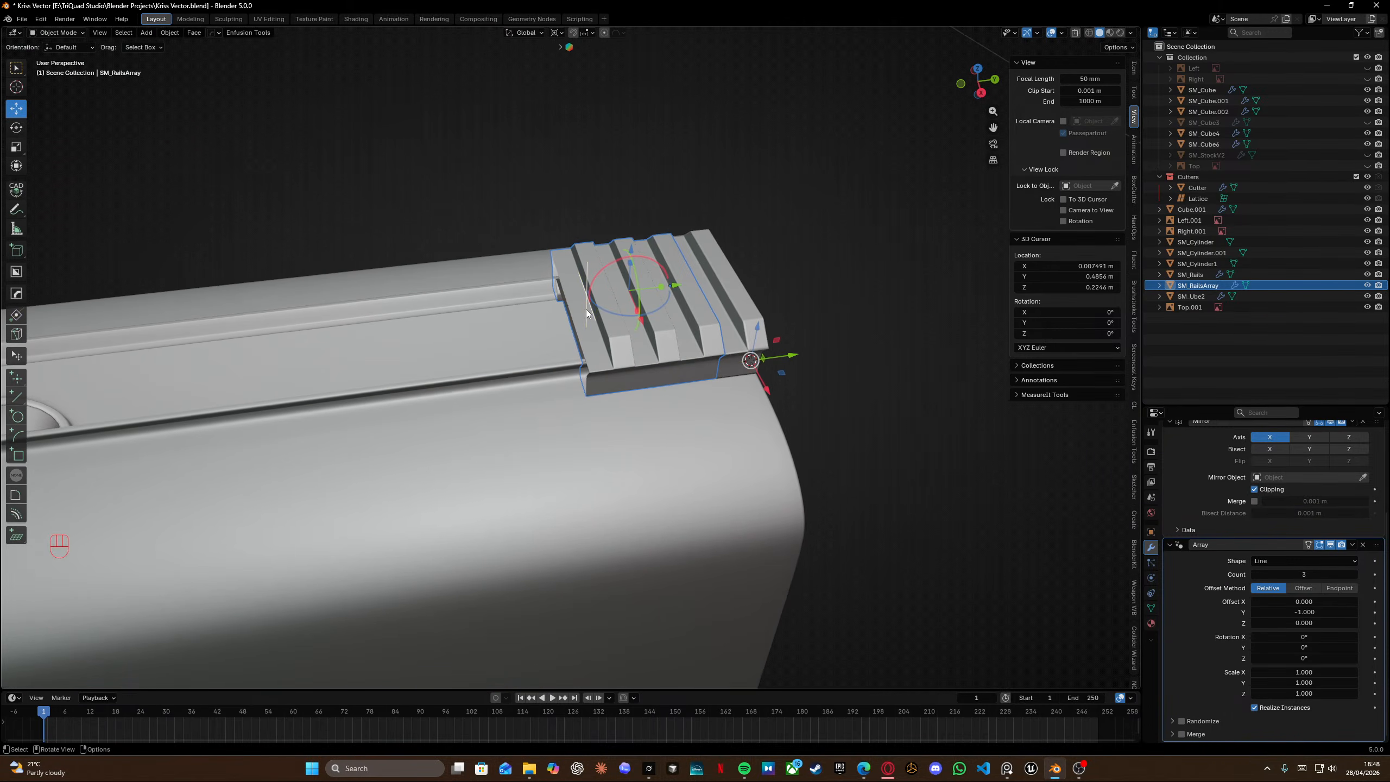
{"action": "left_click_drag", "start_coordinate": [584, 311], "coordinate": [147, 379]}
{"action": "scroll", "coordinate": [425, 410], "scroll_direction": "down", "scroll_amount": 7}
{"action": "middle_click_drag", "start_coordinate": [427, 403], "coordinate": [551, 393], "text": "shift"}
{"action": "middle_click_drag", "start_coordinate": [551, 393], "coordinate": [482, 315]}
{"action": "left_click_drag", "start_coordinate": [645, 161], "coordinate": [767, 233]}
{"action": "middle_click_drag", "start_coordinate": [779, 266], "coordinate": [769, 382]}
{"action": "scroll", "coordinate": [656, 419], "scroll_direction": "up", "scroll_amount": 6}
{"action": "middle_click_drag", "start_coordinate": [635, 427], "coordinate": [517, 347]}
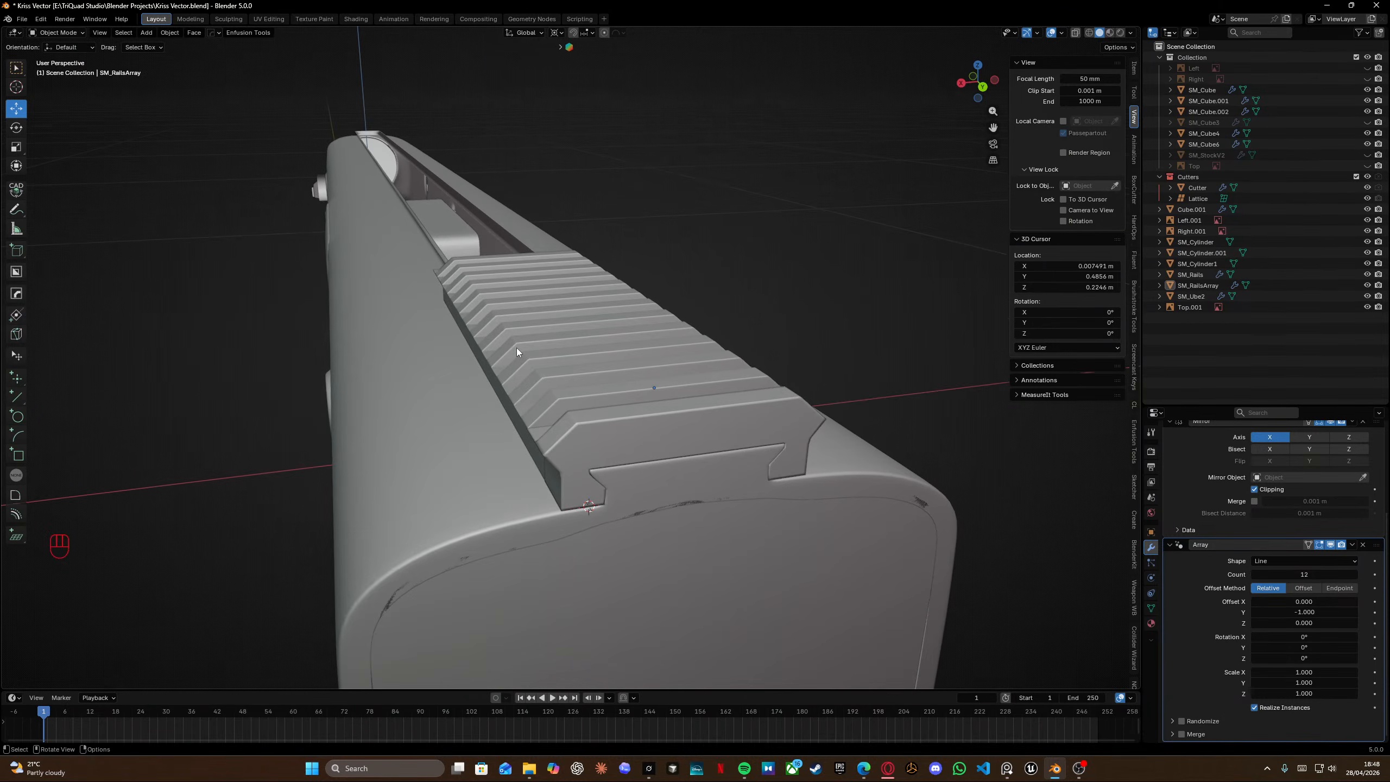
Orbit out to inspect the full-length top rail and reselect SM_RailsArray.
{"action": "scroll", "coordinate": [517, 347], "scroll_direction": "down", "scroll_amount": 8}
{"action": "middle_click_drag", "start_coordinate": [513, 354], "coordinate": [637, 363]}
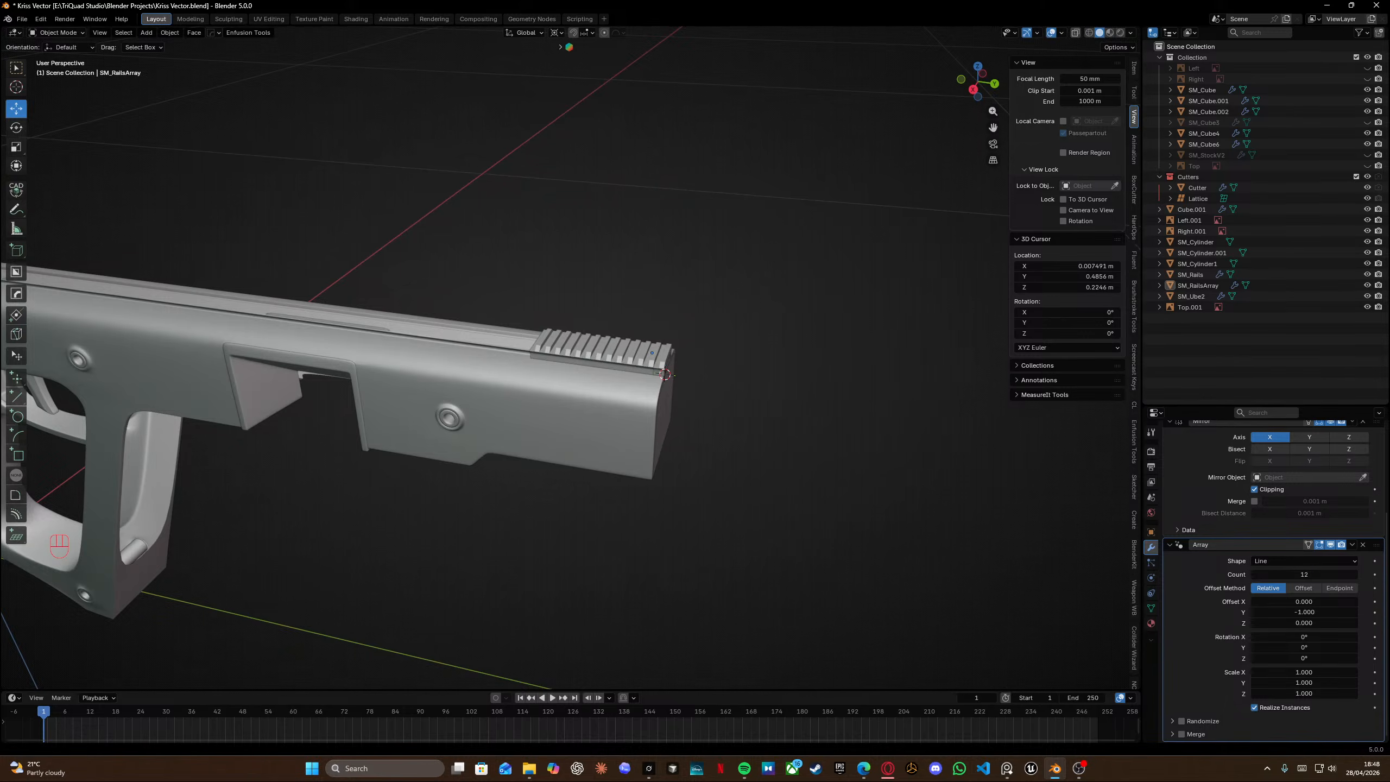
{"action": "middle_click_drag", "start_coordinate": [566, 380], "coordinate": [578, 402]}
{"action": "left_click", "coordinate": [592, 364]}
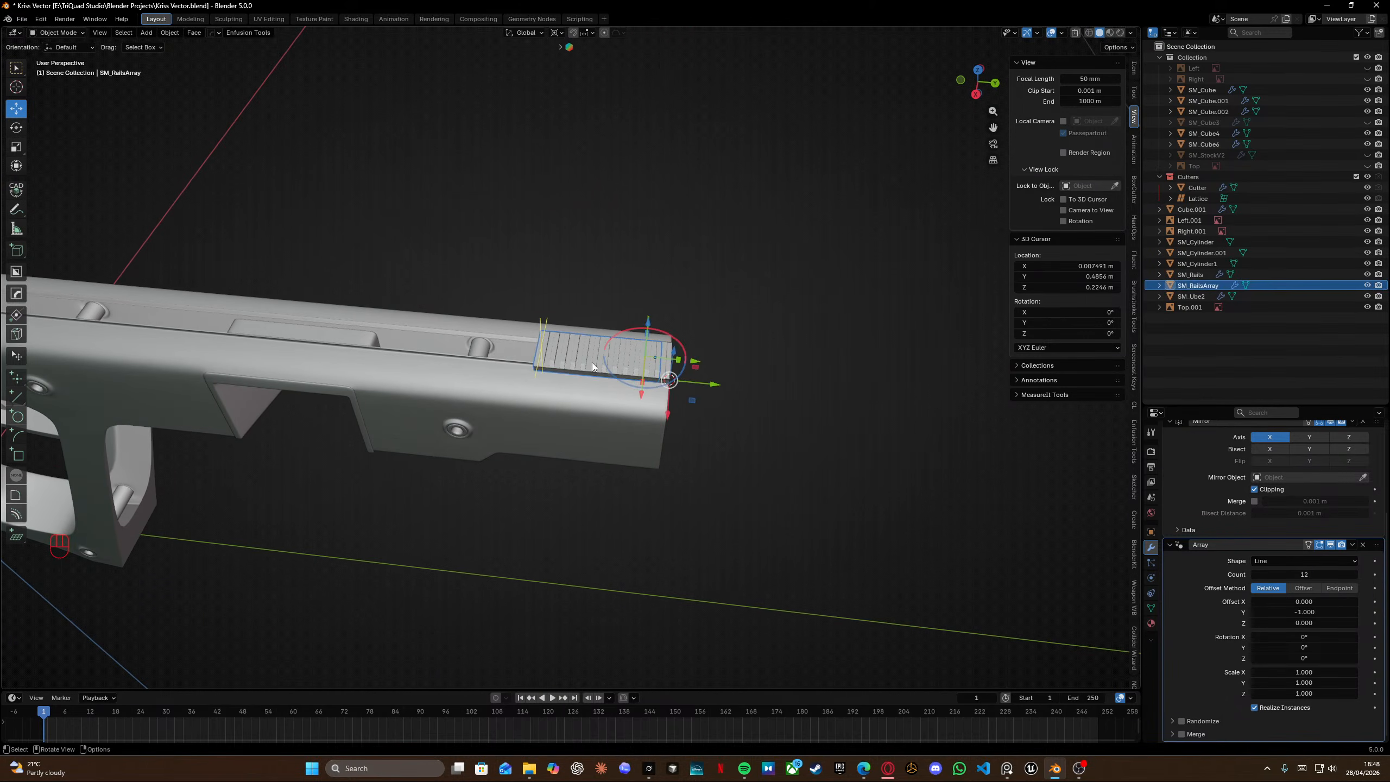
Increase the Array count to 102 so the rail spans the whole top of the receiver.
{"action": "middle_click_drag", "start_coordinate": [480, 368], "coordinate": [674, 368], "text": "shift"}
{"action": "left_click_drag", "start_coordinate": [741, 350], "coordinate": [126, 317]}
{"action": "middle_click_drag", "start_coordinate": [132, 315], "coordinate": [471, 328]}
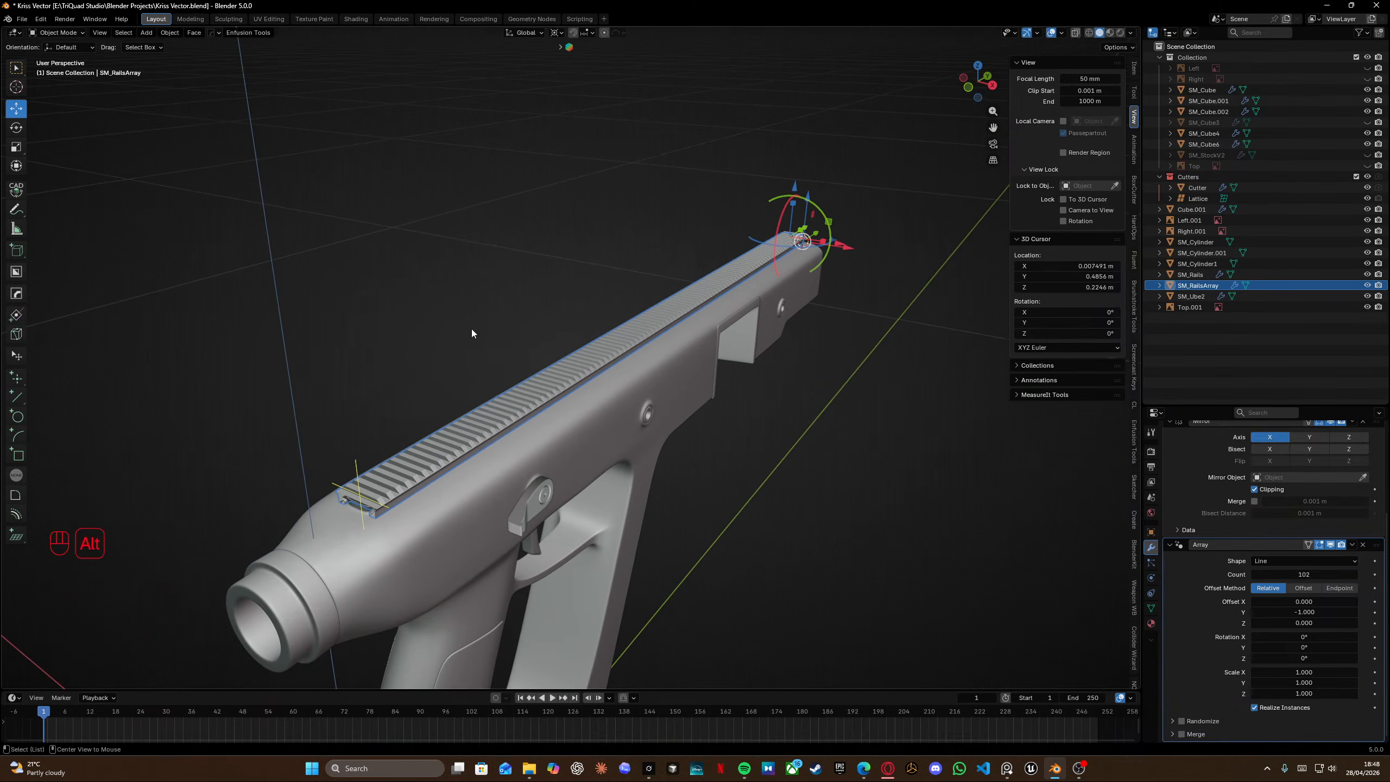
Switch to the reference images and study the Kriss Vector's top rail and its tooth spacing.
{"action": "key", "text": "alt+Tab"}
{"action": "scroll", "coordinate": [629, 383], "scroll_direction": "down", "scroll_amount": 12}
{"action": "middle_click_drag", "start_coordinate": [771, 155], "coordinate": [752, 441]}
{"action": "scroll", "coordinate": [638, 305], "scroll_direction": "up", "scroll_amount": 6}
{"action": "scroll", "coordinate": [602, 486], "scroll_direction": "down", "scroll_amount": 7}
{"action": "middle_click_drag", "start_coordinate": [725, 291], "coordinate": [529, 368]}
{"action": "scroll", "coordinate": [482, 188], "scroll_direction": "up", "scroll_amount": 10}
{"action": "scroll", "coordinate": [448, 196], "scroll_direction": "down", "scroll_amount": 6}
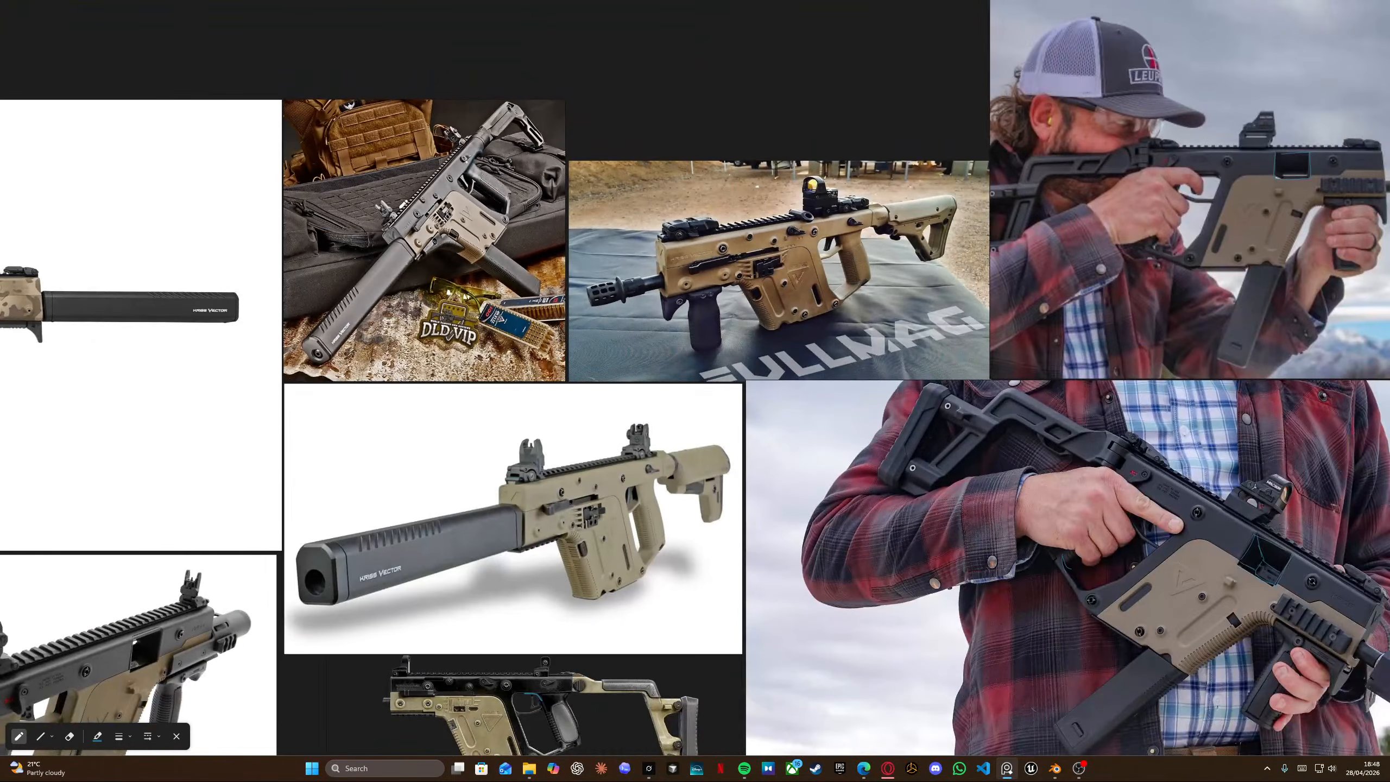
{"action": "middle_click_drag", "start_coordinate": [454, 196], "coordinate": [913, 198]}
{"action": "scroll", "coordinate": [318, 310], "scroll_direction": "up", "scroll_amount": 6}
{"action": "scroll", "coordinate": [332, 279], "scroll_direction": "down", "scroll_amount": 1}
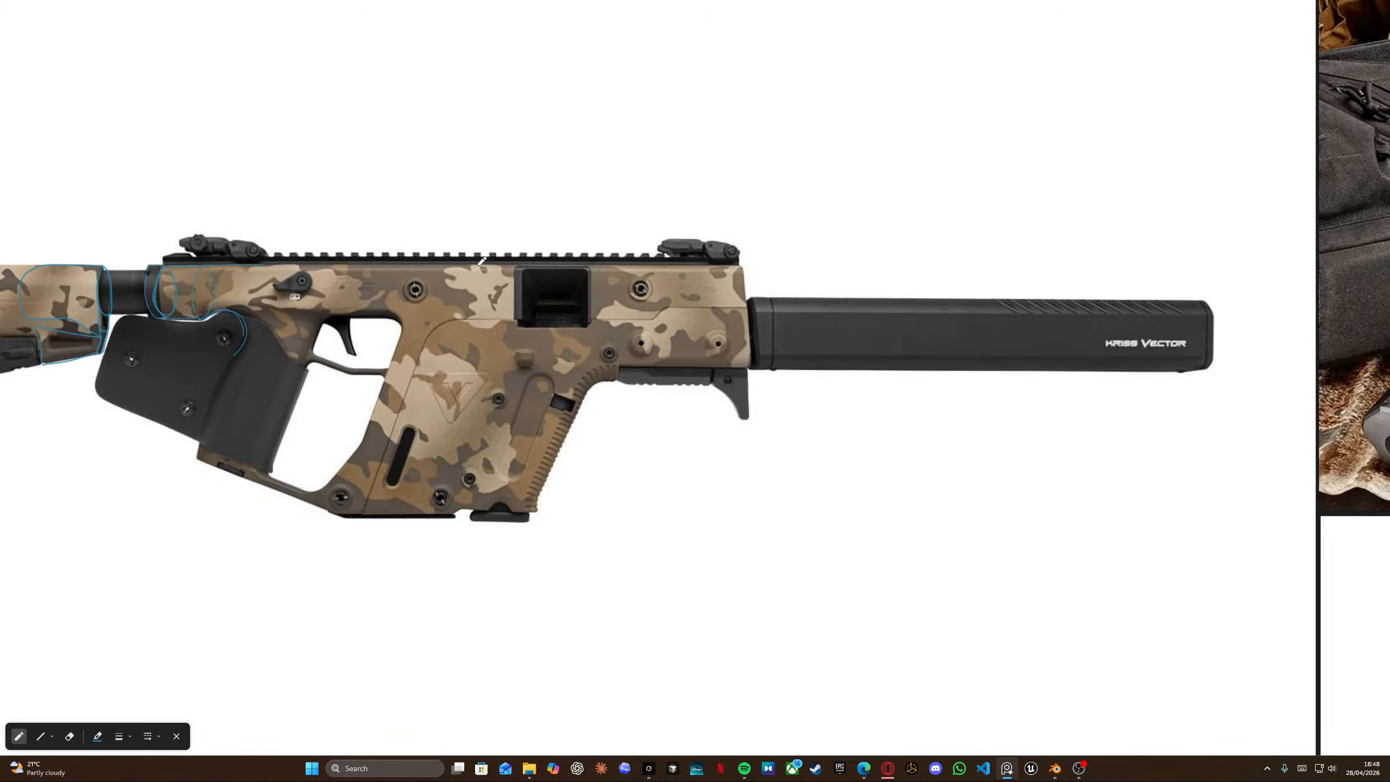
Return to Blender and inspect where the arrayed rail ends against the front of the receiver.
{"action": "key", "text": "alt+Tab"}
{"action": "middle_click_drag", "start_coordinate": [339, 261], "coordinate": [564, 315]}
{"action": "scroll", "coordinate": [520, 331], "scroll_direction": "up", "scroll_amount": 8}
{"action": "scroll", "coordinate": [554, 334], "scroll_direction": "down", "scroll_amount": 8}
{"action": "scroll", "coordinate": [506, 314], "scroll_direction": "down", "scroll_amount": 4}
{"action": "middle_click_drag", "start_coordinate": [564, 315], "coordinate": [626, 304]}
{"action": "scroll", "coordinate": [603, 306], "scroll_direction": "up", "scroll_amount": 8}
{"action": "scroll", "coordinate": [606, 307], "scroll_direction": "down", "scroll_amount": 4}
{"action": "scroll", "coordinate": [630, 308], "scroll_direction": "up", "scroll_amount": 3}
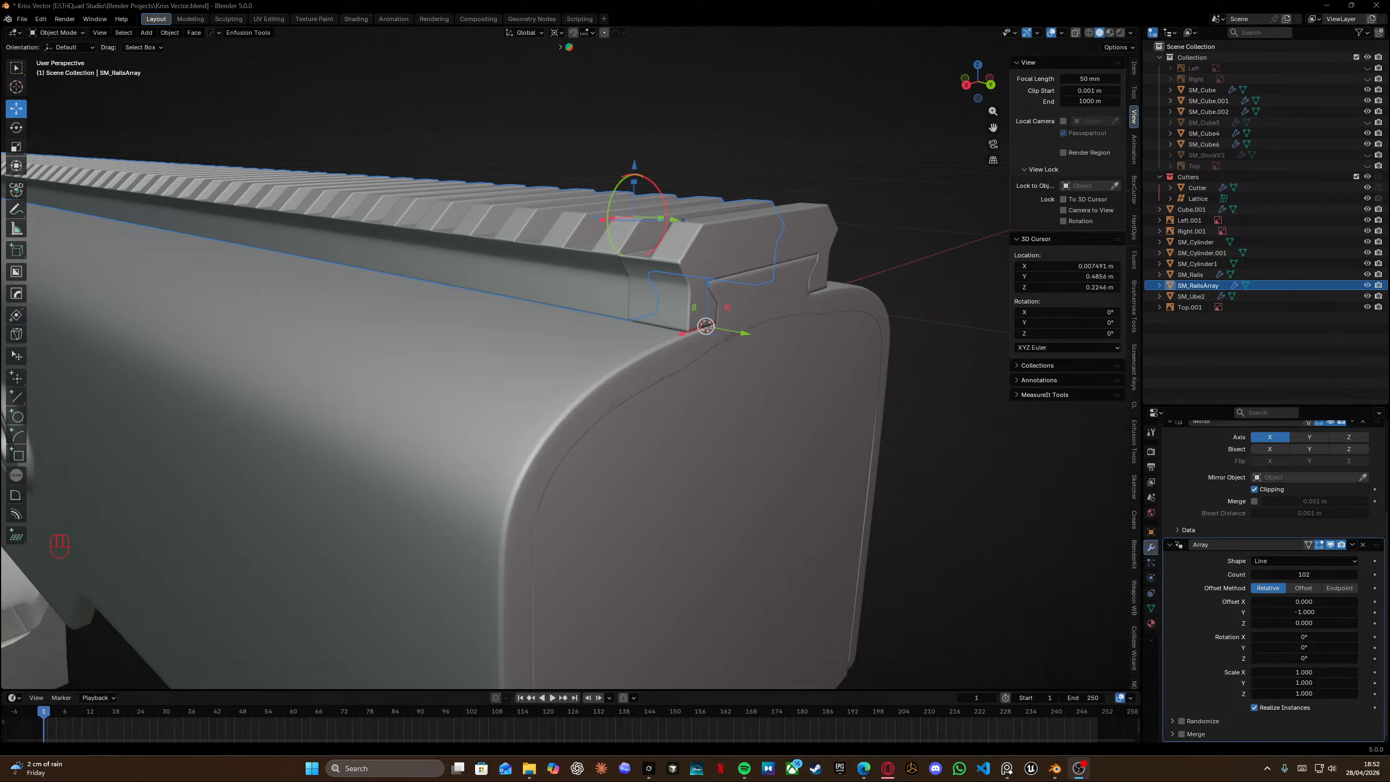
{"action": "scroll", "coordinate": [525, 348], "scroll_direction": "down", "scroll_amount": 10}
{"action": "scroll", "coordinate": [527, 342], "scroll_direction": "up", "scroll_amount": 8}
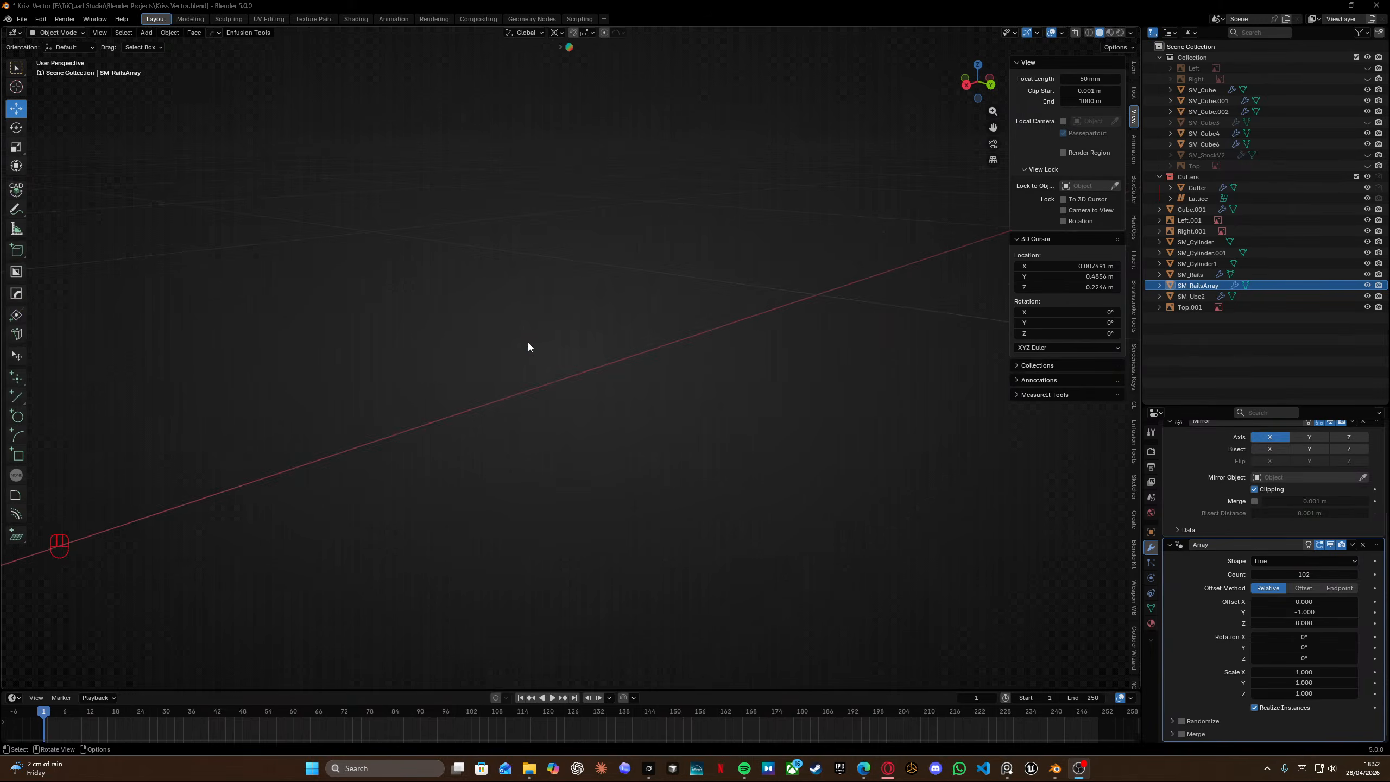
{"action": "scroll", "coordinate": [532, 338], "scroll_direction": "down", "scroll_amount": 6}
{"action": "scroll", "coordinate": [613, 367], "scroll_direction": "up", "scroll_amount": 3}
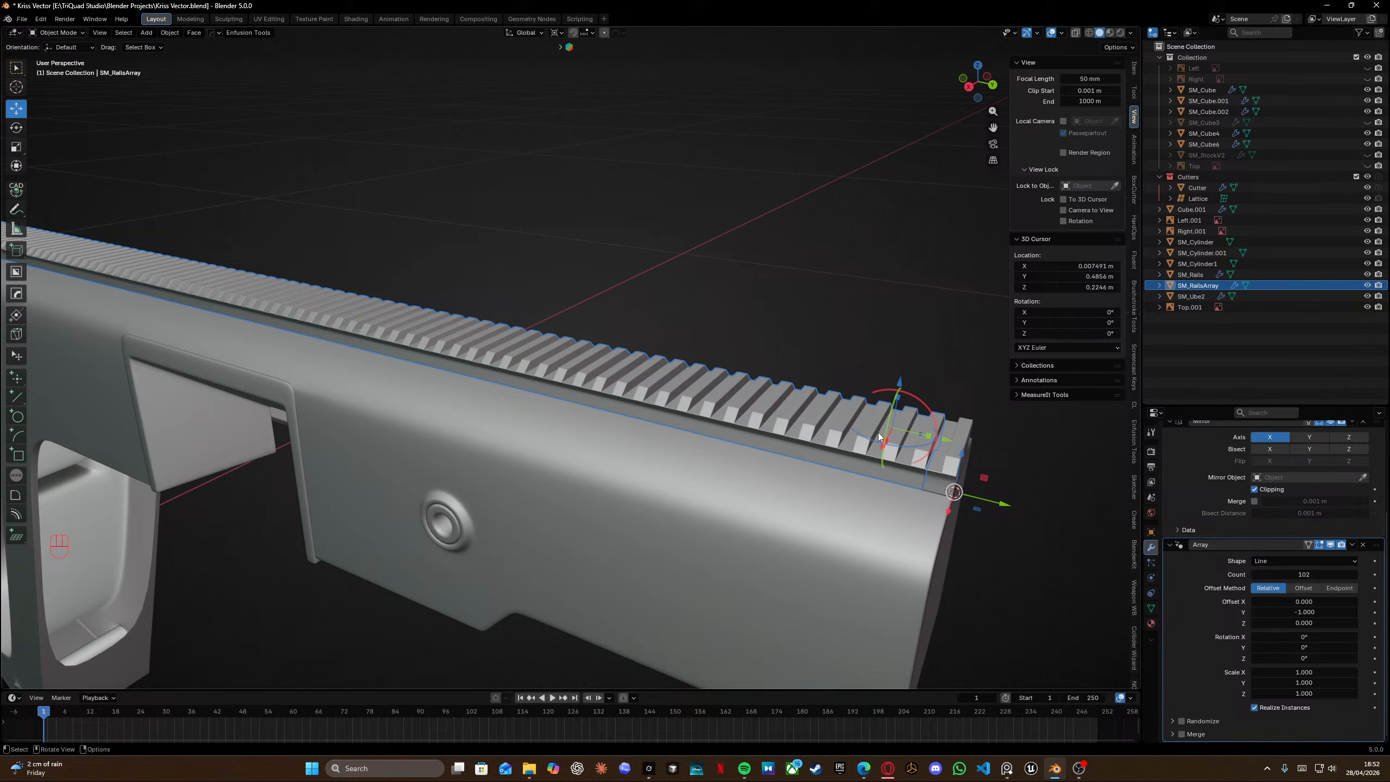
{"action": "scroll", "coordinate": [877, 416], "scroll_direction": "left", "scroll_amount": 2, "text": "shift"}
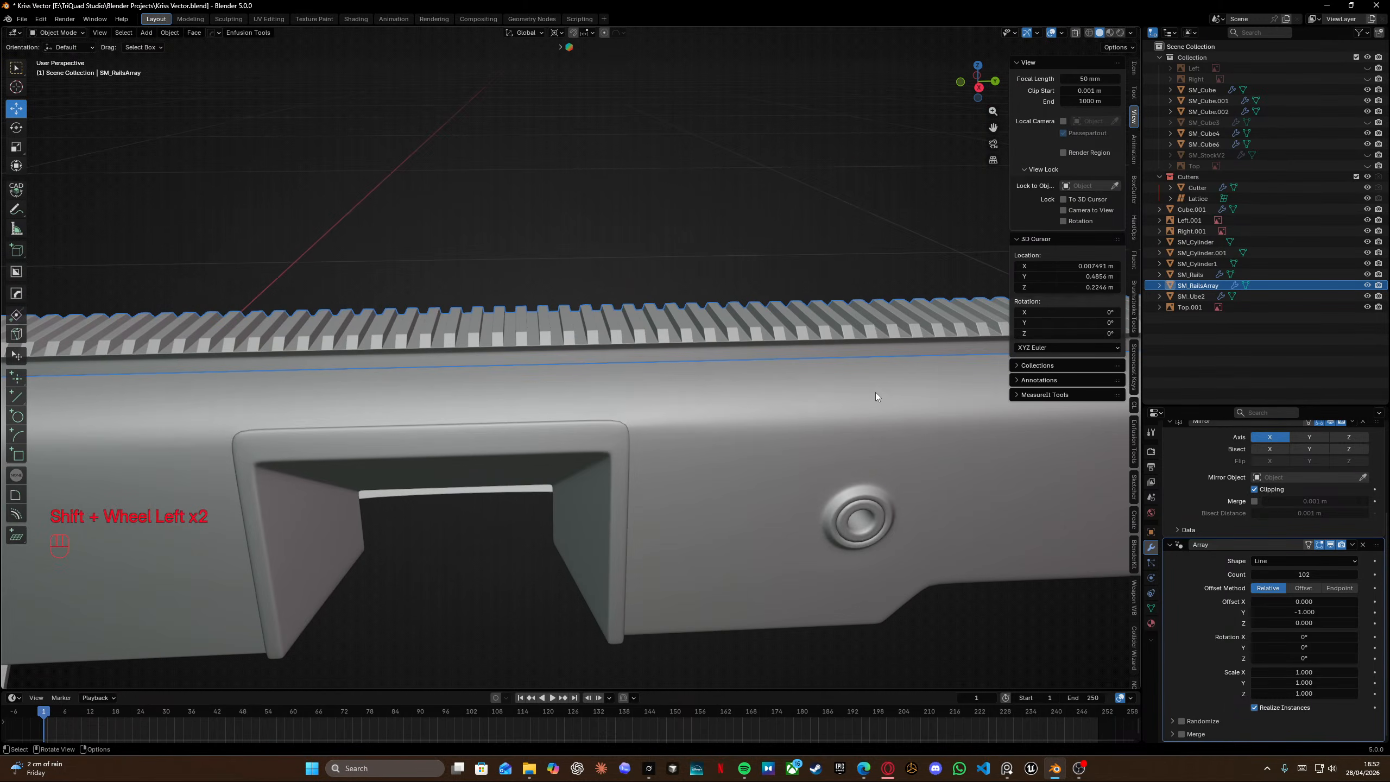
{"action": "middle_click_drag", "start_coordinate": [875, 392], "coordinate": [629, 395], "text": "shift"}
{"action": "scroll", "coordinate": [637, 378], "scroll_direction": "up", "scroll_amount": 2}
{"action": "scroll", "coordinate": [663, 332], "scroll_direction": "down", "scroll_amount": 1}
{"action": "middle_click_drag", "start_coordinate": [649, 320], "coordinate": [508, 356], "text": "shift"}
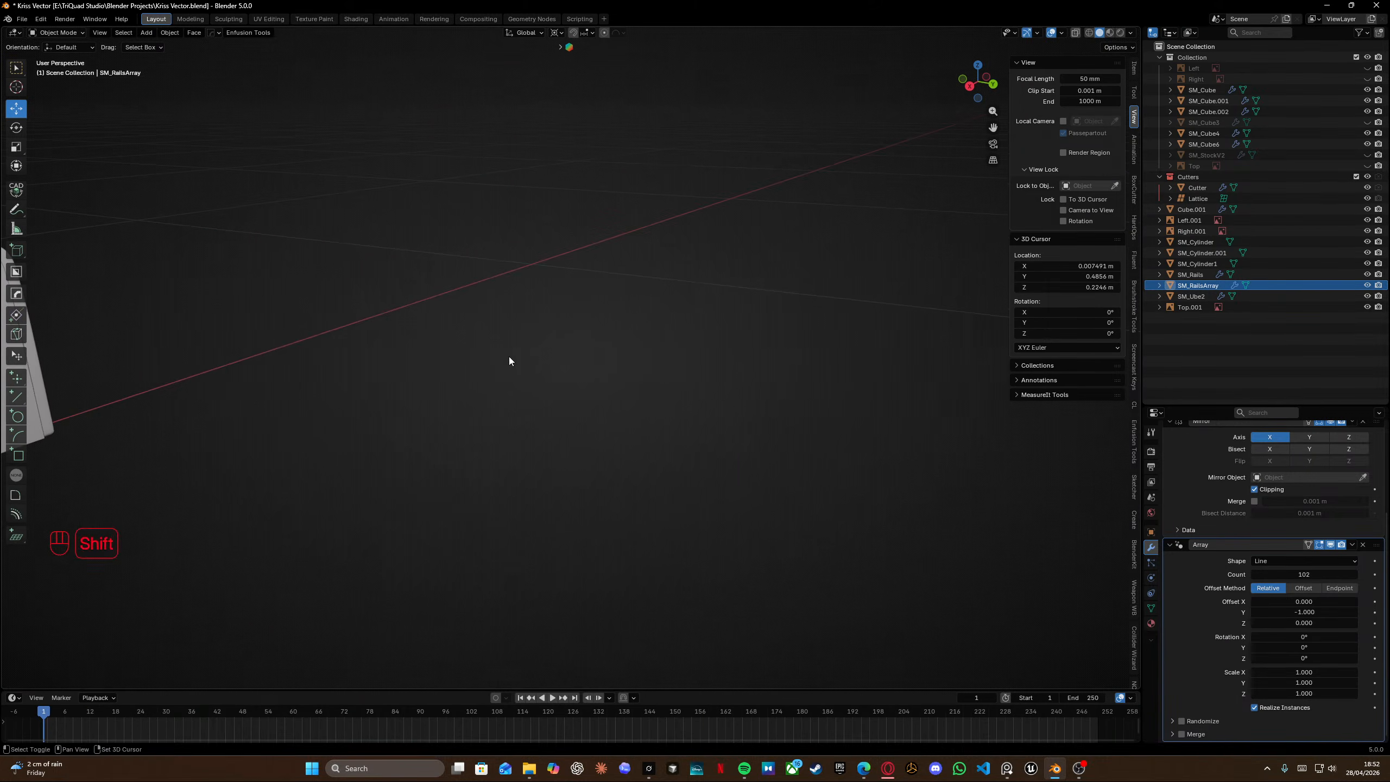
{"action": "middle_click_drag", "start_coordinate": [356, 313], "coordinate": [434, 327], "text": "shift"}
Enter Edit Mode on SM_RailsArray, select all, and frame the rail segment in a wireframe right view.
{"action": "key", "text": "Tab"}
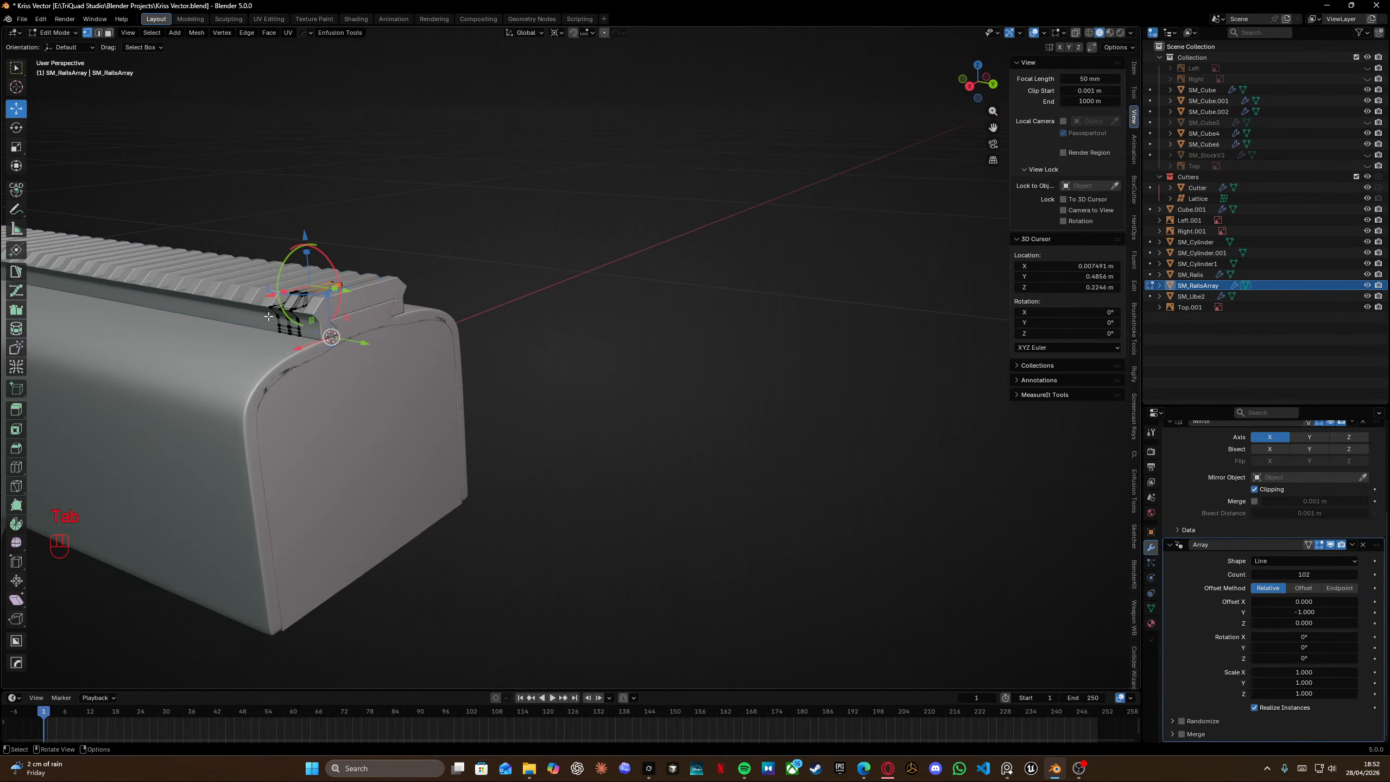
{"action": "key", "text": "a"}
{"action": "key", "text": "KP_Decimal"}
{"action": "scroll", "coordinate": [381, 349], "scroll_direction": "down", "scroll_amount": 1}
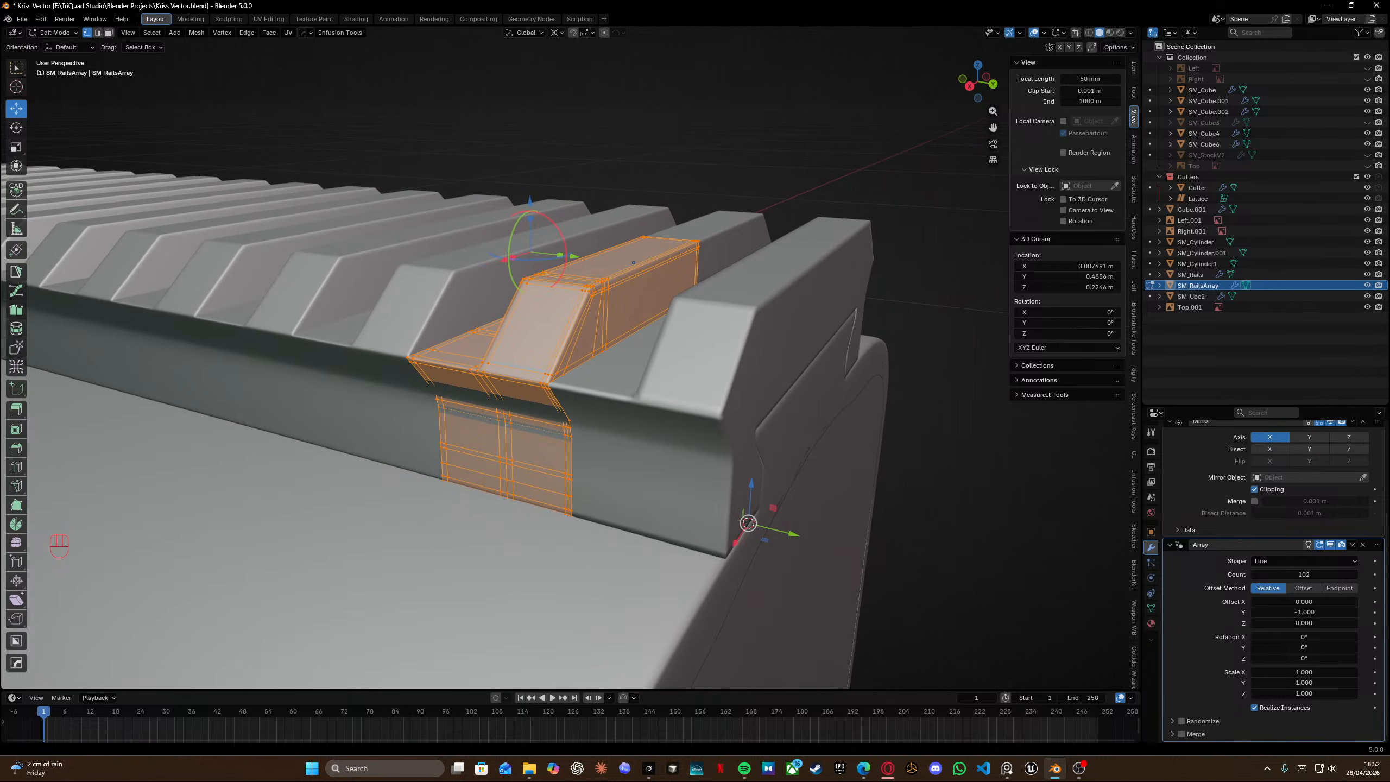
{"action": "scroll", "coordinate": [648, 279], "scroll_direction": "down", "scroll_amount": 4}
{"action": "key", "text": "KP_3"}
{"action": "scroll", "coordinate": [648, 279], "scroll_direction": "down", "scroll_amount": 5}
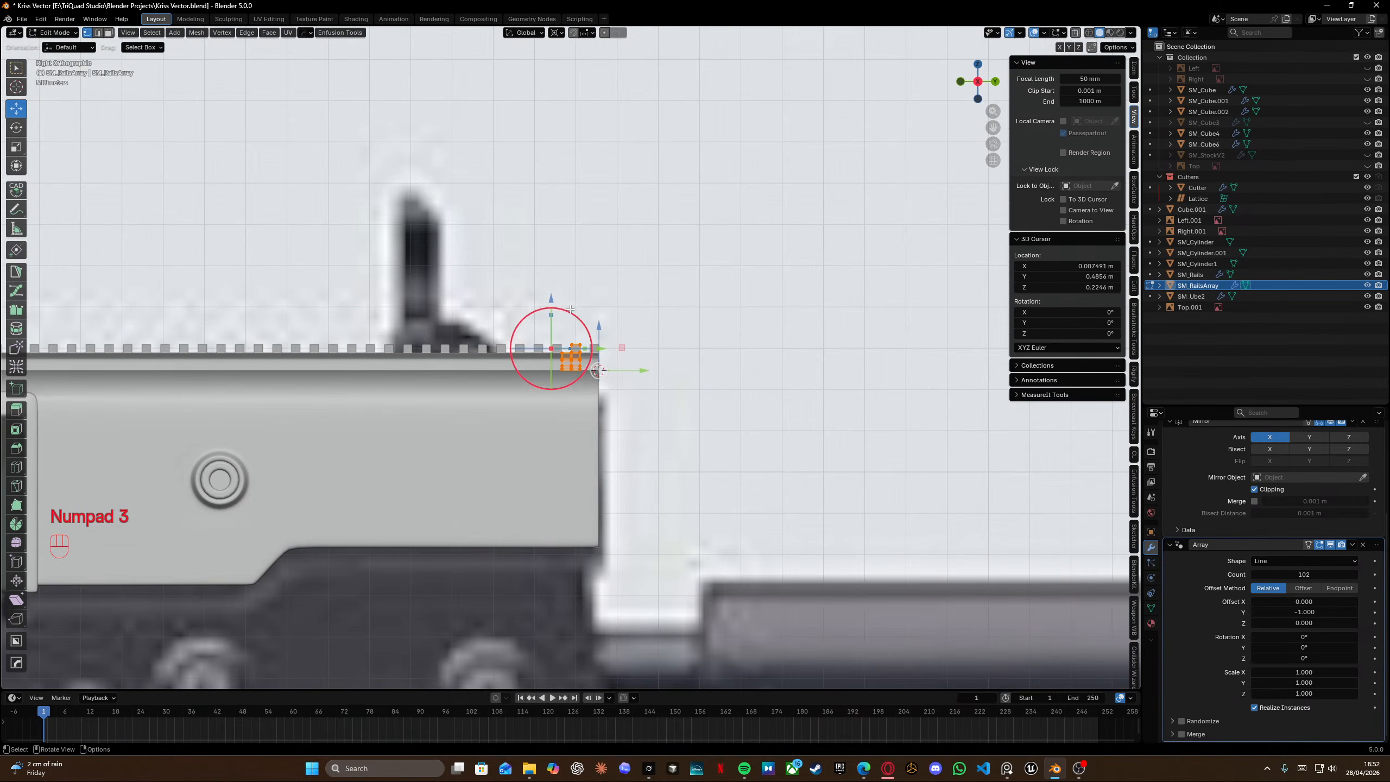
{"action": "key", "text": "shift+z"}
{"action": "scroll", "coordinate": [548, 338], "scroll_direction": "up", "scroll_amount": 4}
{"action": "middle_click_drag", "start_coordinate": [548, 337], "coordinate": [709, 334], "text": "shift"}
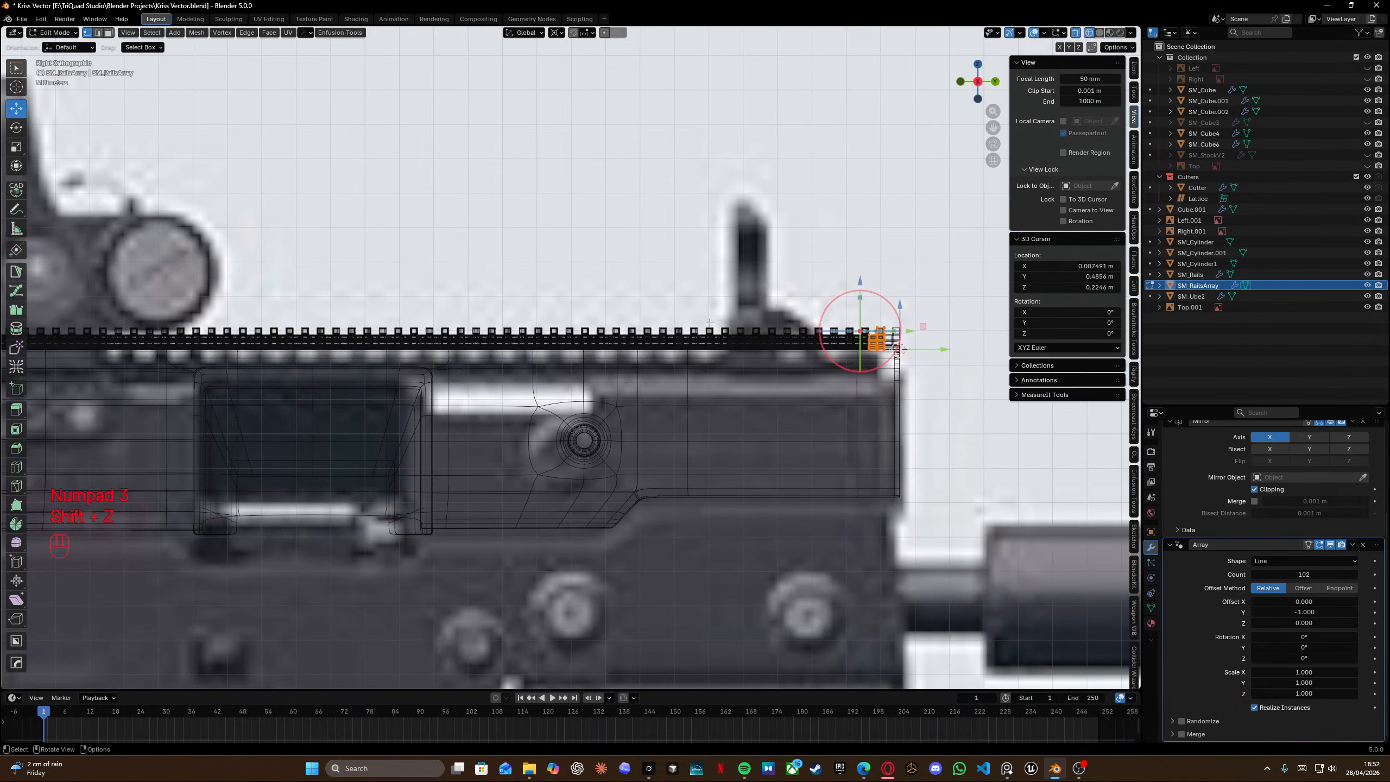
{"action": "scroll", "coordinate": [710, 345], "scroll_direction": "up", "scroll_amount": 2}
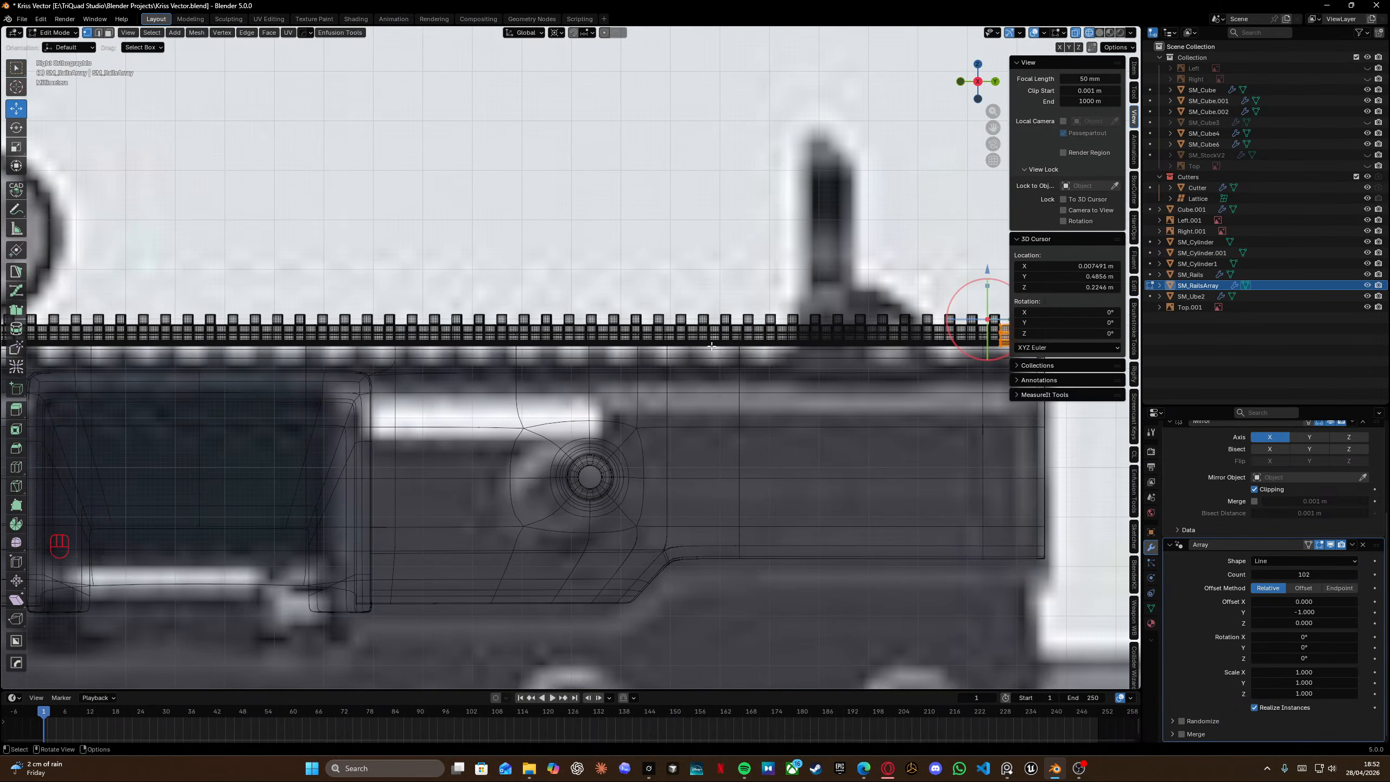
{"action": "middle_click_drag", "start_coordinate": [901, 321], "coordinate": [633, 311], "text": "shift"}
{"action": "scroll", "coordinate": [633, 311], "scroll_direction": "up", "scroll_amount": 2}
{"action": "middle_click_drag", "start_coordinate": [774, 292], "coordinate": [641, 275], "text": "shift"}
{"action": "scroll", "coordinate": [655, 277], "scroll_direction": "up", "scroll_amount": 2}
{"action": "key", "text": "KP_3"}
{"action": "scroll", "coordinate": [641, 275], "scroll_direction": "down", "scroll_amount": 1}
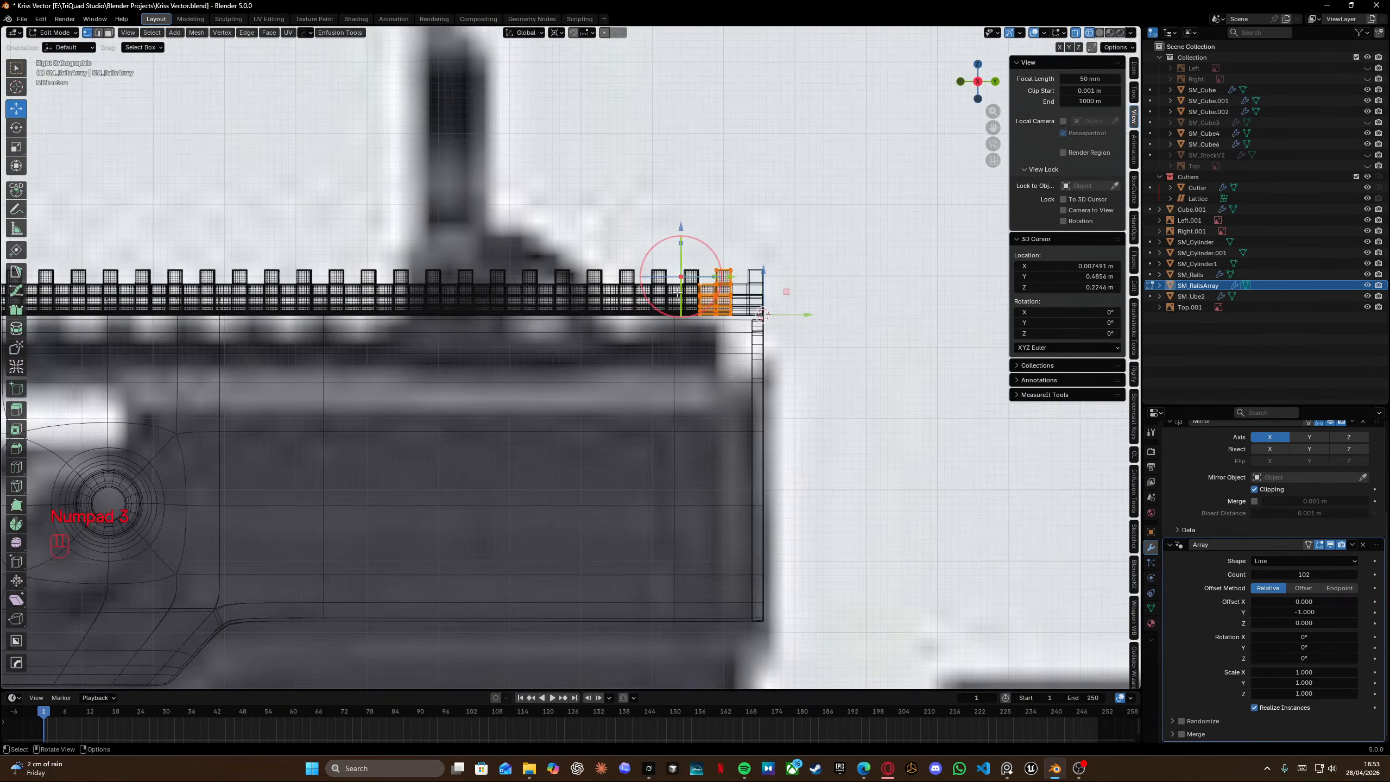
{"action": "scroll", "coordinate": [712, 296], "scroll_direction": "up", "scroll_amount": 3}
Box-select vertex columns at the rail segment's end and nudge them about 1 mm and 0.6 mm along Y.
{"action": "middle_click_drag", "start_coordinate": [750, 309], "coordinate": [562, 351], "text": "shift"}
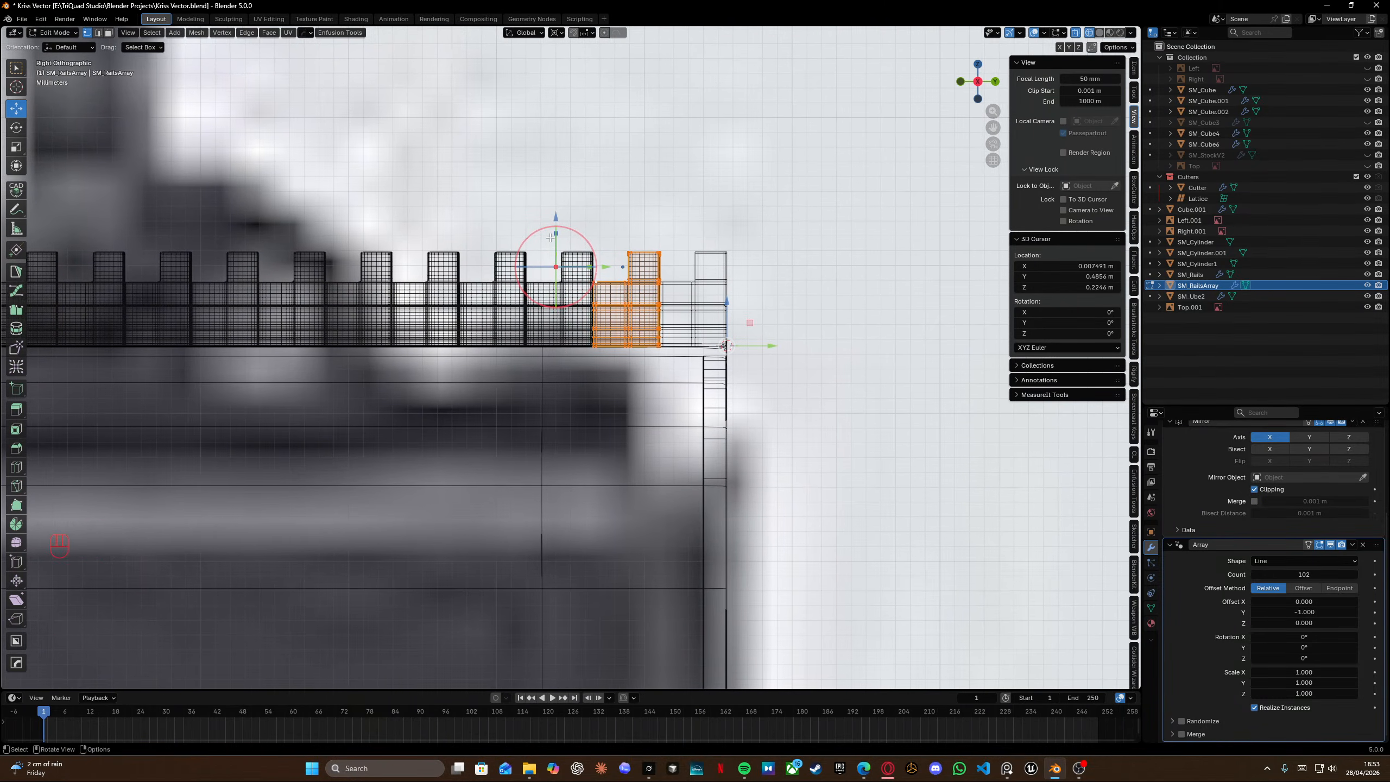
{"action": "left_click_drag", "start_coordinate": [543, 237], "coordinate": [605, 394]}
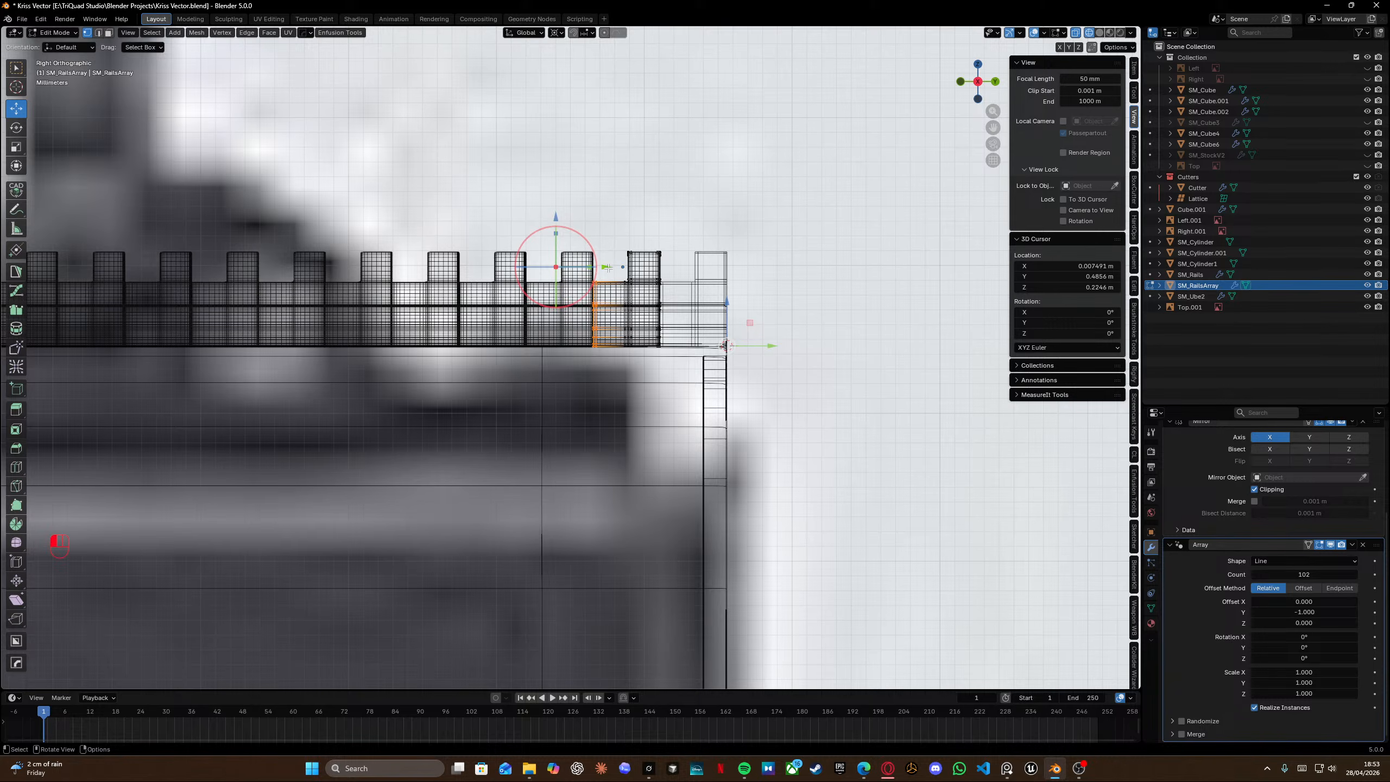
{"action": "left_click_drag", "start_coordinate": [605, 269], "coordinate": [530, 272]}
{"action": "scroll", "coordinate": [575, 356], "scroll_direction": "up", "scroll_amount": 3}
{"action": "left_click_drag", "start_coordinate": [660, 408], "coordinate": [553, 189]}
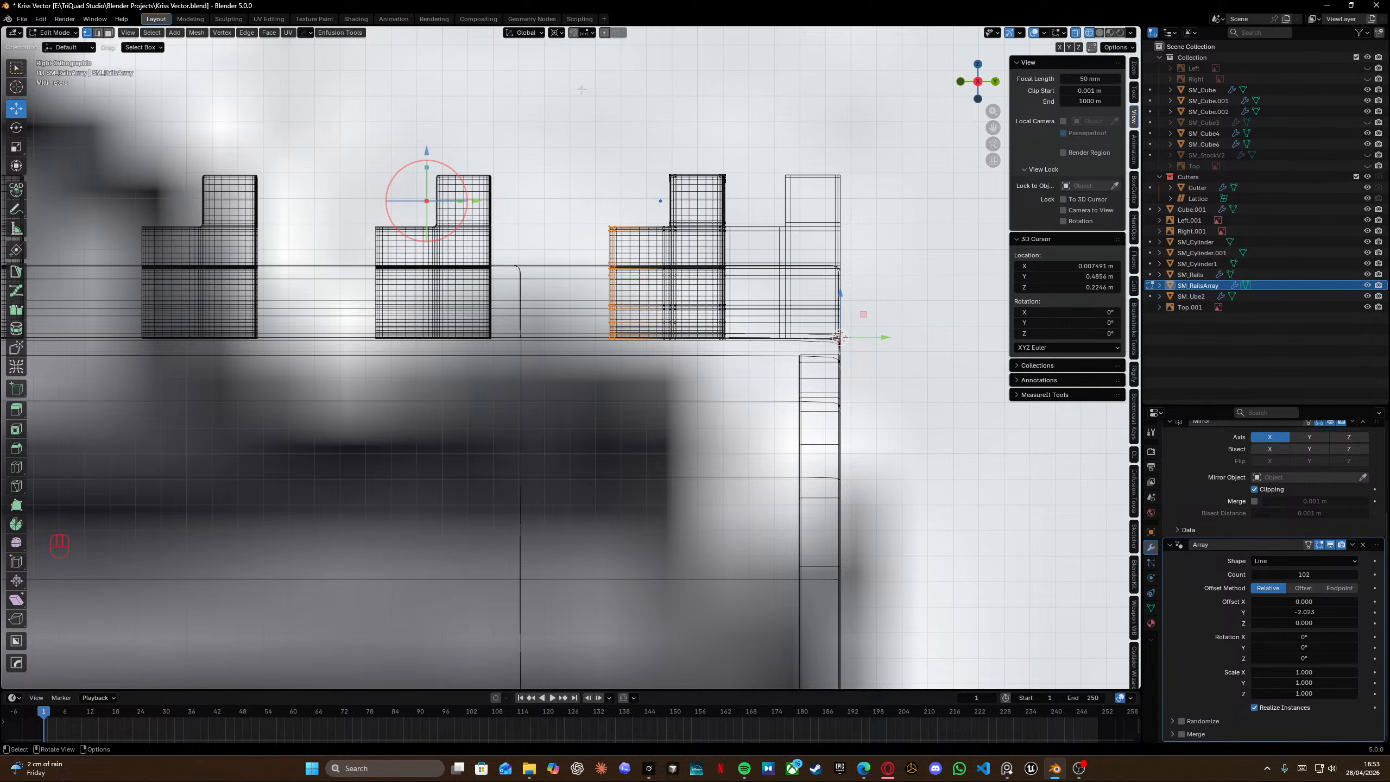
{"action": "left_click_drag", "start_coordinate": [582, 90], "coordinate": [682, 421]}
{"action": "left_click_drag", "start_coordinate": [878, 337], "coordinate": [852, 345]}
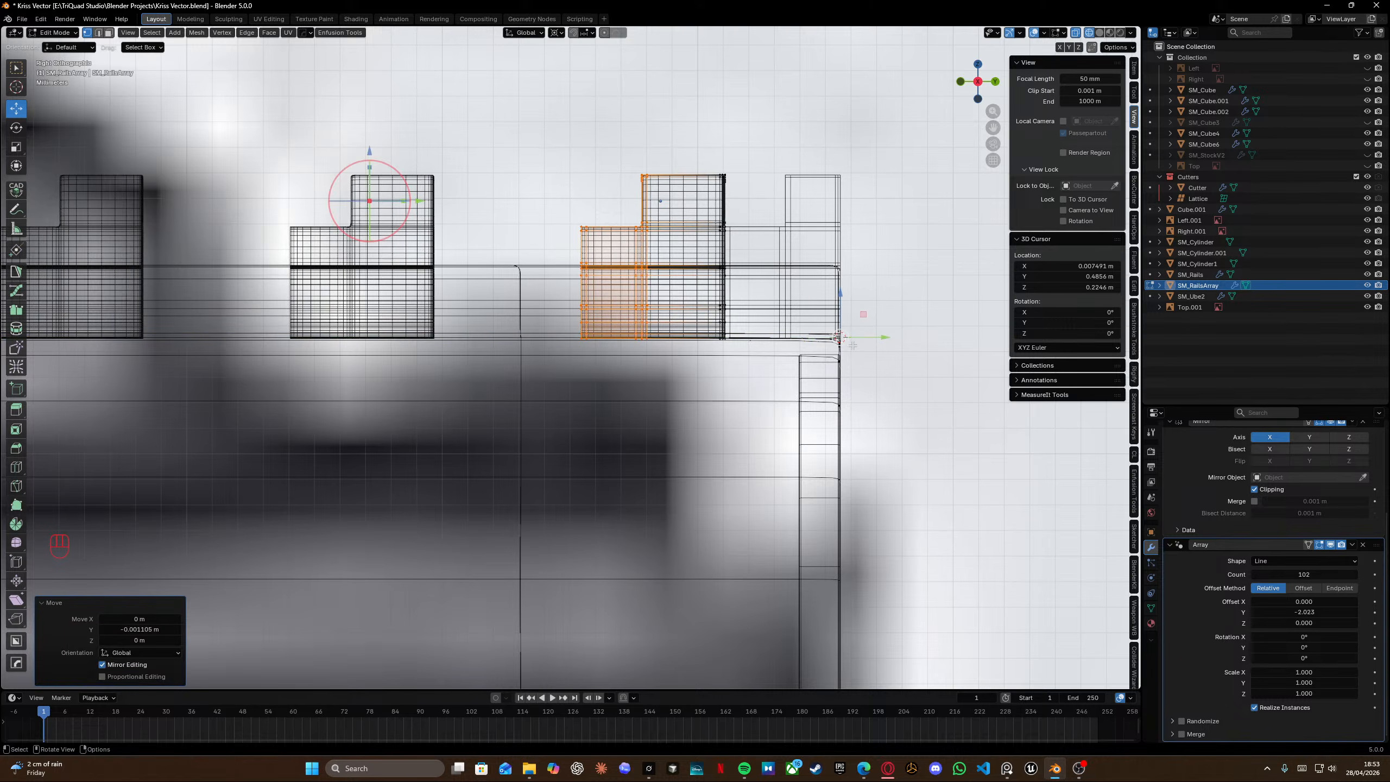
{"action": "left_click_drag", "start_coordinate": [539, 189], "coordinate": [608, 391]}
{"action": "left_click_drag", "start_coordinate": [881, 338], "coordinate": [869, 343]}
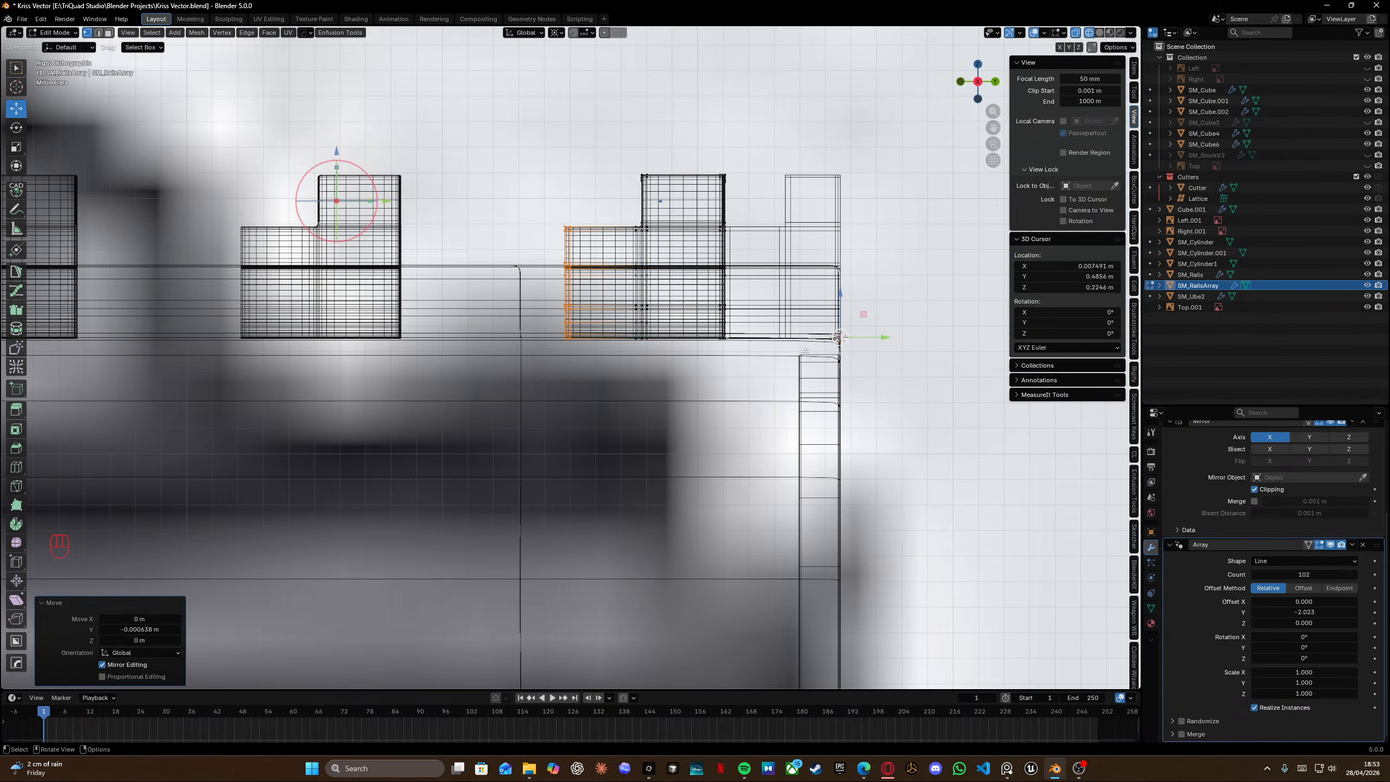
Fine-tune the Array's relative Y offset while checking the segment joint, returning it to -1.
{"action": "left_click_drag", "start_coordinate": [386, 201], "coordinate": [1051, 247]}
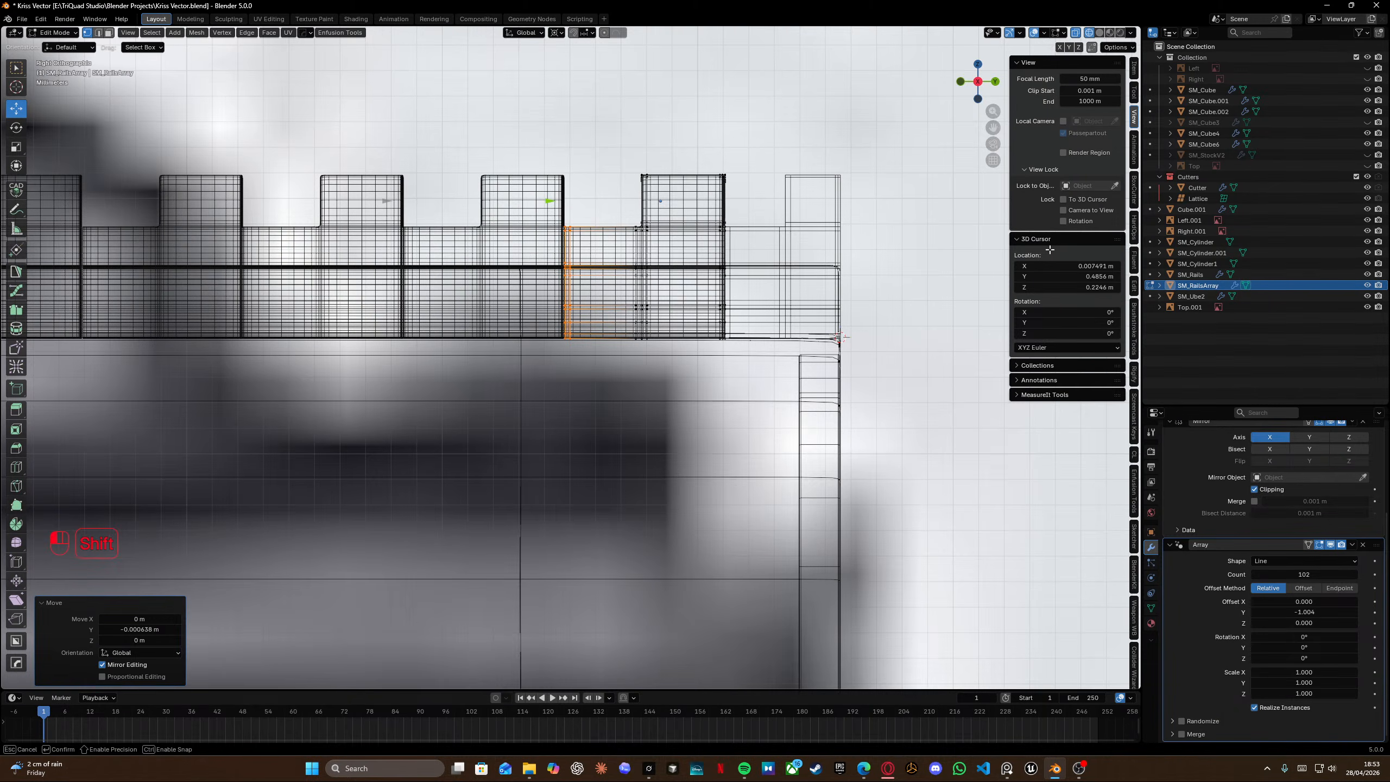
{"action": "key", "text": "shift+z"}
{"action": "middle_click_drag", "start_coordinate": [671, 230], "coordinate": [580, 225]}
{"action": "scroll", "coordinate": [619, 281], "scroll_direction": "up", "scroll_amount": 3}
{"action": "middle_click_drag", "start_coordinate": [552, 171], "coordinate": [528, 201], "text": "shift"}
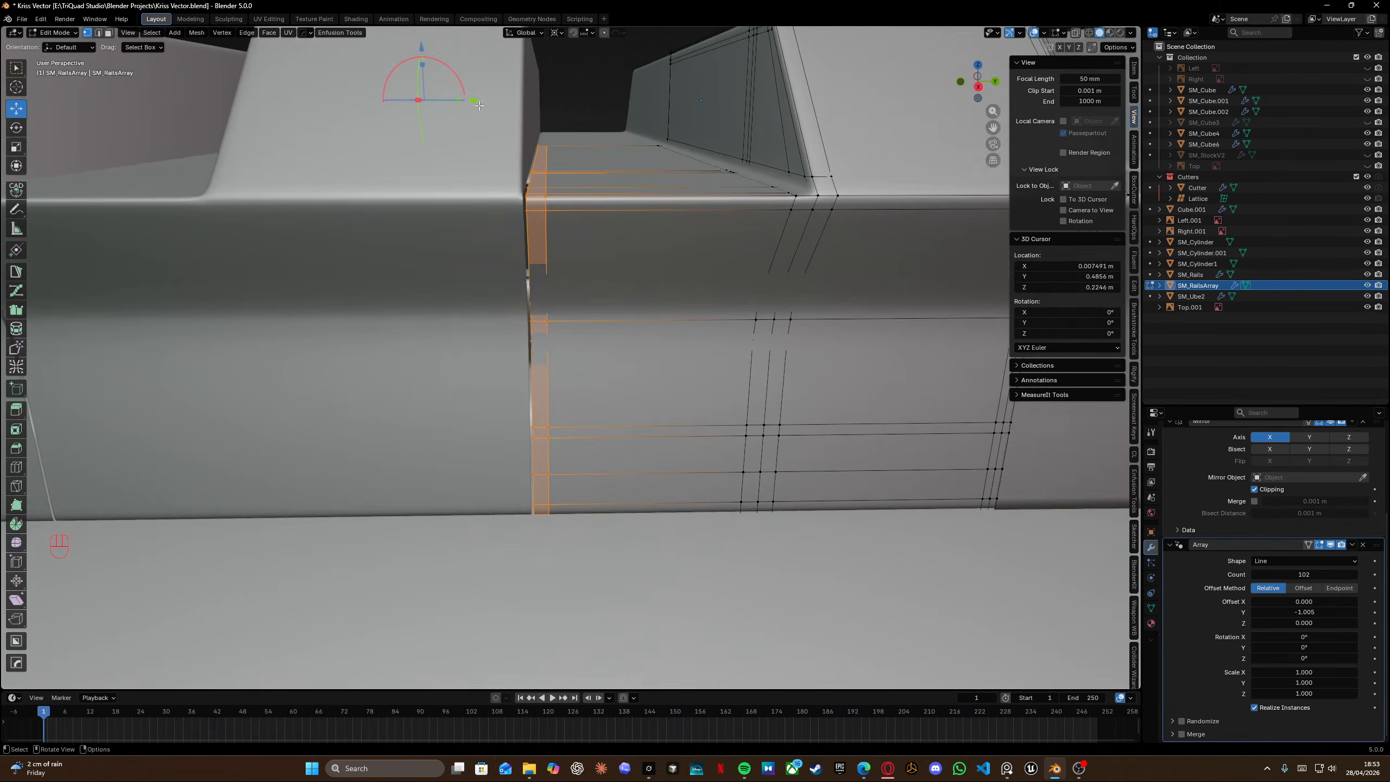
{"action": "left_click_drag", "start_coordinate": [480, 105], "coordinate": [509, 102], "text": "shift"}
{"action": "scroll", "coordinate": [526, 132], "scroll_direction": "down", "scroll_amount": 6}
{"action": "left_click", "coordinate": [653, 173]}
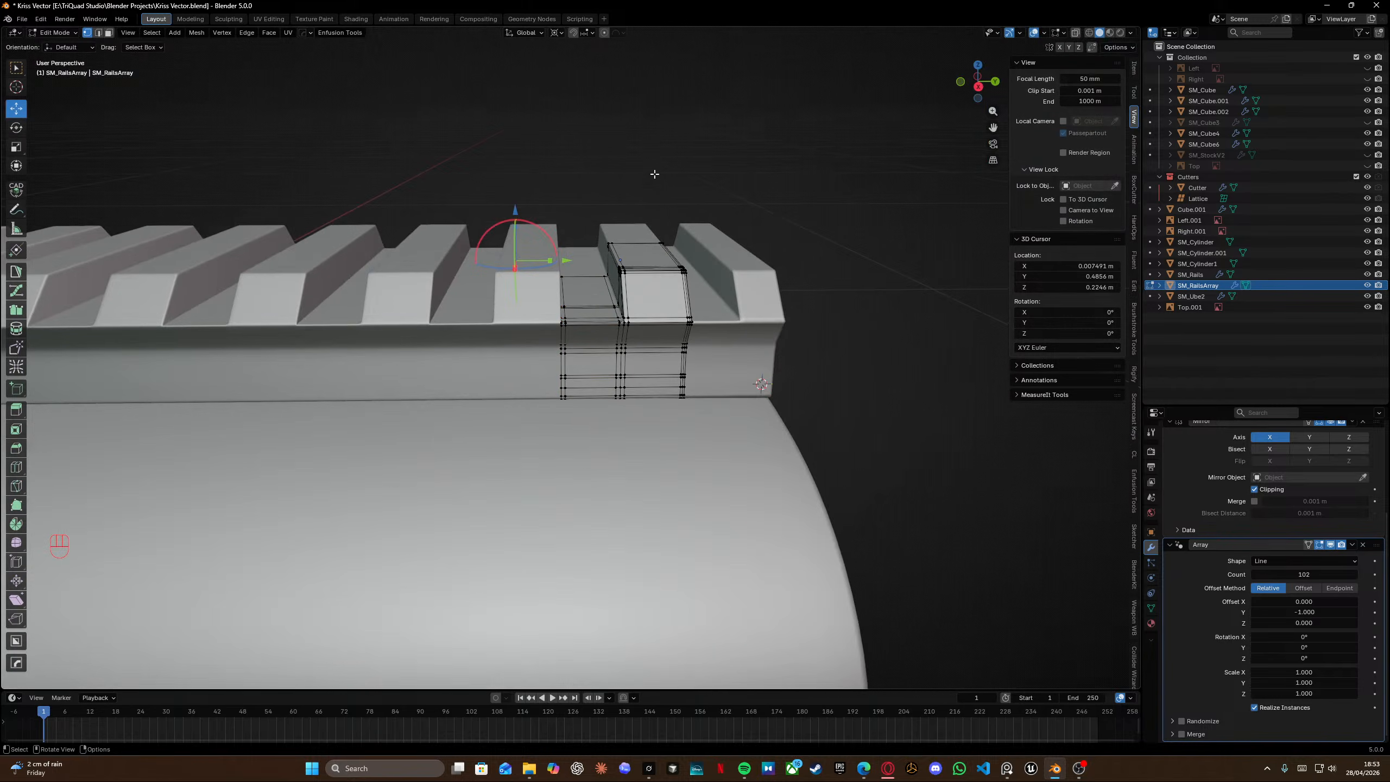
{"action": "middle_click_drag", "start_coordinate": [652, 110], "coordinate": [598, 137]}
Return to Object Mode and lower the Array count to 74 so the rail stops short of the muzzle end.
{"action": "key", "text": "Tab"}
{"action": "middle_click_drag", "start_coordinate": [617, 295], "coordinate": [430, 320]}
{"action": "left_click_drag", "start_coordinate": [365, 403], "coordinate": [609, 322]}
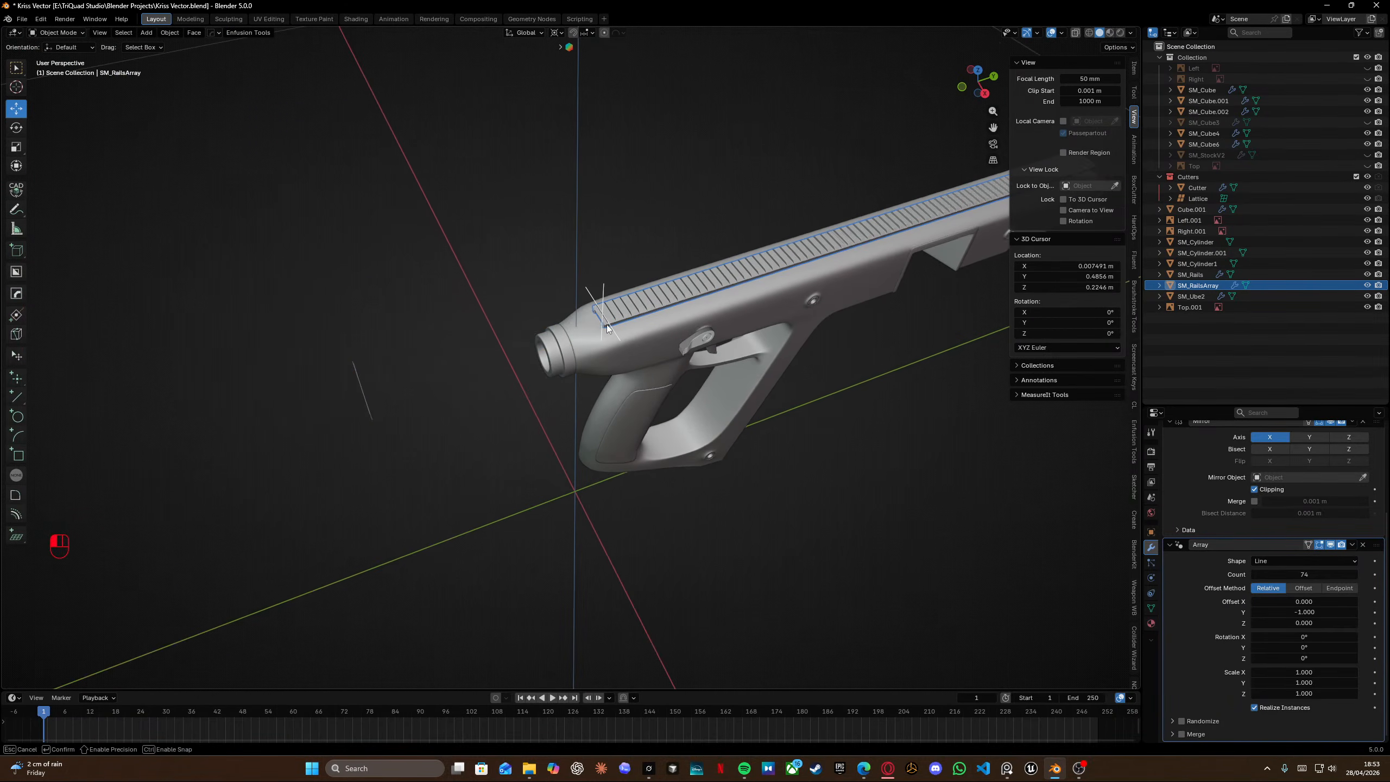
{"action": "middle_click_drag", "start_coordinate": [672, 300], "coordinate": [528, 301]}
{"action": "middle_click_drag", "start_coordinate": [528, 301], "coordinate": [301, 292], "text": "shift"}
{"action": "scroll", "coordinate": [612, 270], "scroll_direction": "up", "scroll_amount": 2}
{"action": "middle_click_drag", "start_coordinate": [612, 269], "coordinate": [334, 318], "text": "shift"}
{"action": "scroll", "coordinate": [619, 286], "scroll_direction": "up", "scroll_amount": 4}
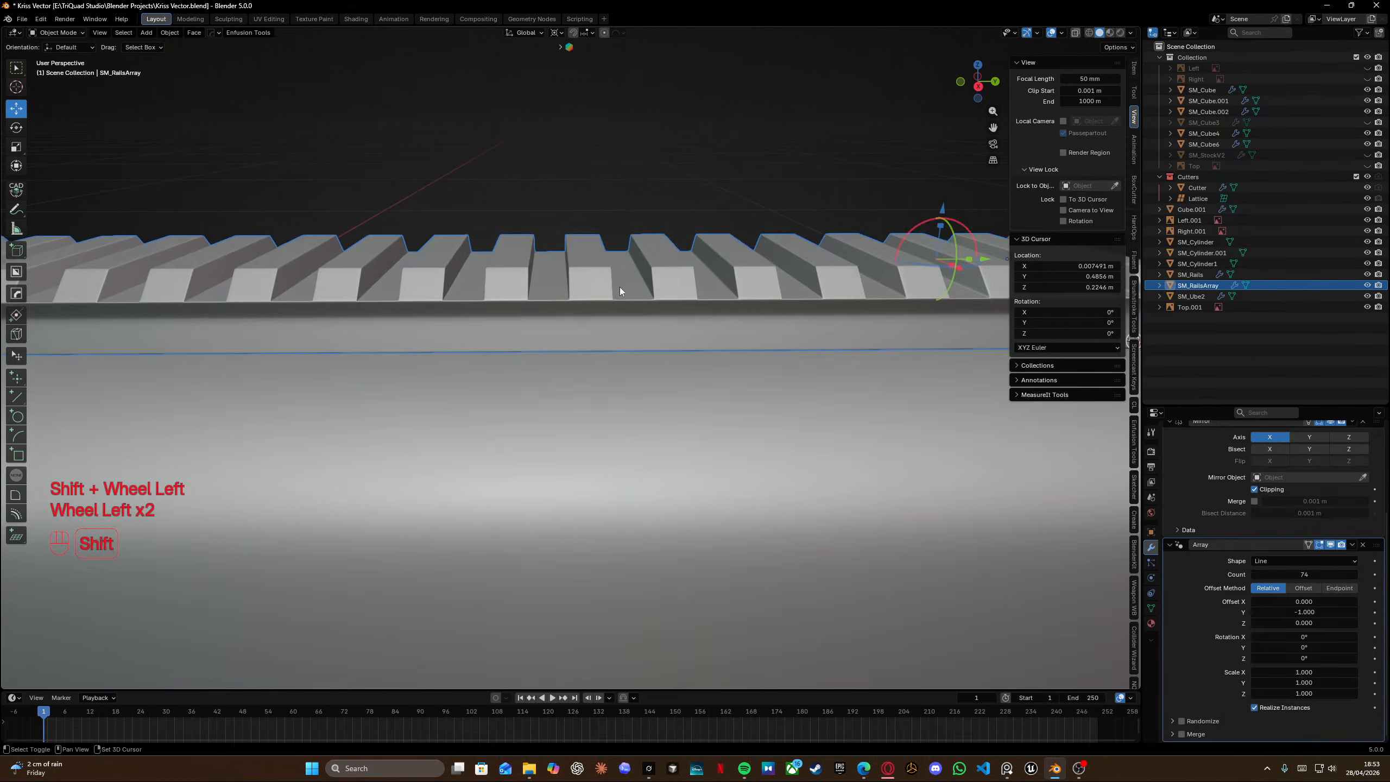
Re-enter Edit Mode in wireframe right view and shift selected tooth vertex columns slightly along Y.
{"action": "scroll", "coordinate": [619, 287], "scroll_direction": "down", "scroll_amount": 3}
{"action": "key", "text": "Tab"}
{"action": "key", "text": "KP_3"}
{"action": "scroll", "coordinate": [542, 224], "scroll_direction": "up", "scroll_amount": 3}
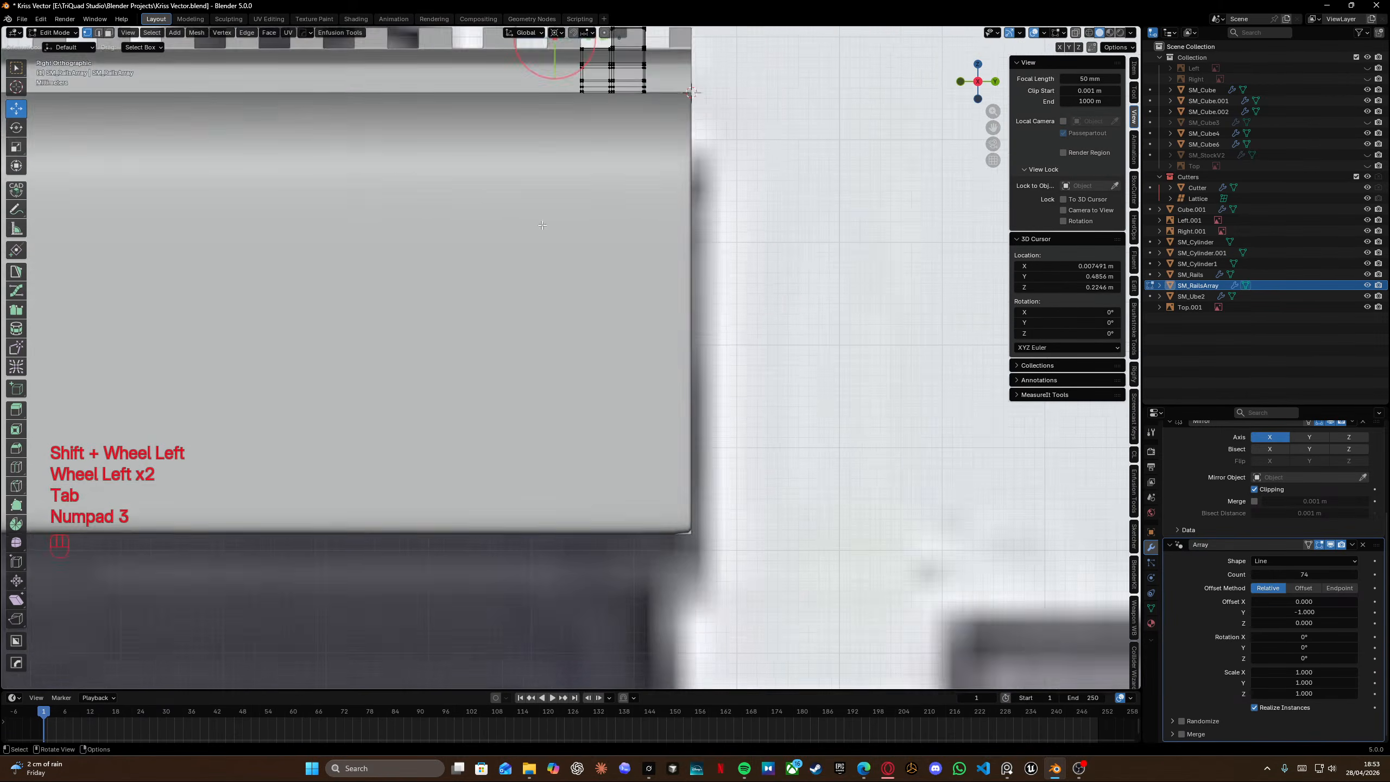
{"action": "scroll", "coordinate": [542, 225], "scroll_direction": "down", "scroll_amount": 3}
{"action": "scroll", "coordinate": [360, 165], "scroll_direction": "up", "scroll_amount": 3}
{"action": "key", "text": "shift+z"}
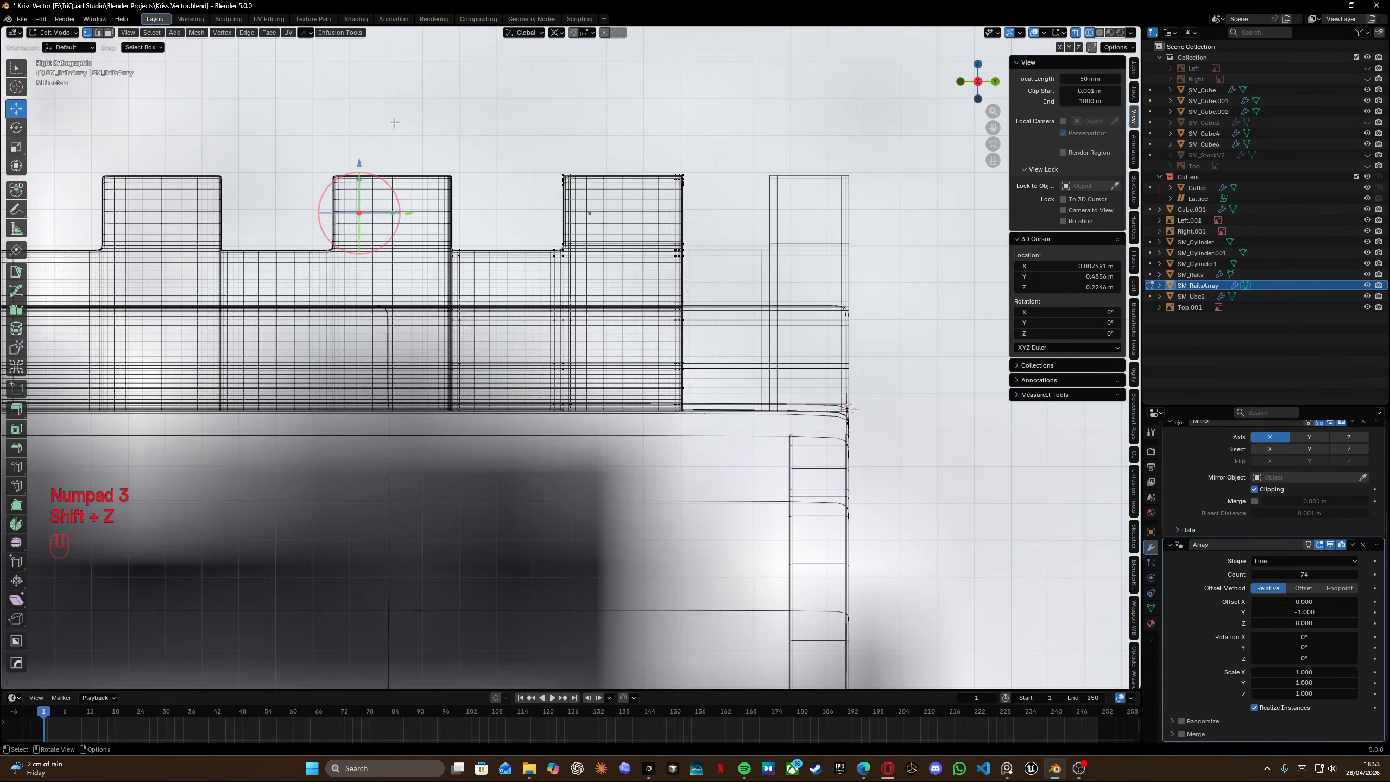
{"action": "left_click_drag", "start_coordinate": [389, 107], "coordinate": [621, 543]}
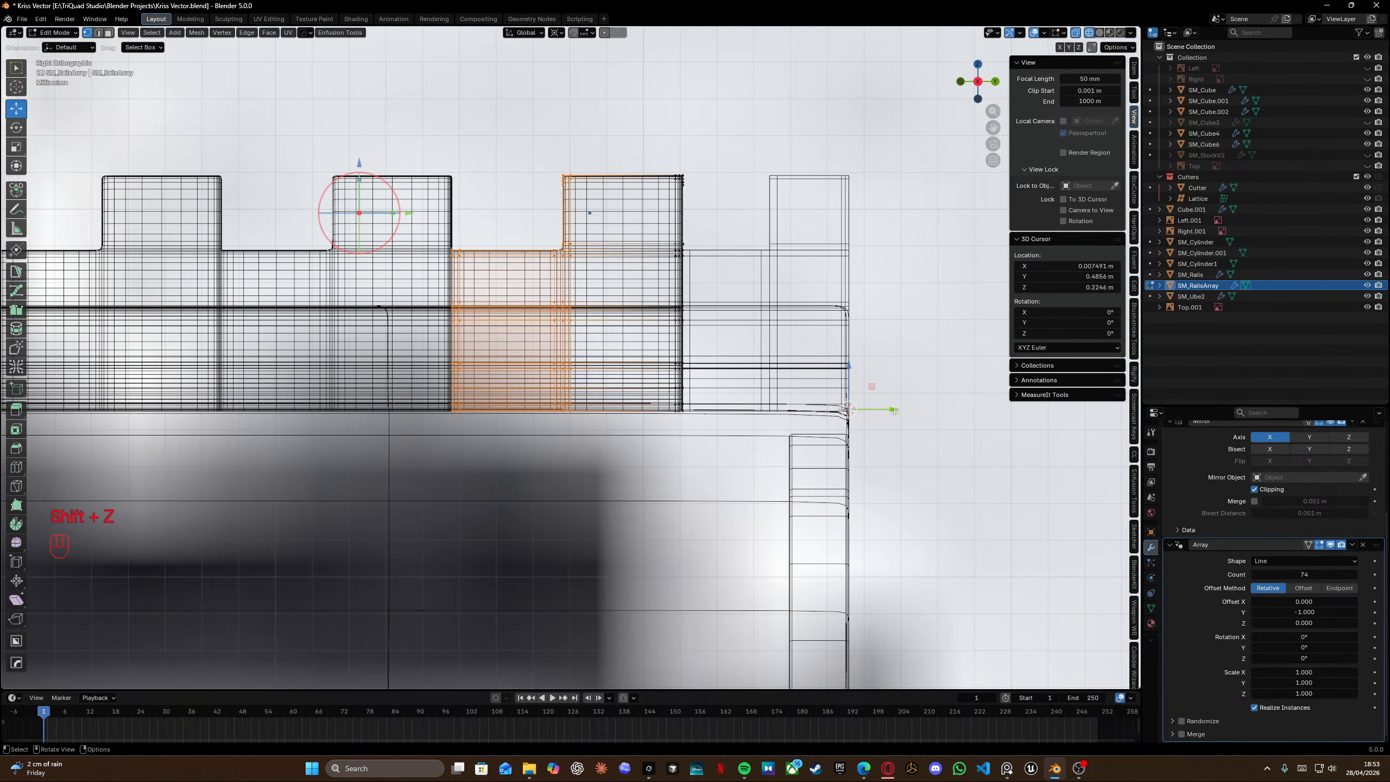
{"action": "left_click_drag", "start_coordinate": [894, 410], "coordinate": [885, 410]}
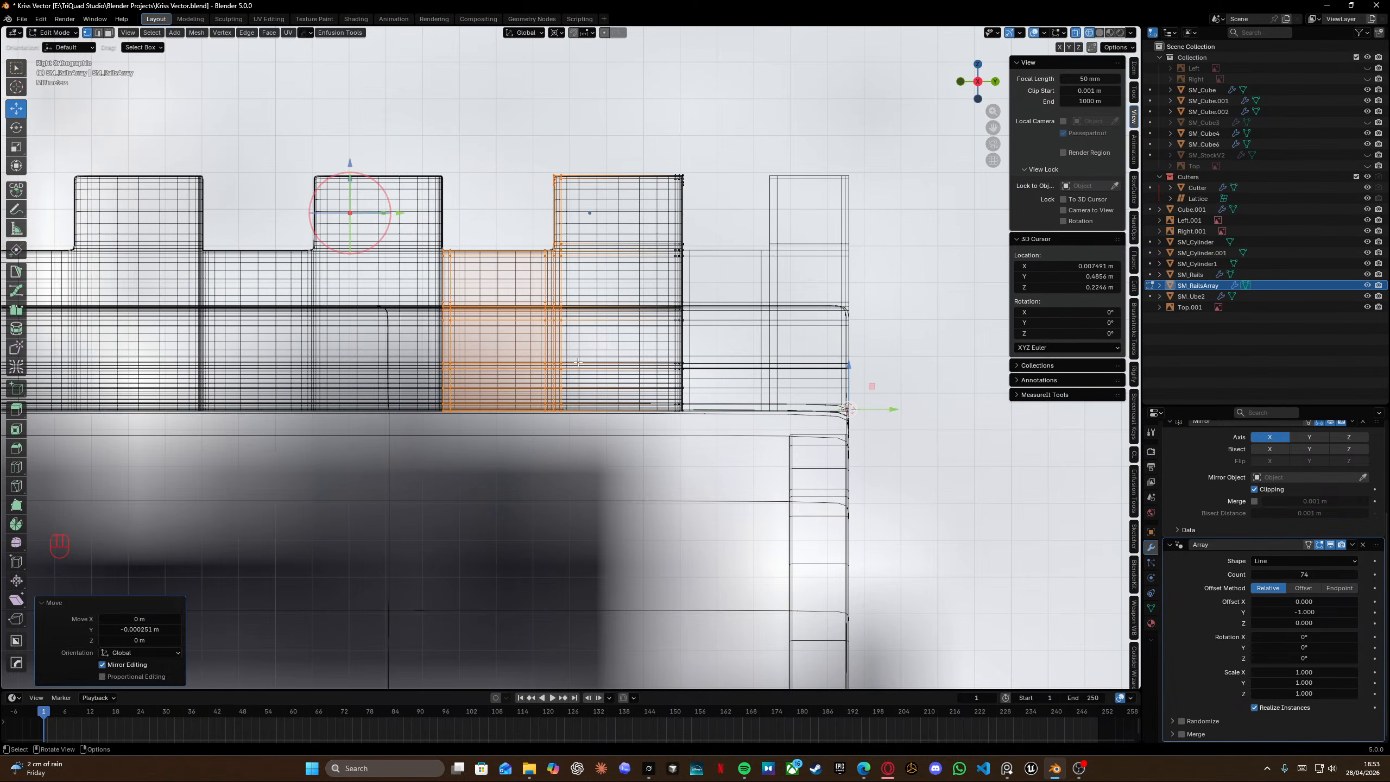
{"action": "left_click_drag", "start_coordinate": [435, 244], "coordinate": [533, 427]}
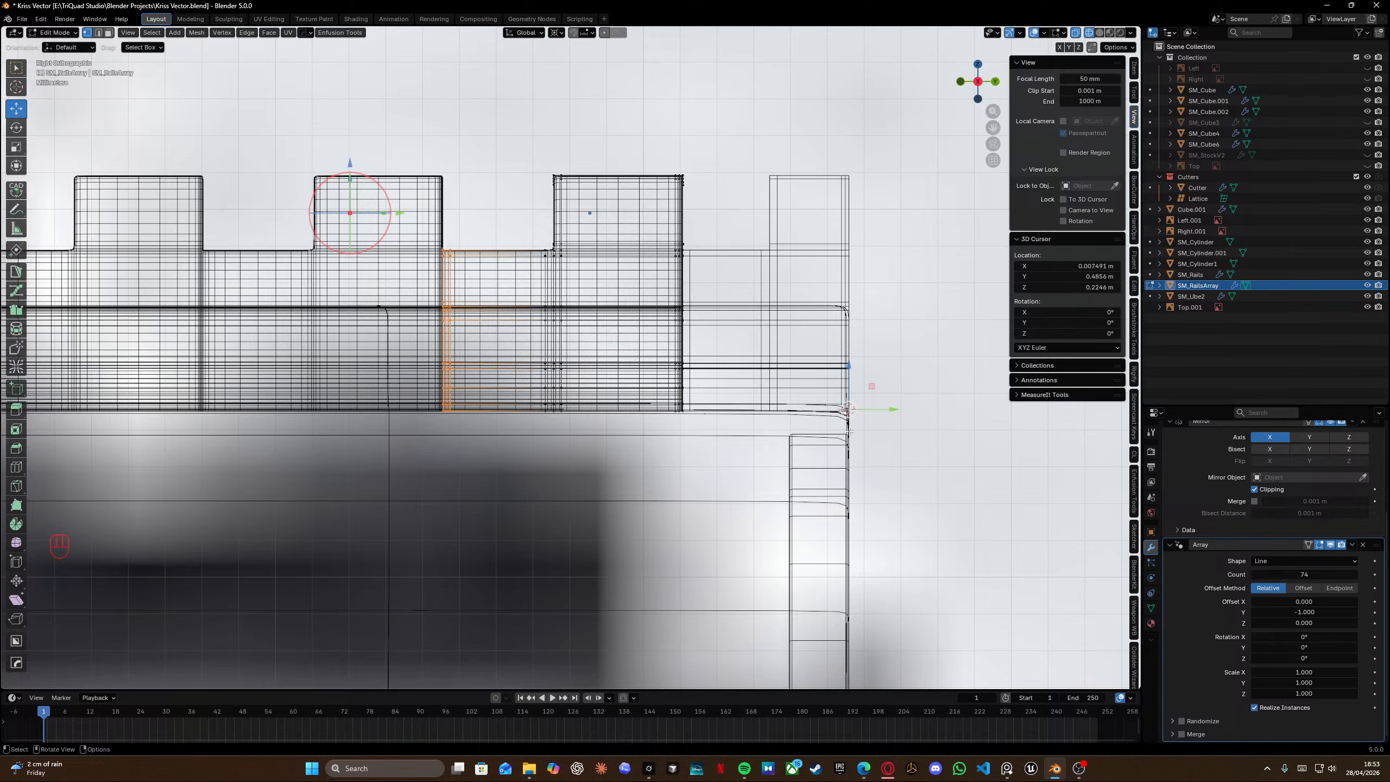
{"action": "left_click_drag", "start_coordinate": [894, 411], "coordinate": [887, 409]}
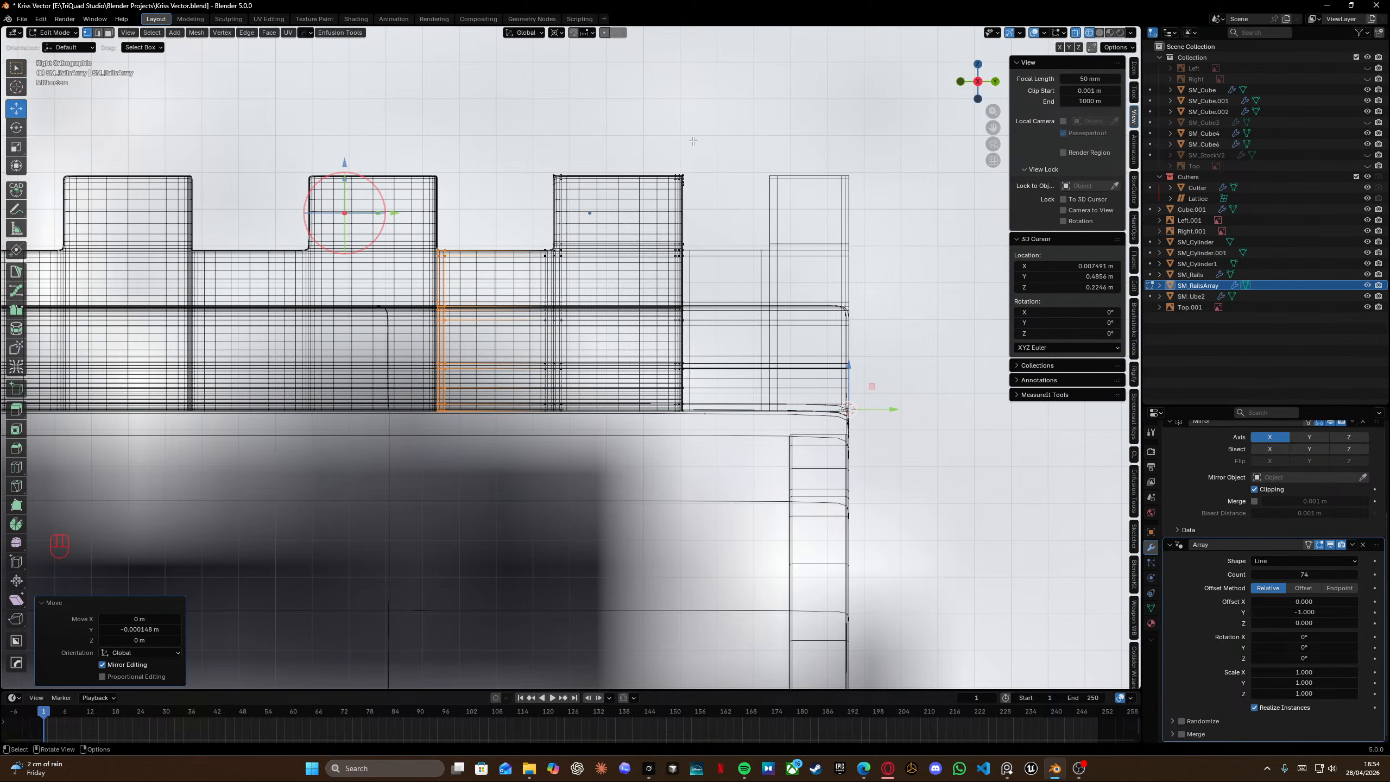
Nudge further tooth vertex columns along Y to even out spacing, and return to solid Object Mode.
{"action": "left_click_drag", "start_coordinate": [645, 149], "coordinate": [705, 455]}
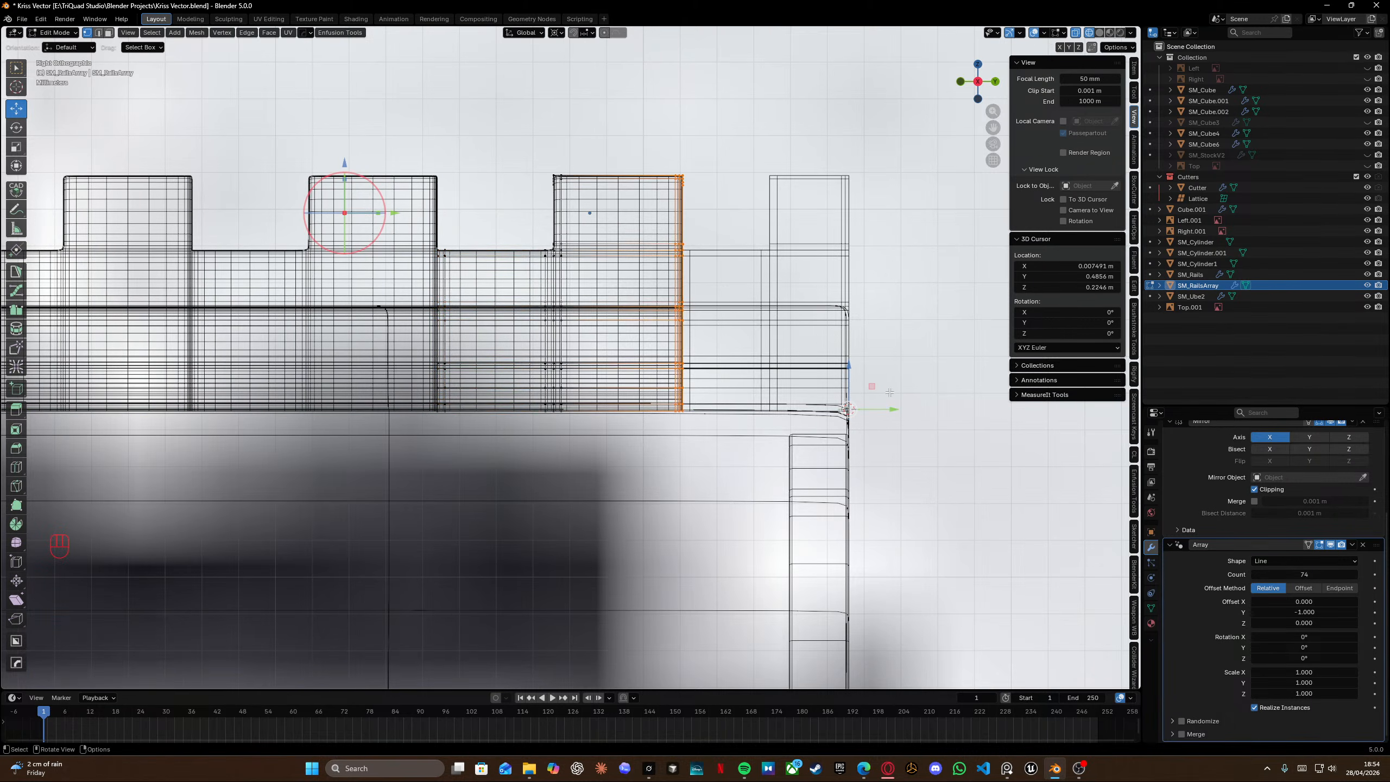
{"action": "left_click_drag", "start_coordinate": [894, 409], "coordinate": [888, 413]}
{"action": "left_click_drag", "start_coordinate": [608, 453], "coordinate": [458, 148]}
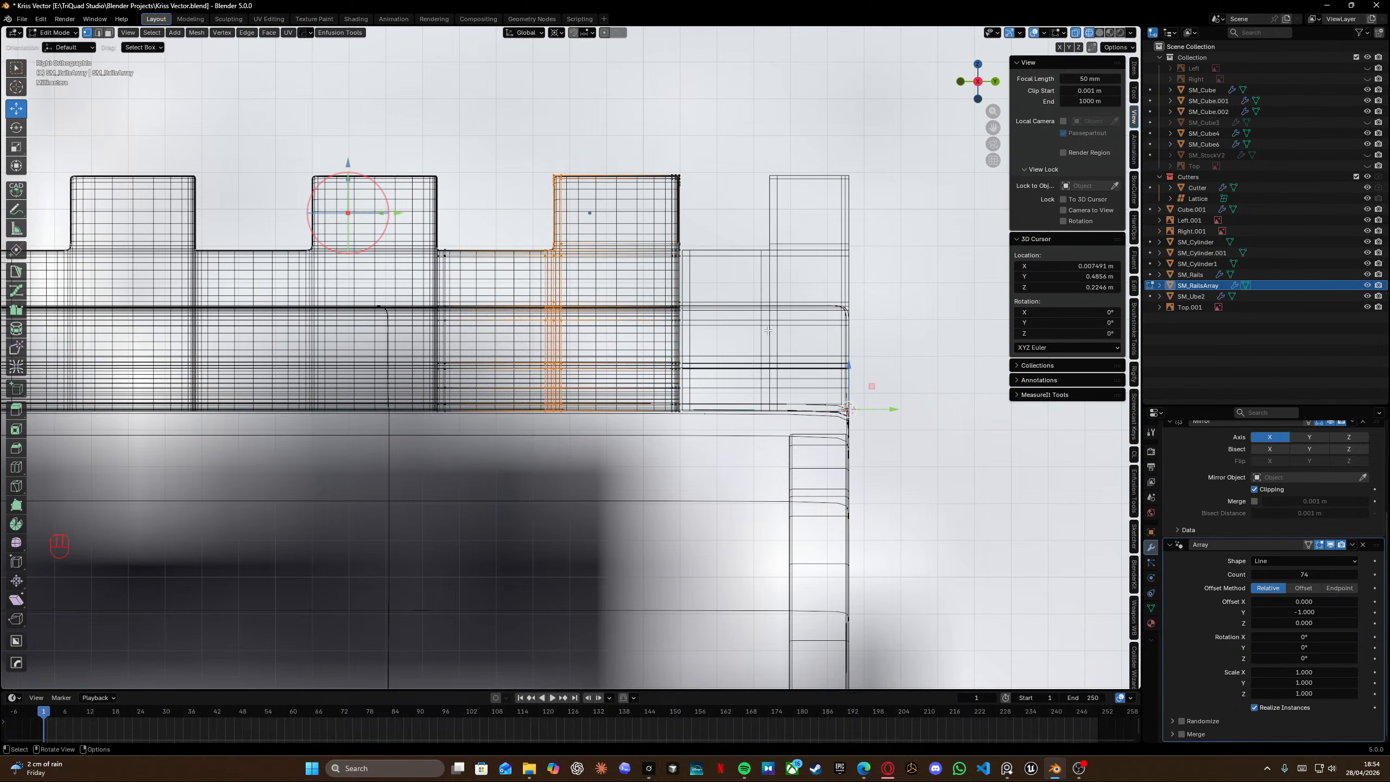
{"action": "left_click_drag", "start_coordinate": [888, 411], "coordinate": [1001, 416]}
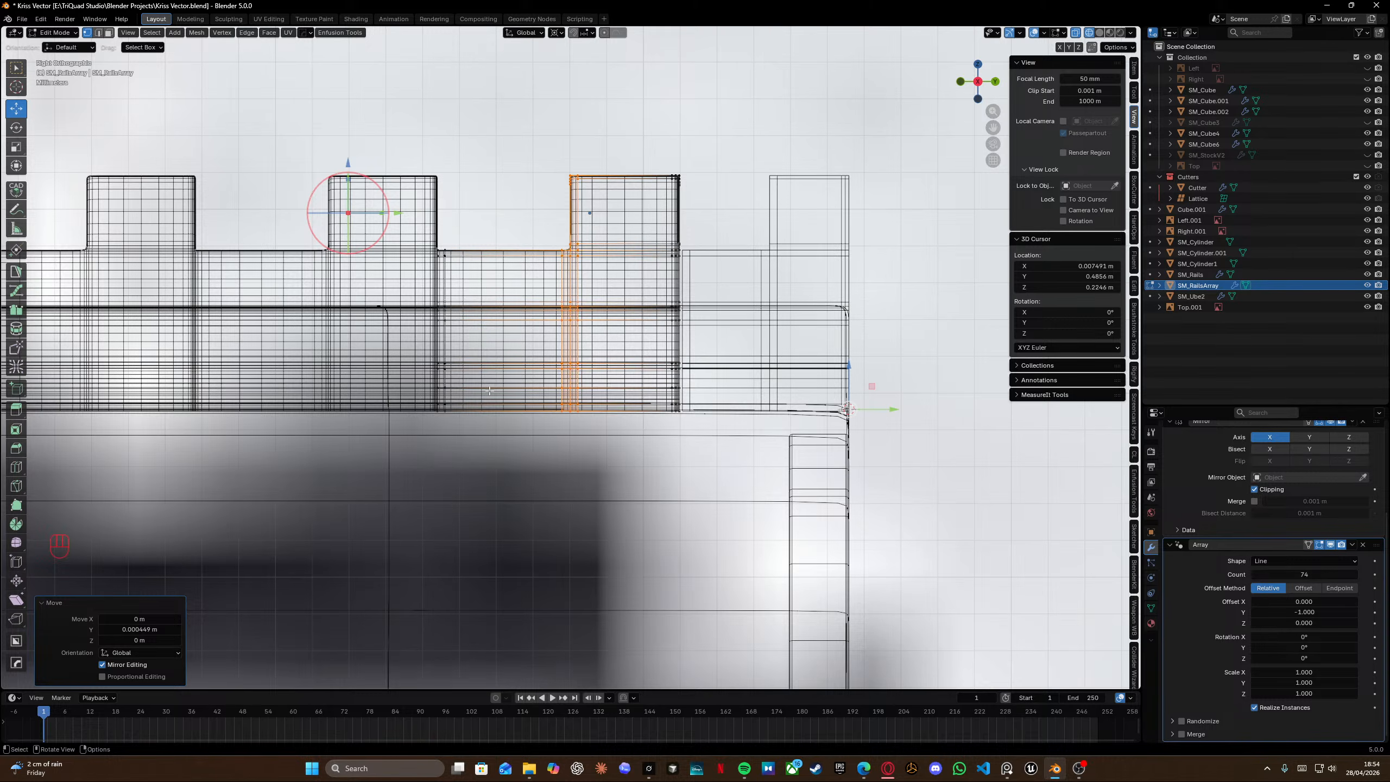
{"action": "left_click_drag", "start_coordinate": [389, 212], "coordinate": [487, 474]}
{"action": "middle_click_drag", "start_coordinate": [458, 332], "coordinate": [443, 391], "text": "shift"}
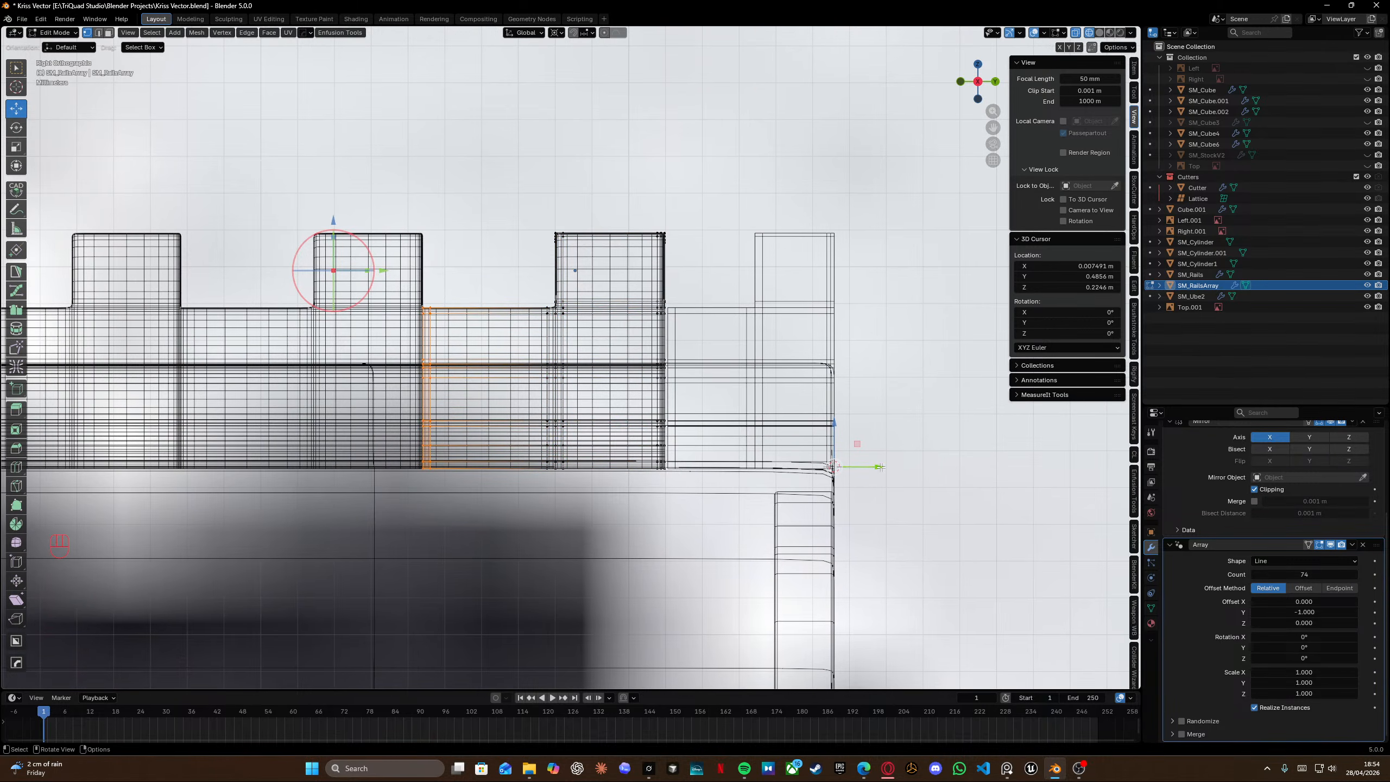
{"action": "mouse_move", "coordinate": [880, 467]}
{"action": "left_mouse_down"}
{"action": "mouse_move", "coordinate": [905, 470]}
{"action": "mouse_move", "coordinate": [871, 470]}
{"action": "left_mouse_up"}
{"action": "scroll", "coordinate": [609, 327], "scroll_direction": "down", "scroll_amount": 7}
{"action": "middle_click_drag", "start_coordinate": [608, 327], "coordinate": [657, 416]}
{"action": "key", "text": "shift+z"}
{"action": "scroll", "coordinate": [711, 439], "scroll_direction": "down", "scroll_amount": 6}
{"action": "key", "text": "Tab"}
{"action": "middle_click_drag", "start_coordinate": [695, 267], "coordinate": [747, 278]}
{"action": "scroll", "coordinate": [747, 278], "scroll_direction": "down", "scroll_amount": 2}
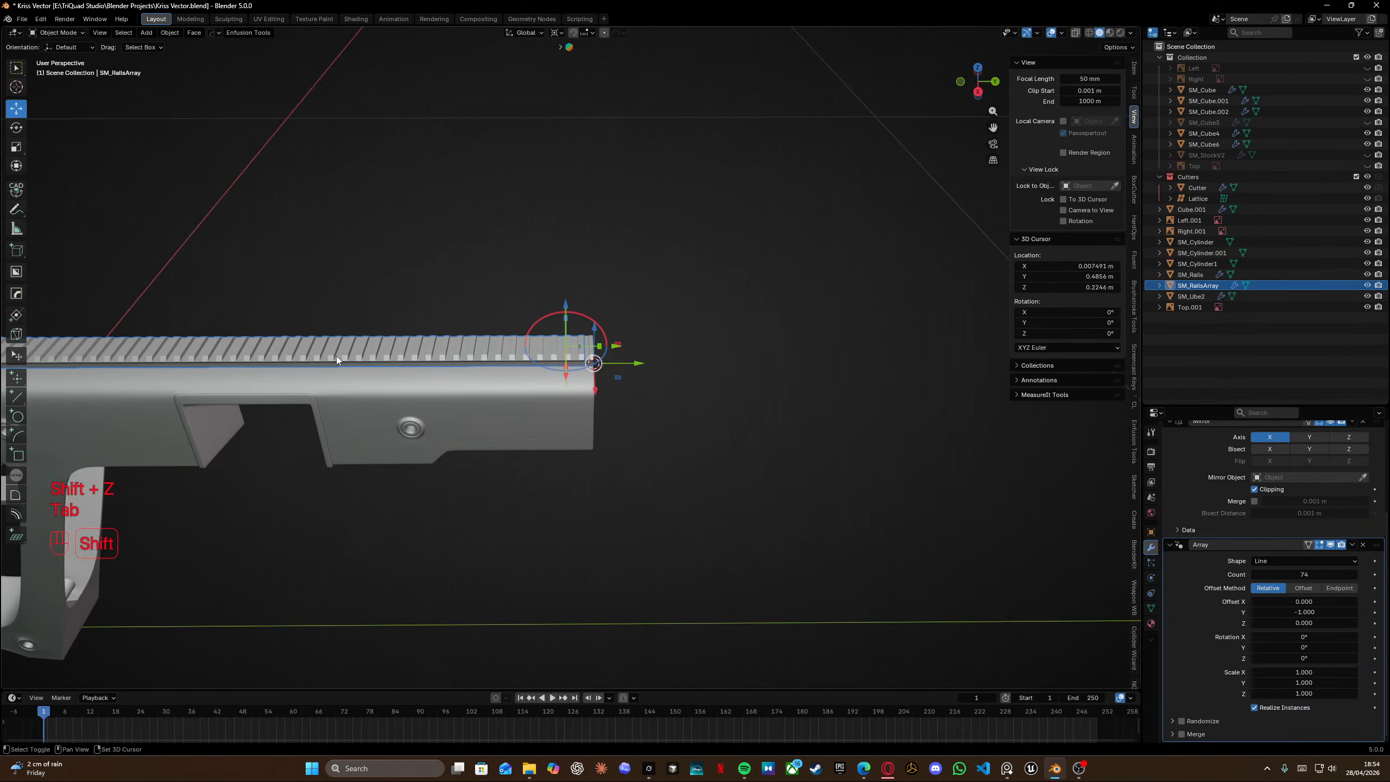
Lower the Array count to 67 so the rail stops before the front end of the receiver.
{"action": "middle_click_drag", "start_coordinate": [339, 356], "coordinate": [656, 356], "text": "shift"}
{"action": "scroll", "coordinate": [547, 352], "scroll_direction": "down", "scroll_amount": 3}
{"action": "middle_click_drag", "start_coordinate": [295, 350], "coordinate": [721, 348], "text": "shift"}
{"action": "middle_click_drag", "start_coordinate": [430, 337], "coordinate": [471, 343]}
{"action": "left_click_drag", "start_coordinate": [367, 372], "coordinate": [346, 370]}
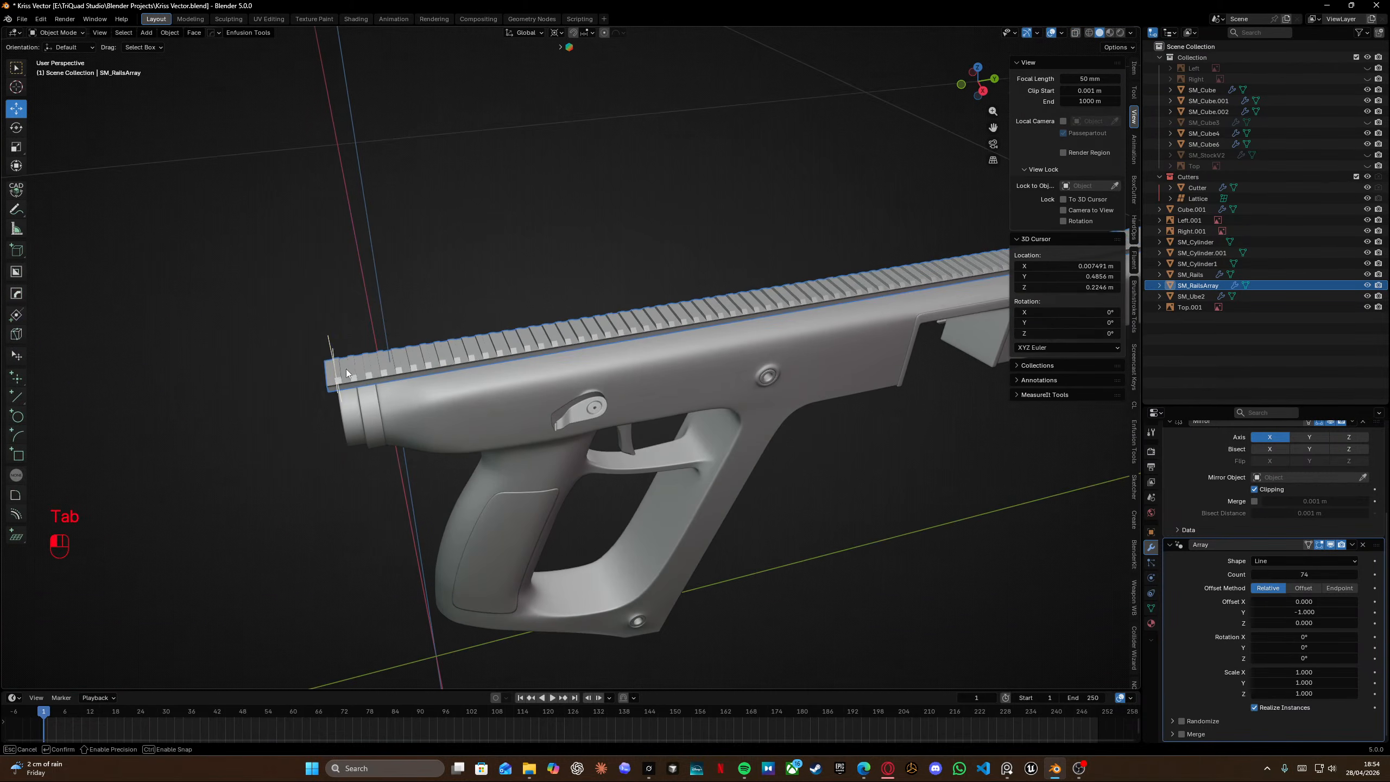
{"action": "left_click_drag", "start_coordinate": [436, 365], "coordinate": [438, 365]}
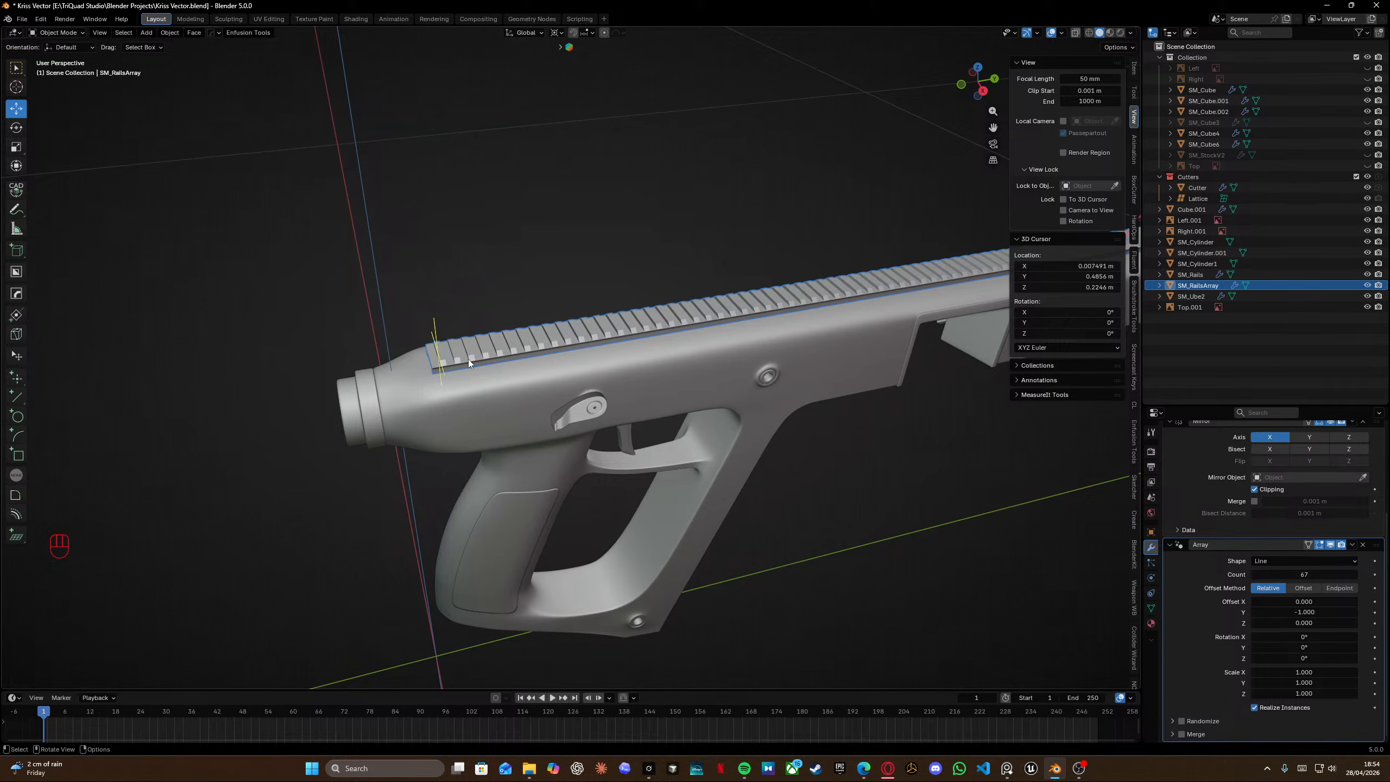
{"action": "middle_click_drag", "start_coordinate": [572, 339], "coordinate": [445, 347], "text": "shift"}
{"action": "scroll", "coordinate": [596, 334], "scroll_direction": "up", "scroll_amount": 2}
Enter vertex Edit Mode on the rail array and isolate it in local view.
{"action": "key", "text": "Tab"}
{"action": "key", "text": "Tab"}
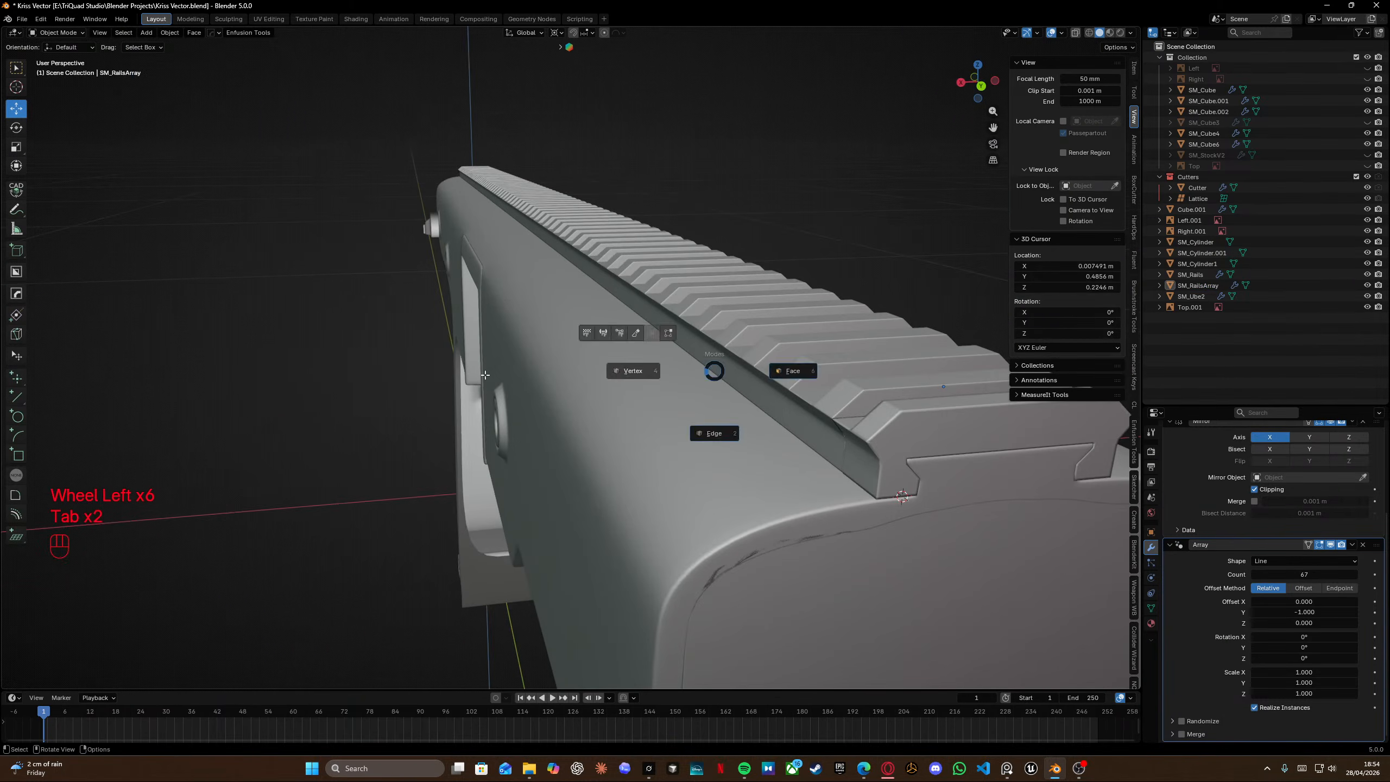
{"action": "left_click", "coordinate": [632, 372]}
{"action": "middle_click_drag", "start_coordinate": [656, 378], "coordinate": [666, 433], "text": "shift"}
{"action": "middle_click_drag", "start_coordinate": [665, 433], "coordinate": [711, 428]}
{"action": "middle_click_drag", "start_coordinate": [711, 427], "coordinate": [536, 386], "text": "shift"}
{"action": "scroll", "coordinate": [536, 386], "scroll_direction": "up", "scroll_amount": 4}
{"action": "middle_click_drag", "start_coordinate": [536, 387], "coordinate": [496, 384]}
{"action": "key", "text": "KP_Divide"}
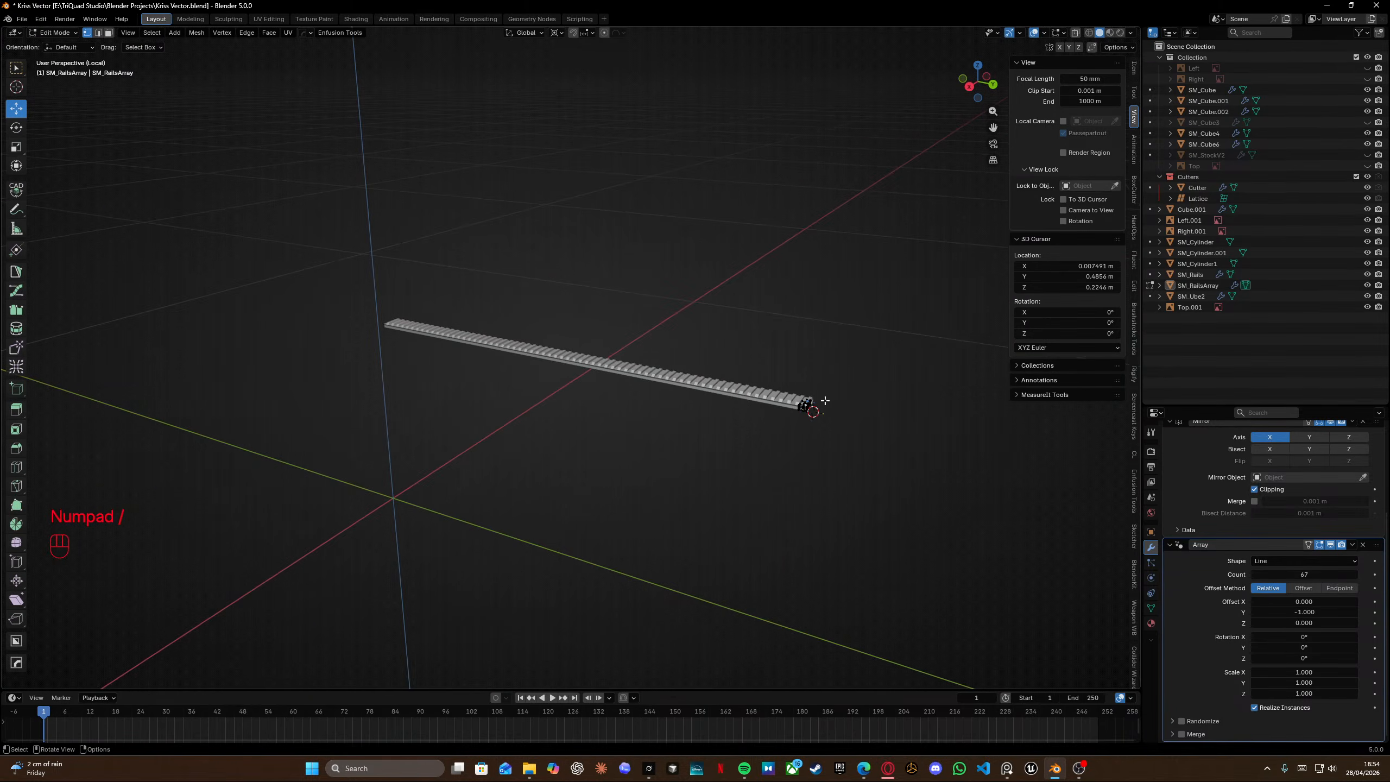
{"action": "scroll", "coordinate": [825, 401], "scroll_direction": "up", "scroll_amount": 4}
{"action": "key", "text": "a"}
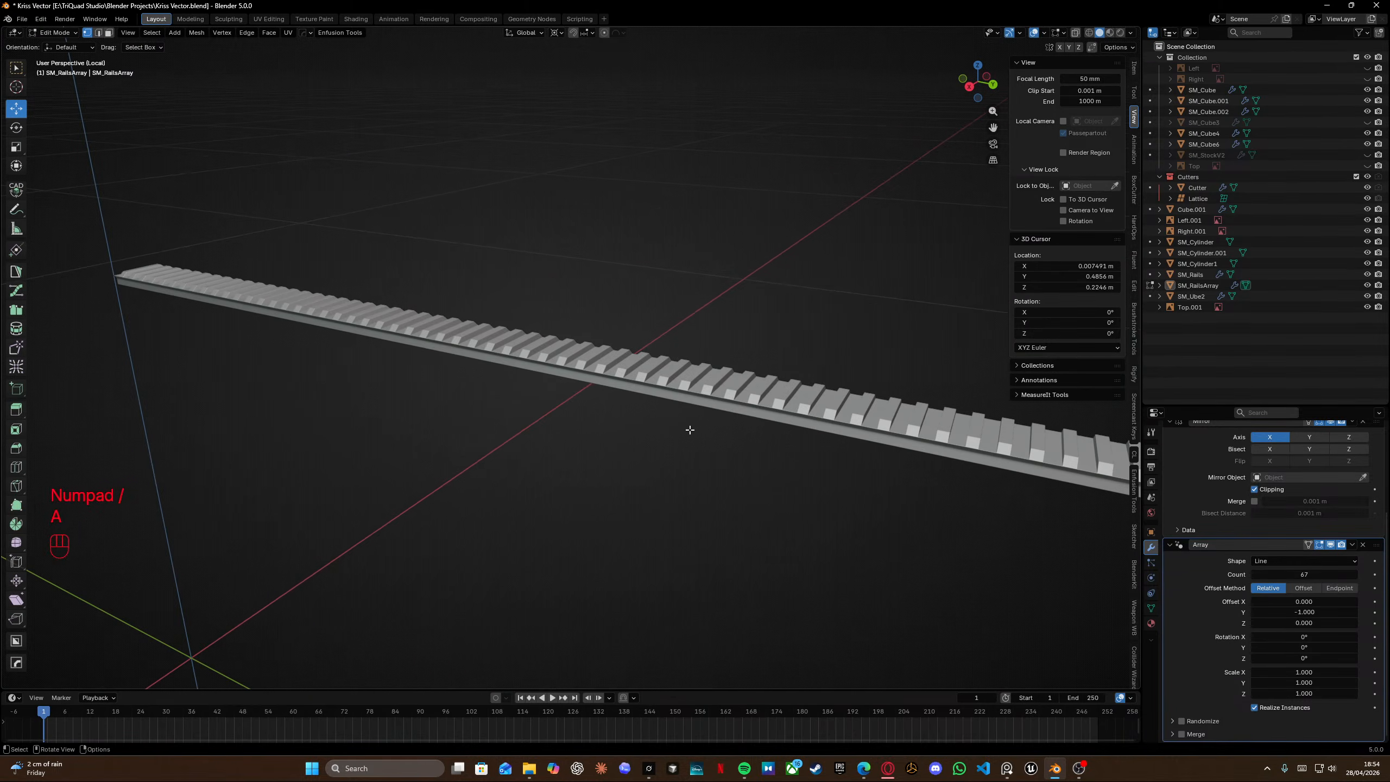
Examine the rail's end segment geometry up close from several angles, then leave local view.
{"action": "key", "text": "Tab"}
{"action": "left_click", "coordinate": [788, 481]}
{"action": "key", "text": "grave"}
{"action": "left_click", "coordinate": [783, 497]}
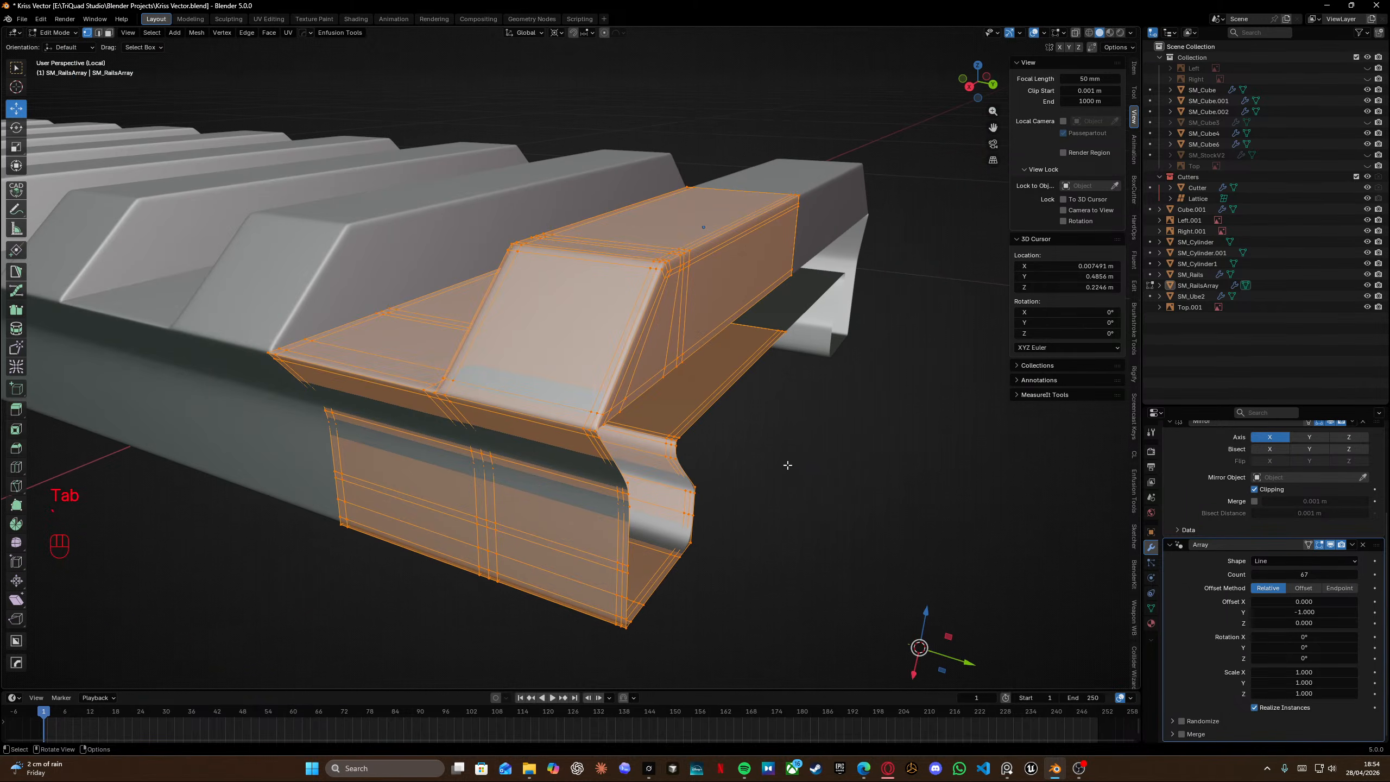
{"action": "middle_click_drag", "start_coordinate": [787, 465], "coordinate": [500, 364]}
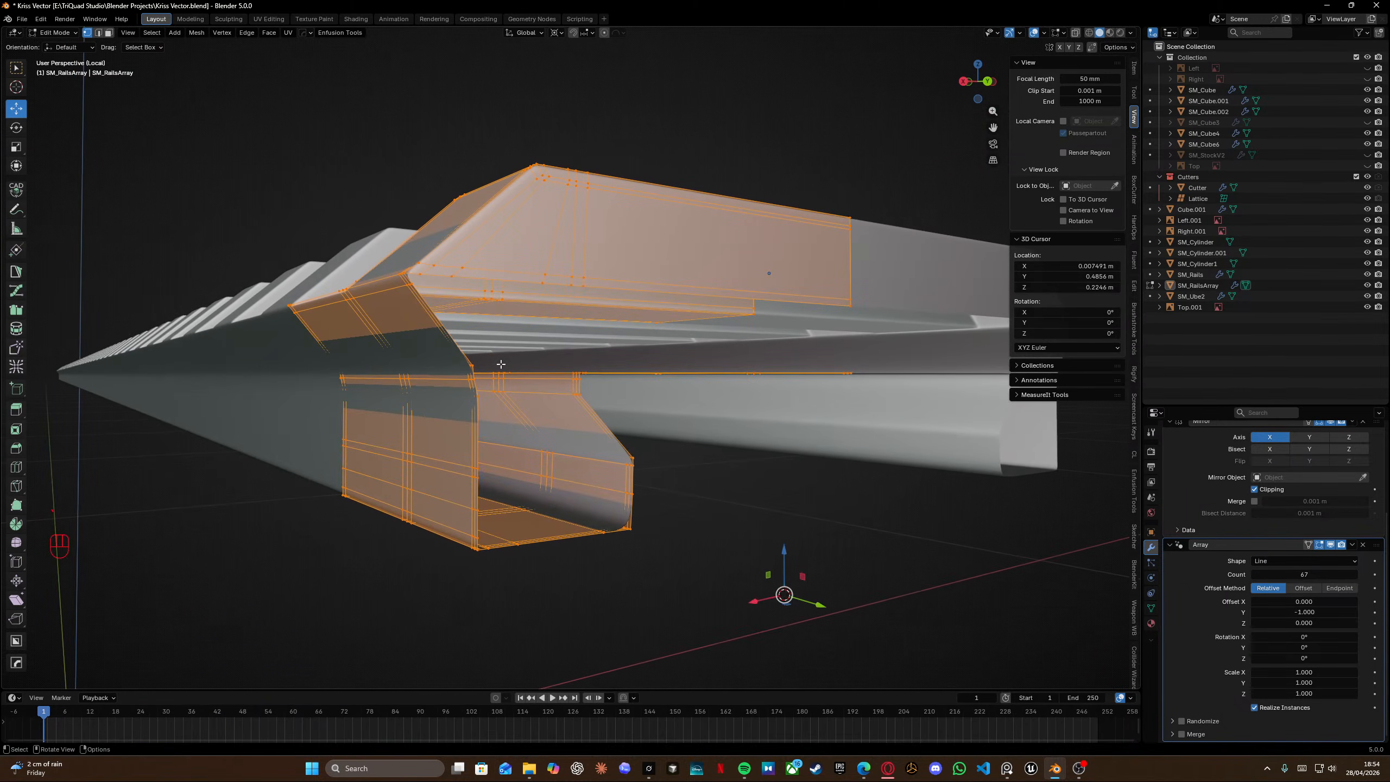
{"action": "scroll", "coordinate": [397, 364], "scroll_direction": "up", "scroll_amount": 1}
{"action": "middle_click_drag", "start_coordinate": [398, 364], "coordinate": [527, 373], "text": "shift"}
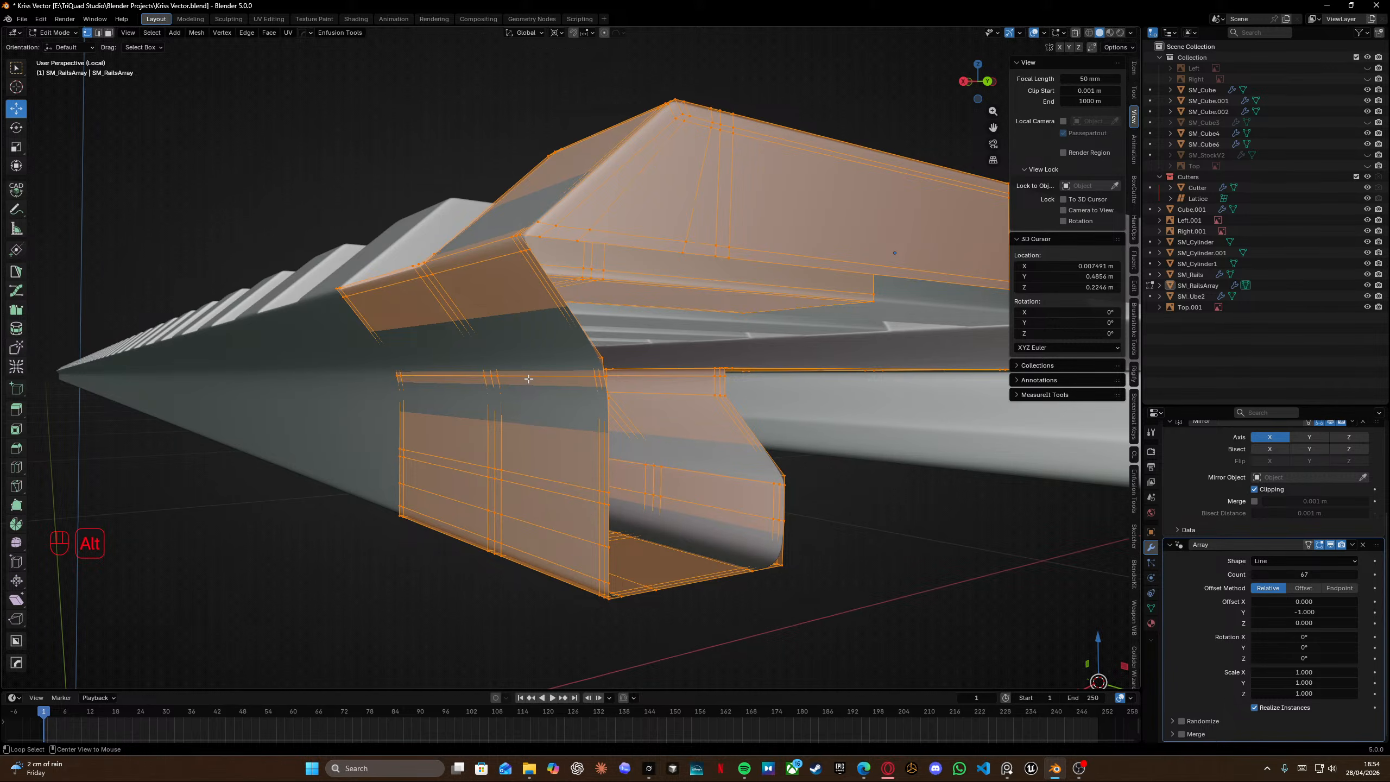
{"action": "middle_click", "coordinate": [528, 378], "text": "alt"}
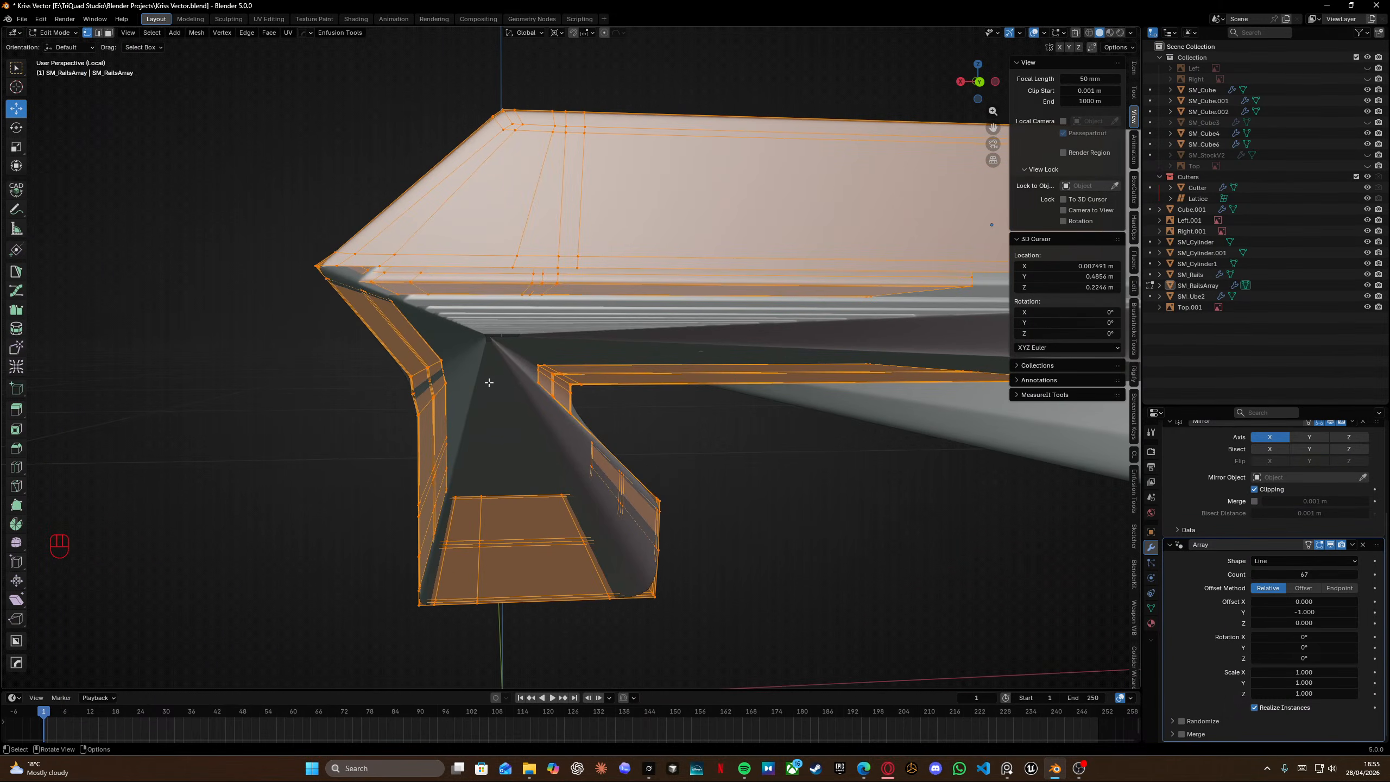
{"action": "middle_click_drag", "start_coordinate": [524, 418], "coordinate": [606, 413]}
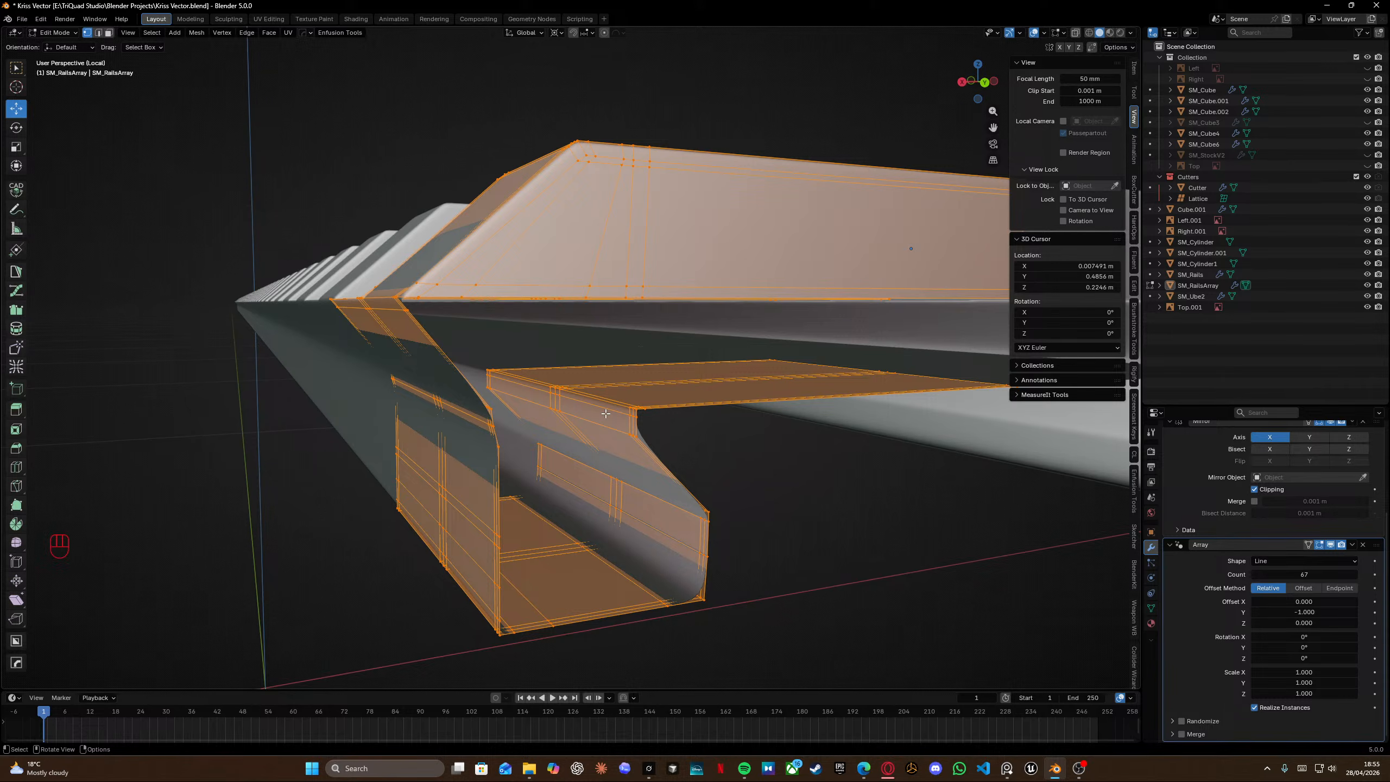
{"action": "middle_click_drag", "start_coordinate": [599, 400], "coordinate": [668, 319]}
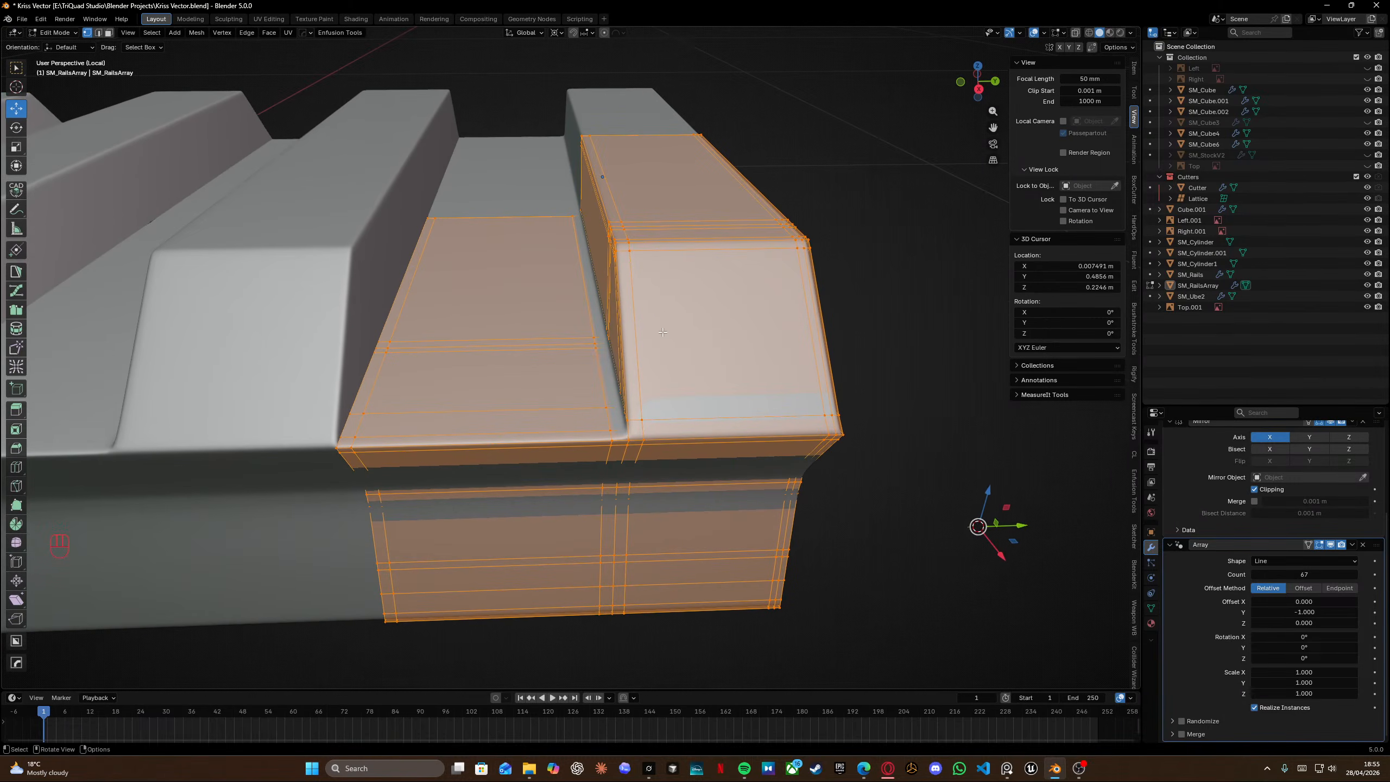
{"action": "scroll", "coordinate": [665, 290], "scroll_direction": "down", "scroll_amount": 5}
{"action": "key", "text": "KP_Divide"}
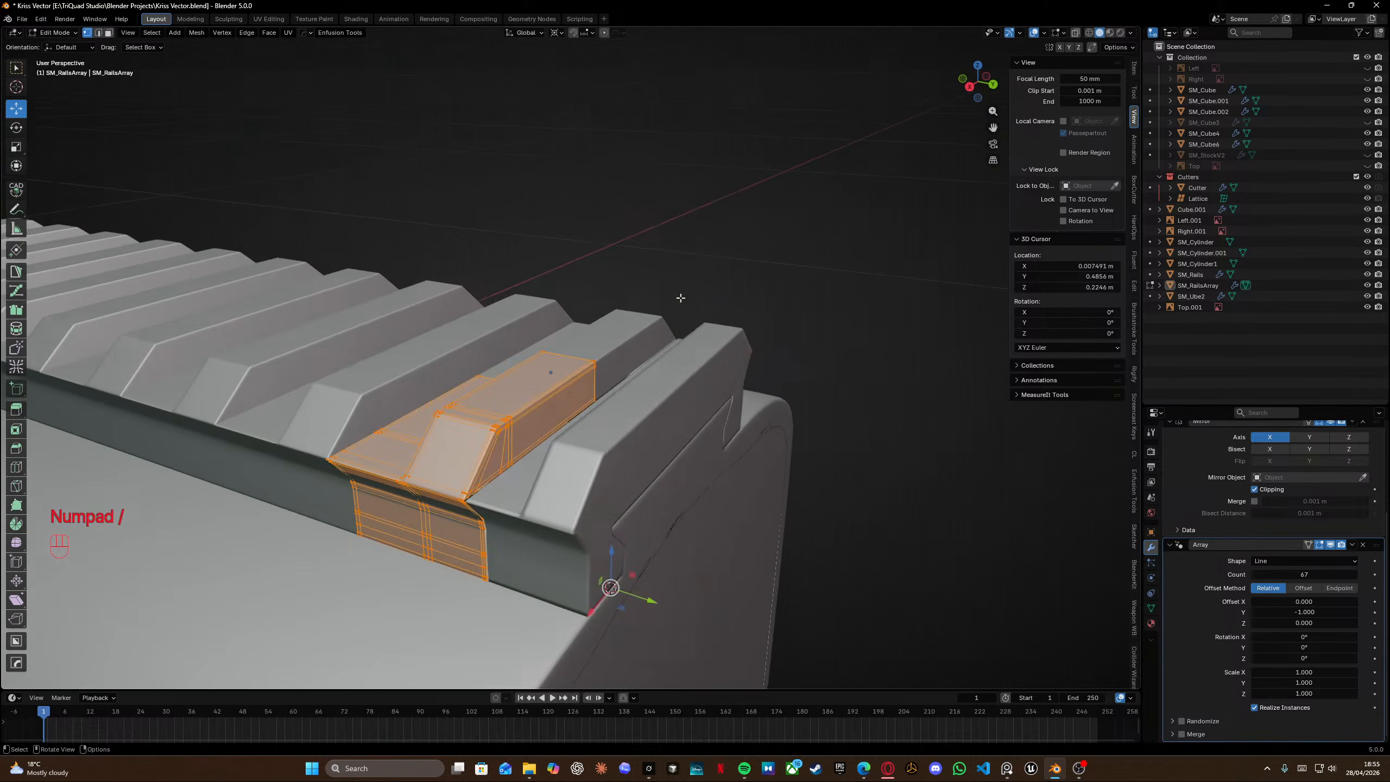
Delete the separate SM_Rails end-segment object.
{"action": "key", "text": "Tab"}
{"action": "left_click", "coordinate": [697, 439]}
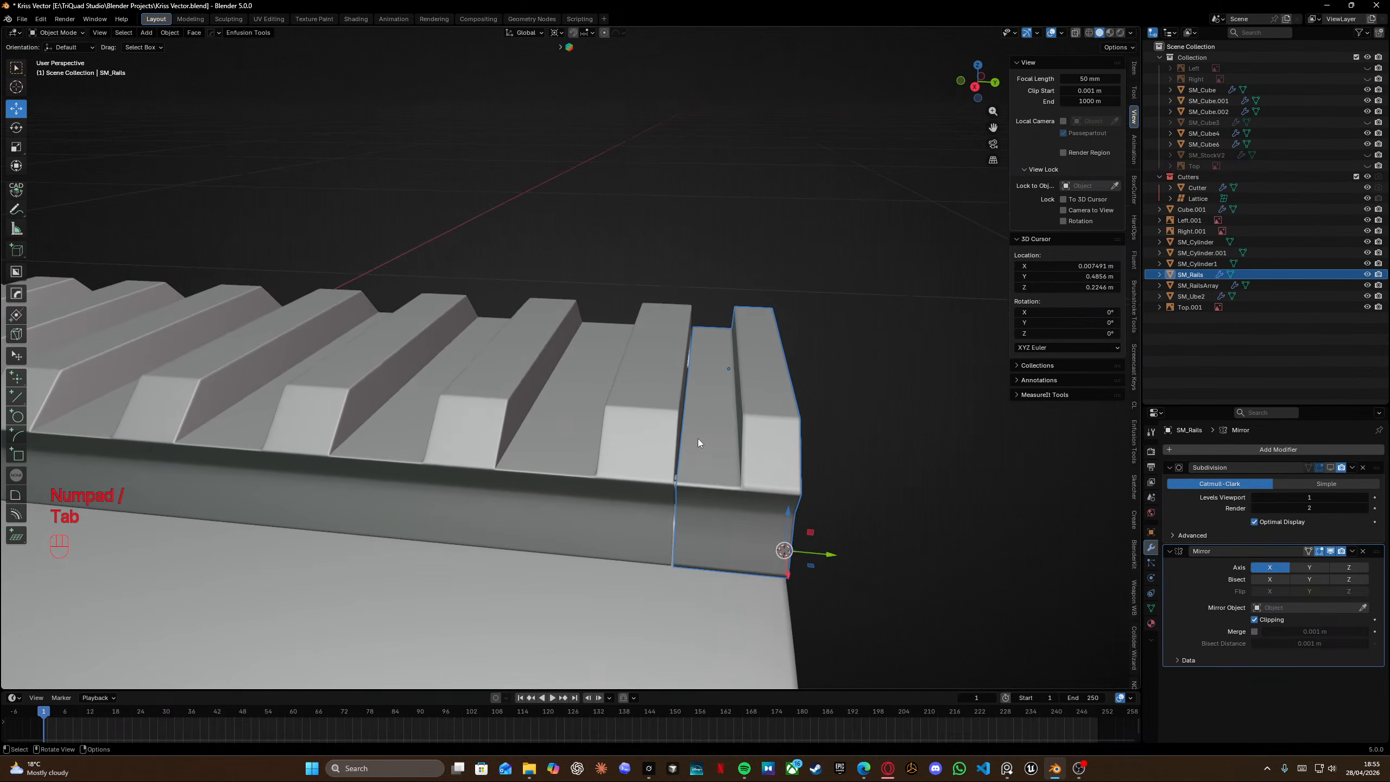
{"action": "key", "text": "x"}
{"action": "left_click", "coordinate": [682, 440]}
Undo the last three actions on the rail objects.
{"action": "key", "text": "Tab"}
{"action": "left_click", "coordinate": [645, 452]}
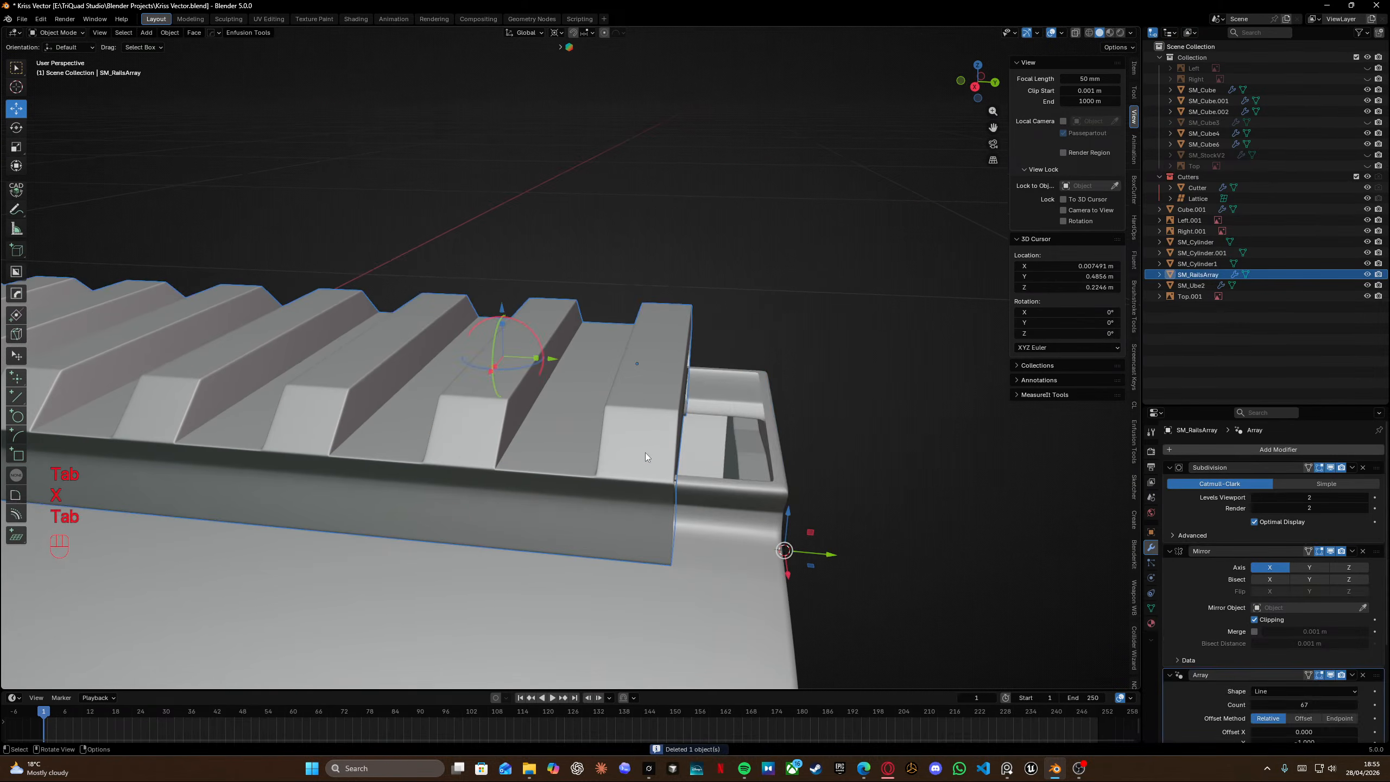
{"action": "key", "text": "Tab"}
{"action": "scroll", "coordinate": [678, 451], "scroll_direction": "up", "scroll_amount": 2}
{"action": "scroll", "coordinate": [677, 452], "scroll_direction": "left", "scroll_amount": 2, "text": "shift"}
{"action": "key", "text": "shift+f"}
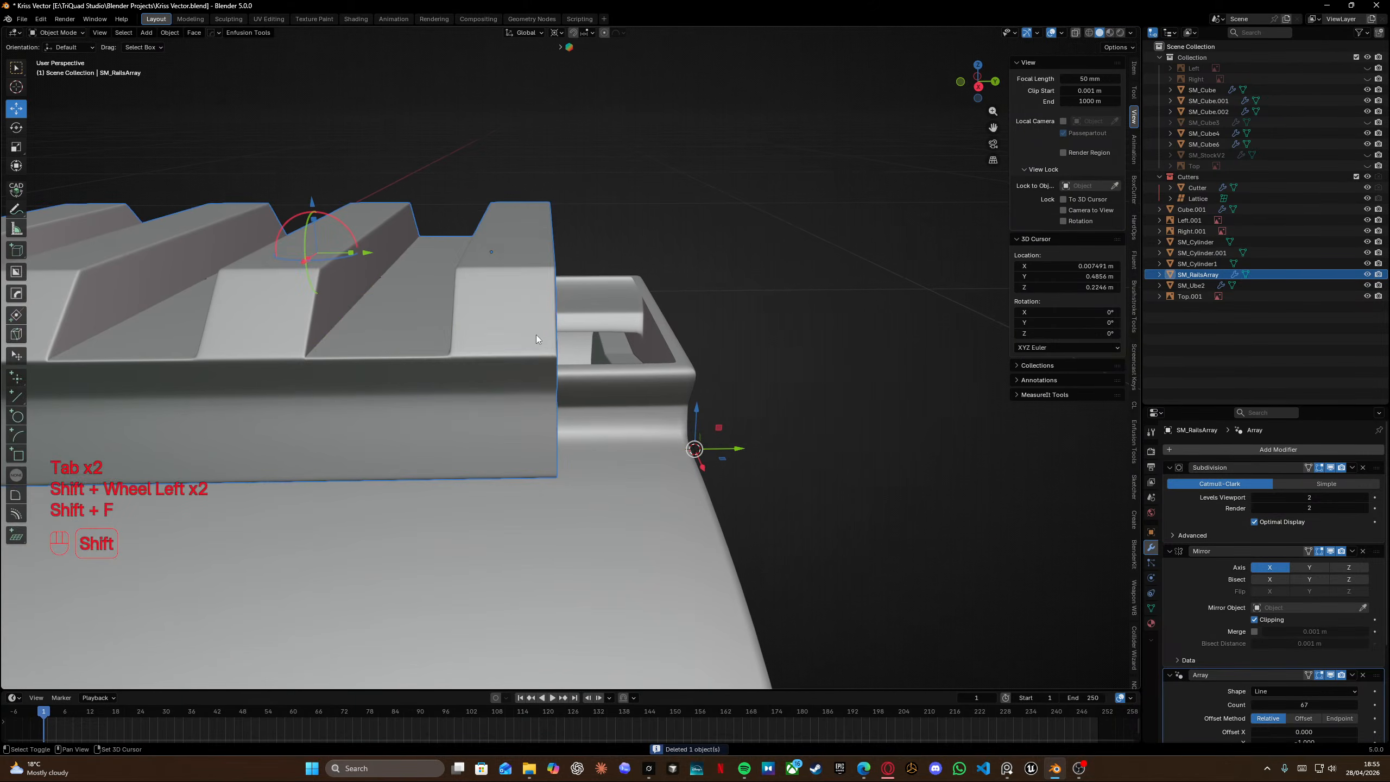
{"action": "right_click", "coordinate": [618, 343]}
{"action": "mouse_move", "coordinate": [620, 343]}
{"action": "middle_click_drag", "start_coordinate": [586, 342], "coordinate": [637, 356]}
{"action": "key", "text": "ctrl+z"}
{"action": "key", "text": "ctrl+z"}
{"action": "key", "text": "ctrl+z"}
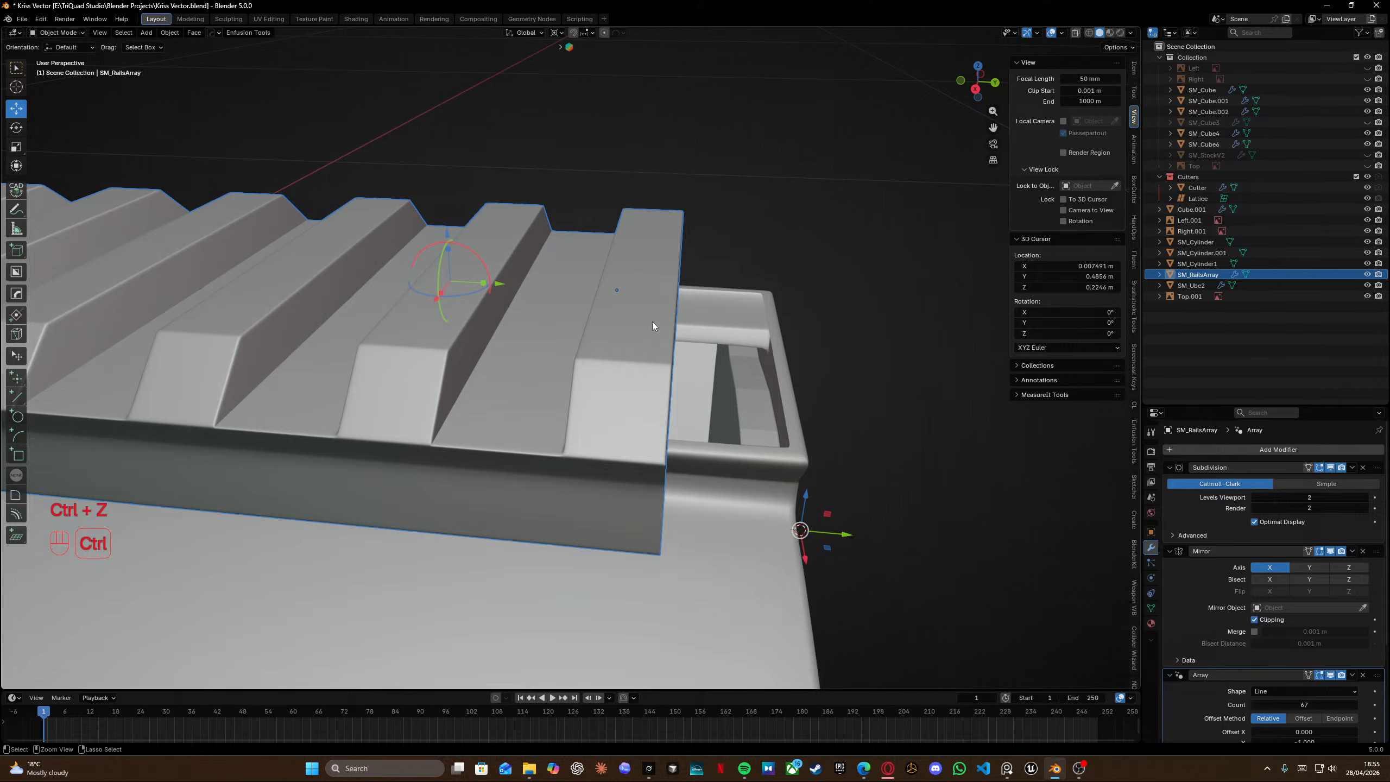
Delete the SM_Rails end-segment object again and enter Edit Mode on the rail array.
{"action": "key", "text": "x"}
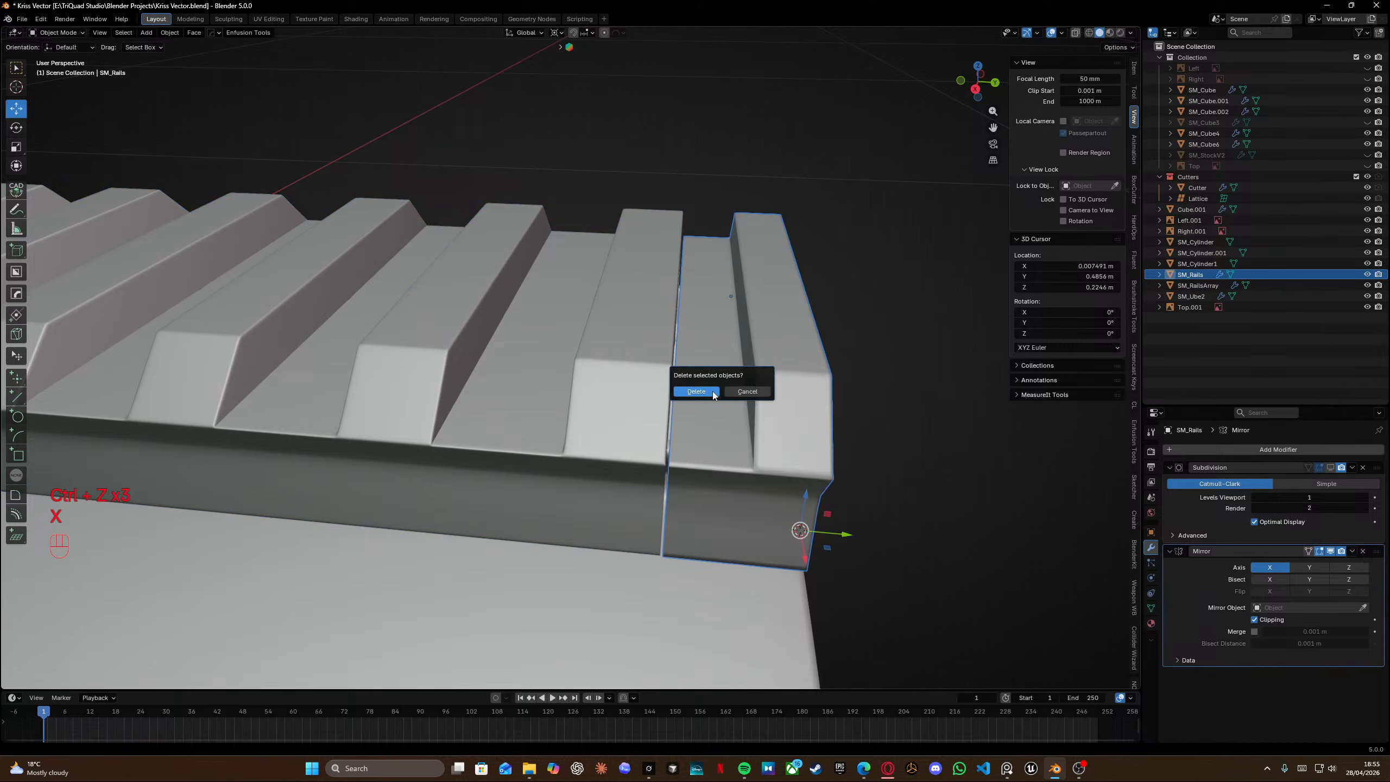
{"action": "left_click", "coordinate": [670, 386]}
{"action": "key", "text": "Tab"}
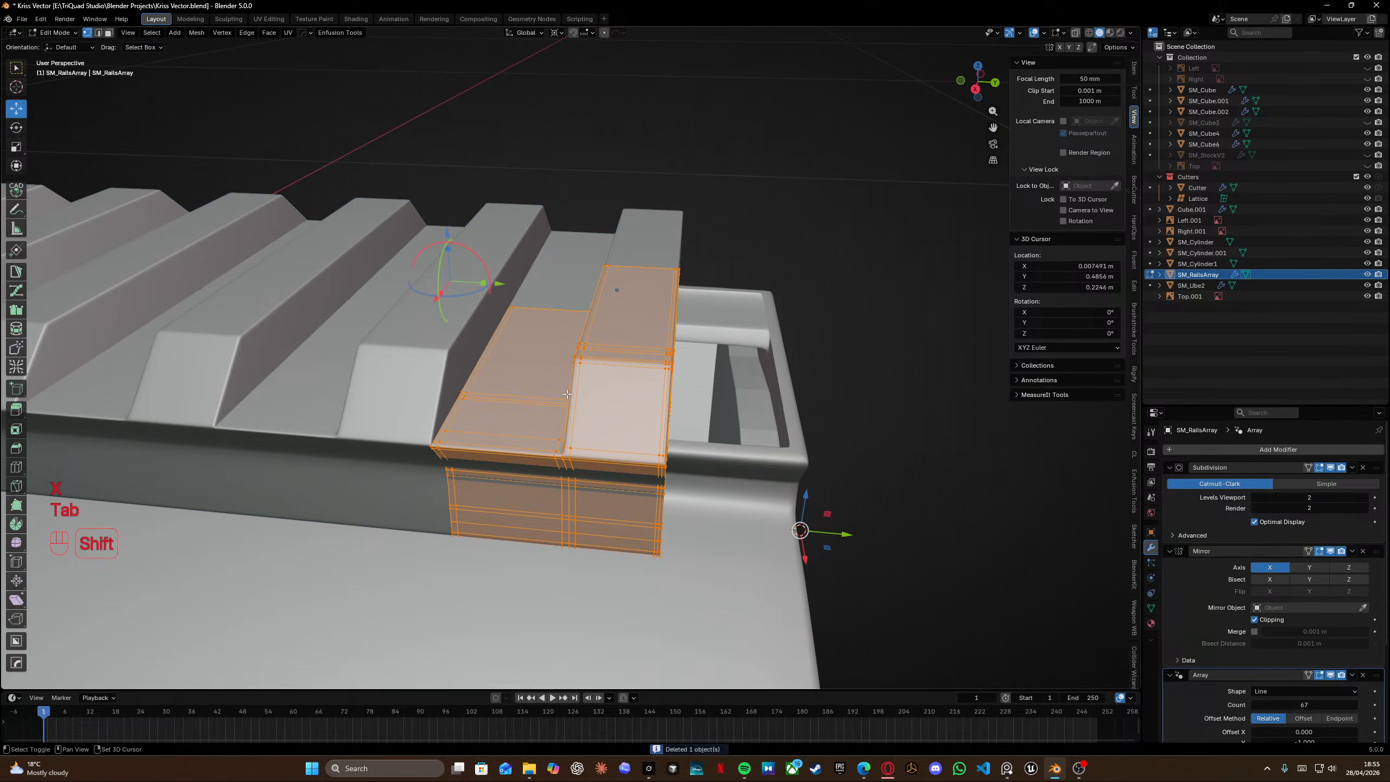
Duplicate the selected rail segment geometry and move the copy about 0.007 m along Y.
{"action": "key", "text": "shift+d"}
{"action": "right_click", "coordinate": [711, 322]}
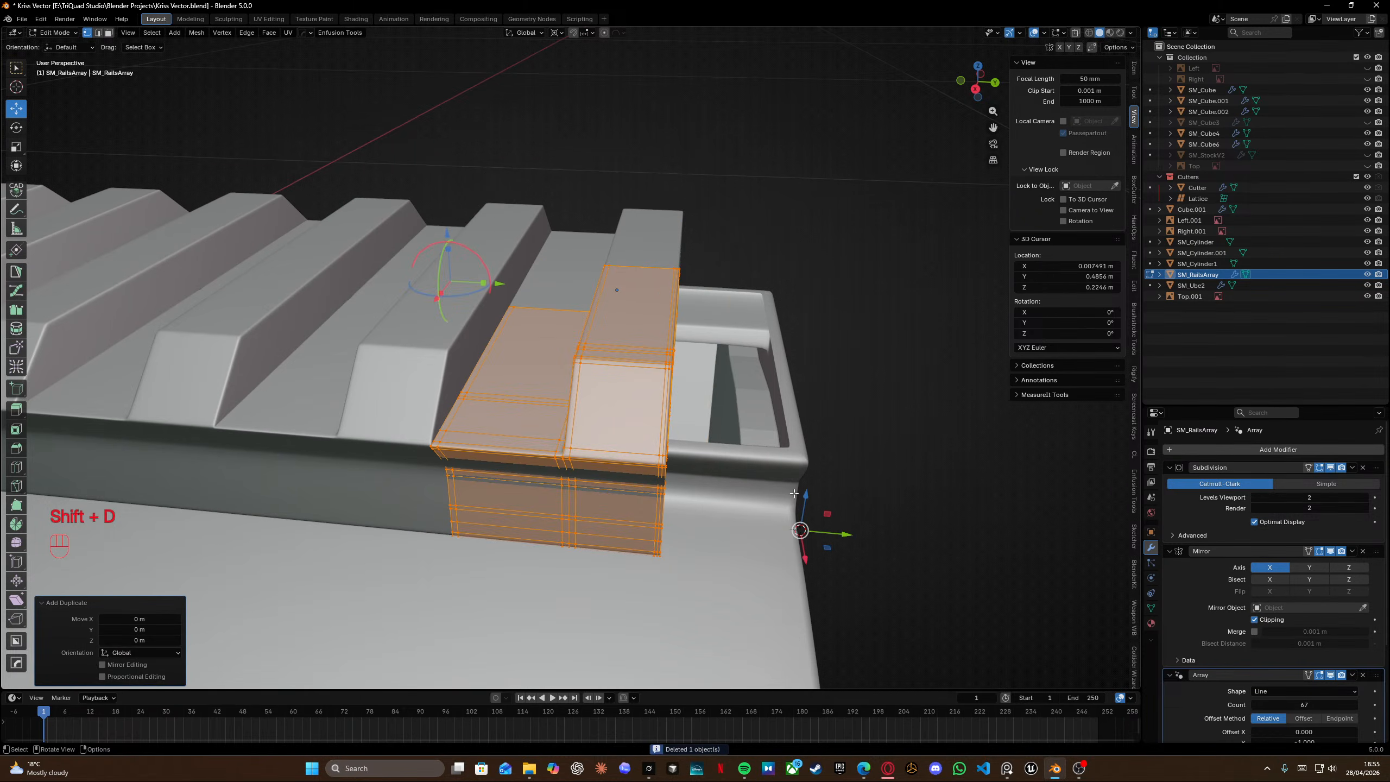
{"action": "left_click_drag", "start_coordinate": [845, 535], "coordinate": [1062, 530]}
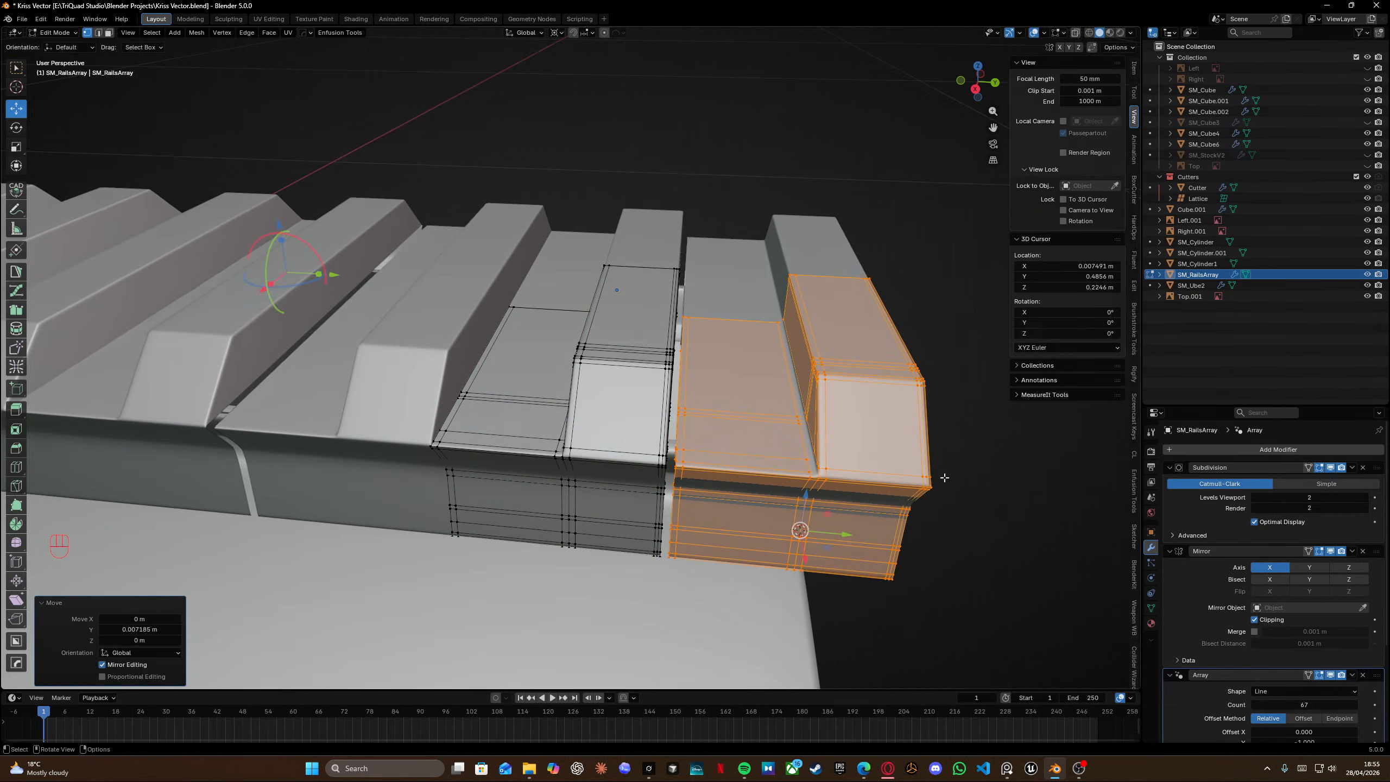
Separate the duplicated segment geometry into its own object.
{"action": "key", "text": "p"}
{"action": "left_click", "coordinate": [843, 391]}
{"action": "left_click", "coordinate": [904, 463]}
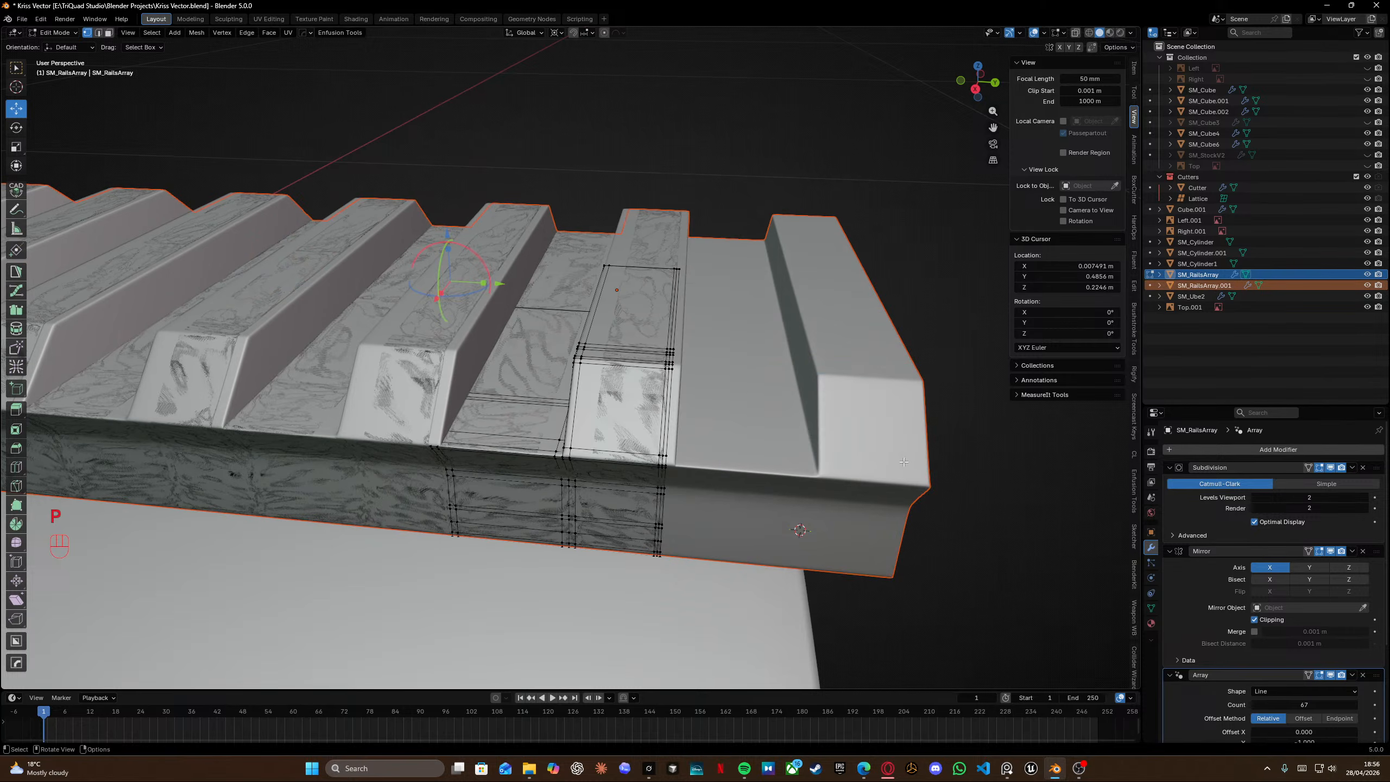
Select the separated end segment and remove its Array modifier.
{"action": "key", "text": "Tab"}
{"action": "left_click", "coordinate": [807, 326]}
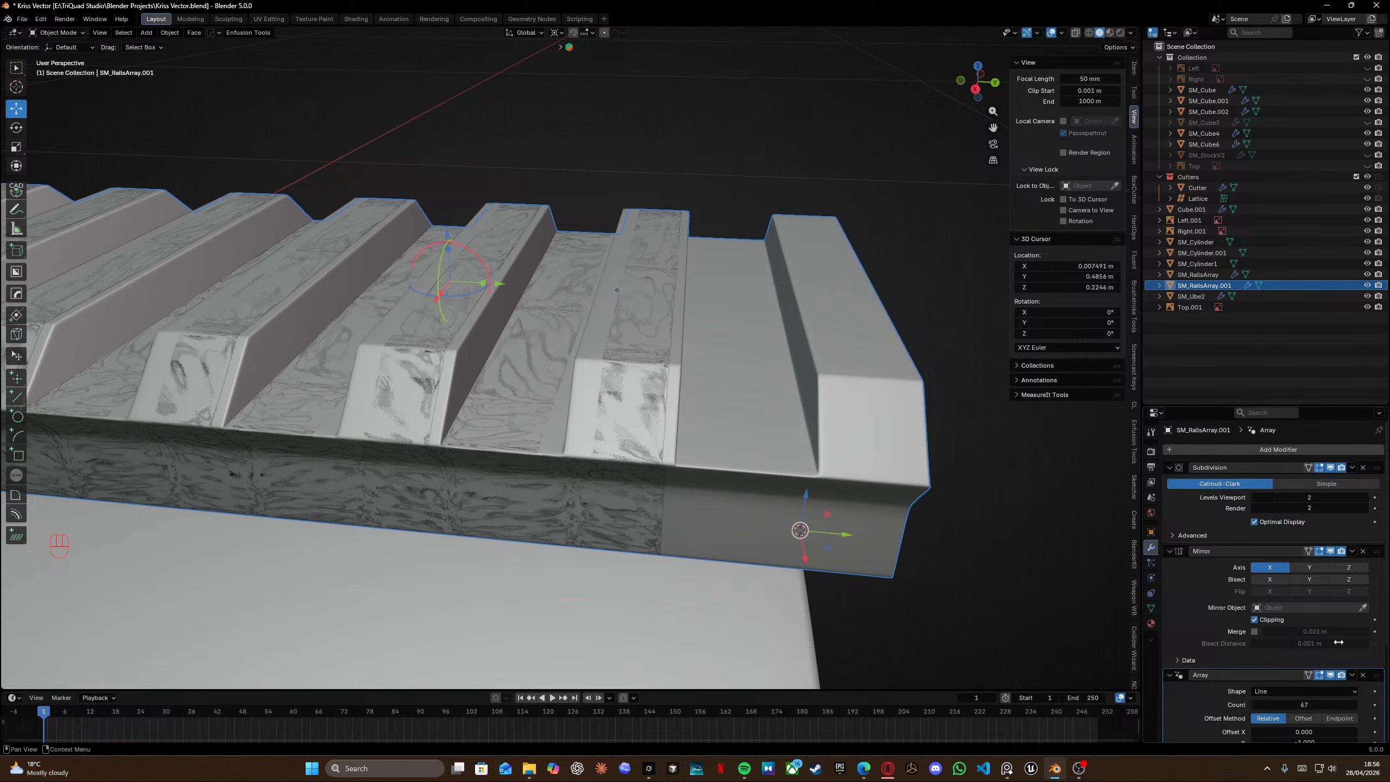
{"action": "left_click", "coordinate": [1364, 675]}
Move the rail array and end segment about -0.0027 m along Y to close the joint gap.
{"action": "middle_click_drag", "start_coordinate": [948, 483], "coordinate": [794, 400], "text": "shift"}
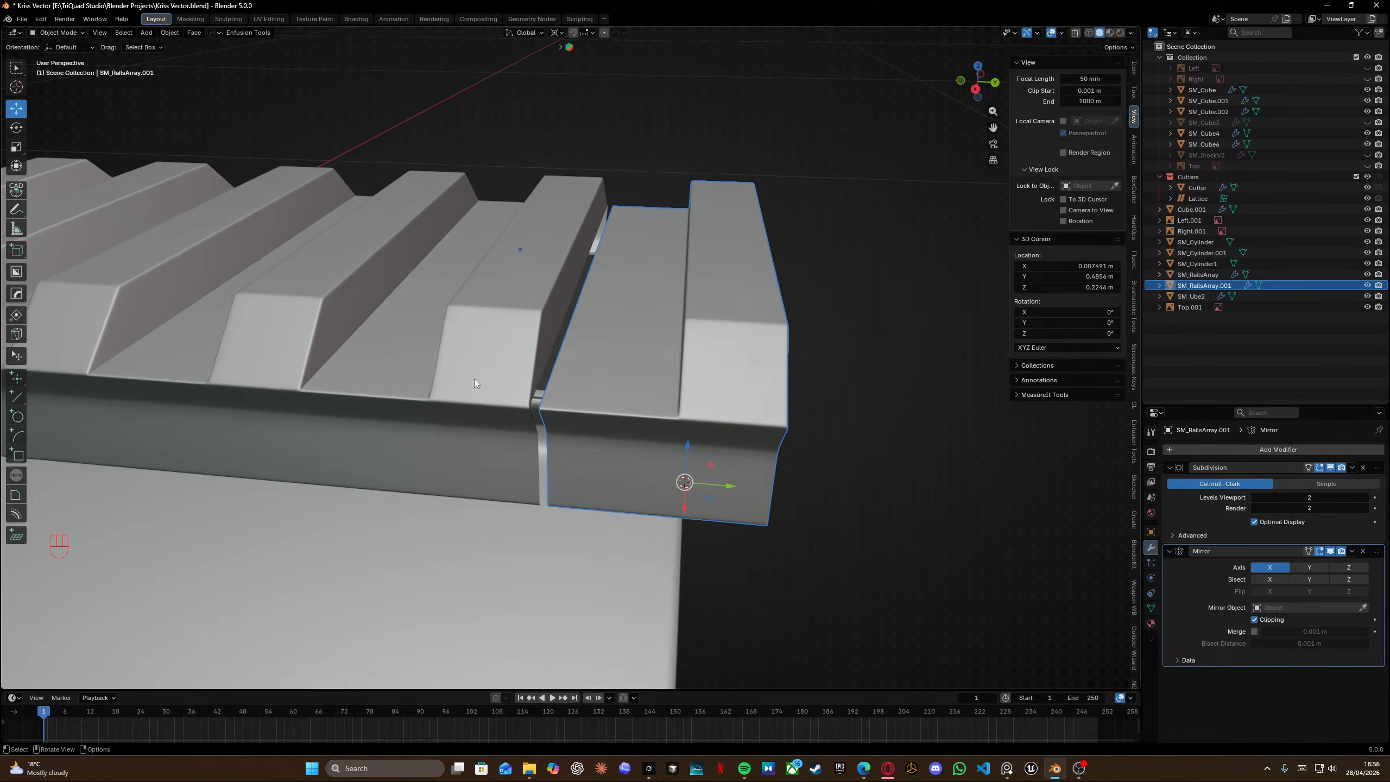
{"action": "left_click", "coordinate": [485, 370], "text": "shift"}
{"action": "middle_click_drag", "start_coordinate": [484, 370], "coordinate": [504, 368], "text": "shift"}
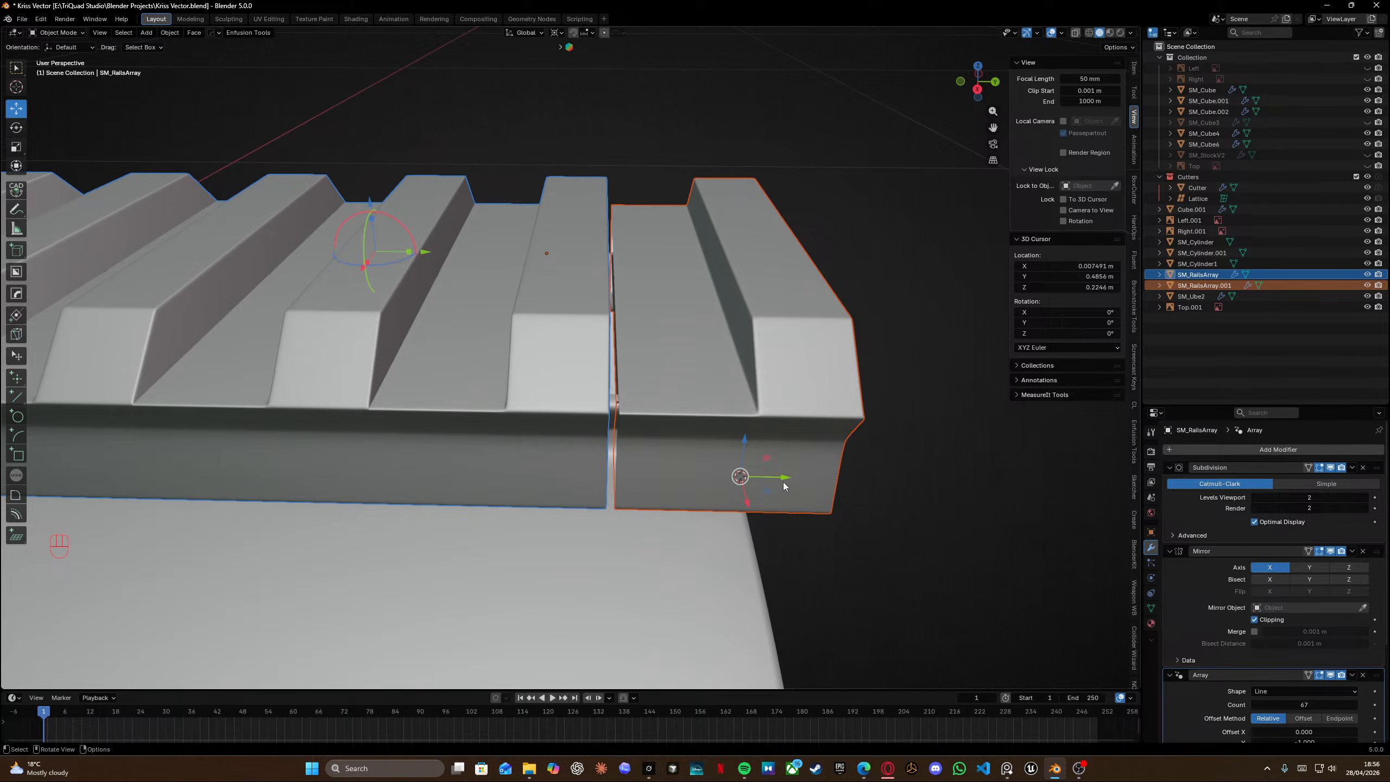
{"action": "left_click_drag", "start_coordinate": [783, 485], "coordinate": [698, 485]}
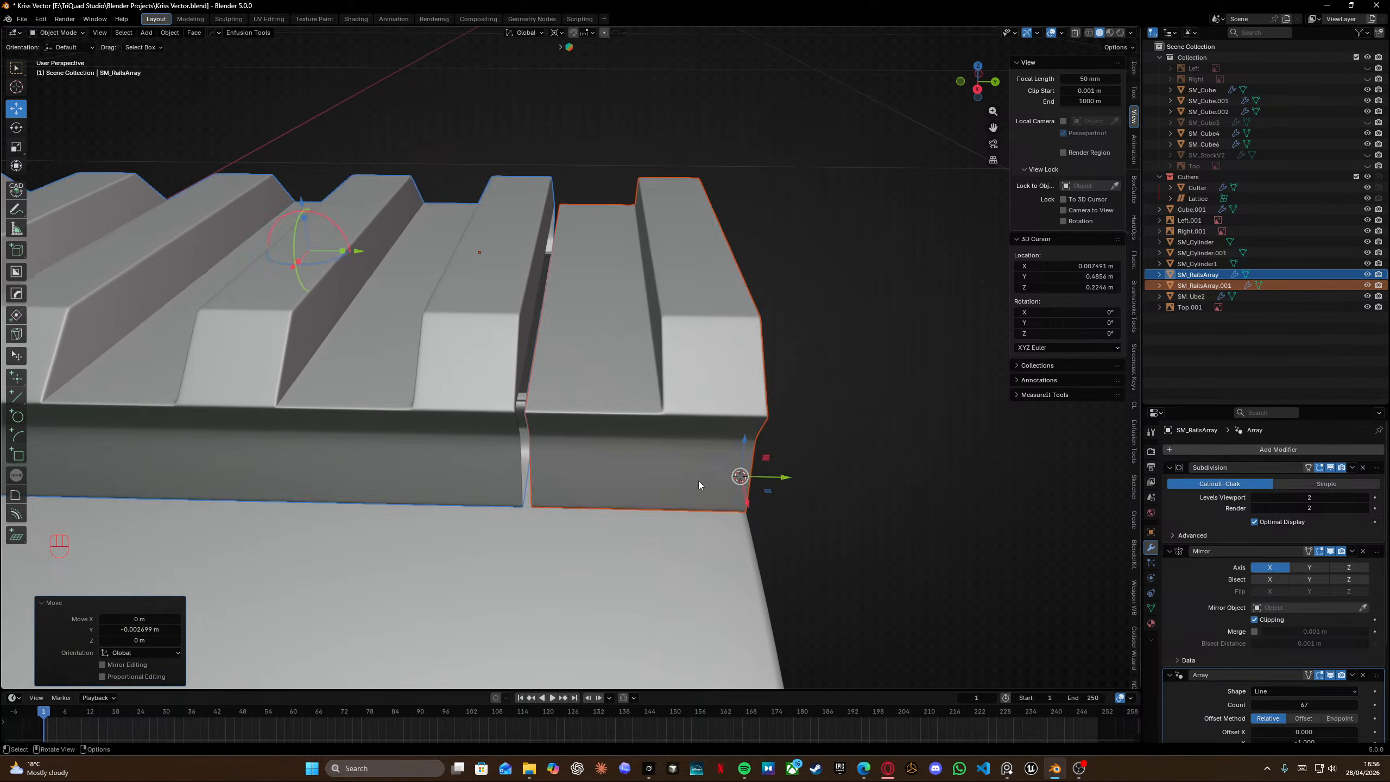
{"action": "middle_click_drag", "start_coordinate": [698, 484], "coordinate": [598, 536]}
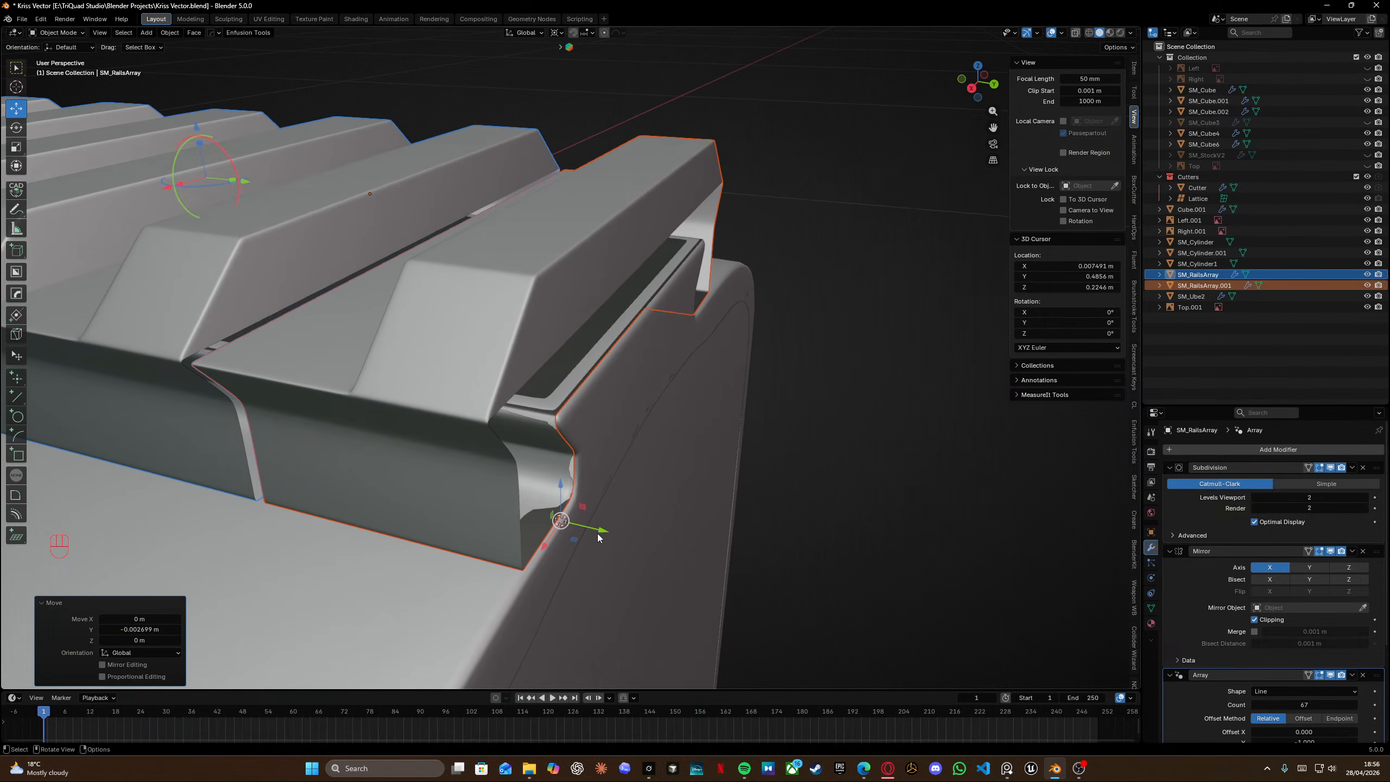
{"action": "left_click_drag", "start_coordinate": [597, 534], "coordinate": [602, 528]}
{"action": "middle_click_drag", "start_coordinate": [616, 487], "coordinate": [651, 482]}
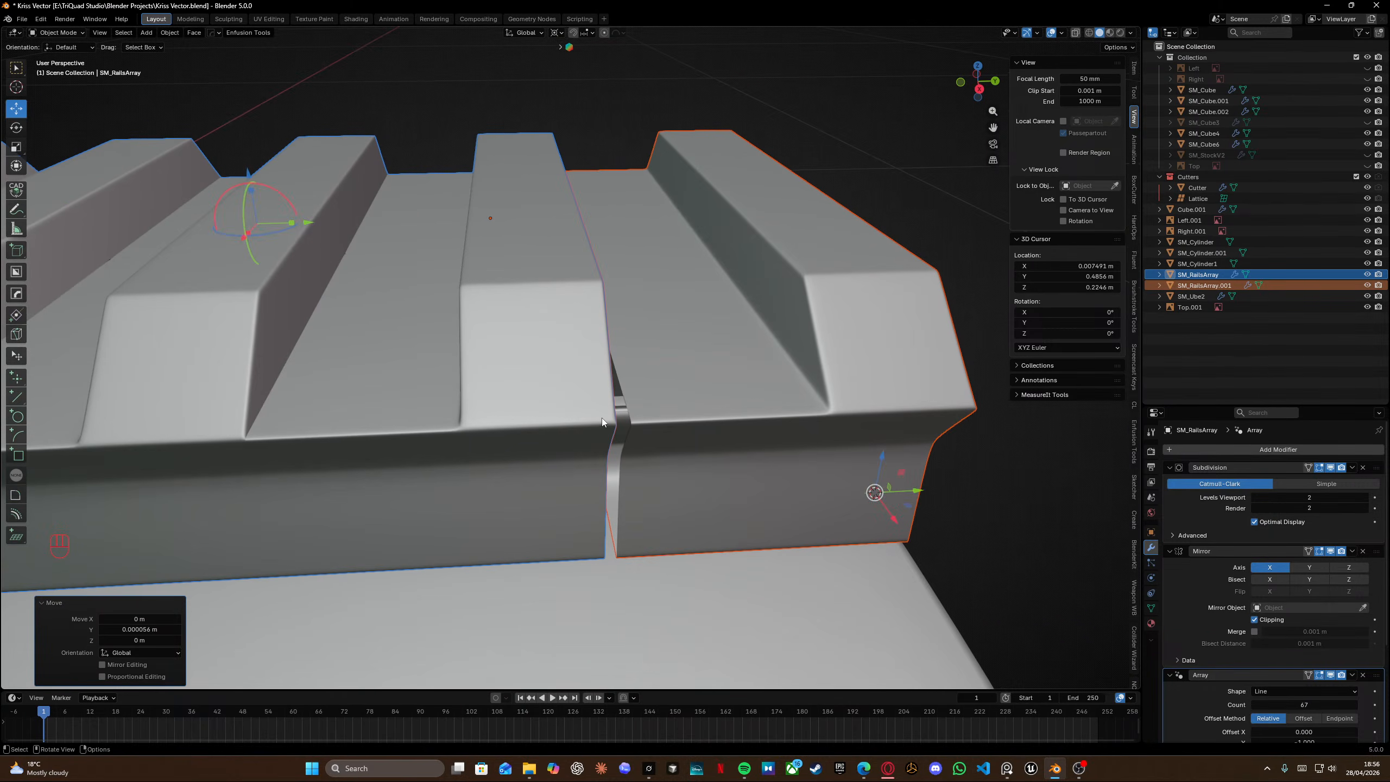
Fine-tune the rail objects' positions along Y at the segment joint.
{"action": "left_click", "coordinate": [598, 414]}
{"action": "middle_click_drag", "start_coordinate": [597, 413], "coordinate": [577, 411]}
{"action": "left_click_drag", "start_coordinate": [831, 520], "coordinate": [930, 528]}
{"action": "middle_click_drag", "start_coordinate": [772, 425], "coordinate": [712, 413]}
{"action": "left_click", "coordinate": [420, 352]}
Enter Edit Mode on the end segment and slide vertices at the joint corner to tidy the topology.
{"action": "key", "text": "Tab"}
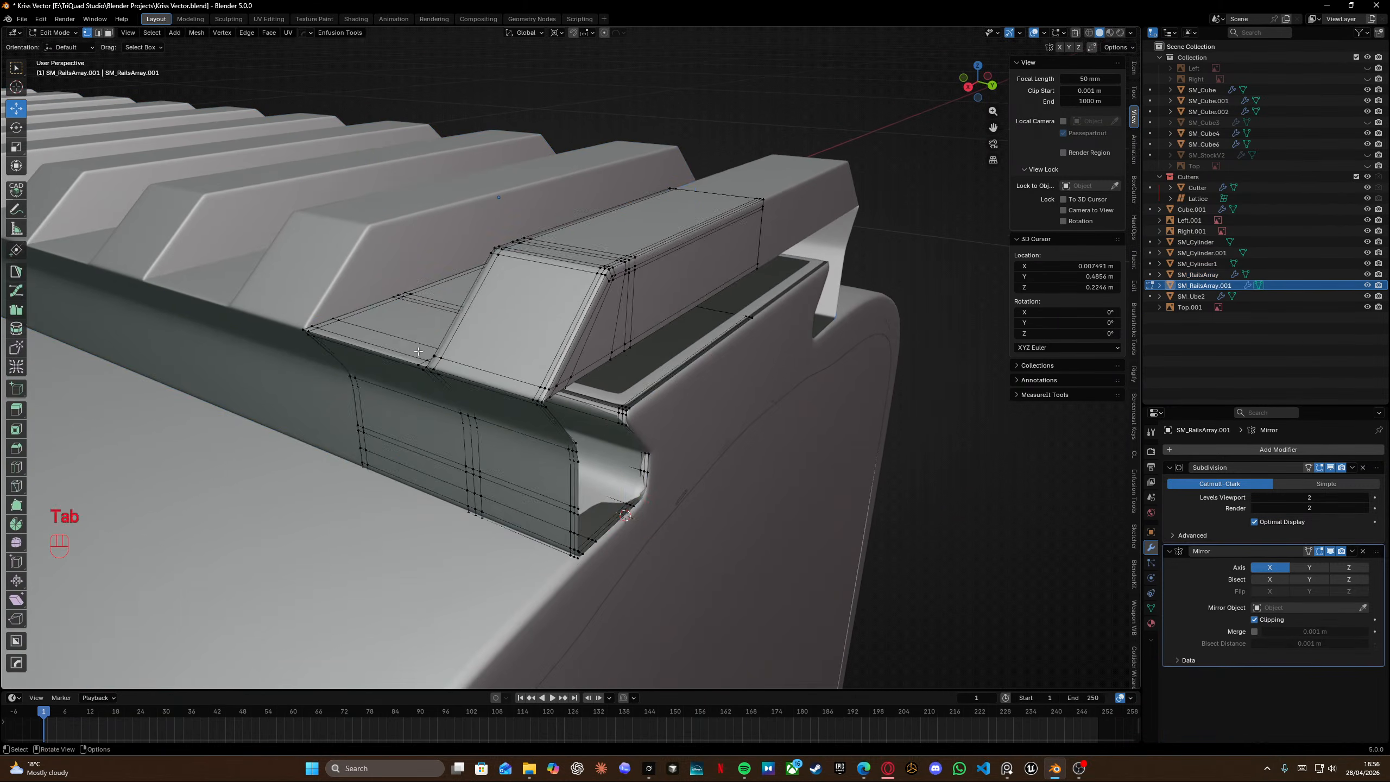
{"action": "scroll", "coordinate": [481, 366], "scroll_direction": "up", "scroll_amount": 6}
{"action": "scroll", "coordinate": [482, 368], "scroll_direction": "down", "scroll_amount": 4}
{"action": "key", "text": "grave"}
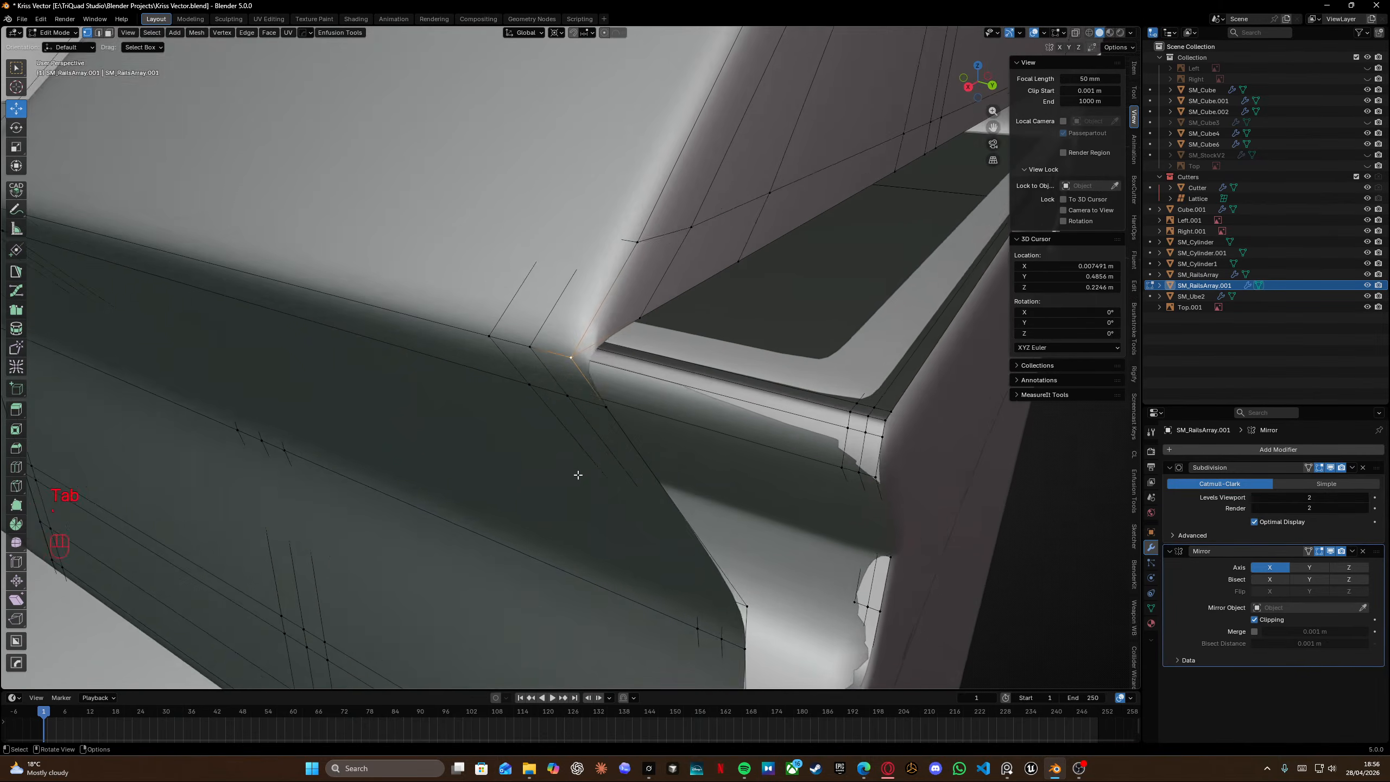
{"action": "middle_click_drag", "start_coordinate": [577, 475], "coordinate": [549, 391]}
{"action": "key", "text": "f"}
{"action": "left_click", "coordinate": [551, 391]}
{"action": "key", "text": "f"}
{"action": "left_click", "coordinate": [691, 343]}
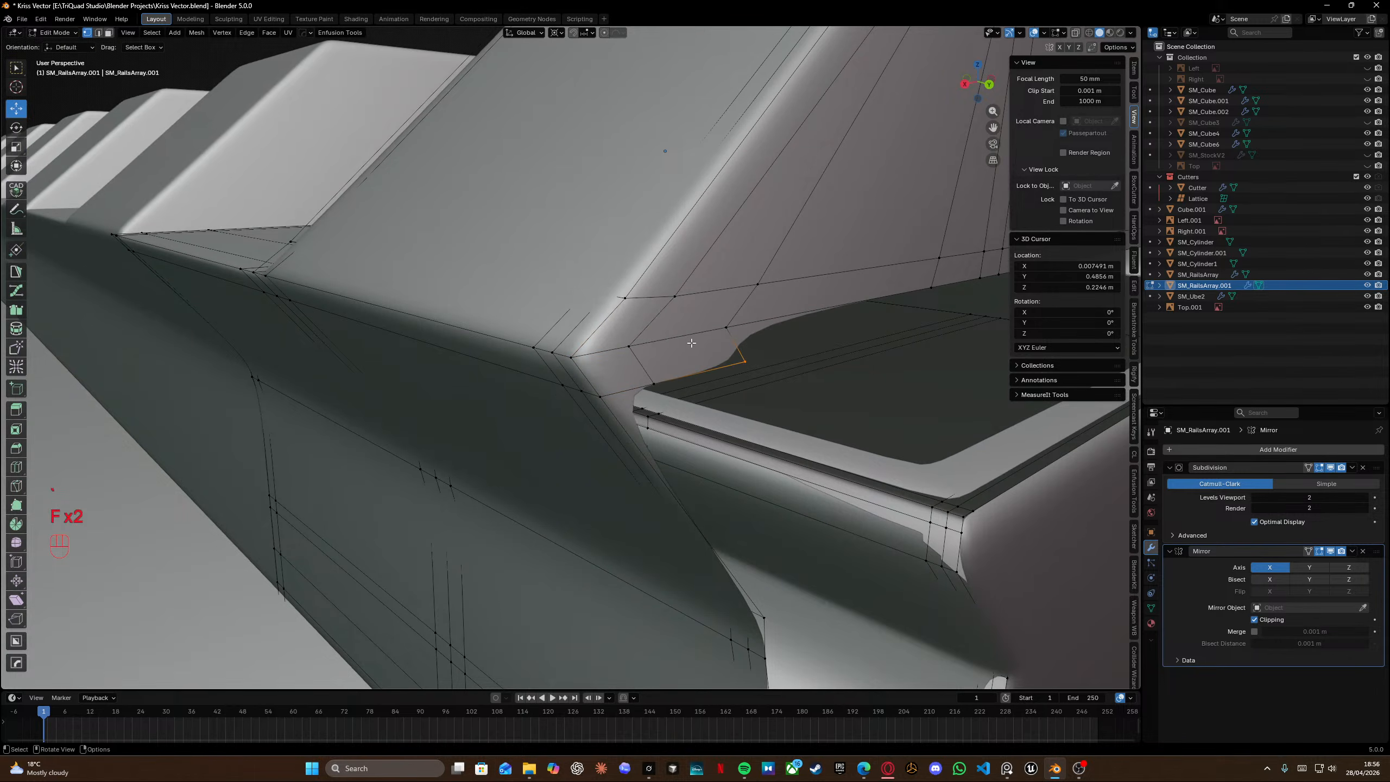
{"action": "key", "text": "f"}
{"action": "left_click", "coordinate": [710, 330]}
Slide further vertices along the end segment's upper joint edge to even out the corner.
{"action": "middle_click_drag", "start_coordinate": [712, 331], "coordinate": [603, 361], "text": "shift"}
{"action": "key", "text": "f"}
{"action": "left_click", "coordinate": [770, 315]}
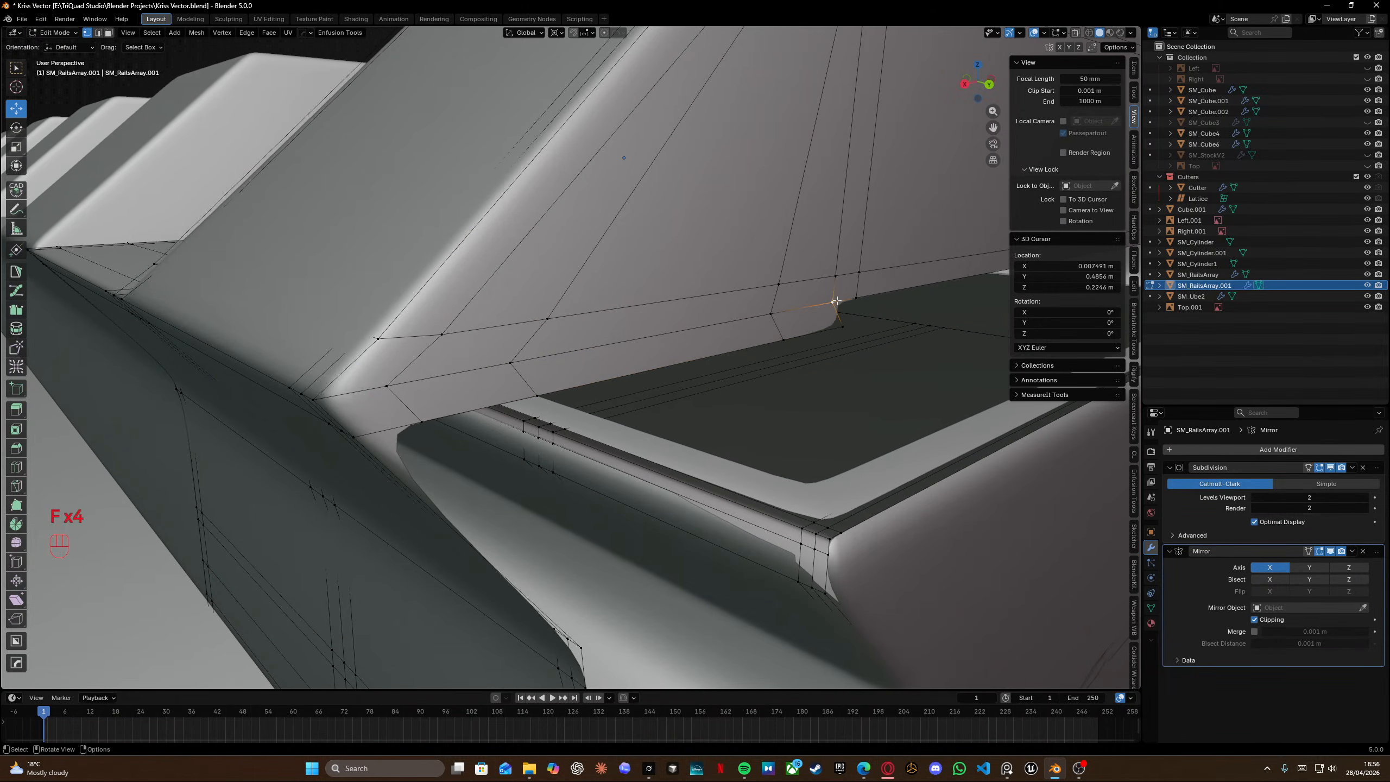
{"action": "key", "text": "f"}
{"action": "left_click", "coordinate": [843, 302]}
{"action": "key", "text": "f"}
{"action": "left_click", "coordinate": [853, 299]}
{"action": "scroll", "coordinate": [877, 307], "scroll_direction": "down", "scroll_amount": 3}
{"action": "middle_click_drag", "start_coordinate": [878, 308], "coordinate": [710, 261], "text": "shift"}
Fill new faces at the upper joint corner of the end segment.
{"action": "key", "text": "f"}
{"action": "key", "text": "f"}
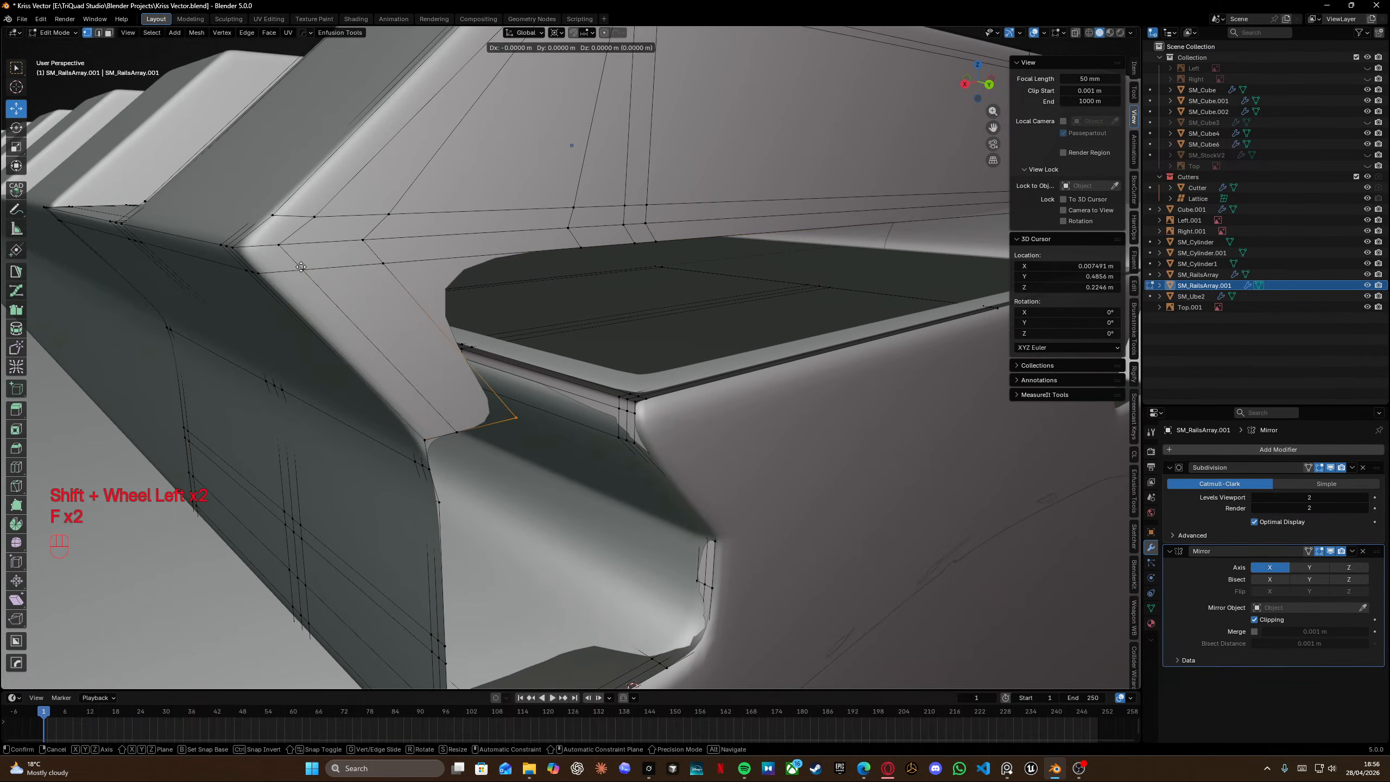
{"action": "left_click", "coordinate": [516, 417]}
{"action": "key", "text": "f"}
{"action": "key", "text": "f"}
{"action": "left_click", "coordinate": [635, 243]}
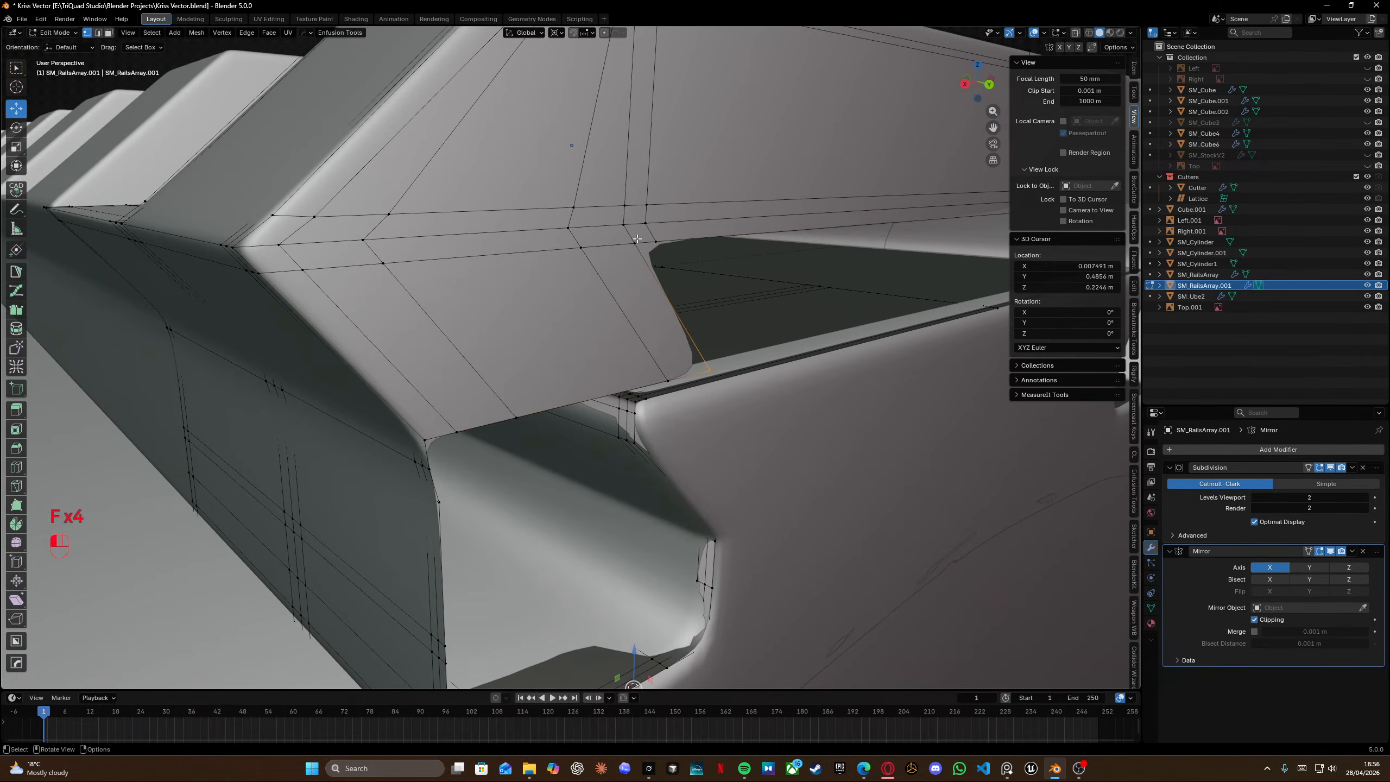
{"action": "key", "text": "f"}
{"action": "left_click", "coordinate": [656, 242]}
{"action": "key", "text": "f"}
Fill faces along the lower edge of the joint opening on the end segment.
{"action": "middle_click_drag", "start_coordinate": [838, 263], "coordinate": [585, 294], "text": "shift"}
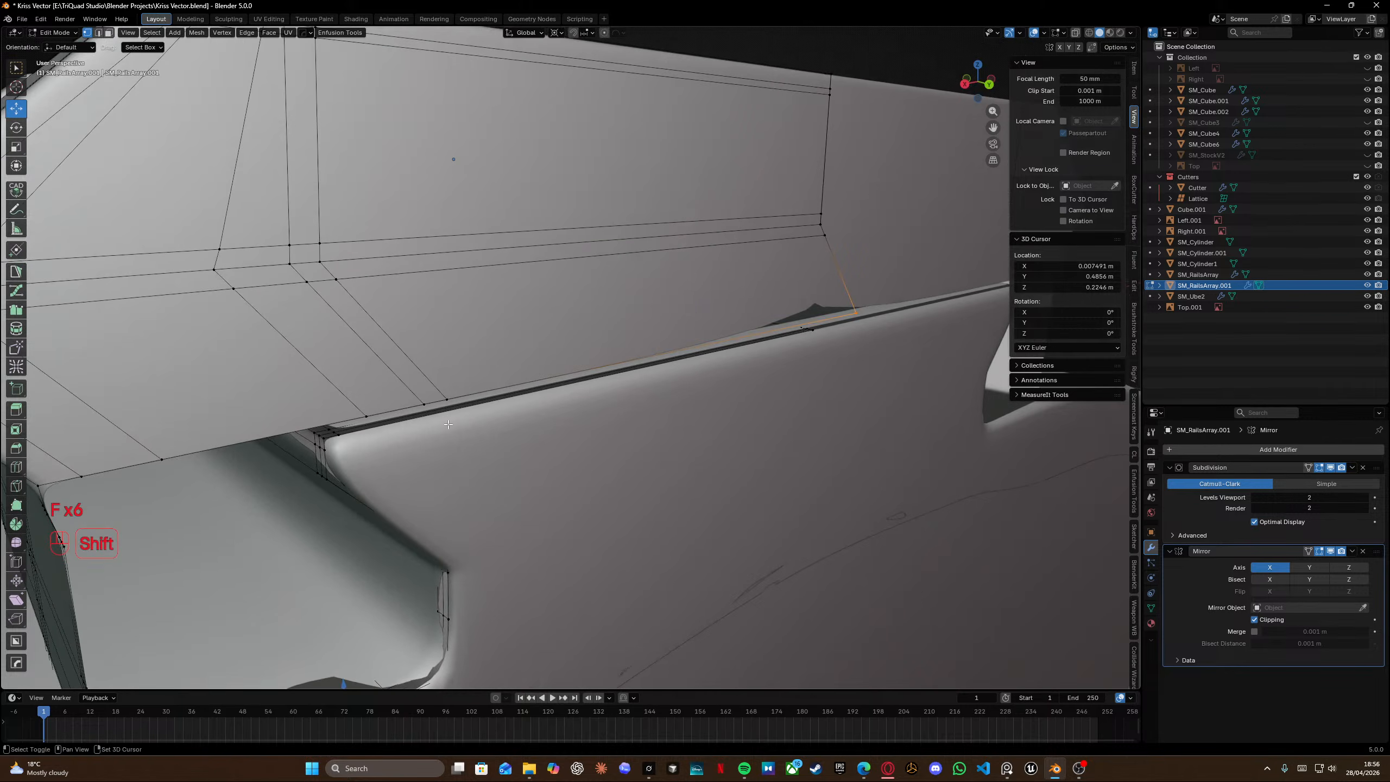
{"action": "middle_click_drag", "start_coordinate": [444, 386], "coordinate": [590, 179], "text": "shift"}
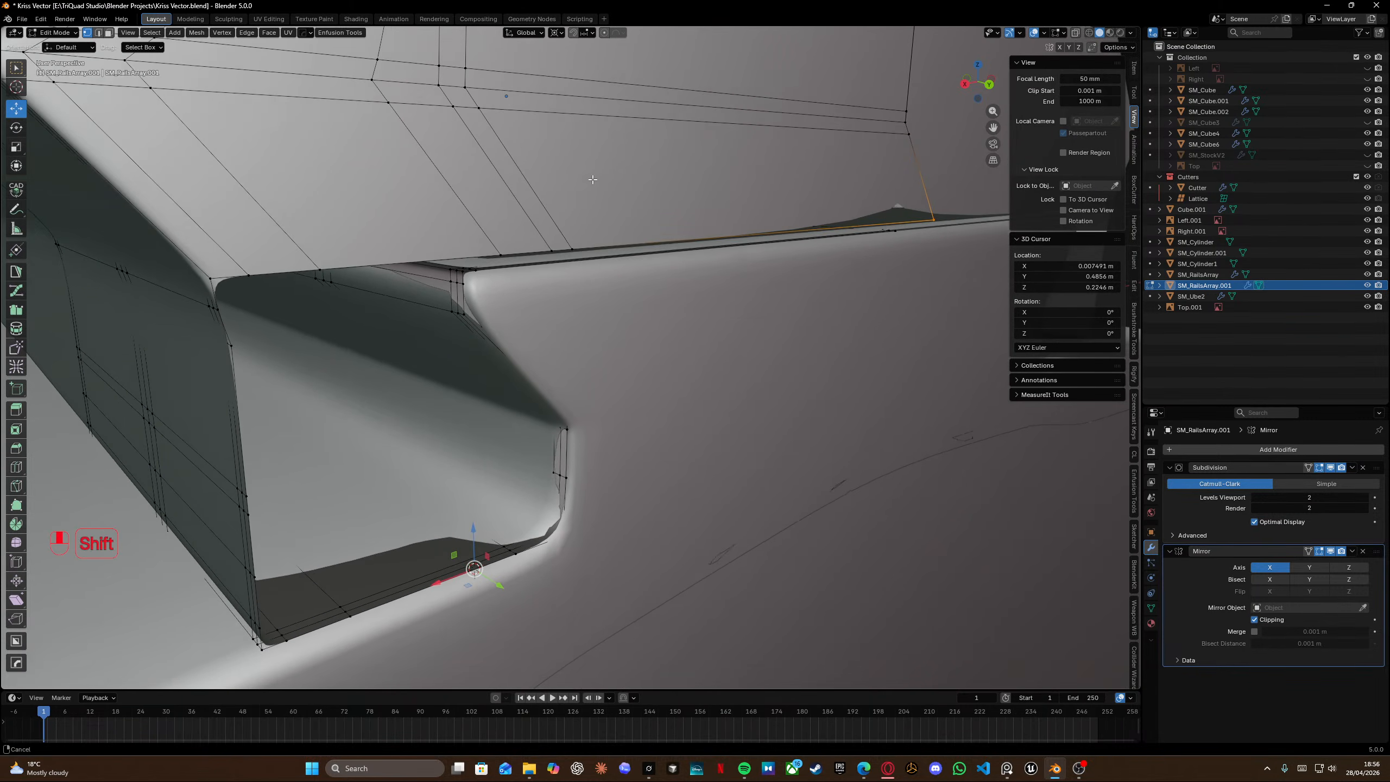
{"action": "left_click", "coordinate": [212, 278]}
{"action": "key", "text": "f"}
{"action": "left_click", "coordinate": [247, 275]}
{"action": "key", "text": "f"}
{"action": "left_click", "coordinate": [320, 269]}
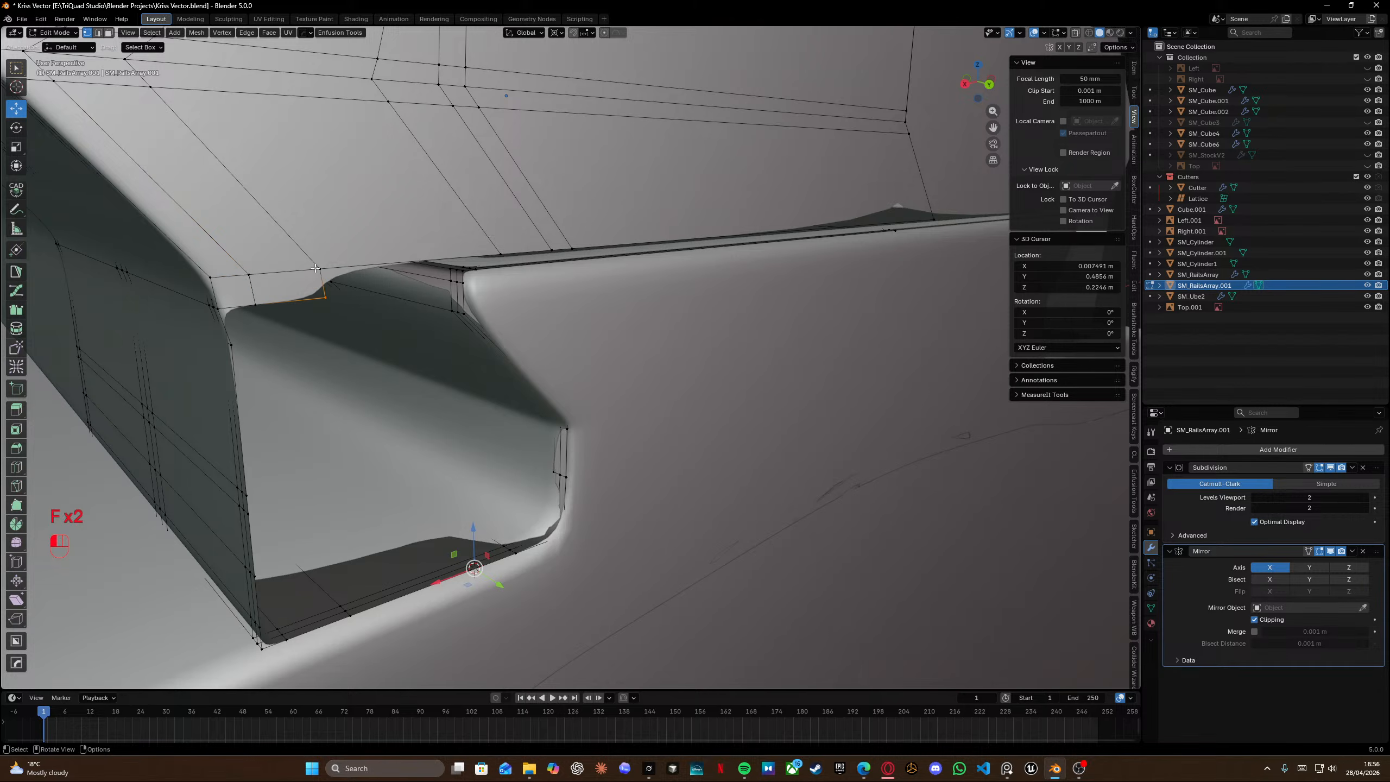
{"action": "key", "text": "f"}
Undo the last three edits at the joint opening.
{"action": "middle_click_drag", "start_coordinate": [624, 210], "coordinate": [498, 245]}
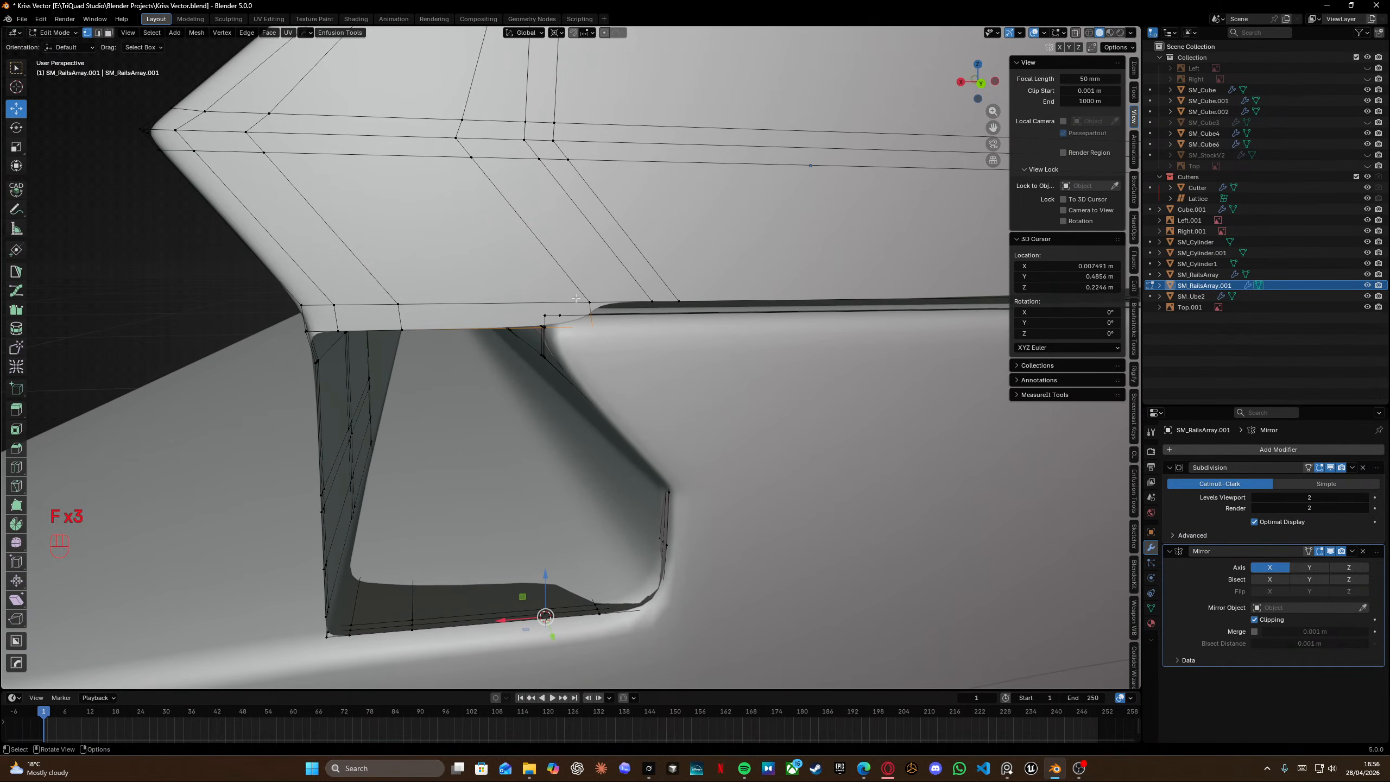
{"action": "right_click", "coordinate": [578, 357]}
{"action": "mouse_move", "coordinate": [580, 352]}
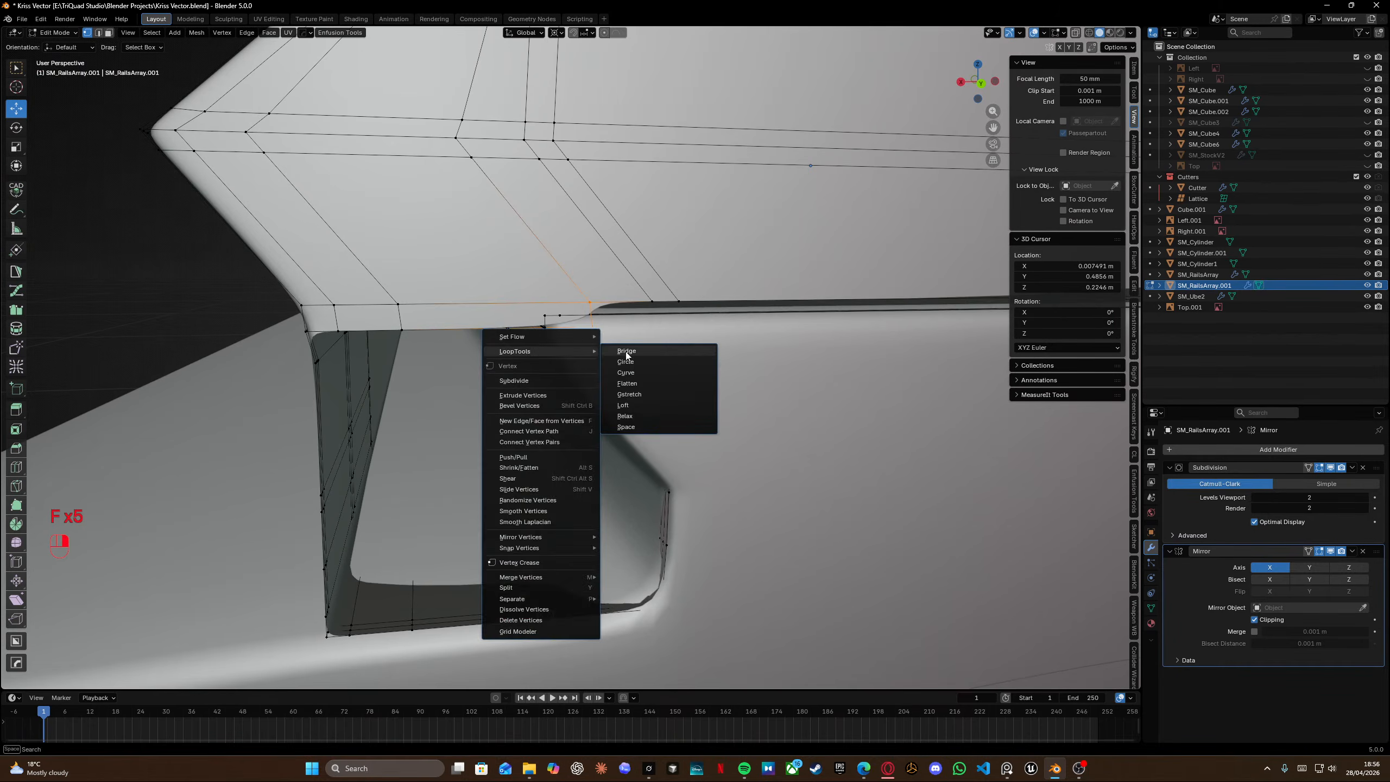
{"action": "key", "text": "ctrl+z"}
{"action": "key", "text": "ctrl+z"}
{"action": "key", "text": "ctrl+z"}
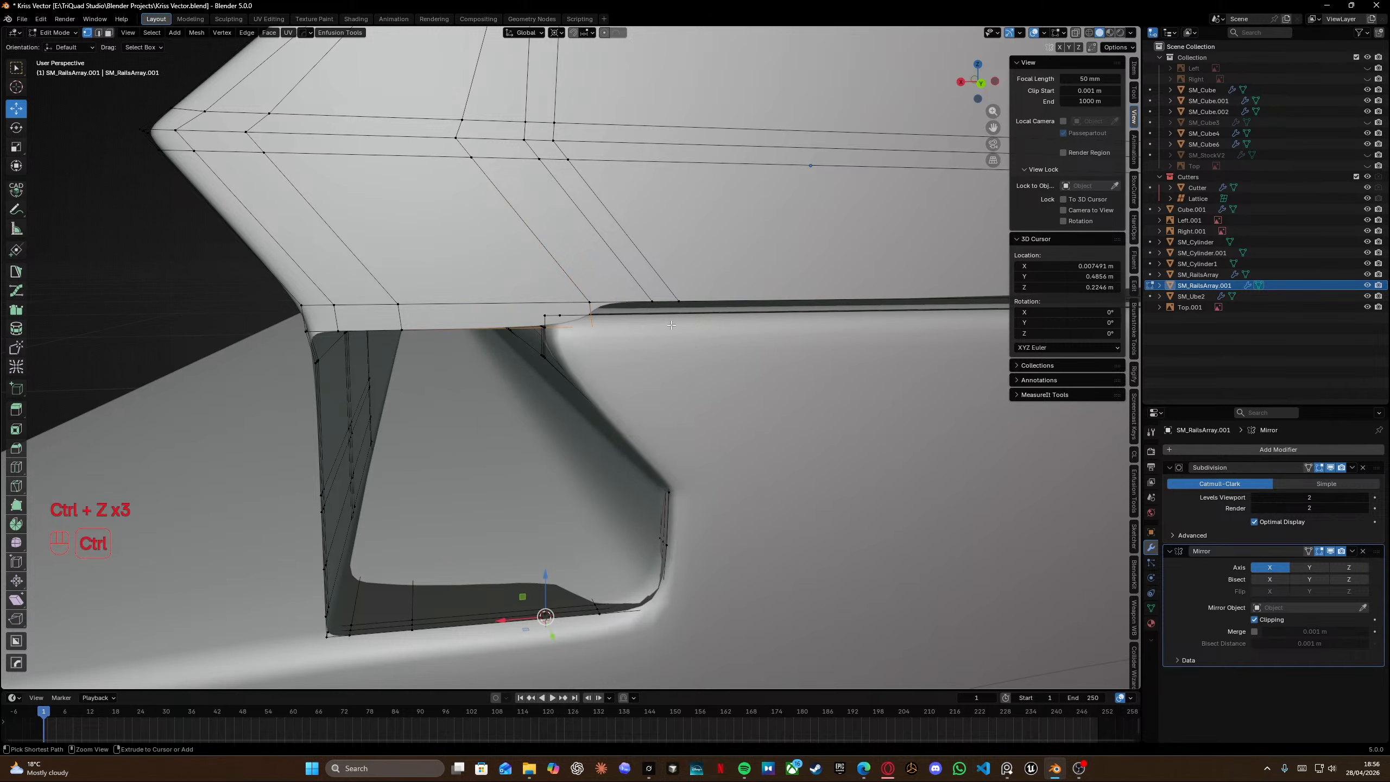
Edge-slide the selected joint vertex along the segment's upper edge.
{"action": "key", "text": "g"}
{"action": "key", "text": "g"}
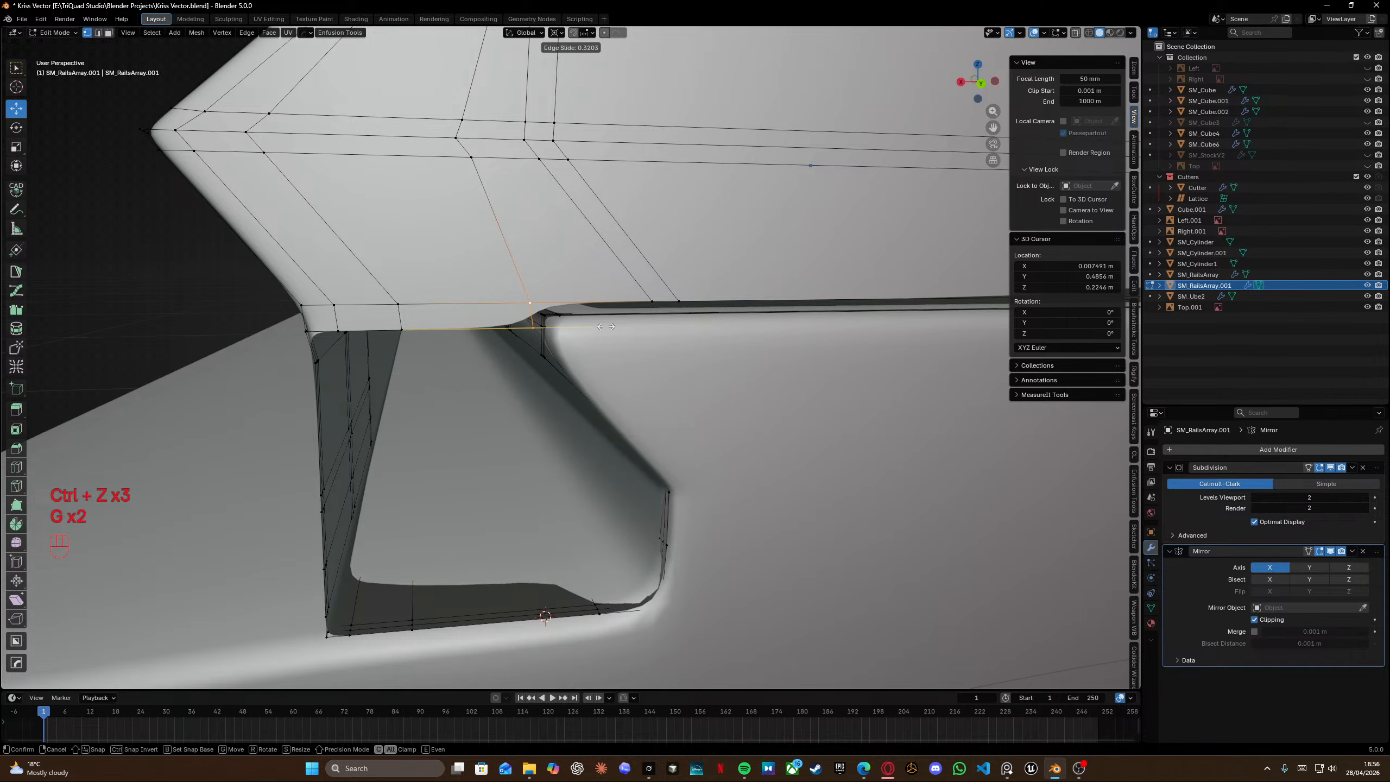
{"action": "left_click", "coordinate": [612, 327]}
Select the joint corner vertex and snap it onto the neighbouring rail vertex with QuickSnap.
{"action": "middle_click_drag", "start_coordinate": [472, 303], "coordinate": [574, 260]}
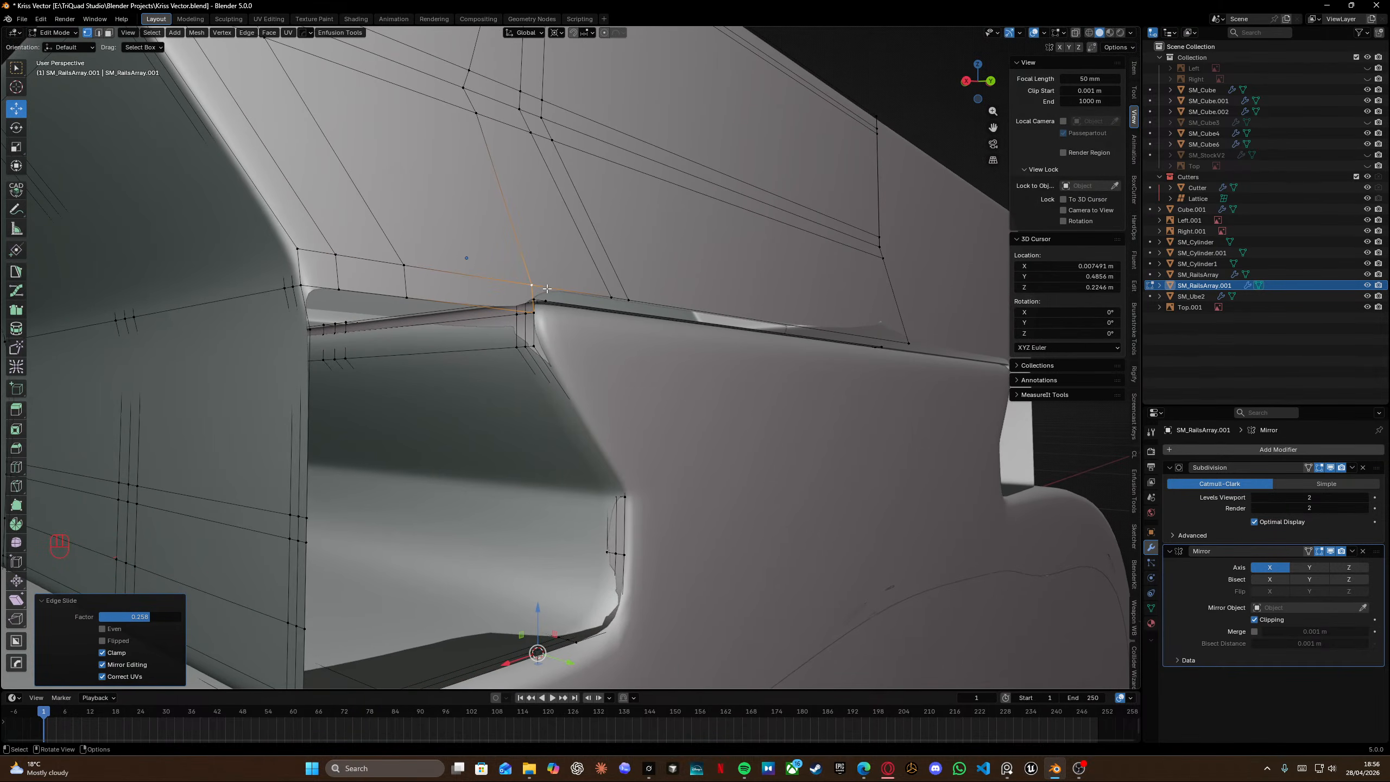
{"action": "left_click", "coordinate": [336, 286]}
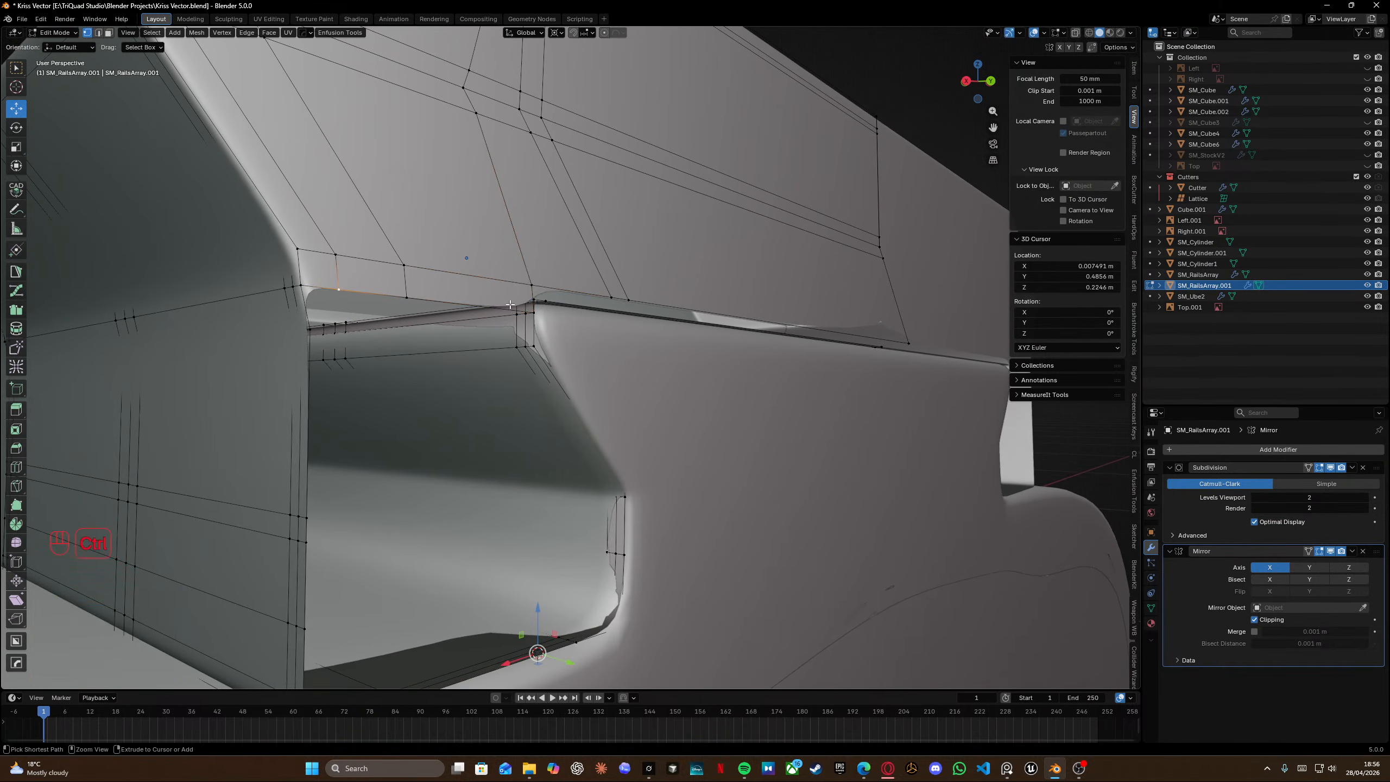
{"action": "left_click", "coordinate": [538, 309], "text": "ctrl"}
{"action": "left_click", "coordinate": [534, 307]}
{"action": "middle_click_drag", "start_coordinate": [536, 313], "coordinate": [539, 392]}
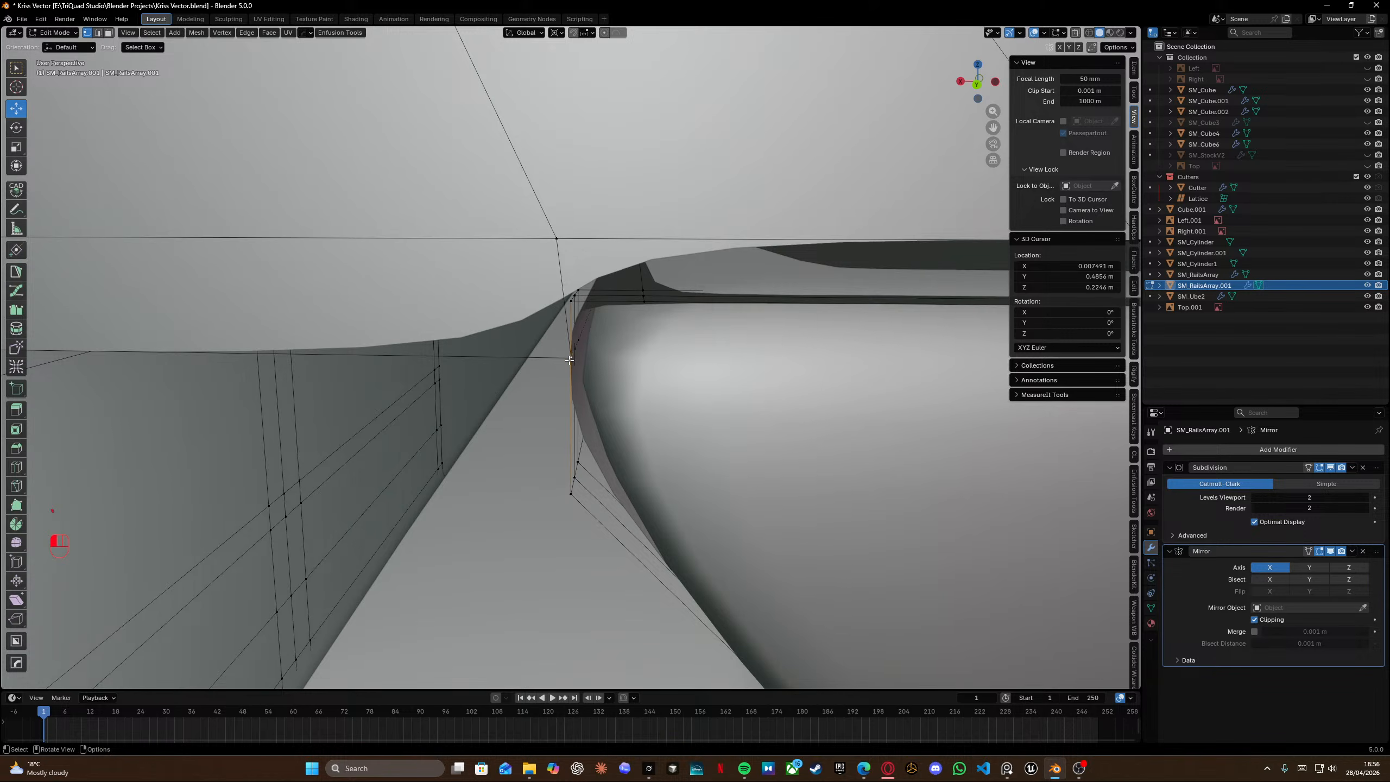
{"action": "middle_click_drag", "start_coordinate": [569, 360], "coordinate": [501, 318]}
{"action": "left_click", "coordinate": [231, 352], "text": "ctrl"}
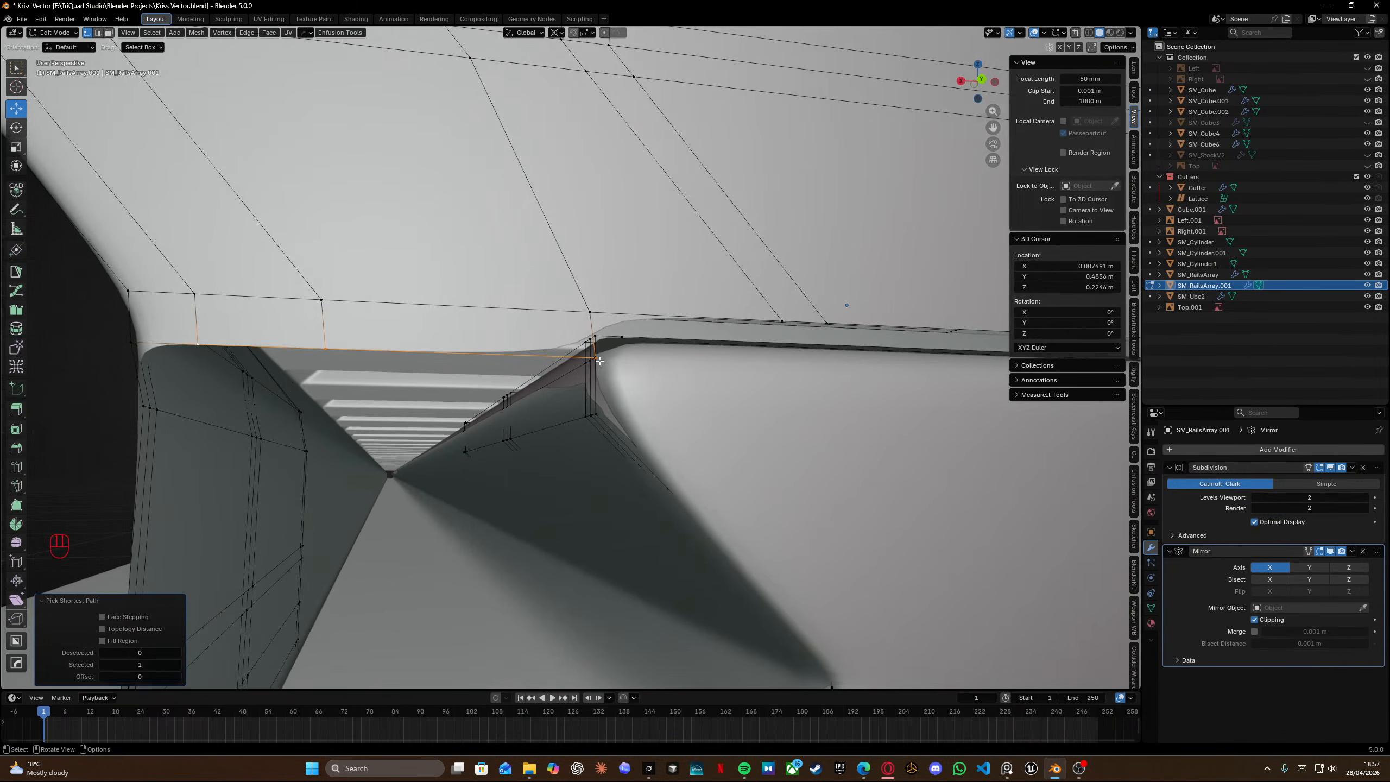
{"action": "key", "text": "KP_2"}
{"action": "left_click", "coordinate": [598, 332]}
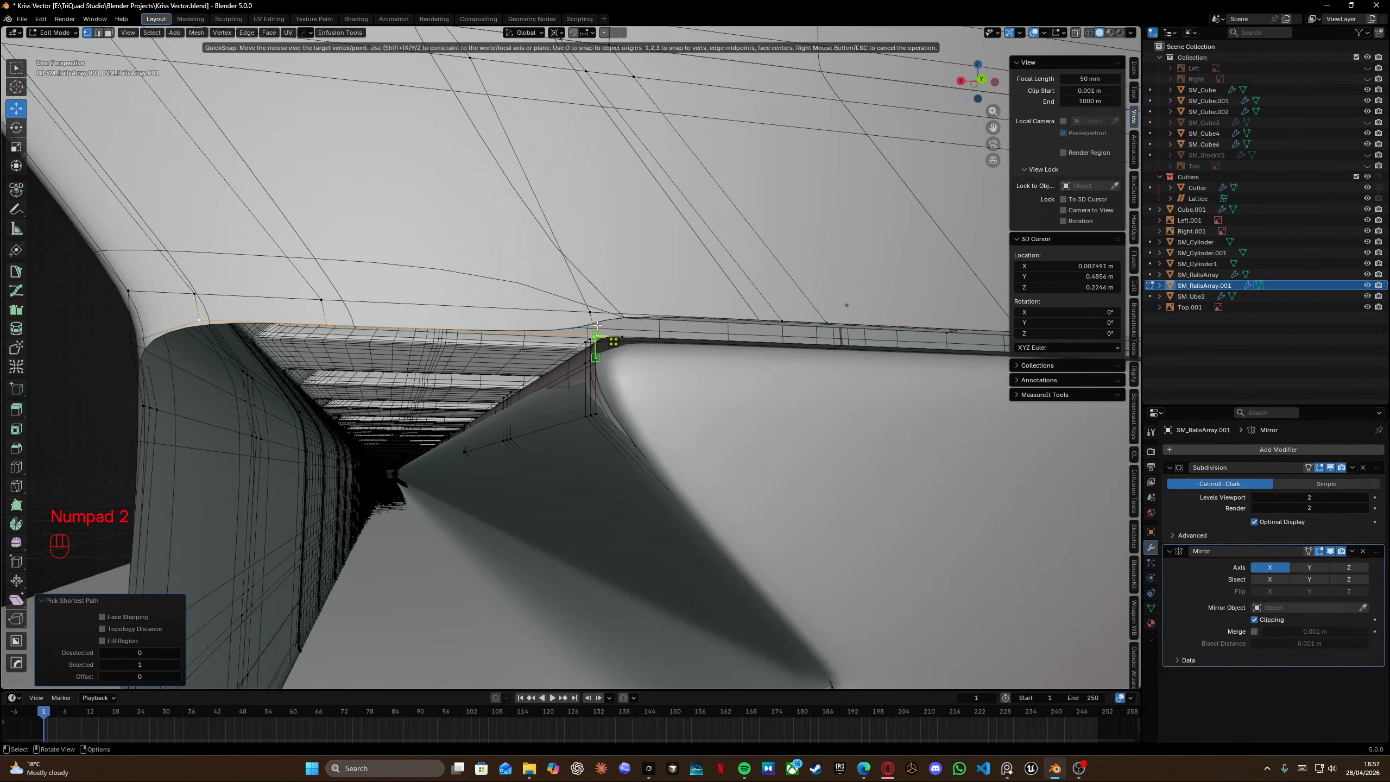
{"action": "mouse_move", "coordinate": [599, 334]}
{"action": "middle_mouse_down"}
{"action": "mouse_move", "coordinate": [599, 371]}
{"action": "mouse_move", "coordinate": [623, 336]}
{"action": "middle_mouse_up"}
Select all geometry and merge vertices by distance.
{"action": "key", "text": "a"}
{"action": "key", "text": "m"}
{"action": "left_click", "coordinate": [623, 334]}
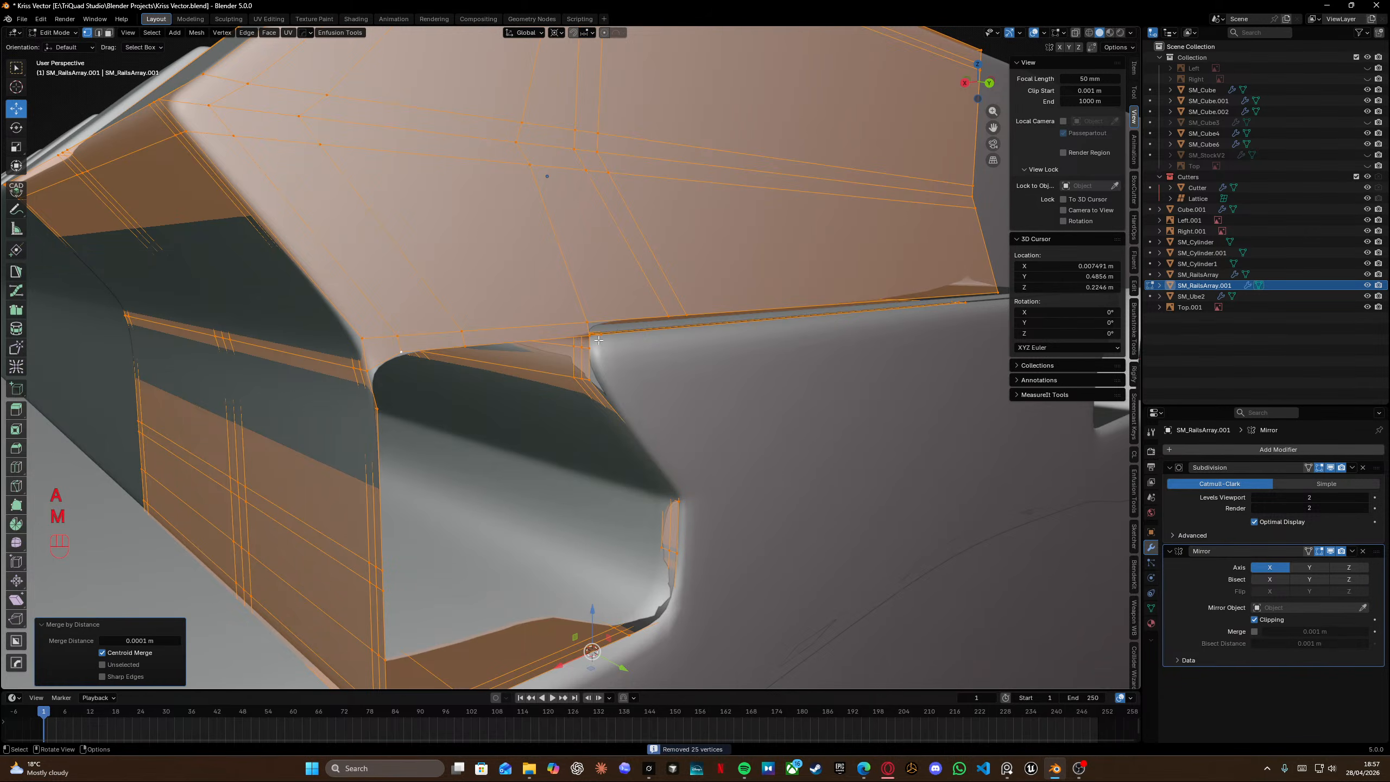
Fill faces at the upper corner of the joint opening.
{"action": "left_click", "coordinate": [380, 400]}
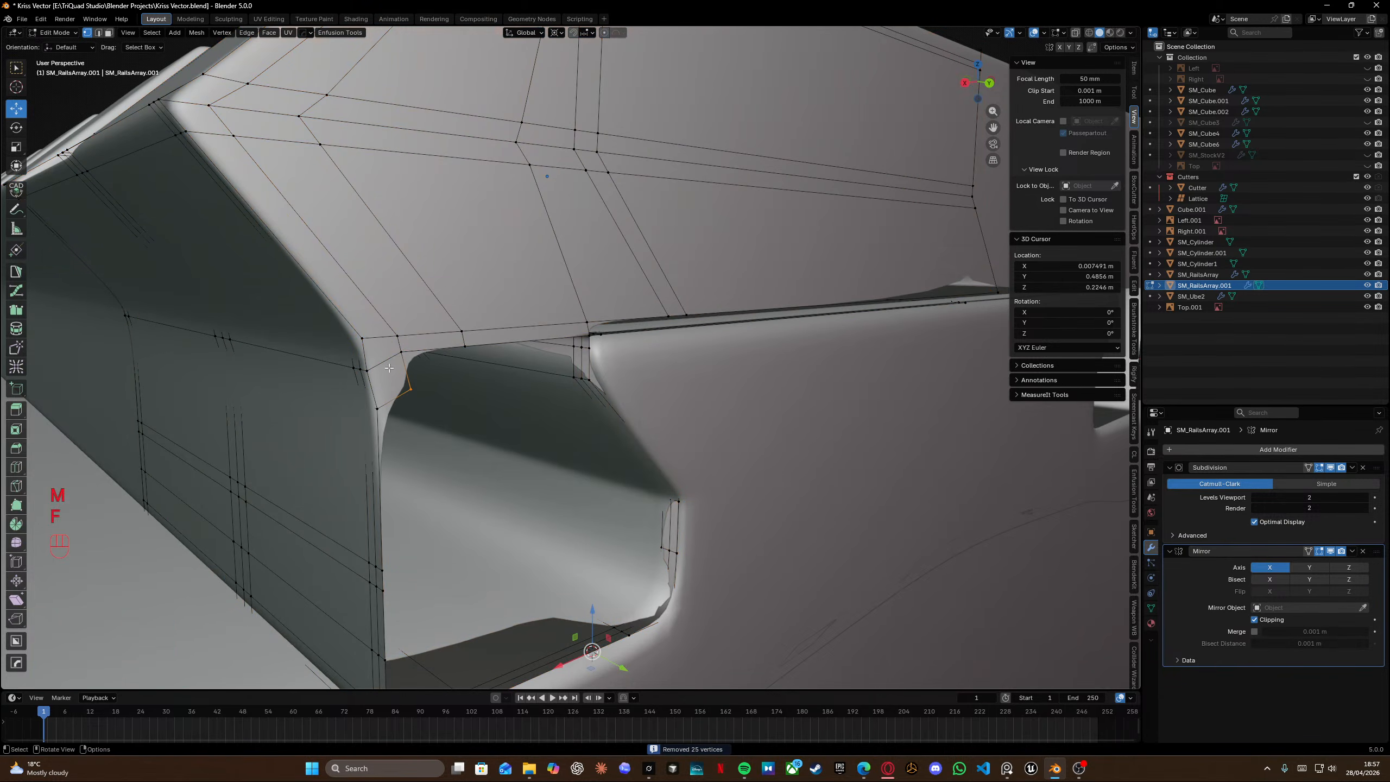
{"action": "key", "text": "f"}
{"action": "key", "text": "f"}
{"action": "key", "text": "f"}
Snap the joint edge vertex onto the rail's corner vertex with QuickSnap in wireframe view.
{"action": "right_click", "coordinate": [471, 349]}
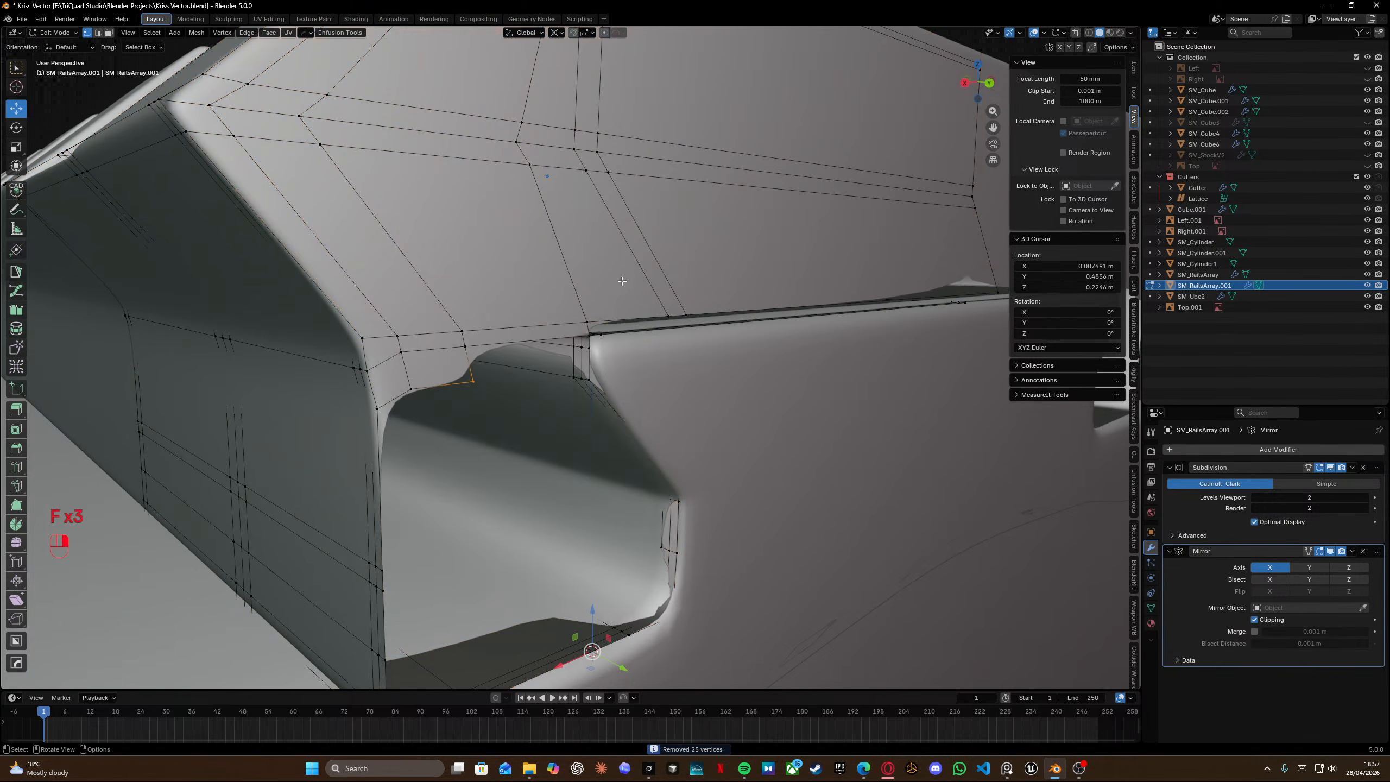
{"action": "scroll", "coordinate": [533, 350], "scroll_direction": "up", "scroll_amount": 3}
{"action": "middle_click_drag", "start_coordinate": [534, 349], "coordinate": [437, 334], "text": "shift"}
{"action": "scroll", "coordinate": [481, 328], "scroll_direction": "left", "scroll_amount": 1}
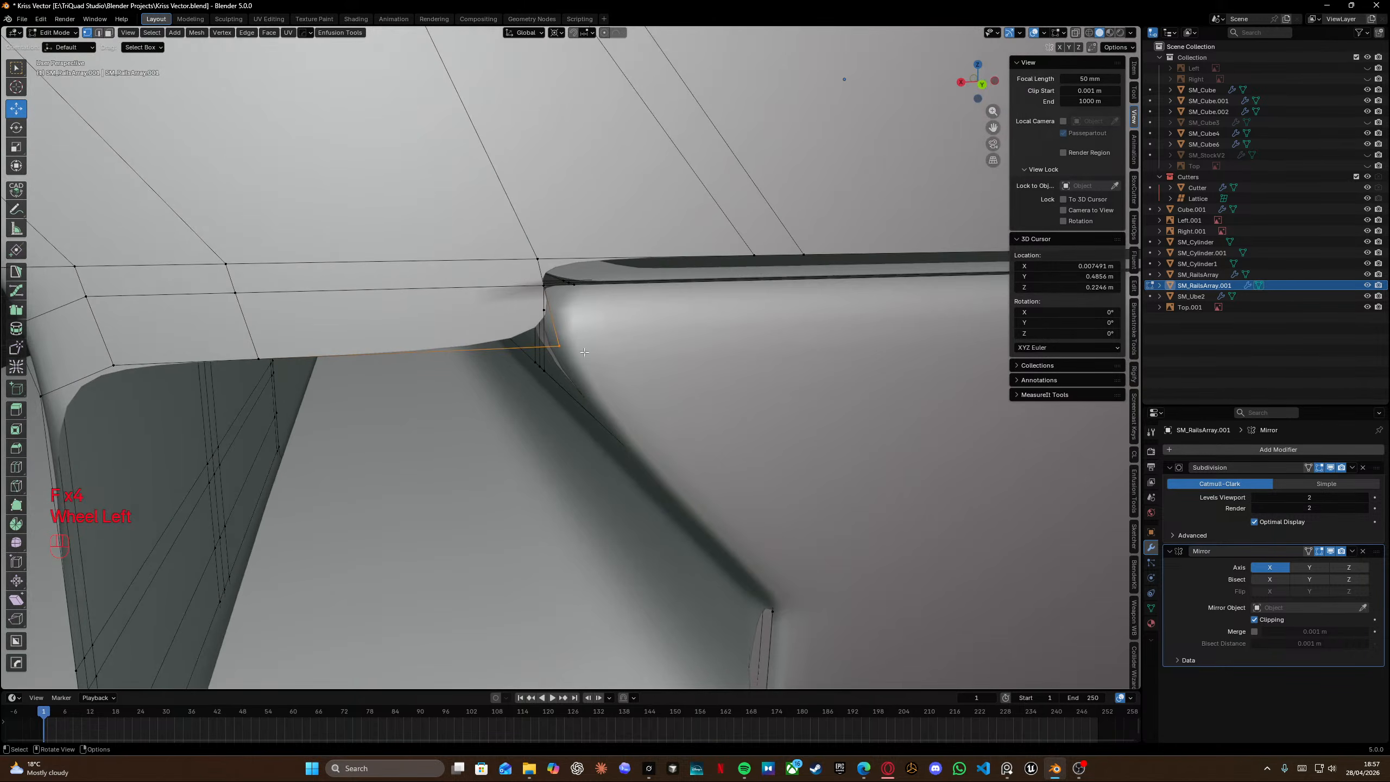
{"action": "key", "text": "KP_2"}
{"action": "left_click", "coordinate": [559, 341]}
{"action": "left_click", "coordinate": [553, 322]}
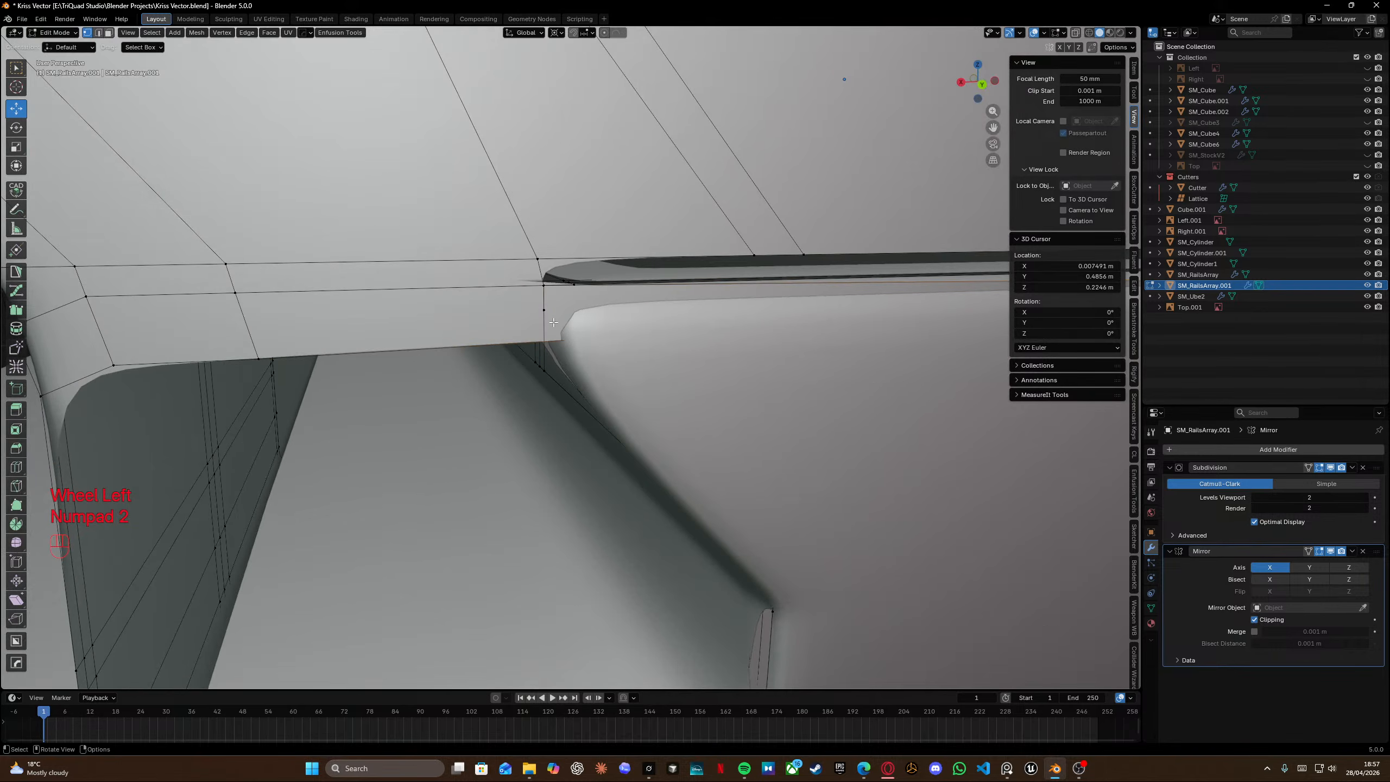
{"action": "key", "text": "shift+z"}
{"action": "key", "text": "ctrl+z"}
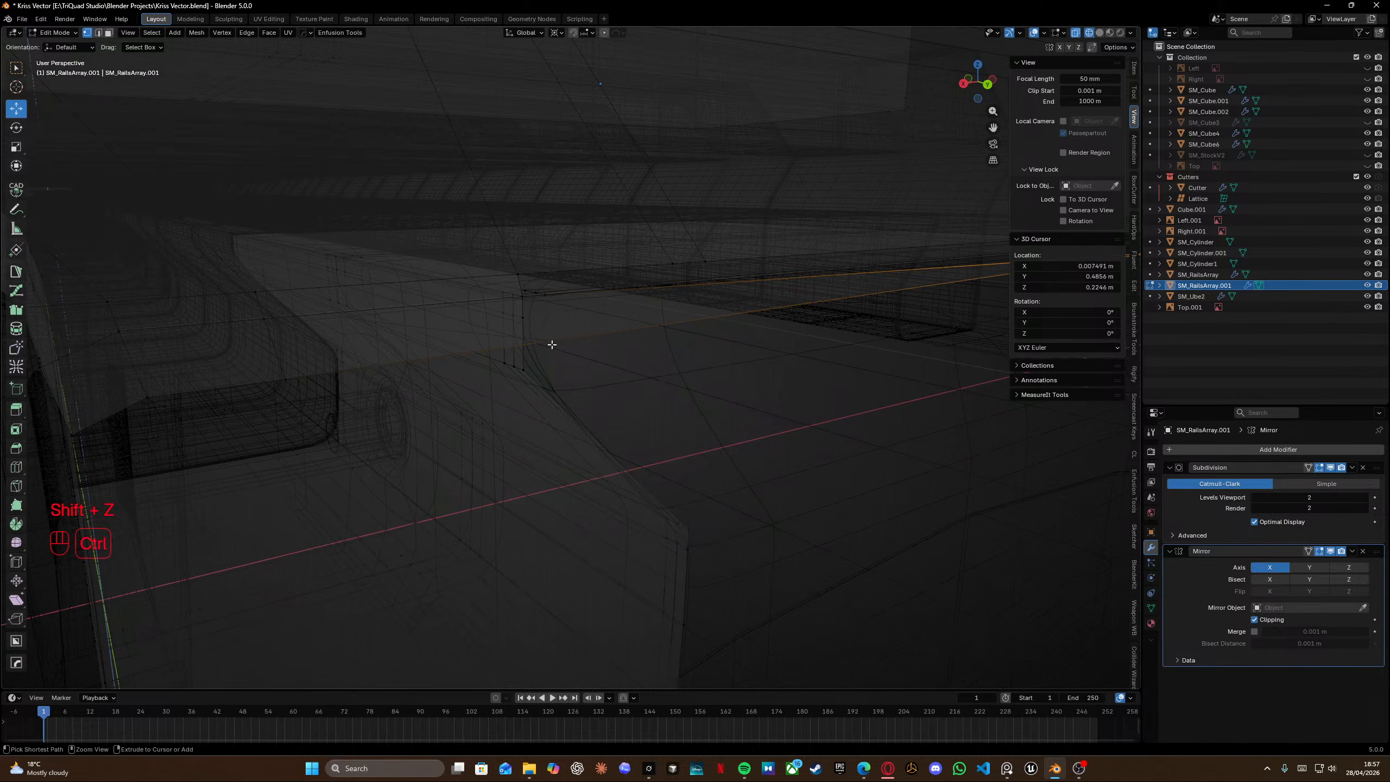
{"action": "key", "text": "KP_2"}
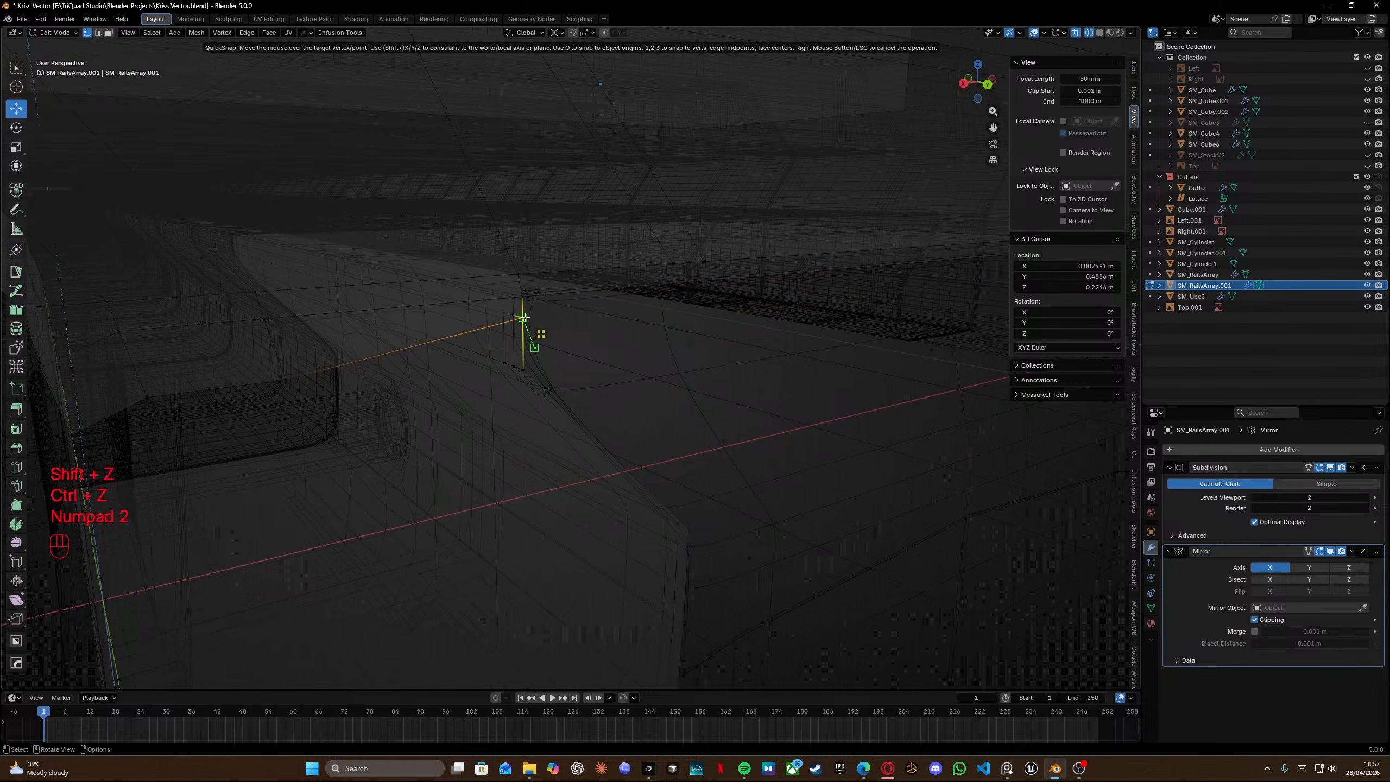
{"action": "key", "text": "shift+z"}
{"action": "middle_click_drag", "start_coordinate": [524, 318], "coordinate": [448, 354]}
{"action": "left_click_drag", "start_coordinate": [492, 365], "coordinate": [493, 365]}
Edge-slide the lower joint edge vertices to straighten the opening's top edge.
{"action": "key", "text": "g"}
{"action": "key", "text": "g"}
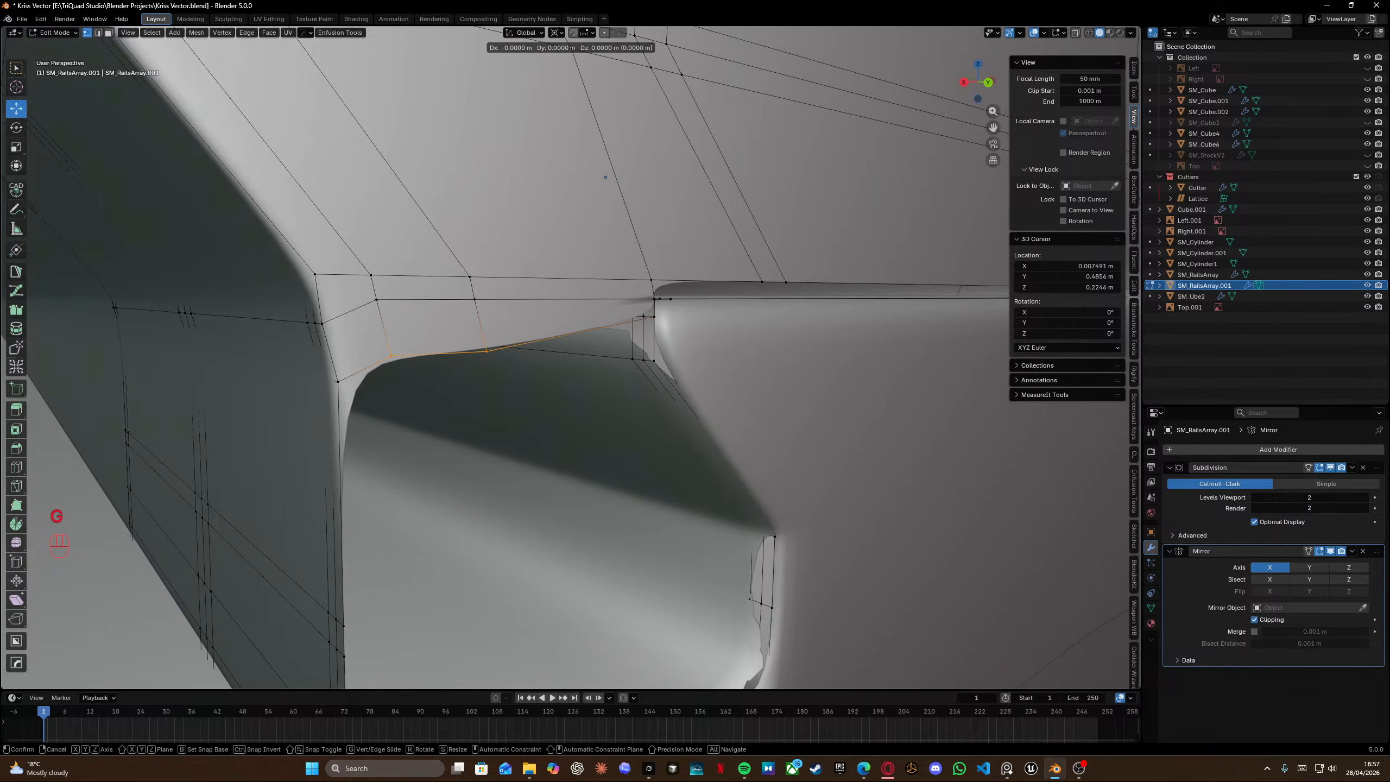
{"action": "left_click", "coordinate": [490, 347]}
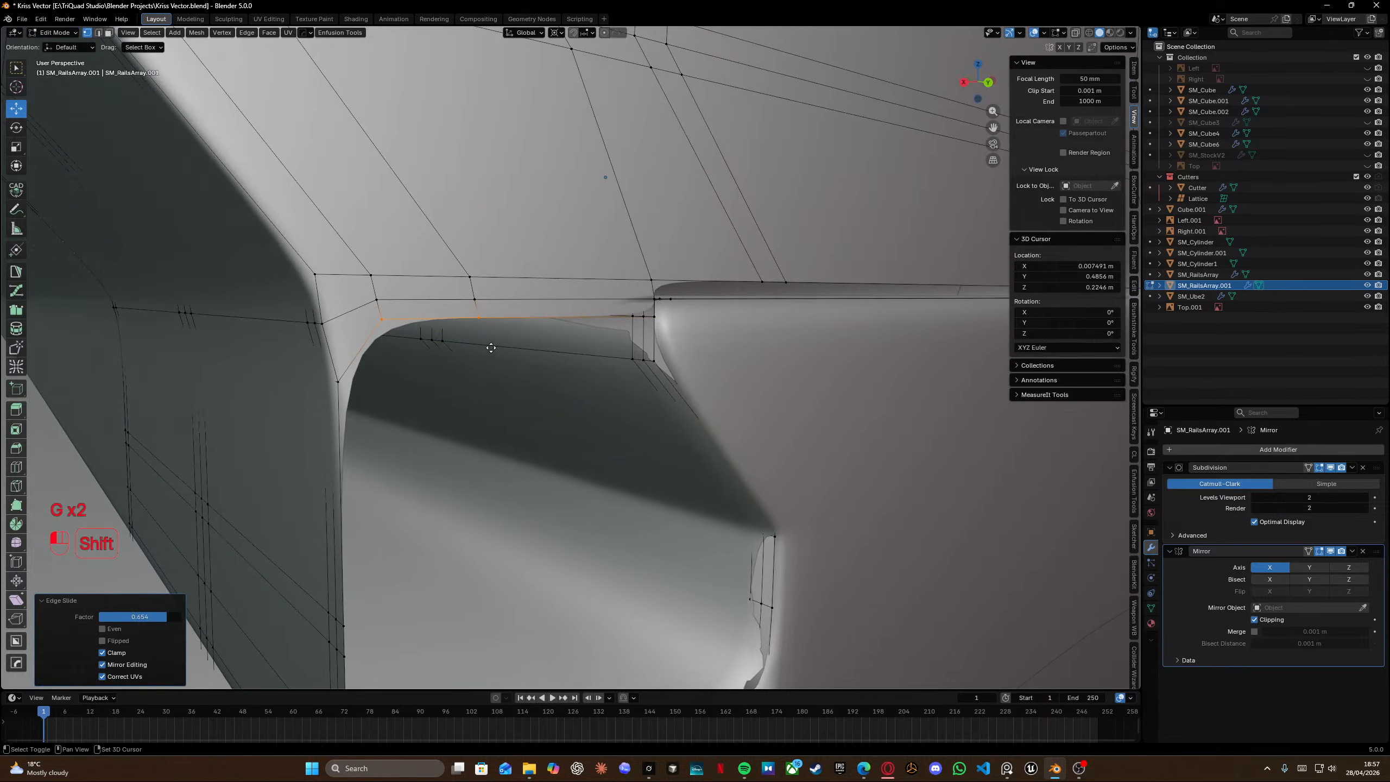
Select the side edge loop and slide it in wireframe view.
{"action": "left_click", "coordinate": [302, 381], "text": "alt"}
{"action": "key", "text": "shift+z"}
{"action": "key", "text": "g"}
{"action": "key", "text": "g"}
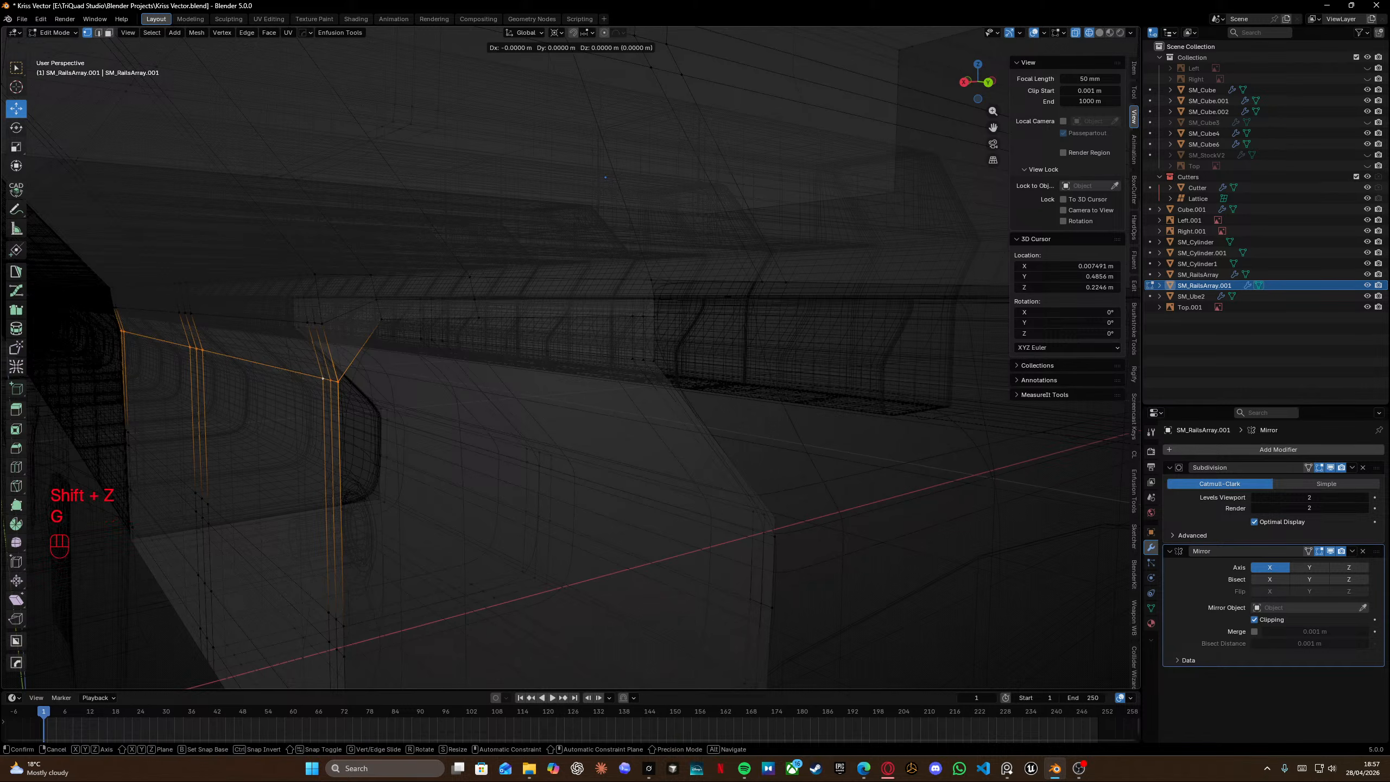
{"action": "left_click", "coordinate": [307, 288]}
Select the upper side edge loop and slide it toward the joint.
{"action": "key", "text": "shift+z"}
{"action": "left_click", "coordinate": [280, 322], "text": "alt"}
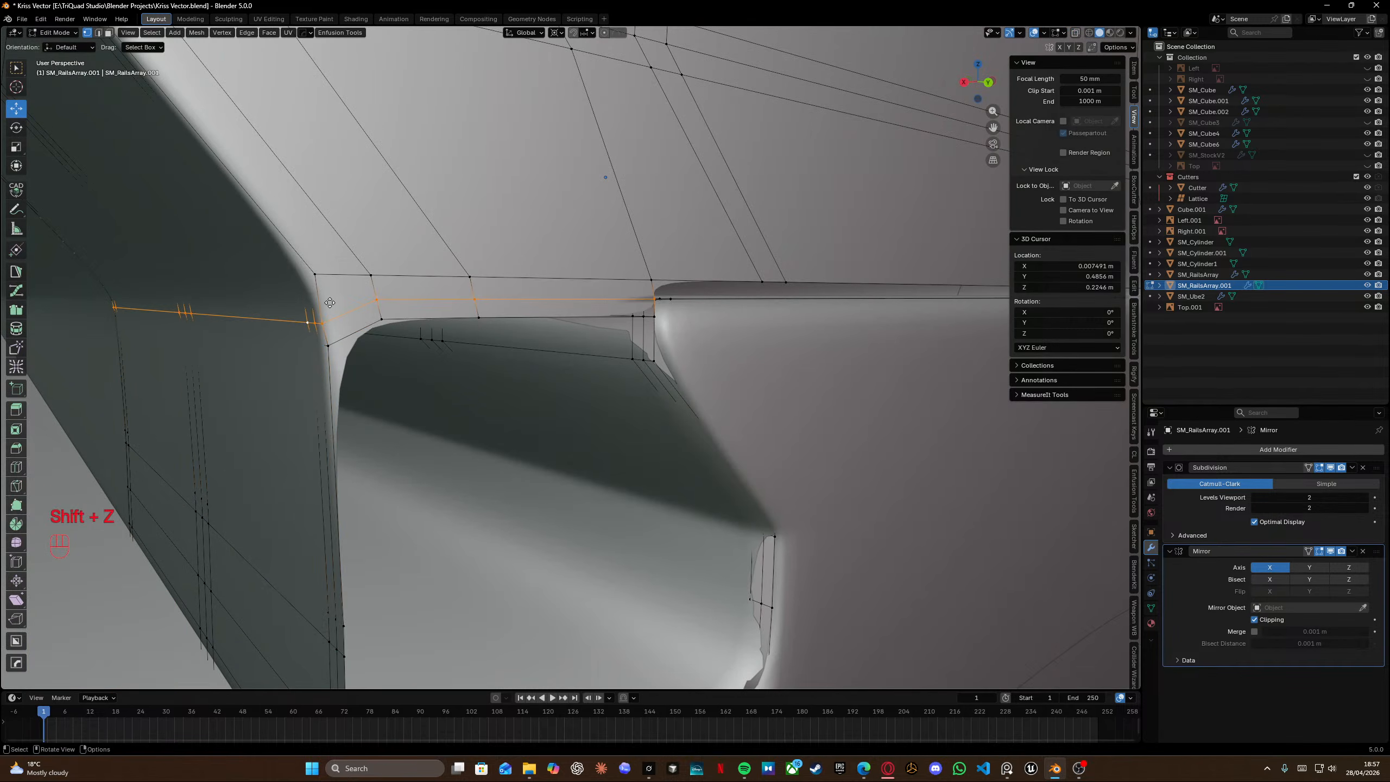
{"action": "key", "text": "g"}
{"action": "key", "text": "g"}
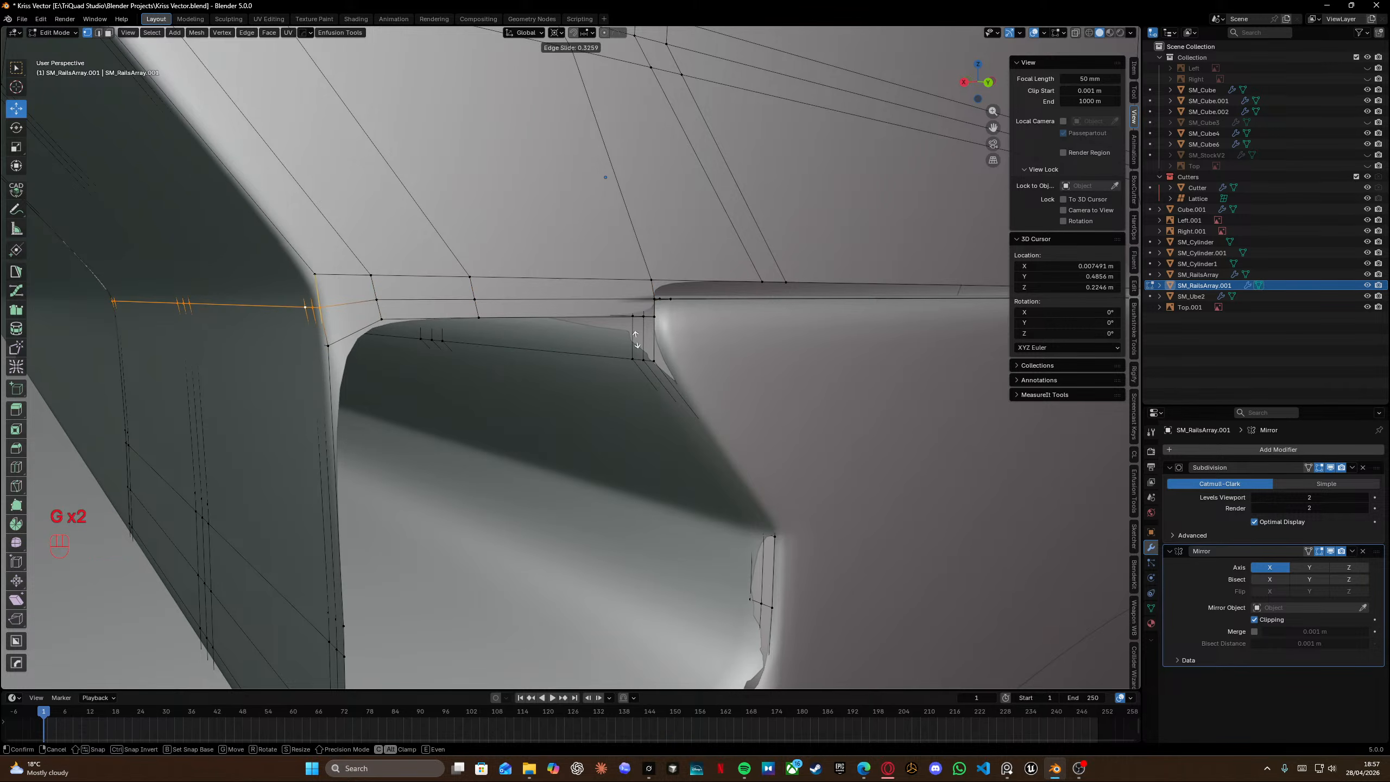
{"action": "left_click", "coordinate": [638, 334], "text": "shift"}
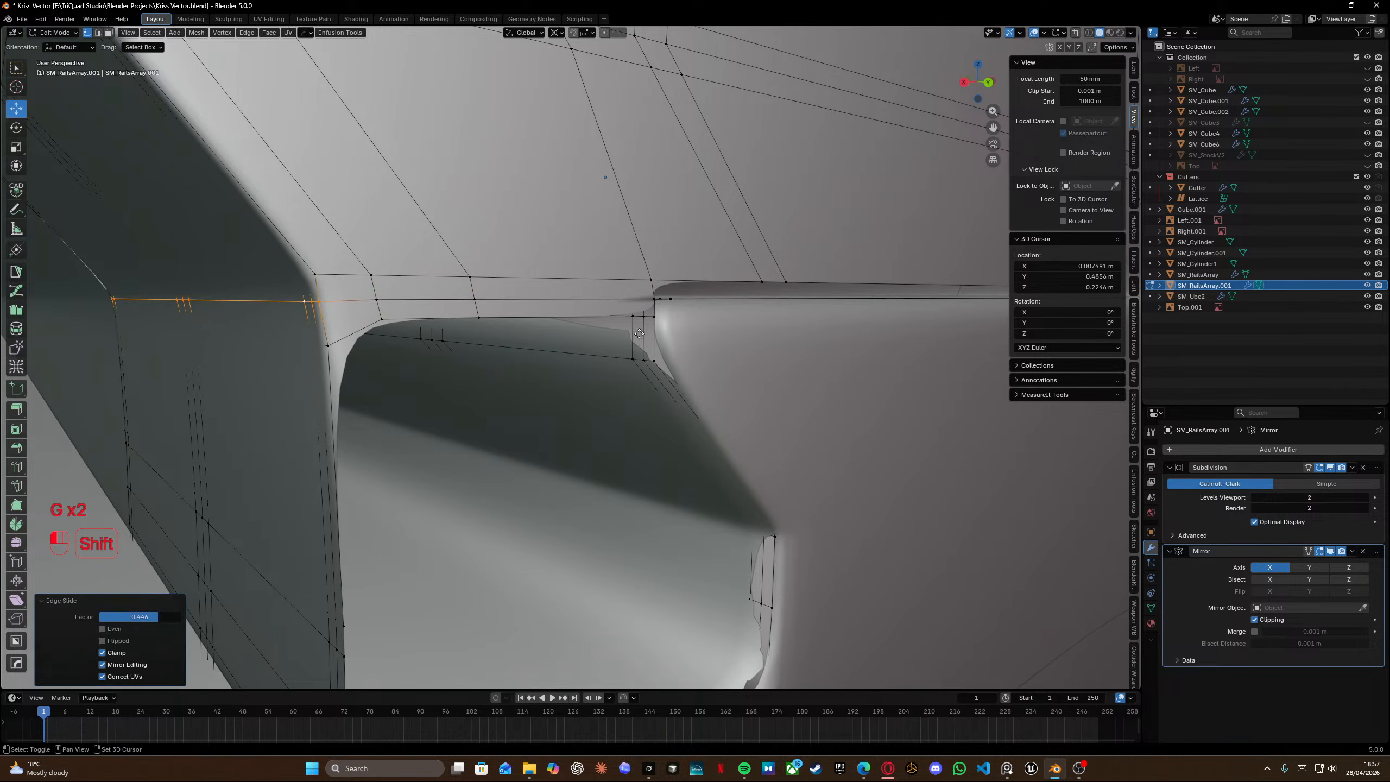
Edge-slide the vertical edge loop at the segment's side corner.
{"action": "left_click", "coordinate": [298, 347], "text": "alt"}
{"action": "key", "text": "g"}
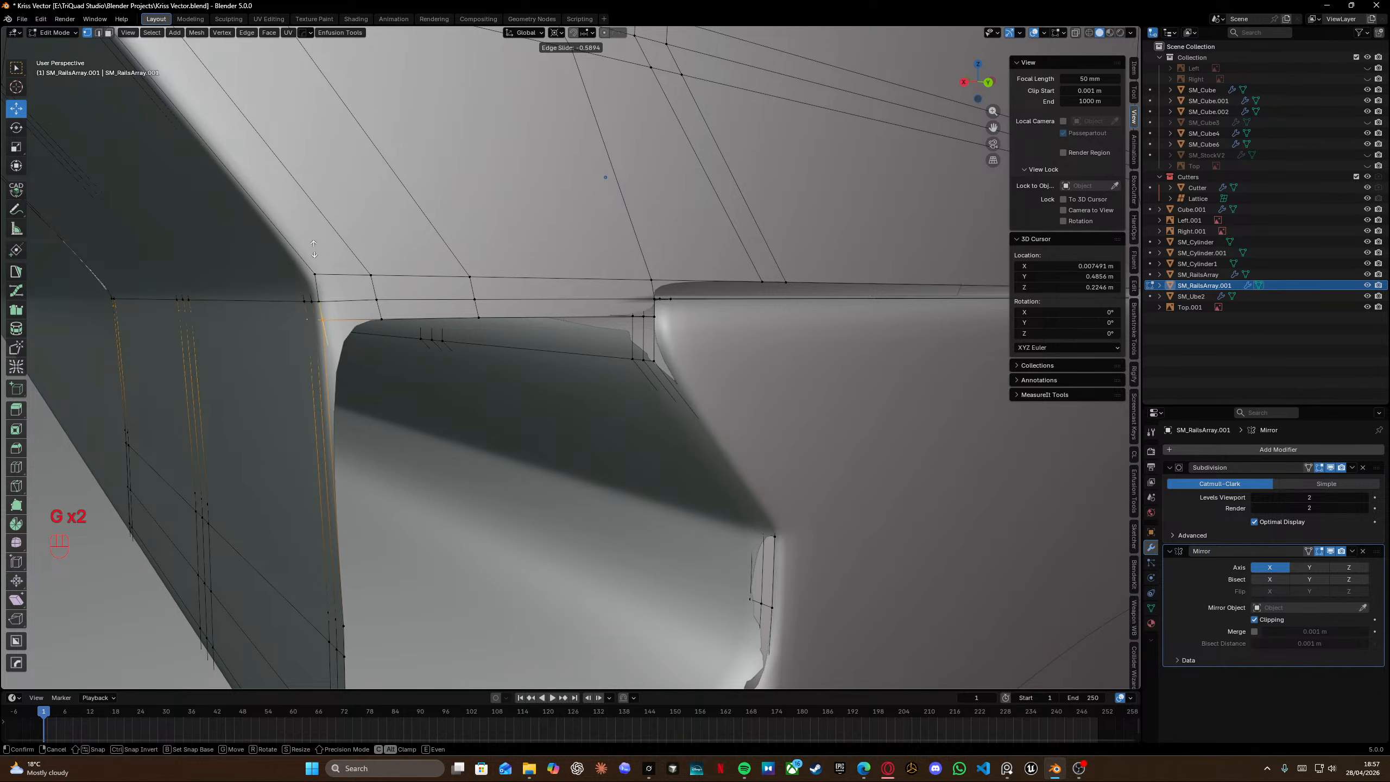
{"action": "left_click", "coordinate": [311, 271]}
Fill faces between the side corner and the joint opening.
{"action": "left_click", "coordinate": [327, 320]}
{"action": "key", "text": "f"}
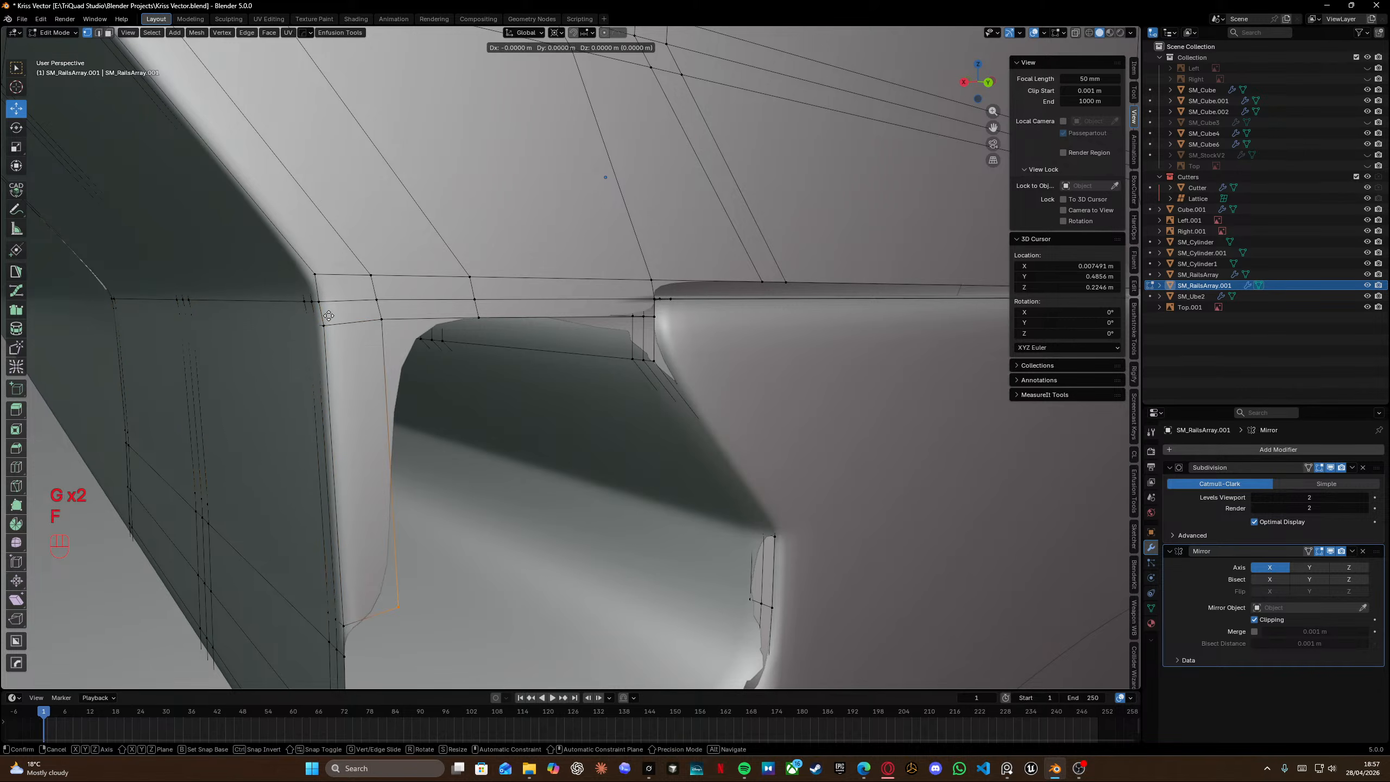
{"action": "right_click", "coordinate": [345, 323]}
{"action": "left_click", "coordinate": [383, 327]}
{"action": "key", "text": "f"}
{"action": "key", "text": "f"}
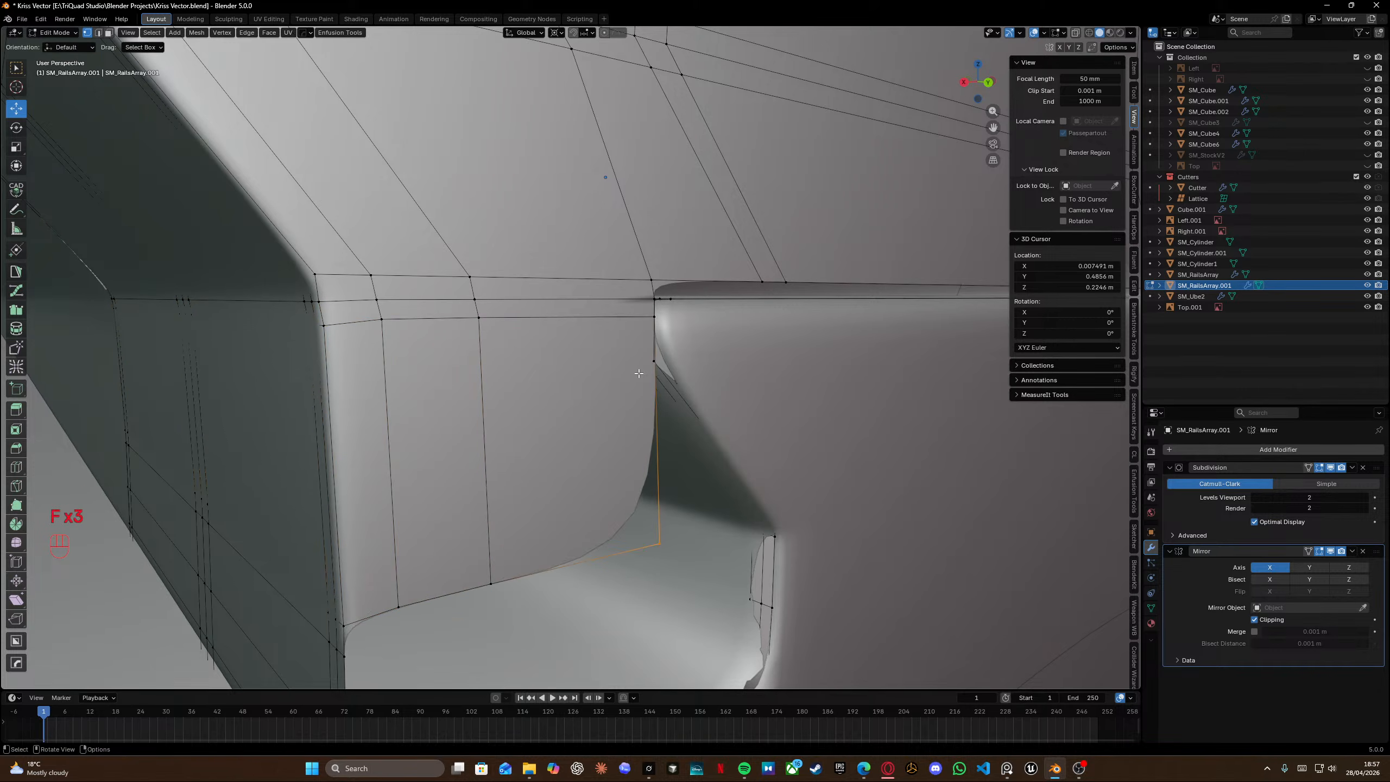
Add a loop cut across the end segment's side faces.
{"action": "middle_click_drag", "start_coordinate": [647, 396], "coordinate": [559, 379], "text": "shift"}
{"action": "key", "text": "ctrl+r"}
{"action": "left_click", "coordinate": [229, 377]}
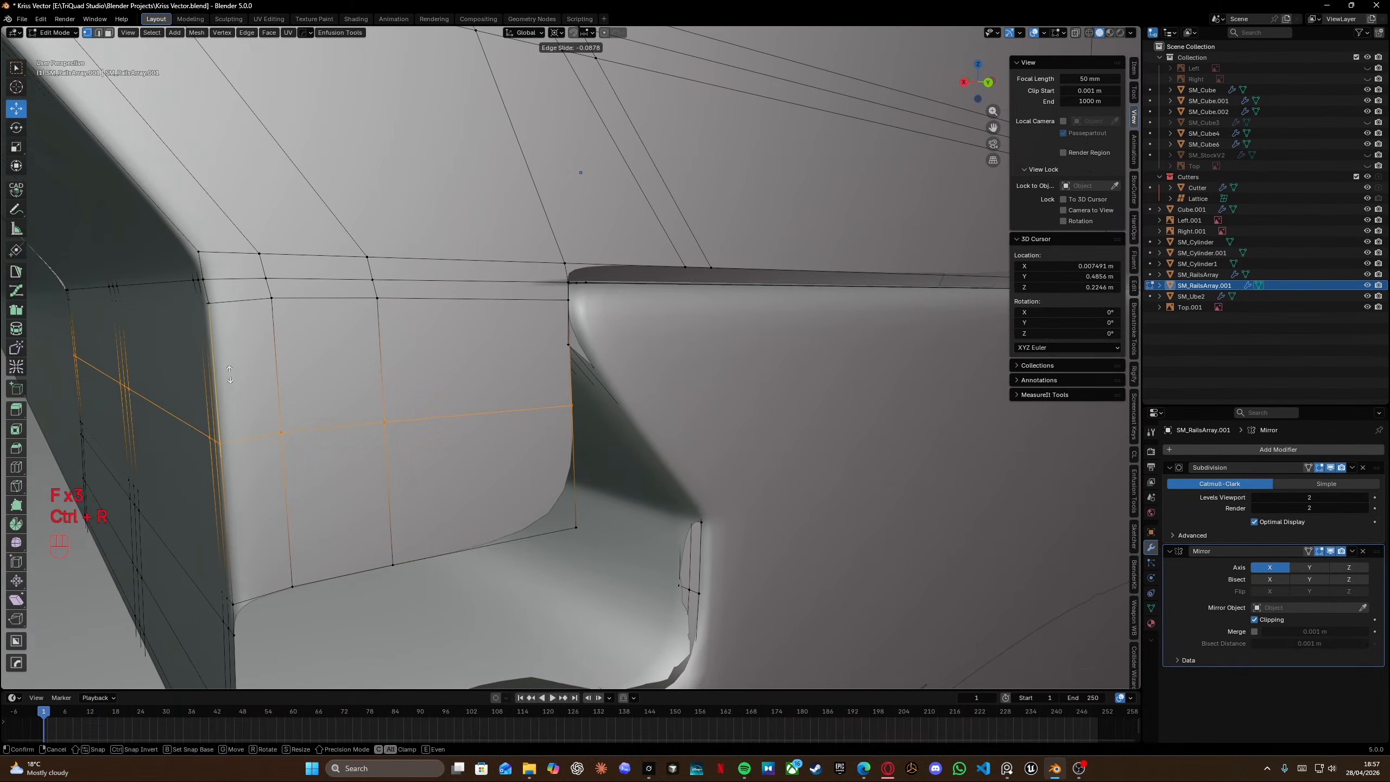
{"action": "left_click", "coordinate": [233, 301]}
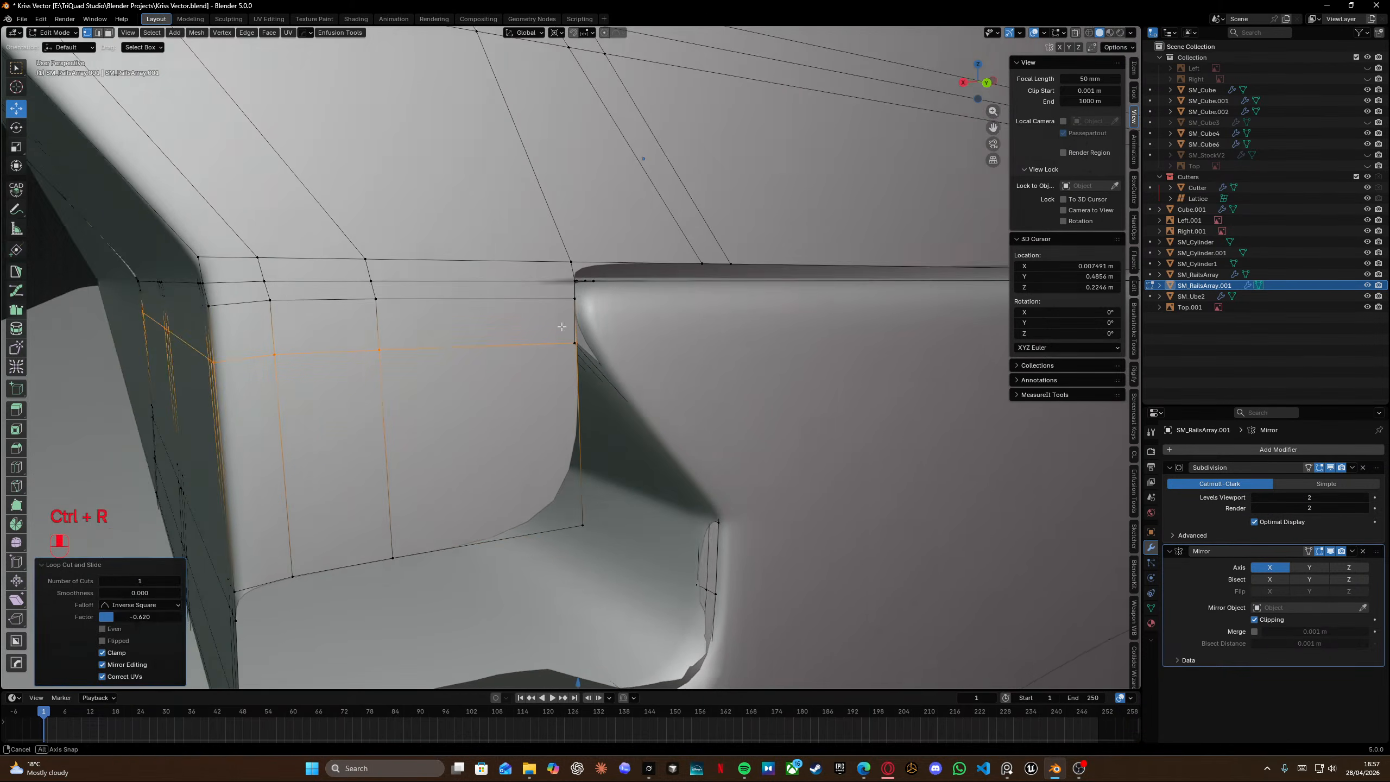
Snap a joint vertex onto the rail edge with QuickSnap and merge vertices by distance.
{"action": "key", "text": "KP_2"}
{"action": "left_click", "coordinate": [603, 341]}
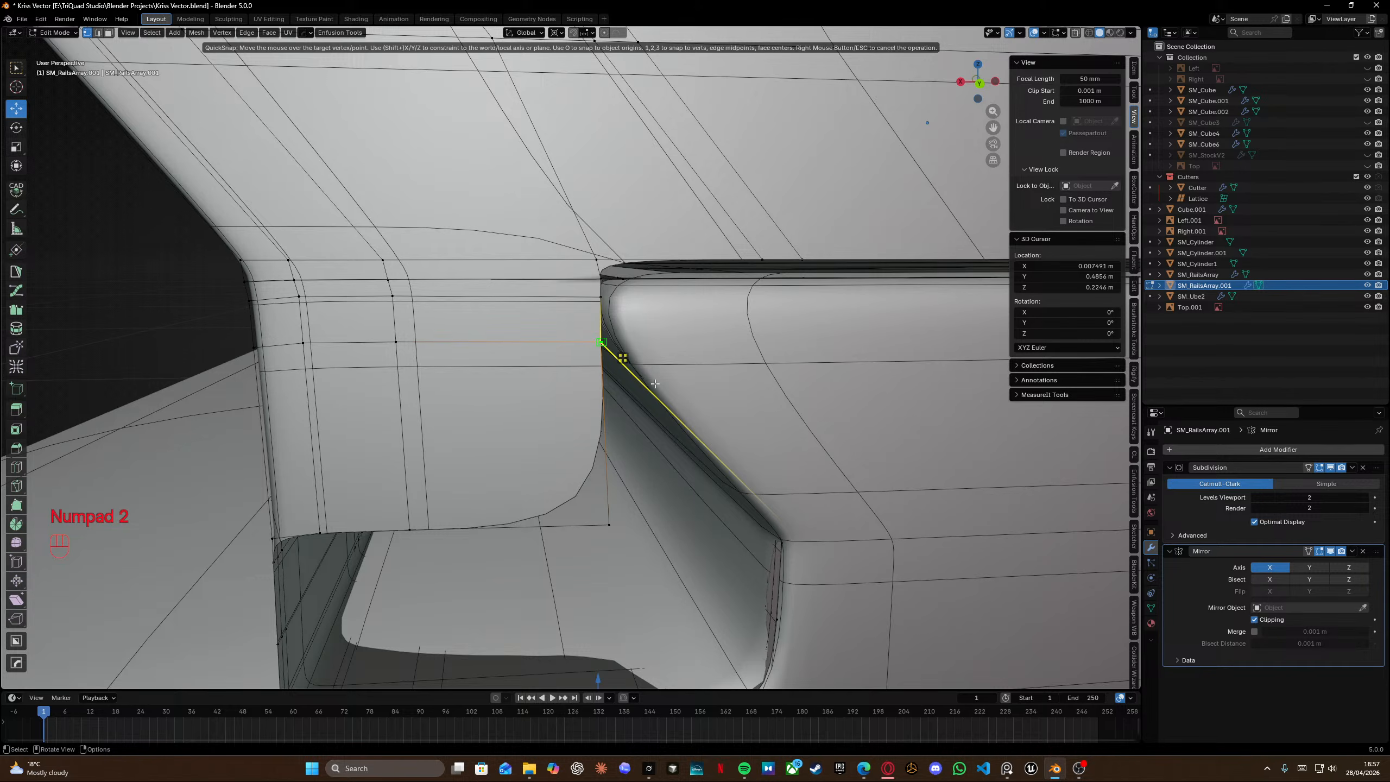
{"action": "left_click", "coordinate": [575, 389]}
{"action": "key", "text": "a"}
{"action": "key", "text": "m"}
{"action": "left_click", "coordinate": [577, 386]}
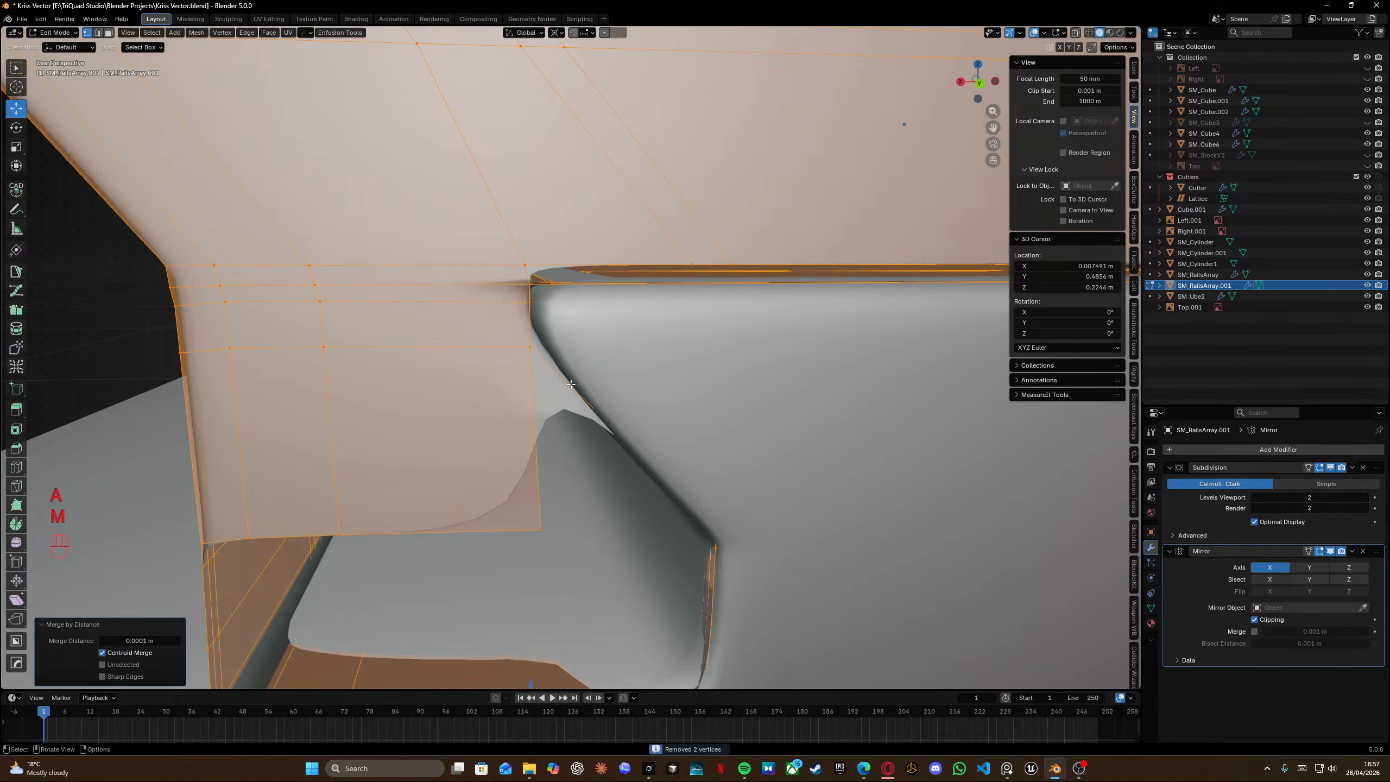
Vertex-slide the joint vertex along the segment's upper rail edge.
{"action": "middle_click_drag", "start_coordinate": [531, 374], "coordinate": [474, 283]}
{"action": "key", "text": "alt+a"}
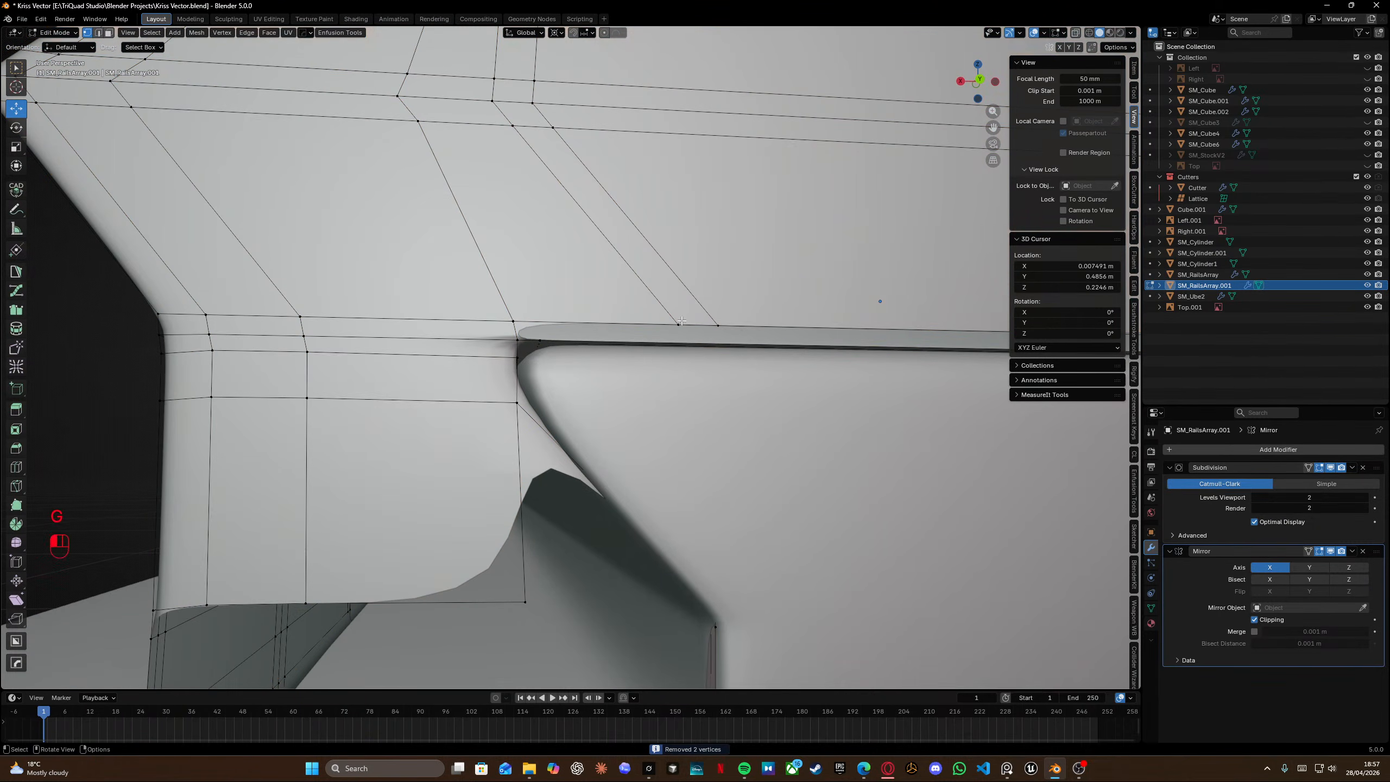
{"action": "key", "text": "g"}
{"action": "key", "text": "g"}
{"action": "left_click", "coordinate": [541, 334]}
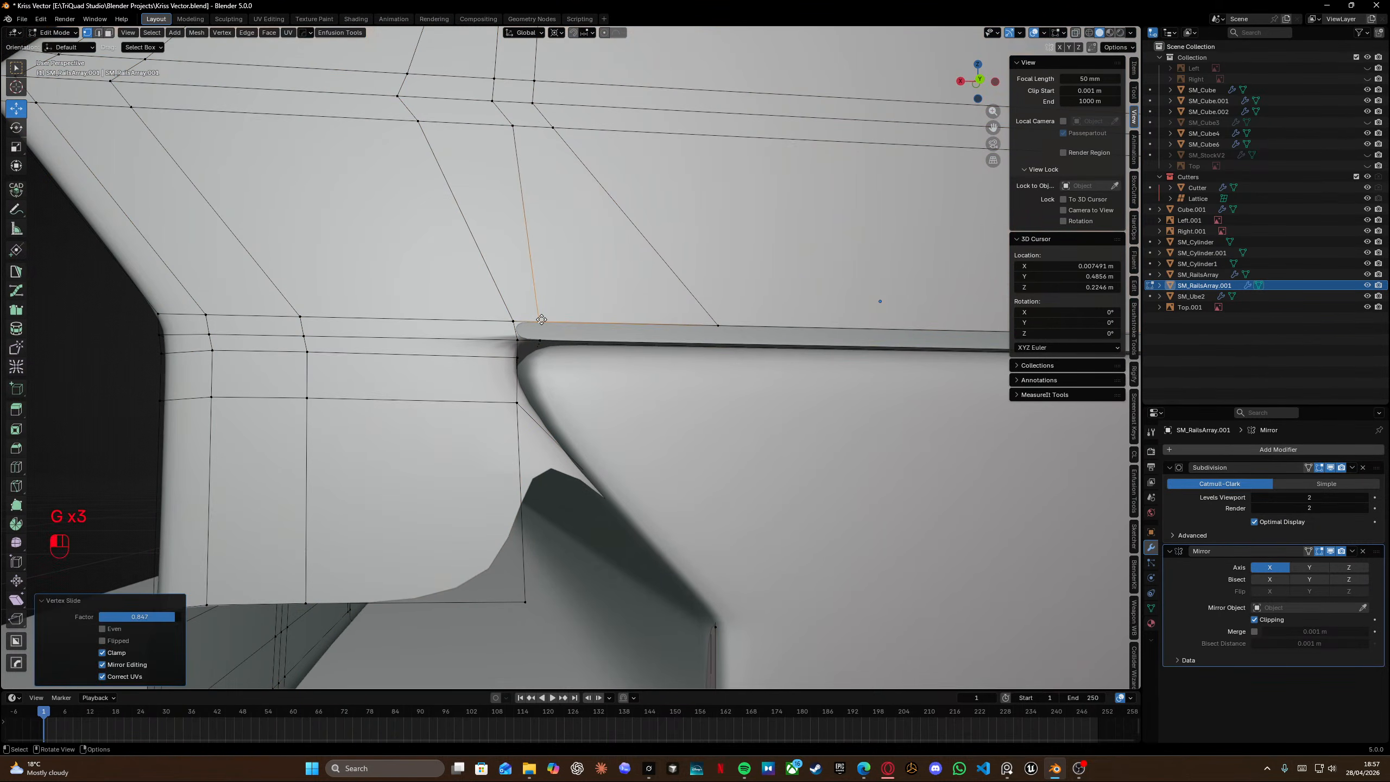
Fill the face at the rail joint, then dissolve the redundant edges across the end segment's top.
{"action": "key", "text": "f"}
{"action": "middle_click_drag", "start_coordinate": [541, 319], "coordinate": [589, 333]}
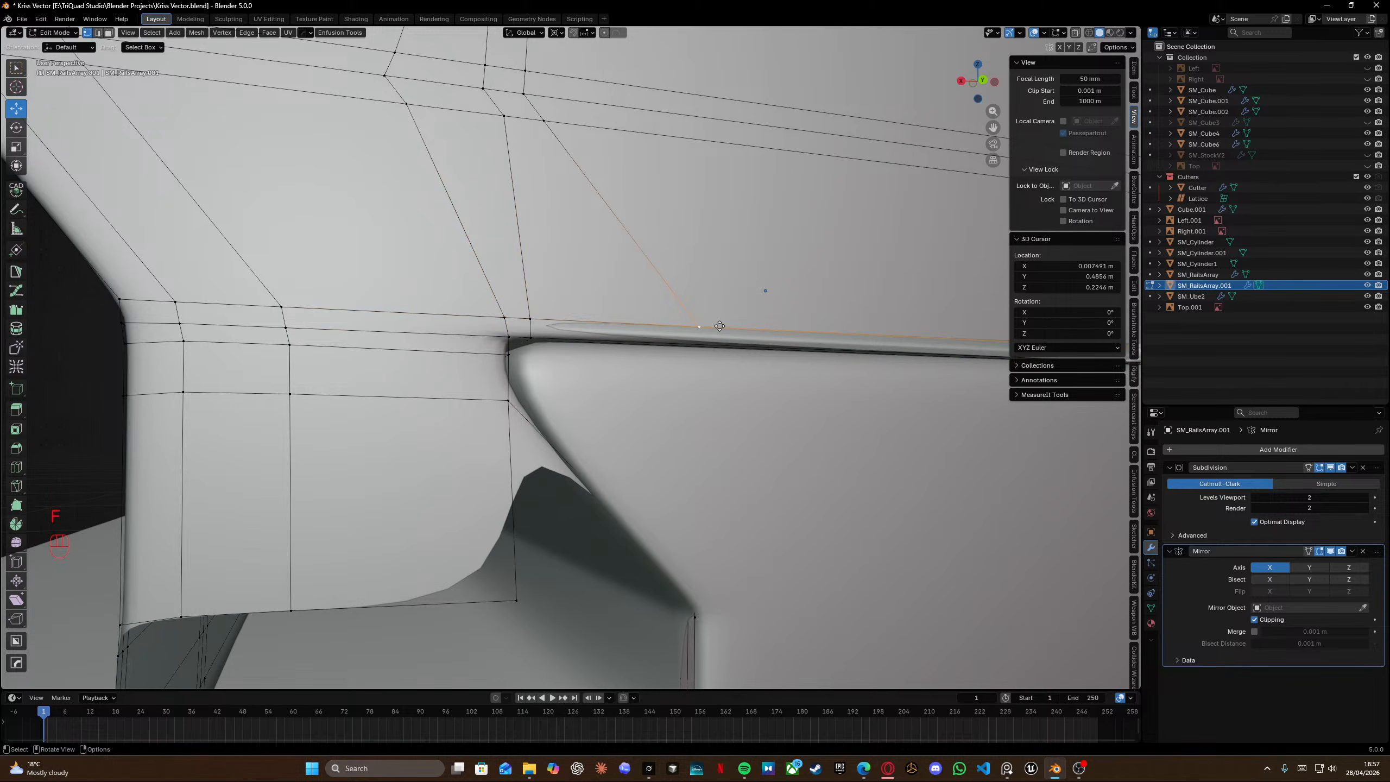
{"action": "middle_click_drag", "start_coordinate": [721, 302], "coordinate": [755, 408], "text": "shift"}
{"action": "scroll", "coordinate": [618, 348], "scroll_direction": "down", "scroll_amount": 6}
{"action": "middle_click_drag", "start_coordinate": [558, 408], "coordinate": [590, 445]}
{"action": "left_click", "coordinate": [534, 463], "text": "alt"}
{"action": "key", "text": "KP_Divide"}
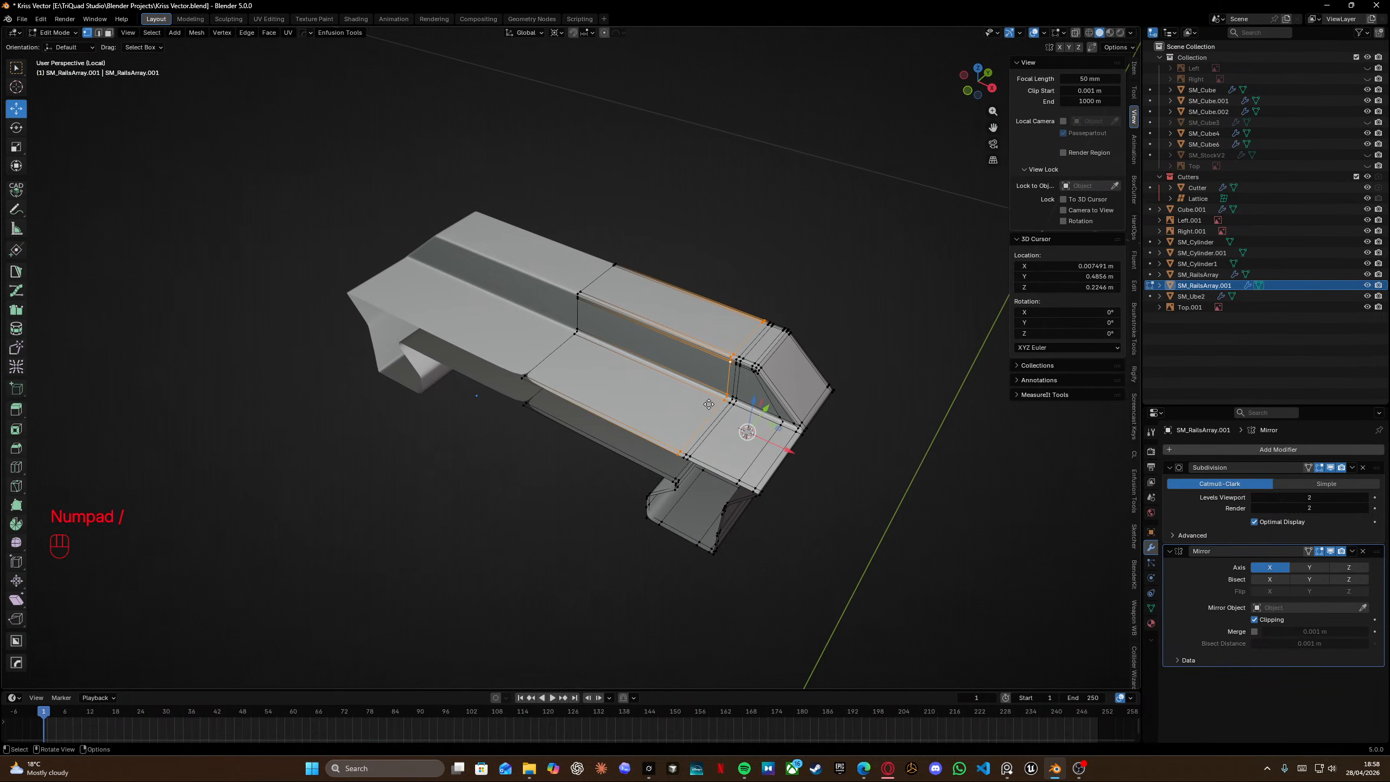
{"action": "scroll", "coordinate": [708, 404], "scroll_direction": "up", "scroll_amount": 2}
{"action": "key", "text": "x"}
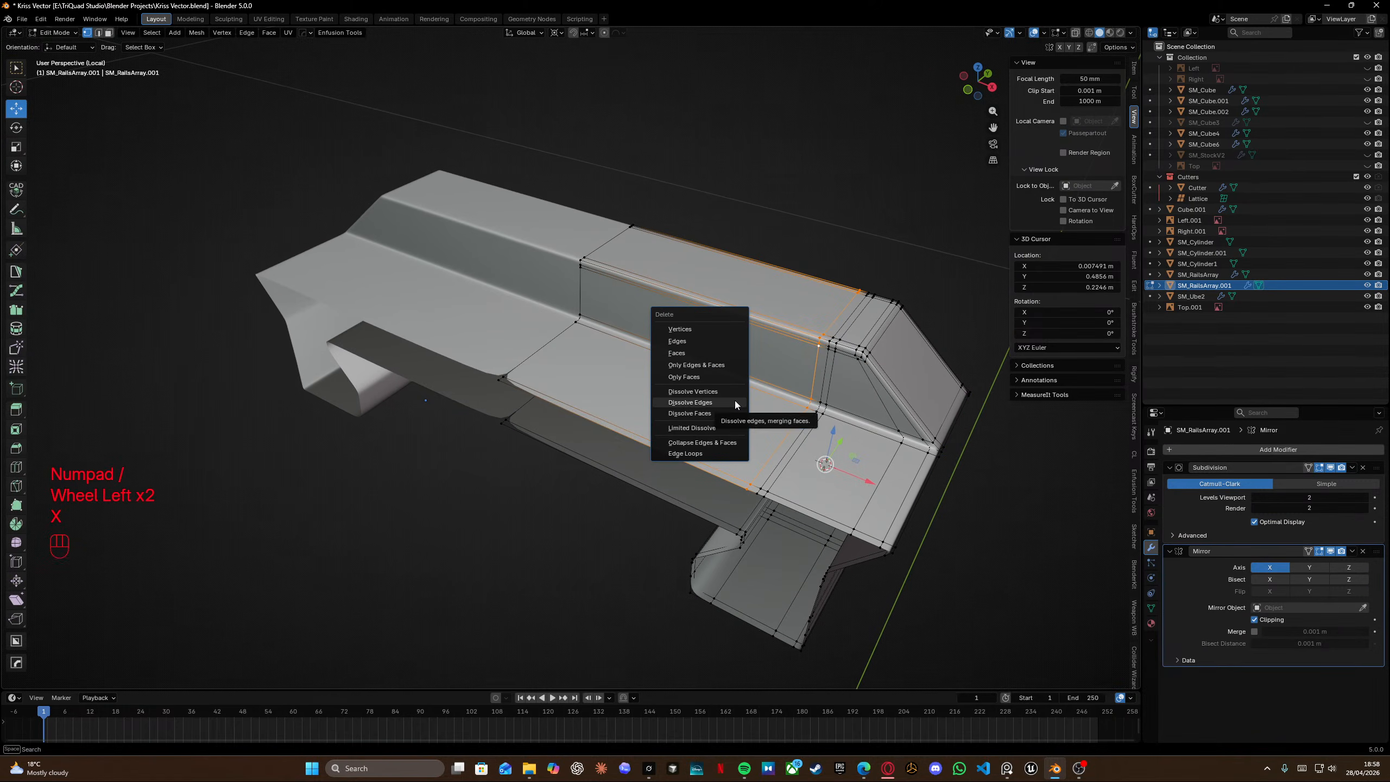
{"action": "left_click", "coordinate": [735, 403]}
Edge-slide the vertical edge loop on the segment's side toward the tapered front, to a factor of -0.525.
{"action": "middle_click_drag", "start_coordinate": [679, 403], "coordinate": [509, 374]}
{"action": "scroll", "coordinate": [345, 370], "scroll_direction": "up", "scroll_amount": 3}
{"action": "middle_click_drag", "start_coordinate": [345, 369], "coordinate": [484, 356], "text": "shift"}
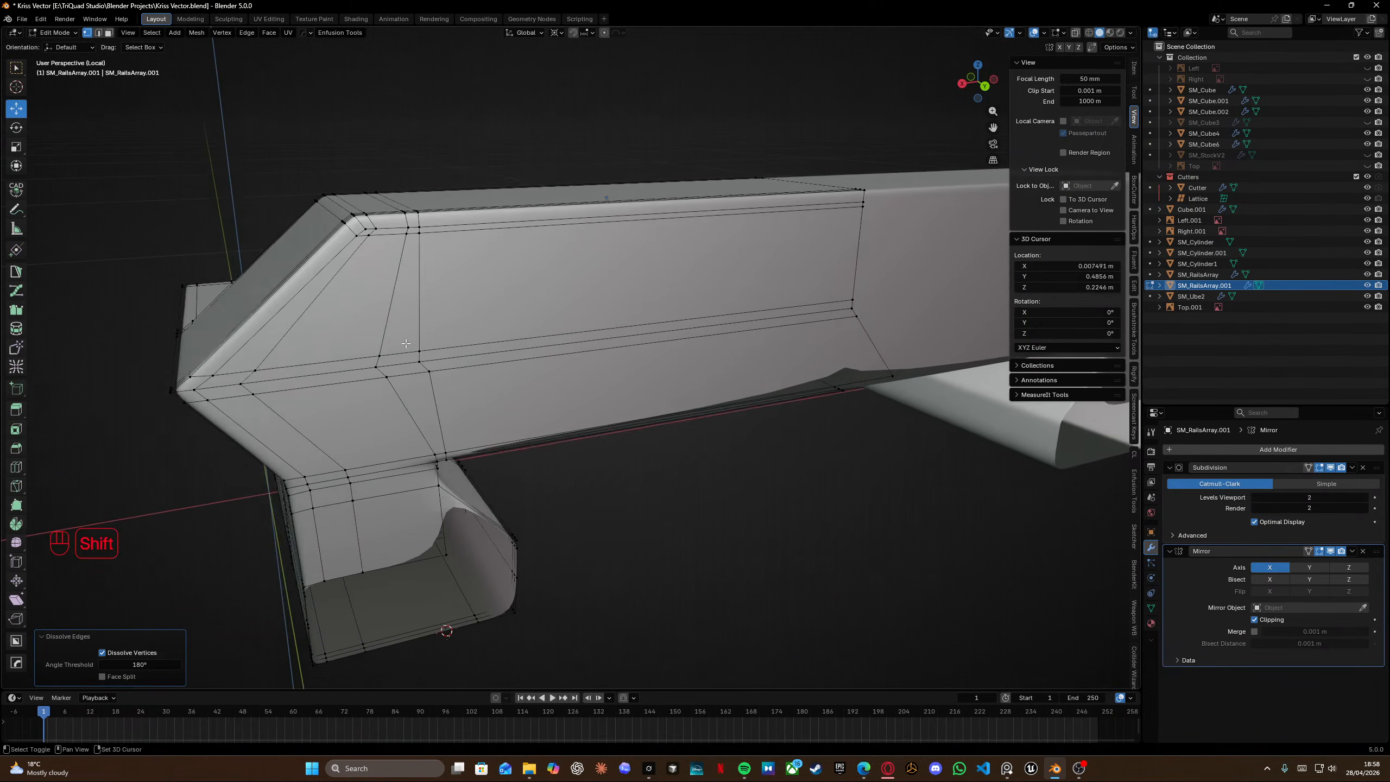
{"action": "left_click", "coordinate": [353, 319], "text": "alt"}
{"action": "left_click", "coordinate": [485, 353]}
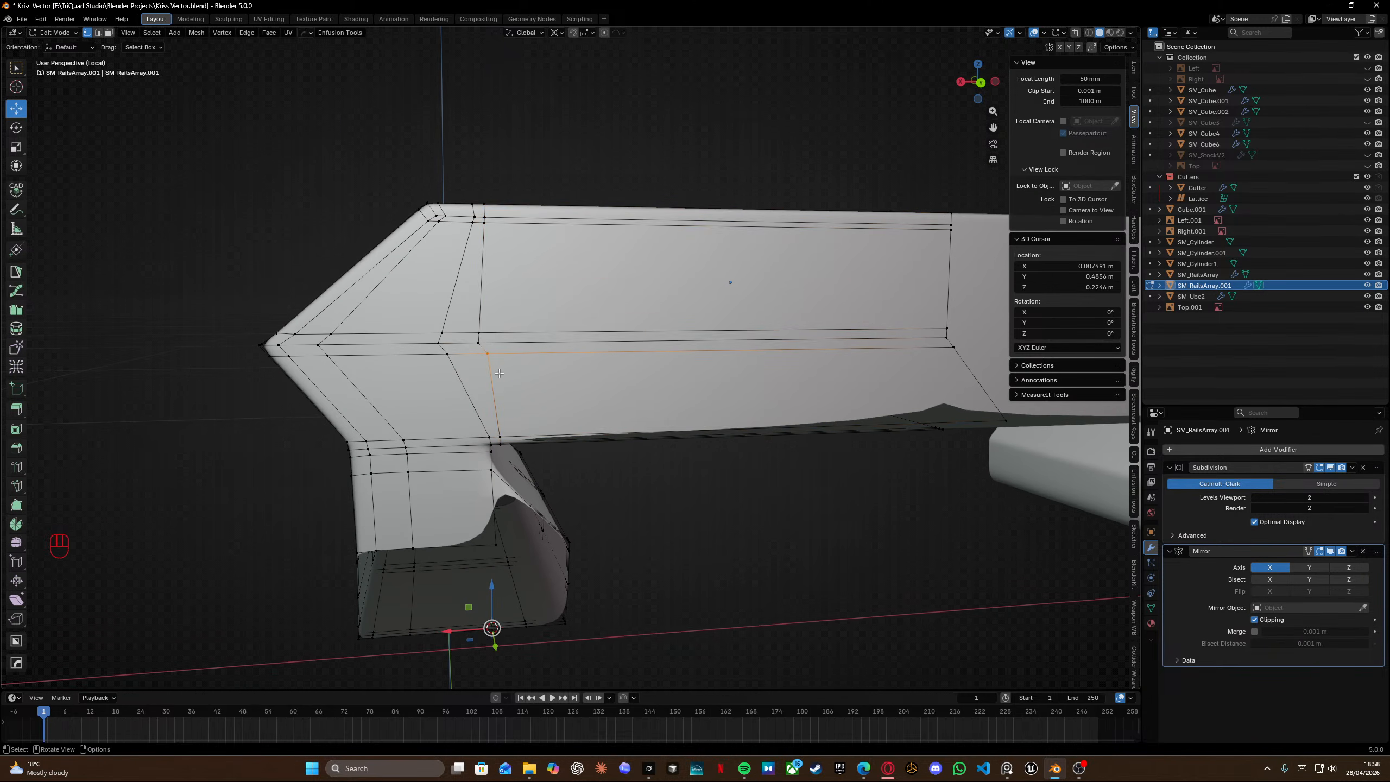
{"action": "key", "text": "g"}
{"action": "key", "text": "g"}
{"action": "left_click", "coordinate": [486, 374]}
{"action": "key", "text": "g"}
{"action": "key", "text": "g"}
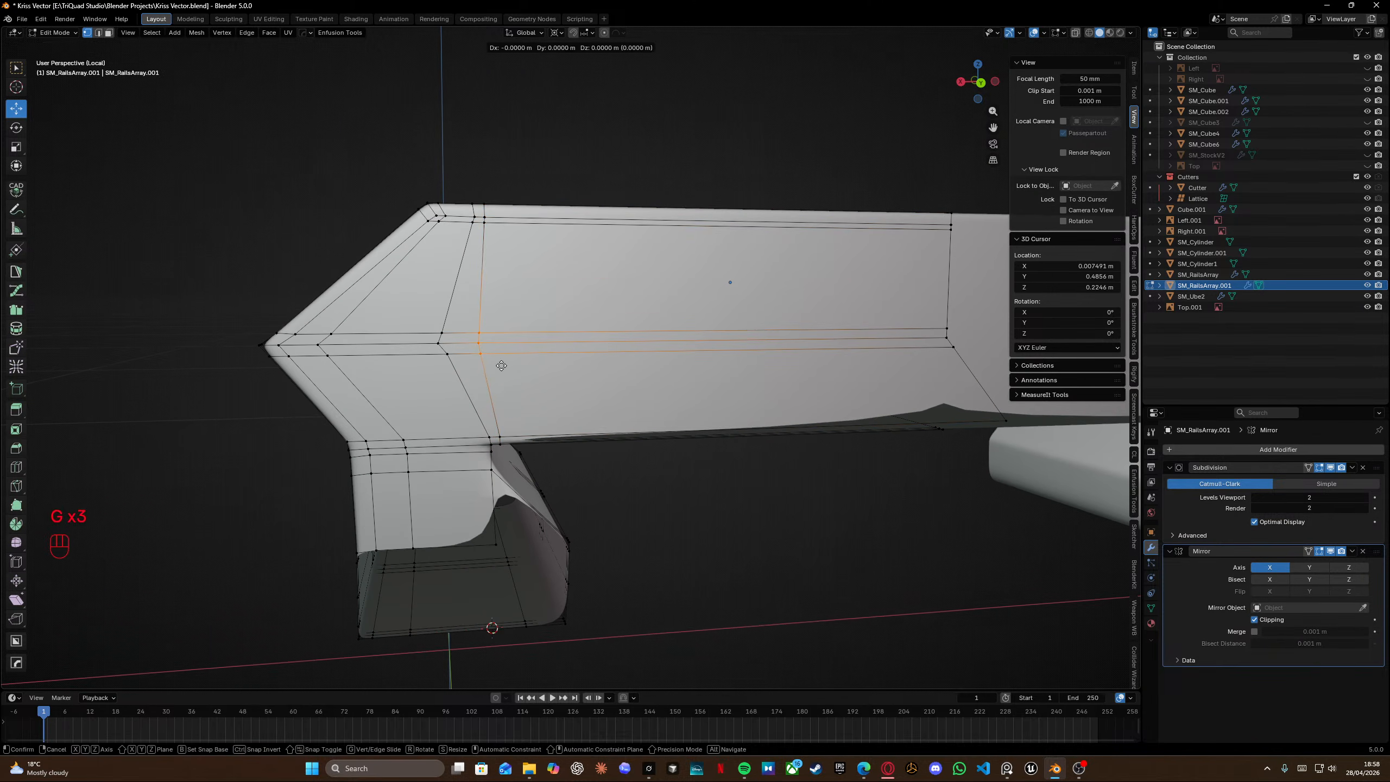
{"action": "left_click", "coordinate": [368, 374]}
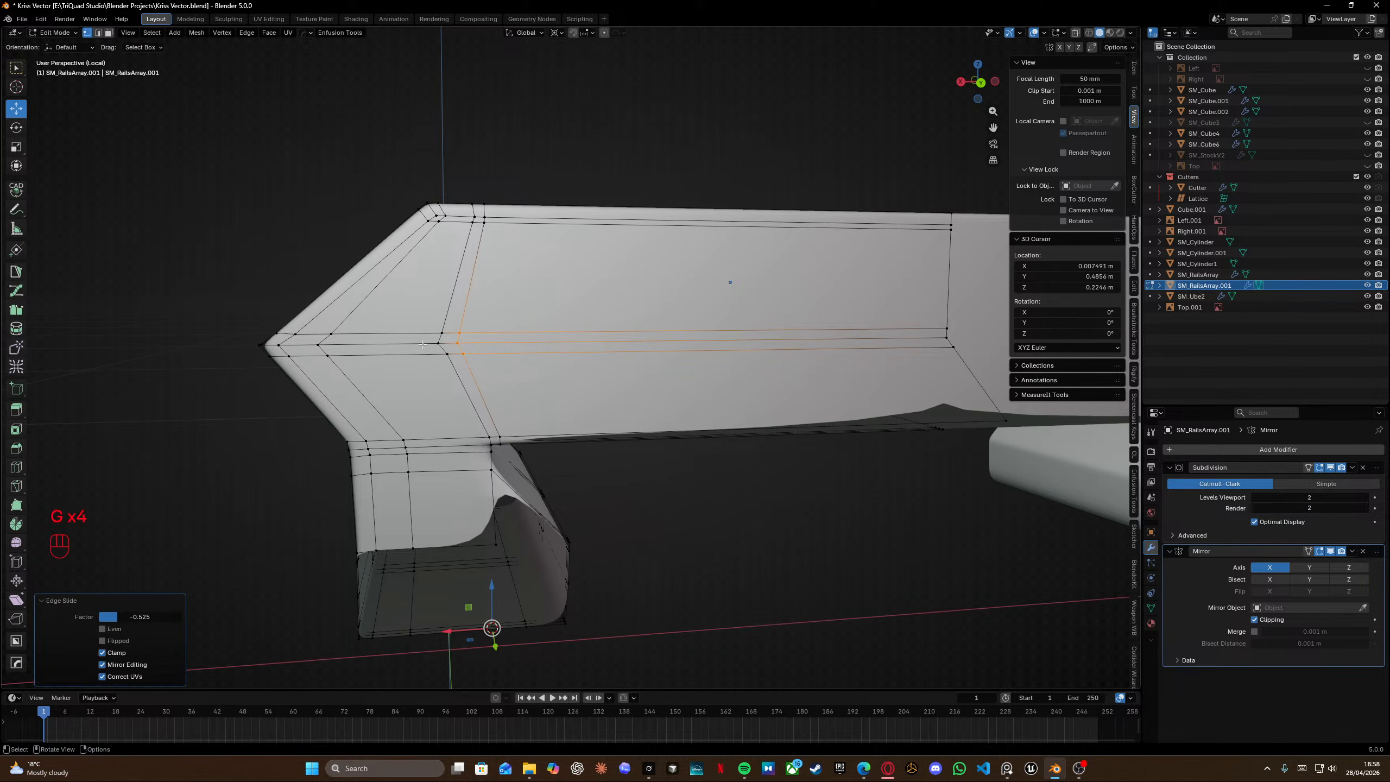
Vertex-slide the joint vertex on the segment's side along the rail edge.
{"action": "left_click", "coordinate": [458, 370]}
{"action": "left_click", "coordinate": [453, 372]}
{"action": "middle_click_drag", "start_coordinate": [454, 372], "coordinate": [460, 416], "text": "shift"}
{"action": "middle_click_drag", "start_coordinate": [460, 362], "coordinate": [474, 380]}
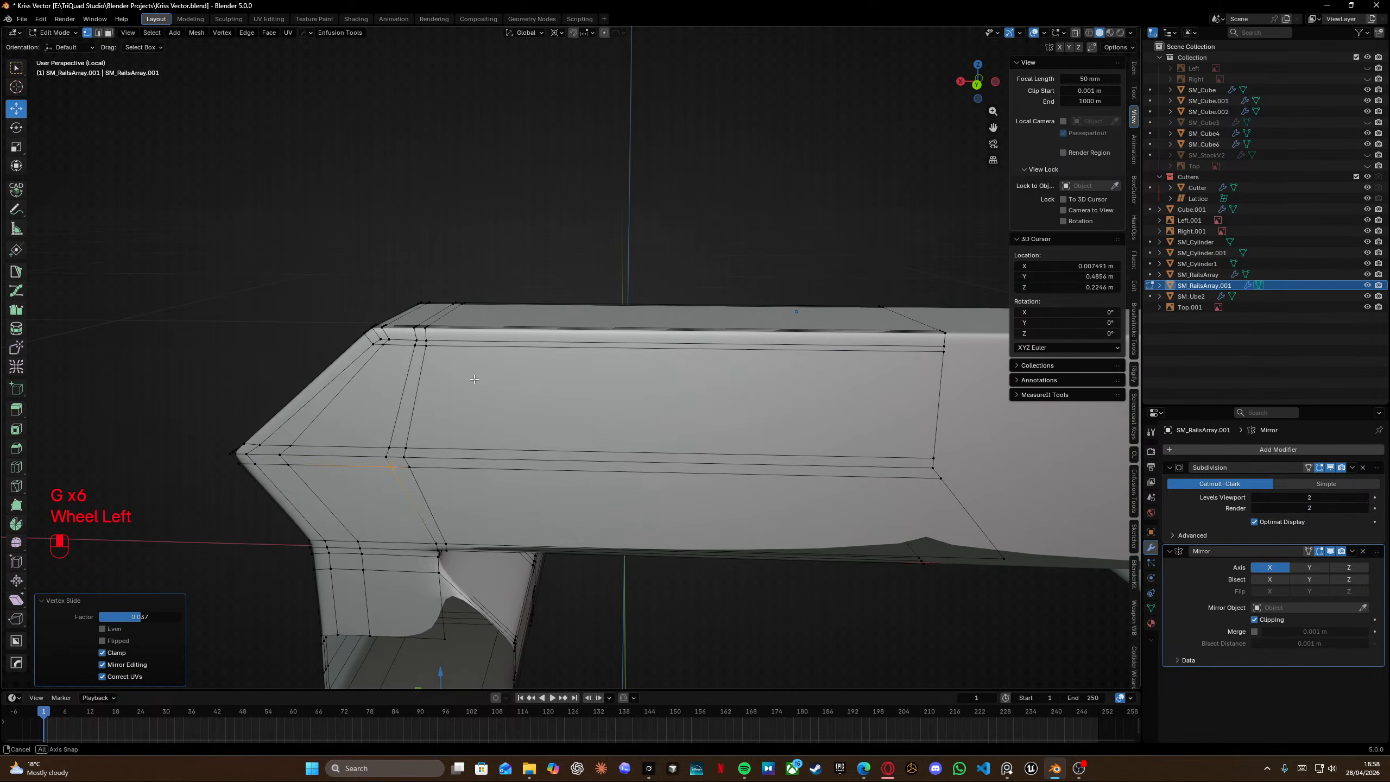
{"action": "scroll", "coordinate": [474, 379], "scroll_direction": "up", "scroll_amount": 4}
{"action": "middle_click_drag", "start_coordinate": [466, 329], "coordinate": [449, 413]}
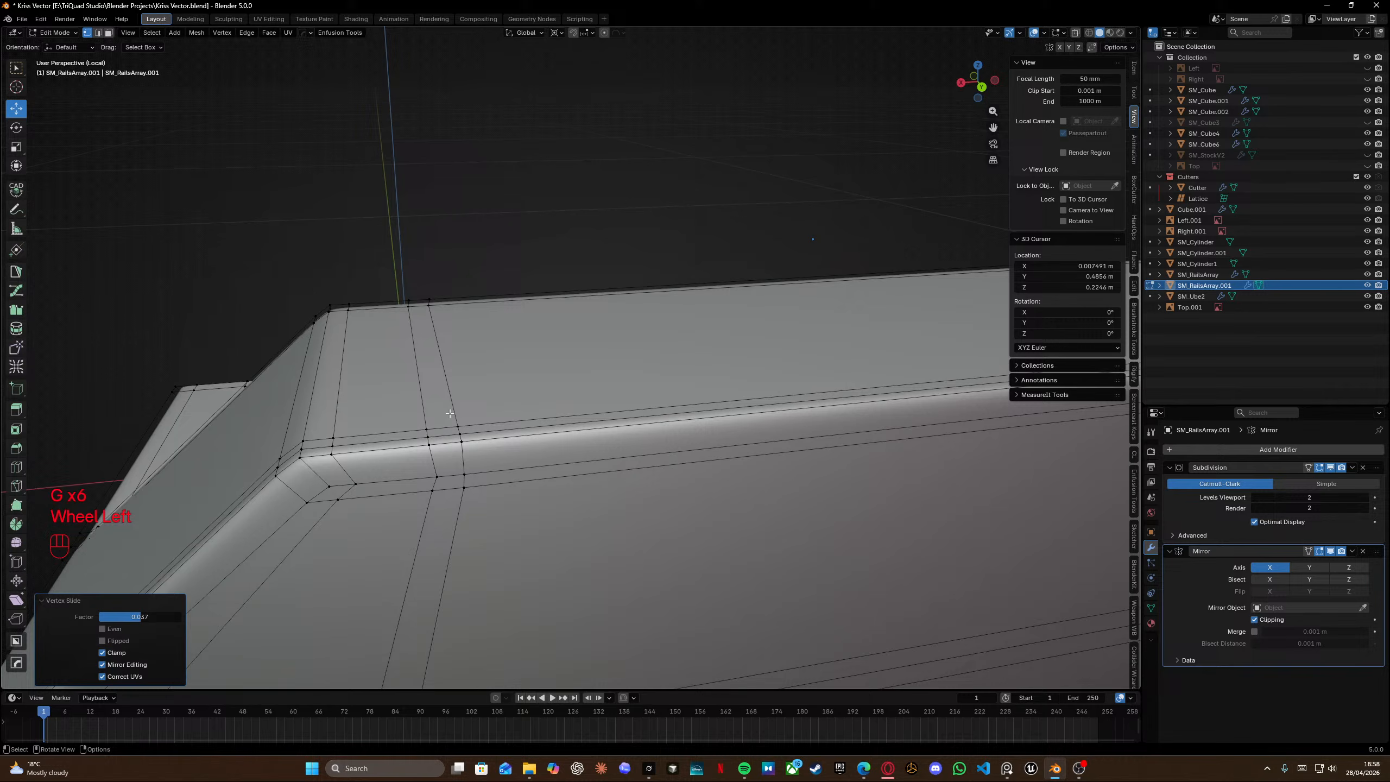
Vertex-slide the corner vertex where the rail meets the segment's lower front edge.
{"action": "left_click", "coordinate": [428, 470]}
{"action": "left_click", "coordinate": [446, 507]}
{"action": "key", "text": "g"}
{"action": "key", "text": "g"}
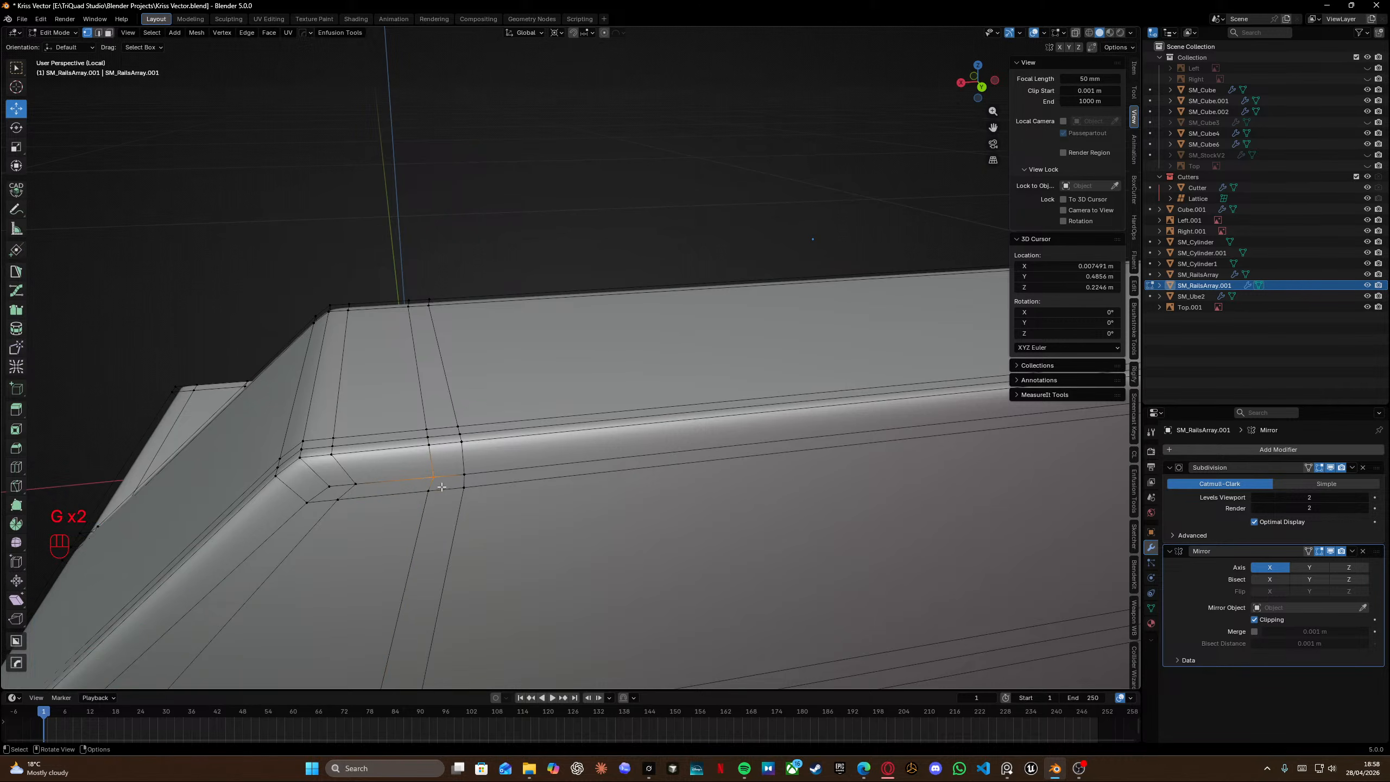
{"action": "left_click", "coordinate": [438, 502]}
{"action": "left_click_drag", "start_coordinate": [438, 502], "coordinate": [439, 503]}
{"action": "key", "text": "g"}
{"action": "key", "text": "g"}
{"action": "left_click", "coordinate": [445, 503]}
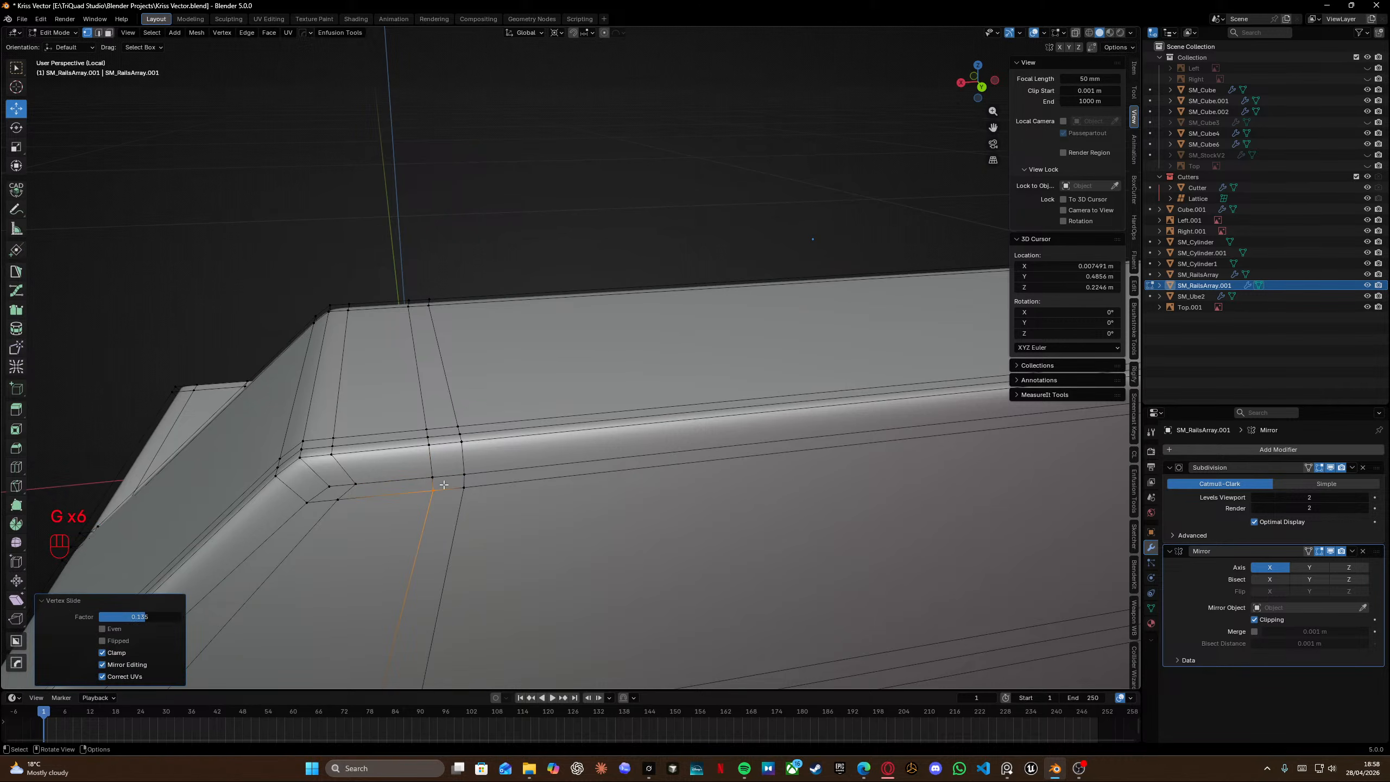
Fill the missing faces around the cutout beneath the end segment.
{"action": "middle_click_drag", "start_coordinate": [444, 504], "coordinate": [543, 332]}
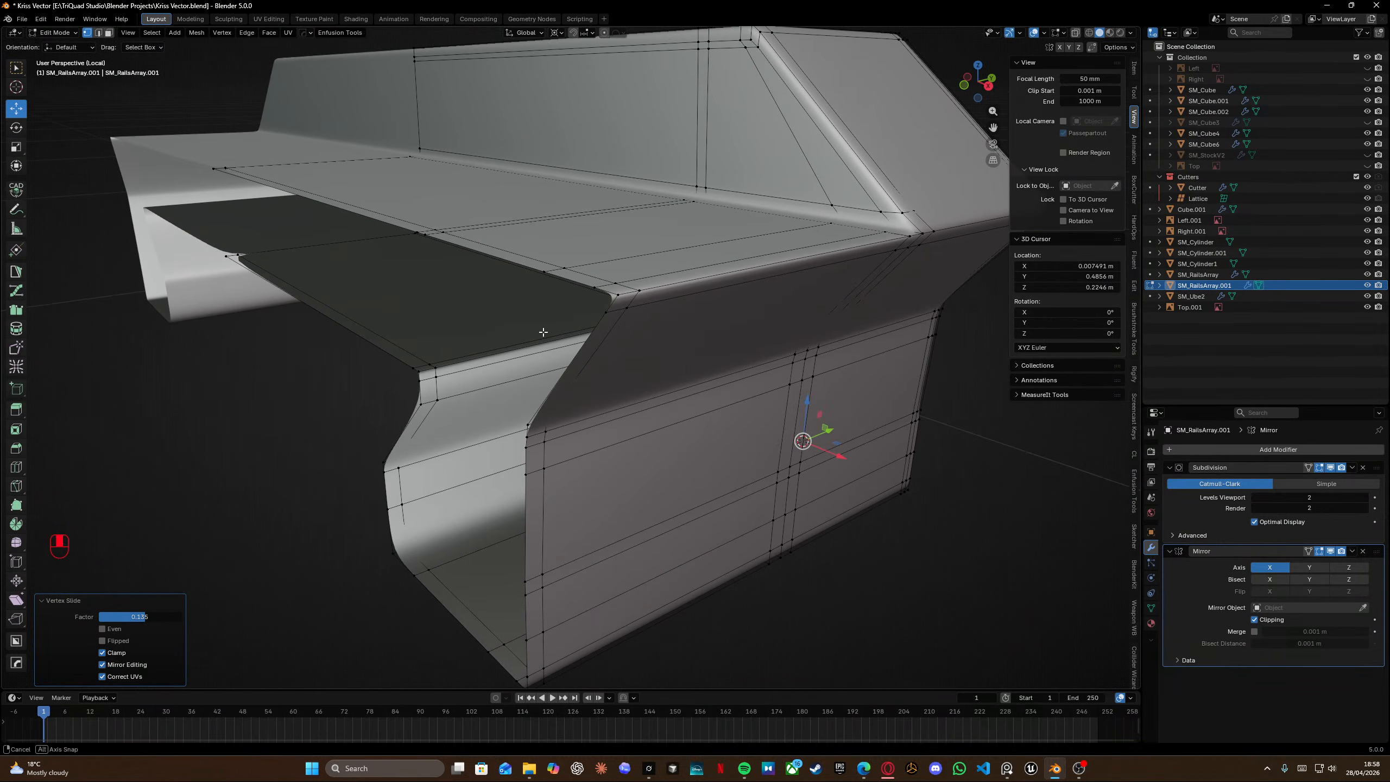
{"action": "scroll", "coordinate": [544, 316], "scroll_direction": "left", "scroll_amount": 8}
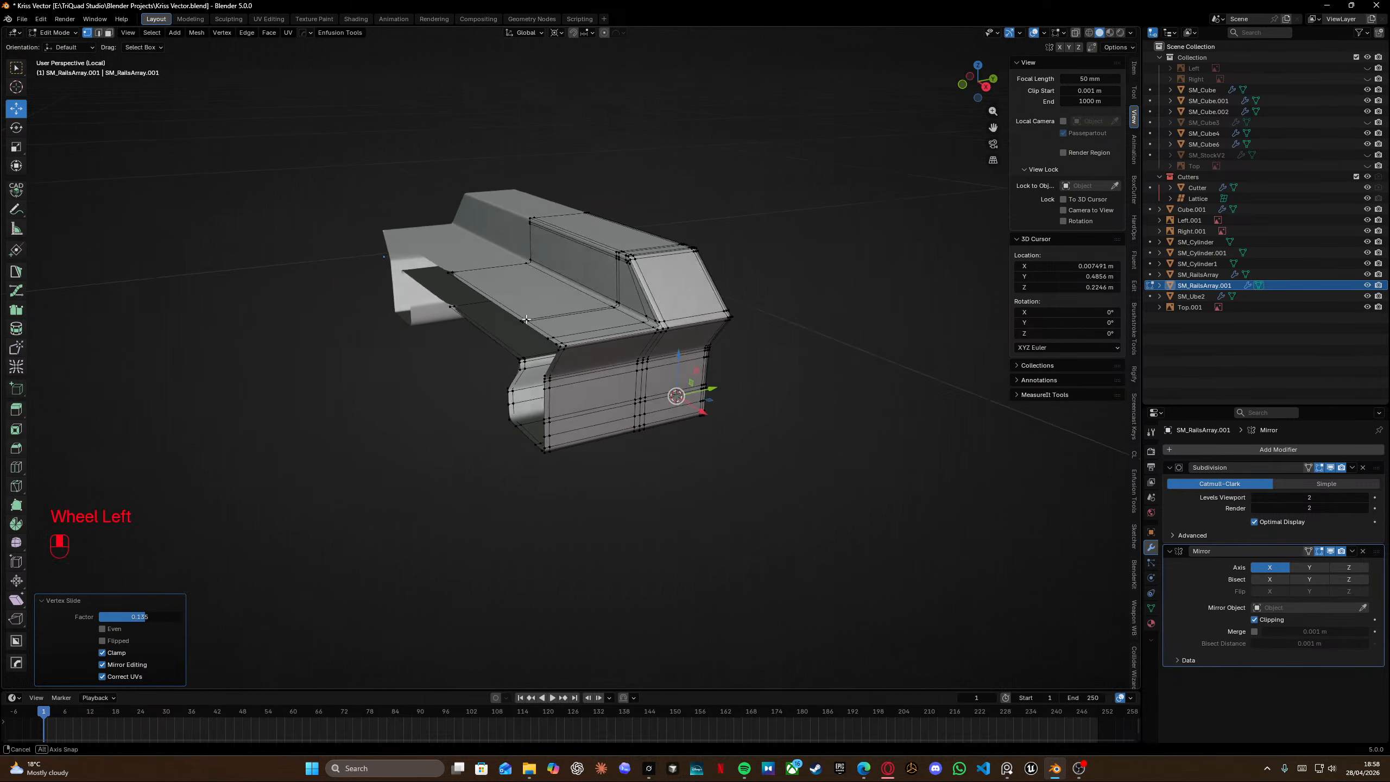
{"action": "middle_click_drag", "start_coordinate": [598, 395], "coordinate": [569, 345]}
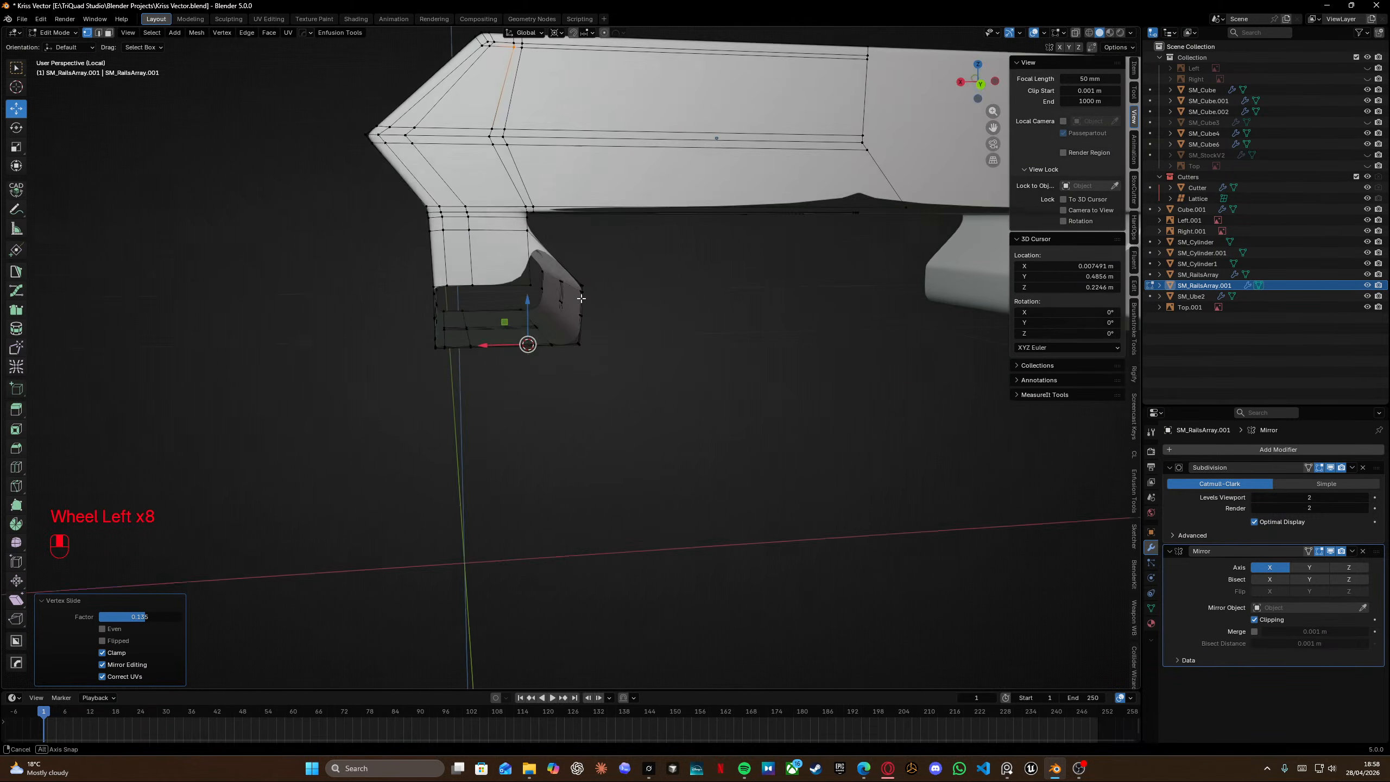
{"action": "scroll", "coordinate": [553, 306], "scroll_direction": "up", "scroll_amount": 5}
{"action": "middle_click_drag", "start_coordinate": [536, 214], "coordinate": [527, 313], "text": "shift"}
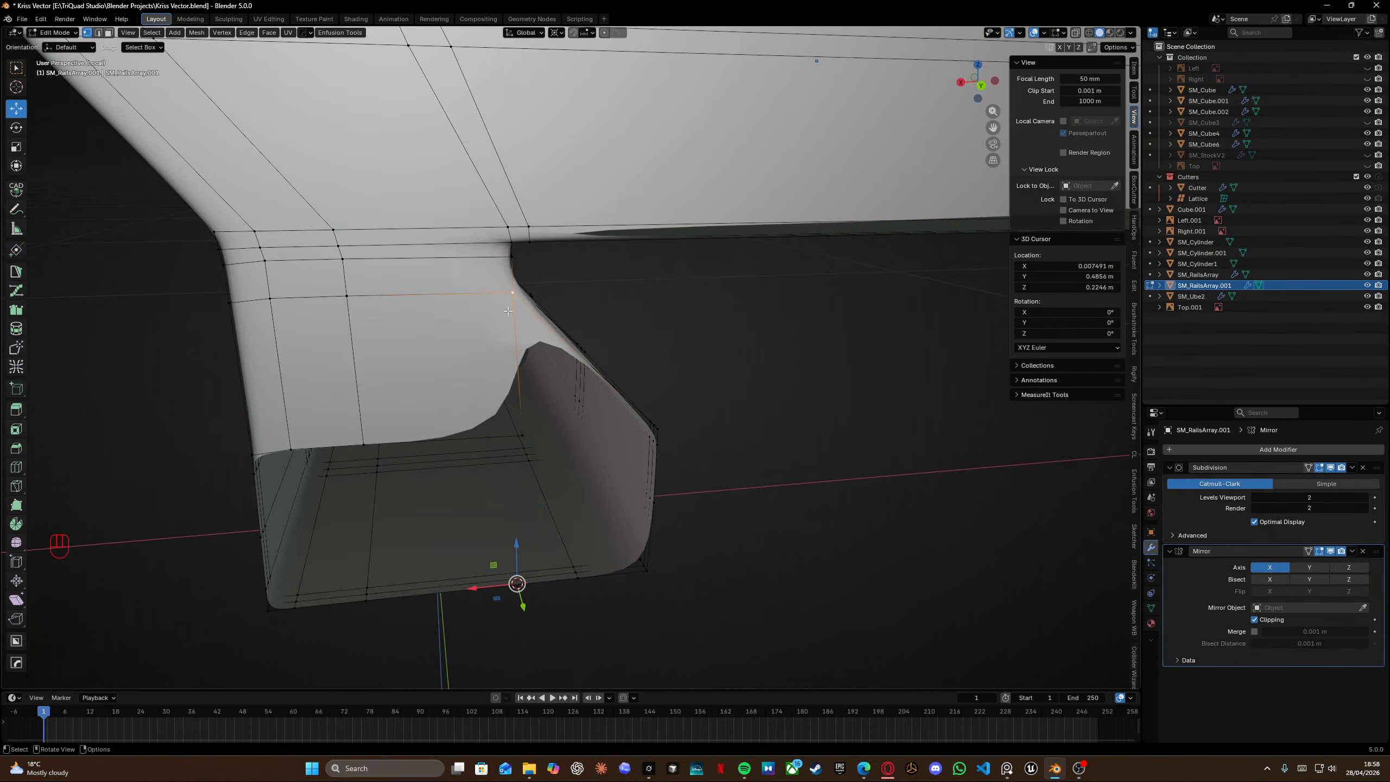
{"action": "middle_click_drag", "start_coordinate": [531, 438], "coordinate": [461, 395]}
{"action": "left_click", "coordinate": [509, 432], "text": "ctrl"}
{"action": "key", "text": "f"}
{"action": "key", "text": "f"}
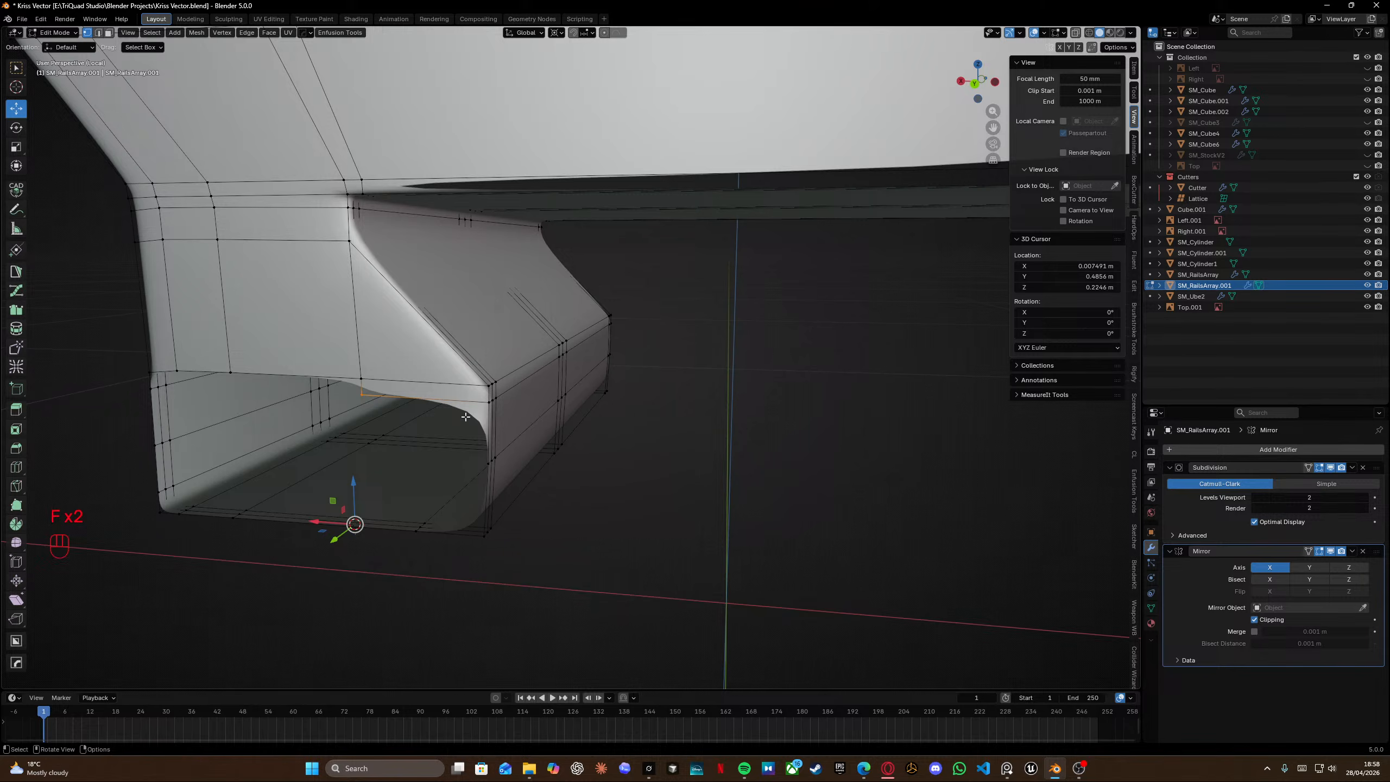
{"action": "key", "text": "f"}
{"action": "key", "text": "f"}
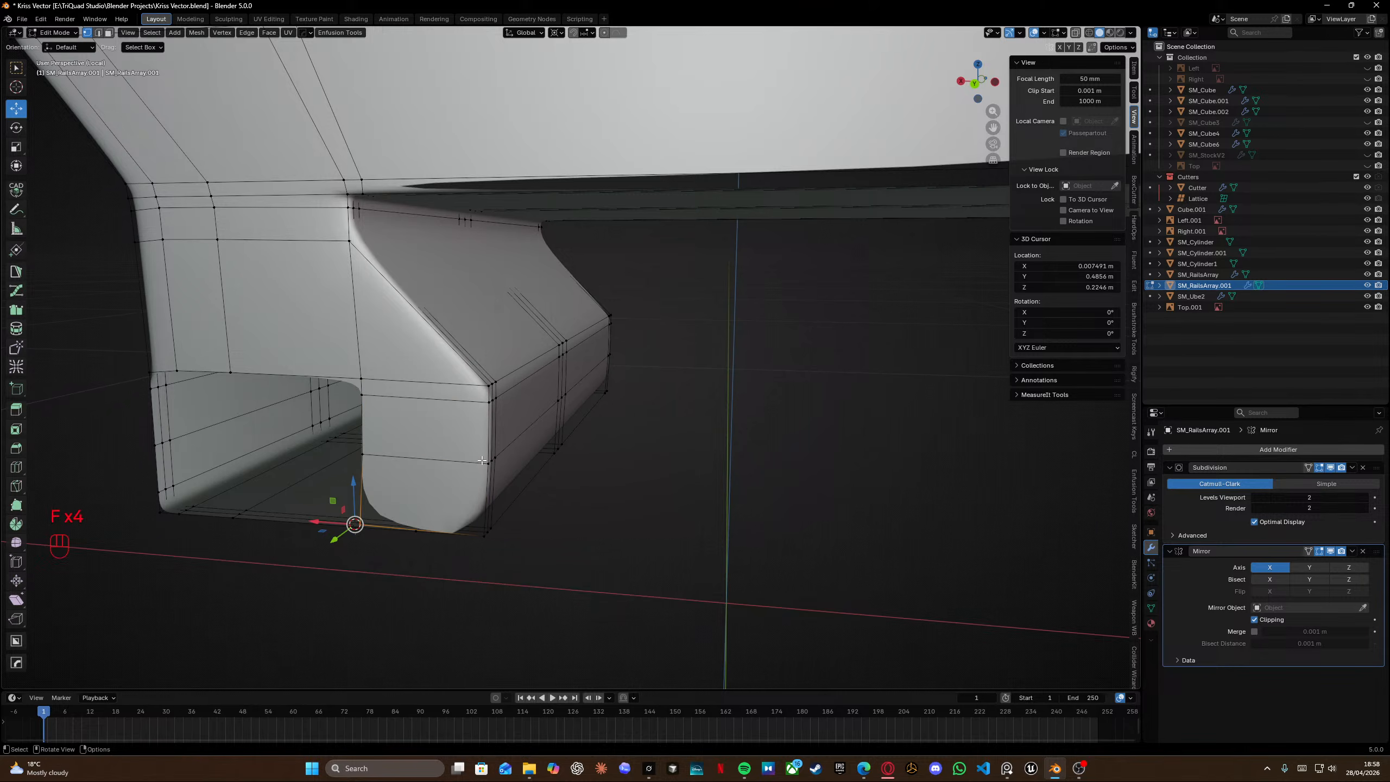
Select all of the segment's geometry and merge vertices by distance.
{"action": "middle_click_drag", "start_coordinate": [482, 460], "coordinate": [480, 310]}
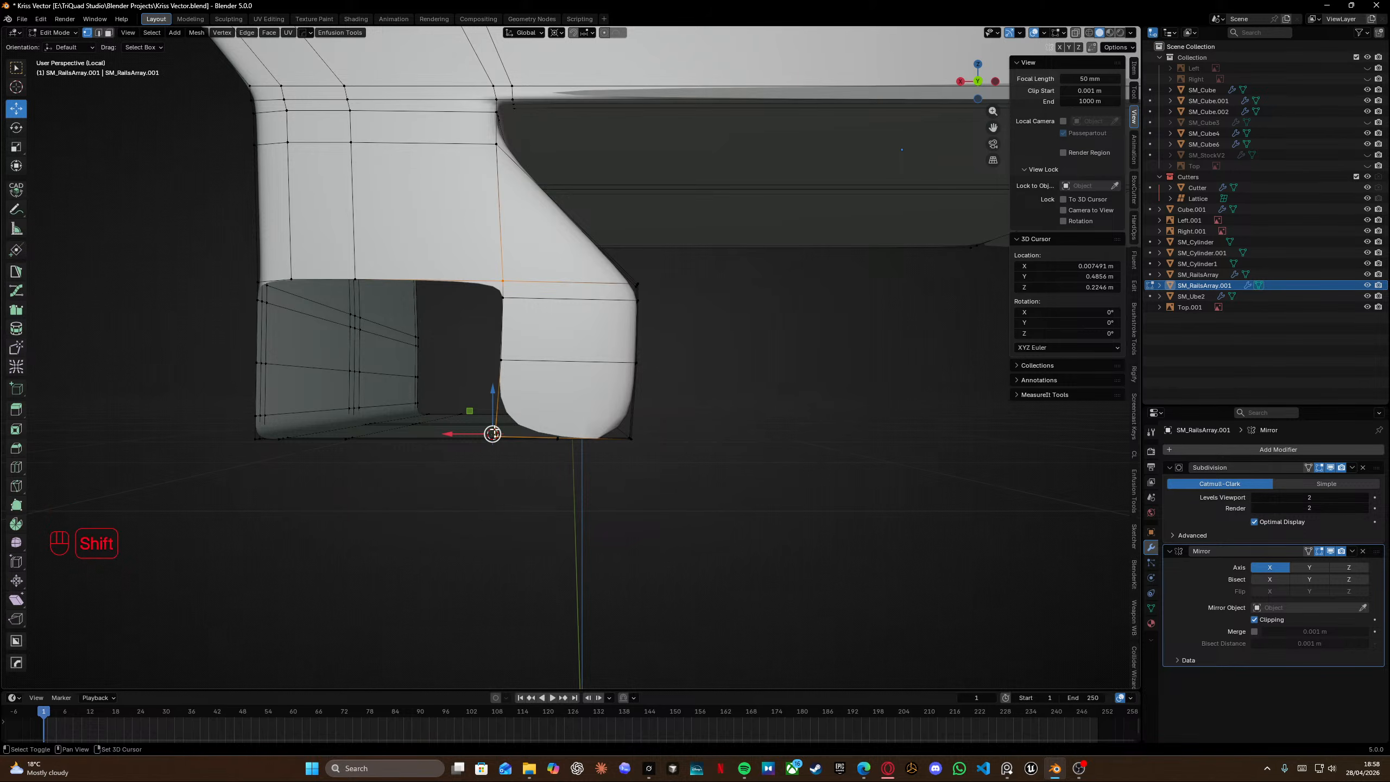
{"action": "middle_click_drag", "start_coordinate": [493, 434], "coordinate": [437, 428]}
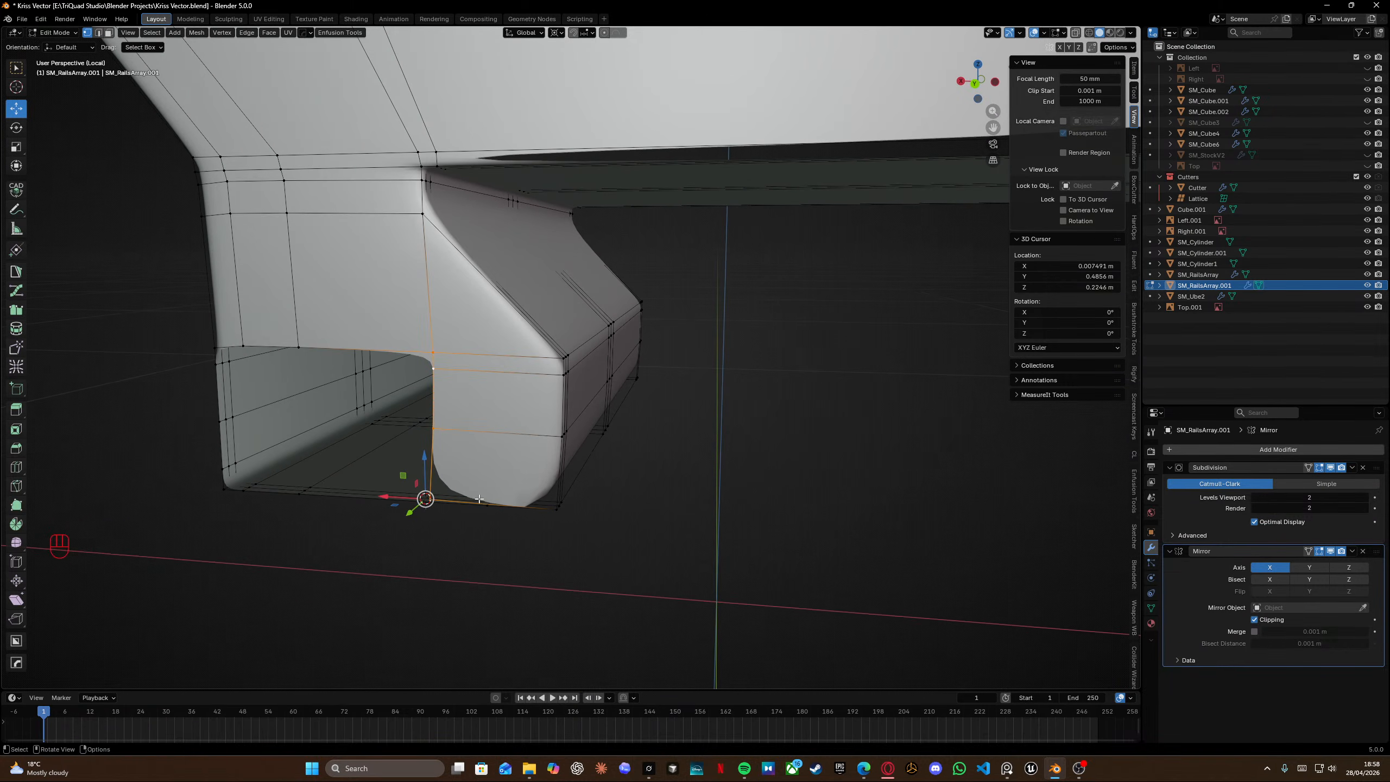
{"action": "key", "text": "KP_2"}
{"action": "left_click", "coordinate": [491, 526]}
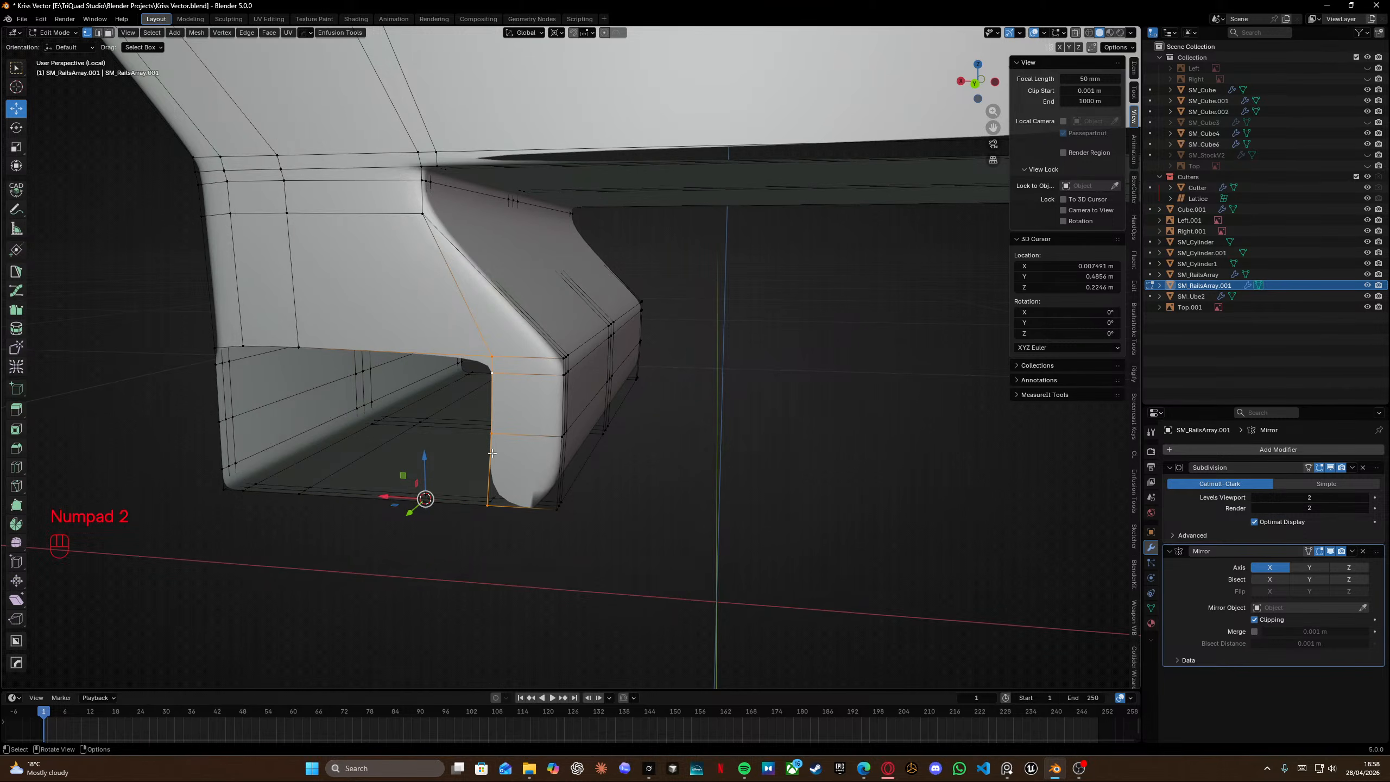
{"action": "mouse_move", "coordinate": [492, 454]}
{"action": "middle_mouse_down"}
{"action": "mouse_move", "coordinate": [501, 443]}
{"action": "mouse_move", "coordinate": [514, 460]}
{"action": "middle_mouse_up"}
{"action": "key", "text": "a"}
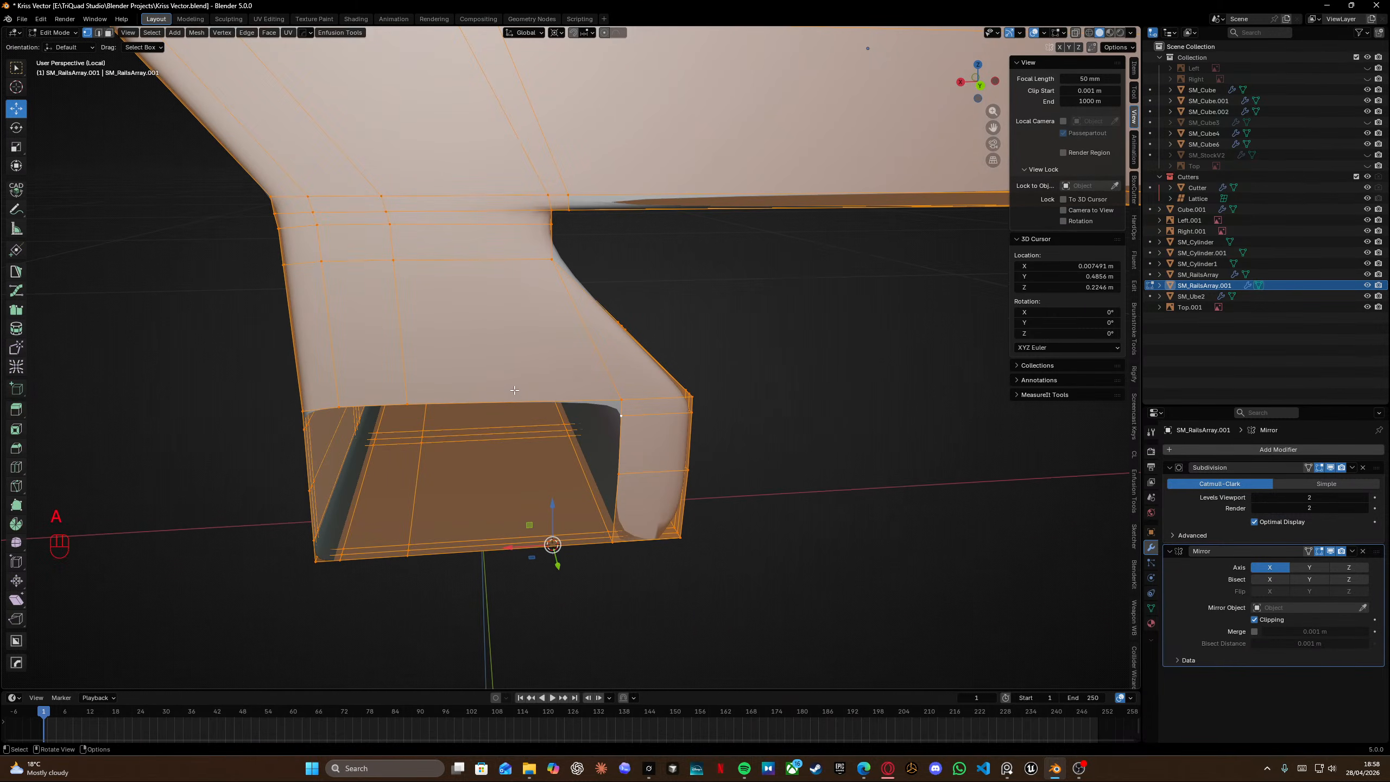
{"action": "key", "text": "m"}
{"action": "left_click", "coordinate": [515, 389]}
Fill faces along the cutout's lower edge.
{"action": "left_click", "coordinate": [622, 399]}
{"action": "key", "text": "f"}
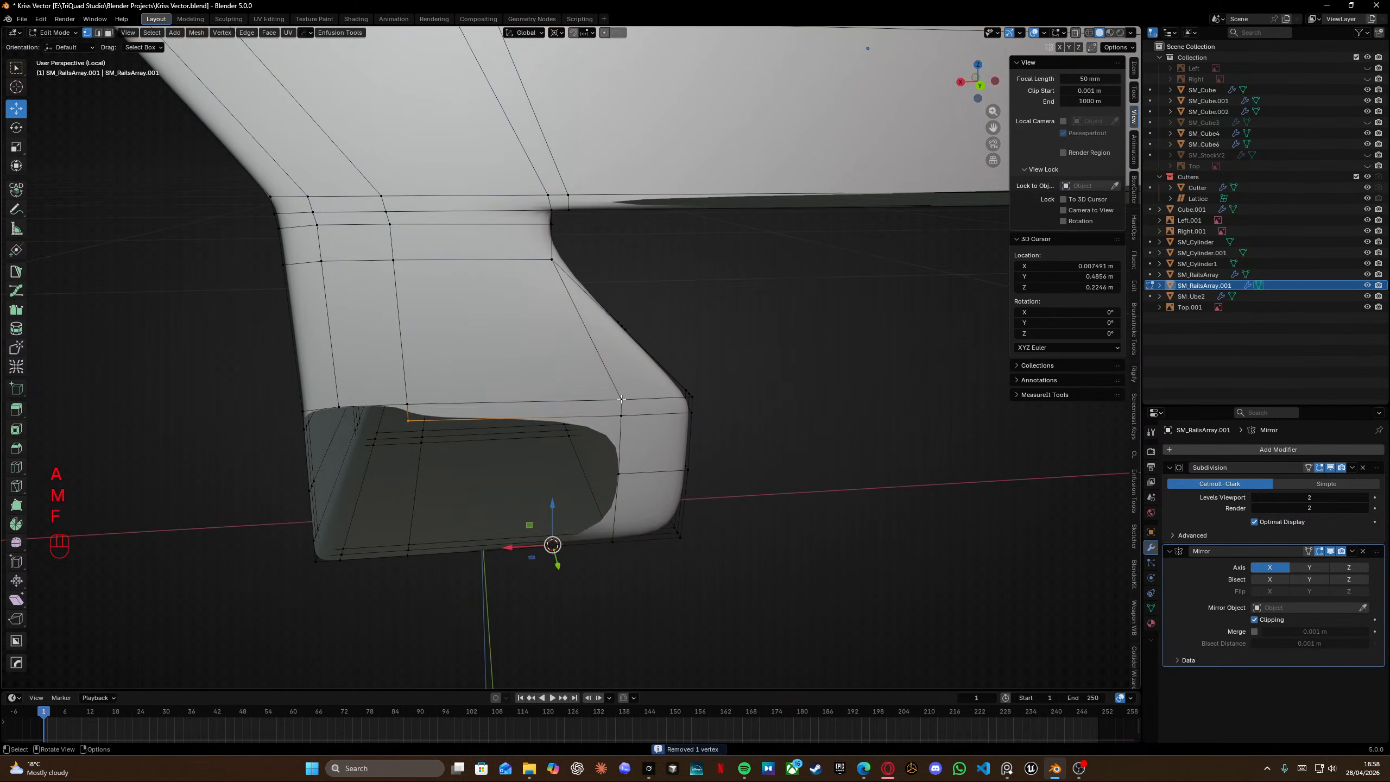
{"action": "key", "text": "f"}
{"action": "key", "text": "f"}
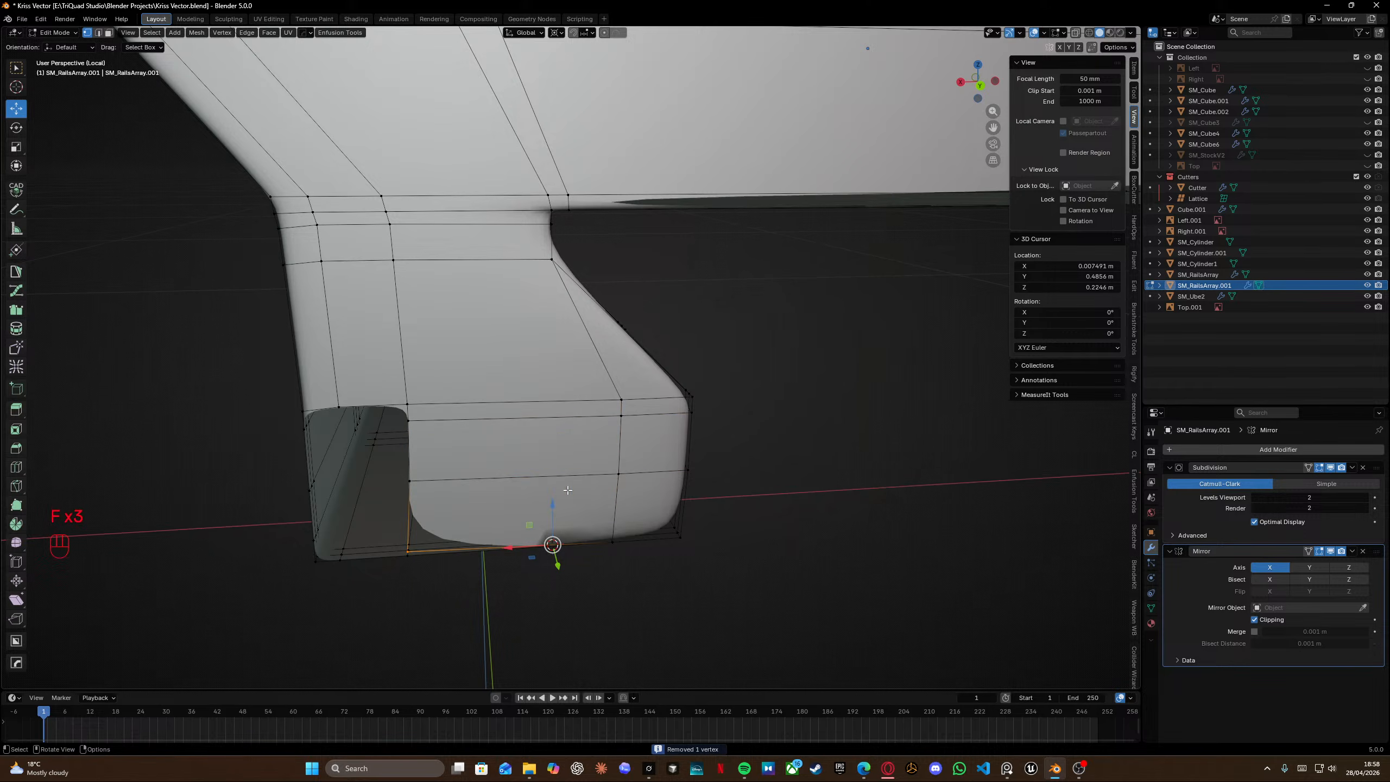
Merge vertices by distance twice and fill the remaining faces beside the cutout's lower corner.
{"action": "key", "text": "KP_2"}
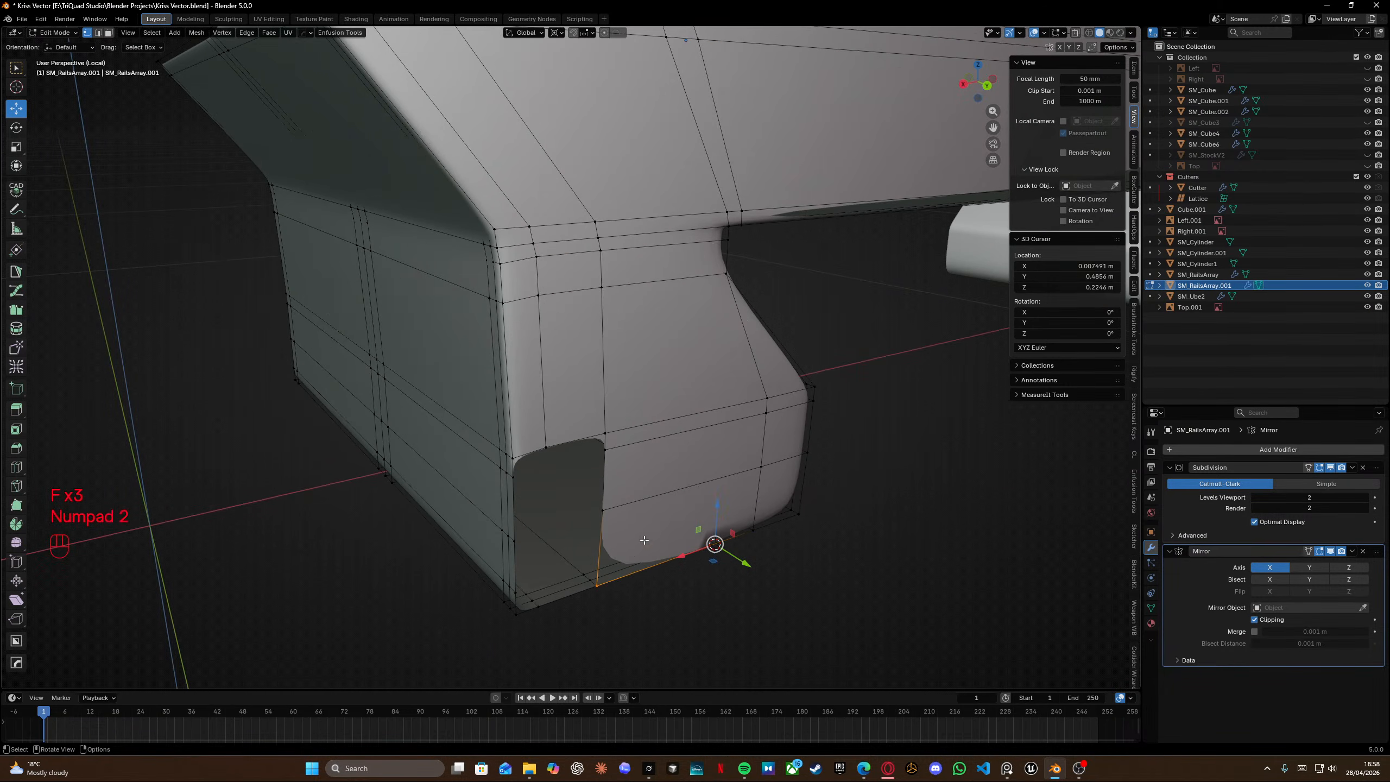
{"action": "key", "text": "a"}
{"action": "key", "text": "m"}
{"action": "left_click", "coordinate": [652, 516]}
{"action": "left_click", "coordinate": [602, 432]}
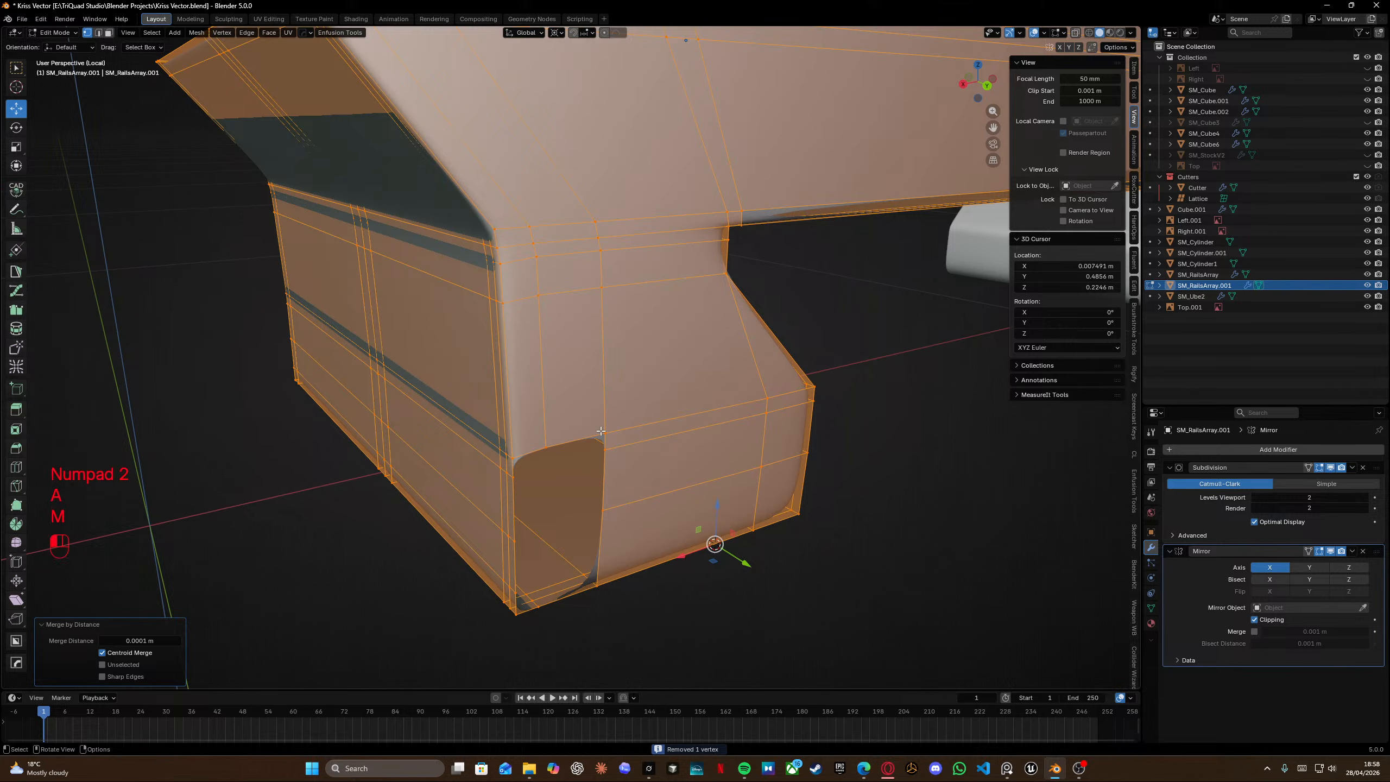
{"action": "key", "text": "f"}
{"action": "key", "text": "f"}
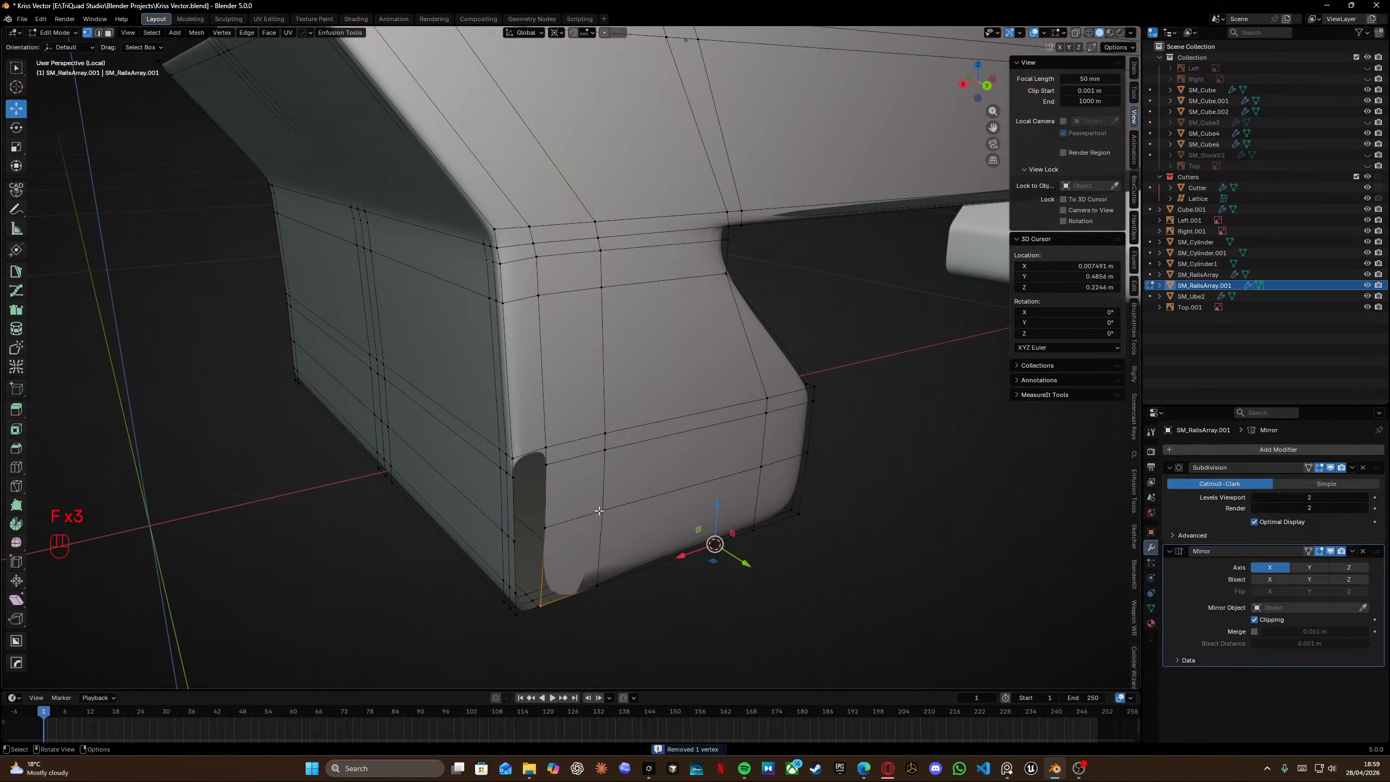
{"action": "key", "text": "KP_2"}
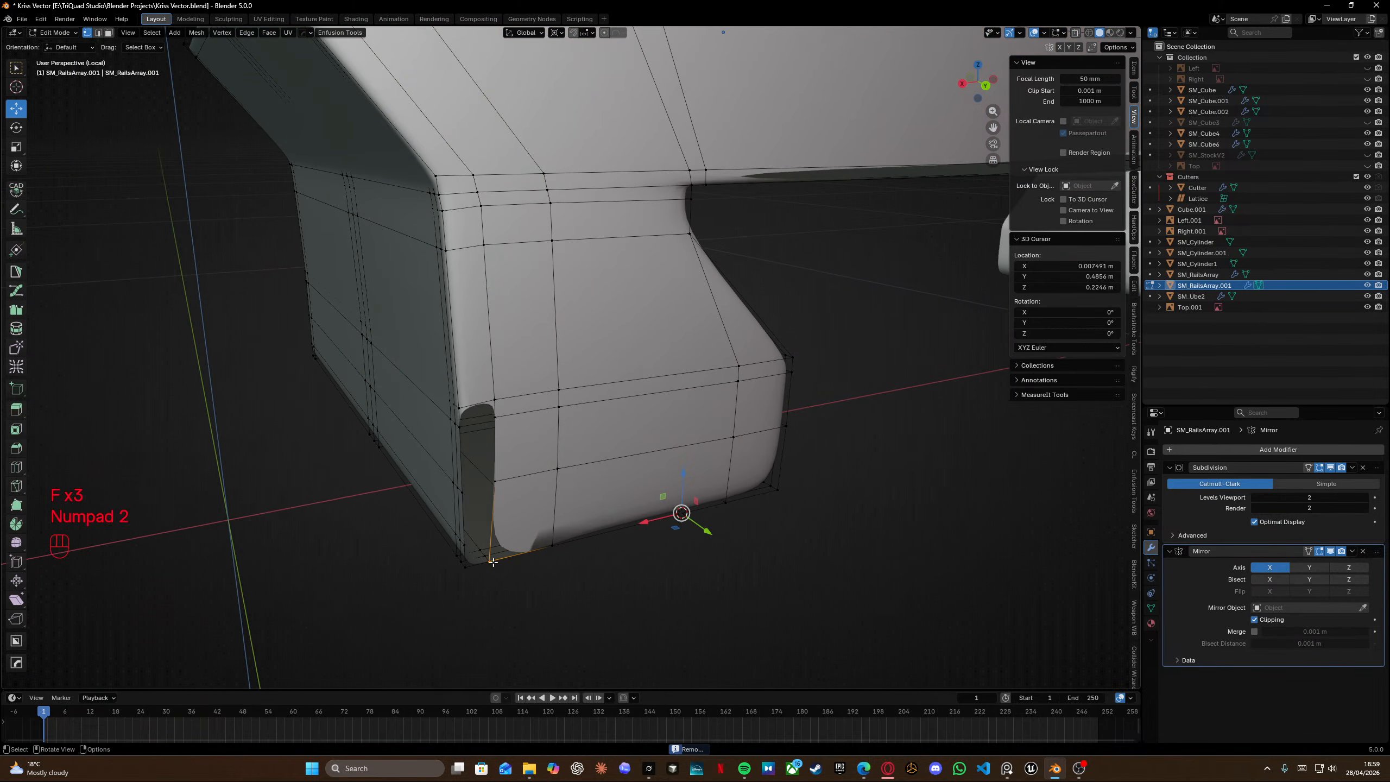
{"action": "key", "text": "a"}
{"action": "key", "text": "m"}
{"action": "left_click", "coordinate": [482, 553]}
Edge-slide the horizontal edge loop on the segment's side next to the cutout.
{"action": "middle_click_drag", "start_coordinate": [470, 482], "coordinate": [524, 478], "text": "shift"}
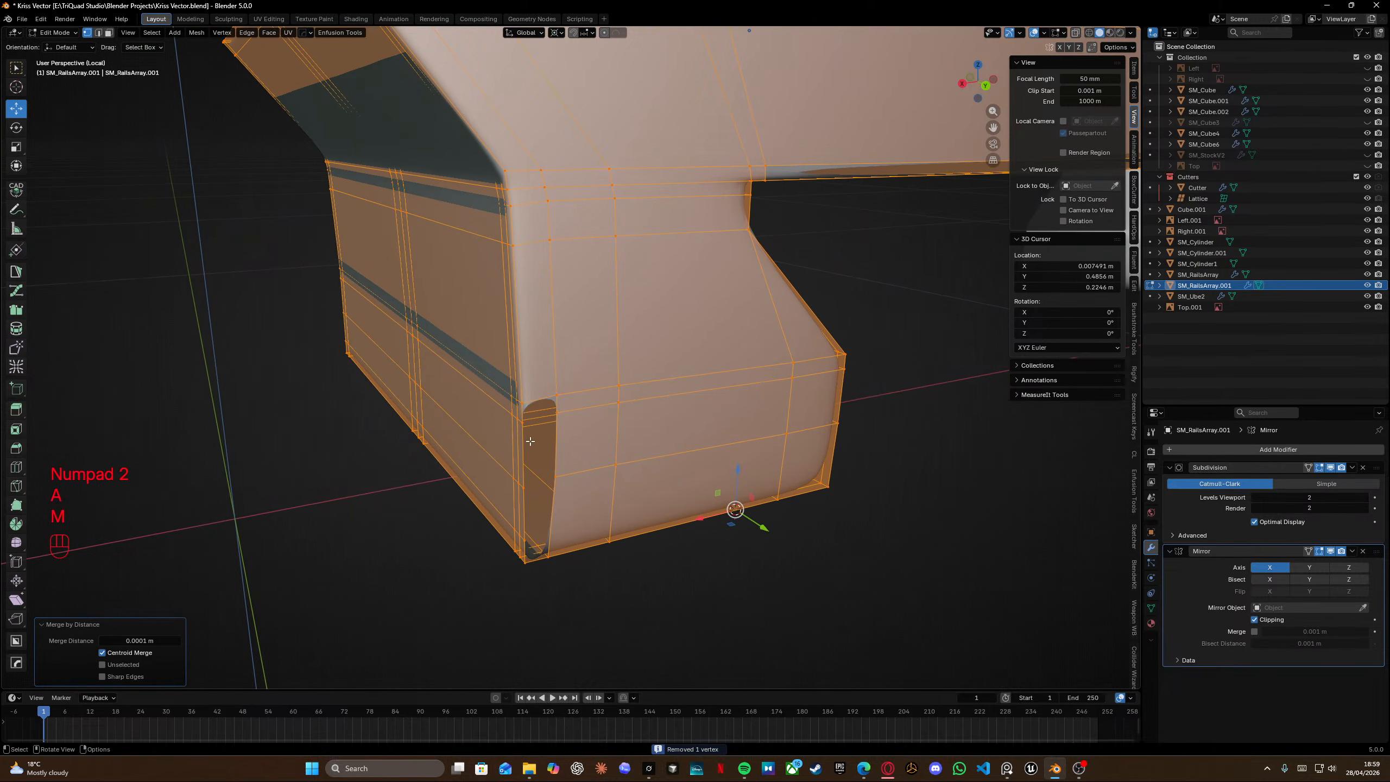
{"action": "scroll", "coordinate": [602, 466], "scroll_direction": "up", "scroll_amount": 5}
{"action": "left_click", "coordinate": [624, 449], "text": "alt"}
{"action": "key", "text": "g"}
{"action": "key", "text": "g"}
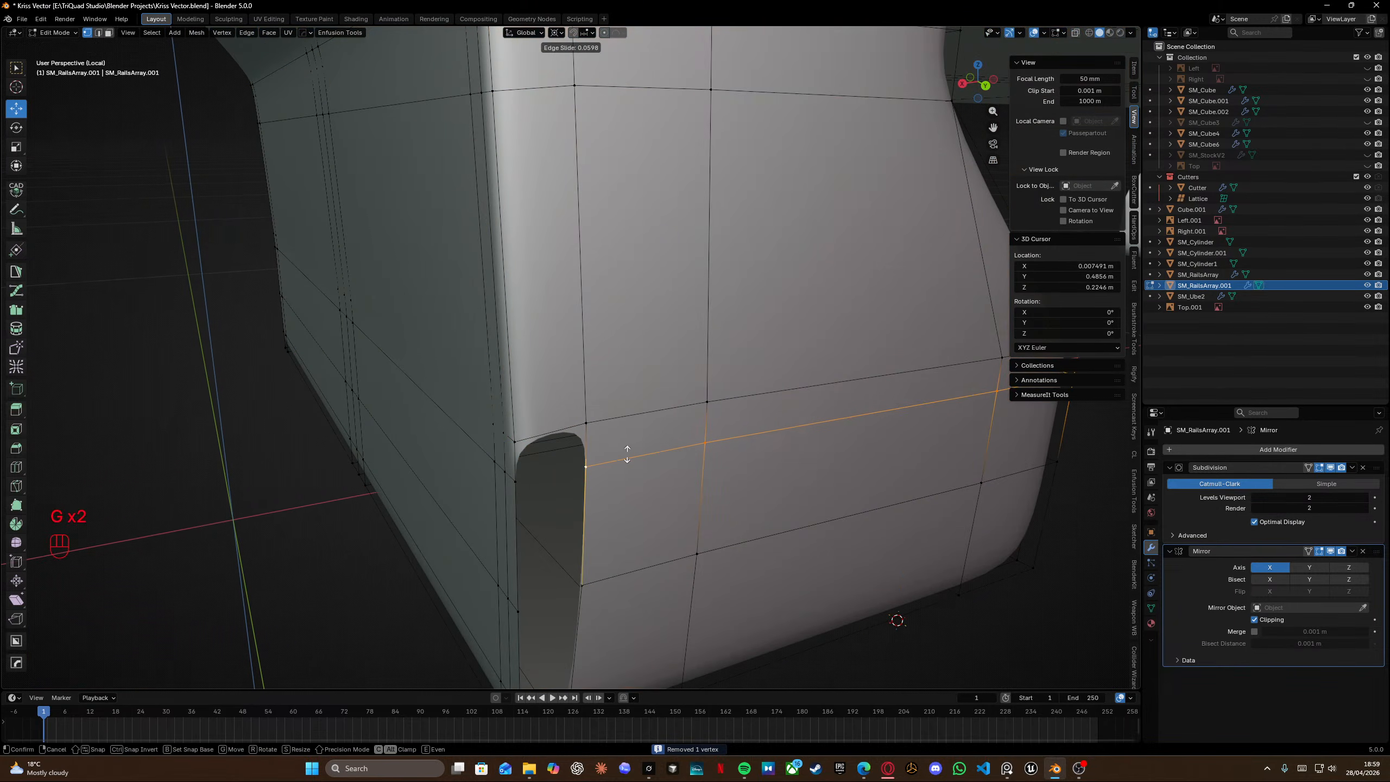
{"action": "left_click", "coordinate": [628, 455]}
Fill the faces between the cutout's rounded edge and the side edge loop.
{"action": "middle_click_drag", "start_coordinate": [628, 455], "coordinate": [552, 351]}
{"action": "left_click", "coordinate": [525, 310]}
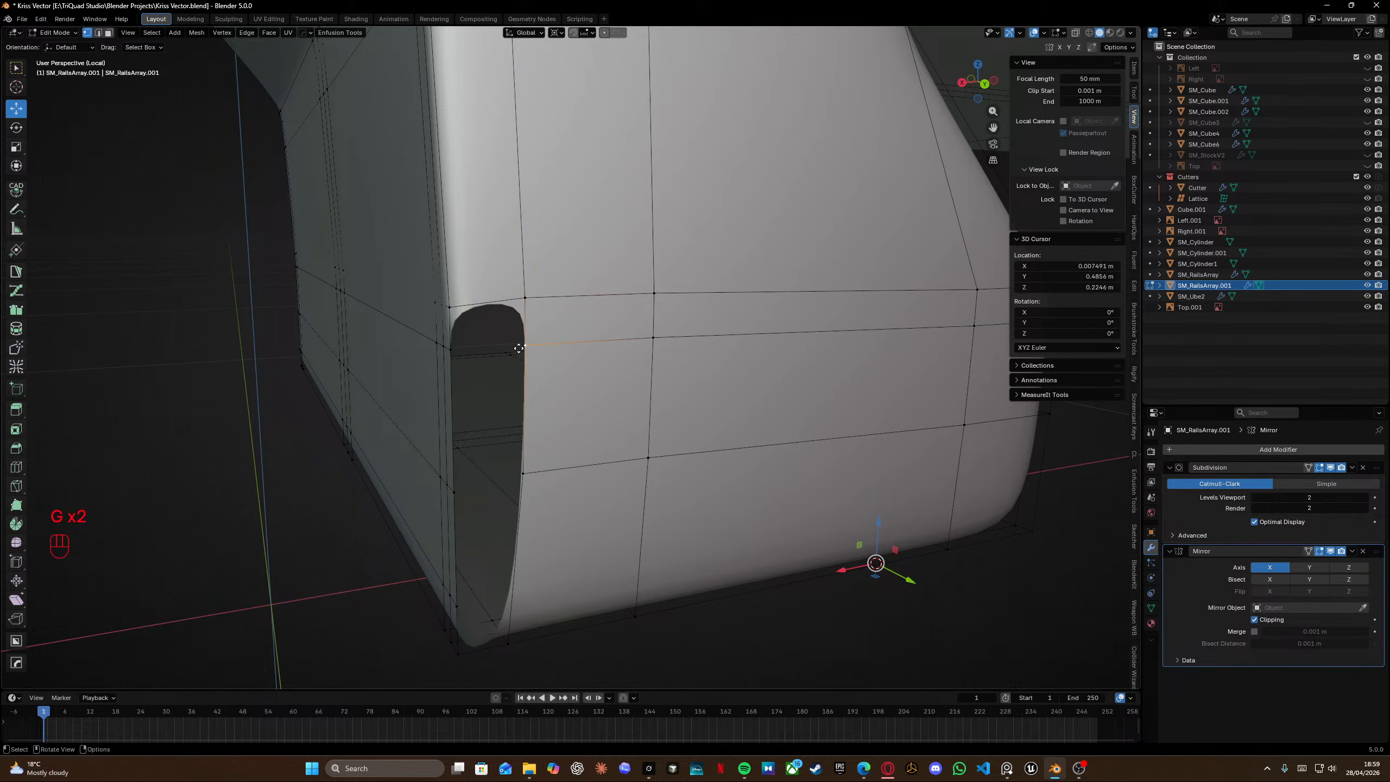
{"action": "left_click", "coordinate": [450, 348], "text": "shift"}
{"action": "key", "text": "f"}
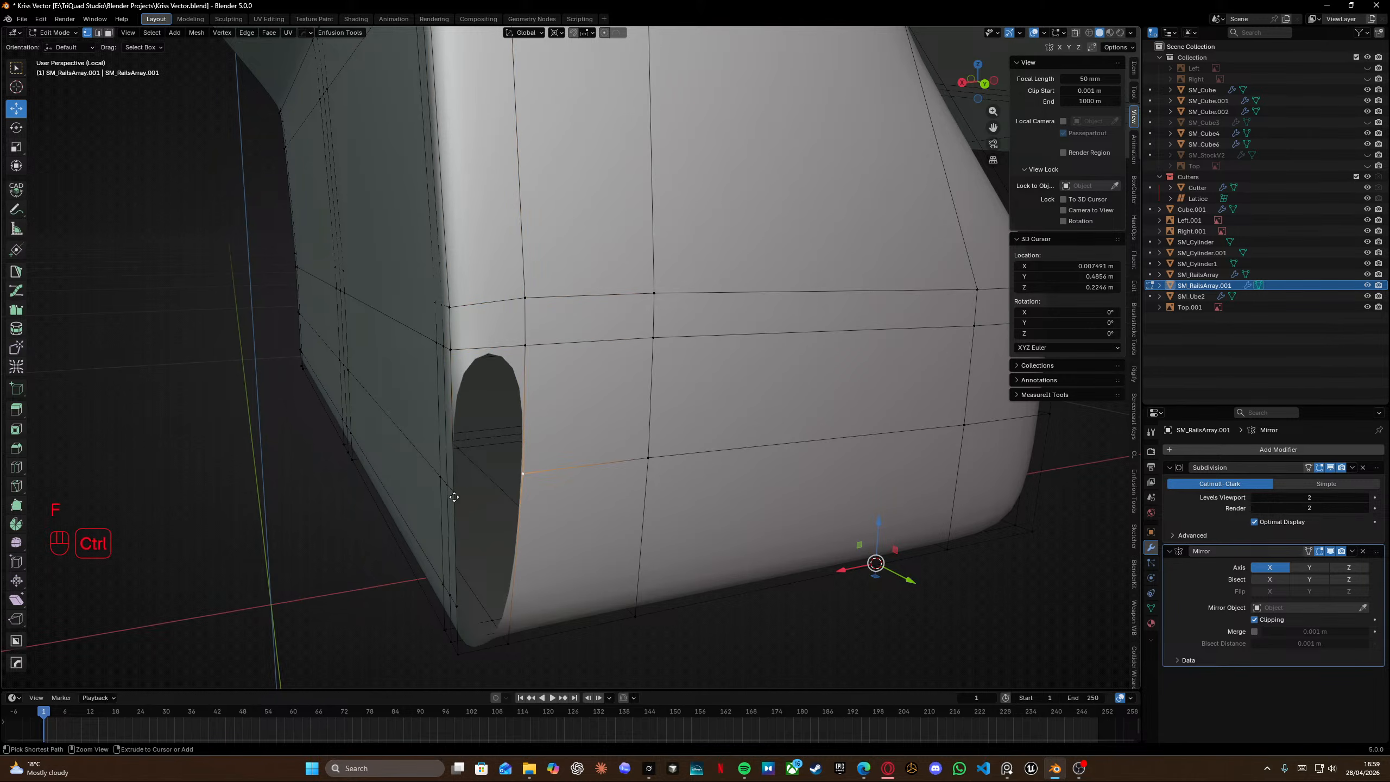
{"action": "key", "text": "f"}
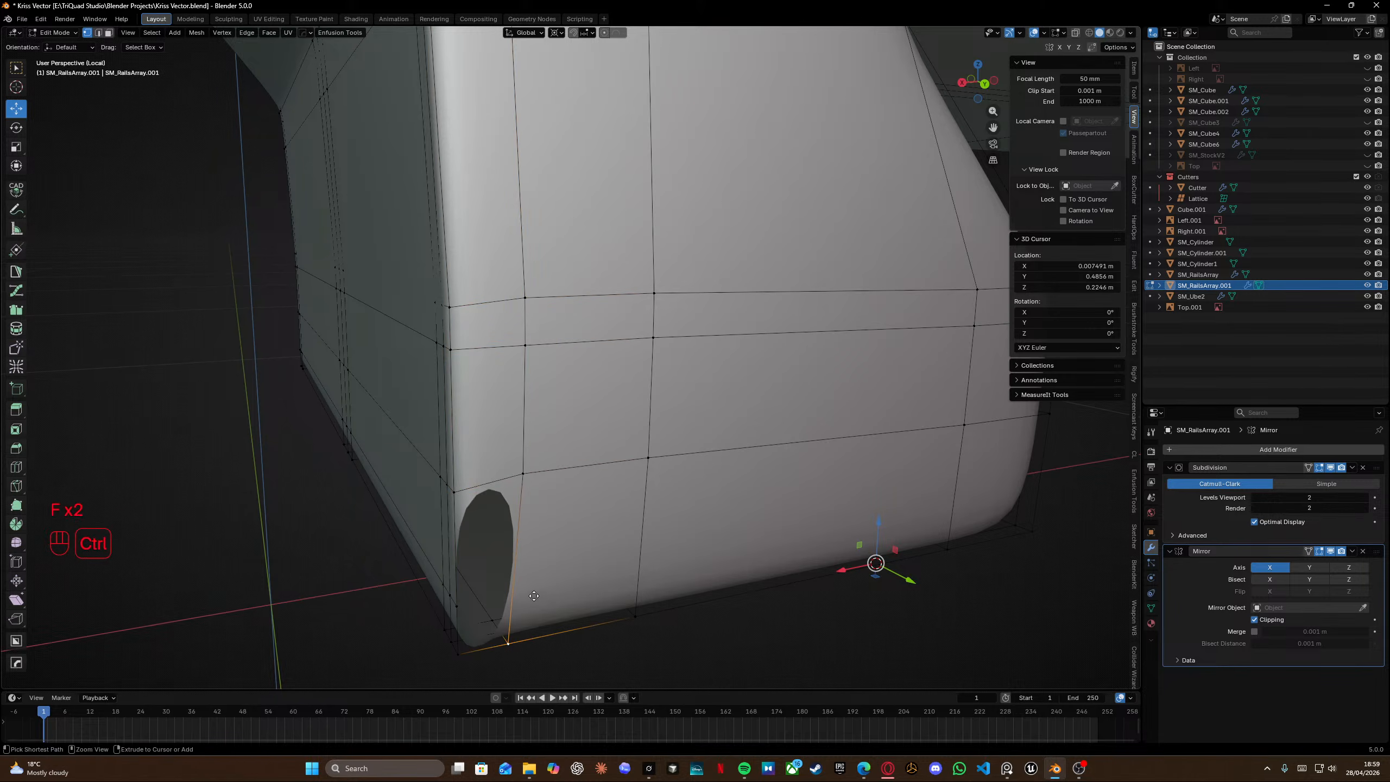
Add a loop cut along the lower part of the segment's side.
{"action": "key", "text": "ctrl+r"}
{"action": "left_click", "coordinate": [533, 599]}
{"action": "left_click", "coordinate": [530, 634]}
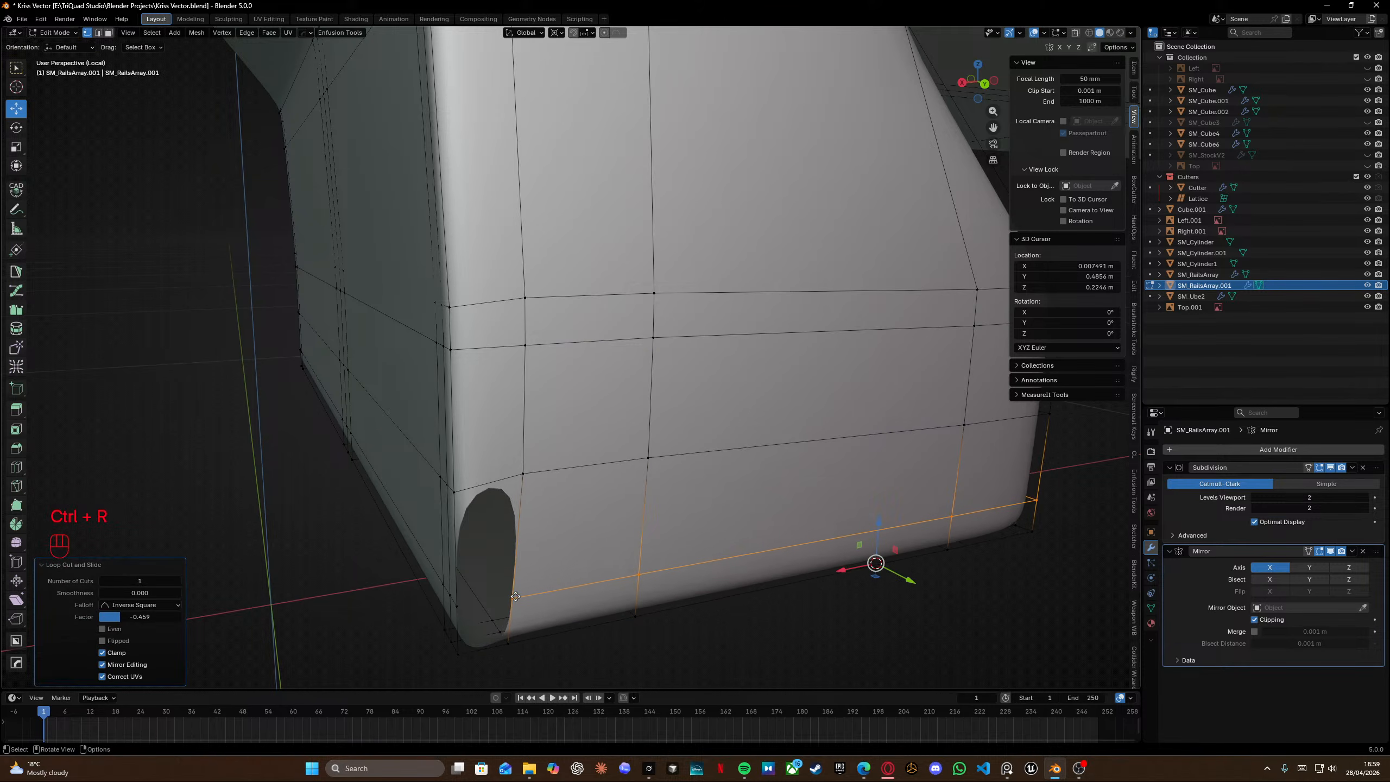
Fill faces connecting the new loop to the cutout's lower corner.
{"action": "left_click", "coordinate": [515, 598]}
{"action": "left_click", "coordinate": [459, 606], "text": "ctrl"}
{"action": "key", "text": "f"}
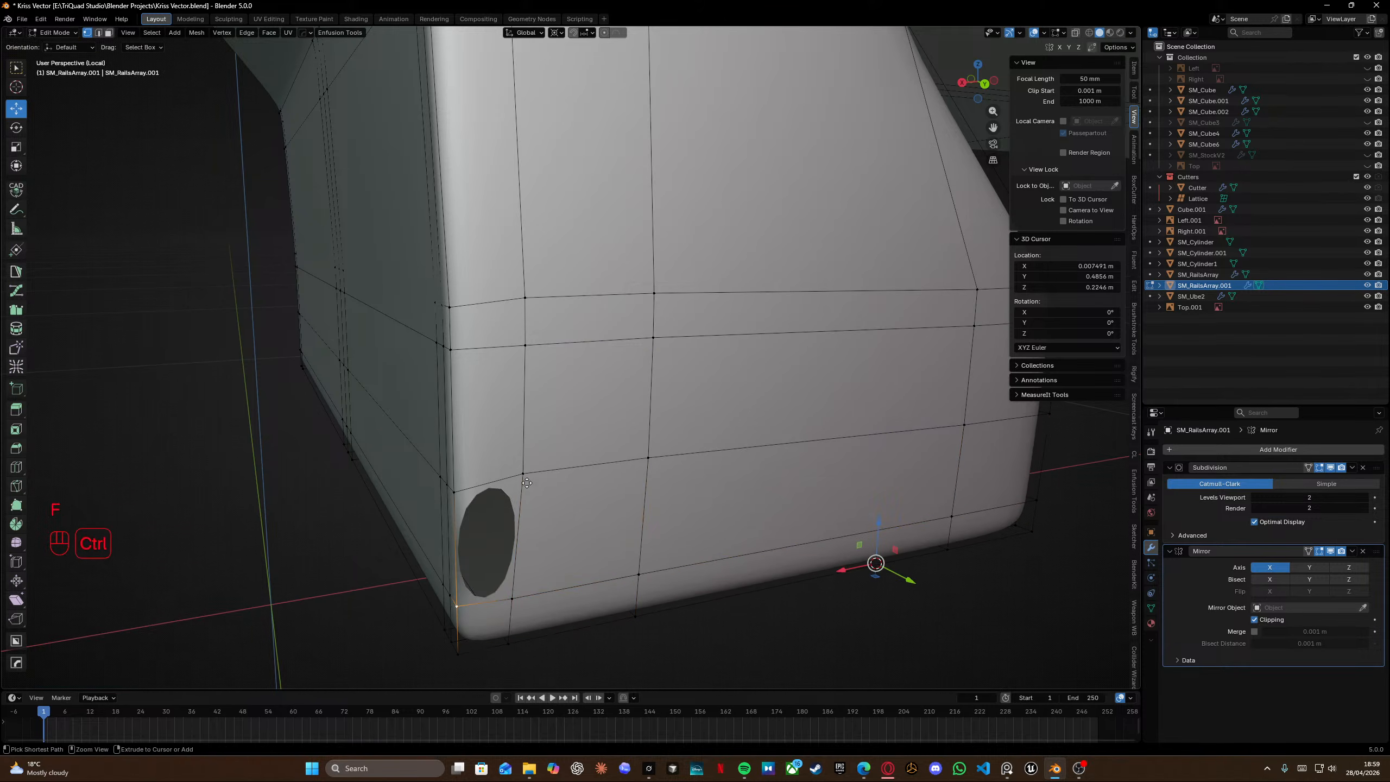
{"action": "left_click", "coordinate": [531, 478], "text": "ctrl"}
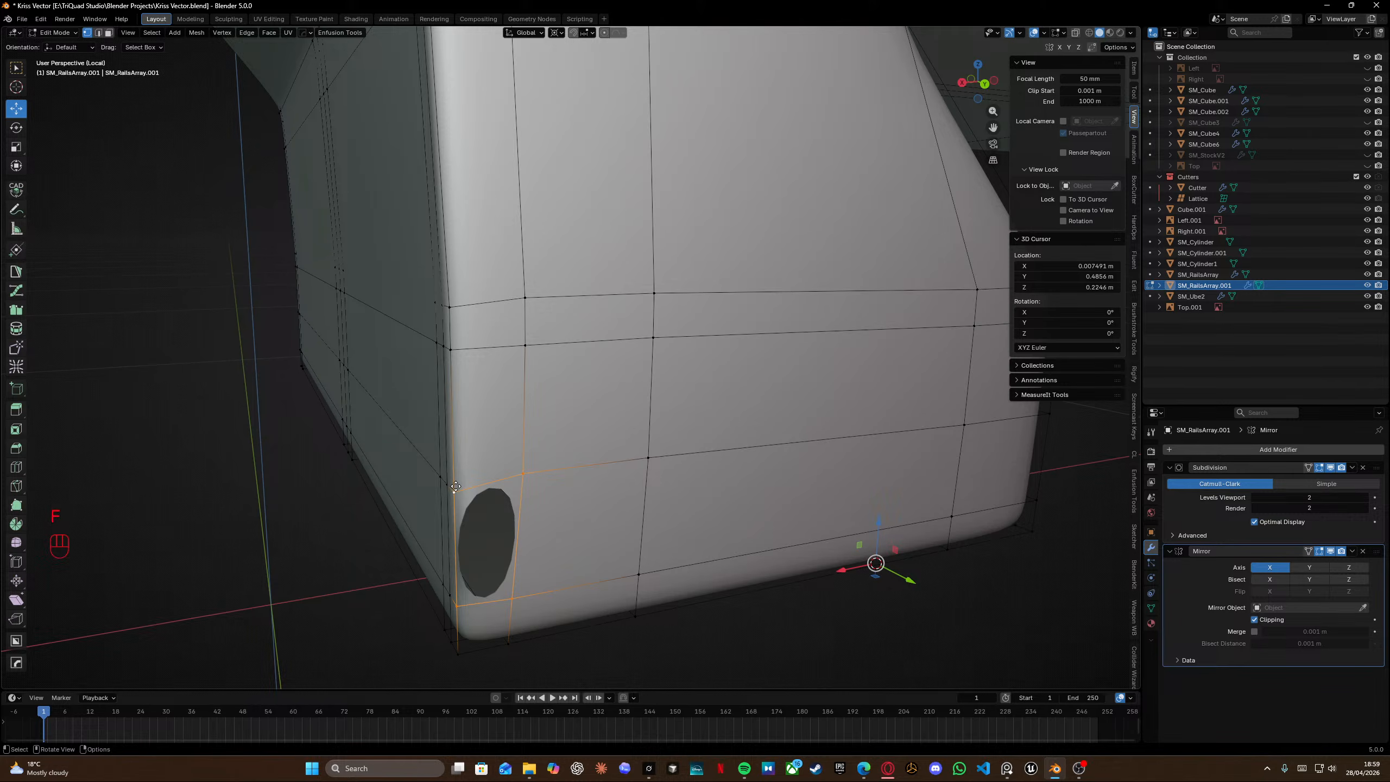
{"action": "key", "text": "f"}
{"action": "middle_click_drag", "start_coordinate": [473, 478], "coordinate": [486, 474]}
Edge-slide a horizontal edge loop on the far side of the rail's end segment.
{"action": "left_click", "coordinate": [634, 456]}
{"action": "scroll", "coordinate": [684, 453], "scroll_direction": "down", "scroll_amount": 3}
{"action": "middle_click_drag", "start_coordinate": [740, 450], "coordinate": [663, 406]}
{"action": "left_click", "coordinate": [802, 334], "text": "ctrl"}
{"action": "middle_click_drag", "start_coordinate": [802, 334], "coordinate": [843, 378]}
{"action": "left_click", "coordinate": [639, 377], "text": "ctrl"}
{"action": "key", "text": "g"}
{"action": "key", "text": "g"}
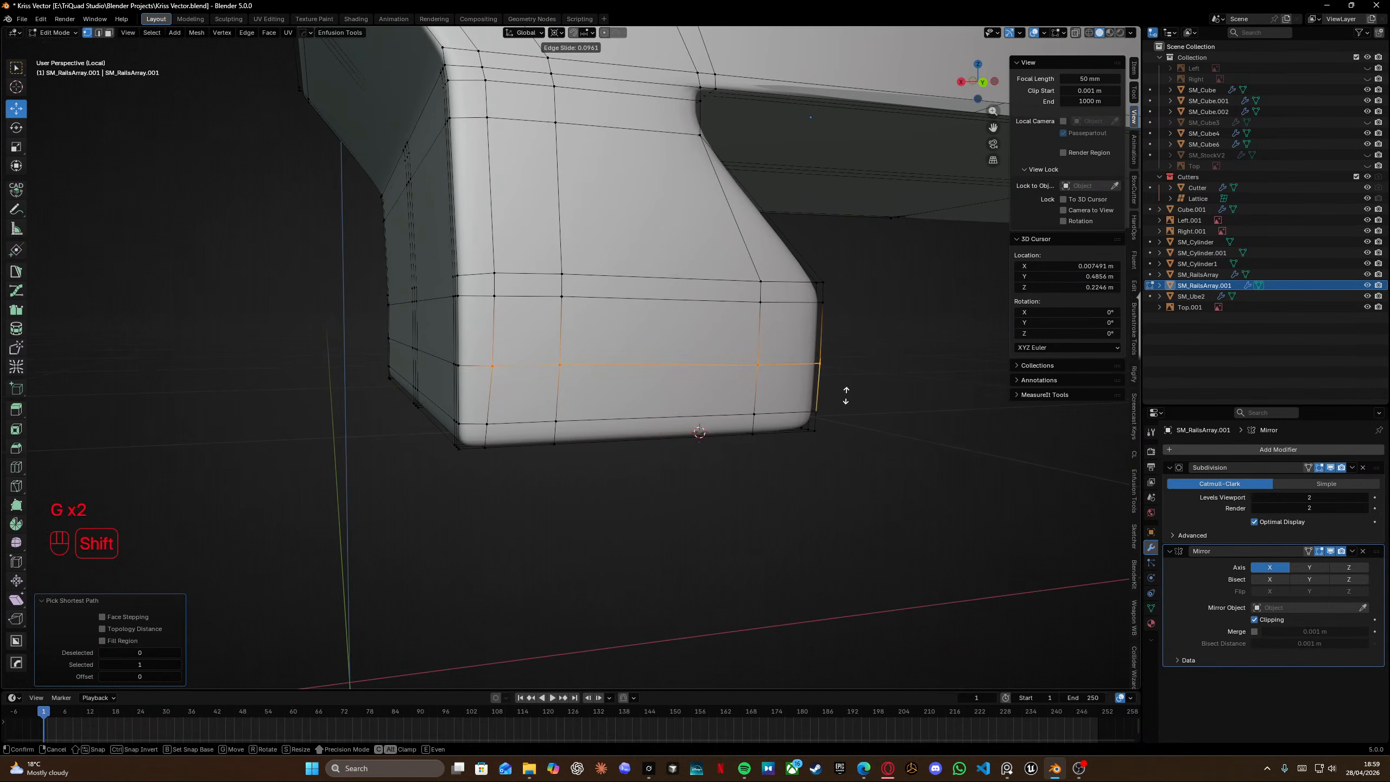
{"action": "left_click", "coordinate": [846, 395]}
In wireframe, select the segment's lowest edge loops and edge-slide them fully down onto its bottom edge.
{"action": "middle_click_drag", "start_coordinate": [564, 249], "coordinate": [700, 327]}
{"action": "middle_click_drag", "start_coordinate": [770, 290], "coordinate": [618, 323], "text": "shift"}
{"action": "middle_click_drag", "start_coordinate": [618, 323], "coordinate": [580, 268]}
{"action": "key", "text": "Tab"}
{"action": "scroll", "coordinate": [602, 274], "scroll_direction": "down", "scroll_amount": 1}
{"action": "key", "text": "Tab"}
{"action": "mouse_move", "coordinate": [629, 315]}
{"action": "middle_mouse_down"}
{"action": "mouse_move", "coordinate": [486, 320]}
{"action": "mouse_move", "coordinate": [597, 355]}
{"action": "mouse_move", "coordinate": [683, 339]}
{"action": "mouse_move", "coordinate": [460, 338]}
{"action": "mouse_move", "coordinate": [469, 362]}
{"action": "middle_mouse_up"}
{"action": "key", "text": "f"}
{"action": "key", "text": "shift+z"}
{"action": "key", "text": "shift+z"}
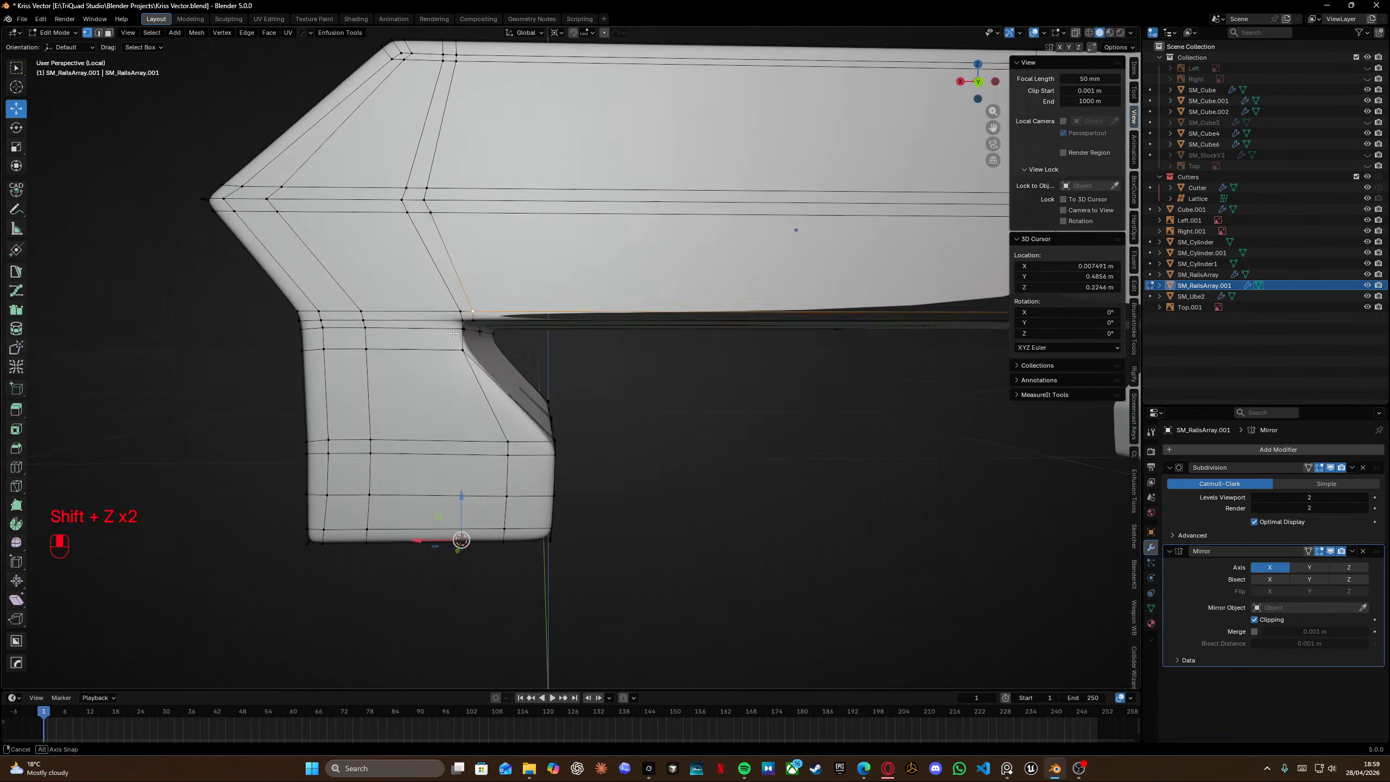
{"action": "key", "text": "shift+z"}
{"action": "left_click_drag", "start_coordinate": [508, 461], "coordinate": [530, 571]}
{"action": "key", "text": "g"}
{"action": "key", "text": "g"}
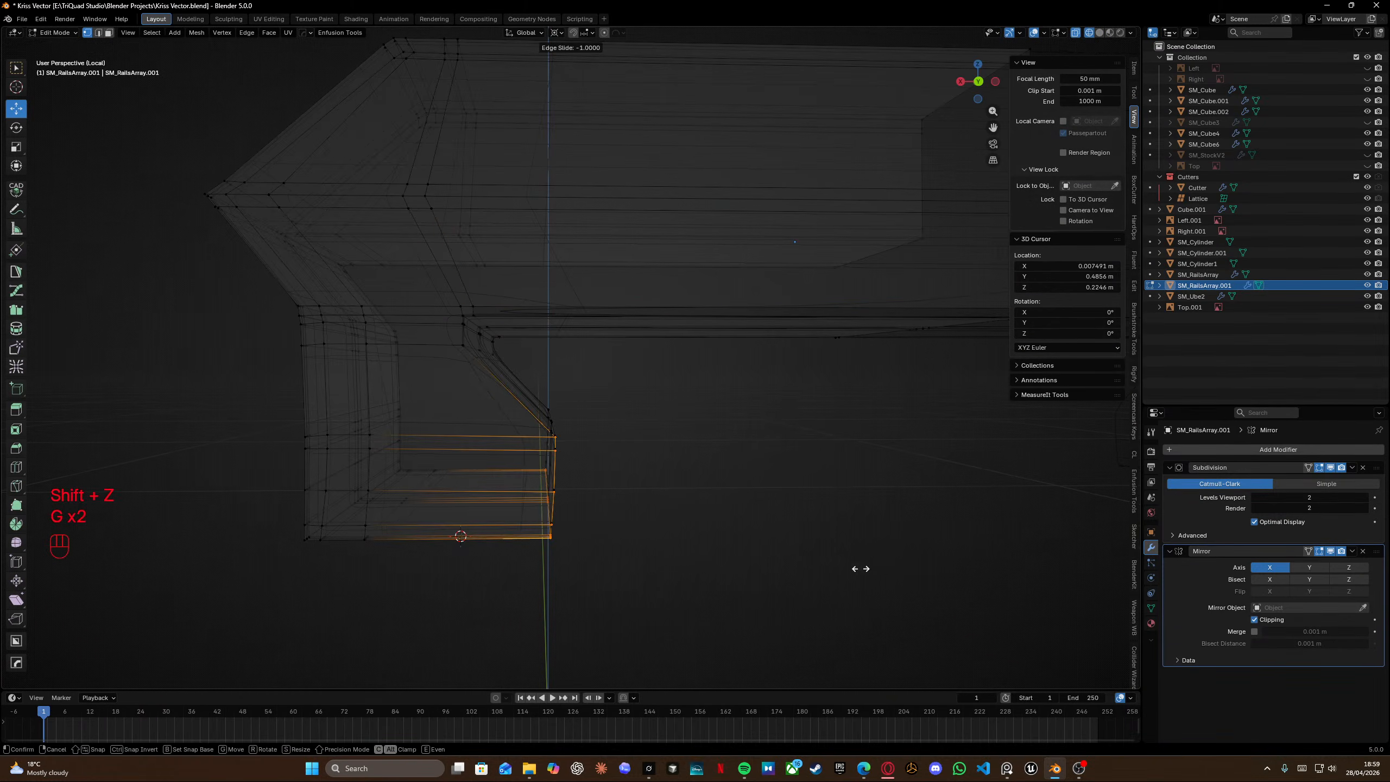
{"action": "left_click", "coordinate": [859, 568]}
Select the whole segment mesh and merge its vertices by distance.
{"action": "key", "text": "a"}
{"action": "key", "text": "m"}
{"action": "left_click", "coordinate": [686, 461]}
{"action": "key", "text": "shift+z"}
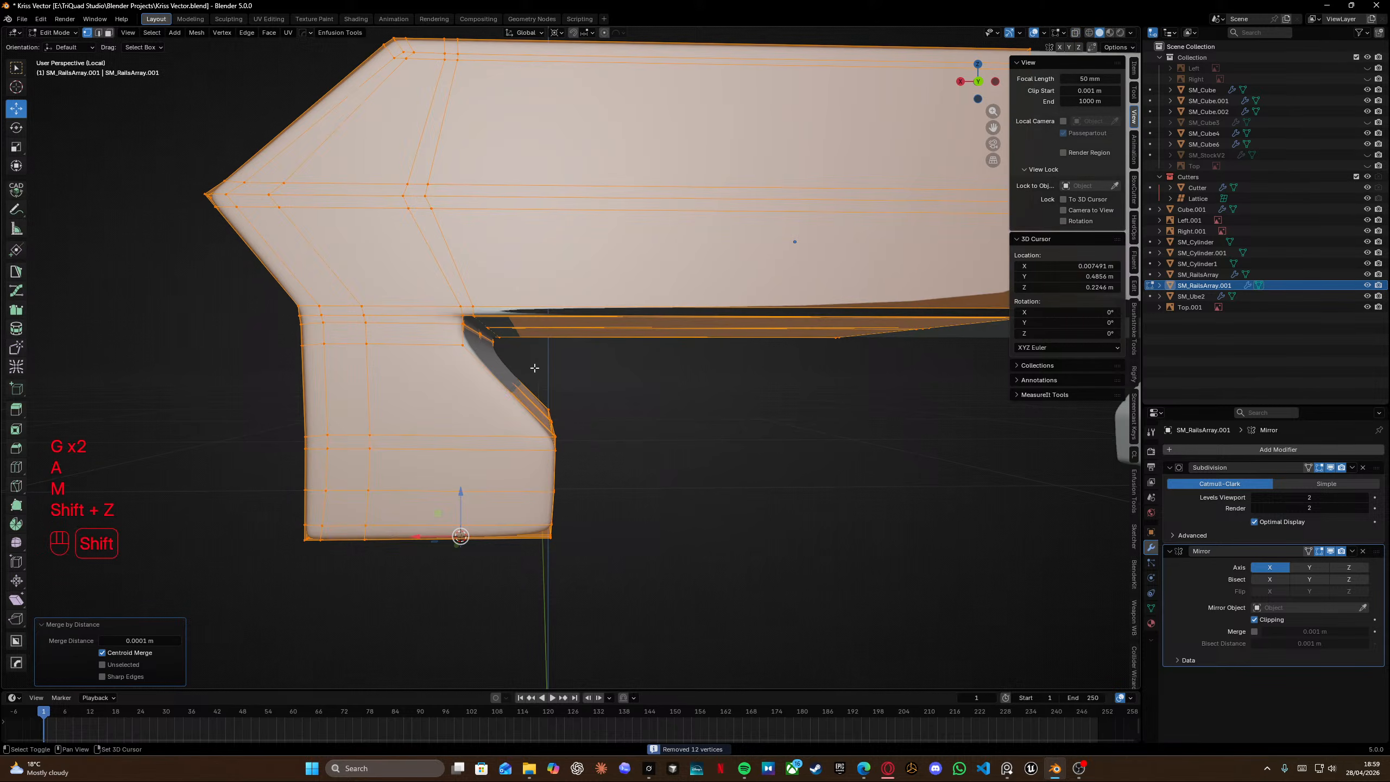
Edge-slide the vertical edge loop on the segment's side by a factor of 0.600.
{"action": "left_click", "coordinate": [375, 390], "text": "alt"}
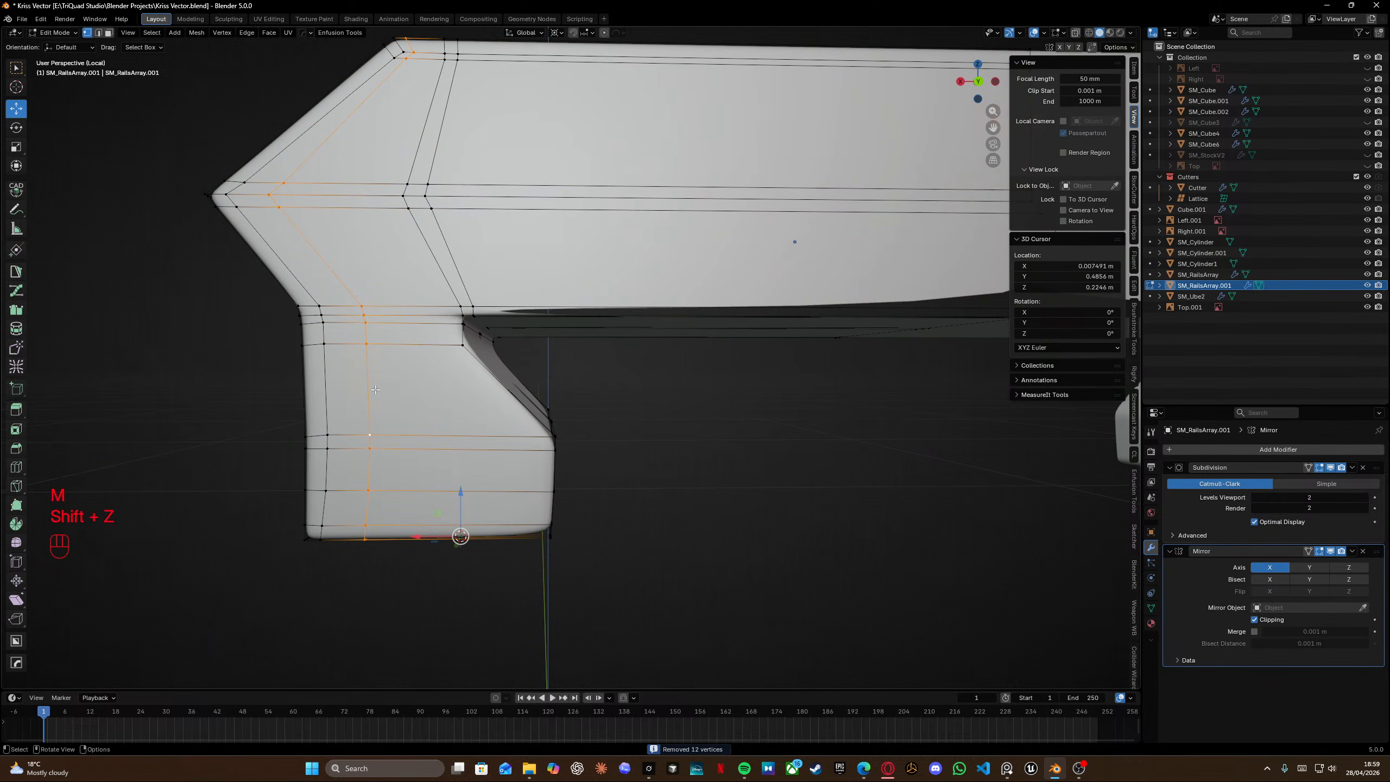
{"action": "key", "text": "g"}
{"action": "key", "text": "g"}
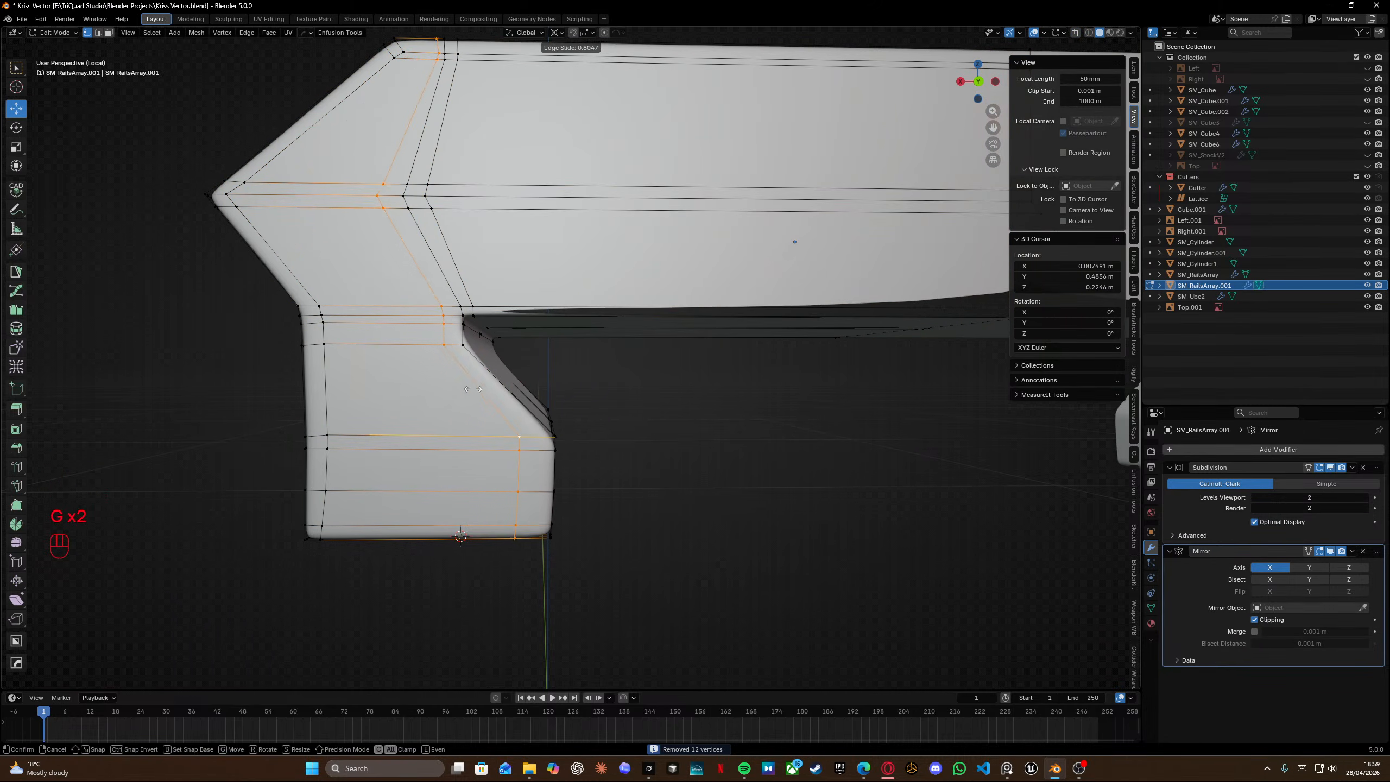
{"action": "left_click", "coordinate": [443, 386]}
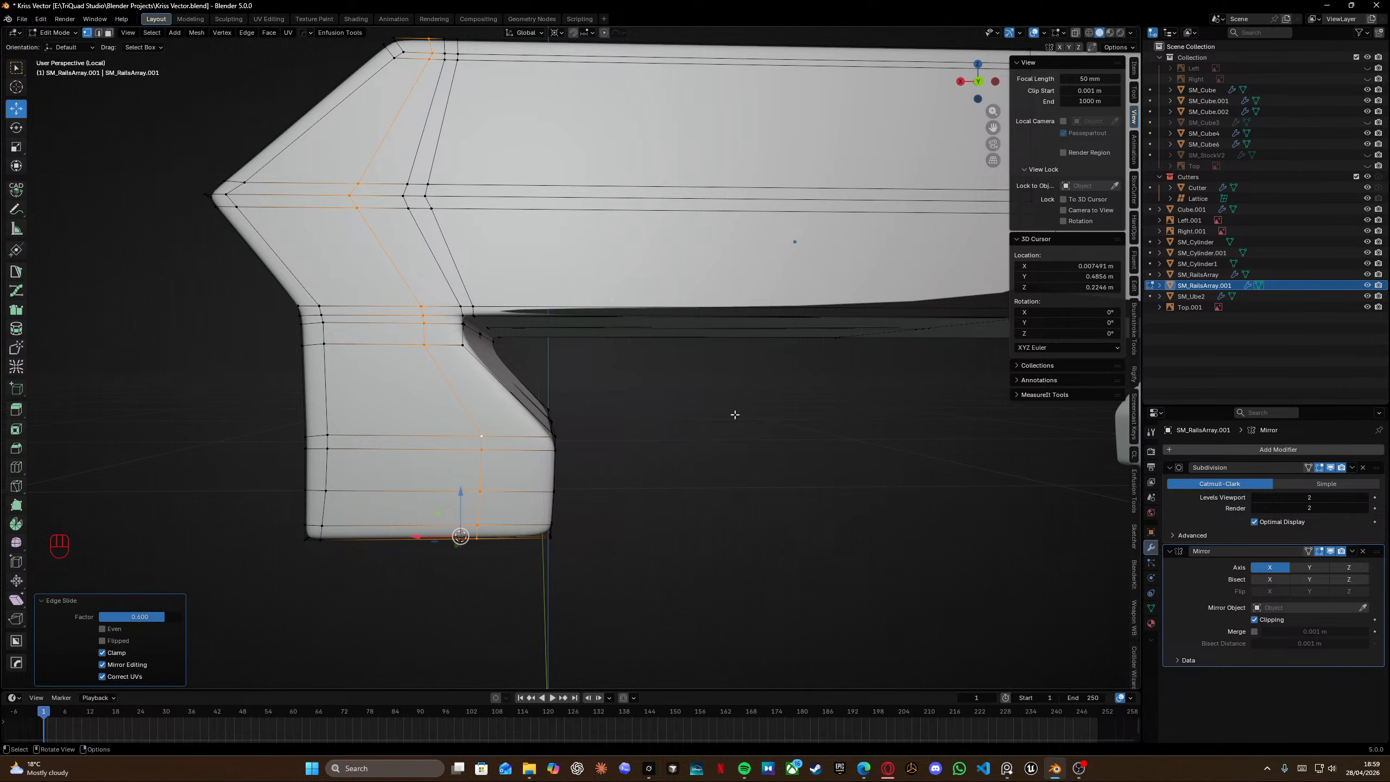
Leave local view and edge-slide the selected loop on the rail's upper surface near the joint.
{"action": "middle_click_drag", "start_coordinate": [522, 358], "coordinate": [379, 347]}
{"action": "key", "text": "KP_Divide"}
{"action": "key", "text": "Tab"}
{"action": "key", "text": "Tab"}
{"action": "key", "text": "shift+z"}
{"action": "key", "text": "shift+z"}
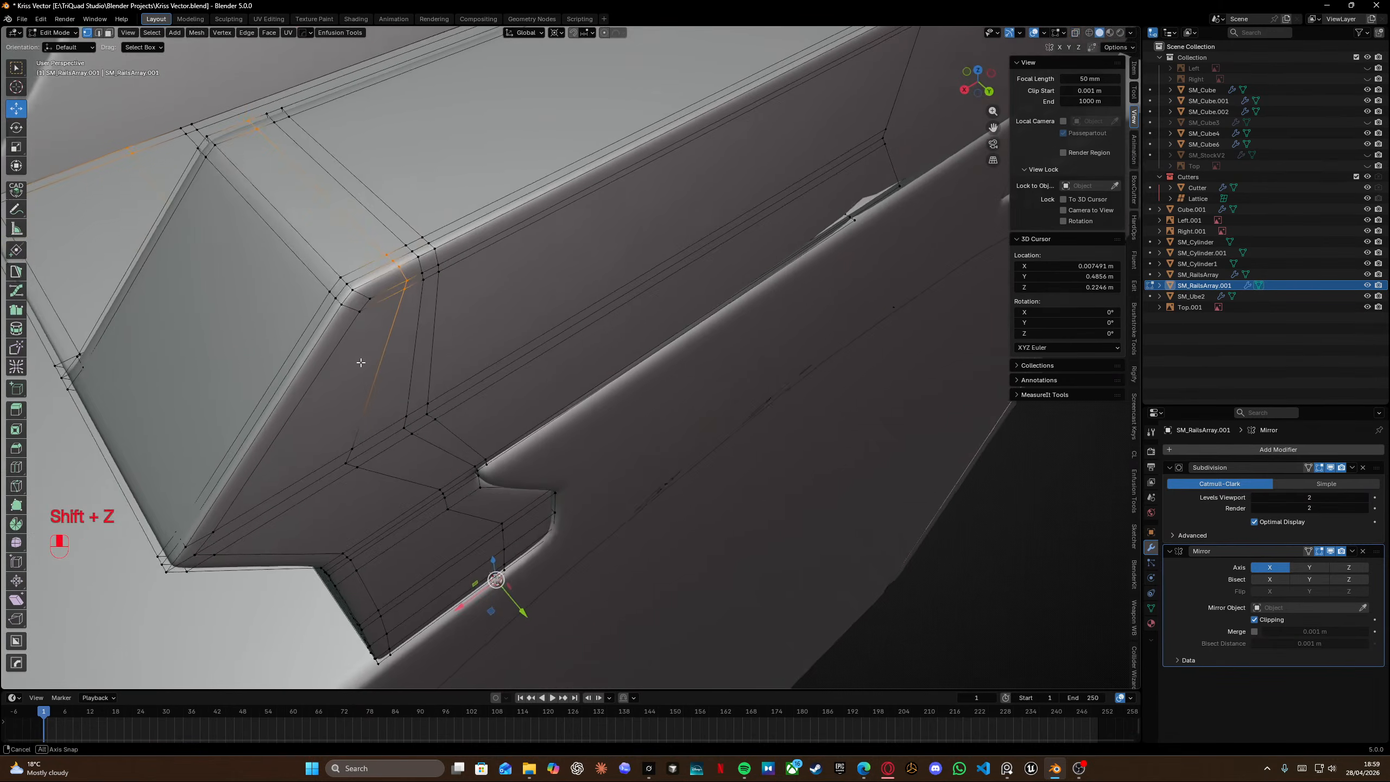
{"action": "key", "text": "g"}
{"action": "key", "text": "g"}
{"action": "left_click", "coordinate": [338, 369]}
Scale the selected edges at the joint between segment and array along X by 0.290.
{"action": "key", "text": "Tab"}
{"action": "middle_click_drag", "start_coordinate": [345, 304], "coordinate": [276, 278]}
{"action": "scroll", "coordinate": [276, 278], "scroll_direction": "down", "scroll_amount": 2}
{"action": "mouse_move", "coordinate": [598, 329]}
{"action": "middle_mouse_down", "text": "shift"}
{"action": "mouse_move", "coordinate": [503, 333]}
{"action": "mouse_move", "coordinate": [637, 331]}
{"action": "mouse_move", "coordinate": [585, 323]}
{"action": "mouse_move", "coordinate": [602, 328]}
{"action": "middle_mouse_up", "text": "shift"}
{"action": "key", "text": "Tab"}
{"action": "scroll", "coordinate": [504, 333], "scroll_direction": "up", "scroll_amount": 4}
{"action": "key", "text": "KP_Divide"}
{"action": "key", "text": "s"}
{"action": "key", "text": "x"}
{"action": "left_click", "coordinate": [459, 389]}
{"action": "scroll", "coordinate": [564, 326], "scroll_direction": "up", "scroll_amount": 7}
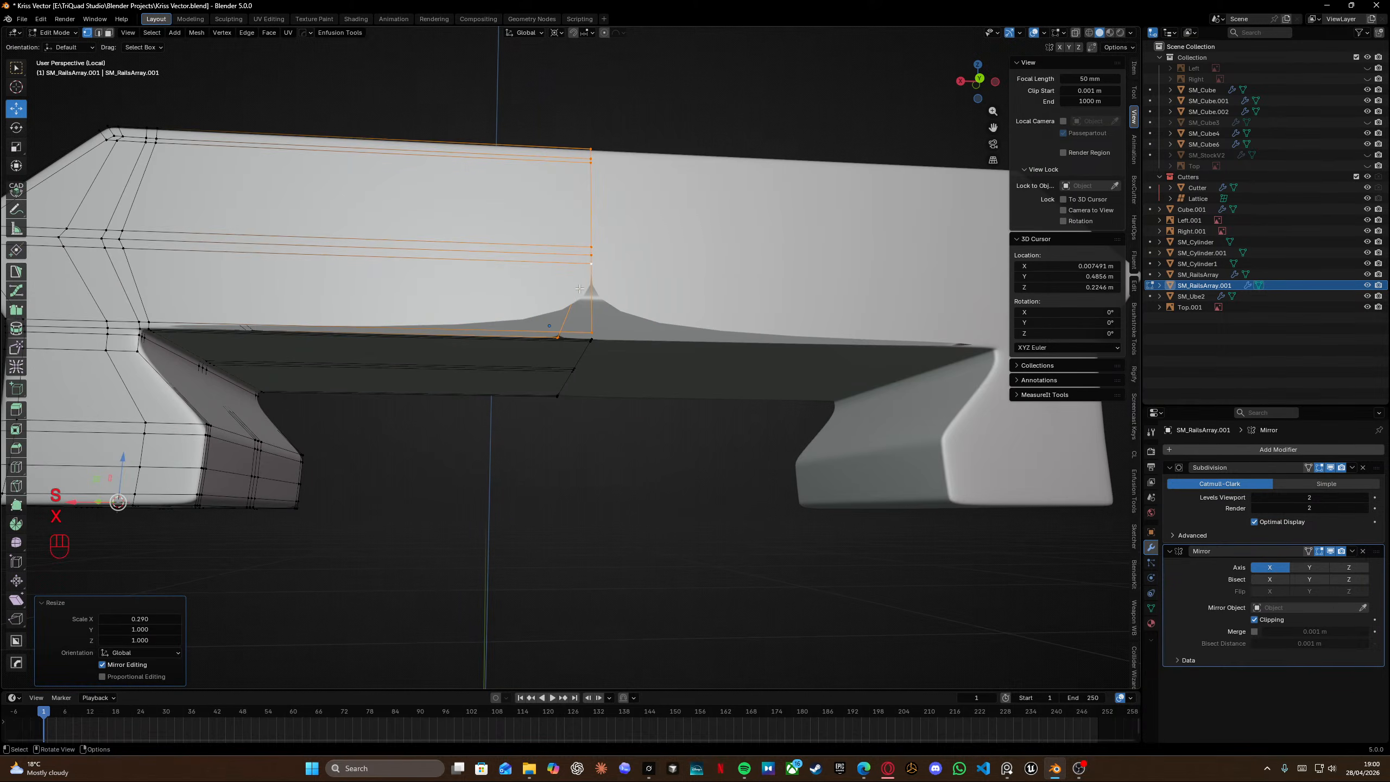
Select the two vertices at the joint's lower edge and fill between them to remove the pinched spike.
{"action": "middle_click_drag", "start_coordinate": [564, 326], "coordinate": [568, 317]}
{"action": "left_click", "coordinate": [583, 284]}
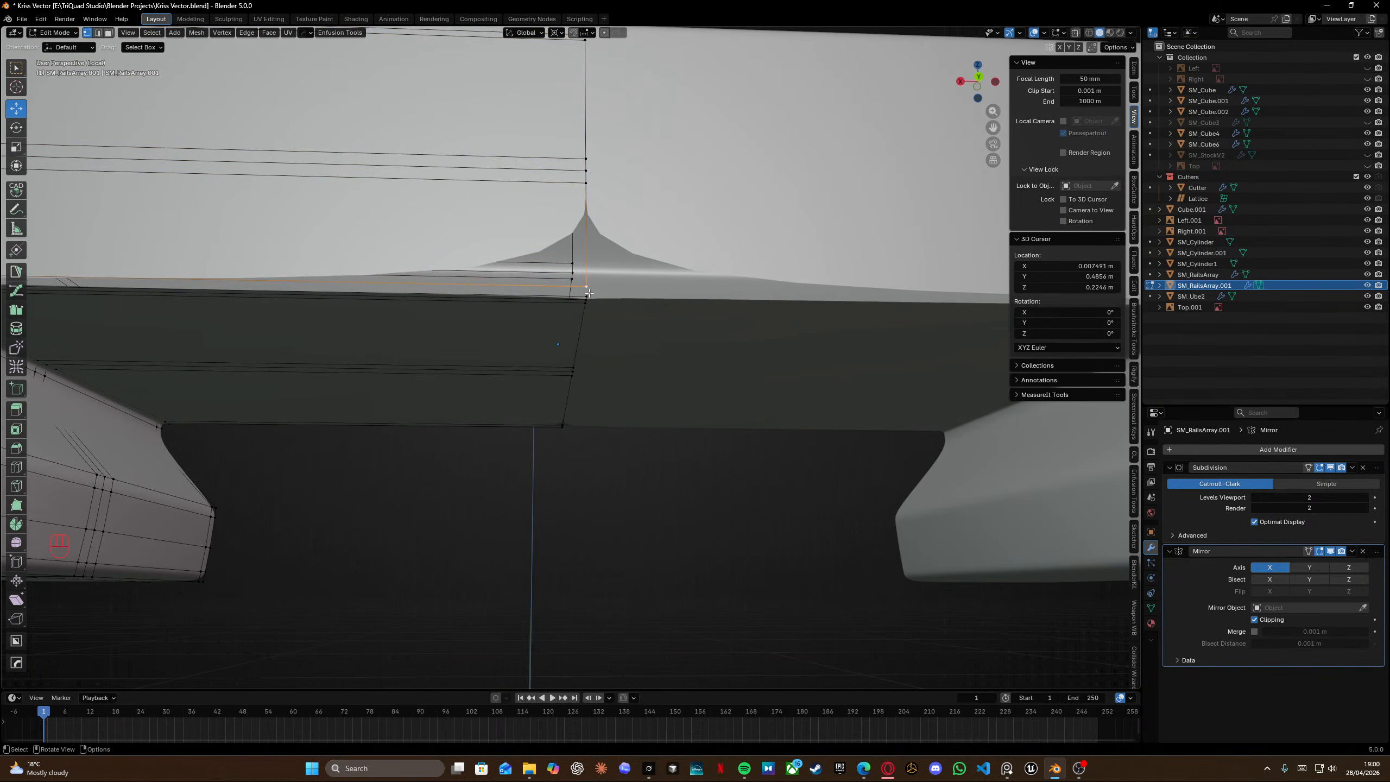
{"action": "left_click", "coordinate": [588, 294], "text": "ctrl"}
{"action": "key", "text": "g"}
{"action": "key", "text": "f"}
{"action": "key", "text": "f"}
{"action": "scroll", "coordinate": [558, 316], "scroll_direction": "down", "scroll_amount": 10}
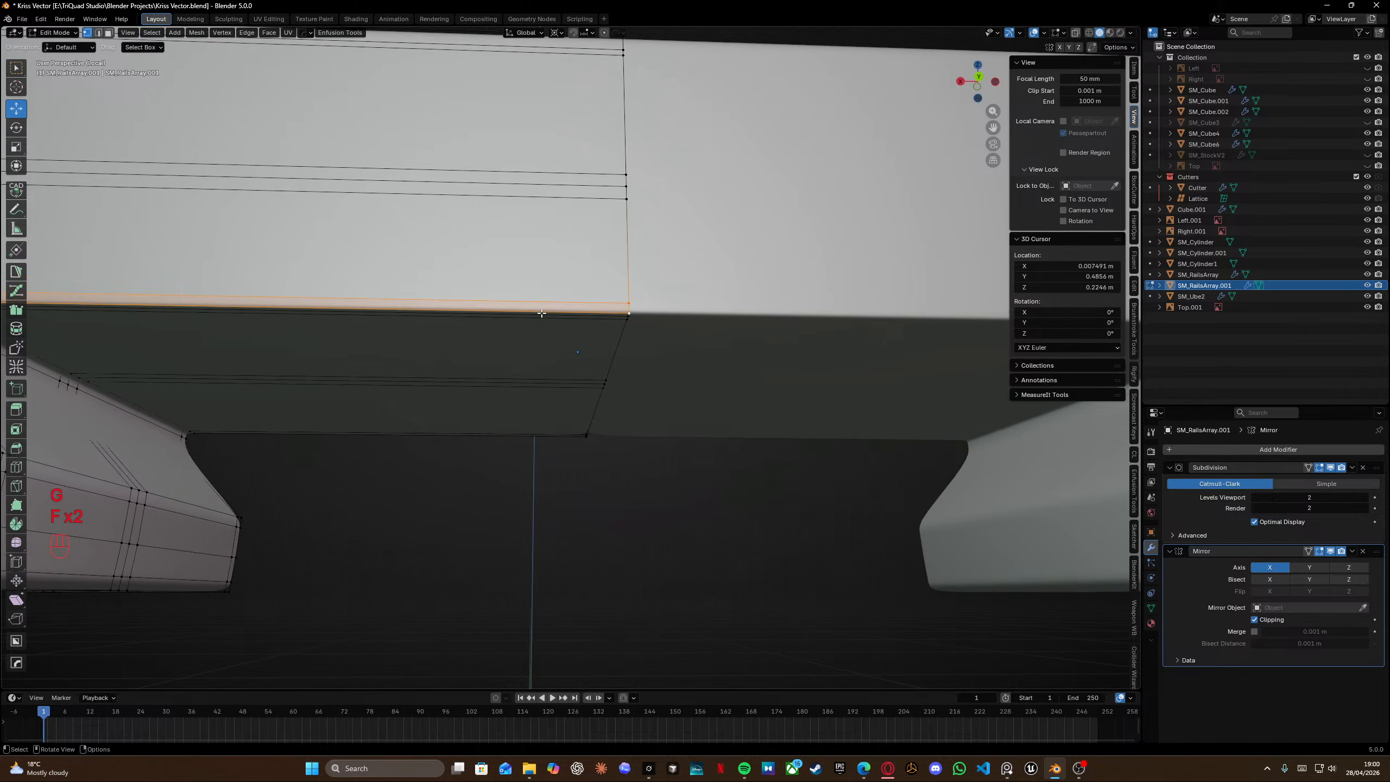
Add a loop cut across the rail segment right next to the joint.
{"action": "key", "text": "Tab"}
{"action": "middle_click_drag", "start_coordinate": [558, 316], "coordinate": [801, 373]}
{"action": "key", "text": "Tab"}
{"action": "scroll", "coordinate": [602, 438], "scroll_direction": "up", "scroll_amount": 5}
{"action": "key", "text": "ctrl+r"}
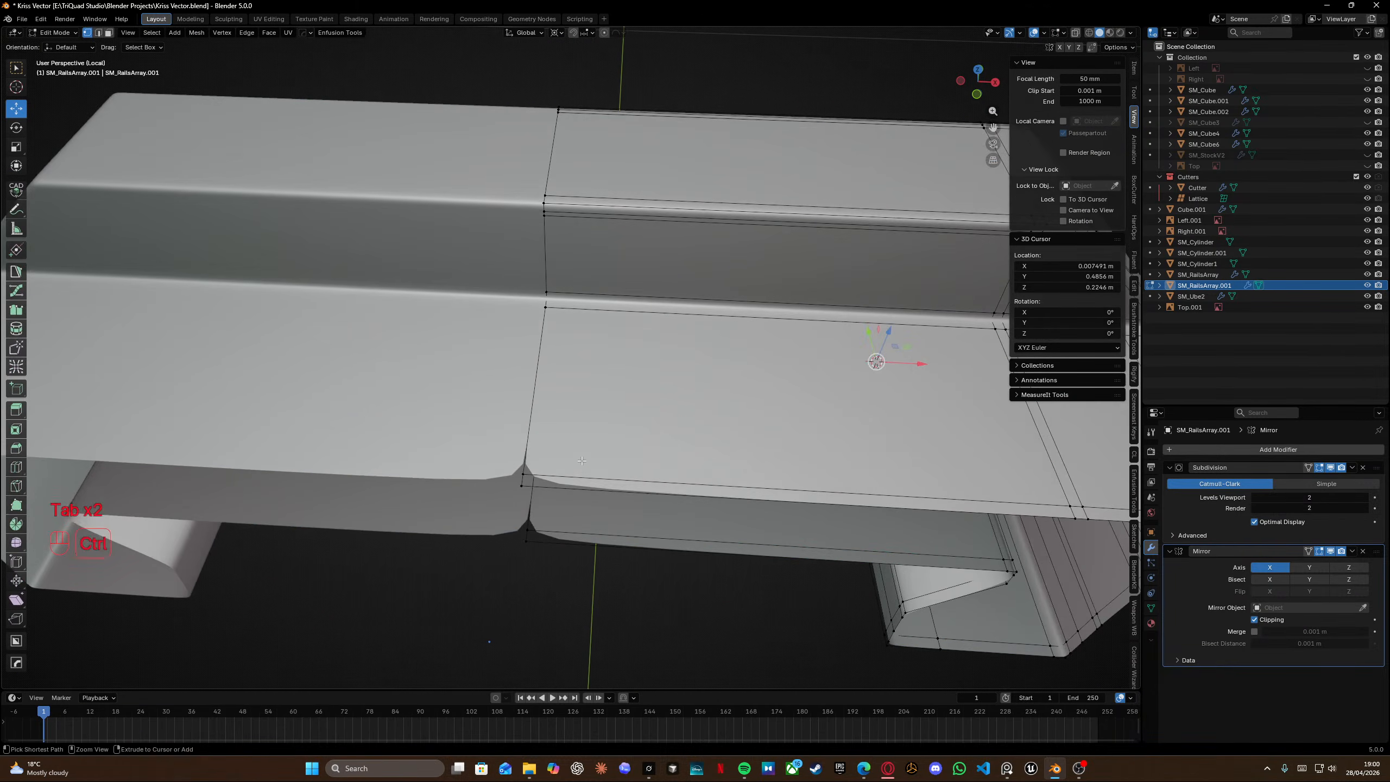
{"action": "left_click", "coordinate": [571, 481]}
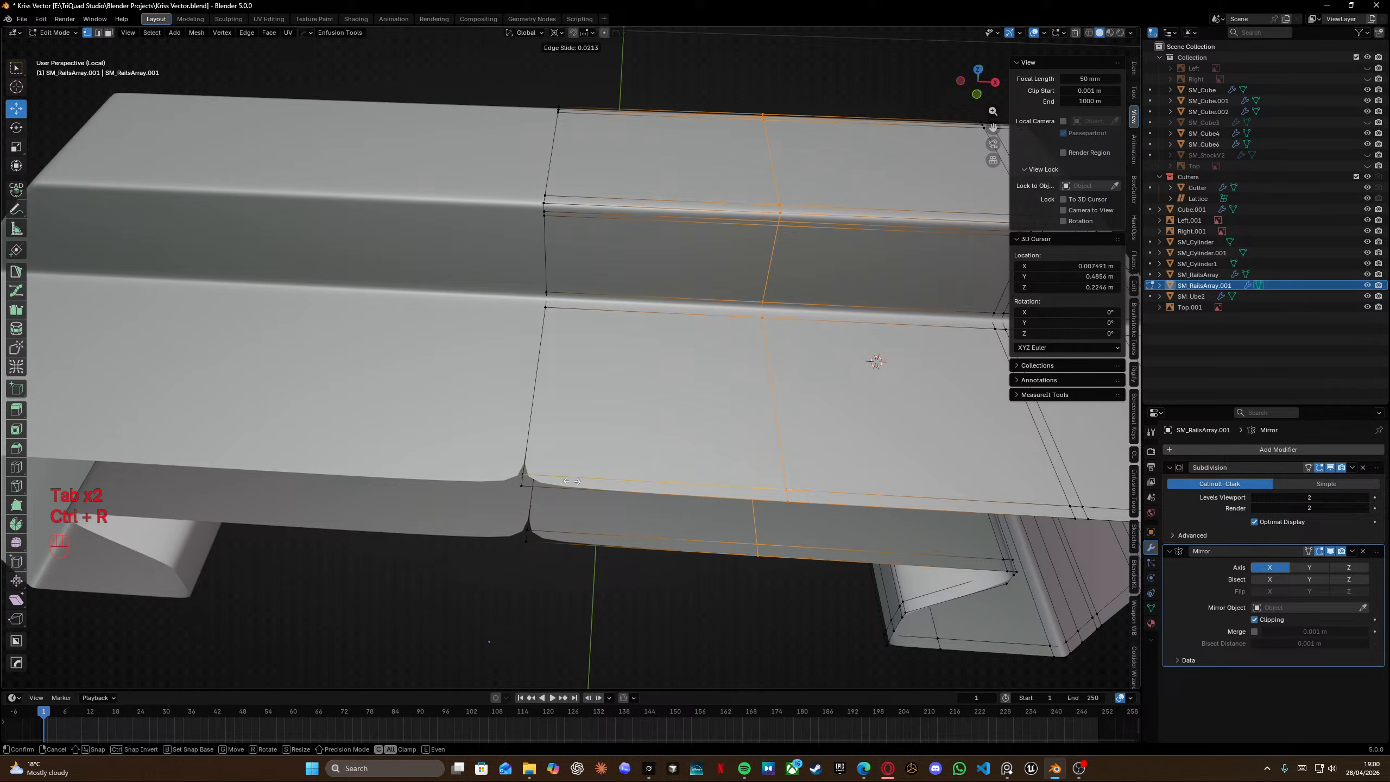
{"action": "left_click", "coordinate": [325, 509]}
{"action": "left_click", "coordinate": [515, 433], "text": "alt"}
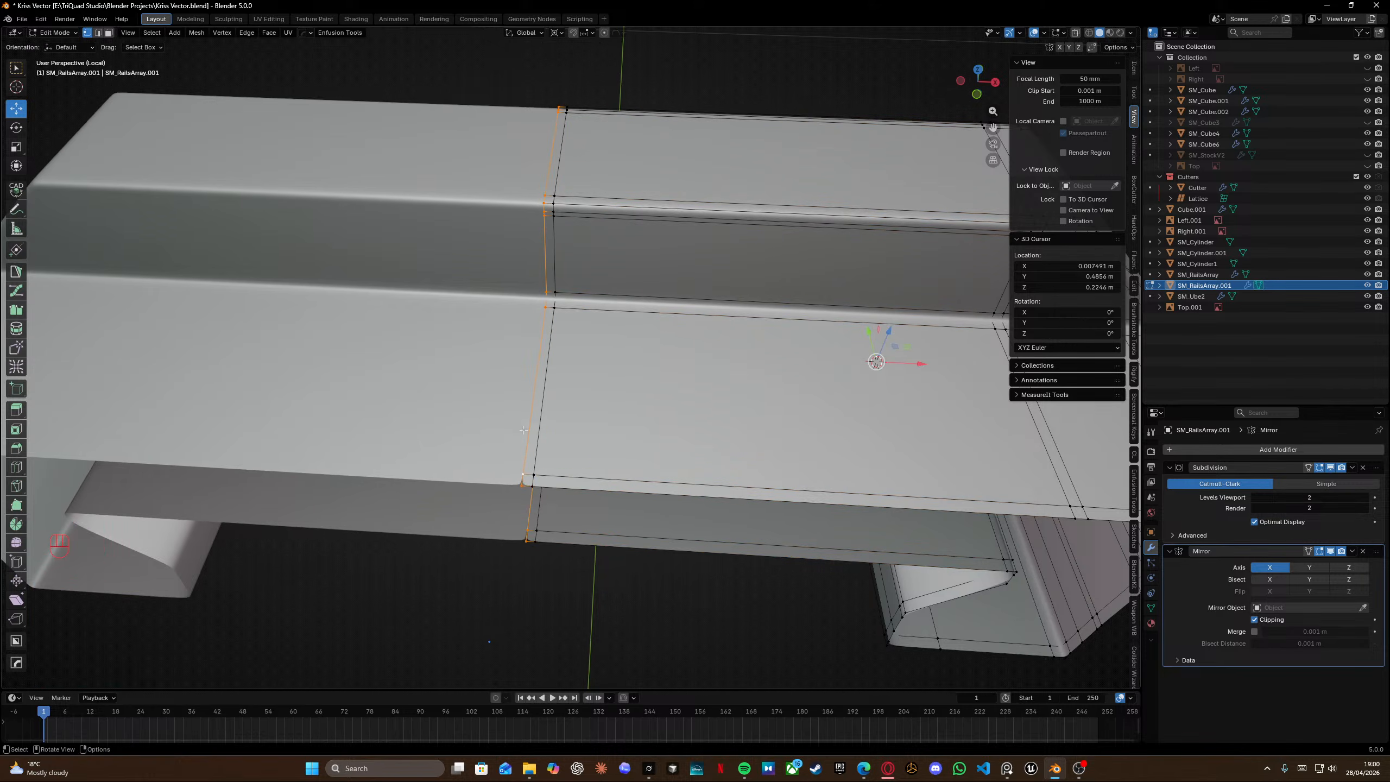
Select the entire mesh, merge vertices by distance and recalculate normals outward.
{"action": "left_click", "coordinate": [1255, 632]}
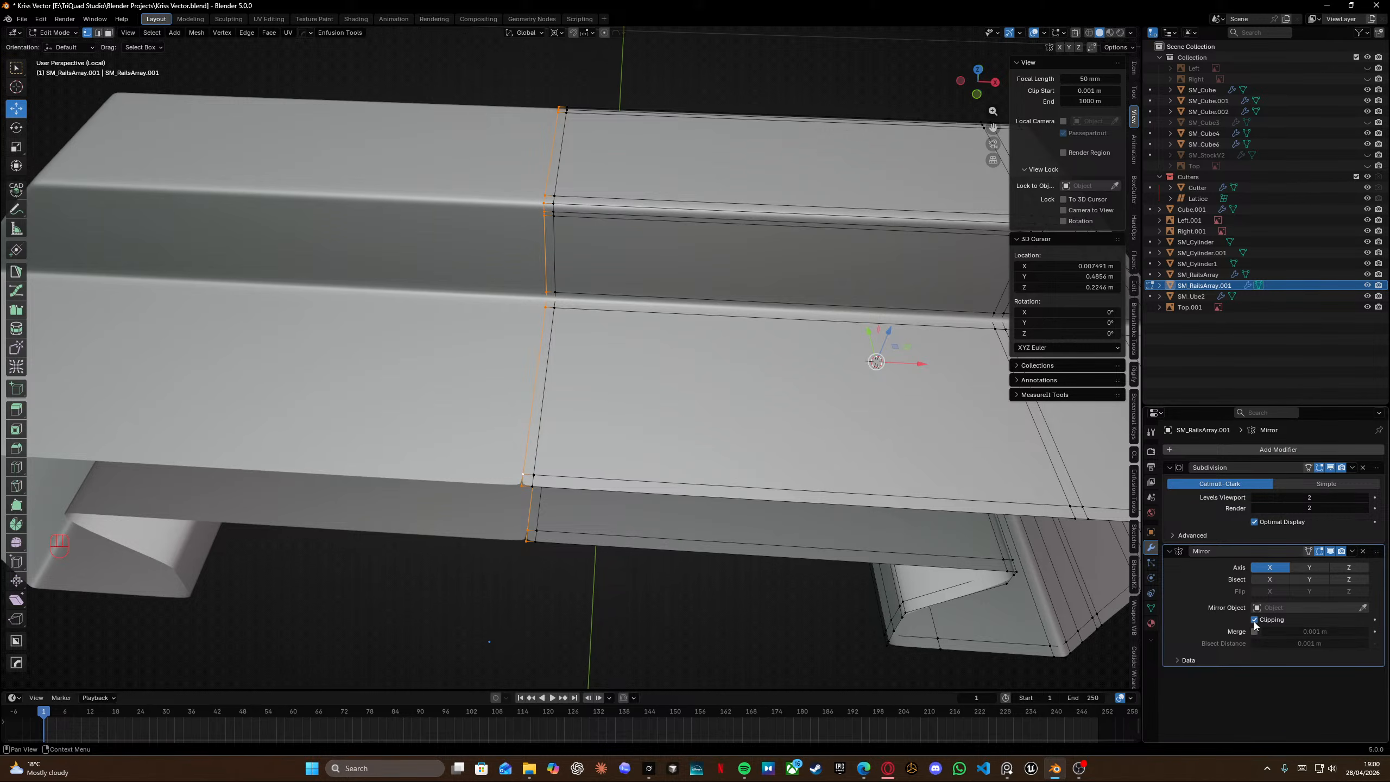
{"action": "key", "text": "a"}
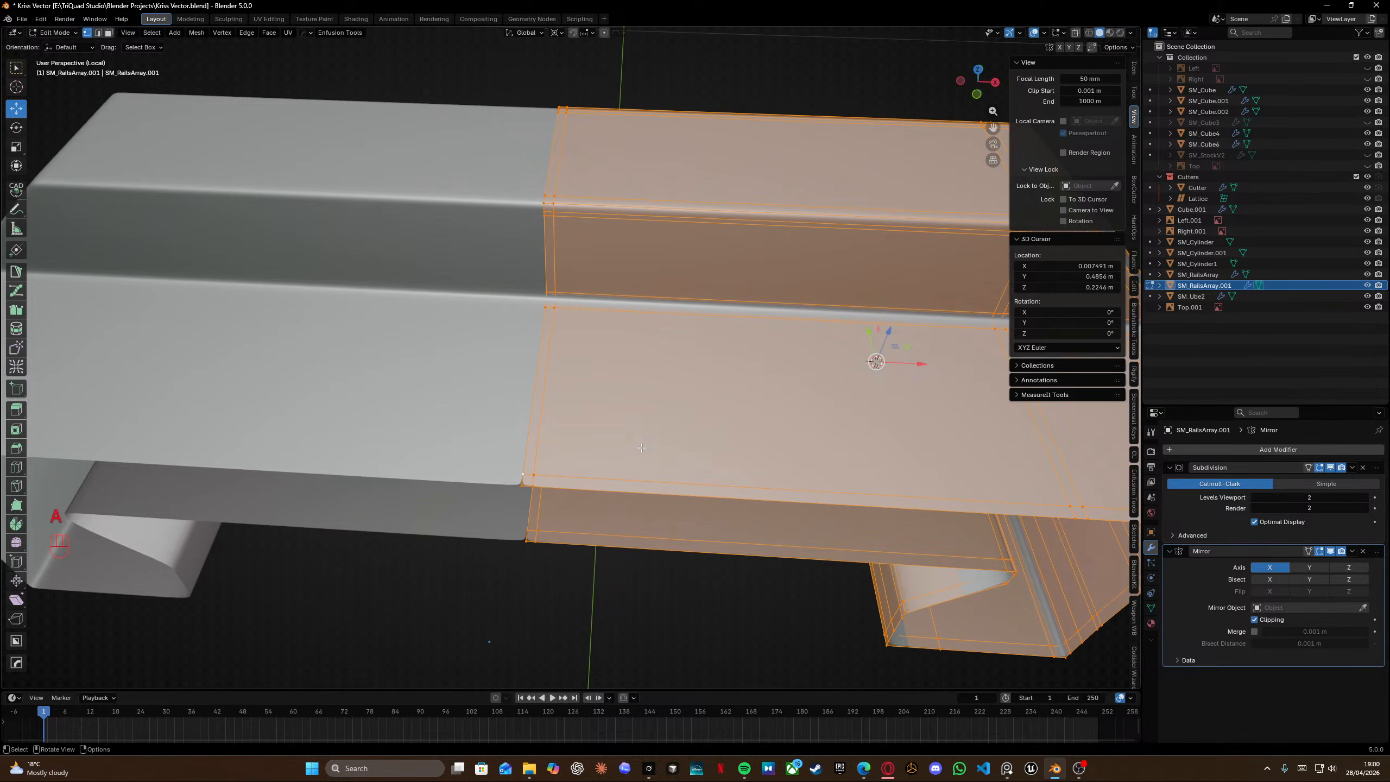
{"action": "key", "text": "m"}
{"action": "left_click", "coordinate": [641, 448]}
{"action": "key", "text": "shift+n"}
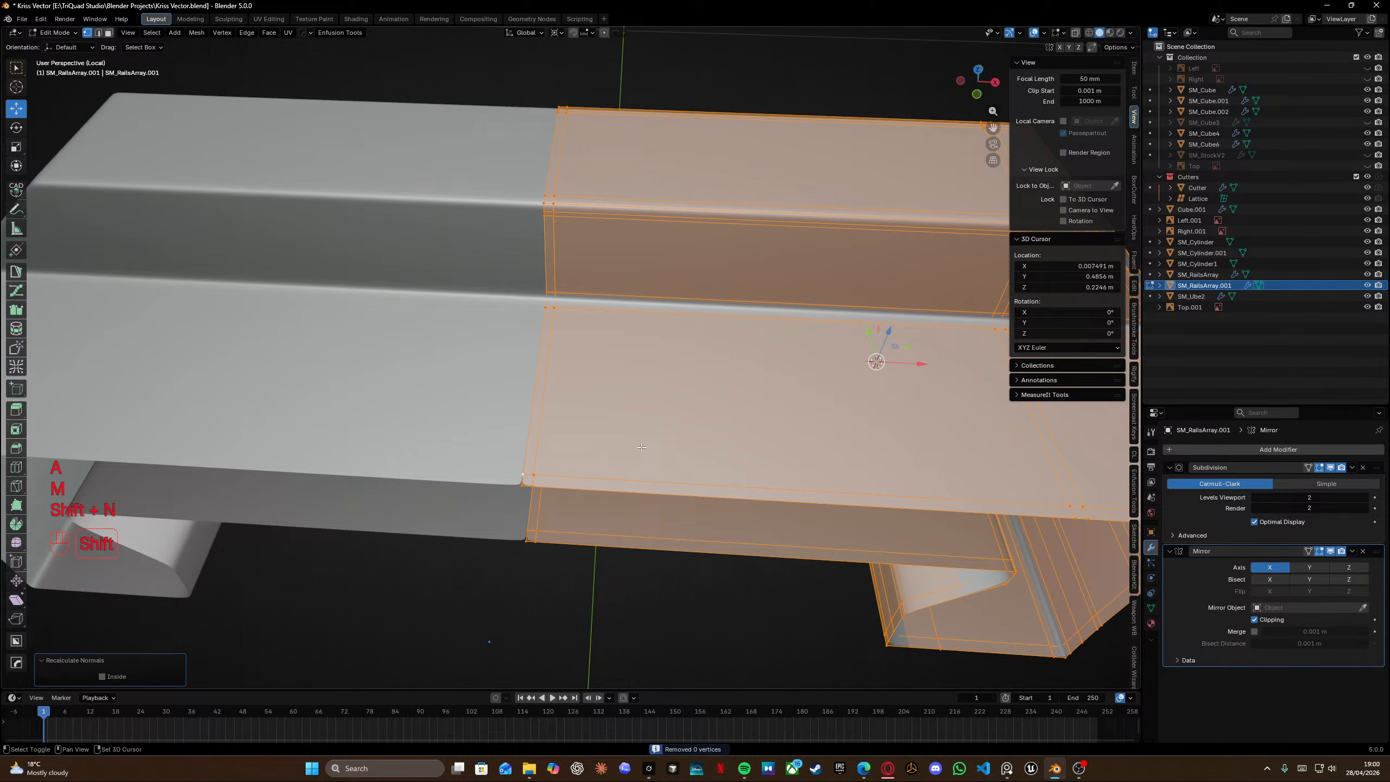
Return to object mode, save the file and leave local view.
{"action": "key", "text": "Tab"}
{"action": "scroll", "coordinate": [624, 317], "scroll_direction": "down", "scroll_amount": 6}
{"action": "middle_click_drag", "start_coordinate": [788, 395], "coordinate": [626, 373]}
{"action": "key", "text": "ctrl+s"}
{"action": "key", "text": "KP_Divide"}
{"action": "scroll", "coordinate": [667, 369], "scroll_direction": "down", "scroll_amount": 4}
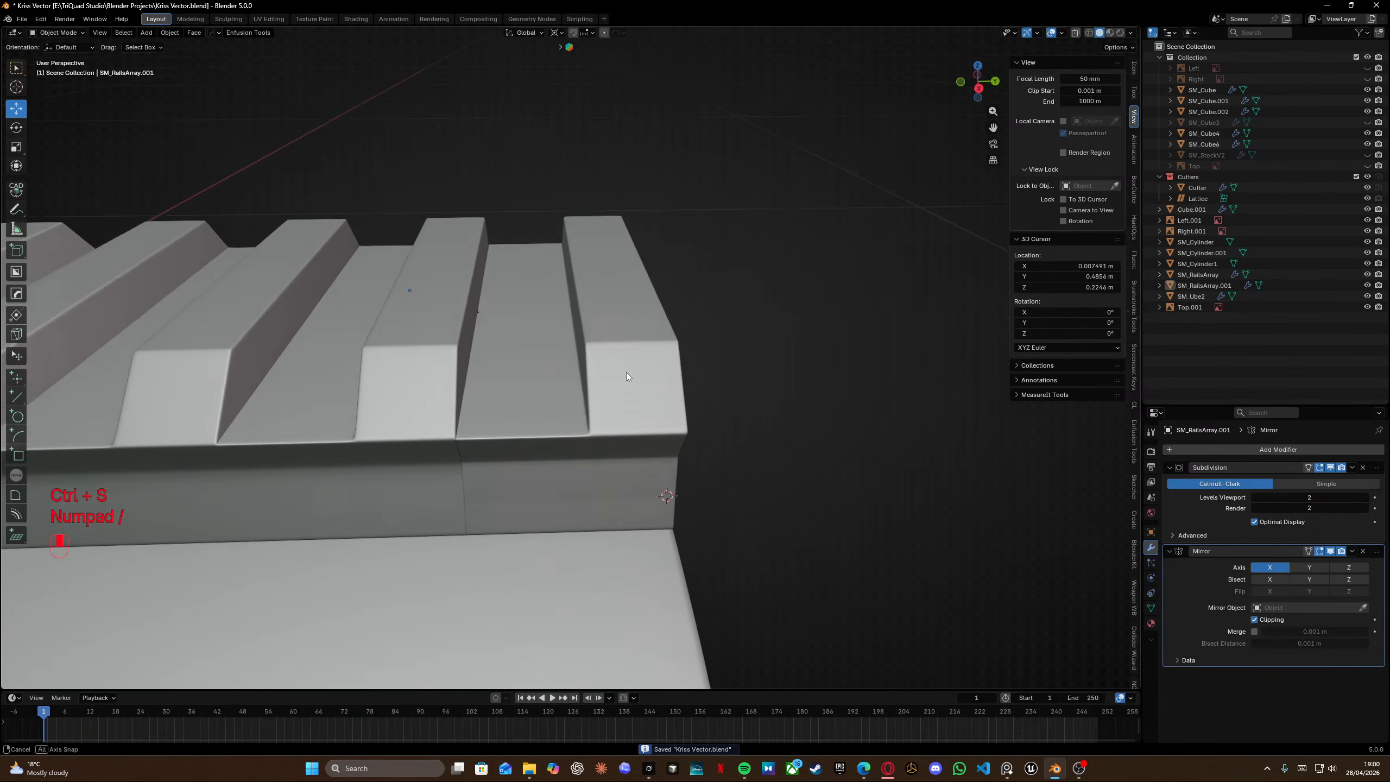
Select the rail array object and enable its array Merge option with a distance of 0.0001 m.
{"action": "left_click", "coordinate": [415, 405]}
{"action": "middle_click_drag", "start_coordinate": [419, 395], "coordinate": [529, 364]}
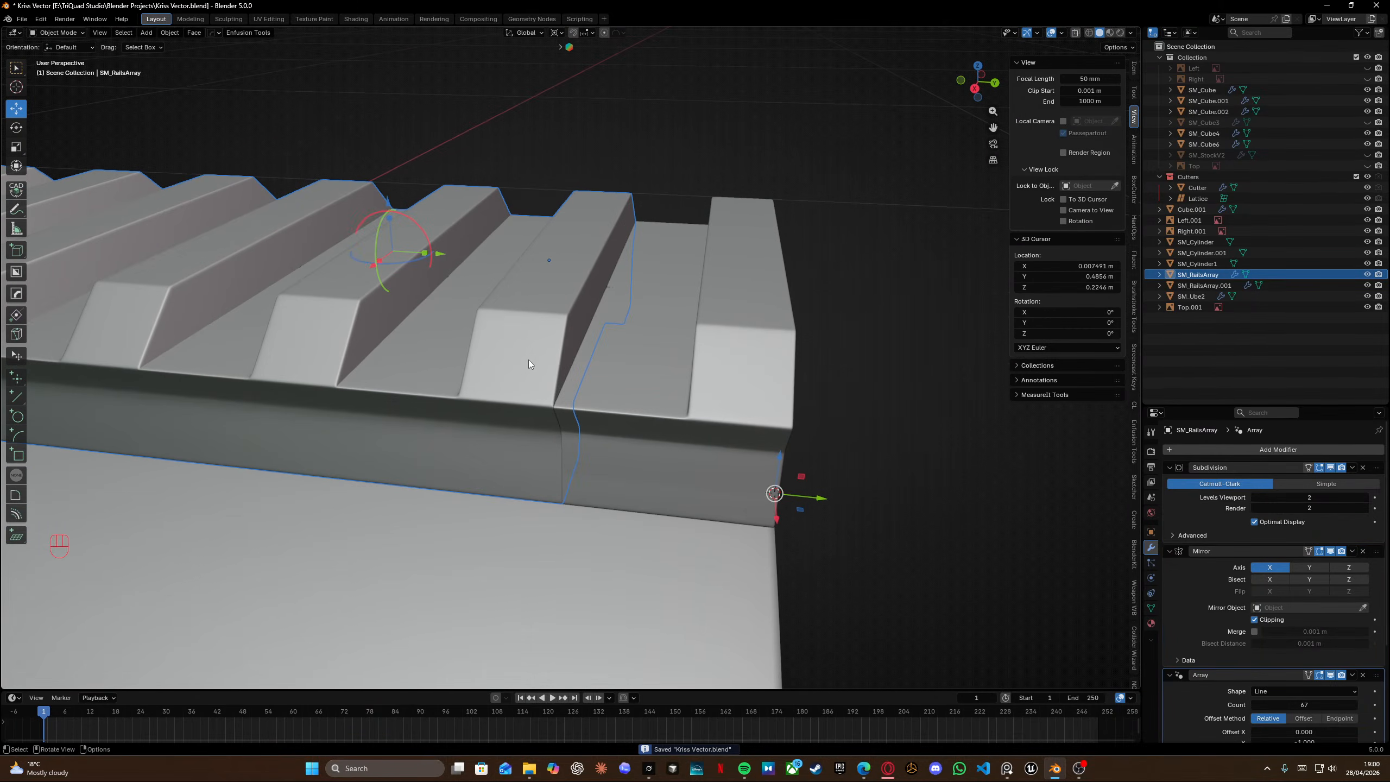
{"action": "scroll", "coordinate": [1226, 723], "scroll_direction": "down", "scroll_amount": 6}
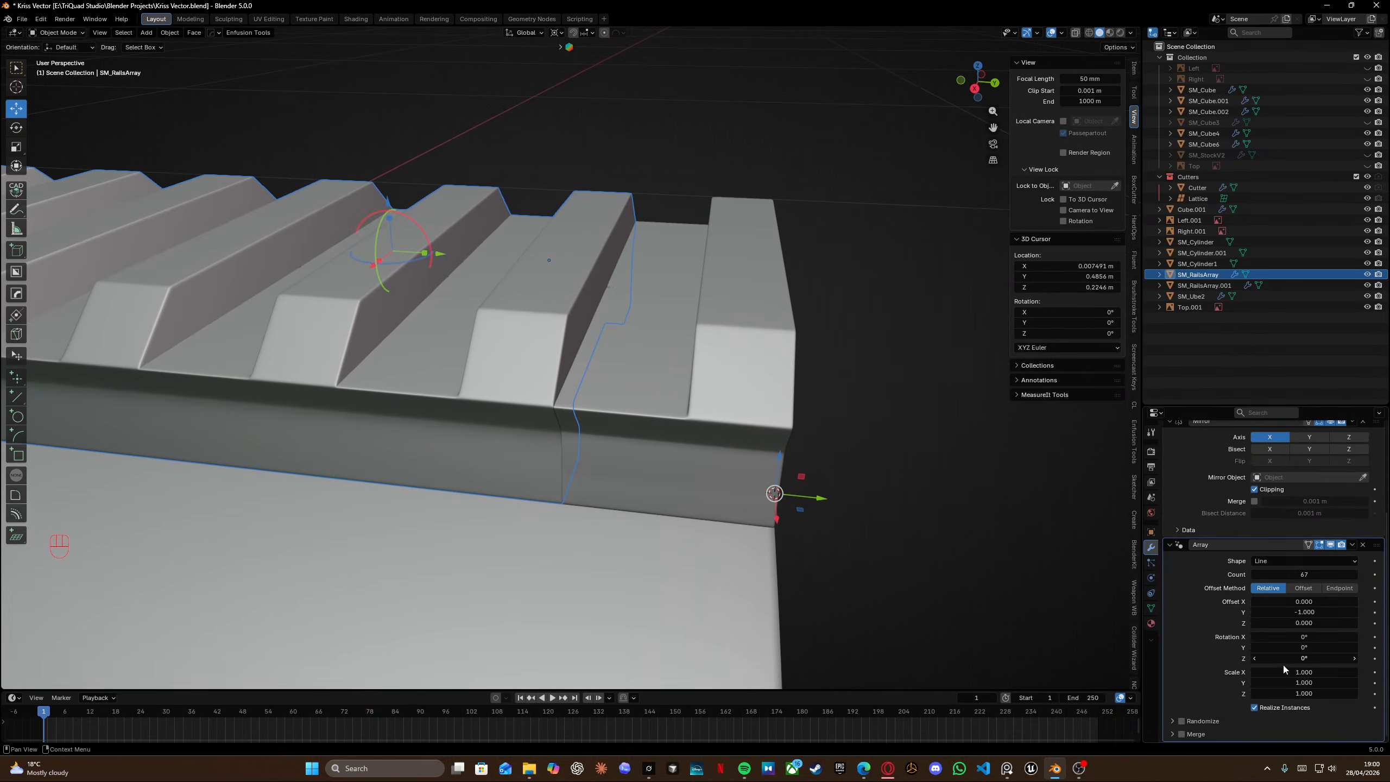
{"action": "left_click", "coordinate": [1186, 735]}
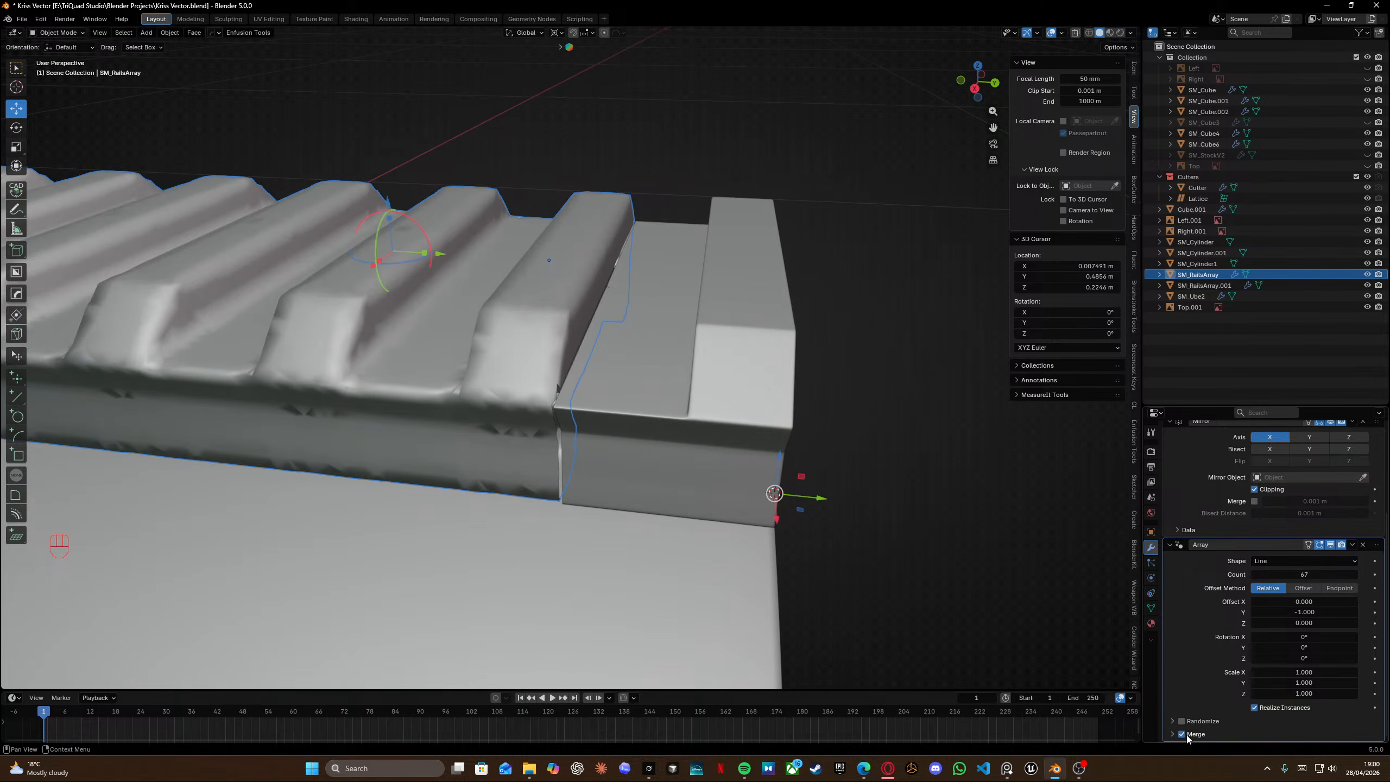
{"action": "key", "text": "ctrl+z"}
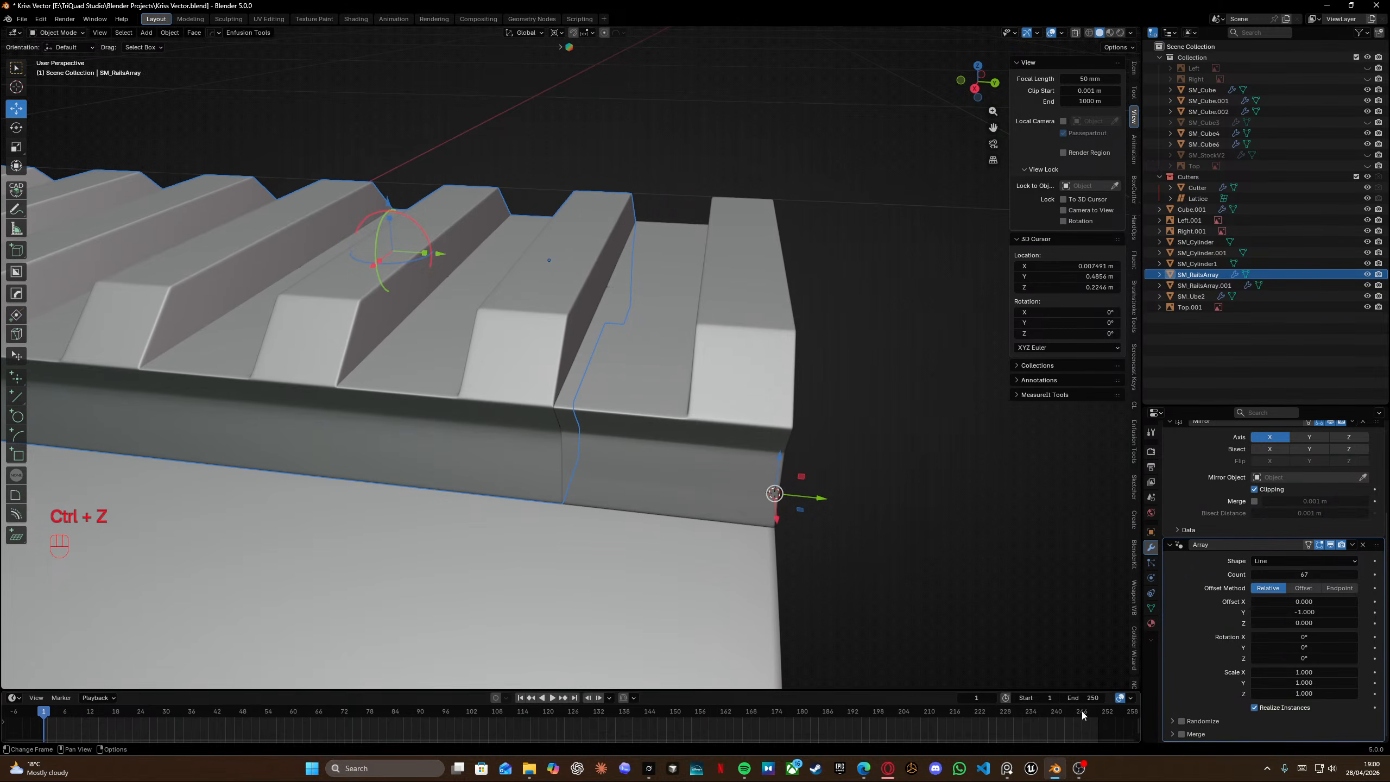
{"action": "left_click", "coordinate": [1182, 735]}
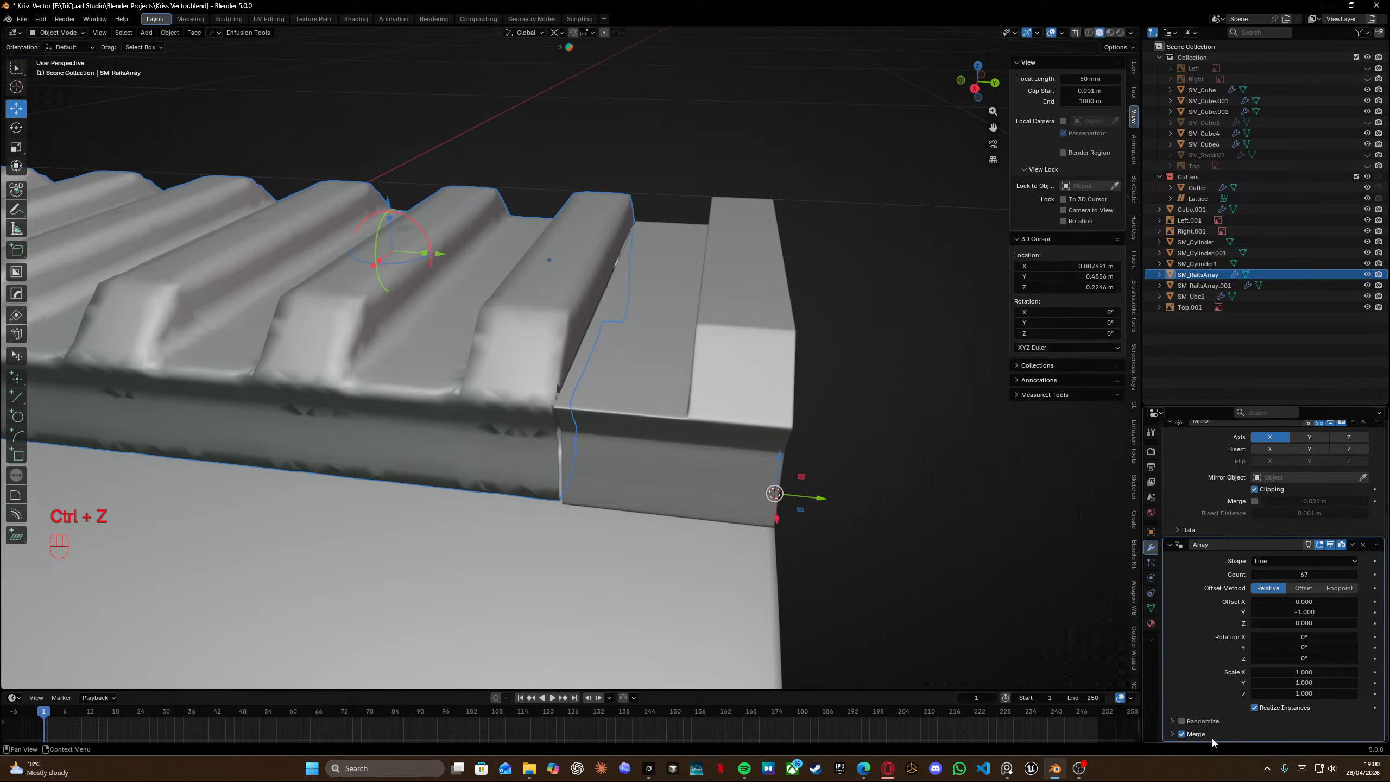
{"action": "left_click", "coordinate": [1173, 734]}
{"action": "left_click", "coordinate": [1310, 735]}
{"action": "left_click", "coordinate": [1270, 733]}
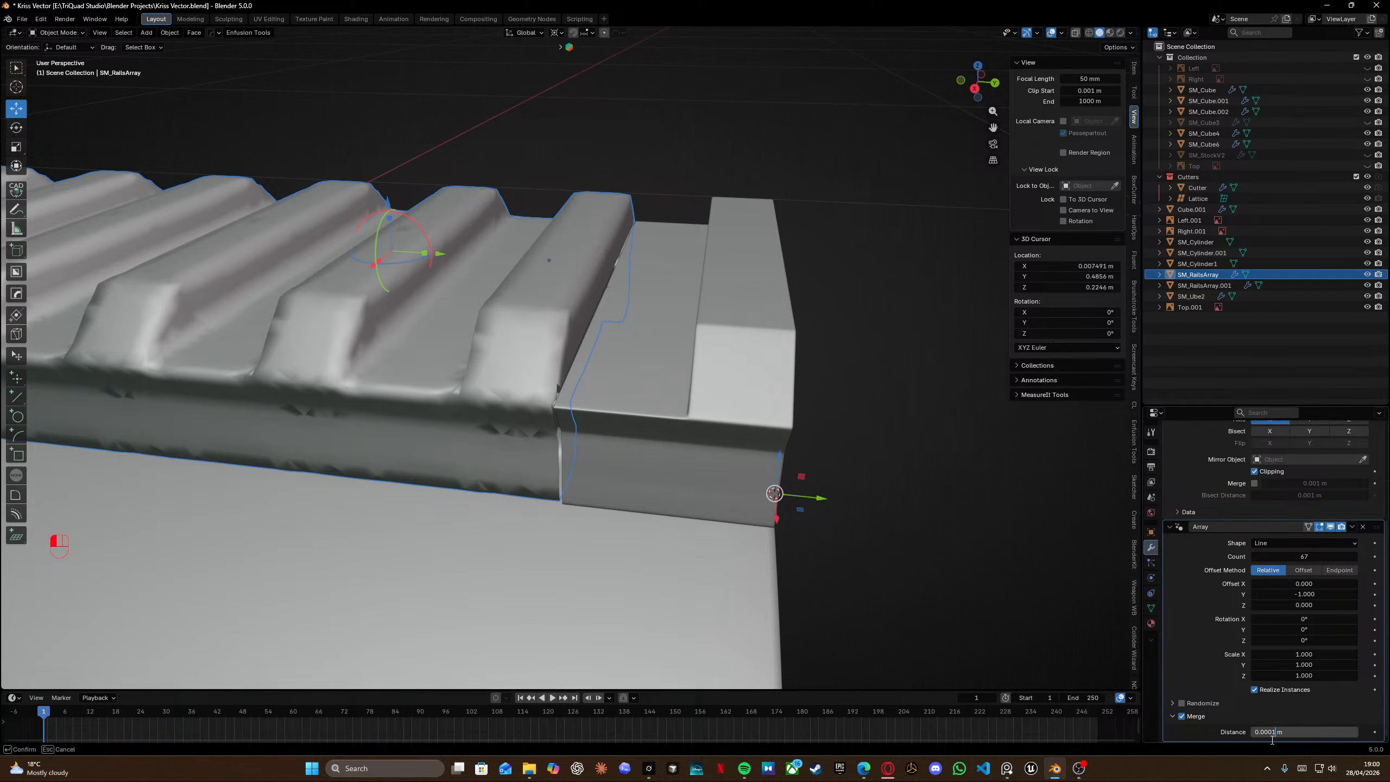
{"action": "key", "text": "Return"}
Inspect the rail array's merged joint surface up close, in object and edit mode.
{"action": "scroll", "coordinate": [497, 451], "scroll_direction": "up", "scroll_amount": 5}
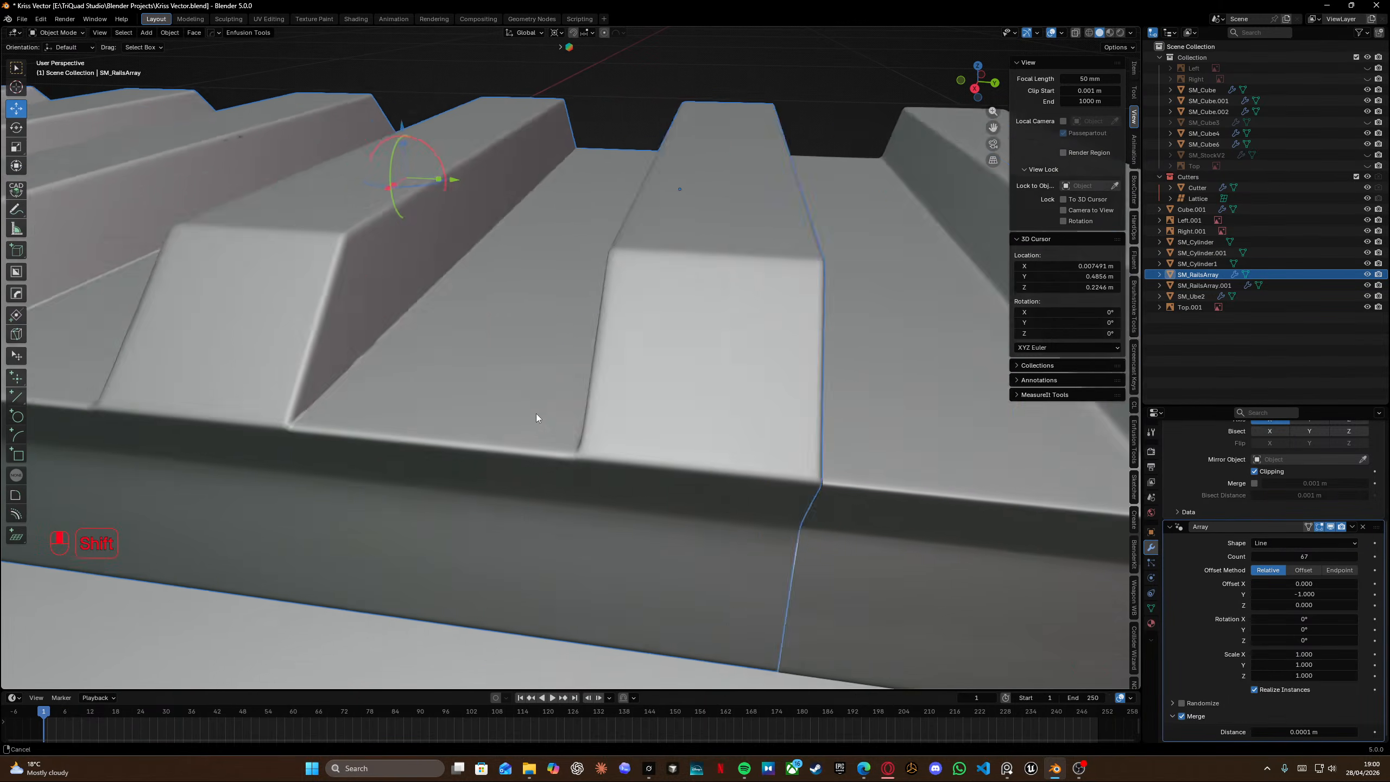
{"action": "middle_click_drag", "start_coordinate": [536, 413], "coordinate": [459, 391]}
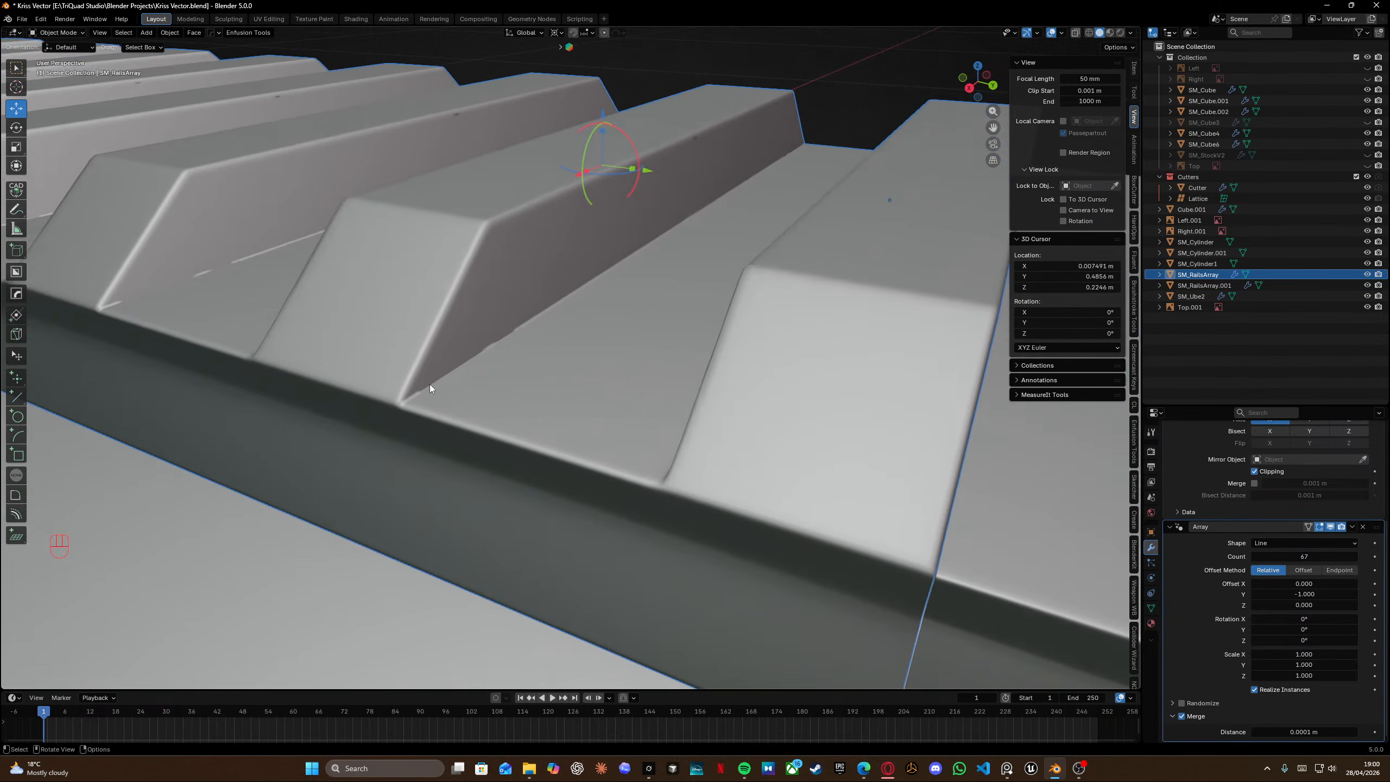
{"action": "key", "text": "Tab"}
{"action": "middle_click_drag", "start_coordinate": [509, 391], "coordinate": [437, 391]}
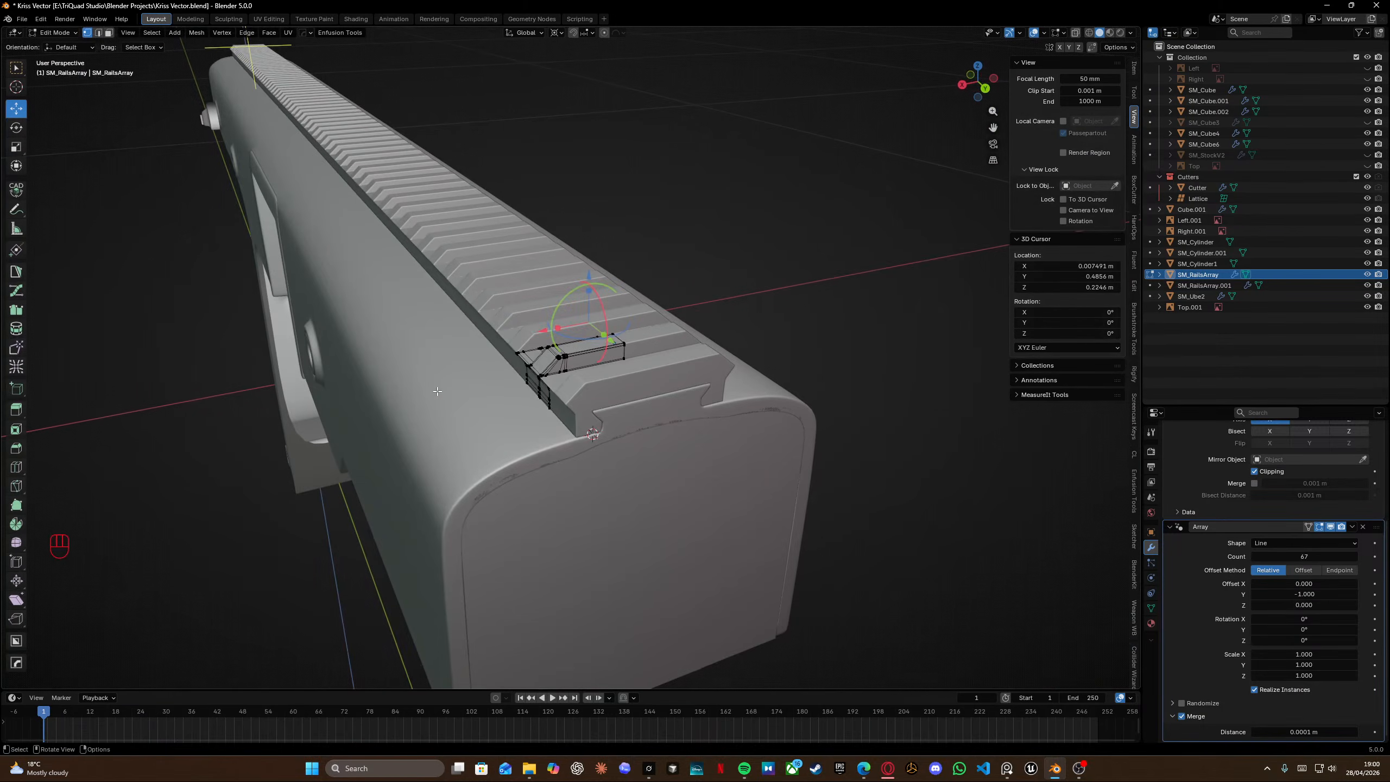
{"action": "scroll", "coordinate": [437, 390], "scroll_direction": "down", "scroll_amount": 3}
{"action": "key", "text": "Tab"}
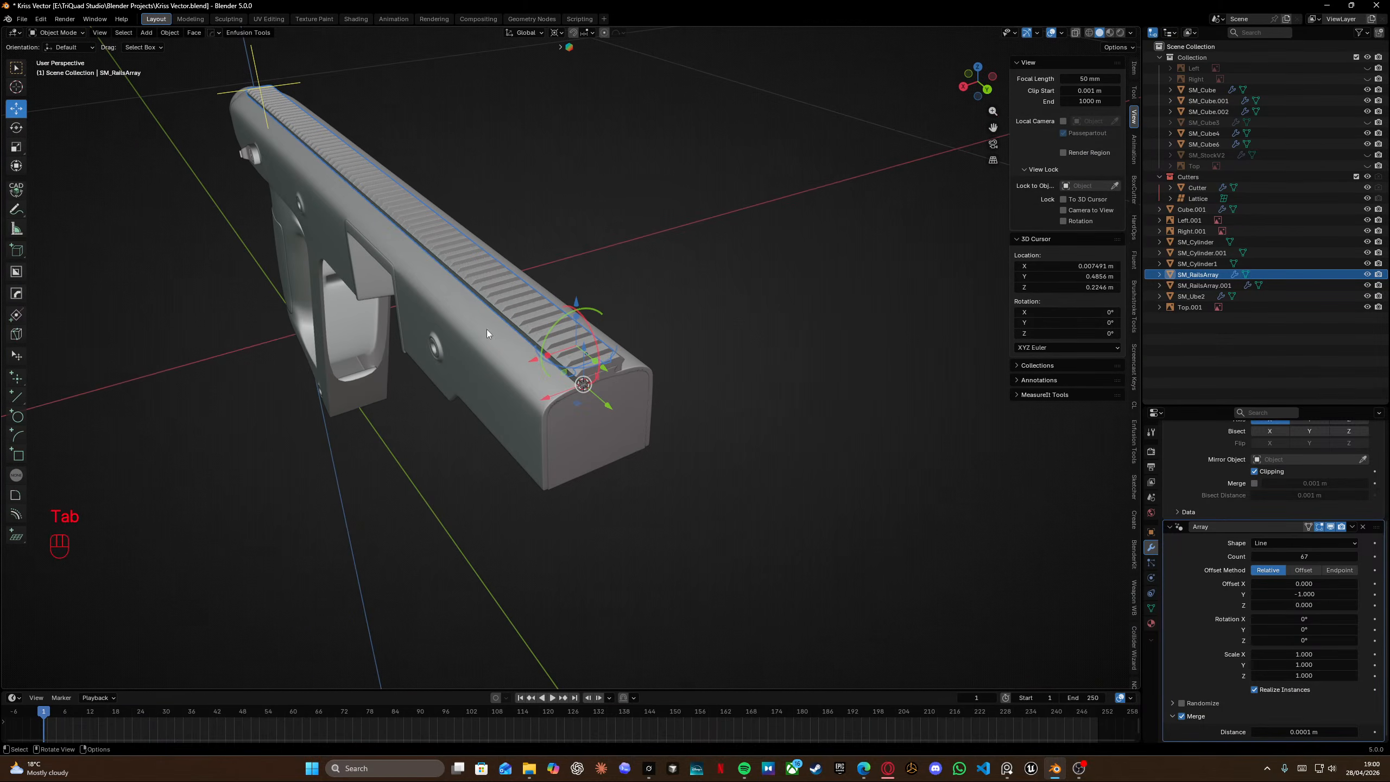
View the gun from the right orthographic side to compare the model against the reference image.
{"action": "left_click", "coordinate": [738, 245]}
{"action": "middle_click_drag", "start_coordinate": [738, 245], "coordinate": [739, 349]}
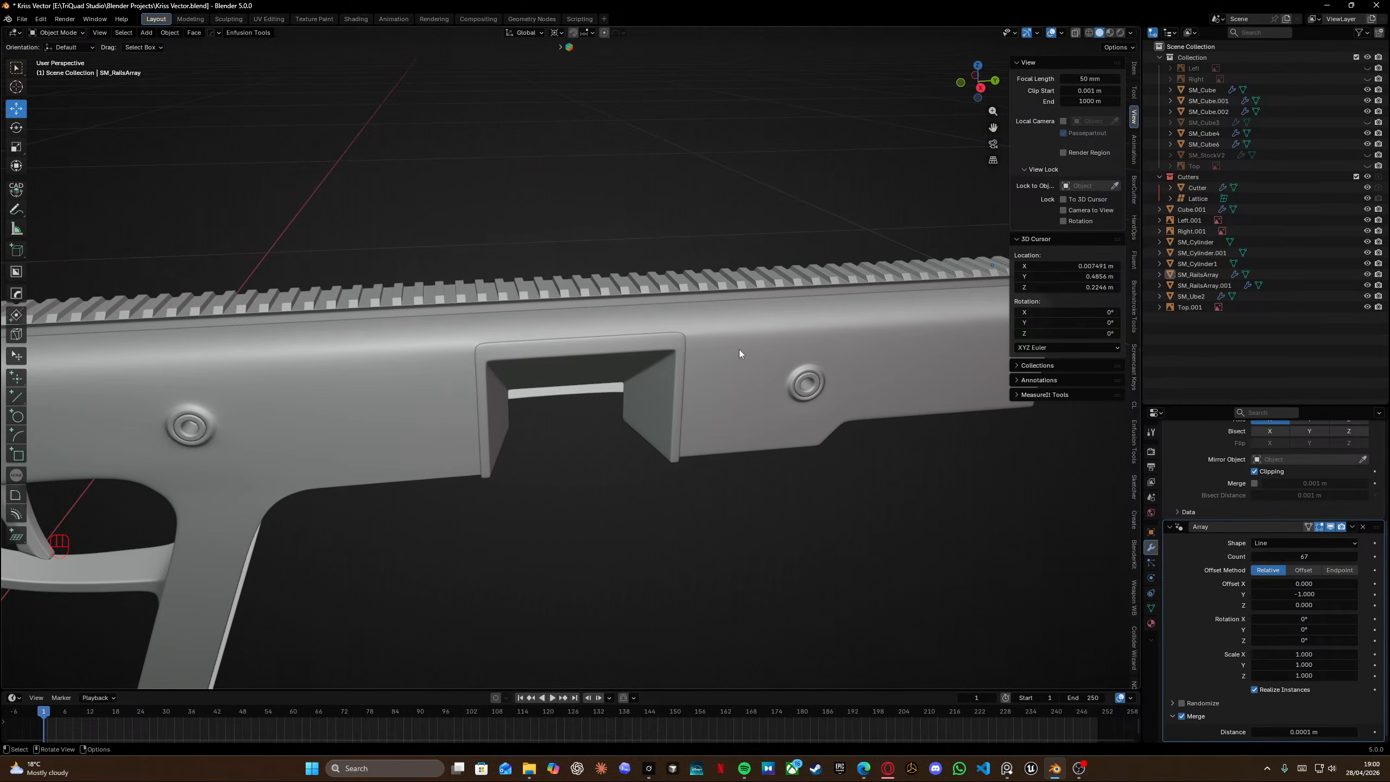
{"action": "scroll", "coordinate": [738, 350], "scroll_direction": "down", "scroll_amount": 5}
{"action": "middle_click_drag", "start_coordinate": [491, 341], "coordinate": [526, 339]}
{"action": "key", "text": "KP_3"}
{"action": "scroll", "coordinate": [530, 450], "scroll_direction": "up", "scroll_amount": 3}
{"action": "scroll", "coordinate": [613, 270], "scroll_direction": "up", "scroll_amount": 2}
{"action": "middle_click_drag", "start_coordinate": [612, 269], "coordinate": [838, 301], "text": "shift"}
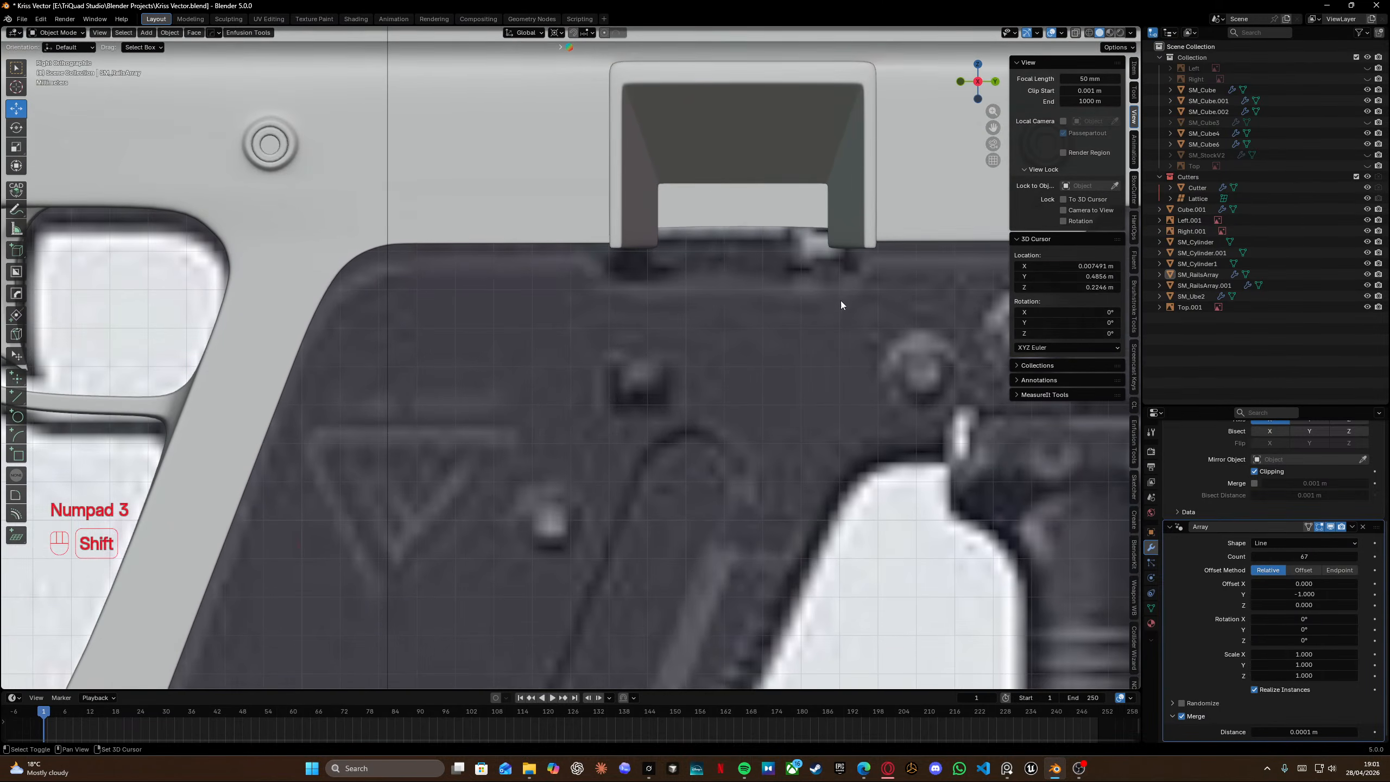
{"action": "scroll", "coordinate": [487, 439], "scroll_direction": "down", "scroll_amount": 5}
{"action": "scroll", "coordinate": [520, 436], "scroll_direction": "up", "scroll_amount": 2}
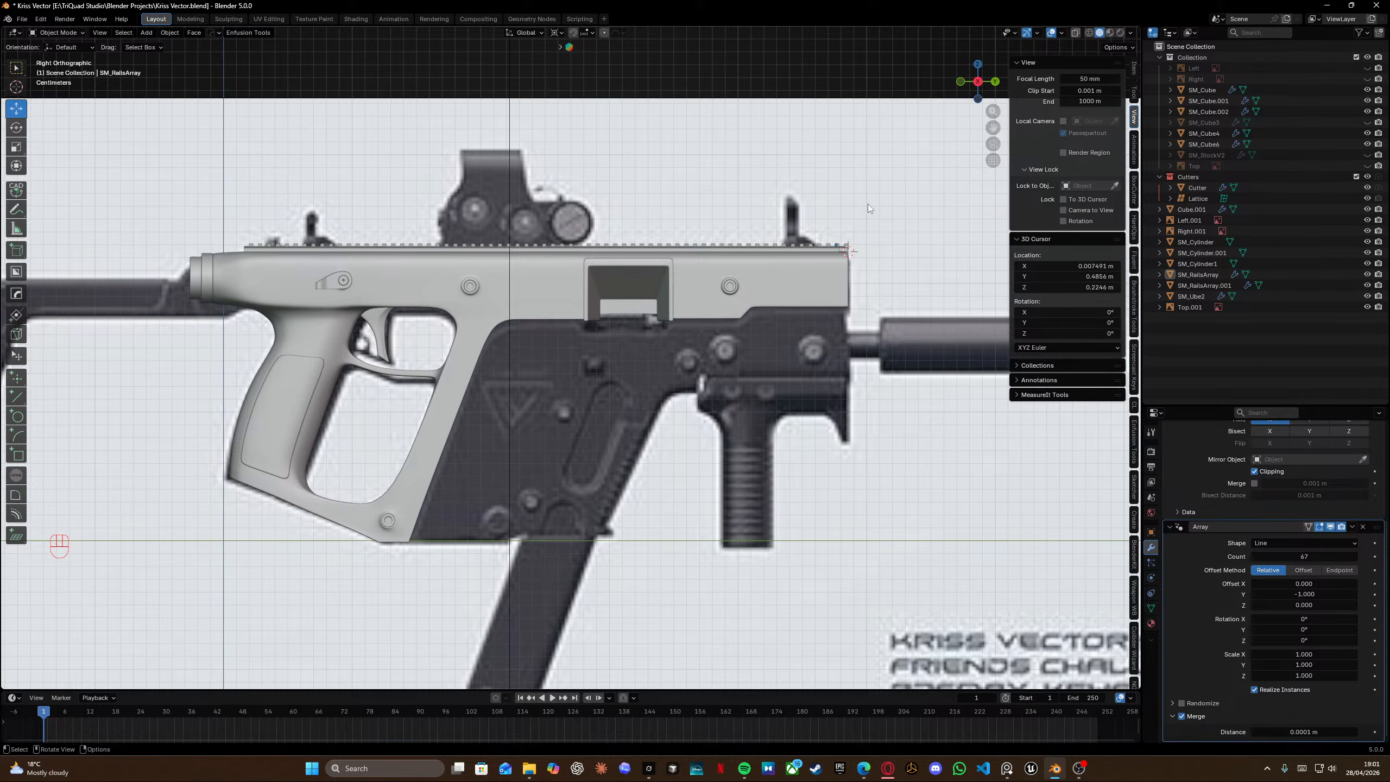
Minimize the Blender window to the desktop.
{"action": "left_click", "coordinate": [1327, 6]}
{"action": "left_click", "coordinate": [1329, 8]}
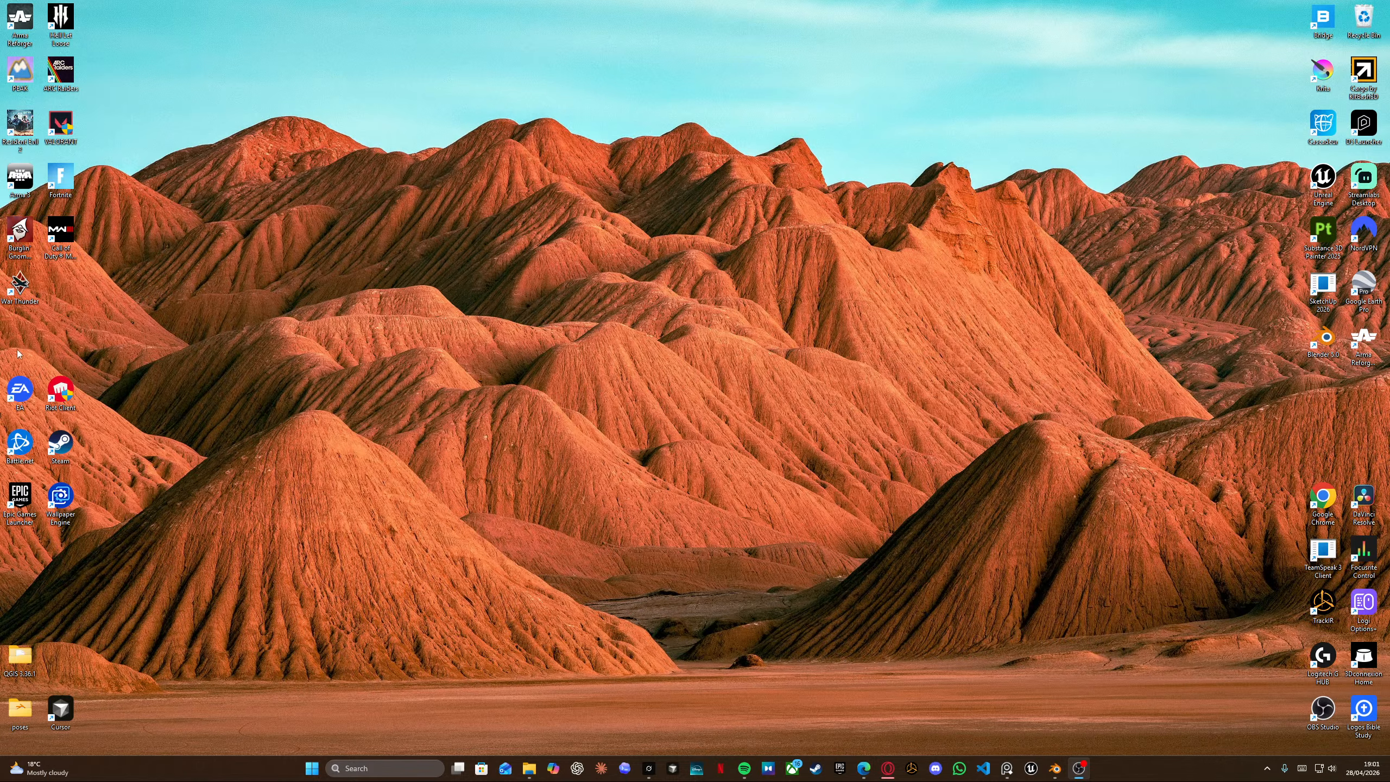
{"action": "left_click", "coordinate": [24, 293]}
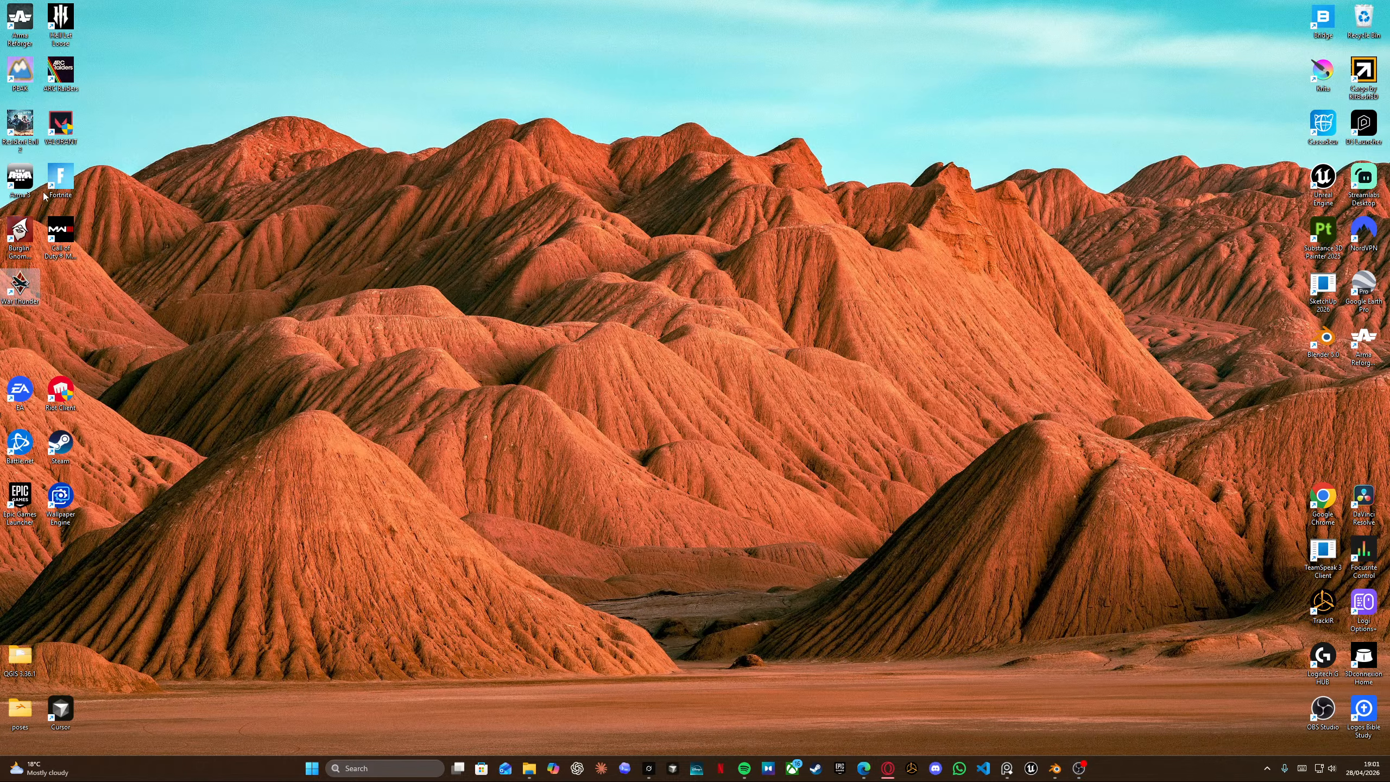
{"action": "left_click", "coordinate": [19, 180]}
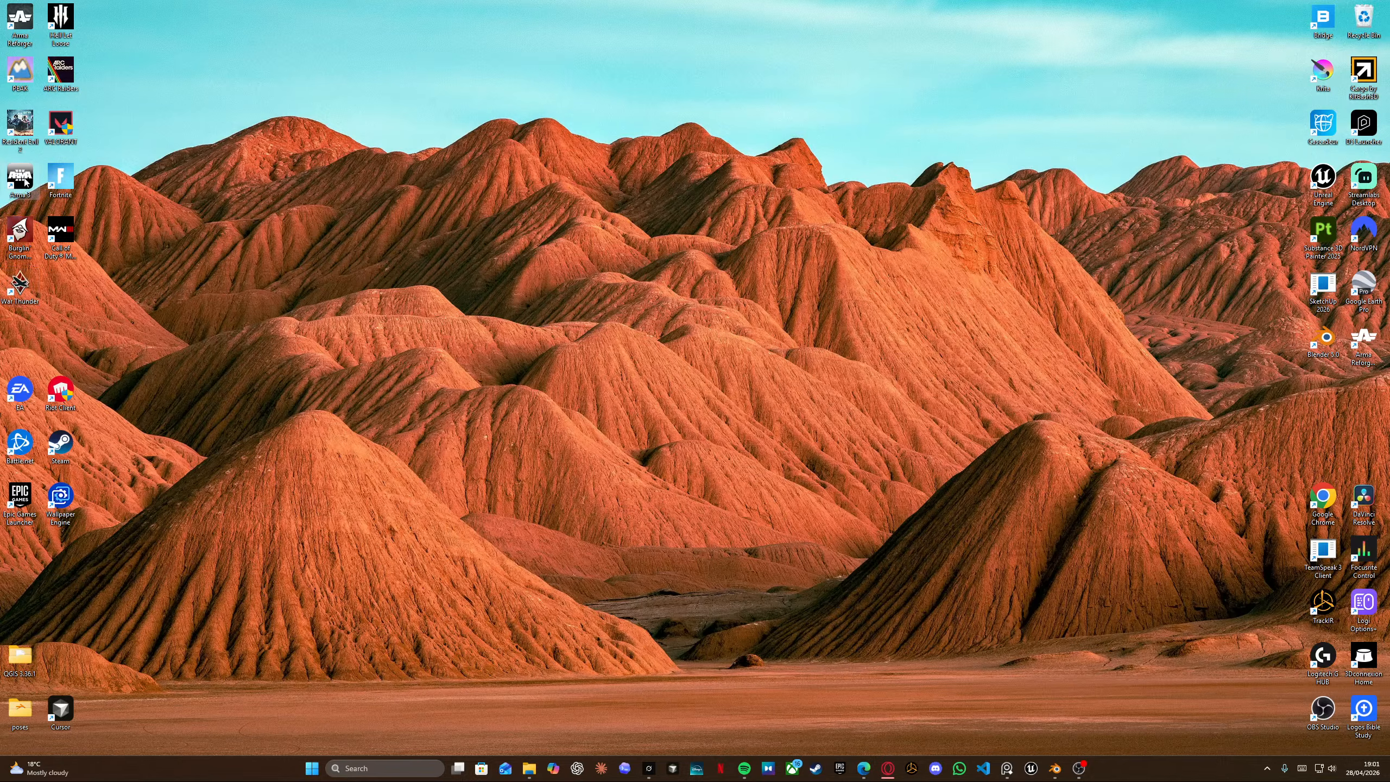
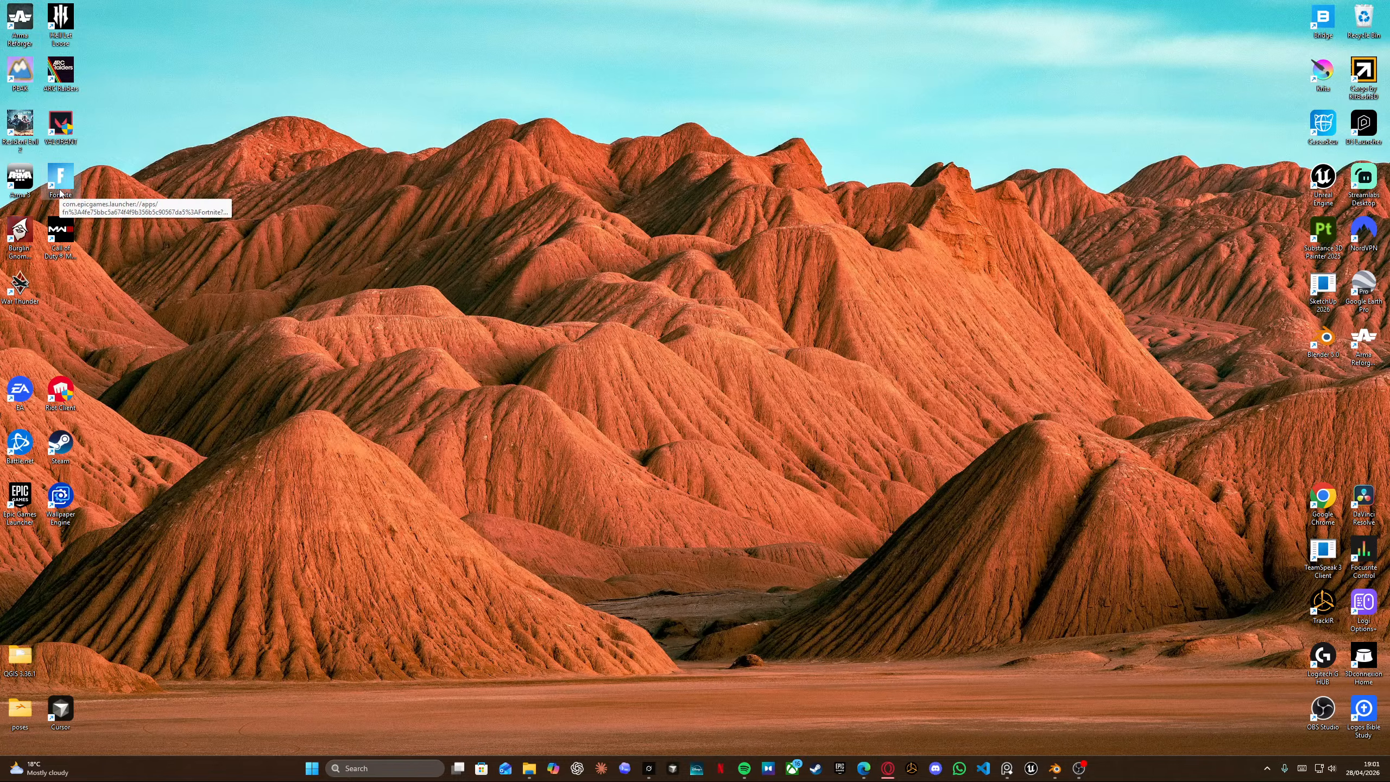
Switch to the Blender window with the Kriss Vector project.
{"action": "left_click", "coordinate": [66, 233]}
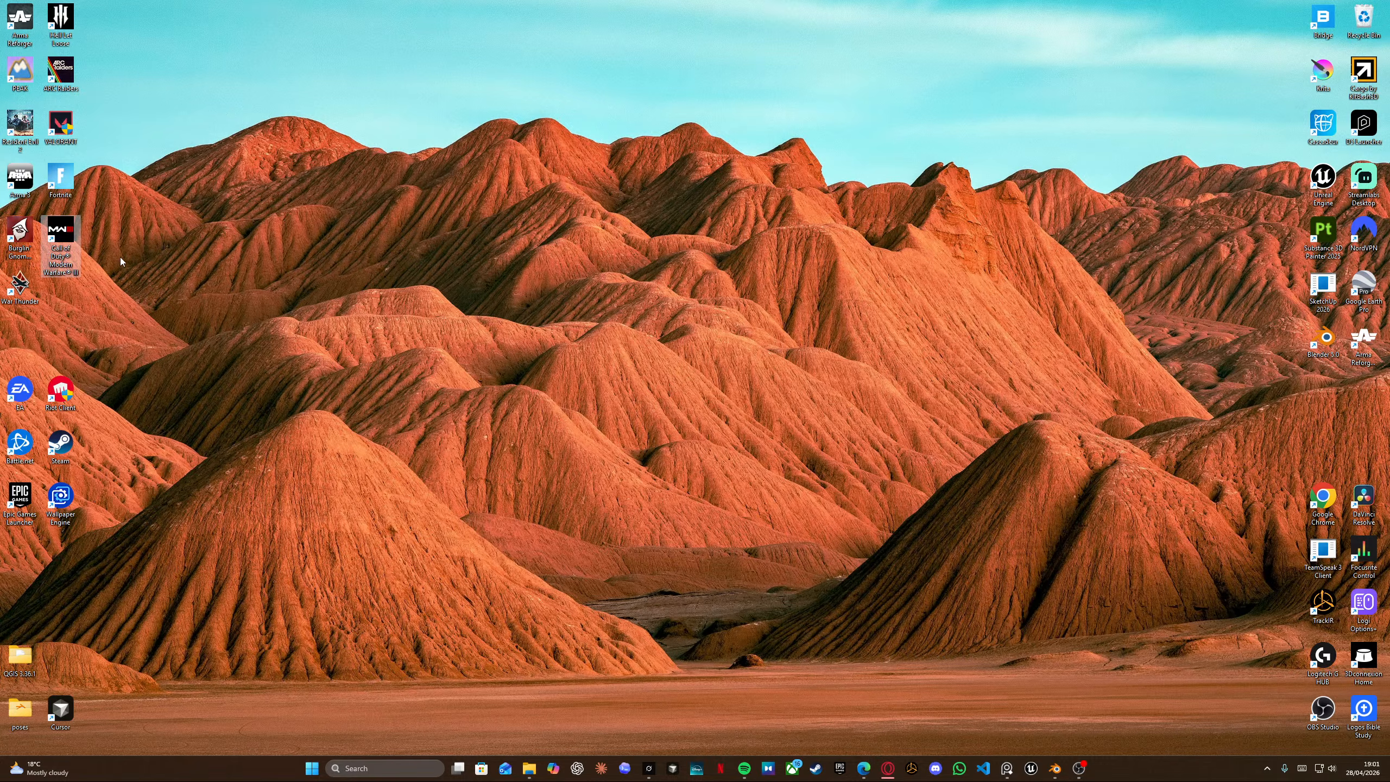
{"action": "left_click", "coordinate": [1054, 768]}
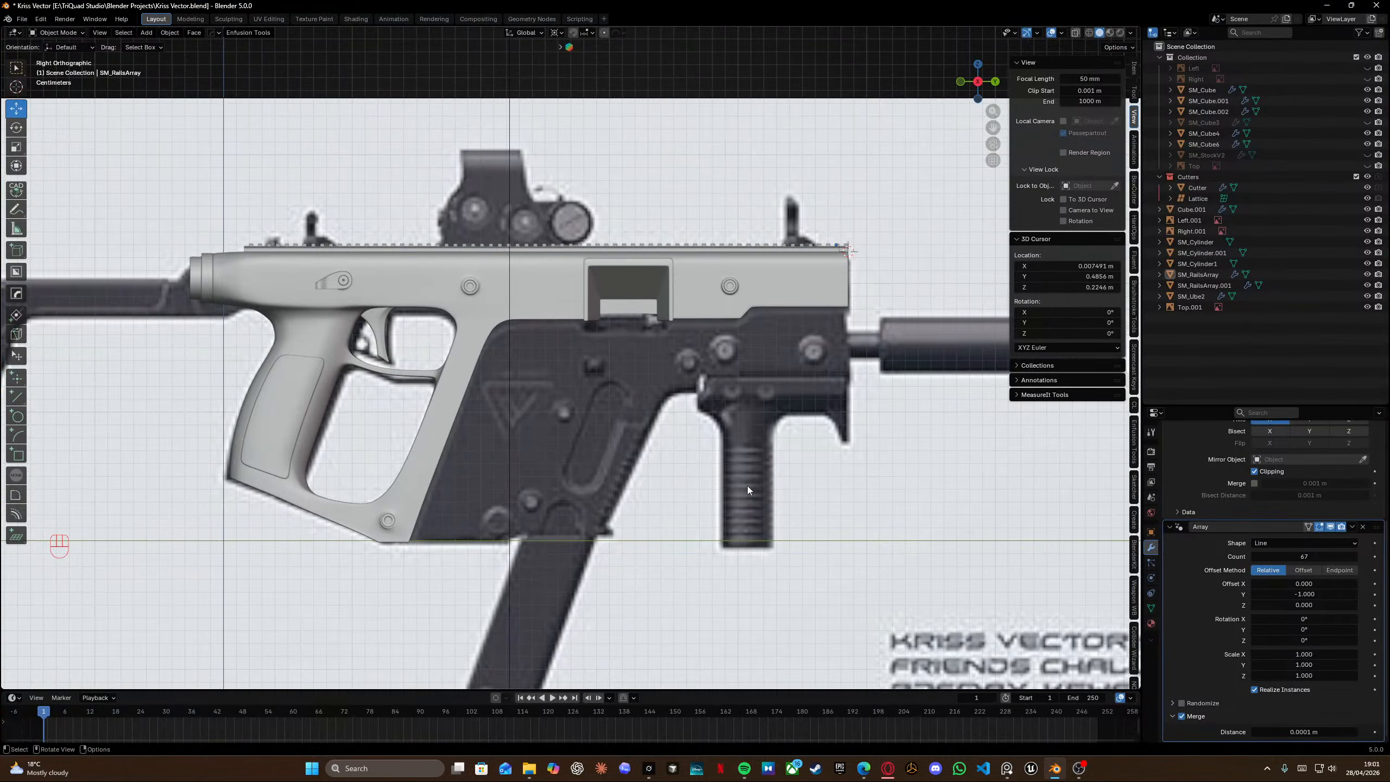
Snap the 3D cursor to the world origin in the right orthographic view.
{"action": "scroll", "coordinate": [501, 350], "scroll_direction": "up", "scroll_amount": 4}
{"action": "middle_click_drag", "start_coordinate": [587, 291], "coordinate": [393, 231]}
{"action": "key", "text": "KP_3"}
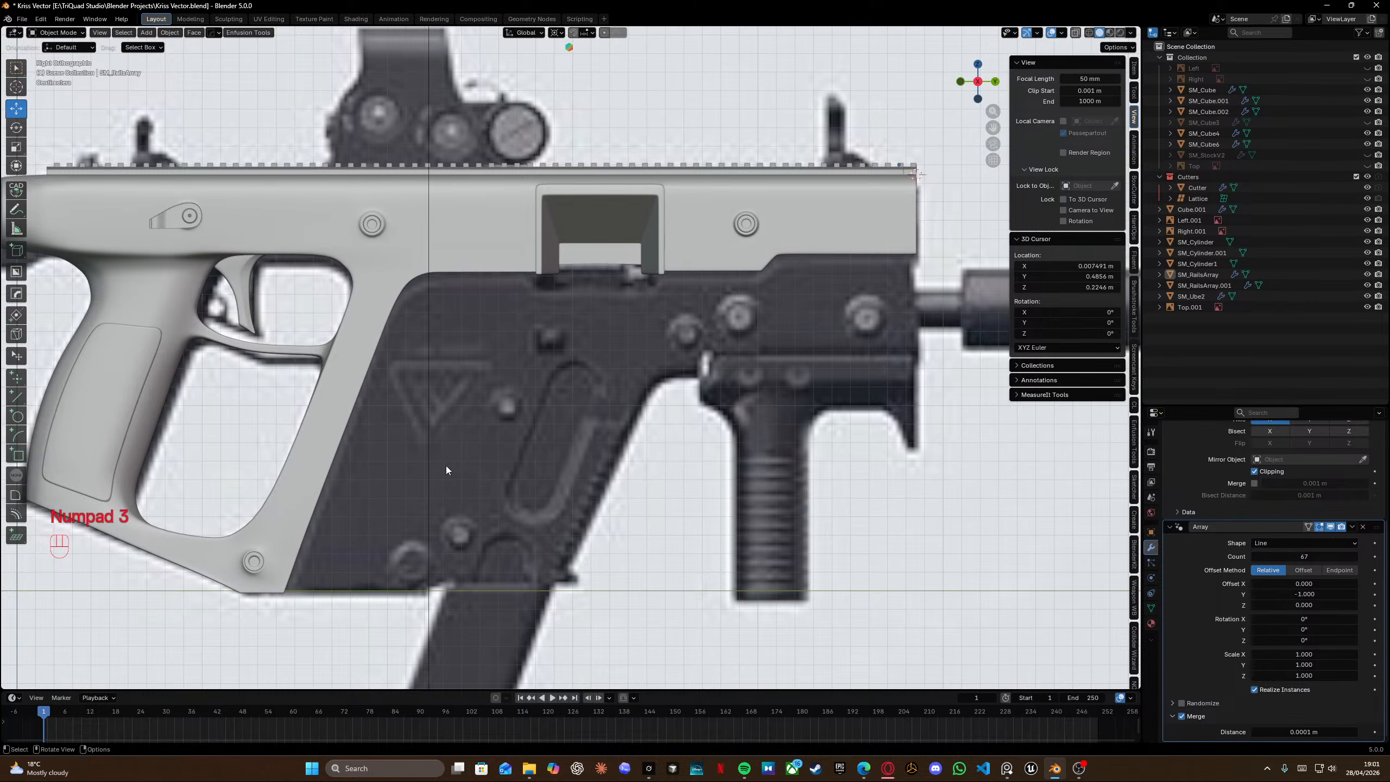
{"action": "key", "text": "shift+d"}
{"action": "key", "text": "shift+s"}
{"action": "left_click", "coordinate": [289, 578]}
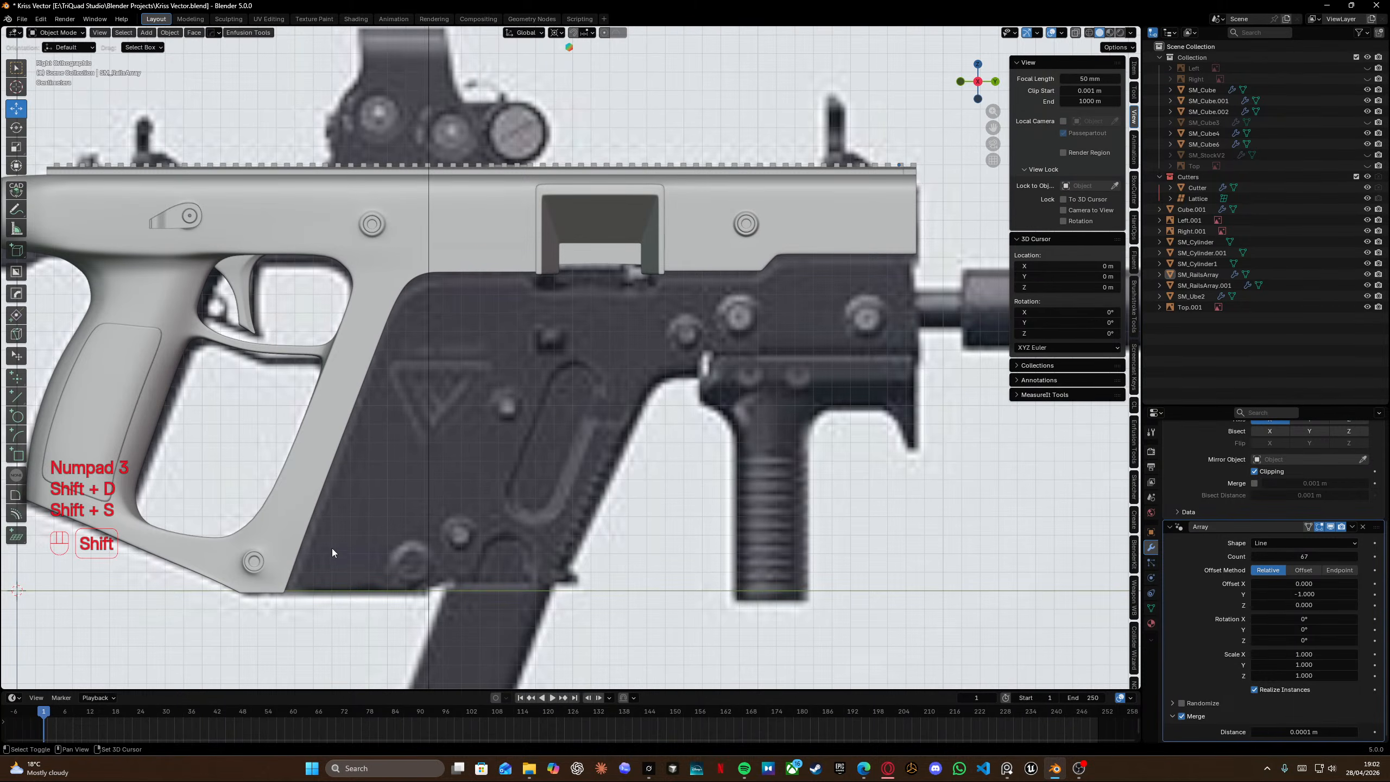
Add a cube mesh at the 3D cursor and name it bottom area.
{"action": "key", "text": "shift+a"}
{"action": "mouse_move", "coordinate": [296, 492]}
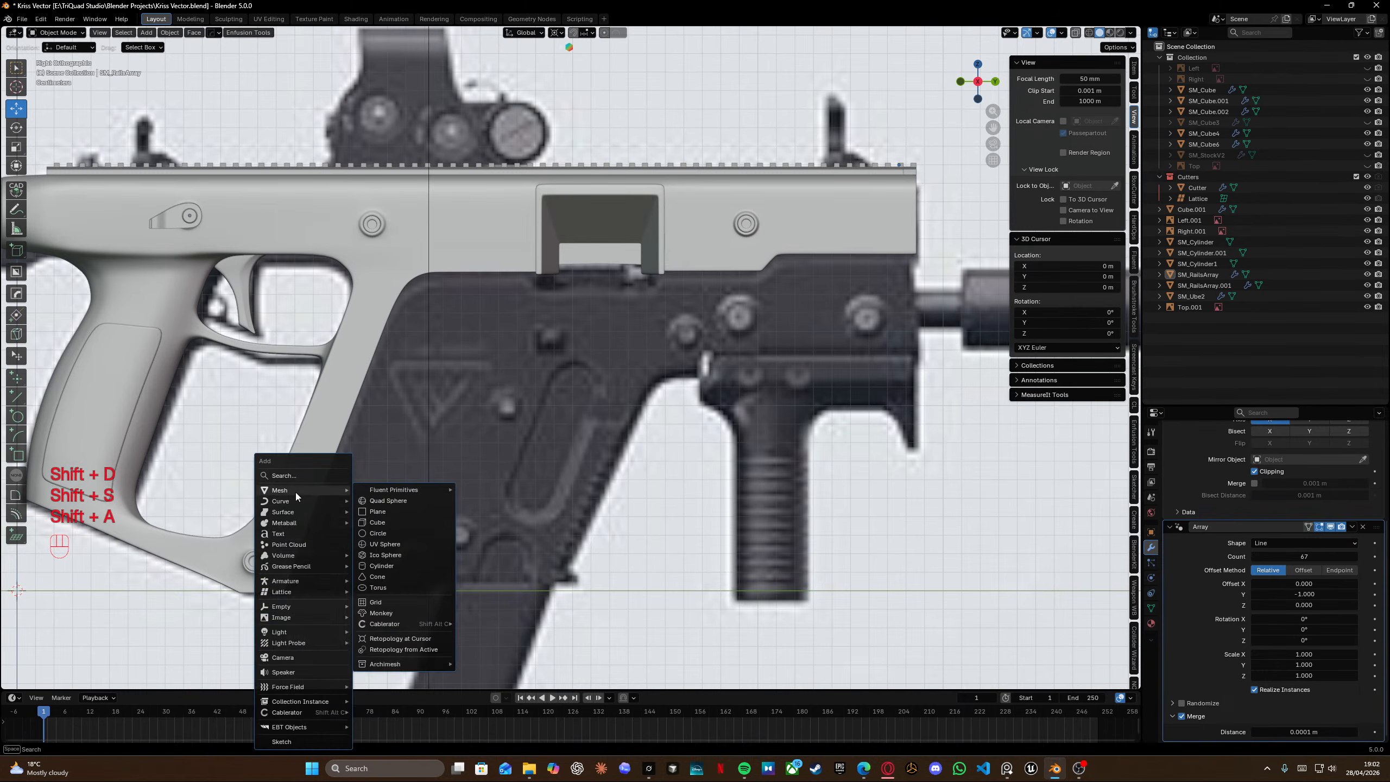
{"action": "left_click", "coordinate": [385, 523]}
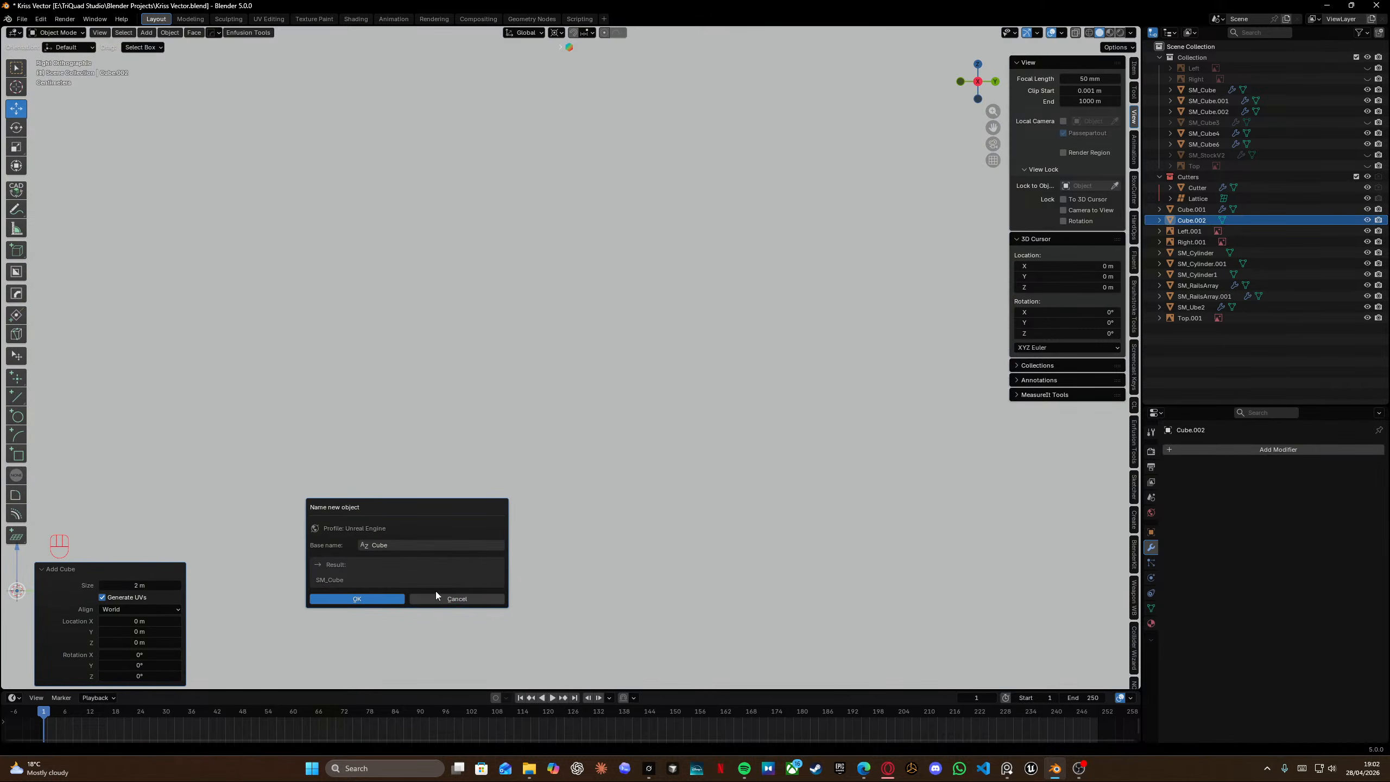
{"action": "left_click", "coordinate": [406, 545]}
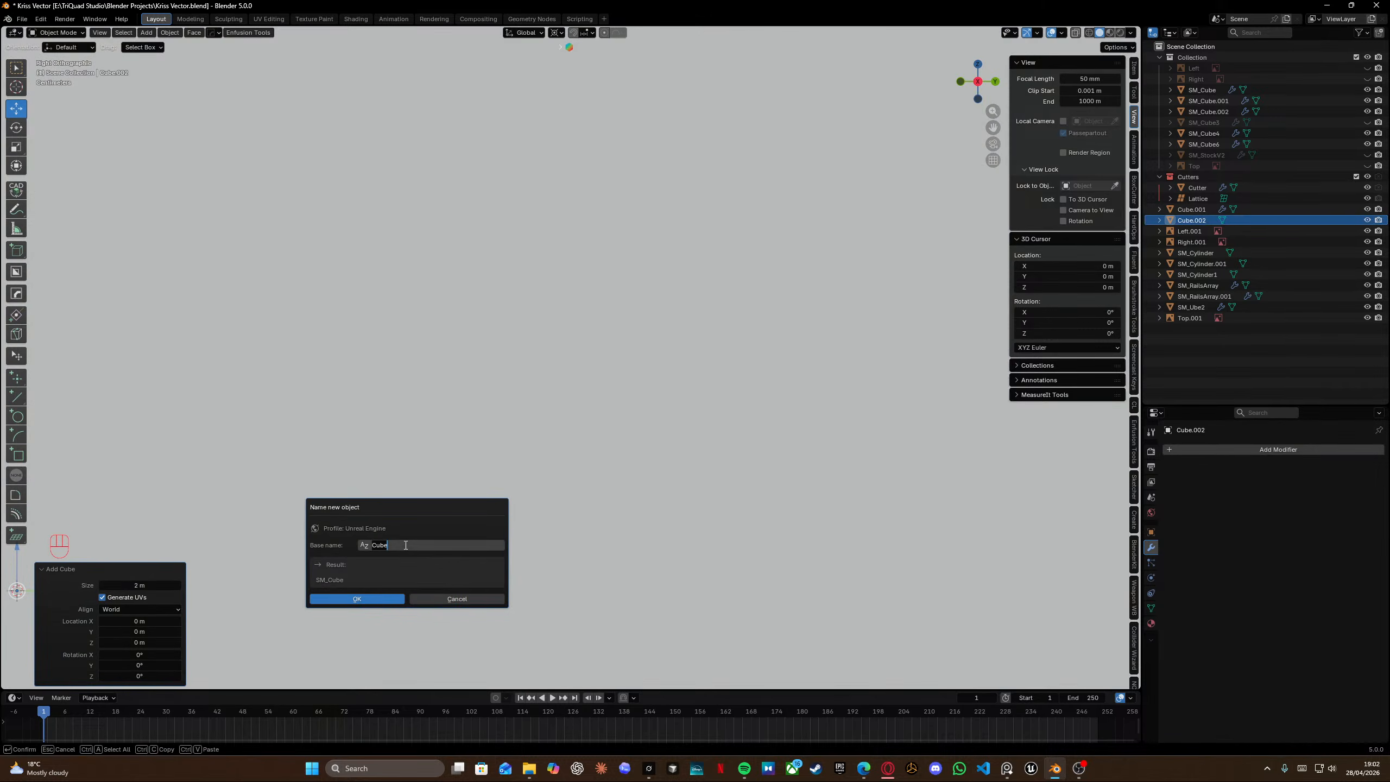
{"action": "type", "text": "b"}
{"action": "key", "text": "Return"}
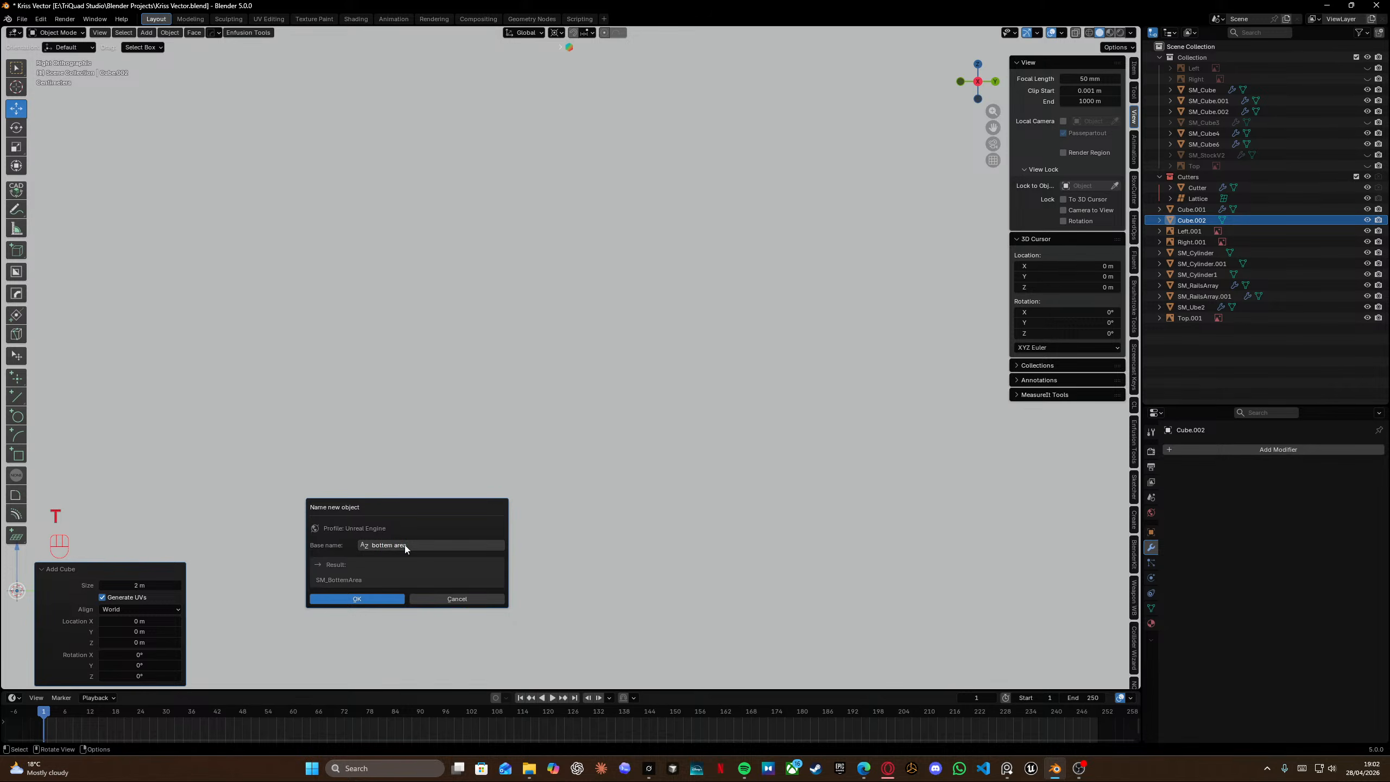
{"action": "left_click", "coordinate": [383, 598]}
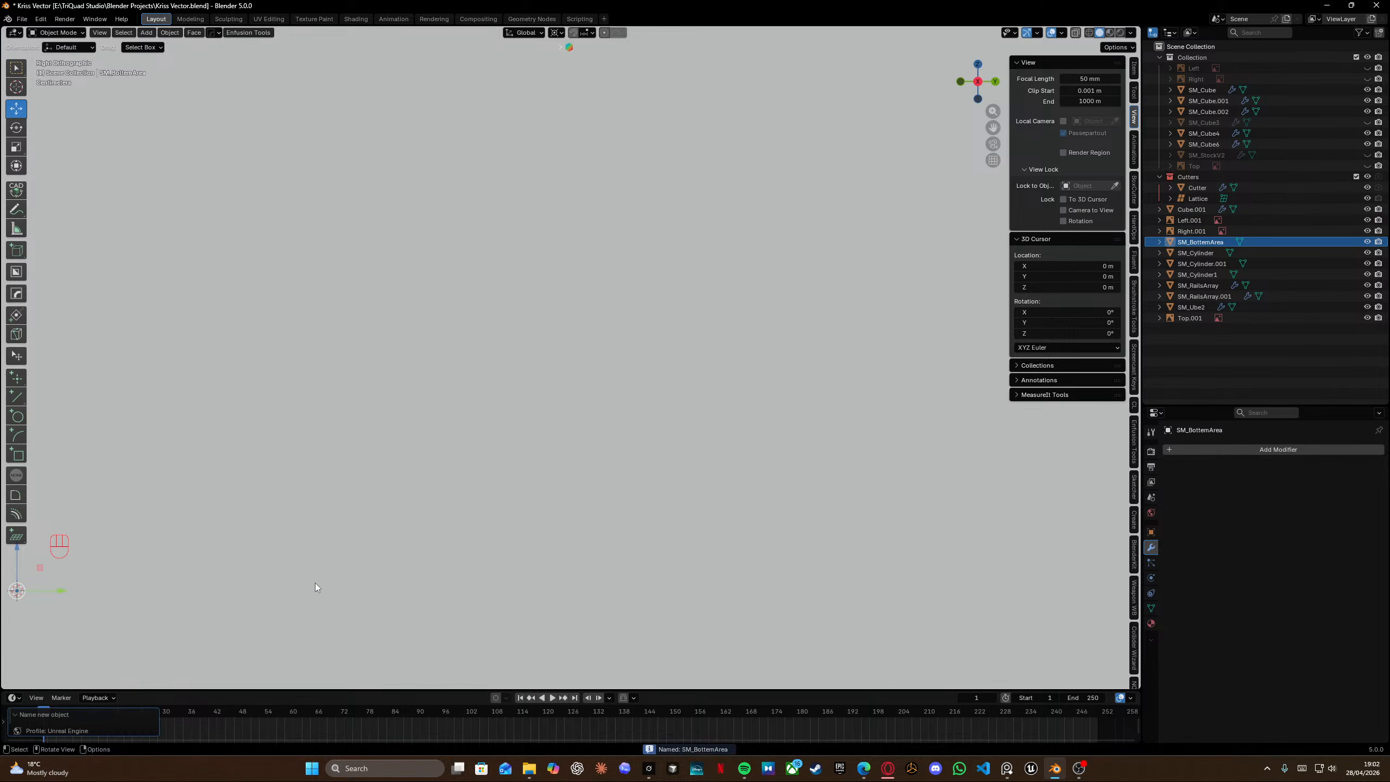
Scale the cube down and move it over the lower receiver behind the trigger guard.
{"action": "scroll", "coordinate": [384, 438], "scroll_direction": "down", "scroll_amount": 8}
{"action": "key", "text": "s"}
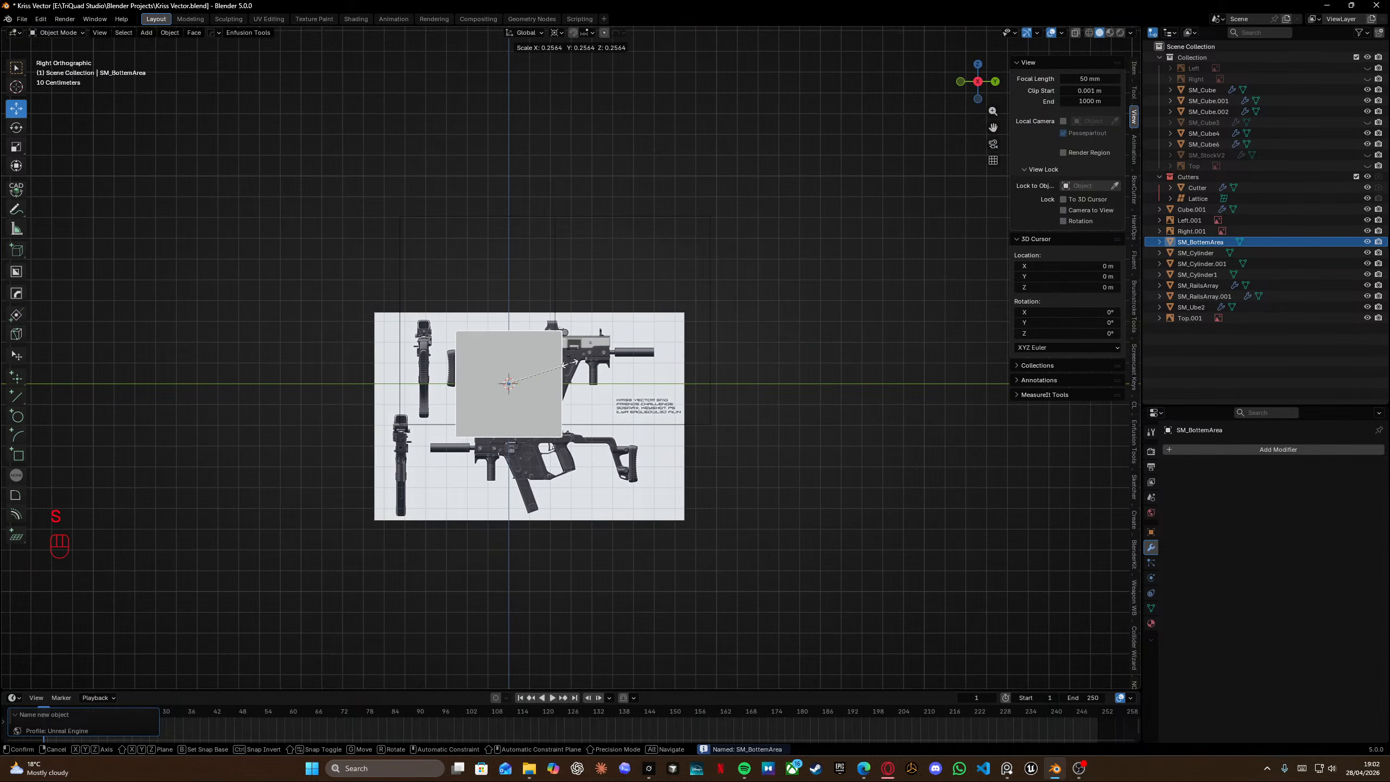
{"action": "left_click", "coordinate": [547, 369]}
{"action": "key", "text": "g"}
{"action": "left_click", "coordinate": [564, 346]}
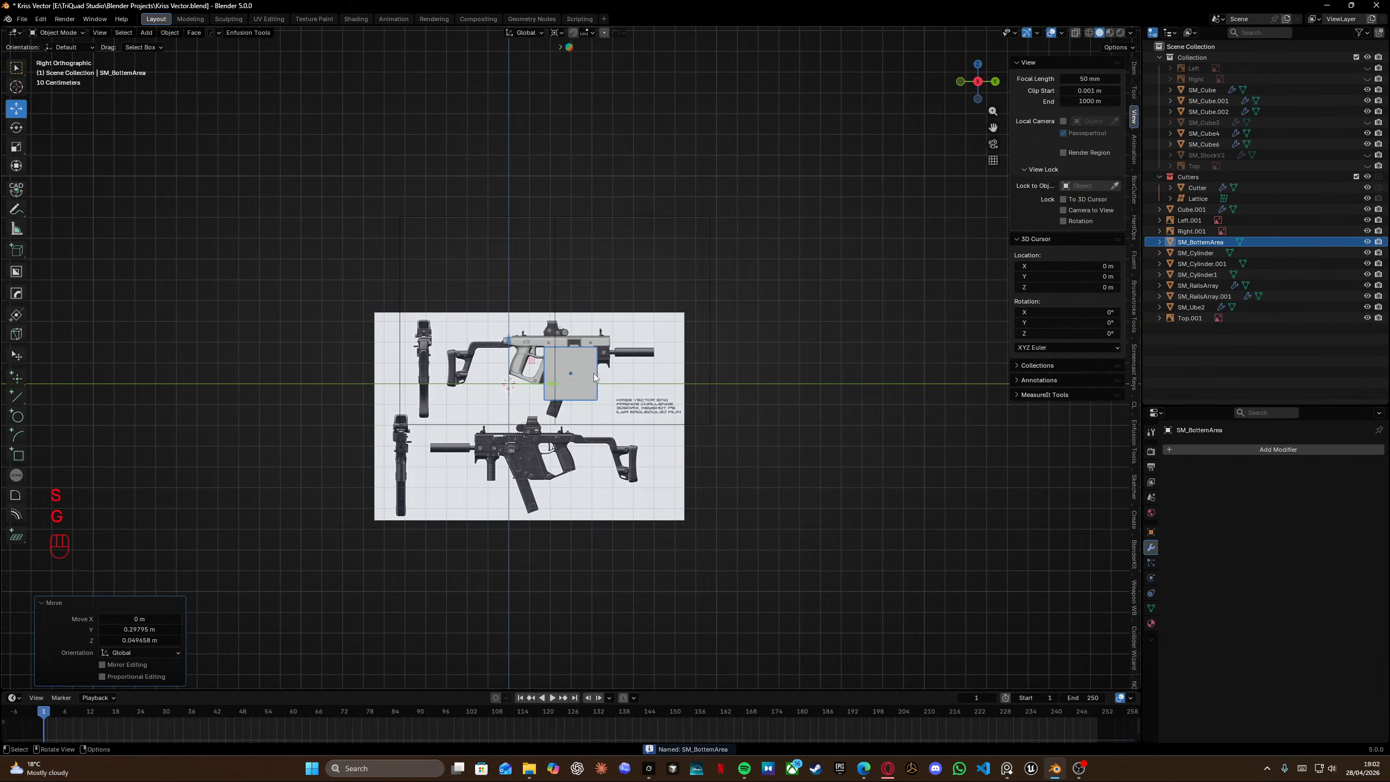
{"action": "scroll", "coordinate": [565, 346], "scroll_direction": "up", "scroll_amount": 10}
{"action": "key", "text": "s"}
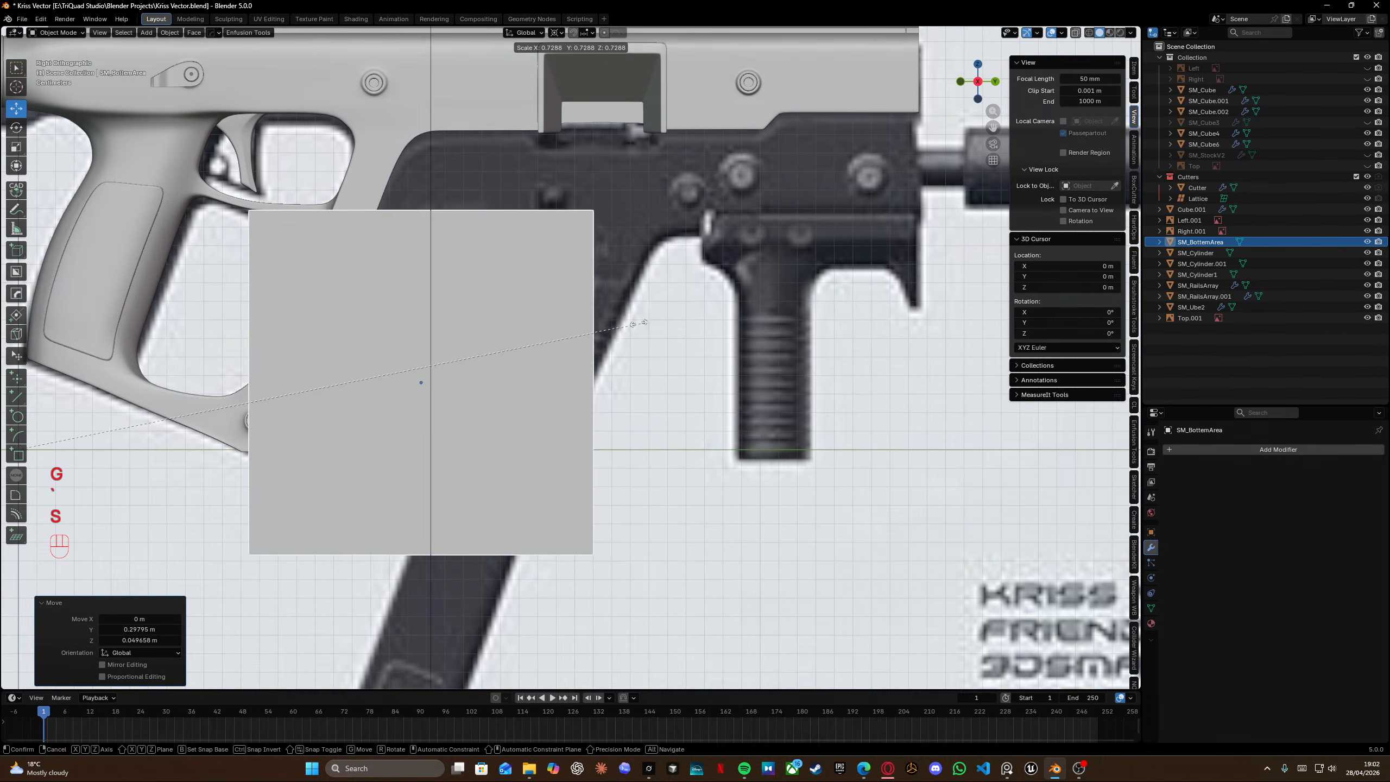
{"action": "left_click", "coordinate": [364, 383]}
{"action": "key", "text": "g"}
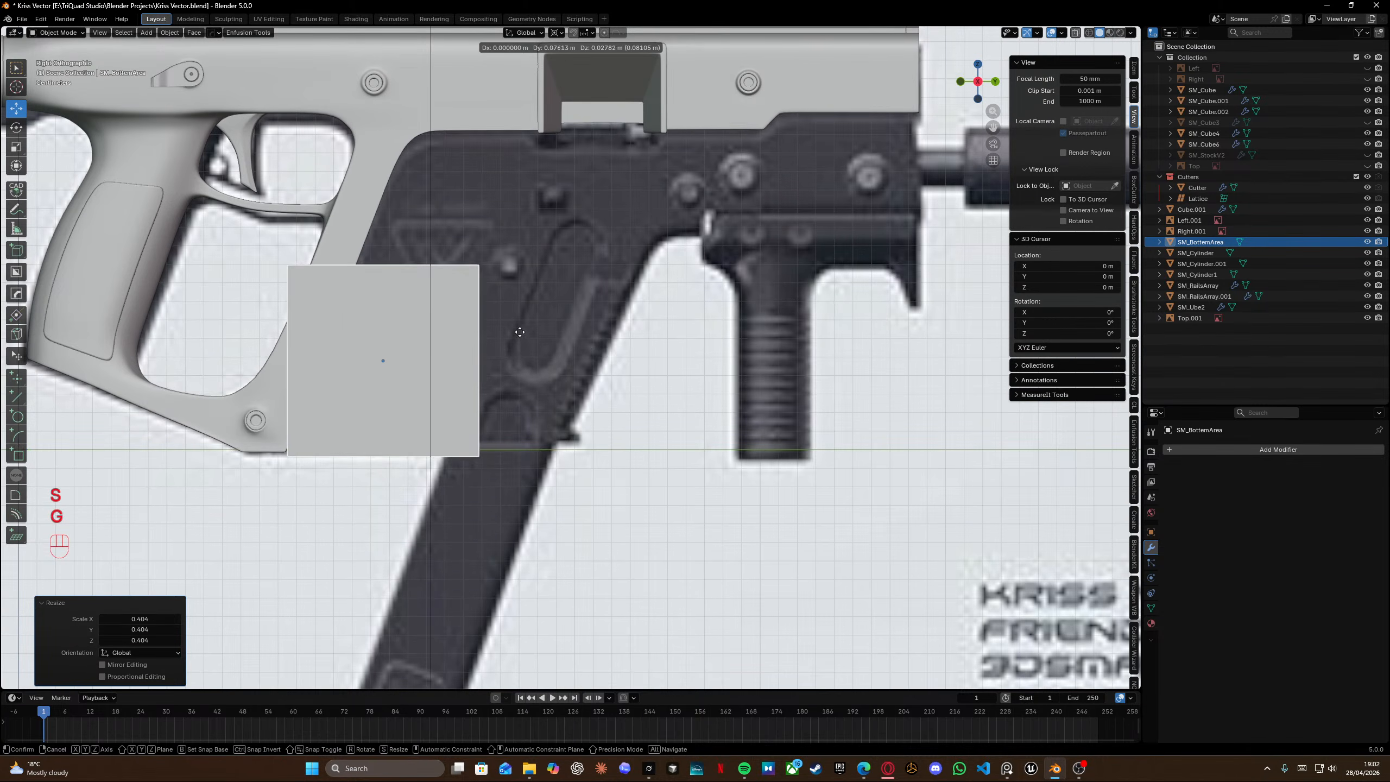
{"action": "left_click", "coordinate": [502, 302]}
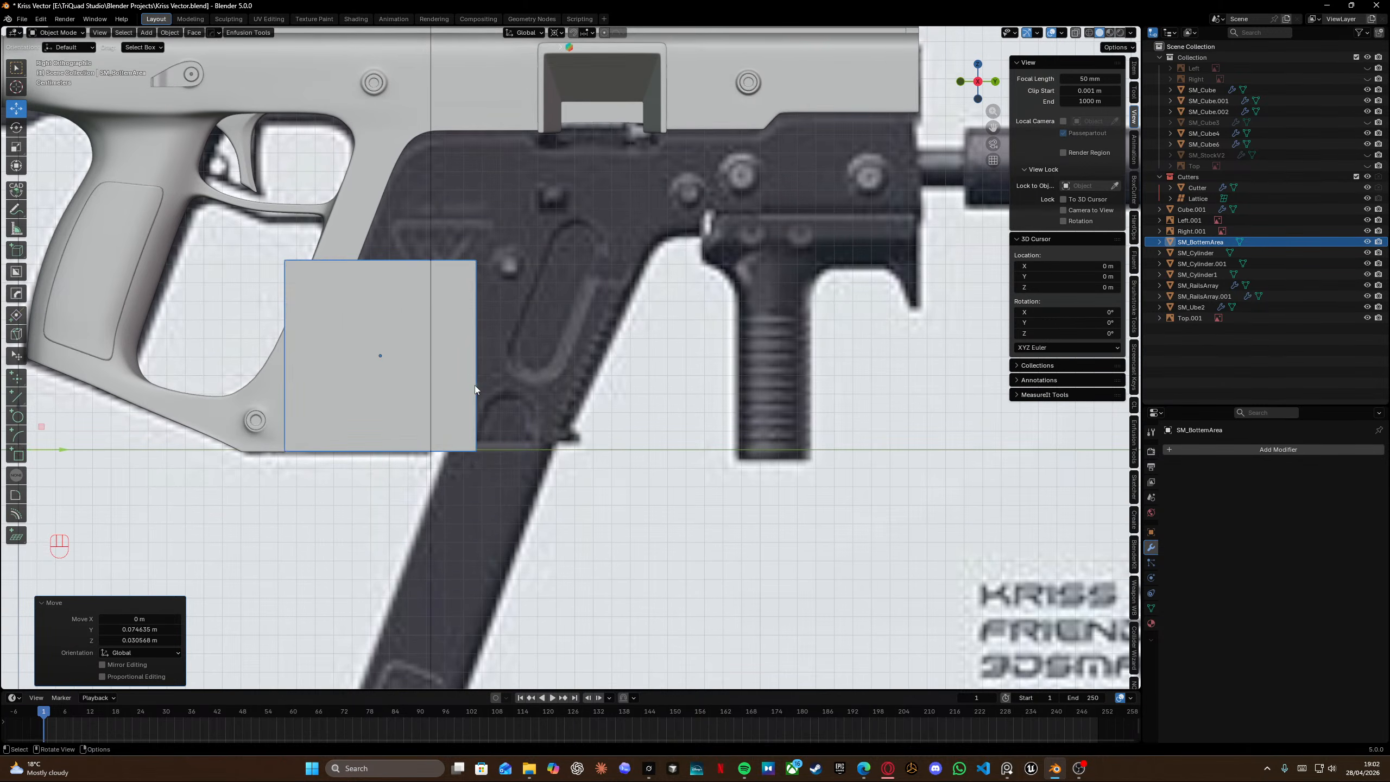
Move the cube vertically so its bottom aligns with the receiver's lower edge.
{"action": "scroll", "coordinate": [474, 385], "scroll_direction": "up", "scroll_amount": 3}
{"action": "middle_click_drag", "start_coordinate": [702, 376], "coordinate": [752, 374], "text": "shift"}
{"action": "key", "text": "g"}
{"action": "key", "text": "z"}
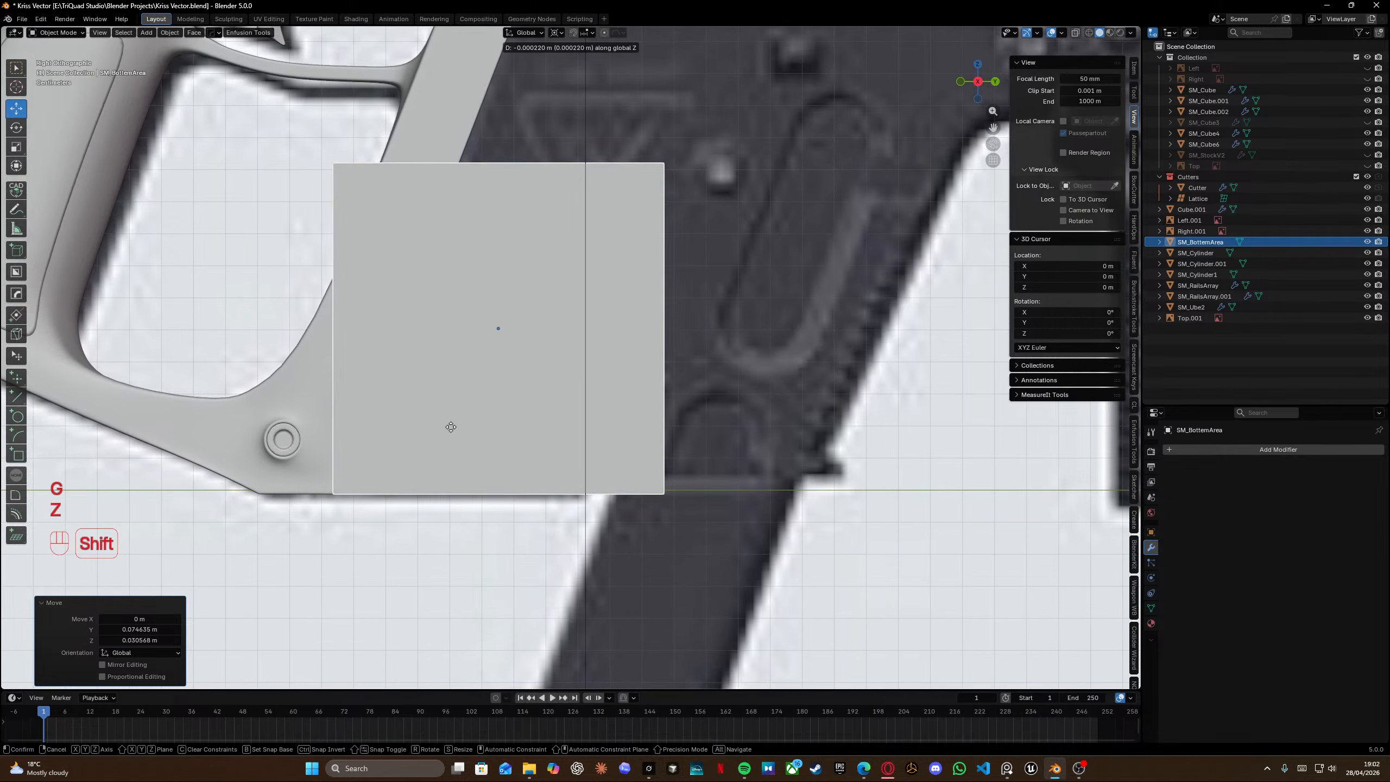
{"action": "left_click", "coordinate": [452, 422], "text": "shift"}
Enter Edit Mode with X-ray and shift the cube's top edge along Y to slant the box.
{"action": "scroll", "coordinate": [566, 376], "scroll_direction": "down", "scroll_amount": 6}
{"action": "scroll", "coordinate": [567, 377], "scroll_direction": "up", "scroll_amount": 2}
{"action": "key", "text": "Tab"}
{"action": "key", "text": "shift+z"}
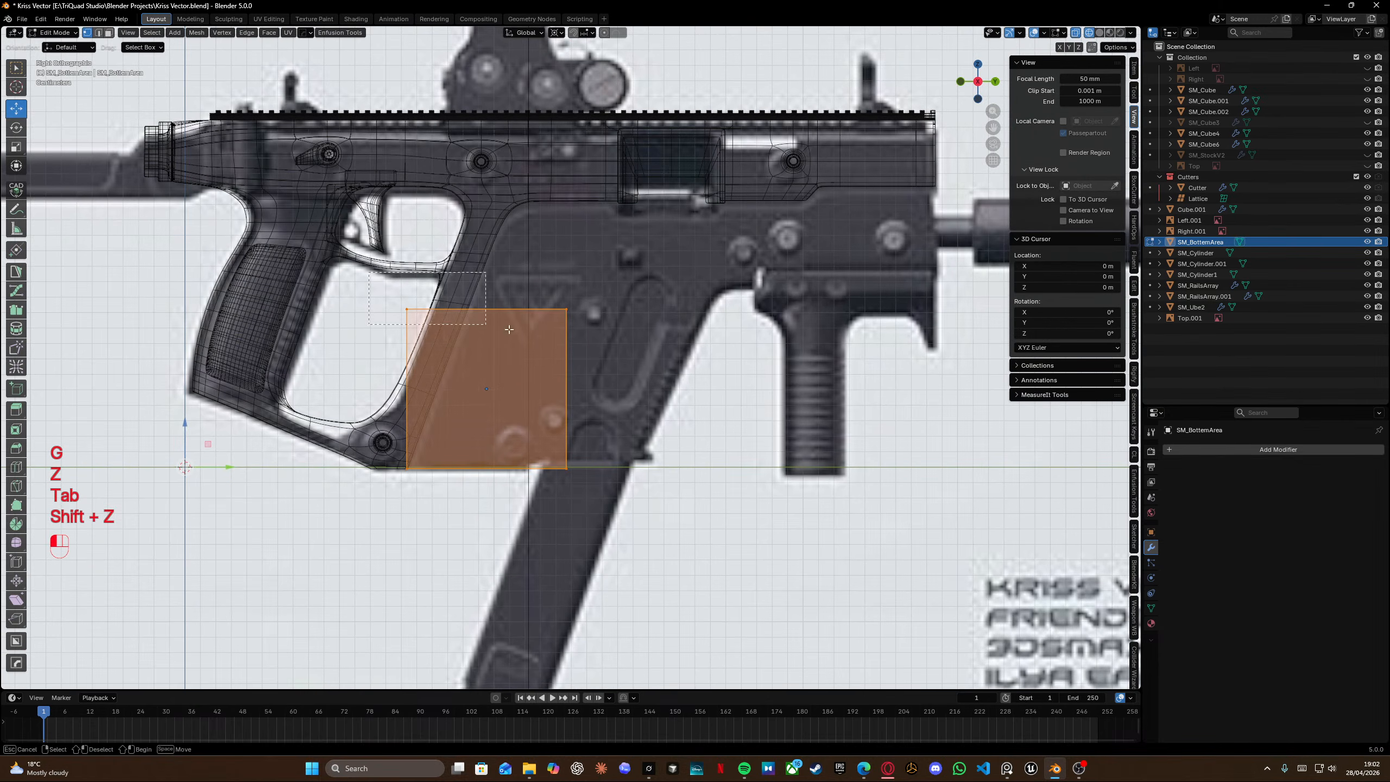
{"action": "key", "text": "g"}
{"action": "key", "text": "y"}
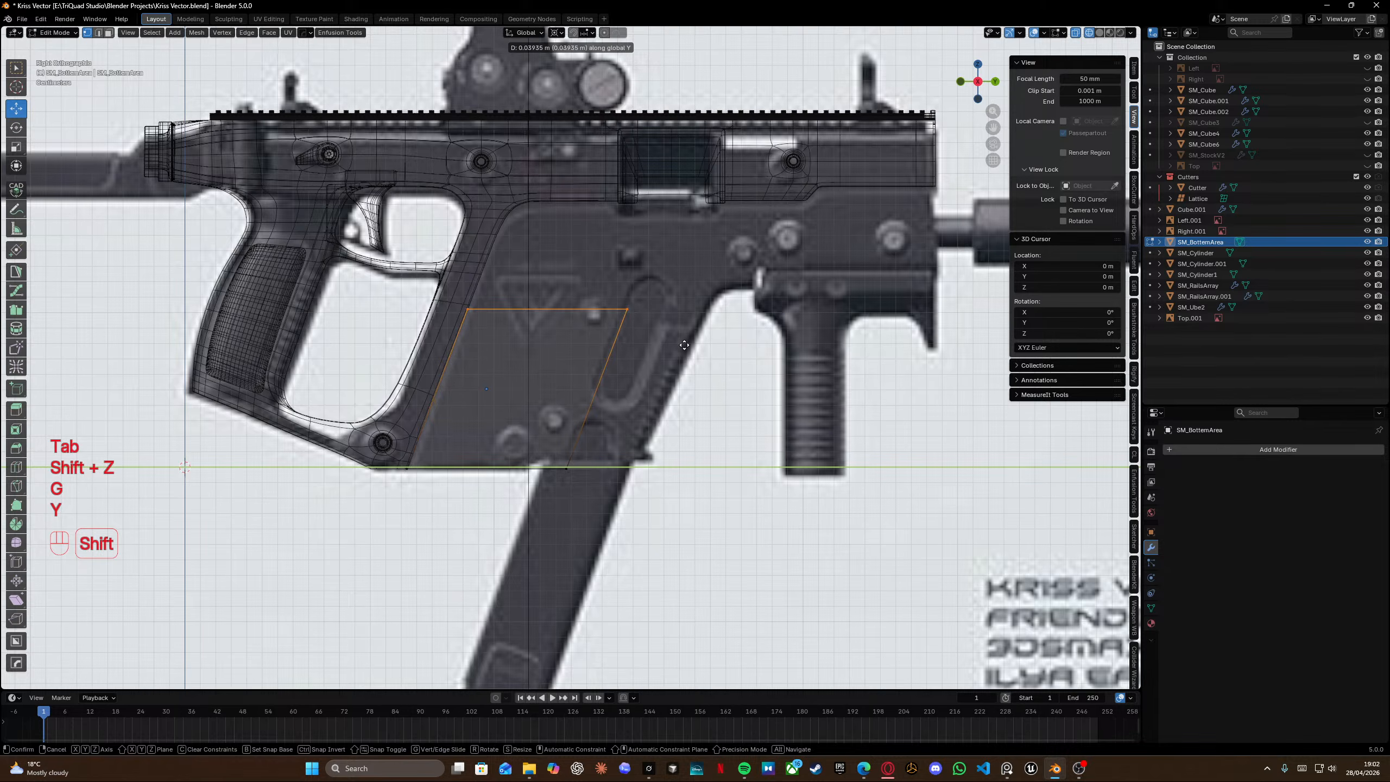
{"action": "left_click", "coordinate": [684, 345], "text": "shift"}
Edge-slide the top edge up to the receiver's upper line.
{"action": "key", "text": "g"}
{"action": "key", "text": "g"}
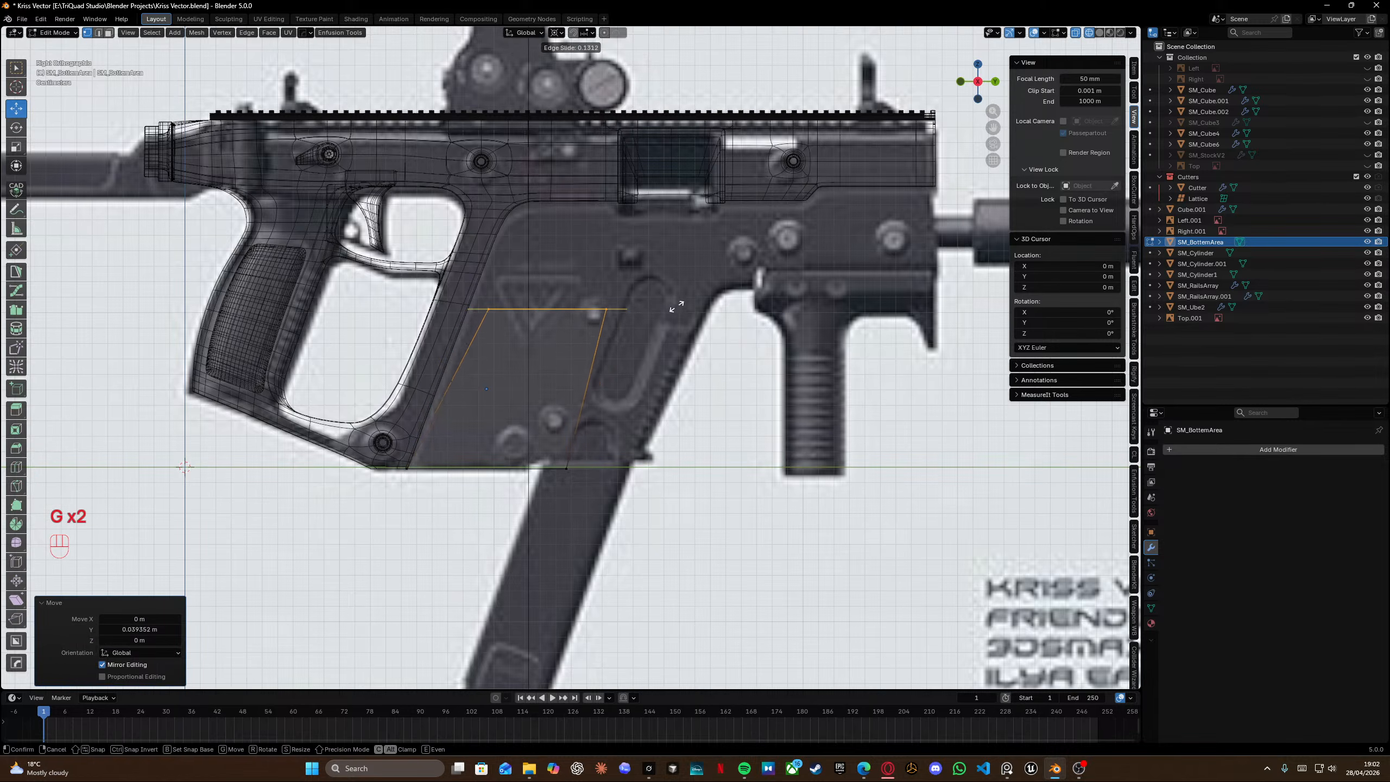
{"action": "key", "text": "alt"}
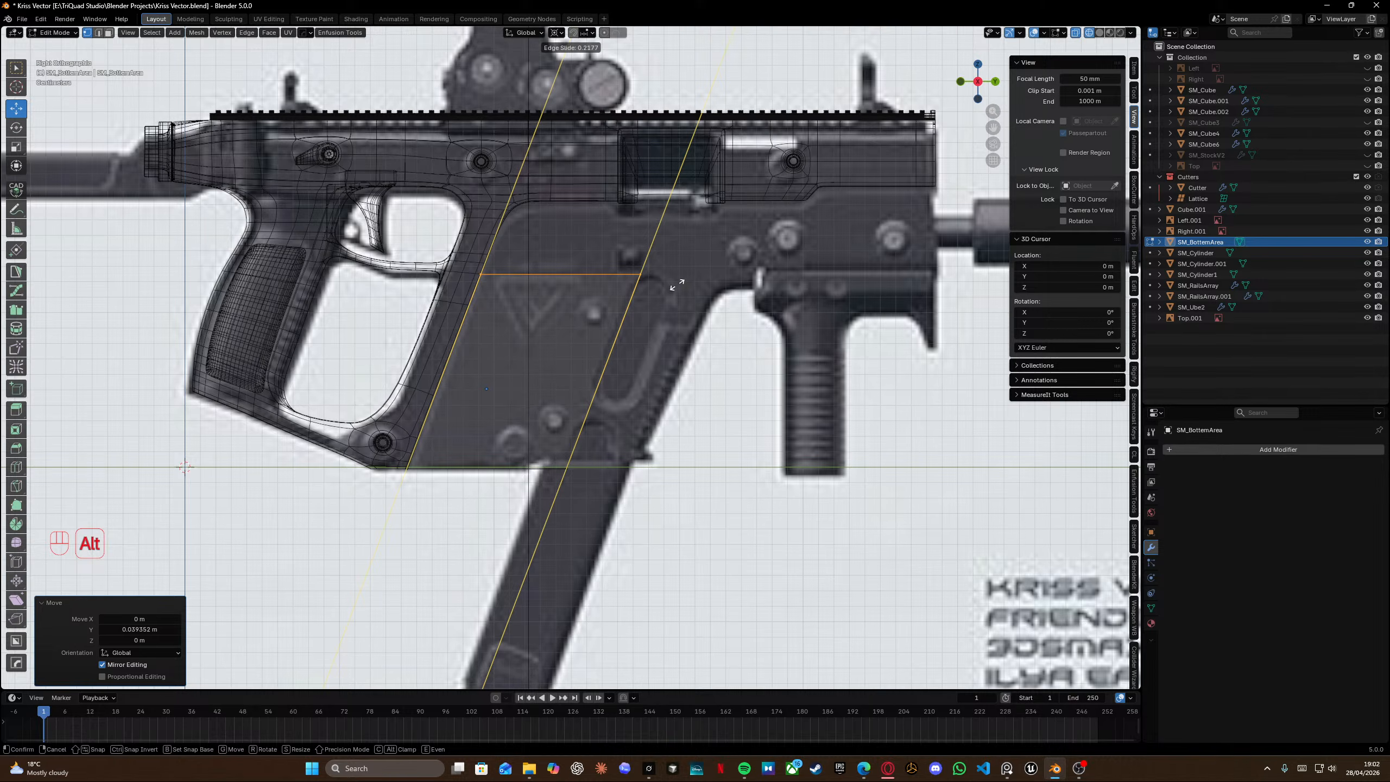
{"action": "left_click", "coordinate": [703, 210]}
Select the bottom edge and move it along Y to match the slanted front.
{"action": "scroll", "coordinate": [709, 250], "scroll_direction": "up", "scroll_amount": 3}
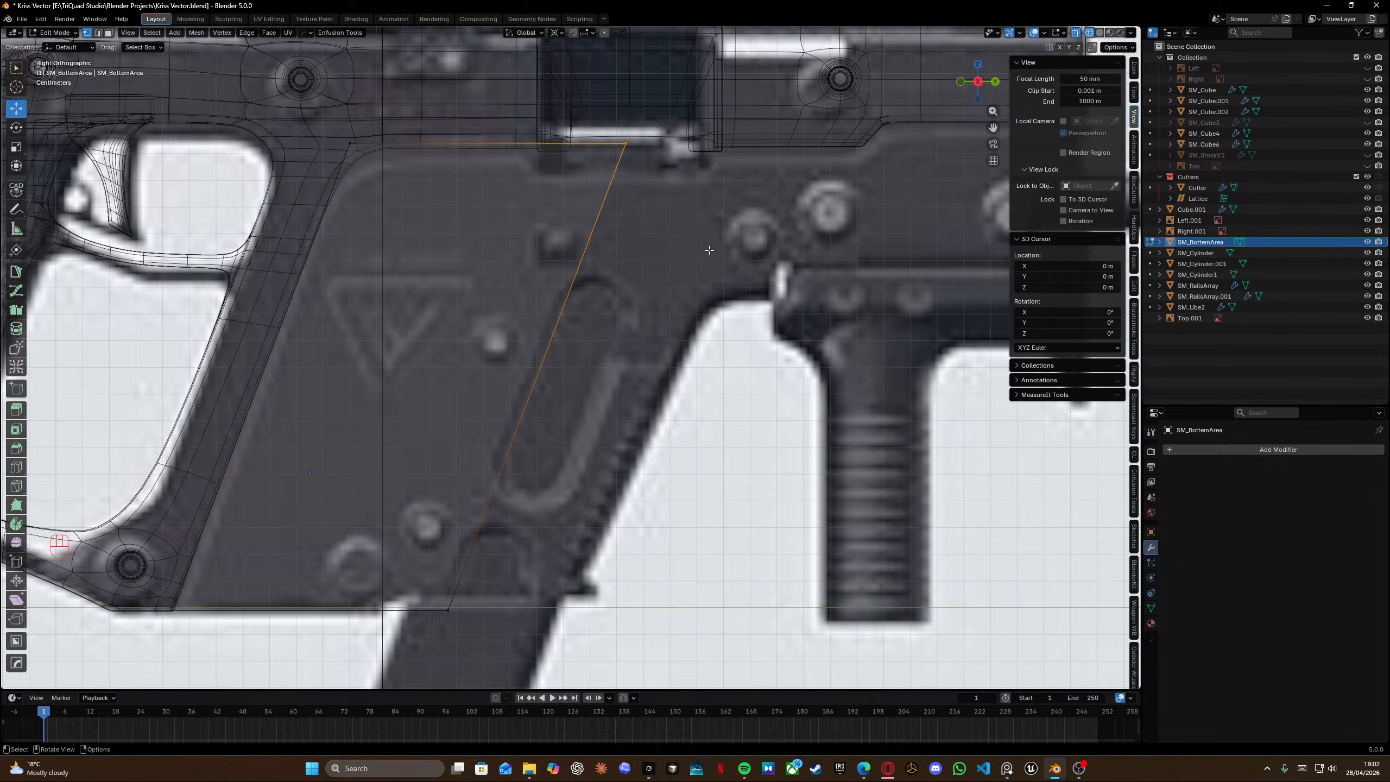
{"action": "left_click_drag", "start_coordinate": [407, 571], "coordinate": [504, 662], "text": "shift"}
{"action": "key", "text": "g"}
{"action": "key", "text": "y"}
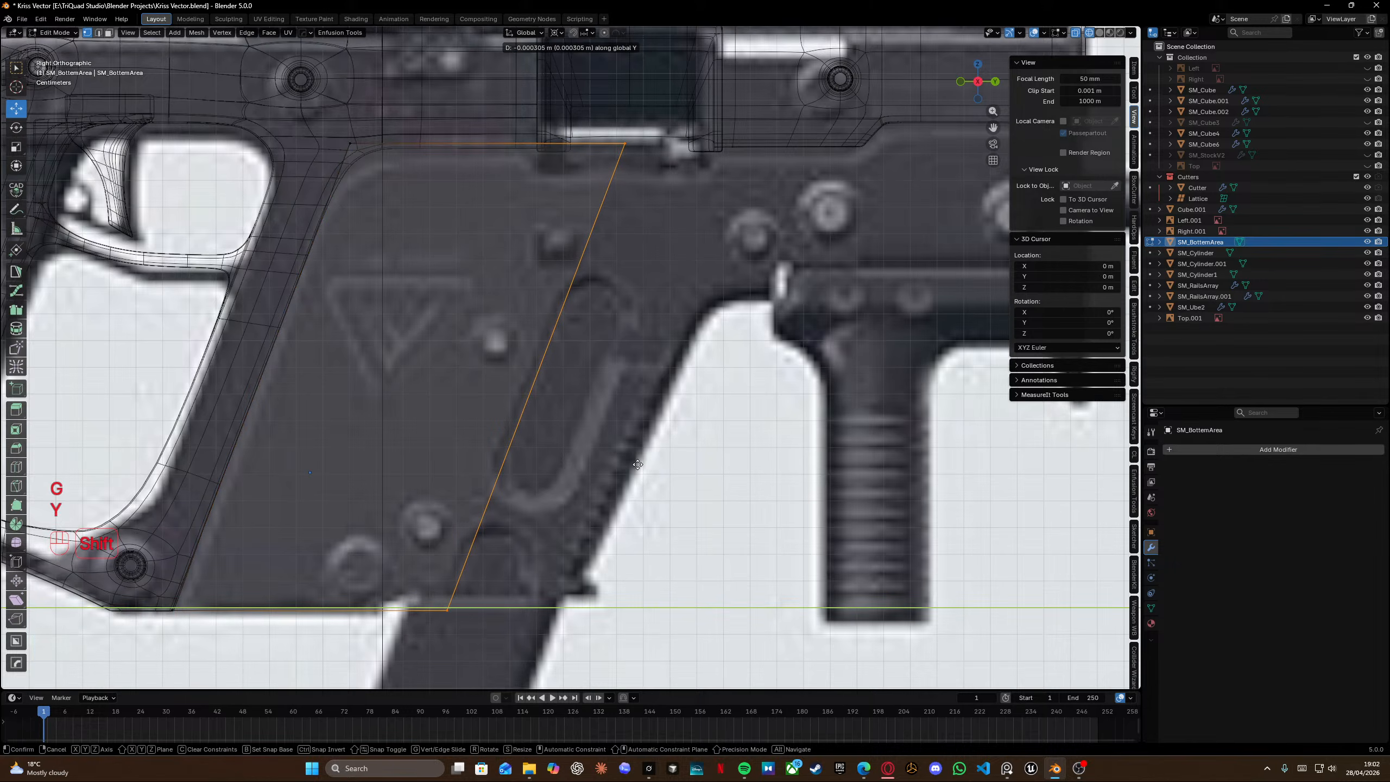
{"action": "left_click", "coordinate": [569, 474]}
Extrude the slanted front edge about 34 mm along Y to extend the panel forward.
{"action": "middle_click_drag", "start_coordinate": [545, 222], "coordinate": [474, 281], "text": "shift"}
{"action": "scroll", "coordinate": [474, 342], "scroll_direction": "down", "scroll_amount": 2}
{"action": "key", "text": "e"}
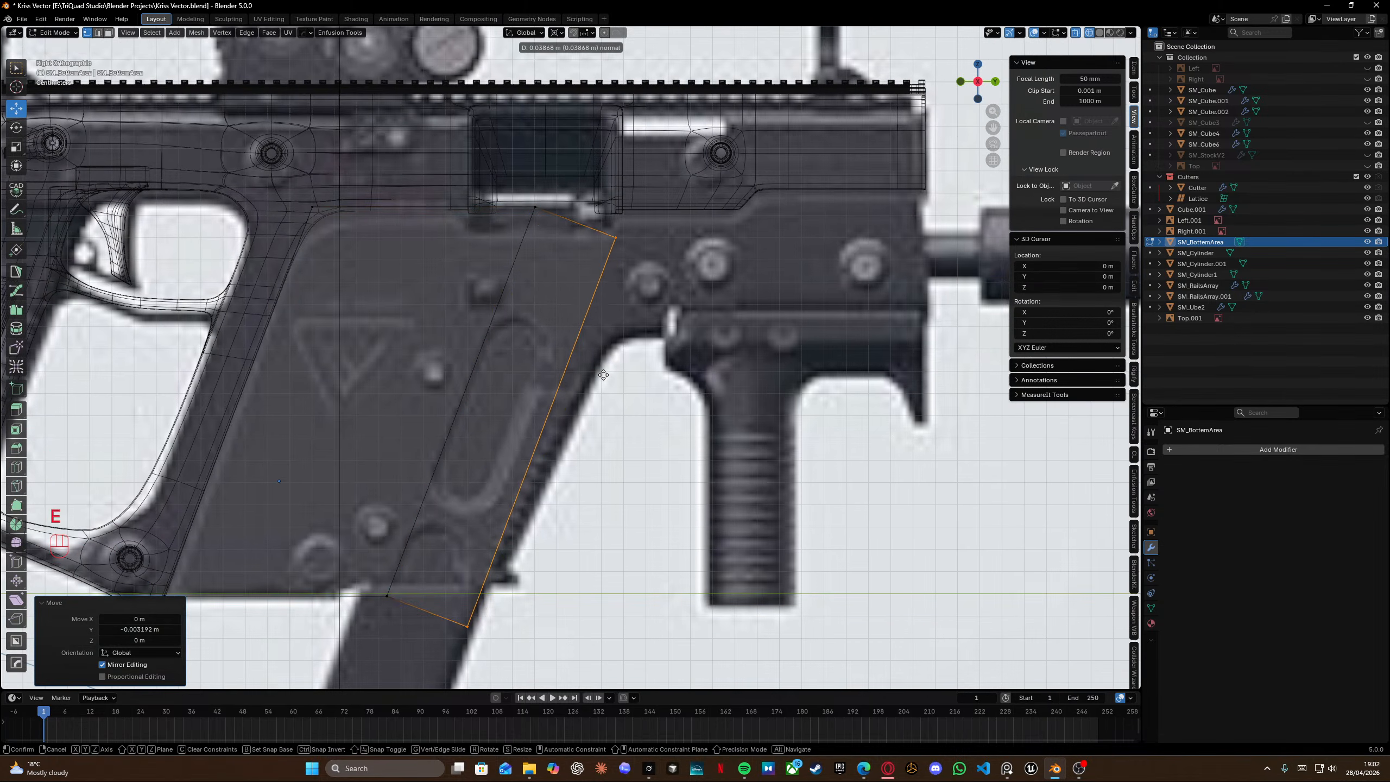
{"action": "key", "text": "y"}
{"action": "left_click", "coordinate": [553, 385], "text": "ctrl"}
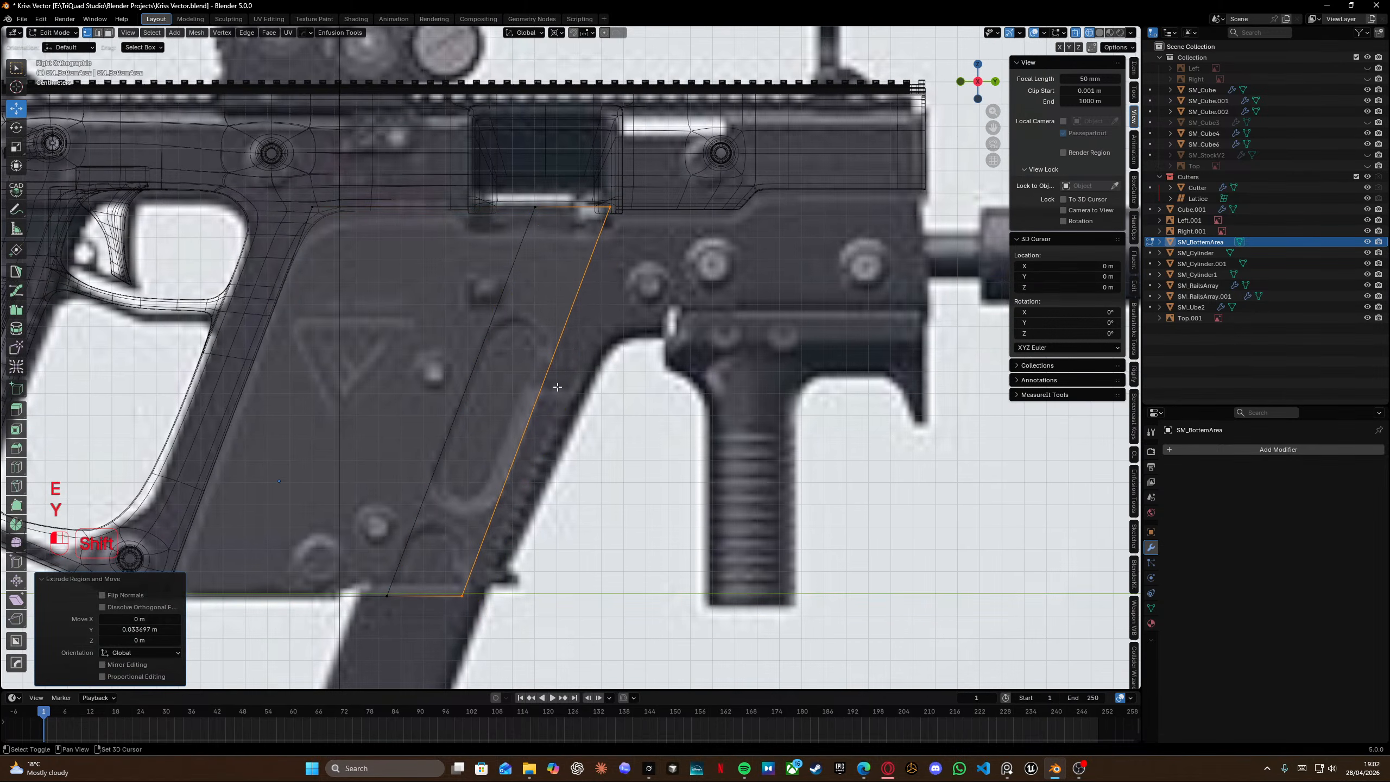
Add two horizontal loop cuts across the panel.
{"action": "key", "text": "ctrl+r"}
{"action": "left_click", "coordinate": [462, 487]}
{"action": "left_click", "coordinate": [483, 436]}
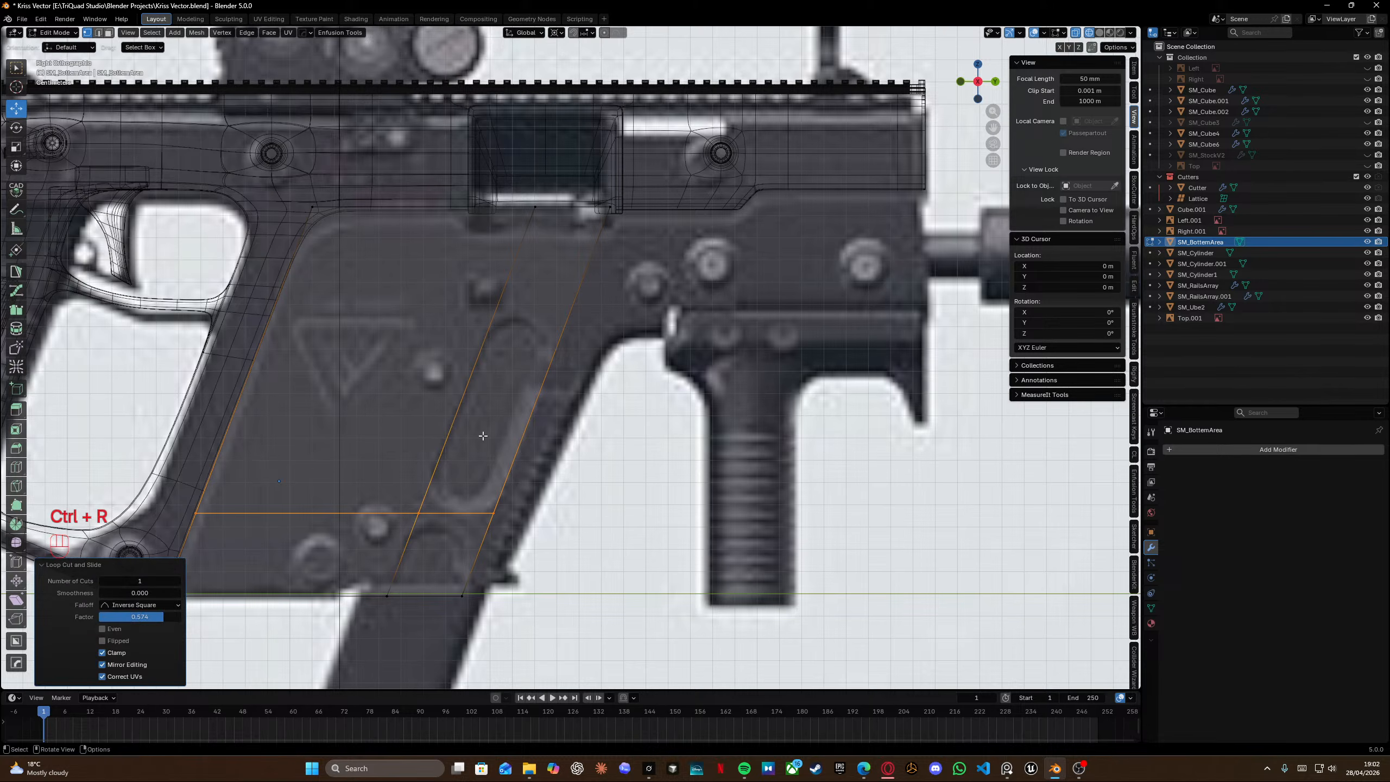
{"action": "key", "text": "ctrl+r"}
{"action": "left_click", "coordinate": [506, 257]}
{"action": "left_click", "coordinate": [545, 331]}
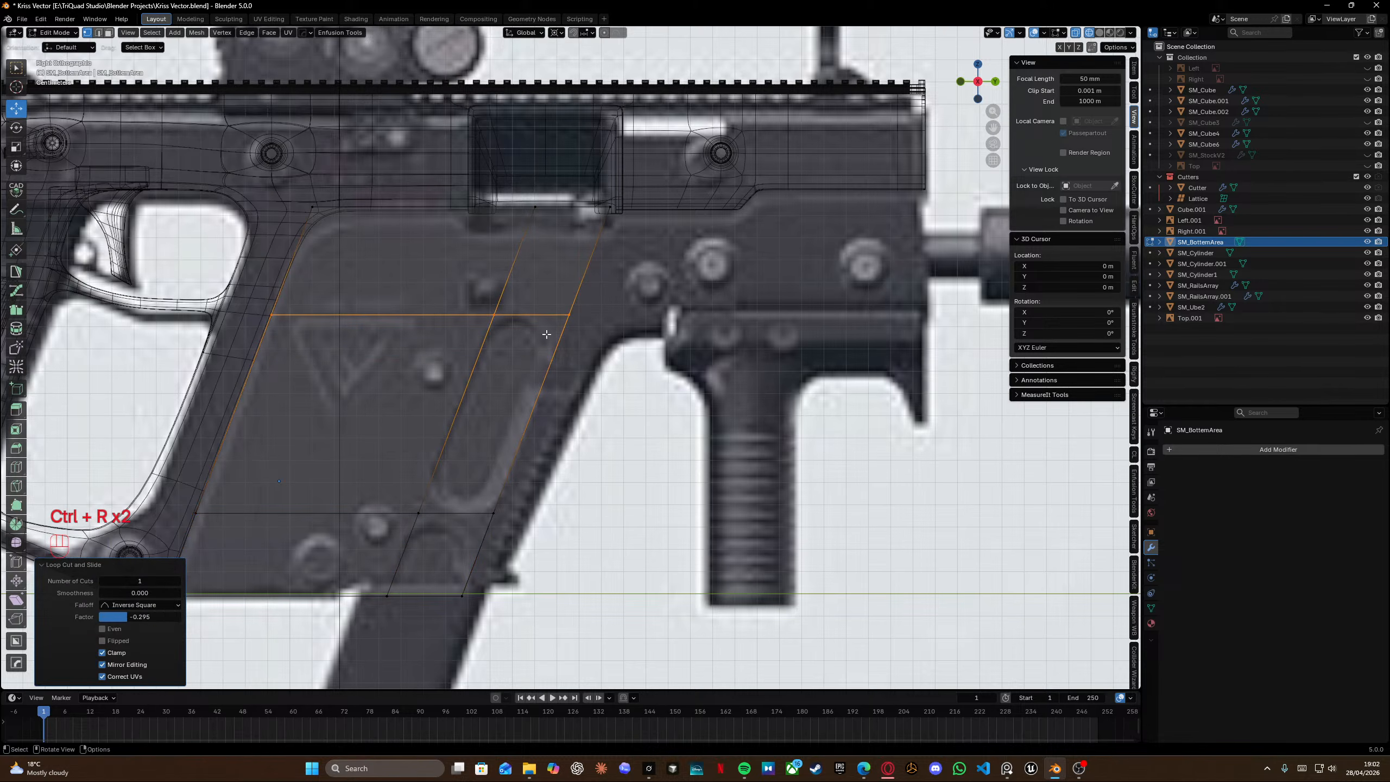
{"action": "left_click", "coordinate": [550, 349]}
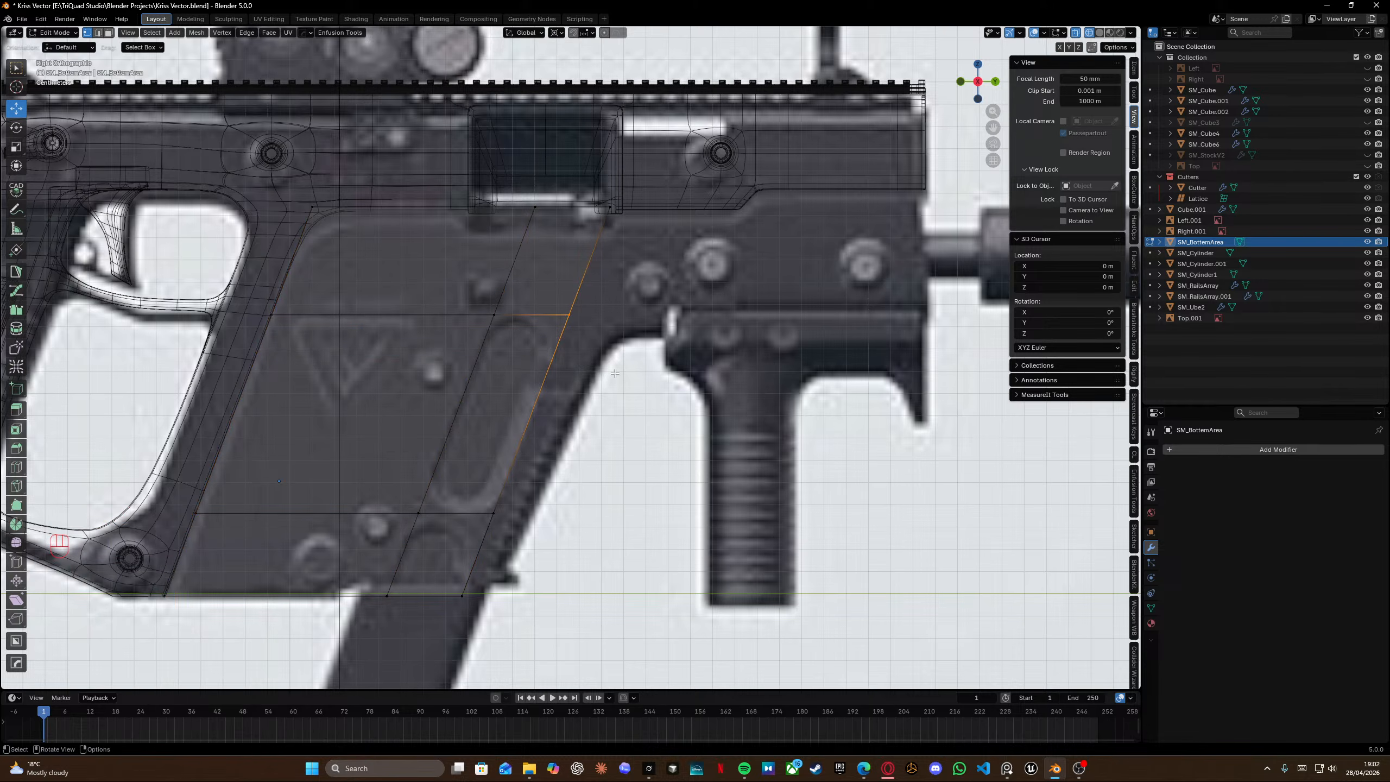
Add a vertical loop cut through the panel's front section.
{"action": "middle_click_drag", "start_coordinate": [615, 373], "coordinate": [527, 329]}
{"action": "key", "text": "ctrl+r"}
{"action": "left_click", "coordinate": [542, 324]}
Delete the selected vertices on the panel's far side.
{"action": "key", "text": "shift+z"}
Select the panel's side vertices and move them about 6 mm along X in top view.
{"action": "key", "text": "shift+z"}
{"action": "left_click_drag", "start_coordinate": [629, 153], "coordinate": [735, 393]}
{"action": "key", "text": "x"}
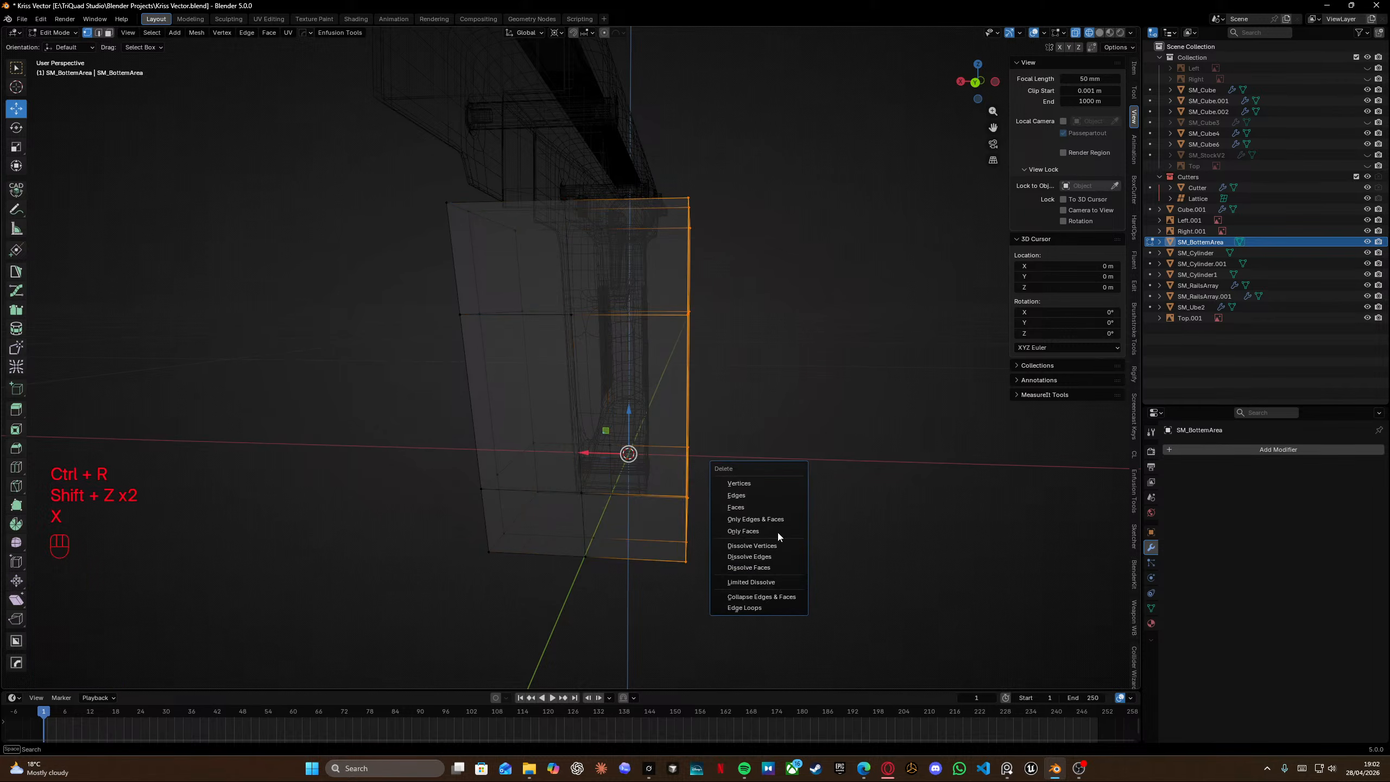
{"action": "left_click", "coordinate": [768, 478]}
{"action": "key", "text": "shift+z"}
{"action": "mouse_move", "coordinate": [768, 477]}
{"action": "middle_mouse_down"}
{"action": "mouse_move", "coordinate": [640, 425]}
{"action": "mouse_move", "coordinate": [745, 484]}
{"action": "middle_mouse_up"}
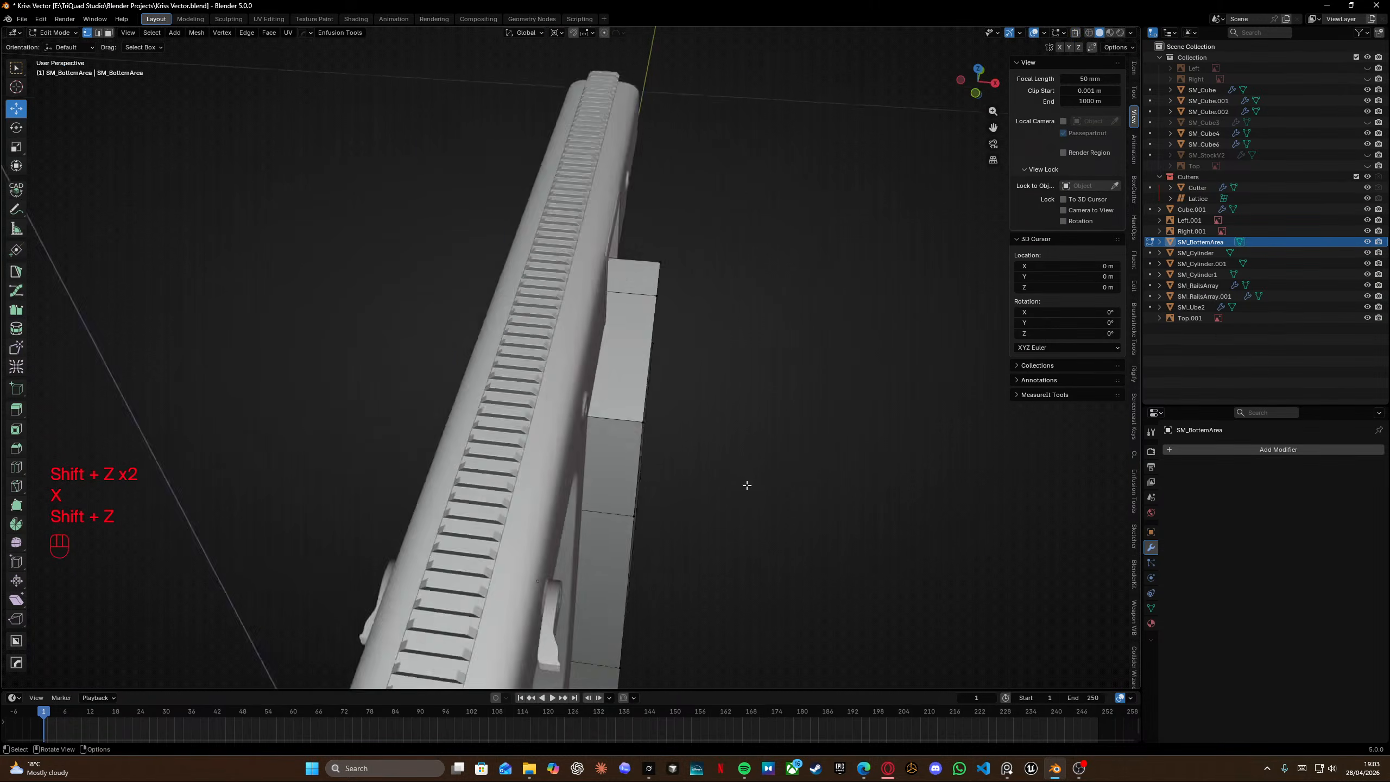
{"action": "scroll", "coordinate": [753, 490], "scroll_direction": "down", "scroll_amount": 5}
{"action": "key", "text": "shift+z"}
{"action": "left_click_drag", "start_coordinate": [607, 248], "coordinate": [704, 581]}
{"action": "middle_click_drag", "start_coordinate": [704, 581], "coordinate": [597, 585]}
{"action": "left_click_drag", "start_coordinate": [552, 608], "coordinate": [539, 604]}
{"action": "key", "text": "KP_7"}
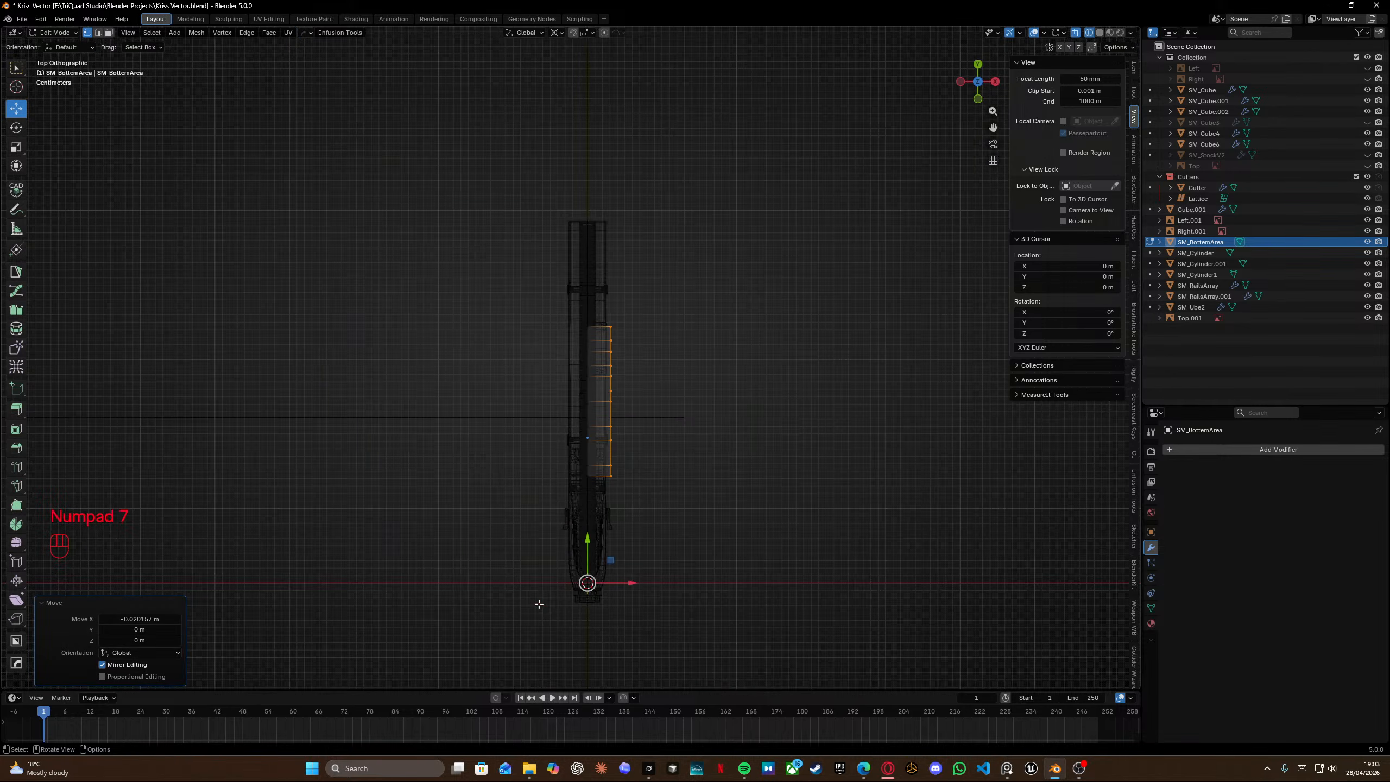
{"action": "scroll", "coordinate": [617, 571], "scroll_direction": "up", "scroll_amount": 10}
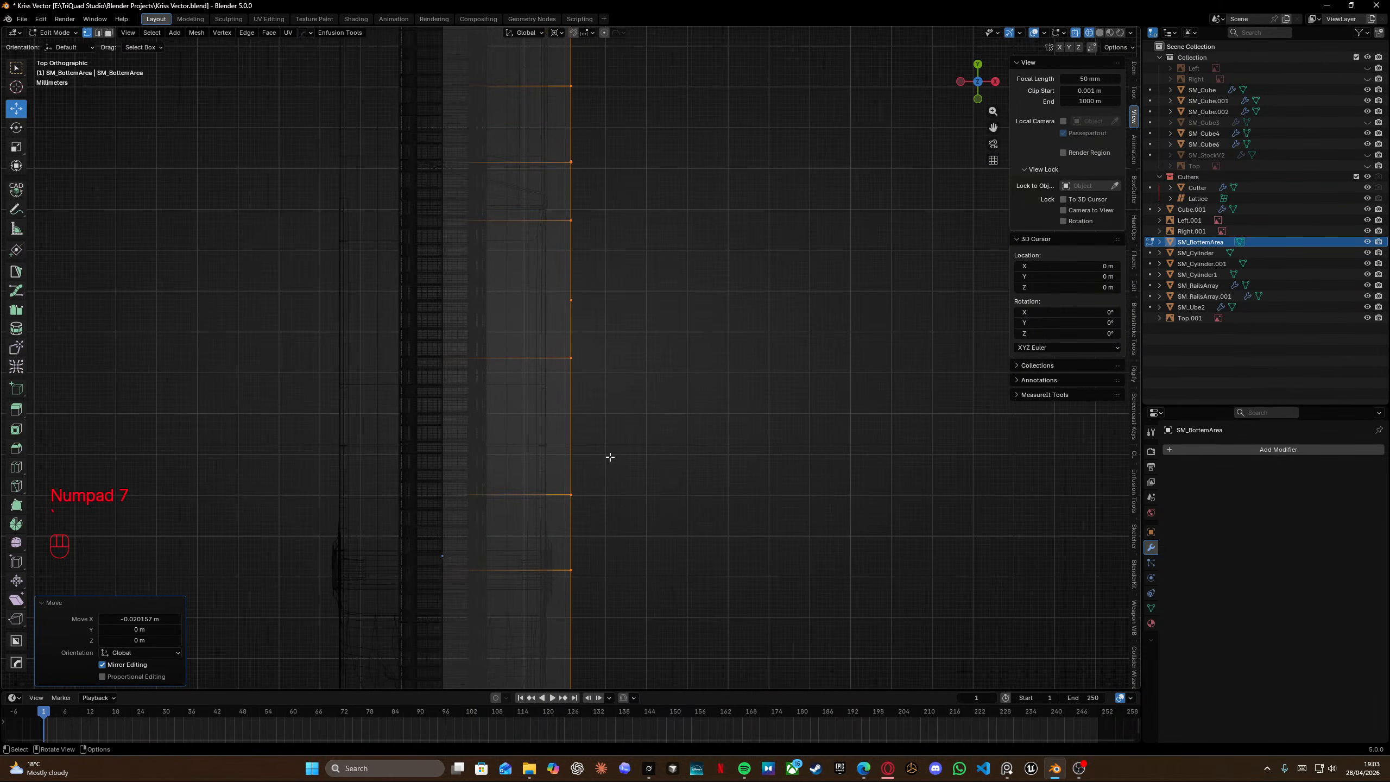
{"action": "key", "text": "g"}
{"action": "key", "text": "y"}
{"action": "key", "text": "x"}
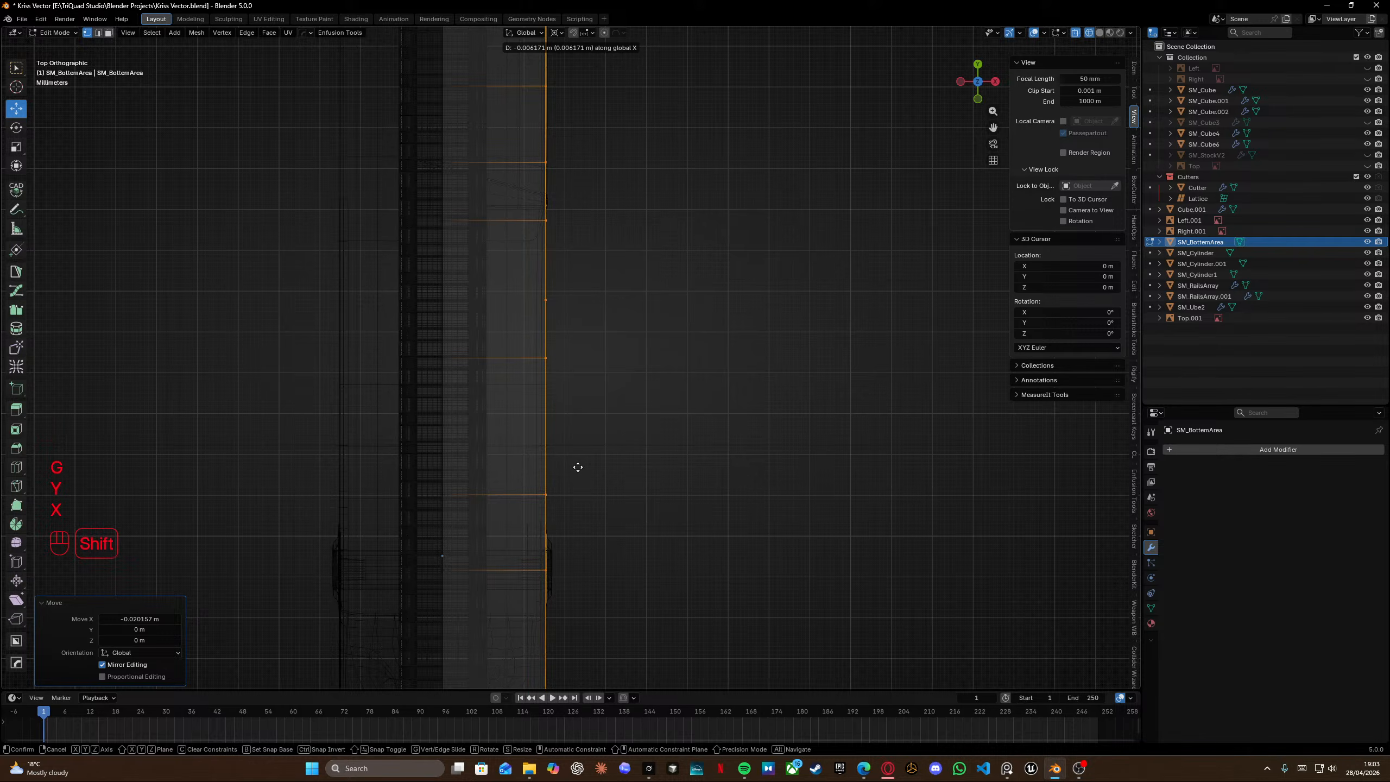
{"action": "left_click", "coordinate": [578, 467], "text": "shift"}
Select the vertices along the panel's front slanted edge in side view and move them about 3.5 mm along Y.
{"action": "middle_click_drag", "start_coordinate": [577, 467], "coordinate": [428, 370]}
{"action": "scroll", "coordinate": [506, 412], "scroll_direction": "down", "scroll_amount": 8}
{"action": "key", "text": "KP_3"}
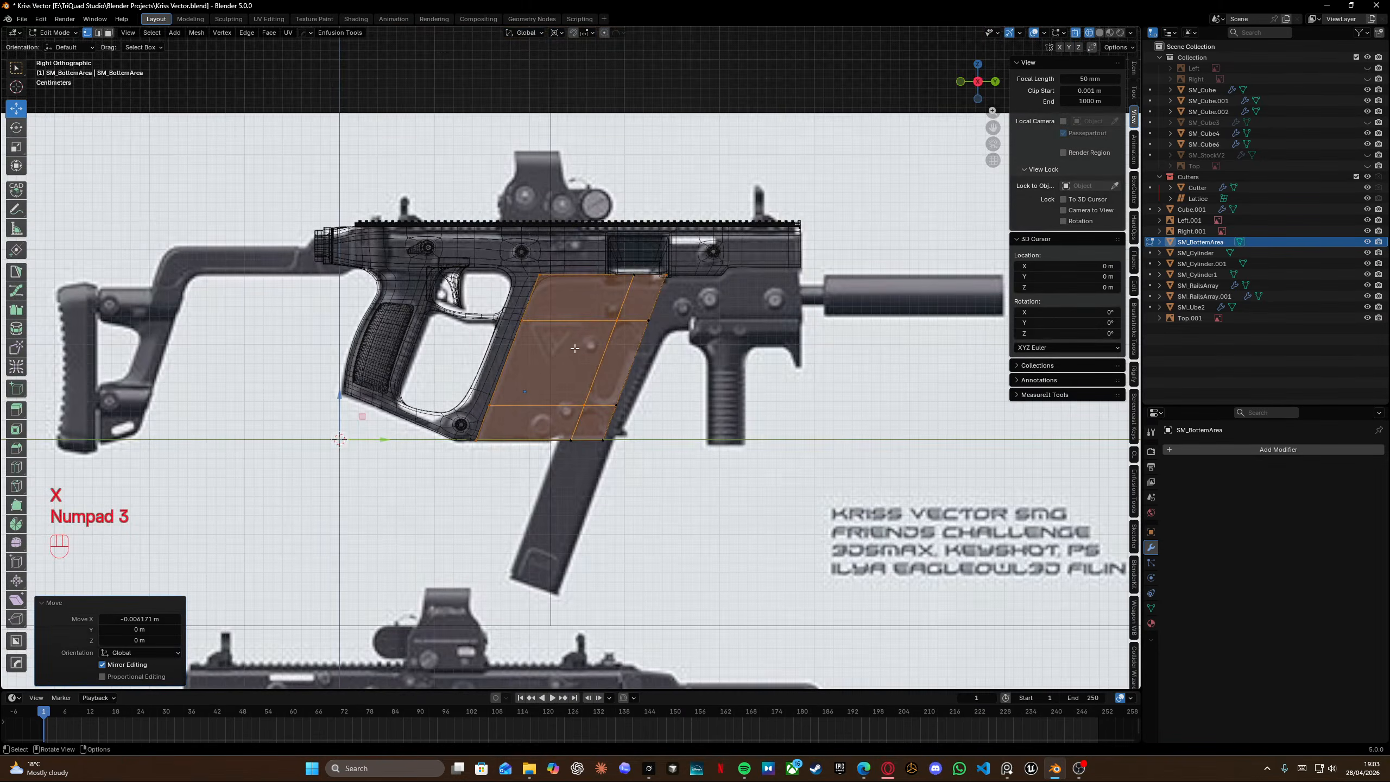
{"action": "scroll", "coordinate": [607, 346], "scroll_direction": "up", "scroll_amount": 9}
{"action": "middle_click_drag", "start_coordinate": [607, 346], "coordinate": [554, 258], "text": "shift"}
{"action": "scroll", "coordinate": [553, 258], "scroll_direction": "down", "scroll_amount": 2}
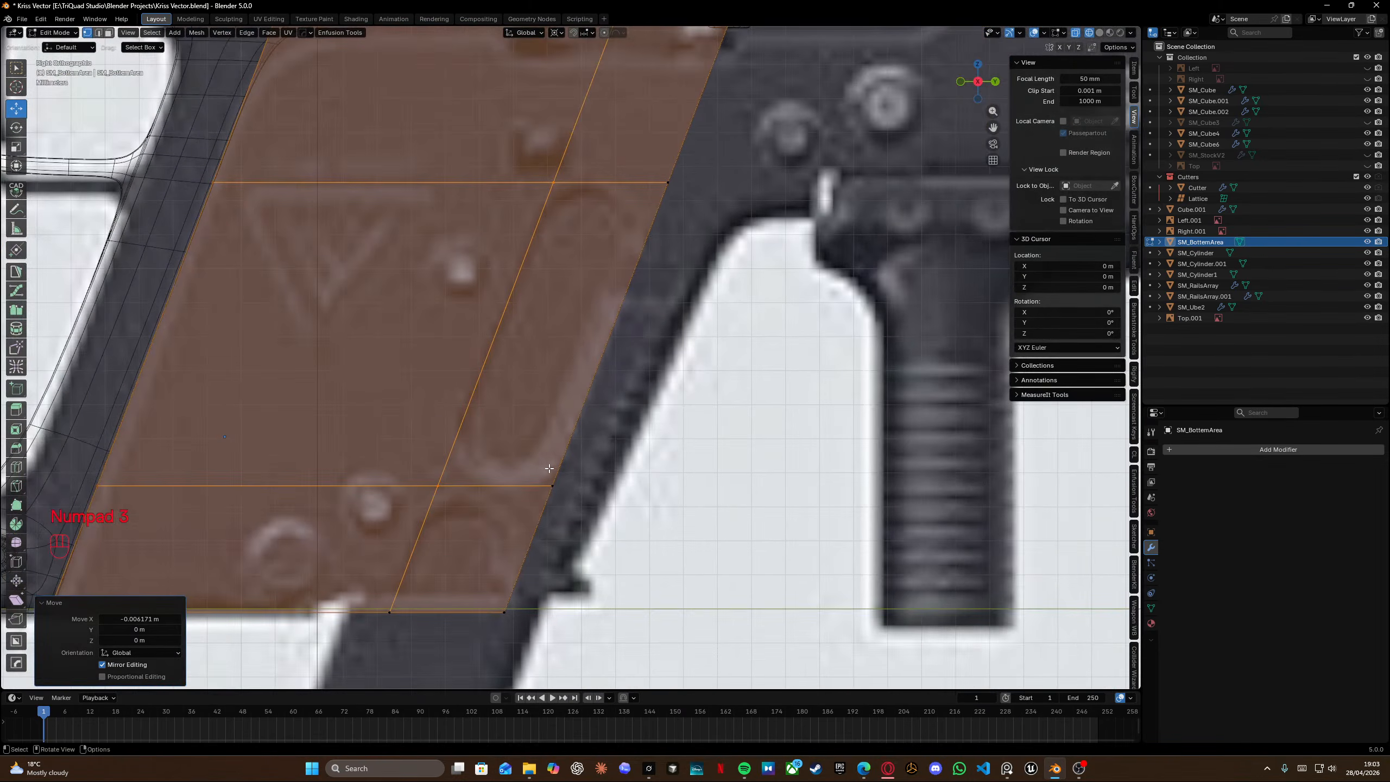
{"action": "left_click", "coordinate": [578, 405], "text": "alt"}
{"action": "scroll", "coordinate": [578, 404], "scroll_direction": "down", "scroll_amount": 3}
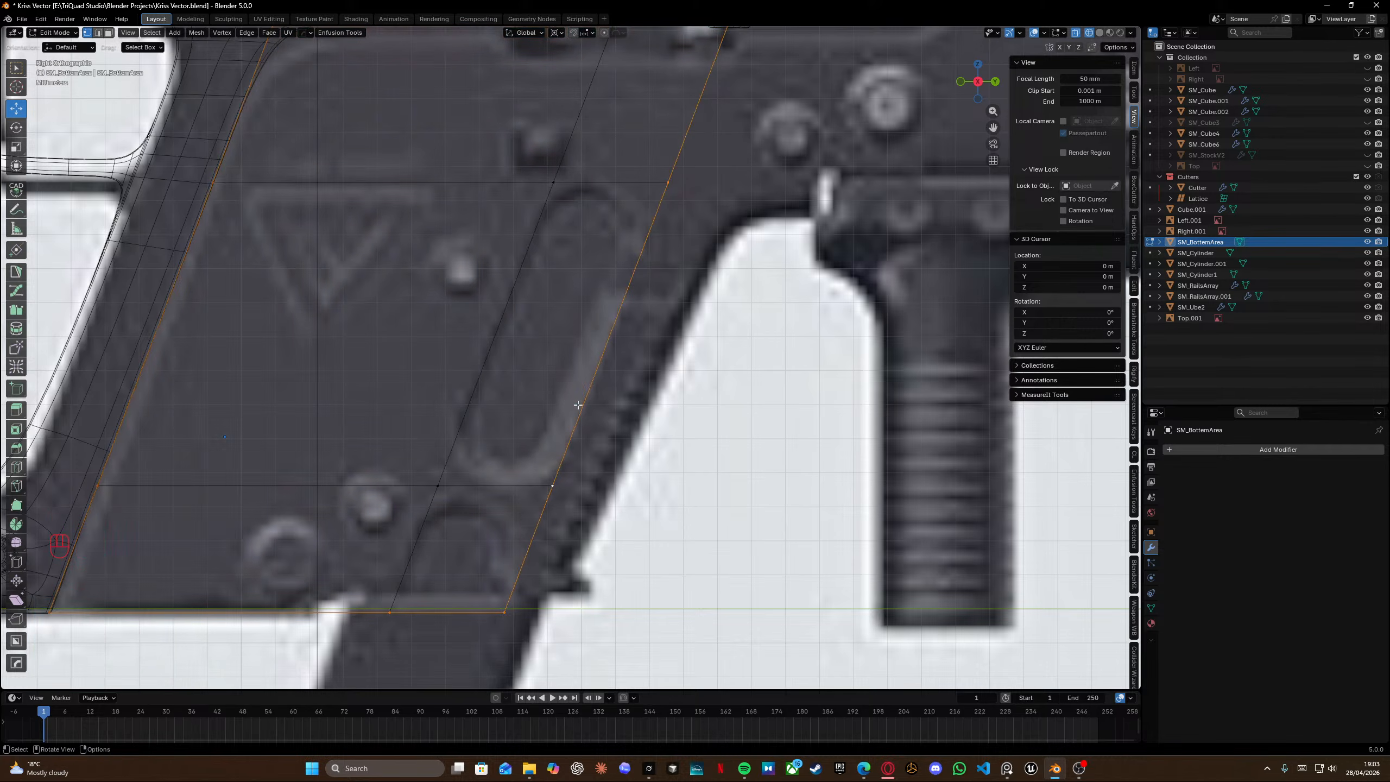
{"action": "mouse_move", "coordinate": [578, 404]}
{"action": "middle_mouse_down"}
{"action": "mouse_move", "coordinate": [552, 391]}
{"action": "mouse_move", "coordinate": [582, 429]}
{"action": "middle_mouse_up"}
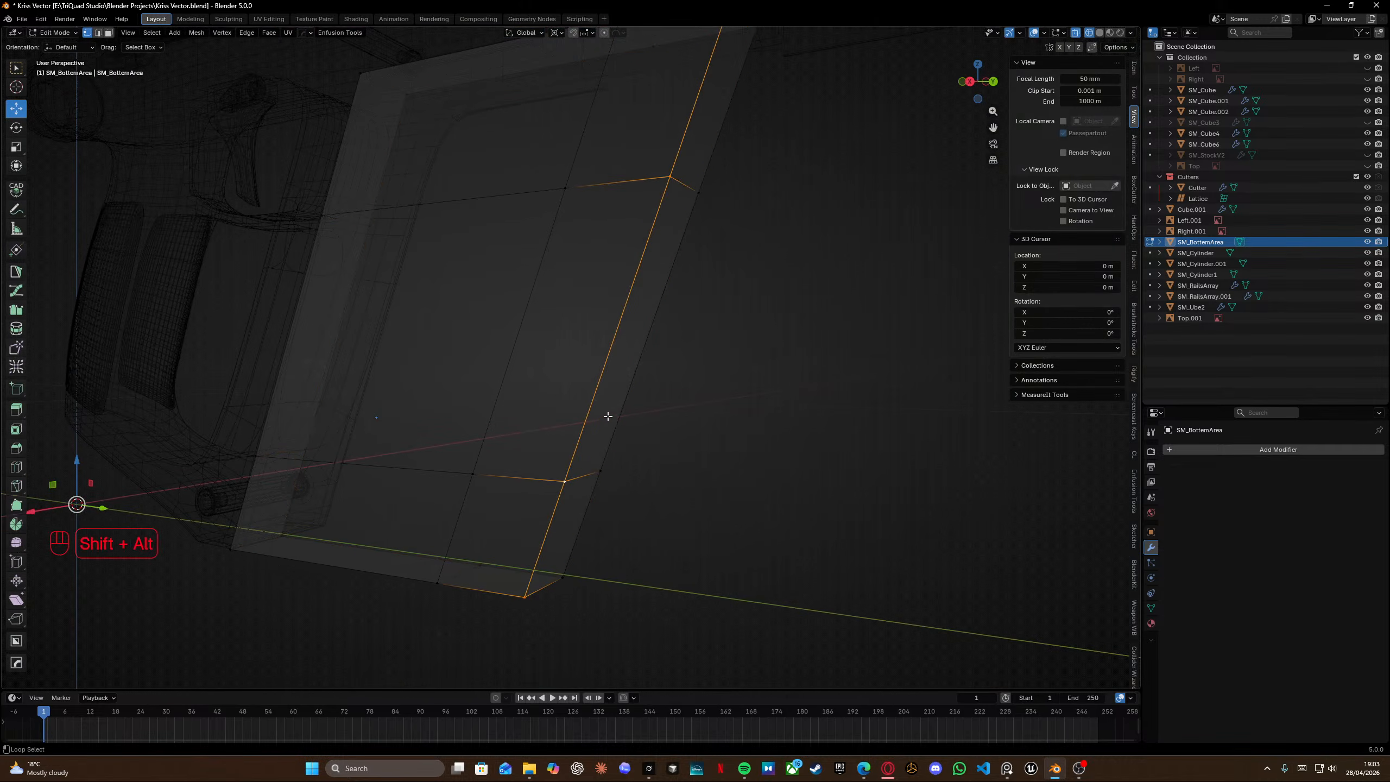
{"action": "left_click", "coordinate": [633, 388], "text": "alt+shift"}
{"action": "scroll", "coordinate": [638, 388], "scroll_direction": "down", "scroll_amount": 3}
{"action": "key", "text": "KP_3"}
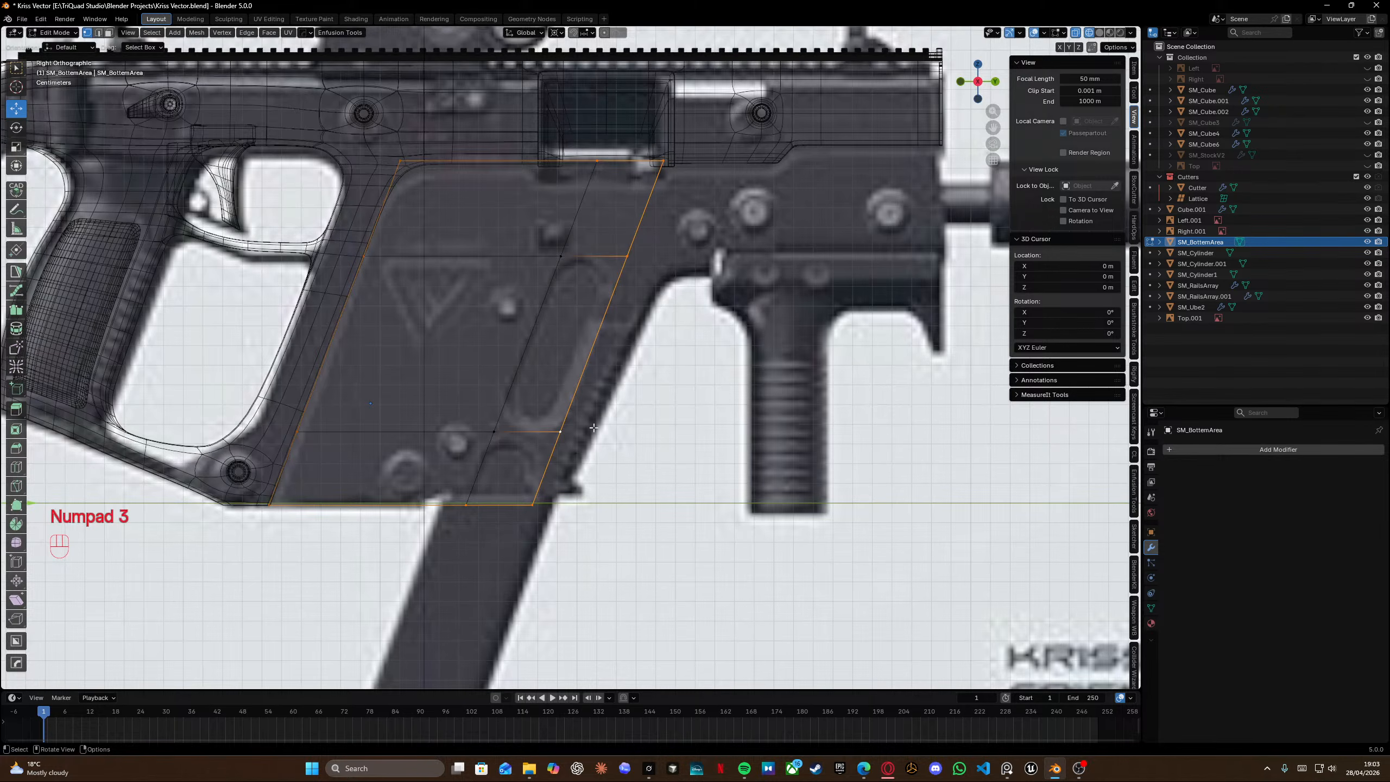
{"action": "left_click", "coordinate": [541, 534]}
{"action": "key", "text": "c"}
{"action": "mouse_move", "coordinate": [536, 477]}
{"action": "left_mouse_down"}
{"action": "mouse_move", "coordinate": [683, 208]}
{"action": "mouse_move", "coordinate": [694, 155]}
{"action": "left_mouse_up"}
{"action": "right_click", "coordinate": [694, 155]}
{"action": "scroll", "coordinate": [579, 274], "scroll_direction": "up", "scroll_amount": 3}
{"action": "middle_click_drag", "start_coordinate": [560, 290], "coordinate": [596, 403], "text": "shift"}
{"action": "key", "text": "g"}
{"action": "key", "text": "y"}
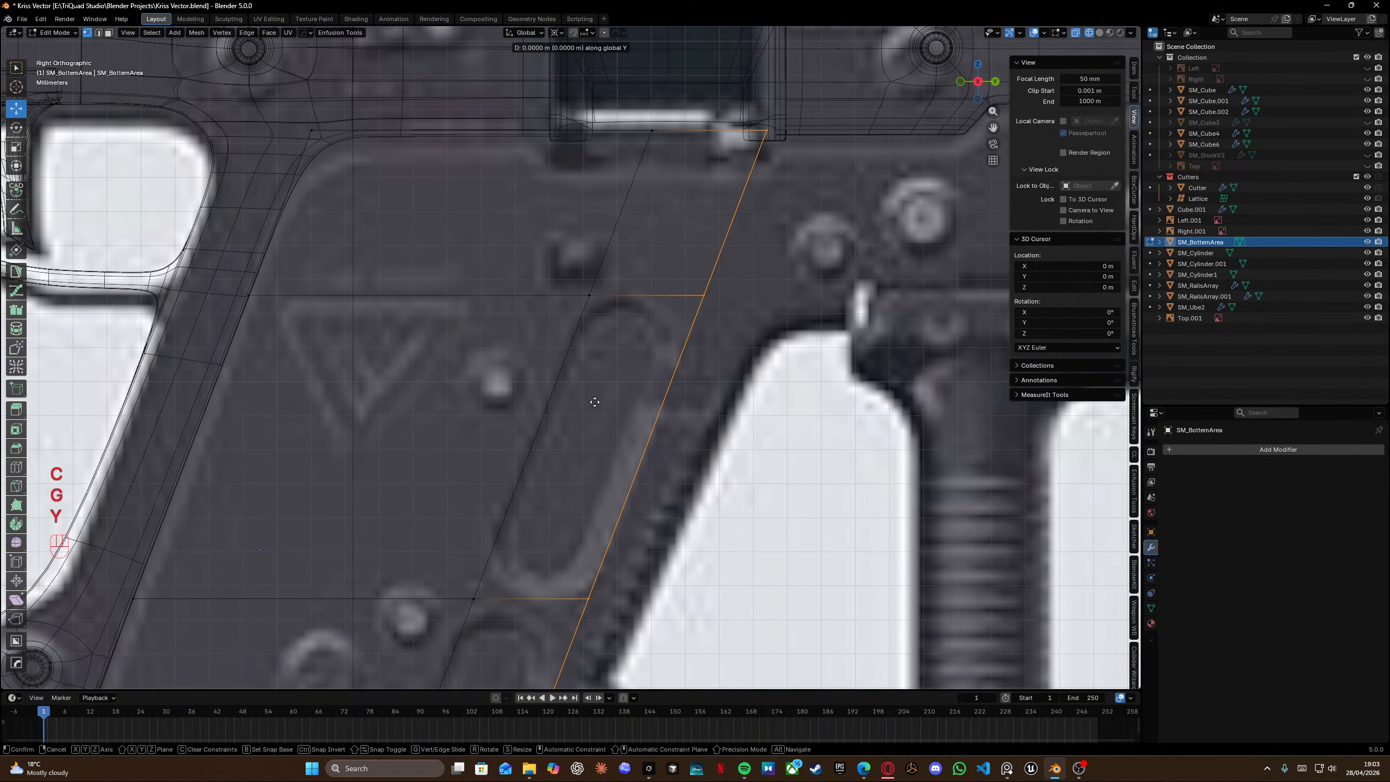
{"action": "left_click", "coordinate": [502, 425]}
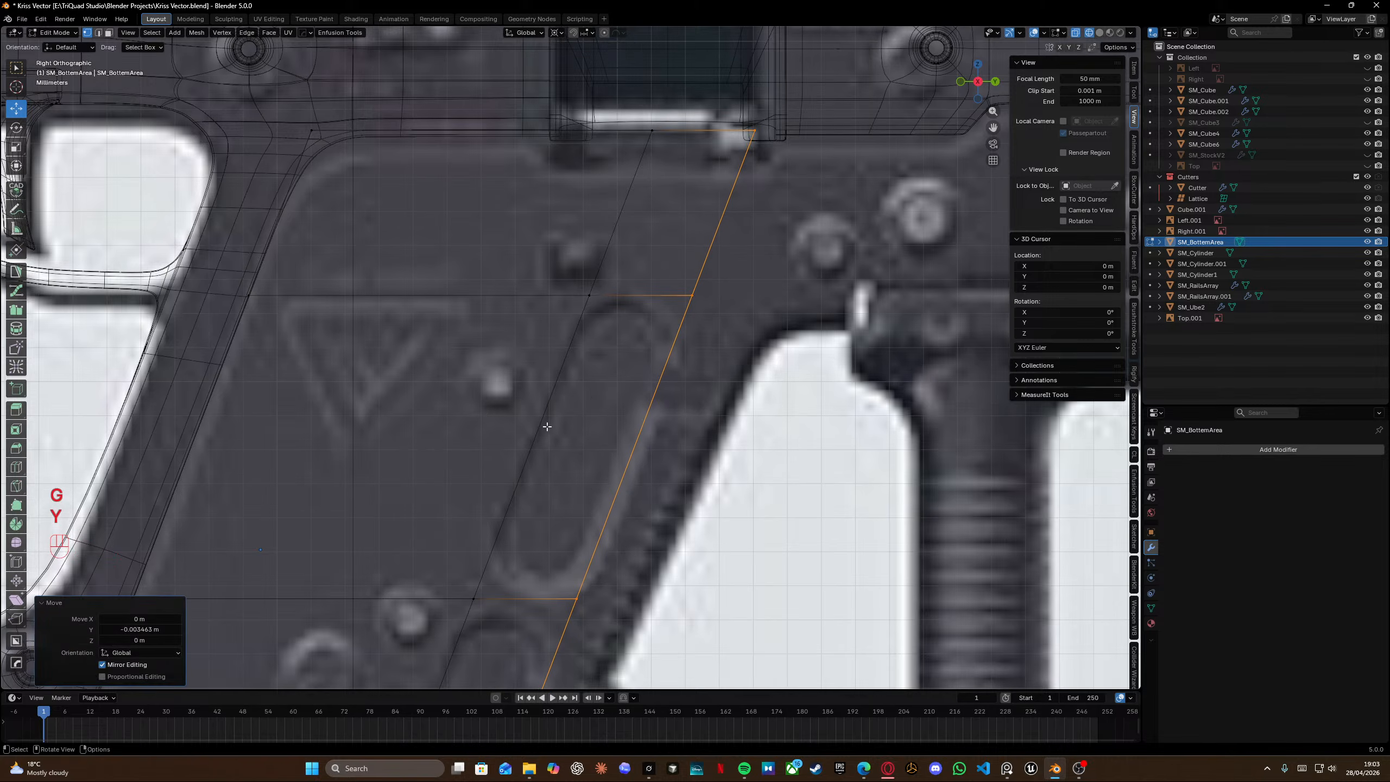
Move the same front edge vertices about 1 mm further along Y.
{"action": "scroll", "coordinate": [486, 555], "scroll_direction": "down", "scroll_amount": 2}
{"action": "middle_click_drag", "start_coordinate": [485, 555], "coordinate": [465, 502], "text": "shift"}
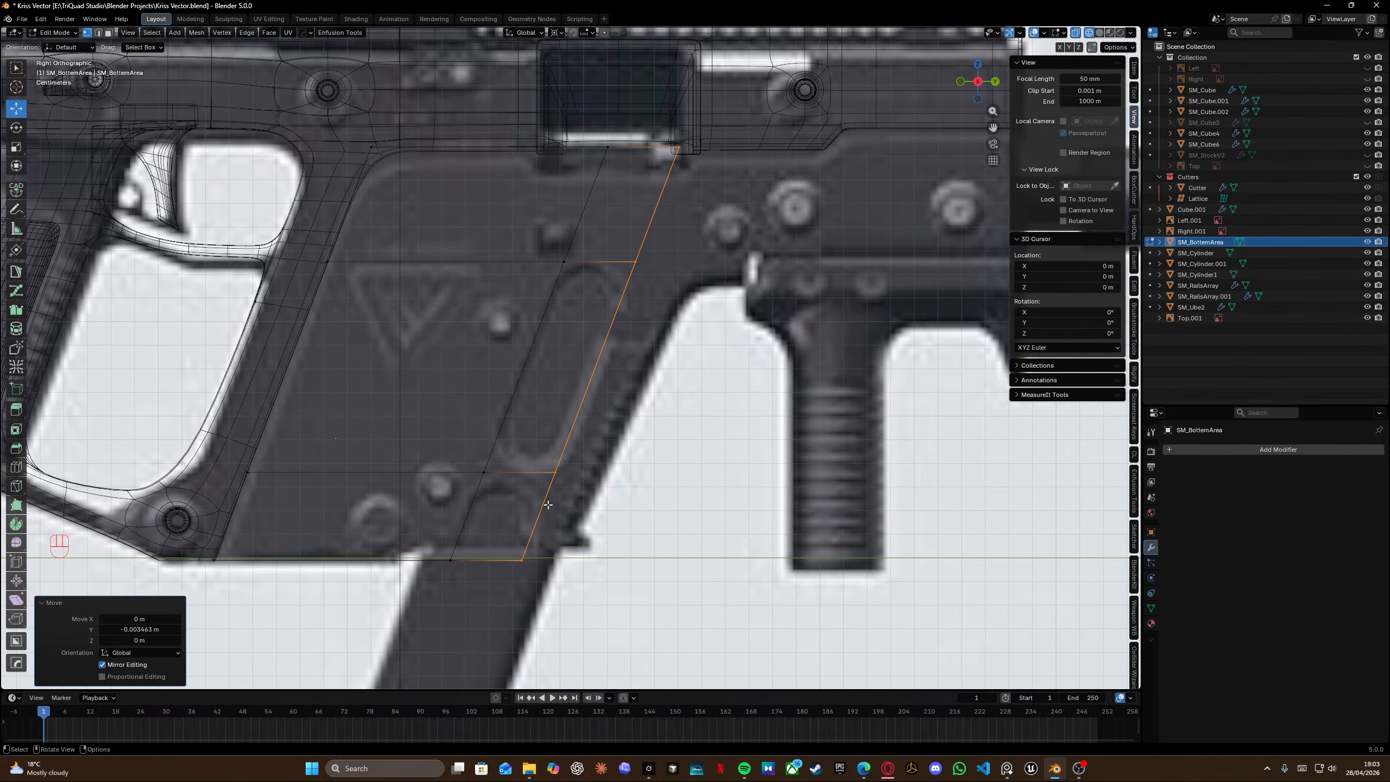
{"action": "key", "text": "g"}
{"action": "key", "text": "y"}
{"action": "left_click", "coordinate": [471, 539]}
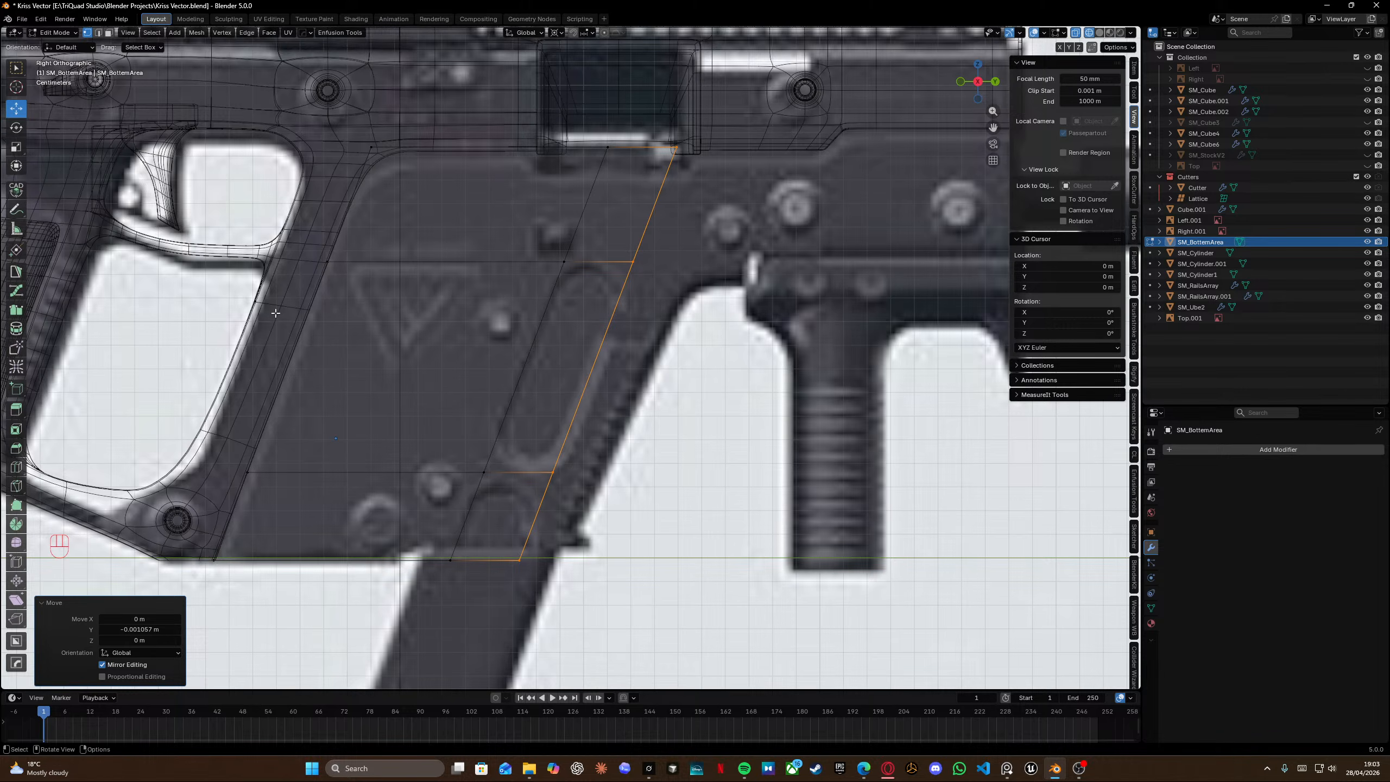
{"action": "left_click", "coordinate": [1327, 5]}
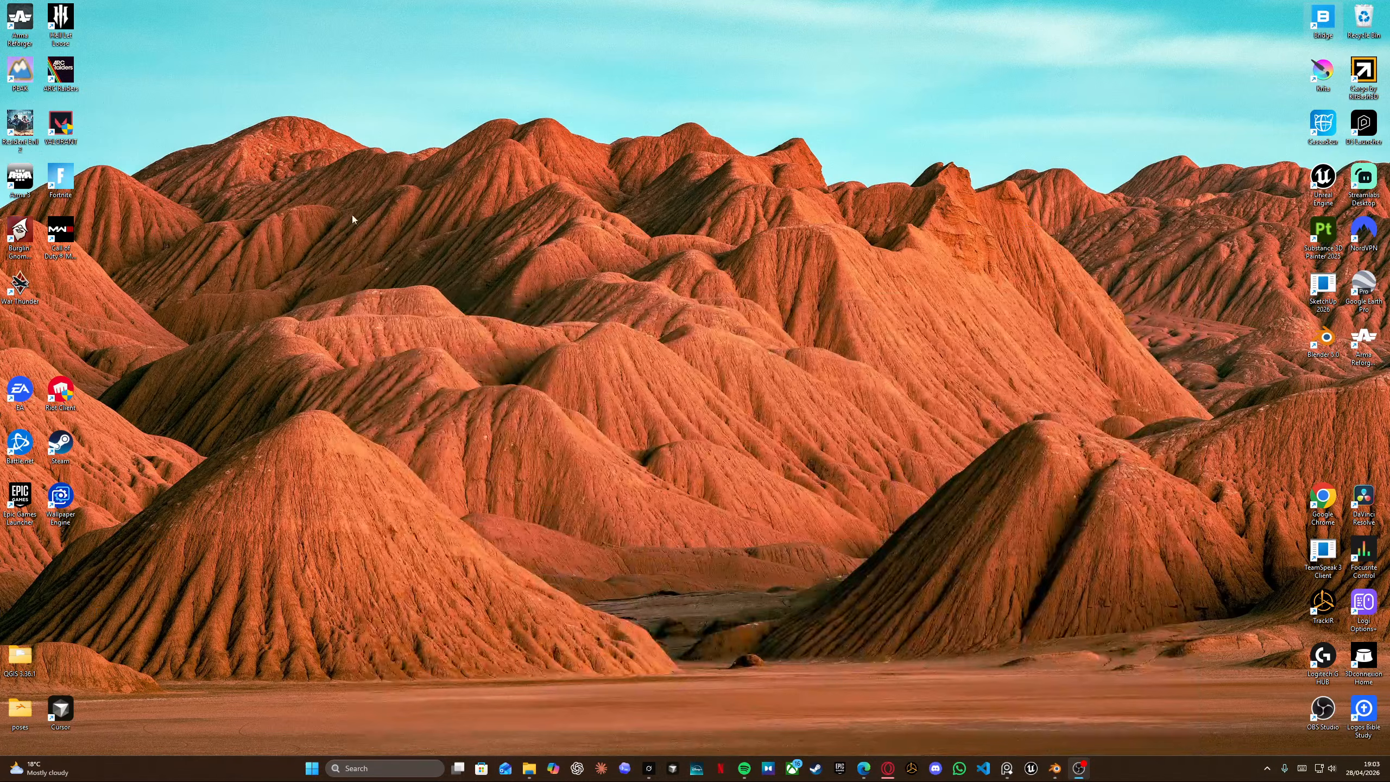
{"action": "left_click_drag", "start_coordinate": [15, 335], "coordinate": [101, 37]}
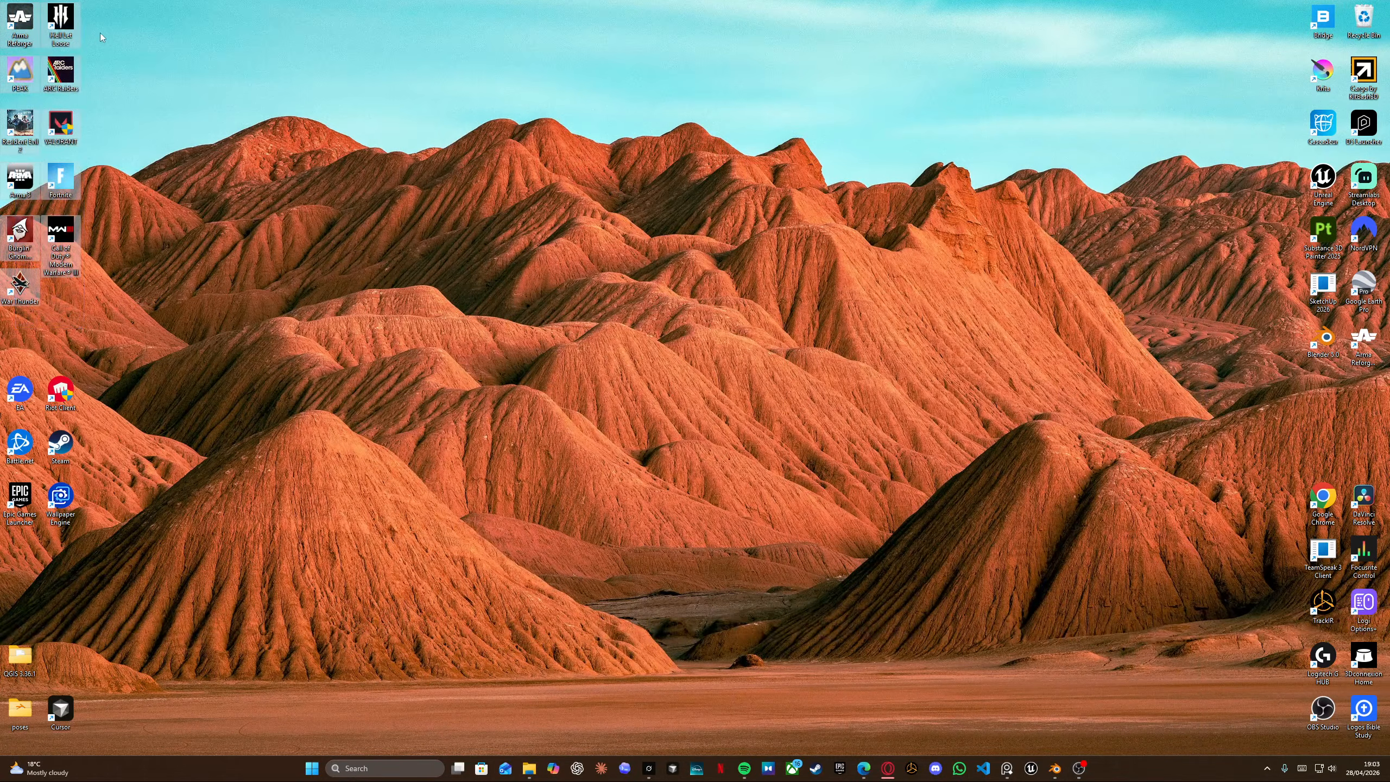
{"action": "left_click", "coordinate": [103, 236]}
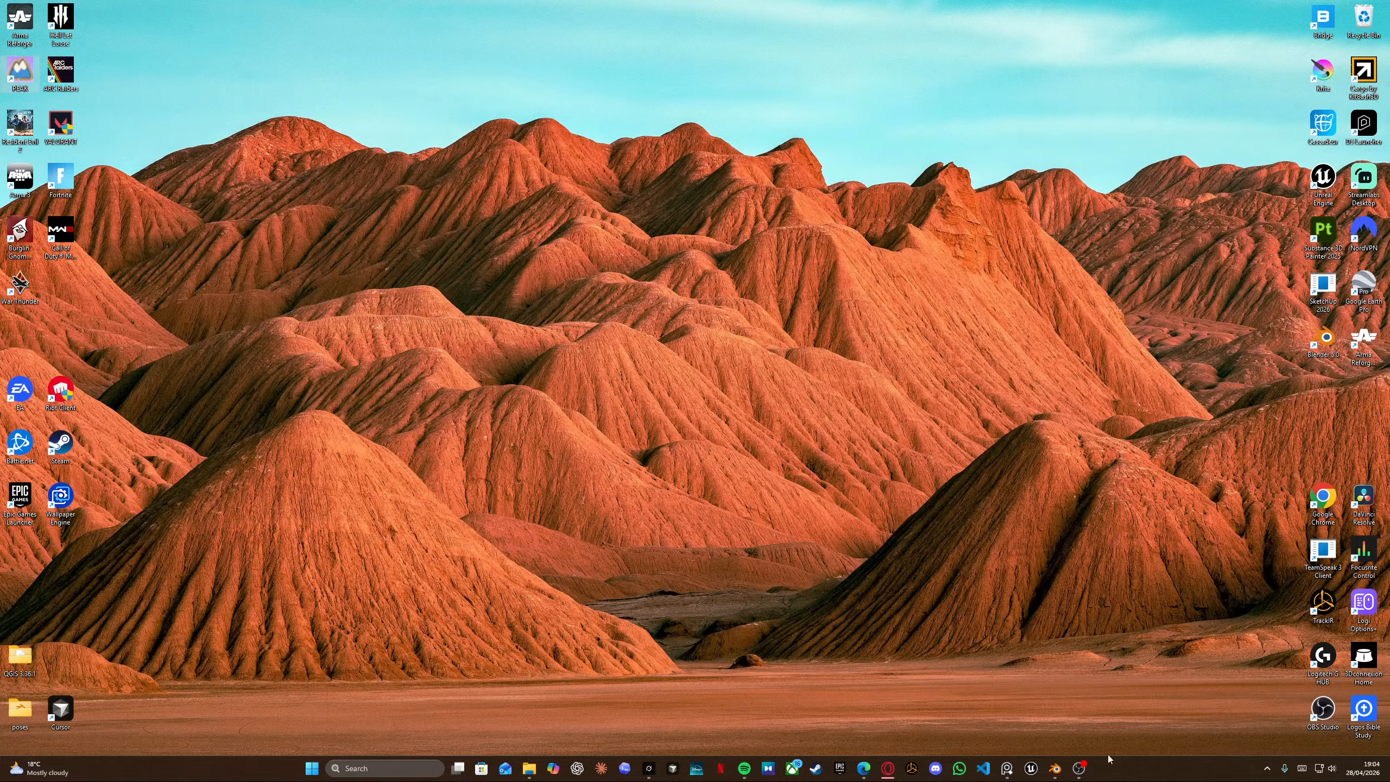
{"action": "left_click", "coordinate": [1055, 769]}
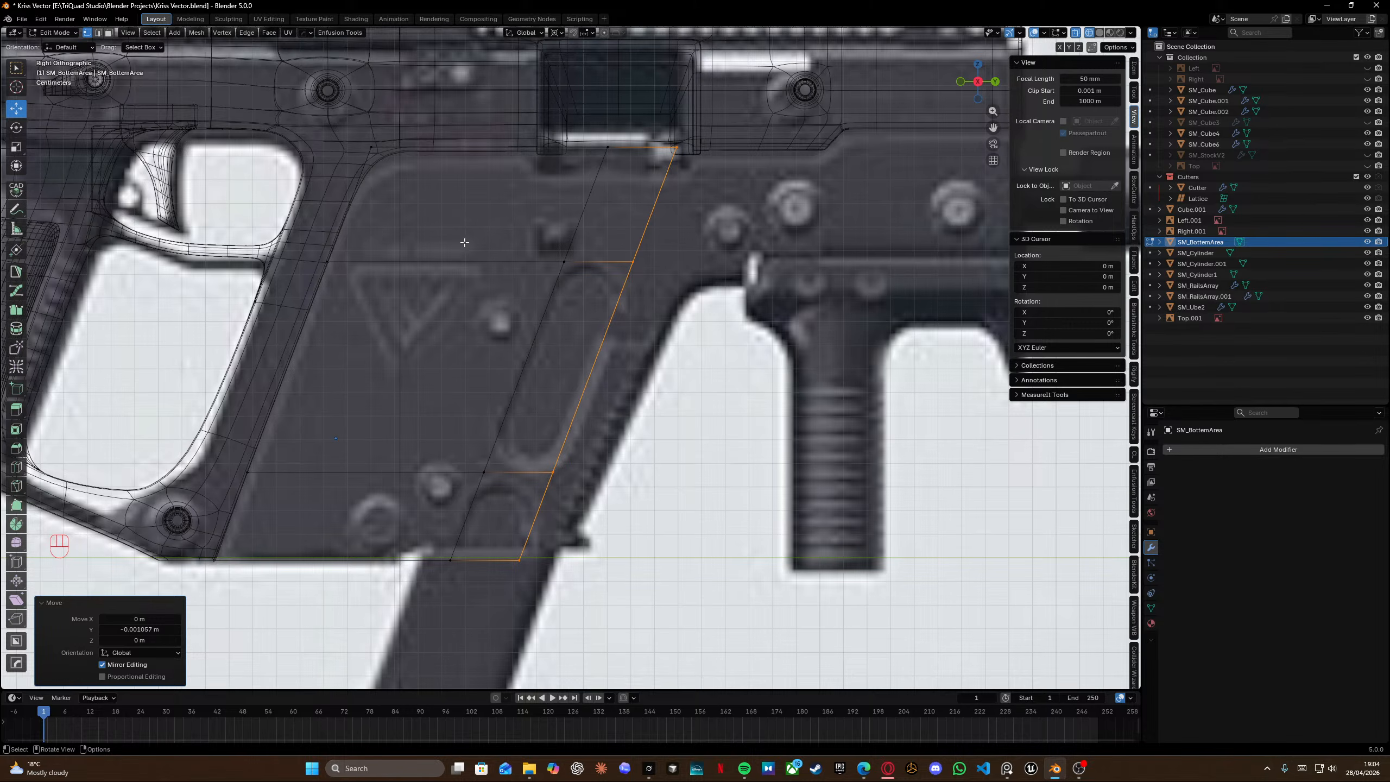
Bevel the panel's upper-left corner edges with 3 segments.
{"action": "left_click_drag", "start_coordinate": [345, 116], "coordinate": [426, 188]}
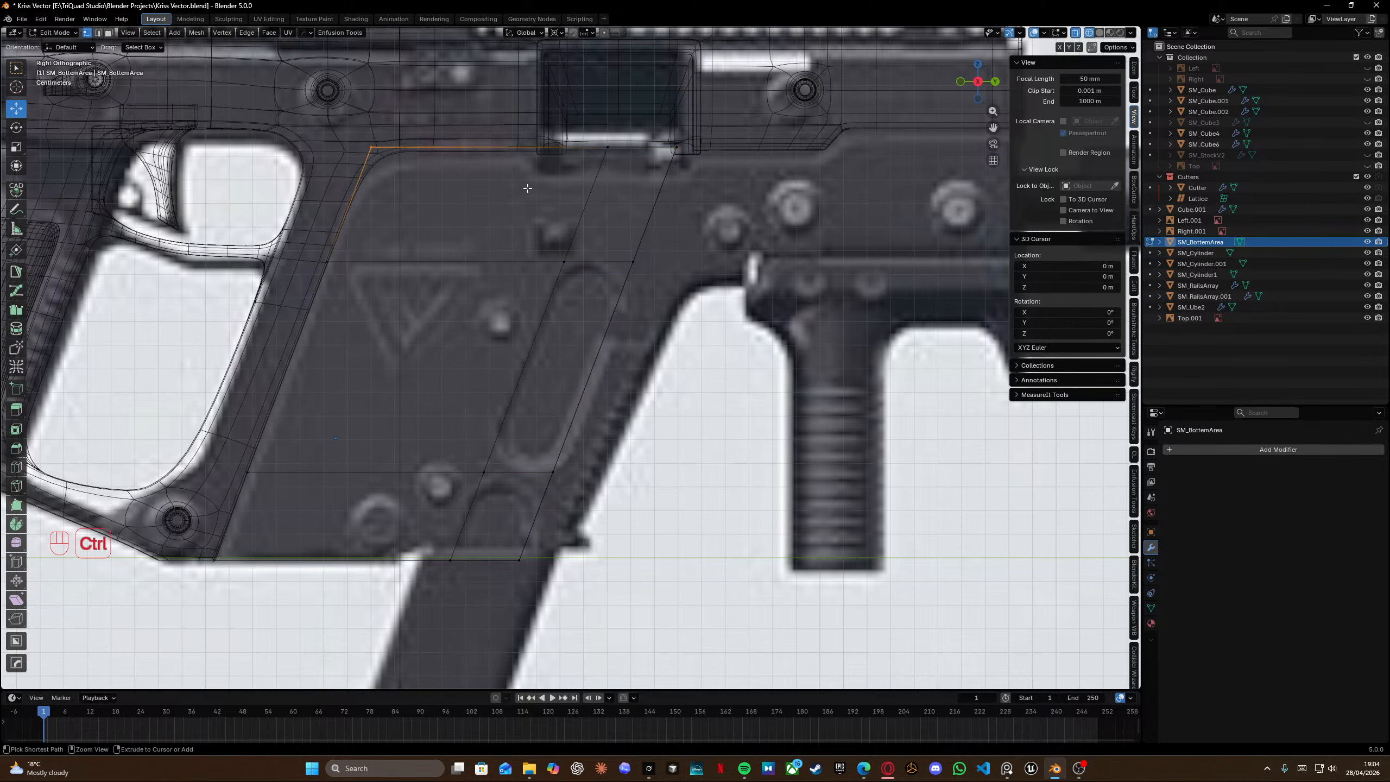
{"action": "key", "text": "ctrl+b"}
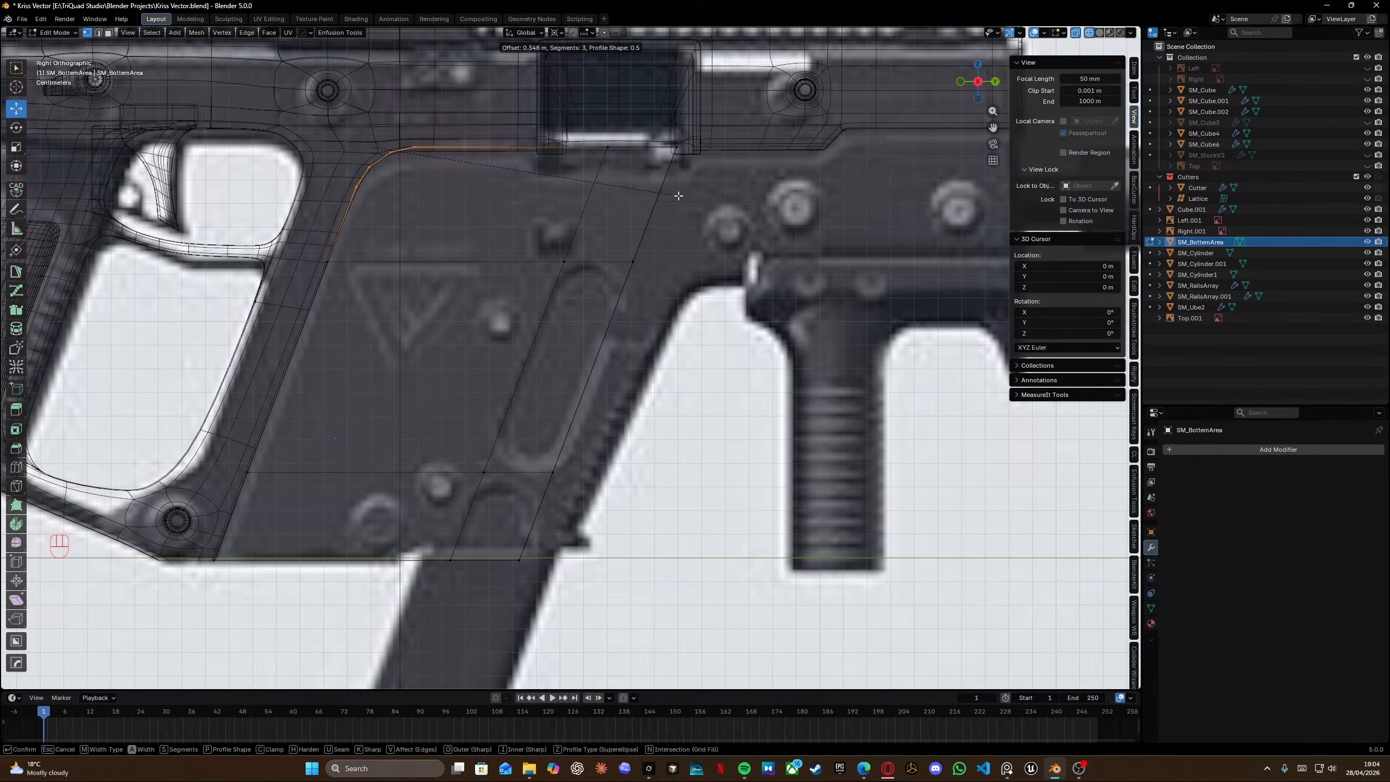
{"action": "left_click", "coordinate": [678, 196]}
{"action": "scroll", "coordinate": [360, 158], "scroll_direction": "up", "scroll_amount": 2}
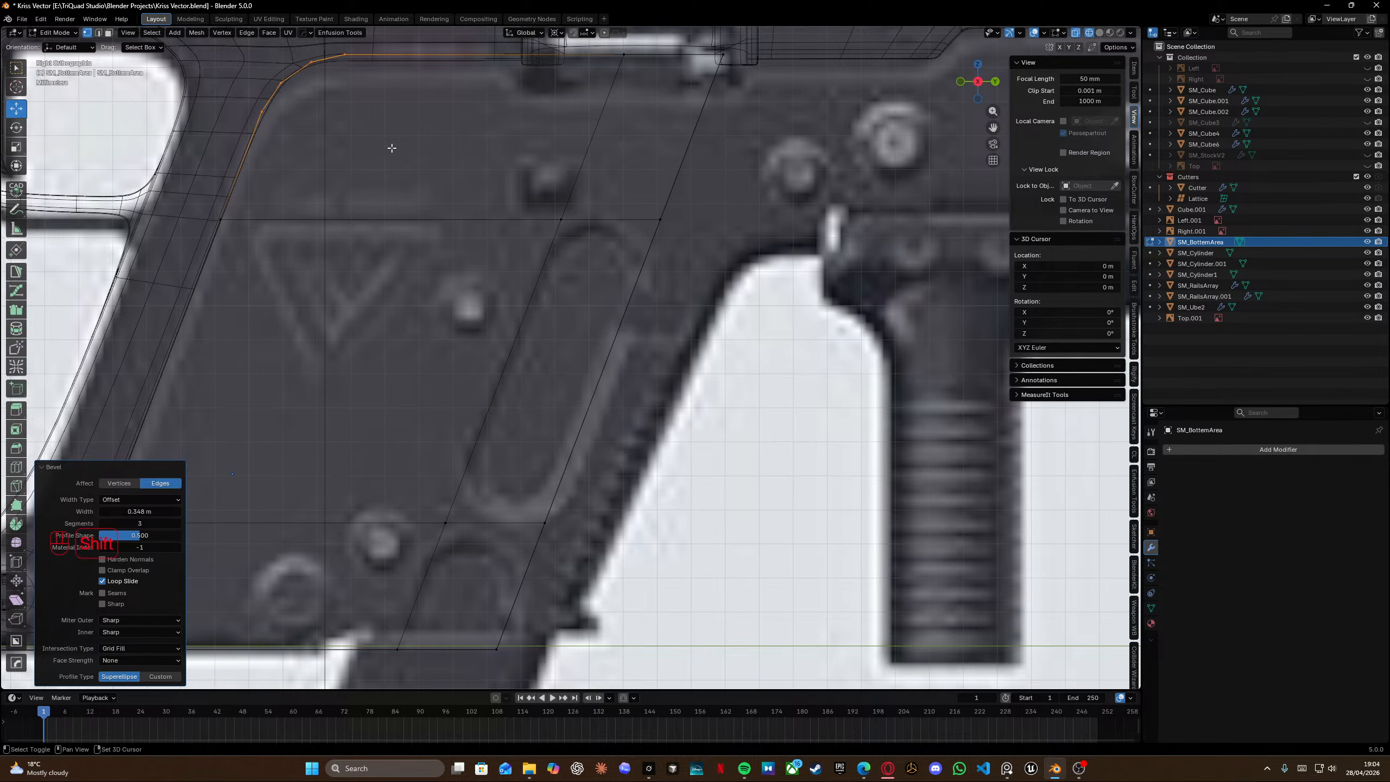
{"action": "middle_click_drag", "start_coordinate": [391, 146], "coordinate": [425, 275], "text": "shift"}
{"action": "scroll", "coordinate": [455, 348], "scroll_direction": "down", "scroll_amount": 6}
{"action": "key", "text": "KP_Divide"}
{"action": "middle_click_drag", "start_coordinate": [460, 323], "coordinate": [509, 320]}
{"action": "key", "text": "KP_Divide"}
{"action": "middle_click_drag", "start_coordinate": [408, 442], "coordinate": [466, 337], "text": "shift"}
{"action": "scroll", "coordinate": [397, 338], "scroll_direction": "up", "scroll_amount": 7}
{"action": "left_click", "coordinate": [485, 320]}
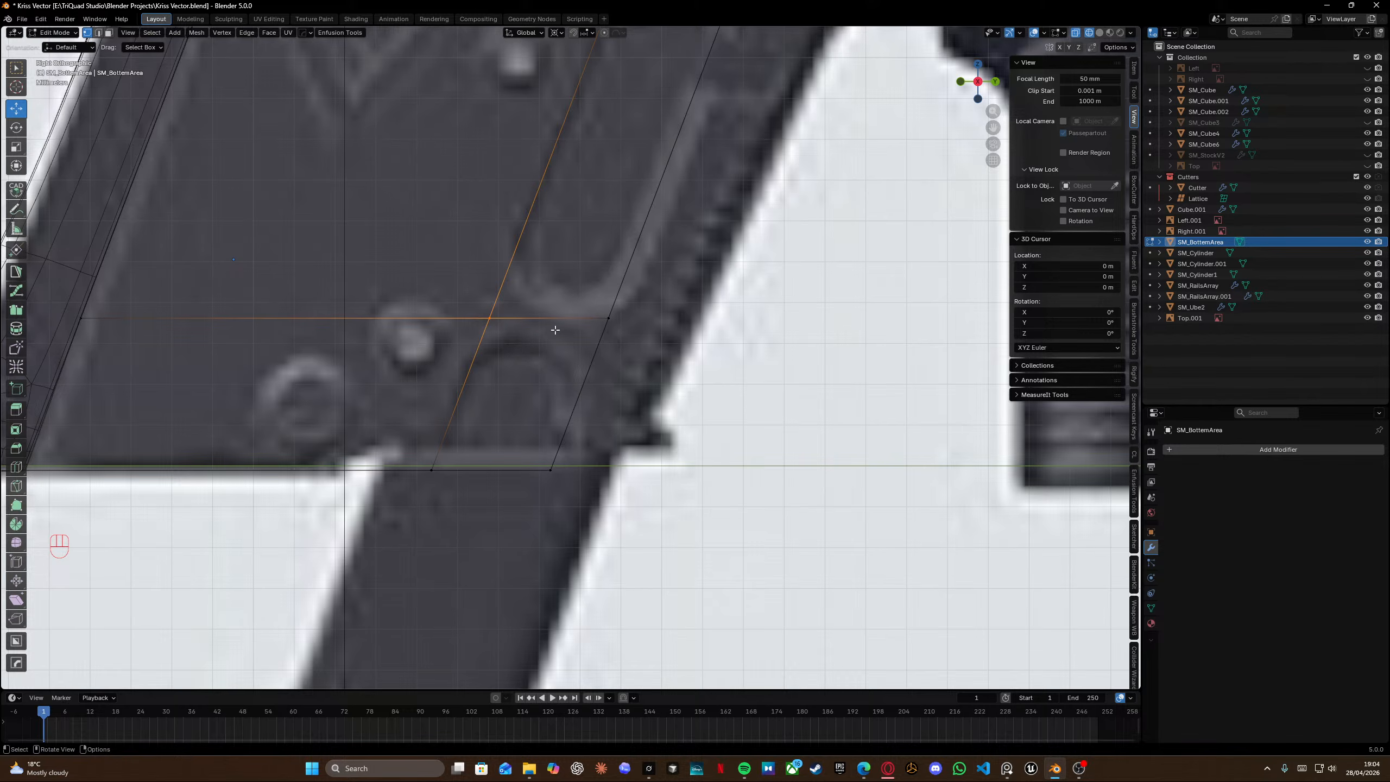
{"action": "left_click", "coordinate": [606, 323], "text": "shift"}
{"action": "key", "text": "ctrl+shift+b"}
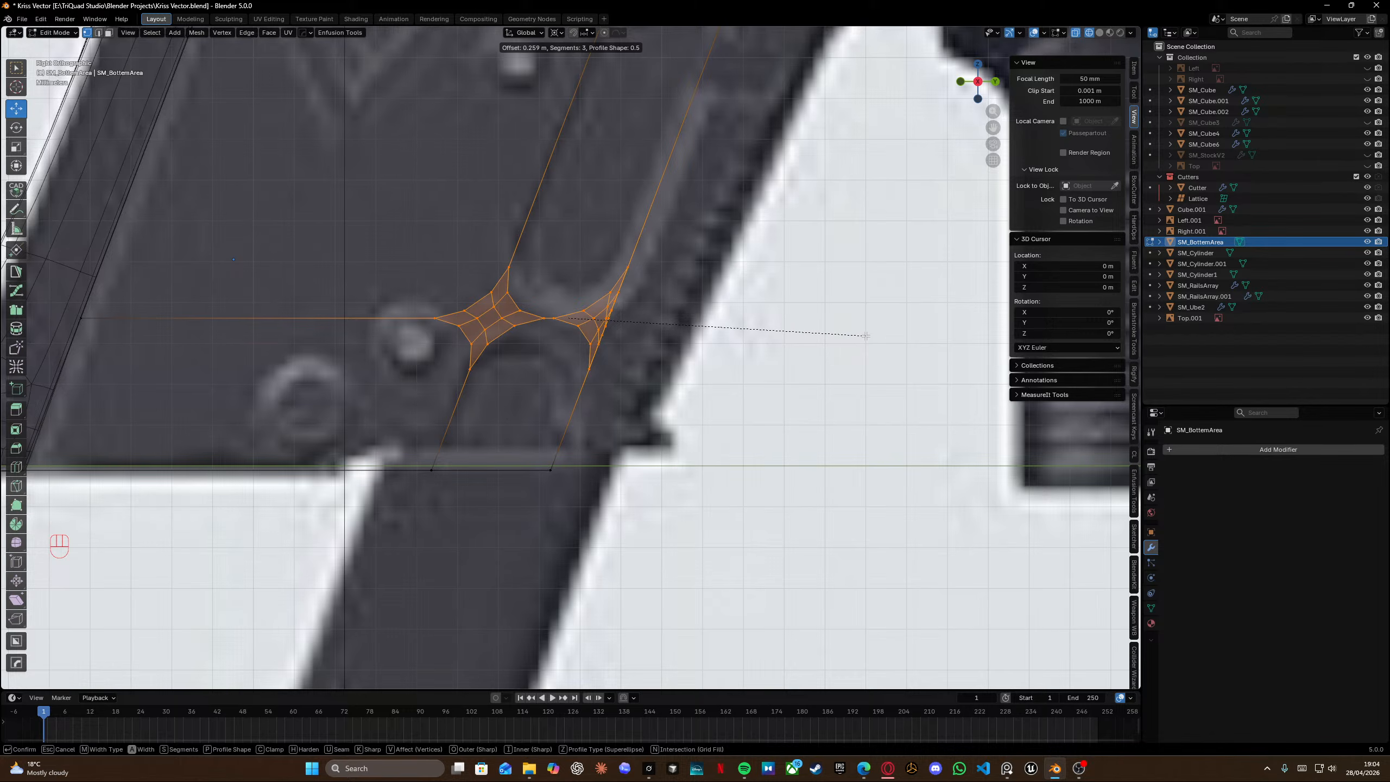
{"action": "key", "text": "Escape"}
Edge-slide the slanted inner edge loop slightly toward the panel's front.
{"action": "scroll", "coordinate": [432, 279], "scroll_direction": "down", "scroll_amount": 6}
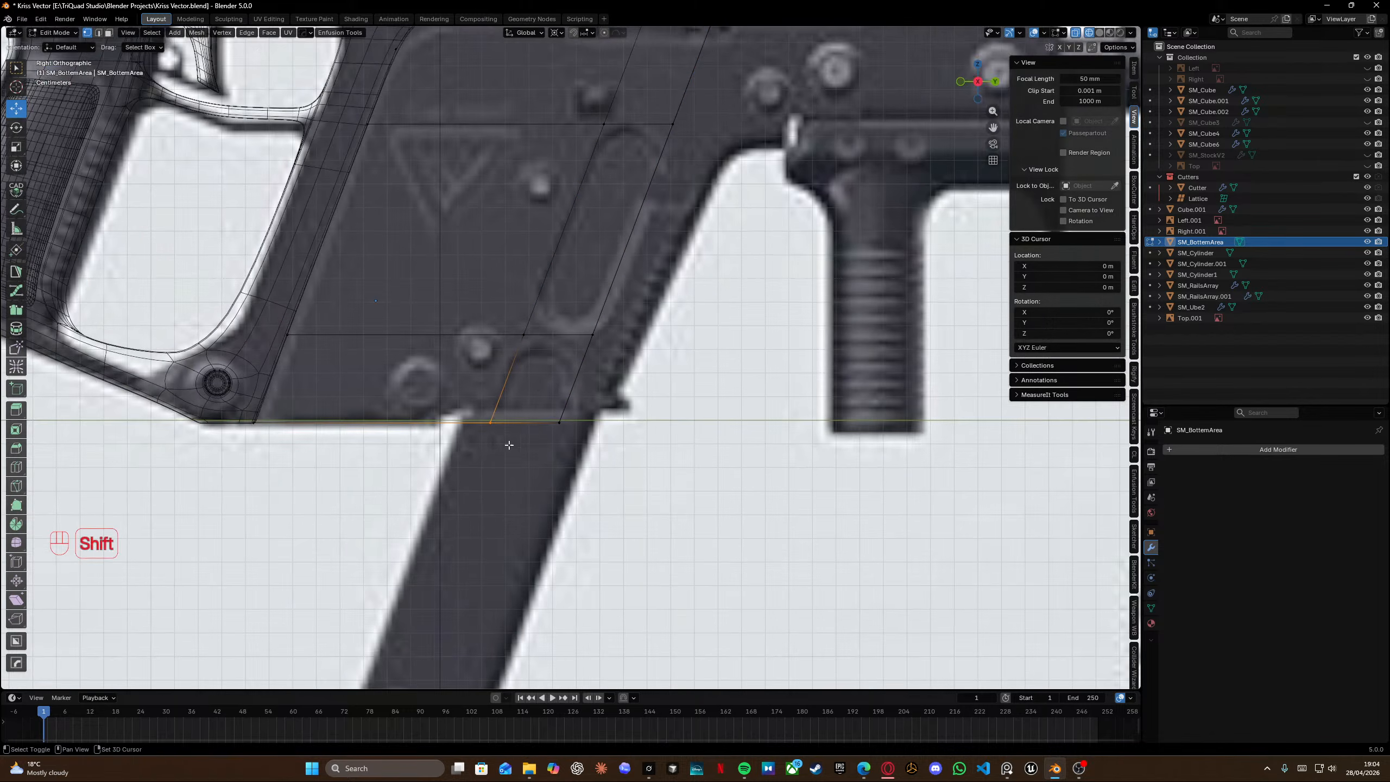
{"action": "middle_click_drag", "start_coordinate": [587, 190], "coordinate": [579, 239], "text": "shift"}
{"action": "left_click", "coordinate": [581, 238], "text": "alt+shift"}
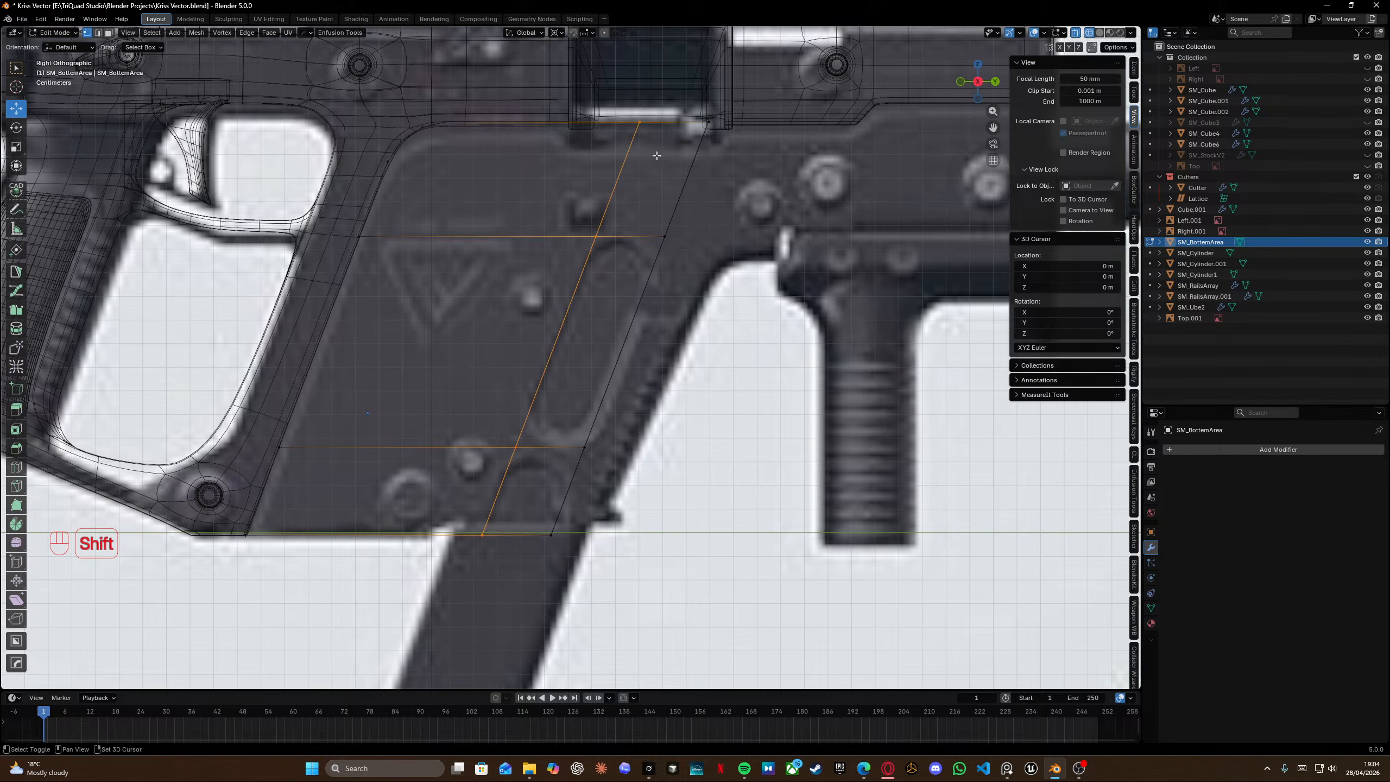
{"action": "key", "text": "g"}
{"action": "key", "text": "g"}
{"action": "left_click", "coordinate": [622, 299], "text": "shift"}
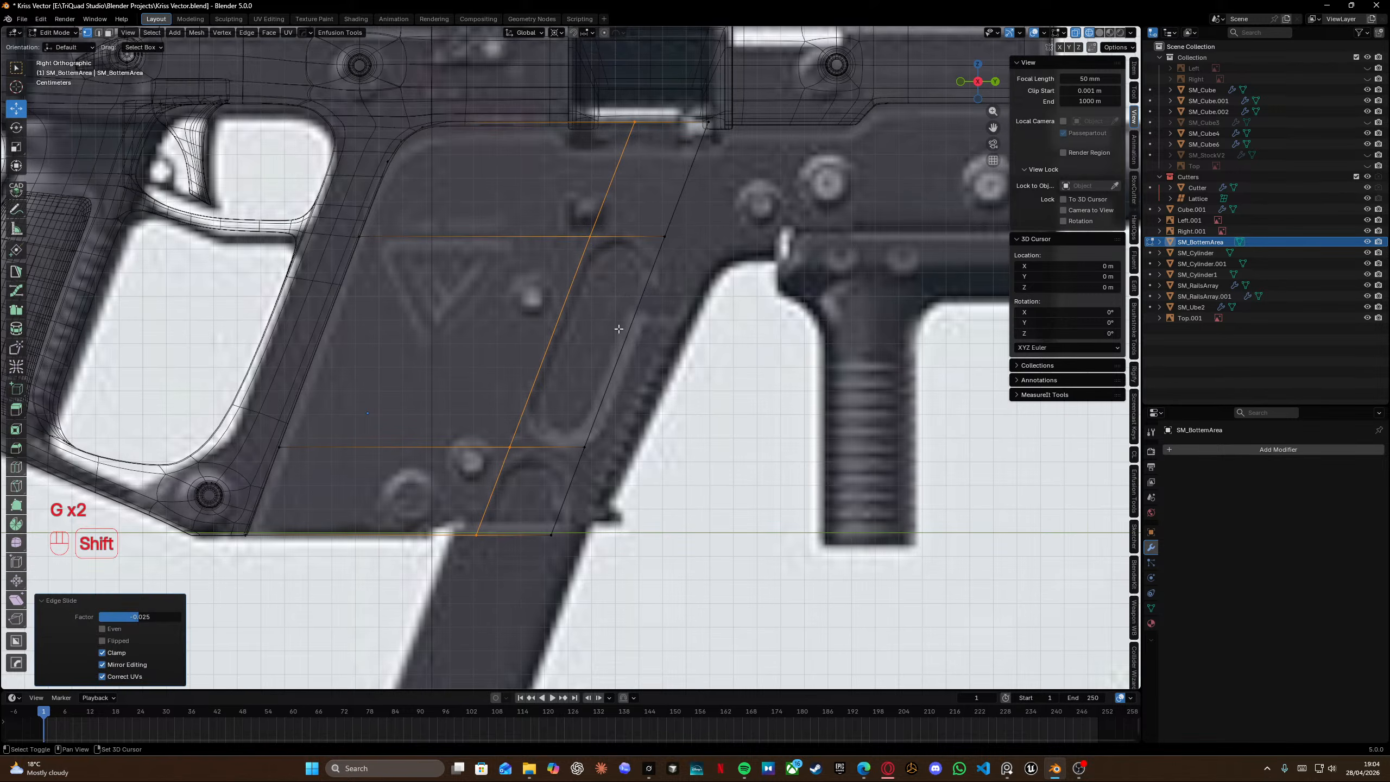
Select the four corner vertices of the slot region and bevel them with 3 segments at 0.271 width.
{"action": "left_click", "coordinate": [511, 449]}
{"action": "left_click", "coordinate": [588, 454], "text": "shift"}
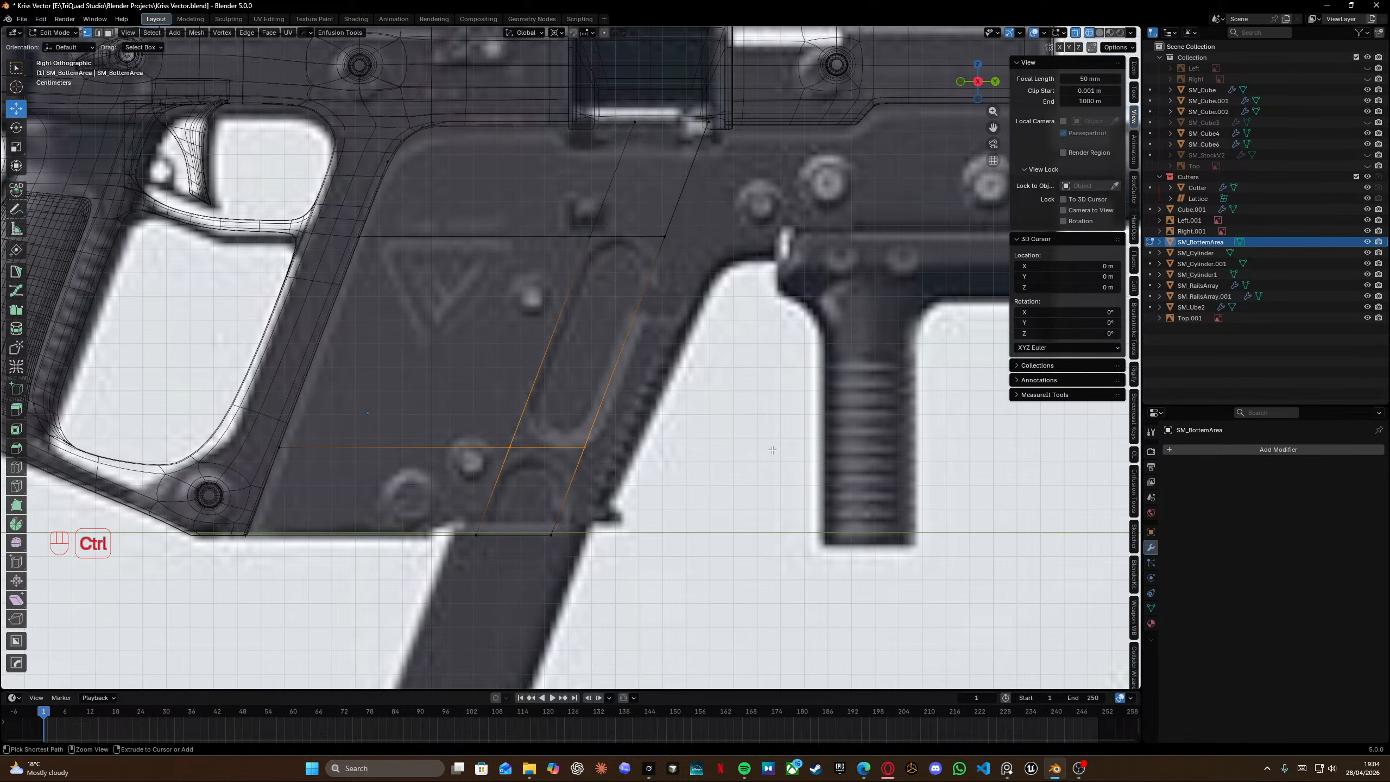
{"action": "key", "text": "ctrl+n"}
{"action": "key", "text": "ctrl+b"}
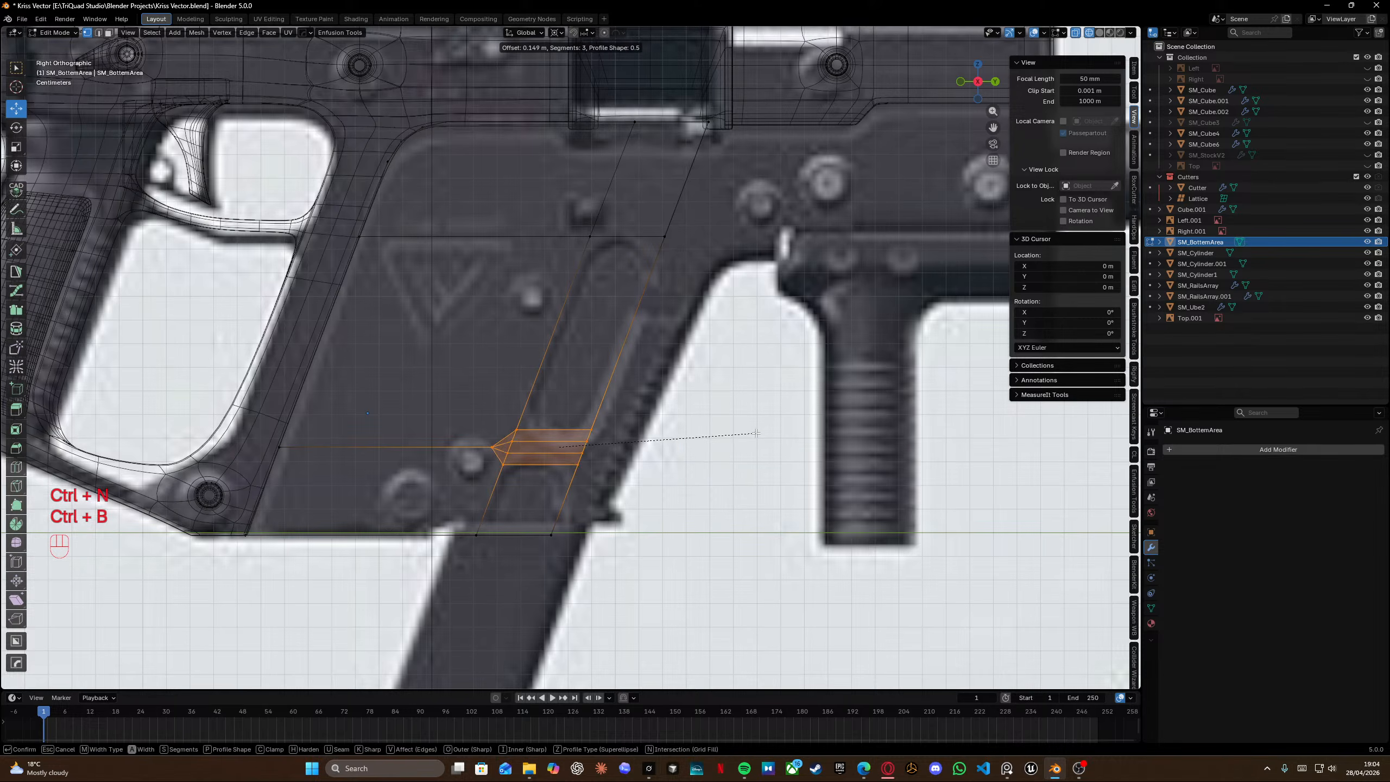
{"action": "right_click", "coordinate": [734, 444]}
{"action": "key", "text": "ctrl+shift+b"}
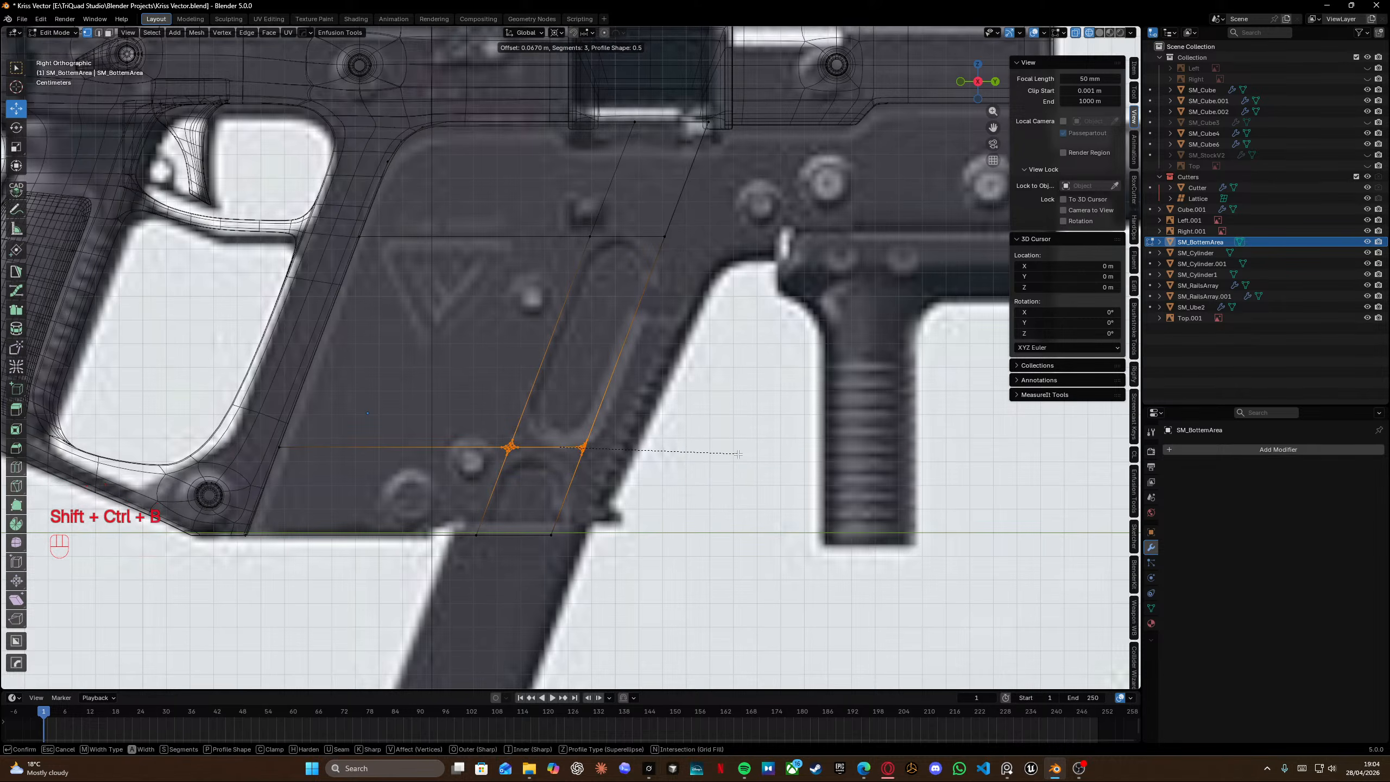
{"action": "scroll", "coordinate": [760, 463], "scroll_direction": "down", "scroll_amount": 1}
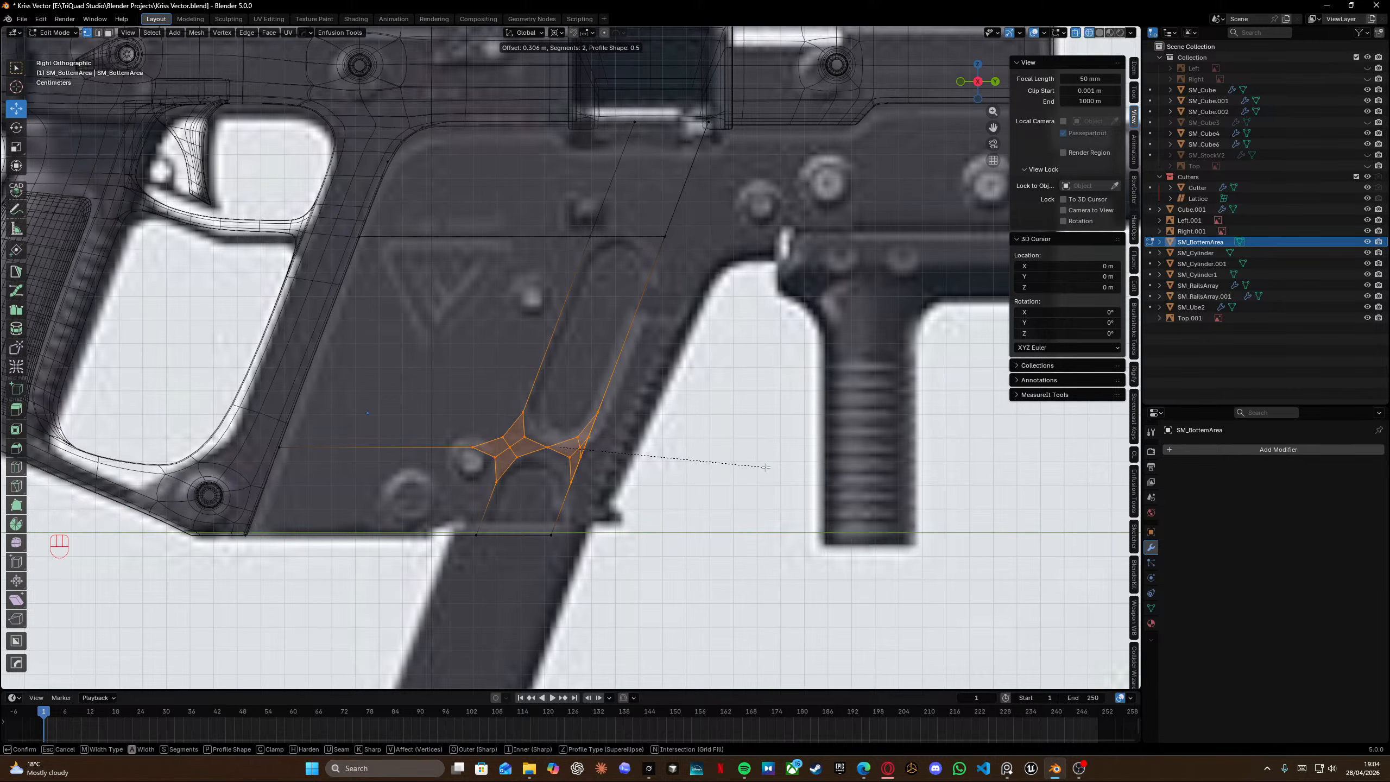
{"action": "key", "text": "shift"}
{"action": "right_click", "coordinate": [766, 467]}
{"action": "left_click", "coordinate": [582, 227], "text": "shift"}
{"action": "left_click", "coordinate": [666, 240], "text": "shift"}
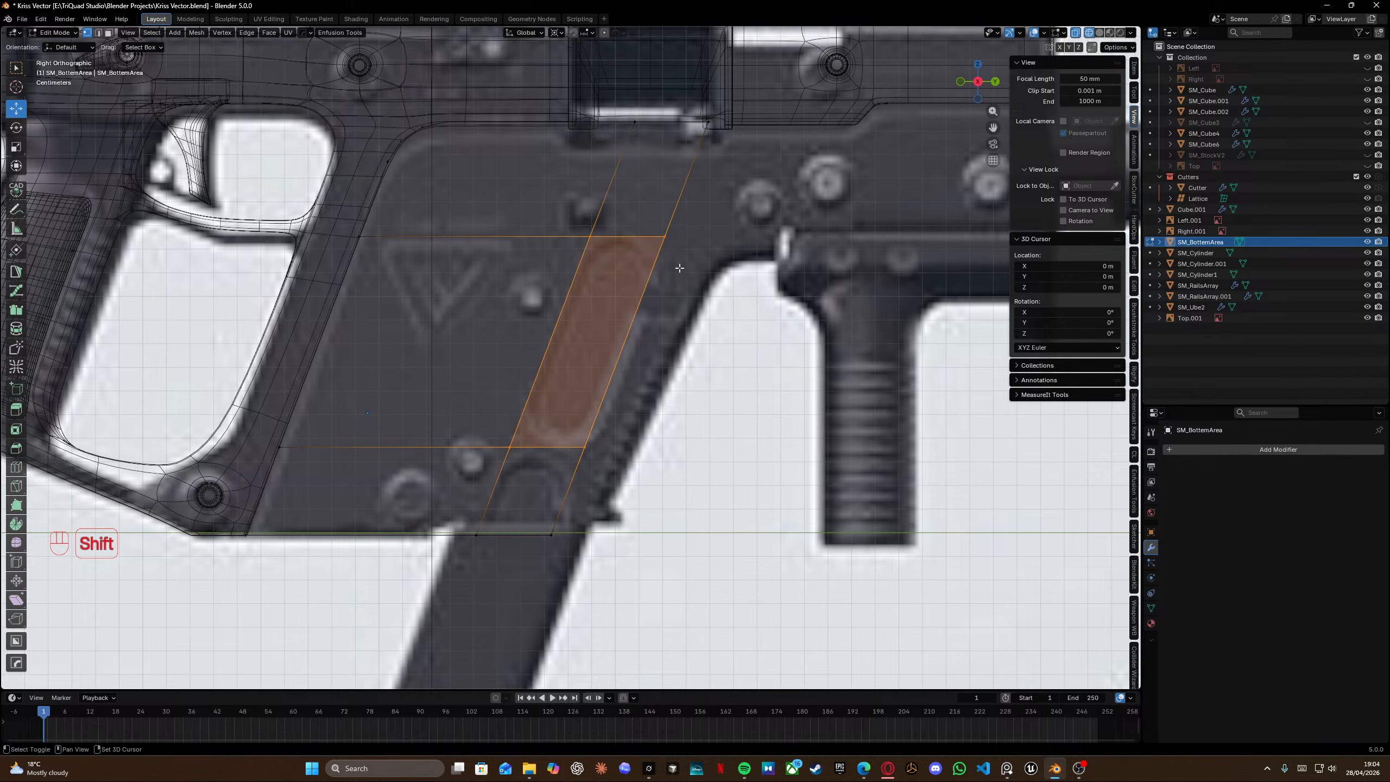
{"action": "key", "text": "ctrl+shift+b"}
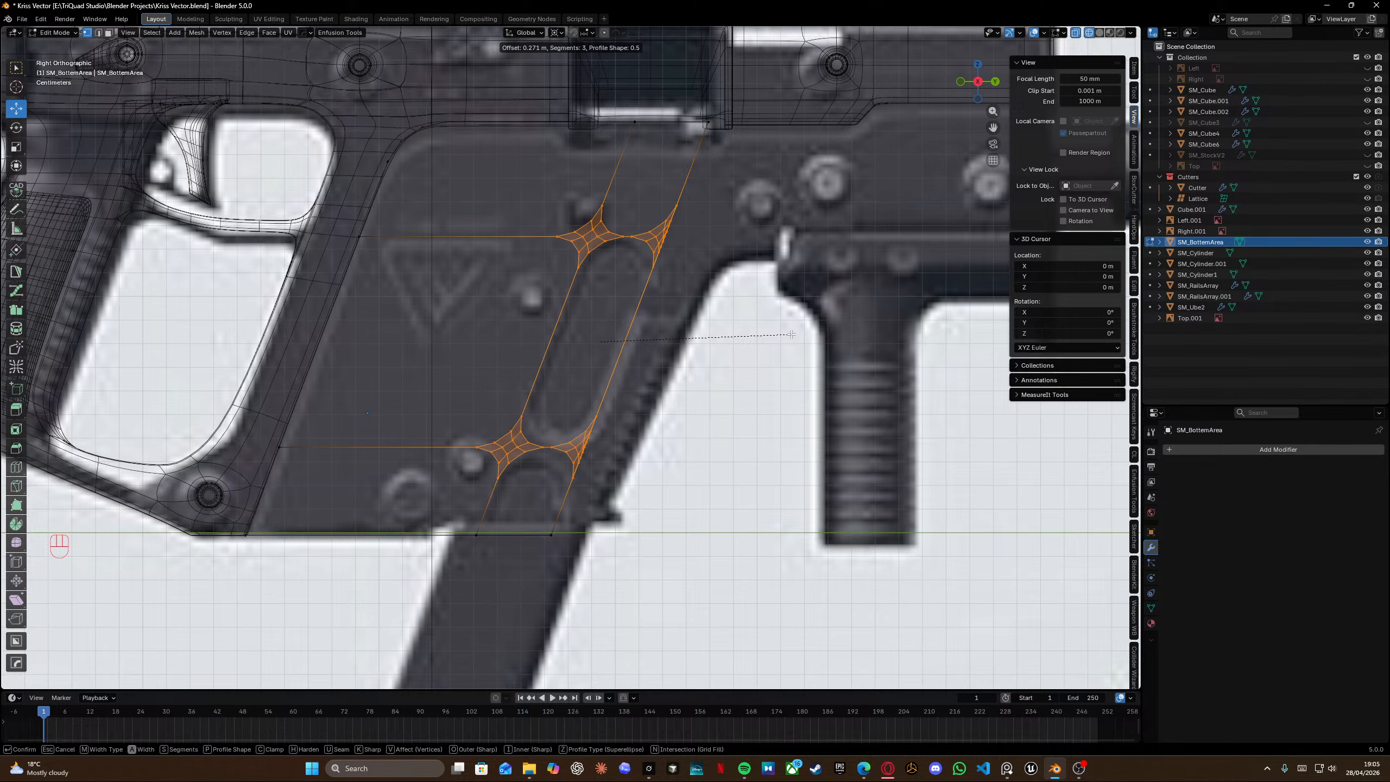
{"action": "left_click", "coordinate": [791, 334]}
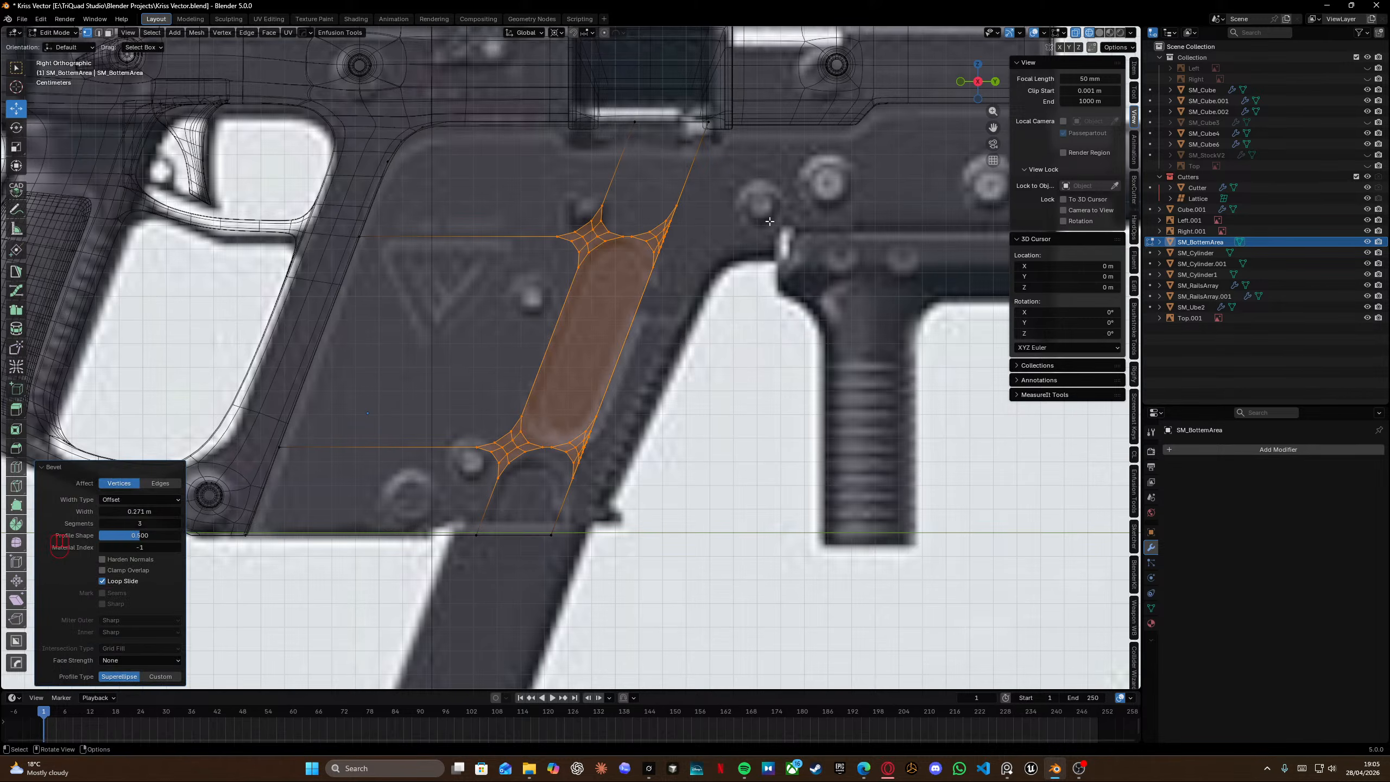
Reposition a vertex at the lower-right bevelled corner of the slot to tidy the topology.
{"action": "scroll", "coordinate": [499, 482], "scroll_direction": "up", "scroll_amount": 10}
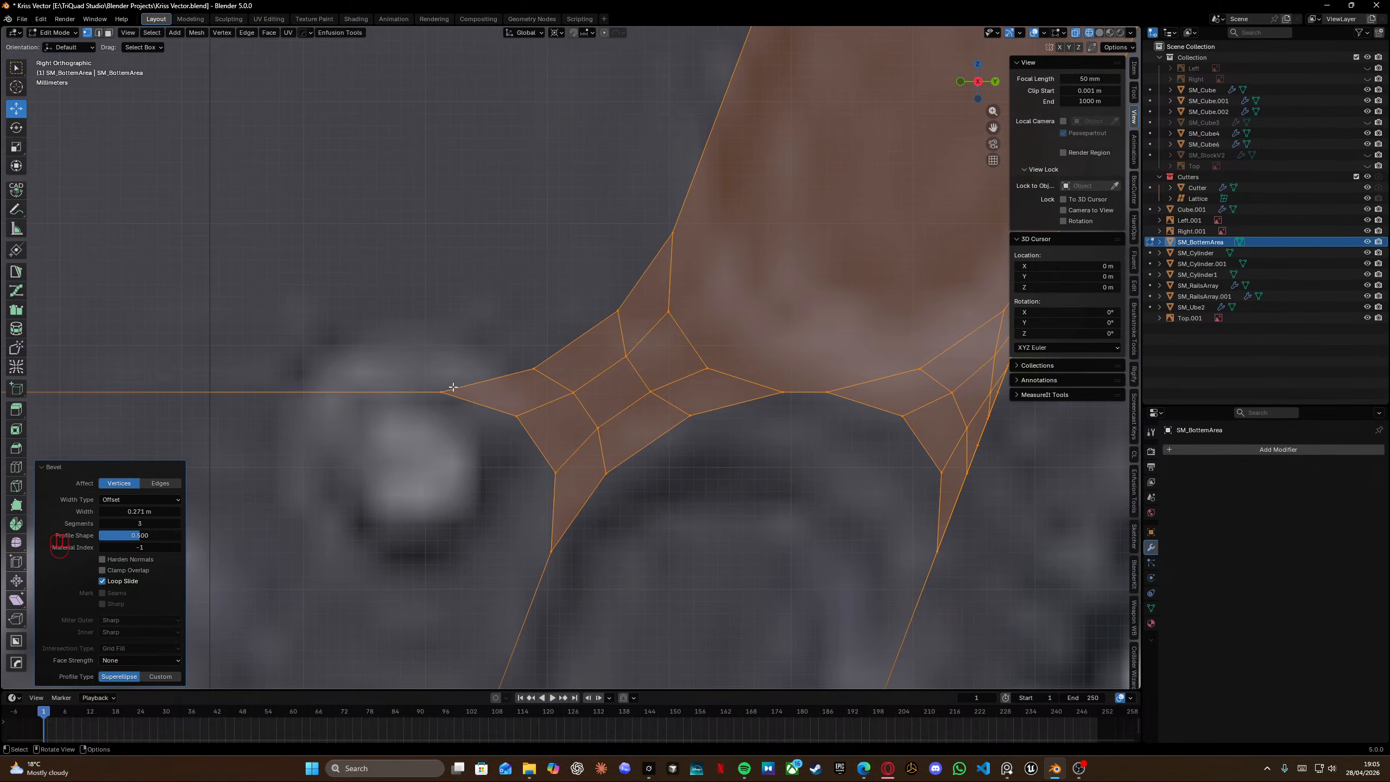
{"action": "scroll", "coordinate": [454, 387], "scroll_direction": "down", "scroll_amount": 6}
{"action": "scroll", "coordinate": [504, 382], "scroll_direction": "up", "scroll_amount": 2}
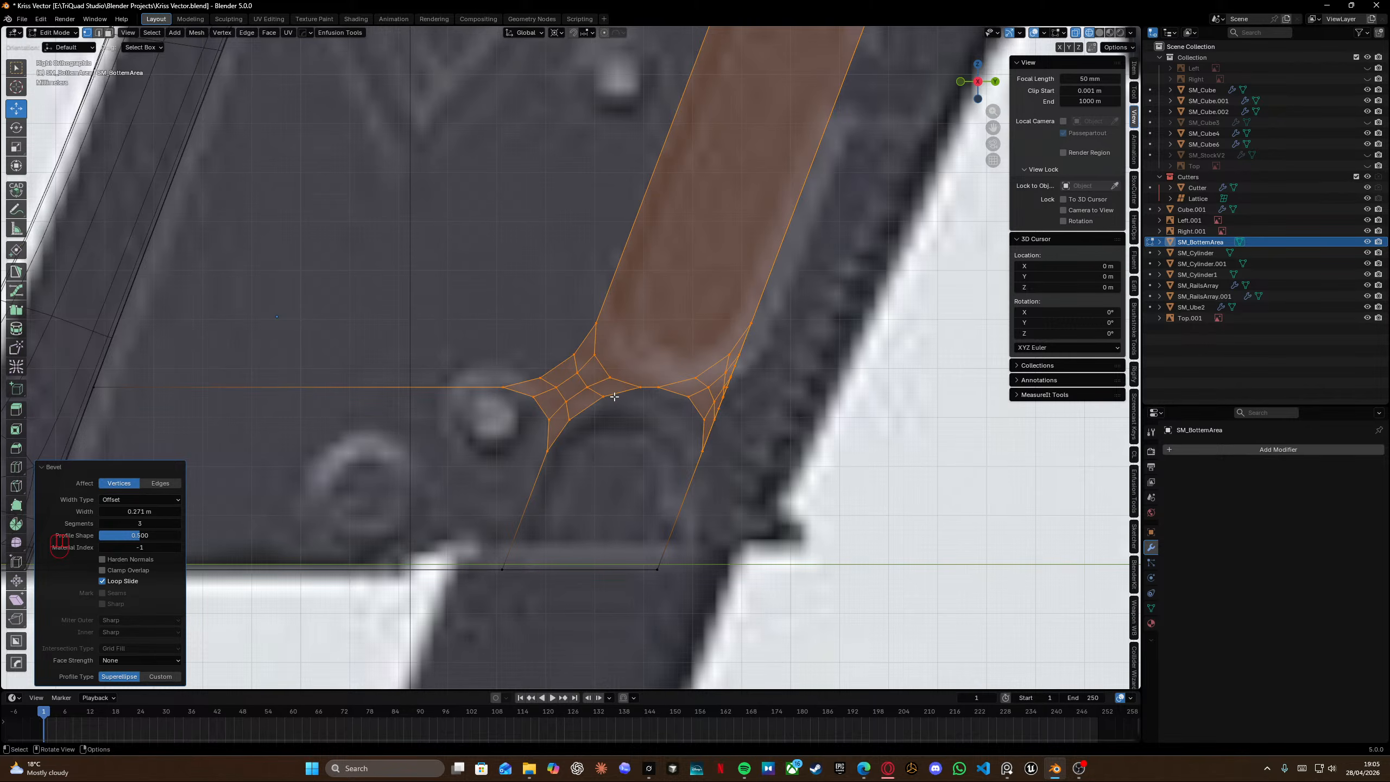
{"action": "scroll", "coordinate": [615, 396], "scroll_direction": "up", "scroll_amount": 2}
{"action": "middle_click_drag", "start_coordinate": [615, 396], "coordinate": [462, 360], "text": "shift"}
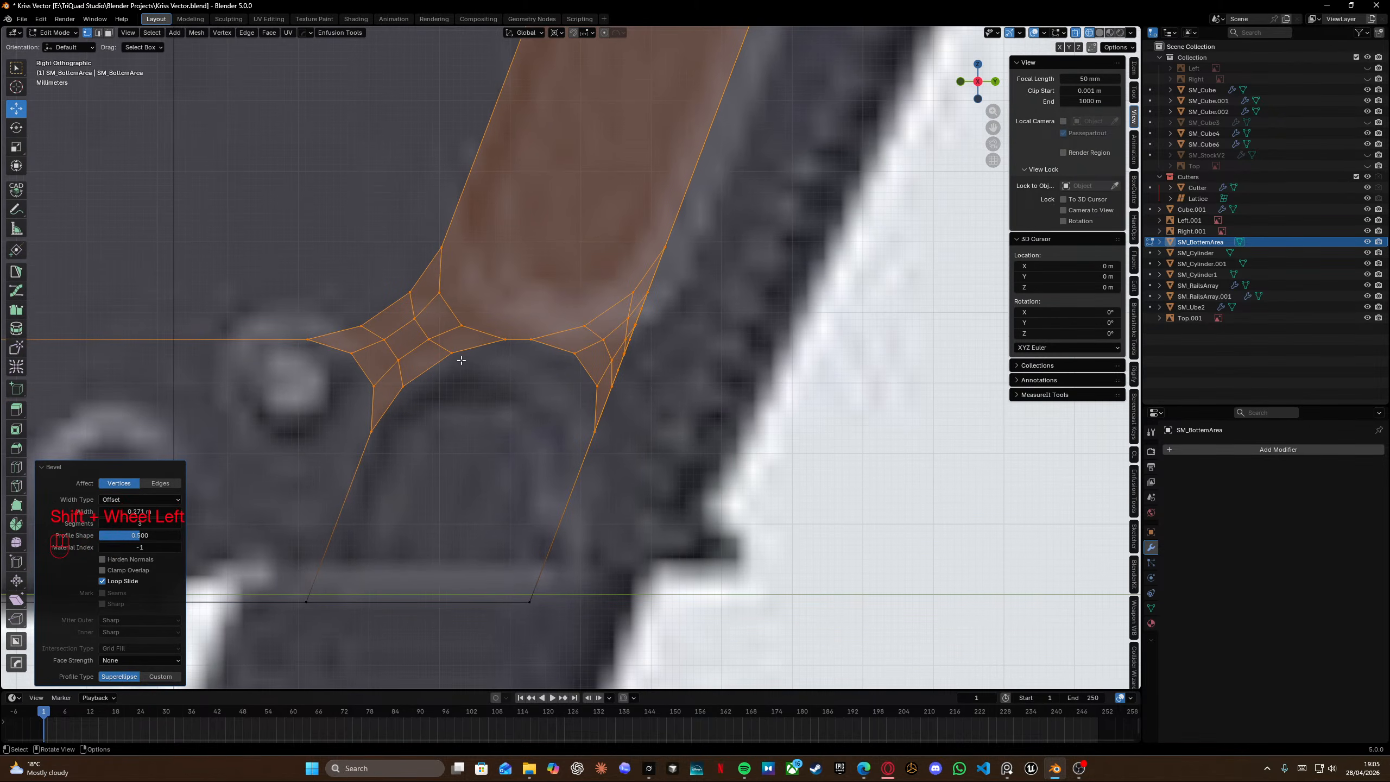
{"action": "left_click", "coordinate": [574, 355]}
{"action": "key", "text": "g"}
{"action": "left_click", "coordinate": [586, 383]}
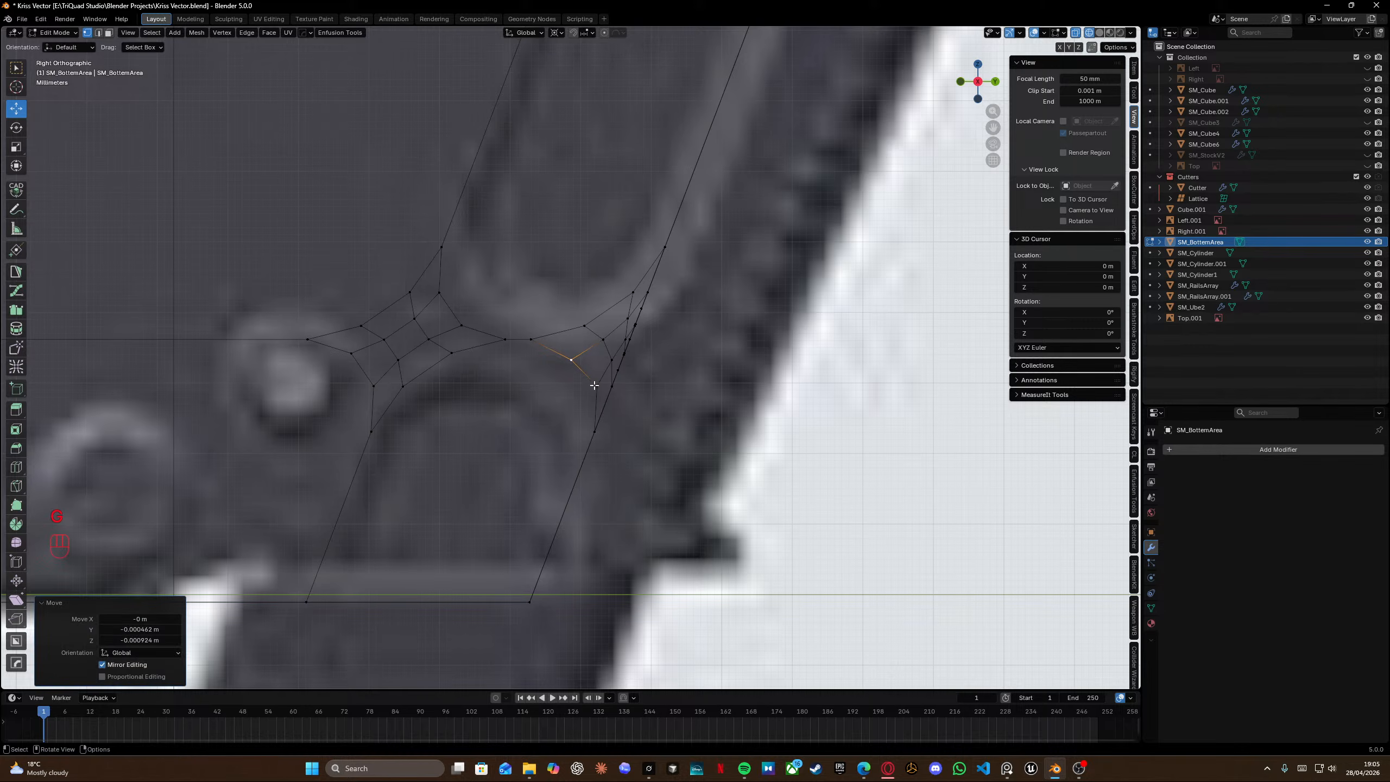
{"action": "key", "text": "g"}
{"action": "left_click", "coordinate": [592, 394]}
Knife-cut a new edge across the slot's lower bevelled corner between two vertices.
{"action": "key", "text": "k"}
{"action": "key", "text": "k"}
{"action": "left_click", "coordinate": [451, 353]}
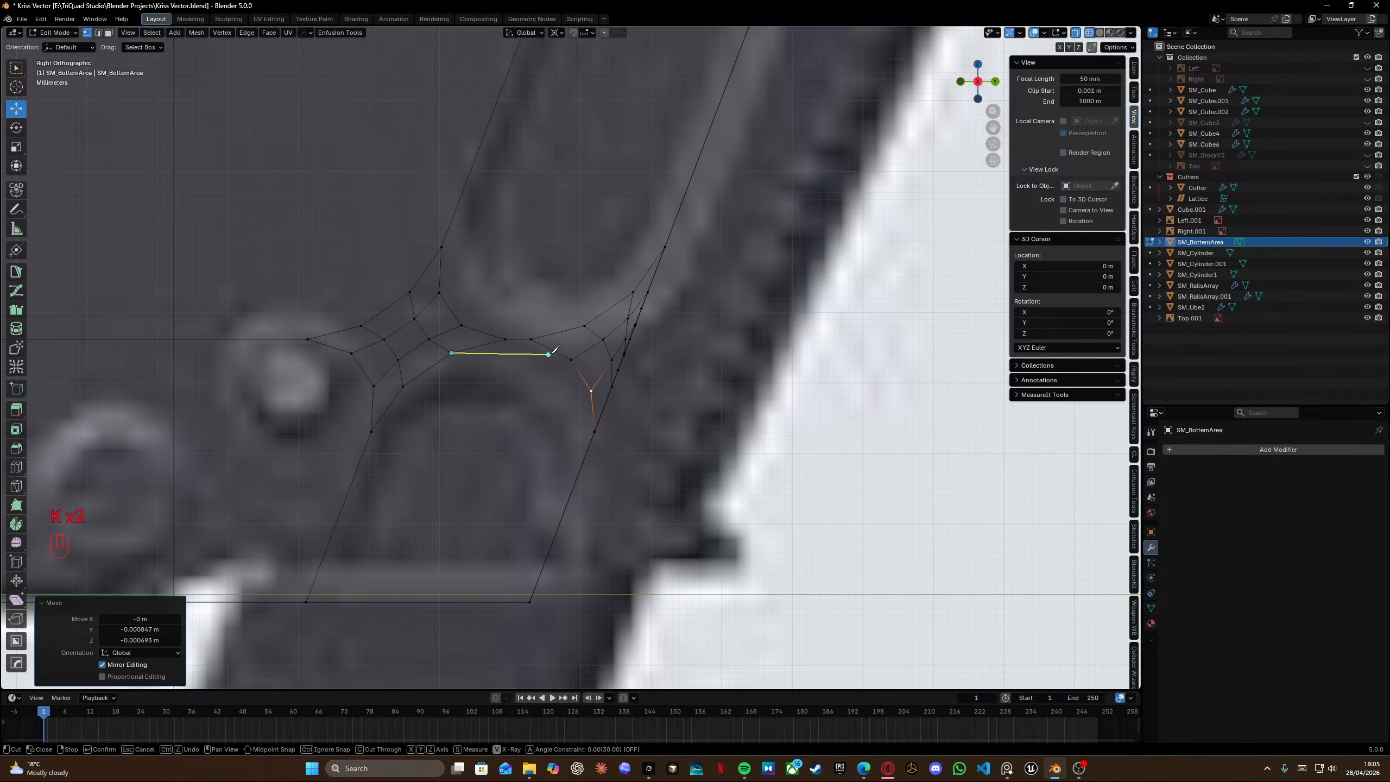
{"action": "left_click", "coordinate": [572, 360]}
{"action": "key", "text": "Return"}
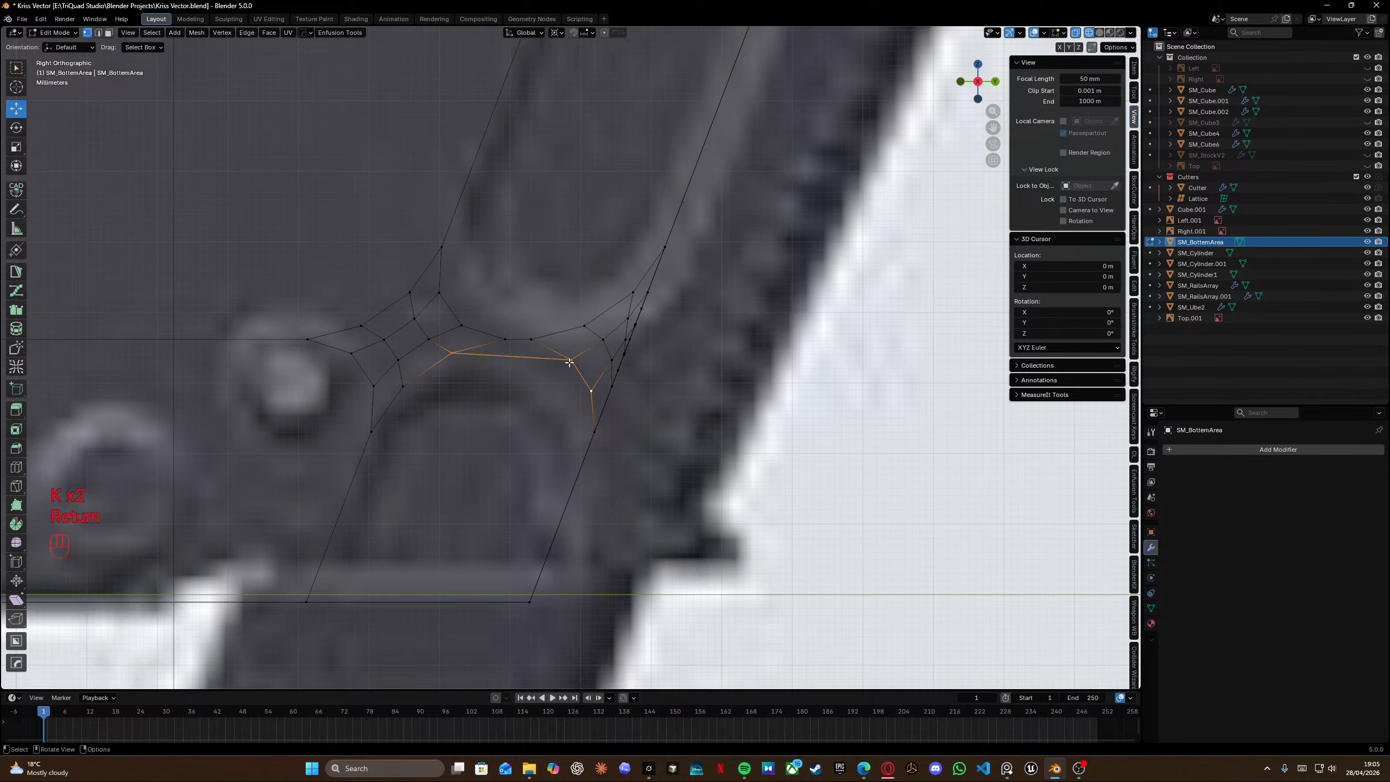
Slide a vertex along its edge near the slot's lower-left bevel.
{"action": "key", "text": "g"}
{"action": "key", "text": "g"}
{"action": "left_click", "coordinate": [459, 321]}
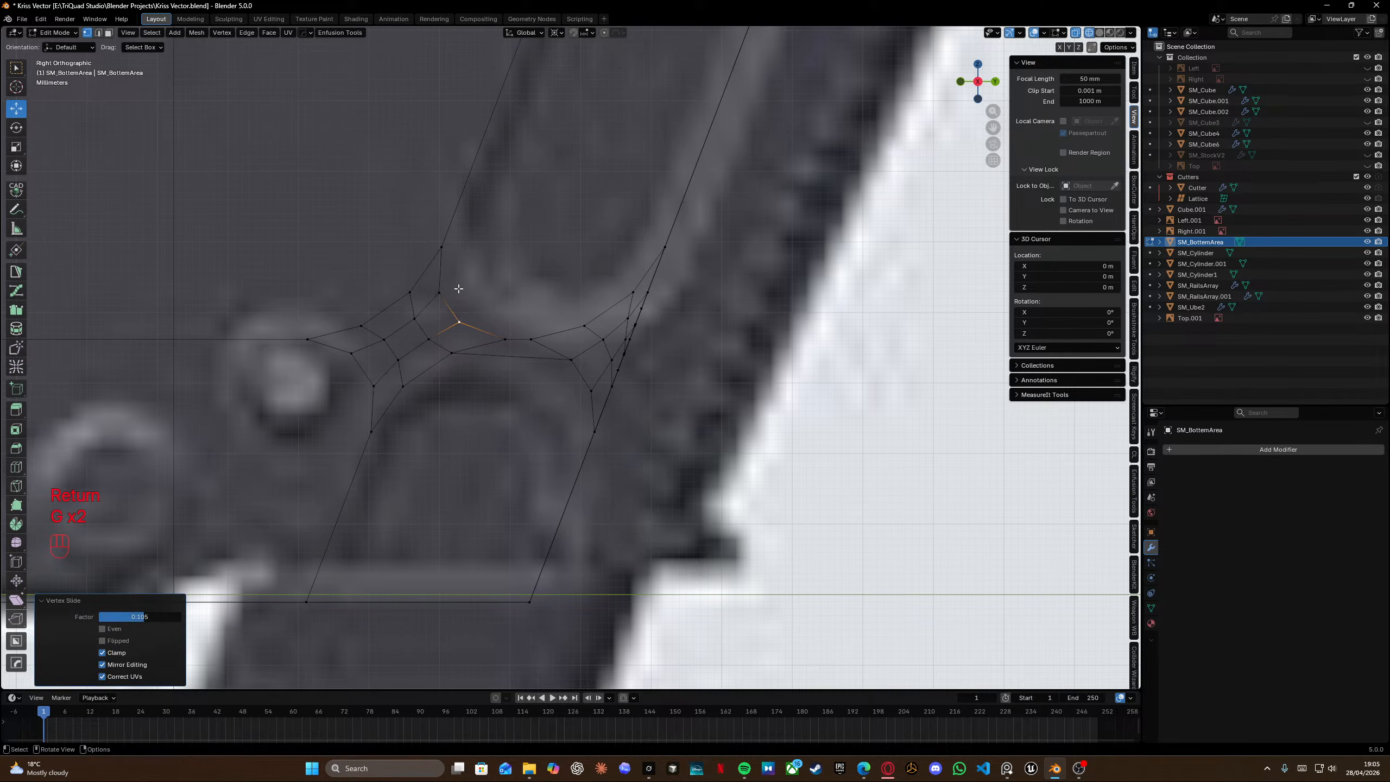
Slide a vertex at the top of the slot's upper-left bevel along its edge.
{"action": "left_click", "coordinate": [441, 290]}
{"action": "key", "text": "g"}
{"action": "key", "text": "g"}
{"action": "right_click", "coordinate": [447, 286]}
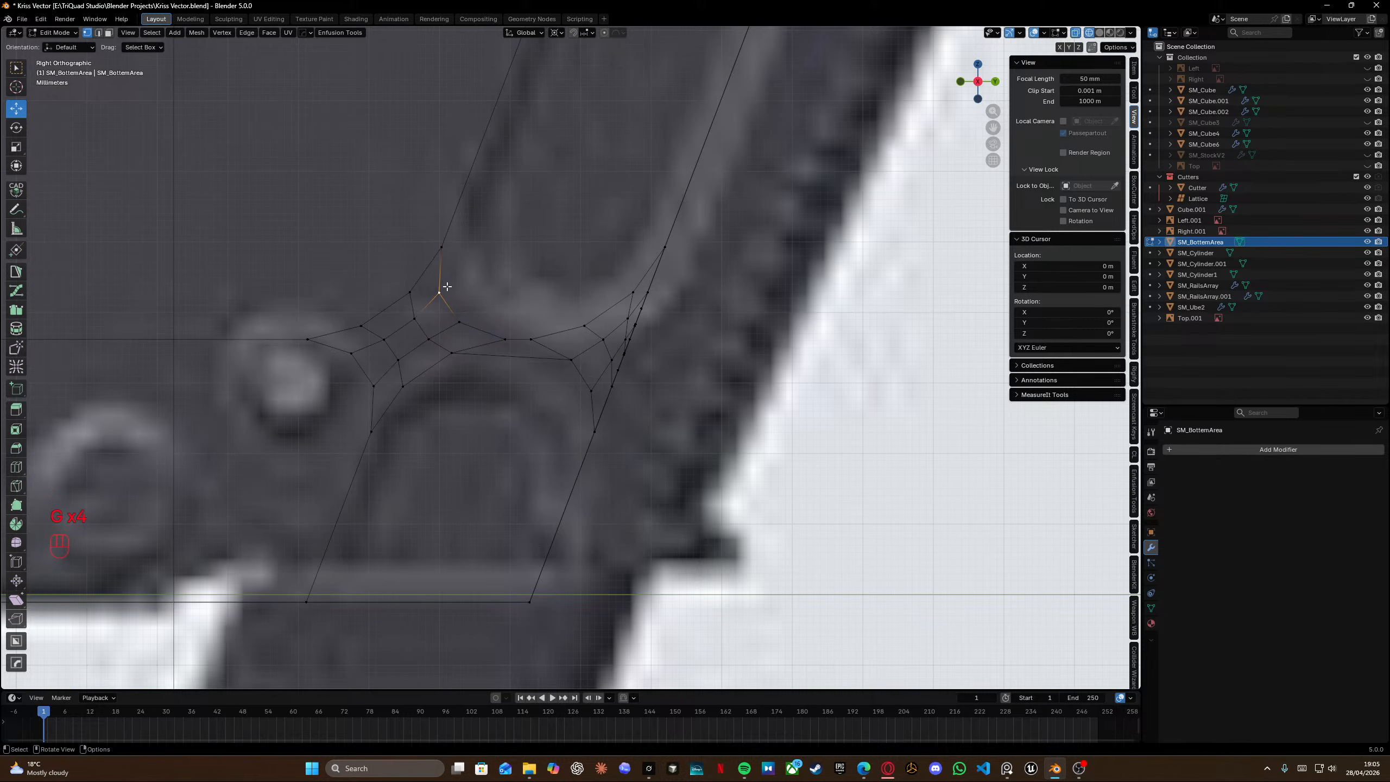
{"action": "key", "text": "g"}
{"action": "left_click", "coordinate": [451, 286]}
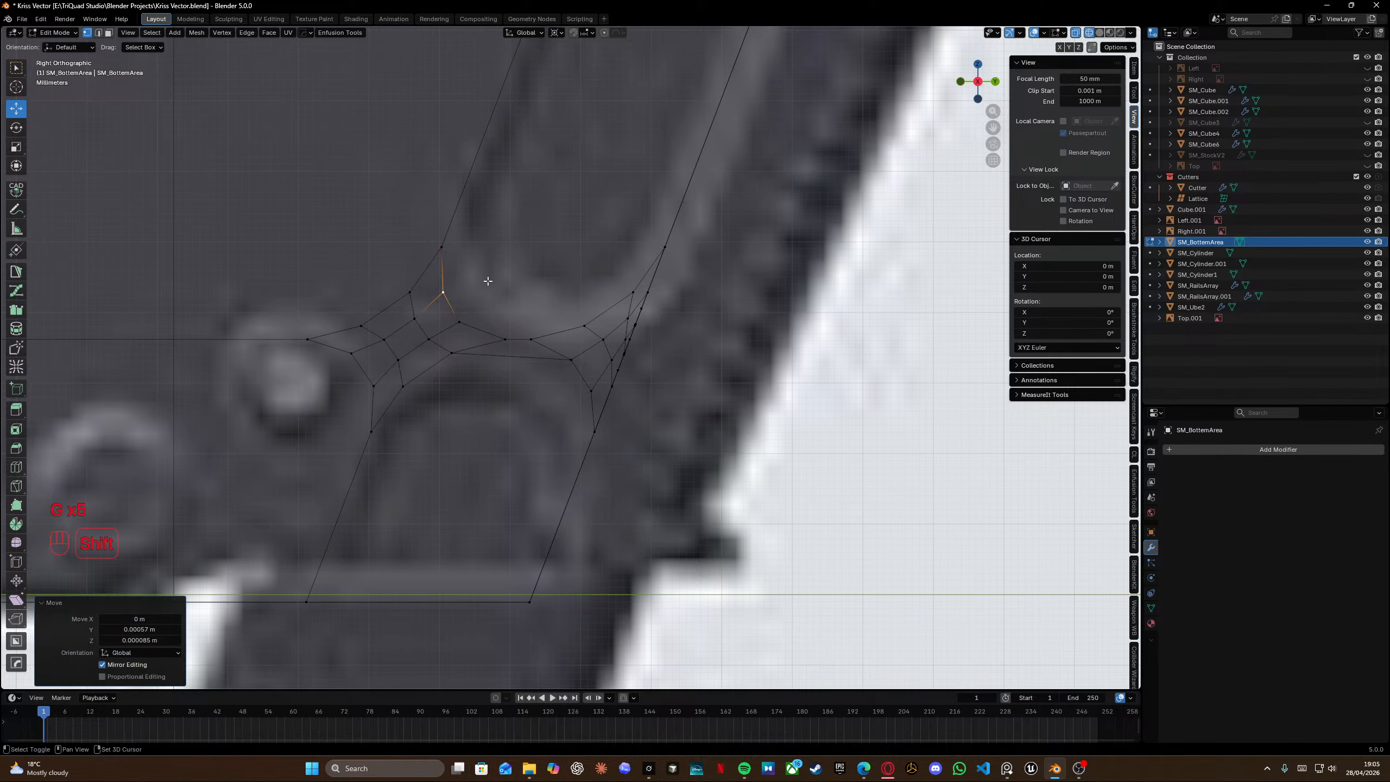
Move three vertices along the slot's upper edge to follow the reference outline.
{"action": "left_click", "coordinate": [462, 324]}
{"action": "key", "text": "g"}
{"action": "left_click", "coordinate": [465, 322]}
{"action": "left_click", "coordinate": [537, 336]}
{"action": "key", "text": "g"}
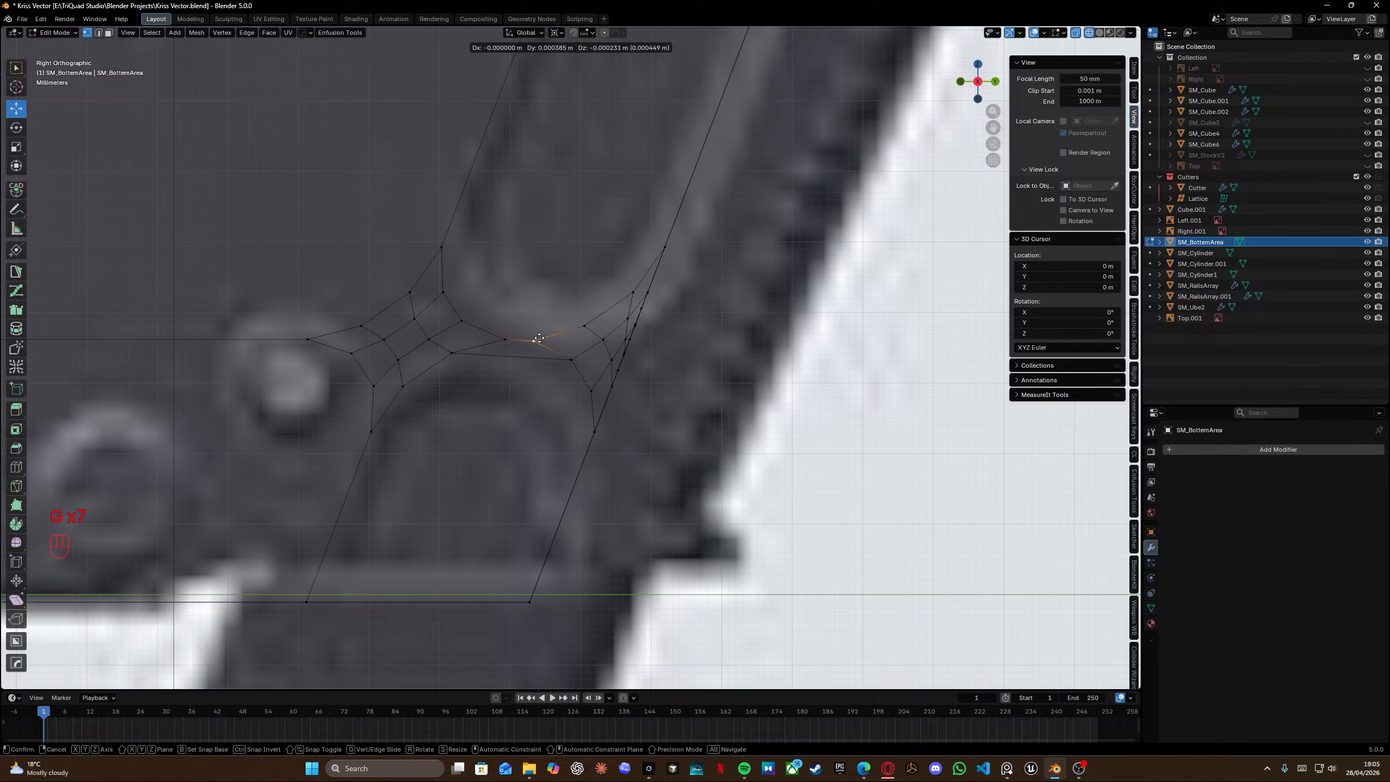
{"action": "left_click", "coordinate": [554, 336]}
{"action": "left_click", "coordinate": [593, 323]}
{"action": "key", "text": "g"}
{"action": "left_click", "coordinate": [590, 324]}
Reposition two vertices near the slot's upper-right bevelled corner.
{"action": "left_click", "coordinate": [629, 290]}
{"action": "key", "text": "g"}
{"action": "left_click", "coordinate": [624, 291]}
{"action": "left_click", "coordinate": [662, 245]}
{"action": "key", "text": "g"}
{"action": "left_click", "coordinate": [604, 302]}
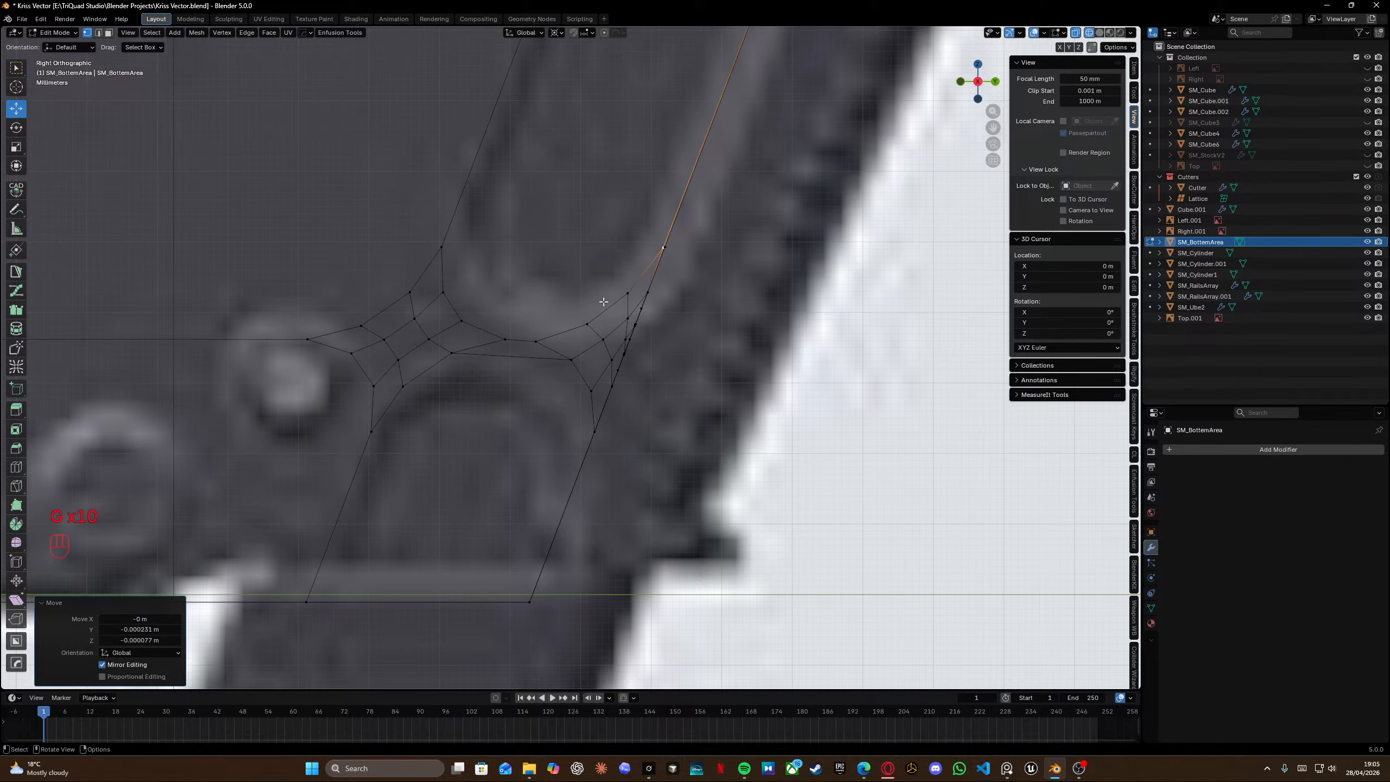
Select the whole mesh and merge vertices by distance at 0.0001 m.
{"action": "key", "text": "a"}
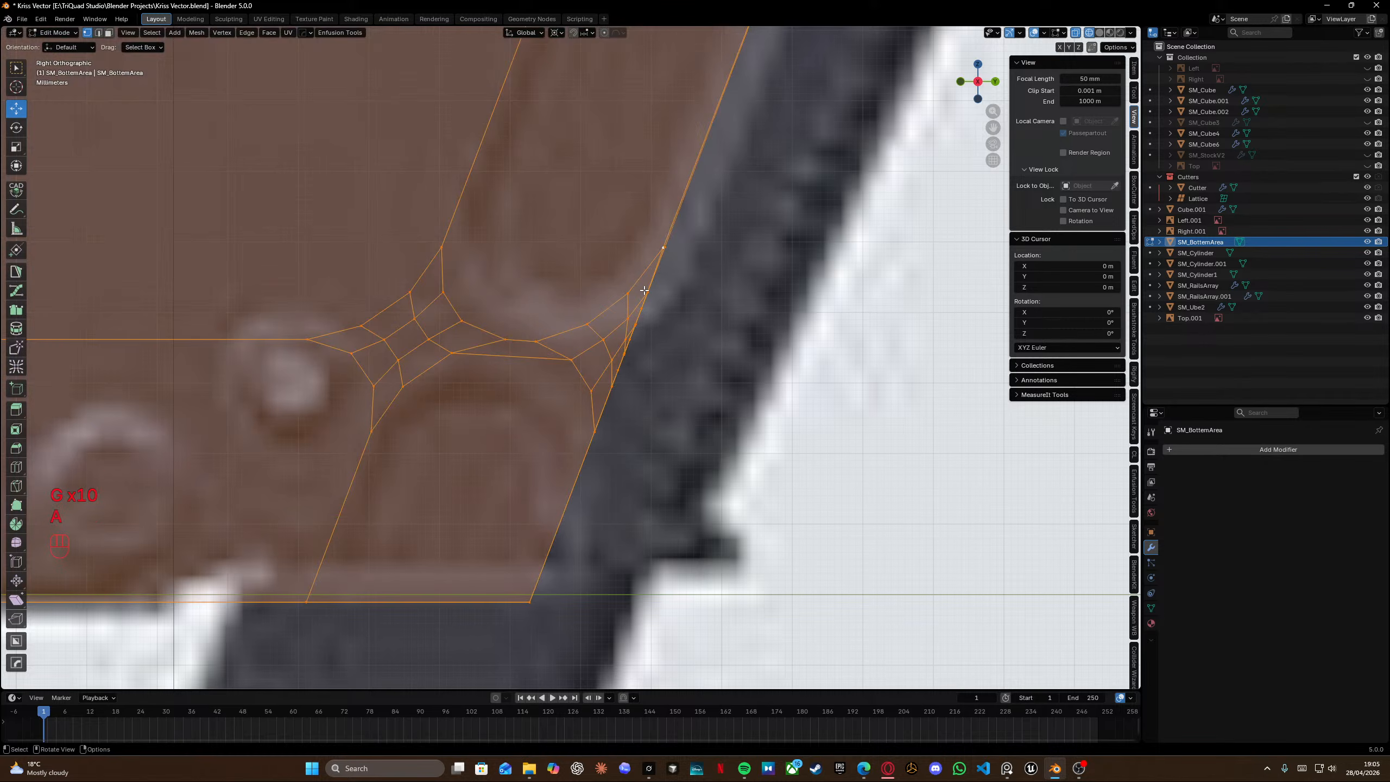
{"action": "key", "text": "m"}
{"action": "left_click", "coordinate": [644, 290]}
Delete stray vertices near the right end of the second slot.
{"action": "scroll", "coordinate": [646, 290], "scroll_direction": "down", "scroll_amount": 5}
{"action": "middle_click_drag", "start_coordinate": [648, 259], "coordinate": [630, 356], "text": "shift"}
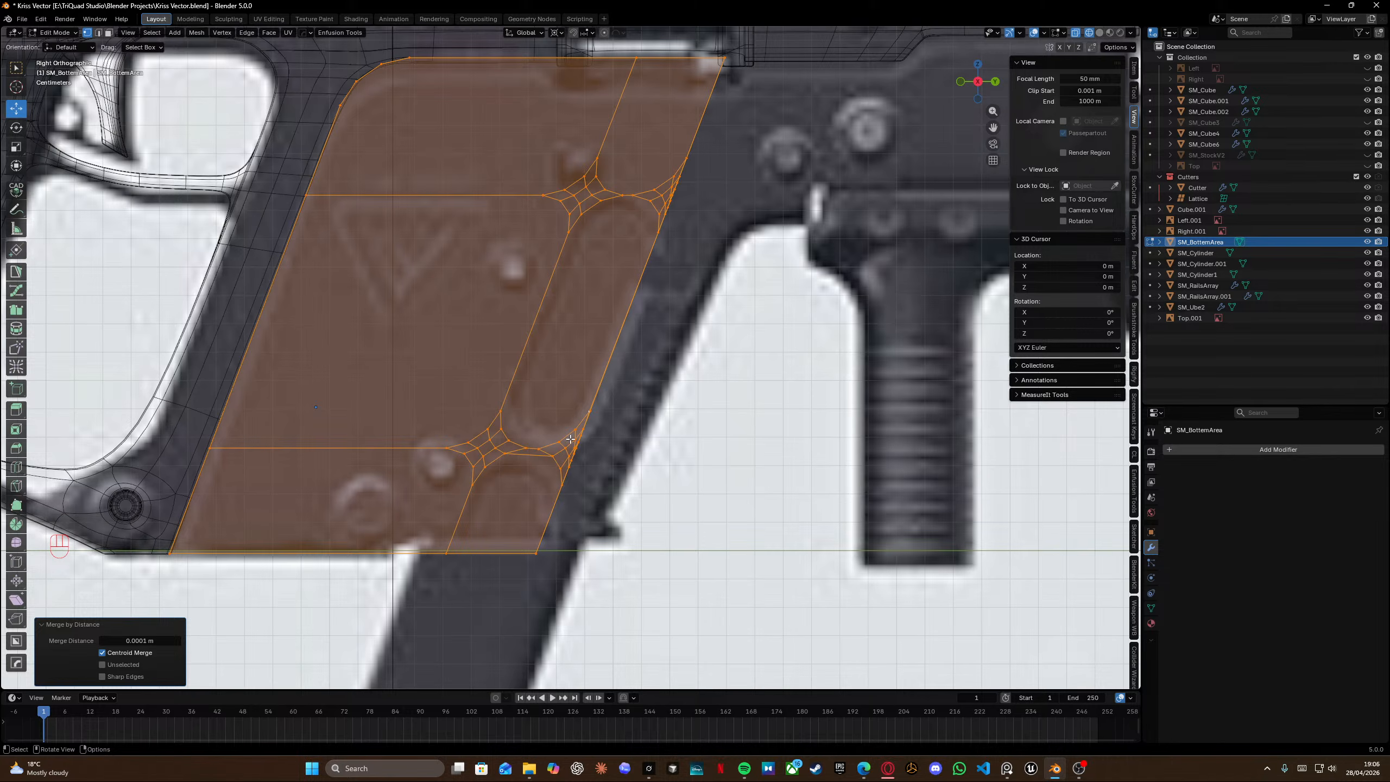
{"action": "scroll", "coordinate": [570, 439], "scroll_direction": "up", "scroll_amount": 8}
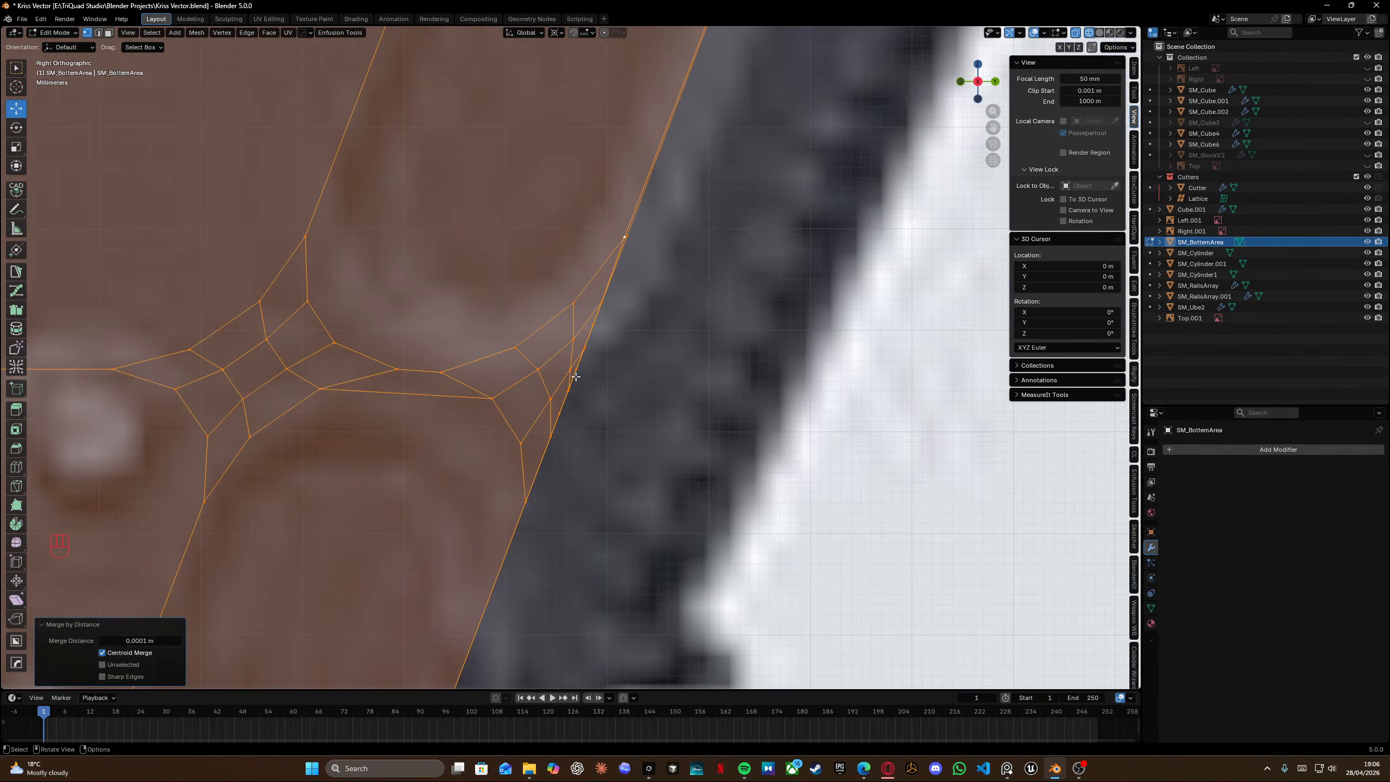
{"action": "left_click_drag", "start_coordinate": [558, 341], "coordinate": [624, 423]}
{"action": "key", "text": "x"}
{"action": "left_click", "coordinate": [627, 425]}
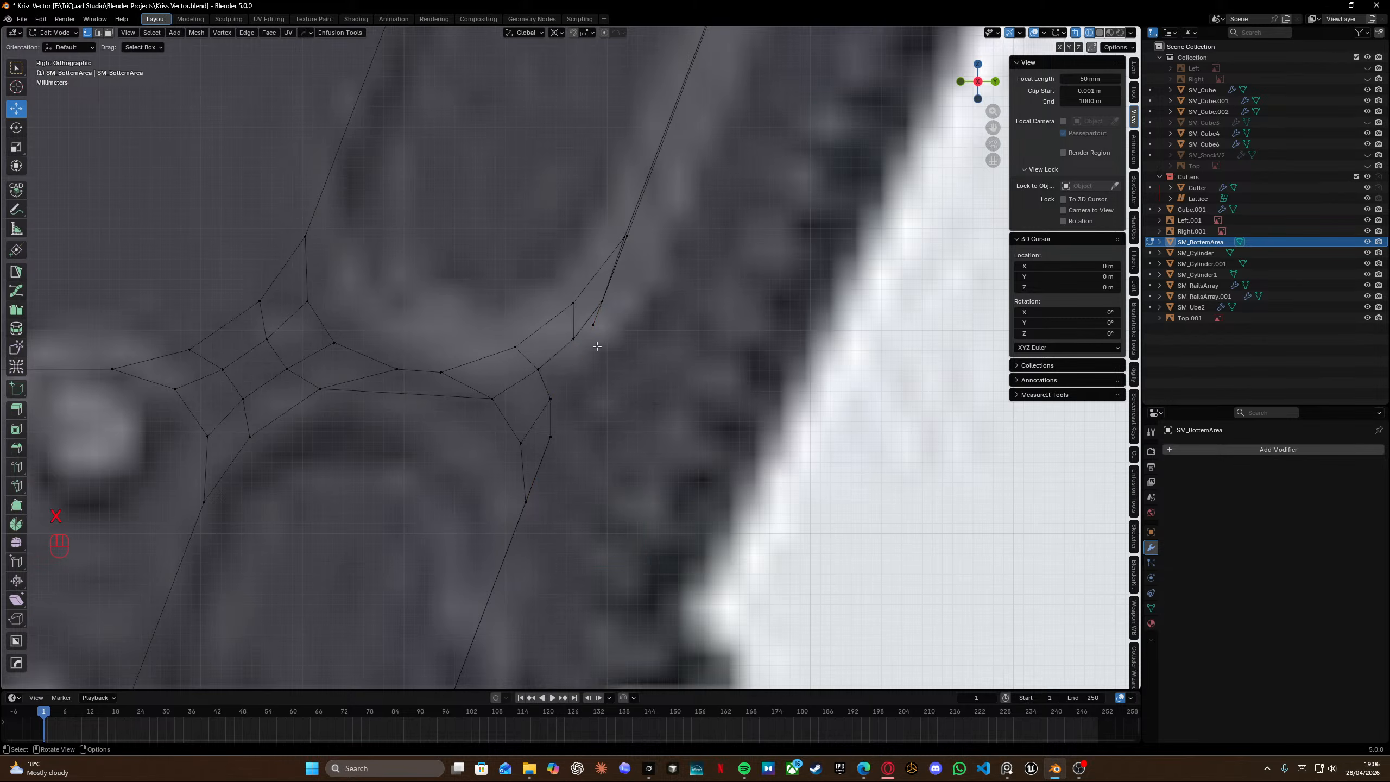
{"action": "left_click", "coordinate": [594, 326]}
{"action": "key", "text": "x"}
{"action": "left_click", "coordinate": [608, 407]}
Reposition three vertices around the slot's right bevelled corner to tidy the topology.
{"action": "left_click", "coordinate": [549, 400]}
{"action": "key", "text": "g"}
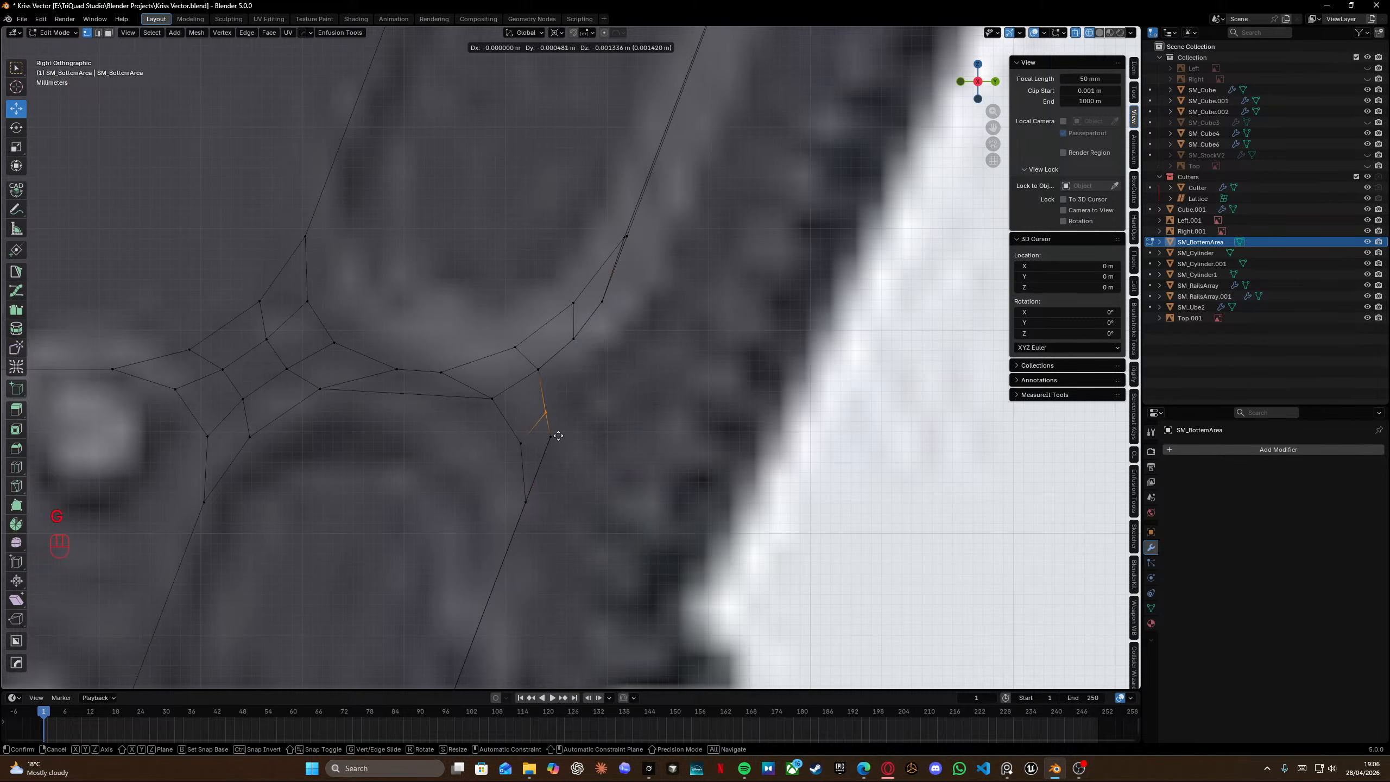
{"action": "left_click", "coordinate": [545, 419]}
{"action": "left_click_drag", "start_coordinate": [521, 361], "coordinate": [543, 387]}
{"action": "key", "text": "g"}
{"action": "left_click", "coordinate": [531, 398]}
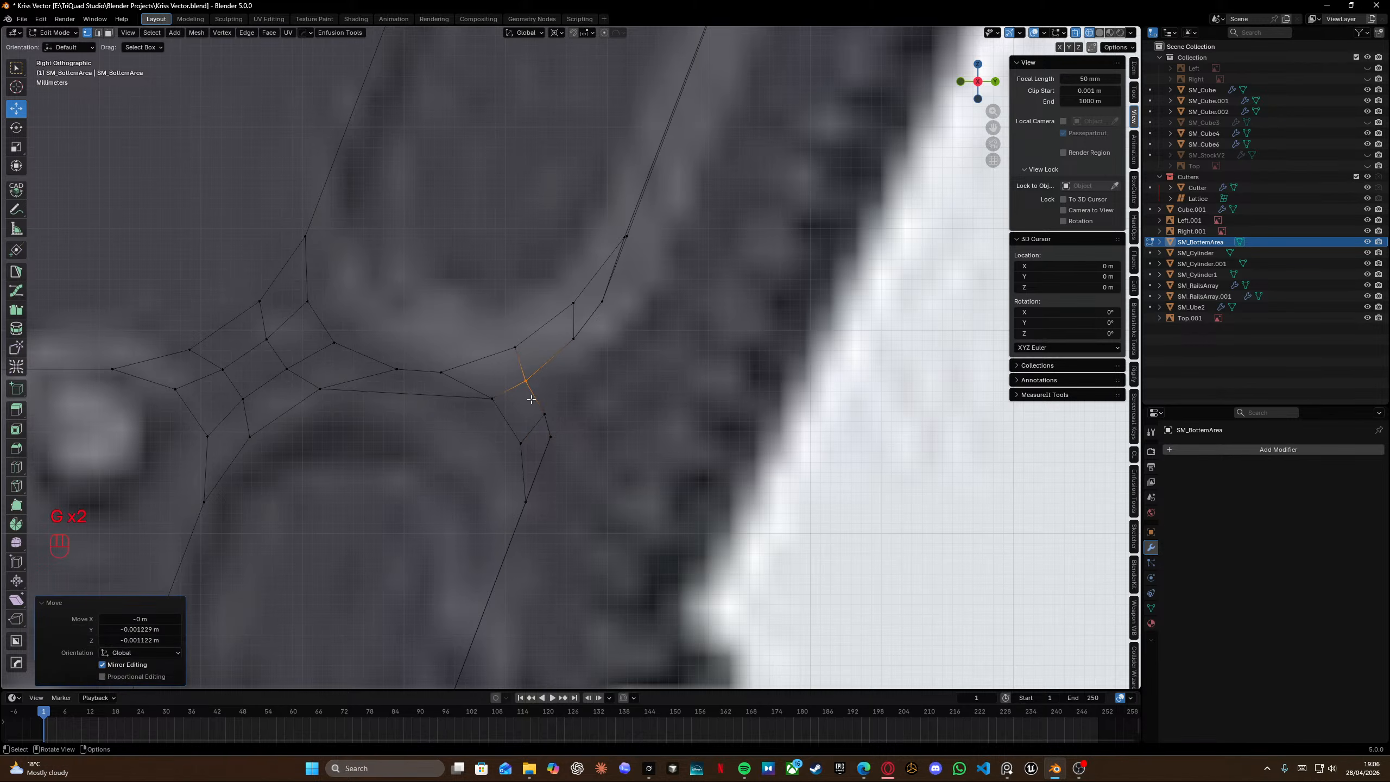
{"action": "left_click_drag", "start_coordinate": [503, 337], "coordinate": [517, 361]}
{"action": "key", "text": "g"}
{"action": "left_click", "coordinate": [511, 365]}
Insert an edge loop through the slot's right bevelled corner.
{"action": "key", "text": "ctrl+r"}
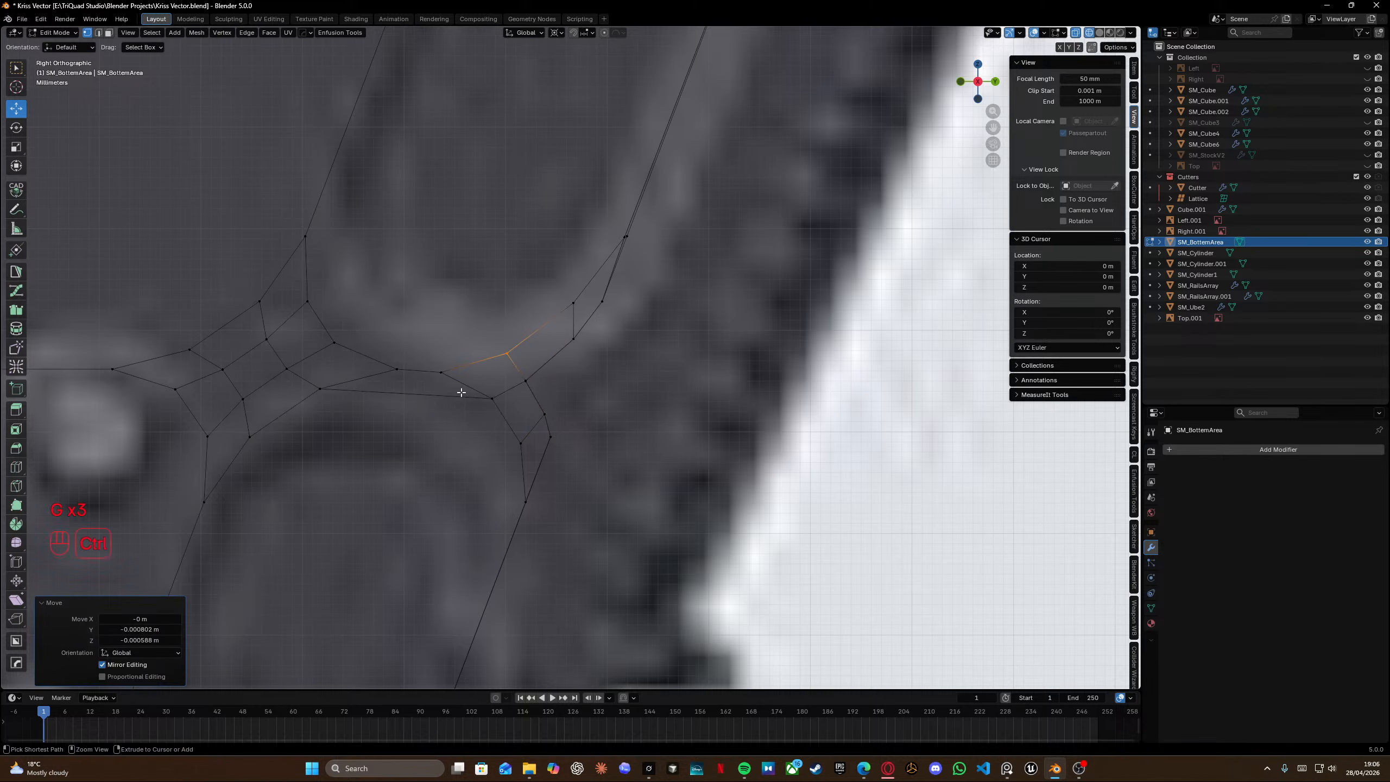
{"action": "right_click", "coordinate": [460, 387]}
{"action": "key", "text": "ctrl+r"}
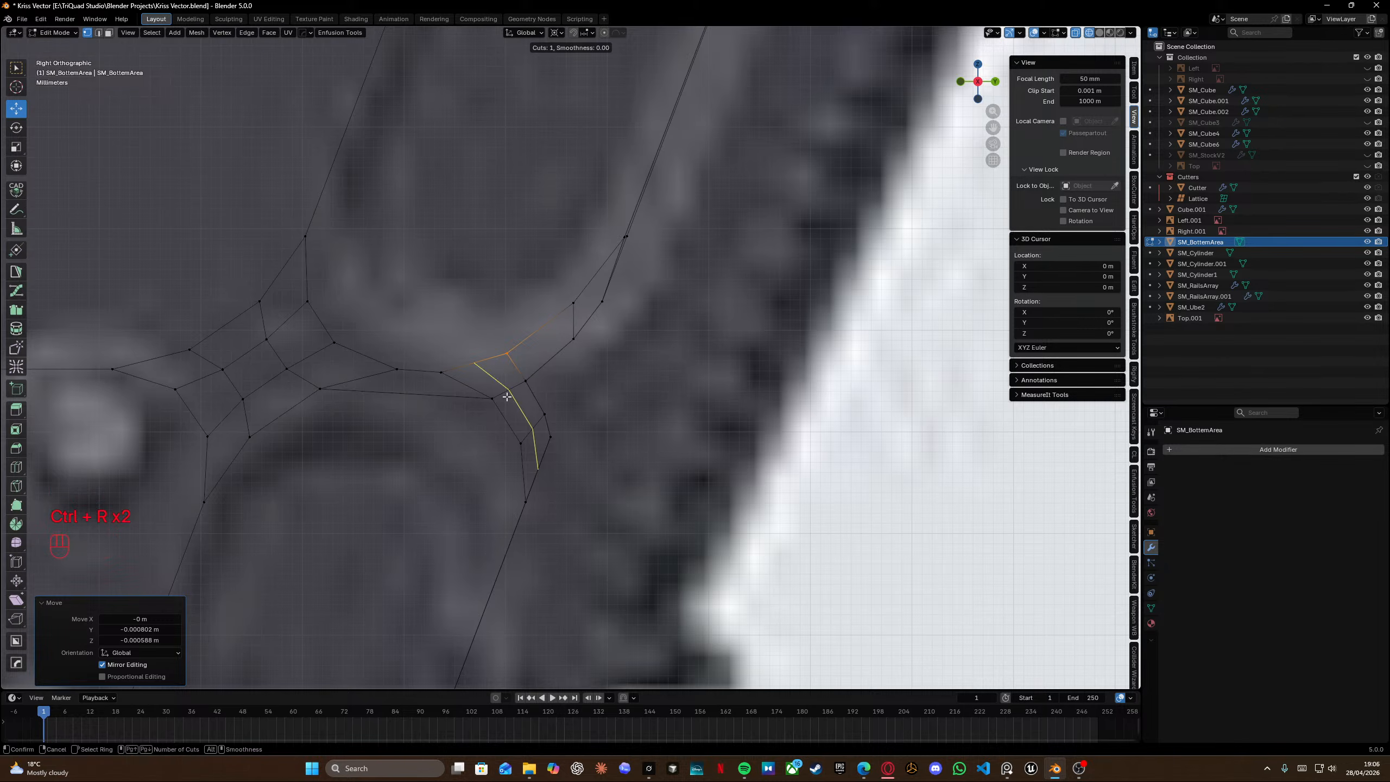
{"action": "right_click", "coordinate": [509, 395]}
Move a vertex of the new loop down along the slot's lower edge.
{"action": "middle_click_drag", "start_coordinate": [453, 337], "coordinate": [509, 378]}
{"action": "key", "text": "KP_3"}
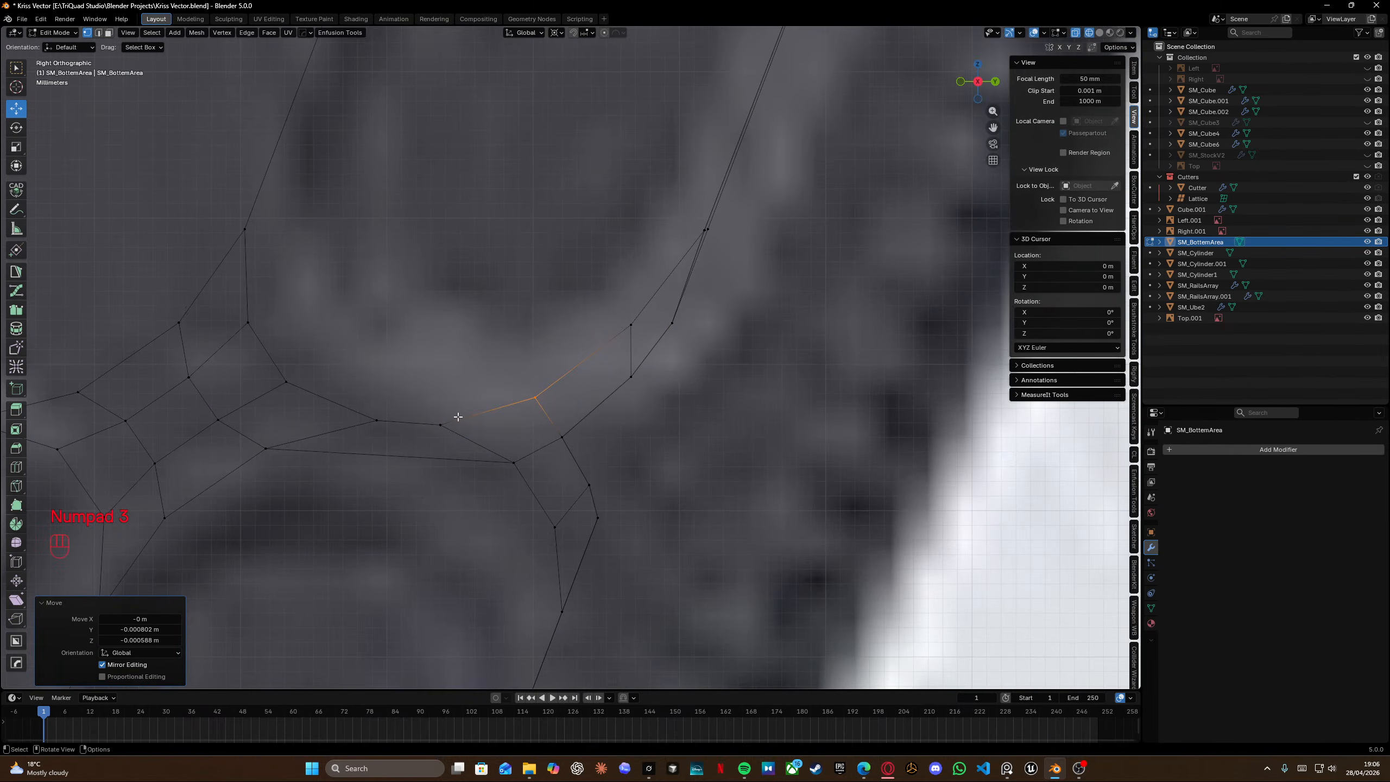
{"action": "key", "text": "g"}
{"action": "right_click", "coordinate": [438, 438]}
{"action": "left_click", "coordinate": [459, 437], "text": "shift"}
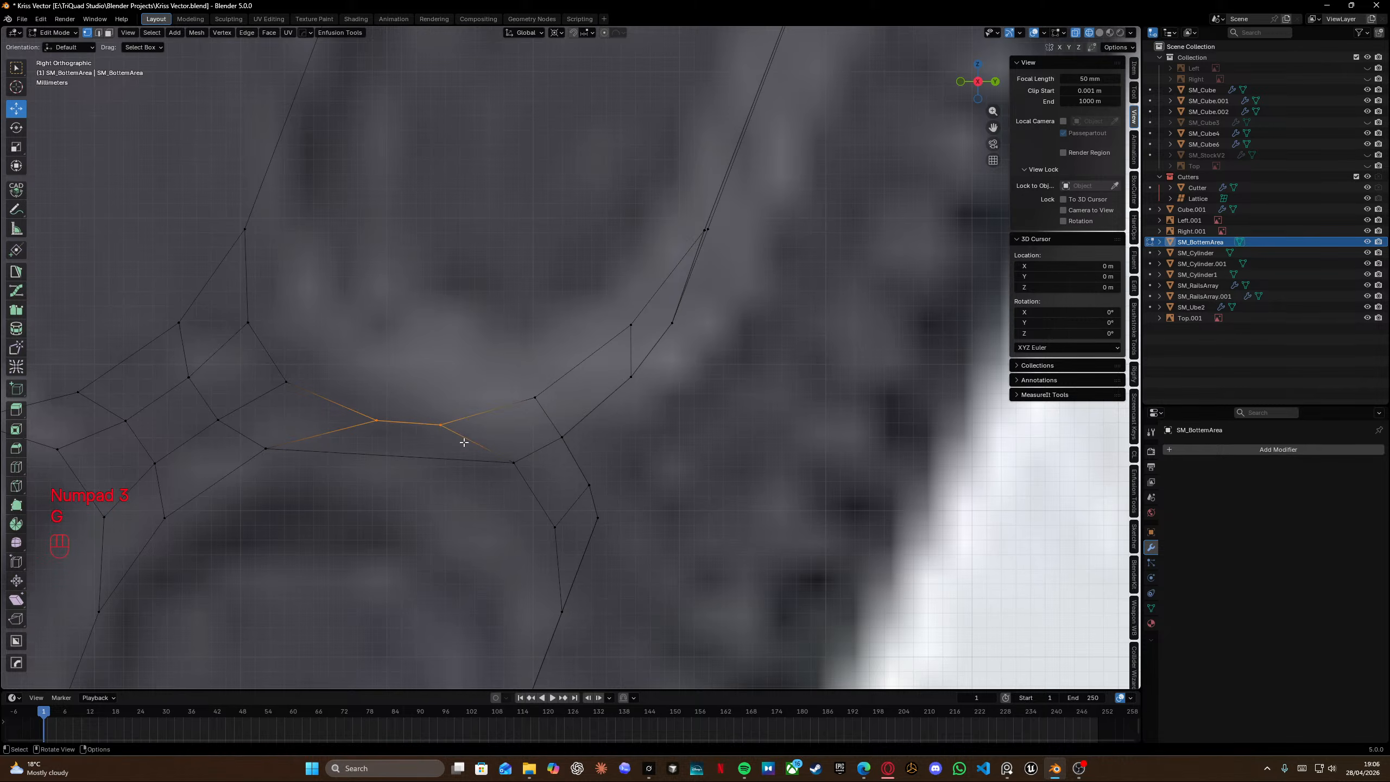
{"action": "key", "text": "g"}
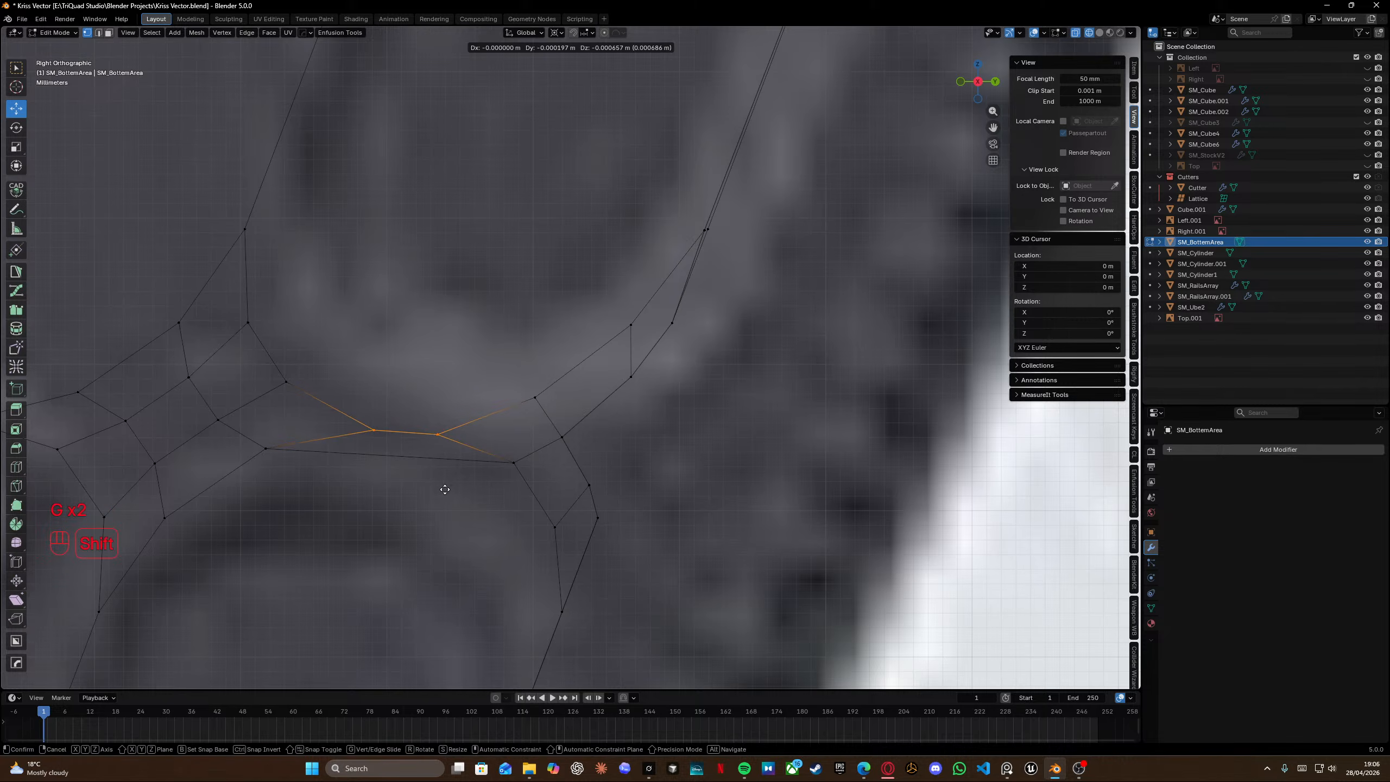
{"action": "left_click", "coordinate": [447, 488]}
Snap the 3D cursor to the selected edge and rotate the selection about 2.08°.
{"action": "key", "text": "r"}
{"action": "right_click", "coordinate": [565, 452]}
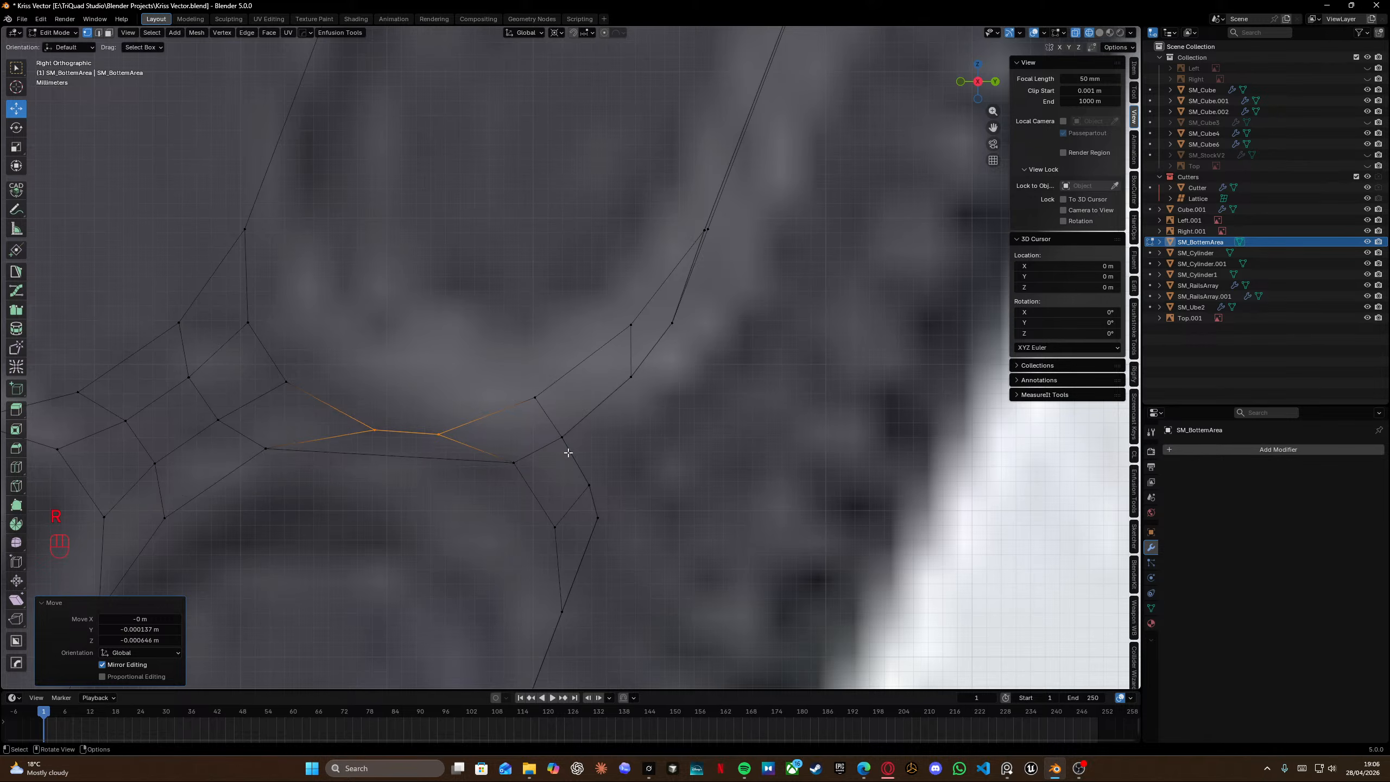
{"action": "key", "text": "shift+s"}
{"action": "key", "text": "r"}
{"action": "left_click", "coordinate": [641, 475]}
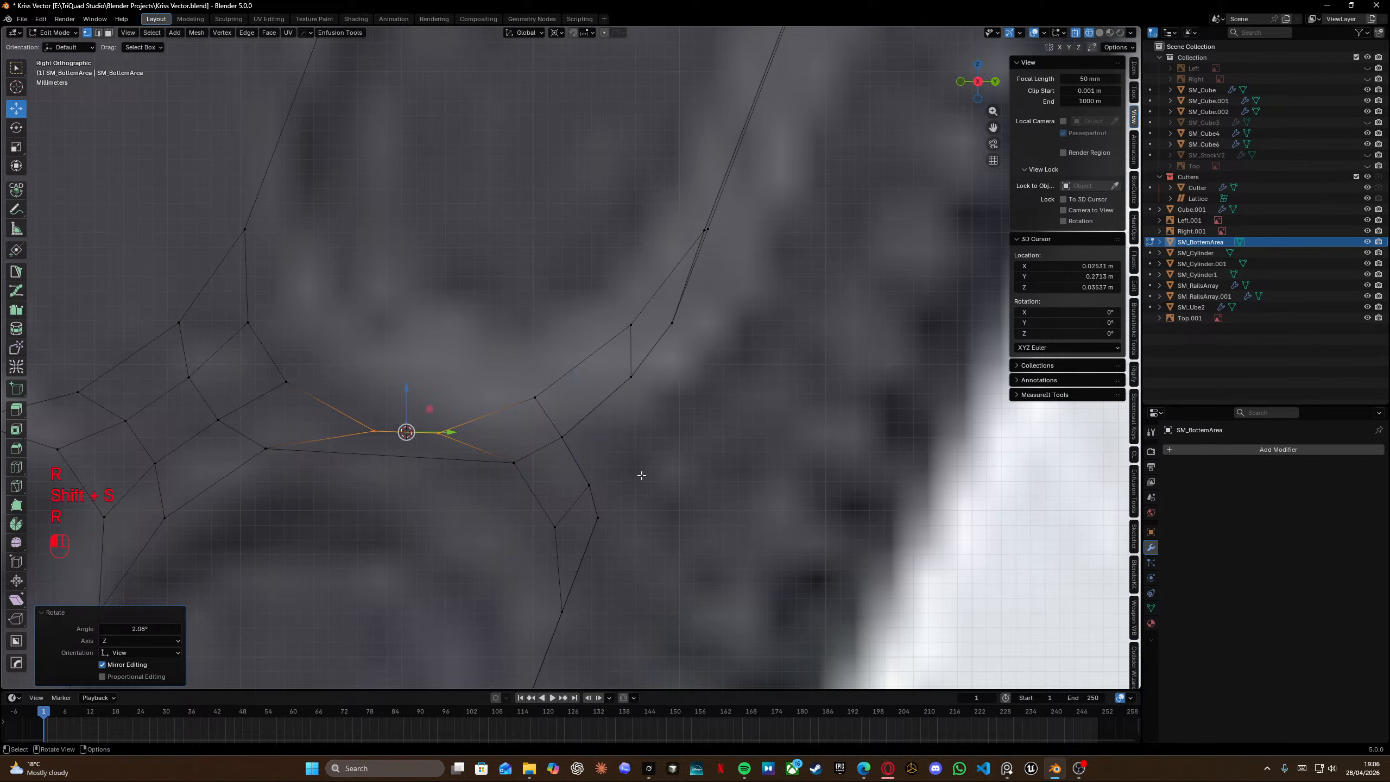
Adjust the two vertices flanking the slot's upper edge on its left and right ends.
{"action": "left_click", "coordinate": [287, 382]}
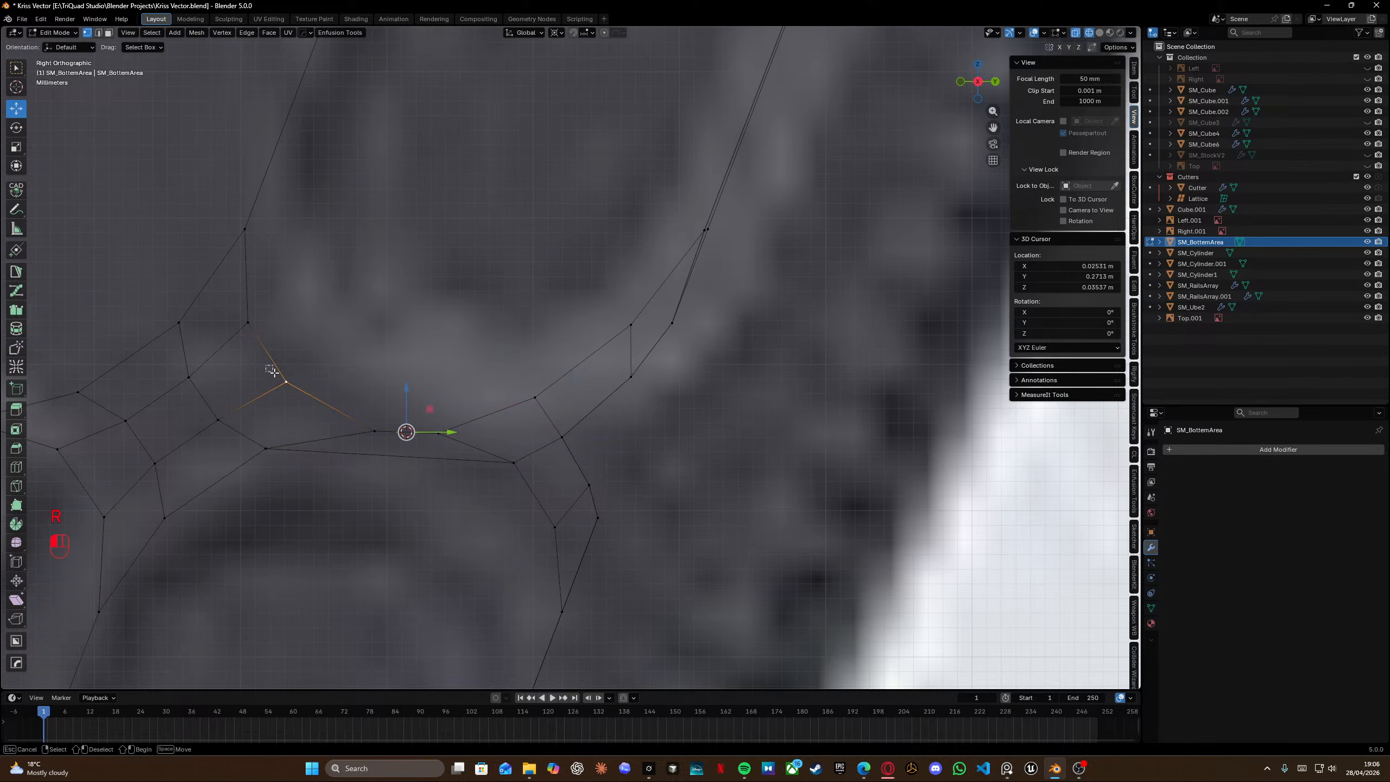
{"action": "key", "text": "g"}
{"action": "left_click", "coordinate": [373, 455]}
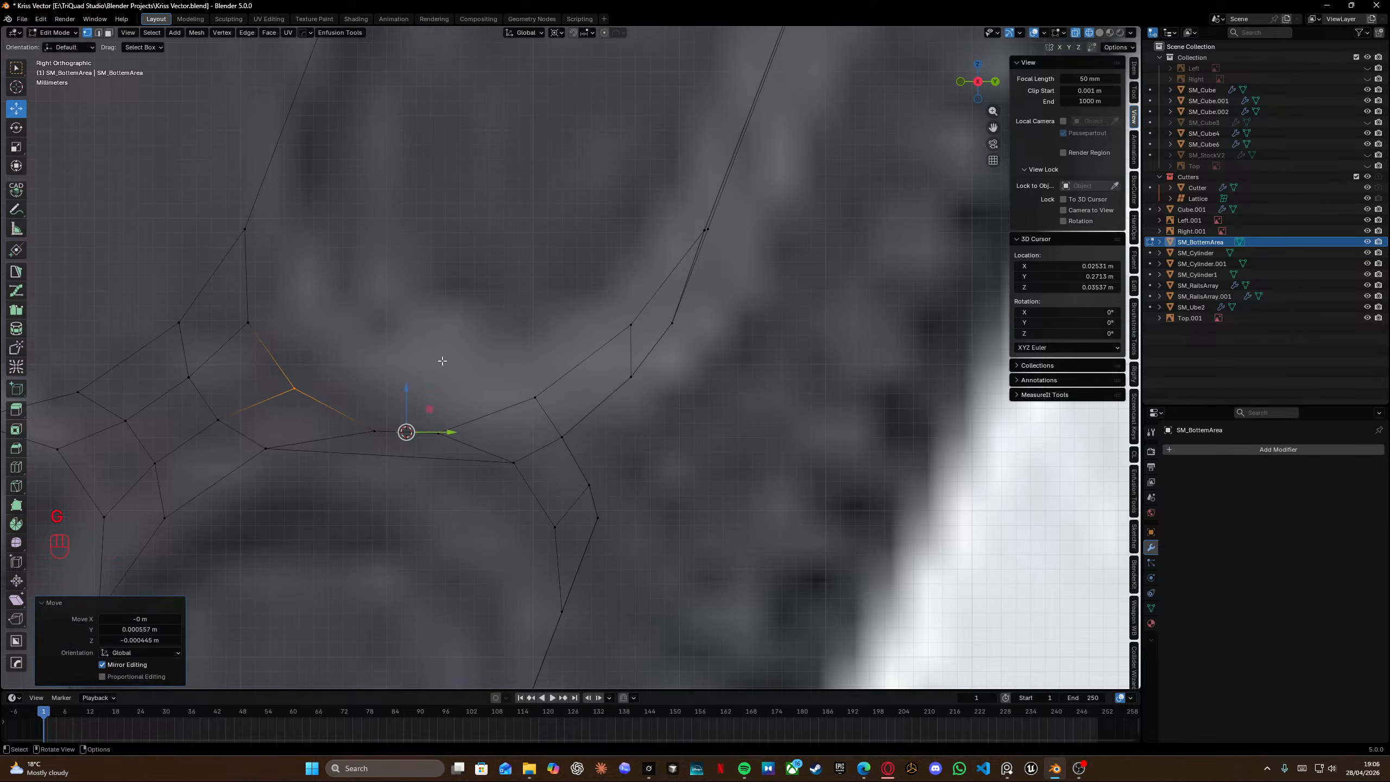
{"action": "left_click", "coordinate": [531, 399]}
{"action": "key", "text": "g"}
{"action": "key", "text": "g"}
{"action": "left_click", "coordinate": [489, 447]}
Knife-cut a new edge across the slot between those two vertices.
{"action": "key", "text": "k"}
{"action": "left_click", "coordinate": [294, 388]}
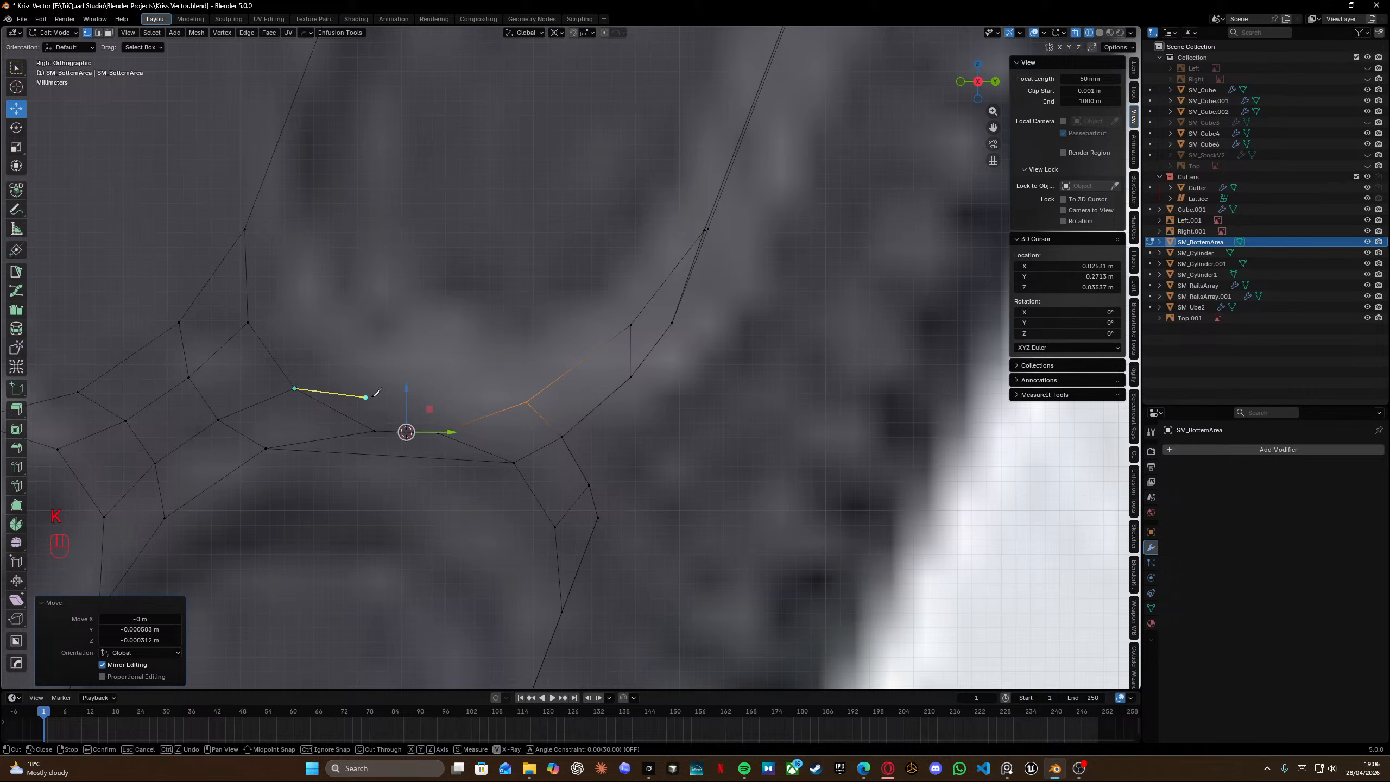
{"action": "left_click", "coordinate": [527, 402]}
{"action": "key", "text": "Return"}
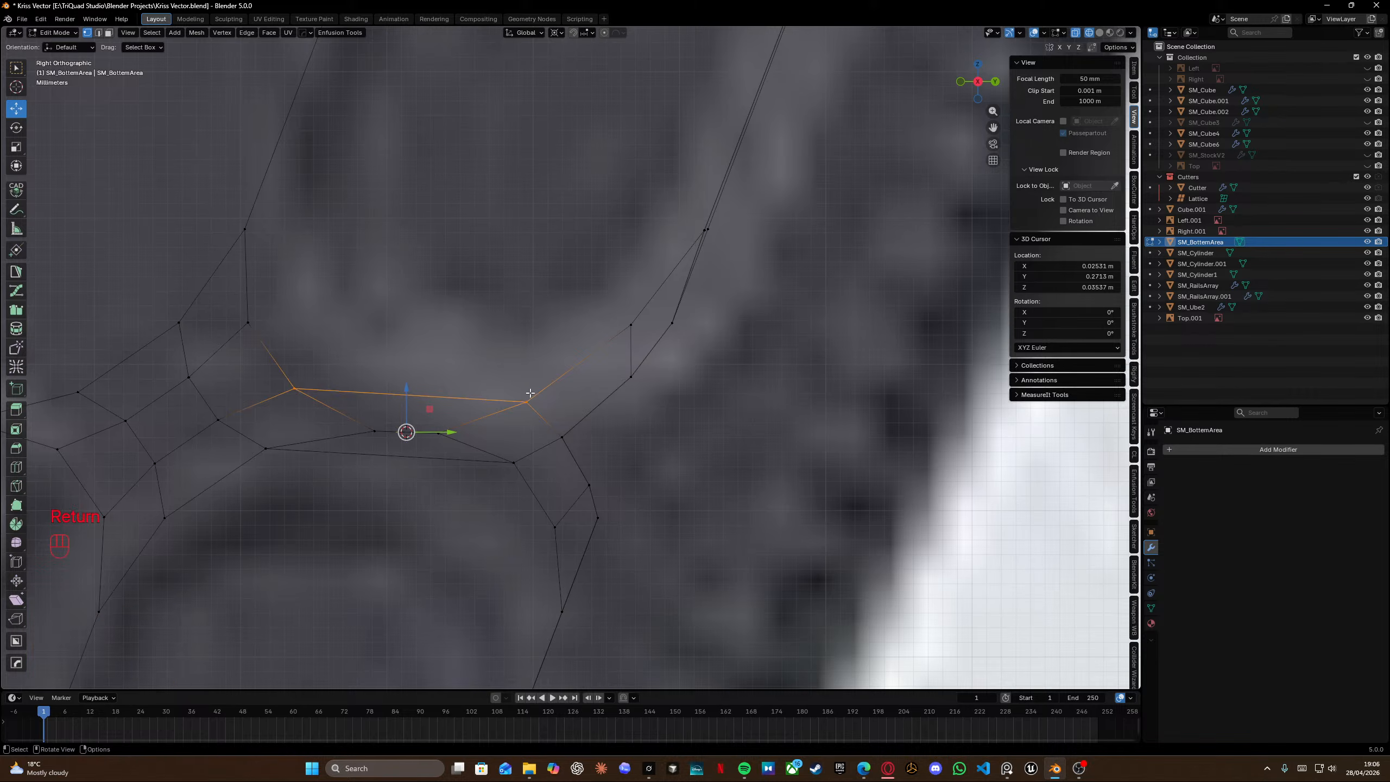
Try inserting an edge loop across the slot's middle and undo it.
{"action": "key", "text": "ctrl+r"}
{"action": "double_click", "coordinate": [424, 401]}
{"action": "left_click_drag", "start_coordinate": [407, 389], "coordinate": [407, 402]}
{"action": "key", "text": "ctrl+z"}
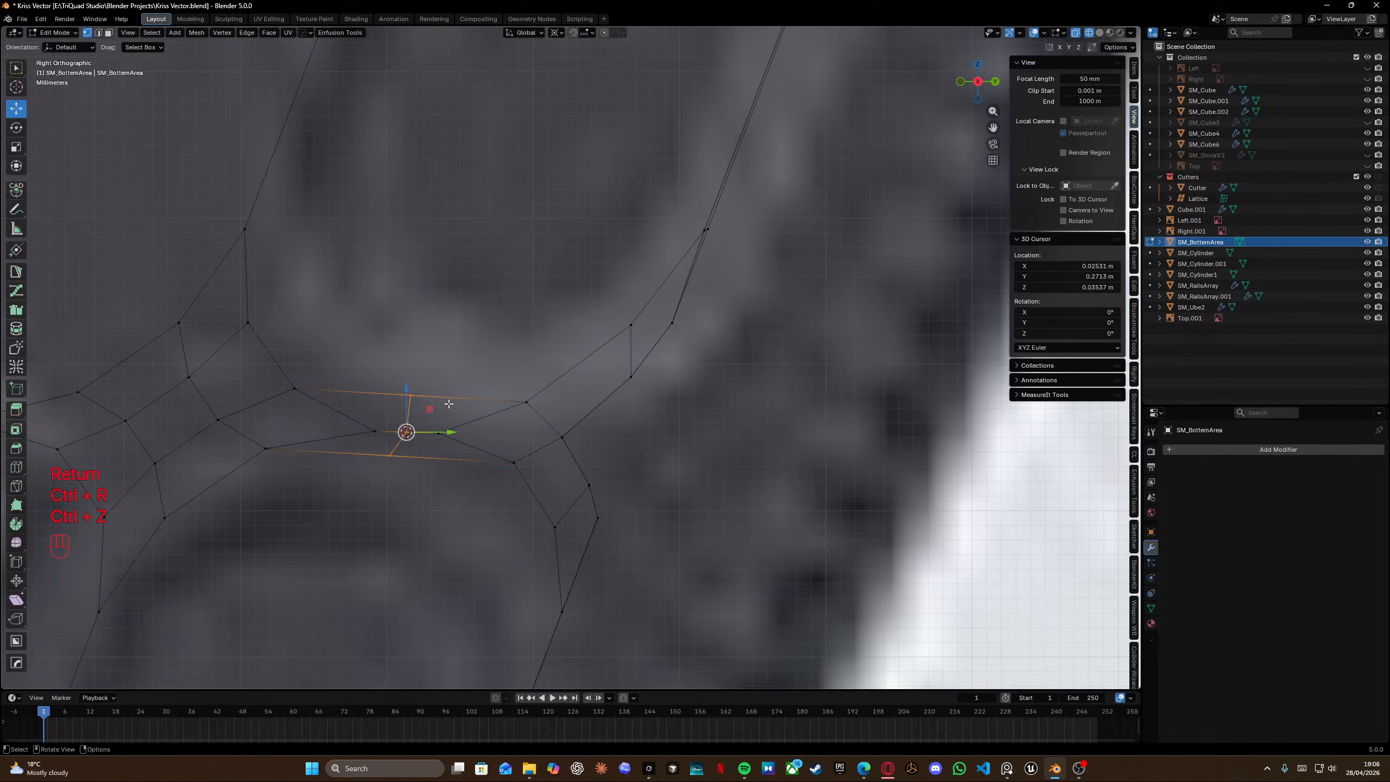
{"action": "key", "text": "ctrl+z"}
Reposition the new middle edge and vertices along the slot's lower edge.
{"action": "key", "text": "g"}
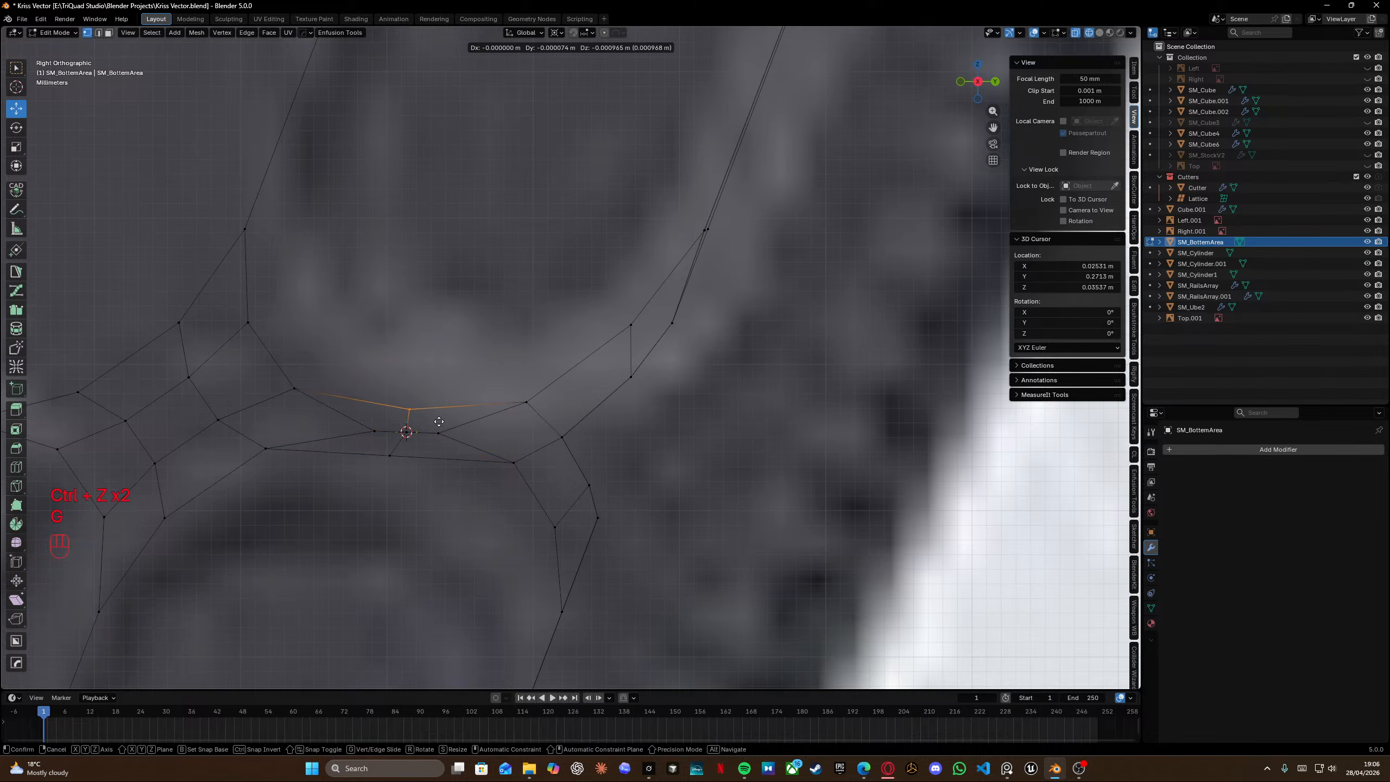
{"action": "left_click", "coordinate": [438, 421]}
{"action": "left_click", "coordinate": [389, 455]}
{"action": "key", "text": "g"}
{"action": "left_click", "coordinate": [427, 467]}
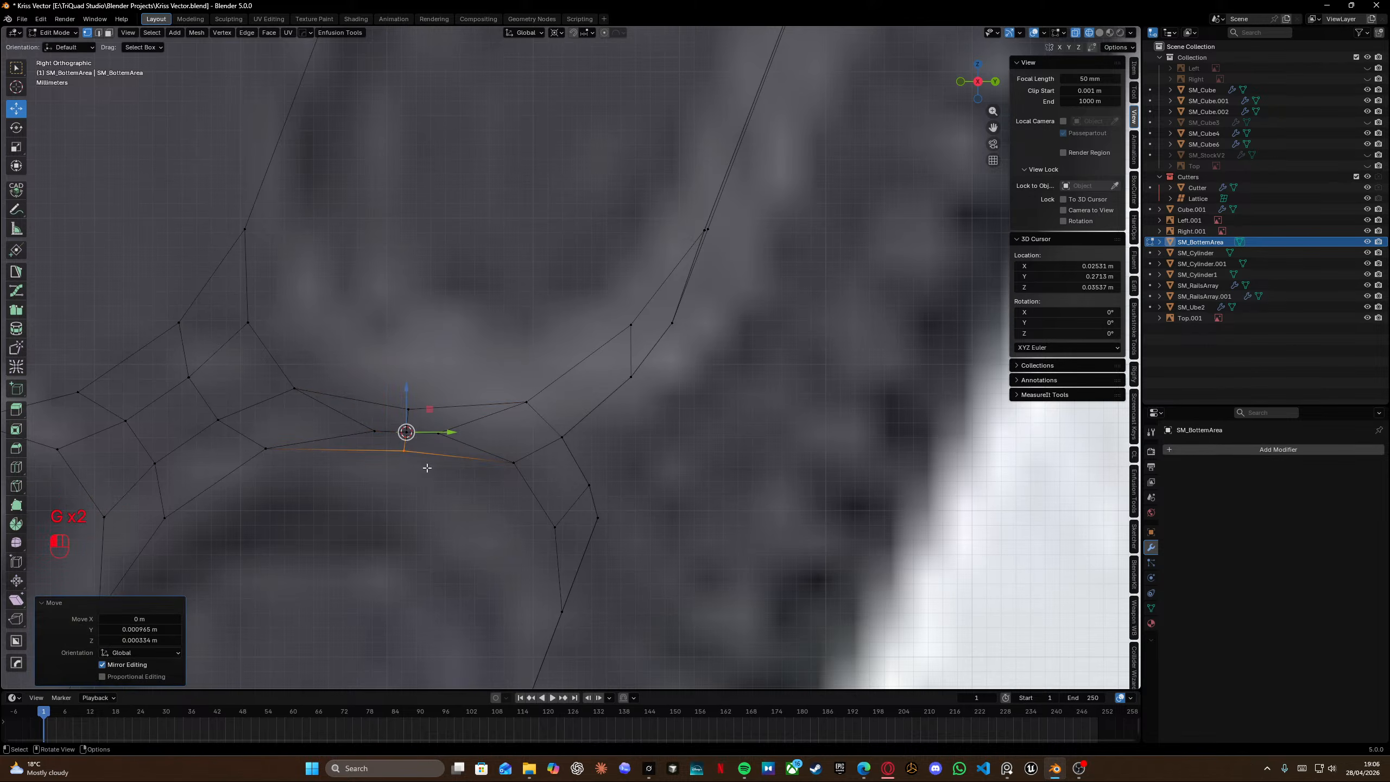
{"action": "left_click", "coordinate": [267, 450]}
{"action": "key", "text": "g"}
{"action": "left_click", "coordinate": [274, 458]}
Insert two edge loops running through the slot's middle.
{"action": "key", "text": "ctrl+r"}
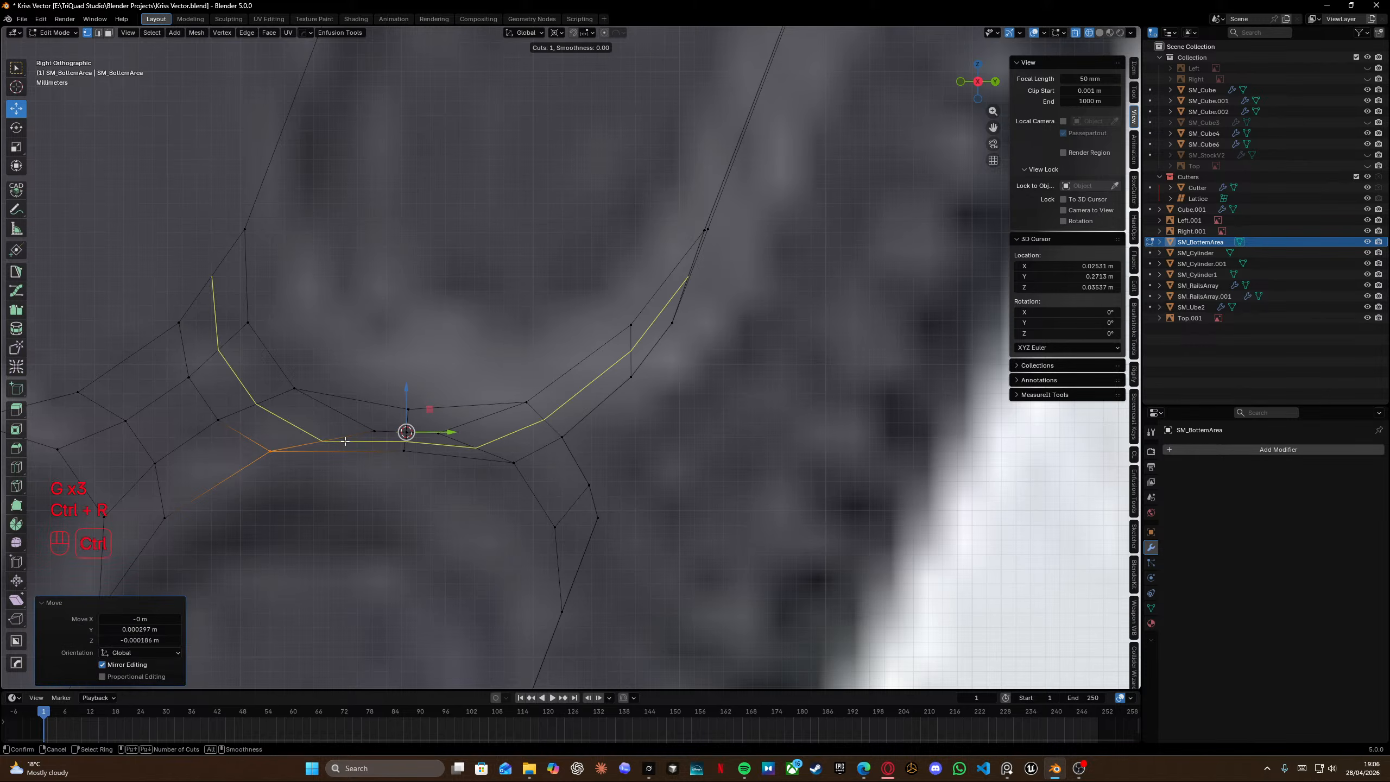
{"action": "right_click", "coordinate": [345, 439]}
{"action": "key", "text": "ctrl+r"}
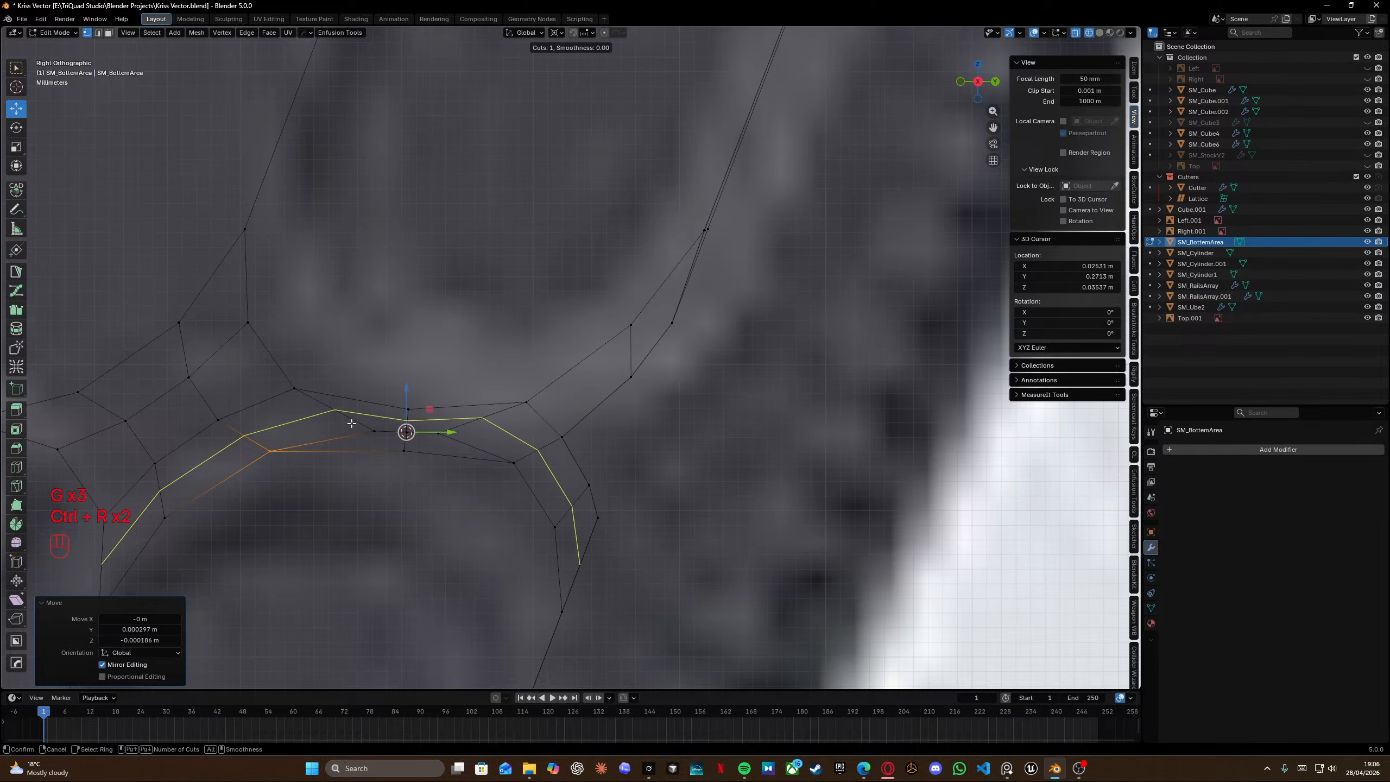
{"action": "right_click", "coordinate": [352, 423]}
Slide and move a new vertex on the slot's left side into place.
{"action": "left_click", "coordinate": [374, 431]}
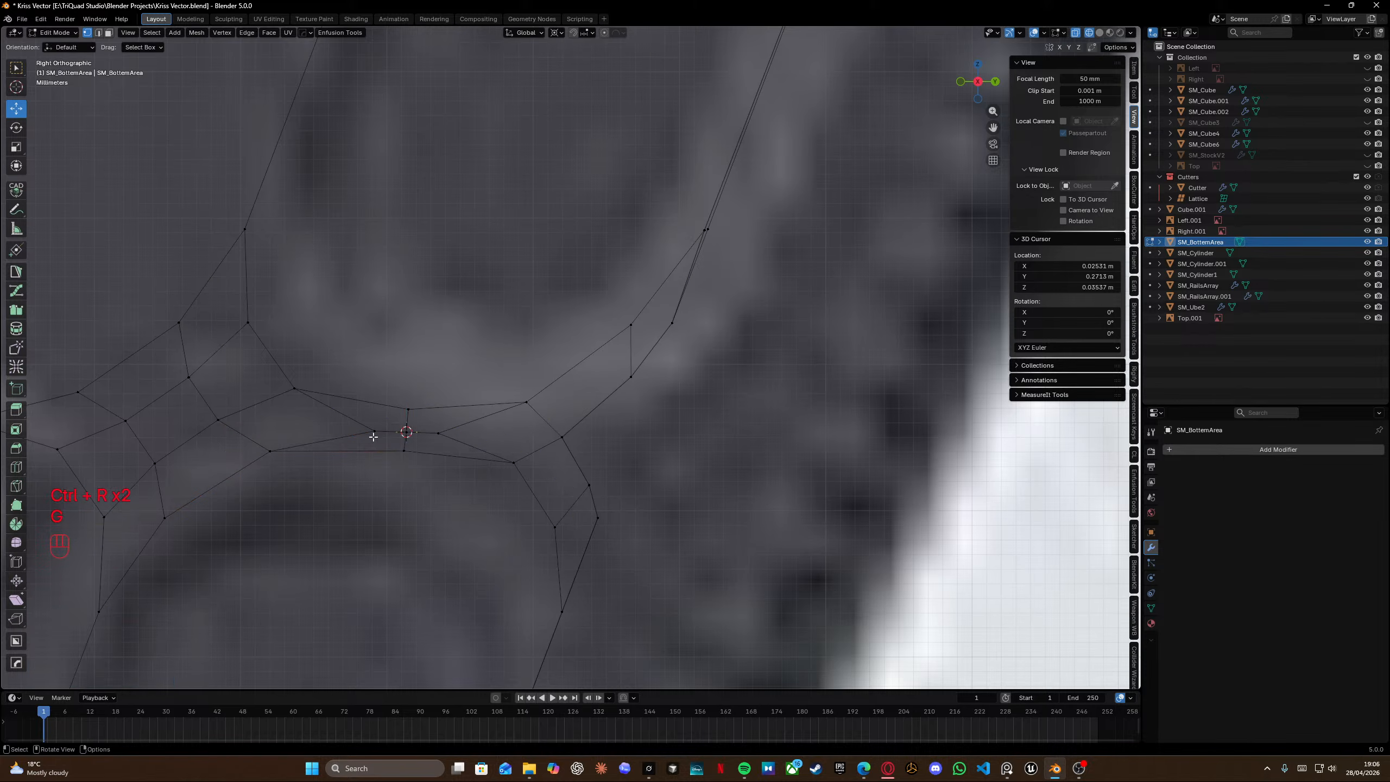
{"action": "key", "text": "g"}
{"action": "key", "text": "g"}
{"action": "left_click", "coordinate": [370, 434]}
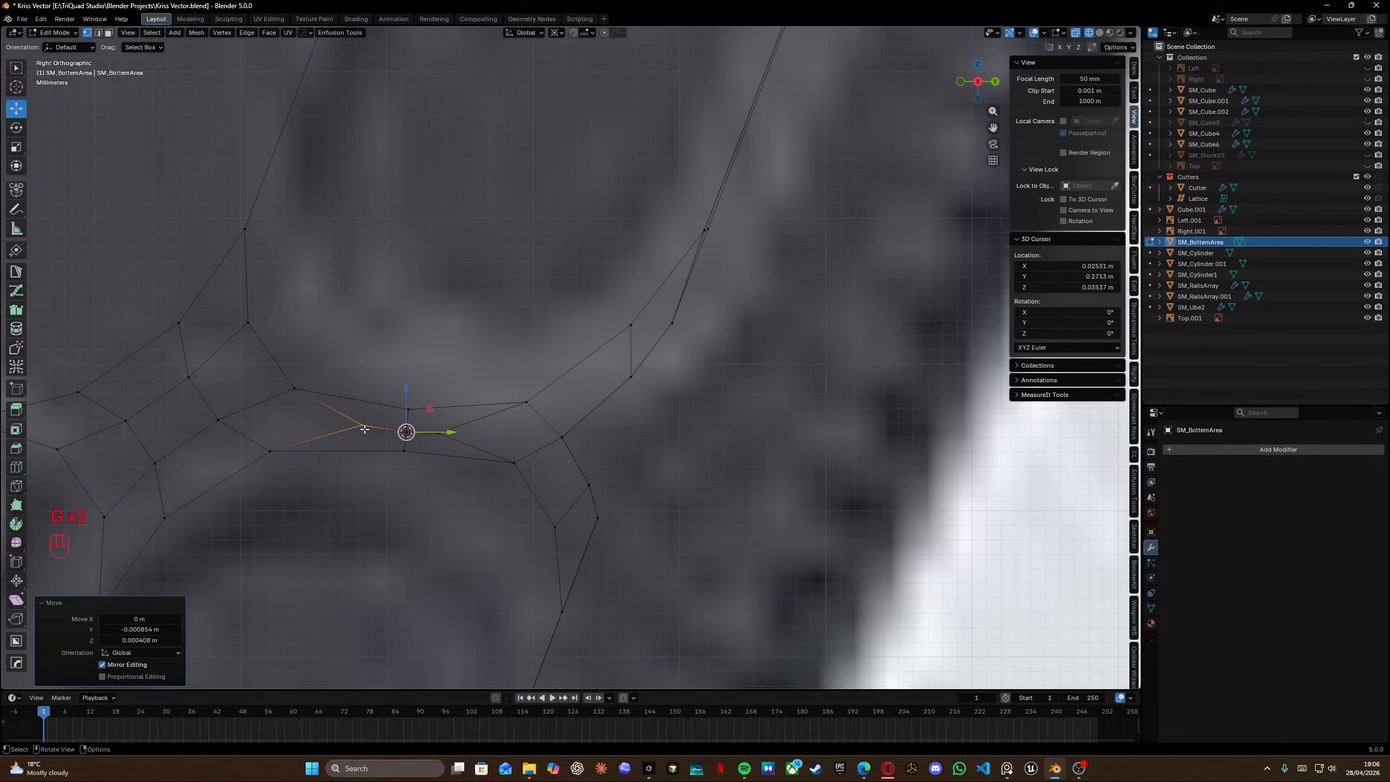
{"action": "key", "text": "g"}
{"action": "left_click", "coordinate": [355, 431]}
Move a vertex right of the slot's middle into place and save the file.
{"action": "left_click_drag", "start_coordinate": [437, 441], "coordinate": [437, 441]}
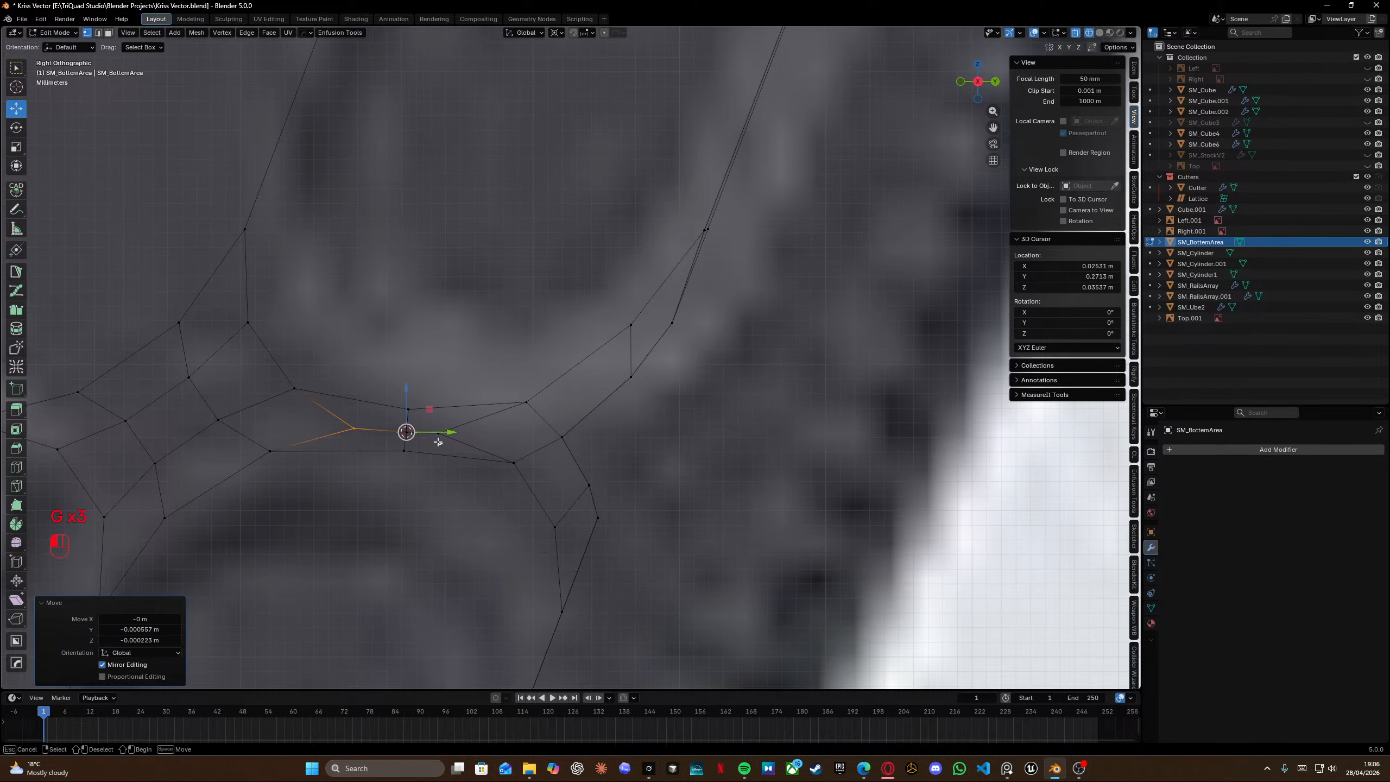
{"action": "key", "text": "g"}
{"action": "left_click", "coordinate": [446, 428]}
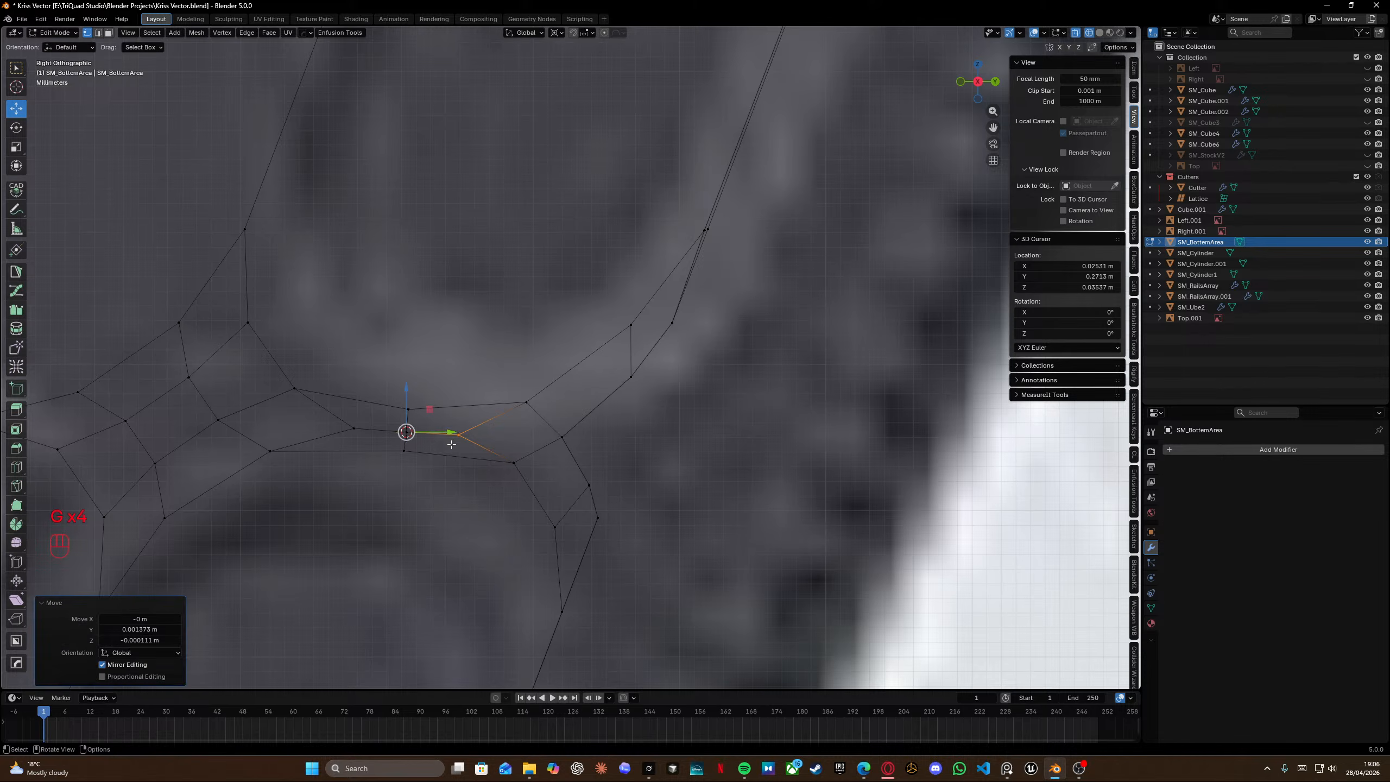
{"action": "key", "text": "ctrl+s"}
Slide a vertex near the slot's left bevel along its edge.
{"action": "scroll", "coordinate": [462, 444], "scroll_direction": "down", "scroll_amount": 3}
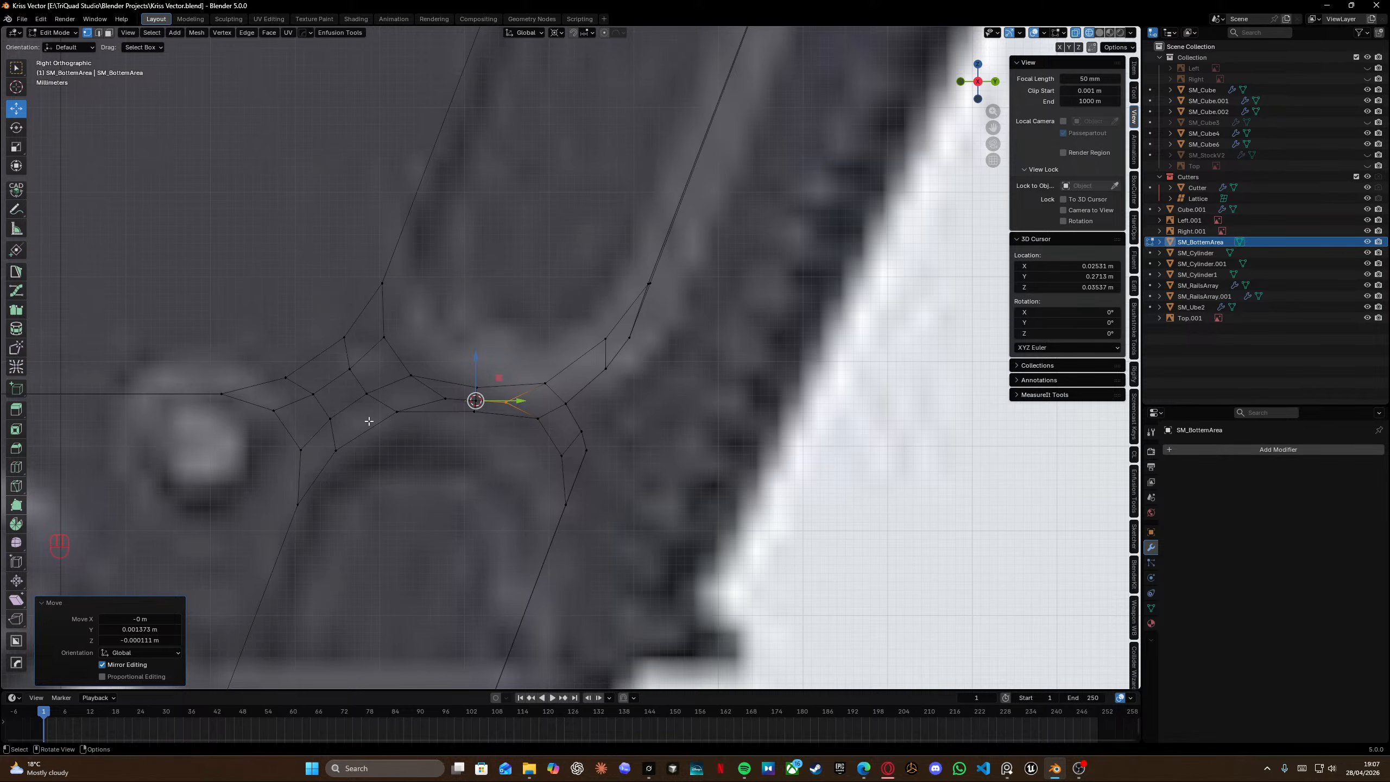
{"action": "left_click", "coordinate": [366, 394]}
{"action": "key", "text": "h"}
{"action": "key", "text": "g"}
{"action": "key", "text": "ctrl+z"}
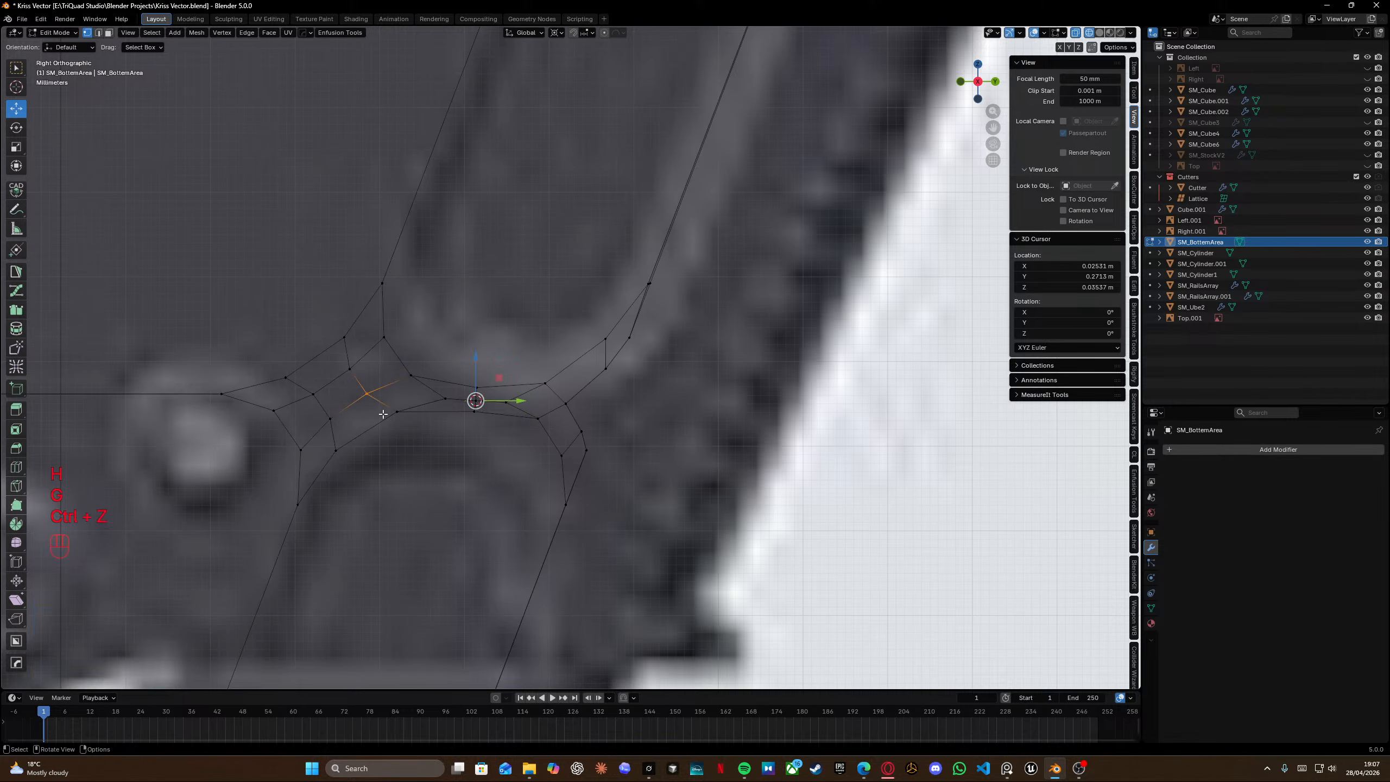
{"action": "key", "text": "g"}
{"action": "key", "text": "g"}
{"action": "left_click", "coordinate": [395, 422]}
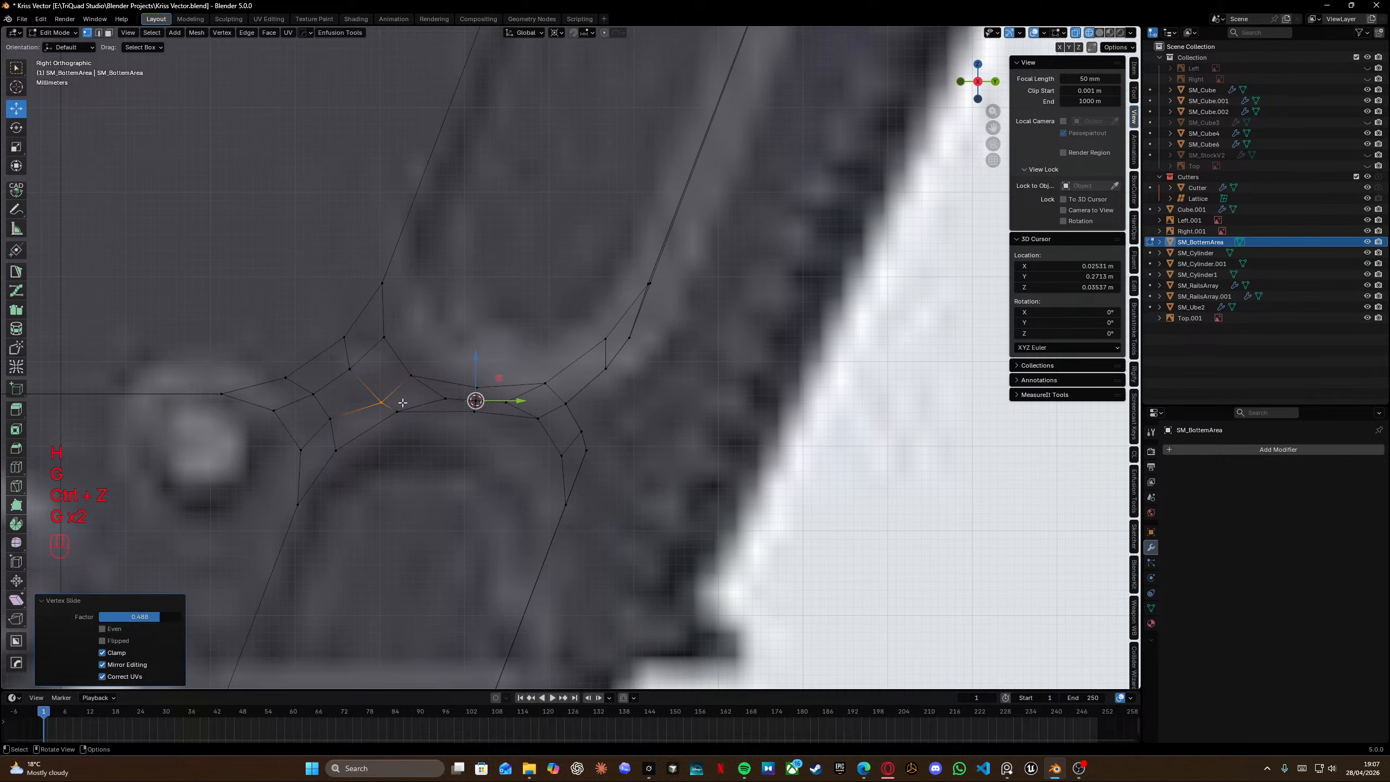
Select vertices at the slot's lower-left bevel and connect them with Fill.
{"action": "left_click_drag", "start_coordinate": [320, 407], "coordinate": [346, 435]}
{"action": "key", "text": "f"}
{"action": "key", "text": "f"}
{"action": "left_click", "coordinate": [350, 443]}
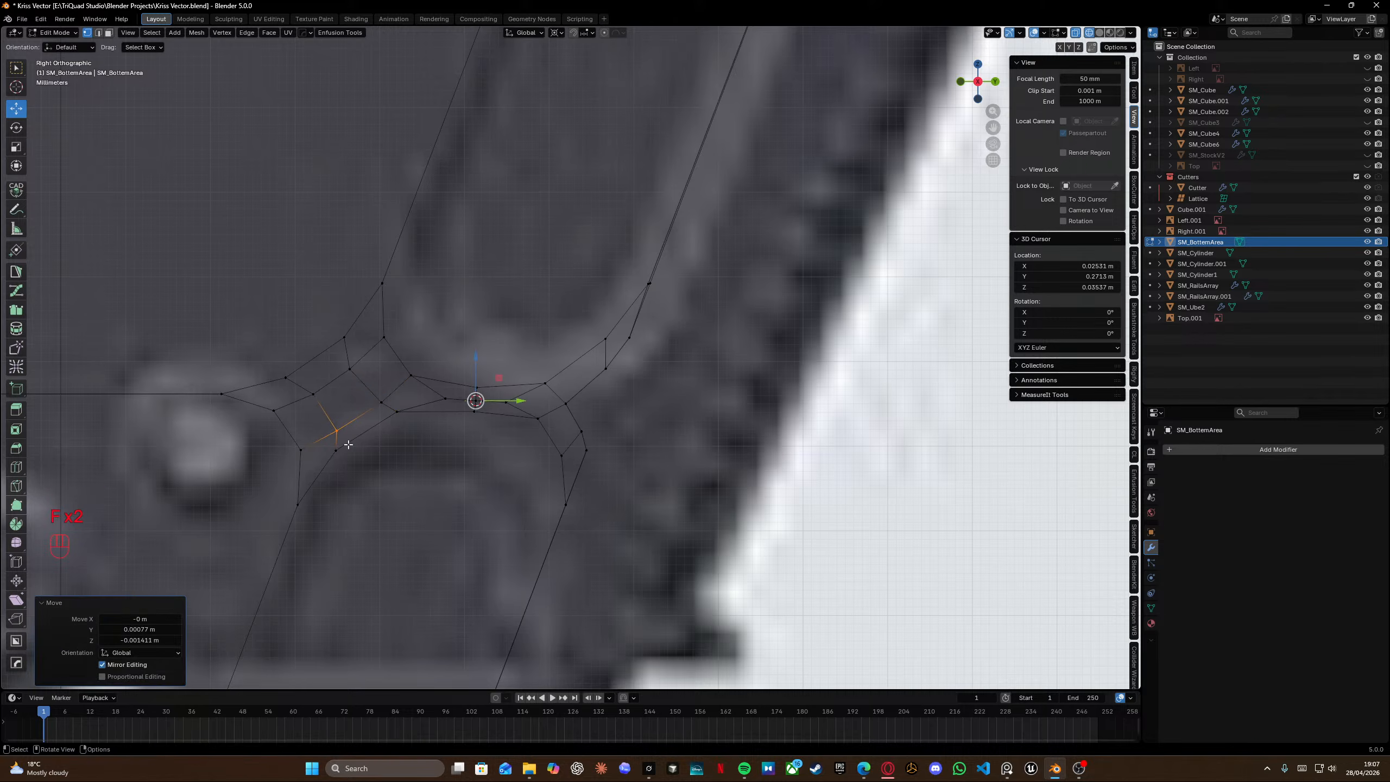
{"action": "key", "text": "f"}
{"action": "left_click", "coordinate": [313, 483]}
Cut a new edge with the Knife tool across the slot's left side.
{"action": "key", "text": "k"}
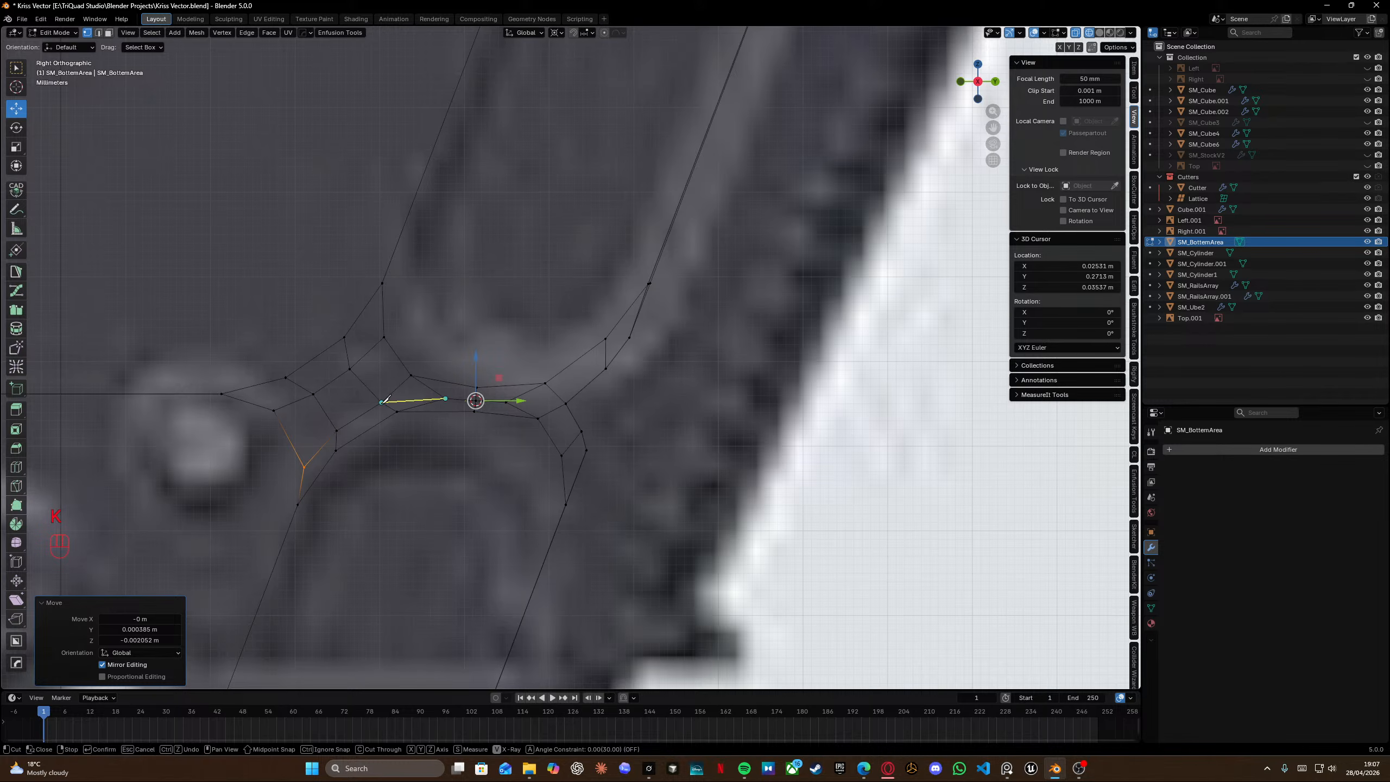
{"action": "left_click", "coordinate": [404, 379]}
{"action": "key", "text": "Return"}
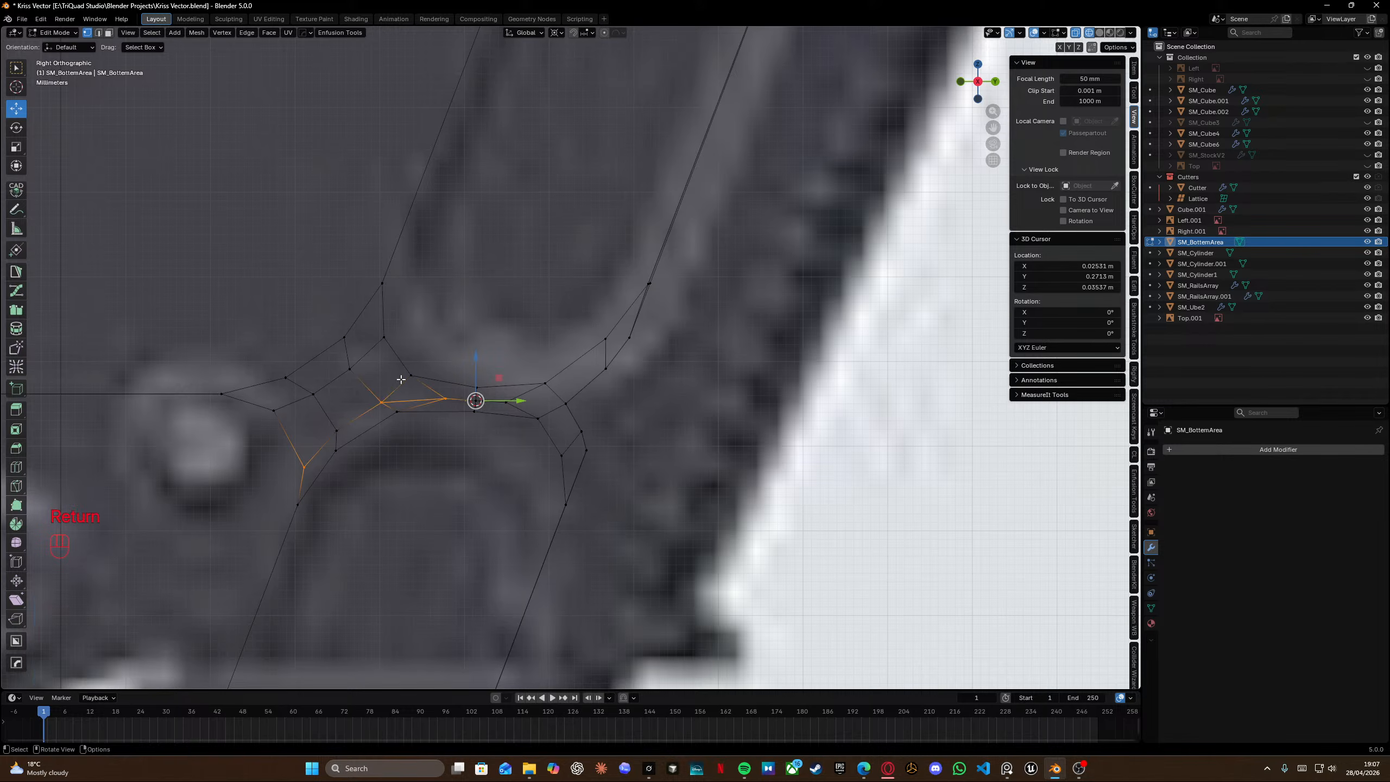
Slide the new vertex left along the slot's edge to its bevel corner.
{"action": "scroll", "coordinate": [401, 379], "scroll_direction": "up", "scroll_amount": 3}
{"action": "middle_click_drag", "start_coordinate": [338, 438], "coordinate": [416, 379], "text": "shift"}
{"action": "left_click", "coordinate": [435, 372]}
{"action": "key", "text": "g"}
{"action": "key", "text": "g"}
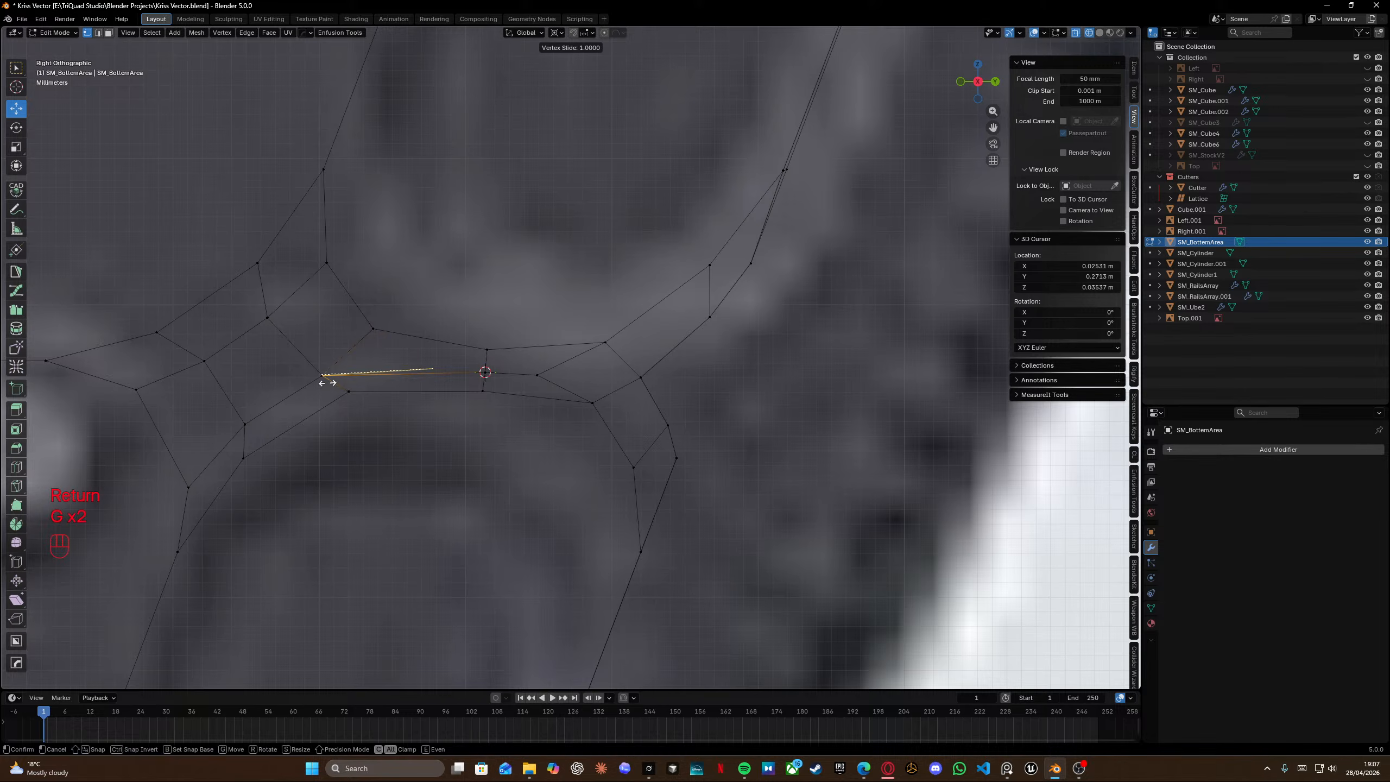
{"action": "left_click", "coordinate": [316, 385]}
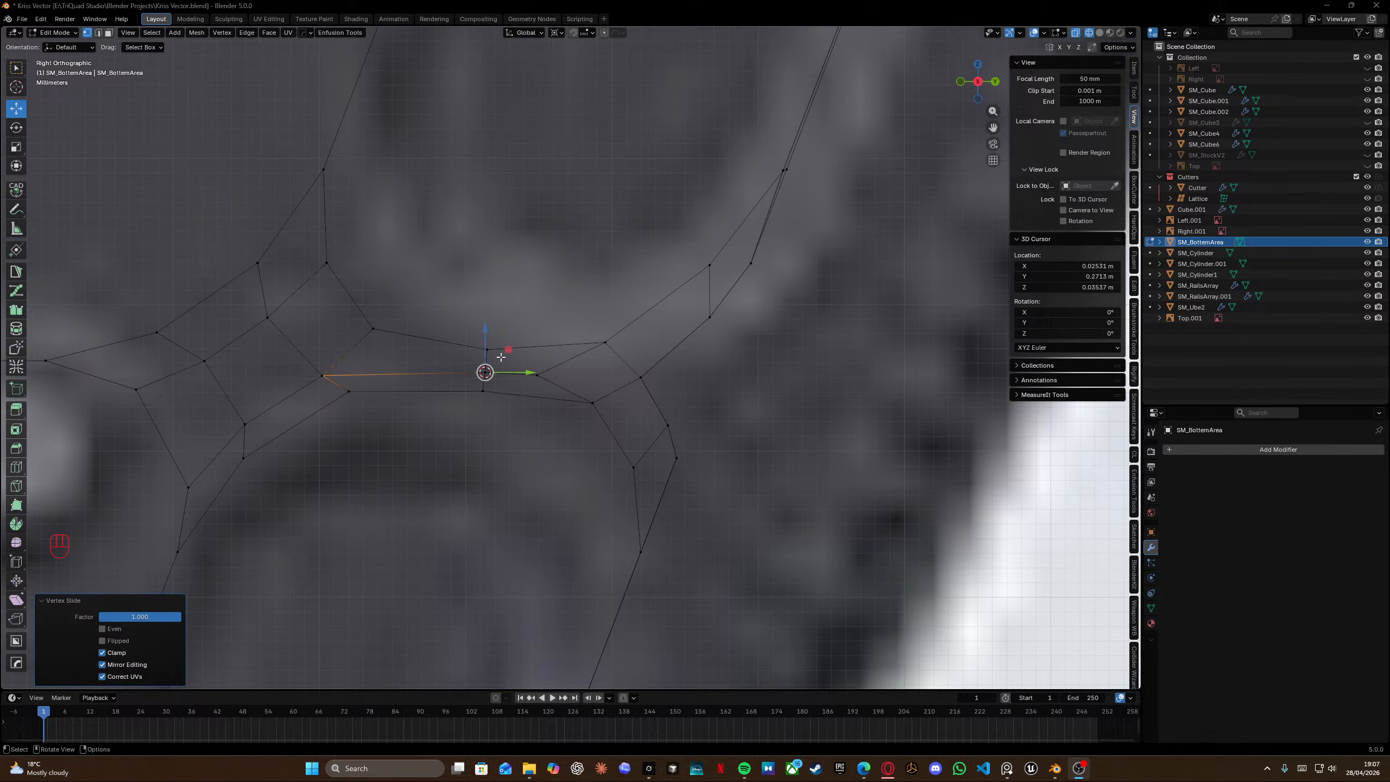
{"action": "right_click", "coordinate": [616, 394]}
{"action": "key", "text": "Escape"}
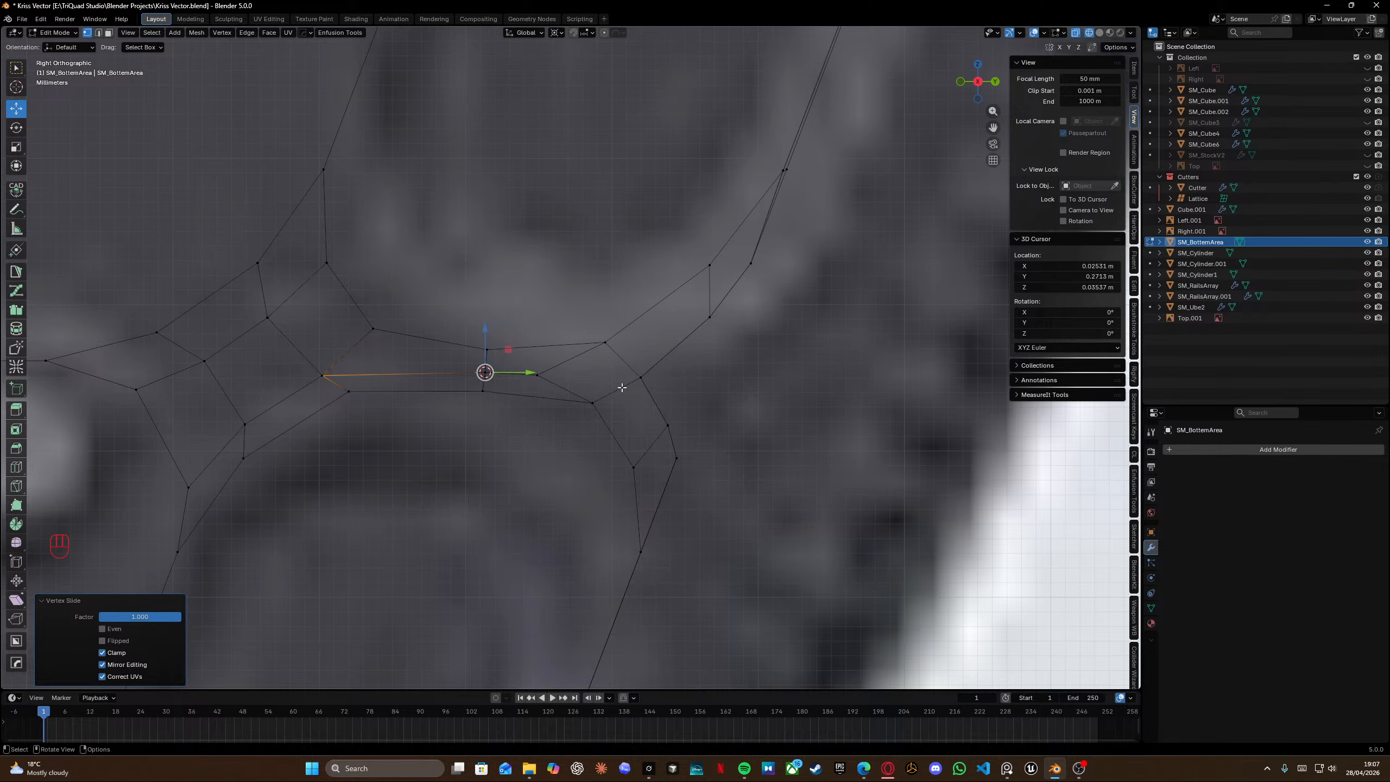
Insert an edge loop near the slot's right end and slide it fully onto the neighbouring edge.
{"action": "key", "text": "ctrl+r"}
{"action": "left_click_drag", "start_coordinate": [612, 390], "coordinate": [692, 532]}
{"action": "key", "text": "g"}
{"action": "key", "text": "g"}
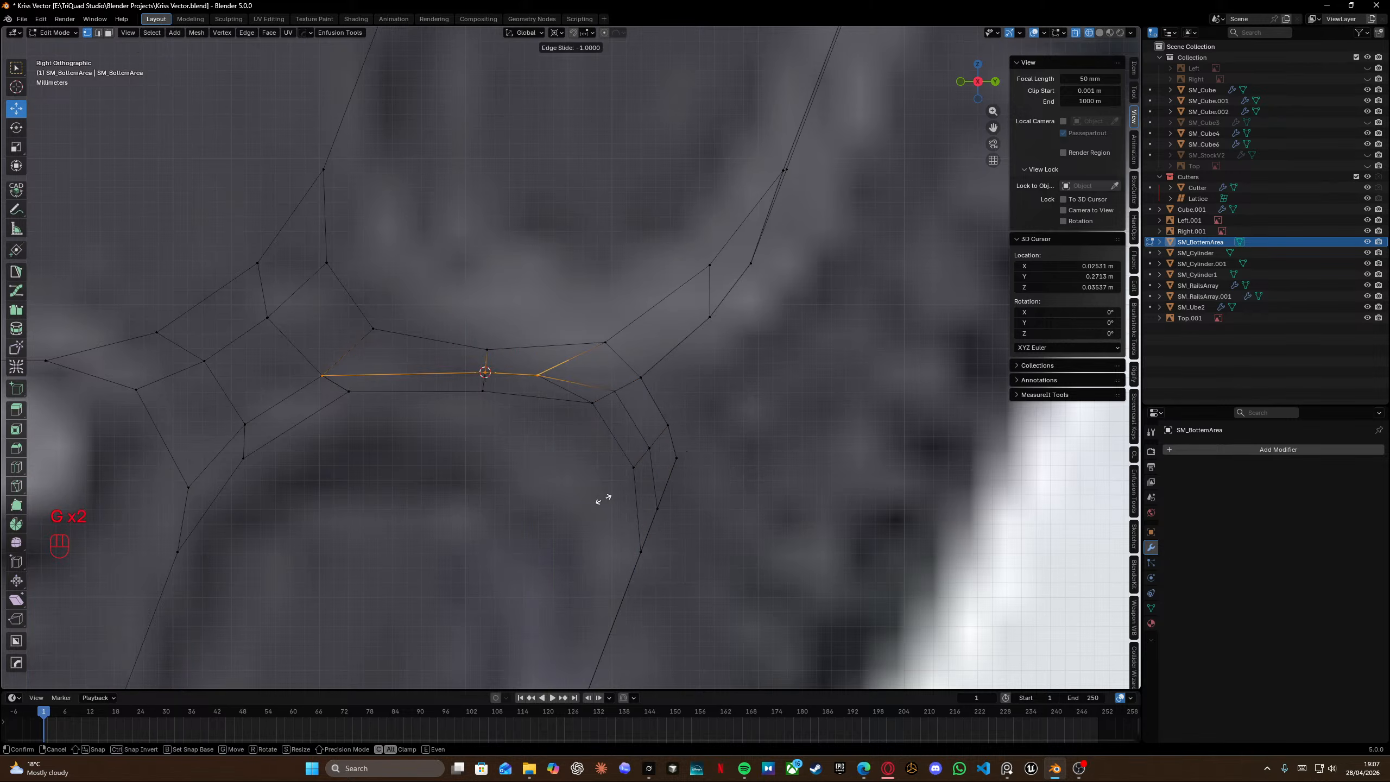
{"action": "left_click", "coordinate": [603, 490]}
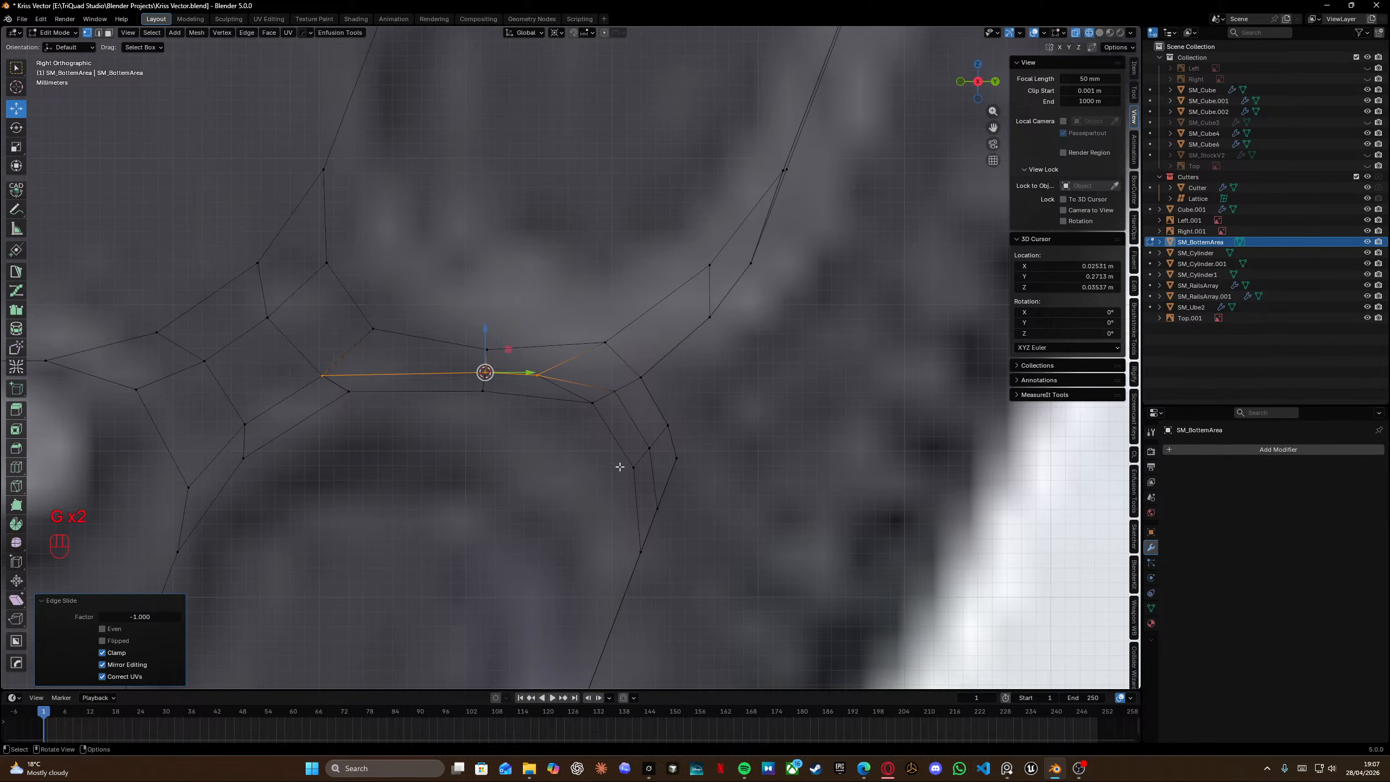
Merge overlapping vertices by distance across the whole mesh.
{"action": "key", "text": "a"}
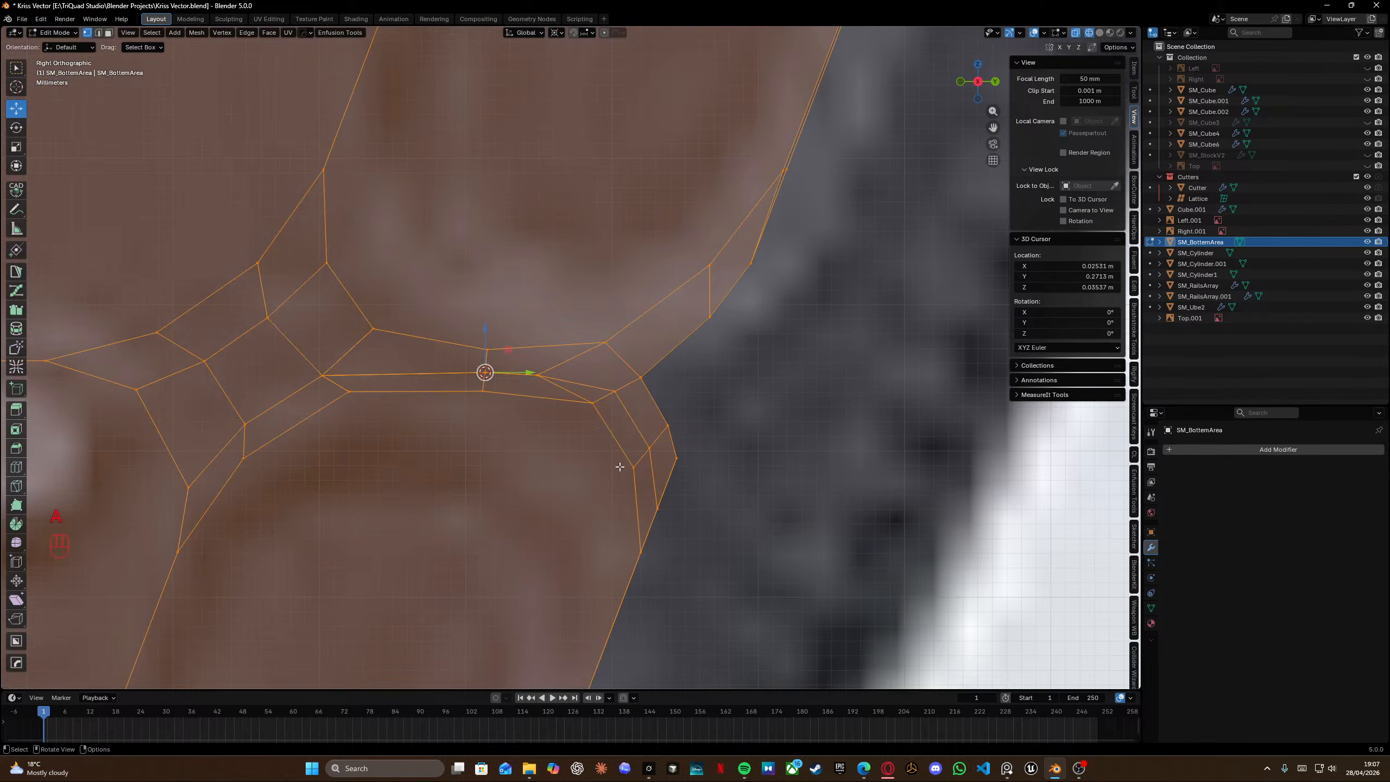
{"action": "key", "text": "m"}
{"action": "left_click", "coordinate": [602, 449]}
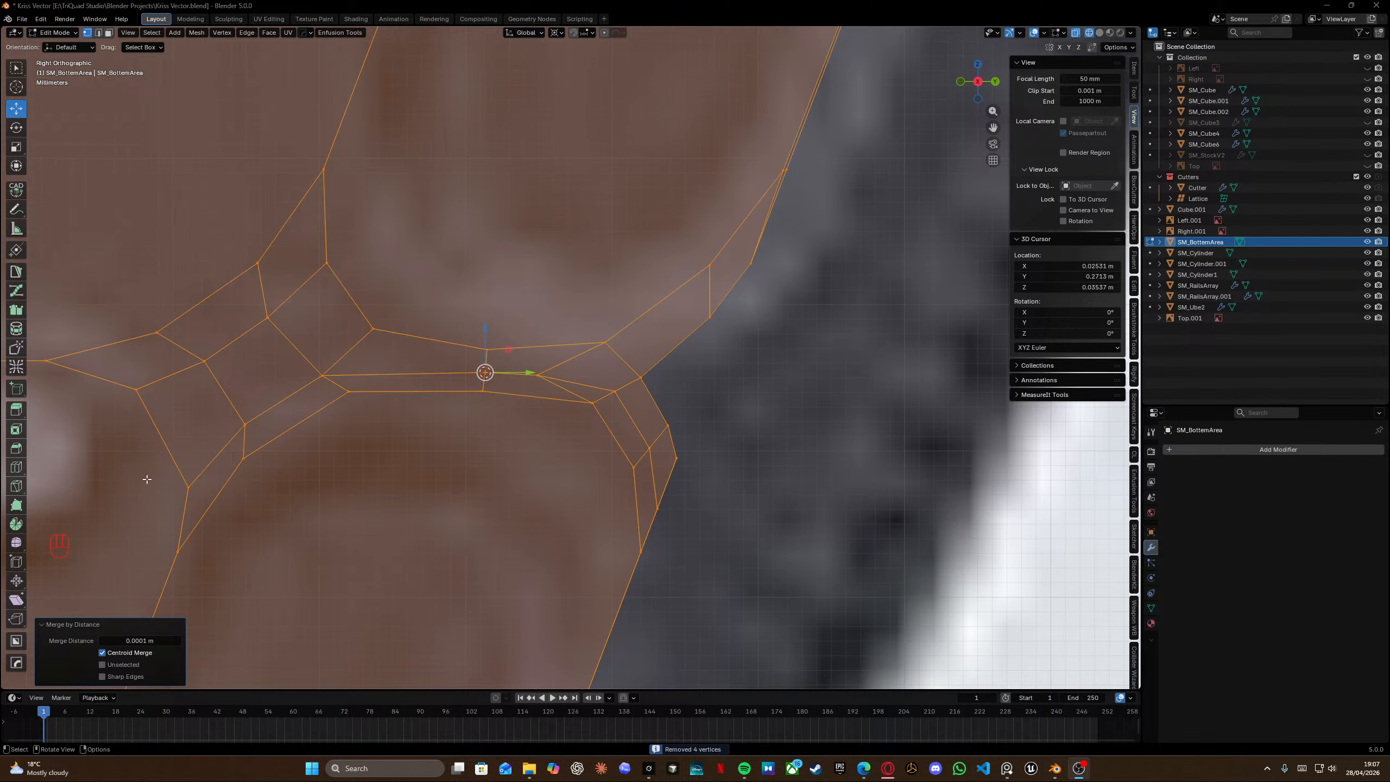
Slide a vertex on the slot's right side along its edge to the corner.
{"action": "left_click", "coordinate": [553, 388]}
{"action": "key", "text": "g"}
{"action": "key", "text": "g"}
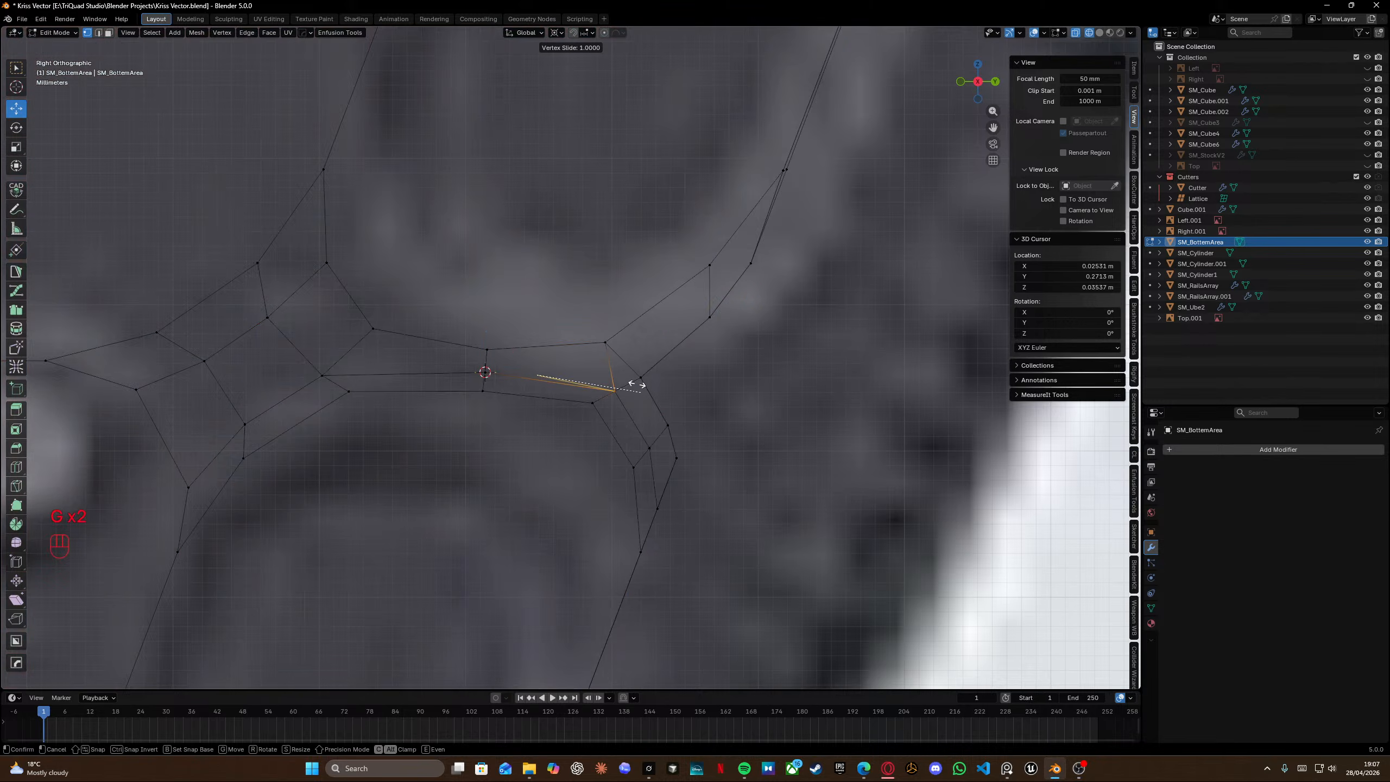
{"action": "left_click", "coordinate": [637, 385]}
Merge the mesh's overlapping vertices by distance again.
{"action": "key", "text": "a"}
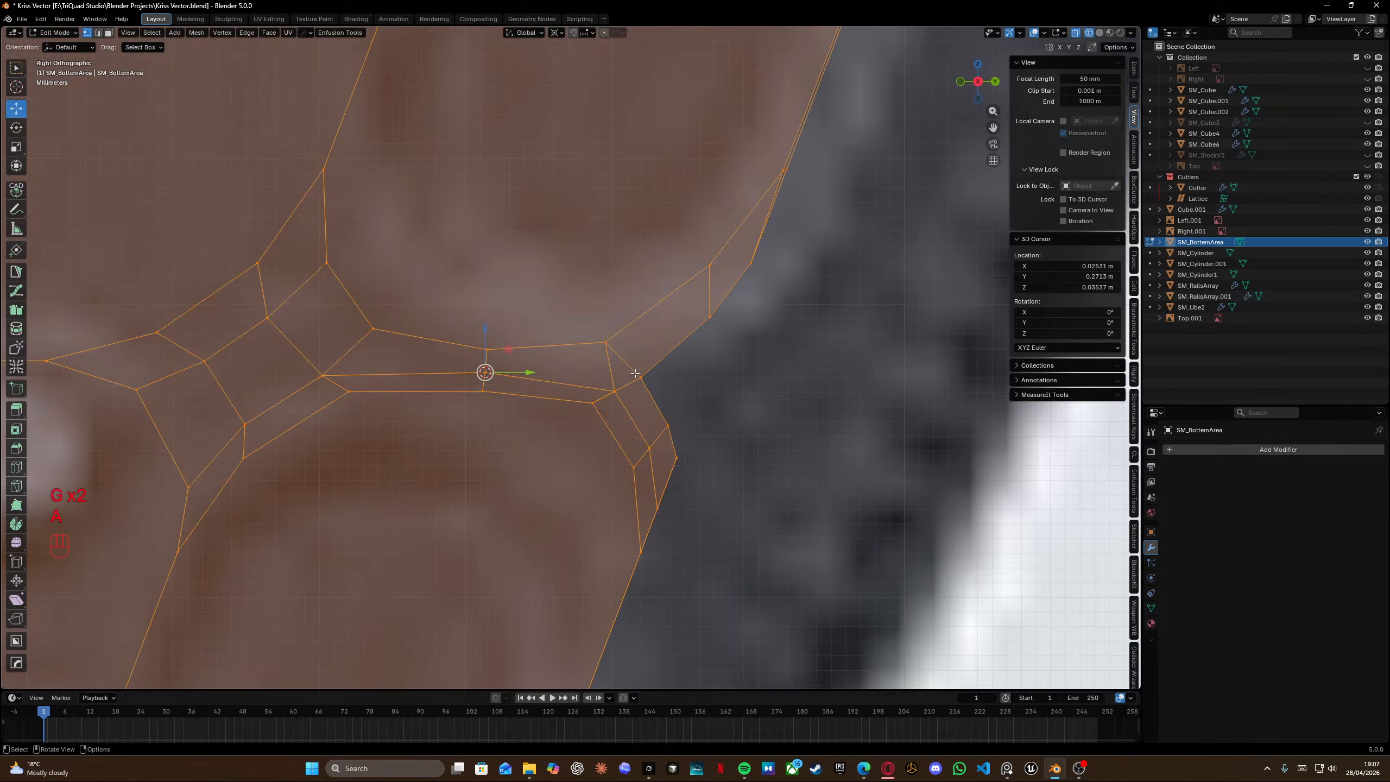
{"action": "key", "text": "m"}
{"action": "left_click", "coordinate": [613, 379]}
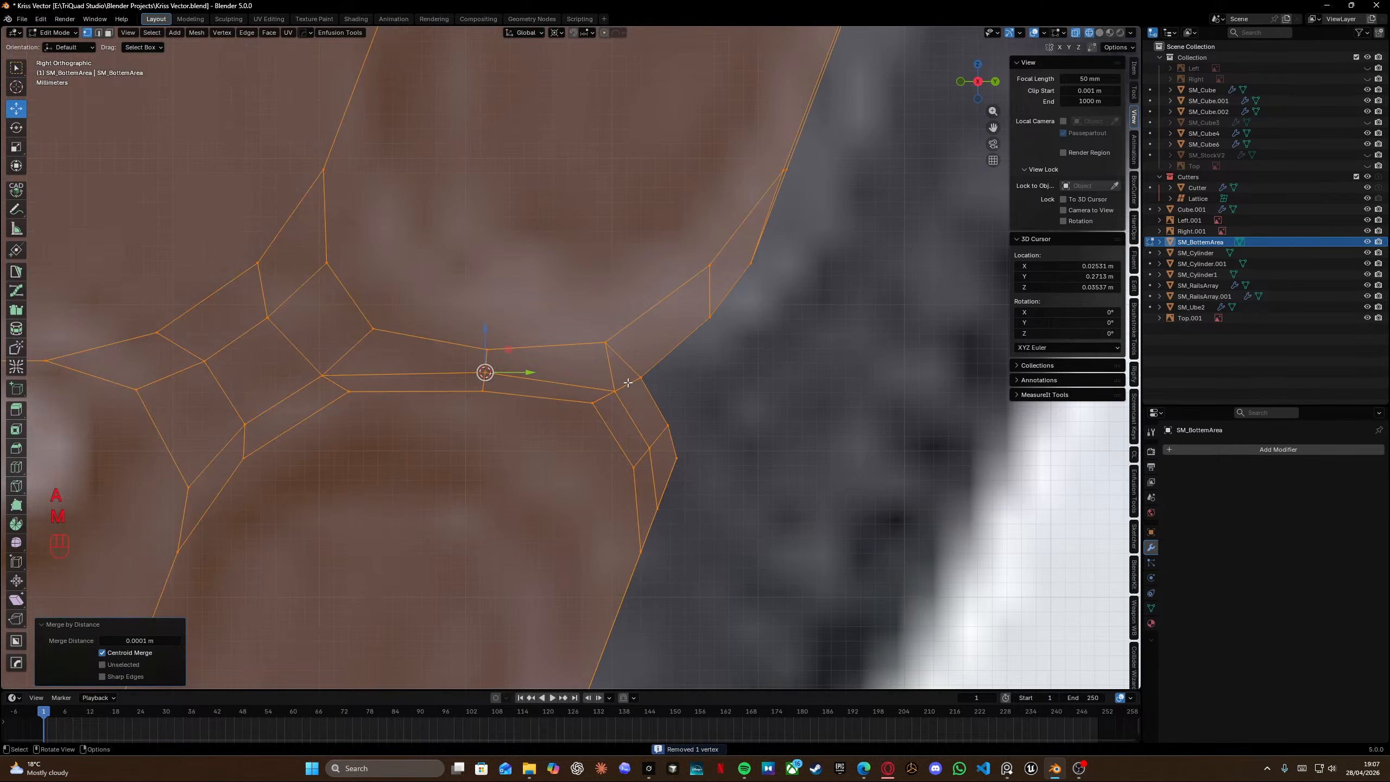
Move the vertex at the slot's right bevel corner into place.
{"action": "left_click", "coordinate": [616, 391]}
{"action": "key", "text": "g"}
{"action": "left_click", "coordinate": [631, 398]}
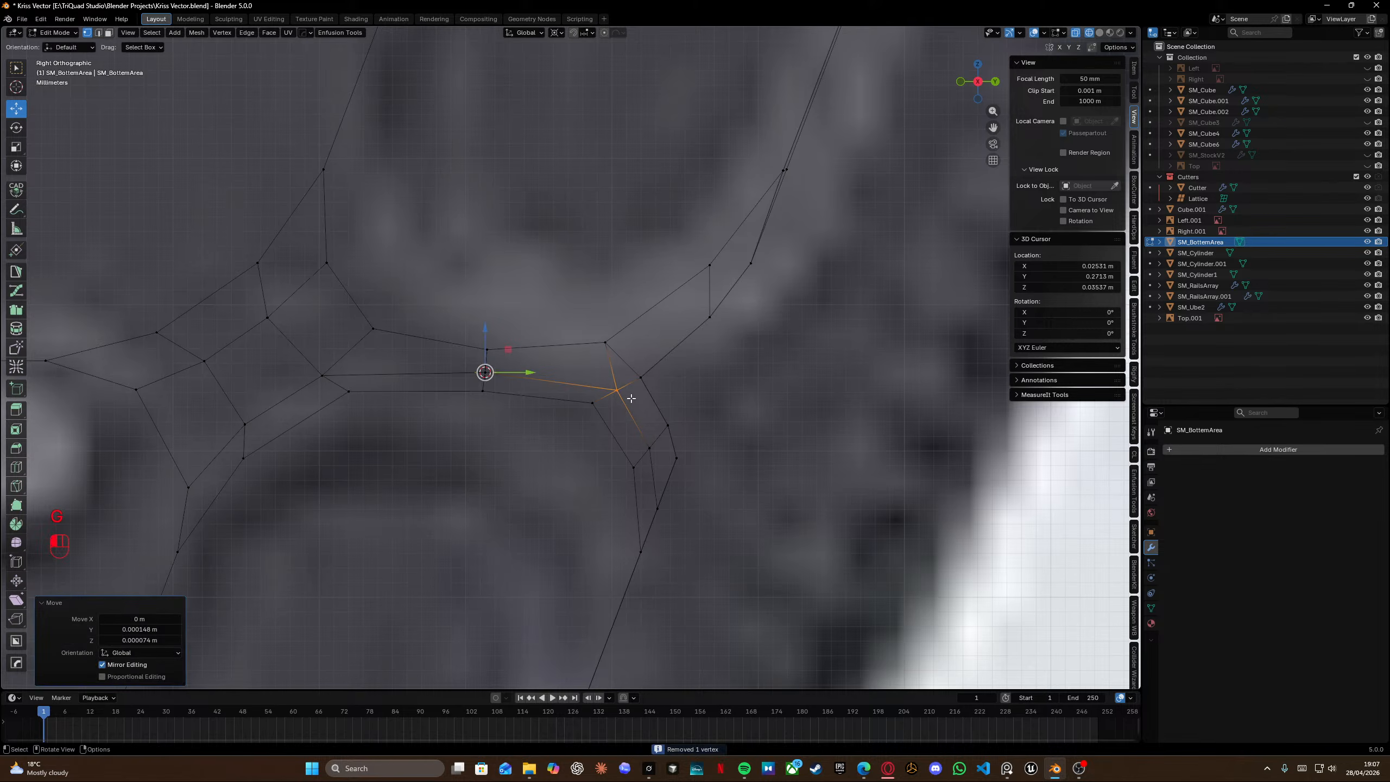
{"action": "left_click", "coordinate": [643, 380]}
{"action": "key", "text": "g"}
{"action": "key", "text": "g"}
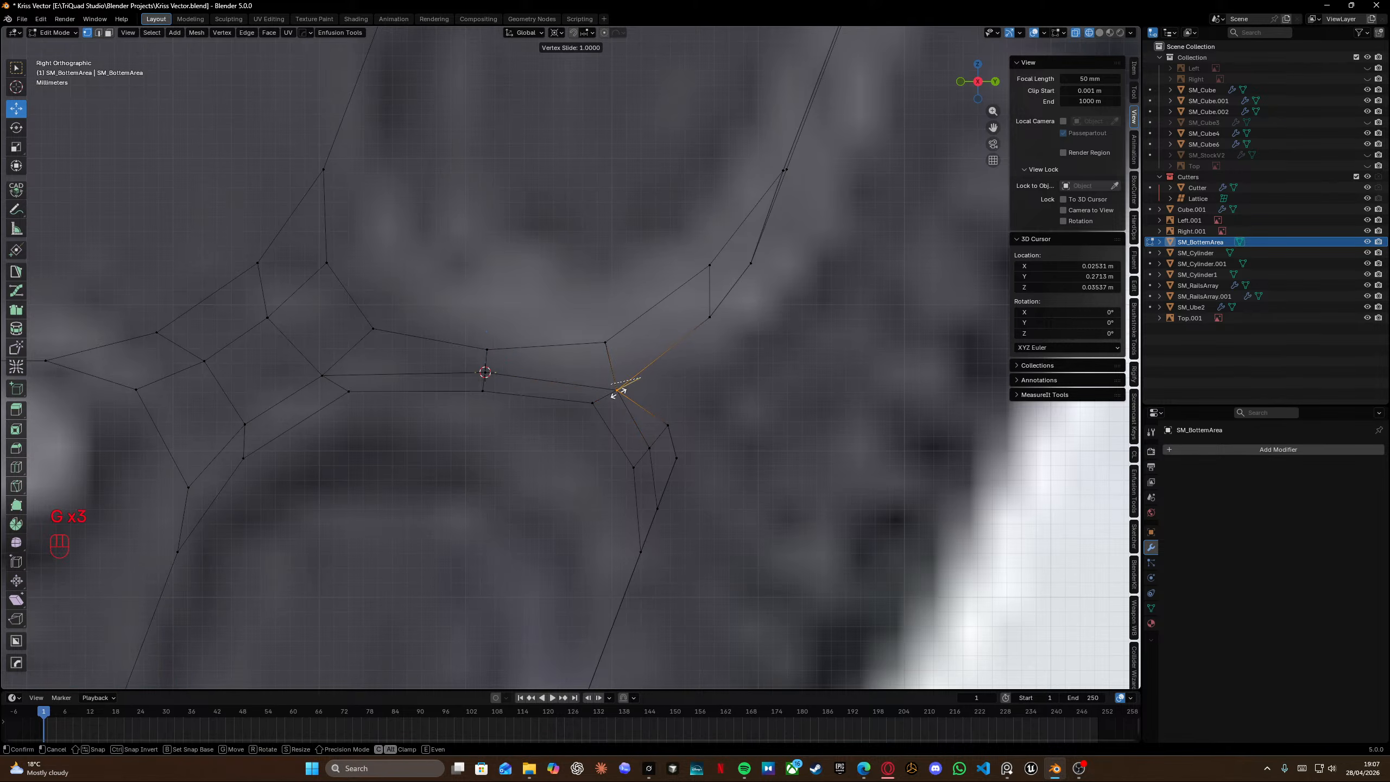
{"action": "right_click", "coordinate": [621, 393]}
Insert an edge loop running along the slot, centred between its edges.
{"action": "key", "text": "ctrl+r"}
{"action": "left_click", "coordinate": [485, 365]}
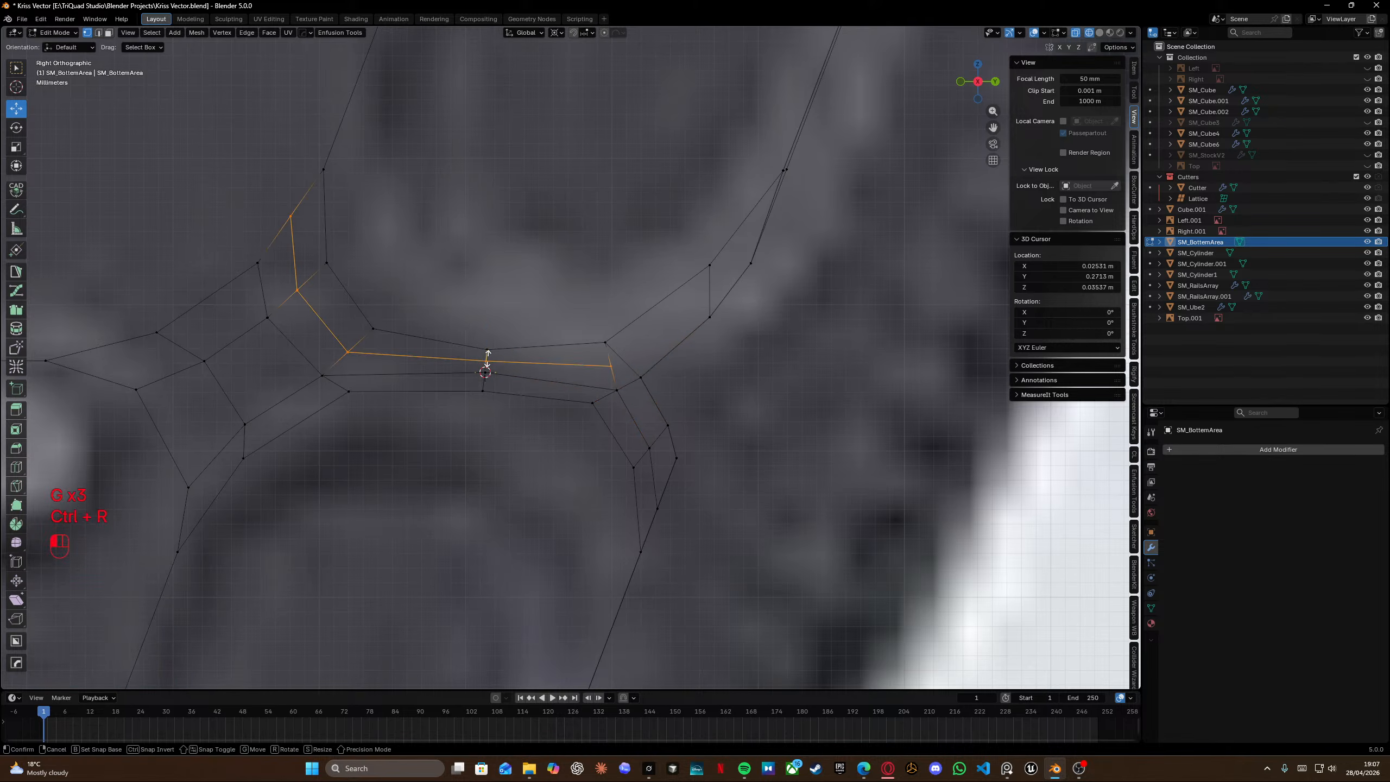
{"action": "right_click", "coordinate": [469, 370]}
Select the slot's lower edge loop and slide it about halfway toward the new centre loop.
{"action": "left_click_drag", "start_coordinate": [441, 366], "coordinate": [494, 395]}
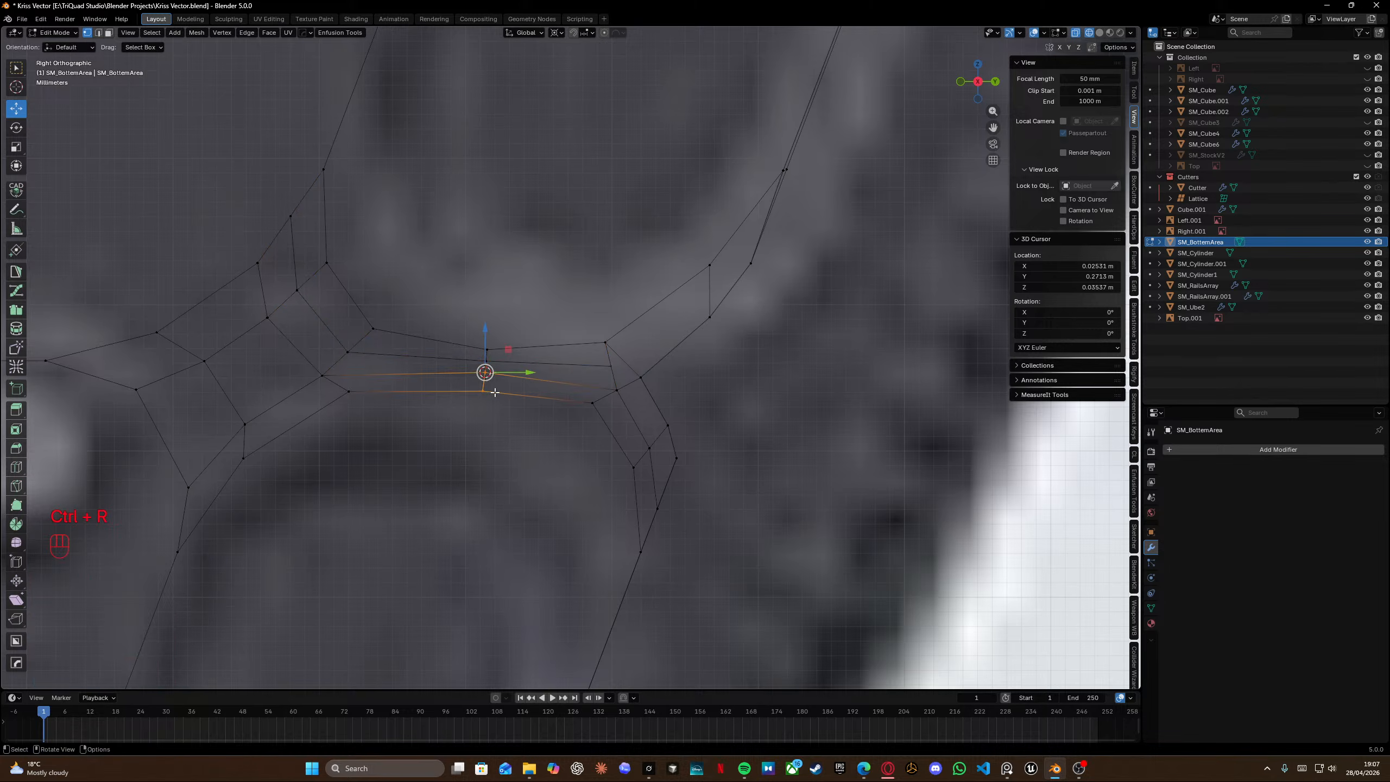
{"action": "key", "text": "g"}
{"action": "right_click", "coordinate": [495, 392]}
{"action": "key", "text": "g"}
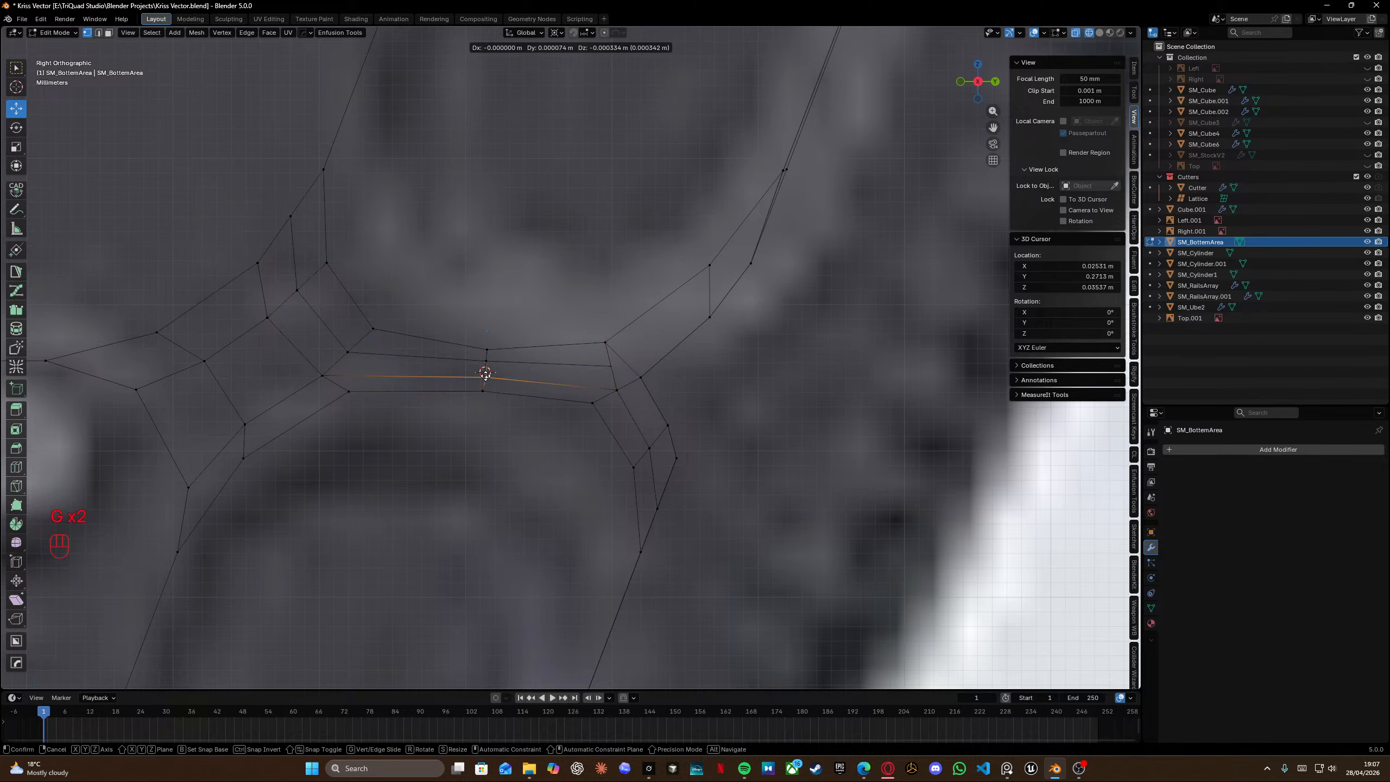
{"action": "key", "text": "g"}
{"action": "left_click", "coordinate": [482, 374]}
Add an edge loop along the slot's lower bevel, then undo it.
{"action": "key", "text": "ctrl+r"}
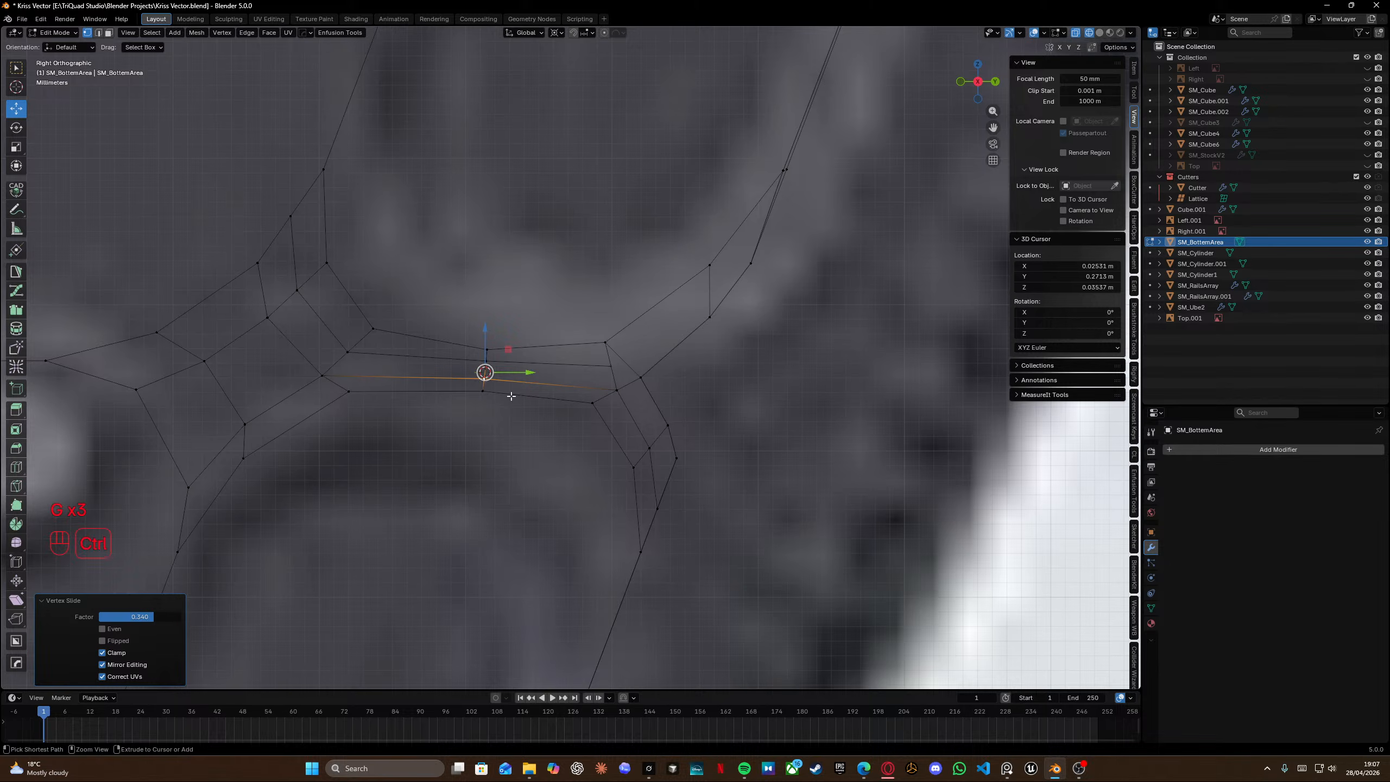
{"action": "right_click", "coordinate": [483, 383]}
{"action": "scroll", "coordinate": [542, 378], "scroll_direction": "down", "scroll_amount": 4}
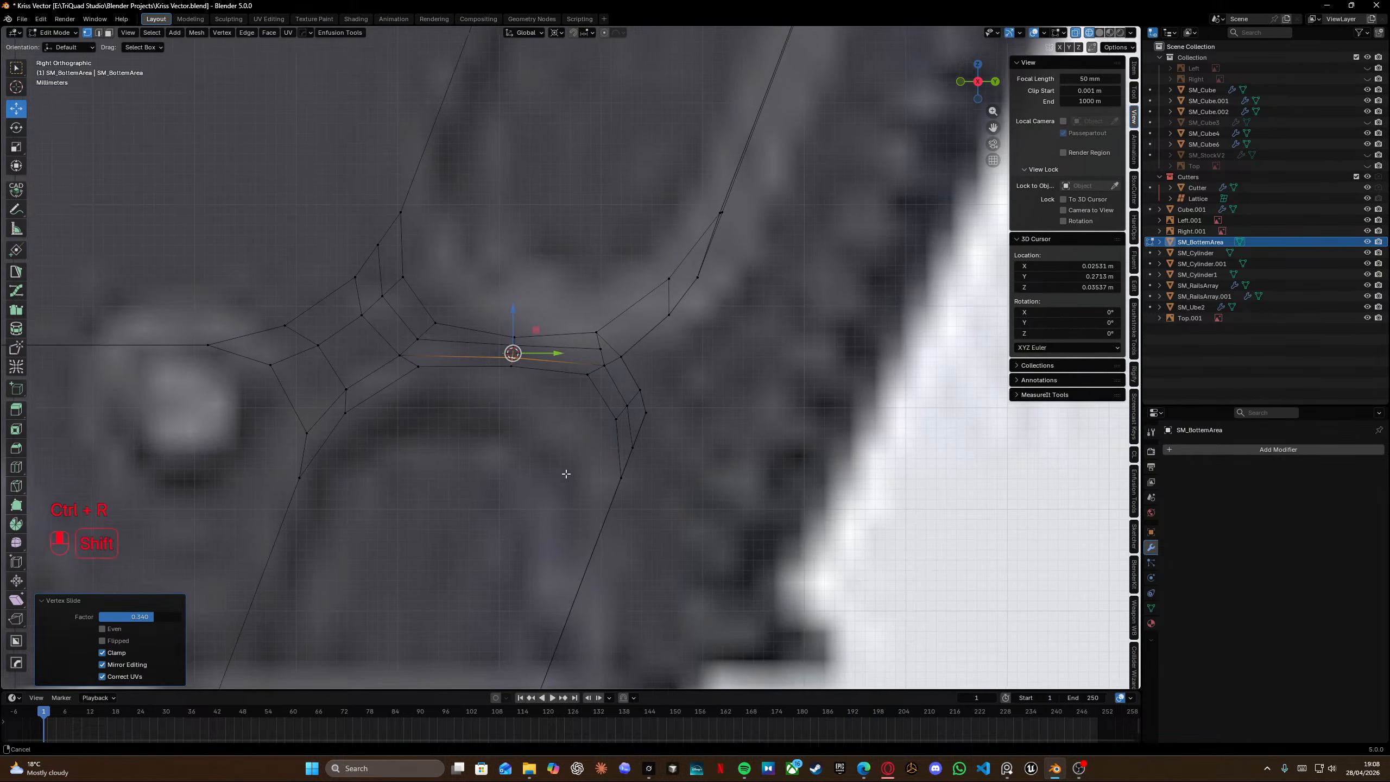
{"action": "key", "text": "ctrl+r"}
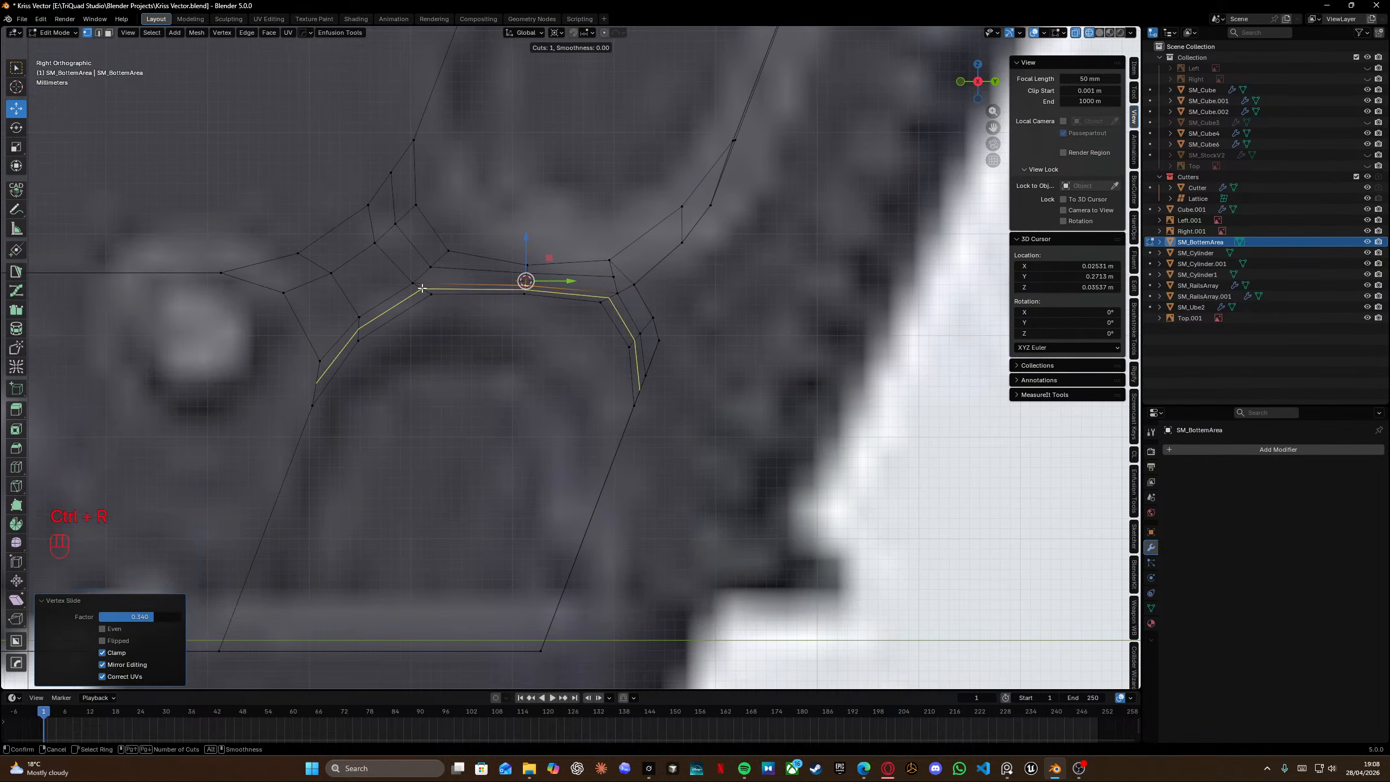
{"action": "left_click", "coordinate": [423, 287]}
{"action": "right_click", "coordinate": [423, 287]}
{"action": "key", "text": "ctrl+z"}
{"action": "scroll", "coordinate": [512, 307], "scroll_direction": "up", "scroll_amount": 2}
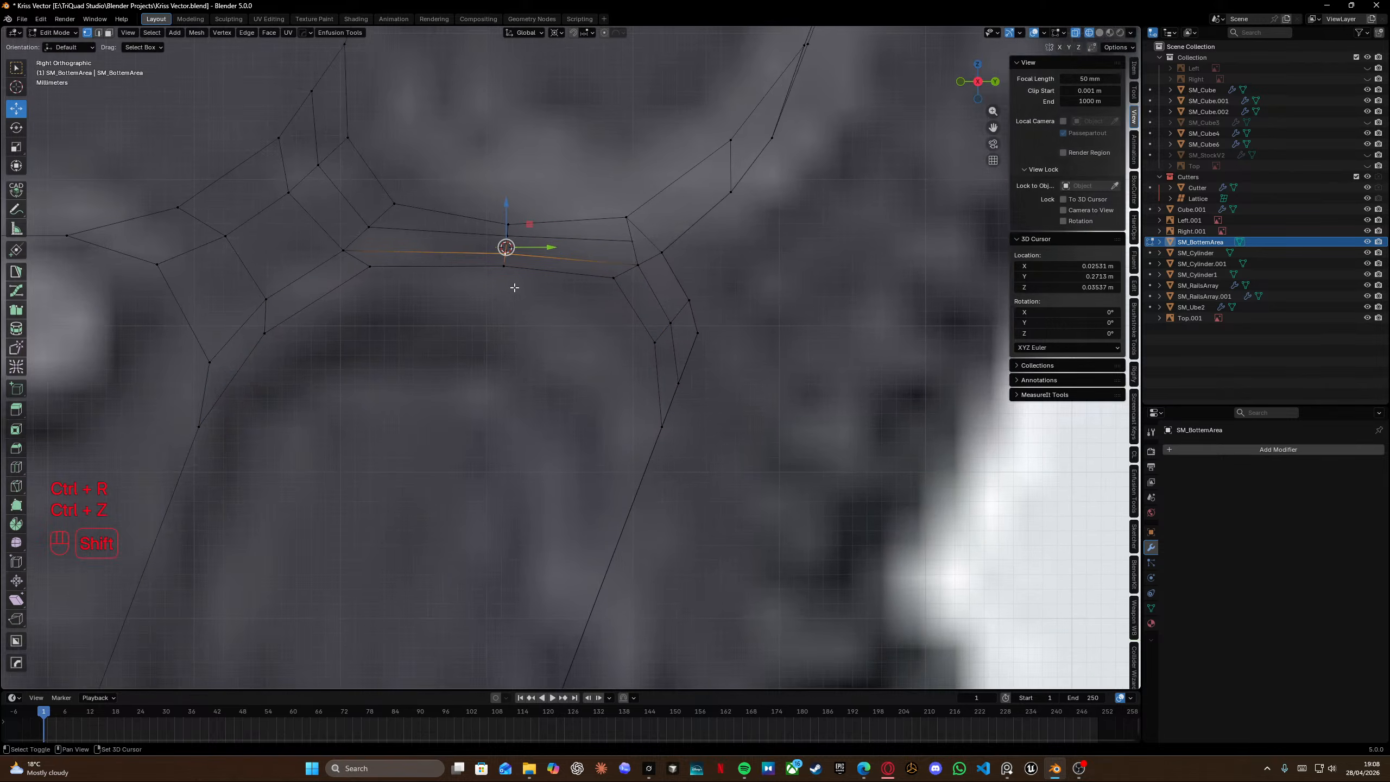
Insert an edge loop across the slot's right bevel area.
{"action": "middle_click_drag", "start_coordinate": [618, 239], "coordinate": [518, 304], "text": "shift"}
{"action": "key", "text": "ctrl+r"}
{"action": "left_click", "coordinate": [641, 226]}
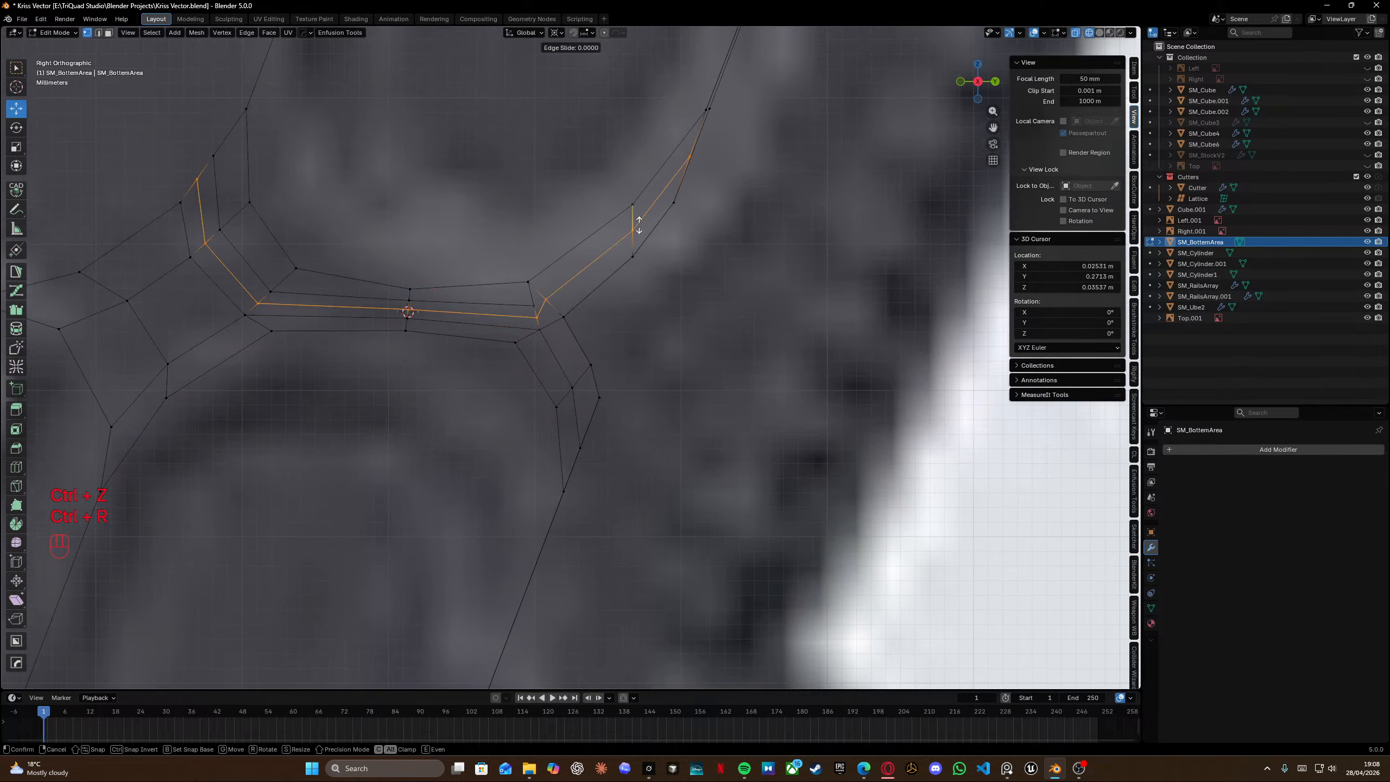
{"action": "right_click", "coordinate": [639, 224]}
{"action": "left_click", "coordinate": [536, 316], "text": "shift"}
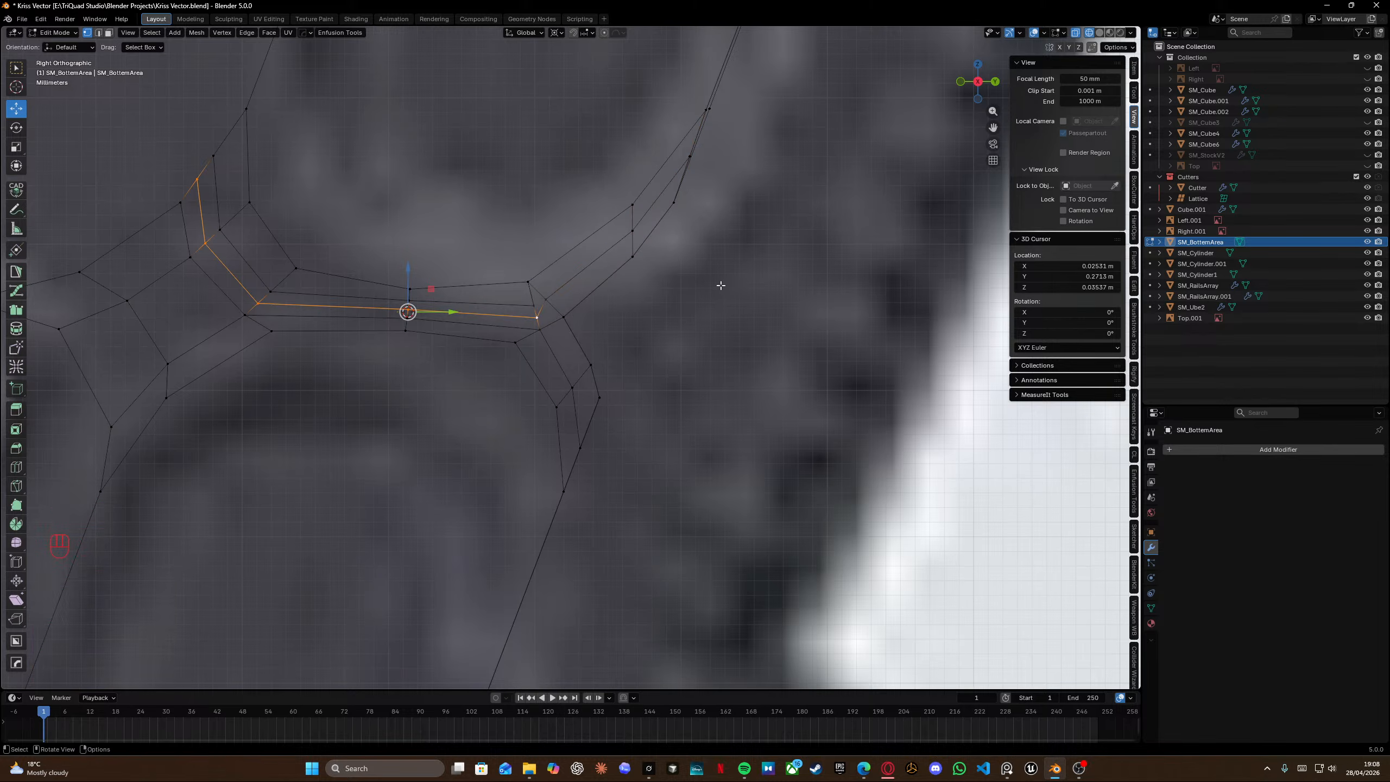
Slide the new loop fully onto the slot's right corner edge.
{"action": "key", "text": "g"}
{"action": "key", "text": "g"}
{"action": "left_click", "coordinate": [669, 209]}
{"action": "middle_click_drag", "start_coordinate": [646, 253], "coordinate": [634, 298], "text": "shift"}
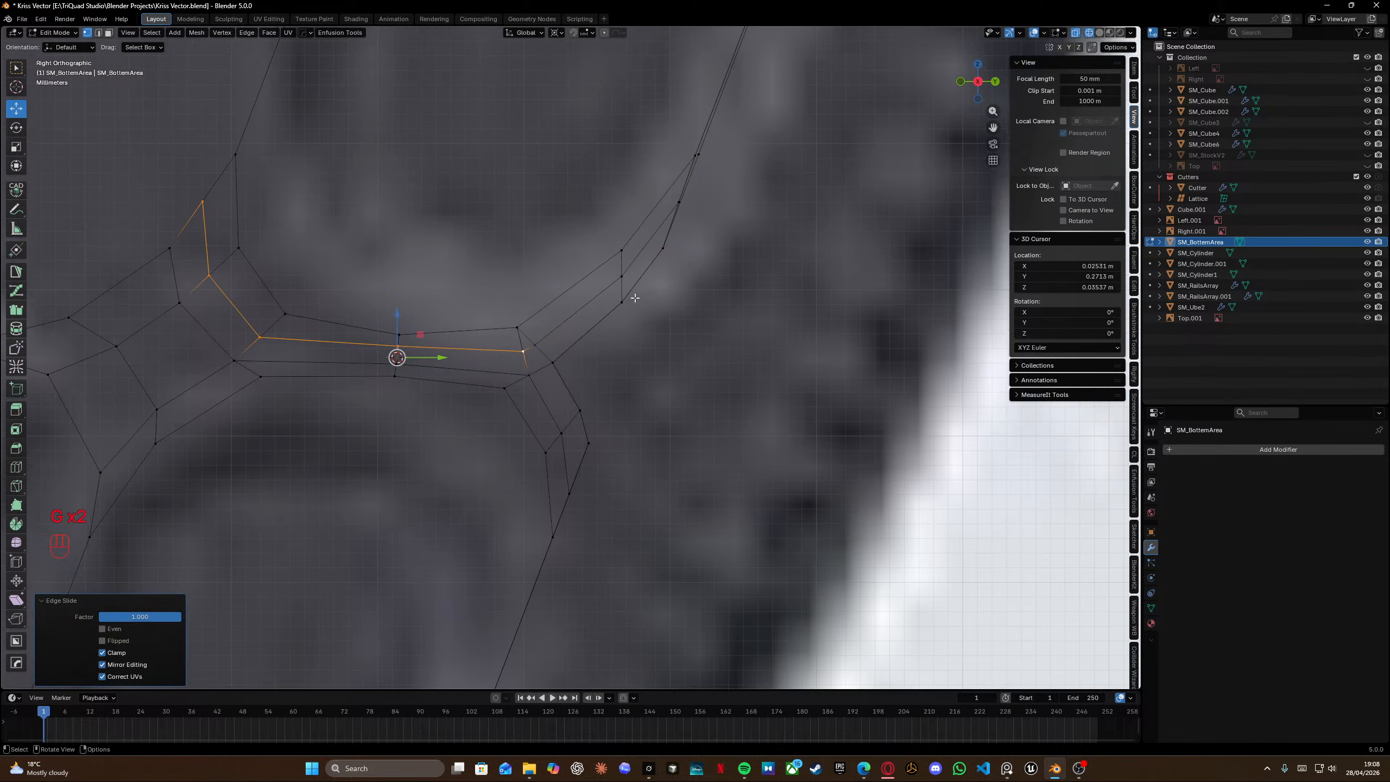
Merge the mesh's vertices by distance.
{"action": "key", "text": "a"}
{"action": "key", "text": "m"}
{"action": "left_click", "coordinate": [563, 319]}
Snap the slot's right-corner vertex onto its neighbour and merge the mesh by distance.
{"action": "left_click", "coordinate": [524, 350]}
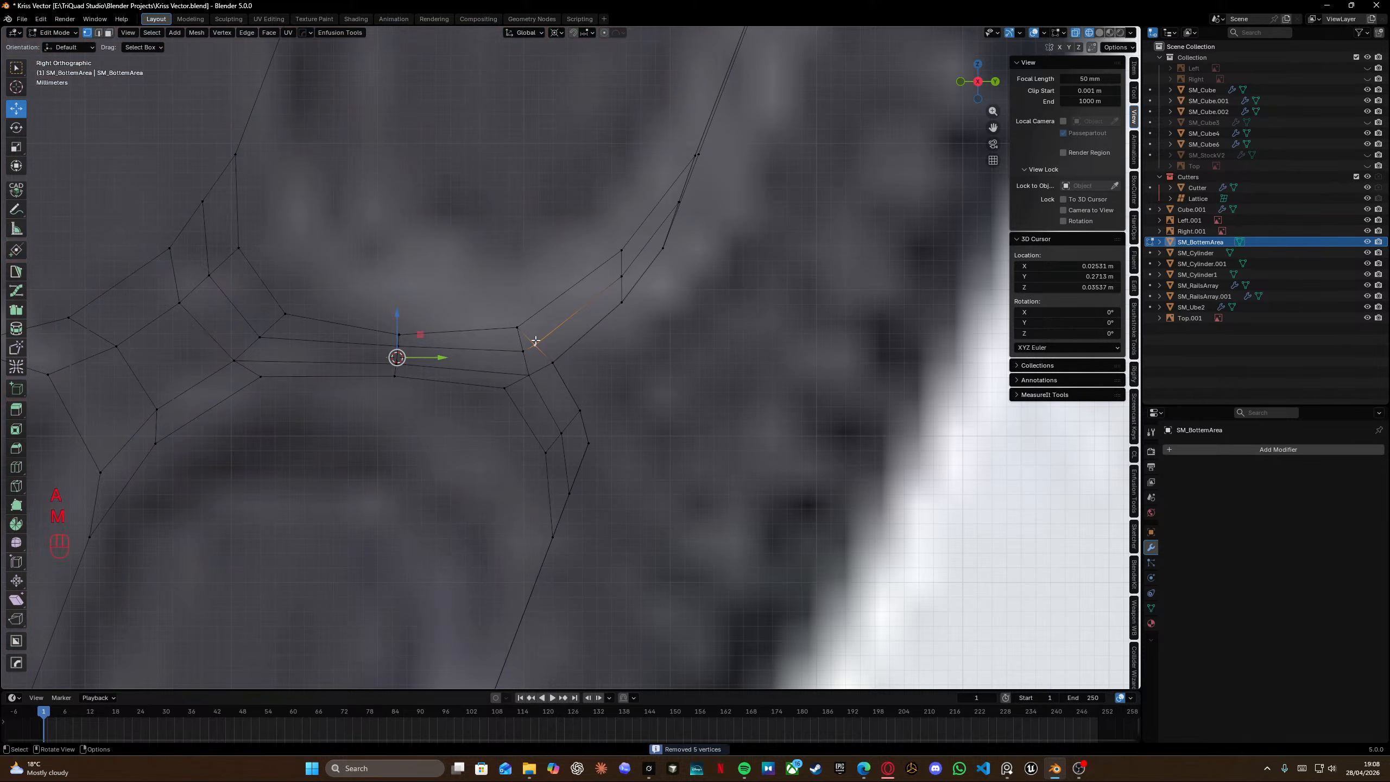
{"action": "key", "text": "g"}
{"action": "right_click", "coordinate": [527, 348]}
{"action": "key", "text": "KP_2"}
{"action": "left_click", "coordinate": [534, 344]}
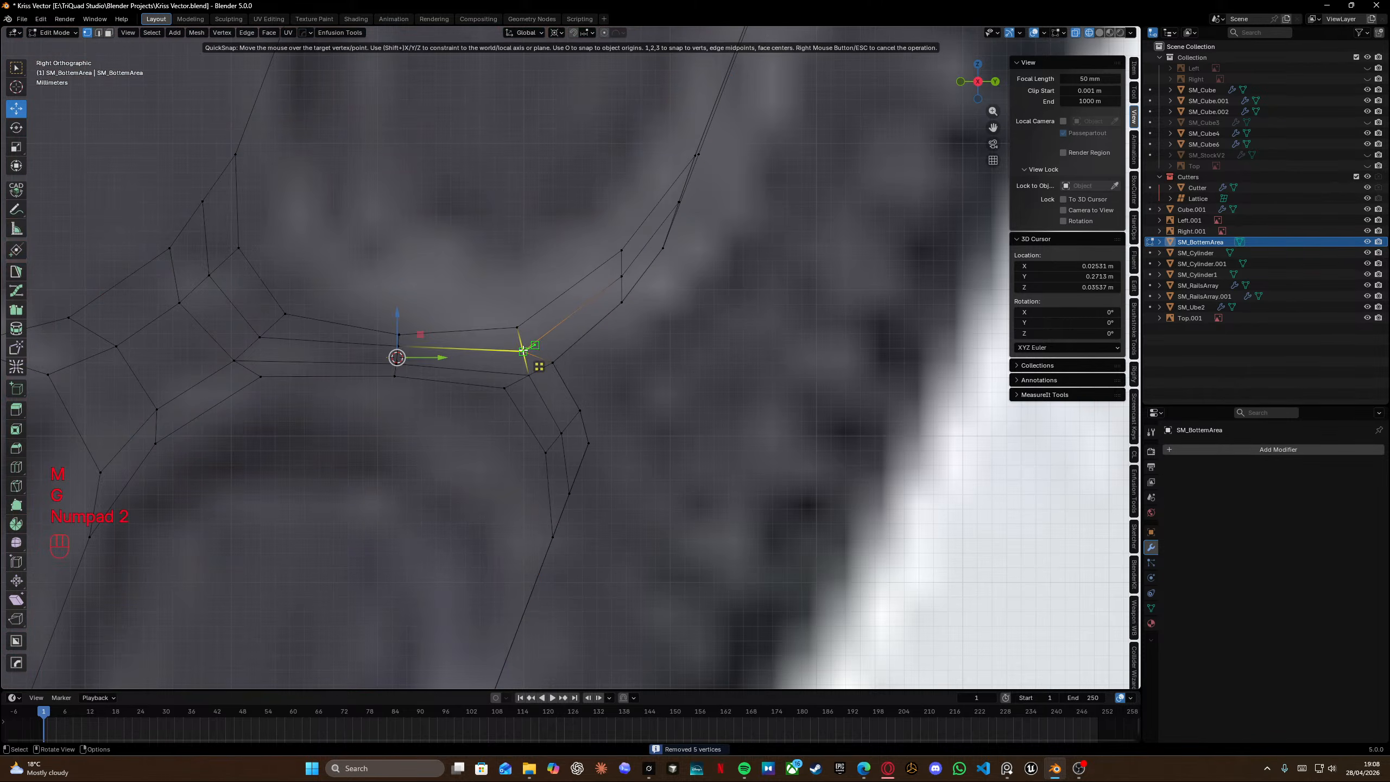
{"action": "left_click", "coordinate": [524, 351]}
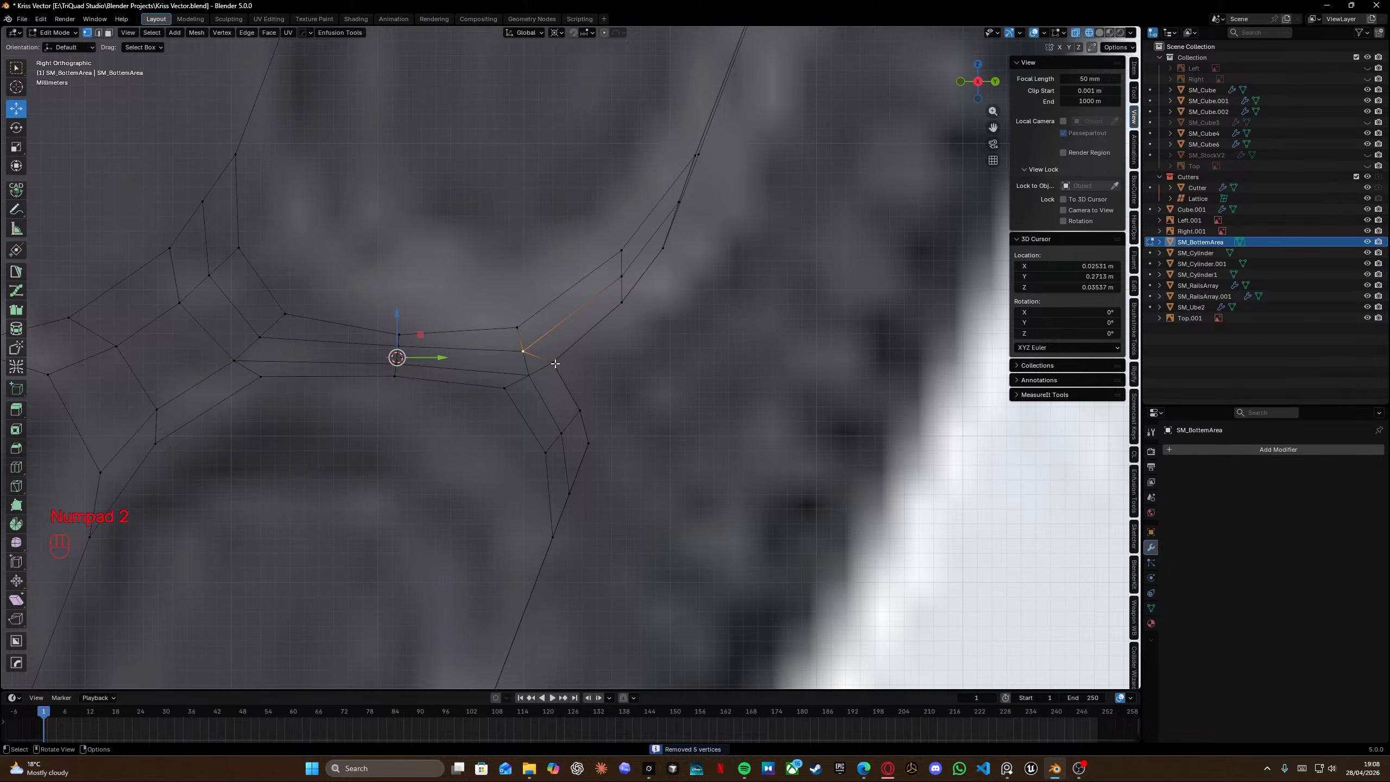
{"action": "key", "text": "a"}
{"action": "key", "text": "m"}
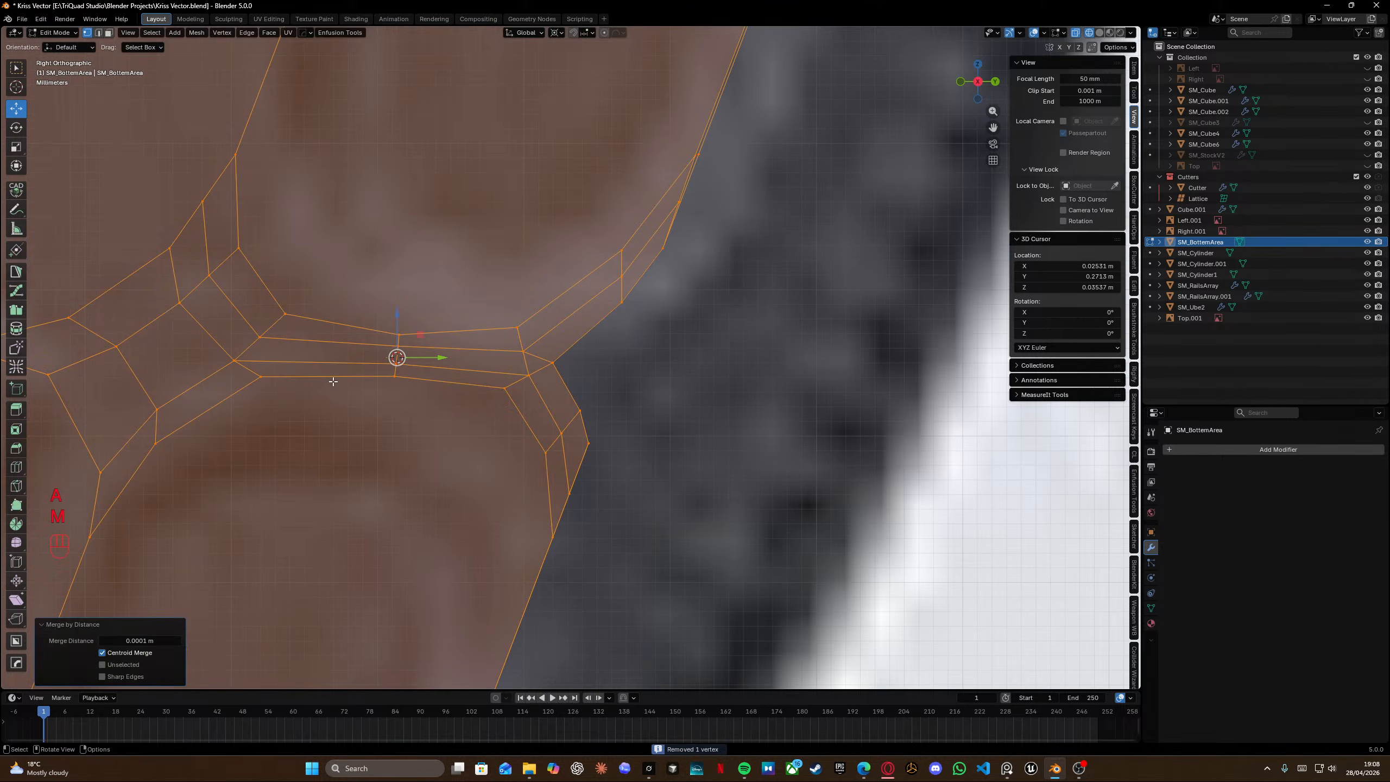
Insert an edge loop through the slot's upper side and slide it into place.
{"action": "key", "text": "ctrl+r"}
{"action": "left_click_drag", "start_coordinate": [349, 336], "coordinate": [403, 347]}
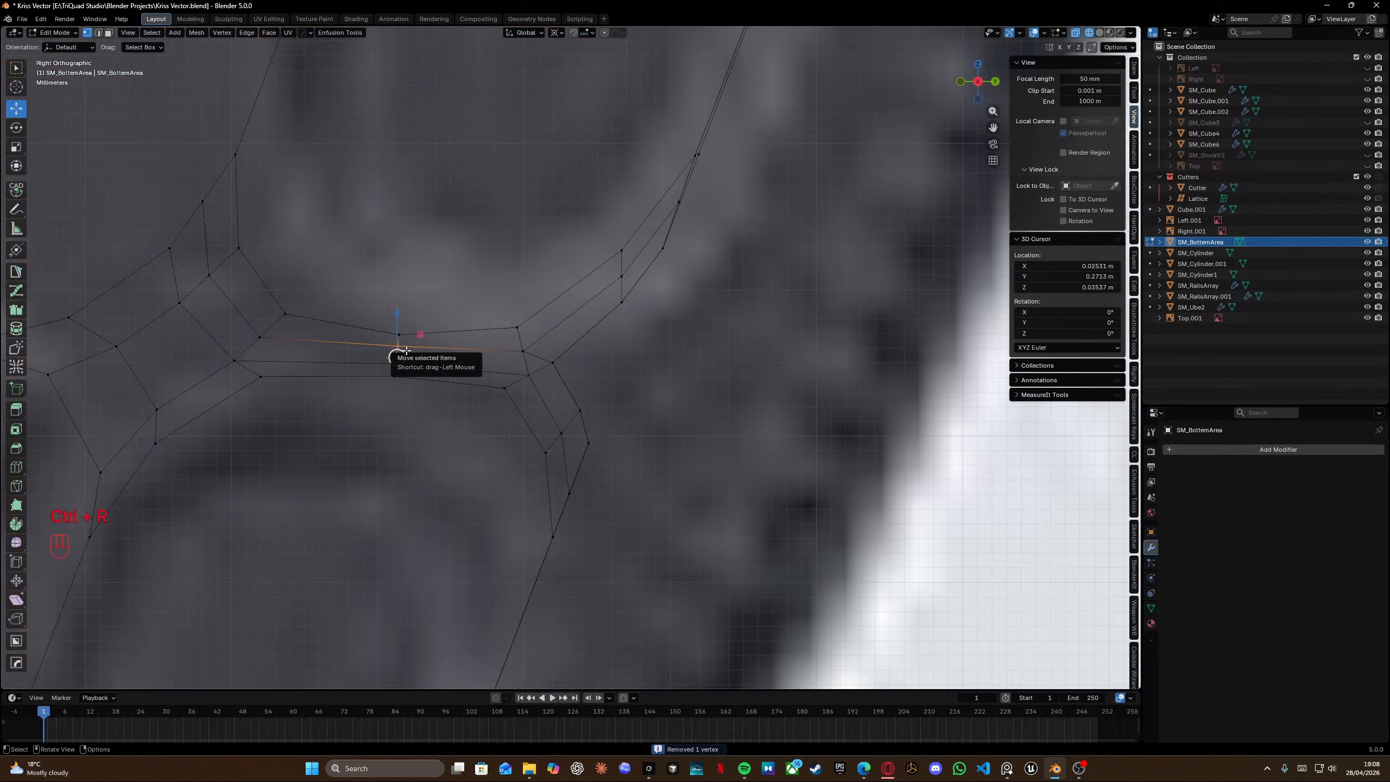
{"action": "key", "text": "g"}
{"action": "key", "text": "g"}
{"action": "left_click", "coordinate": [402, 355]}
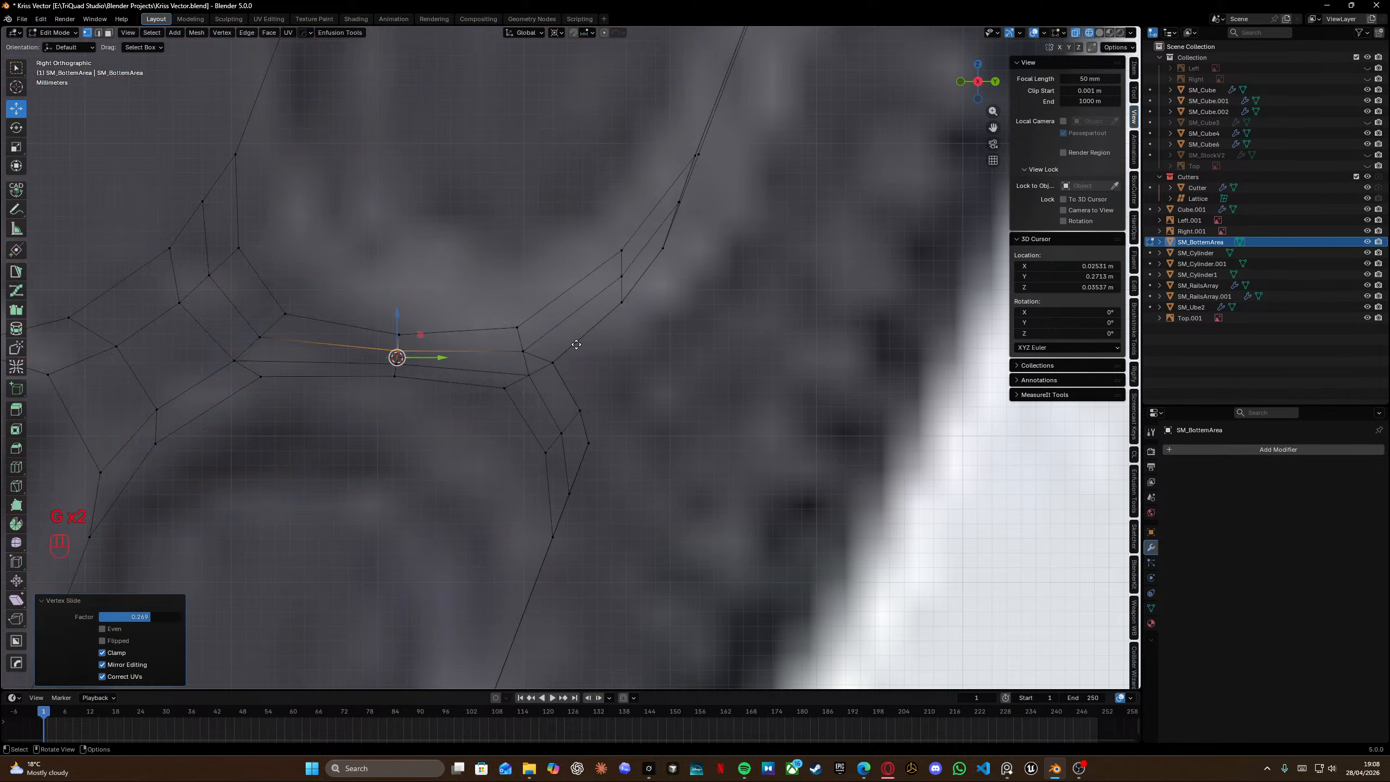
Bevel the vertex at the slot's upper-right corner.
{"action": "scroll", "coordinate": [712, 449], "scroll_direction": "up", "scroll_amount": 1}
{"action": "left_click", "coordinate": [518, 334], "text": "shift"}
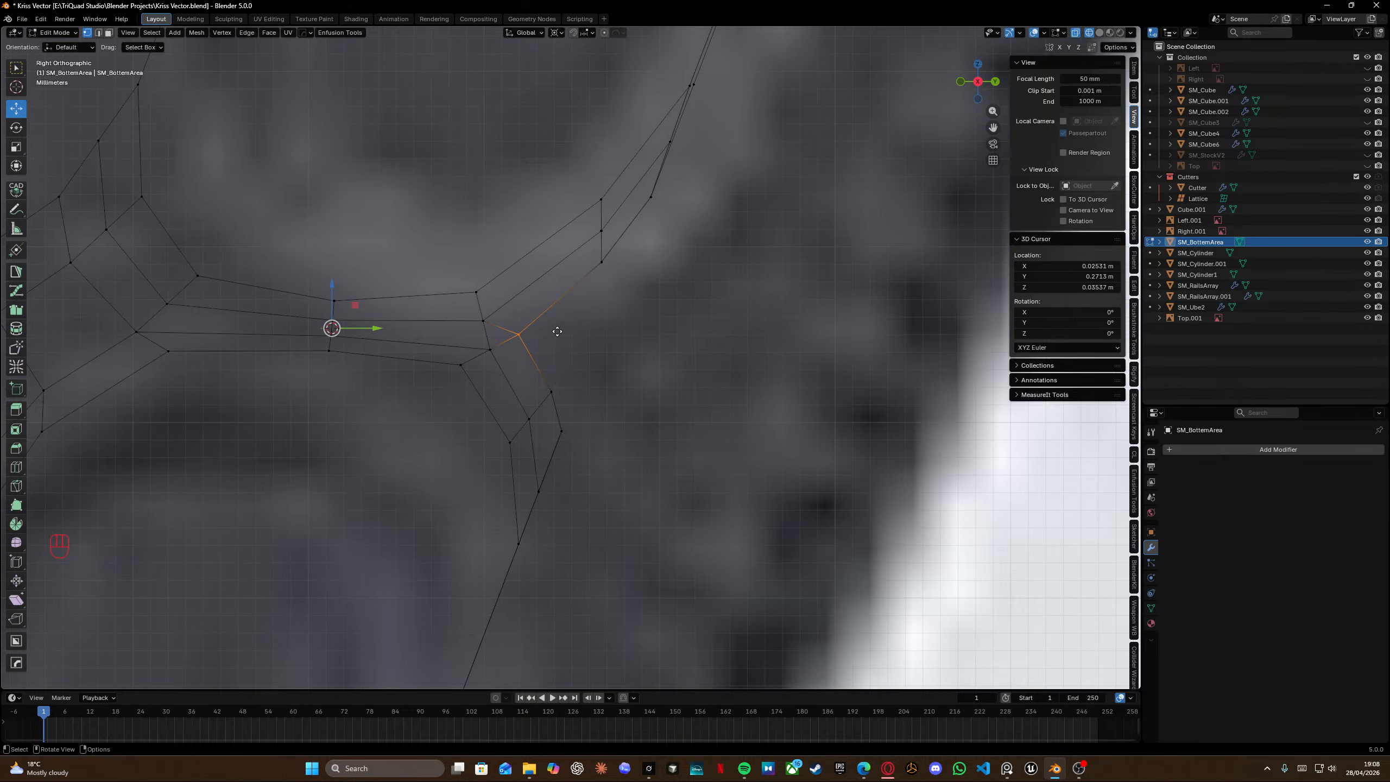
{"action": "key", "text": "shift+ctrl+b"}
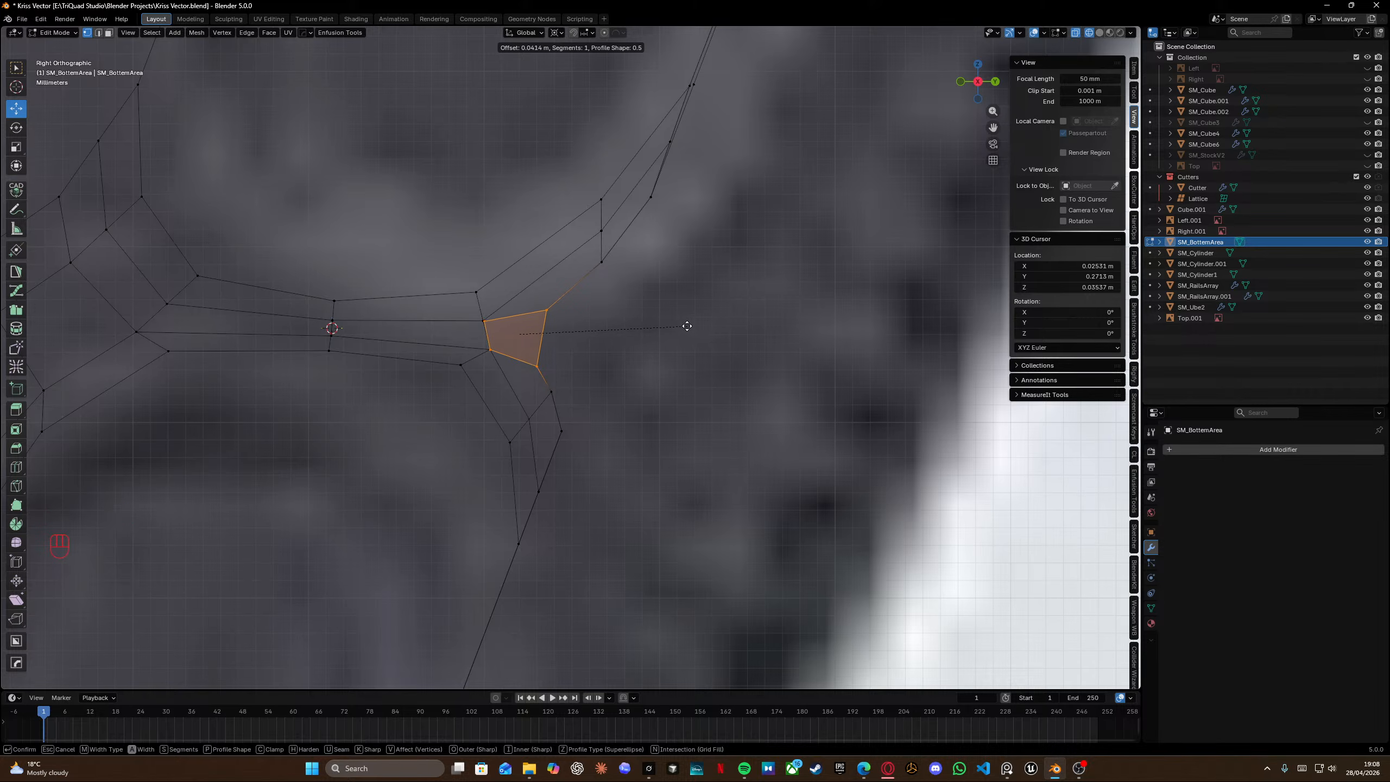
{"action": "left_click", "coordinate": [684, 326]}
Move the slot's upper-right corner vertex onto the reference outline in the side view.
{"action": "key", "text": "KP_1"}
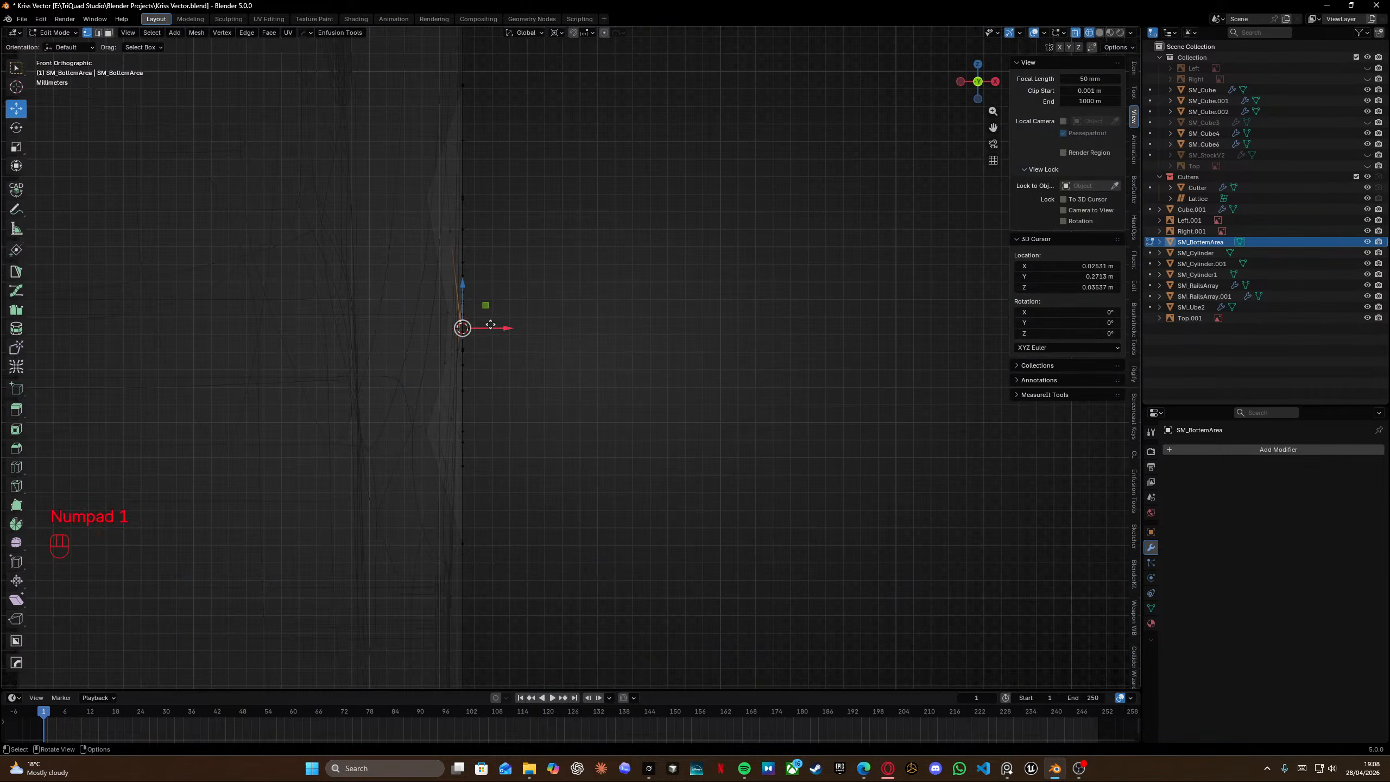
{"action": "key", "text": "KP_2"}
{"action": "key", "text": "KP_3"}
{"action": "scroll", "coordinate": [486, 329], "scroll_direction": "up", "scroll_amount": 6}
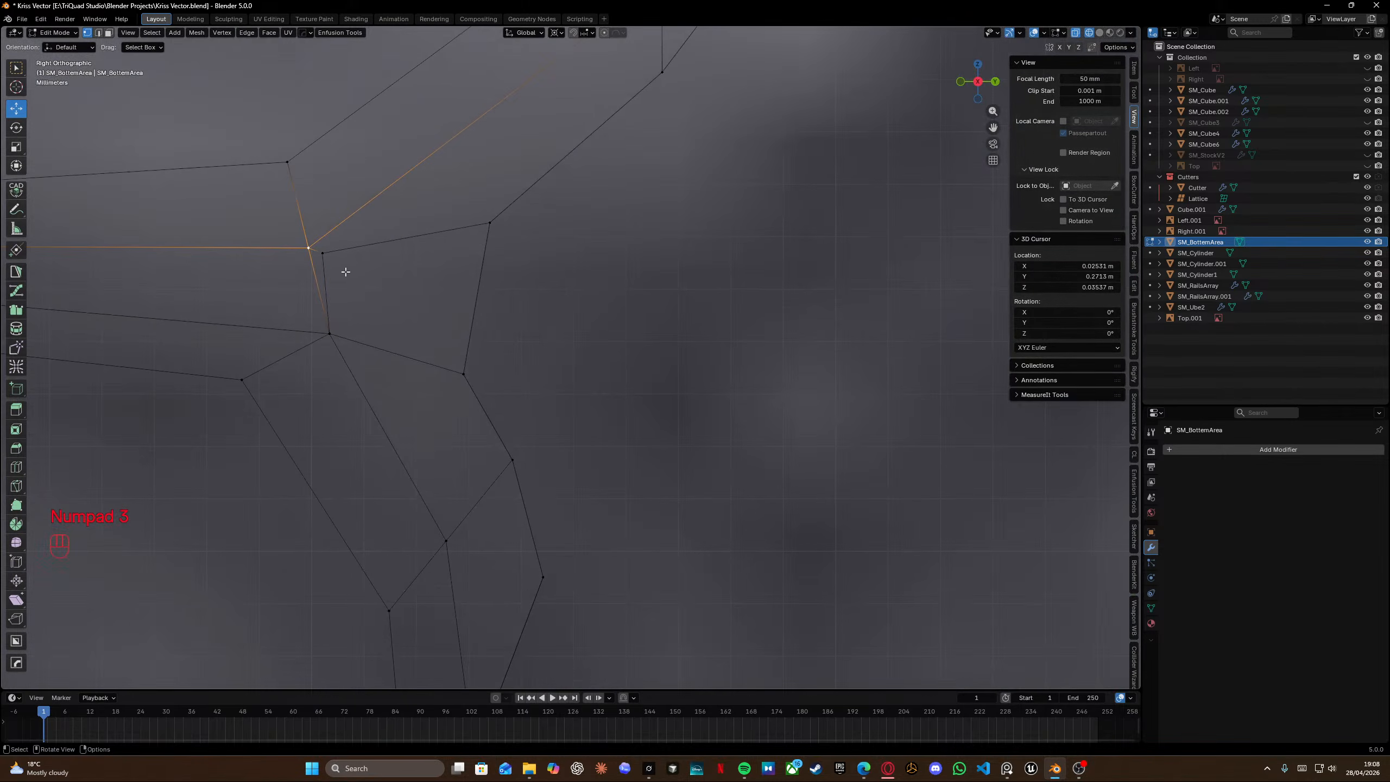
{"action": "left_click", "coordinate": [324, 256]}
{"action": "key", "text": "KP_2"}
{"action": "left_click", "coordinate": [321, 255]}
{"action": "left_click", "coordinate": [308, 250]}
{"action": "middle_click_drag", "start_coordinate": [433, 242], "coordinate": [455, 314], "text": "shift"}
{"action": "left_click_drag", "start_coordinate": [489, 276], "coordinate": [539, 314]}
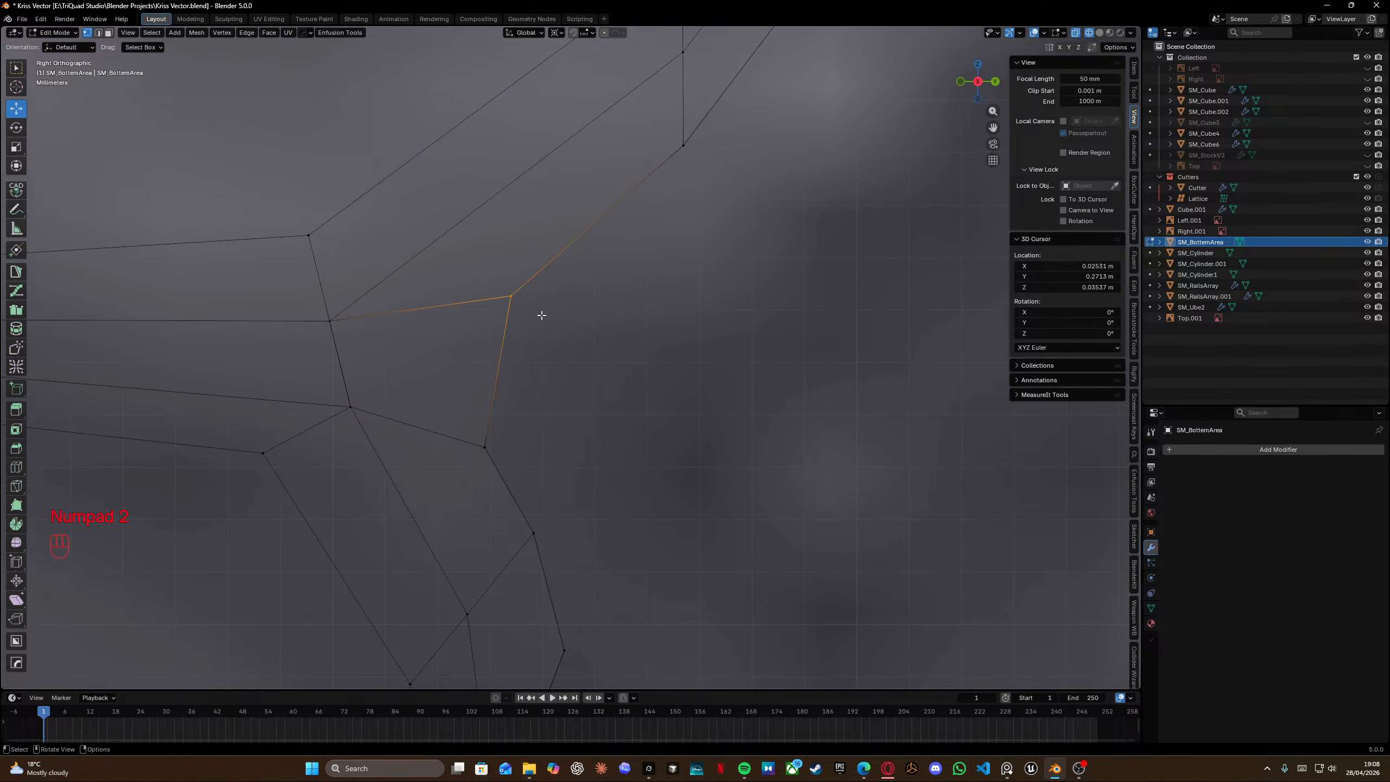
{"action": "key", "text": "g"}
{"action": "left_click", "coordinate": [549, 299]}
Reposition the neighbouring slot corner vertex and merge the whole mesh by distance.
{"action": "left_click_drag", "start_coordinate": [467, 429], "coordinate": [522, 487]}
{"action": "key", "text": "g"}
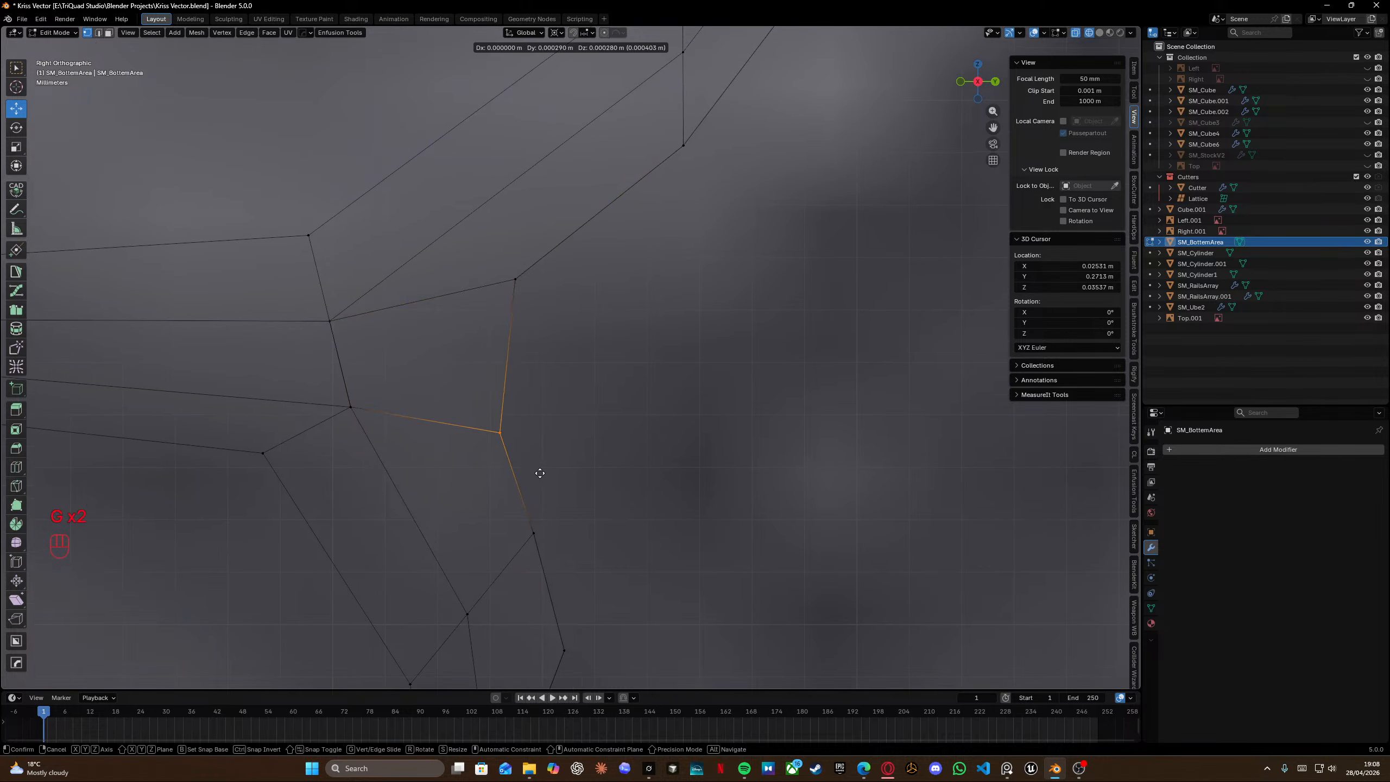
{"action": "left_click", "coordinate": [545, 473]}
{"action": "key", "text": "g"}
{"action": "right_click", "coordinate": [350, 411]}
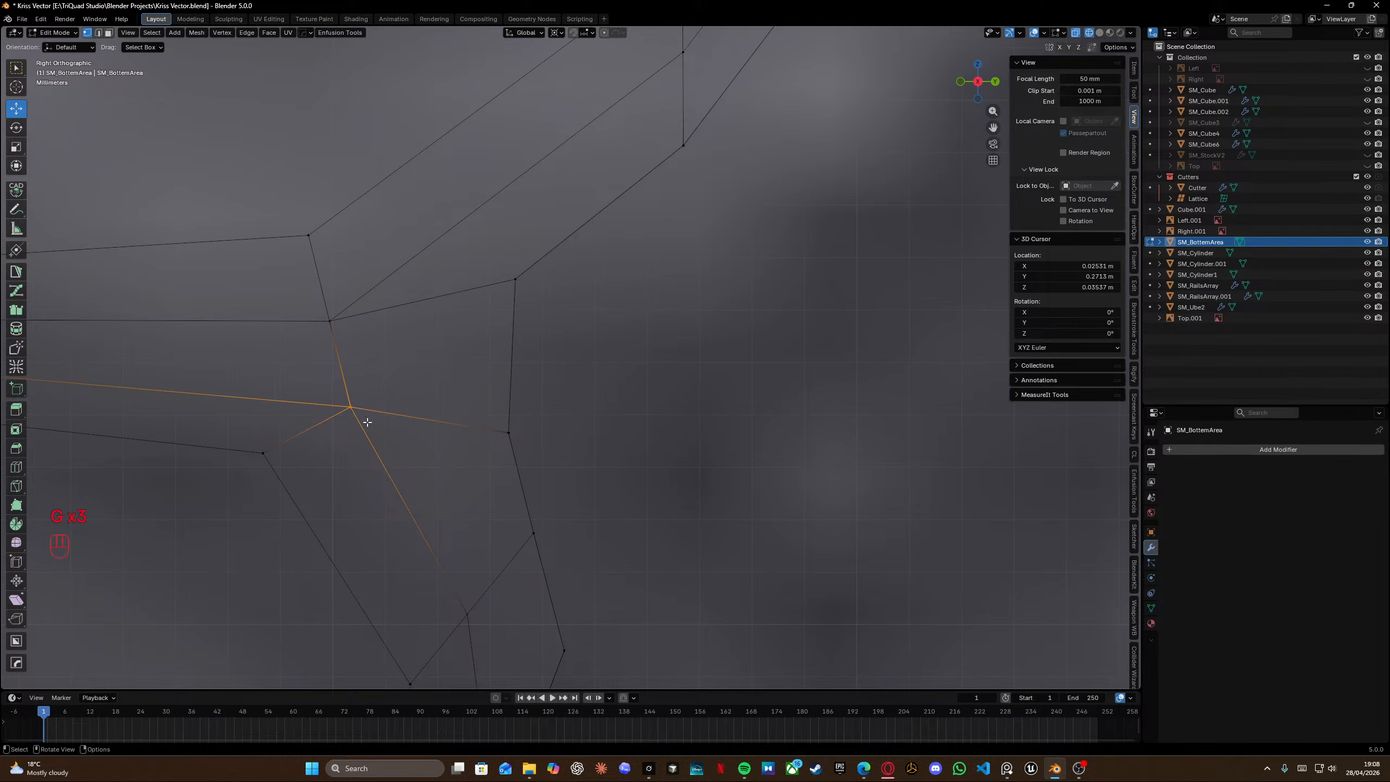
{"action": "key", "text": "a"}
{"action": "key", "text": "m"}
{"action": "left_click", "coordinate": [374, 423]}
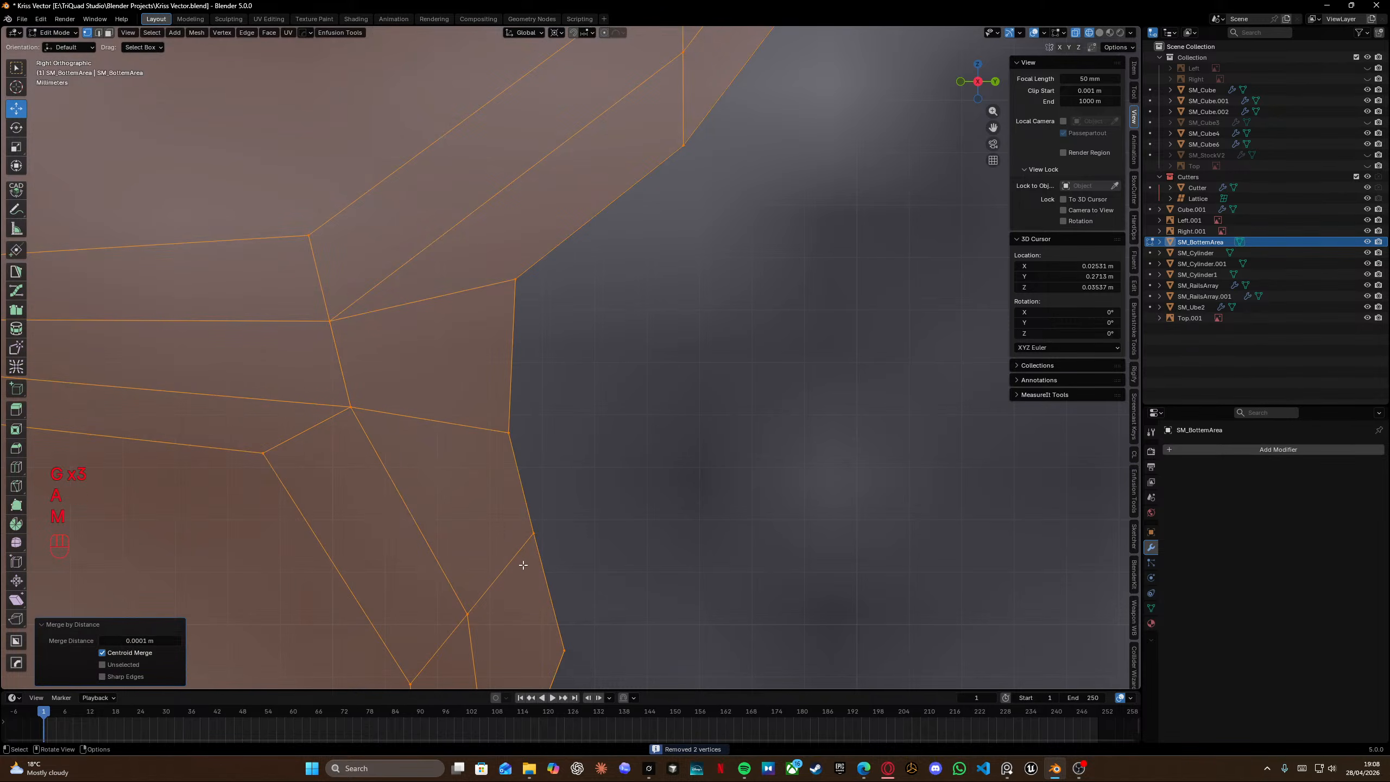
Nudge the slot's lower-right vertex slightly into place.
{"action": "left_click_drag", "start_coordinate": [522, 524], "coordinate": [558, 557]}
{"action": "key", "text": "g"}
{"action": "left_click", "coordinate": [562, 561]}
{"action": "right_click", "coordinate": [562, 563]}
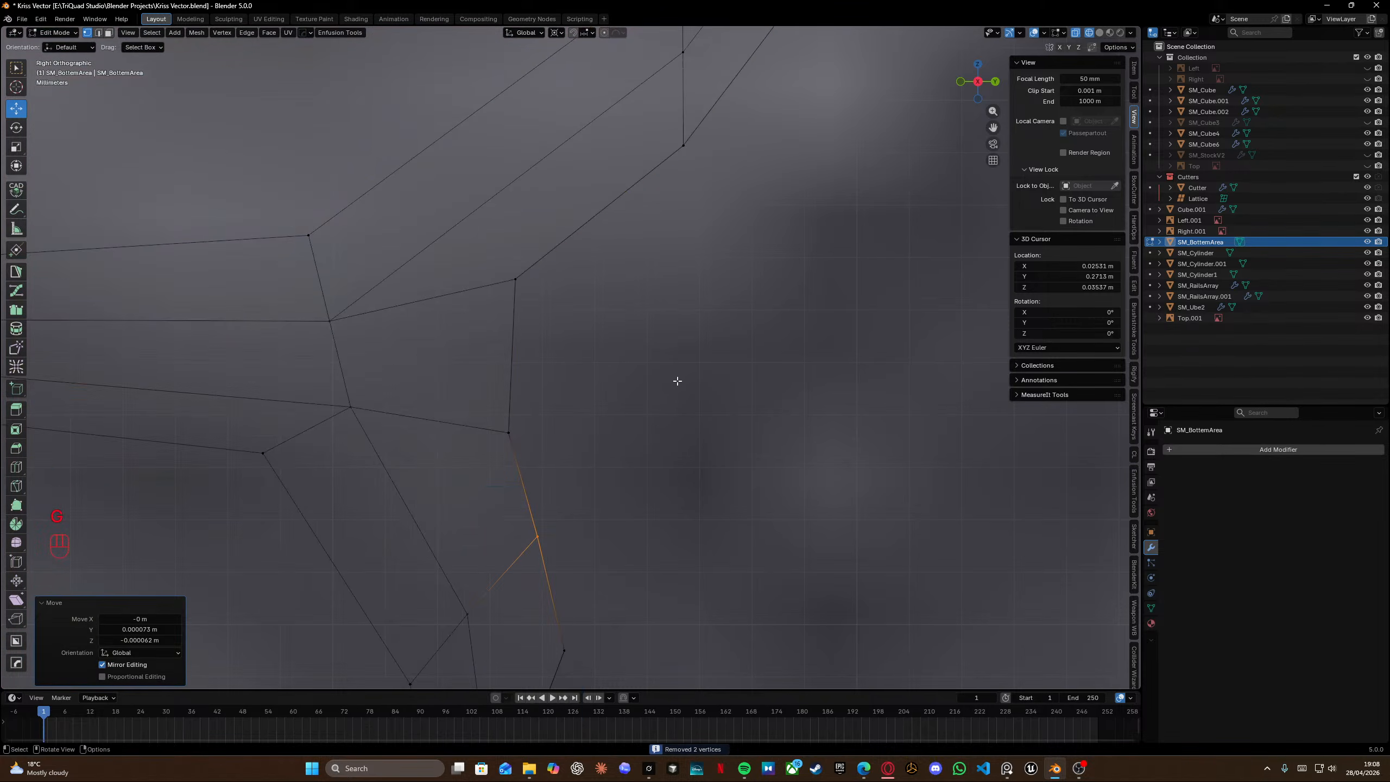
Delete the stray vertices beside the slot's corner detail.
{"action": "scroll", "coordinate": [677, 382], "scroll_direction": "down", "scroll_amount": 6}
{"action": "middle_click_drag", "start_coordinate": [683, 336], "coordinate": [609, 465], "text": "shift"}
{"action": "scroll", "coordinate": [606, 321], "scroll_direction": "up", "scroll_amount": 4}
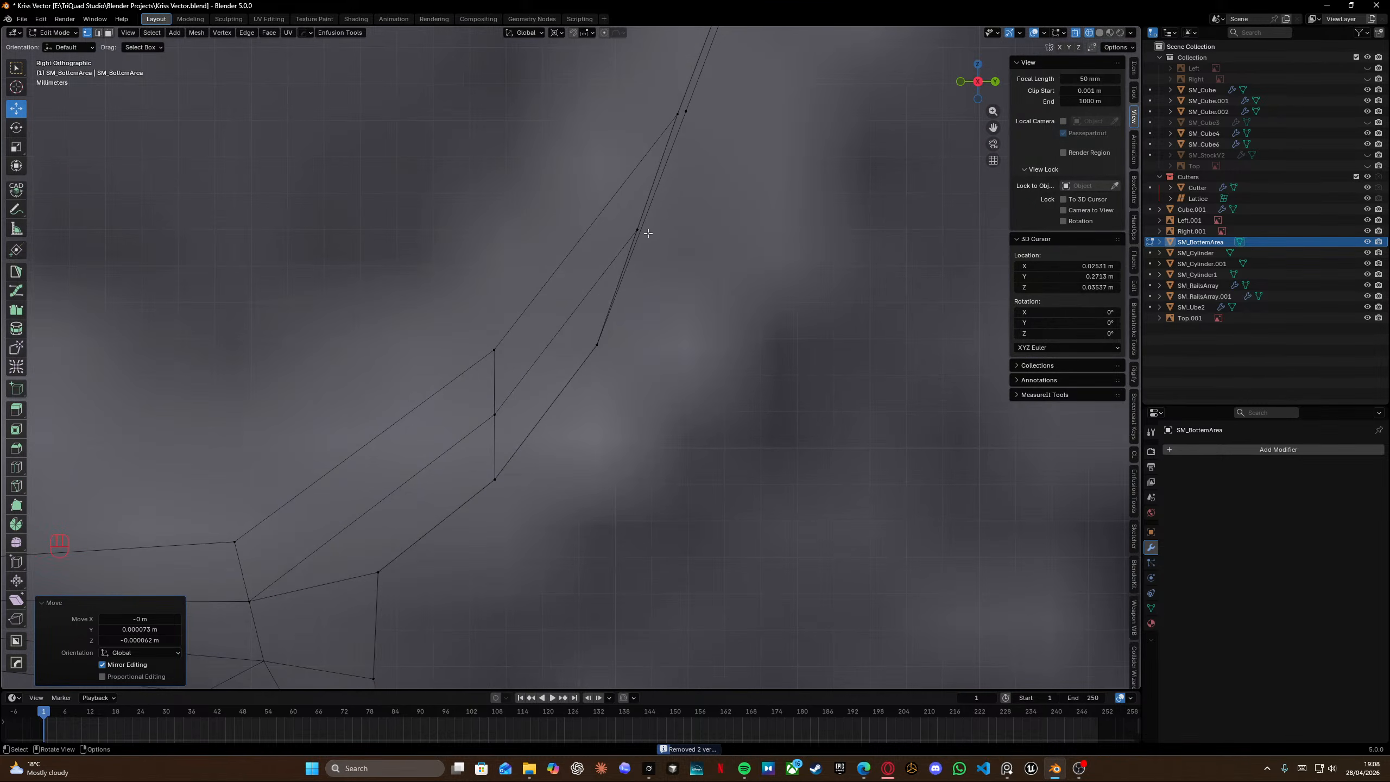
{"action": "left_click", "coordinate": [707, 150]}
{"action": "left_click_drag", "start_coordinate": [676, 99], "coordinate": [705, 138]}
{"action": "scroll", "coordinate": [702, 206], "scroll_direction": "down", "scroll_amount": 3}
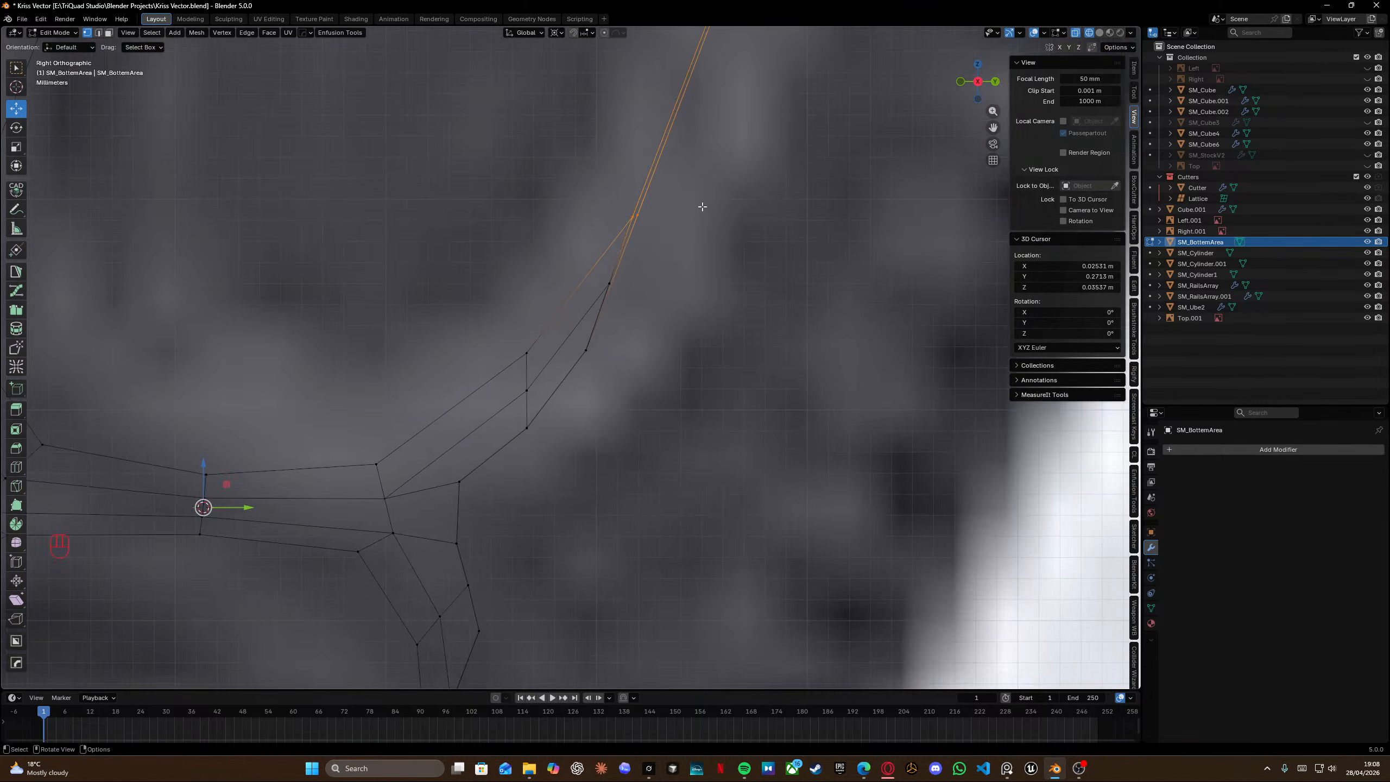
{"action": "middle_click_drag", "start_coordinate": [702, 206], "coordinate": [594, 302]}
{"action": "scroll", "coordinate": [583, 260], "scroll_direction": "down", "scroll_amount": 6}
{"action": "scroll", "coordinate": [568, 273], "scroll_direction": "down", "scroll_amount": 3}
{"action": "middle_click_drag", "start_coordinate": [594, 303], "coordinate": [630, 245]}
{"action": "scroll", "coordinate": [630, 233], "scroll_direction": "up", "scroll_amount": 5}
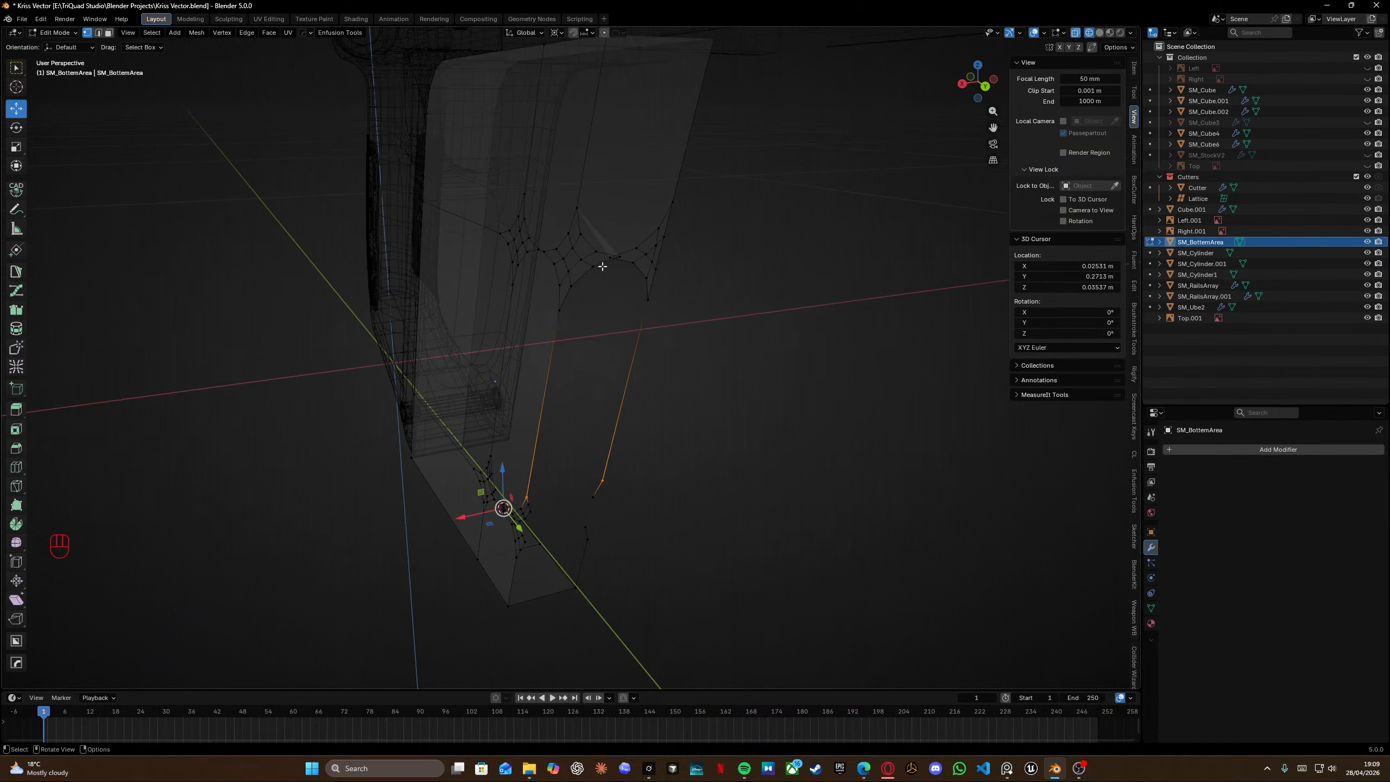
{"action": "left_click_drag", "start_coordinate": [614, 215], "coordinate": [661, 318]}
{"action": "key", "text": "x"}
{"action": "left_click", "coordinate": [661, 317]}
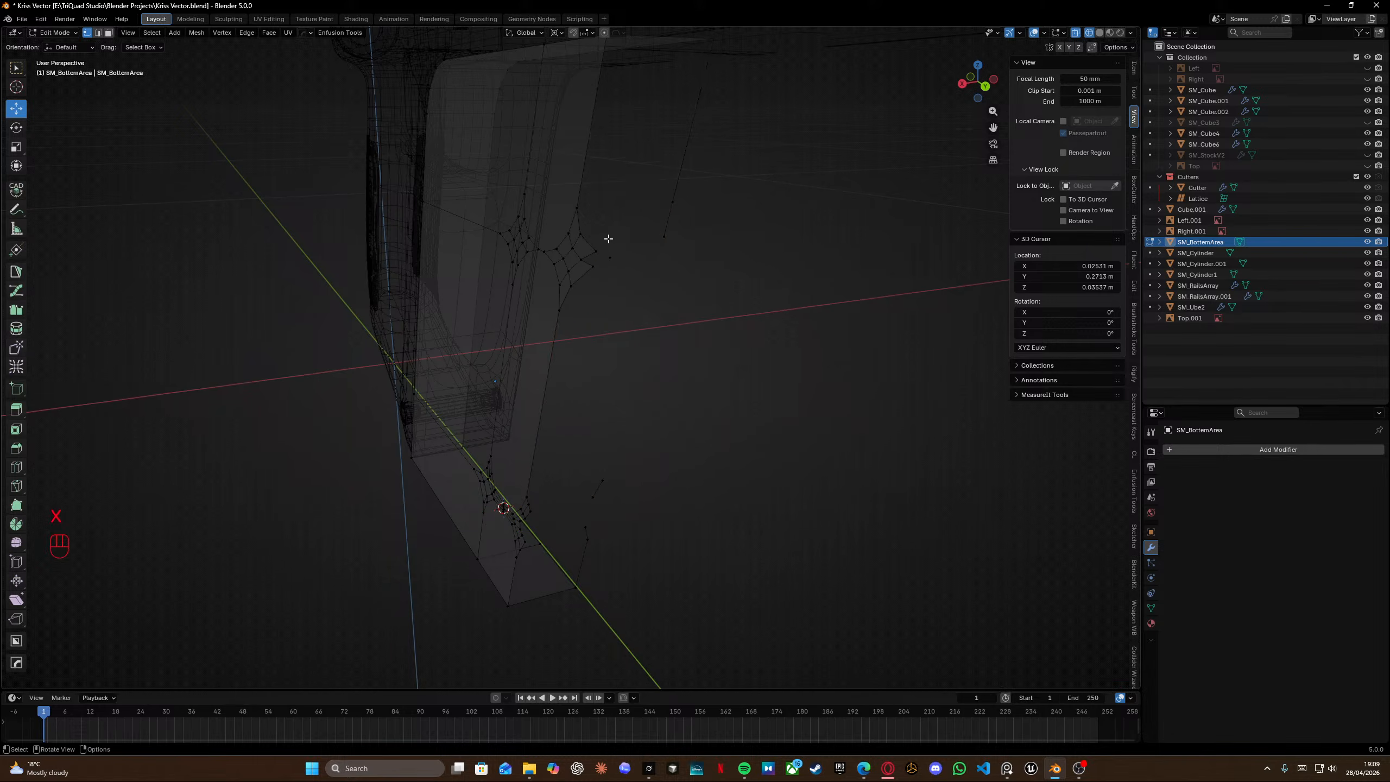
{"action": "left_click_drag", "start_coordinate": [608, 239], "coordinate": [636, 288]}
{"action": "key", "text": "x"}
{"action": "left_click", "coordinate": [636, 288]}
Snap the 3D cursor to the selected corner vertex of the lower slot.
{"action": "middle_click_drag", "start_coordinate": [634, 278], "coordinate": [509, 362]}
{"action": "left_click", "coordinate": [560, 450]}
{"action": "key", "text": "shift+s"}
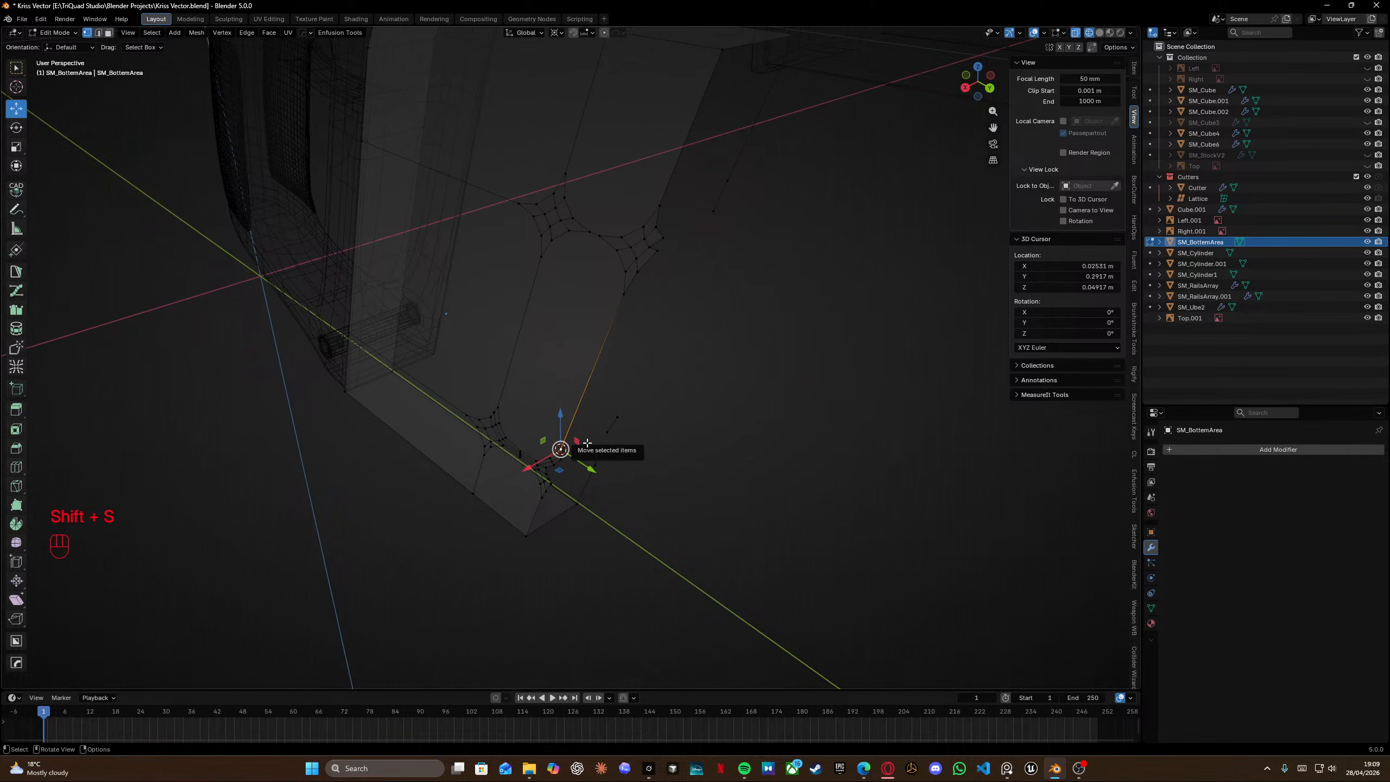
Delete the vertices selected on one side of the panel.
{"action": "key", "text": "a"}
{"action": "middle_click_drag", "start_coordinate": [623, 438], "coordinate": [564, 408]}
{"action": "left_click_drag", "start_coordinate": [592, 135], "coordinate": [682, 572]}
{"action": "key", "text": "x"}
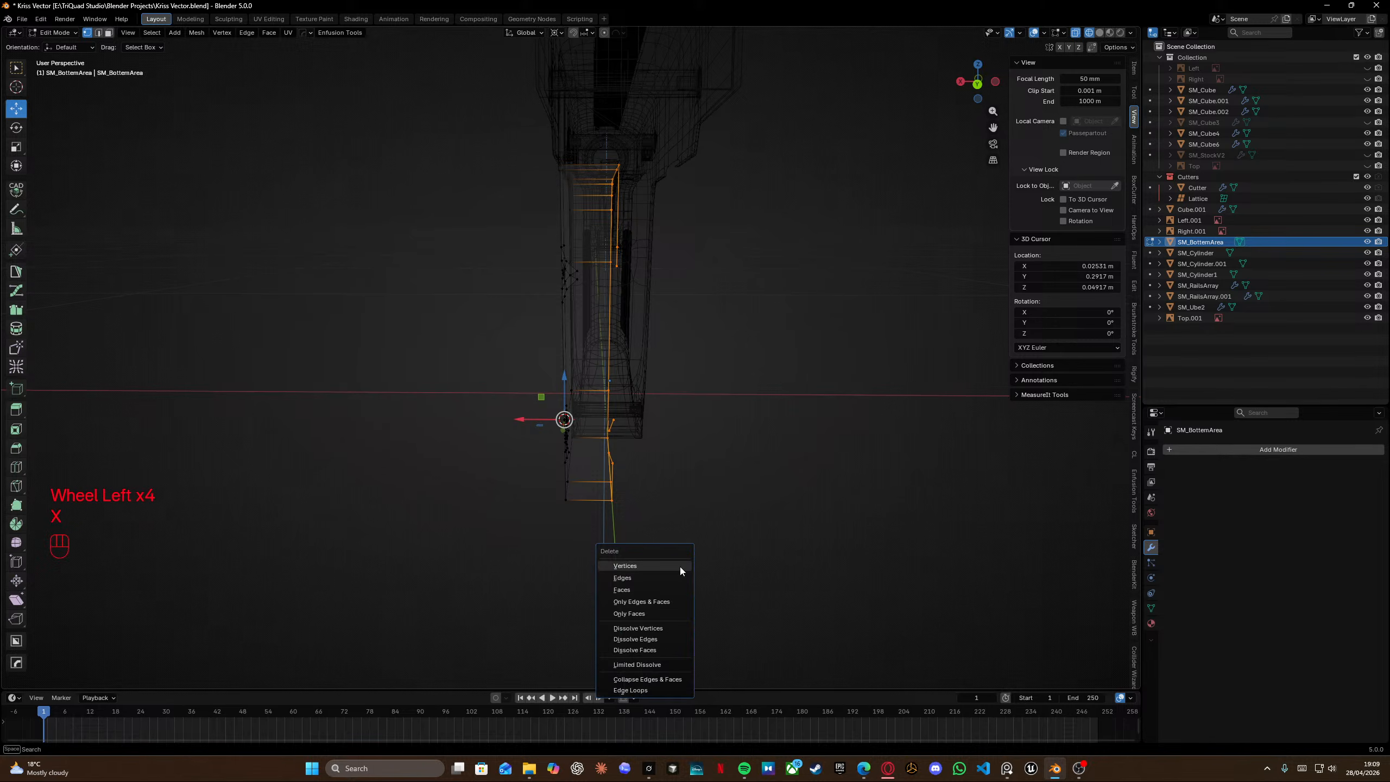
{"action": "left_click", "coordinate": [680, 567]}
{"action": "middle_click_drag", "start_coordinate": [680, 567], "coordinate": [651, 457]}
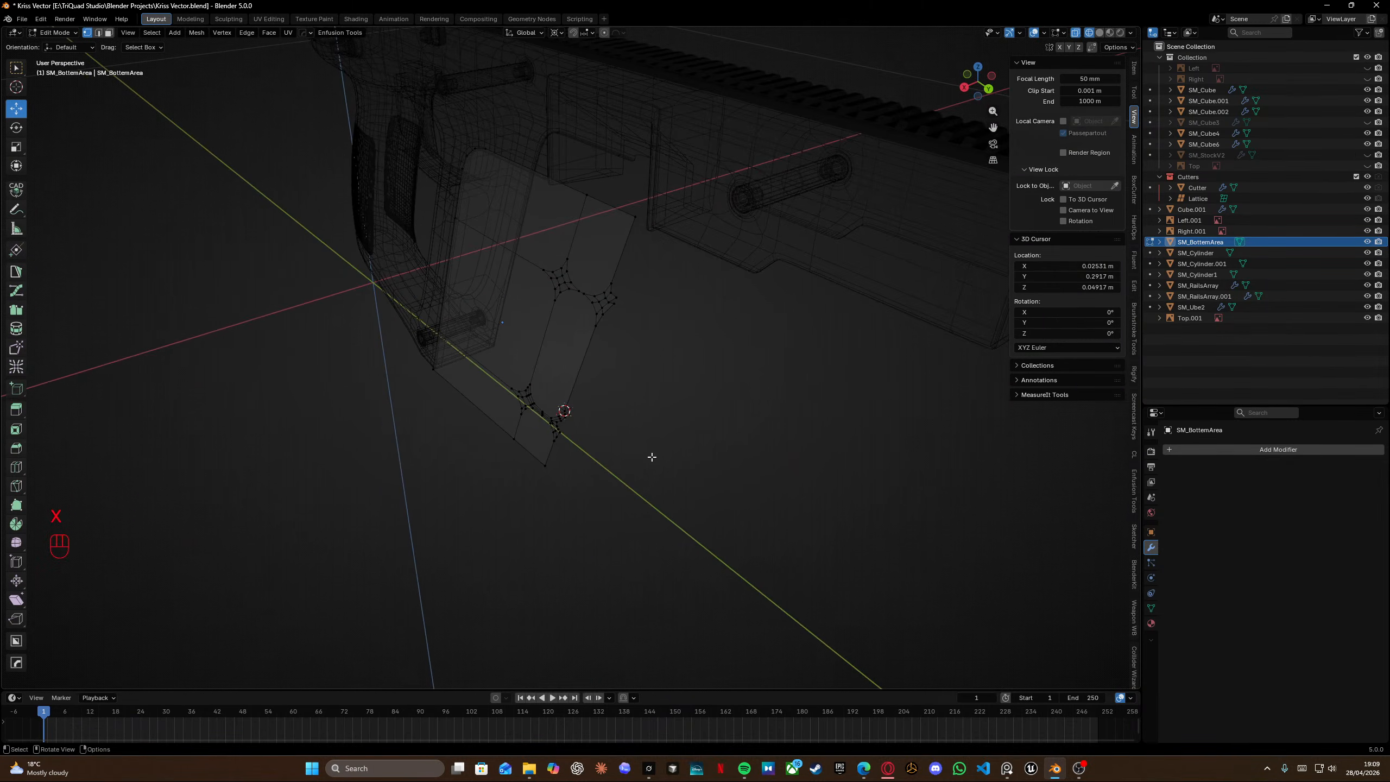
Flatten the whole mesh by scaling it to 0 along X.
{"action": "key", "text": "a"}
{"action": "key", "text": "s"}
{"action": "key", "text": "x"}
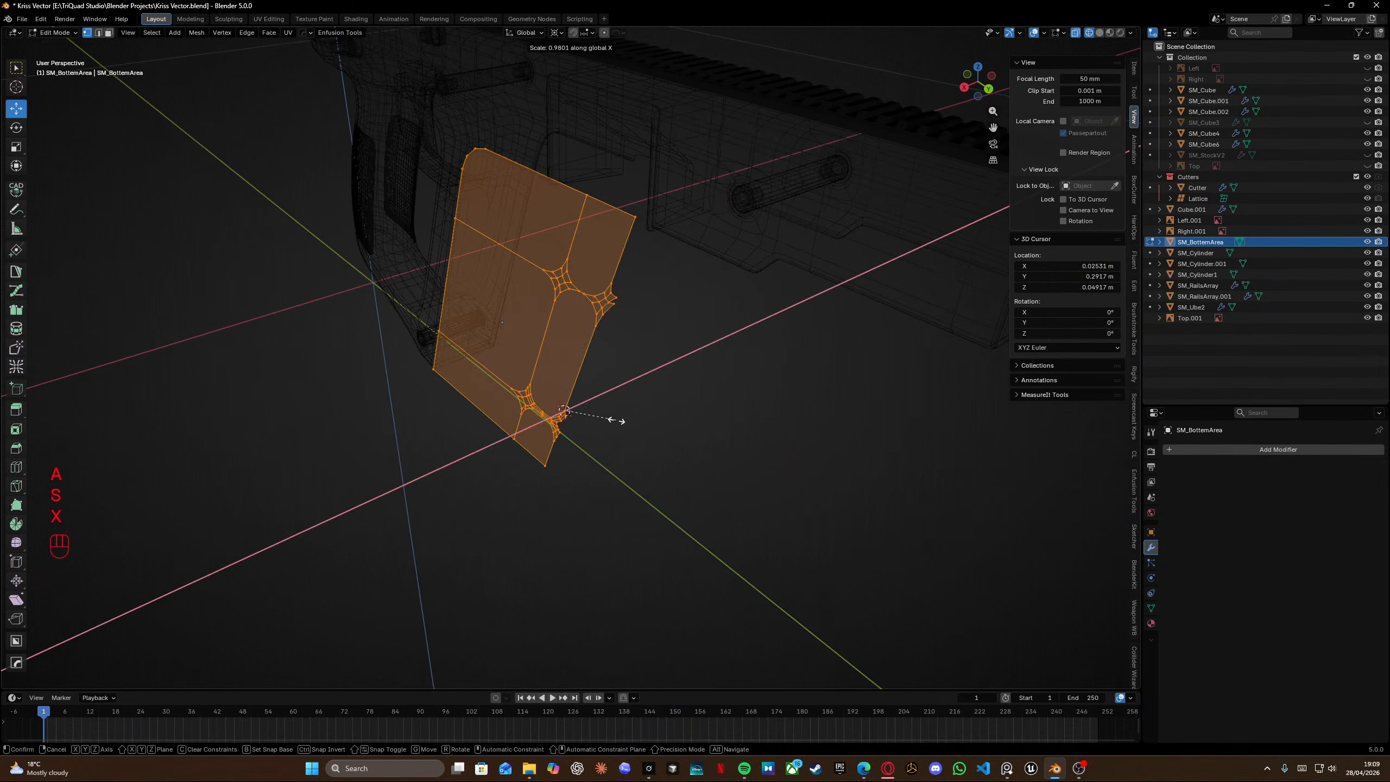
{"action": "key", "text": "KP_0"}
{"action": "key", "text": "Return"}
Select all vertices and merge them by distance.
{"action": "scroll", "coordinate": [609, 331], "scroll_direction": "up", "scroll_amount": 5}
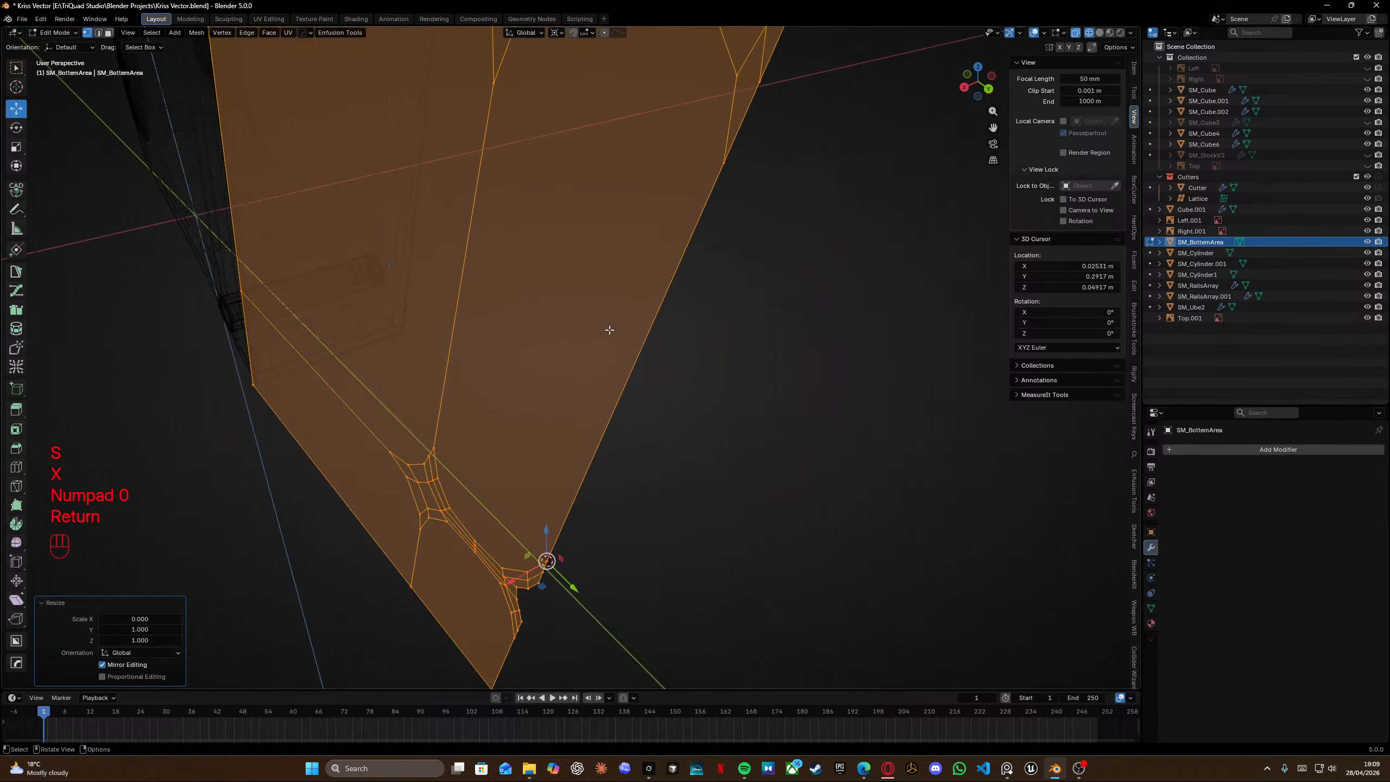
{"action": "middle_click_drag", "start_coordinate": [646, 244], "coordinate": [564, 377], "text": "shift"}
{"action": "key", "text": "alt+a"}
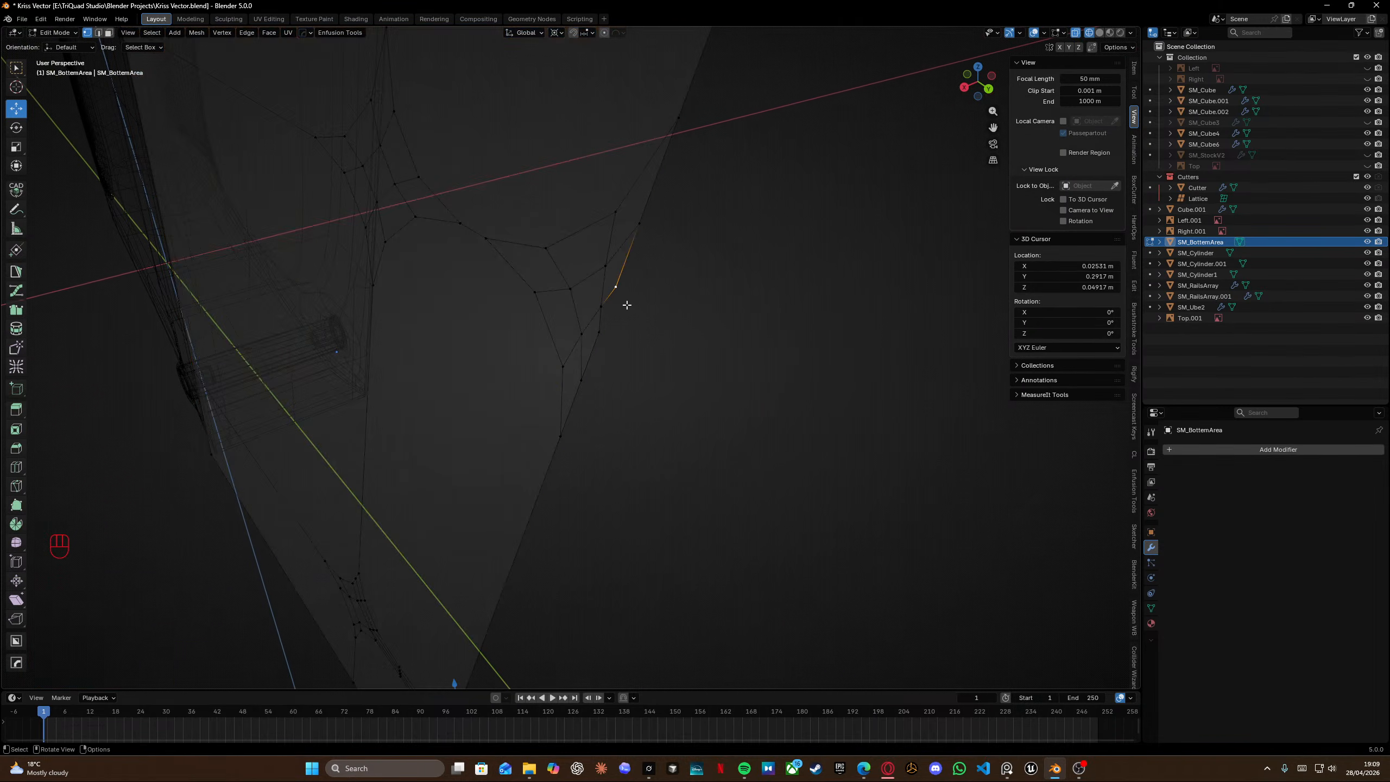
{"action": "middle_click_drag", "start_coordinate": [624, 301], "coordinate": [568, 307]}
{"action": "key", "text": "a"}
{"action": "key", "text": "m"}
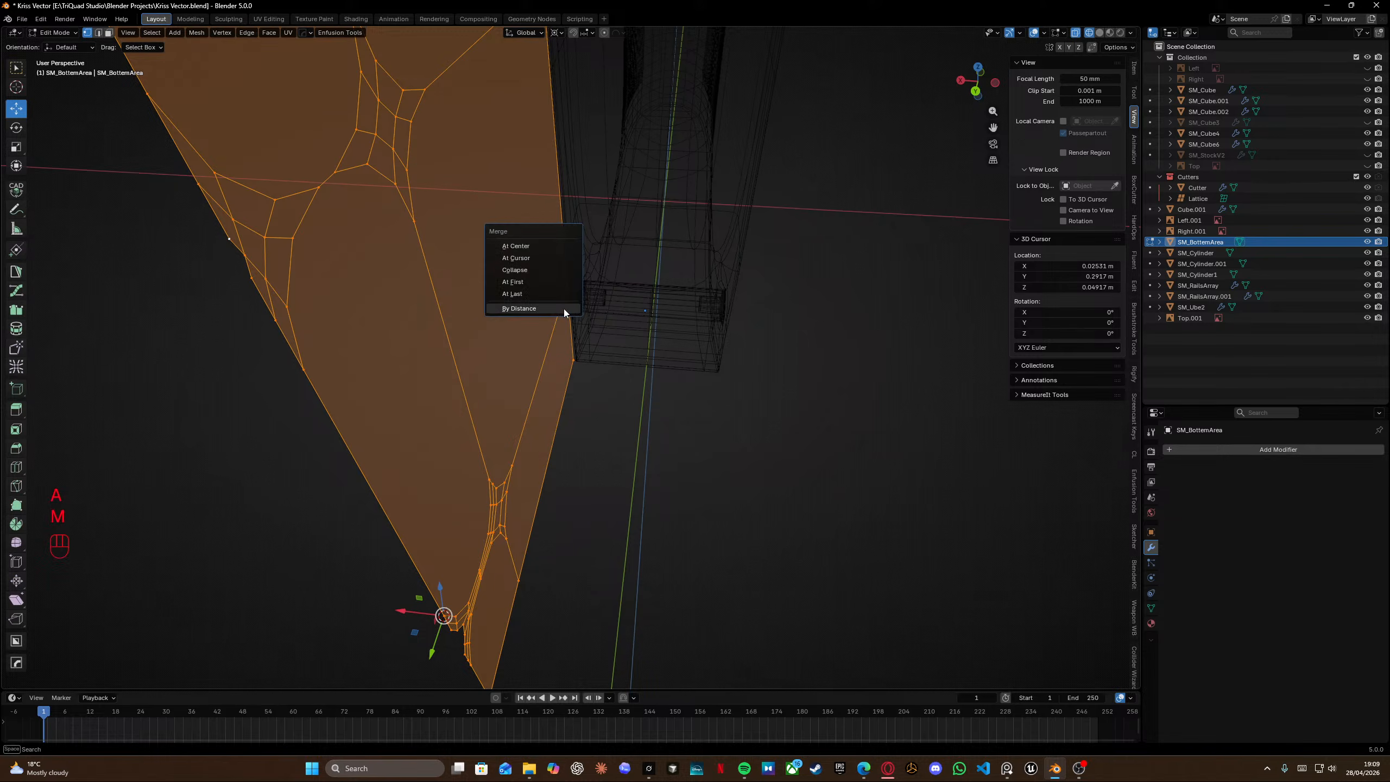
{"action": "left_click", "coordinate": [562, 310]}
Inspect the slot corner details against the reference image from several angles.
{"action": "middle_click_drag", "start_coordinate": [424, 424], "coordinate": [583, 419]}
{"action": "middle_click_drag", "start_coordinate": [583, 418], "coordinate": [593, 520], "text": "shift"}
{"action": "middle_click_drag", "start_coordinate": [598, 641], "coordinate": [537, 313], "text": "shift"}
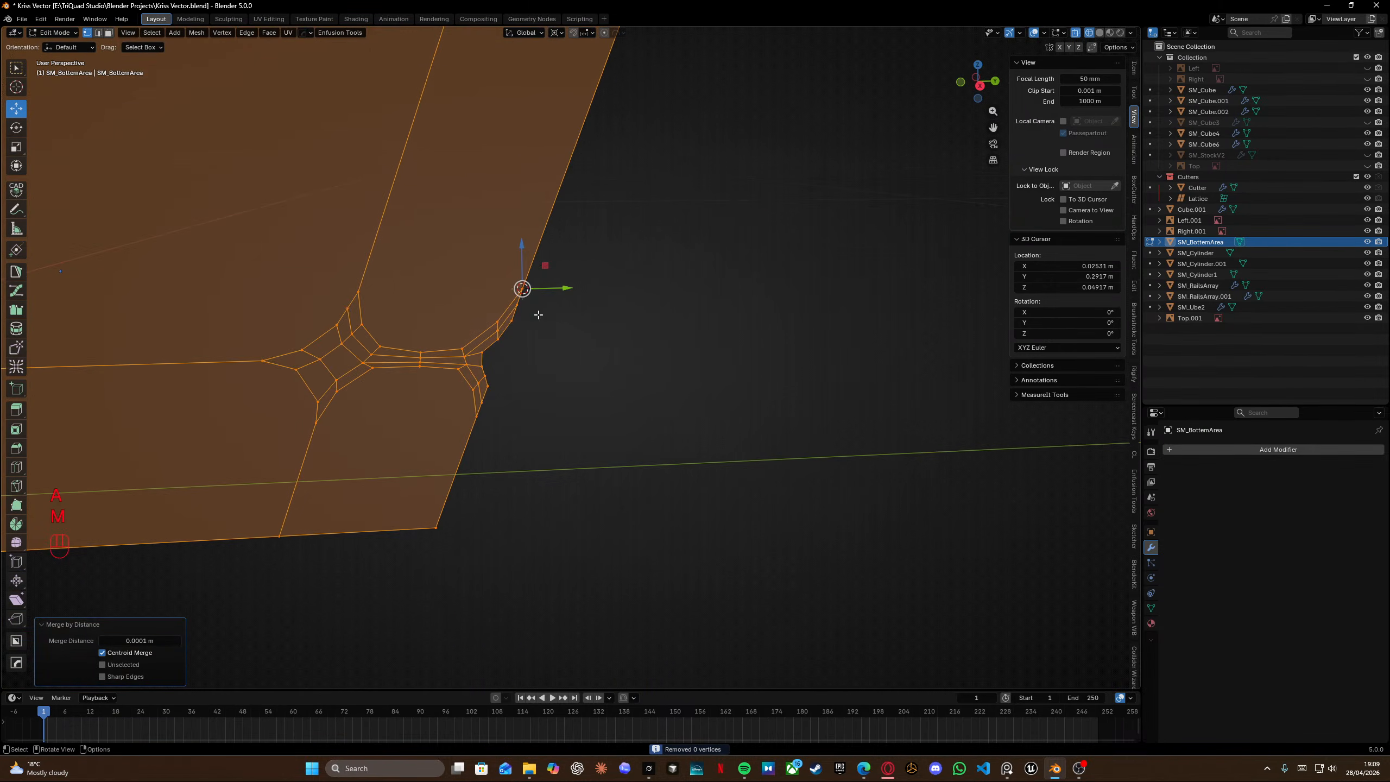
{"action": "scroll", "coordinate": [525, 317], "scroll_direction": "up", "scroll_amount": 4}
{"action": "middle_click_drag", "start_coordinate": [413, 356], "coordinate": [249, 326]}
{"action": "scroll", "coordinate": [250, 327], "scroll_direction": "down", "scroll_amount": 3}
{"action": "middle_click_drag", "start_coordinate": [493, 345], "coordinate": [472, 363], "text": "shift"}
{"action": "middle_click_drag", "start_coordinate": [472, 363], "coordinate": [396, 380]}
{"action": "left_click_drag", "start_coordinate": [514, 532], "coordinate": [569, 469]}
{"action": "key", "text": "KP_3"}
{"action": "middle_click_drag", "start_coordinate": [324, 399], "coordinate": [655, 395], "text": "shift"}
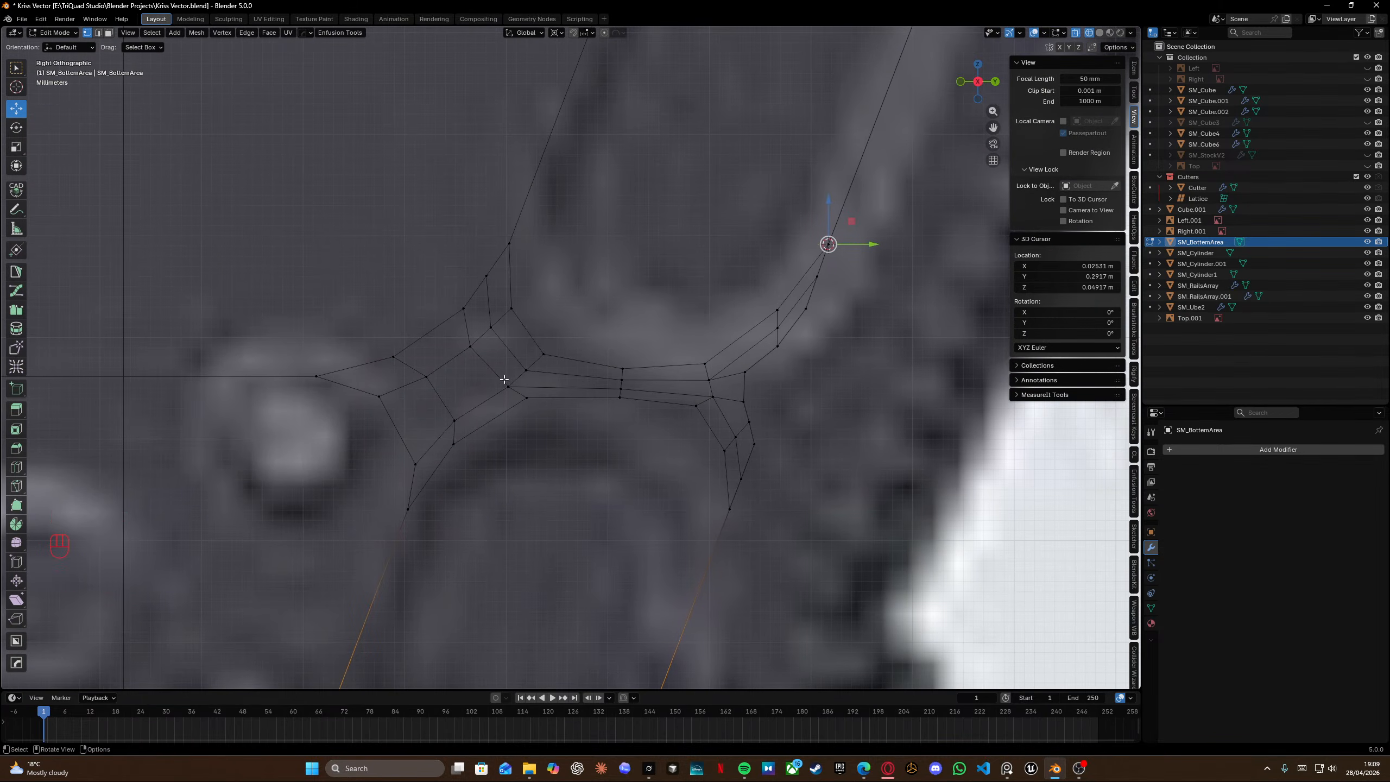
{"action": "scroll", "coordinate": [550, 378], "scroll_direction": "down", "scroll_amount": 5}
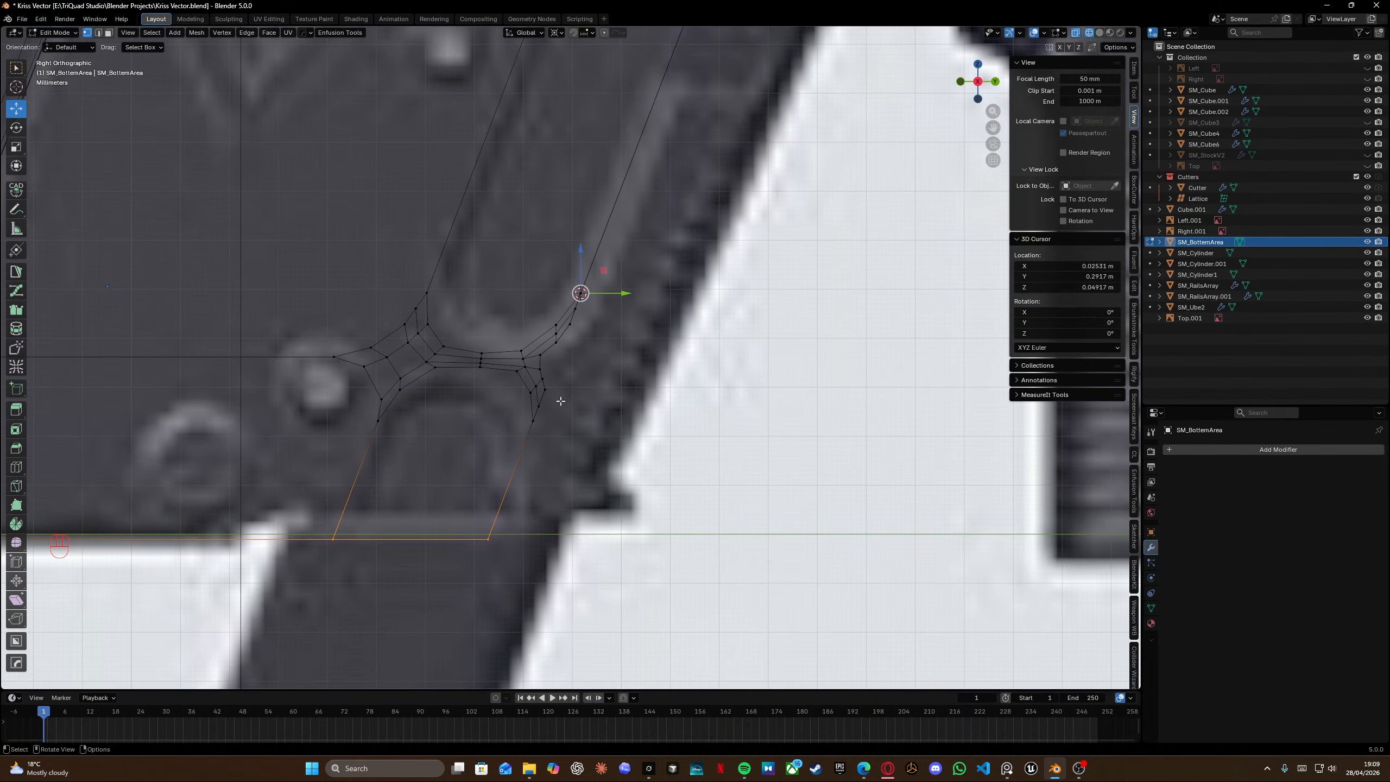
{"action": "scroll", "coordinate": [542, 395], "scroll_direction": "up", "scroll_amount": 3}
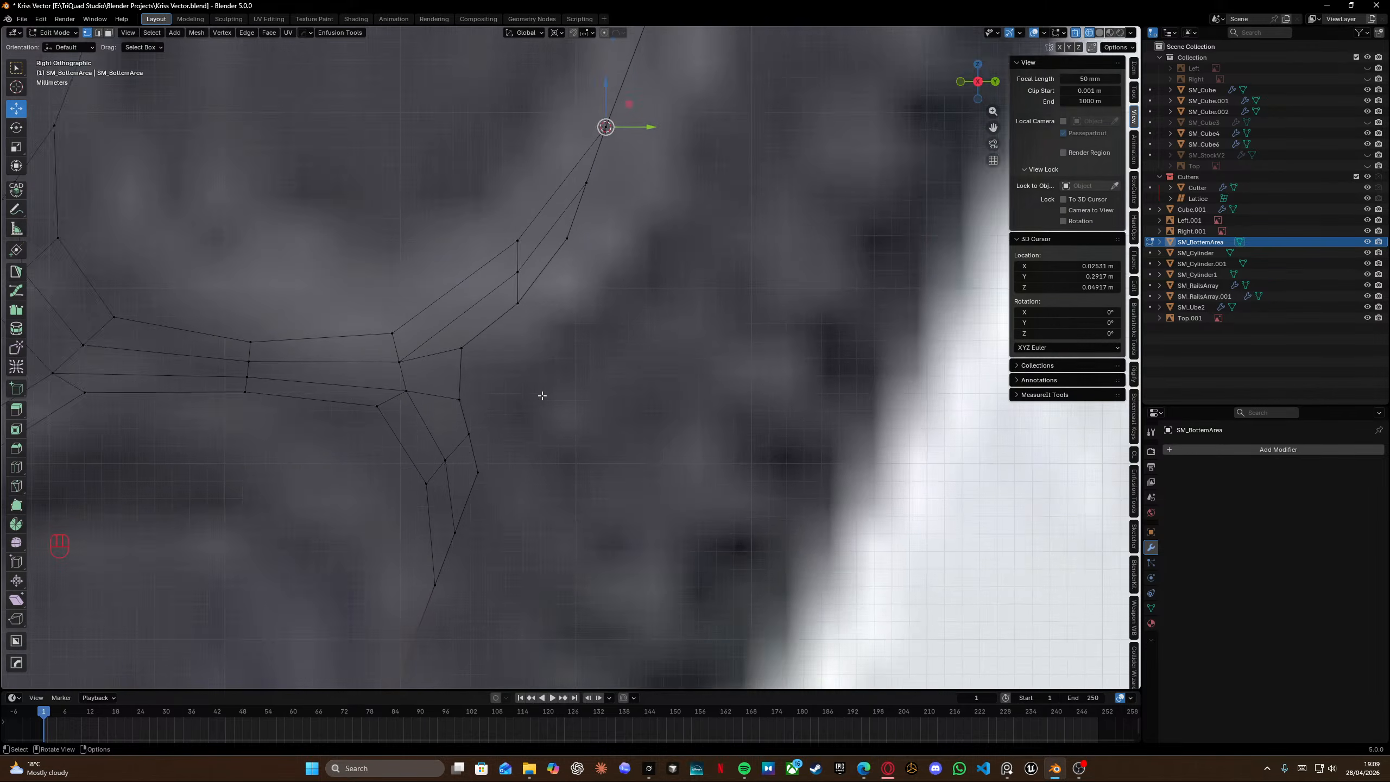
{"action": "scroll", "coordinate": [542, 400], "scroll_direction": "down", "scroll_amount": 4}
{"action": "scroll", "coordinate": [641, 173], "scroll_direction": "up", "scroll_amount": 1, "text": "shift"}
{"action": "scroll", "coordinate": [589, 357], "scroll_direction": "down", "scroll_amount": 3}
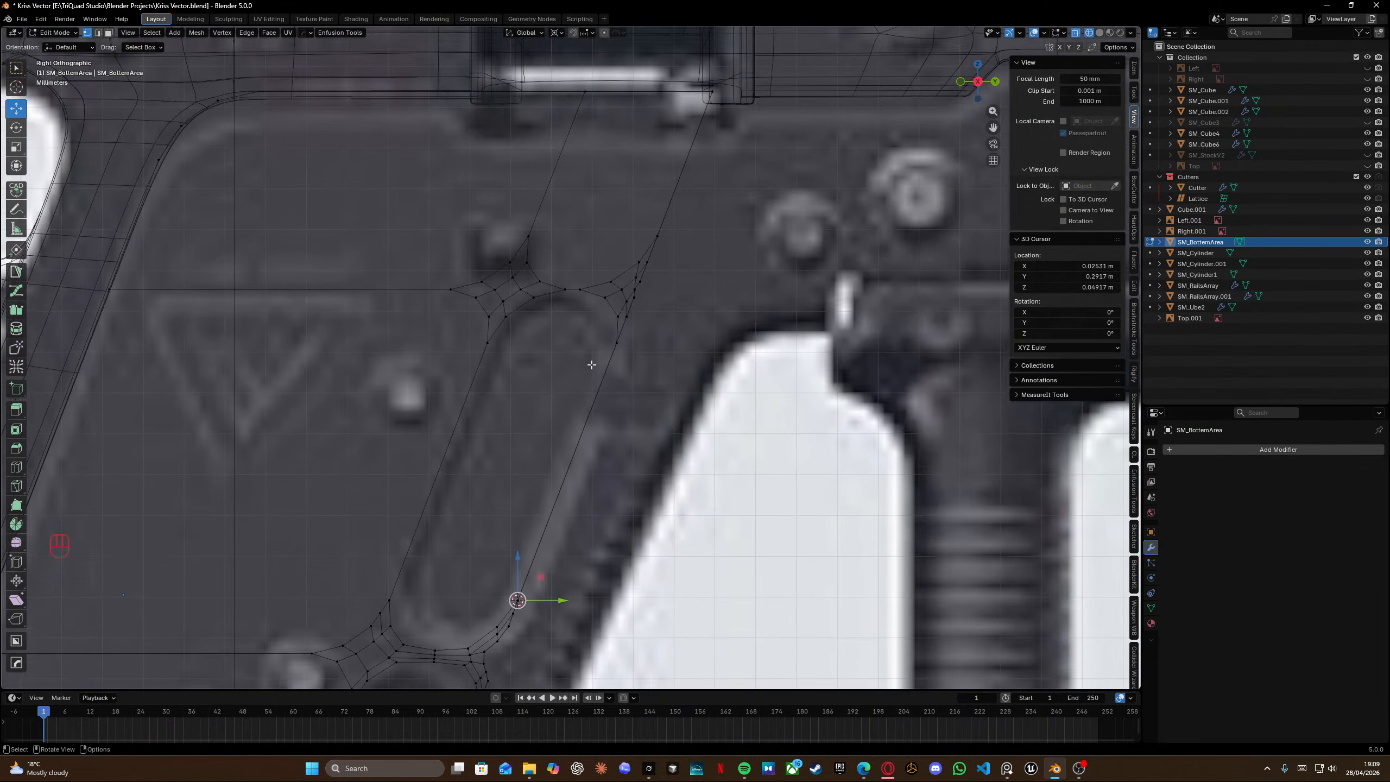
{"action": "scroll", "coordinate": [605, 295], "scroll_direction": "up", "scroll_amount": 6}
{"action": "scroll", "coordinate": [609, 249], "scroll_direction": "up", "scroll_amount": 2}
{"action": "scroll", "coordinate": [609, 249], "scroll_direction": "down", "scroll_amount": 7}
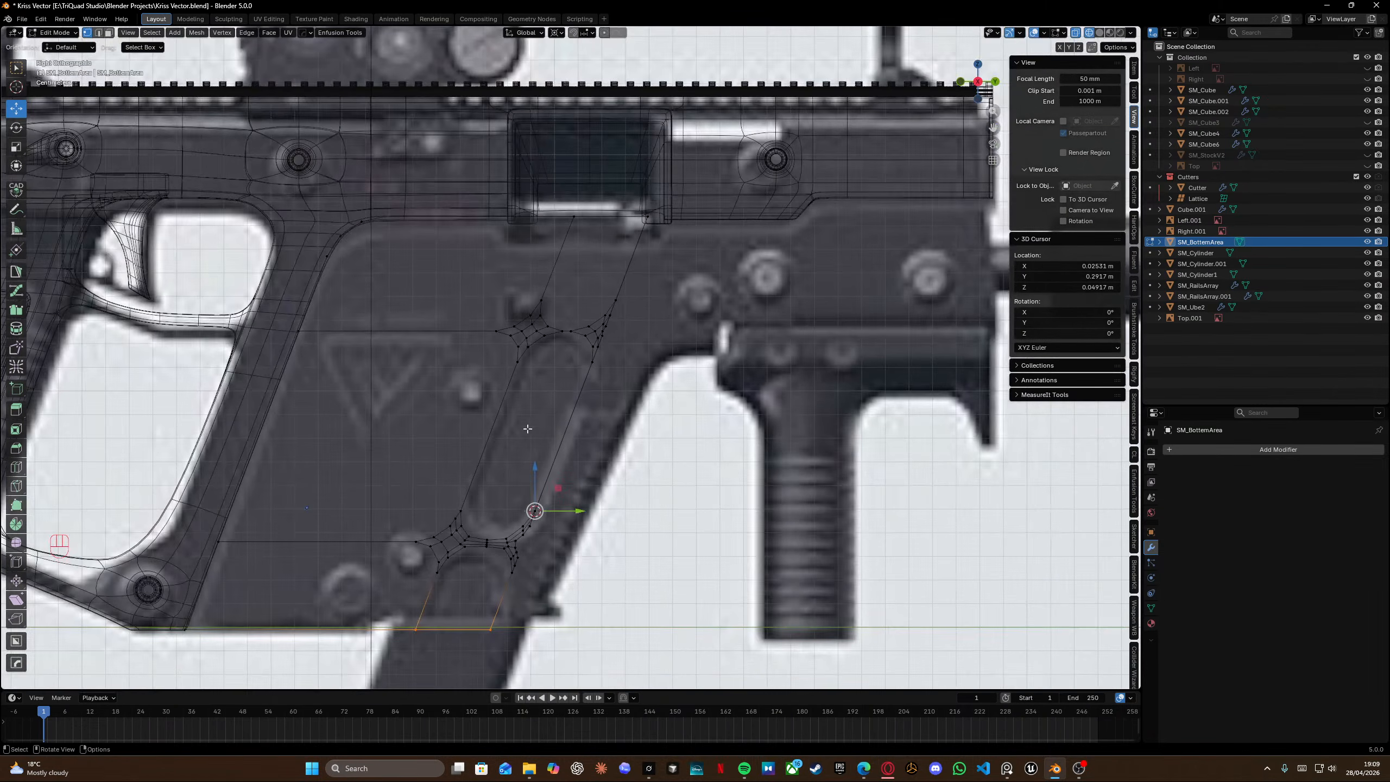
{"action": "scroll", "coordinate": [495, 393], "scroll_direction": "down", "scroll_amount": 2, "text": "shift"}
{"action": "scroll", "coordinate": [496, 449], "scroll_direction": "up", "scroll_amount": 6}
{"action": "middle_click_drag", "start_coordinate": [514, 419], "coordinate": [560, 312], "text": "shift"}
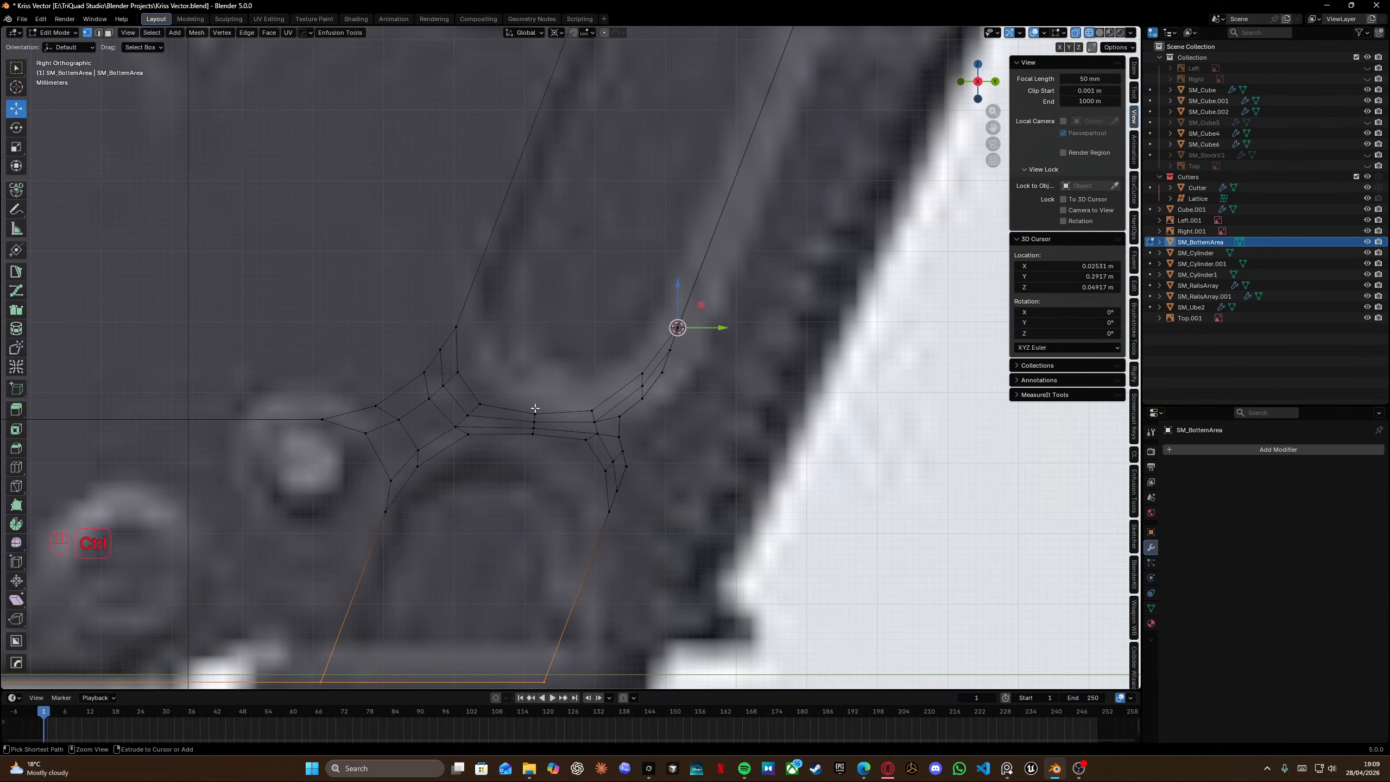
Undo all the slot corner and bevel edits back to the simple subdivided panel.
{"action": "key", "text": "ctrl+z"}
{"action": "key", "text": "ctrl+z"}
{"action": "key", "text": "ctrl+z"}
{"action": "key", "text": "ctrl+z"}
{"action": "key", "text": "ctrl+z"}
{"action": "key", "text": "ctrl+z"}
{"action": "key", "text": "ctrl+z"}
{"action": "key", "text": "ctrl+z"}
{"action": "key", "text": "ctrl+z"}
{"action": "key", "text": "ctrl+z"}
{"action": "key", "text": "ctrl+z"}
{"action": "key", "text": "ctrl+z"}
{"action": "key", "text": "ctrl+z"}
{"action": "key", "text": "ctrl+z"}
{"action": "key", "text": "ctrl+z"}
{"action": "key", "text": "ctrl+z"}
{"action": "key", "text": "ctrl+z"}
{"action": "key", "text": "ctrl+z"}
{"action": "key", "text": "ctrl+z"}
{"action": "key", "text": "ctrl+z"}
{"action": "key", "text": "ctrl+z"}
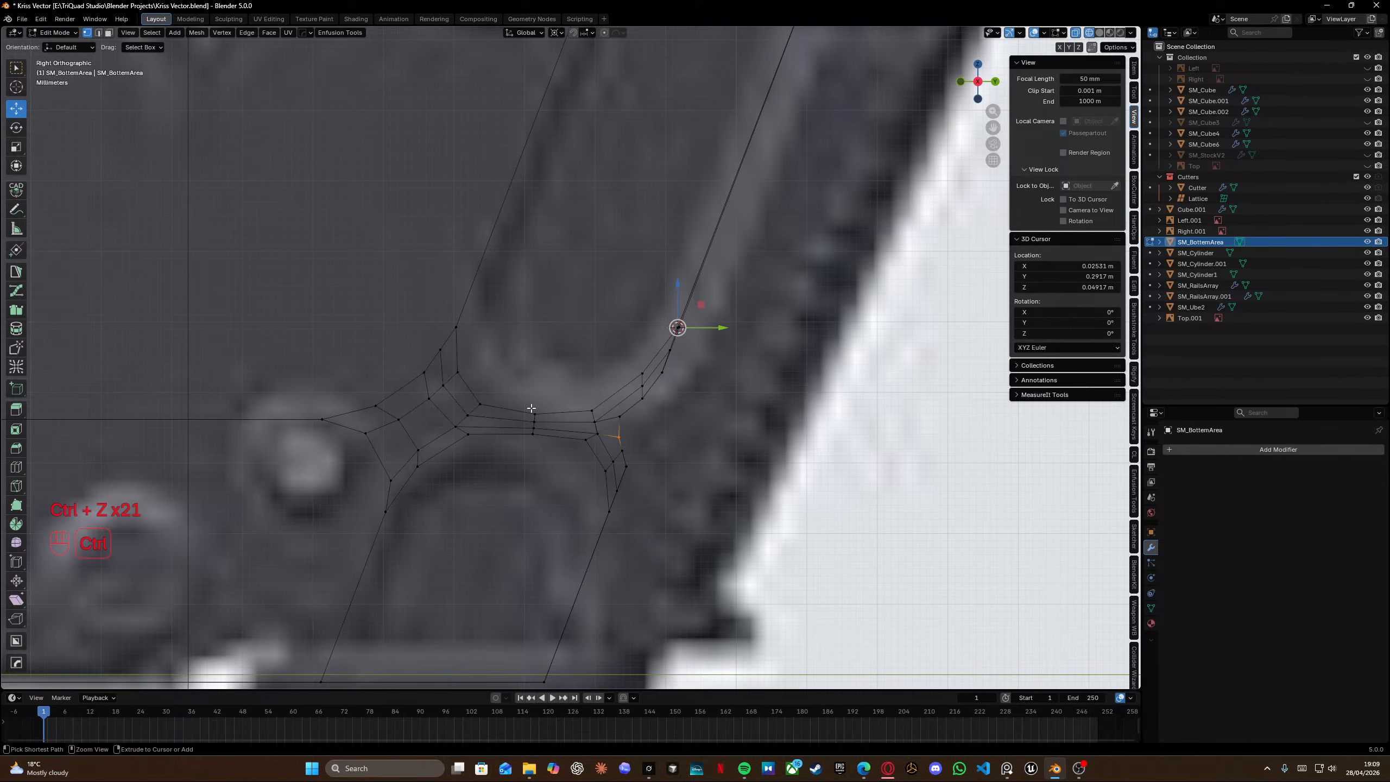
{"action": "key", "text": "ctrl+z"}
{"action": "key", "text": "ctrl+z"}
{"action": "key", "text": "ctrl+z"}
{"action": "key", "text": "ctrl+z"}
{"action": "key", "text": "ctrl+z"}
{"action": "key", "text": "ctrl+z"}
{"action": "key", "text": "ctrl+z"}
{"action": "key", "text": "ctrl+z"}
{"action": "key", "text": "ctrl+z"}
{"action": "key", "text": "ctrl+z"}
{"action": "key", "text": "ctrl+z"}
{"action": "key", "text": "ctrl+z"}
{"action": "key", "text": "ctrl+z"}
{"action": "key", "text": "ctrl+z"}
{"action": "key", "text": "ctrl+z"}
{"action": "key", "text": "ctrl+z"}
{"action": "key", "text": "ctrl+z"}
{"action": "key", "text": "ctrl+z"}
{"action": "key", "text": "ctrl+z"}
{"action": "key", "text": "ctrl+z"}
{"action": "key", "text": "ctrl+z"}
{"action": "key", "text": "ctrl+z"}
{"action": "key", "text": "ctrl+z"}
{"action": "key", "text": "ctrl+z"}
{"action": "key", "text": "ctrl+z"}
{"action": "key", "text": "ctrl+z"}
{"action": "key", "text": "ctrl+z"}
{"action": "key", "text": "ctrl+z"}
{"action": "key", "text": "ctrl+z"}
{"action": "key", "text": "ctrl+z"}
{"action": "key", "text": "ctrl+z"}
{"action": "key", "text": "ctrl+z"}
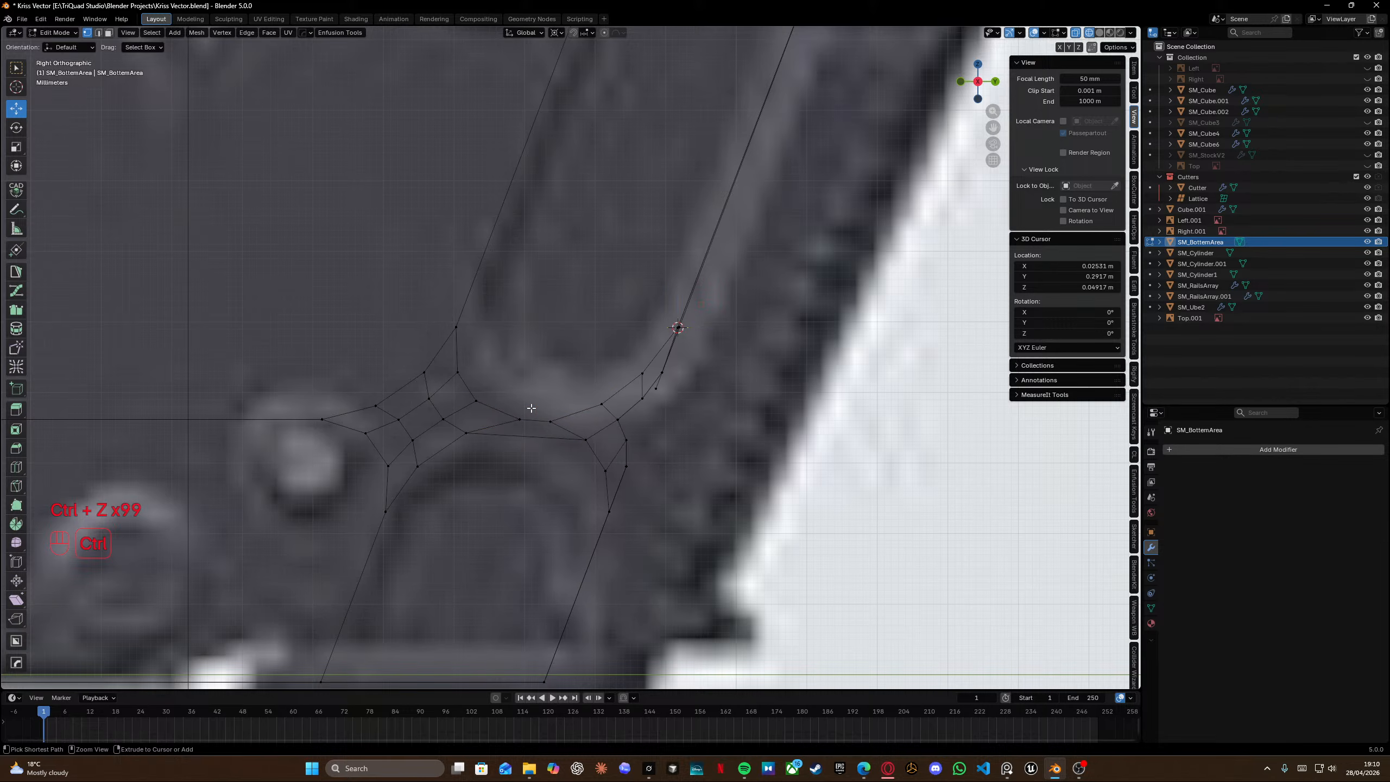
{"action": "key", "text": "ctrl+z"}
{"action": "key", "text": "ctrl+z"}
{"action": "key", "text": "ctrl+z"}
{"action": "key", "text": "ctrl+z"}
{"action": "key", "text": "ctrl+z"}
{"action": "key", "text": "ctrl+z"}
{"action": "key", "text": "ctrl+z"}
{"action": "key", "text": "ctrl+z"}
{"action": "key", "text": "ctrl+z"}
{"action": "key", "text": "ctrl+z"}
{"action": "key", "text": "ctrl+z"}
{"action": "key", "text": "ctrl+z"}
{"action": "key", "text": "ctrl+z"}
{"action": "key", "text": "ctrl+z"}
{"action": "key", "text": "ctrl+z"}
{"action": "key", "text": "ctrl+z"}
{"action": "key", "text": "ctrl+z"}
{"action": "key", "text": "ctrl+z"}
{"action": "key", "text": "ctrl+z"}
{"action": "key", "text": "ctrl+z"}
{"action": "key", "text": "ctrl+z"}
{"action": "key", "text": "ctrl+z"}
{"action": "key", "text": "ctrl+z"}
{"action": "key", "text": "ctrl+z"}
{"action": "key", "text": "ctrl+z"}
{"action": "key", "text": "ctrl+z"}
{"action": "key", "text": "ctrl+z"}
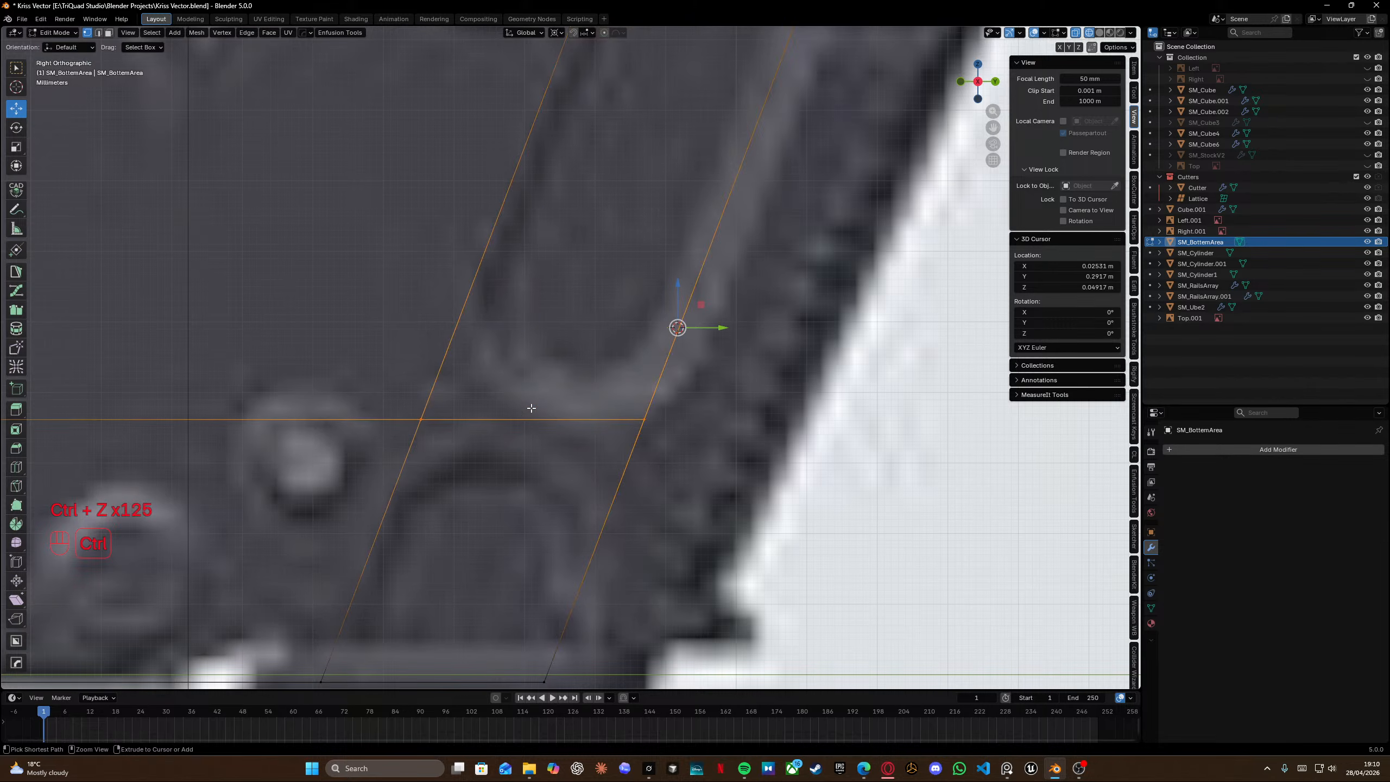
{"action": "key", "text": "ctrl+z"}
{"action": "key", "text": "ctrl+z"}
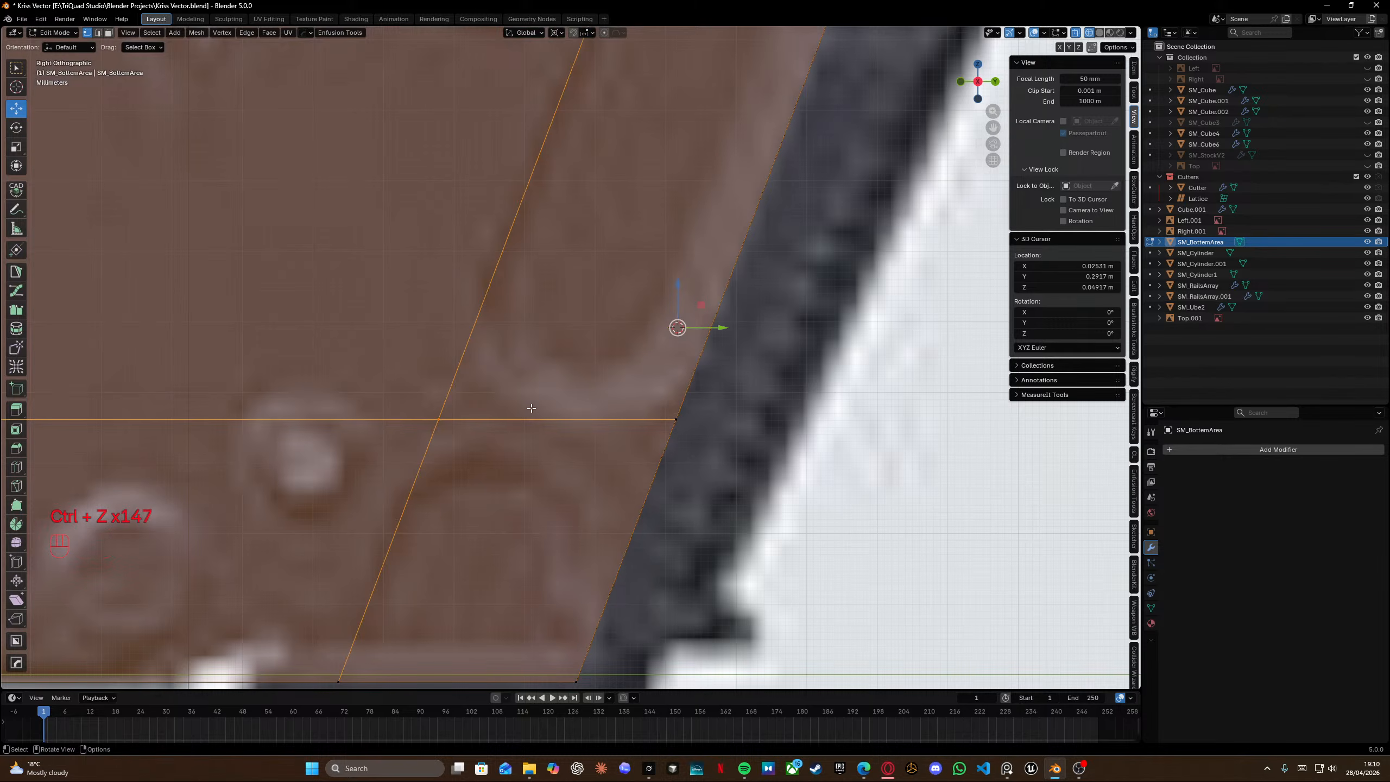
Move the panel's right vertical edge loop about 1.9 mm along Y to match the reference slot edge.
{"action": "scroll", "coordinate": [515, 403], "scroll_direction": "down", "scroll_amount": 9}
{"action": "middle_click_drag", "start_coordinate": [614, 296], "coordinate": [592, 363], "text": "shift"}
{"action": "scroll", "coordinate": [593, 363], "scroll_direction": "up", "scroll_amount": 5}
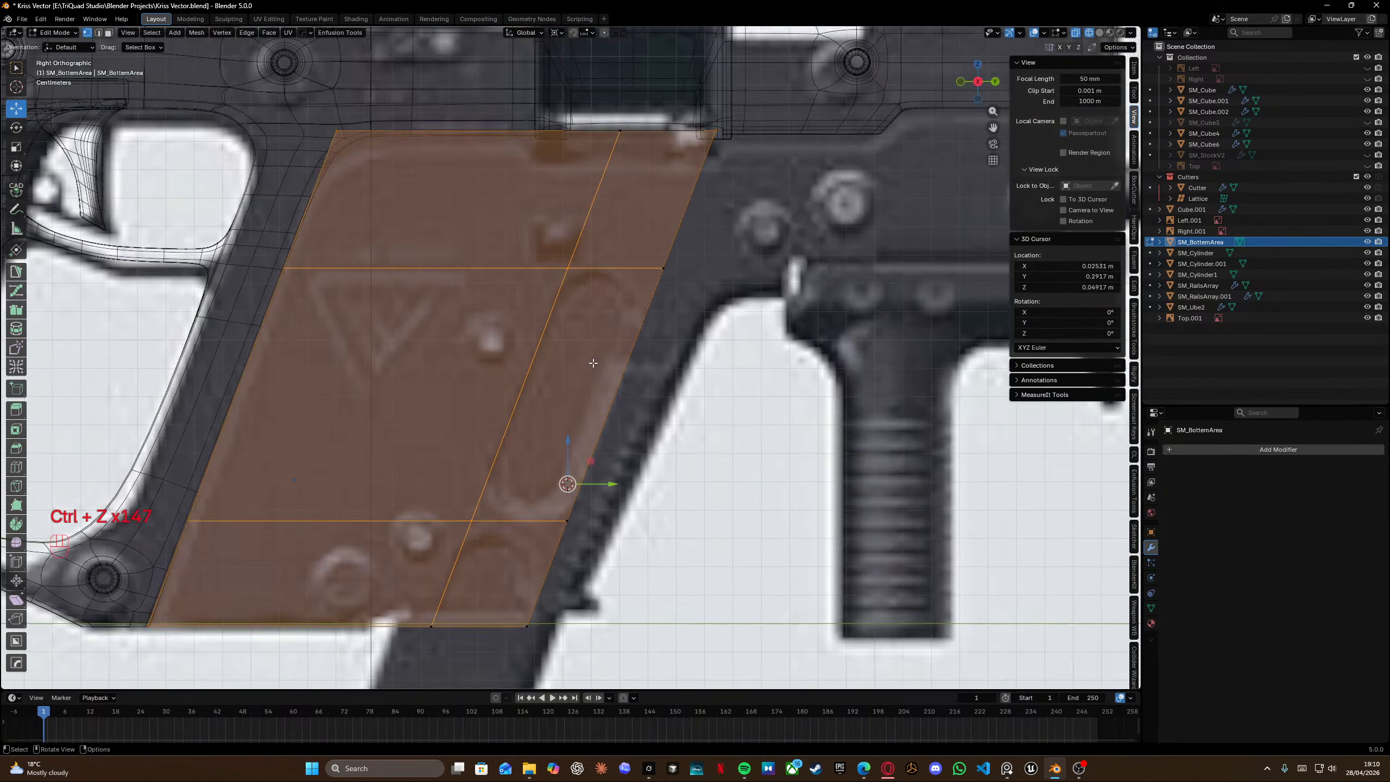
{"action": "middle_click_drag", "start_coordinate": [576, 432], "coordinate": [580, 355], "text": "shift"}
{"action": "left_click_drag", "start_coordinate": [497, 630], "coordinate": [608, 438]}
{"action": "middle_click_drag", "start_coordinate": [650, 129], "coordinate": [621, 320], "text": "shift"}
{"action": "left_click_drag", "start_coordinate": [620, 318], "coordinate": [662, 380], "text": "shift"}
{"action": "left_click_drag", "start_coordinate": [669, 180], "coordinate": [755, 265], "text": "shift"}
{"action": "key", "text": "g"}
{"action": "key", "text": "g"}
{"action": "key", "text": "g"}
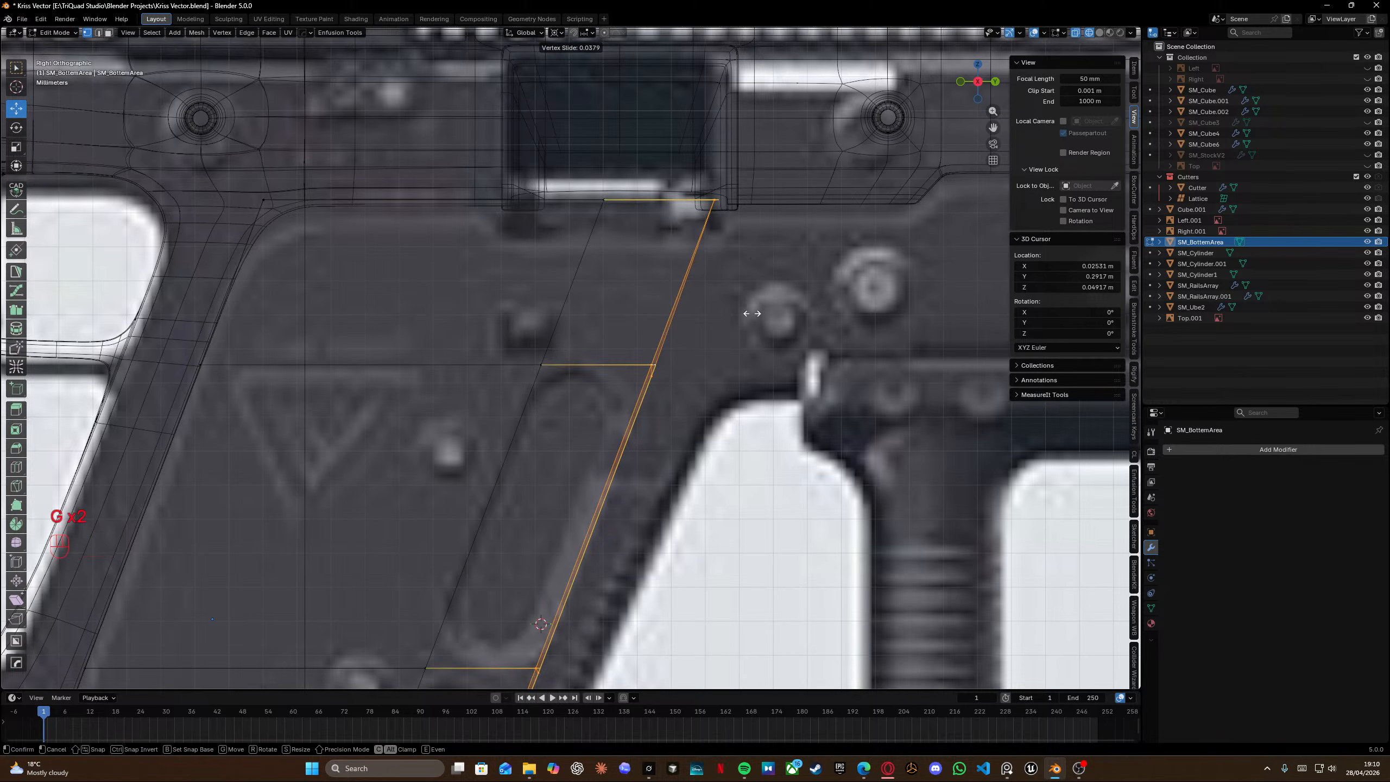
{"action": "key", "text": "y"}
{"action": "left_click", "coordinate": [697, 324], "text": "shift"}
{"action": "scroll", "coordinate": [687, 350], "scroll_direction": "down", "scroll_amount": 2}
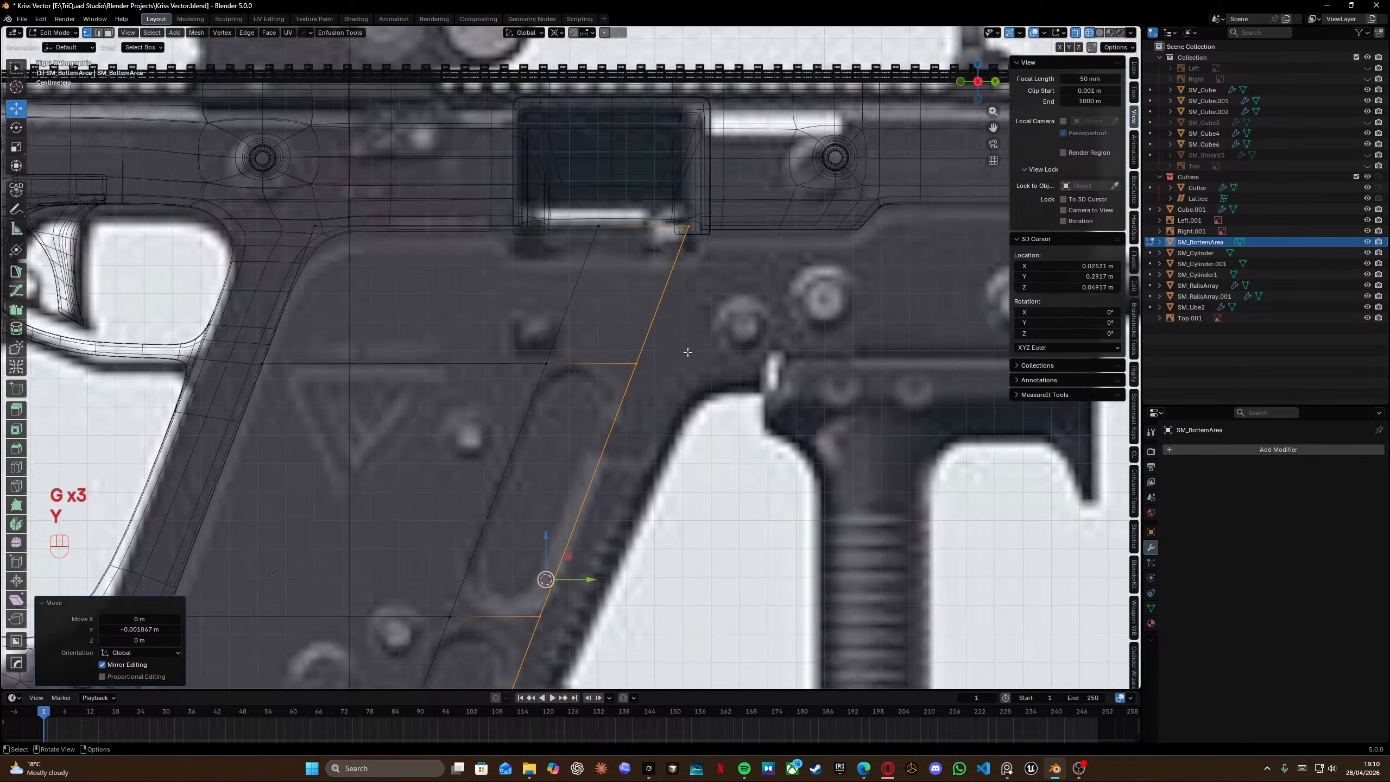
{"action": "middle_click_drag", "start_coordinate": [600, 483], "coordinate": [742, 391], "text": "shift"}
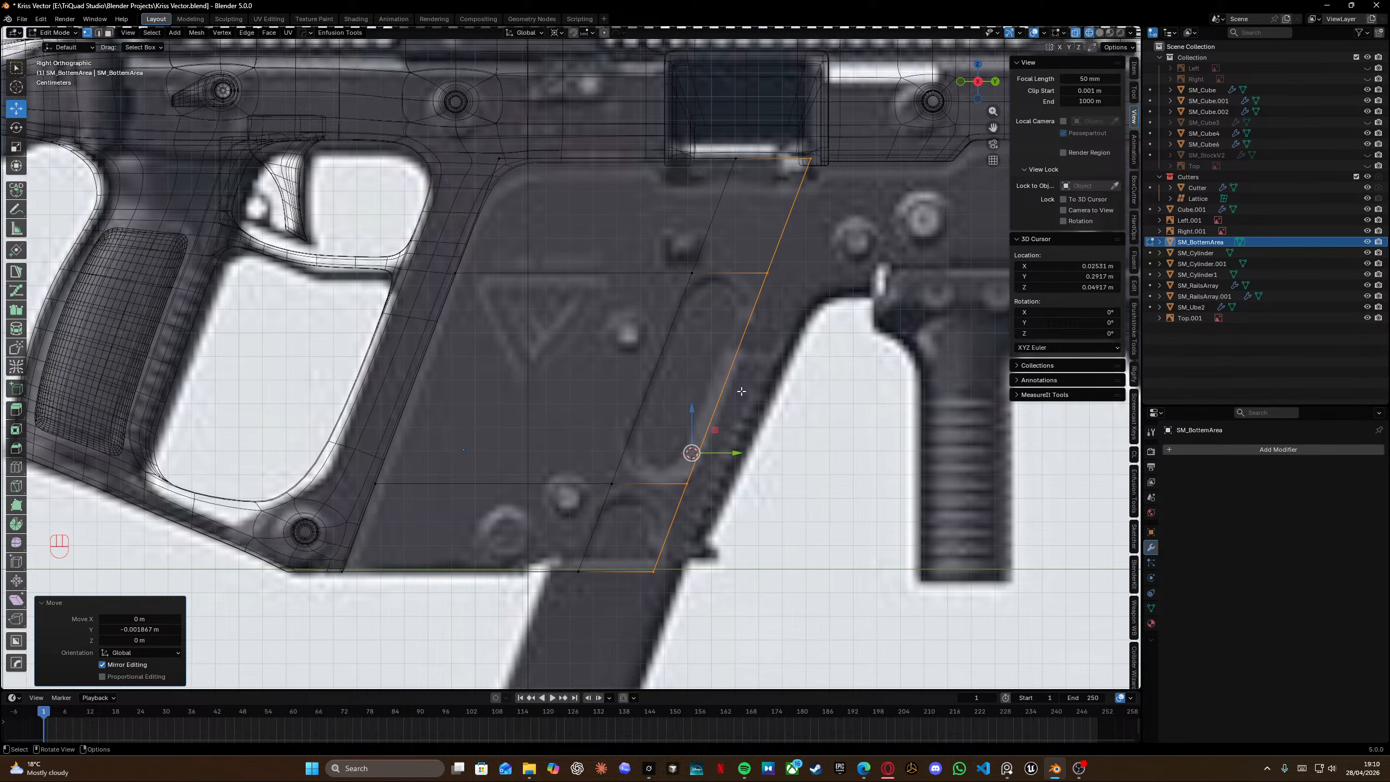
{"action": "scroll", "coordinate": [730, 360], "scroll_direction": "up", "scroll_amount": 2}
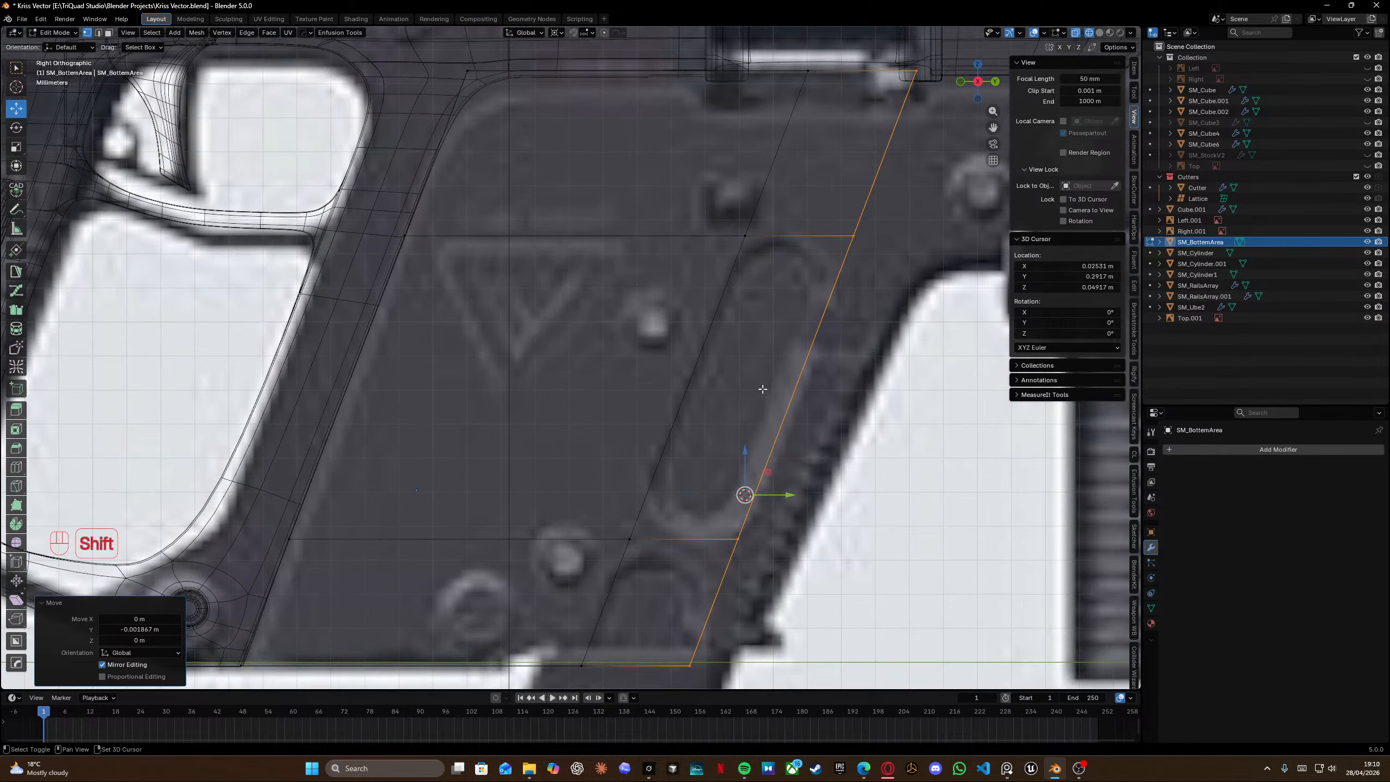
{"action": "middle_click_drag", "start_coordinate": [763, 389], "coordinate": [646, 219], "text": "shift"}
{"action": "scroll", "coordinate": [597, 376], "scroll_direction": "up", "scroll_amount": 2}
{"action": "middle_click_drag", "start_coordinate": [442, 392], "coordinate": [509, 326], "text": "shift"}
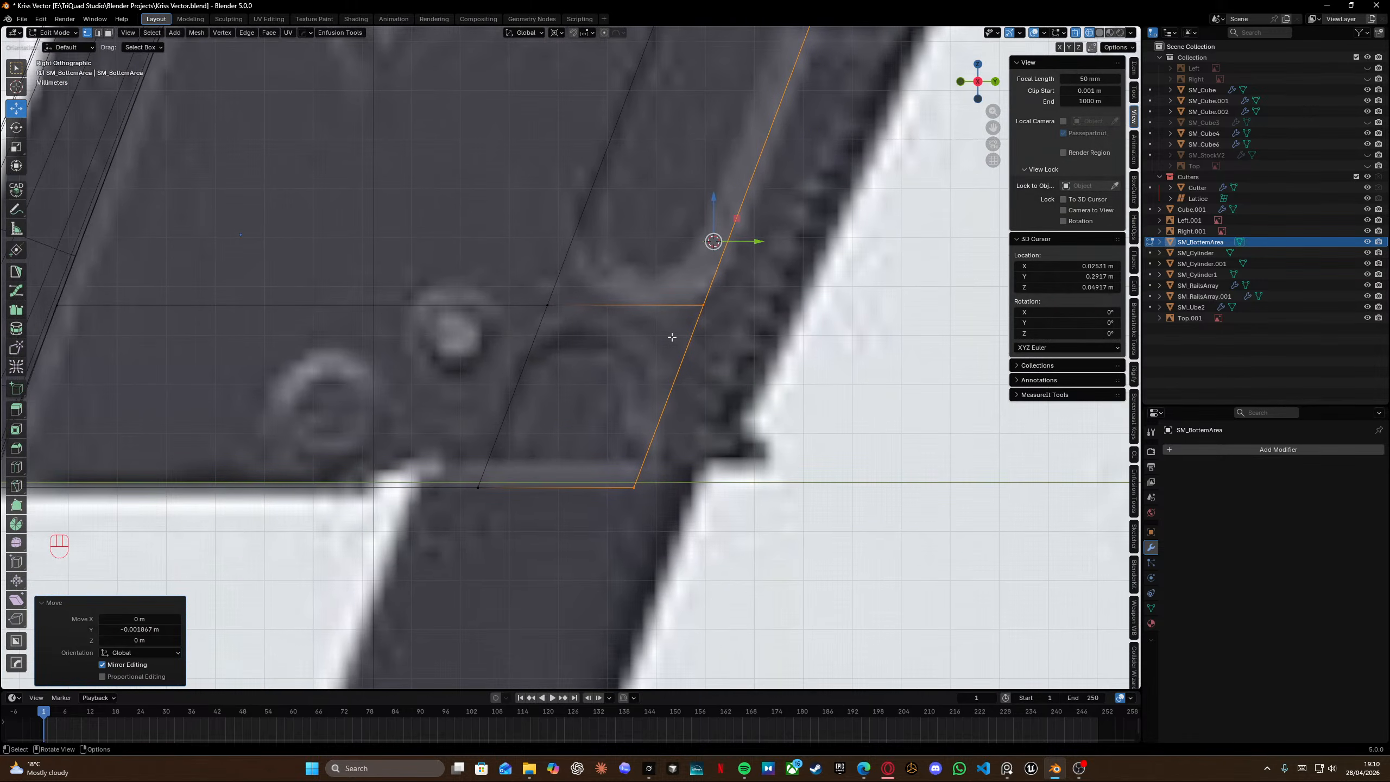
Move the selected edge loop further along Y to line up with the reference slot edge.
{"action": "key", "text": "g"}
{"action": "key", "text": "y"}
{"action": "left_click", "coordinate": [583, 367], "text": "shift"}
Bevel the horizontal edge loop crossing the slot with a 0.0428 m width and one segment.
{"action": "left_click", "coordinate": [546, 308]}
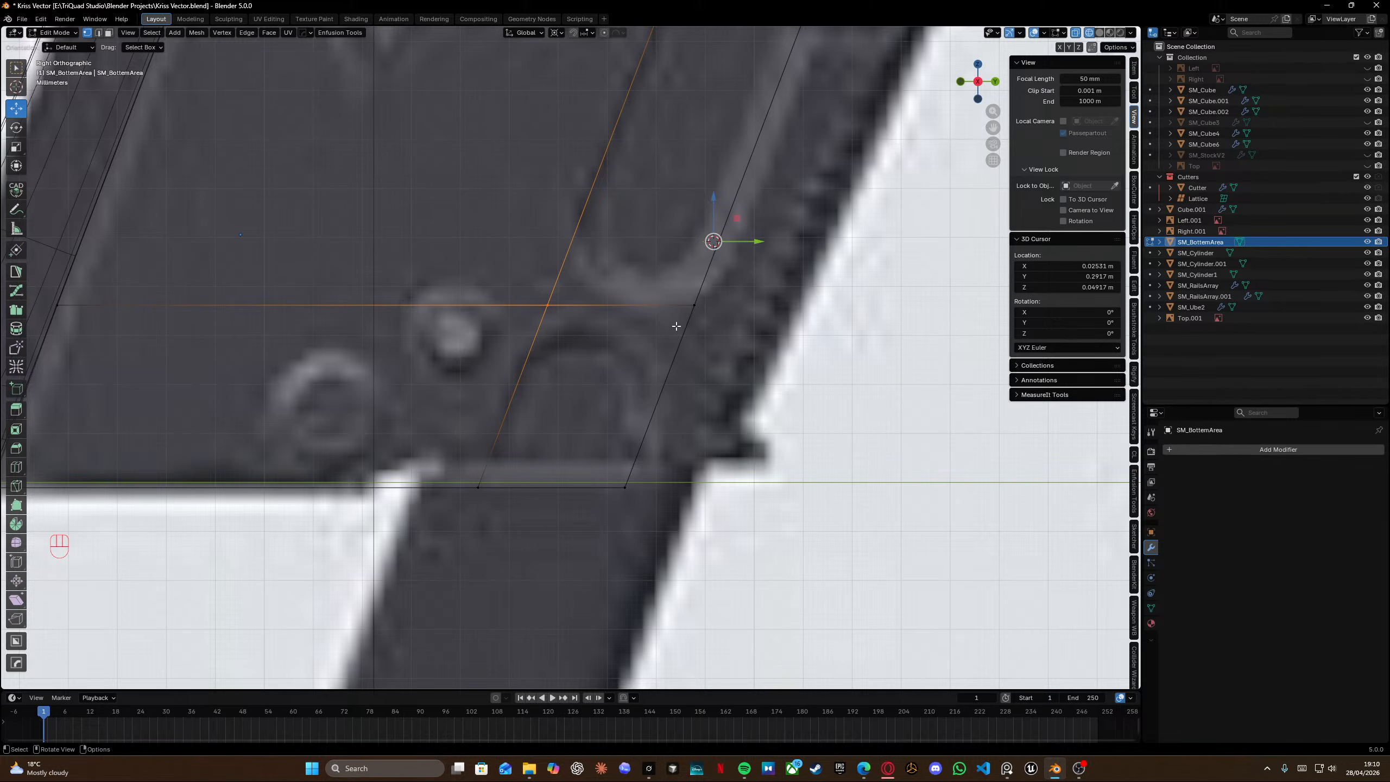
{"action": "key", "text": "ctrl+b"}
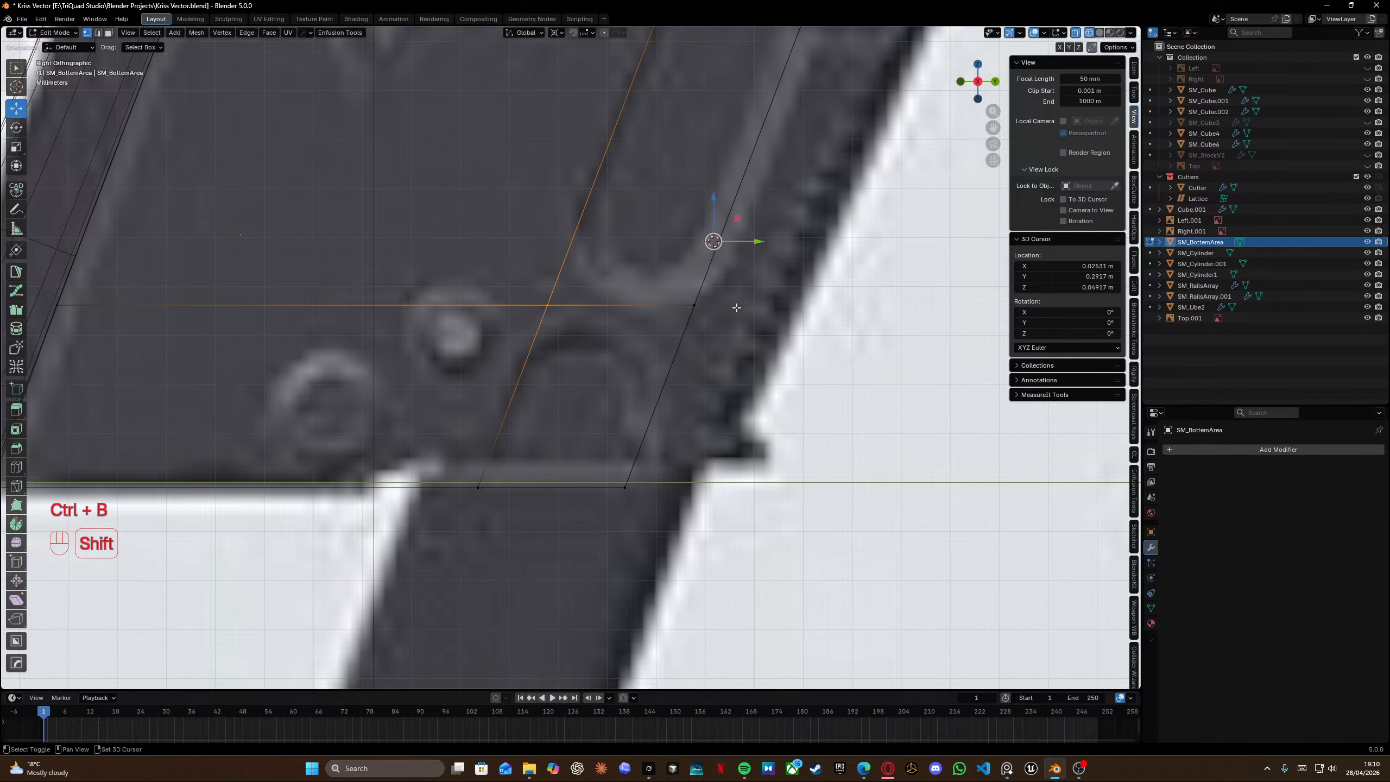
{"action": "key", "text": "ctrl+shift+b"}
{"action": "key", "text": "shift"}
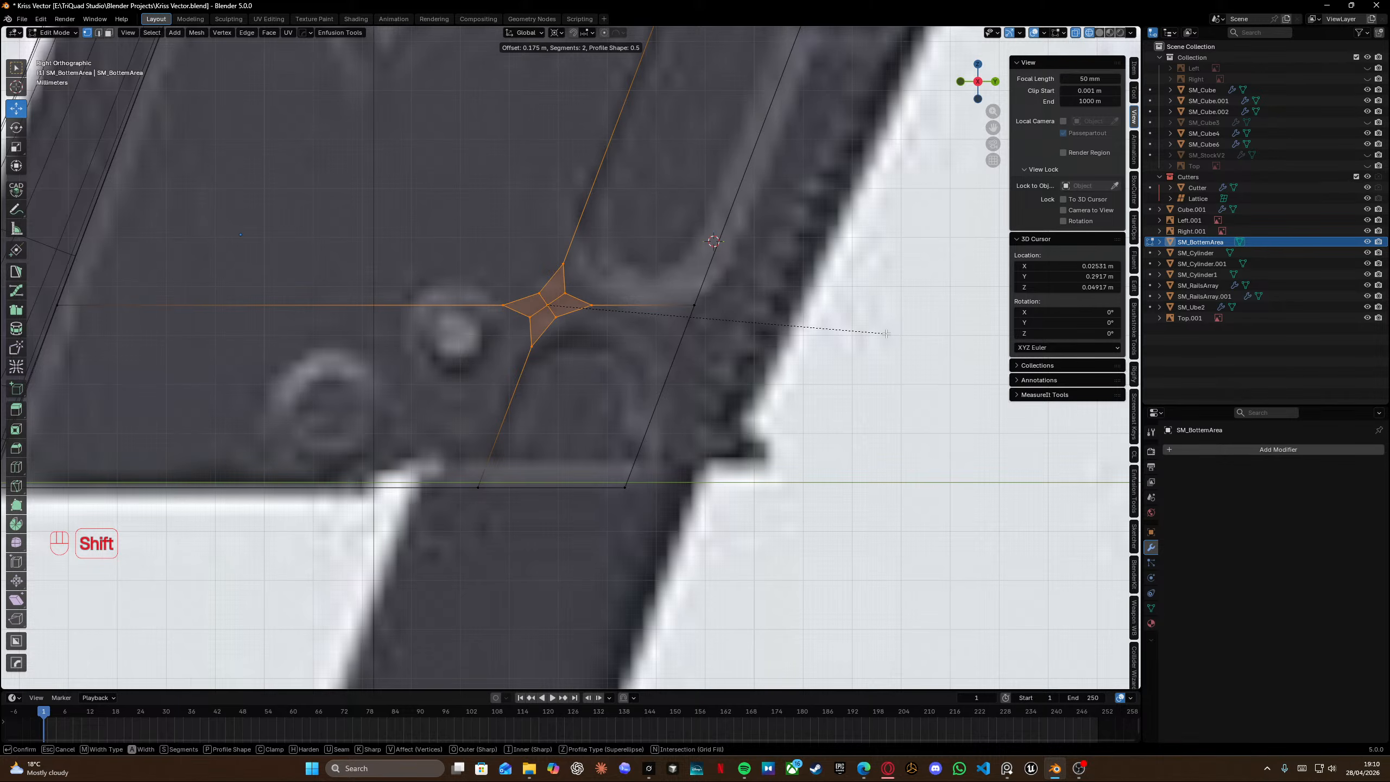
{"action": "key", "text": "Escape"}
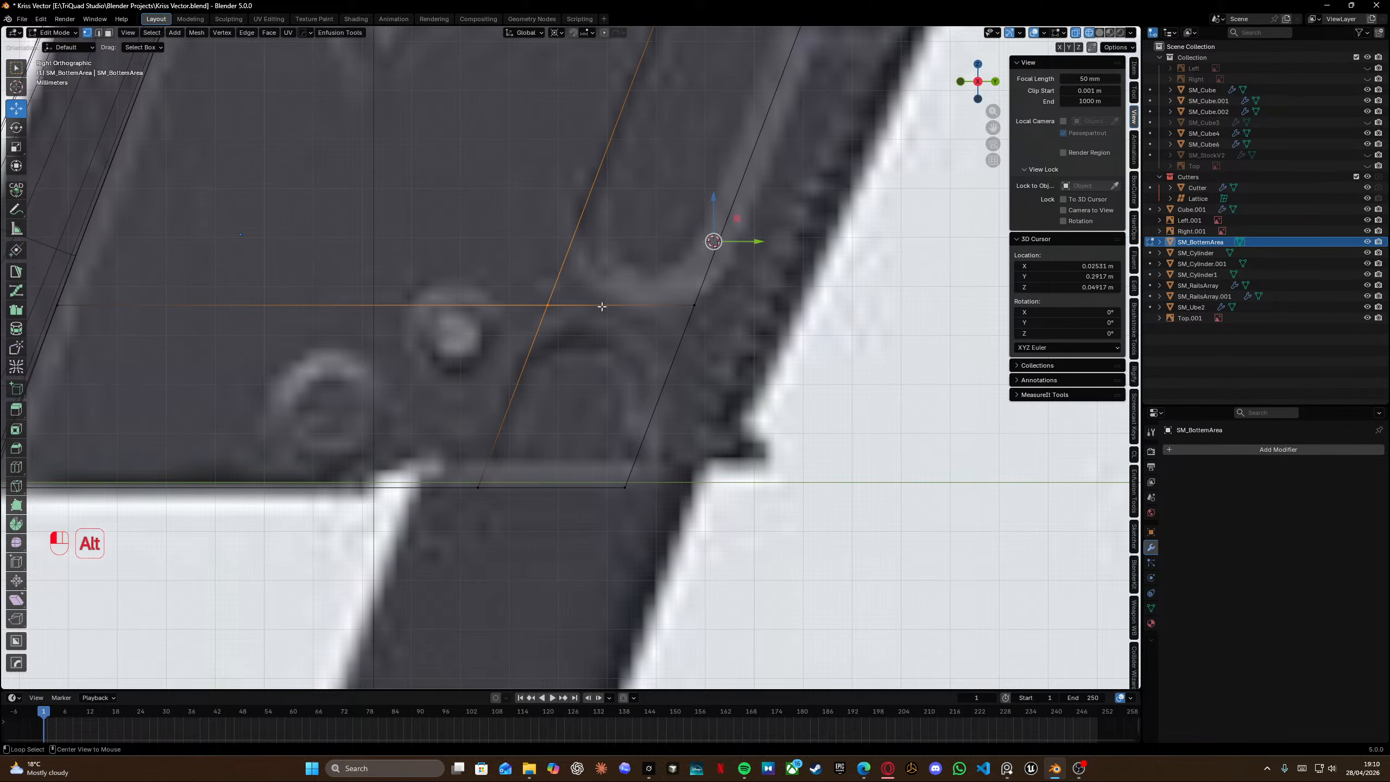
{"action": "key", "text": "ctrl+b"}
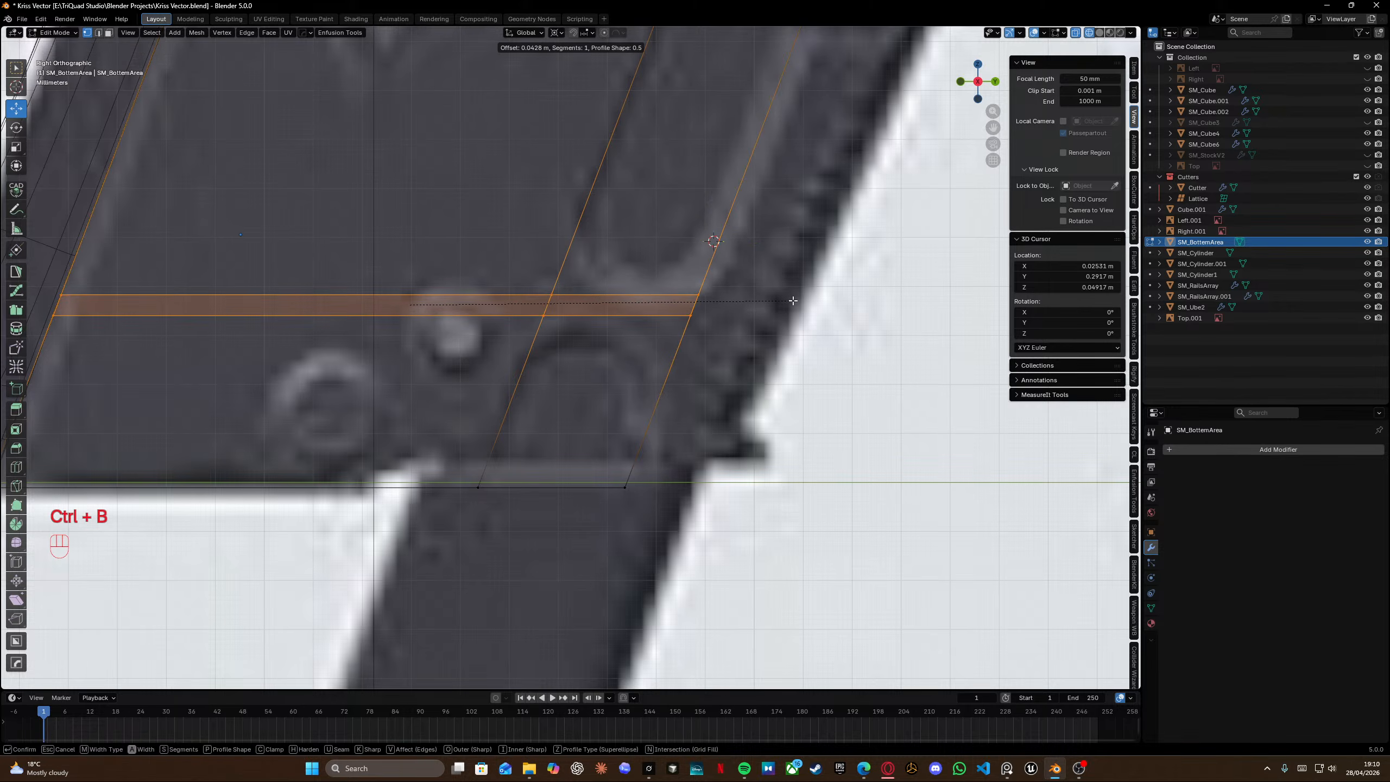
{"action": "left_click", "coordinate": [793, 301]}
{"action": "key", "text": "g"}
{"action": "key", "text": "g"}
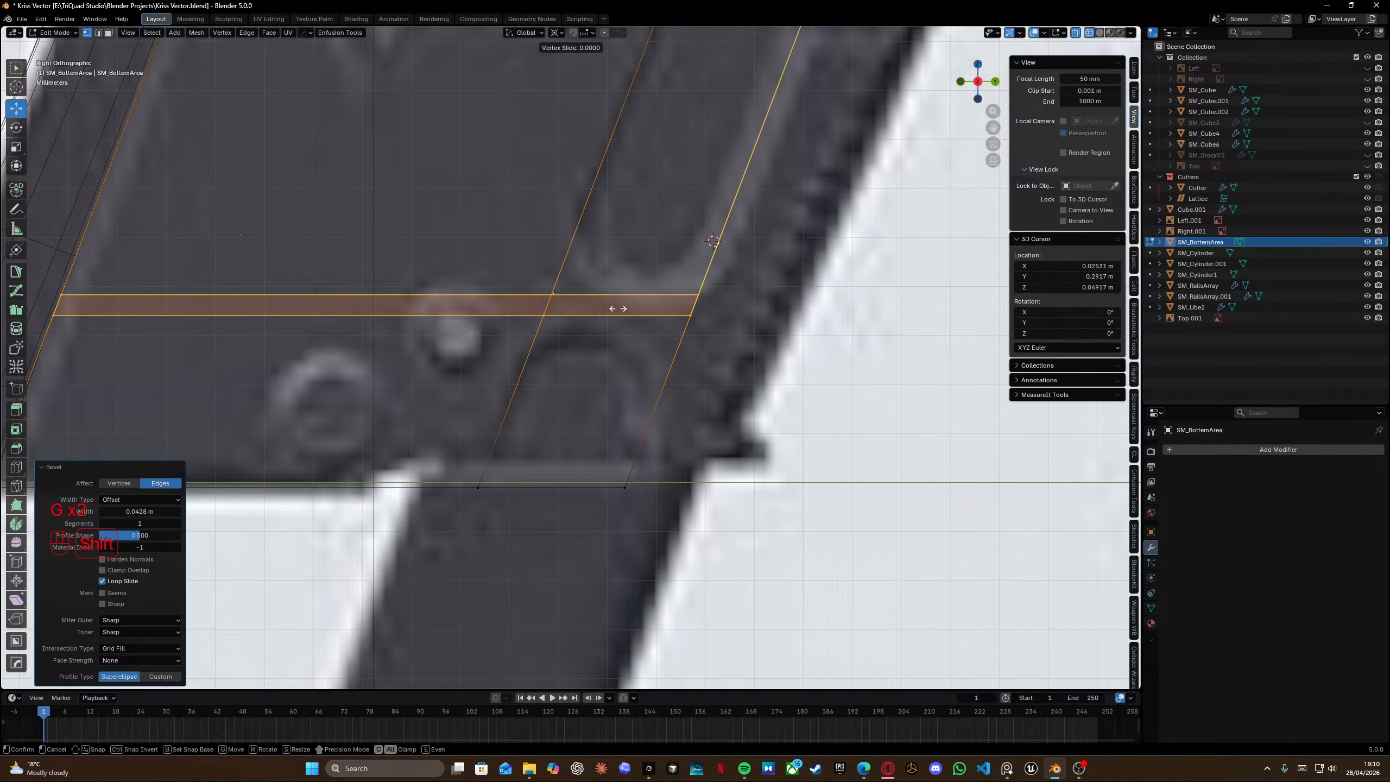
{"action": "right_click", "coordinate": [619, 320]}
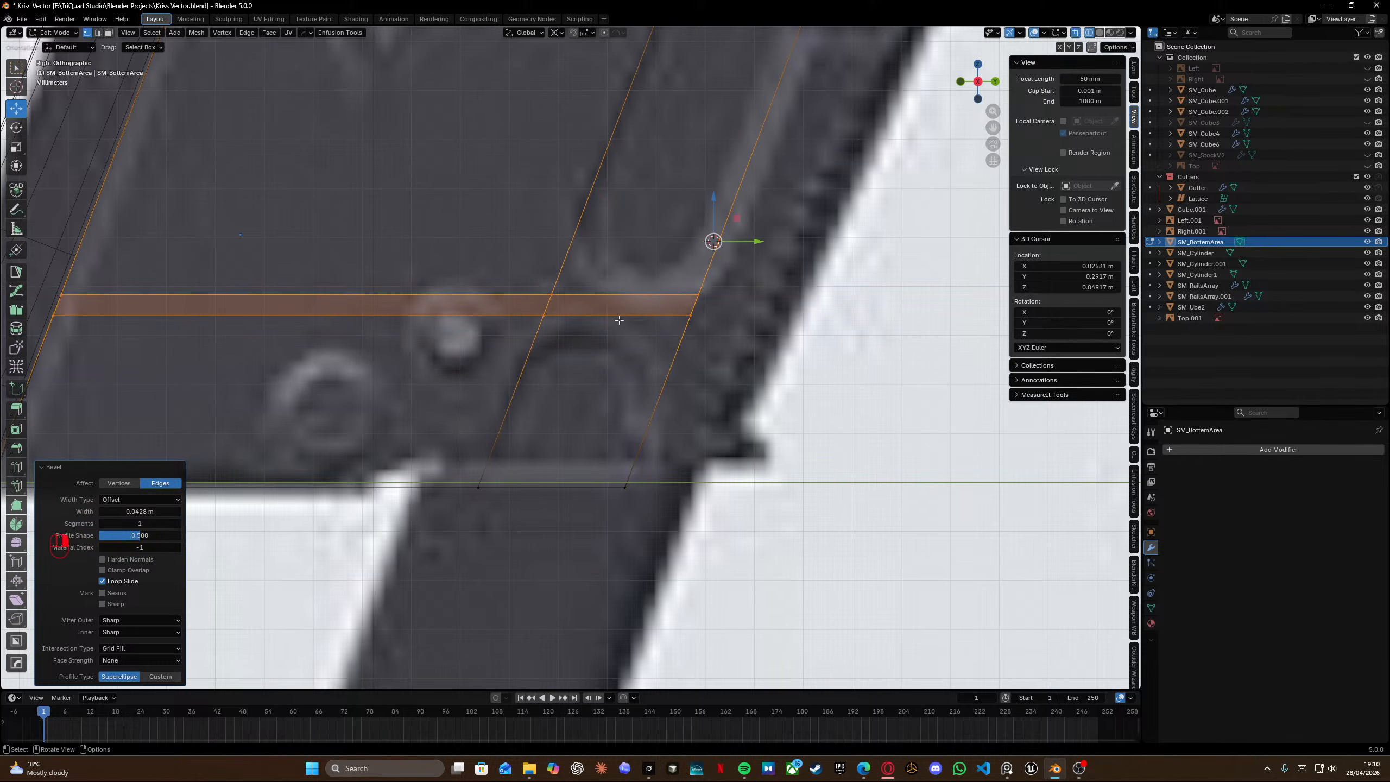
Edge-slide the two bevelled loops to align with the slot's top and bottom edges in the reference.
{"action": "left_click", "coordinate": [619, 320], "text": "alt"}
{"action": "key", "text": "g"}
{"action": "key", "text": "g"}
{"action": "left_click", "coordinate": [620, 295]}
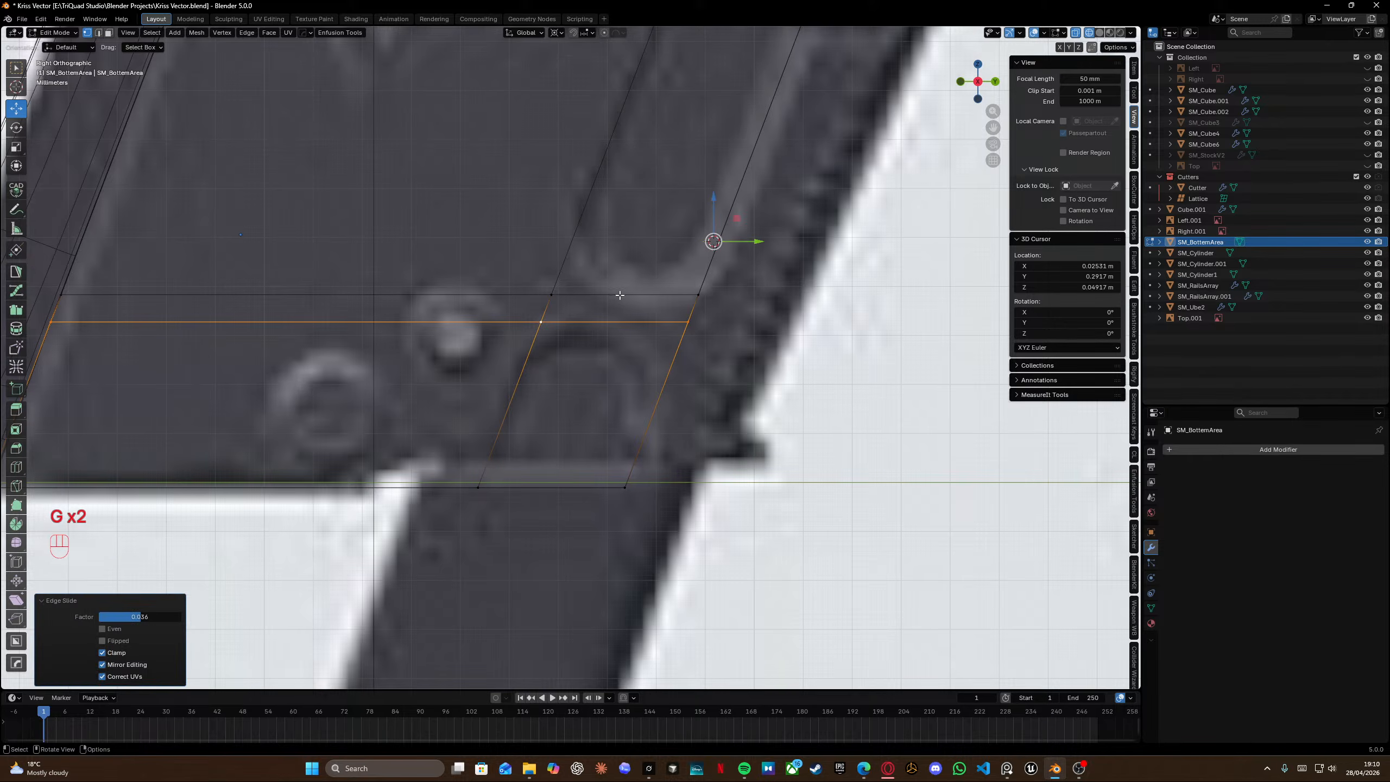
{"action": "left_click", "coordinate": [619, 296], "text": "alt"}
{"action": "key", "text": "g"}
{"action": "key", "text": "g"}
{"action": "left_click", "coordinate": [605, 322]}
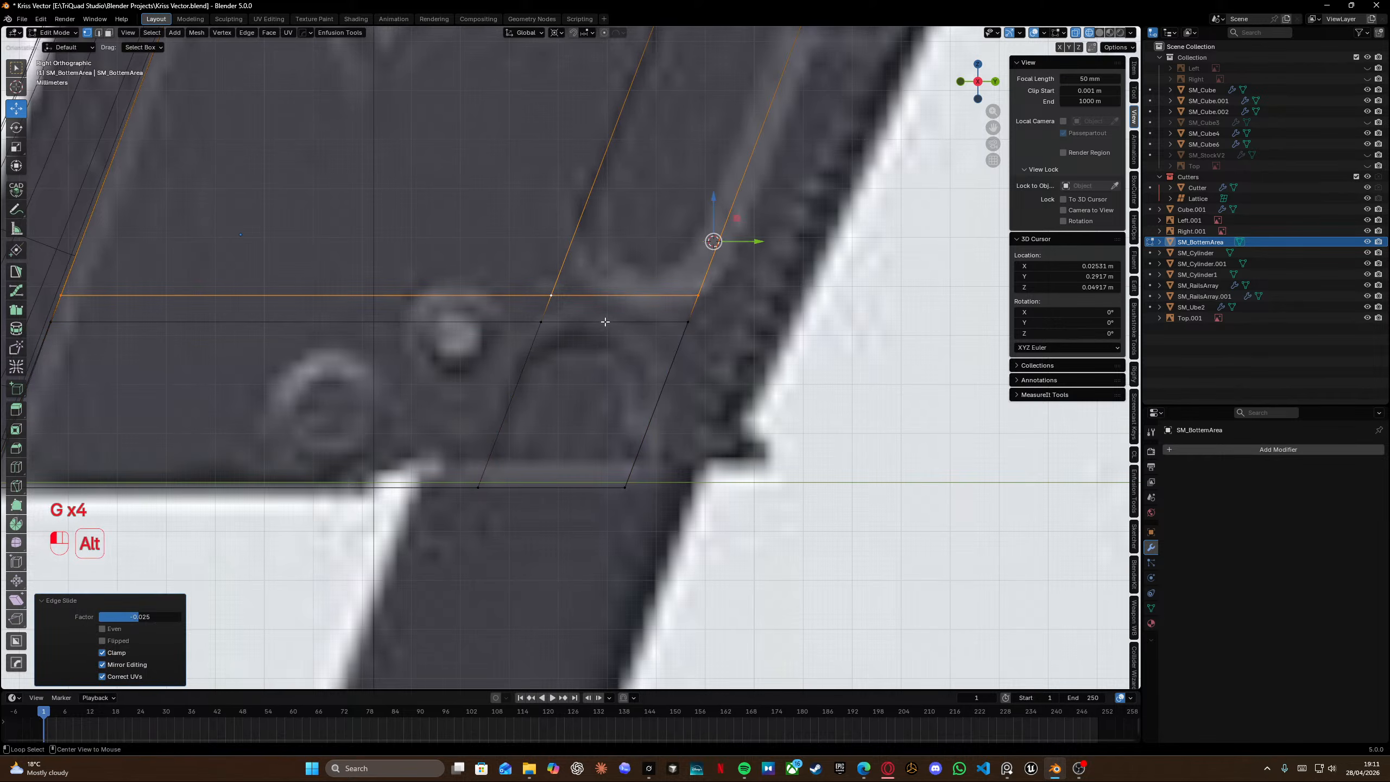
{"action": "left_click", "coordinate": [605, 322], "text": "alt"}
{"action": "key", "text": "g"}
{"action": "key", "text": "g"}
{"action": "left_click", "coordinate": [605, 320], "text": "shift"}
{"action": "mouse_move", "coordinate": [605, 319]}
{"action": "middle_mouse_down"}
{"action": "mouse_move", "coordinate": [626, 275]}
{"action": "mouse_move", "coordinate": [574, 298]}
{"action": "mouse_move", "coordinate": [646, 339]}
{"action": "mouse_move", "coordinate": [757, 353]}
{"action": "mouse_move", "coordinate": [772, 322]}
{"action": "middle_mouse_up"}
Select the panel's slot-side vertices and move them about -28 mm along X.
{"action": "key", "text": "KP_3"}
{"action": "key", "text": "shift+z"}
{"action": "scroll", "coordinate": [766, 342], "scroll_direction": "down", "scroll_amount": 2}
{"action": "key", "text": "shift+z"}
{"action": "mouse_move", "coordinate": [608, 112]}
{"action": "left_mouse_down"}
{"action": "mouse_move", "coordinate": [701, 447]}
{"action": "mouse_move", "coordinate": [697, 421]}
{"action": "left_mouse_up"}
{"action": "key", "text": "g"}
{"action": "key", "text": "x"}
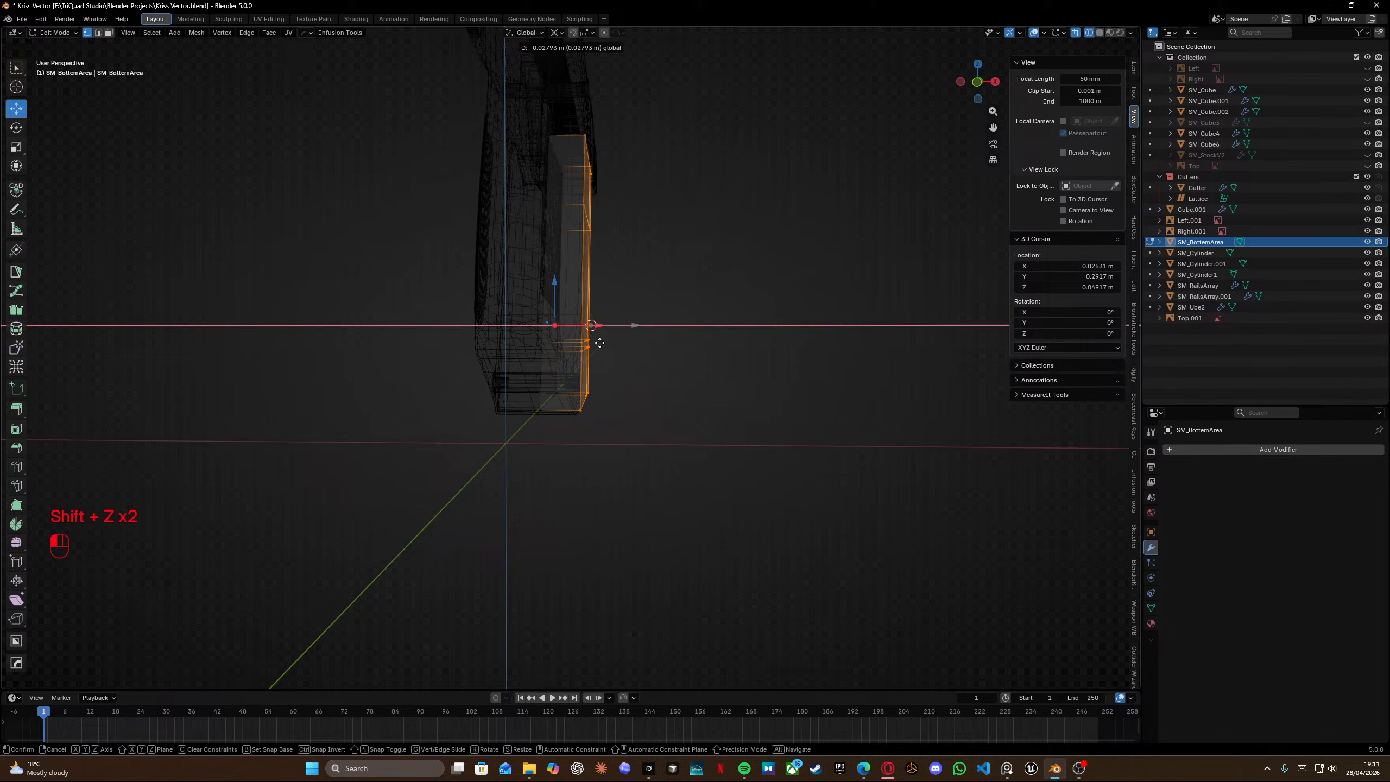
{"action": "left_click", "coordinate": [600, 343]}
{"action": "middle_click_drag", "start_coordinate": [600, 342], "coordinate": [465, 362]}
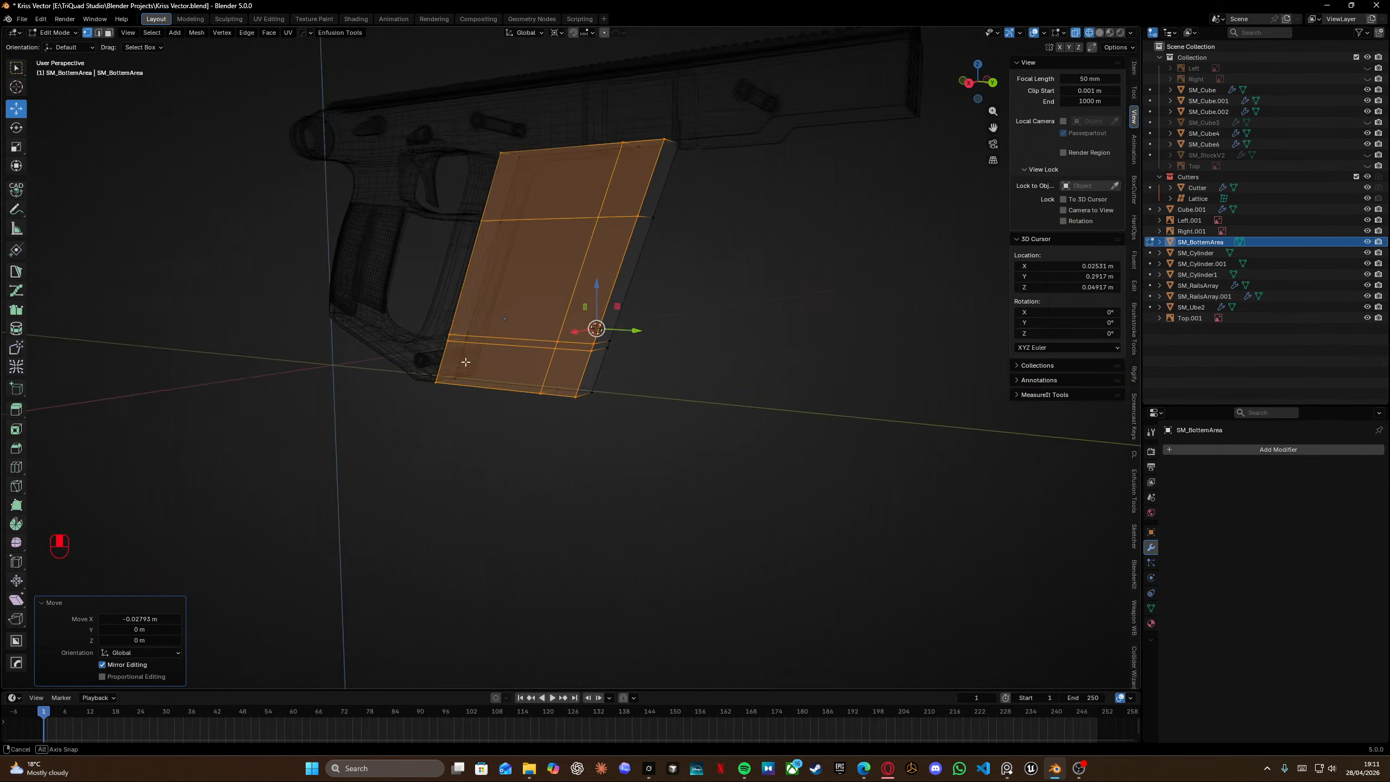
Extrude the panel's slanted right edge about 24 mm along Y toward the grip area.
{"action": "key", "text": "shift+z"}
{"action": "key", "text": "KP_3"}
{"action": "scroll", "coordinate": [637, 271], "scroll_direction": "up", "scroll_amount": 5}
{"action": "mouse_move", "coordinate": [747, 274]}
{"action": "middle_mouse_down", "text": "shift"}
{"action": "mouse_move", "coordinate": [637, 270]}
{"action": "mouse_move", "coordinate": [648, 258]}
{"action": "middle_mouse_up", "text": "shift"}
{"action": "key", "text": "shift+z"}
{"action": "left_click_drag", "start_coordinate": [524, 377], "coordinate": [561, 426]}
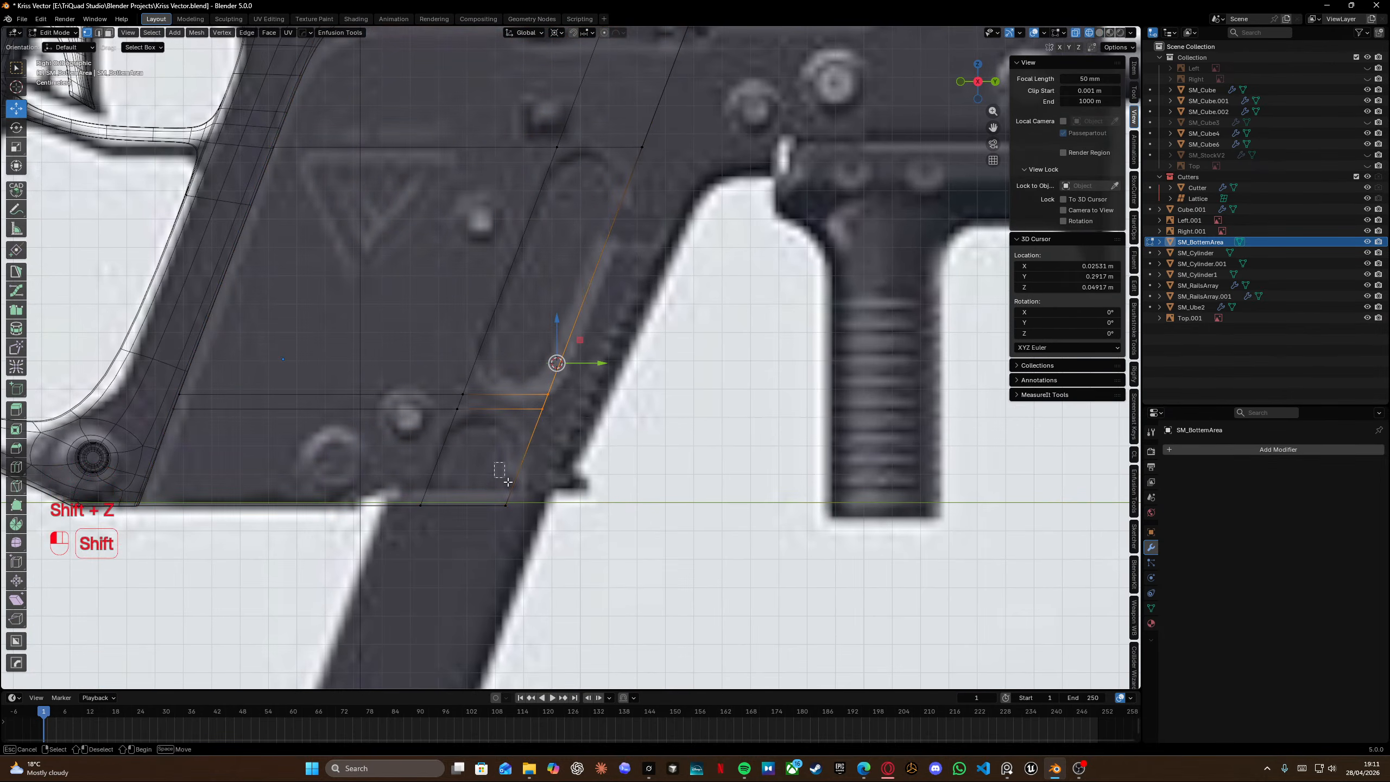
{"action": "left_click_drag", "start_coordinate": [492, 478], "coordinate": [521, 519], "text": "shift"}
{"action": "middle_click_drag", "start_coordinate": [662, 193], "coordinate": [644, 328], "text": "shift"}
{"action": "left_click_drag", "start_coordinate": [611, 262], "coordinate": [639, 298], "text": "shift"}
{"action": "left_click_drag", "start_coordinate": [662, 124], "coordinate": [689, 152], "text": "shift"}
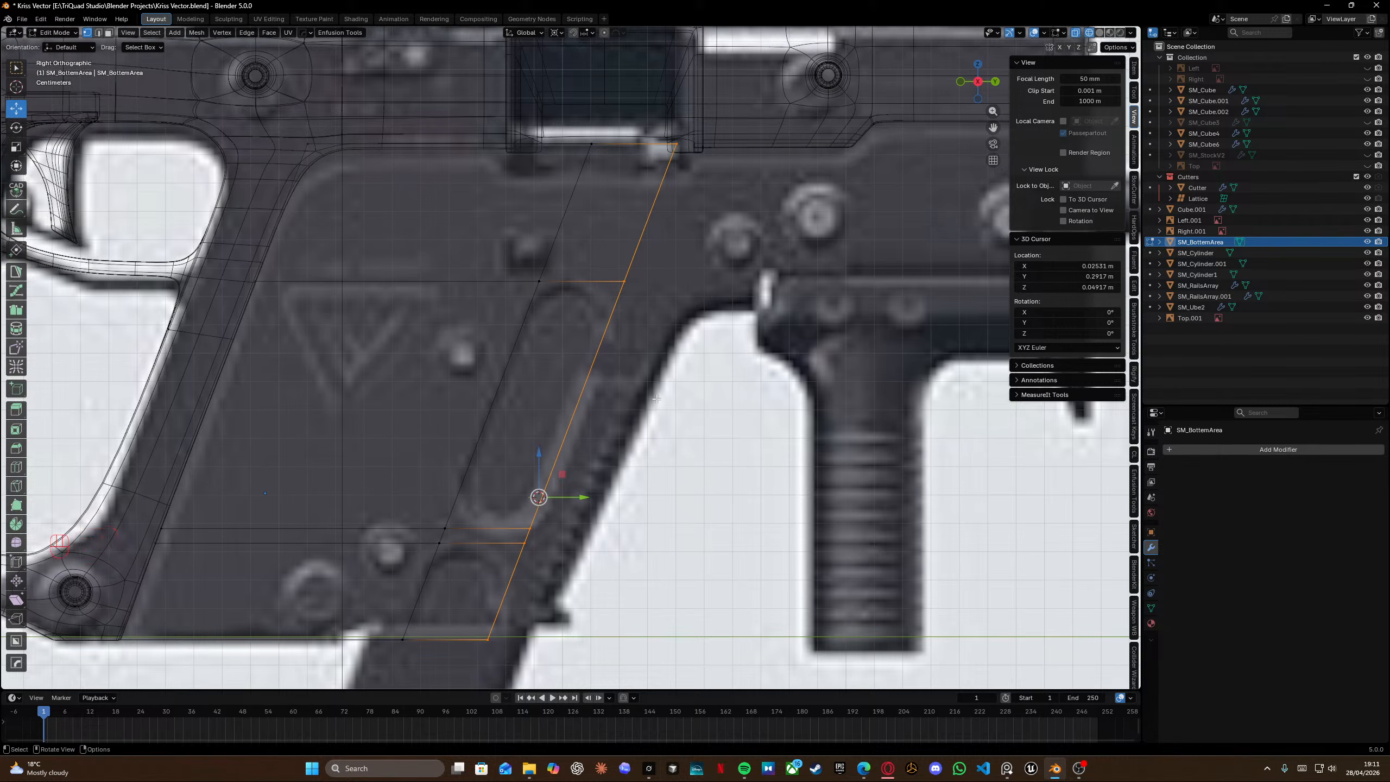
{"action": "key", "text": "e"}
{"action": "key", "text": "y"}
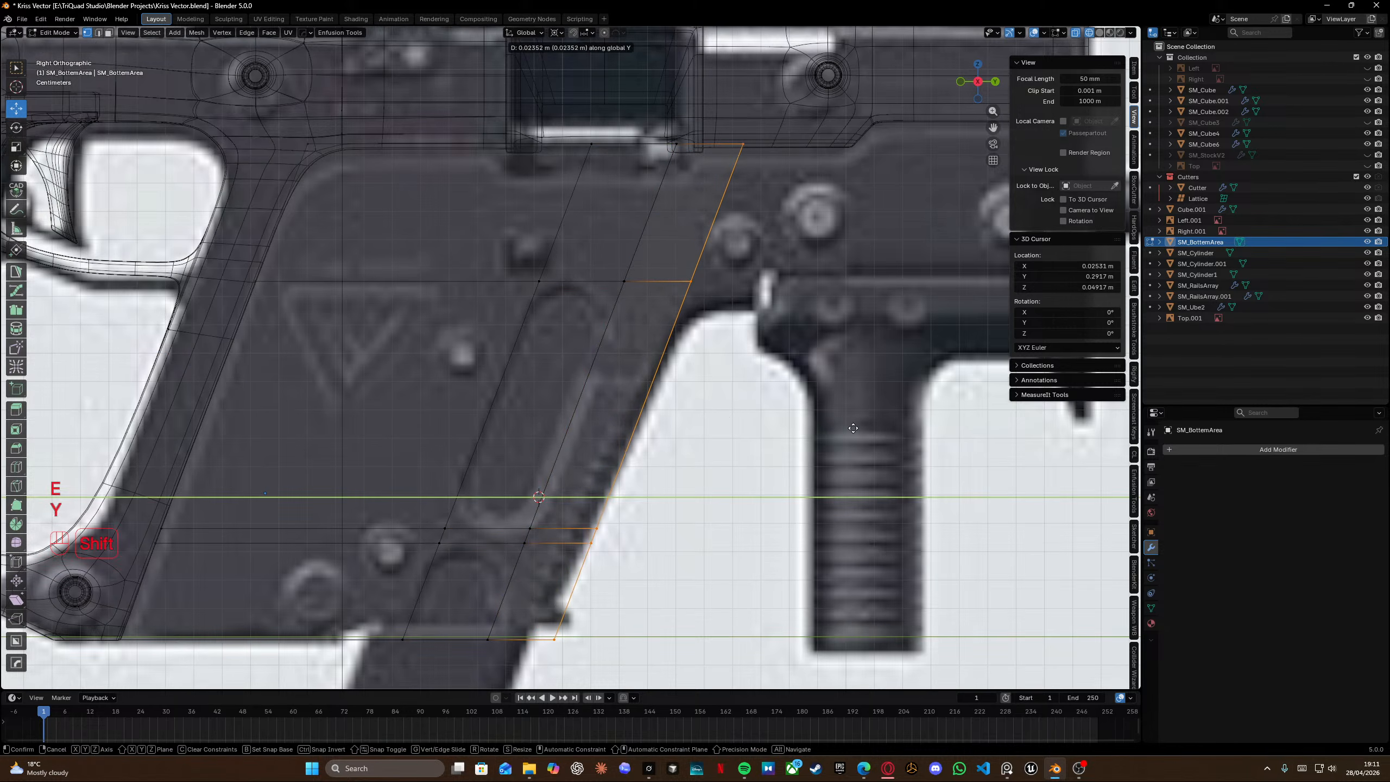
{"action": "left_click", "coordinate": [867, 430]}
Extrude the panel's upper edge along Y to the end of the receiver block in the reference.
{"action": "middle_click_drag", "start_coordinate": [707, 352], "coordinate": [547, 316], "text": "shift"}
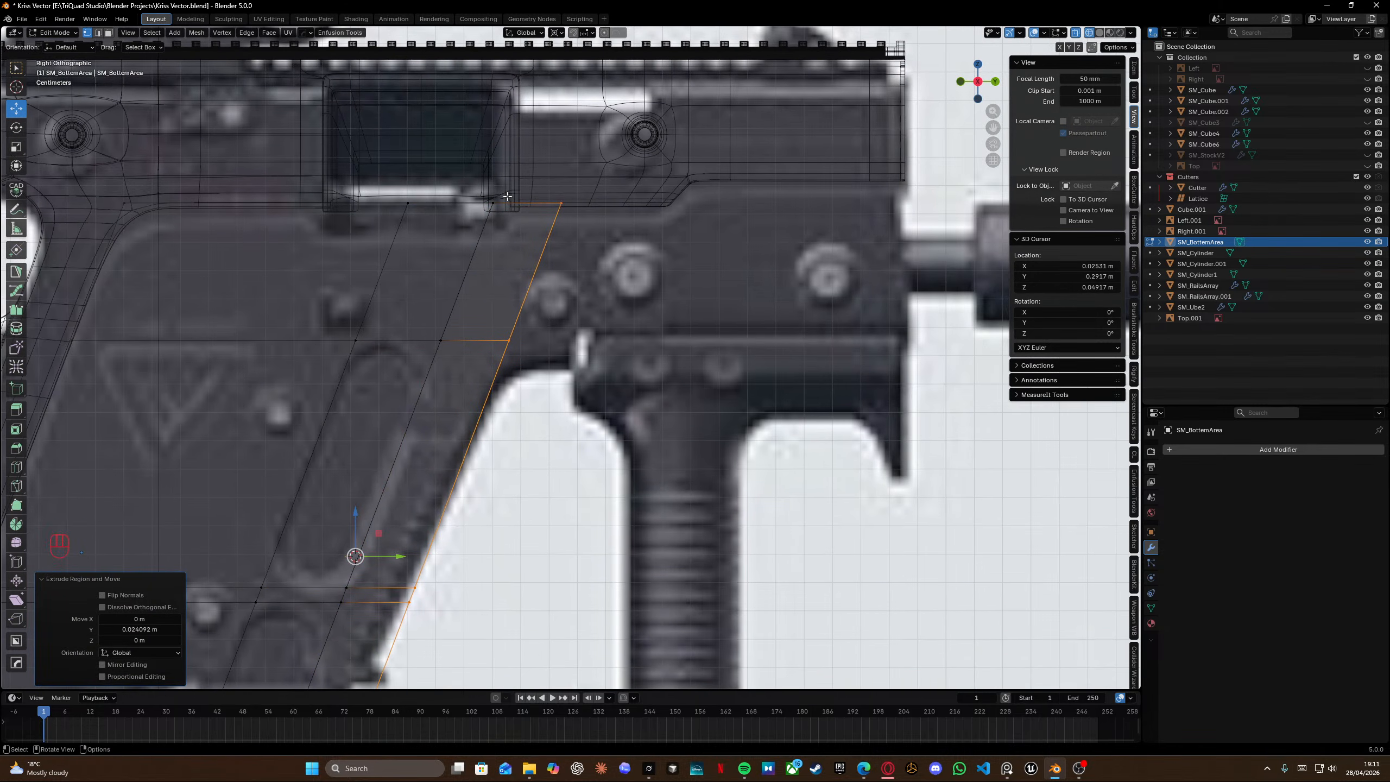
{"action": "left_click_drag", "start_coordinate": [538, 351], "coordinate": [569, 198]}
{"action": "key", "text": "e"}
{"action": "key", "text": "y"}
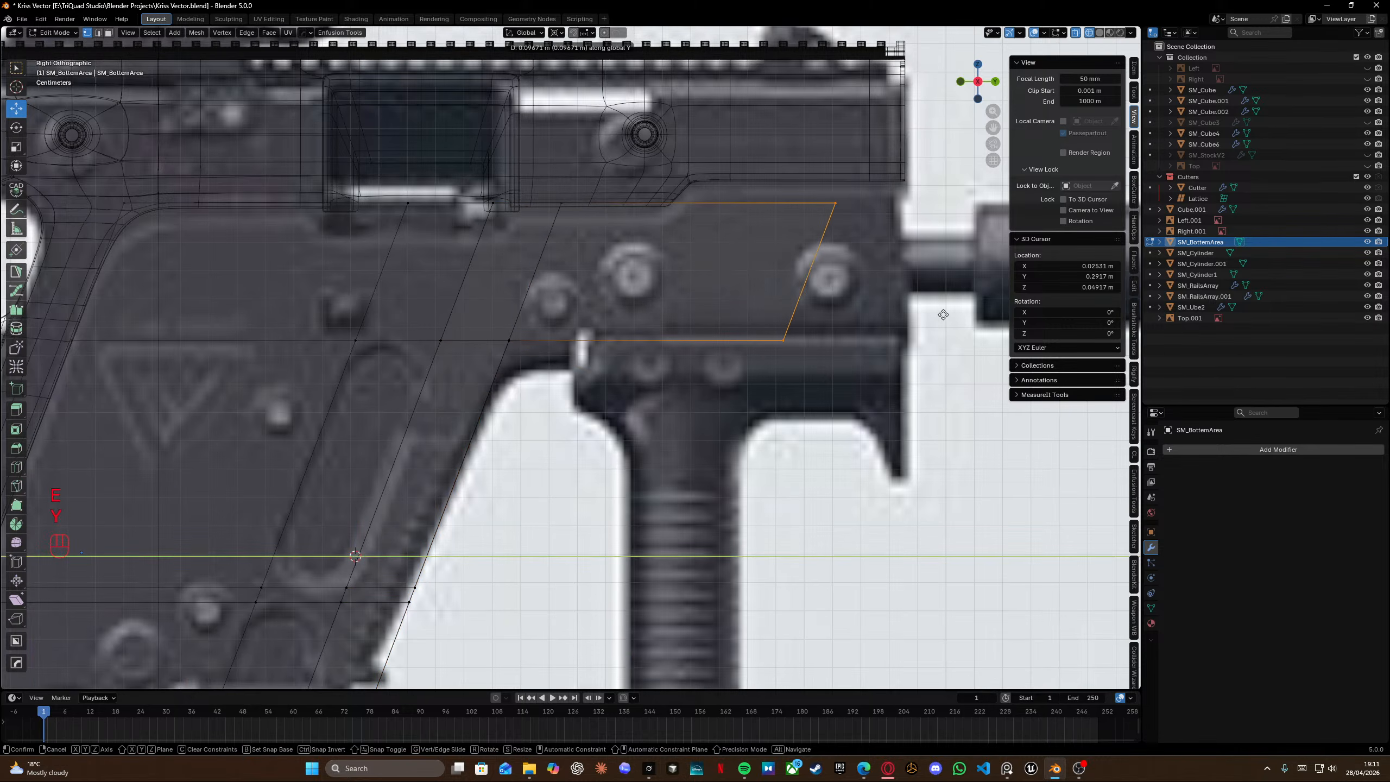
{"action": "left_click", "coordinate": [990, 327]}
Snap the cursor to the extrusion's top corner, flatten the end vertices to zero along Y, and nudge them about 3 mm.
{"action": "left_click_drag", "start_coordinate": [891, 185], "coordinate": [925, 251]}
{"action": "key", "text": "shift+s"}
{"action": "left_click", "coordinate": [927, 314]}
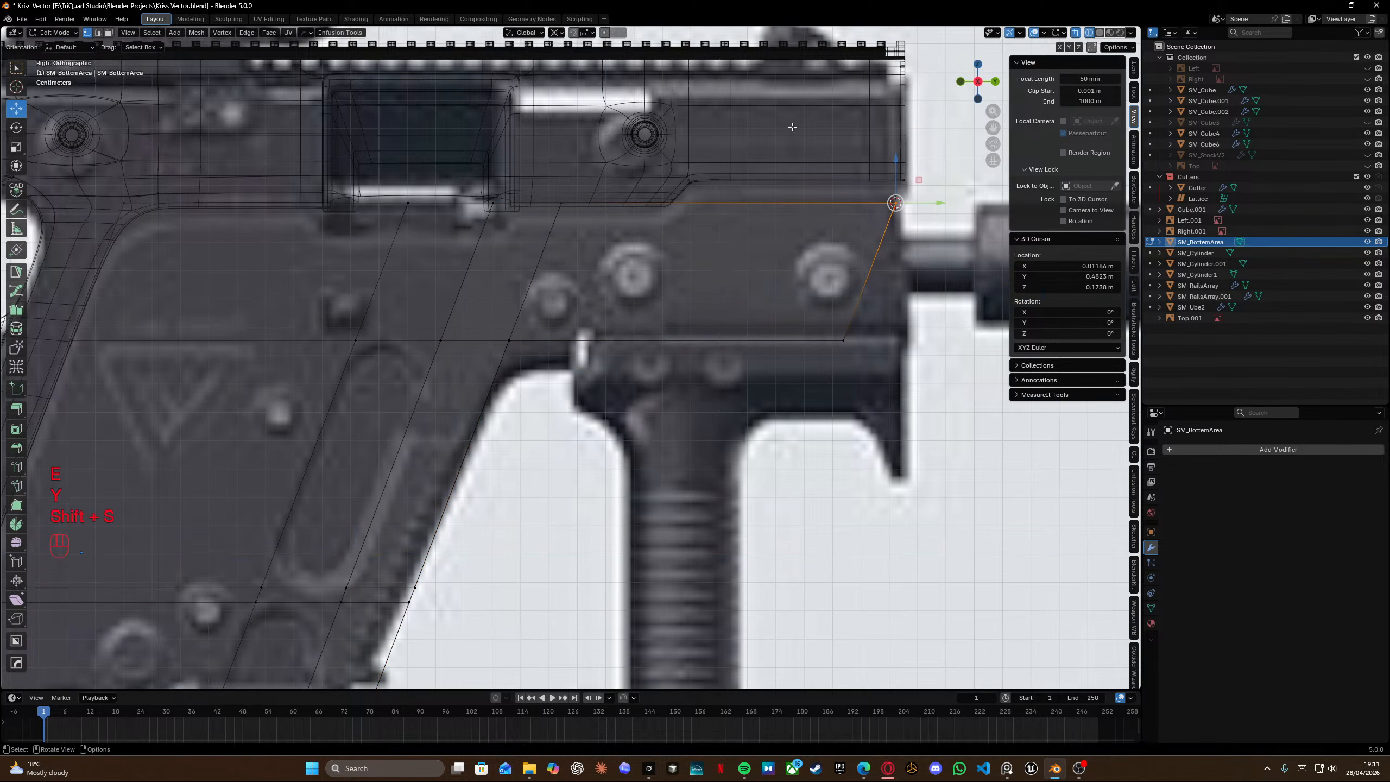
{"action": "left_click_drag", "start_coordinate": [793, 127], "coordinate": [961, 411]}
{"action": "key", "text": "s"}
{"action": "key", "text": "x"}
{"action": "key", "text": "y"}
{"action": "key", "text": "KP_0"}
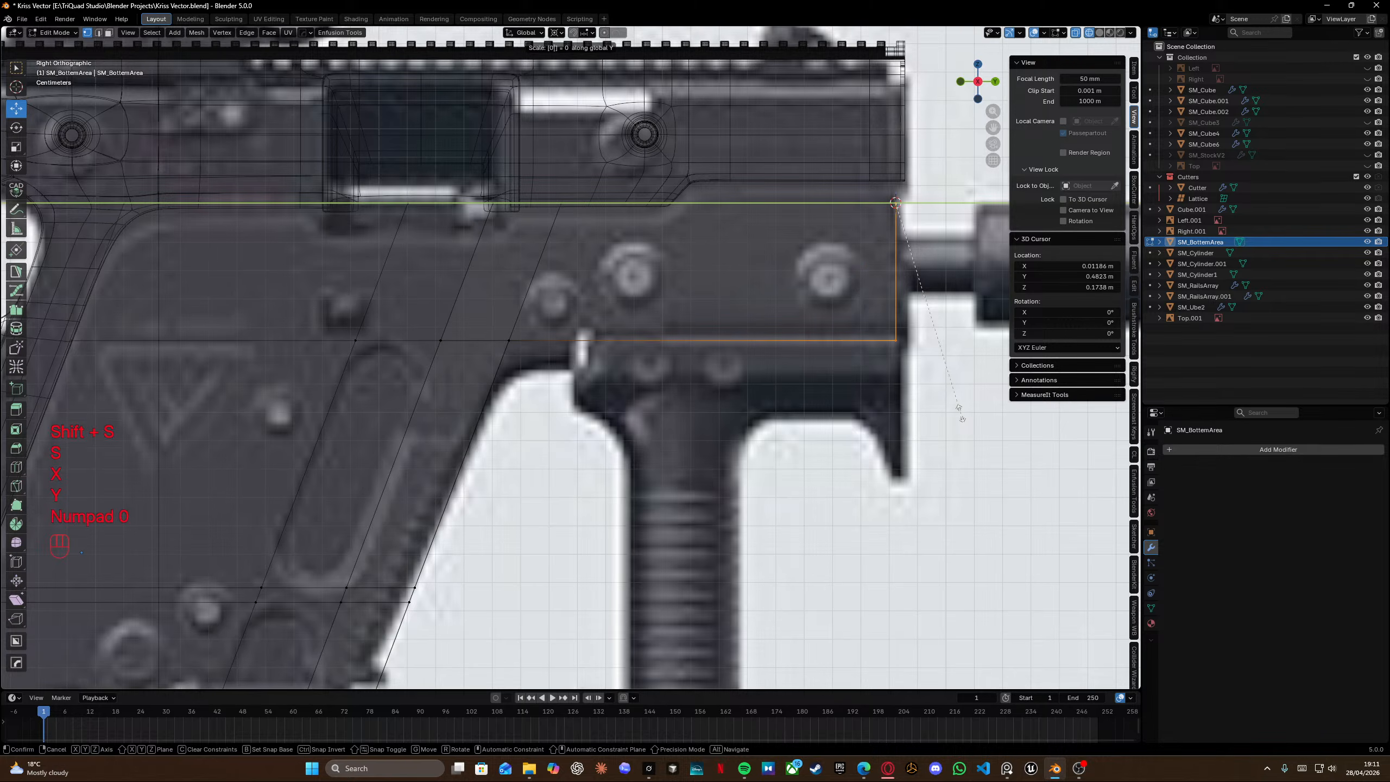
{"action": "key", "text": "Return"}
{"action": "left_click_drag", "start_coordinate": [939, 203], "coordinate": [949, 203]}
{"action": "middle_click_drag", "start_coordinate": [510, 342], "coordinate": [526, 328], "text": "shift"}
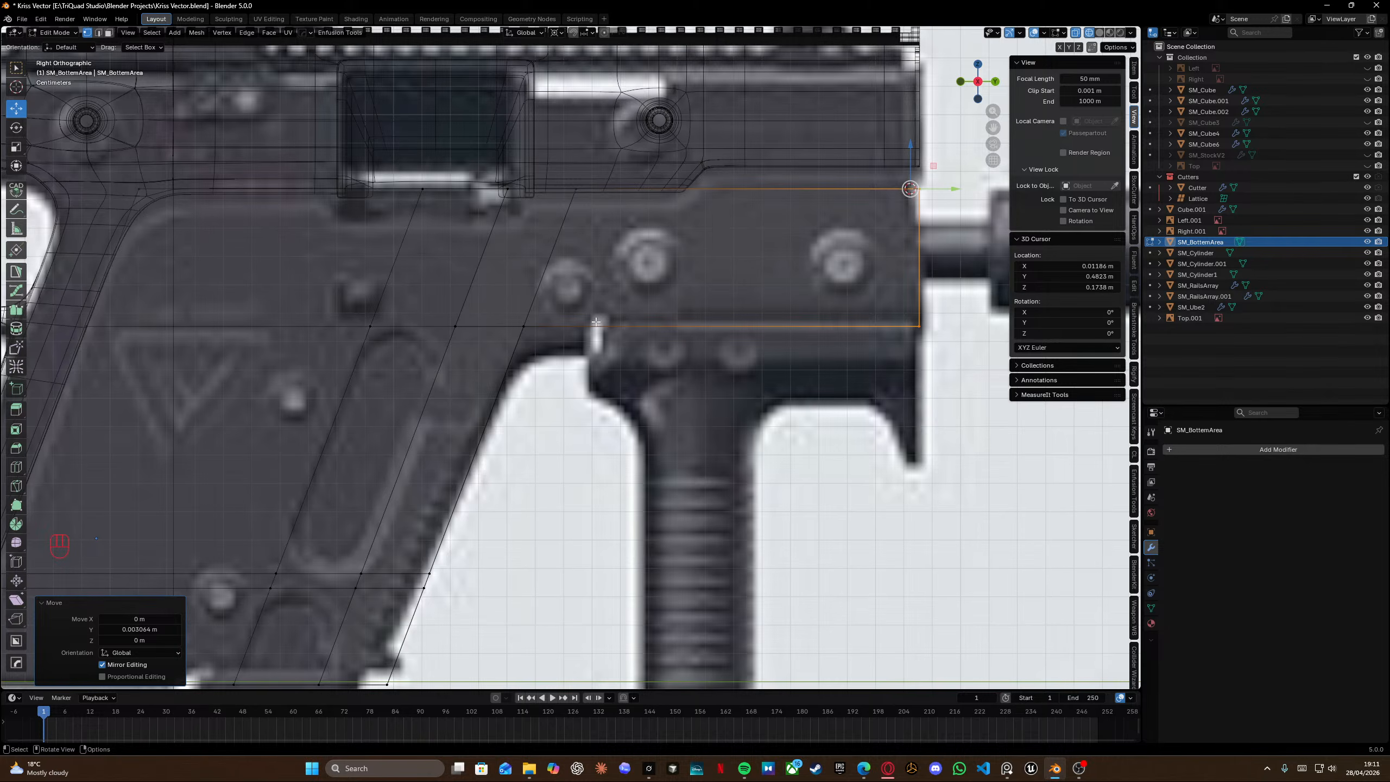
Add a horizontal loop cut below the block and extrude its end edge about 24 mm along Y.
{"action": "key", "text": "ctrl+r"}
{"action": "left_click", "coordinate": [508, 362]}
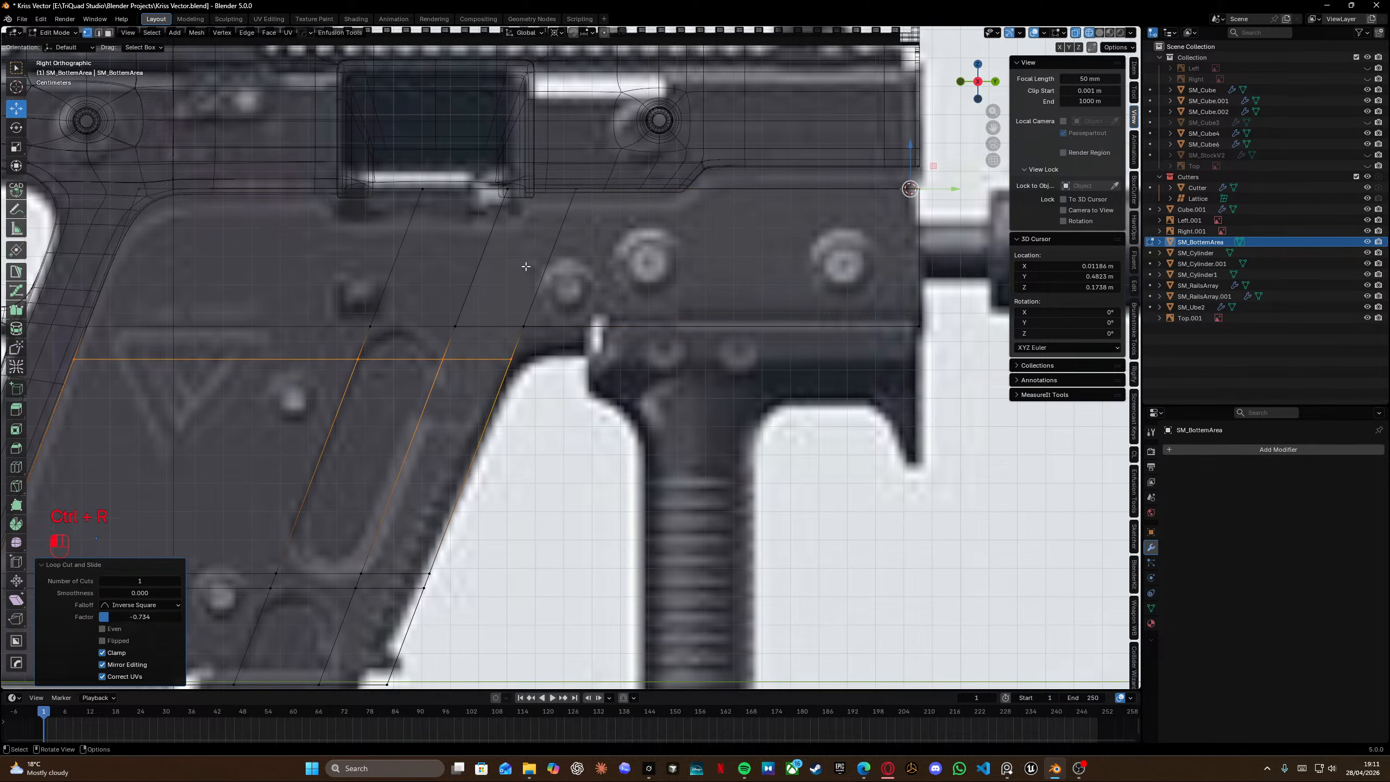
{"action": "key", "text": "e"}
{"action": "key", "text": "y"}
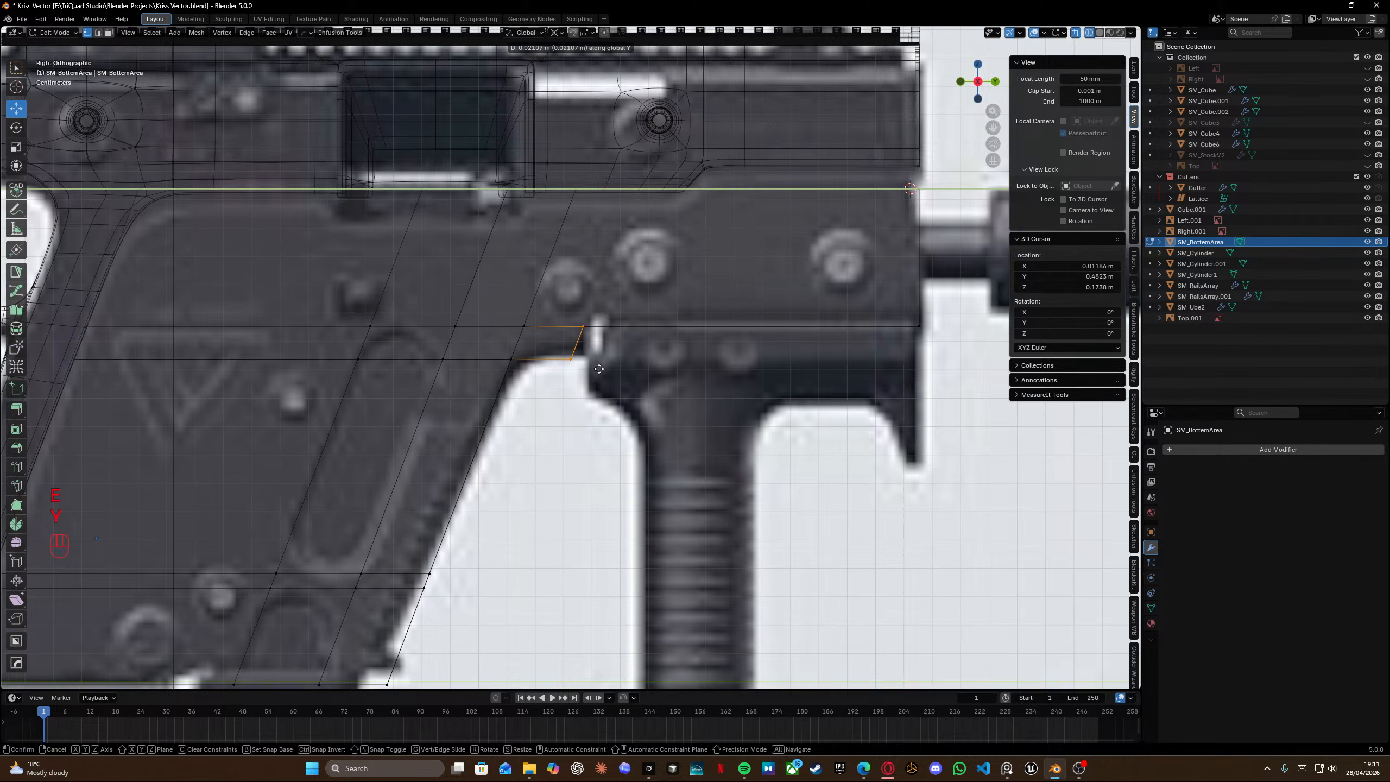
{"action": "left_click", "coordinate": [607, 369]}
{"action": "key", "text": "s"}
{"action": "key", "text": "y"}
{"action": "right_click", "coordinate": [607, 369]}
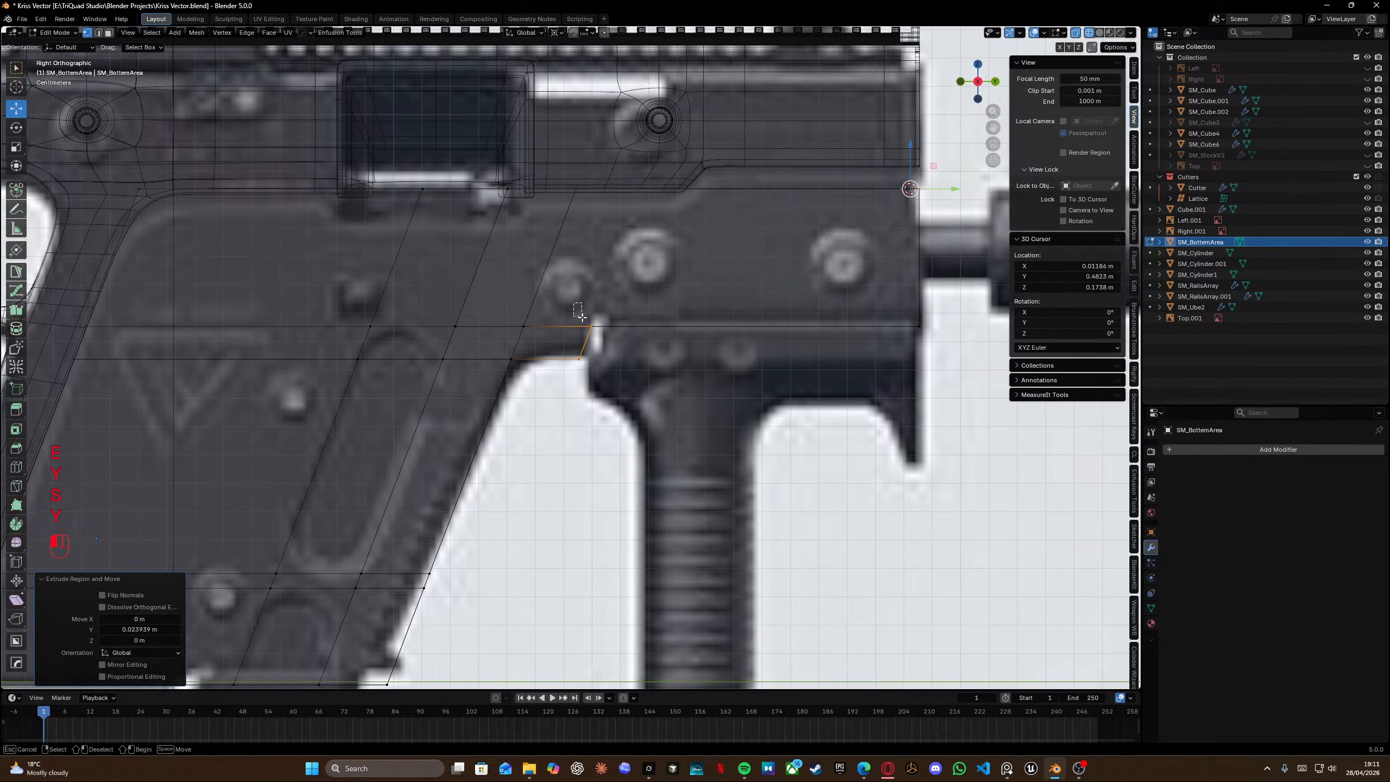
Align the ledge's lower vertex vertically with the upper one by scaling it to zero along Y.
{"action": "left_click", "coordinate": [593, 329]}
{"action": "key", "text": "shift+s"}
{"action": "key", "text": "s"}
{"action": "key", "text": "y"}
{"action": "key", "text": "t"}
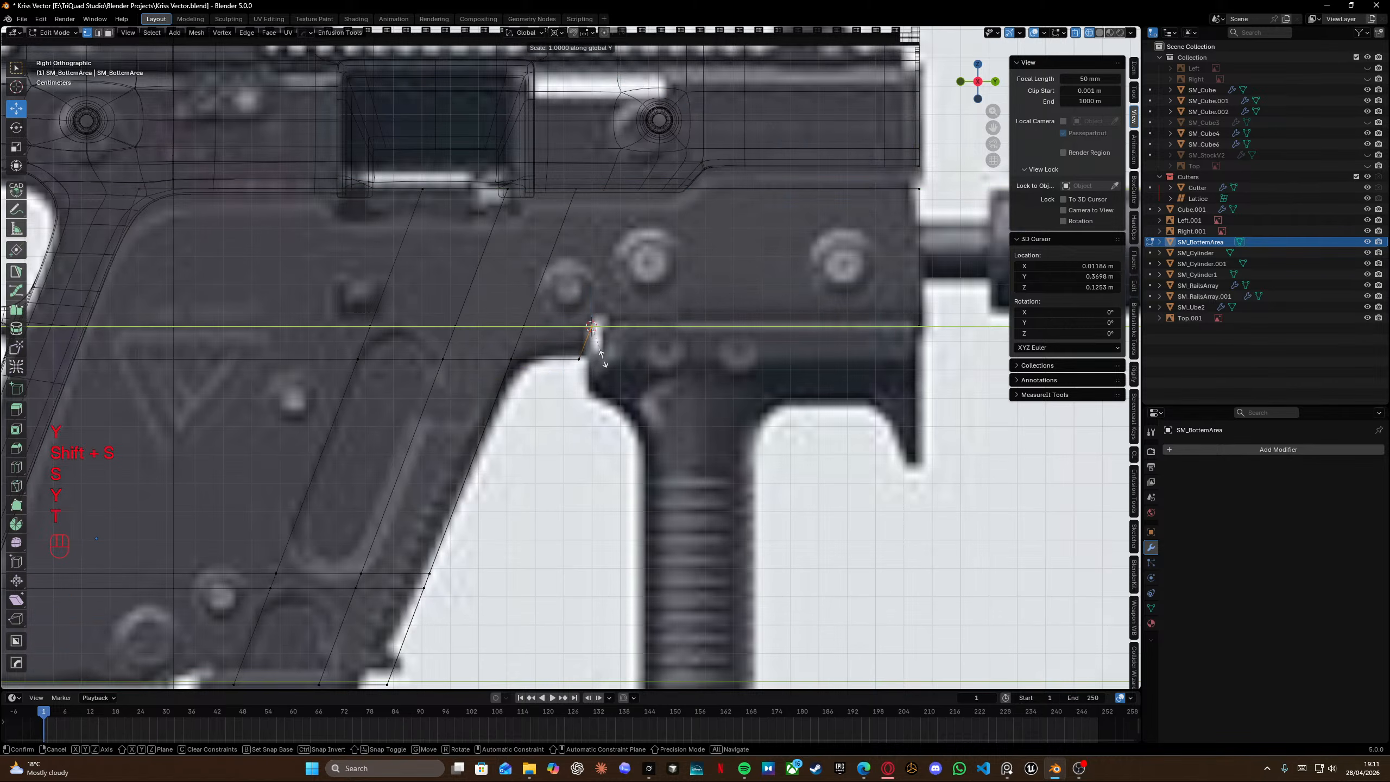
{"action": "right_click", "coordinate": [603, 360]}
{"action": "left_click", "coordinate": [586, 364], "text": "shift"}
{"action": "key", "text": "s"}
{"action": "key", "text": "y"}
{"action": "key", "text": "t"}
{"action": "key", "text": "Return"}
{"action": "key", "text": "g"}
{"action": "key", "text": "z"}
{"action": "right_click", "coordinate": [591, 307]}
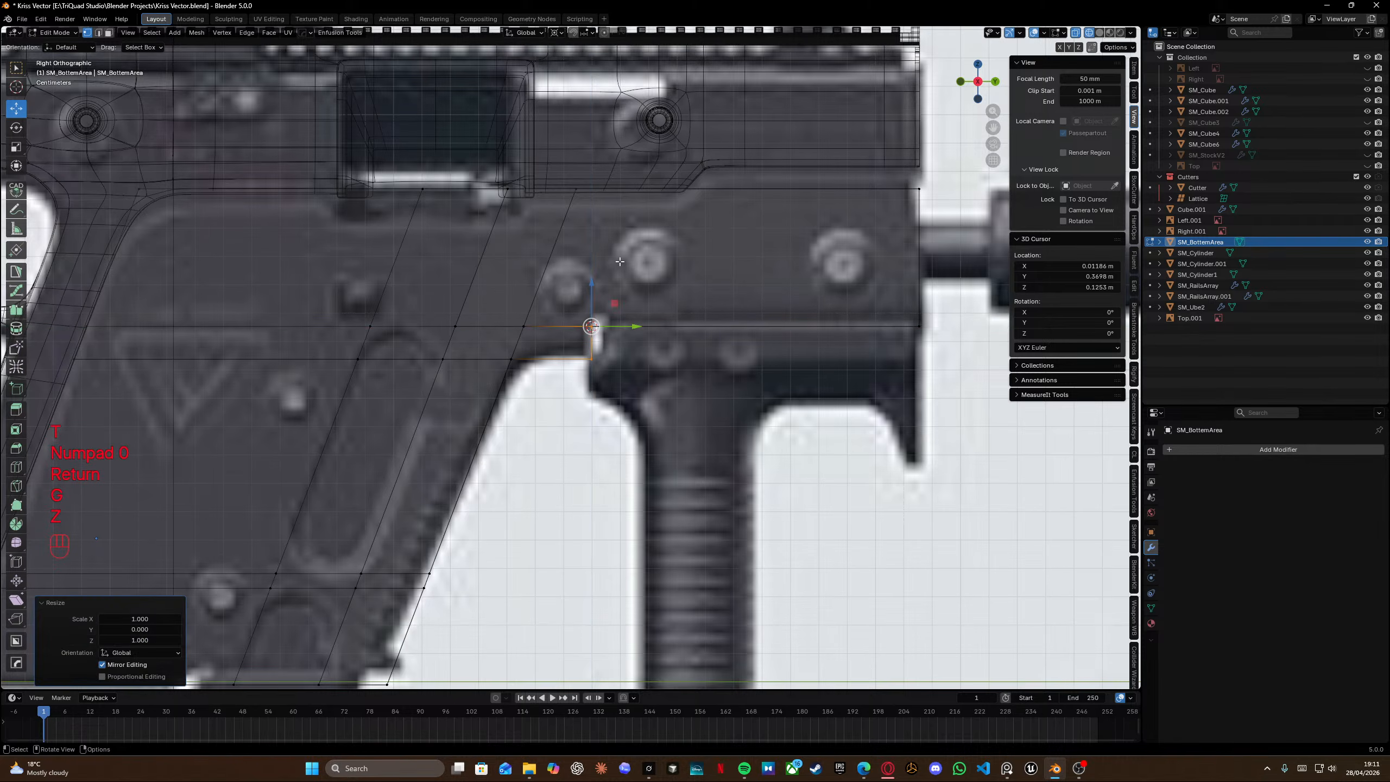
Add a slanted loop cut through the upper block beside the ledge.
{"action": "key", "text": "ctrl+r"}
{"action": "key", "text": "ctrl+t"}
{"action": "left_click", "coordinate": [646, 191]}
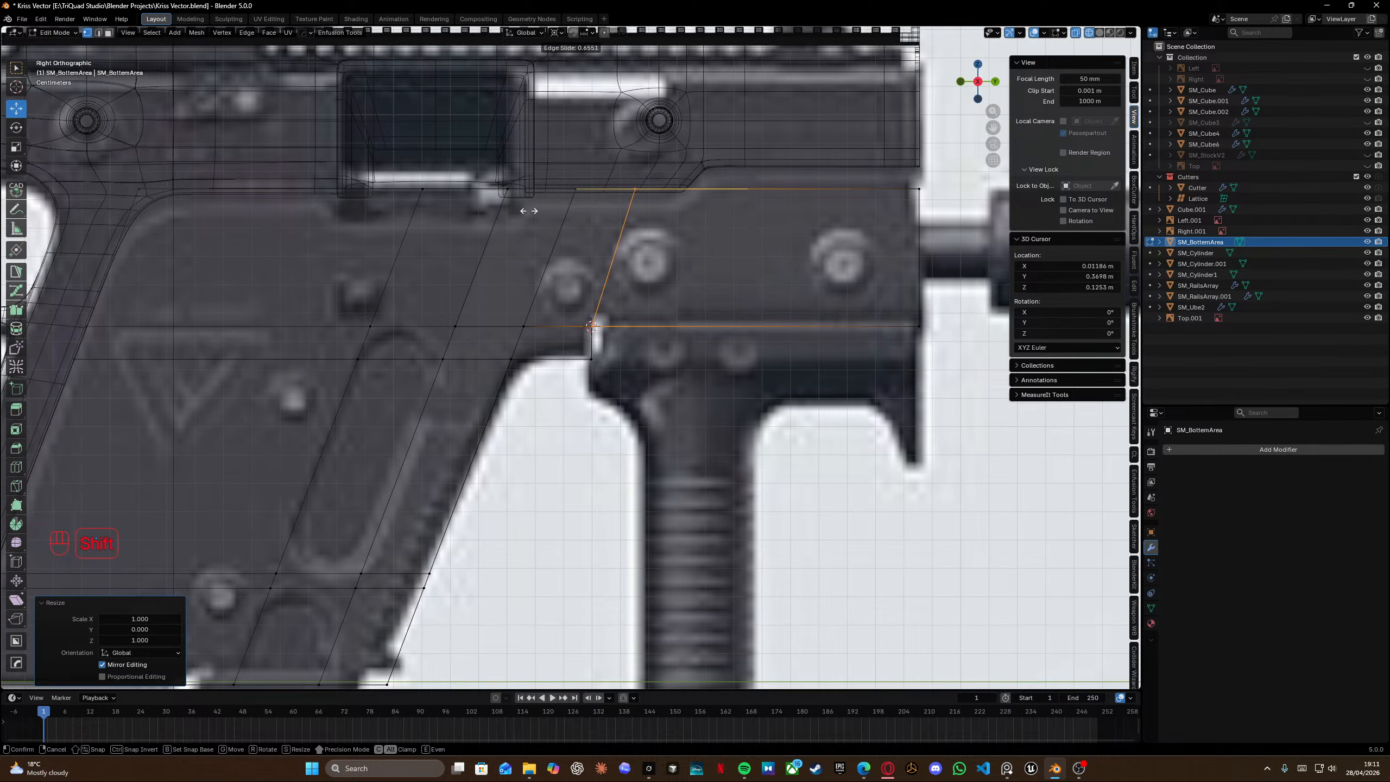
{"action": "left_click", "coordinate": [527, 210]}
Select all vertices and merge them by distance.
{"action": "key", "text": "a"}
{"action": "key", "text": "m"}
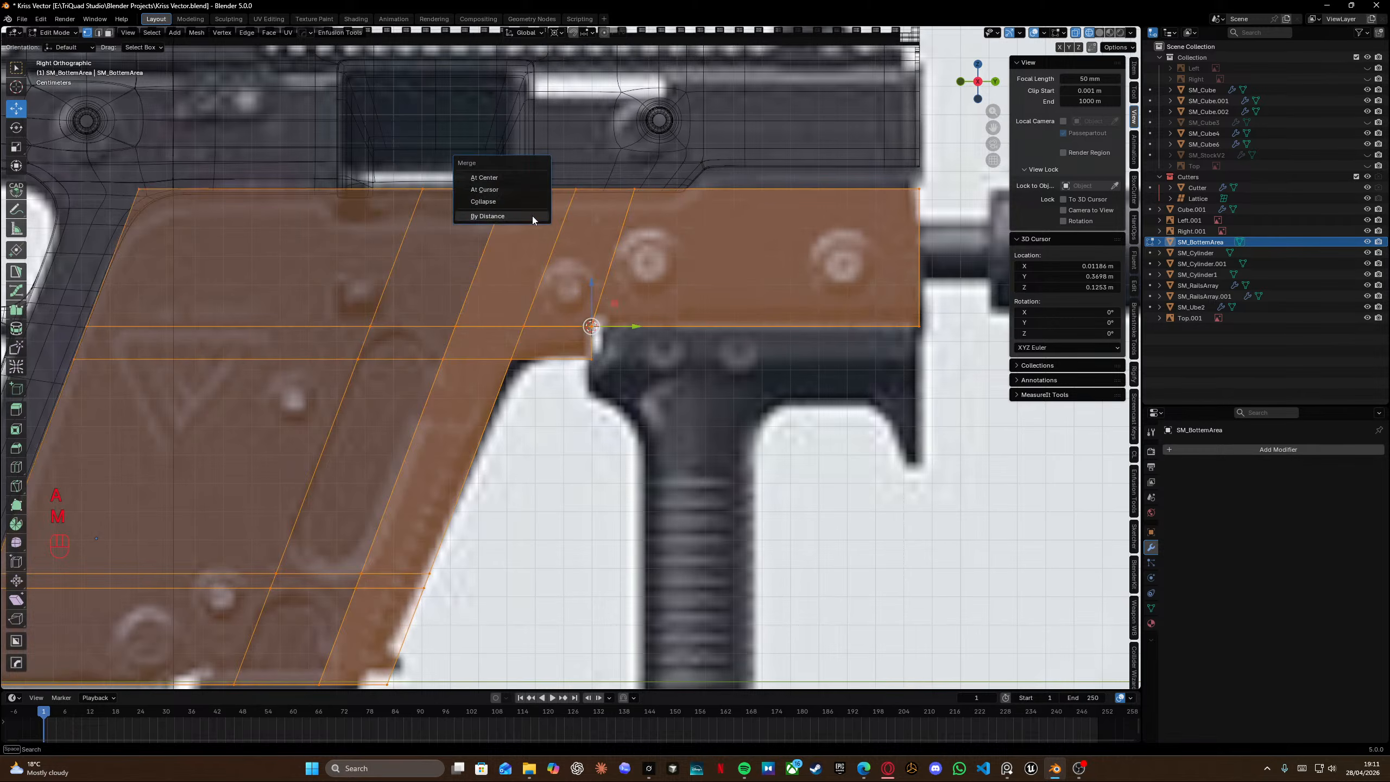
{"action": "left_click", "coordinate": [524, 217]}
Delete the stray overlapping face at the ledge corner.
{"action": "scroll", "coordinate": [595, 285], "scroll_direction": "up", "scroll_amount": 8}
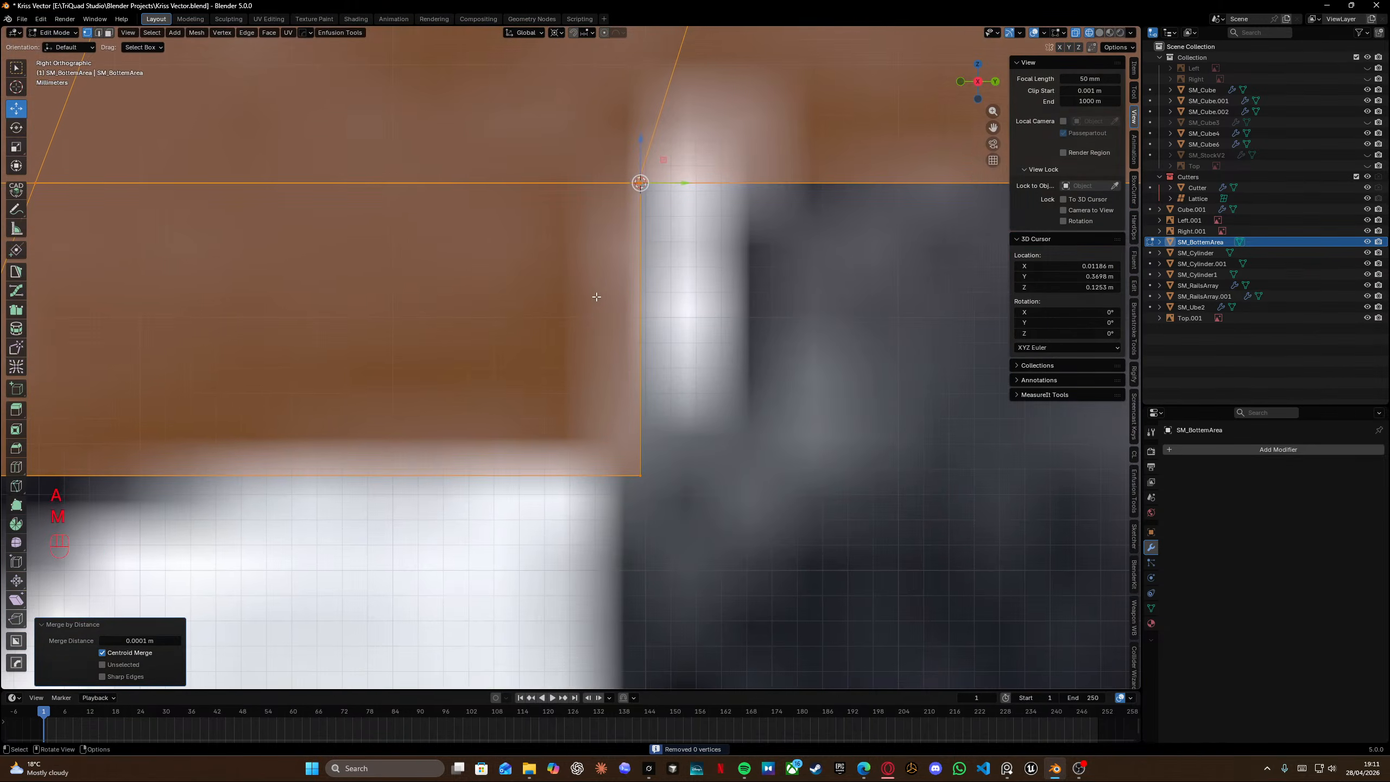
{"action": "middle_click_drag", "start_coordinate": [597, 298], "coordinate": [535, 280]}
{"action": "scroll", "coordinate": [535, 280], "scroll_direction": "down", "scroll_amount": 4}
{"action": "middle_click_drag", "start_coordinate": [535, 280], "coordinate": [517, 326], "text": "shift"}
{"action": "key", "text": "Tab"}
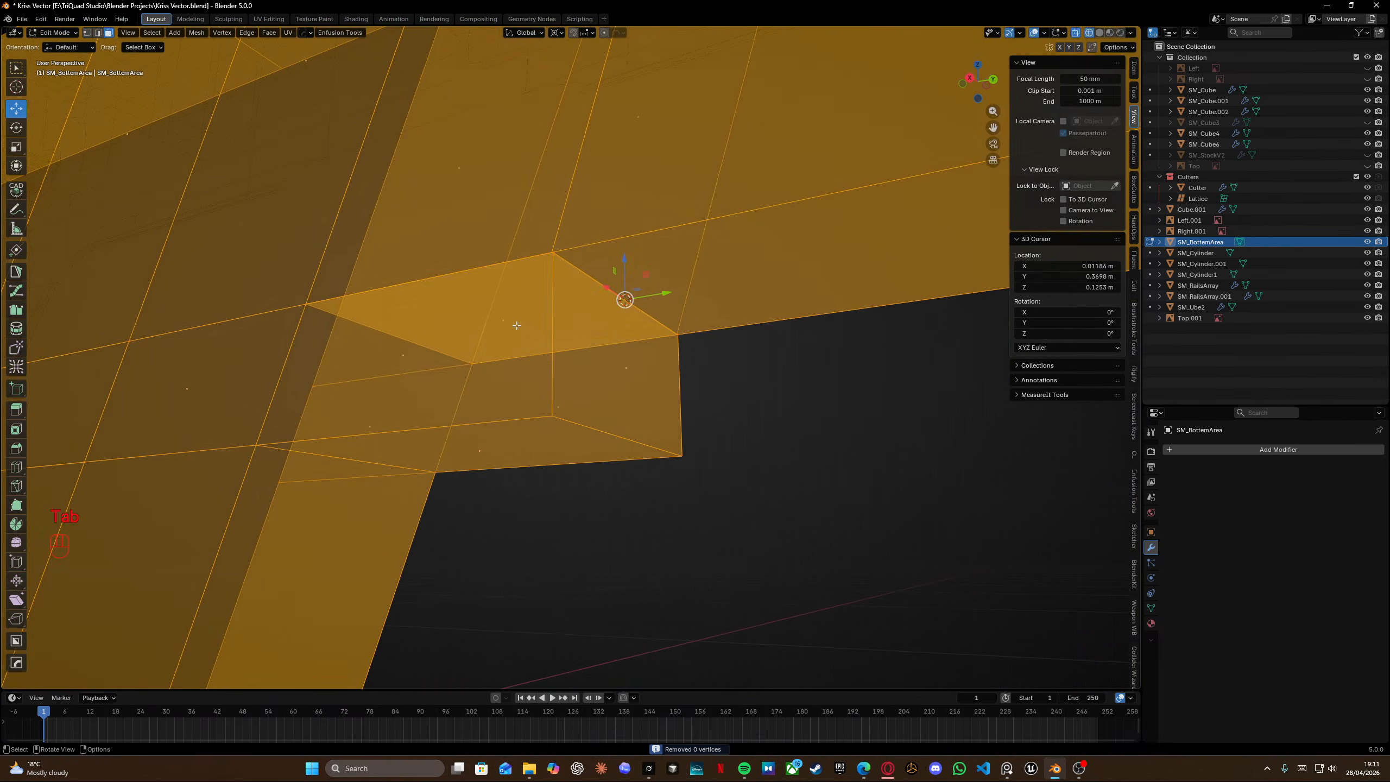
{"action": "left_click", "coordinate": [517, 326]}
{"action": "key", "text": "x"}
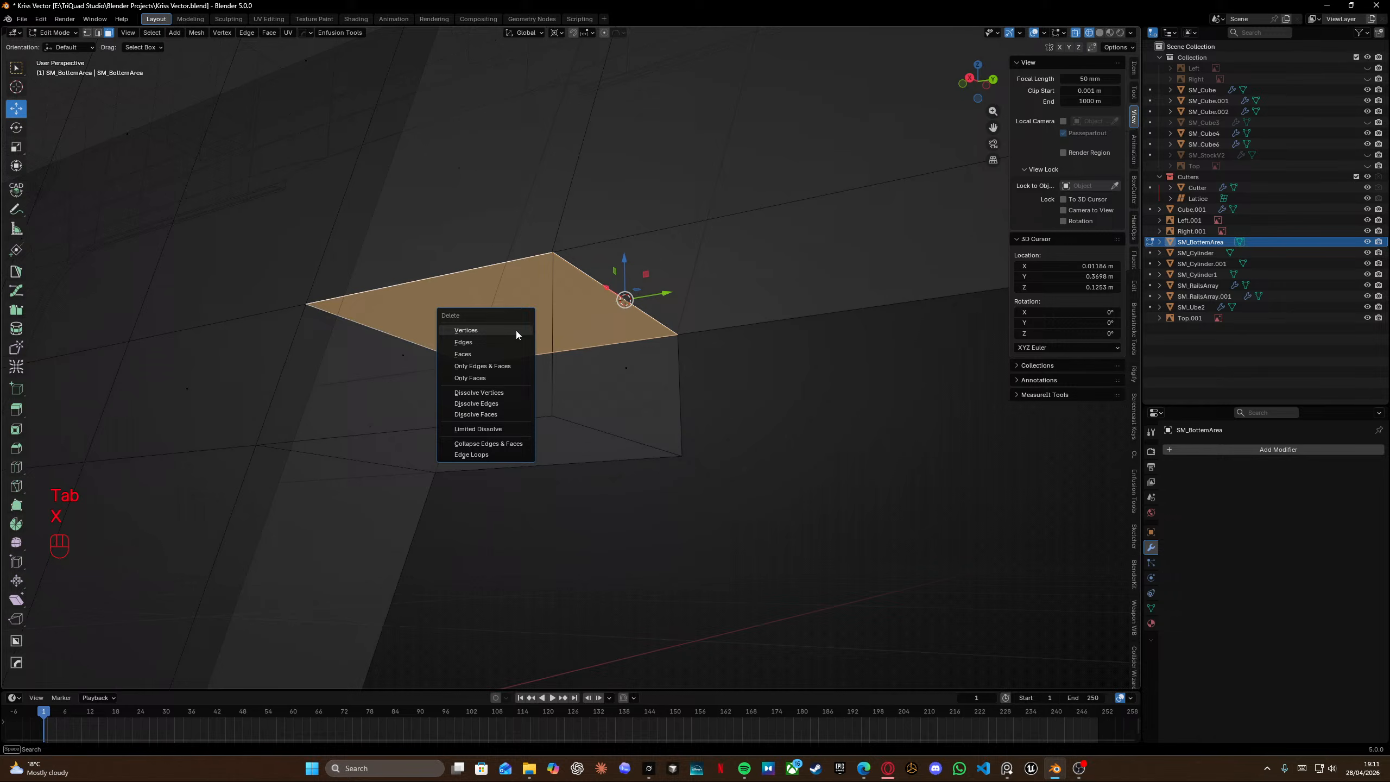
{"action": "left_click", "coordinate": [480, 354]}
Select all vertices and merge by distance again to clean up the ledge corner.
{"action": "middle_click_drag", "start_coordinate": [584, 310], "coordinate": [572, 310]}
{"action": "key", "text": "Tab"}
{"action": "left_click", "coordinate": [579, 254]}
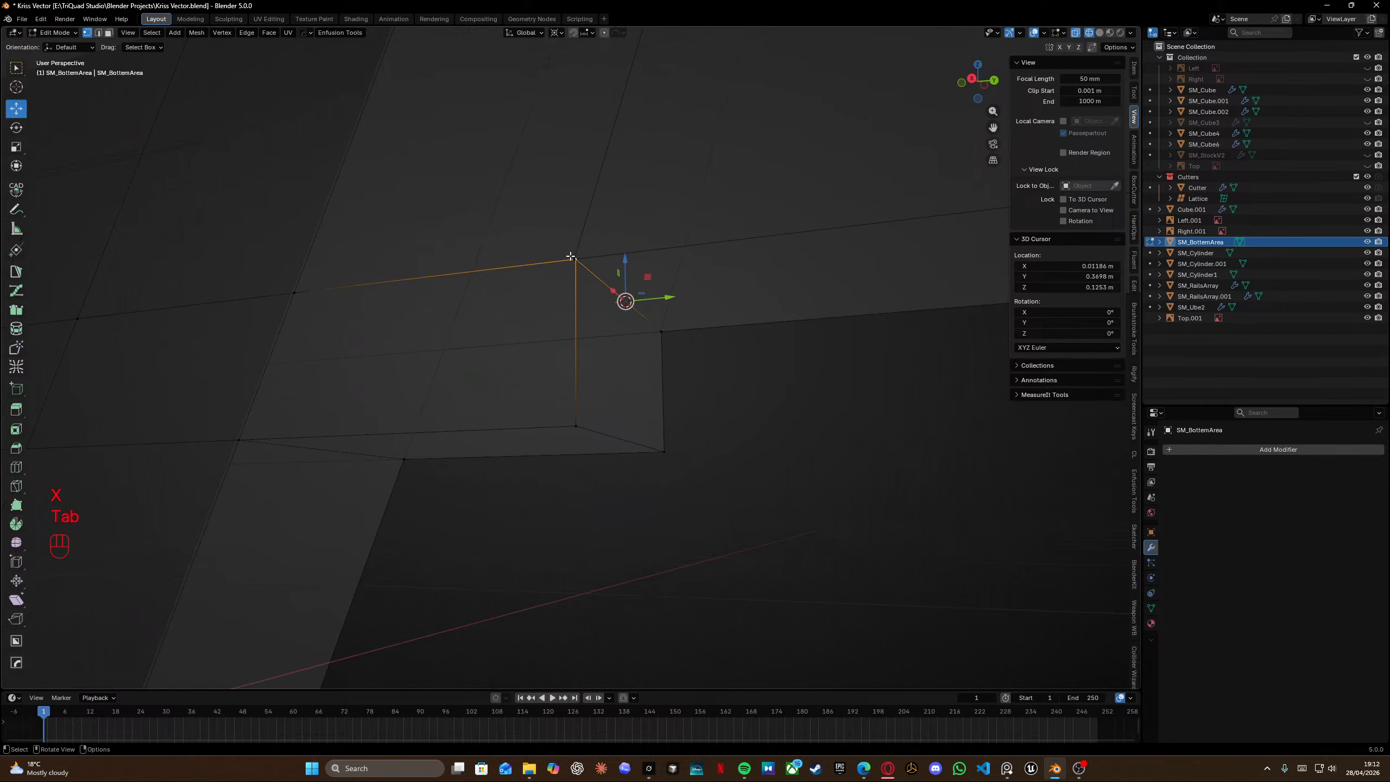
{"action": "key", "text": "KP_2"}
{"action": "left_click", "coordinate": [656, 327]}
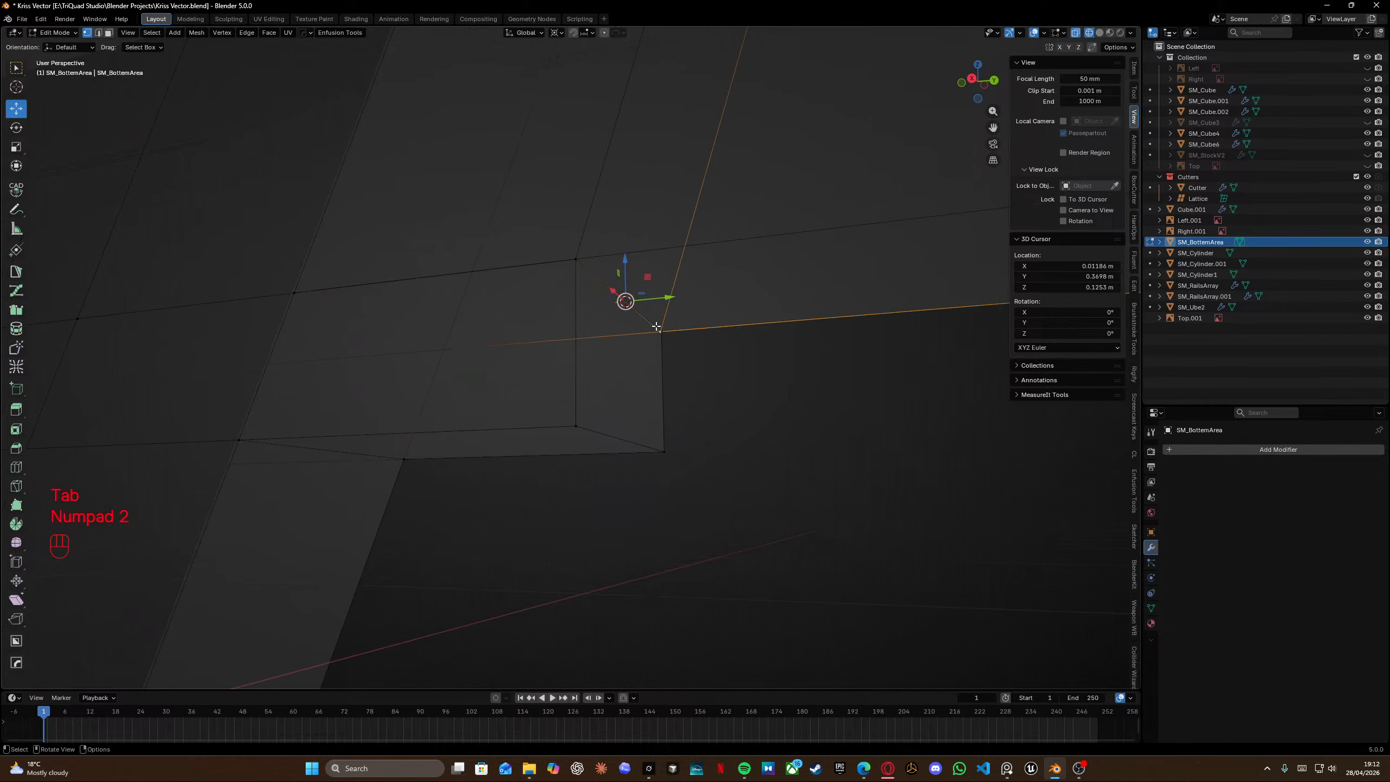
{"action": "key", "text": "KP_2"}
{"action": "key", "text": "a"}
{"action": "key", "text": "m"}
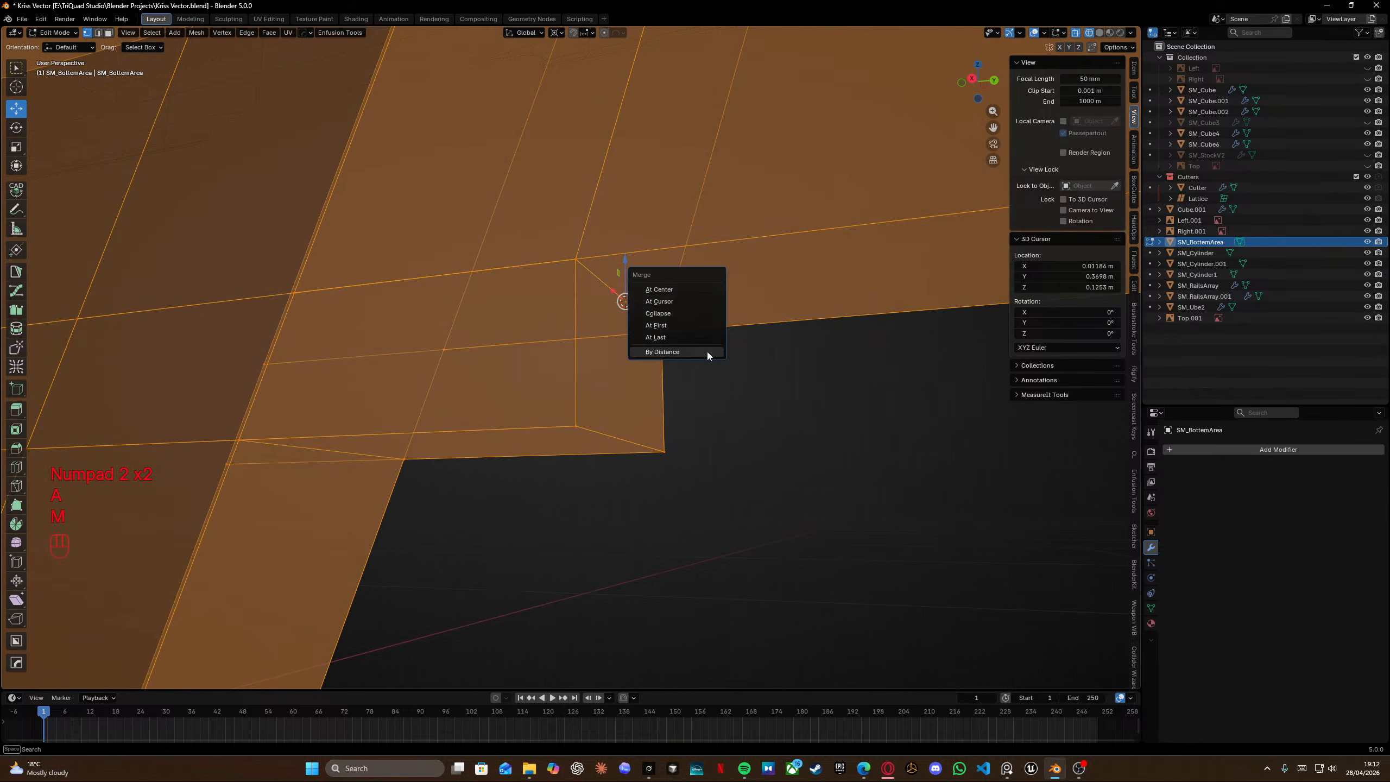
{"action": "left_click", "coordinate": [707, 352]}
{"action": "middle_click_drag", "start_coordinate": [707, 352], "coordinate": [661, 405]}
{"action": "key", "text": "Tab"}
{"action": "key", "text": "Tab"}
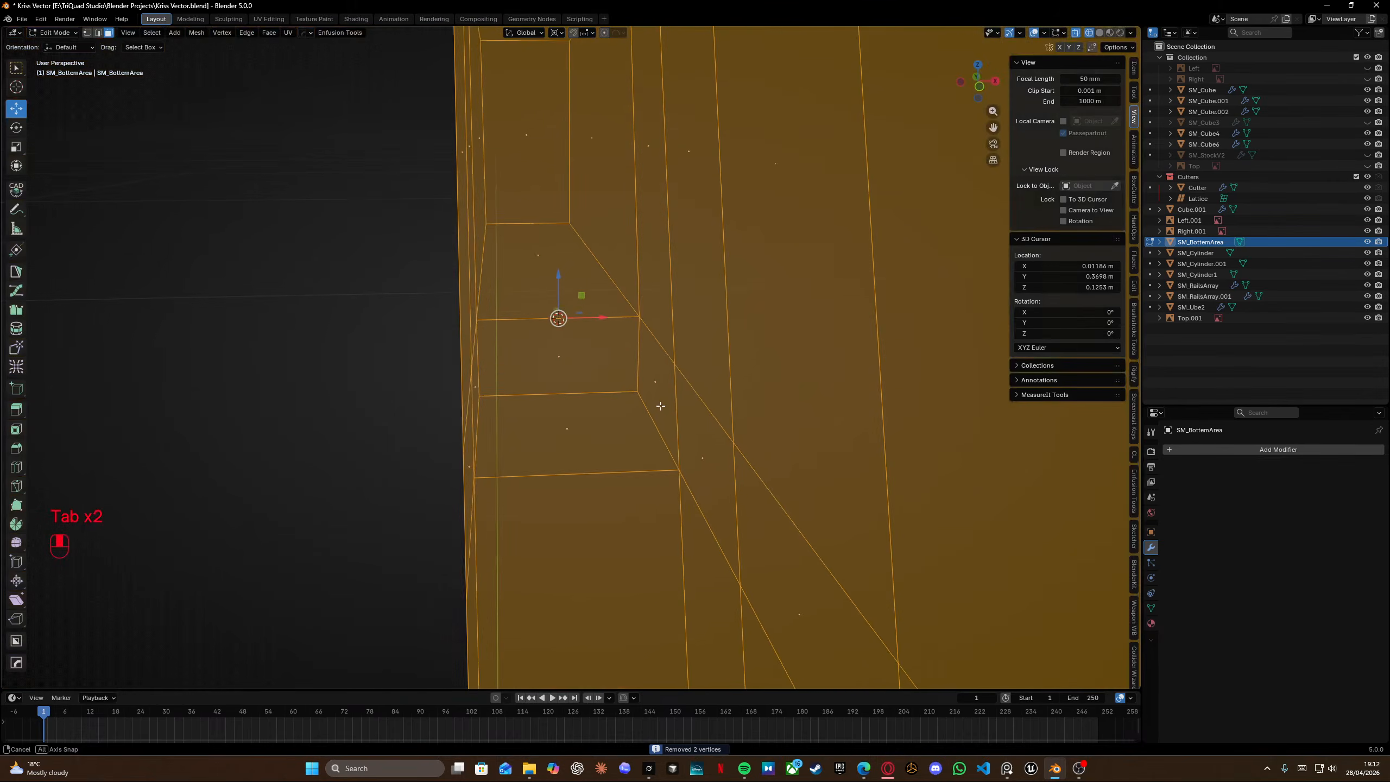
Select the upper block's inner-side faces and the ledge face, and delete them.
{"action": "key", "text": "shift+z"}
{"action": "scroll", "coordinate": [661, 406], "scroll_direction": "down", "scroll_amount": 8}
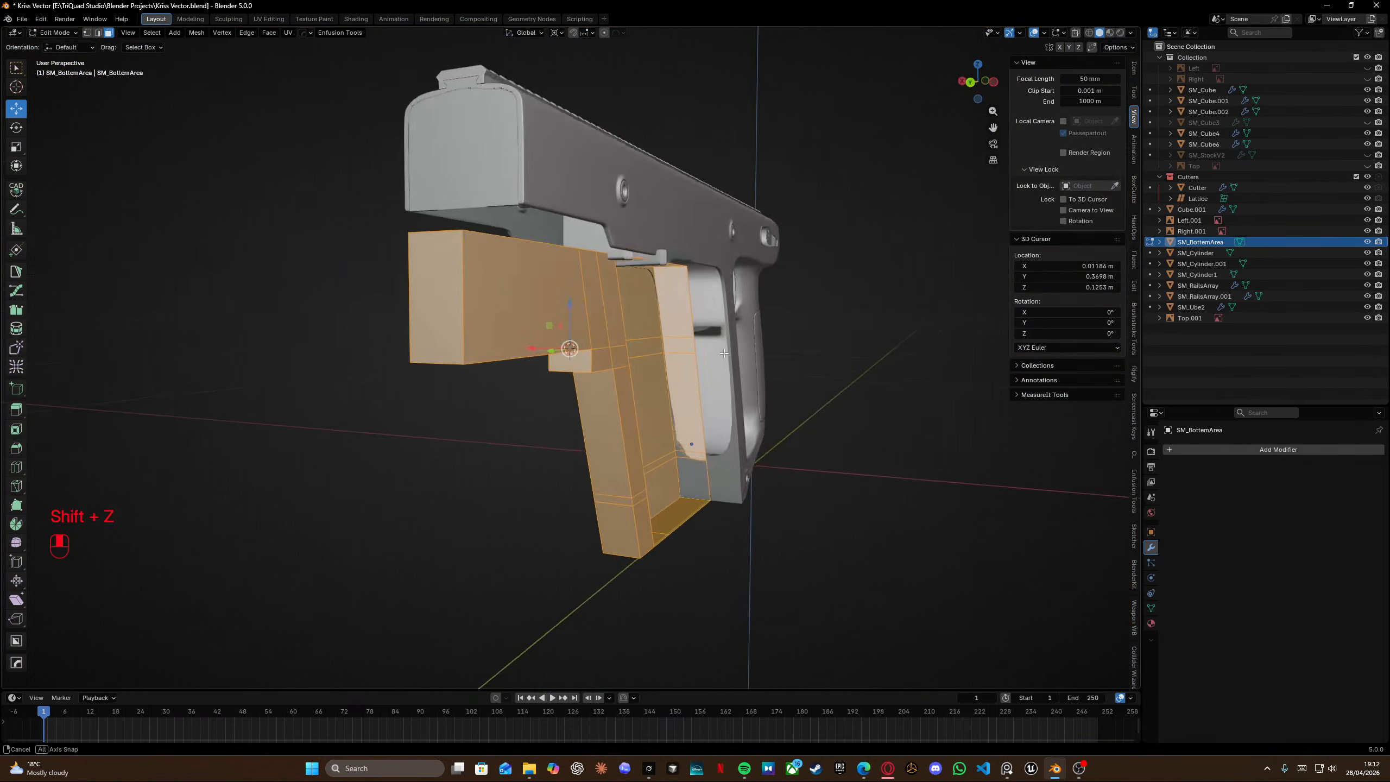
{"action": "middle_click_drag", "start_coordinate": [724, 353], "coordinate": [710, 352]}
{"action": "left_click", "coordinate": [619, 308]}
{"action": "left_click", "coordinate": [540, 297], "text": "ctrl"}
{"action": "left_click", "coordinate": [607, 360], "text": "shift"}
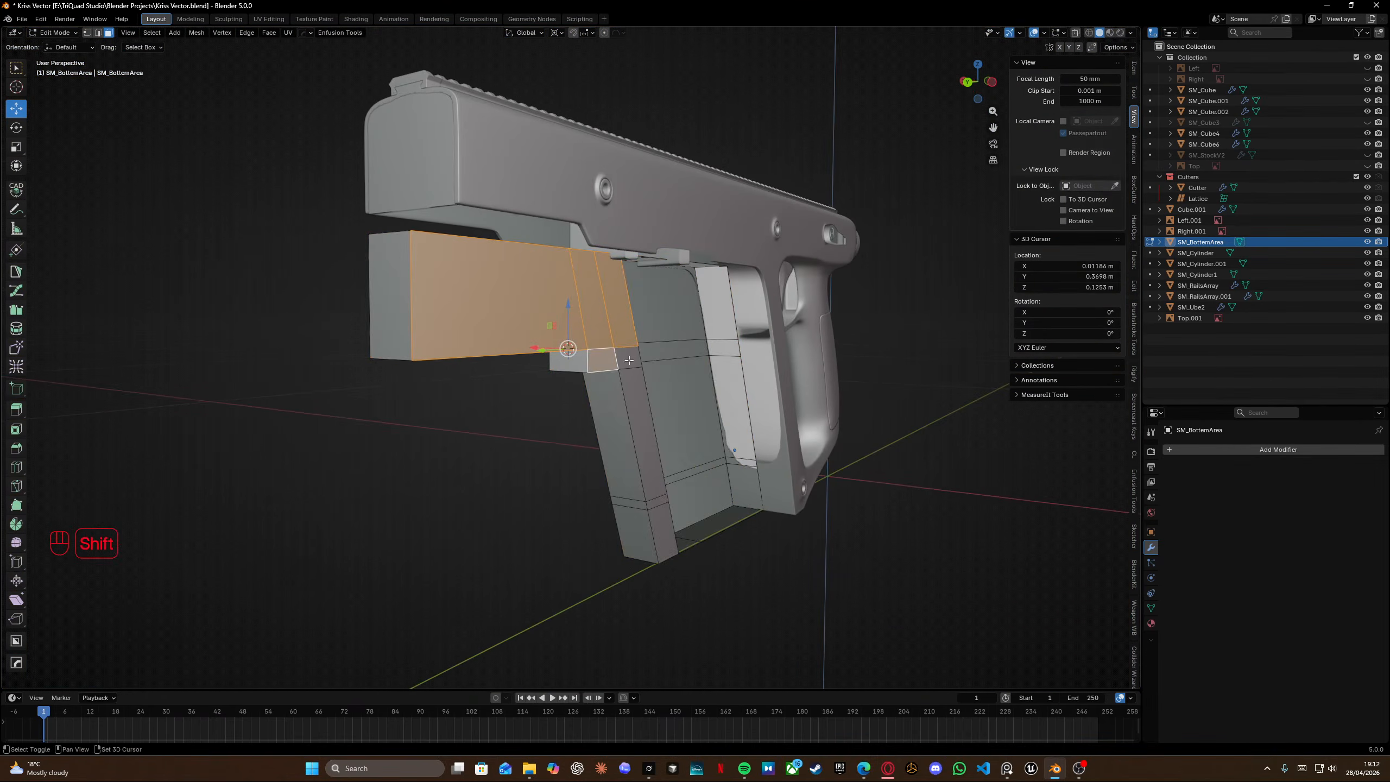
{"action": "left_click", "coordinate": [660, 458], "text": "ctrl"}
{"action": "key", "text": "x"}
{"action": "left_click", "coordinate": [655, 478]}
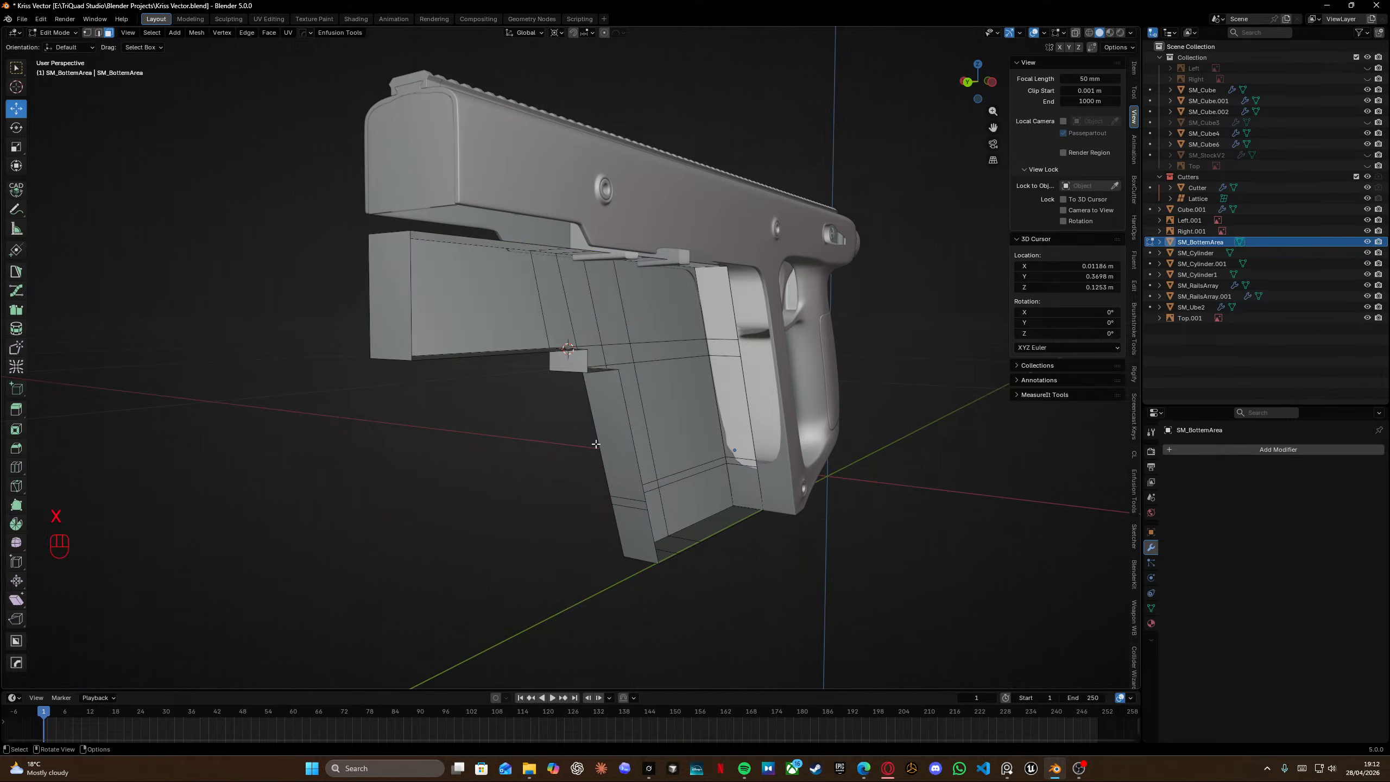
Try a loop cut along the receiver's top rim faces and dissolve the new edge loop again.
{"action": "middle_click_drag", "start_coordinate": [655, 478], "coordinate": [459, 286]}
{"action": "key", "text": "Tab"}
{"action": "scroll", "coordinate": [496, 284], "scroll_direction": "up", "scroll_amount": 3}
{"action": "key", "text": "Tab"}
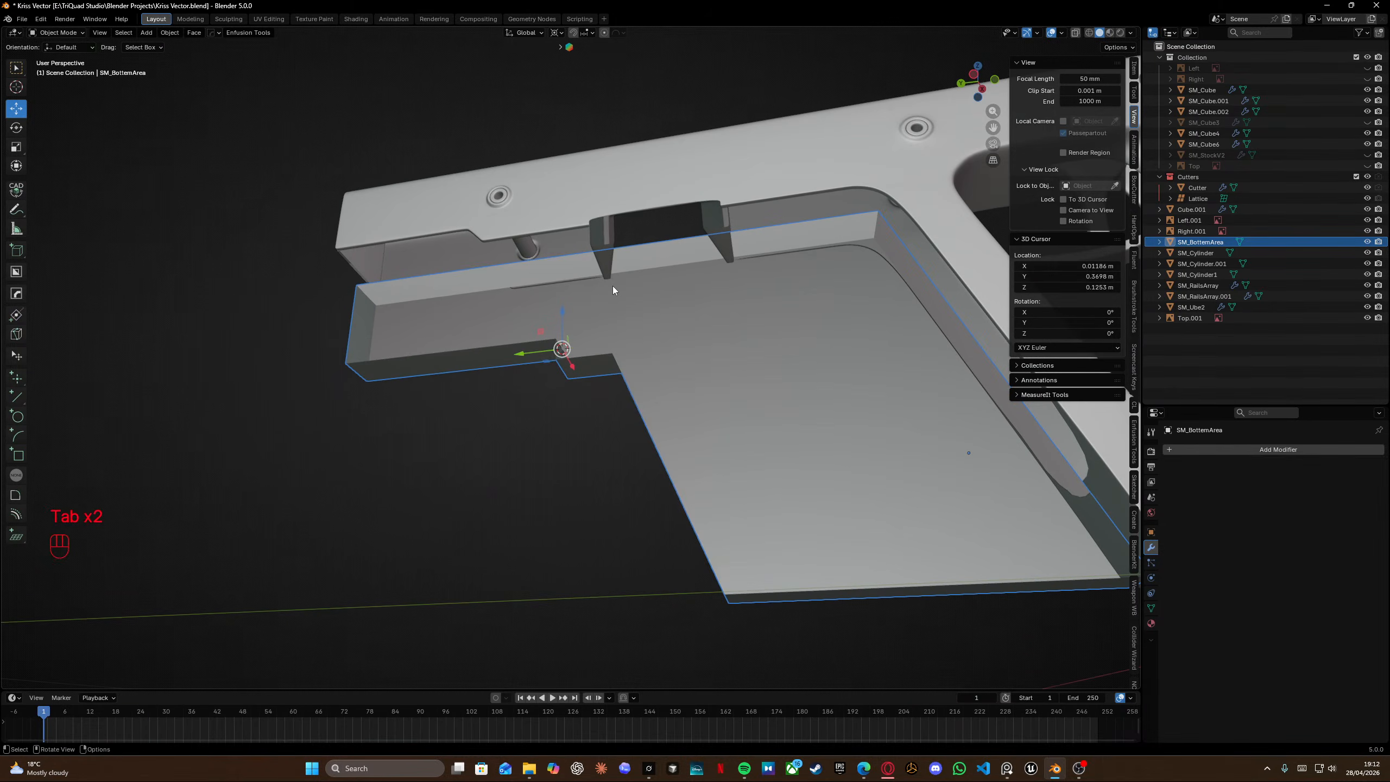
{"action": "key", "text": "Tab"}
{"action": "left_click", "coordinate": [692, 255], "text": "shift"}
{"action": "mouse_move", "coordinate": [691, 255]}
{"action": "middle_mouse_down"}
{"action": "mouse_move", "coordinate": [637, 258]}
{"action": "mouse_move", "coordinate": [676, 255]}
{"action": "mouse_move", "coordinate": [671, 243]}
{"action": "middle_mouse_up"}
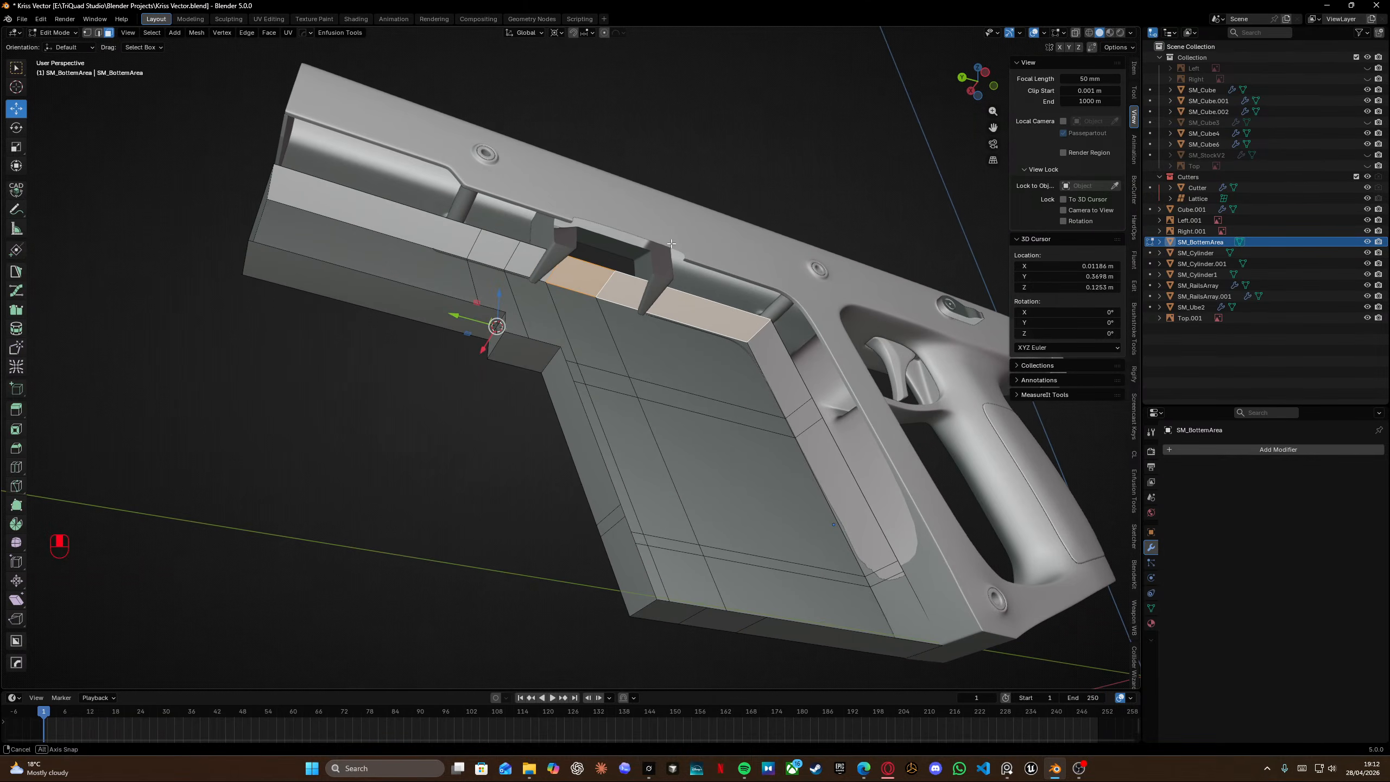
{"action": "left_click", "coordinate": [894, 569], "text": "ctrl"}
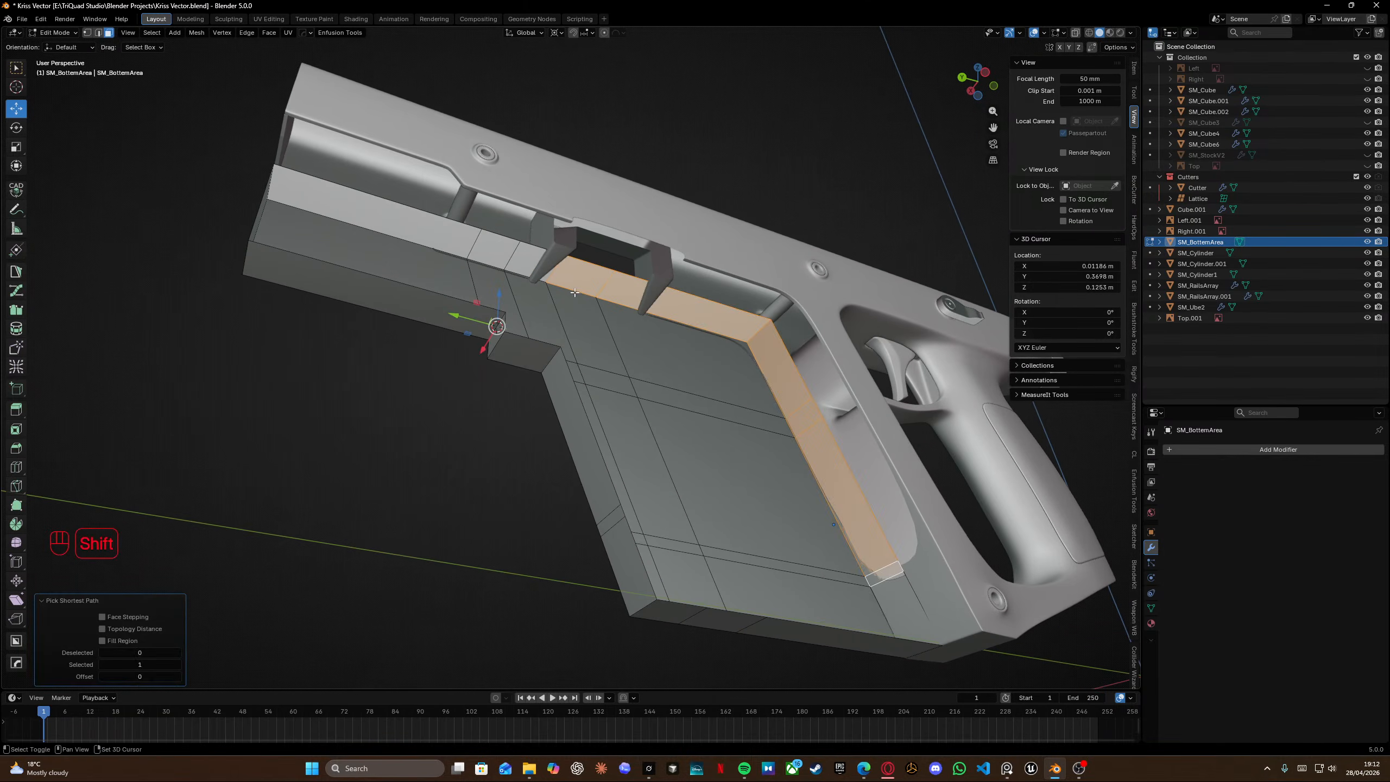
{"action": "key", "text": "ctrl+r"}
{"action": "left_click", "coordinate": [560, 286]}
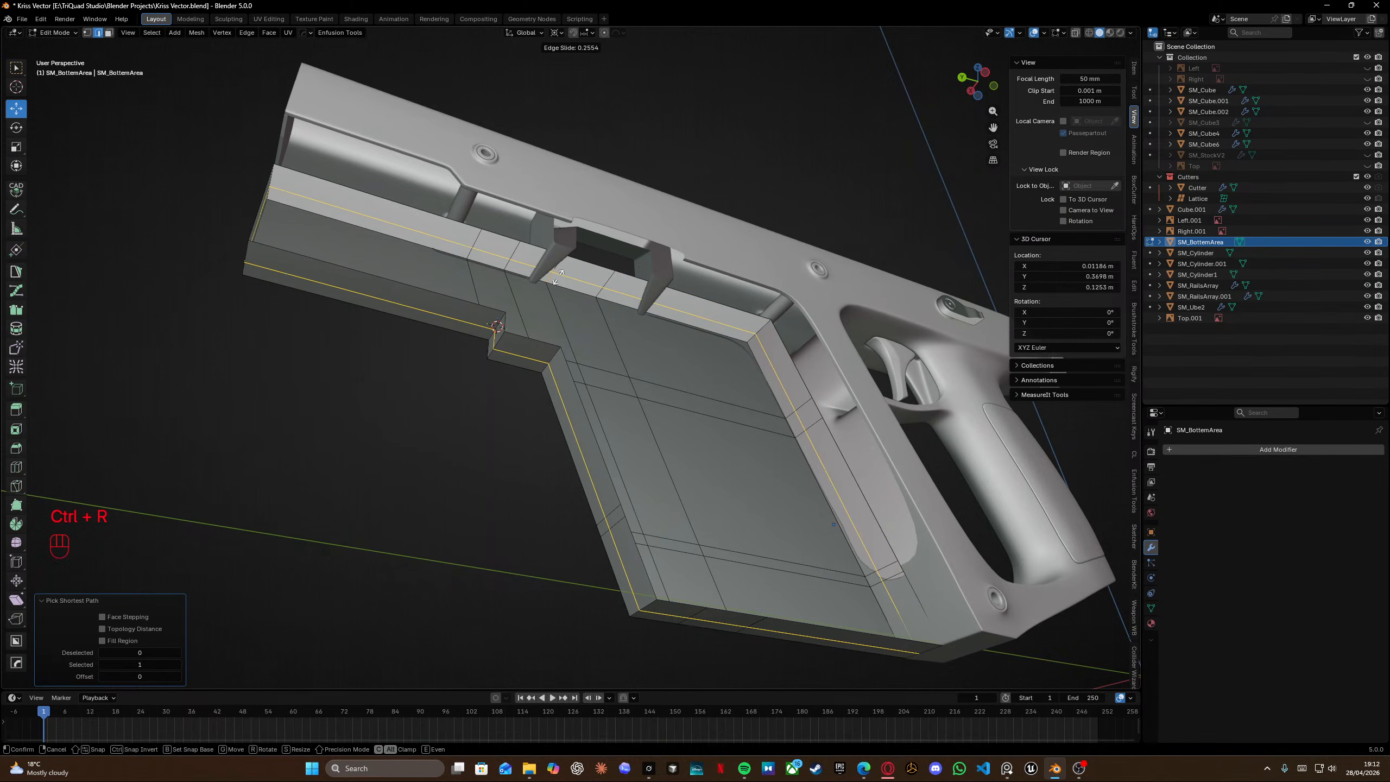
{"action": "left_click", "coordinate": [557, 280]}
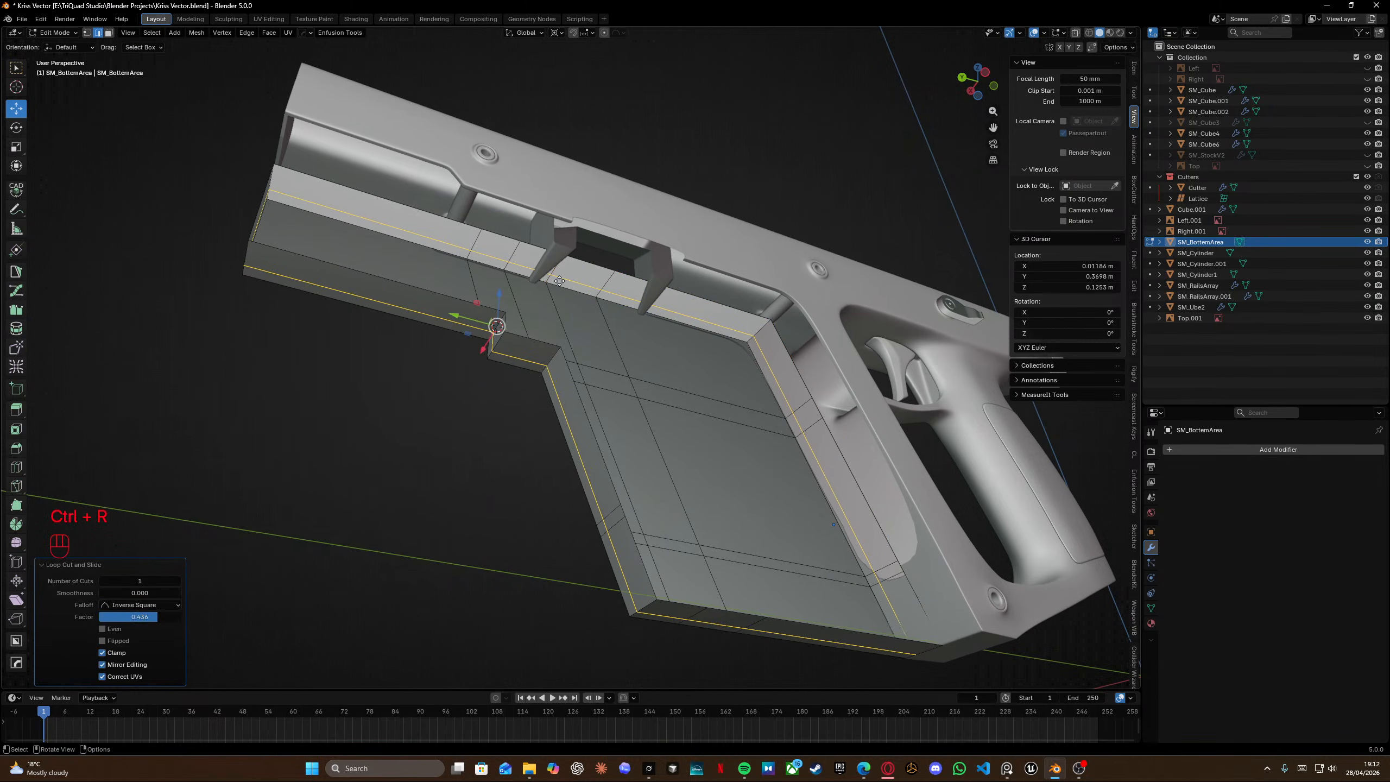
{"action": "middle_click_drag", "start_coordinate": [558, 281], "coordinate": [604, 311]}
{"action": "key", "text": "x"}
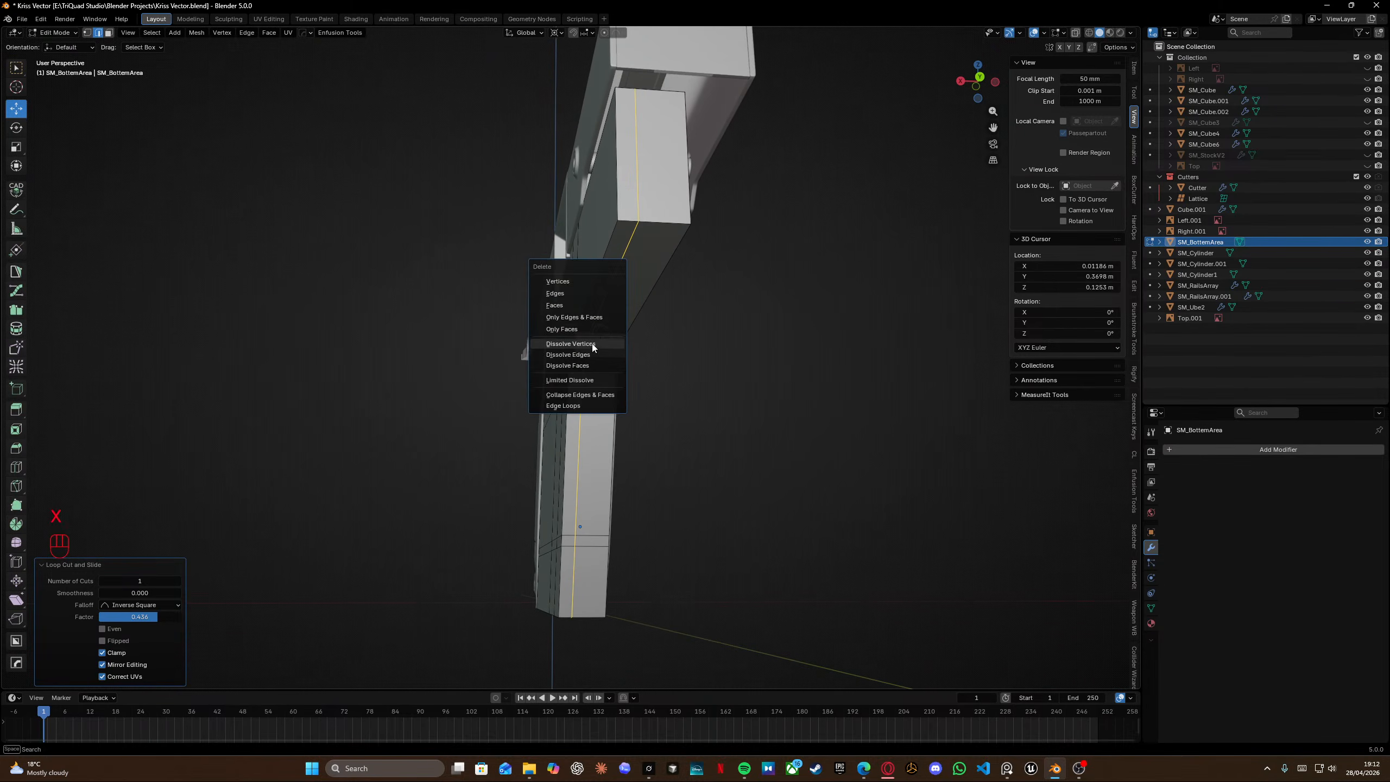
{"action": "left_click", "coordinate": [567, 354]}
In right view, add a slanted loop cut across the upper block near the ledge.
{"action": "middle_click_drag", "start_coordinate": [456, 289], "coordinate": [493, 323]}
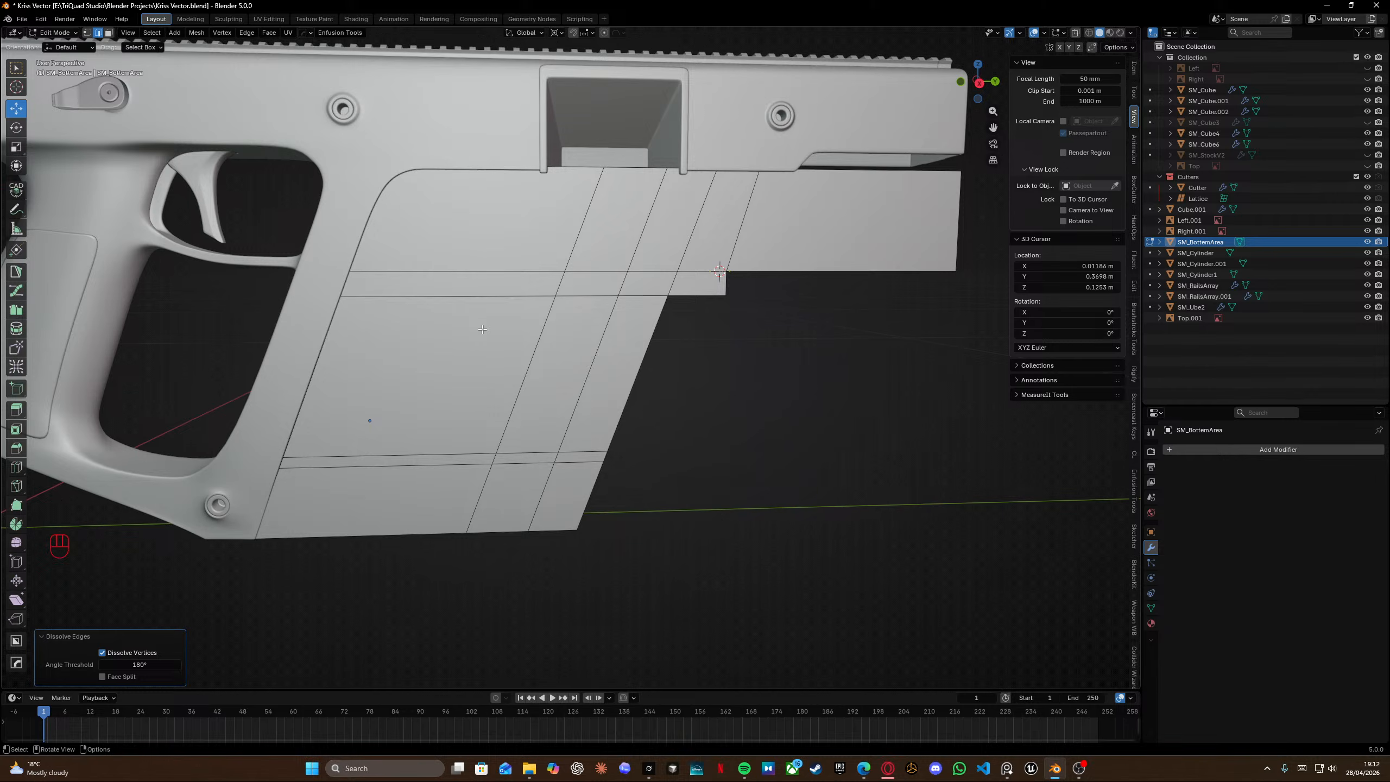
{"action": "key", "text": "KP_3"}
{"action": "scroll", "coordinate": [482, 329], "scroll_direction": "up", "scroll_amount": 5}
{"action": "scroll", "coordinate": [434, 319], "scroll_direction": "left", "scroll_amount": 2, "text": "shift"}
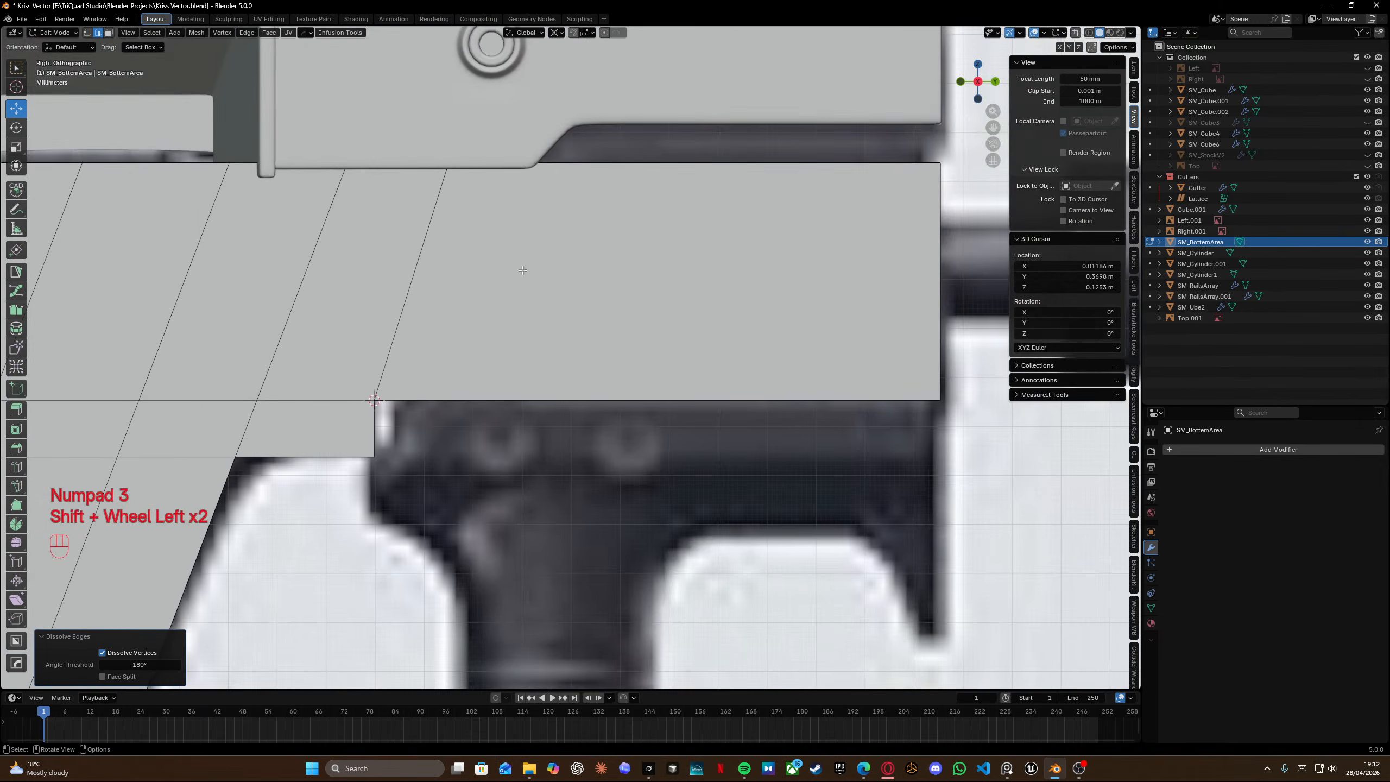
{"action": "key", "text": "ctrl+r"}
{"action": "left_click", "coordinate": [417, 309]}
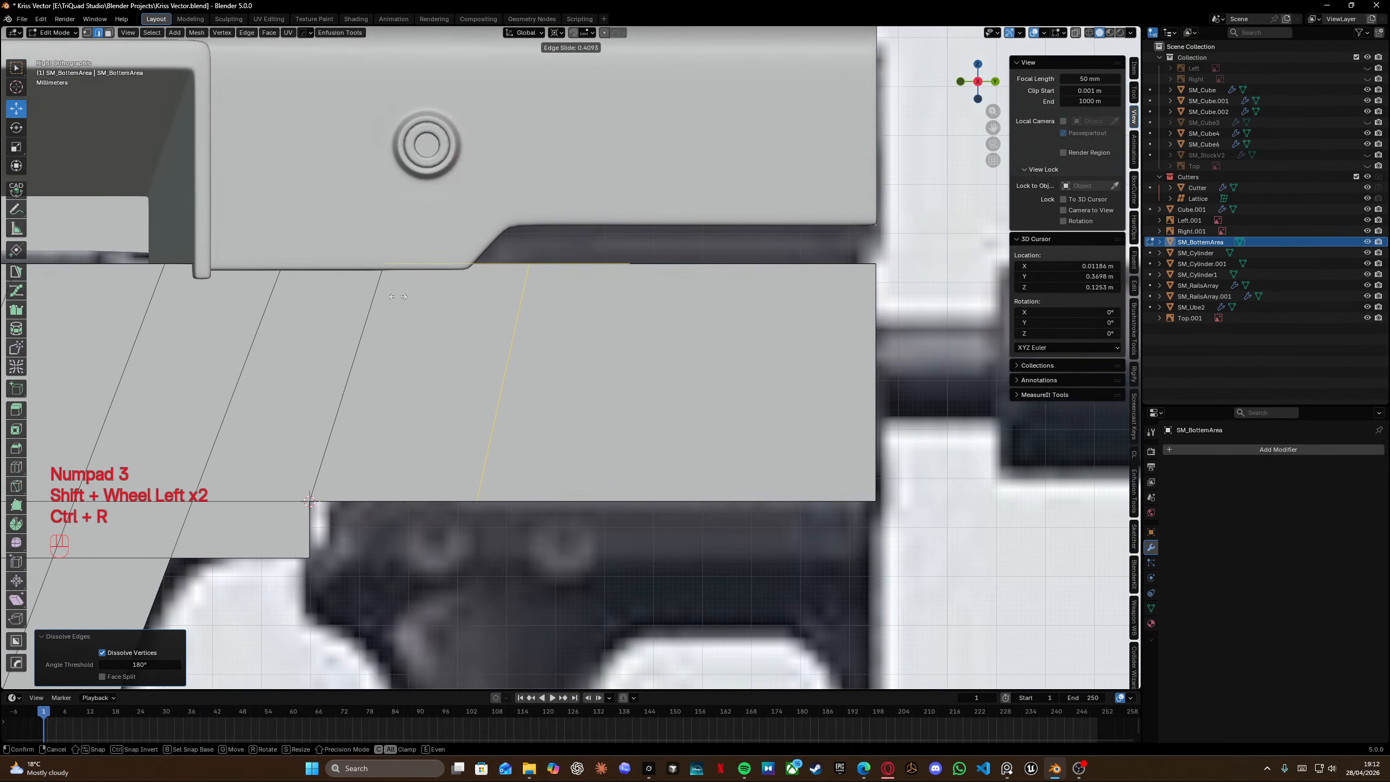
{"action": "left_click", "coordinate": [347, 310]}
Select the upper block's top edge beside the new cut and extrude it upward to the slide's underside.
{"action": "middle_click_drag", "start_coordinate": [503, 276], "coordinate": [408, 310], "text": "shift"}
{"action": "key", "text": "Tab"}
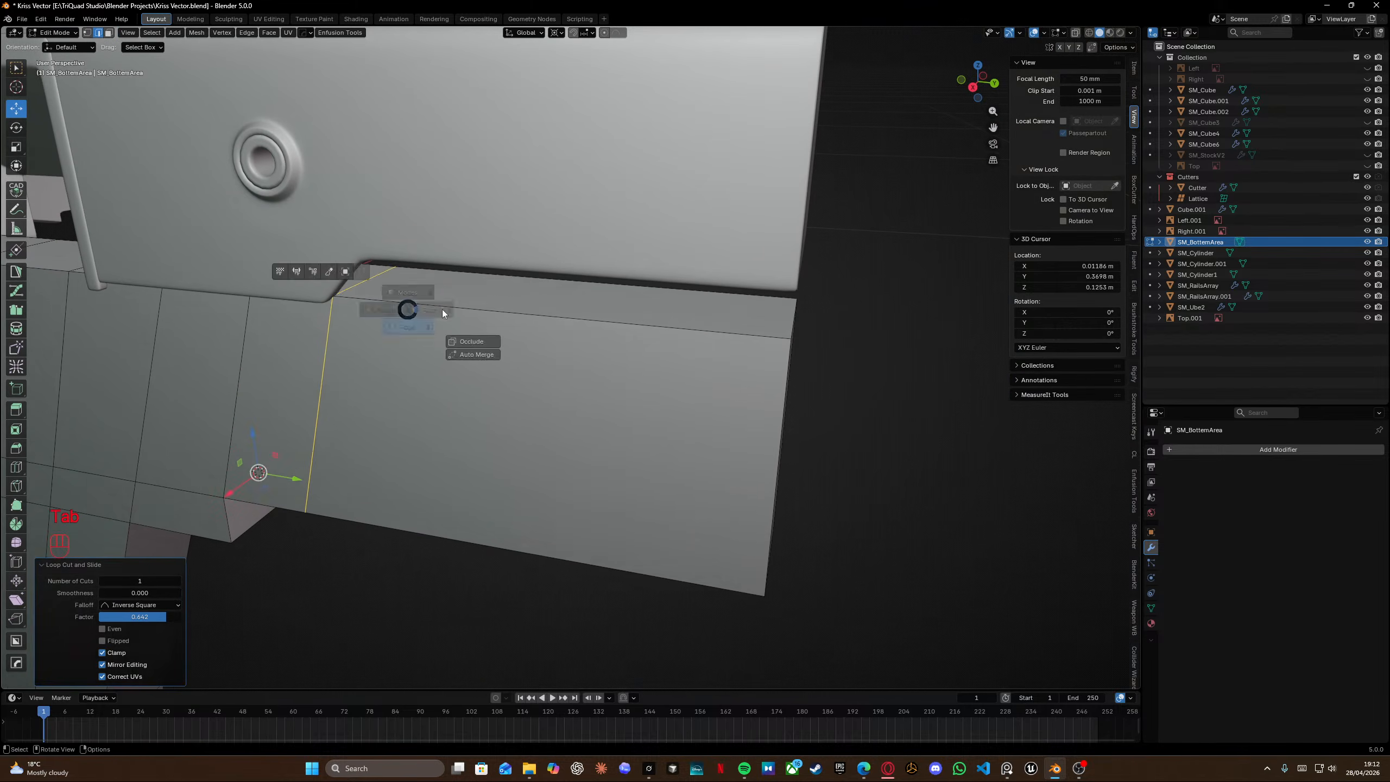
{"action": "left_click", "coordinate": [442, 309]}
{"action": "left_click", "coordinate": [520, 299]}
{"action": "key", "text": "KP_3"}
{"action": "key", "text": "e"}
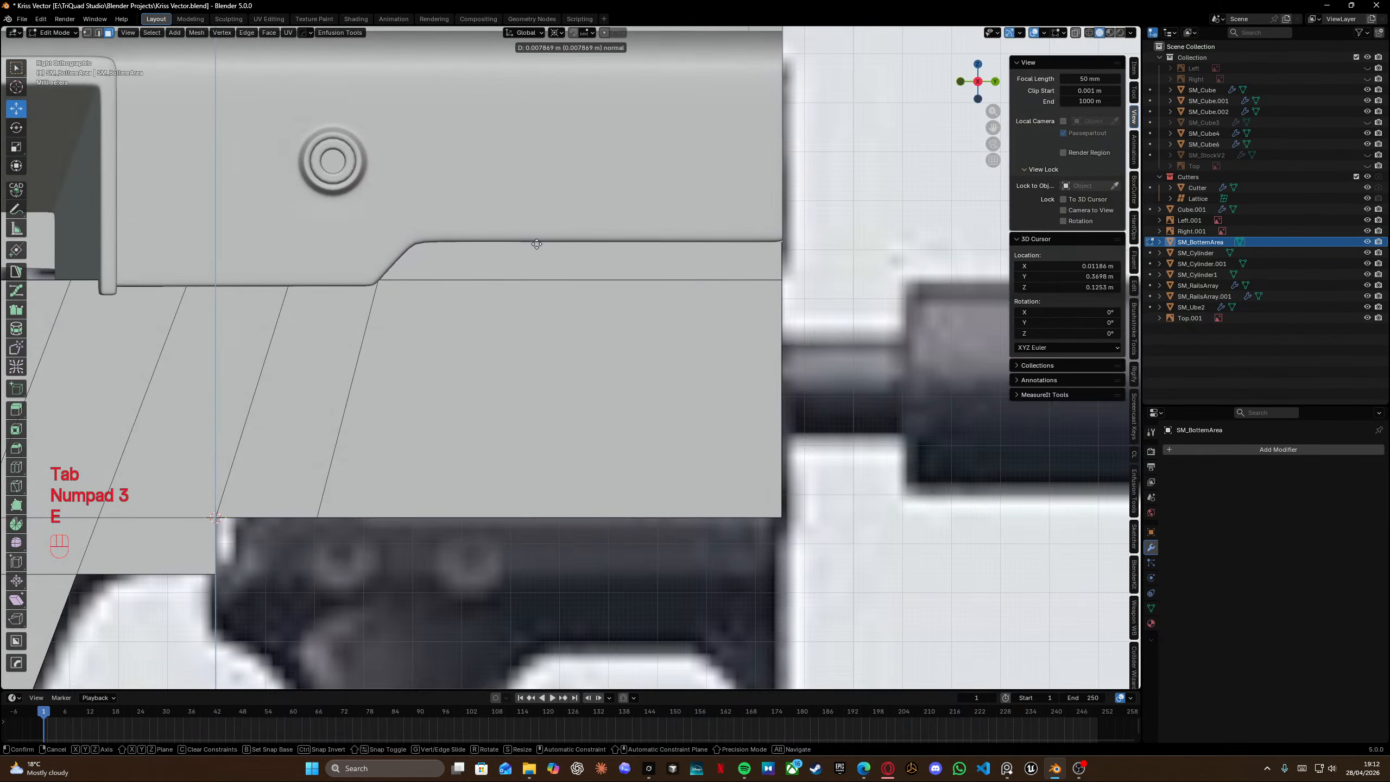
{"action": "left_click", "coordinate": [537, 241]}
Move the extruded top edge along Y by about 0.0076 m to form a slanted corner.
{"action": "key", "text": "shift+z"}
{"action": "left_click", "coordinate": [443, 256]}
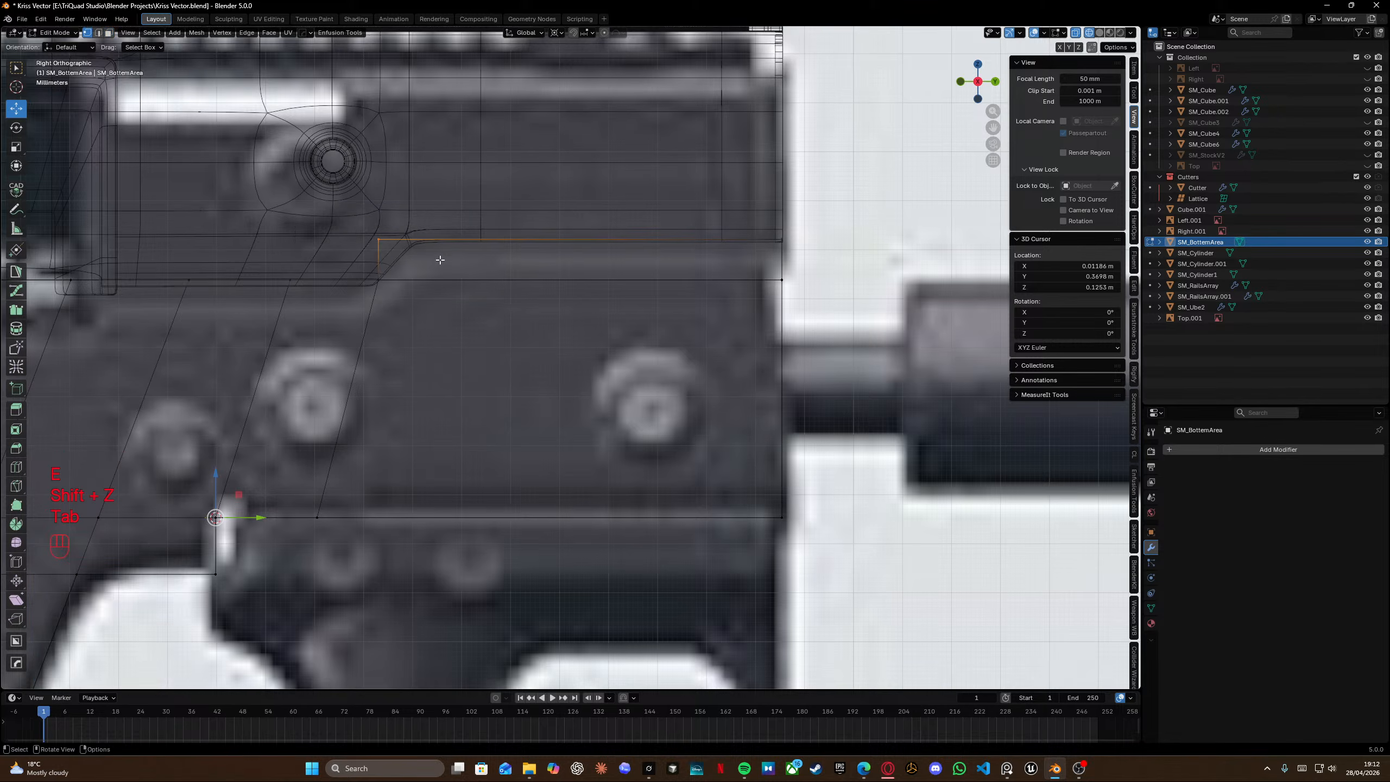
{"action": "key", "text": "g"}
{"action": "key", "text": "y"}
{"action": "left_click", "coordinate": [478, 259]}
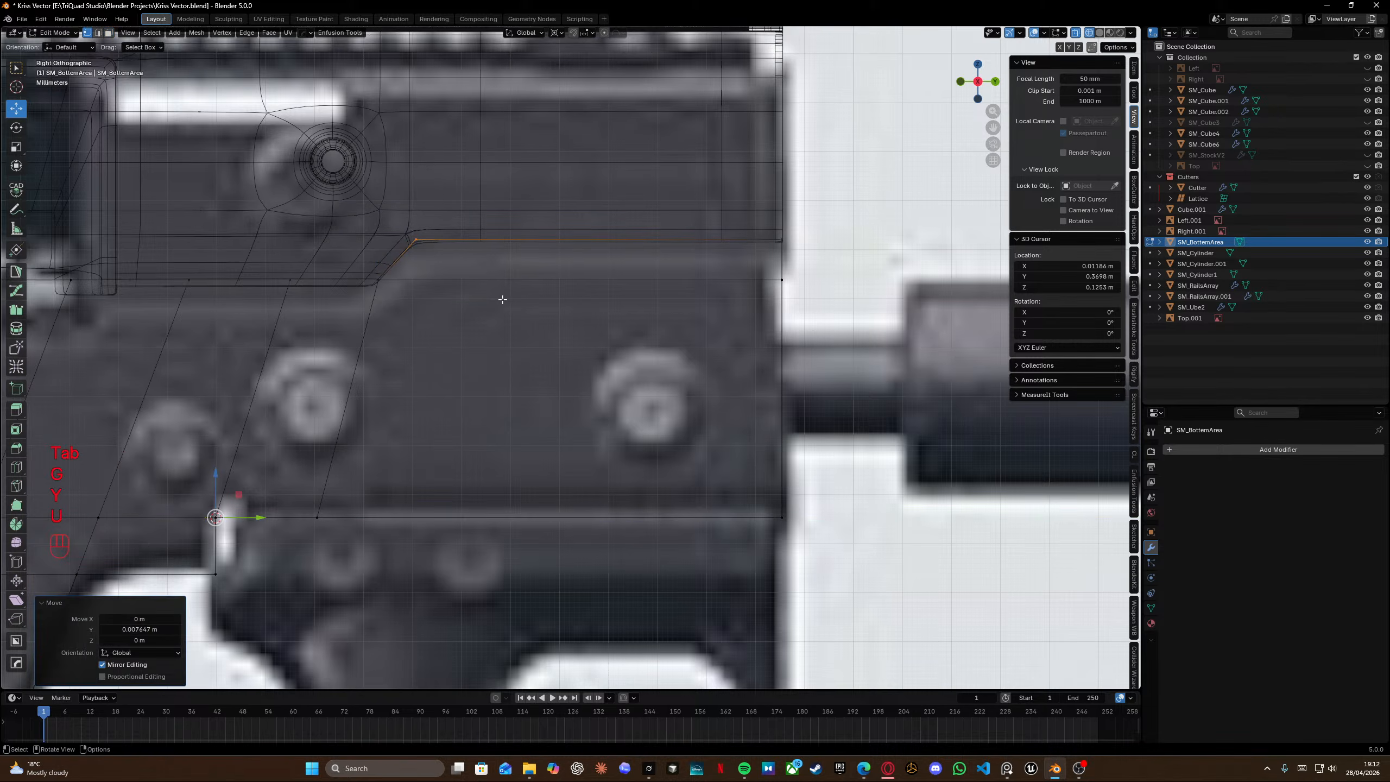
{"action": "key", "text": "shift+z"}
{"action": "scroll", "coordinate": [571, 303], "scroll_direction": "down", "scroll_amount": 2}
{"action": "mouse_move", "coordinate": [571, 303]}
{"action": "middle_mouse_down", "text": "shift"}
{"action": "mouse_move", "coordinate": [564, 265]}
{"action": "mouse_move", "coordinate": [320, 260]}
{"action": "mouse_move", "coordinate": [402, 250]}
{"action": "middle_mouse_up", "text": "shift"}
Delete the inner-side face of the new upper extension and return to object mode.
{"action": "key", "text": "Tab"}
{"action": "left_click", "coordinate": [543, 269]}
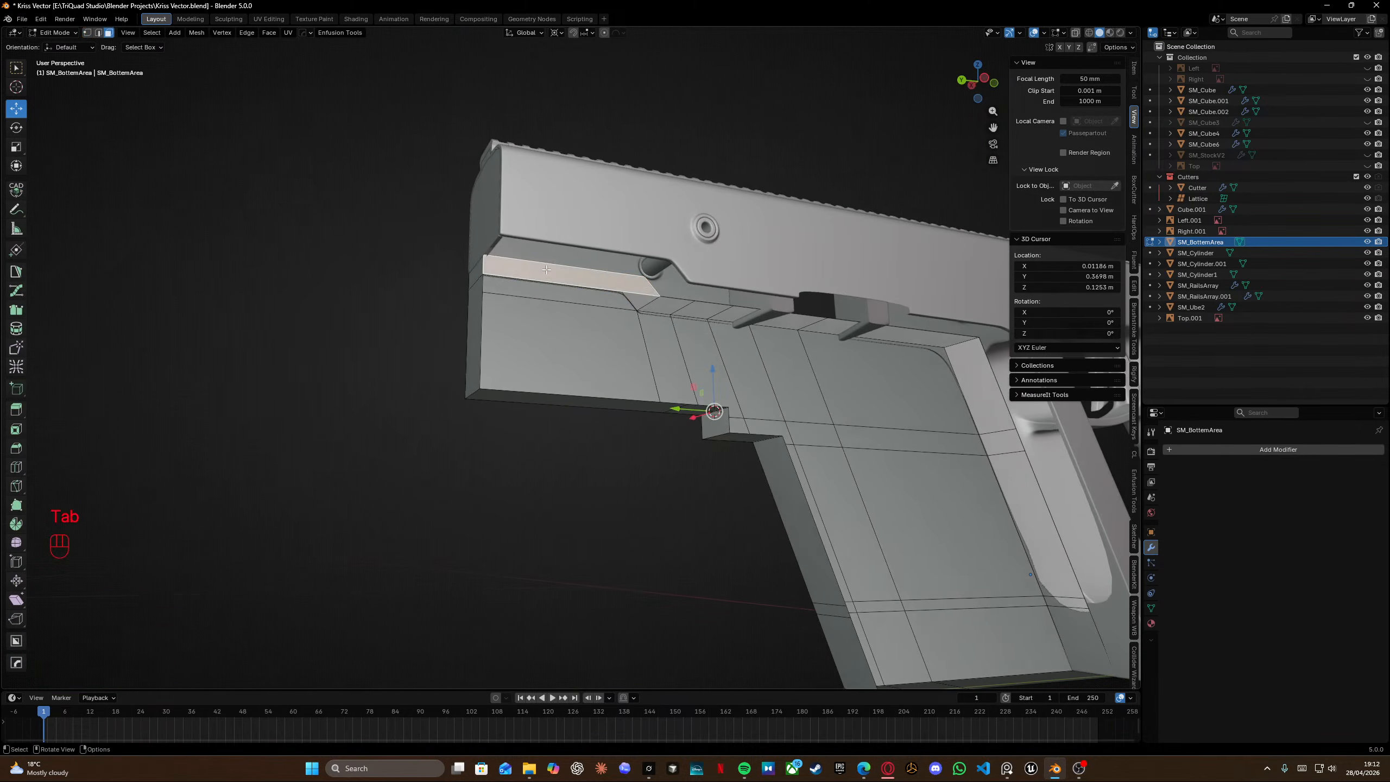
{"action": "key", "text": "x"}
{"action": "left_click", "coordinate": [517, 221]}
{"action": "key", "text": "Tab"}
Apply all transforms to the lower receiver object and add a Mirror modifier to it.
{"action": "middle_click_drag", "start_coordinate": [531, 258], "coordinate": [647, 282]}
{"action": "key", "text": "ctrl+a"}
{"action": "left_click", "coordinate": [647, 281]}
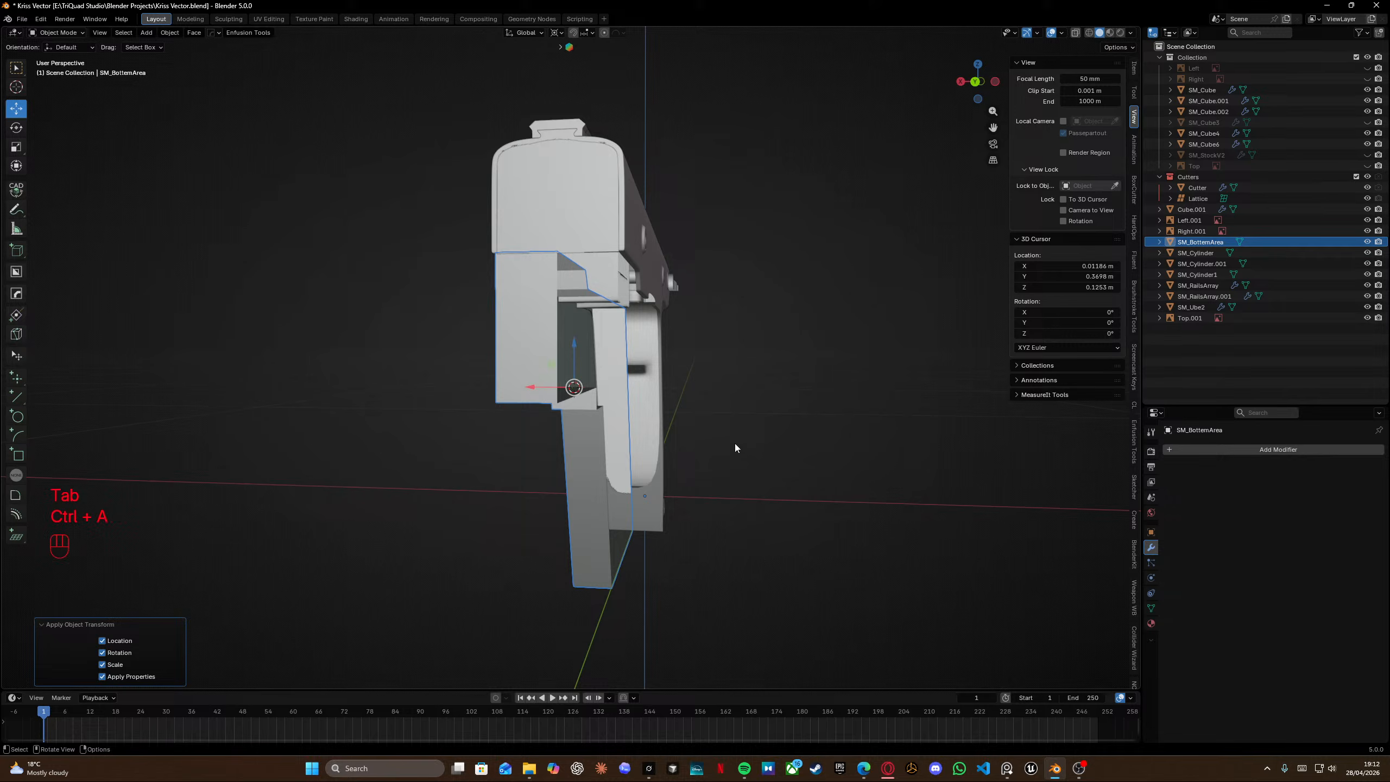
{"action": "left_click", "coordinate": [1255, 449]}
{"action": "mouse_move", "coordinate": [1255, 448]}
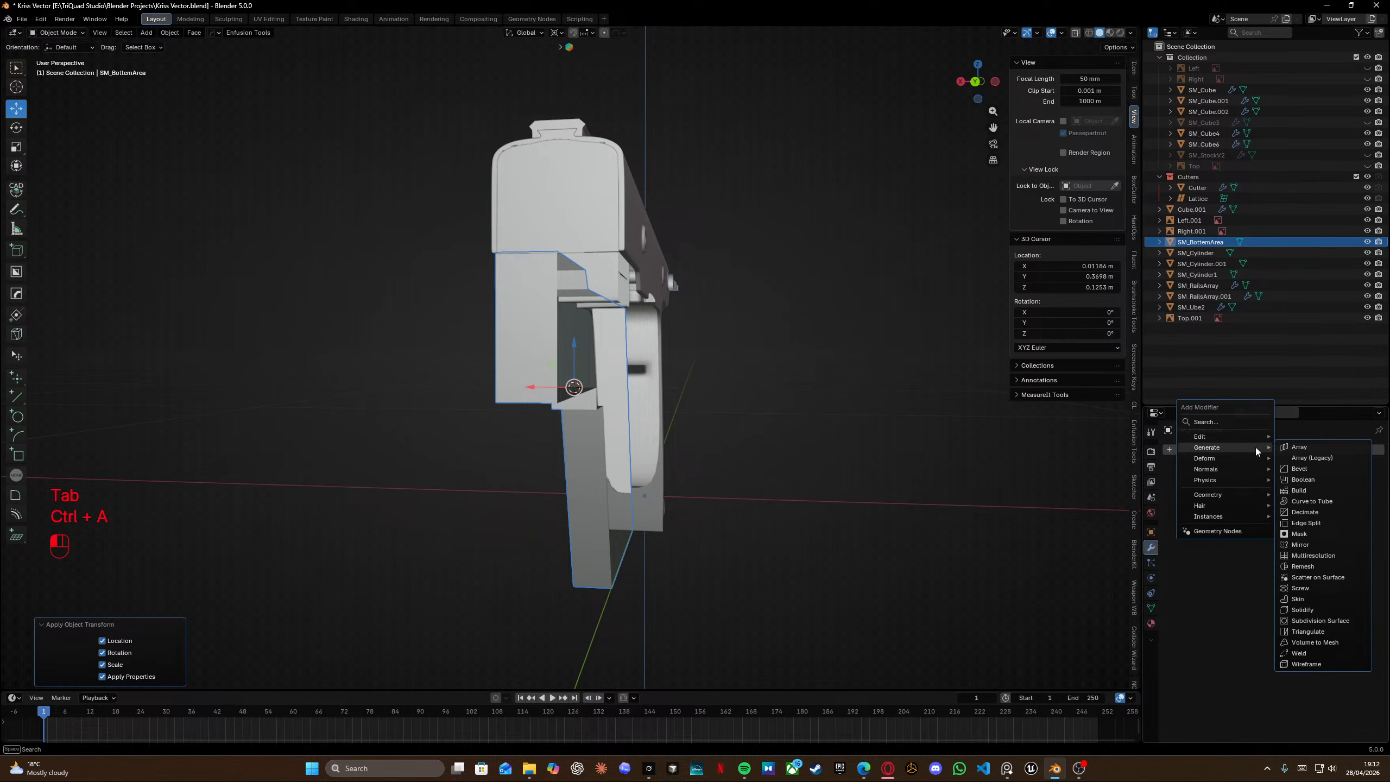
{"action": "left_click", "coordinate": [1301, 544]}
Save the blend file.
{"action": "middle_click_drag", "start_coordinate": [539, 333], "coordinate": [713, 337]}
{"action": "scroll", "coordinate": [635, 311], "scroll_direction": "down", "scroll_amount": 3}
{"action": "middle_click_drag", "start_coordinate": [635, 311], "coordinate": [692, 325], "text": "shift"}
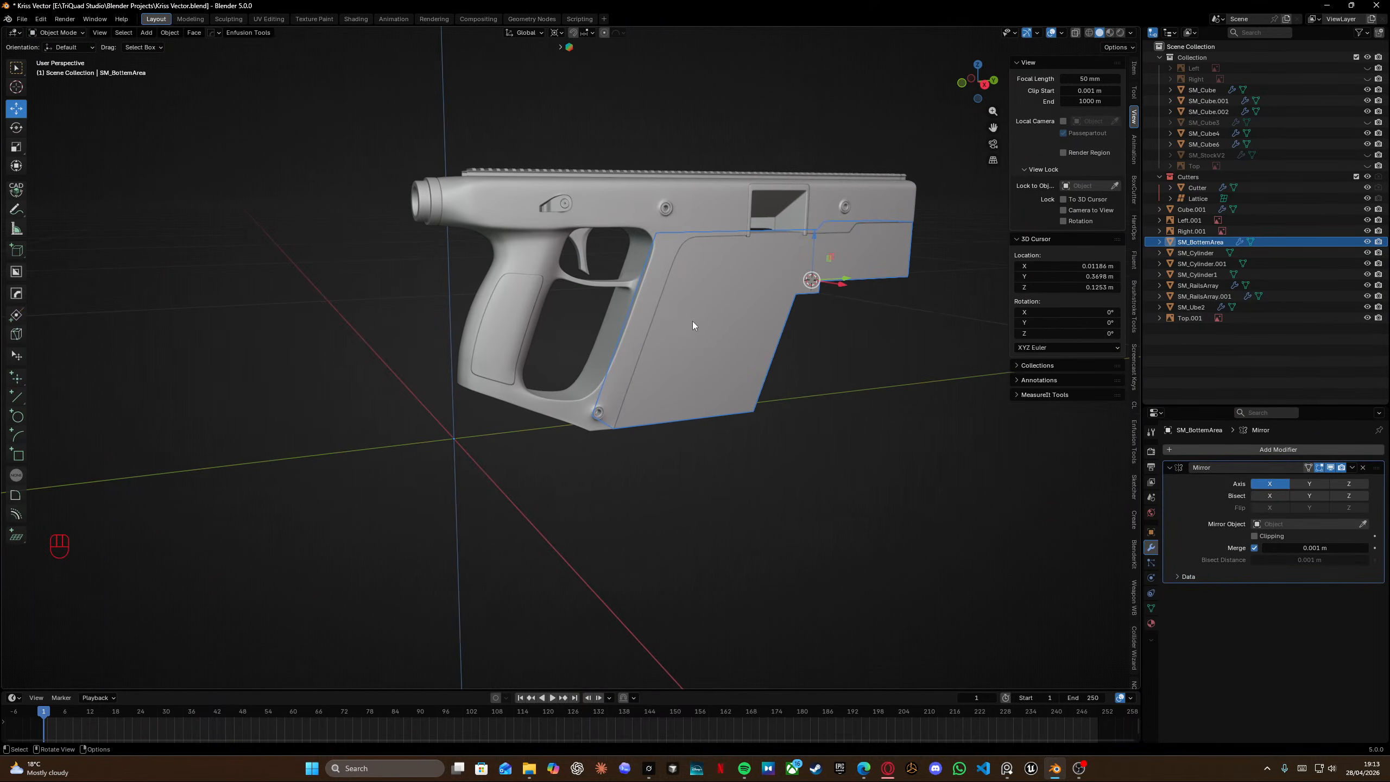
{"action": "left_click_drag", "start_coordinate": [850, 397], "coordinate": [858, 406]}
{"action": "middle_click_drag", "start_coordinate": [764, 310], "coordinate": [643, 245], "text": "shift"}
{"action": "key", "text": "ctrl+s"}
In front view, try to snap the selection to the active element.
{"action": "scroll", "coordinate": [554, 319], "scroll_direction": "up", "scroll_amount": 4}
{"action": "key", "text": "Tab"}
{"action": "left_click", "coordinate": [788, 314]}
{"action": "middle_click_drag", "start_coordinate": [643, 245], "coordinate": [573, 218]}
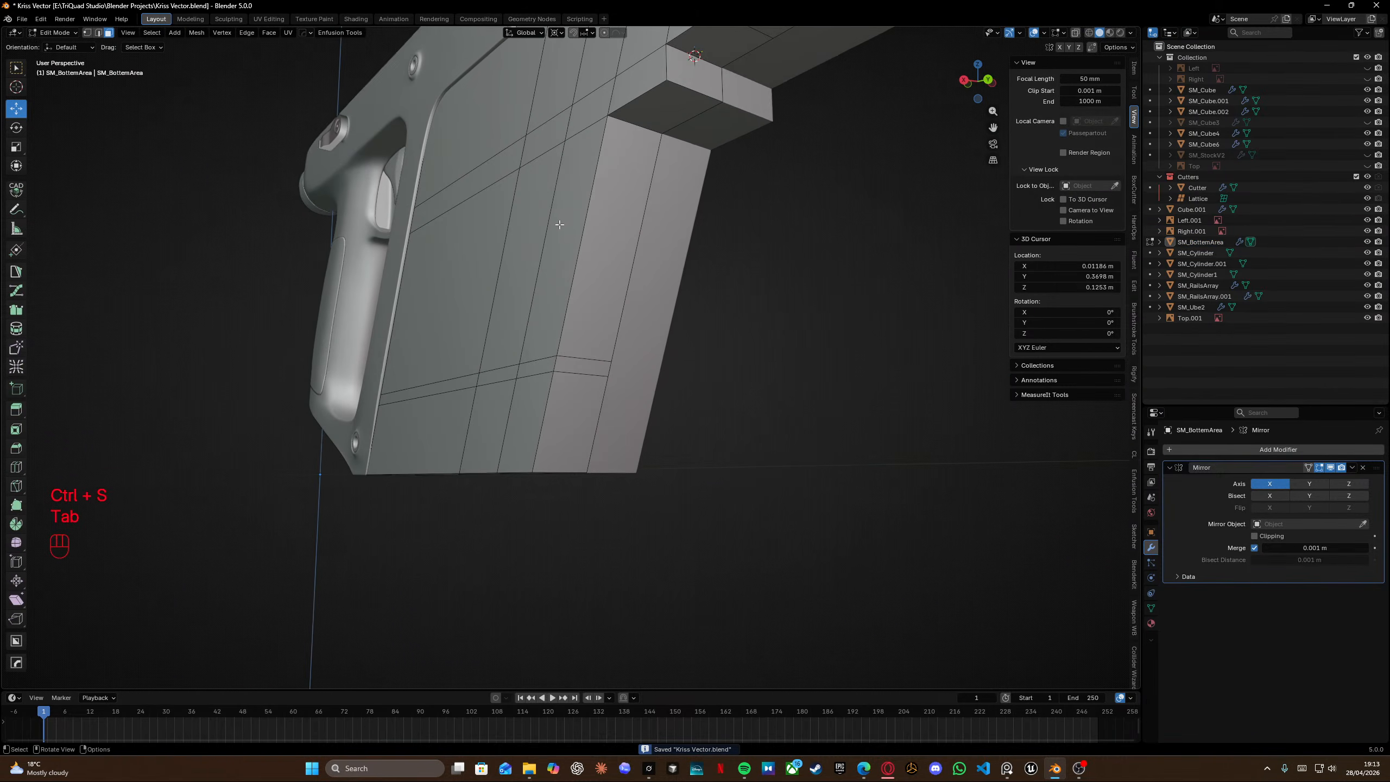
{"action": "key", "text": "KP_3"}
{"action": "key", "text": "KP_1"}
{"action": "key", "text": "shift+s"}
{"action": "left_click", "coordinate": [708, 247]}
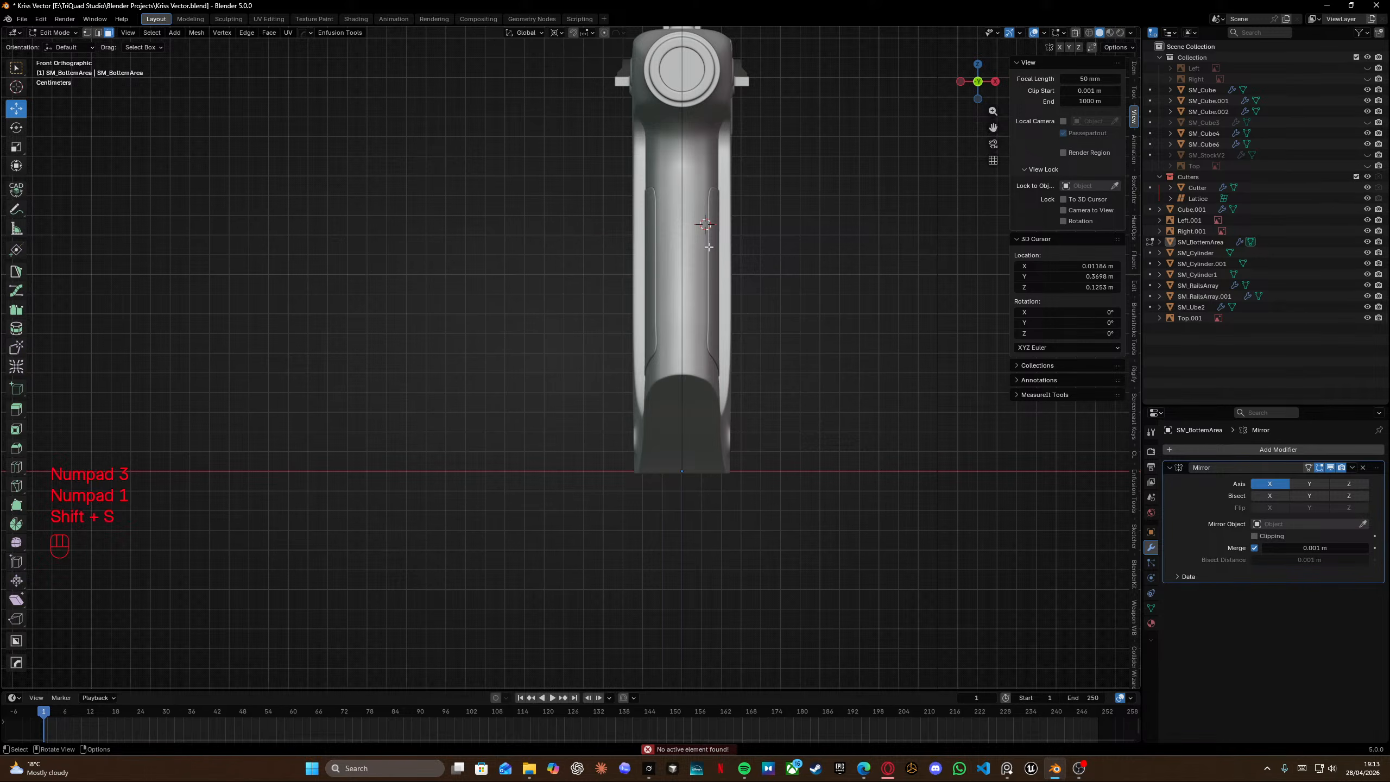
In X-ray, box-select the receiver's vertices and move them 0.00171 m along X toward the mirror plane.
{"action": "key", "text": "shift+z"}
{"action": "left_click_drag", "start_coordinate": [810, 563], "coordinate": [643, 45]}
{"action": "middle_click_drag", "start_coordinate": [801, 445], "coordinate": [760, 542], "text": "shift"}
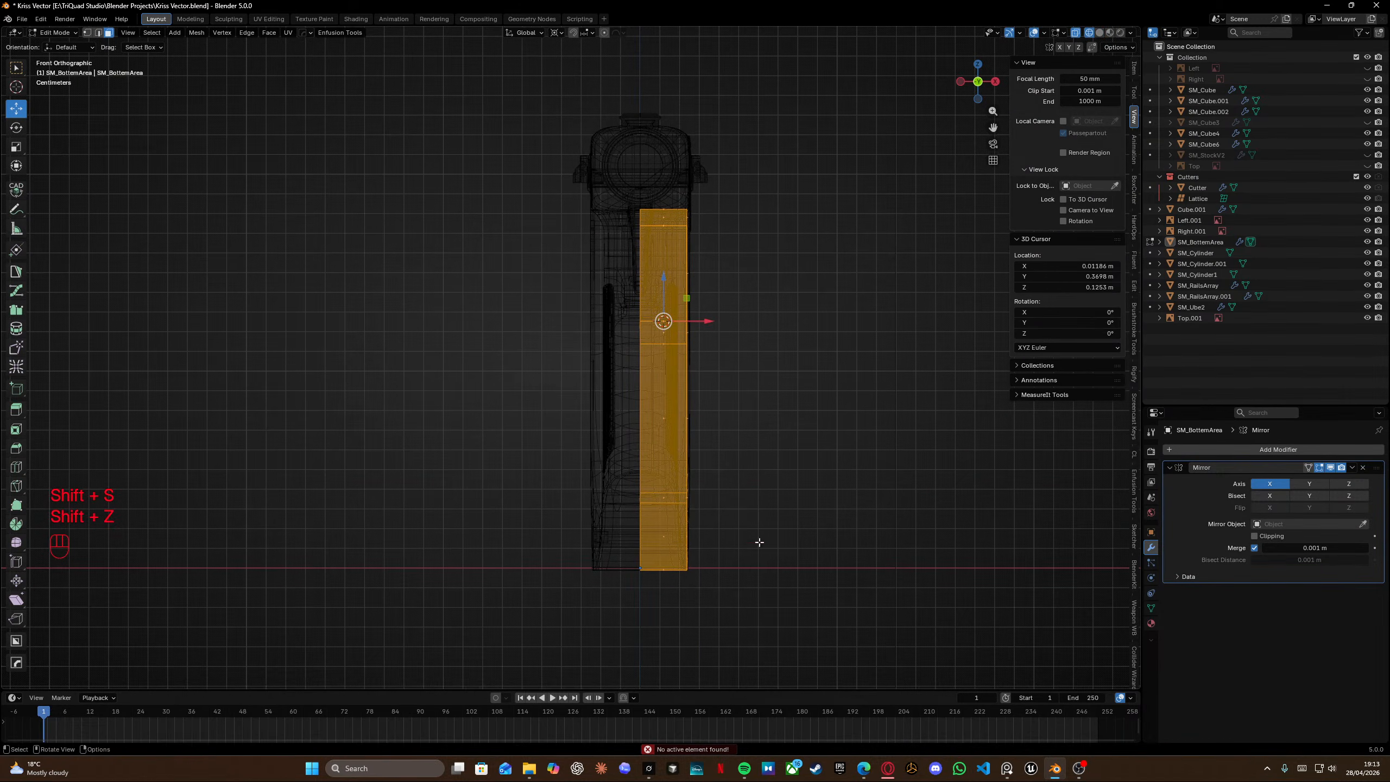
{"action": "left_click_drag", "start_coordinate": [760, 617], "coordinate": [638, 150], "text": "ctrl"}
{"action": "left_click_drag", "start_coordinate": [715, 325], "coordinate": [742, 329], "text": "shift"}
{"action": "key", "text": "shift+z"}
{"action": "middle_click_drag", "start_coordinate": [742, 329], "coordinate": [529, 251]}
{"action": "scroll", "coordinate": [529, 251], "scroll_direction": "up", "scroll_amount": 3}
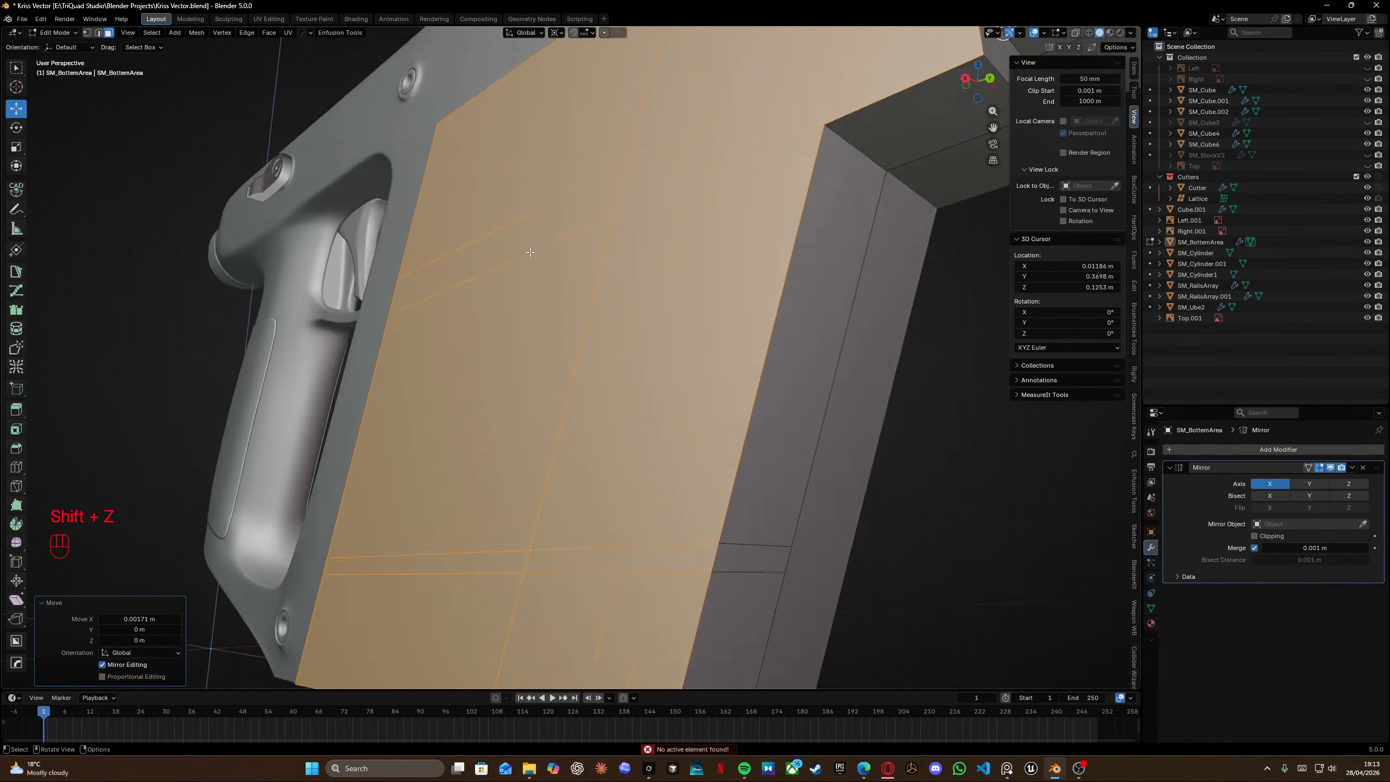
Nudge the selected vertices about 0.0001 m along global X.
{"action": "key", "text": "Tab"}
{"action": "scroll", "coordinate": [547, 192], "scroll_direction": "up", "scroll_amount": 3}
{"action": "middle_click_drag", "start_coordinate": [563, 159], "coordinate": [643, 205]}
{"action": "key", "text": "Tab"}
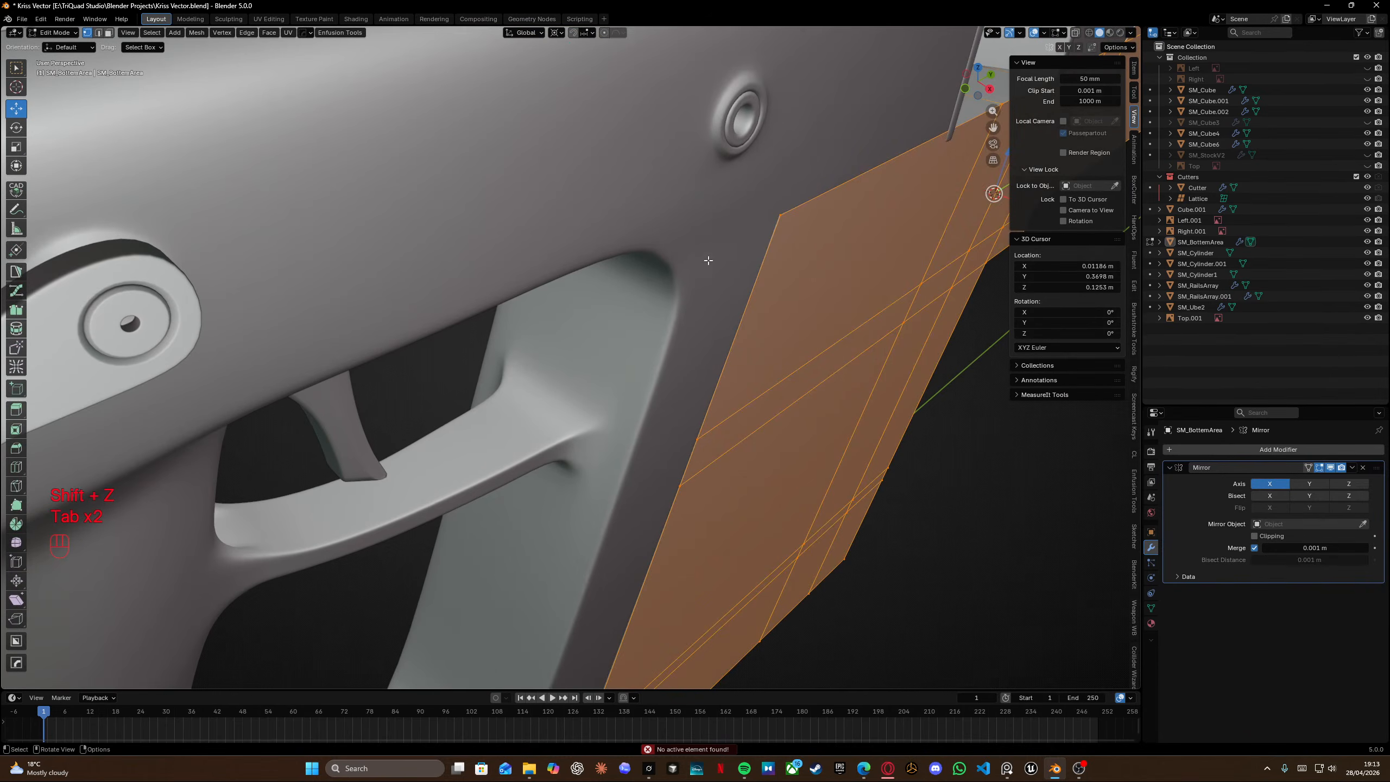
{"action": "key", "text": "g"}
{"action": "key", "text": "y"}
{"action": "key", "text": "x"}
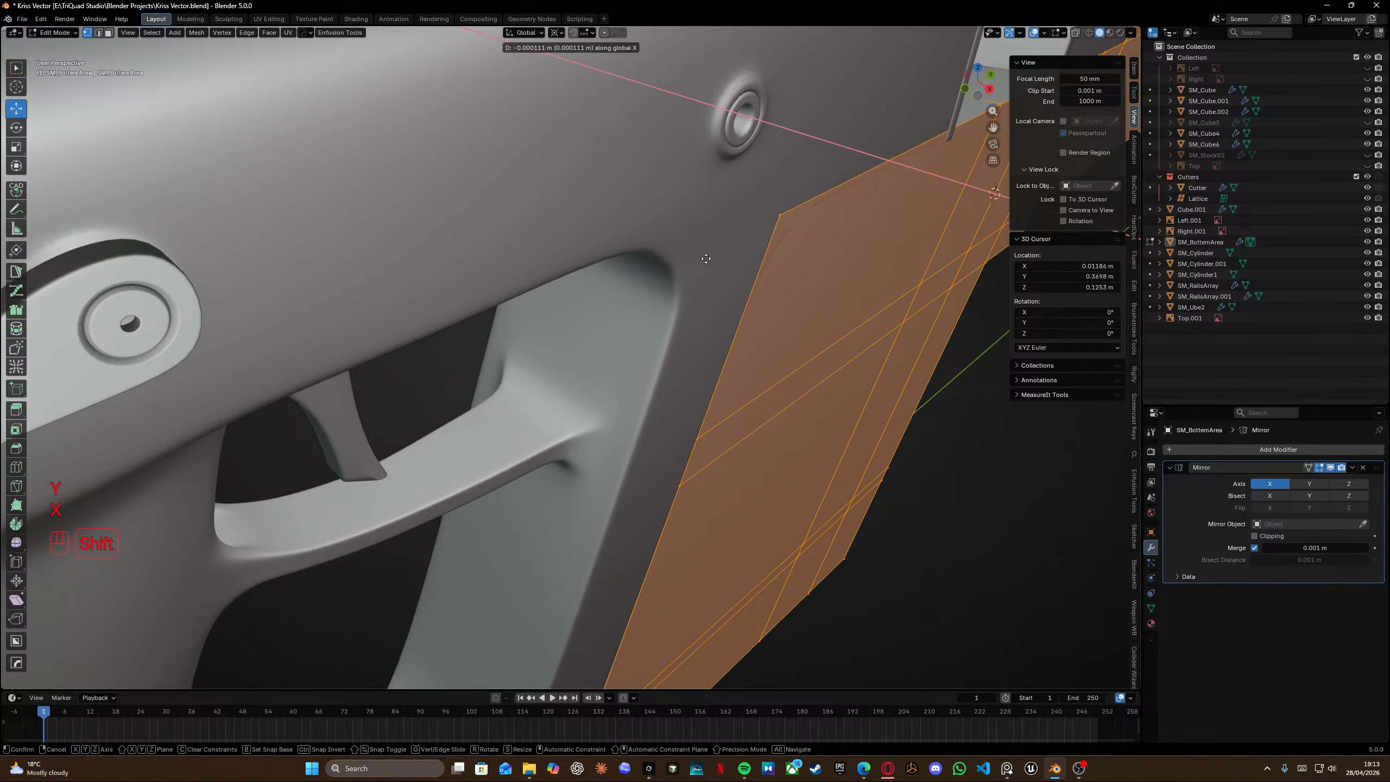
{"action": "left_click", "coordinate": [705, 258]}
Return to object mode and save the file.
{"action": "scroll", "coordinate": [706, 259], "scroll_direction": "down", "scroll_amount": 8}
{"action": "key", "text": "Tab"}
{"action": "left_click", "coordinate": [817, 408]}
{"action": "key", "text": "ctrl+s"}
{"action": "middle_click_drag", "start_coordinate": [817, 408], "coordinate": [459, 269]}
{"action": "scroll", "coordinate": [643, 326], "scroll_direction": "up", "scroll_amount": 5}
{"action": "scroll", "coordinate": [453, 300], "scroll_direction": "down", "scroll_amount": 4}
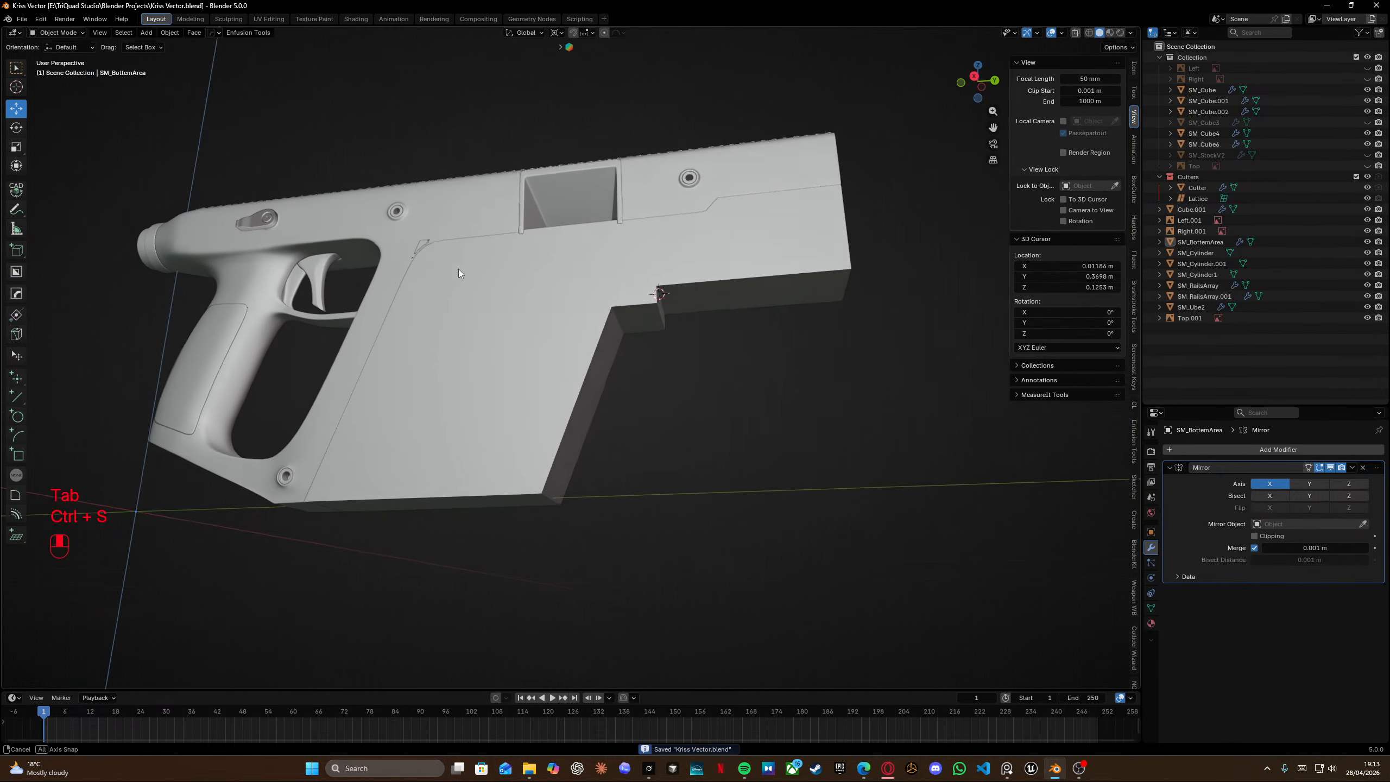
In right view, move the ledge's inner corner vertex about 0.0041 m along Y to match the reference.
{"action": "key", "text": "KP_3"}
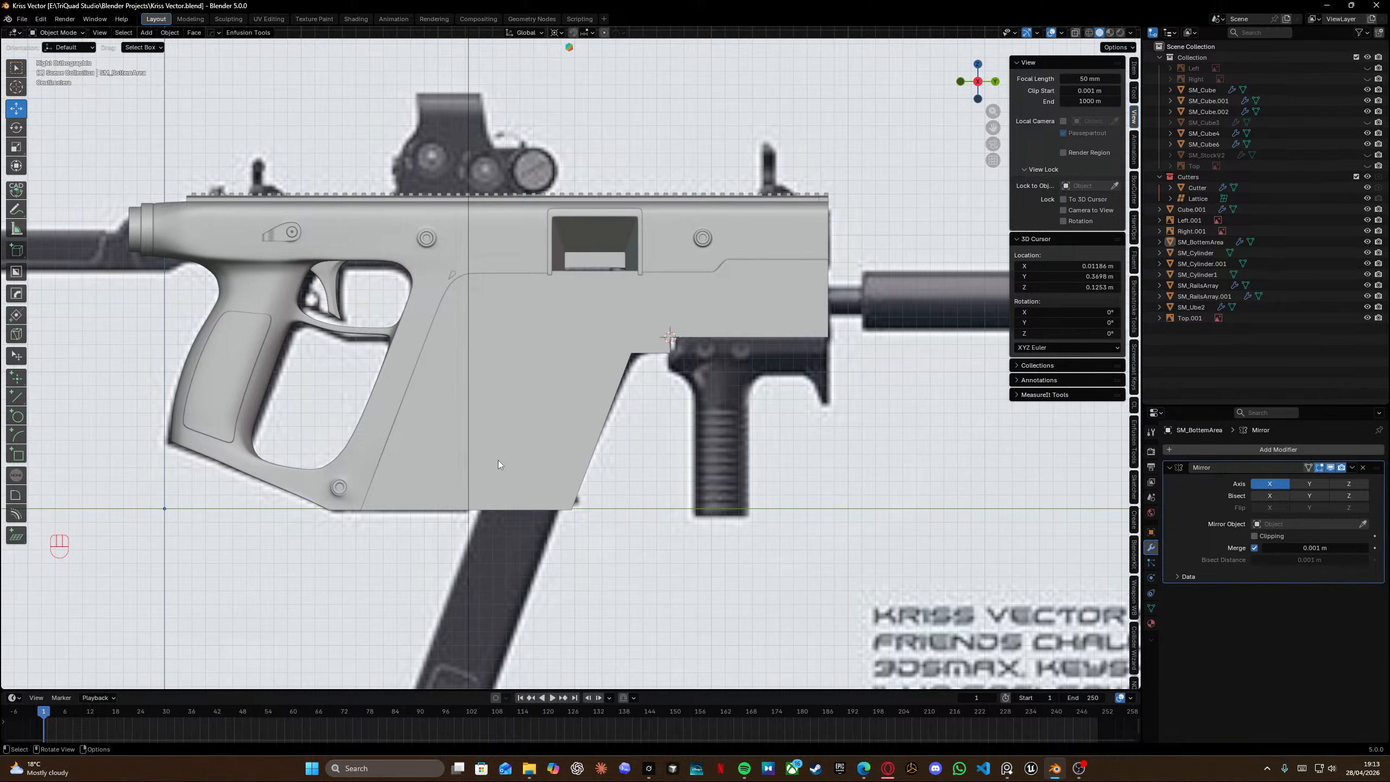
{"action": "scroll", "coordinate": [498, 460], "scroll_direction": "up", "scroll_amount": 4}
{"action": "scroll", "coordinate": [511, 461], "scroll_direction": "down", "scroll_amount": 3}
{"action": "middle_click_drag", "start_coordinate": [415, 500], "coordinate": [501, 427], "text": "shift"}
{"action": "scroll", "coordinate": [582, 393], "scroll_direction": "down", "scroll_amount": 3}
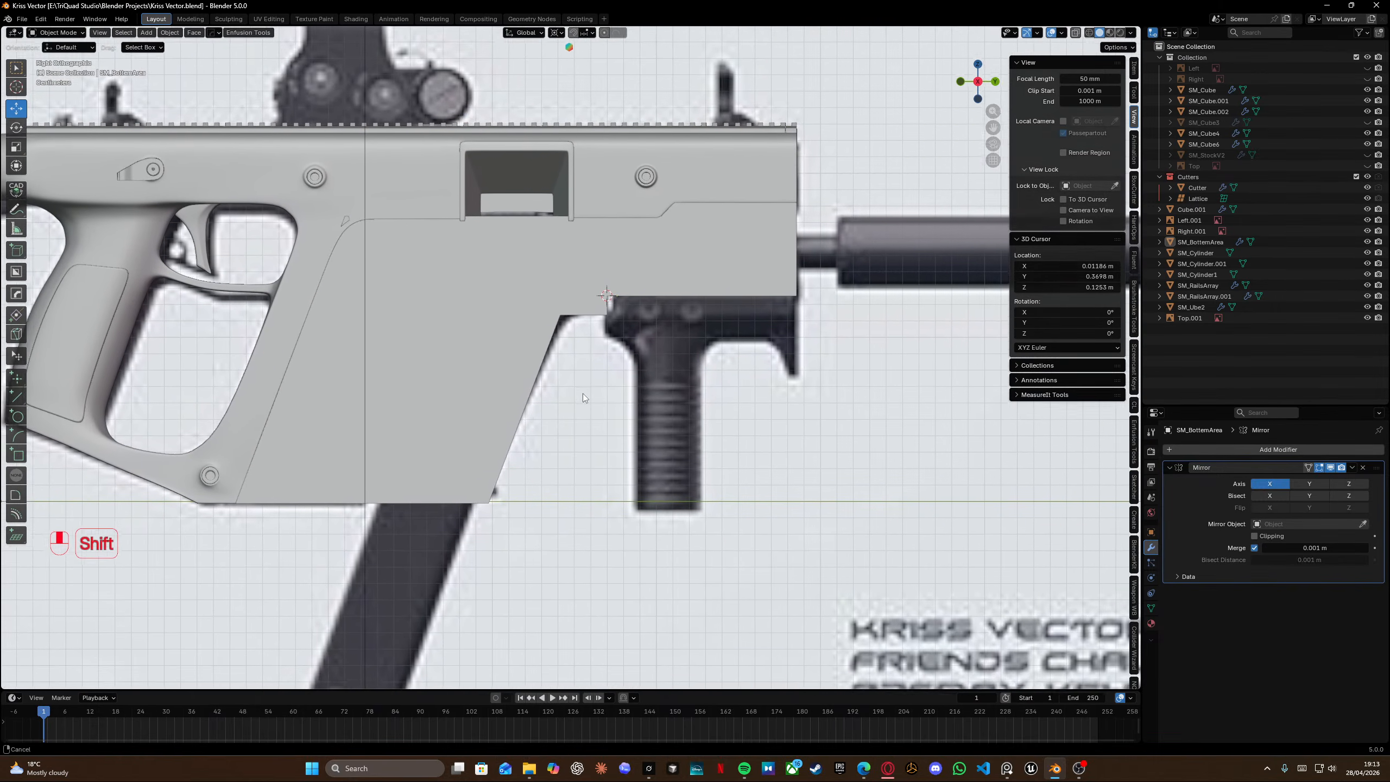
{"action": "key", "text": "Tab"}
{"action": "key", "text": "shift+z"}
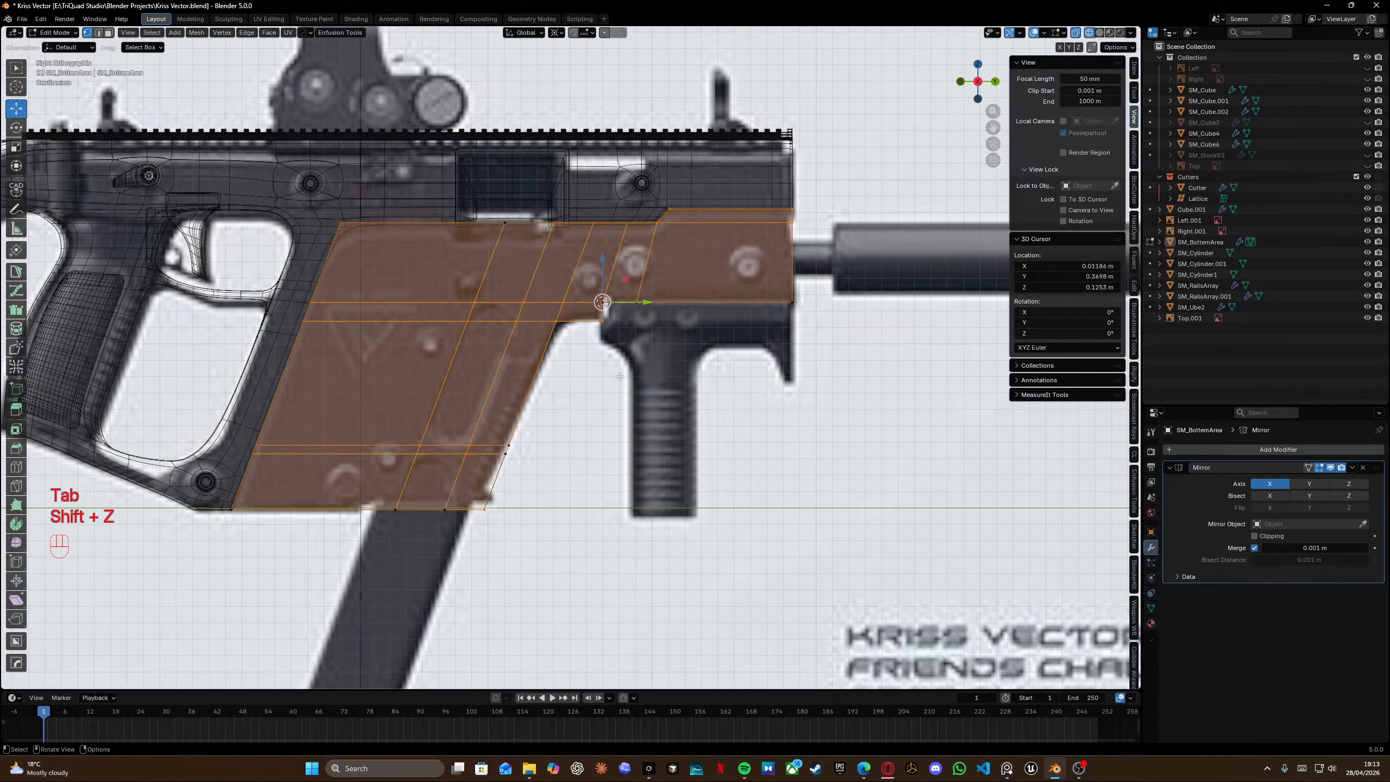
{"action": "left_click", "coordinate": [604, 313]}
{"action": "scroll", "coordinate": [684, 229], "scroll_direction": "up", "scroll_amount": 4}
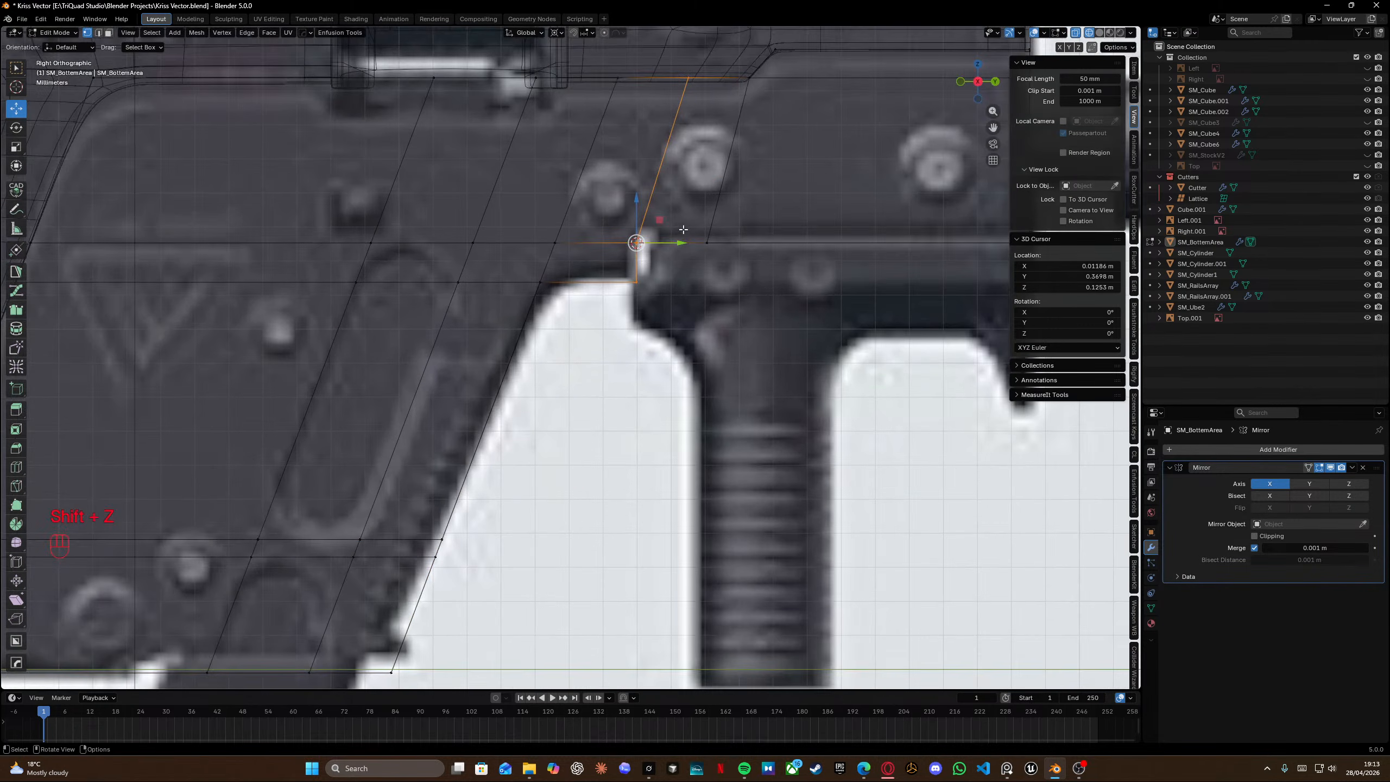
{"action": "left_click_drag", "start_coordinate": [682, 242], "coordinate": [694, 247]}
{"action": "scroll", "coordinate": [700, 250], "scroll_direction": "down", "scroll_amount": 4}
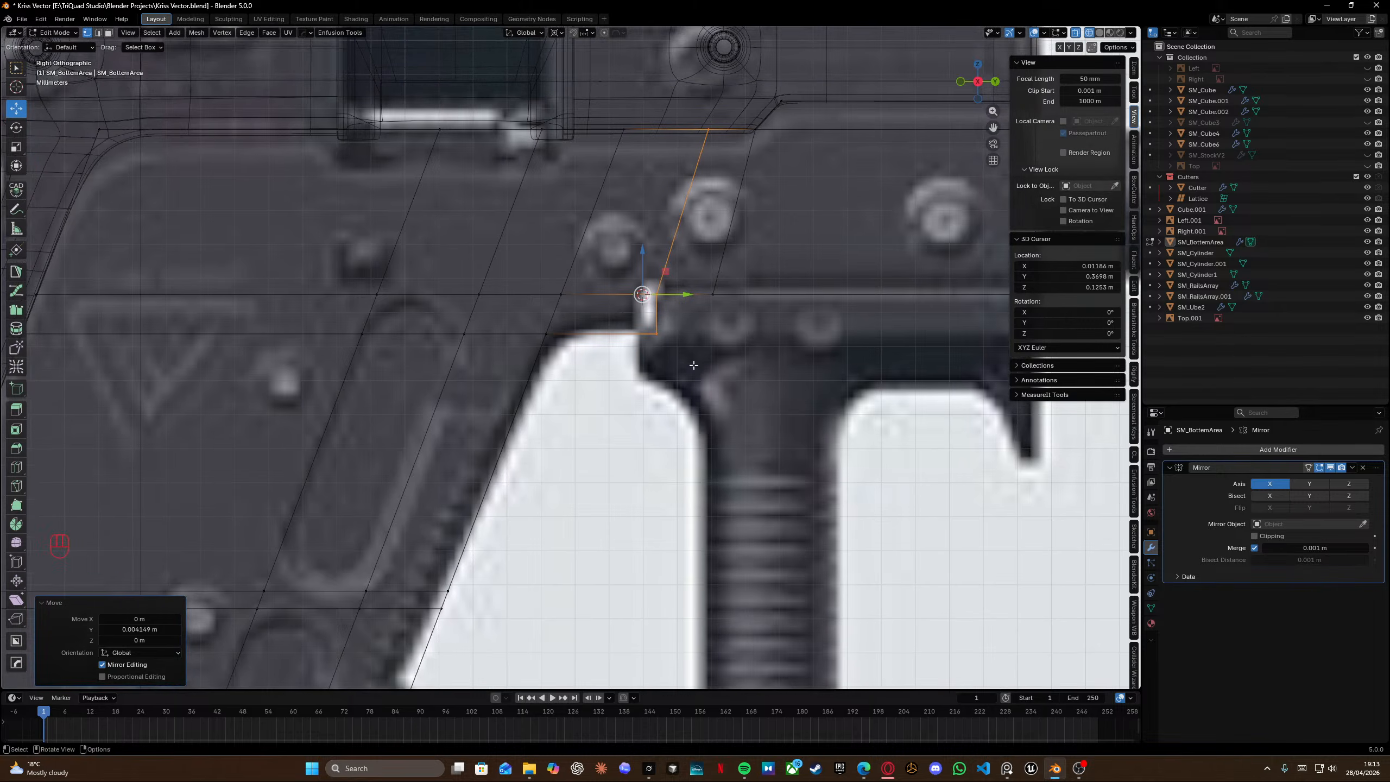
Delete the face filling the upper slot opening in the receiver panel.
{"action": "scroll", "coordinate": [710, 322], "scroll_direction": "up", "scroll_amount": 3}
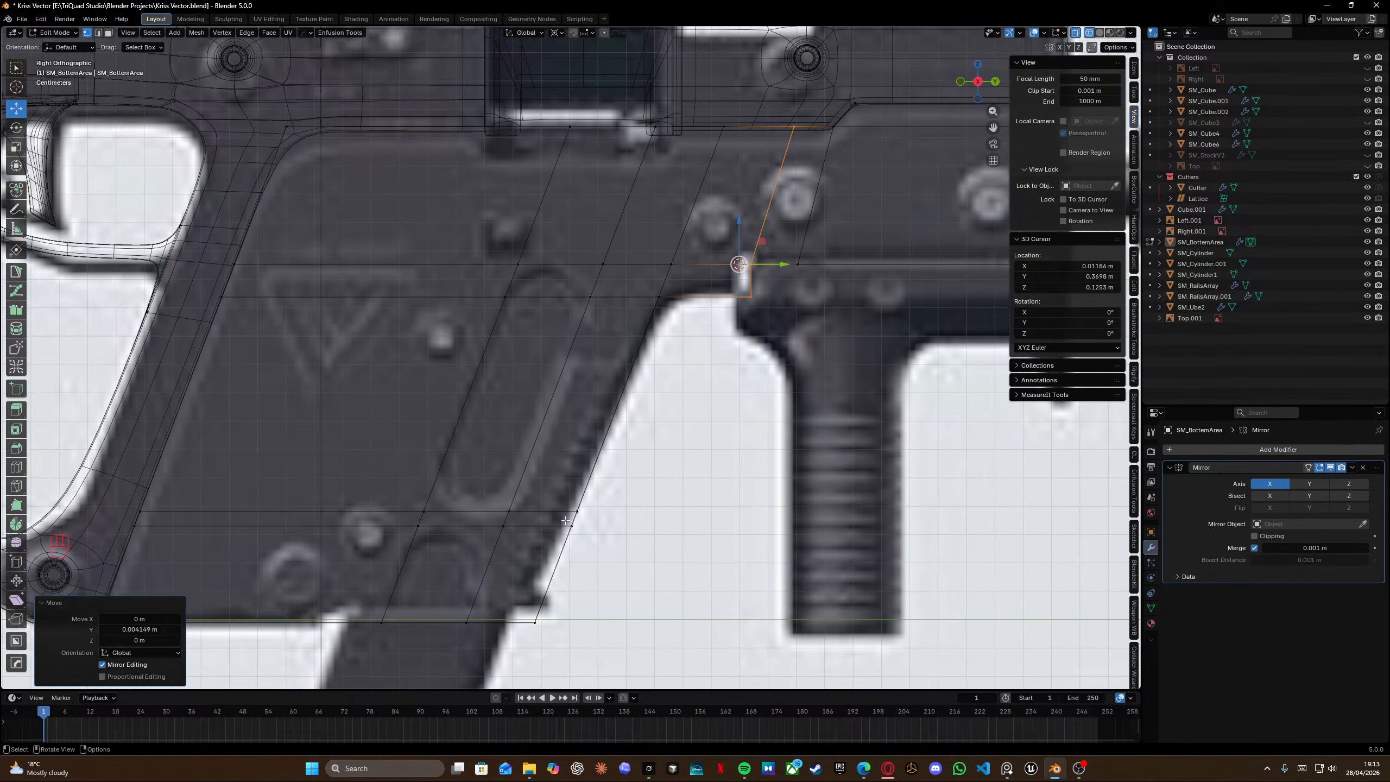
{"action": "middle_click_drag", "start_coordinate": [547, 592], "coordinate": [591, 484], "text": "shift"}
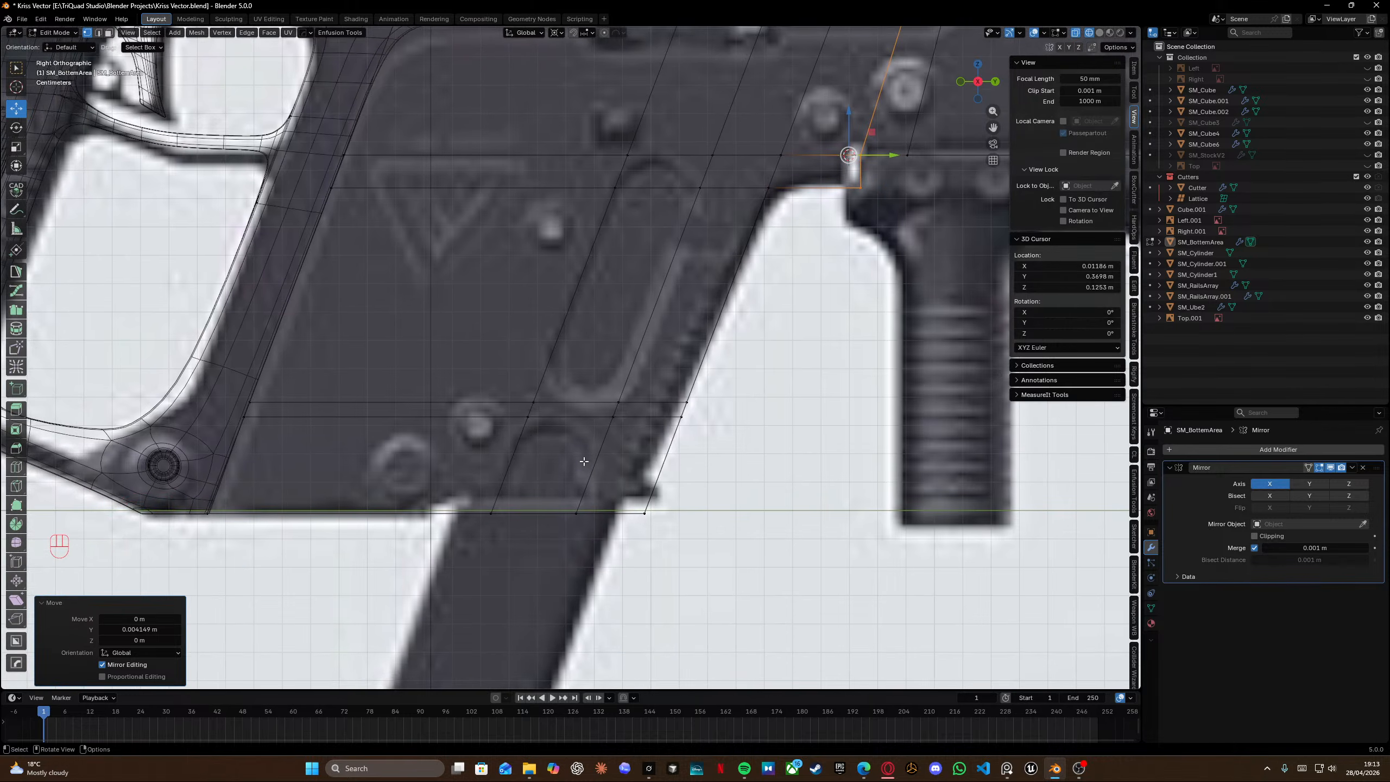
{"action": "middle_click_drag", "start_coordinate": [608, 340], "coordinate": [585, 411], "text": "shift"}
{"action": "key", "text": "Tab"}
{"action": "left_click", "coordinate": [582, 348]}
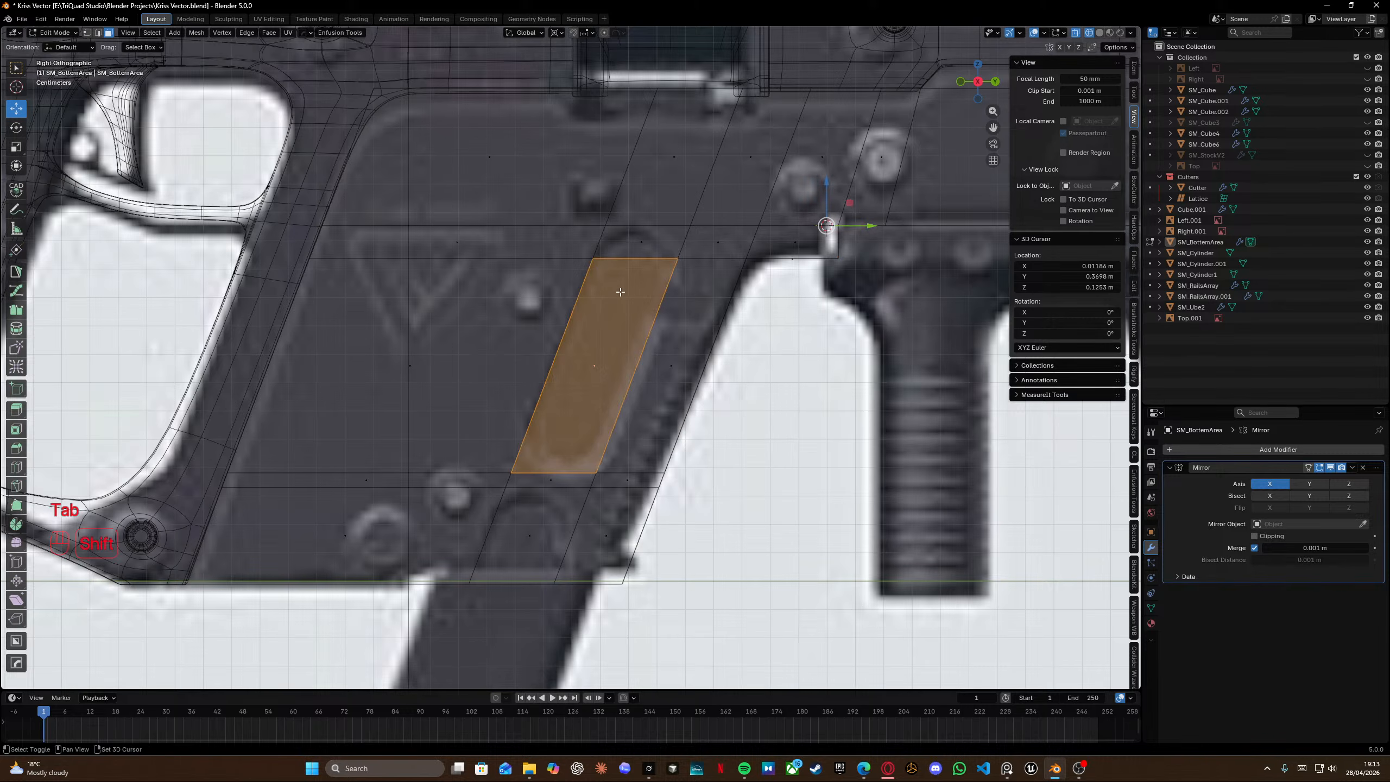
{"action": "key", "text": "x"}
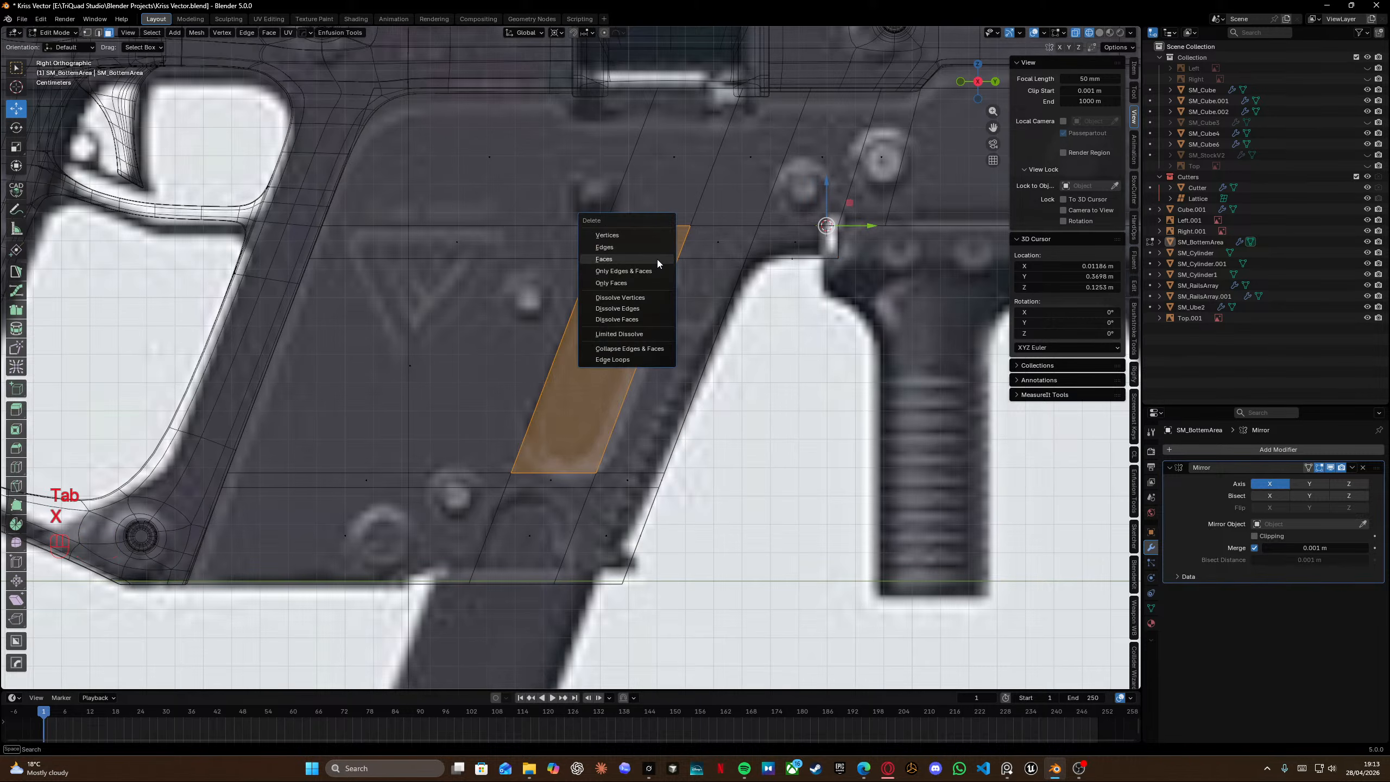
{"action": "left_click", "coordinate": [615, 261]}
Delete the faces filling the lower slot opening beneath it.
{"action": "left_click", "coordinate": [537, 540]}
{"action": "key", "text": "x"}
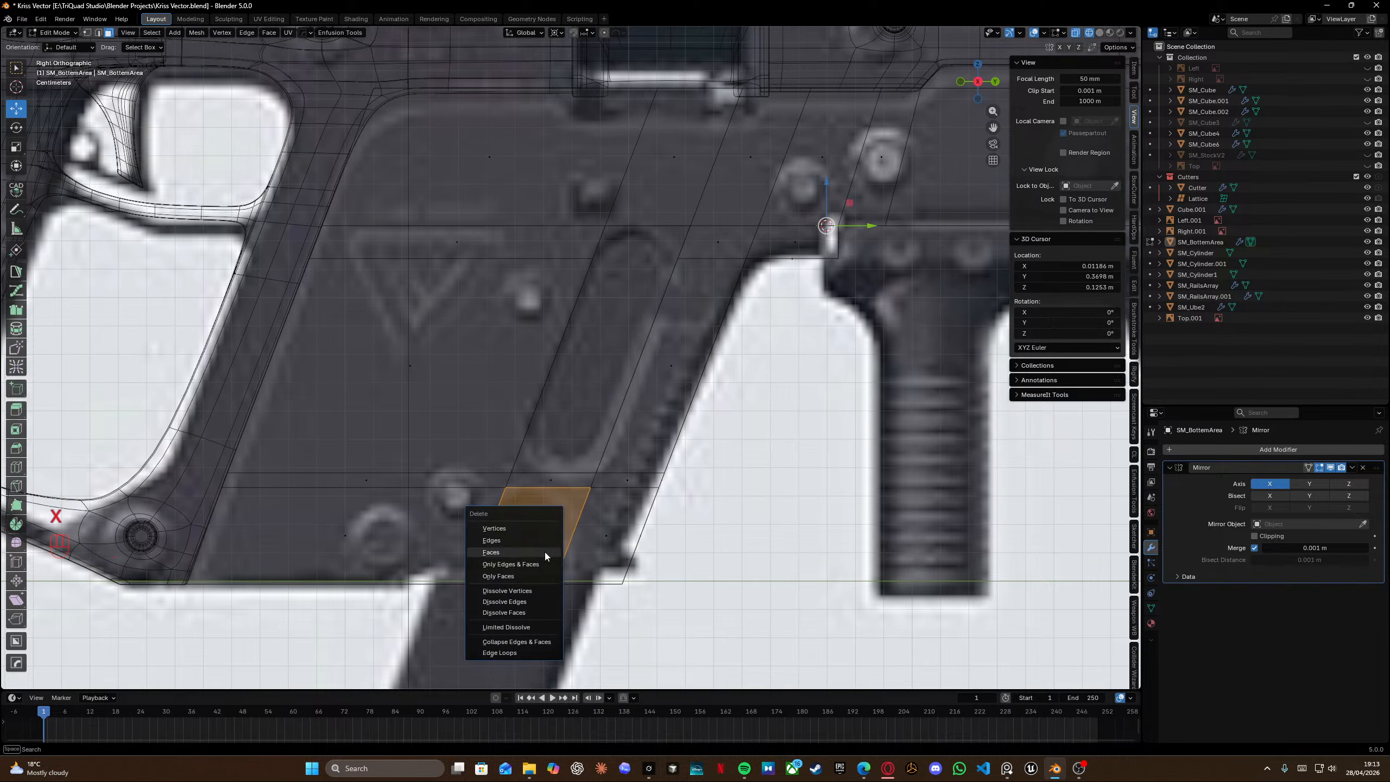
{"action": "left_click", "coordinate": [545, 552]}
{"action": "key", "text": "x"}
{"action": "left_click", "coordinate": [525, 614]}
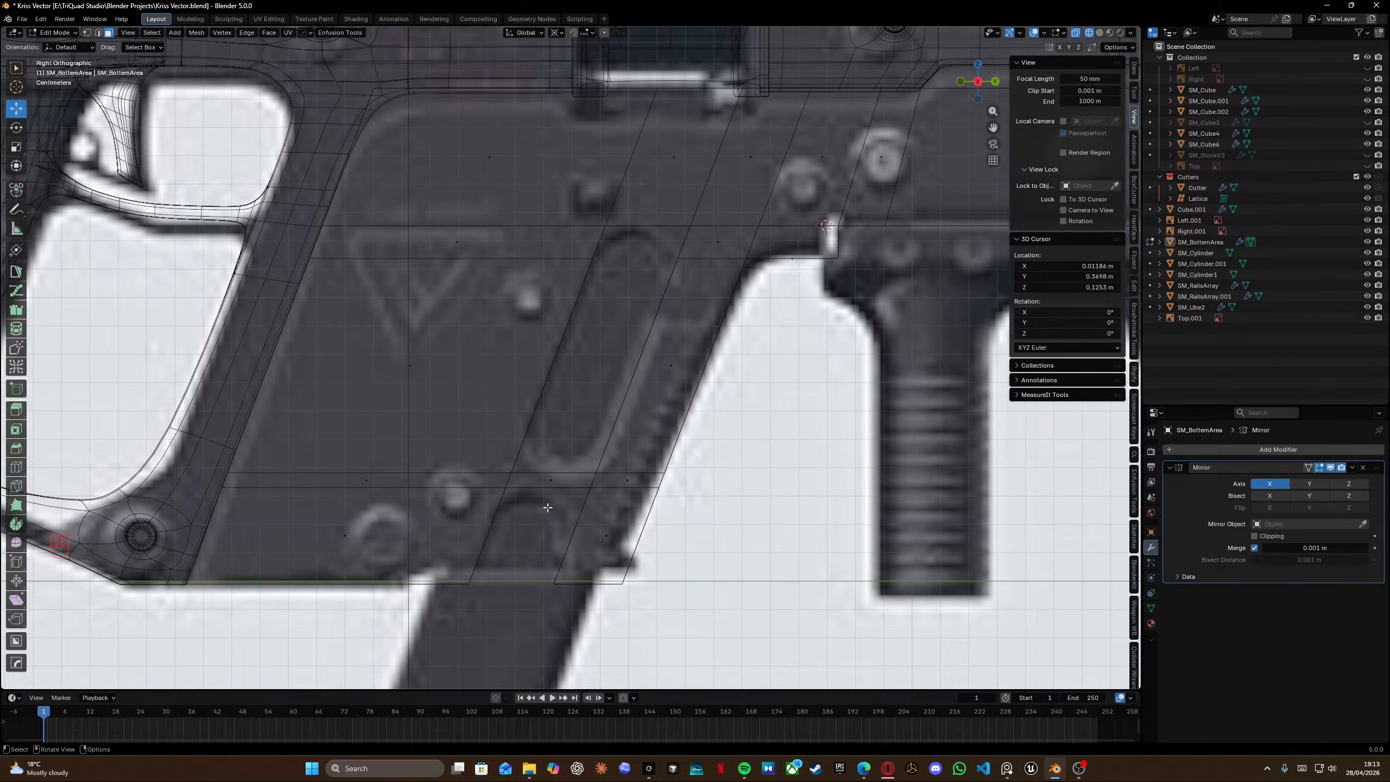
Return to object mode, view the cut slots in perspective and save the file.
{"action": "key", "text": "shift+z"}
{"action": "key", "text": "Tab"}
{"action": "scroll", "coordinate": [584, 324], "scroll_direction": "down", "scroll_amount": 5}
{"action": "mouse_move", "coordinate": [584, 323]}
{"action": "middle_mouse_down"}
{"action": "mouse_move", "coordinate": [645, 359]}
{"action": "mouse_move", "coordinate": [690, 480]}
{"action": "middle_mouse_up"}
{"action": "key", "text": "ctrl+s"}
{"action": "scroll", "coordinate": [508, 404], "scroll_direction": "up", "scroll_amount": 6}
{"action": "scroll", "coordinate": [552, 399], "scroll_direction": "down", "scroll_amount": 4}
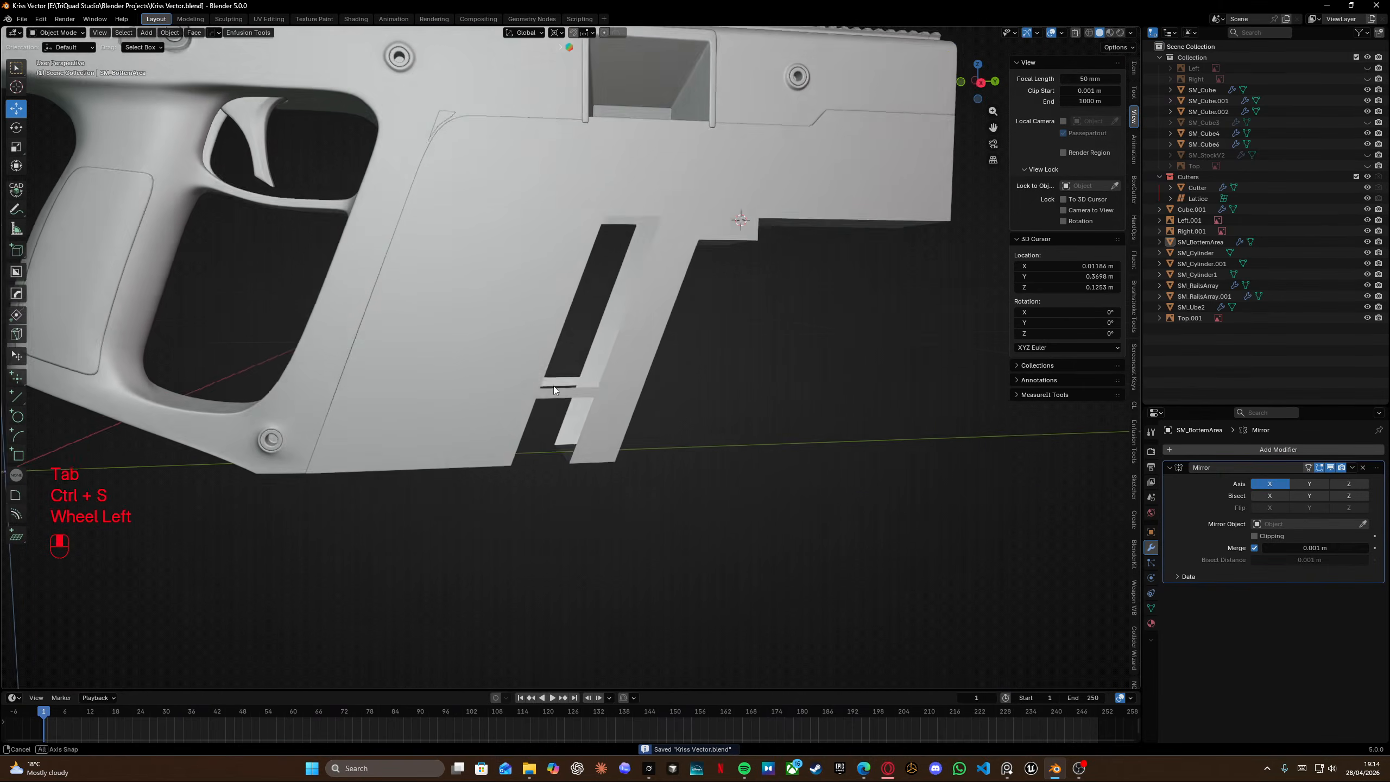
Add a Subdivision Surface modifier to the receiver panel.
{"action": "left_click", "coordinate": [1254, 451]}
{"action": "mouse_move", "coordinate": [1255, 454]}
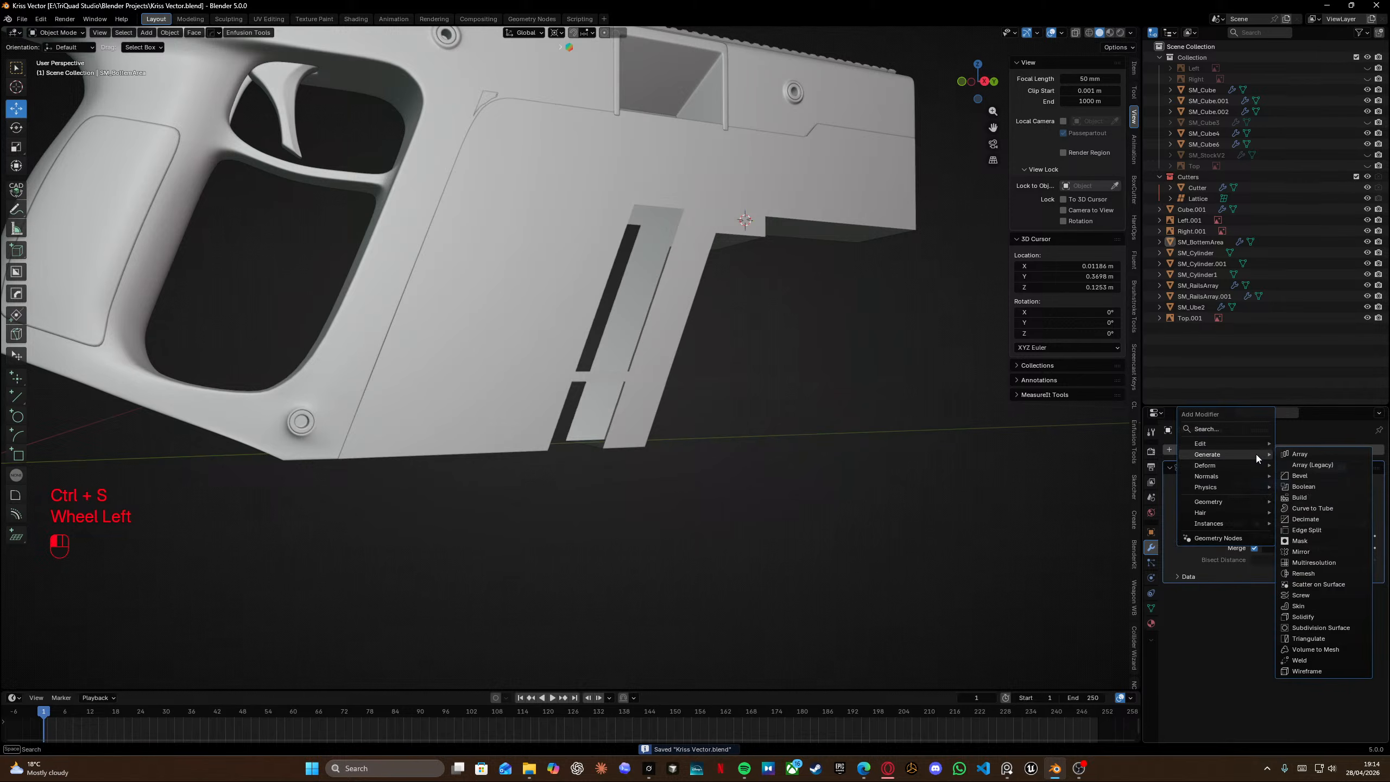
{"action": "left_click", "coordinate": [1327, 627]}
In right view edit mode, add a centered horizontal loop cut across the panel through the upper slot.
{"action": "scroll", "coordinate": [864, 523], "scroll_direction": "down", "scroll_amount": 3}
{"action": "middle_click_drag", "start_coordinate": [865, 522], "coordinate": [655, 417]}
{"action": "key", "text": "KP_3"}
{"action": "key", "text": "shift+z"}
{"action": "scroll", "coordinate": [625, 389], "scroll_direction": "up", "scroll_amount": 3}
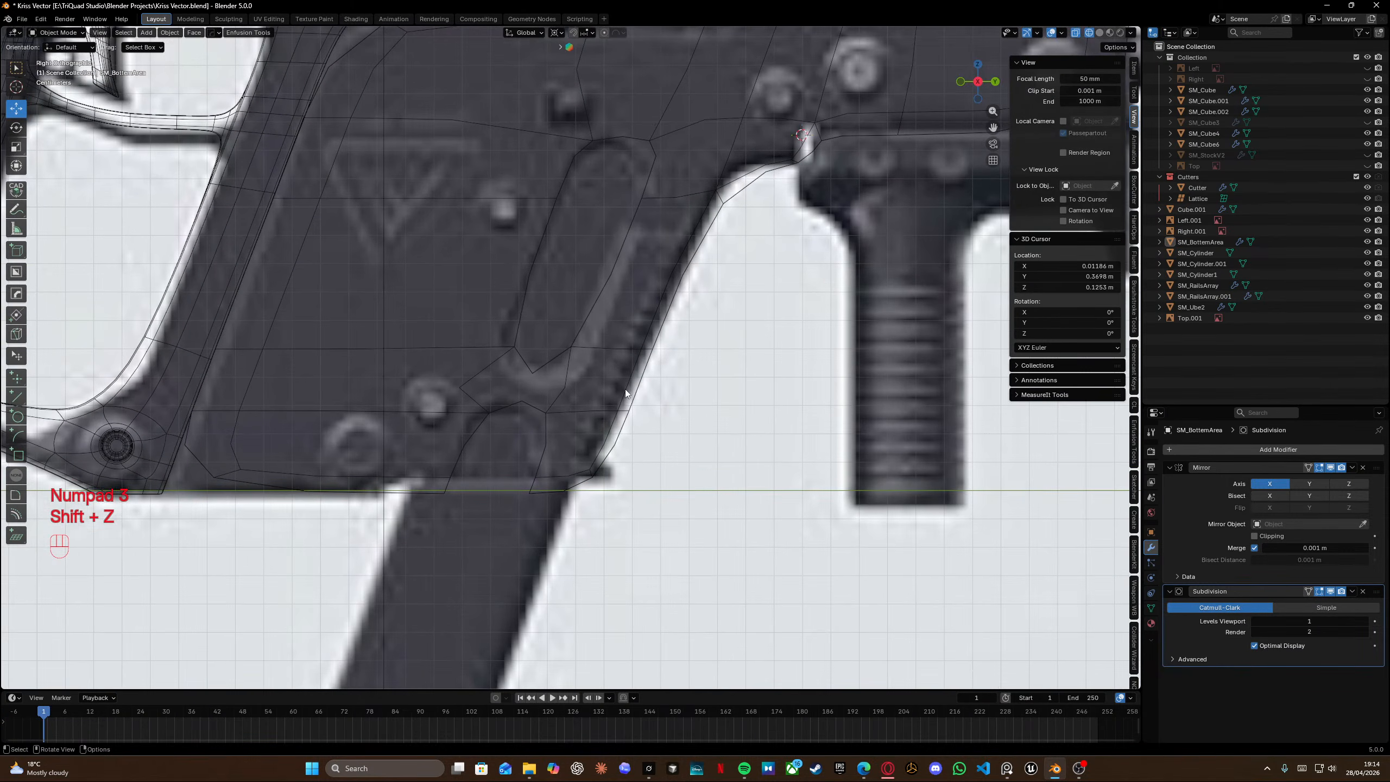
{"action": "middle_click_drag", "start_coordinate": [601, 326], "coordinate": [616, 397], "text": "shift"}
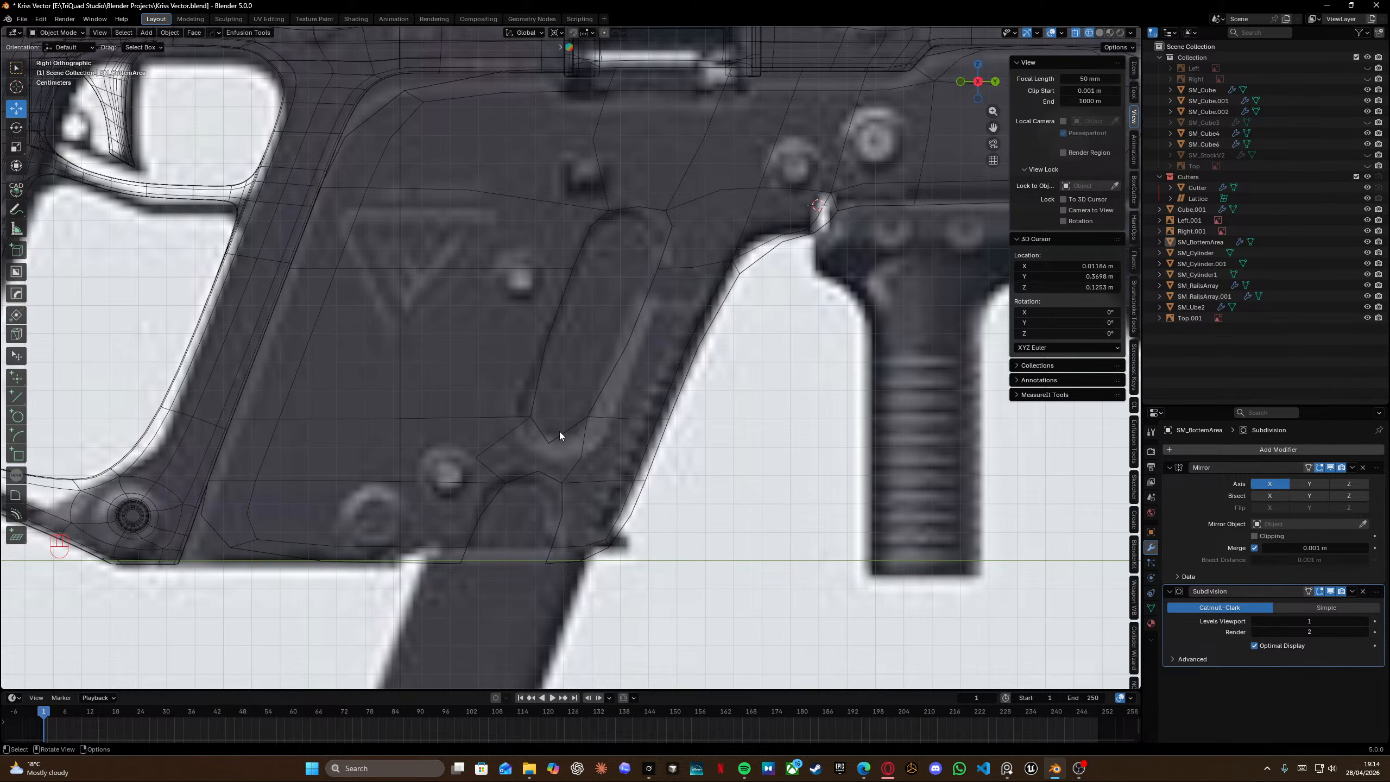
{"action": "left_click", "coordinate": [534, 408]}
{"action": "key", "text": "Tab"}
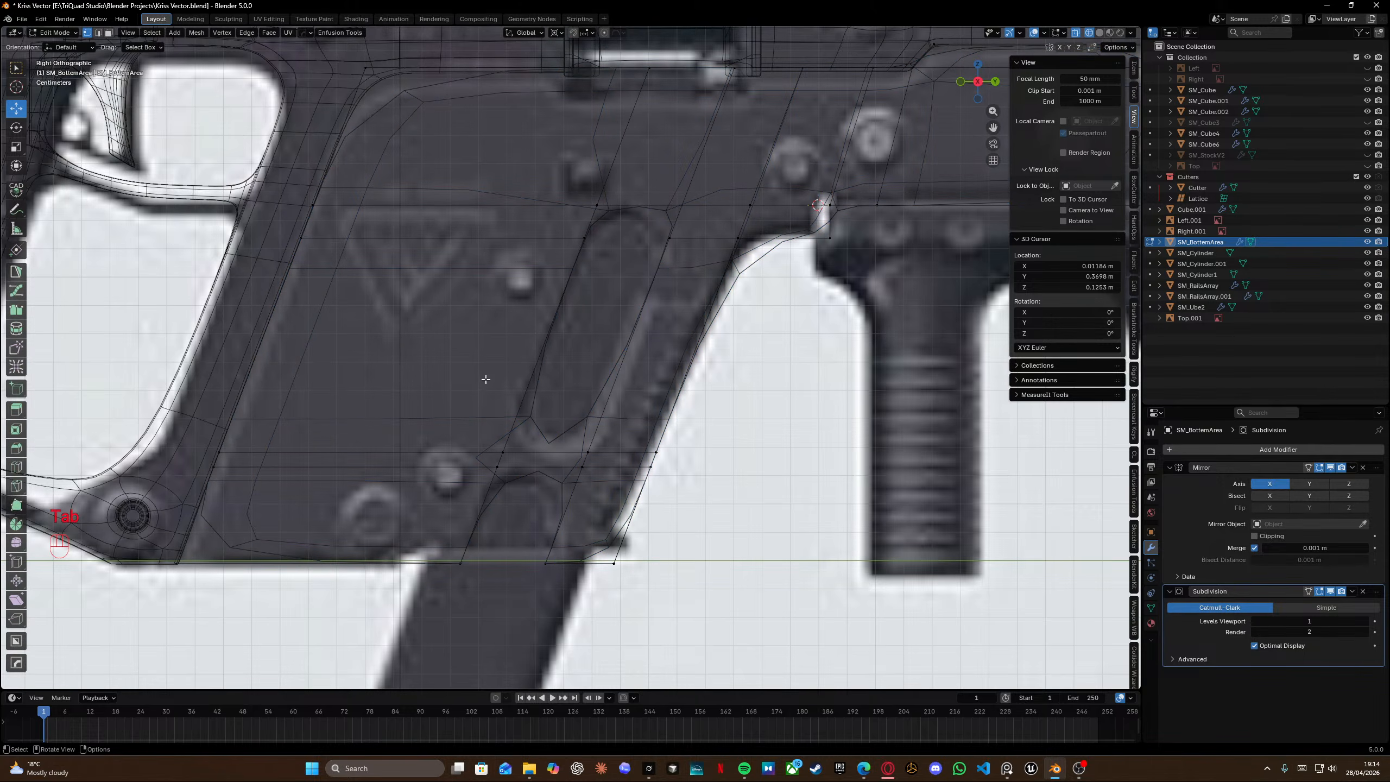
{"action": "key", "text": "ctrl+r"}
{"action": "left_click", "coordinate": [562, 340]}
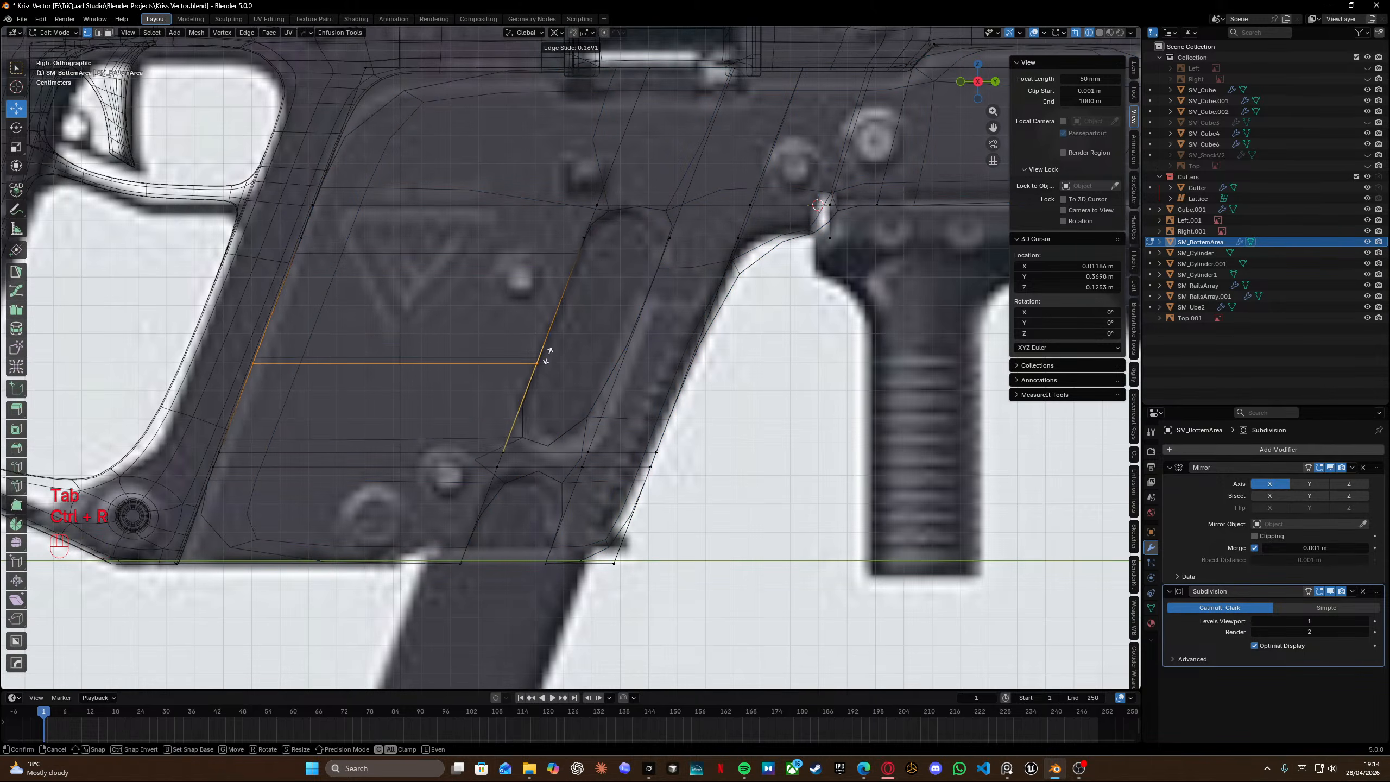
{"action": "right_click", "coordinate": [529, 379]}
Add a loop cut beside the upper slot and edge-slide it to a factor of about 0.469.
{"action": "key", "text": "ctrl+r"}
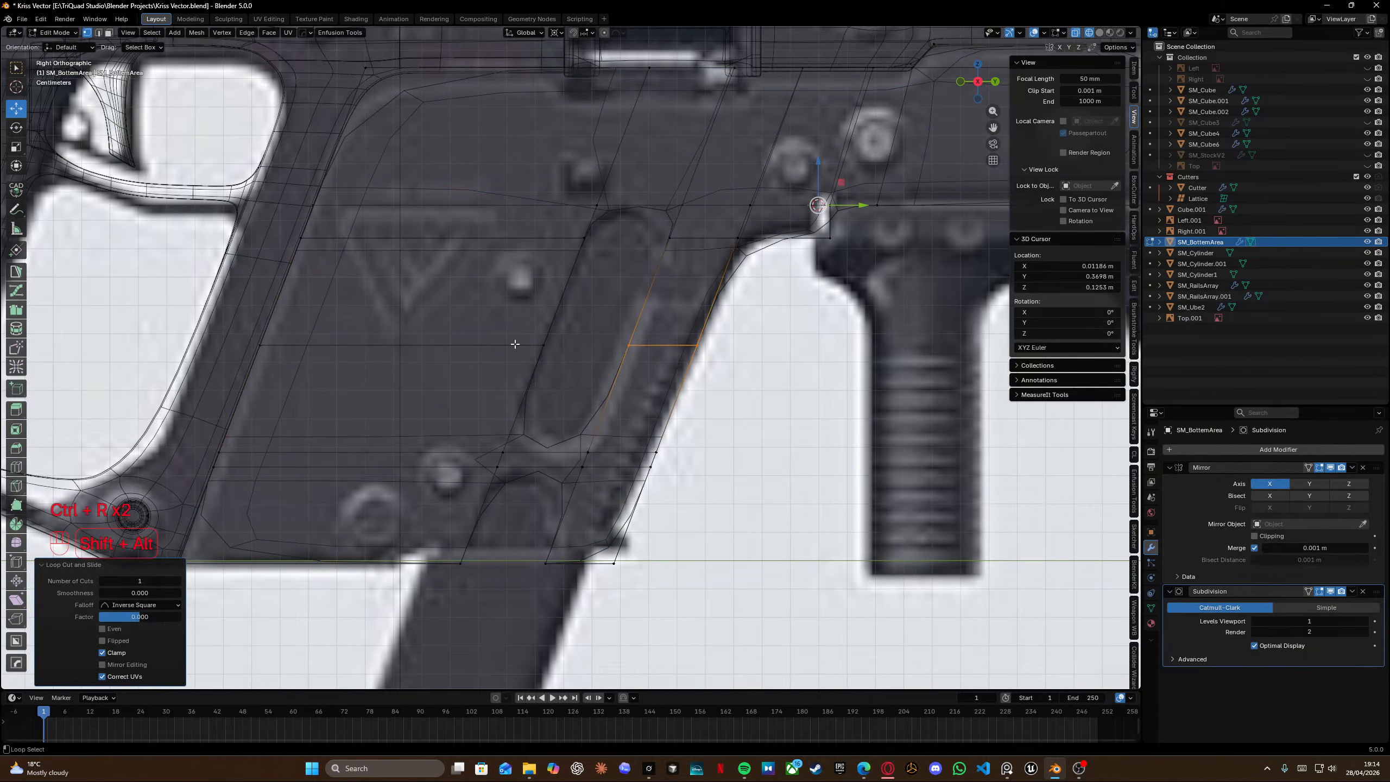
{"action": "left_click", "coordinate": [595, 339]}
{"action": "key", "text": "g"}
{"action": "key", "text": "g"}
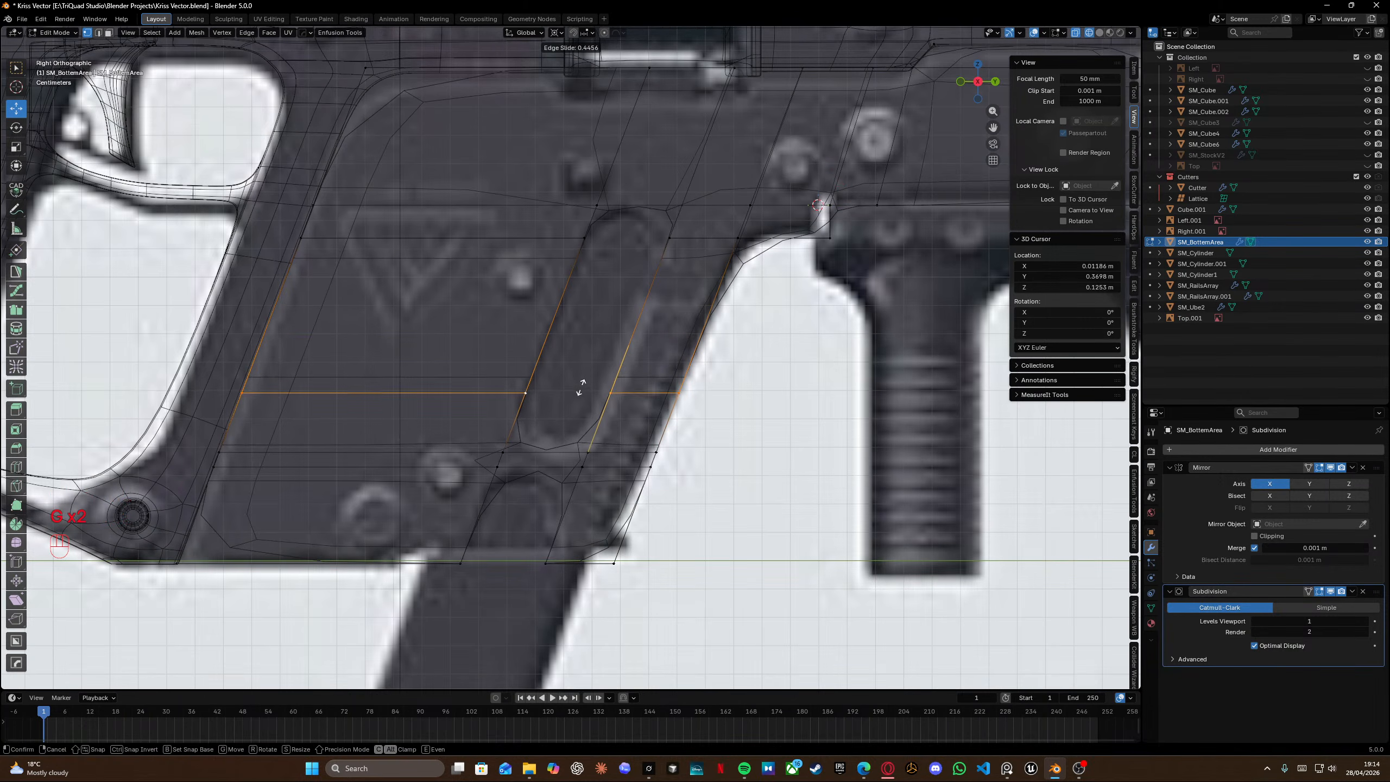
{"action": "left_click", "coordinate": [581, 388]}
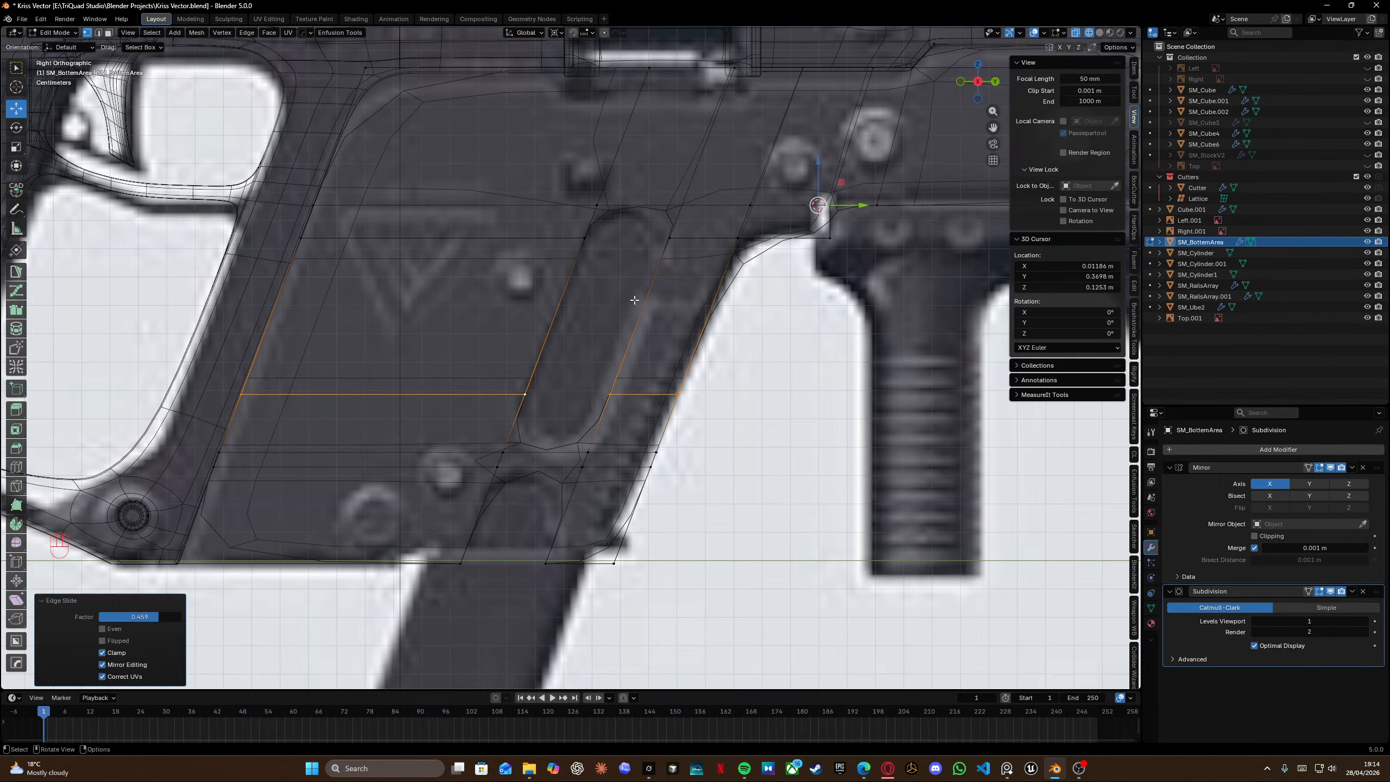
Select the horizontal edge loop near the slot's top and slide it up toward the slot's upper edge.
{"action": "left_click", "coordinate": [690, 240], "text": "alt"}
{"action": "middle_click_drag", "start_coordinate": [602, 241], "coordinate": [549, 273], "text": "shift"}
{"action": "left_click", "coordinate": [495, 270], "text": "alt"}
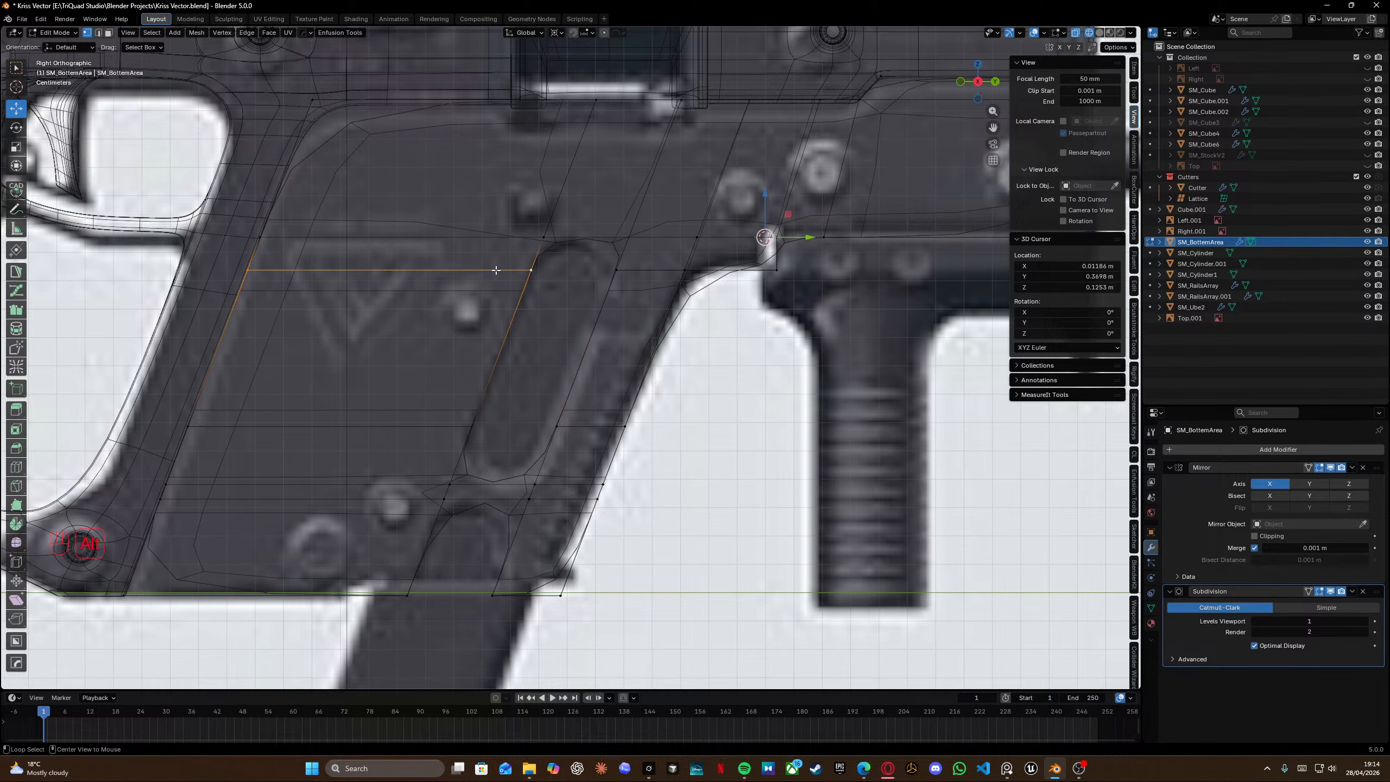
{"action": "key", "text": "g"}
{"action": "key", "text": "g"}
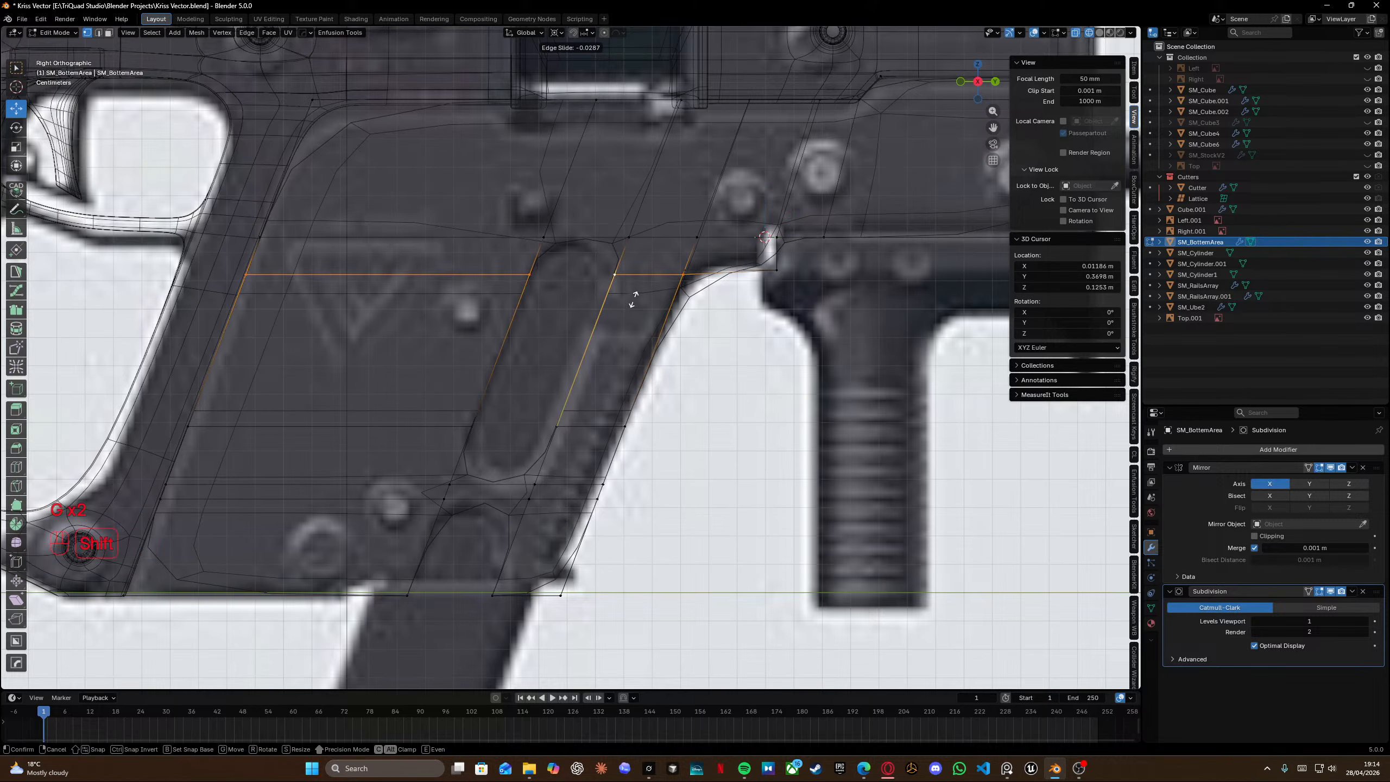
{"action": "left_click", "coordinate": [632, 301]}
Add support loop cuts above the upper slot and across the lower slot.
{"action": "key", "text": "ctrl+r"}
{"action": "left_click", "coordinate": [605, 263]}
{"action": "right_click", "coordinate": [605, 263]}
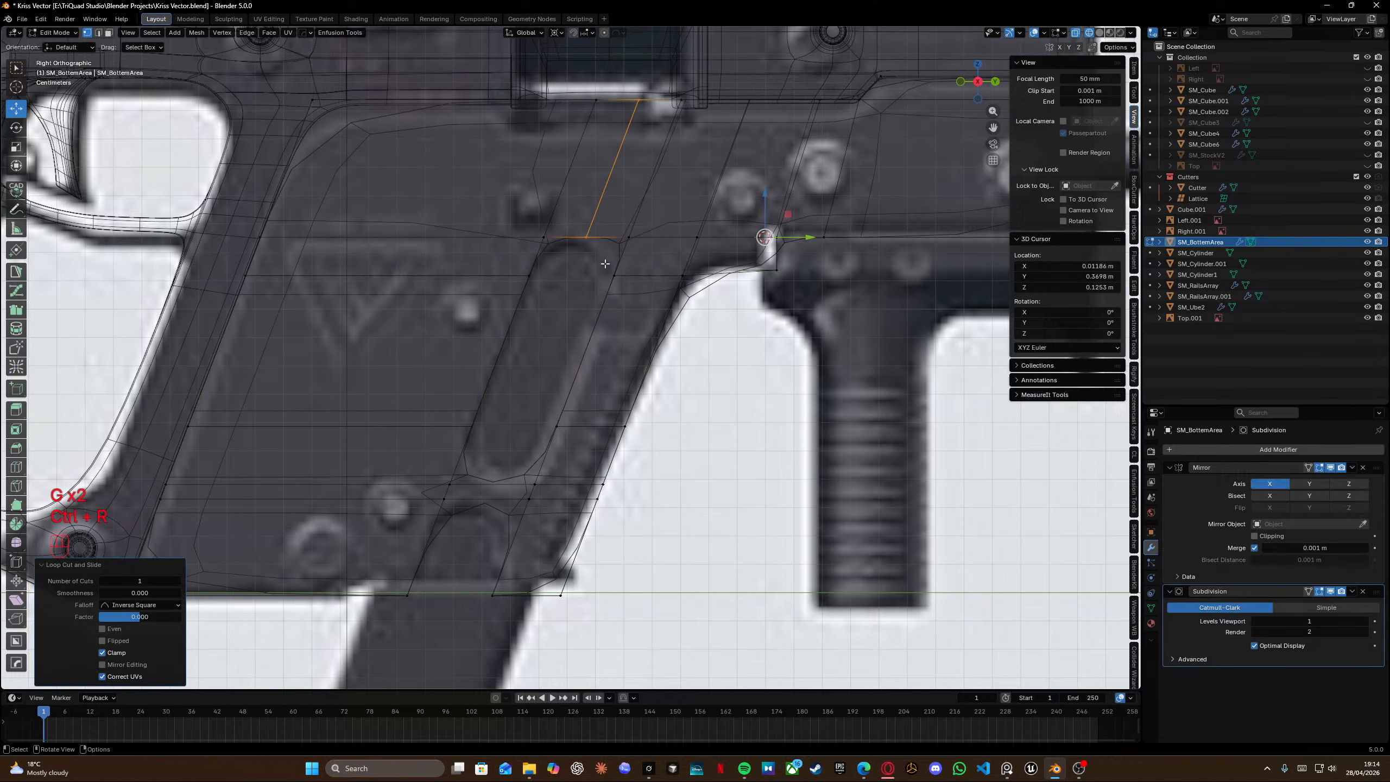
{"action": "key", "text": "ctrl+r"}
{"action": "left_click", "coordinate": [497, 492]}
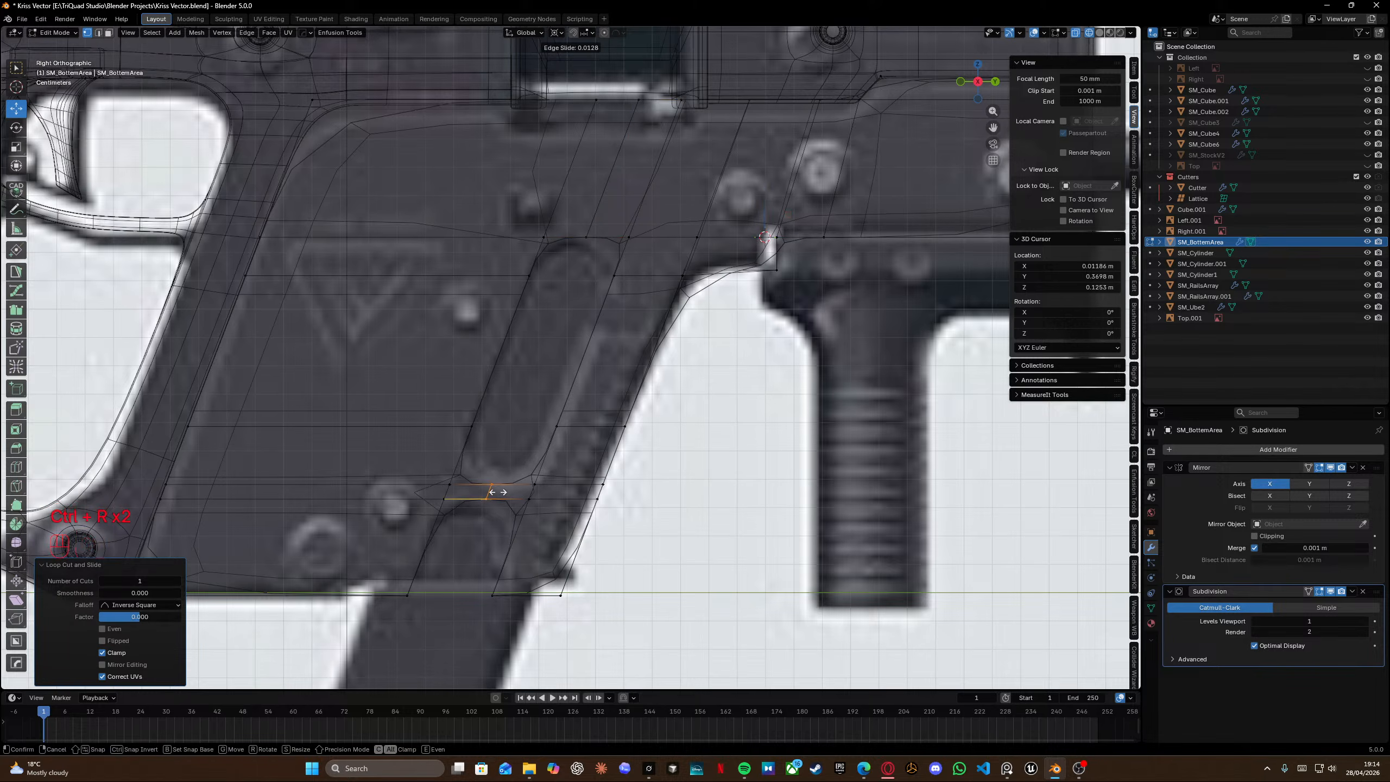
{"action": "right_click", "coordinate": [498, 492]}
Add two more support loop cuts around the lower slot opening.
{"action": "middle_click_drag", "start_coordinate": [516, 511], "coordinate": [517, 445], "text": "shift"}
{"action": "key", "text": "ctrl+r"}
{"action": "left_click", "coordinate": [532, 454]}
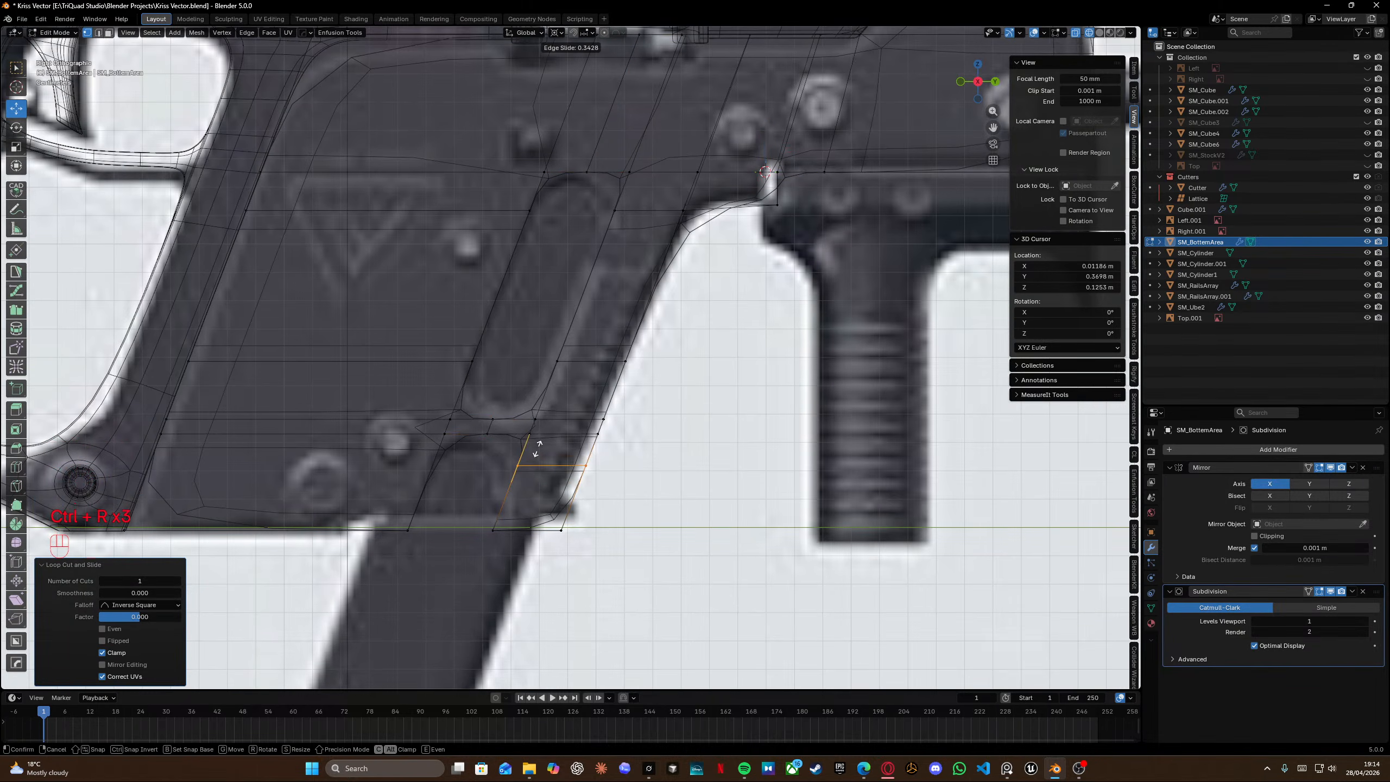
{"action": "right_click", "coordinate": [537, 449]}
{"action": "key", "text": "ctrl+r"}
{"action": "left_click", "coordinate": [434, 480]}
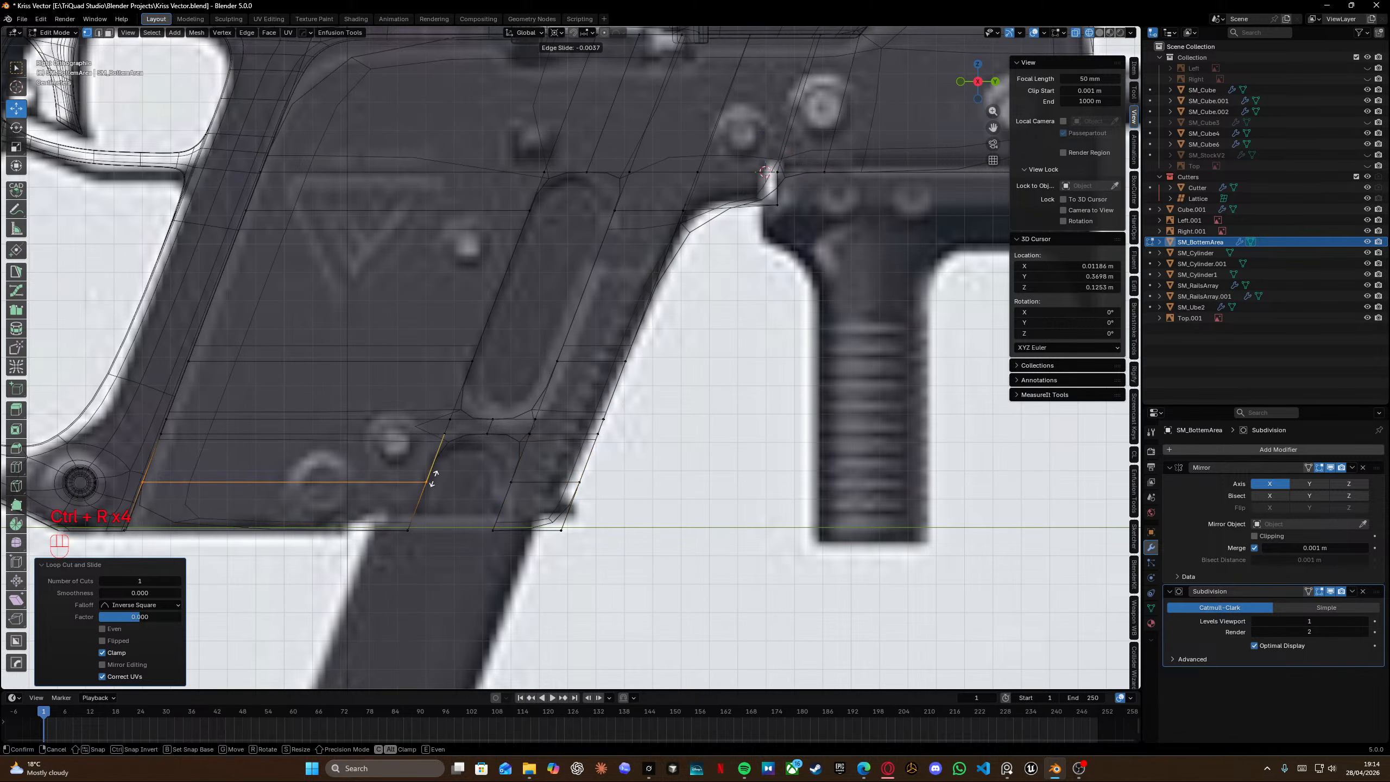
{"action": "right_click", "coordinate": [434, 481]}
Edge-slide the selected loop by the lower slot to a factor of about 0.516.
{"action": "left_click", "coordinate": [525, 482], "text": "alt+shift"}
{"action": "key", "text": "g"}
{"action": "key", "text": "g"}
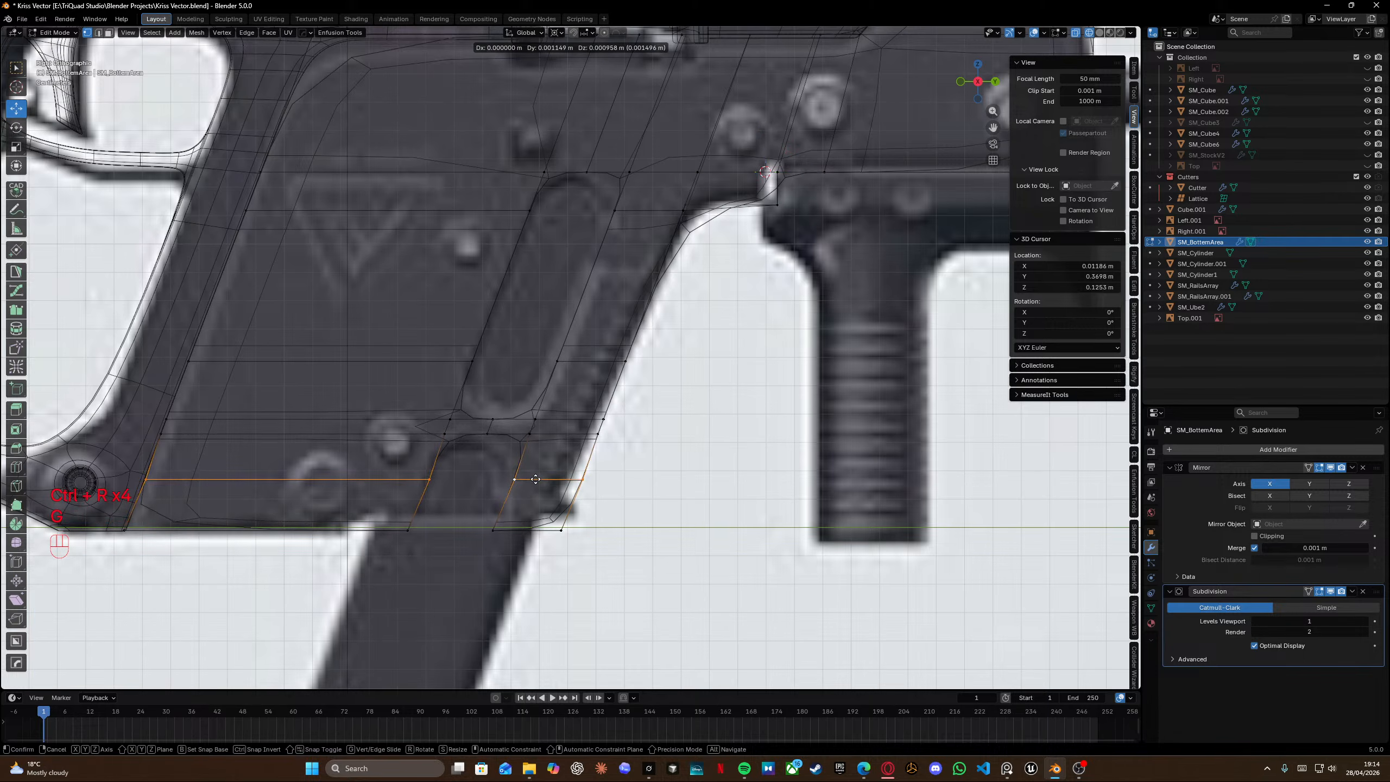
{"action": "left_click", "coordinate": [534, 474]}
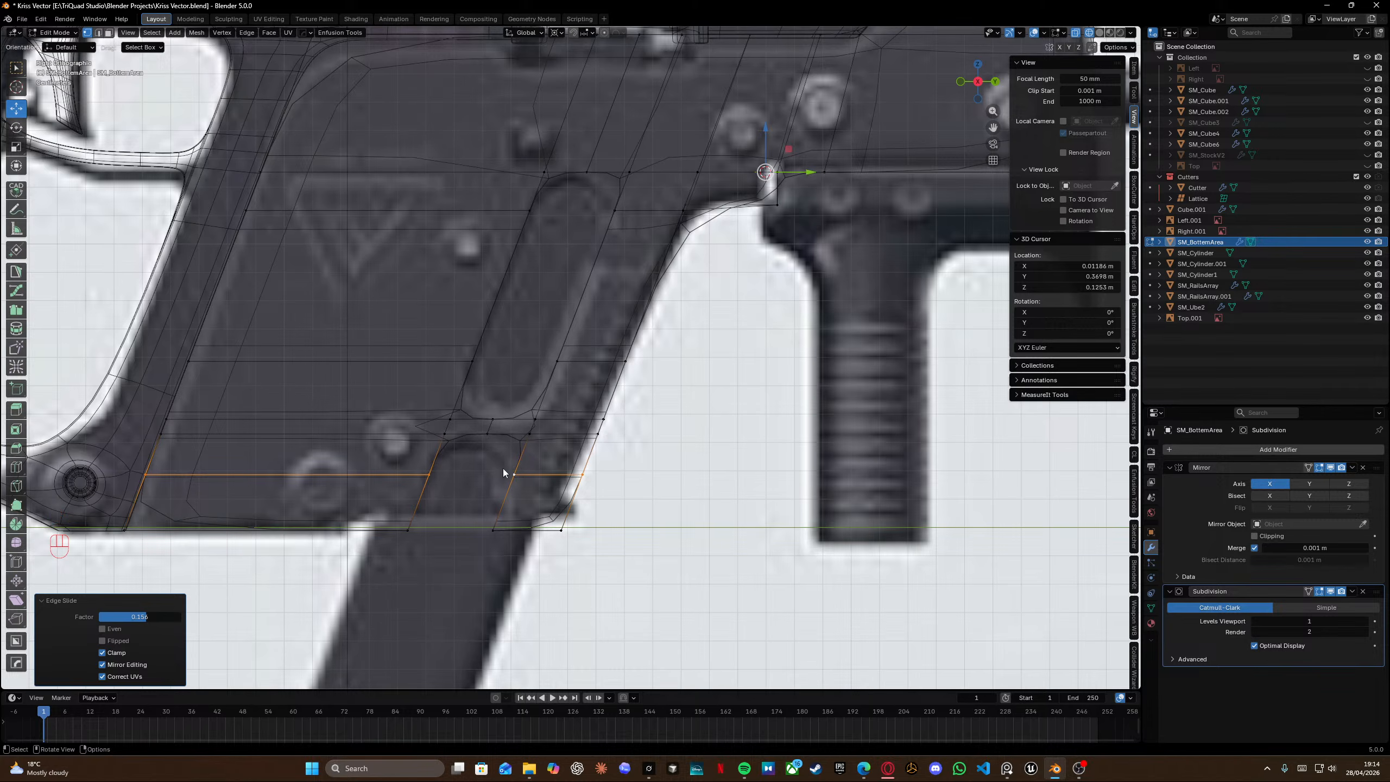
Return to object mode and inspect the subdivided receiver panel against the reference in right view.
{"action": "key", "text": "Tab"}
{"action": "scroll", "coordinate": [551, 390], "scroll_direction": "down", "scroll_amount": 3}
{"action": "key", "text": "shift+z"}
{"action": "mouse_move", "coordinate": [523, 404]}
{"action": "middle_mouse_down"}
{"action": "mouse_move", "coordinate": [575, 382]}
{"action": "mouse_move", "coordinate": [726, 405]}
{"action": "mouse_move", "coordinate": [669, 473]}
{"action": "mouse_move", "coordinate": [639, 402]}
{"action": "middle_mouse_up"}
{"action": "scroll", "coordinate": [642, 400], "scroll_direction": "up", "scroll_amount": 3}
{"action": "middle_click_drag", "start_coordinate": [696, 324], "coordinate": [536, 346]}
{"action": "scroll", "coordinate": [488, 312], "scroll_direction": "down", "scroll_amount": 3}
{"action": "scroll", "coordinate": [552, 317], "scroll_direction": "left", "scroll_amount": 1}
{"action": "scroll", "coordinate": [552, 352], "scroll_direction": "down", "scroll_amount": 3}
{"action": "key", "text": "KP_3"}
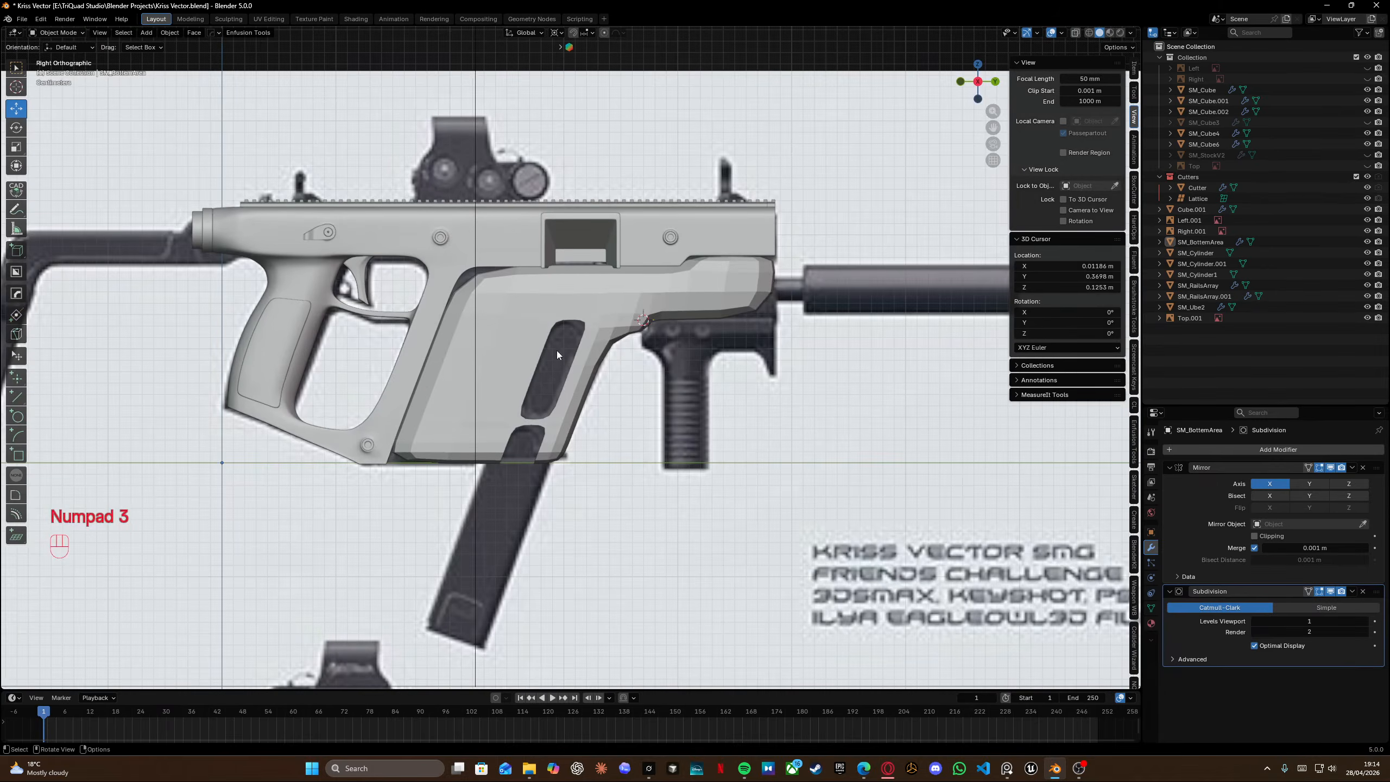
Shade the receiver panel smooth, keeping sharp edges.
{"action": "scroll", "coordinate": [557, 350], "scroll_direction": "up", "scroll_amount": 6}
{"action": "scroll", "coordinate": [314, 265], "scroll_direction": "down", "scroll_amount": 6}
{"action": "left_click", "coordinate": [501, 315]}
{"action": "right_click", "coordinate": [504, 315]}
{"action": "left_click", "coordinate": [465, 269]}
{"action": "scroll", "coordinate": [543, 294], "scroll_direction": "up", "scroll_amount": 5}
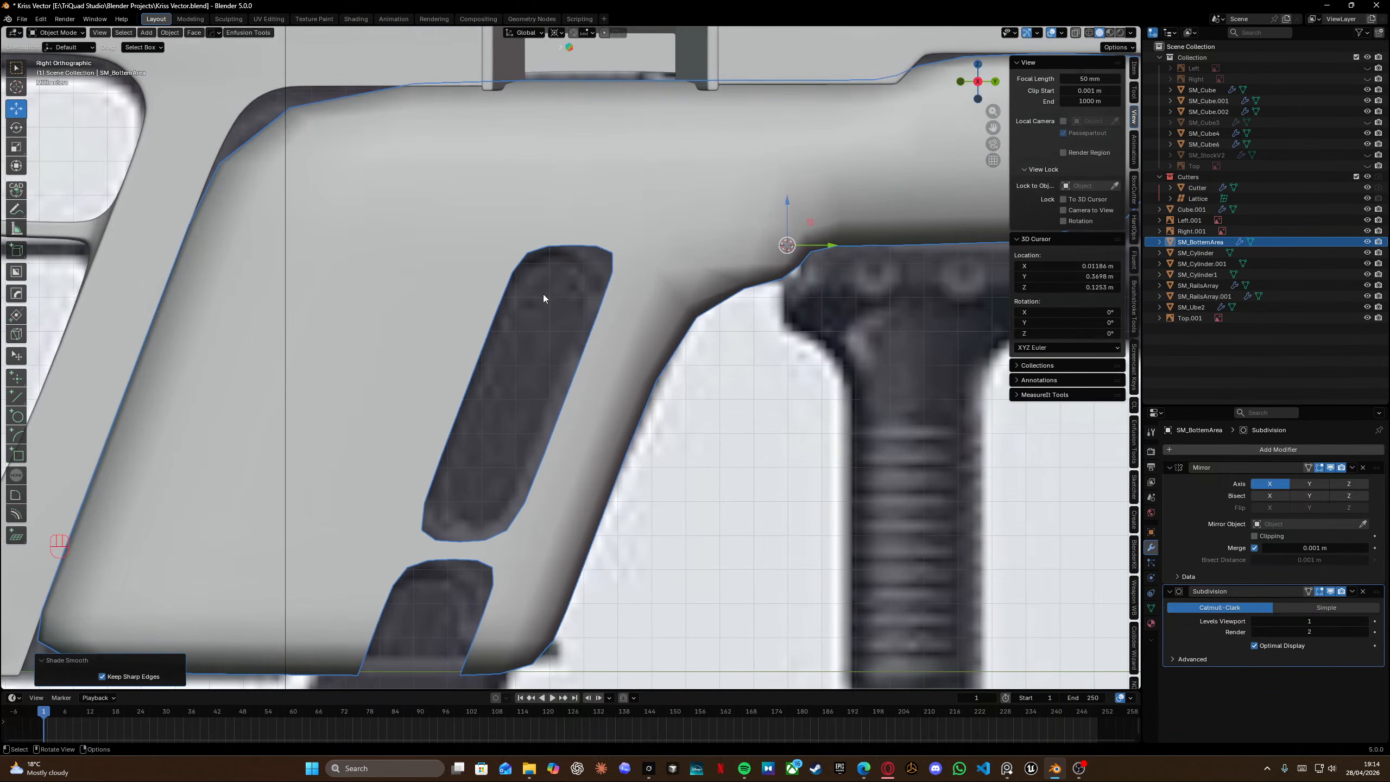
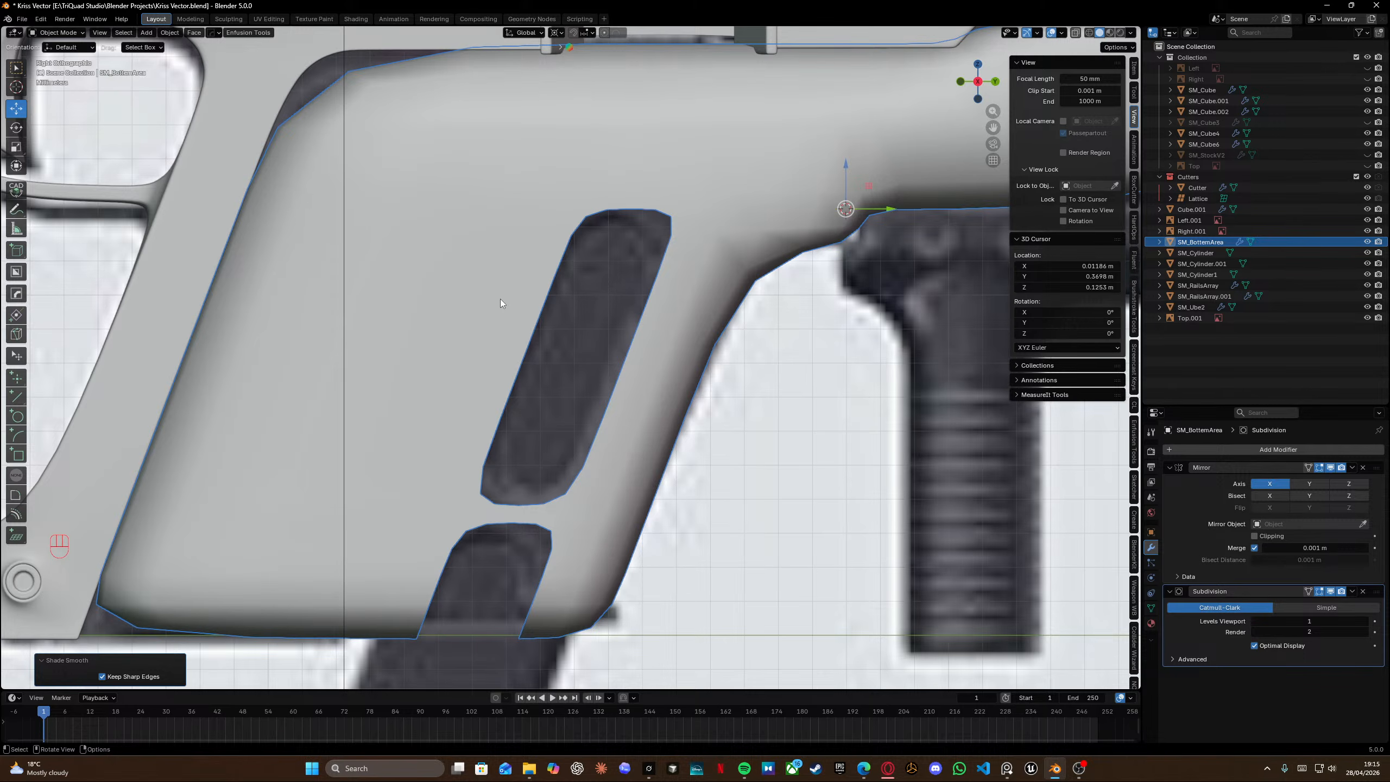
Enter edit mode and add two horizontal loop cuts across the panel between the upper and lower slot openings.
{"action": "scroll", "coordinate": [477, 284], "scroll_direction": "up", "scroll_amount": 3}
{"action": "key", "text": "Tab"}
{"action": "scroll", "coordinate": [463, 383], "scroll_direction": "down", "scroll_amount": 3}
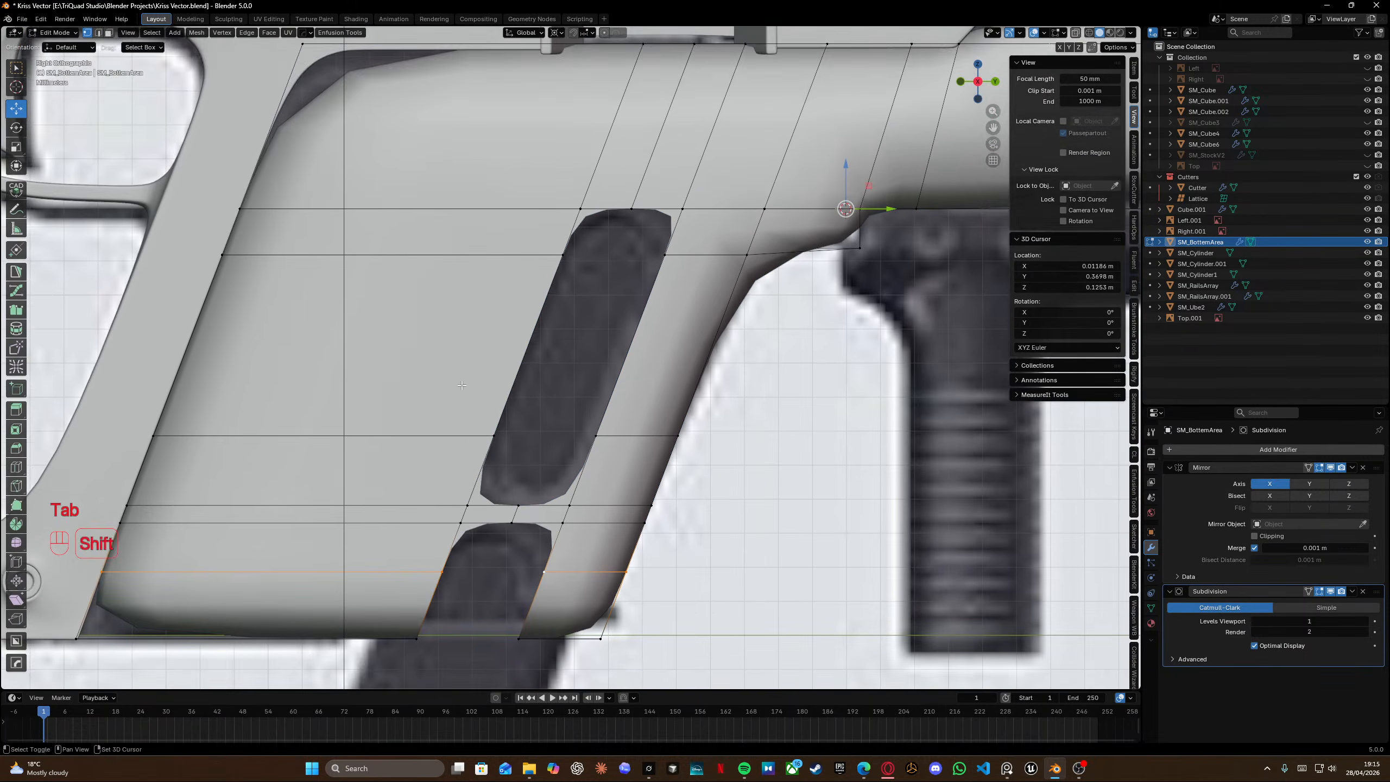
{"action": "middle_click_drag", "start_coordinate": [462, 386], "coordinate": [463, 338], "text": "shift"}
{"action": "middle_click_drag", "start_coordinate": [463, 338], "coordinate": [469, 334]}
{"action": "key", "text": "ctrl+r"}
{"action": "left_click", "coordinate": [429, 494]}
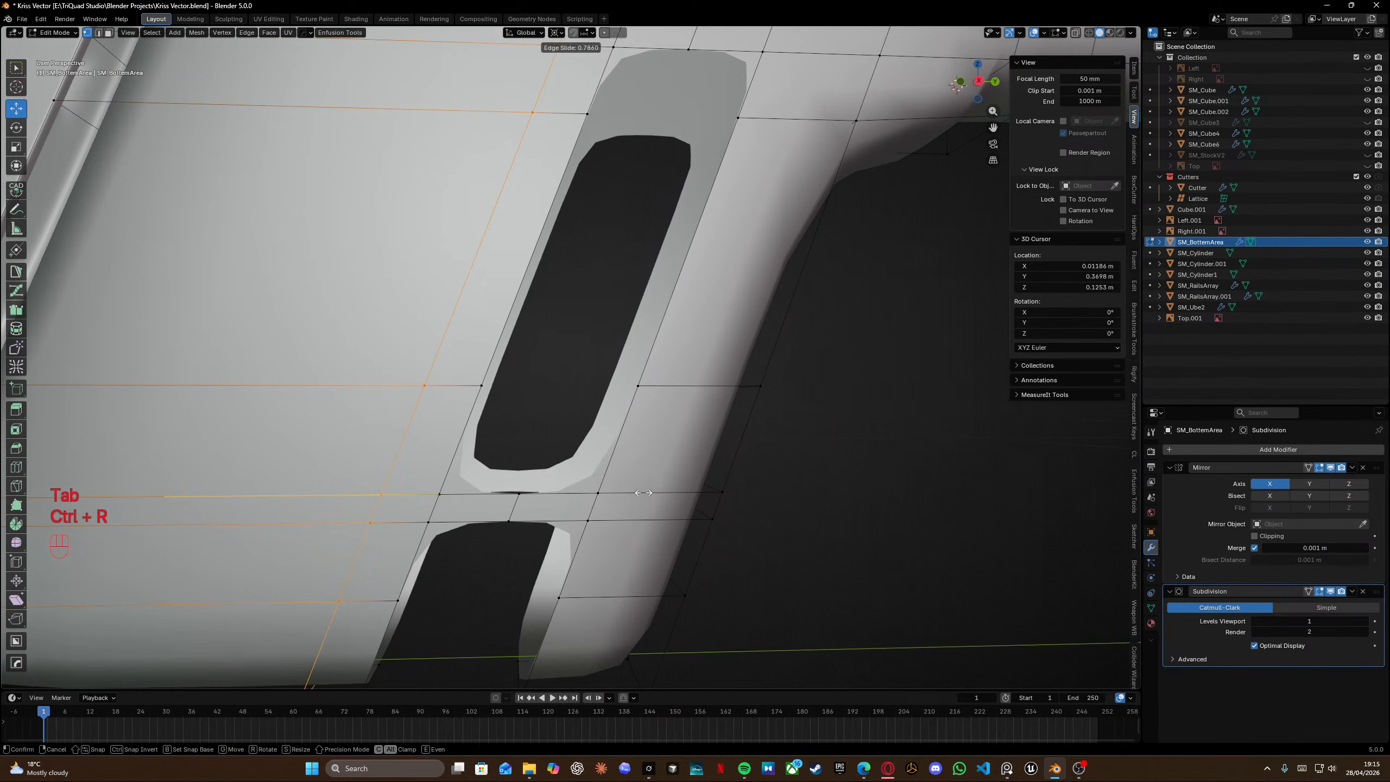
{"action": "left_click", "coordinate": [684, 496]}
{"action": "key", "text": "ctrl+r"}
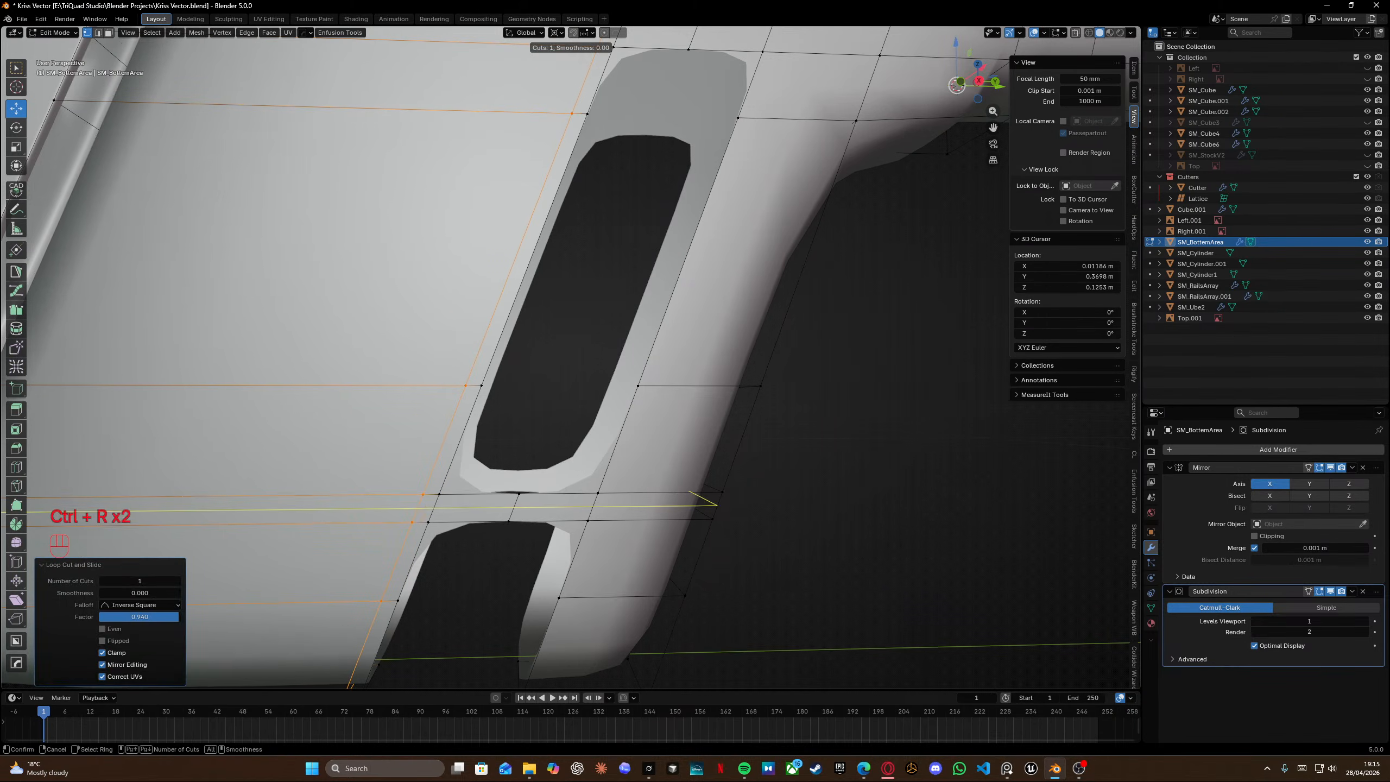
{"action": "left_click", "coordinate": [427, 509]}
{"action": "right_click", "coordinate": [427, 511]}
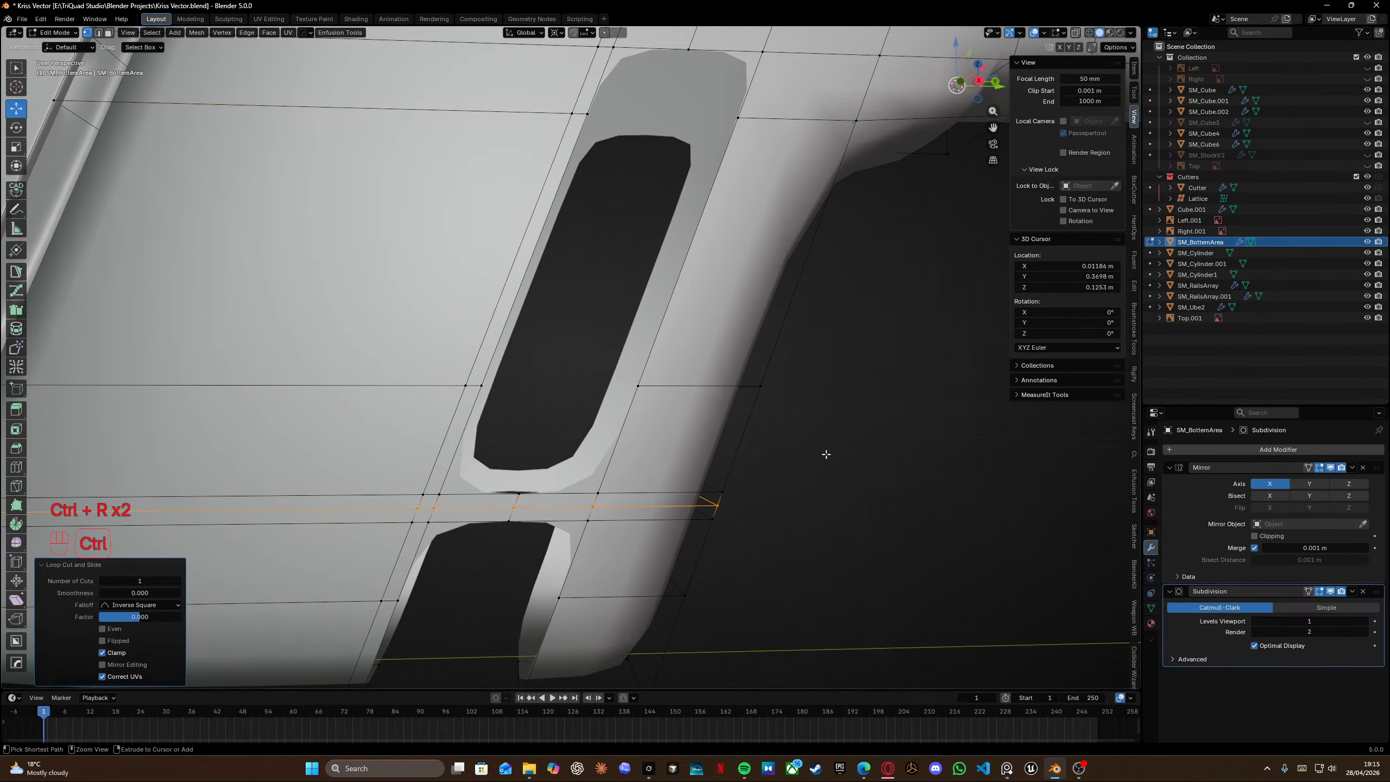
Bevel the selected loop to a width of 0.00109 m and edge-slide a neighbouring loop to factor 0.233.
{"action": "key", "text": "ctrl+b"}
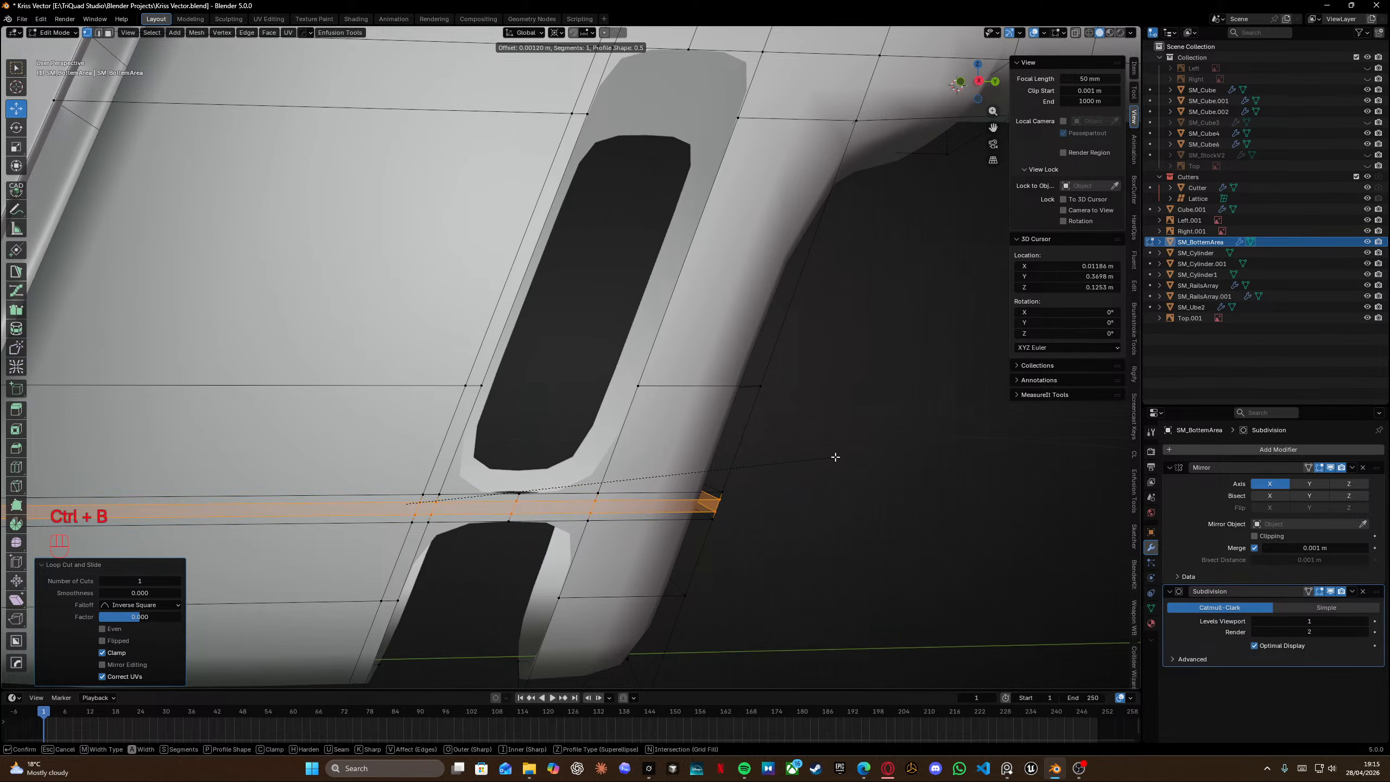
{"action": "left_click", "coordinate": [835, 456]}
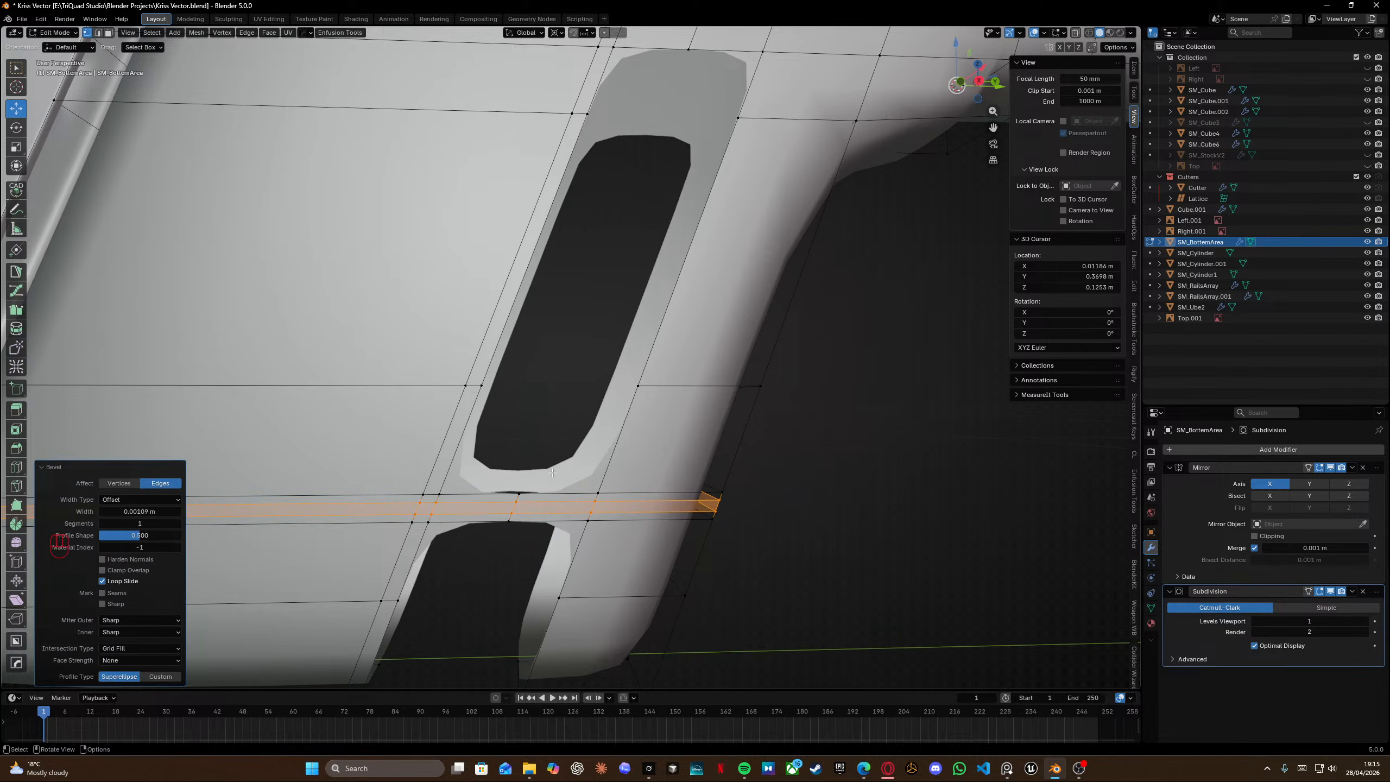
{"action": "left_click", "coordinate": [434, 455], "text": "alt"}
{"action": "key", "text": "g"}
{"action": "key", "text": "g"}
{"action": "left_click", "coordinate": [484, 457]}
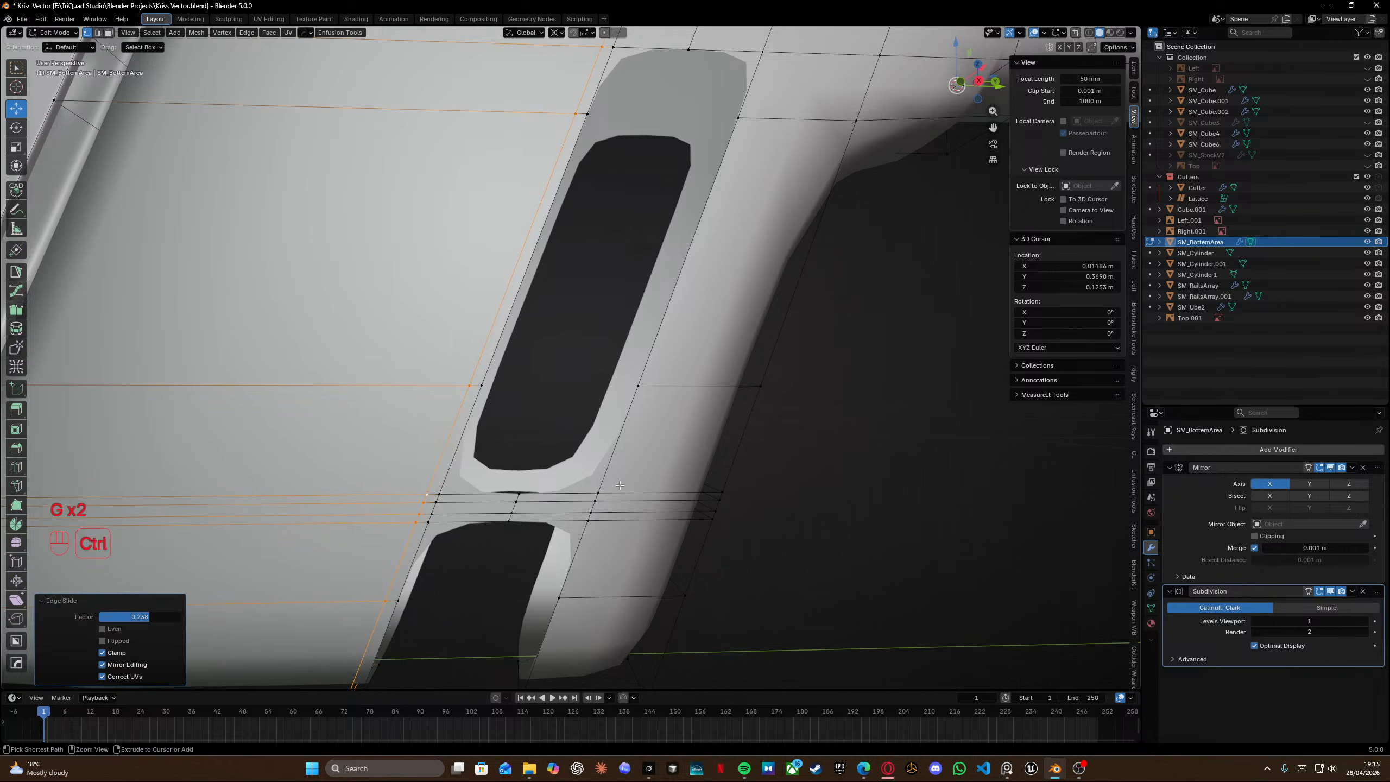
Add a loop cut beside the lower slot opening at factor 0.789.
{"action": "key", "text": "ctrl+r"}
{"action": "left_click", "coordinate": [586, 517]}
{"action": "left_click", "coordinate": [593, 519]}
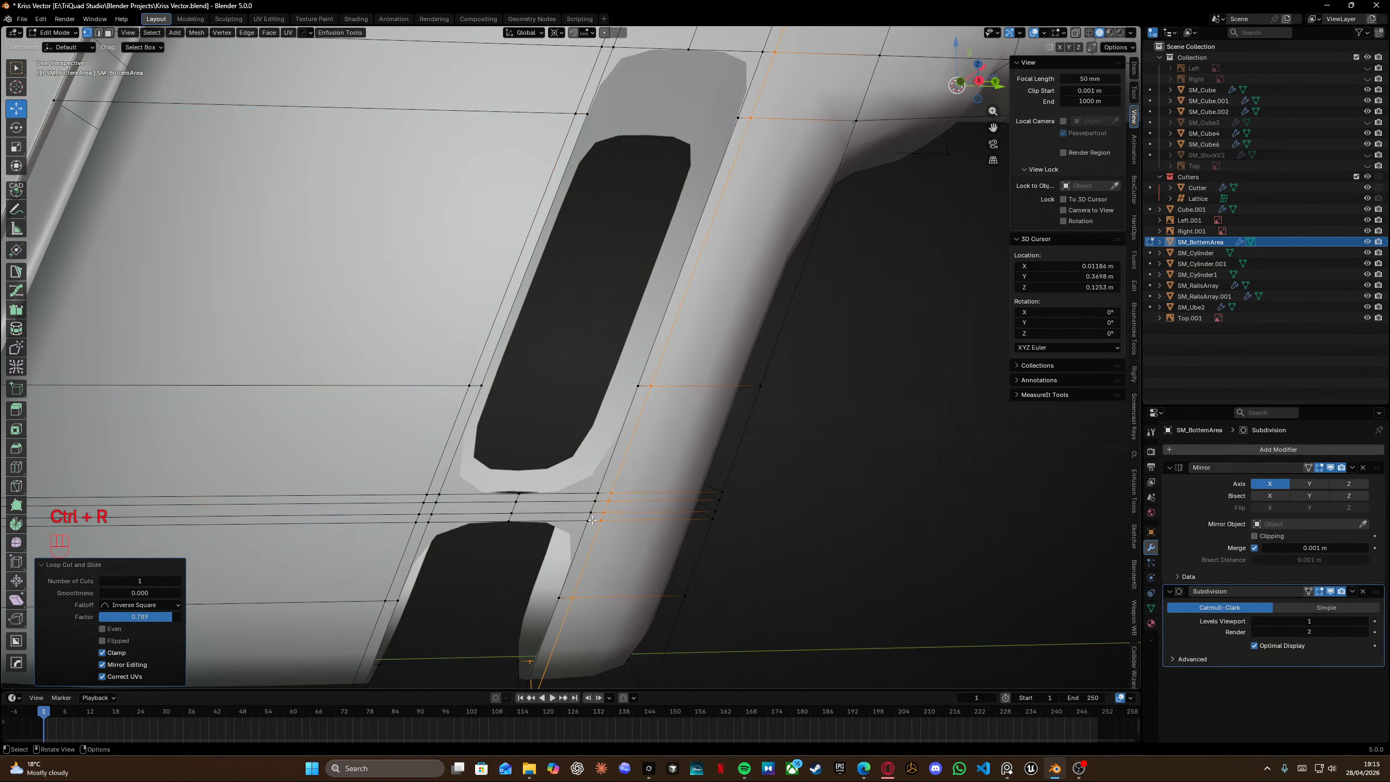
Vertex-slide two vertices where the new loop meets the horizontal support loops onto neighbouring edges.
{"action": "scroll", "coordinate": [591, 520], "scroll_direction": "up", "scroll_amount": 1}
{"action": "middle_click_drag", "start_coordinate": [580, 523], "coordinate": [517, 386], "text": "shift"}
{"action": "scroll", "coordinate": [537, 320], "scroll_direction": "up", "scroll_amount": 2}
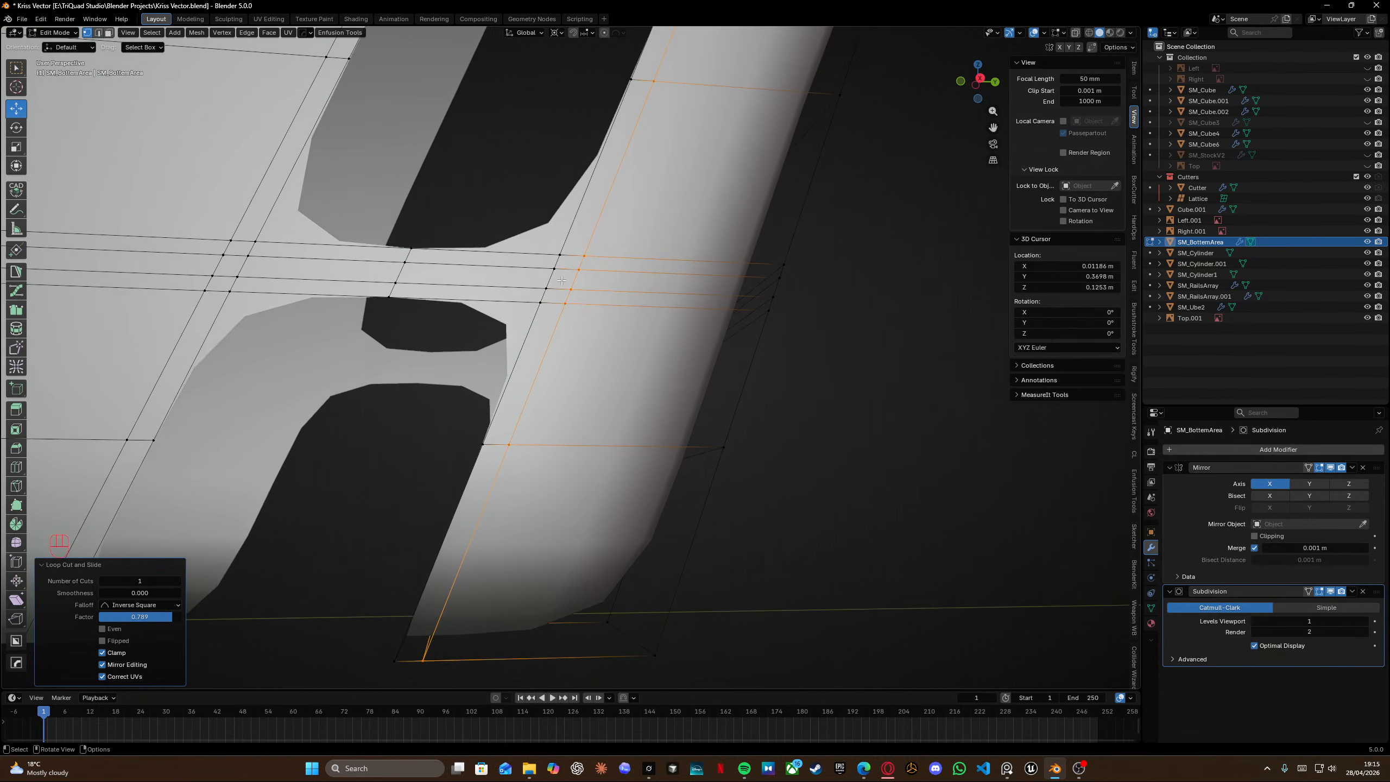
{"action": "left_click", "coordinate": [546, 288]}
{"action": "key", "text": "g"}
{"action": "key", "text": "g"}
{"action": "left_click", "coordinate": [607, 285]}
{"action": "left_click", "coordinate": [570, 305]}
{"action": "key", "text": "g"}
{"action": "key", "text": "g"}
{"action": "left_click", "coordinate": [571, 278]}
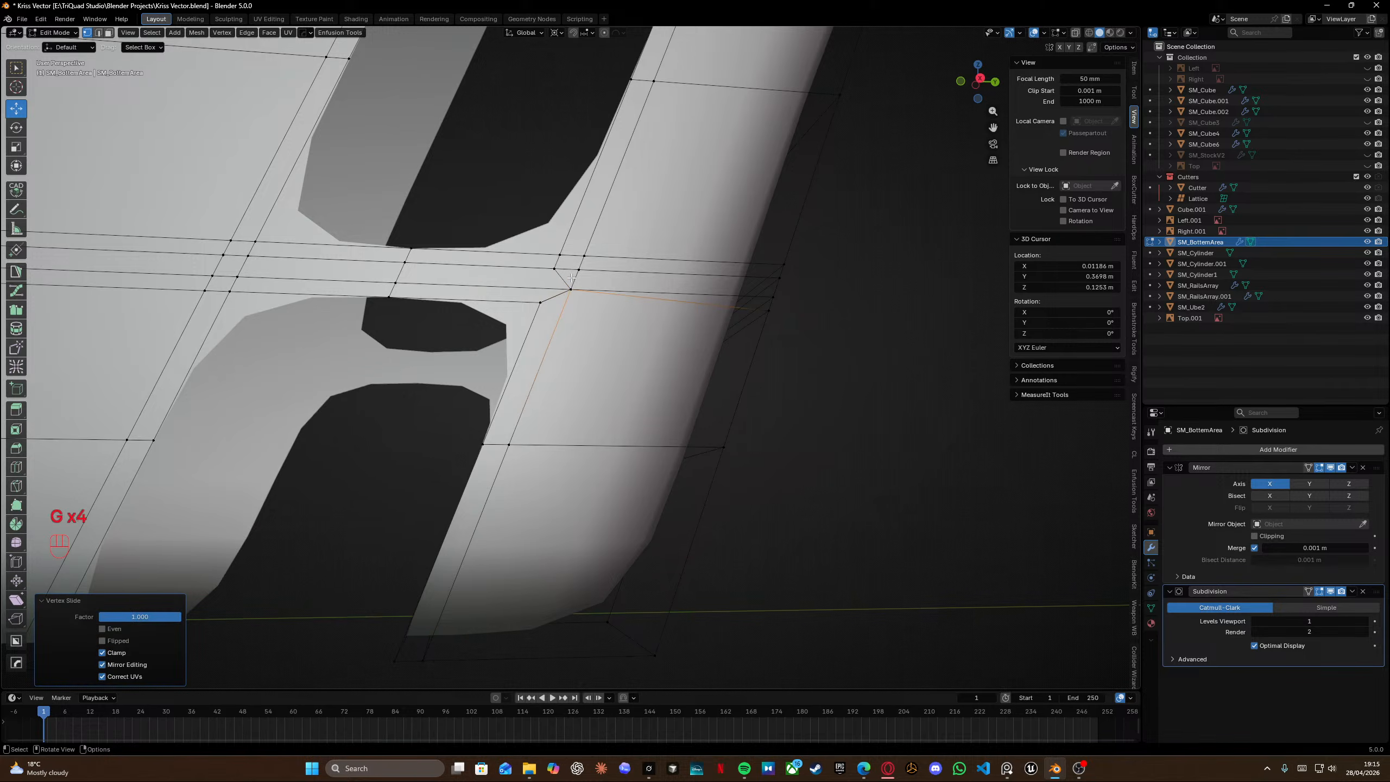
Slide two vertices at the lower corner of the upper slot along their edges.
{"action": "middle_click_drag", "start_coordinate": [578, 292], "coordinate": [787, 320], "text": "shift"}
{"action": "left_click", "coordinate": [454, 305]}
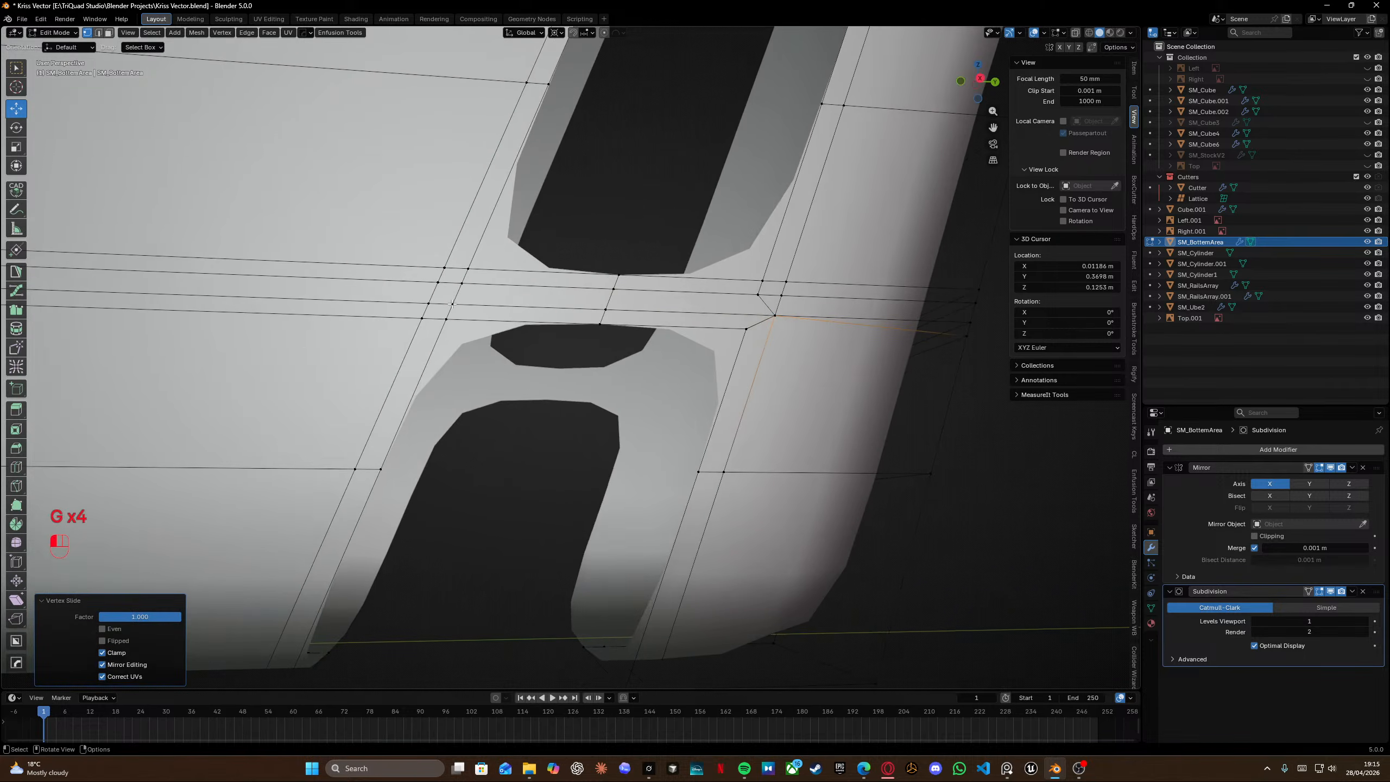
{"action": "key", "text": "g"}
{"action": "key", "text": "g"}
{"action": "left_click", "coordinate": [427, 305]}
{"action": "left_click", "coordinate": [417, 322]}
{"action": "key", "text": "g"}
Try sliding more vertices at the upper slot's corner and filling a face, then undo those changes.
{"action": "key", "text": "g"}
{"action": "left_click", "coordinate": [426, 306]}
{"action": "left_click", "coordinate": [464, 282]}
{"action": "key", "text": "g"}
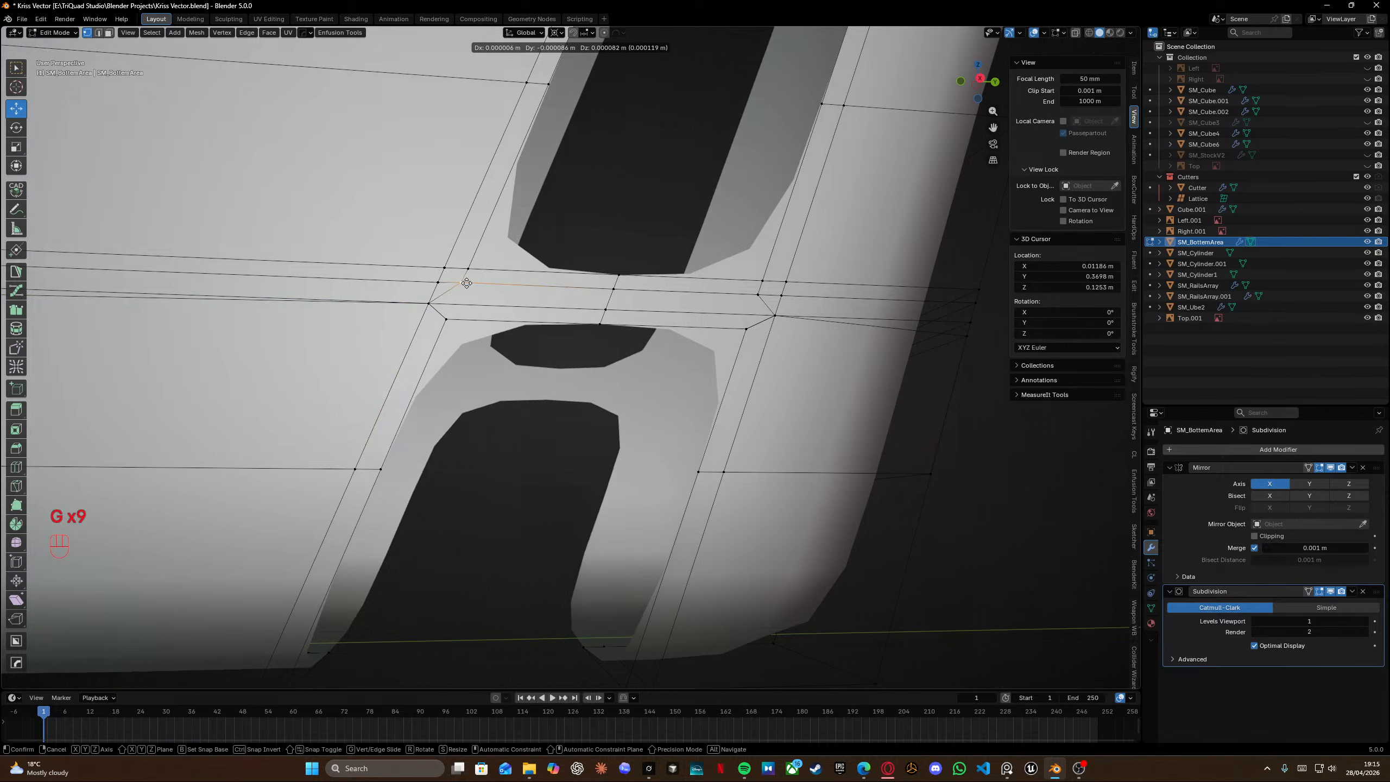
{"action": "key", "text": "g"}
{"action": "left_click", "coordinate": [440, 283]}
{"action": "left_click", "coordinate": [447, 269]}
{"action": "key", "text": "g"}
{"action": "key", "text": "g"}
{"action": "left_click", "coordinate": [489, 277]}
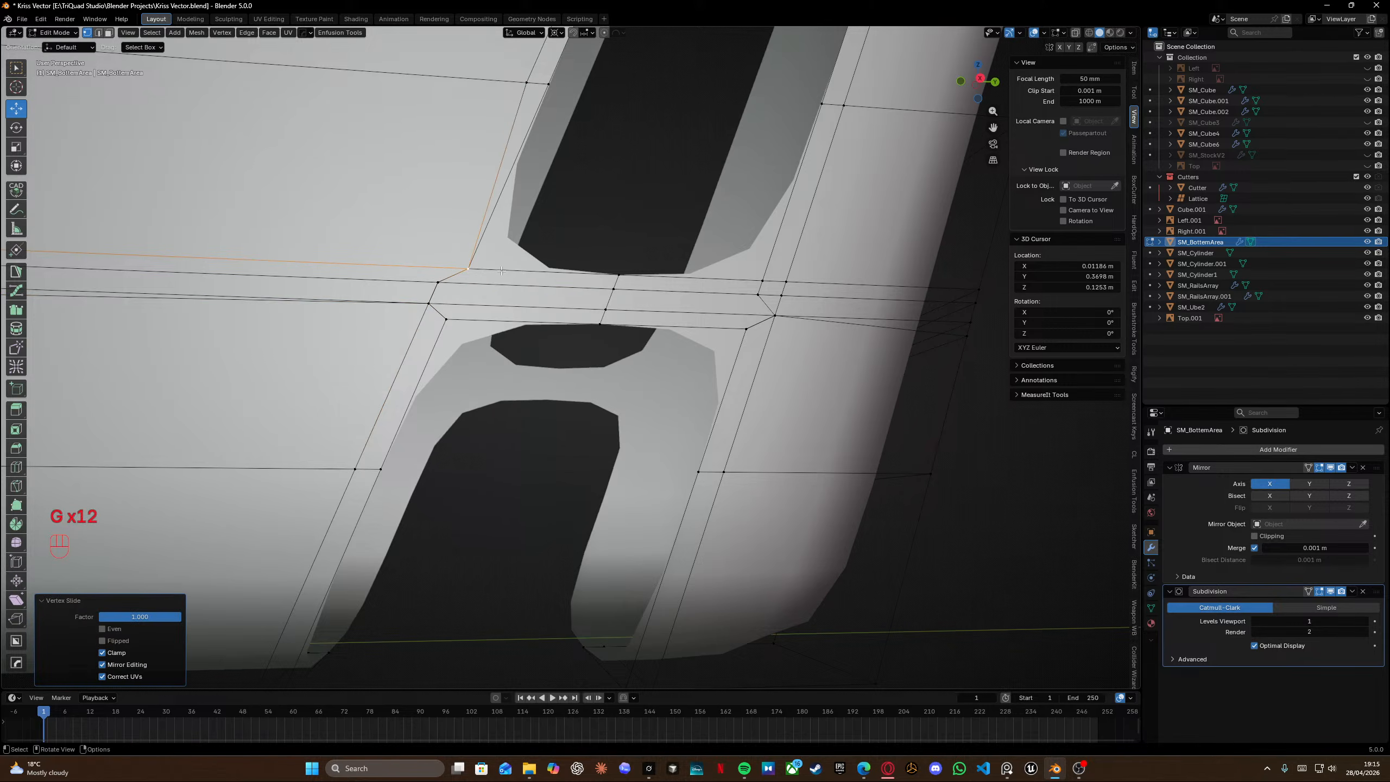
{"action": "key", "text": "ctrl+z"}
{"action": "key", "text": "ctrl+z"}
{"action": "key", "text": "ctrl+z"}
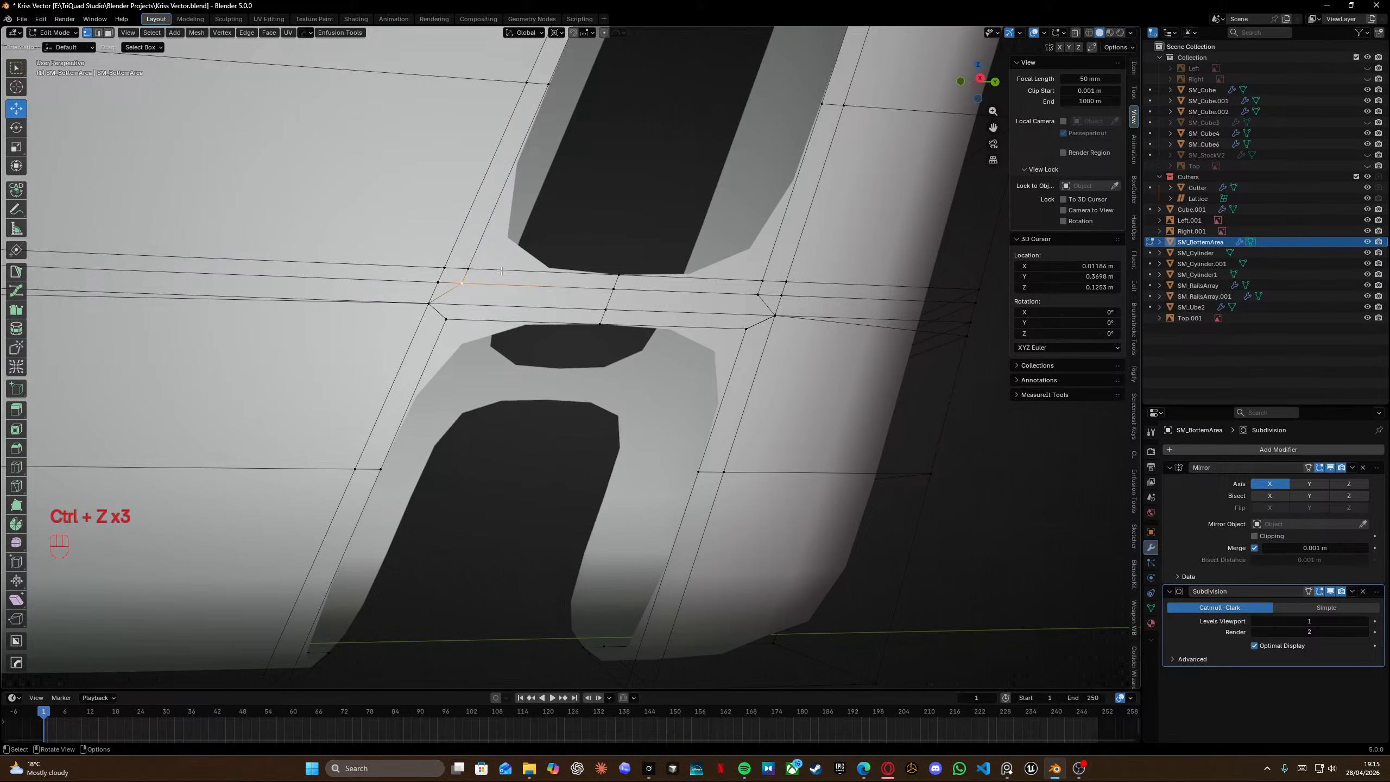
{"action": "key", "text": "f"}
{"action": "key", "text": "f"}
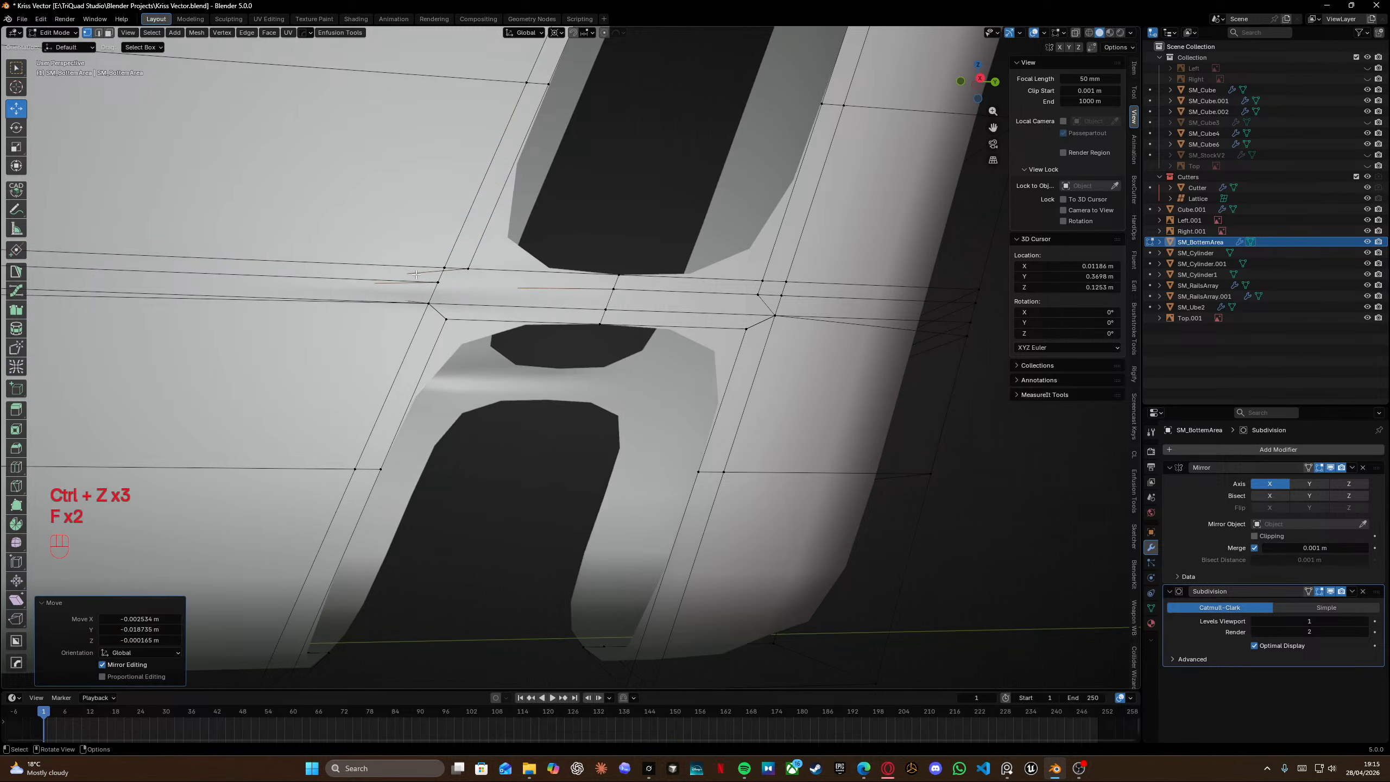
{"action": "key", "text": "ctrl+z"}
Slide two vertices at the upper slot's lower left corner onto the support loop.
{"action": "key", "text": "g"}
{"action": "key", "text": "g"}
{"action": "left_click", "coordinate": [474, 280]}
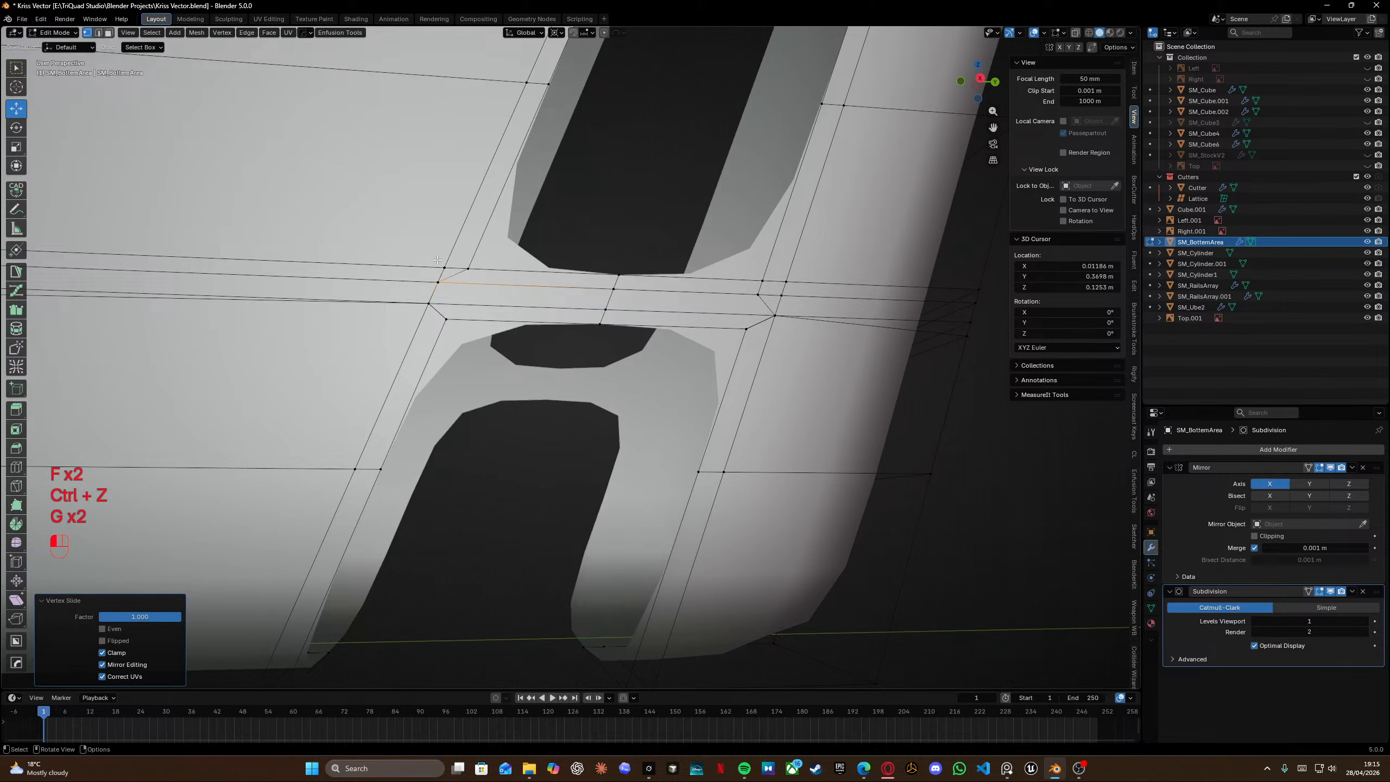
{"action": "key", "text": "g"}
{"action": "key", "text": "g"}
{"action": "left_click", "coordinate": [481, 287], "text": "shift"}
Slide two vertices at the upper slot's lower right corner onto the support loops.
{"action": "middle_click_drag", "start_coordinate": [482, 287], "coordinate": [446, 299]}
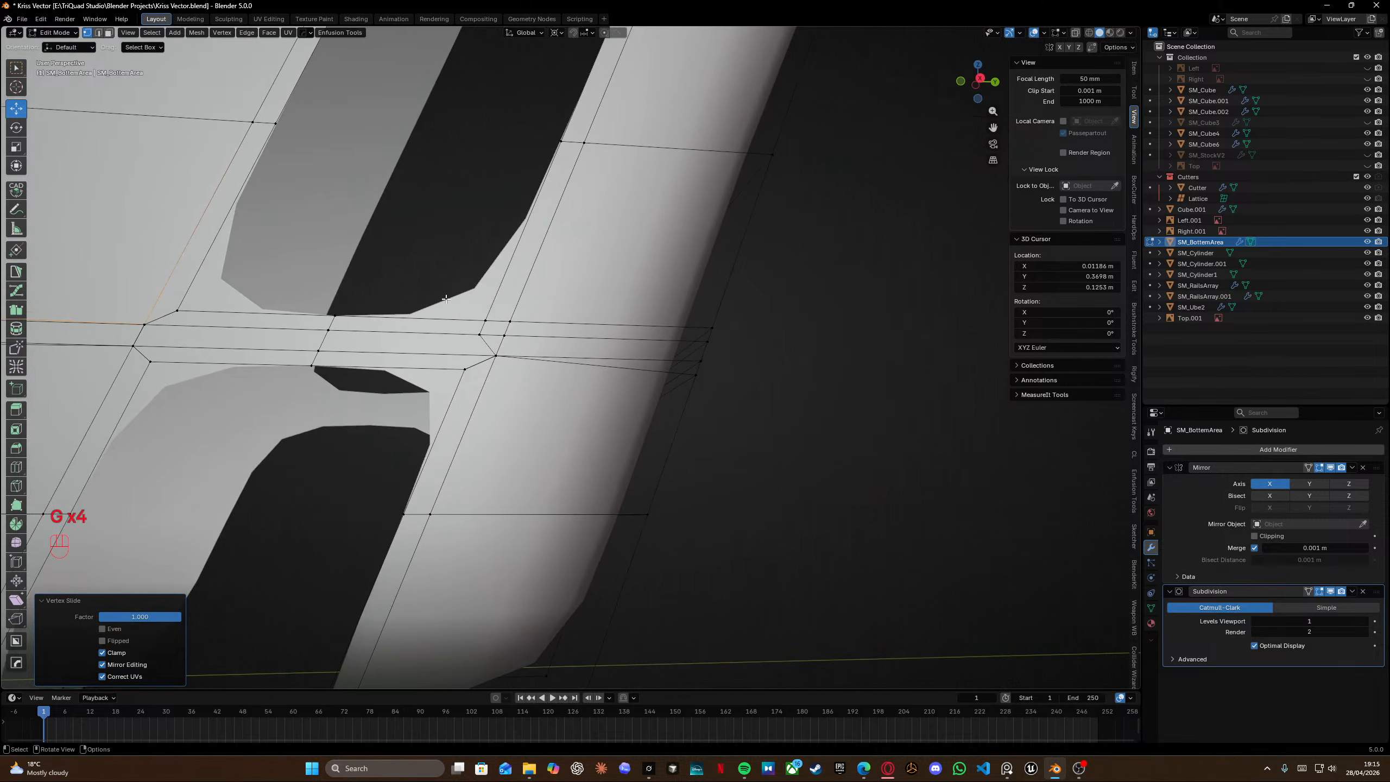
{"action": "left_click", "coordinate": [482, 335]}
{"action": "key", "text": "g"}
{"action": "key", "text": "g"}
{"action": "left_click", "coordinate": [504, 332]}
{"action": "left_click", "coordinate": [506, 321]}
{"action": "key", "text": "g"}
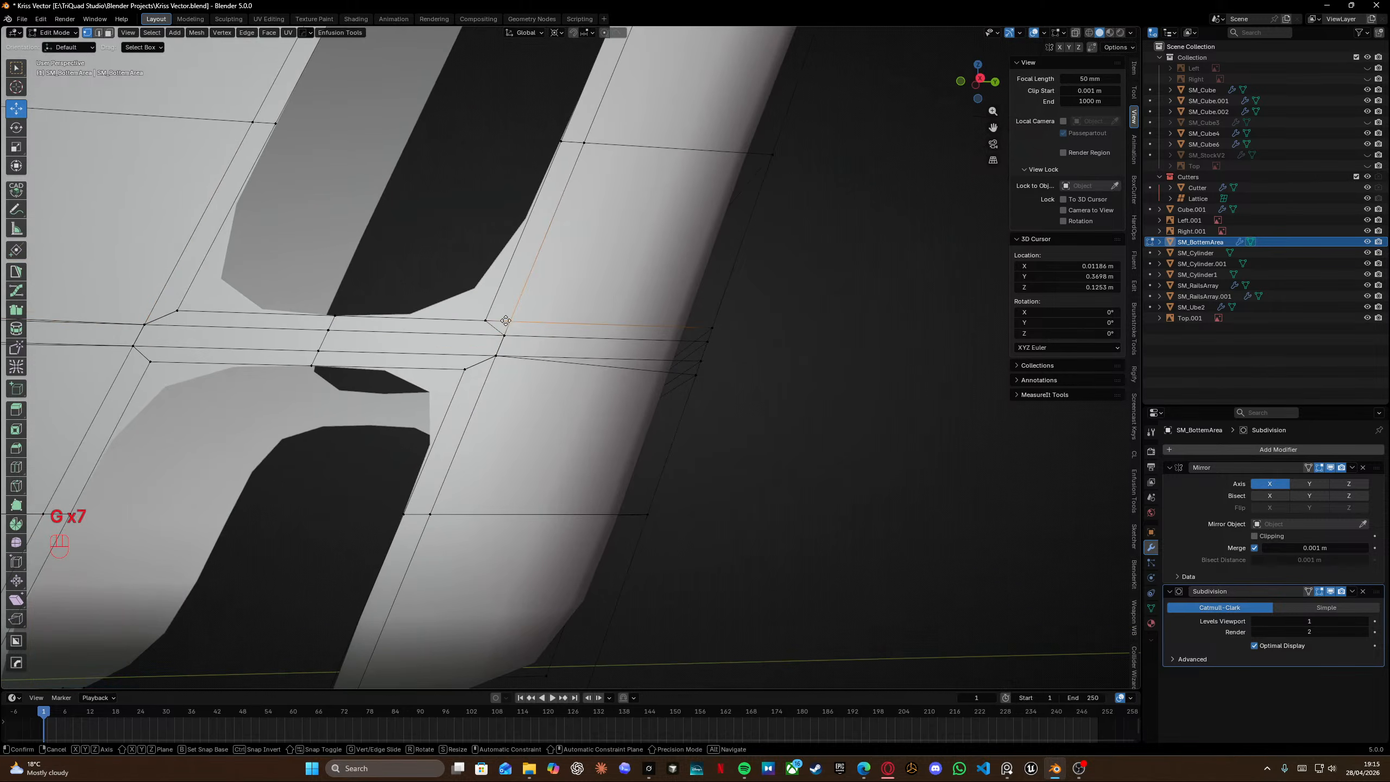
{"action": "key", "text": "g"}
{"action": "left_click", "coordinate": [504, 334]}
In see-through view, slide the edge below the upper slot's right corner down onto the support loop.
{"action": "scroll", "coordinate": [493, 353], "scroll_direction": "down", "scroll_amount": 2}
{"action": "scroll", "coordinate": [565, 353], "scroll_direction": "down", "scroll_amount": 3}
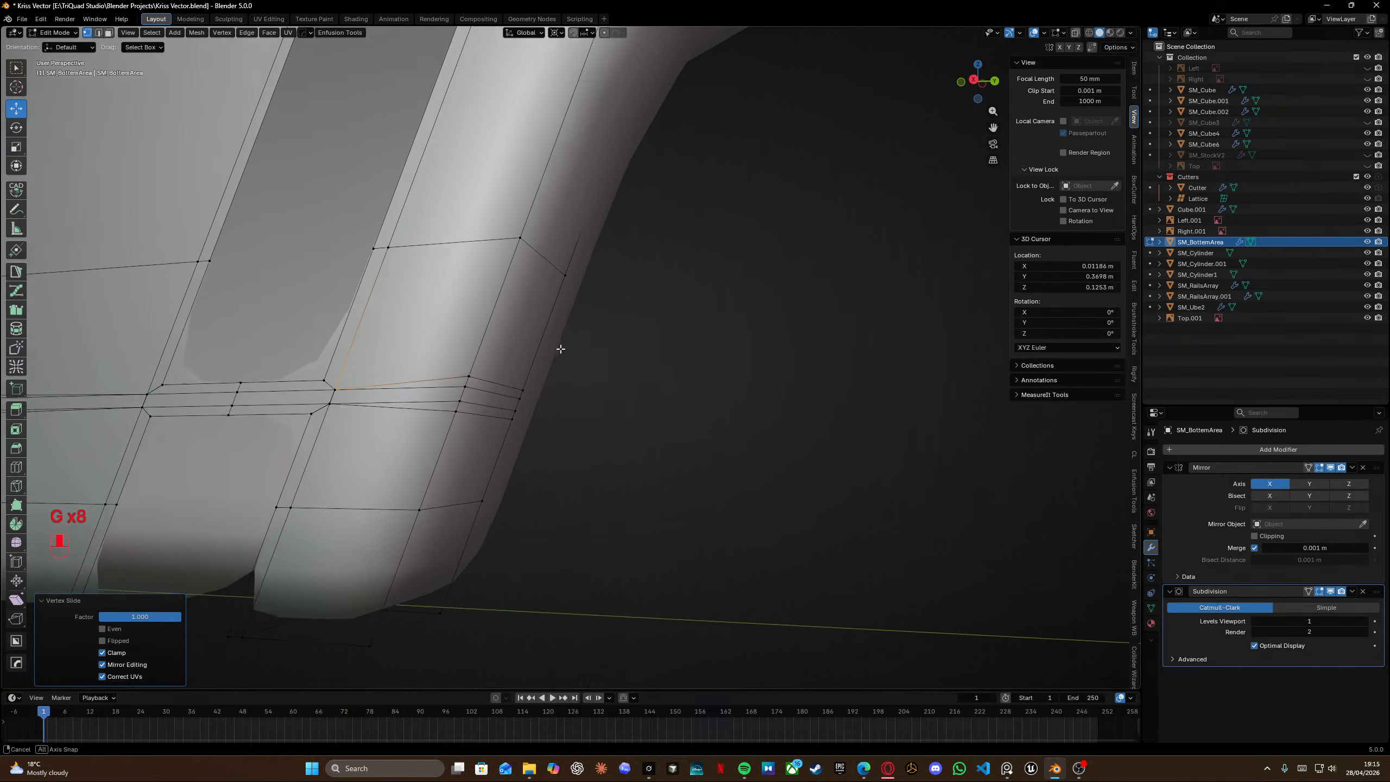
{"action": "left_click", "coordinate": [465, 380], "text": "ctrl"}
{"action": "key", "text": "shift+z"}
{"action": "key", "text": "shift+z"}
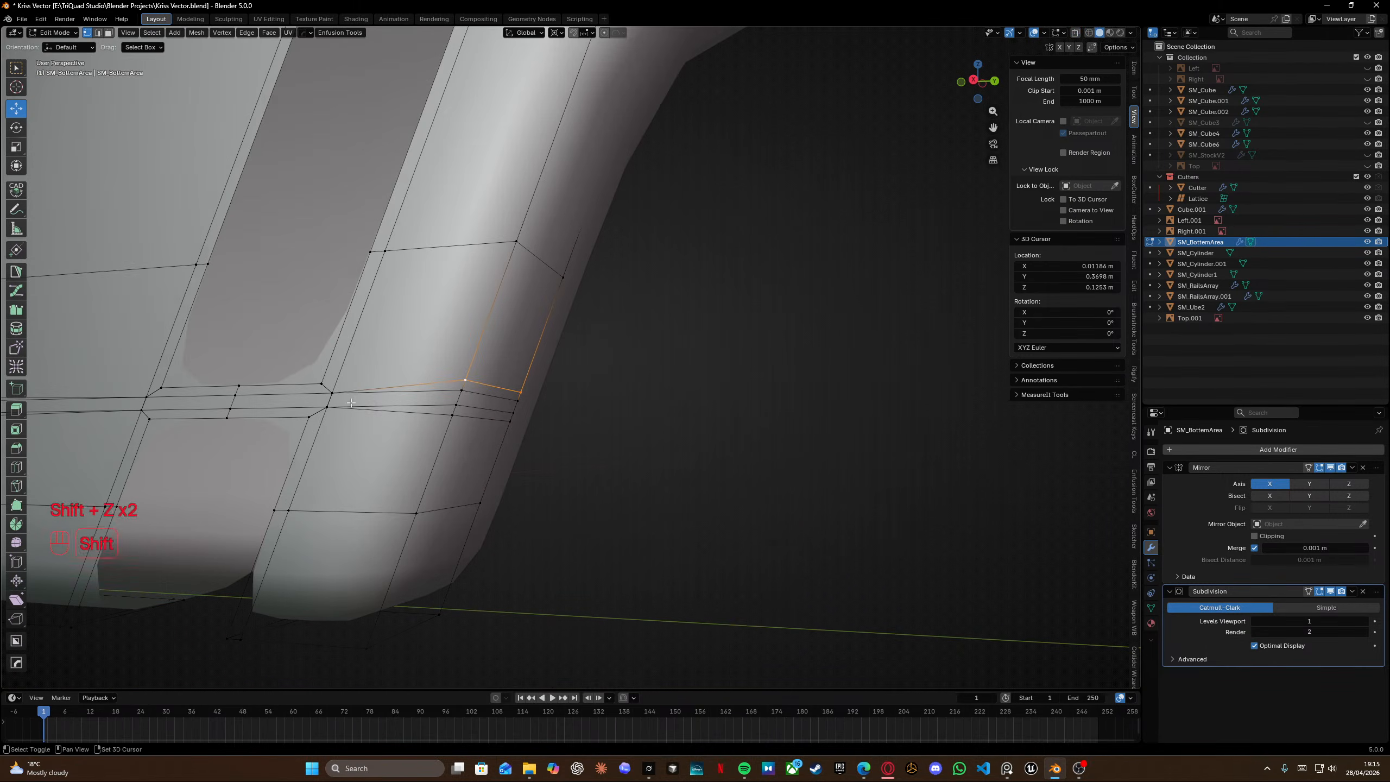
{"action": "key", "text": "g"}
{"action": "key", "text": "g"}
{"action": "left_click", "coordinate": [291, 527]}
Box-select the loop segment under the slot gap in see-through view and edge-slide it.
{"action": "left_click", "coordinate": [386, 411], "text": "alt"}
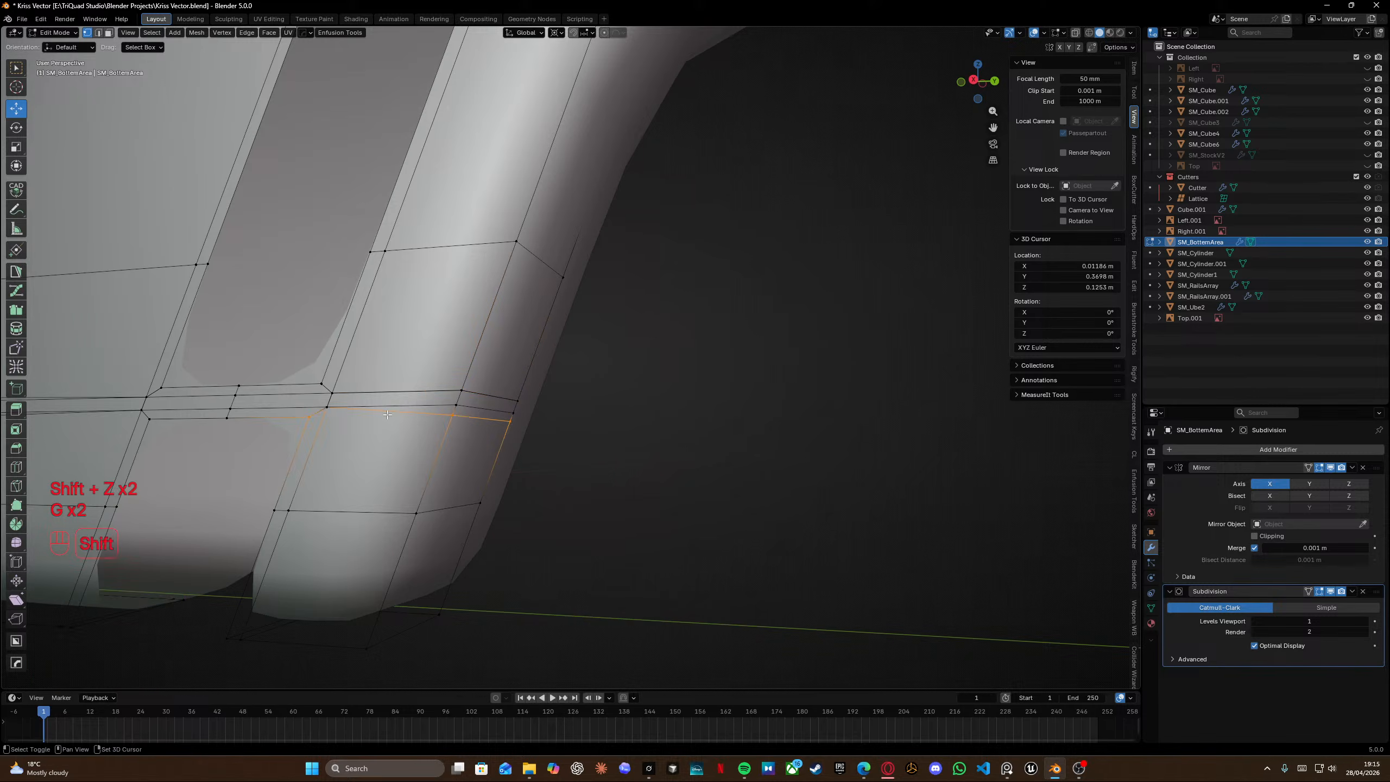
{"action": "key", "text": "shift+z"}
{"action": "left_click_drag", "start_coordinate": [276, 385], "coordinate": [359, 442], "text": "ctrl"}
{"action": "key", "text": "shift+z"}
{"action": "key", "text": "g"}
{"action": "key", "text": "g"}
{"action": "left_click", "coordinate": [380, 395]}
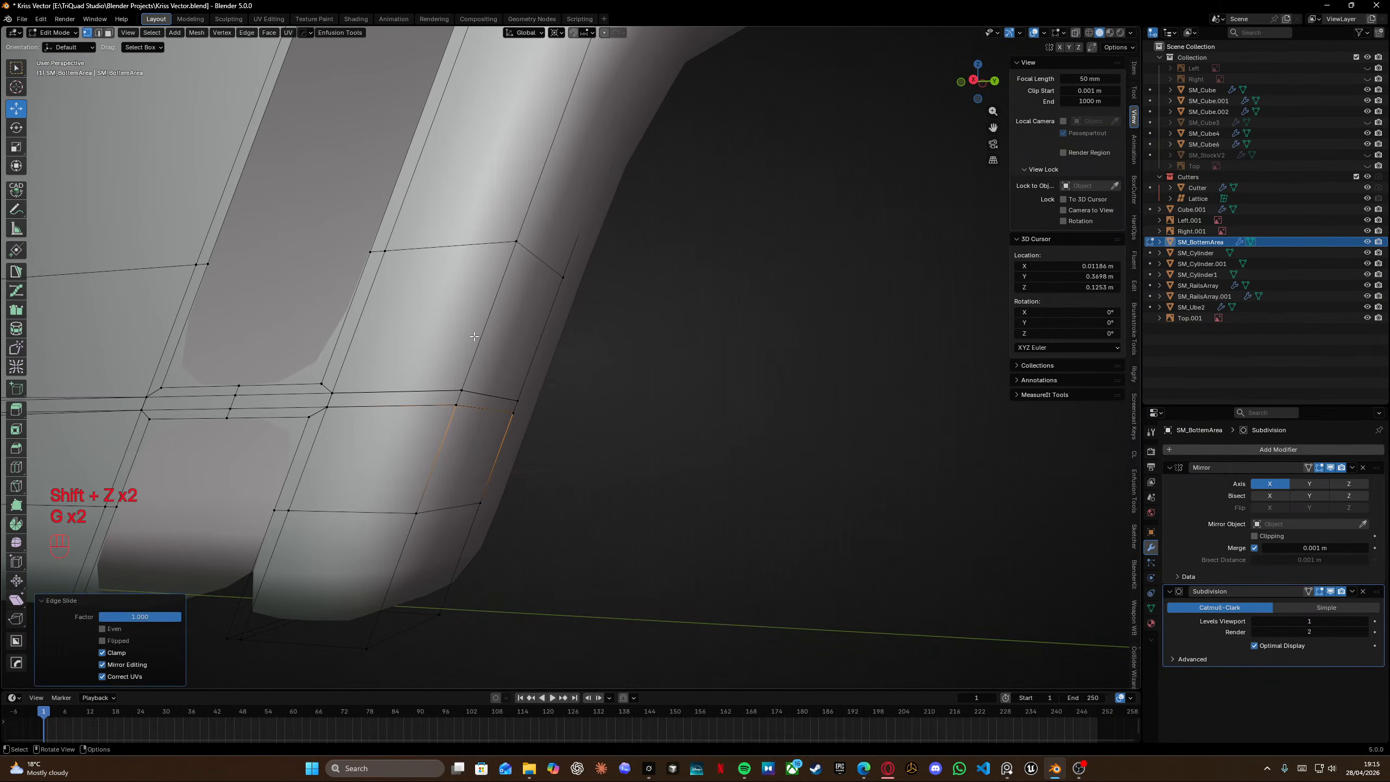
Box-select the support loop edges at the gap's left side and edge-slide them along the panel.
{"action": "mouse_move", "coordinate": [387, 379]}
{"action": "middle_mouse_down"}
{"action": "mouse_move", "coordinate": [455, 359]}
{"action": "mouse_move", "coordinate": [400, 338]}
{"action": "middle_mouse_up"}
{"action": "left_click", "coordinate": [413, 342], "text": "alt"}
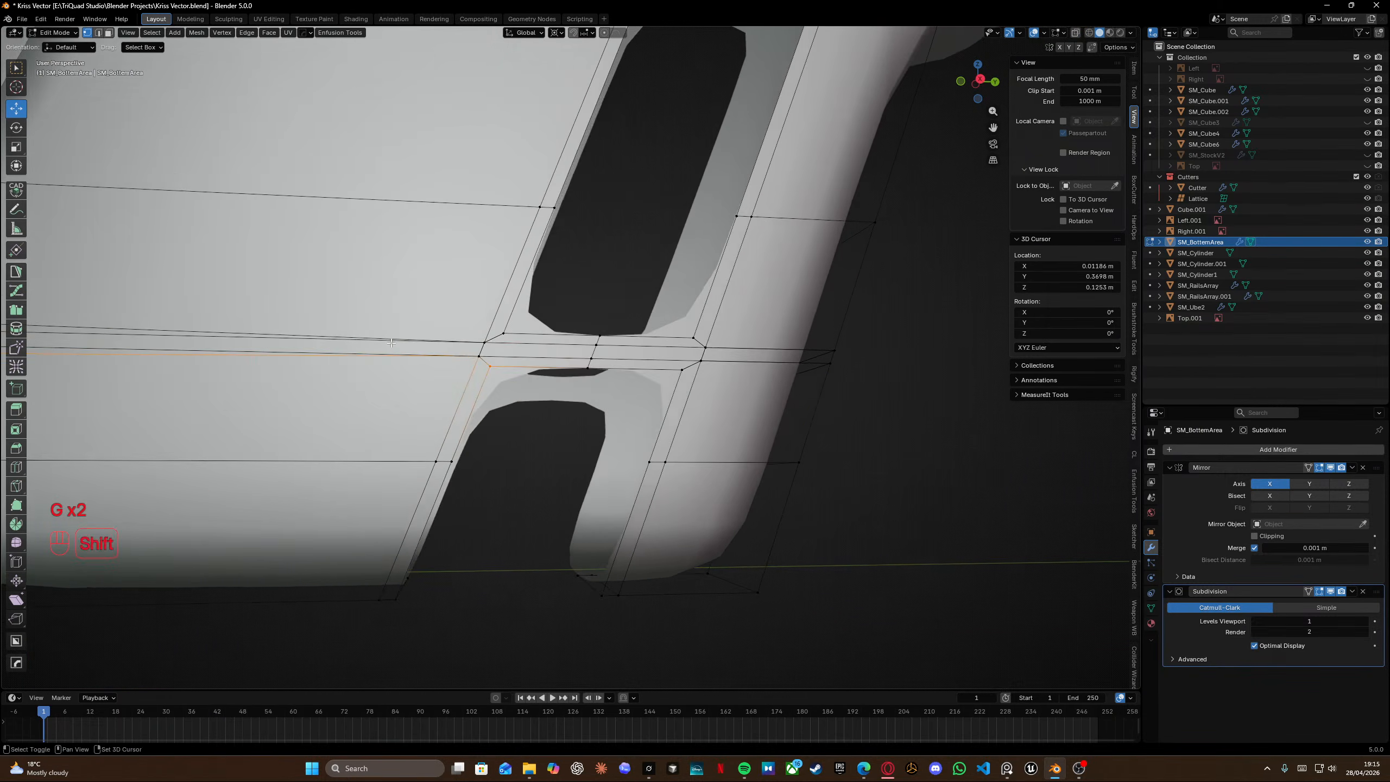
{"action": "key", "text": "shift+z"}
{"action": "left_click_drag", "start_coordinate": [455, 335], "coordinate": [505, 395], "text": "ctrl"}
{"action": "key", "text": "shift+z"}
{"action": "key", "text": "g"}
{"action": "key", "text": "g"}
{"action": "left_click", "coordinate": [567, 233]}
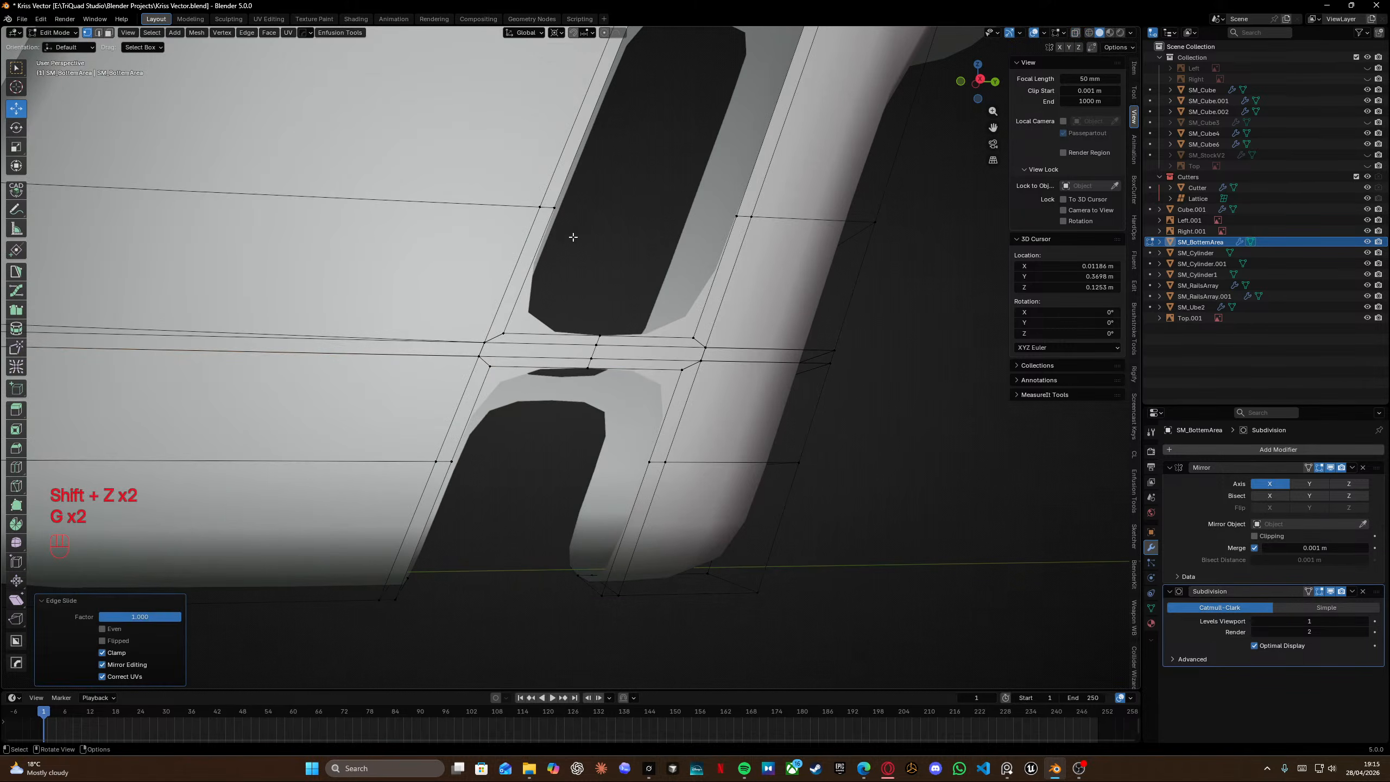
Box-select the loop segment left of the gap in see-through view and edge-slide it.
{"action": "key", "text": "shift+z"}
{"action": "key", "text": "shift+z"}
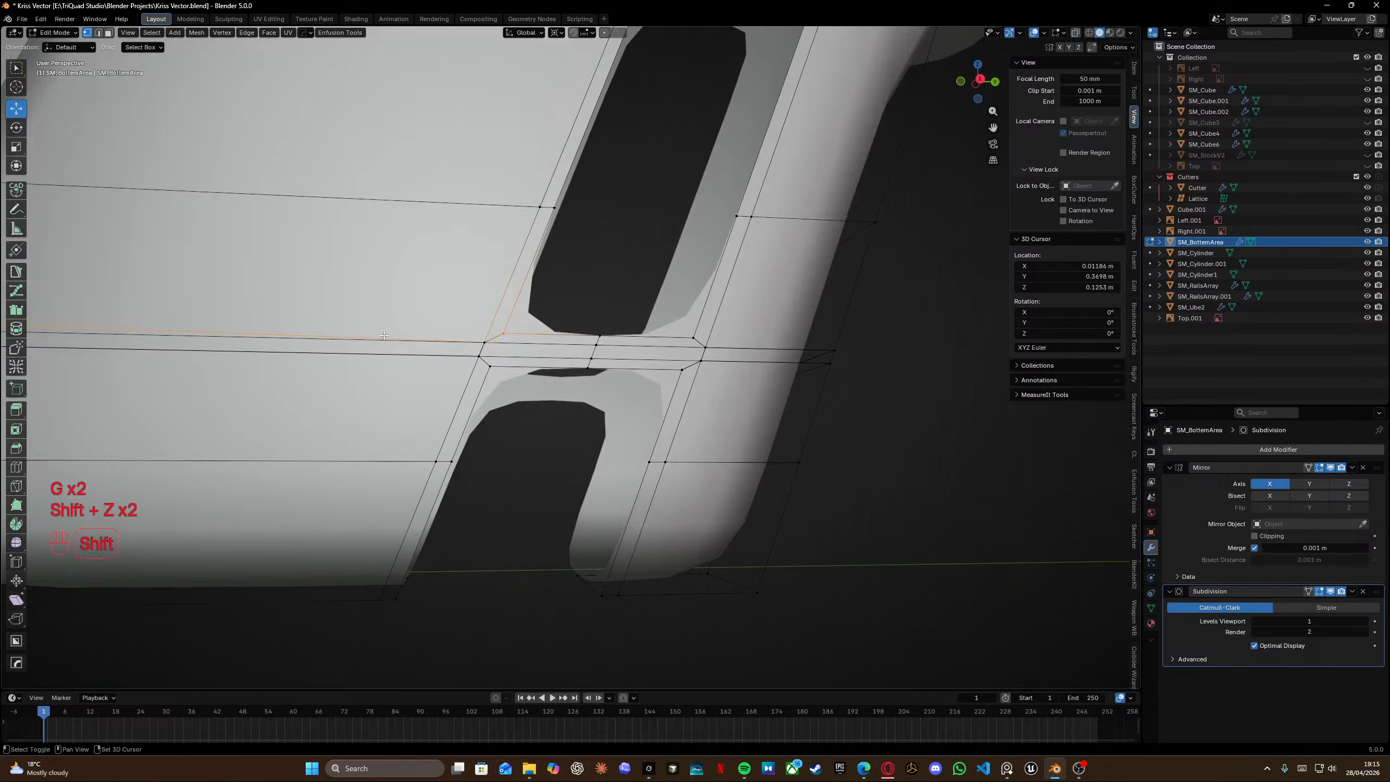
{"action": "middle_click_drag", "start_coordinate": [384, 335], "coordinate": [442, 324]}
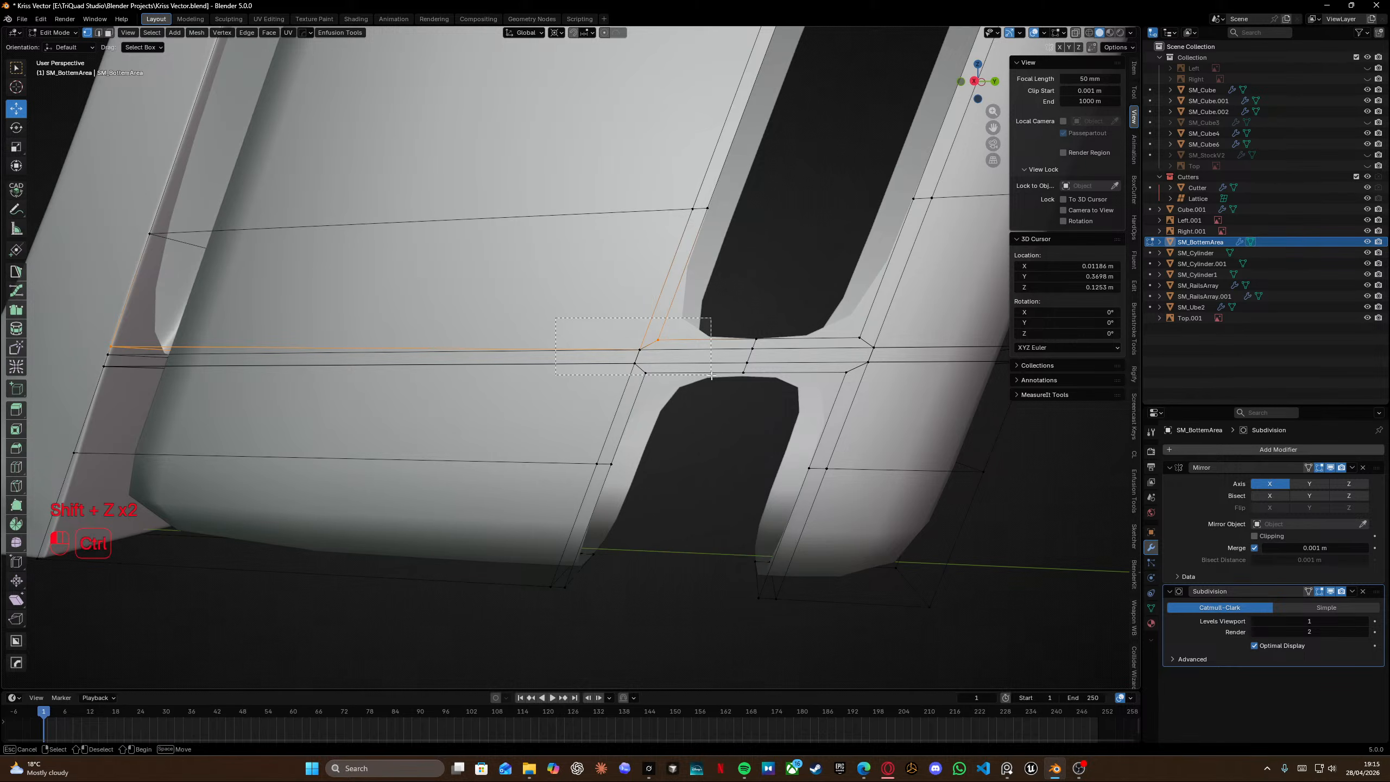
{"action": "left_click_drag", "start_coordinate": [711, 376], "coordinate": [711, 376], "text": "ctrl"}
{"action": "key", "text": "shift+z"}
{"action": "left_click_drag", "start_coordinate": [599, 302], "coordinate": [677, 378], "text": "ctrl"}
{"action": "key", "text": "shift+z"}
{"action": "key", "text": "g"}
{"action": "key", "text": "g"}
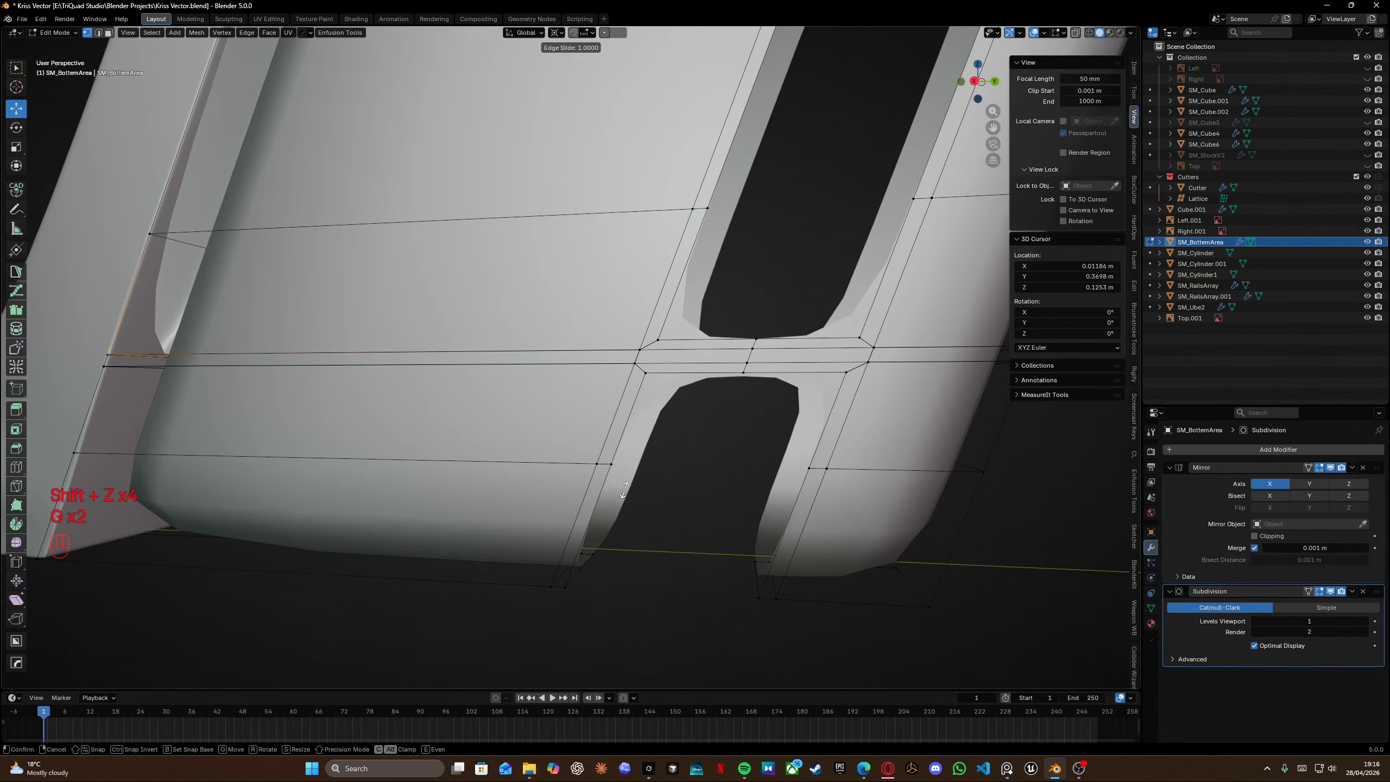
{"action": "left_click", "coordinate": [624, 489]}
Select all geometry and merge vertices by distance at 0.0001 m.
{"action": "key", "text": "a"}
{"action": "key", "text": "m"}
{"action": "left_click", "coordinate": [634, 380]}
Add a horizontal loop cut just above the upper slot at factor 0.925.
{"action": "middle_click_drag", "start_coordinate": [633, 380], "coordinate": [469, 397]}
{"action": "middle_click_drag", "start_coordinate": [575, 290], "coordinate": [531, 520], "text": "shift"}
{"action": "middle_click_drag", "start_coordinate": [528, 397], "coordinate": [561, 384]}
{"action": "scroll", "coordinate": [642, 376], "scroll_direction": "up", "scroll_amount": 2}
{"action": "key", "text": "ctrl+r"}
{"action": "left_click", "coordinate": [504, 294]}
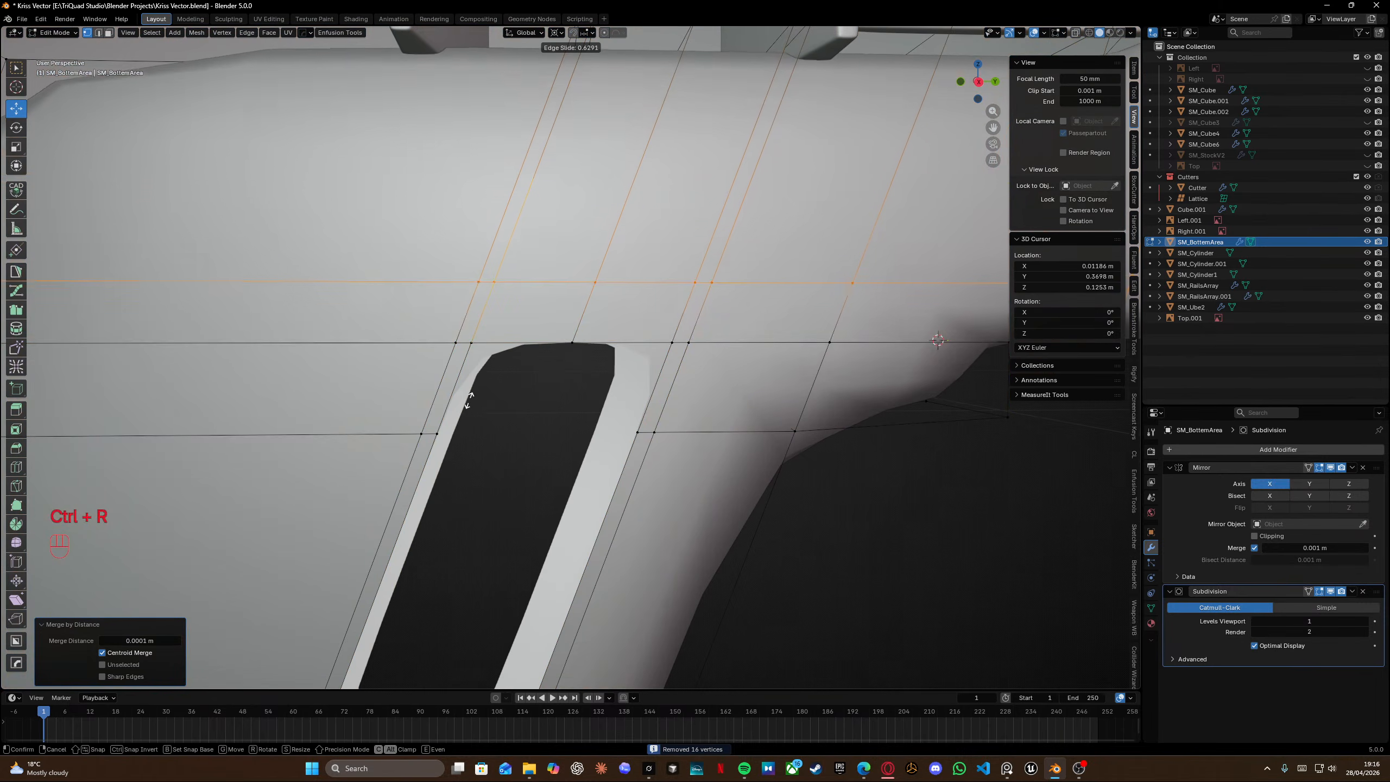
{"action": "left_click", "coordinate": [449, 437]}
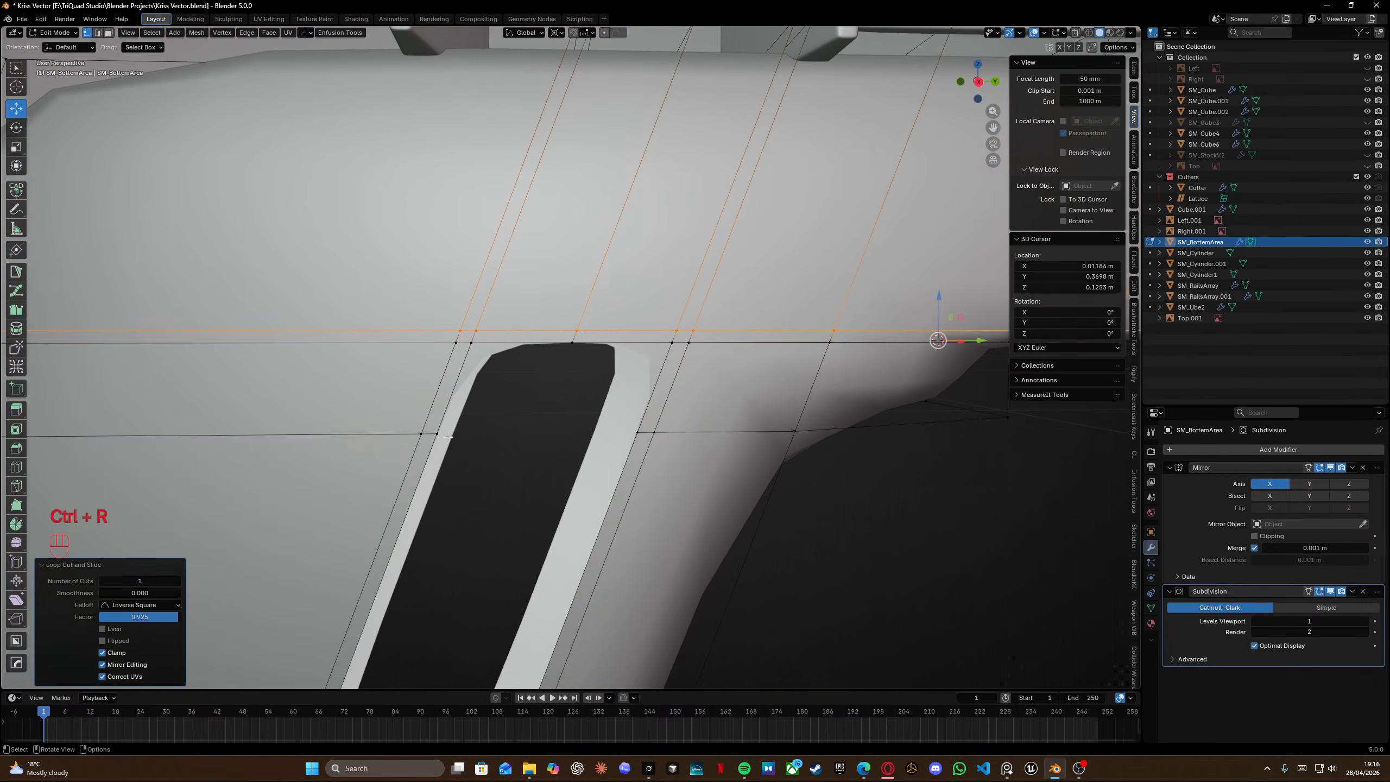
Slide two vertices of the new loop onto the upper slot's top corners.
{"action": "left_click", "coordinate": [454, 346]}
{"action": "key", "text": "g"}
{"action": "key", "text": "g"}
{"action": "left_click", "coordinate": [523, 254]}
{"action": "left_click", "coordinate": [476, 330]}
{"action": "key", "text": "g"}
{"action": "key", "text": "g"}
{"action": "left_click", "coordinate": [457, 331]}
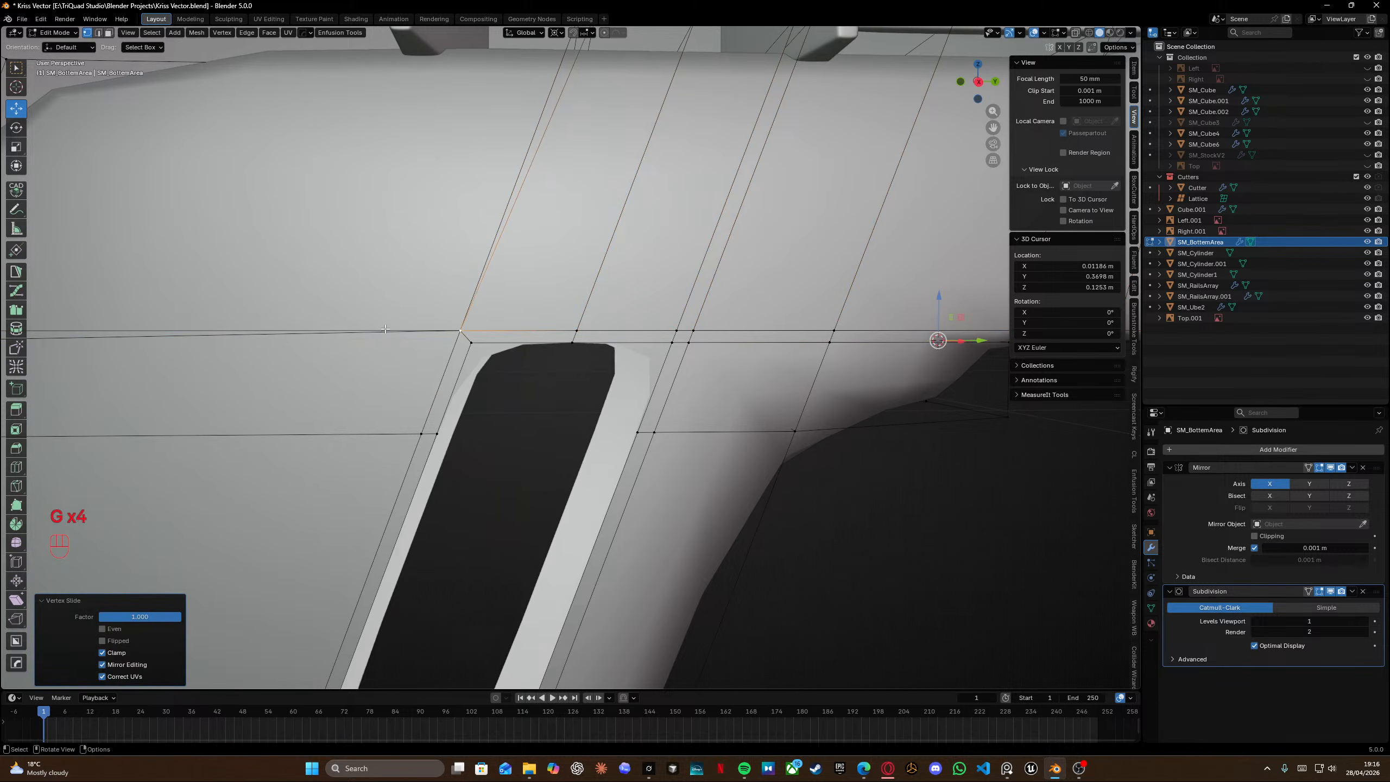
Slide a vertex of the top loop toward the grip junction.
{"action": "middle_click_drag", "start_coordinate": [651, 333], "coordinate": [489, 346], "text": "shift"}
{"action": "left_click", "coordinate": [514, 344]}
{"action": "key", "text": "g"}
{"action": "key", "text": "g"}
{"action": "left_click", "coordinate": [544, 352]}
Try sliding another vertex along the top loop, then undo it.
{"action": "left_click", "coordinate": [529, 357]}
{"action": "key", "text": "g"}
{"action": "key", "text": "g"}
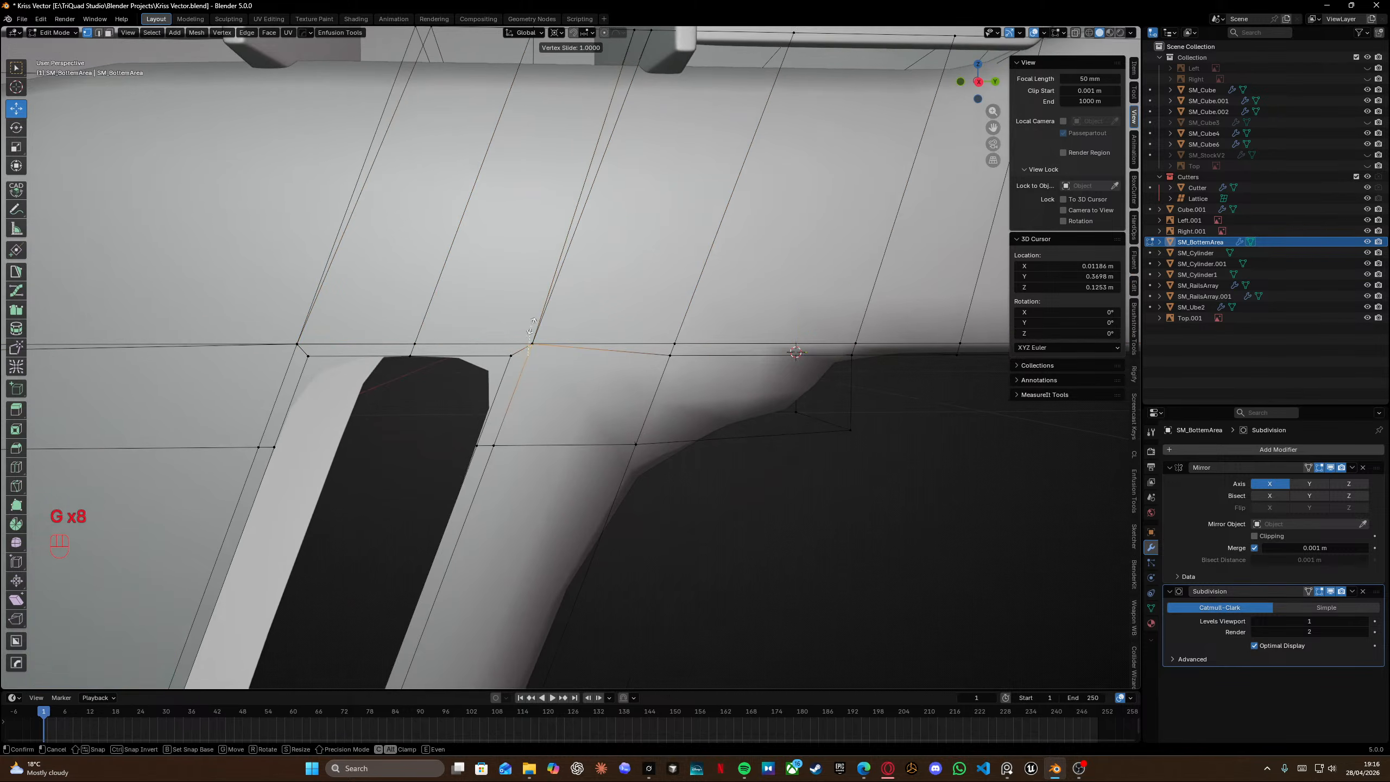
{"action": "left_click", "coordinate": [536, 347]}
{"action": "left_click", "coordinate": [623, 353], "text": "alt"}
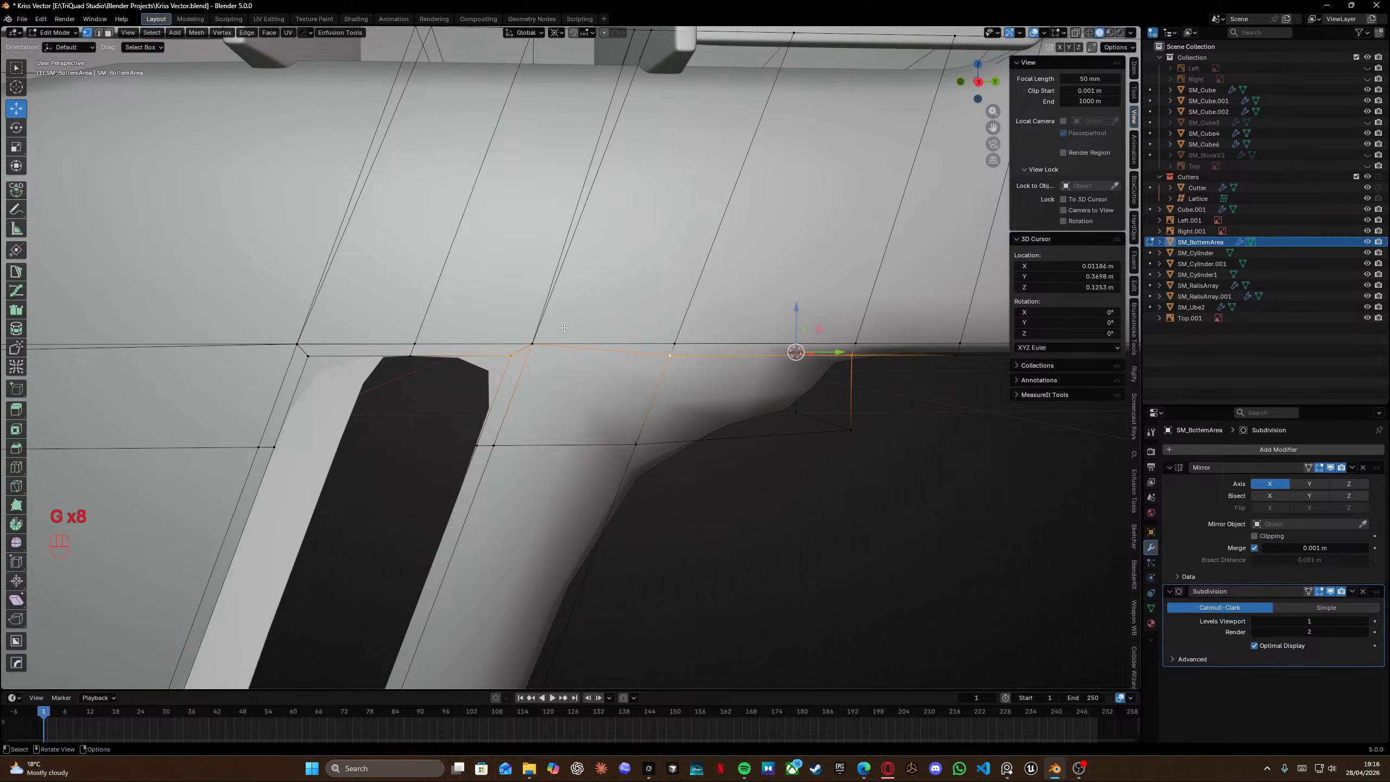
{"action": "key", "text": "ctrl+z"}
{"action": "key", "text": "ctrl+z"}
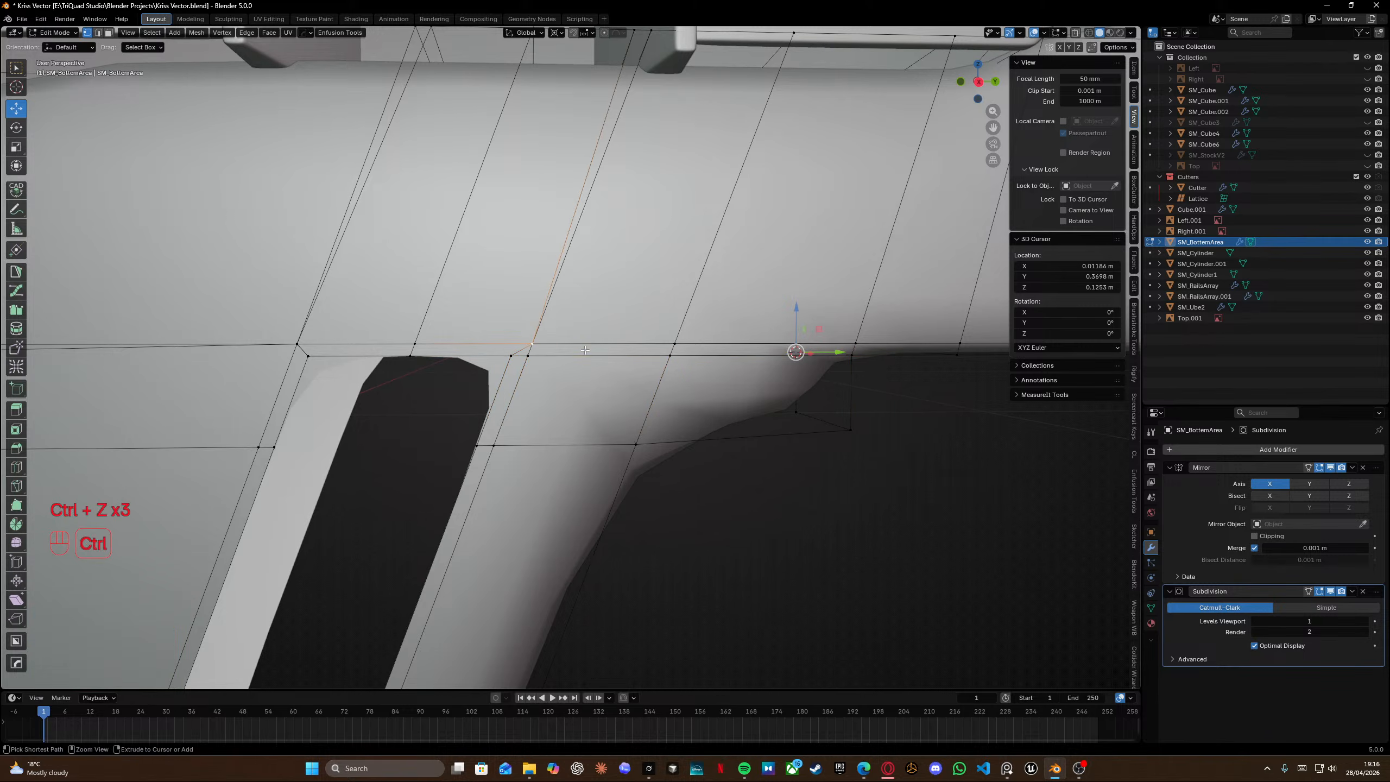
{"action": "scroll", "coordinate": [584, 349], "scroll_direction": "down", "scroll_amount": 6}
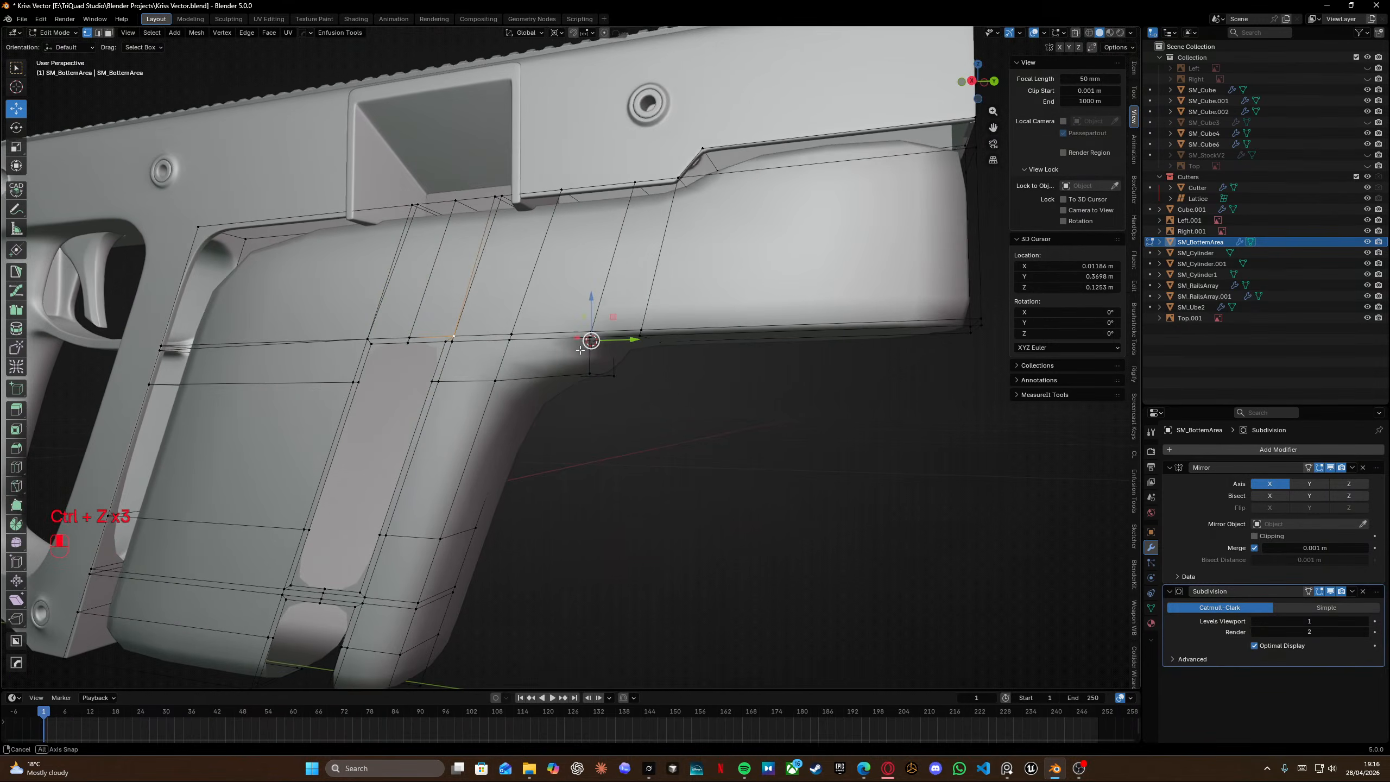
{"action": "scroll", "coordinate": [580, 349], "scroll_direction": "up", "scroll_amount": 5}
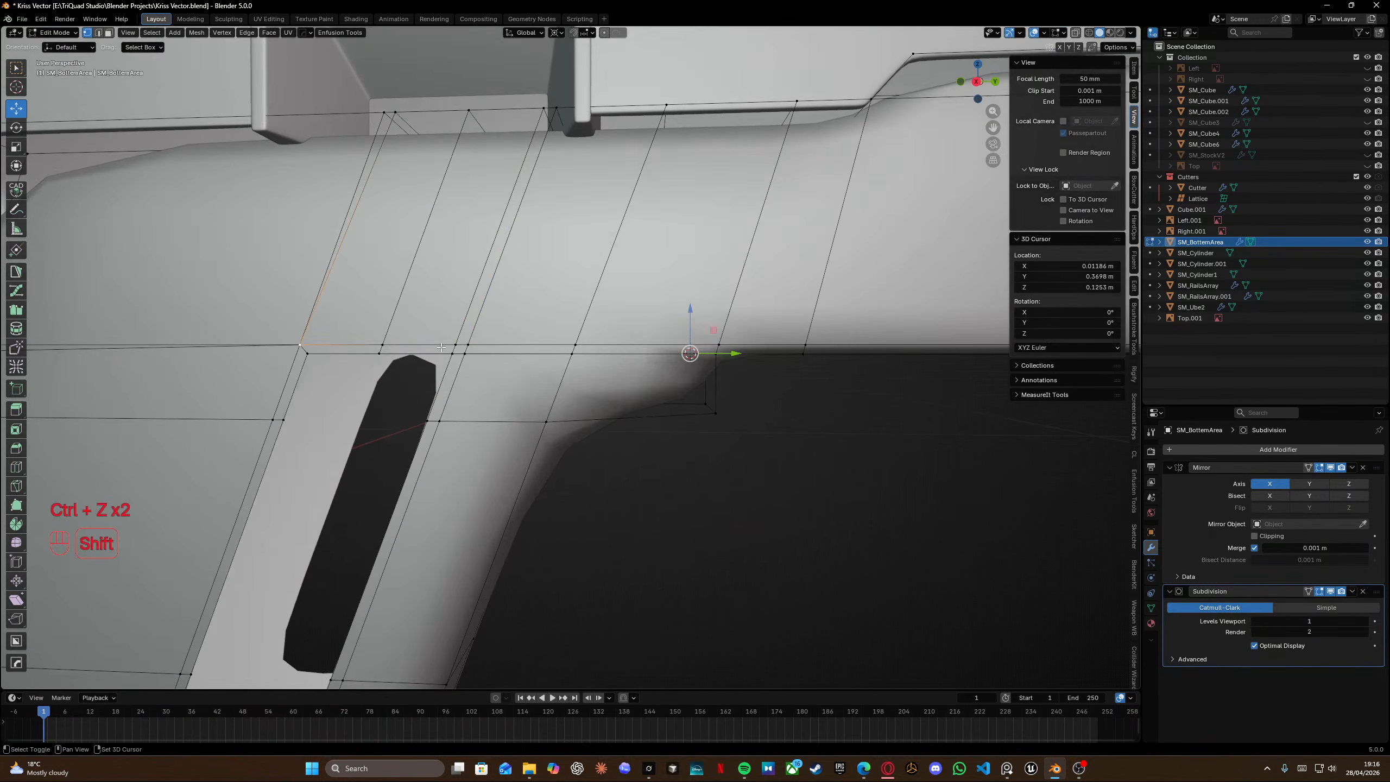
Try sliding a top-loop vertex again and undo both attempts.
{"action": "middle_click_drag", "start_coordinate": [449, 348], "coordinate": [522, 348], "text": "shift"}
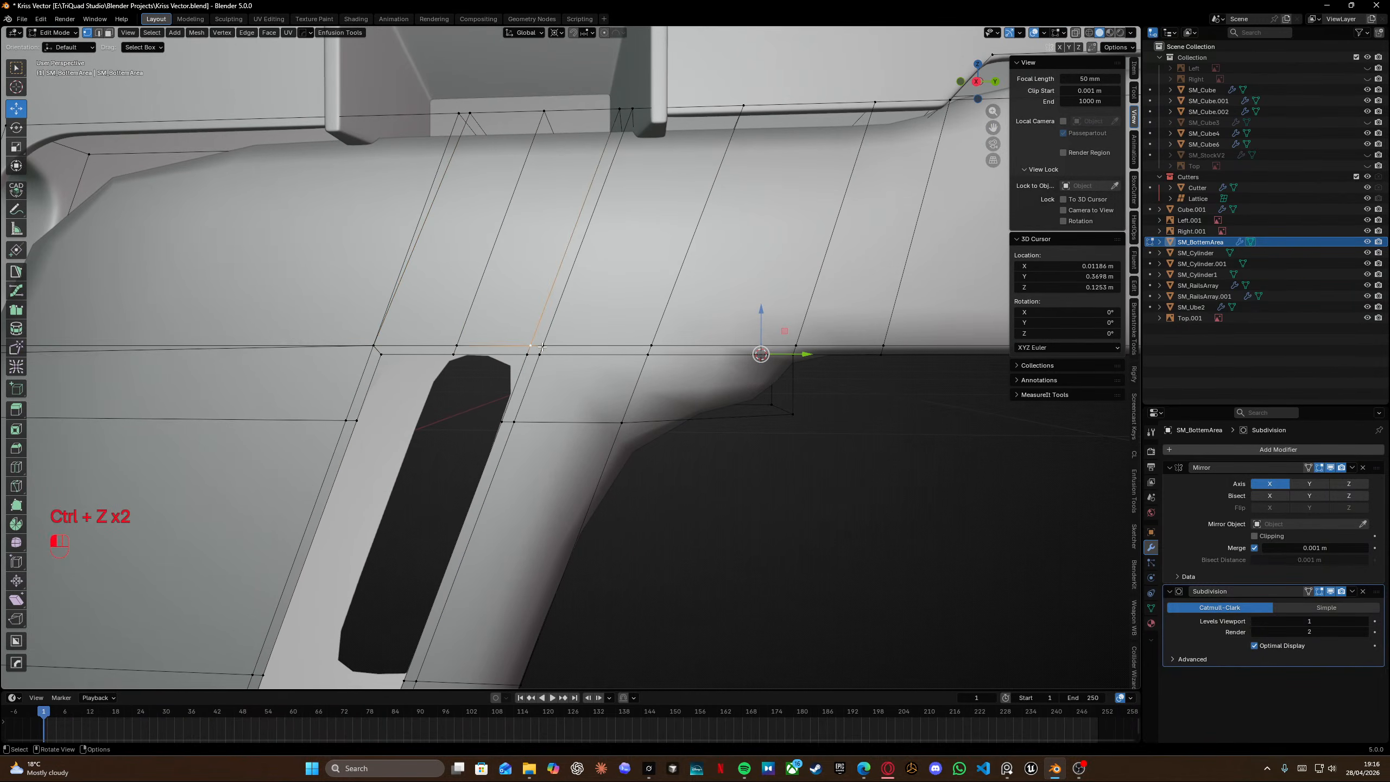
{"action": "key", "text": "g"}
{"action": "key", "text": "g"}
{"action": "left_click", "coordinate": [493, 342]}
{"action": "key", "text": "ctrl+z"}
{"action": "key", "text": "ctrl+z"}
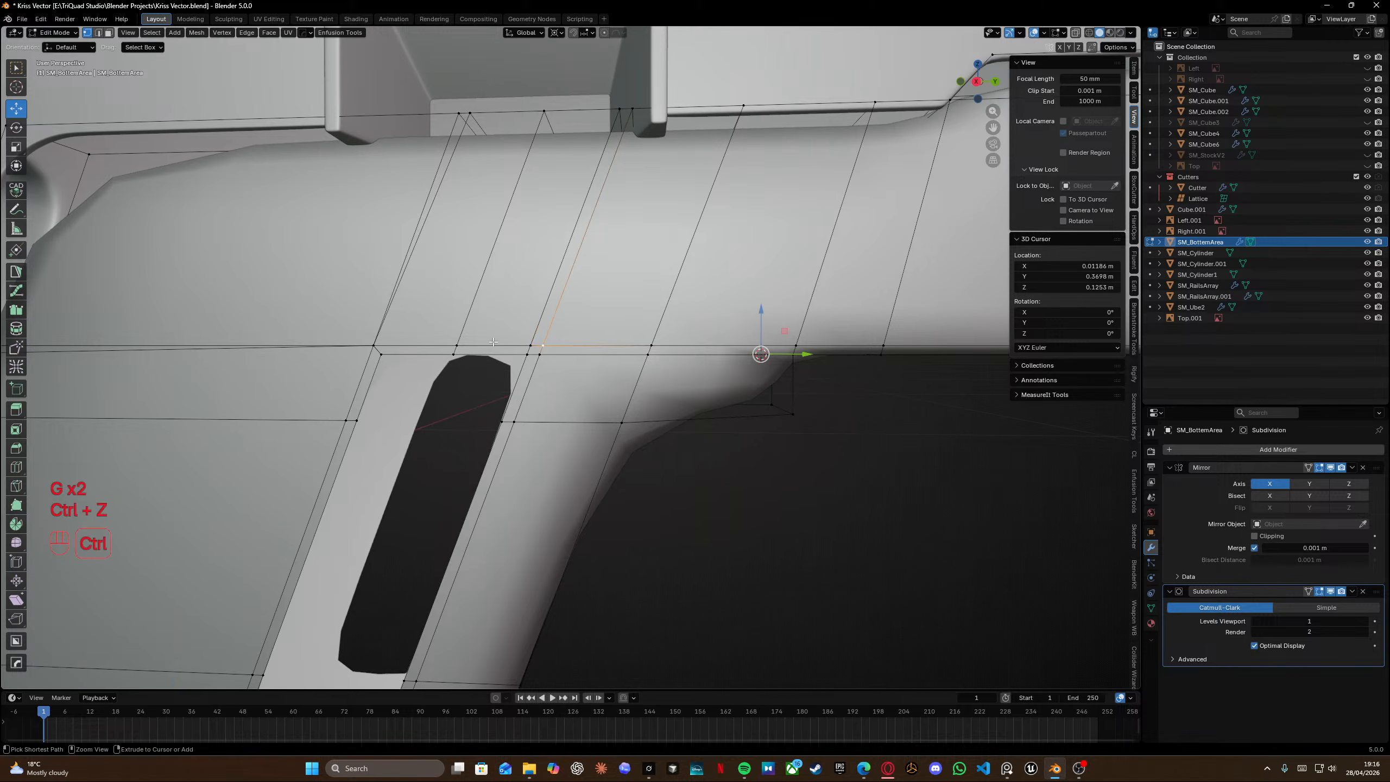
Slide a vertex of the top loop fully along its edge beside the upper slot.
{"action": "key", "text": "g"}
{"action": "key", "text": "g"}
{"action": "left_click", "coordinate": [625, 362]}
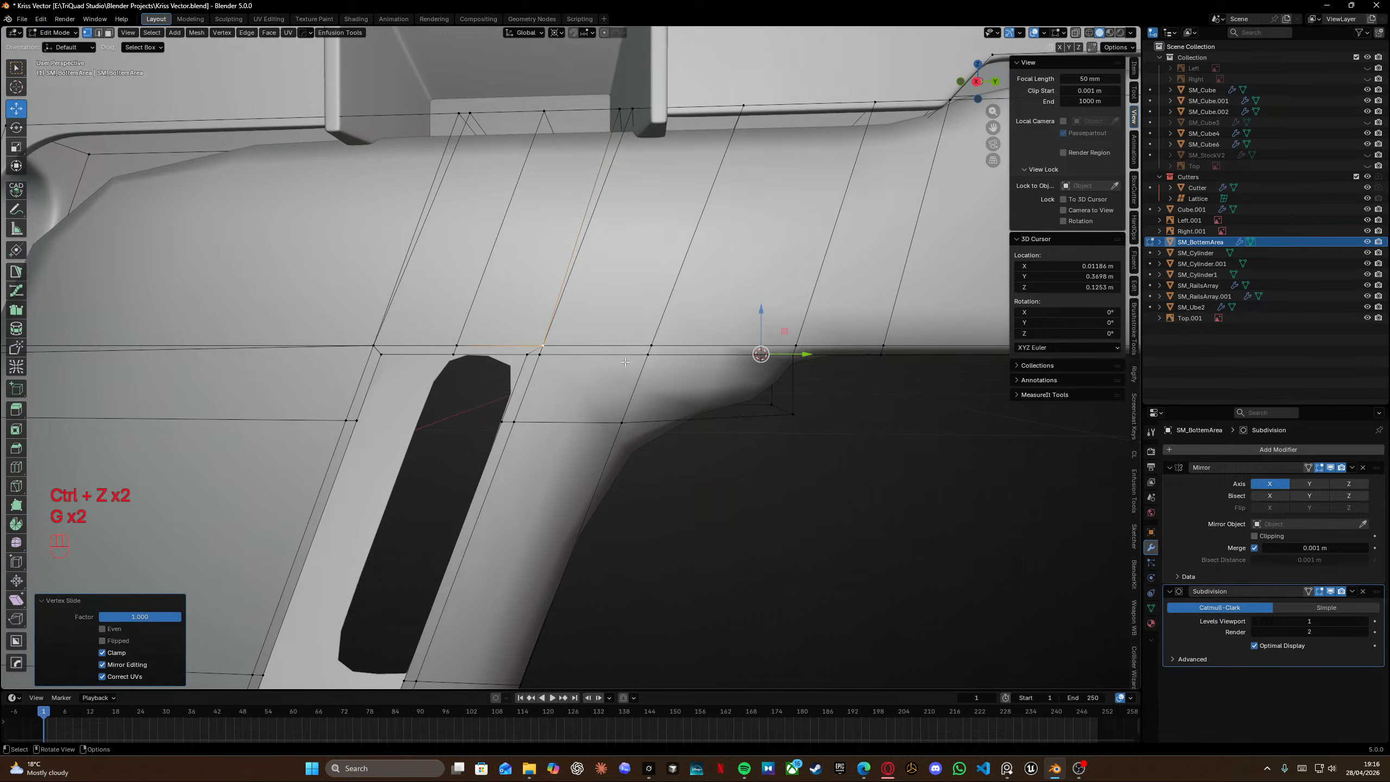
{"action": "key", "text": "shift+z"}
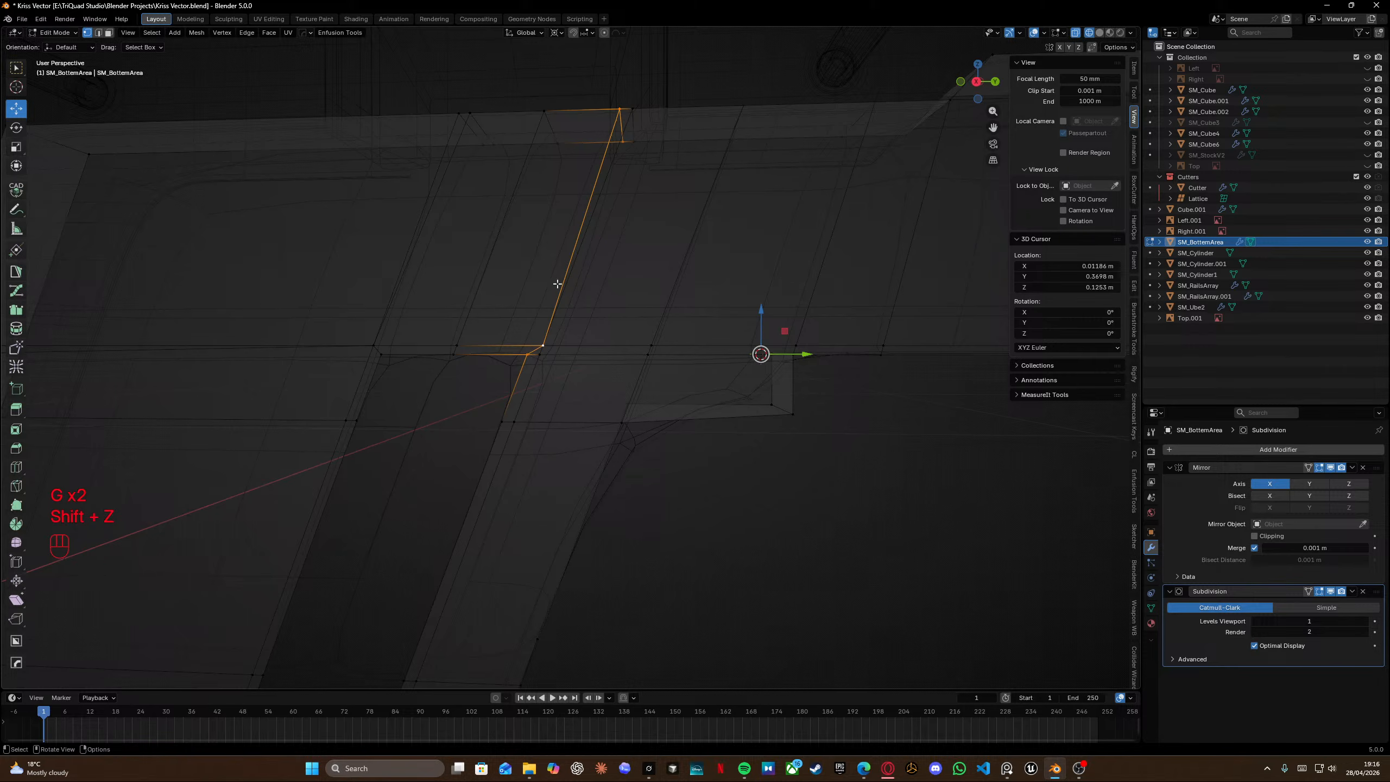
{"action": "key", "text": "shift+z"}
Edge-slide the selected edge fully toward its neighbouring loop.
{"action": "key", "text": "g"}
{"action": "key", "text": "g"}
{"action": "left_click", "coordinate": [776, 407]}
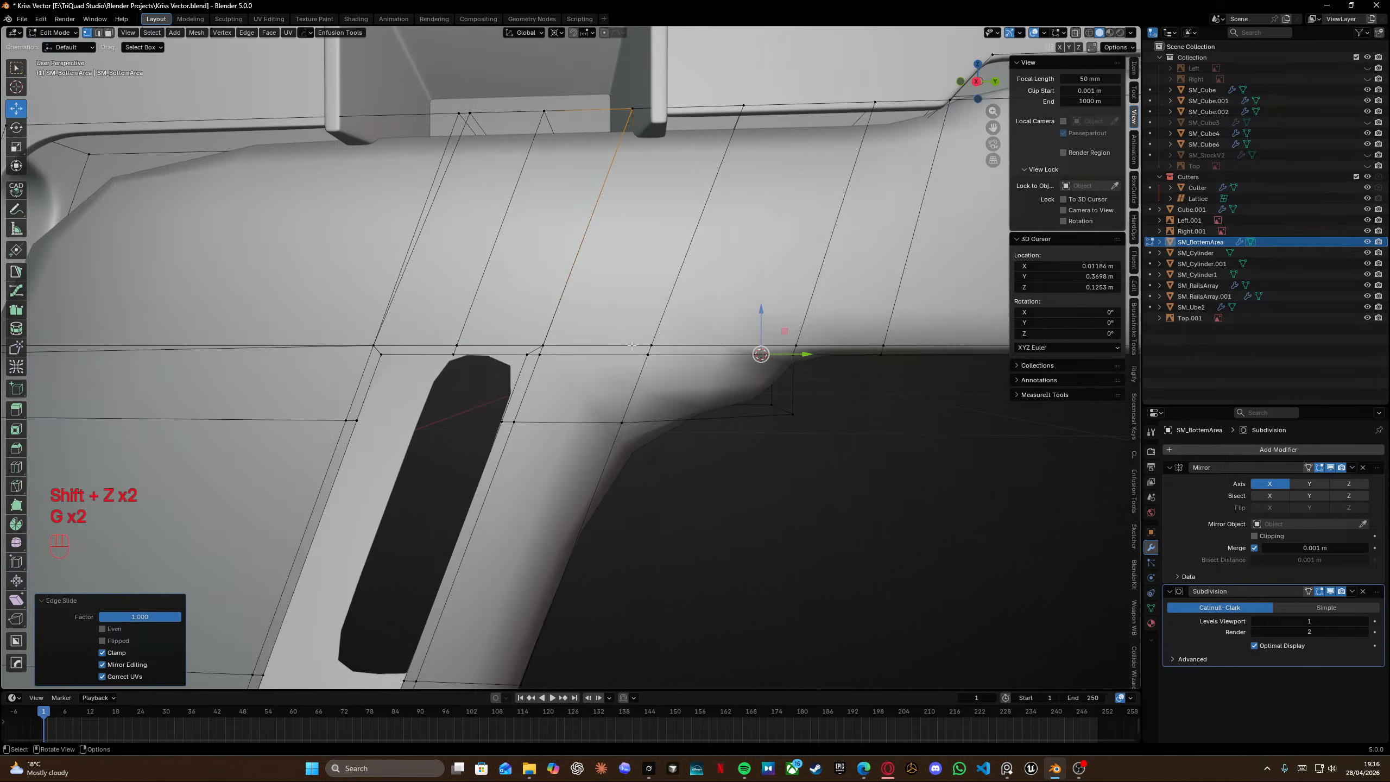
Select the edge at the grip junction and edge-slide it fully along the adjacent faces.
{"action": "middle_click_drag", "start_coordinate": [631, 345], "coordinate": [605, 337]}
{"action": "left_click", "coordinate": [721, 330]}
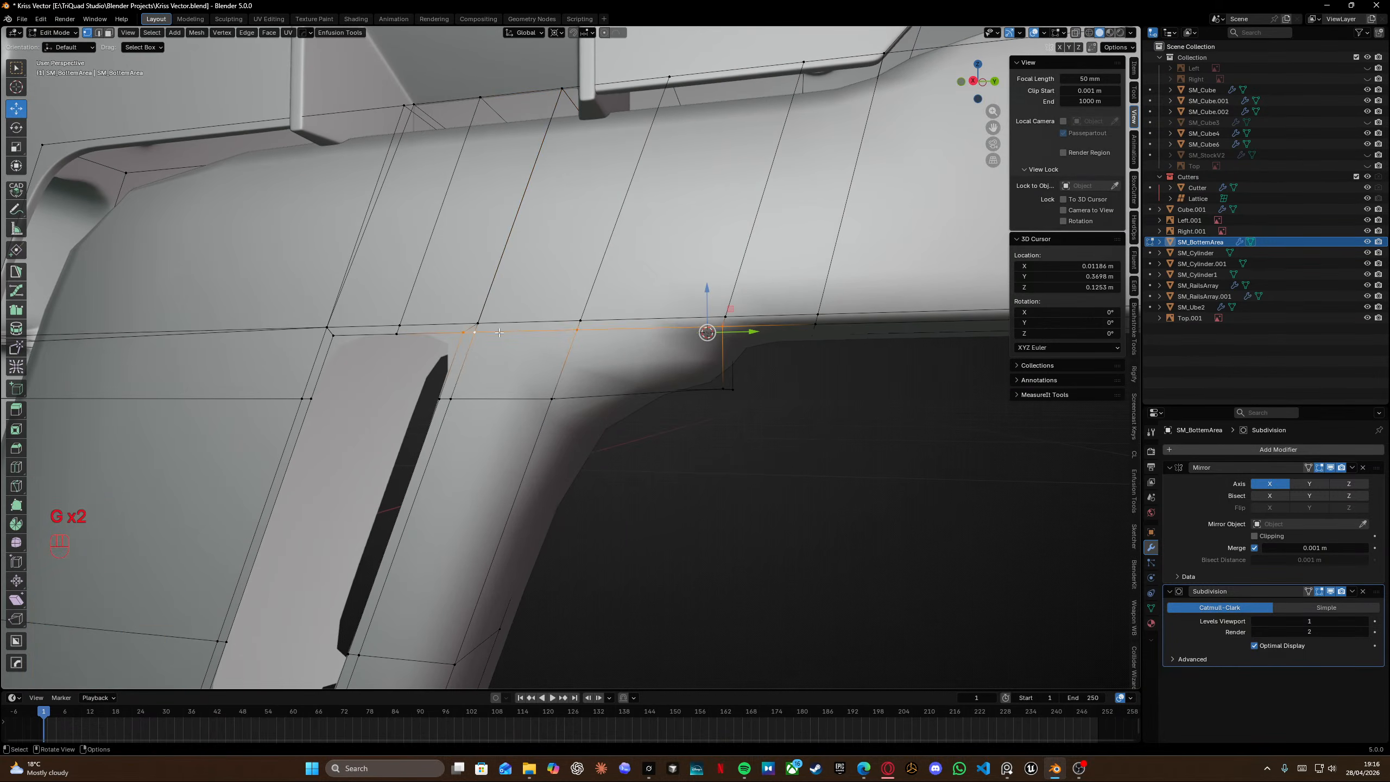
{"action": "left_click", "coordinate": [469, 334], "text": "ctrl"}
{"action": "key", "text": "shift+z"}
{"action": "left_click", "coordinate": [471, 343], "text": "ctrl"}
{"action": "key", "text": "shift+z"}
{"action": "mouse_move", "coordinate": [493, 342]}
{"action": "middle_mouse_down"}
{"action": "mouse_move", "coordinate": [496, 315]}
{"action": "mouse_move", "coordinate": [471, 321]}
{"action": "mouse_move", "coordinate": [487, 315]}
{"action": "middle_mouse_up"}
{"action": "scroll", "coordinate": [487, 315], "scroll_direction": "up", "scroll_amount": 3}
{"action": "key", "text": "g"}
{"action": "key", "text": "g"}
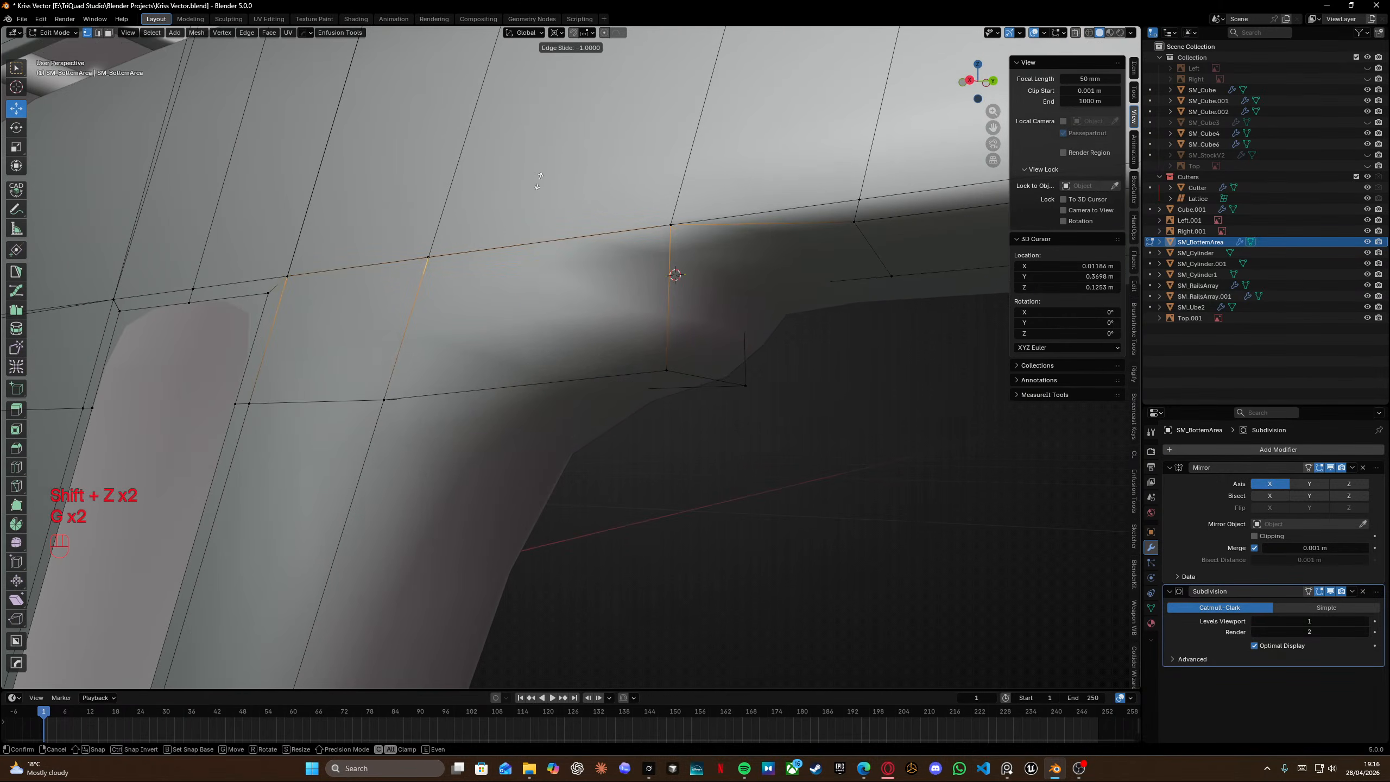
{"action": "left_click", "coordinate": [540, 174]}
Select a strip of faces along the top edge of the grip.
{"action": "middle_click_drag", "start_coordinate": [731, 314], "coordinate": [438, 299]}
{"action": "middle_click_drag", "start_coordinate": [438, 299], "coordinate": [367, 279]}
{"action": "scroll", "coordinate": [426, 271], "scroll_direction": "down", "scroll_amount": 4}
{"action": "middle_click_drag", "start_coordinate": [367, 279], "coordinate": [362, 264]}
{"action": "left_click", "coordinate": [340, 240]}
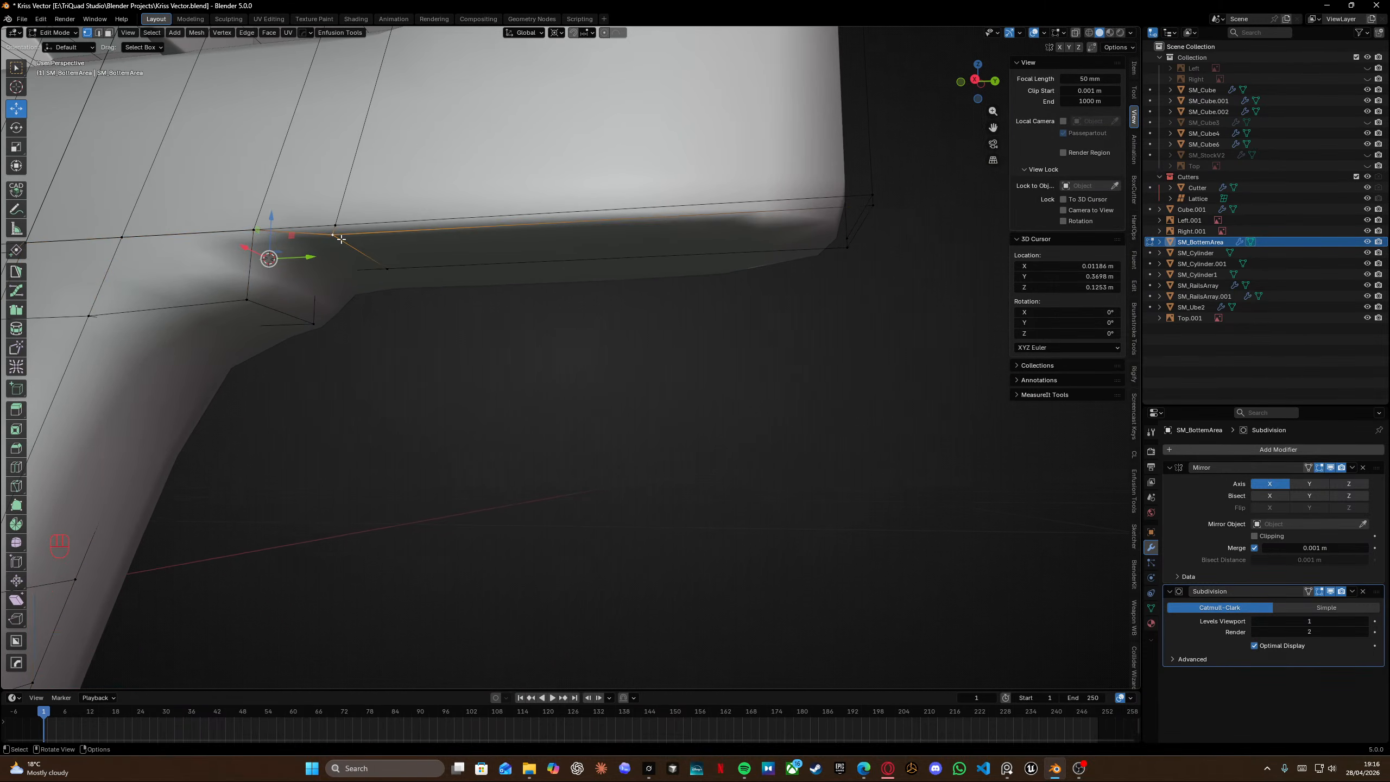
{"action": "left_click", "coordinate": [384, 265], "text": "ctrl"}
{"action": "left_click", "coordinate": [849, 245], "text": "shift"}
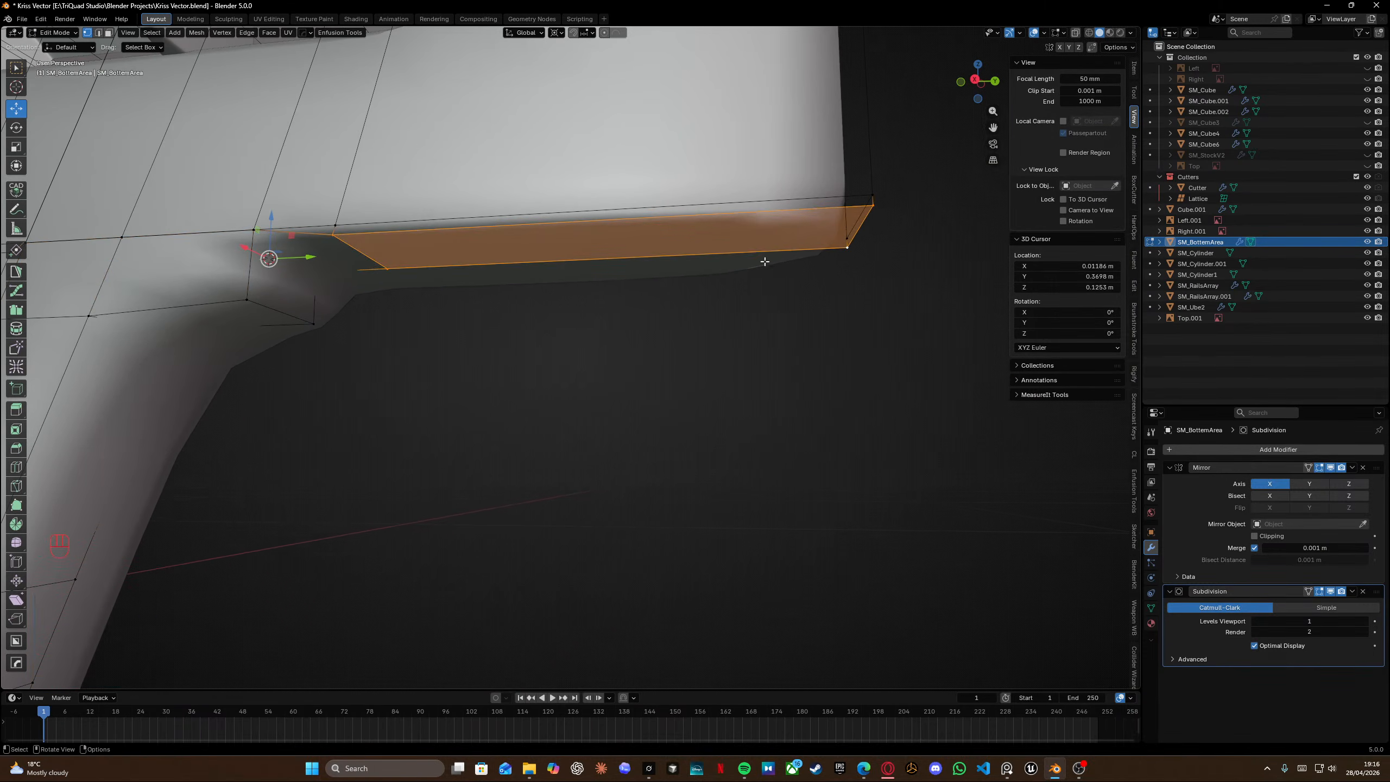
Merge all vertices by distance and enable clipping on the Mirror modifier.
{"action": "key", "text": "KP_2"}
{"action": "key", "text": "a"}
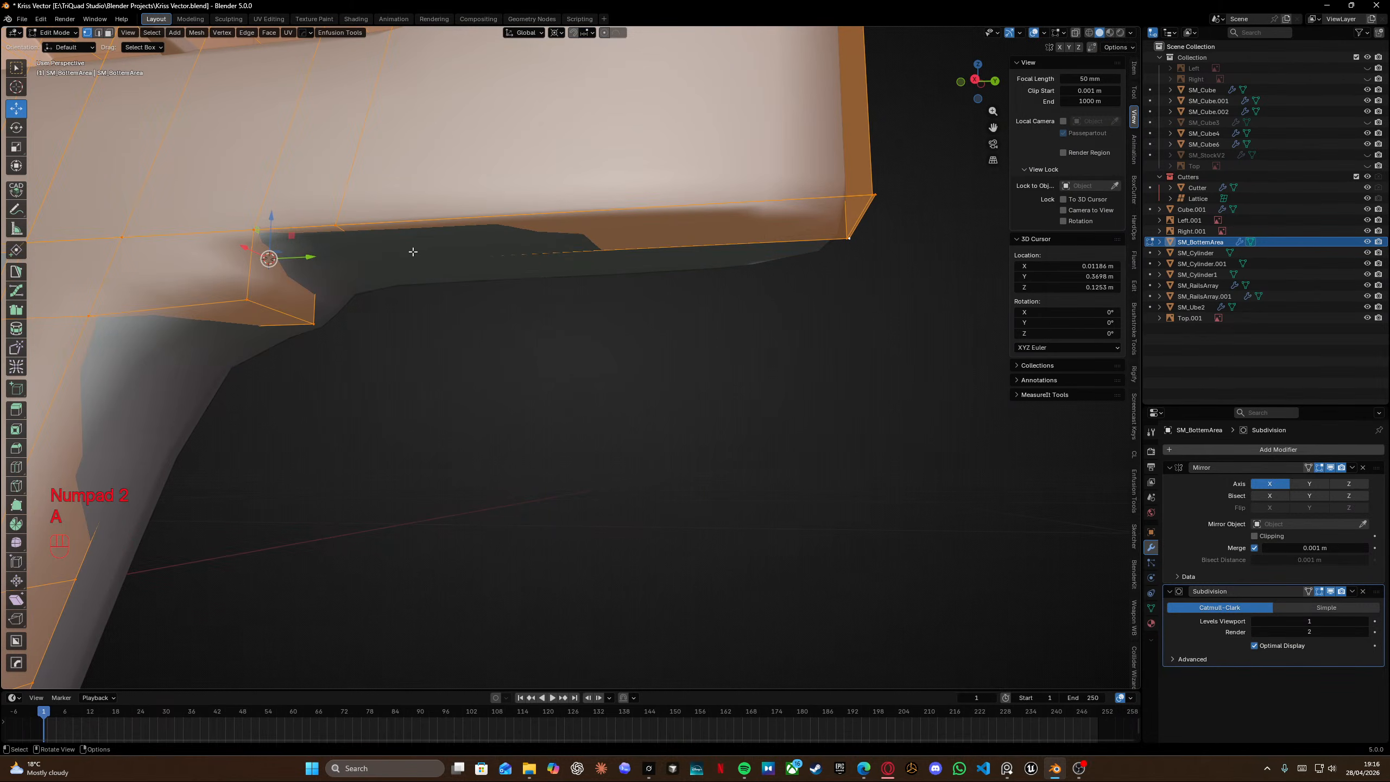
{"action": "key", "text": "m"}
{"action": "left_click", "coordinate": [412, 251]}
{"action": "key", "text": "shift+z"}
{"action": "mouse_move", "coordinate": [412, 251]}
{"action": "middle_mouse_down"}
{"action": "mouse_move", "coordinate": [350, 231]}
{"action": "mouse_move", "coordinate": [428, 248]}
{"action": "middle_mouse_up"}
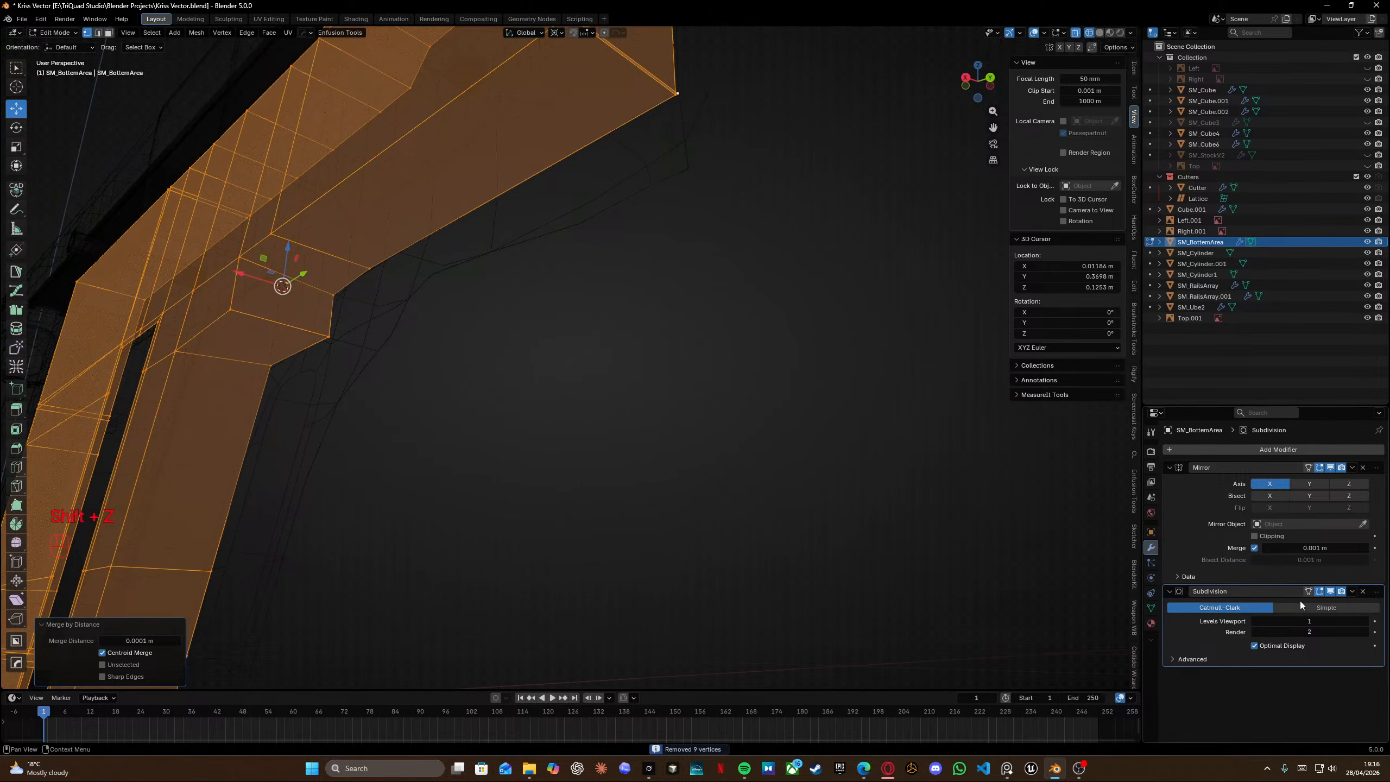
{"action": "left_click", "coordinate": [1256, 536]}
Move a vertex about -0.079 m along X toward the mirror seam.
{"action": "middle_click_drag", "start_coordinate": [409, 374], "coordinate": [472, 379]}
{"action": "left_click", "coordinate": [463, 351], "text": "alt"}
{"action": "left_click_drag", "start_coordinate": [358, 318], "coordinate": [312, 320]}
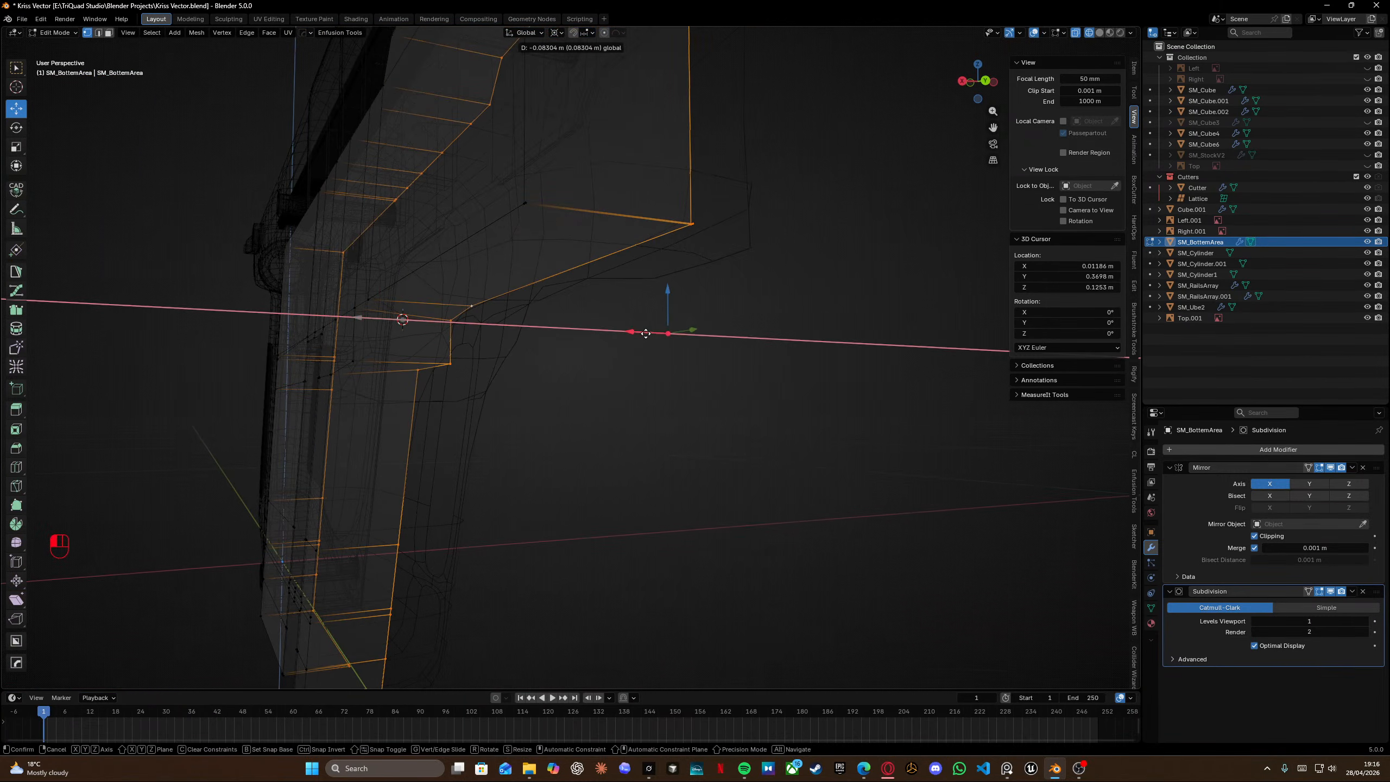
{"action": "left_click_drag", "start_coordinate": [646, 333], "coordinate": [630, 333]}
{"action": "middle_click_drag", "start_coordinate": [493, 293], "coordinate": [588, 259]}
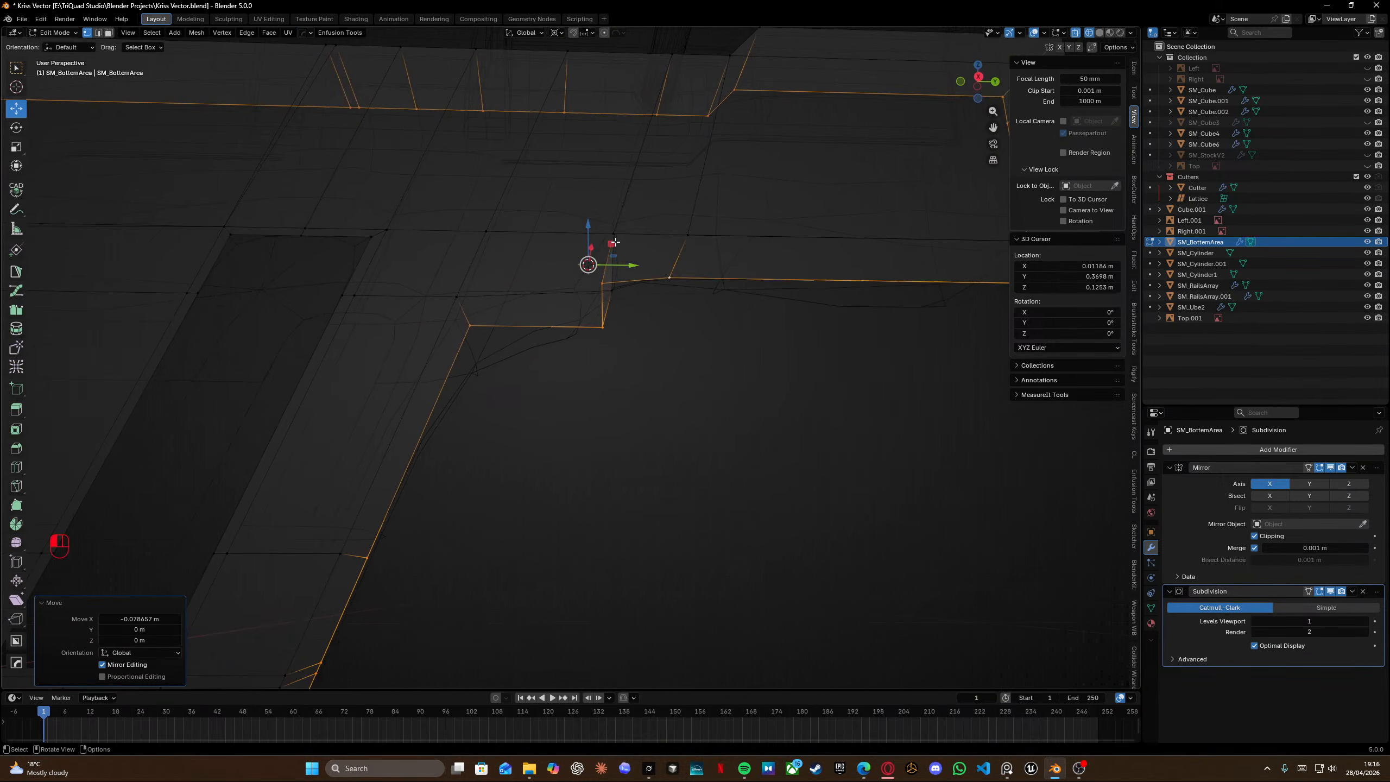
Snap the 3D cursor to the grip-corner vertex and scale the selection to zero along Y.
{"action": "left_click", "coordinate": [615, 242]}
{"action": "key", "text": "shift+s"}
{"action": "left_click_drag", "start_coordinate": [605, 376], "coordinate": [645, 233]}
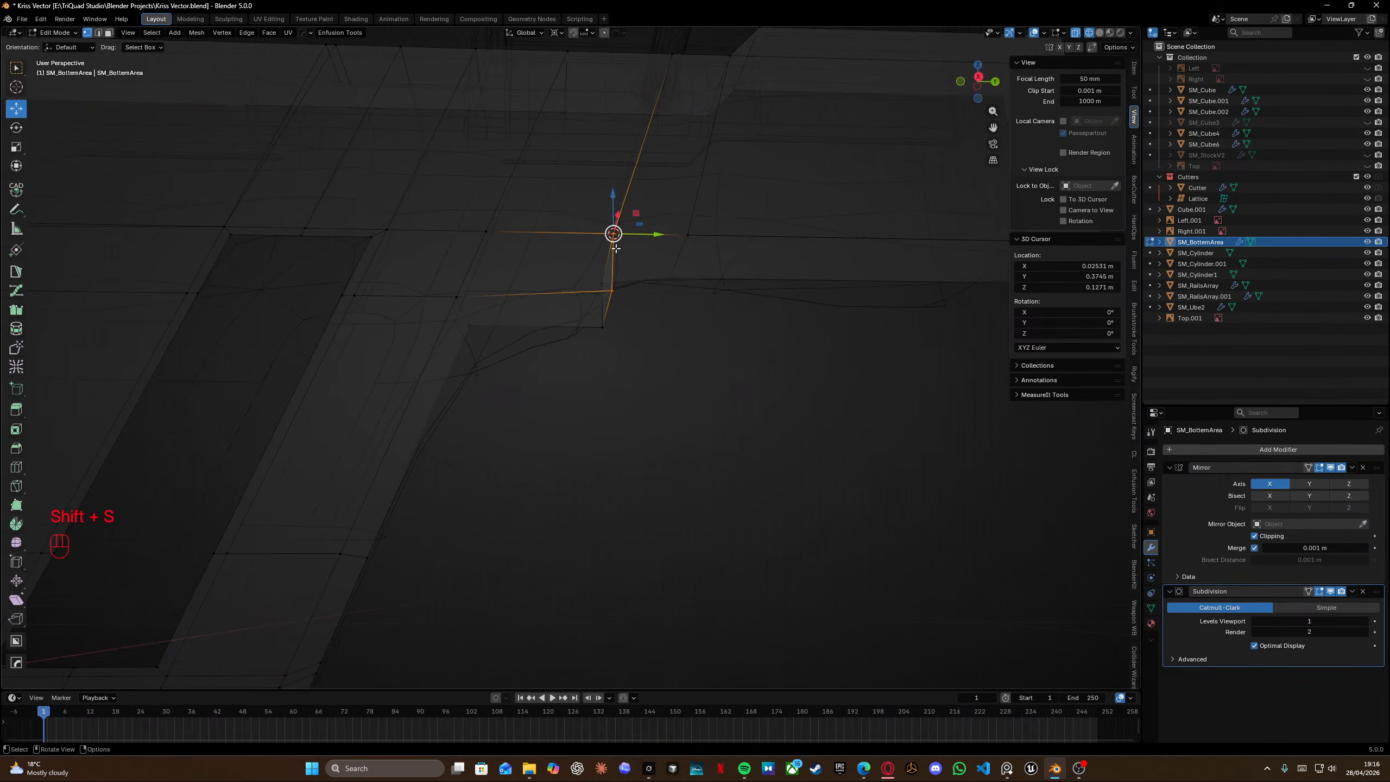
{"action": "left_click_drag", "start_coordinate": [577, 192], "coordinate": [640, 360]}
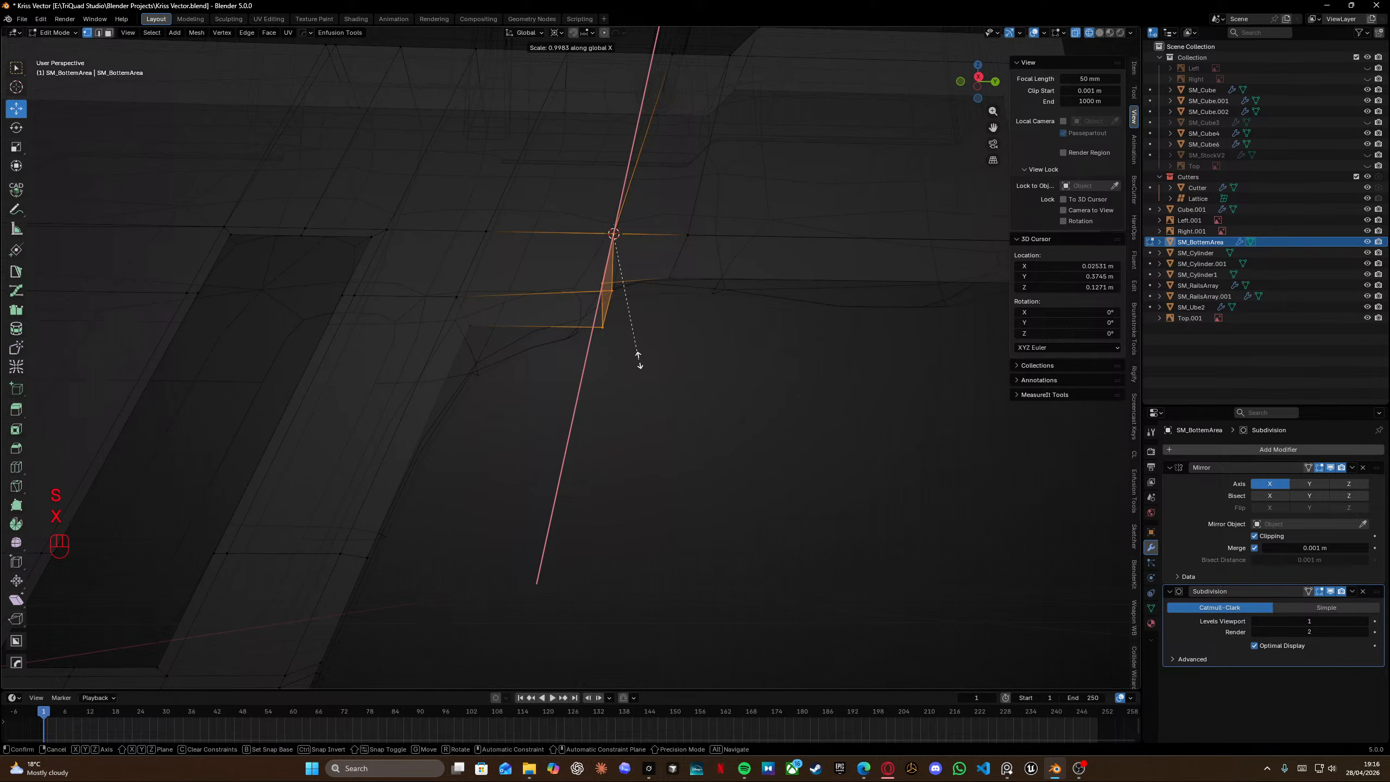
{"action": "key", "text": "y"}
{"action": "key", "text": "KP_0"}
{"action": "key", "text": "Return"}
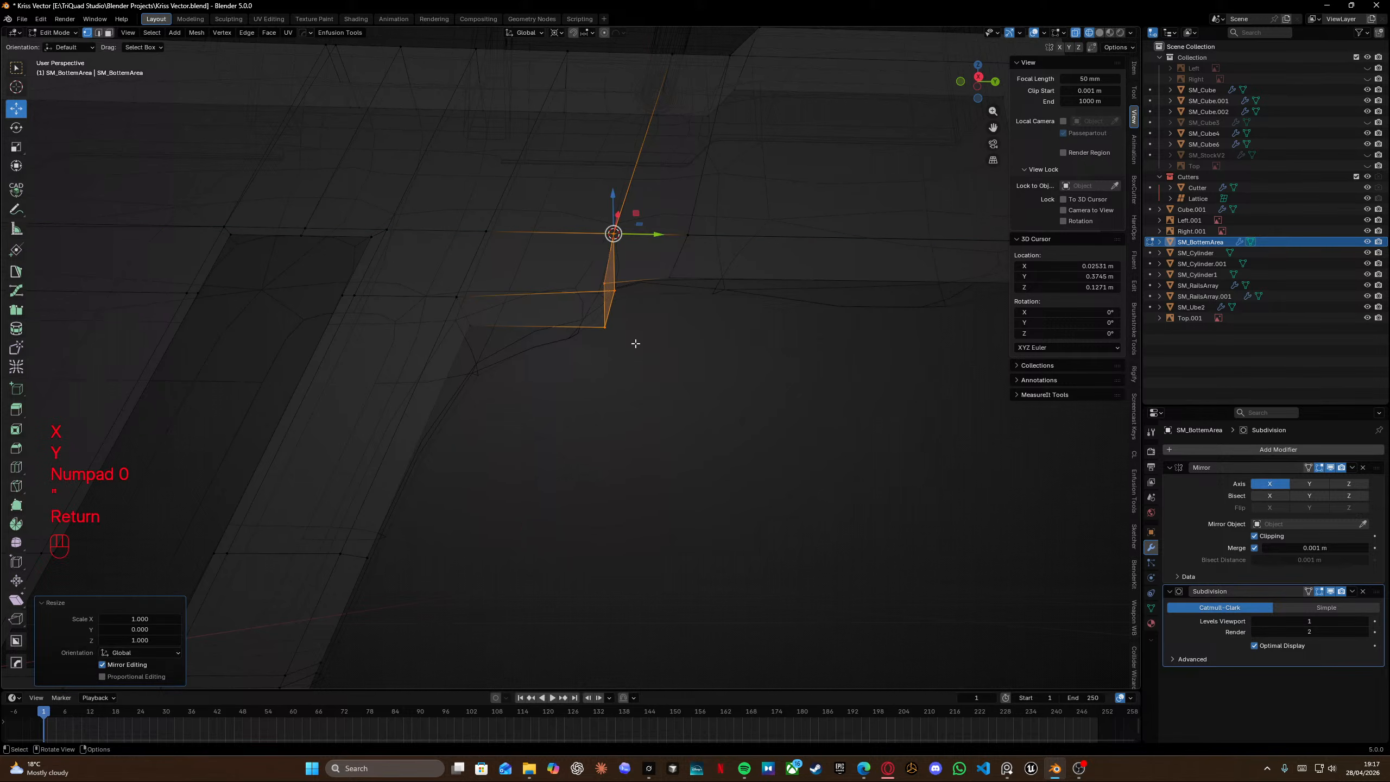
Flatten the selected top vertices to zero along Z in side view and save the file.
{"action": "key", "text": "KP_3"}
{"action": "scroll", "coordinate": [637, 337], "scroll_direction": "up", "scroll_amount": 6}
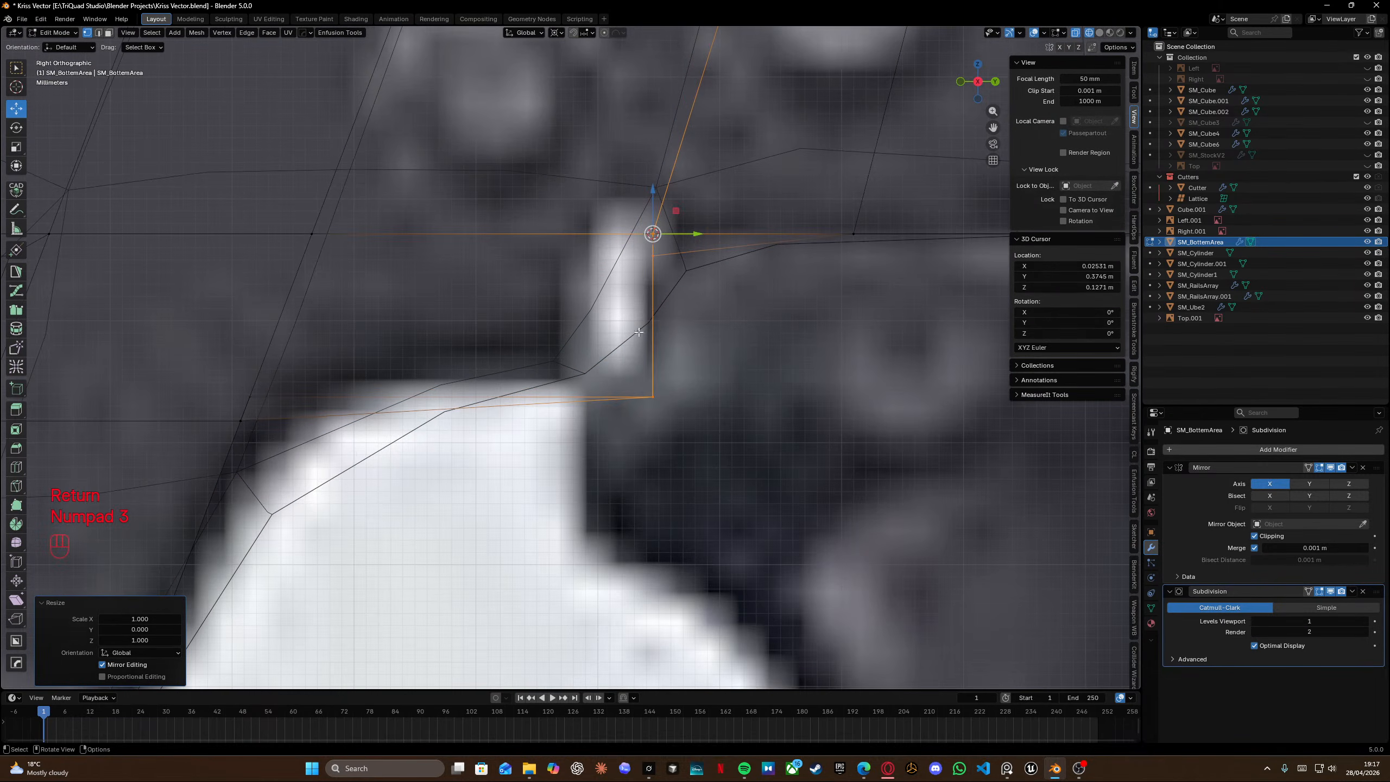
{"action": "left_click", "coordinate": [682, 279]}
{"action": "key", "text": "s"}
{"action": "key", "text": "z"}
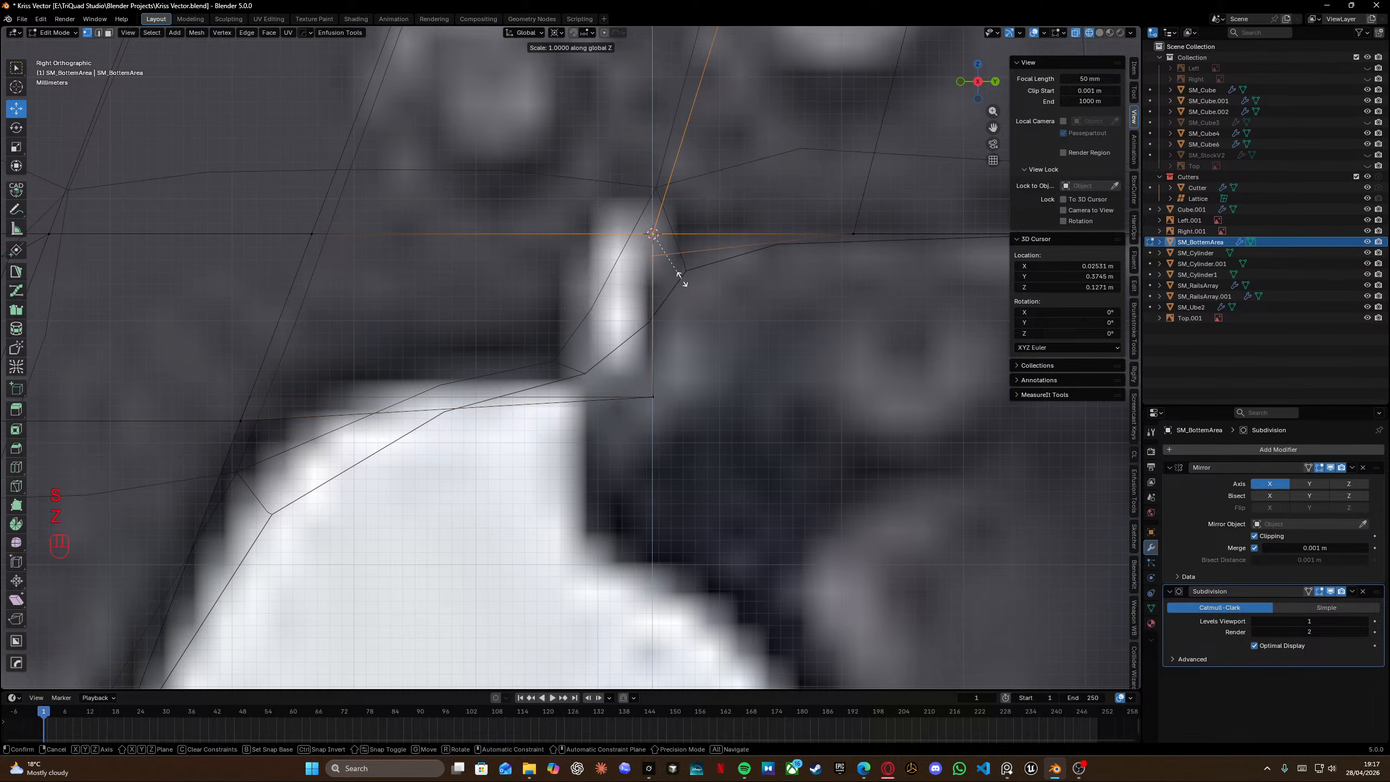
{"action": "key", "text": "KP_0"}
{"action": "key", "text": "Return"}
{"action": "key", "text": "ctrl+s"}
Snap the 3D cursor to the slot-corner vertex and scale the selection to zero along Z.
{"action": "middle_click_drag", "start_coordinate": [482, 358], "coordinate": [537, 394], "text": "shift"}
{"action": "left_click", "coordinate": [426, 385]}
{"action": "key", "text": "shift+s"}
{"action": "left_click", "coordinate": [421, 402], "text": "shift"}
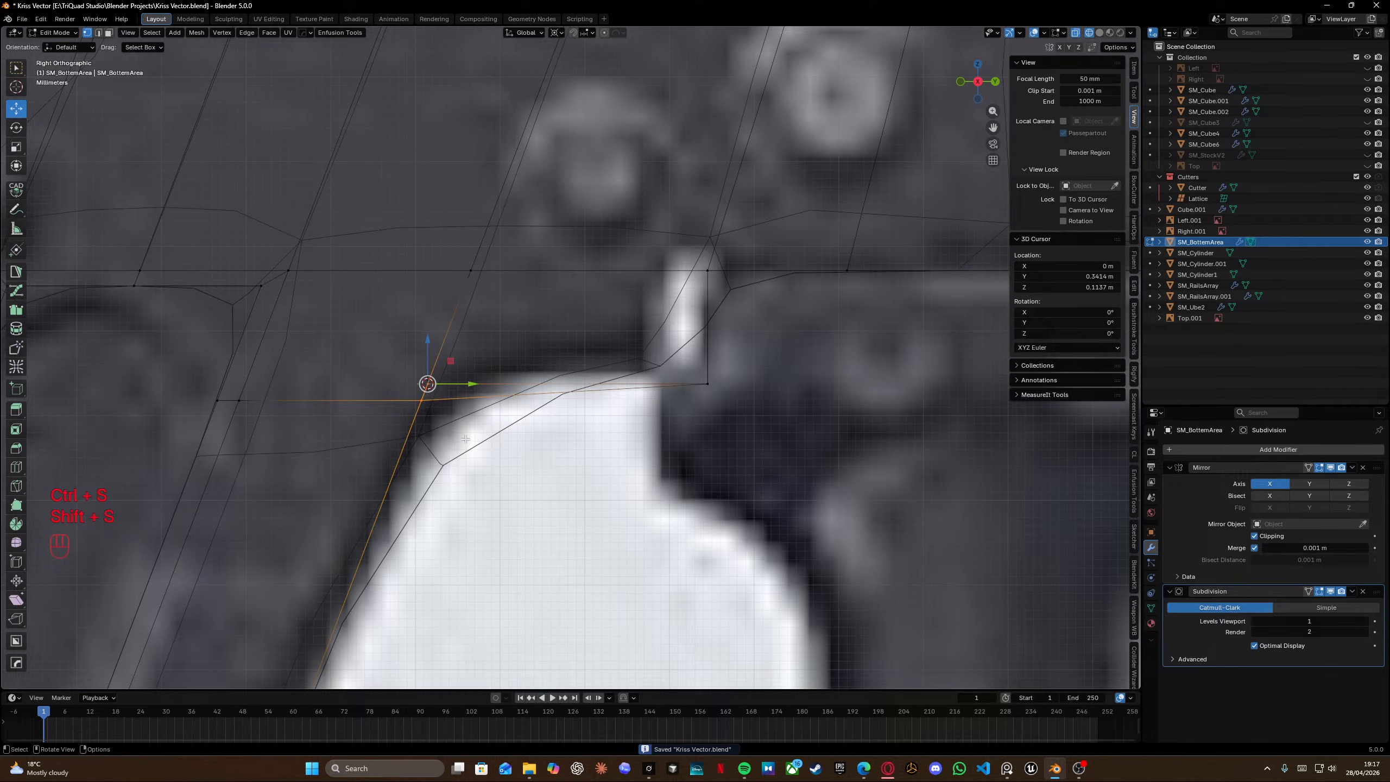
{"action": "key", "text": "s"}
{"action": "key", "text": "z"}
{"action": "key", "text": "KP_0"}
{"action": "key", "text": "Return"}
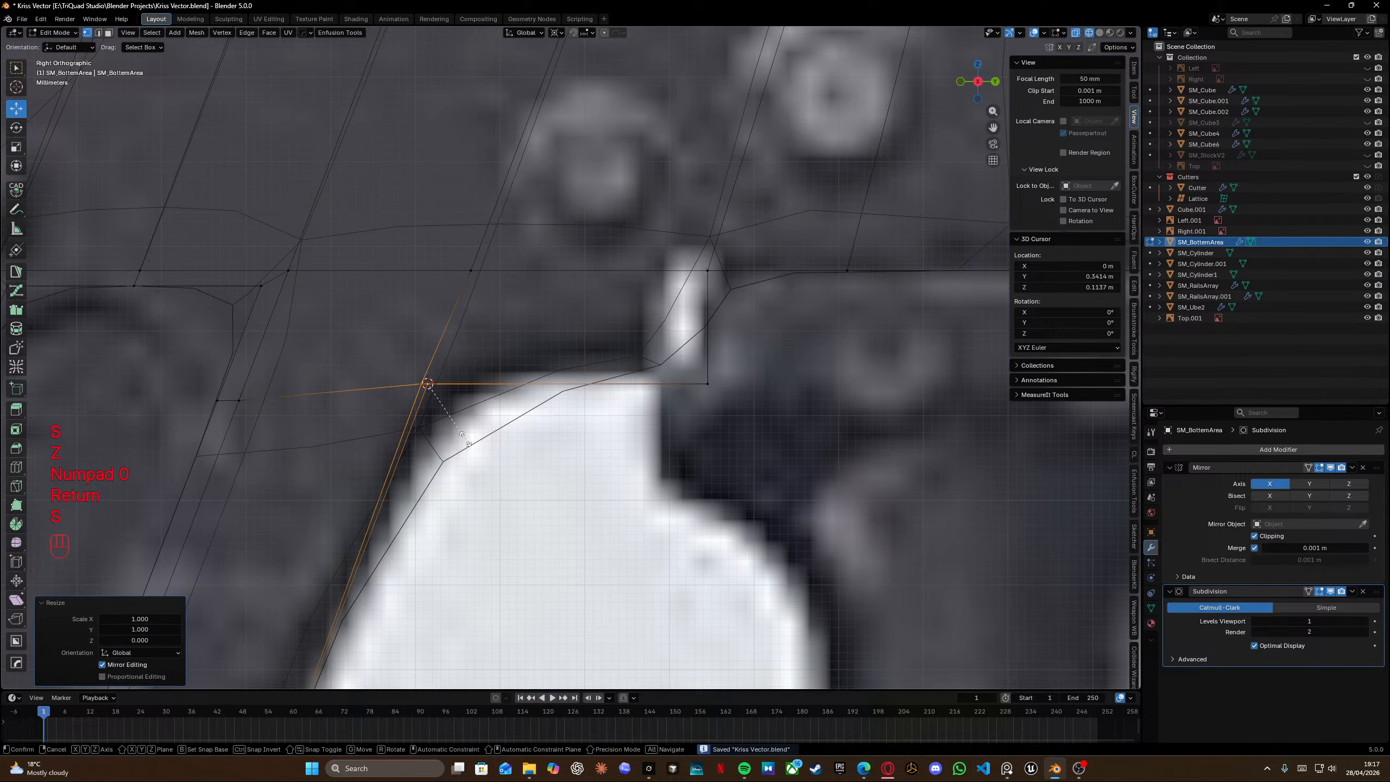
Scale the same selection to zero along Y.
{"action": "key", "text": "s"}
{"action": "key", "text": "y"}
{"action": "key", "text": "KP_0"}
{"action": "key", "text": "Return"}
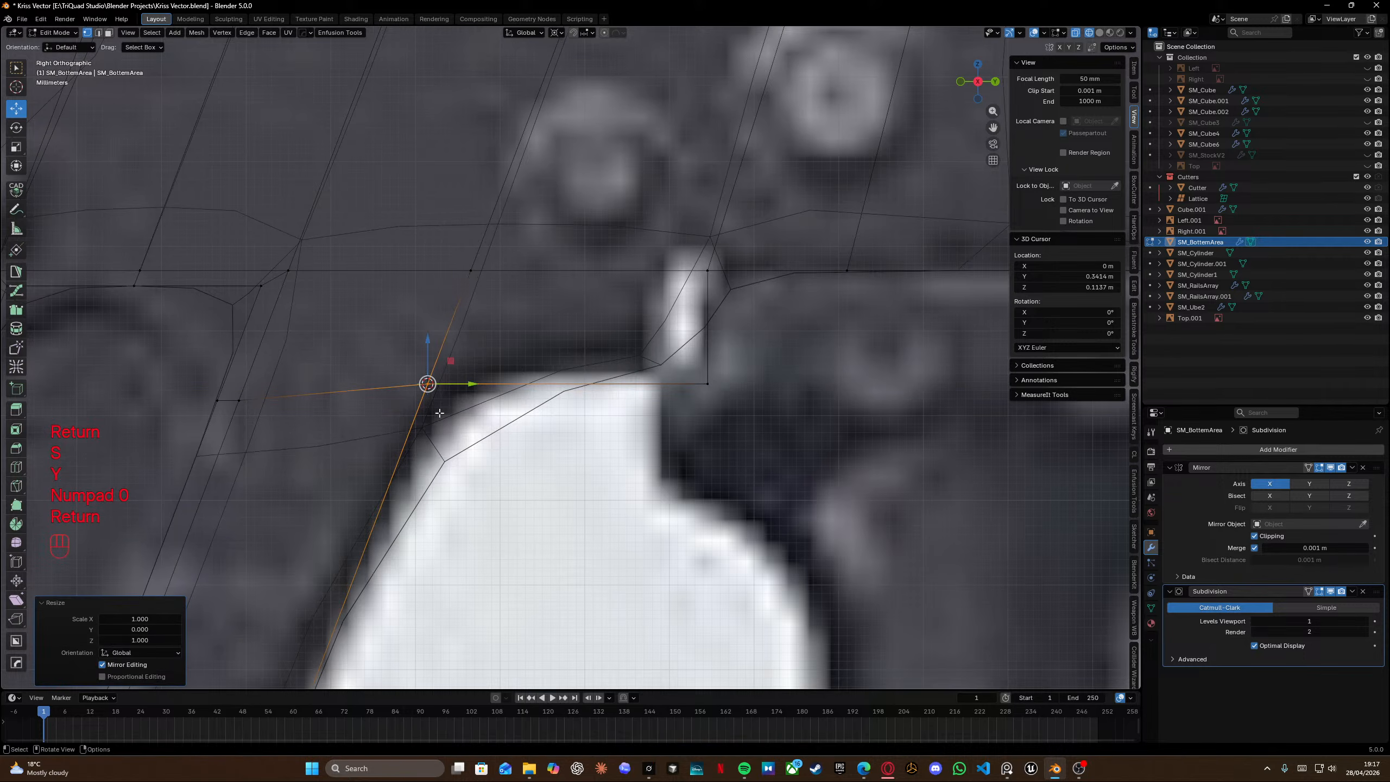
Snap the 3D cursor to the left vertex and flatten the slot-corner vertex to its height along Z.
{"action": "left_click", "coordinate": [217, 401]}
{"action": "key", "text": "shift+s"}
{"action": "left_click", "coordinate": [412, 524]}
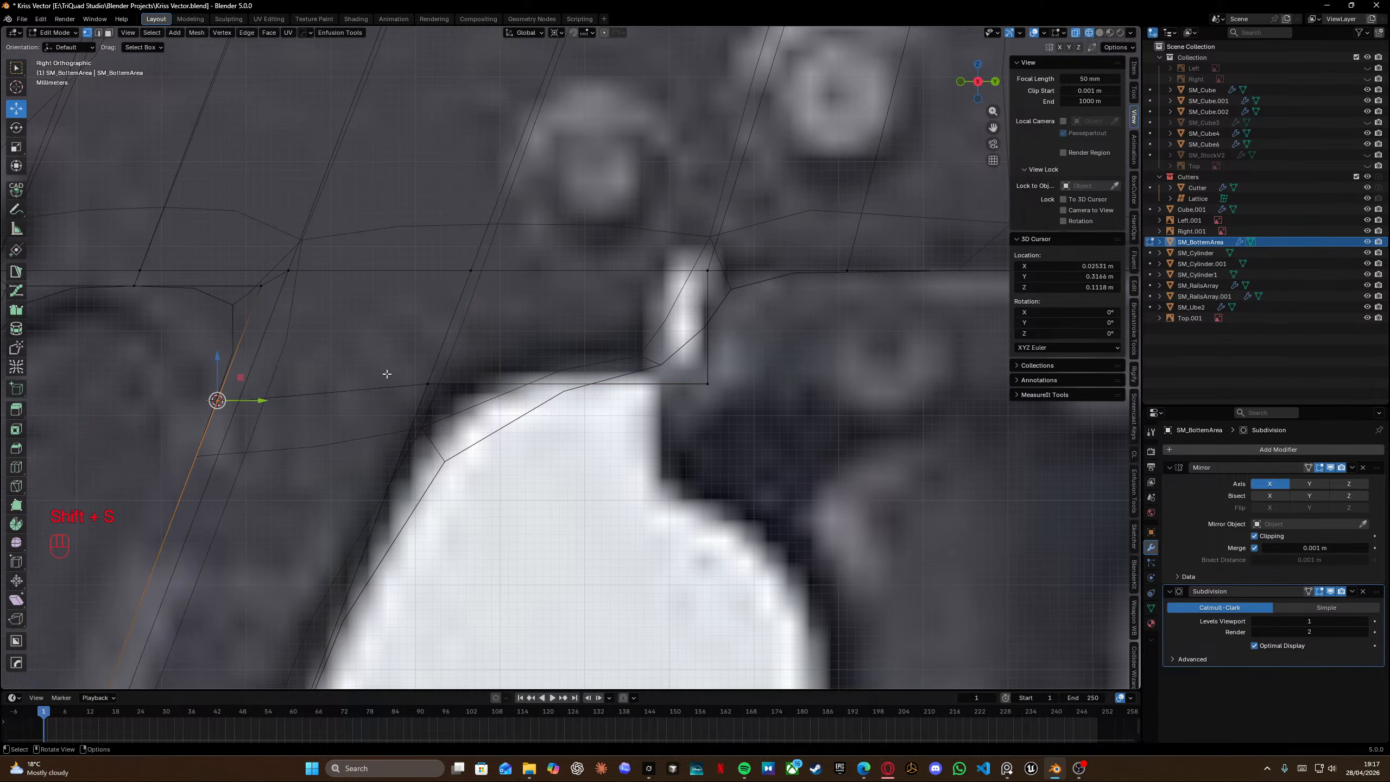
{"action": "left_click", "coordinate": [427, 384], "text": "shift"}
{"action": "key", "text": "s"}
{"action": "key", "text": "z"}
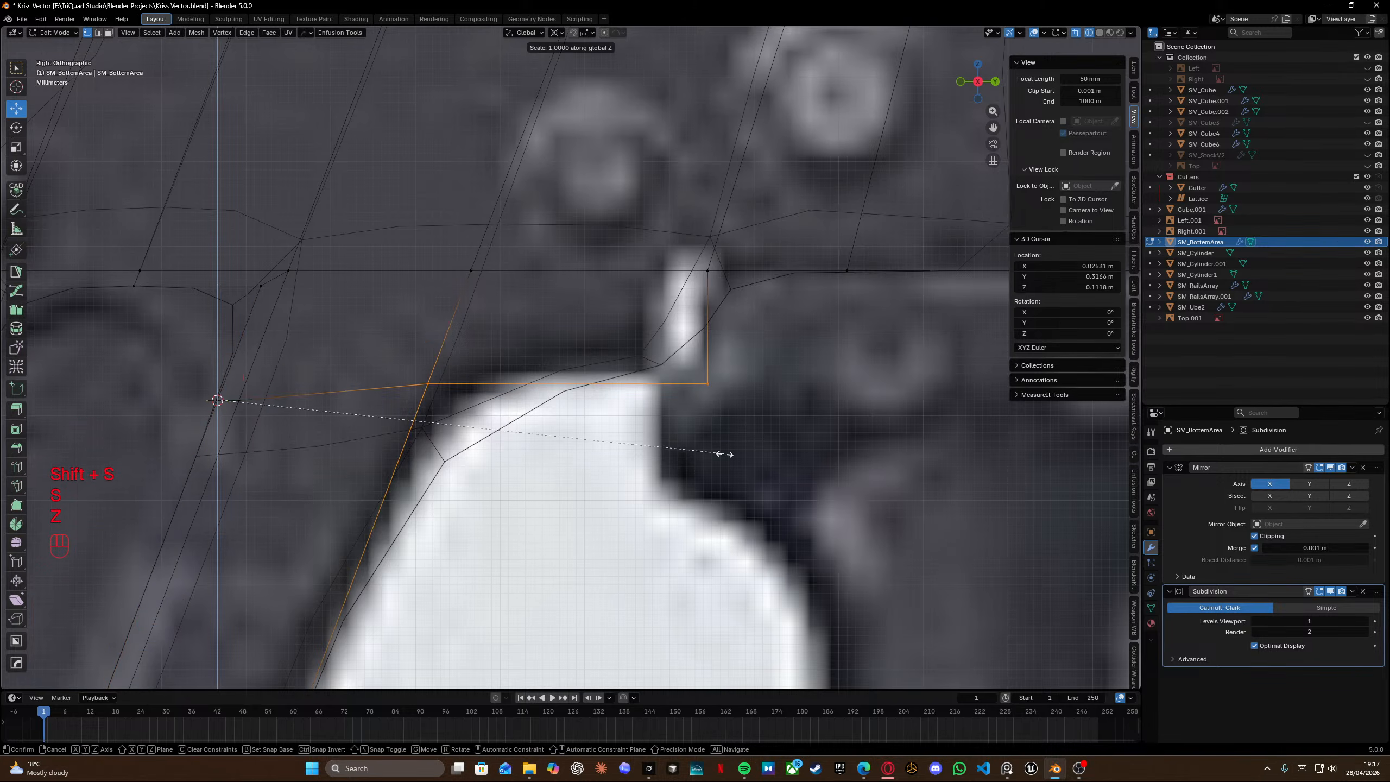
{"action": "key", "text": "KP_0"}
{"action": "key", "text": "Return"}
{"action": "key", "text": "Delete"}
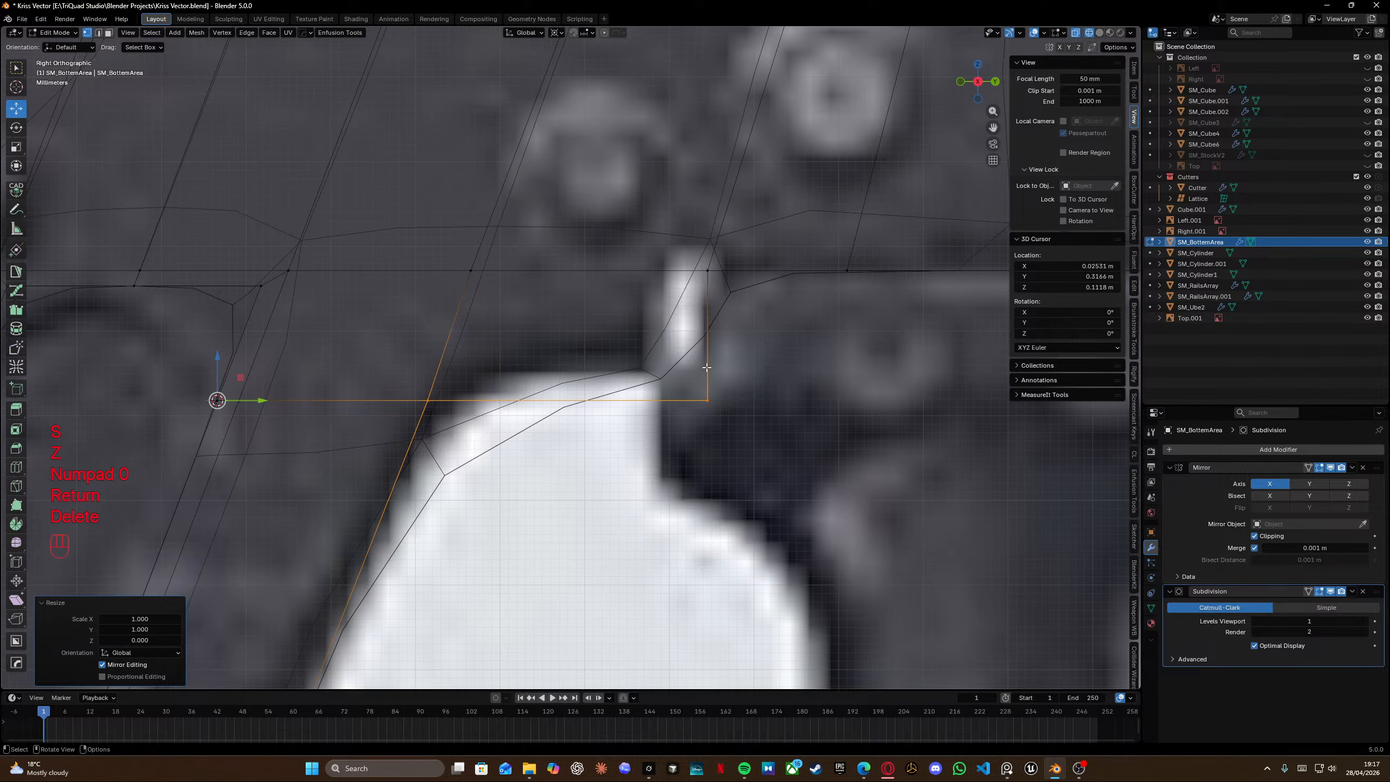
Switch to object mode and orbit around the slot to inspect the subdivided shape.
{"action": "scroll", "coordinate": [707, 367], "scroll_direction": "down", "scroll_amount": 3}
{"action": "key", "text": "Tab"}
{"action": "scroll", "coordinate": [709, 408], "scroll_direction": "down", "scroll_amount": 4}
{"action": "middle_click_drag", "start_coordinate": [708, 409], "coordinate": [821, 433], "text": "shift"}
{"action": "scroll", "coordinate": [578, 457], "scroll_direction": "up", "scroll_amount": 3}
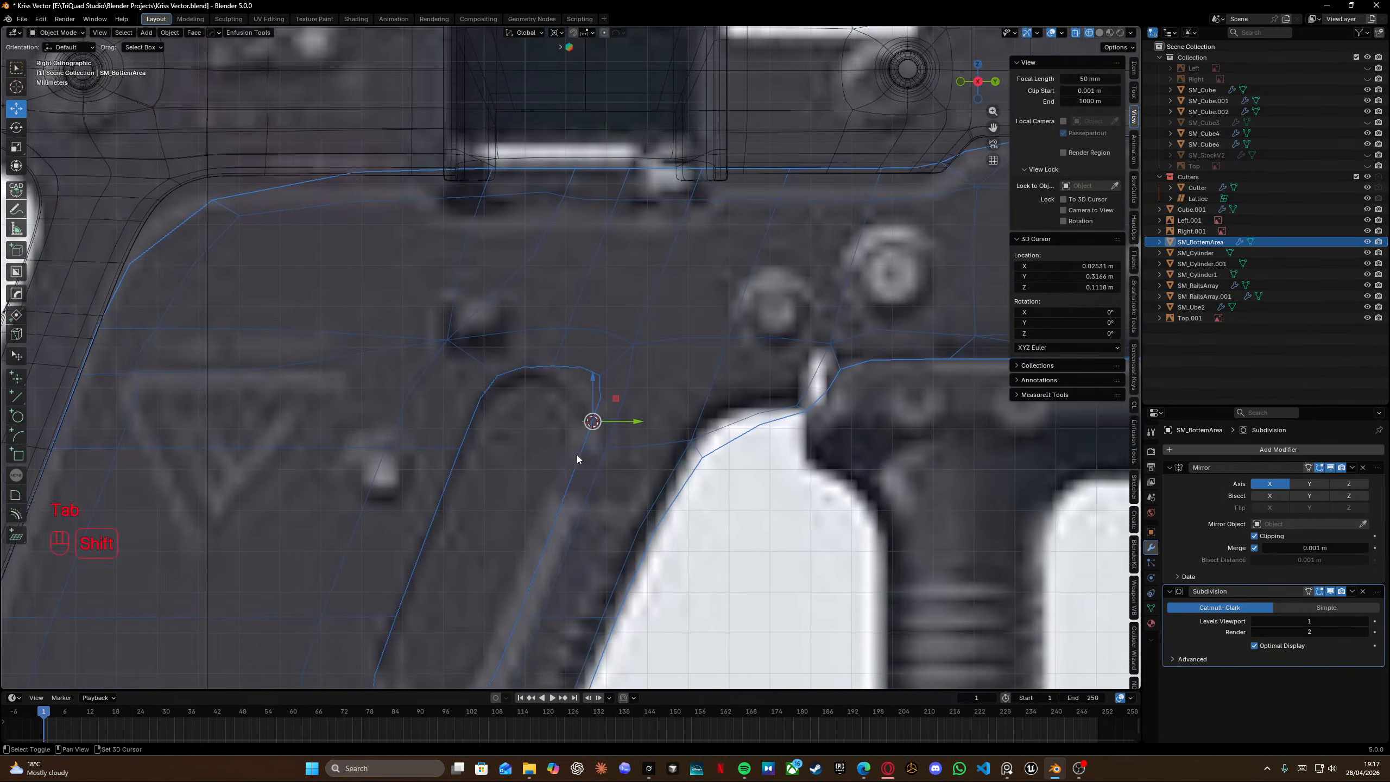
{"action": "key", "text": "Tab"}
{"action": "middle_click_drag", "start_coordinate": [578, 455], "coordinate": [557, 294], "text": "shift"}
{"action": "scroll", "coordinate": [561, 283], "scroll_direction": "up", "scroll_amount": 2}
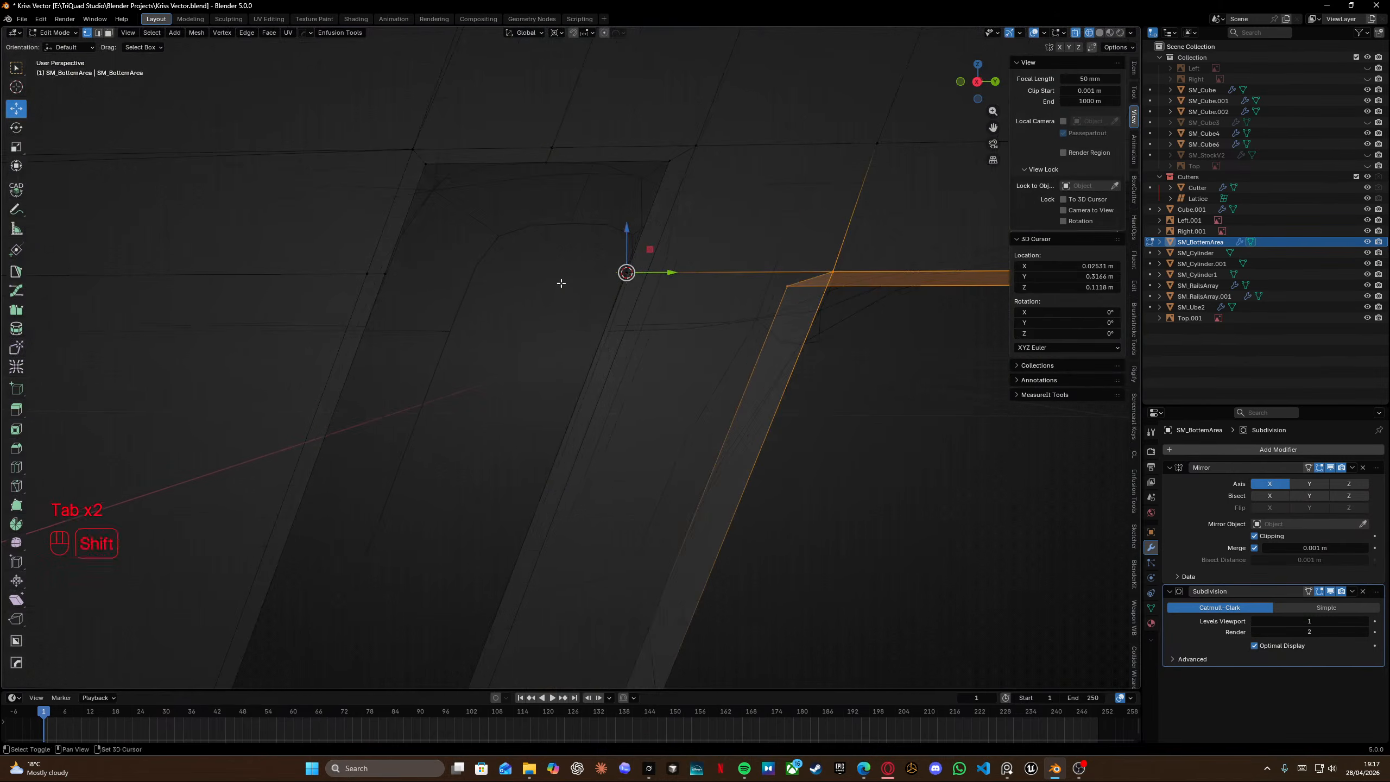
{"action": "key", "text": "shift+z"}
{"action": "scroll", "coordinate": [561, 283], "scroll_direction": "down", "scroll_amount": 6}
{"action": "mouse_move", "coordinate": [571, 370]}
{"action": "middle_mouse_down"}
{"action": "mouse_move", "coordinate": [585, 390]}
{"action": "mouse_move", "coordinate": [558, 298]}
{"action": "middle_mouse_up"}
{"action": "middle_click_drag", "start_coordinate": [558, 299], "coordinate": [530, 278]}
{"action": "scroll", "coordinate": [414, 484], "scroll_direction": "up", "scroll_amount": 3}
{"action": "middle_click_drag", "start_coordinate": [414, 485], "coordinate": [536, 293], "text": "shift"}
{"action": "middle_click_drag", "start_coordinate": [535, 293], "coordinate": [553, 270]}
Select the edge loop around the slot opening and extrude it about 0.002 m along X.
{"action": "left_click", "coordinate": [499, 202], "text": "alt"}
{"action": "scroll", "coordinate": [490, 208], "scroll_direction": "up", "scroll_amount": 3}
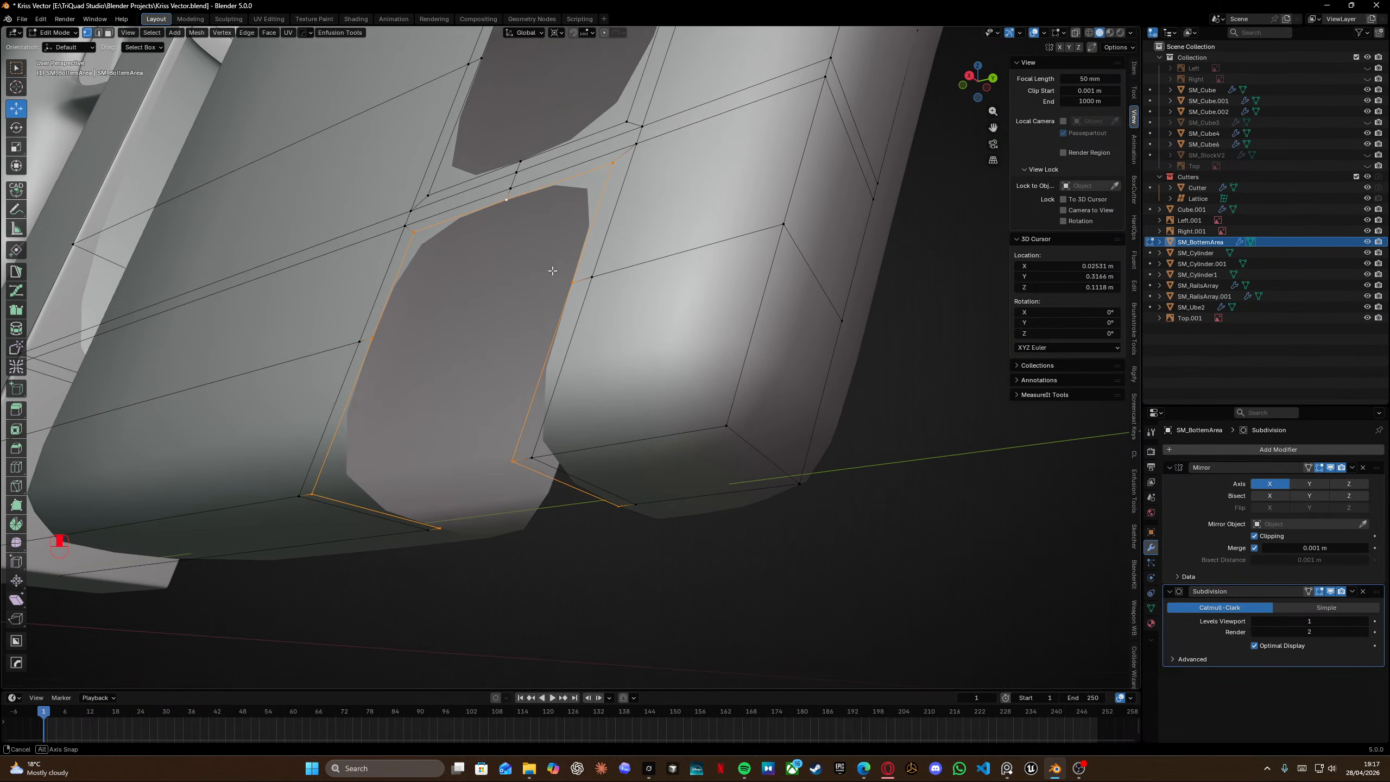
{"action": "left_click", "coordinate": [511, 461]}
{"action": "left_click", "coordinate": [414, 230], "text": "ctrl"}
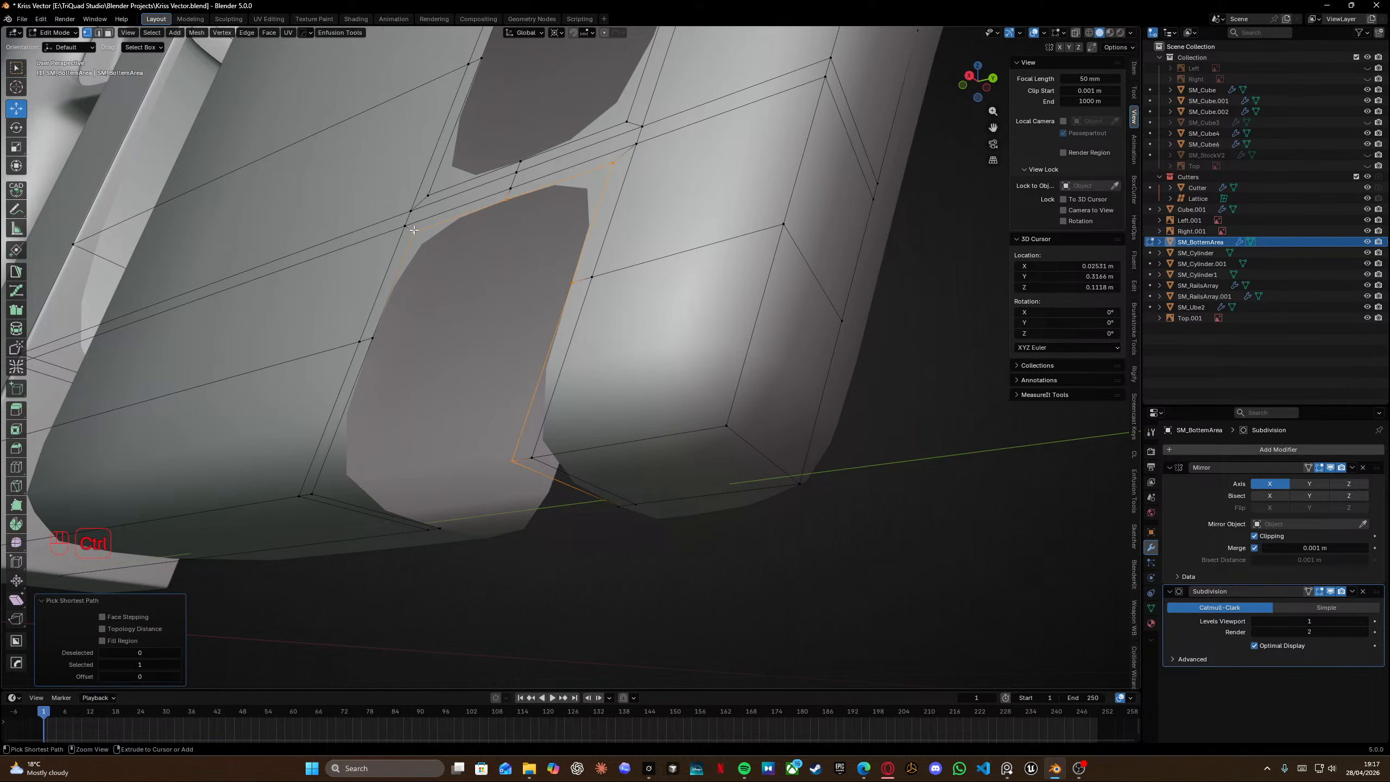
{"action": "middle_click_drag", "start_coordinate": [317, 493], "coordinate": [334, 432]}
{"action": "left_click", "coordinate": [301, 453], "text": "ctrl"}
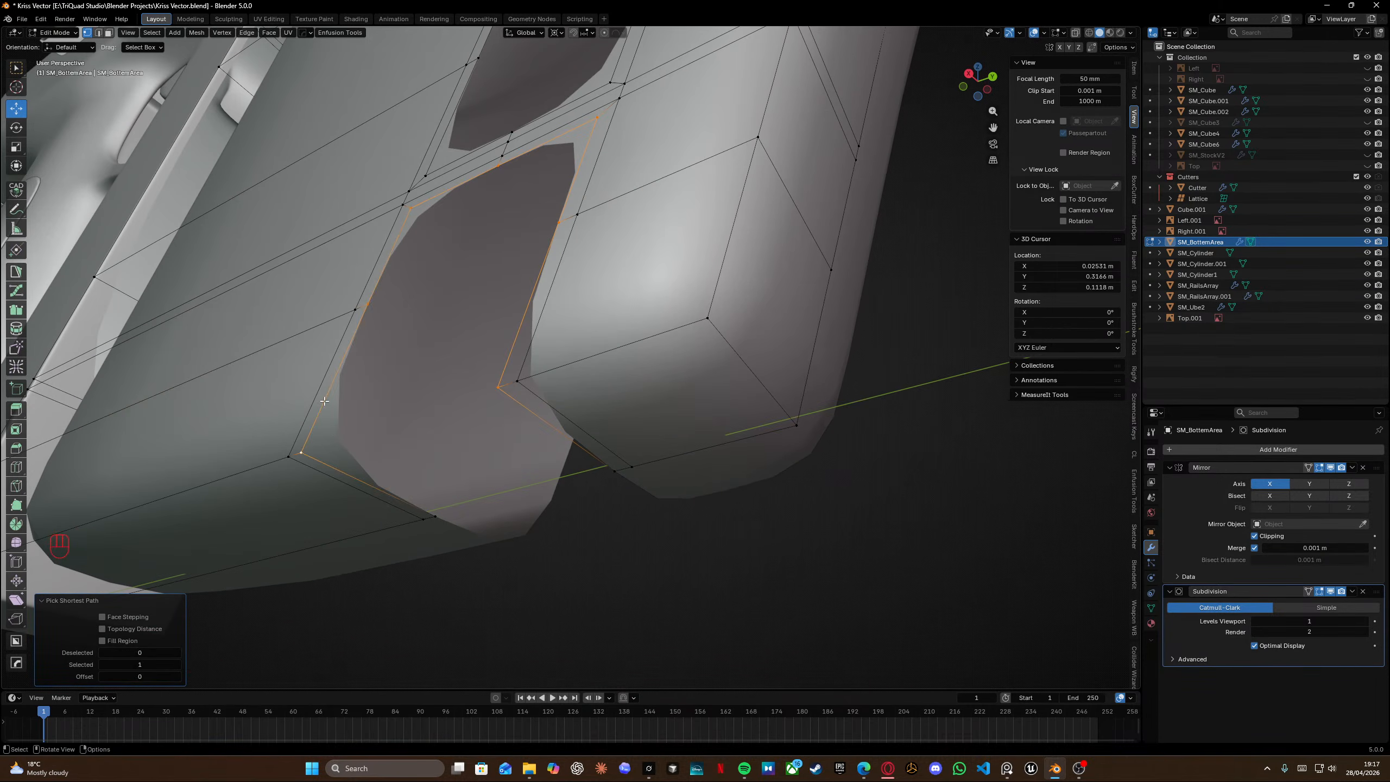
{"action": "key", "text": "e"}
{"action": "key", "text": "x"}
{"action": "key", "text": "y"}
{"action": "key", "text": "x"}
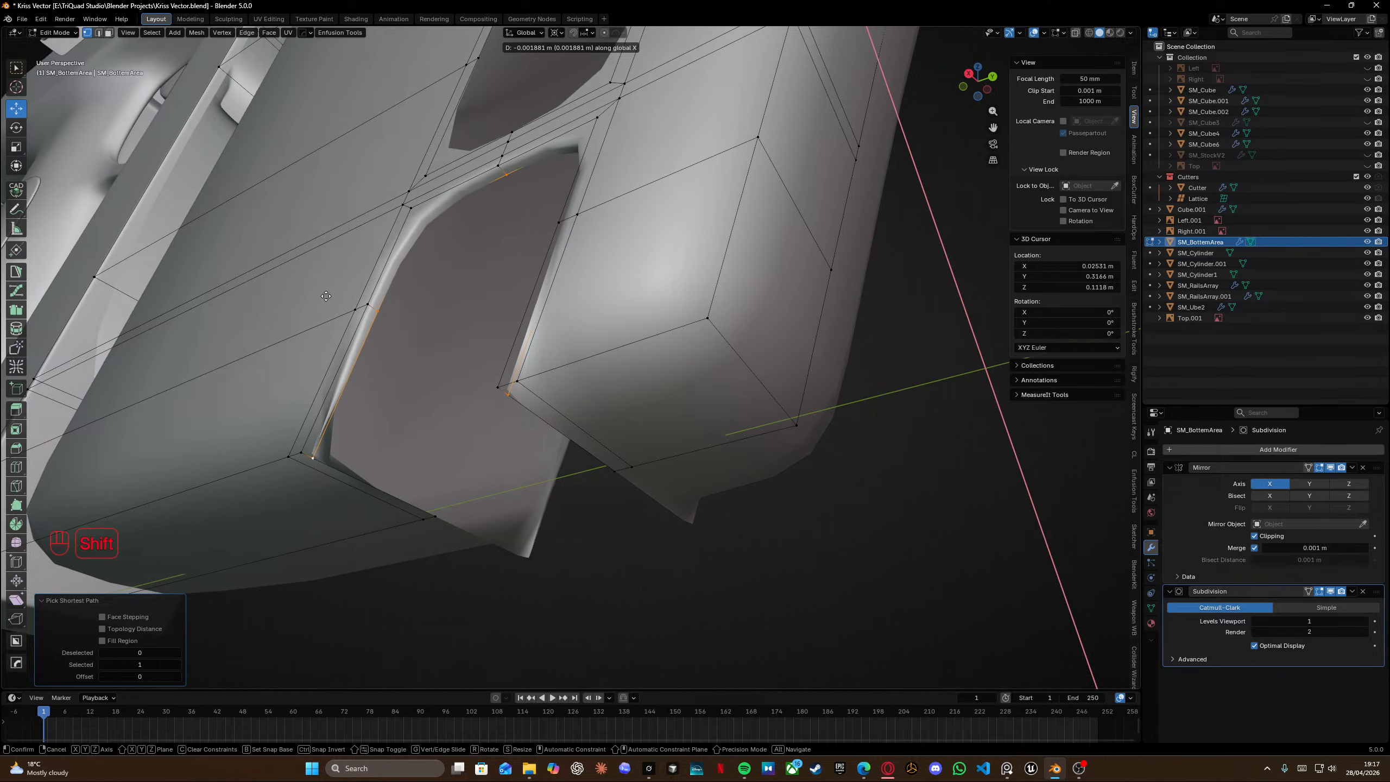
{"action": "left_click", "coordinate": [340, 307]}
Add a loop cut beside the extruded slot rim and merge all vertices by distance.
{"action": "middle_click_drag", "start_coordinate": [377, 248], "coordinate": [442, 243], "text": "shift"}
{"action": "key", "text": "ctrl+shift+r"}
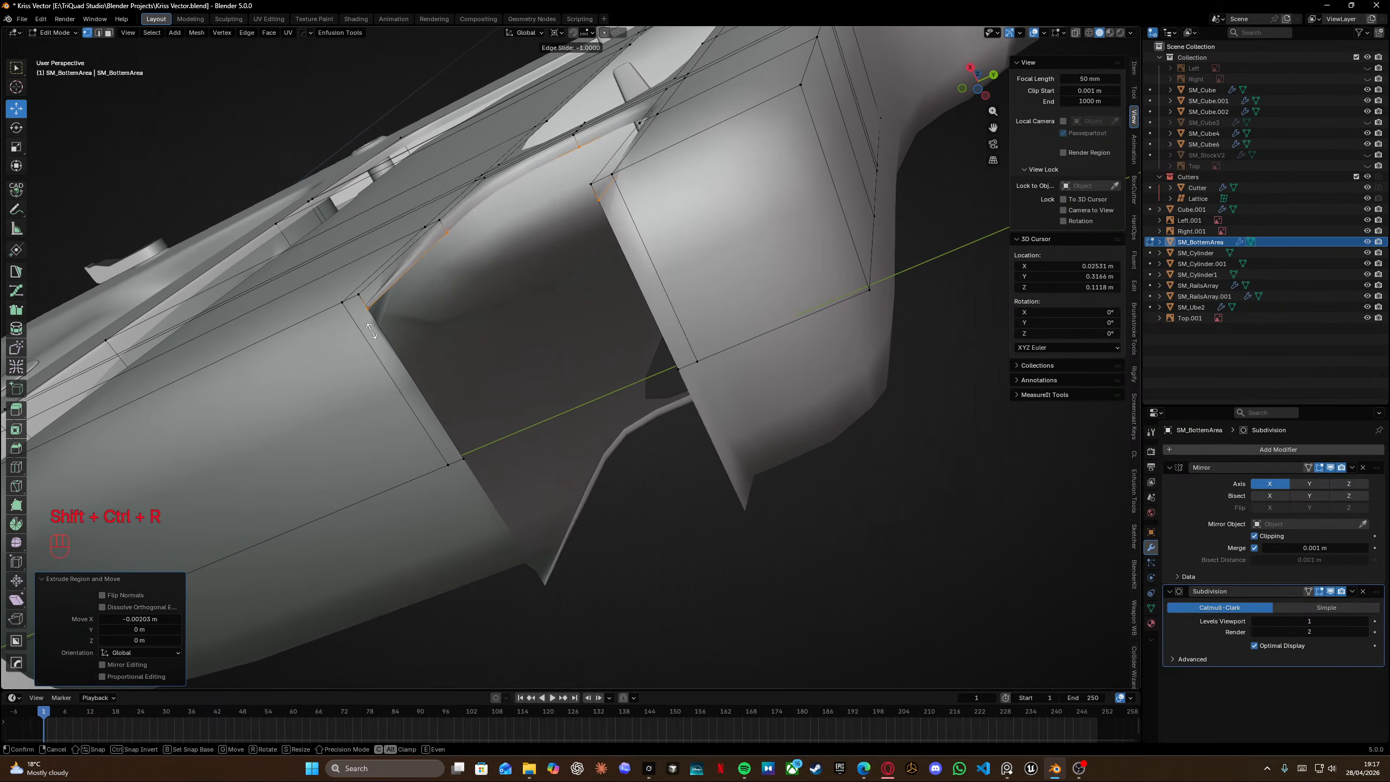
{"action": "right_click", "coordinate": [383, 345]}
{"action": "key", "text": "ctrl+r"}
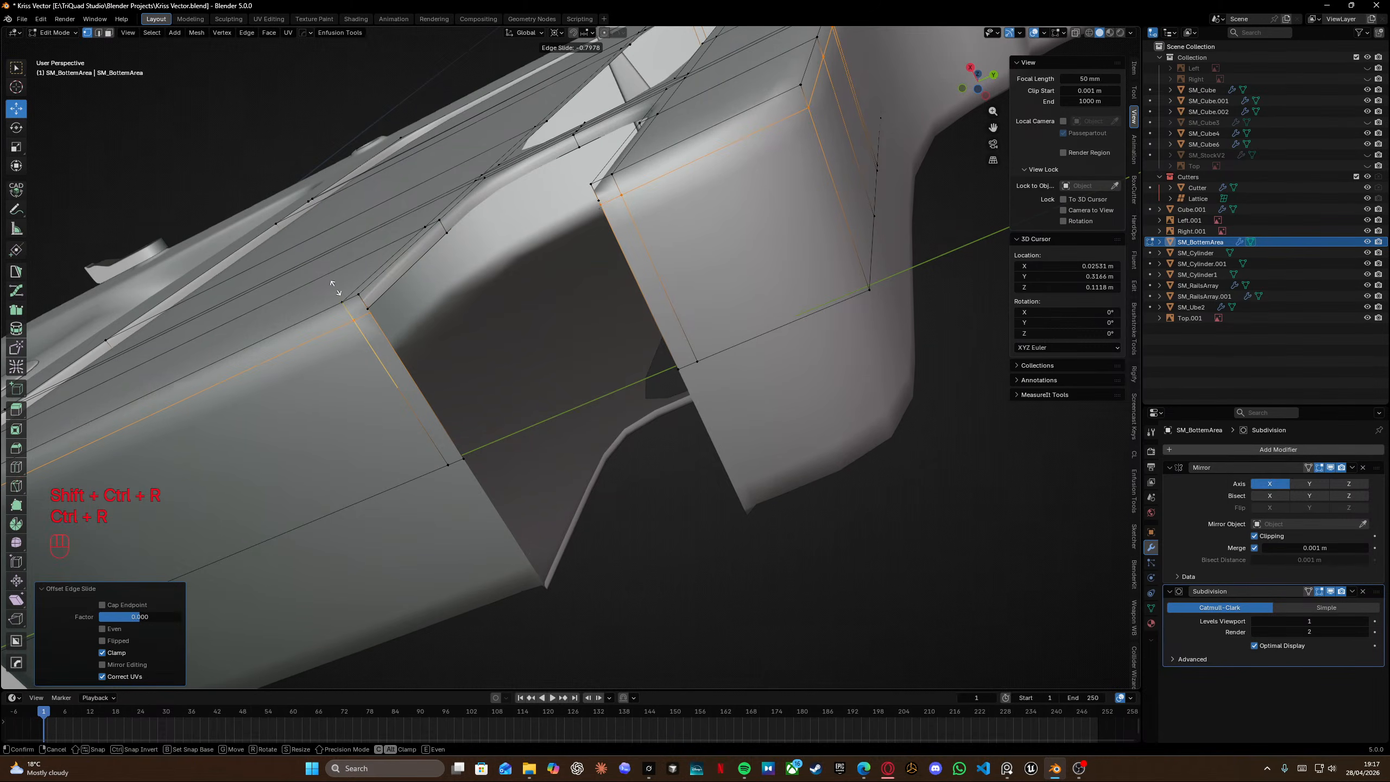
{"action": "left_click", "coordinate": [331, 282]}
{"action": "left_click", "coordinate": [315, 253]}
{"action": "key", "text": "a"}
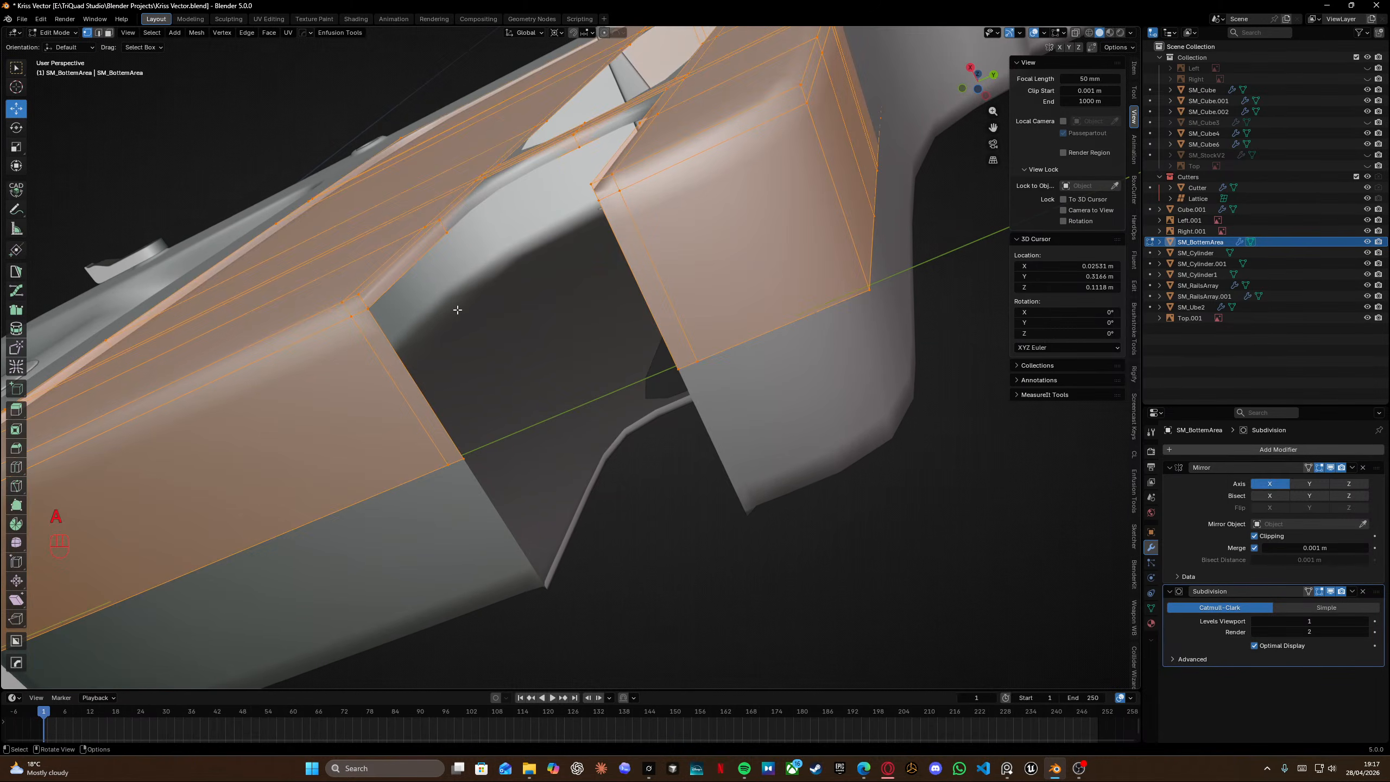
{"action": "key", "text": "m"}
{"action": "left_click", "coordinate": [458, 310]}
Add a loop cut near the slot's bottom edge at factor 0.802.
{"action": "middle_click_drag", "start_coordinate": [478, 283], "coordinate": [621, 365]}
{"action": "scroll", "coordinate": [578, 515], "scroll_direction": "left", "scroll_amount": 3, "text": "shift"}
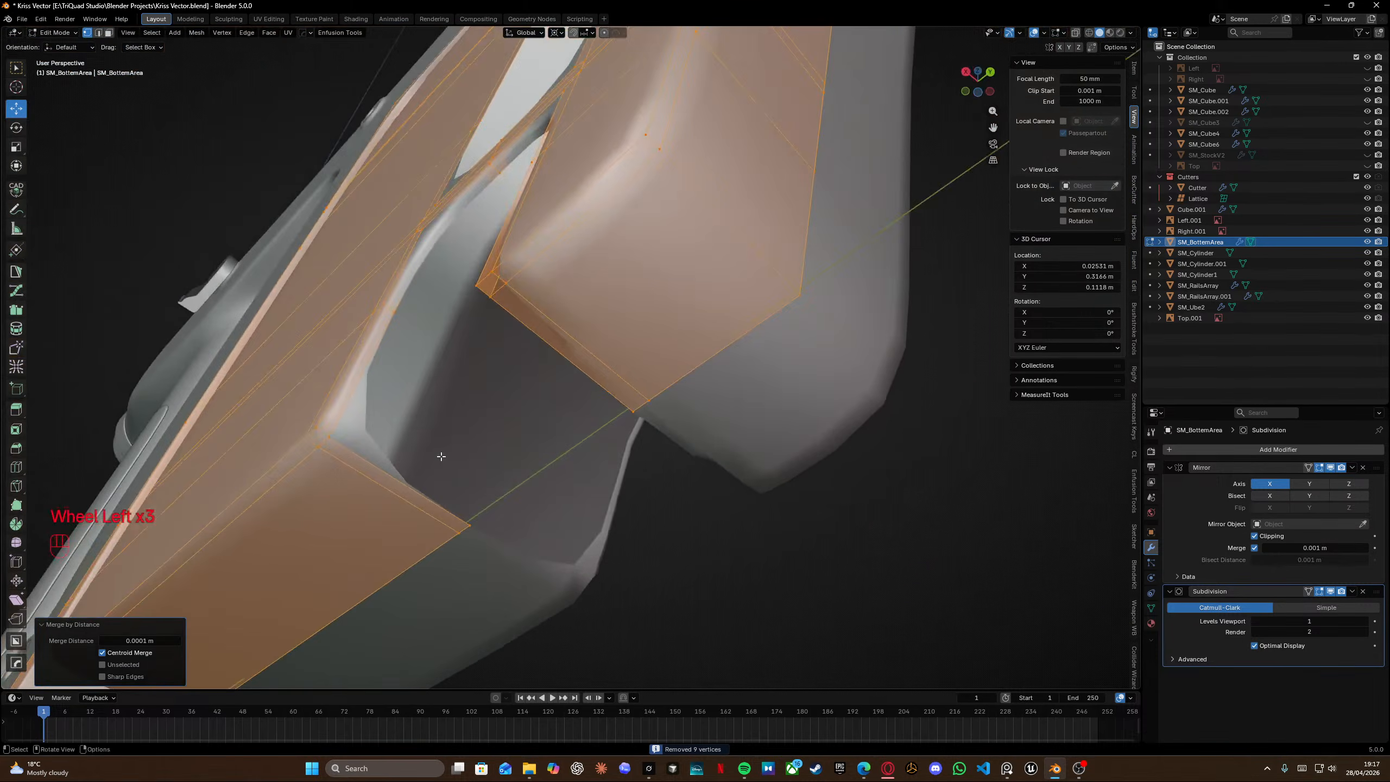
{"action": "middle_click_drag", "start_coordinate": [335, 436], "coordinate": [569, 399], "text": "shift"}
{"action": "left_click", "coordinate": [398, 455]}
{"action": "middle_click_drag", "start_coordinate": [399, 456], "coordinate": [717, 383]}
{"action": "left_click", "coordinate": [750, 325]}
{"action": "middle_click_drag", "start_coordinate": [750, 325], "coordinate": [482, 462]}
{"action": "key", "text": "ctrl+r"}
{"action": "left_click", "coordinate": [800, 465]}
{"action": "left_click", "coordinate": [809, 481]}
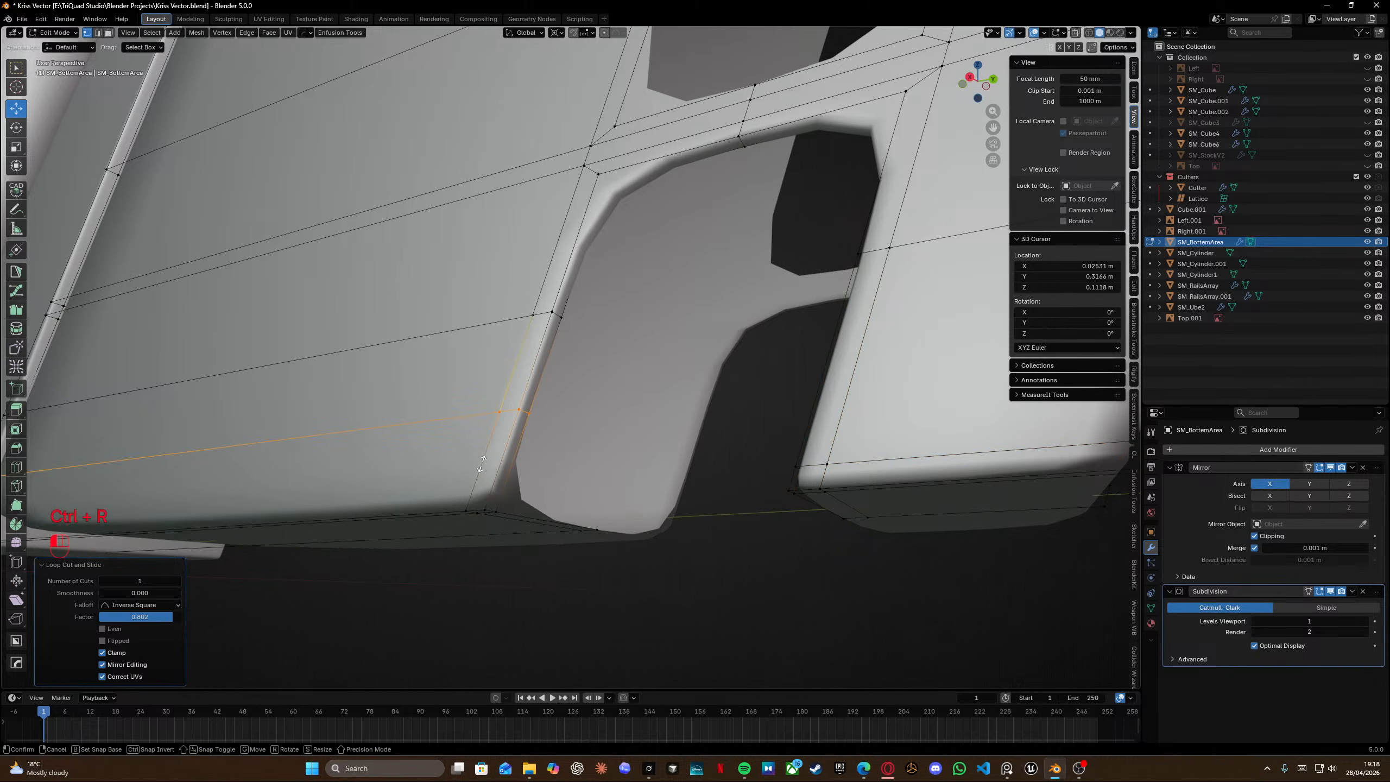
Snap the 3D cursor to the bottom vertex of the slot's rim.
{"action": "left_click", "coordinate": [463, 541]}
{"action": "middle_click_drag", "start_coordinate": [591, 482], "coordinate": [455, 443]}
{"action": "left_click", "coordinate": [651, 455]}
{"action": "key", "text": "shift+s"}
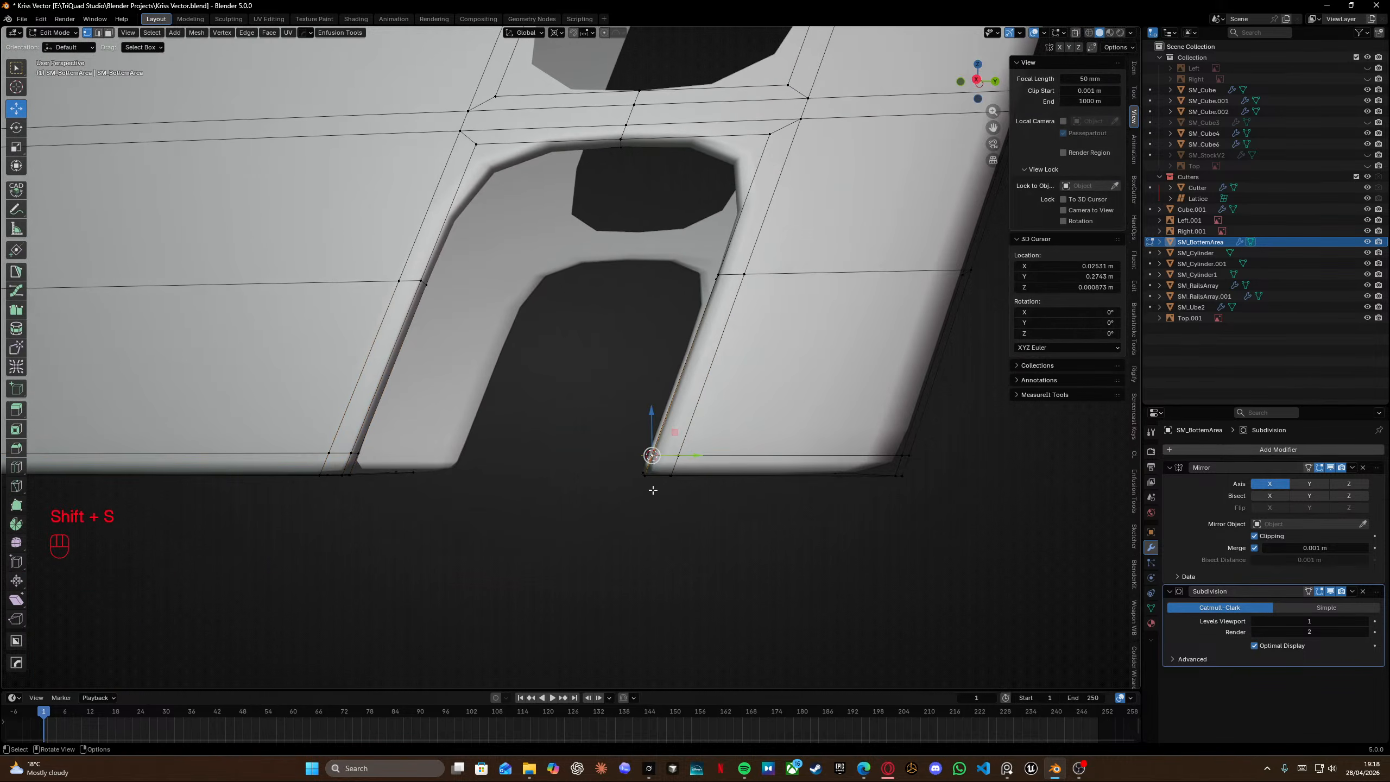
Flatten the slot's opposite bottom vertex to the cursor height by scaling it to 0 along Z.
{"action": "left_click", "coordinate": [324, 454], "text": "alt"}
{"action": "key", "text": "s"}
{"action": "key", "text": "z"}
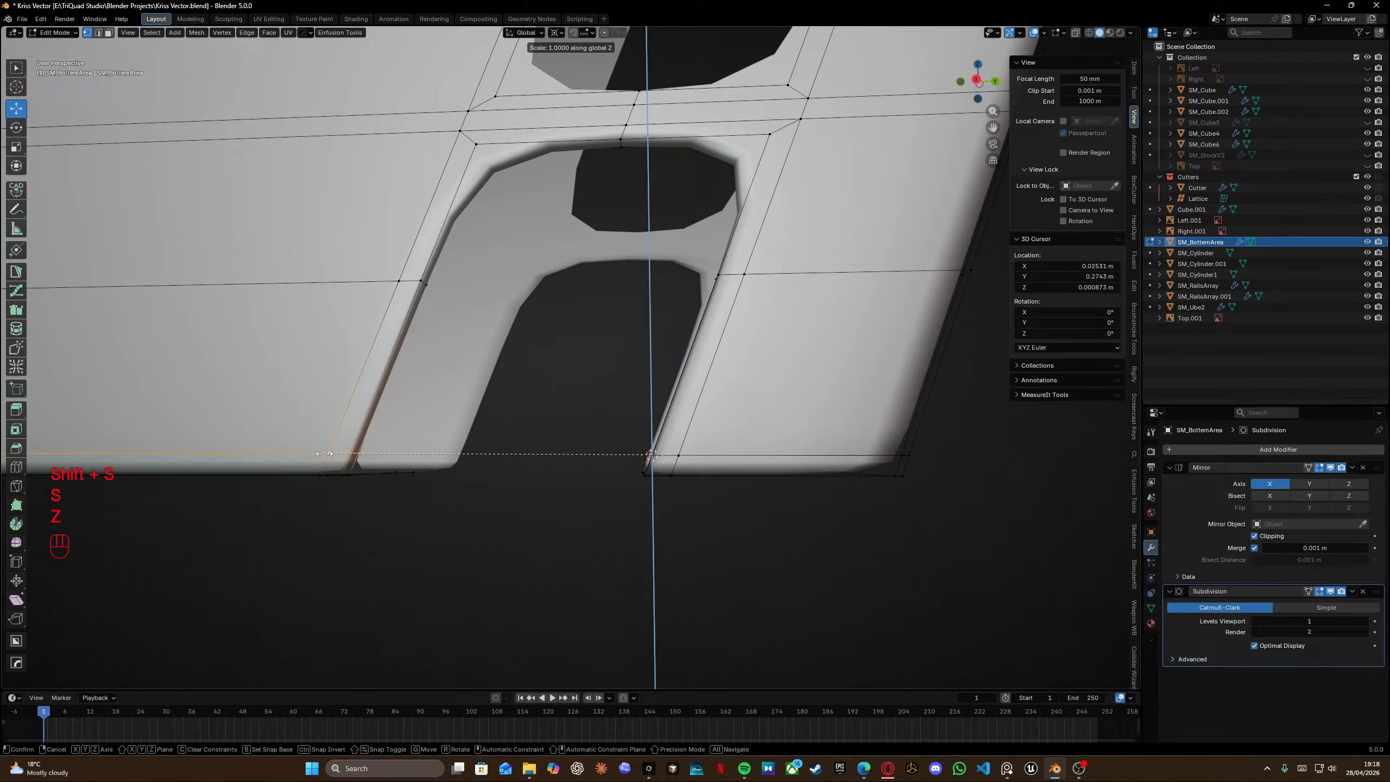
{"action": "key", "text": "KP_0"}
{"action": "key", "text": "Return"}
Fill the open bottom of the slot with new faces.
{"action": "key", "text": "KP_3"}
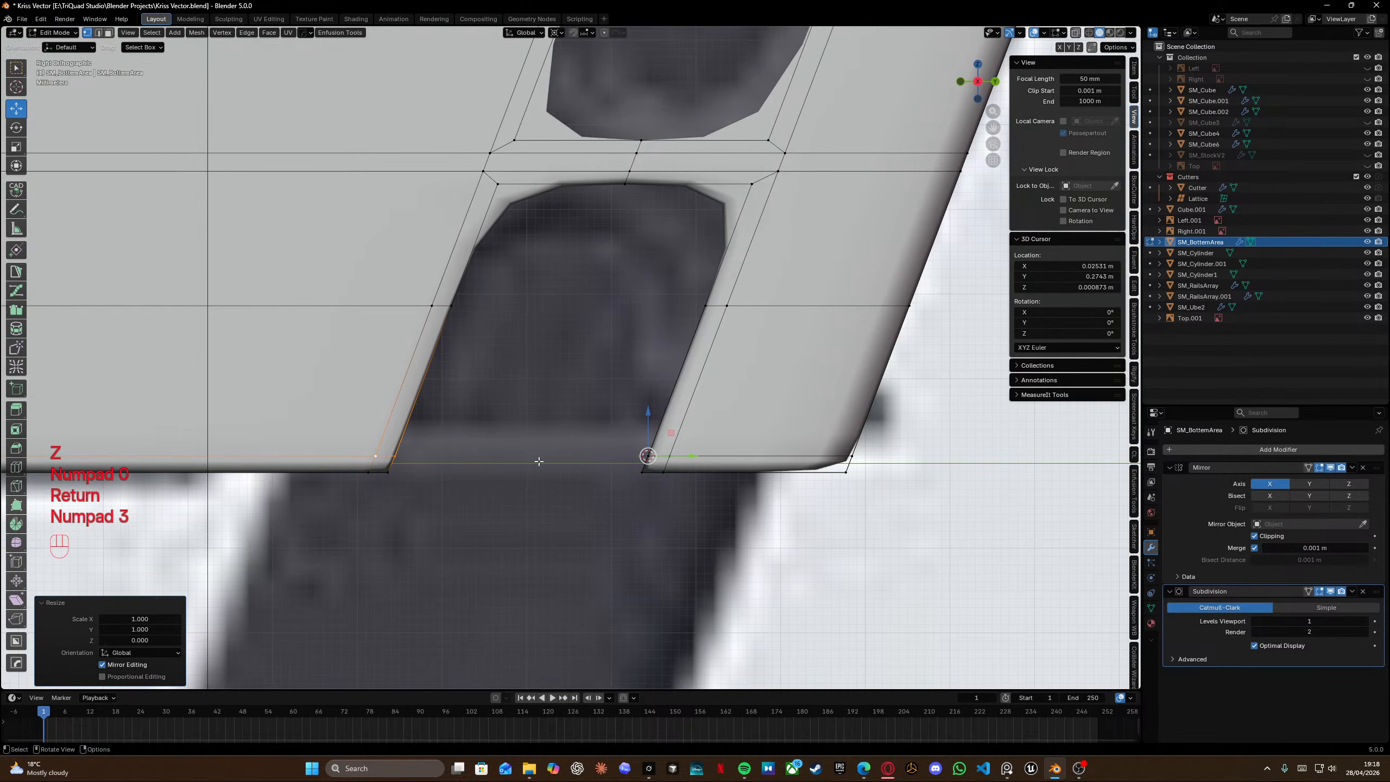
{"action": "scroll", "coordinate": [538, 461], "scroll_direction": "up", "scroll_amount": 2}
{"action": "middle_click_drag", "start_coordinate": [511, 448], "coordinate": [470, 523]}
{"action": "key", "text": "f"}
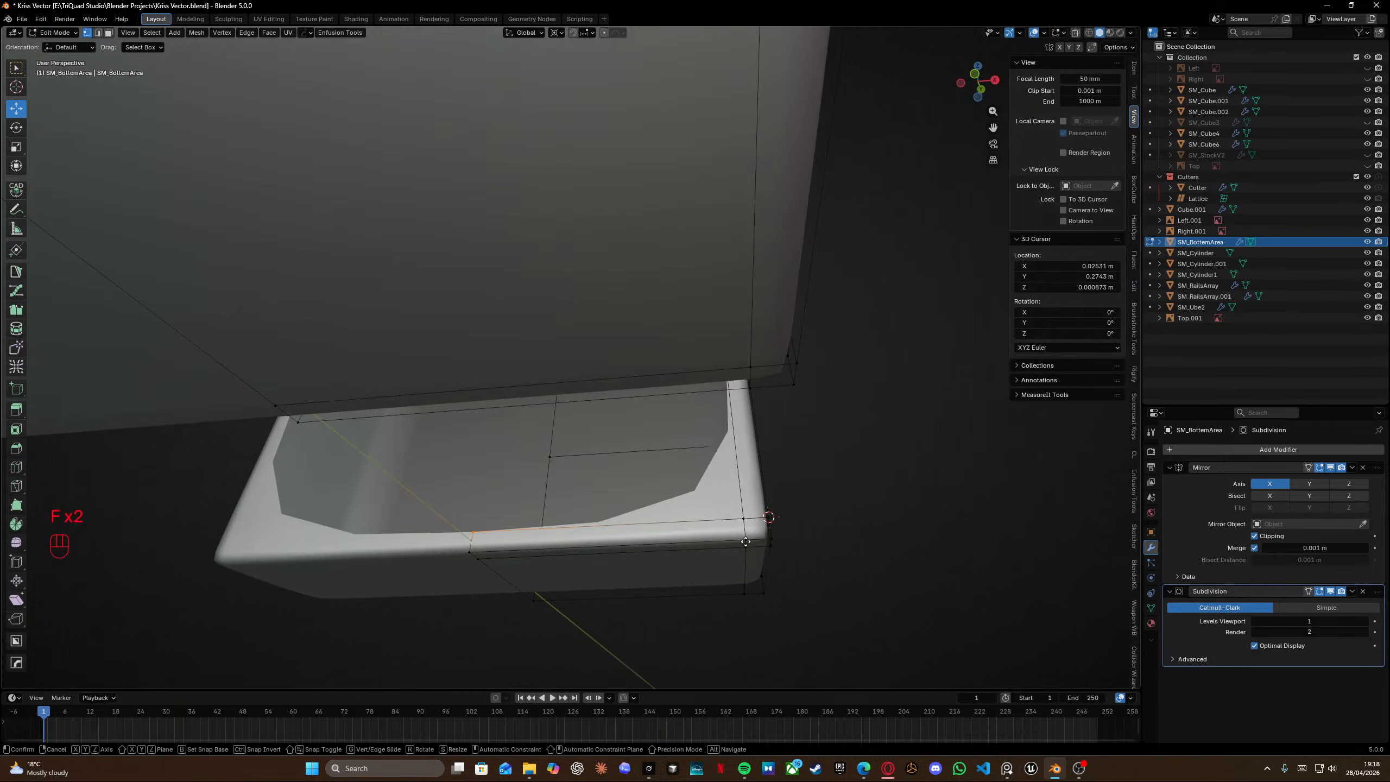
{"action": "middle_click_drag", "start_coordinate": [663, 514], "coordinate": [633, 428]}
{"action": "key", "text": "Tab"}
{"action": "key", "text": "Tab"}
Try to add a loop cut along the slot's lower rim, then undo it.
{"action": "key", "text": "ctrl+r"}
{"action": "left_click", "coordinate": [640, 430]}
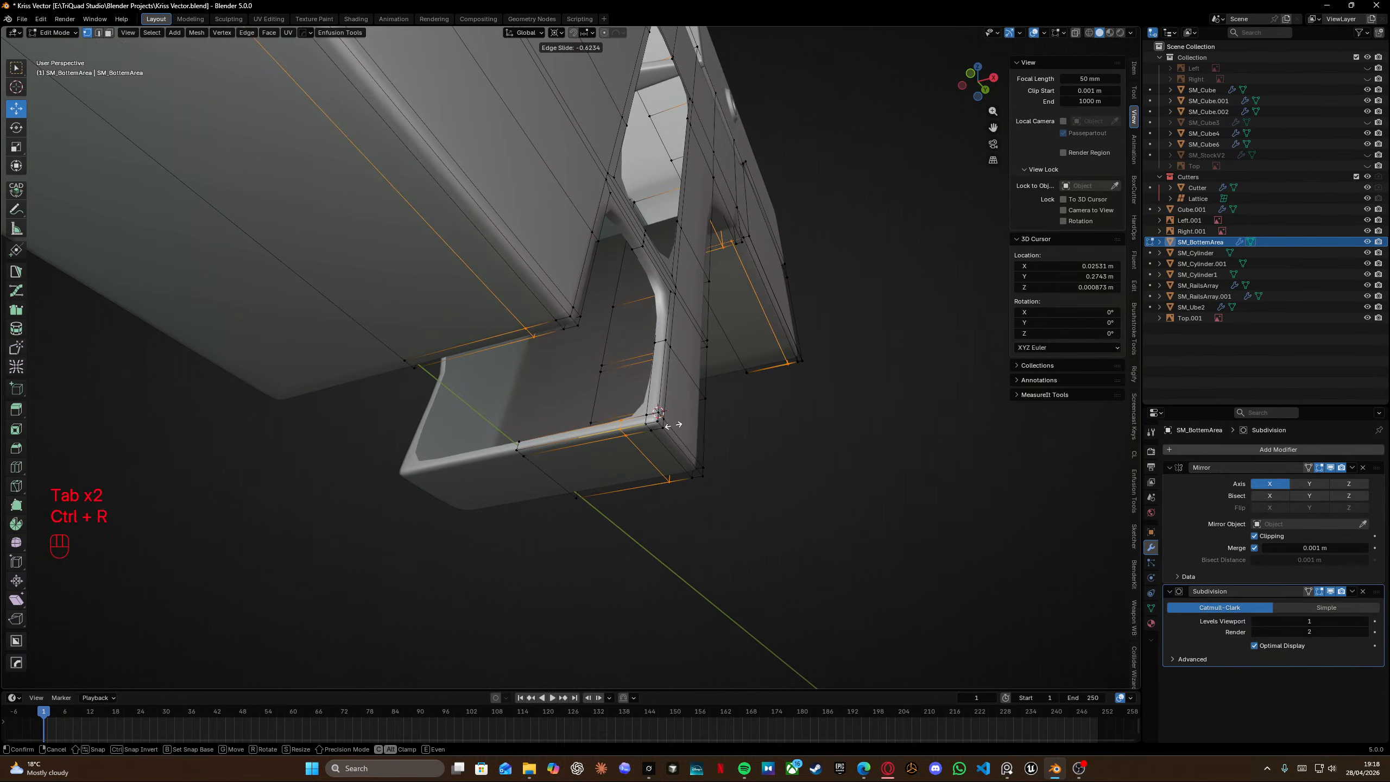
{"action": "left_click", "coordinate": [659, 413]}
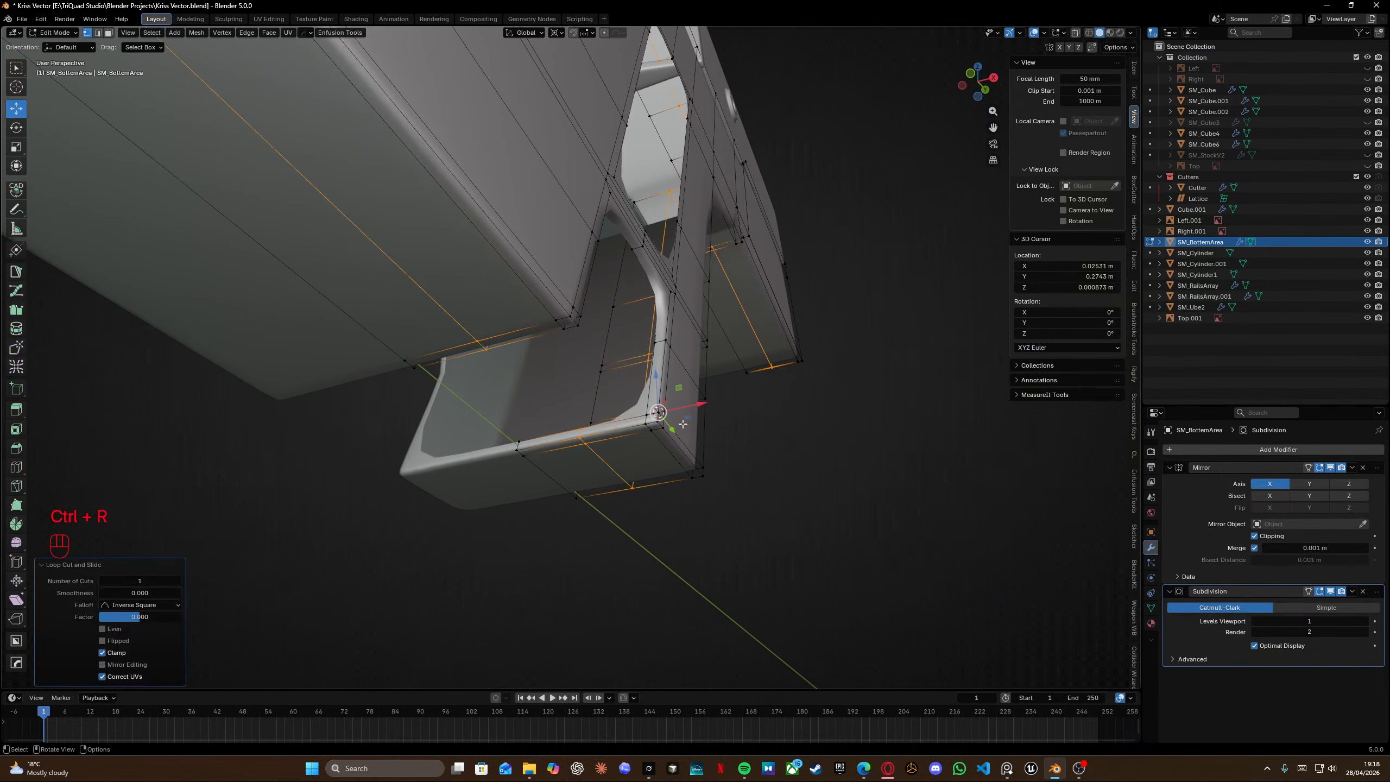
{"action": "key", "text": "ctrl+z"}
Delete two stray vertices at the slot's inner lower corner.
{"action": "middle_click_drag", "start_coordinate": [657, 408], "coordinate": [465, 347]}
{"action": "scroll", "coordinate": [403, 290], "scroll_direction": "up", "scroll_amount": 2}
{"action": "middle_click_drag", "start_coordinate": [403, 290], "coordinate": [475, 300], "text": "shift"}
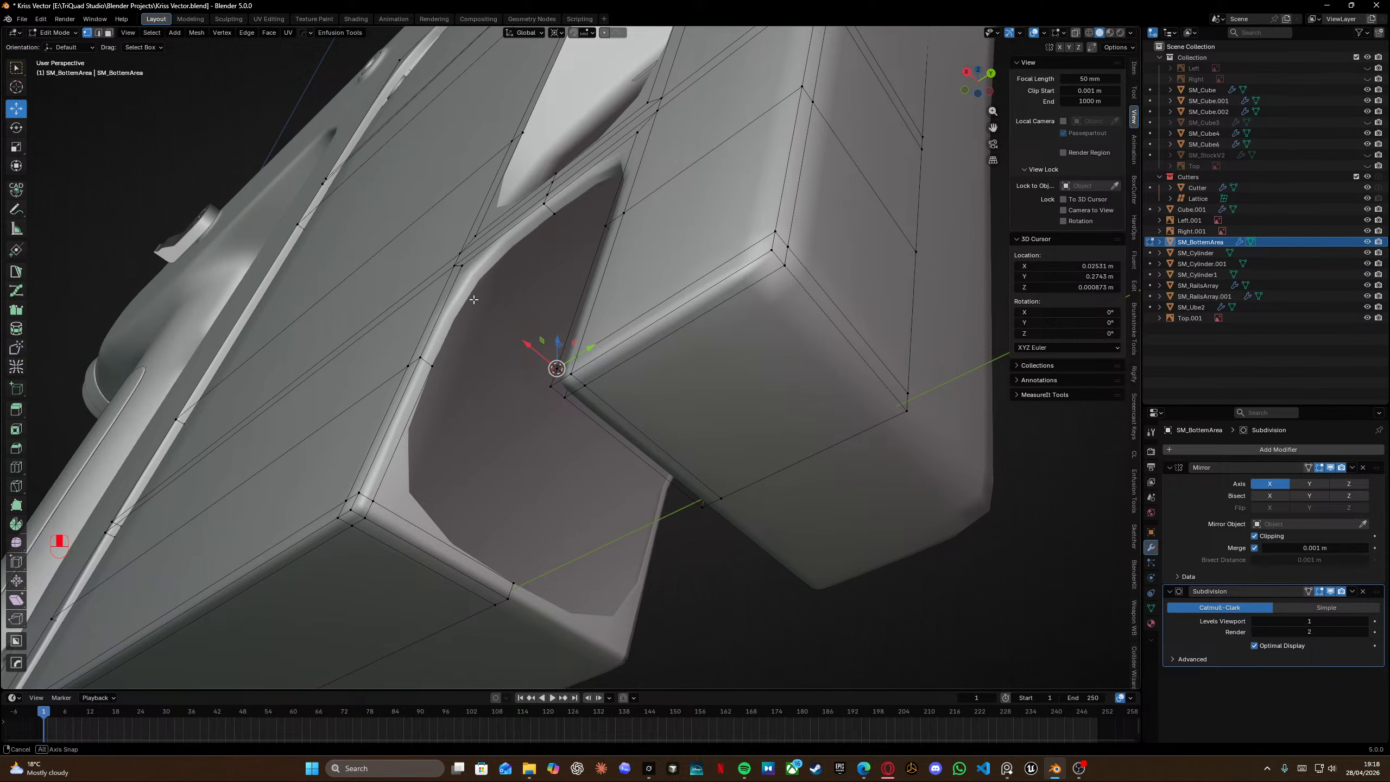
{"action": "middle_click_drag", "start_coordinate": [475, 299], "coordinate": [474, 300], "text": "shift"}
{"action": "middle_click_drag", "start_coordinate": [493, 492], "coordinate": [507, 524]}
{"action": "left_click", "coordinate": [507, 524]}
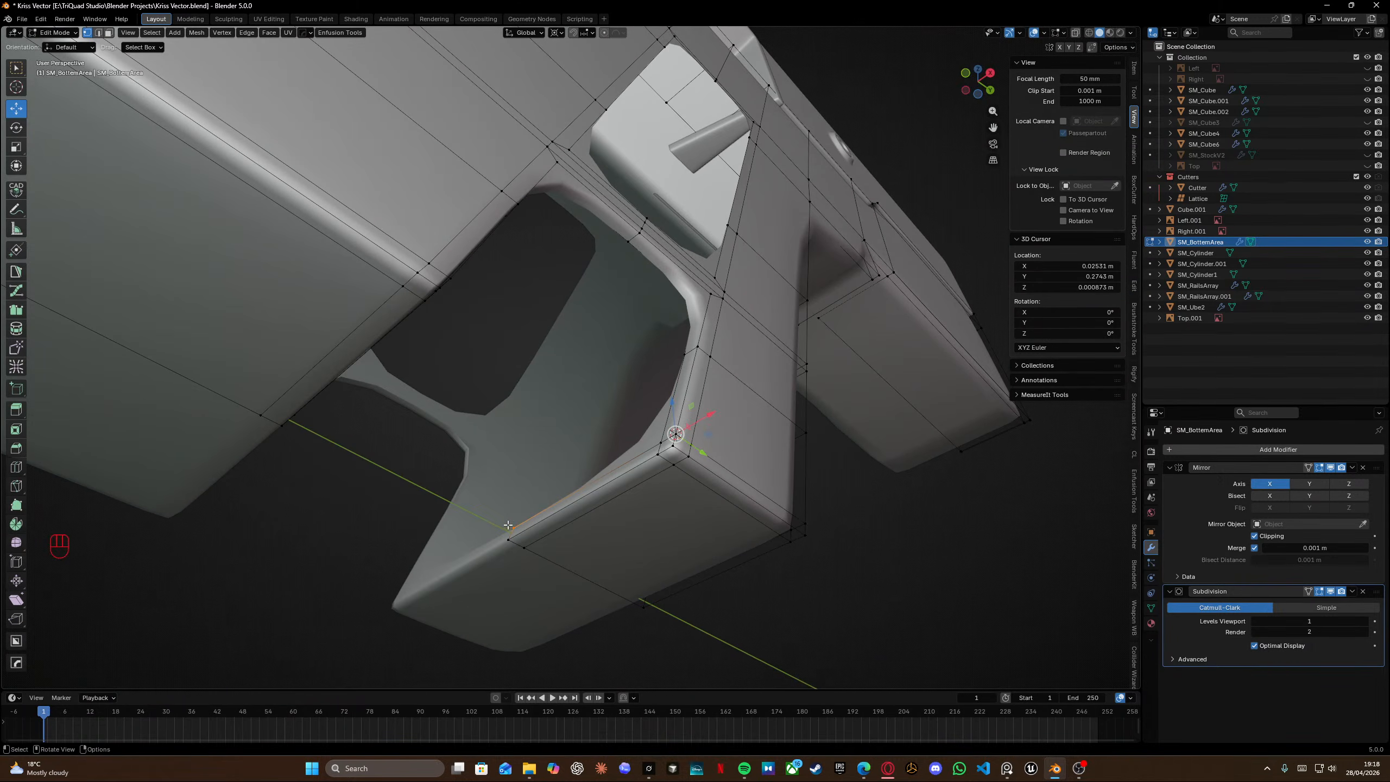
{"action": "key", "text": "x"}
{"action": "left_click", "coordinate": [496, 502]}
{"action": "middle_click_drag", "start_coordinate": [485, 479], "coordinate": [378, 503]}
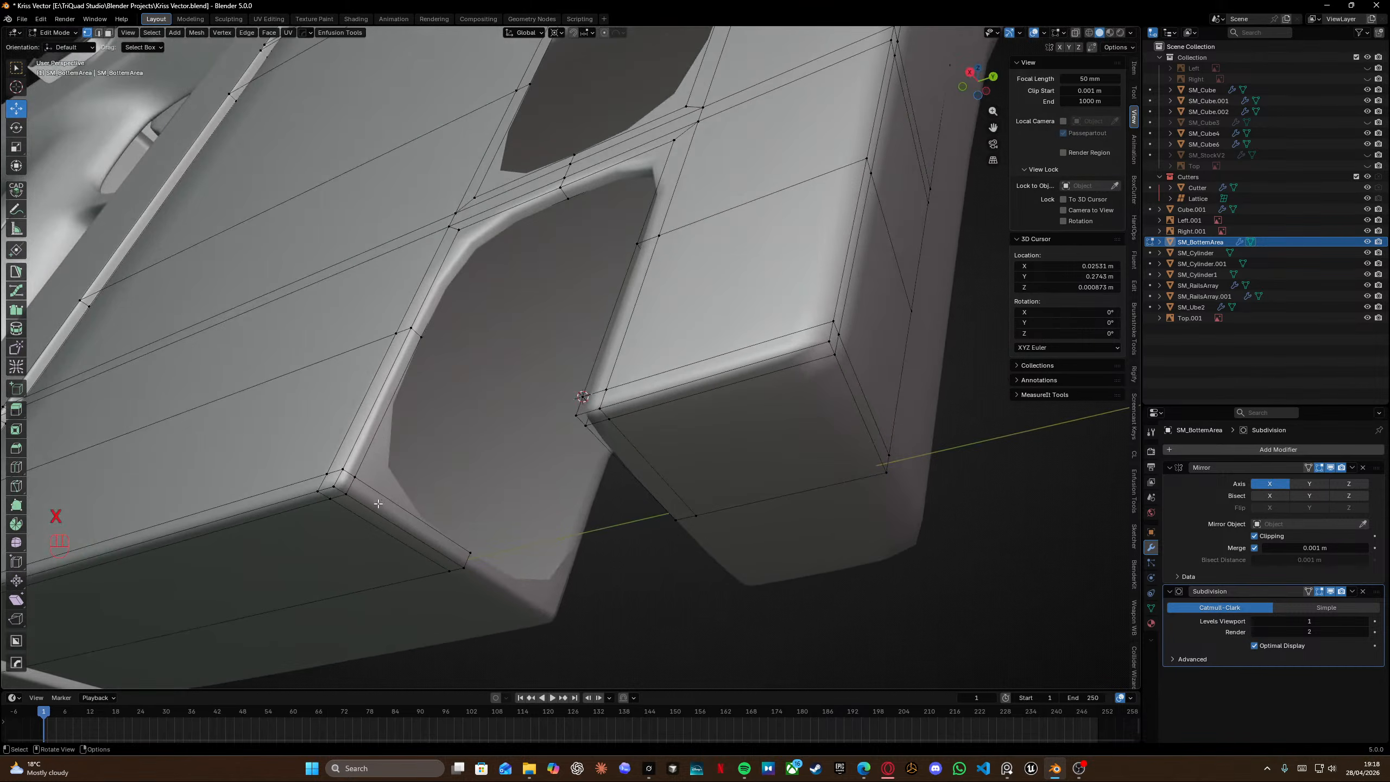
{"action": "key", "text": "x"}
{"action": "left_click", "coordinate": [473, 547]}
Fill the remaining gaps at the slot's lower corner with faces in wireframe view.
{"action": "middle_click_drag", "start_coordinate": [451, 241], "coordinate": [507, 323]}
{"action": "key", "text": "shift+z"}
{"action": "left_click", "coordinate": [480, 310]}
{"action": "key", "text": "shift+z"}
{"action": "key", "text": "f"}
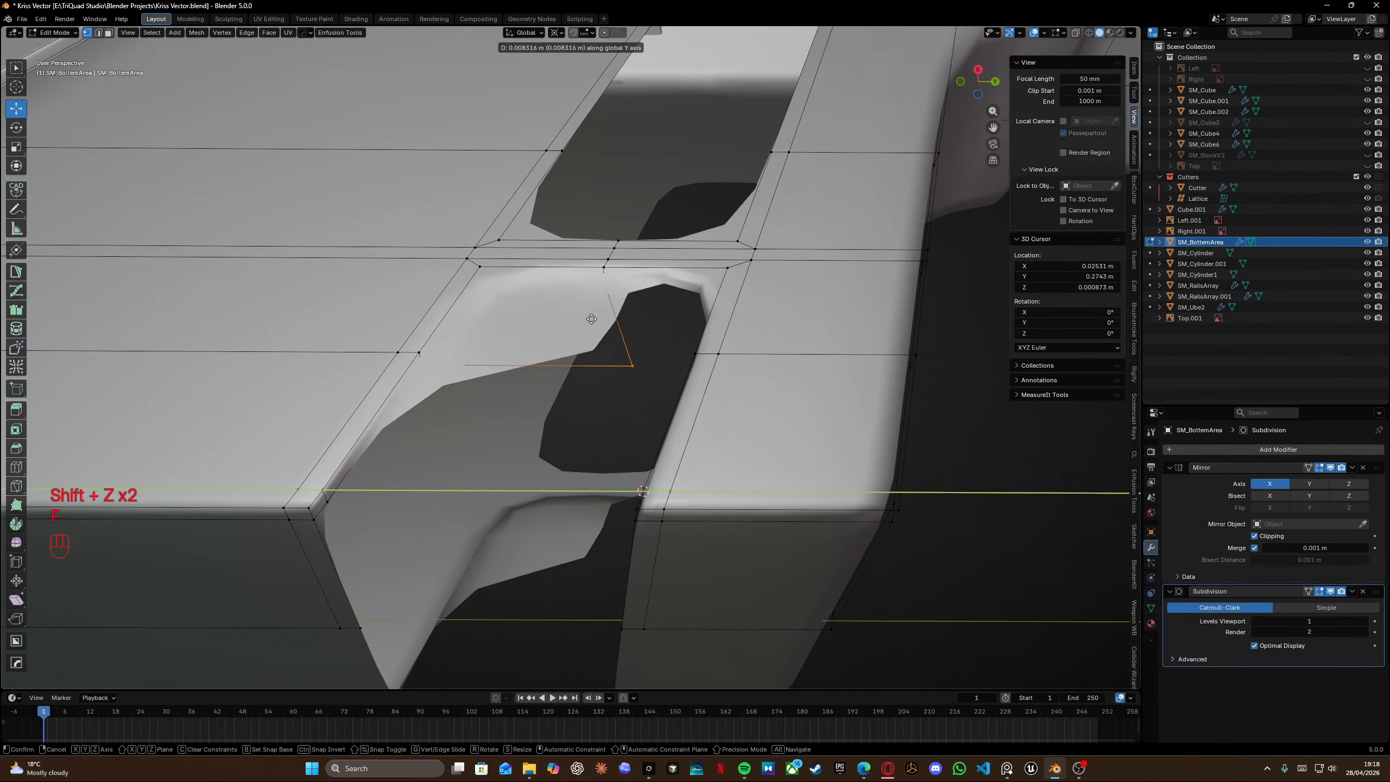
{"action": "right_click", "coordinate": [609, 328]}
{"action": "middle_click_drag", "start_coordinate": [609, 329], "coordinate": [325, 572]}
{"action": "key", "text": "shift+z"}
{"action": "left_click", "coordinate": [697, 352]}
{"action": "key", "text": "f"}
{"action": "key", "text": "f"}
{"action": "key", "text": "f"}
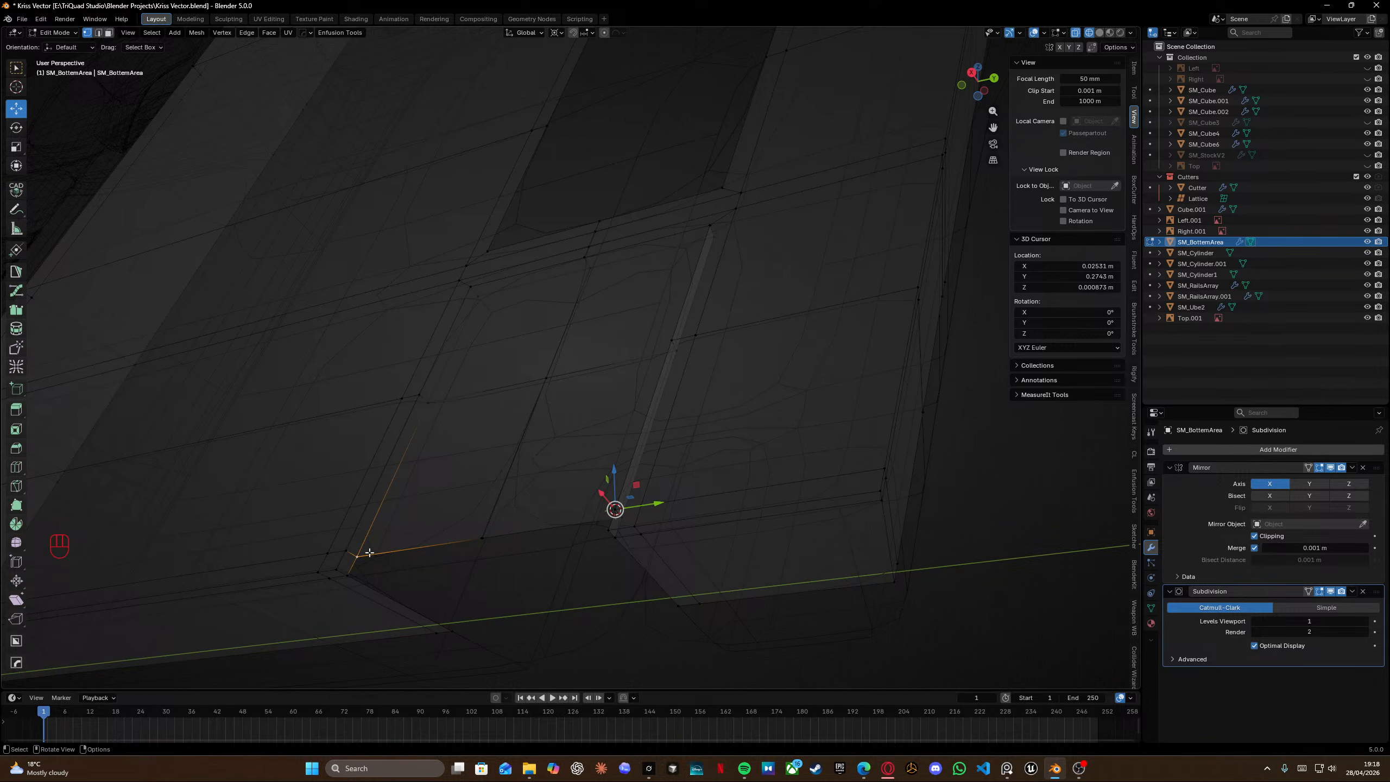
Switch to the reference board and examine the magazine release slot area on the reference photos.
{"action": "key", "text": "alt+Tab"}
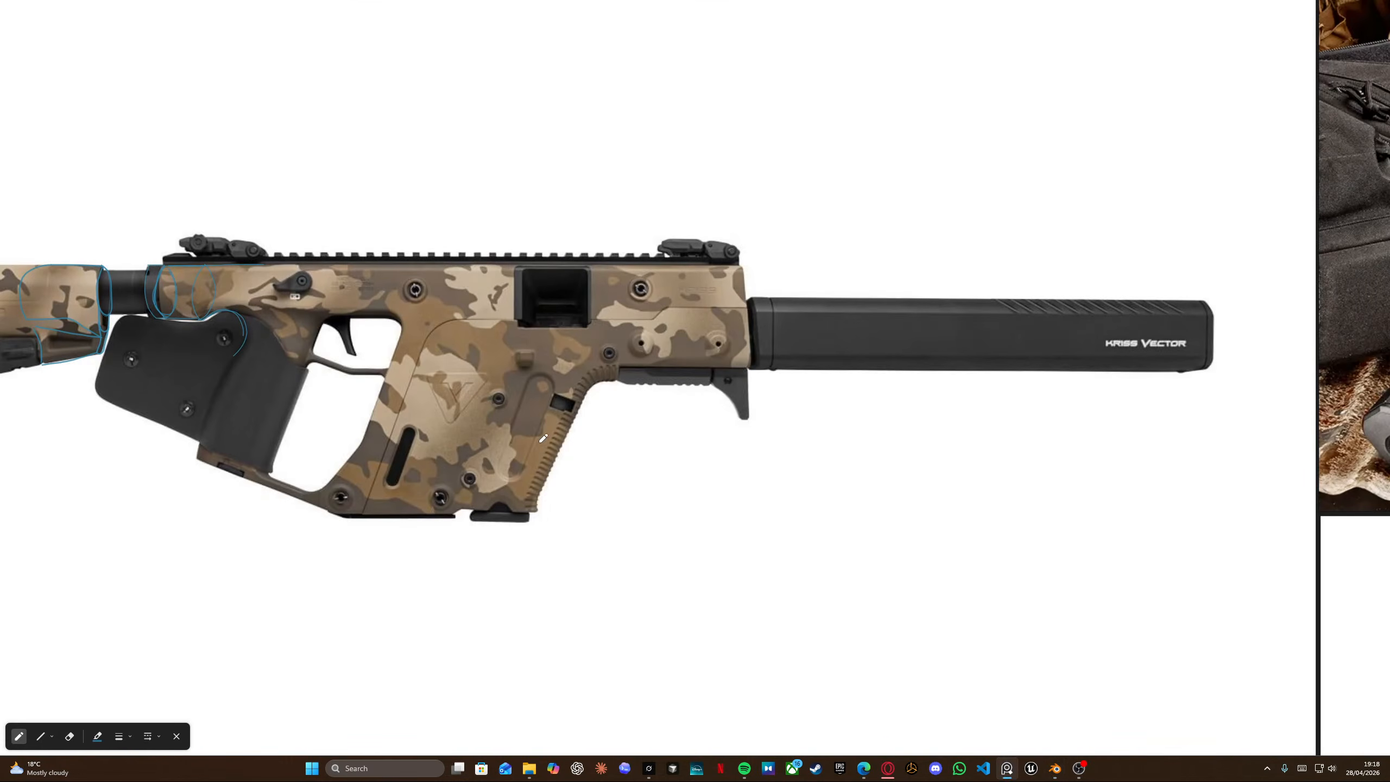
{"action": "scroll", "coordinate": [495, 512], "scroll_direction": "up", "scroll_amount": 5}
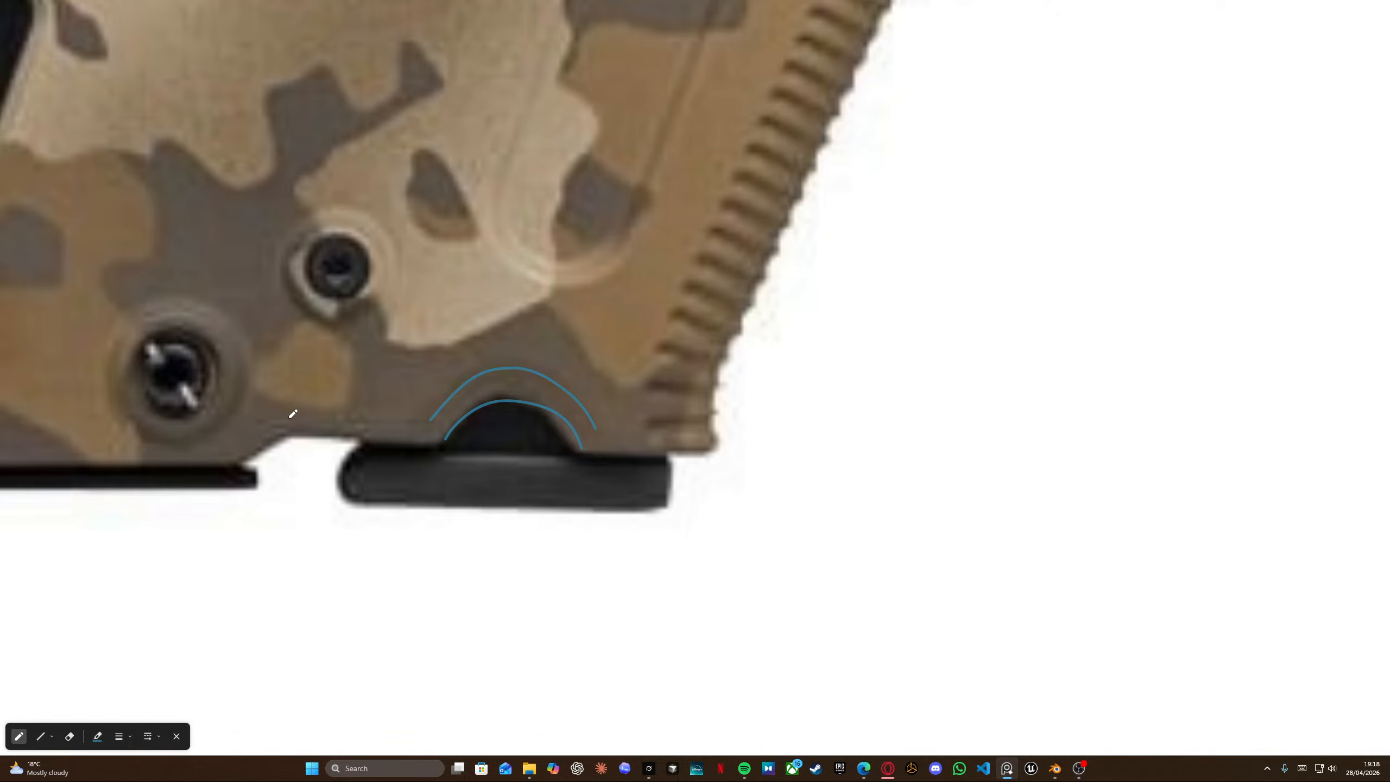
{"action": "scroll", "coordinate": [292, 414], "scroll_direction": "down", "scroll_amount": 5}
{"action": "scroll", "coordinate": [351, 407], "scroll_direction": "up", "scroll_amount": 7}
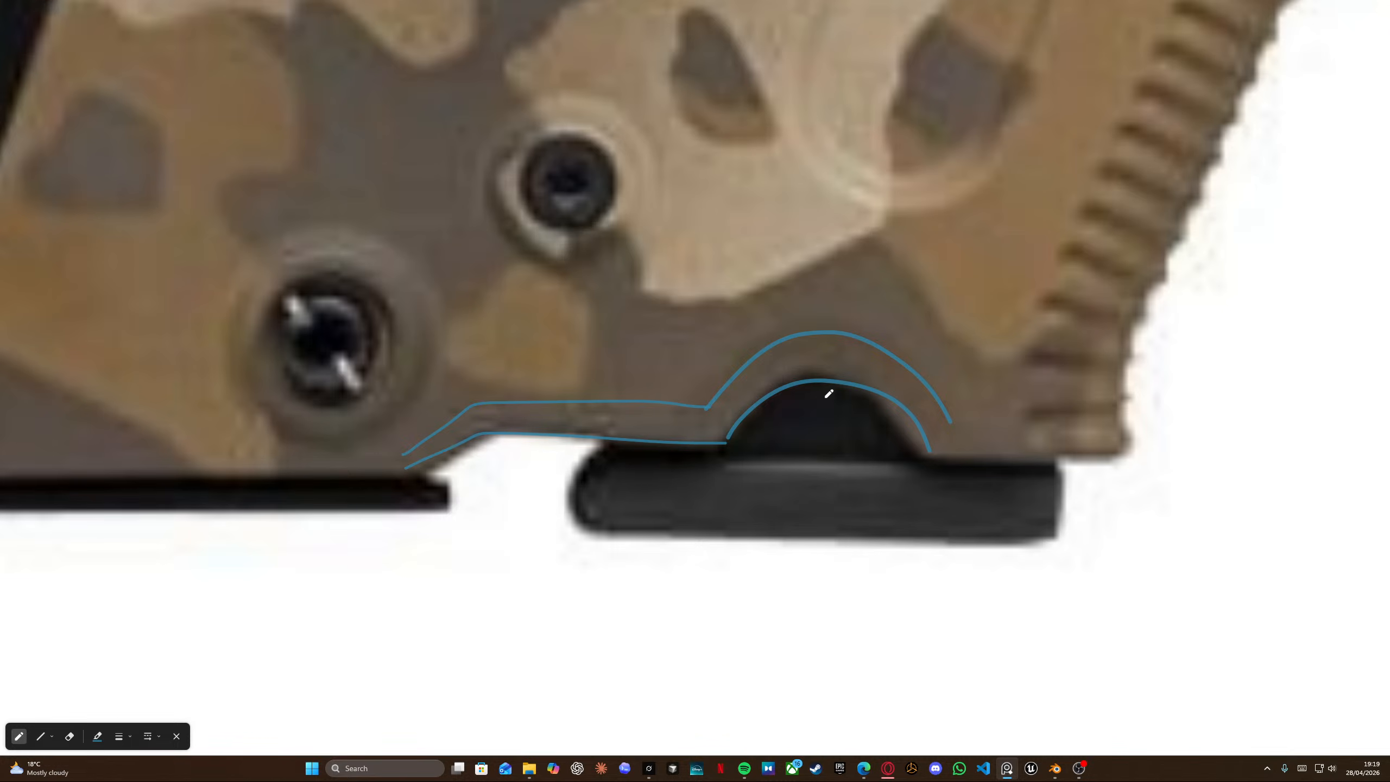
{"action": "scroll", "coordinate": [977, 395], "scroll_direction": "down", "scroll_amount": 10}
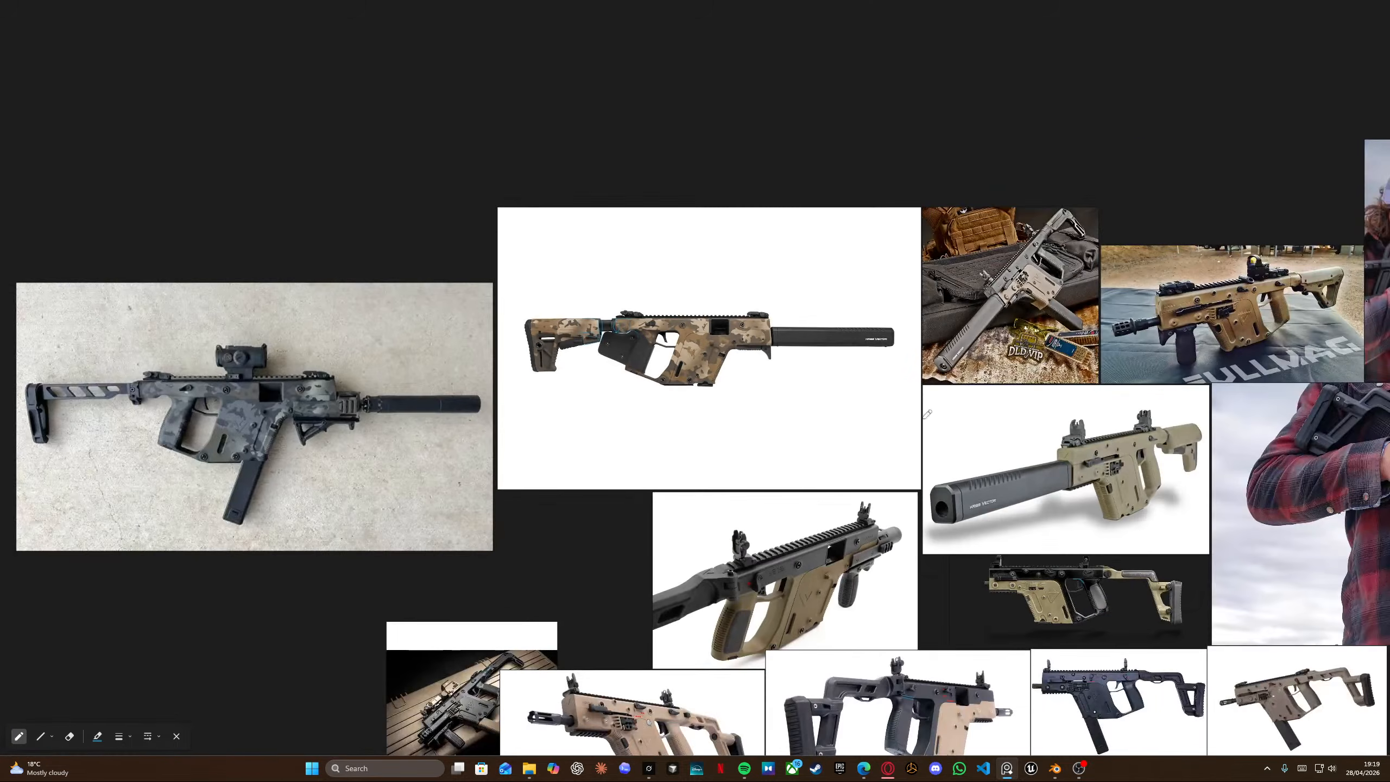
{"action": "scroll", "coordinate": [673, 484], "scroll_direction": "up", "scroll_amount": 2}
{"action": "scroll", "coordinate": [669, 486], "scroll_direction": "up", "scroll_amount": 5}
{"action": "middle_click_drag", "start_coordinate": [328, 181], "coordinate": [676, 519]}
{"action": "middle_click_drag", "start_coordinate": [675, 139], "coordinate": [616, 276]}
{"action": "scroll", "coordinate": [619, 272], "scroll_direction": "up", "scroll_amount": 5}
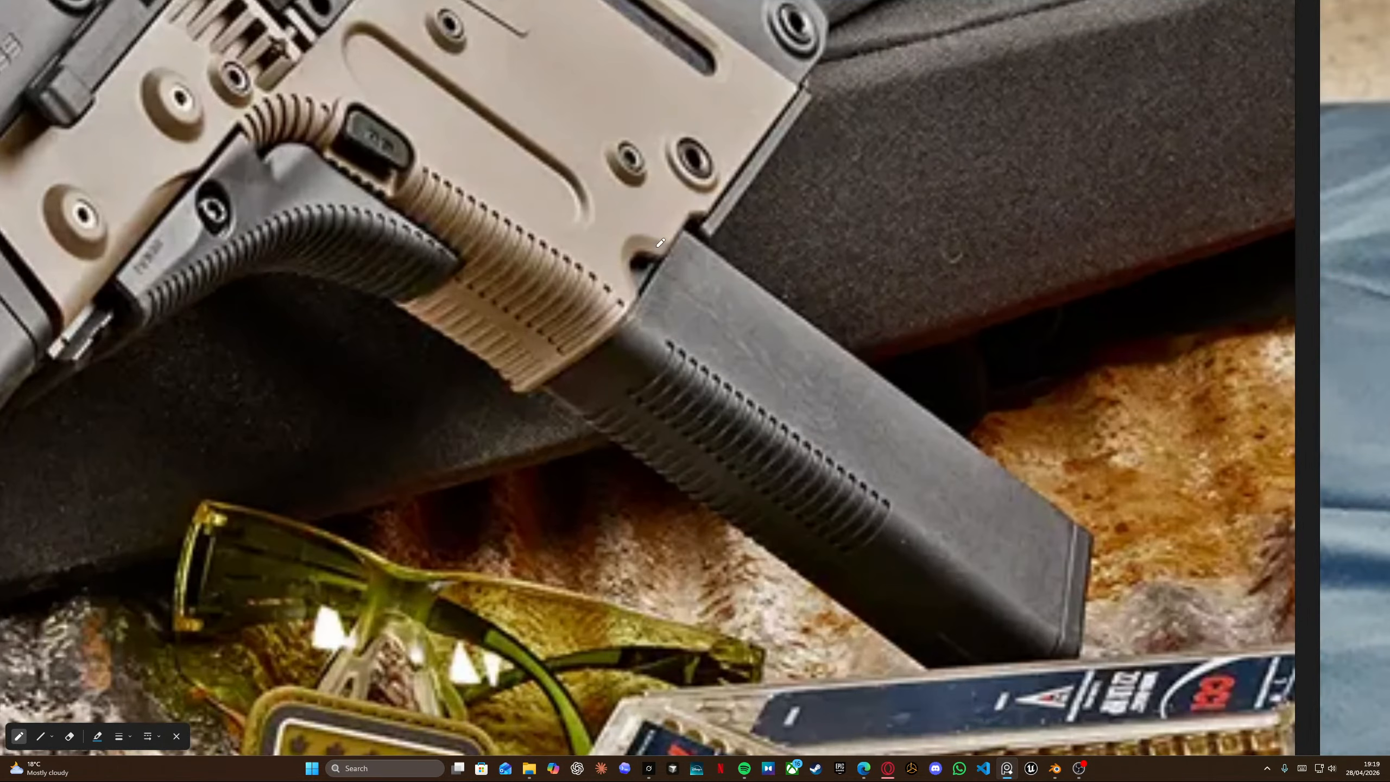
{"action": "scroll", "coordinate": [661, 243], "scroll_direction": "up", "scroll_amount": 4}
{"action": "scroll", "coordinate": [663, 274], "scroll_direction": "down", "scroll_amount": 4}
{"action": "scroll", "coordinate": [667, 302], "scroll_direction": "up", "scroll_amount": 1}
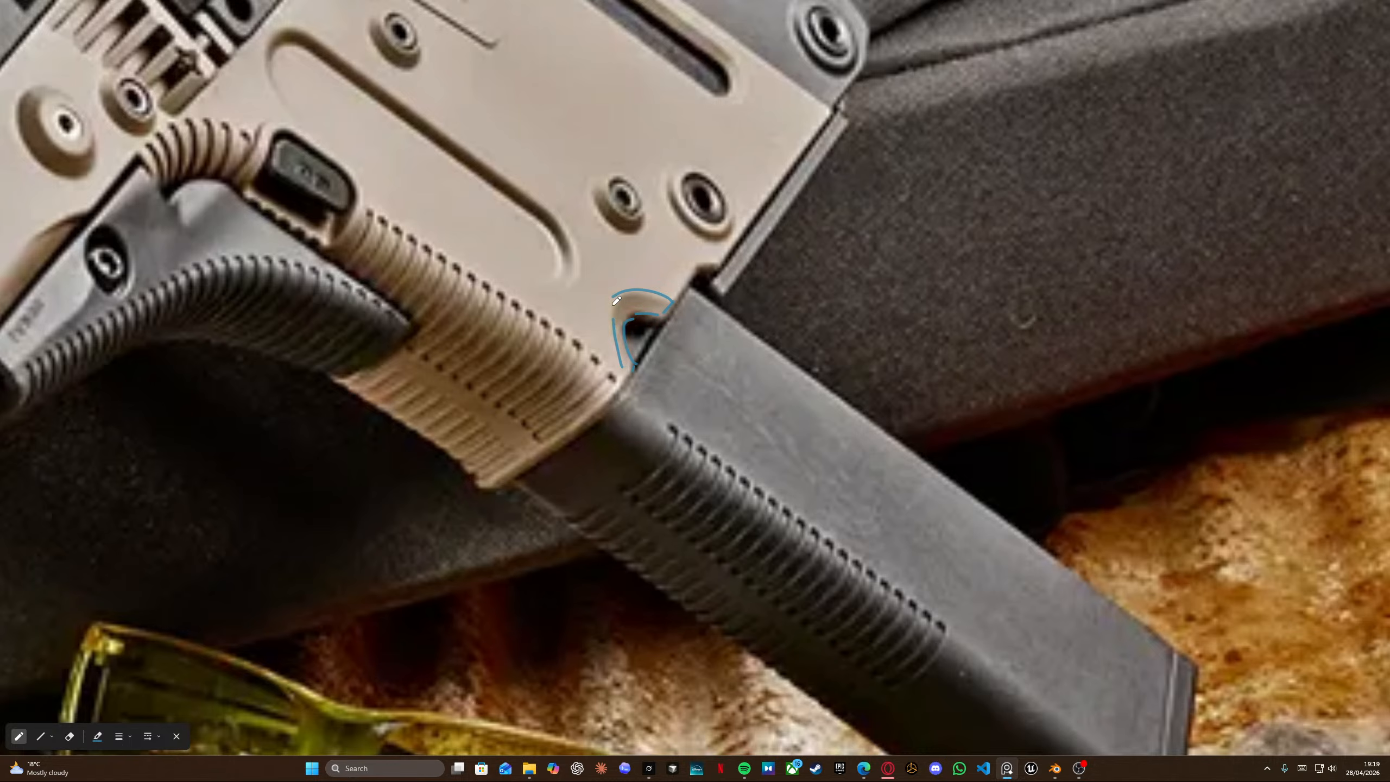
{"action": "key", "text": "alt+Tab"}
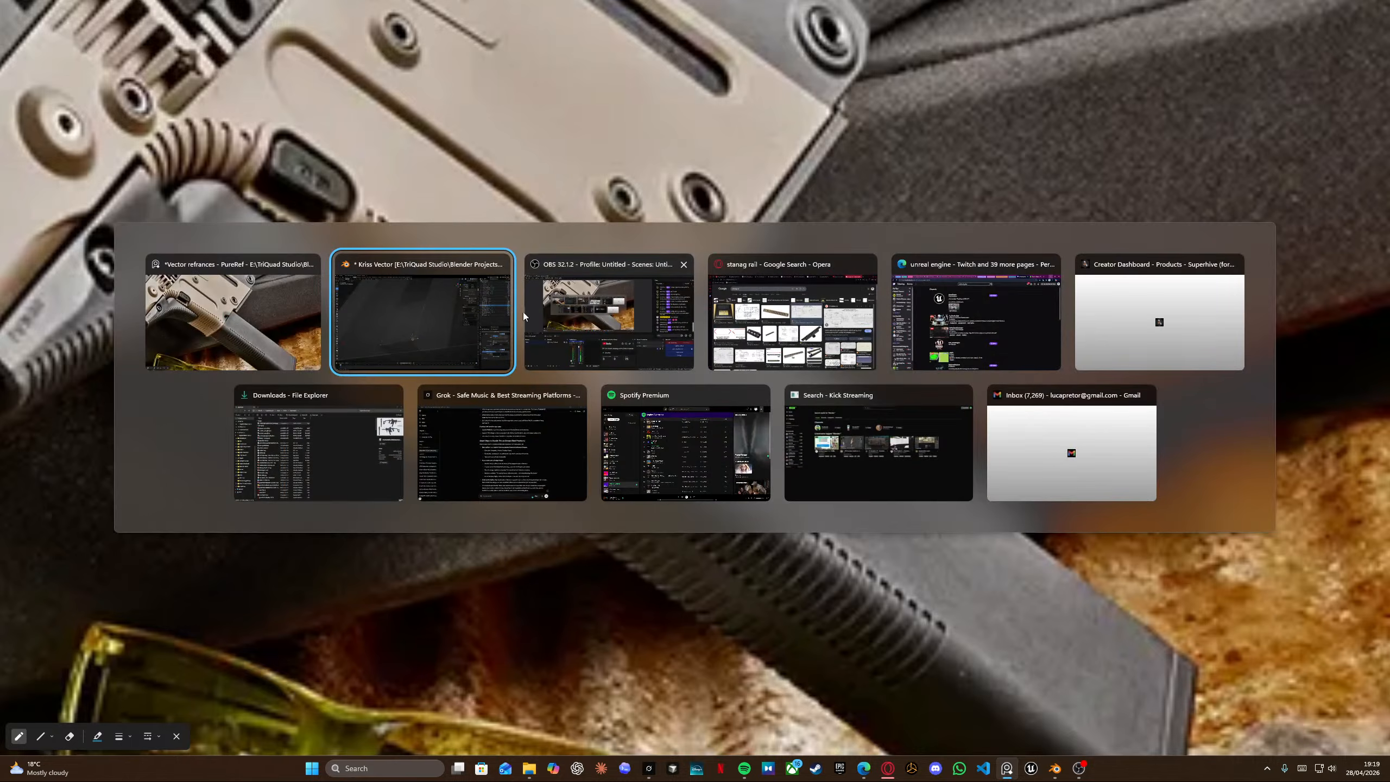
{"action": "middle_click_drag", "start_coordinate": [578, 351], "coordinate": [592, 420]}
In right orthographic view, select the slot's top vertices and move them along Z.
{"action": "key", "text": "KP_3"}
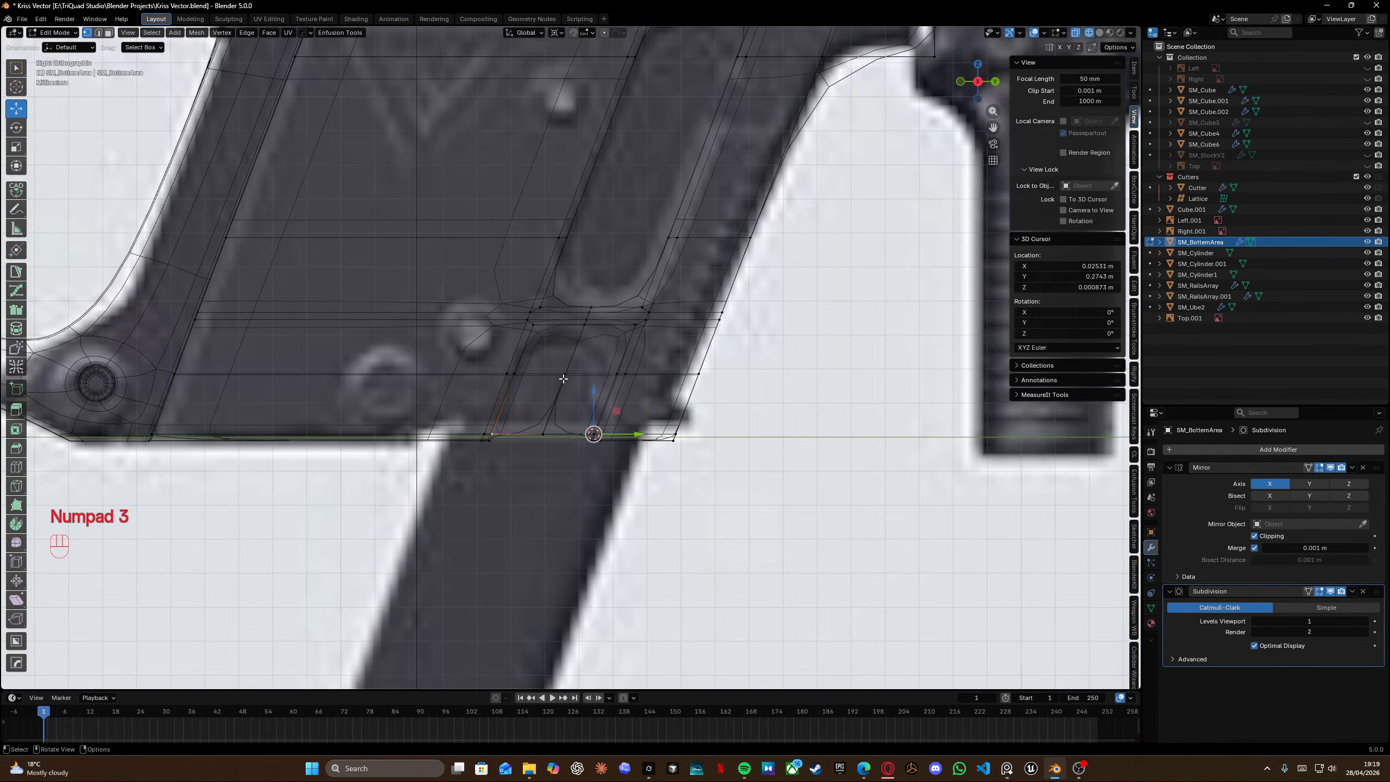
{"action": "scroll", "coordinate": [564, 364], "scroll_direction": "up", "scroll_amount": 5}
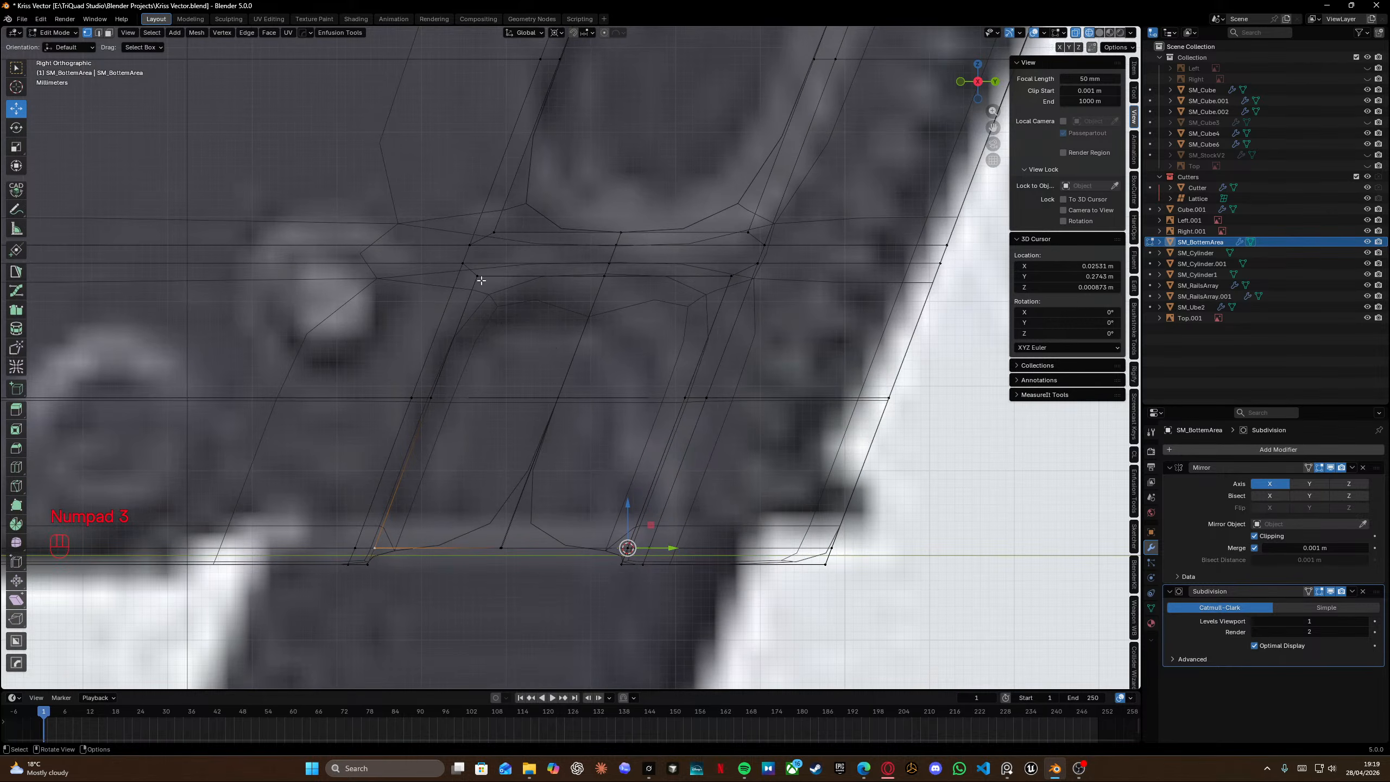
{"action": "left_click_drag", "start_coordinate": [469, 270], "coordinate": [734, 311]}
{"action": "key", "text": "g"}
{"action": "key", "text": "g"}
{"action": "key", "text": "g"}
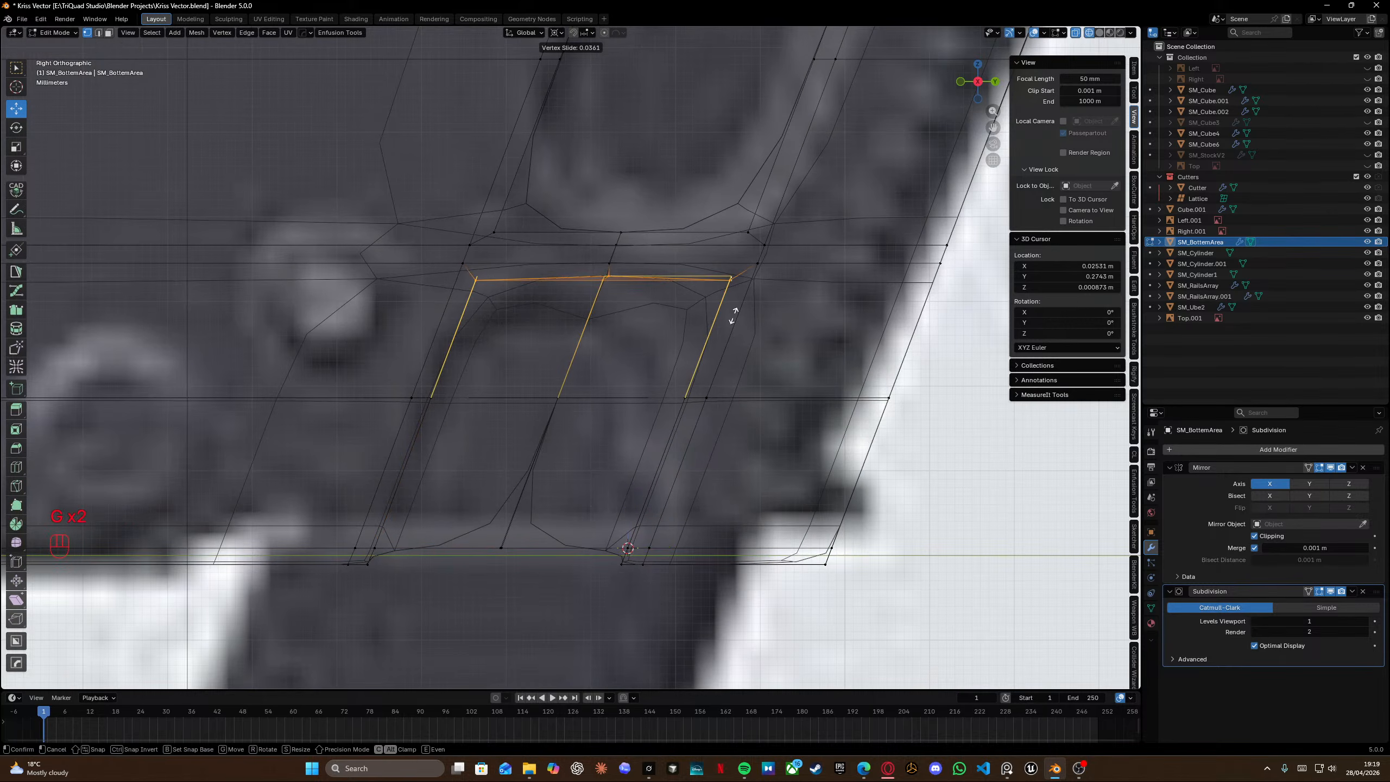
{"action": "key", "text": "z"}
{"action": "left_click", "coordinate": [731, 326]}
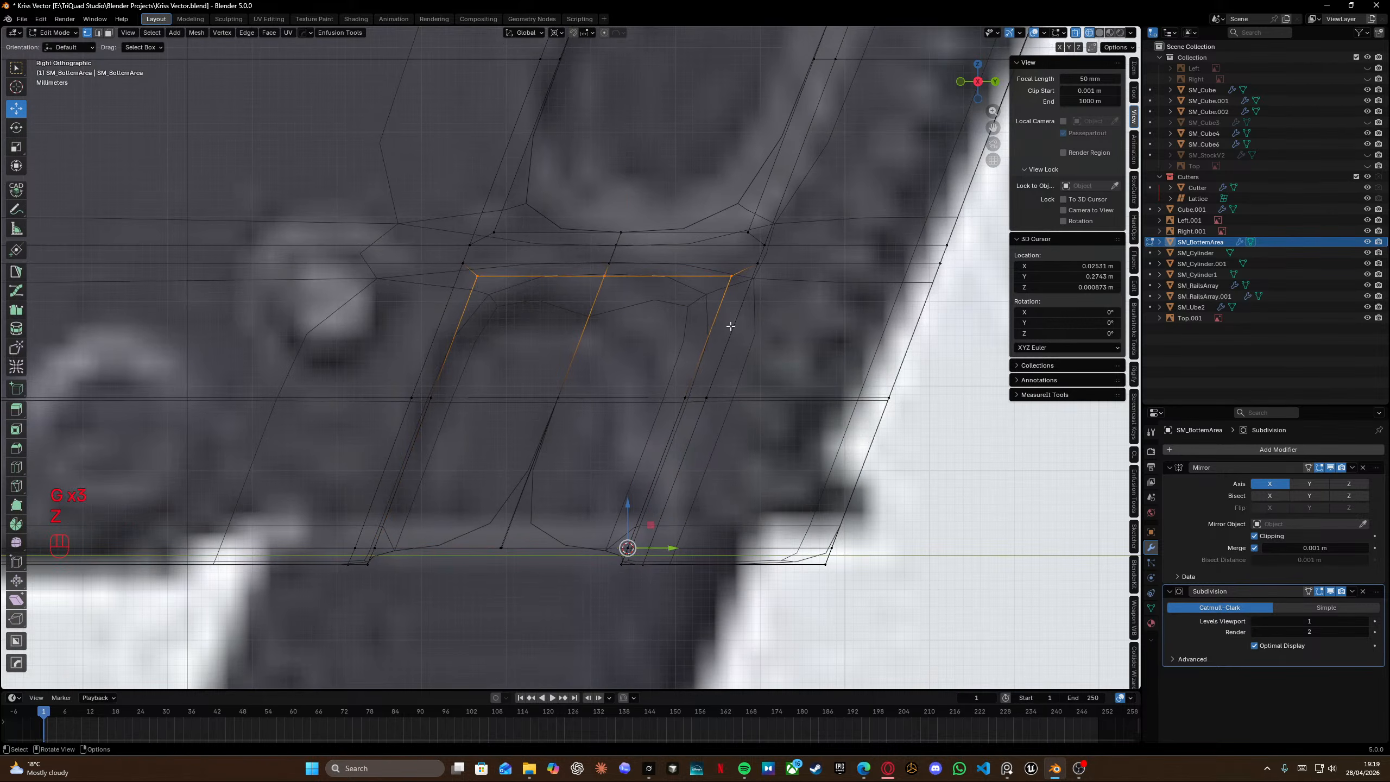
Select all geometry, merge vertices by distance, and exit edit mode.
{"action": "middle_click_drag", "start_coordinate": [706, 324], "coordinate": [687, 259]}
{"action": "left_click", "coordinate": [488, 522]}
{"action": "key", "text": "KP_2"}
{"action": "left_click", "coordinate": [494, 525]}
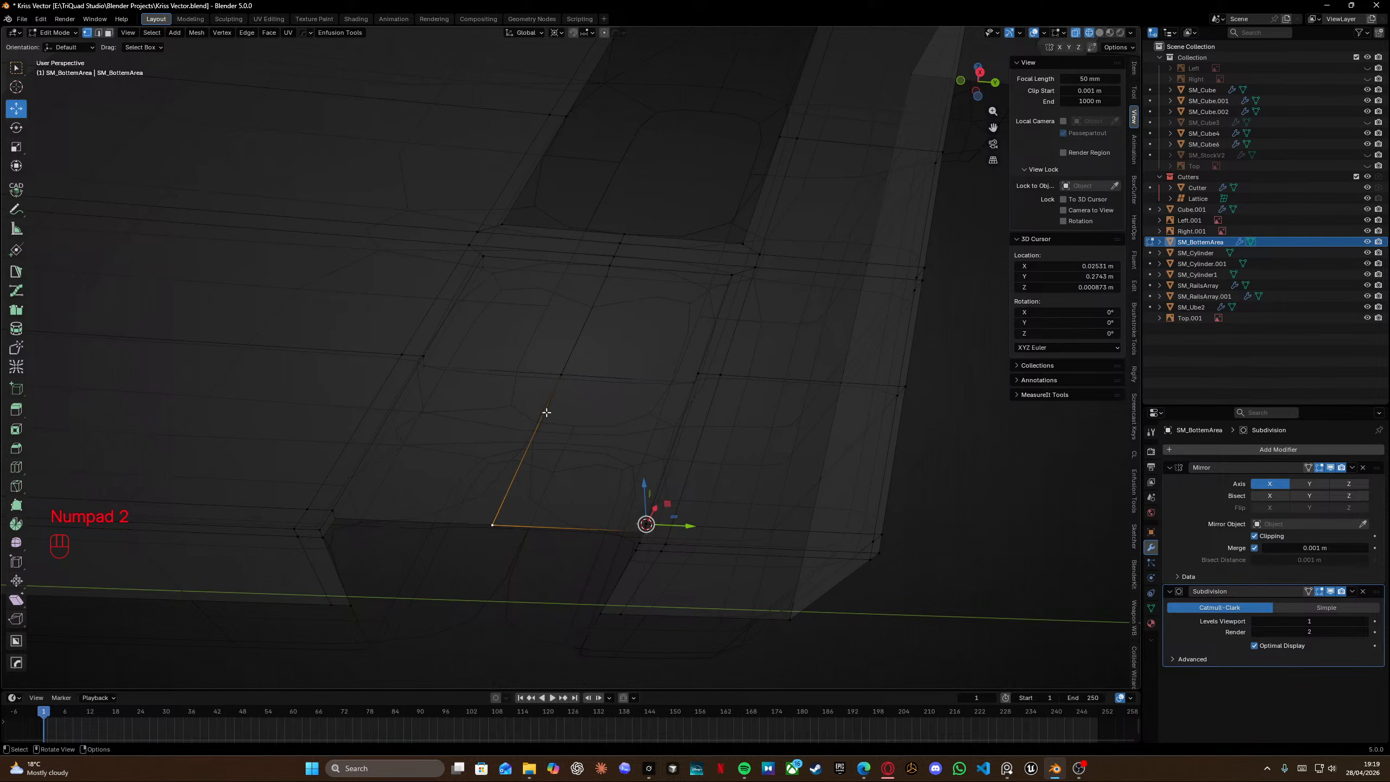
{"action": "left_click", "coordinate": [559, 376]}
{"action": "key", "text": "KP_2"}
{"action": "left_click", "coordinate": [562, 376]}
{"action": "key", "text": "a"}
{"action": "key", "text": "m"}
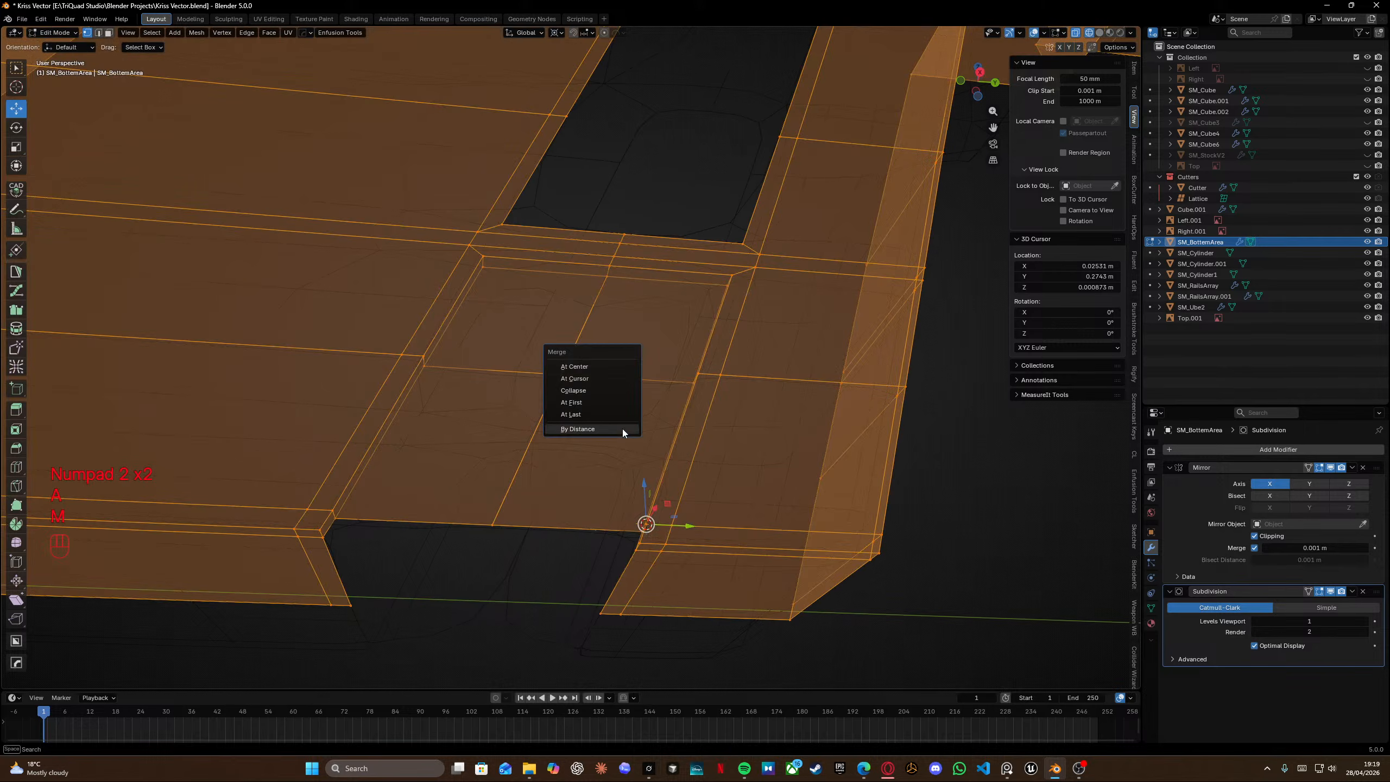
{"action": "left_click", "coordinate": [622, 429]}
{"action": "key", "text": "shift+z"}
{"action": "key", "text": "Tab"}
{"action": "middle_click_drag", "start_coordinate": [639, 362], "coordinate": [760, 545]}
{"action": "scroll", "coordinate": [760, 545], "scroll_direction": "down", "scroll_amount": 7}
{"action": "scroll", "coordinate": [616, 371], "scroll_direction": "up", "scroll_amount": 6}
{"action": "key", "text": "alt+Tab"}
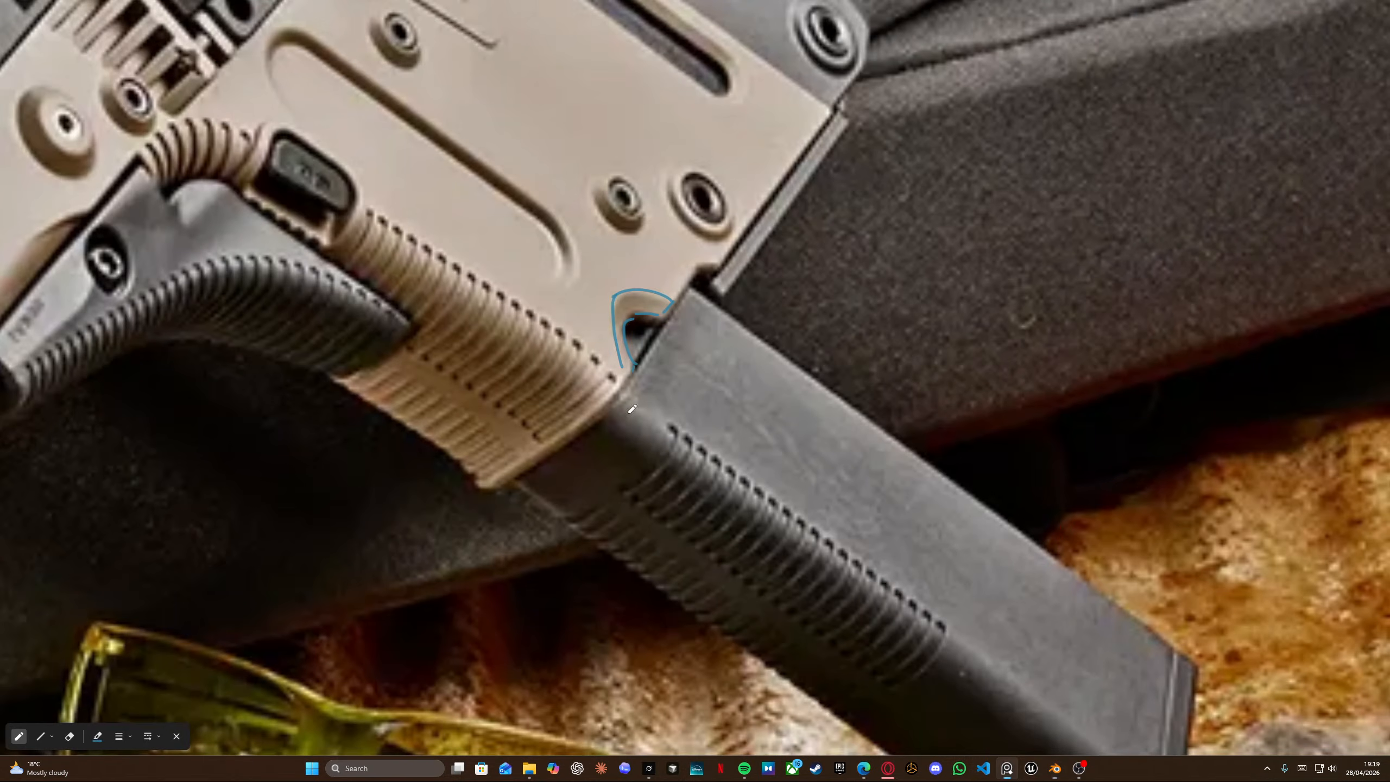
{"action": "key", "text": "alt+Tab"}
Delete the edges of the face inside the lower slot opening.
{"action": "key", "text": "Tab"}
{"action": "scroll", "coordinate": [579, 389], "scroll_direction": "up", "scroll_amount": 5}
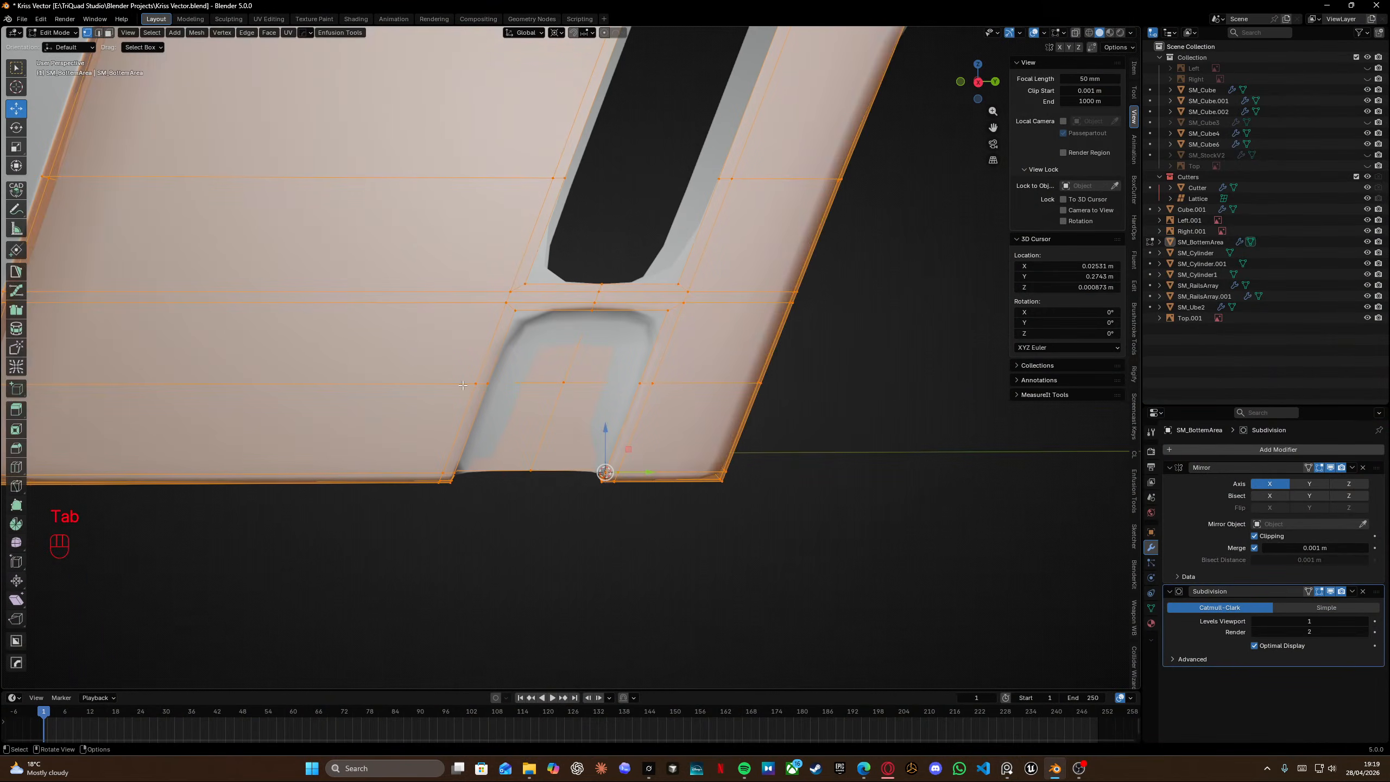
{"action": "key", "text": "KP_3"}
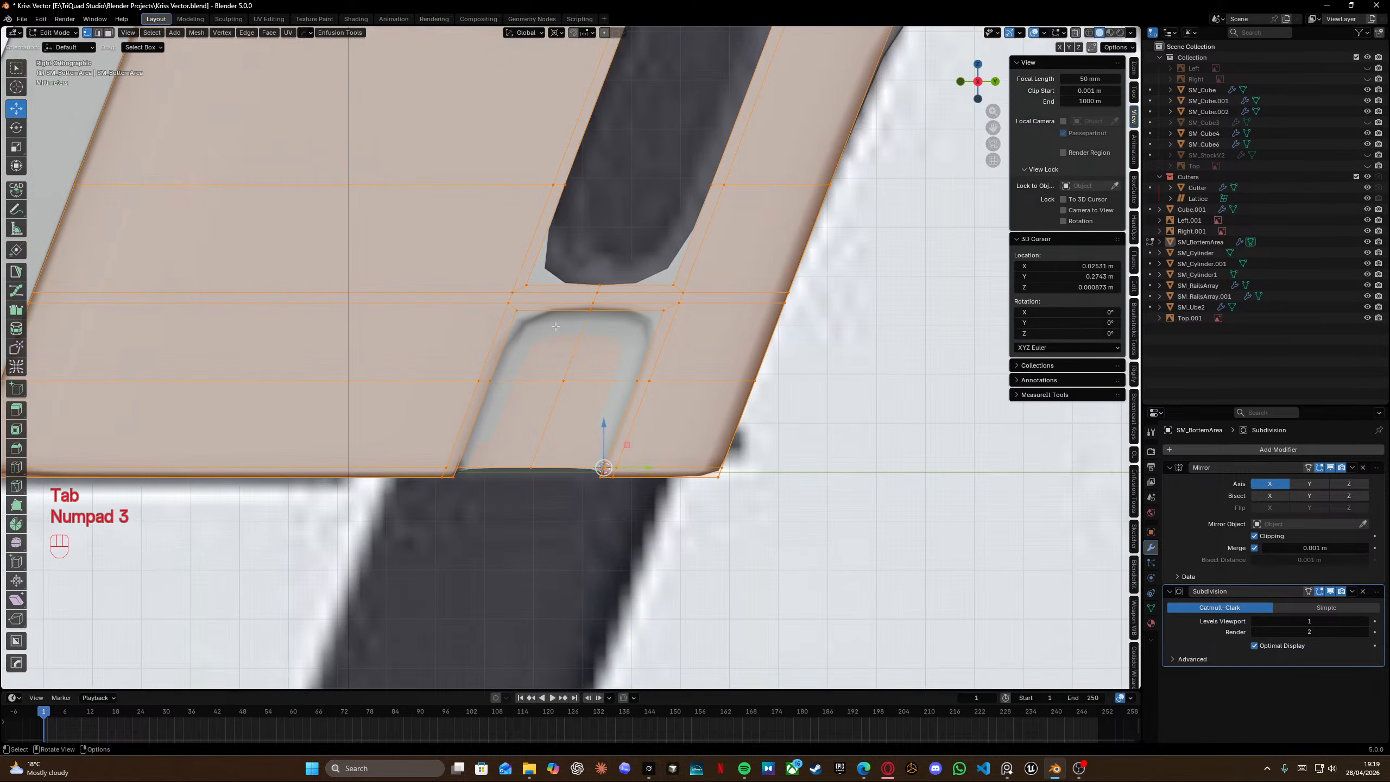
{"action": "key", "text": "Tab"}
{"action": "left_click", "coordinate": [601, 356], "text": "shift"}
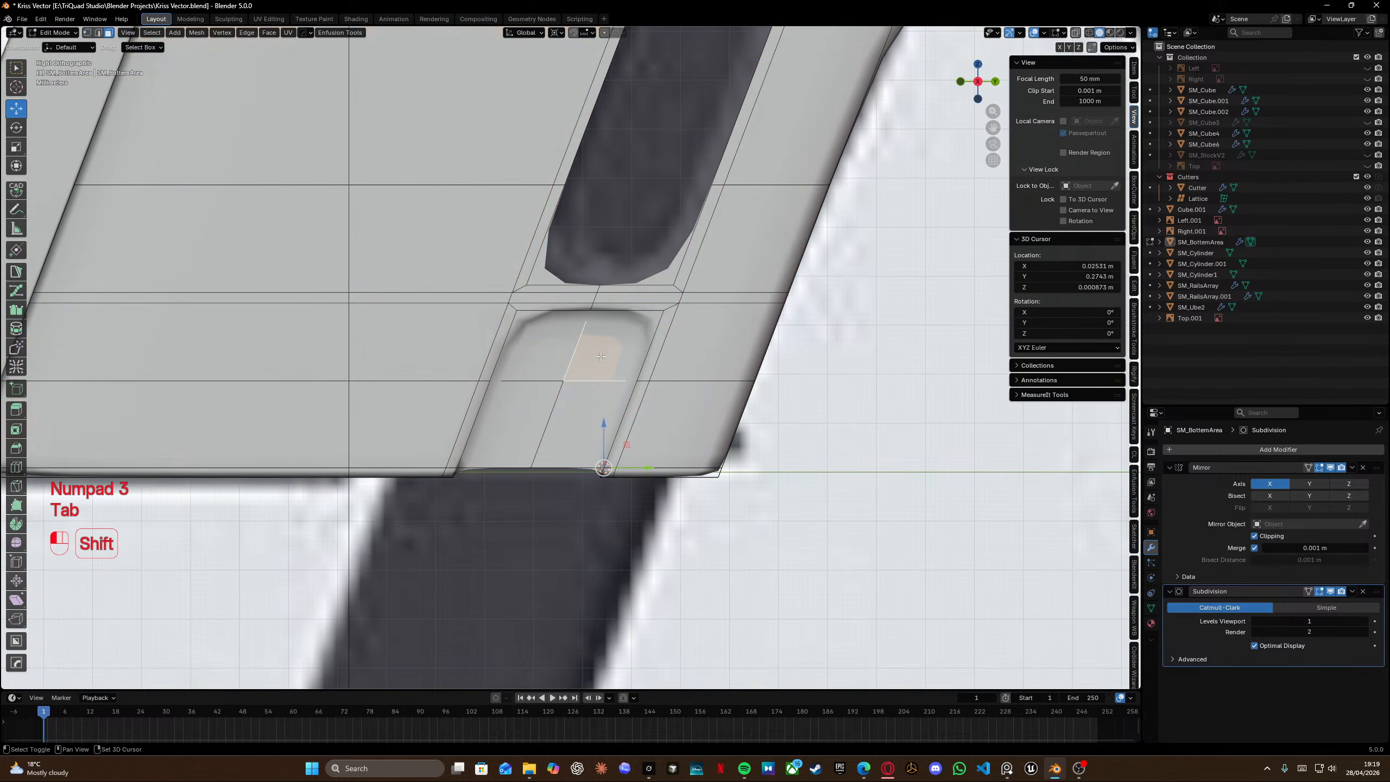
{"action": "key", "text": "x"}
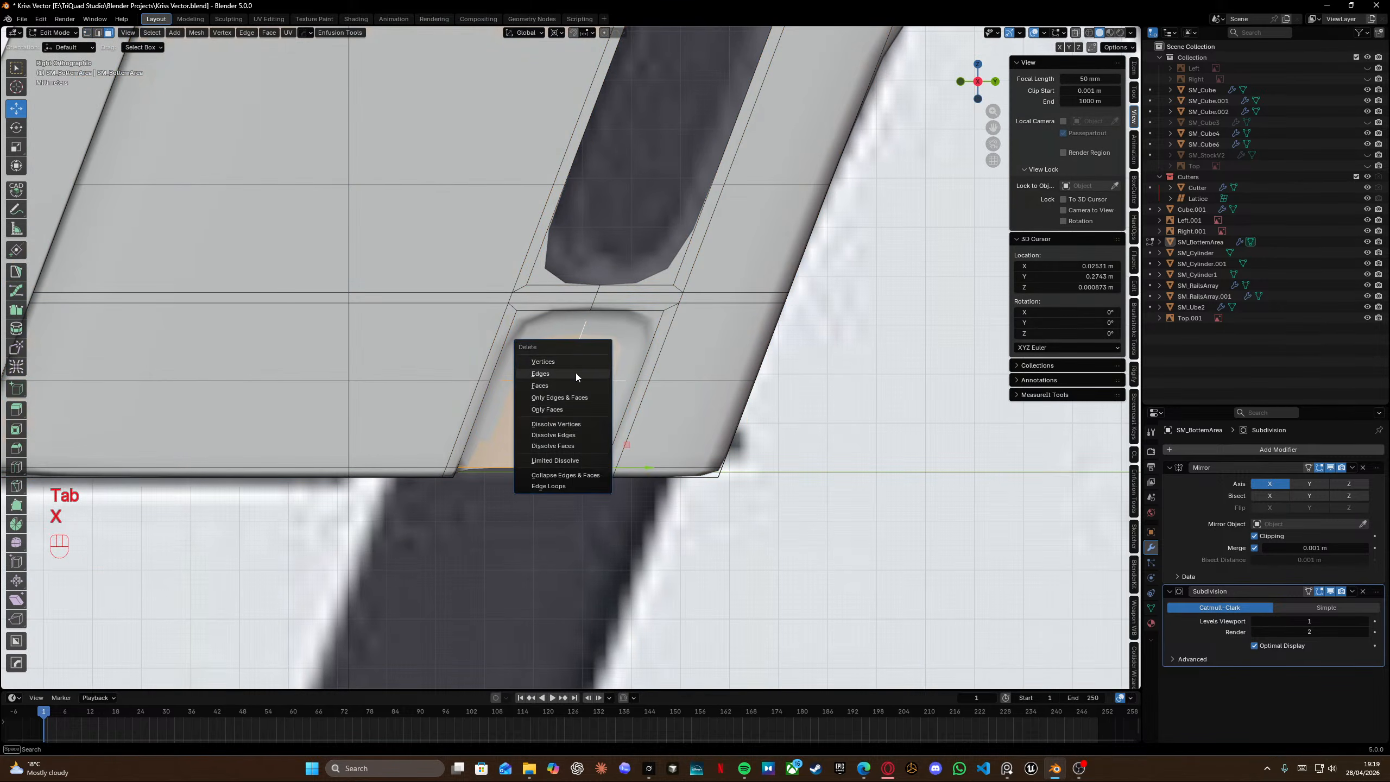
{"action": "left_click", "coordinate": [569, 374]}
Select the path around the lower slot's inner wall and delete its faces.
{"action": "middle_click_drag", "start_coordinate": [560, 315], "coordinate": [452, 409]}
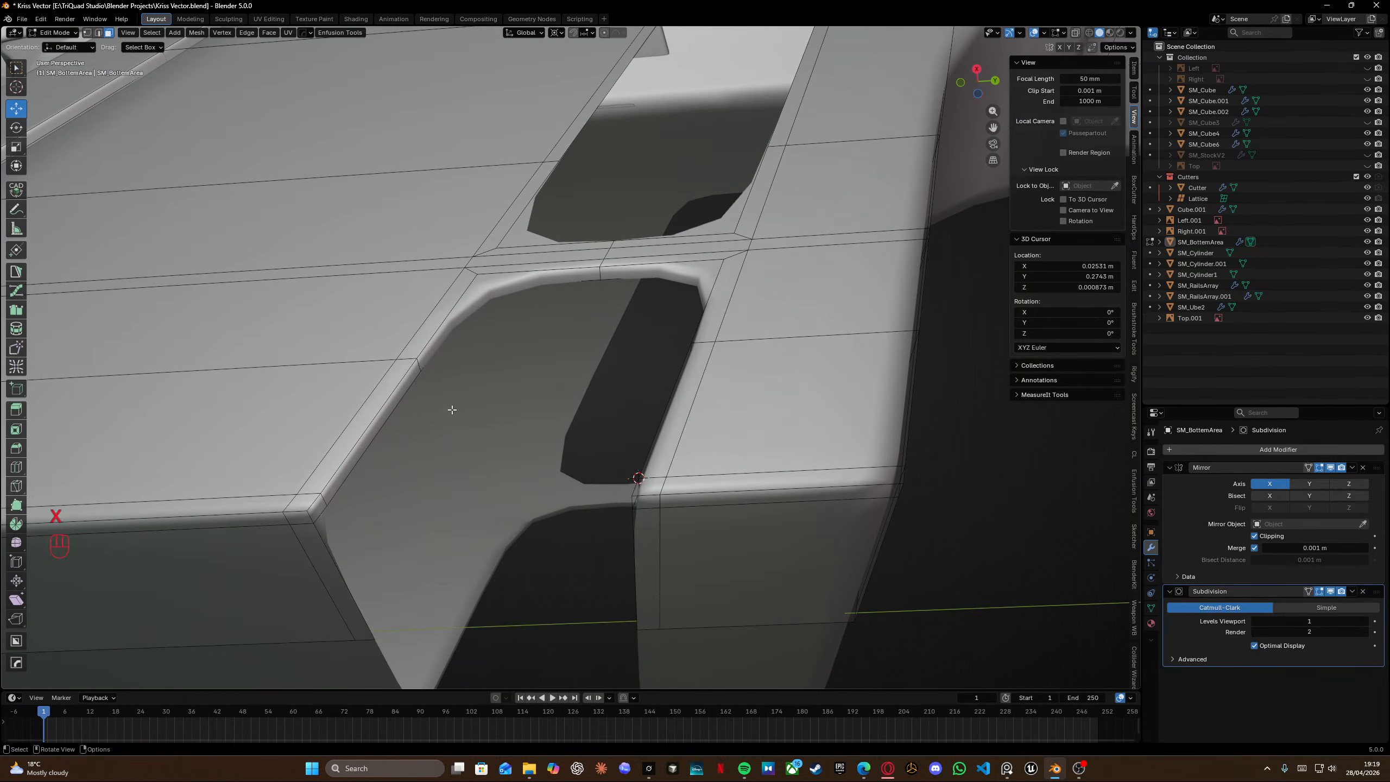
{"action": "left_click", "coordinate": [493, 308], "text": "ctrl"}
{"action": "middle_click_drag", "start_coordinate": [493, 307], "coordinate": [634, 568]}
{"action": "left_click", "coordinate": [647, 559], "text": "ctrl"}
{"action": "key", "text": "x"}
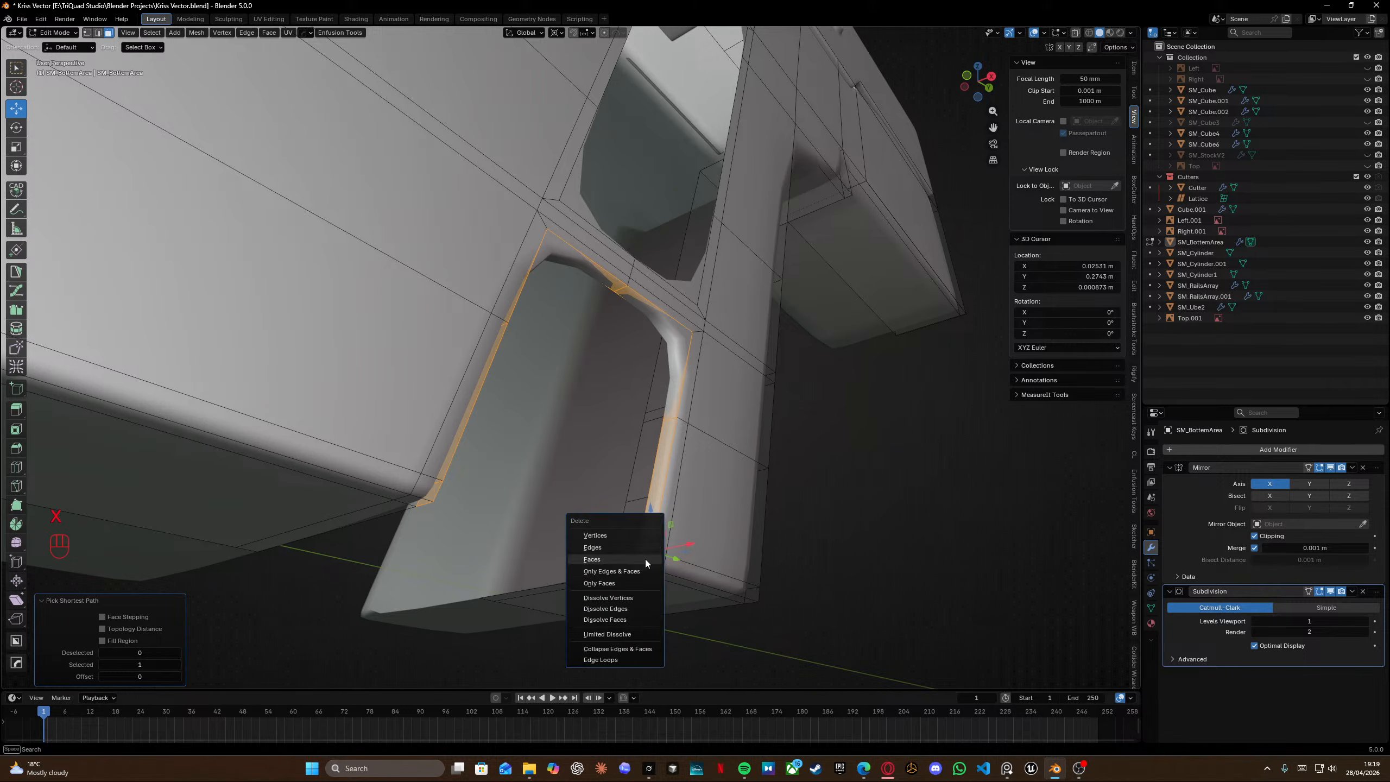
{"action": "left_click", "coordinate": [645, 559]}
{"action": "middle_click_drag", "start_coordinate": [617, 491], "coordinate": [536, 494]}
{"action": "key", "text": "Tab"}
Edge-slide and vertex-slide the lower slot's top edges to round its upper corners.
{"action": "left_click", "coordinate": [431, 475]}
{"action": "left_click", "coordinate": [478, 260]}
{"action": "left_click", "coordinate": [734, 267], "text": "ctrl"}
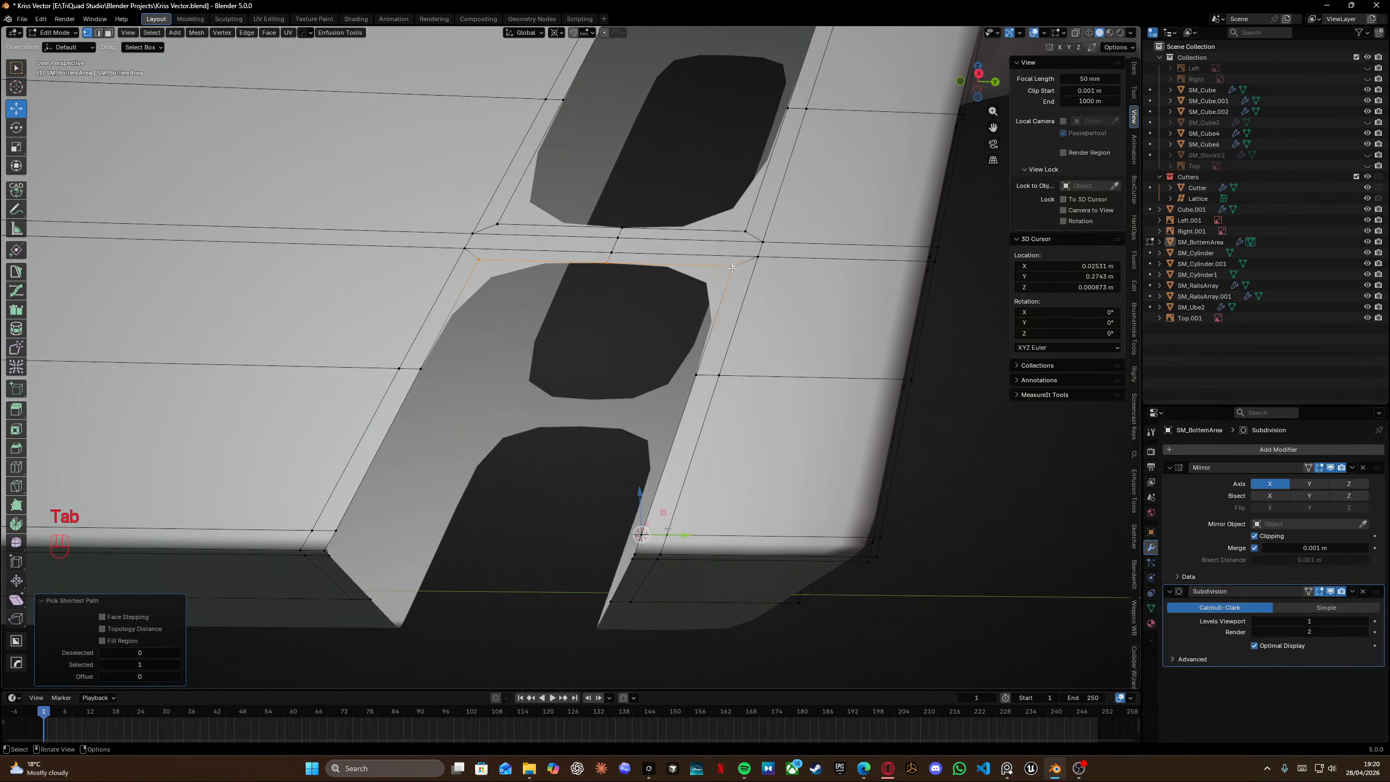
{"action": "middle_click_drag", "start_coordinate": [732, 269], "coordinate": [719, 290]}
{"action": "key", "text": "g"}
{"action": "key", "text": "g"}
{"action": "key", "text": "alt"}
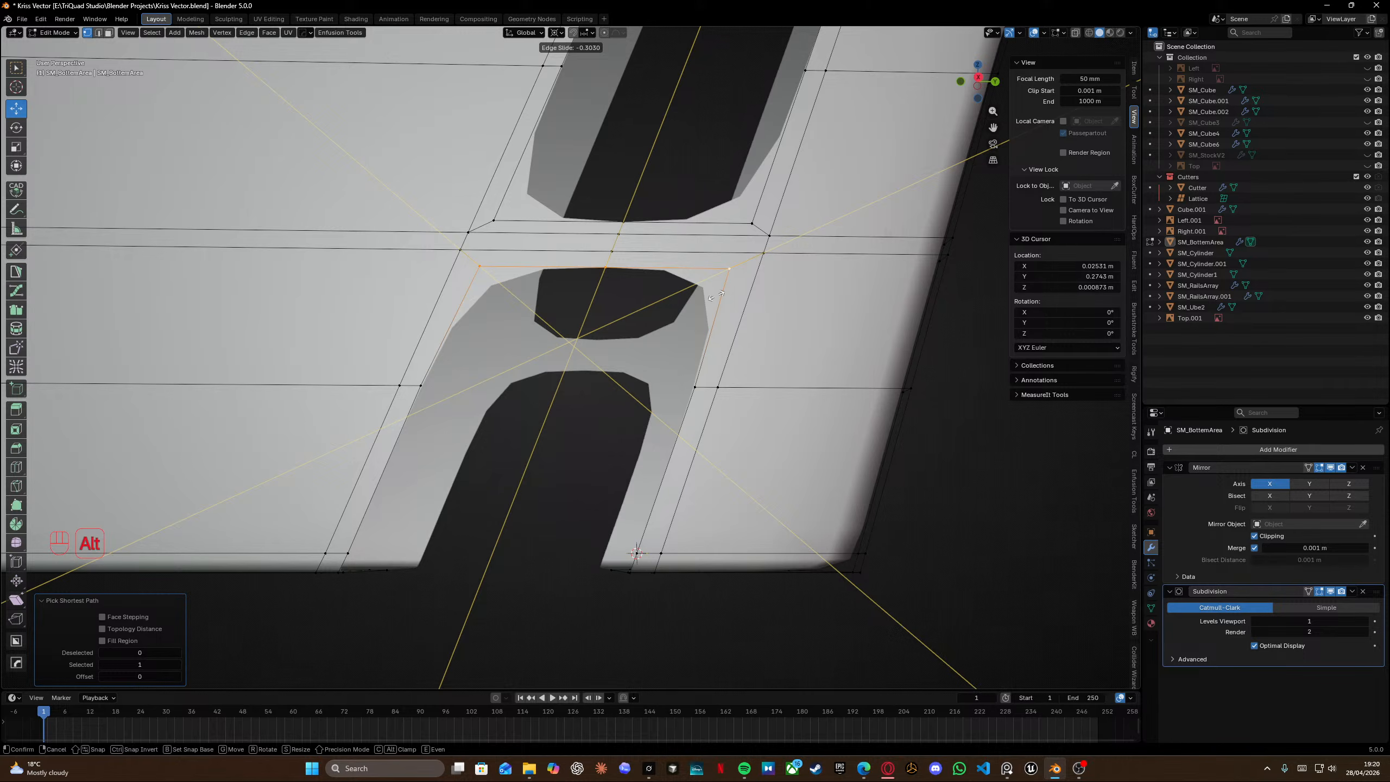
{"action": "left_click", "coordinate": [716, 296]}
{"action": "key", "text": "g"}
{"action": "key", "text": "g"}
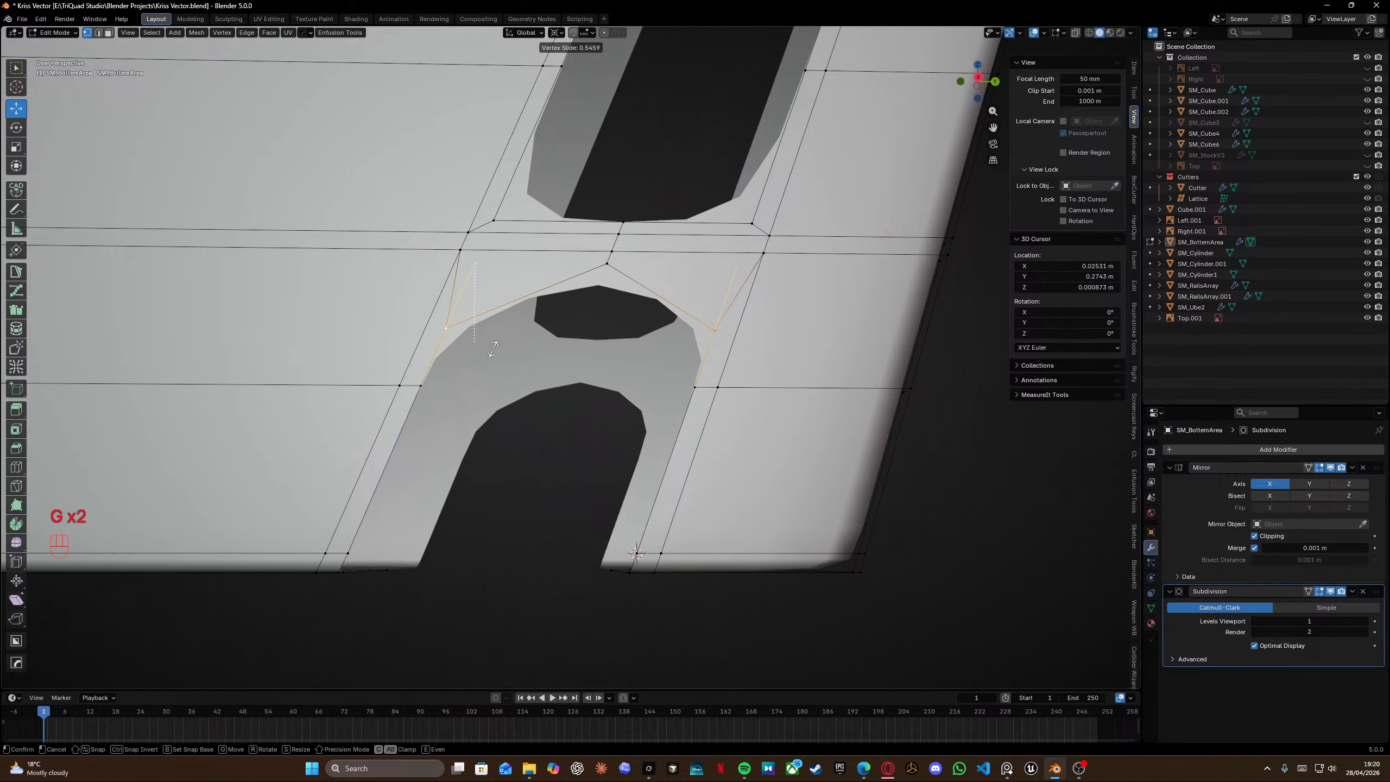
{"action": "left_click", "coordinate": [725, 289]}
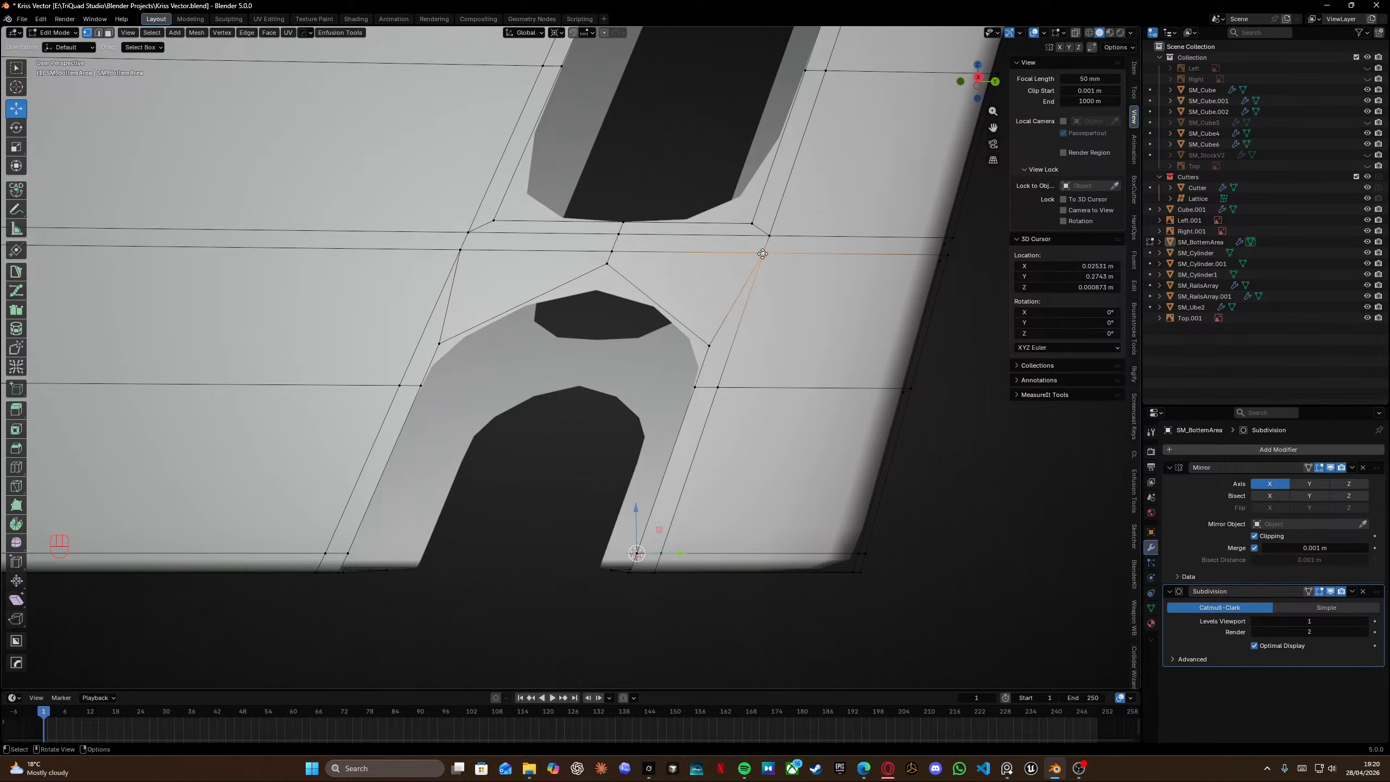
Edge-slide the loops on both sides of the peak above the lower slot to tighten its upper corners.
{"action": "left_click", "coordinate": [801, 253], "text": "alt"}
{"action": "key", "text": "g"}
{"action": "key", "text": "g"}
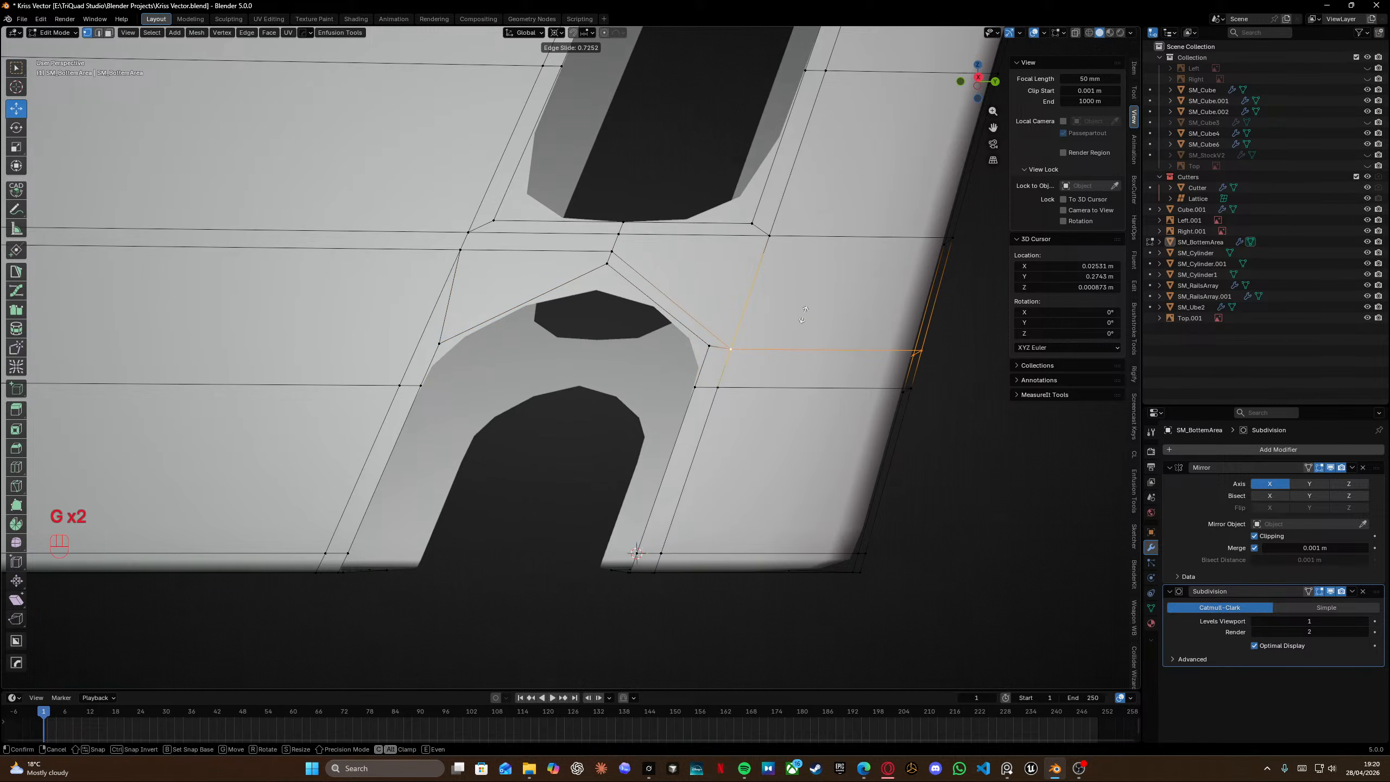
{"action": "left_click", "coordinate": [358, 248], "text": "alt"}
{"action": "key", "text": "g"}
{"action": "key", "text": "g"}
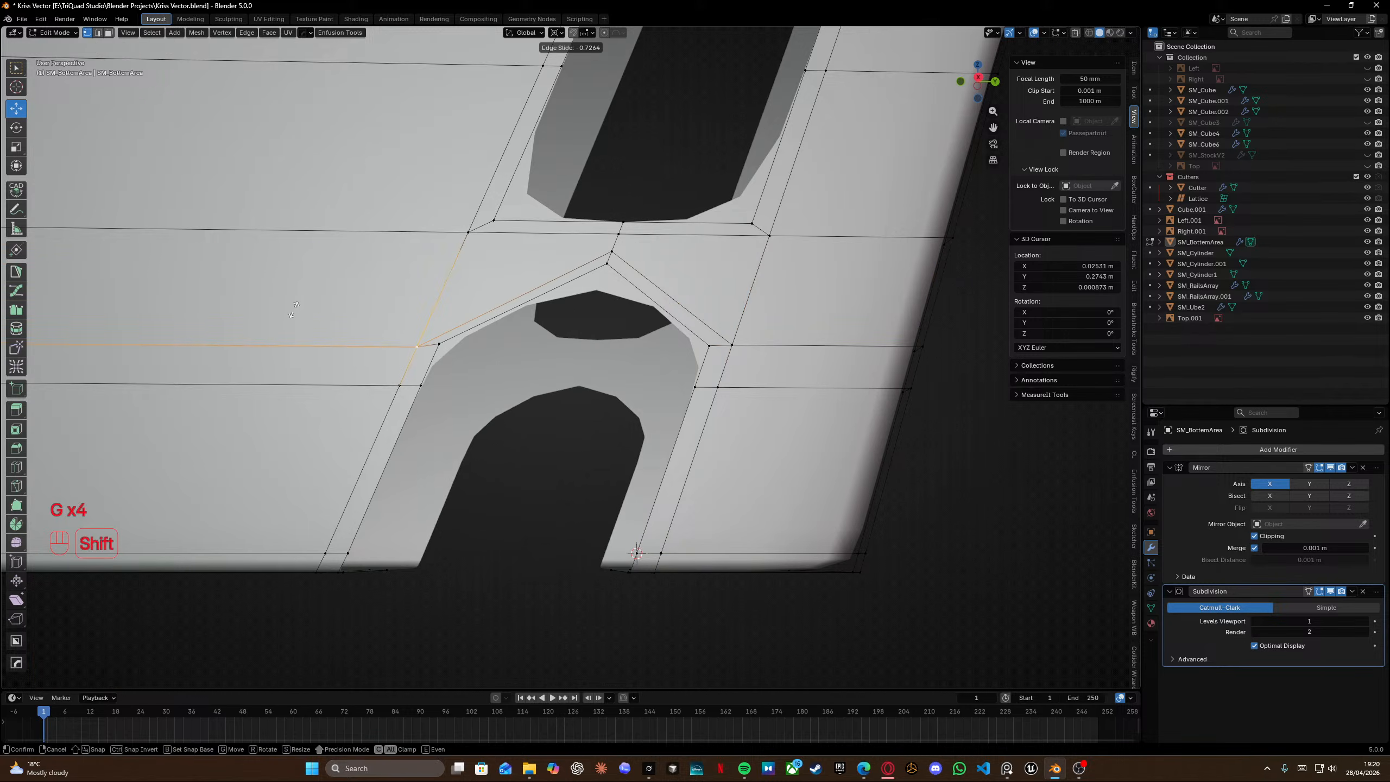
{"action": "left_click", "coordinate": [300, 298]}
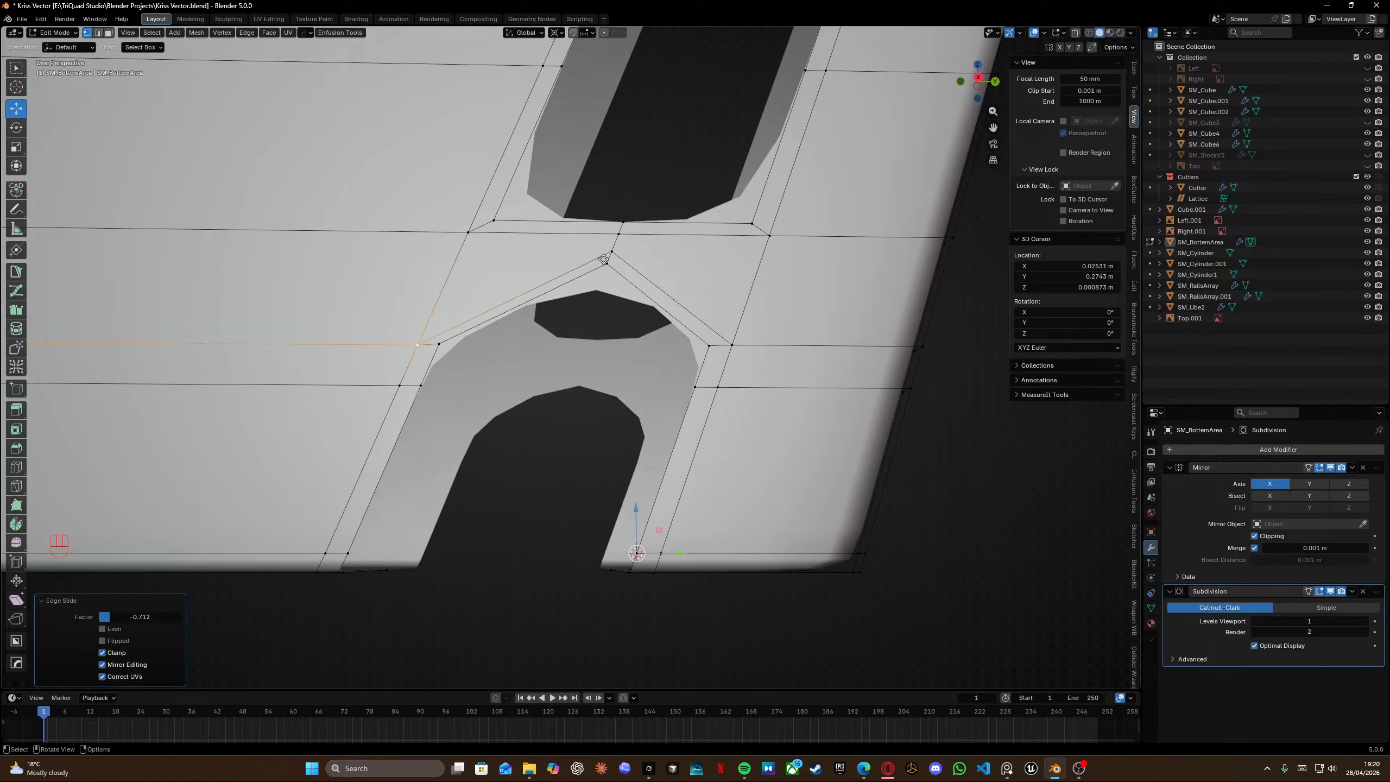
Vertex-slide the peak vertex above the lower slot down toward the slot opening.
{"action": "left_click_drag", "start_coordinate": [618, 267], "coordinate": [622, 272]}
{"action": "key", "text": "g"}
{"action": "key", "text": "g"}
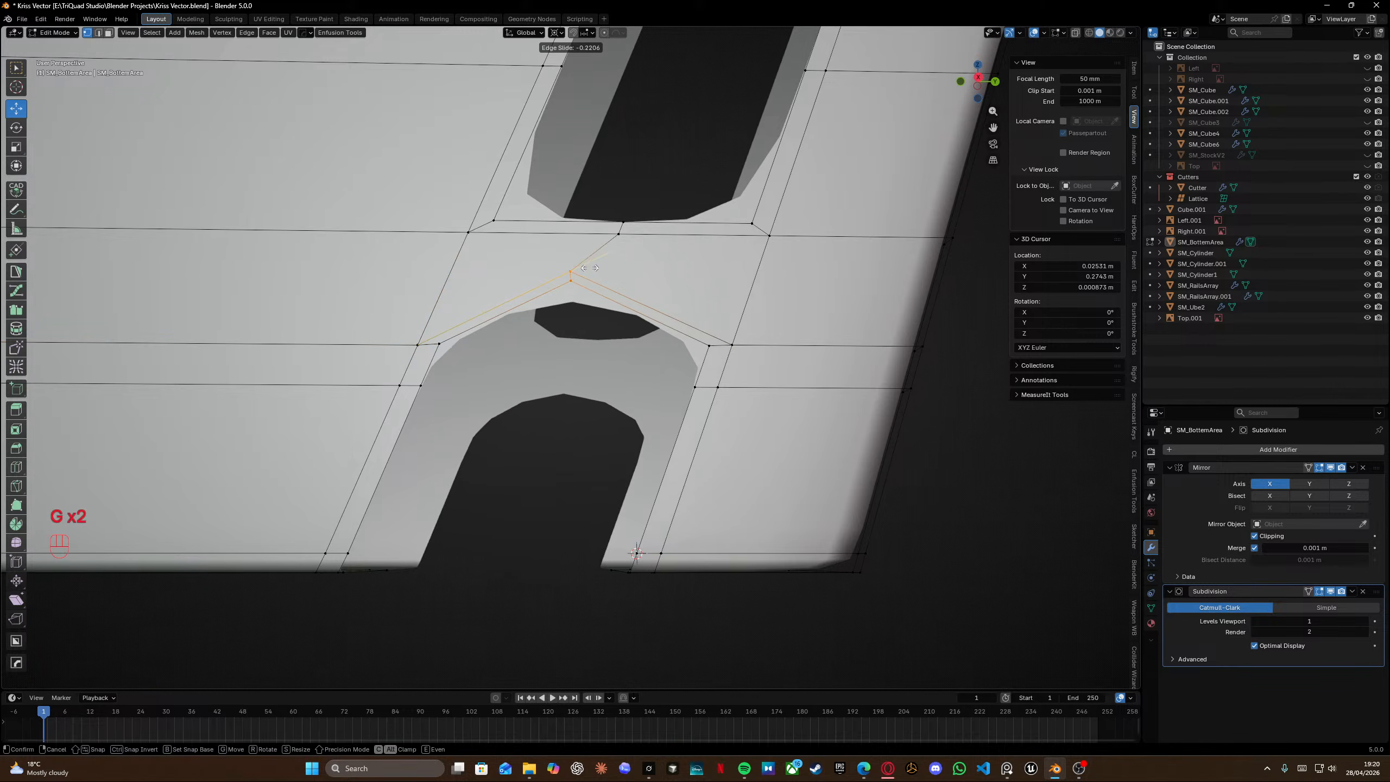
{"action": "right_click", "coordinate": [617, 260]}
{"action": "key", "text": "g"}
{"action": "key", "text": "g"}
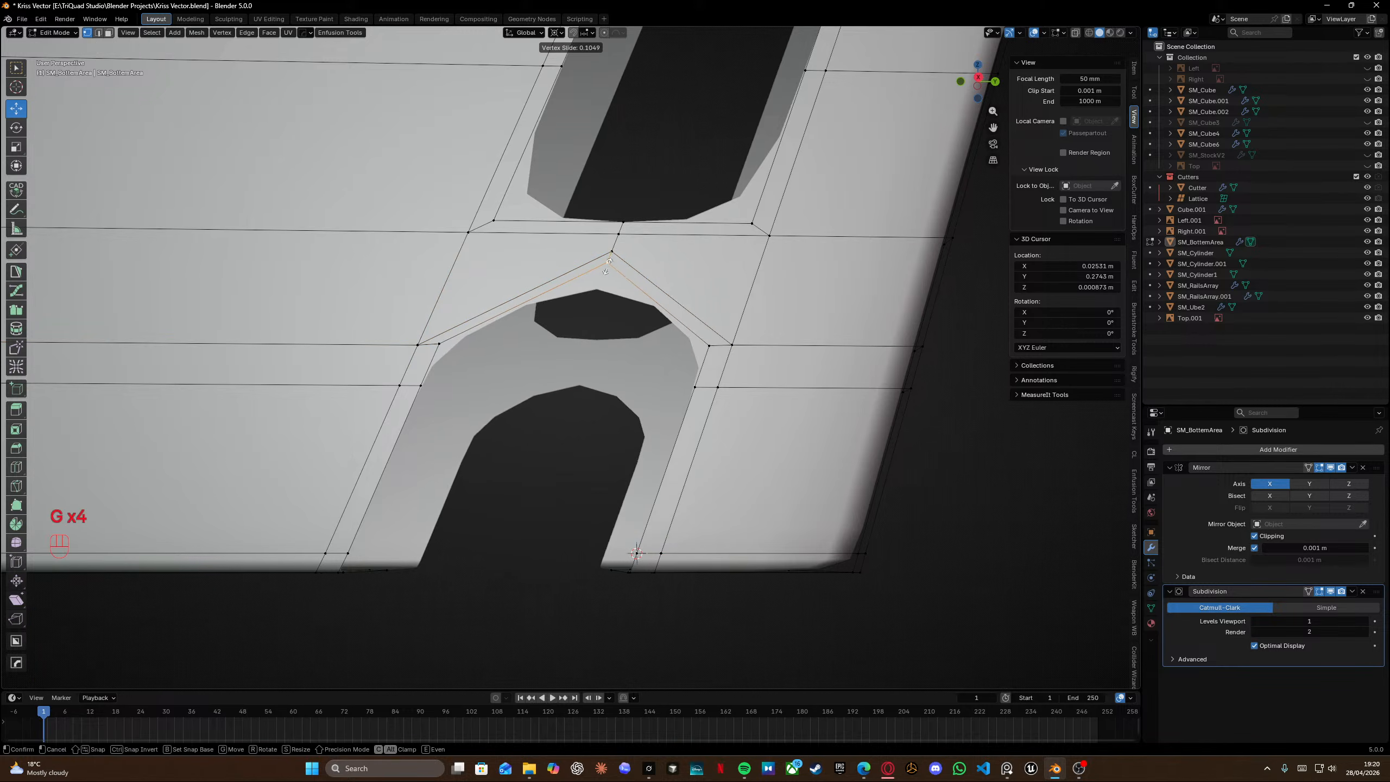
{"action": "left_click", "coordinate": [583, 347]}
In side view, vertex-slide the peak vertex down onto the lower slot's top edge.
{"action": "key", "text": "KP_3"}
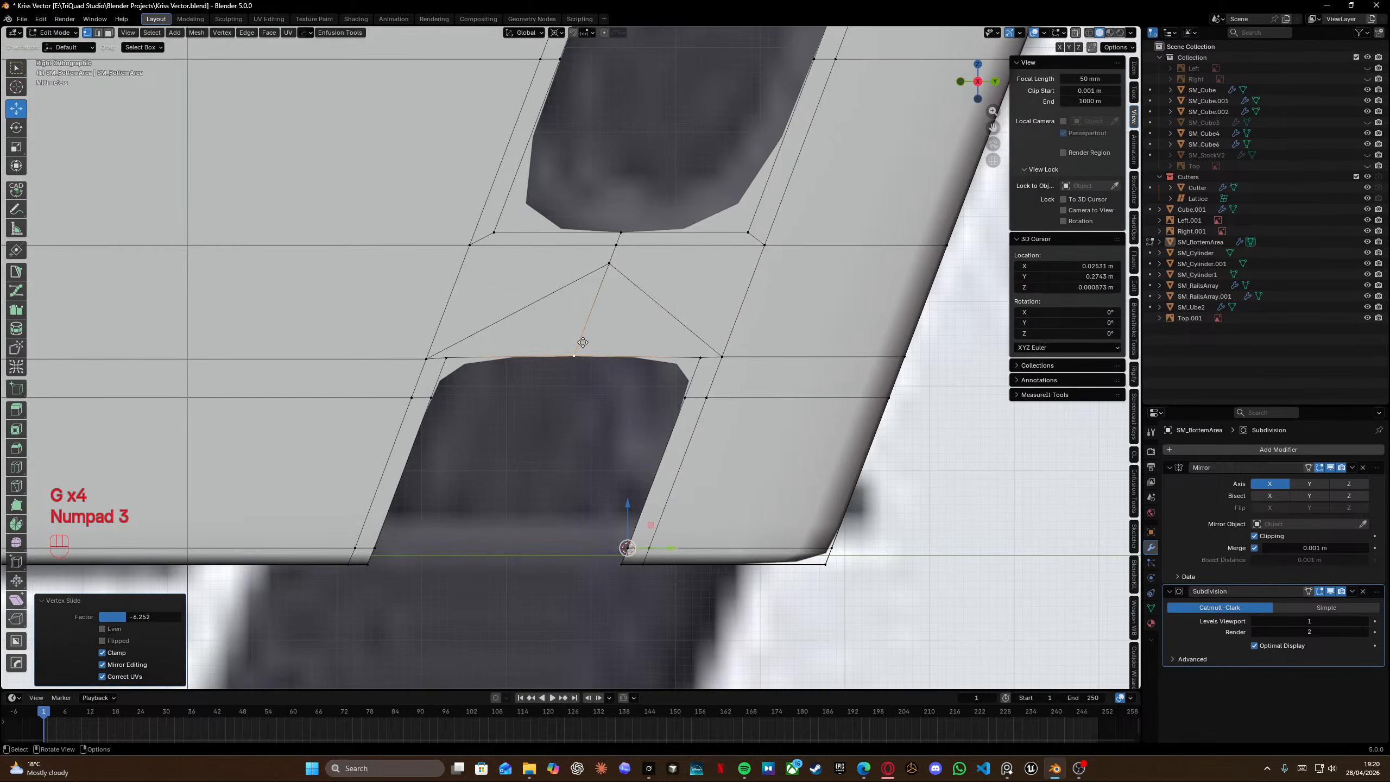
{"action": "key", "text": "g"}
{"action": "key", "text": "g"}
{"action": "key", "text": "alt"}
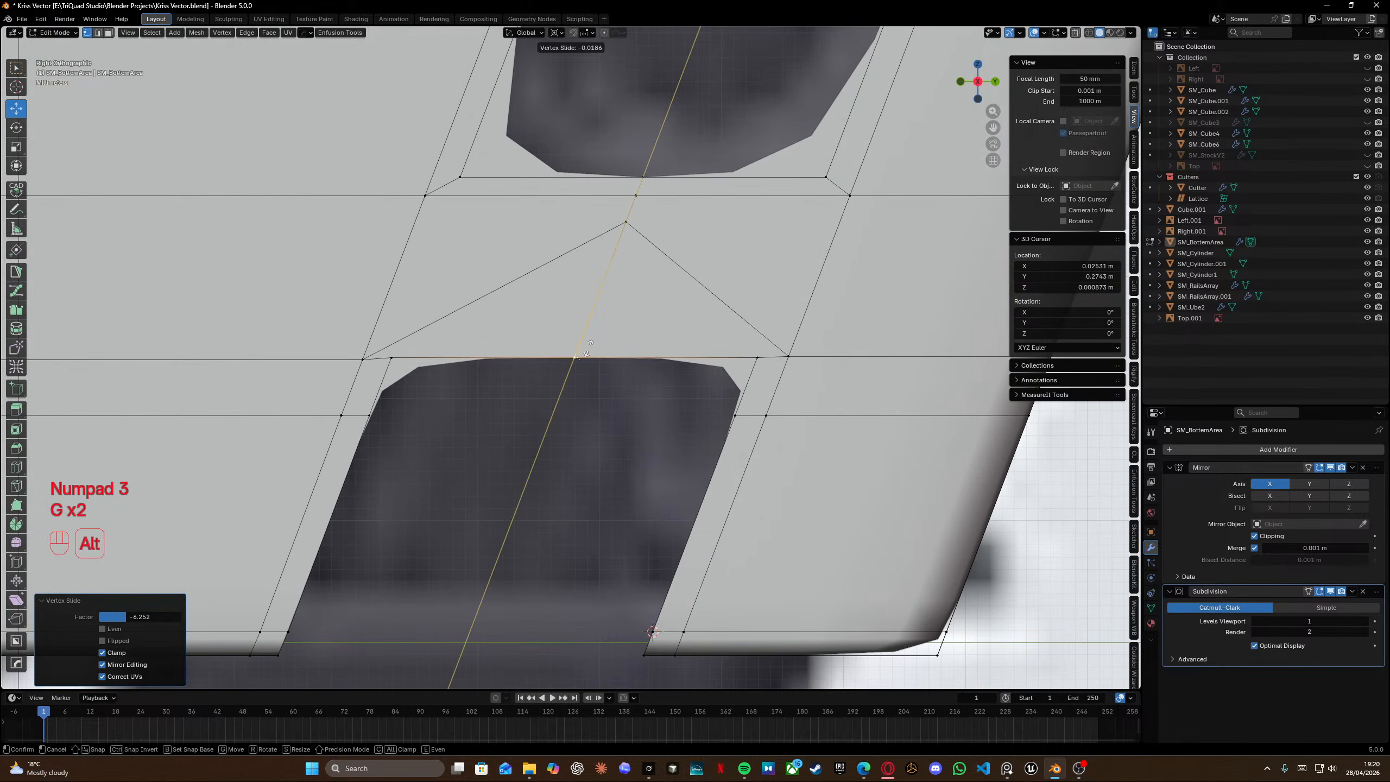
{"action": "left_click", "coordinate": [588, 348]}
{"action": "scroll", "coordinate": [588, 342], "scroll_direction": "down", "scroll_amount": 1}
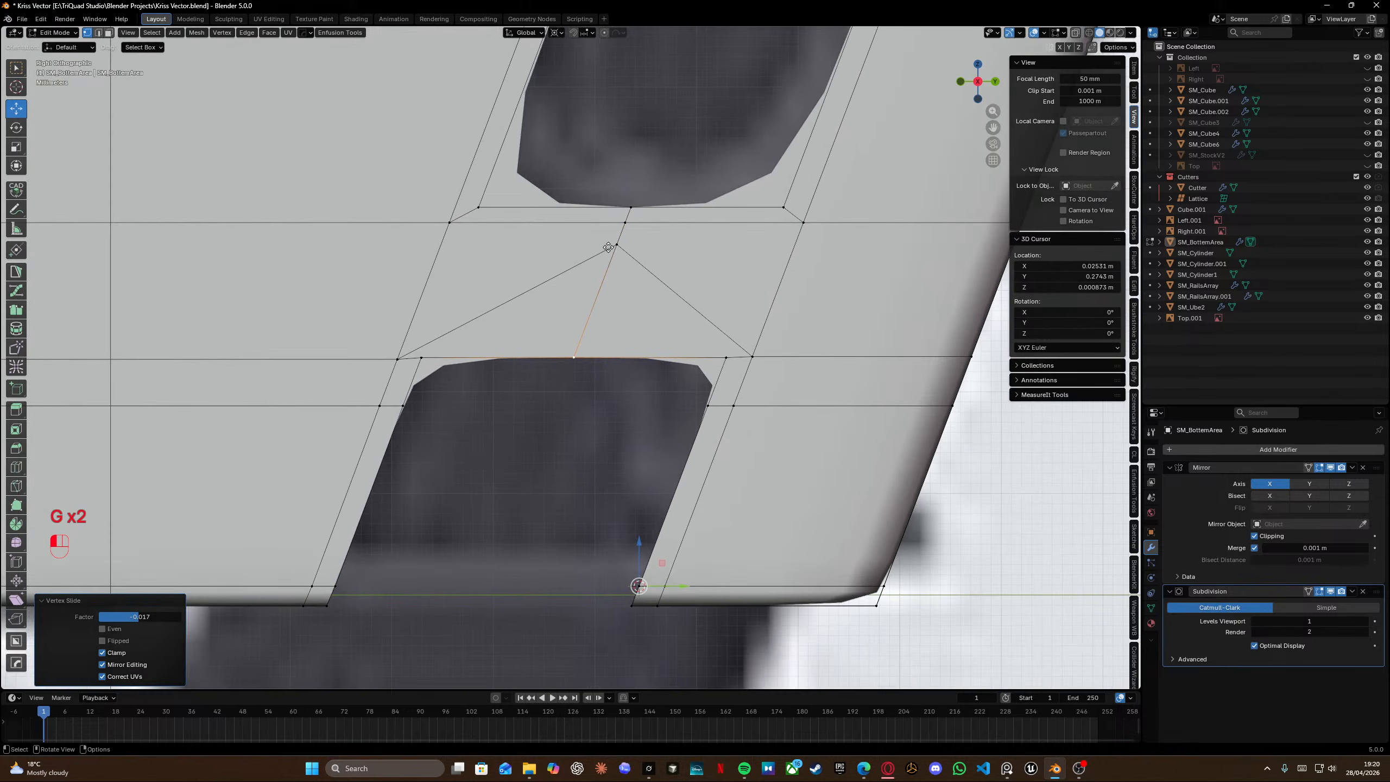
{"action": "key", "text": "g"}
{"action": "key", "text": "g"}
{"action": "key", "text": "alt"}
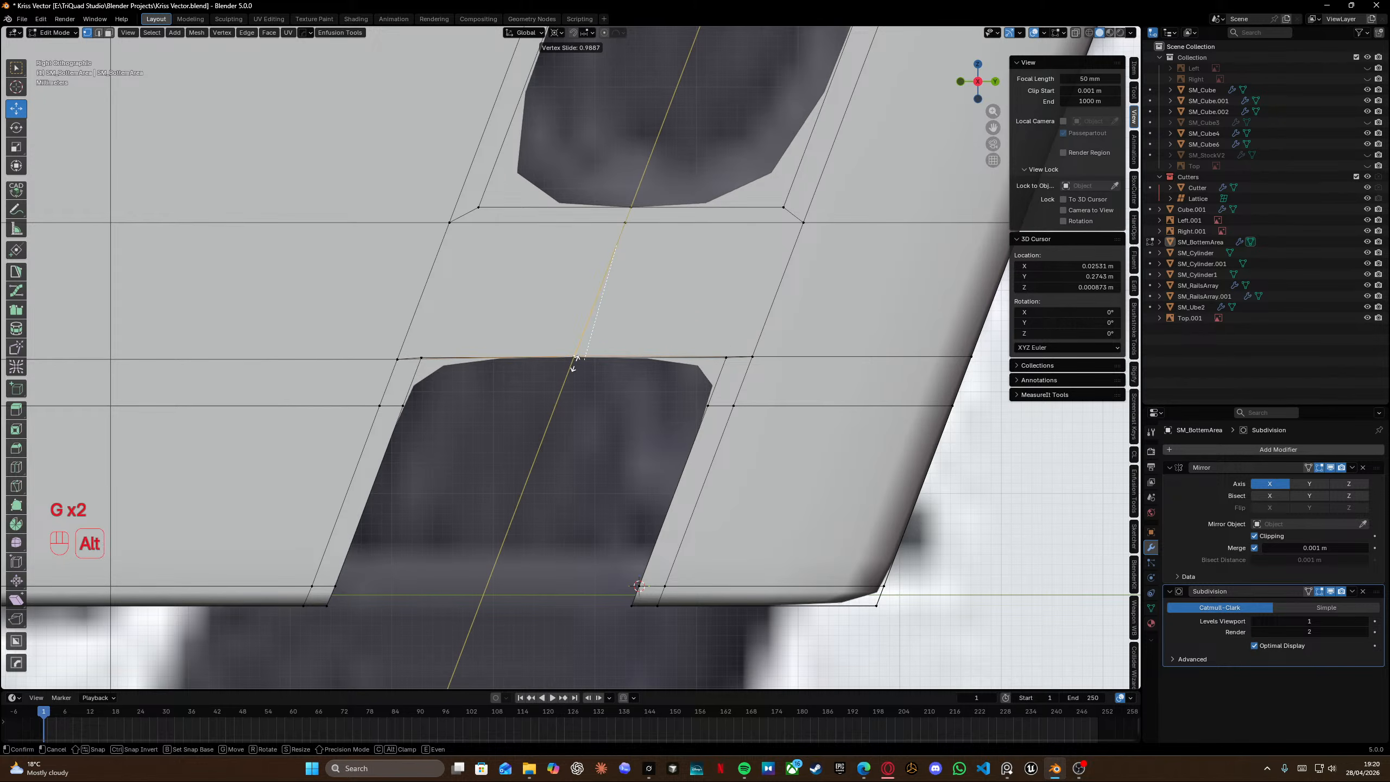
{"action": "left_click", "coordinate": [581, 349]}
Try to vertex-slide the lower slot's right top corner vertex, then undo it.
{"action": "left_click", "coordinate": [752, 356]}
{"action": "key", "text": "g"}
{"action": "key", "text": "g"}
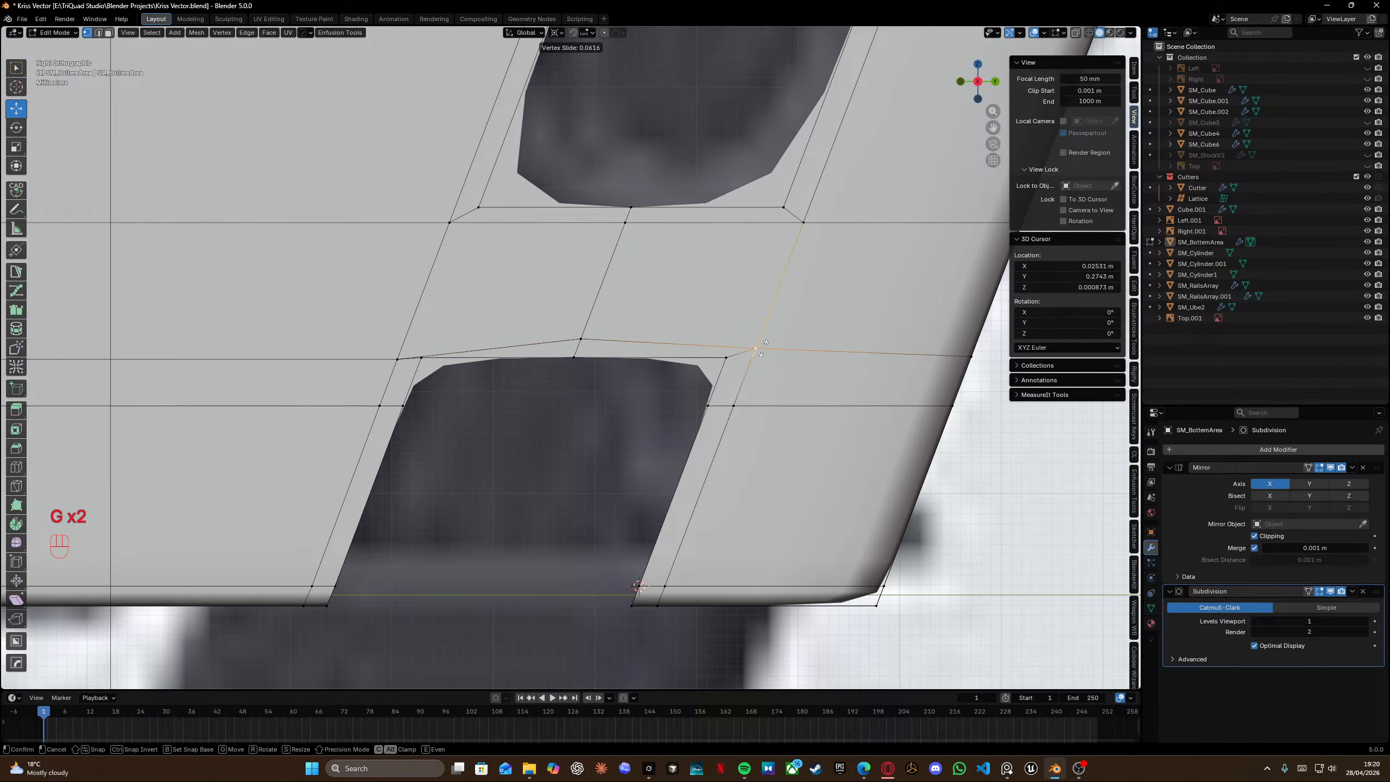
{"action": "left_click", "coordinate": [766, 340]}
{"action": "left_click", "coordinate": [796, 343], "text": "alt"}
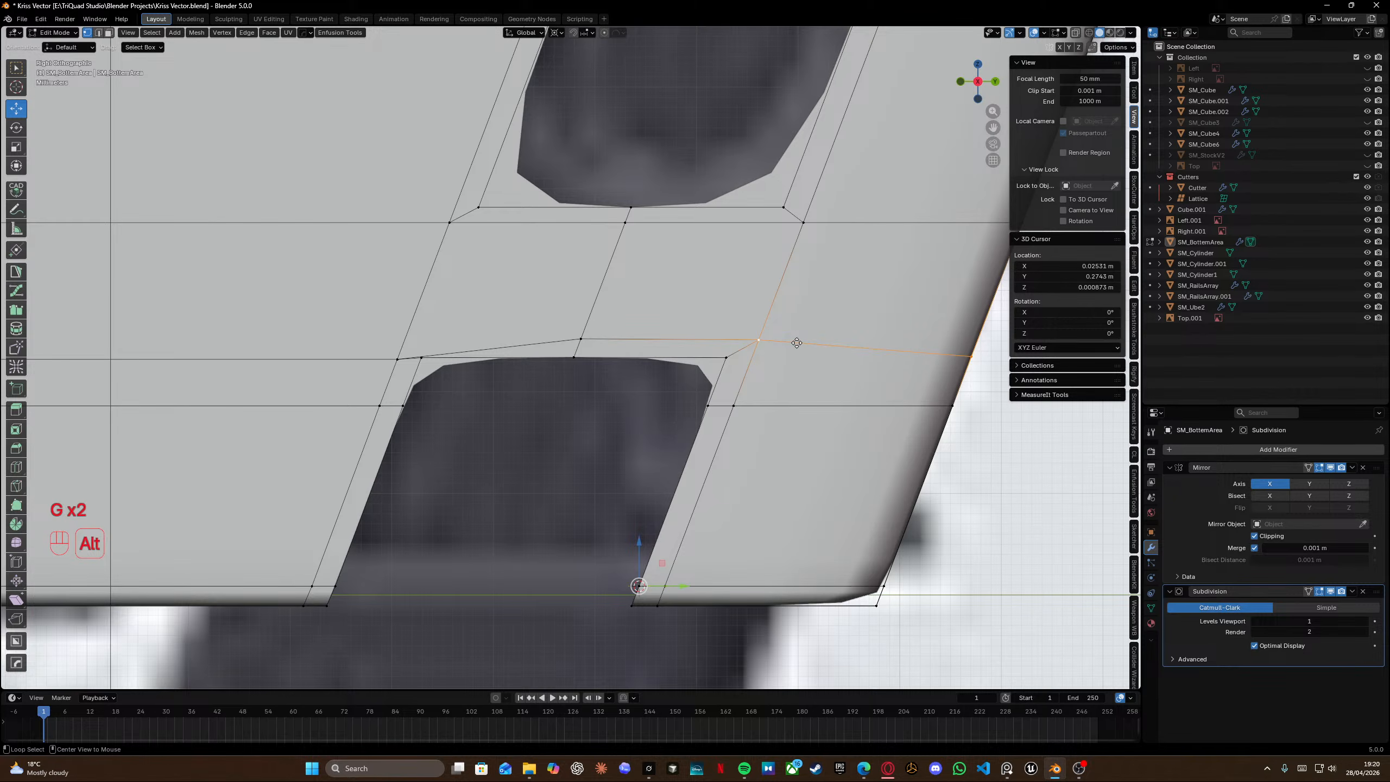
{"action": "key", "text": "ctrl"}
{"action": "key", "text": "ctrl+z"}
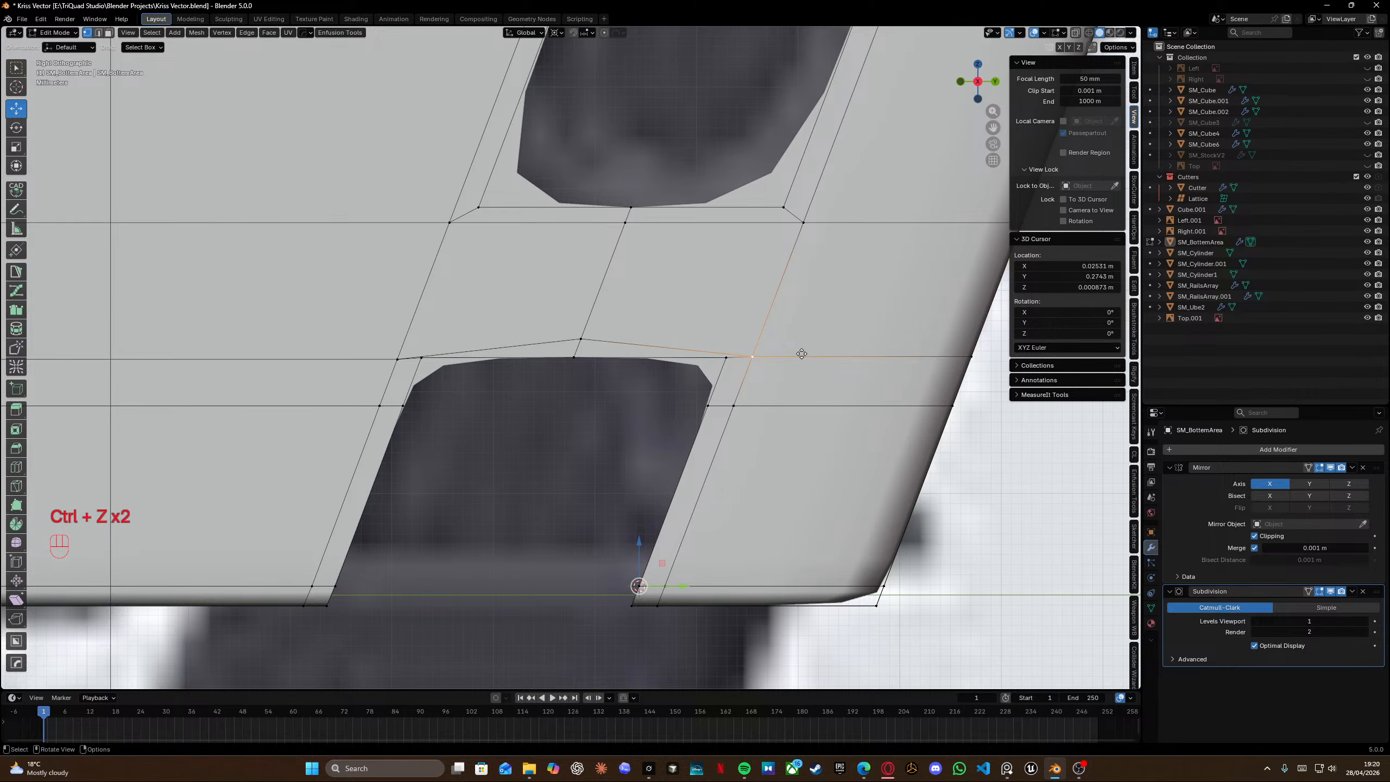
Edge-slide the loops beside the lower slot's right and left top corners to follow the reference.
{"action": "key", "text": "g"}
{"action": "key", "text": "g"}
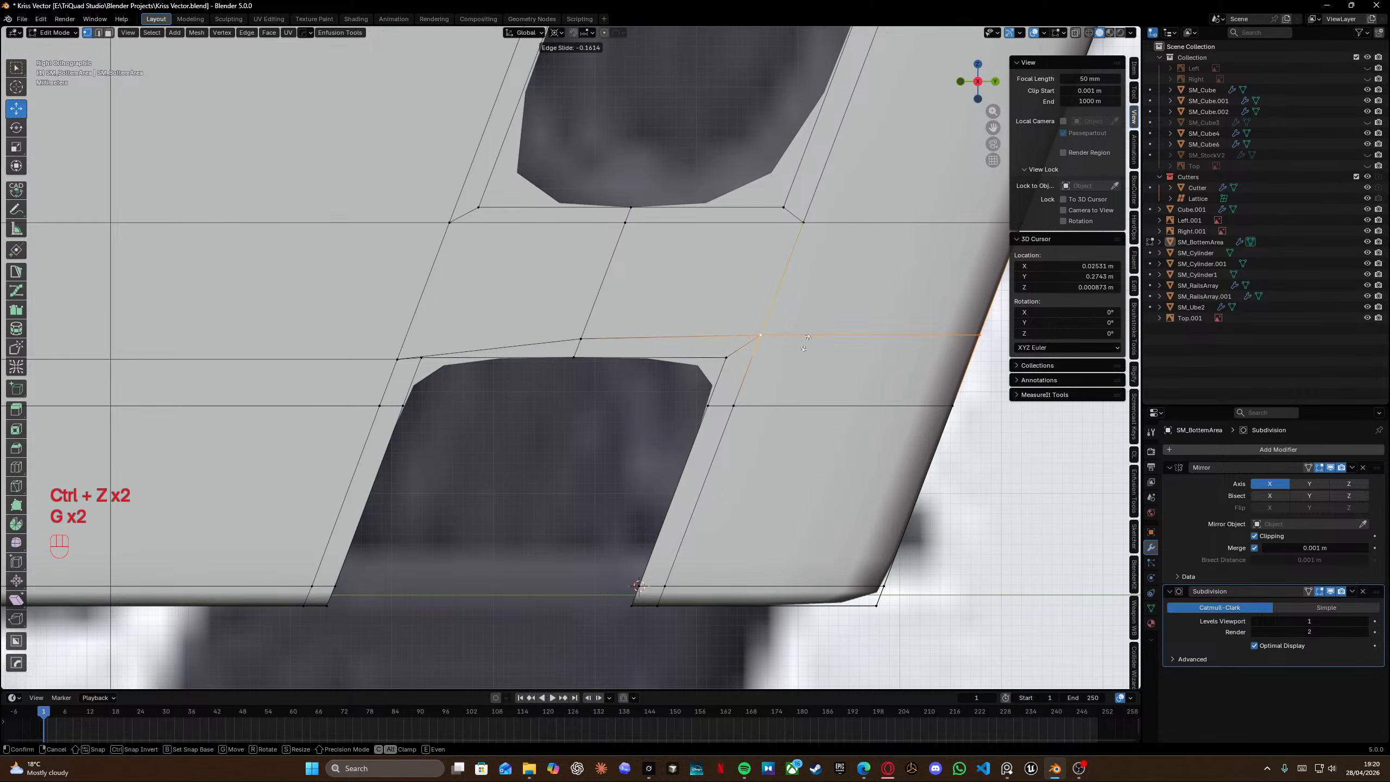
{"action": "left_click", "coordinate": [804, 342]}
{"action": "left_click", "coordinate": [348, 351], "text": "alt"}
{"action": "key", "text": "g"}
{"action": "key", "text": "g"}
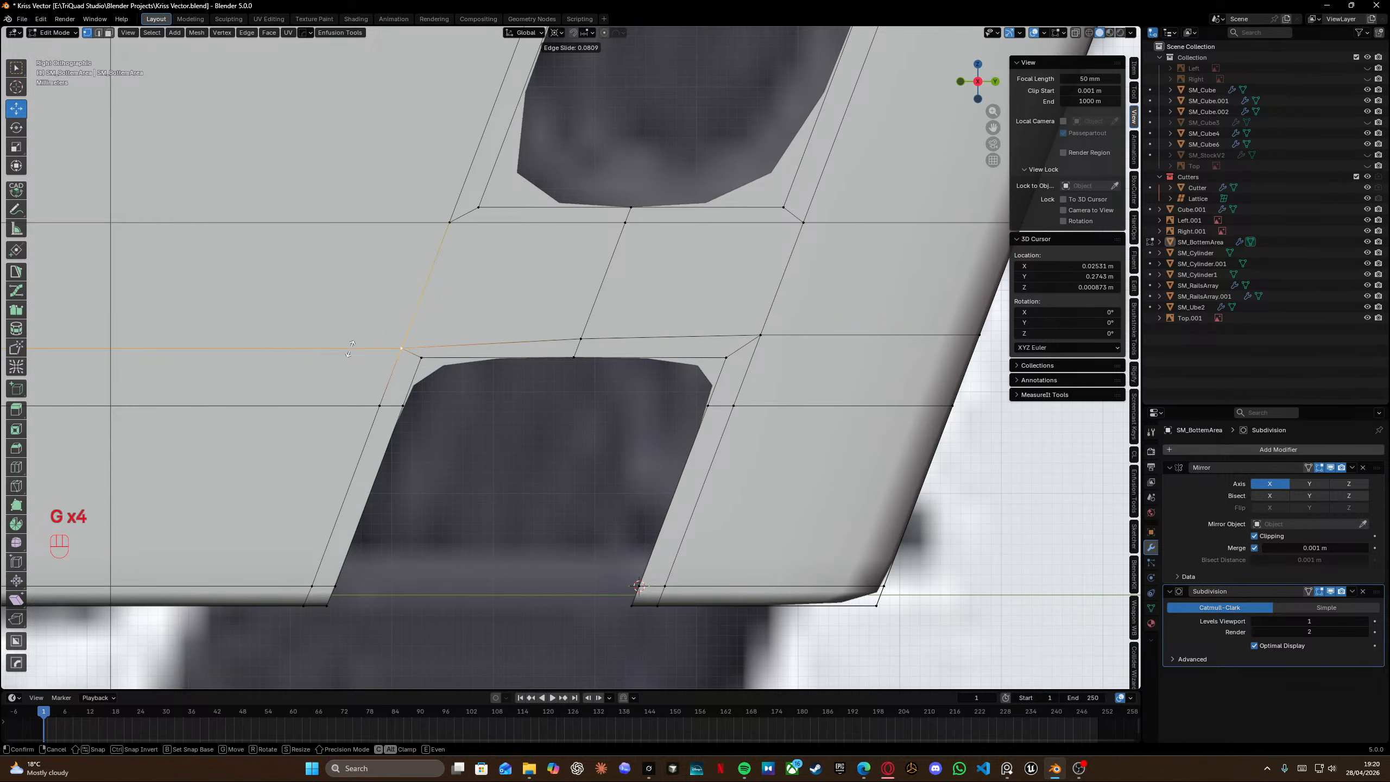
{"action": "left_click", "coordinate": [355, 343]}
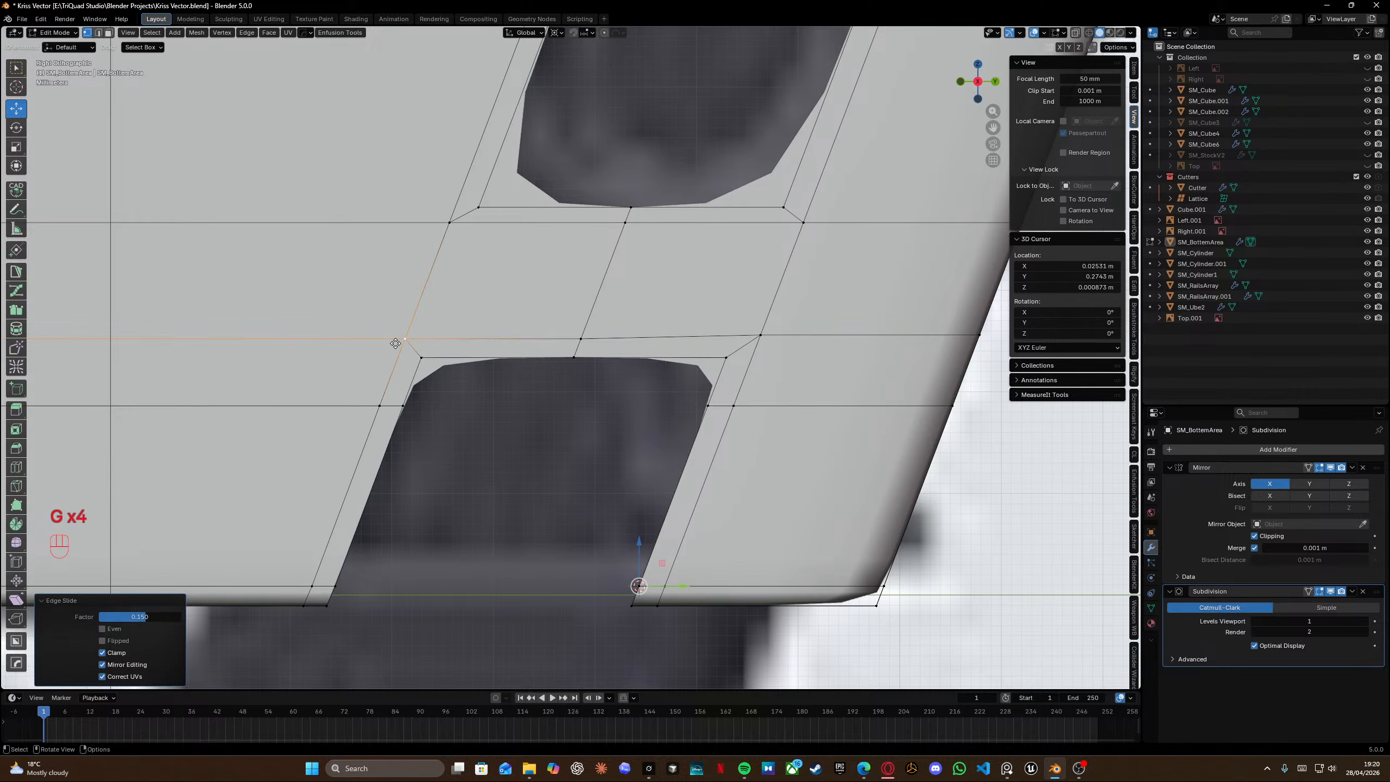
Slide the middle vertex of the slot's top edge and the right corner loop again to even the edge.
{"action": "left_click", "coordinate": [581, 337]}
{"action": "key", "text": "g"}
{"action": "key", "text": "g"}
{"action": "left_click", "coordinate": [615, 345]}
{"action": "left_click", "coordinate": [813, 339], "text": "alt"}
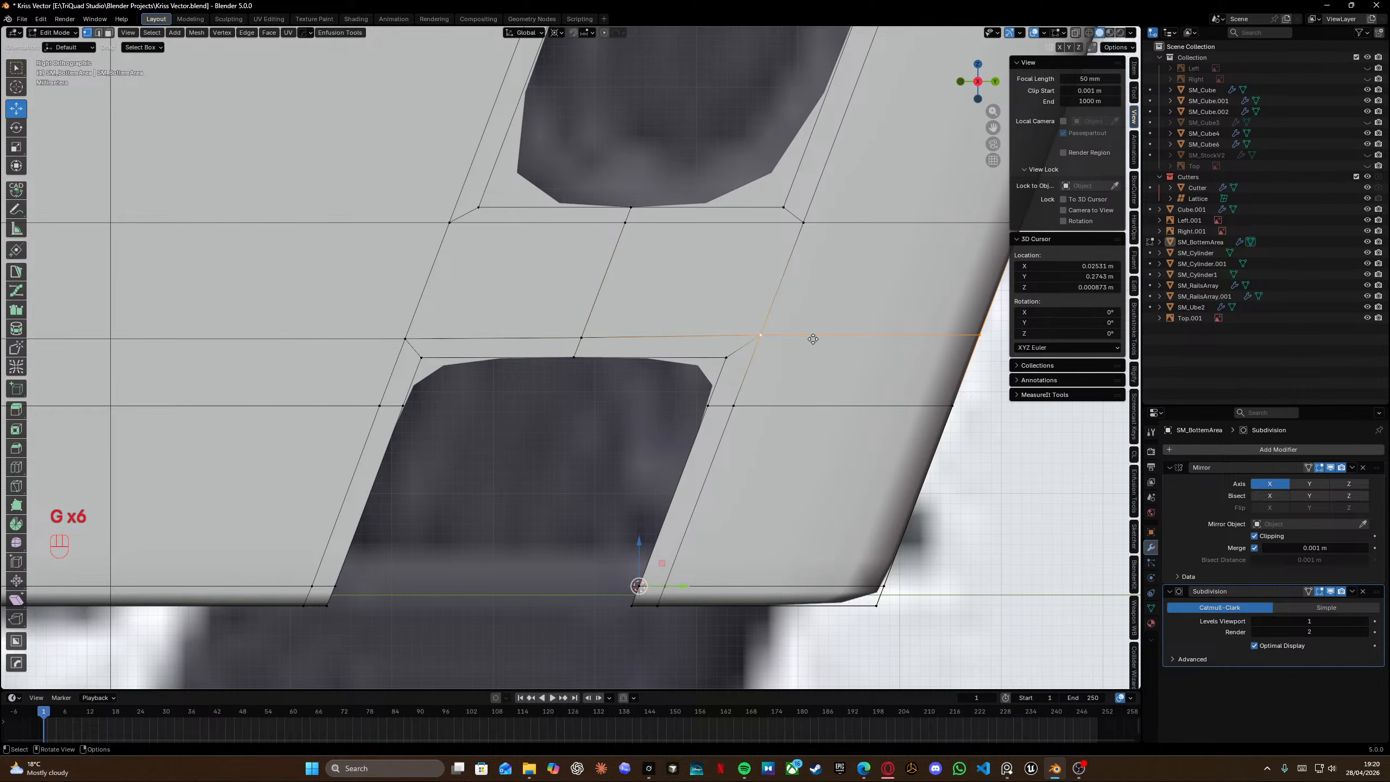
{"action": "key", "text": "g"}
{"action": "key", "text": "g"}
{"action": "left_click", "coordinate": [810, 346]}
{"action": "scroll", "coordinate": [715, 389], "scroll_direction": "down", "scroll_amount": 3}
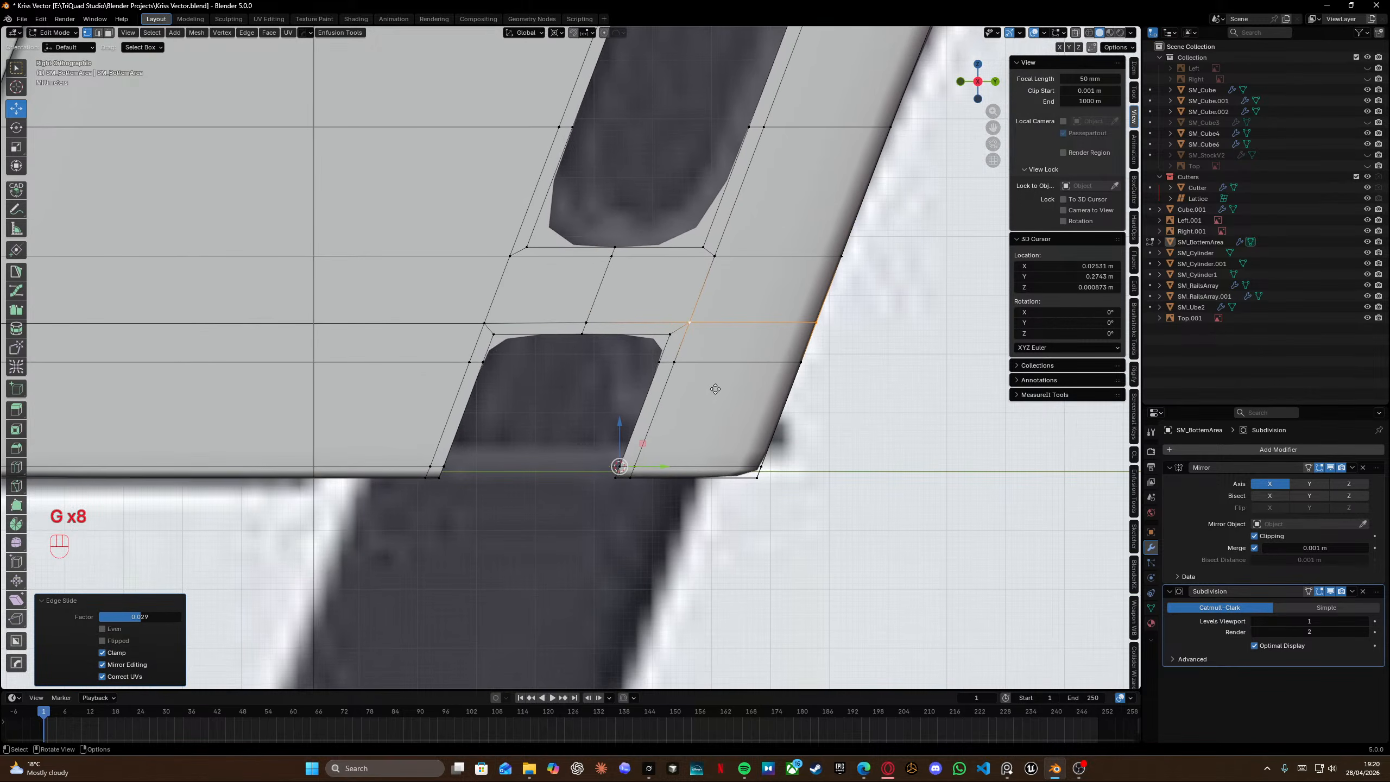
Check the smoothed shape, then edge-slide the horizontal loop between the two slots upward.
{"action": "key", "text": "Tab"}
{"action": "scroll", "coordinate": [726, 309], "scroll_direction": "down", "scroll_amount": 2}
{"action": "middle_click_drag", "start_coordinate": [625, 365], "coordinate": [719, 397]}
{"action": "scroll", "coordinate": [590, 361], "scroll_direction": "up", "scroll_amount": 8}
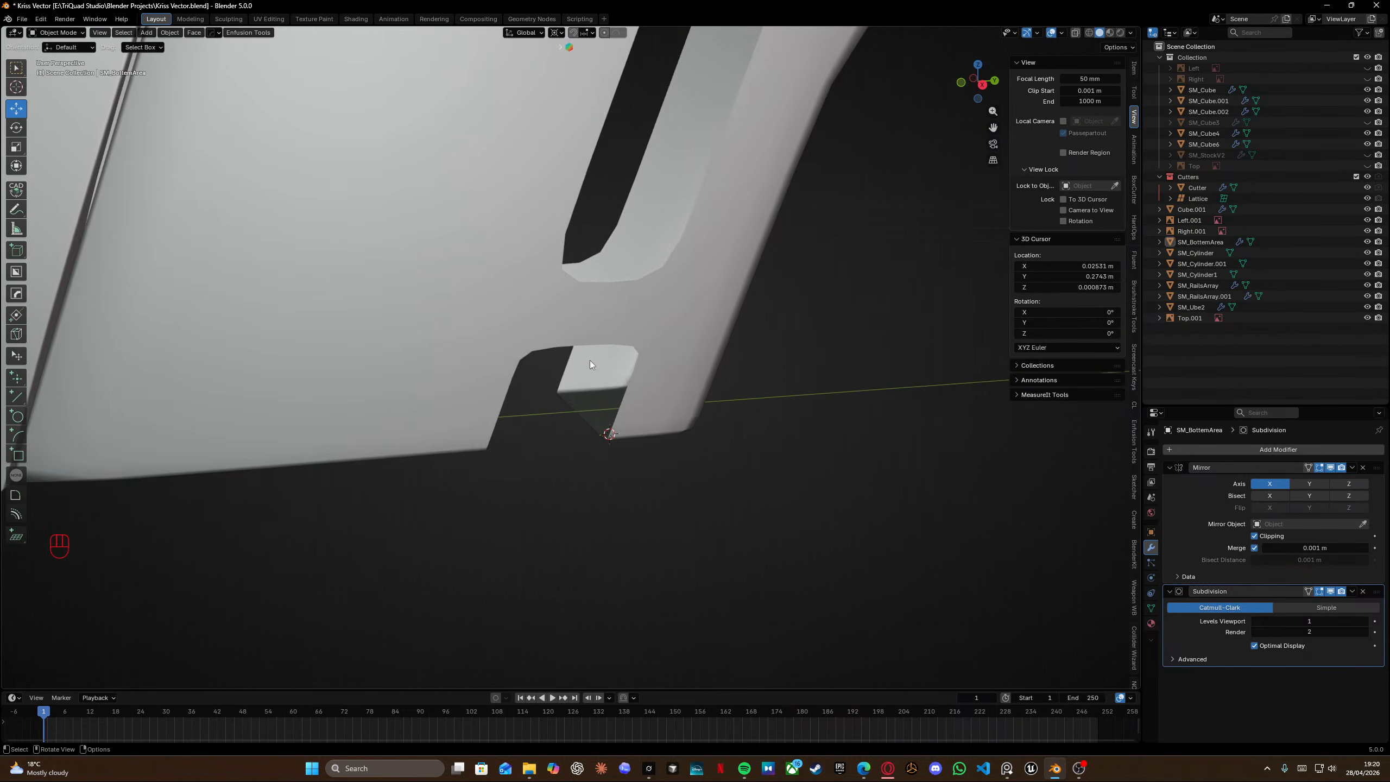
{"action": "middle_click_drag", "start_coordinate": [649, 339], "coordinate": [603, 336]}
{"action": "key", "text": "Tab"}
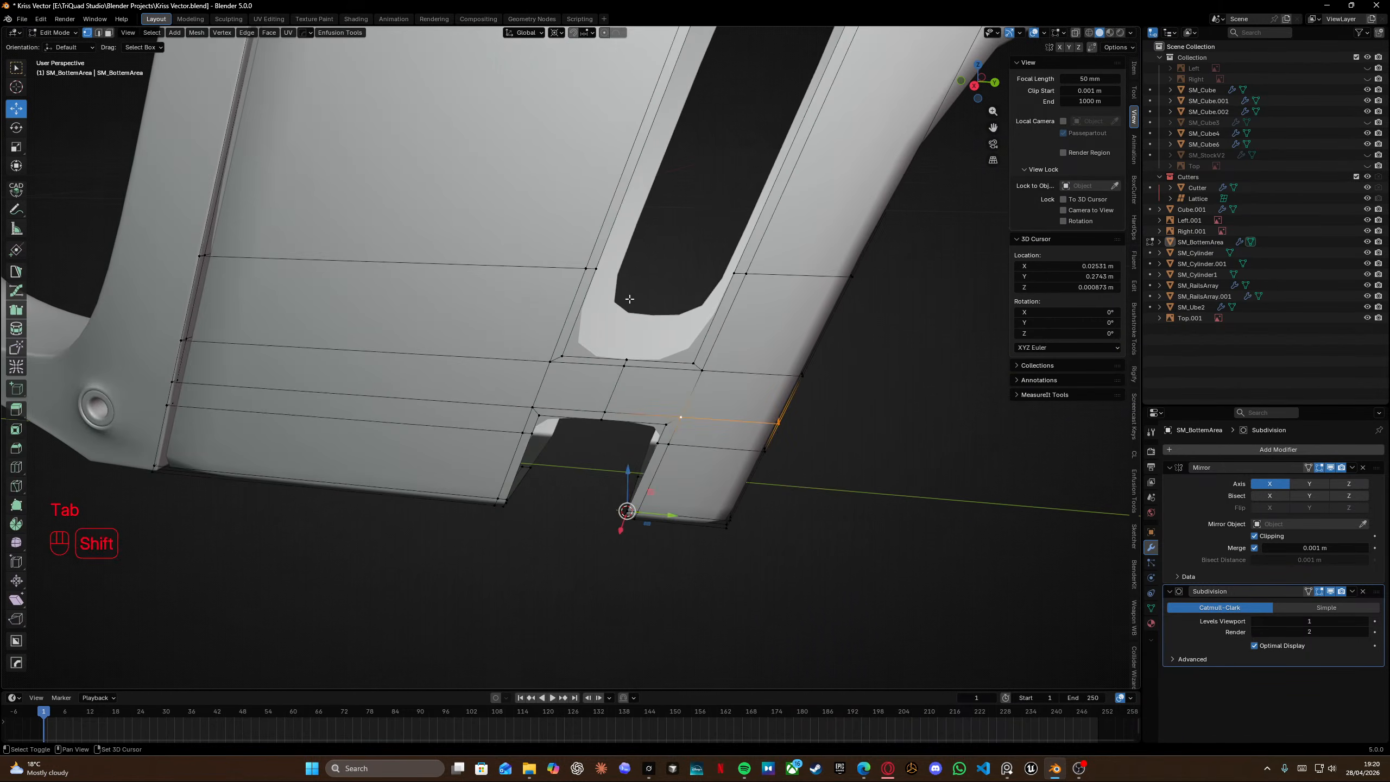
{"action": "key", "text": "KP_3"}
{"action": "scroll", "coordinate": [632, 376], "scroll_direction": "up", "scroll_amount": 3}
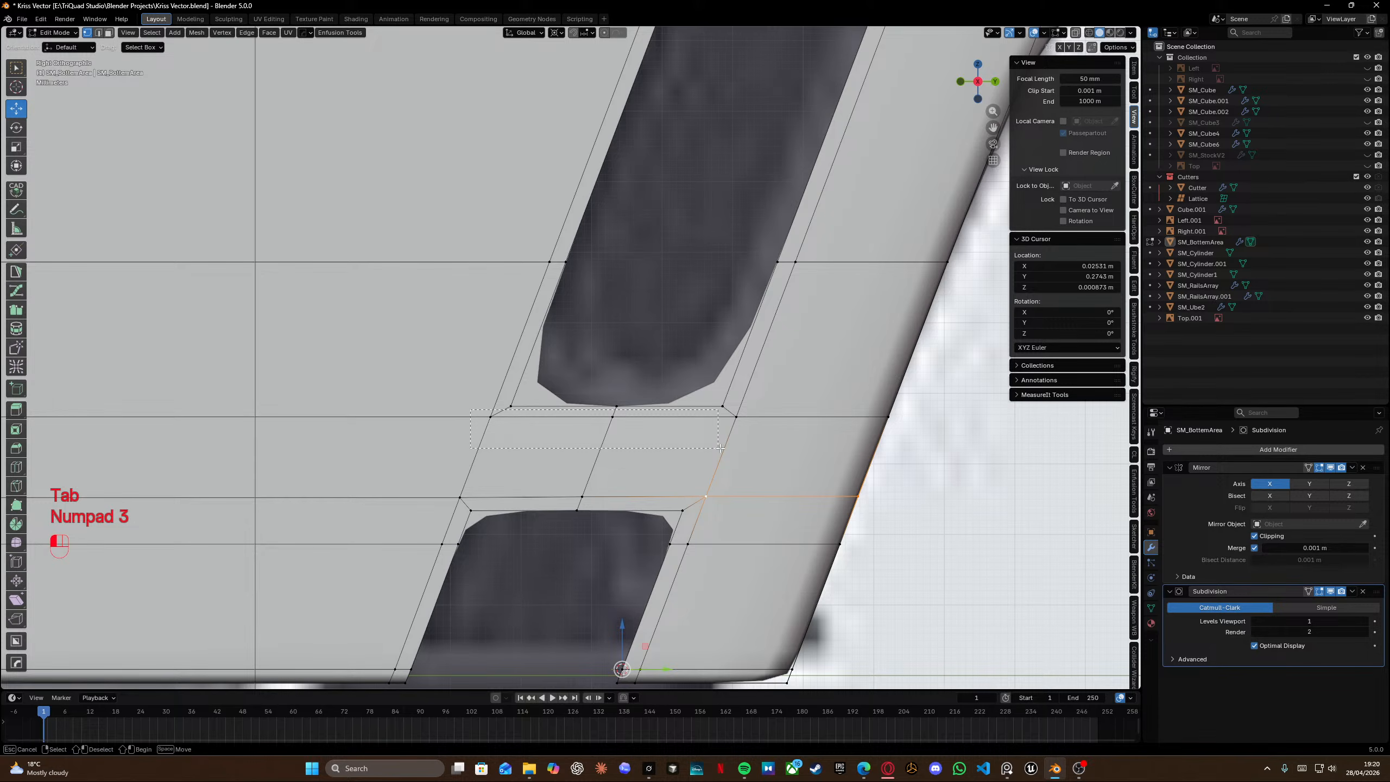
{"action": "left_click_drag", "start_coordinate": [720, 448], "coordinate": [739, 447]}
{"action": "key", "text": "g"}
{"action": "key", "text": "g"}
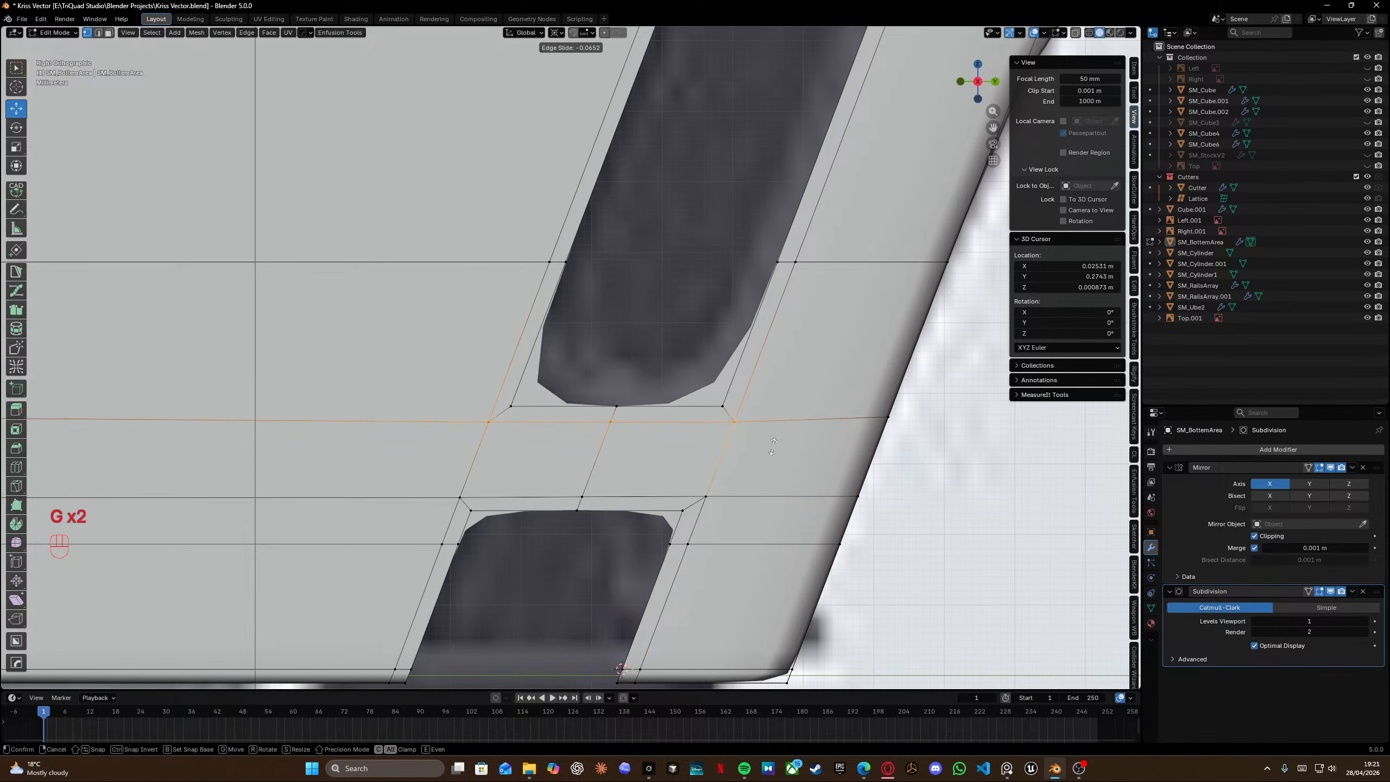
{"action": "left_click", "coordinate": [772, 442]}
Edge-slide the loop running just above the upper slot's top end.
{"action": "middle_click_drag", "start_coordinate": [769, 230], "coordinate": [651, 515], "text": "shift"}
{"action": "middle_click_drag", "start_coordinate": [717, 225], "coordinate": [640, 434], "text": "shift"}
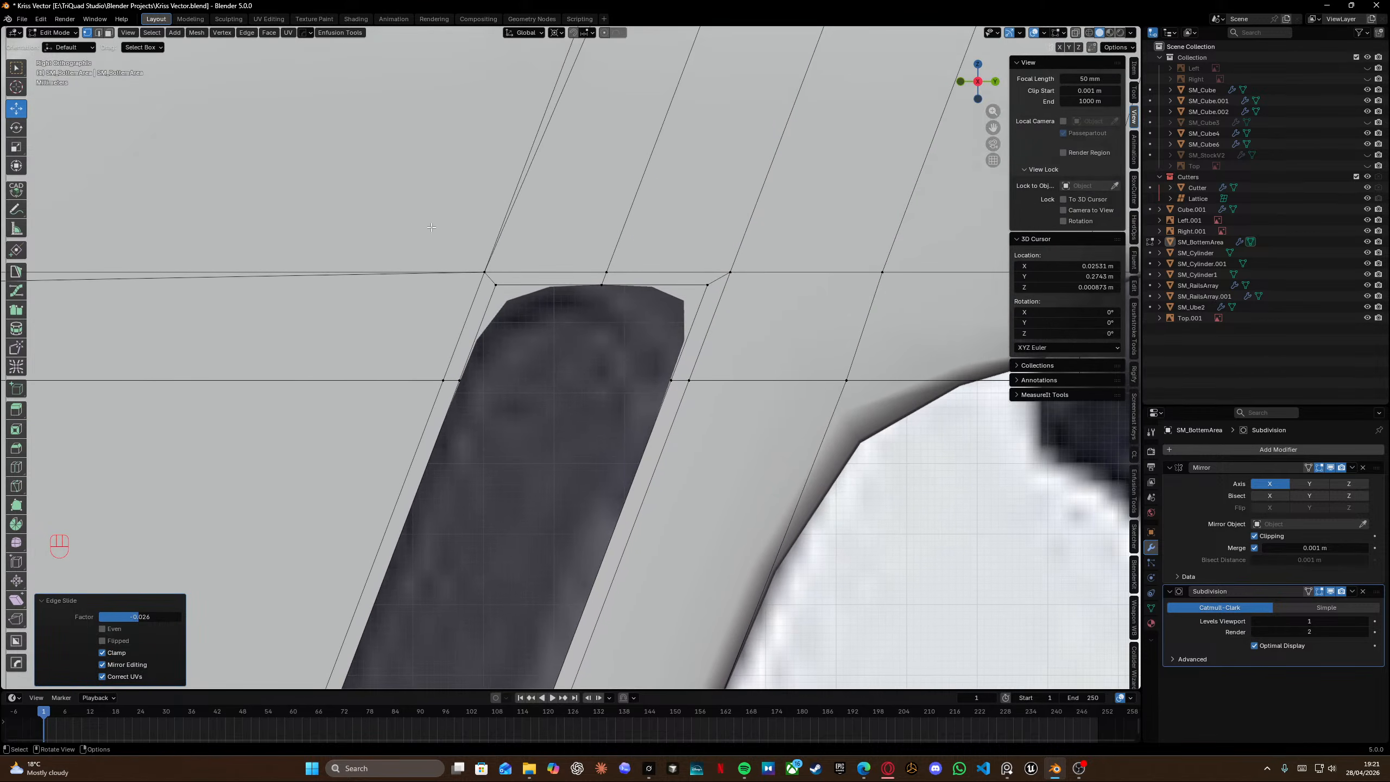
{"action": "left_click_drag", "start_coordinate": [755, 273], "coordinate": [756, 273]}
{"action": "key", "text": "g"}
{"action": "key", "text": "g"}
{"action": "left_click", "coordinate": [755, 273]}
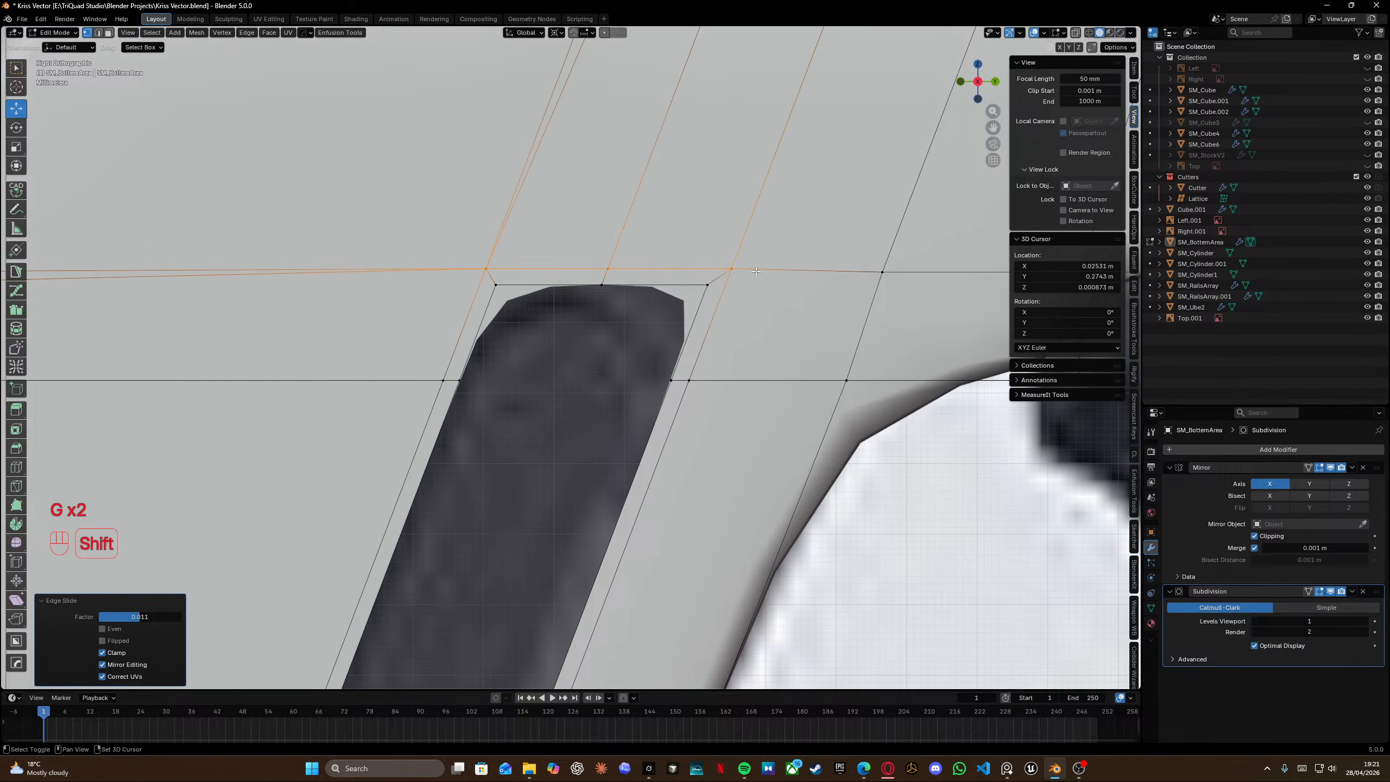
Edge-slide the loop along the upper slot's left side to match the reference image.
{"action": "mouse_move", "coordinate": [756, 273]}
{"action": "middle_mouse_down", "text": "shift"}
{"action": "mouse_move", "coordinate": [689, 390]}
{"action": "mouse_move", "coordinate": [668, 523]}
{"action": "middle_mouse_up", "text": "shift"}
{"action": "left_click", "coordinate": [568, 323], "text": "alt"}
{"action": "key", "text": "shift+z"}
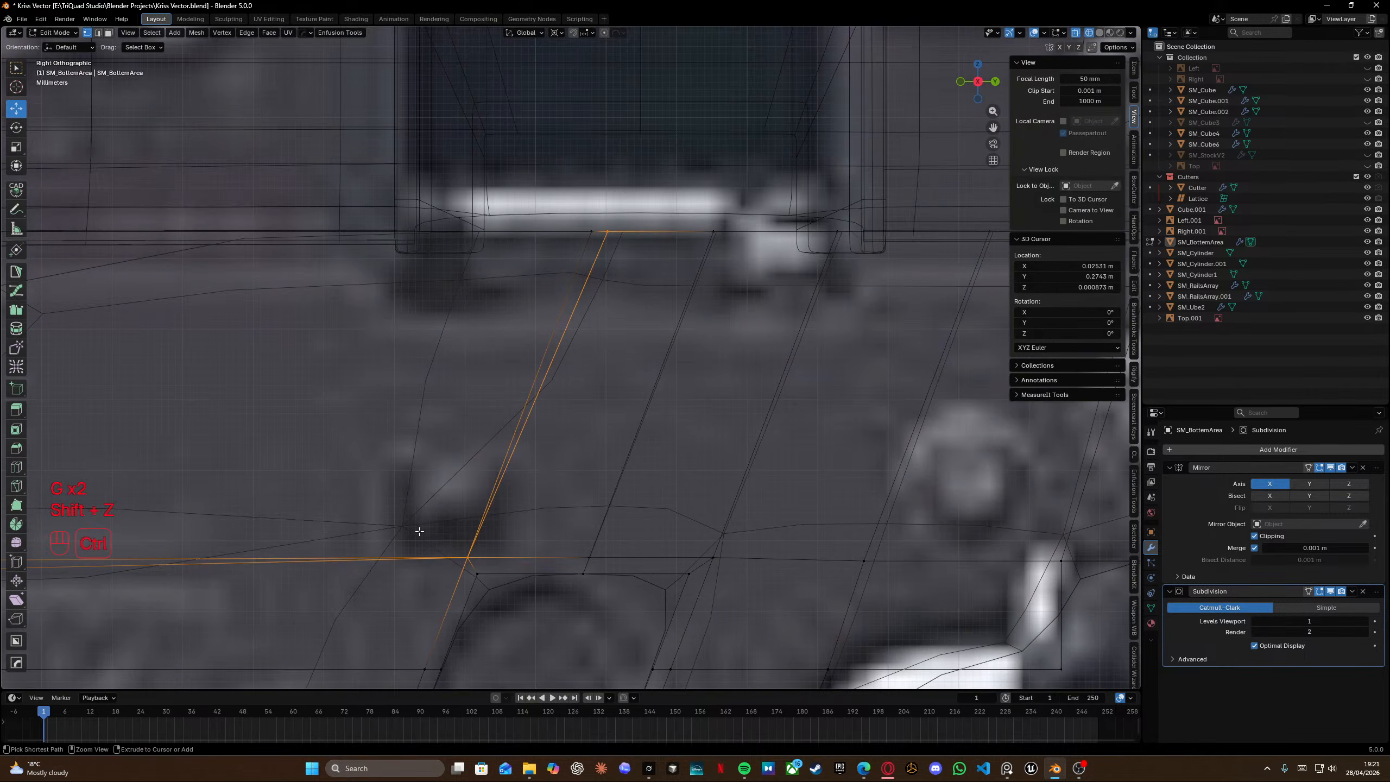
{"action": "left_click_drag", "start_coordinate": [422, 527], "coordinate": [509, 581], "text": "ctrl"}
{"action": "key", "text": "shift+z"}
{"action": "key", "text": "g"}
{"action": "key", "text": "g"}
{"action": "left_click", "coordinate": [483, 576]}
{"action": "middle_click_drag", "start_coordinate": [483, 576], "coordinate": [999, 440], "text": "shift"}
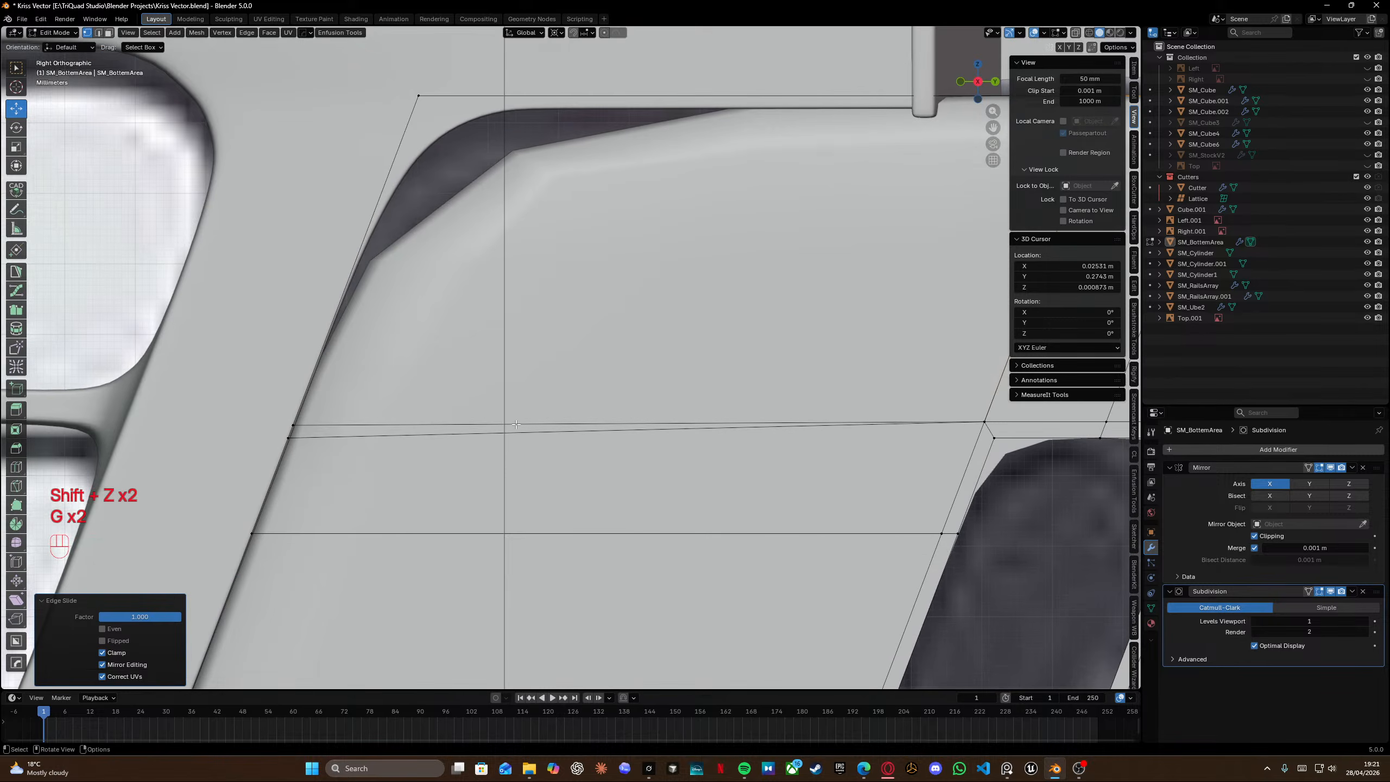
Edge-slide the horizontal loop below the panel's curved upper edge against the reference.
{"action": "key", "text": "shift+z"}
{"action": "key", "text": "shift+z"}
{"action": "key", "text": "shift+z"}
{"action": "key", "text": "shift+z"}
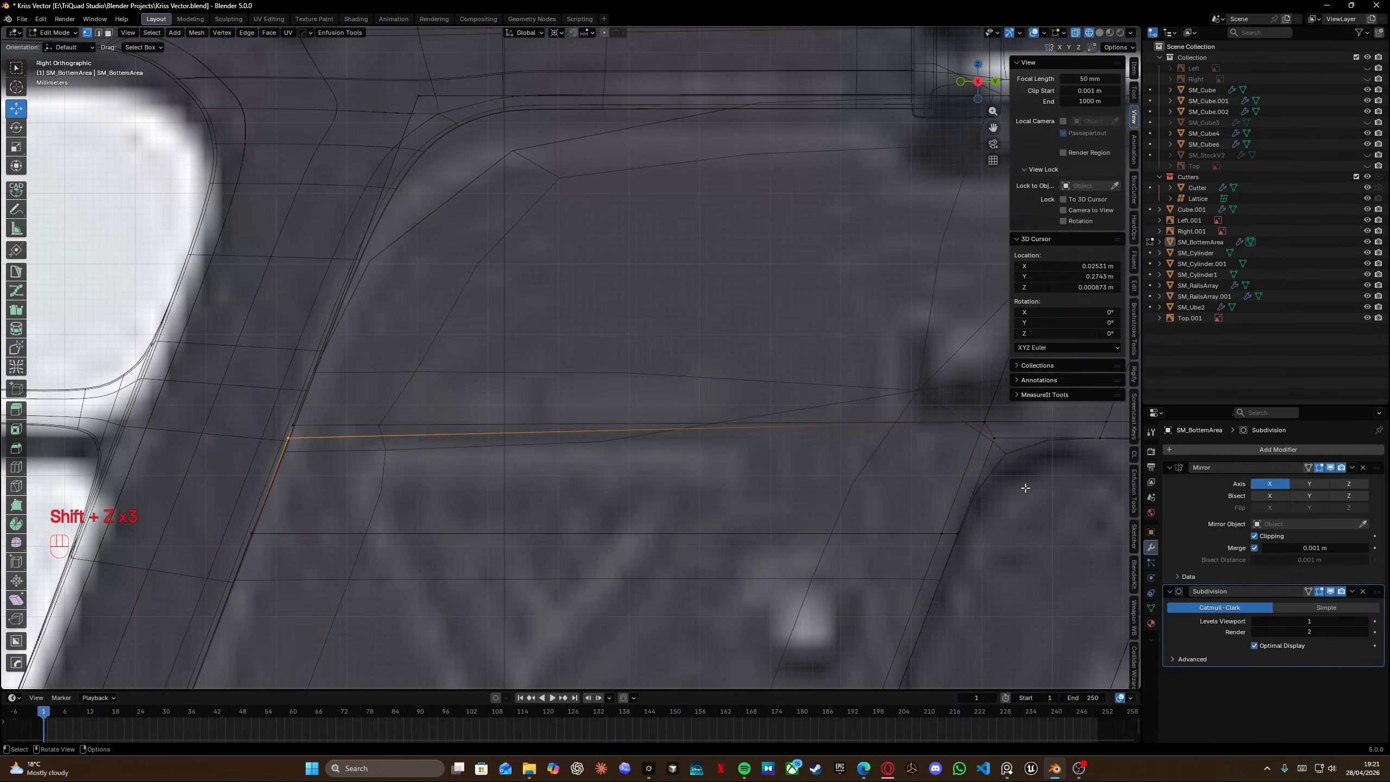
{"action": "key", "text": "g"}
{"action": "key", "text": "g"}
{"action": "left_click", "coordinate": [637, 468]}
Select all geometry and merge vertices by distance.
{"action": "key", "text": "a"}
{"action": "key", "text": "m"}
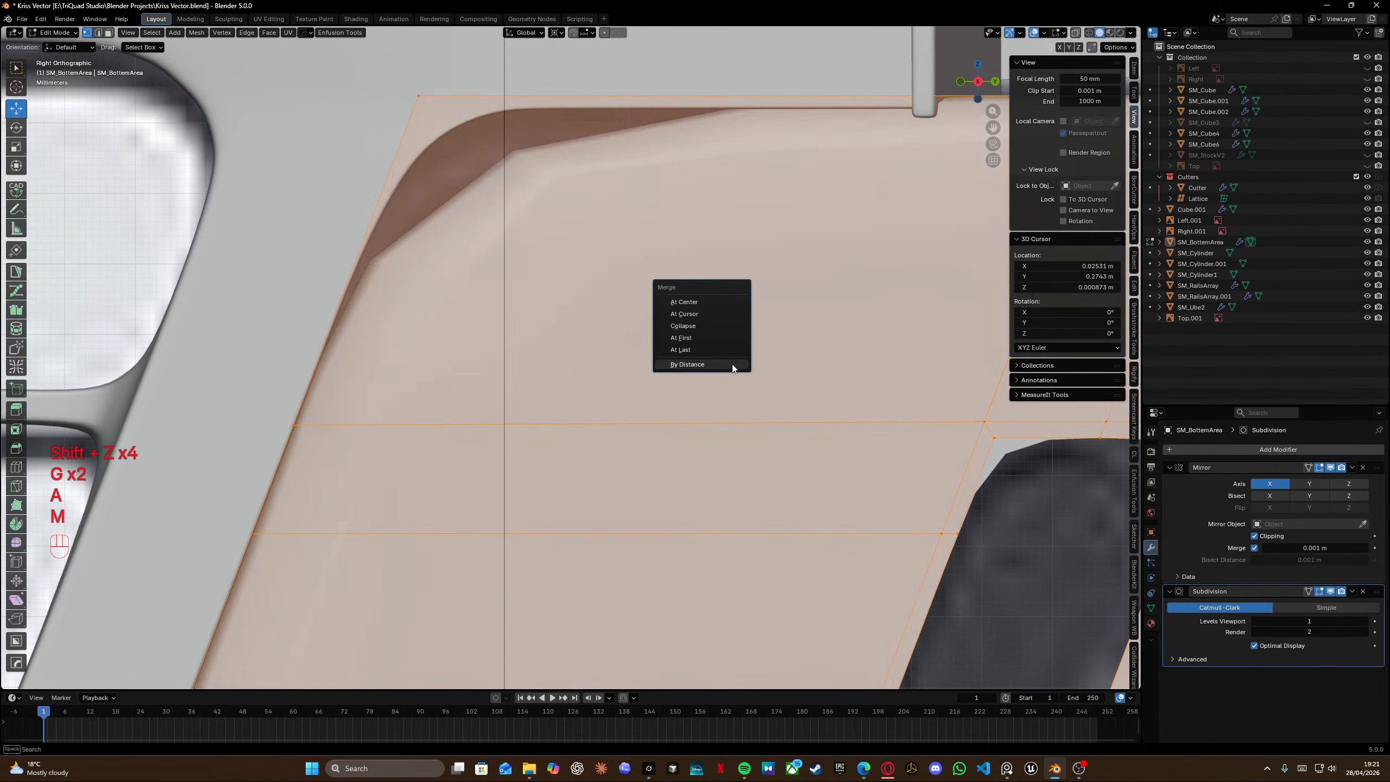
{"action": "left_click", "coordinate": [706, 365]}
Add a loop cut near the panel's curved upper-left corner and slide it into place.
{"action": "middle_click_drag", "start_coordinate": [548, 251], "coordinate": [614, 332], "text": "shift"}
{"action": "scroll", "coordinate": [740, 296], "scroll_direction": "down", "scroll_amount": 3}
{"action": "middle_click_drag", "start_coordinate": [740, 296], "coordinate": [625, 347], "text": "shift"}
{"action": "key", "text": "ctrl+r"}
{"action": "key", "text": "ctrl+t"}
{"action": "left_click", "coordinate": [654, 280]}
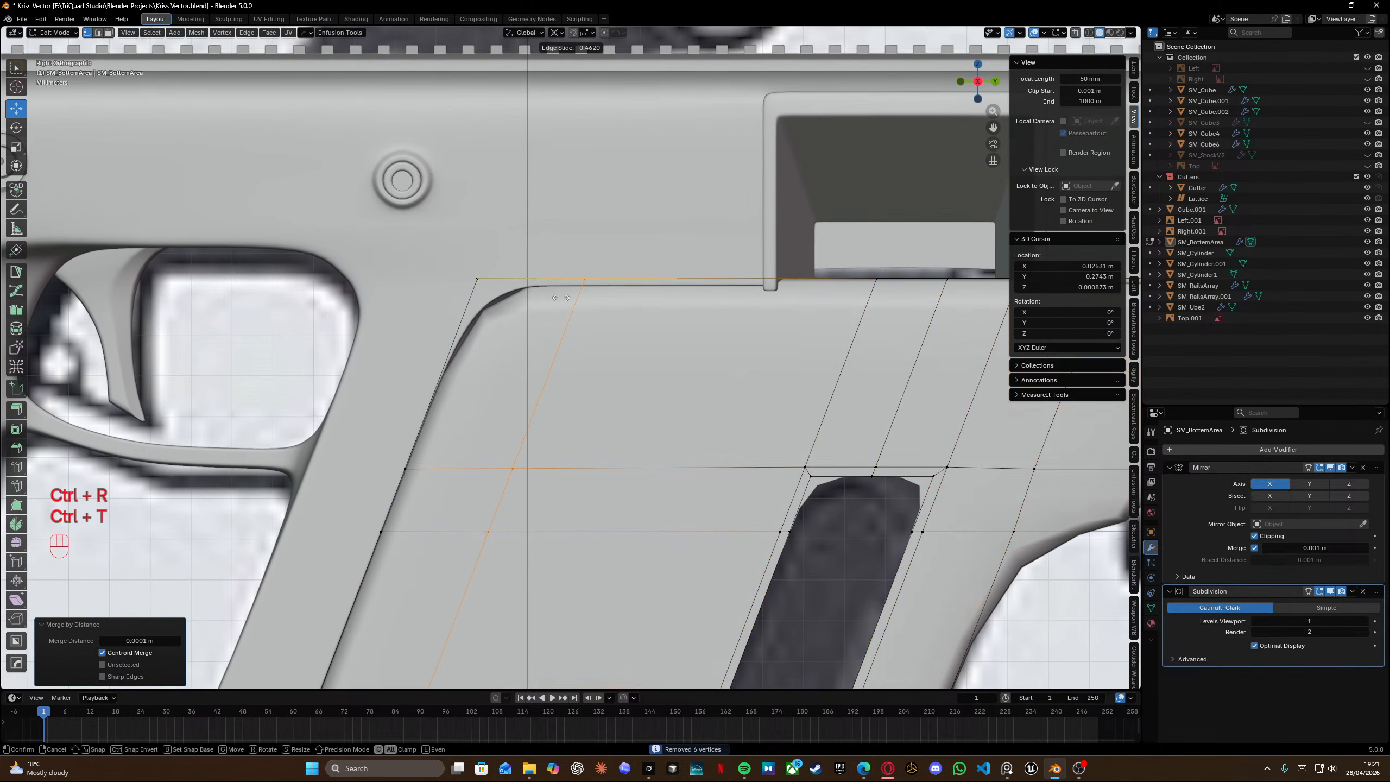
{"action": "left_click", "coordinate": [580, 282]}
Add a horizontal loop cut across the panel's upper band and slide it to match the reference.
{"action": "key", "text": "ctrl+r"}
{"action": "left_click", "coordinate": [465, 337]}
{"action": "left_click", "coordinate": [484, 325]}
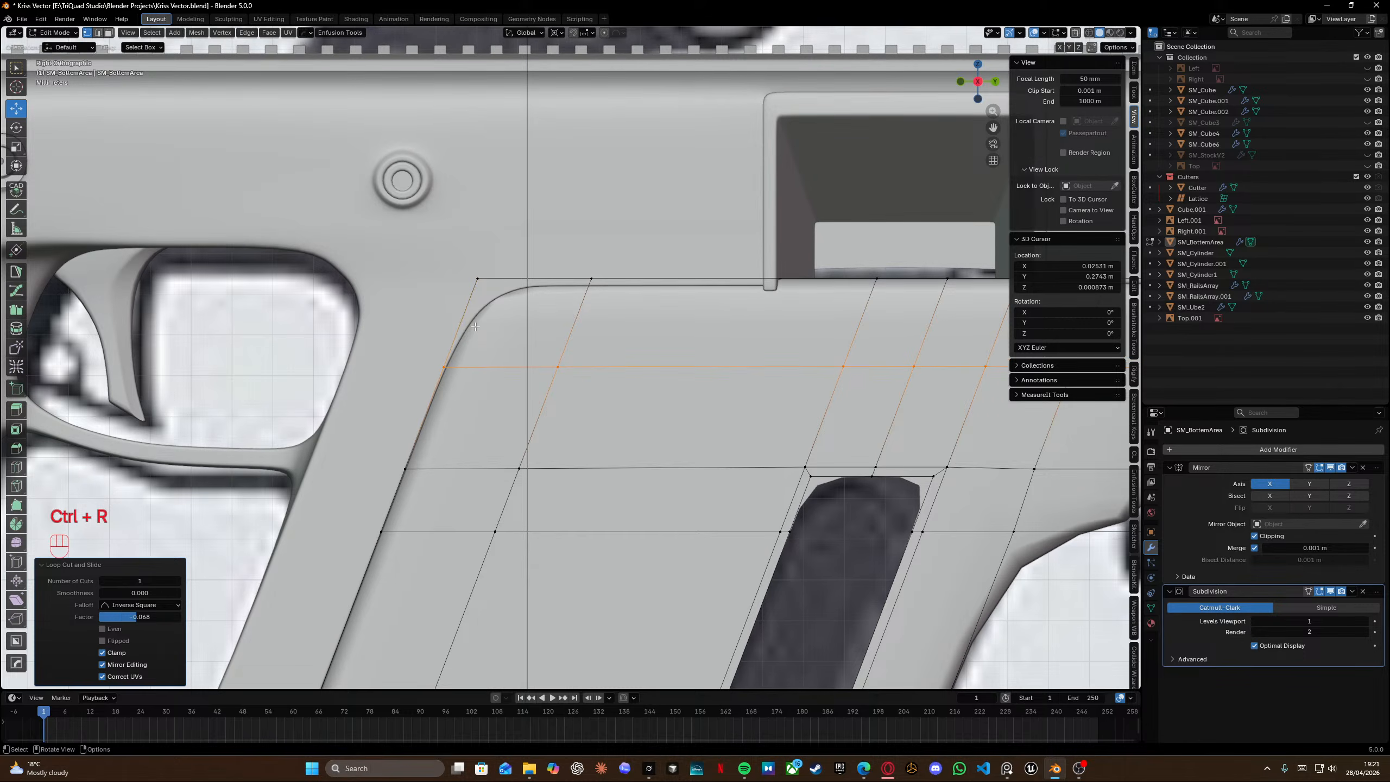
{"action": "key", "text": "shift+z"}
{"action": "key", "text": "g"}
{"action": "key", "text": "g"}
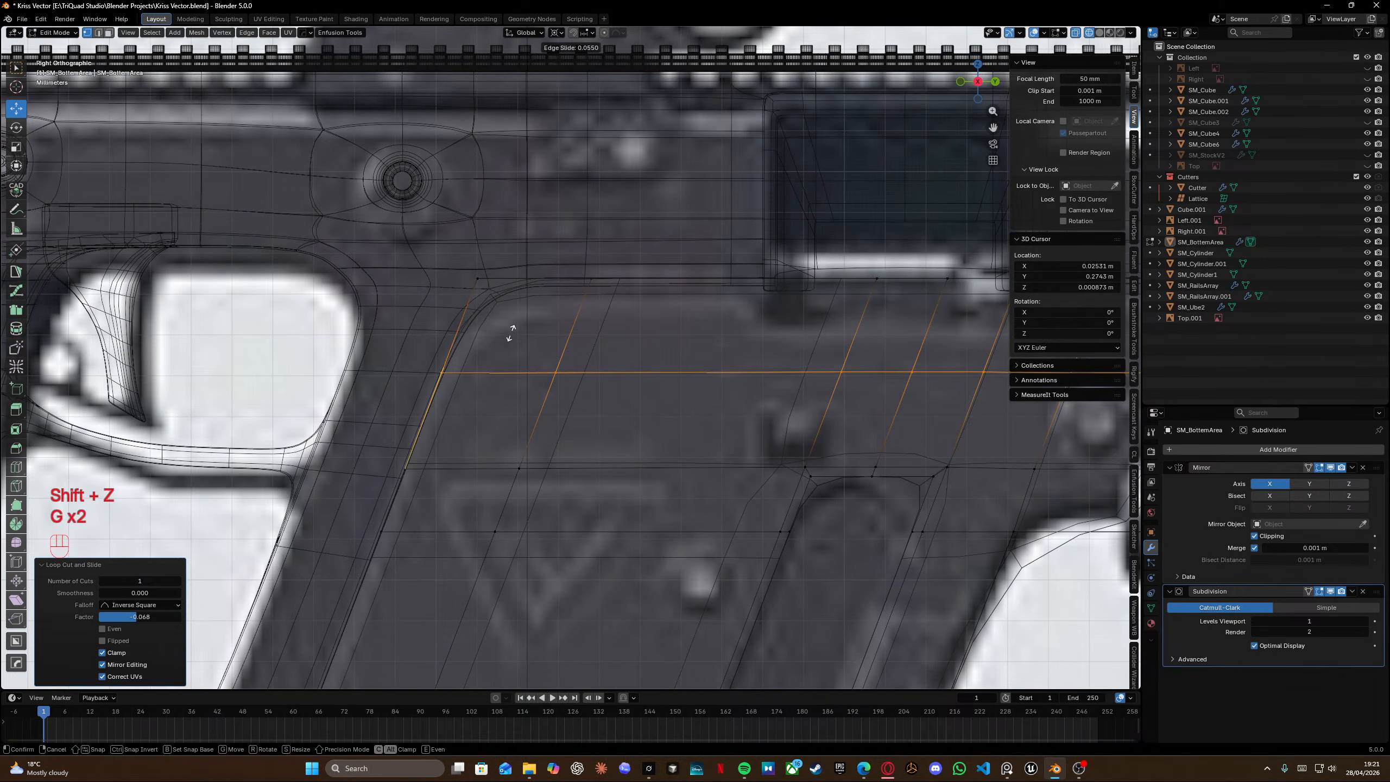
{"action": "left_click", "coordinate": [517, 327]}
Edge-slide the slanted loop near the panel's upper-left curve.
{"action": "left_click", "coordinate": [570, 325], "text": "alt"}
{"action": "key", "text": "g"}
{"action": "key", "text": "g"}
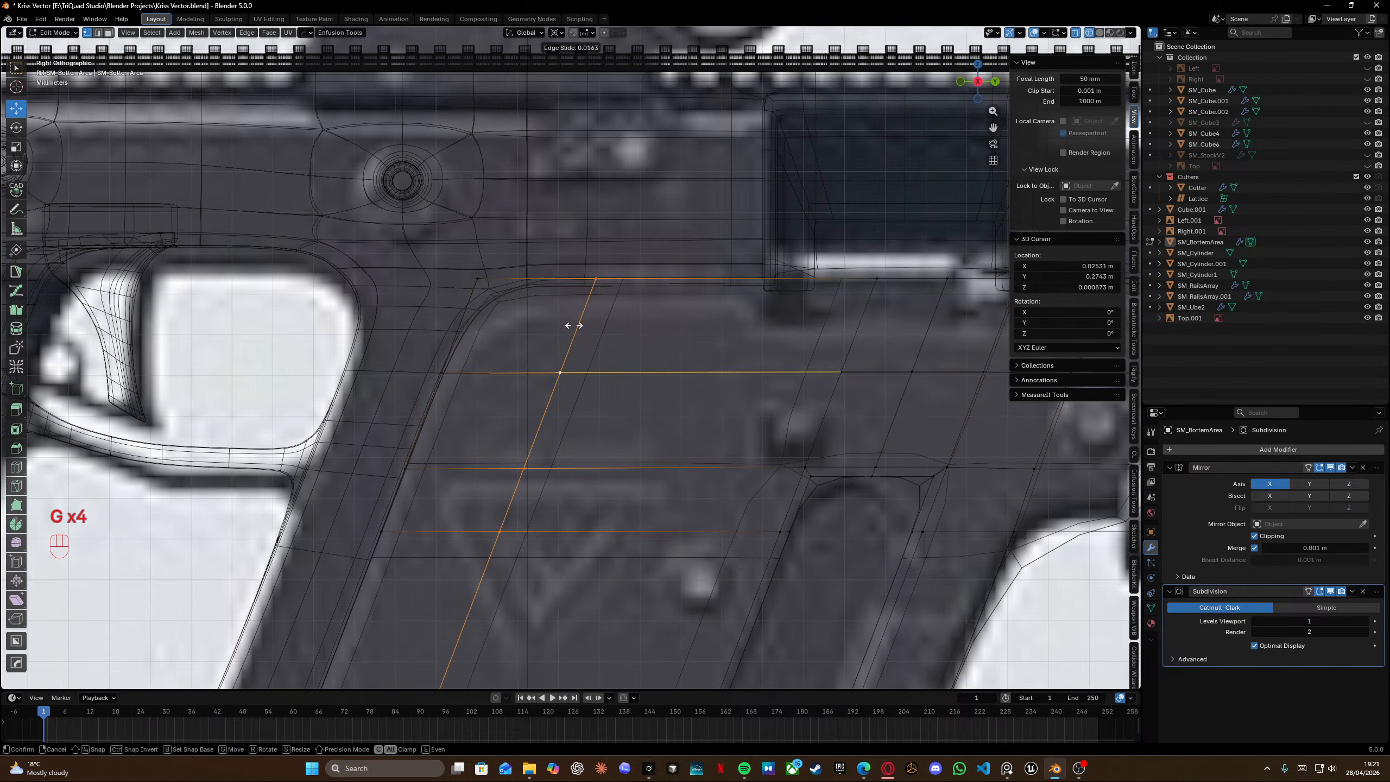
{"action": "left_click", "coordinate": [576, 324]}
{"action": "key", "text": "shift+z"}
Inspect the panel in object mode, then add a vertical loop cut through the panel's rear section.
{"action": "key", "text": "Tab"}
{"action": "scroll", "coordinate": [593, 308], "scroll_direction": "down", "scroll_amount": 5}
{"action": "middle_click_drag", "start_coordinate": [594, 311], "coordinate": [407, 410]}
{"action": "scroll", "coordinate": [407, 411], "scroll_direction": "up", "scroll_amount": 5}
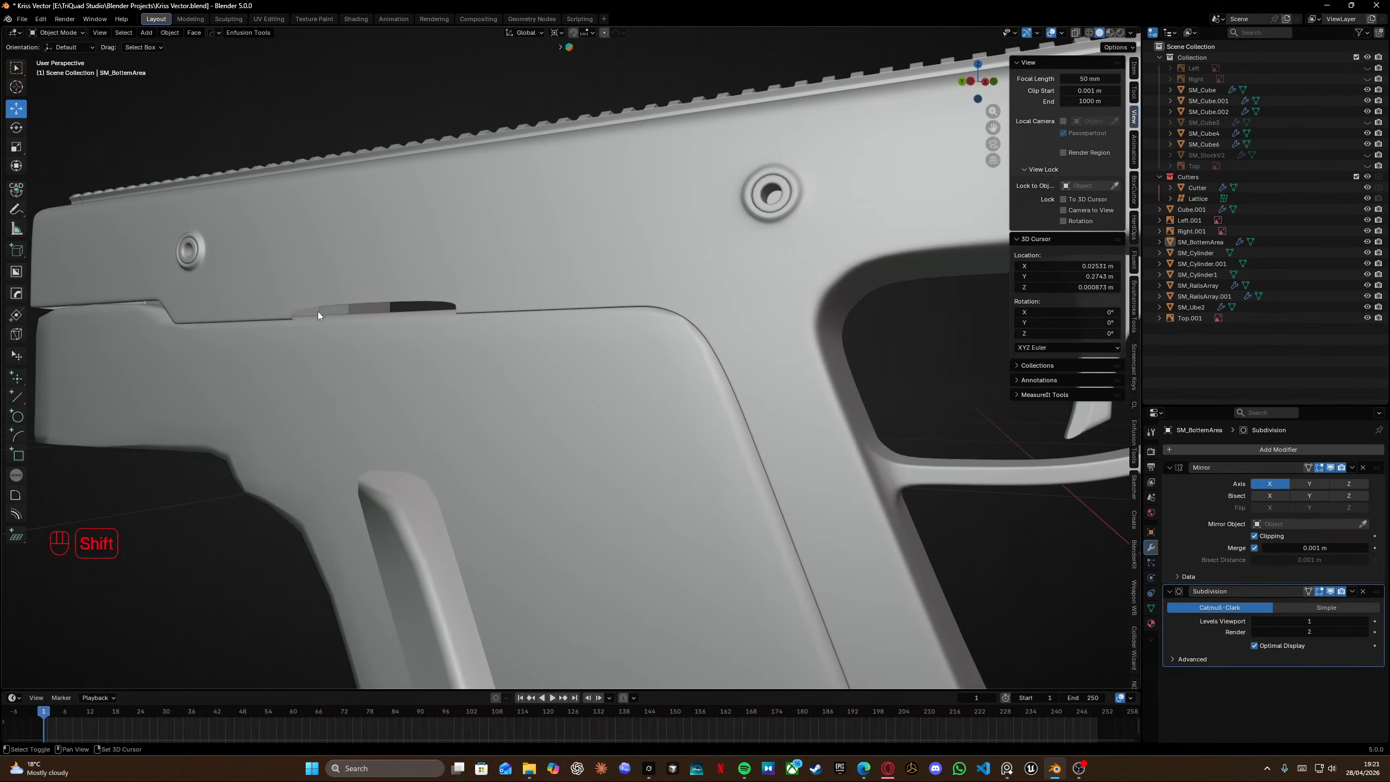
{"action": "middle_click_drag", "start_coordinate": [318, 312], "coordinate": [437, 335], "text": "shift"}
{"action": "middle_click_drag", "start_coordinate": [438, 335], "coordinate": [646, 305]}
{"action": "key", "text": "Tab"}
{"action": "scroll", "coordinate": [701, 302], "scroll_direction": "up", "scroll_amount": 4}
{"action": "key", "text": "ctrl+r"}
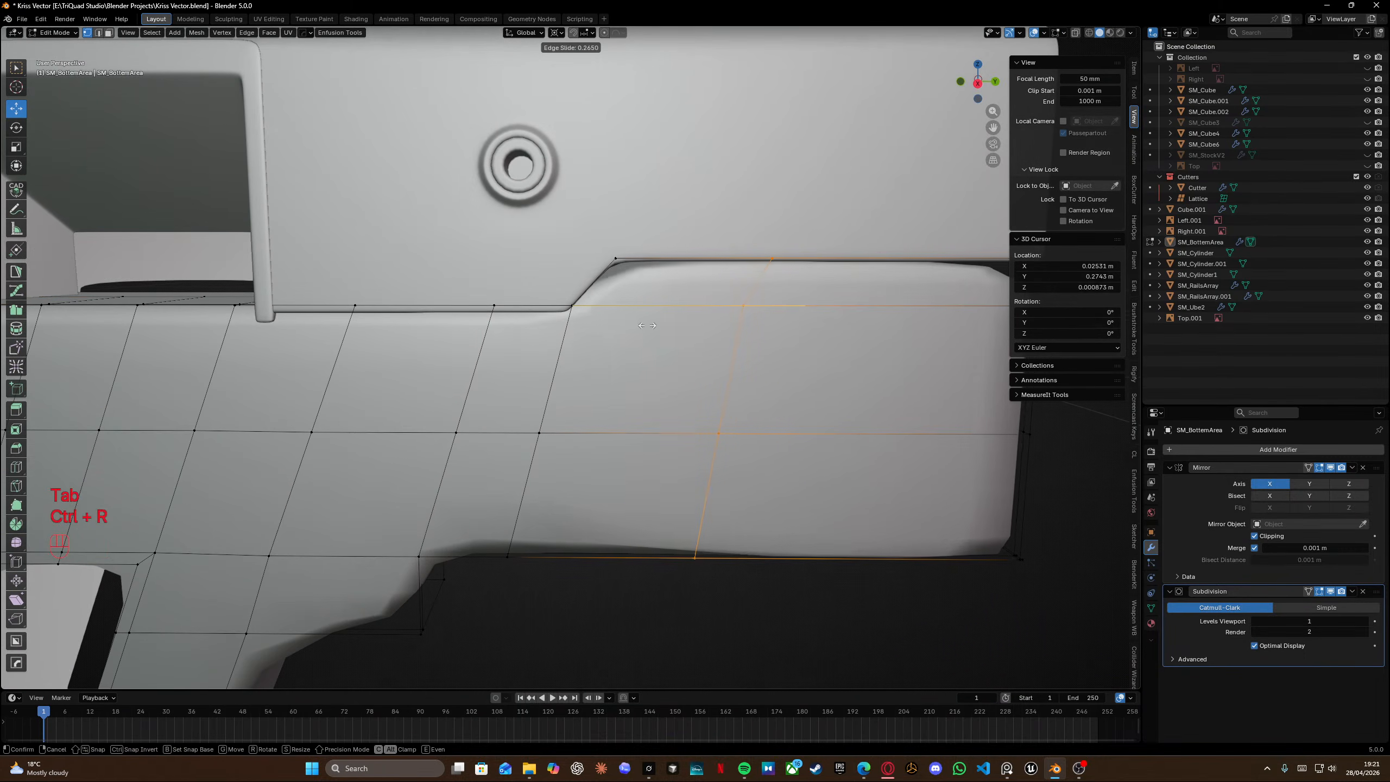
{"action": "left_click", "coordinate": [645, 306]}
{"action": "left_click", "coordinate": [523, 340]}
Add a horizontal loop cut across the rear section below the upper ridge.
{"action": "key", "text": "ctrl+r"}
{"action": "left_click", "coordinate": [558, 355]}
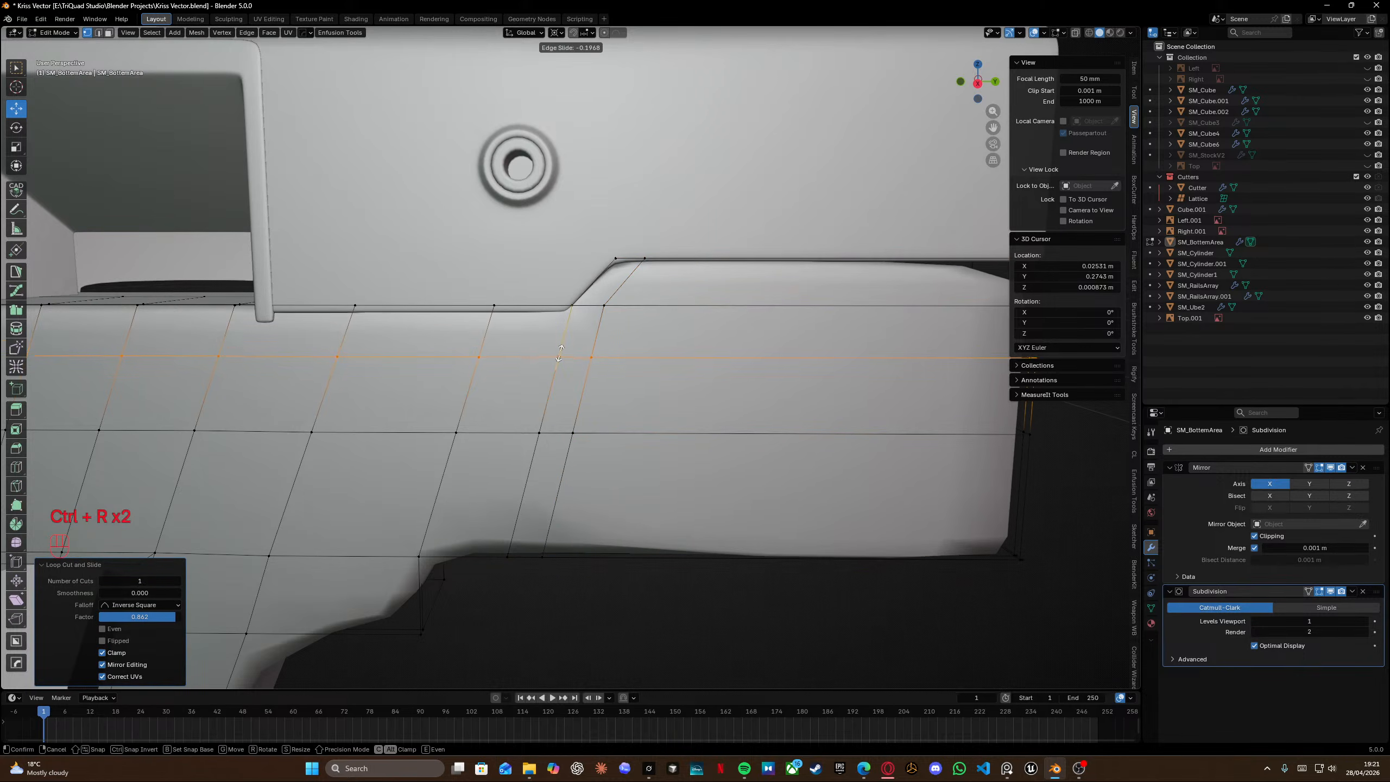
{"action": "left_click", "coordinate": [563, 323]}
Check the panel in object mode, then add a vertical loop cut near the rear end of the panel and slide it into place.
{"action": "middle_click_drag", "start_coordinate": [562, 324], "coordinate": [514, 258]}
{"action": "scroll", "coordinate": [579, 271], "scroll_direction": "up", "scroll_amount": 5}
{"action": "key", "text": "Tab"}
{"action": "scroll", "coordinate": [613, 270], "scroll_direction": "down", "scroll_amount": 5}
{"action": "middle_click_drag", "start_coordinate": [515, 259], "coordinate": [594, 285]}
{"action": "key", "text": "Tab"}
{"action": "key", "text": "ctrl+r"}
{"action": "left_click", "coordinate": [594, 285]}
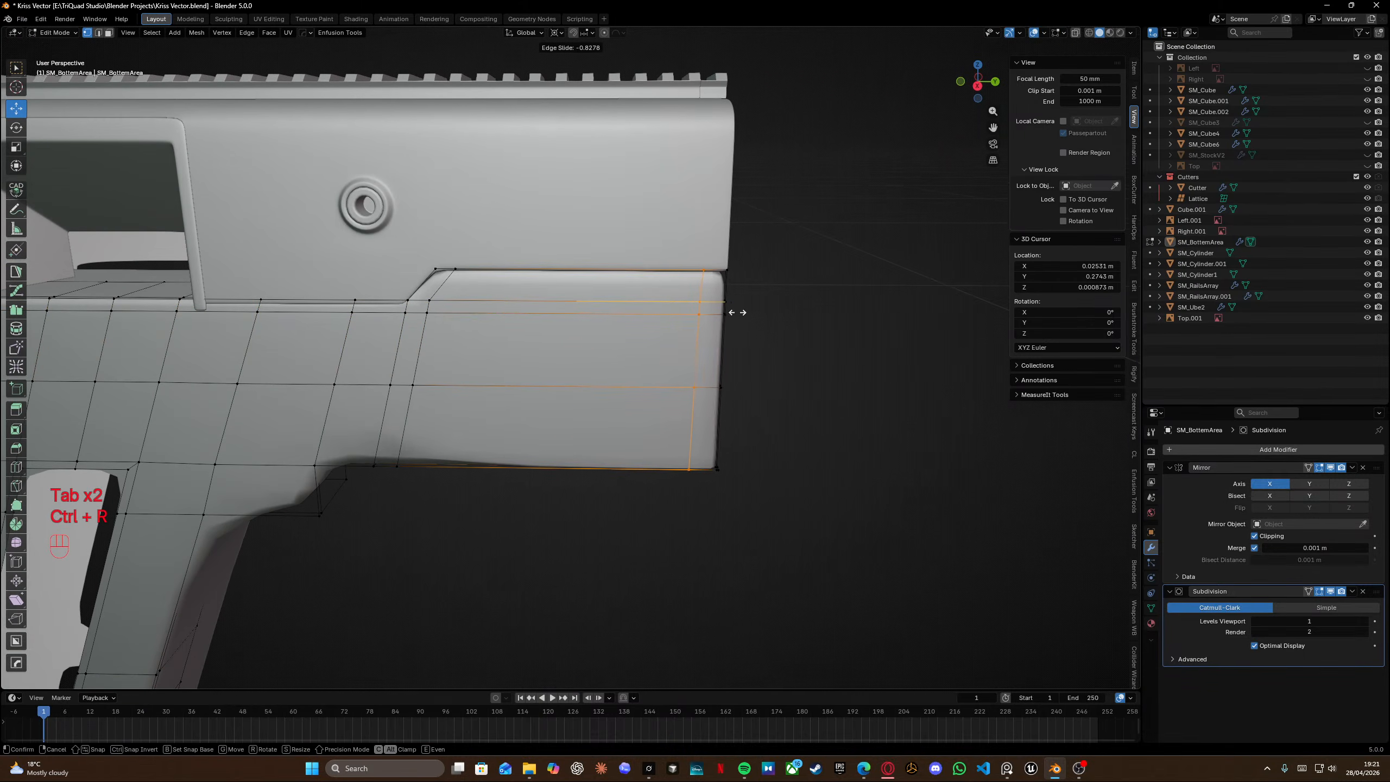
{"action": "left_click", "coordinate": [738, 312]}
Add a vertical loop cut running down to the step corner in front of the grip and edge-slide it.
{"action": "middle_click_drag", "start_coordinate": [737, 312], "coordinate": [500, 301]}
{"action": "scroll", "coordinate": [507, 291], "scroll_direction": "up", "scroll_amount": 3}
{"action": "key", "text": "ctrl+r"}
{"action": "left_click", "coordinate": [339, 382]}
{"action": "left_click", "coordinate": [364, 383]}
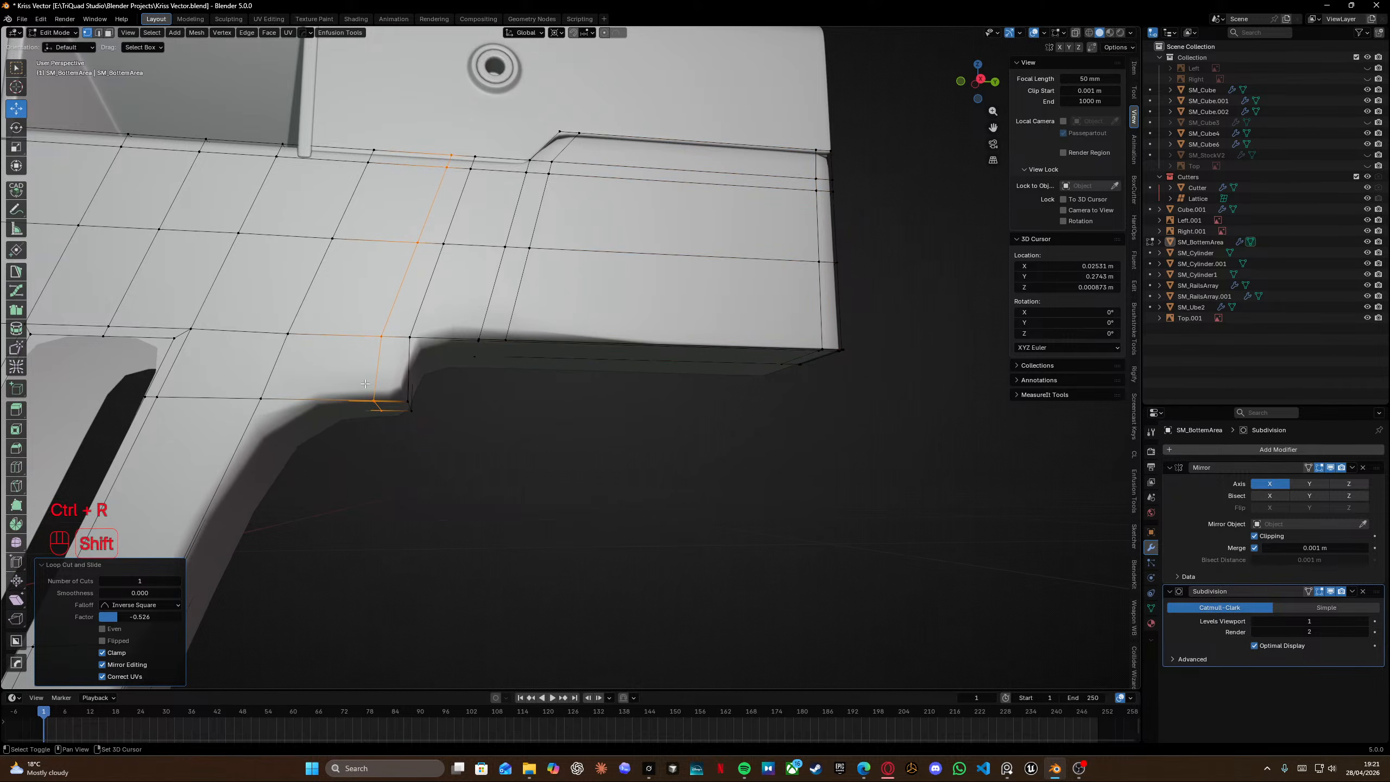
{"action": "middle_click_drag", "start_coordinate": [365, 384], "coordinate": [561, 311], "text": "shift"}
{"action": "key", "text": "g"}
Edge-slide that loop again to line it up with the corner above the grip.
{"action": "key", "text": "g"}
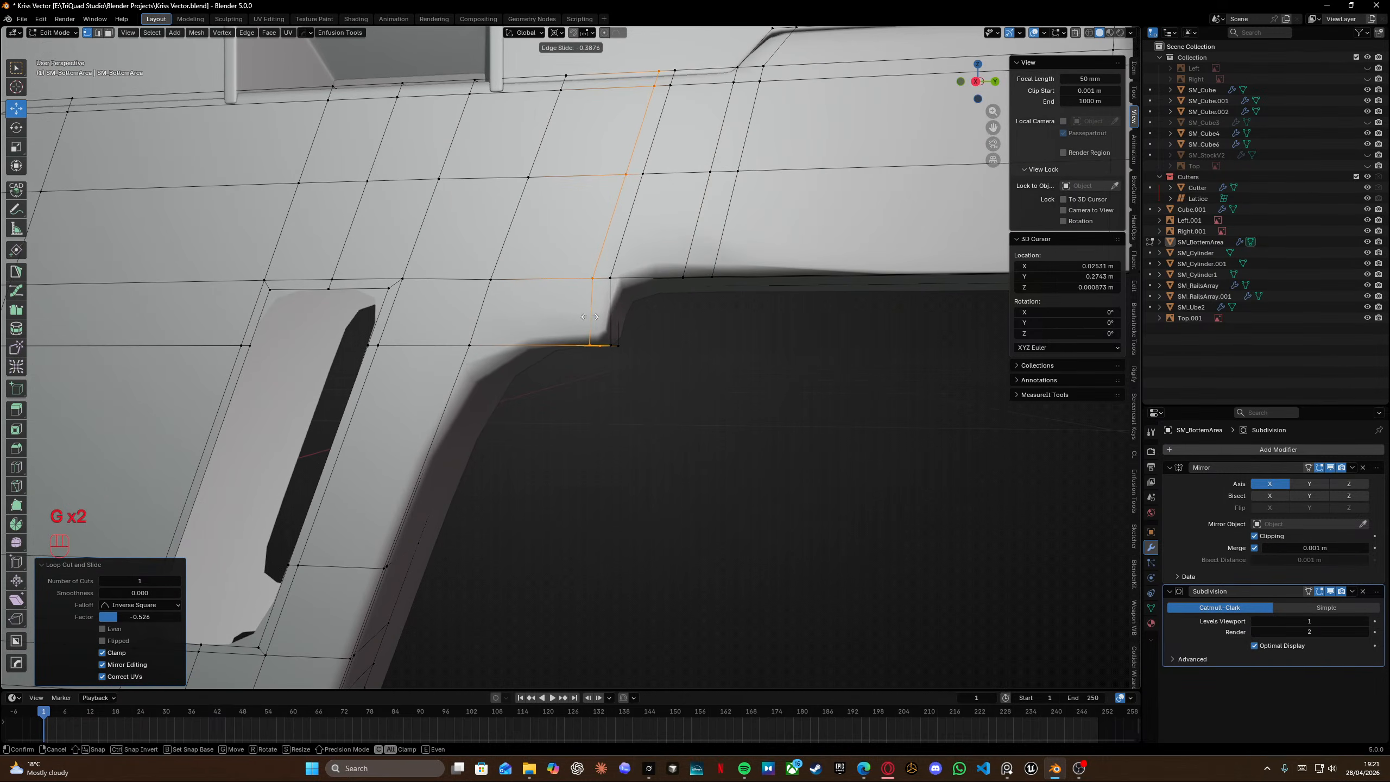
{"action": "left_click", "coordinate": [599, 320]}
{"action": "key", "text": "shift+z"}
{"action": "key", "text": "shift+z"}
{"action": "key", "text": "g"}
{"action": "key", "text": "g"}
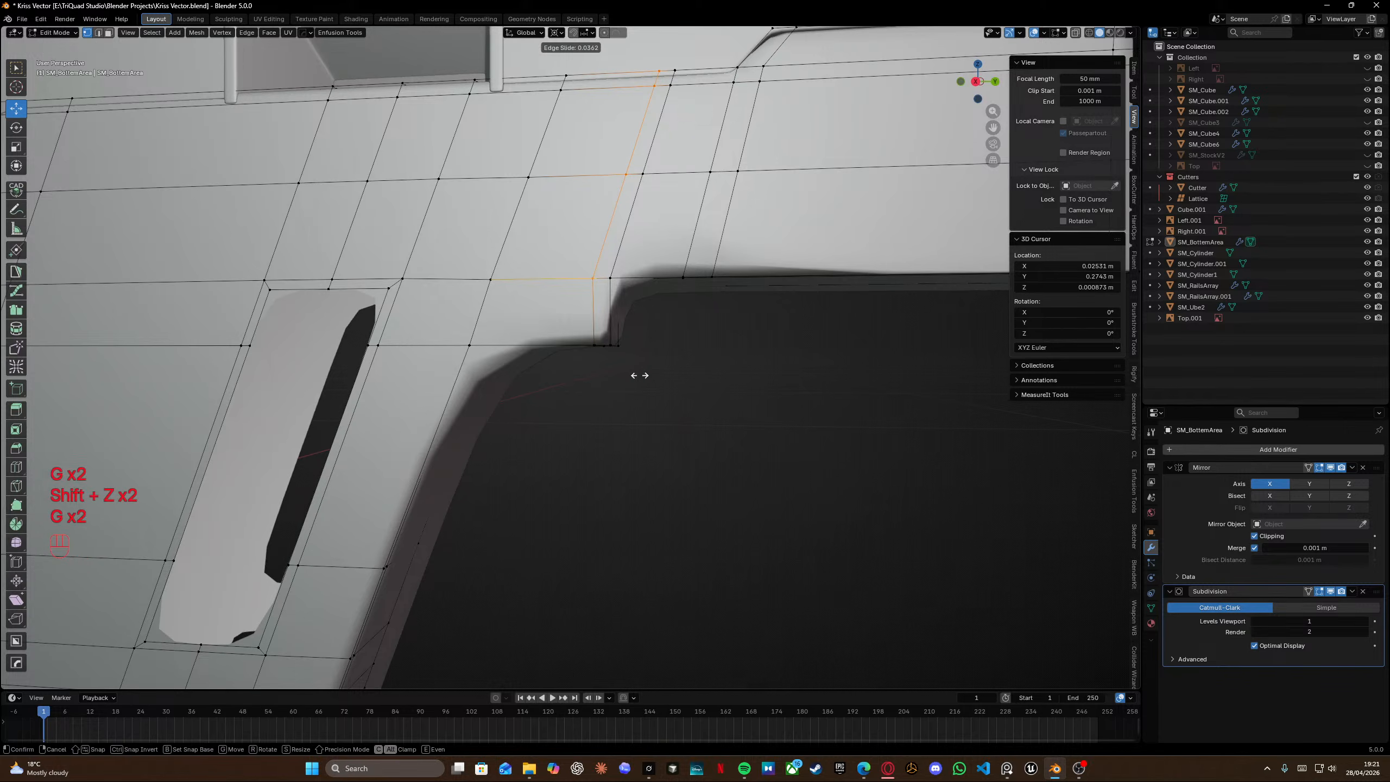
{"action": "key", "text": "shift"}
{"action": "left_click", "coordinate": [612, 367]}
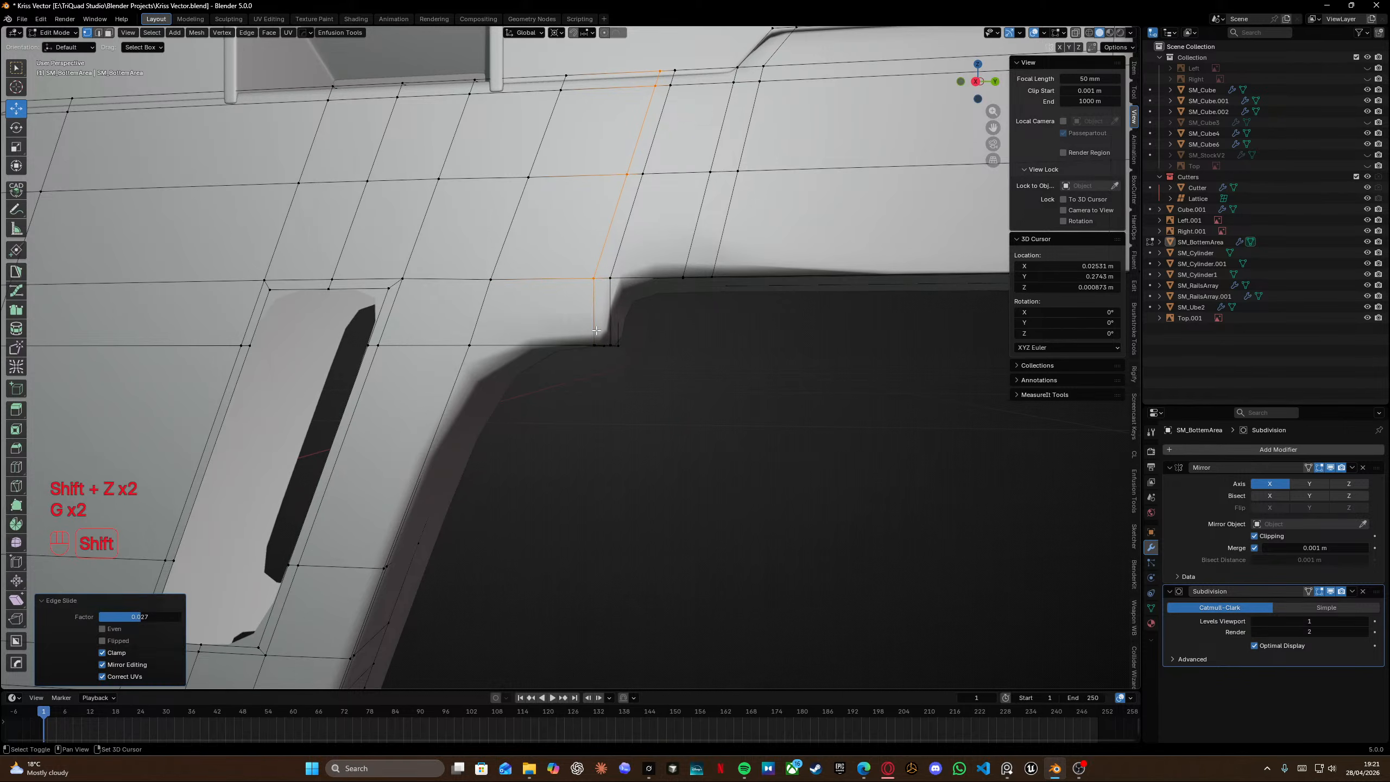
{"action": "key", "text": "g"}
{"action": "key", "text": "g"}
{"action": "left_click", "coordinate": [743, 328]}
Add a loop cut around the upper front corner of the grip block.
{"action": "key", "text": "Tab"}
{"action": "scroll", "coordinate": [708, 249], "scroll_direction": "down", "scroll_amount": 5}
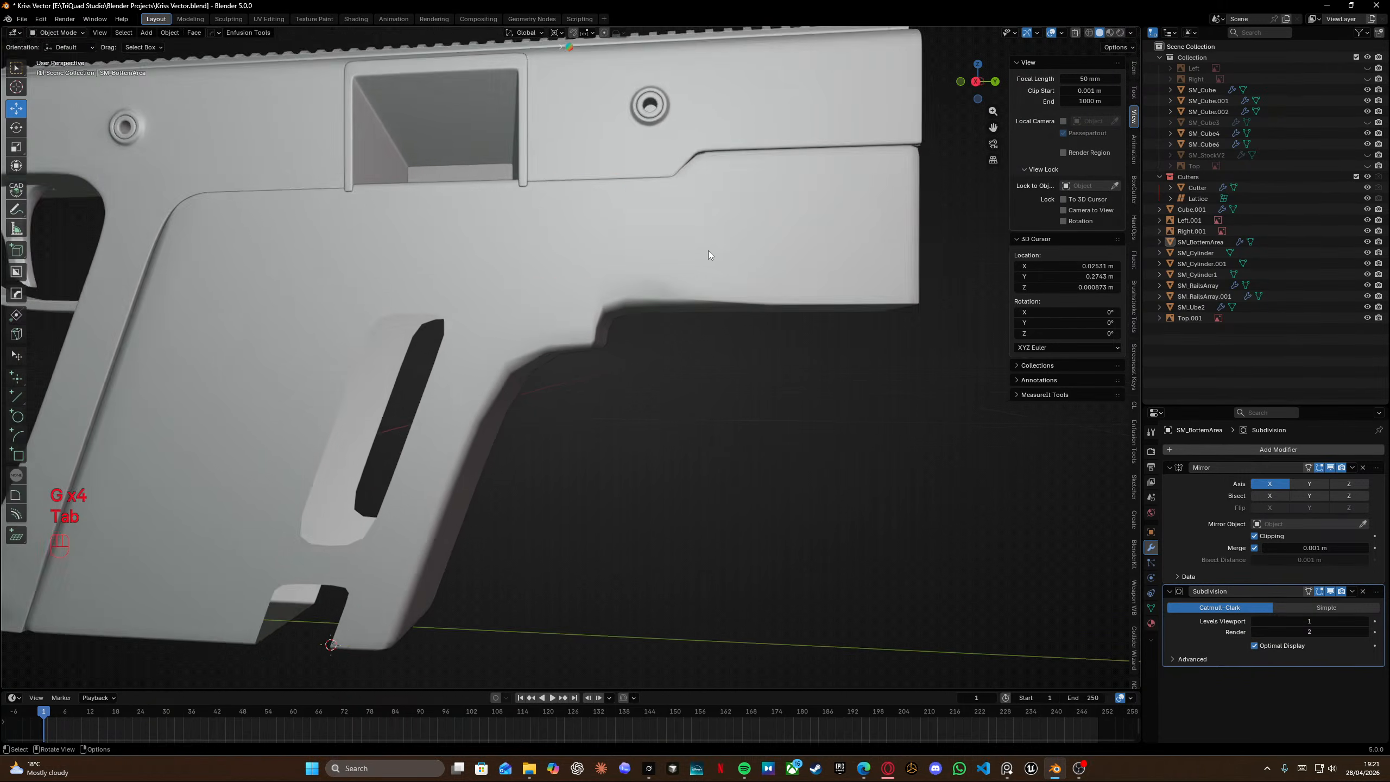
{"action": "key", "text": "Tab"}
{"action": "key", "text": "ctrl+r"}
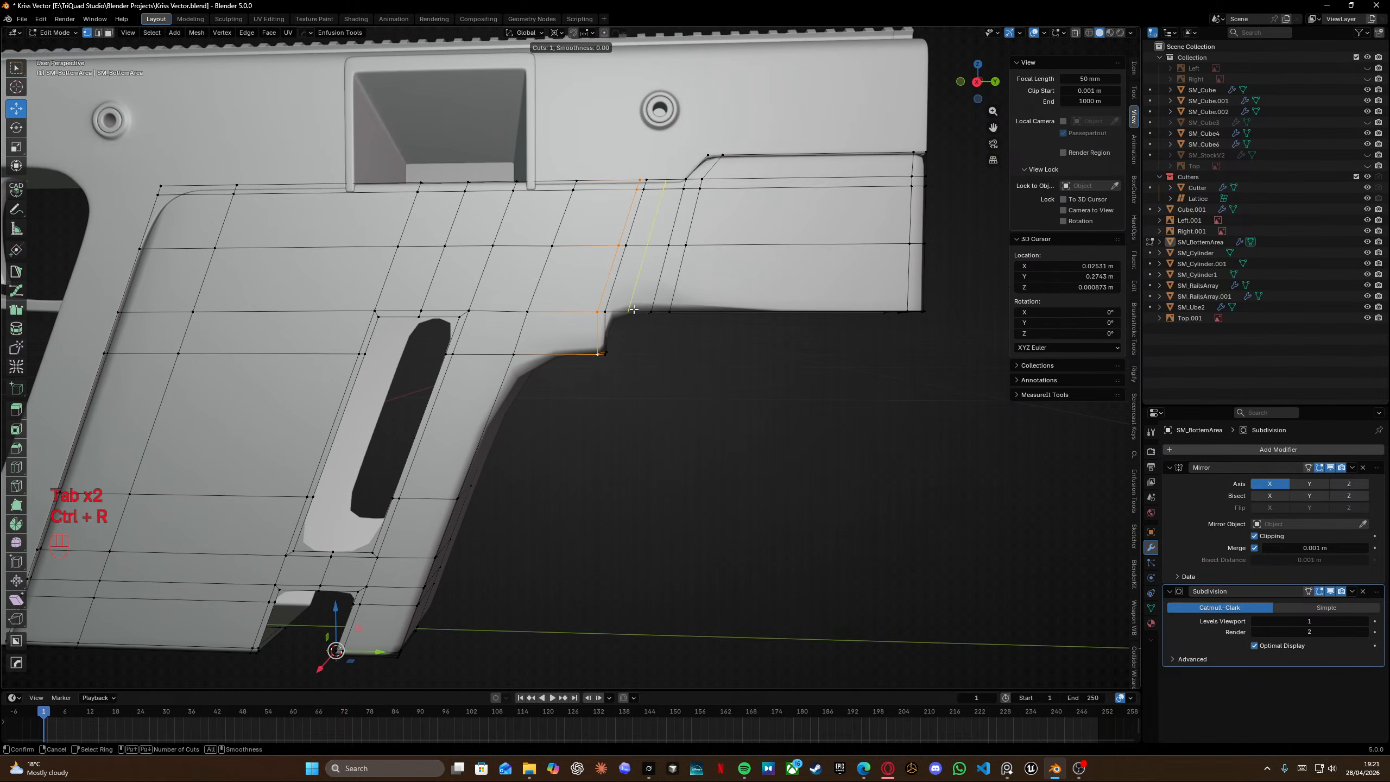
{"action": "left_click", "coordinate": [634, 309]}
{"action": "left_click", "coordinate": [626, 310]}
{"action": "middle_click_drag", "start_coordinate": [626, 310], "coordinate": [590, 279]}
{"action": "scroll", "coordinate": [591, 268], "scroll_direction": "up", "scroll_amount": 2}
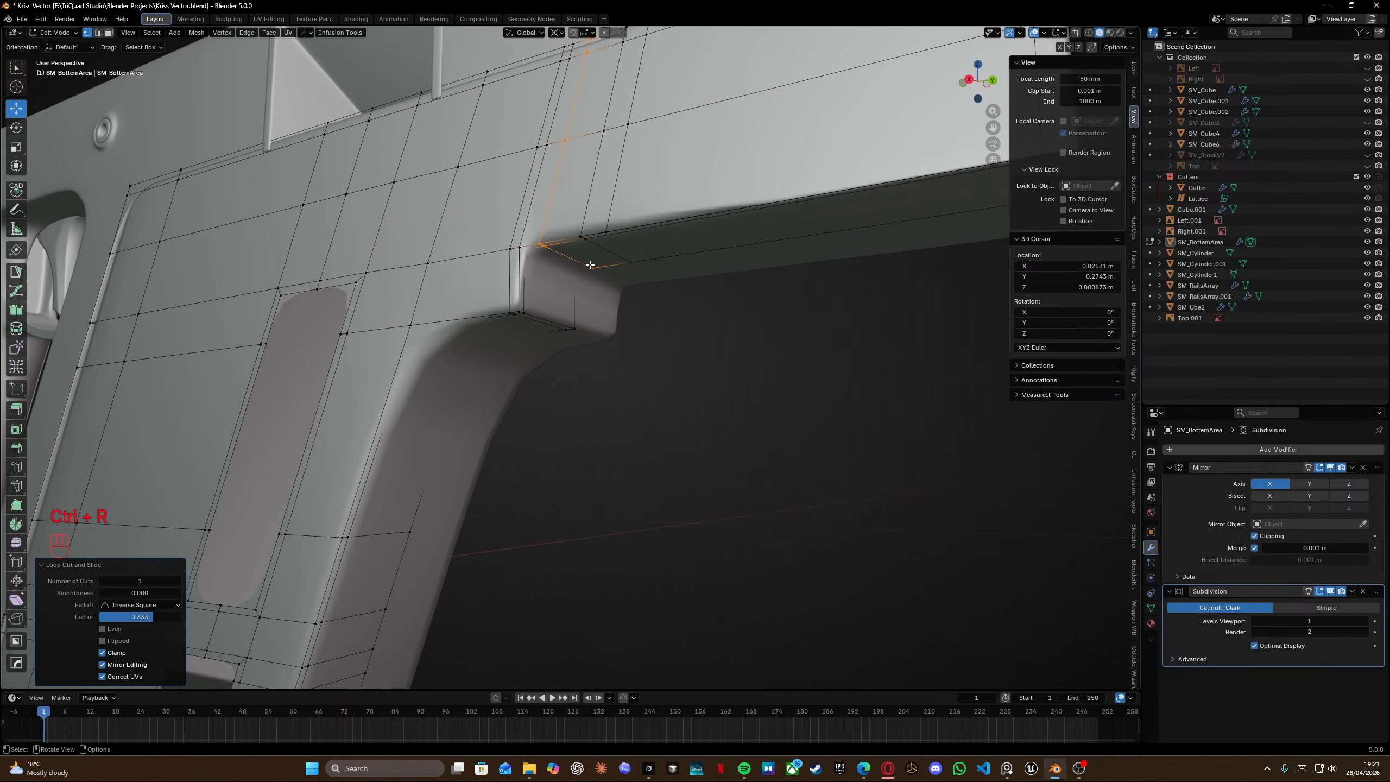
Add a horizontal loop cut along the lower edge of the panel's front section.
{"action": "key", "text": "ctrl+r"}
{"action": "left_click", "coordinate": [598, 195]}
{"action": "left_click", "coordinate": [624, 233]}
{"action": "scroll", "coordinate": [612, 213], "scroll_direction": "down", "scroll_amount": 6}
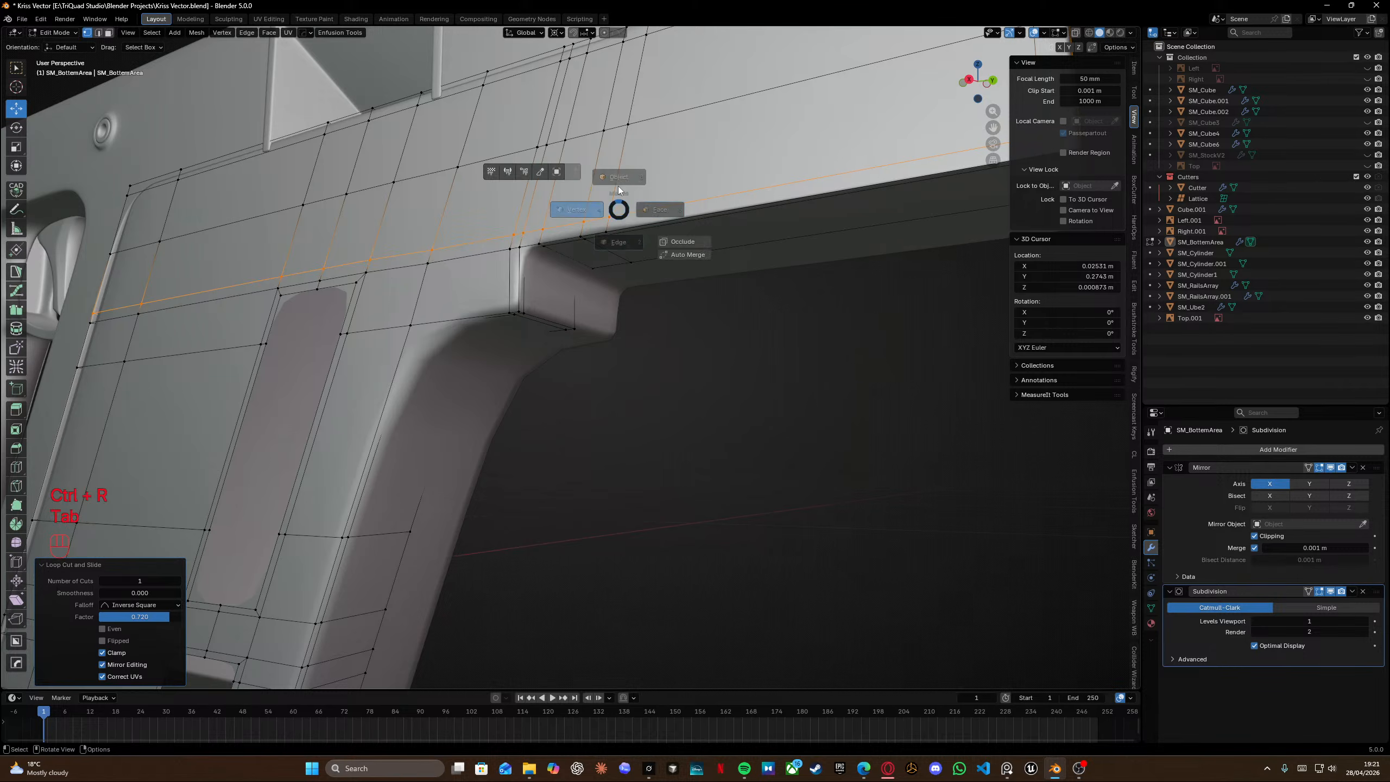
{"action": "key", "text": "Tab"}
{"action": "mouse_move", "coordinate": [586, 219]}
{"action": "middle_mouse_down"}
{"action": "mouse_move", "coordinate": [538, 213]}
{"action": "mouse_move", "coordinate": [598, 209]}
{"action": "mouse_move", "coordinate": [643, 182]}
{"action": "mouse_move", "coordinate": [611, 226]}
{"action": "mouse_move", "coordinate": [617, 239]}
{"action": "mouse_move", "coordinate": [526, 223]}
{"action": "mouse_move", "coordinate": [567, 212]}
{"action": "mouse_move", "coordinate": [565, 235]}
{"action": "middle_mouse_up"}
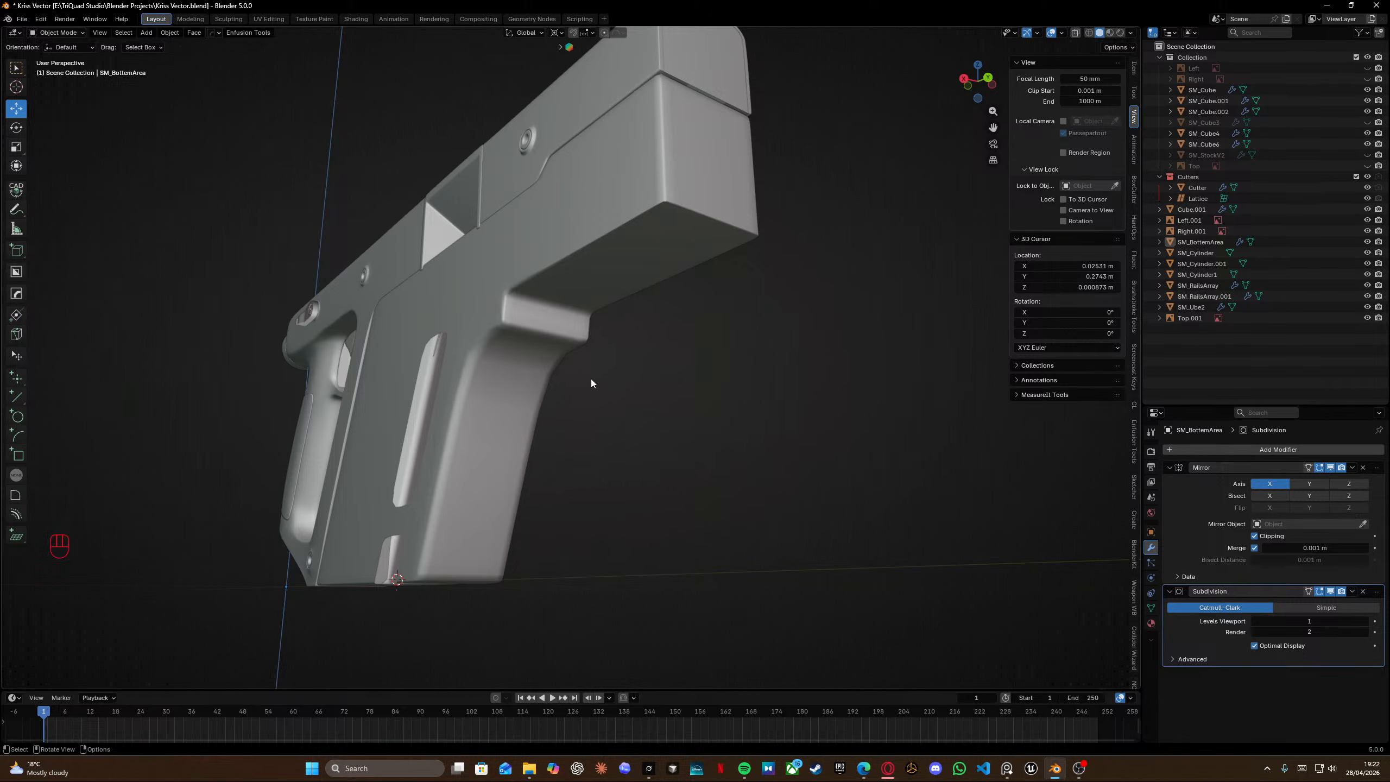
Inspect the underside of the front section and compare it with the reference photos.
{"action": "scroll", "coordinate": [591, 378], "scroll_direction": "up", "scroll_amount": 3}
{"action": "middle_click_drag", "start_coordinate": [591, 378], "coordinate": [463, 312]}
{"action": "scroll", "coordinate": [378, 382], "scroll_direction": "up", "scroll_amount": 3}
{"action": "key", "text": "Tab"}
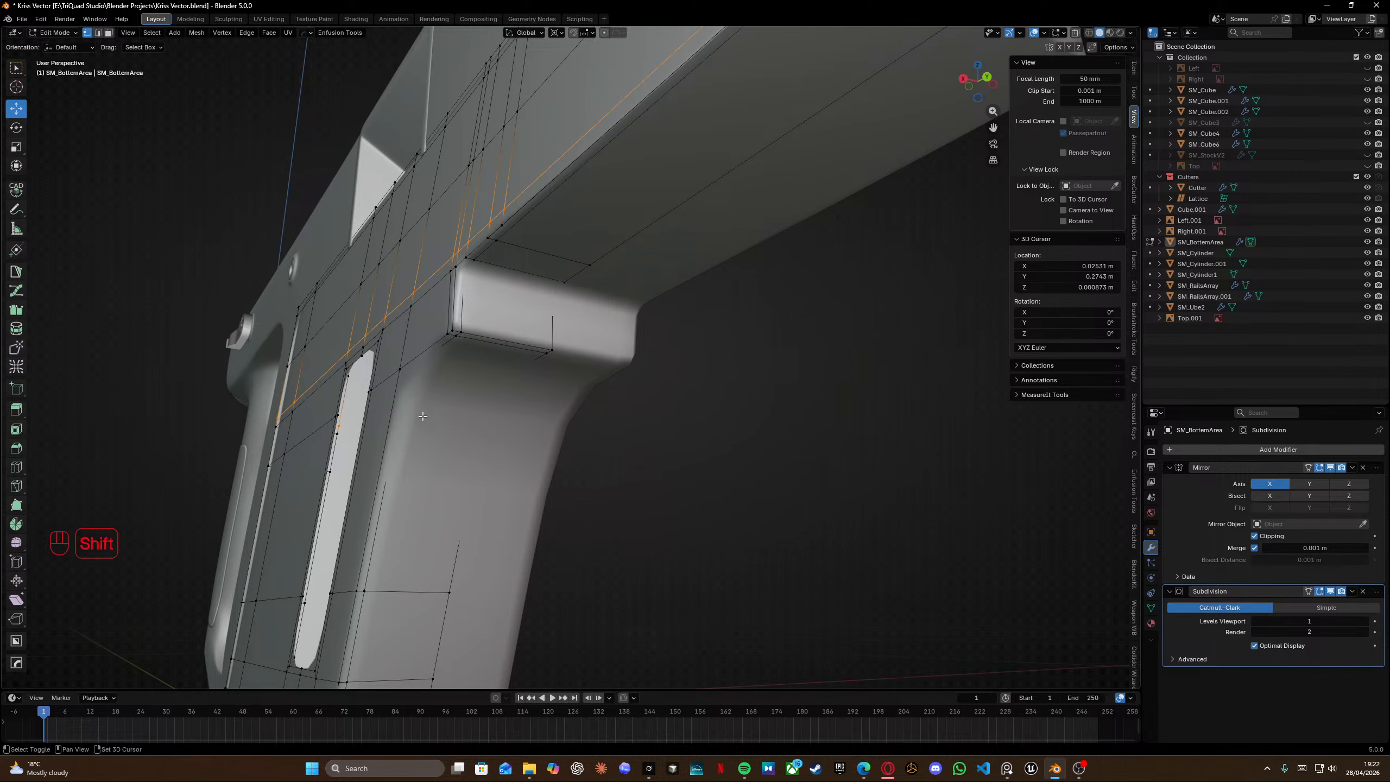
{"action": "middle_click_drag", "start_coordinate": [426, 414], "coordinate": [511, 295], "text": "shift"}
{"action": "middle_click_drag", "start_coordinate": [597, 143], "coordinate": [537, 359], "text": "shift"}
{"action": "scroll", "coordinate": [536, 360], "scroll_direction": "up", "scroll_amount": 4}
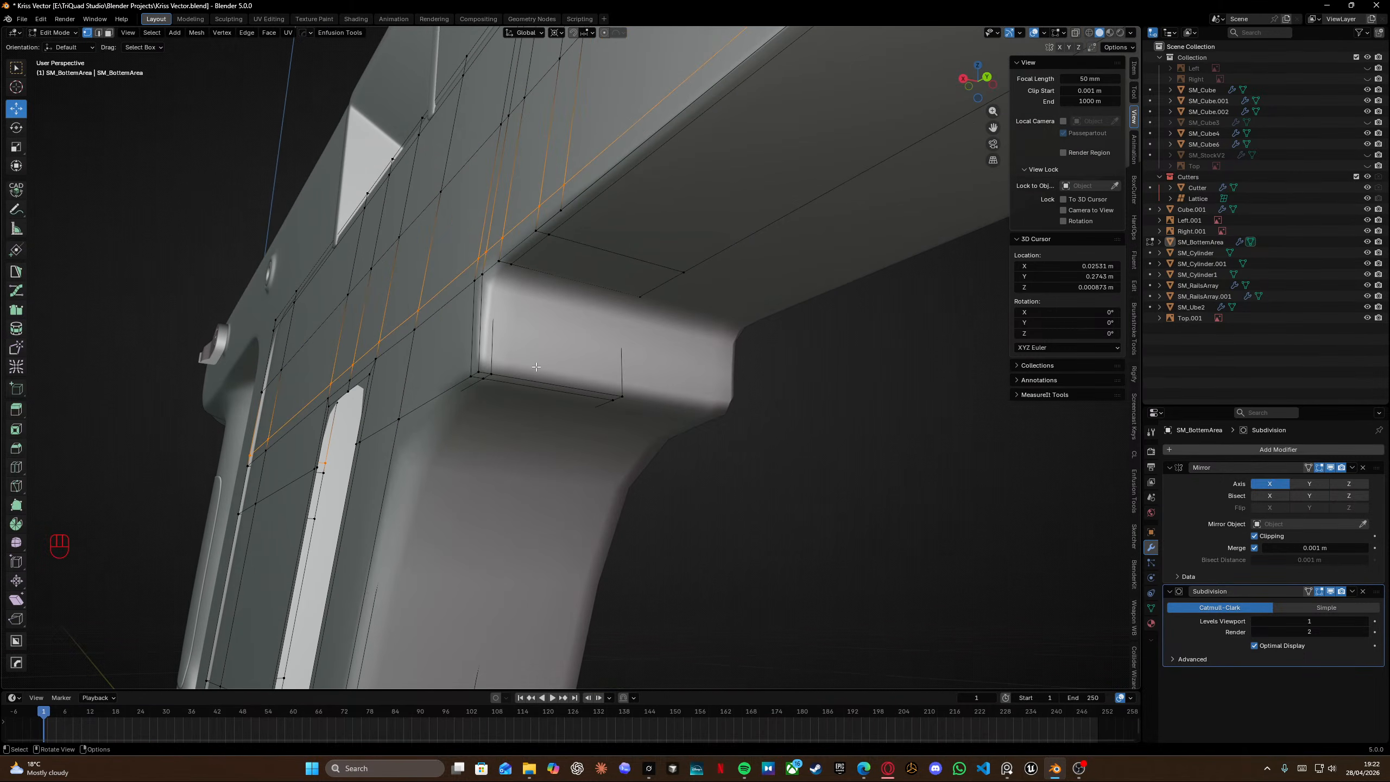
{"action": "key", "text": "alt+Tab"}
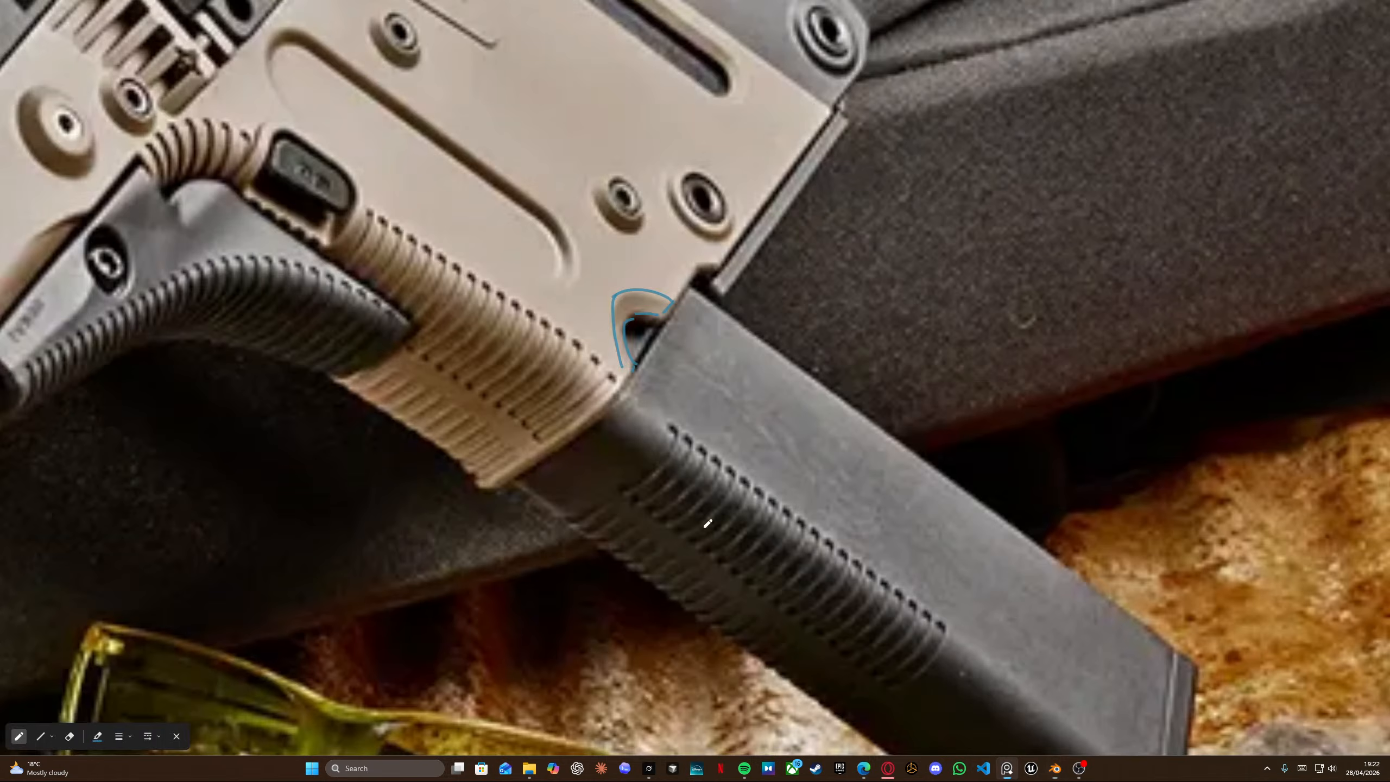
{"action": "scroll", "coordinate": [536, 350], "scroll_direction": "down", "scroll_amount": 6}
{"action": "scroll", "coordinate": [535, 353], "scroll_direction": "up", "scroll_amount": 5}
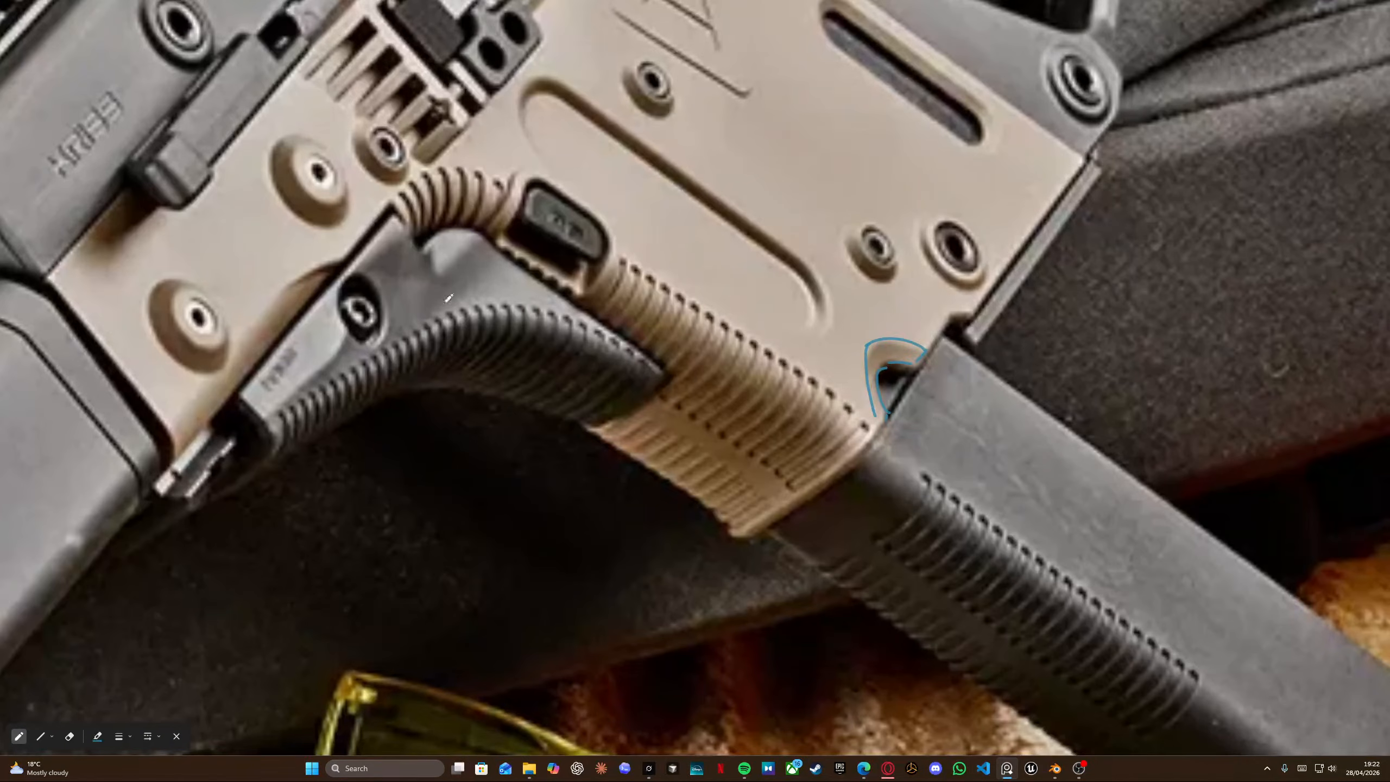
{"action": "scroll", "coordinate": [409, 226], "scroll_direction": "down", "scroll_amount": 5}
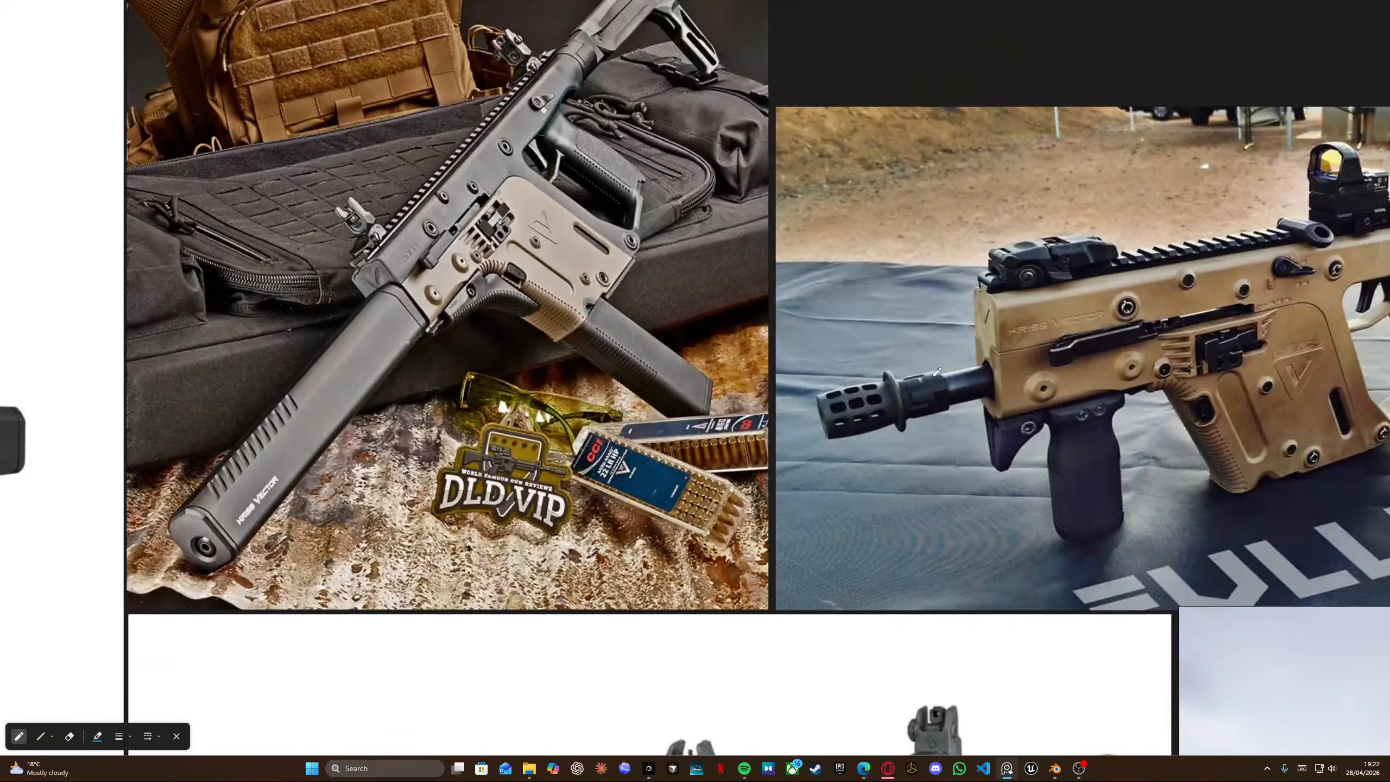
{"action": "middle_click_drag", "start_coordinate": [1175, 390], "coordinate": [605, 305]}
{"action": "scroll", "coordinate": [605, 305], "scroll_direction": "up", "scroll_amount": 6}
{"action": "scroll", "coordinate": [607, 305], "scroll_direction": "down", "scroll_amount": 1}
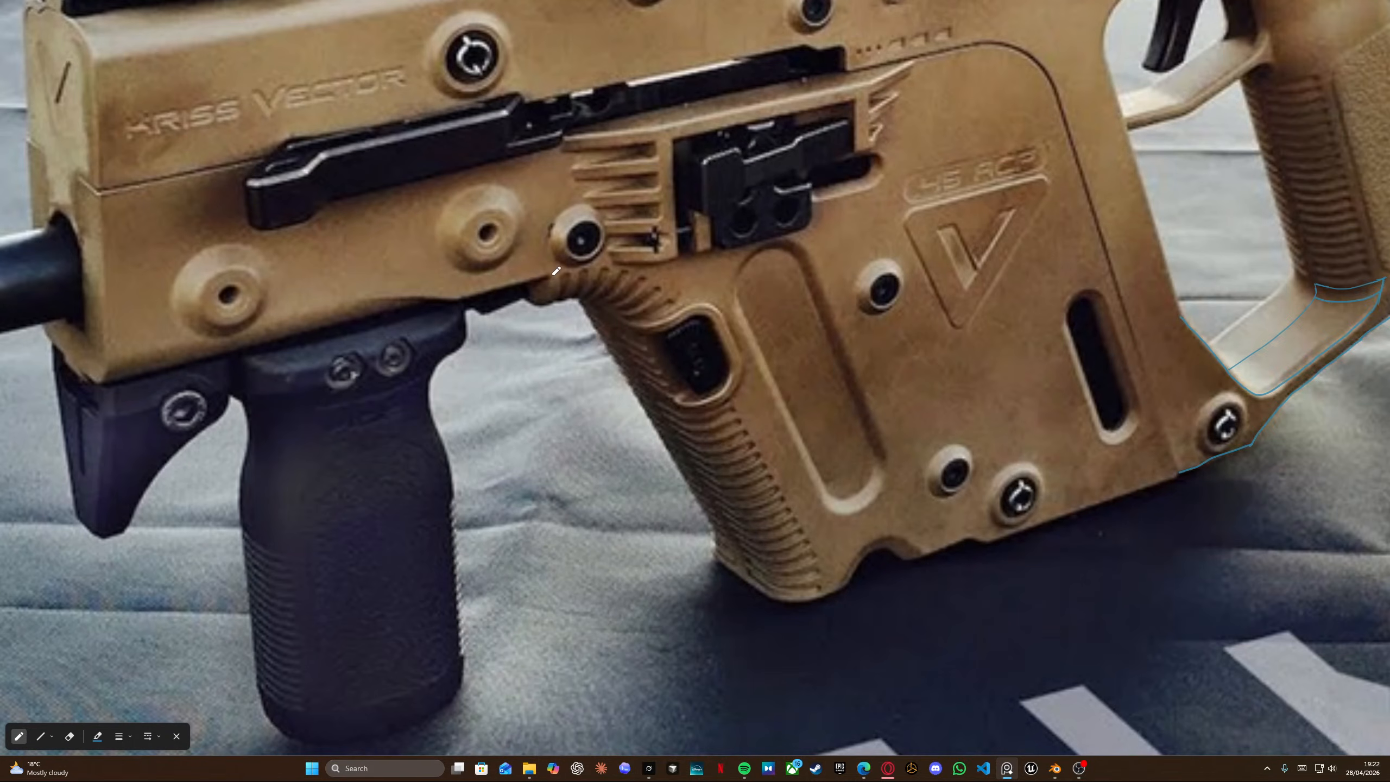
{"action": "scroll", "coordinate": [541, 296], "scroll_direction": "down", "scroll_amount": 6}
{"action": "scroll", "coordinate": [546, 377], "scroll_direction": "up", "scroll_amount": 6}
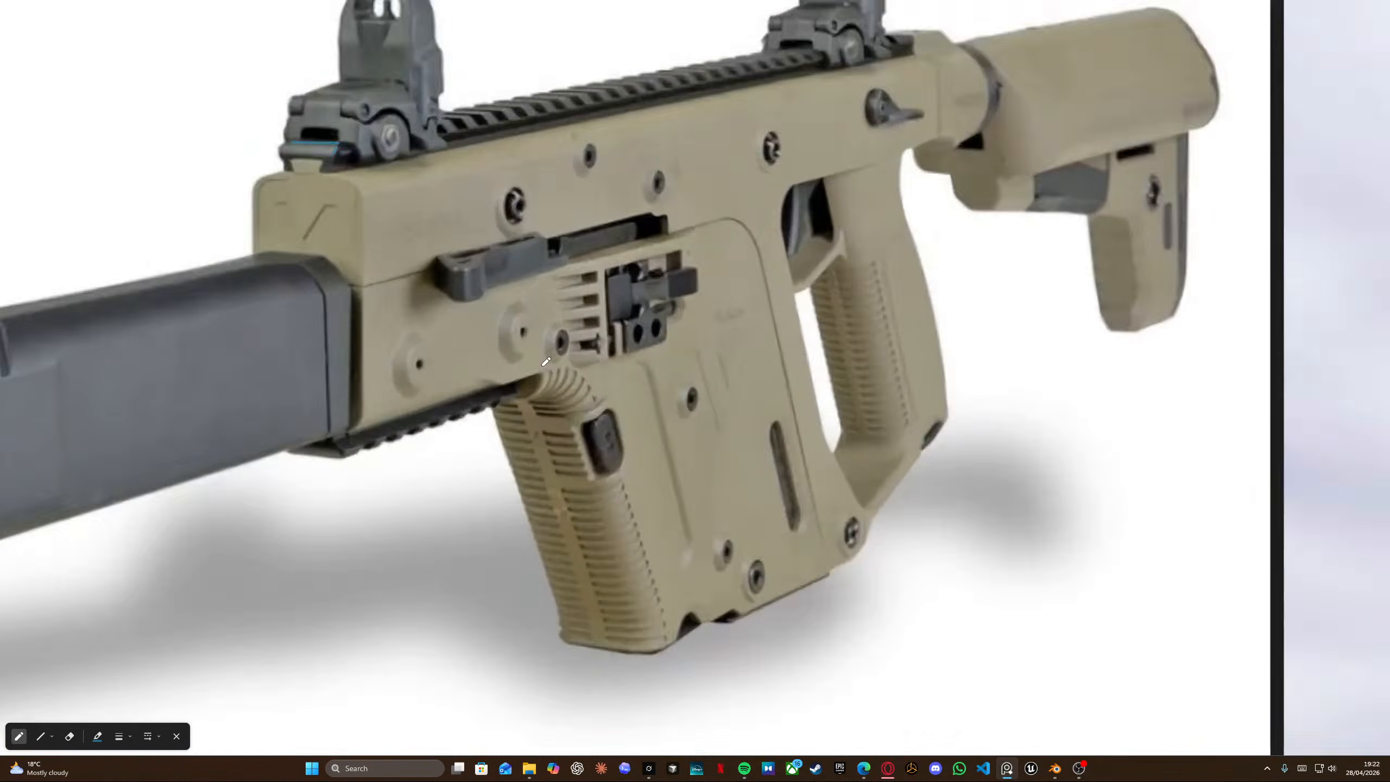
{"action": "scroll", "coordinate": [546, 377], "scroll_direction": "down", "scroll_amount": 1}
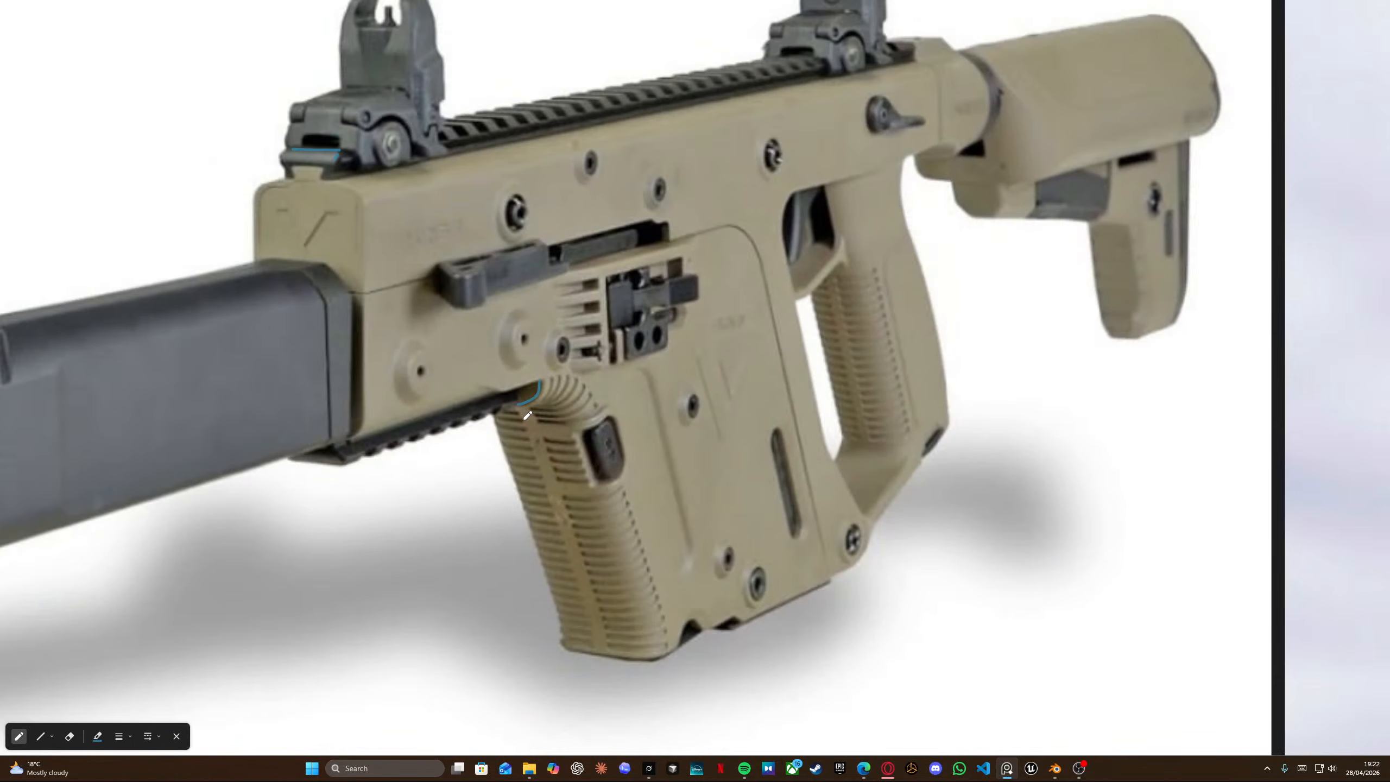
{"action": "key", "text": "alt+Tab"}
Add a support loop cut around the top edge of the grip block and check it in wireframe.
{"action": "key", "text": "ctrl+r"}
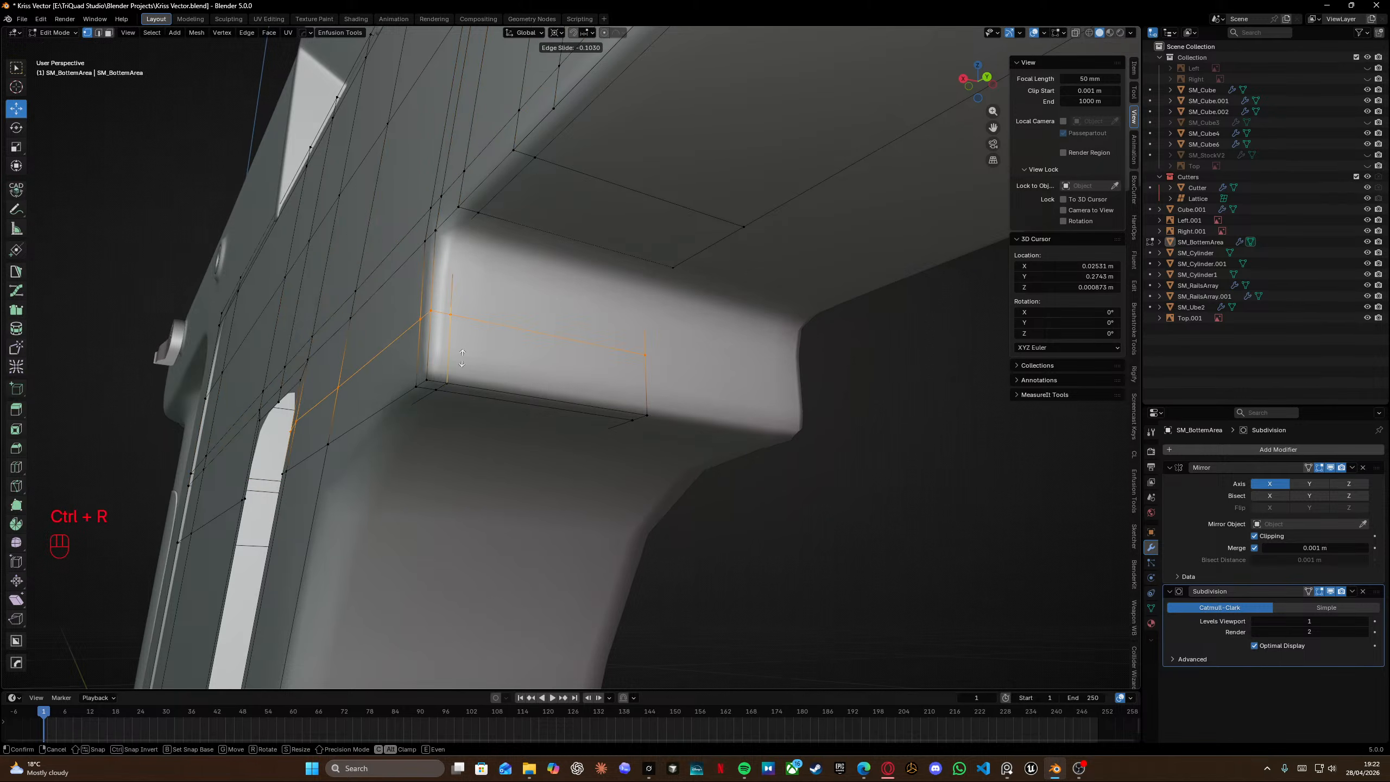
{"action": "left_click", "coordinate": [457, 385]}
{"action": "left_click", "coordinate": [453, 412]}
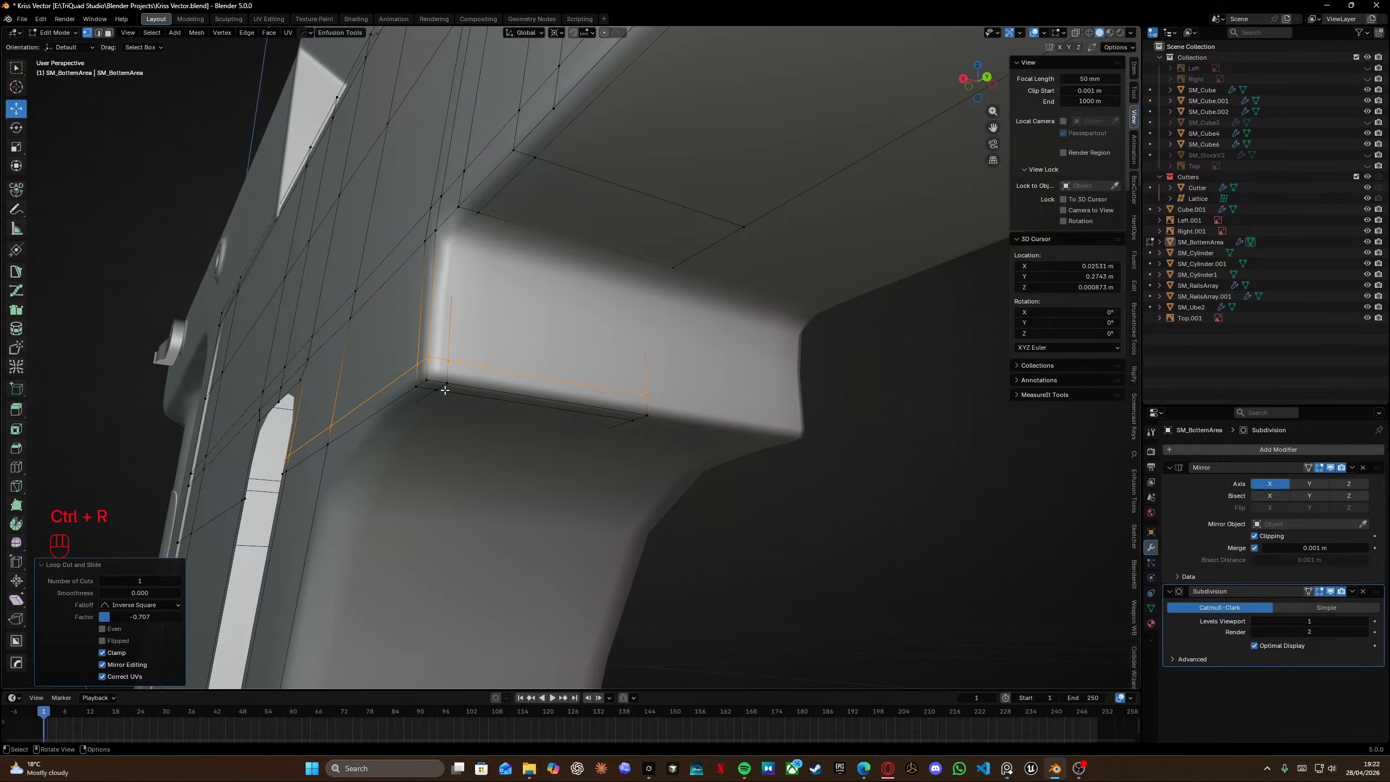
{"action": "key", "text": "ctrl+r"}
{"action": "key", "text": "shift+z"}
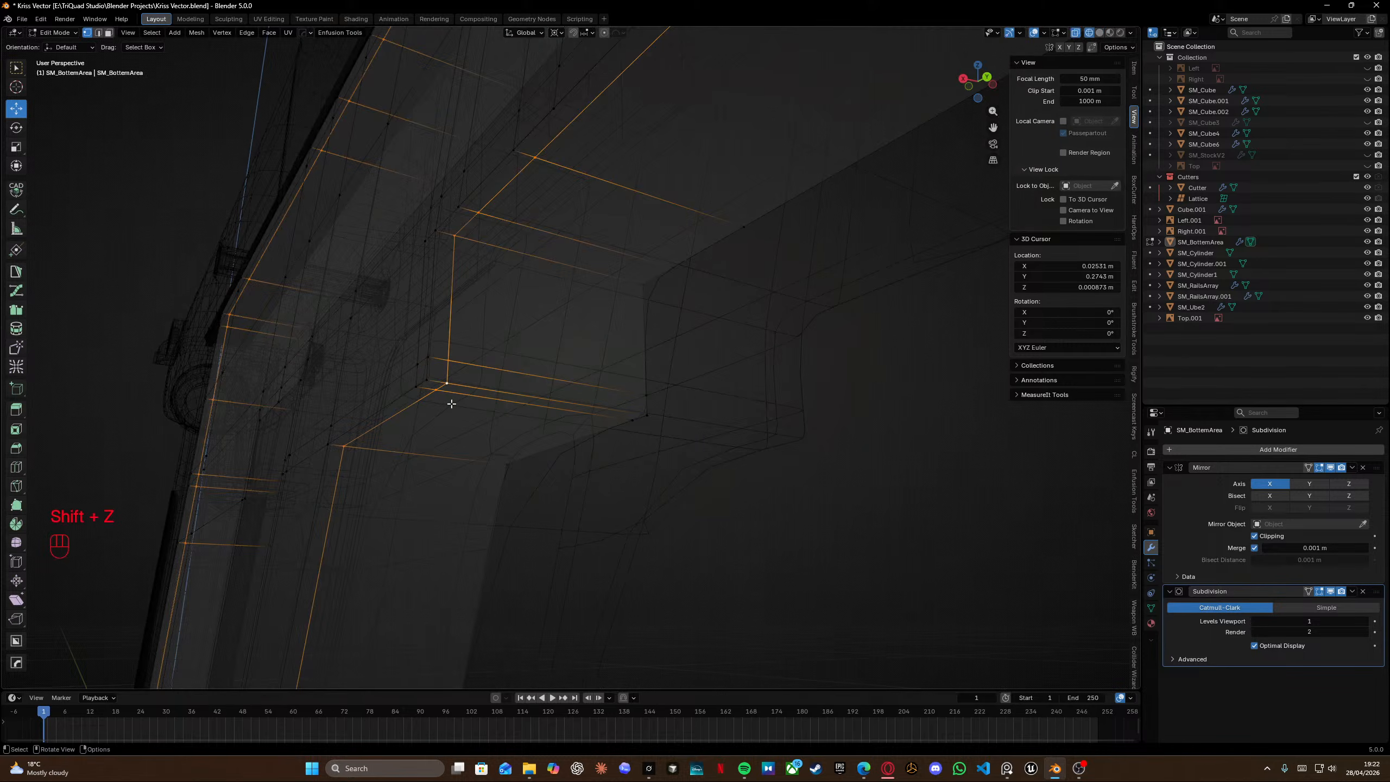
{"action": "mouse_move", "coordinate": [448, 402]}
{"action": "middle_mouse_down"}
{"action": "mouse_move", "coordinate": [528, 270]}
{"action": "mouse_move", "coordinate": [514, 329]}
{"action": "mouse_move", "coordinate": [522, 278]}
{"action": "middle_mouse_up"}
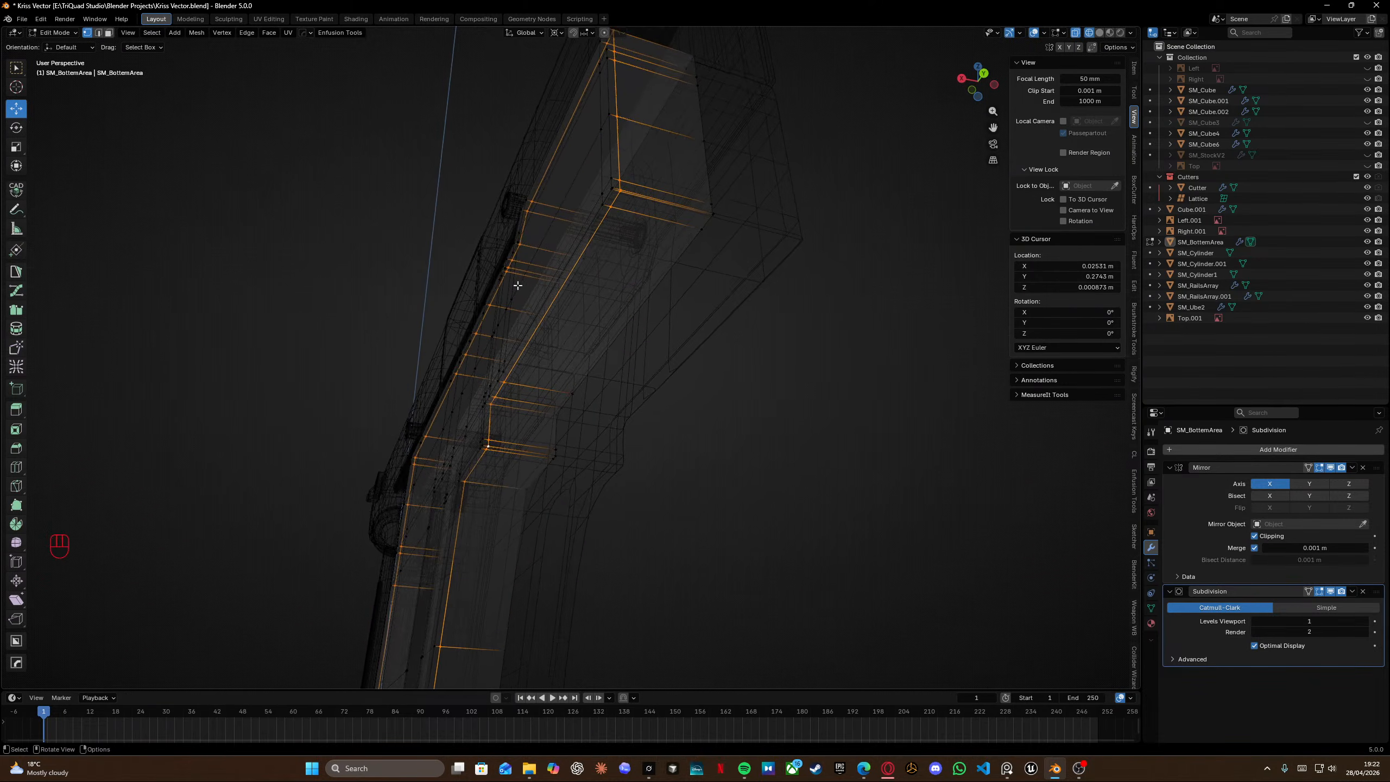
{"action": "key", "text": "shift+z"}
Compare the grip and front section area with the reference photos.
{"action": "key", "text": "alt+Tab"}
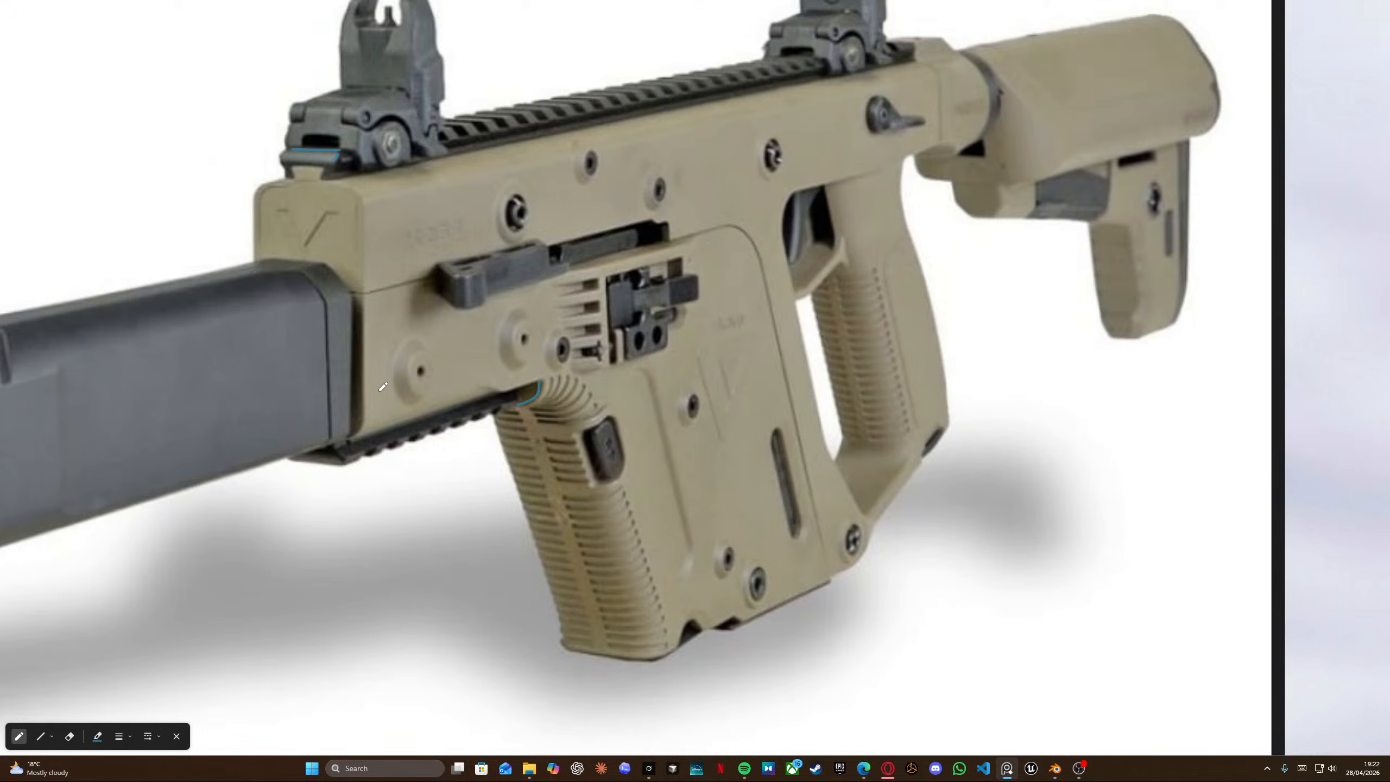
{"action": "key", "text": "alt+Tab"}
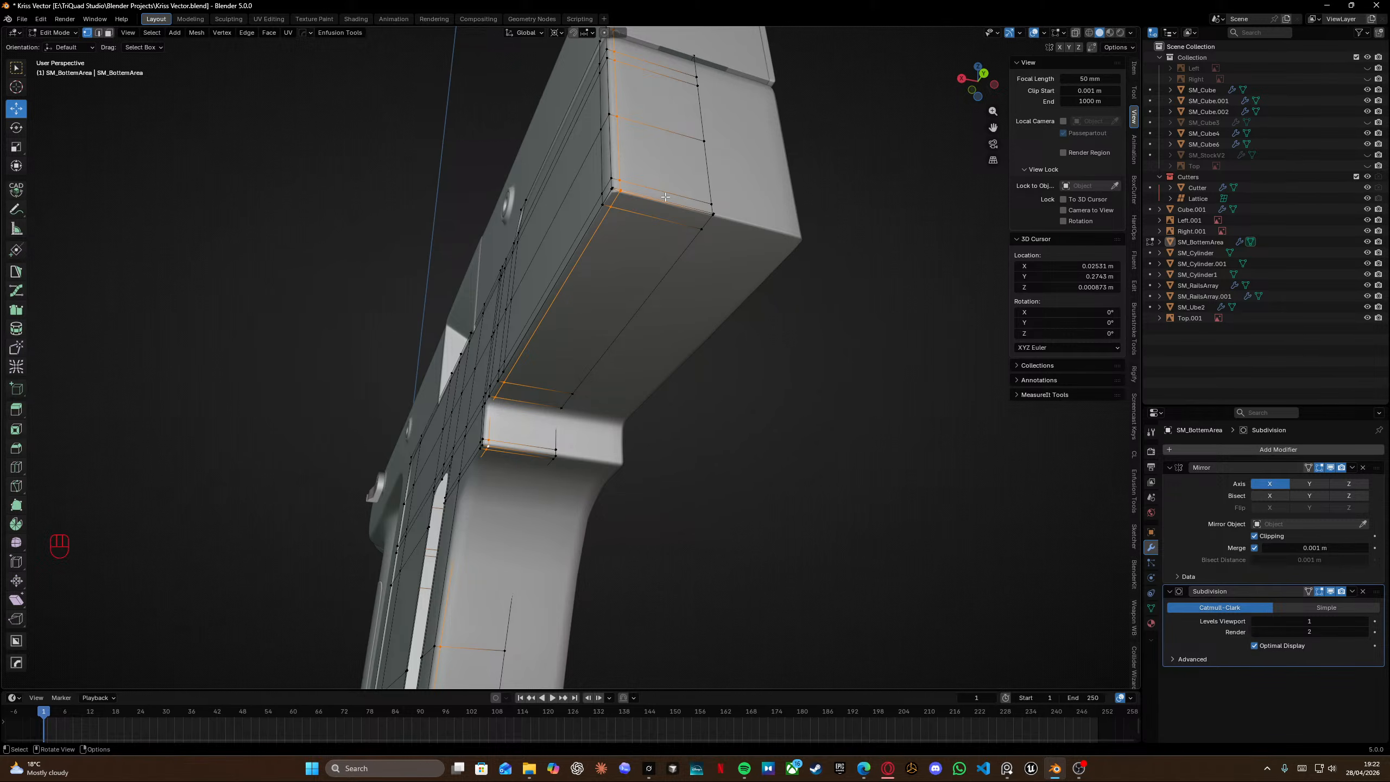
{"action": "key", "text": "alt+Tab"}
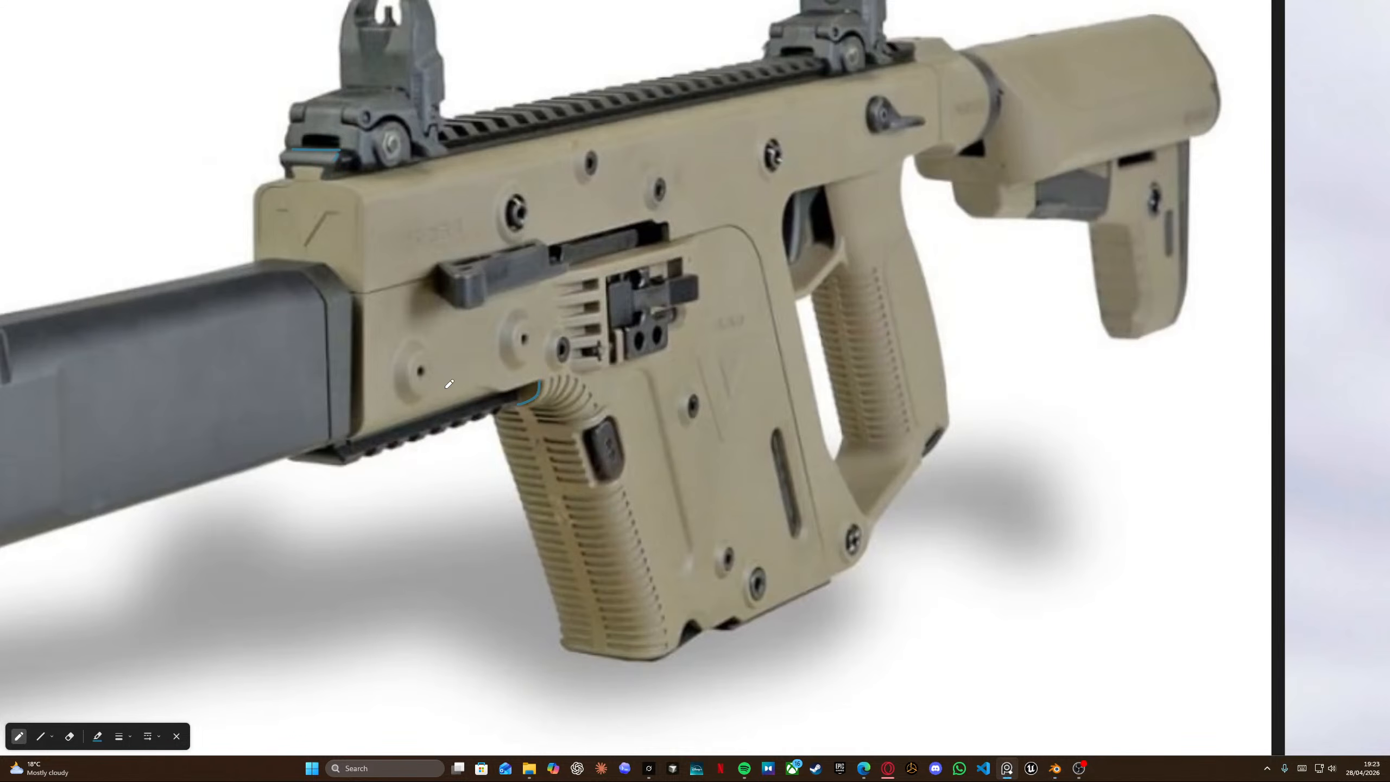
{"action": "scroll", "coordinate": [446, 389], "scroll_direction": "down", "scroll_amount": 6}
{"action": "middle_click_drag", "start_coordinate": [692, 433], "coordinate": [282, 222]}
{"action": "middle_click_drag", "start_coordinate": [1148, 367], "coordinate": [788, 317]}
{"action": "scroll", "coordinate": [788, 317], "scroll_direction": "up", "scroll_amount": 6}
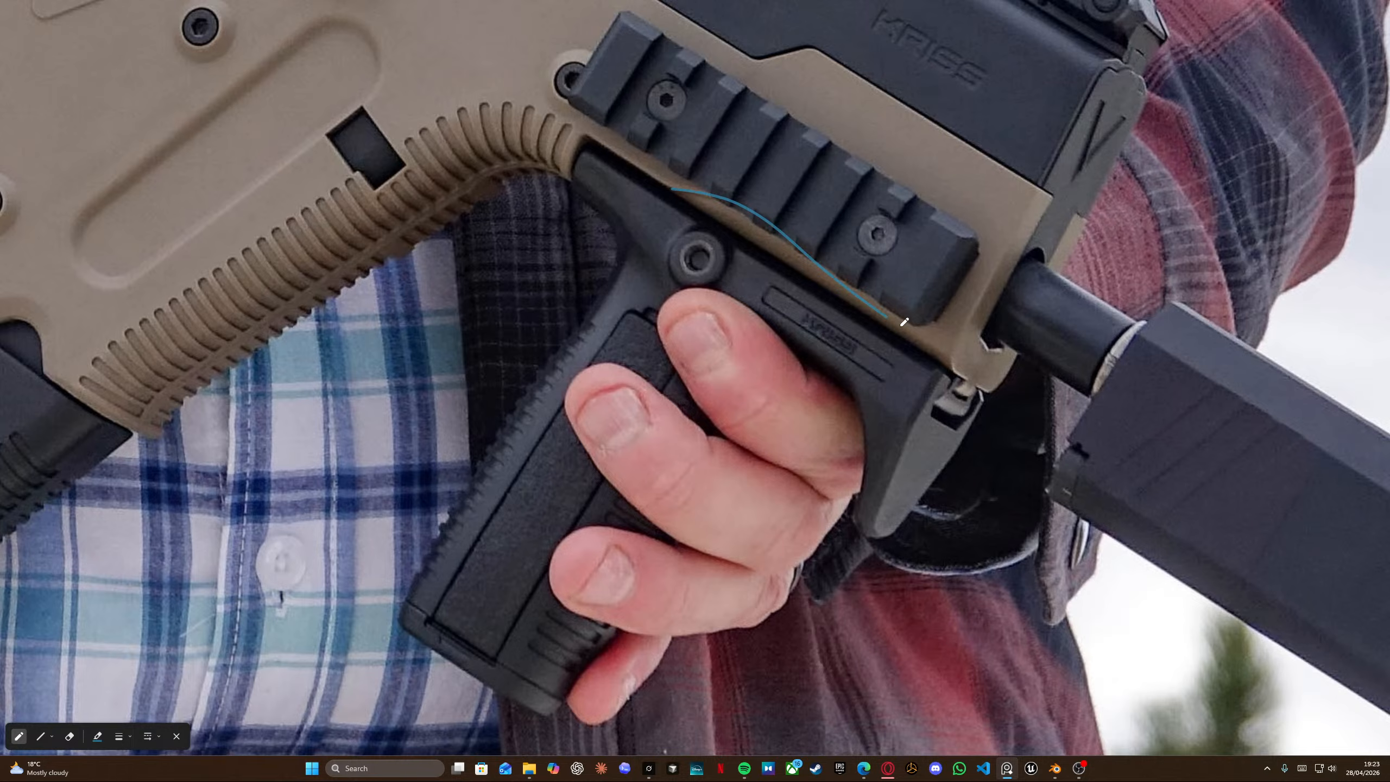
{"action": "key", "text": "alt+Tab"}
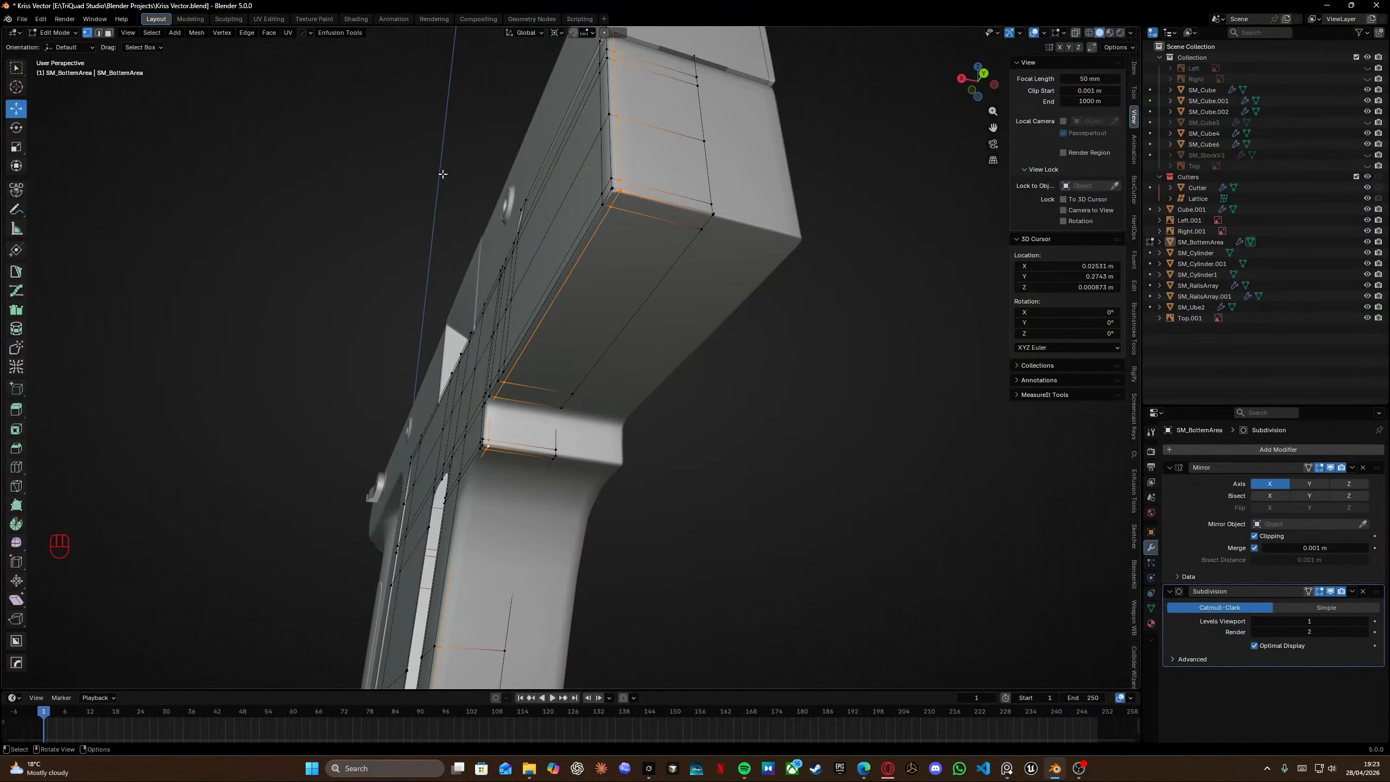
Edge-slide the loop on the front section's underside closer to its corner.
{"action": "scroll", "coordinate": [632, 211], "scroll_direction": "up", "scroll_amount": 3}
{"action": "scroll", "coordinate": [633, 210], "scroll_direction": "down", "scroll_amount": 2}
{"action": "middle_click_drag", "start_coordinate": [633, 210], "coordinate": [602, 250], "text": "shift"}
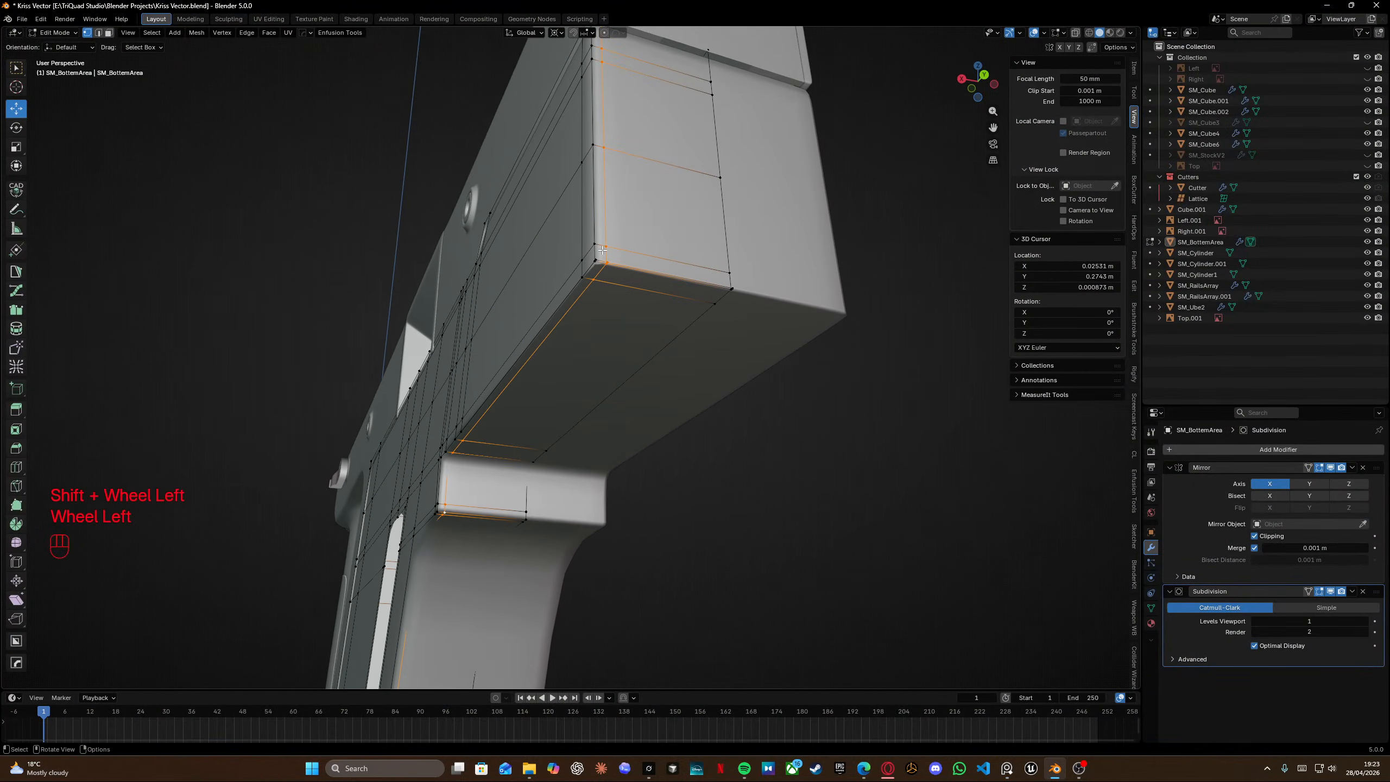
{"action": "key", "text": "g"}
{"action": "key", "text": "g"}
{"action": "left_click", "coordinate": [568, 306]}
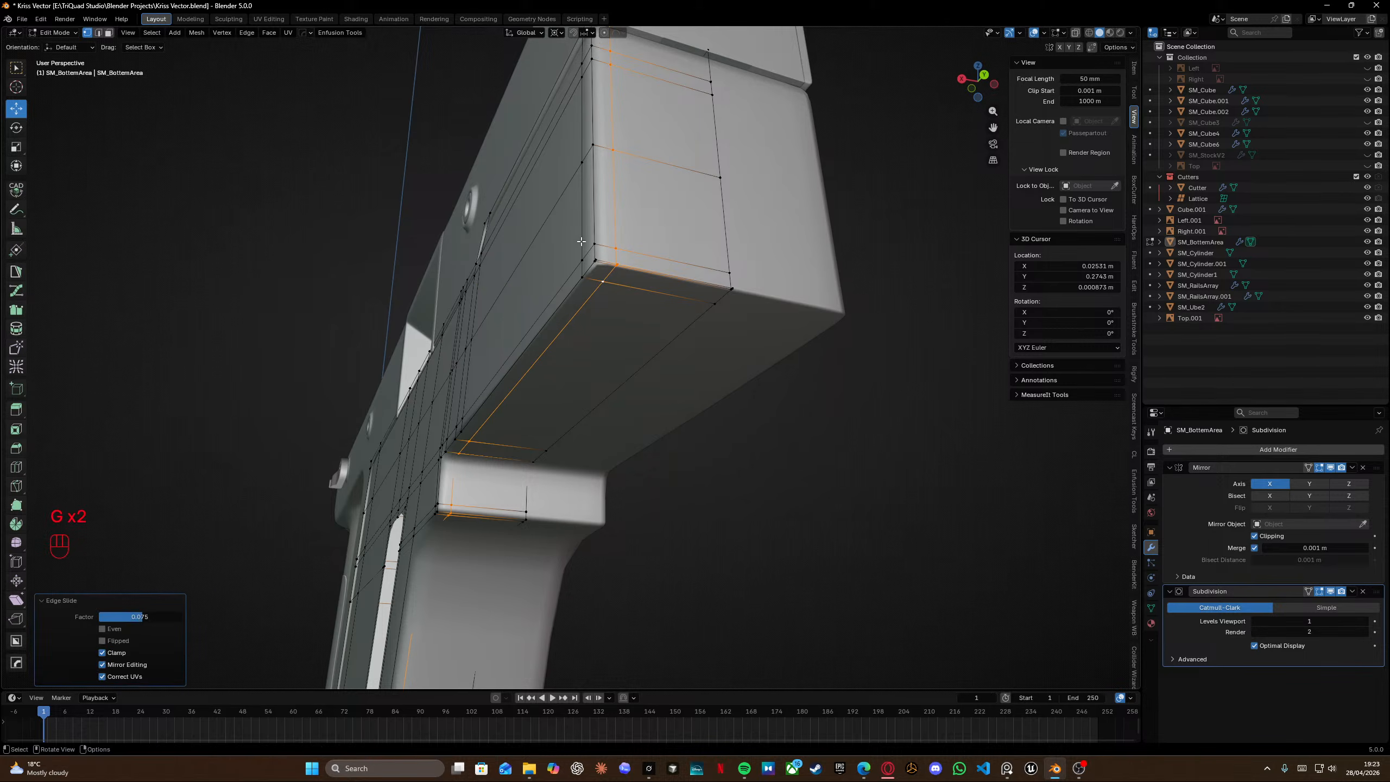
{"action": "left_click", "coordinate": [569, 299], "text": "alt"}
{"action": "middle_click_drag", "start_coordinate": [569, 299], "coordinate": [643, 262]}
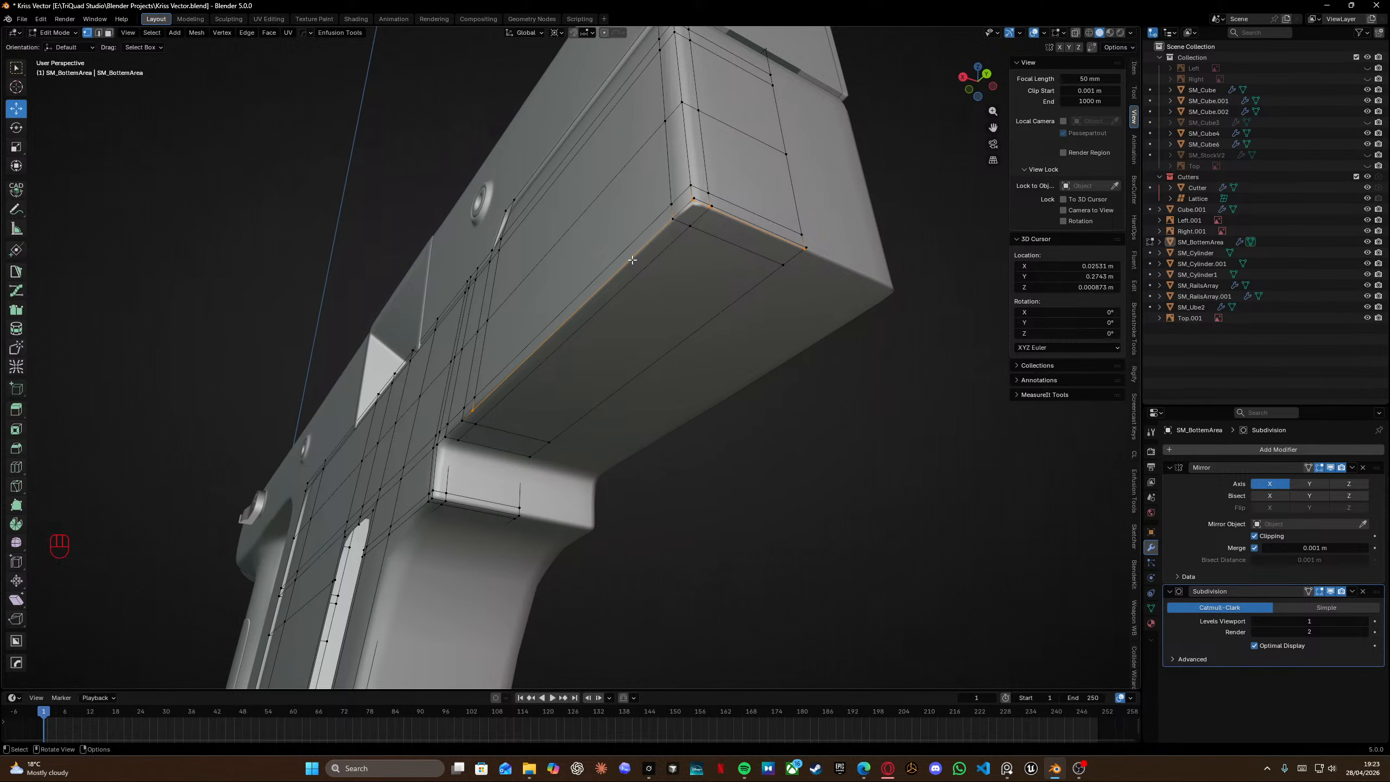
Select all geometry and merge vertices by distance at 0.0001 m.
{"action": "key", "text": "a"}
{"action": "key", "text": "m"}
{"action": "left_click", "coordinate": [635, 249]}
{"action": "scroll", "coordinate": [598, 317], "scroll_direction": "up", "scroll_amount": 8}
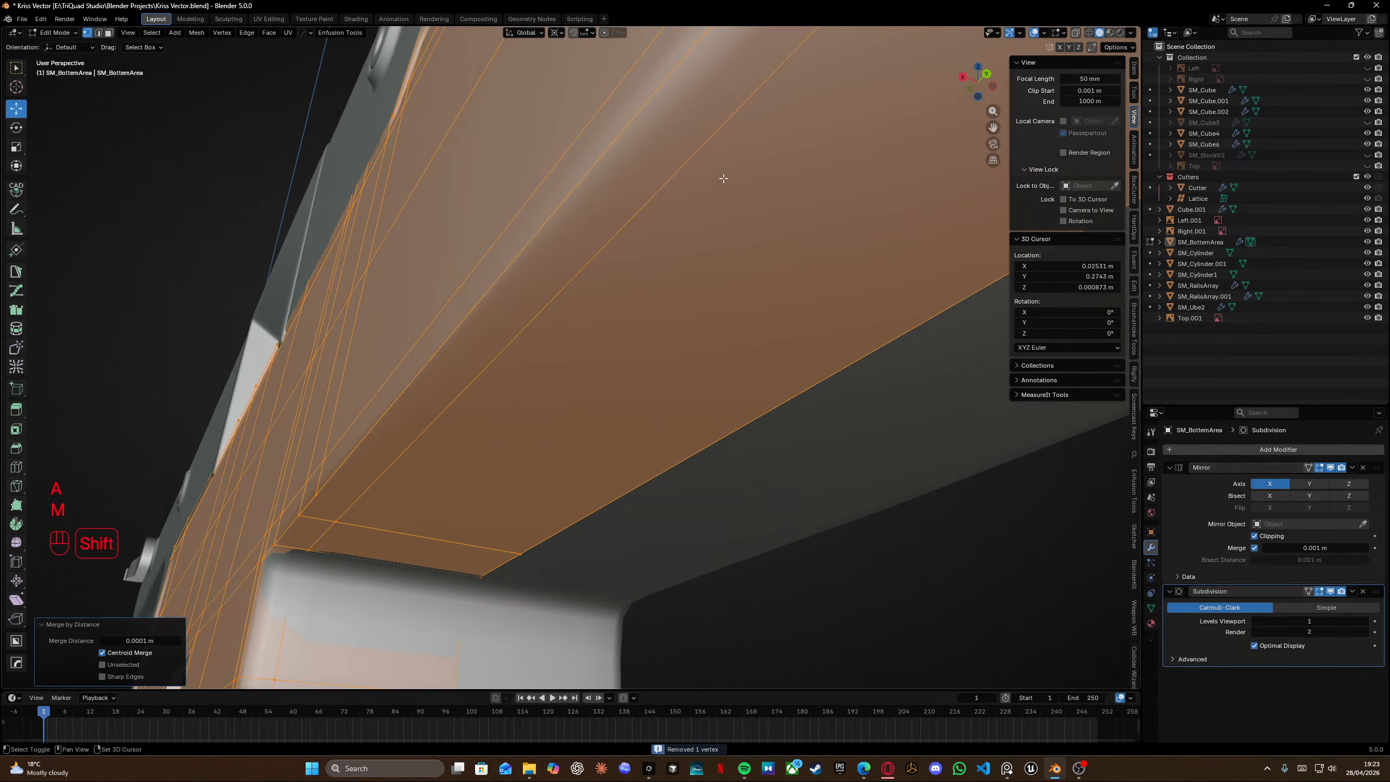
{"action": "scroll", "coordinate": [674, 286], "scroll_direction": "down", "scroll_amount": 5}
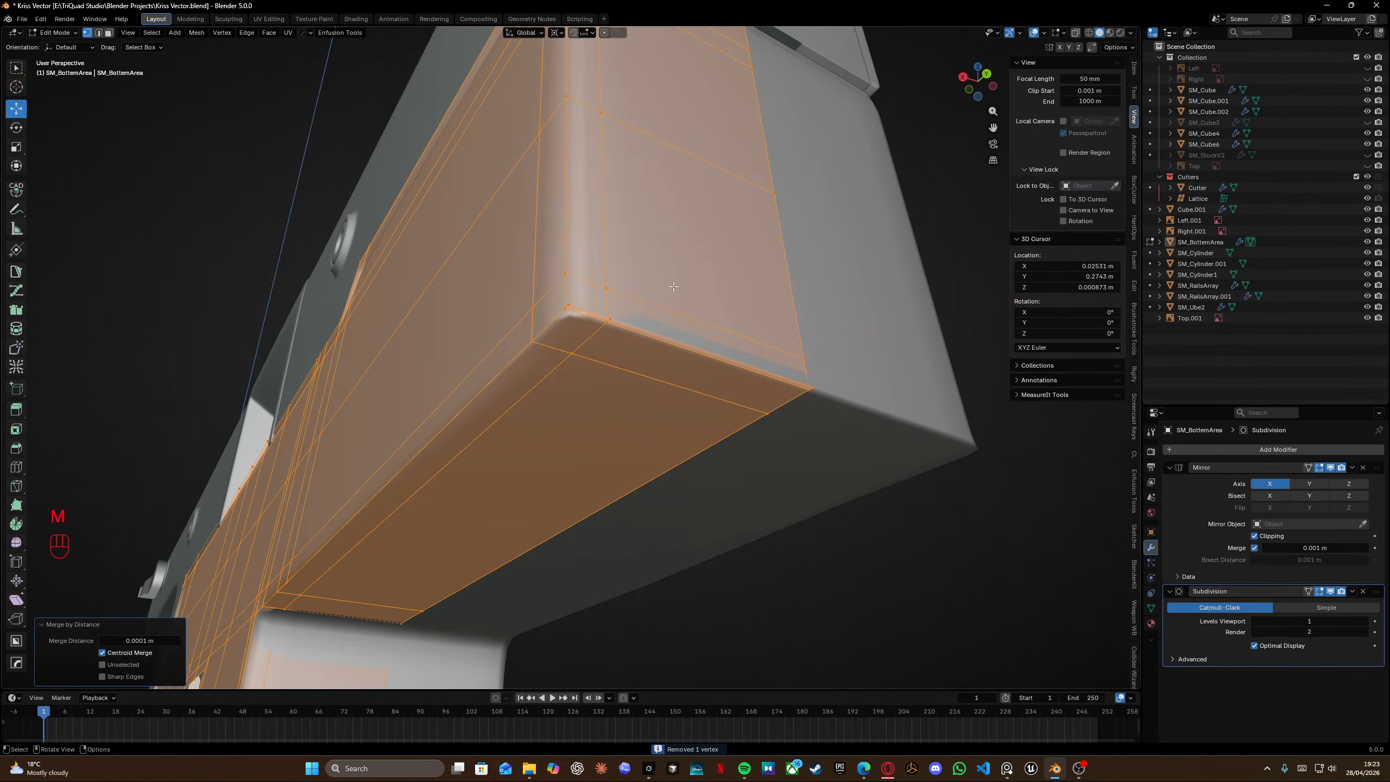
Snap a corner vertex on the front section's underside onto its neighbouring vertex with QuickSnap.
{"action": "left_click", "coordinate": [587, 321], "text": "alt"}
{"action": "middle_click_drag", "start_coordinate": [587, 321], "coordinate": [597, 319]}
{"action": "left_click", "coordinate": [638, 308]}
{"action": "key", "text": "KP_2"}
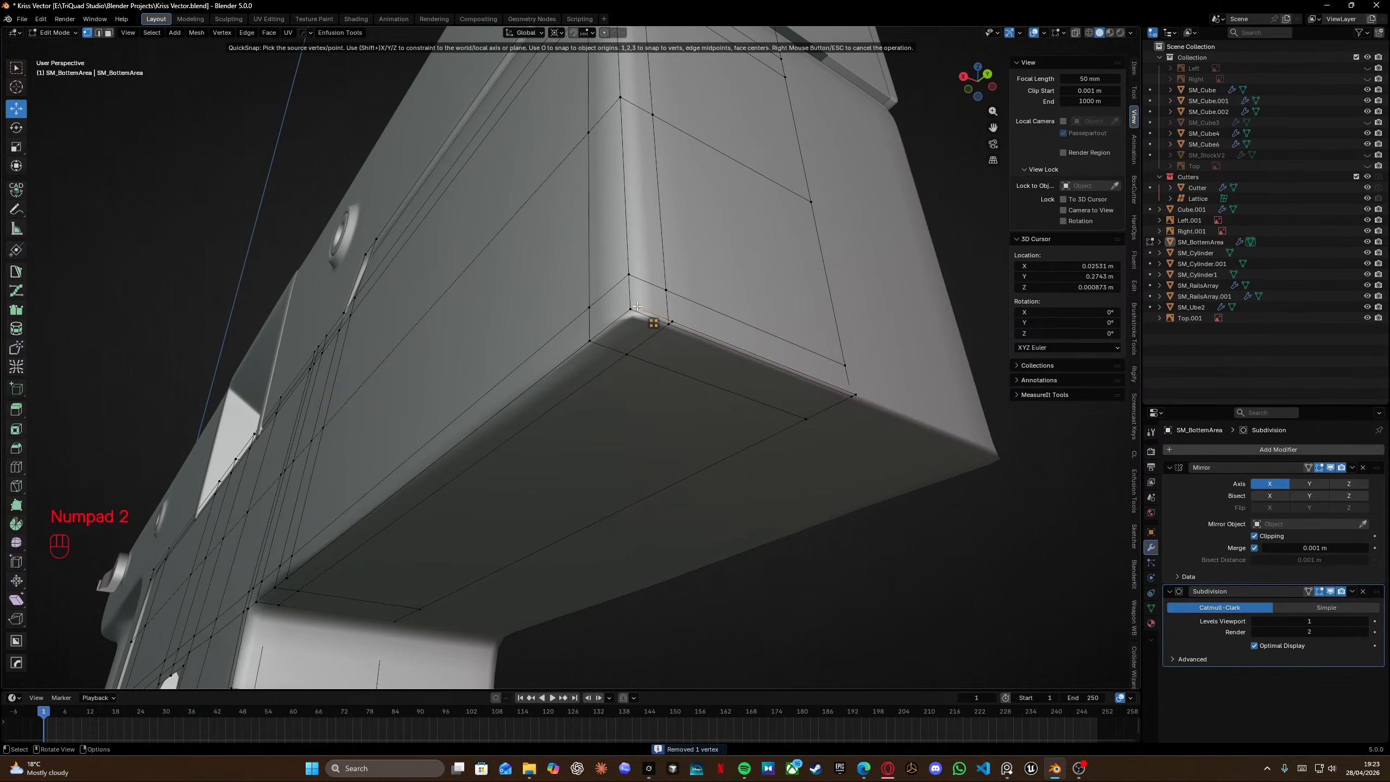
{"action": "key", "text": "KP_2"}
{"action": "key", "text": "Tab"}
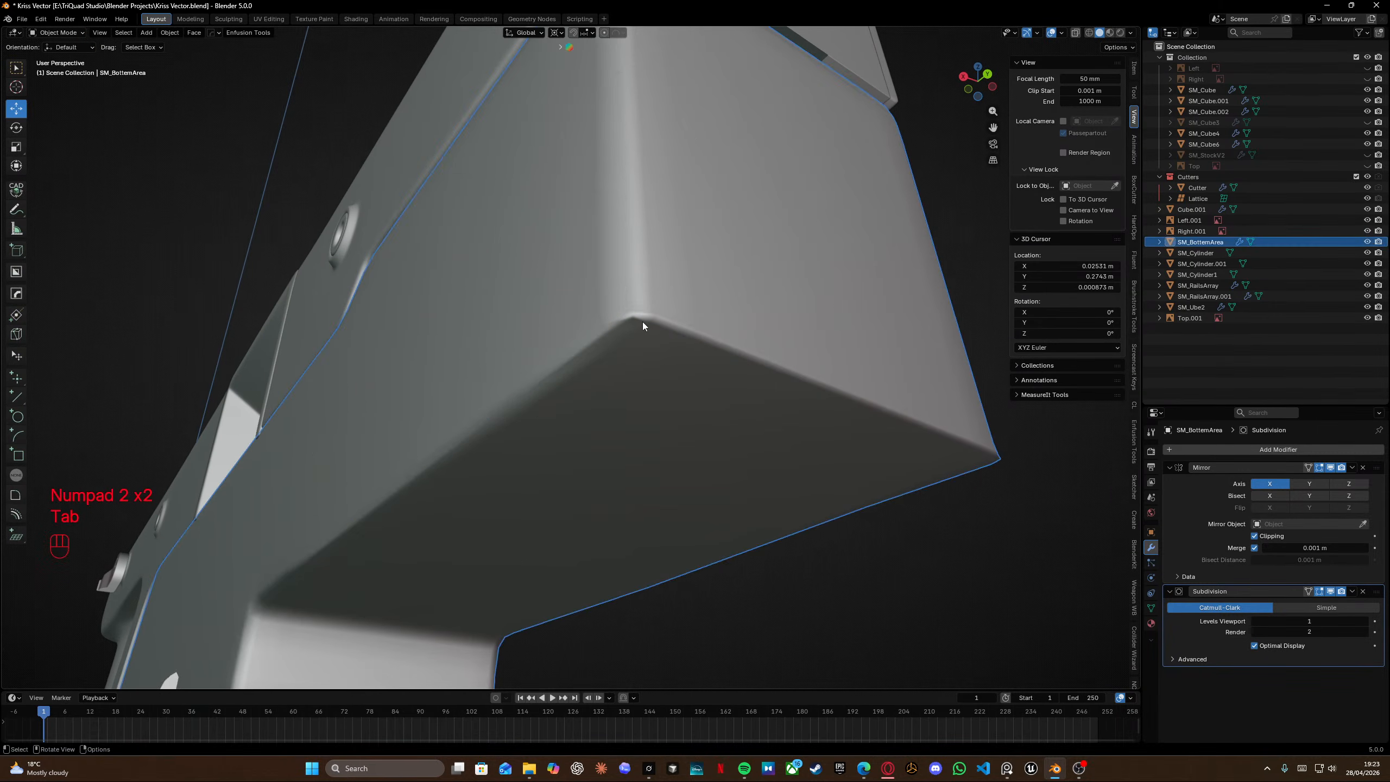
QuickSnap another corner vertex onto its neighbour, then select all and merge vertices by distance.
{"action": "key", "text": "Tab"}
{"action": "key", "text": "KP_2"}
{"action": "key", "text": "KP_2"}
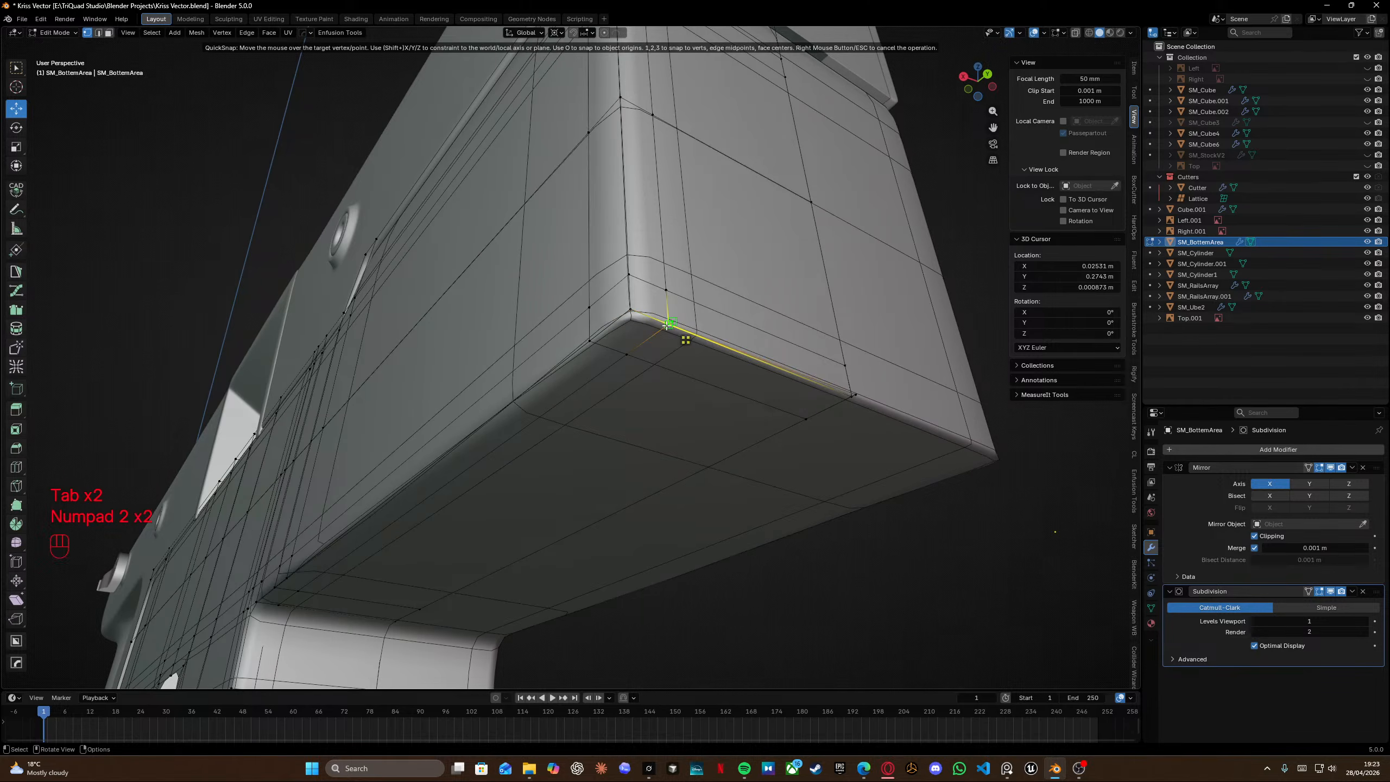
{"action": "left_click", "coordinate": [666, 326]}
{"action": "key", "text": "KP_2"}
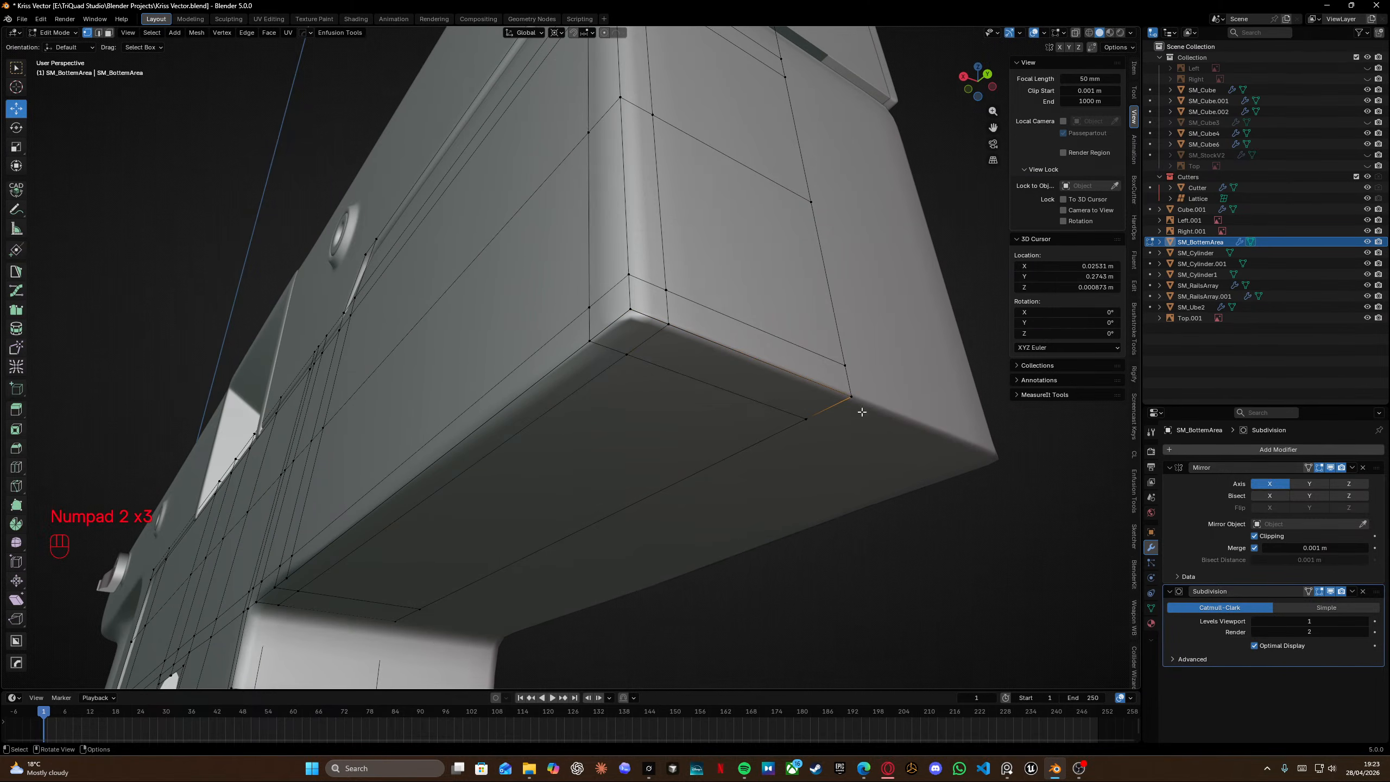
{"action": "key", "text": "a"}
{"action": "key", "text": "m"}
{"action": "left_click", "coordinate": [837, 425]}
{"action": "key", "text": "Tab"}
{"action": "middle_click_drag", "start_coordinate": [689, 354], "coordinate": [718, 292]}
{"action": "key", "text": "Tab"}
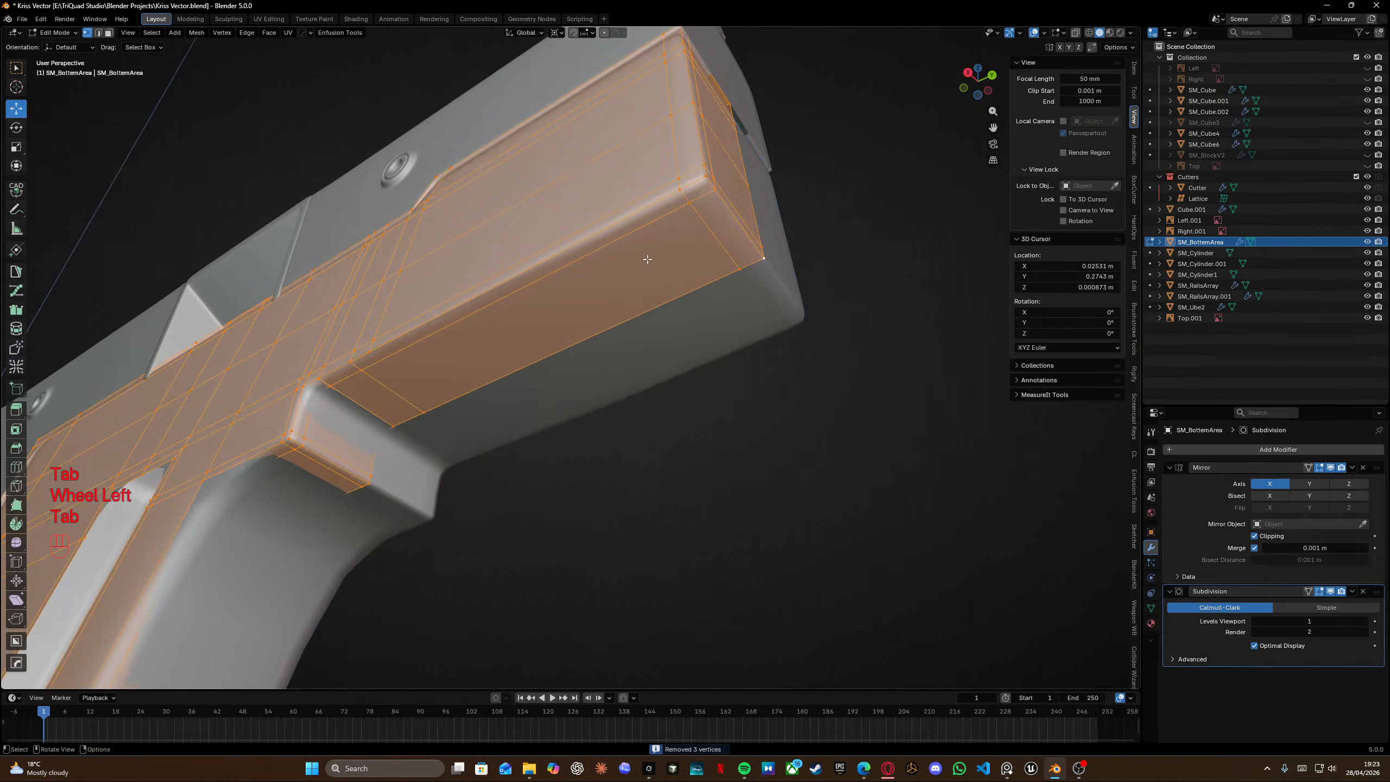
Edge-slide the loop on the front section's underside toward its front corner.
{"action": "scroll", "coordinate": [657, 251], "scroll_direction": "up", "scroll_amount": 2}
{"action": "middle_click_drag", "start_coordinate": [696, 201], "coordinate": [659, 311], "text": "shift"}
{"action": "key", "text": "XF86AudioPlay"}
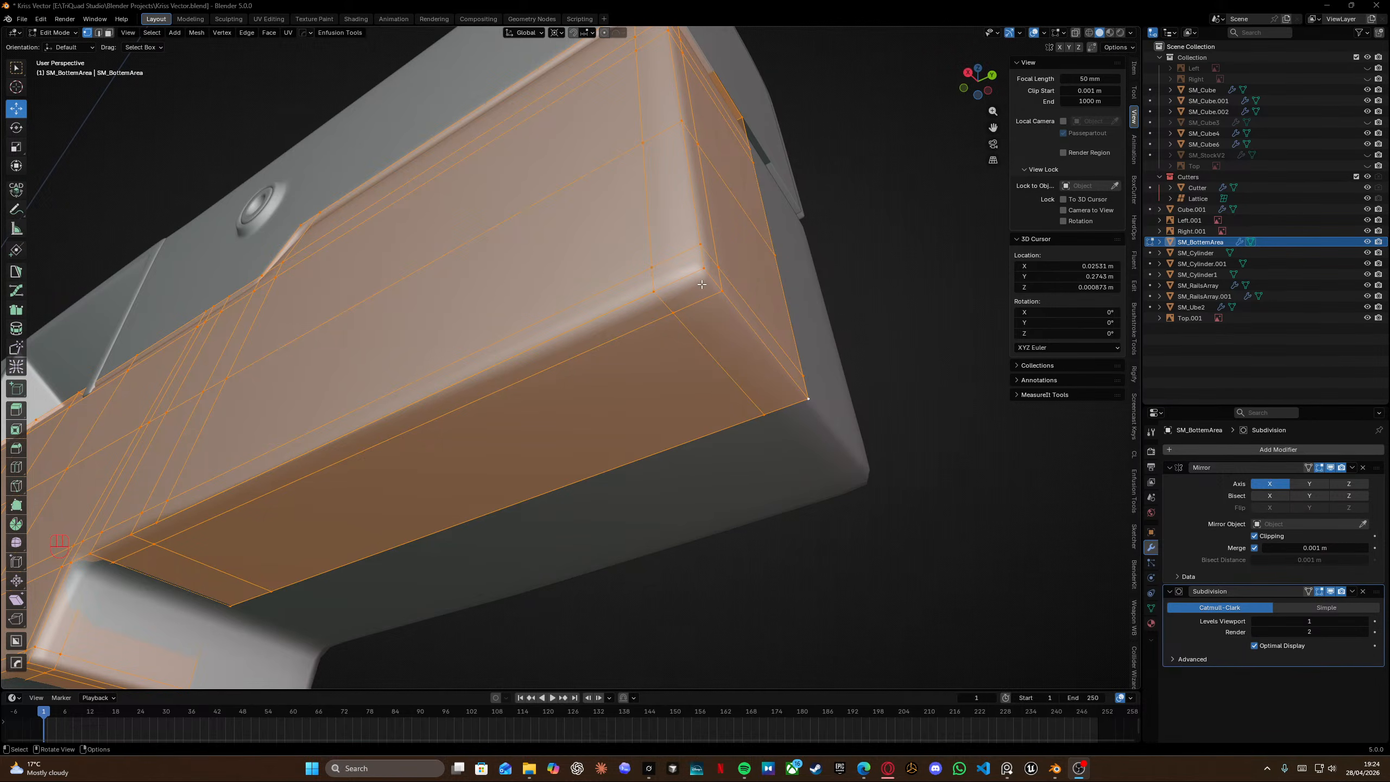
{"action": "left_click", "coordinate": [706, 302], "text": "alt"}
{"action": "key", "text": "g"}
{"action": "key", "text": "g"}
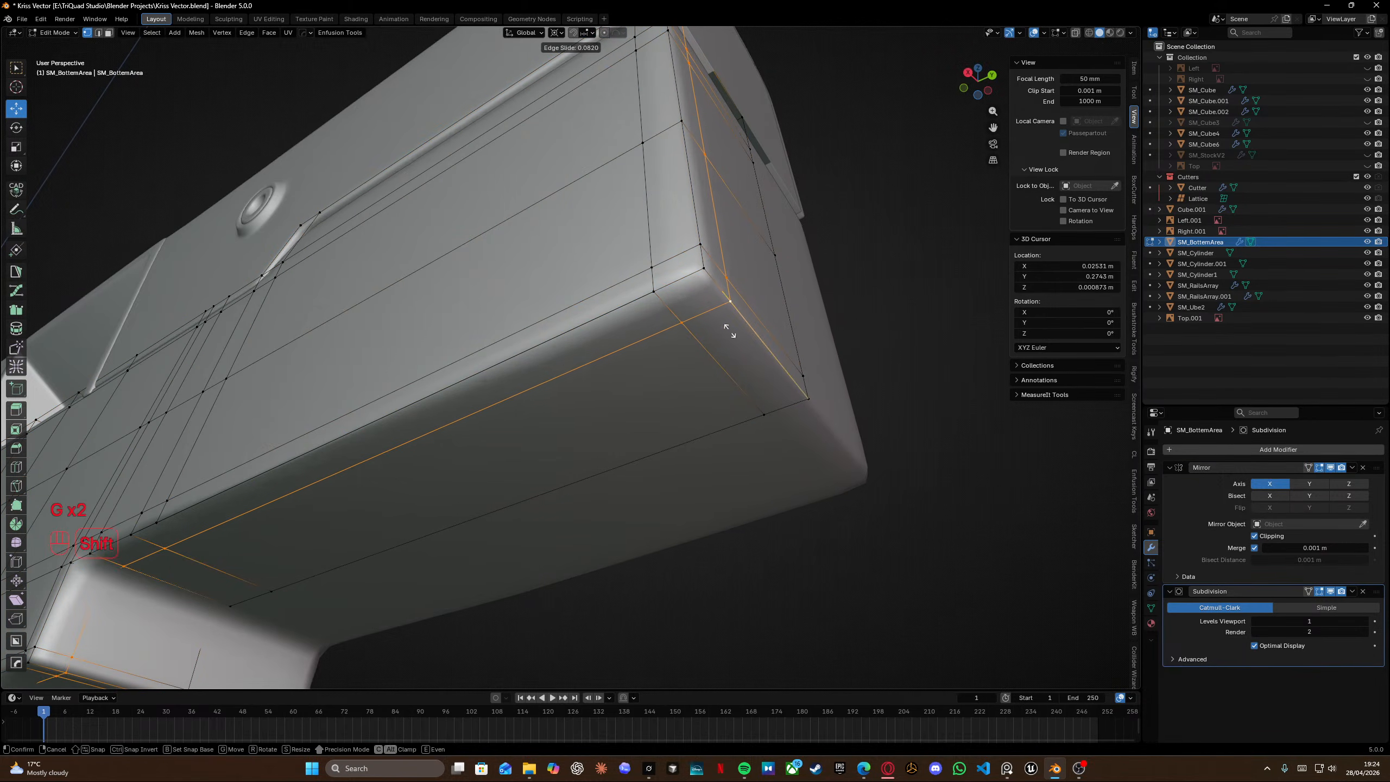
{"action": "left_click", "coordinate": [729, 327]}
Vertex-slide two vertices at the front section's bottom corner closer to the corner.
{"action": "middle_click_drag", "start_coordinate": [728, 327], "coordinate": [618, 329]}
{"action": "left_click", "coordinate": [461, 332]}
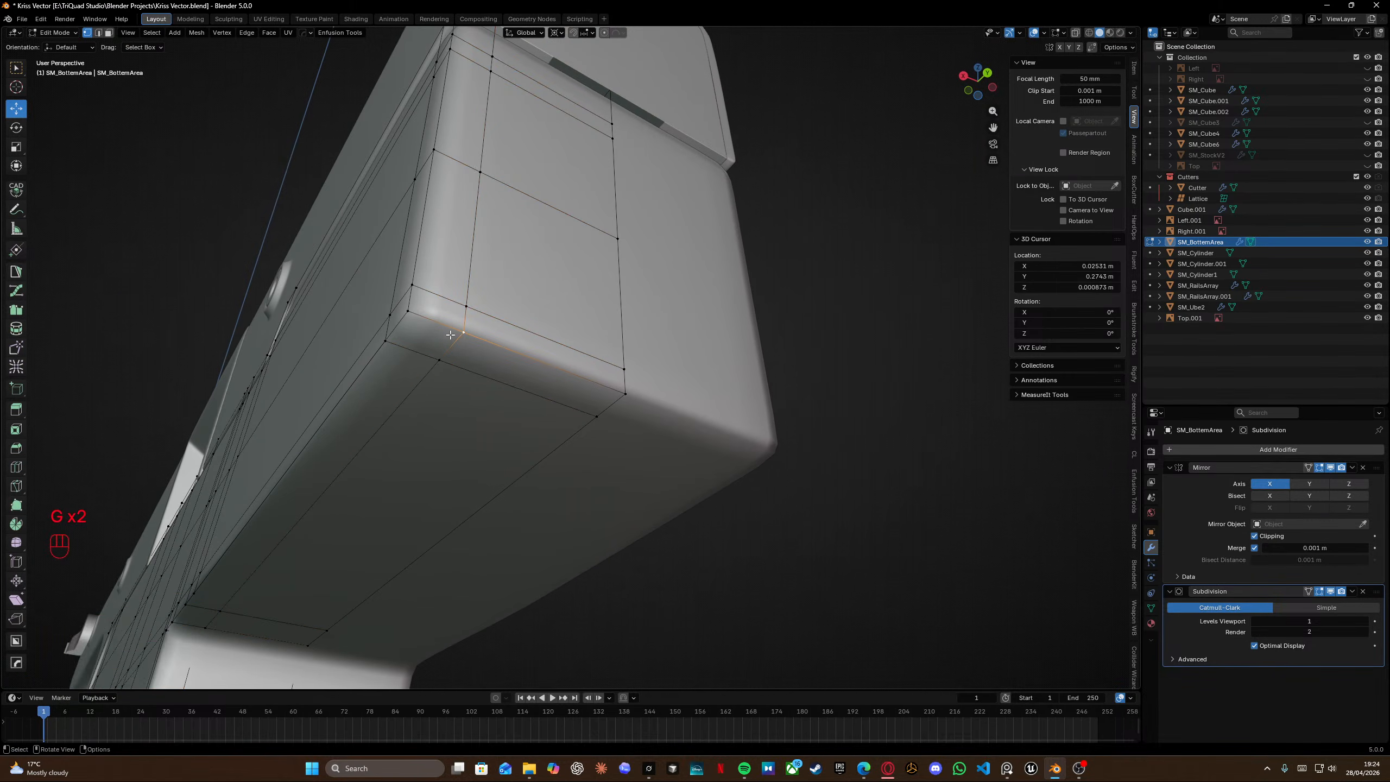
{"action": "key", "text": "g"}
{"action": "key", "text": "g"}
{"action": "left_click", "coordinate": [343, 305]}
{"action": "left_click", "coordinate": [412, 285]}
{"action": "key", "text": "g"}
{"action": "key", "text": "g"}
{"action": "left_click", "coordinate": [416, 315]}
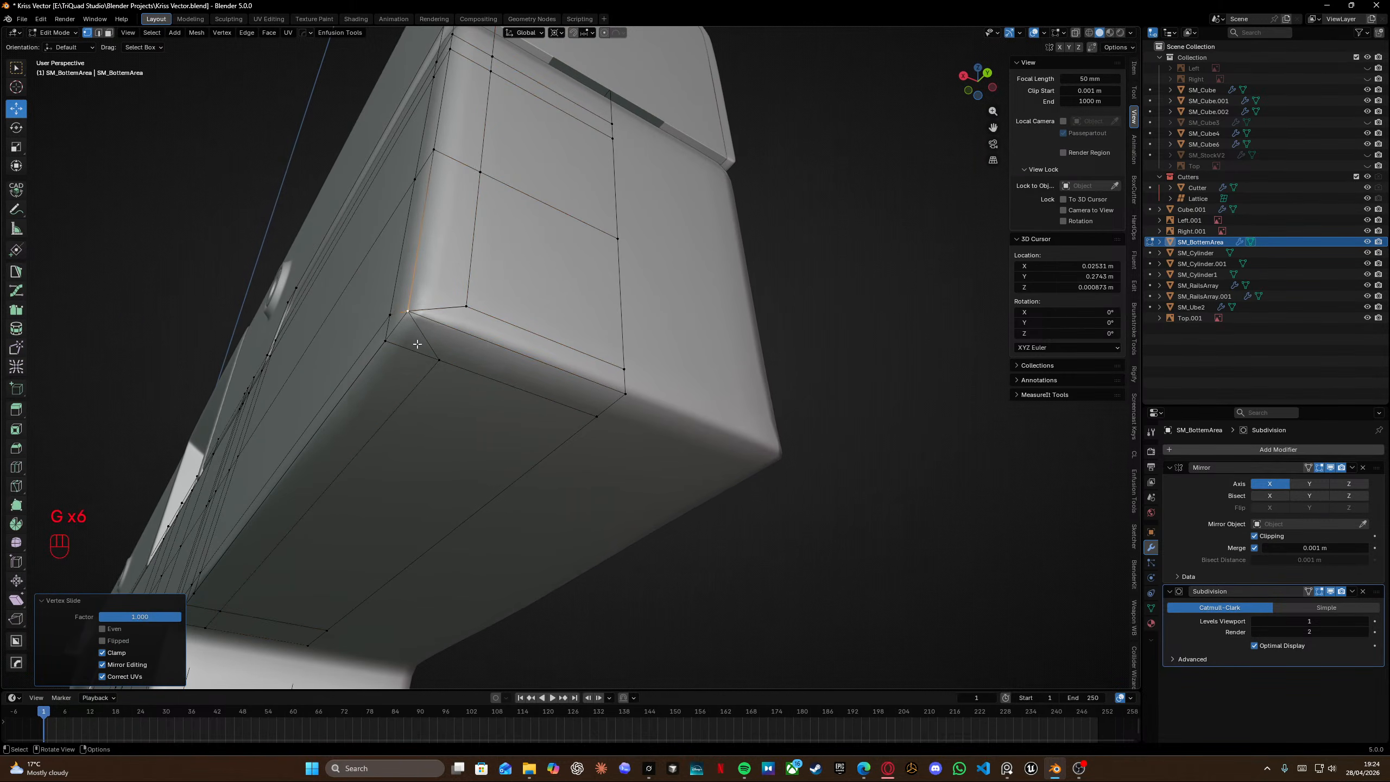
Vertex-slide the remaining corner vertices of the front section's bottom corner into line.
{"action": "middle_click_drag", "start_coordinate": [416, 315], "coordinate": [593, 312]}
{"action": "key", "text": "g"}
{"action": "key", "text": "g"}
{"action": "left_click", "coordinate": [517, 286]}
{"action": "left_click", "coordinate": [568, 301]}
{"action": "key", "text": "g"}
{"action": "key", "text": "g"}
{"action": "left_click", "coordinate": [553, 351]}
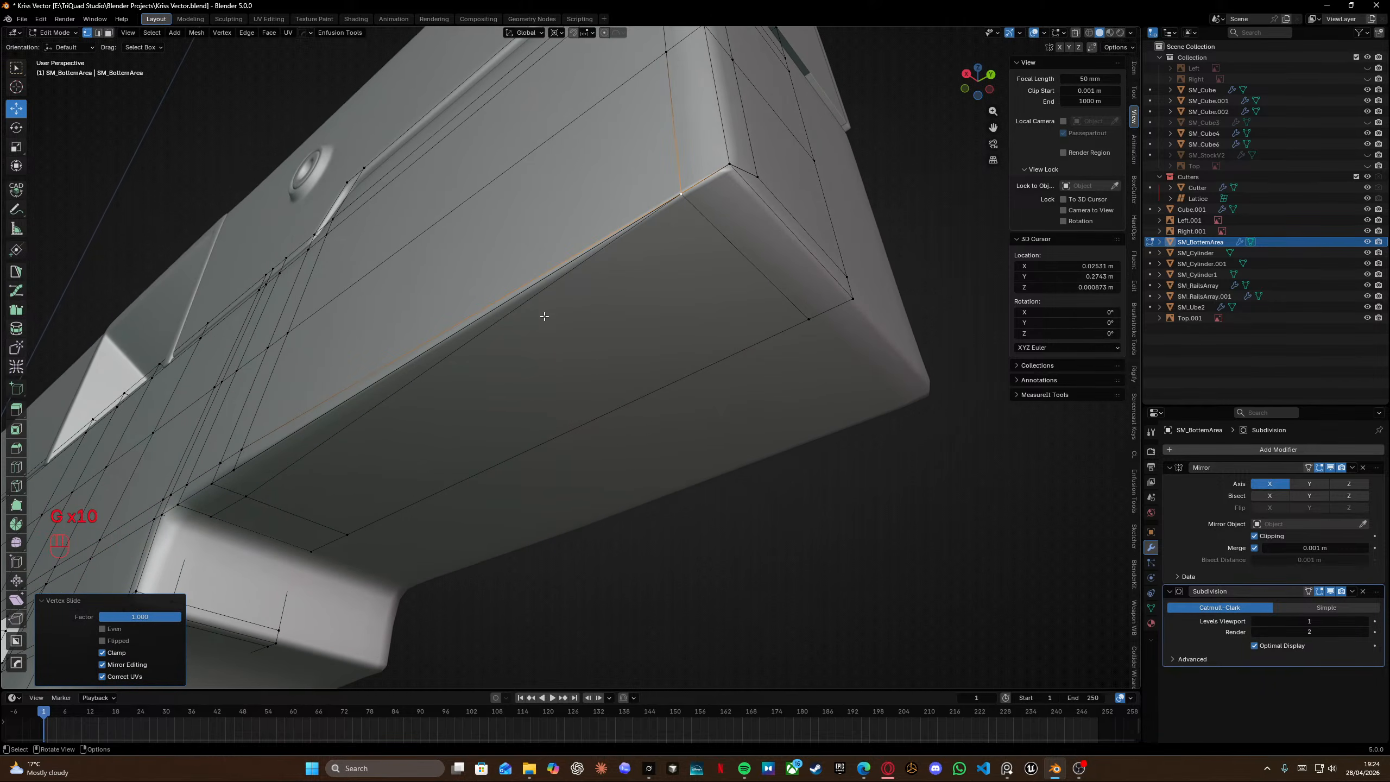
Add a loop cut along the front section's side near the grip junction and slide it toward the junction.
{"action": "middle_click_drag", "start_coordinate": [432, 378], "coordinate": [580, 292], "text": "shift"}
{"action": "key", "text": "ctrl+r"}
{"action": "left_click", "coordinate": [579, 294]}
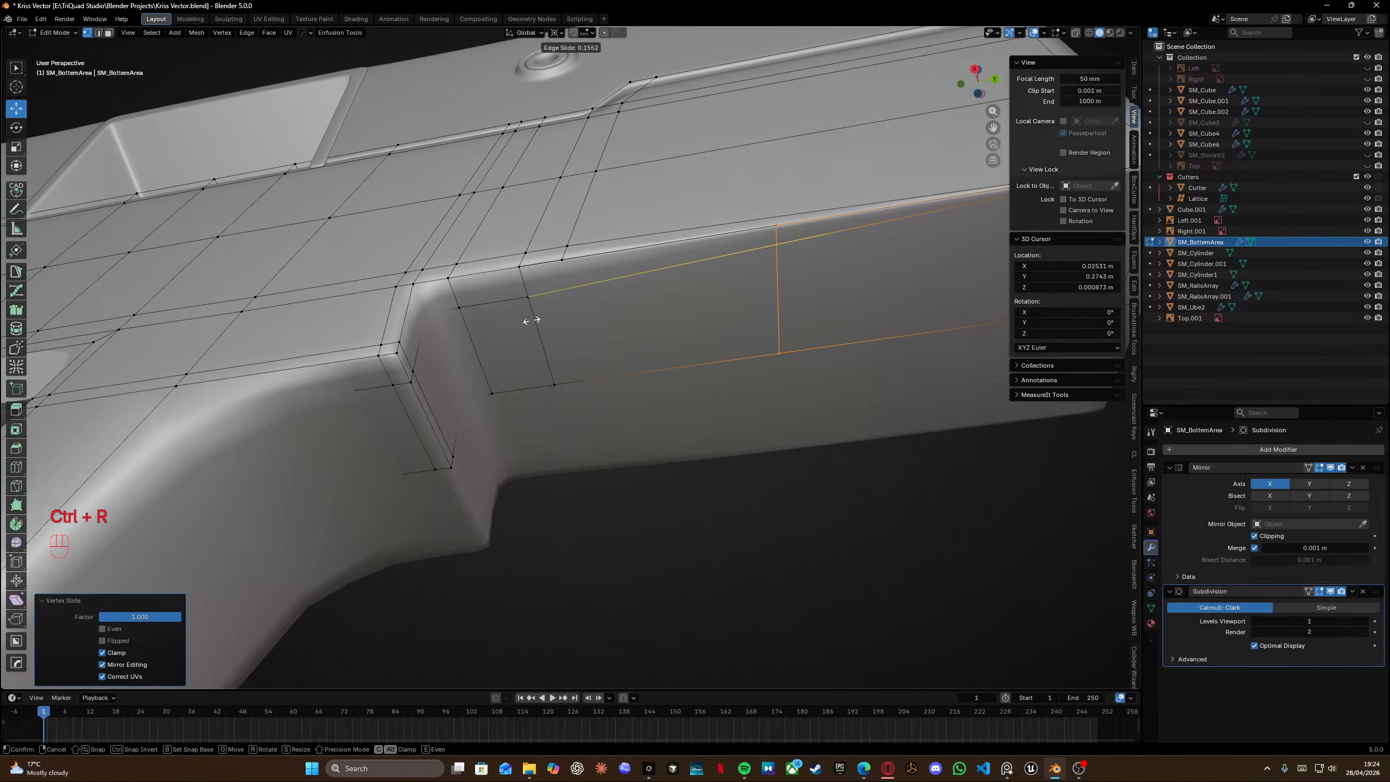
{"action": "left_click", "coordinate": [311, 371]}
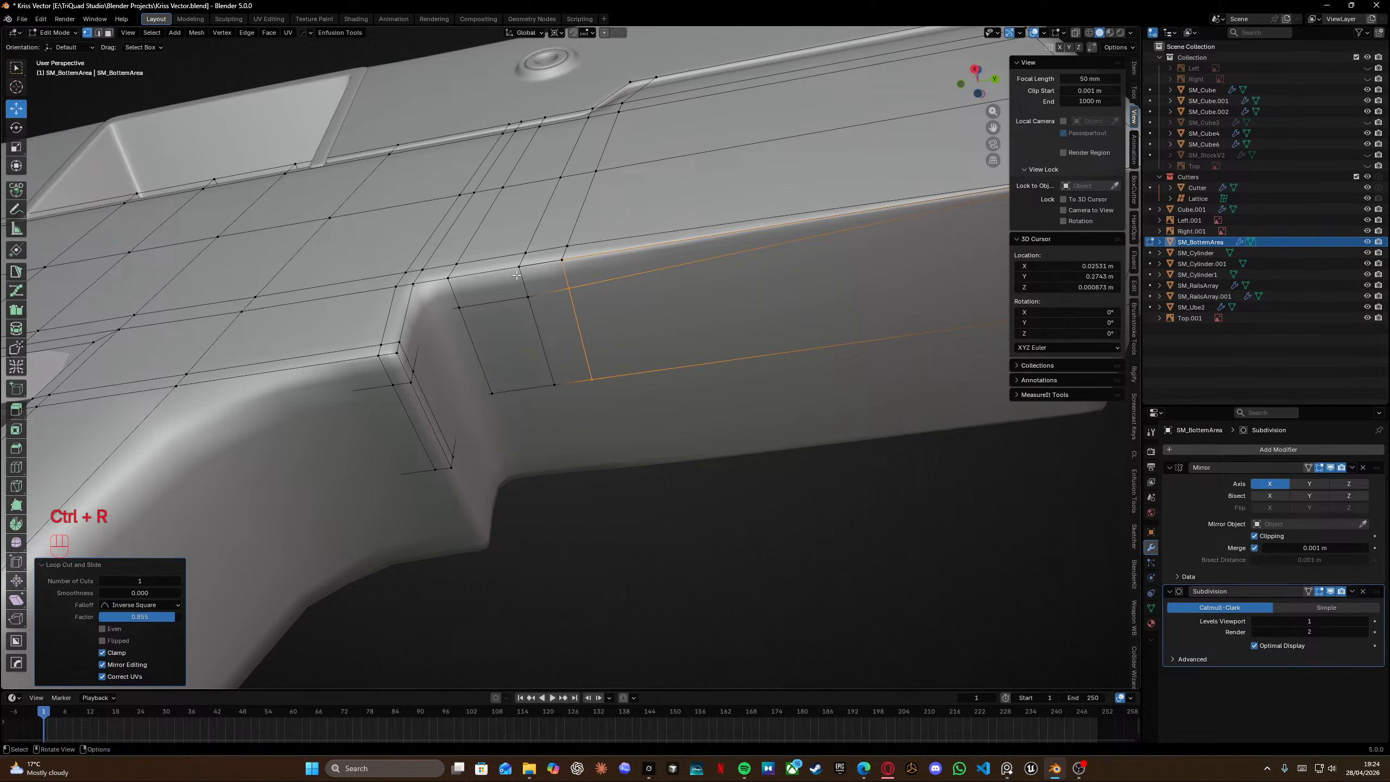
Select all geometry and merge vertices by distance.
{"action": "key", "text": "KP_2"}
{"action": "key", "text": "a"}
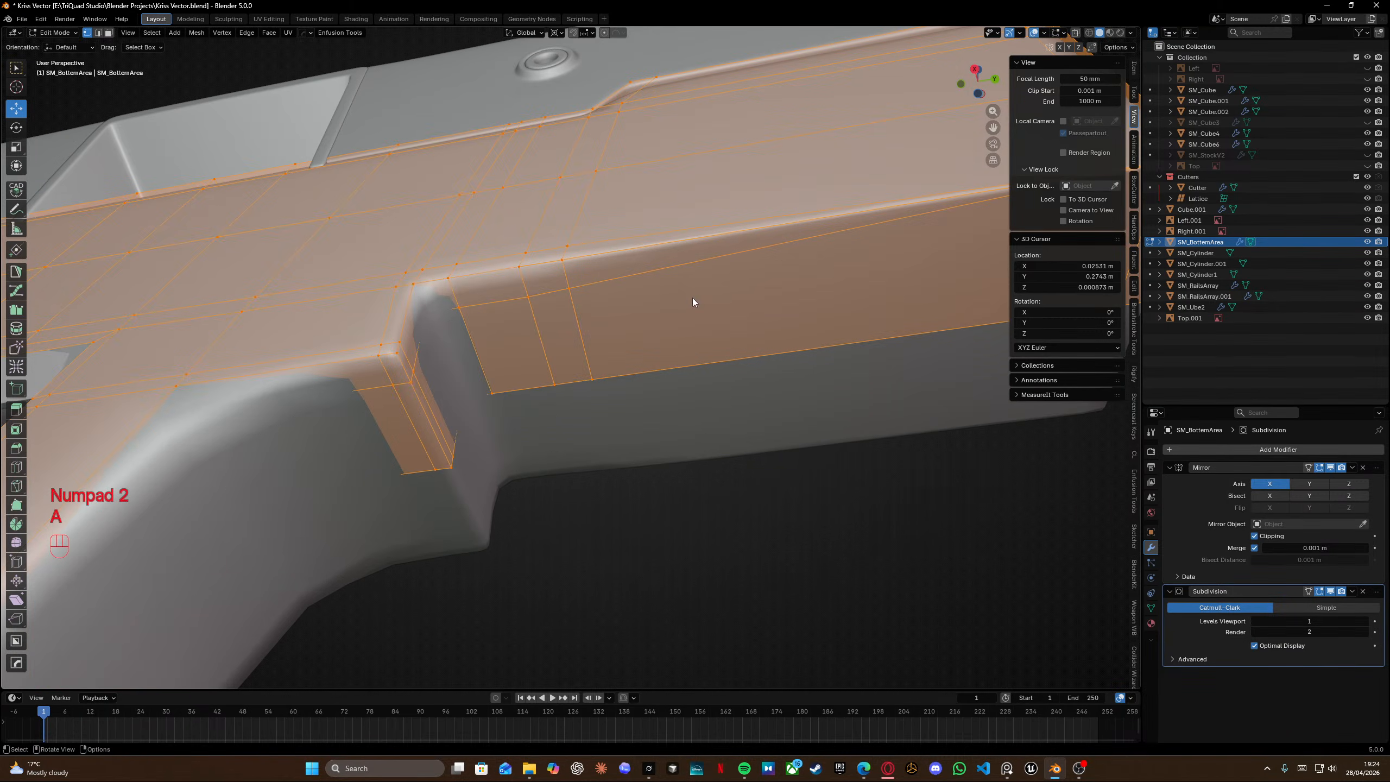
{"action": "key", "text": "m"}
{"action": "left_click", "coordinate": [679, 299]}
Select a loop on the front section in wireframe and edge-slide it toward the grip block.
{"action": "middle_click_drag", "start_coordinate": [678, 299], "coordinate": [592, 258]}
{"action": "left_click", "coordinate": [612, 304]}
{"action": "middle_click_drag", "start_coordinate": [613, 304], "coordinate": [470, 262]}
{"action": "scroll", "coordinate": [515, 303], "scroll_direction": "down", "scroll_amount": 3}
{"action": "key", "text": "shift+z"}
{"action": "left_click_drag", "start_coordinate": [568, 213], "coordinate": [635, 282], "text": "ctrl"}
{"action": "key", "text": "shift+z"}
{"action": "mouse_move", "coordinate": [635, 282]}
{"action": "middle_mouse_down"}
{"action": "mouse_move", "coordinate": [655, 277]}
{"action": "mouse_move", "coordinate": [556, 261]}
{"action": "mouse_move", "coordinate": [569, 266]}
{"action": "middle_mouse_up"}
{"action": "key", "text": "g"}
{"action": "key", "text": "g"}
{"action": "left_click", "coordinate": [613, 274]}
Select another loop near the grip block in wireframe and edge-slide it into place.
{"action": "left_click", "coordinate": [582, 366], "text": "alt"}
{"action": "key", "text": "shift+z"}
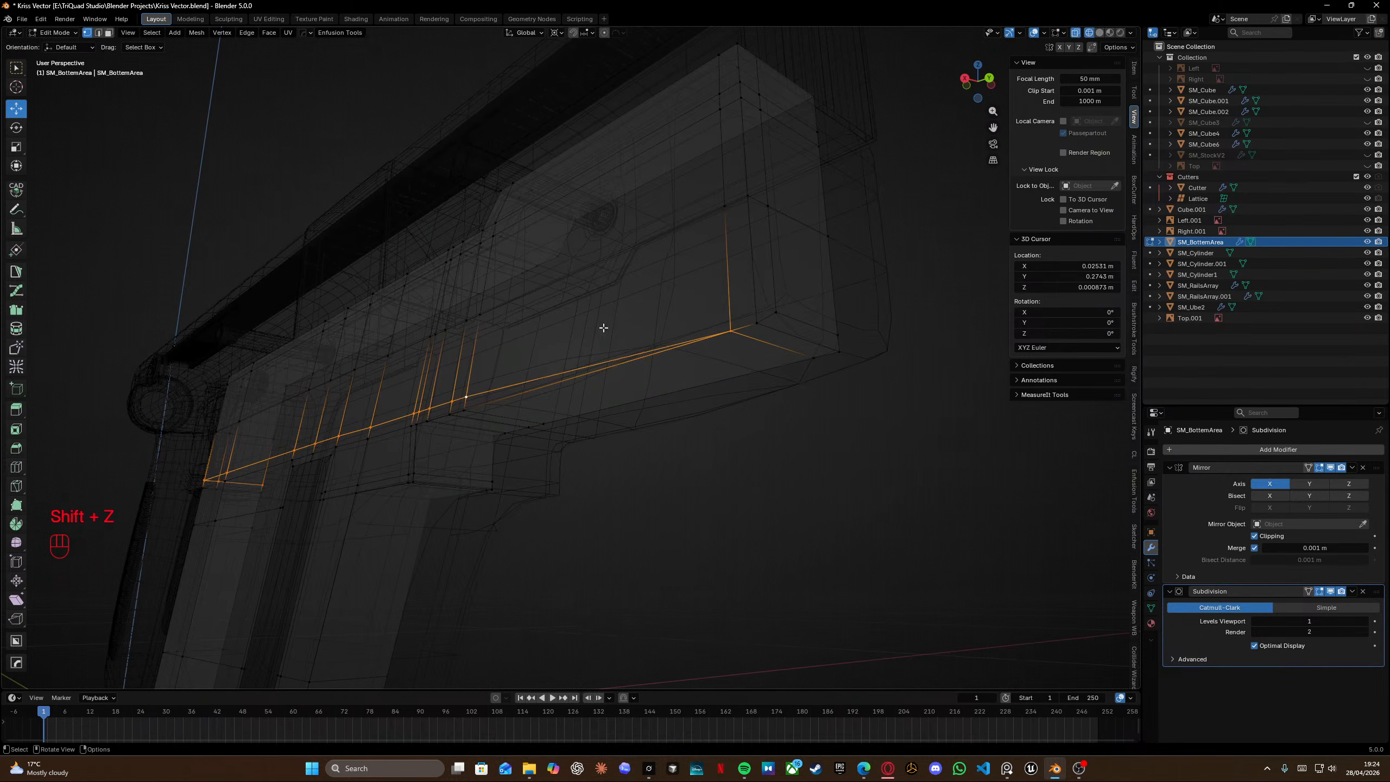
{"action": "left_click_drag", "start_coordinate": [704, 285], "coordinate": [776, 351], "text": "ctrl"}
{"action": "key", "text": "shift+z"}
{"action": "key", "text": "g"}
{"action": "key", "text": "g"}
{"action": "left_click", "coordinate": [665, 589]}
Merge all vertices by distance again and check the smoothed result in object mode.
{"action": "key", "text": "a"}
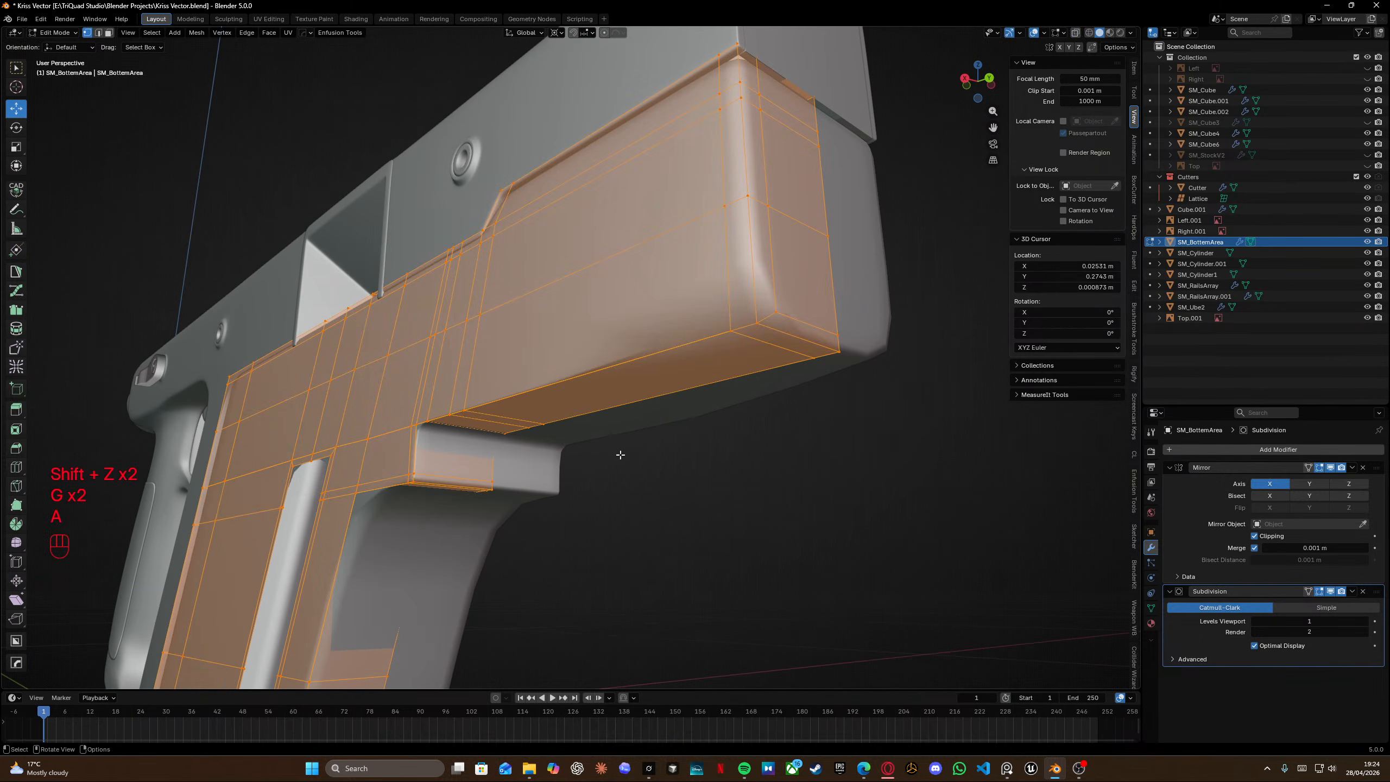
{"action": "key", "text": "m"}
{"action": "left_click", "coordinate": [622, 455]}
{"action": "key", "text": "Tab"}
{"action": "middle_click_drag", "start_coordinate": [623, 455], "coordinate": [509, 372]}
{"action": "scroll", "coordinate": [508, 372], "scroll_direction": "up", "scroll_amount": 6}
{"action": "key", "text": "Tab"}
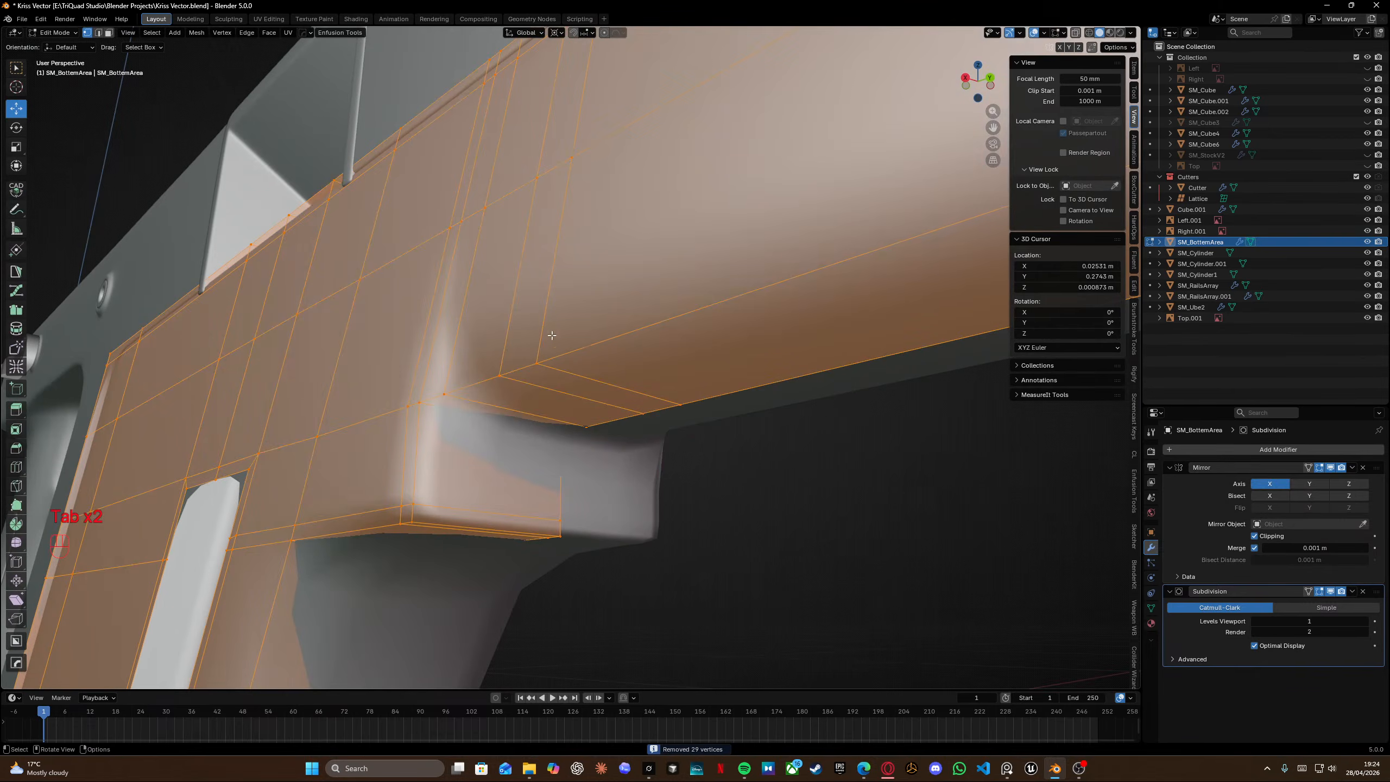
Add a support loop cut on the grip block's top where it meets the front section.
{"action": "middle_click_drag", "start_coordinate": [556, 391], "coordinate": [596, 357]}
{"action": "key", "text": "ctrl+r"}
{"action": "left_click", "coordinate": [539, 386]}
{"action": "left_click", "coordinate": [510, 387]}
{"action": "scroll", "coordinate": [597, 356], "scroll_direction": "up", "scroll_amount": 2}
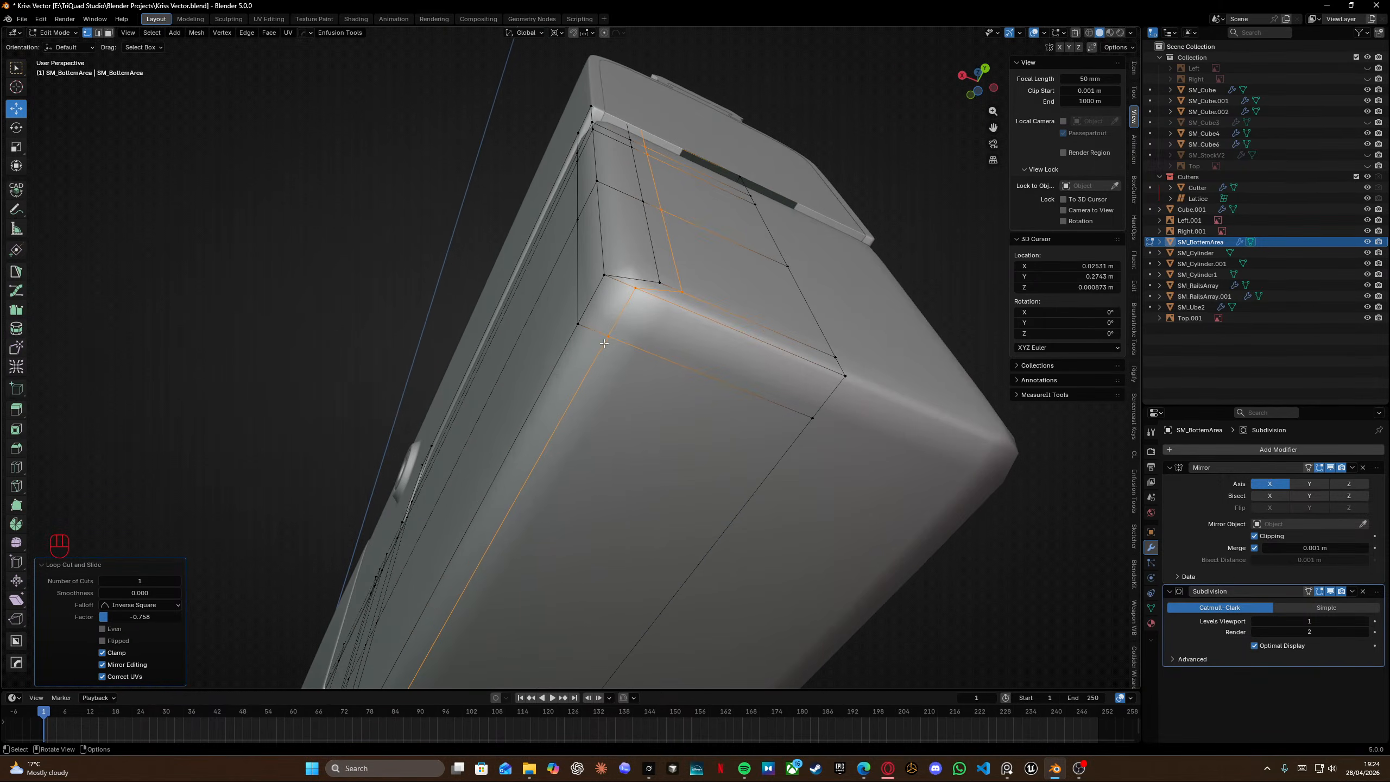
Add a loop cut at the front section's rear corner and vertex-slide two corner vertices into place.
{"action": "key", "text": "ctrl+r"}
{"action": "left_click", "coordinate": [619, 316]}
{"action": "left_click", "coordinate": [634, 292]}
{"action": "key", "text": "g"}
{"action": "key", "text": "g"}
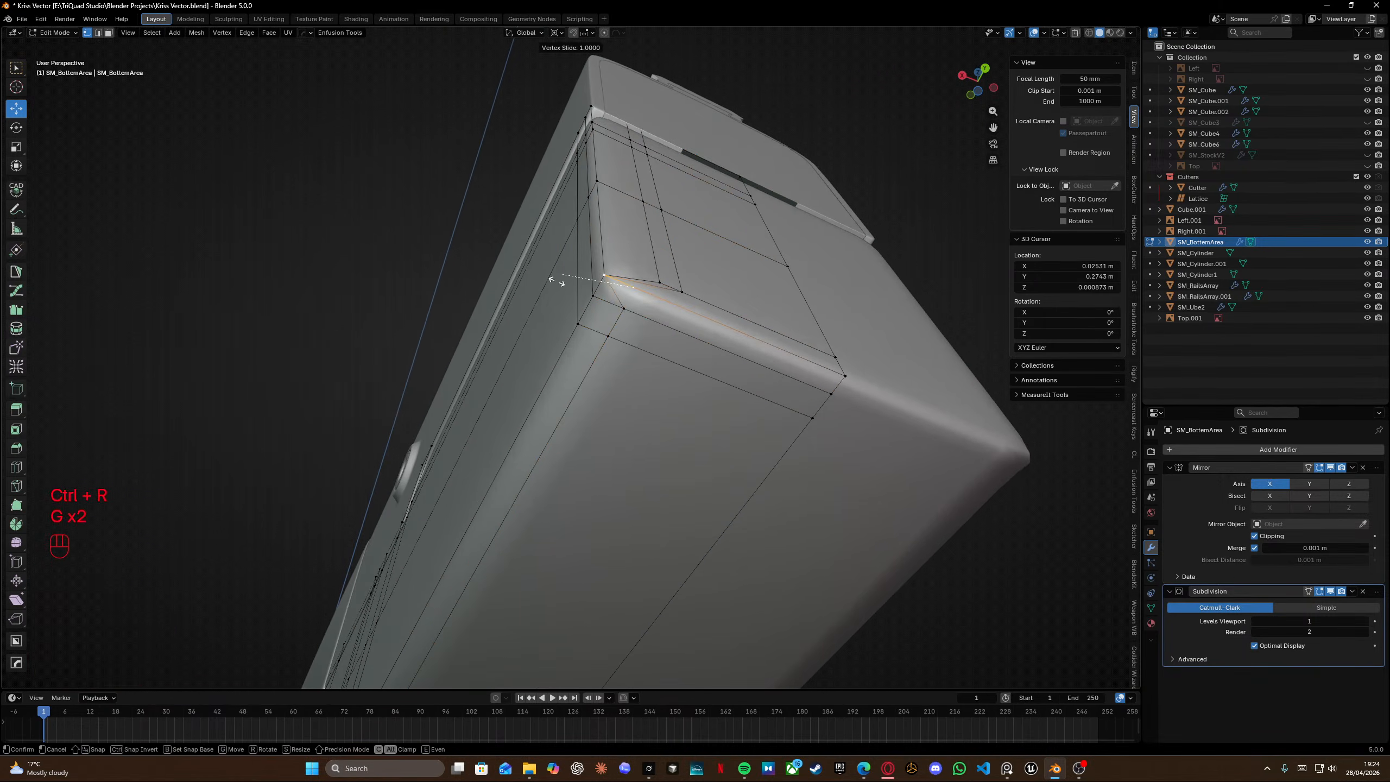
{"action": "left_click", "coordinate": [561, 288]}
{"action": "left_click", "coordinate": [592, 297]}
{"action": "key", "text": "g"}
{"action": "key", "text": "g"}
{"action": "left_click", "coordinate": [638, 268]}
Box-select the loop edges near the grip block in wireframe and edge-slide them fully to the edge.
{"action": "left_click", "coordinate": [682, 291], "text": "shift"}
{"action": "key", "text": "shift+z"}
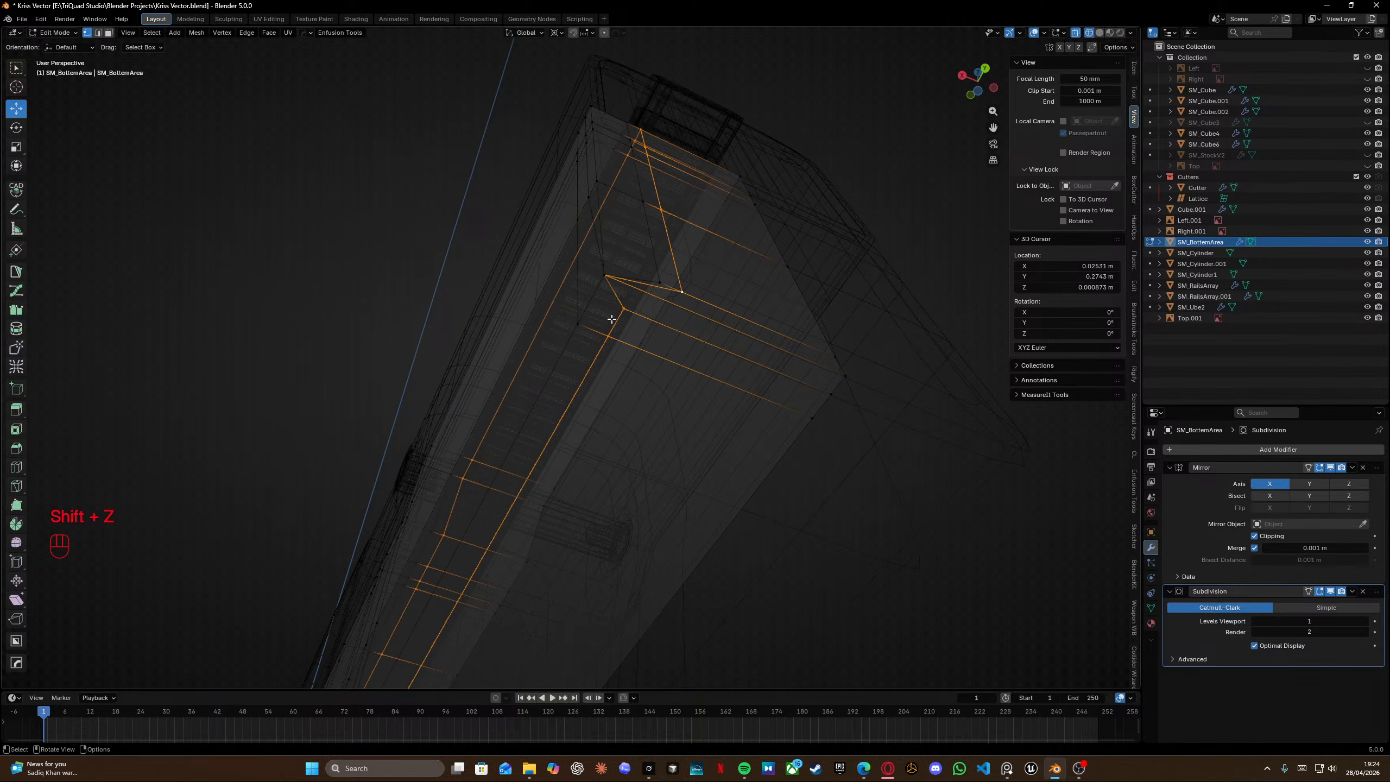
{"action": "middle_click_drag", "start_coordinate": [610, 323], "coordinate": [591, 233]}
{"action": "middle_click_drag", "start_coordinate": [592, 233], "coordinate": [601, 249], "text": "shift"}
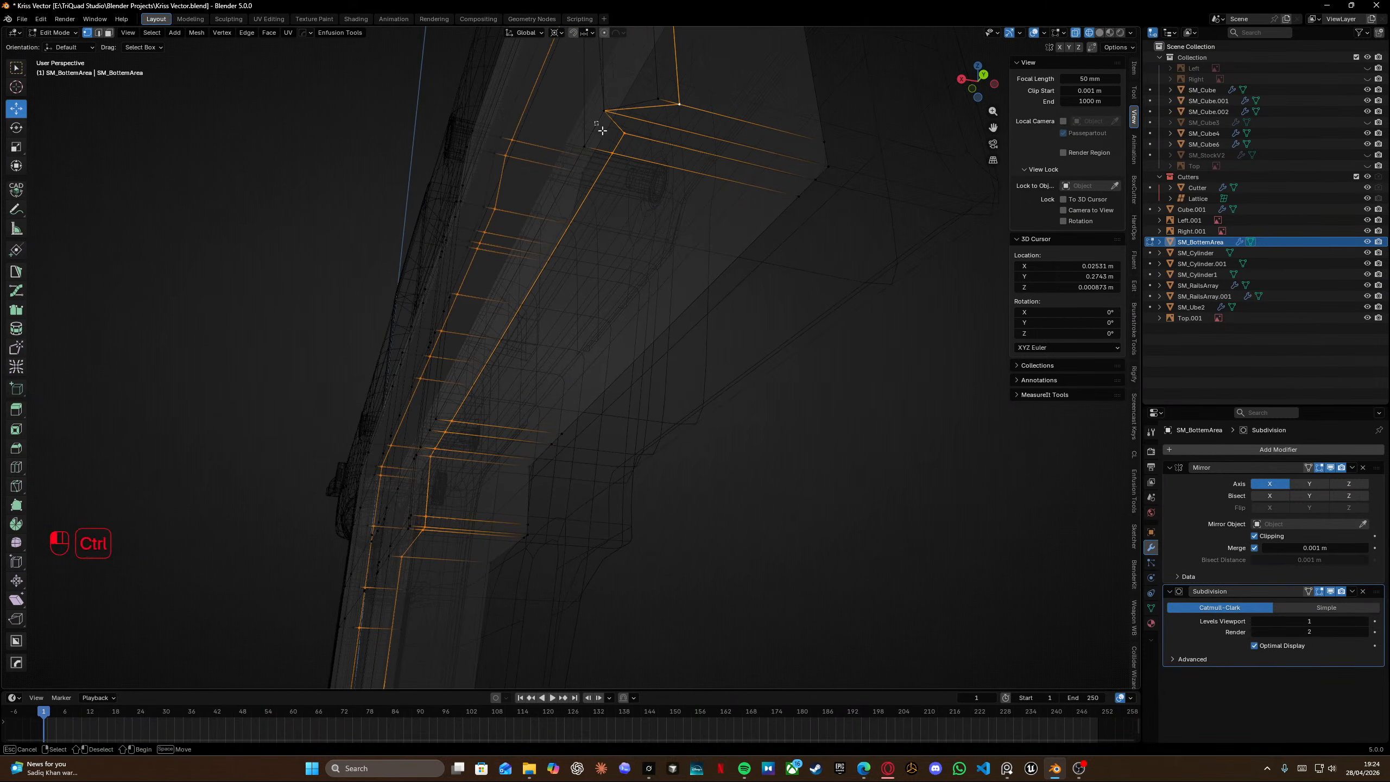
{"action": "middle_click_drag", "start_coordinate": [578, 325], "coordinate": [672, 192], "text": "shift"}
{"action": "key", "text": "shift+z"}
{"action": "scroll", "coordinate": [524, 350], "scroll_direction": "up", "scroll_amount": 2}
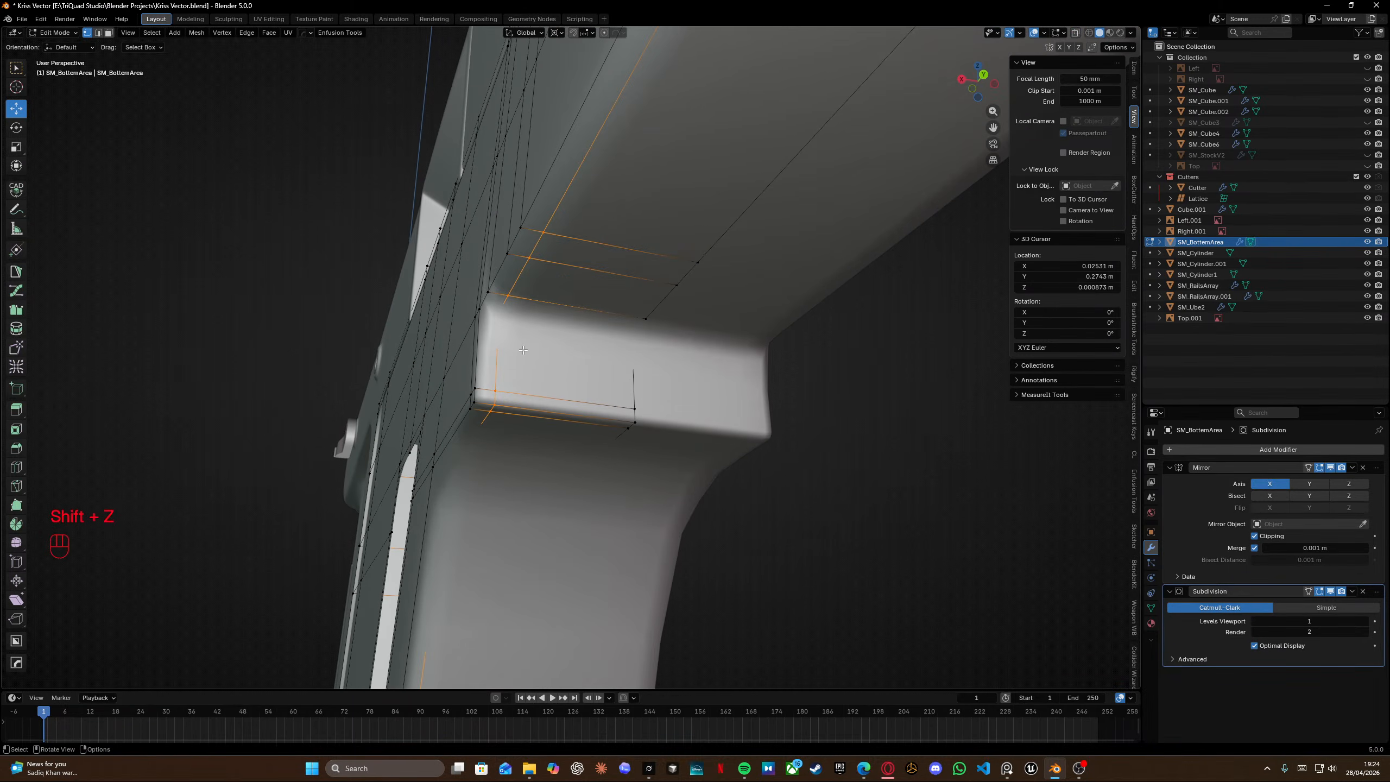
{"action": "middle_click_drag", "start_coordinate": [510, 400], "coordinate": [611, 267]}
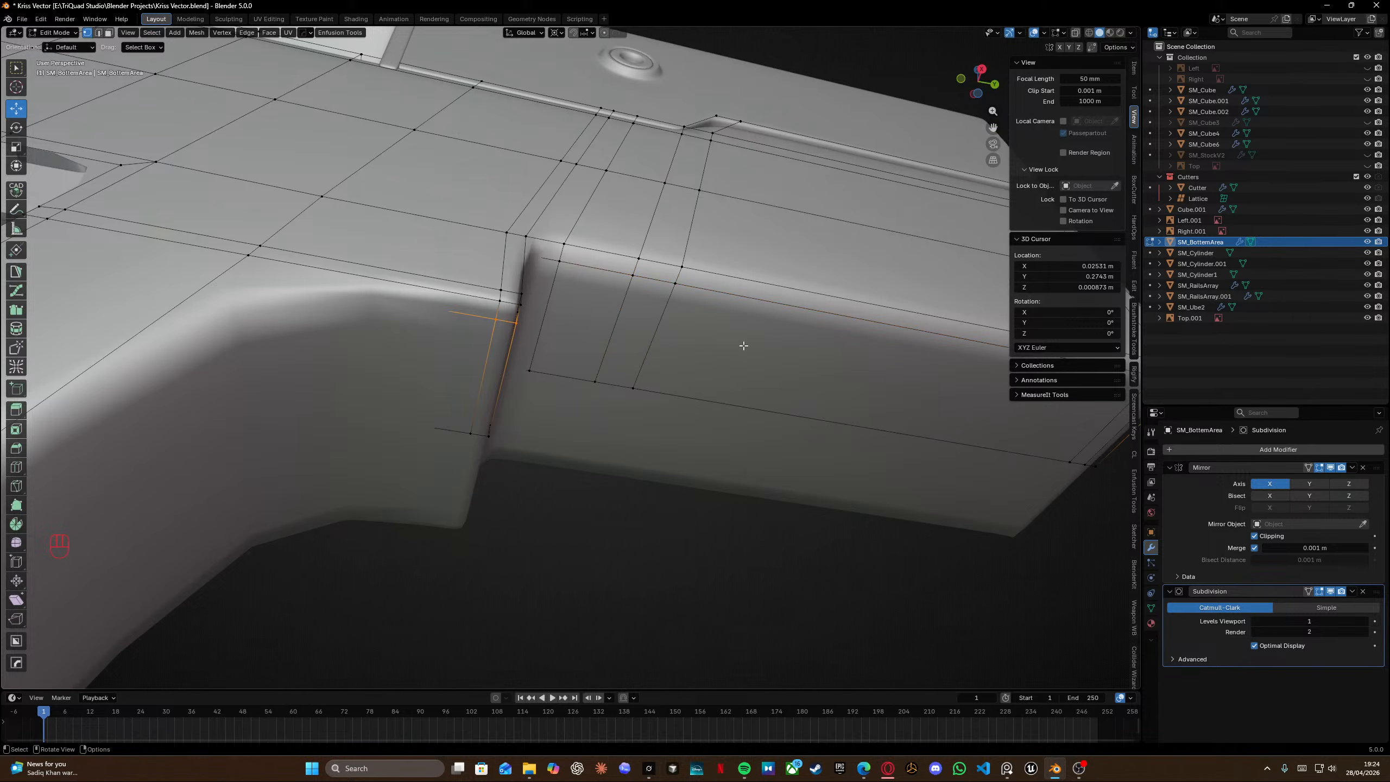
{"action": "middle_click_drag", "start_coordinate": [743, 346], "coordinate": [357, 311]}
{"action": "key", "text": "g"}
{"action": "key", "text": "g"}
{"action": "left_click", "coordinate": [180, 306]}
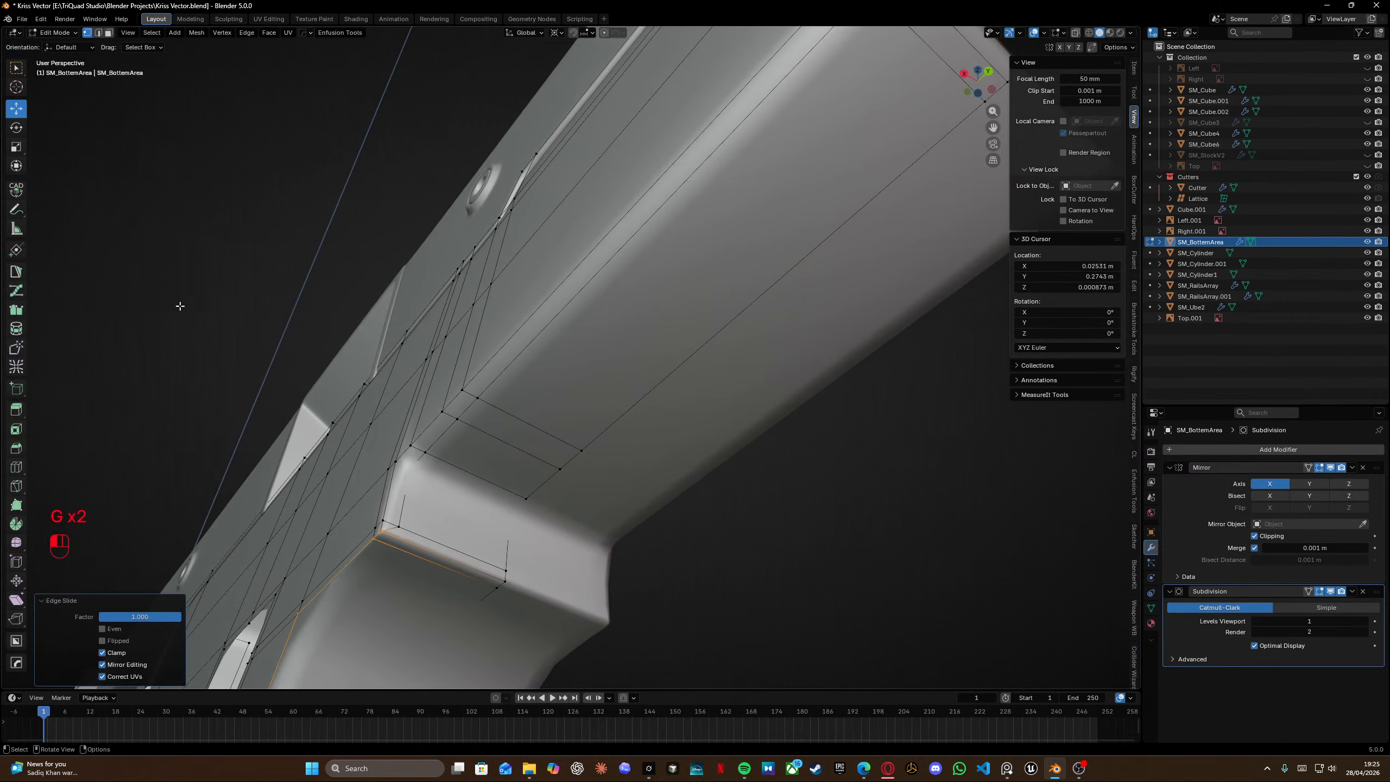
Select the loop near the front section's top corner in wireframe and edge-slide it fully outward.
{"action": "middle_click_drag", "start_coordinate": [180, 306], "coordinate": [686, 140]}
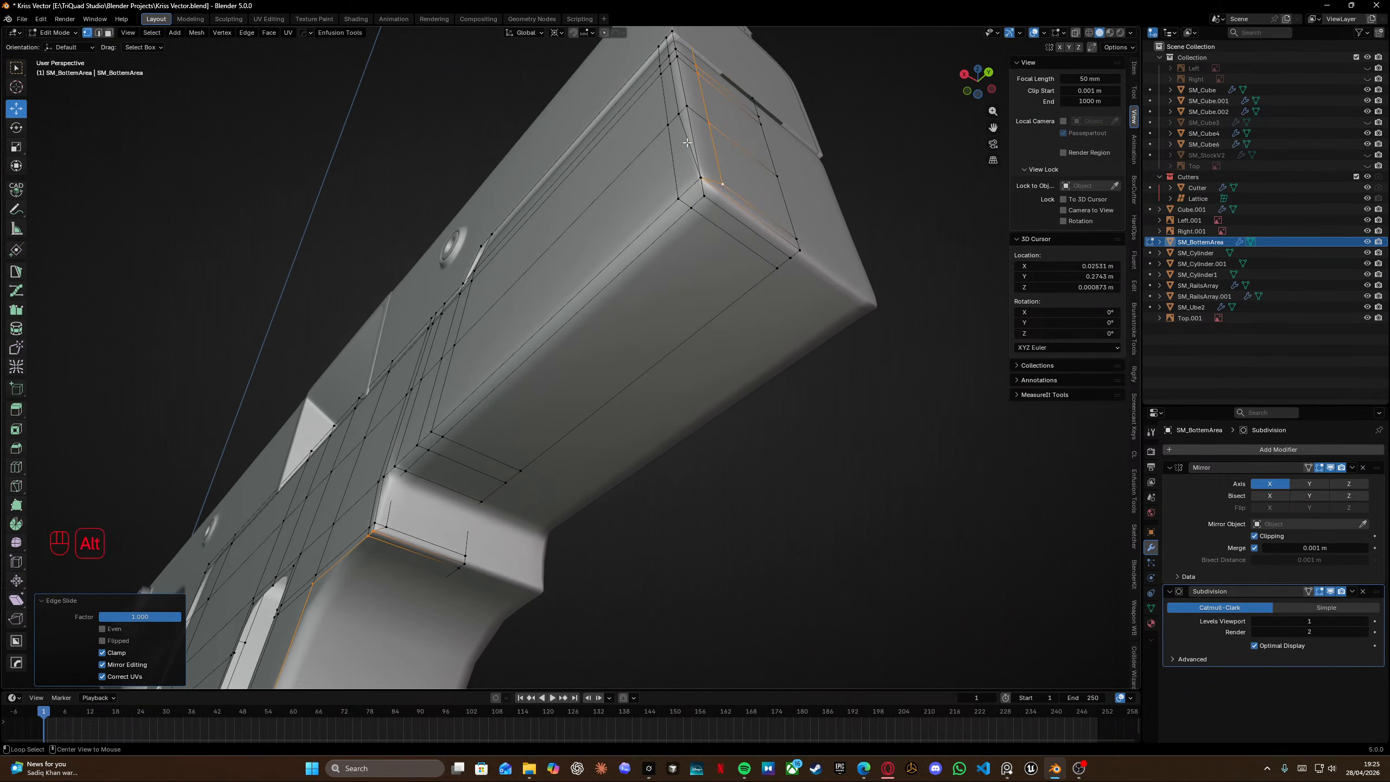
{"action": "key", "text": "shift+z"}
{"action": "left_click_drag", "start_coordinate": [687, 159], "coordinate": [823, 280], "text": "ctrl"}
{"action": "key", "text": "shift+z"}
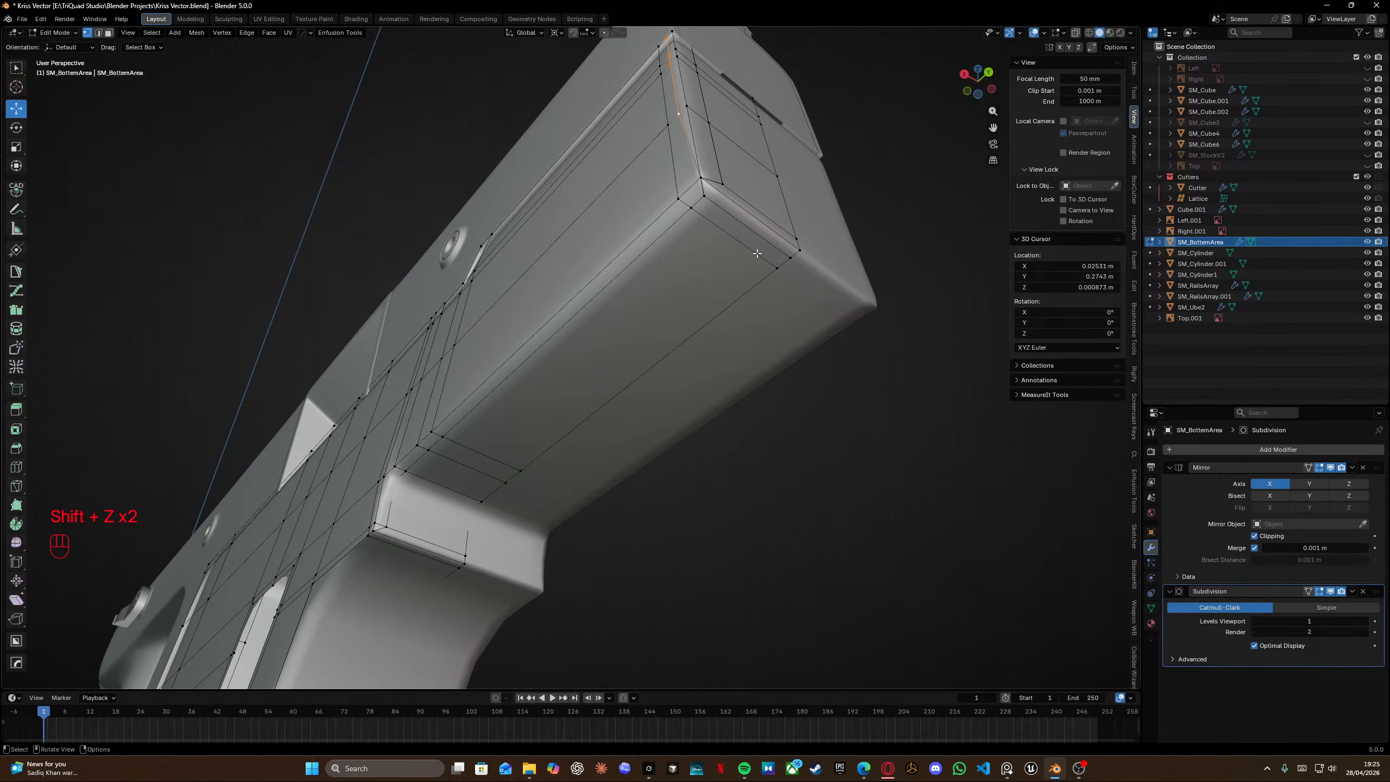
{"action": "key", "text": "g"}
{"action": "key", "text": "g"}
{"action": "left_click", "coordinate": [690, 276]}
Examine the grip block corner and surrounding loops in wireframe.
{"action": "middle_click_drag", "start_coordinate": [589, 321], "coordinate": [731, 213], "text": "shift"}
{"action": "scroll", "coordinate": [731, 214], "scroll_direction": "up", "scroll_amount": 2}
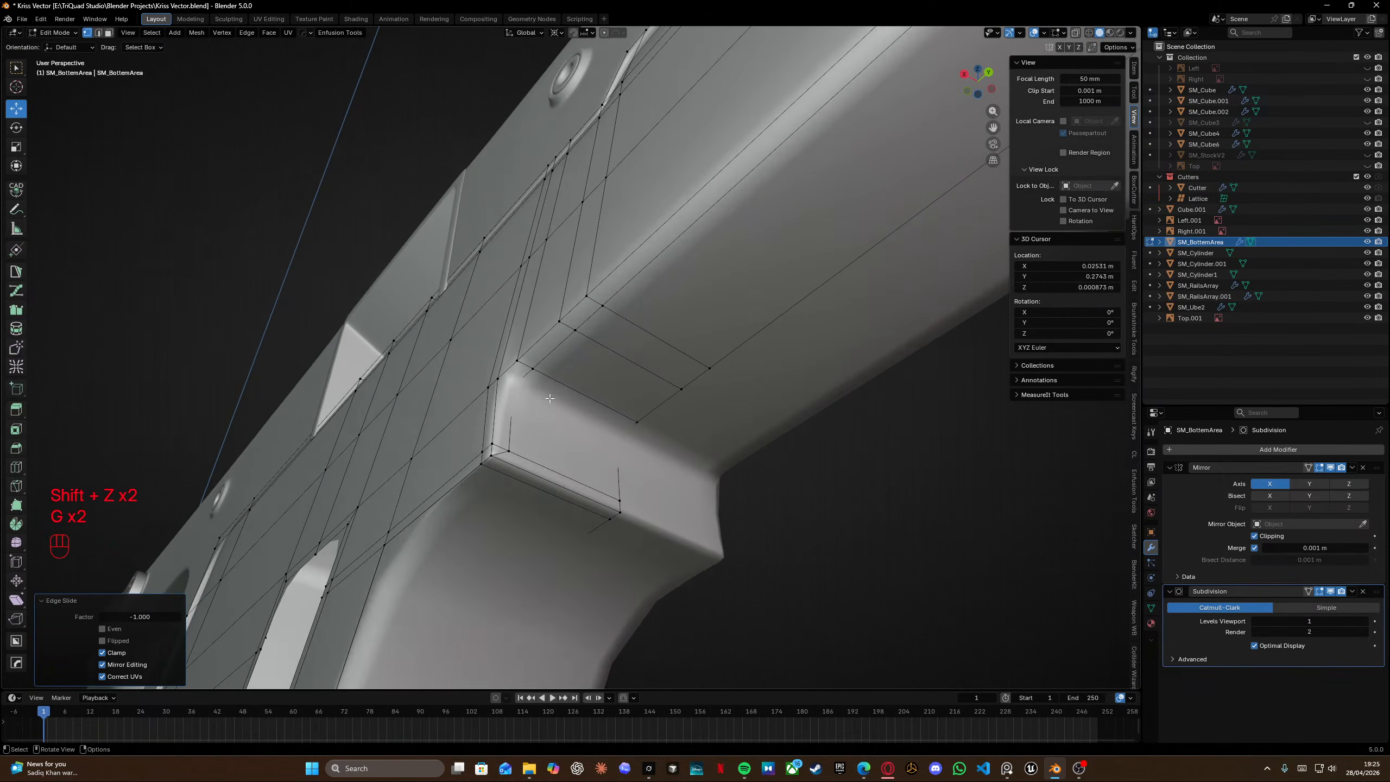
{"action": "middle_click_drag", "start_coordinate": [526, 438], "coordinate": [580, 339], "text": "shift"}
{"action": "middle_click_drag", "start_coordinate": [580, 339], "coordinate": [550, 359]}
{"action": "left_click", "coordinate": [521, 333], "text": "alt"}
{"action": "key", "text": "shift+z"}
{"action": "left_click_drag", "start_coordinate": [568, 298], "coordinate": [742, 411], "text": "ctrl"}
{"action": "key", "text": "shift+z"}
{"action": "left_click", "coordinate": [734, 544]}
Select all, merge vertices by distance, and review the subdivided shape in object mode.
{"action": "key", "text": "a"}
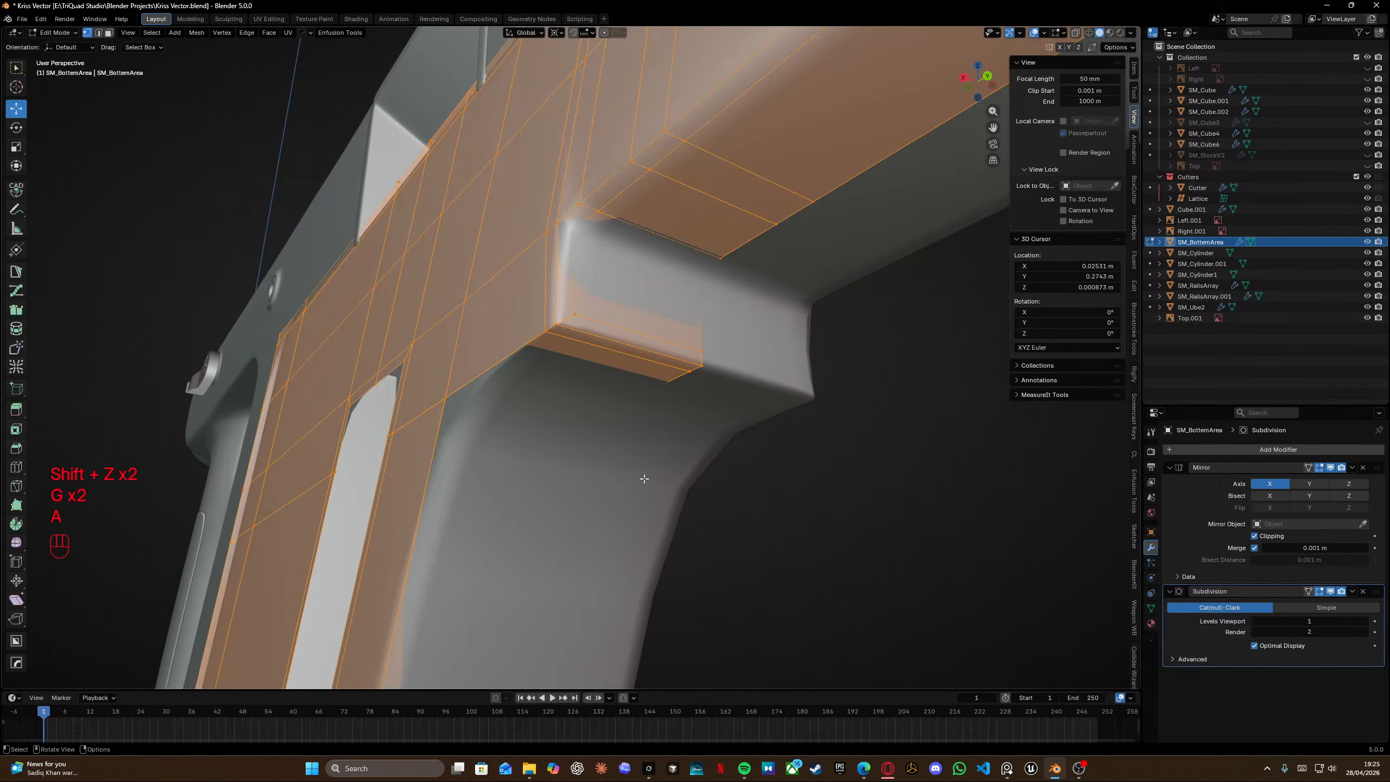
{"action": "key", "text": "m"}
{"action": "left_click", "coordinate": [644, 479]}
{"action": "middle_click_drag", "start_coordinate": [635, 451], "coordinate": [898, 407]}
{"action": "key", "text": "Tab"}
{"action": "scroll", "coordinate": [619, 368], "scroll_direction": "down", "scroll_amount": 4}
{"action": "middle_click_drag", "start_coordinate": [898, 406], "coordinate": [644, 415]}
{"action": "middle_click_drag", "start_coordinate": [717, 372], "coordinate": [739, 309]}
{"action": "key", "text": "Tab"}
Add a loop cut along the front section's length near its lower edge and edge-slide it toward the bottom.
{"action": "left_click", "coordinate": [763, 302]}
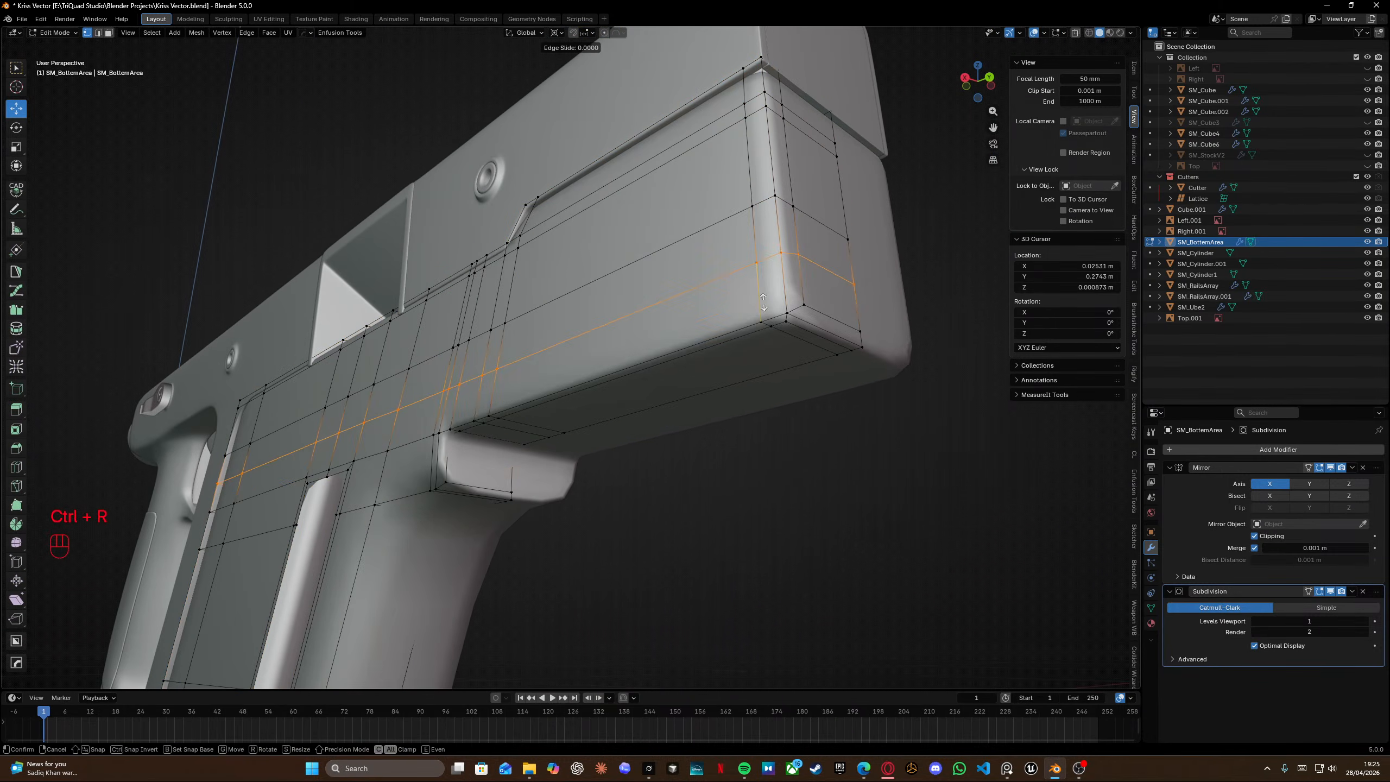
{"action": "left_click", "coordinate": [768, 350]}
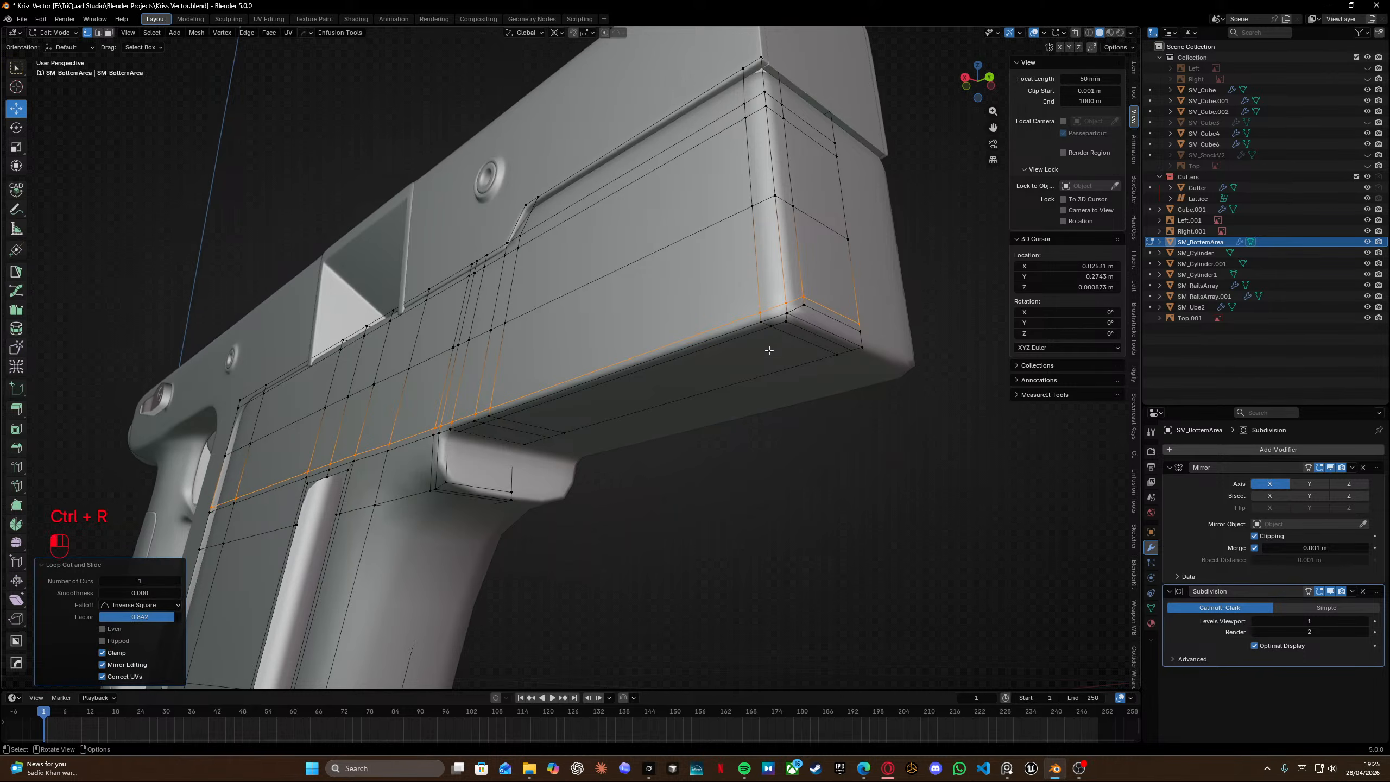
{"action": "middle_click_drag", "start_coordinate": [769, 349], "coordinate": [638, 282]}
{"action": "scroll", "coordinate": [651, 323], "scroll_direction": "up", "scroll_amount": 4}
{"action": "middle_click_drag", "start_coordinate": [651, 328], "coordinate": [709, 268], "text": "shift"}
{"action": "key", "text": "g"}
{"action": "key", "text": "g"}
{"action": "left_click", "coordinate": [697, 351]}
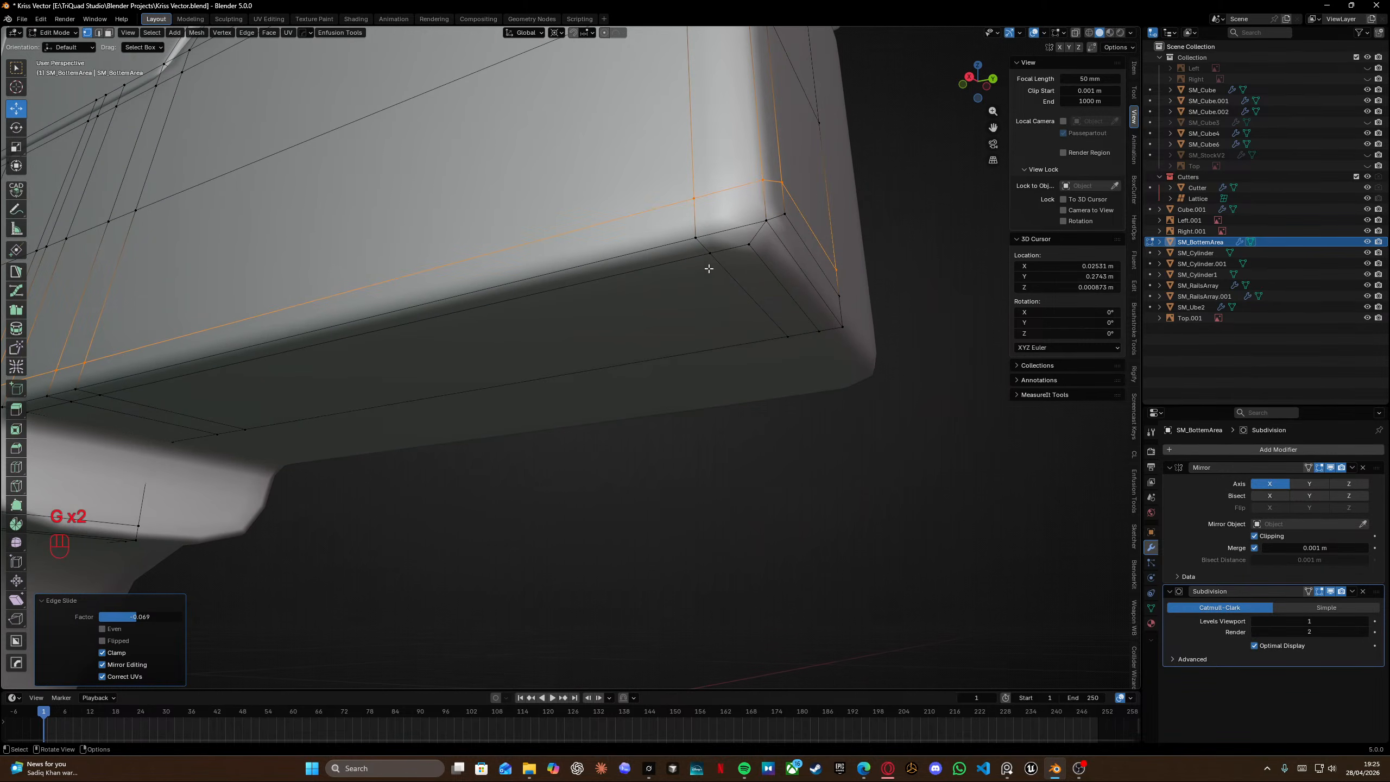
Try to vertex-slide a corner vertex at the front section's front end, then undo it.
{"action": "left_click", "coordinate": [696, 238]}
{"action": "key", "text": "g"}
{"action": "key", "text": "g"}
{"action": "left_click", "coordinate": [810, 204]}
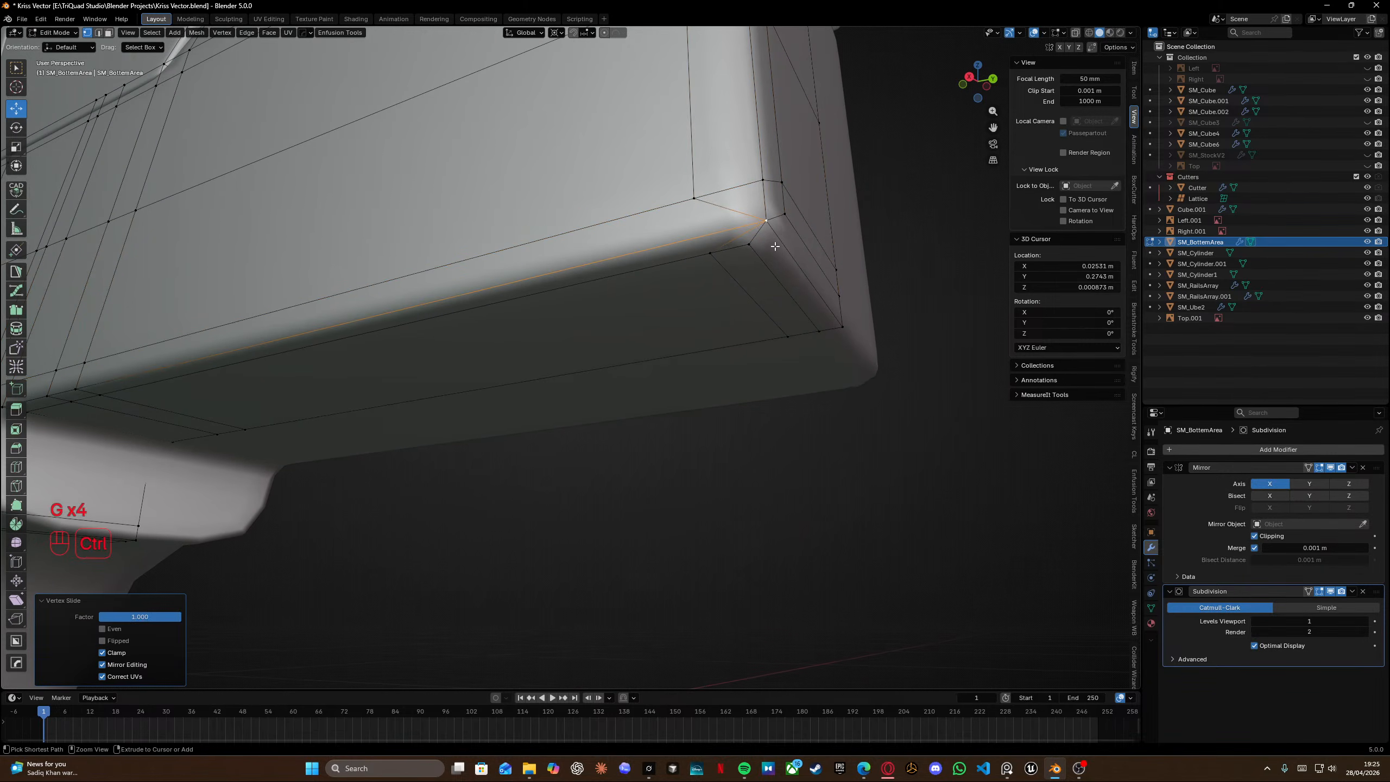
{"action": "key", "text": "ctrl+z"}
Add a loop cut across the front section's front corner and vertex-slide a corner vertex into place.
{"action": "key", "text": "ctrl+r"}
{"action": "left_click", "coordinate": [750, 223]}
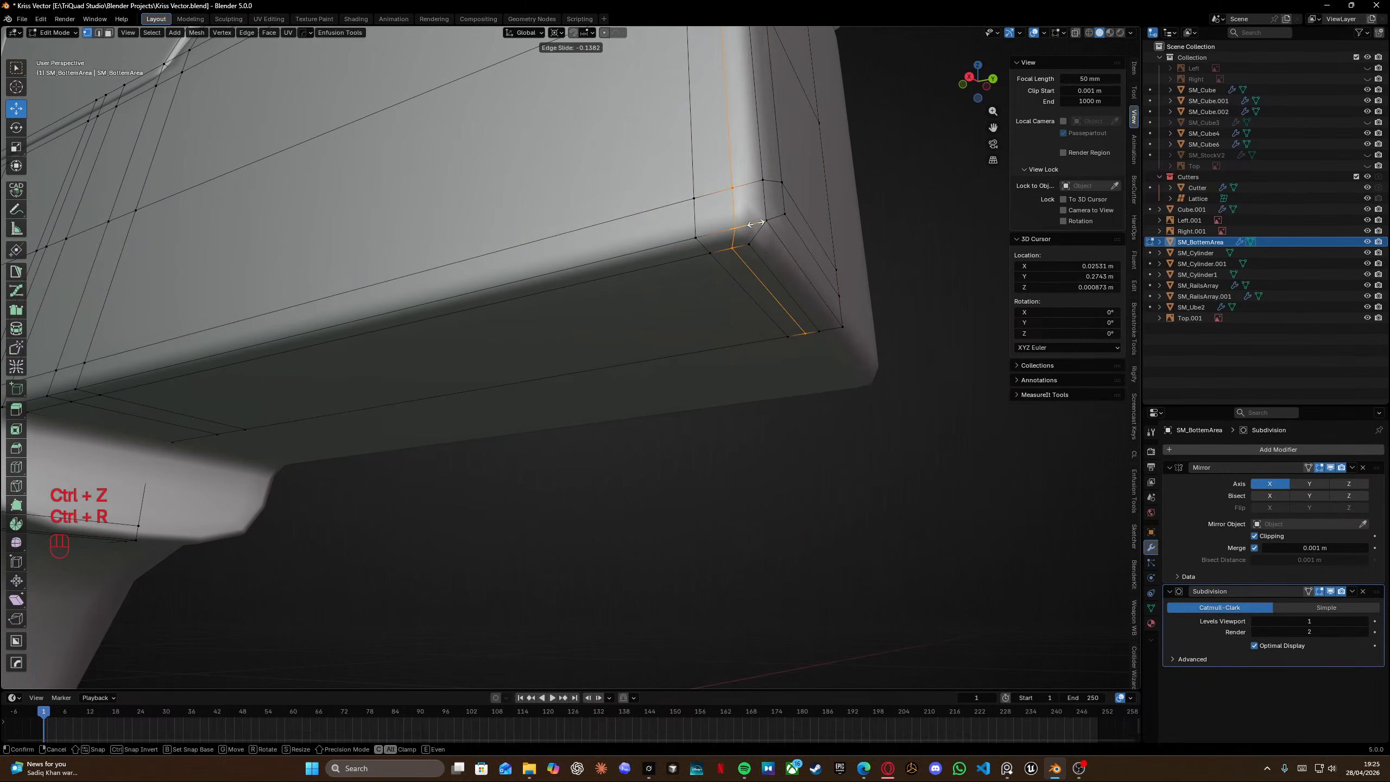
{"action": "left_click", "coordinate": [756, 223]}
{"action": "left_click", "coordinate": [735, 229]}
{"action": "key", "text": "g"}
{"action": "key", "text": "g"}
{"action": "left_click", "coordinate": [776, 219]}
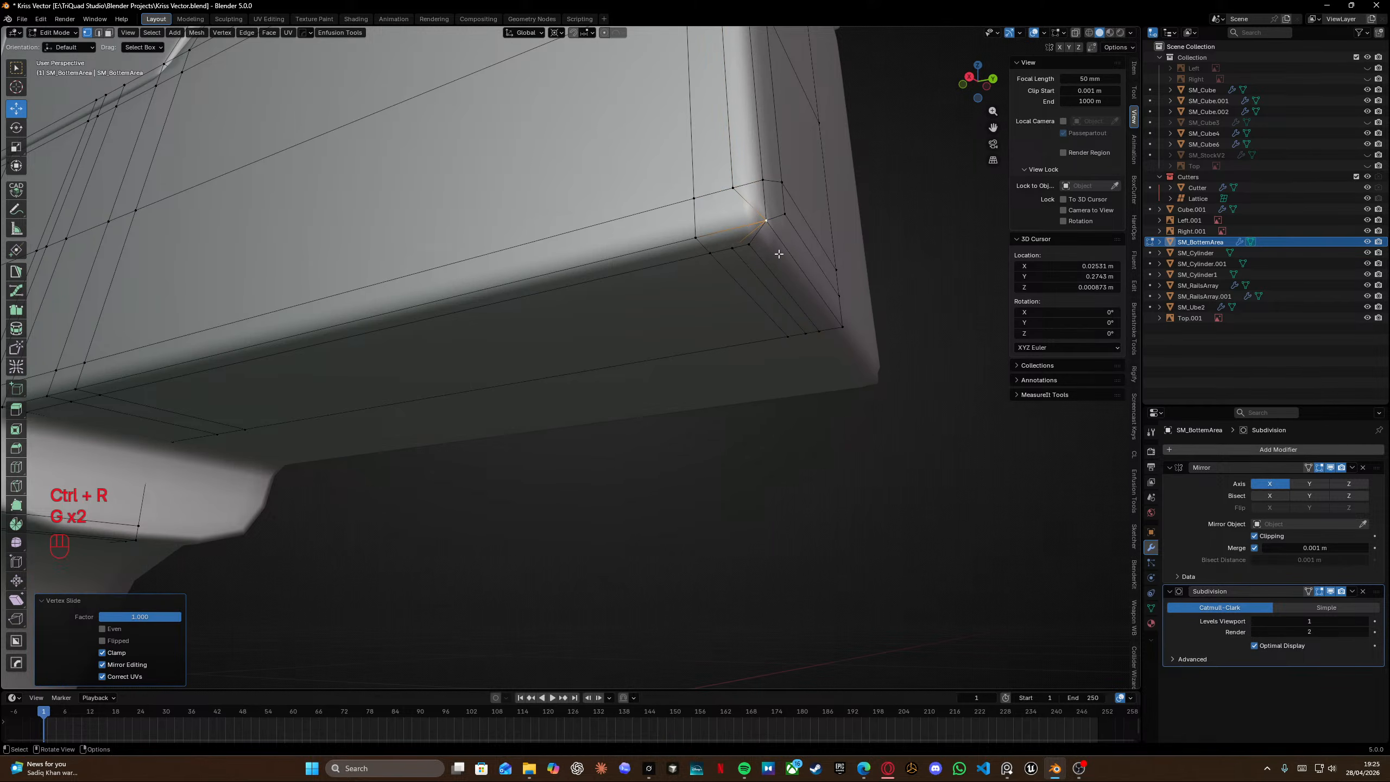
Vertex-slide another corner vertex at the front section's front end.
{"action": "key", "text": "g"}
{"action": "key", "text": "g"}
{"action": "left_click", "coordinate": [775, 258]}
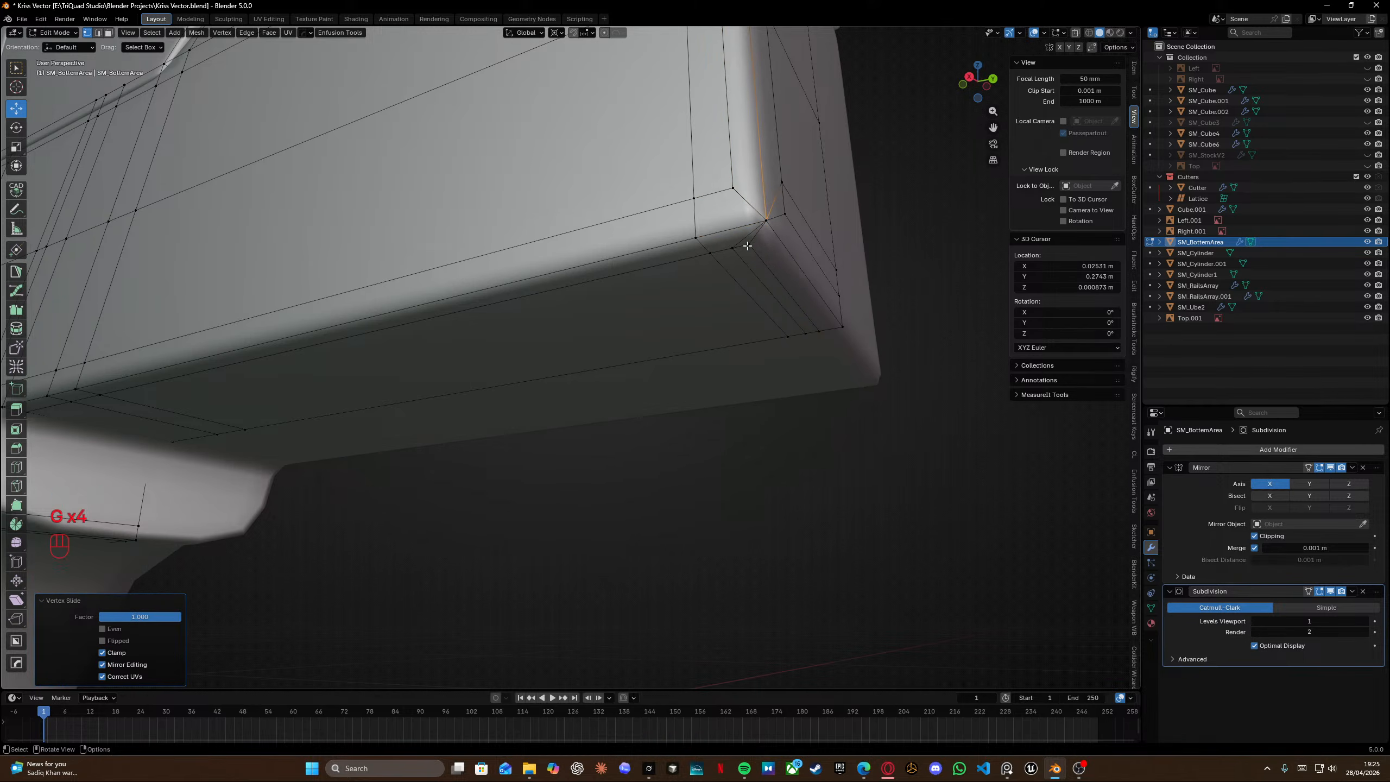
{"action": "left_click", "coordinate": [745, 264], "text": "alt"}
{"action": "key", "text": "g"}
{"action": "key", "text": "g"}
{"action": "right_click", "coordinate": [902, 255]}
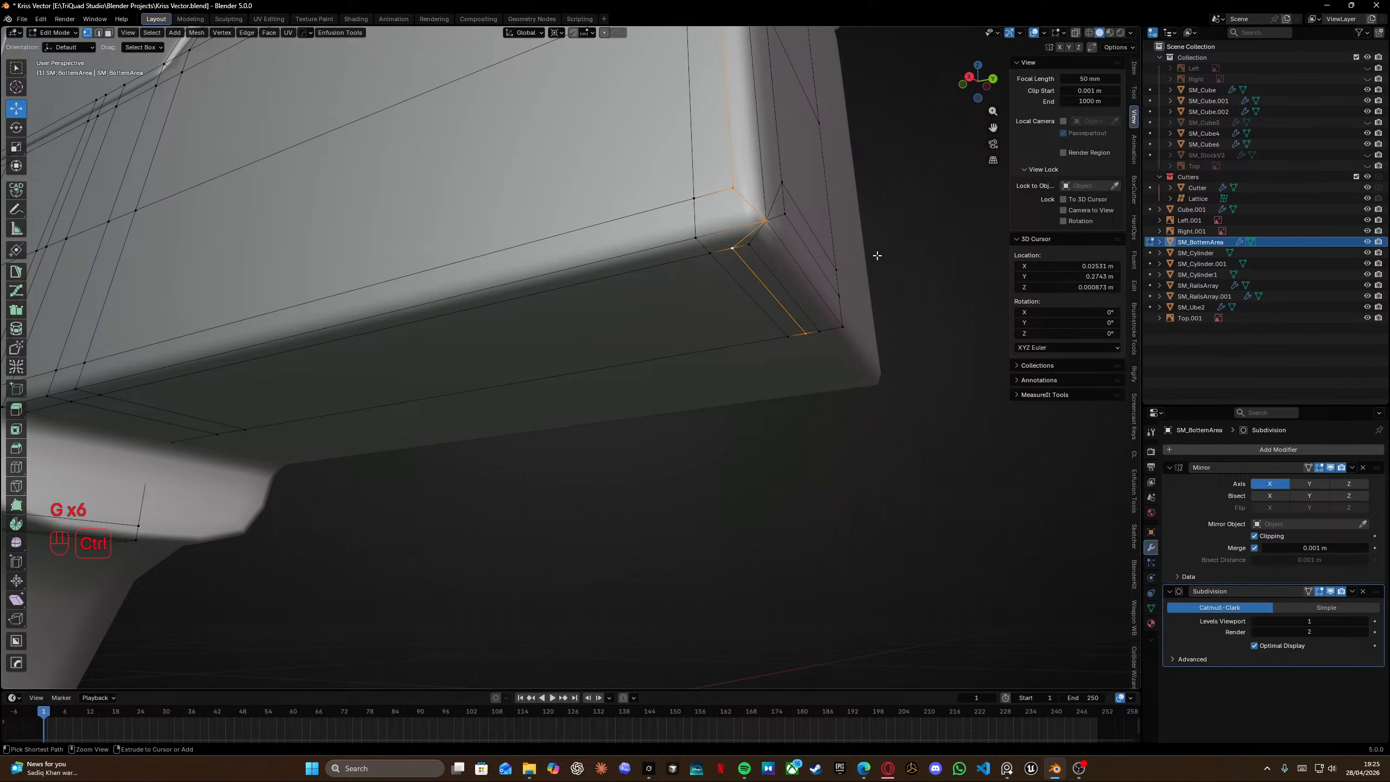
Select the corner vertices at the front section's lower front end and edge-slide them into place.
{"action": "left_click_drag", "start_coordinate": [750, 206], "coordinate": [752, 208], "text": "ctrl"}
{"action": "scroll", "coordinate": [747, 189], "scroll_direction": "down", "scroll_amount": 5}
{"action": "middle_click_drag", "start_coordinate": [745, 180], "coordinate": [752, 273], "text": "shift"}
{"action": "key", "text": "shift+z"}
{"action": "left_click_drag", "start_coordinate": [599, 131], "coordinate": [755, 355], "text": "ctrl"}
{"action": "key", "text": "shift+z"}
{"action": "key", "text": "g"}
{"action": "key", "text": "g"}
{"action": "left_click", "coordinate": [859, 307]}
Select another set of front-section vertices in wireframe view and edge-slide them into place.
{"action": "middle_click_drag", "start_coordinate": [733, 369], "coordinate": [472, 445]}
{"action": "left_click", "coordinate": [651, 344], "text": "alt"}
{"action": "key", "text": "shift+z"}
{"action": "left_click_drag", "start_coordinate": [261, 397], "coordinate": [405, 597], "text": "ctrl"}
{"action": "mouse_move", "coordinate": [394, 552]}
{"action": "middle_mouse_down"}
{"action": "mouse_move", "coordinate": [446, 454]}
{"action": "mouse_move", "coordinate": [455, 475]}
{"action": "middle_mouse_up"}
{"action": "key", "text": "shift+z"}
{"action": "scroll", "coordinate": [493, 465], "scroll_direction": "up", "scroll_amount": 2}
{"action": "key", "text": "g"}
{"action": "key", "text": "g"}
{"action": "left_click", "coordinate": [547, 557]}
Merge all vertices by distance and raise the Subdivision modifier's viewport levels to 2.
{"action": "key", "text": "a"}
{"action": "mouse_move", "coordinate": [563, 452]}
{"action": "middle_mouse_down"}
{"action": "mouse_move", "coordinate": [608, 354]}
{"action": "mouse_move", "coordinate": [419, 392]}
{"action": "middle_mouse_up"}
{"action": "key", "text": "m"}
{"action": "left_click", "coordinate": [591, 400]}
{"action": "key", "text": "Tab"}
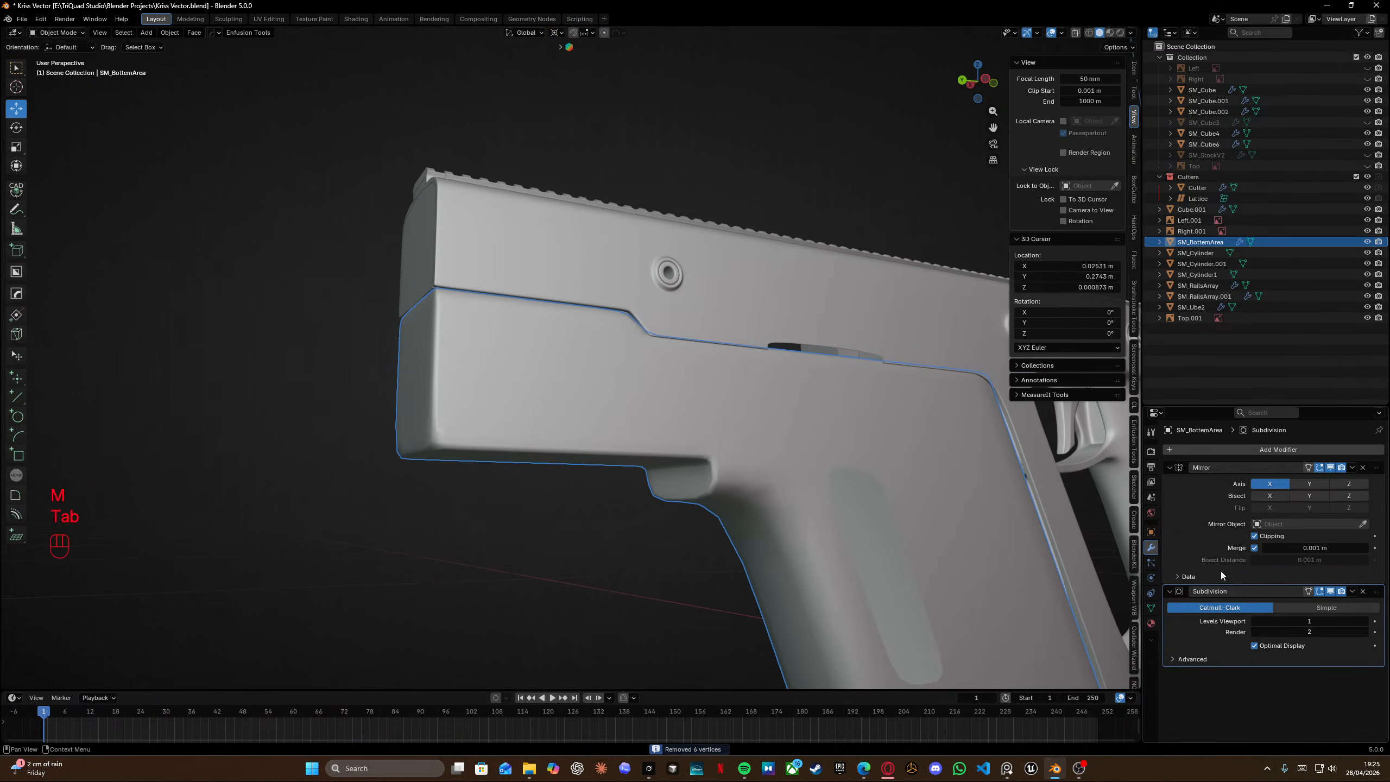
{"action": "left_click", "coordinate": [1366, 623]}
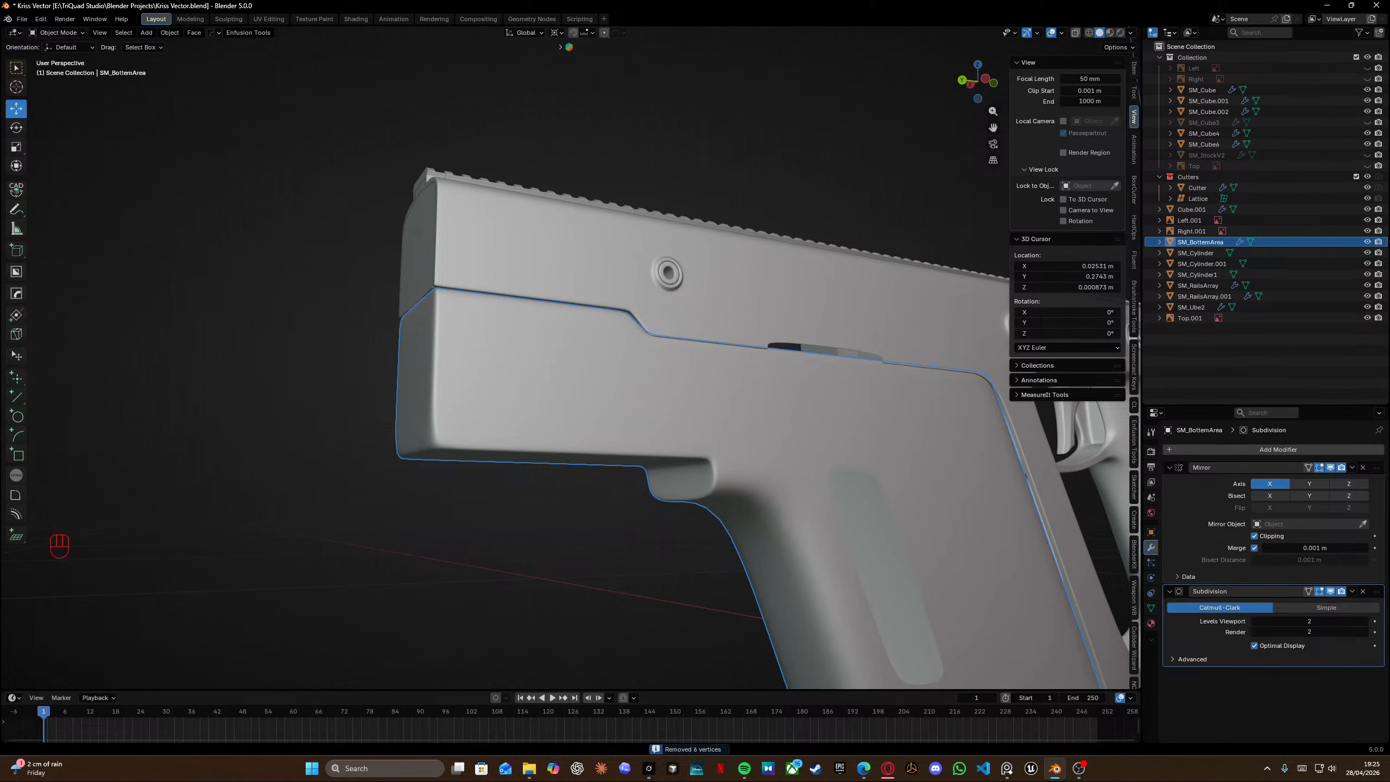
Delete the protruding front section of the panel in right orthographic view.
{"action": "middle_click_drag", "start_coordinate": [384, 450], "coordinate": [549, 270]}
{"action": "scroll", "coordinate": [498, 426], "scroll_direction": "up", "scroll_amount": 3}
{"action": "key", "text": "Tab"}
{"action": "key", "text": "Tab"}
{"action": "key", "text": "Tab"}
{"action": "key", "text": "Tab"}
{"action": "key", "text": "Tab"}
{"action": "key", "text": "KP_3"}
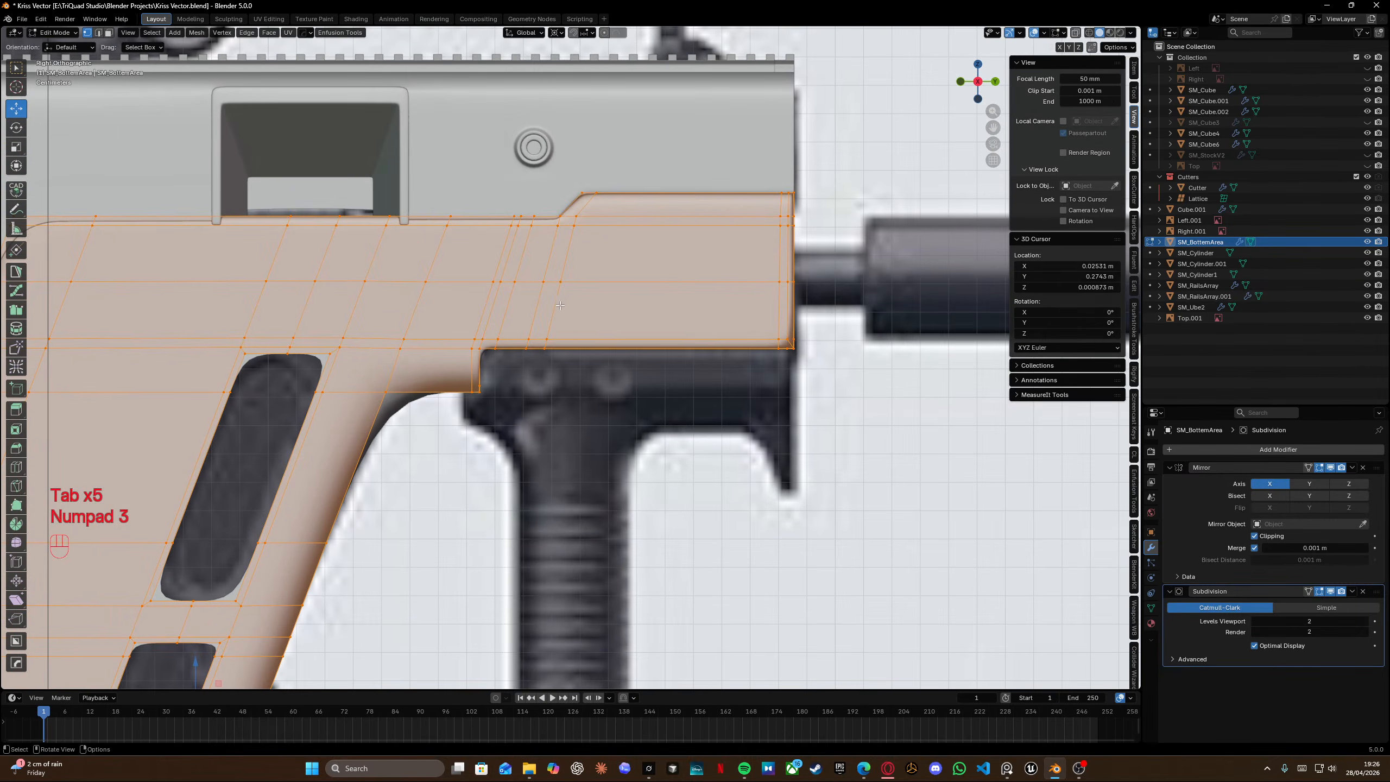
{"action": "left_click", "coordinate": [566, 238]}
{"action": "key", "text": "shift+z"}
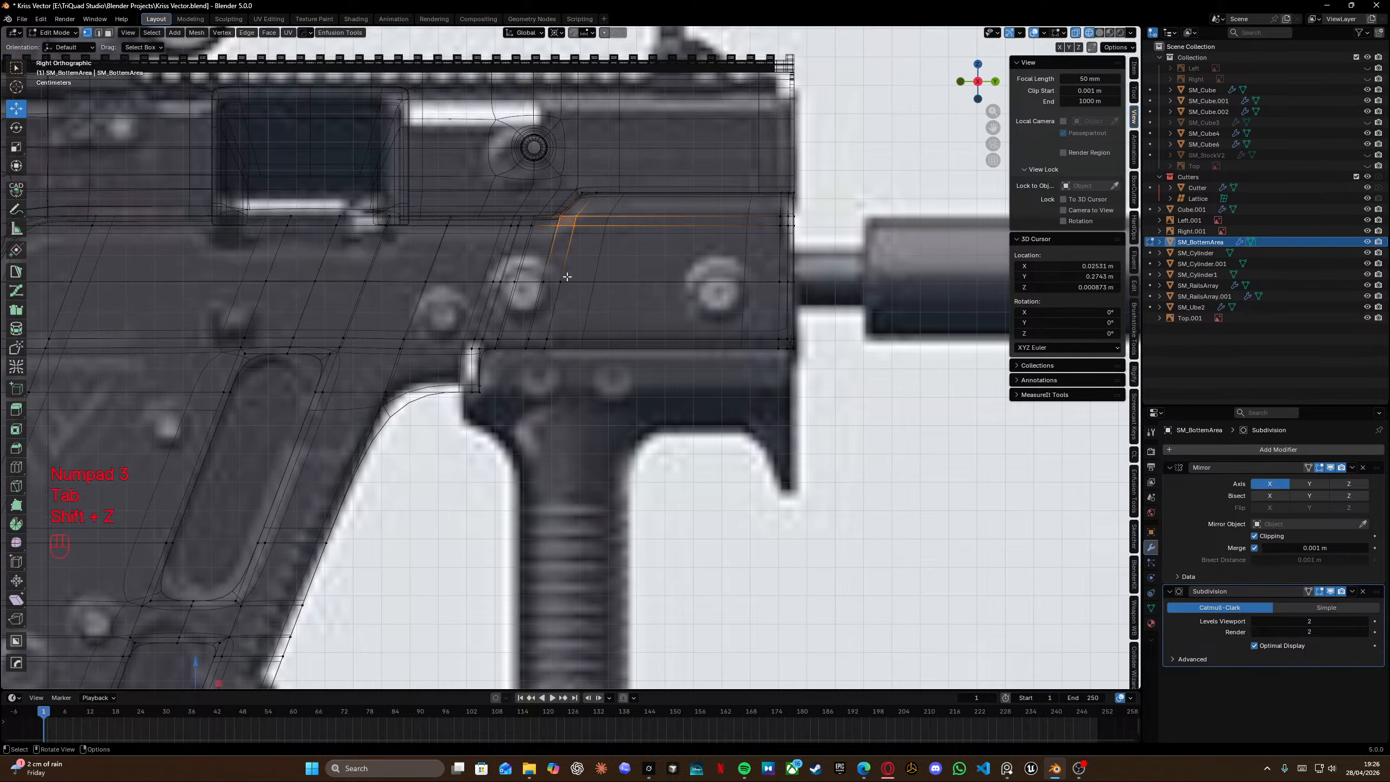
{"action": "key", "text": "c"}
{"action": "mouse_move", "coordinate": [605, 257]}
{"action": "left_mouse_down"}
{"action": "mouse_move", "coordinate": [620, 288]}
{"action": "mouse_move", "coordinate": [779, 359]}
{"action": "left_mouse_up"}
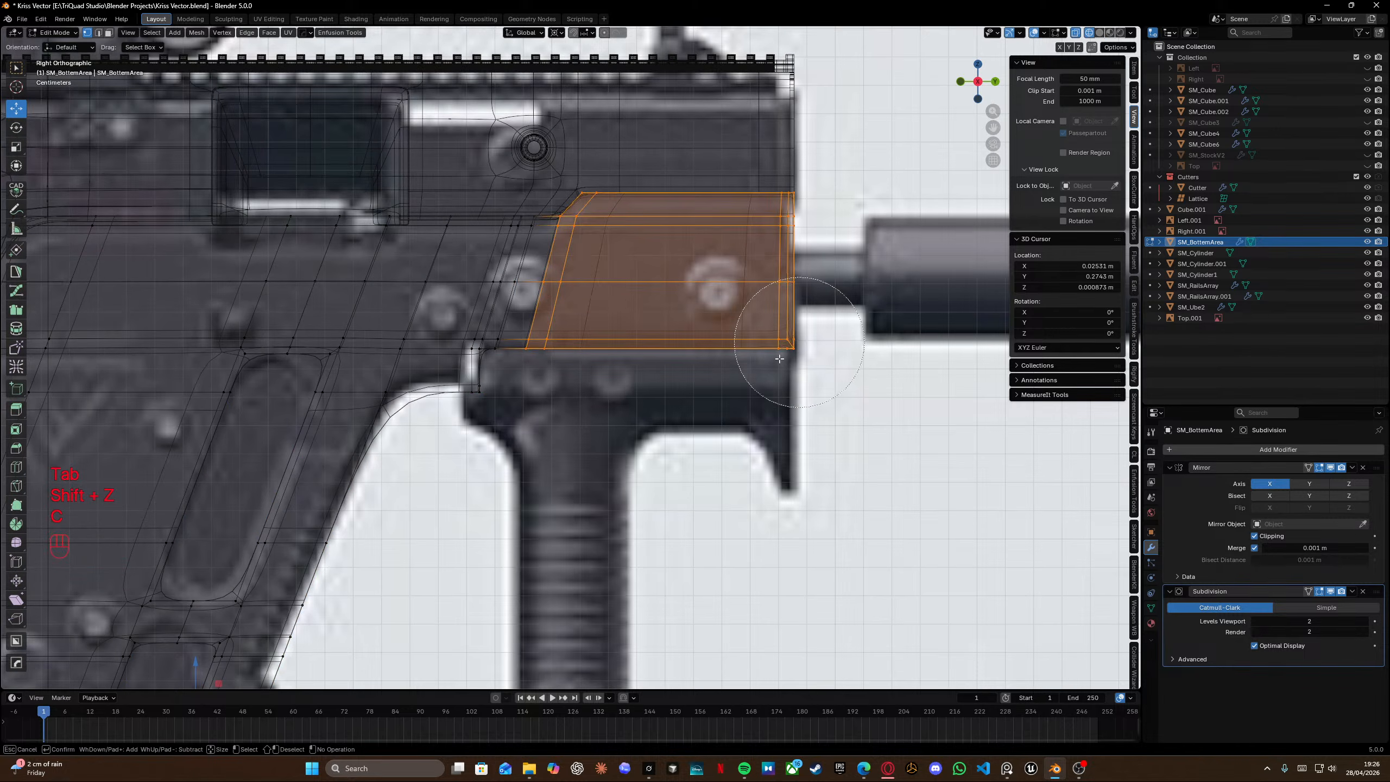
{"action": "right_click", "coordinate": [780, 359]}
{"action": "key", "text": "x"}
{"action": "left_click", "coordinate": [719, 301]}
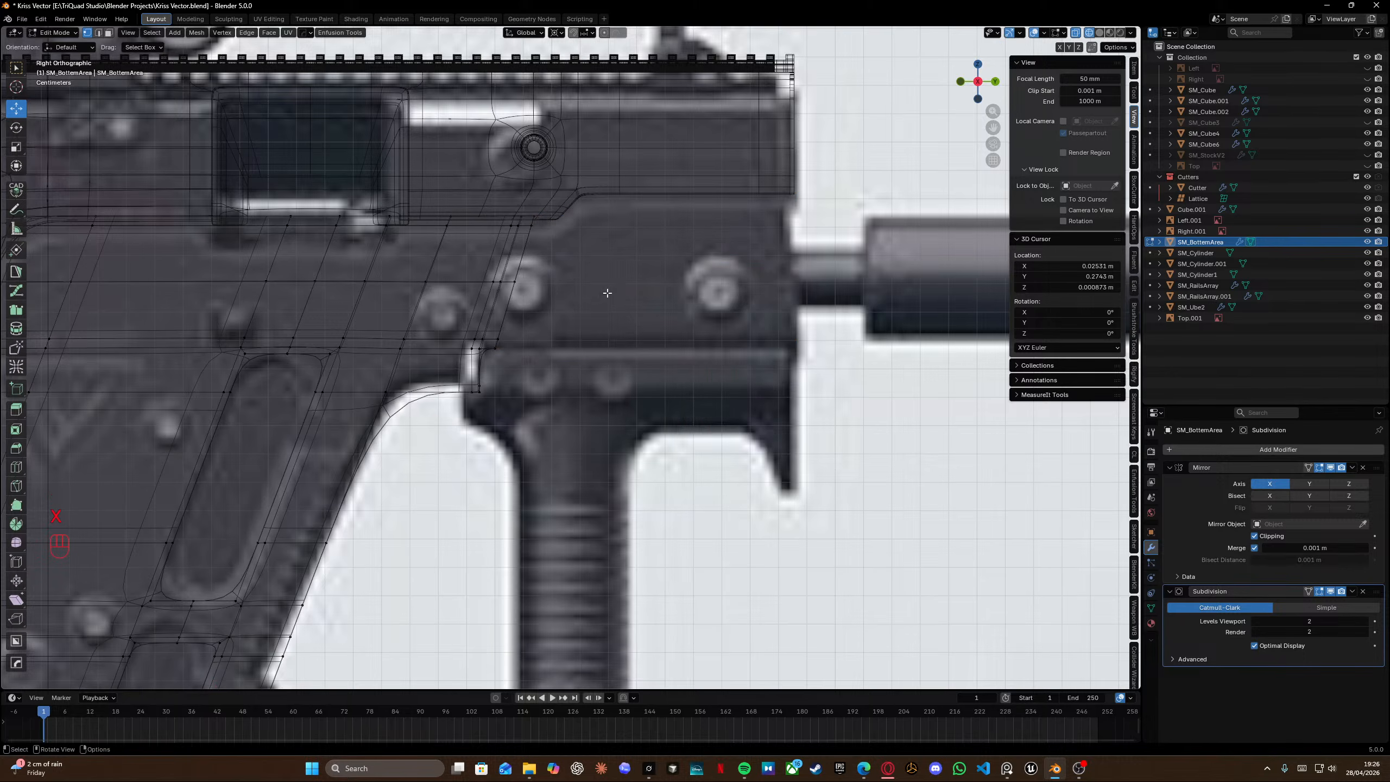
Move the panel's new slanted front edge forward along Y to match the reference.
{"action": "scroll", "coordinate": [712, 284], "scroll_direction": "up", "scroll_amount": 4}
{"action": "middle_click_drag", "start_coordinate": [736, 267], "coordinate": [571, 347]}
{"action": "key", "text": "KP_3"}
{"action": "middle_click_drag", "start_coordinate": [674, 307], "coordinate": [600, 320], "text": "shift"}
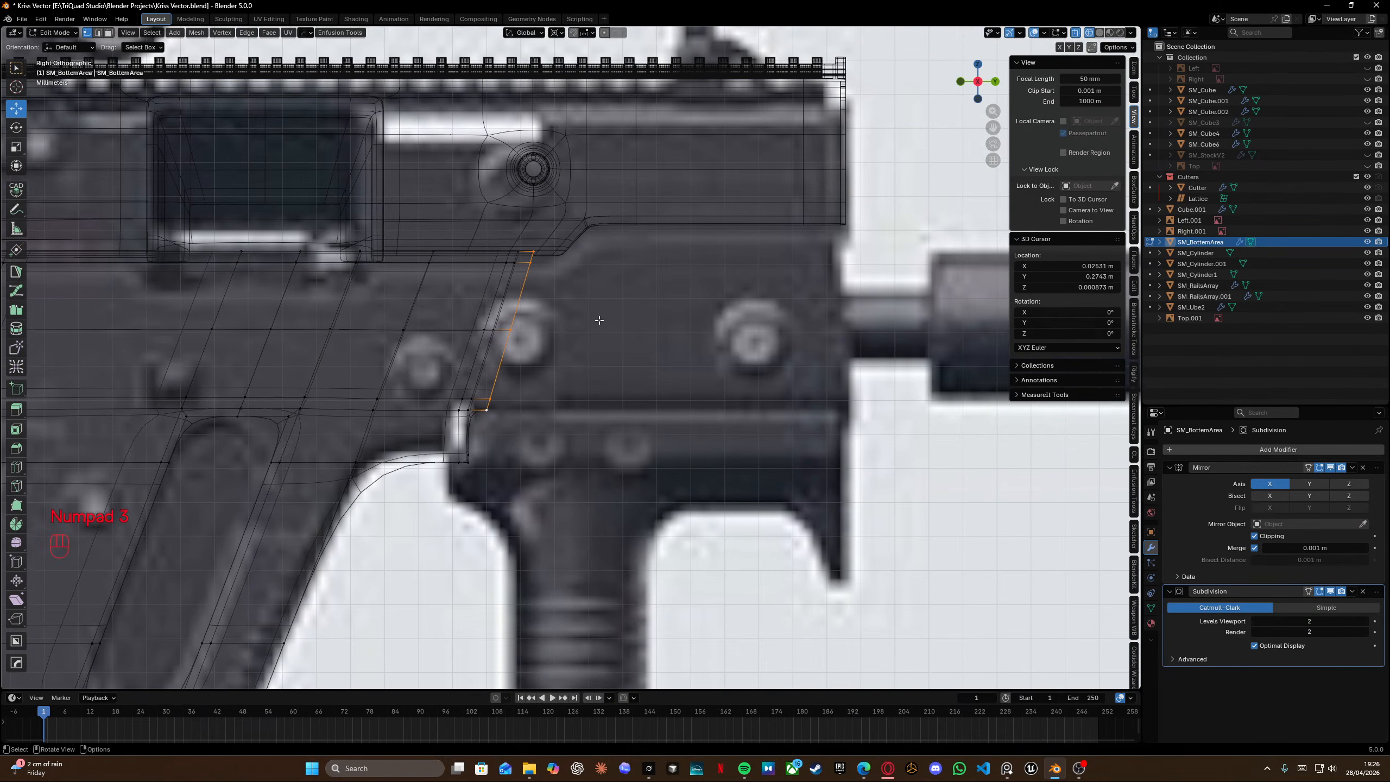
{"action": "key", "text": "g"}
{"action": "key", "text": "y"}
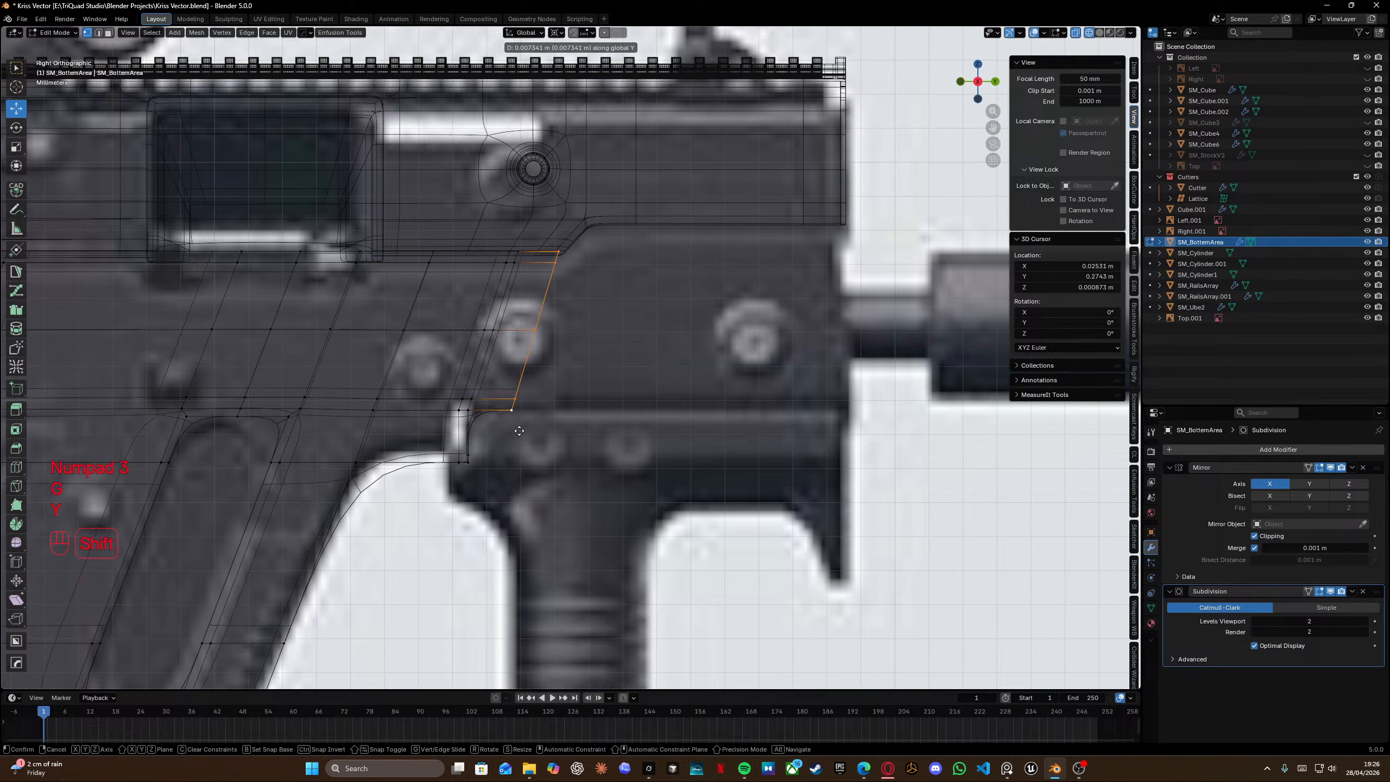
{"action": "left_click", "coordinate": [572, 441]}
{"action": "middle_click_drag", "start_coordinate": [493, 359], "coordinate": [577, 348], "text": "shift"}
{"action": "key", "text": "shift+z"}
{"action": "key", "text": "Tab"}
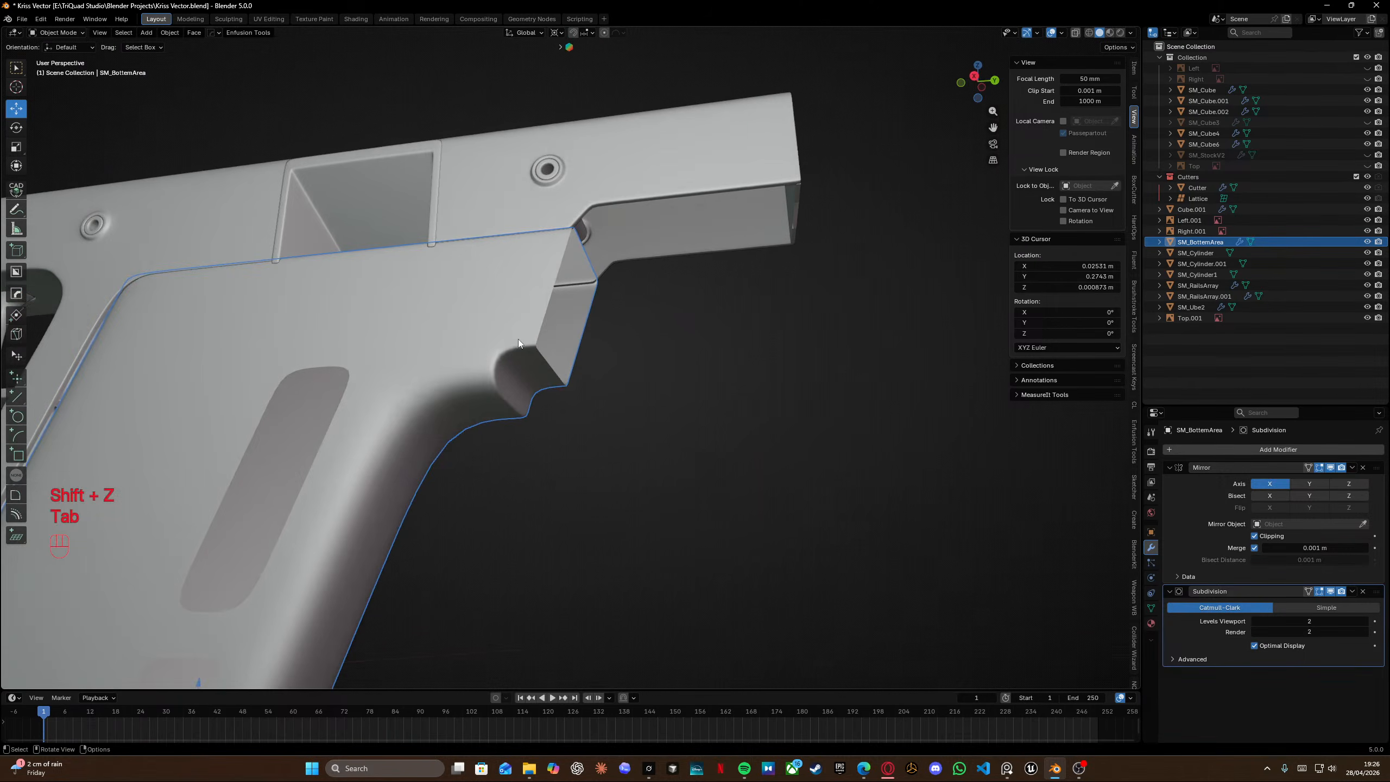
Extrude the selected slot edges along X by about -2.4 mm.
{"action": "key", "text": "Tab"}
{"action": "middle_click_drag", "start_coordinate": [507, 388], "coordinate": [462, 299]}
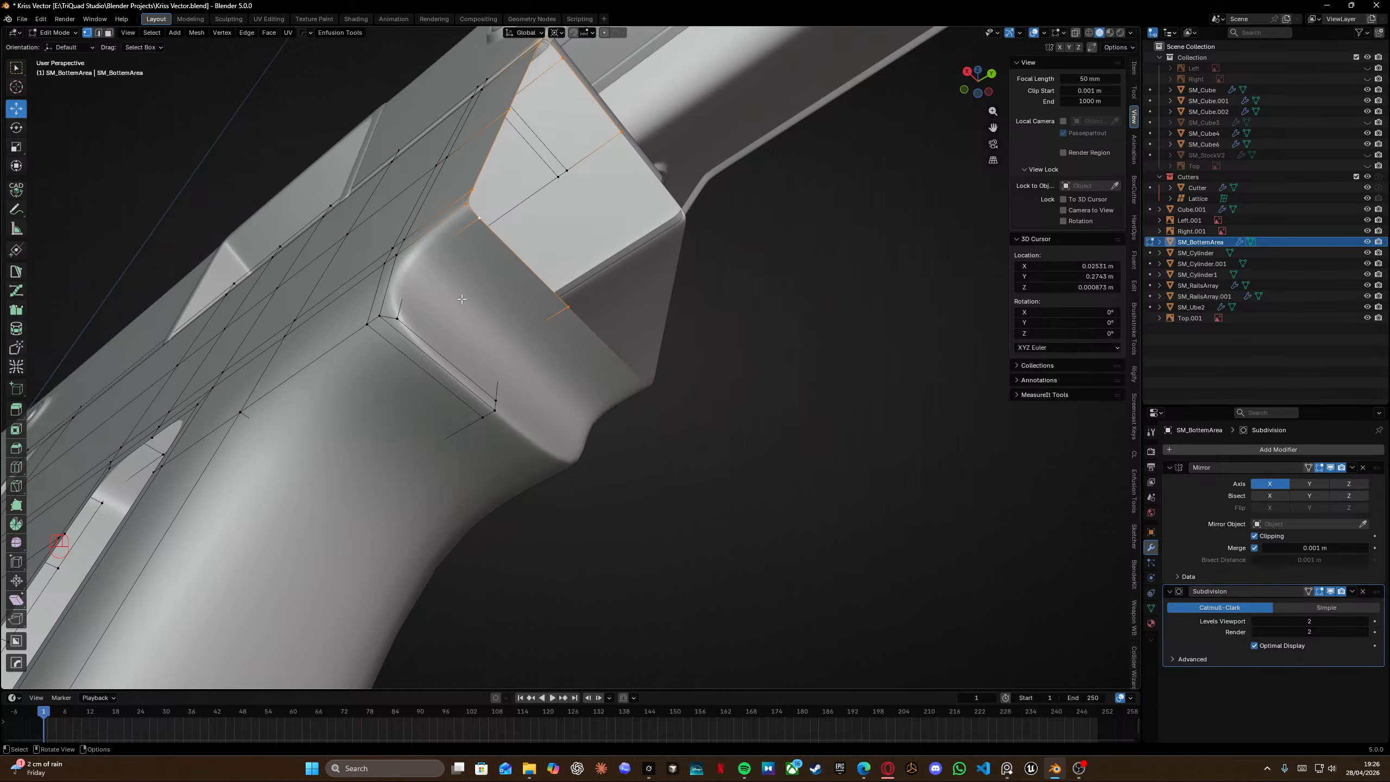
{"action": "scroll", "coordinate": [360, 292], "scroll_direction": "down", "scroll_amount": 8}
{"action": "middle_click_drag", "start_coordinate": [360, 292], "coordinate": [537, 364]}
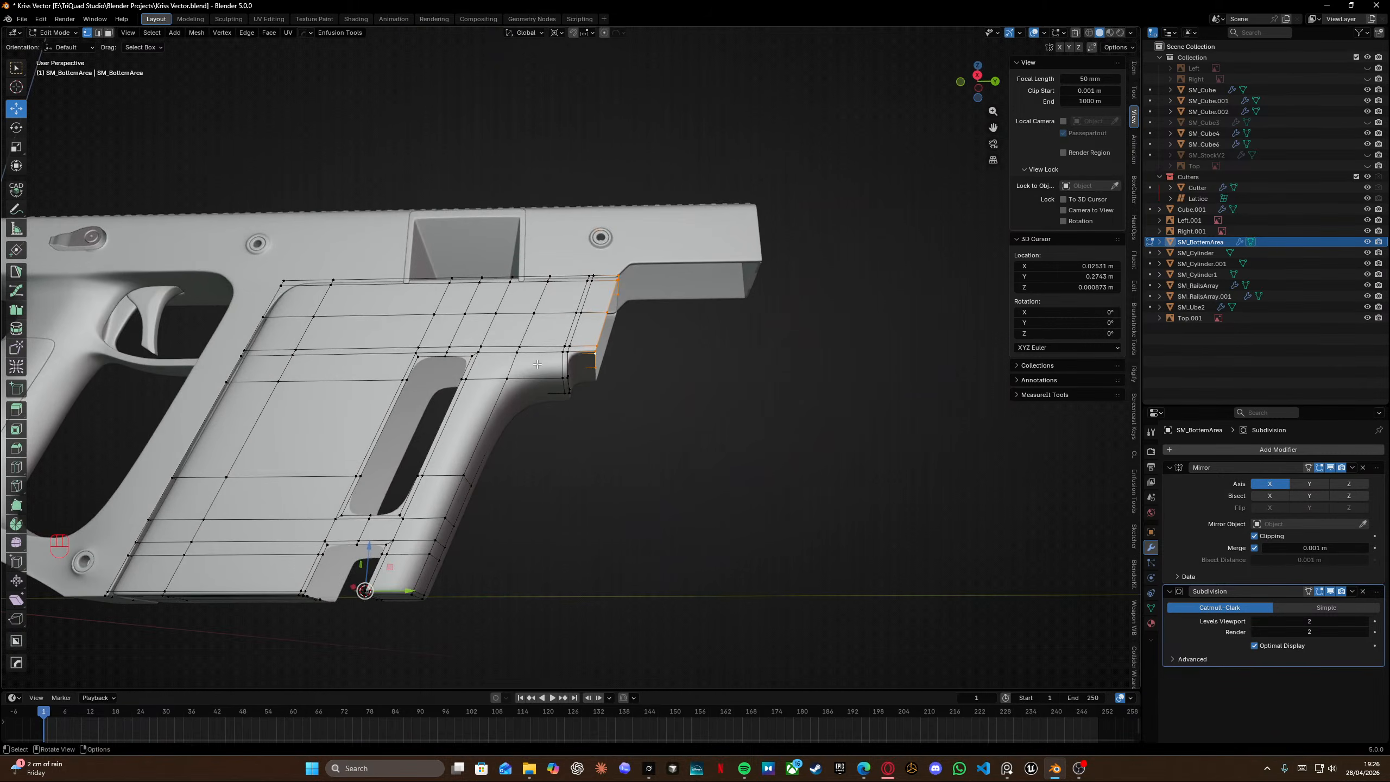
{"action": "middle_click_drag", "start_coordinate": [420, 475], "coordinate": [540, 455], "text": "shift"}
{"action": "middle_click_drag", "start_coordinate": [539, 454], "coordinate": [540, 428]}
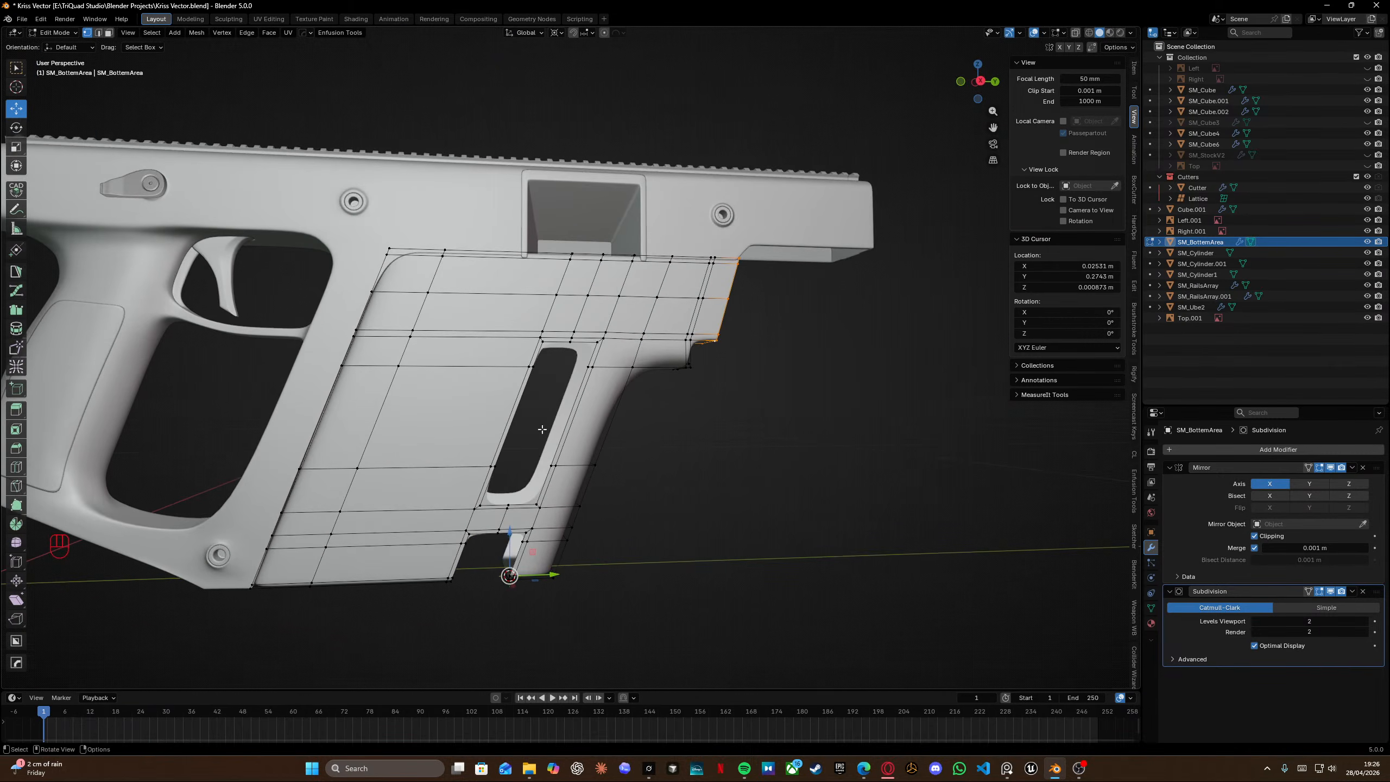
{"action": "scroll", "coordinate": [537, 402], "scroll_direction": "up", "scroll_amount": 4}
{"action": "middle_click_drag", "start_coordinate": [532, 380], "coordinate": [582, 231], "text": "shift"}
{"action": "scroll", "coordinate": [539, 282], "scroll_direction": "up", "scroll_amount": 4}
{"action": "key", "text": "e"}
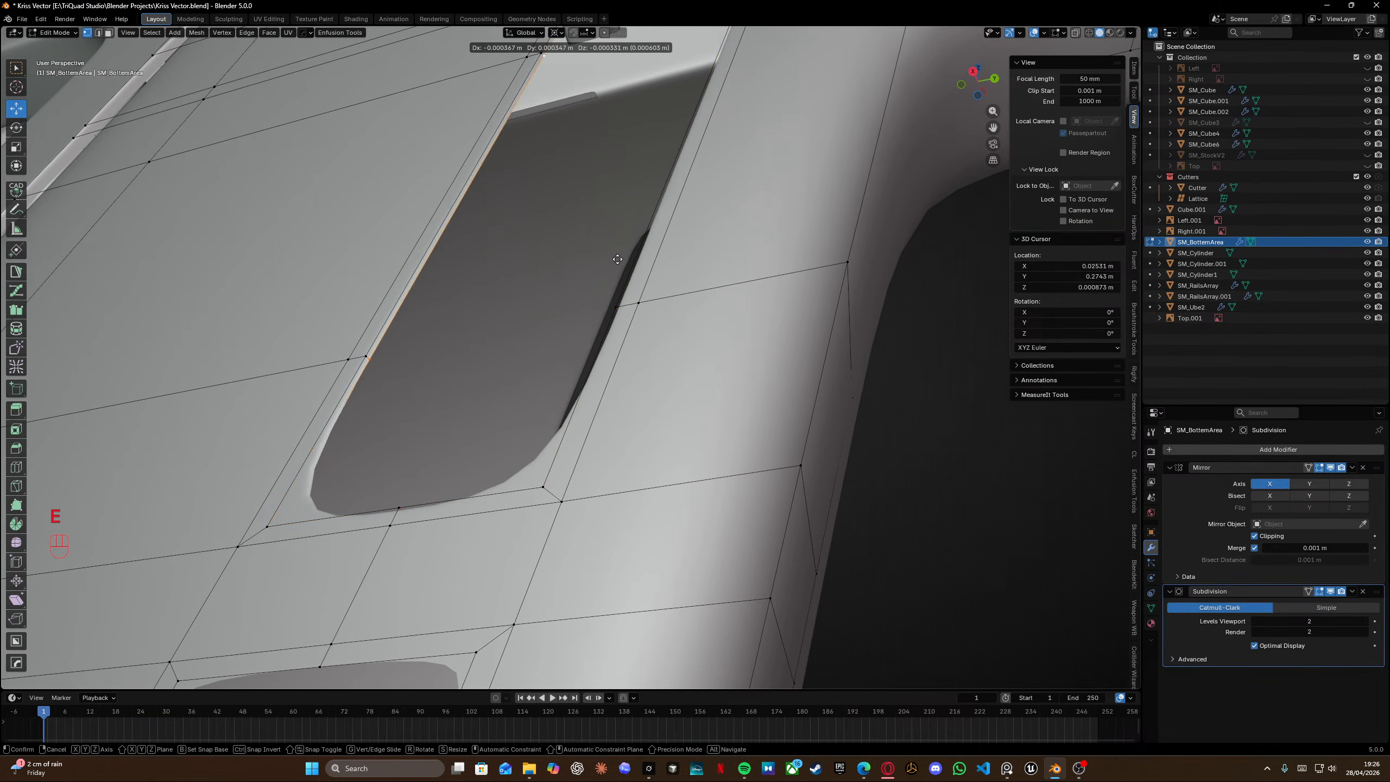
{"action": "key", "text": "x"}
{"action": "left_click", "coordinate": [675, 341], "text": "shift"}
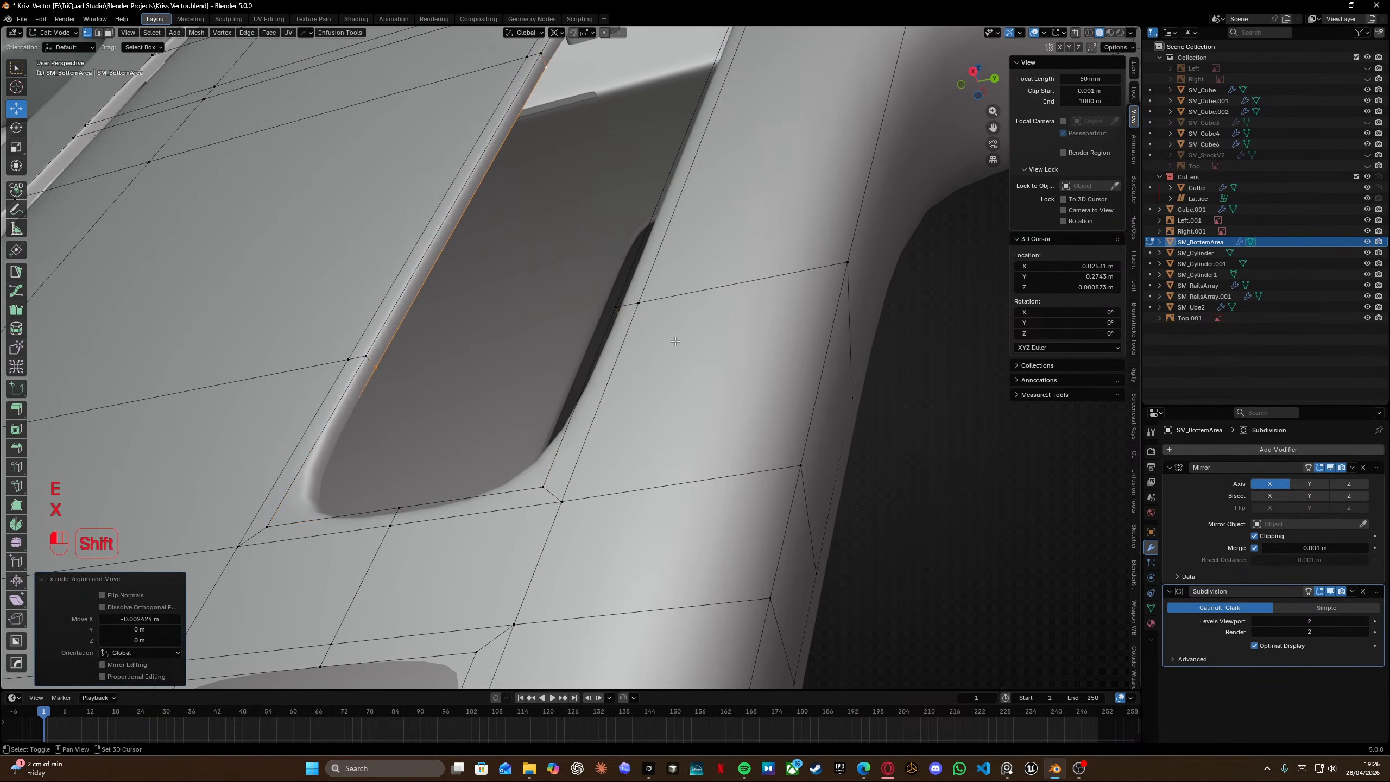
Fill faces at the slot's inner corners and merge all vertices by distance.
{"action": "scroll", "coordinate": [674, 347], "scroll_direction": "down", "scroll_amount": 5}
{"action": "middle_click_drag", "start_coordinate": [674, 346], "coordinate": [535, 251]}
{"action": "scroll", "coordinate": [780, 346], "scroll_direction": "up", "scroll_amount": 4}
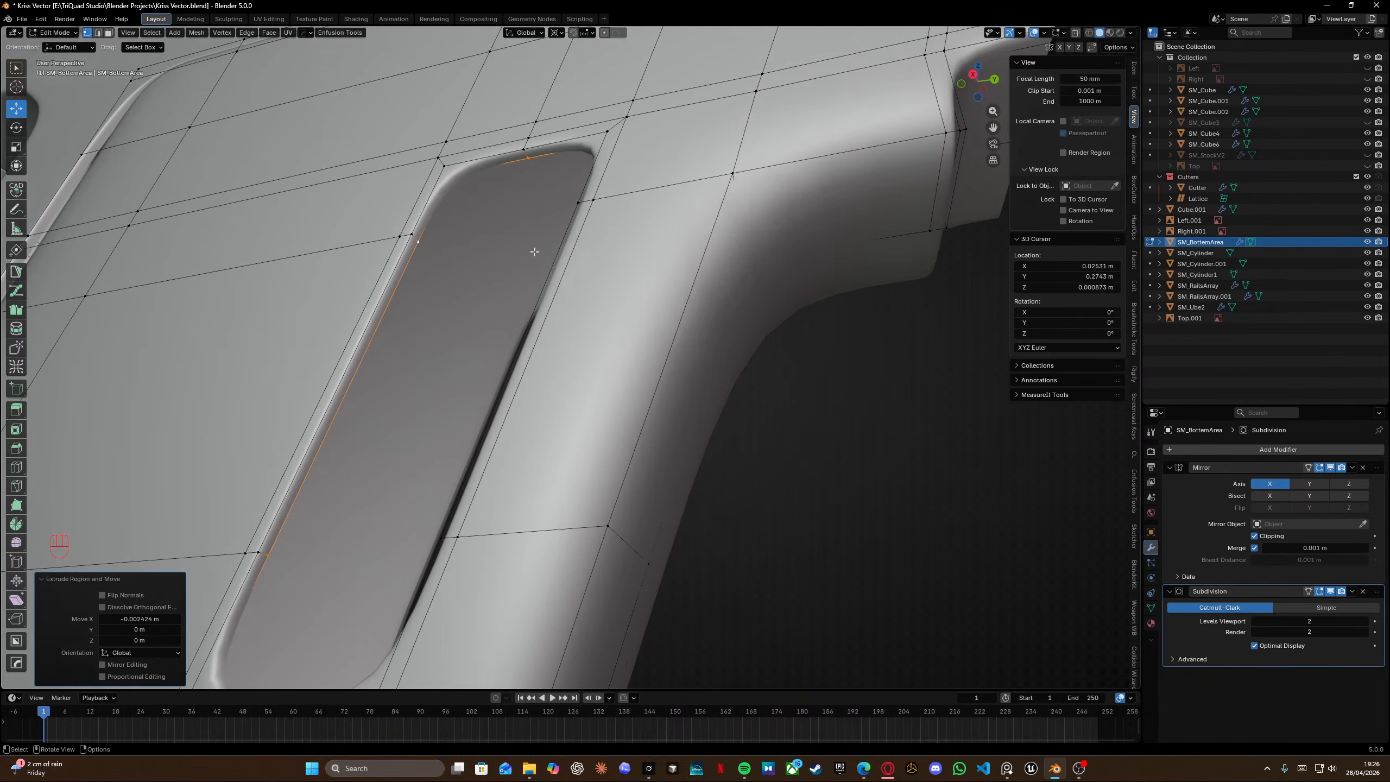
{"action": "left_click", "coordinate": [449, 182]}
{"action": "key", "text": "f"}
{"action": "right_click", "coordinate": [451, 184]}
{"action": "middle_click_drag", "start_coordinate": [455, 185], "coordinate": [629, 204]}
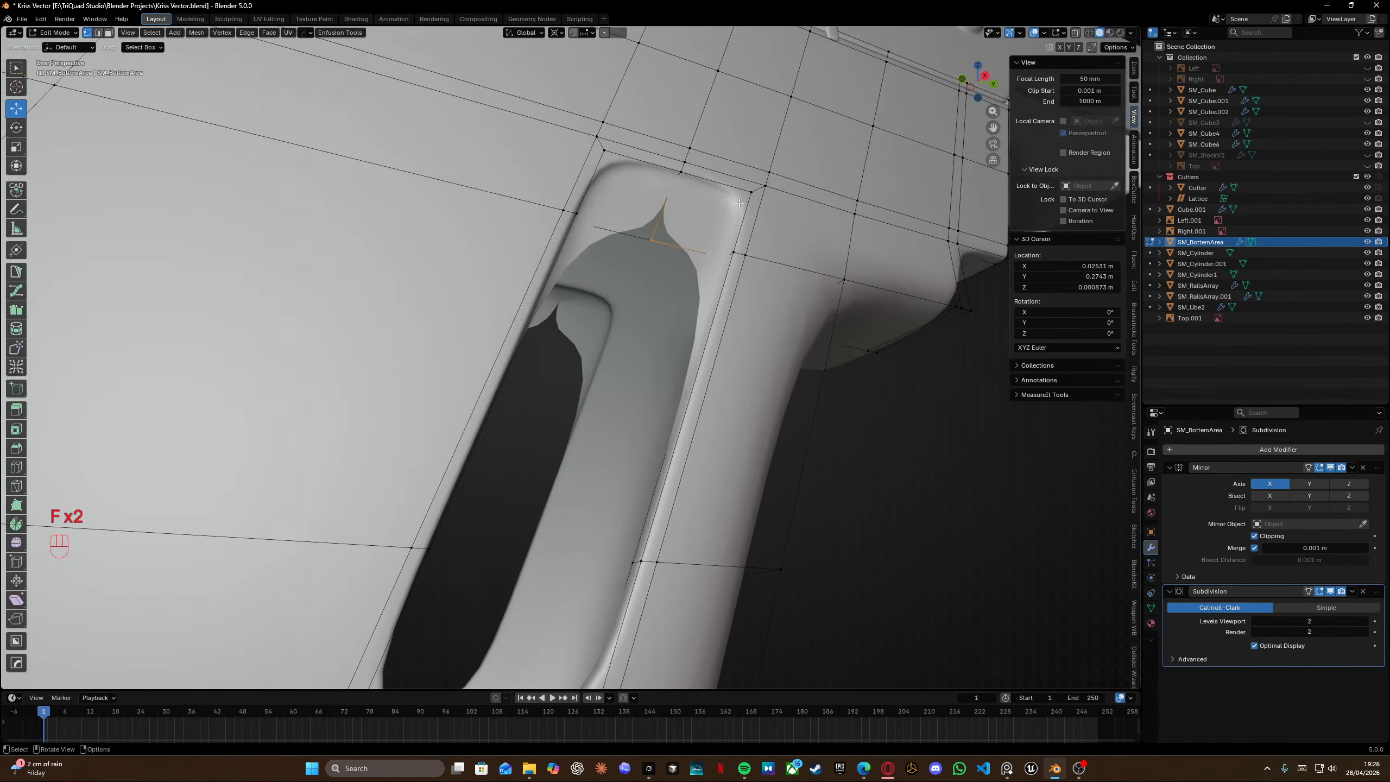
{"action": "middle_click_drag", "start_coordinate": [664, 262], "coordinate": [588, 257]}
{"action": "left_click", "coordinate": [465, 234]}
{"action": "key", "text": "f"}
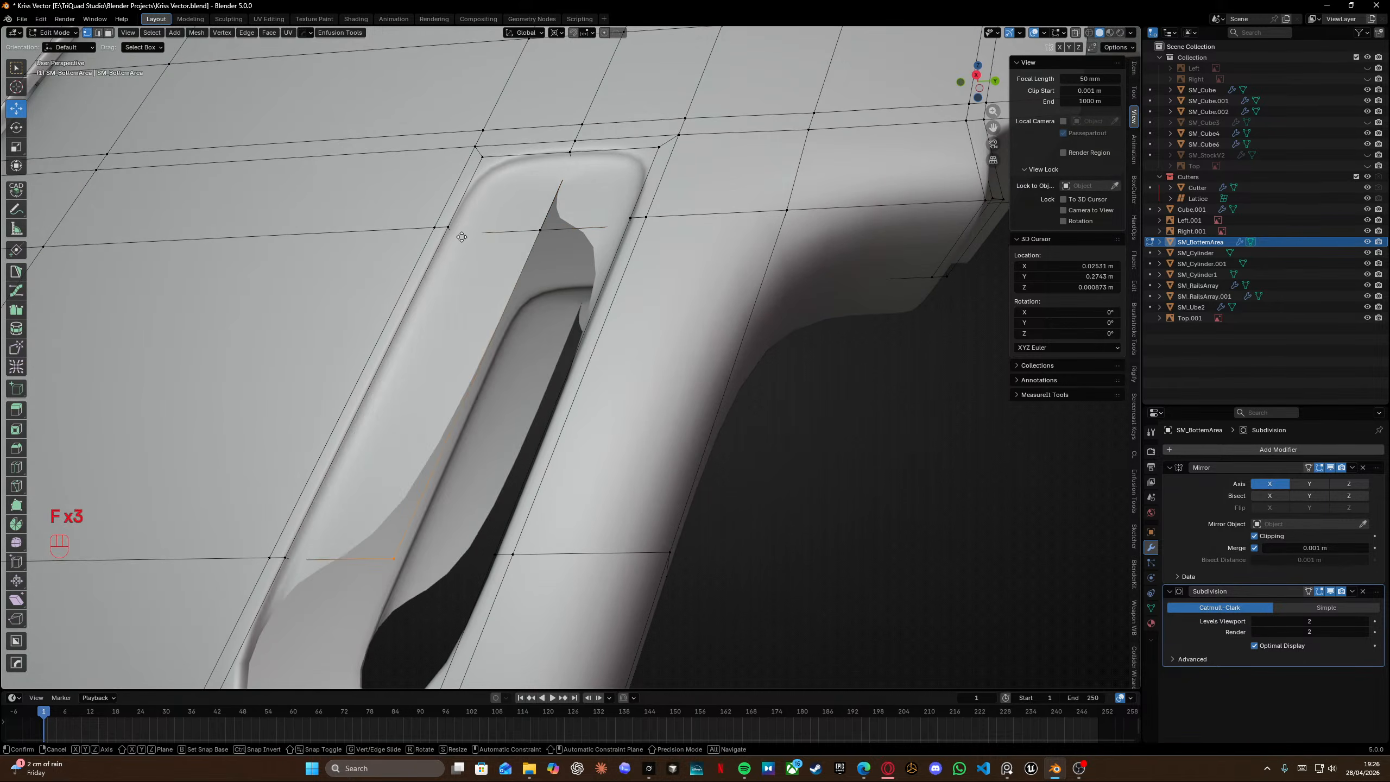
{"action": "right_click", "coordinate": [463, 236]}
{"action": "middle_click_drag", "start_coordinate": [464, 237], "coordinate": [550, 247]}
{"action": "left_click", "coordinate": [739, 250]}
{"action": "key", "text": "f"}
{"action": "right_click", "coordinate": [734, 253]}
{"action": "middle_click_drag", "start_coordinate": [514, 564], "coordinate": [427, 323], "text": "shift"}
{"action": "middle_click_drag", "start_coordinate": [427, 323], "coordinate": [361, 321]}
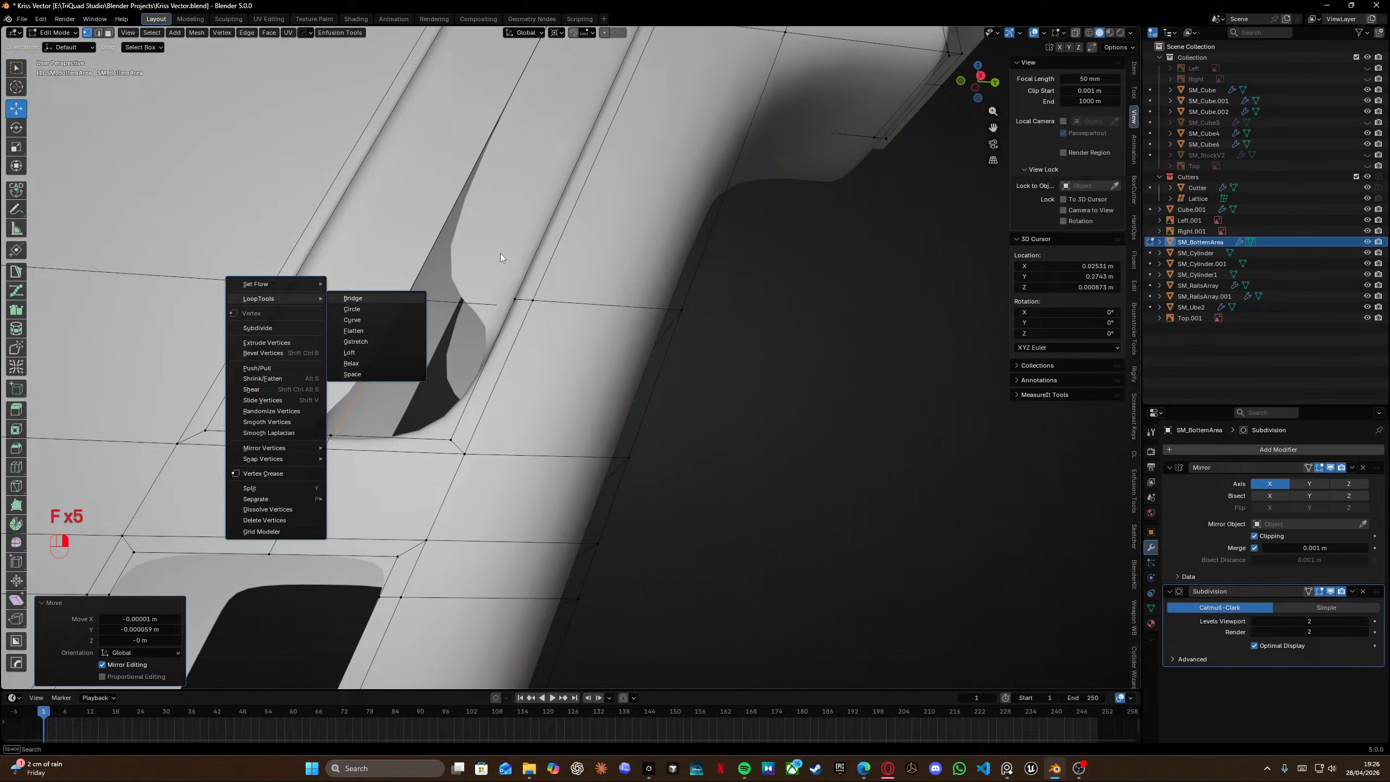
{"action": "middle_click_drag", "start_coordinate": [509, 263], "coordinate": [414, 429]}
{"action": "left_click", "coordinate": [671, 363]}
{"action": "key", "text": "f"}
{"action": "key", "text": "a"}
{"action": "key", "text": "m"}
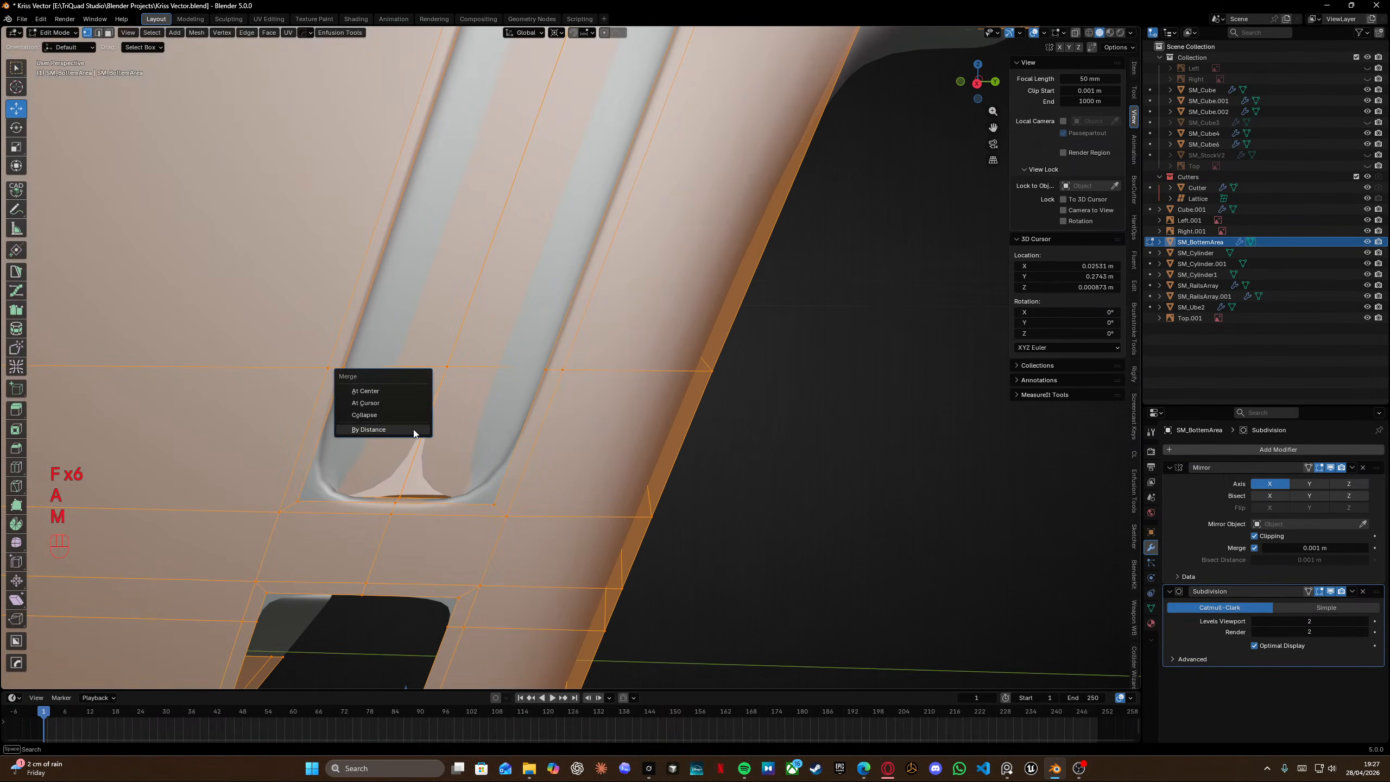
{"action": "left_click", "coordinate": [414, 429]}
Edge-slide the horizontal loops above the slot closer to its top end.
{"action": "key", "text": "Tab"}
{"action": "scroll", "coordinate": [450, 276], "scroll_direction": "down", "scroll_amount": 6}
{"action": "left_click_drag", "start_coordinate": [697, 404], "coordinate": [728, 425]}
{"action": "middle_click_drag", "start_coordinate": [728, 425], "coordinate": [449, 392]}
{"action": "scroll", "coordinate": [530, 288], "scroll_direction": "up", "scroll_amount": 5}
{"action": "middle_click_drag", "start_coordinate": [534, 293], "coordinate": [574, 395], "text": "shift"}
{"action": "middle_click_drag", "start_coordinate": [574, 395], "coordinate": [810, 406]}
{"action": "key", "text": "Tab"}
{"action": "middle_click_drag", "start_coordinate": [559, 428], "coordinate": [600, 353], "text": "shift"}
{"action": "middle_click_drag", "start_coordinate": [599, 353], "coordinate": [651, 353]}
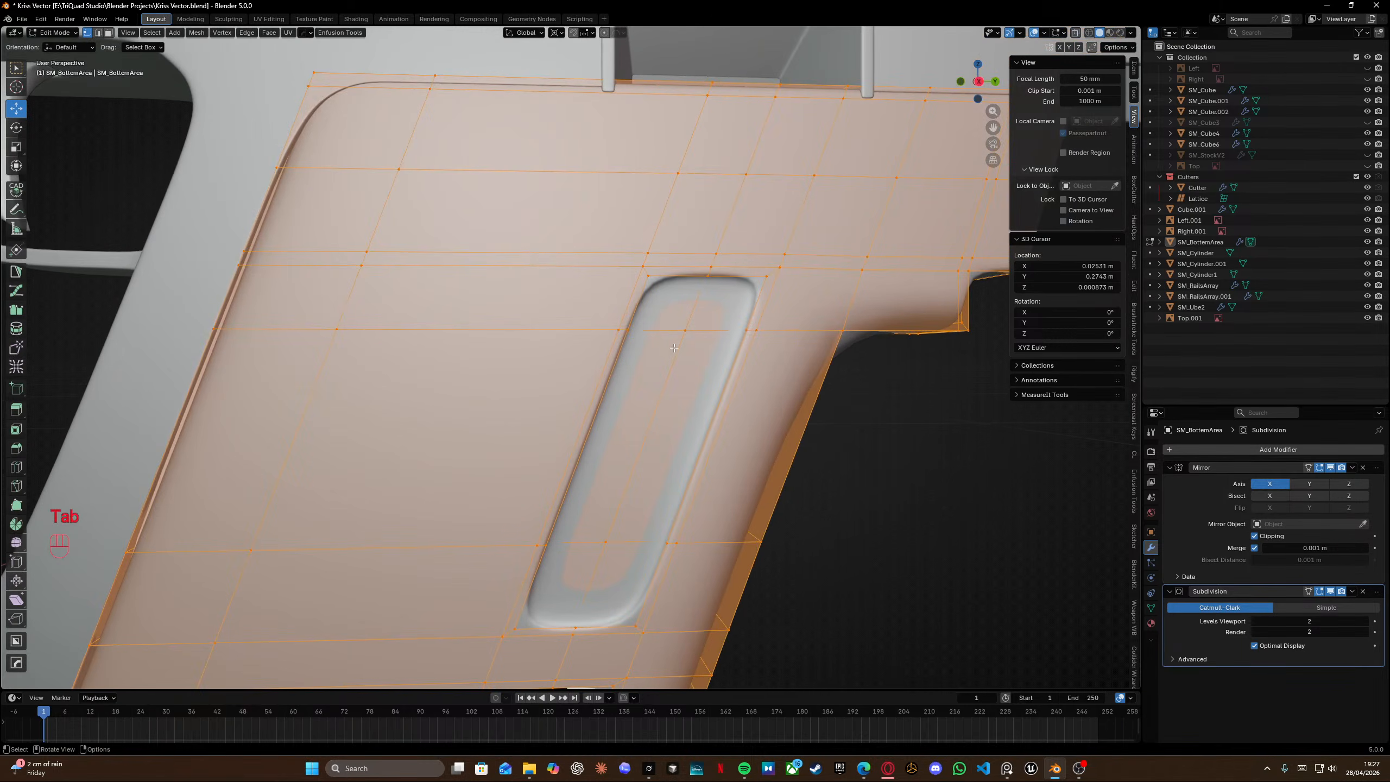
{"action": "middle_click_drag", "start_coordinate": [728, 324], "coordinate": [617, 304], "text": "shift"}
{"action": "scroll", "coordinate": [558, 350], "scroll_direction": "down", "scroll_amount": 1}
{"action": "left_click", "coordinate": [554, 322], "text": "alt"}
{"action": "key", "text": "g"}
{"action": "key", "text": "g"}
{"action": "left_click", "coordinate": [561, 304], "text": "shift"}
{"action": "left_click", "coordinate": [535, 302], "text": "alt"}
{"action": "key", "text": "g"}
{"action": "key", "text": "g"}
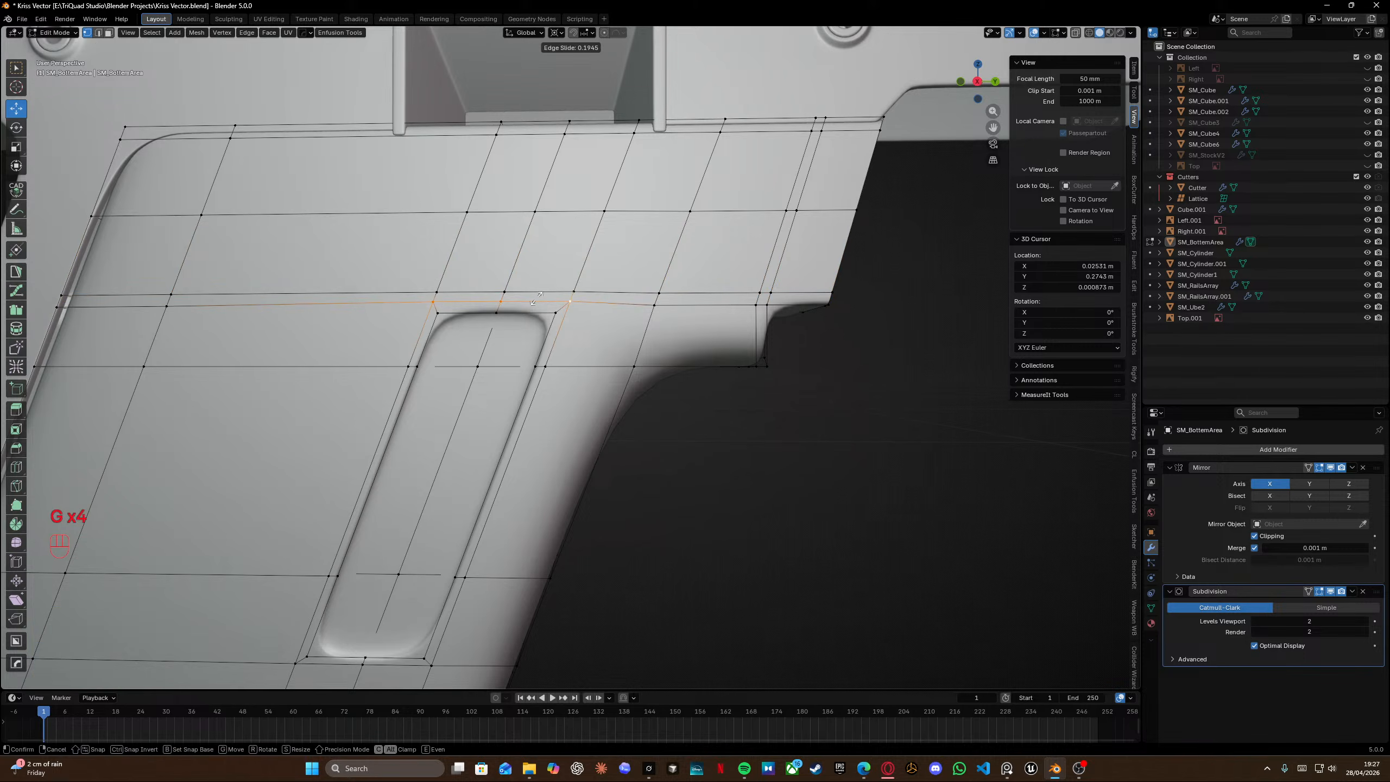
{"action": "left_click", "coordinate": [535, 298], "text": "shift"}
Edge-slide the loops below and left of the slot closer to it.
{"action": "middle_click_drag", "start_coordinate": [431, 570], "coordinate": [487, 395], "text": "shift"}
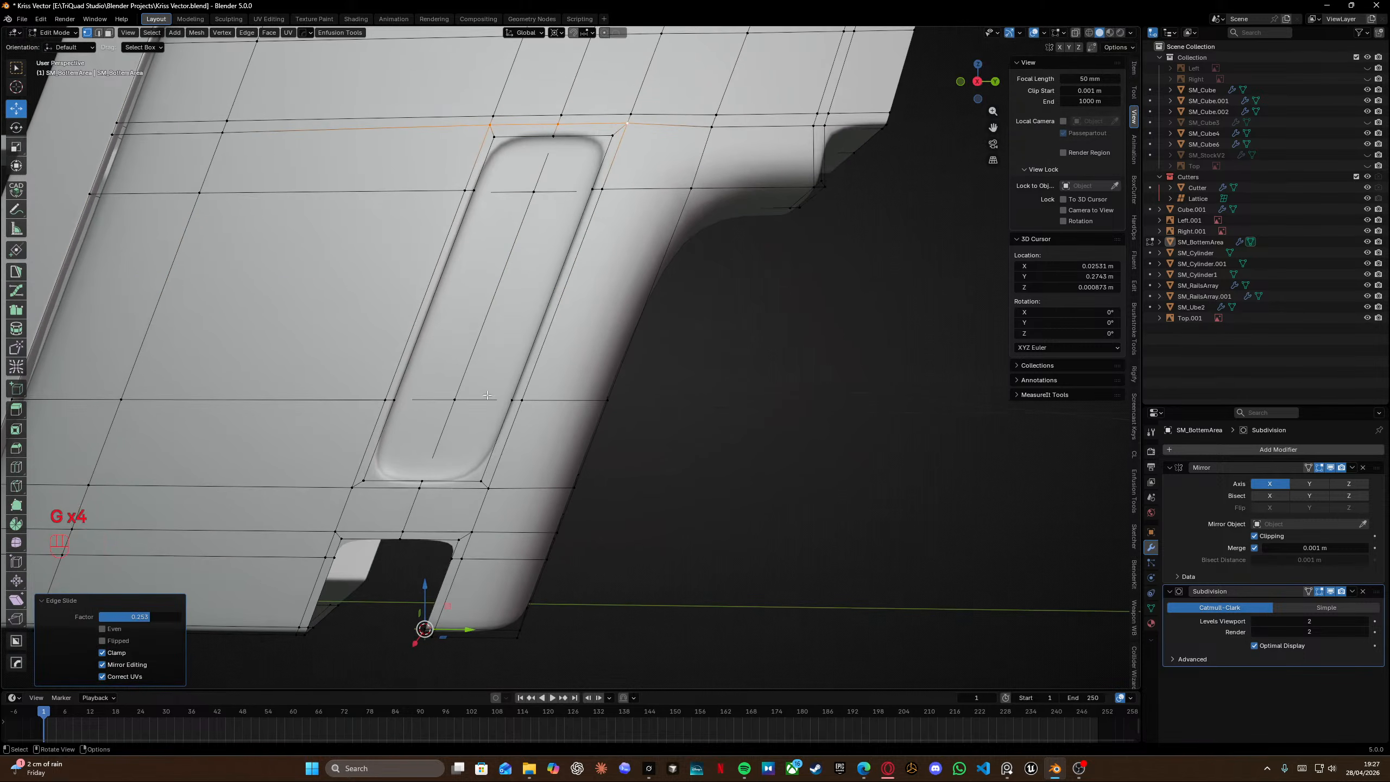
{"action": "left_click", "coordinate": [451, 493], "text": "alt"}
{"action": "key", "text": "g"}
{"action": "key", "text": "g"}
{"action": "left_click", "coordinate": [447, 502]}
{"action": "left_click", "coordinate": [364, 442], "text": "alt"}
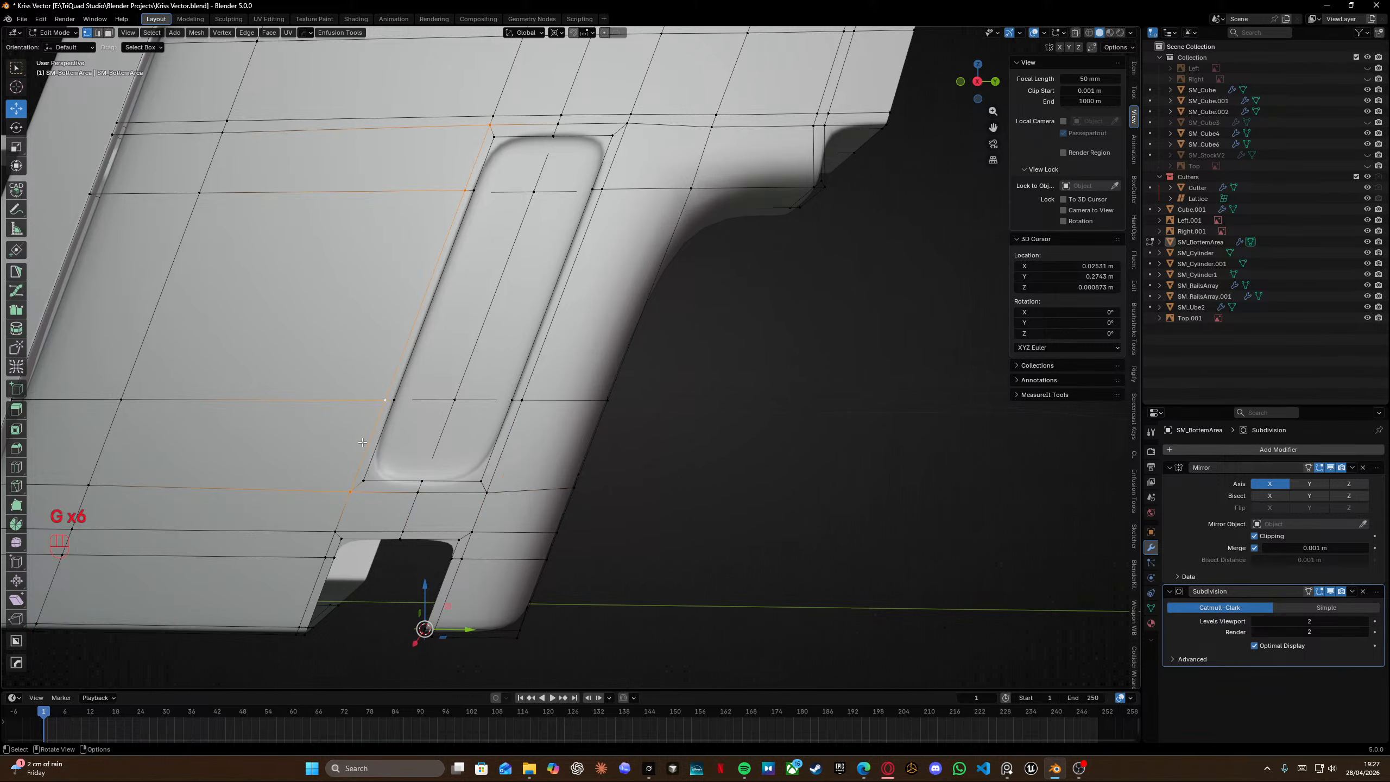
{"action": "key", "text": "g"}
{"action": "key", "text": "g"}
{"action": "left_click", "coordinate": [348, 442]}
Edge-slide the diagonal loops on both sides of the slot closer to it and save the file.
{"action": "scroll", "coordinate": [424, 385], "scroll_direction": "up", "scroll_amount": 5, "text": "shift"}
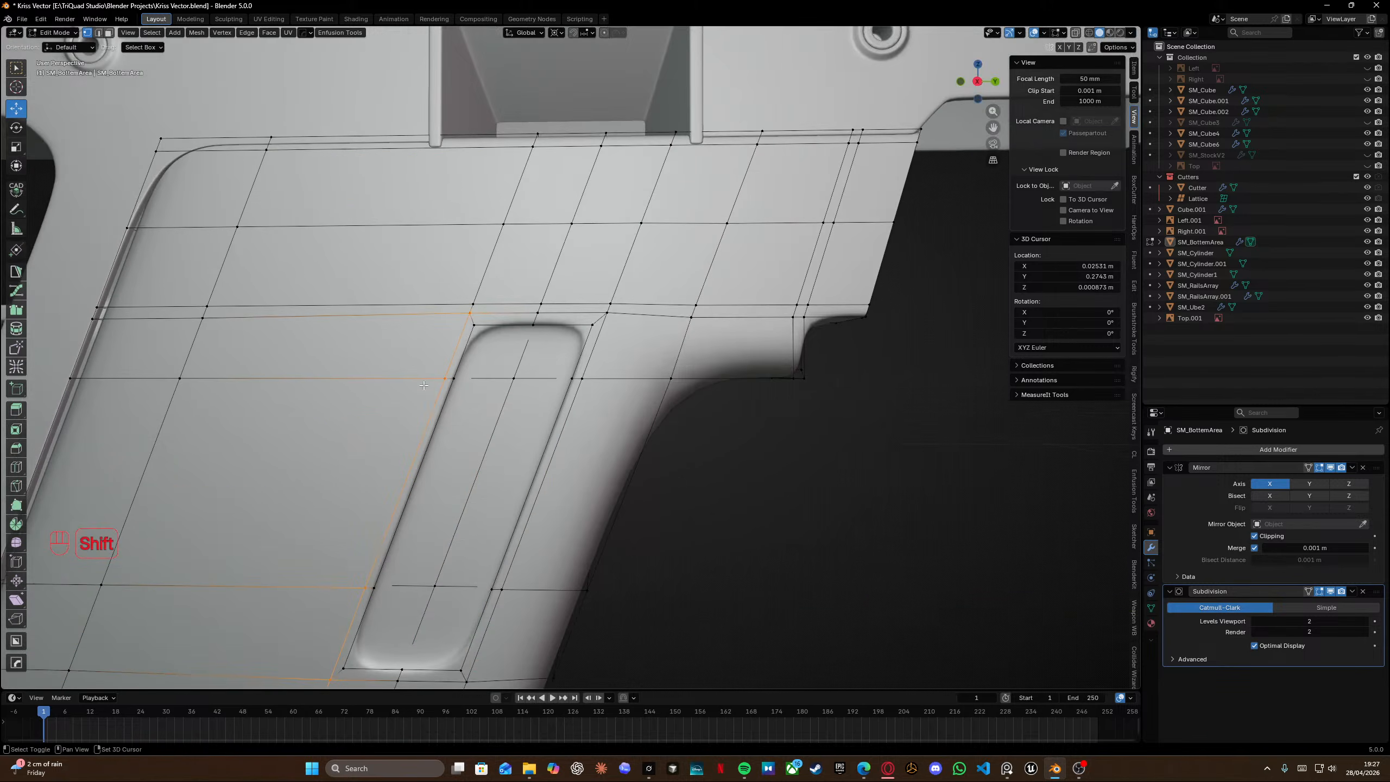
{"action": "left_click", "coordinate": [474, 272], "text": "alt+shift"}
{"action": "key", "text": "g"}
{"action": "key", "text": "g"}
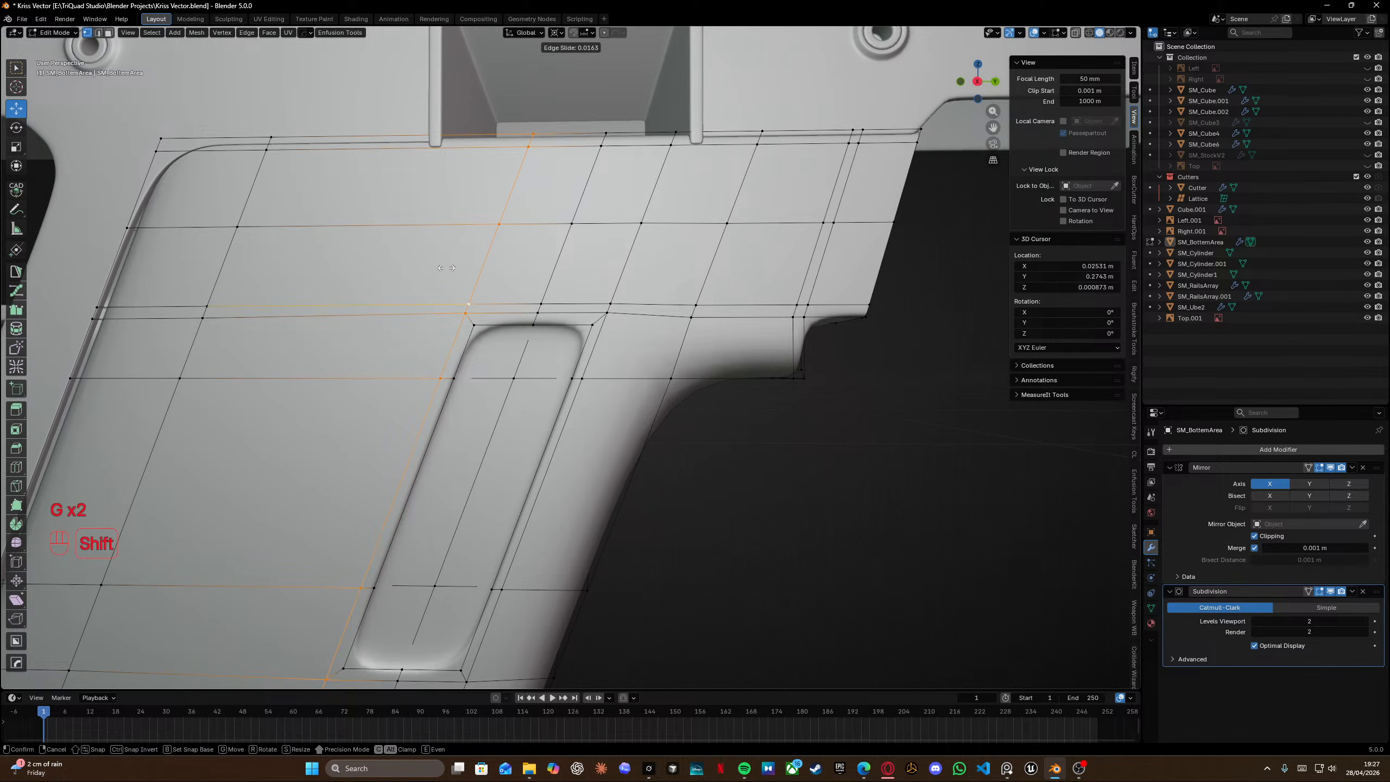
{"action": "left_click", "coordinate": [446, 267]}
{"action": "scroll", "coordinate": [434, 481], "scroll_direction": "down", "scroll_amount": 6, "text": "shift"}
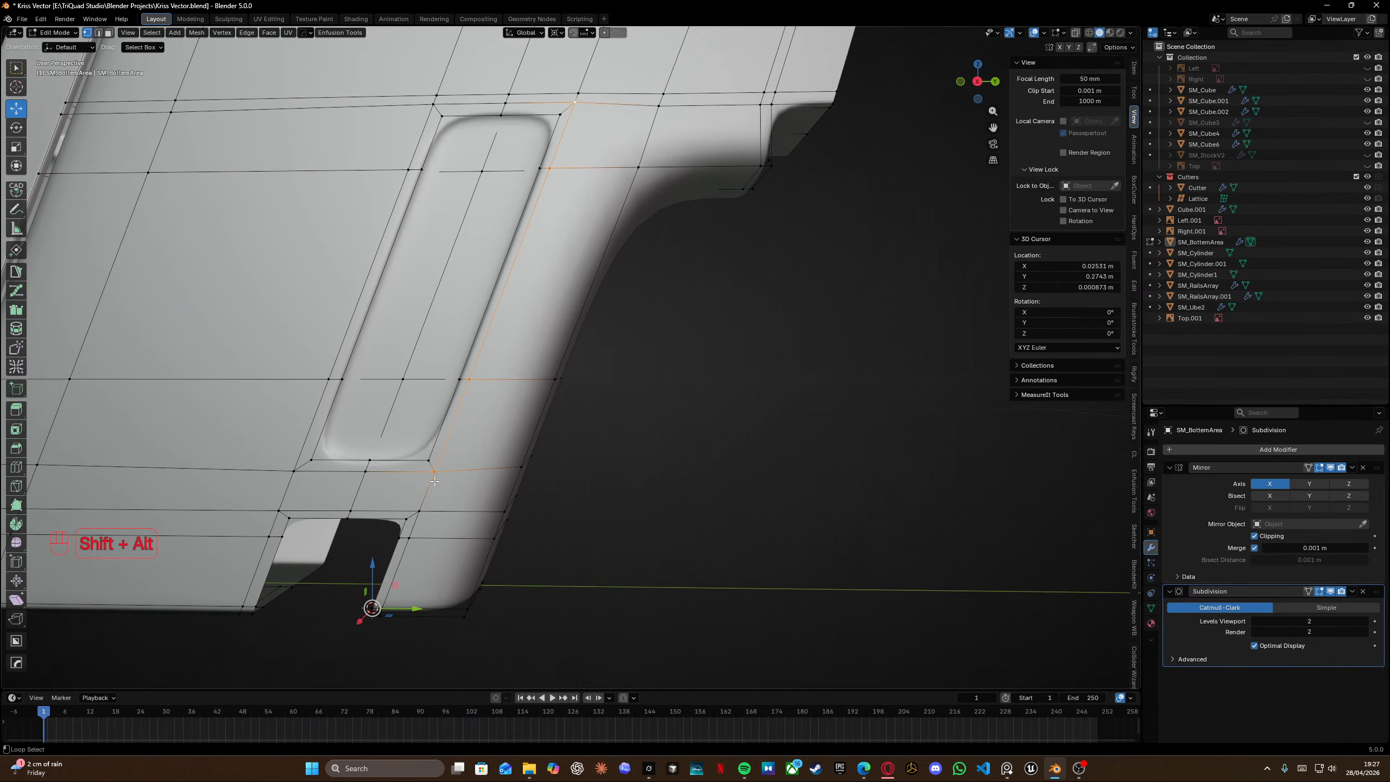
{"action": "scroll", "coordinate": [461, 352], "scroll_direction": "up", "scroll_amount": 5, "text": "shift"}
{"action": "left_click", "coordinate": [599, 236], "text": "alt+shift"}
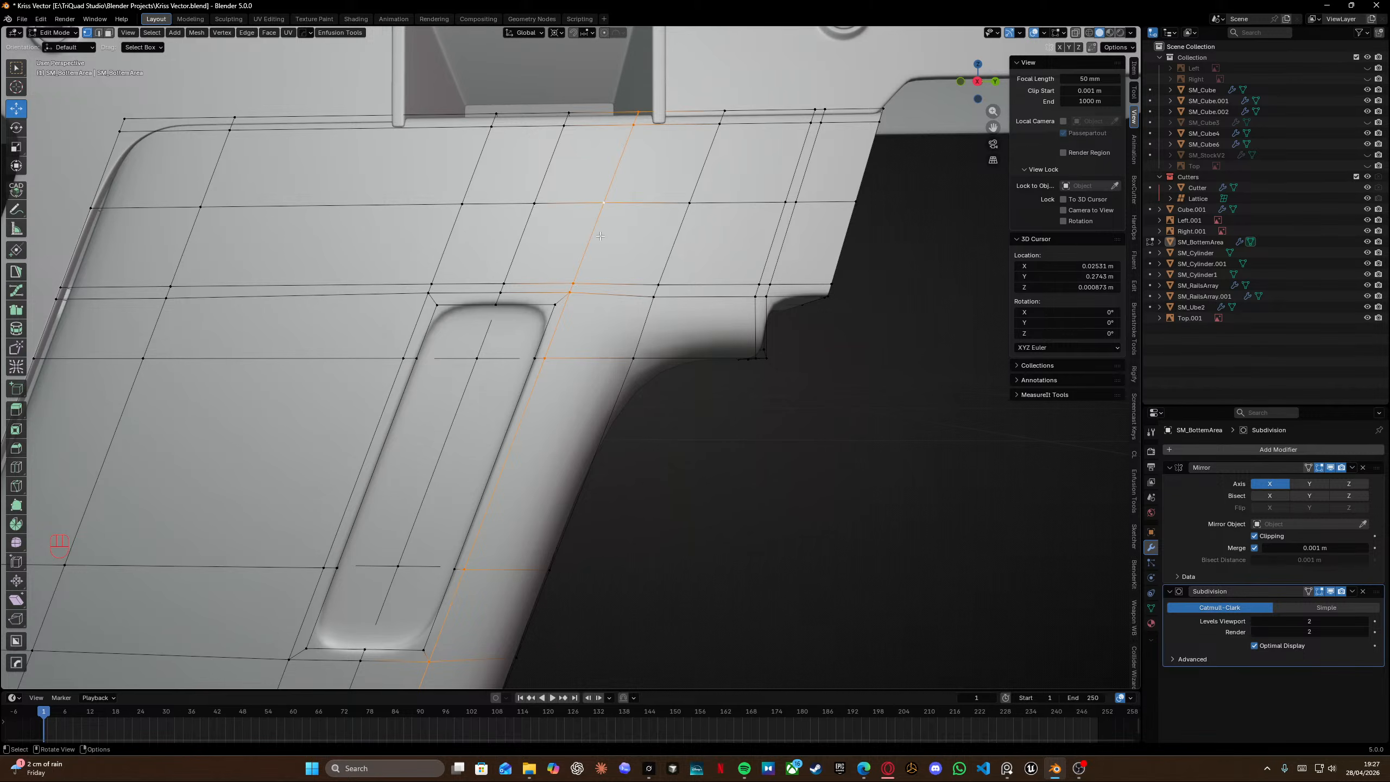
{"action": "key", "text": "g"}
{"action": "key", "text": "g"}
{"action": "left_click", "coordinate": [622, 243]}
{"action": "scroll", "coordinate": [623, 243], "scroll_direction": "down", "scroll_amount": 8}
{"action": "key", "text": "Tab"}
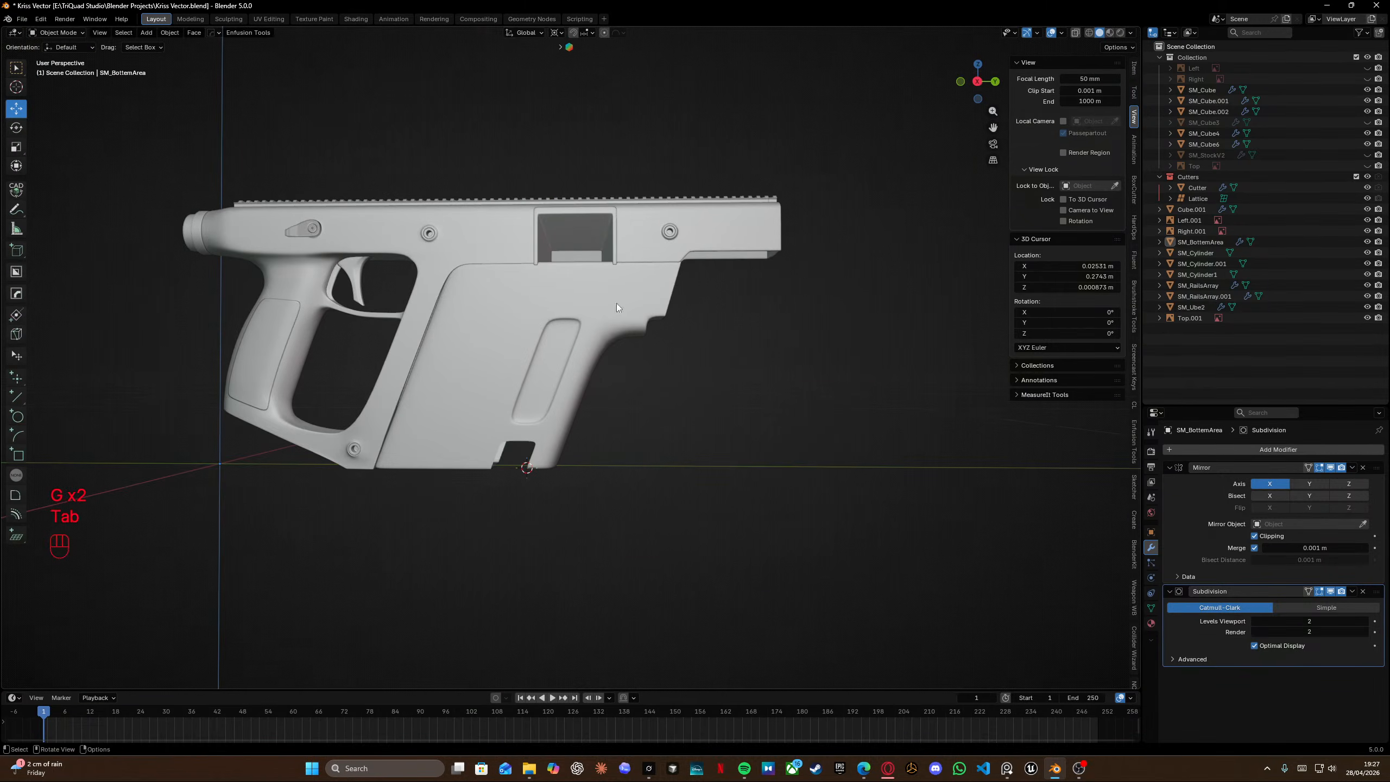
{"action": "middle_click_drag", "start_coordinate": [617, 304], "coordinate": [590, 382]}
{"action": "key", "text": "ctrl+s"}
Try a loop cut beside the slot's slanted left edge and slide it, then undo it.
{"action": "key", "text": "KP_3"}
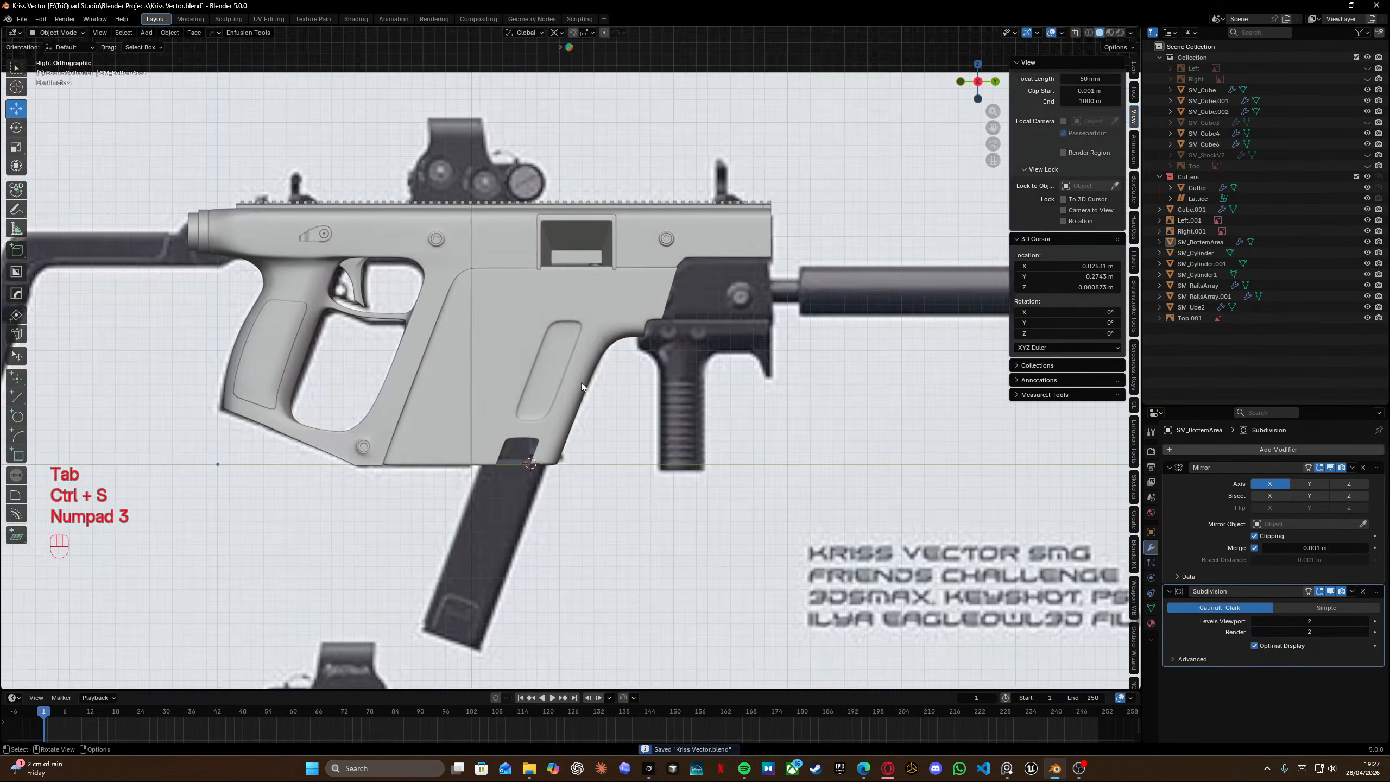
{"action": "key", "text": "shift+z"}
{"action": "key", "text": "shift+z"}
{"action": "key", "text": "shift+z"}
{"action": "key", "text": "shift+z"}
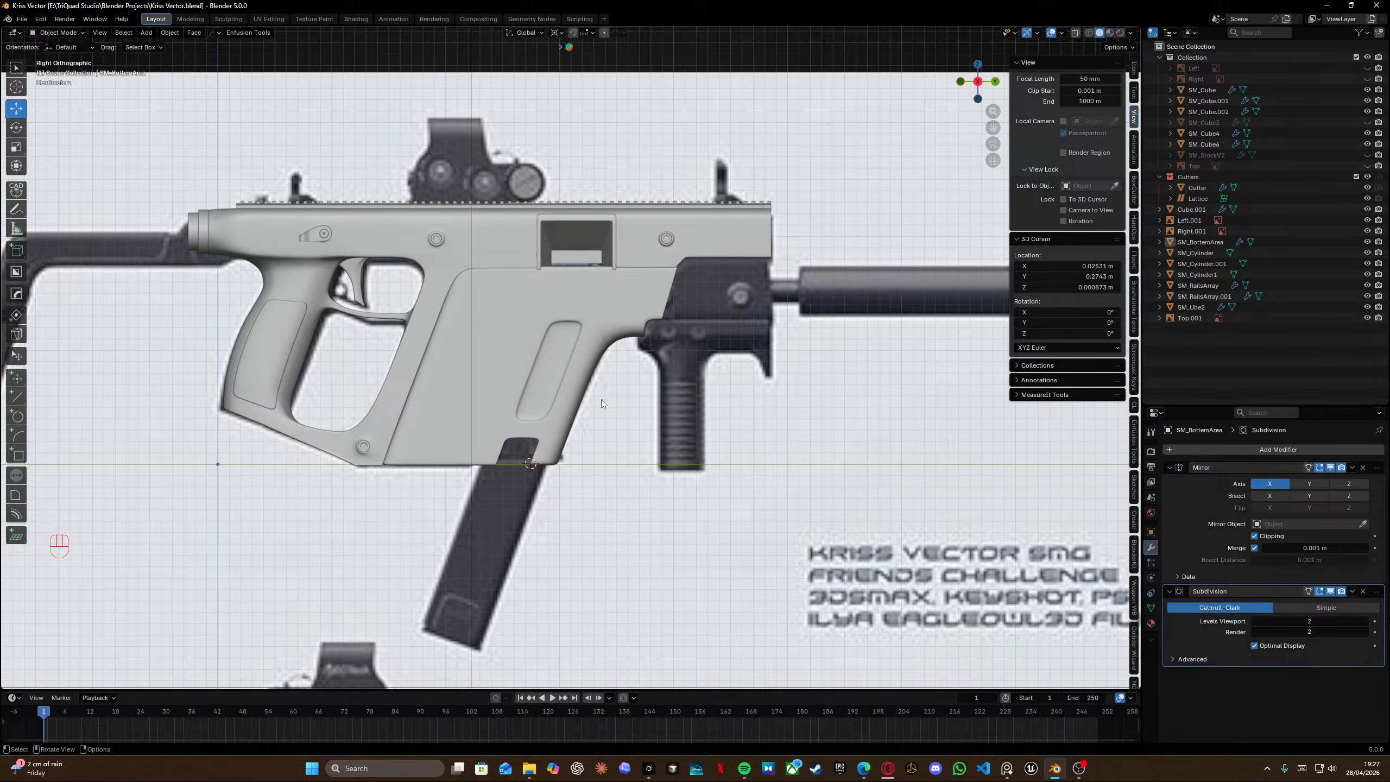
{"action": "scroll", "coordinate": [473, 421], "scroll_direction": "up", "scroll_amount": 4}
{"action": "middle_click_drag", "start_coordinate": [465, 430], "coordinate": [421, 374], "text": "shift"}
{"action": "key", "text": "Tab"}
{"action": "key", "text": "KP_3"}
{"action": "key", "text": "ctrl+r"}
{"action": "left_click", "coordinate": [472, 358]}
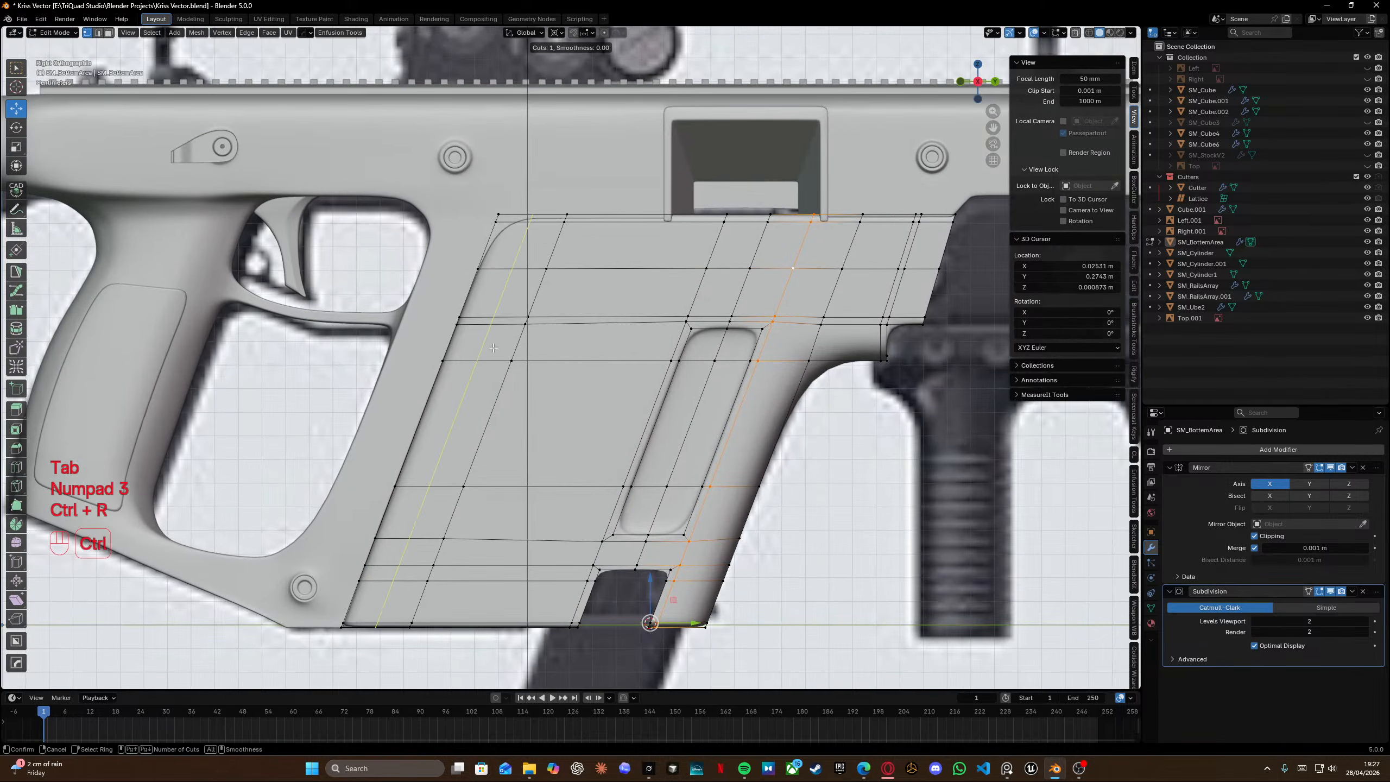
{"action": "left_click", "coordinate": [472, 357]}
{"action": "key", "text": "shift+z"}
{"action": "scroll", "coordinate": [527, 340], "scroll_direction": "up", "scroll_amount": 5}
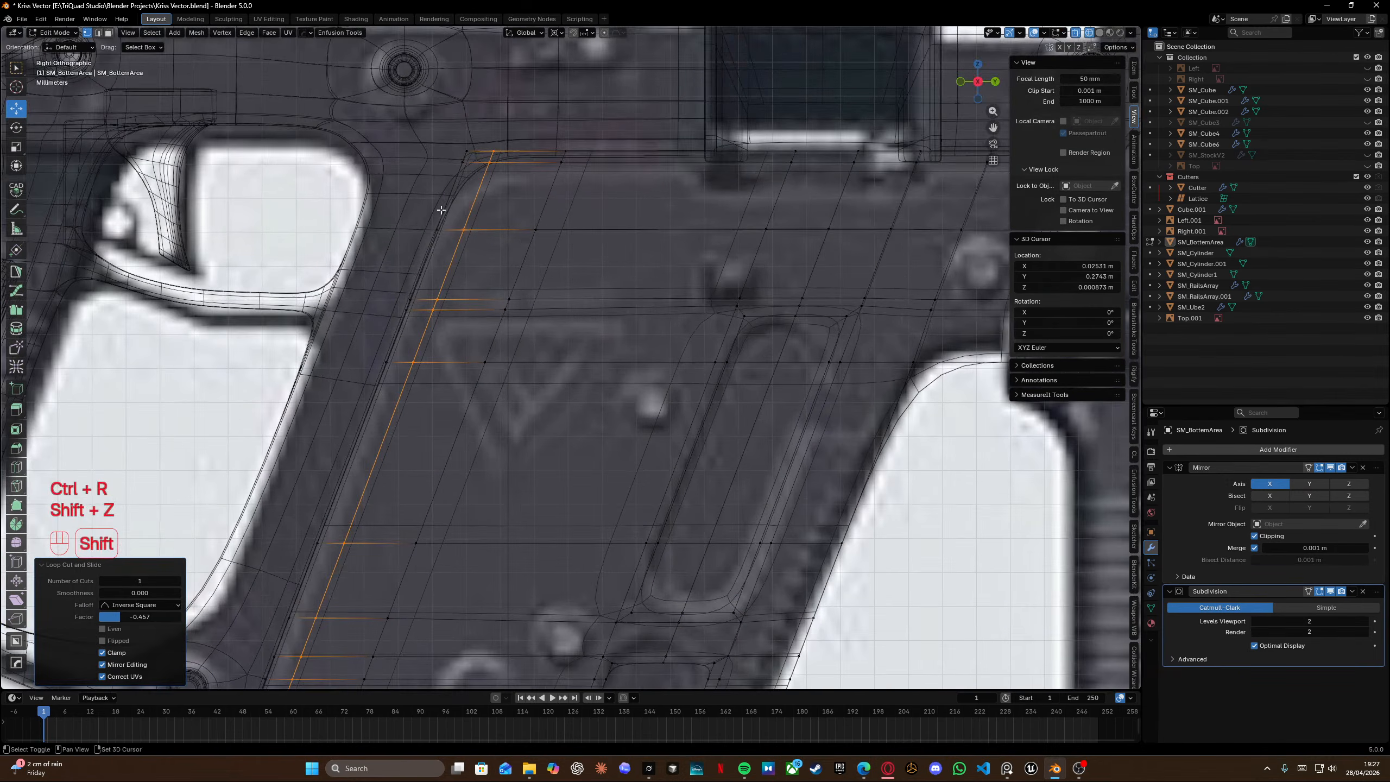
{"action": "scroll", "coordinate": [527, 340], "scroll_direction": "up", "scroll_amount": 1}
{"action": "key", "text": "g"}
{"action": "key", "text": "g"}
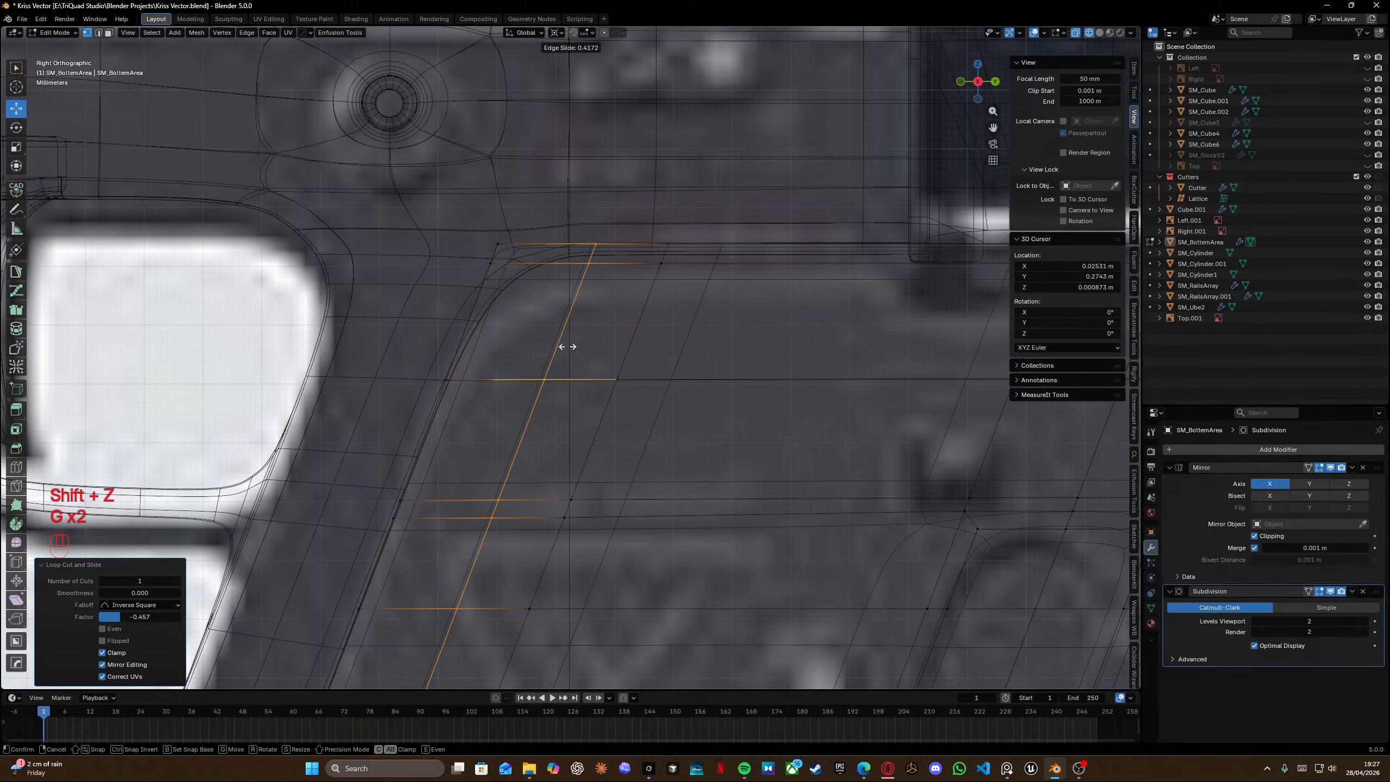
{"action": "key", "text": "ctrl+z"}
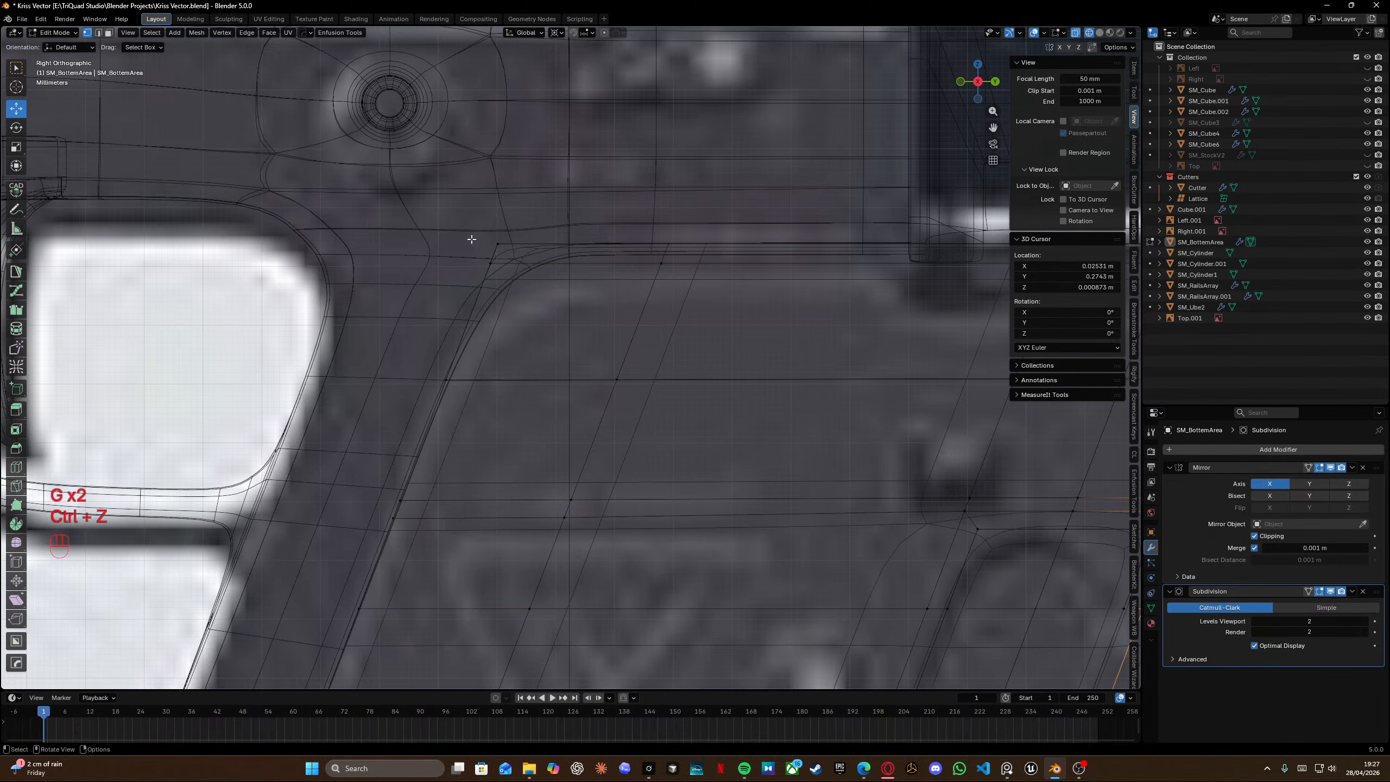
Edge-slide the panel's top horizontal loop toward its upper edge.
{"action": "left_click", "coordinate": [582, 267], "text": "alt"}
{"action": "scroll", "coordinate": [661, 305], "scroll_direction": "down", "scroll_amount": 3}
{"action": "middle_click_drag", "start_coordinate": [936, 334], "coordinate": [630, 331], "text": "shift"}
{"action": "key", "text": "g"}
{"action": "key", "text": "g"}
{"action": "left_click", "coordinate": [608, 330]}
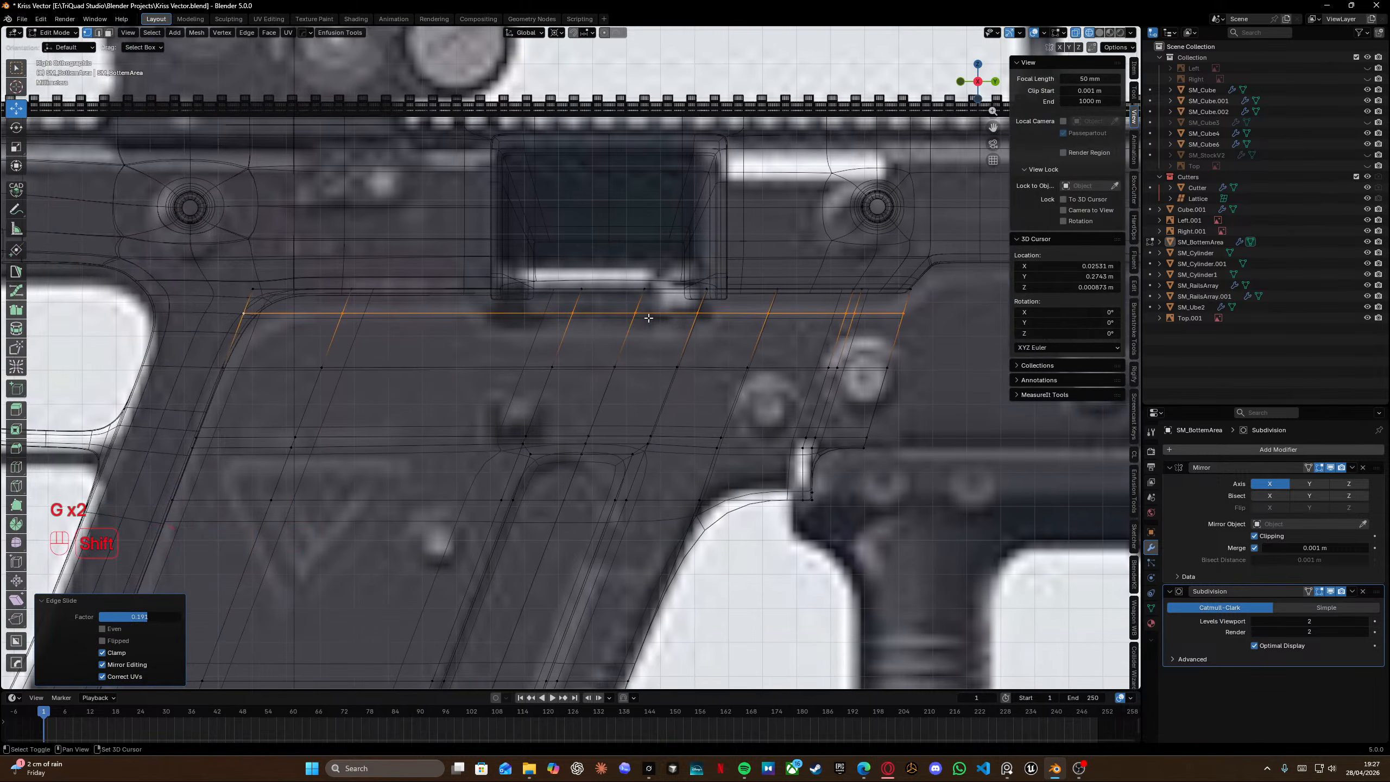
Slide the top horizontal loop fully onto the panel's upper edge, then merge all vertices by distance.
{"action": "key", "text": "g"}
{"action": "key", "text": "g"}
{"action": "key", "text": "g"}
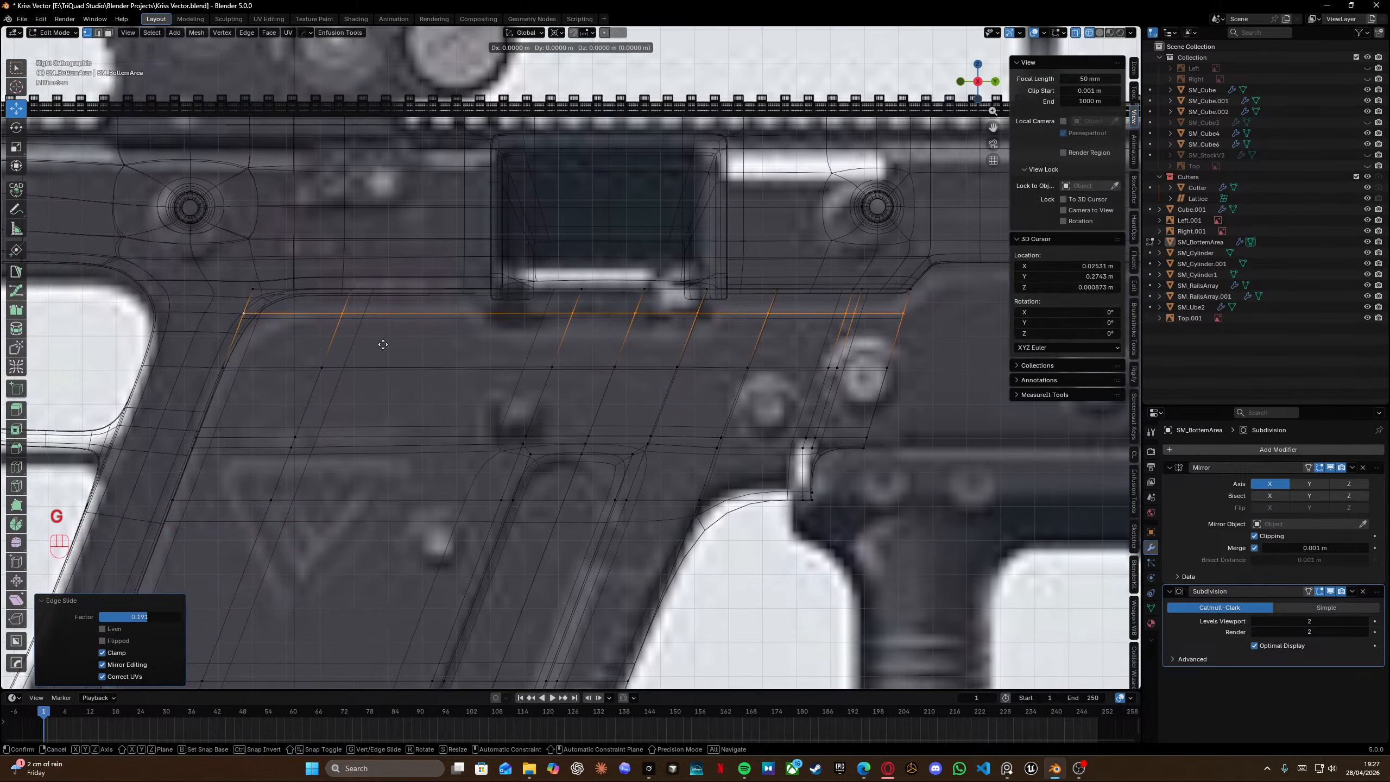
{"action": "key", "text": "g"}
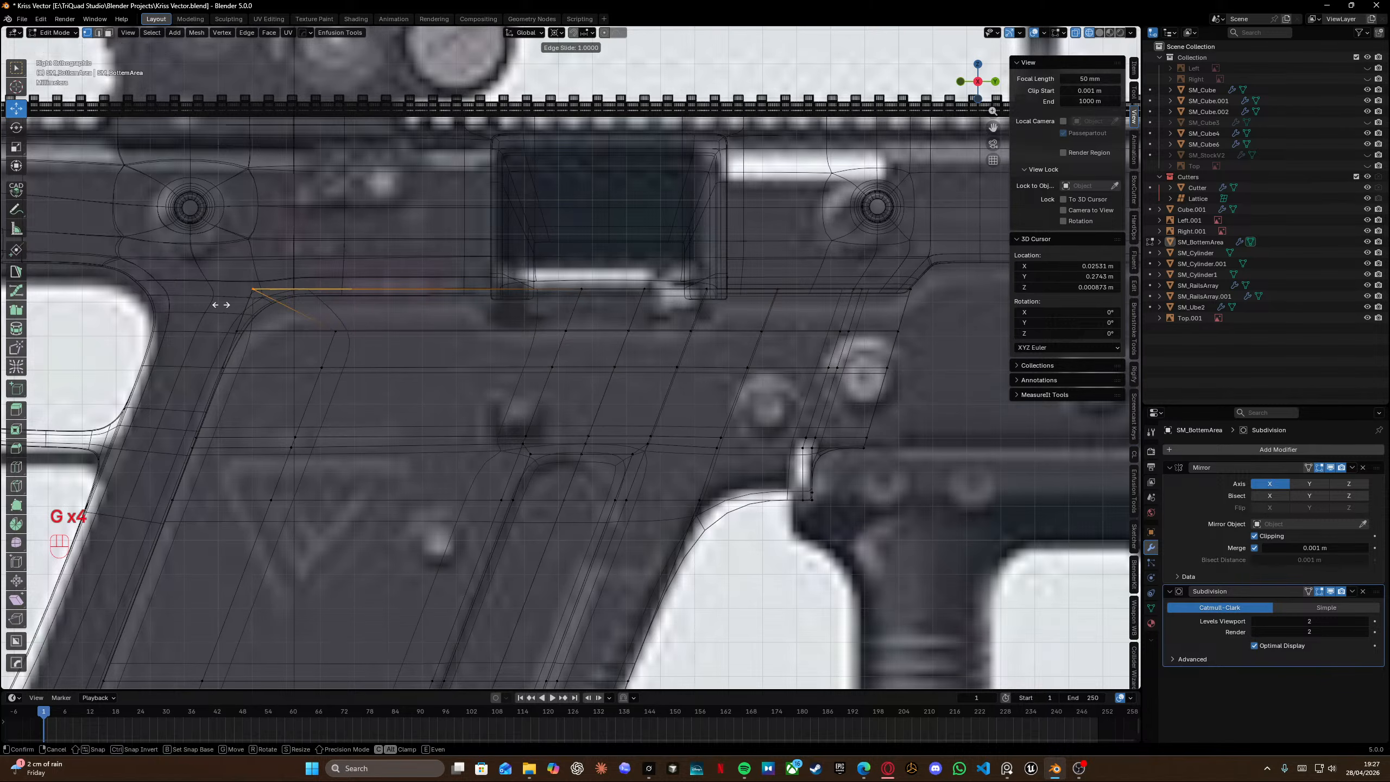
{"action": "left_click", "coordinate": [220, 305]}
{"action": "left_click", "coordinate": [230, 321]}
{"action": "key", "text": "g"}
{"action": "key", "text": "g"}
{"action": "left_click", "coordinate": [296, 247]}
{"action": "key", "text": "a"}
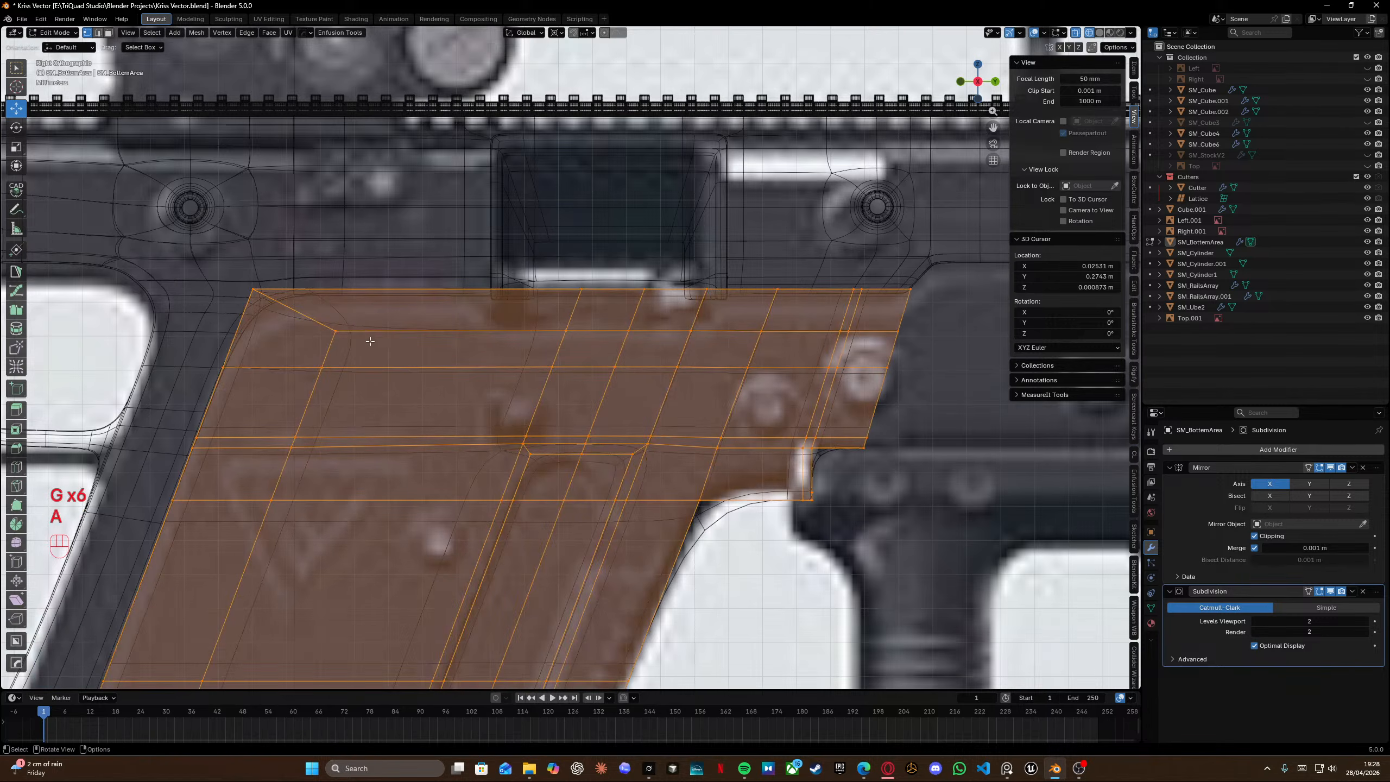
{"action": "key", "text": "m"}
{"action": "left_click", "coordinate": [369, 341]}
Edge-slide the lower horizontal loop toward the panel's bottom edge.
{"action": "key", "text": "shift+z"}
{"action": "mouse_move", "coordinate": [318, 335]}
{"action": "middle_mouse_down", "text": "shift"}
{"action": "mouse_move", "coordinate": [400, 350]}
{"action": "mouse_move", "coordinate": [420, 280]}
{"action": "middle_mouse_up", "text": "shift"}
{"action": "scroll", "coordinate": [404, 350], "scroll_direction": "down", "scroll_amount": 3}
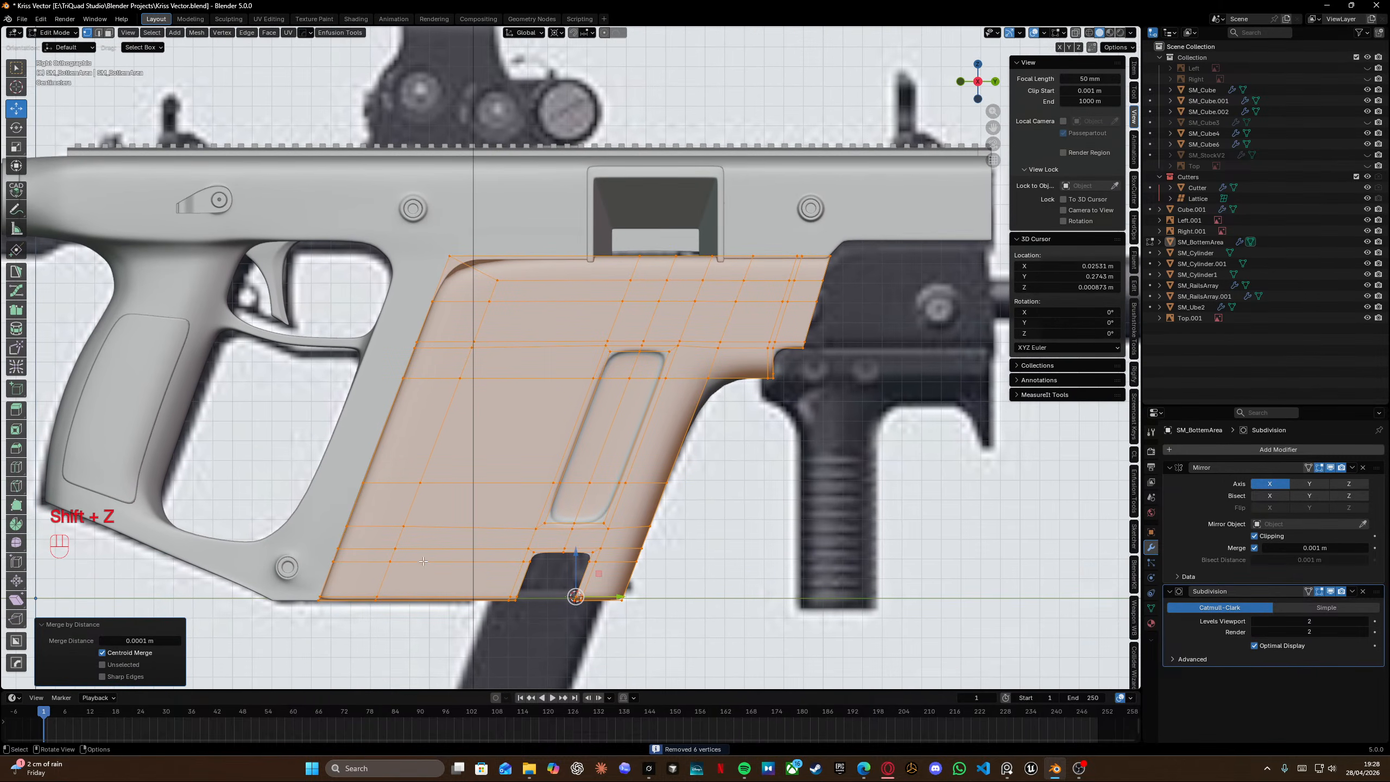
{"action": "left_click", "coordinate": [389, 565], "text": "alt"}
{"action": "key", "text": "g"}
{"action": "key", "text": "g"}
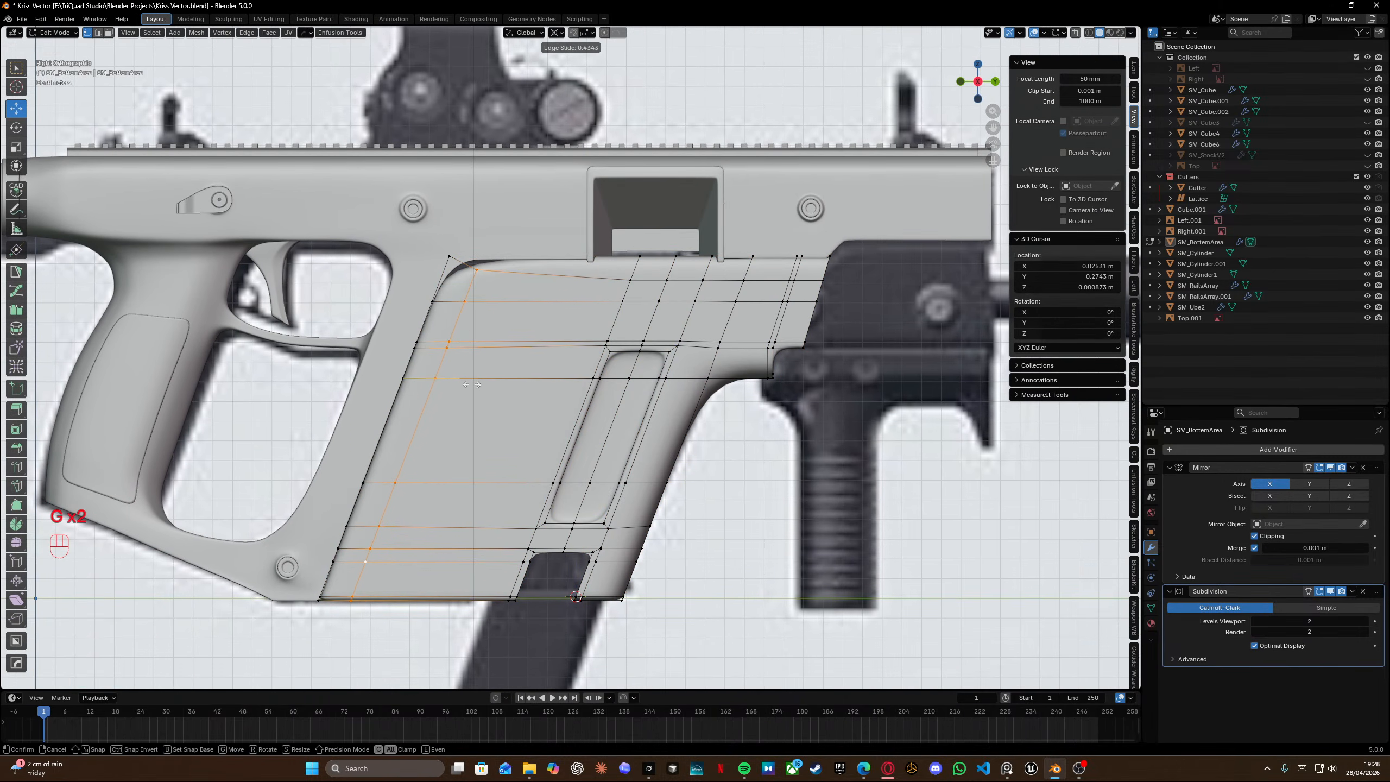
{"action": "left_click", "coordinate": [464, 385]}
Edge-slide the top horizontal loop closer to the panel's upper edge.
{"action": "key", "text": "shift+z"}
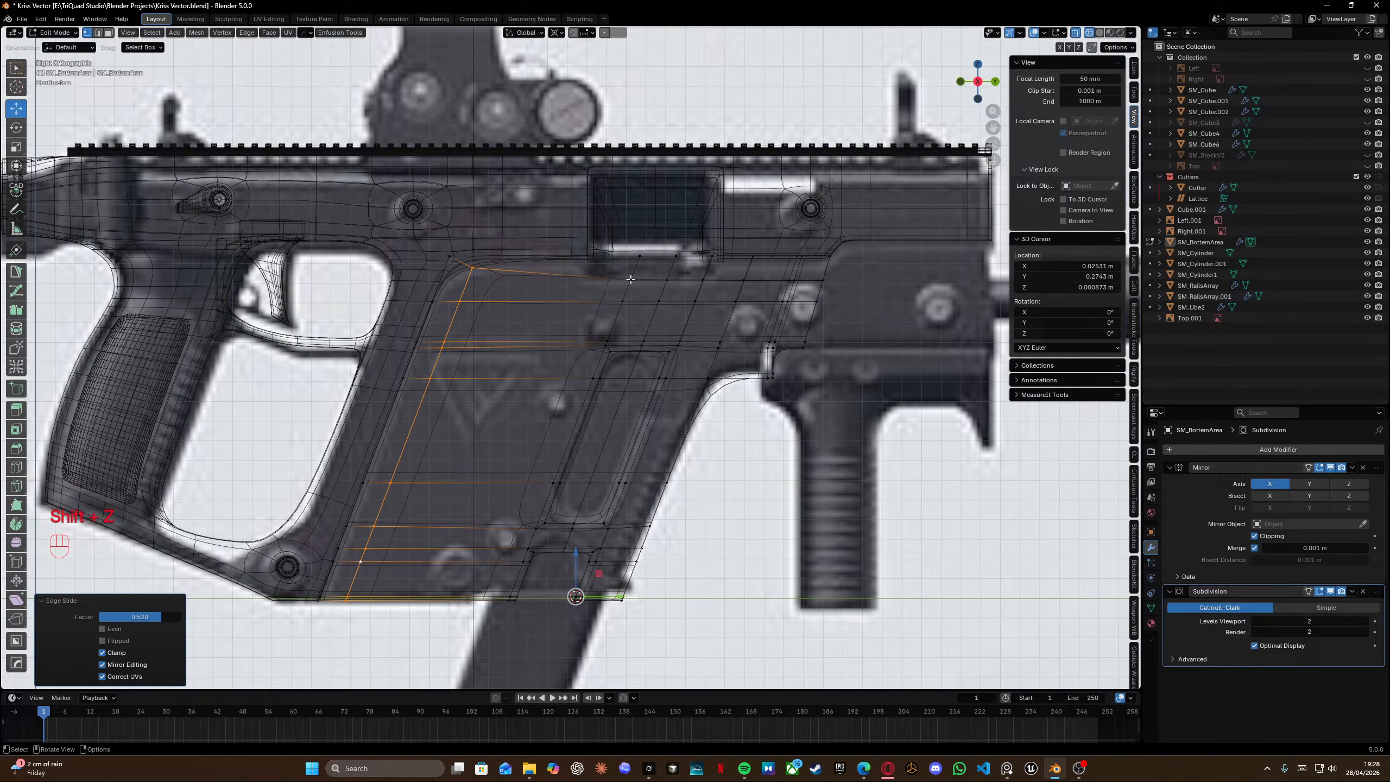
{"action": "left_click", "coordinate": [826, 283], "text": "alt"}
{"action": "key", "text": "g"}
{"action": "key", "text": "g"}
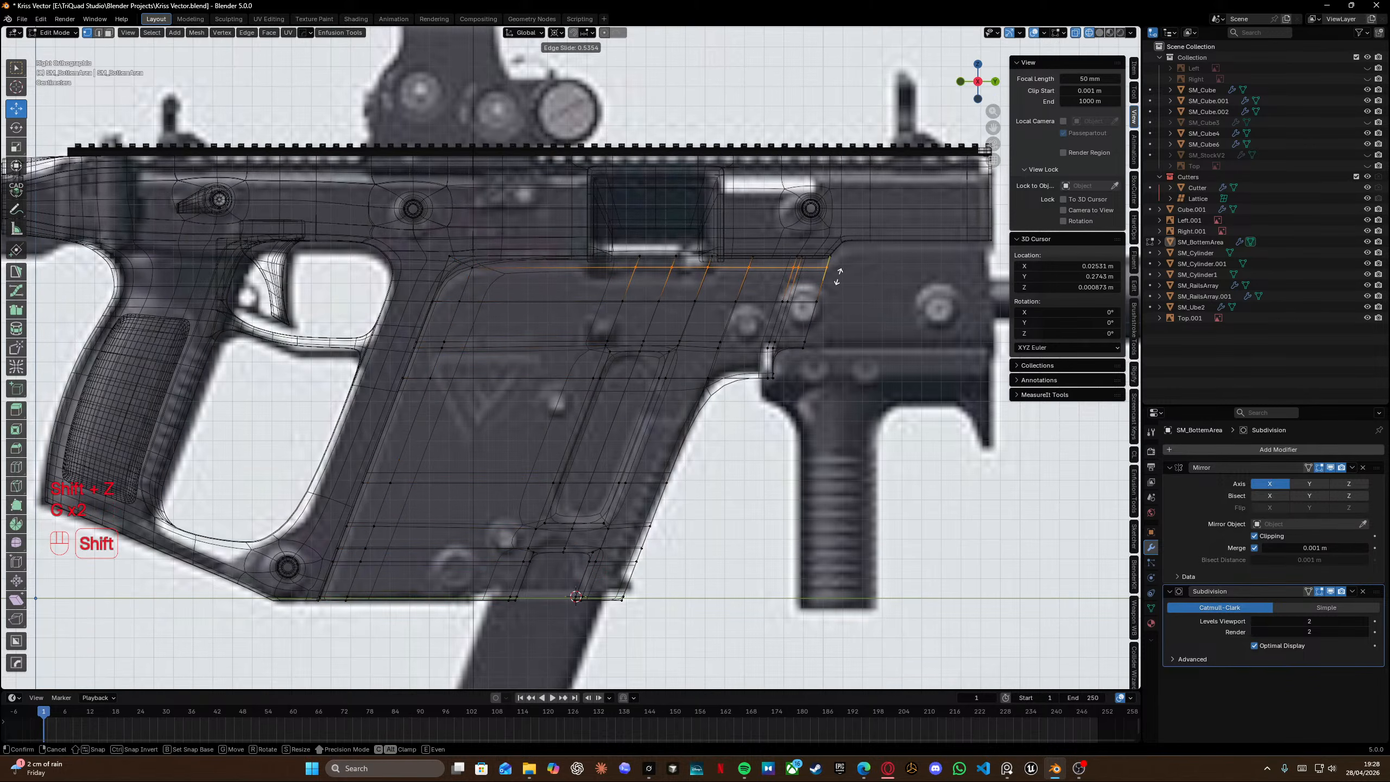
{"action": "left_click", "coordinate": [840, 273]}
Insert a loop cut near the panel's upper-left corner.
{"action": "scroll", "coordinate": [509, 259], "scroll_direction": "up", "scroll_amount": 3}
{"action": "key", "text": "shift+z"}
{"action": "middle_click_drag", "start_coordinate": [509, 259], "coordinate": [520, 290], "text": "shift"}
{"action": "key", "text": "ctrl+r"}
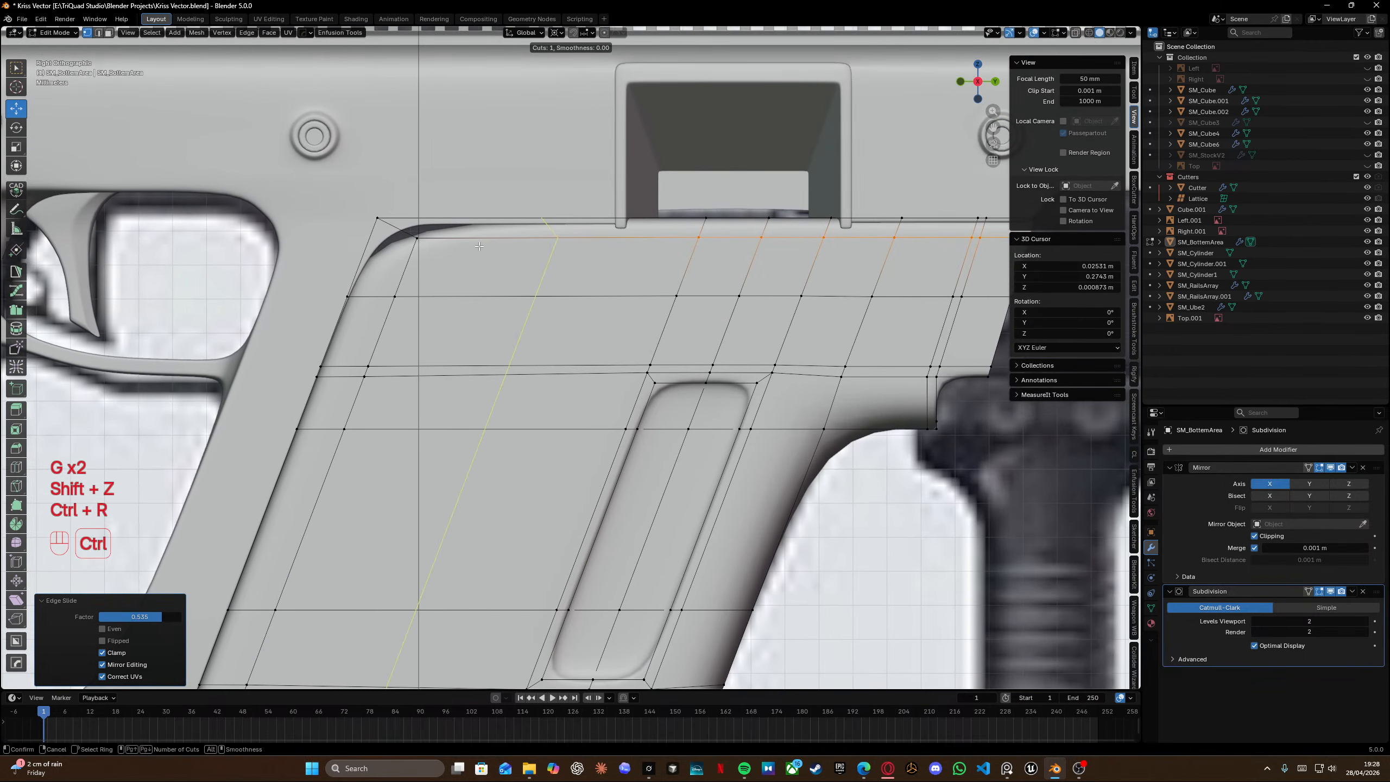
{"action": "left_click", "coordinate": [457, 252]}
{"action": "left_click", "coordinate": [448, 252]}
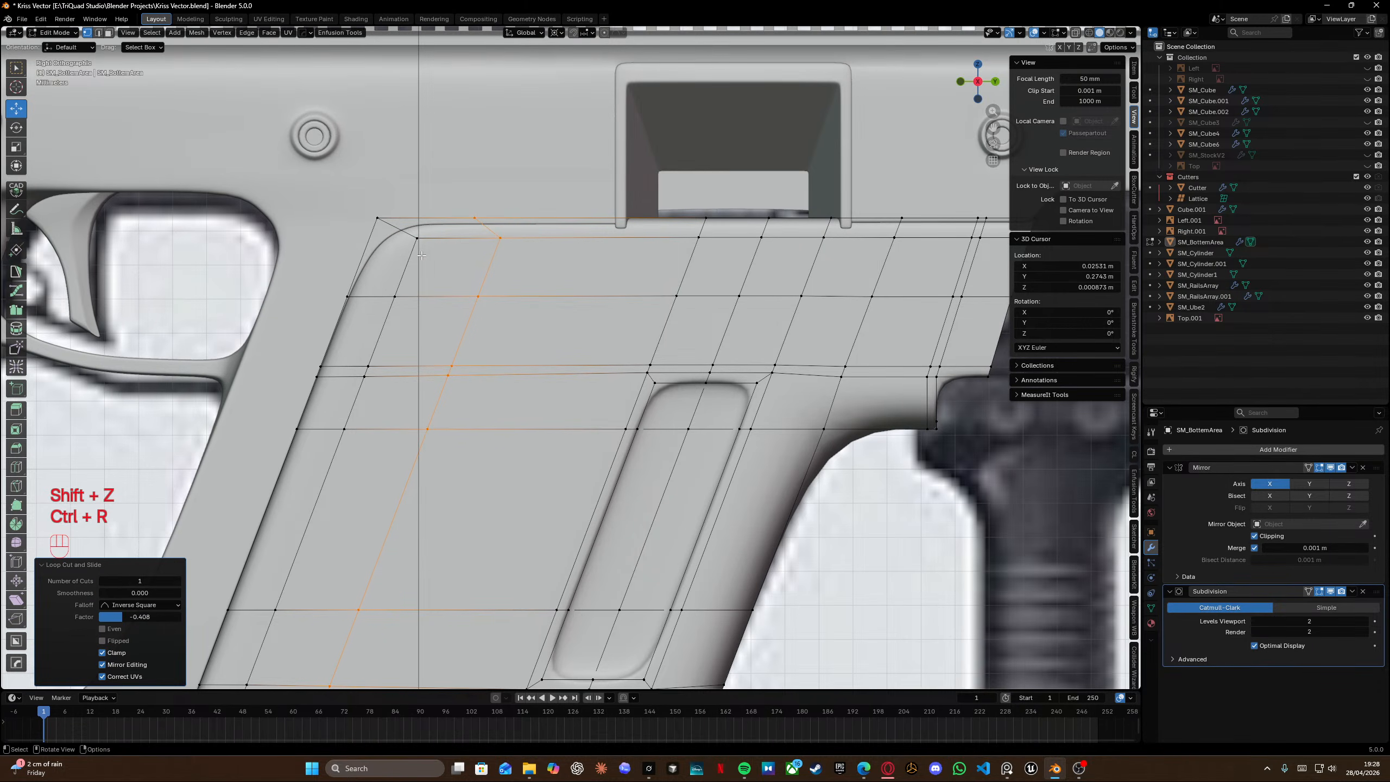
Add a loop cut along the panel's top edge and dissolve it again.
{"action": "key", "text": "ctrl+r"}
{"action": "left_click", "coordinate": [399, 263]}
{"action": "left_click", "coordinate": [400, 263]}
{"action": "key", "text": "shift+z"}
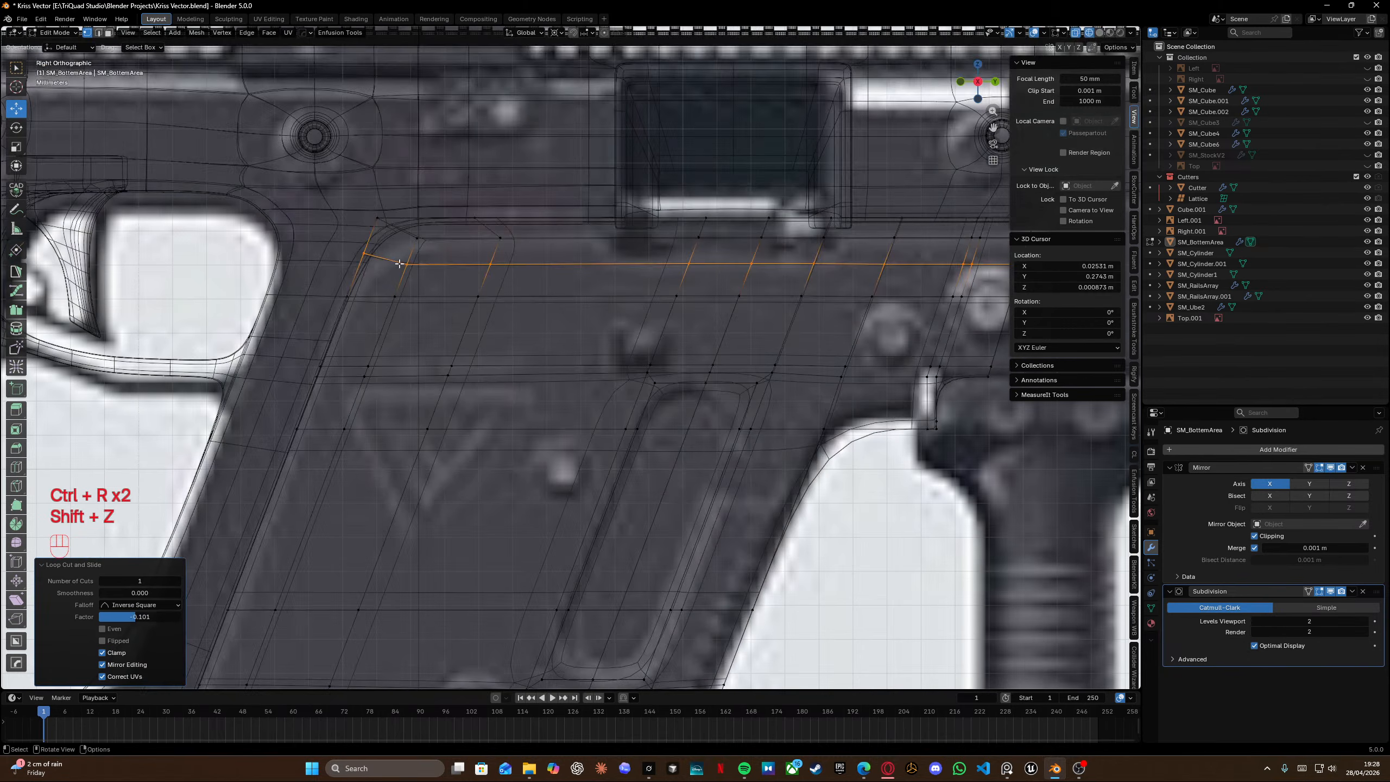
{"action": "key", "text": "x"}
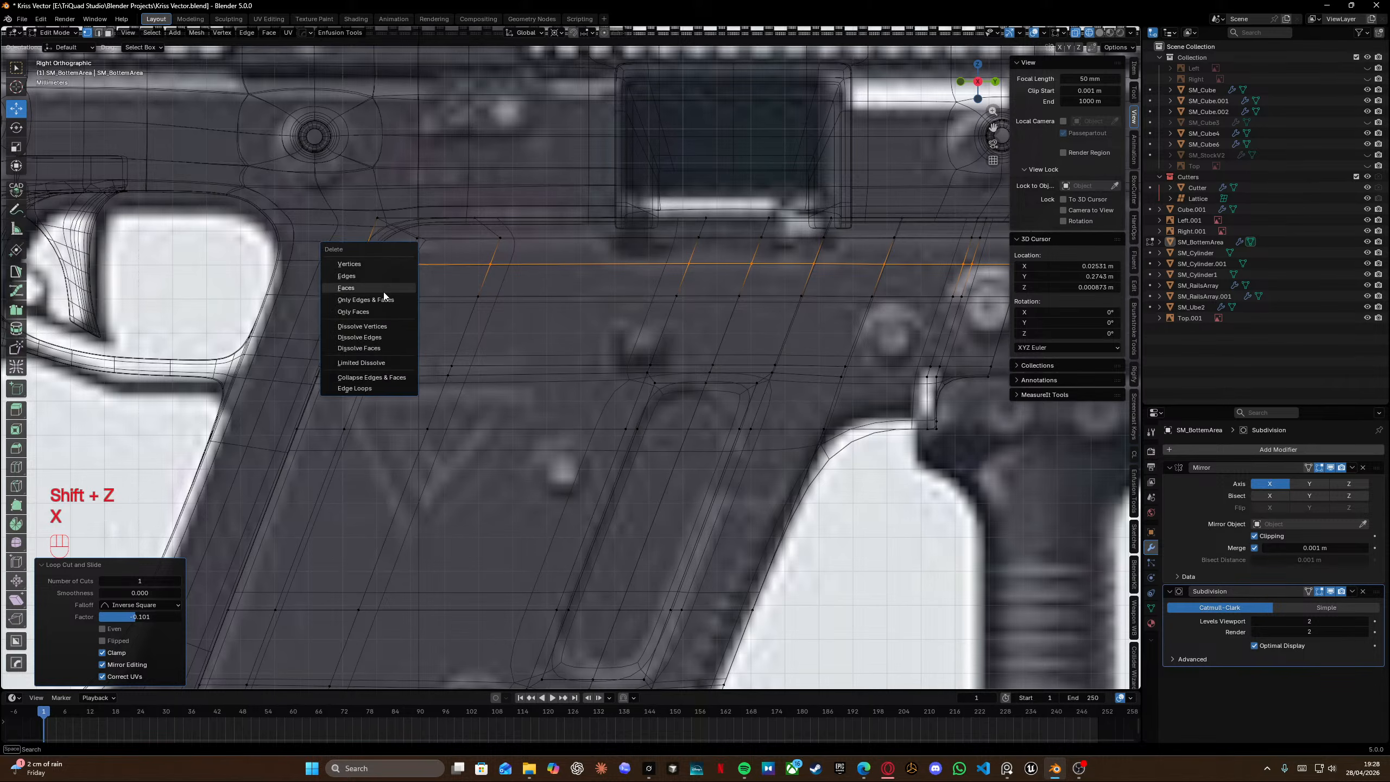
{"action": "left_click", "coordinate": [372, 338]}
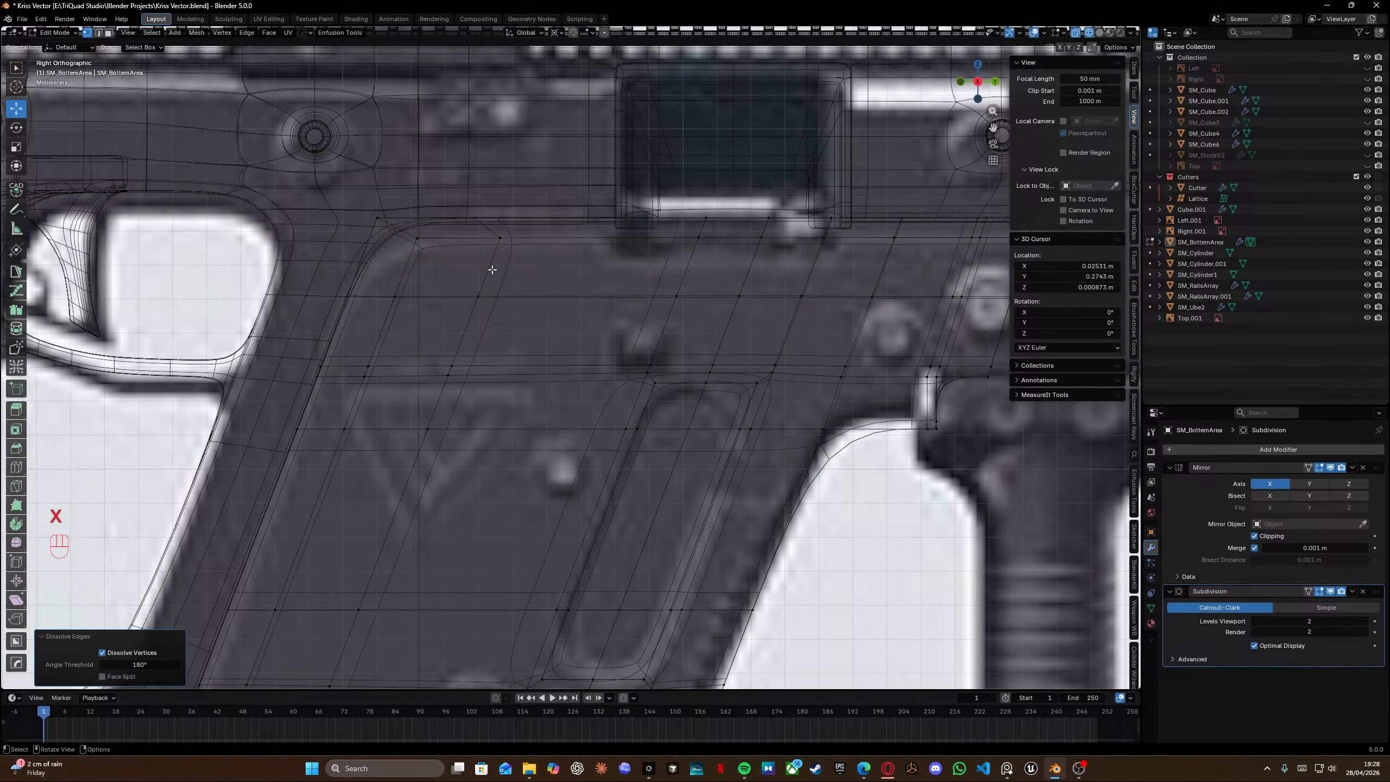
Edge-slide the new corner loop toward the panel's upper-left corner.
{"action": "left_click", "coordinate": [492, 269], "text": "alt"}
{"action": "key", "text": "g"}
{"action": "key", "text": "g"}
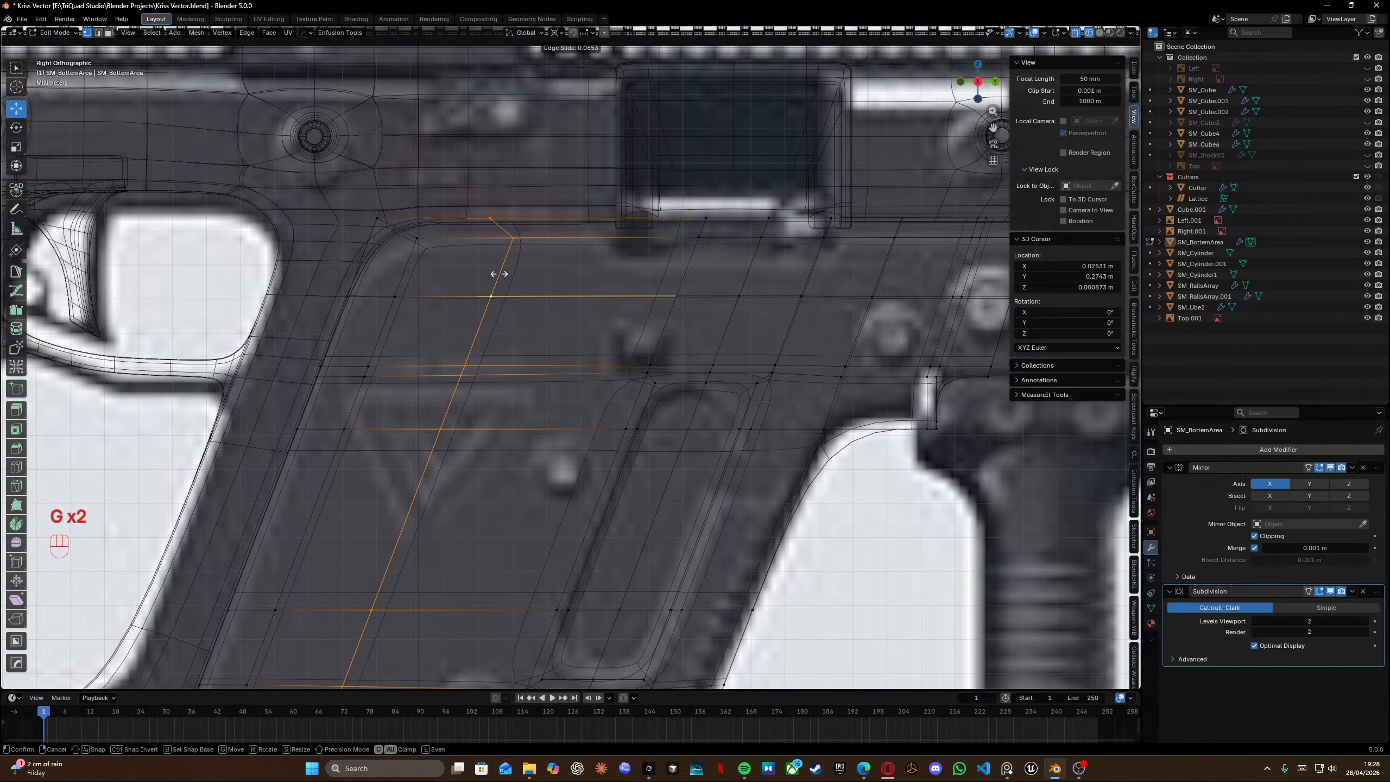
{"action": "left_click", "coordinate": [498, 273]}
Isolate the panel in local view, select a strip of faces along its side wall and delete them.
{"action": "key", "text": "shift+z"}
{"action": "key", "text": "Tab"}
{"action": "middle_click_drag", "start_coordinate": [493, 201], "coordinate": [475, 407]}
{"action": "scroll", "coordinate": [604, 459], "scroll_direction": "up", "scroll_amount": 3}
{"action": "key", "text": "Tab"}
{"action": "middle_click_drag", "start_coordinate": [604, 459], "coordinate": [532, 377]}
{"action": "key", "text": "KP_Divide"}
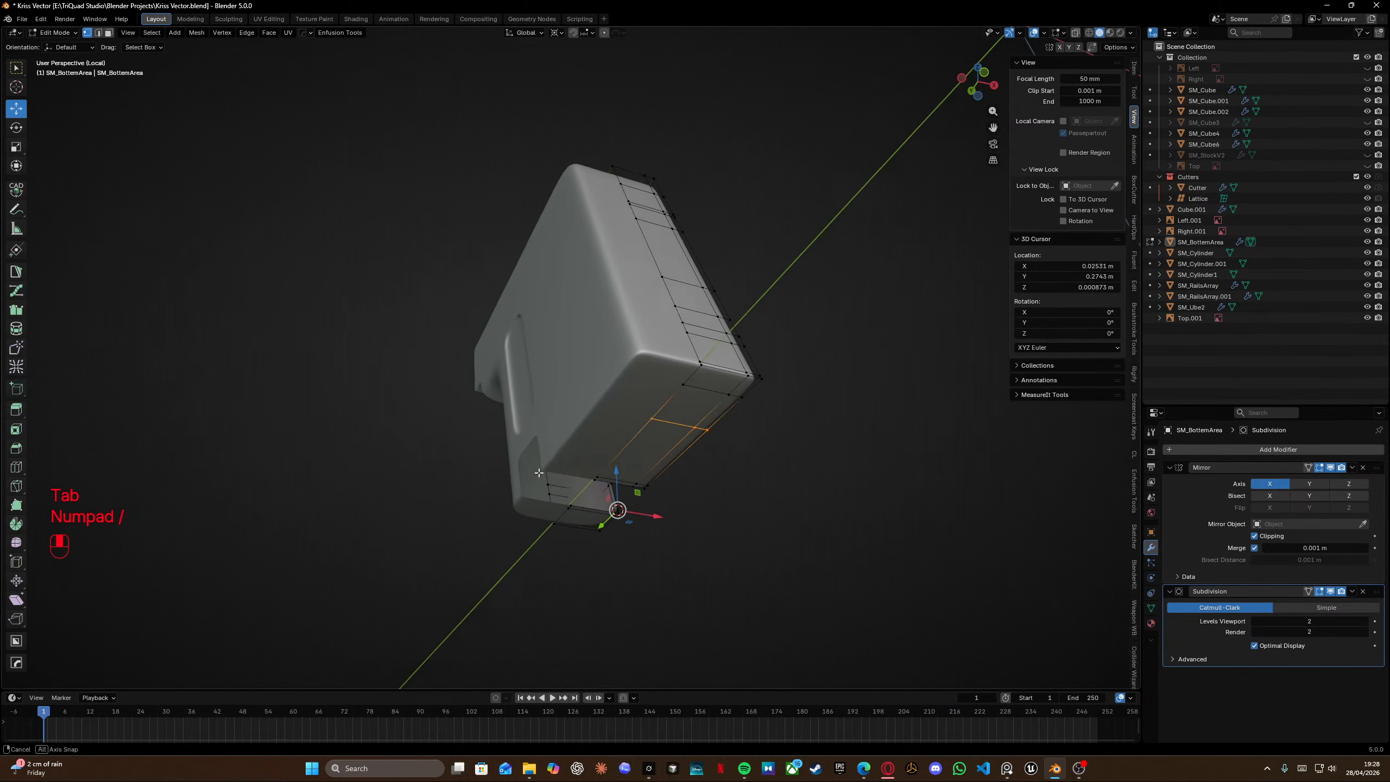
{"action": "middle_click_drag", "start_coordinate": [619, 378], "coordinate": [519, 334], "text": "shift"}
{"action": "key", "text": "Tab"}
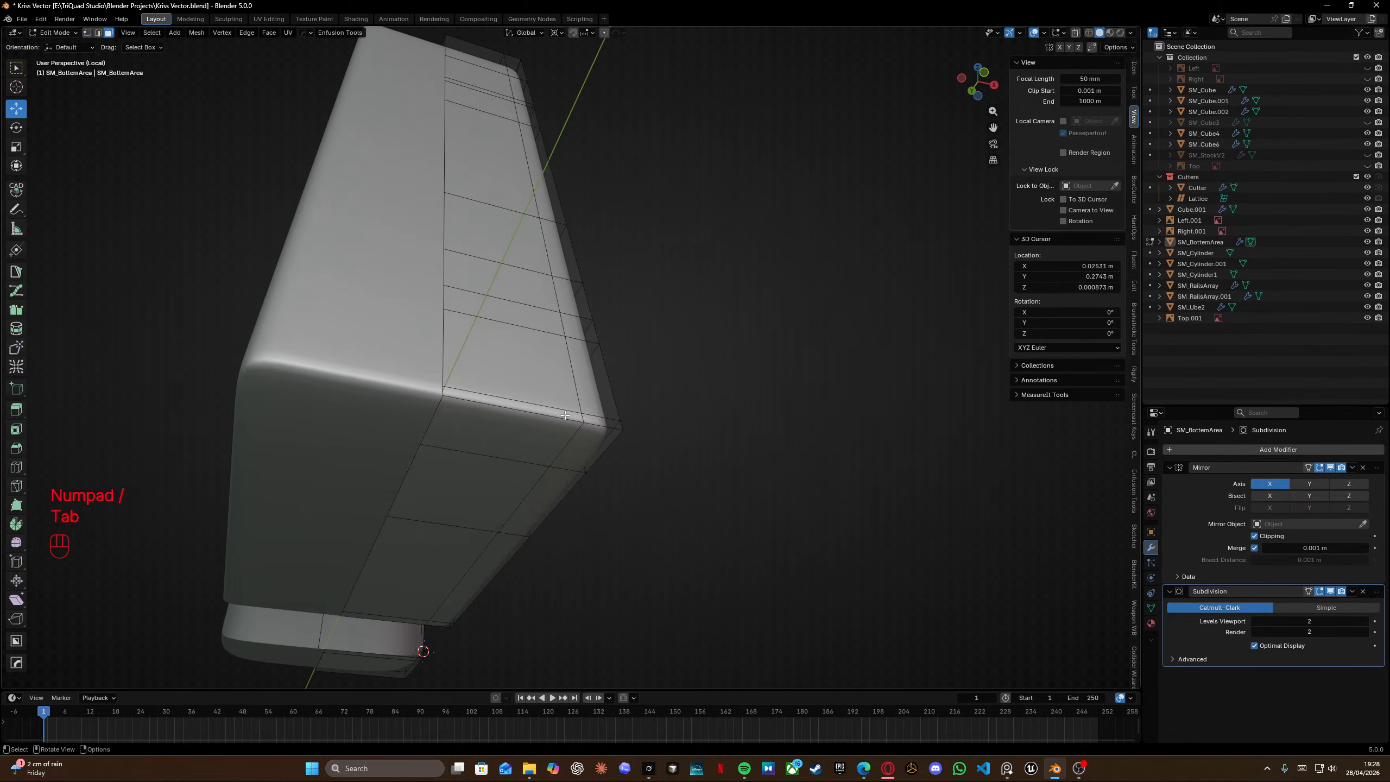
{"action": "left_click", "coordinate": [570, 415]}
{"action": "left_click", "coordinate": [594, 418], "text": "shift"}
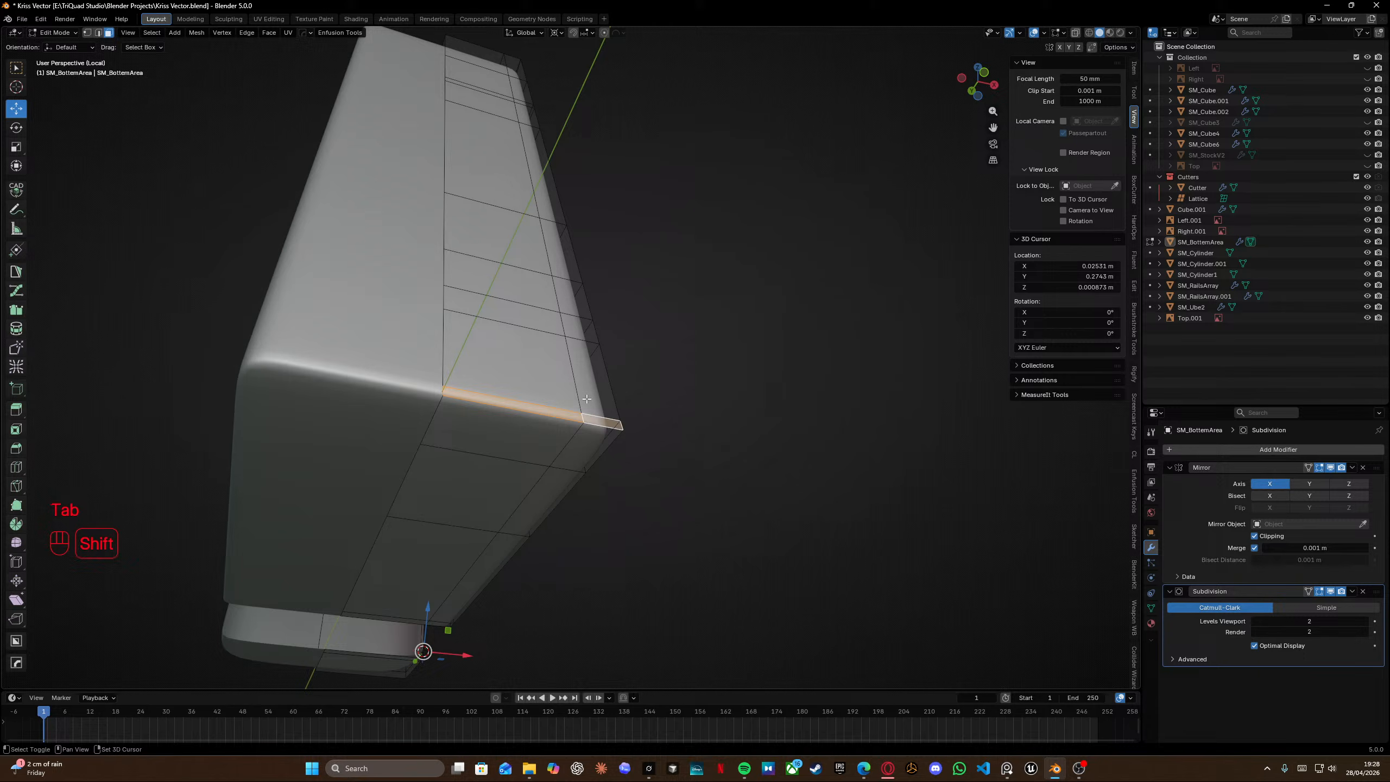
{"action": "left_click", "coordinate": [549, 389]}
{"action": "left_click", "coordinate": [471, 53], "text": "ctrl"}
{"action": "middle_click_drag", "start_coordinate": [471, 55], "coordinate": [472, 240]}
{"action": "scroll", "coordinate": [474, 239], "scroll_direction": "up", "scroll_amount": 2}
{"action": "key", "text": "x"}
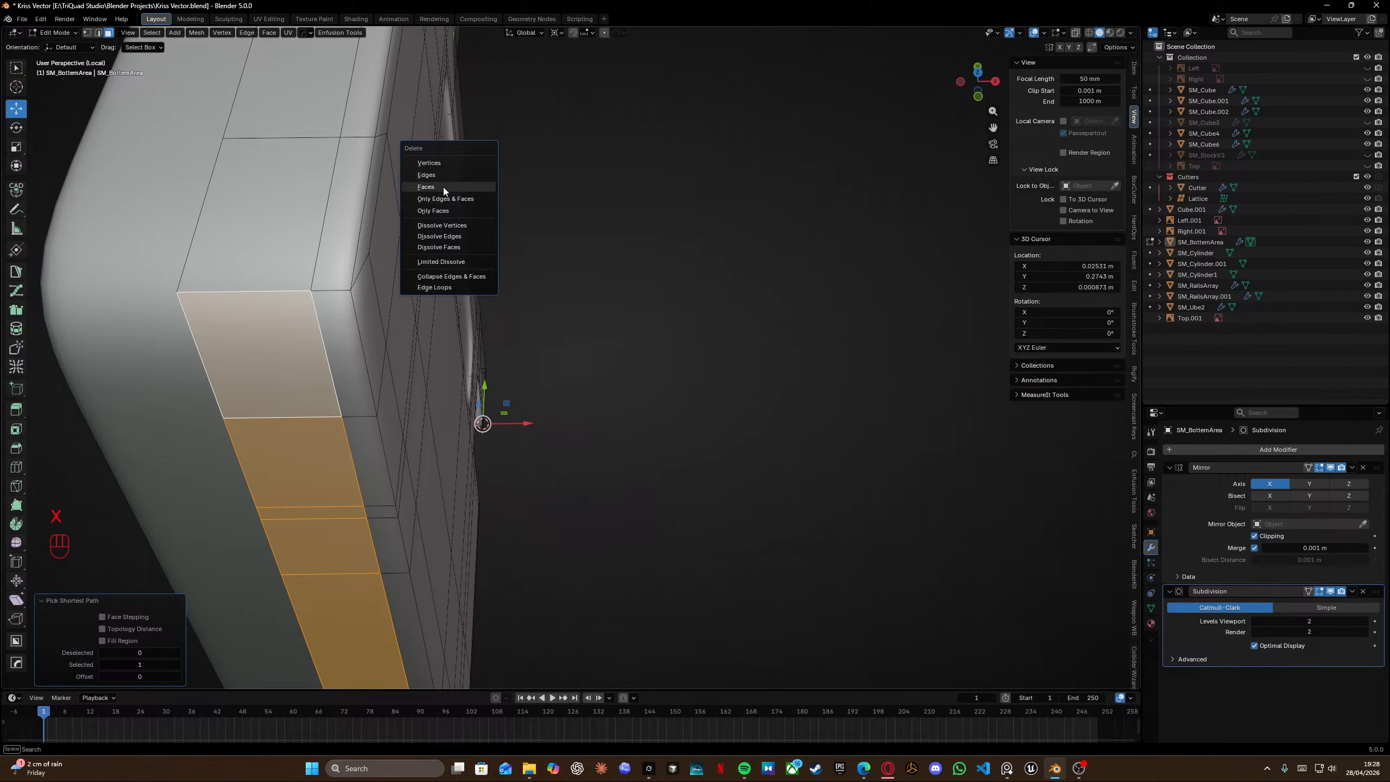
{"action": "left_click", "coordinate": [444, 190]}
{"action": "scroll", "coordinate": [445, 197], "scroll_direction": "down", "scroll_amount": 4}
{"action": "middle_click_drag", "start_coordinate": [446, 219], "coordinate": [465, 339], "text": "shift"}
{"action": "middle_click_drag", "start_coordinate": [465, 340], "coordinate": [436, 234]}
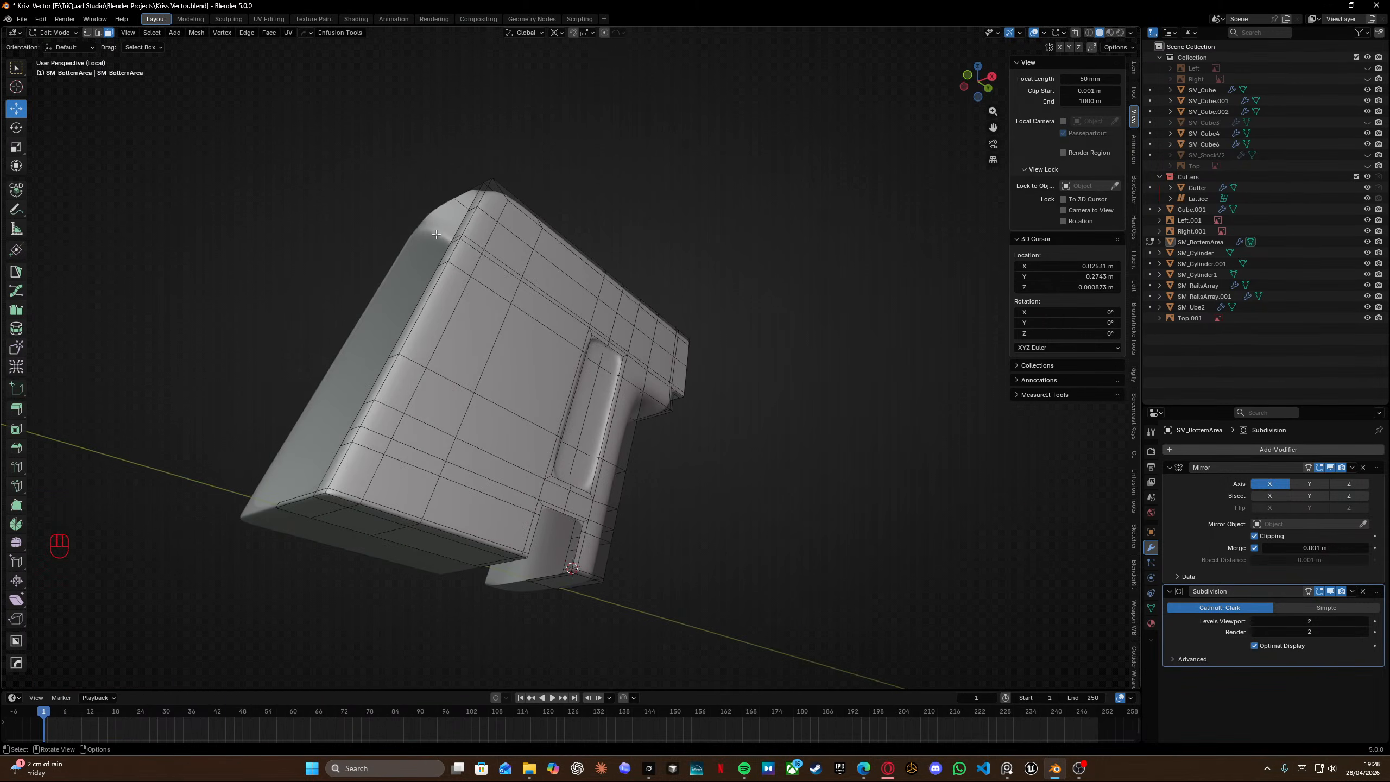
Inspect the panel's mesh from several angles in and out of local view.
{"action": "key", "text": "KP_Divide"}
{"action": "mouse_move", "coordinate": [456, 315]}
{"action": "middle_mouse_down"}
{"action": "mouse_move", "coordinate": [438, 384]}
{"action": "mouse_move", "coordinate": [506, 416]}
{"action": "mouse_move", "coordinate": [465, 395]}
{"action": "mouse_move", "coordinate": [446, 359]}
{"action": "mouse_move", "coordinate": [443, 342]}
{"action": "mouse_move", "coordinate": [486, 331]}
{"action": "mouse_move", "coordinate": [466, 332]}
{"action": "middle_mouse_up"}
{"action": "key", "text": "Tab"}
{"action": "key", "text": "Tab"}
{"action": "key", "text": "Tab"}
{"action": "left_click", "coordinate": [499, 373]}
{"action": "key", "text": "KP_Divide"}
{"action": "middle_click_drag", "start_coordinate": [614, 337], "coordinate": [541, 290]}
{"action": "scroll", "coordinate": [531, 350], "scroll_direction": "up", "scroll_amount": 2}
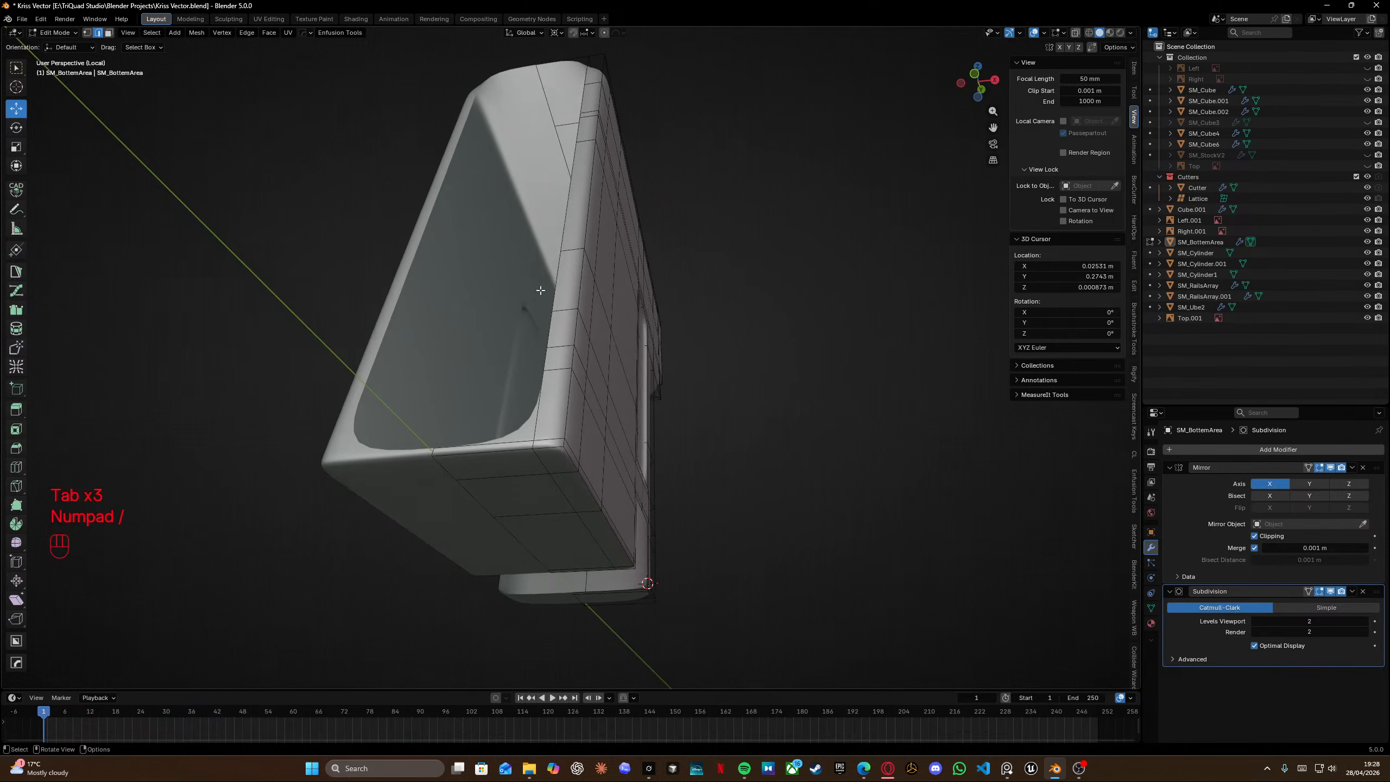
Add a loop cut along the panel's side edge and dissolve it again.
{"action": "key", "text": "ctrl+r"}
{"action": "left_click", "coordinate": [550, 445]}
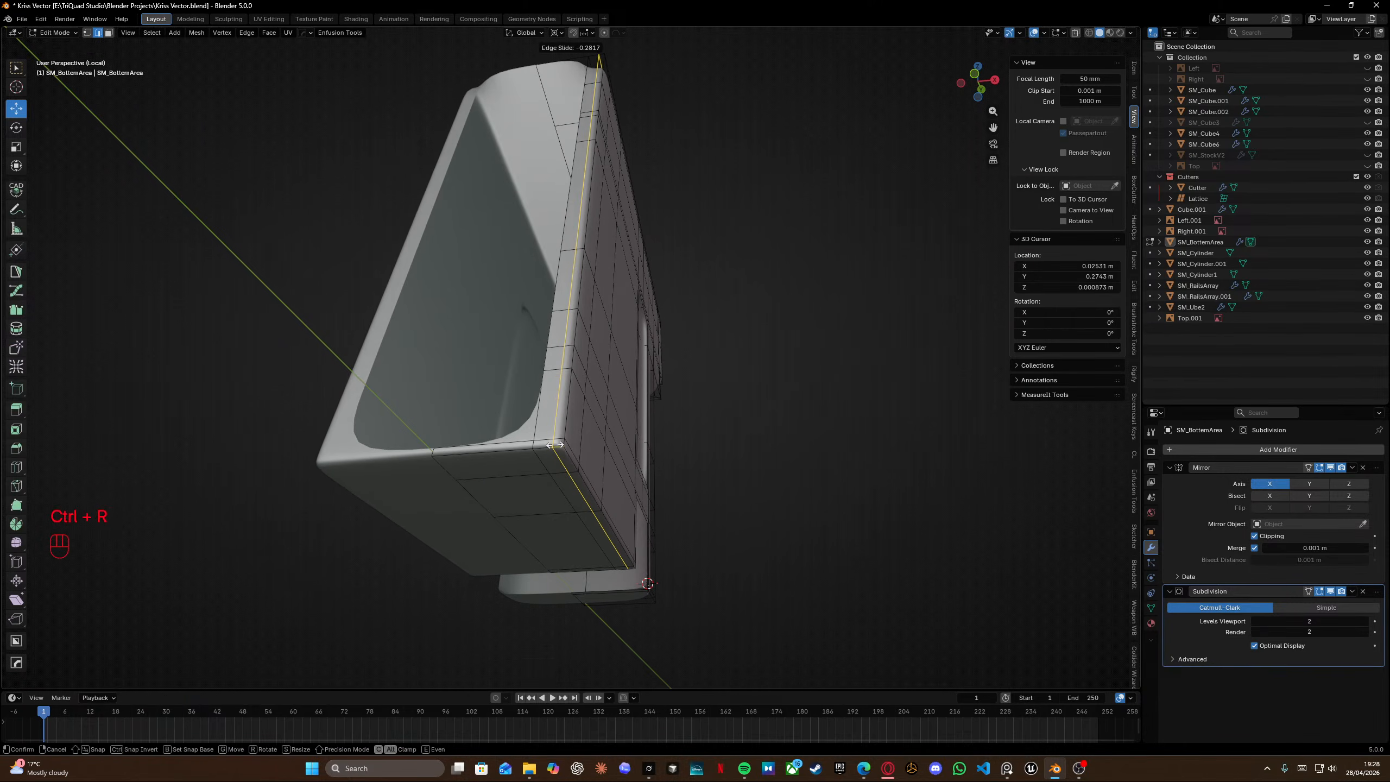
{"action": "right_click", "coordinate": [556, 445]}
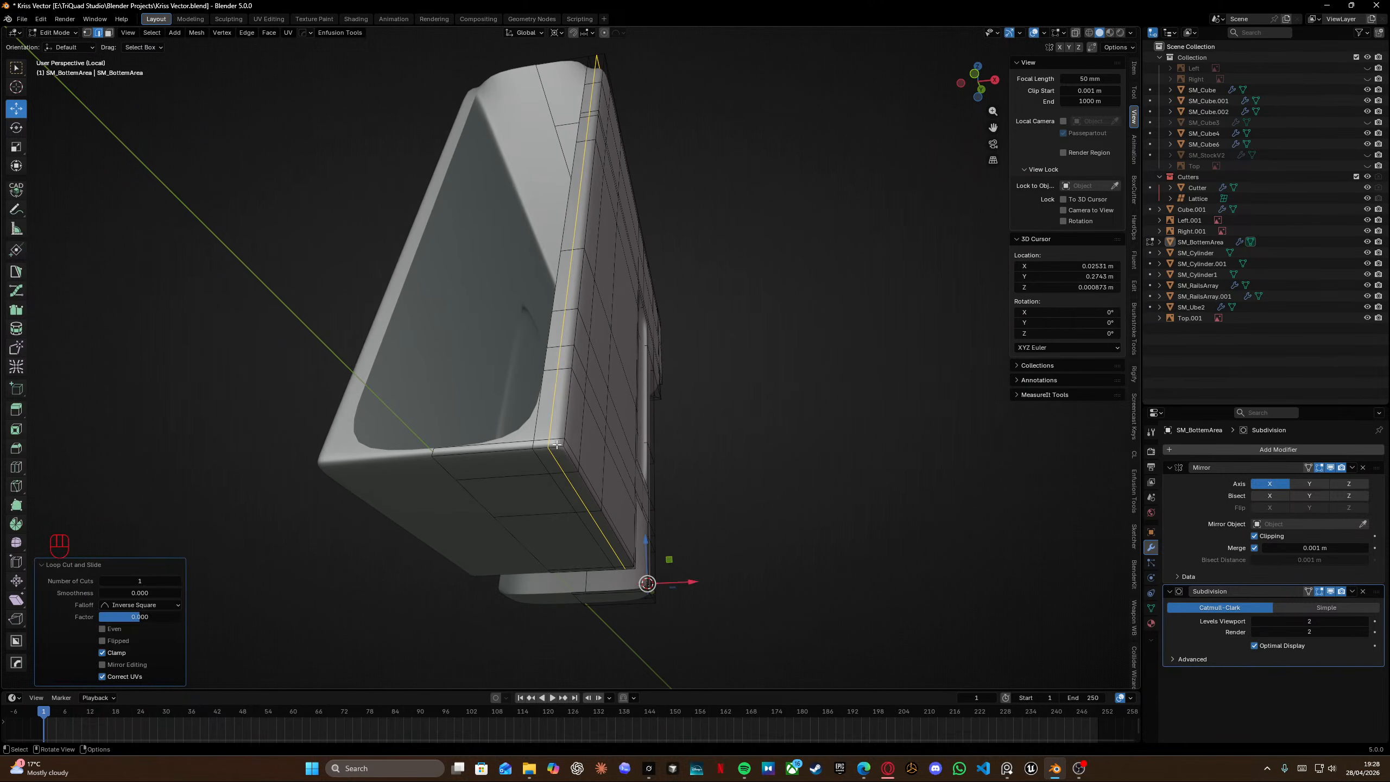
{"action": "key", "text": "x"}
{"action": "key", "text": "x"}
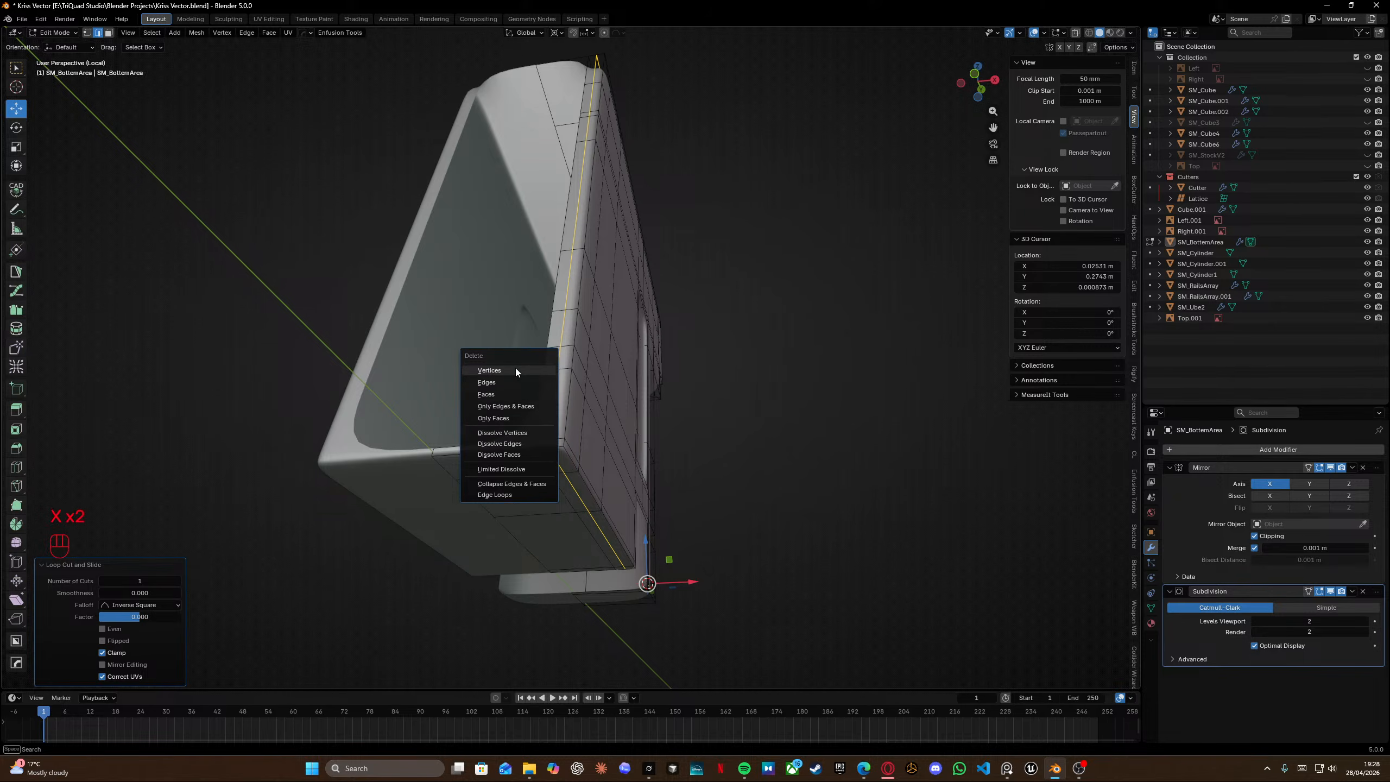
{"action": "left_click", "coordinate": [499, 444]}
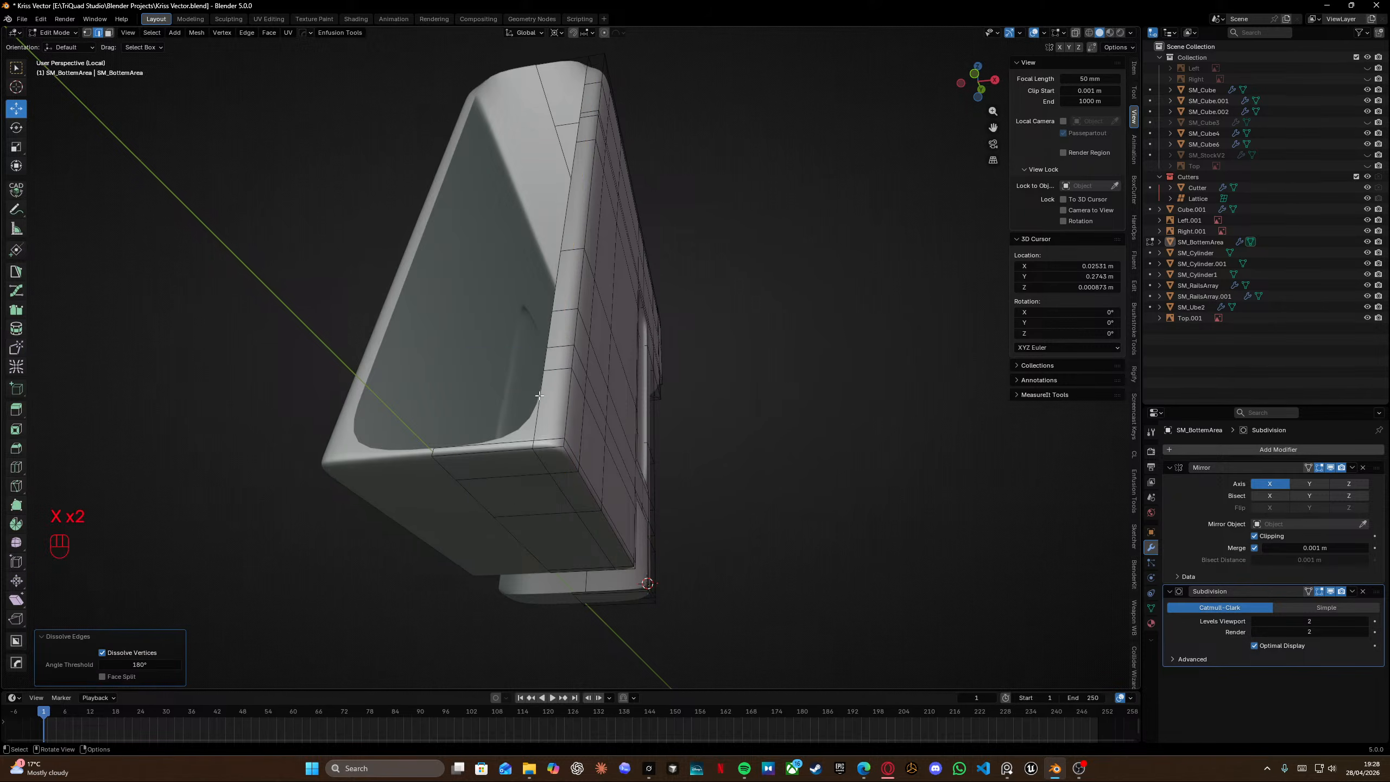
Examine the panel again from the right orthographic view.
{"action": "middle_click_drag", "start_coordinate": [499, 444], "coordinate": [602, 373]}
{"action": "key", "text": "KP_Divide"}
{"action": "key", "text": "KP_3"}
{"action": "scroll", "coordinate": [603, 368], "scroll_direction": "down", "scroll_amount": 3}
{"action": "key", "text": "KP_3"}
{"action": "middle_click_drag", "start_coordinate": [802, 311], "coordinate": [558, 331], "text": "shift"}
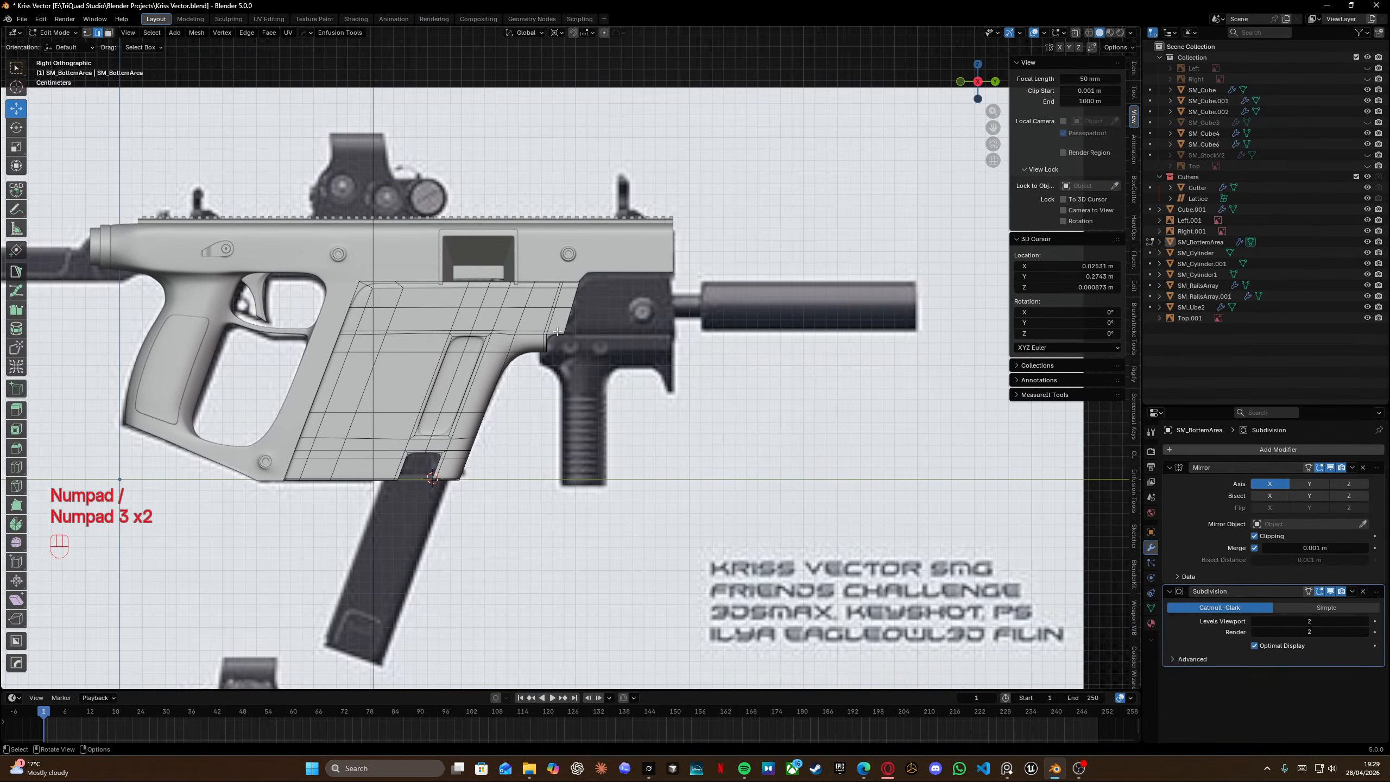
{"action": "scroll", "coordinate": [557, 331], "scroll_direction": "up", "scroll_amount": 5}
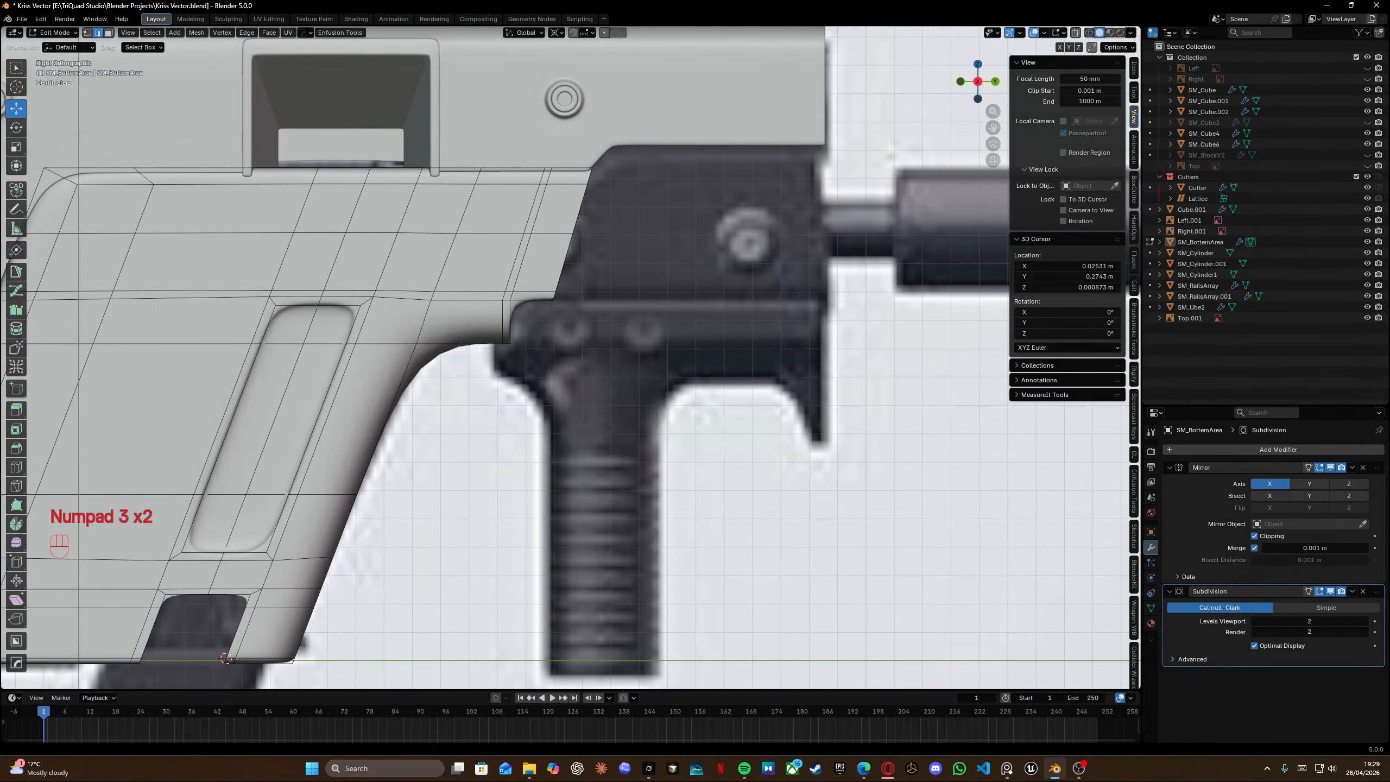
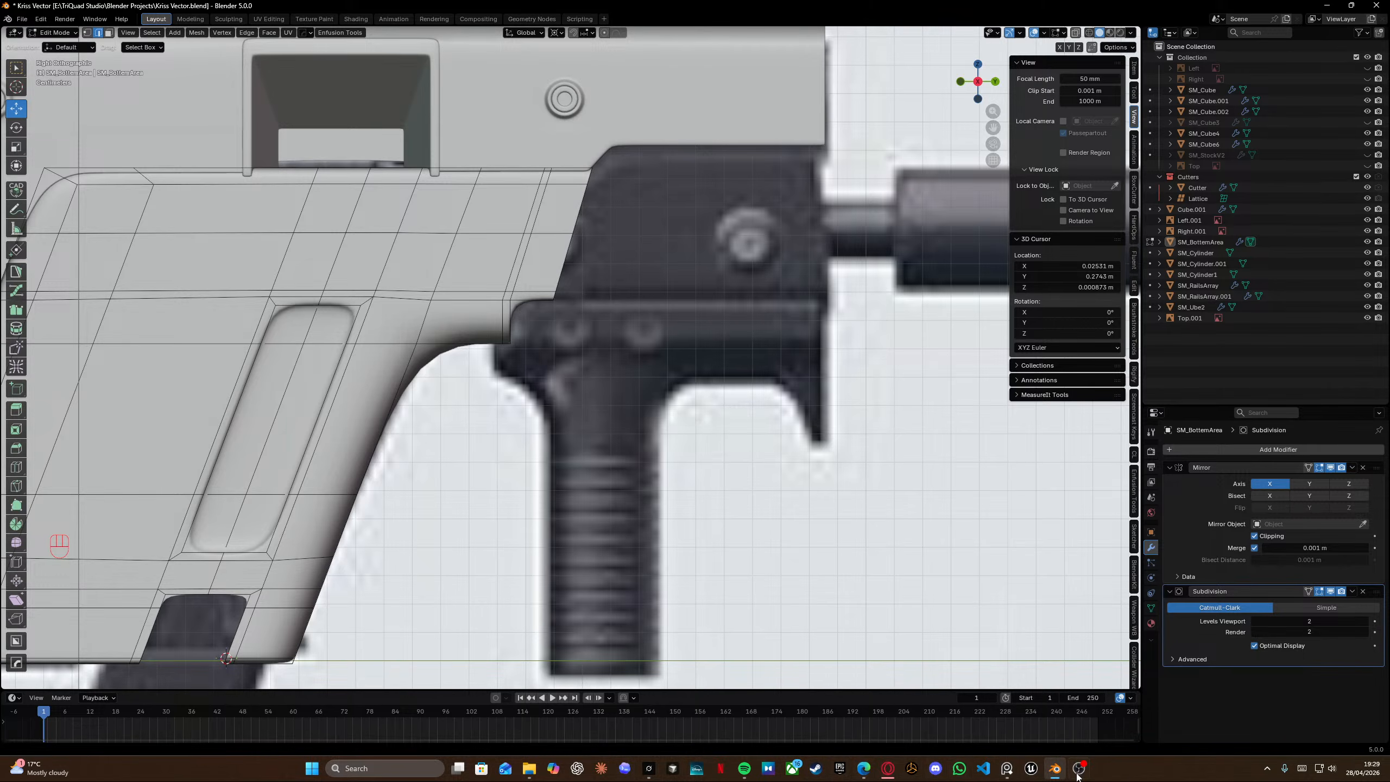
Switch to the reference board and study photos of the Kriss Vector's lower receiver, rail and slot areas, then return to Blender.
{"action": "left_click", "coordinate": [1008, 768]}
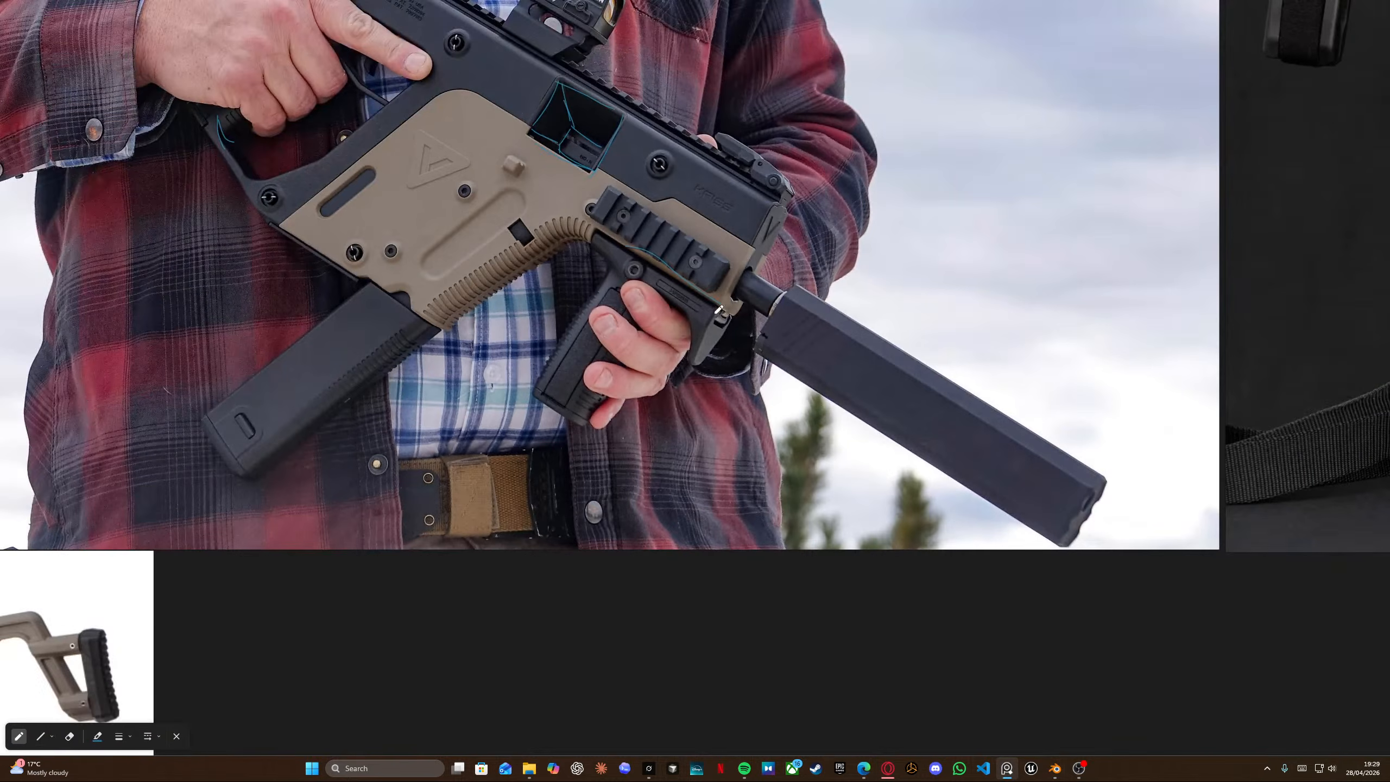
{"action": "scroll", "coordinate": [728, 317], "scroll_direction": "up", "scroll_amount": 5}
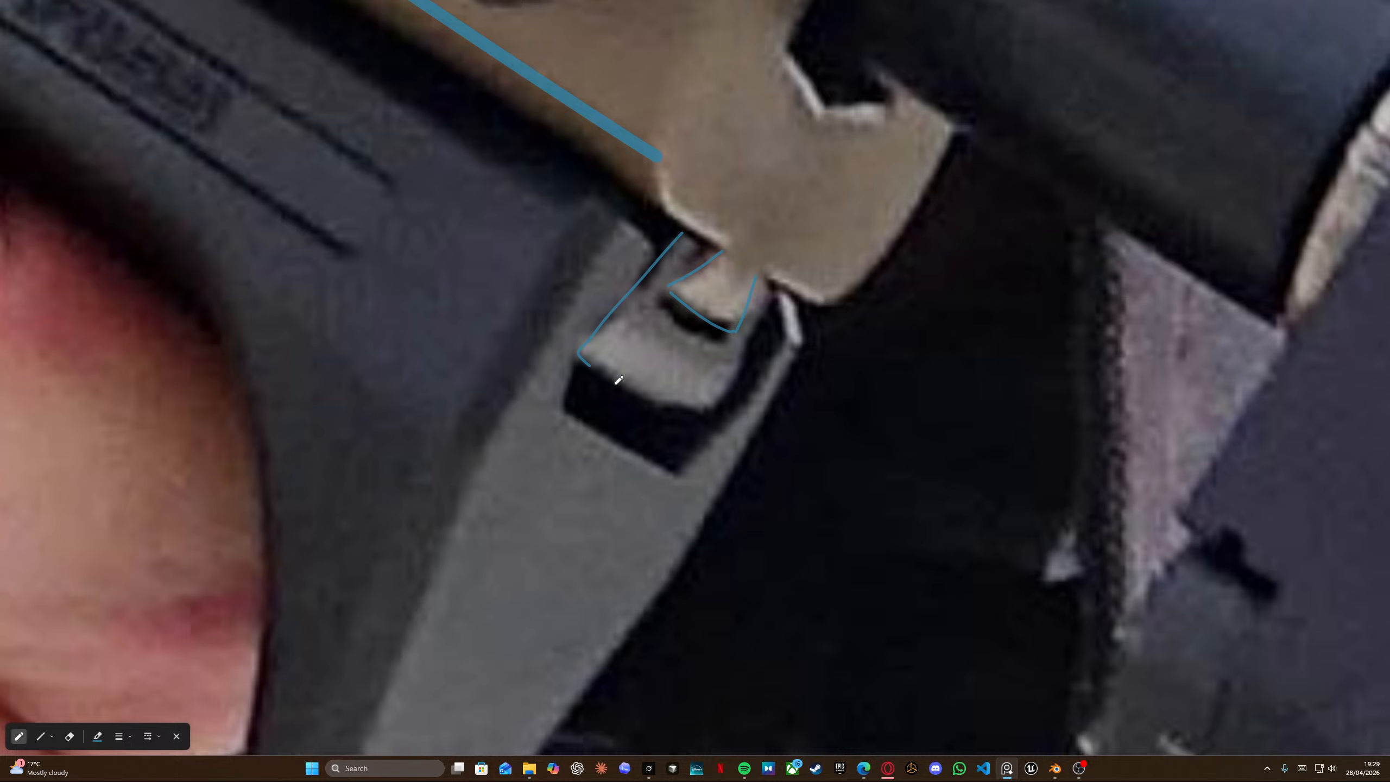
{"action": "scroll", "coordinate": [687, 296], "scroll_direction": "down", "scroll_amount": 5}
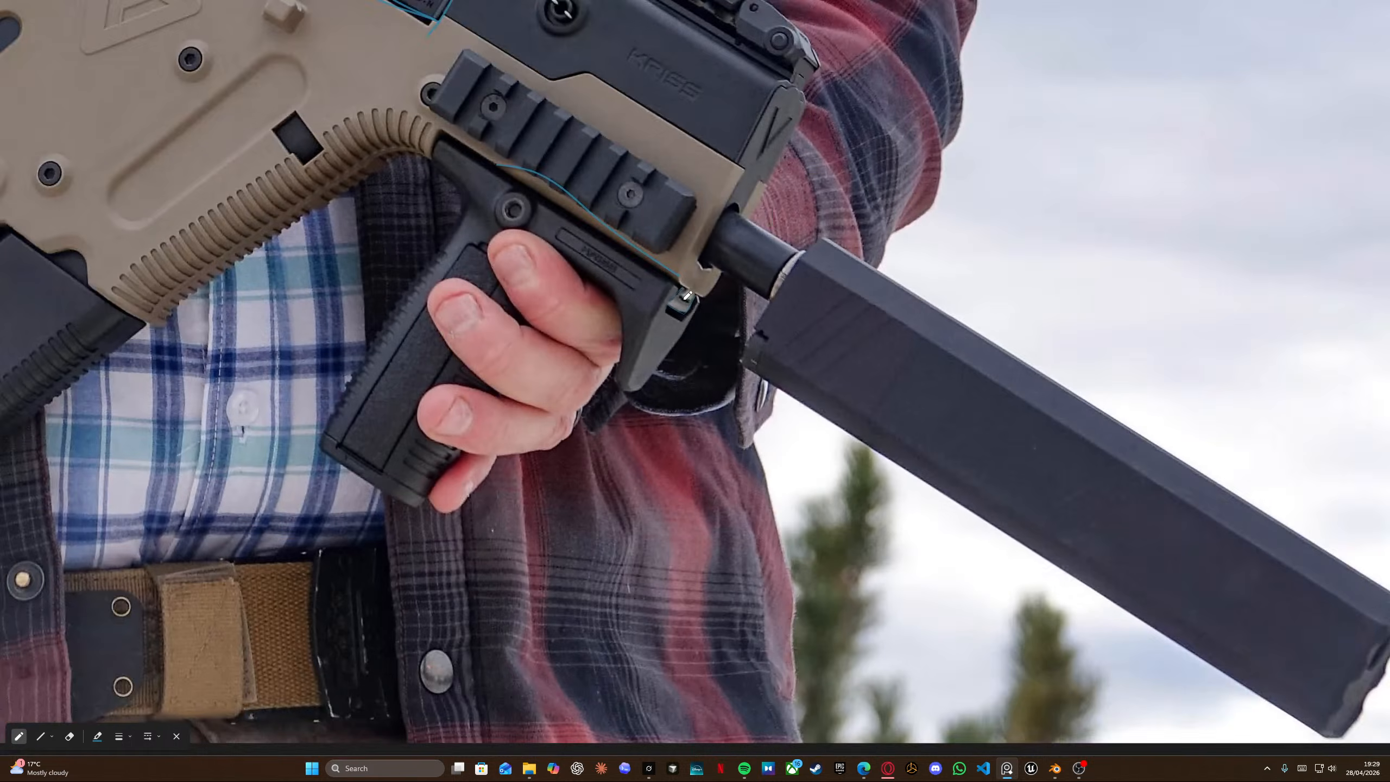
{"action": "scroll", "coordinate": [722, 140], "scroll_direction": "down", "scroll_amount": 2}
{"action": "scroll", "coordinate": [652, 320], "scroll_direction": "up", "scroll_amount": 5}
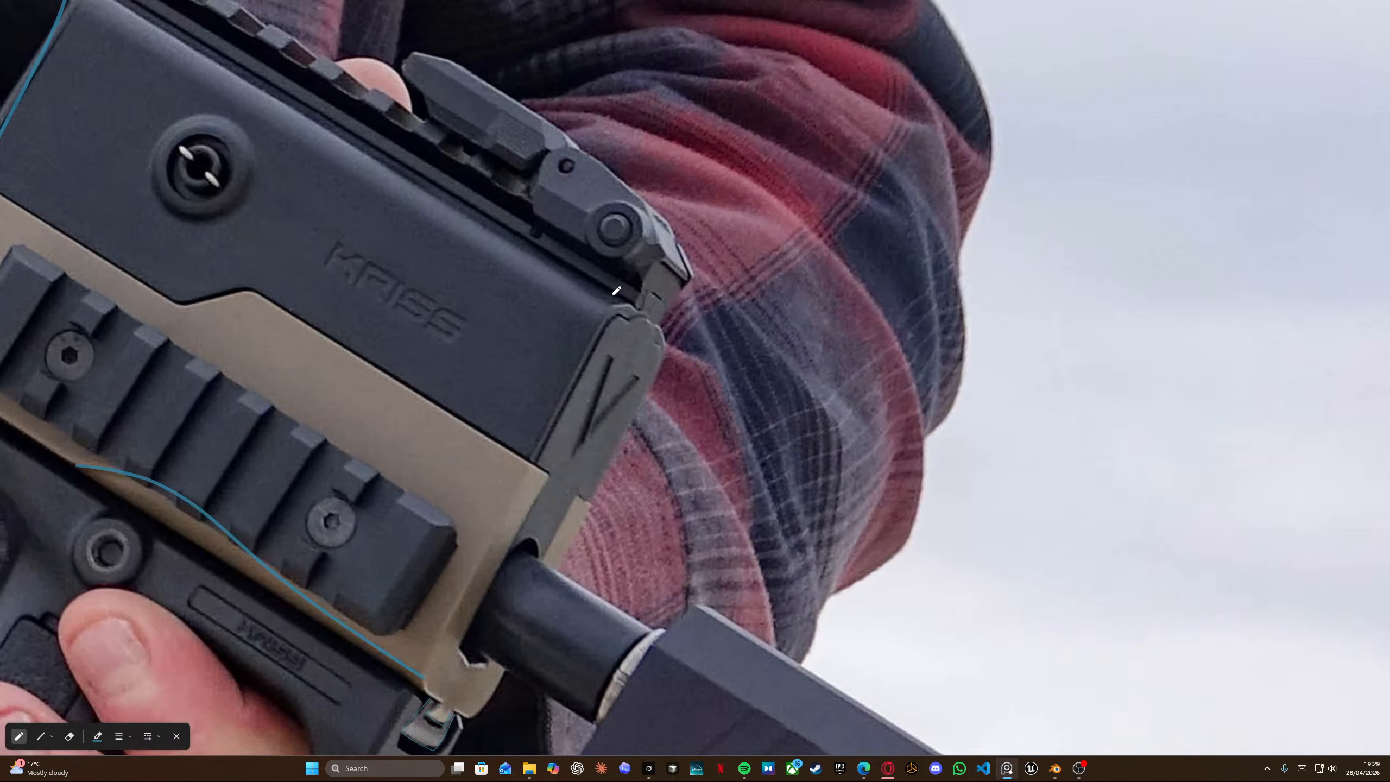
{"action": "scroll", "coordinate": [616, 290], "scroll_direction": "down", "scroll_amount": 5}
{"action": "scroll", "coordinate": [474, 246], "scroll_direction": "up", "scroll_amount": 6}
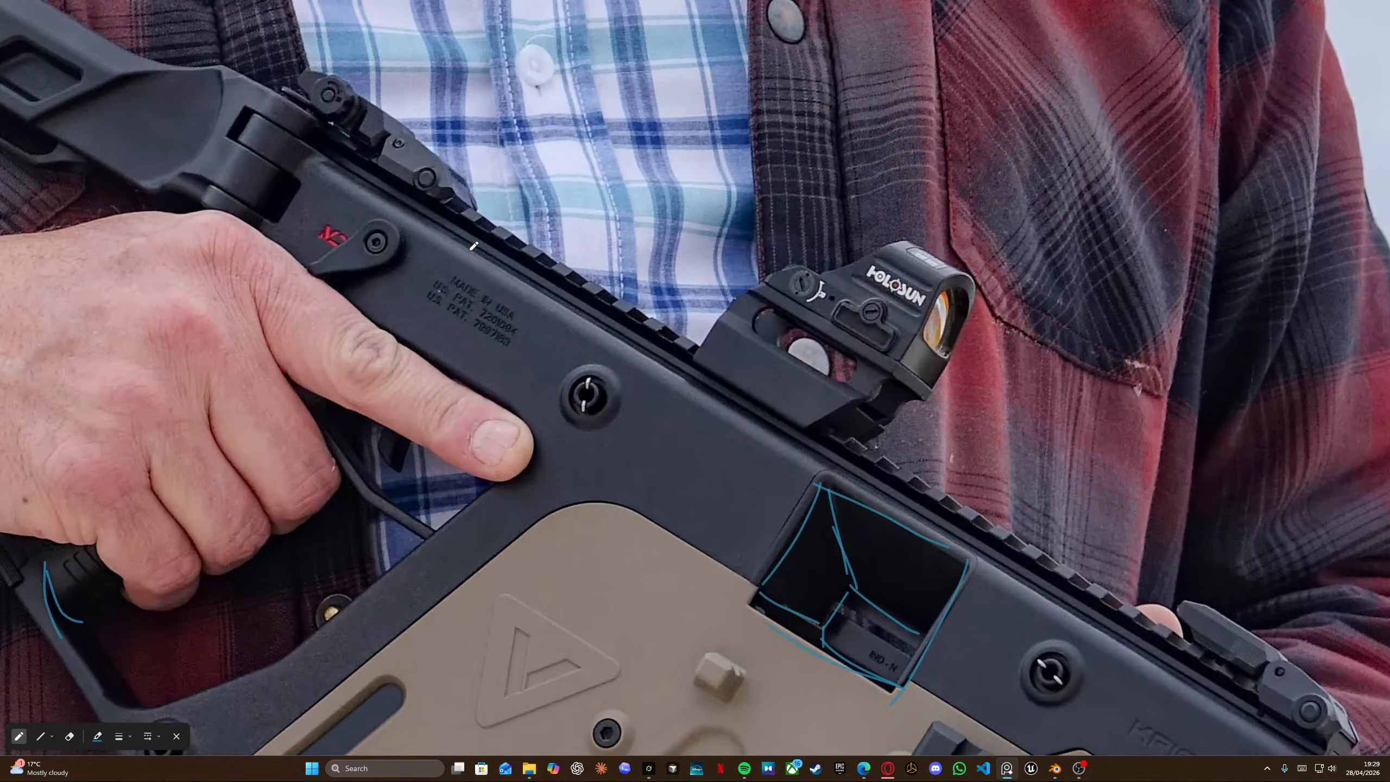
{"action": "scroll", "coordinate": [474, 247], "scroll_direction": "down", "scroll_amount": 6}
{"action": "scroll", "coordinate": [606, 332], "scroll_direction": "up", "scroll_amount": 4}
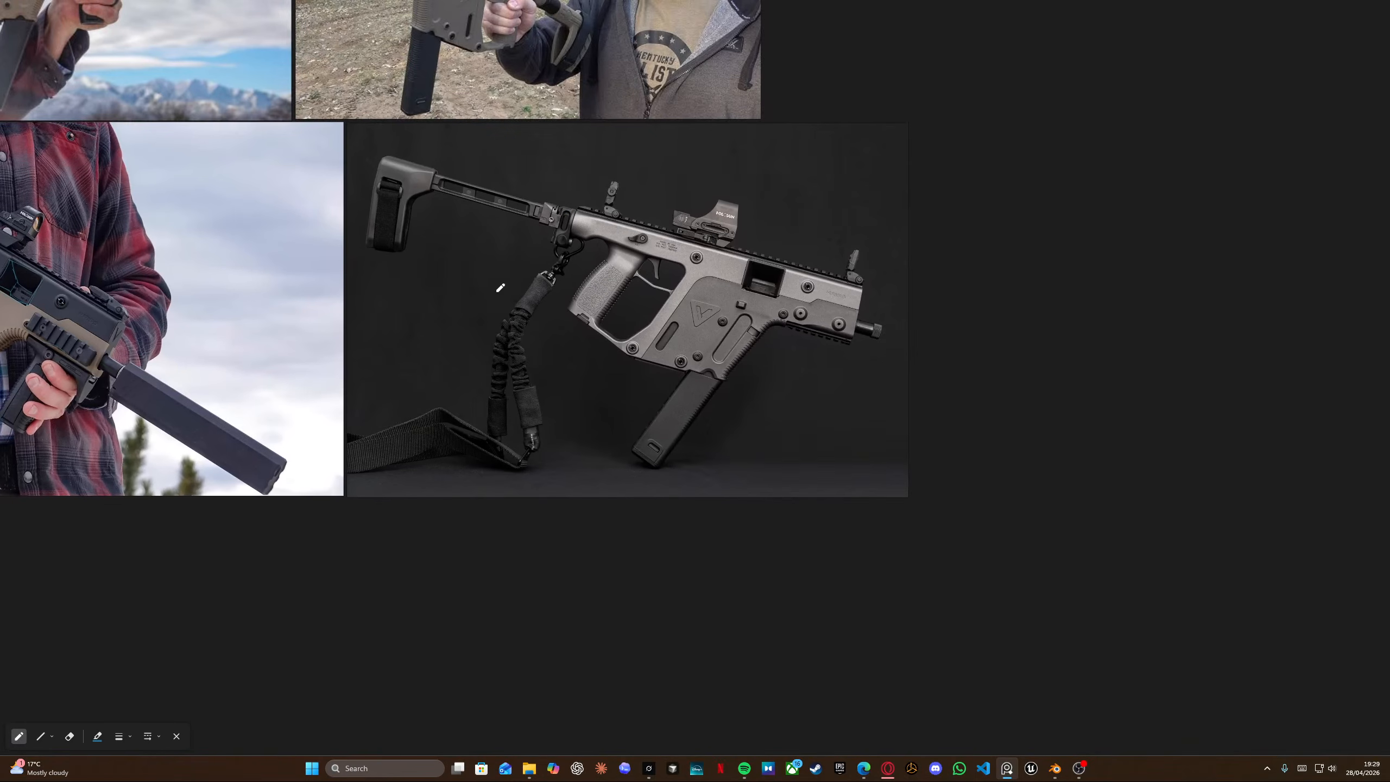
{"action": "scroll", "coordinate": [836, 332], "scroll_direction": "up", "scroll_amount": 4}
{"action": "left_click_drag", "start_coordinate": [568, 240], "coordinate": [916, 361]}
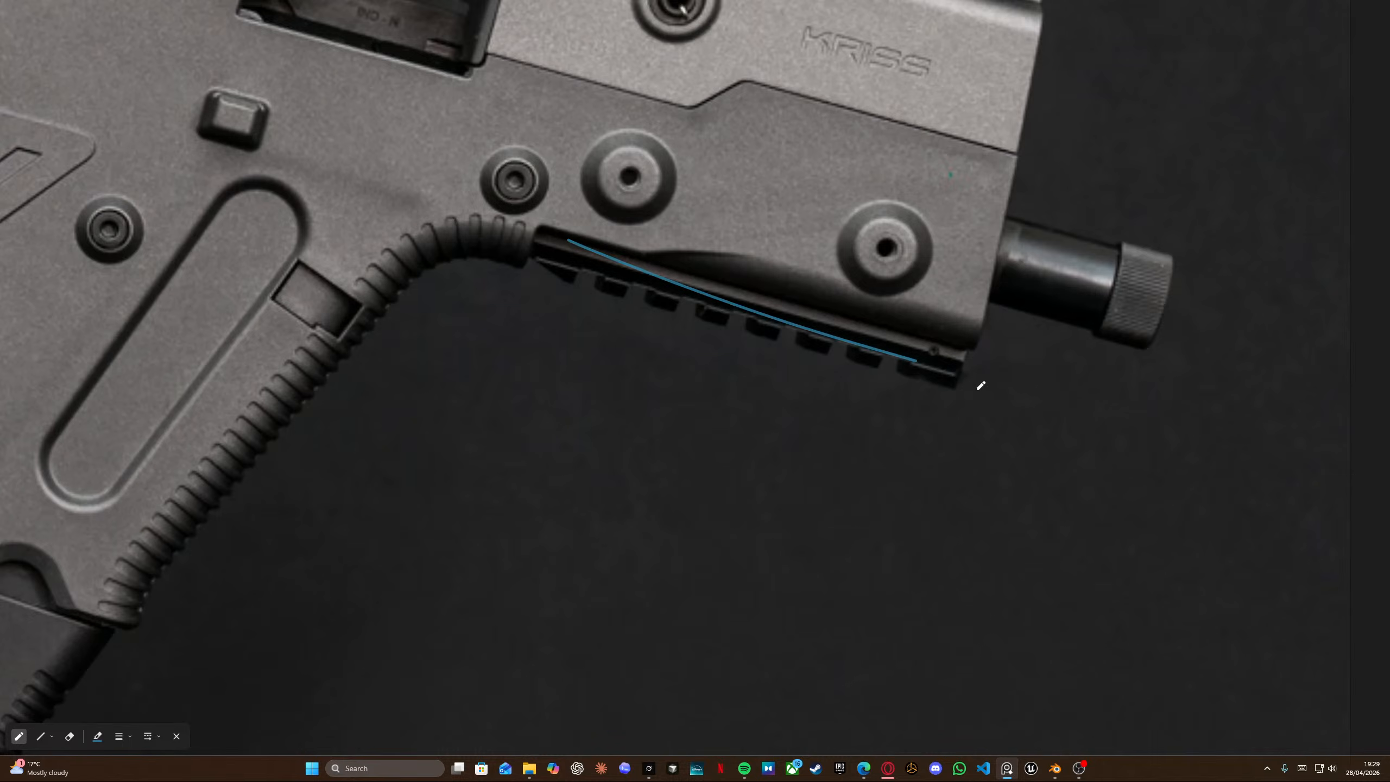
{"action": "scroll", "coordinate": [868, 363], "scroll_direction": "down", "scroll_amount": 3}
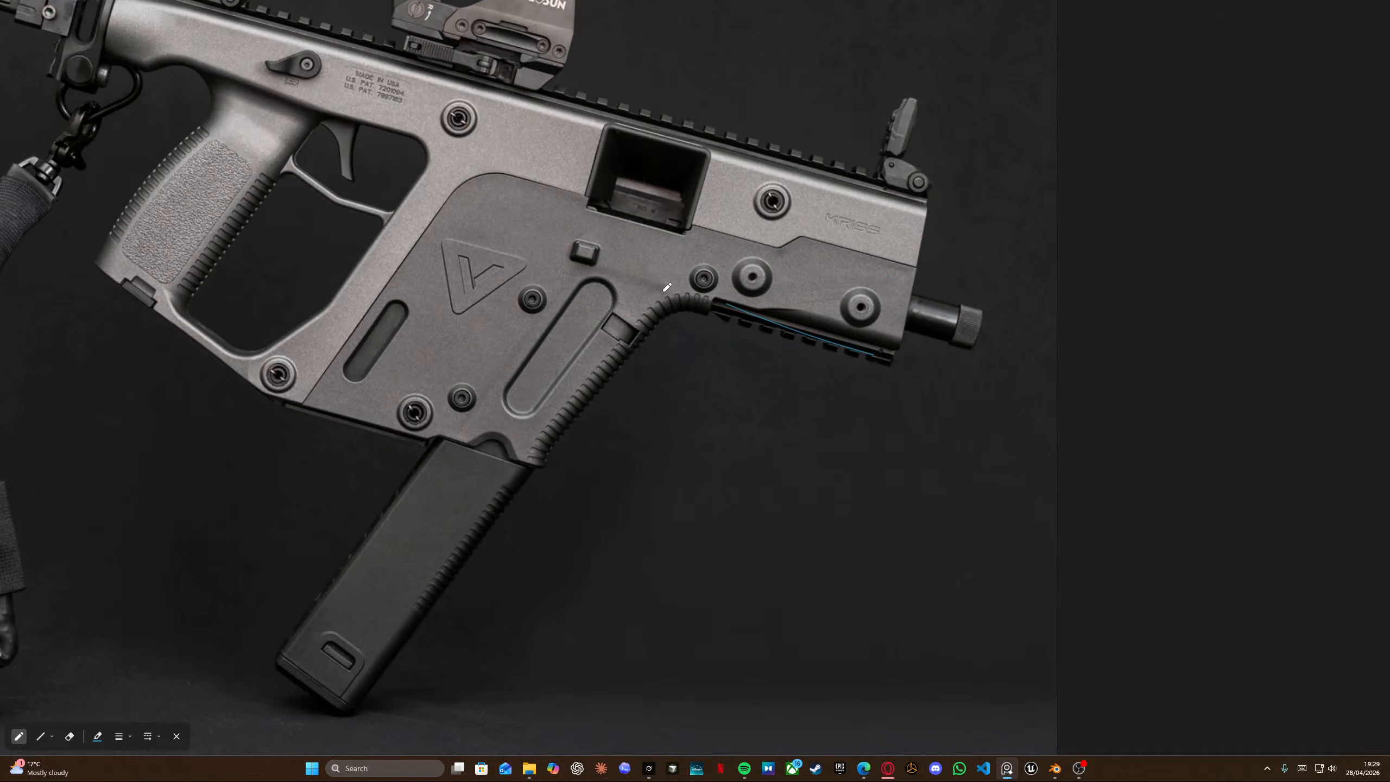
{"action": "middle_click_drag", "start_coordinate": [517, 153], "coordinate": [871, 362]}
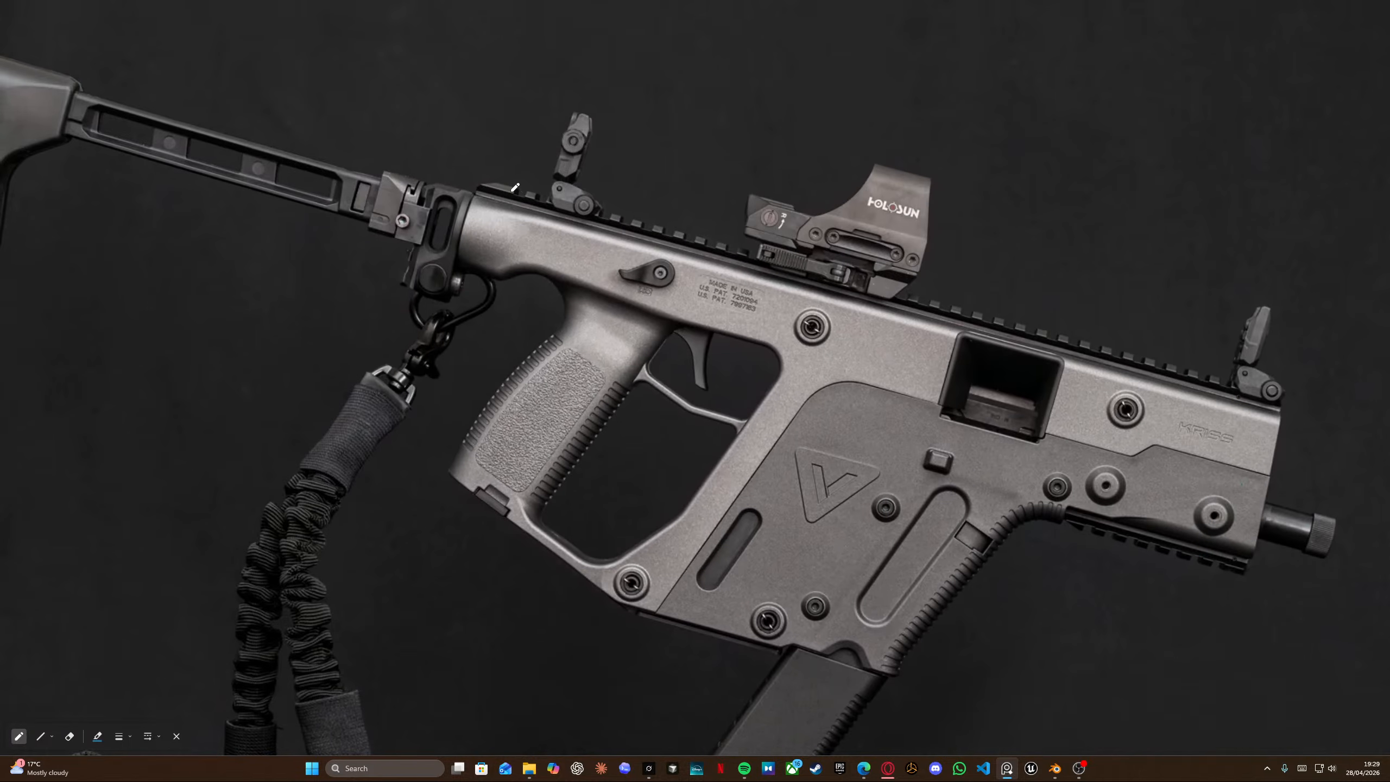
{"action": "middle_click_drag", "start_coordinate": [981, 317], "coordinate": [517, 240]}
{"action": "scroll", "coordinate": [759, 293], "scroll_direction": "up", "scroll_amount": 6}
{"action": "scroll", "coordinate": [761, 299], "scroll_direction": "down", "scroll_amount": 11}
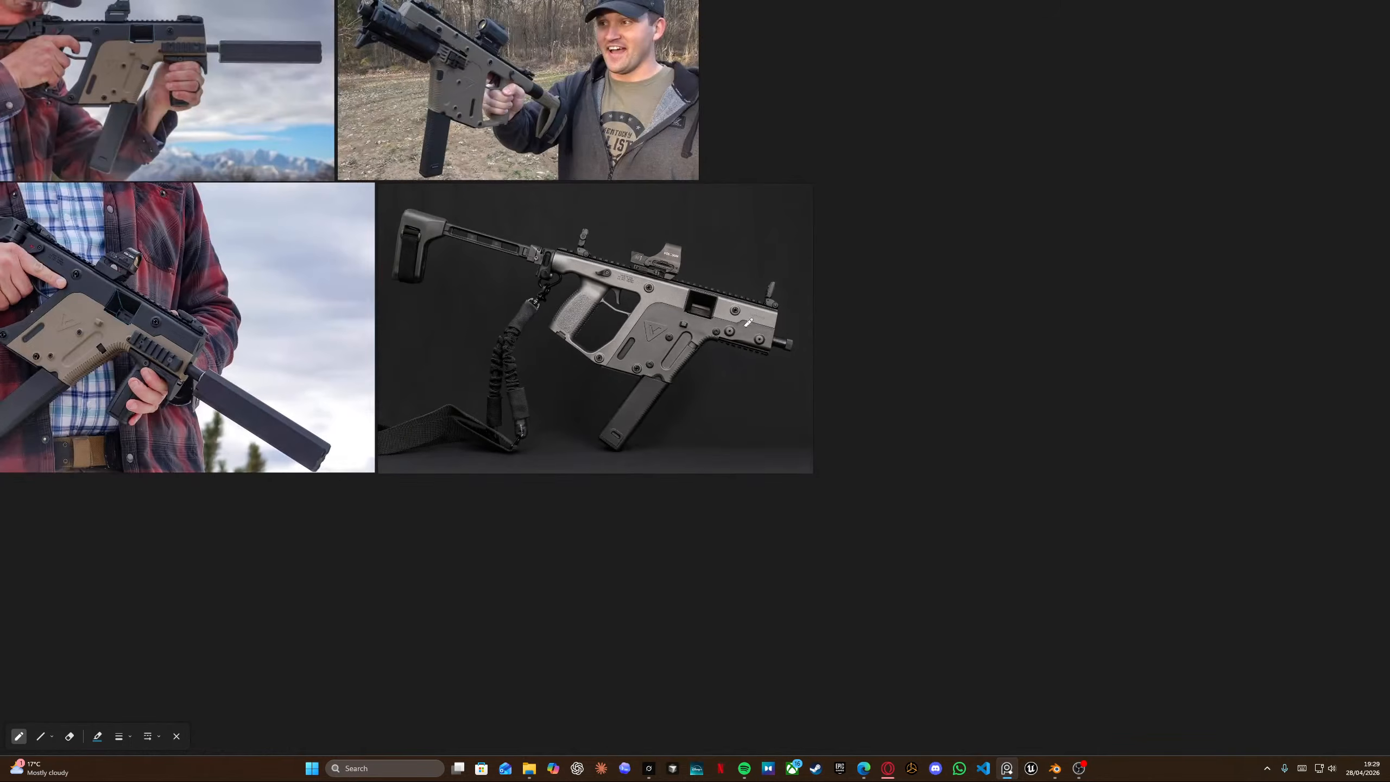
{"action": "middle_click_drag", "start_coordinate": [558, 115], "coordinate": [839, 378]}
{"action": "middle_click_drag", "start_coordinate": [488, 462], "coordinate": [712, 485]}
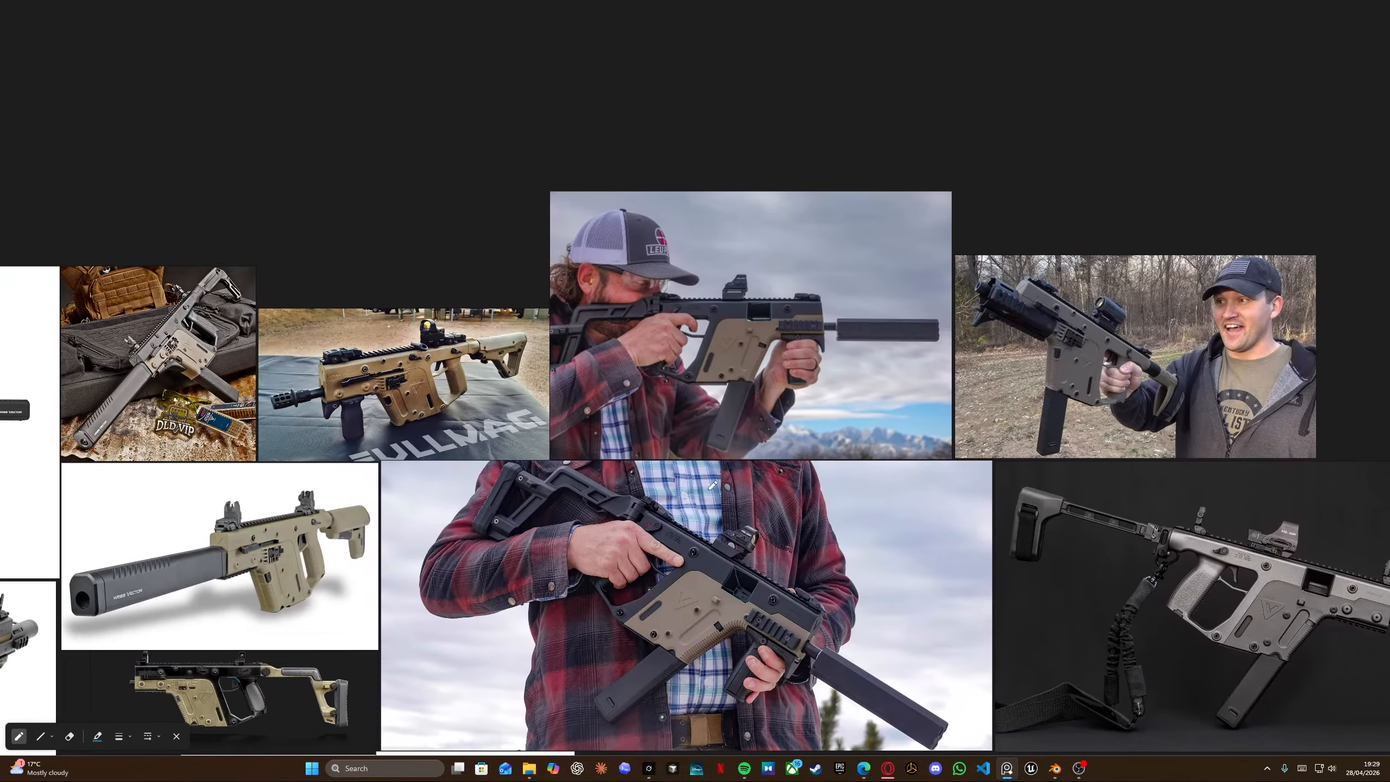
{"action": "scroll", "coordinate": [332, 406], "scroll_direction": "up", "scroll_amount": 8}
{"action": "scroll", "coordinate": [349, 421], "scroll_direction": "down", "scroll_amount": 8}
{"action": "middle_click_drag", "start_coordinate": [348, 422], "coordinate": [700, 419]}
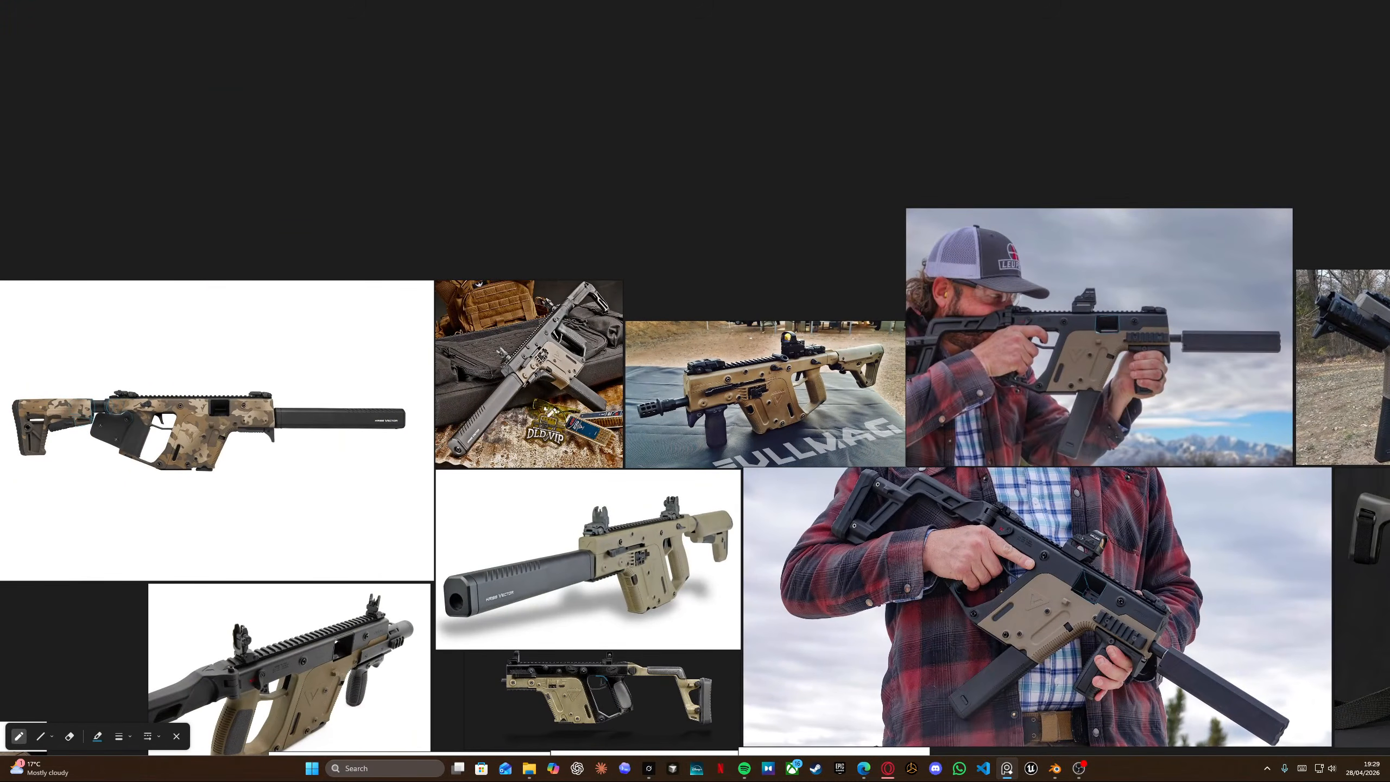
{"action": "scroll", "coordinate": [262, 428], "scroll_direction": "up", "scroll_amount": 8}
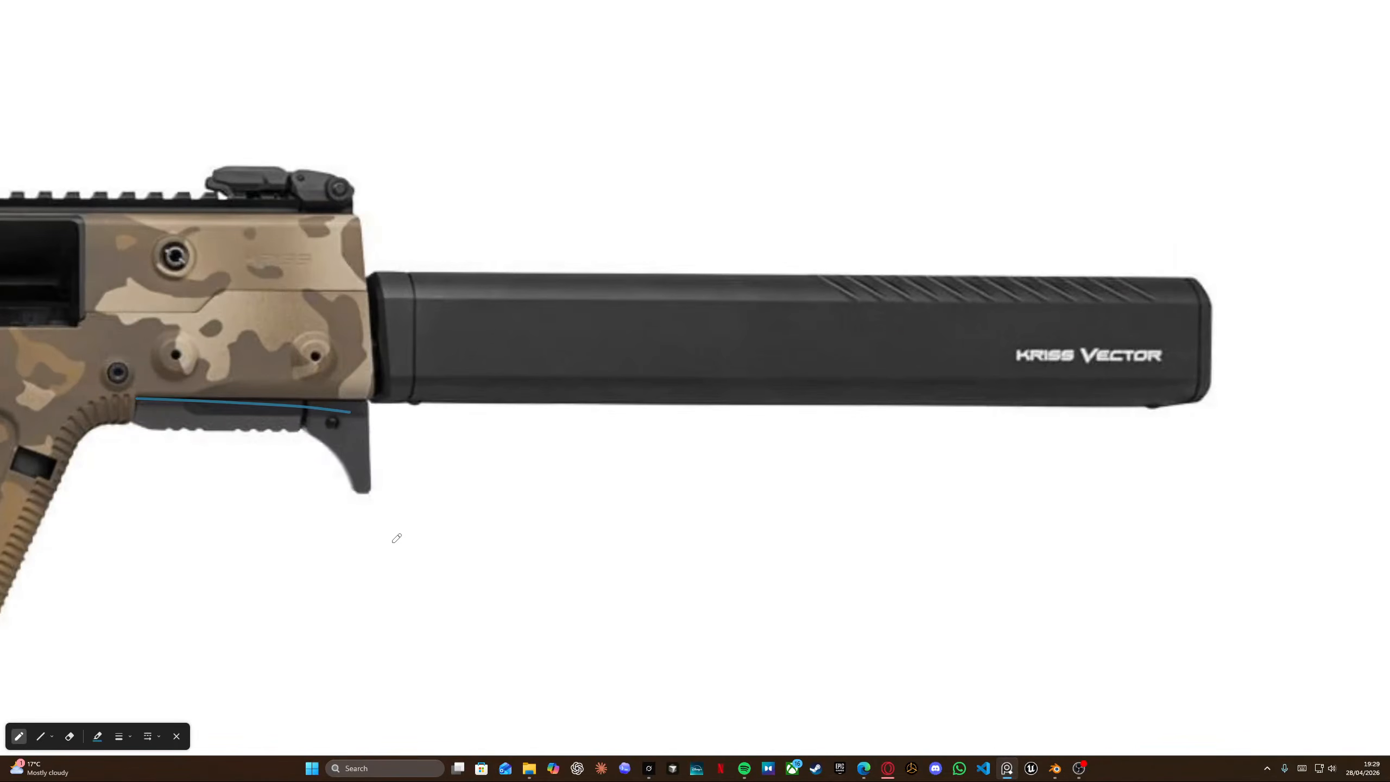
{"action": "key", "text": "ctrl+z"}
{"action": "scroll", "coordinate": [589, 501], "scroll_direction": "down", "scroll_amount": 8}
{"action": "middle_click_drag", "start_coordinate": [1161, 431], "coordinate": [689, 367]}
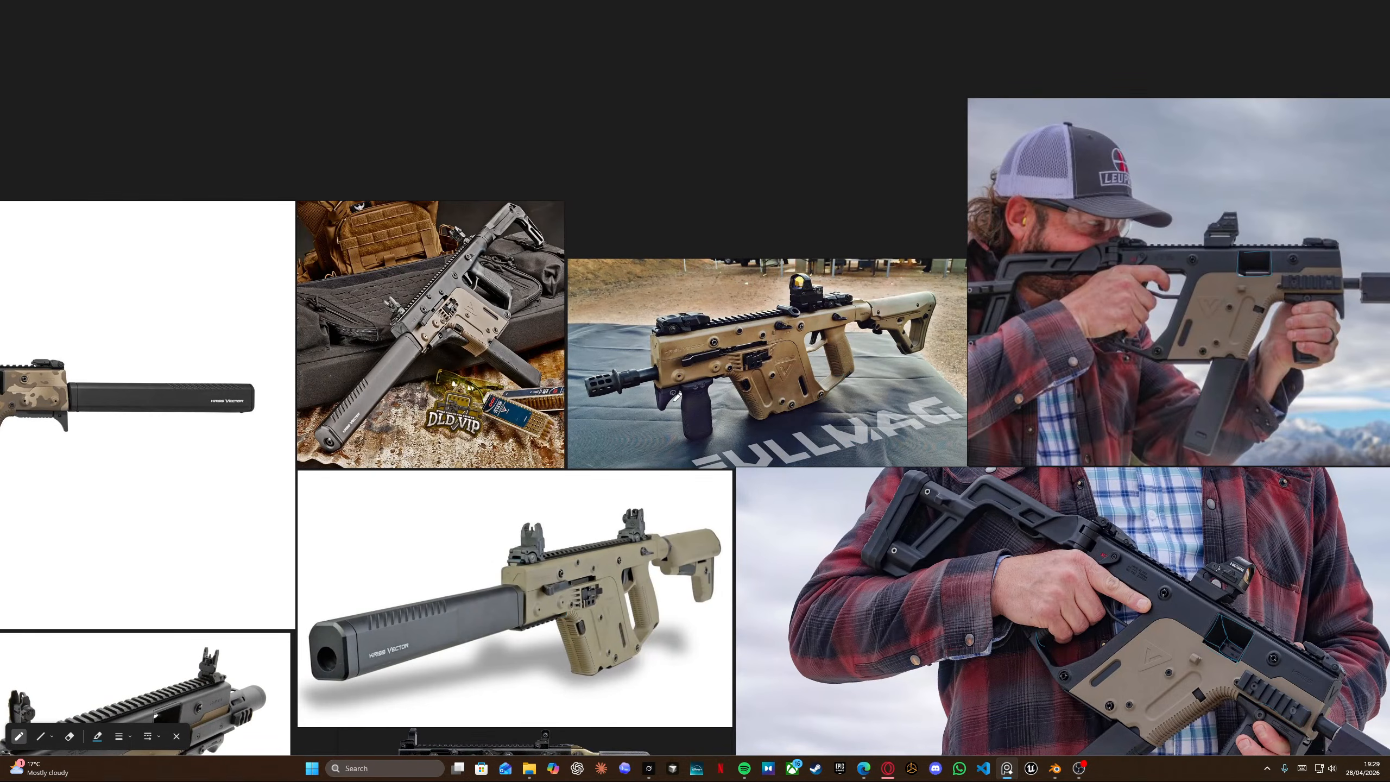
{"action": "scroll", "coordinate": [683, 448], "scroll_direction": "down", "scroll_amount": 5}
{"action": "middle_click_drag", "start_coordinate": [453, 574], "coordinate": [548, 470]}
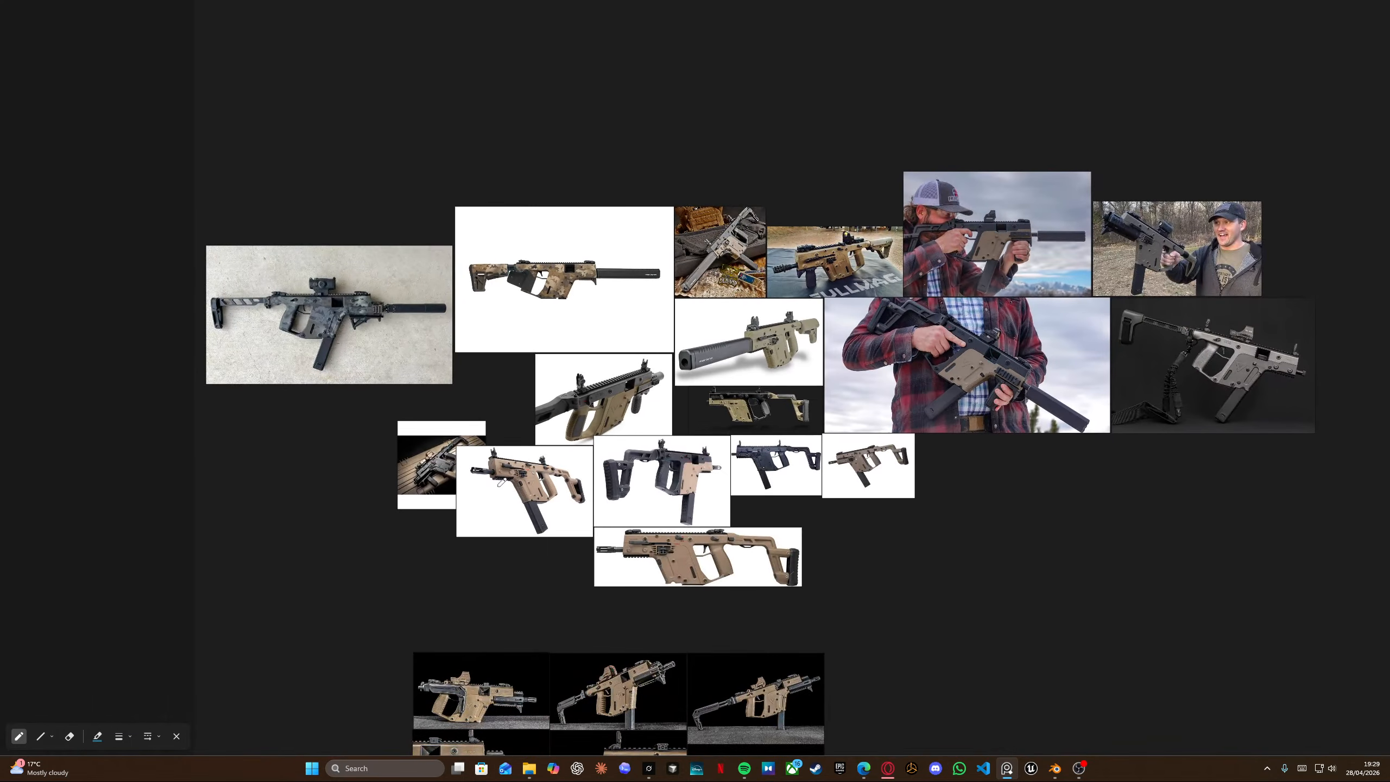
{"action": "scroll", "coordinate": [361, 318], "scroll_direction": "up", "scroll_amount": 8}
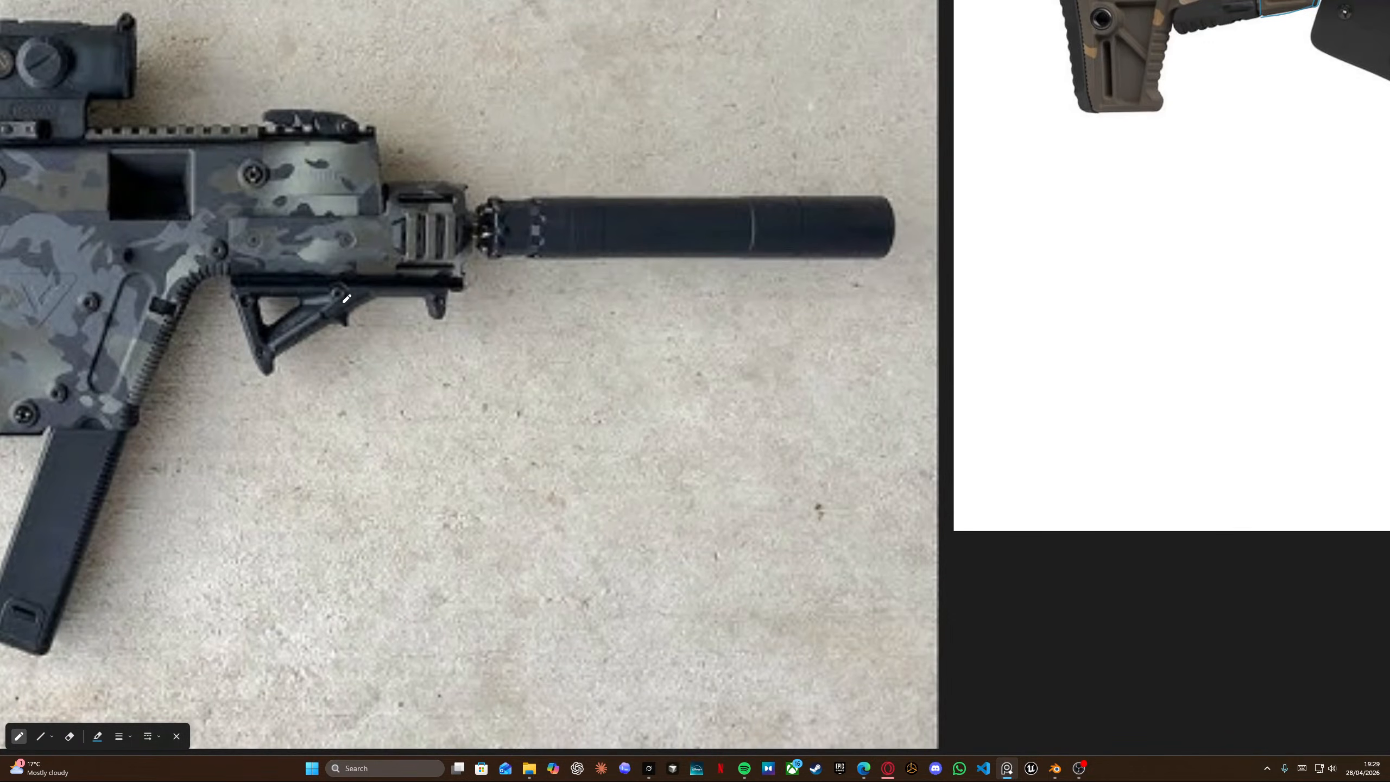
{"action": "scroll", "coordinate": [347, 299], "scroll_direction": "down", "scroll_amount": 8}
{"action": "scroll", "coordinate": [462, 433], "scroll_direction": "up", "scroll_amount": 8}
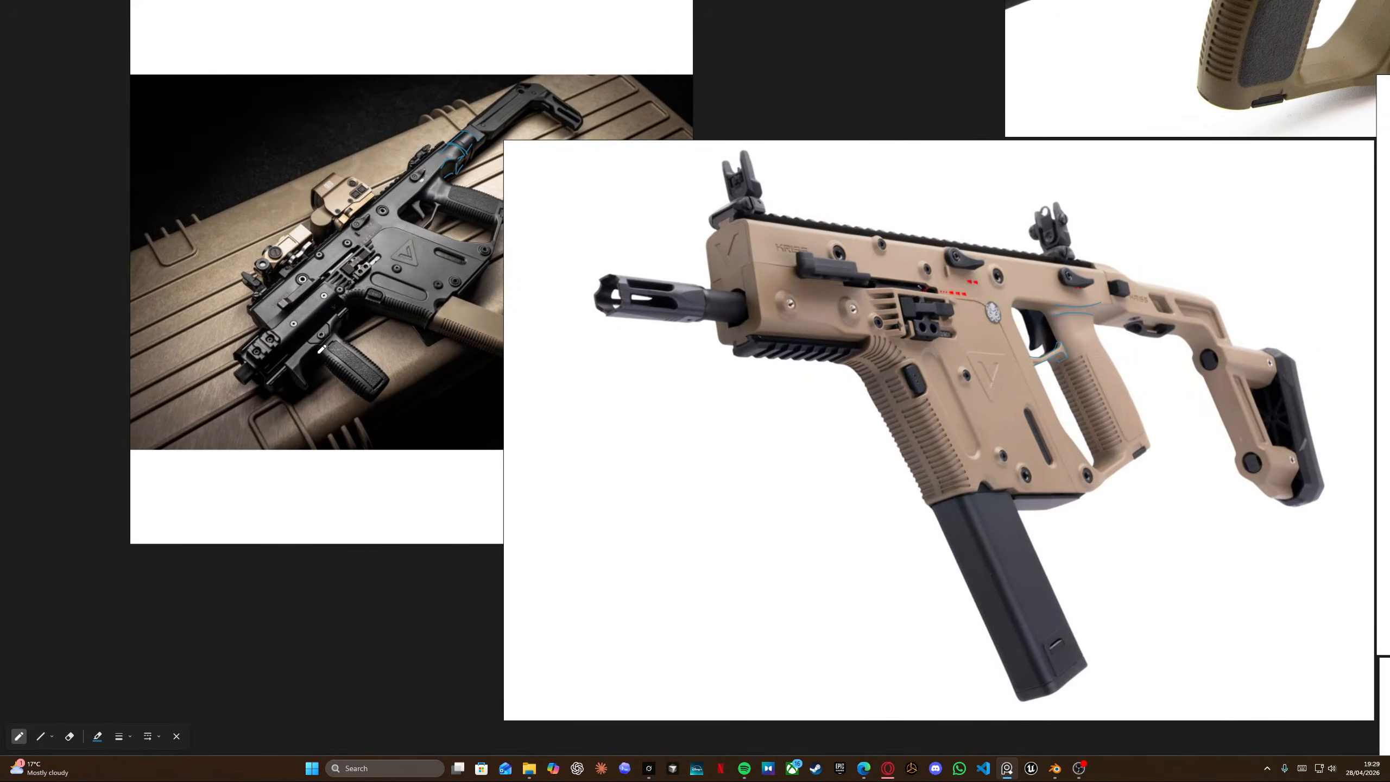
{"action": "scroll", "coordinate": [322, 348], "scroll_direction": "down", "scroll_amount": 6}
{"action": "scroll", "coordinate": [366, 386], "scroll_direction": "up", "scroll_amount": 4}
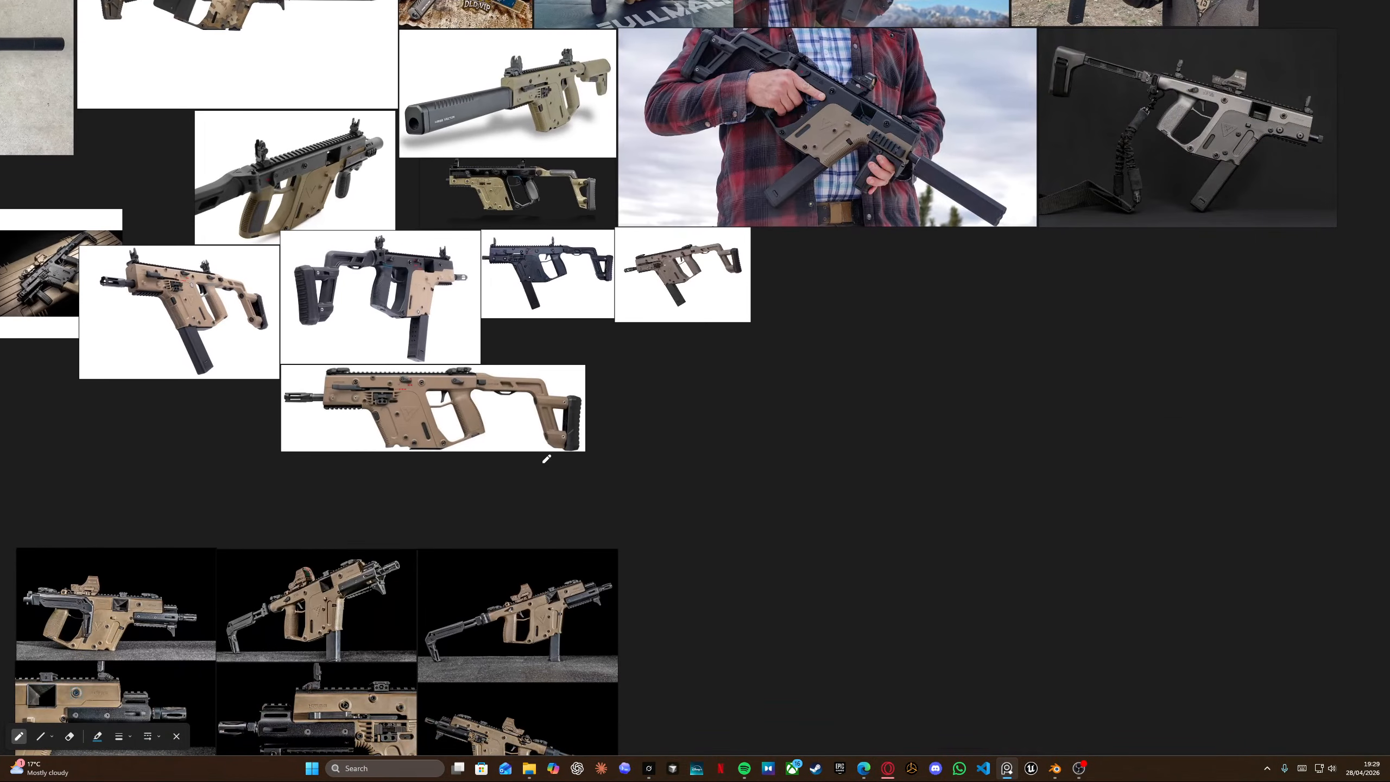
{"action": "middle_click_drag", "start_coordinate": [517, 605], "coordinate": [705, 324]}
{"action": "scroll", "coordinate": [300, 368], "scroll_direction": "up", "scroll_amount": 5}
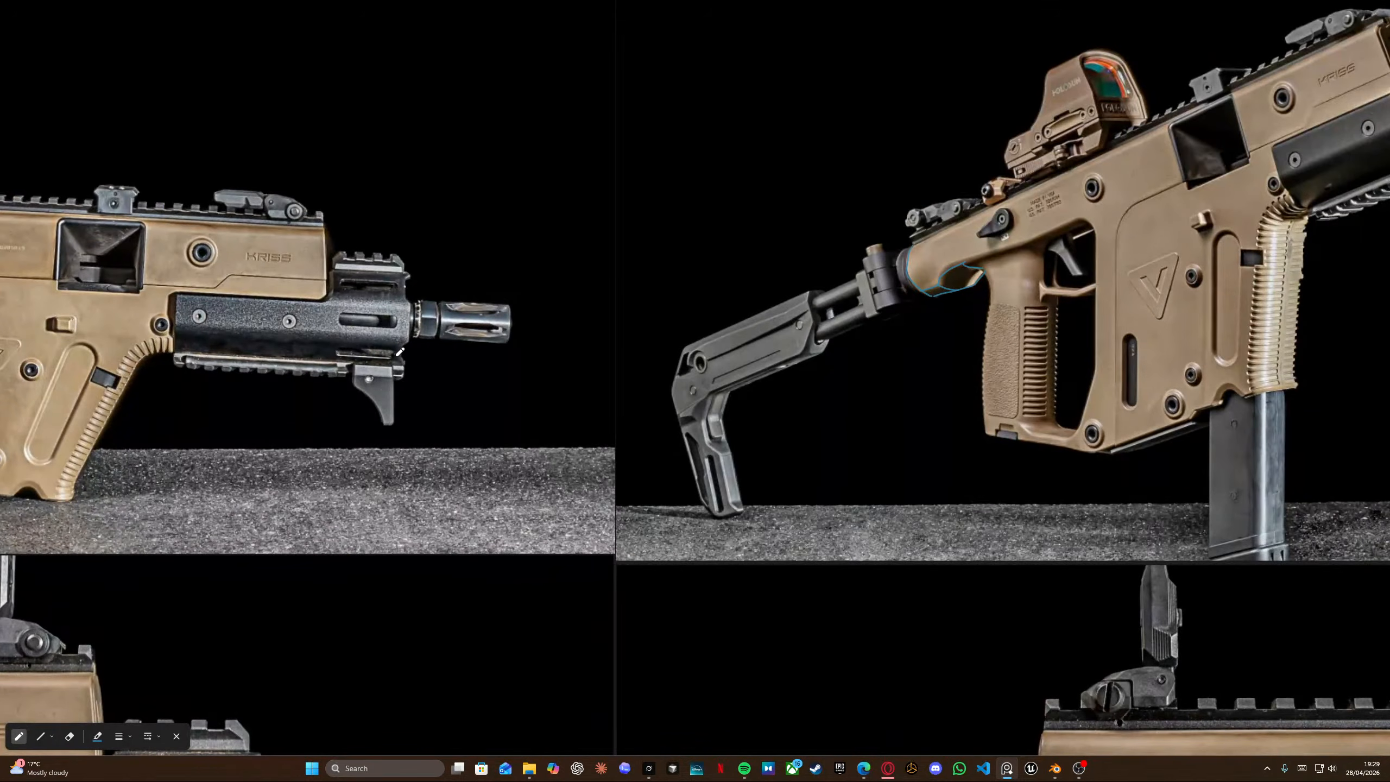
{"action": "scroll", "coordinate": [468, 292], "scroll_direction": "down", "scroll_amount": 10}
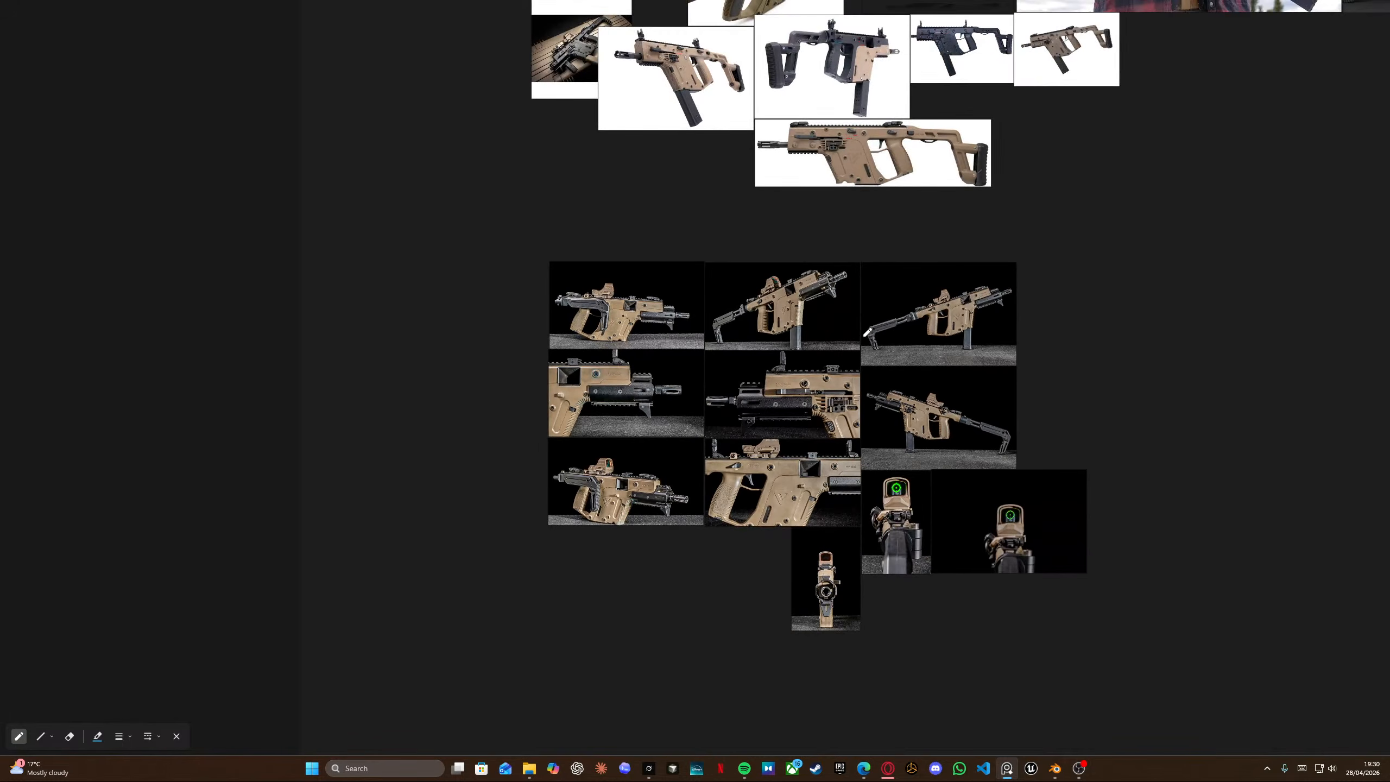
{"action": "middle_click_drag", "start_coordinate": [867, 331], "coordinate": [461, 315]}
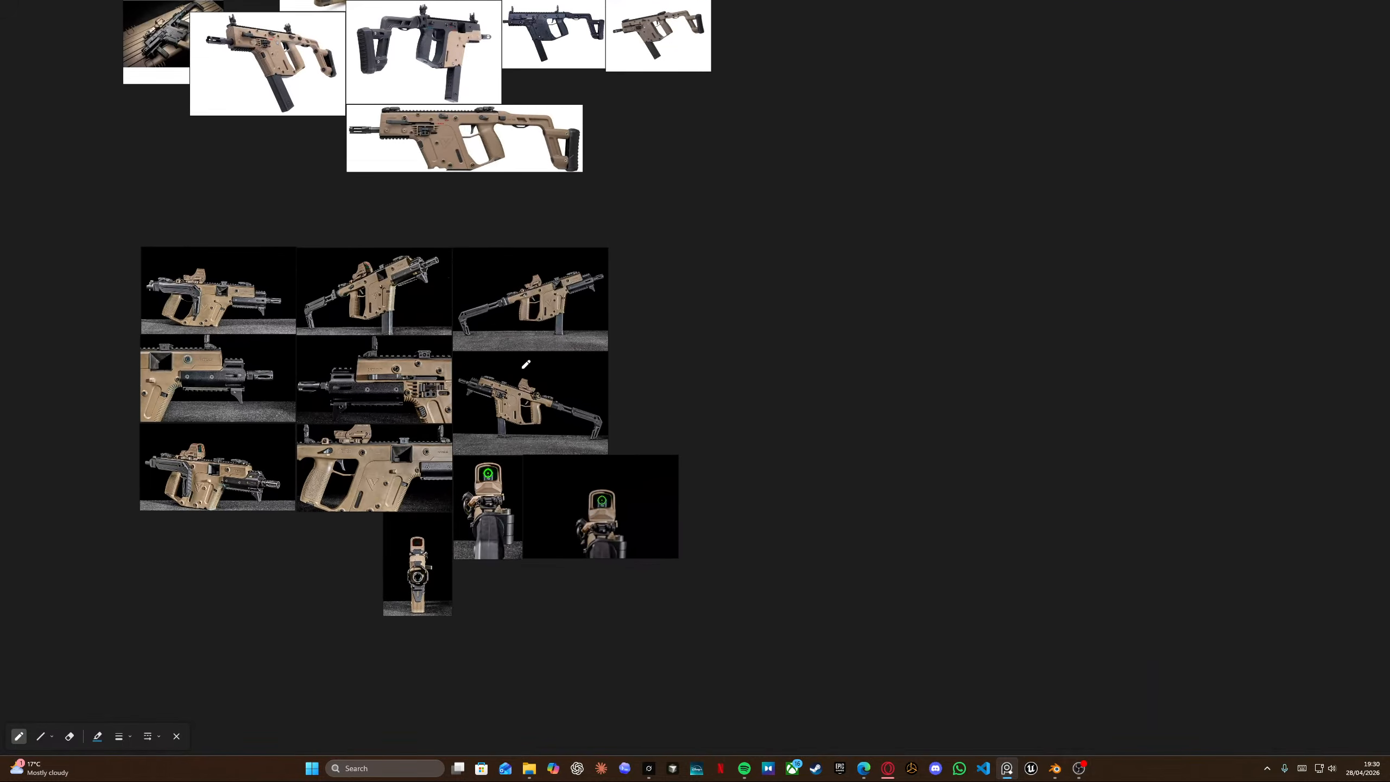
{"action": "scroll", "coordinate": [495, 396], "scroll_direction": "up", "scroll_amount": 8}
{"action": "scroll", "coordinate": [457, 394], "scroll_direction": "down", "scroll_amount": 7}
{"action": "middle_click_drag", "start_coordinate": [980, 315], "coordinate": [181, 306]}
{"action": "scroll", "coordinate": [725, 403], "scroll_direction": "up", "scroll_amount": 4}
{"action": "middle_click_drag", "start_coordinate": [517, 237], "coordinate": [579, 443]}
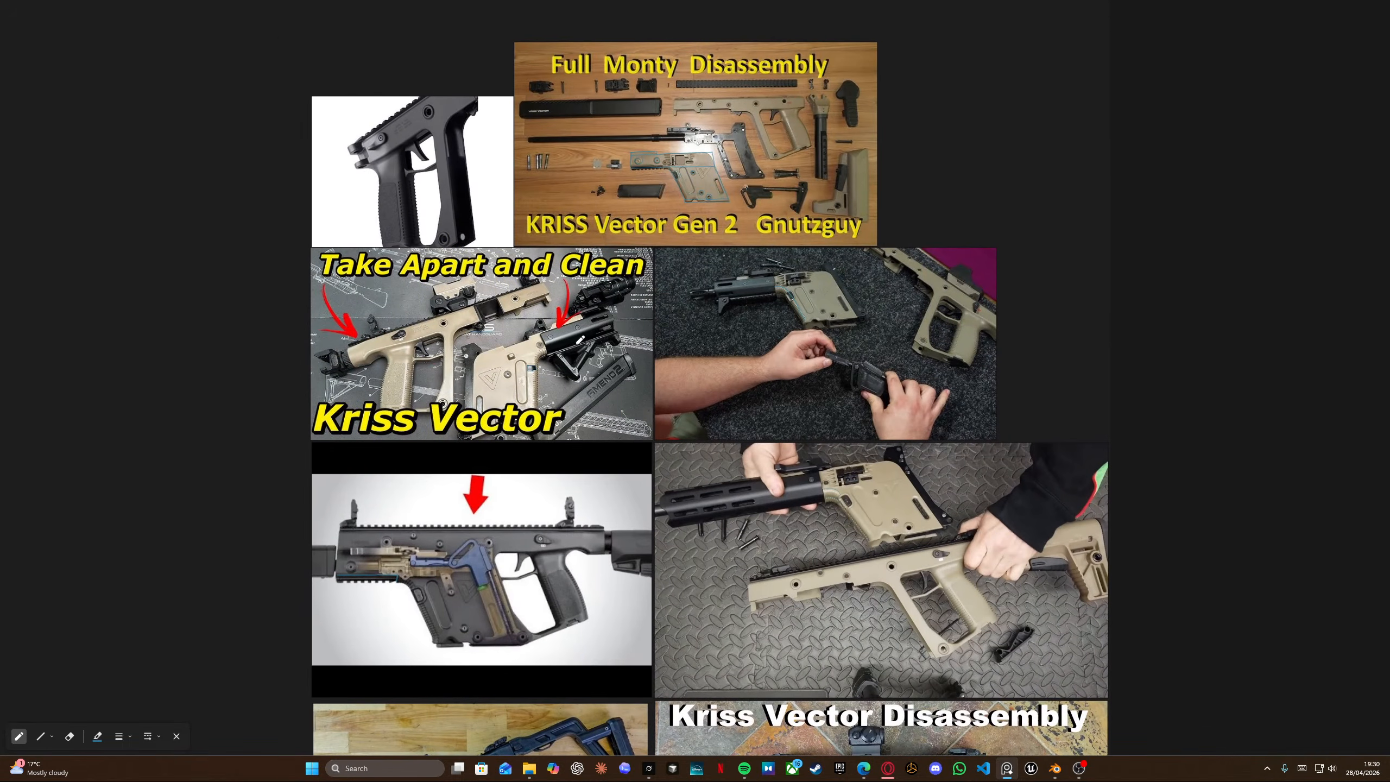
{"action": "scroll", "coordinate": [751, 281], "scroll_direction": "up", "scroll_amount": 3}
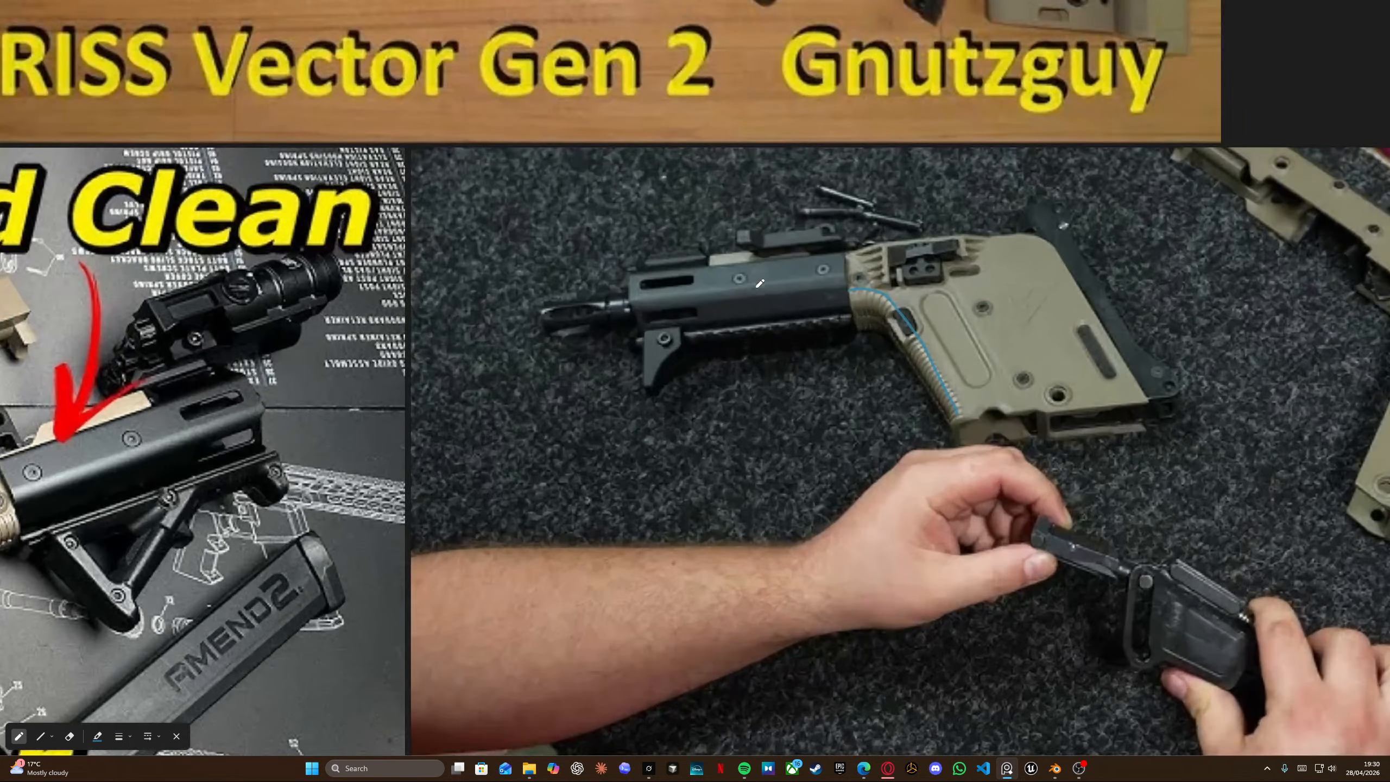
{"action": "scroll", "coordinate": [756, 285], "scroll_direction": "down", "scroll_amount": 5}
{"action": "middle_click_drag", "start_coordinate": [750, 497], "coordinate": [585, 157]}
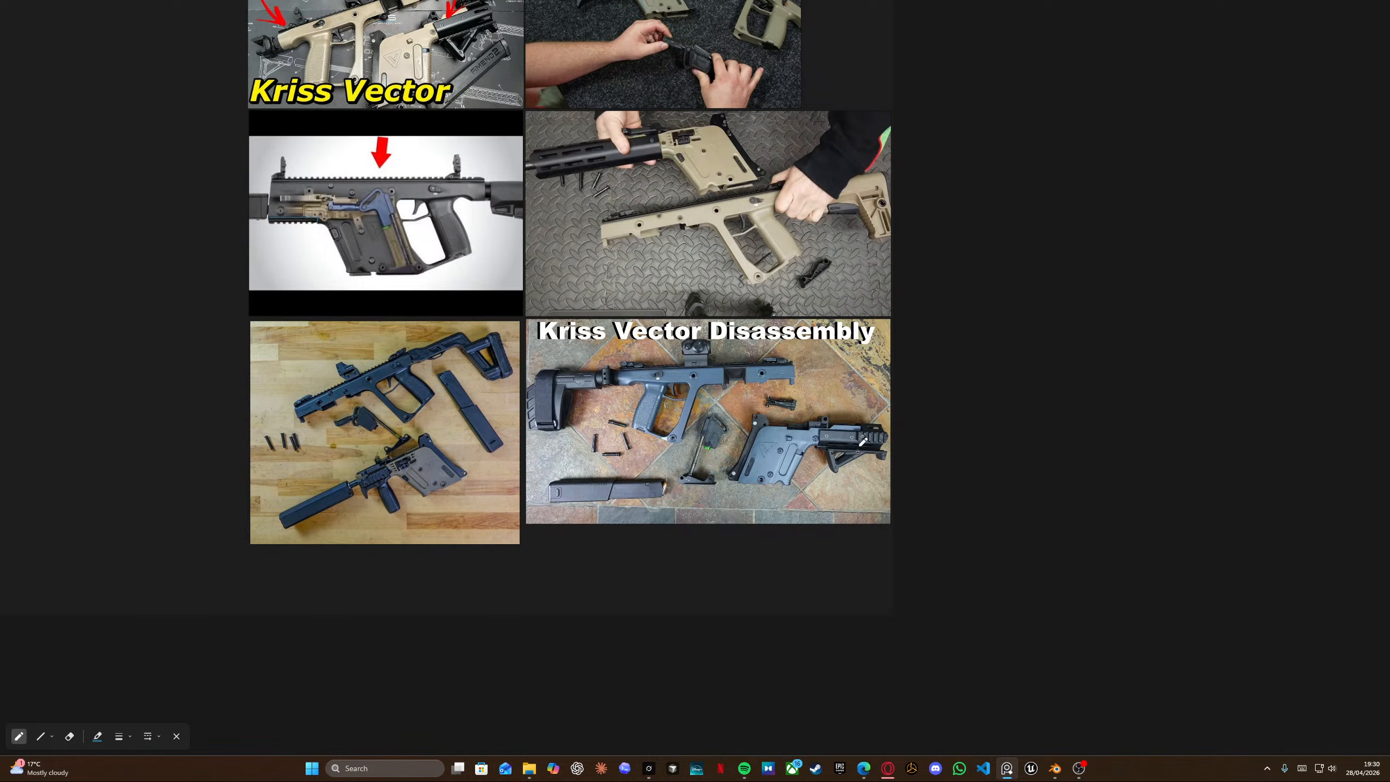
{"action": "scroll", "coordinate": [468, 463], "scroll_direction": "up", "scroll_amount": 6}
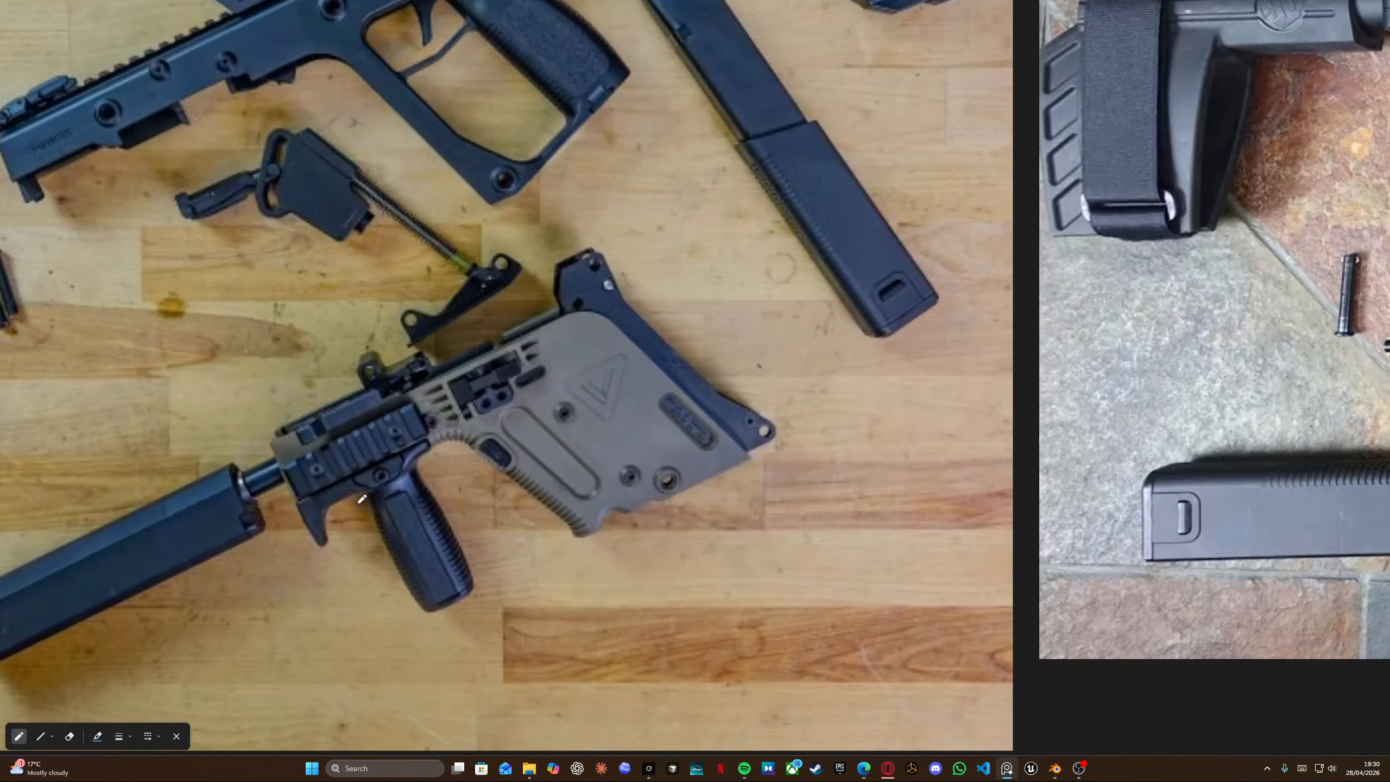
{"action": "scroll", "coordinate": [363, 496], "scroll_direction": "down", "scroll_amount": 2}
{"action": "middle_click_drag", "start_coordinate": [989, 194], "coordinate": [813, 548]}
{"action": "middle_click_drag", "start_coordinate": [504, 124], "coordinate": [232, 441]}
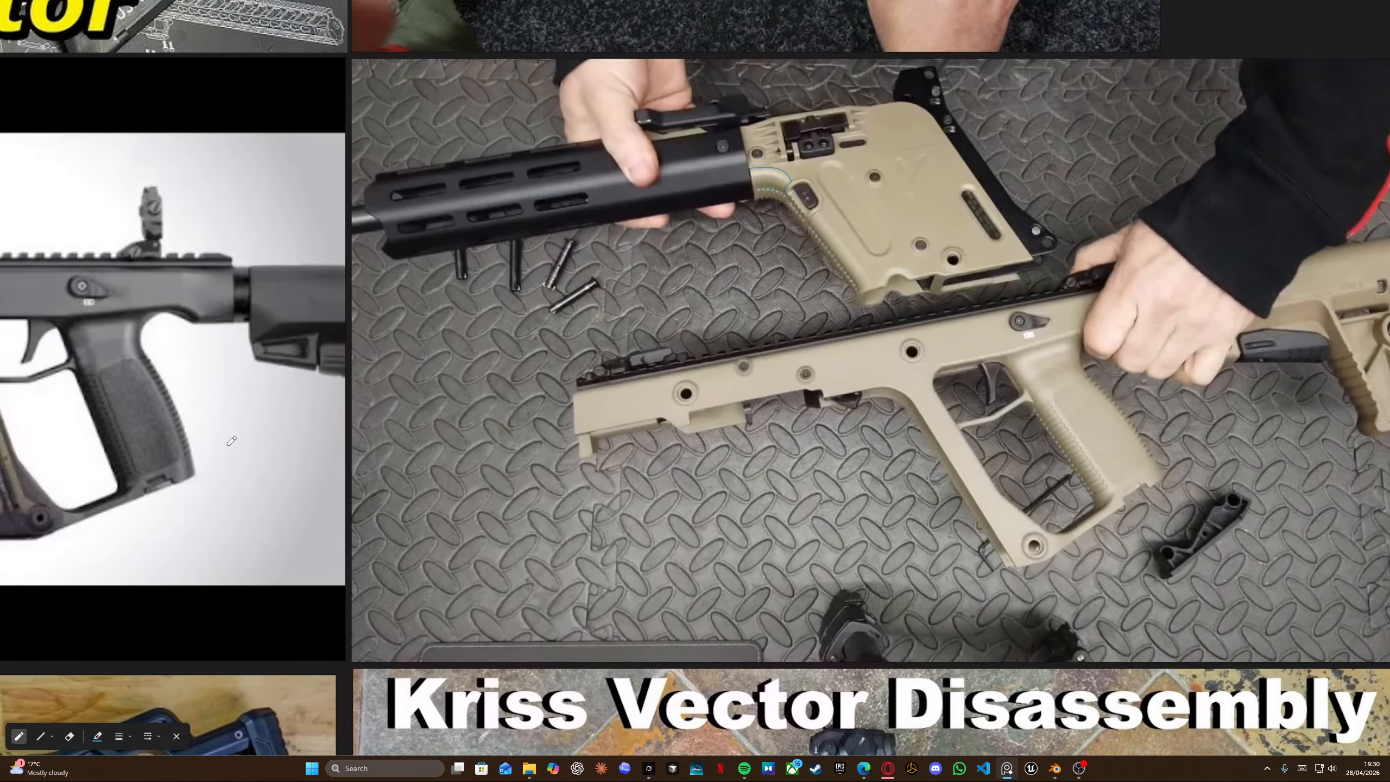
{"action": "scroll", "coordinate": [232, 441], "scroll_direction": "down", "scroll_amount": 5}
{"action": "scroll", "coordinate": [564, 328], "scroll_direction": "up", "scroll_amount": 5, "text": "ctrl"}
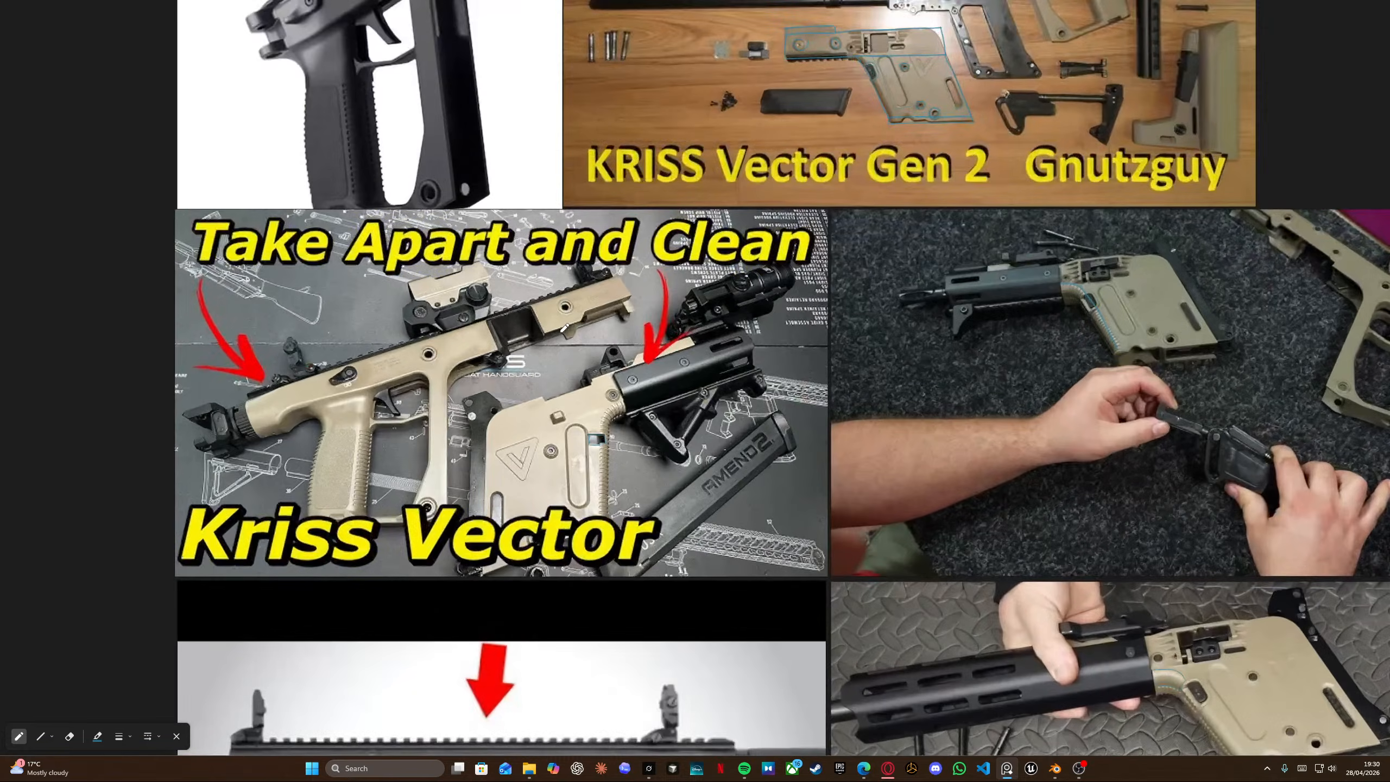
{"action": "scroll", "coordinate": [633, 377], "scroll_direction": "down", "scroll_amount": 10, "text": "ctrl"}
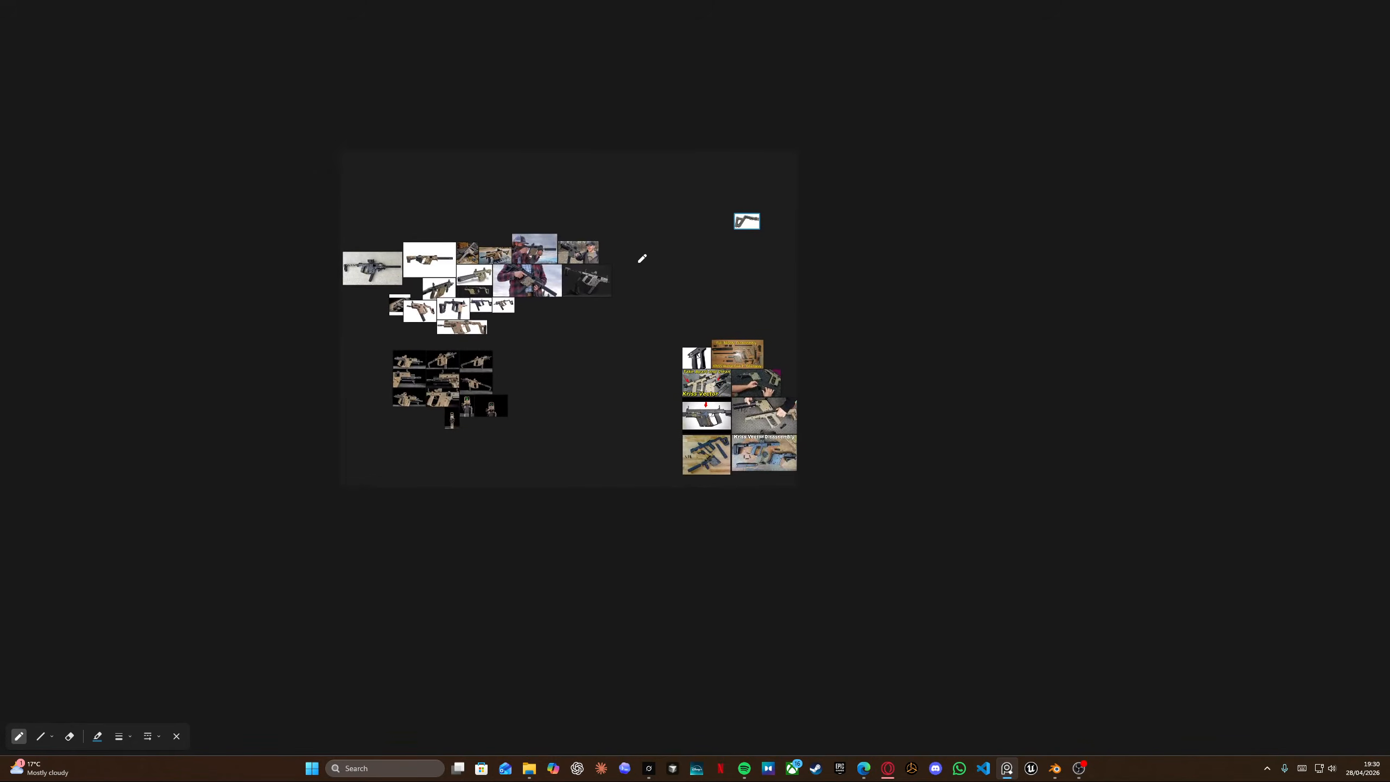
{"action": "scroll", "coordinate": [651, 296], "scroll_direction": "up", "scroll_amount": 5, "text": "ctrl"}
{"action": "scroll", "coordinate": [666, 331], "scroll_direction": "up", "scroll_amount": 5, "text": "ctrl"}
{"action": "scroll", "coordinate": [828, 294], "scroll_direction": "up", "scroll_amount": 3, "text": "ctrl"}
{"action": "scroll", "coordinate": [783, 278], "scroll_direction": "up", "scroll_amount": 1, "text": "ctrl"}
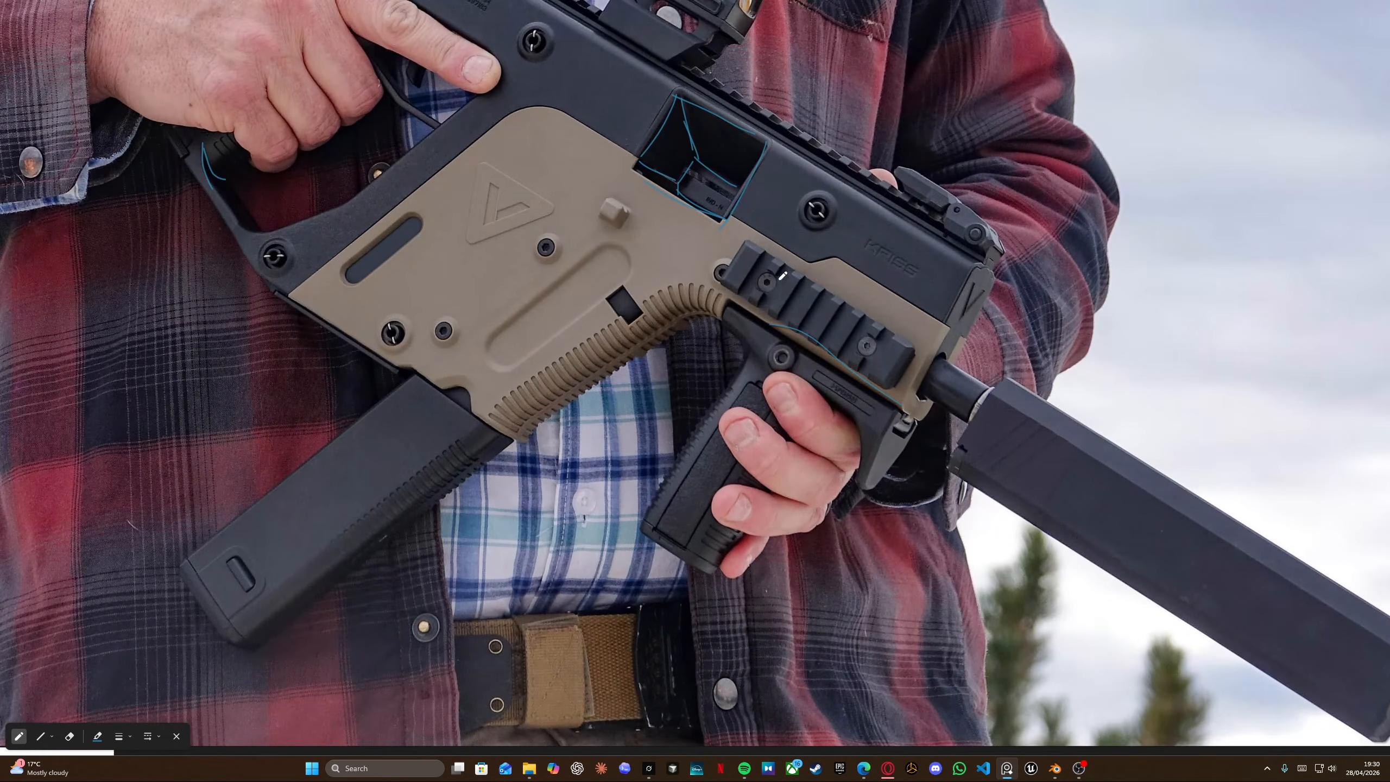
{"action": "scroll", "coordinate": [876, 346], "scroll_direction": "down", "scroll_amount": 6, "text": "ctrl"}
{"action": "scroll", "coordinate": [1041, 382], "scroll_direction": "up", "scroll_amount": 6, "text": "ctrl"}
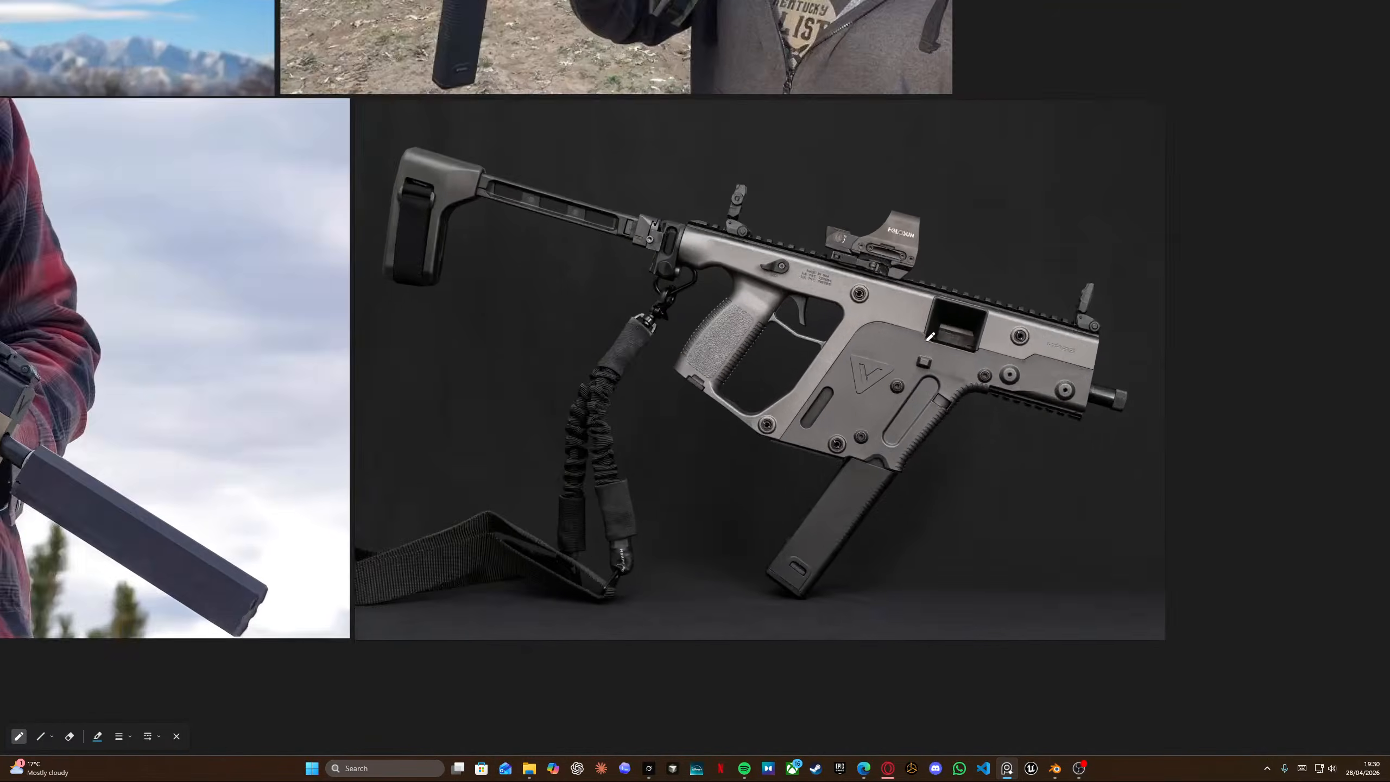
{"action": "scroll", "coordinate": [1042, 382], "scroll_direction": "up", "scroll_amount": 3, "text": "ctrl"}
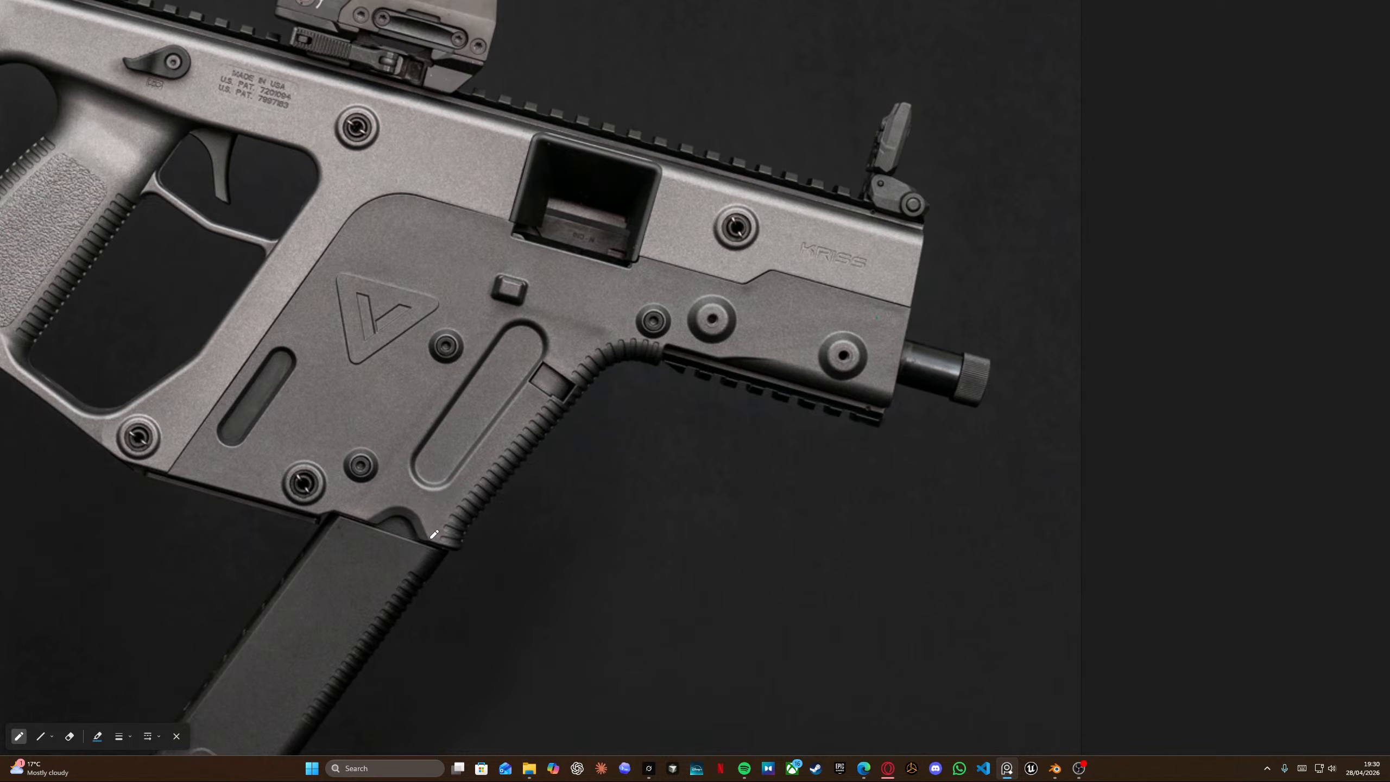
{"action": "key", "text": "alt+Tab"}
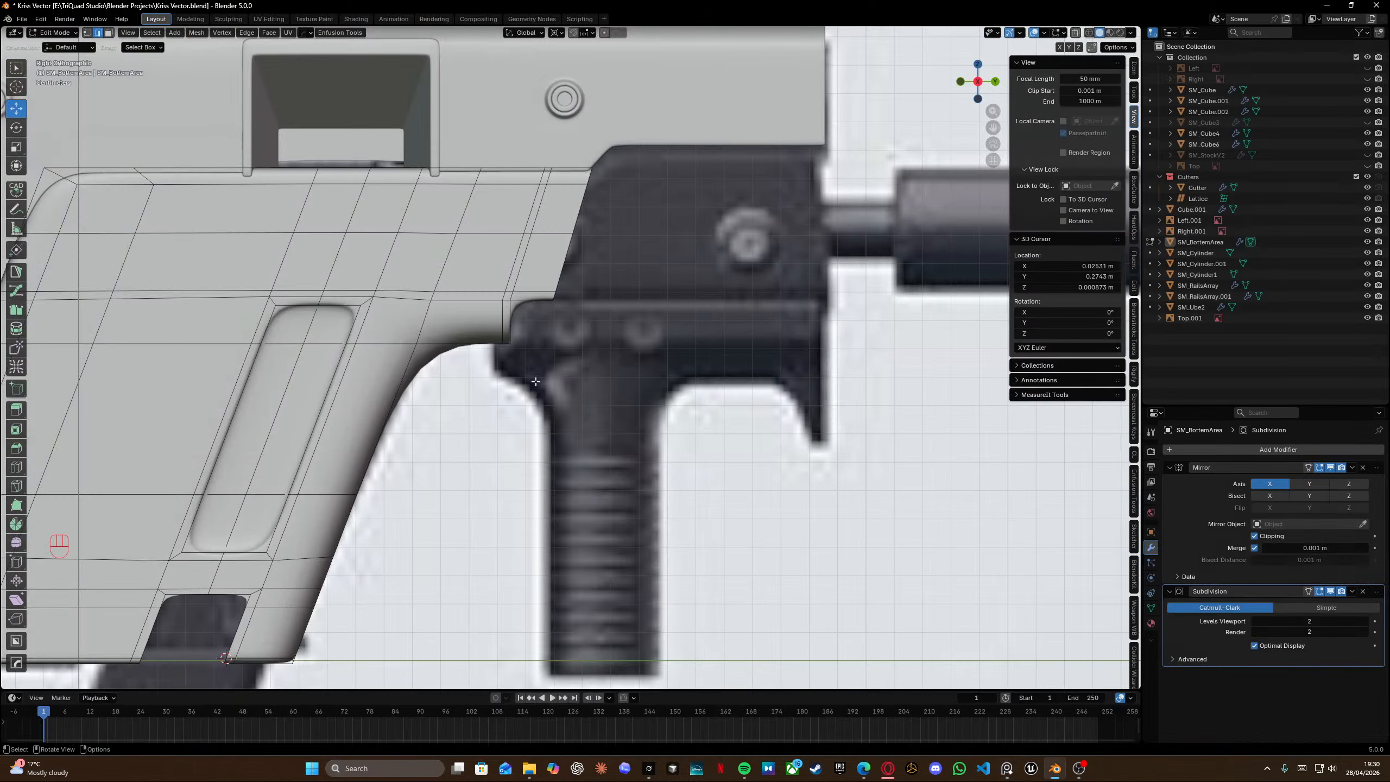
{"action": "middle_click_drag", "start_coordinate": [189, 659], "coordinate": [553, 474], "text": "shift"}
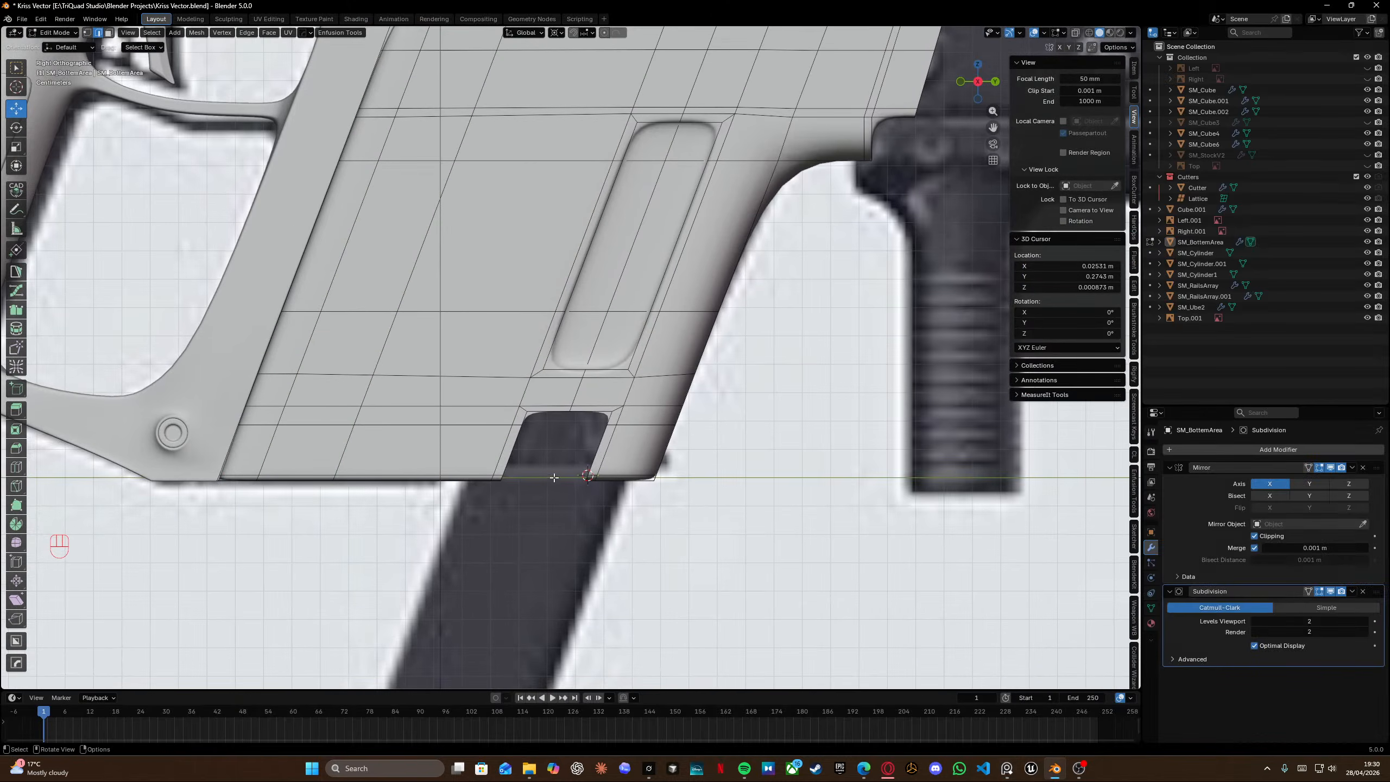
Select the edge across the top of the bottom slot cutout and edge-slide it to a factor of 0.648.
{"action": "scroll", "coordinate": [519, 467], "scroll_direction": "up", "scroll_amount": 4}
{"action": "middle_click_drag", "start_coordinate": [458, 456], "coordinate": [488, 291], "text": "shift"}
{"action": "left_click_drag", "start_coordinate": [455, 271], "coordinate": [754, 365]}
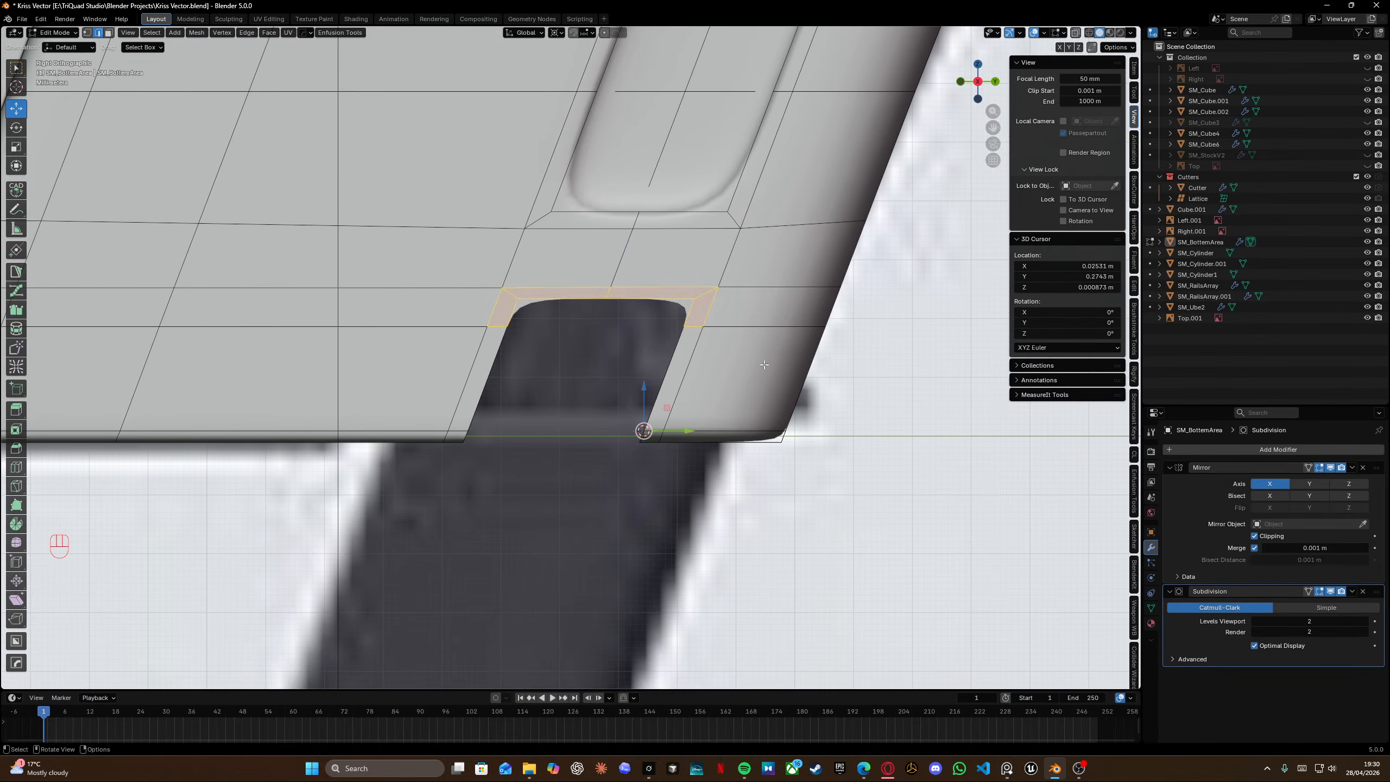
{"action": "key", "text": "shift+z"}
{"action": "left_click_drag", "start_coordinate": [445, 270], "coordinate": [764, 345]}
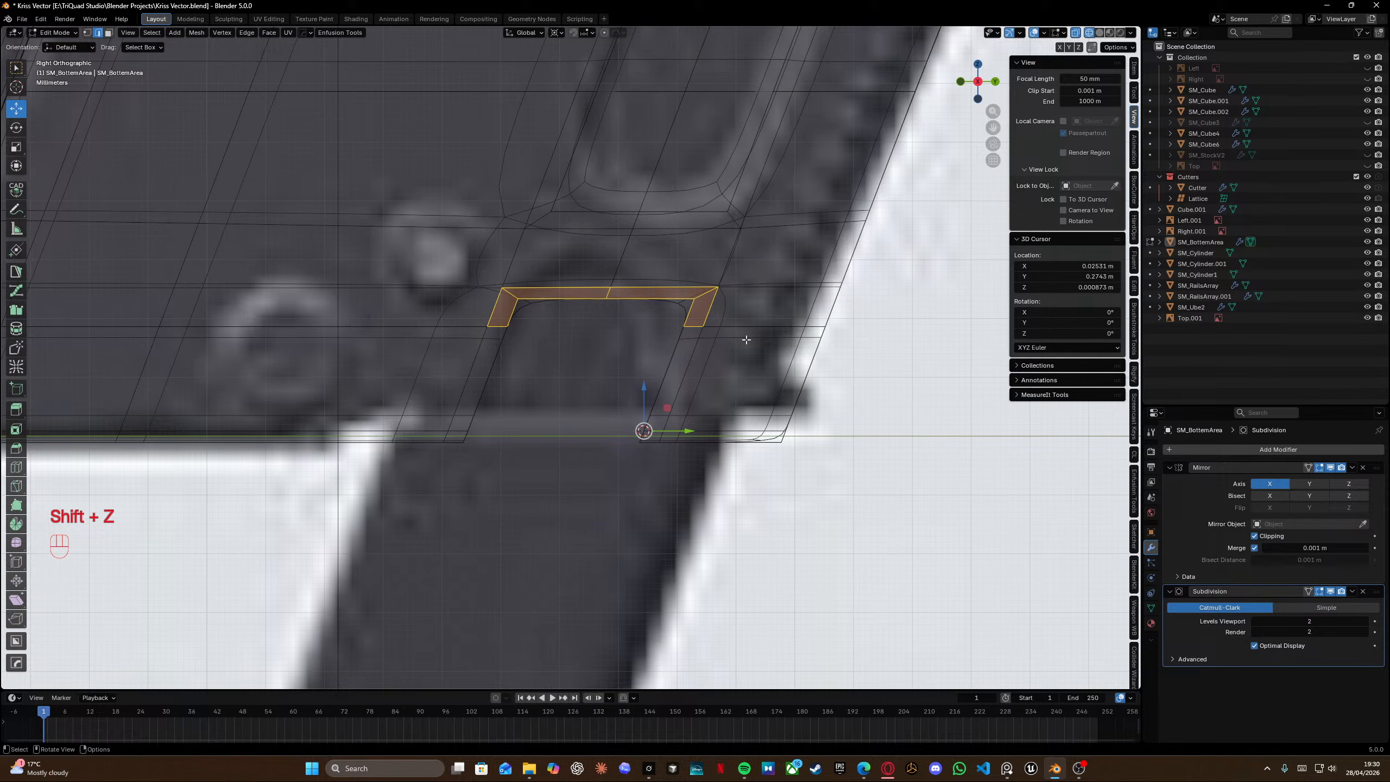
{"action": "left_click", "coordinate": [682, 328], "text": "alt"}
{"action": "key", "text": "g"}
{"action": "key", "text": "g"}
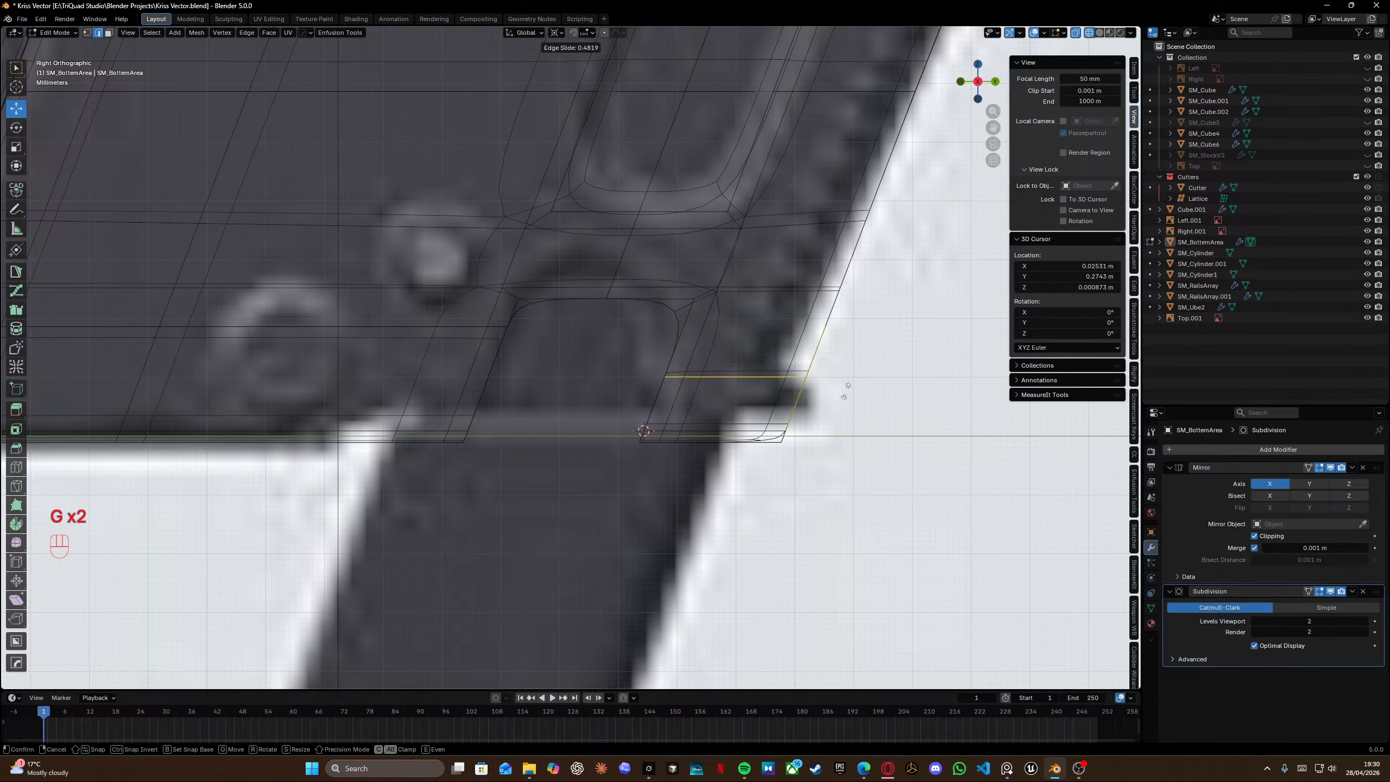
{"action": "left_click", "coordinate": [839, 403]}
Edge-slide the long horizontal edge left of the slot to a factor of -0.604.
{"action": "scroll", "coordinate": [433, 343], "scroll_direction": "down", "scroll_amount": 1}
{"action": "middle_click_drag", "start_coordinate": [438, 339], "coordinate": [571, 341], "text": "shift"}
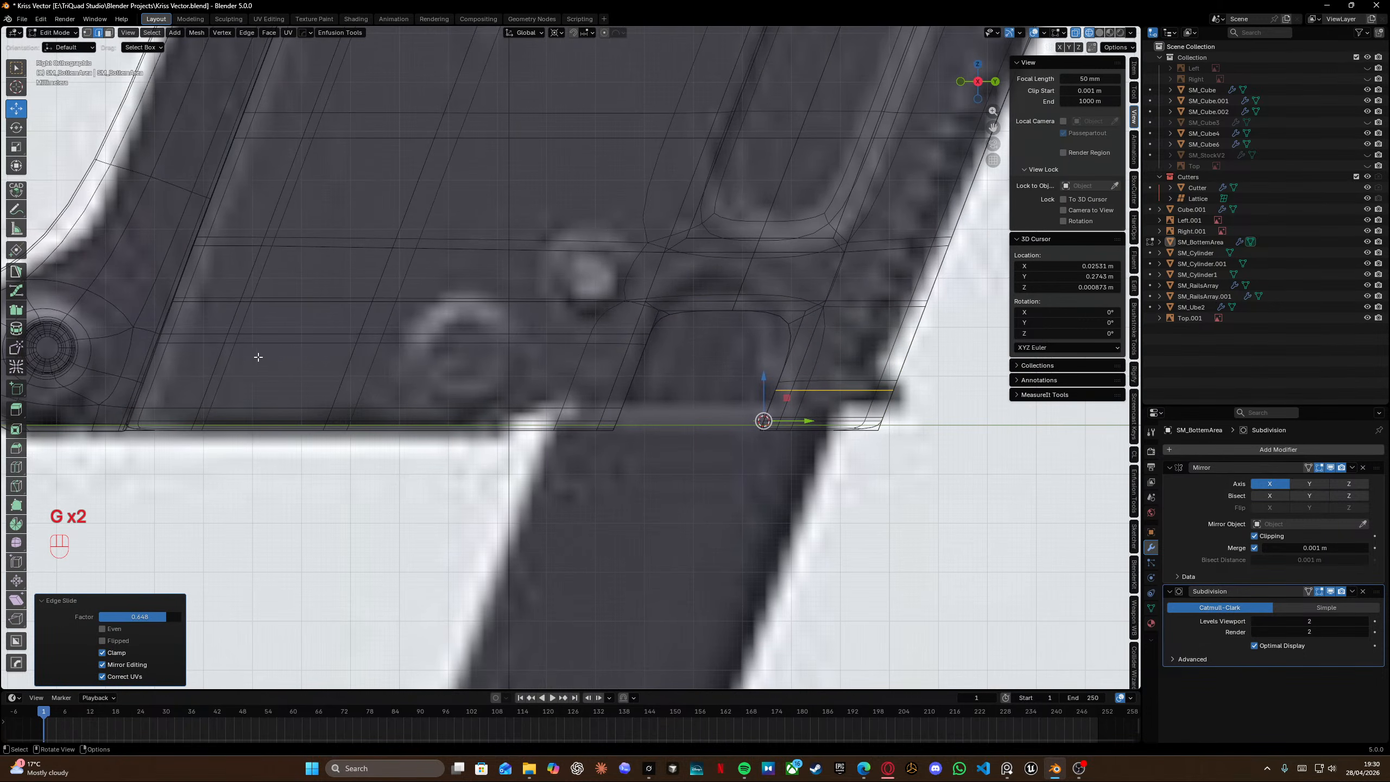
{"action": "left_click", "coordinate": [126, 332], "text": "alt"}
{"action": "key", "text": "g"}
{"action": "key", "text": "g"}
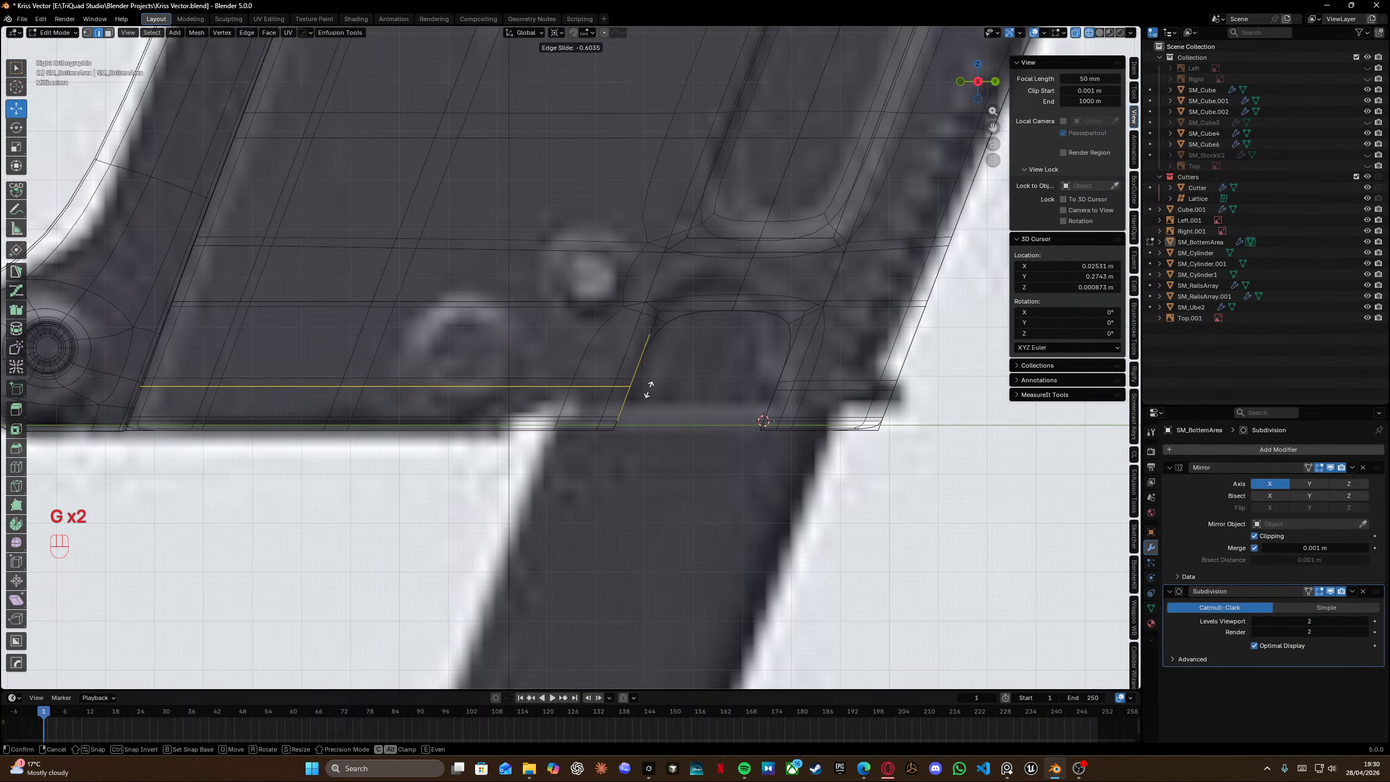
{"action": "left_click", "coordinate": [648, 389]}
Flatten the selected edge by scaling it to 0 on Z about the 3D cursor, then nudge it along Y.
{"action": "key", "text": "shift+s"}
{"action": "left_click", "coordinate": [851, 467]}
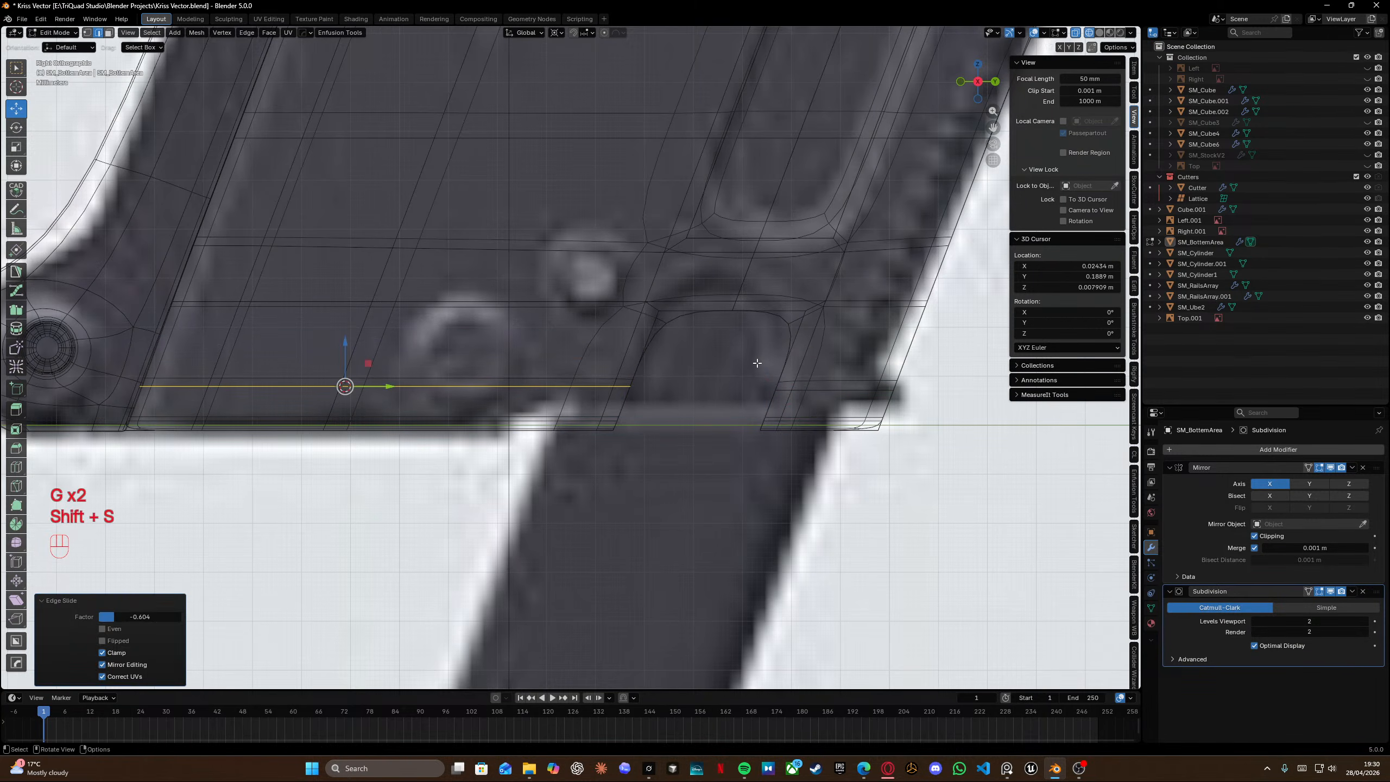
{"action": "key", "text": "s"}
{"action": "key", "text": "z"}
{"action": "key", "text": "KP_0"}
{"action": "key", "text": "Return"}
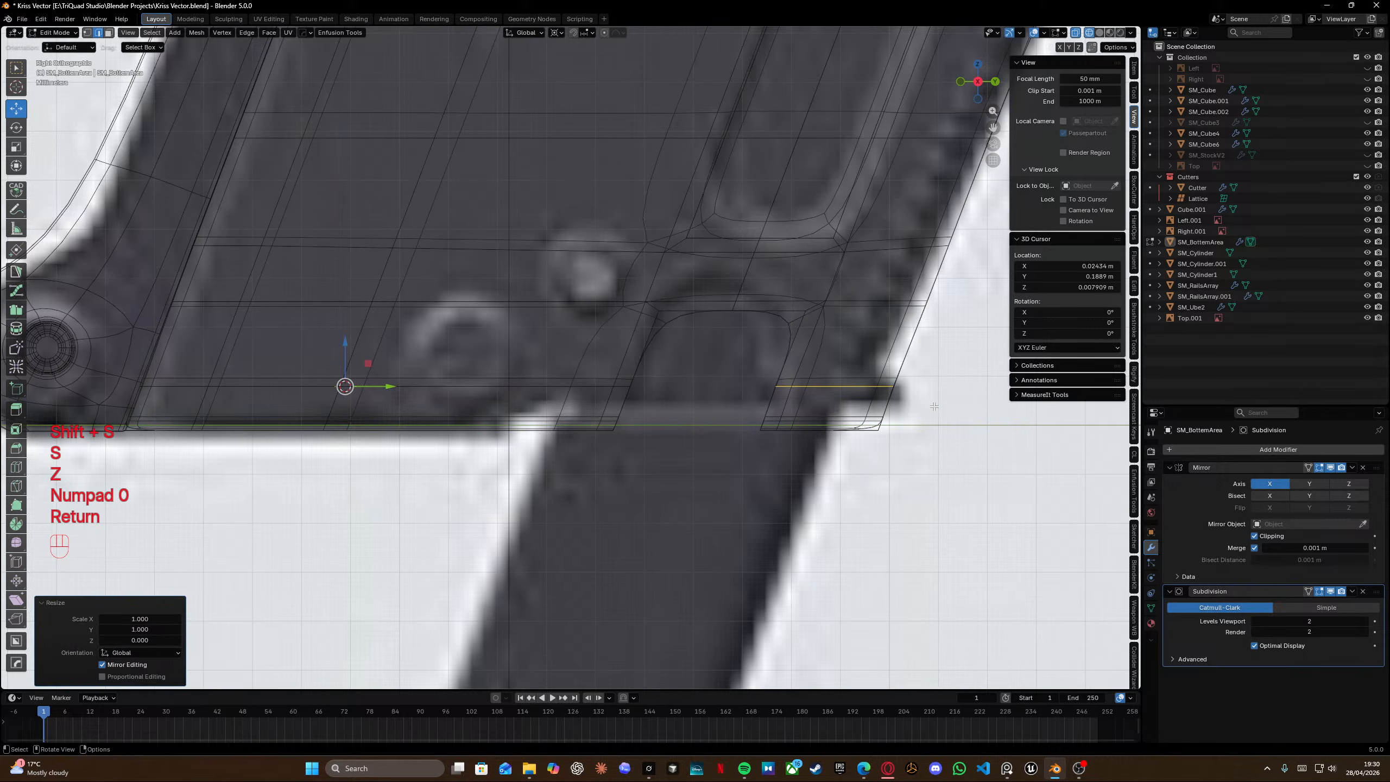
{"action": "key", "text": "g"}
{"action": "key", "text": "y"}
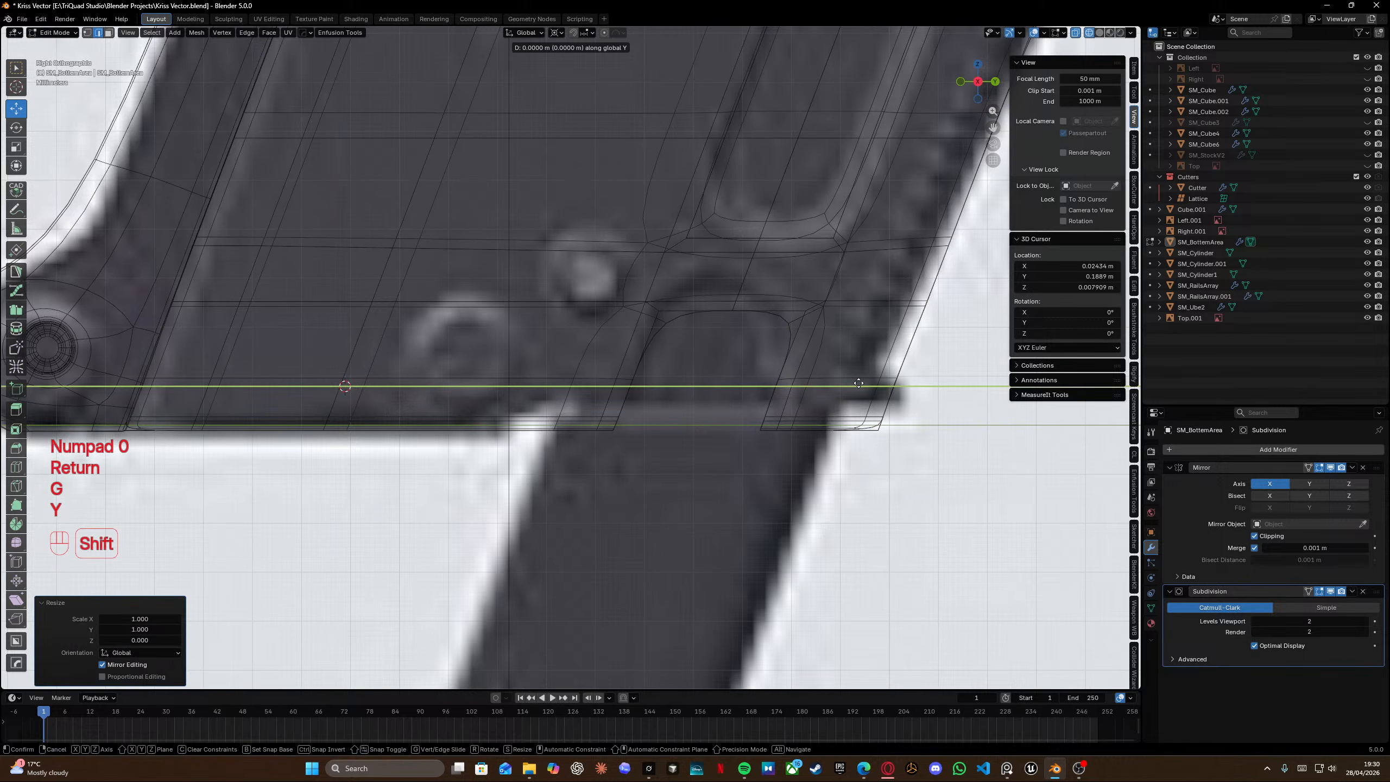
{"action": "left_click", "coordinate": [866, 384], "text": "shift"}
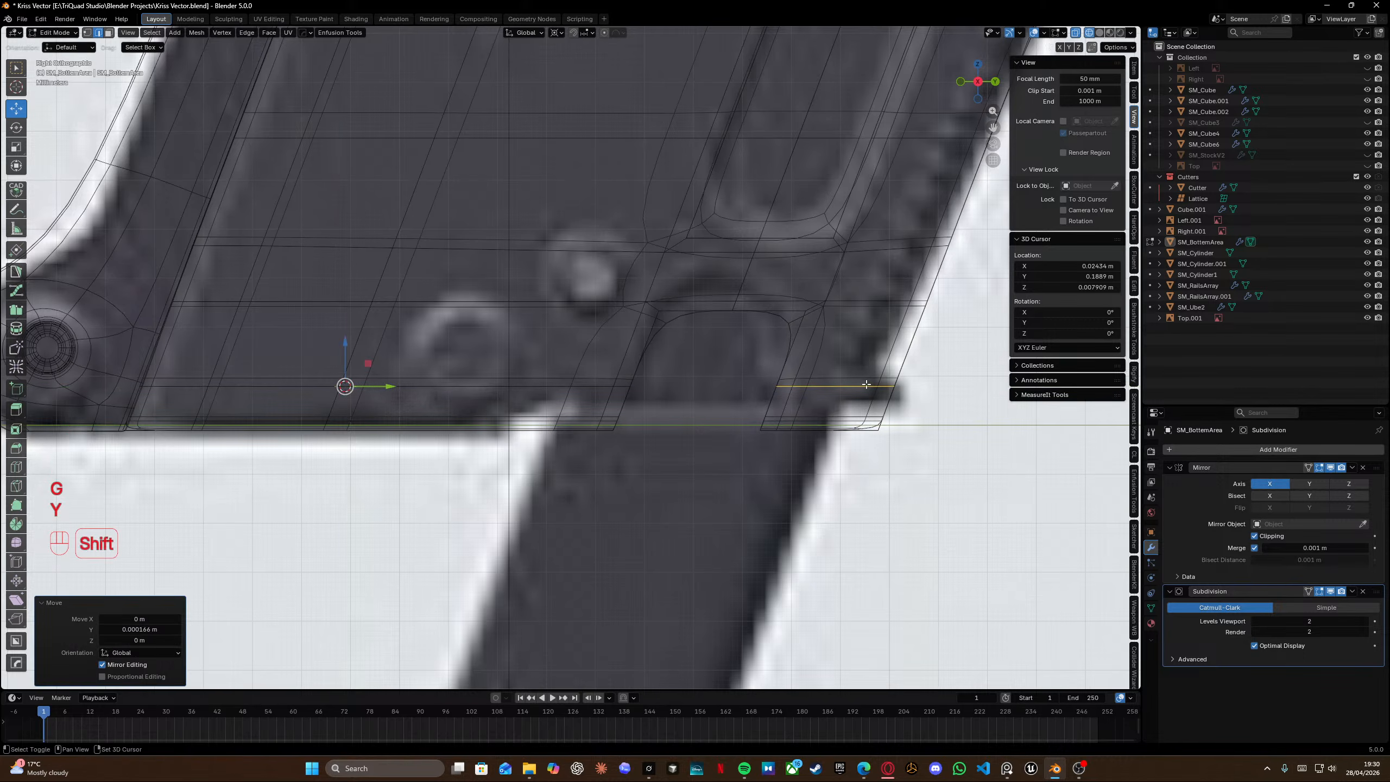
Move the edge above the slot down about 2.8 mm along Z.
{"action": "left_click", "coordinate": [658, 299]}
{"action": "key", "text": "g"}
{"action": "key", "text": "z"}
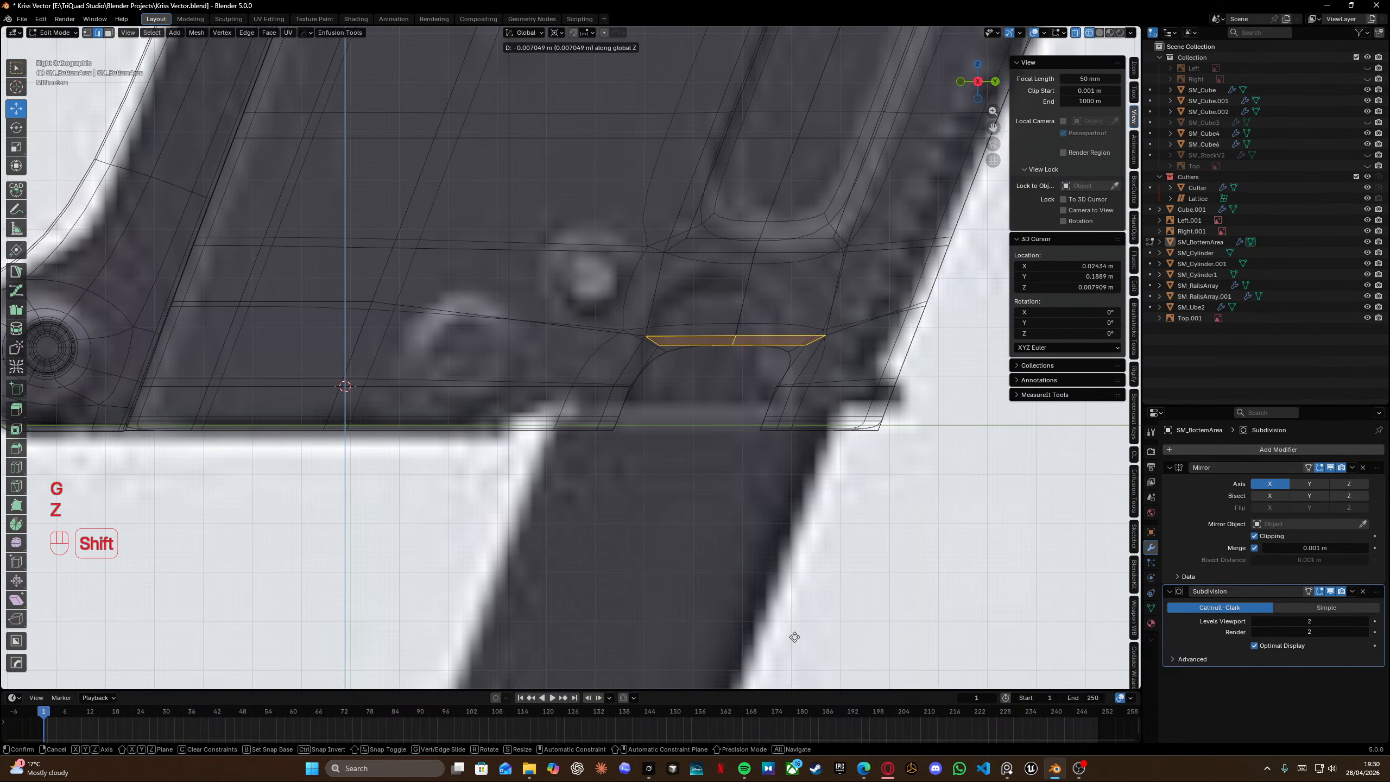
{"action": "left_click", "coordinate": [794, 637], "text": "shift"}
{"action": "left_click_drag", "start_coordinate": [383, 387], "coordinate": [336, 397]}
{"action": "scroll", "coordinate": [765, 379], "scroll_direction": "up", "scroll_amount": 3}
{"action": "middle_click_drag", "start_coordinate": [766, 379], "coordinate": [556, 365], "text": "shift"}
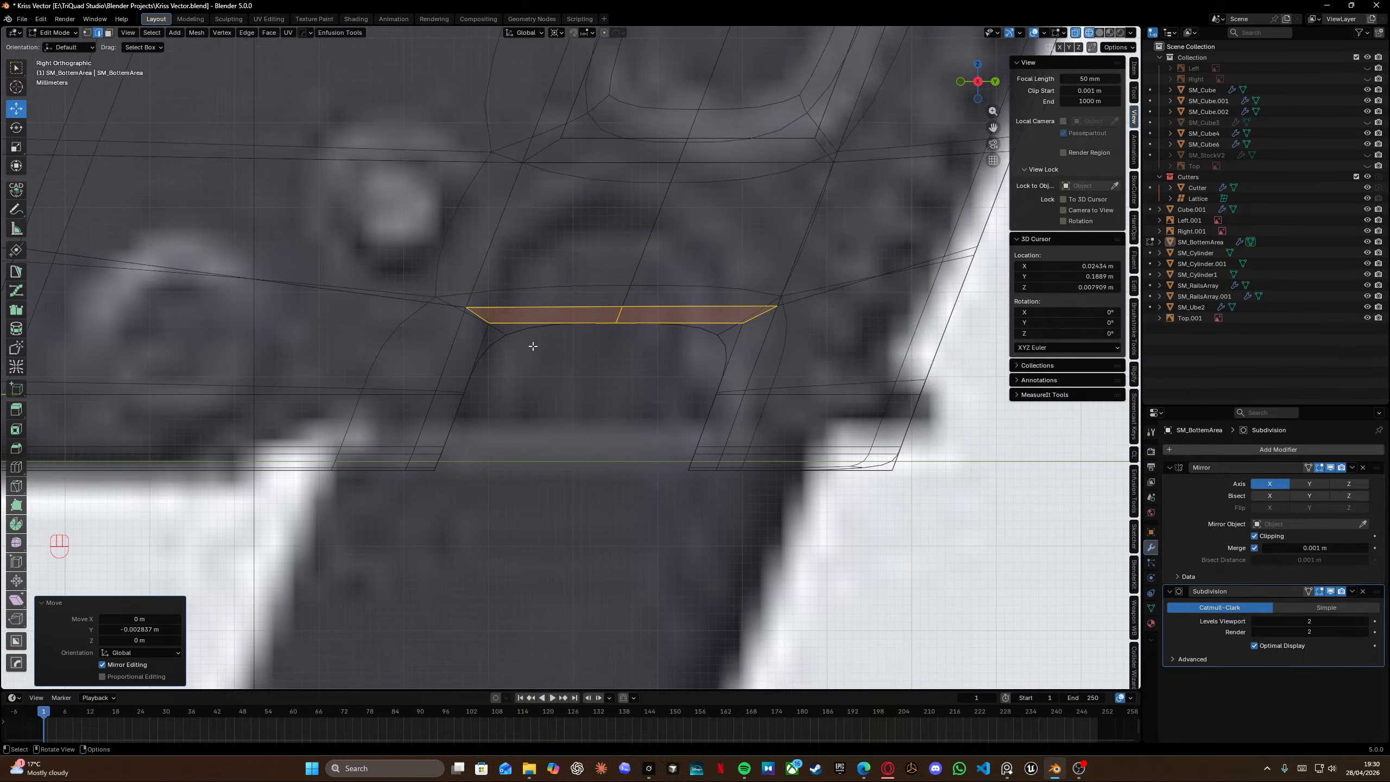
Edge-slide the slot's top edge with clamping off to straighten it above the cutout.
{"action": "left_click_drag", "start_coordinate": [473, 315], "coordinate": [755, 363]}
{"action": "key", "text": "g"}
{"action": "key", "text": "z"}
{"action": "key", "text": "g"}
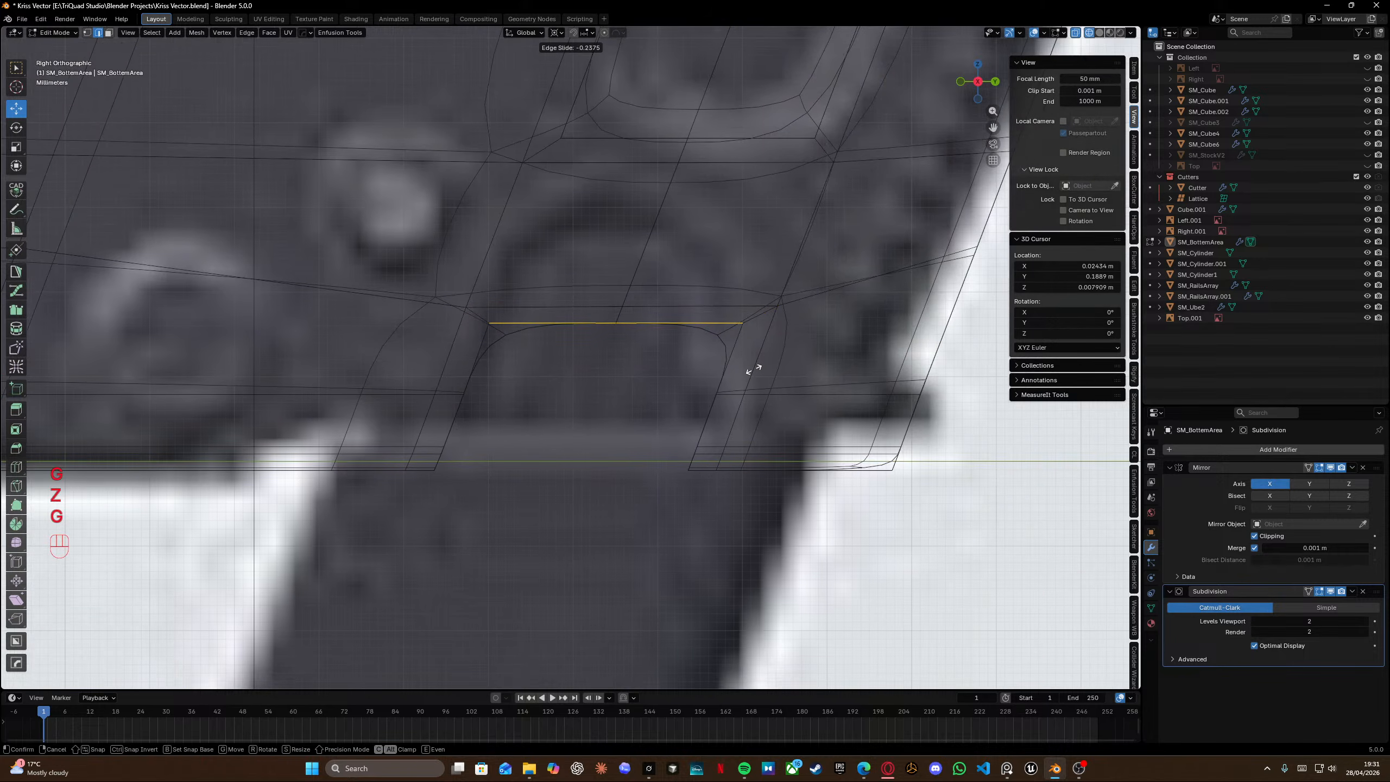
{"action": "key", "text": "alt"}
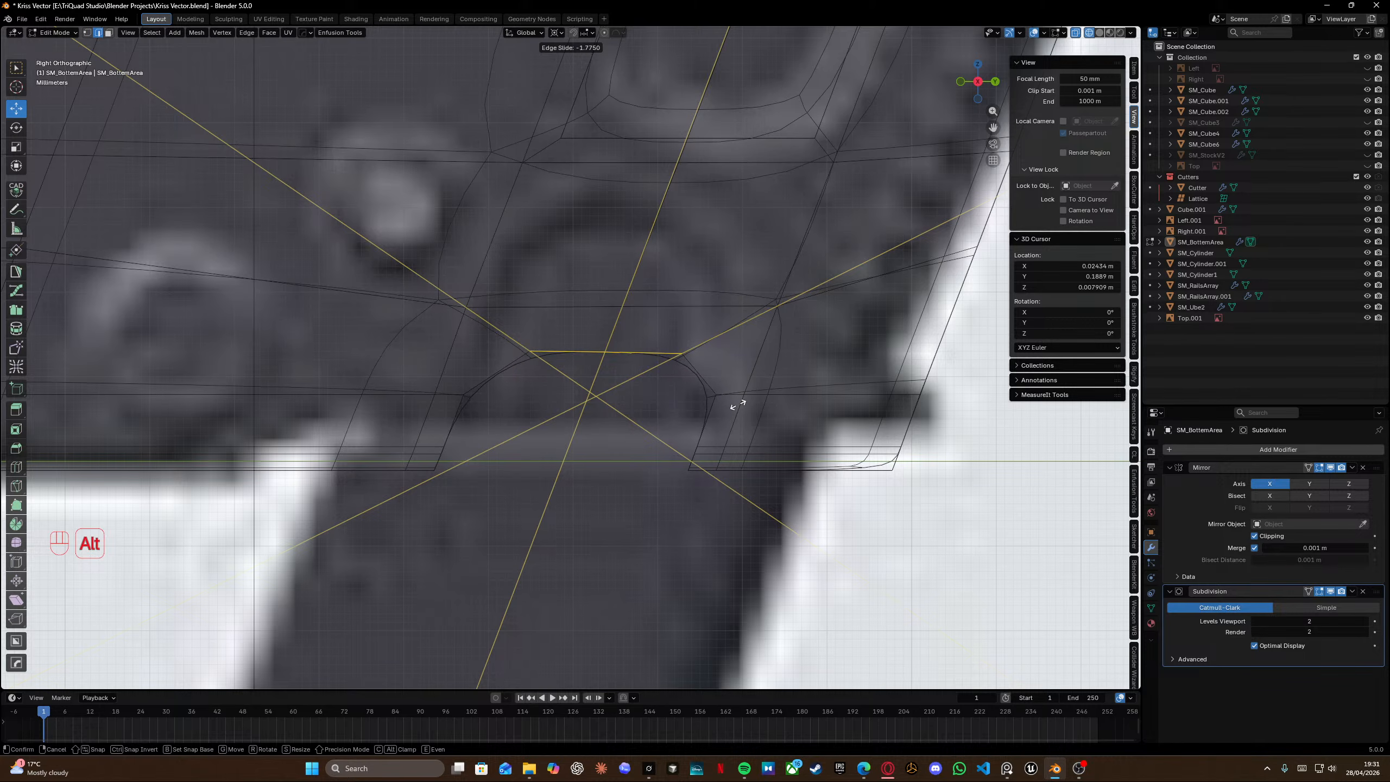
{"action": "left_click", "coordinate": [736, 407]}
Edge-slide the edge above the slot top to a factor of 0.684.
{"action": "left_click_drag", "start_coordinate": [441, 284], "coordinate": [817, 328]}
{"action": "key", "text": "g"}
{"action": "key", "text": "g"}
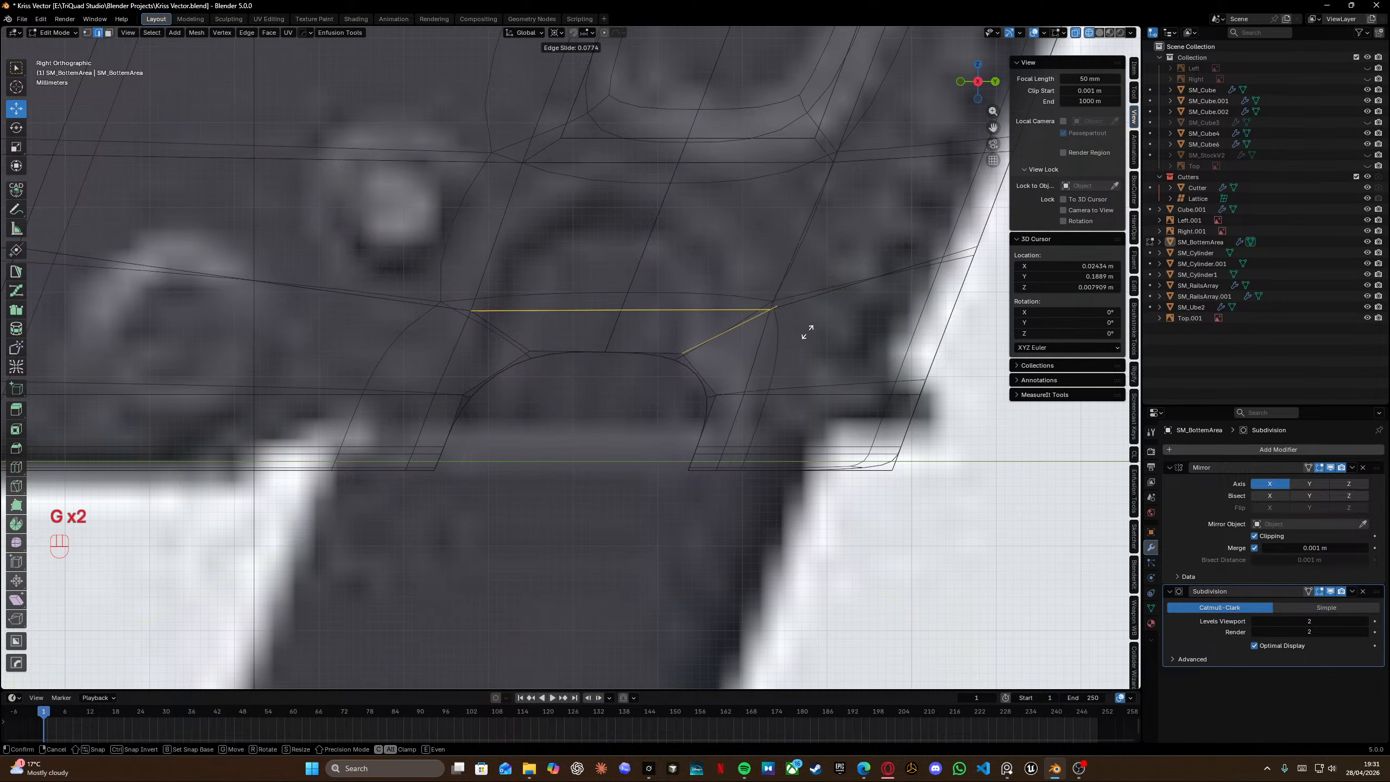
{"action": "left_click", "coordinate": [744, 381]}
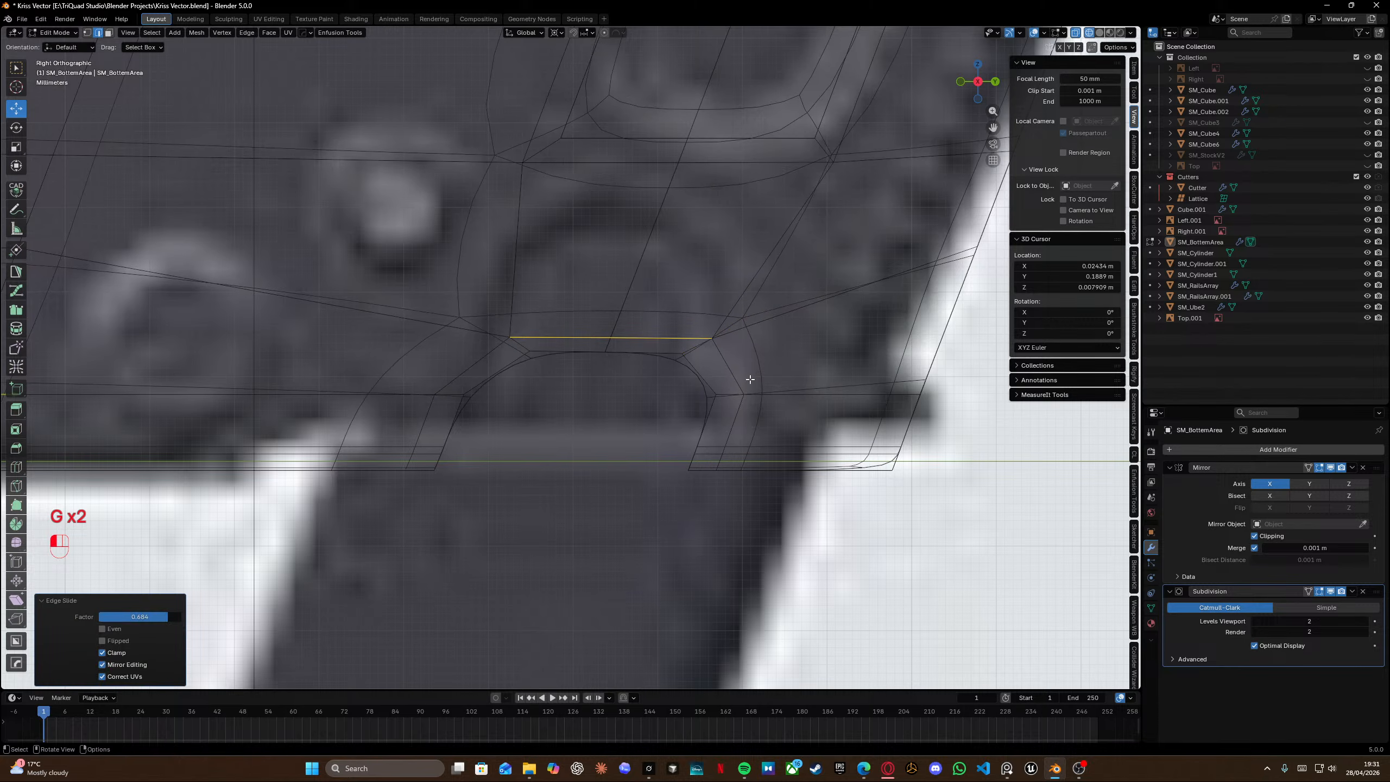
Select the edge loop outlining the slot cutout and edge-slide it outward with clamping off.
{"action": "left_click", "coordinate": [518, 343]}
{"action": "left_click_drag", "start_coordinate": [378, 361], "coordinate": [471, 506]}
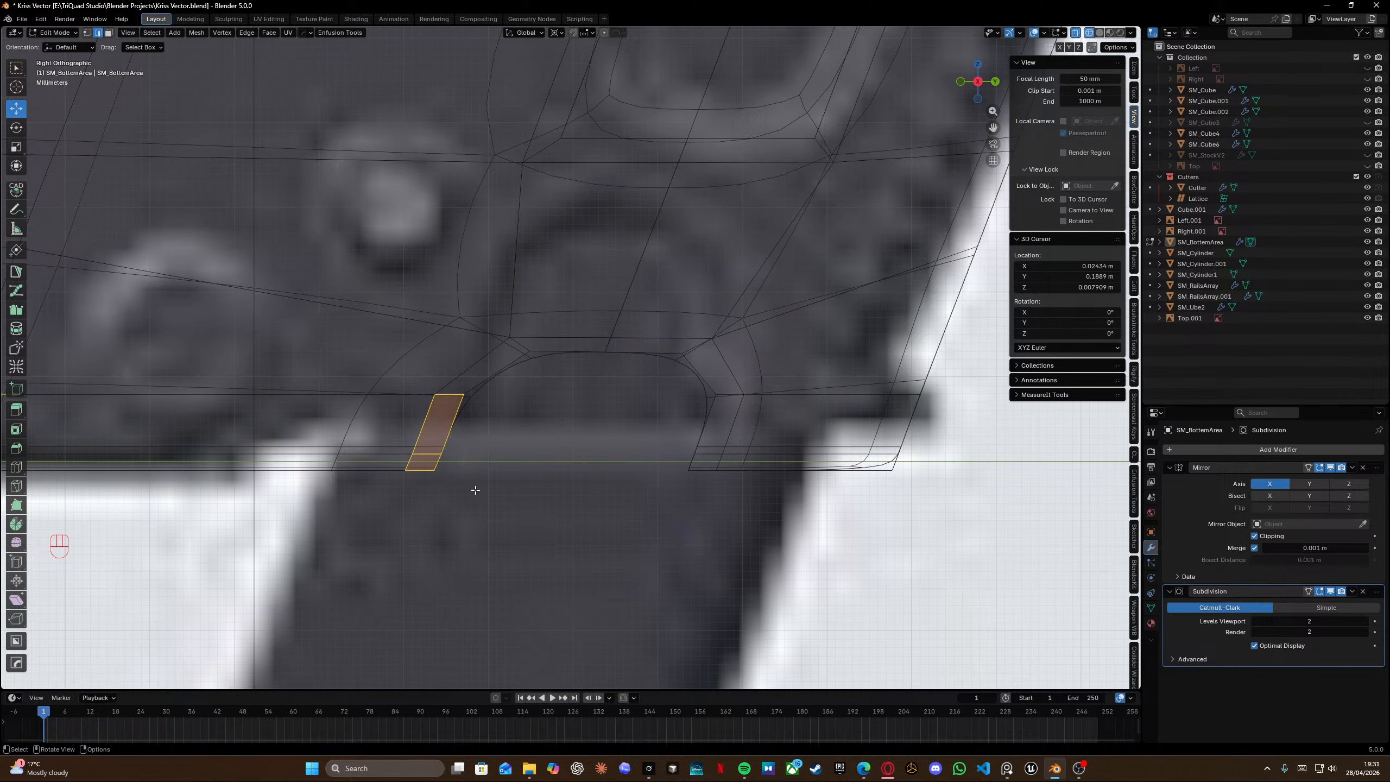
{"action": "left_click", "coordinate": [468, 440], "text": "alt"}
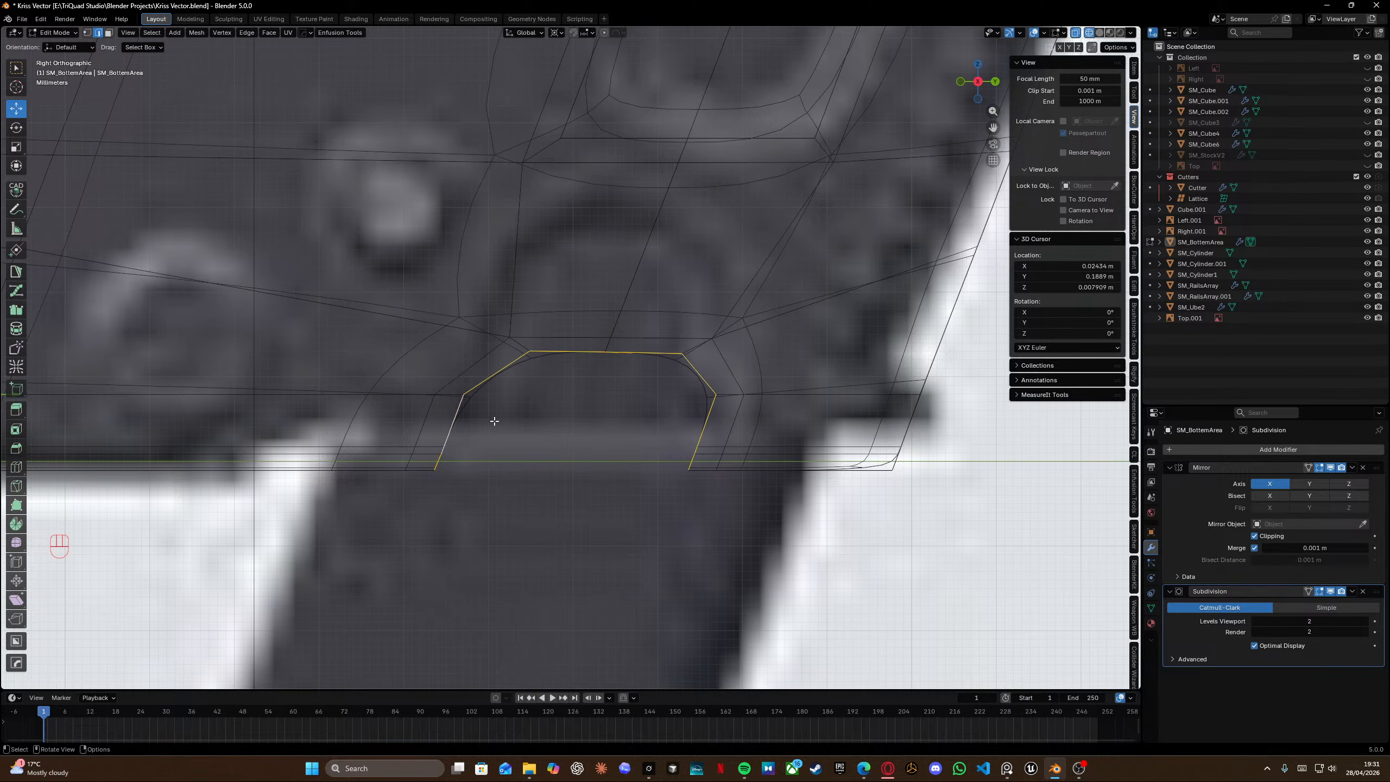
{"action": "key", "text": "g"}
{"action": "key", "text": "g"}
{"action": "key", "text": "alt"}
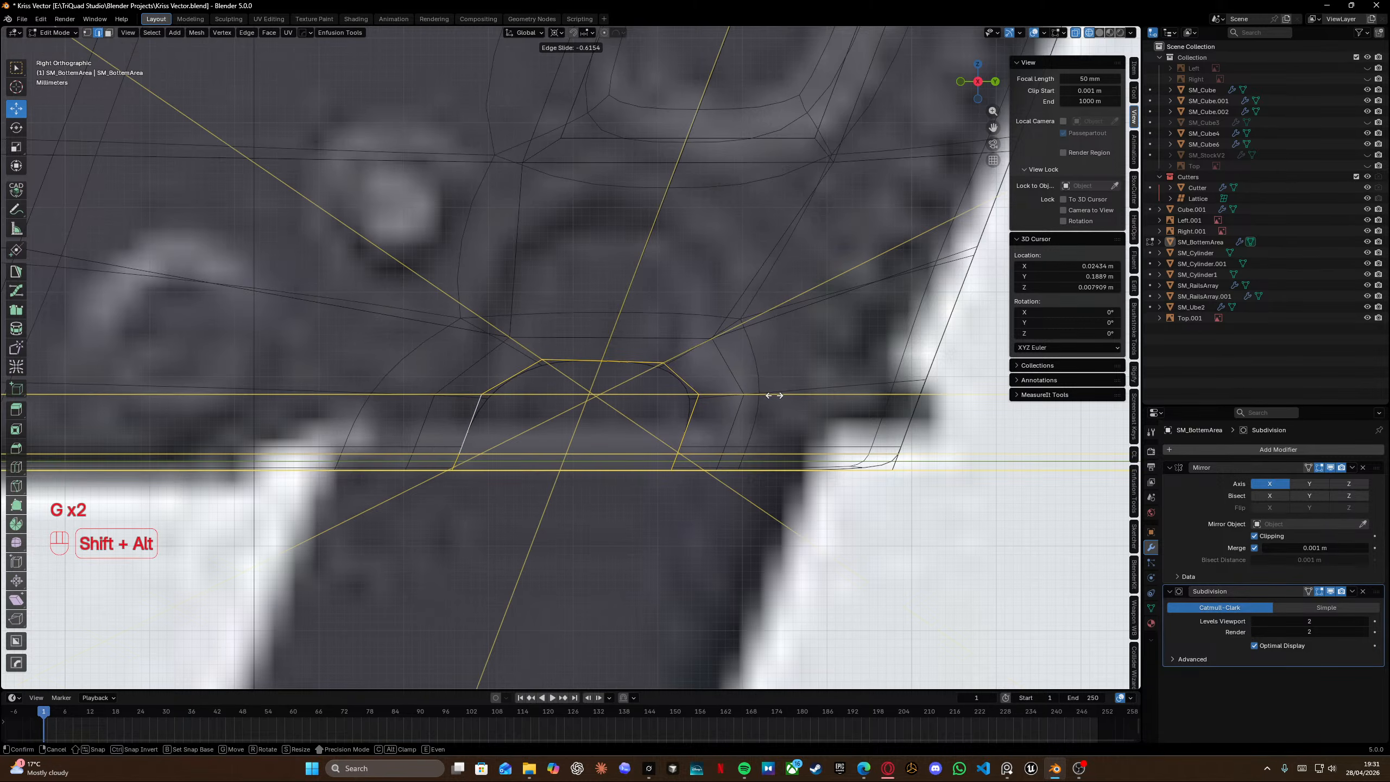
{"action": "left_click", "coordinate": [784, 396]}
Edge-slide the horizontal edge above the slot top to a factor of 0.378.
{"action": "left_click", "coordinate": [571, 348], "text": "alt"}
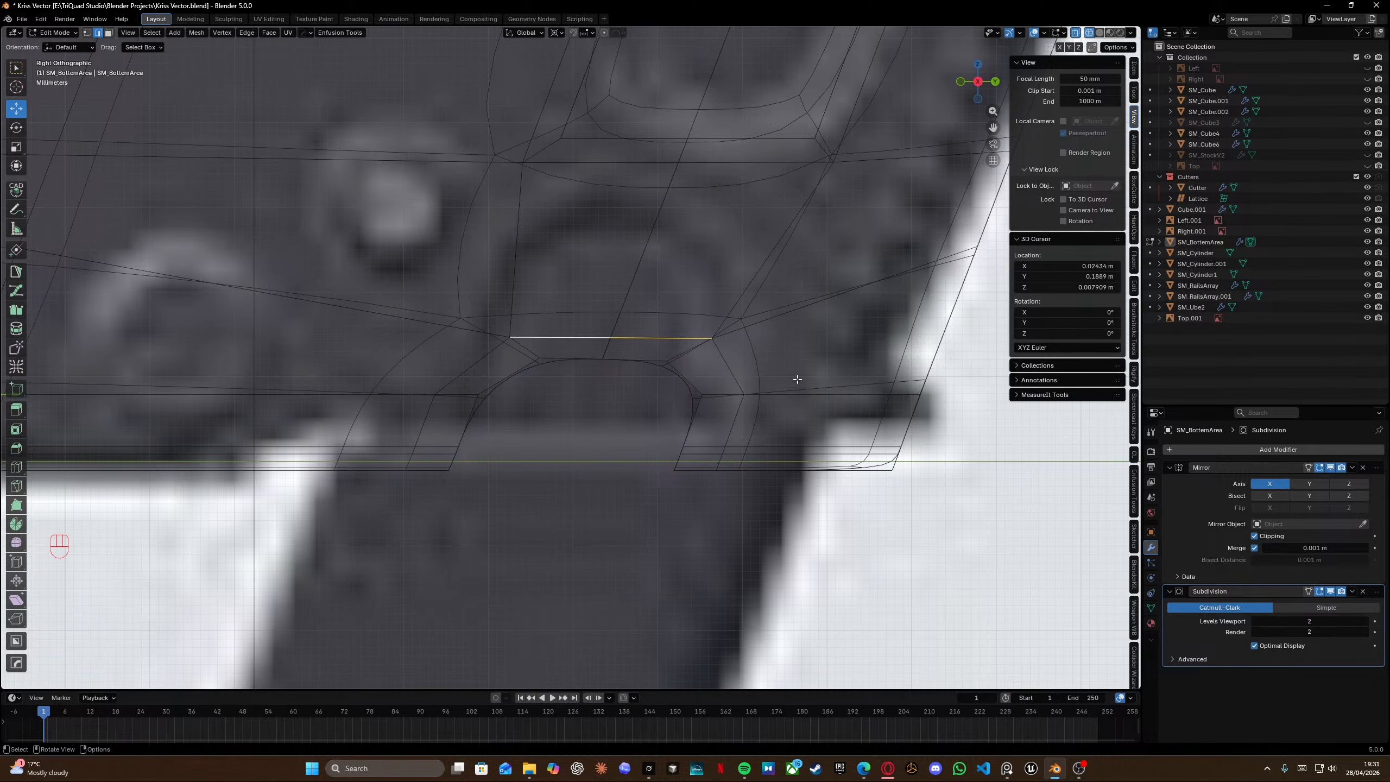
{"action": "key", "text": "g"}
{"action": "key", "text": "g"}
{"action": "left_click", "coordinate": [826, 390]}
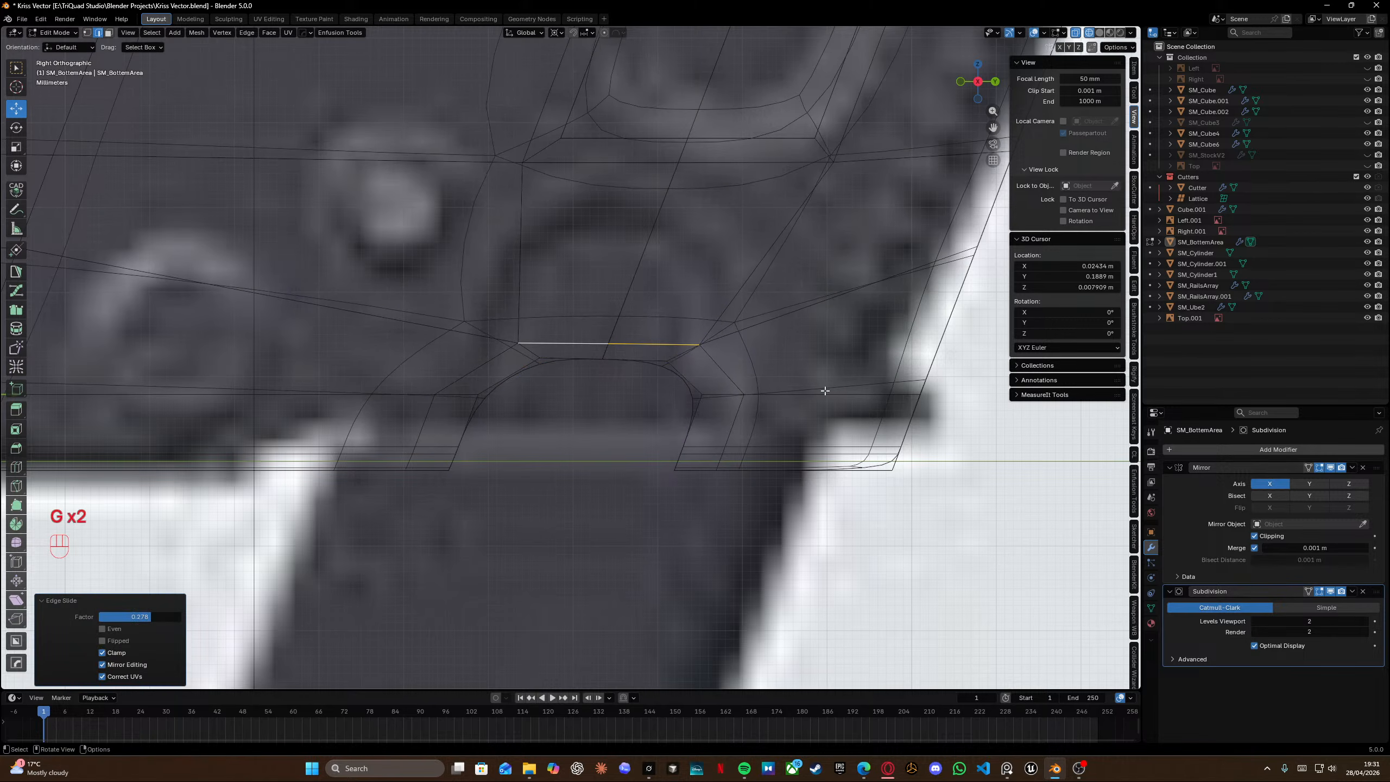
Select both slanted side edges of the slot and edge-slide them inward.
{"action": "left_click", "coordinate": [734, 423]}
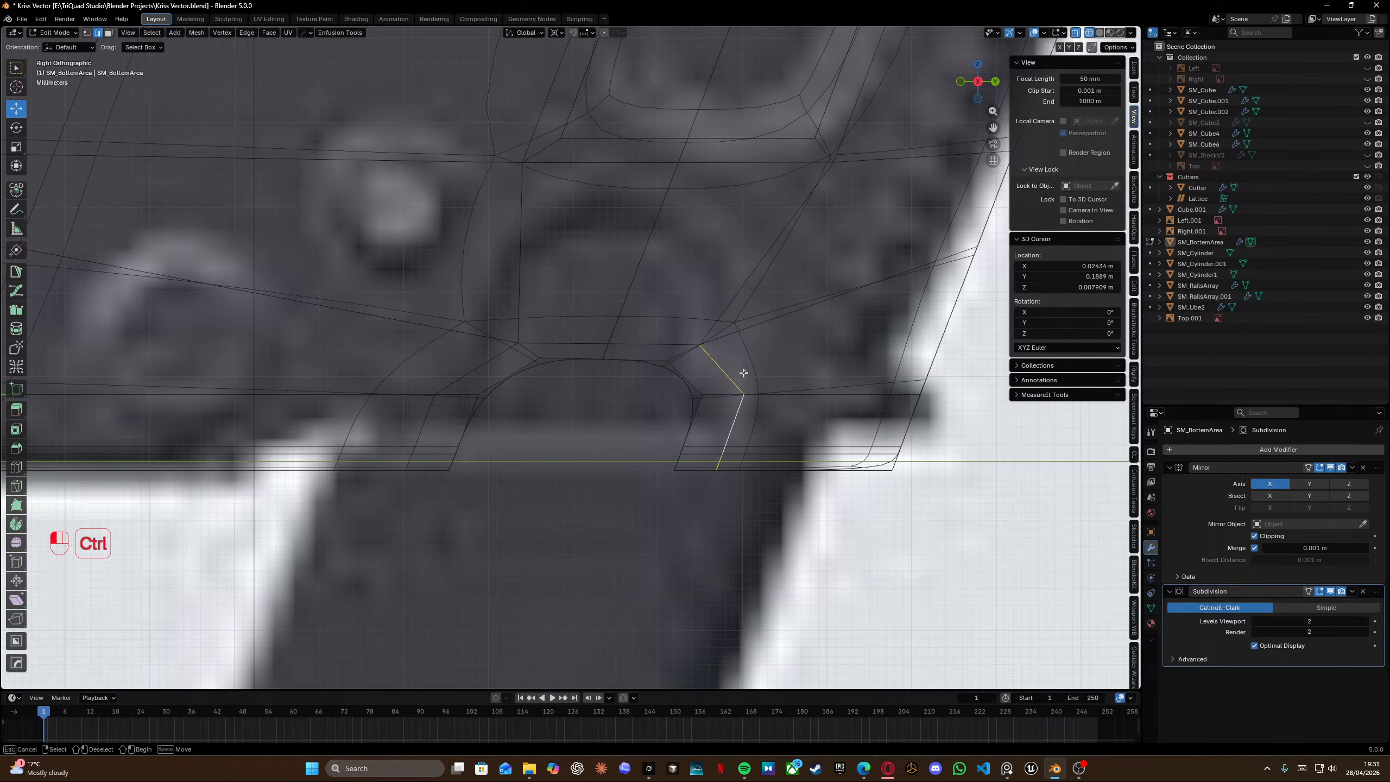
{"action": "left_click", "coordinate": [432, 403], "text": "shift"}
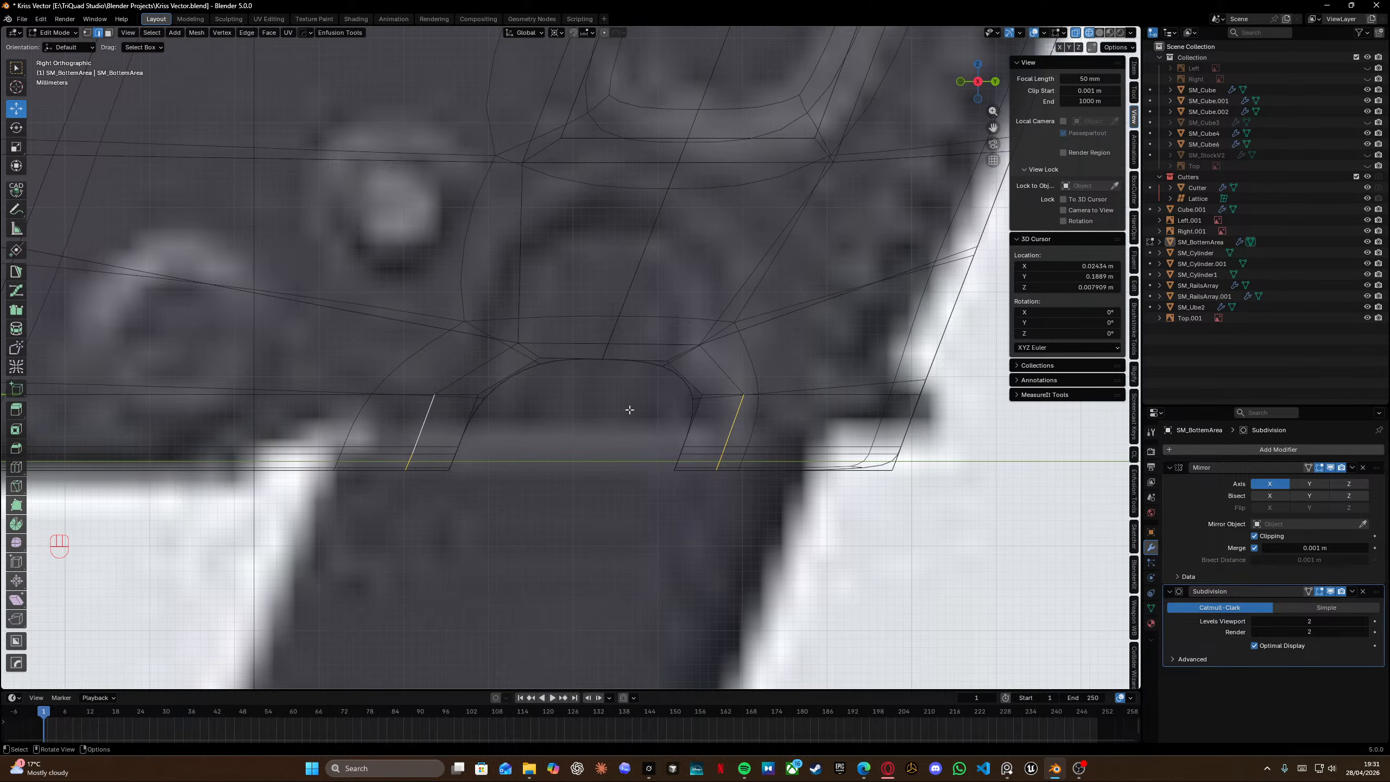
{"action": "key", "text": "g"}
{"action": "key", "text": "g"}
{"action": "left_click", "coordinate": [658, 409]}
{"action": "key", "text": "s"}
{"action": "key", "text": "x"}
{"action": "right_click", "coordinate": [878, 379]}
{"action": "key", "text": "shift+s"}
{"action": "left_click", "coordinate": [889, 430]}
{"action": "key", "text": "s"}
{"action": "key", "text": "x"}
{"action": "right_click", "coordinate": [860, 434]}
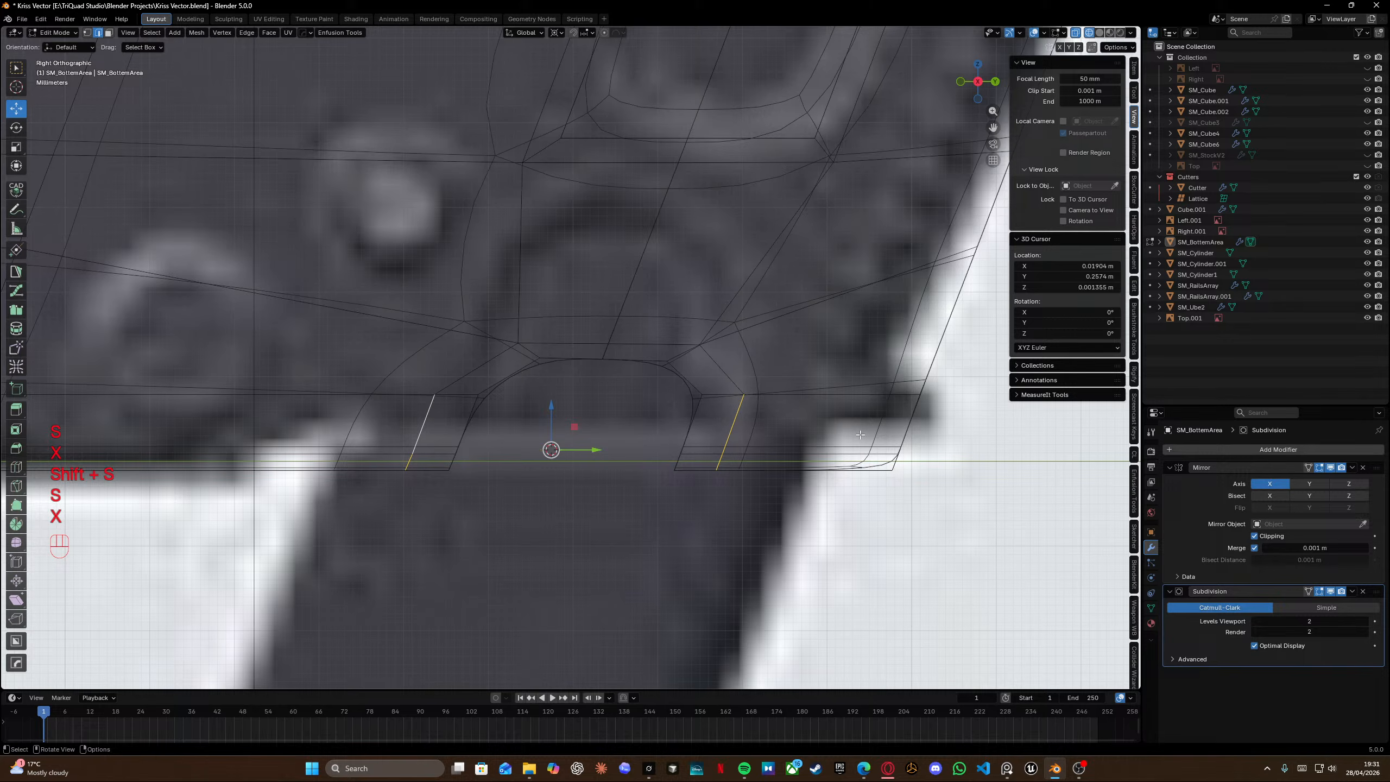
Select the left slanted edge beside the slot and edge-slide it.
{"action": "left_click", "coordinate": [425, 419], "text": "alt"}
{"action": "left_click", "coordinate": [476, 368], "text": "shift"}
{"action": "key", "text": "g"}
{"action": "key", "text": "g"}
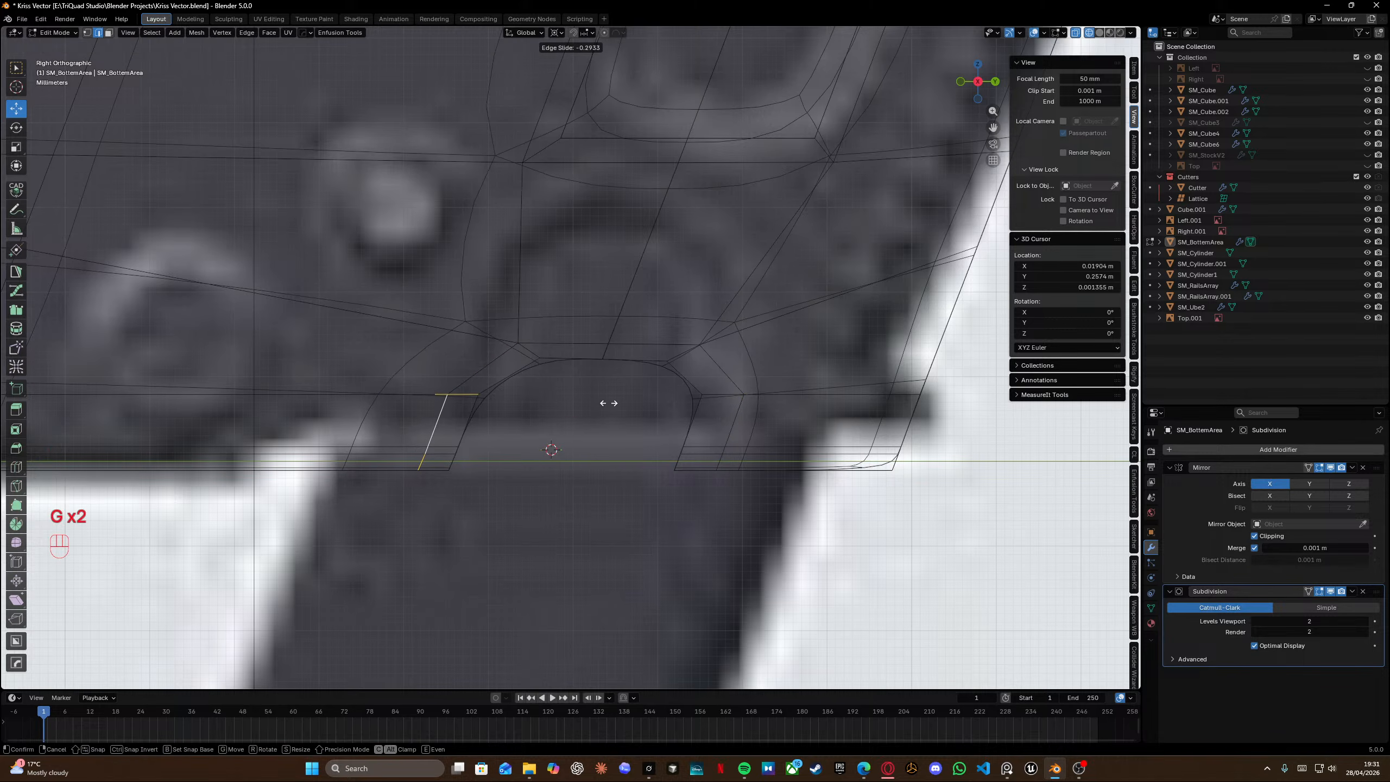
{"action": "left_click", "coordinate": [584, 400]}
Select the top edge of the slot's support loop and edge-slide it closer to the cutout.
{"action": "middle_click_drag", "start_coordinate": [619, 380], "coordinate": [506, 376], "text": "shift"}
{"action": "left_click", "coordinate": [487, 343]}
{"action": "left_click", "coordinate": [548, 344], "text": "shift"}
{"action": "key", "text": "g"}
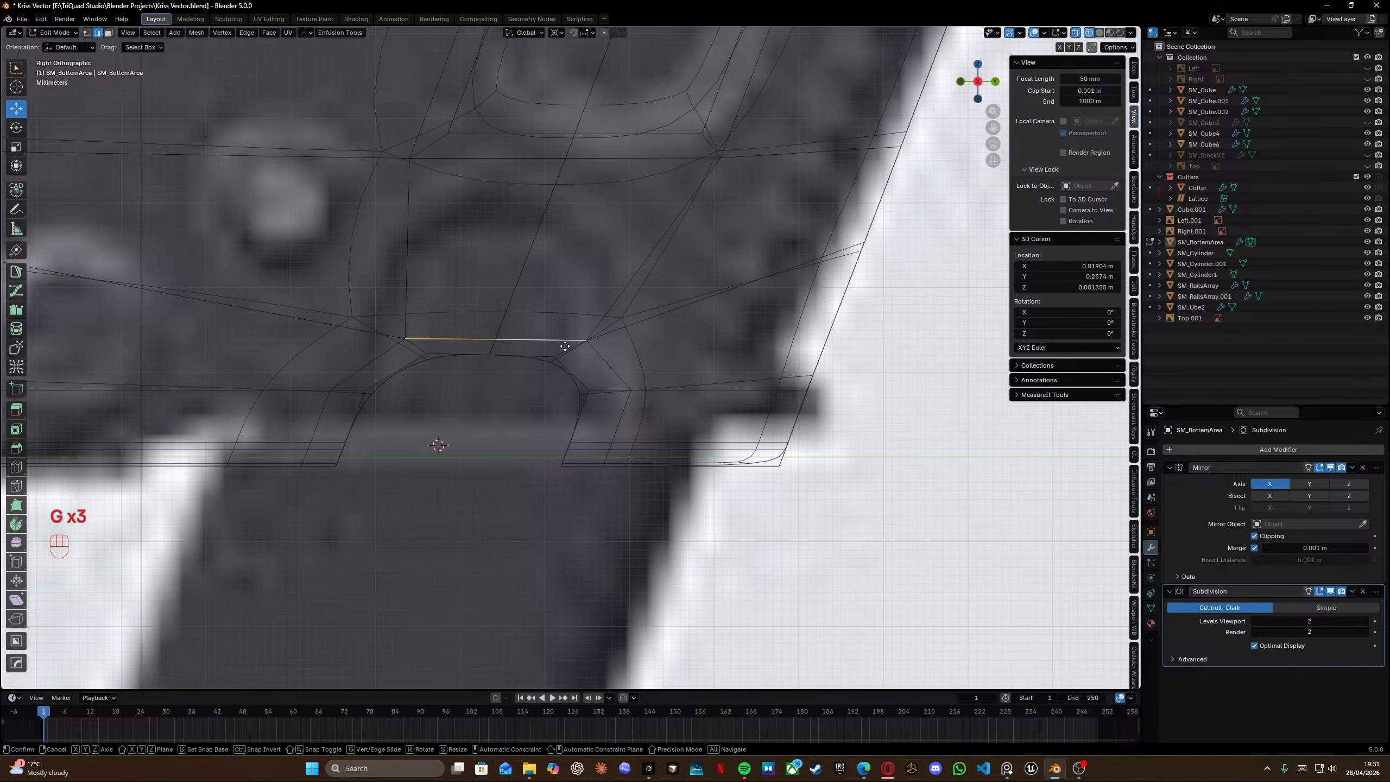
{"action": "key", "text": "g"}
{"action": "left_click", "coordinate": [576, 353]}
Edge-slide the short edge at the slot's lower right corner.
{"action": "left_click_drag", "start_coordinate": [593, 422], "coordinate": [633, 497]}
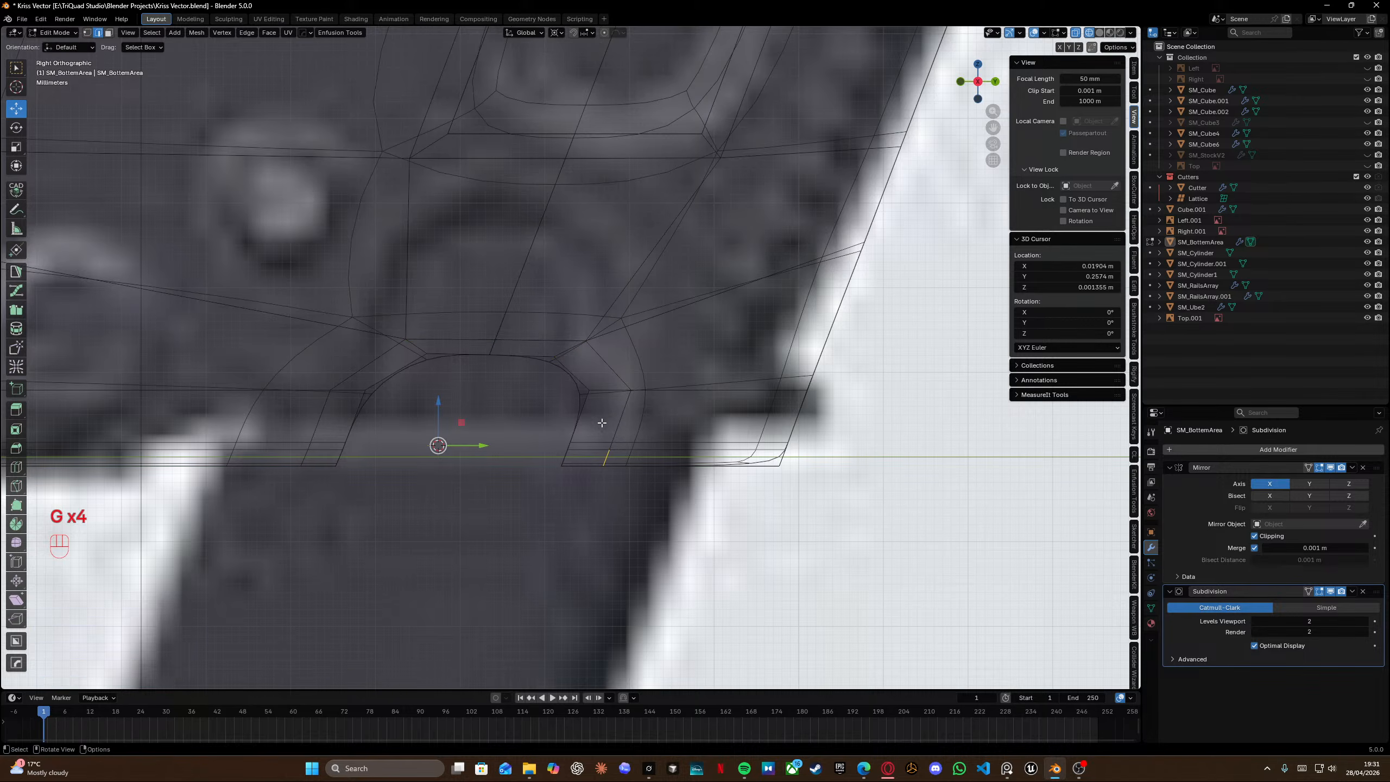
{"action": "left_click", "coordinate": [619, 423], "text": "shift"}
{"action": "key", "text": "g"}
{"action": "key", "text": "g"}
{"action": "left_click", "coordinate": [662, 456]}
Edge-slide the edges along the slot's left side to tighten the support loop.
{"action": "mouse_move", "coordinate": [431, 378]}
{"action": "middle_mouse_down", "text": "shift"}
{"action": "mouse_move", "coordinate": [576, 402]}
{"action": "mouse_move", "coordinate": [492, 432]}
{"action": "middle_mouse_up", "text": "shift"}
{"action": "key", "text": "g"}
{"action": "key", "text": "g"}
{"action": "left_click", "coordinate": [623, 402]}
Preview the smoothed panel in object mode and return to edit mode.
{"action": "key", "text": "shift+z"}
{"action": "scroll", "coordinate": [492, 432], "scroll_direction": "down", "scroll_amount": 3}
{"action": "key", "text": "Tab"}
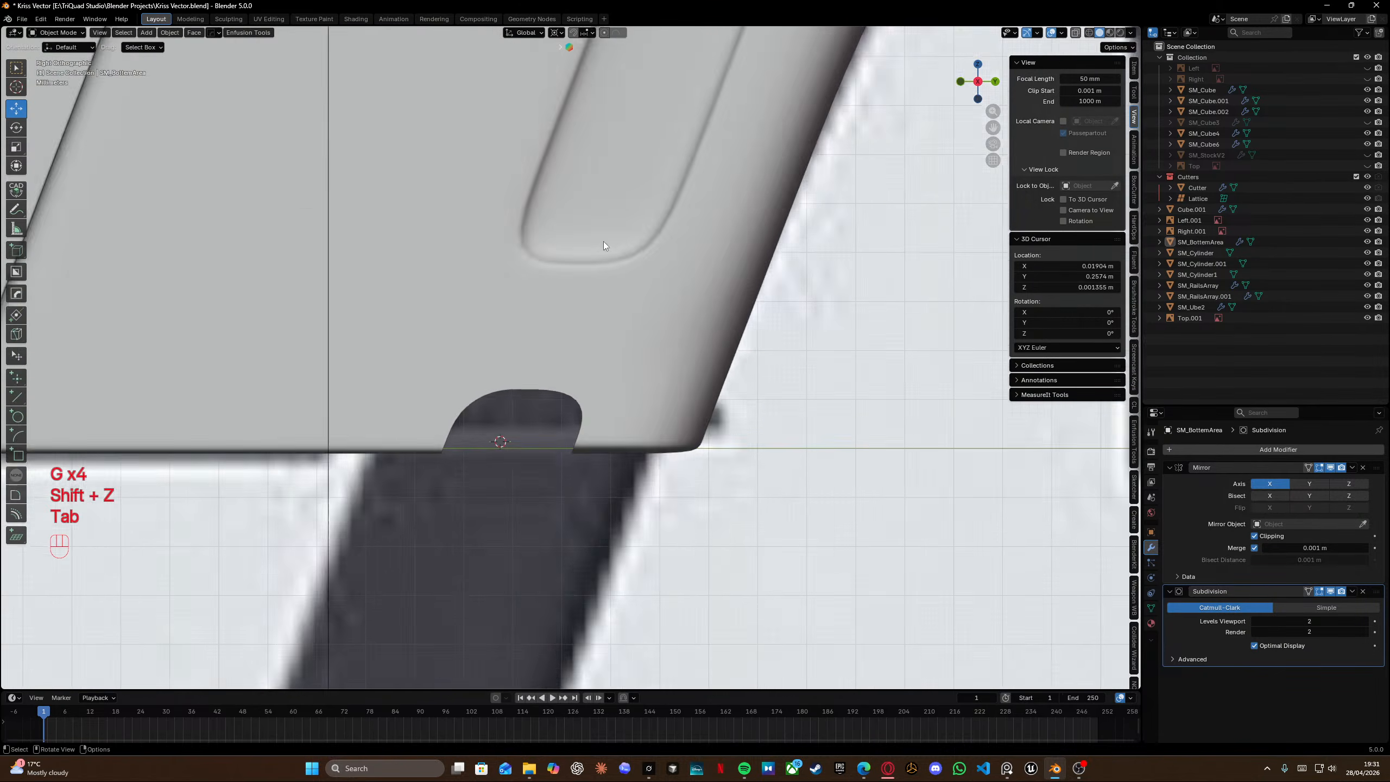
{"action": "scroll", "coordinate": [599, 251], "scroll_direction": "down", "scroll_amount": 3}
{"action": "key", "text": "Tab"}
Select the horizontal edges left of the slot and edge-slide them toward the slot's top.
{"action": "left_click", "coordinate": [496, 340]}
{"action": "middle_click_drag", "start_coordinate": [481, 343], "coordinate": [590, 350], "text": "shift"}
{"action": "key", "text": "shift+z"}
{"action": "left_click_drag", "start_coordinate": [296, 330], "coordinate": [532, 372]}
{"action": "key", "text": "g"}
{"action": "key", "text": "g"}
{"action": "left_click", "coordinate": [513, 388]}
Snap the 3D cursor to the selected edges beside the slot.
{"action": "left_click", "coordinate": [623, 380]}
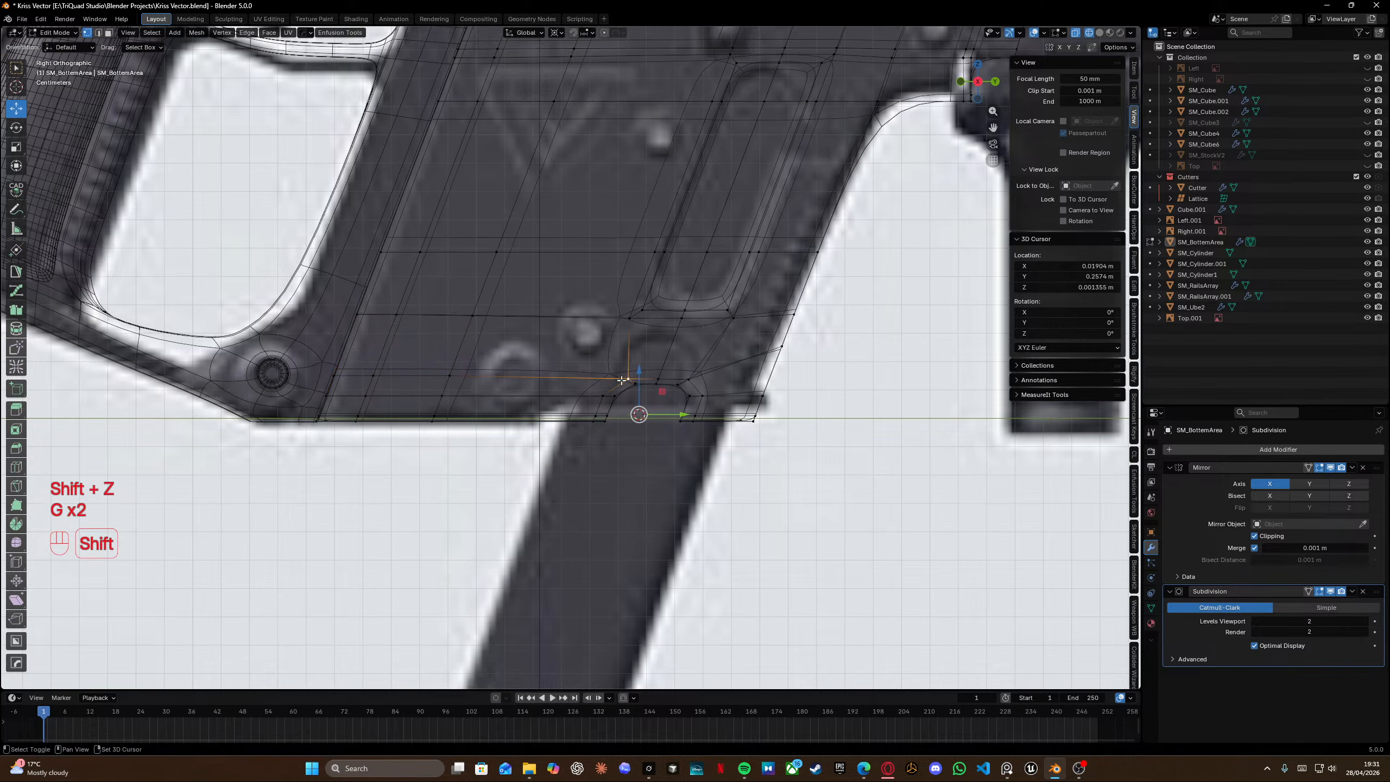
{"action": "key", "text": "shift+s"}
{"action": "left_click_drag", "start_coordinate": [315, 350], "coordinate": [492, 381]}
{"action": "key", "text": "g"}
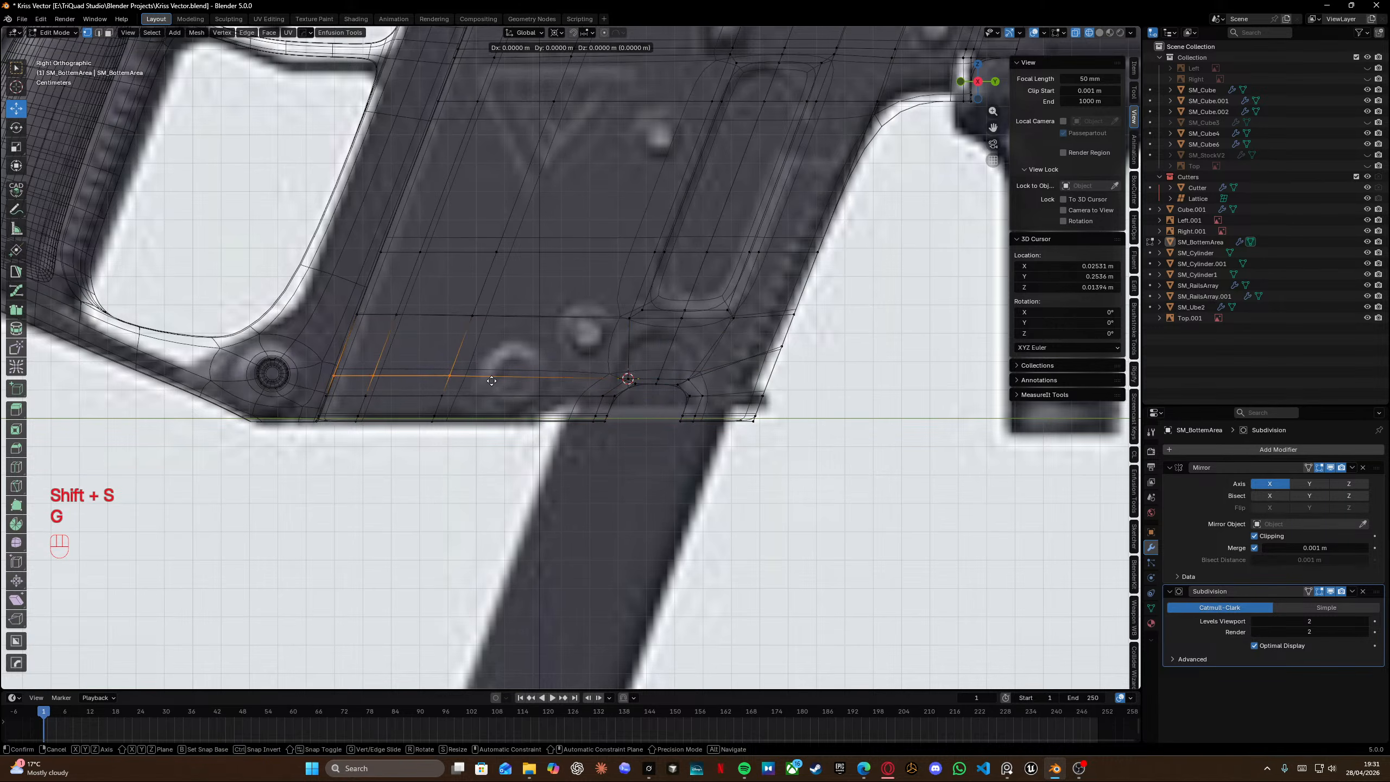
{"action": "key", "text": "z"}
{"action": "key", "text": "KP_0"}
{"action": "key", "text": "Return"}
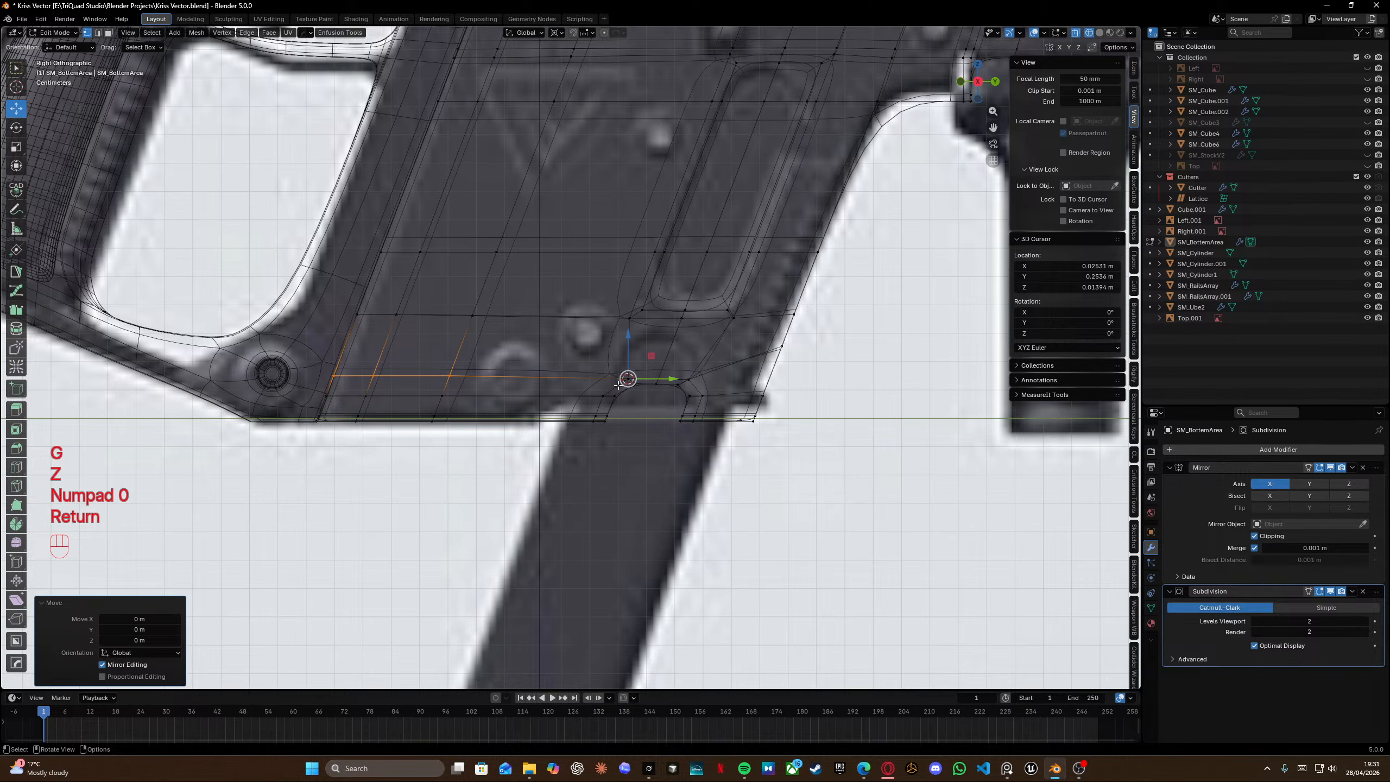
Edge-slide the edge right of the slot toward the panel's slanted edge, factor 0.7457.
{"action": "scroll", "coordinate": [624, 367], "scroll_direction": "up", "scroll_amount": 5}
{"action": "middle_click_drag", "start_coordinate": [631, 346], "coordinate": [296, 332], "text": "shift"}
{"action": "left_click_drag", "start_coordinate": [592, 300], "coordinate": [696, 355]}
{"action": "key", "text": "g"}
{"action": "key", "text": "g"}
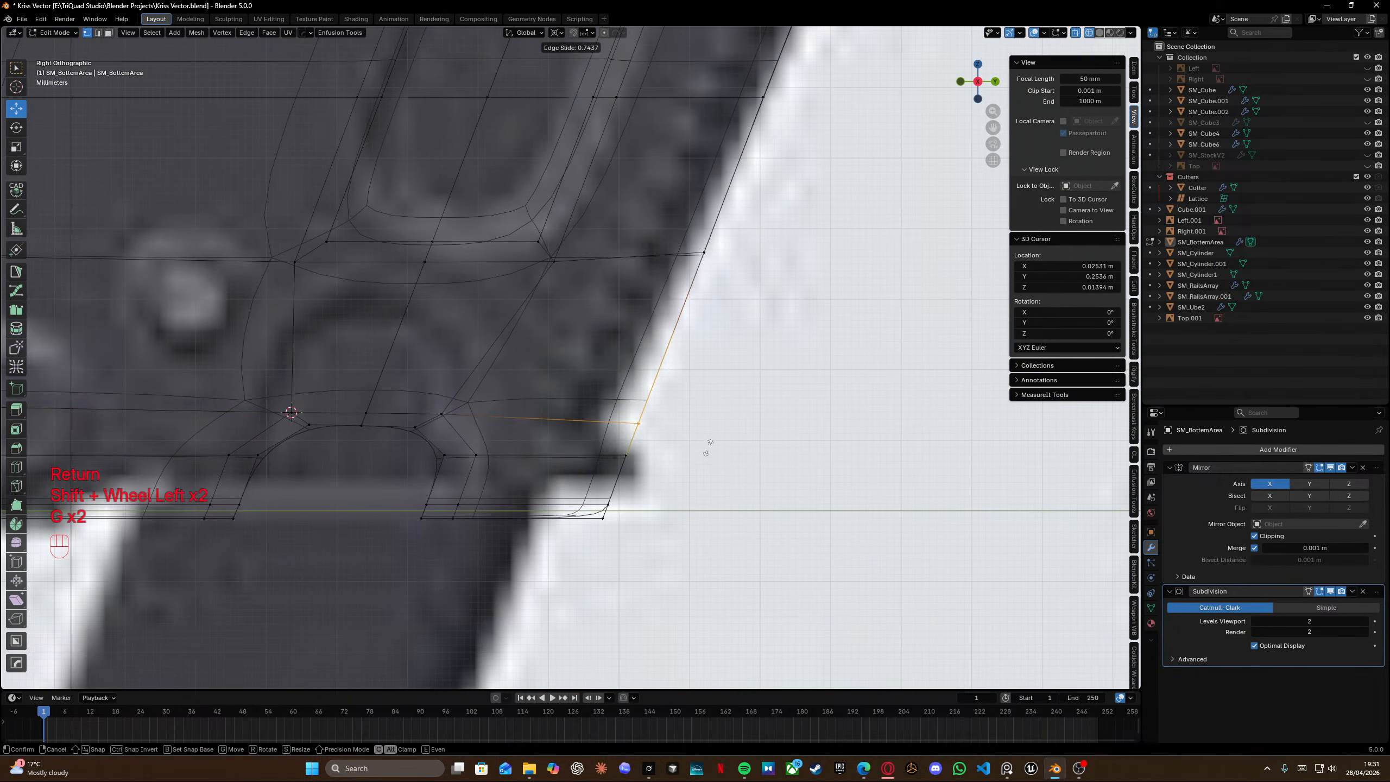
{"action": "left_click", "coordinate": [707, 445]}
Save the file and inspect the smoothed panel around the slot in object mode.
{"action": "key", "text": "shift+z"}
{"action": "key", "text": "Tab"}
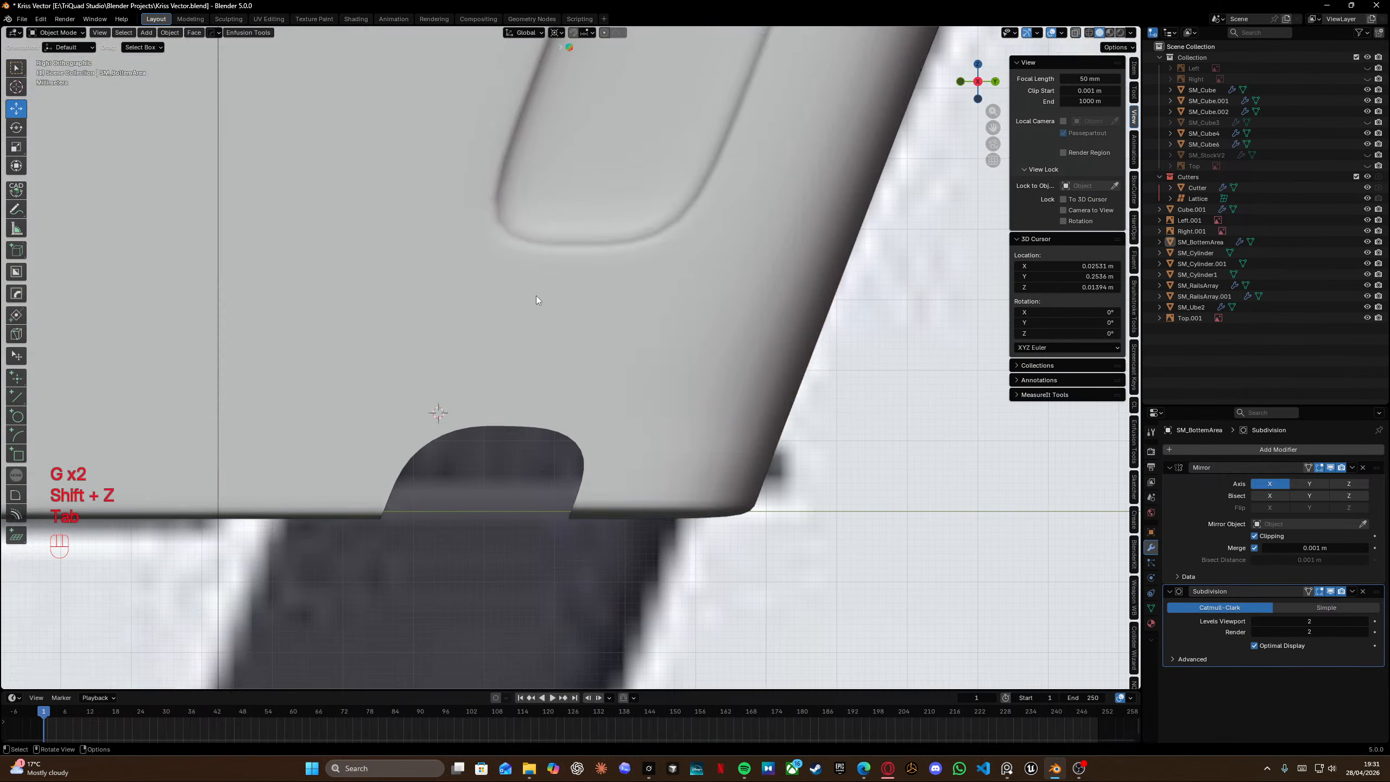
{"action": "scroll", "coordinate": [537, 300], "scroll_direction": "down", "scroll_amount": 4}
{"action": "key", "text": "ctrl+s"}
{"action": "middle_click_drag", "start_coordinate": [536, 300], "coordinate": [489, 402]}
{"action": "key", "text": "ctrl+s"}
{"action": "scroll", "coordinate": [489, 402], "scroll_direction": "down", "scroll_amount": 5}
{"action": "middle_click_drag", "start_coordinate": [522, 339], "coordinate": [552, 302]}
{"action": "scroll", "coordinate": [467, 322], "scroll_direction": "up", "scroll_amount": 5}
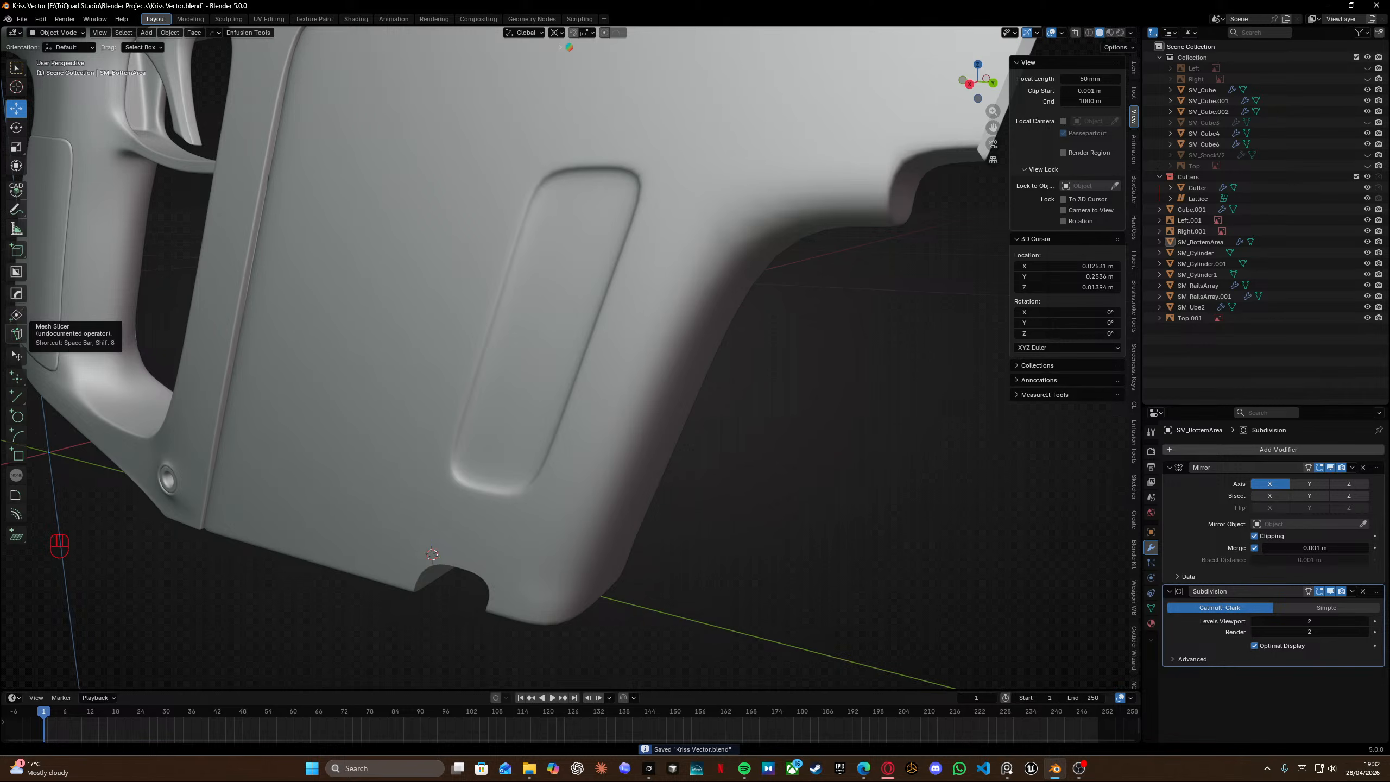
{"action": "key", "text": "XF86AudioPlay"}
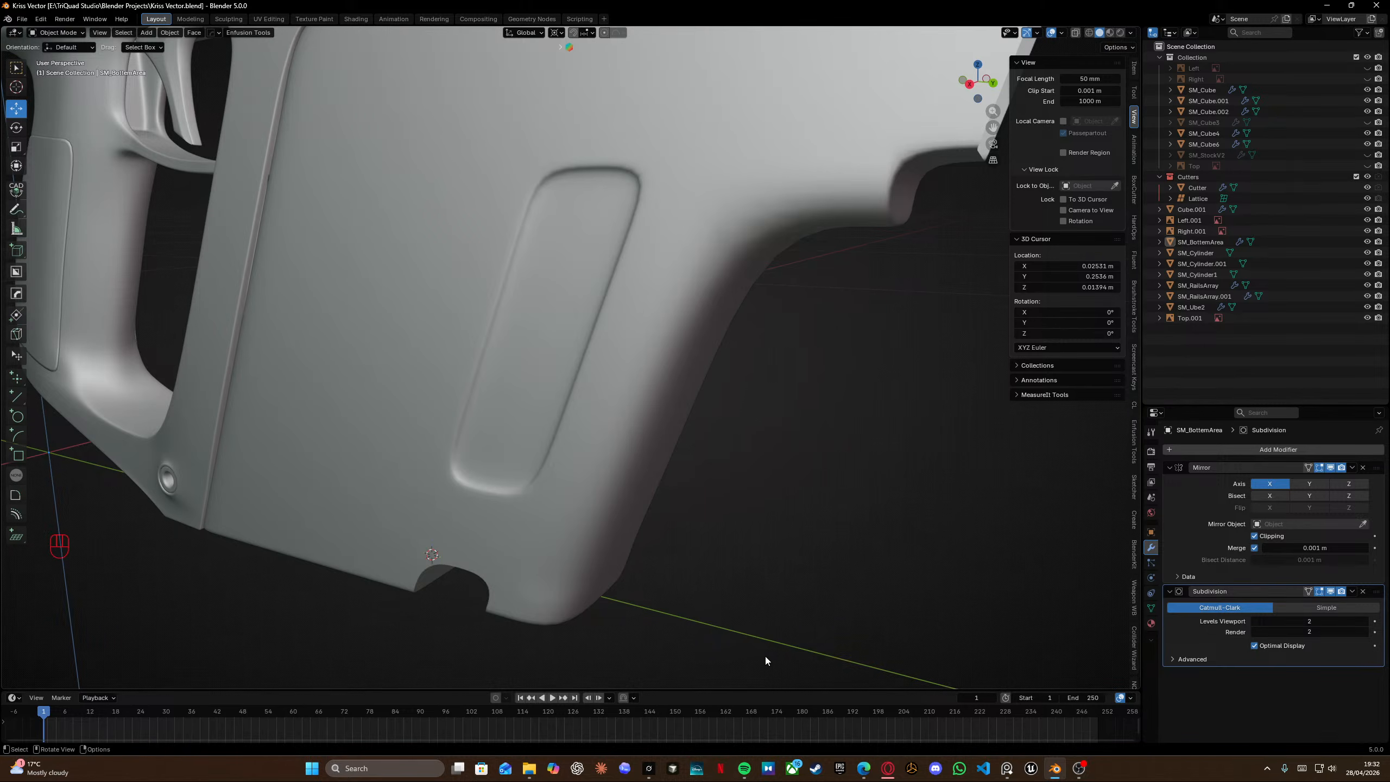
{"action": "key", "text": "XF86AudioPlay"}
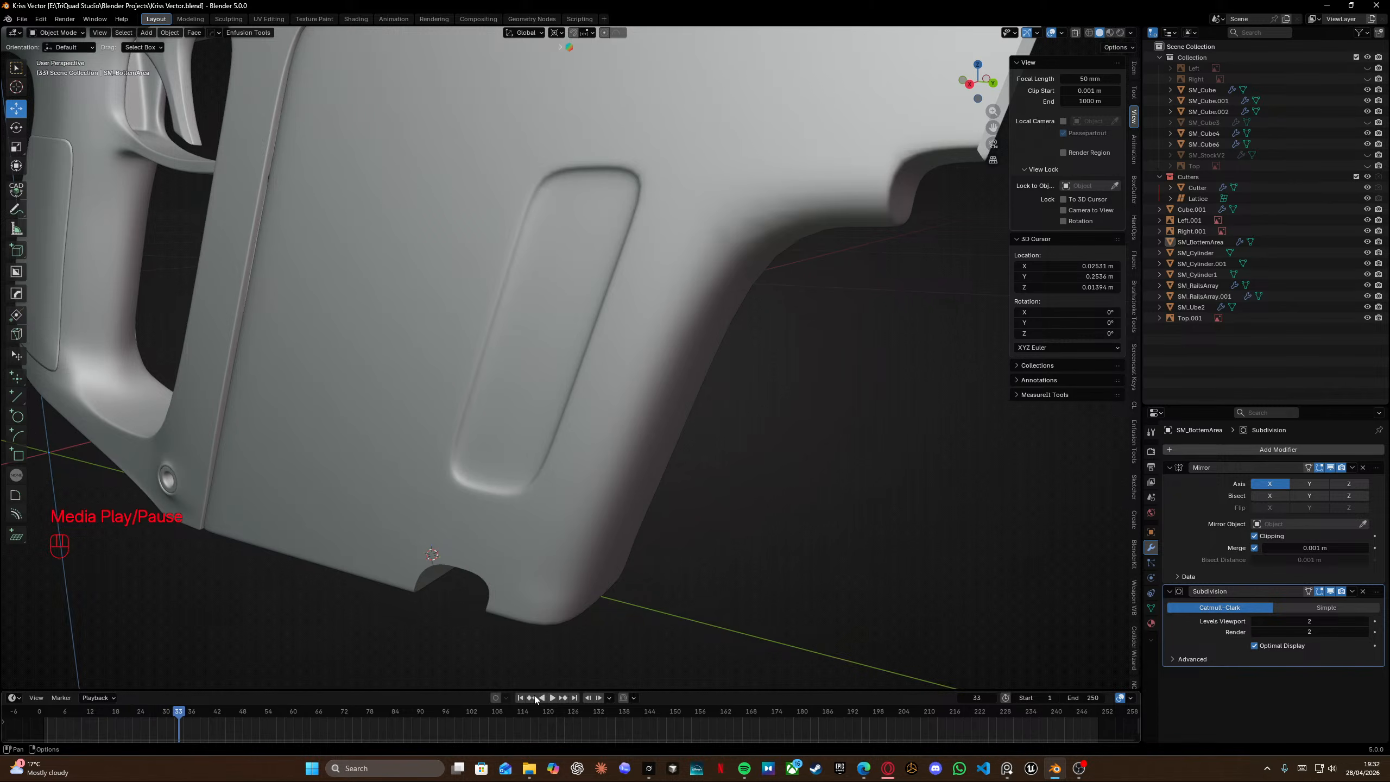
Orbit around the panel, enter edit mode in side view, and compare the notch on the lower edge with the reference image.
{"action": "key", "text": "Escape"}
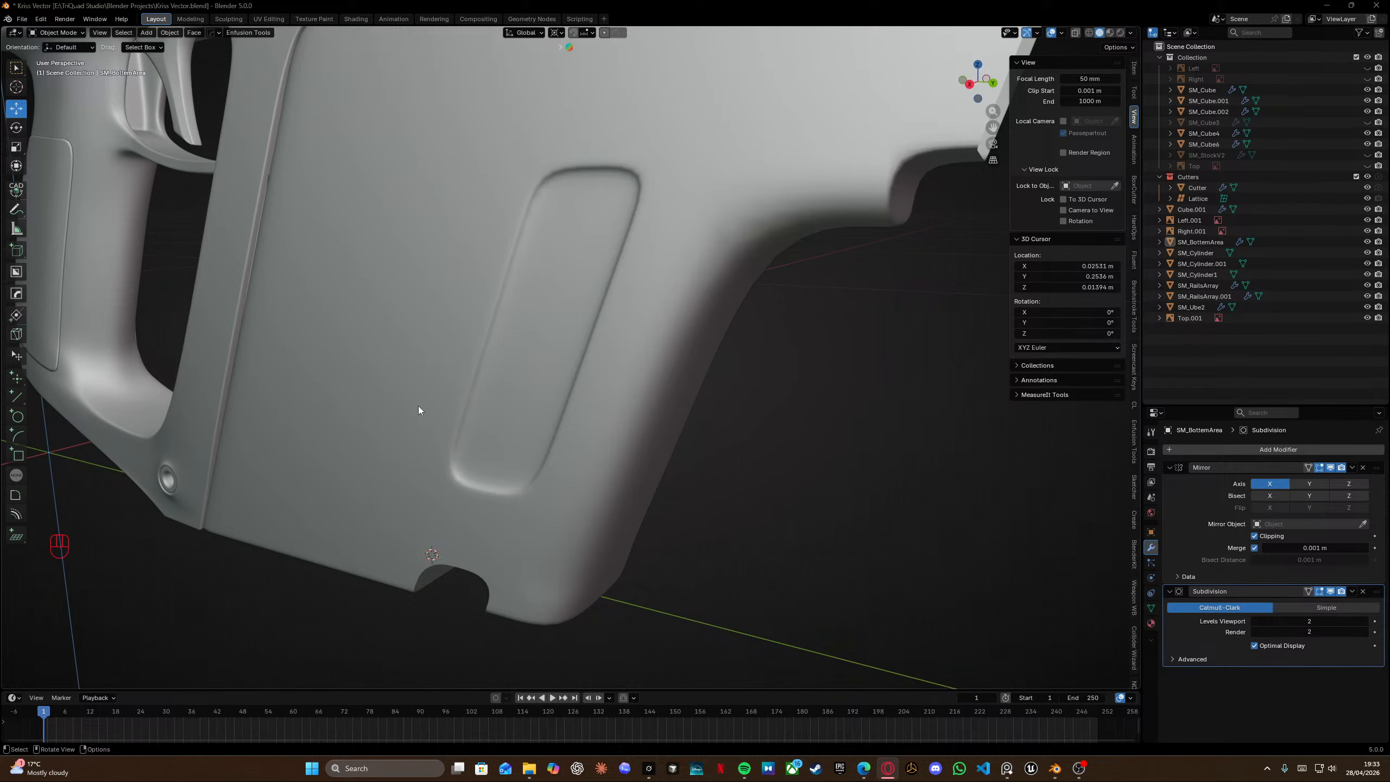
{"action": "middle_click_drag", "start_coordinate": [513, 253], "coordinate": [458, 359], "text": "shift"}
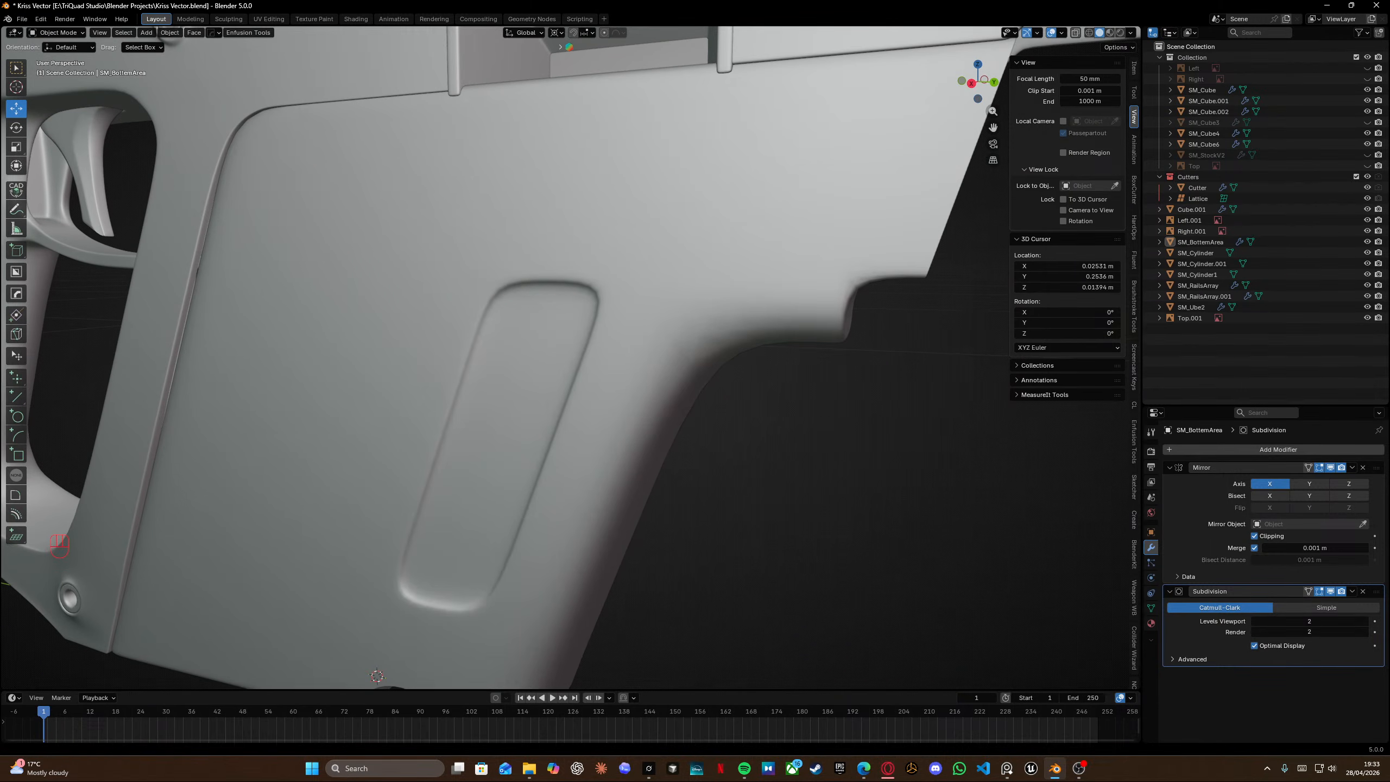
{"action": "scroll", "coordinate": [606, 350], "scroll_direction": "down", "scroll_amount": 8}
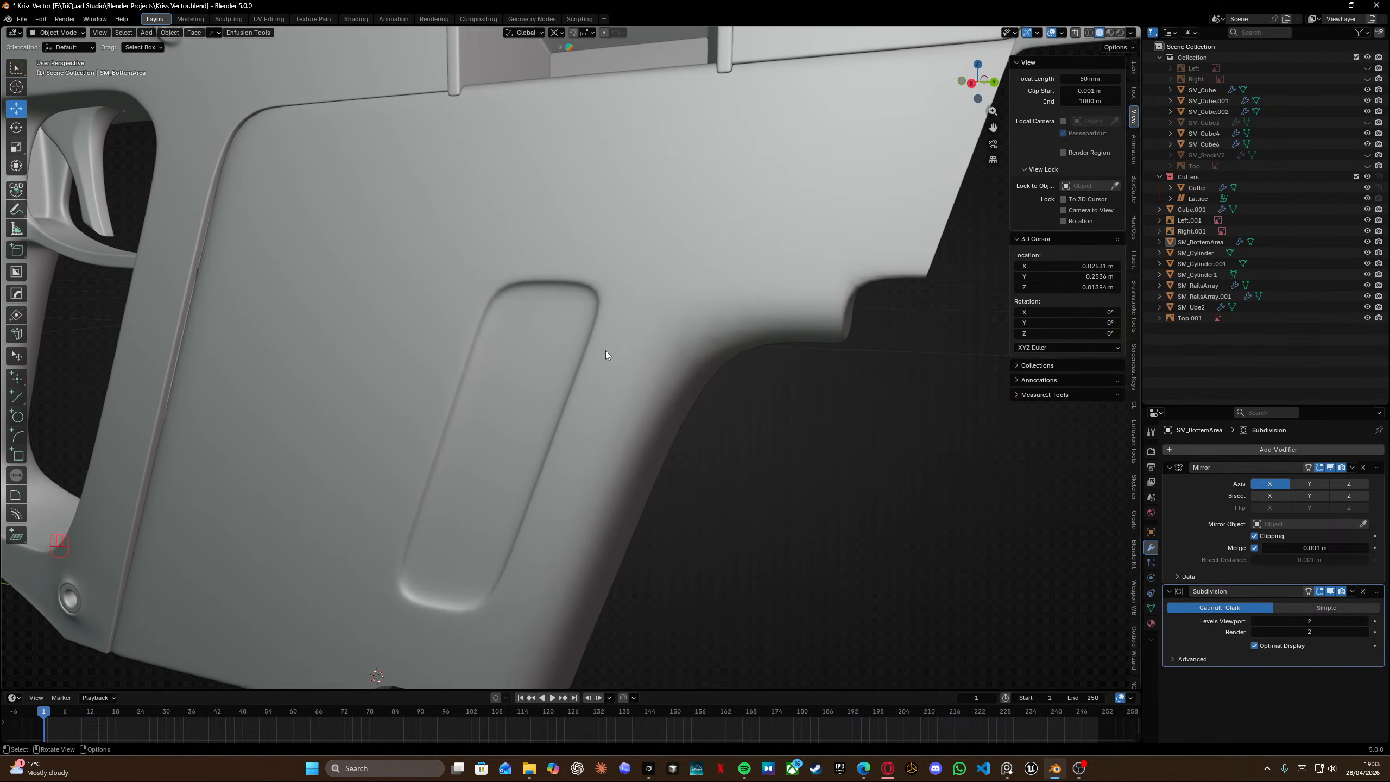
{"action": "middle_click_drag", "start_coordinate": [503, 338], "coordinate": [459, 323]}
{"action": "key", "text": "Tab"}
{"action": "key", "text": "KP_3"}
{"action": "scroll", "coordinate": [558, 391], "scroll_direction": "up", "scroll_amount": 6}
{"action": "middle_click_drag", "start_coordinate": [559, 391], "coordinate": [405, 387]}
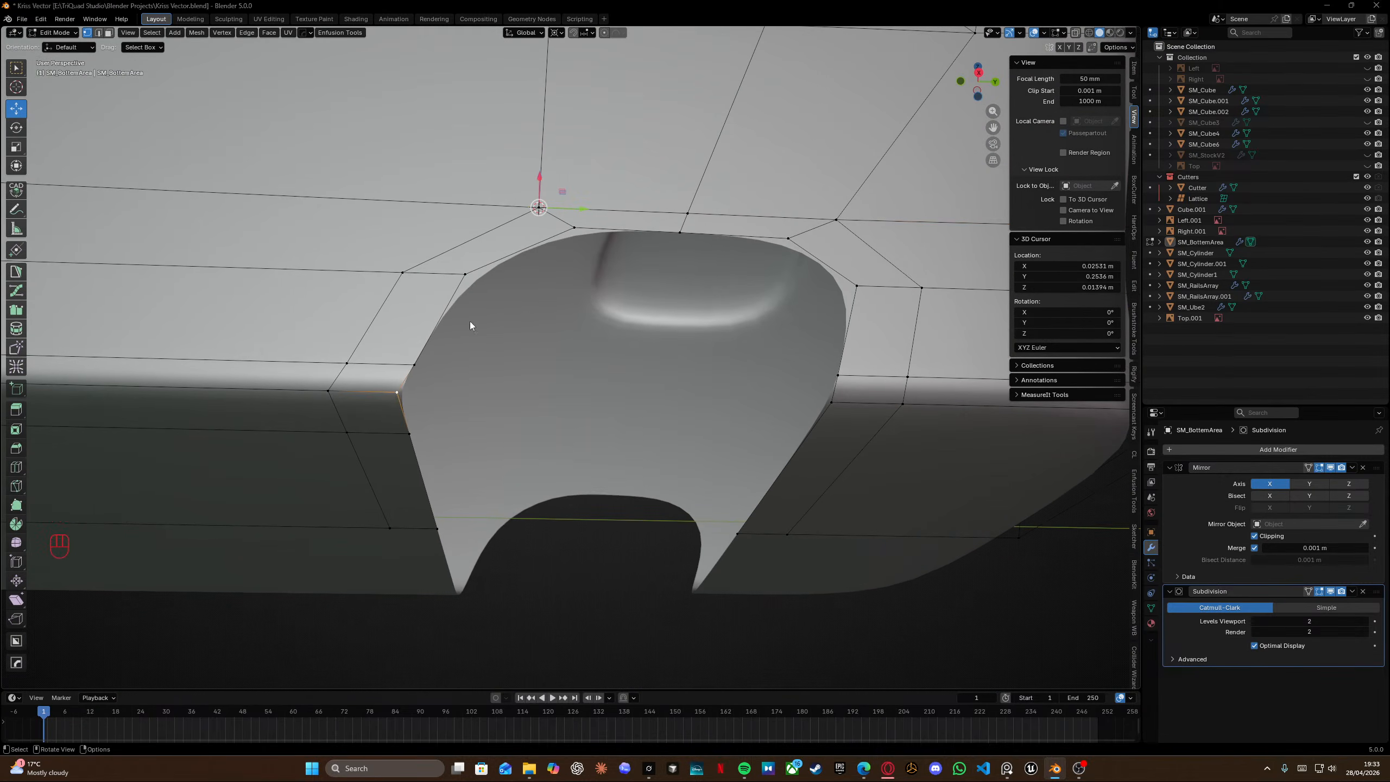
{"action": "key", "text": "alt+Tab"}
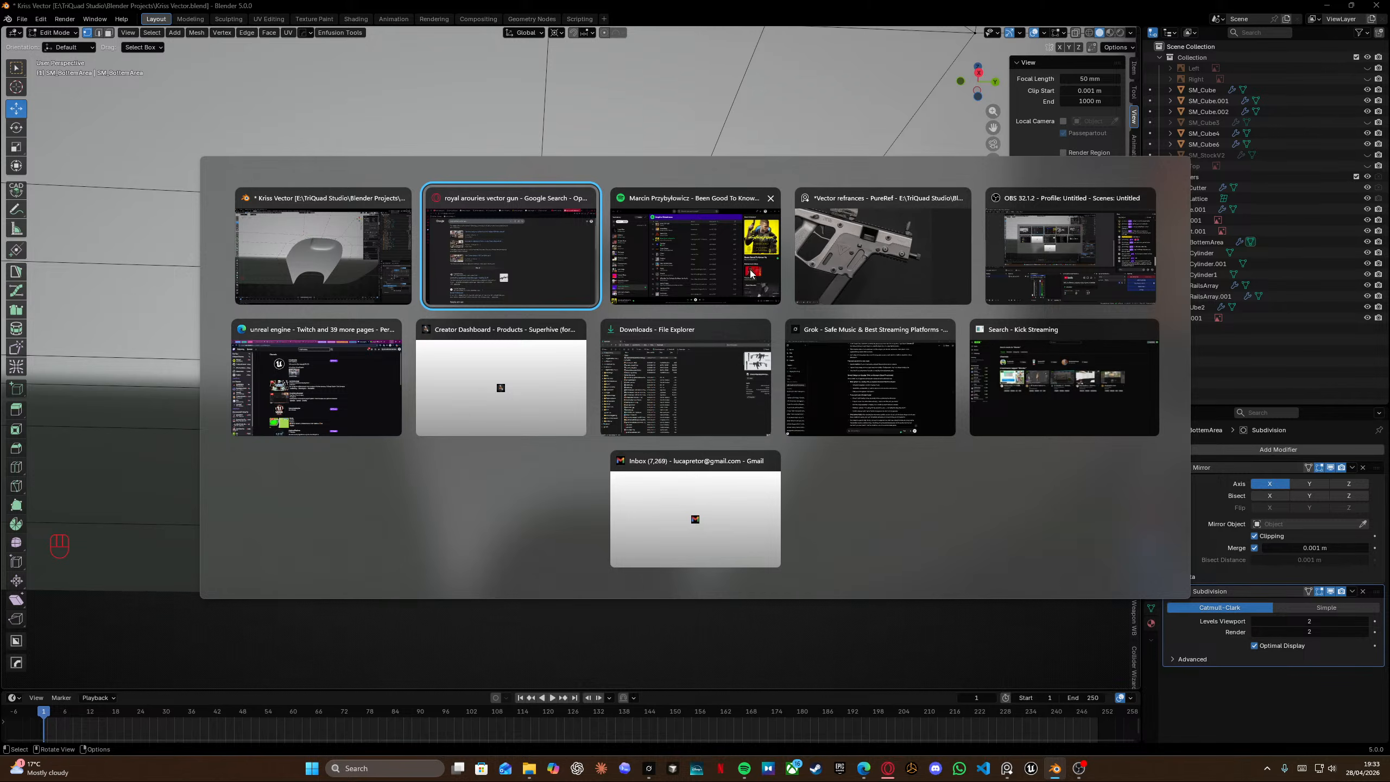
{"action": "left_click", "coordinate": [845, 287]}
{"action": "scroll", "coordinate": [376, 523], "scroll_direction": "up", "scroll_amount": 4}
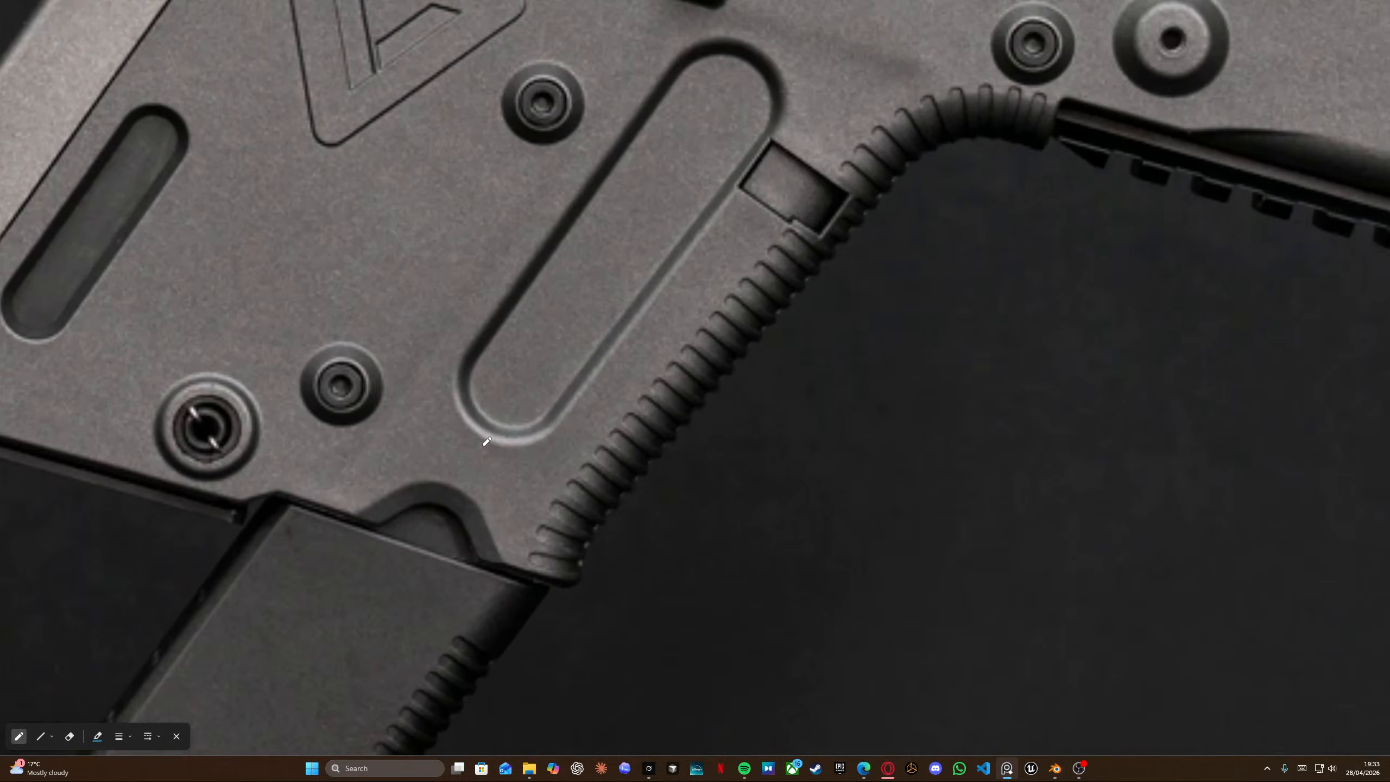
{"action": "key", "text": "alt+Tab"}
Select the edges along the notch's left side and edge-slide them toward the notch.
{"action": "scroll", "coordinate": [569, 352], "scroll_direction": "down", "scroll_amount": 4}
{"action": "middle_click_drag", "start_coordinate": [569, 351], "coordinate": [479, 491]}
{"action": "left_click", "coordinate": [437, 539], "text": "ctrl"}
{"action": "middle_click_drag", "start_coordinate": [438, 539], "coordinate": [495, 521]}
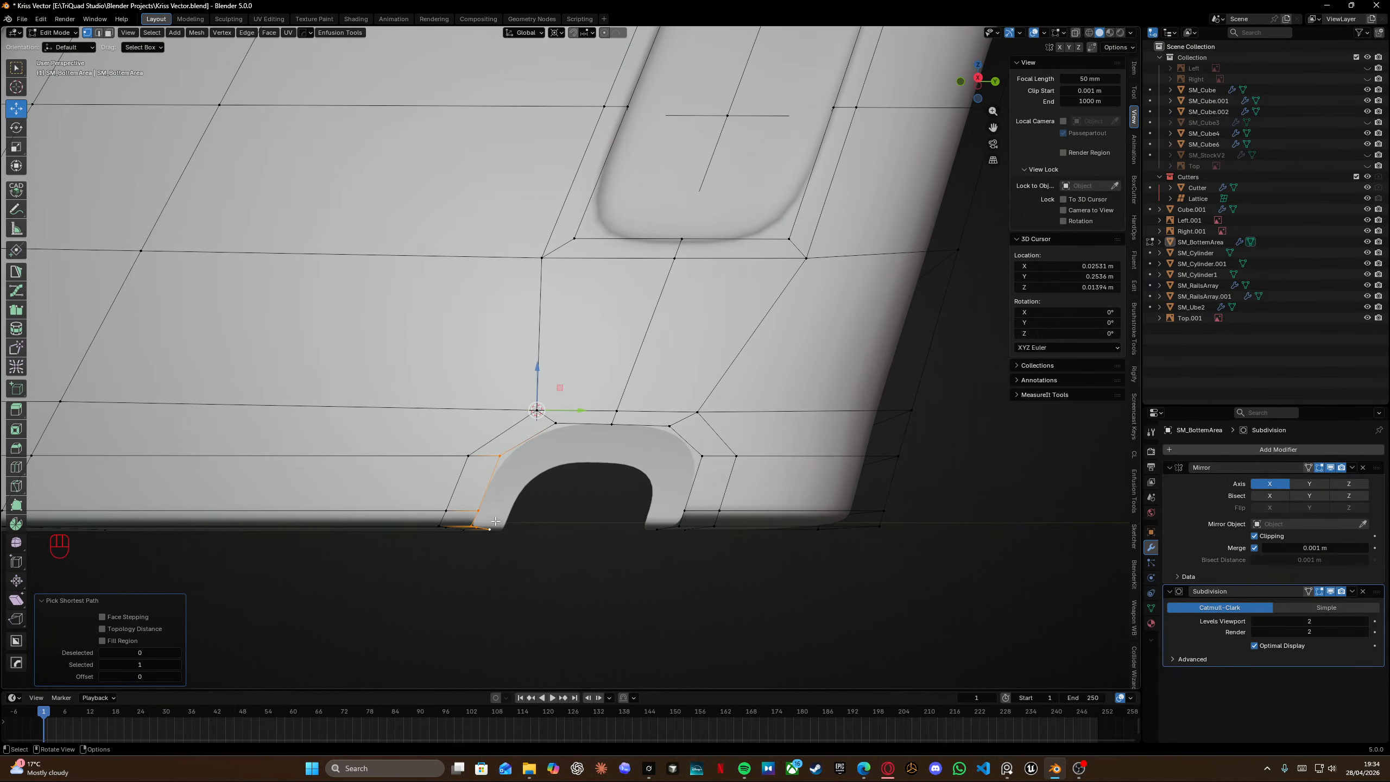
{"action": "key", "text": "g"}
{"action": "key", "text": "g"}
{"action": "key", "text": "alt"}
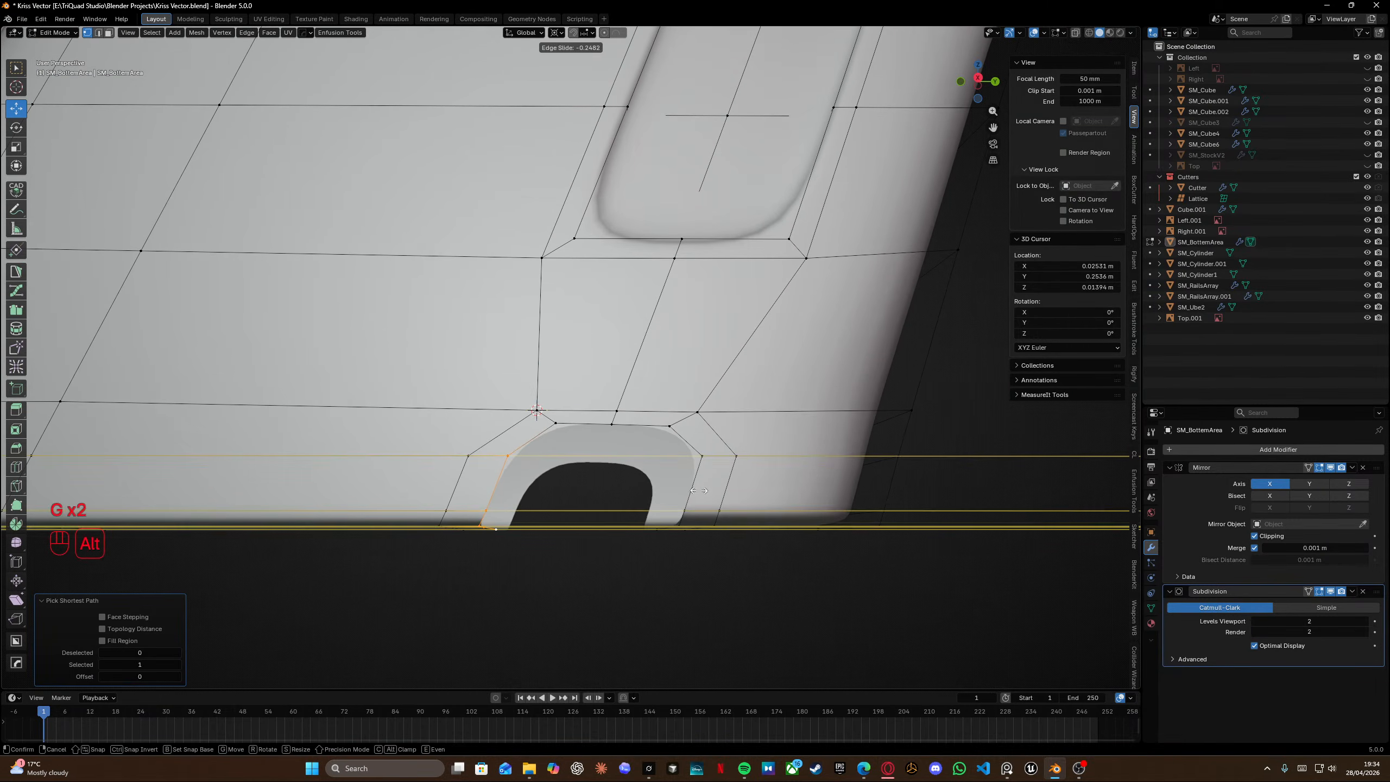
{"action": "left_click", "coordinate": [702, 491]}
Select the edges along the notch's right side and edge-slide them toward the notch, factor -0.344.
{"action": "left_click", "coordinate": [701, 457]}
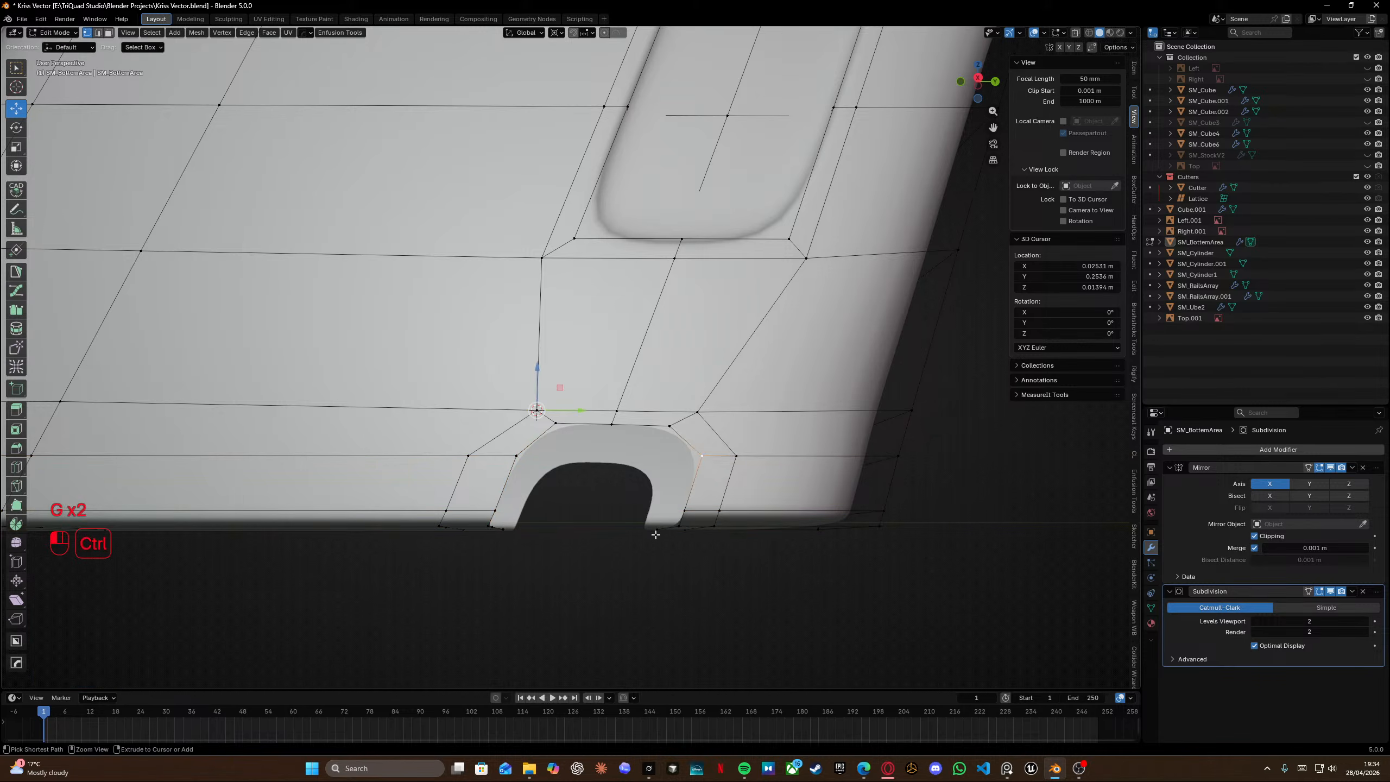
{"action": "left_click", "coordinate": [655, 534], "text": "ctrl"}
{"action": "key", "text": "g"}
{"action": "key", "text": "g"}
{"action": "key", "text": "alt"}
{"action": "left_click", "coordinate": [649, 534]}
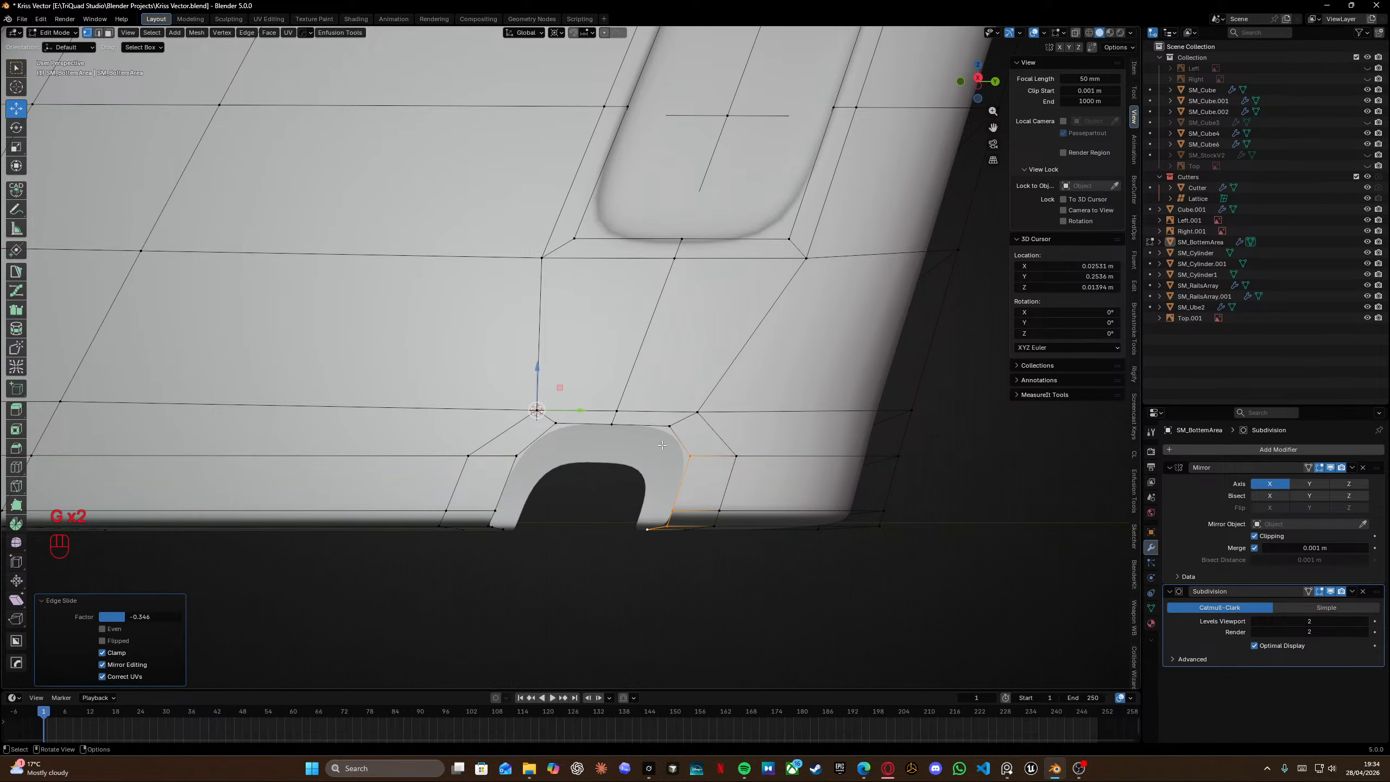
Select the edges above the notch and edge-slide them down toward the notch, factor -0.356.
{"action": "left_click", "coordinate": [669, 427]}
{"action": "left_click", "coordinate": [553, 422], "text": "ctrl"}
{"action": "key", "text": "g"}
{"action": "key", "text": "g"}
{"action": "key", "text": "alt"}
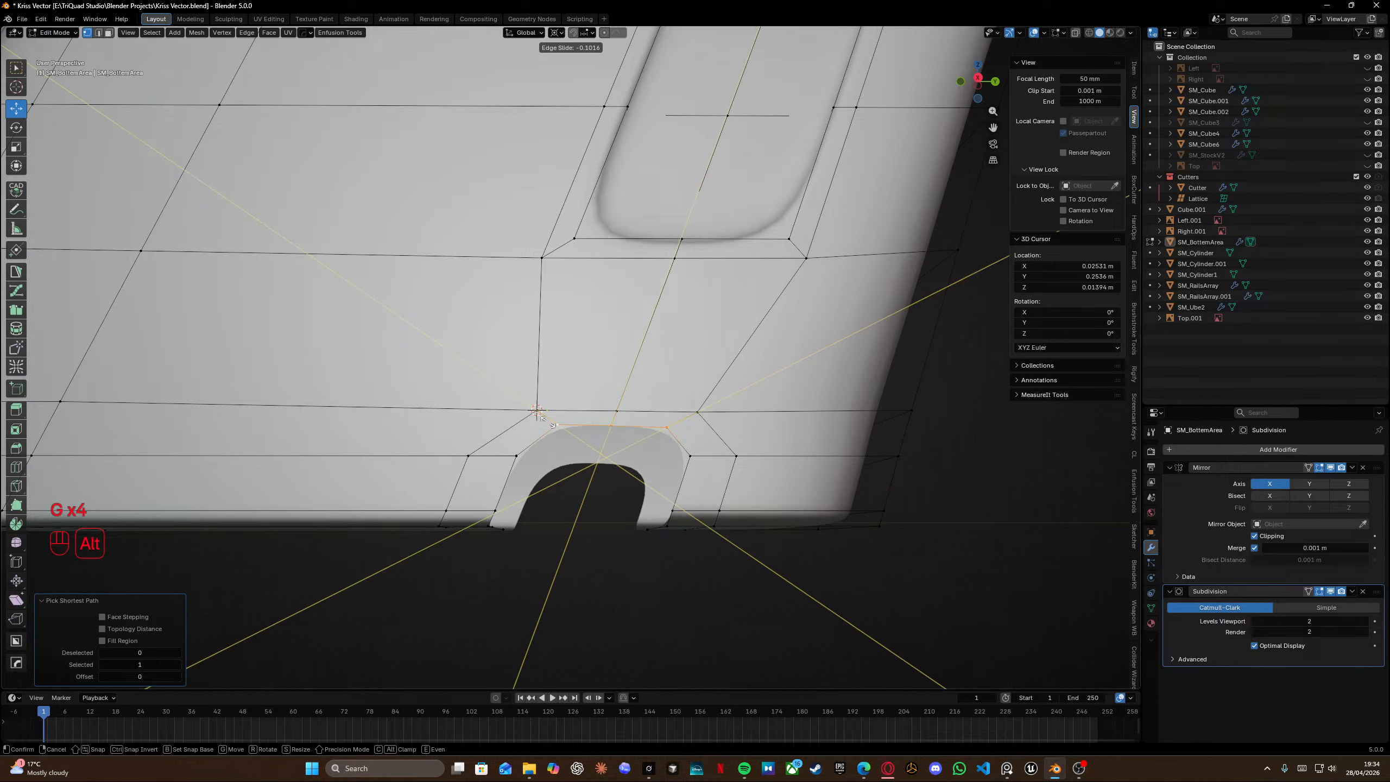
{"action": "left_click", "coordinate": [583, 464]}
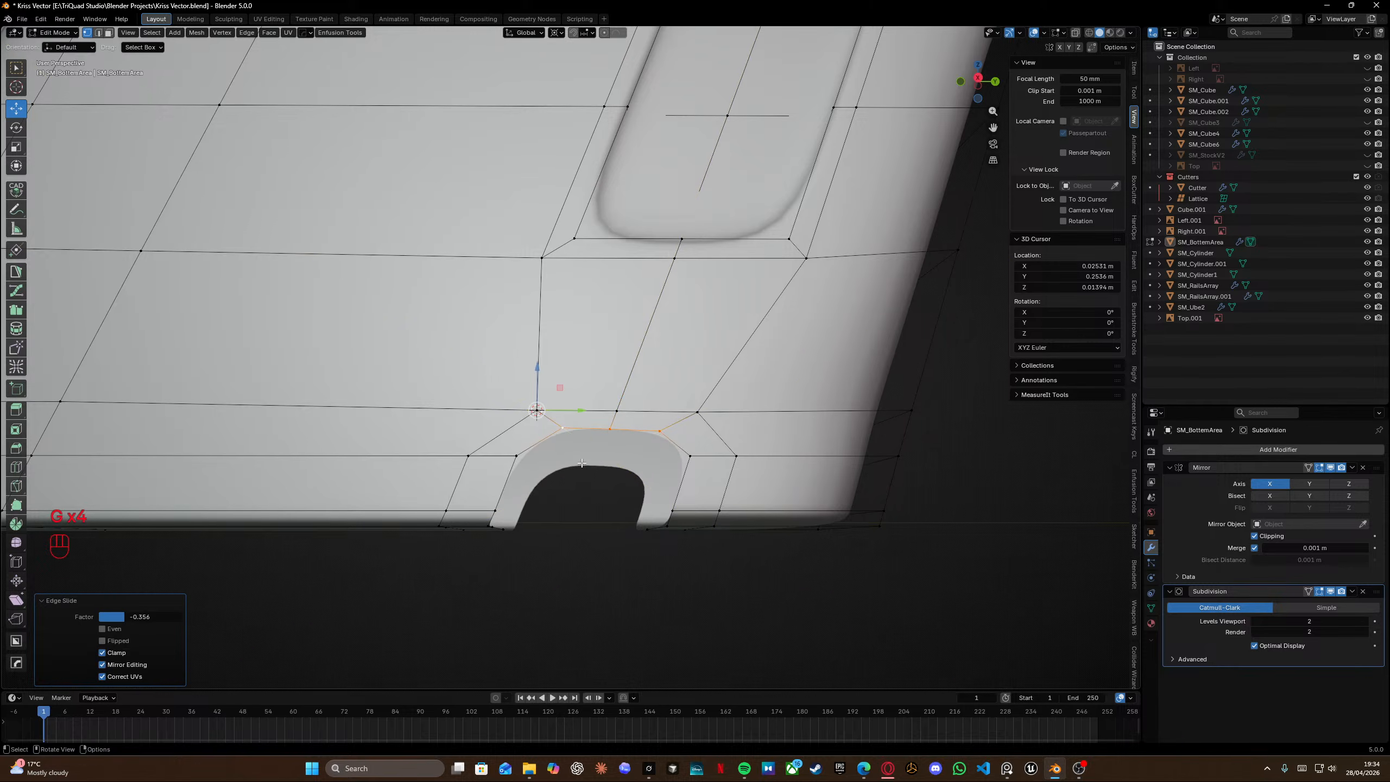
In side view, edge-slide the horizontal edges left and right of the notch, factors -0.302 and 0.452.
{"action": "key", "text": "KP_3"}
{"action": "middle_click_drag", "start_coordinate": [591, 485], "coordinate": [551, 440], "text": "shift"}
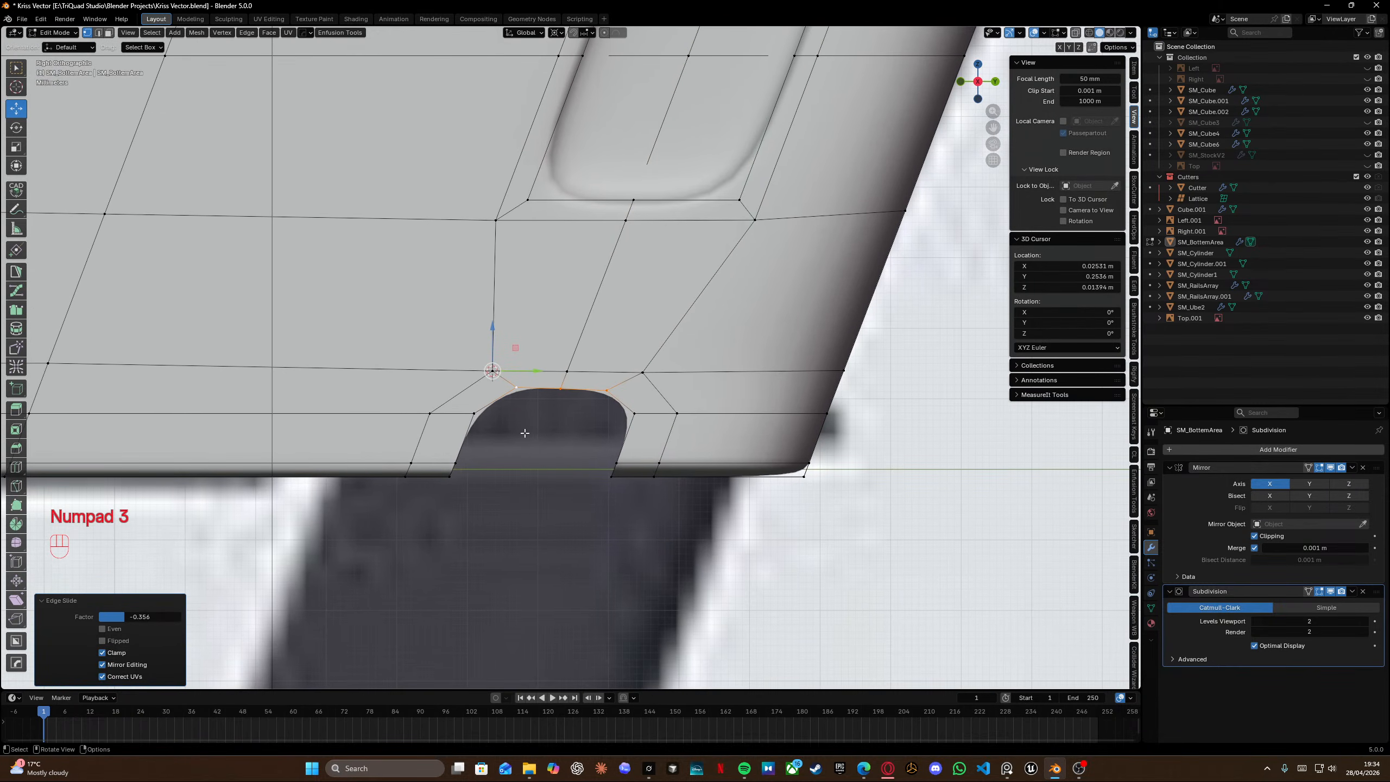
{"action": "key", "text": "alt+Tab"}
{"action": "key", "text": "alt+Tab"}
{"action": "left_click", "coordinate": [454, 415], "text": "alt"}
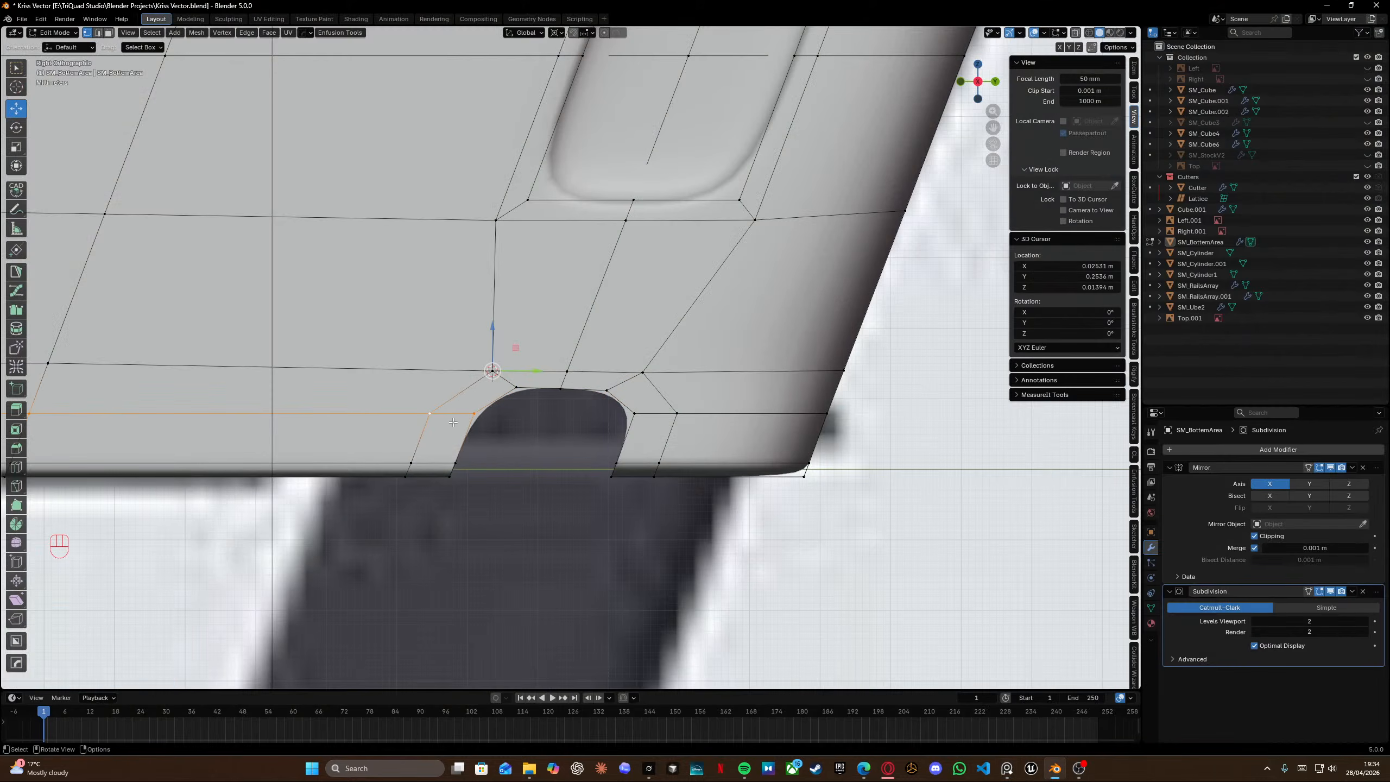
{"action": "key", "text": "g"}
{"action": "key", "text": "g"}
{"action": "left_click", "coordinate": [446, 441]}
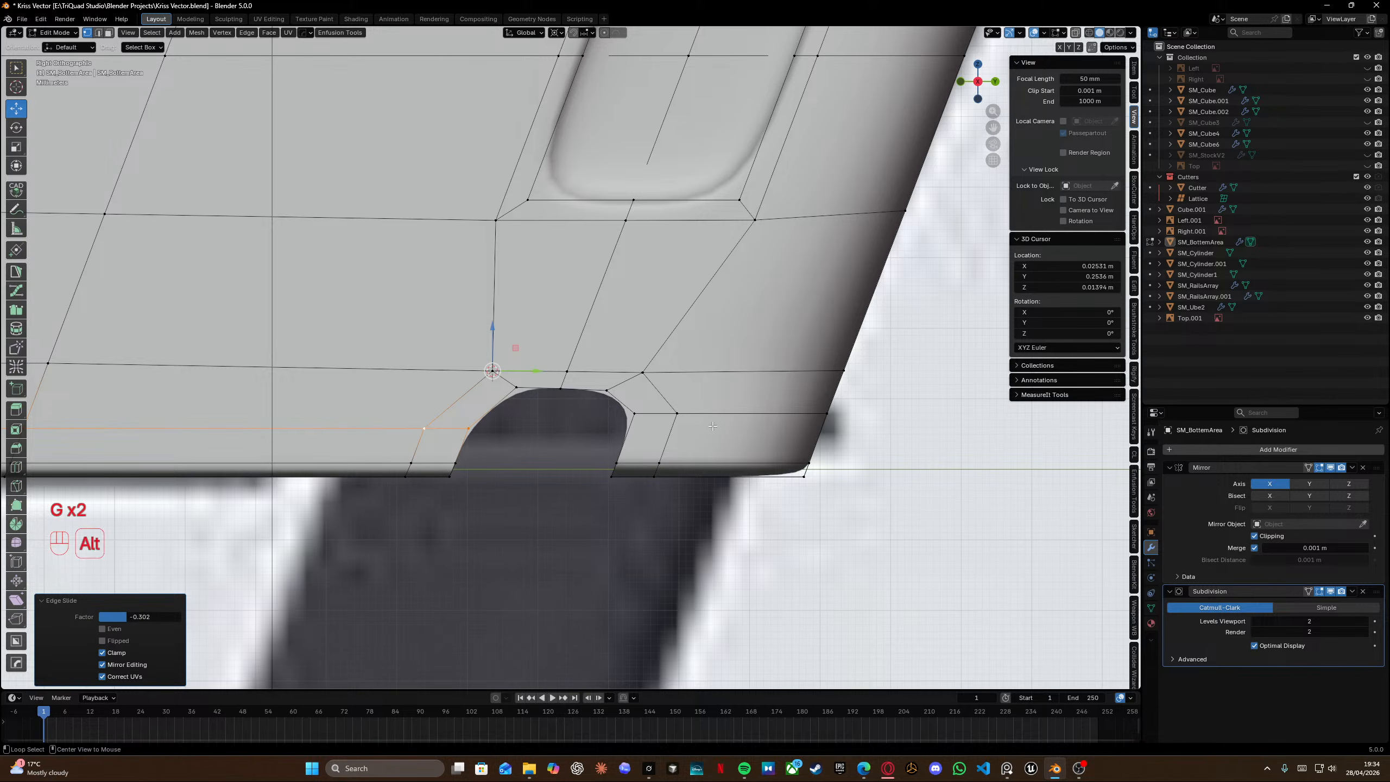
{"action": "left_click", "coordinate": [739, 414], "text": "alt"}
{"action": "key", "text": "g"}
{"action": "key", "text": "g"}
{"action": "left_click", "coordinate": [742, 438]}
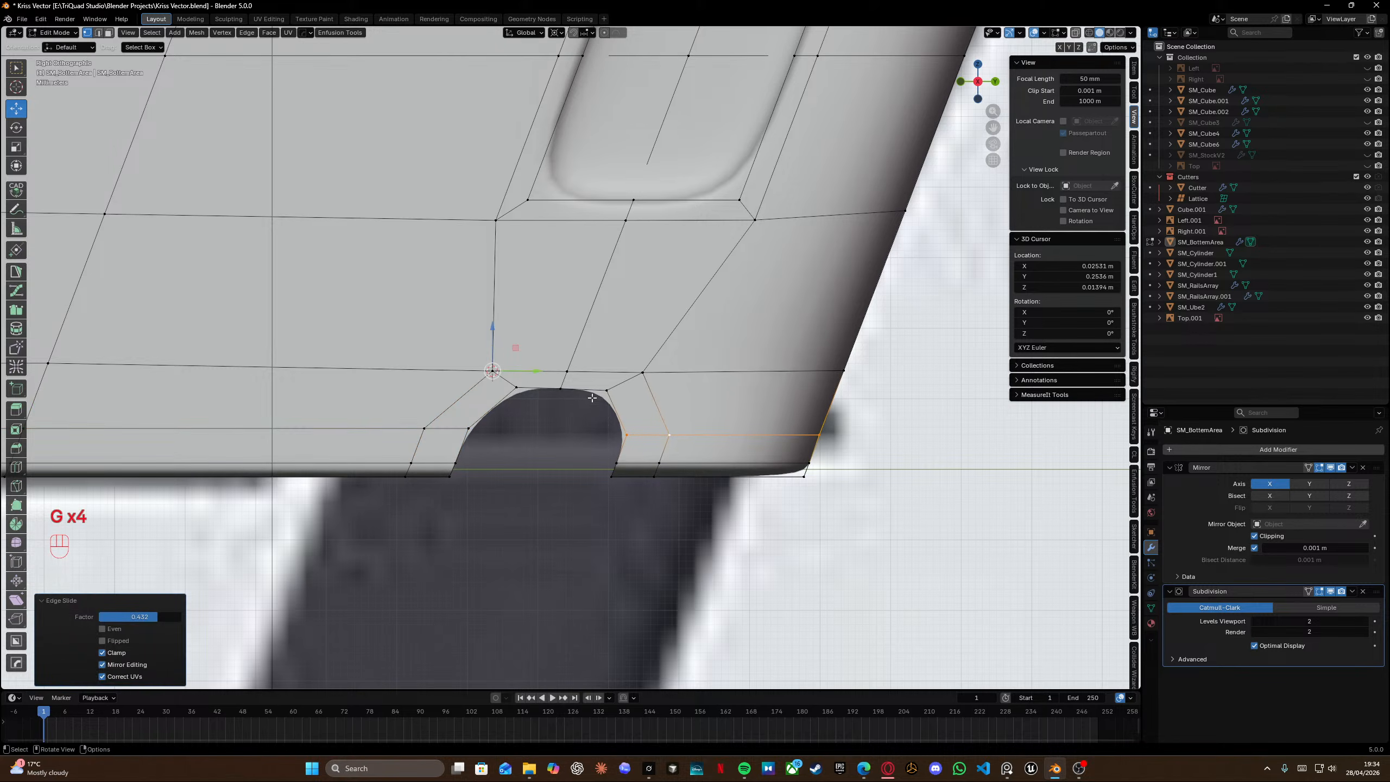
Vertex-slide the notch's two upper corner vertices to round the arch, factor 0.194.
{"action": "left_click", "coordinate": [516, 387]}
{"action": "key", "text": "g"}
{"action": "key", "text": "g"}
{"action": "left_click", "coordinate": [597, 390]}
{"action": "left_click", "coordinate": [597, 389]}
{"action": "key", "text": "g"}
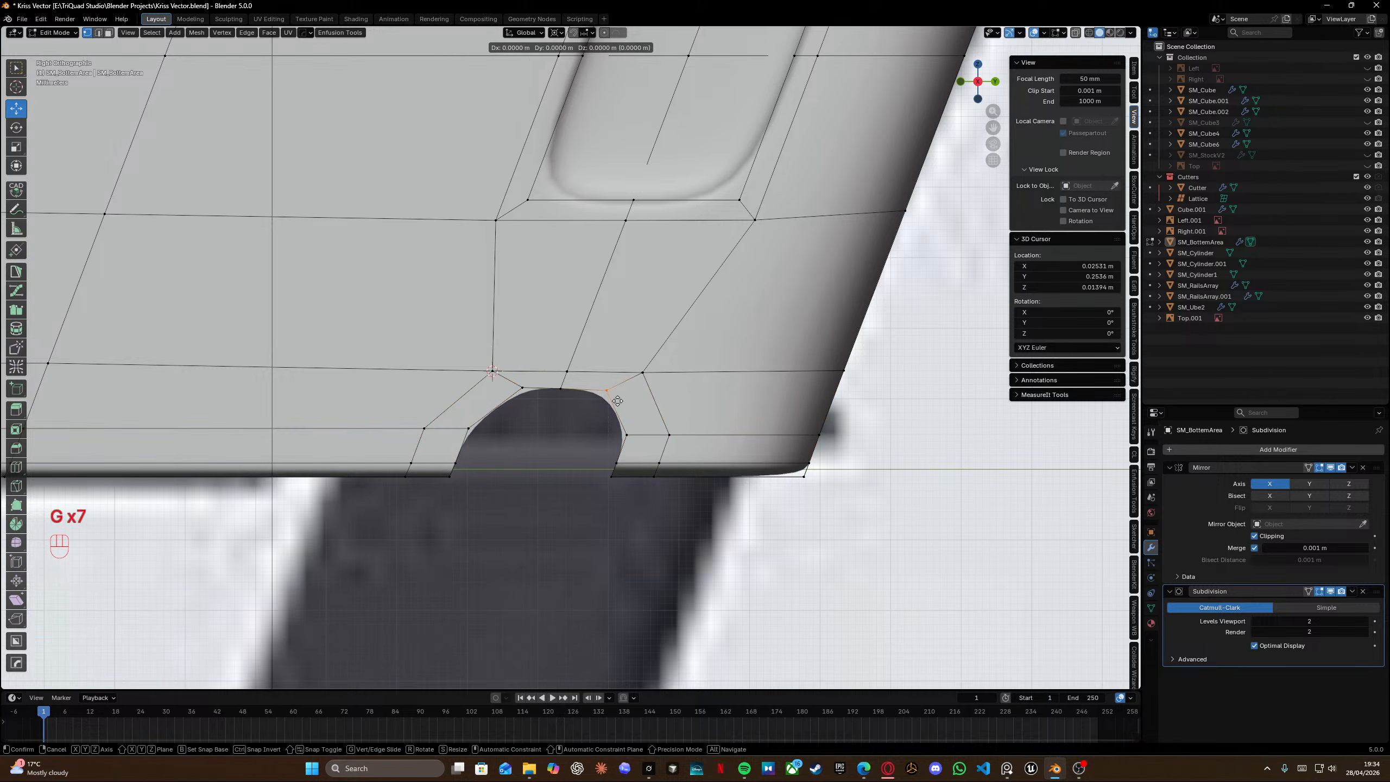
{"action": "key", "text": "g"}
{"action": "left_click", "coordinate": [608, 404]}
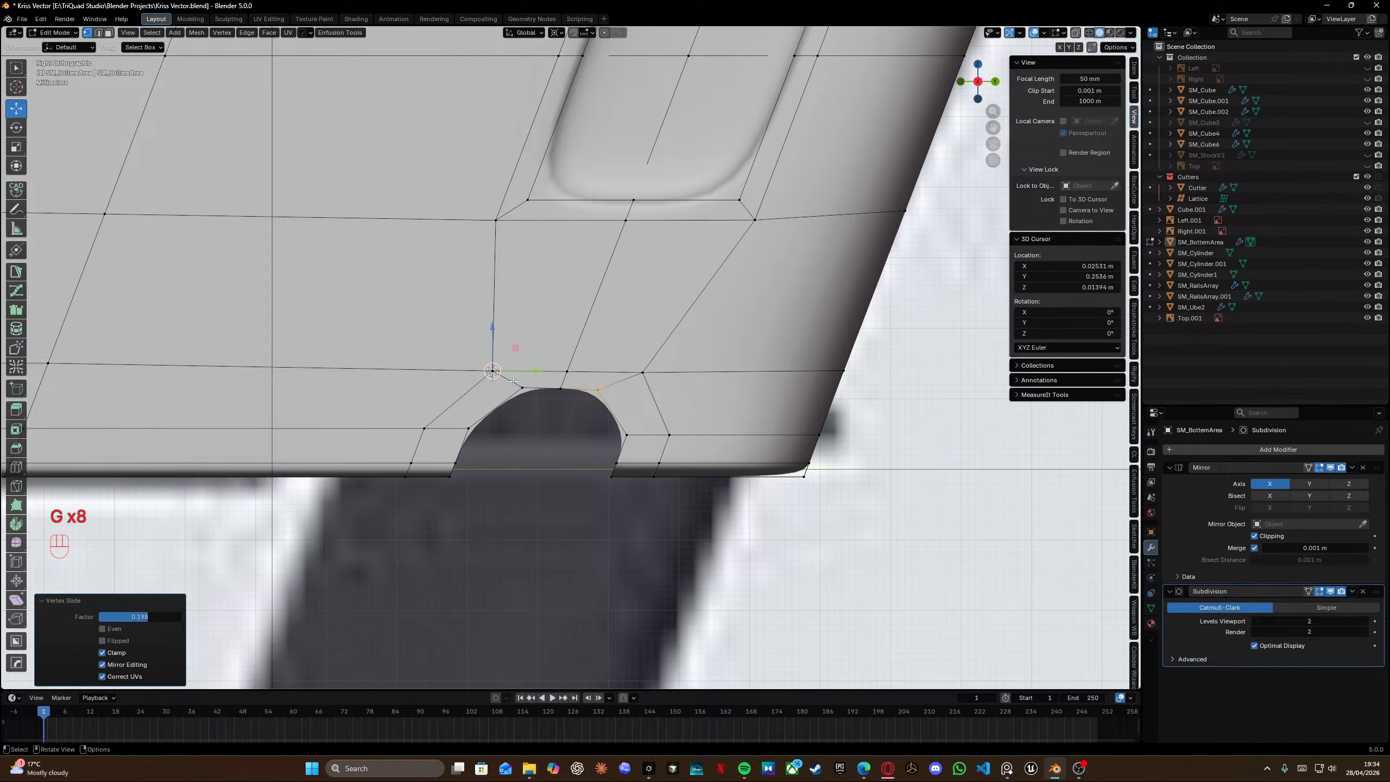
Vertex-slide the notch's upper-left, upper-right and top vertices to smooth the arch's curve.
{"action": "left_click", "coordinate": [518, 385], "text": "shift"}
{"action": "key", "text": "g"}
{"action": "key", "text": "g"}
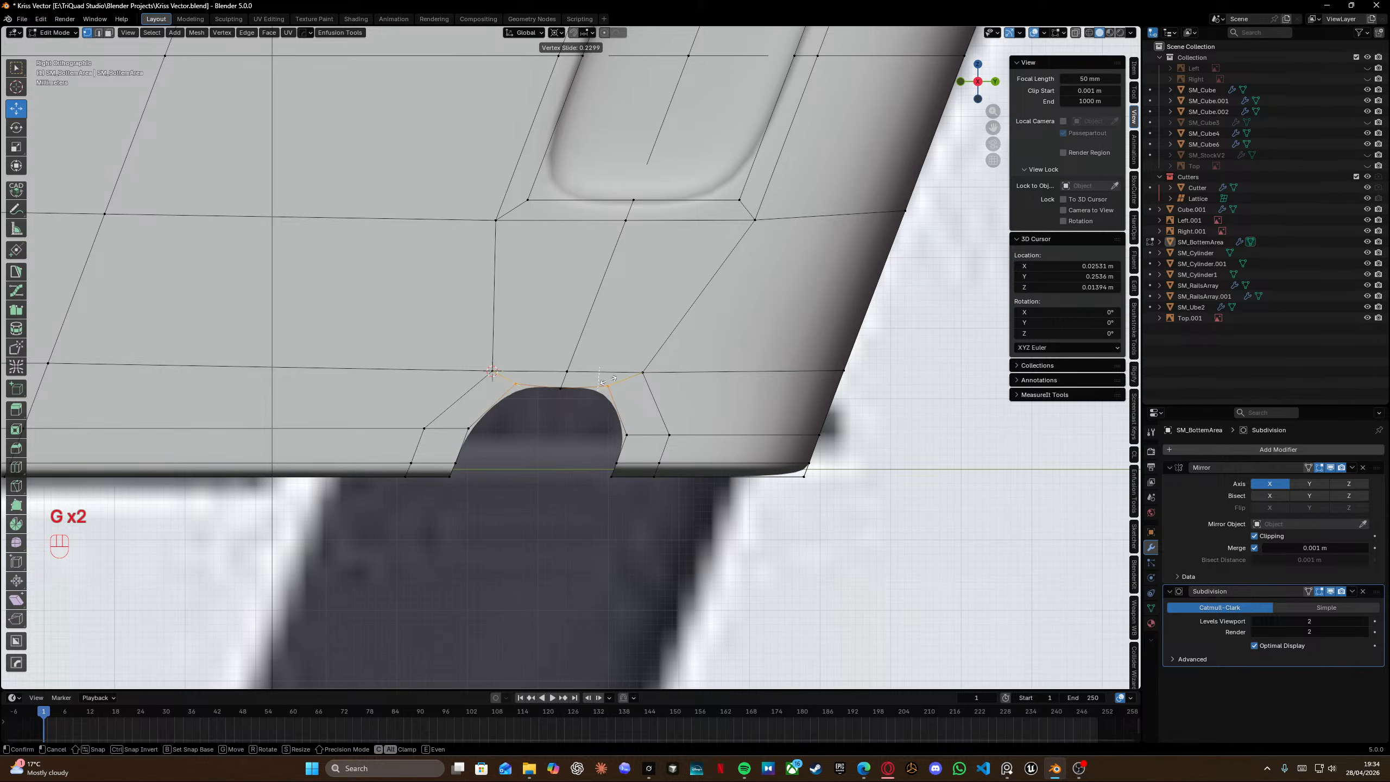
{"action": "key", "text": "alt"}
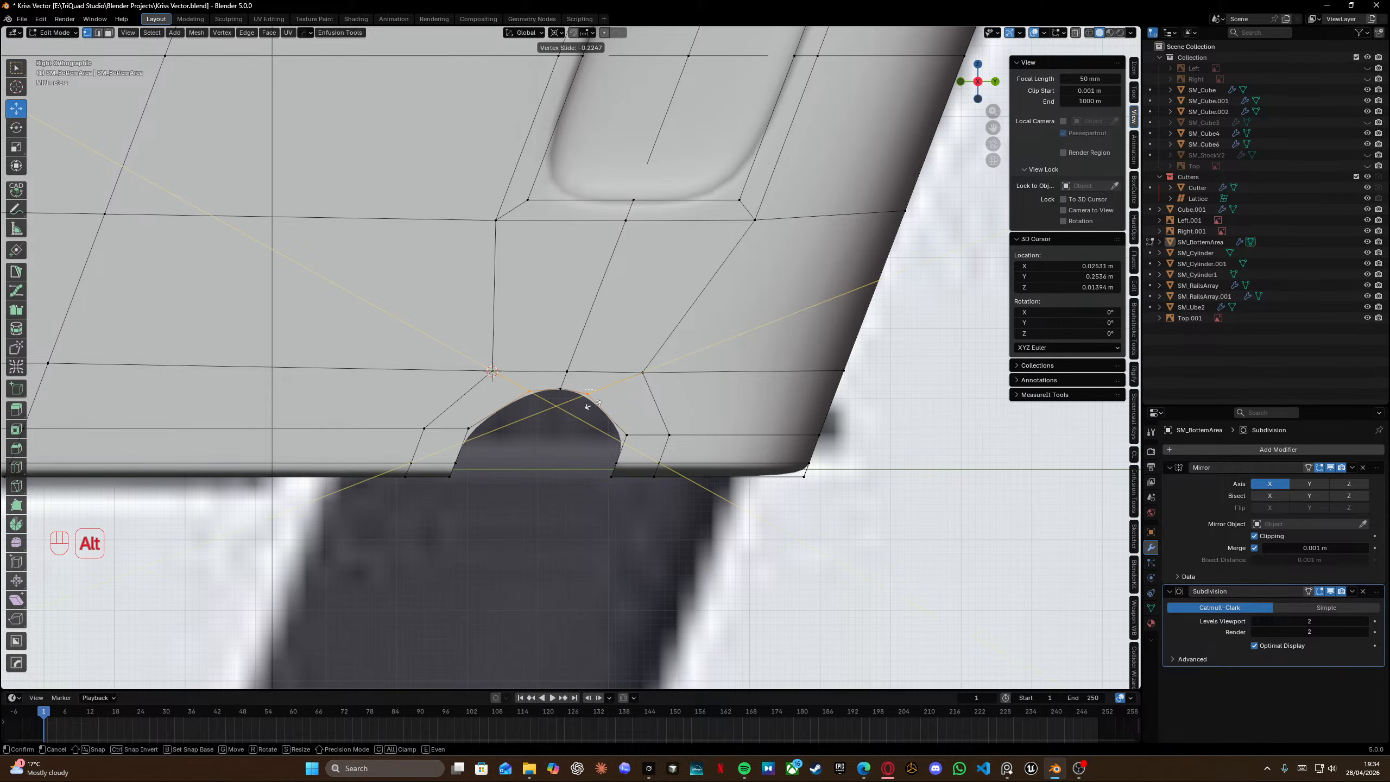
{"action": "left_click", "coordinate": [590, 405]}
{"action": "key", "text": "g"}
{"action": "key", "text": "g"}
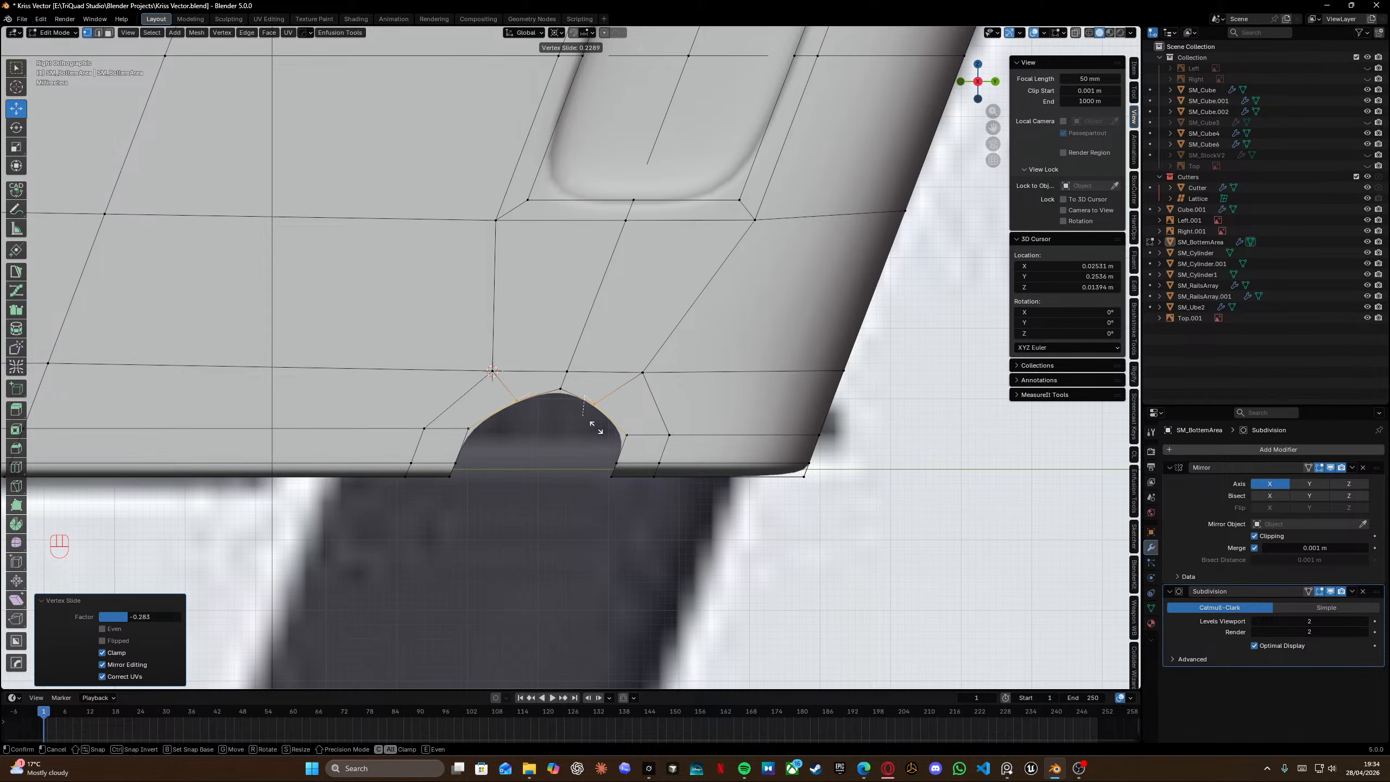
{"action": "left_click", "coordinate": [596, 427]}
{"action": "left_click", "coordinate": [562, 395]}
{"action": "key", "text": "g"}
{"action": "key", "text": "g"}
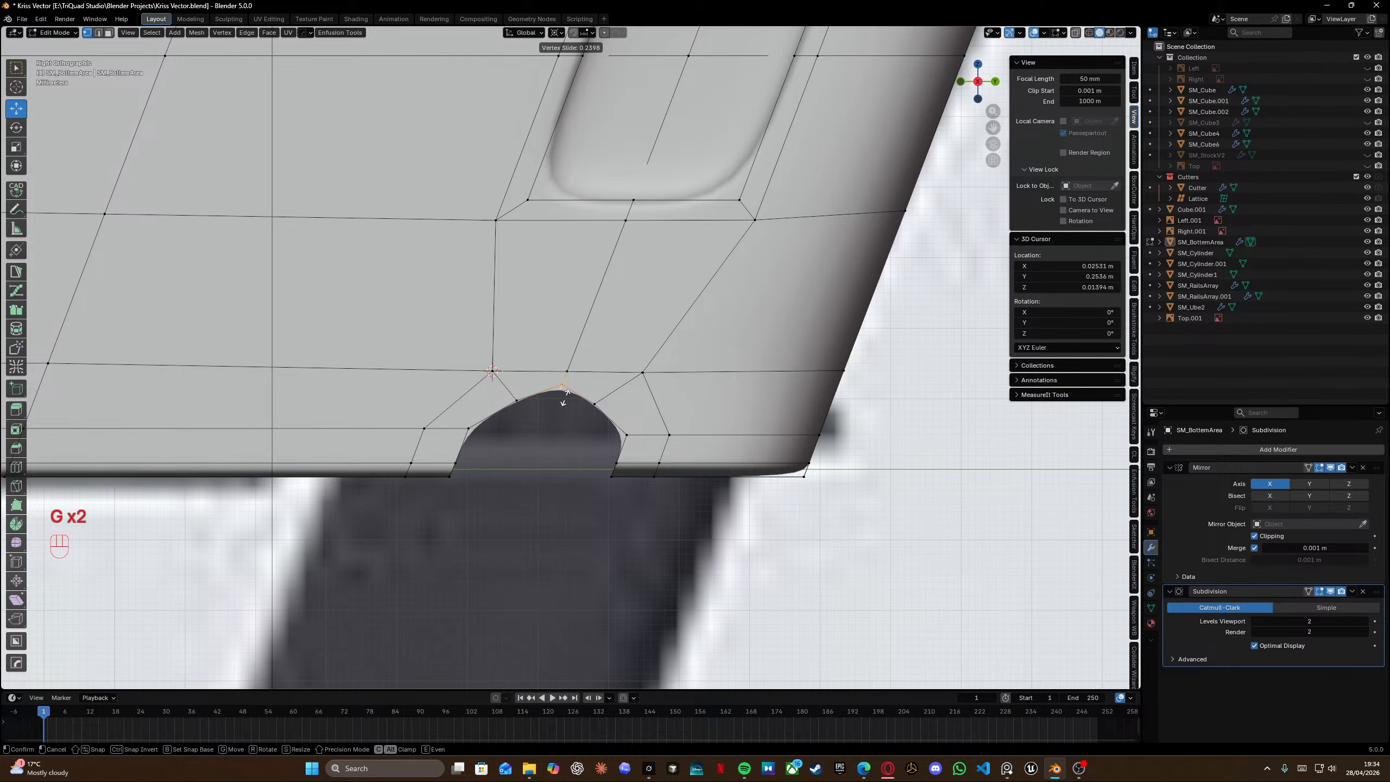
{"action": "key", "text": "alt"}
{"action": "left_click", "coordinate": [602, 424]}
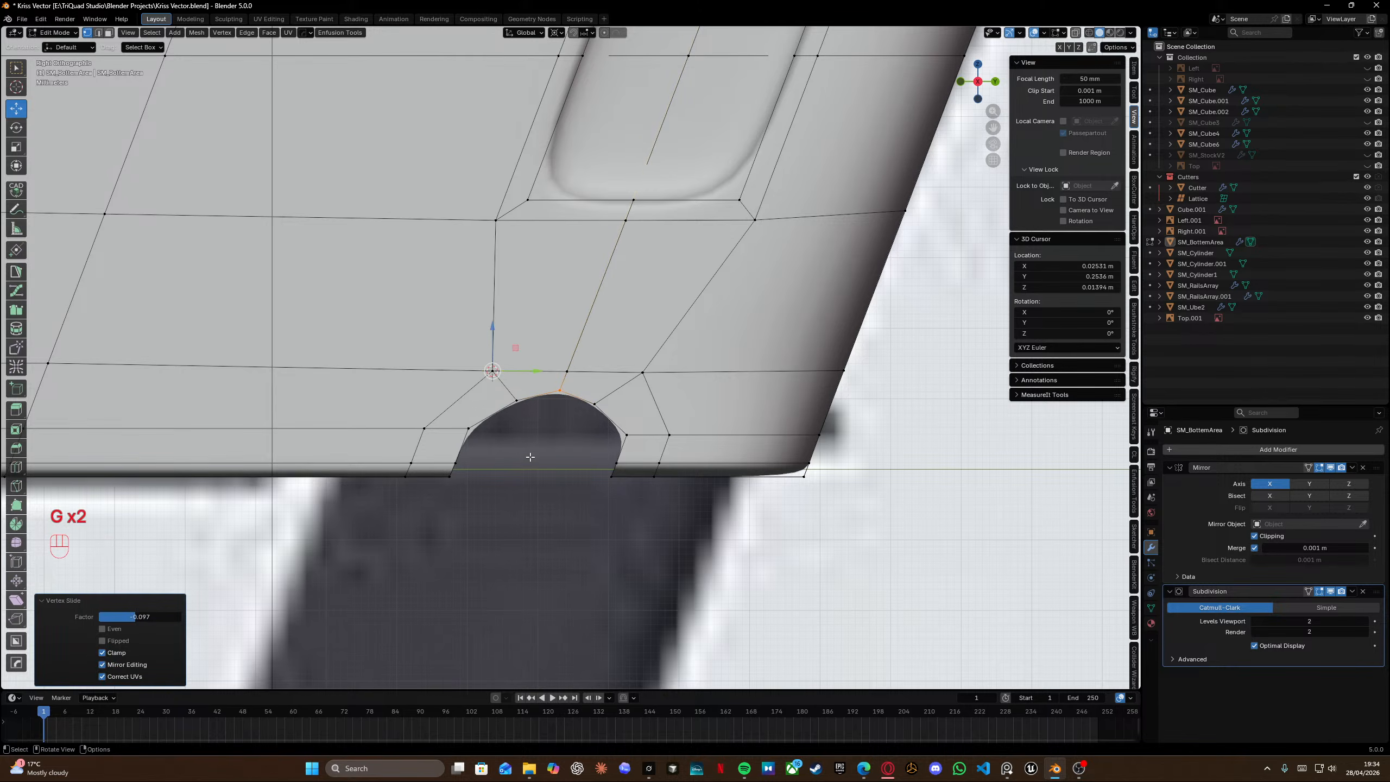
Select the notch loop, snap the 3D cursor to it, and scale it along Y by 1.062.
{"action": "key", "text": "shift+z"}
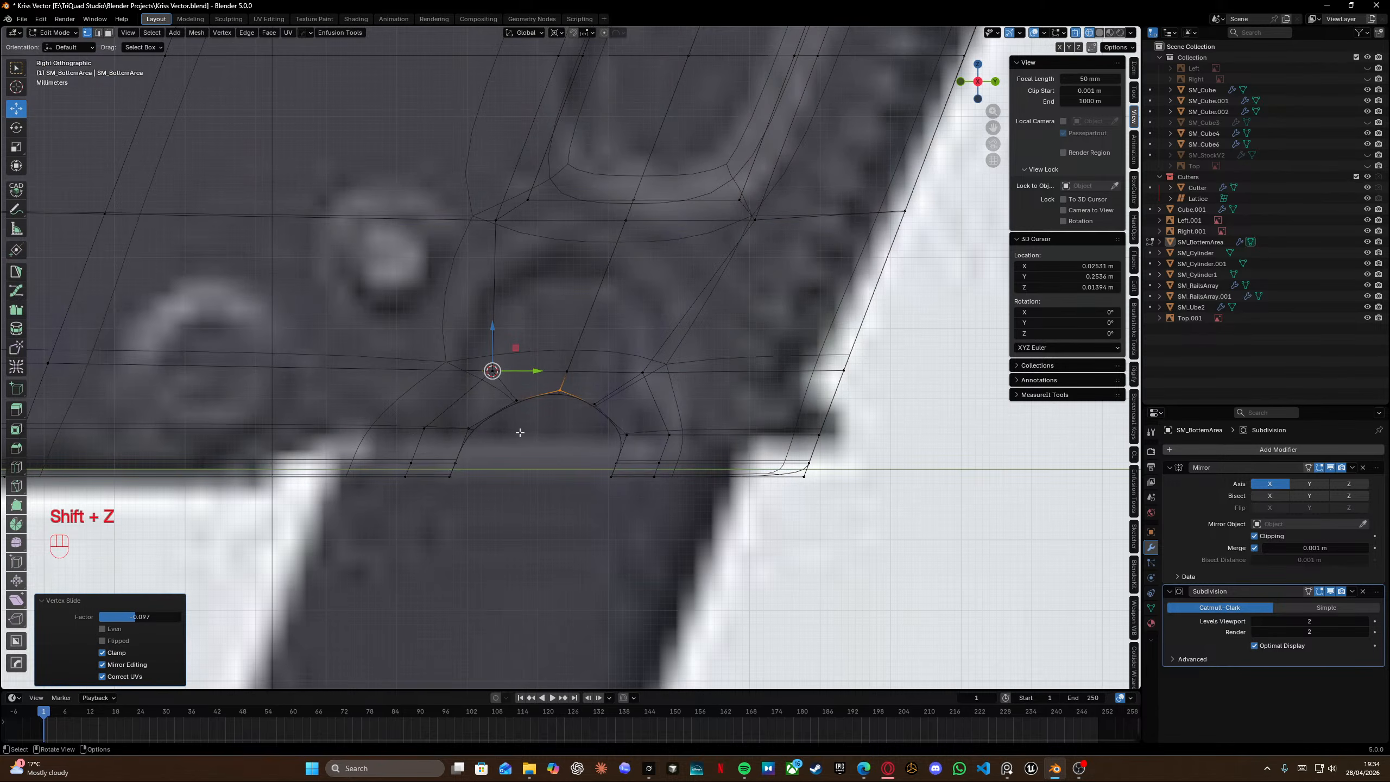
{"action": "key", "text": "shift+z"}
{"action": "left_click", "coordinate": [697, 423], "text": "alt"}
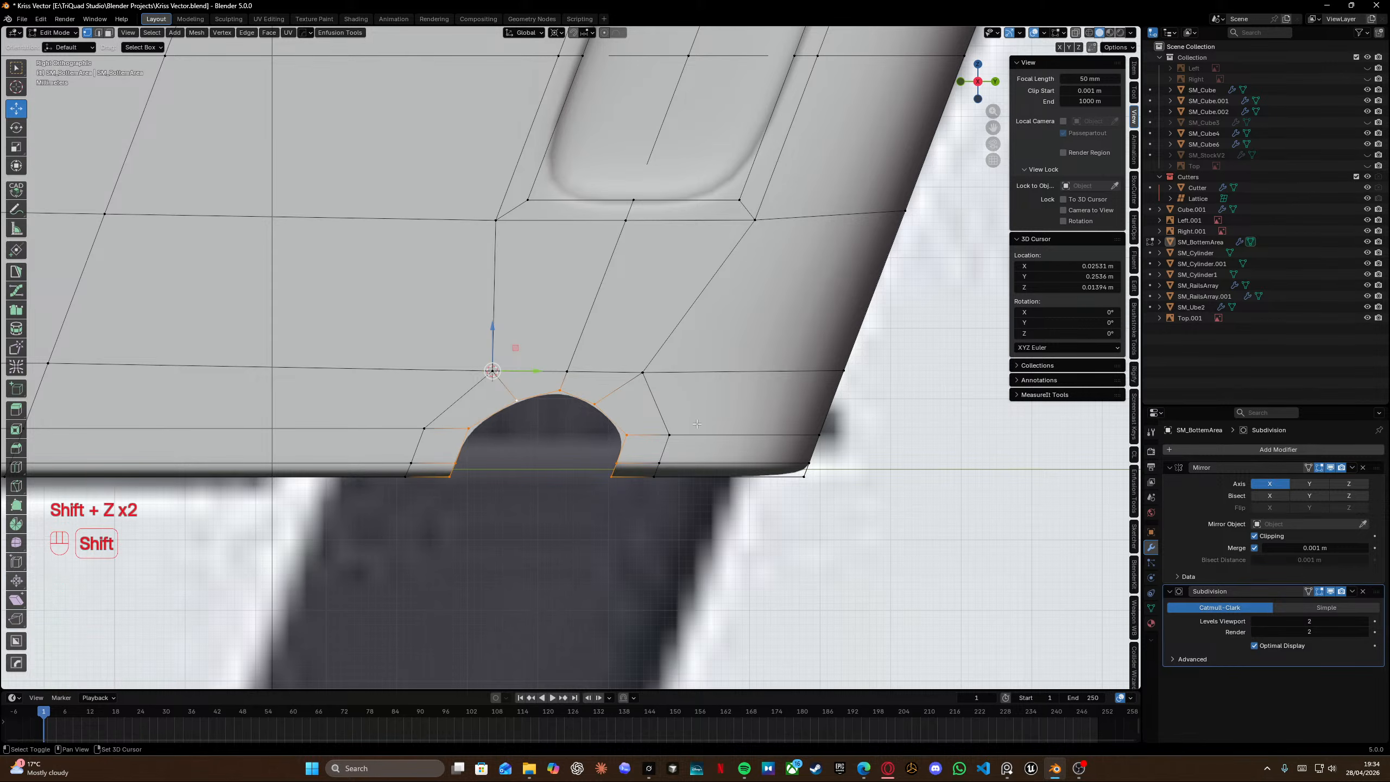
{"action": "key", "text": "shift+s"}
{"action": "key", "text": "s"}
{"action": "key", "text": "x"}
{"action": "key", "text": "y"}
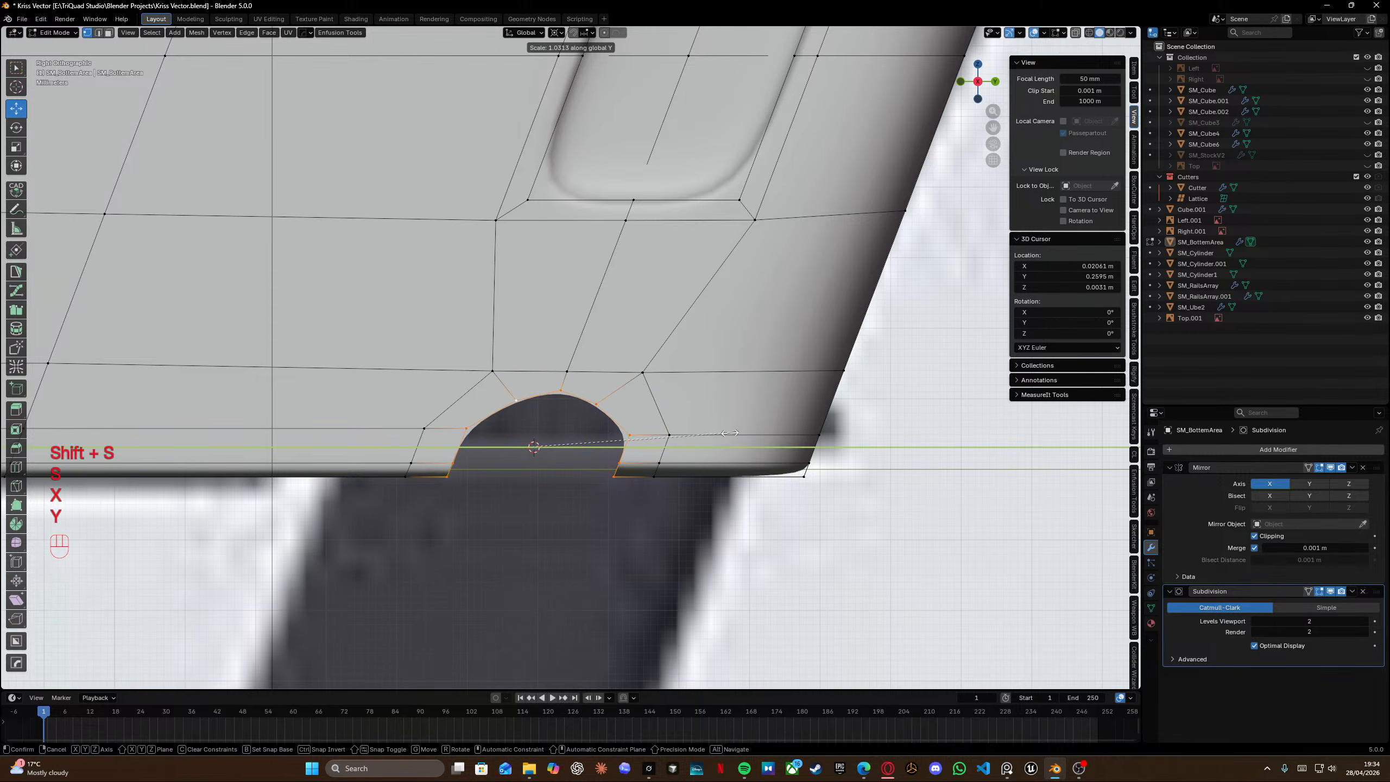
{"action": "left_click", "coordinate": [740, 436]}
Snap the 3D cursor to the notch's bottom corners and scale the notch along Z by about 1.03.
{"action": "key", "text": "s"}
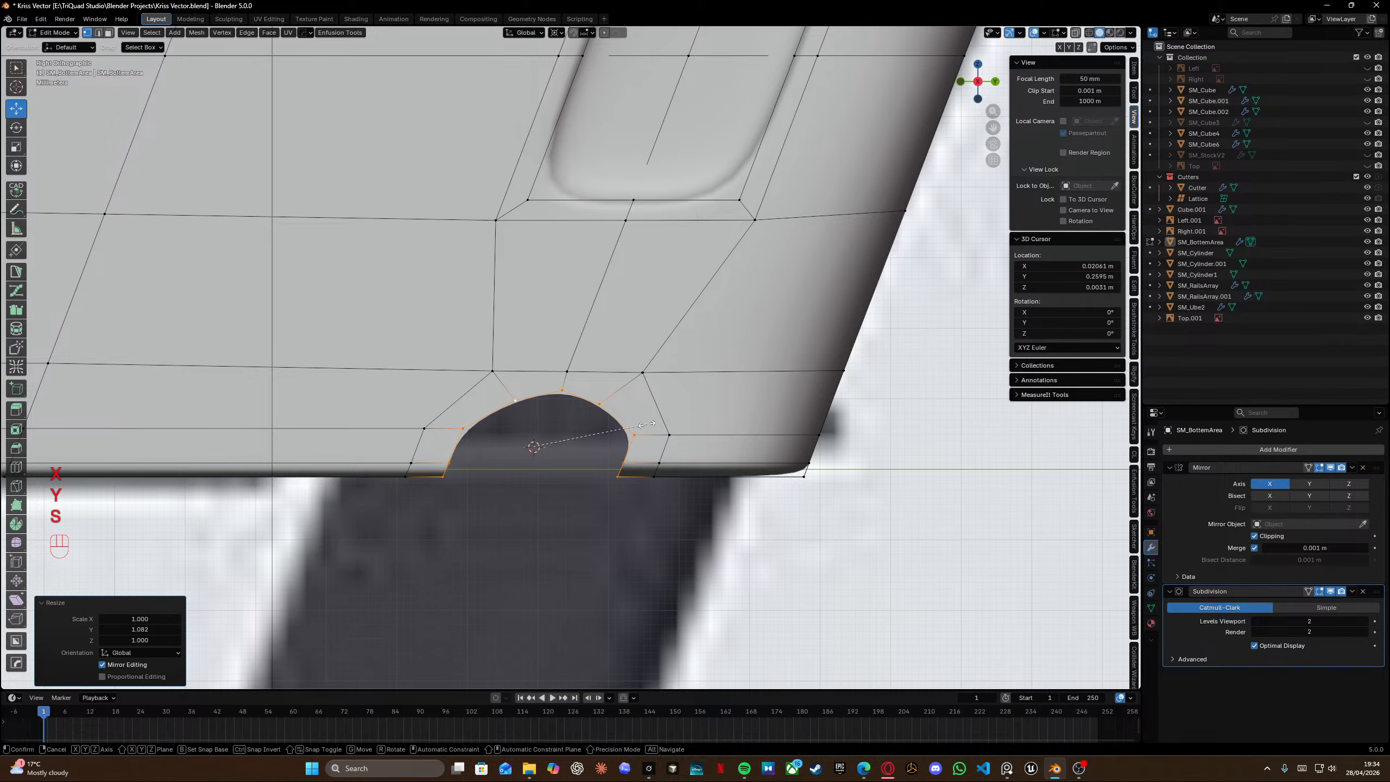
{"action": "right_click", "coordinate": [444, 479]}
{"action": "left_click", "coordinate": [443, 479]}
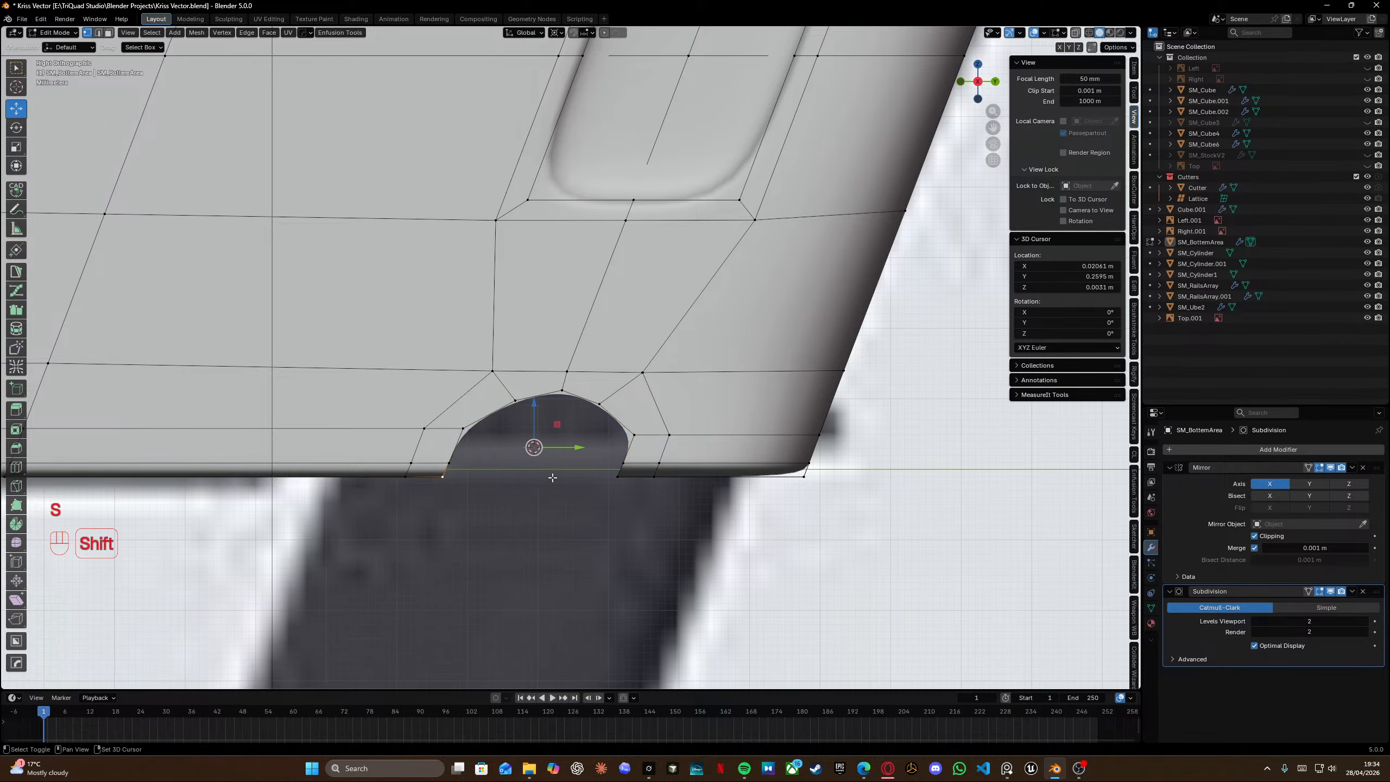
{"action": "left_click", "coordinate": [617, 477], "text": "shift"}
{"action": "key", "text": "shift+s"}
{"action": "left_click", "coordinate": [532, 396], "text": "alt"}
{"action": "key", "text": "s"}
{"action": "key", "text": "z"}
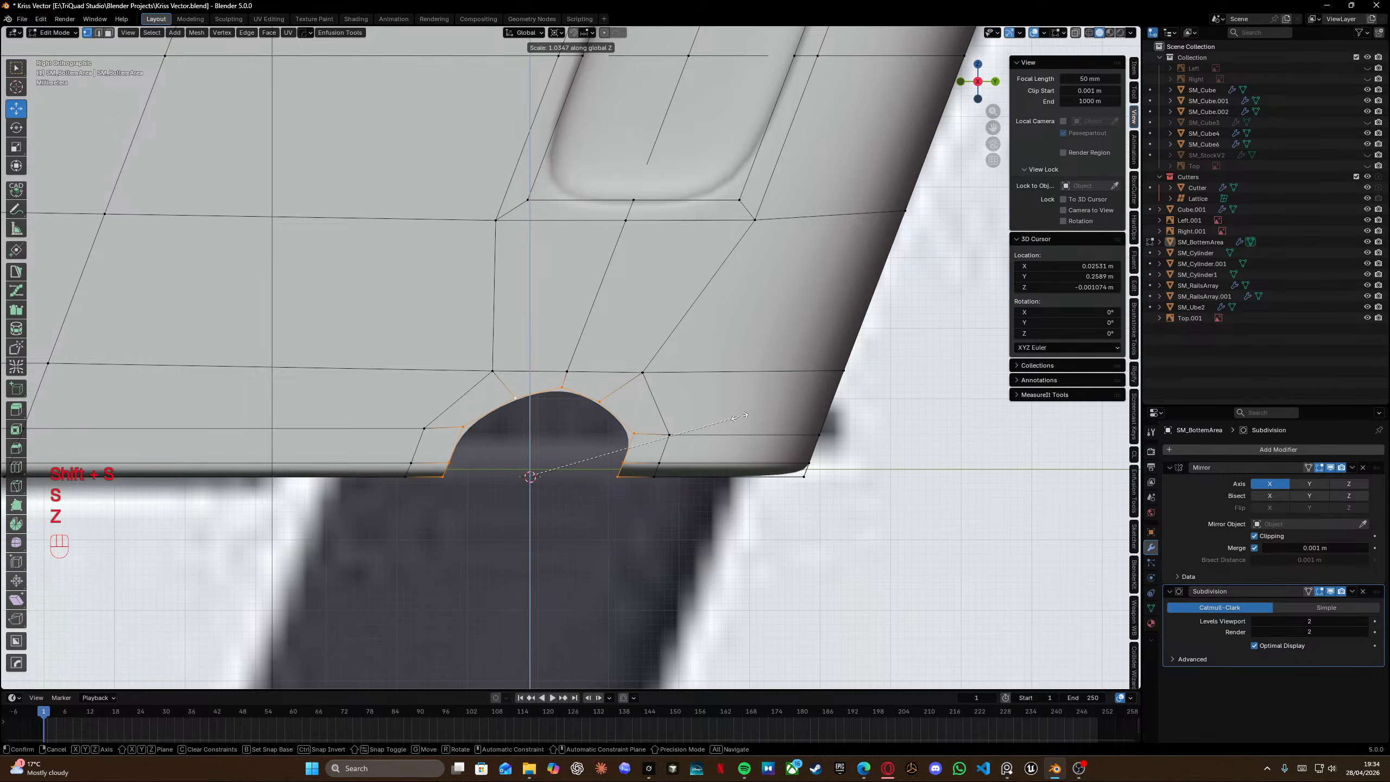
{"action": "left_click", "coordinate": [743, 417]}
Vertex-slide the notch's top vertex and then its two upper corner vertices to refine the arch.
{"action": "left_click", "coordinate": [563, 387]}
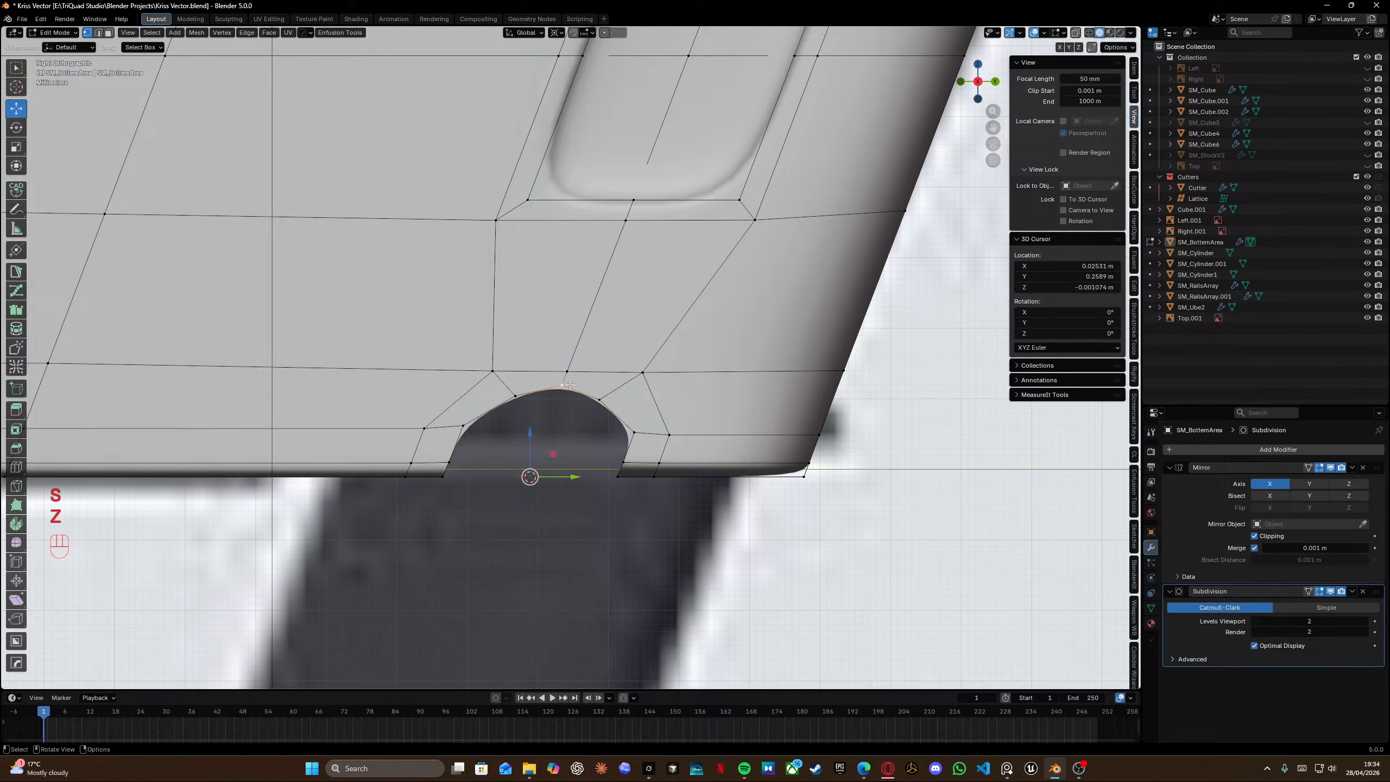
{"action": "key", "text": "g"}
{"action": "key", "text": "g"}
{"action": "key", "text": "alt"}
{"action": "left_click", "coordinate": [572, 385]}
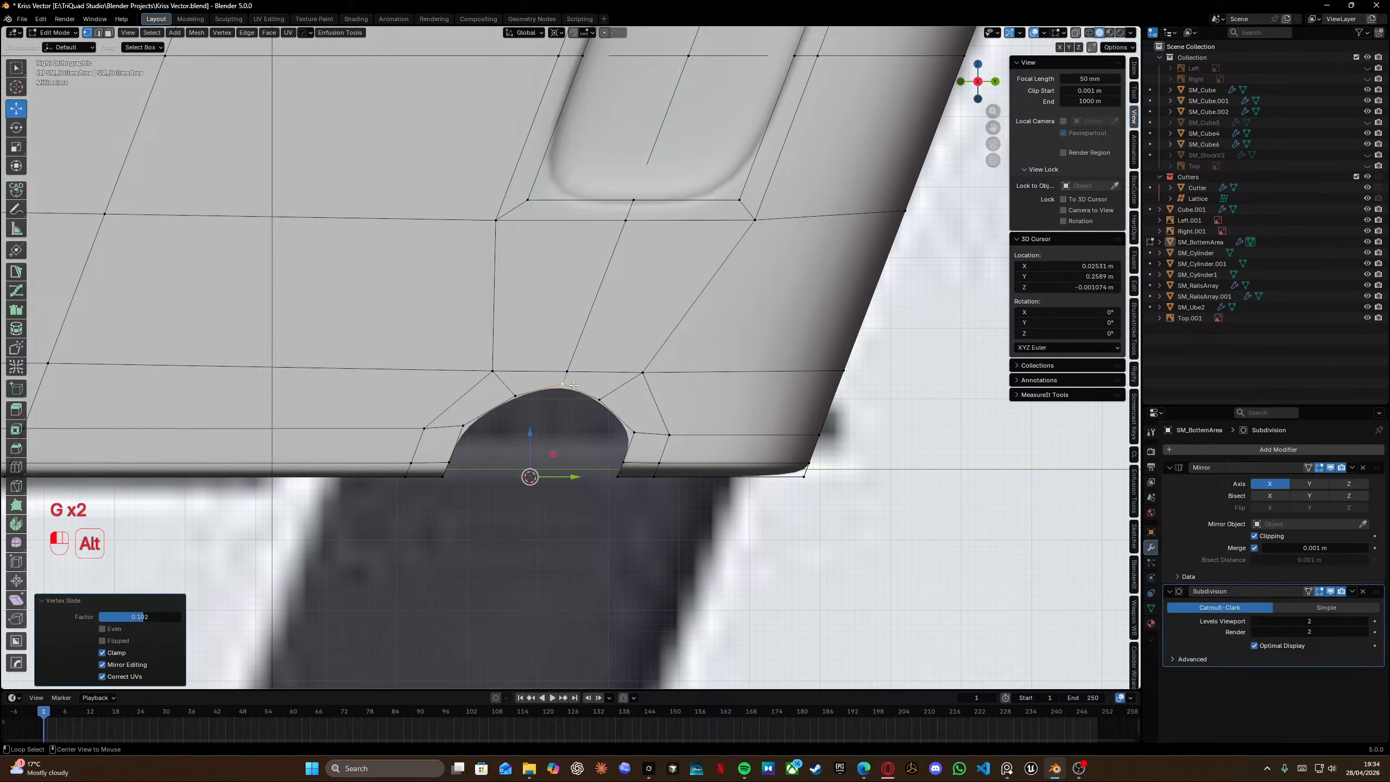
{"action": "left_click", "coordinate": [514, 396]}
{"action": "left_click", "coordinate": [599, 400], "text": "shift"}
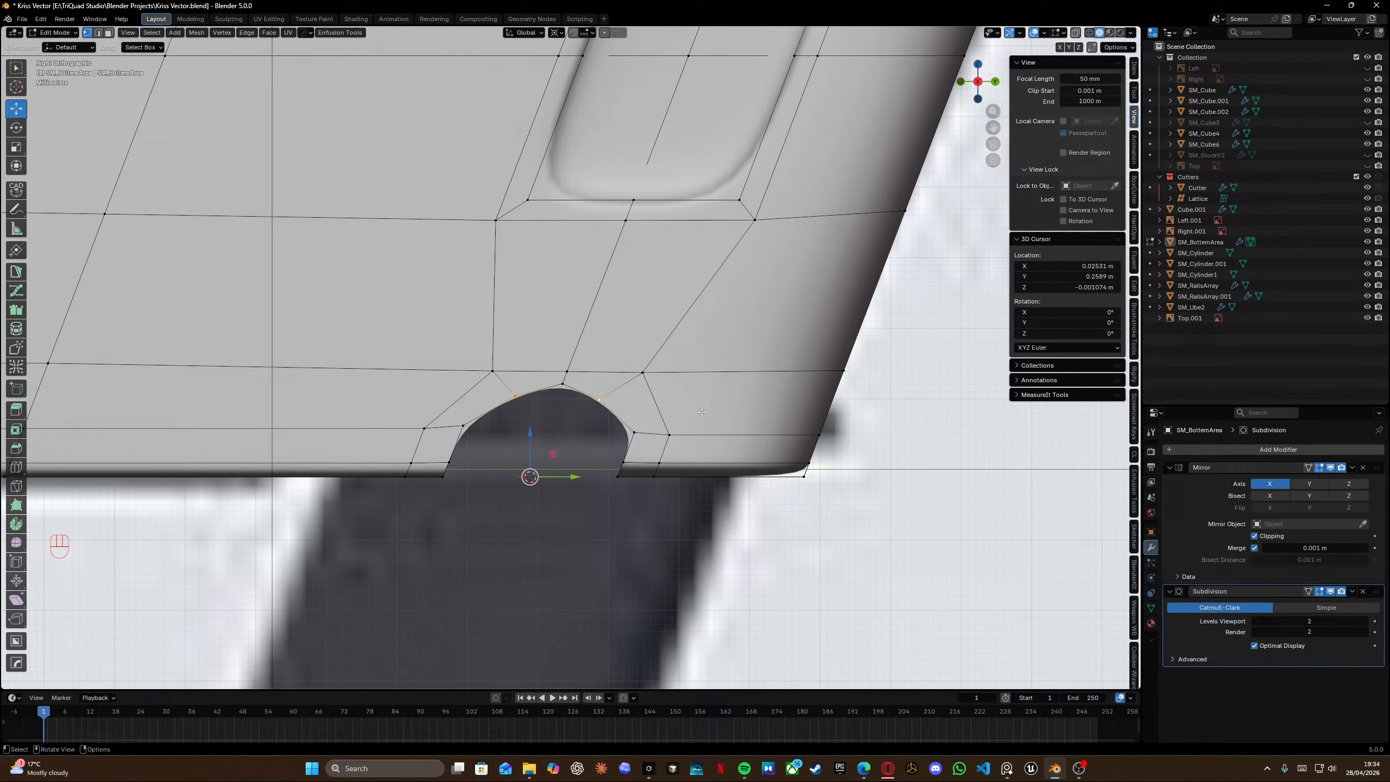
{"action": "key", "text": "g"}
{"action": "key", "text": "g"}
{"action": "left_click", "coordinate": [606, 405]}
Vertex-slide the selected upper corner vertices of the notch again for a smoother curve.
{"action": "scroll", "coordinate": [602, 403], "scroll_direction": "up", "scroll_amount": 4}
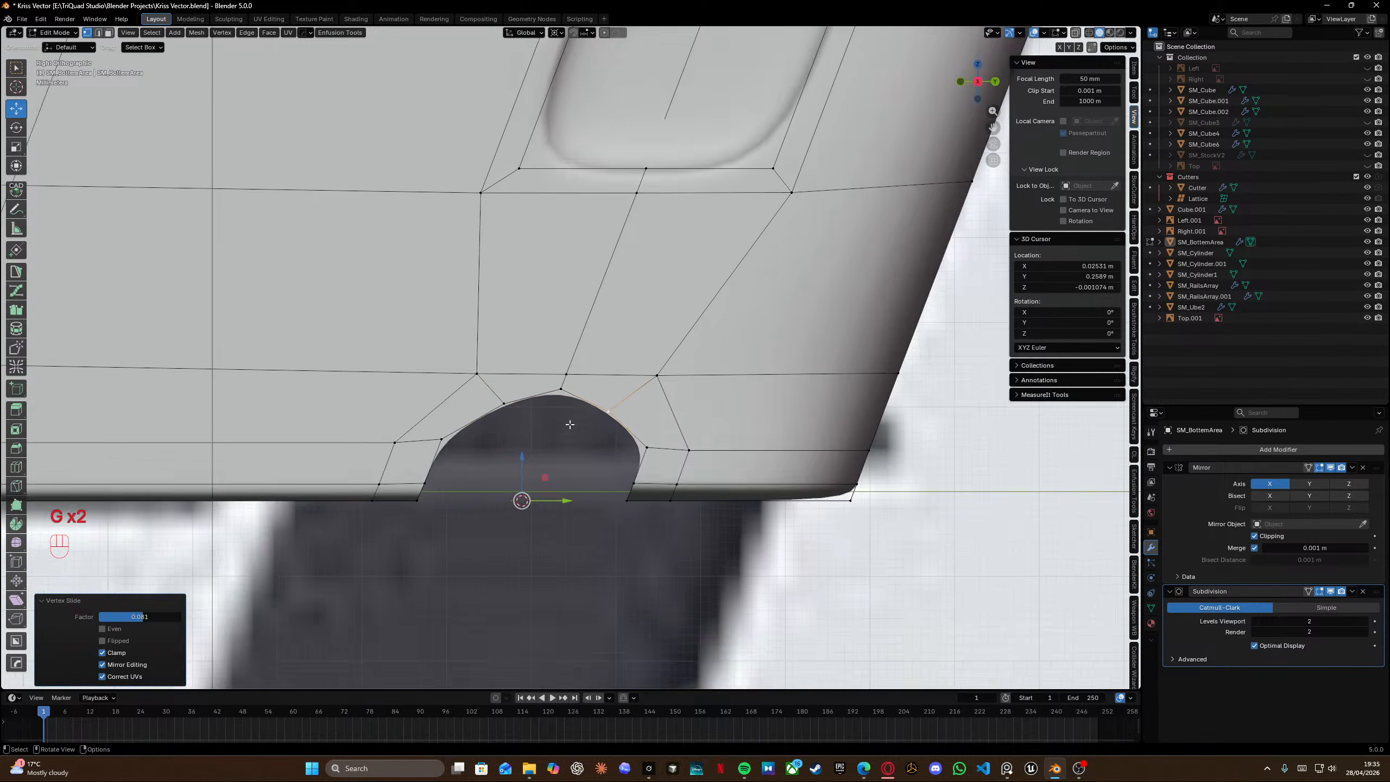
{"action": "scroll", "coordinate": [580, 384], "scroll_direction": "left", "scroll_amount": 1, "text": "shift"}
{"action": "key", "text": "g"}
{"action": "key", "text": "g"}
{"action": "left_click", "coordinate": [575, 383]}
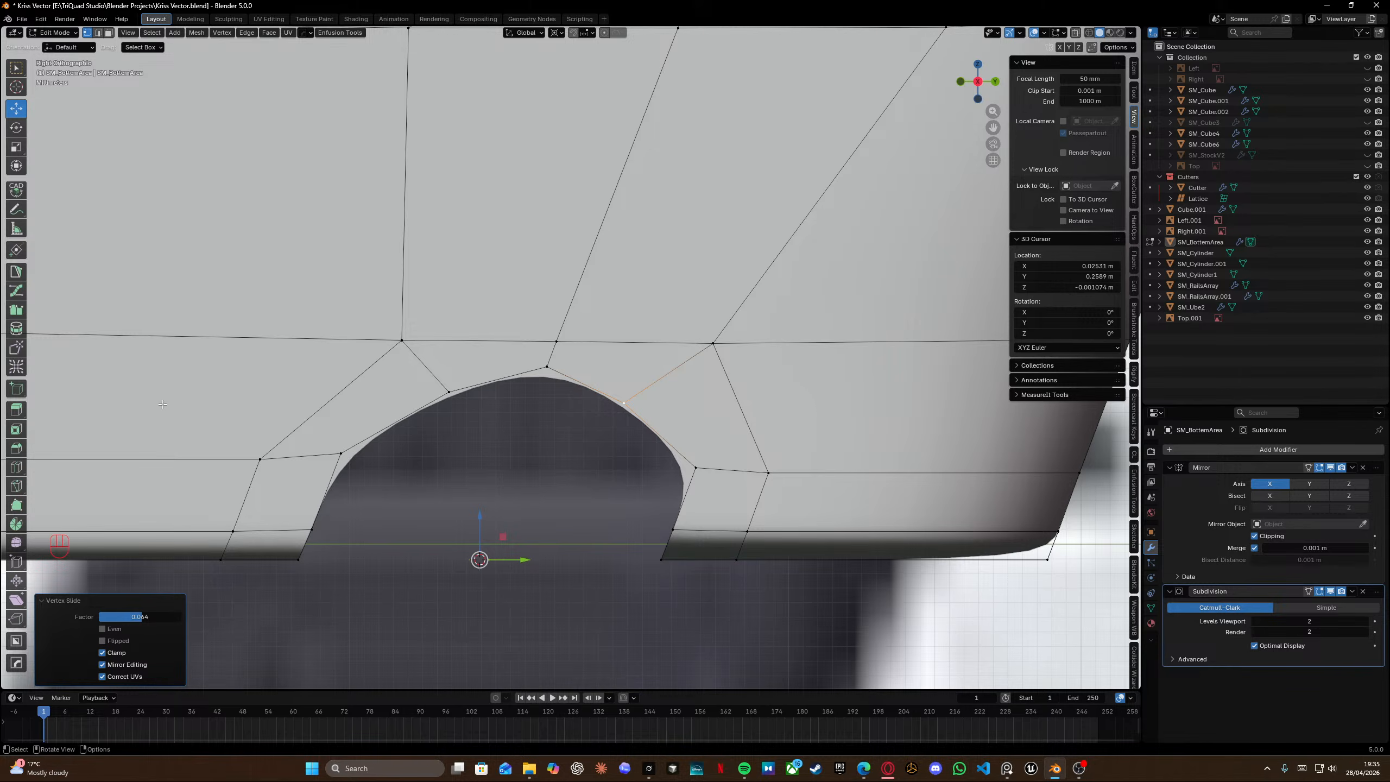
Vertex-slide the vertex on the notch's upper arch to smooth its curve.
{"action": "left_click", "coordinate": [548, 367]}
{"action": "key", "text": "g"}
{"action": "key", "text": "g"}
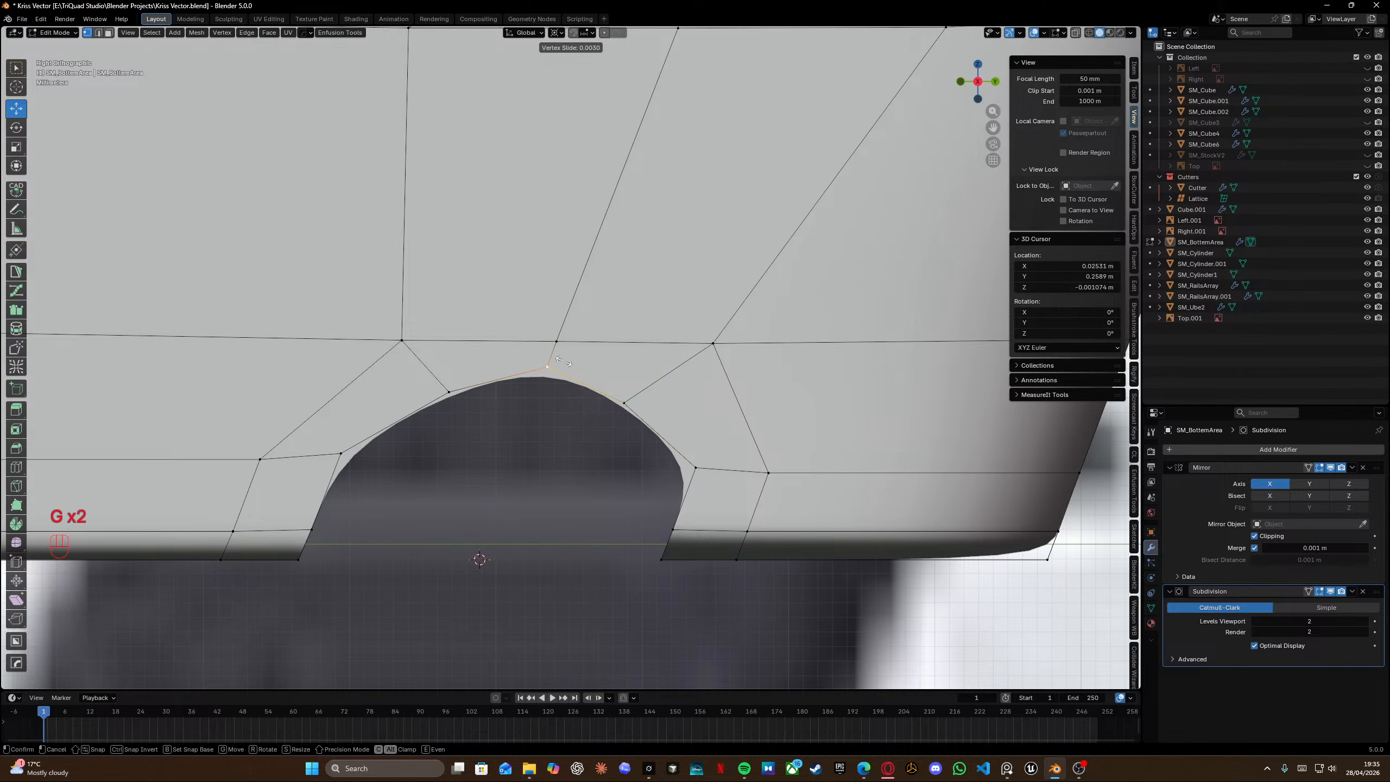
{"action": "left_click", "coordinate": [562, 374]}
{"action": "scroll", "coordinate": [562, 376], "scroll_direction": "down", "scroll_amount": 3}
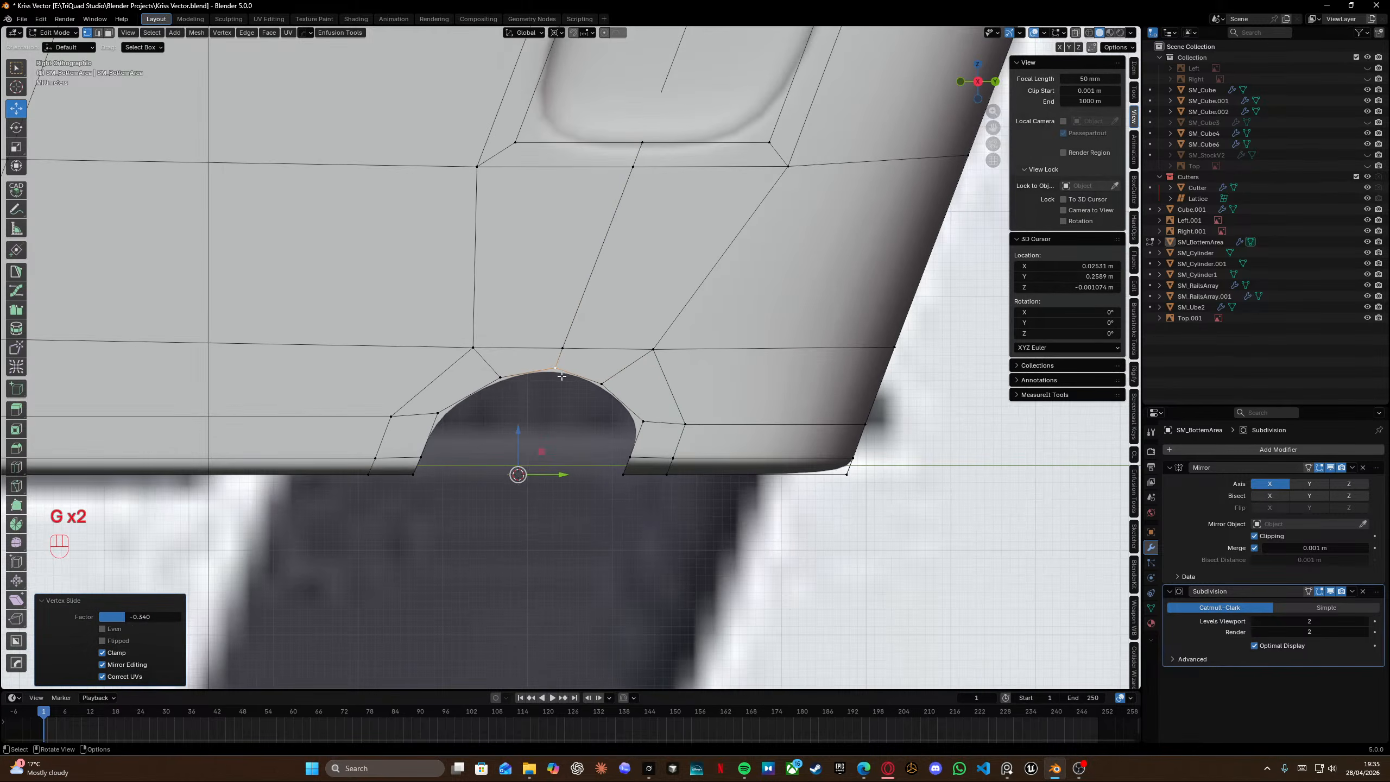
Vertex-slide the notch's two lower side vertices to even out the arch.
{"action": "left_click", "coordinate": [437, 415]}
{"action": "key", "text": "g"}
{"action": "key", "text": "g"}
{"action": "left_click", "coordinate": [614, 436]}
{"action": "left_click", "coordinate": [641, 421]}
{"action": "key", "text": "g"}
{"action": "key", "text": "g"}
{"action": "left_click", "coordinate": [640, 423]}
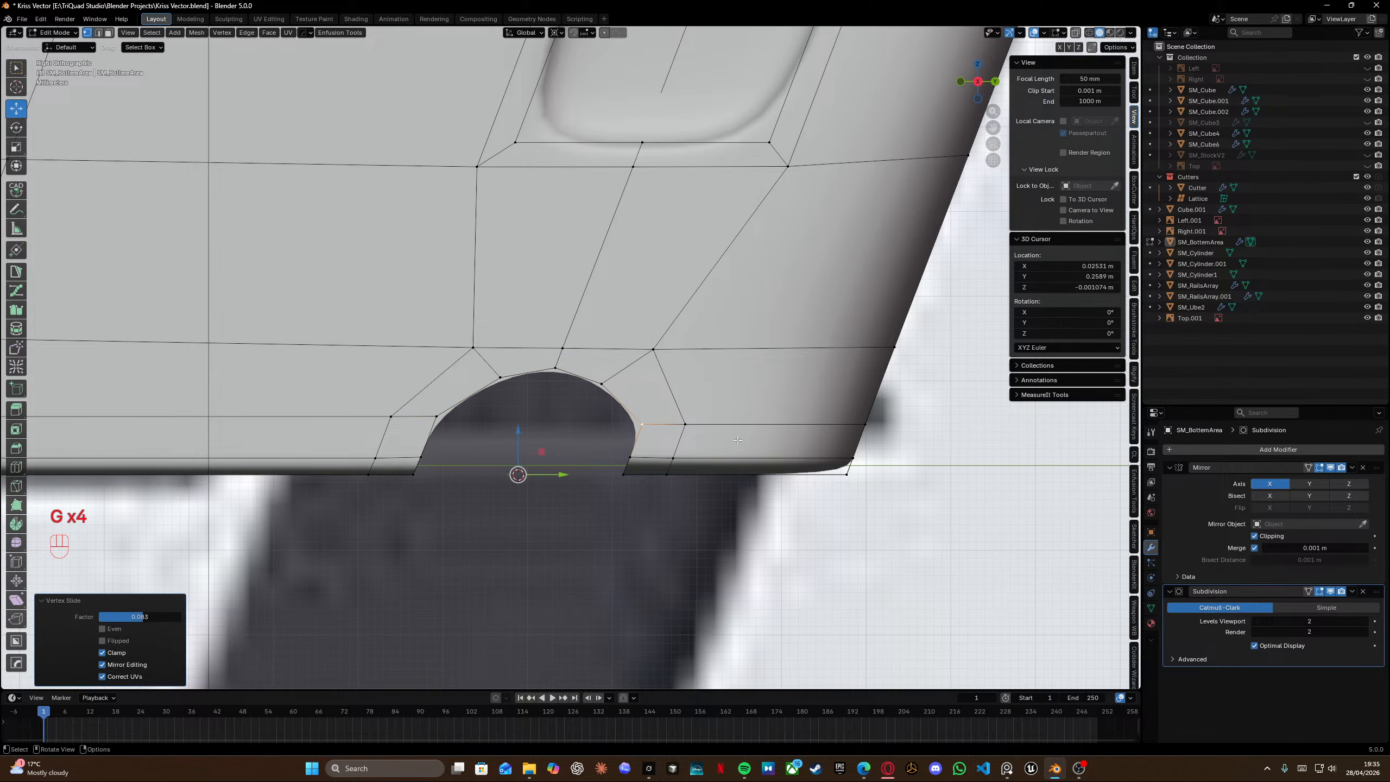
Switch to Object Mode to inspect the smoothed notch and save the file.
{"action": "key", "text": "Tab"}
{"action": "scroll", "coordinate": [743, 348], "scroll_direction": "down", "scroll_amount": 5}
{"action": "middle_click_drag", "start_coordinate": [615, 406], "coordinate": [420, 389]}
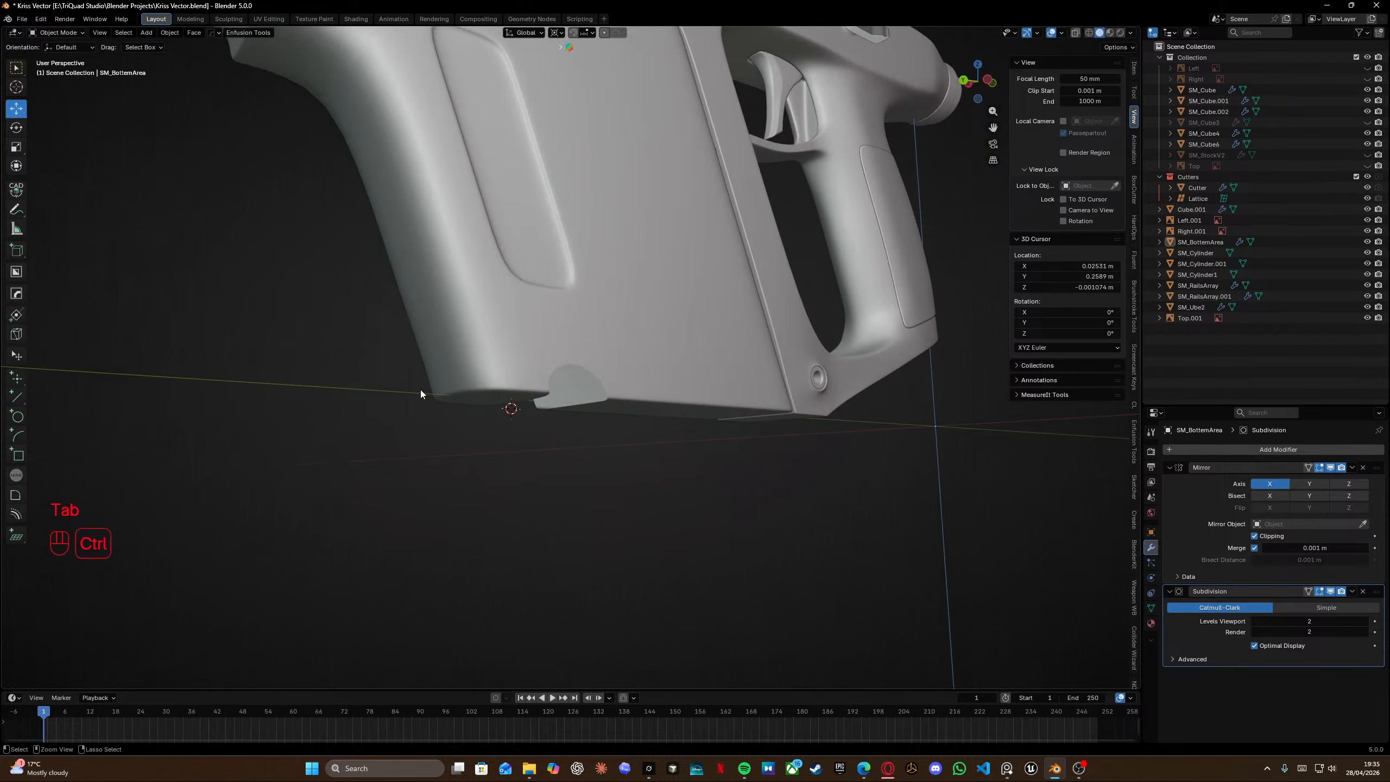
{"action": "key", "text": "ctrl+s"}
Vertex-slide the notch's upper-left arch vertex in Edit Mode.
{"action": "middle_click_drag", "start_coordinate": [530, 377], "coordinate": [708, 400]}
{"action": "scroll", "coordinate": [554, 387], "scroll_direction": "up", "scroll_amount": 6}
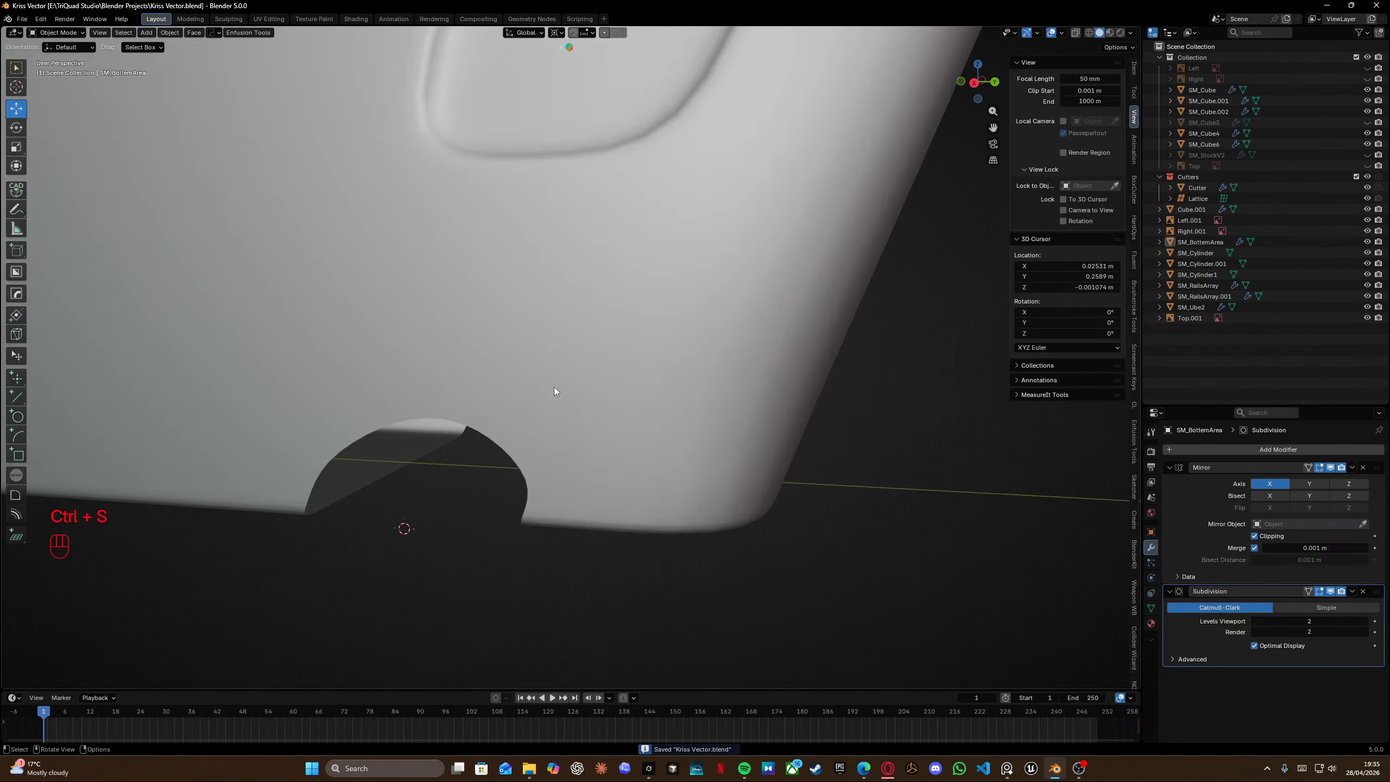
{"action": "key", "text": "Tab"}
{"action": "middle_click_drag", "start_coordinate": [554, 391], "coordinate": [530, 335]}
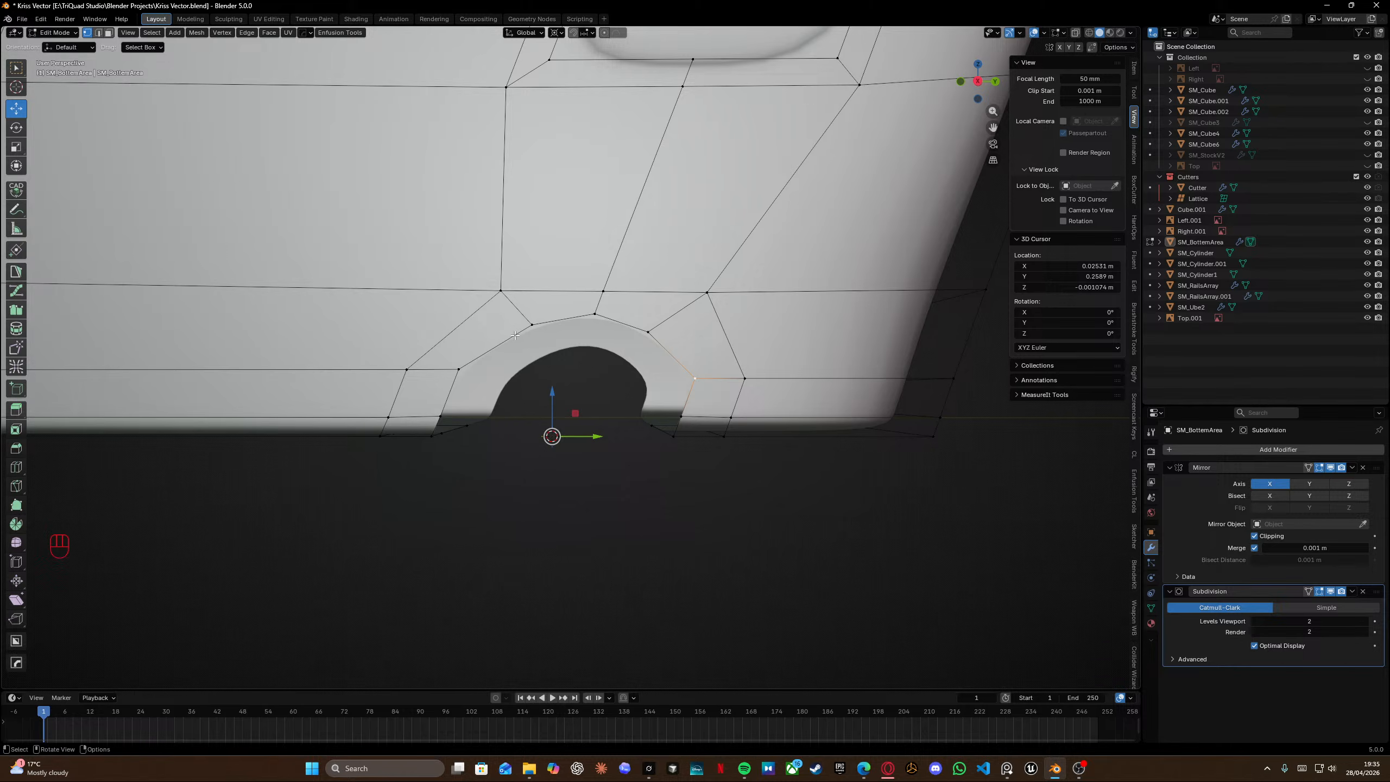
{"action": "middle_click_drag", "start_coordinate": [515, 335], "coordinate": [527, 318], "text": "shift"}
{"action": "key", "text": "g"}
{"action": "key", "text": "g"}
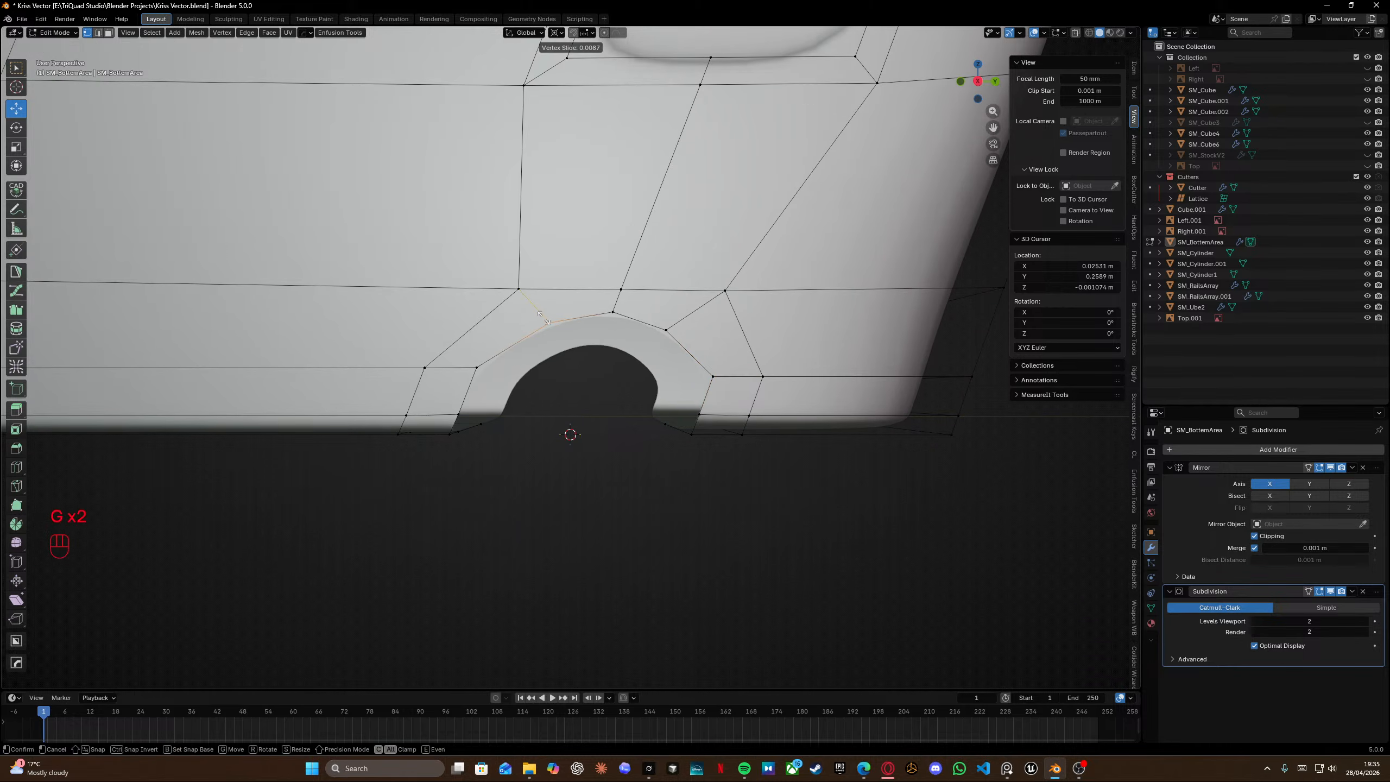
{"action": "left_click", "coordinate": [542, 318]}
Vertex-slide the adjacent upper arch vertices to round the notch curve.
{"action": "middle_click_drag", "start_coordinate": [542, 319], "coordinate": [596, 346], "text": "shift"}
{"action": "key", "text": "g"}
{"action": "key", "text": "g"}
{"action": "left_click", "coordinate": [624, 342]}
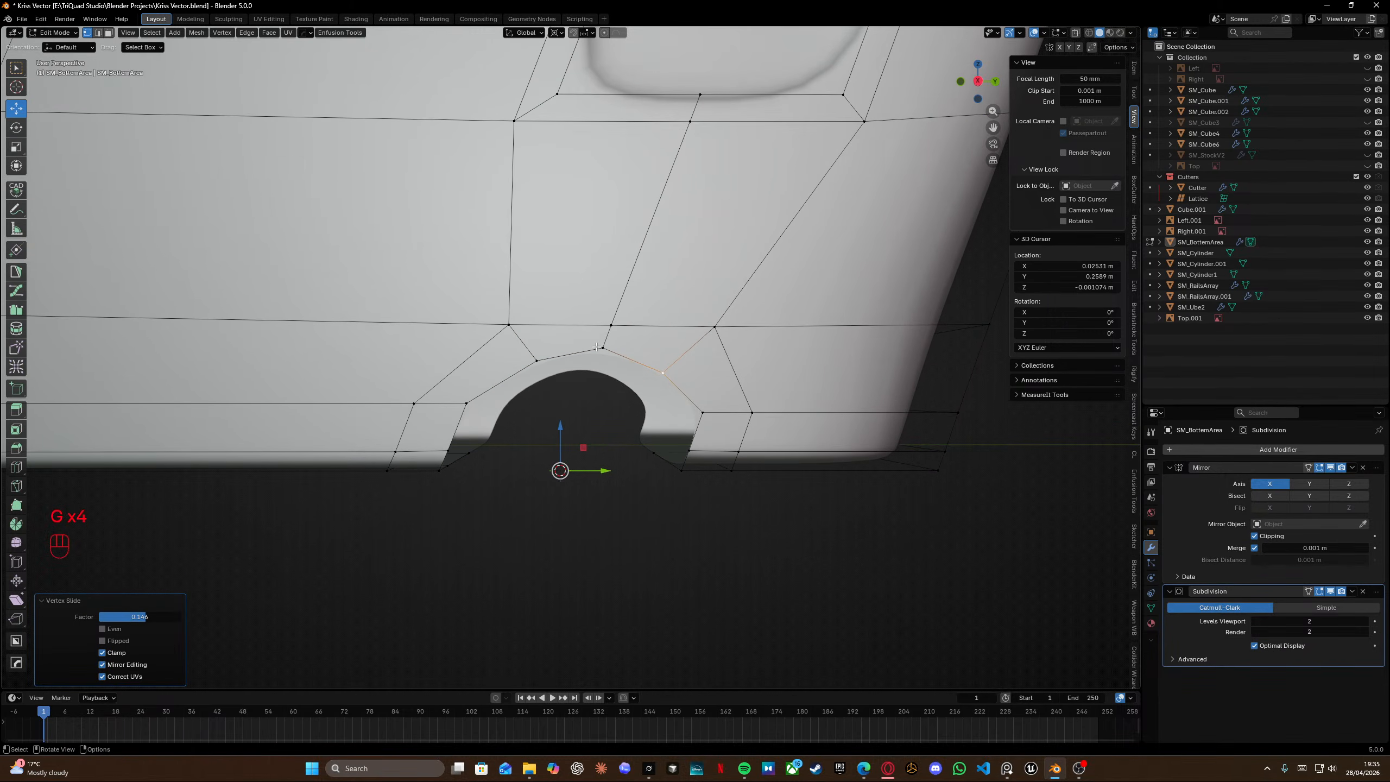
In the wireframe right view, select the notch's edge loop and edge-slide it outward.
{"action": "key", "text": "KP_3"}
{"action": "key", "text": "shift+z"}
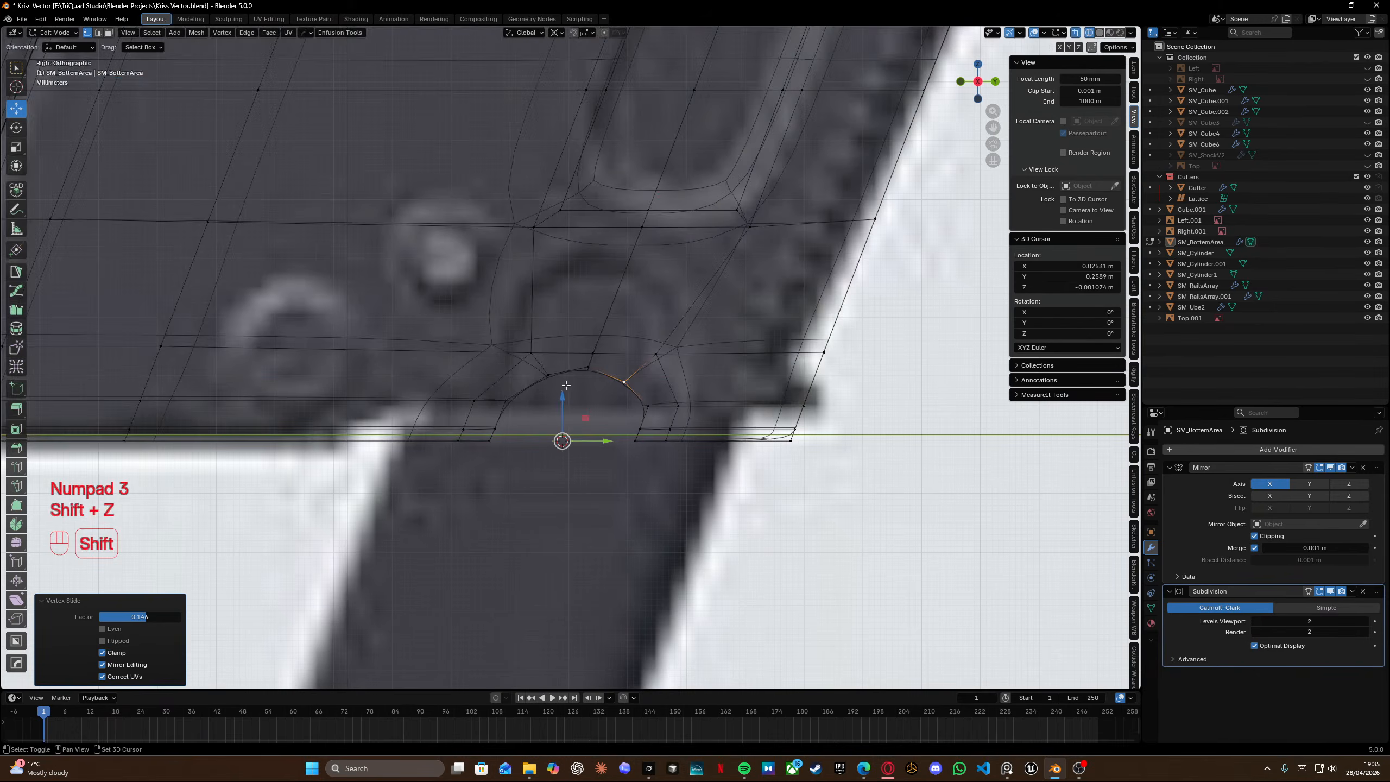
{"action": "left_click_drag", "start_coordinate": [487, 387], "coordinate": [524, 466]}
{"action": "left_click_drag", "start_coordinate": [623, 388], "coordinate": [665, 464], "text": "shift"}
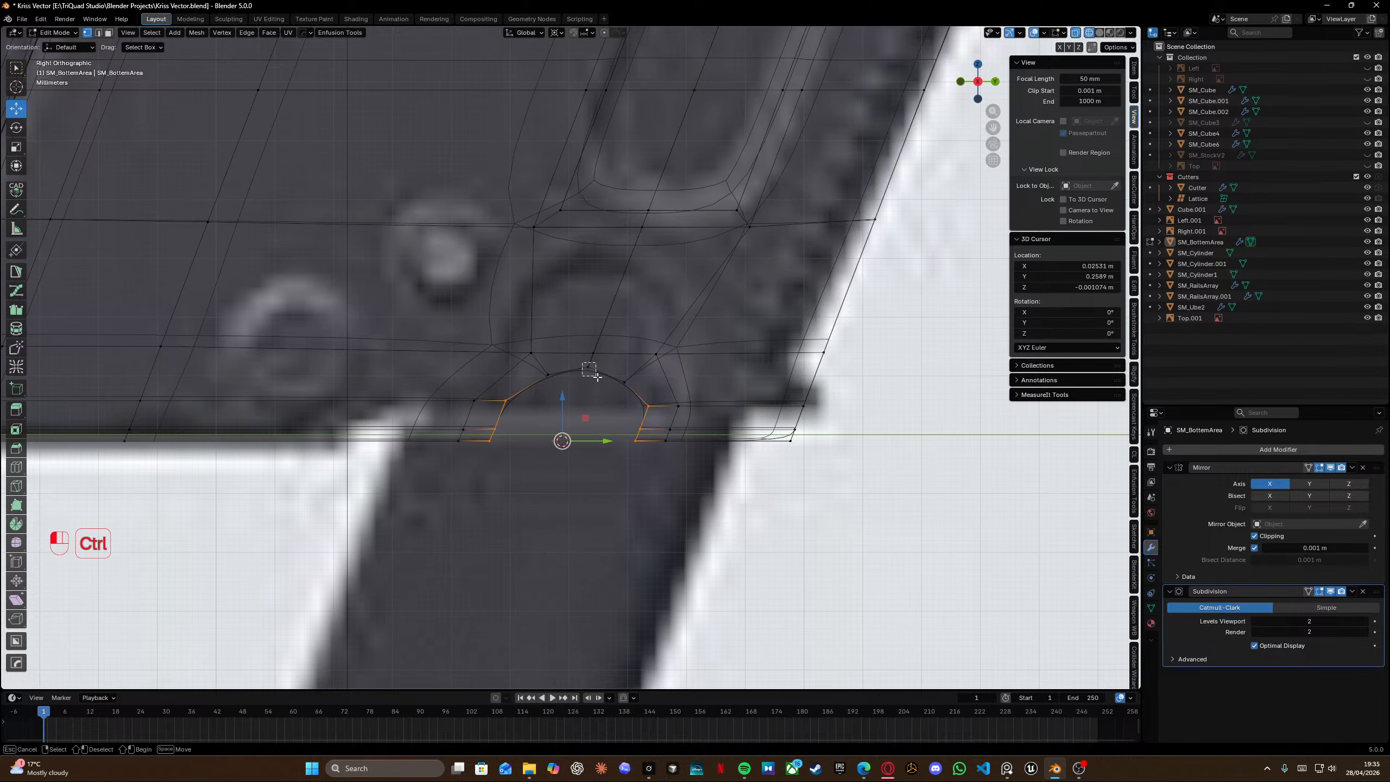
{"action": "left_click_drag", "start_coordinate": [540, 366], "coordinate": [586, 385], "text": "shift"}
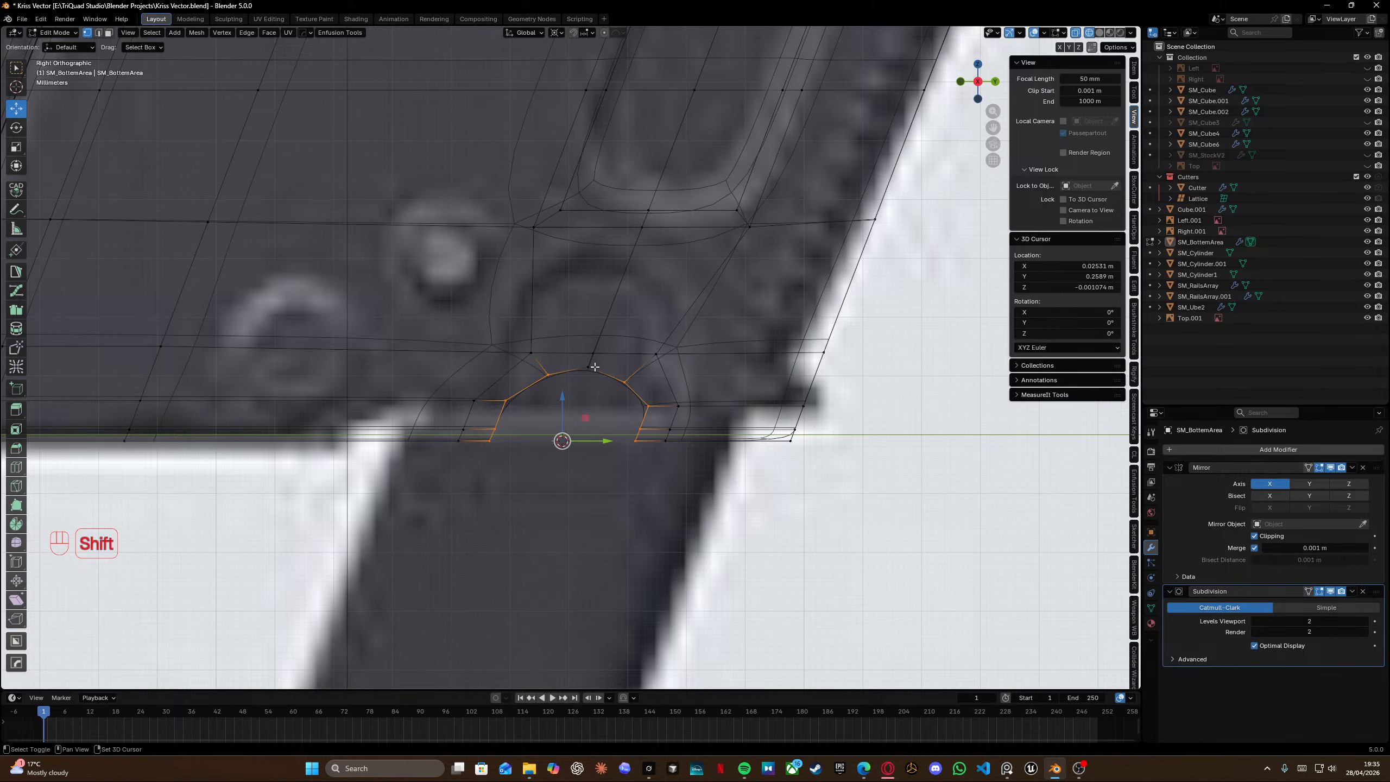
{"action": "key", "text": "g"}
{"action": "key", "text": "g"}
{"action": "key", "text": "alt"}
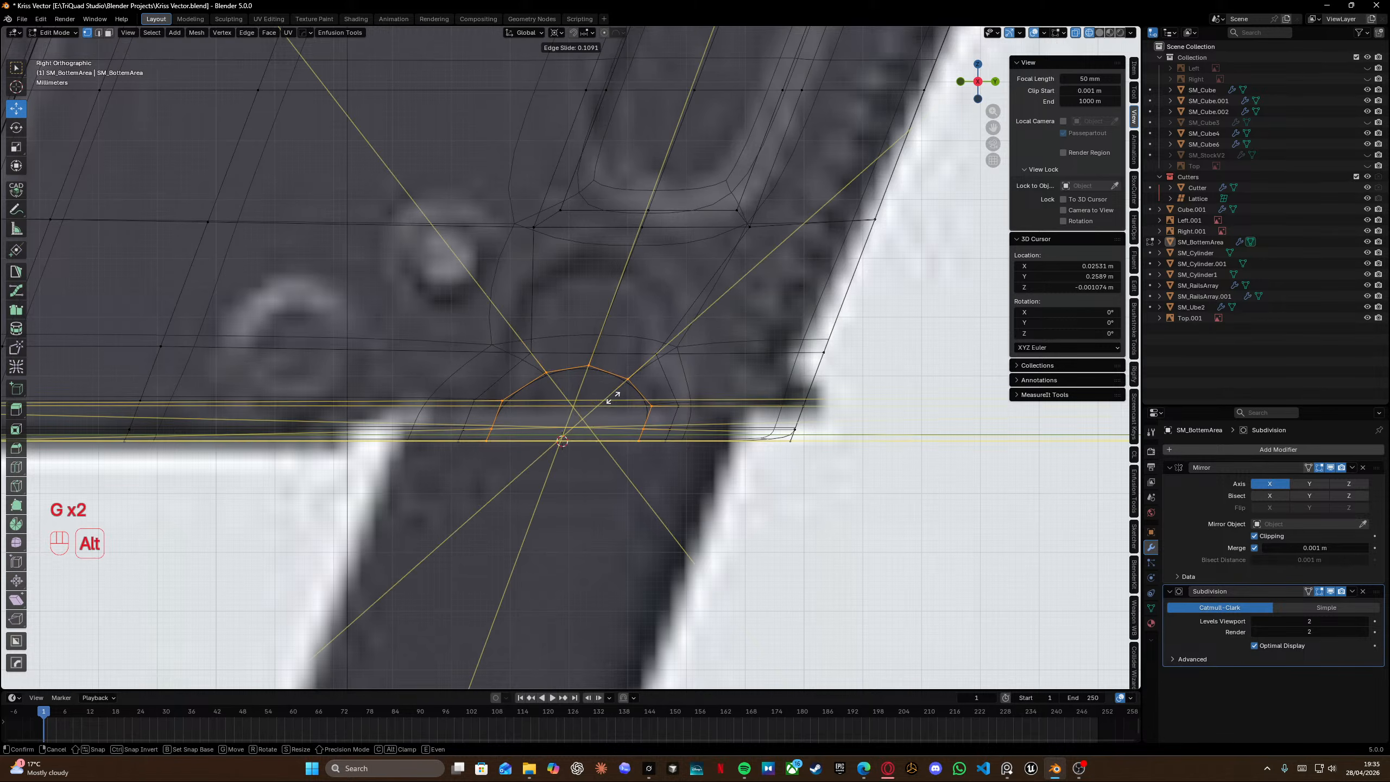
{"action": "left_click", "coordinate": [615, 399]}
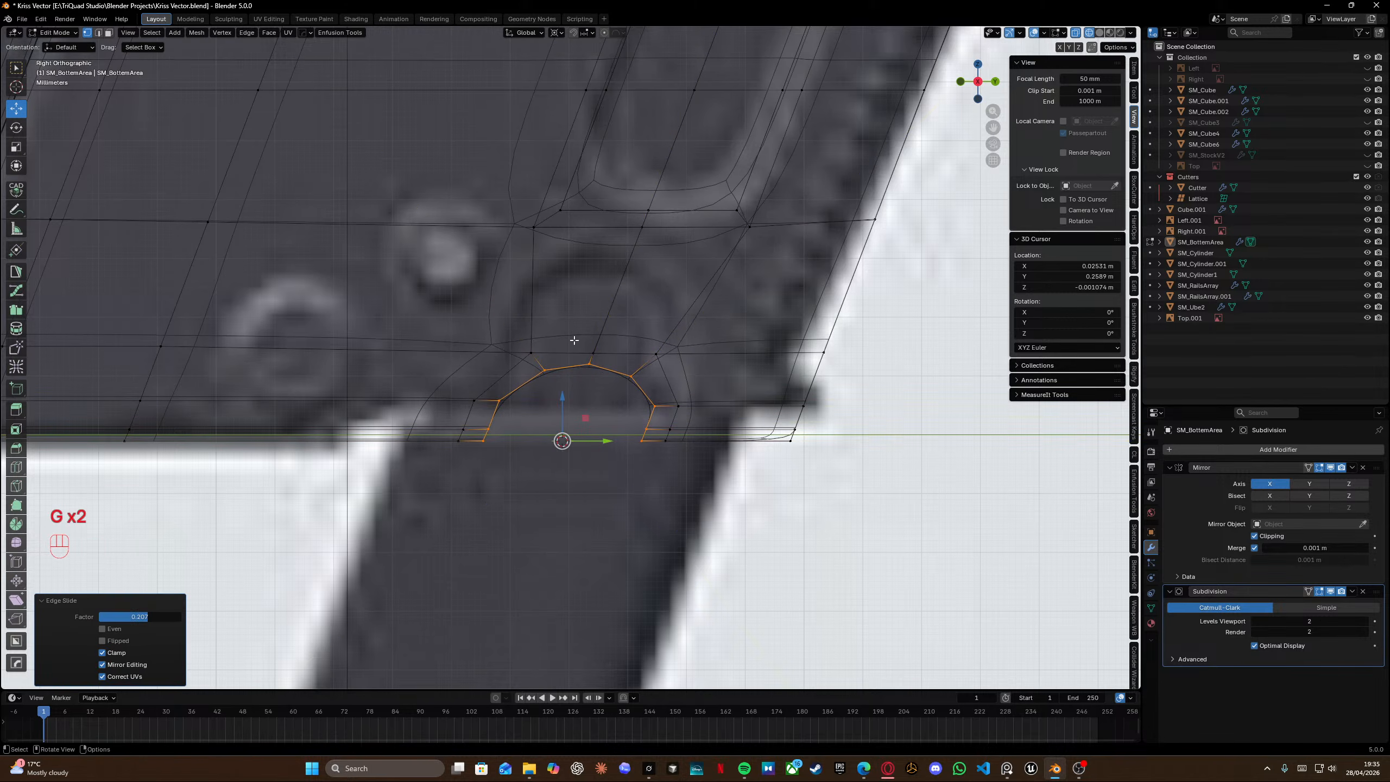
Vertex-slide the notch loop's top vertex and its upper-right vertex to refine the arch.
{"action": "left_click", "coordinate": [589, 364]}
{"action": "key", "text": "g"}
{"action": "key", "text": "g"}
{"action": "left_click", "coordinate": [602, 350]}
{"action": "left_click", "coordinate": [655, 355]}
{"action": "key", "text": "g"}
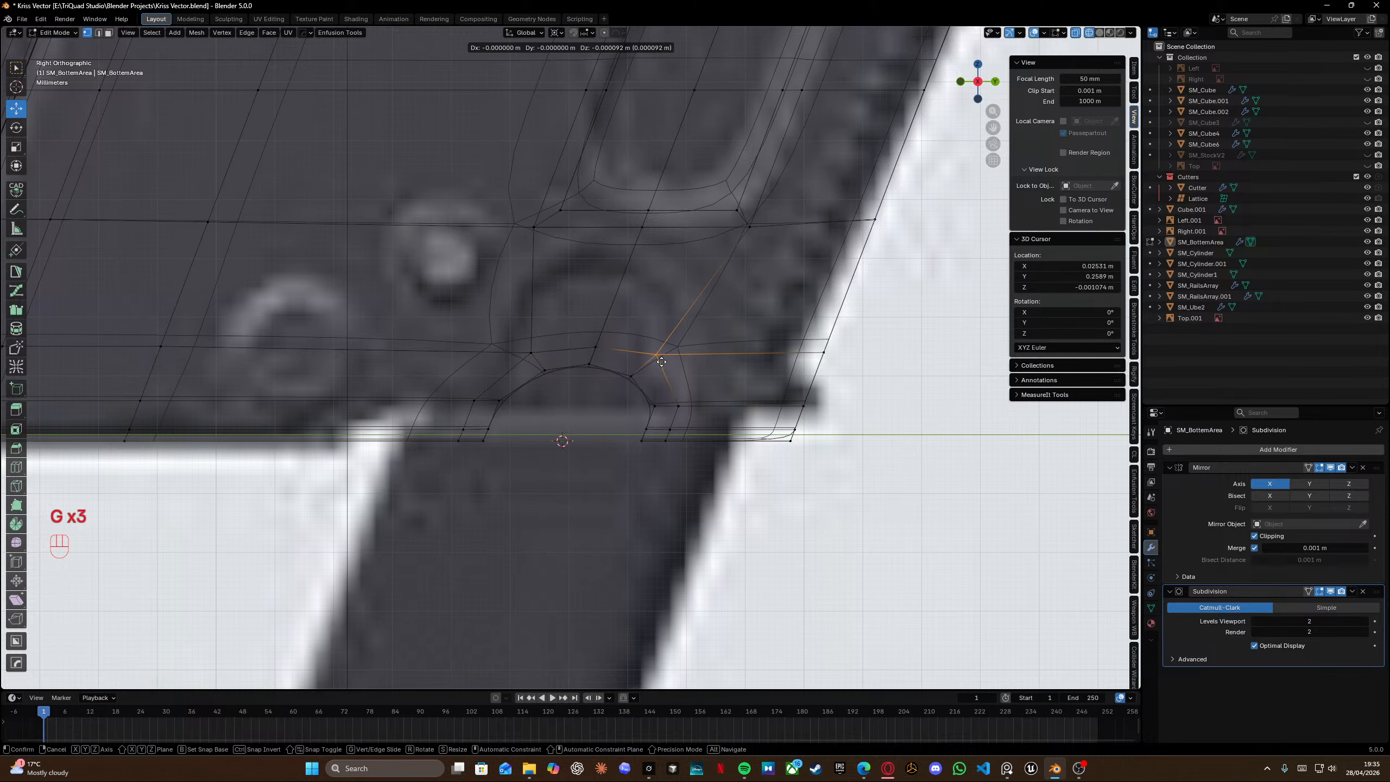
{"action": "key", "text": "g"}
{"action": "left_click", "coordinate": [653, 366]}
Select the notch's inner face loop and move it along the X axis.
{"action": "middle_click_drag", "start_coordinate": [566, 369], "coordinate": [465, 325]}
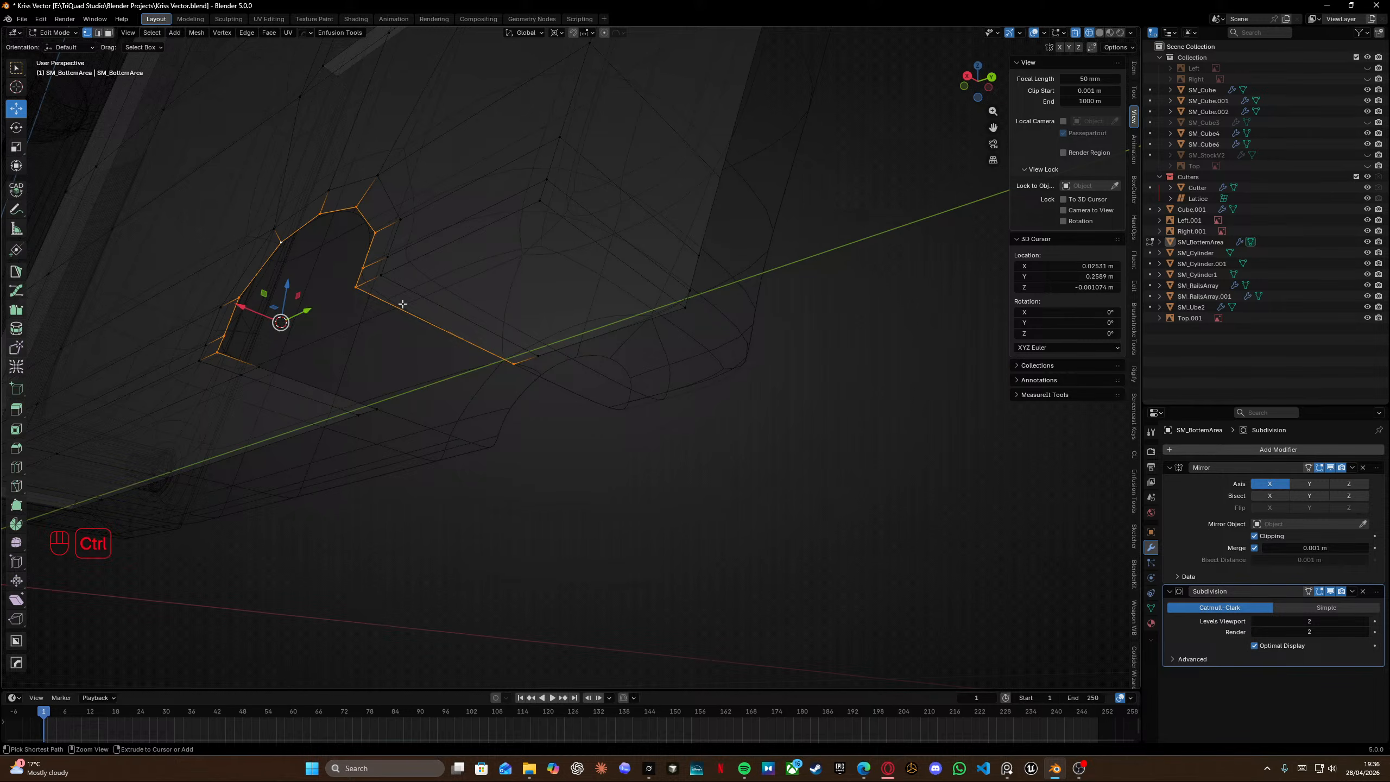
{"action": "left_click_drag", "start_coordinate": [403, 303], "coordinate": [548, 389], "text": "ctrl"}
{"action": "mouse_move", "coordinate": [366, 335]}
{"action": "middle_mouse_down", "text": "shift"}
{"action": "mouse_move", "coordinate": [648, 377]}
{"action": "mouse_move", "coordinate": [641, 359]}
{"action": "middle_mouse_up", "text": "shift"}
{"action": "key", "text": "shift+z"}
{"action": "scroll", "coordinate": [492, 285], "scroll_direction": "up", "scroll_amount": 3}
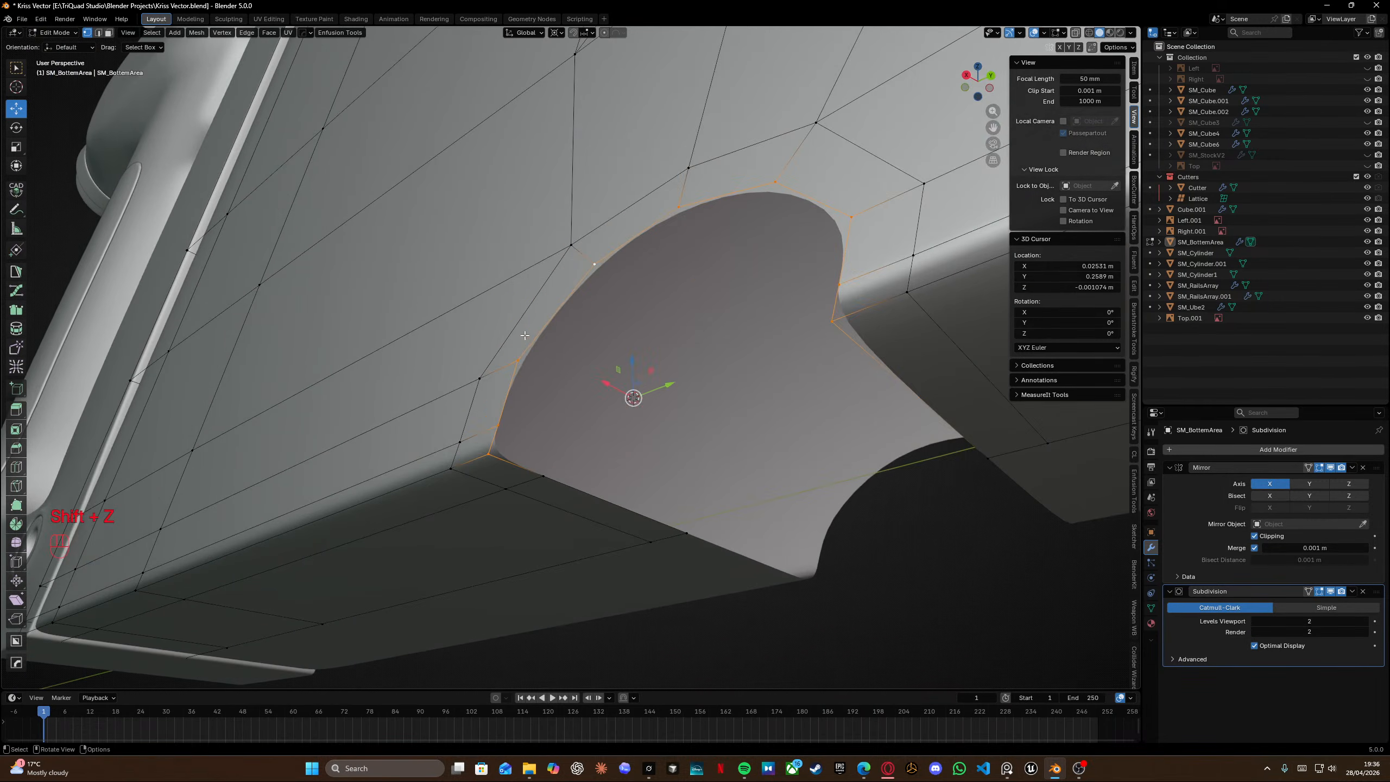
{"action": "middle_click_drag", "start_coordinate": [525, 335], "coordinate": [529, 333]}
{"action": "key", "text": "g"}
{"action": "key", "text": "x"}
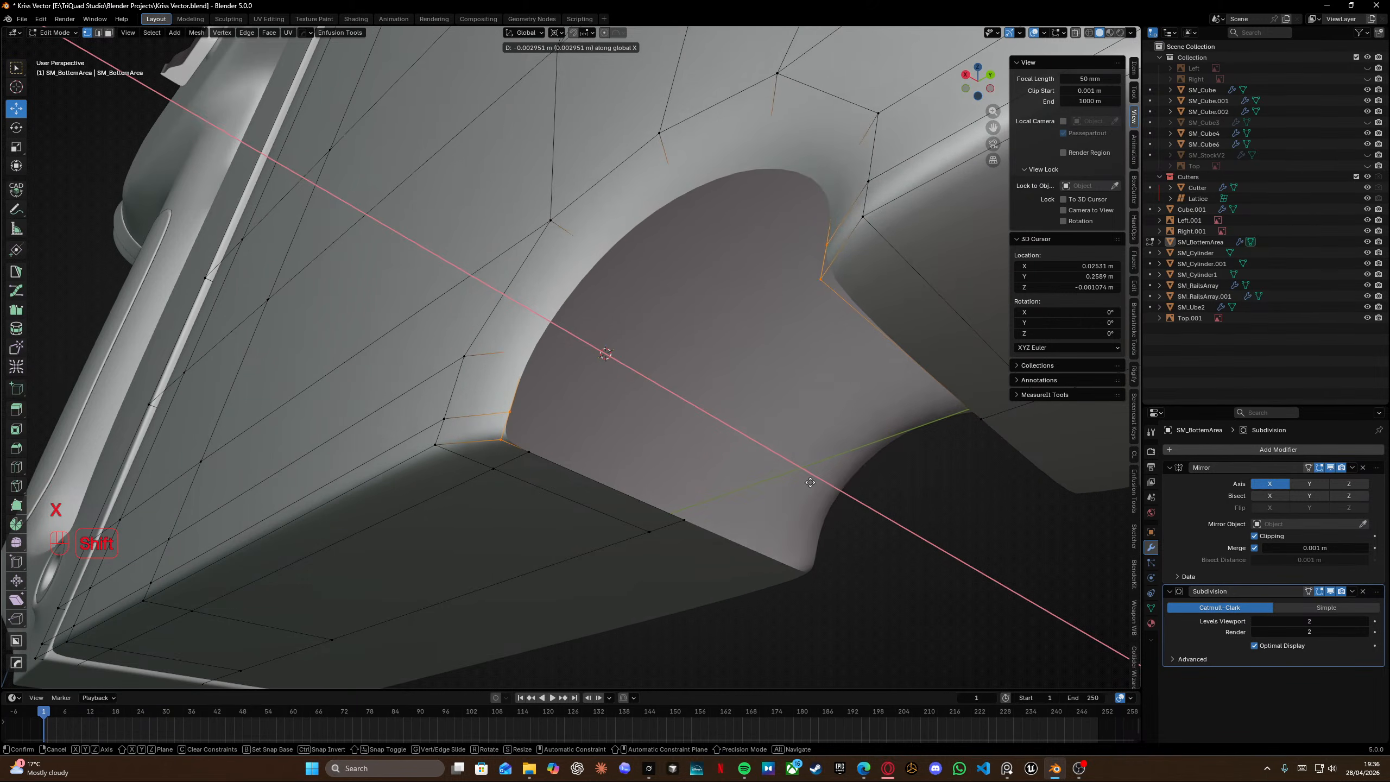
{"action": "left_click", "coordinate": [842, 506]}
Nudge the selected notch loop about 0.2 mm along Y from the side view.
{"action": "middle_click_drag", "start_coordinate": [693, 344], "coordinate": [515, 307]}
{"action": "key", "text": "Tab"}
{"action": "key", "text": "Tab"}
{"action": "scroll", "coordinate": [750, 317], "scroll_direction": "up", "scroll_amount": 2}
{"action": "key", "text": "KP_3"}
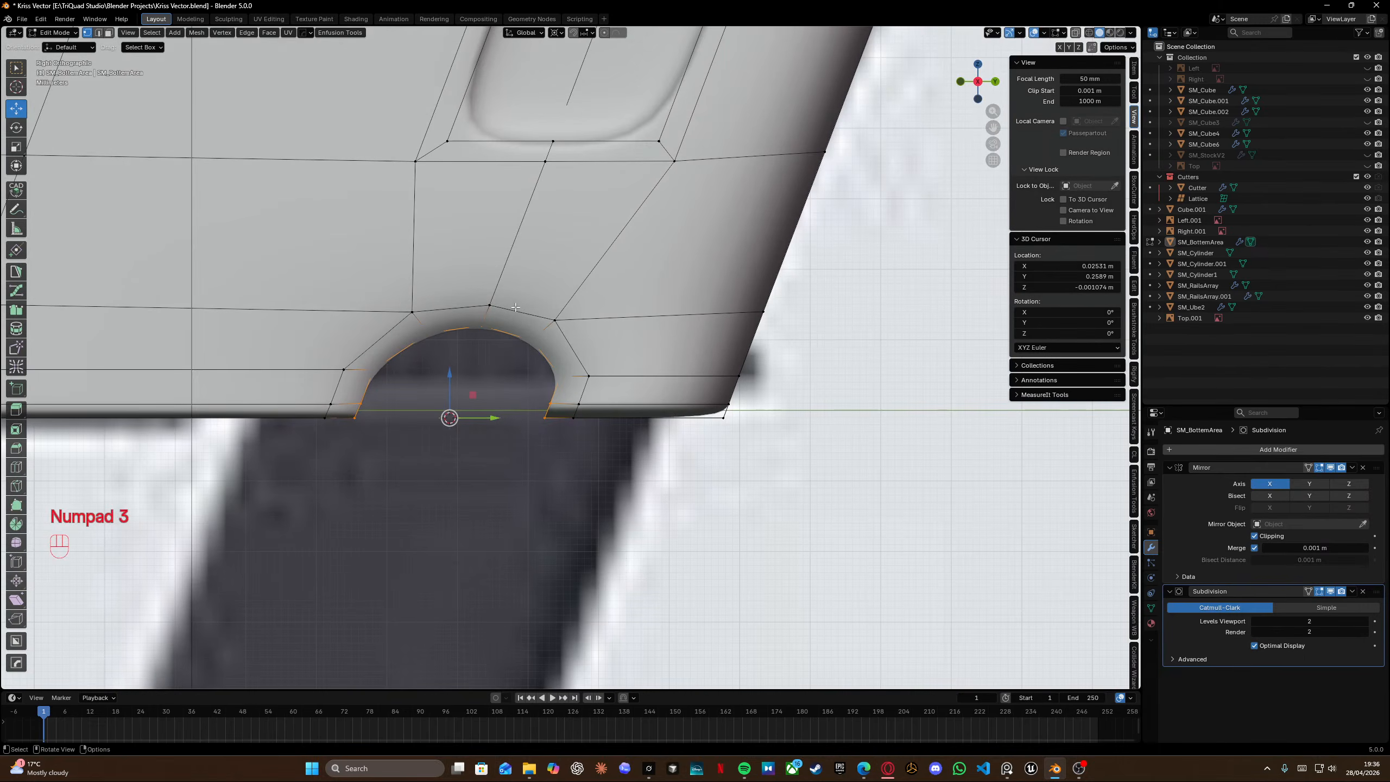
{"action": "key", "text": "shift+z"}
{"action": "scroll", "coordinate": [555, 373], "scroll_direction": "up", "scroll_amount": 2}
{"action": "left_click_drag", "start_coordinate": [505, 455], "coordinate": [500, 455]}
{"action": "key", "text": "shift+z"}
{"action": "middle_click_drag", "start_coordinate": [501, 456], "coordinate": [511, 302]}
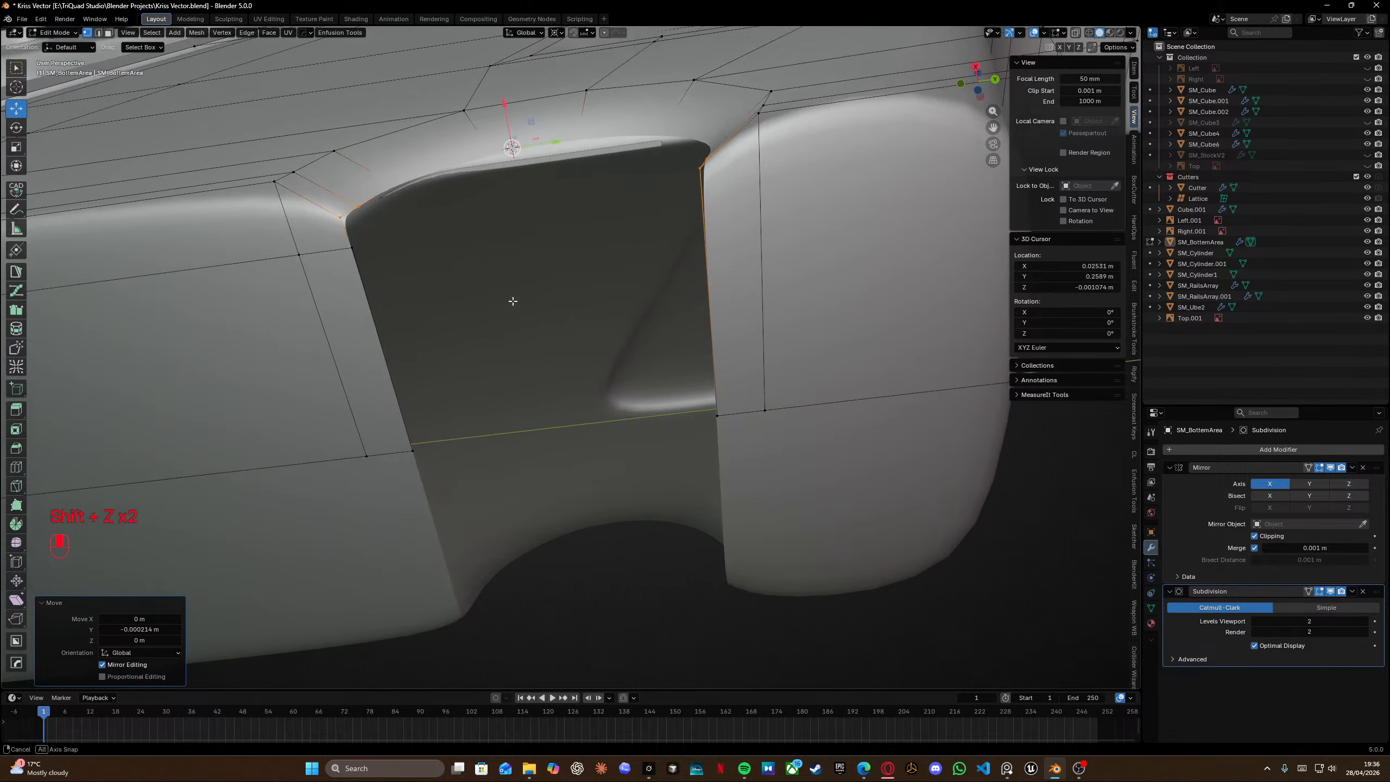
Add a loop cut on the notch's right wall, sliding it toward the cutout edge.
{"action": "key", "text": "ctrl+r"}
{"action": "left_click", "coordinate": [659, 223]}
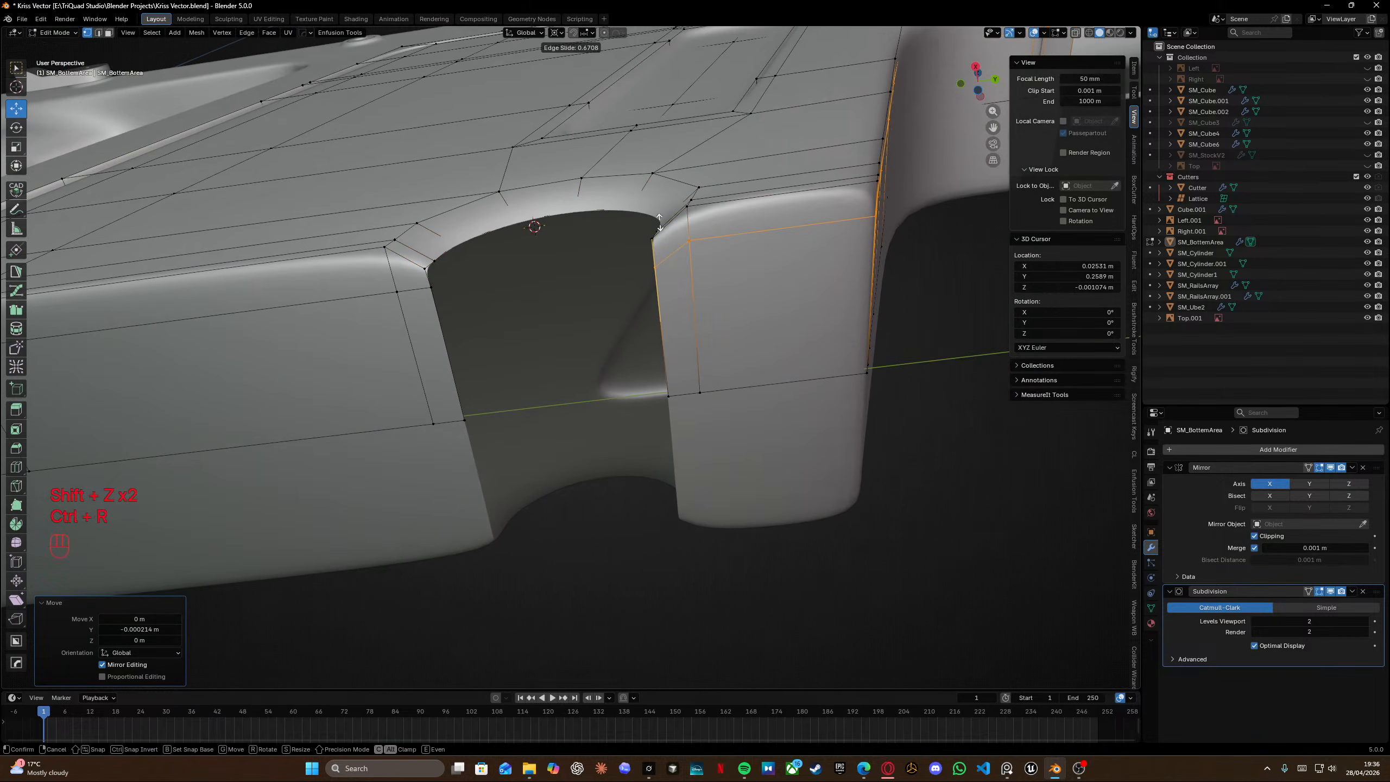
{"action": "left_click", "coordinate": [660, 219]}
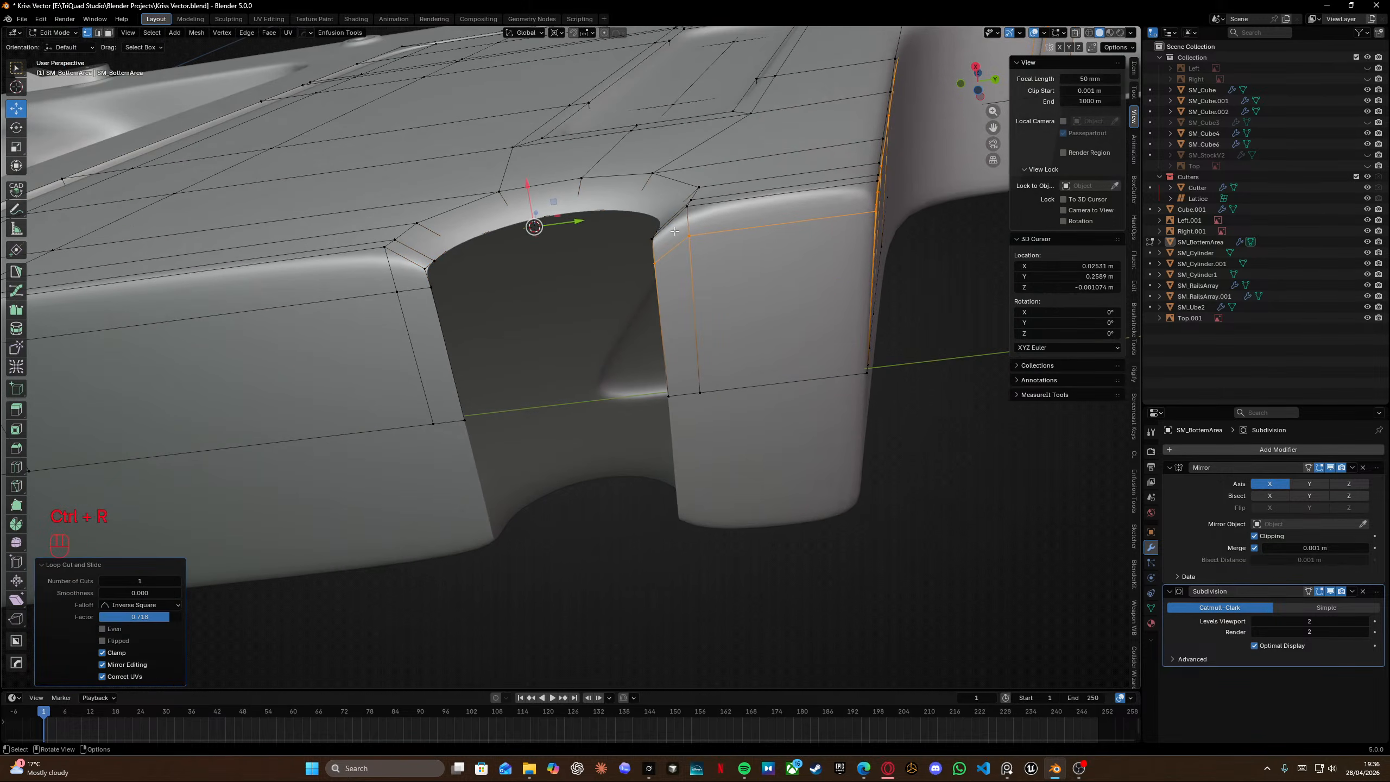
Snap the 3D cursor to the new loop and scale the loop to zero along X.
{"action": "key", "text": "shift+z"}
{"action": "key", "text": "shift+s"}
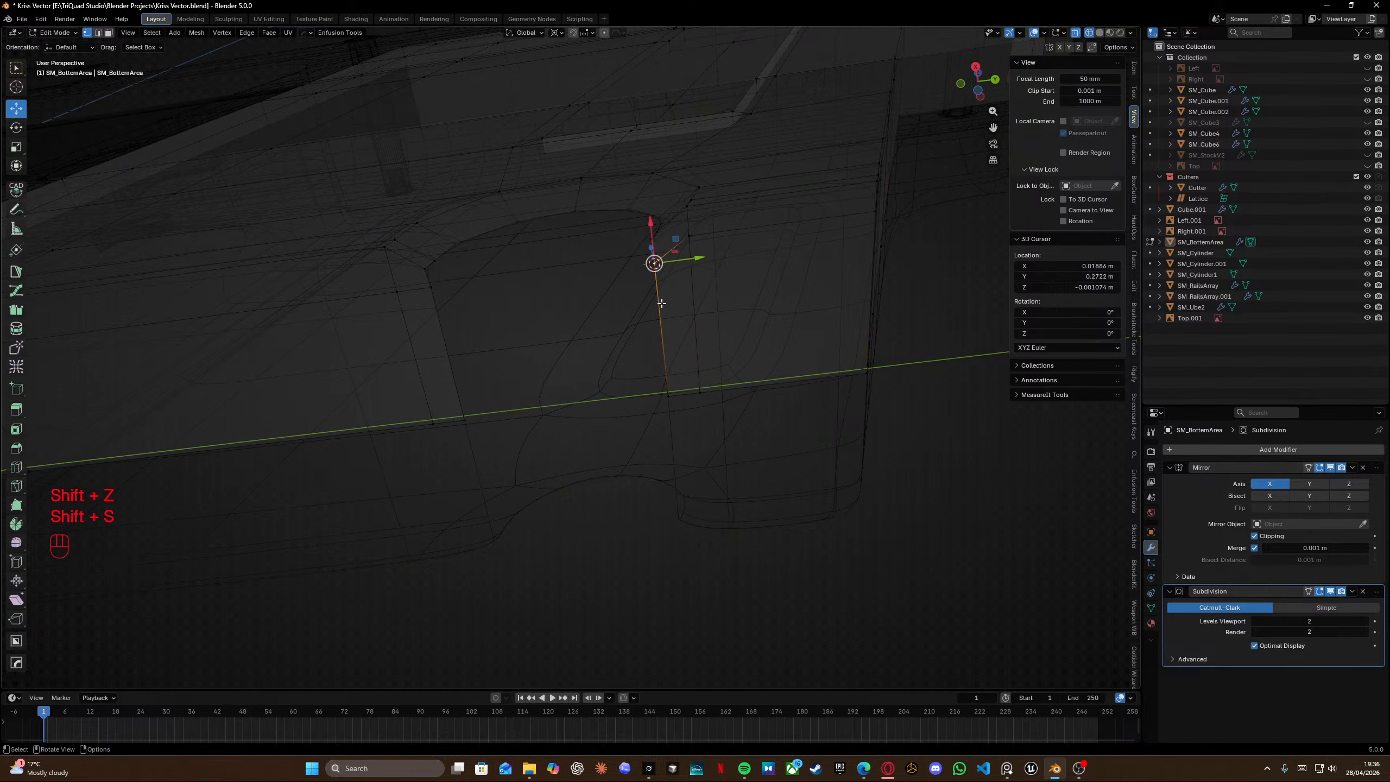
{"action": "key", "text": "shift+z"}
{"action": "left_click", "coordinate": [674, 251], "text": "alt"}
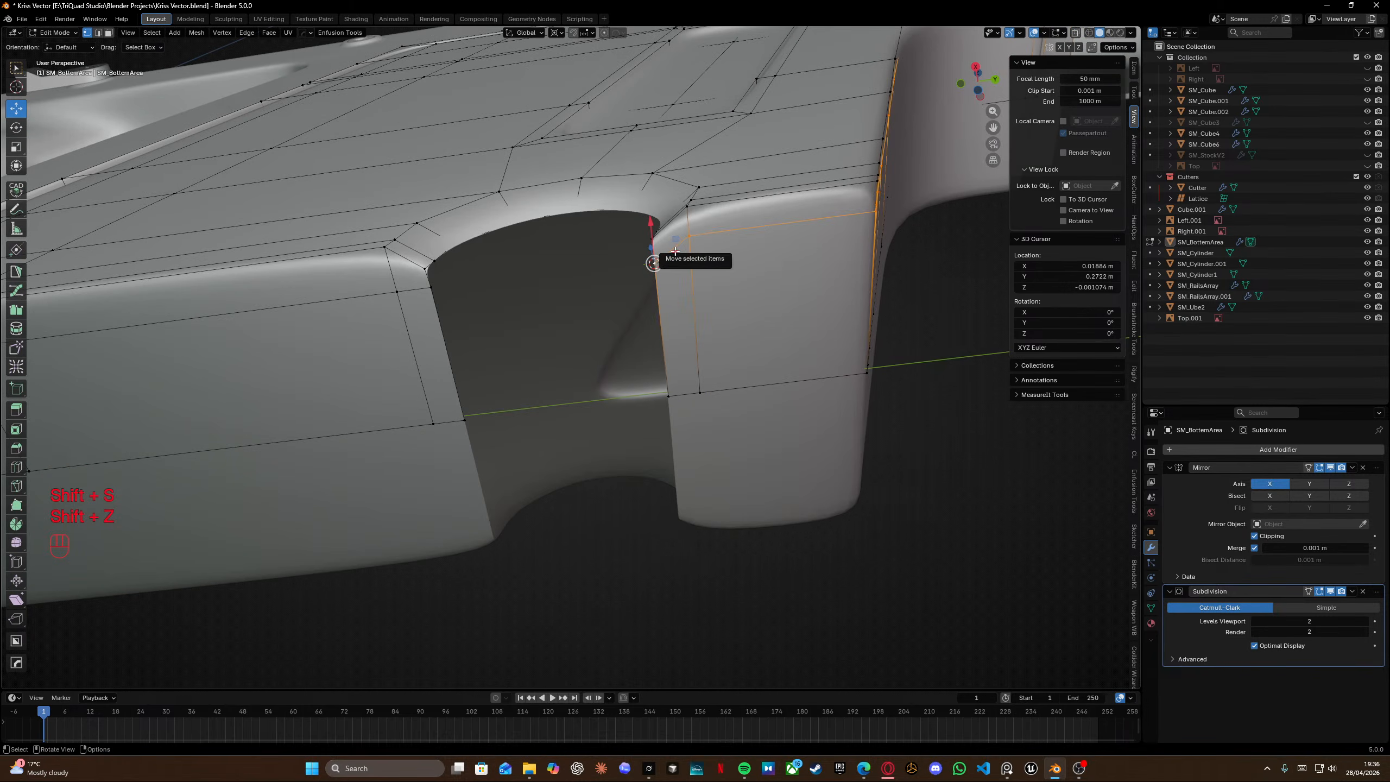
{"action": "key", "text": "s"}
{"action": "key", "text": "x"}
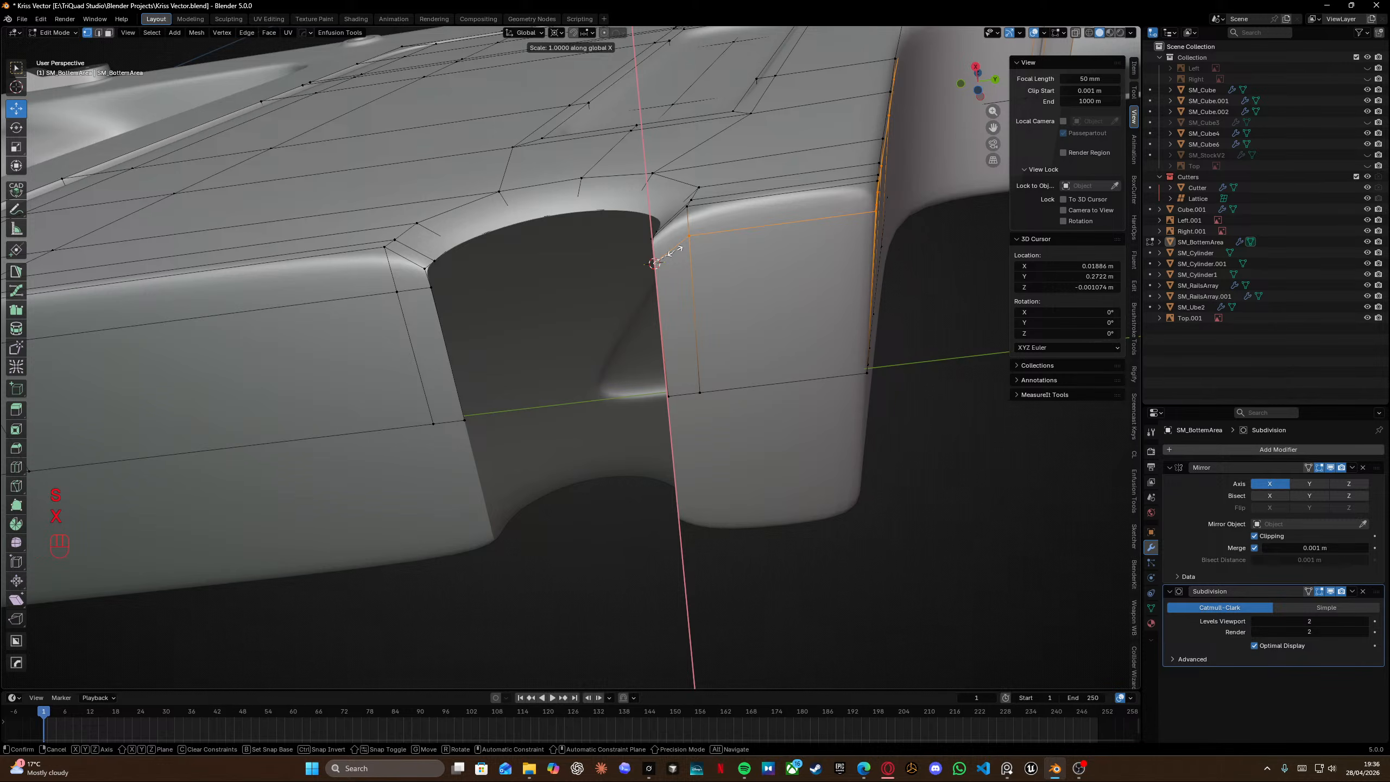
{"action": "key", "text": "KP_0"}
{"action": "key", "text": "Return"}
Add another loop cut across the wall beside the notch, offset toward the cutout.
{"action": "scroll", "coordinate": [620, 246], "scroll_direction": "left", "scroll_amount": 2}
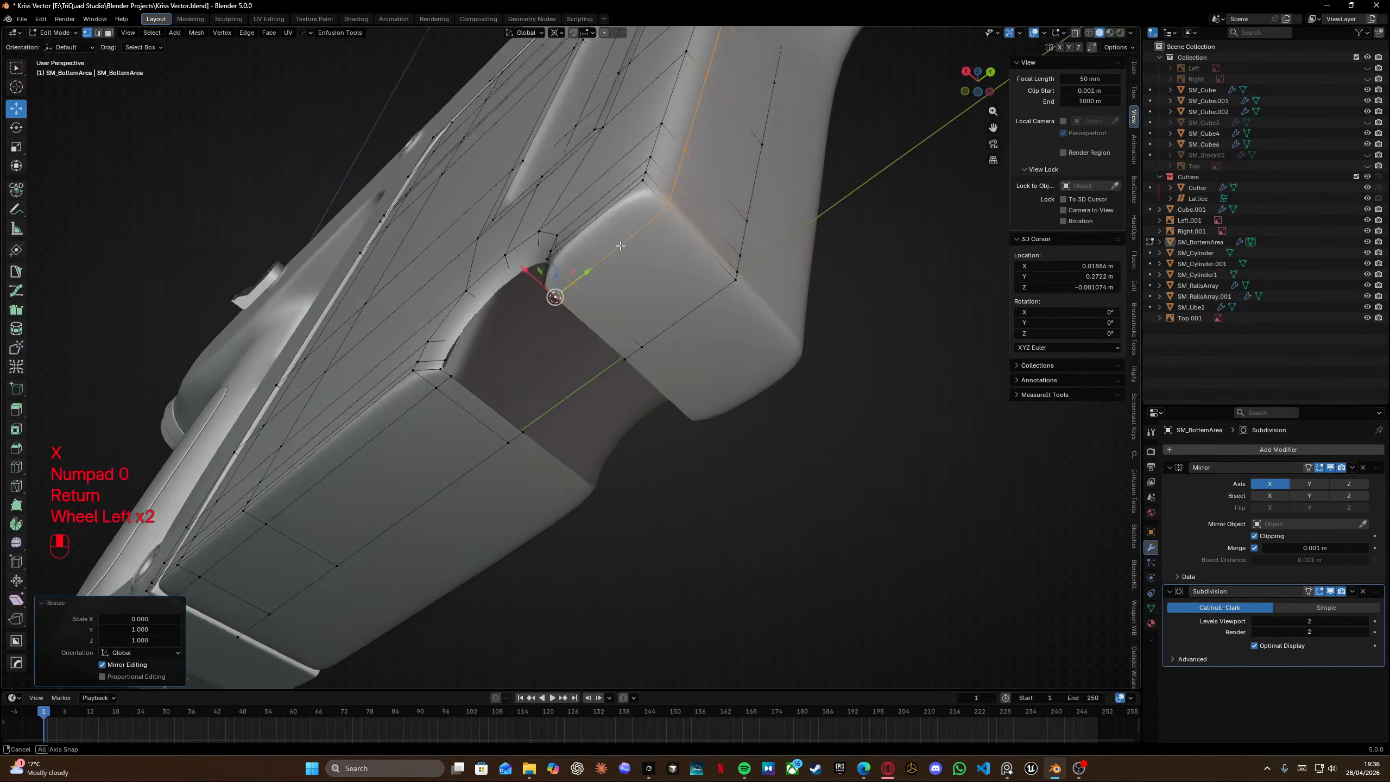
{"action": "middle_click_drag", "start_coordinate": [620, 246], "coordinate": [559, 327]}
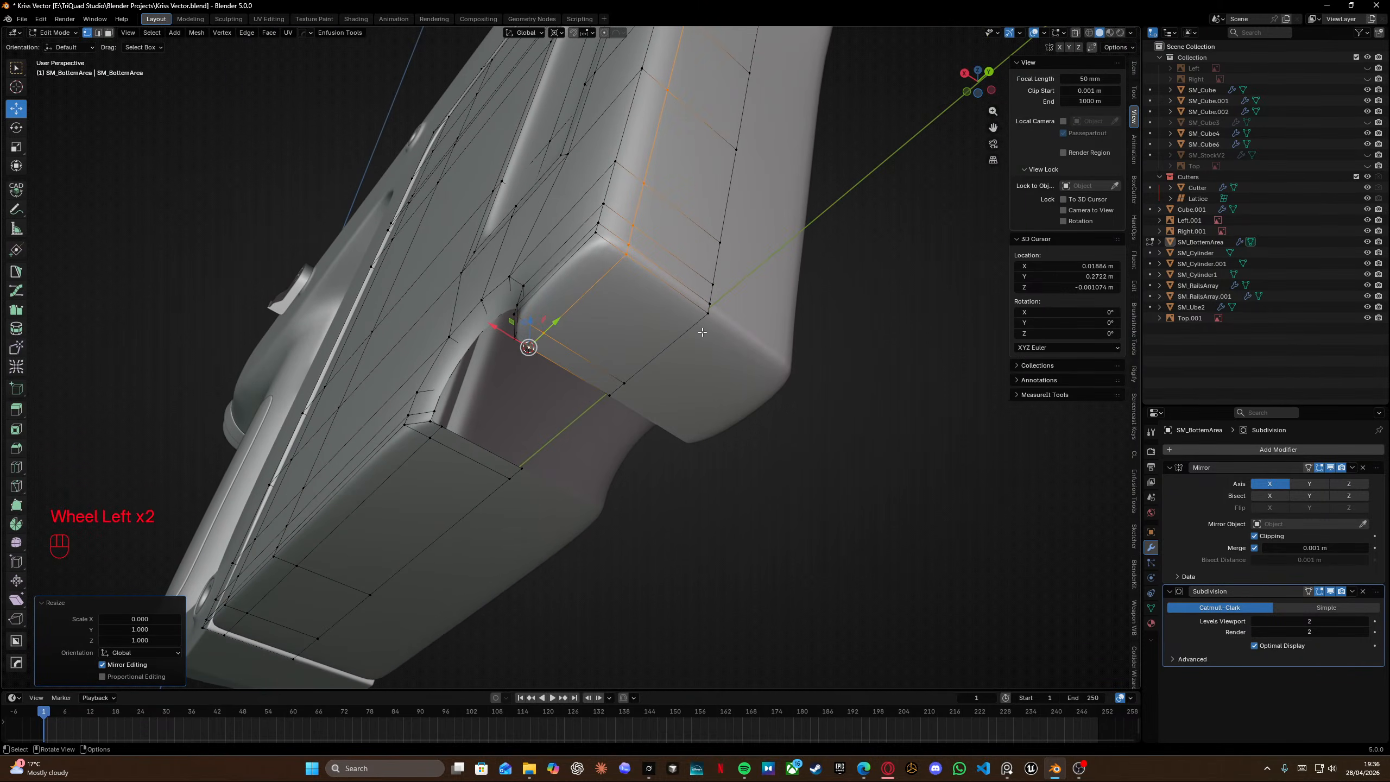
{"action": "scroll", "coordinate": [670, 304], "scroll_direction": "up", "scroll_amount": 2}
{"action": "key", "text": "ctrl+r"}
{"action": "left_click", "coordinate": [639, 275]}
{"action": "left_click", "coordinate": [636, 194]}
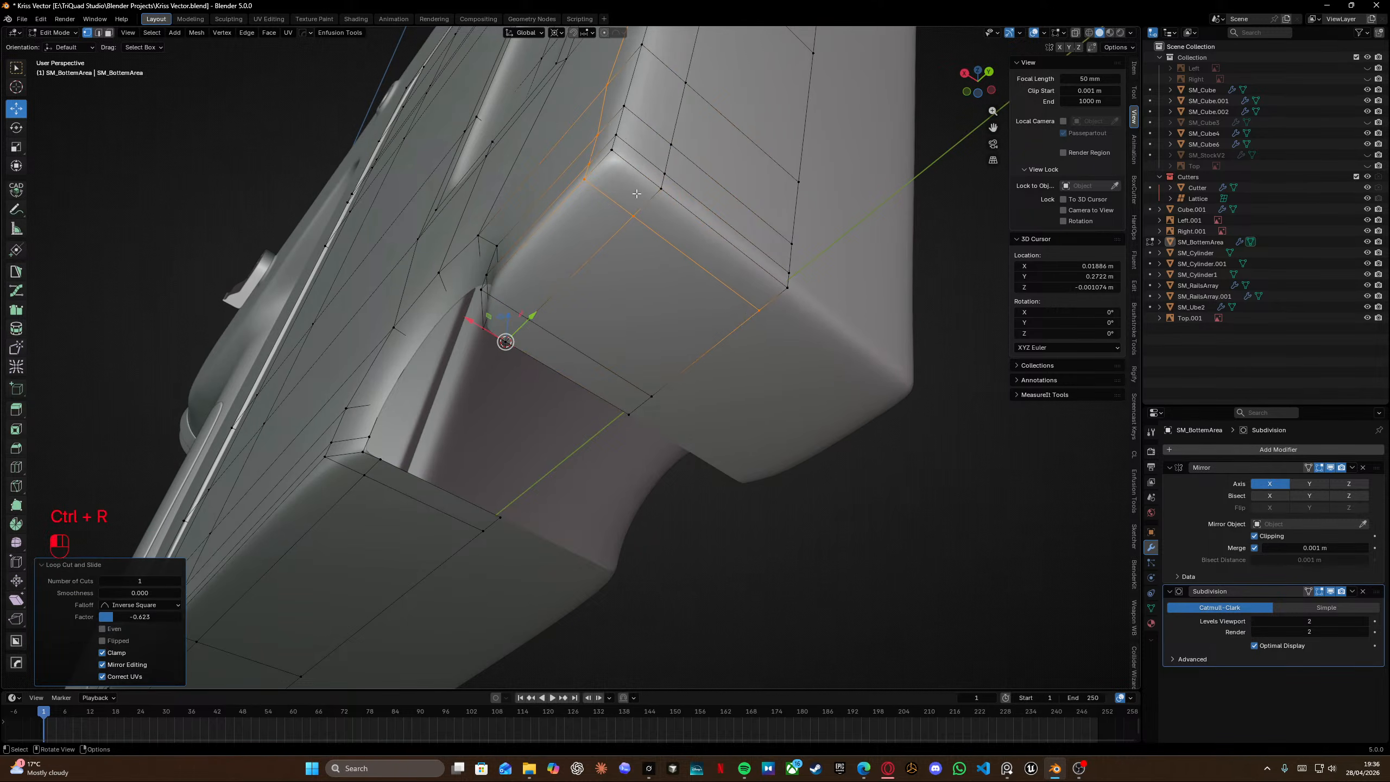
{"action": "middle_click_drag", "start_coordinate": [600, 253], "coordinate": [606, 284], "text": "shift"}
{"action": "left_click", "coordinate": [606, 285], "text": "alt"}
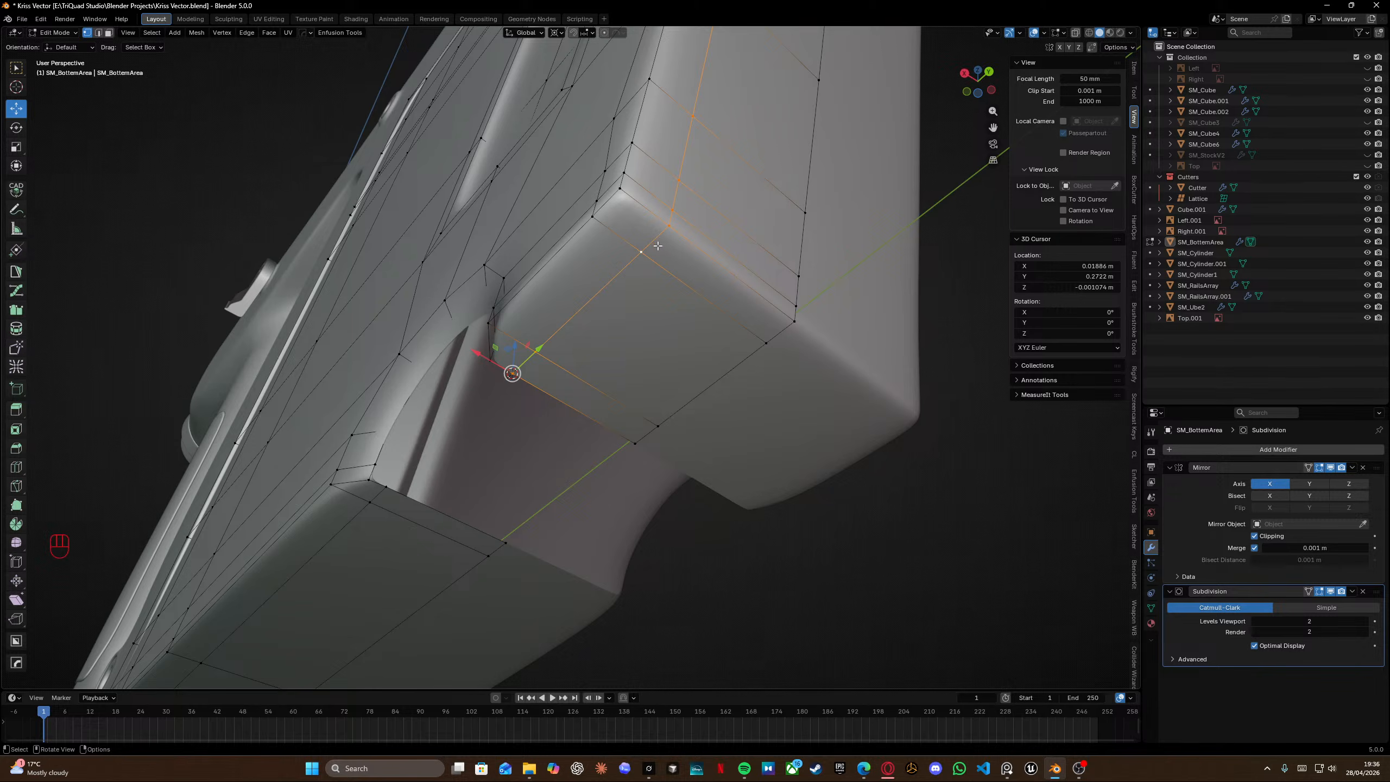
Edge-slide the selected loop fully onto the neighbouring edge.
{"action": "left_click_drag", "start_coordinate": [466, 218], "coordinate": [660, 465], "text": "ctrl"}
{"action": "key", "text": "g"}
{"action": "key", "text": "g"}
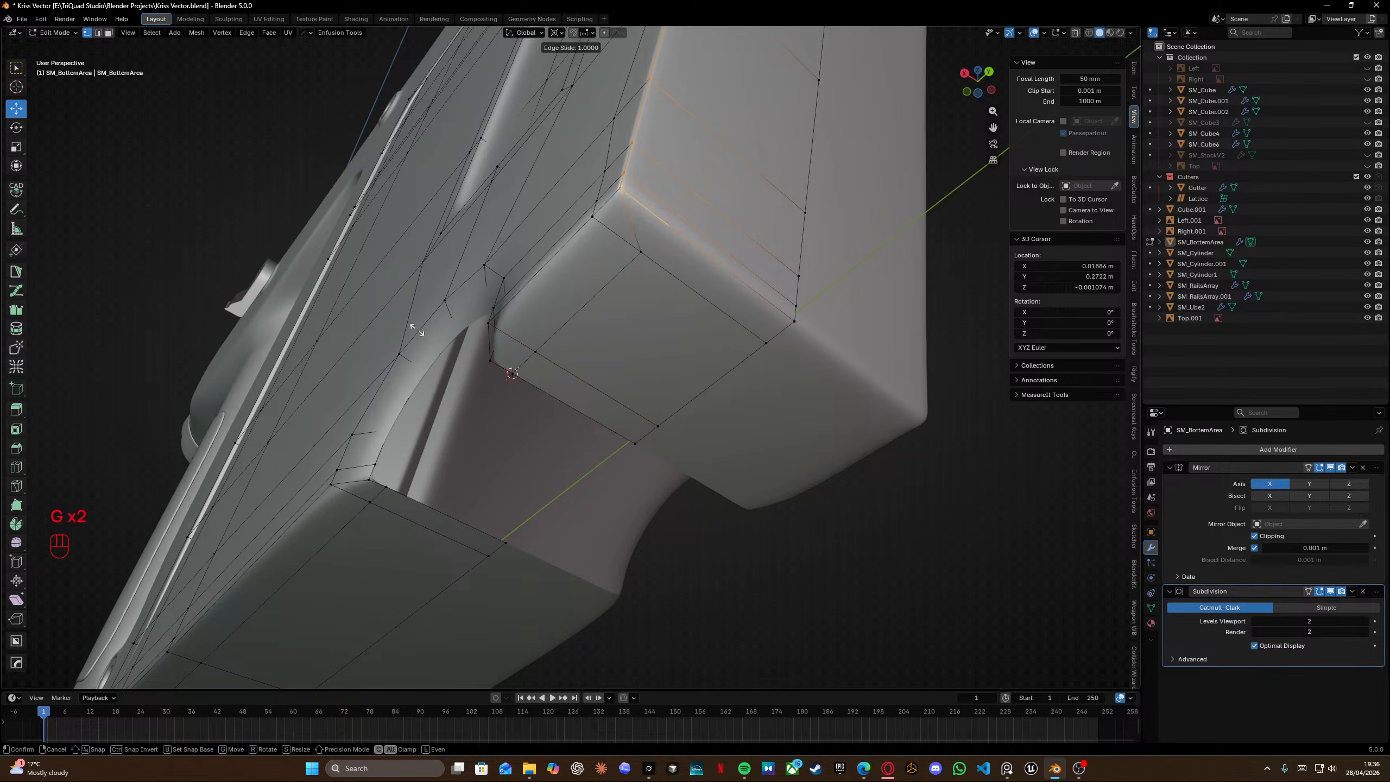
{"action": "left_click", "coordinate": [418, 329]}
{"action": "key", "text": "shift+z"}
{"action": "key", "text": "shift+z"}
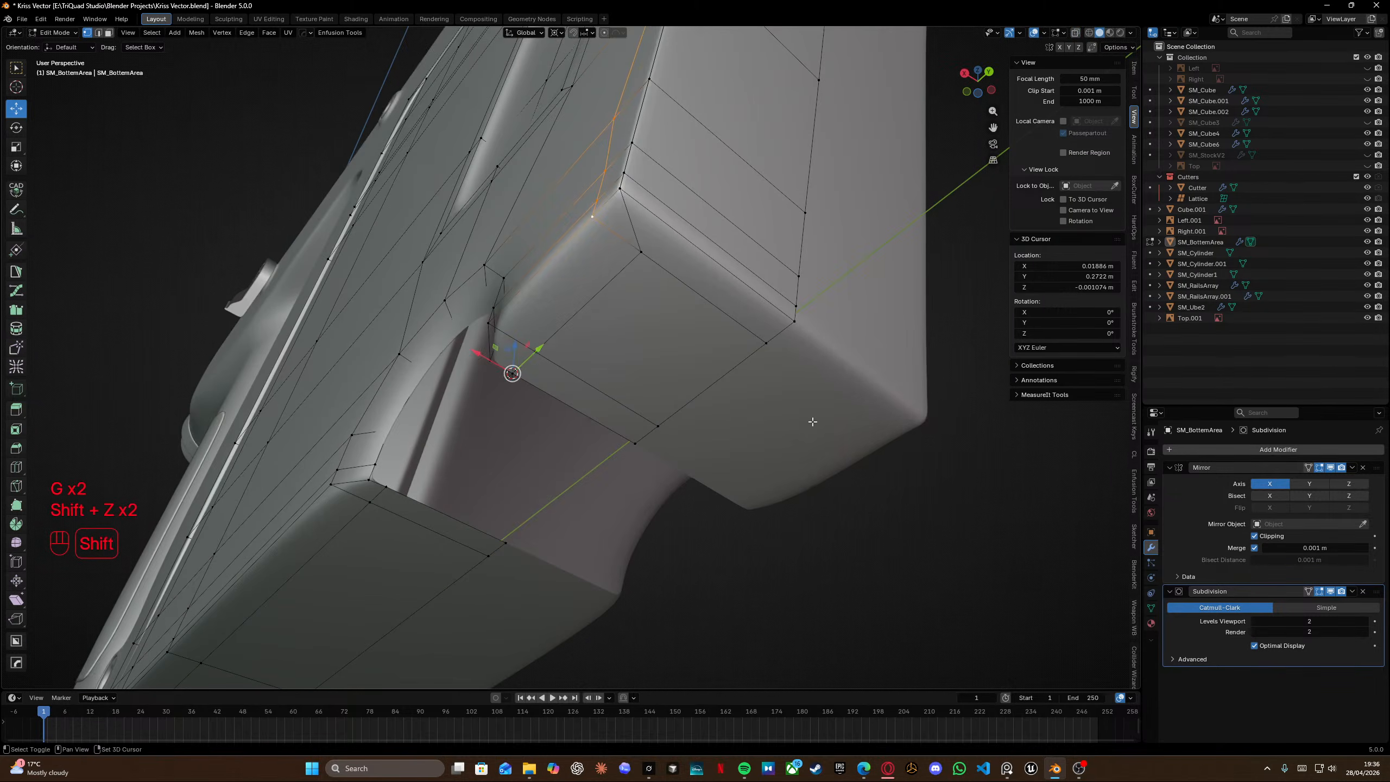
{"action": "key", "text": "g"}
{"action": "key", "text": "g"}
{"action": "left_click", "coordinate": [728, 299]}
Select all geometry, merge vertices by distance, and leave Edit Mode.
{"action": "key", "text": "a"}
{"action": "key", "text": "m"}
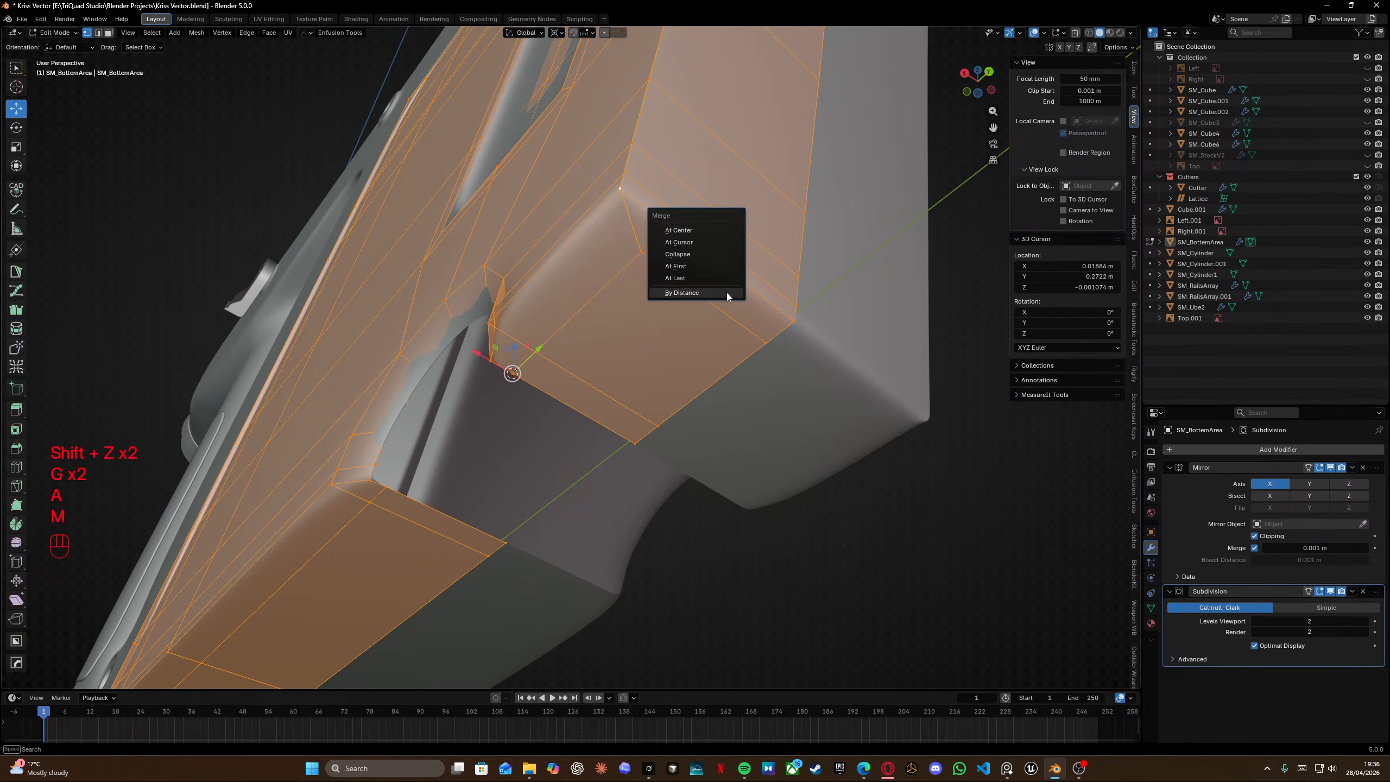
{"action": "left_click", "coordinate": [682, 292]}
{"action": "key", "text": "Tab"}
Add a vertical support loop cut along the notch's side walls.
{"action": "middle_click_drag", "start_coordinate": [728, 297], "coordinate": [677, 262]}
{"action": "scroll", "coordinate": [651, 273], "scroll_direction": "up", "scroll_amount": 5}
{"action": "key", "text": "Tab"}
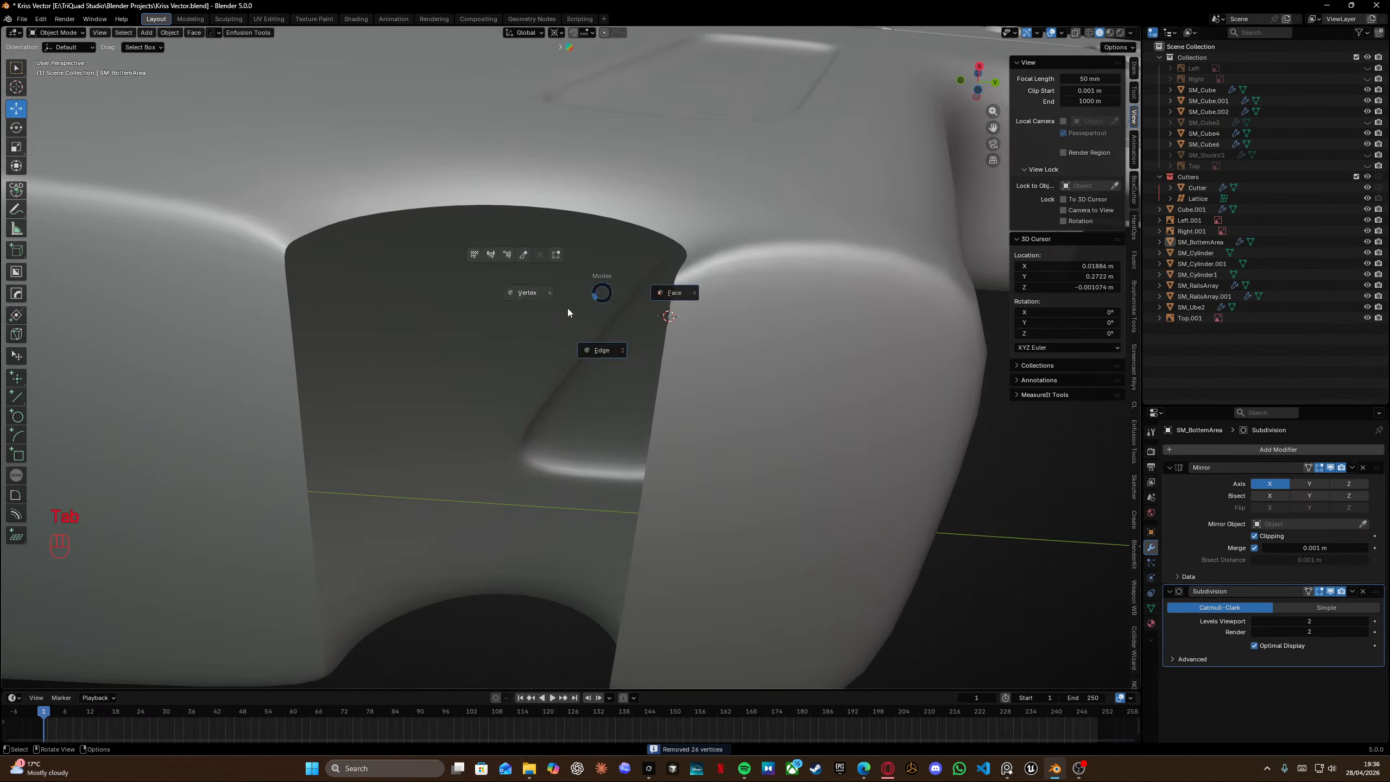
{"action": "left_click", "coordinate": [567, 309]}
{"action": "middle_click_drag", "start_coordinate": [572, 274], "coordinate": [621, 263]}
{"action": "key", "text": "ctrl+r"}
{"action": "left_click", "coordinate": [801, 308]}
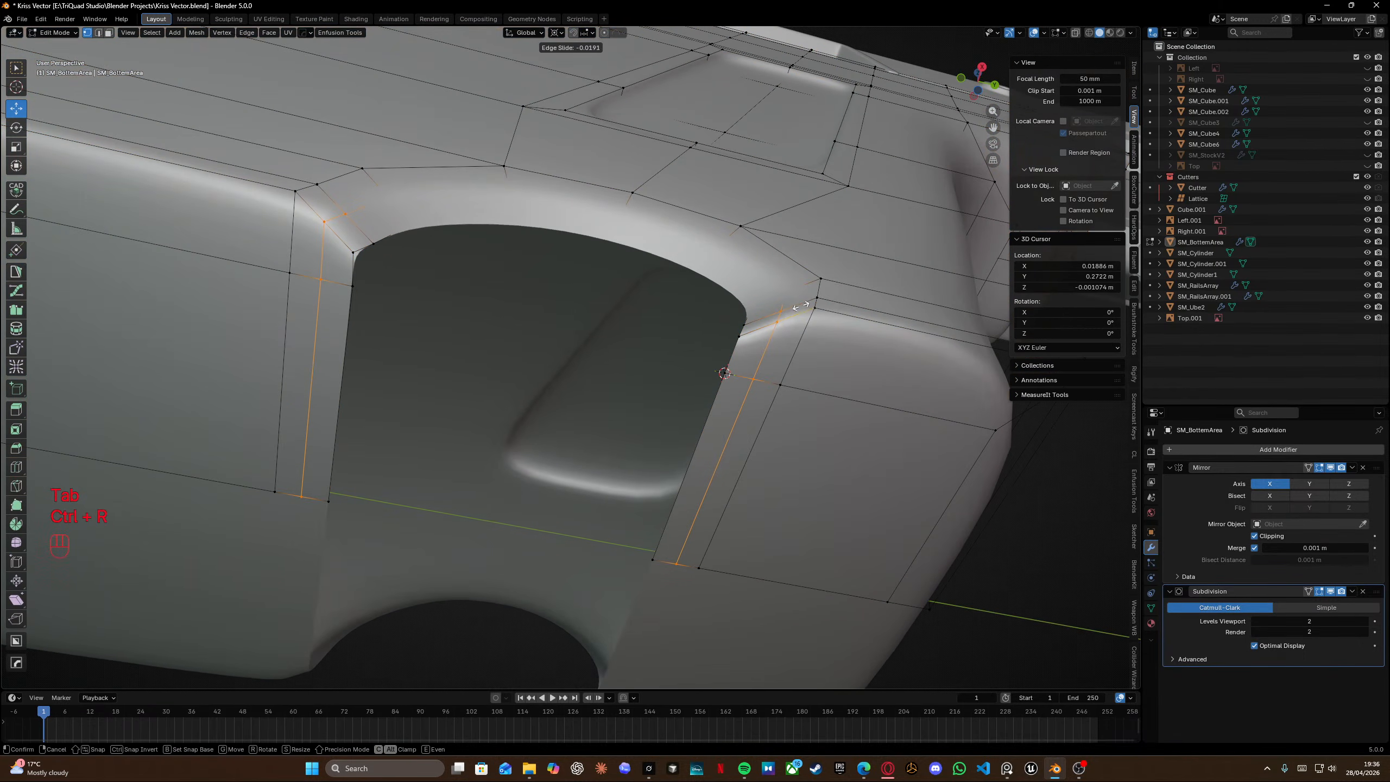
{"action": "left_click", "coordinate": [799, 307]}
Return to Object Mode and examine the notch from the side view.
{"action": "middle_click_drag", "start_coordinate": [799, 307], "coordinate": [428, 354]}
{"action": "key", "text": "Tab"}
{"action": "scroll", "coordinate": [733, 329], "scroll_direction": "down", "scroll_amount": 5}
{"action": "key", "text": "KP_3"}
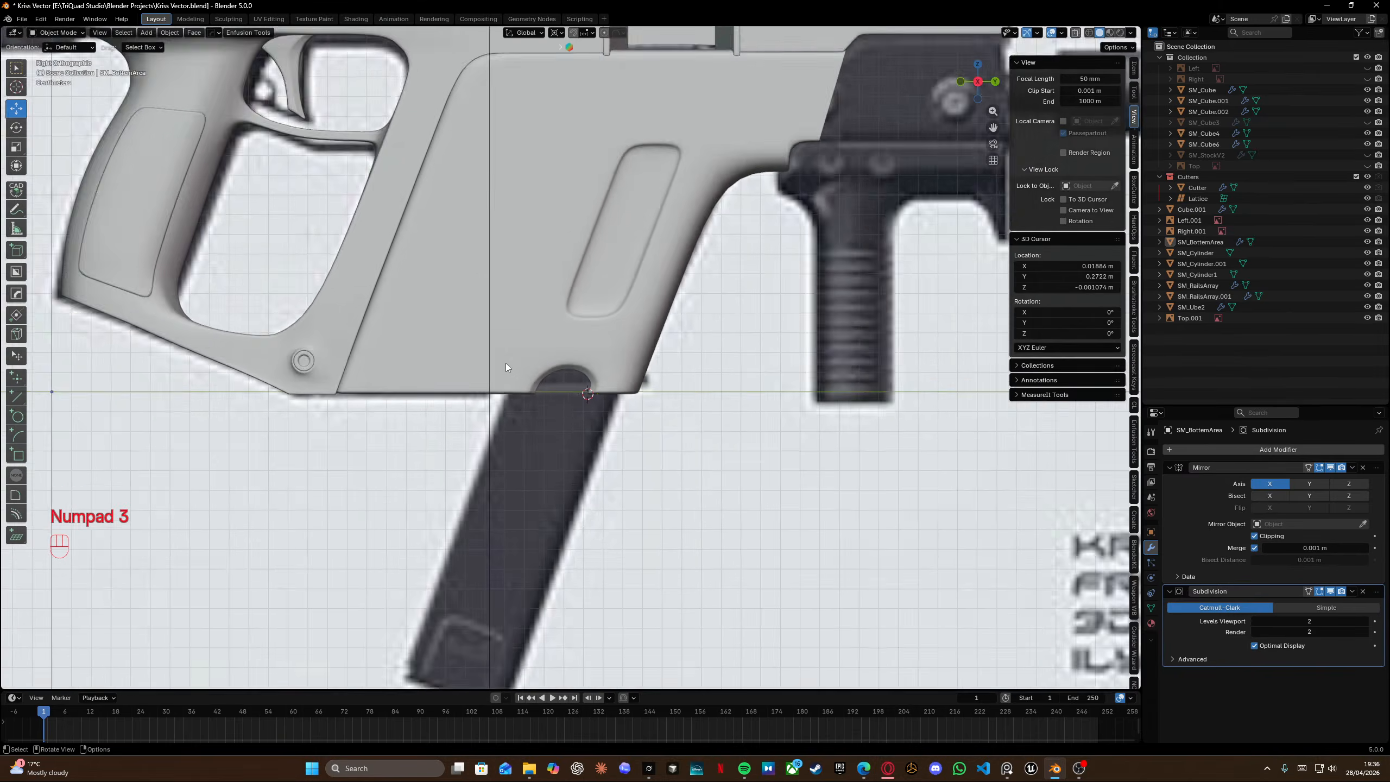
{"action": "scroll", "coordinate": [506, 364], "scroll_direction": "down", "scroll_amount": 8}
{"action": "scroll", "coordinate": [521, 363], "scroll_direction": "up", "scroll_amount": 12}
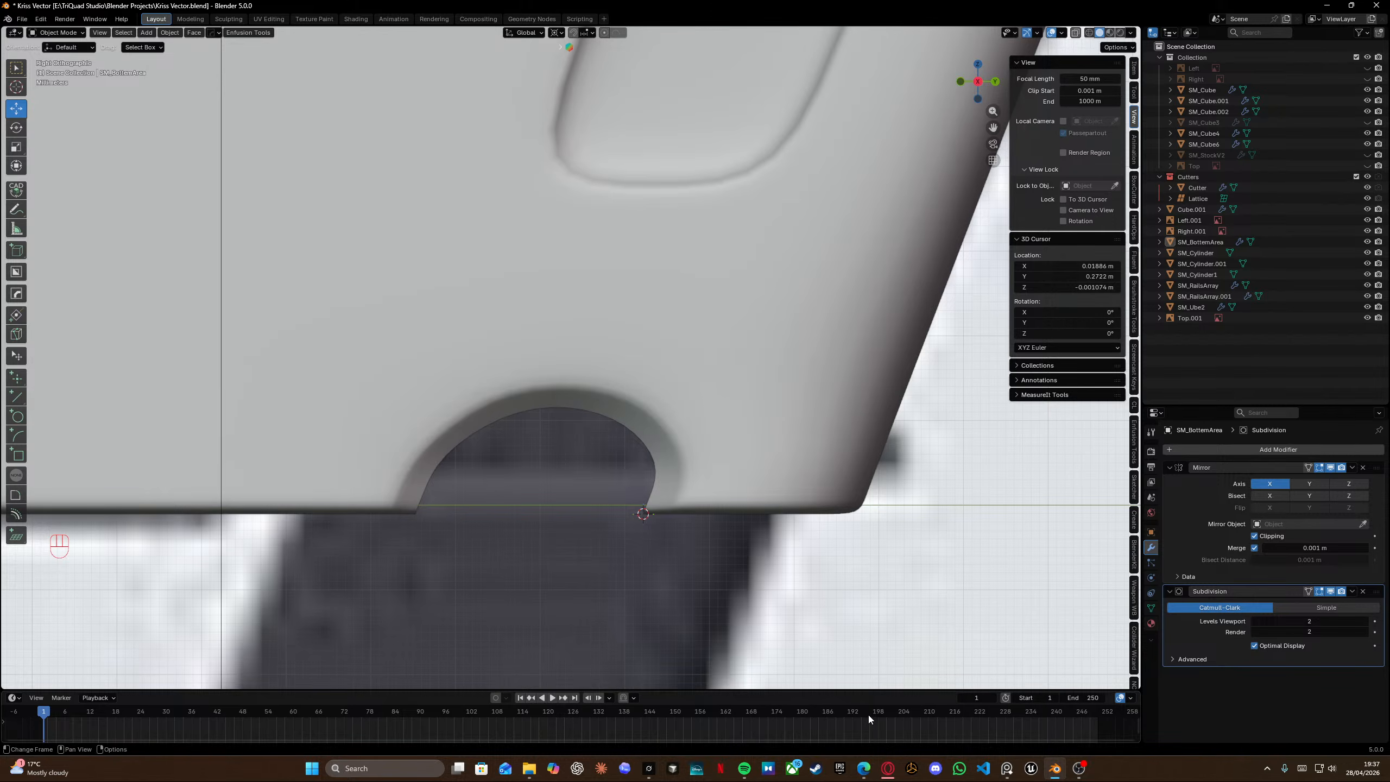
Browse the Kriss Vector reference images to study the notch area behind the grip.
{"action": "left_click", "coordinate": [1006, 768]}
{"action": "scroll", "coordinate": [634, 408], "scroll_direction": "down", "scroll_amount": 6}
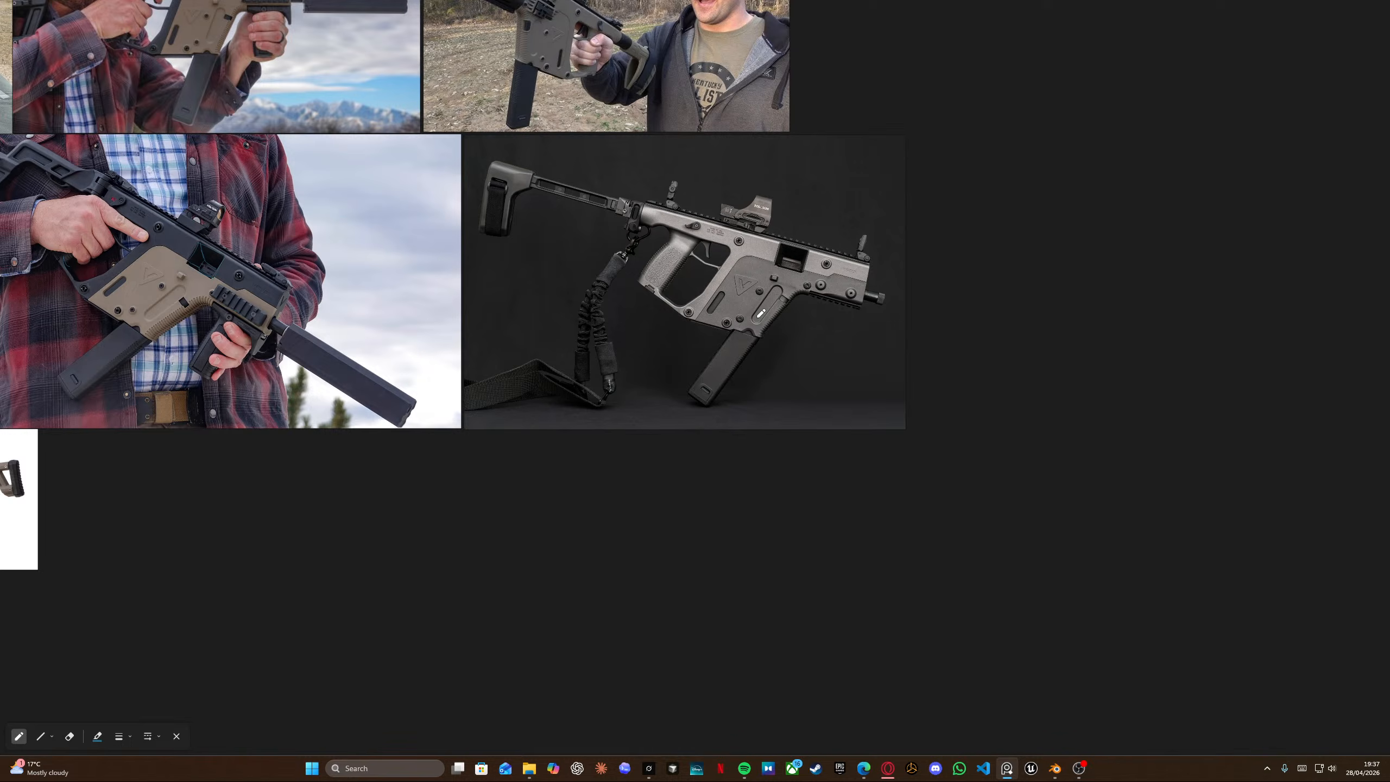
{"action": "scroll", "coordinate": [601, 304], "scroll_direction": "down", "scroll_amount": 6}
{"action": "middle_click_drag", "start_coordinate": [416, 430], "coordinate": [657, 209]}
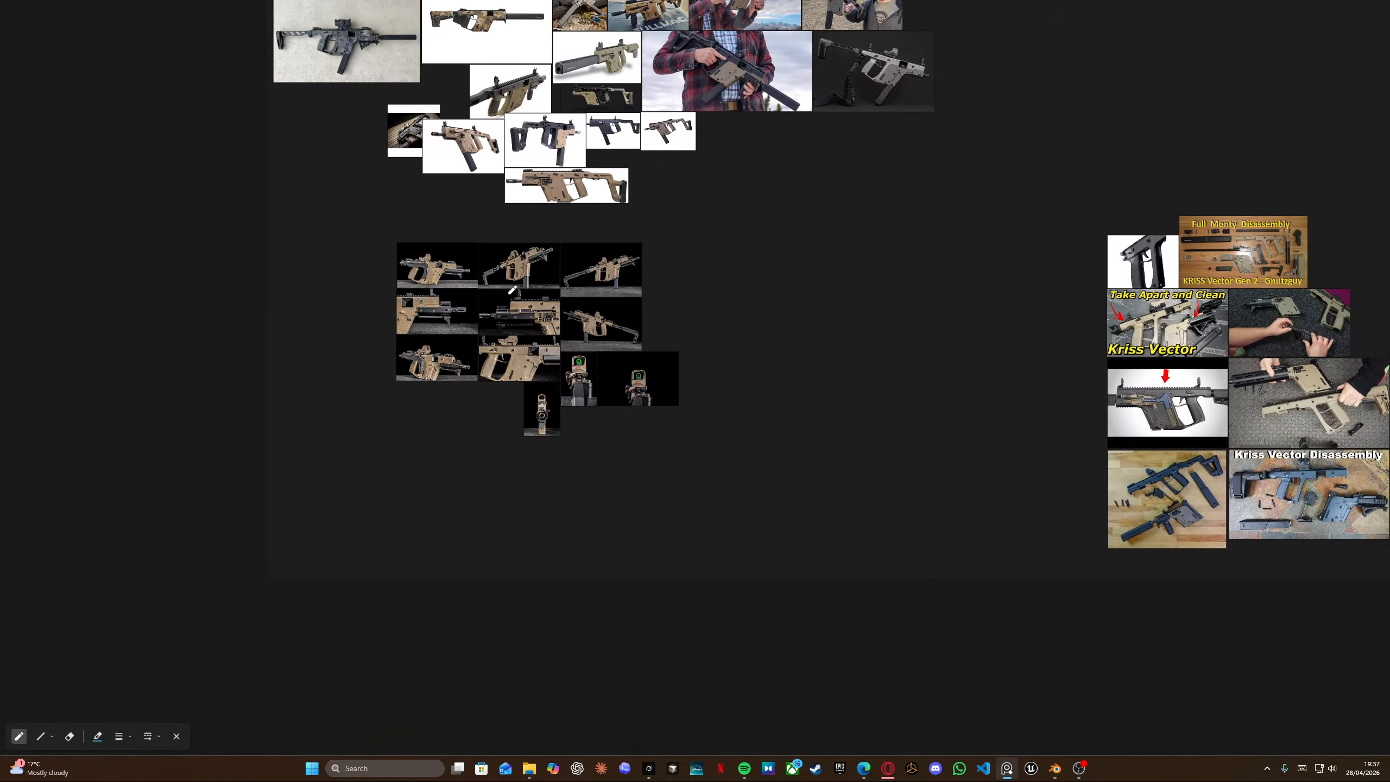
{"action": "scroll", "coordinate": [512, 290], "scroll_direction": "up", "scroll_amount": 8}
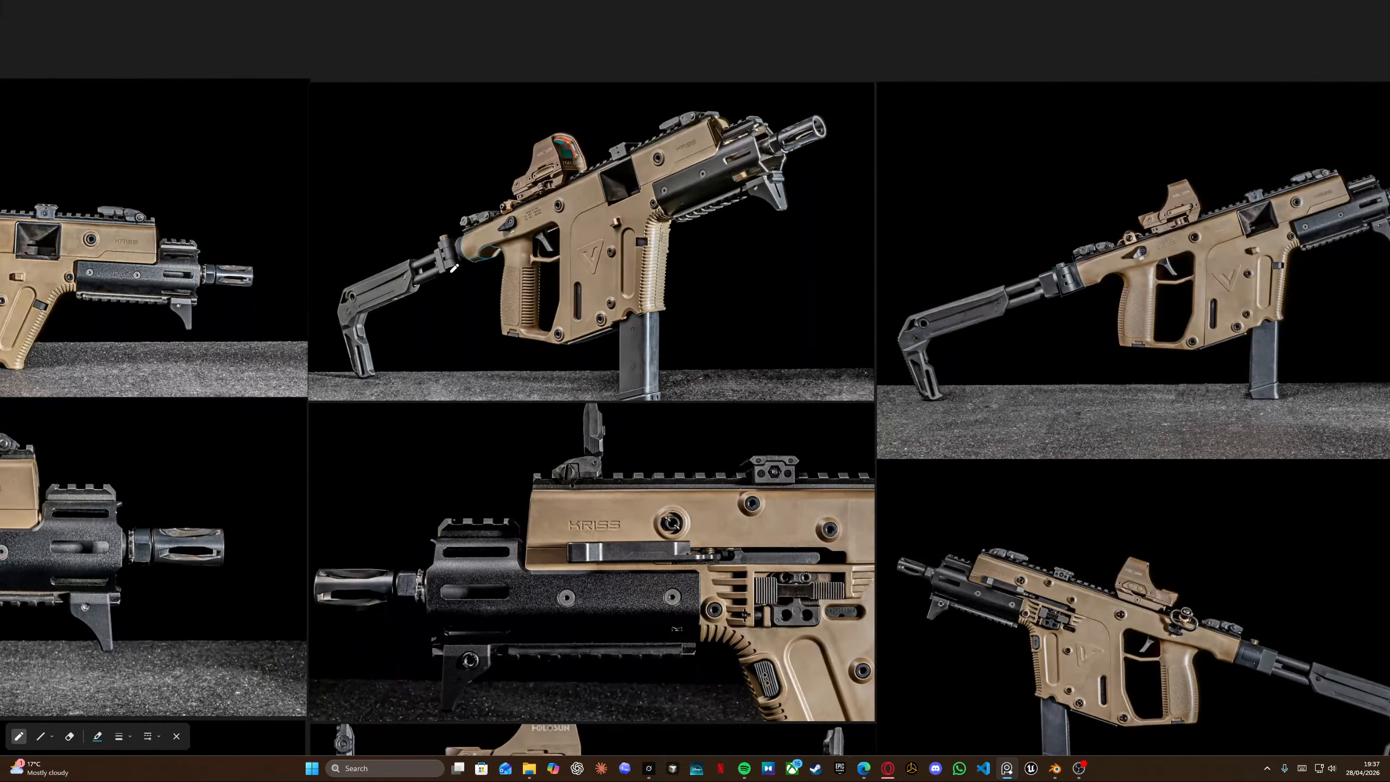
{"action": "scroll", "coordinate": [454, 267], "scroll_direction": "up", "scroll_amount": 4}
{"action": "mouse_move", "coordinate": [444, 207]}
{"action": "left_mouse_down"}
{"action": "mouse_move", "coordinate": [439, 265]}
{"action": "mouse_move", "coordinate": [460, 236]}
{"action": "left_mouse_up"}
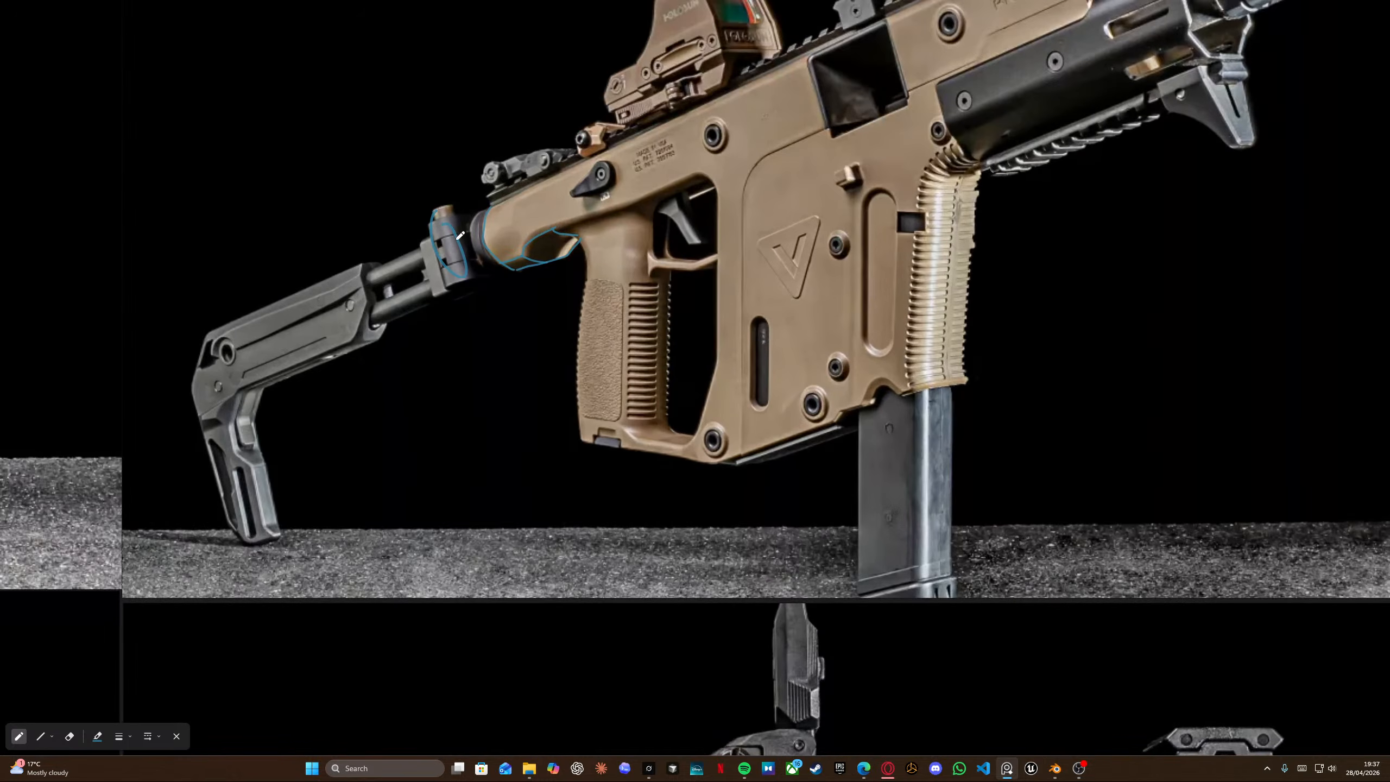
{"action": "key", "text": "ctrl+z"}
{"action": "scroll", "coordinate": [569, 243], "scroll_direction": "down", "scroll_amount": 10}
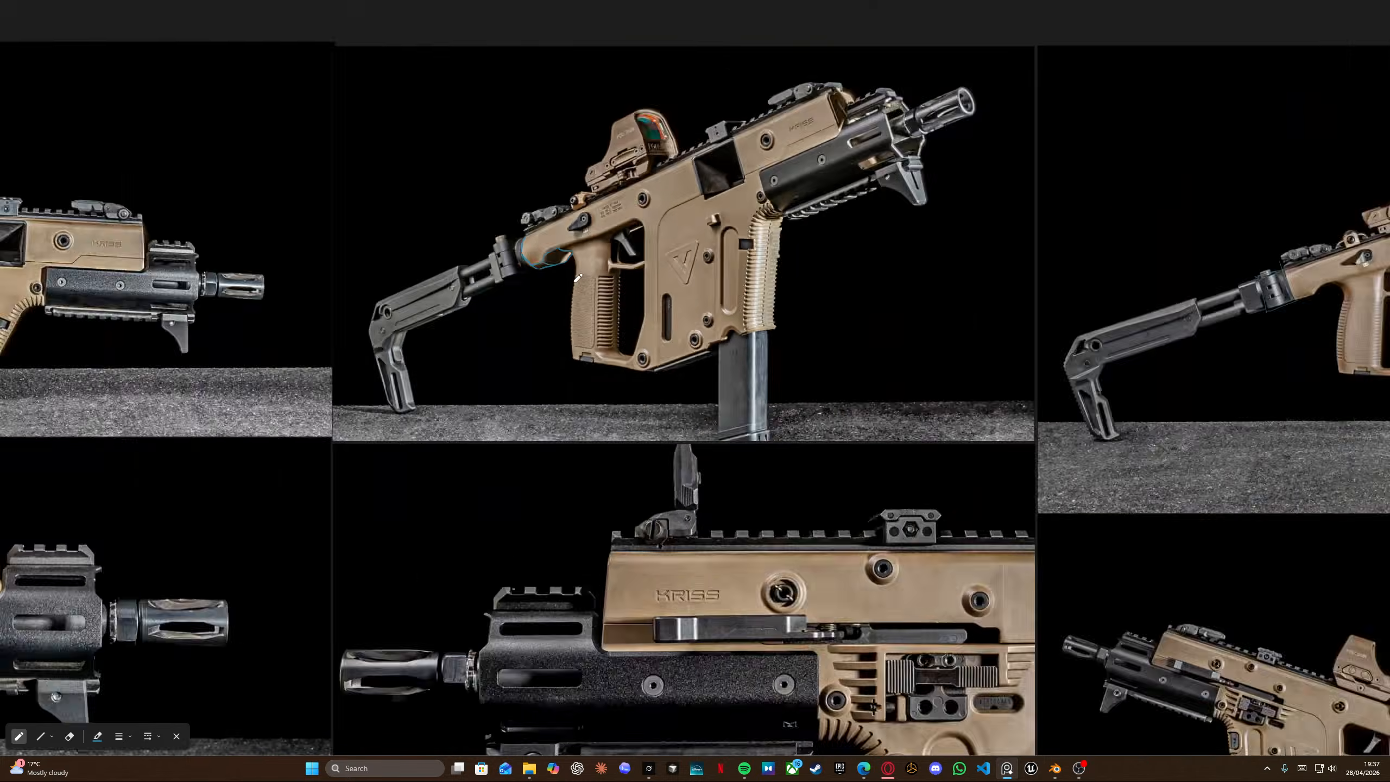
{"action": "scroll", "coordinate": [639, 388], "scroll_direction": "up", "scroll_amount": 8}
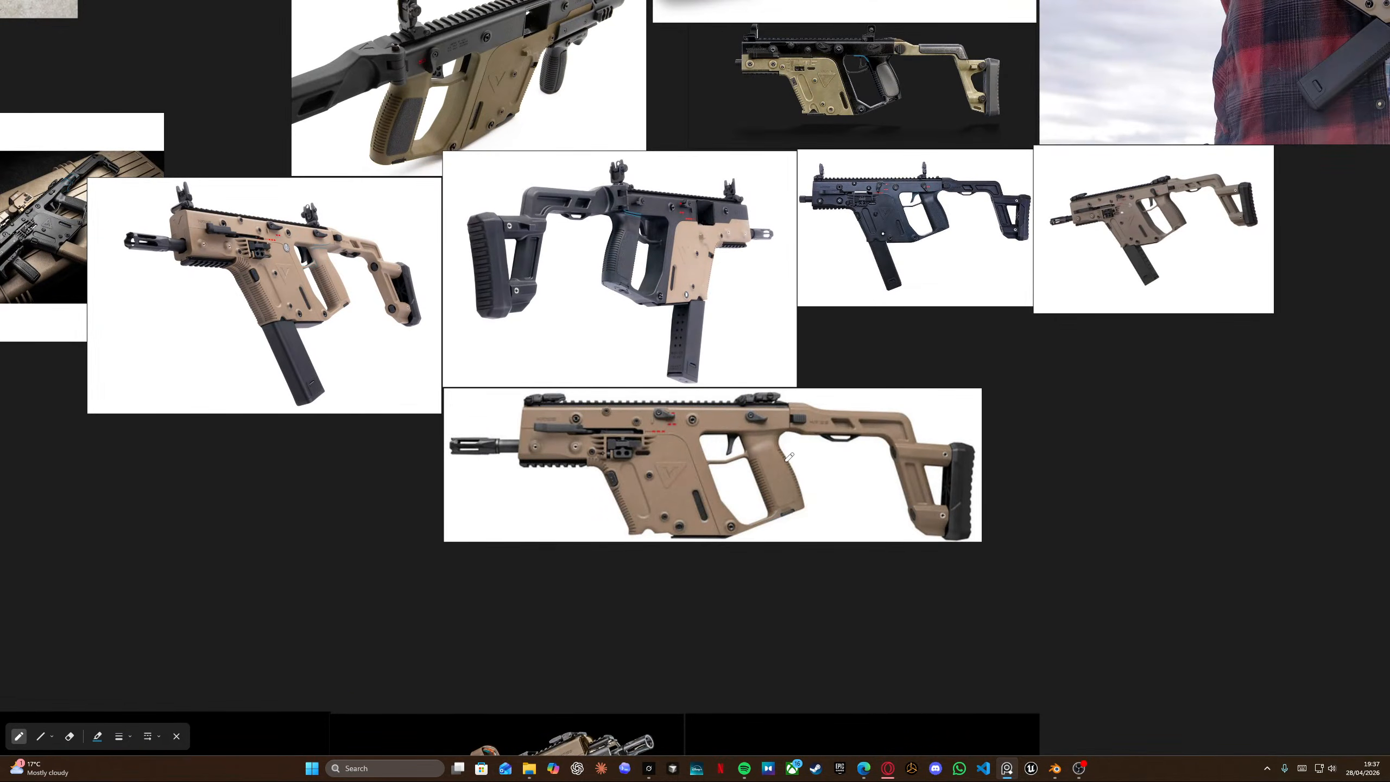
{"action": "scroll", "coordinate": [800, 450], "scroll_direction": "up", "scroll_amount": 6}
{"action": "left_click_drag", "start_coordinate": [774, 385], "coordinate": [750, 435]}
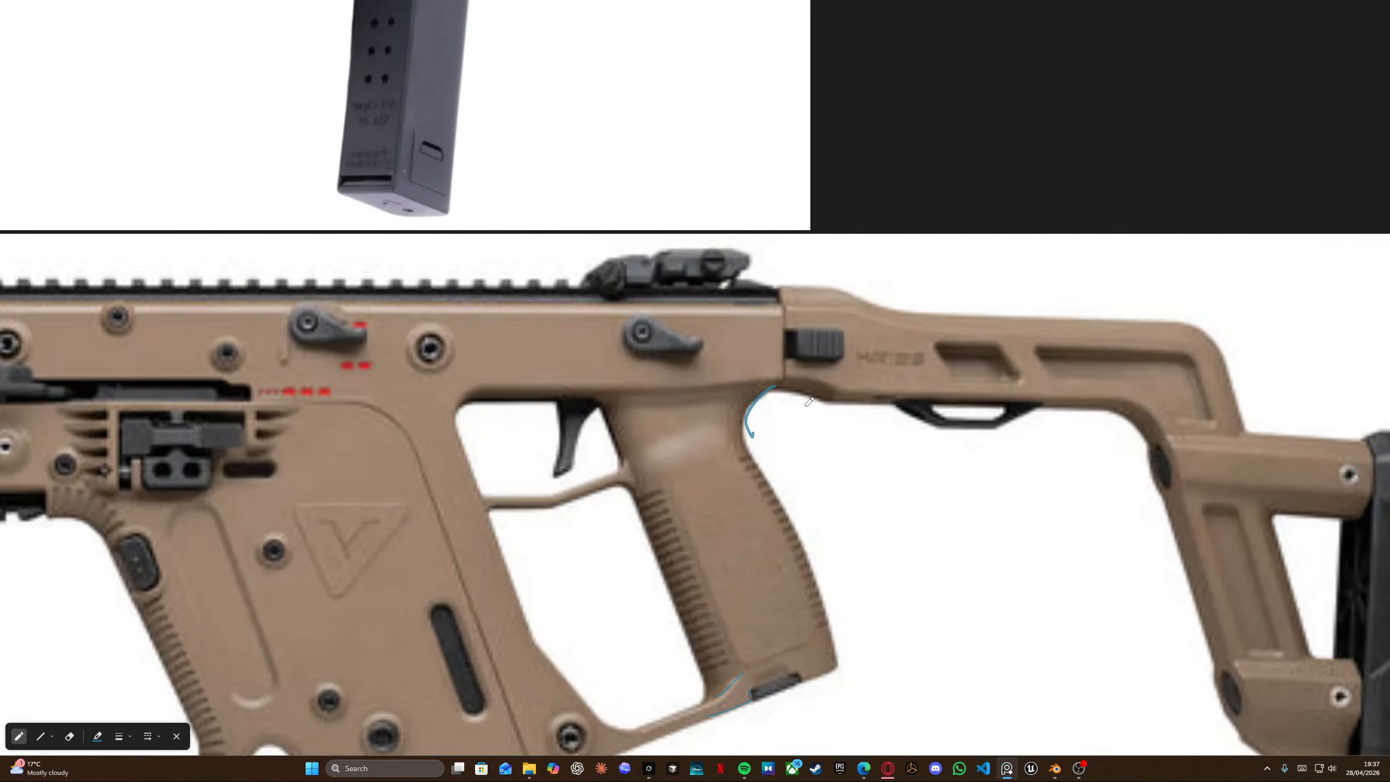
{"action": "key", "text": "ctrl+z"}
{"action": "left_click_drag", "start_coordinate": [784, 388], "coordinate": [753, 447]}
{"action": "key", "text": "ctrl+z"}
{"action": "scroll", "coordinate": [792, 441], "scroll_direction": "down", "scroll_amount": 6}
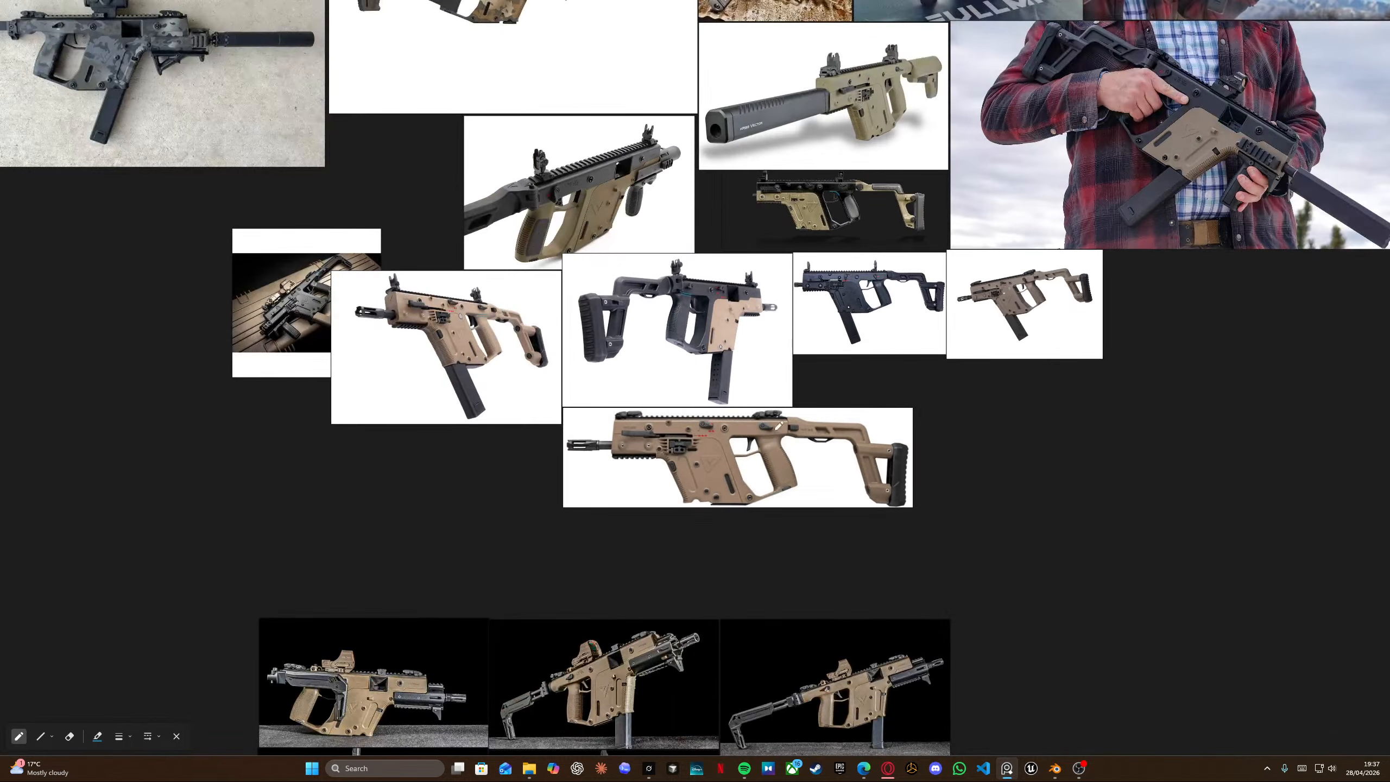
{"action": "scroll", "coordinate": [302, 286], "scroll_direction": "up", "scroll_amount": 8}
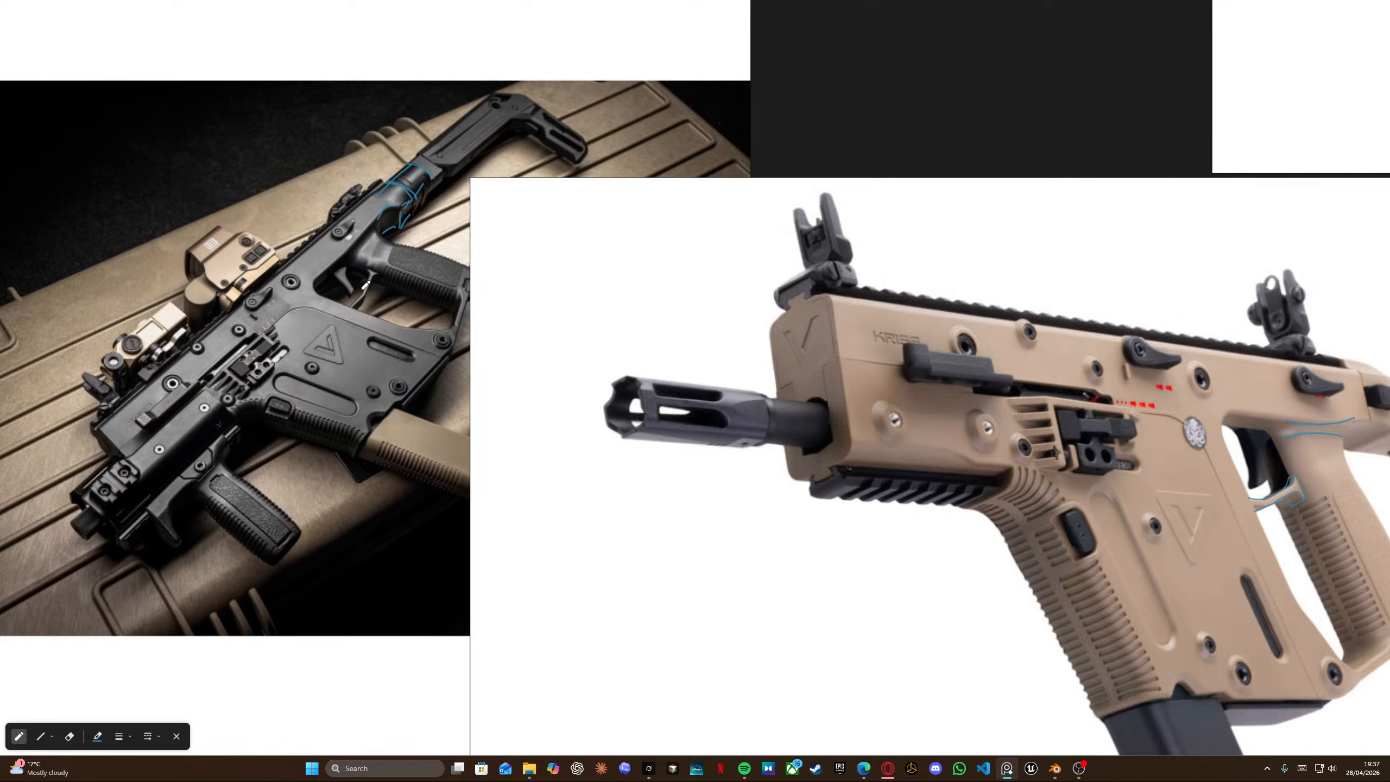
{"action": "scroll", "coordinate": [277, 297], "scroll_direction": "down", "scroll_amount": 4}
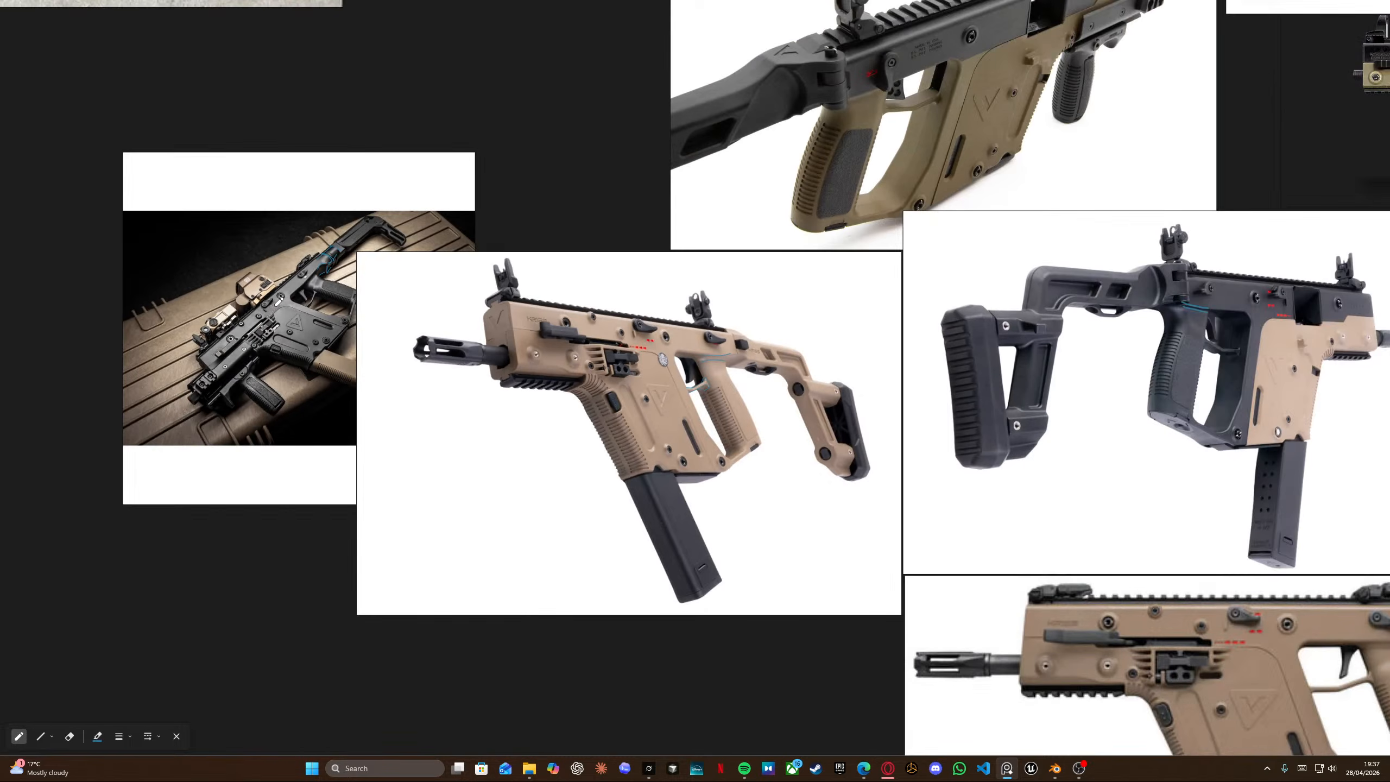
{"action": "scroll", "coordinate": [275, 310], "scroll_direction": "down", "scroll_amount": 7}
{"action": "middle_click_drag", "start_coordinate": [1119, 193], "coordinate": [737, 351]}
{"action": "scroll", "coordinate": [742, 348], "scroll_direction": "up", "scroll_amount": 8}
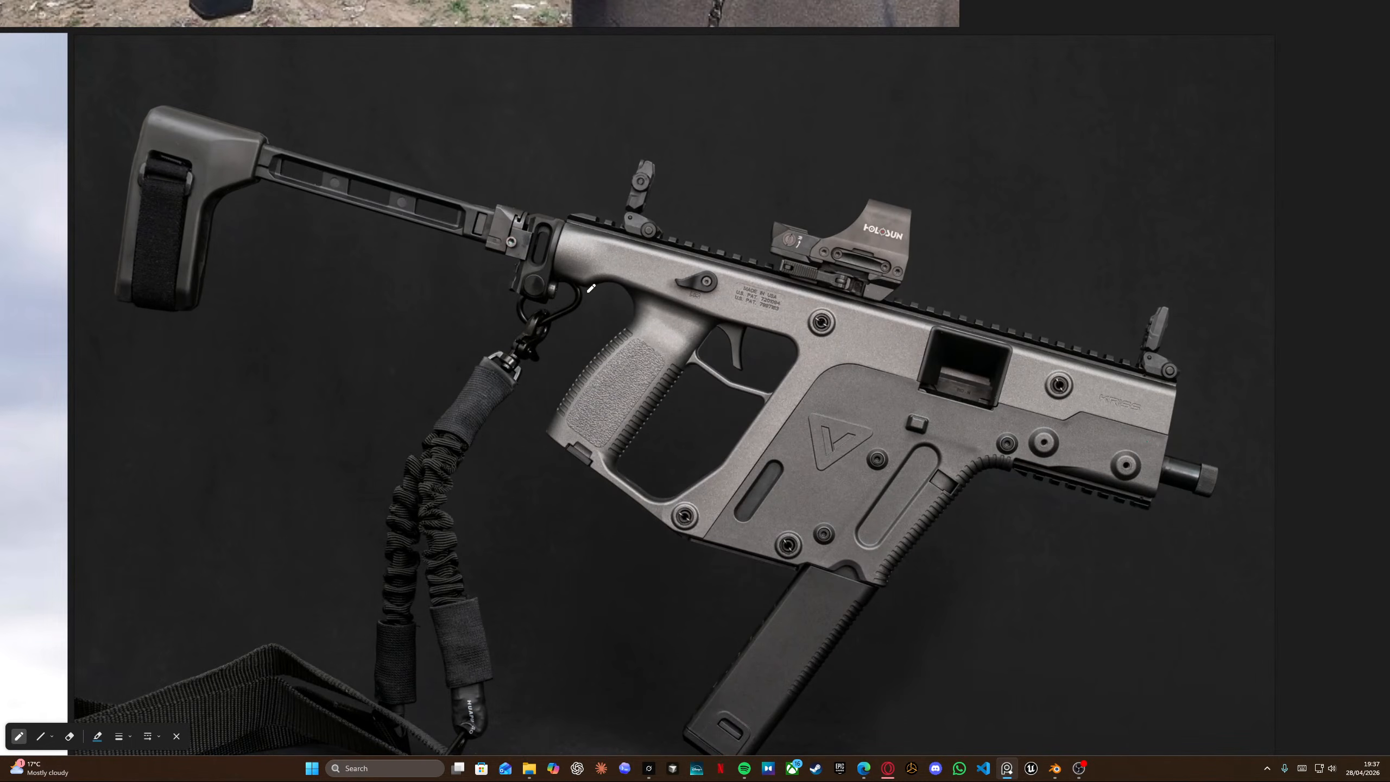
{"action": "left_click_drag", "start_coordinate": [559, 276], "coordinate": [577, 285]}
{"action": "mouse_move", "coordinate": [567, 212]}
{"action": "left_mouse_down"}
{"action": "mouse_move", "coordinate": [553, 257]}
{"action": "mouse_move", "coordinate": [530, 212]}
{"action": "left_mouse_up"}
{"action": "key", "text": "ctrl+z"}
{"action": "key", "text": "ctrl+z"}
{"action": "key", "text": "ctrl+z"}
Switch back to Blender in right view and move an upper-left notch arch vertex along Y in Edit Mode.
{"action": "key", "text": "alt+Tab"}
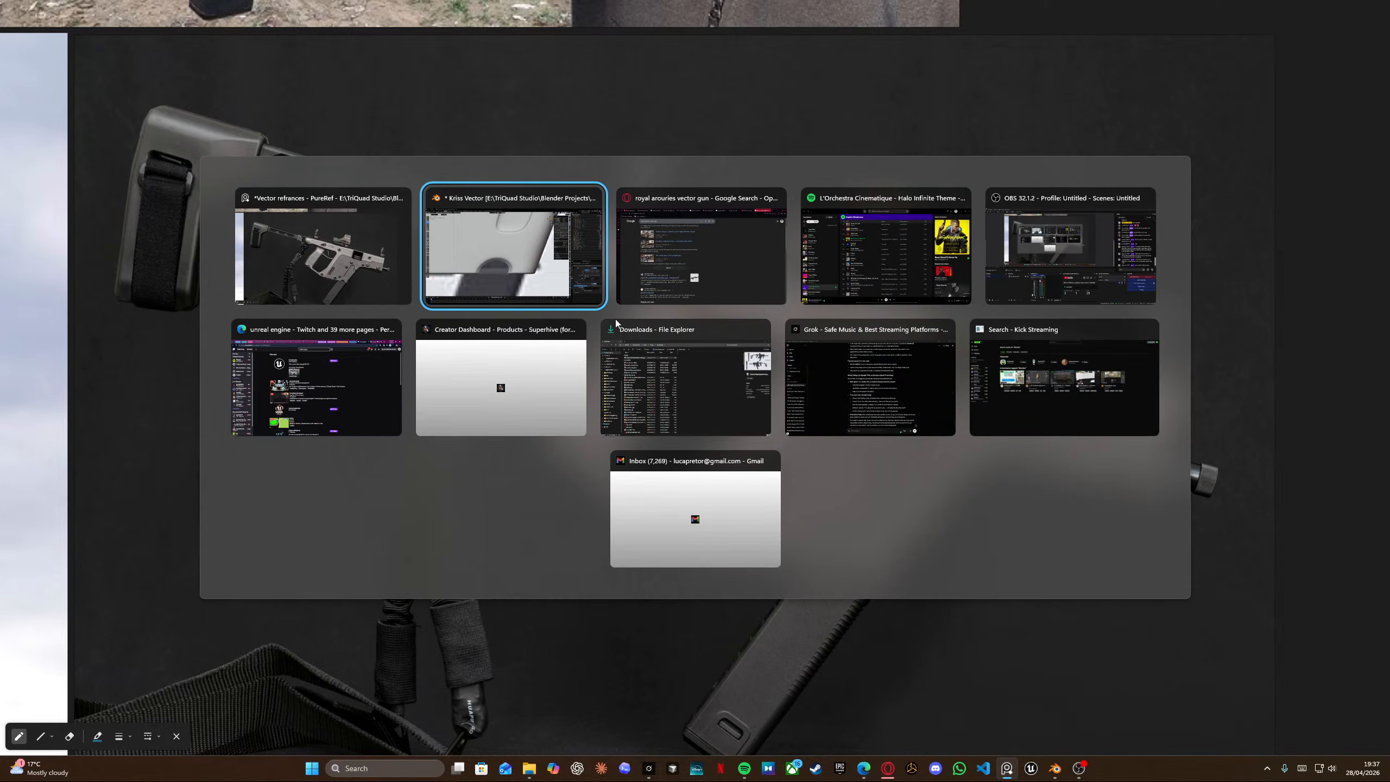
{"action": "middle_click_drag", "start_coordinate": [602, 353], "coordinate": [483, 366]}
{"action": "left_click", "coordinate": [480, 367]}
{"action": "key", "text": "KP_3"}
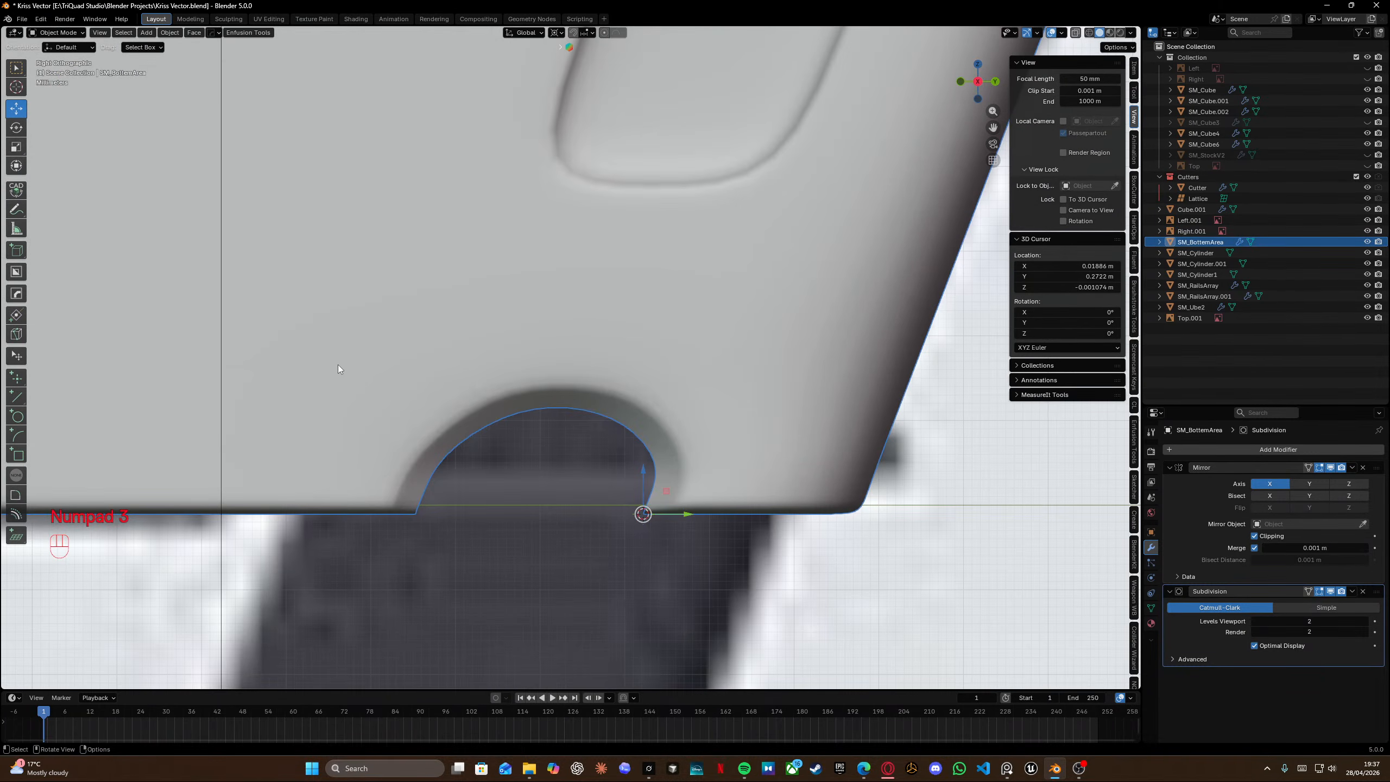
{"action": "key", "text": "Tab"}
{"action": "key", "text": "shift+z"}
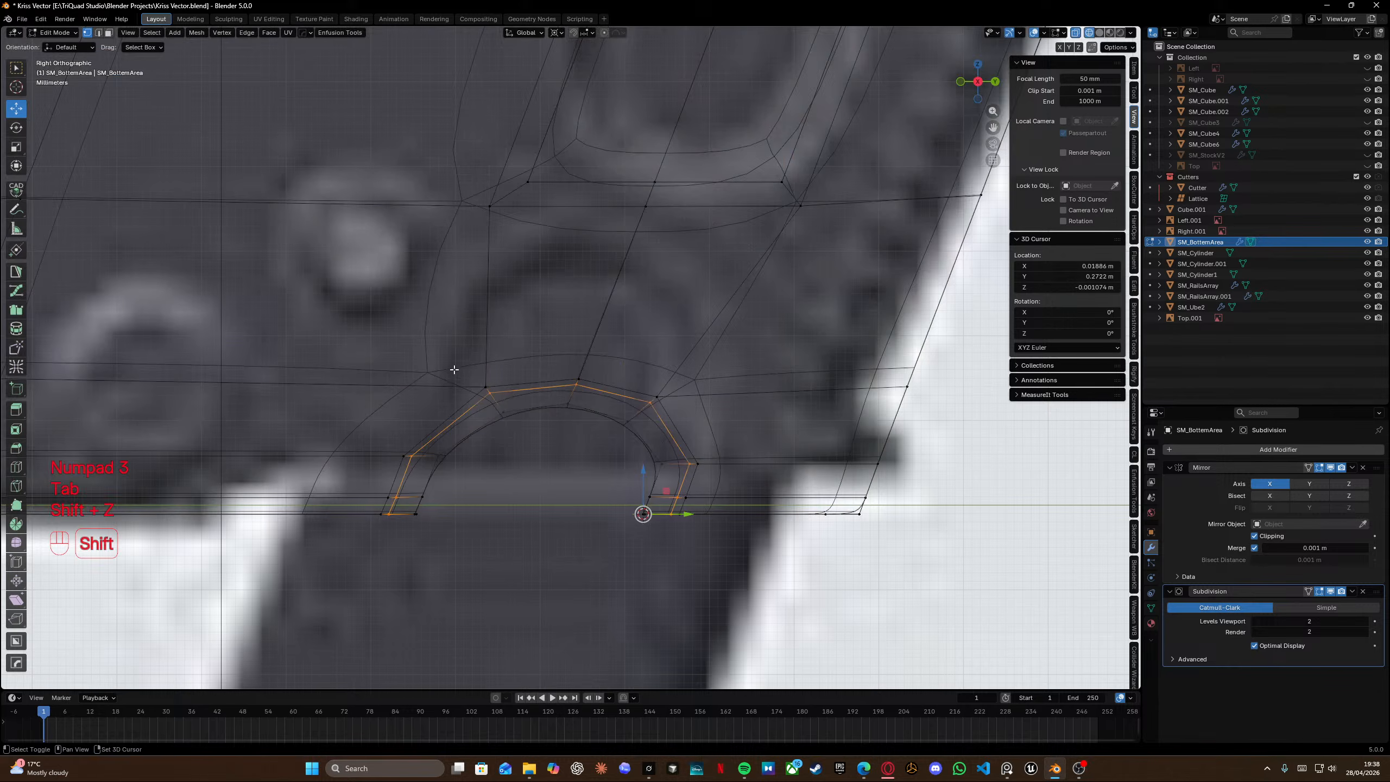
{"action": "left_click", "coordinate": [522, 443]}
{"action": "key", "text": "g"}
{"action": "key", "text": "y"}
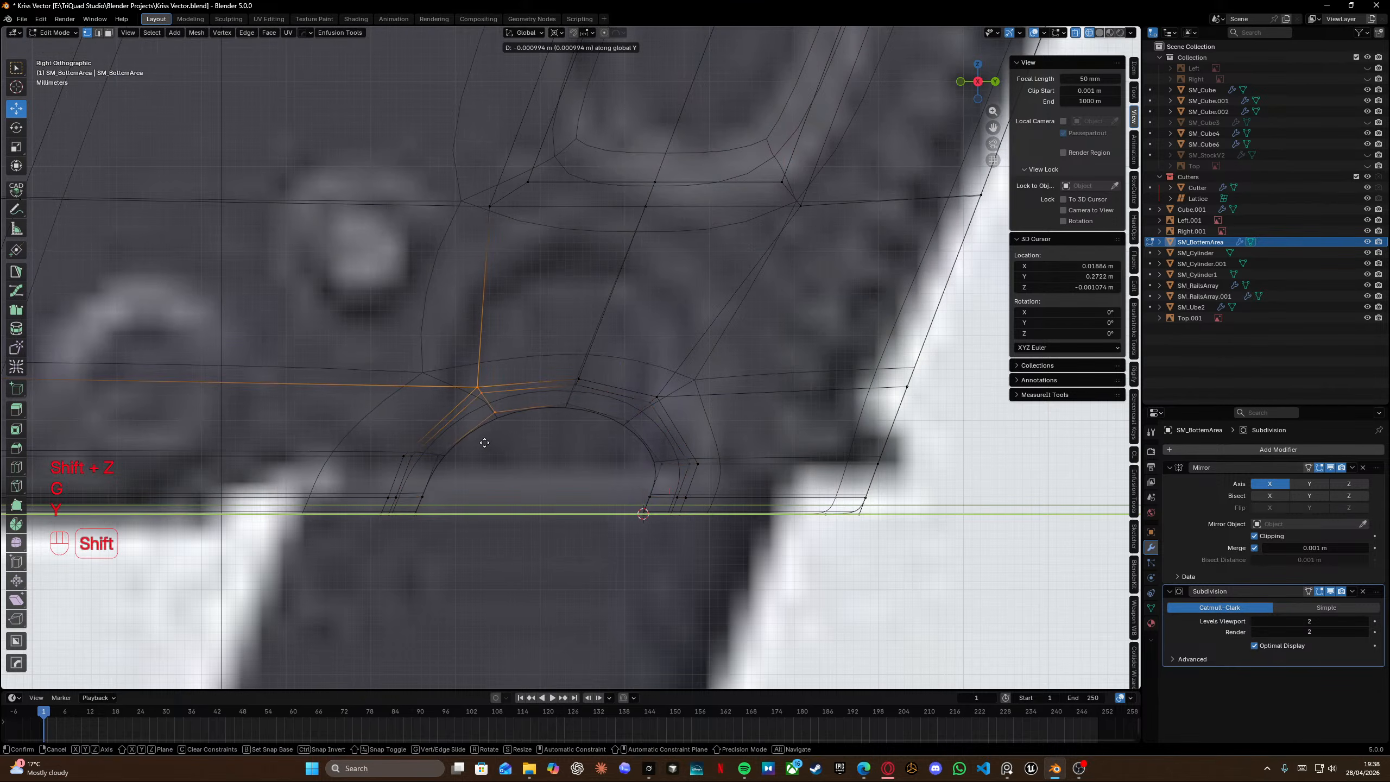
{"action": "left_click", "coordinate": [461, 443], "text": "shift"}
Box-select the faces along the top of the notch arch and move them along Y.
{"action": "key", "text": "Tab"}
{"action": "key", "text": "shift+z"}
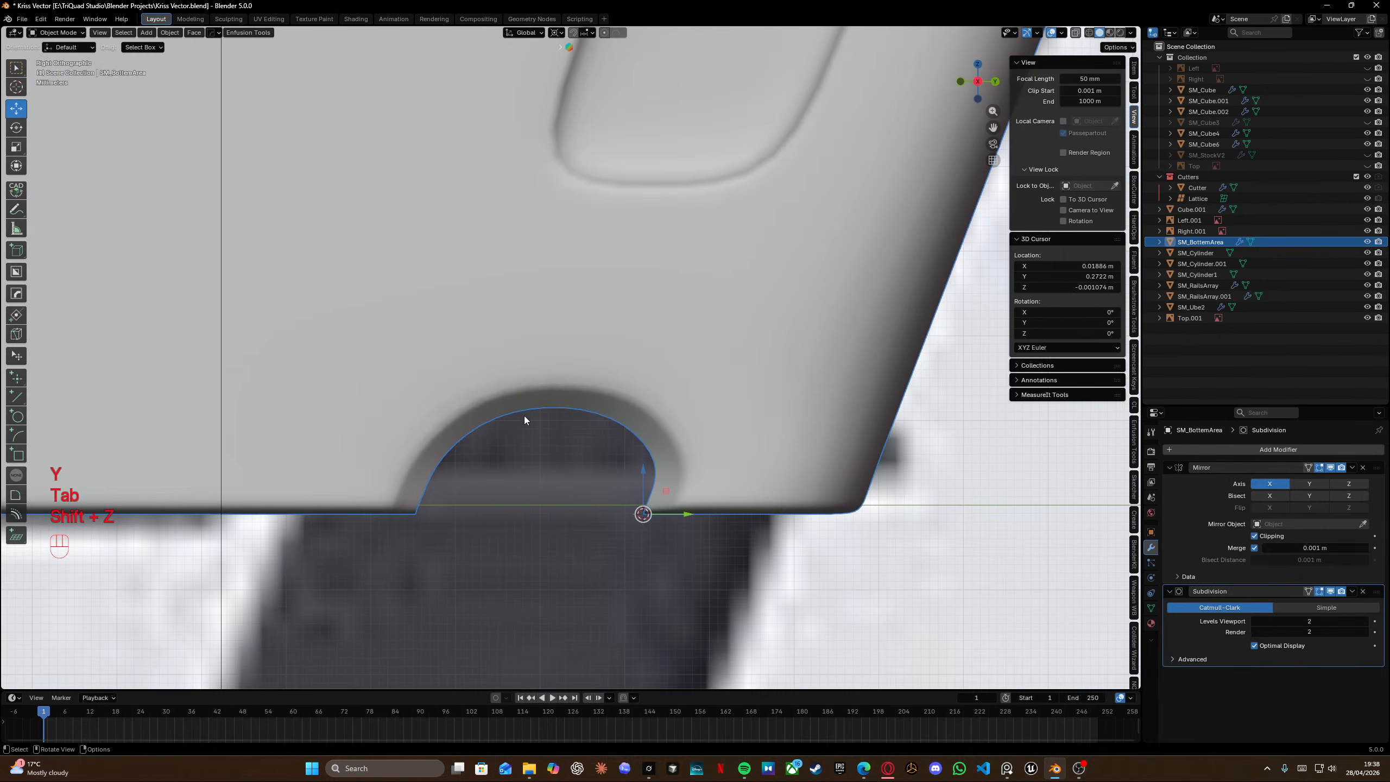
{"action": "key", "text": "Tab"}
{"action": "key", "text": "shift+z"}
{"action": "left_click_drag", "start_coordinate": [457, 366], "coordinate": [711, 464]}
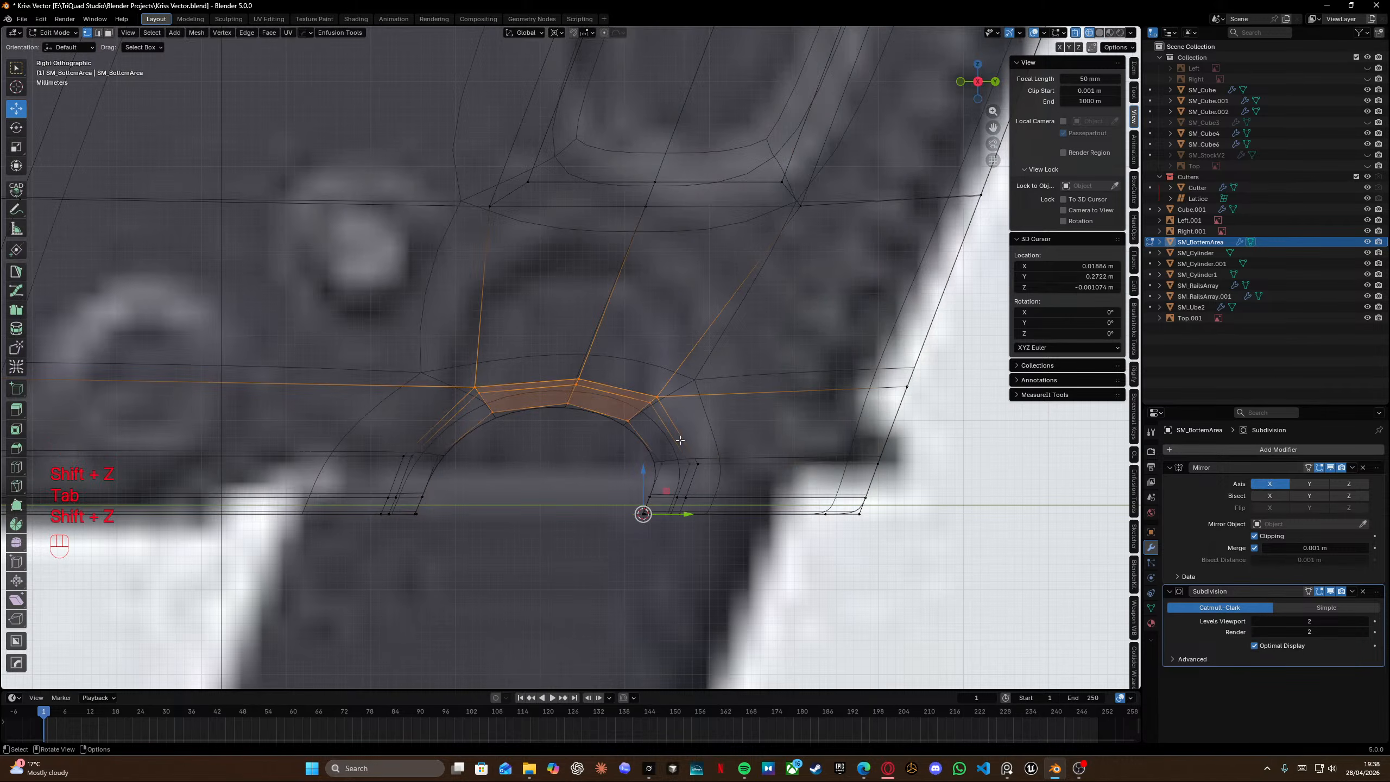
{"action": "key", "text": "g"}
{"action": "key", "text": "y"}
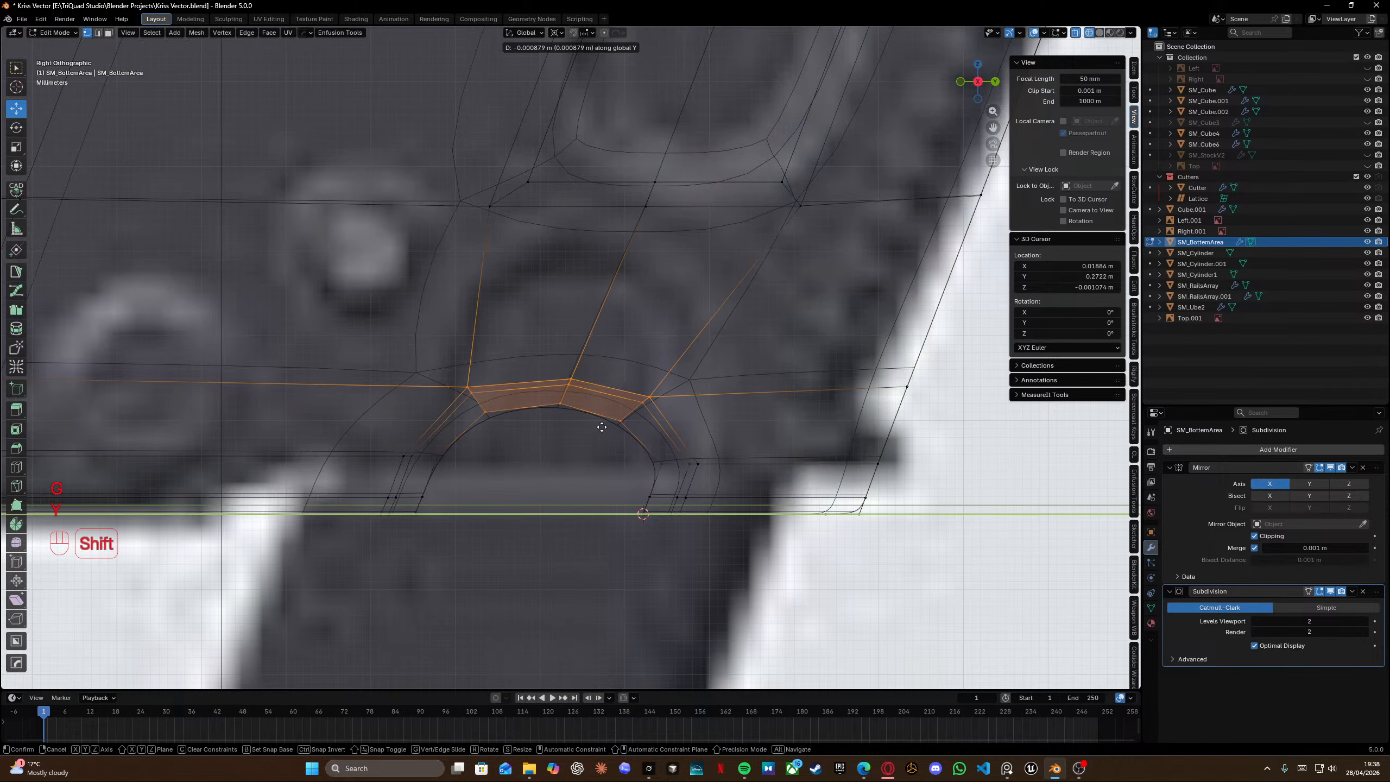
{"action": "left_click", "coordinate": [601, 425]}
Reposition two vertices on the notch arch to round out its curve.
{"action": "key", "text": "Tab"}
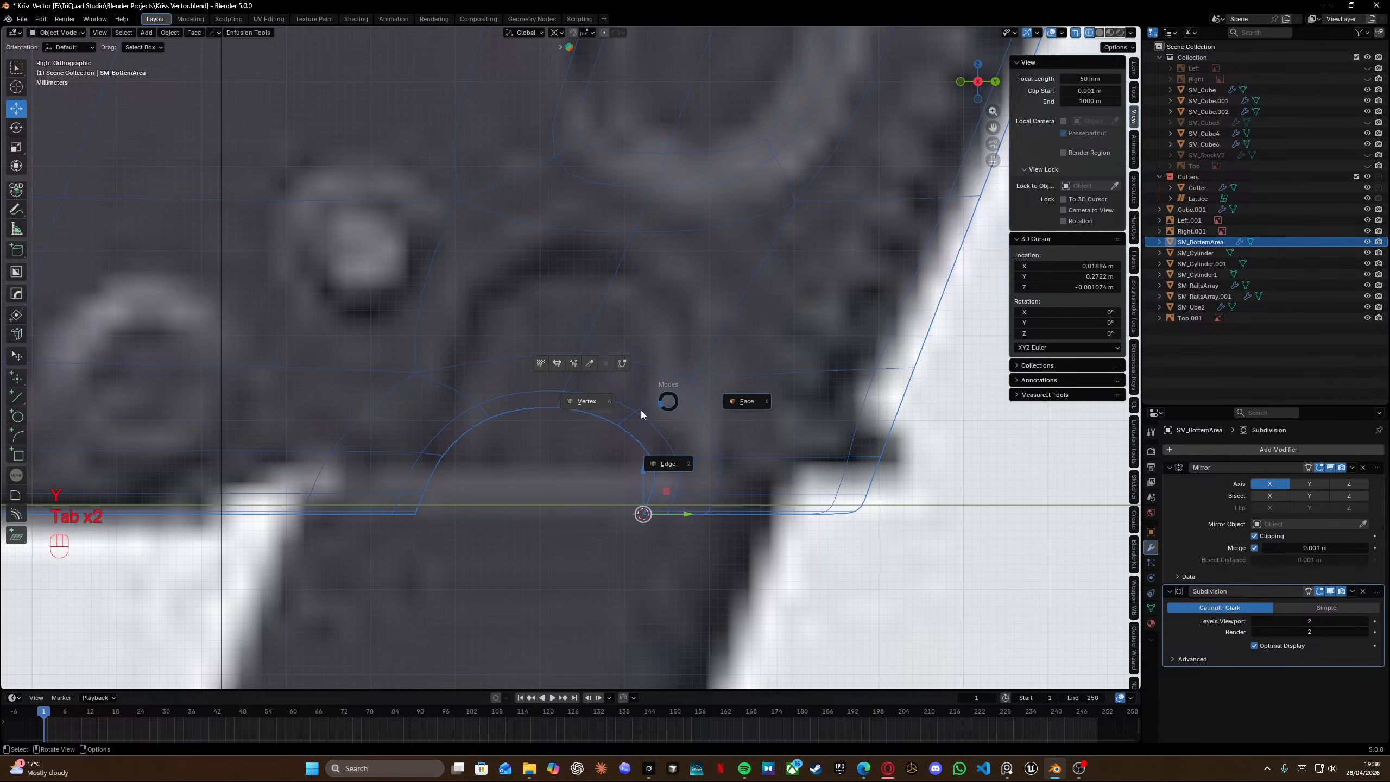
{"action": "key", "text": "Tab"}
{"action": "left_click", "coordinate": [649, 397]}
{"action": "key", "text": "g"}
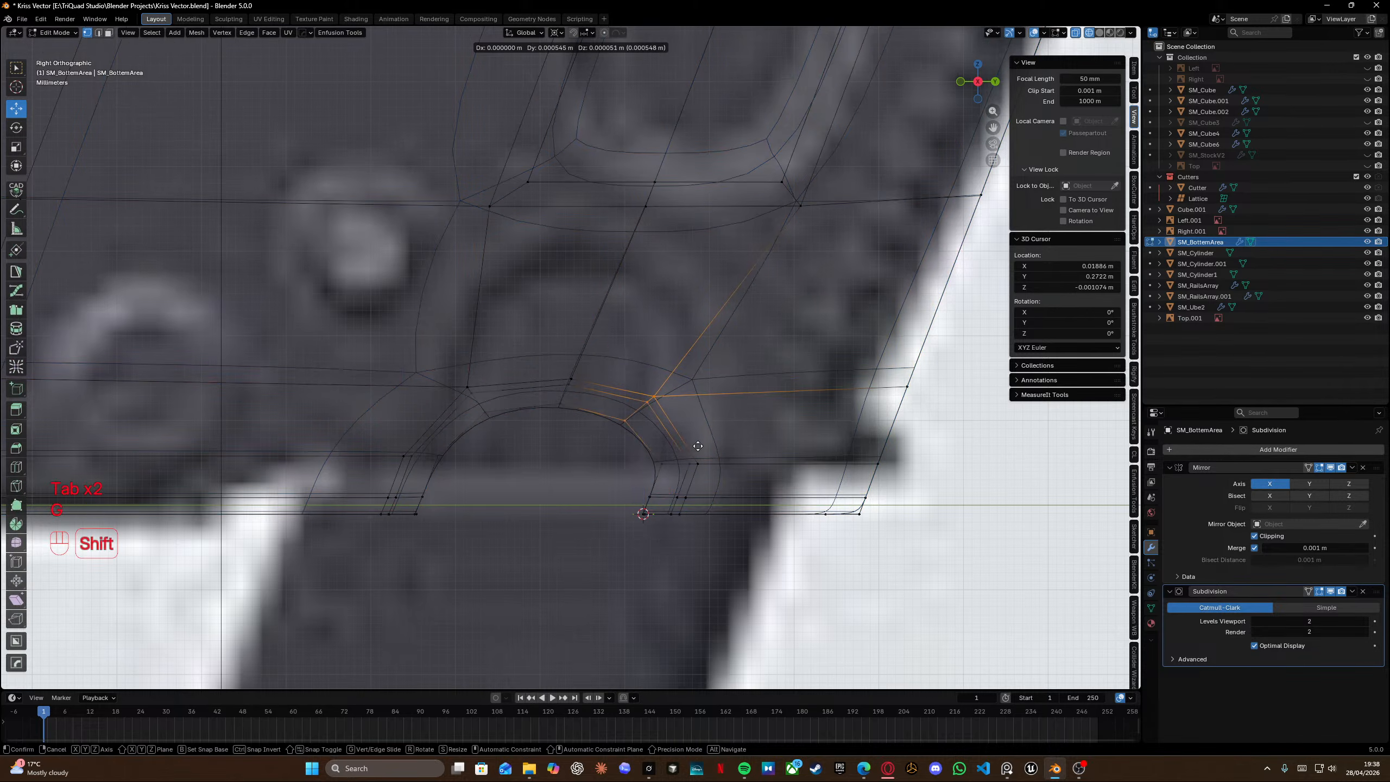
{"action": "left_click", "coordinate": [689, 440], "text": "shift"}
{"action": "left_click", "coordinate": [571, 380]}
{"action": "key", "text": "g"}
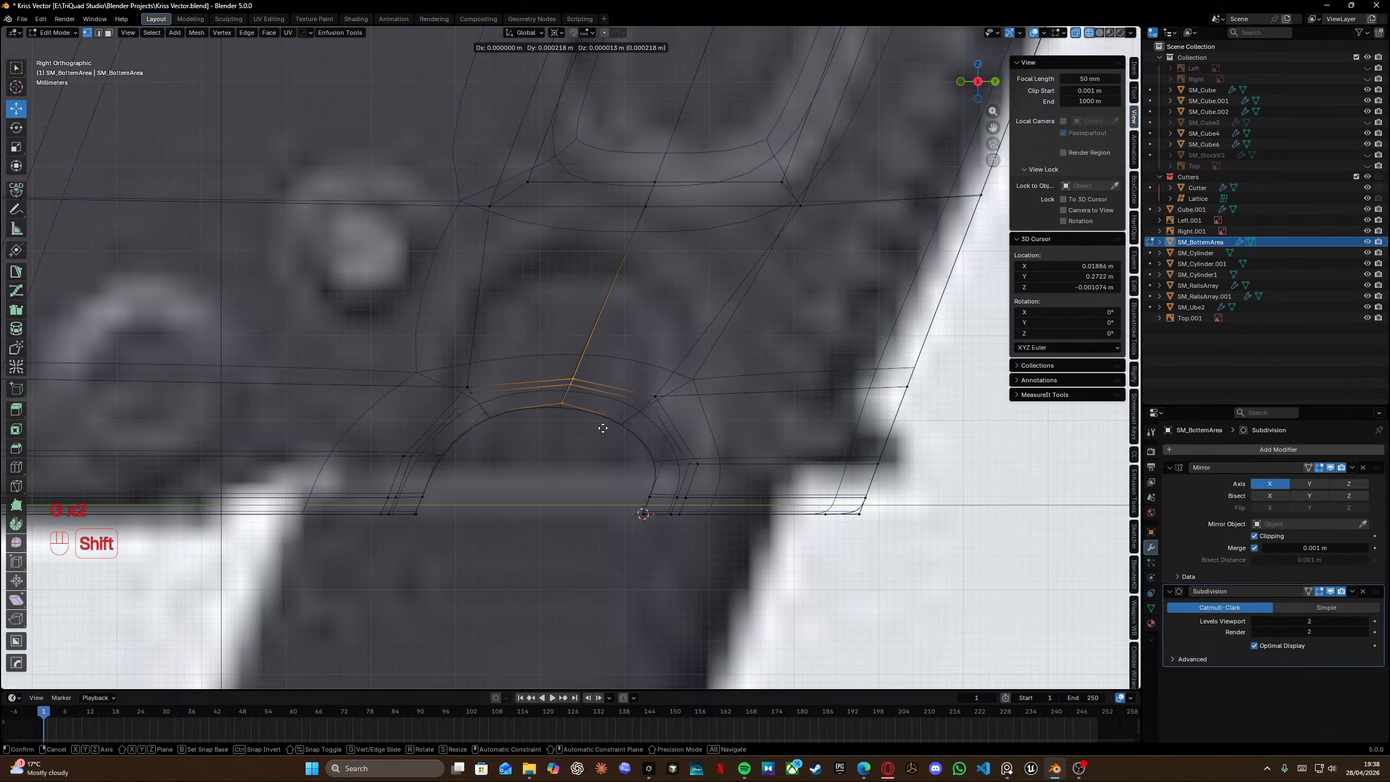
{"action": "left_click", "coordinate": [546, 433], "text": "shift"}
Snap the 3D cursor to a selected vertex on the notch arch.
{"action": "left_click", "coordinate": [682, 429]}
{"action": "key", "text": "g"}
{"action": "left_click", "coordinate": [682, 430]}
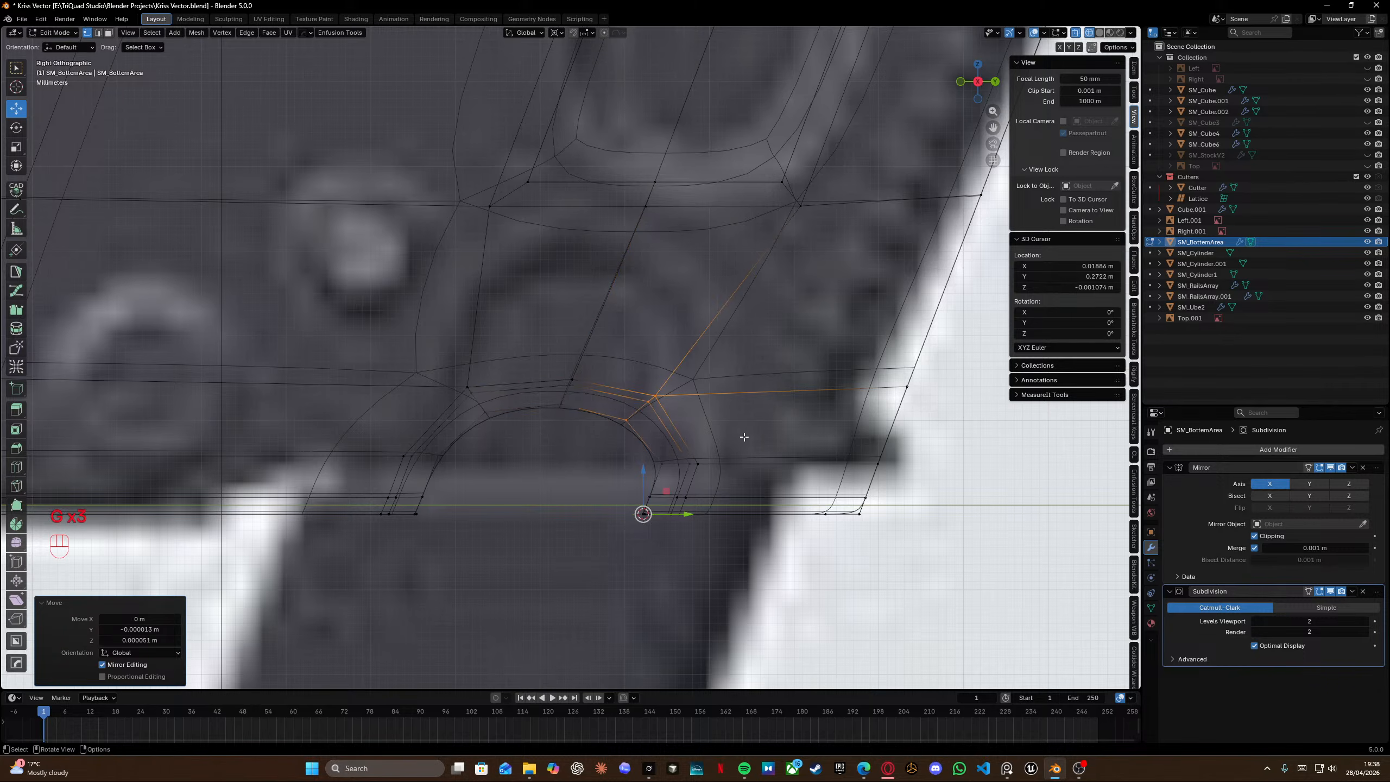
{"action": "key", "text": "r"}
{"action": "right_click", "coordinate": [788, 420]}
{"action": "left_click", "coordinate": [633, 437]}
{"action": "key", "text": "shift+s"}
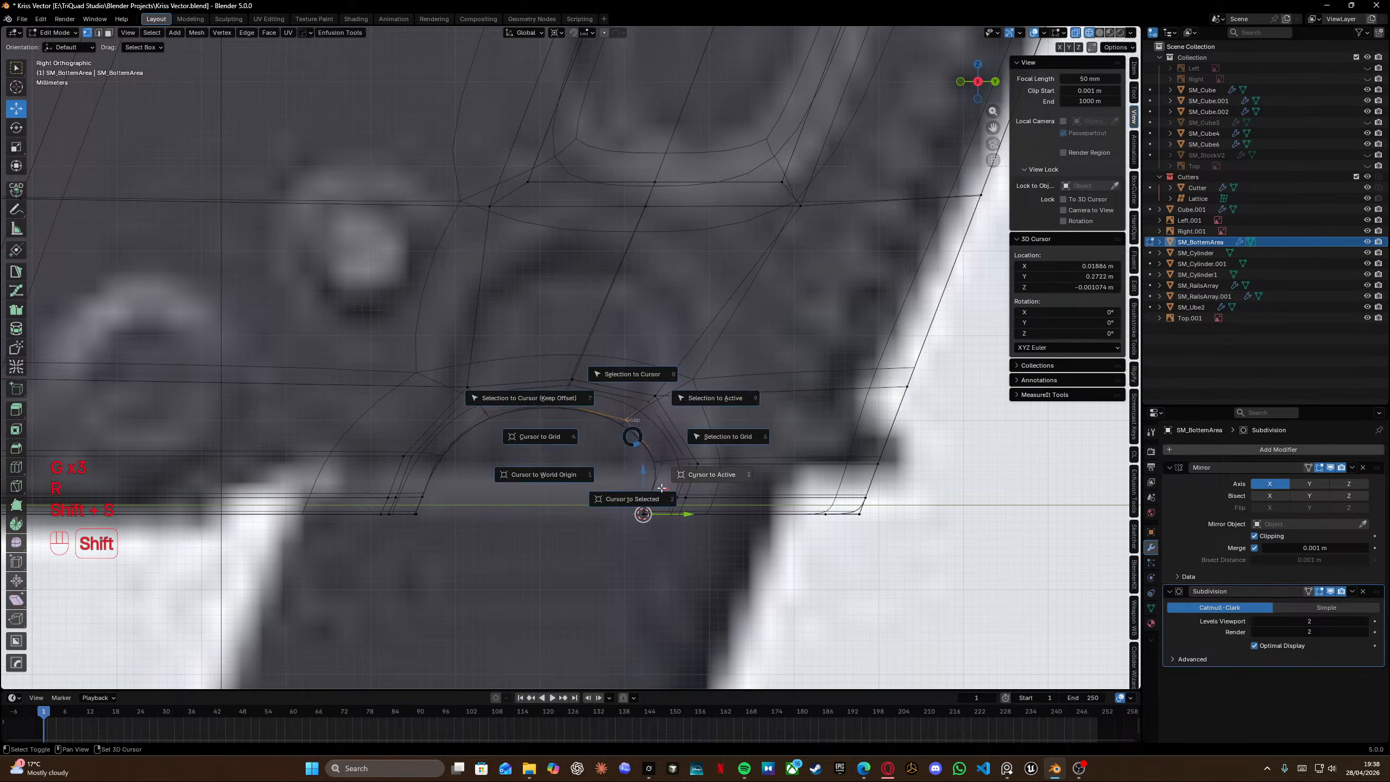
{"action": "key", "text": "shift+s"}
{"action": "left_click", "coordinate": [642, 449]}
Rotate the selected arch vertex about 4.57° around the 3D cursor.
{"action": "left_click", "coordinate": [654, 396]}
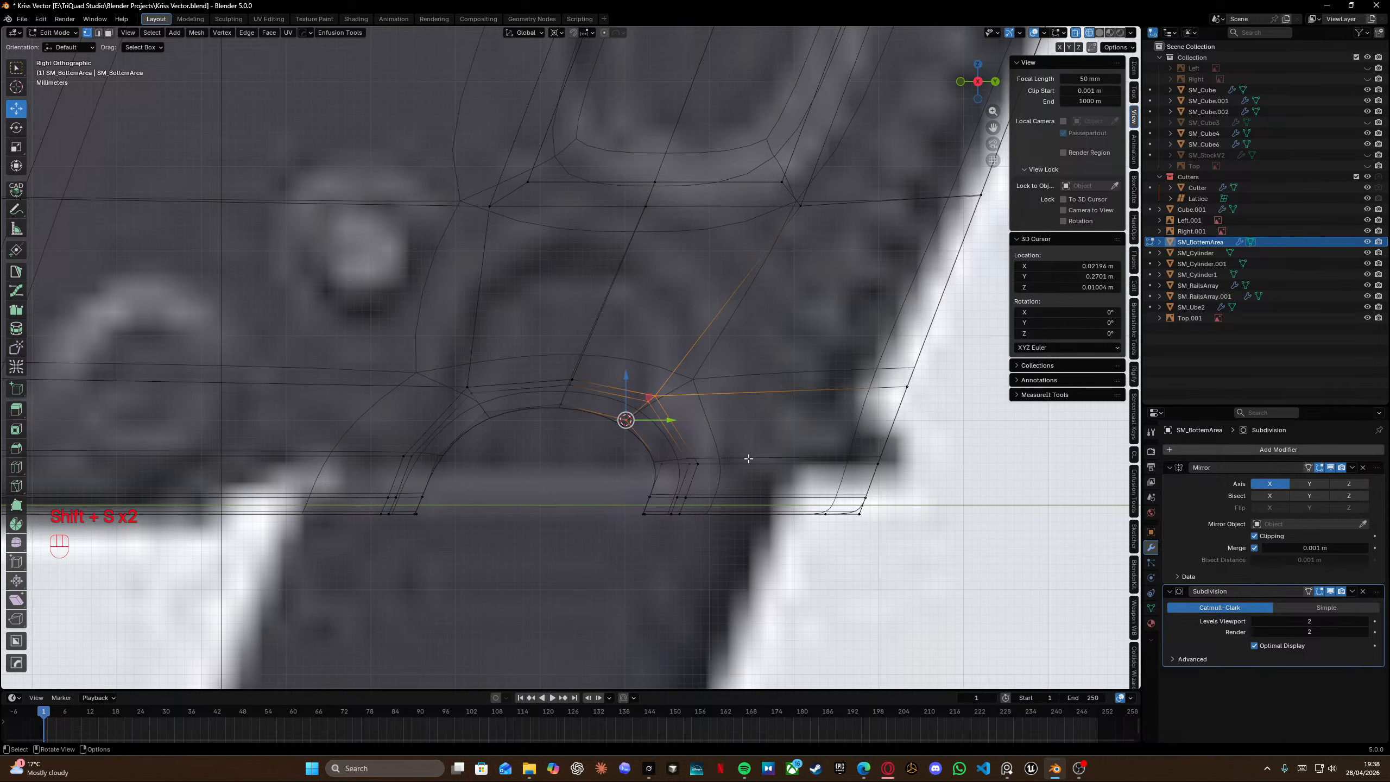
{"action": "key", "text": "t"}
{"action": "key", "text": "t"}
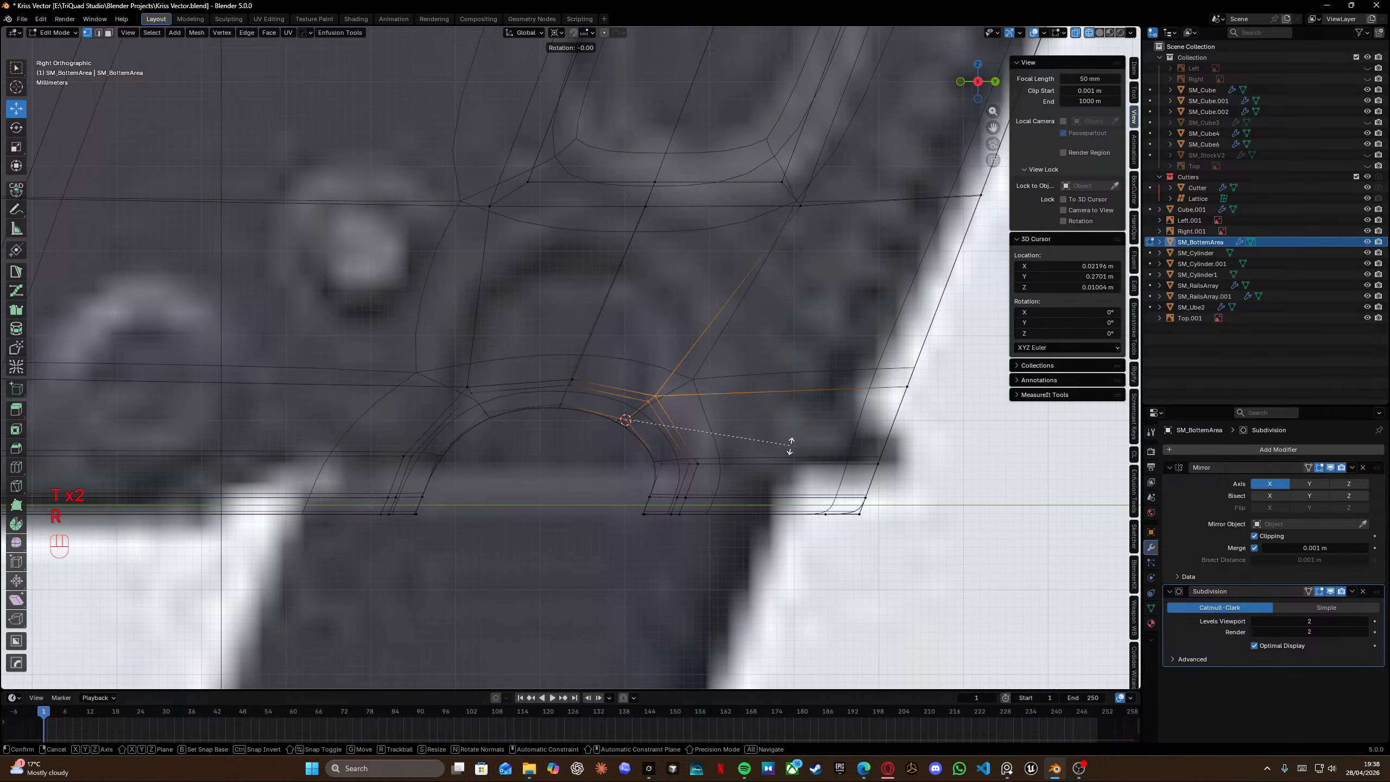
{"action": "key", "text": "r"}
{"action": "left_click", "coordinate": [662, 378]}
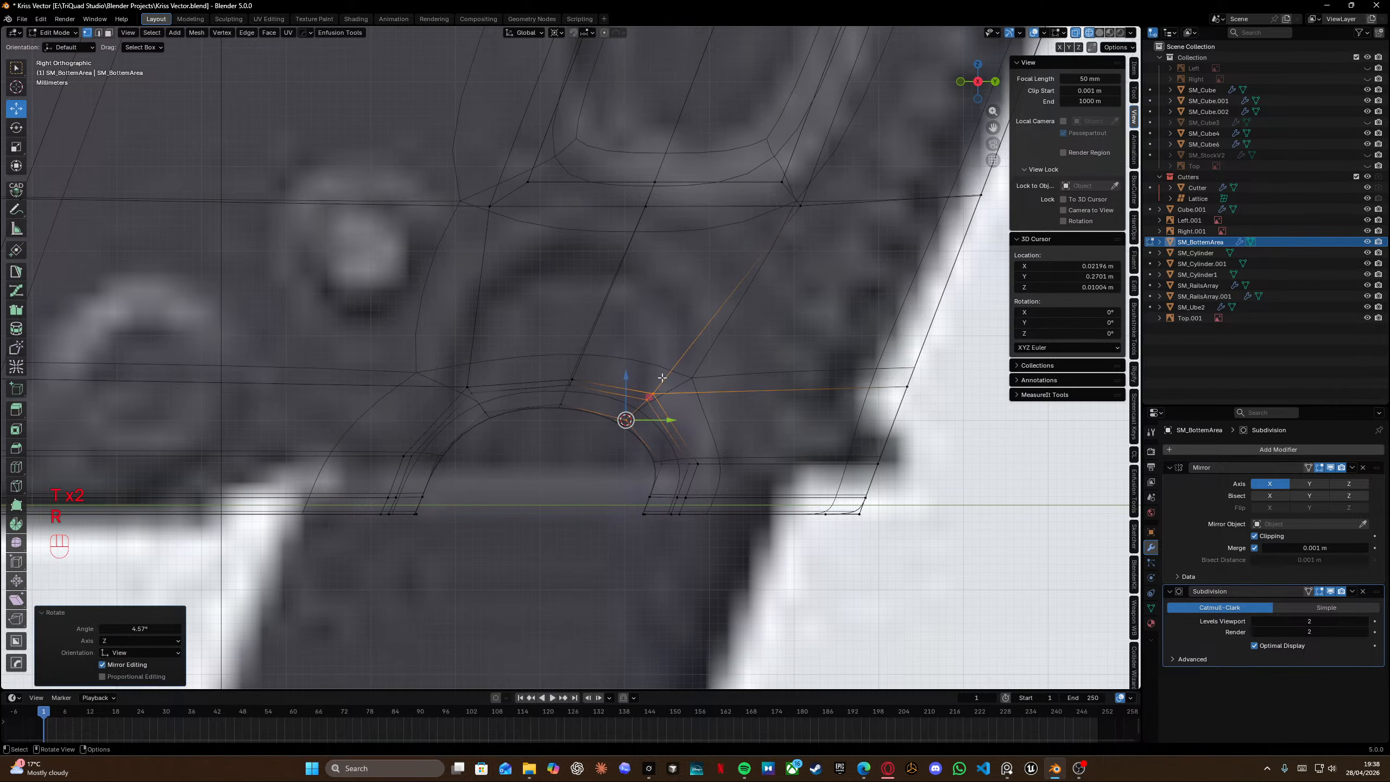
Snap the cursor to the arch's left vertex and rotate the surrounding vertices 0.74° around it.
{"action": "left_click", "coordinate": [485, 413]}
{"action": "key", "text": "shift+s"}
{"action": "left_click", "coordinate": [513, 492]}
{"action": "left_click_drag", "start_coordinate": [431, 357], "coordinate": [502, 438]}
{"action": "key", "text": "r"}
{"action": "left_click", "coordinate": [629, 437]}
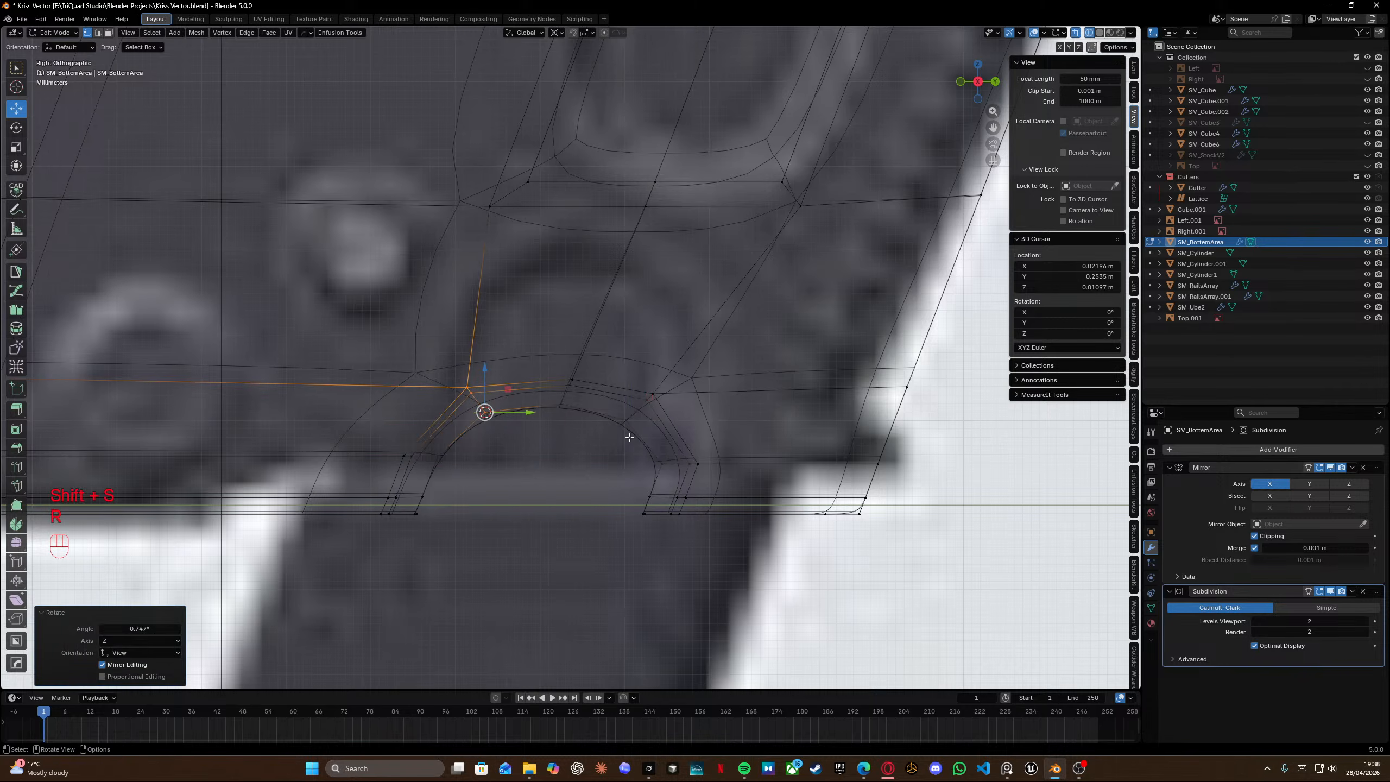
Nudge the selected vertices and leave Edit Mode to check the shaded notch.
{"action": "key", "text": "g"}
{"action": "left_click", "coordinate": [632, 441]}
{"action": "left_click_drag", "start_coordinate": [636, 448], "coordinate": [665, 554]}
{"action": "key", "text": "Tab"}
{"action": "key", "text": "shift+z"}
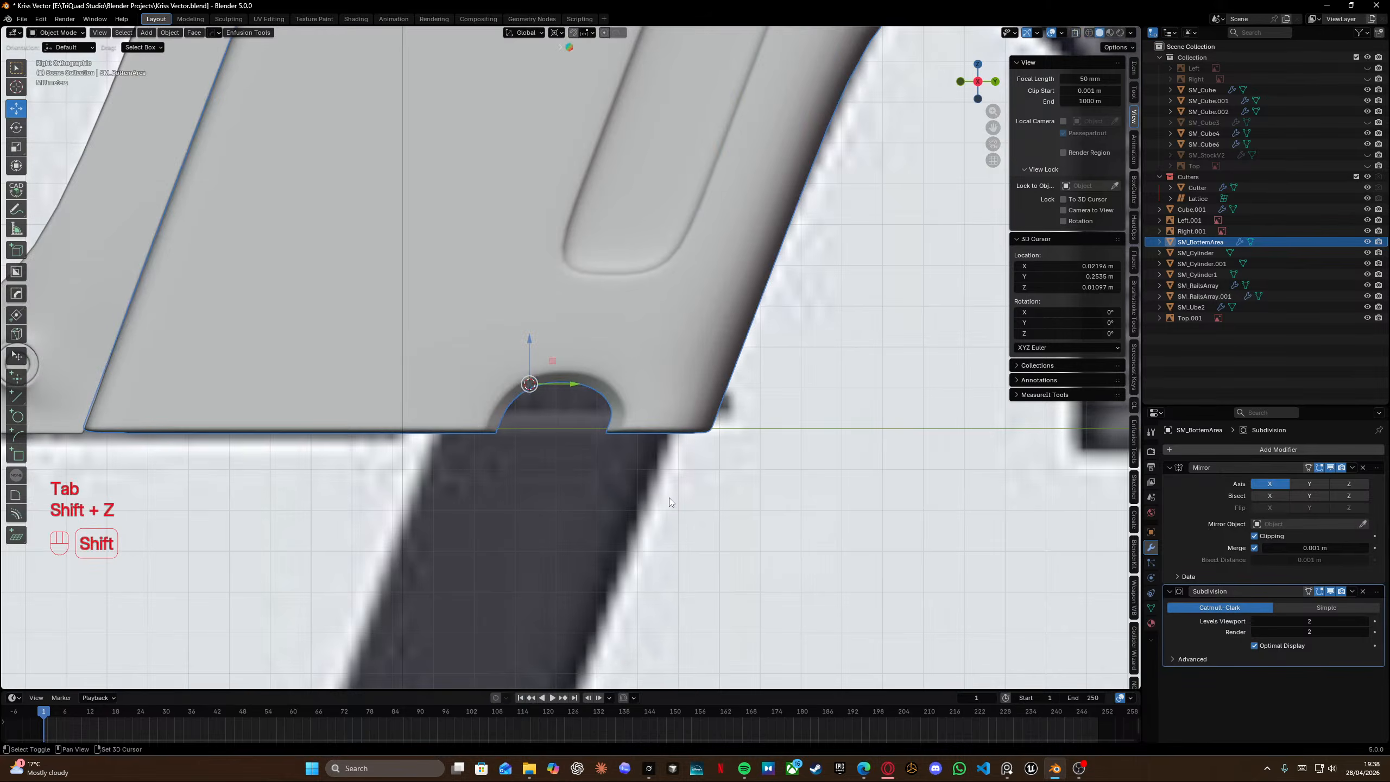
Orbit around the notch and inspect its shaded and wireframe topology.
{"action": "middle_click_drag", "start_coordinate": [669, 498], "coordinate": [649, 432]}
{"action": "mouse_move", "coordinate": [812, 433]}
{"action": "middle_mouse_down"}
{"action": "mouse_move", "coordinate": [580, 432]}
{"action": "mouse_move", "coordinate": [604, 465]}
{"action": "mouse_move", "coordinate": [614, 441]}
{"action": "mouse_move", "coordinate": [567, 405]}
{"action": "mouse_move", "coordinate": [685, 376]}
{"action": "mouse_move", "coordinate": [794, 398]}
{"action": "mouse_move", "coordinate": [495, 384]}
{"action": "mouse_move", "coordinate": [495, 343]}
{"action": "mouse_move", "coordinate": [465, 400]}
{"action": "mouse_move", "coordinate": [500, 367]}
{"action": "middle_mouse_up"}
{"action": "key", "text": "Tab"}
{"action": "scroll", "coordinate": [468, 364], "scroll_direction": "down", "scroll_amount": 3}
{"action": "key", "text": "shift+z"}
{"action": "scroll", "coordinate": [437, 395], "scroll_direction": "up", "scroll_amount": 2}
{"action": "key", "text": "shift+z"}
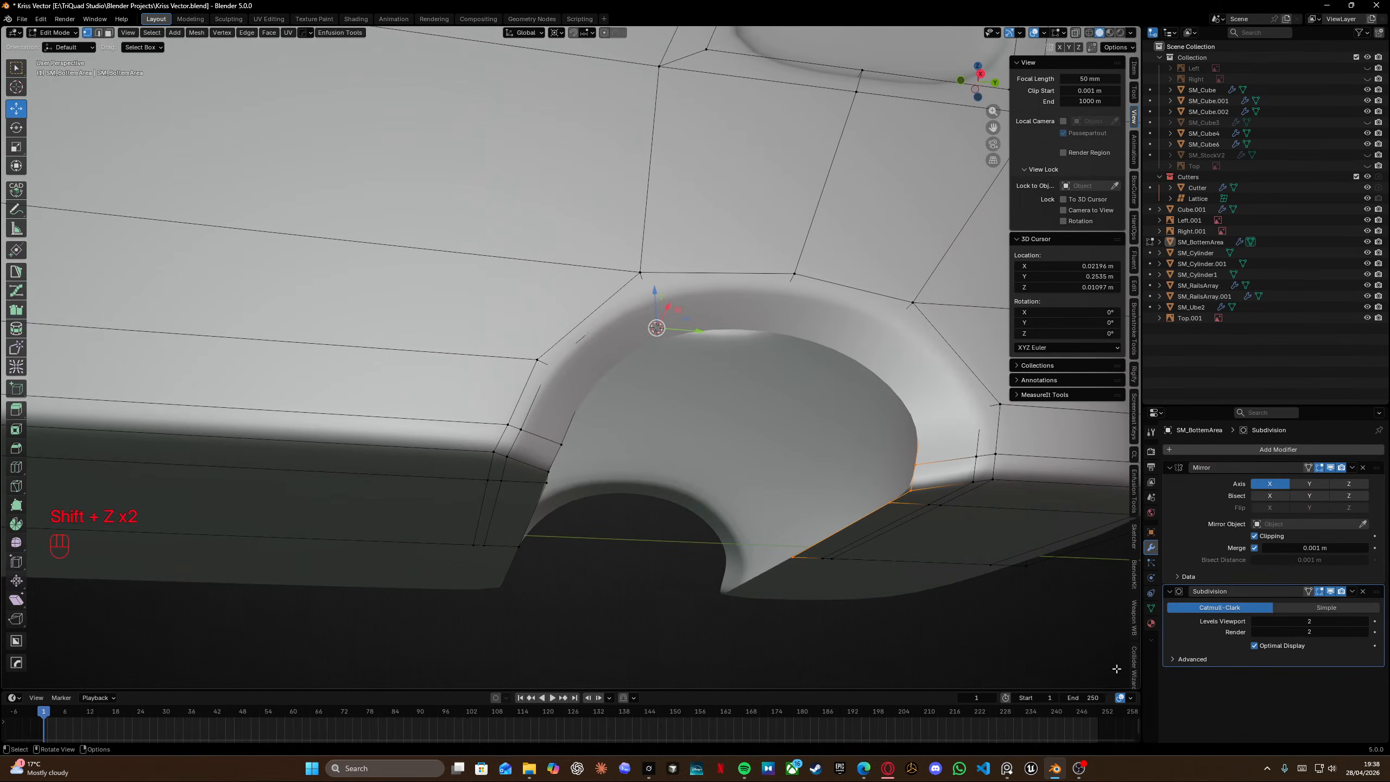
Turn off the Subdivision modifier's display in Edit Mode.
{"action": "left_click", "coordinate": [1134, 624]}
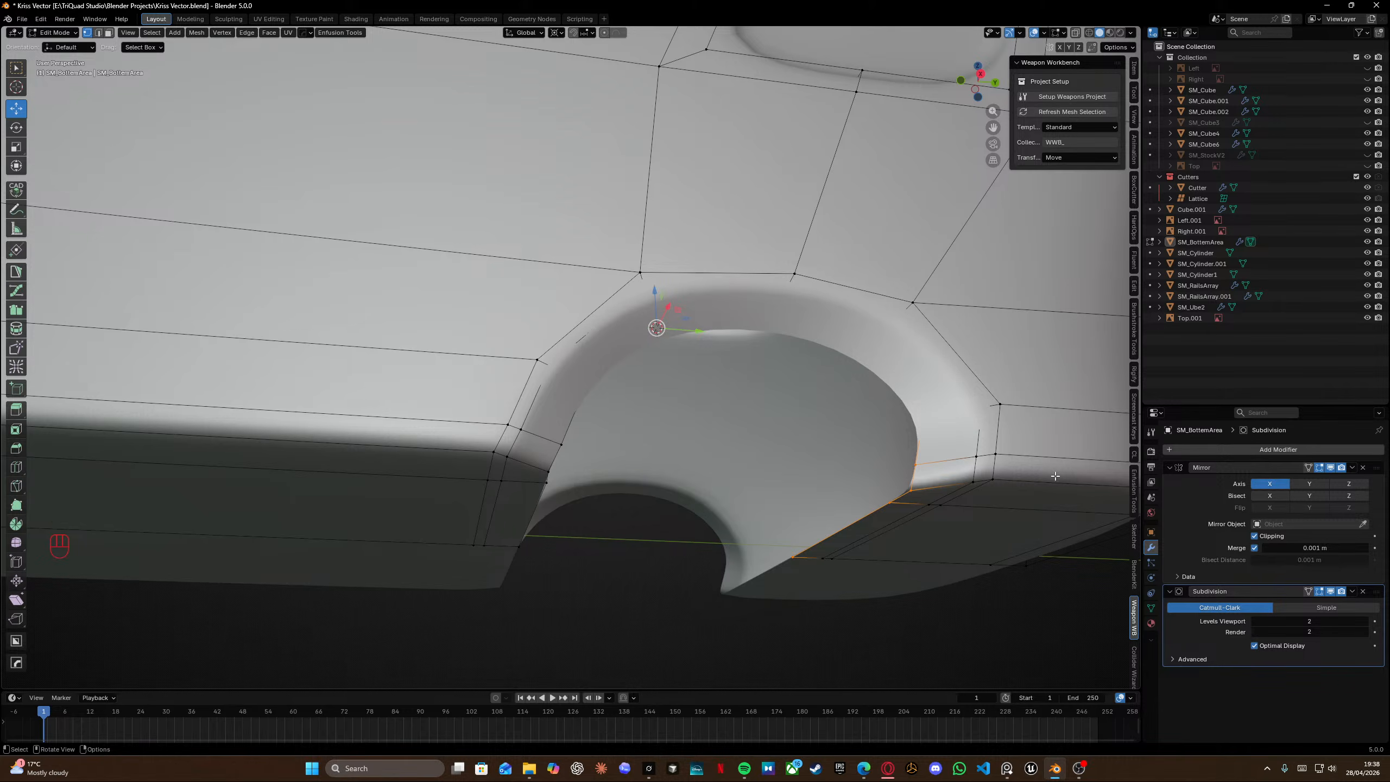
{"action": "left_click", "coordinate": [1331, 591]}
{"action": "key", "text": "XF86AudioPrev"}
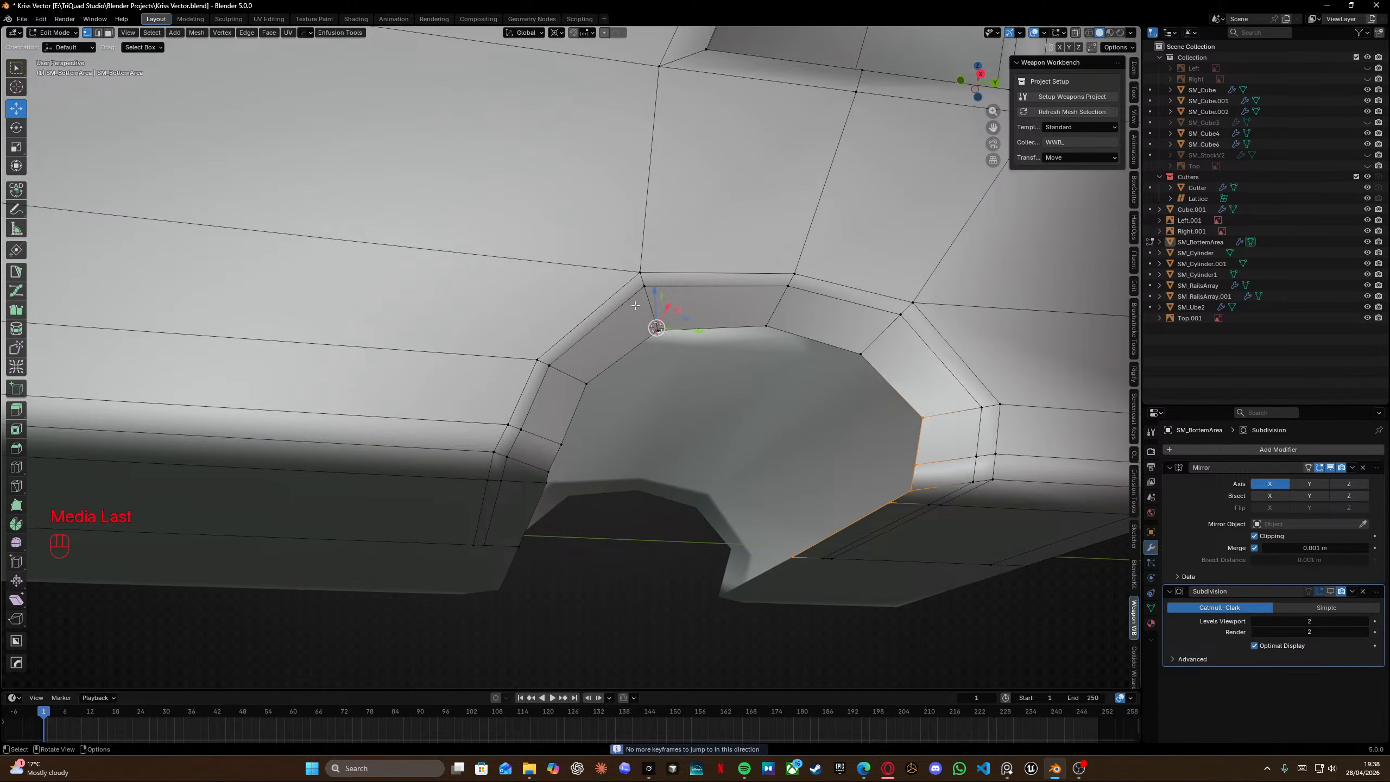
Snap the cursor to the lower vertex beside the notch and scale the vertical edge path up to the arch to zero along Y.
{"action": "middle_click_drag", "start_coordinate": [557, 442], "coordinate": [561, 383]}
{"action": "middle_click_drag", "start_coordinate": [538, 291], "coordinate": [546, 256]}
{"action": "left_click", "coordinate": [503, 477]}
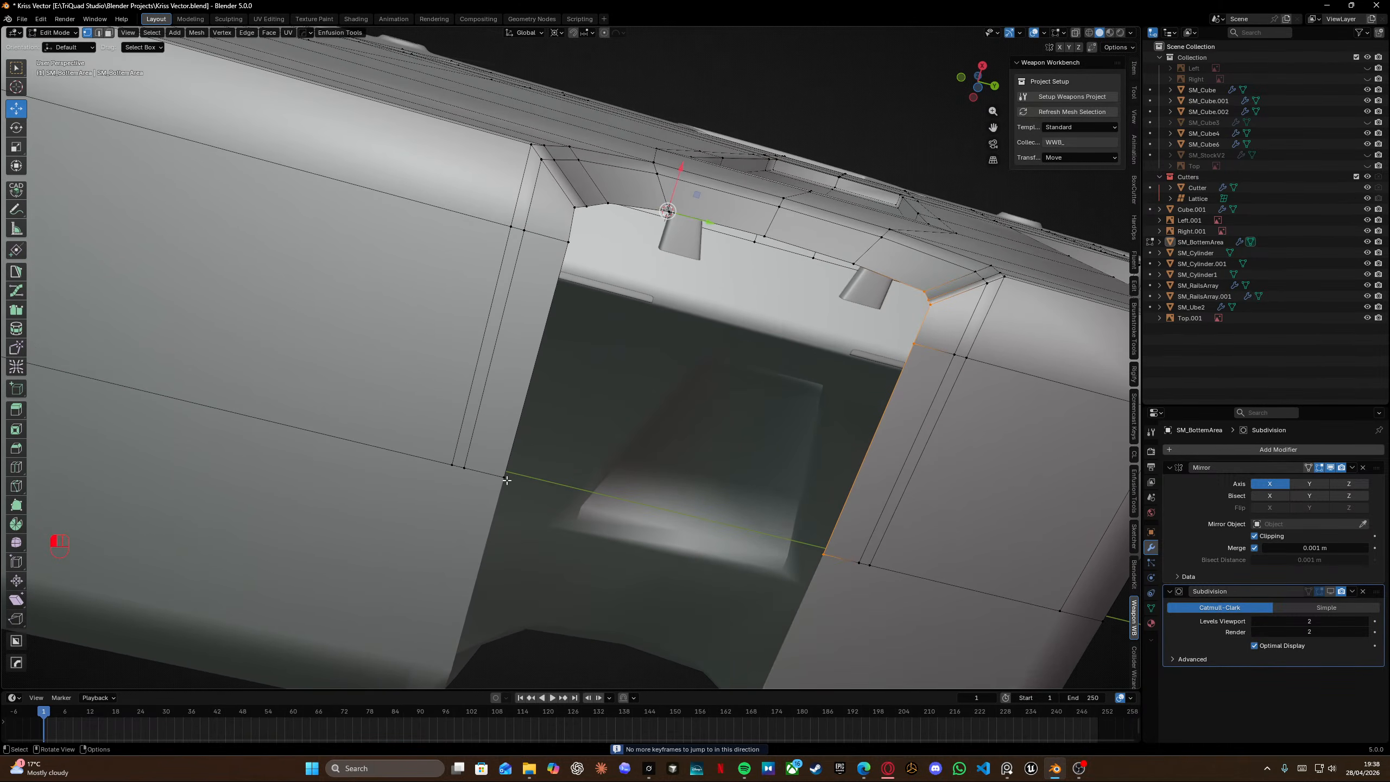
{"action": "key", "text": "shift+s"}
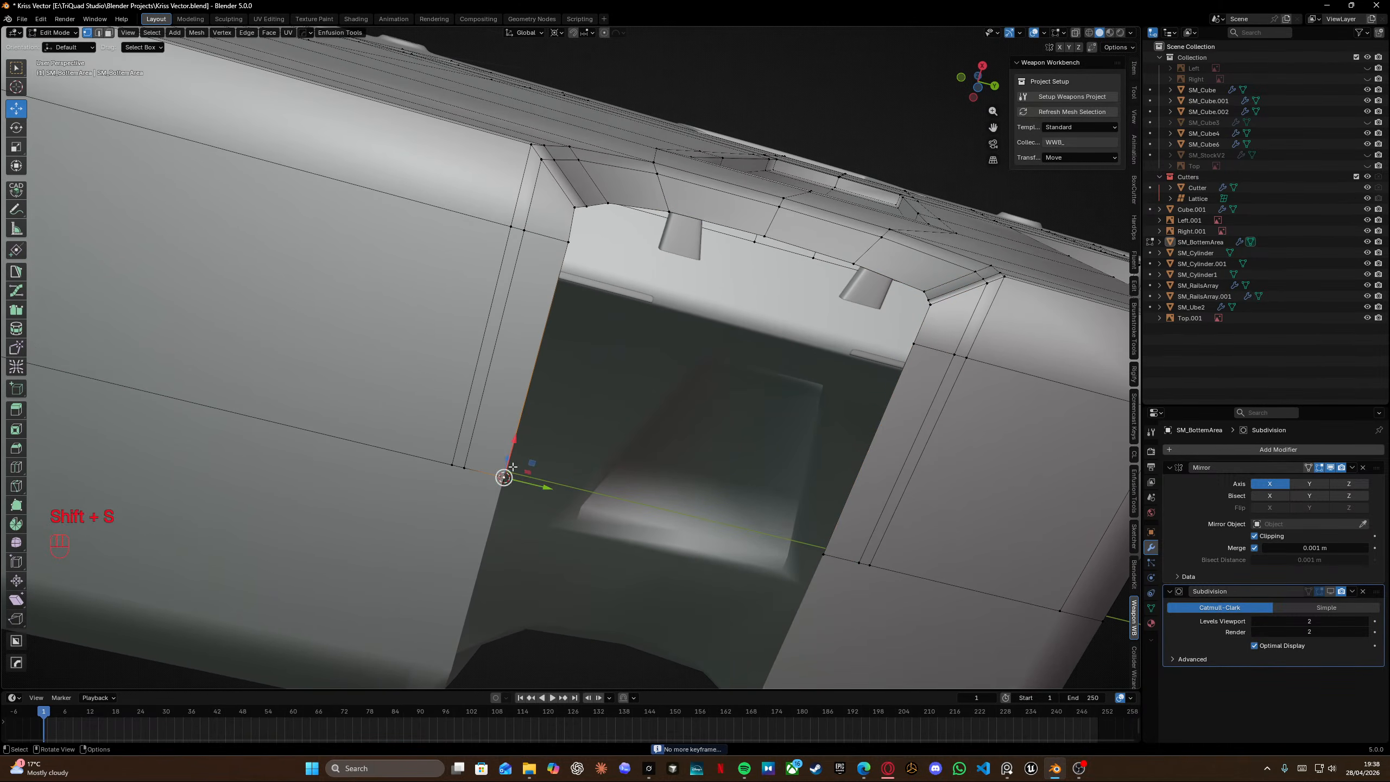
{"action": "left_click", "coordinate": [576, 220], "text": "alt"}
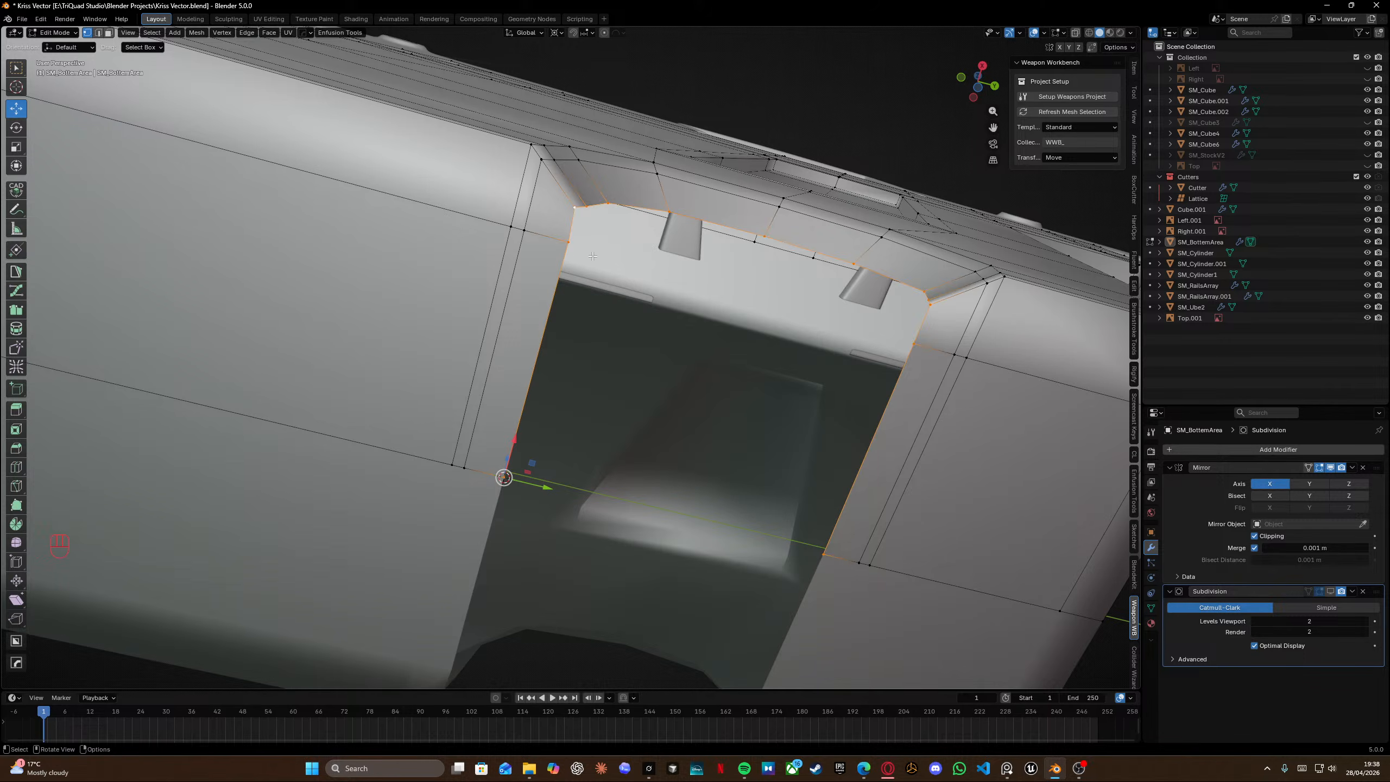
{"action": "left_click", "coordinate": [573, 206]}
{"action": "left_click", "coordinate": [504, 477], "text": "ctrl"}
{"action": "key", "text": "s"}
{"action": "key", "text": "x"}
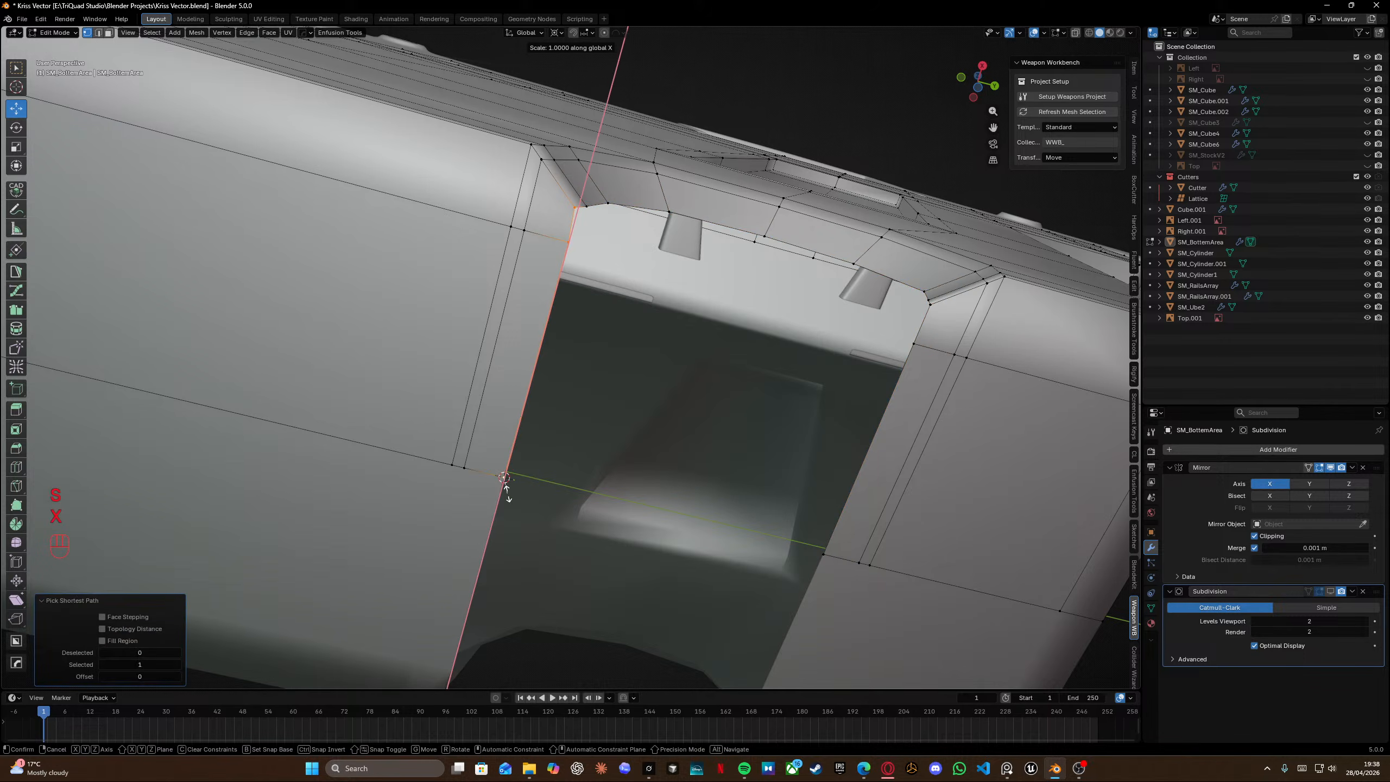
{"action": "key", "text": "y"}
{"action": "key", "text": "KP_0"}
{"action": "key", "text": "Return"}
Snap the cursor to the next lower vertex and flatten its vertical edge path to zero along Y.
{"action": "left_click", "coordinate": [465, 468]}
{"action": "key", "text": "shift+s"}
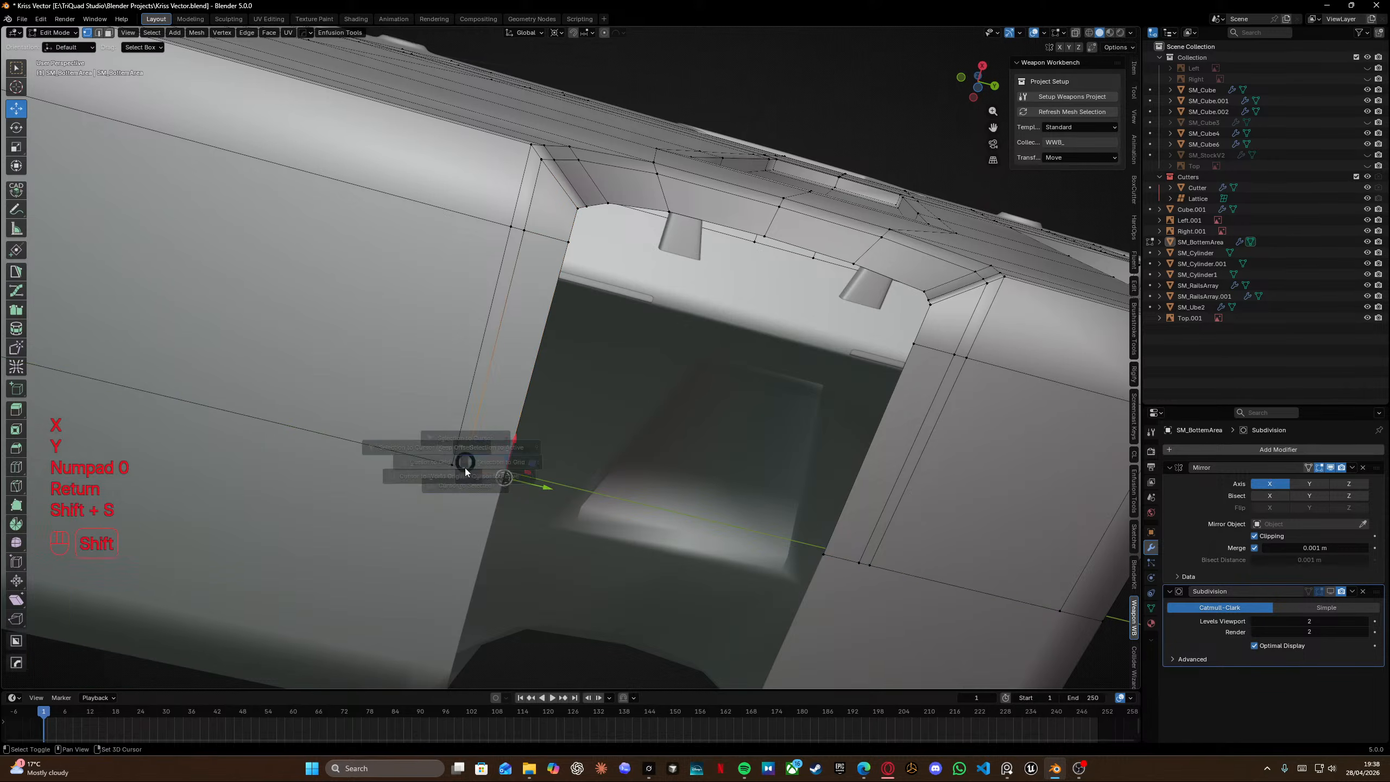
{"action": "left_click", "coordinate": [465, 487]}
{"action": "left_click", "coordinate": [541, 160], "text": "ctrl"}
{"action": "key", "text": "s"}
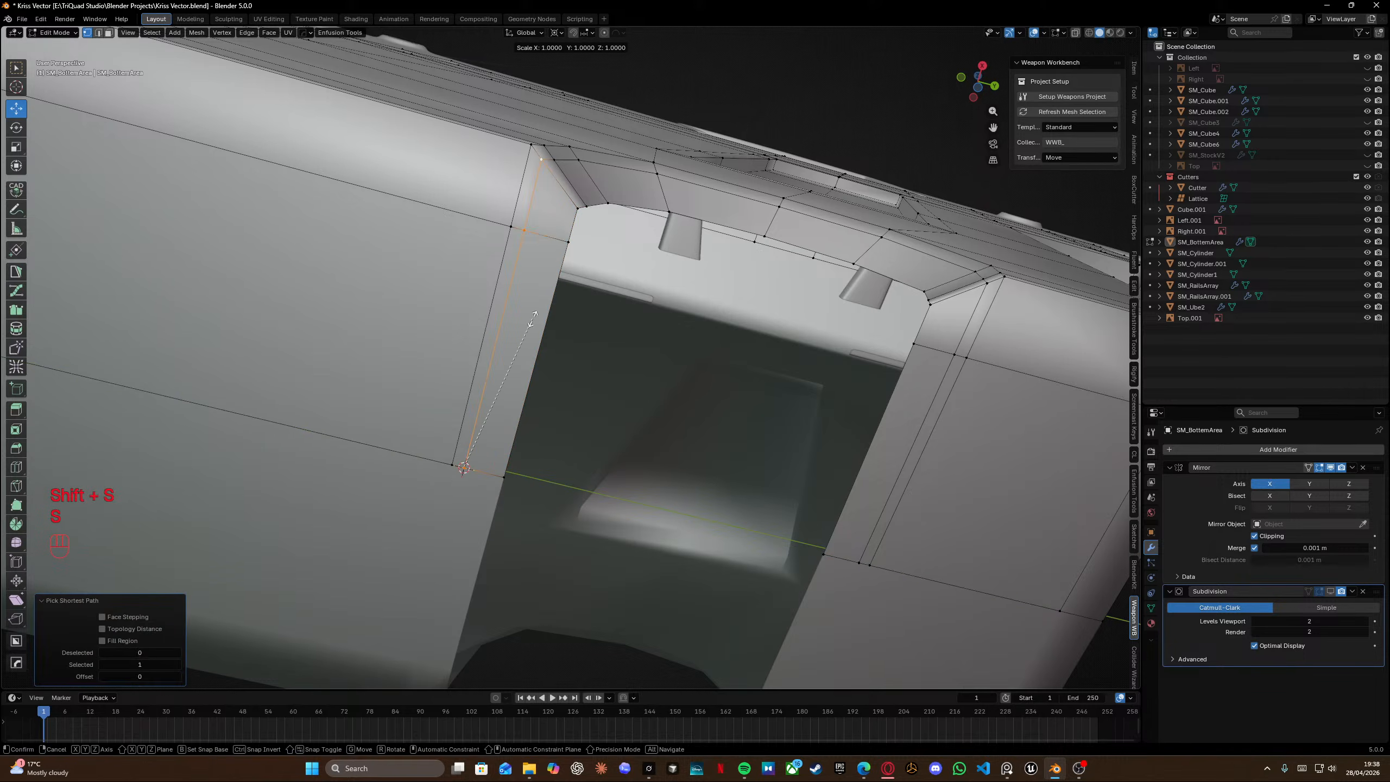
{"action": "key", "text": "y"}
{"action": "key", "text": "KP_0"}
{"action": "key", "text": "Return"}
Snap the cursor to the outer lower vertex and scale its vertical edge path to zero along Y.
{"action": "left_click", "coordinate": [453, 465]}
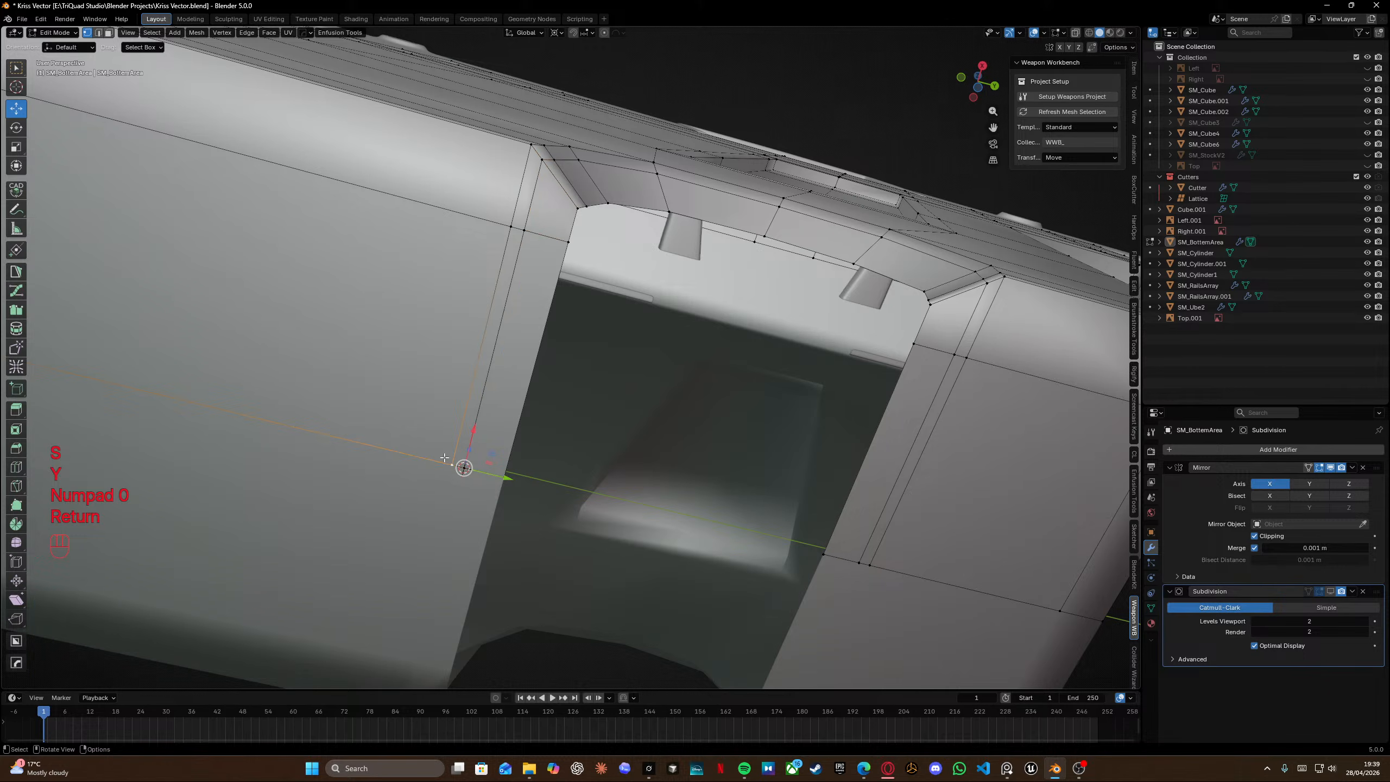
{"action": "key", "text": "shift+s"}
{"action": "left_click", "coordinate": [455, 485]}
{"action": "left_click", "coordinate": [532, 151]}
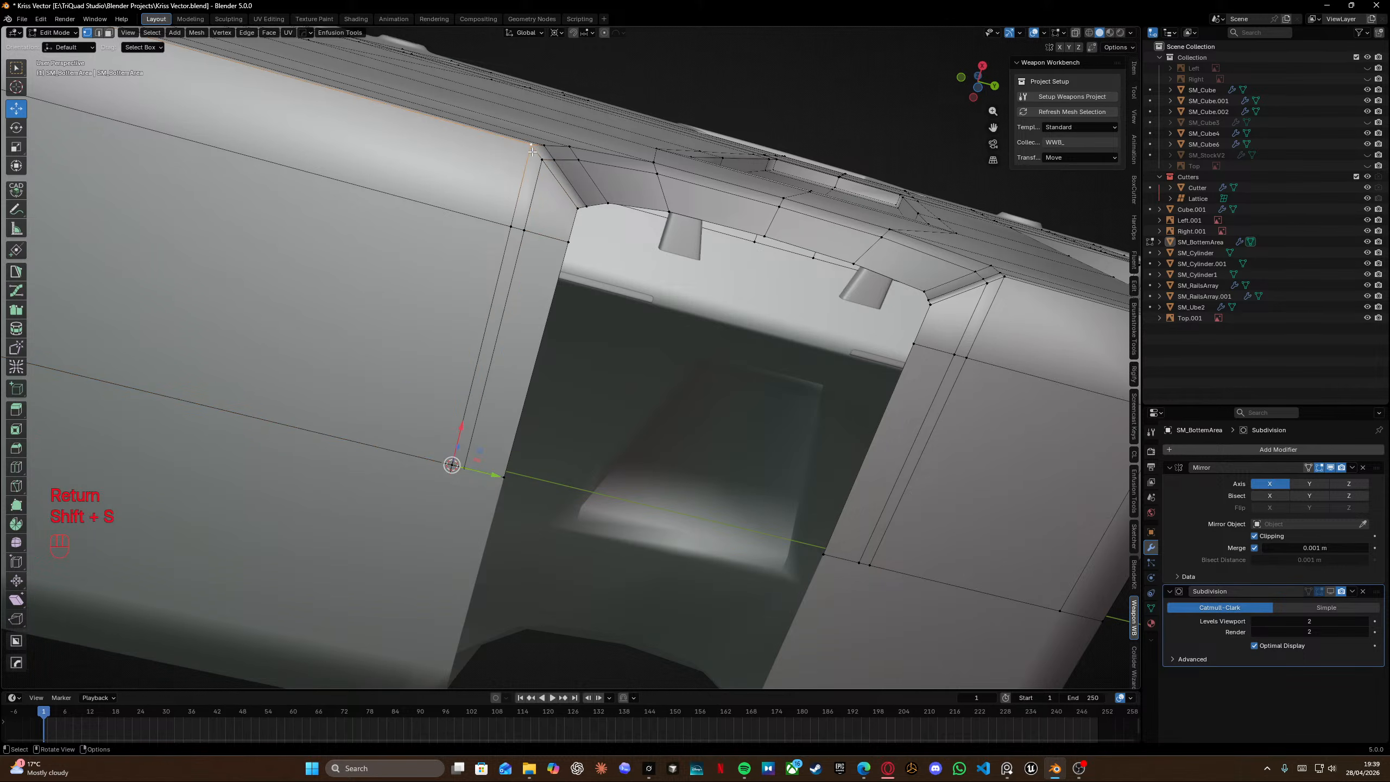
{"action": "left_click", "coordinate": [453, 465], "text": "ctrl"}
{"action": "key", "text": "s"}
{"action": "key", "text": "y"}
{"action": "key", "text": "KP_0"}
{"action": "key", "text": "Return"}
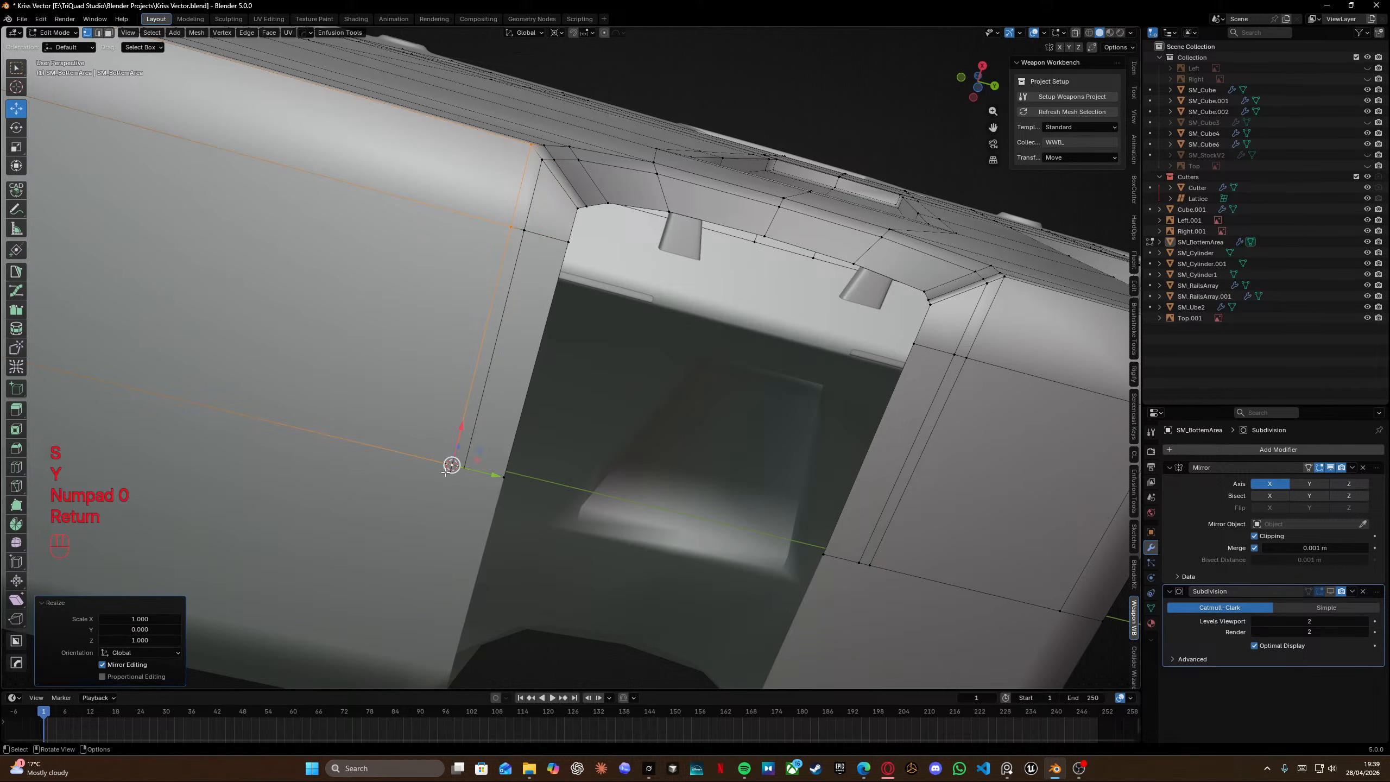
Orbit around the notch corner, leaving and re-entering Edit Mode to inspect the shaded result.
{"action": "middle_click_drag", "start_coordinate": [766, 397], "coordinate": [587, 394], "text": "shift"}
{"action": "middle_click_drag", "start_coordinate": [587, 395], "coordinate": [466, 345]}
{"action": "middle_click_drag", "start_coordinate": [466, 345], "coordinate": [517, 400], "text": "shift"}
{"action": "key", "text": "Tab"}
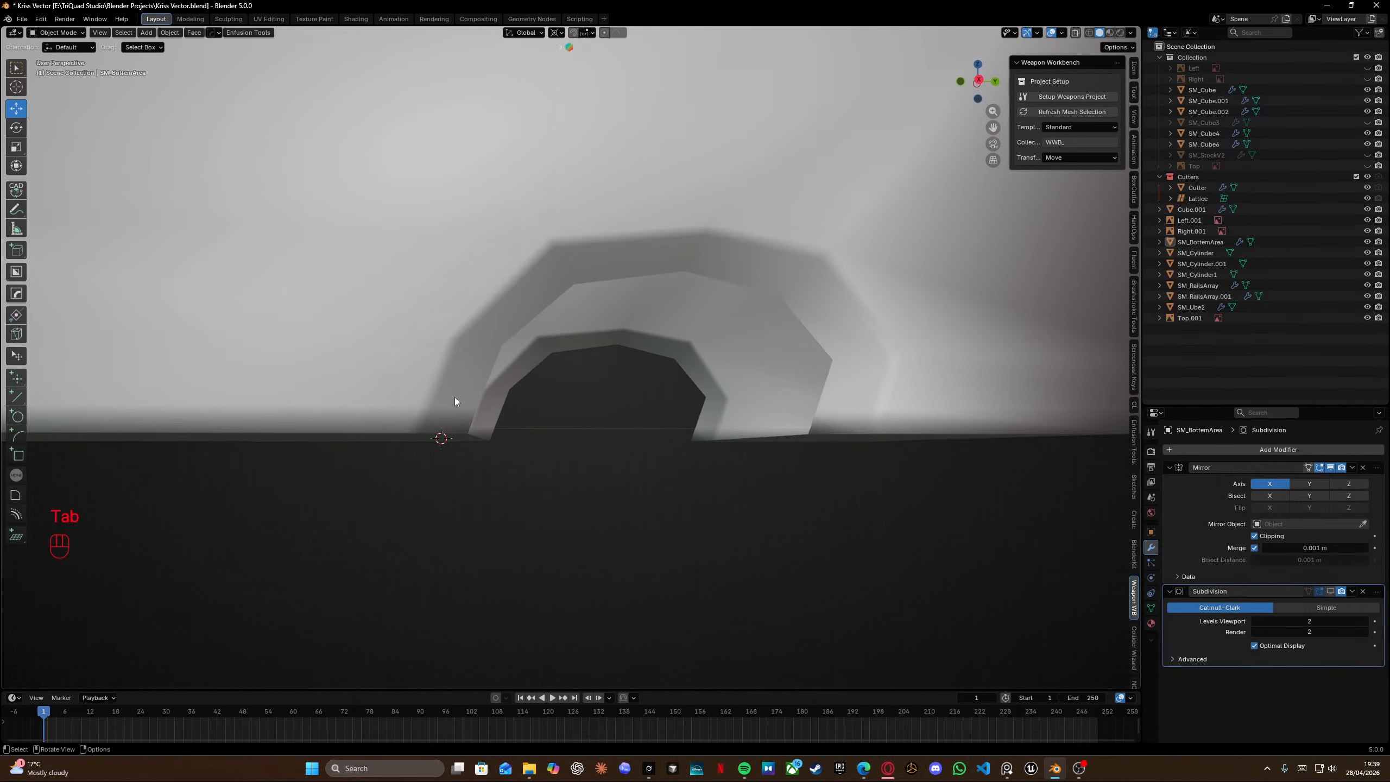
{"action": "key", "text": "Tab"}
{"action": "scroll", "coordinate": [437, 356], "scroll_direction": "up", "scroll_amount": 3}
{"action": "middle_click_drag", "start_coordinate": [421, 350], "coordinate": [600, 259], "text": "shift"}
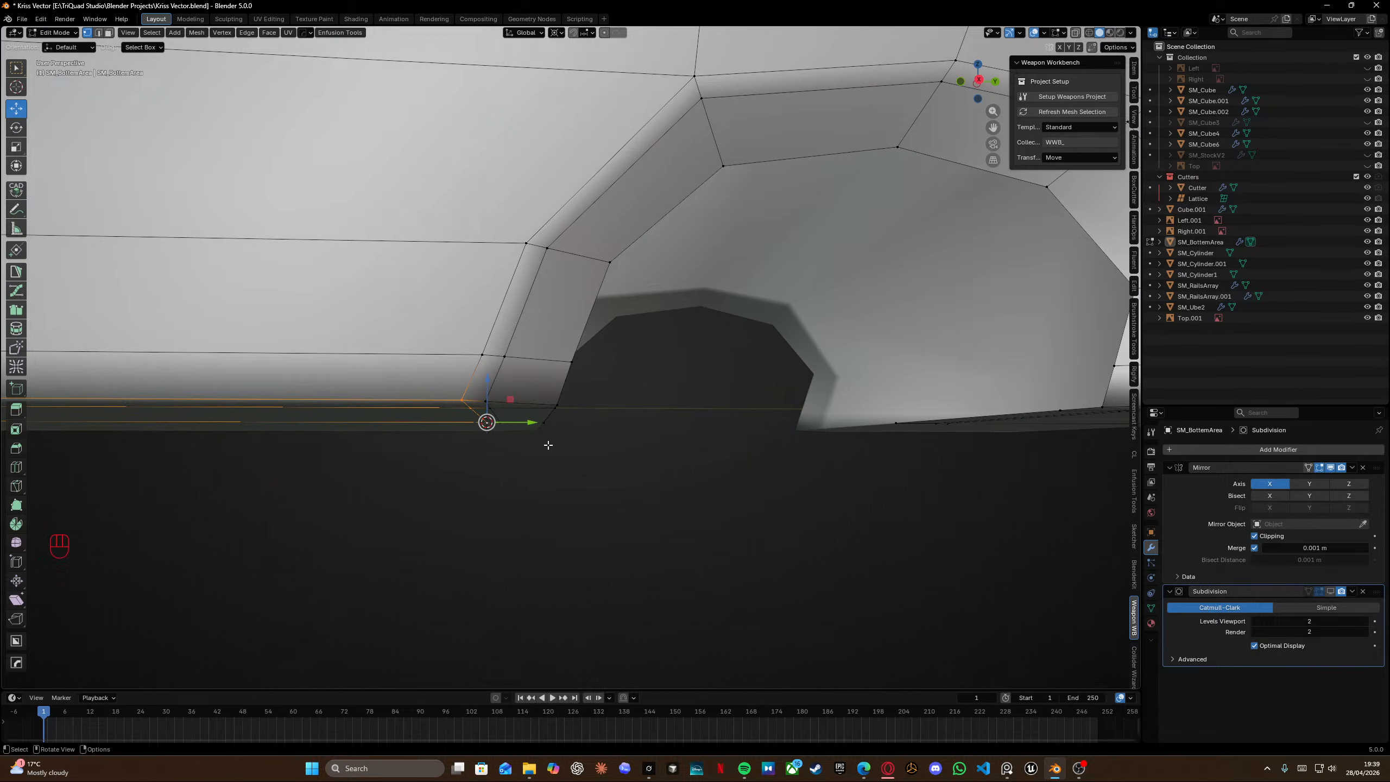
Try setting the selected support edge's length to 0.01 m with the edge-length tool.
{"action": "key", "text": "Tab"}
{"action": "left_click", "coordinate": [525, 354]}
{"action": "left_click", "coordinate": [469, 374]}
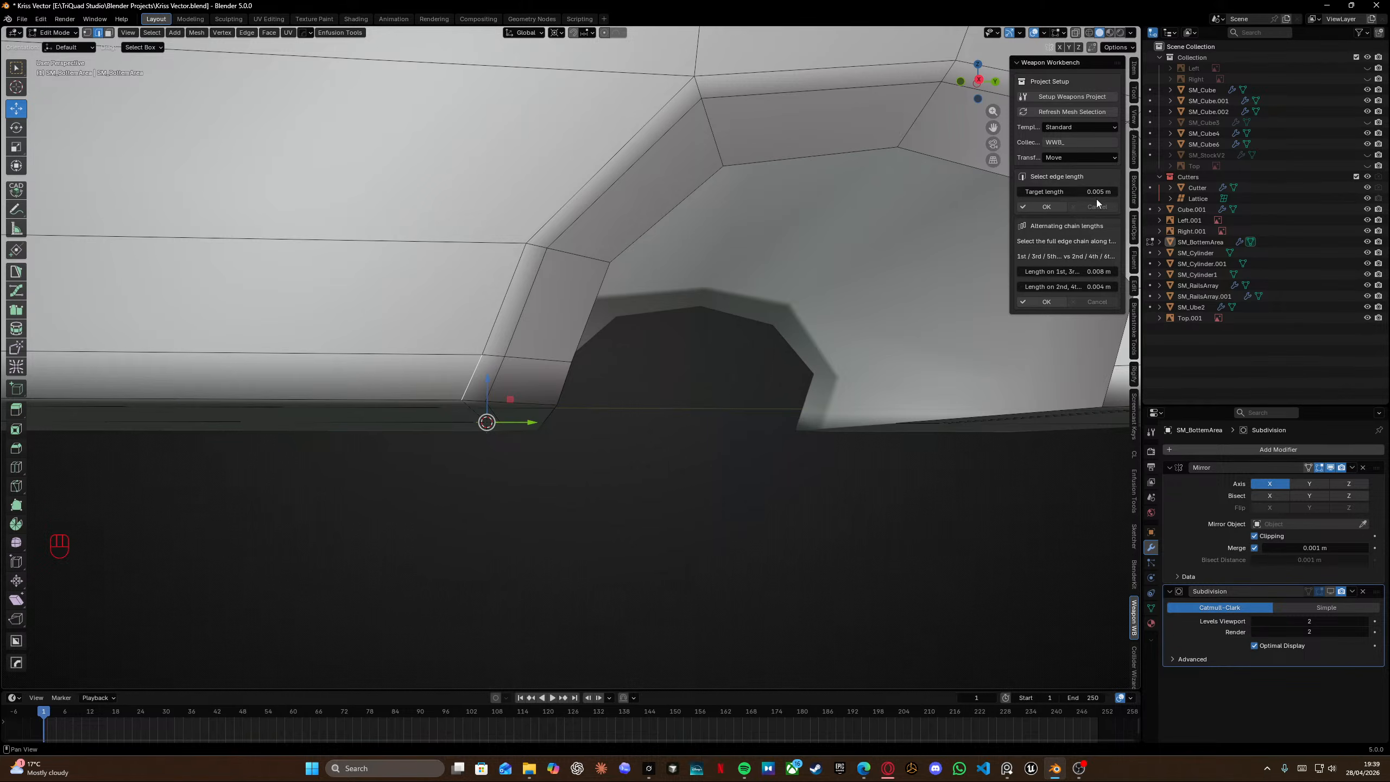
{"action": "left_click_drag", "start_coordinate": [1067, 191], "coordinate": [1036, 201]}
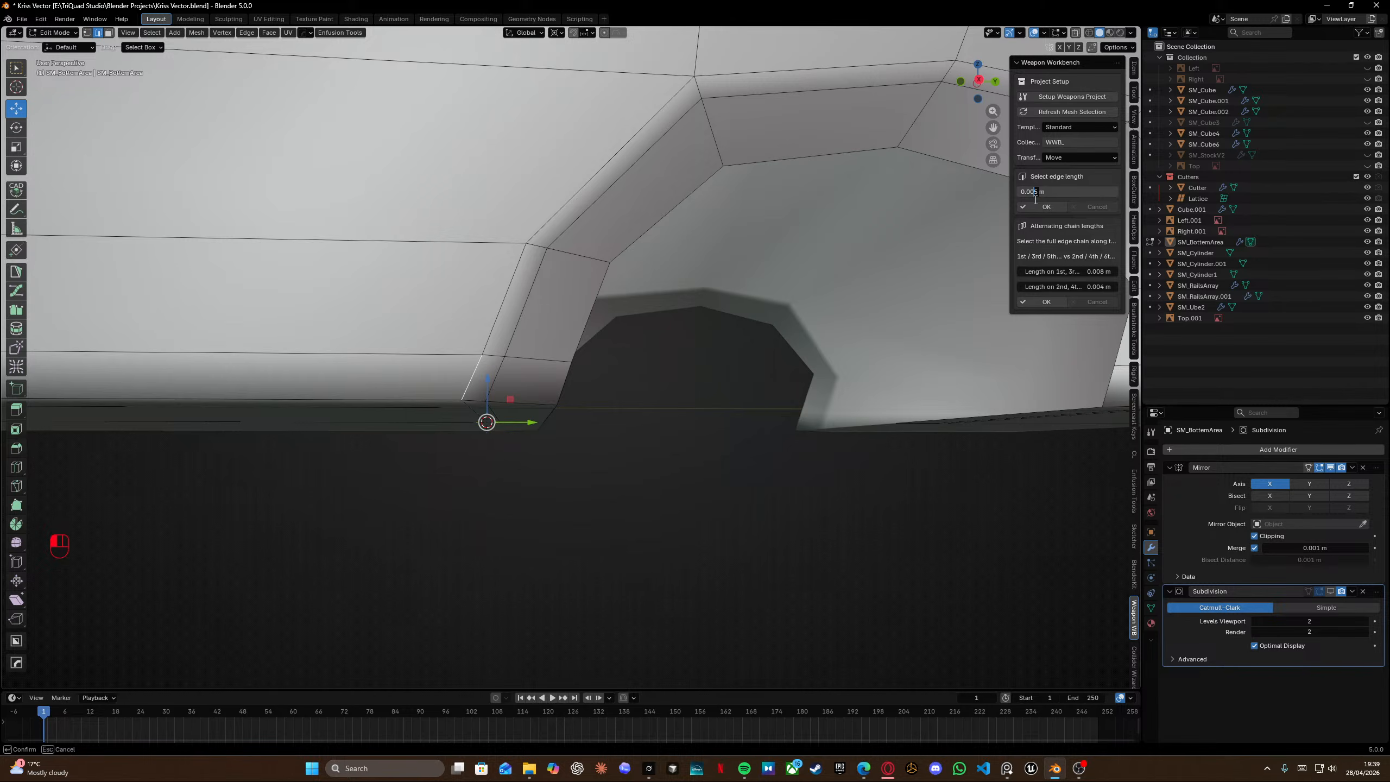
{"action": "key", "text": "BackSpace"}
{"action": "left_click", "coordinate": [1035, 200]}
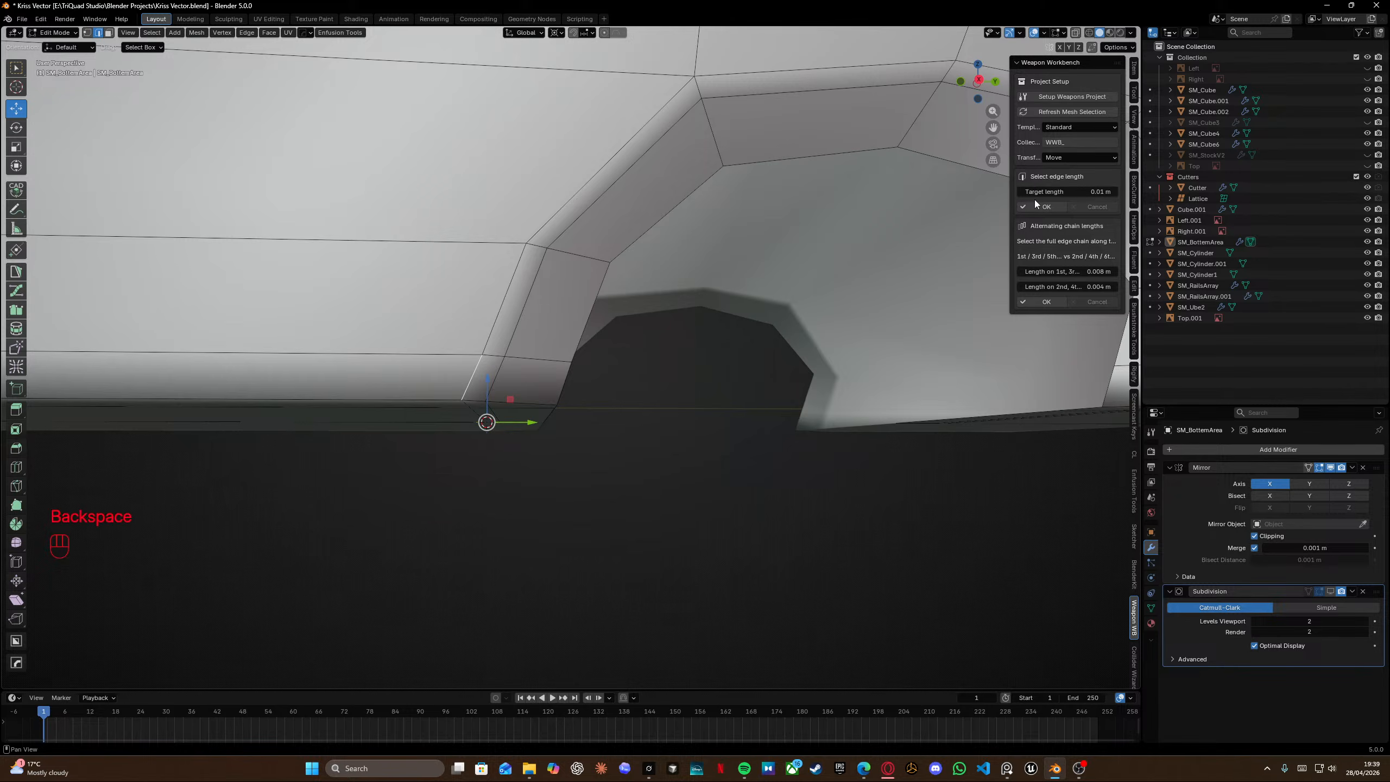
{"action": "left_click", "coordinate": [1042, 206]}
{"action": "key", "text": "ctrl+z"}
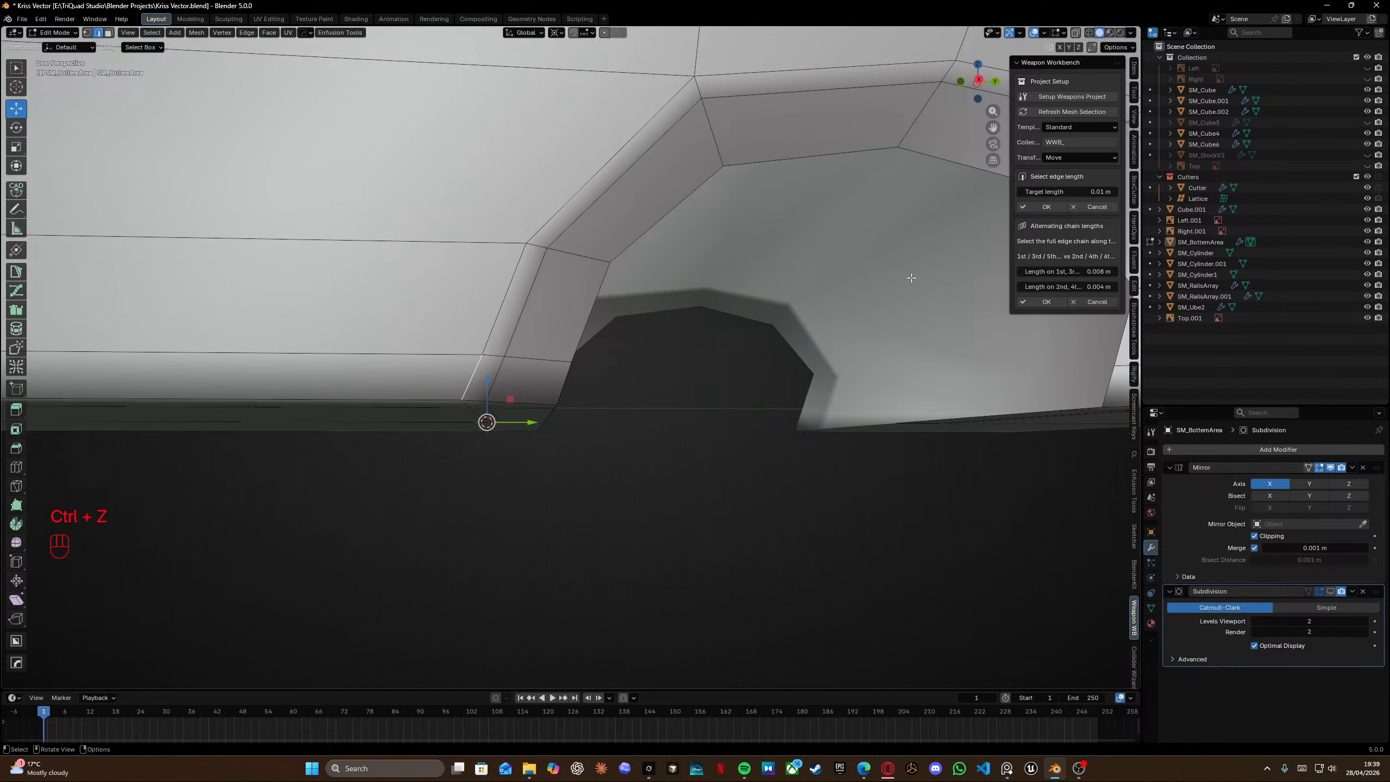
Try setting the edge length to 0.0025 m and viewing it from the front.
{"action": "left_click", "coordinate": [1079, 192]}
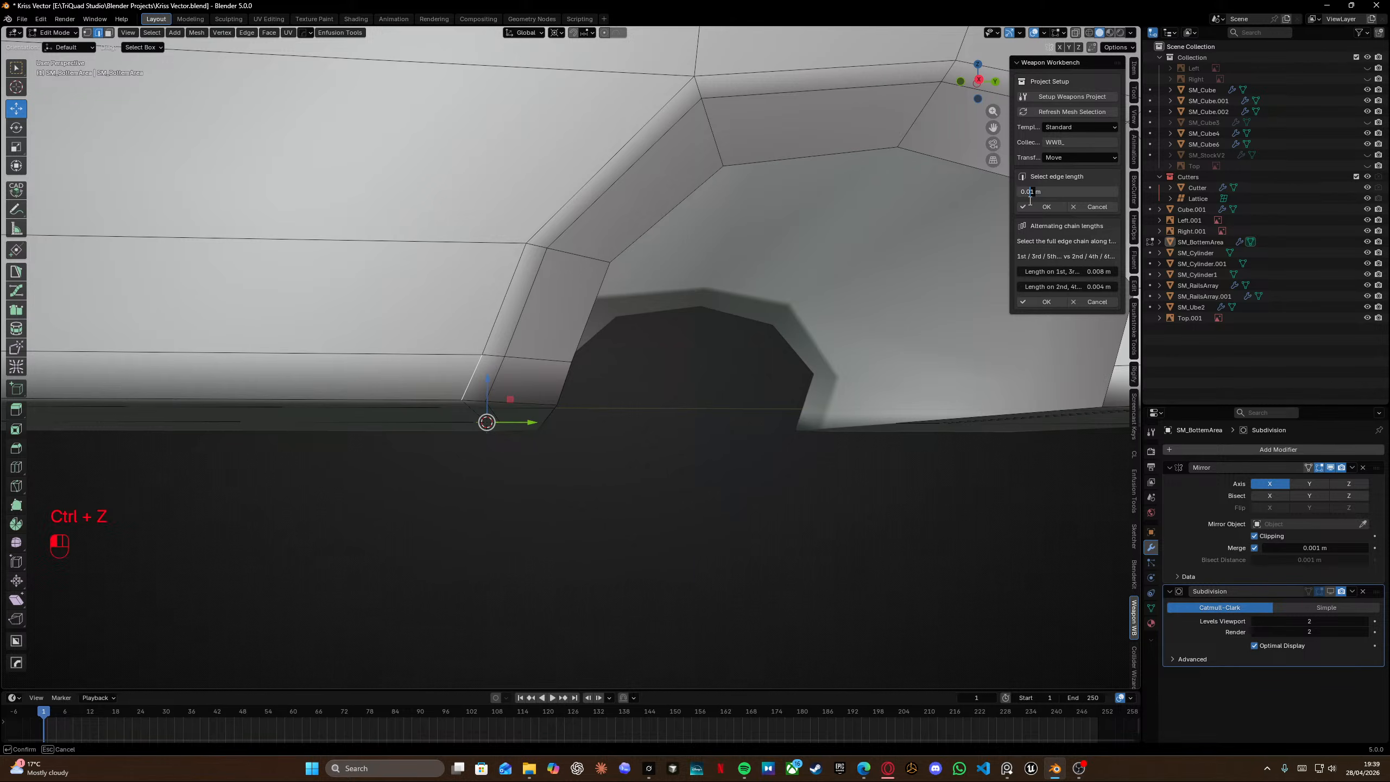
{"action": "type", "text": "0.0025"}
{"action": "key", "text": "Return"}
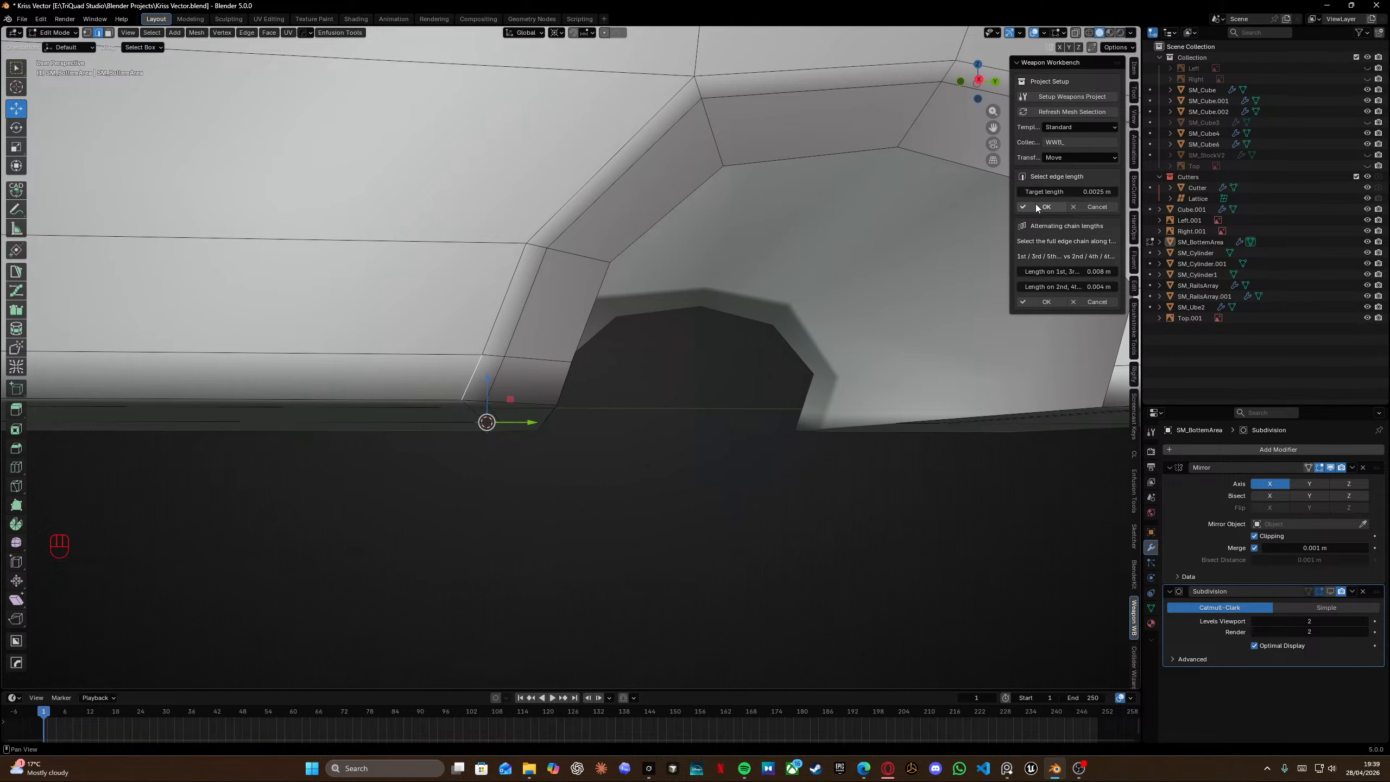
{"action": "left_click", "coordinate": [1038, 209]}
{"action": "middle_click_drag", "start_coordinate": [503, 347], "coordinate": [561, 337]}
{"action": "key", "text": "KP_3"}
{"action": "scroll", "coordinate": [628, 359], "scroll_direction": "up", "scroll_amount": 2}
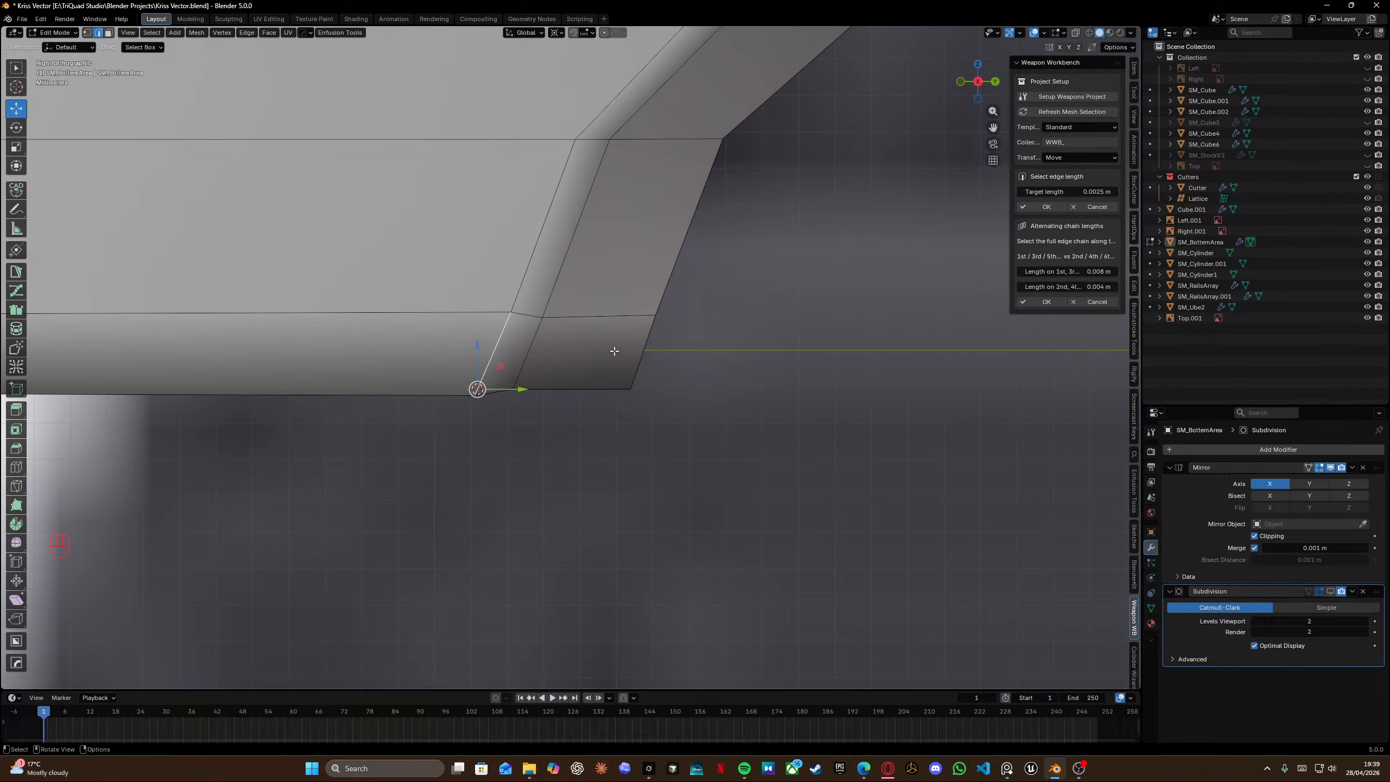
{"action": "key", "text": "ctrl+z"}
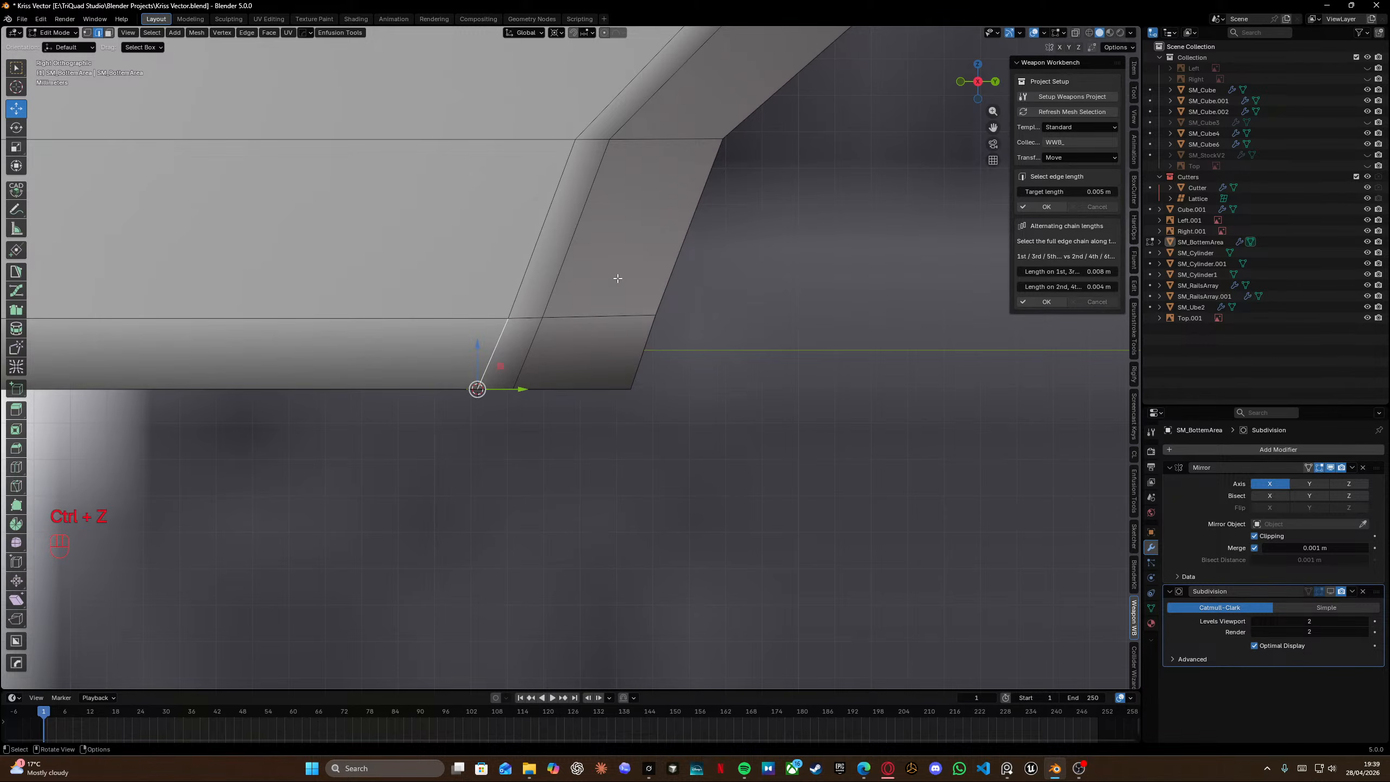
Set the support edges on the left side and top of the notch arch to 0.005 m each.
{"action": "middle_click_drag", "start_coordinate": [617, 278], "coordinate": [571, 321], "text": "shift"}
{"action": "left_click", "coordinate": [504, 341]}
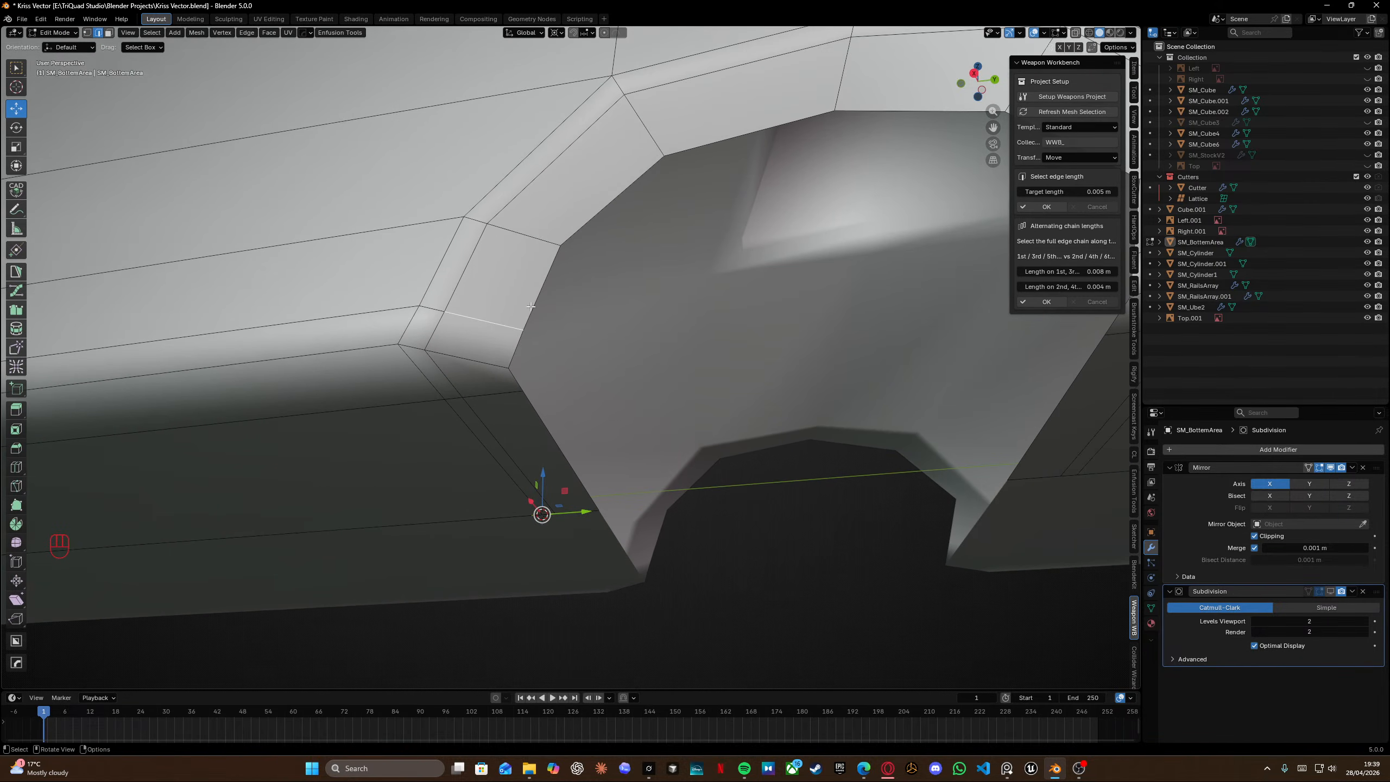
{"action": "scroll", "coordinate": [531, 307], "scroll_direction": "down", "scroll_amount": 2}
{"action": "middle_click_drag", "start_coordinate": [691, 215], "coordinate": [626, 253], "text": "shift"}
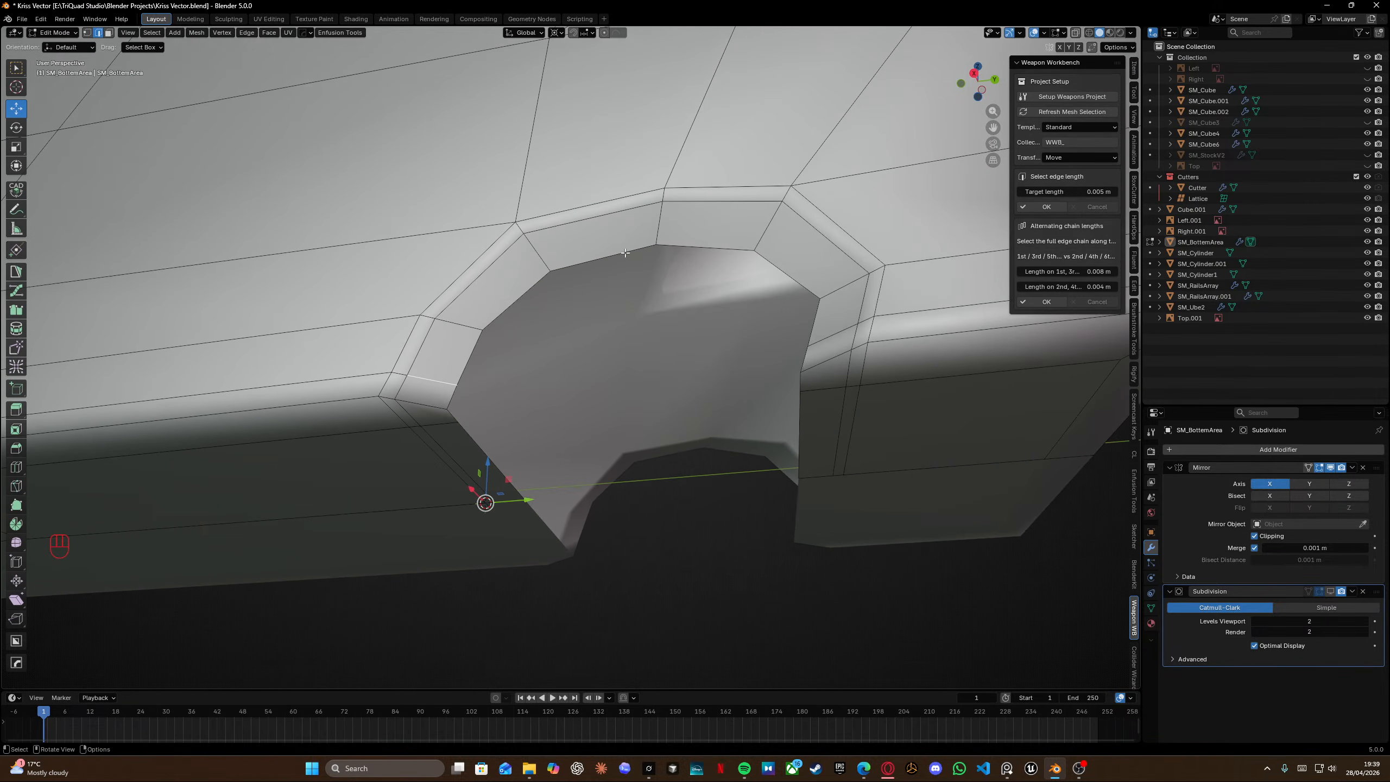
{"action": "left_click", "coordinate": [1043, 207]}
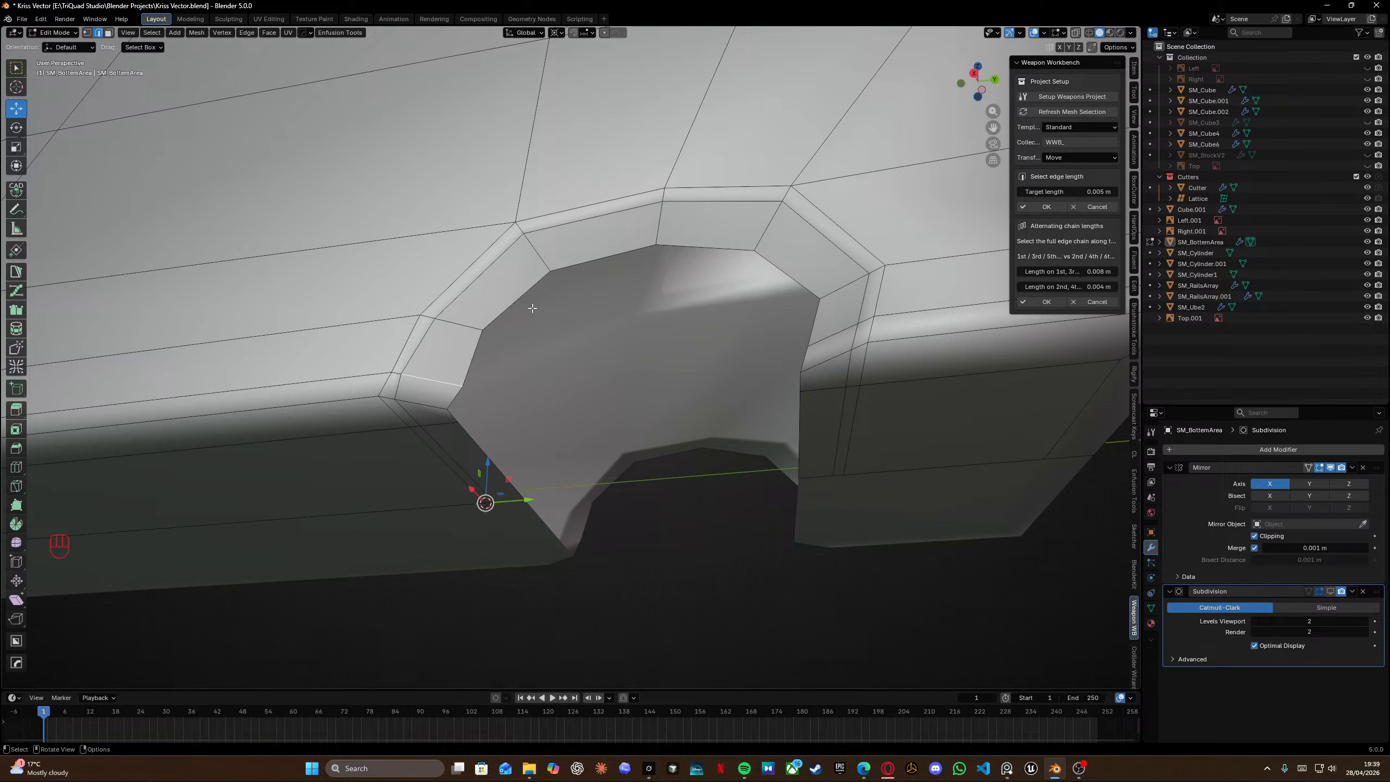
{"action": "left_click", "coordinate": [469, 350]}
{"action": "left_click", "coordinate": [1044, 207]}
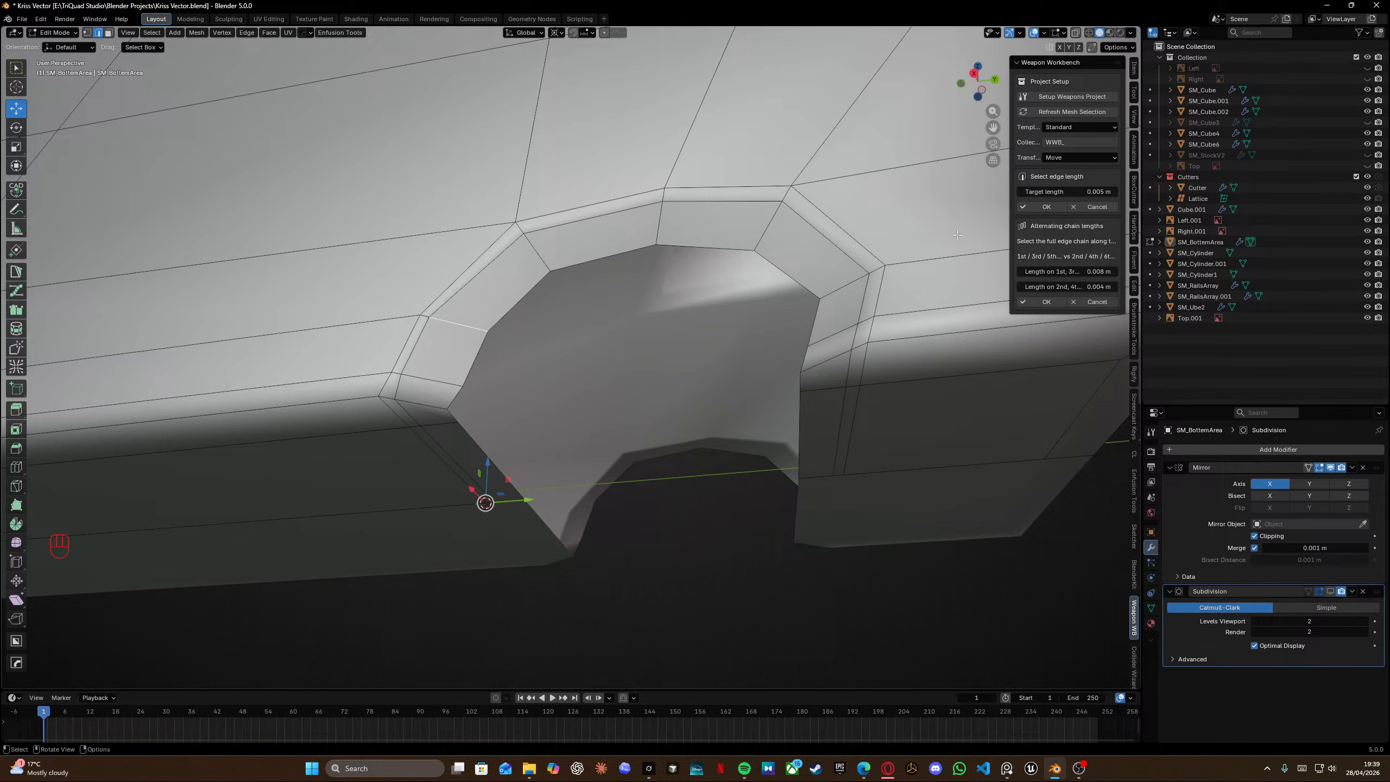
{"action": "left_click", "coordinate": [533, 268]}
{"action": "left_click", "coordinate": [1044, 207]}
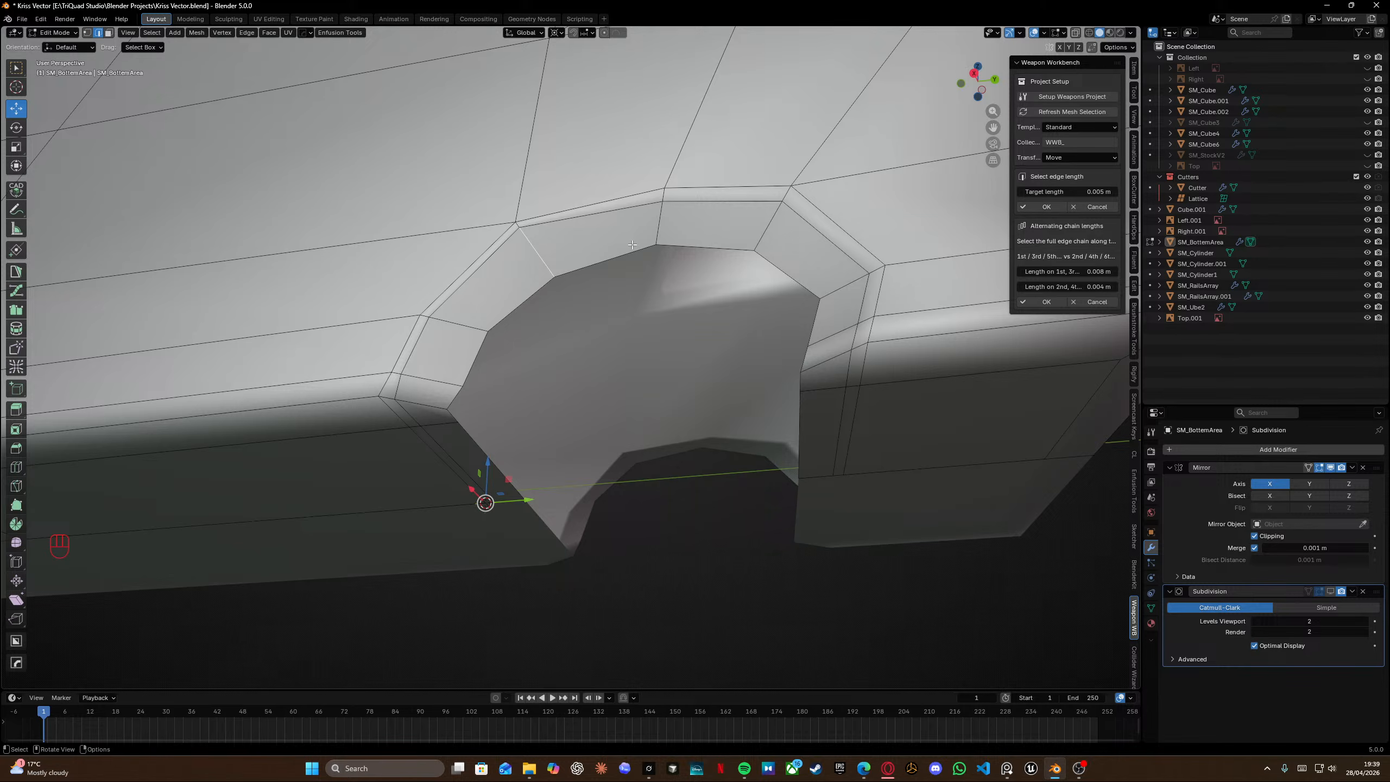
{"action": "left_click", "coordinate": [658, 224]}
{"action": "left_click", "coordinate": [1044, 207]}
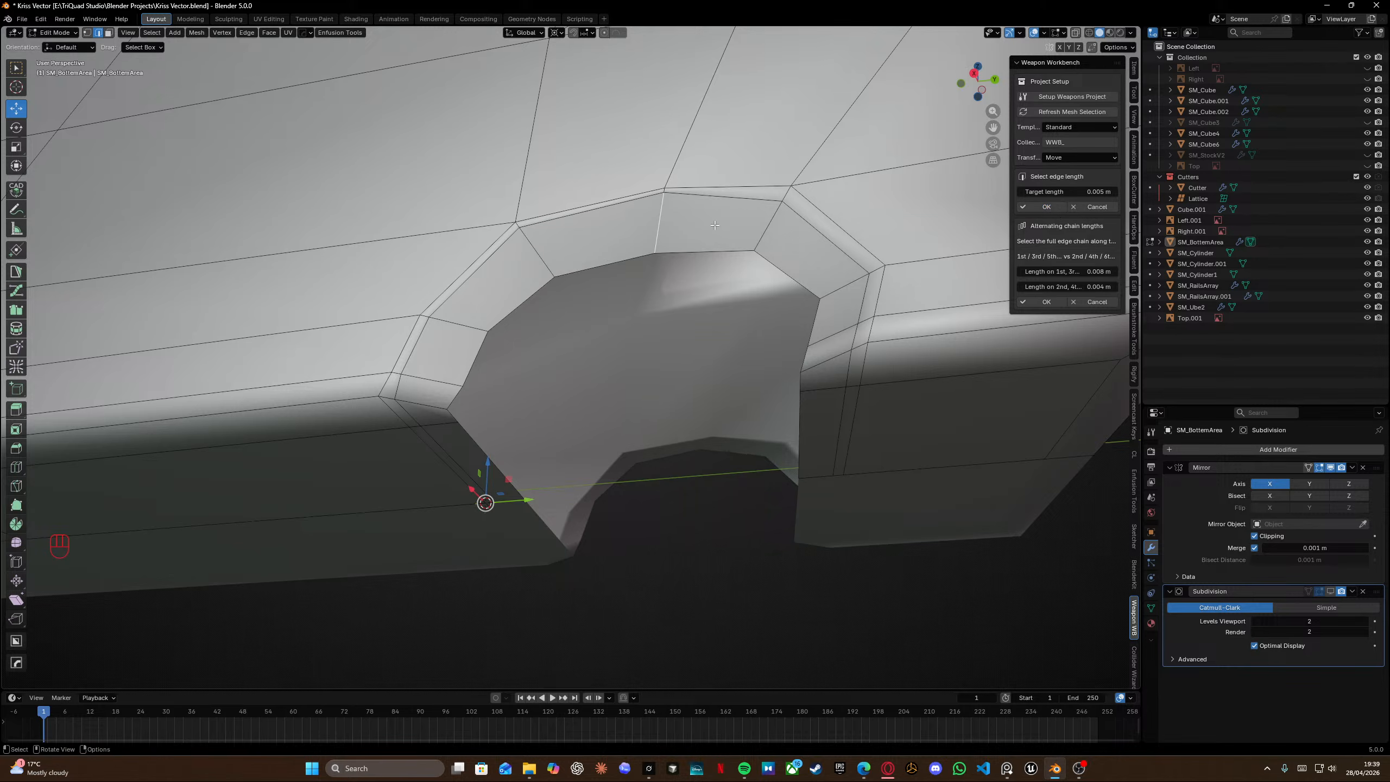
Set the remaining support edges on the right side of the notch arch to 0.005 m each.
{"action": "left_click", "coordinate": [752, 228]}
{"action": "left_click", "coordinate": [1044, 207]}
{"action": "left_click", "coordinate": [868, 301]}
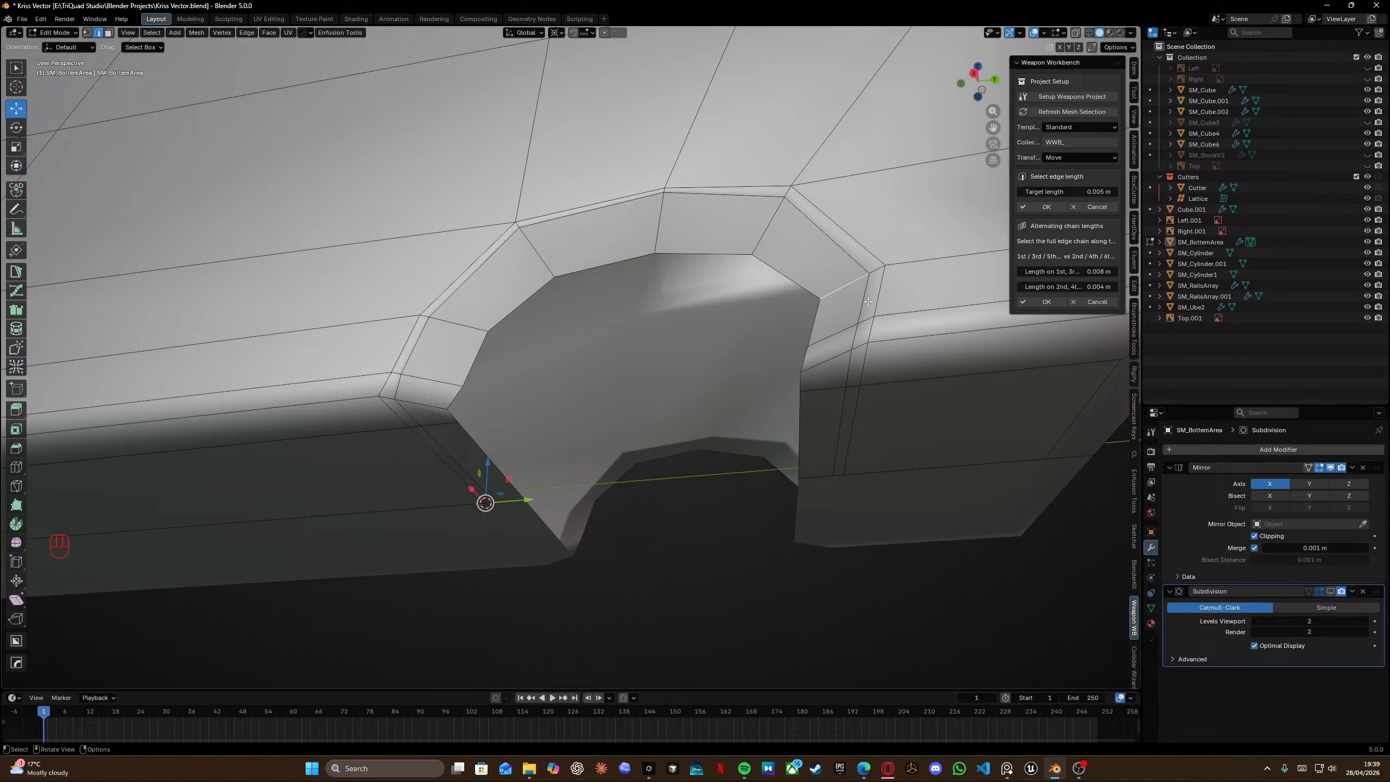
{"action": "left_click", "coordinate": [1046, 208]}
{"action": "left_click", "coordinate": [838, 333]}
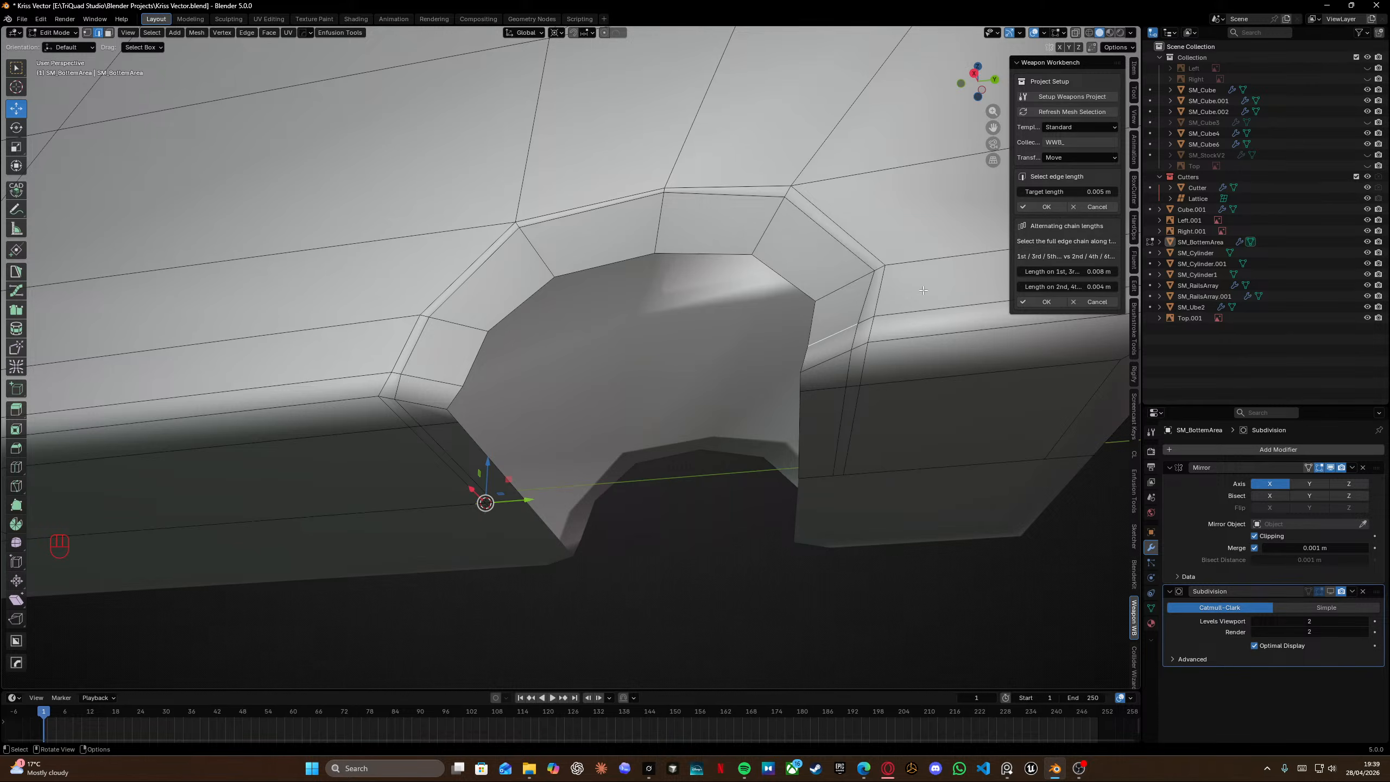
{"action": "left_click", "coordinate": [1046, 209]}
{"action": "left_click", "coordinate": [824, 362]}
{"action": "left_click", "coordinate": [1049, 208]}
Snap the cursor to the right inner arch vertex and scale the edge path below it to zero along Y.
{"action": "middle_click_drag", "start_coordinate": [682, 297], "coordinate": [745, 278]}
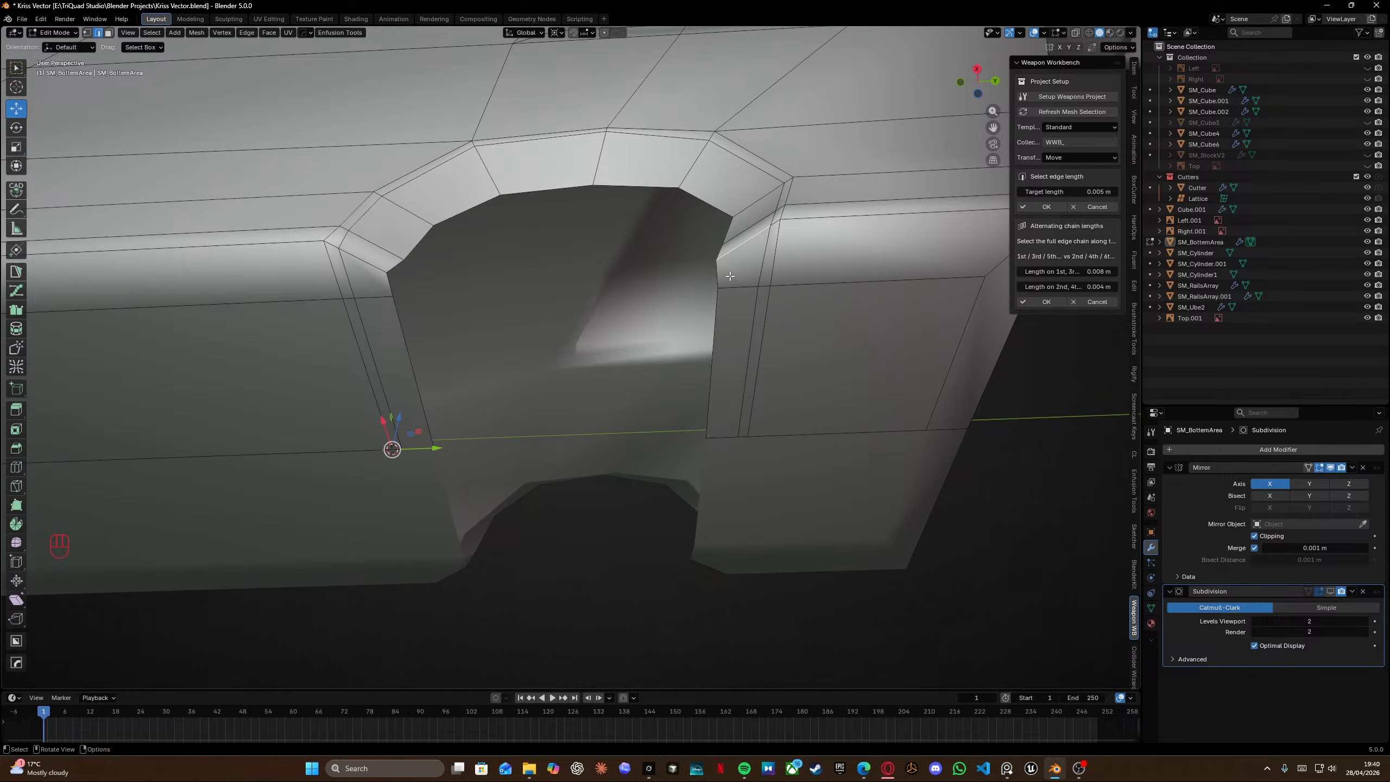
{"action": "key", "text": "Tab"}
{"action": "left_click", "coordinate": [704, 260]}
{"action": "left_click", "coordinate": [717, 260]}
{"action": "key", "text": "shift+s"}
{"action": "left_click", "coordinate": [718, 298]}
{"action": "left_click", "coordinate": [707, 437], "text": "ctrl"}
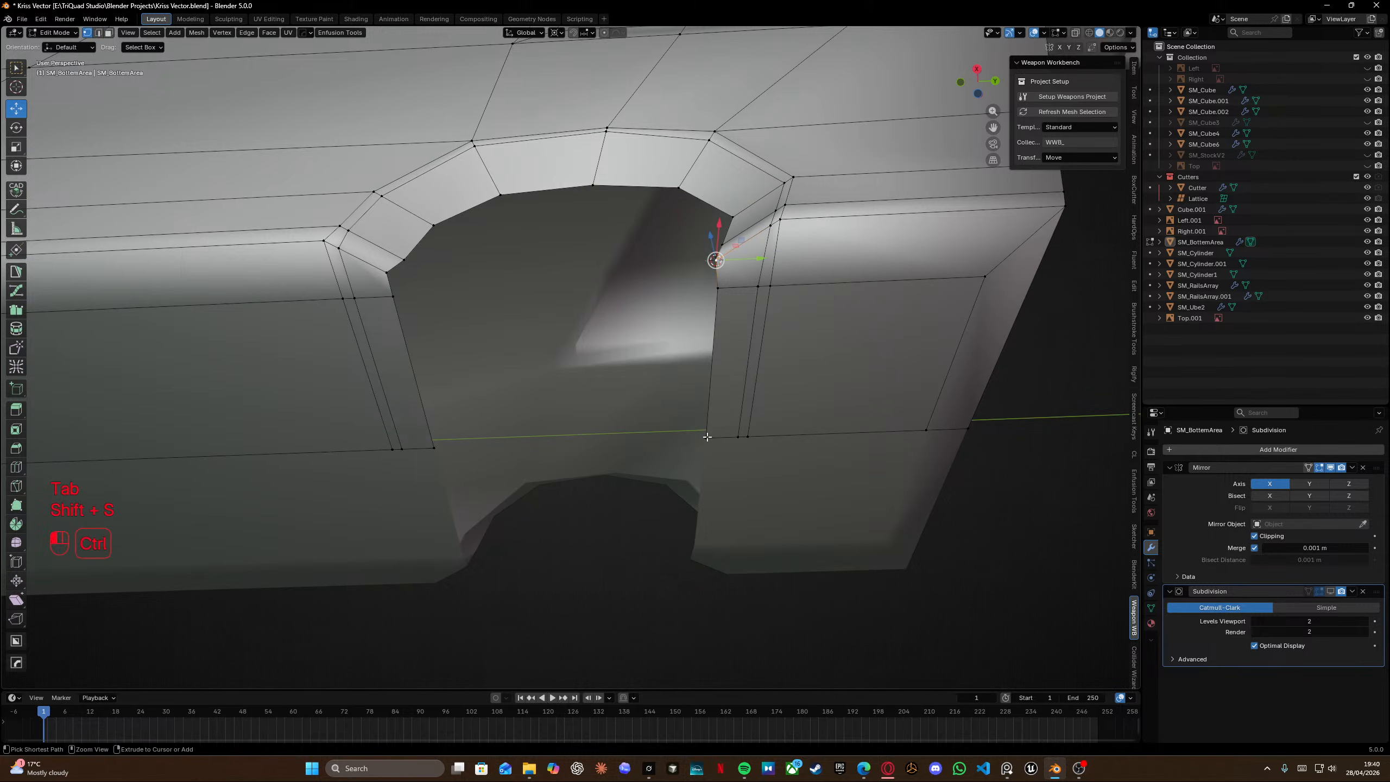
{"action": "key", "text": "s"}
{"action": "key", "text": "x"}
{"action": "key", "text": "y"}
{"action": "key", "text": "KP_0"}
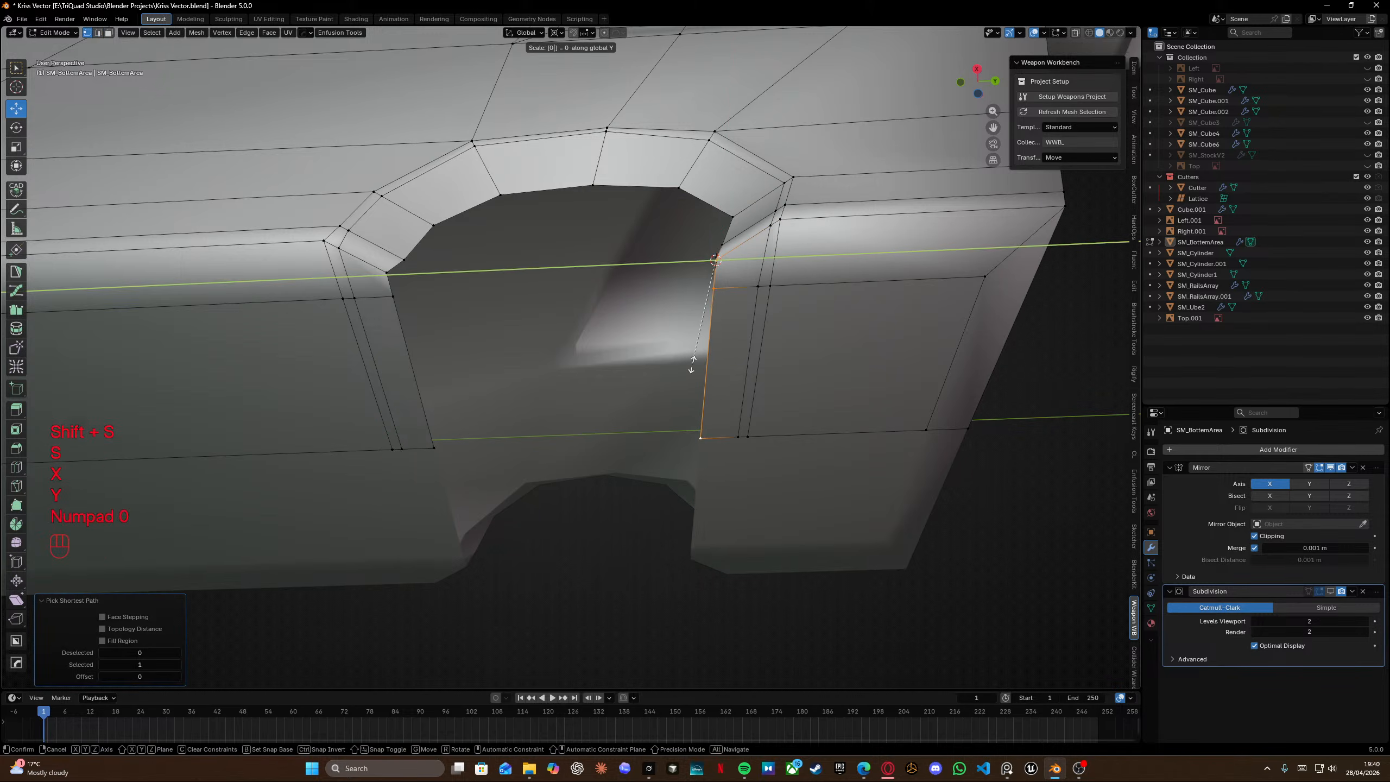
{"action": "key", "text": "Return"}
Snap the cursor to the left inner arch vertex and flatten the edge path below it to zero along Y.
{"action": "left_click", "coordinate": [385, 274]}
{"action": "middle_click_drag", "start_coordinate": [411, 278], "coordinate": [531, 273], "text": "shift"}
{"action": "key", "text": "shift+s"}
{"action": "left_click", "coordinate": [524, 314]}
{"action": "left_click", "coordinate": [540, 444], "text": "ctrl"}
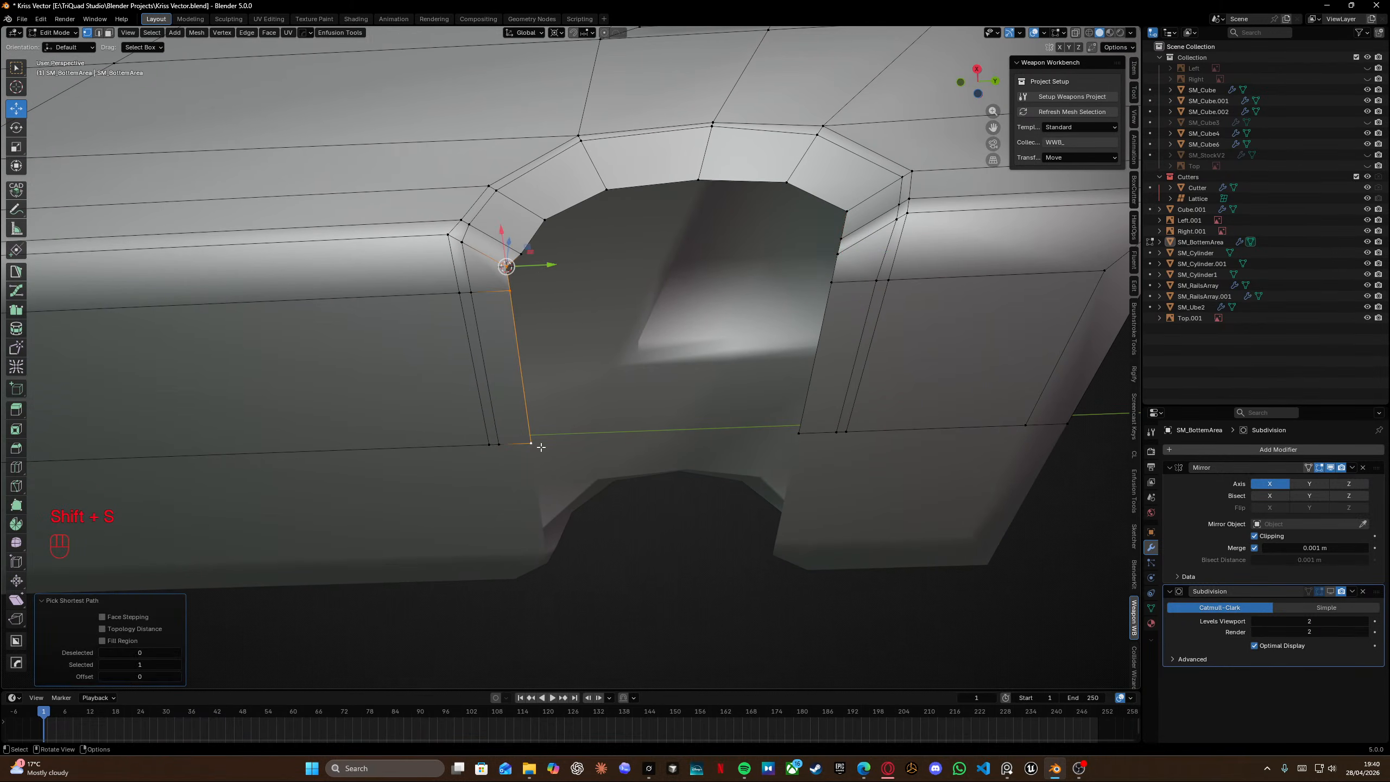
{"action": "key", "text": "s"}
{"action": "key", "text": "x"}
{"action": "key", "text": "y"}
{"action": "key", "text": "KP_0"}
{"action": "key", "text": "Return"}
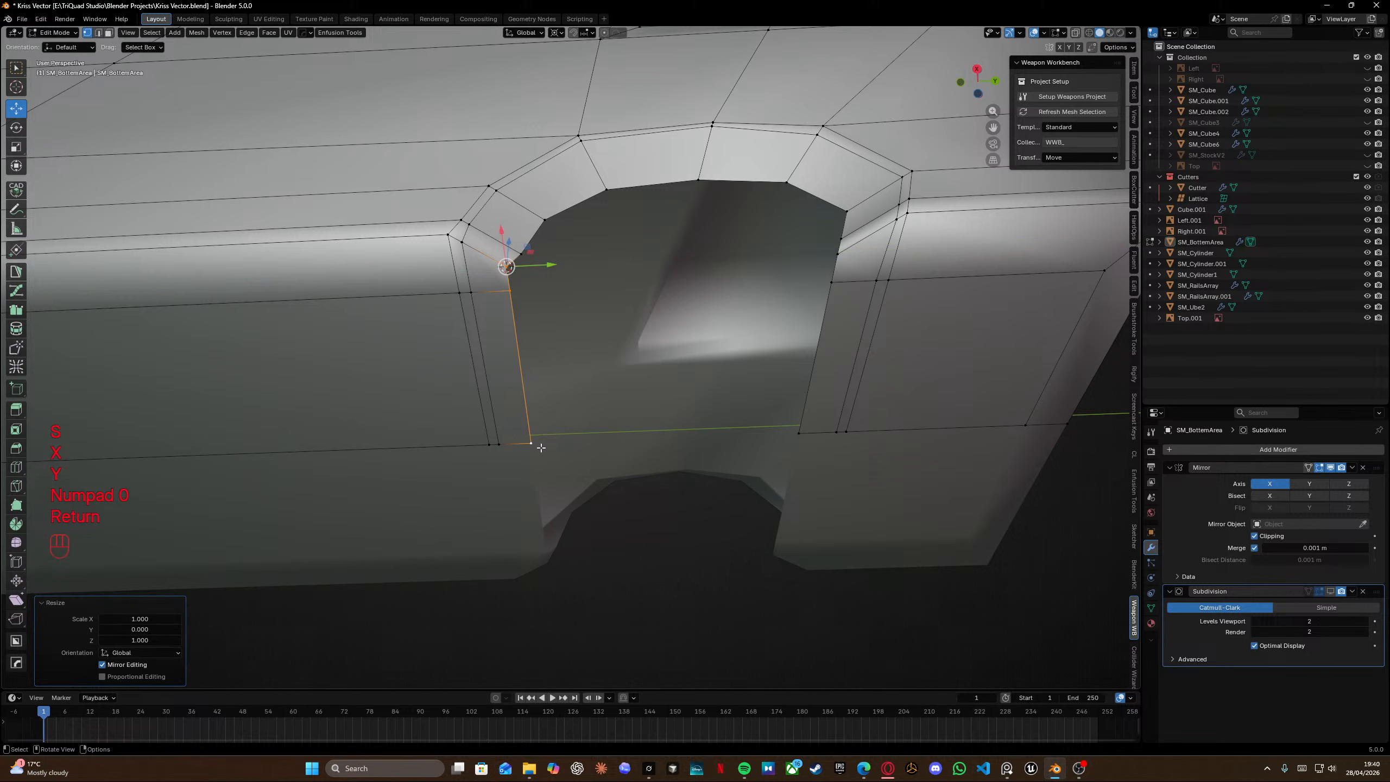
Snap the cursor to the outer left arch vertex and scale its downward edge path to zero along Y.
{"action": "left_click", "coordinate": [463, 242]}
{"action": "key", "text": "shift+s"}
{"action": "left_click", "coordinate": [466, 282]}
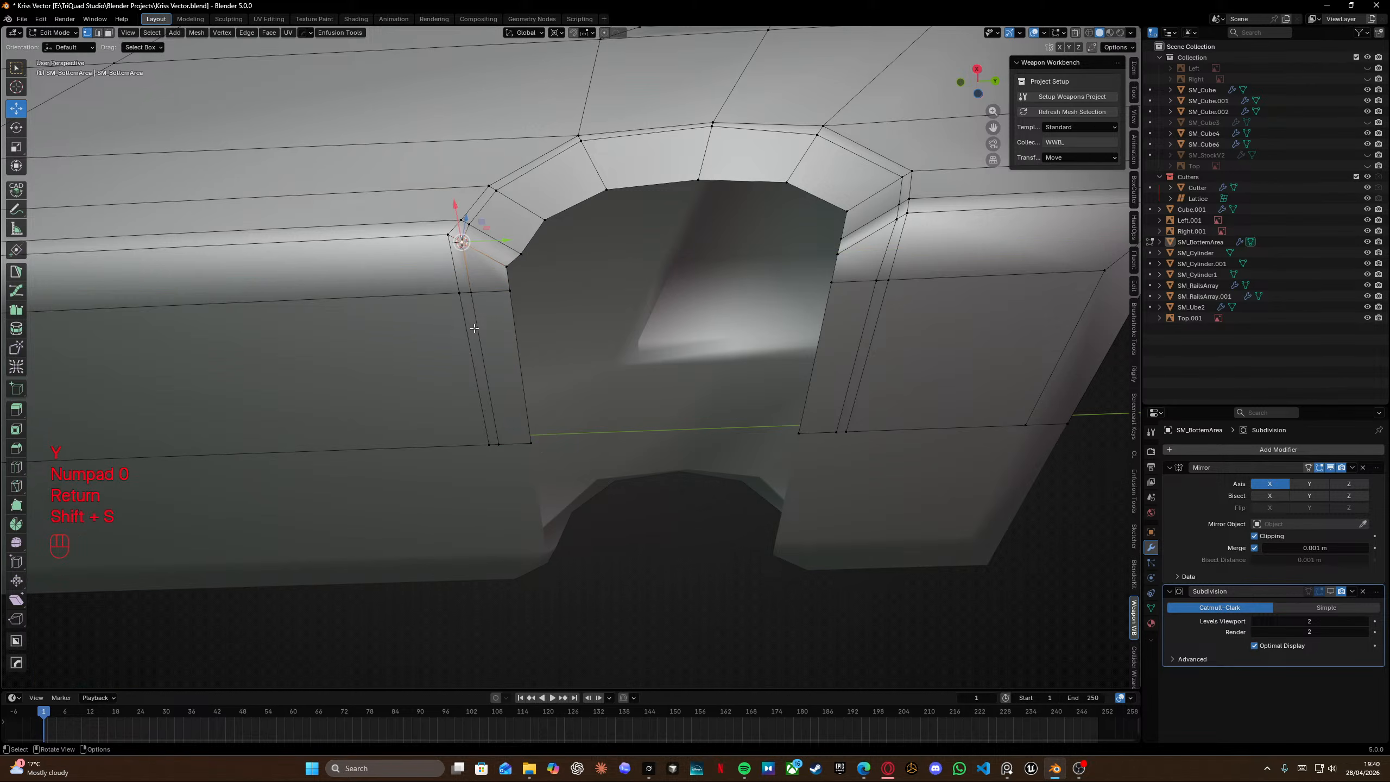
{"action": "left_click", "coordinate": [499, 444], "text": "ctrl"}
{"action": "key", "text": "s"}
{"action": "key", "text": "x"}
{"action": "key", "text": "y"}
{"action": "key", "text": "KP_0"}
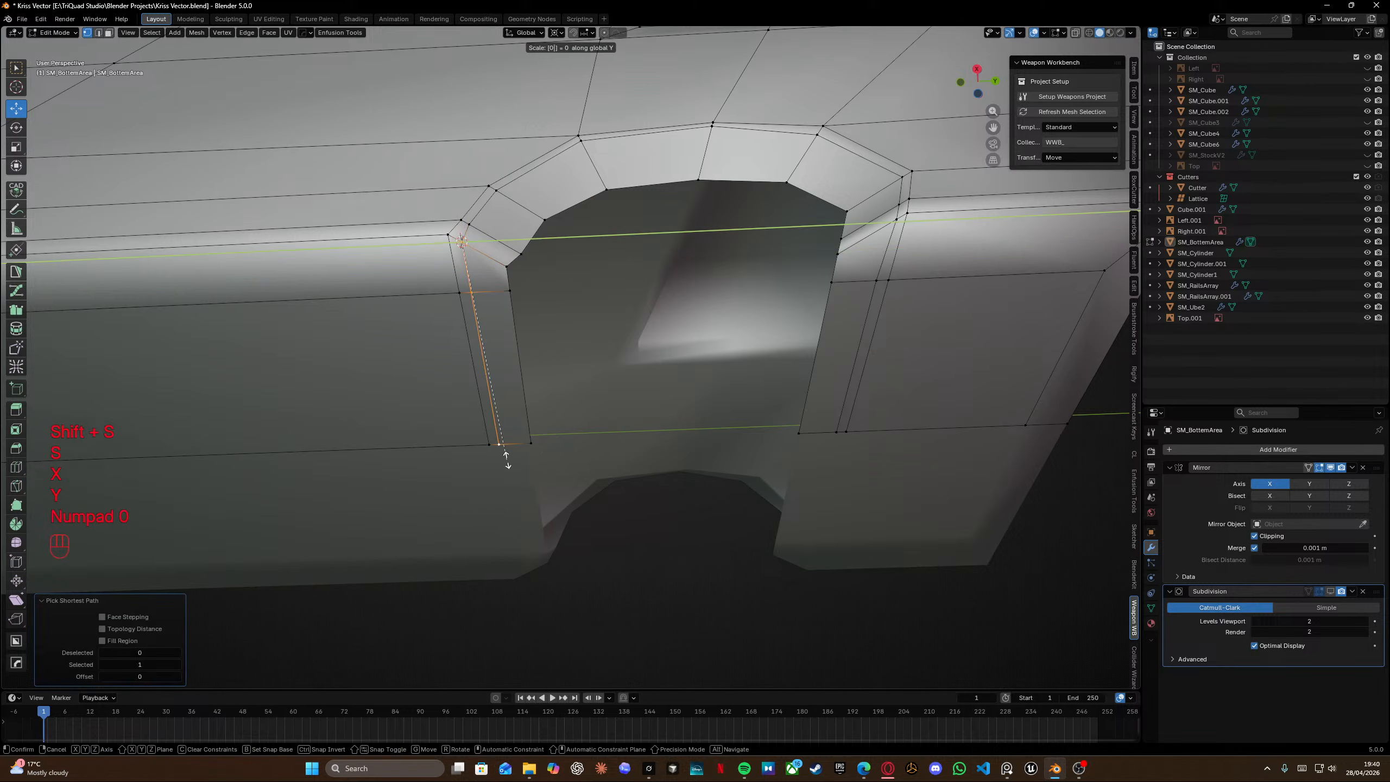
{"action": "key", "text": "Return"}
{"action": "middle_click_drag", "start_coordinate": [457, 298], "coordinate": [496, 268]}
{"action": "scroll", "coordinate": [471, 311], "scroll_direction": "up", "scroll_amount": 3}
{"action": "scroll", "coordinate": [497, 267], "scroll_direction": "down", "scroll_amount": 3}
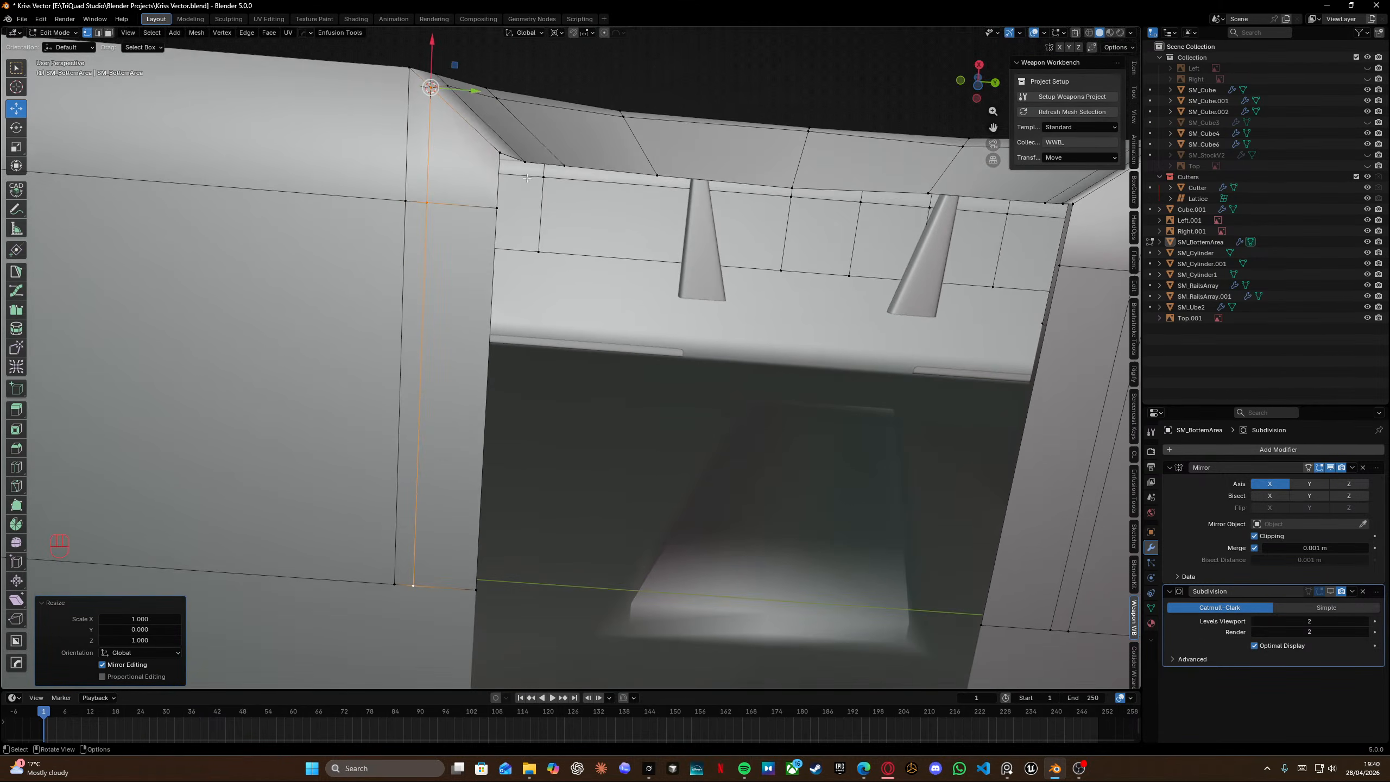
Set the selected support edge beside the notch to 0.005 m with the edge length tool.
{"action": "key", "text": "KP_3"}
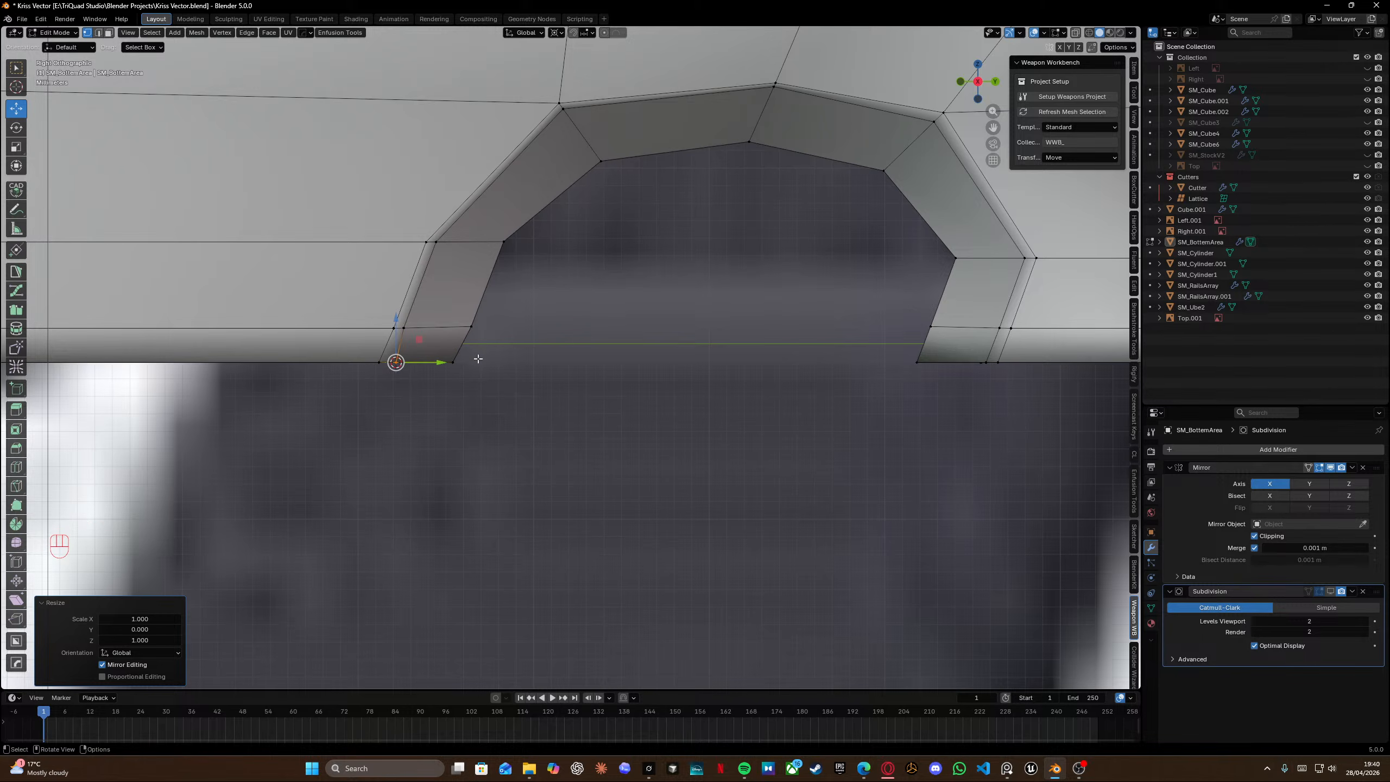
{"action": "middle_click_drag", "start_coordinate": [477, 362], "coordinate": [403, 242]}
{"action": "key", "text": "Tab"}
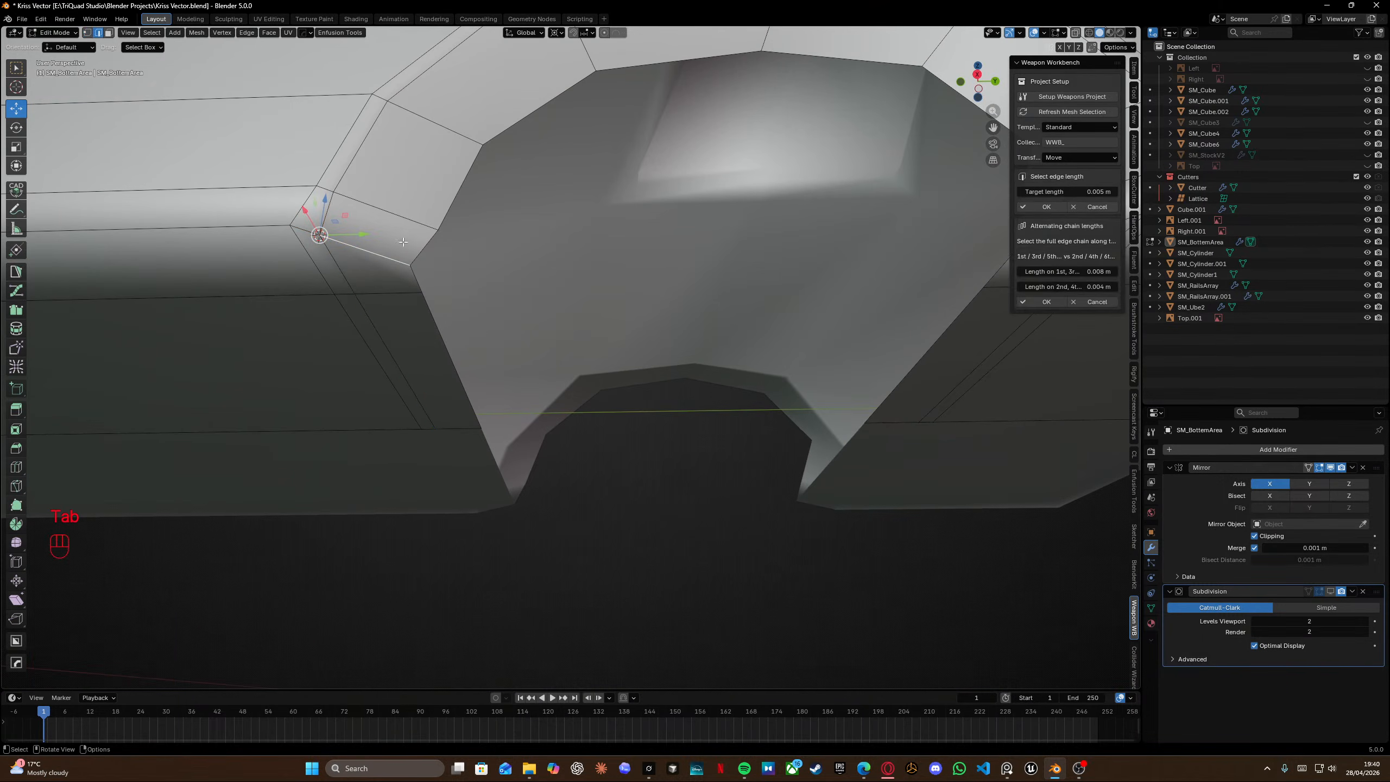
{"action": "left_click", "coordinate": [1043, 207]}
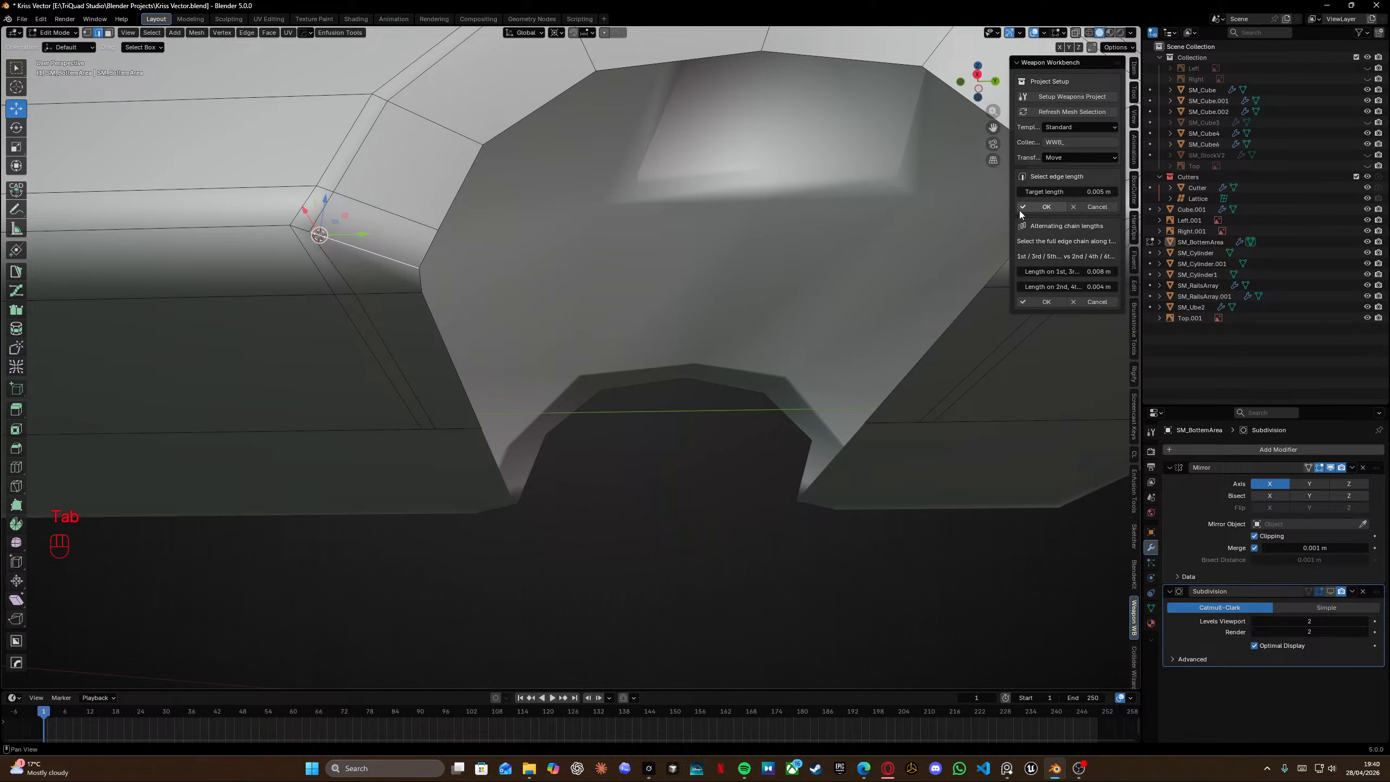
Snap the cursor to the notch's left corner vertex and scale the edge path below it to zero along Y.
{"action": "middle_click_drag", "start_coordinate": [492, 237], "coordinate": [473, 202]}
{"action": "key", "text": "Tab"}
{"action": "left_click", "coordinate": [440, 217]}
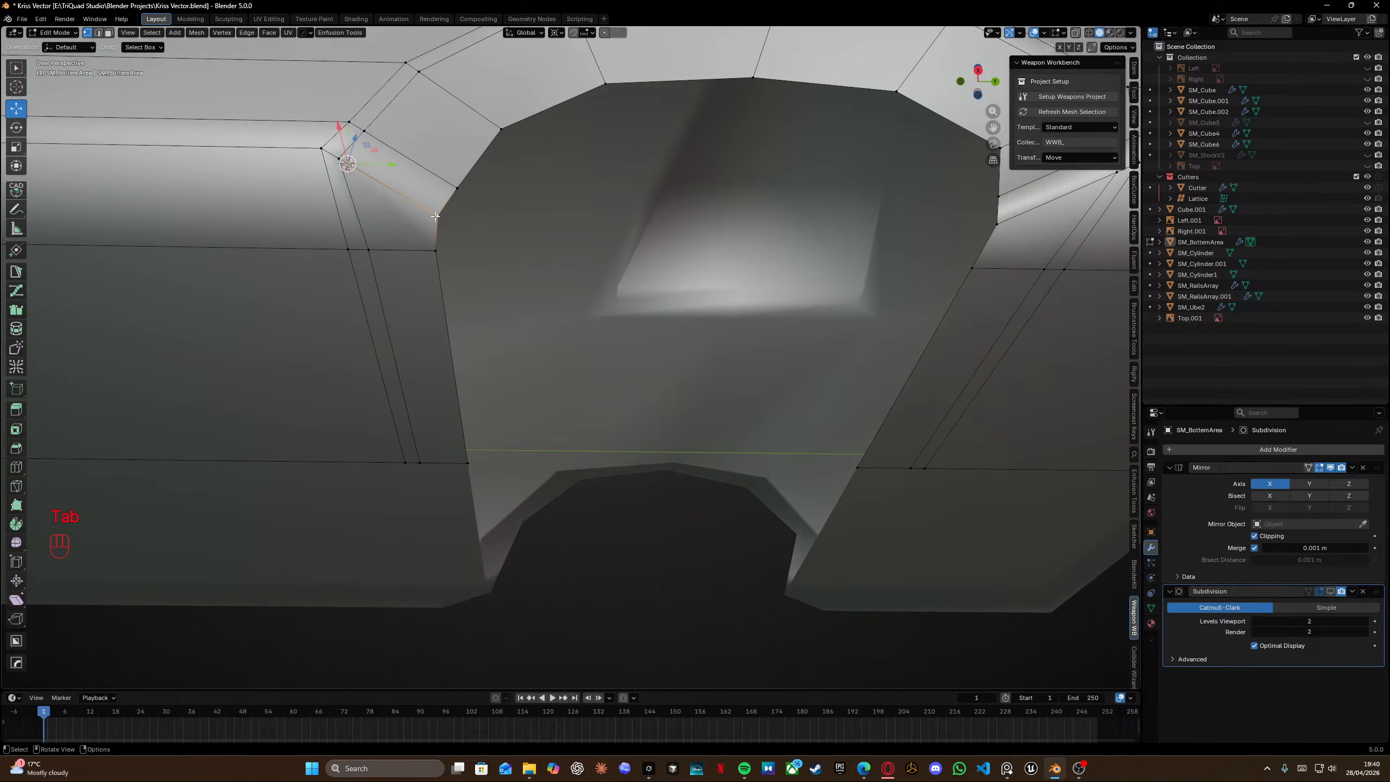
{"action": "key", "text": "shift+s"}
{"action": "left_click", "coordinate": [465, 463], "text": "ctrl"}
{"action": "key", "text": "s"}
{"action": "key", "text": "x"}
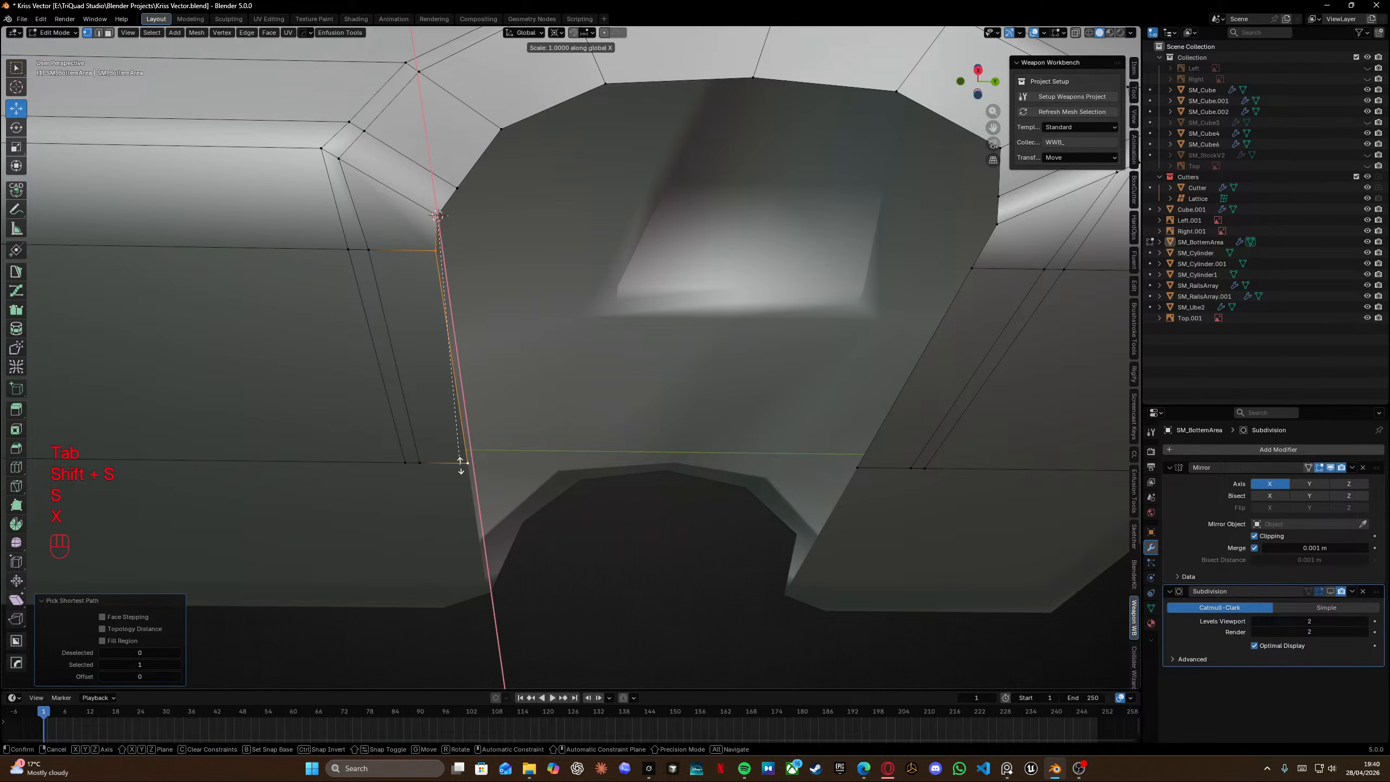
{"action": "key", "text": "y"}
{"action": "key", "text": "KP_0"}
{"action": "key", "text": "Return"}
Select the left arch support edge and set its target edge length to 0.0075 m.
{"action": "key", "text": "Tab"}
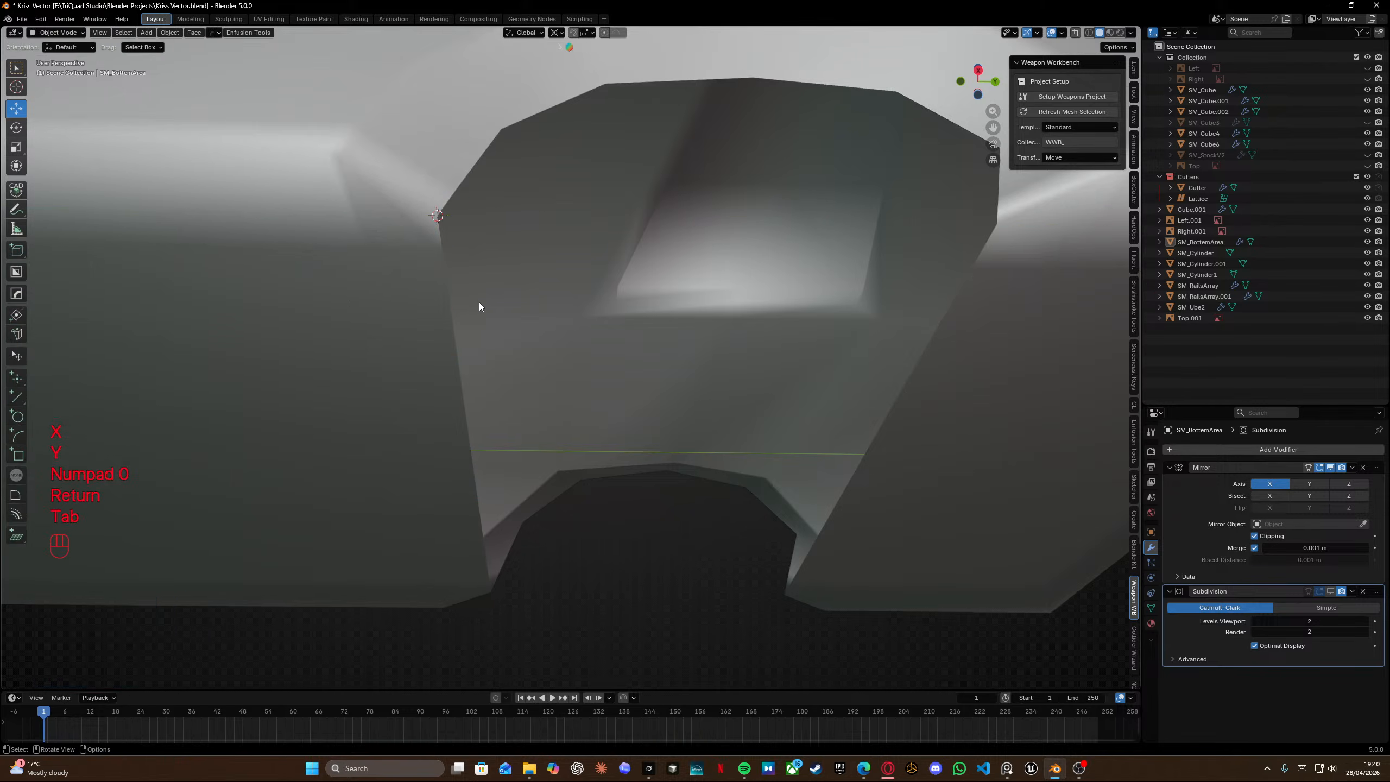
{"action": "scroll", "coordinate": [474, 329], "scroll_direction": "left", "scroll_amount": 1}
{"action": "key", "text": "Tab"}
{"action": "middle_click_drag", "start_coordinate": [469, 364], "coordinate": [400, 249]}
{"action": "key", "text": "Tab"}
{"action": "left_click", "coordinate": [404, 253]}
{"action": "middle_click_drag", "start_coordinate": [572, 263], "coordinate": [488, 257], "text": "shift"}
{"action": "scroll", "coordinate": [508, 256], "scroll_direction": "down", "scroll_amount": 2}
{"action": "key", "text": "x"}
{"action": "left_click", "coordinate": [437, 290]}
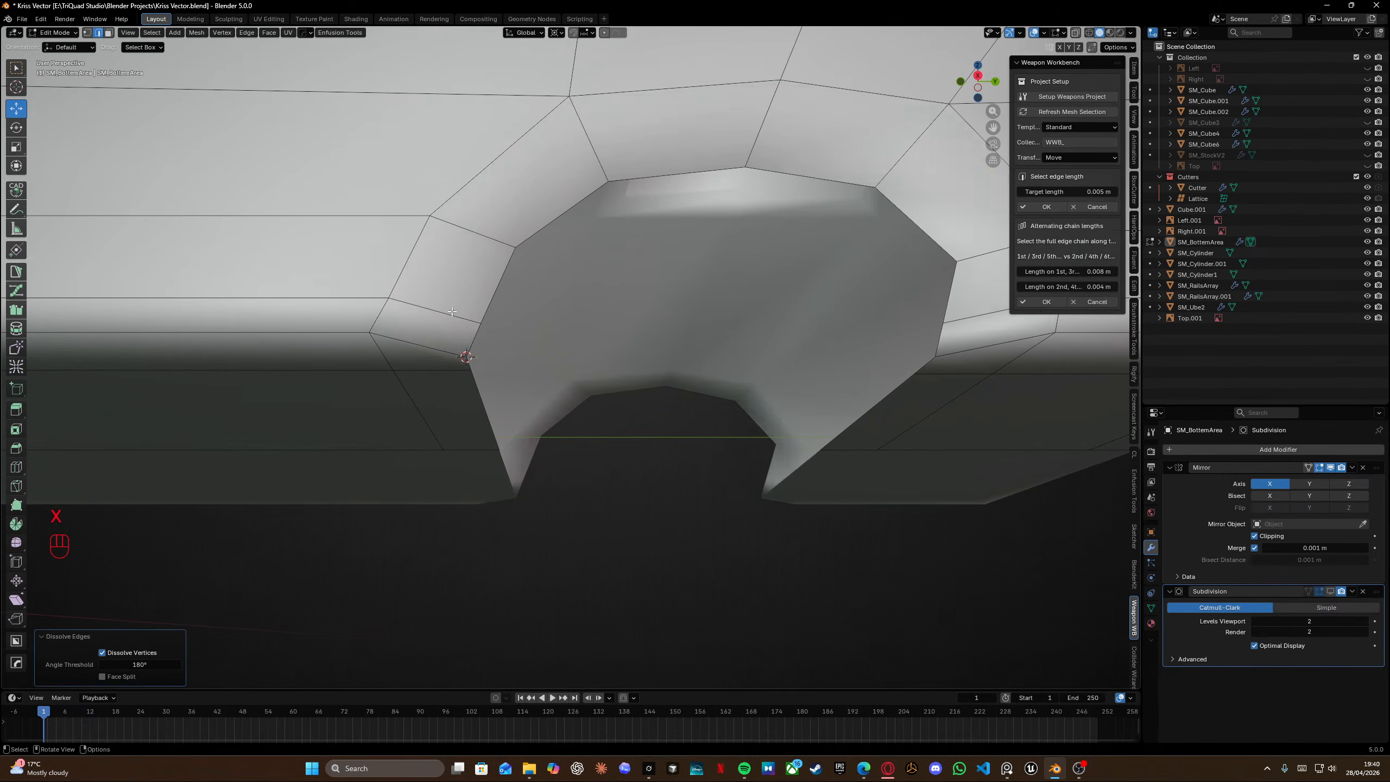
{"action": "scroll", "coordinate": [453, 311], "scroll_direction": "down", "scroll_amount": 2}
{"action": "left_click", "coordinate": [317, 292]}
{"action": "scroll", "coordinate": [348, 281], "scroll_direction": "up", "scroll_amount": 2}
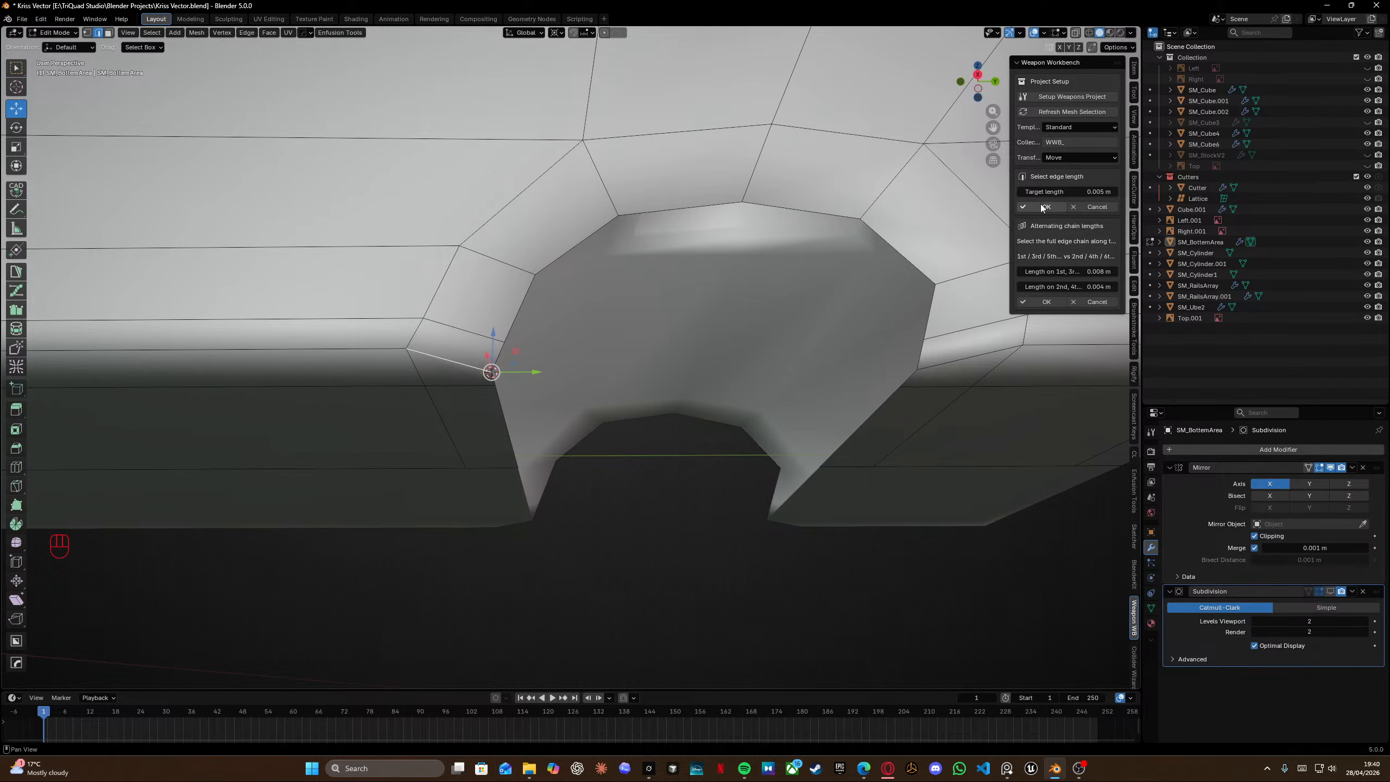
{"action": "left_click", "coordinate": [1040, 195]}
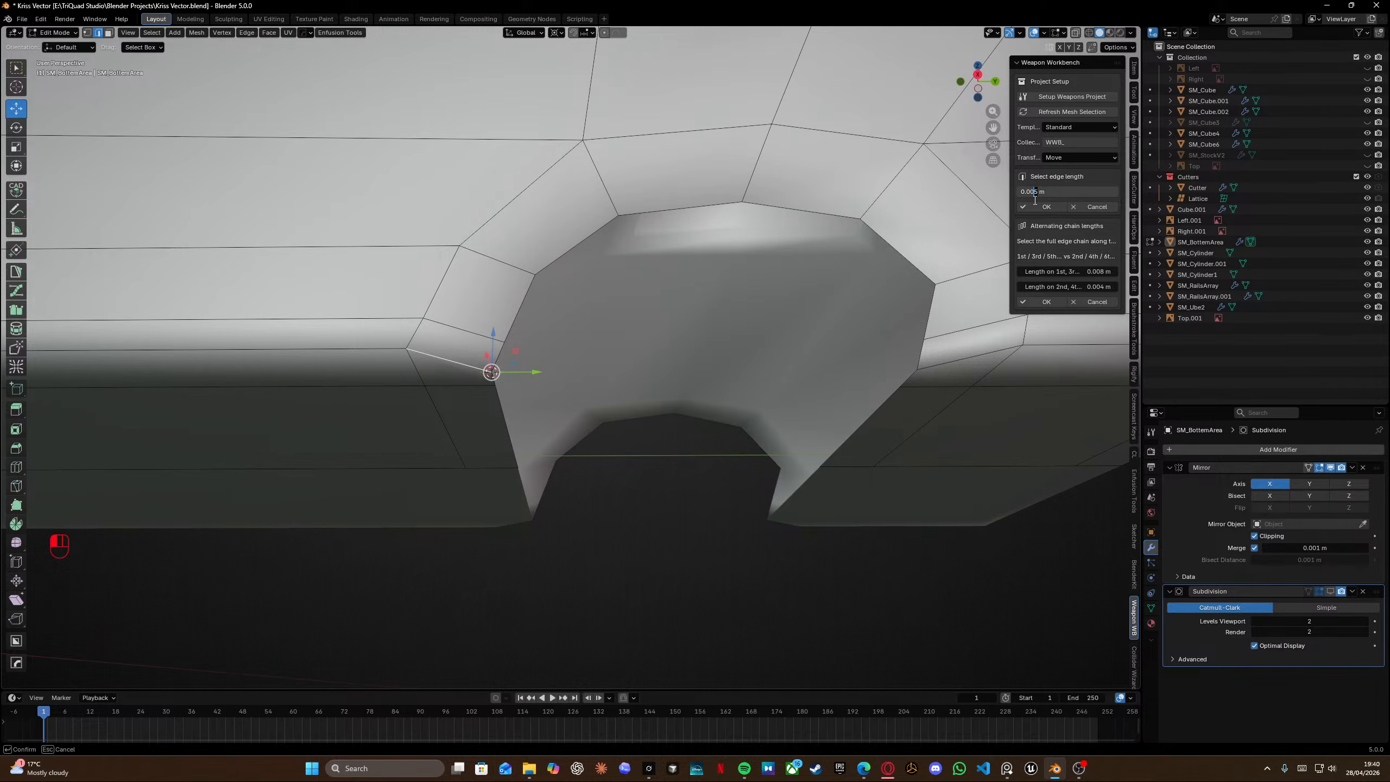
{"action": "key", "text": "Return"}
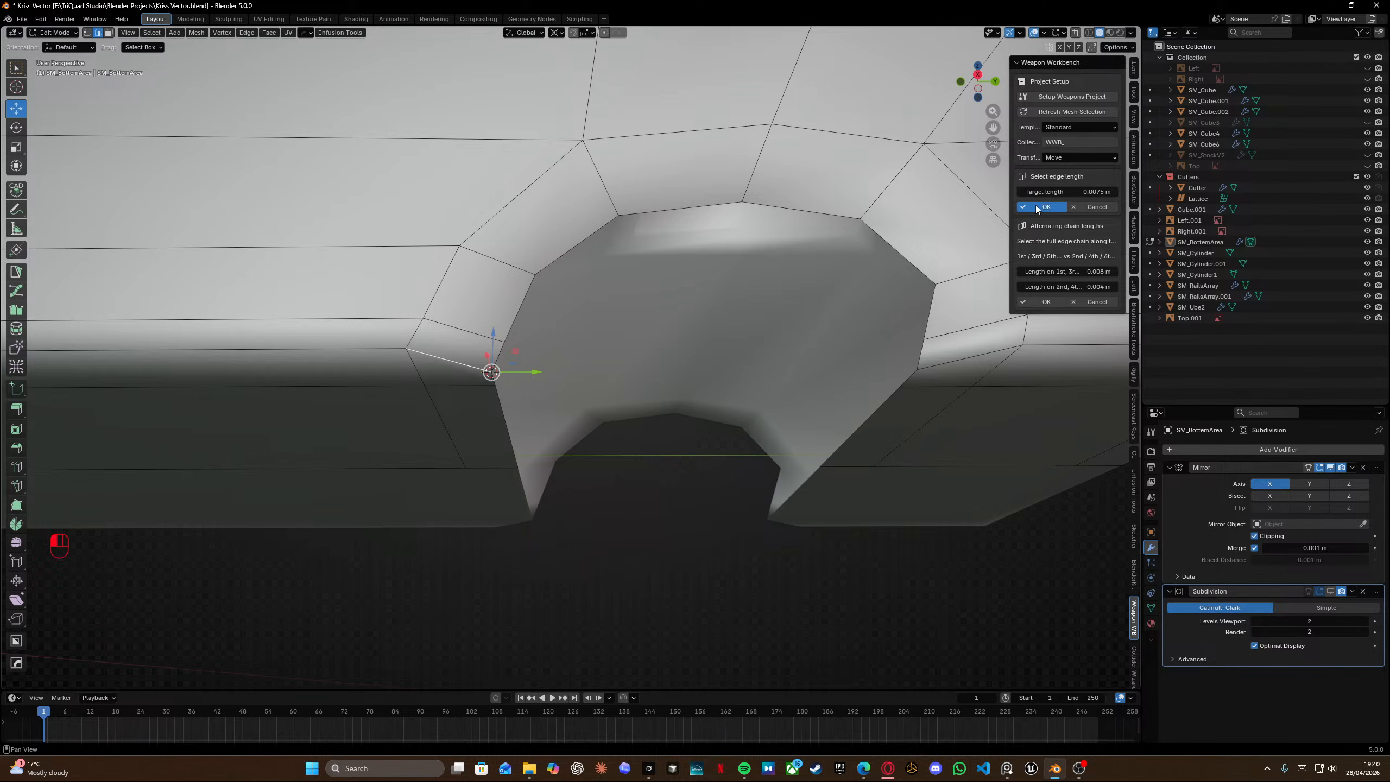
{"action": "left_click", "coordinate": [1031, 206]}
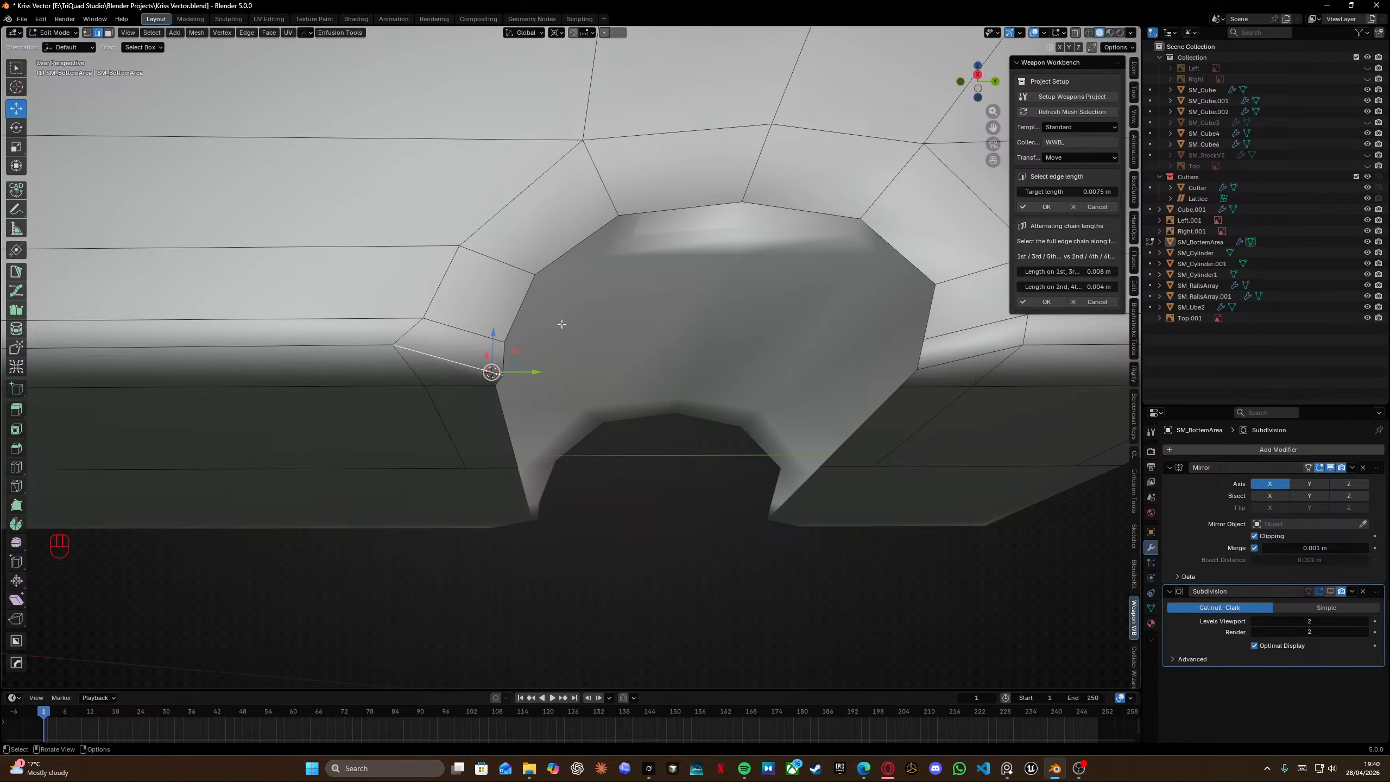
Apply the 0.0075 m edge length to further support edges along the arch.
{"action": "left_click", "coordinate": [1033, 208]}
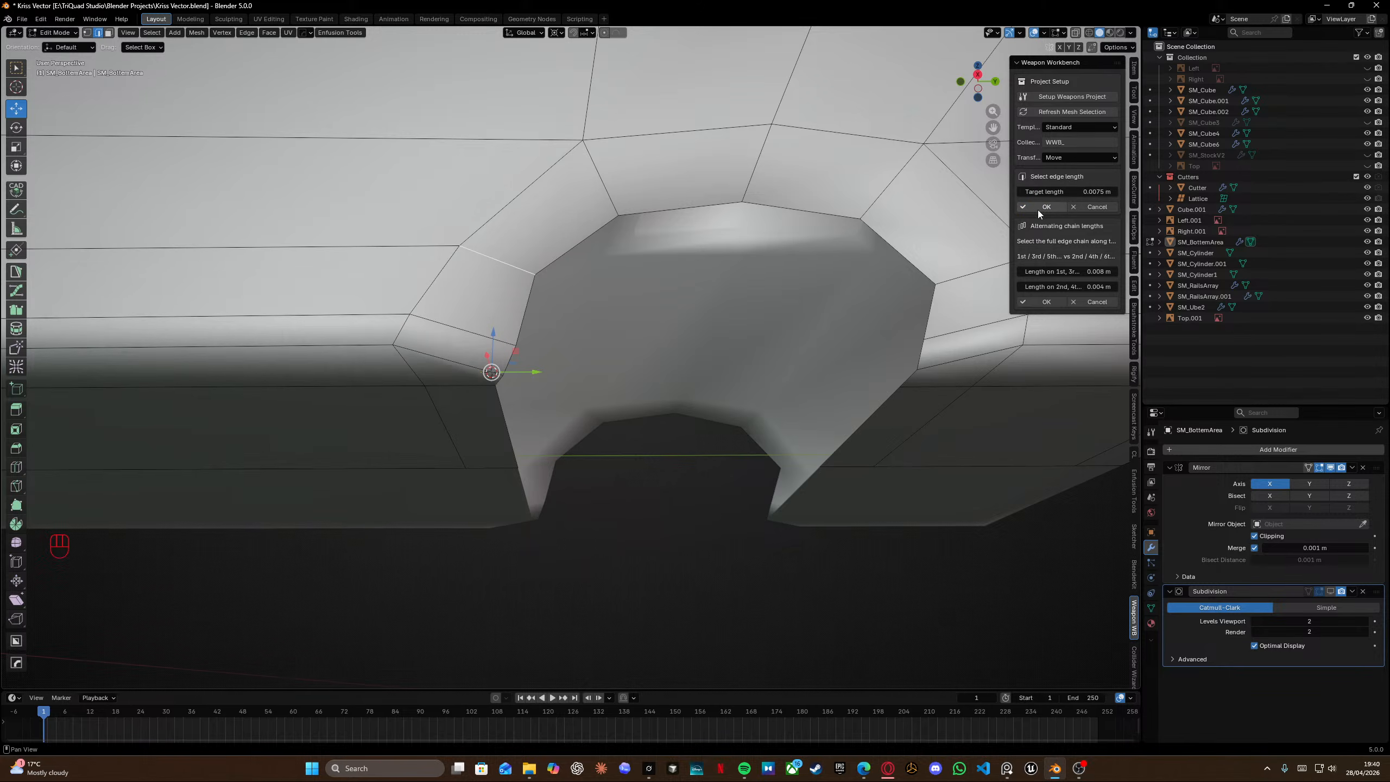
{"action": "left_click", "coordinate": [1038, 210]}
{"action": "left_click", "coordinate": [1035, 207]}
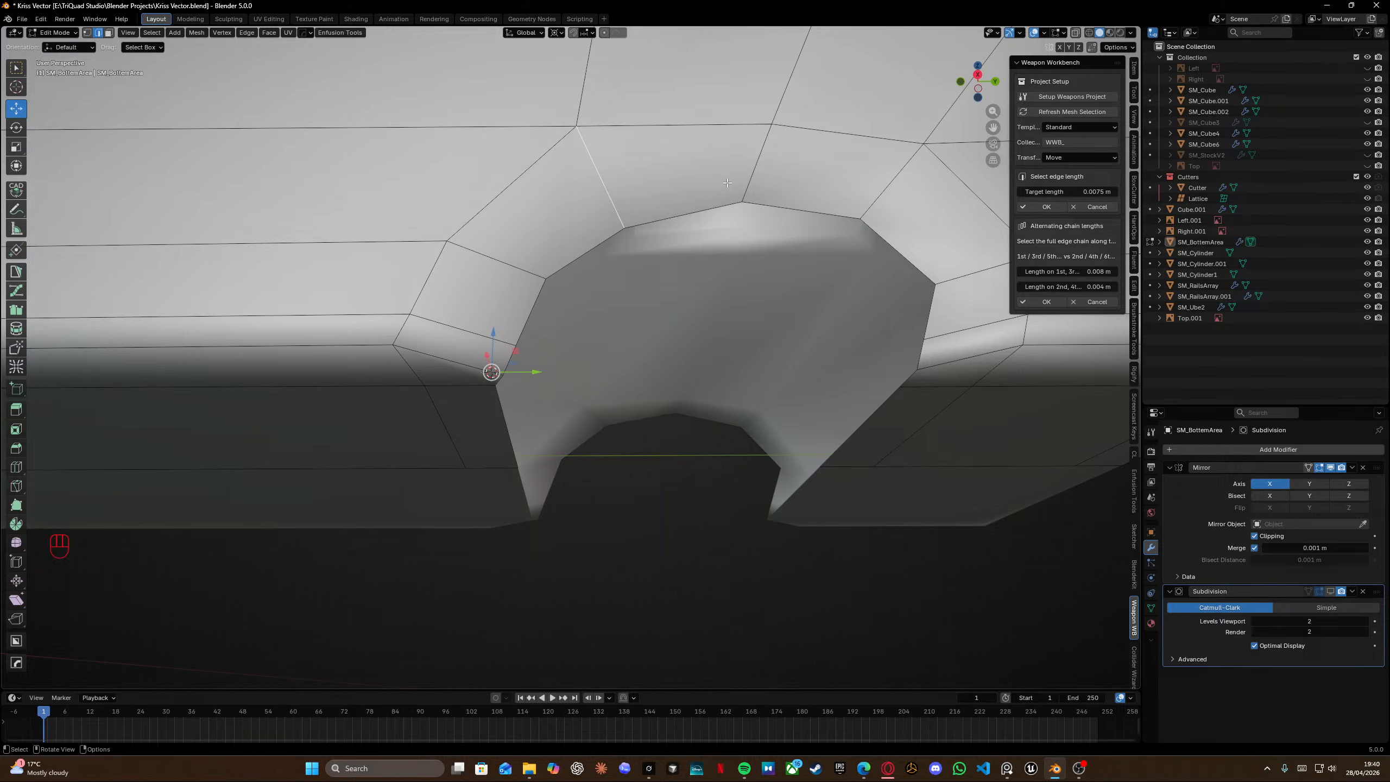
{"action": "left_click", "coordinate": [1046, 207]}
{"action": "left_click", "coordinate": [892, 181]}
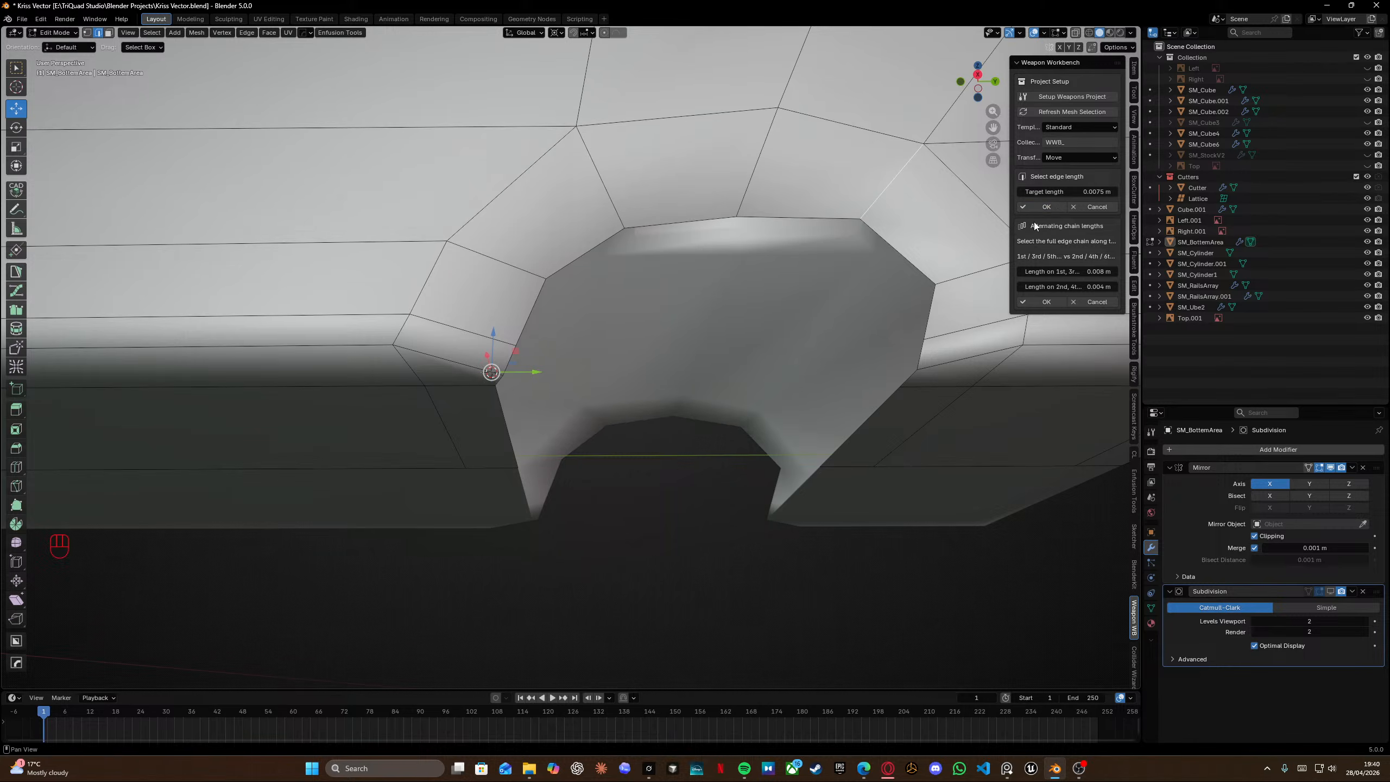
{"action": "left_click", "coordinate": [1046, 206]}
Snap the cursor to the left inner notch vertex and flatten the edge path below it to zero along Y.
{"action": "middle_click_drag", "start_coordinate": [961, 257], "coordinate": [1027, 226]}
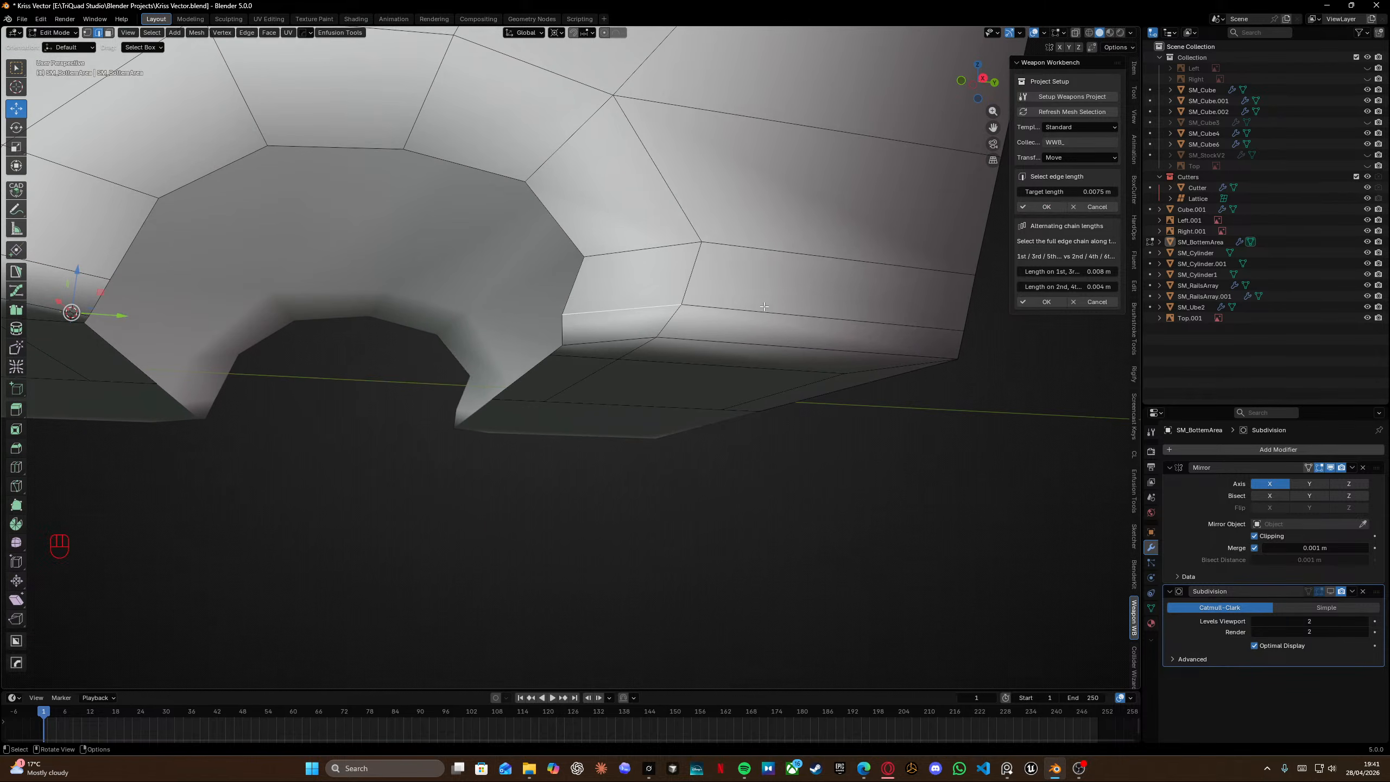
{"action": "middle_click_drag", "start_coordinate": [588, 273], "coordinate": [569, 188]}
{"action": "key", "text": "Tab"}
{"action": "left_click", "coordinate": [473, 310]}
{"action": "key", "text": "shift+s"}
{"action": "left_click", "coordinate": [464, 320]}
{"action": "left_click", "coordinate": [469, 424], "text": "ctrl"}
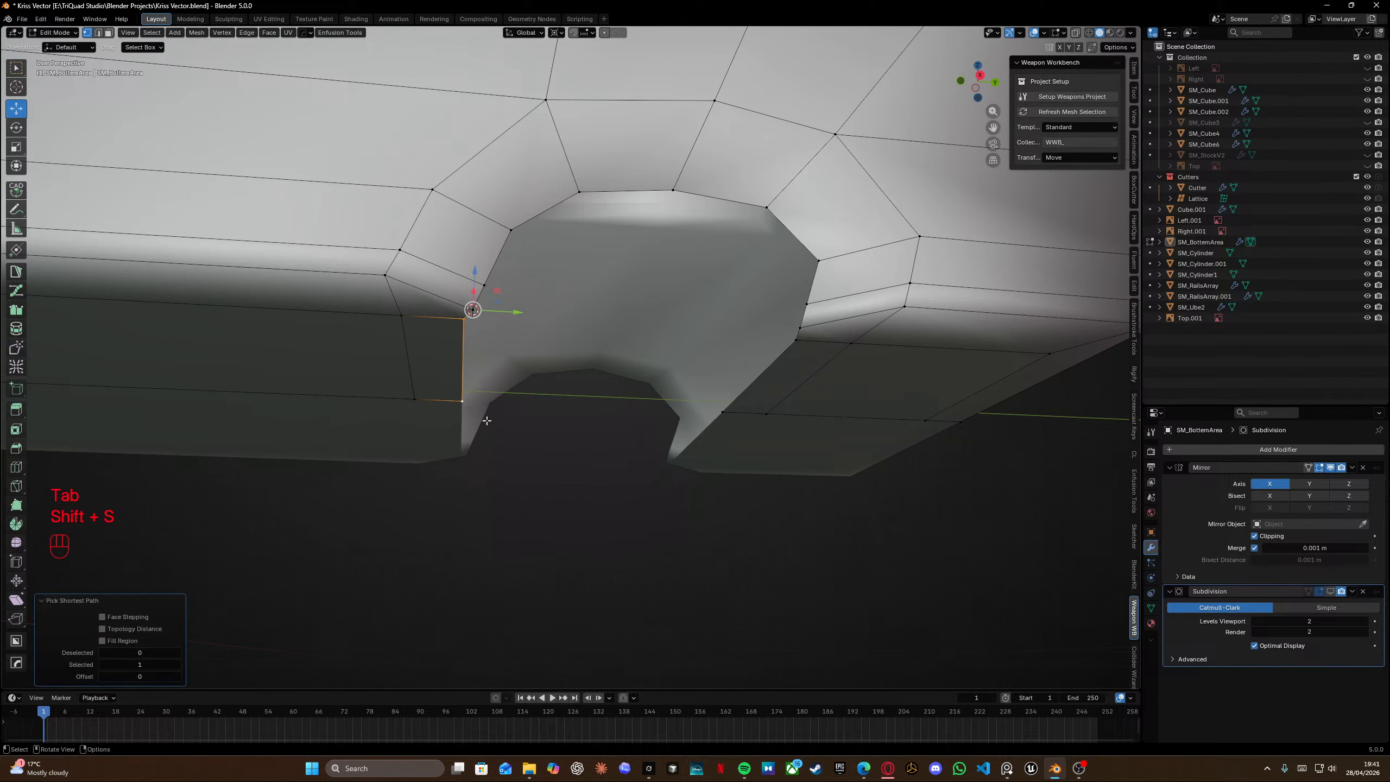
{"action": "key", "text": "s"}
{"action": "key", "text": "y"}
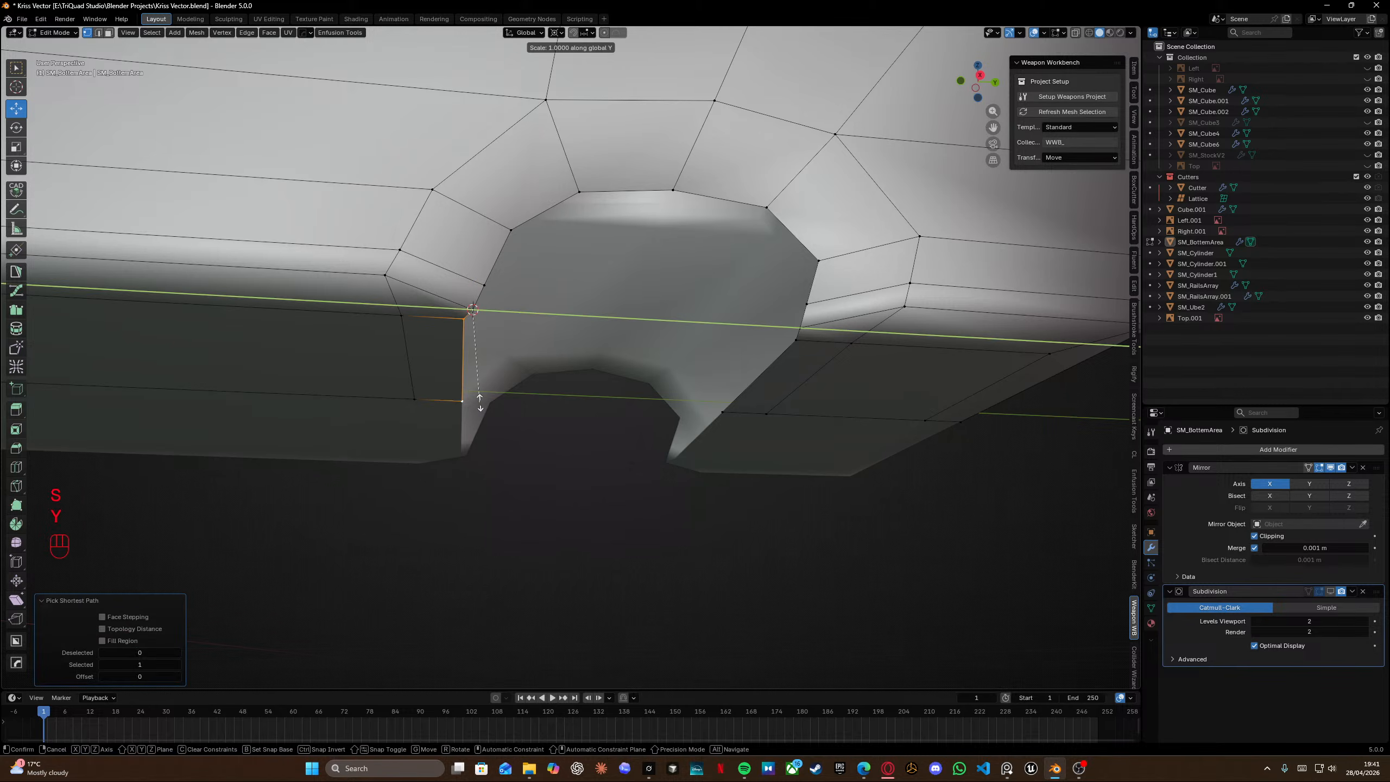
{"action": "key", "text": "KP_0"}
{"action": "key", "text": "Return"}
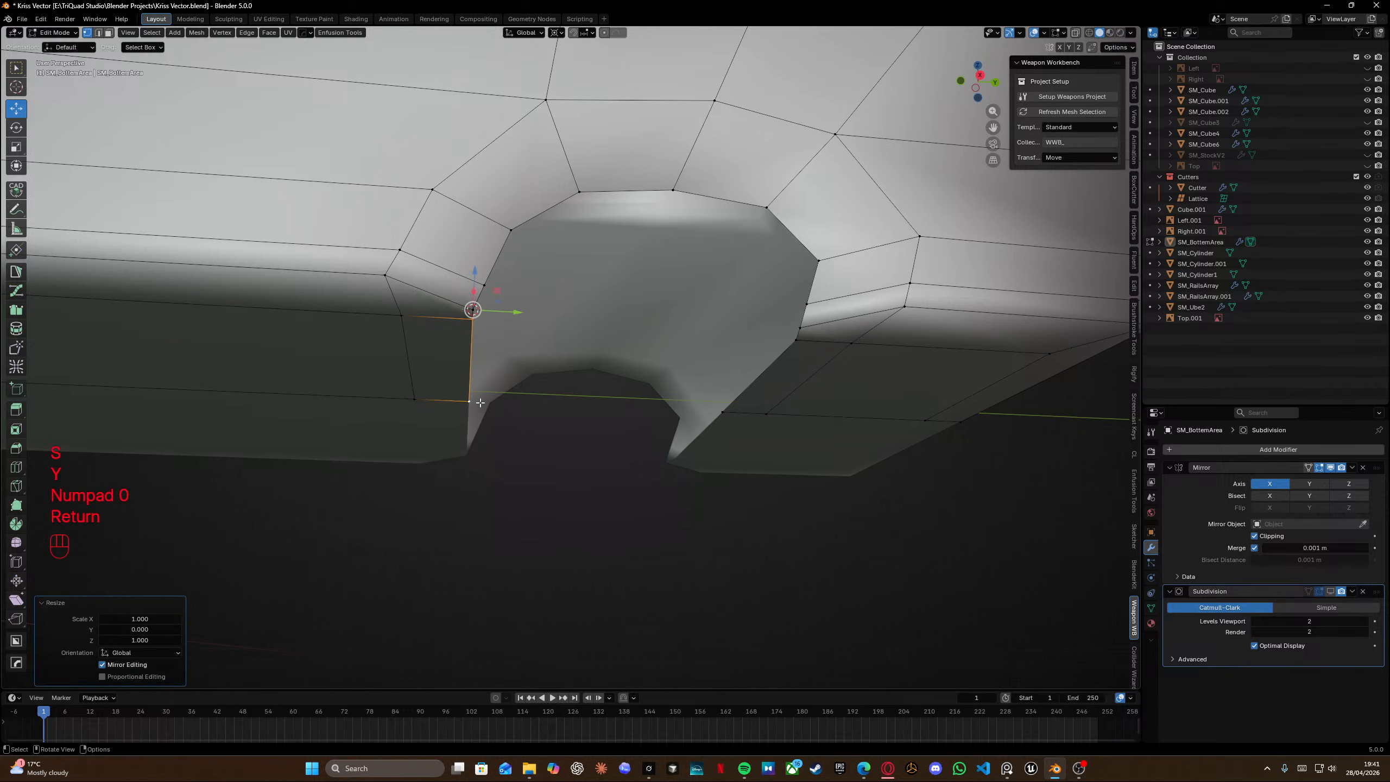
Snap the cursor to the right inner notch vertex and flatten its diagonal edge path to zero along Y.
{"action": "left_click", "coordinate": [798, 329]}
{"action": "key", "text": "shift+s"}
{"action": "left_click", "coordinate": [723, 411], "text": "ctrl"}
{"action": "key", "text": "s"}
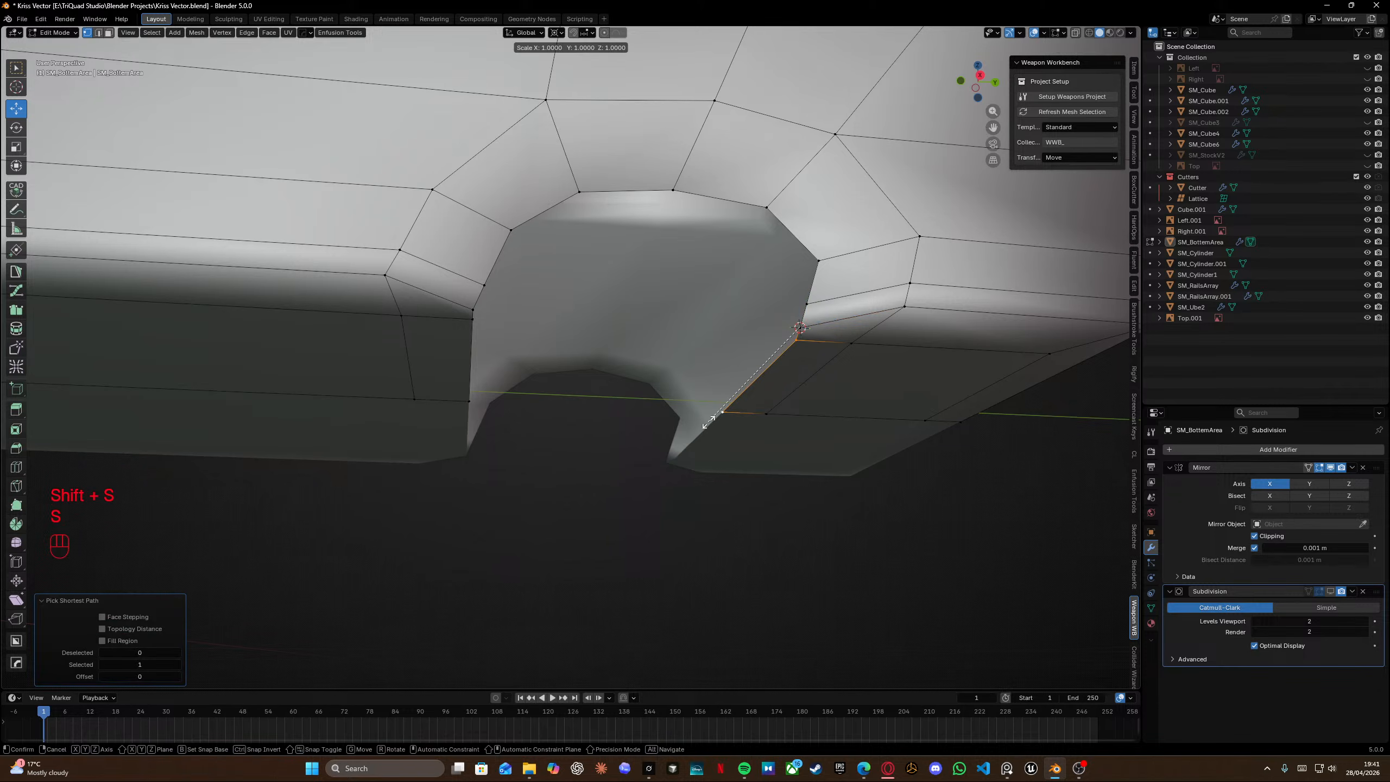
{"action": "key", "text": "y"}
{"action": "key", "text": "KP_0"}
{"action": "key", "text": "Return"}
Fill between the two left notch vertices, then delete the unwanted element.
{"action": "left_click", "coordinate": [472, 319], "text": "shift"}
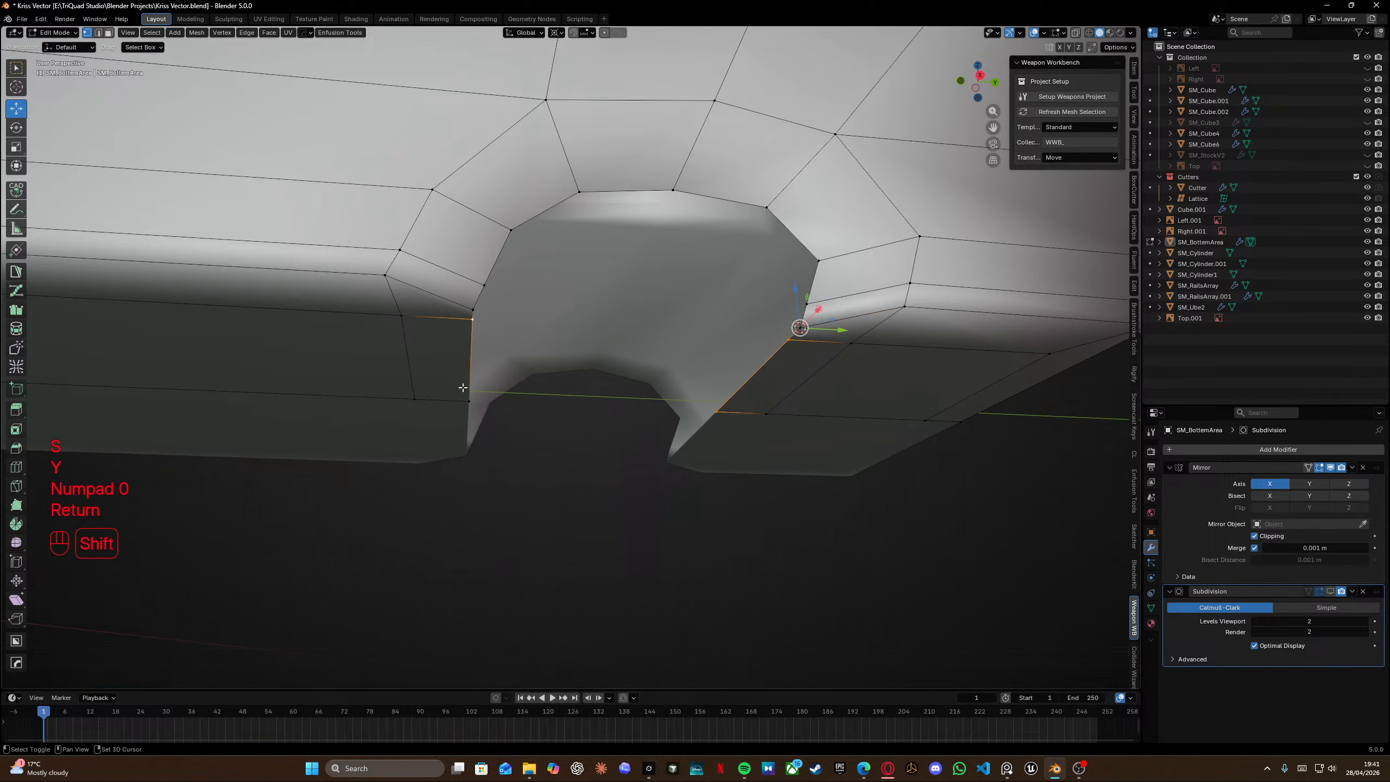
{"action": "left_click", "coordinate": [469, 402], "text": "shift"}
{"action": "key", "text": "f"}
{"action": "middle_click_drag", "start_coordinate": [536, 337], "coordinate": [530, 263]}
{"action": "key", "text": "x"}
{"action": "left_click", "coordinate": [458, 285]}
Compare the notch shape against the reference photo.
{"action": "key", "text": "alt+Tab"}
{"action": "scroll", "coordinate": [841, 573], "scroll_direction": "up", "scroll_amount": 6}
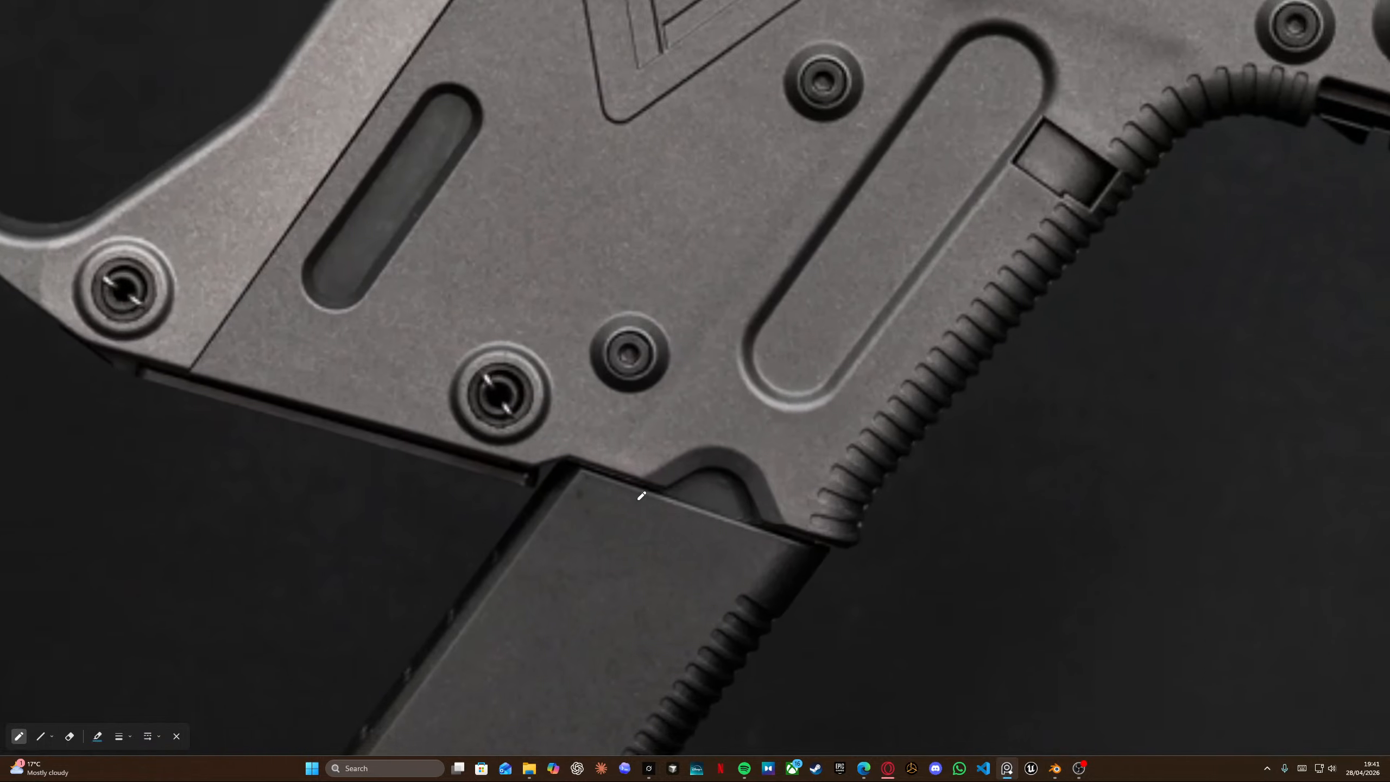
{"action": "key", "text": "alt+Tab"}
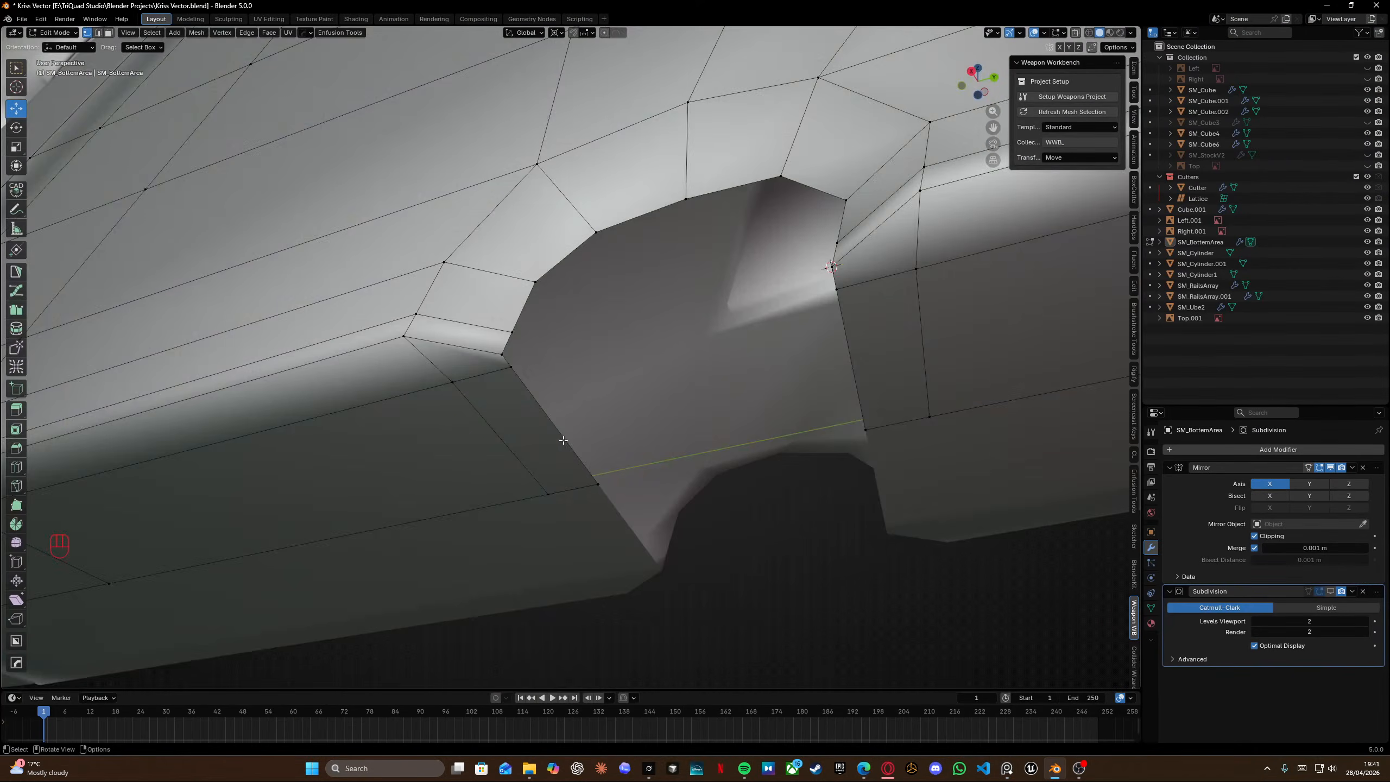
Delete the vertex at the notch's inner right corner.
{"action": "middle_click_drag", "start_coordinate": [582, 495], "coordinate": [593, 394]}
{"action": "scroll", "coordinate": [651, 403], "scroll_direction": "down", "scroll_amount": 5}
{"action": "key", "text": "Tab"}
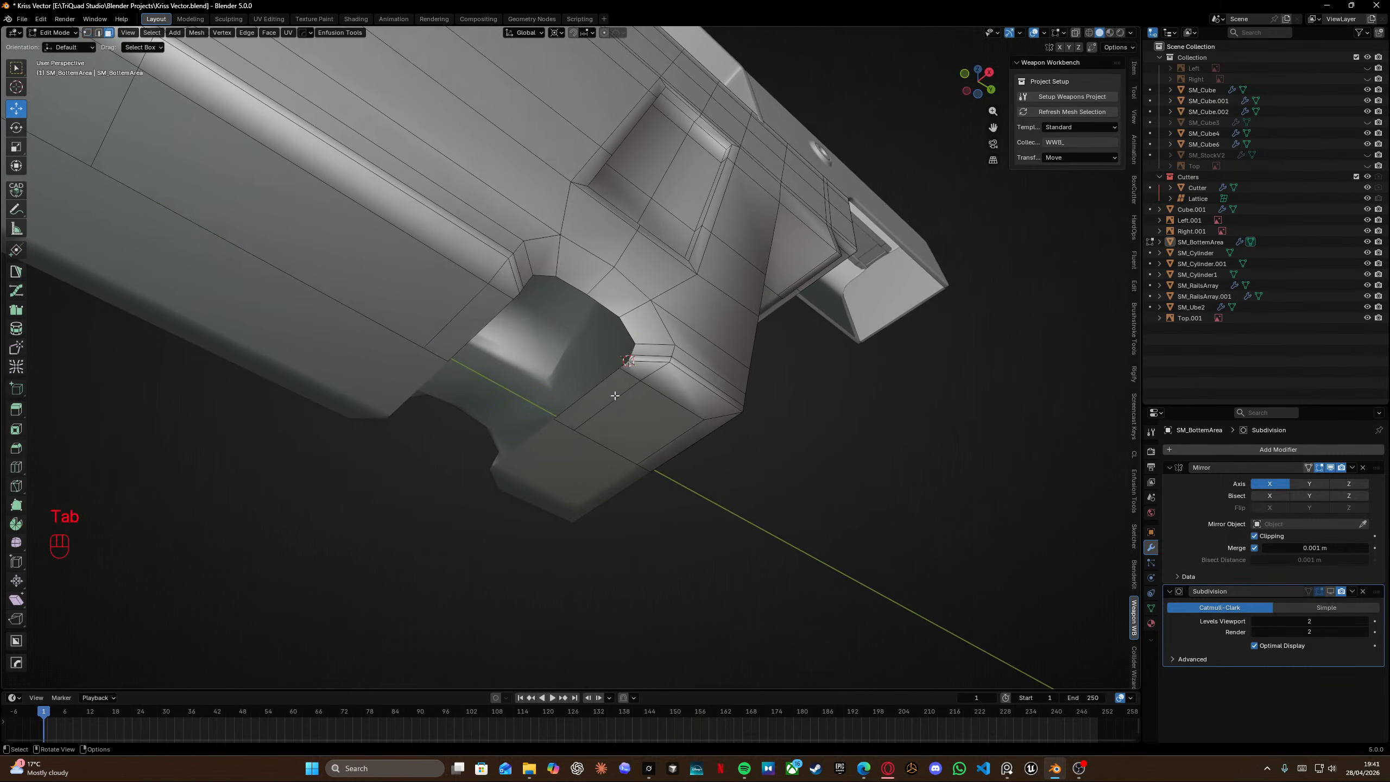
{"action": "left_click", "coordinate": [614, 396]}
{"action": "key", "text": "x"}
{"action": "left_click", "coordinate": [456, 329]}
{"action": "middle_click_drag", "start_coordinate": [456, 329], "coordinate": [531, 386]}
{"action": "scroll", "coordinate": [585, 352], "scroll_direction": "up", "scroll_amount": 3}
{"action": "middle_click_drag", "start_coordinate": [531, 386], "coordinate": [492, 362]}
Insert a loop cut along the right side of the notch.
{"action": "key", "text": "ctrl+r"}
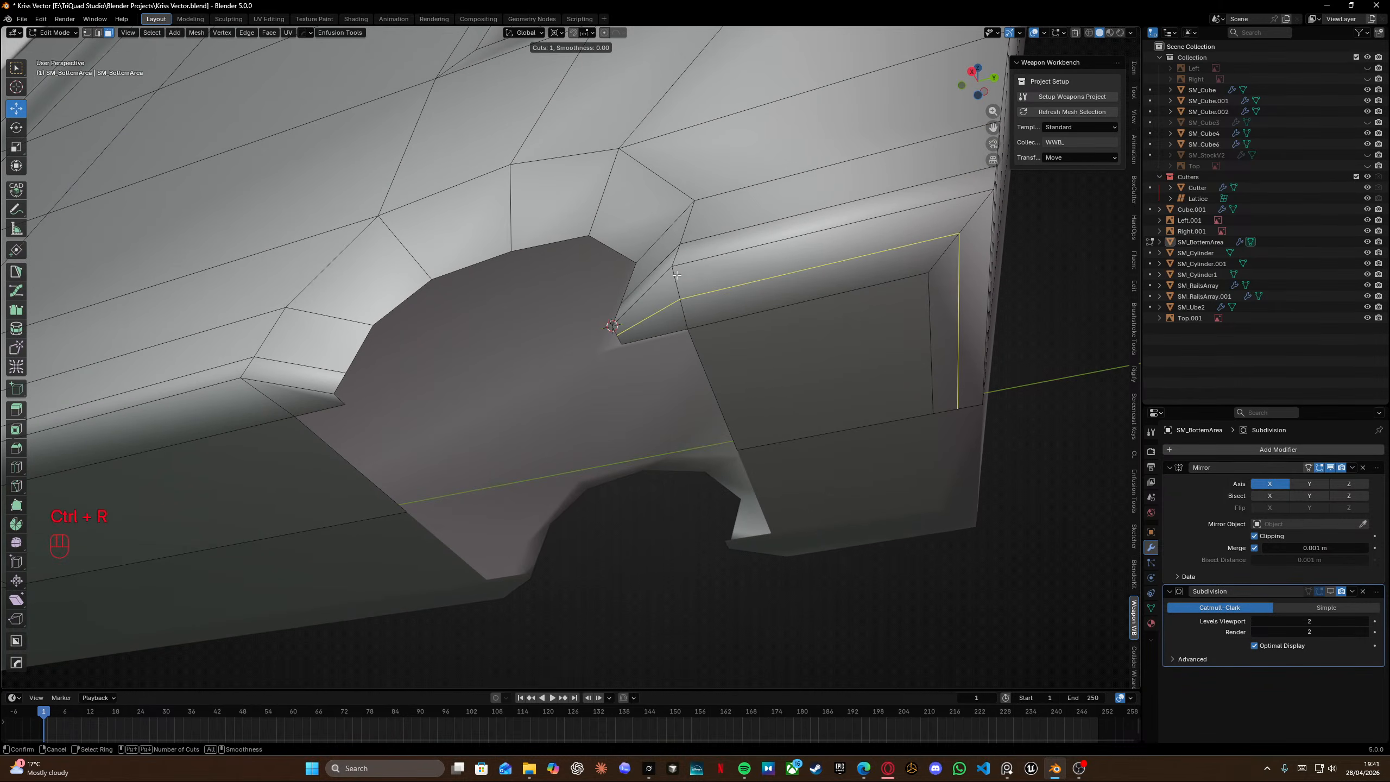
{"action": "left_click", "coordinate": [676, 275]}
{"action": "left_click", "coordinate": [673, 306]}
{"action": "key", "text": "shift+z"}
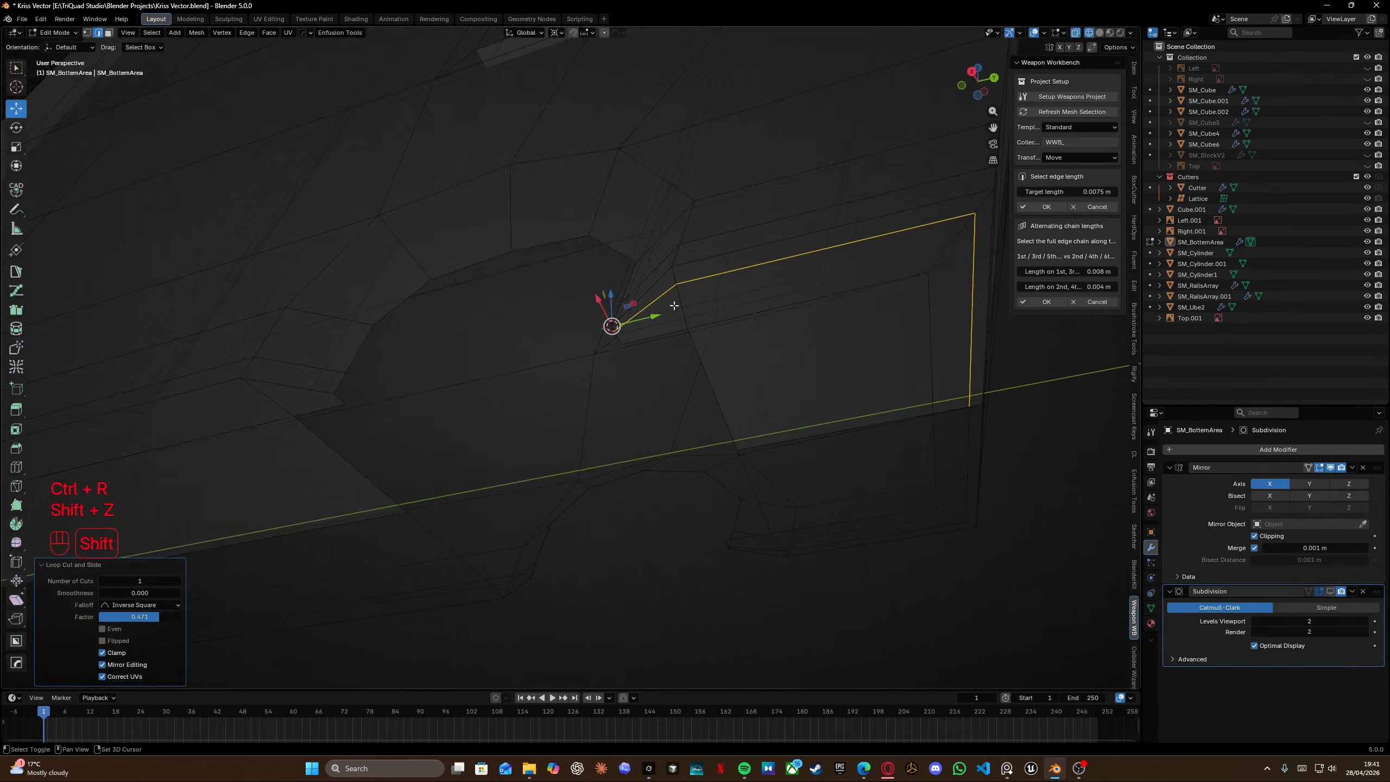
{"action": "key", "text": "Tab"}
{"action": "key", "text": "shift+z"}
Edge-slide the new loop toward the notch corner.
{"action": "key", "text": "g"}
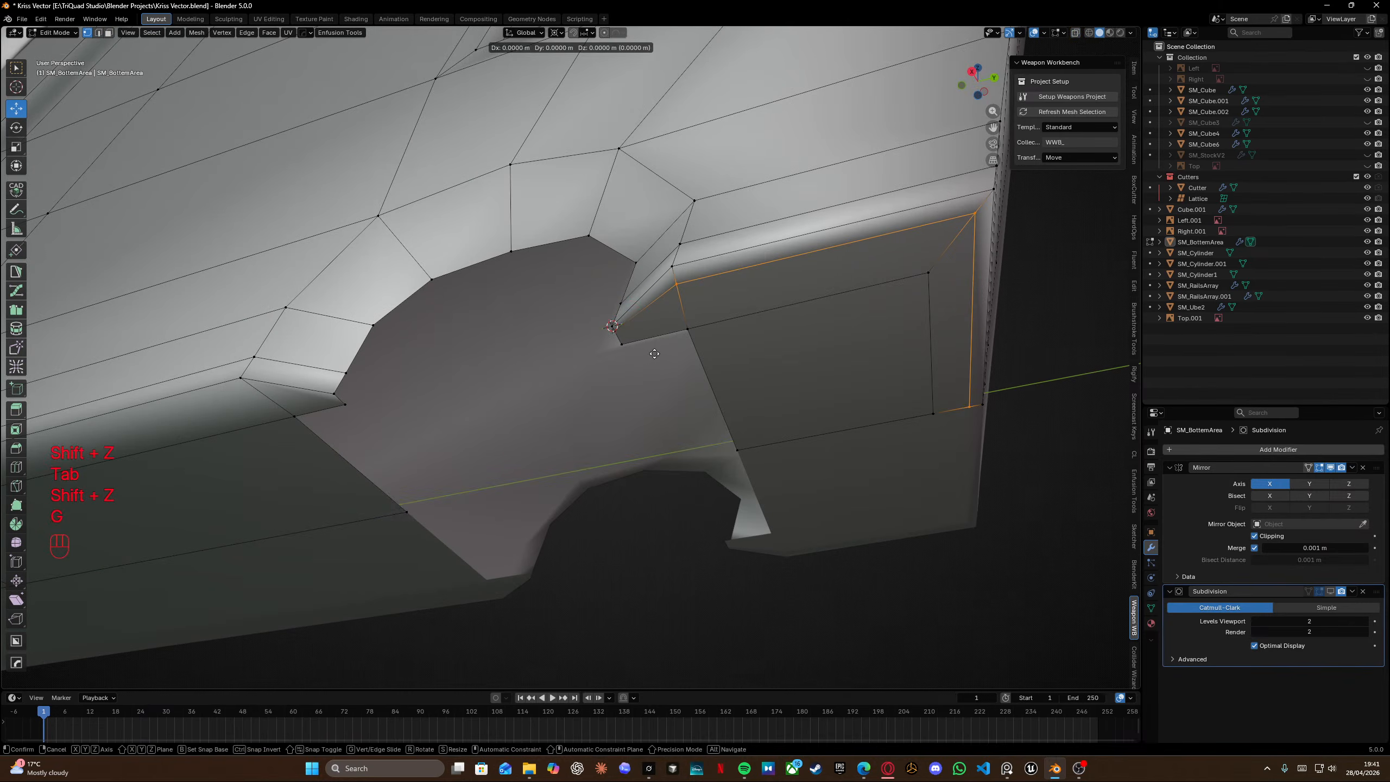
{"action": "key", "text": "g"}
{"action": "left_click", "coordinate": [651, 339]}
{"action": "middle_click_drag", "start_coordinate": [650, 339], "coordinate": [692, 307]}
{"action": "scroll", "coordinate": [691, 307], "scroll_direction": "up", "scroll_amount": 3}
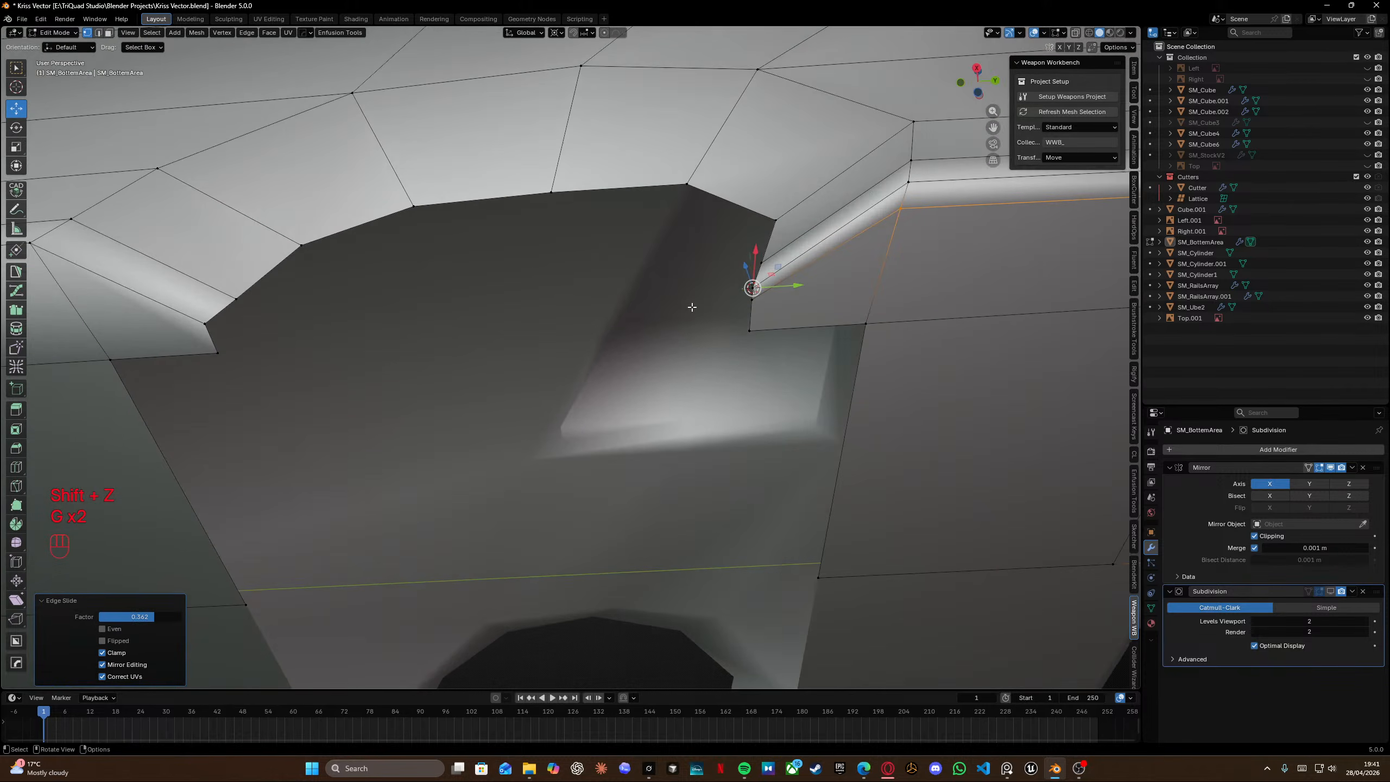
Vertex-slide the corner vertex along its edge and save the file.
{"action": "key", "text": "g"}
{"action": "key", "text": "g"}
{"action": "left_click", "coordinate": [753, 296]}
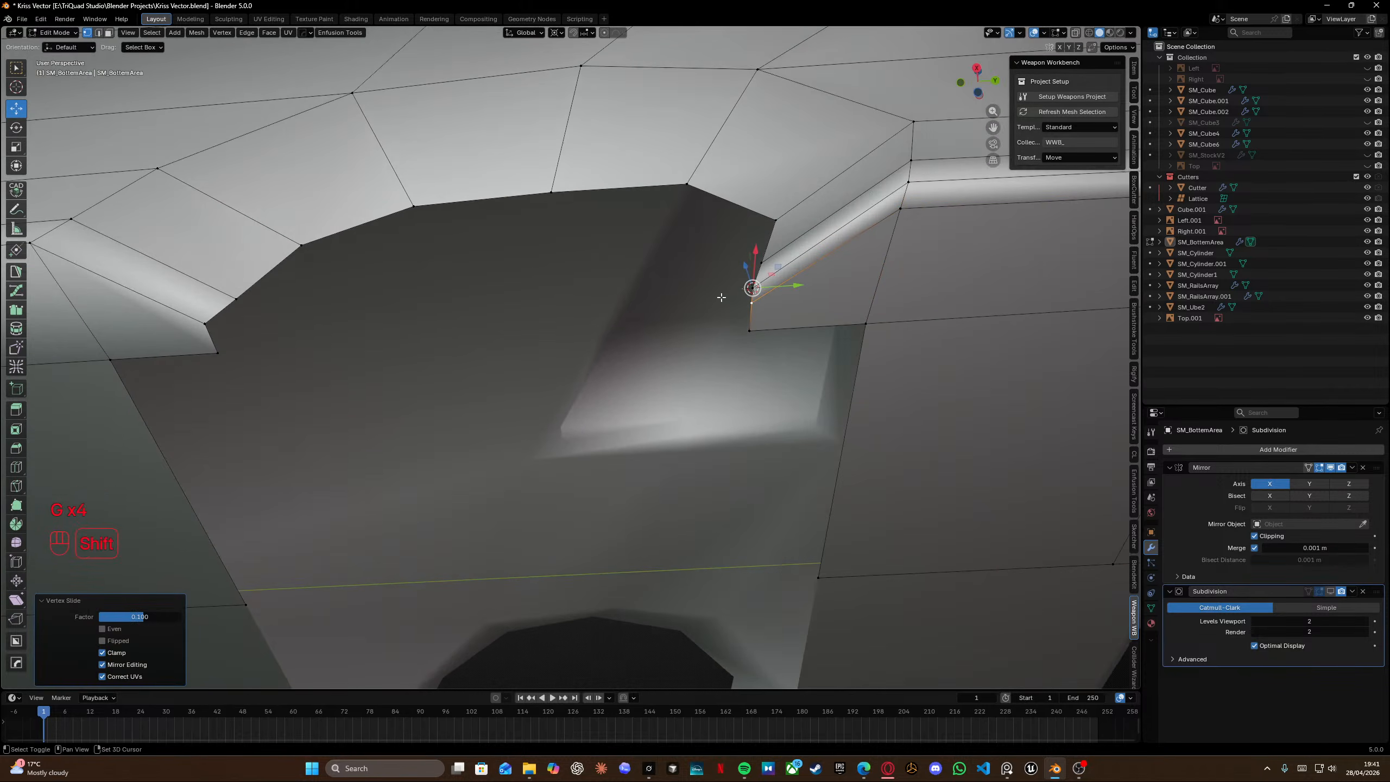
{"action": "scroll", "coordinate": [745, 298], "scroll_direction": "up", "scroll_amount": 2, "text": "ctrl"}
{"action": "key", "text": "ctrl+s"}
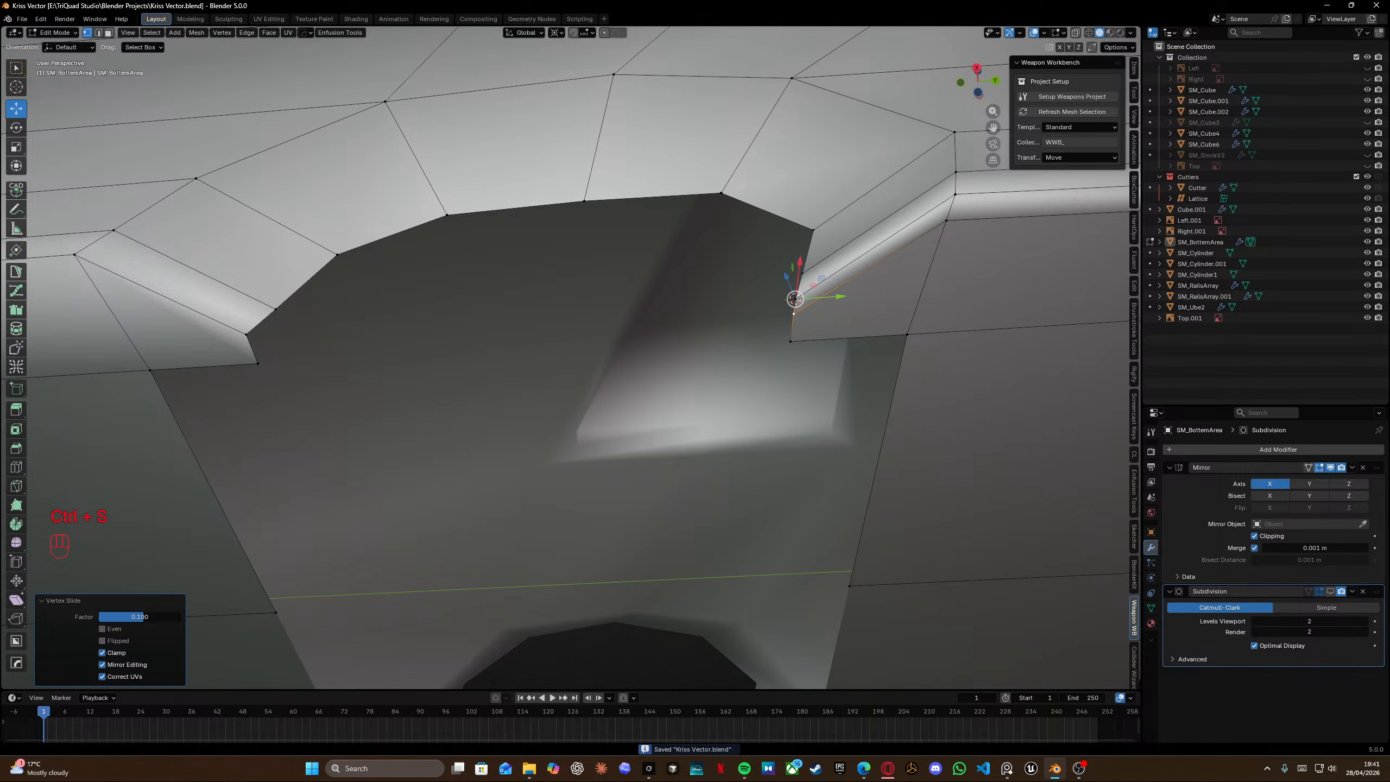
Inspect the whole receiver model in object mode.
{"action": "middle_click_drag", "start_coordinate": [485, 244], "coordinate": [486, 310]}
{"action": "scroll", "coordinate": [484, 285], "scroll_direction": "down", "scroll_amount": 7}
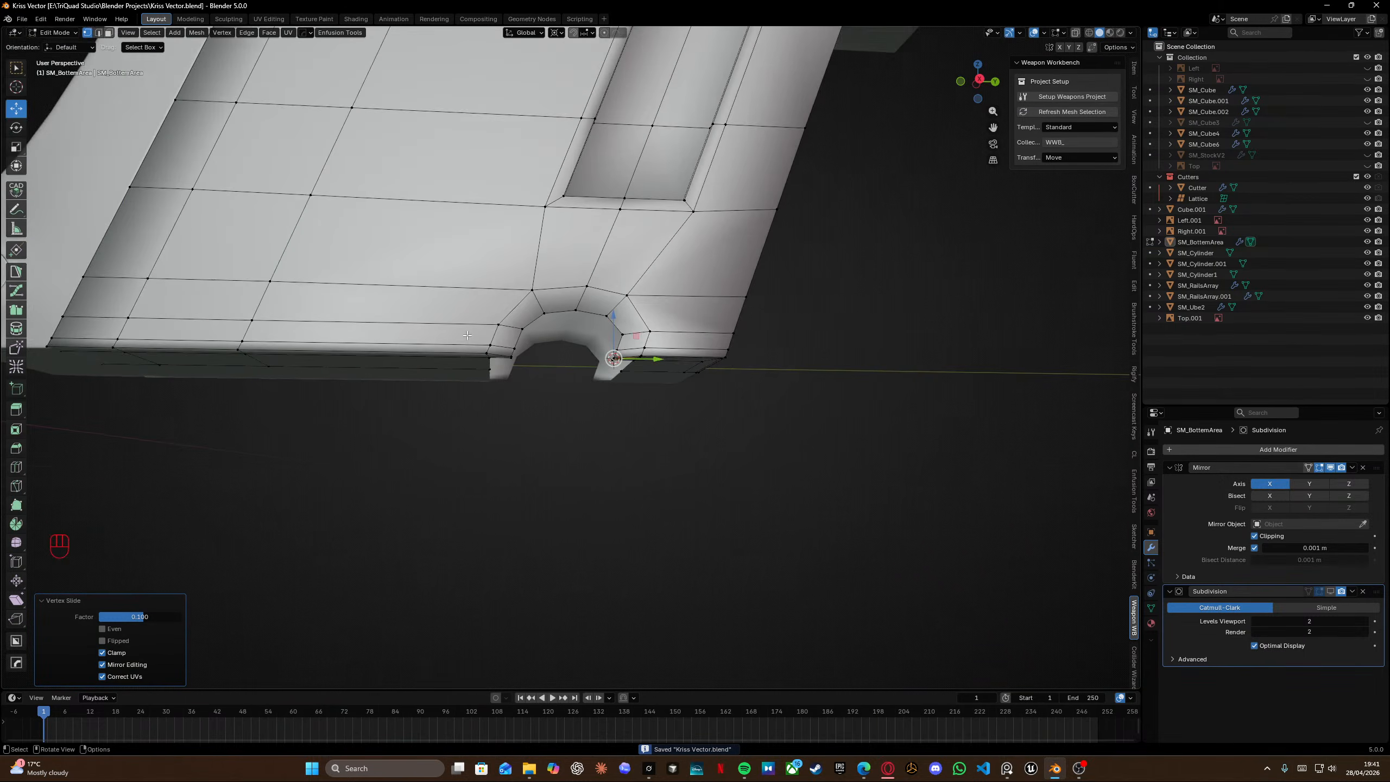
{"action": "middle_click_drag", "start_coordinate": [478, 201], "coordinate": [477, 331], "text": "shift"}
{"action": "scroll", "coordinate": [478, 331], "scroll_direction": "down", "scroll_amount": 6}
{"action": "key", "text": "Tab"}
{"action": "scroll", "coordinate": [569, 379], "scroll_direction": "up", "scroll_amount": 8}
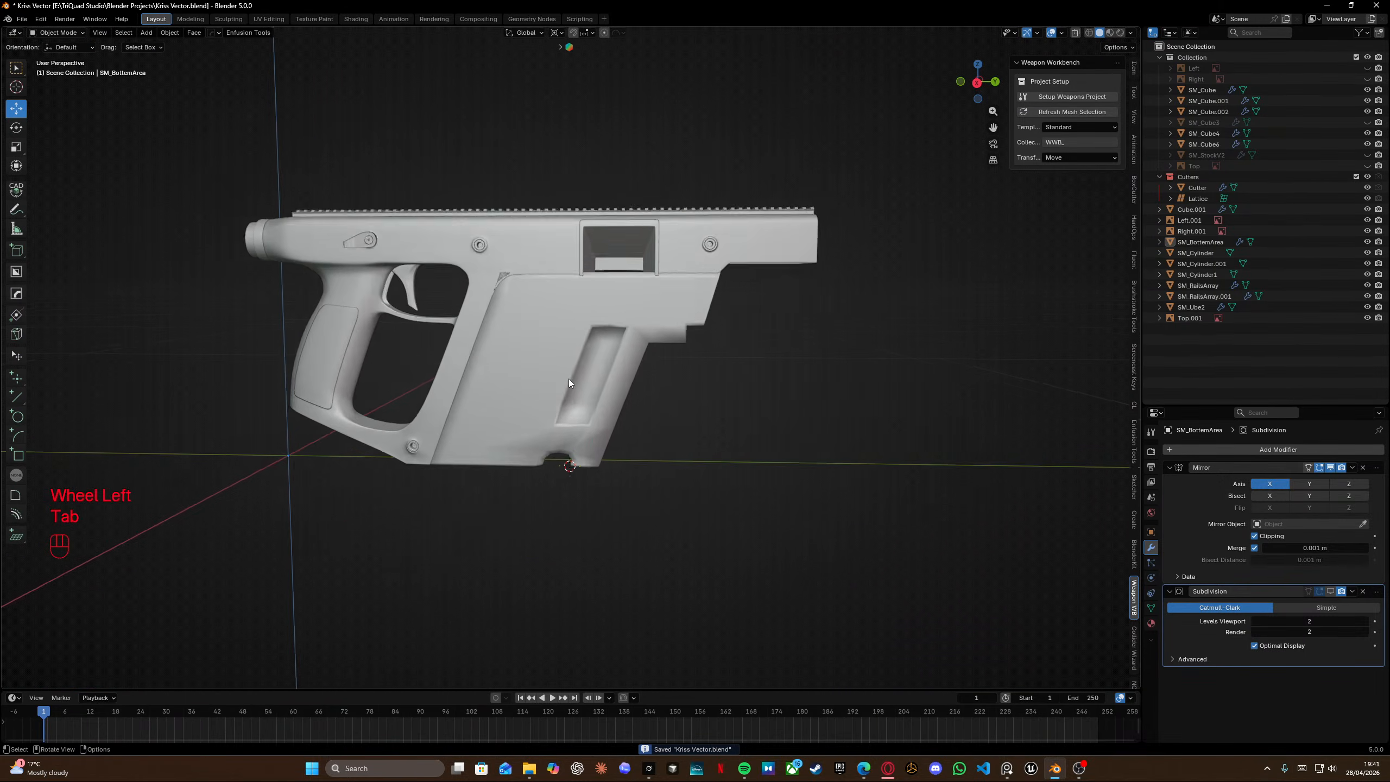
{"action": "middle_click_drag", "start_coordinate": [533, 391], "coordinate": [540, 379], "text": "shift"}
Study the reference photos of the notch, tracing its curve as a temporary guide.
{"action": "key", "text": "alt+Tab"}
{"action": "scroll", "coordinate": [731, 239], "scroll_direction": "down", "scroll_amount": 8}
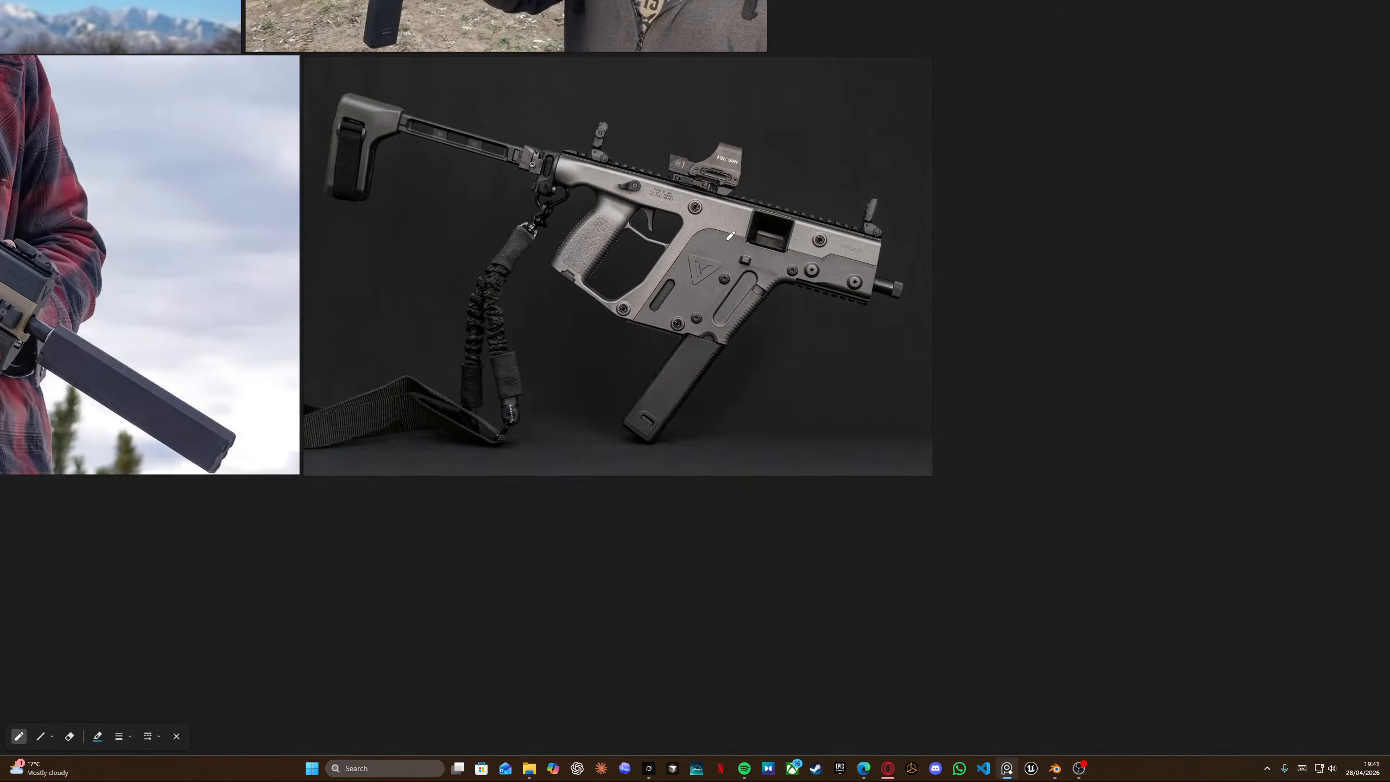
{"action": "scroll", "coordinate": [643, 304], "scroll_direction": "up", "scroll_amount": 8}
{"action": "scroll", "coordinate": [327, 389], "scroll_direction": "down", "scroll_amount": 5}
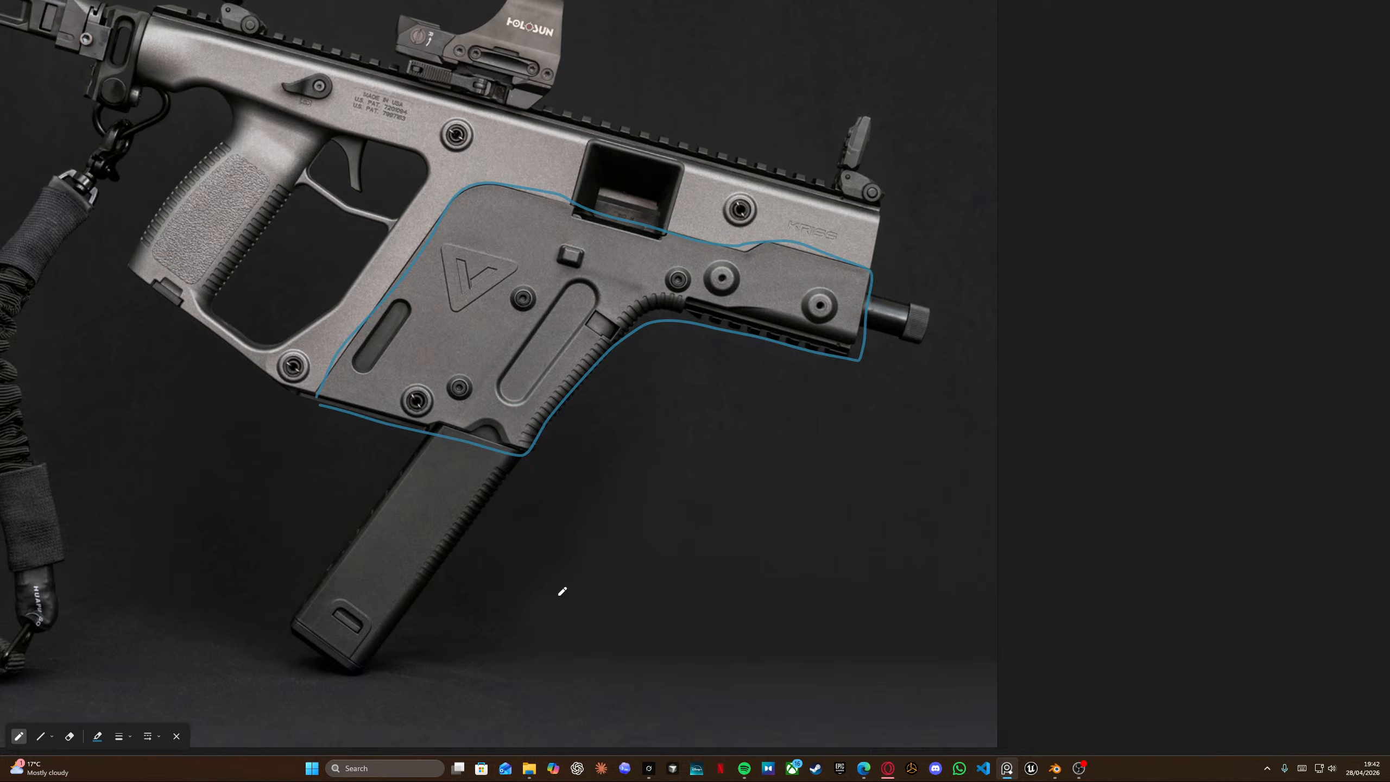
{"action": "key", "text": "ctrl+z"}
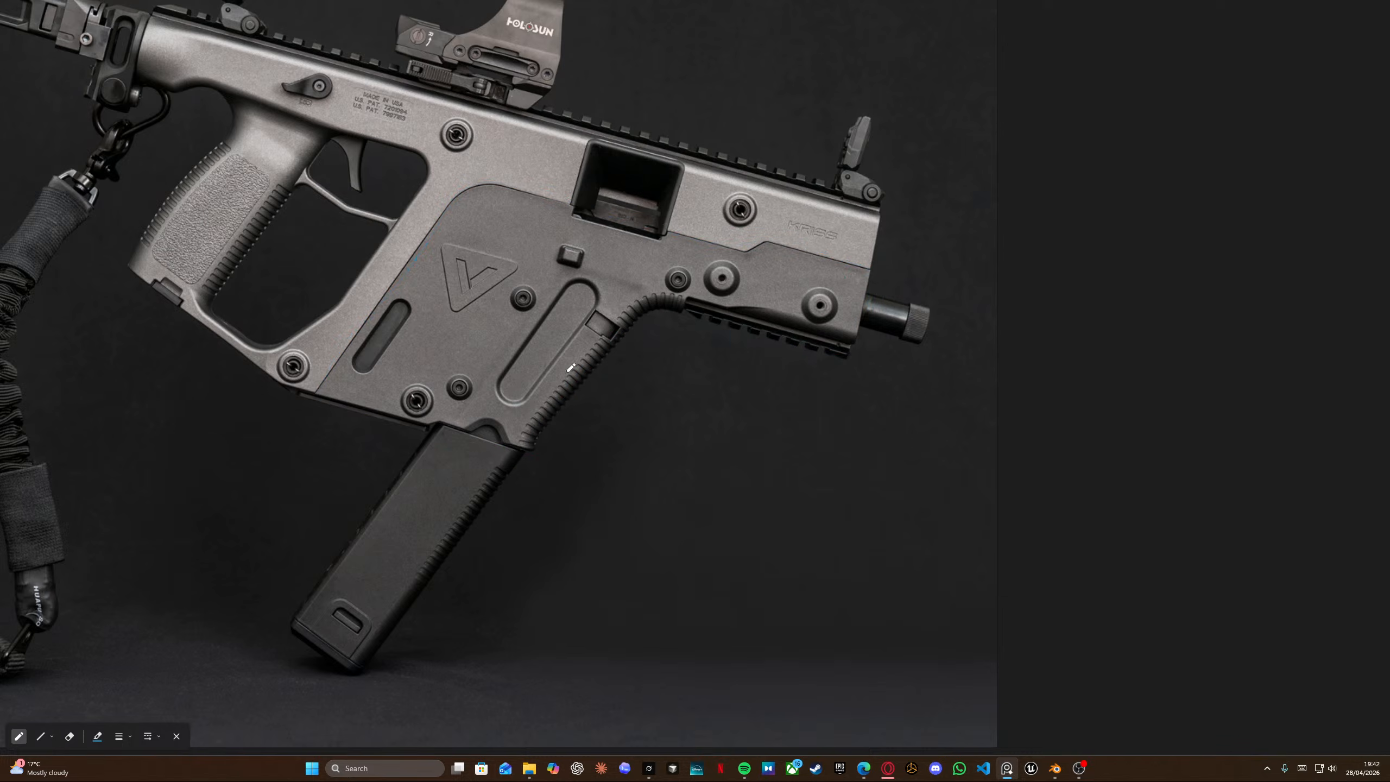
{"action": "scroll", "coordinate": [500, 448], "scroll_direction": "up", "scroll_amount": 6}
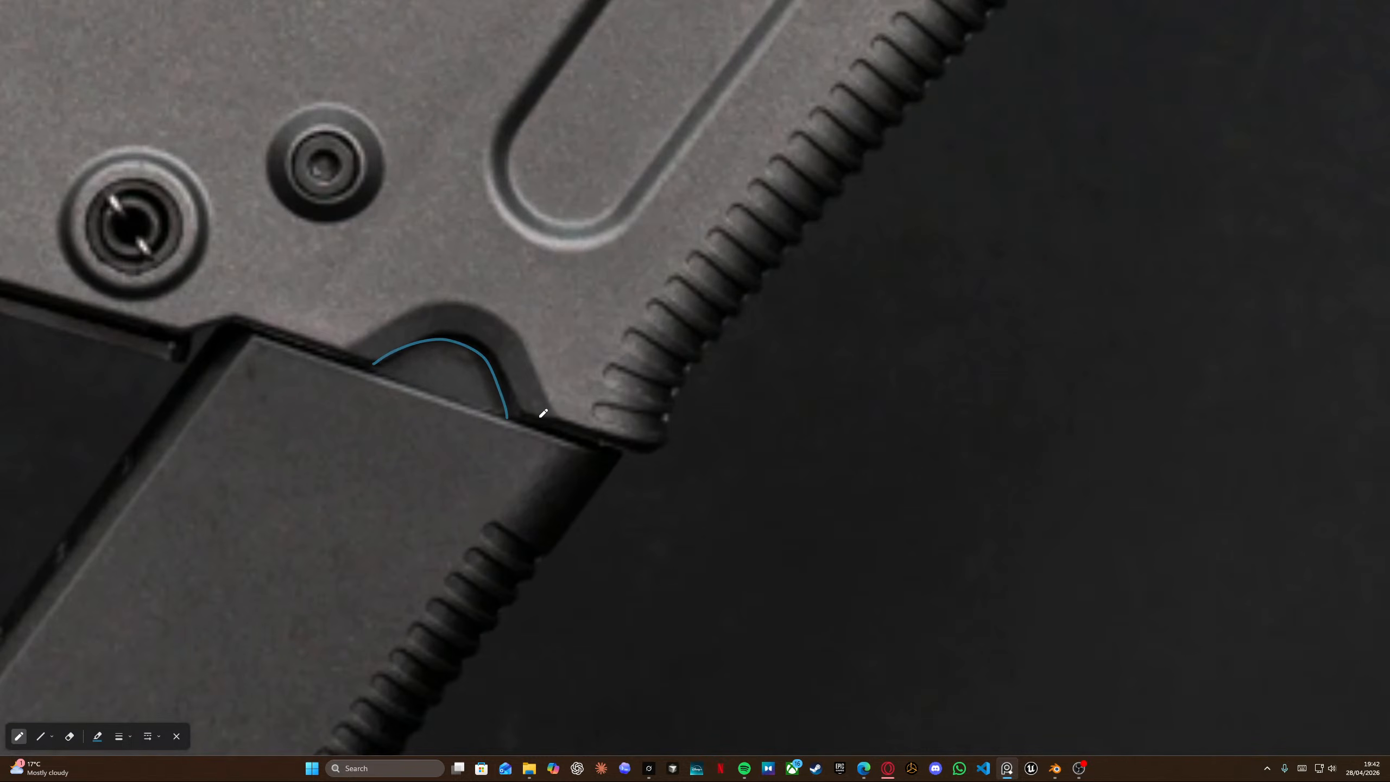
{"action": "mouse_move", "coordinate": [546, 410]}
{"action": "left_mouse_down"}
{"action": "mouse_move", "coordinate": [423, 325]}
{"action": "mouse_move", "coordinate": [352, 371]}
{"action": "left_mouse_up"}
{"action": "key", "text": "ctrl+z"}
{"action": "key", "text": "ctrl+z"}
{"action": "key", "text": "alt+Tab"}
Insert a loop cut around the arch band above the notch.
{"action": "scroll", "coordinate": [636, 413], "scroll_direction": "up", "scroll_amount": 4}
{"action": "middle_click_drag", "start_coordinate": [597, 646], "coordinate": [552, 170], "text": "shift"}
{"action": "scroll", "coordinate": [538, 271], "scroll_direction": "up", "scroll_amount": 4}
{"action": "middle_click_drag", "start_coordinate": [537, 272], "coordinate": [798, 367]}
{"action": "scroll", "coordinate": [520, 267], "scroll_direction": "up", "scroll_amount": 4}
{"action": "middle_click_drag", "start_coordinate": [799, 367], "coordinate": [737, 351]}
{"action": "scroll", "coordinate": [667, 312], "scroll_direction": "down", "scroll_amount": 5}
{"action": "key", "text": "Tab"}
{"action": "scroll", "coordinate": [667, 312], "scroll_direction": "up", "scroll_amount": 5}
{"action": "scroll", "coordinate": [691, 285], "scroll_direction": "down", "scroll_amount": 5}
{"action": "scroll", "coordinate": [580, 363], "scroll_direction": "up", "scroll_amount": 4}
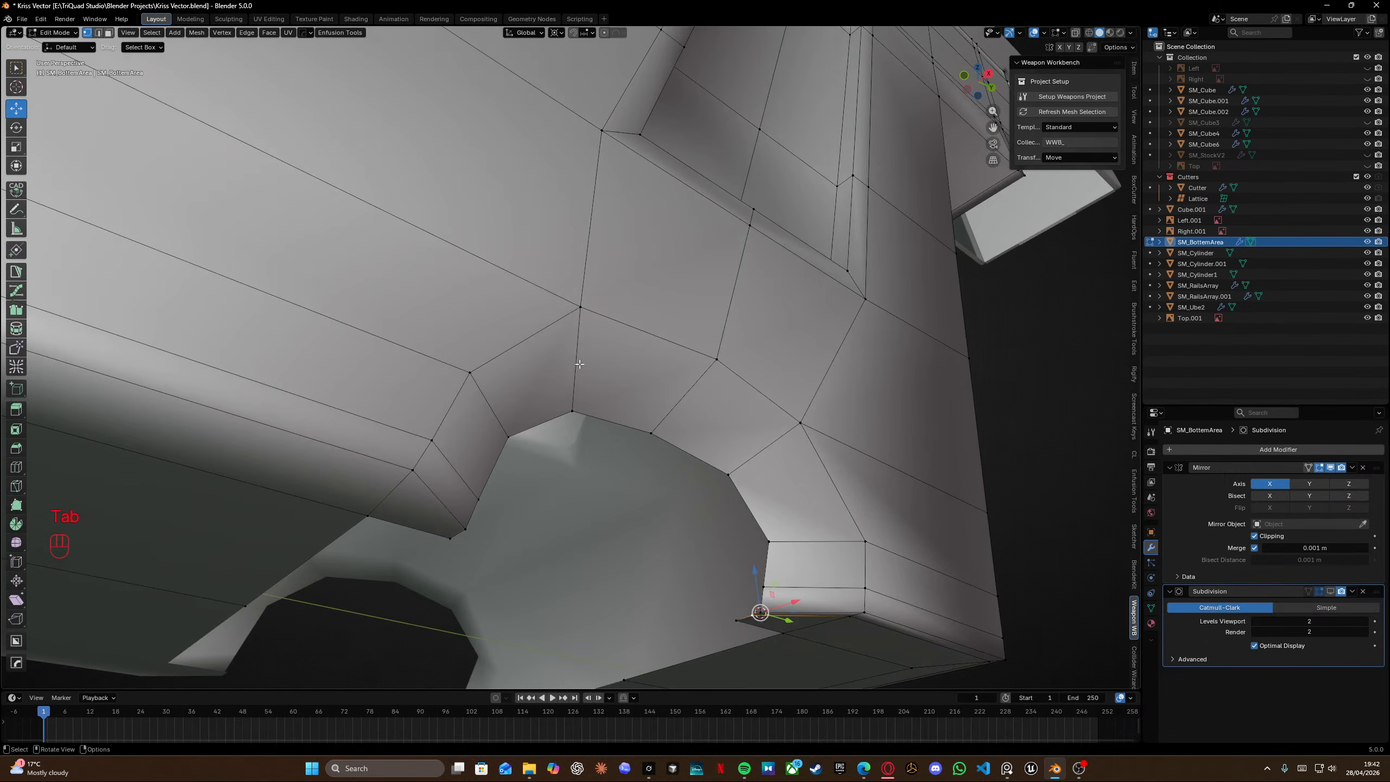
{"action": "middle_click_drag", "start_coordinate": [580, 363], "coordinate": [539, 349]}
{"action": "key", "text": "ctrl+r"}
{"action": "left_click", "coordinate": [506, 431]}
{"action": "left_click", "coordinate": [484, 413]}
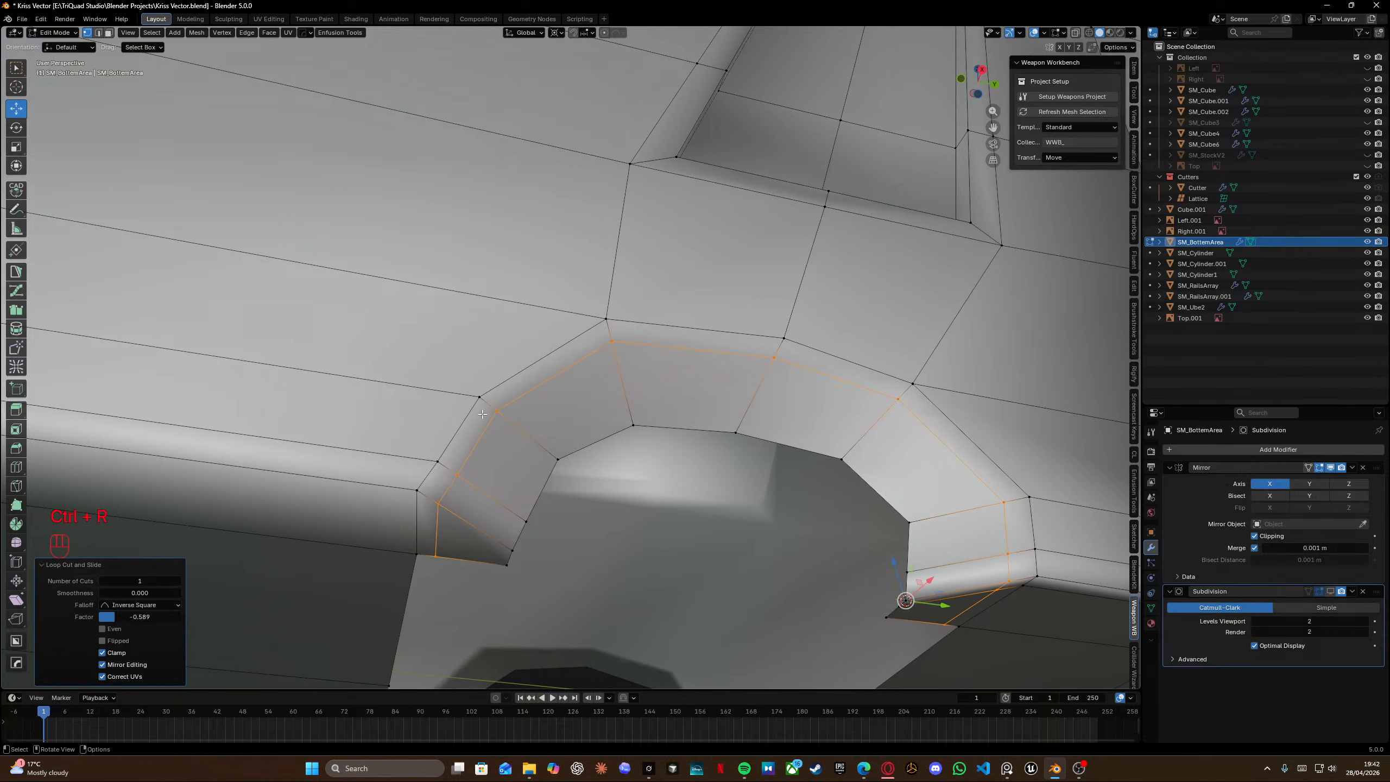
Inspect the arch band and notch topology from several angles, switching between object and edit mode.
{"action": "key", "text": "Tab"}
{"action": "scroll", "coordinate": [576, 383], "scroll_direction": "down", "scroll_amount": 3}
{"action": "middle_click_drag", "start_coordinate": [632, 395], "coordinate": [519, 323], "text": "shift"}
{"action": "middle_click_drag", "start_coordinate": [520, 323], "coordinate": [454, 390]}
{"action": "middle_click_drag", "start_coordinate": [678, 321], "coordinate": [584, 372], "text": "shift"}
{"action": "key", "text": "Tab"}
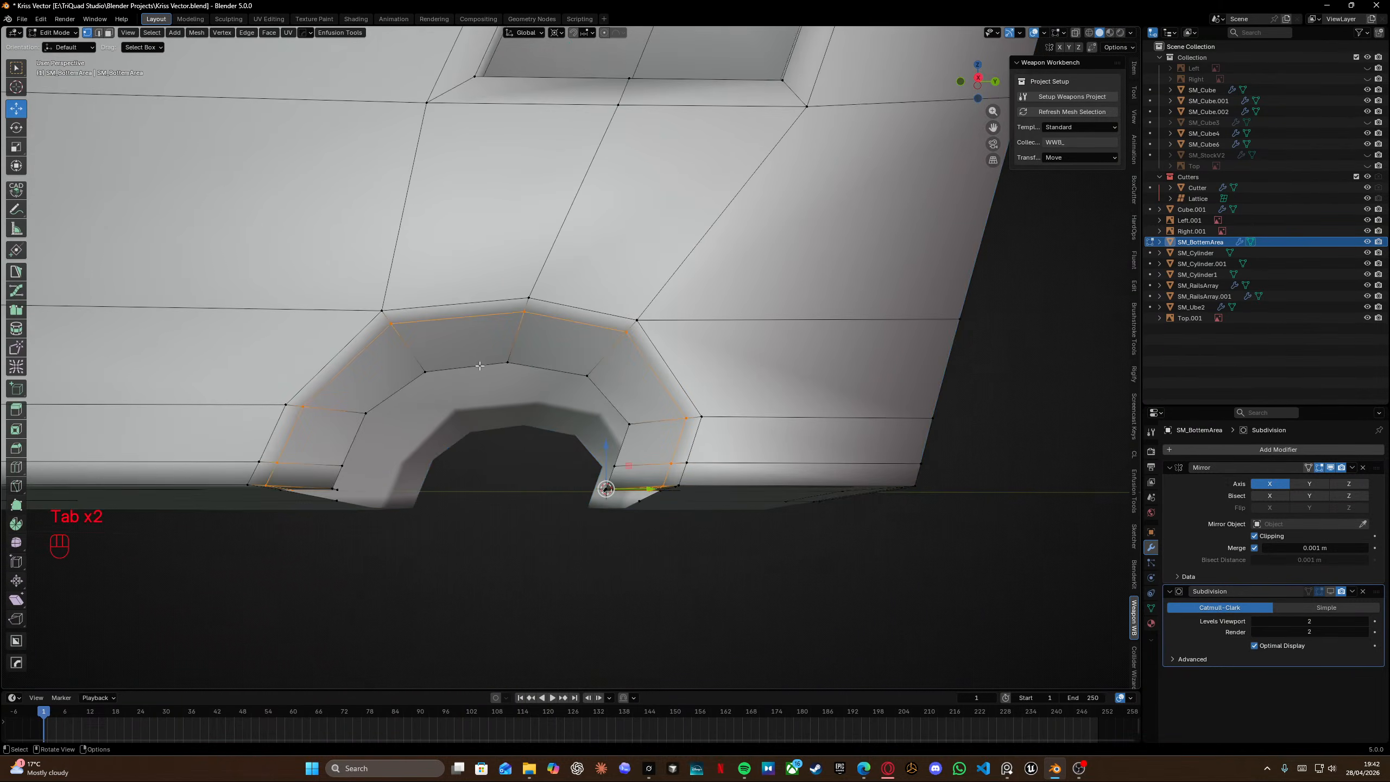
{"action": "middle_click_drag", "start_coordinate": [488, 366], "coordinate": [520, 266]}
{"action": "left_click", "coordinate": [1331, 592]}
{"action": "key", "text": "Tab"}
{"action": "middle_click_drag", "start_coordinate": [529, 379], "coordinate": [627, 287]}
{"action": "scroll", "coordinate": [694, 373], "scroll_direction": "down", "scroll_amount": 3}
{"action": "scroll", "coordinate": [633, 367], "scroll_direction": "down", "scroll_amount": 4}
{"action": "scroll", "coordinate": [633, 369], "scroll_direction": "up", "scroll_amount": 6}
{"action": "key", "text": "Tab"}
In X-ray, box-select edges around the notch and dissolve them.
{"action": "key", "text": "shift+z"}
{"action": "middle_click_drag", "start_coordinate": [718, 344], "coordinate": [615, 272], "text": "shift"}
{"action": "key", "text": "x"}
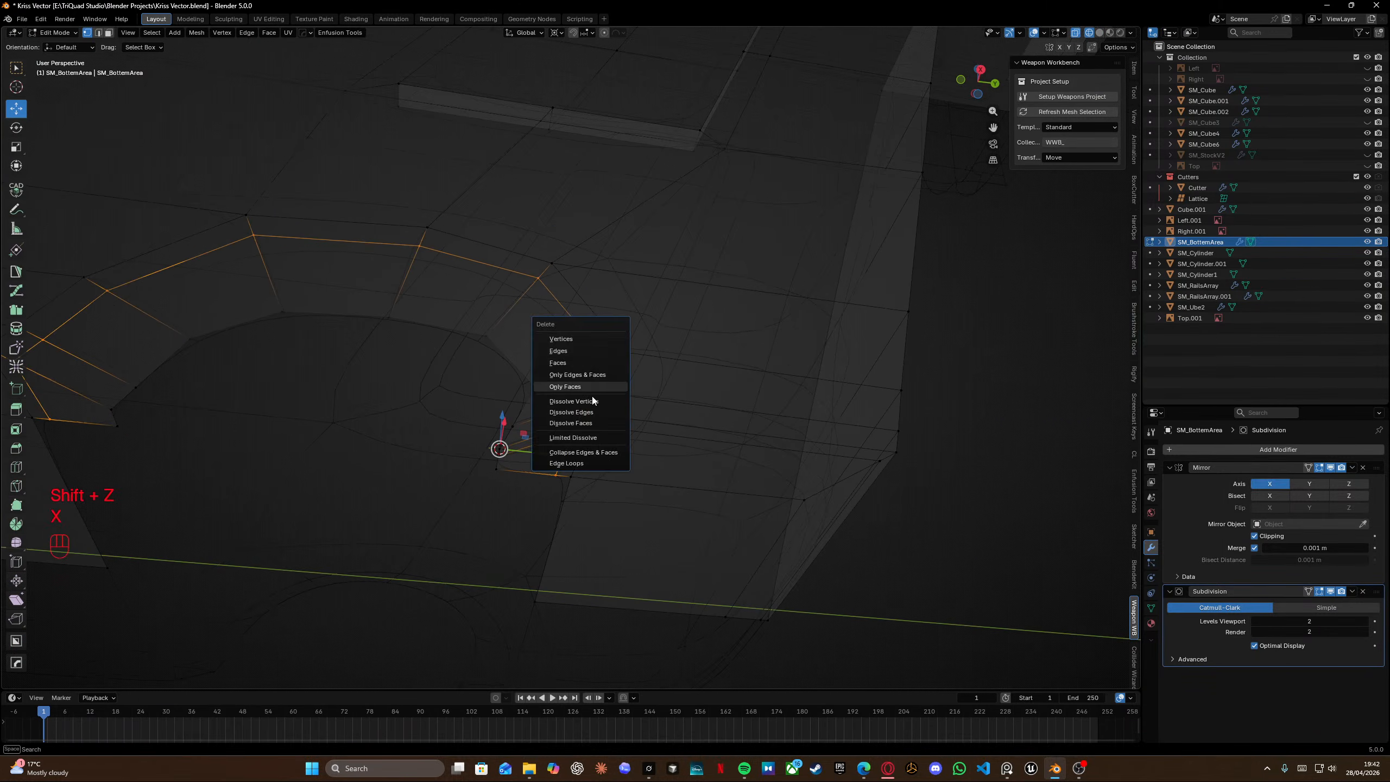
{"action": "left_click", "coordinate": [589, 413]}
{"action": "mouse_move", "coordinate": [505, 310]}
{"action": "middle_mouse_down", "text": "shift"}
{"action": "mouse_move", "coordinate": [594, 331]}
{"action": "mouse_move", "coordinate": [620, 371]}
{"action": "mouse_move", "coordinate": [669, 345]}
{"action": "mouse_move", "coordinate": [664, 315]}
{"action": "middle_mouse_up", "text": "shift"}
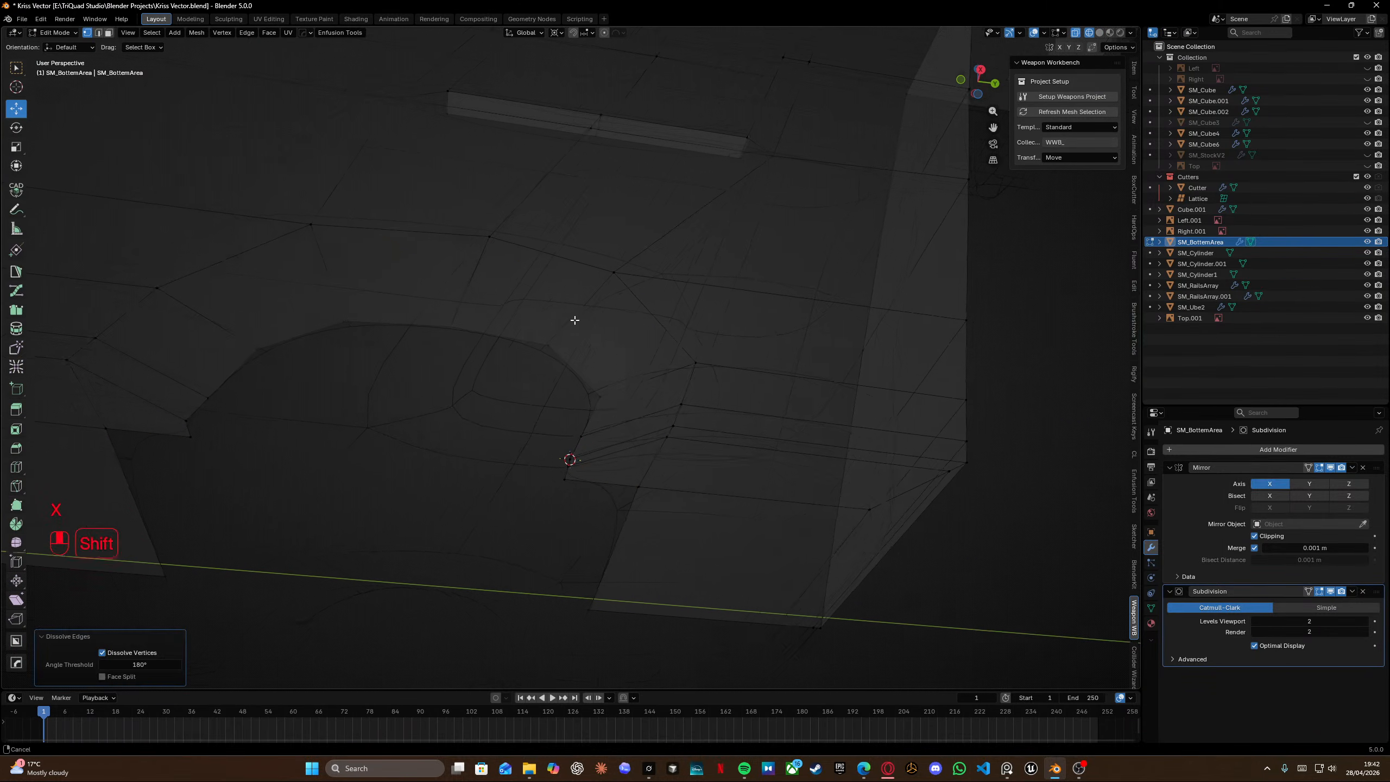
{"action": "key", "text": "shift+z"}
{"action": "left_click_drag", "start_coordinate": [664, 316], "coordinate": [716, 536]}
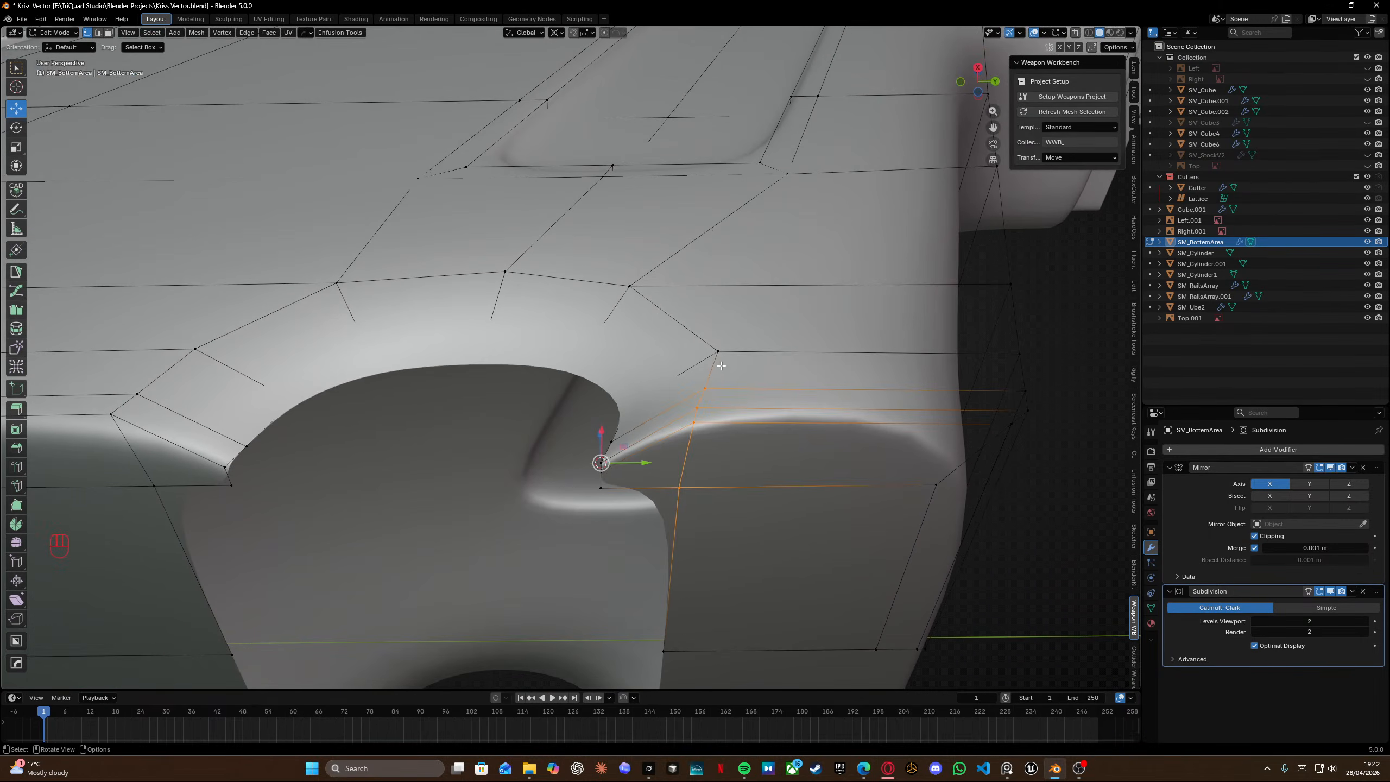
Insert a loop cut across the arch band beside the notch.
{"action": "left_click_drag", "start_coordinate": [705, 334], "coordinate": [739, 382], "text": "shift"}
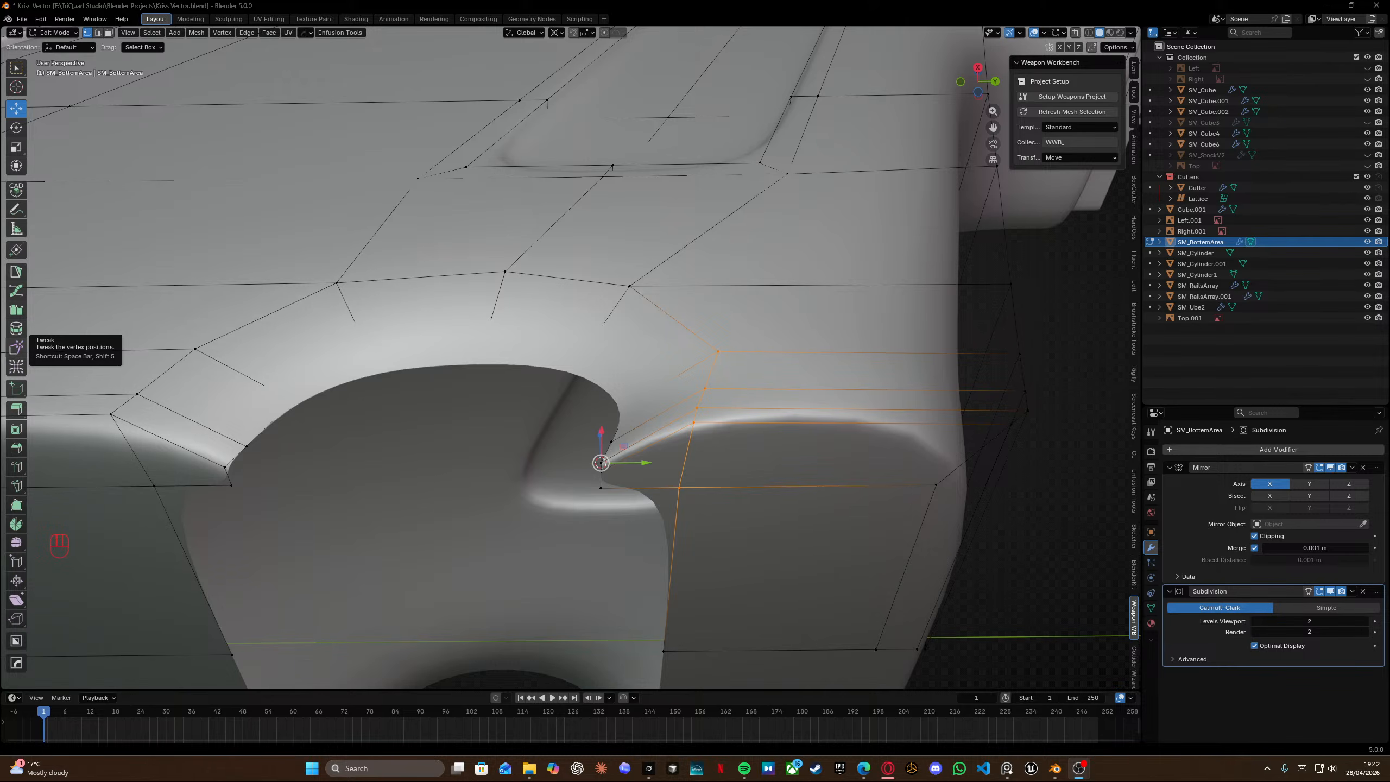
{"action": "middle_click_drag", "start_coordinate": [713, 367], "coordinate": [714, 425]}
{"action": "middle_click_drag", "start_coordinate": [714, 424], "coordinate": [798, 268], "text": "shift"}
{"action": "middle_click_drag", "start_coordinate": [799, 268], "coordinate": [766, 225]}
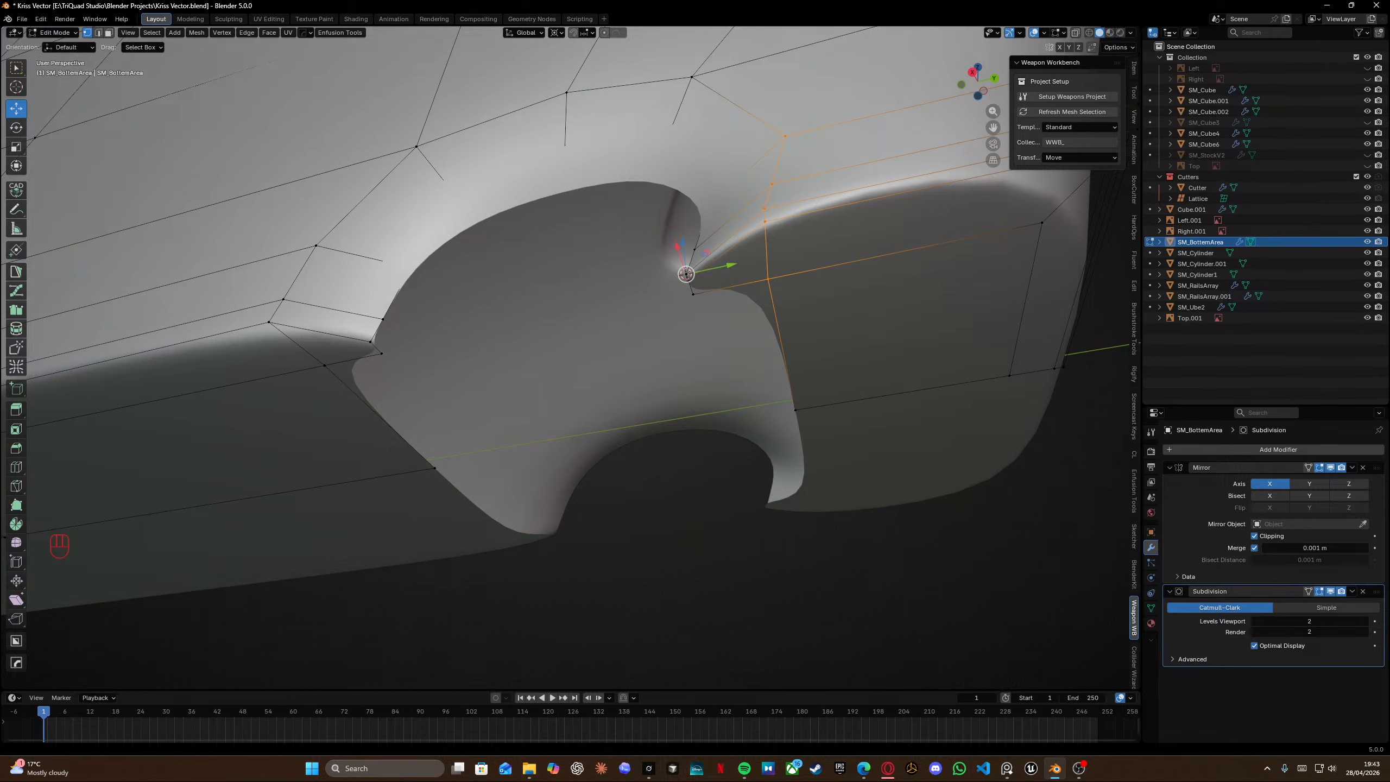
{"action": "middle_click_drag", "start_coordinate": [694, 248], "coordinate": [777, 279]}
{"action": "key", "text": "ctrl+r"}
{"action": "left_click", "coordinate": [782, 276]}
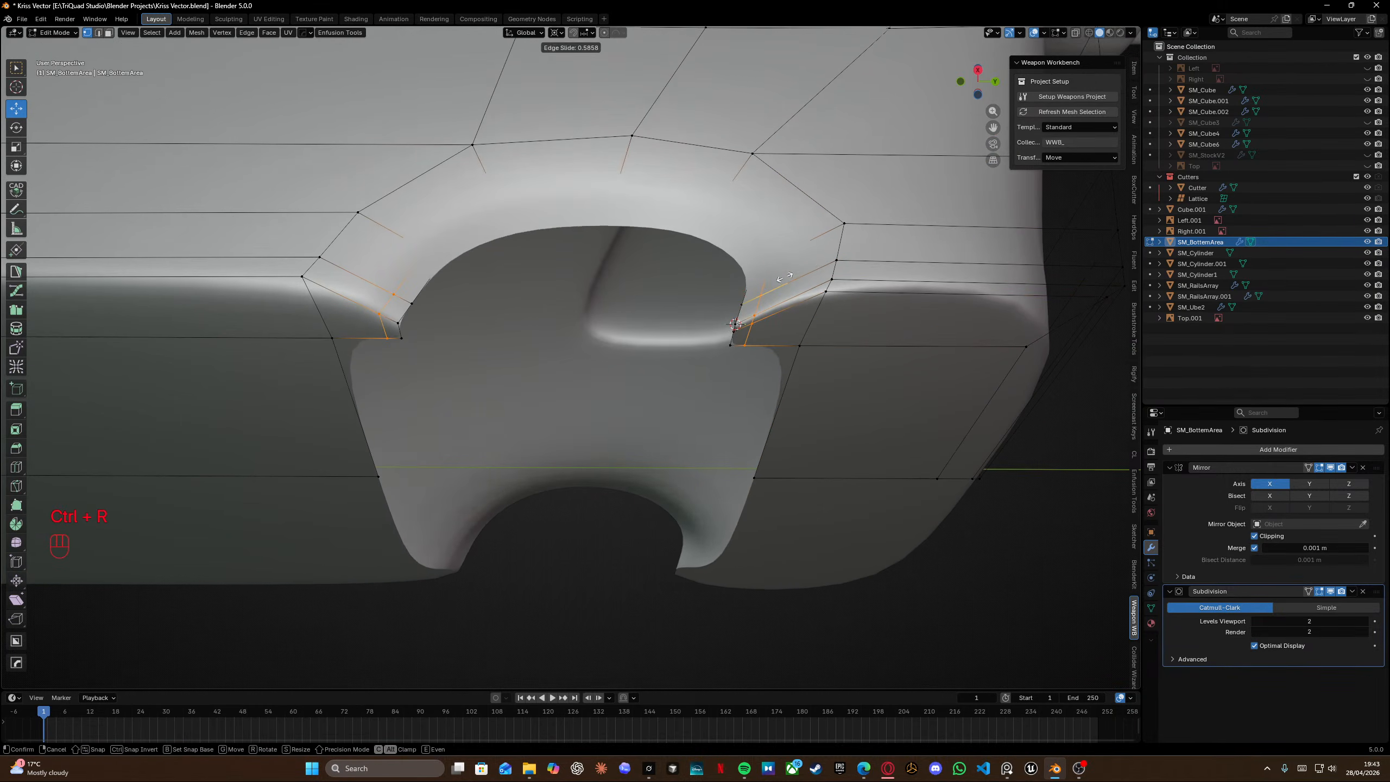
{"action": "left_click", "coordinate": [791, 274]}
Add a second loop cut across the arch band and save the file.
{"action": "middle_click_drag", "start_coordinate": [552, 277], "coordinate": [623, 332]}
{"action": "key", "text": "ctrl+r"}
{"action": "left_click", "coordinate": [493, 285]}
{"action": "left_click", "coordinate": [484, 291]}
{"action": "key", "text": "Tab"}
{"action": "scroll", "coordinate": [510, 222], "scroll_direction": "down", "scroll_amount": 4}
{"action": "scroll", "coordinate": [504, 344], "scroll_direction": "down", "scroll_amount": 5}
{"action": "left_click", "coordinate": [654, 391]}
{"action": "middle_click_drag", "start_coordinate": [655, 250], "coordinate": [657, 411], "text": "shift"}
{"action": "key", "text": "ctrl+s"}
Insert a loop cut along the lower panel beneath the notch.
{"action": "scroll", "coordinate": [625, 319], "scroll_direction": "up", "scroll_amount": 3}
{"action": "key", "text": "Tab"}
{"action": "key", "text": "ctrl+r"}
{"action": "left_click", "coordinate": [656, 411]}
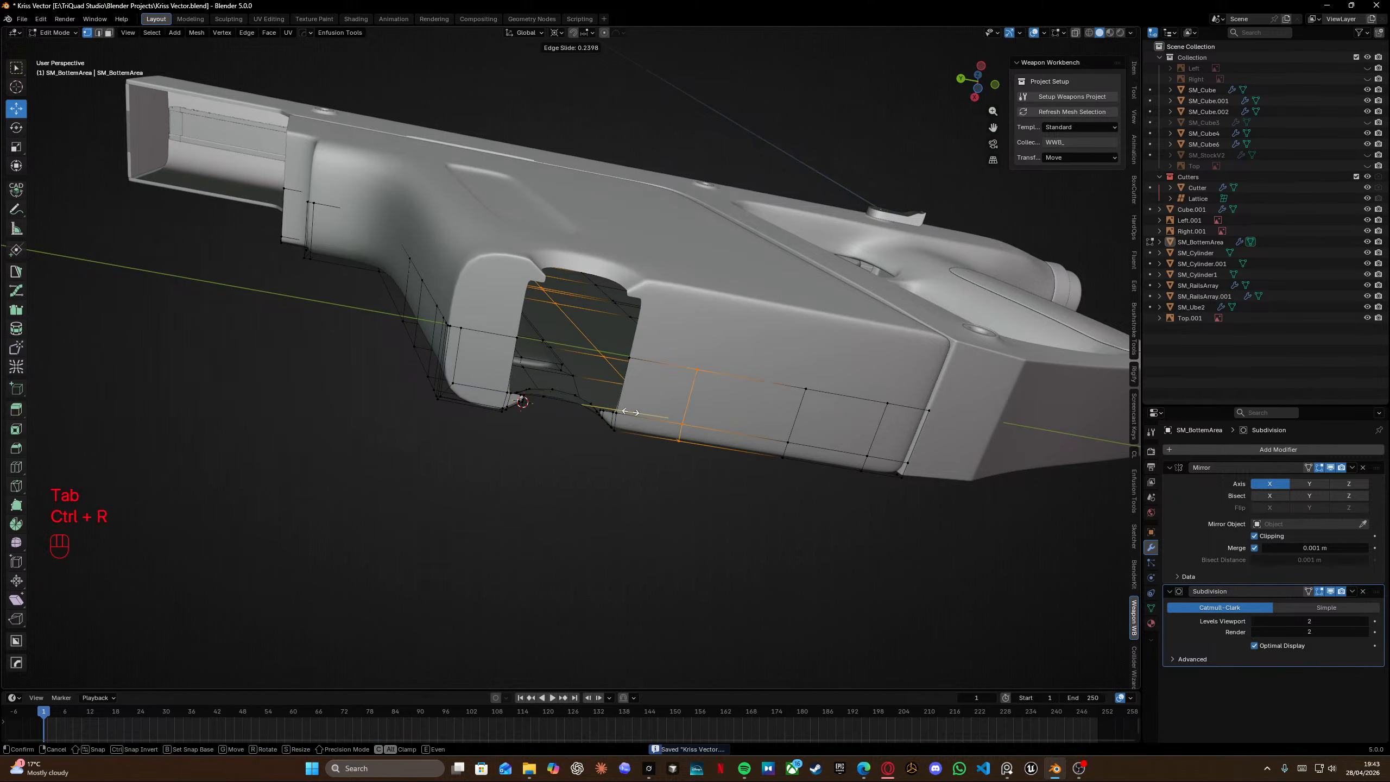
{"action": "left_click", "coordinate": [598, 413]}
Dissolve the selected edges below the notch and save the file.
{"action": "key", "text": "Tab"}
{"action": "left_click", "coordinate": [648, 378]}
{"action": "key", "text": "x"}
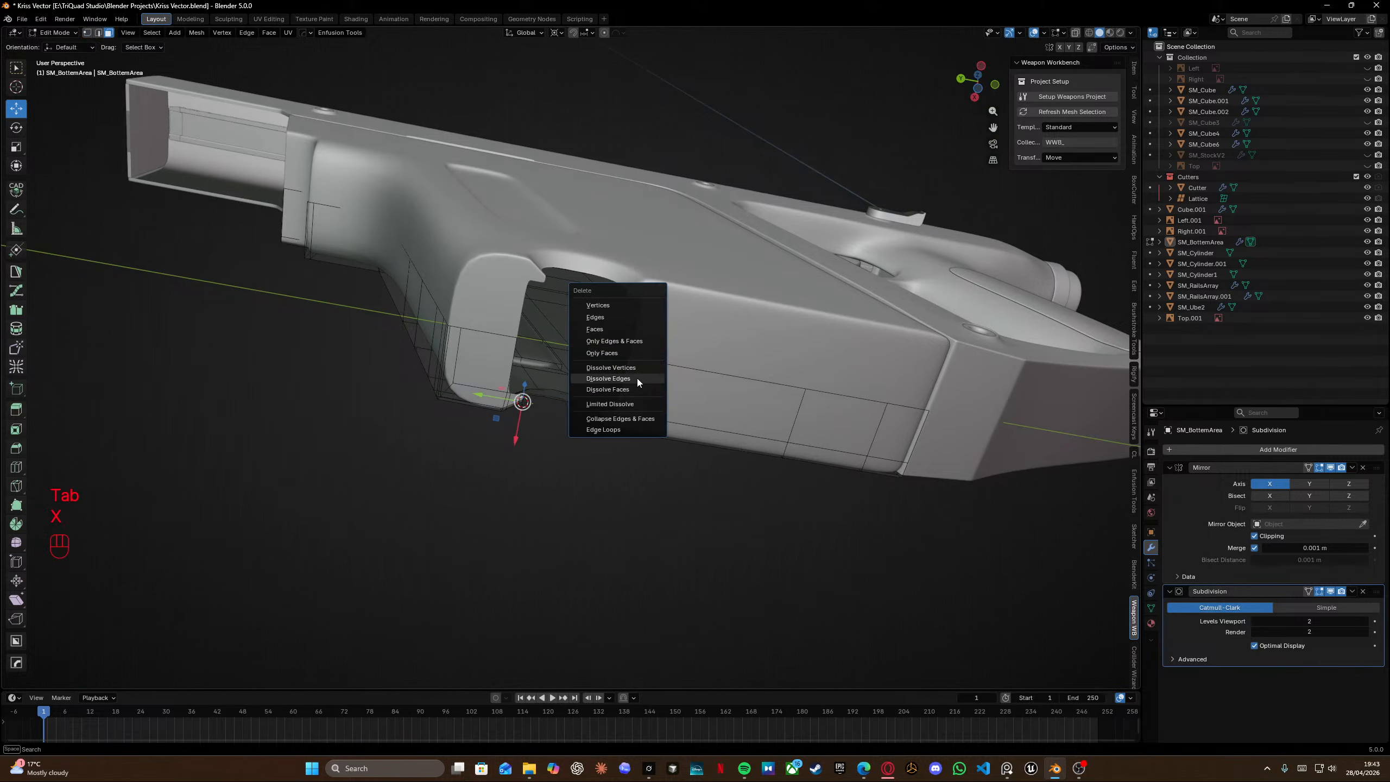
{"action": "left_click", "coordinate": [608, 331]}
{"action": "middle_click_drag", "start_coordinate": [645, 359], "coordinate": [571, 305]}
{"action": "key", "text": "Tab"}
{"action": "key", "text": "ctrl+s"}
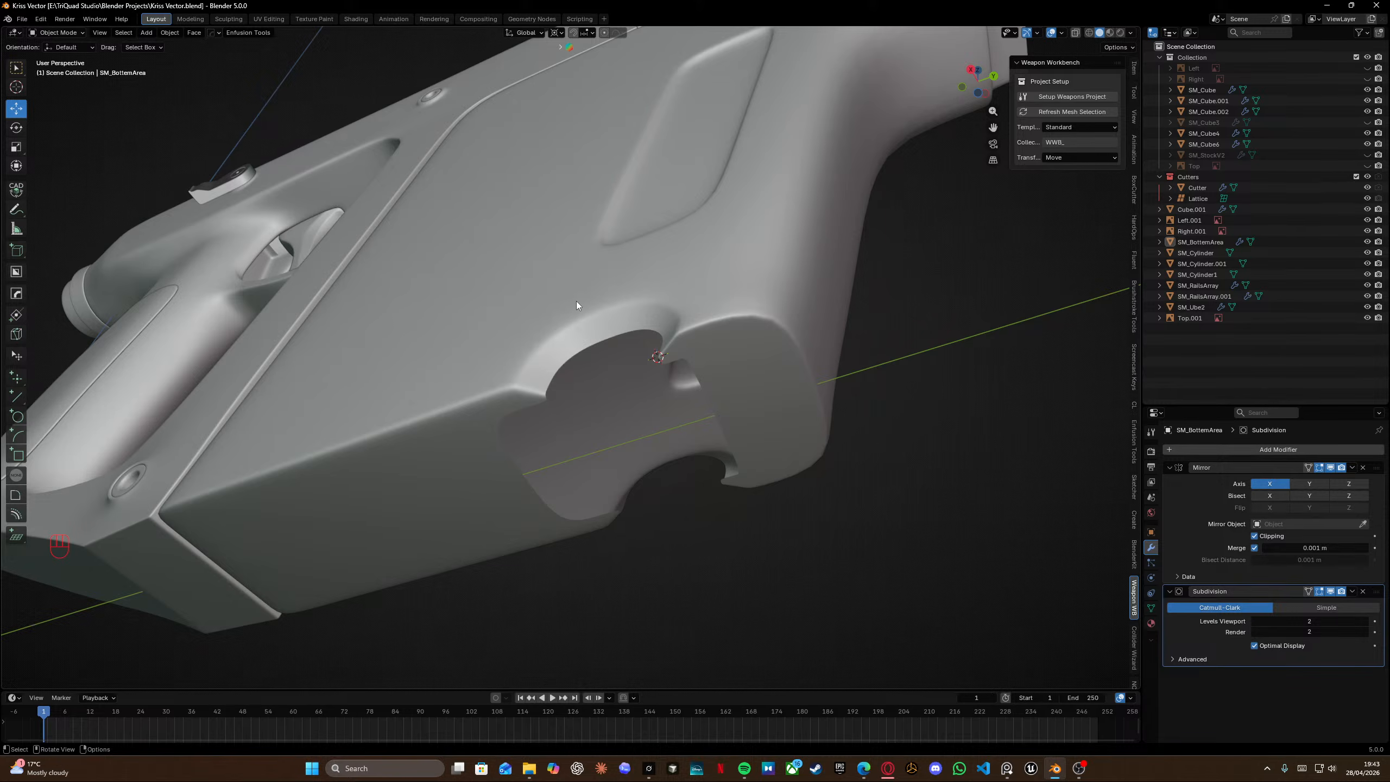
Inspect the notch's edge flow from below, selecting a path of edges in edit mode.
{"action": "middle_click_drag", "start_coordinate": [501, 202], "coordinate": [661, 267]}
{"action": "key", "text": "Tab"}
{"action": "middle_click_drag", "start_coordinate": [610, 393], "coordinate": [479, 299], "text": "shift"}
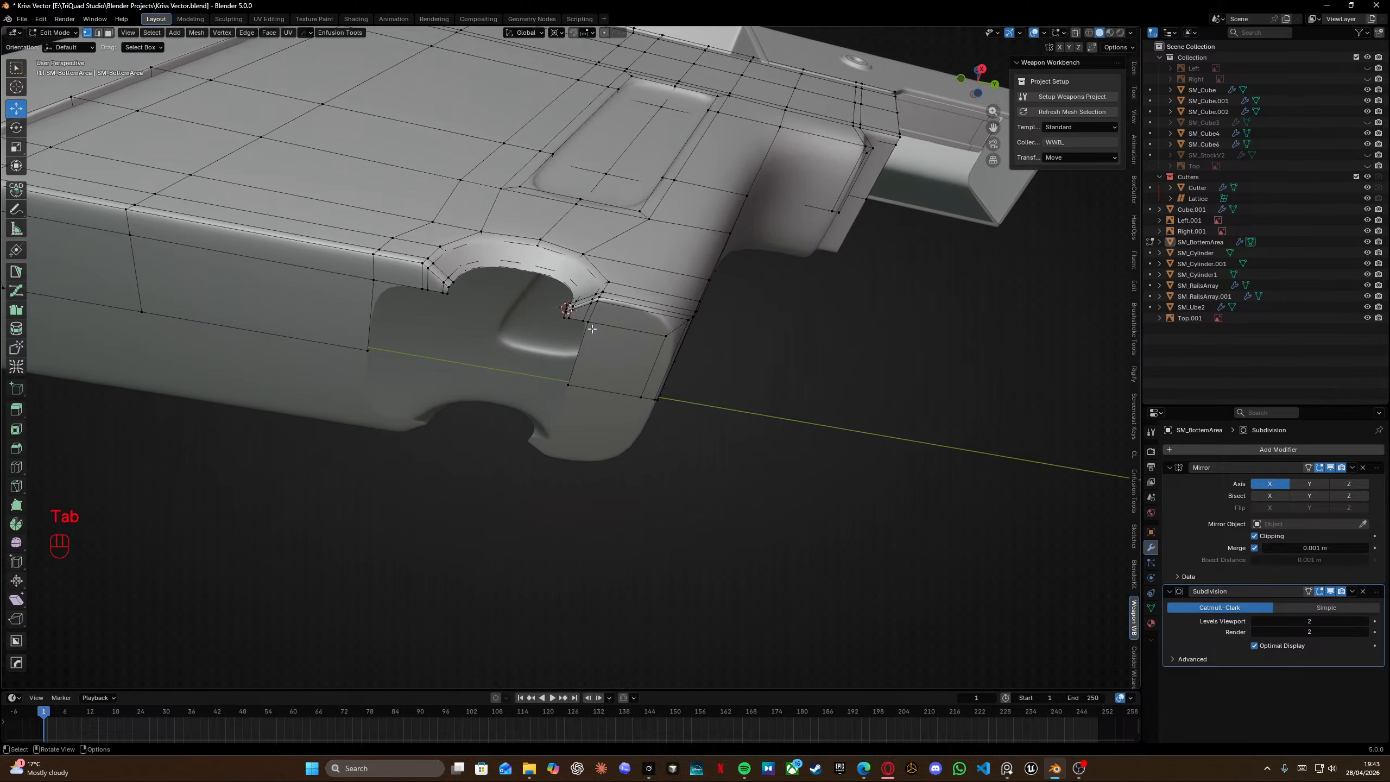
{"action": "left_click", "coordinate": [570, 383], "text": "ctrl"}
{"action": "left_click_drag", "start_coordinate": [605, 323], "coordinate": [610, 318]}
{"action": "middle_click_drag", "start_coordinate": [407, 297], "coordinate": [539, 298], "text": "shift"}
{"action": "key", "text": "Tab"}
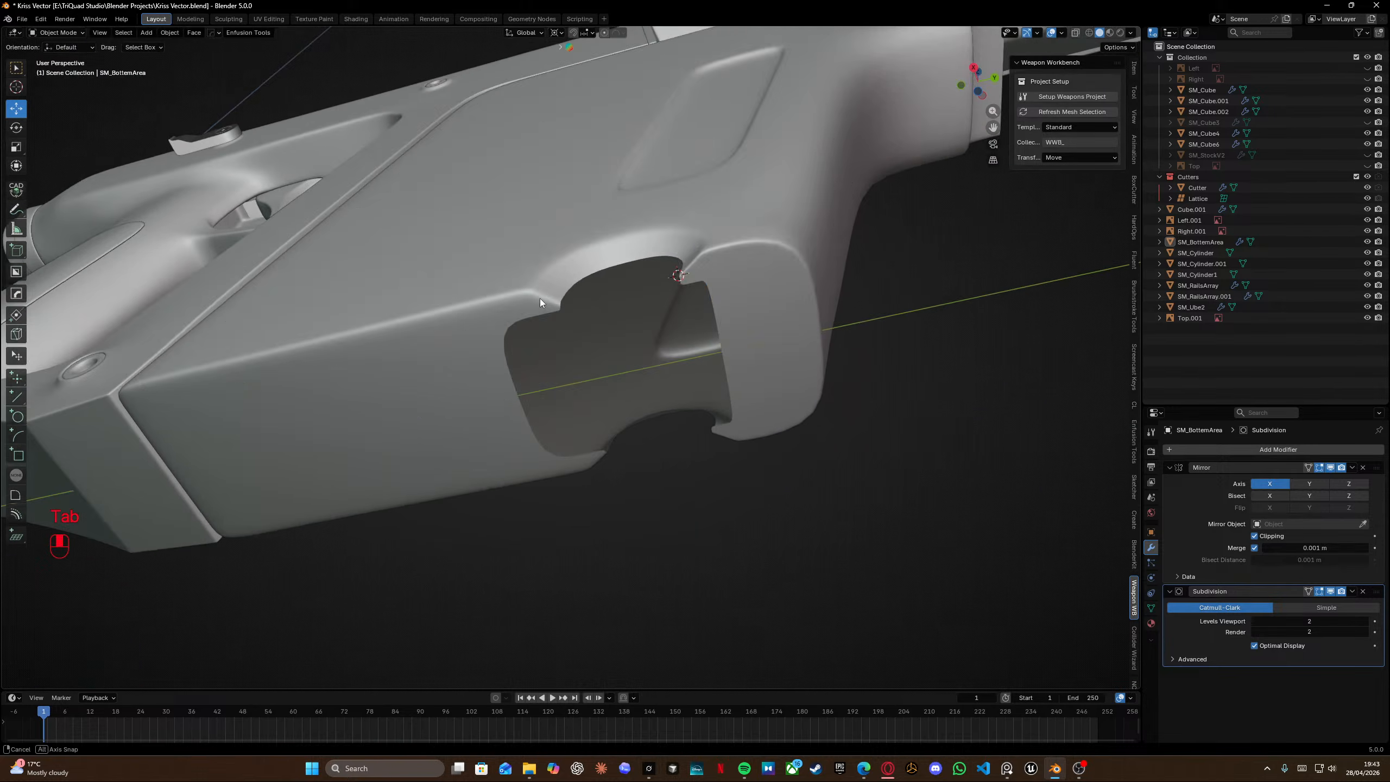
{"action": "key", "text": "Tab"}
{"action": "left_click", "coordinate": [489, 326]}
{"action": "left_click", "coordinate": [518, 398], "text": "ctrl"}
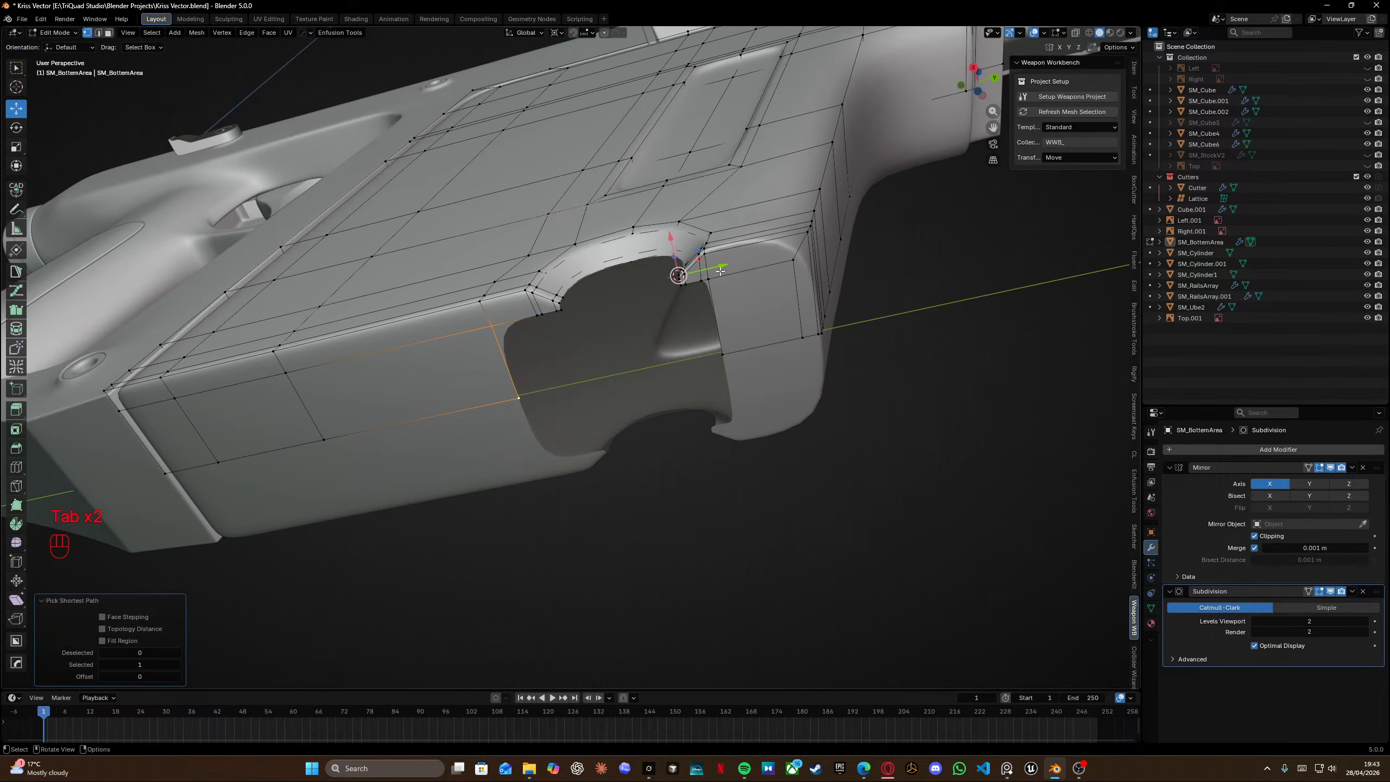
{"action": "left_click_drag", "start_coordinate": [718, 269], "coordinate": [713, 271]}
{"action": "key", "text": "Tab"}
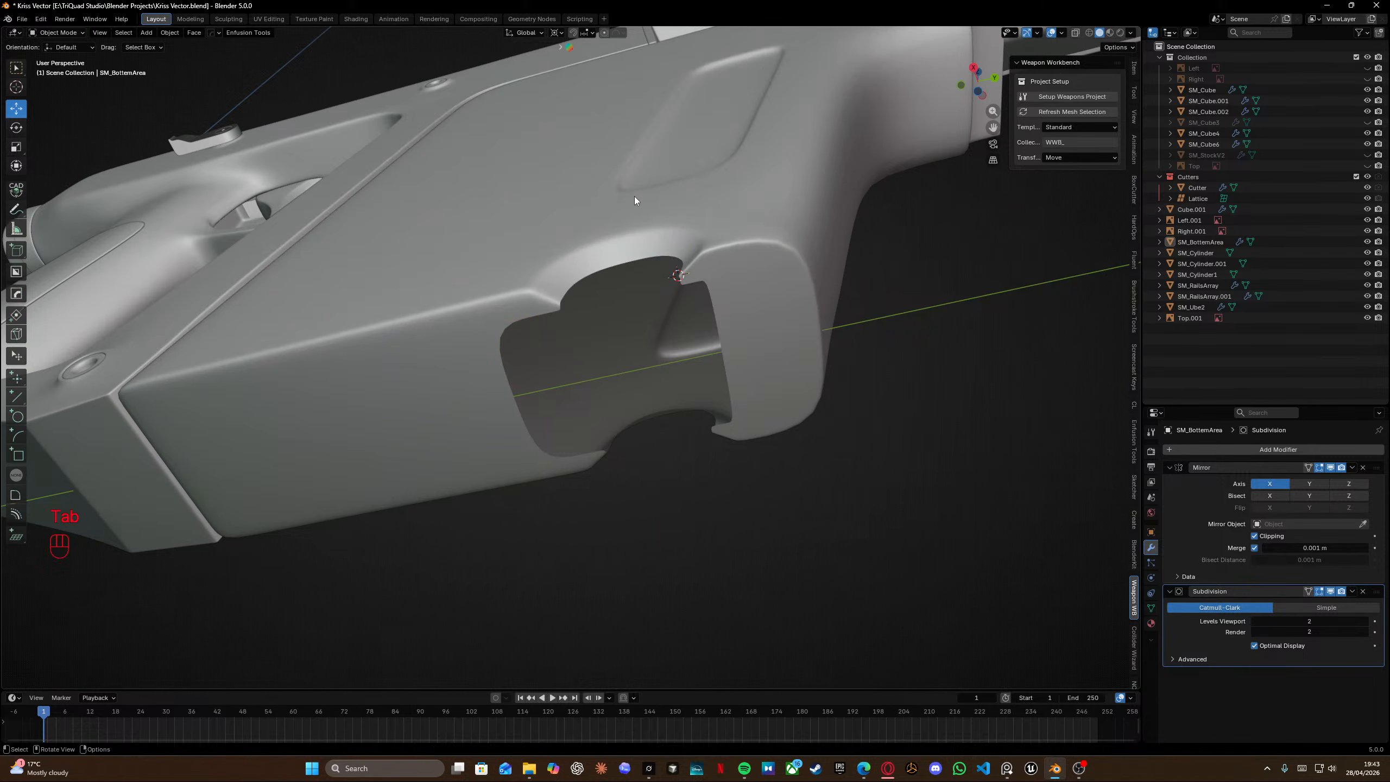
{"action": "middle_click_drag", "start_coordinate": [634, 195], "coordinate": [641, 209]}
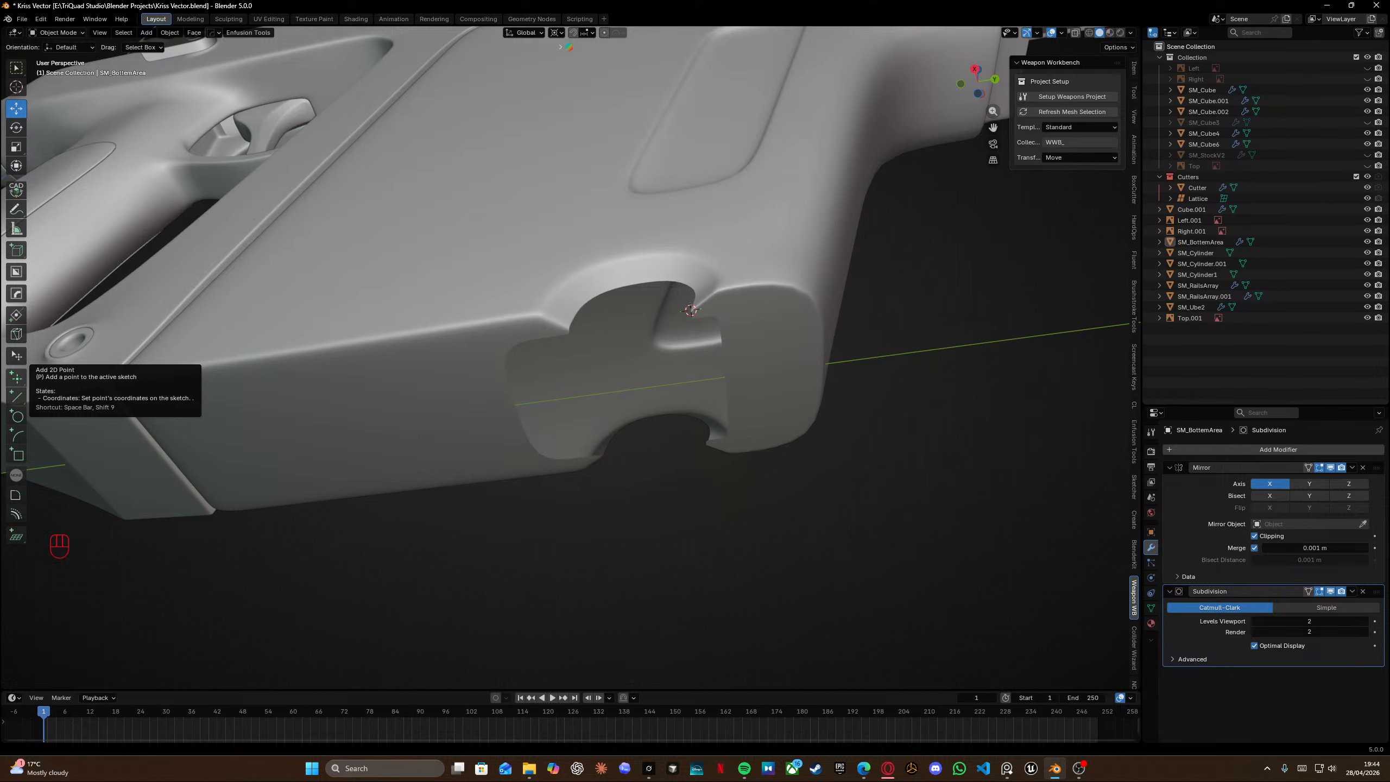
{"action": "middle_click_drag", "start_coordinate": [612, 311], "coordinate": [491, 389]}
{"action": "key", "text": "Tab"}
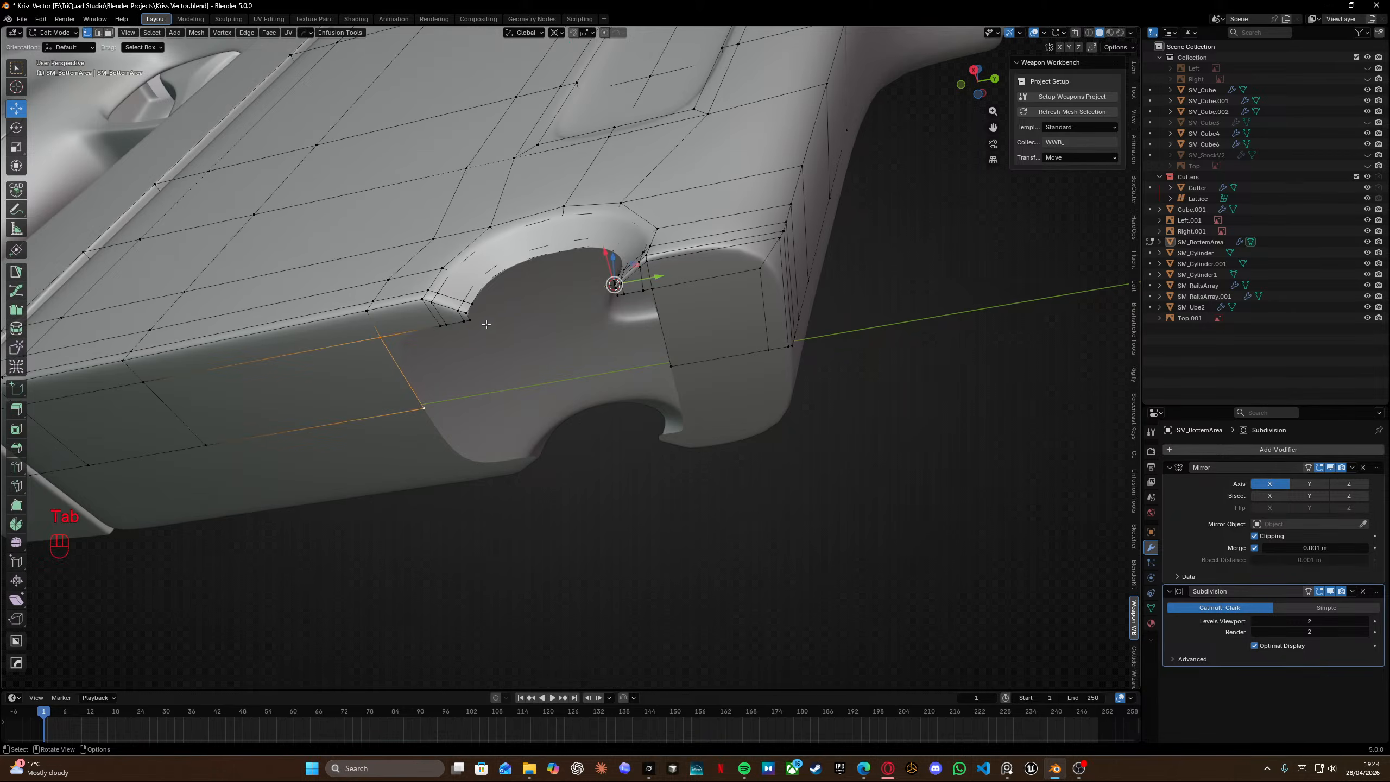
Select two vertices on the lower edge and snap the 3D cursor to them.
{"action": "middle_click_drag", "start_coordinate": [486, 325], "coordinate": [486, 321]}
{"action": "left_click", "coordinate": [427, 379]}
{"action": "left_click", "coordinate": [682, 364], "text": "shift"}
{"action": "key", "text": "shift+s"}
{"action": "left_click", "coordinate": [678, 404]}
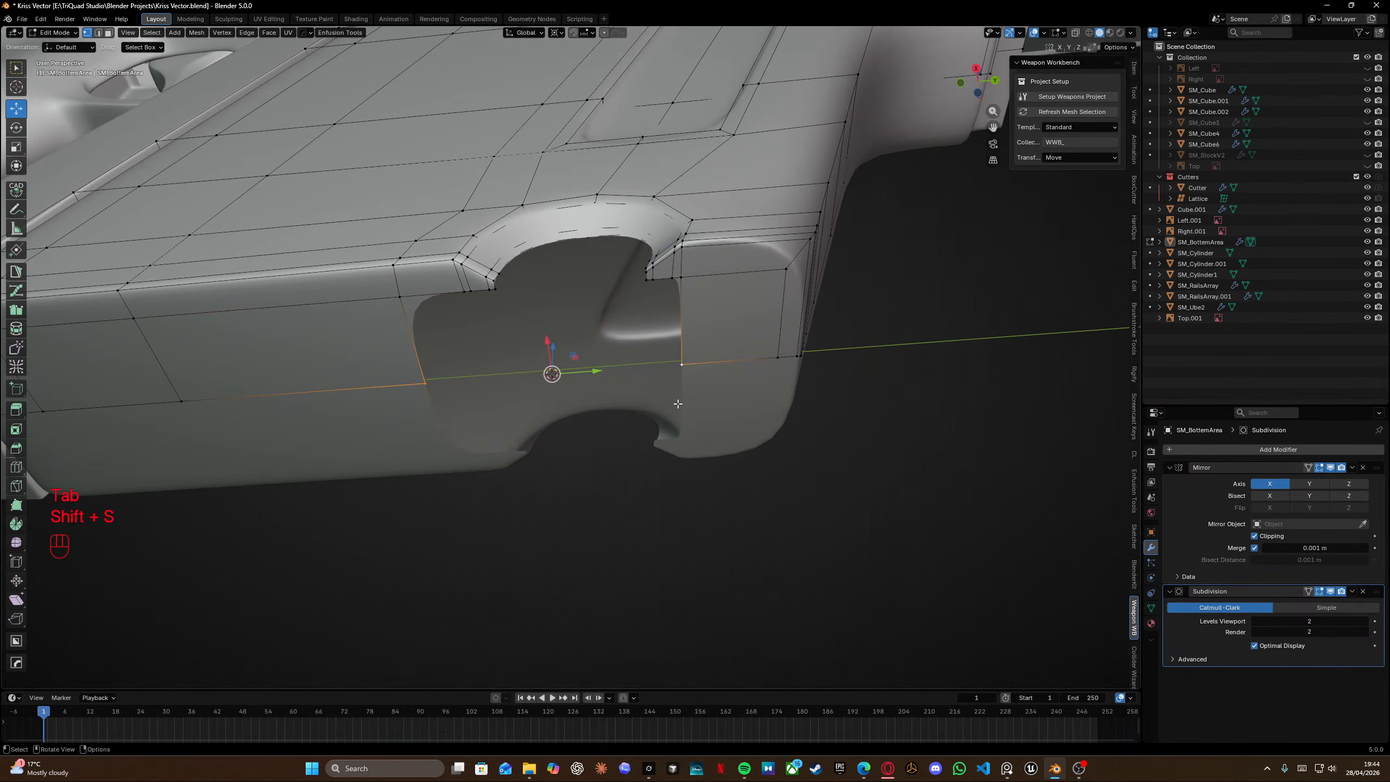
Add a cube at the 3D cursor in object mode.
{"action": "key", "text": "shift+a"}
{"action": "key", "text": "Tab"}
{"action": "key", "text": "shift+a"}
{"action": "mouse_move", "coordinate": [632, 323]}
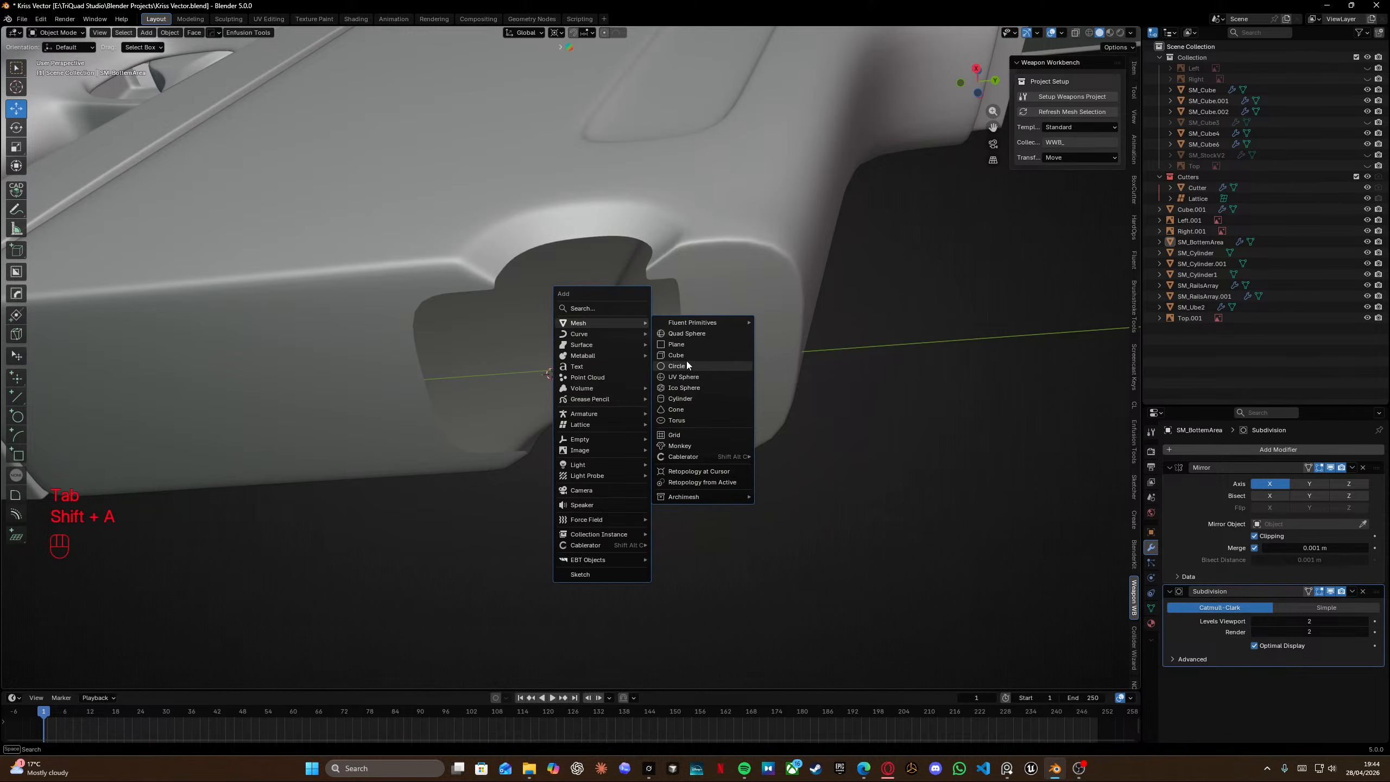
{"action": "left_click", "coordinate": [676, 355]}
{"action": "left_click", "coordinate": [769, 433]}
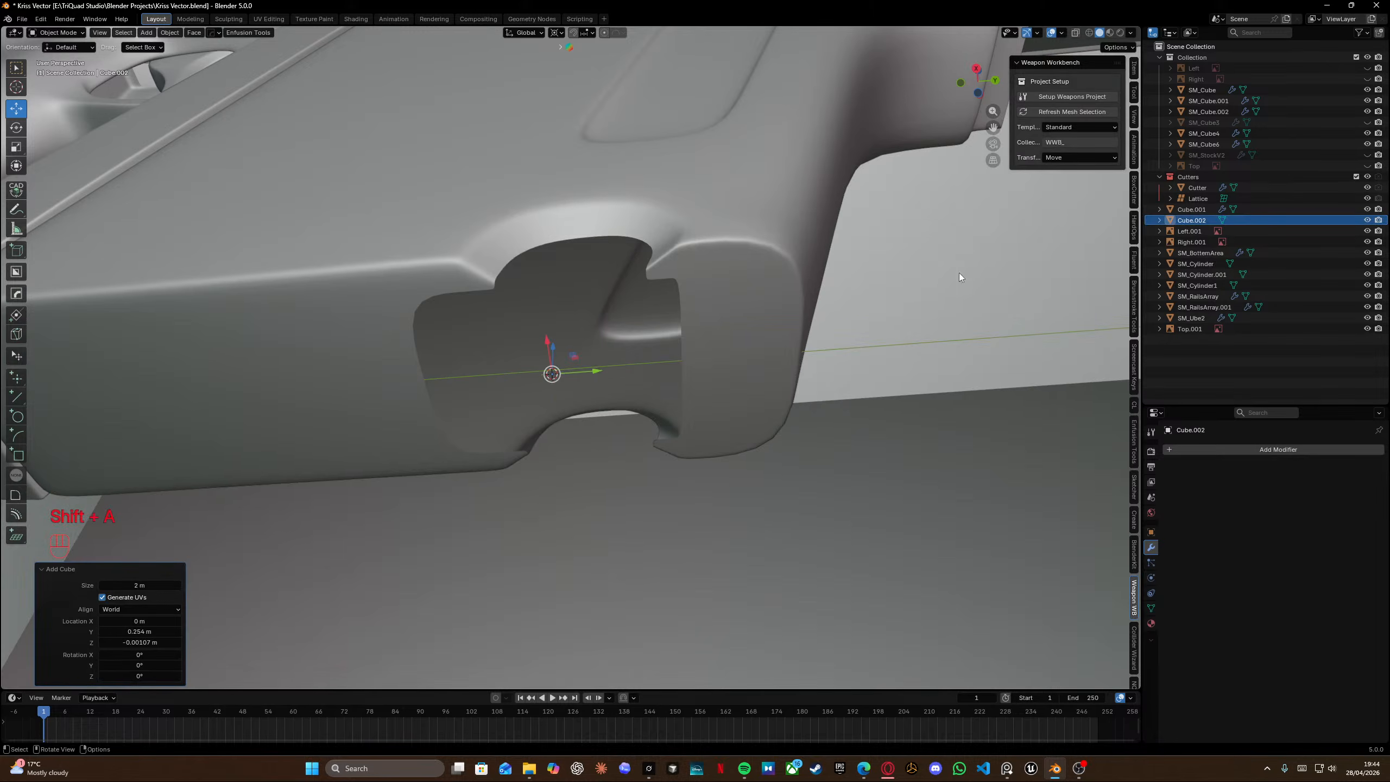
Scale the new cube down uniformly to about 0.578.
{"action": "key", "text": "s"}
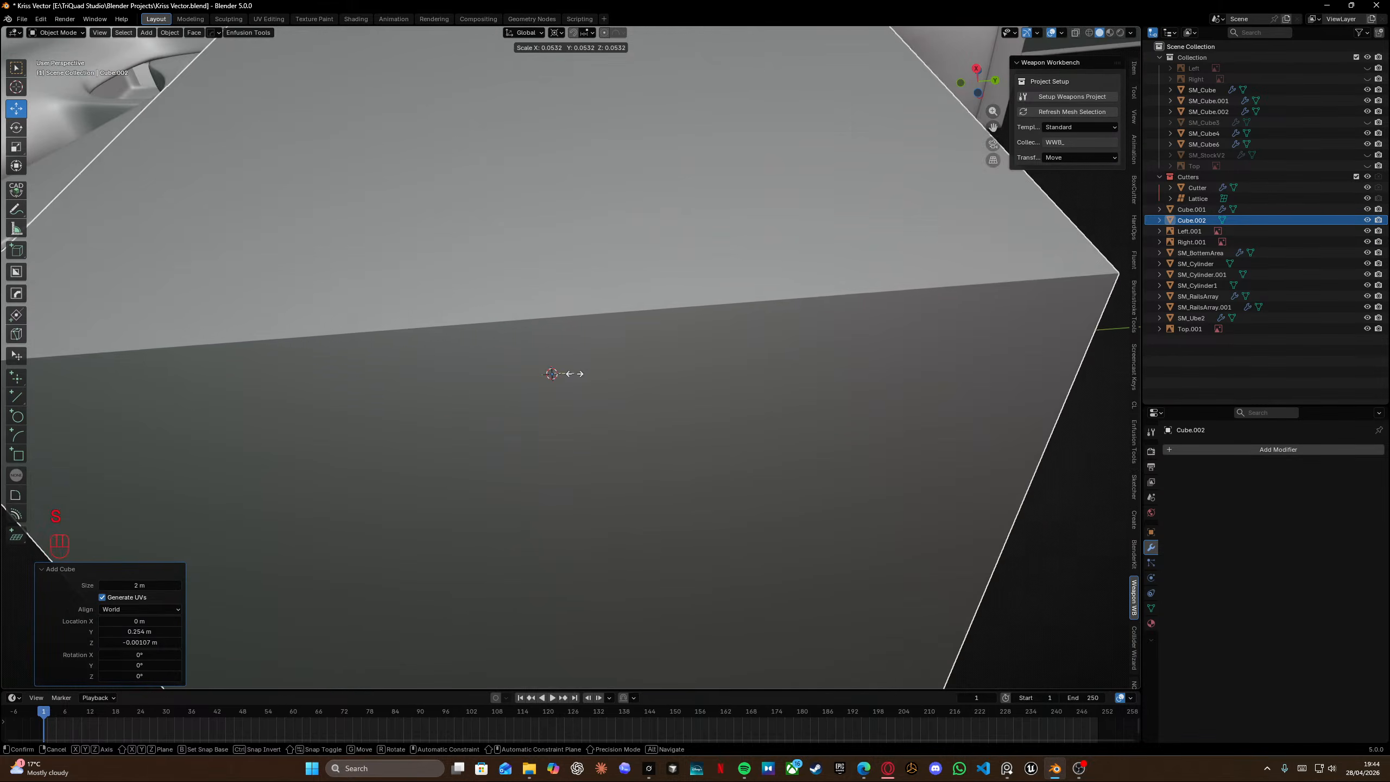
{"action": "left_click", "coordinate": [566, 373]}
{"action": "key", "text": "s"}
{"action": "left_click", "coordinate": [711, 329]}
In the right side view, stretch the cube's lower end down along the magazine in the reference.
{"action": "key", "text": "KP_3"}
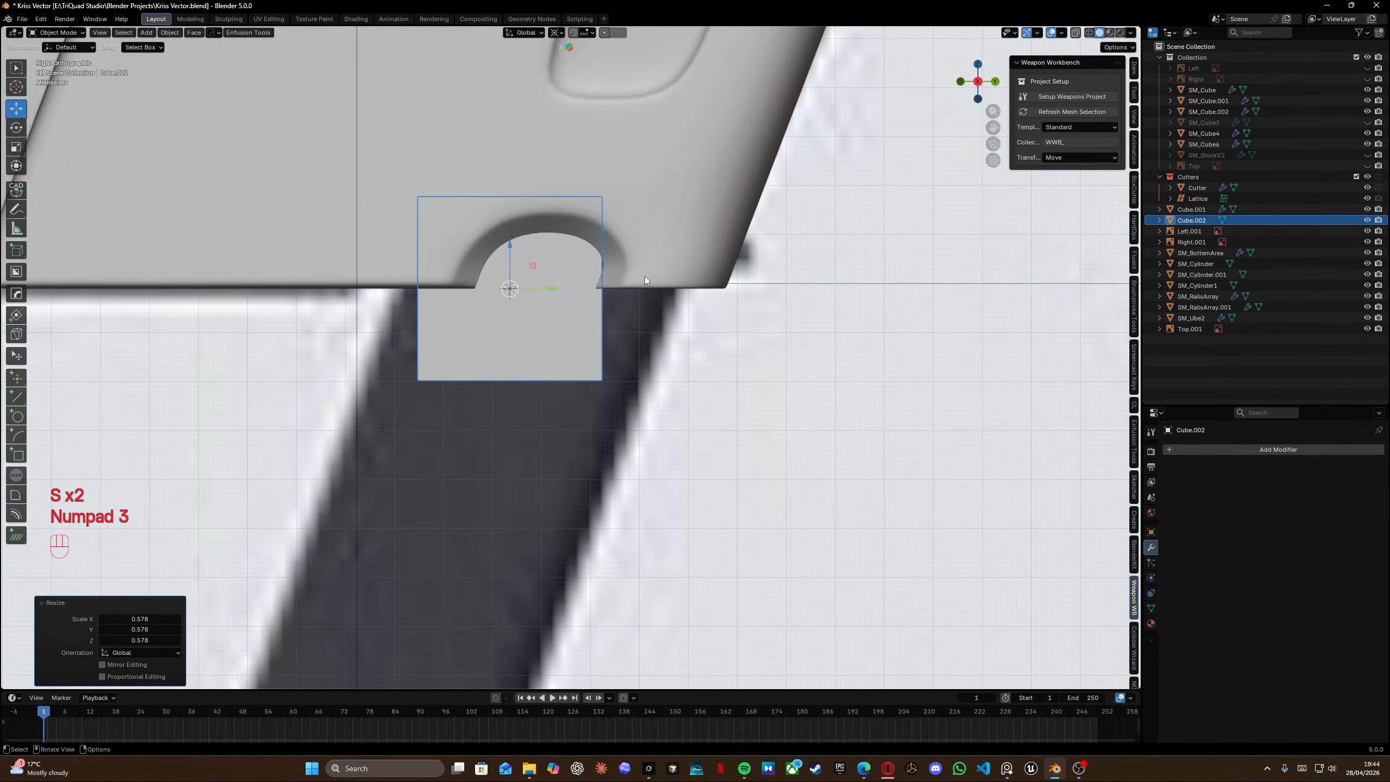
{"action": "key", "text": "Tab"}
{"action": "key", "text": "shift+z"}
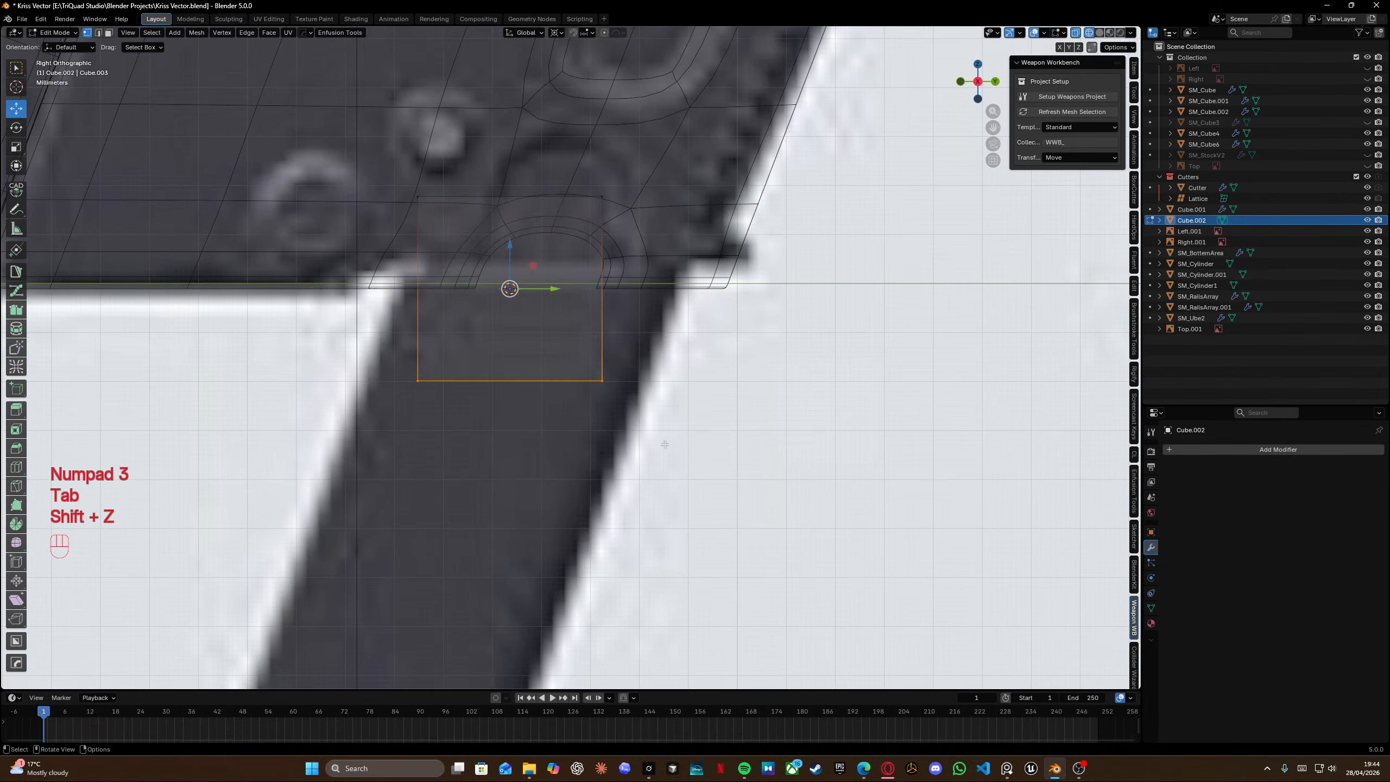
{"action": "scroll", "coordinate": [629, 317], "scroll_direction": "down", "scroll_amount": 5}
{"action": "key", "text": "g"}
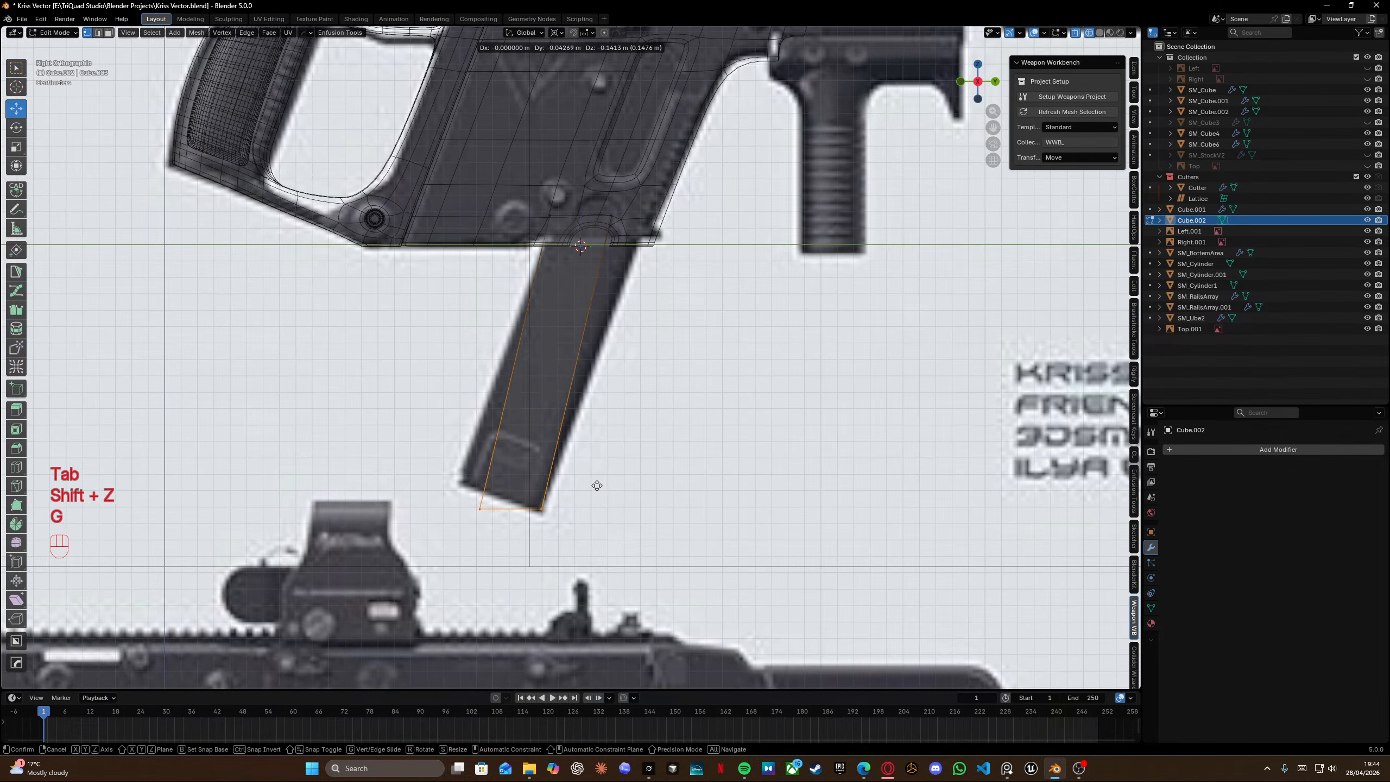
{"action": "left_click", "coordinate": [596, 487]}
Align the cube's top vertices with the magazine's top edge under the notch.
{"action": "key", "text": "g"}
{"action": "left_click", "coordinate": [578, 247]}
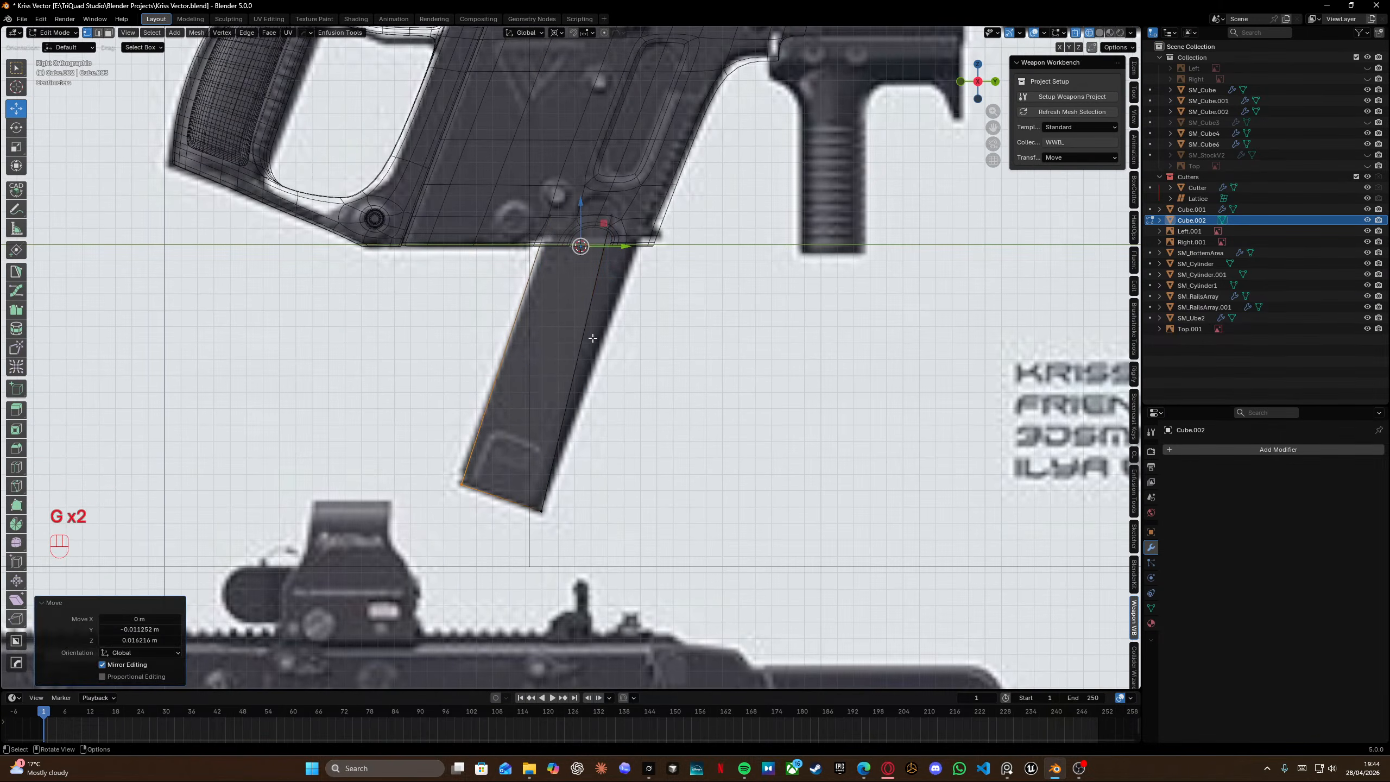
{"action": "middle_click_drag", "start_coordinate": [579, 247], "coordinate": [546, 346], "text": "shift"}
{"action": "key", "text": "g"}
{"action": "left_click", "coordinate": [550, 347]}
{"action": "left_click_drag", "start_coordinate": [551, 285], "coordinate": [631, 361]}
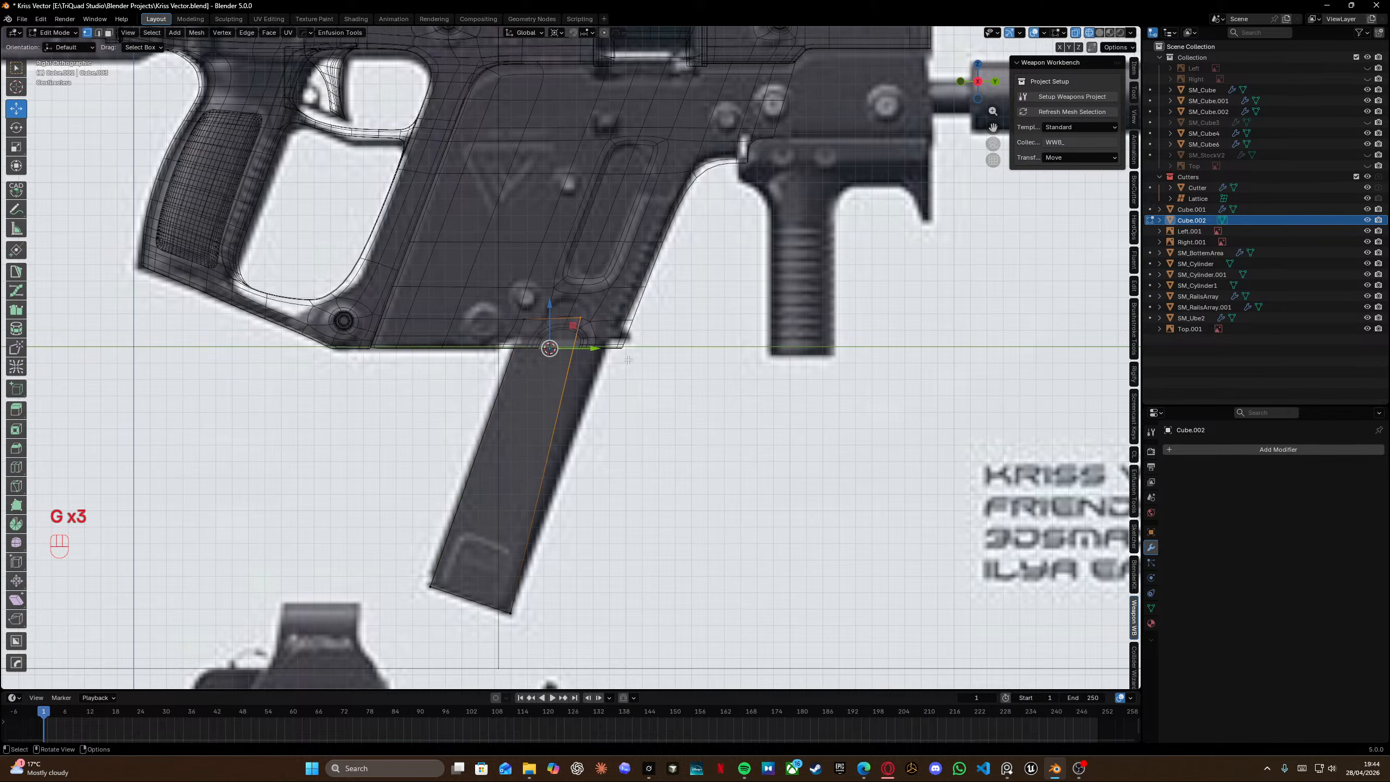
{"action": "key", "text": "g"}
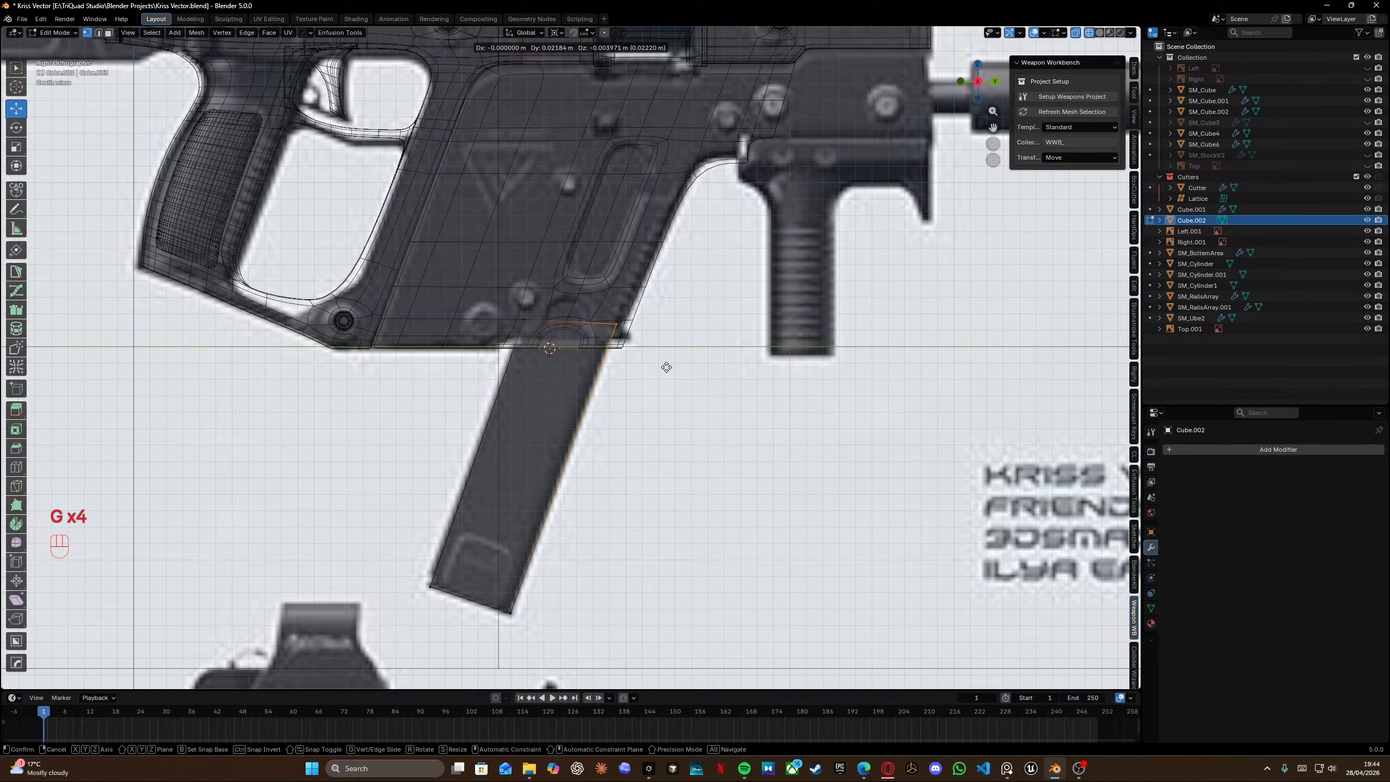
{"action": "key", "text": "shift"}
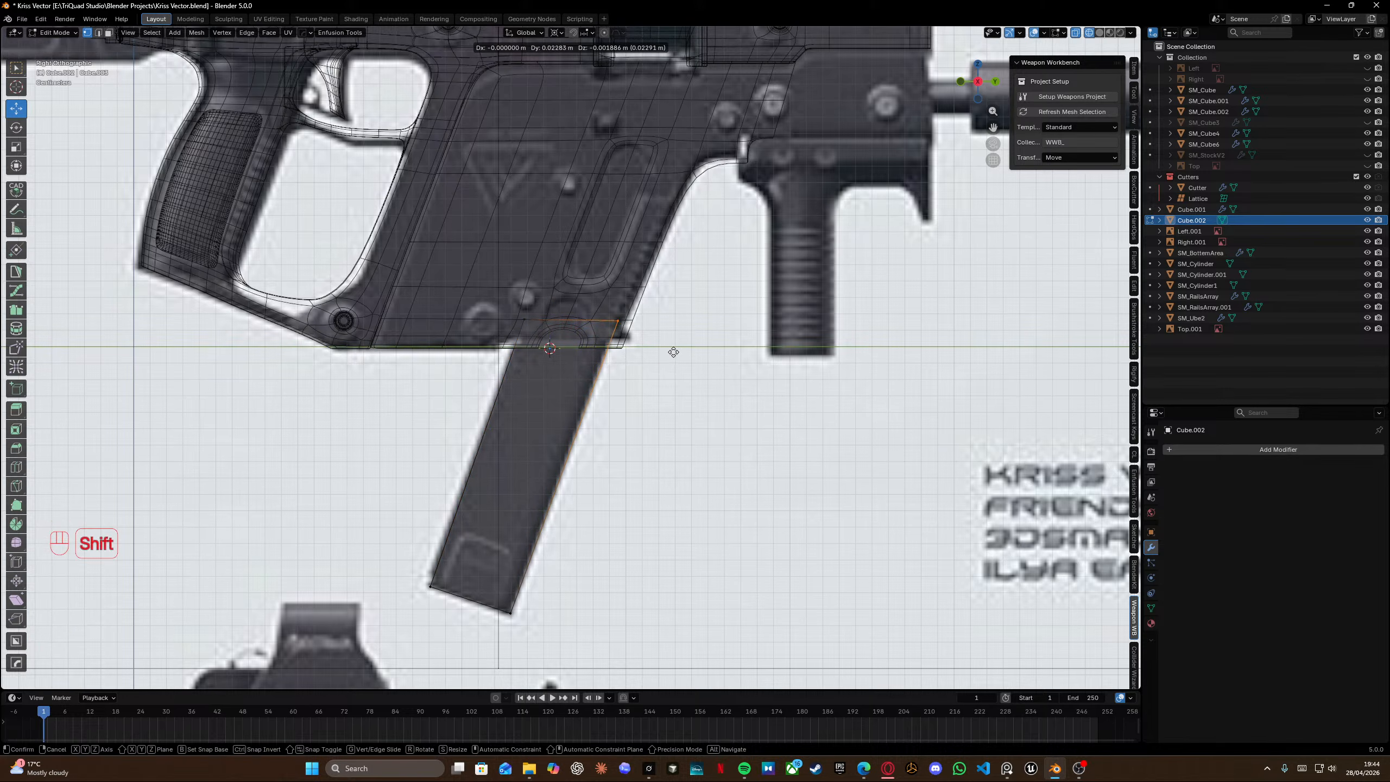
{"action": "left_click", "coordinate": [673, 352]}
Select the whole magazine block and narrow it along X to about 0.981.
{"action": "scroll", "coordinate": [622, 353], "scroll_direction": "up", "scroll_amount": 5}
{"action": "mouse_move", "coordinate": [622, 353]}
{"action": "middle_mouse_down"}
{"action": "mouse_move", "coordinate": [740, 284]}
{"action": "mouse_move", "coordinate": [722, 276]}
{"action": "mouse_move", "coordinate": [785, 296]}
{"action": "middle_mouse_up"}
{"action": "key", "text": "shift+z"}
{"action": "key", "text": "a"}
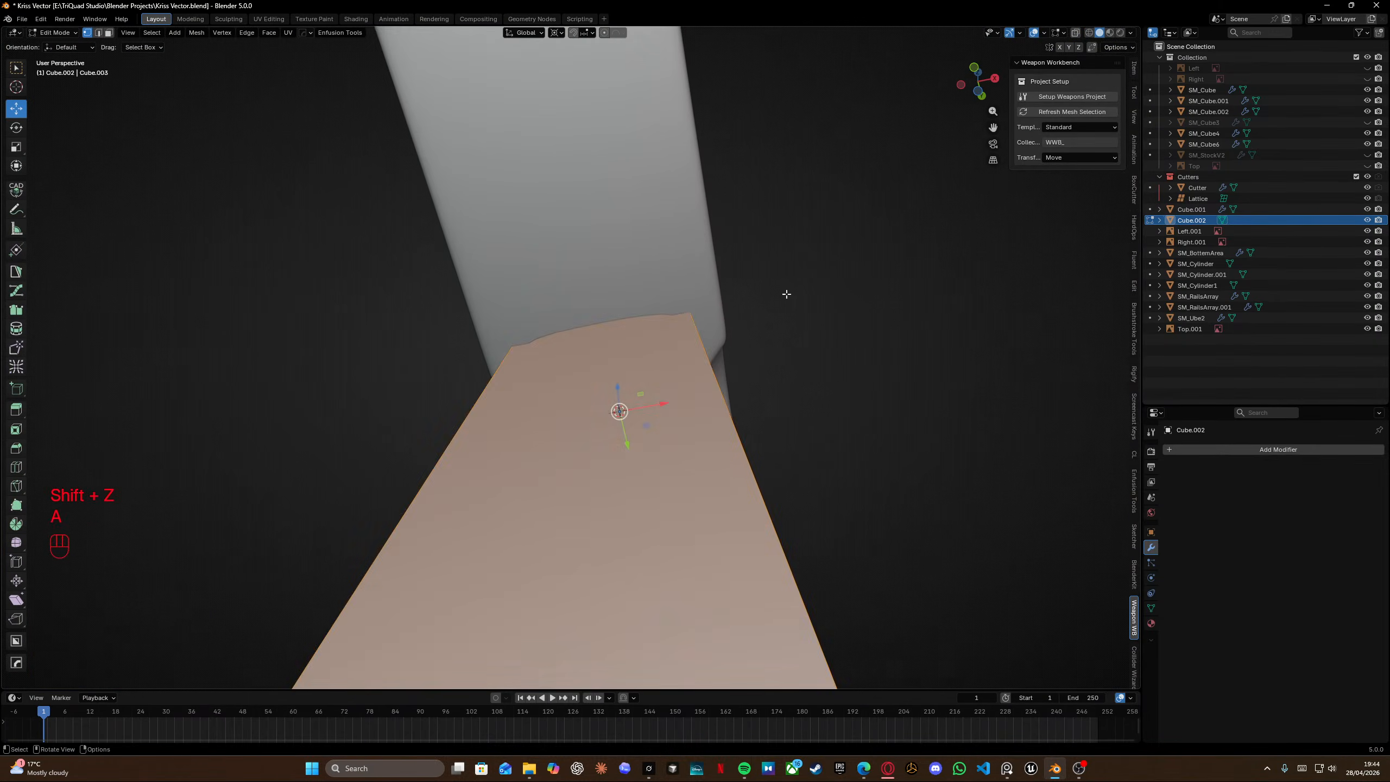
{"action": "key", "text": "s"}
{"action": "key", "text": "x"}
{"action": "left_click", "coordinate": [848, 330]}
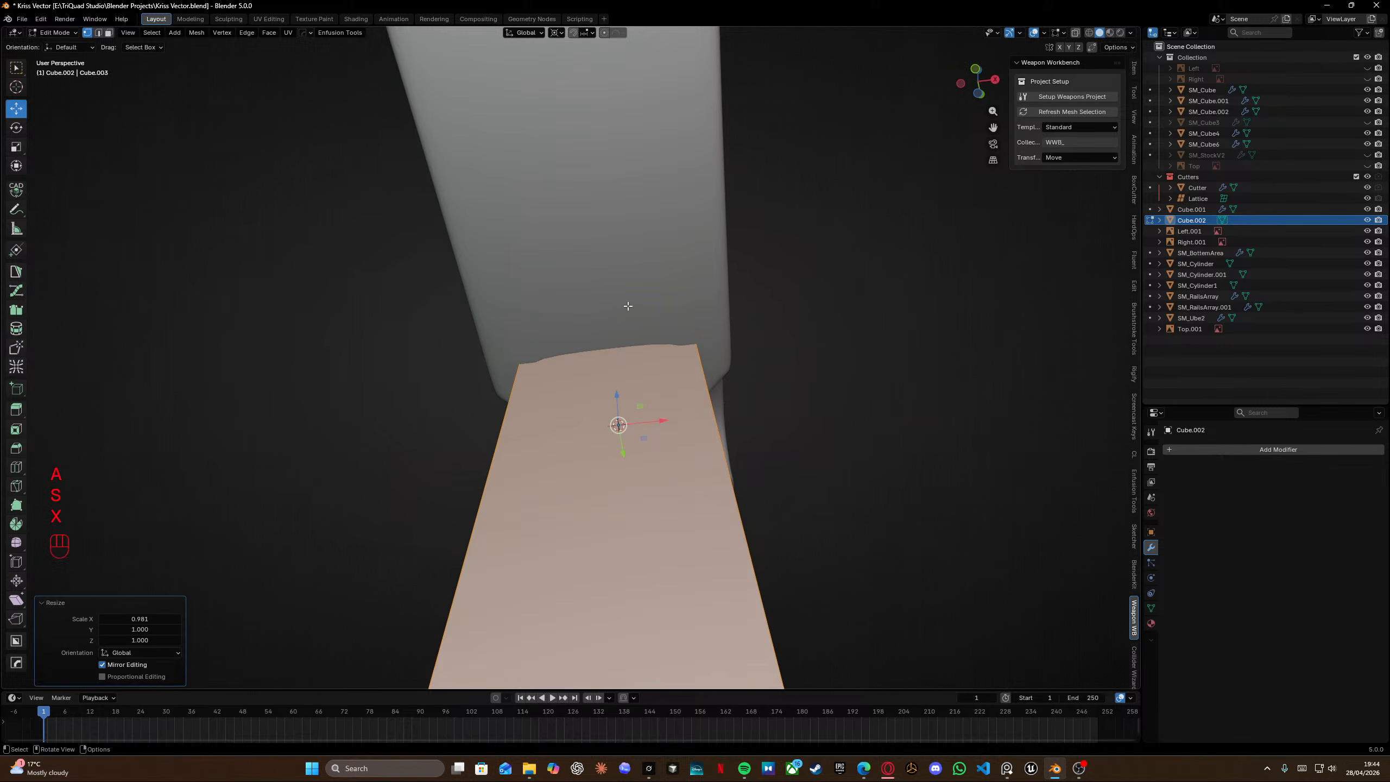
{"action": "middle_click_drag", "start_coordinate": [629, 304], "coordinate": [866, 317]}
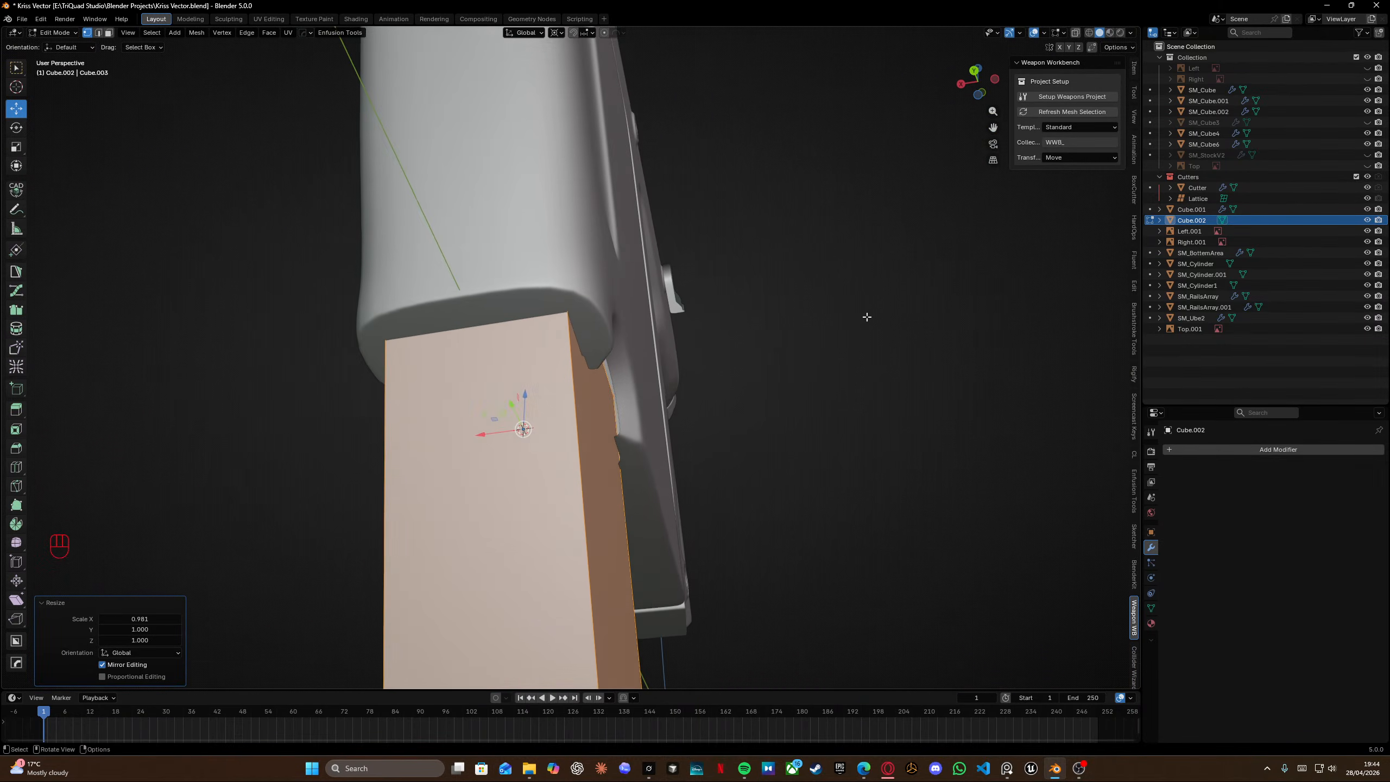
{"action": "key", "text": "s"}
{"action": "key", "text": "x"}
{"action": "left_click", "coordinate": [882, 315]}
Check the magazine block against the receiver in object mode and save the file.
{"action": "middle_click_drag", "start_coordinate": [750, 304], "coordinate": [697, 278]}
{"action": "scroll", "coordinate": [692, 361], "scroll_direction": "down", "scroll_amount": 7}
{"action": "scroll", "coordinate": [646, 277], "scroll_direction": "down", "scroll_amount": 3}
{"action": "key", "text": "Tab"}
{"action": "left_click", "coordinate": [667, 345]}
{"action": "middle_click_drag", "start_coordinate": [600, 276], "coordinate": [519, 261]}
{"action": "scroll", "coordinate": [667, 345], "scroll_direction": "up", "scroll_amount": 6}
{"action": "key", "text": "ctrl+s"}
Switch to the reference photos and study the magazine's join with the notch, sketching guide lines over it.
{"action": "key", "text": "KP_3"}
{"action": "key", "text": "shift+z"}
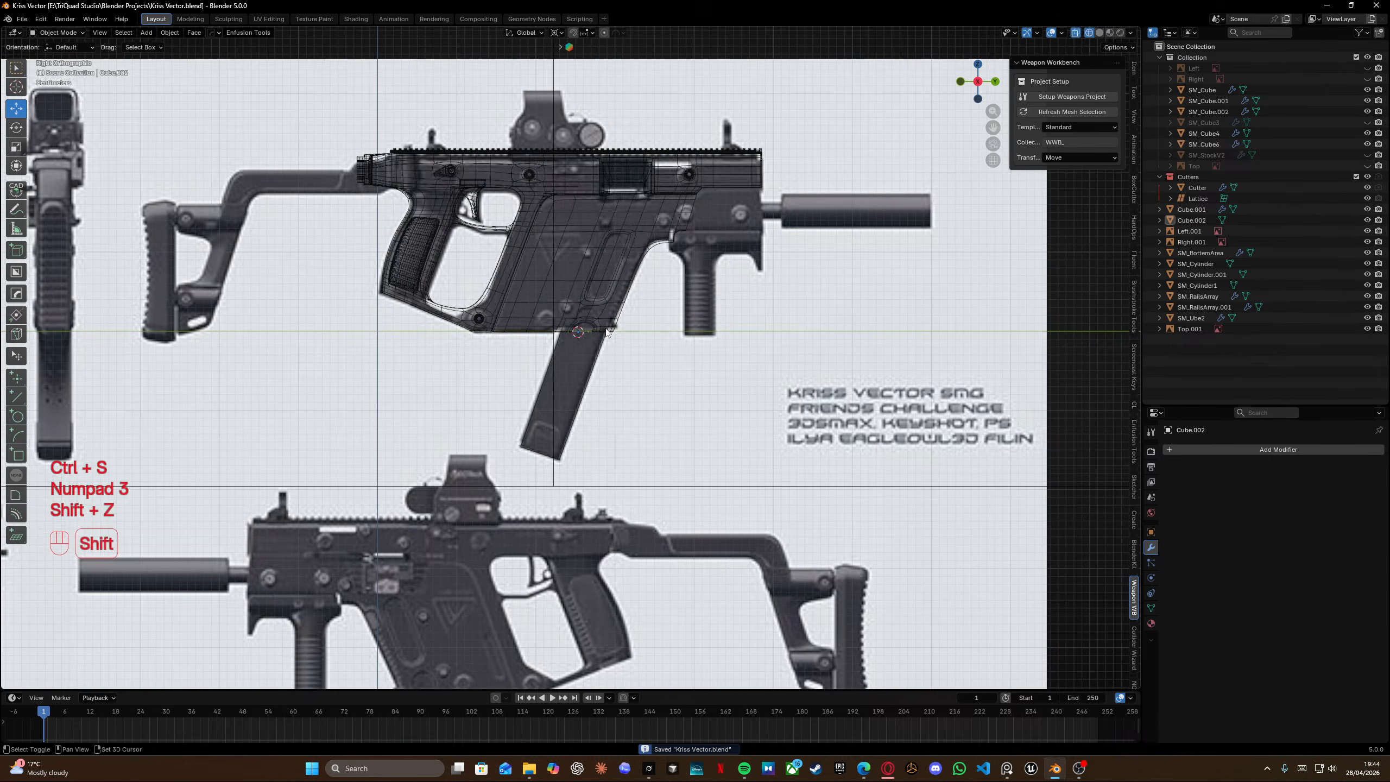
{"action": "key", "text": "shift+z"}
{"action": "key", "text": "alt+Tab"}
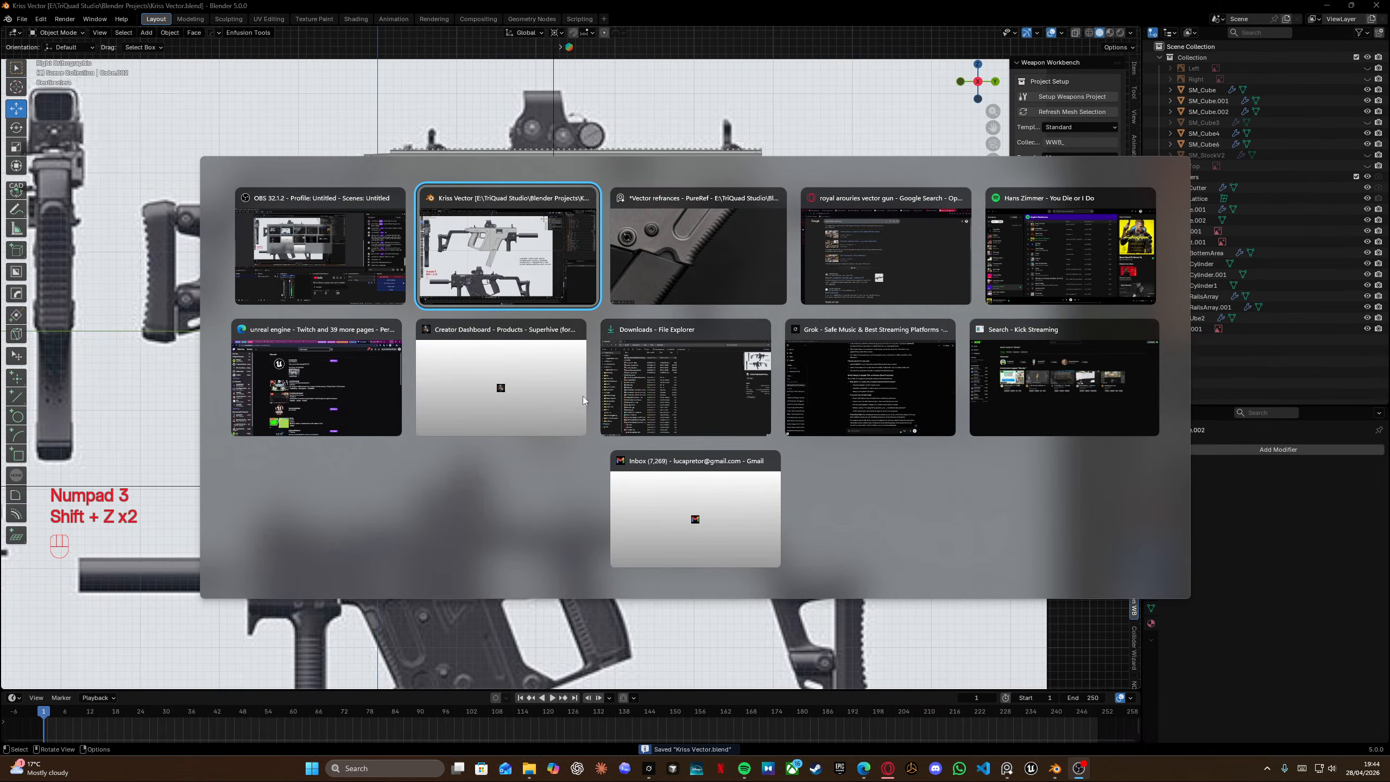
{"action": "scroll", "coordinate": [529, 440], "scroll_direction": "up", "scroll_amount": 3}
{"action": "scroll", "coordinate": [562, 422], "scroll_direction": "down", "scroll_amount": 1}
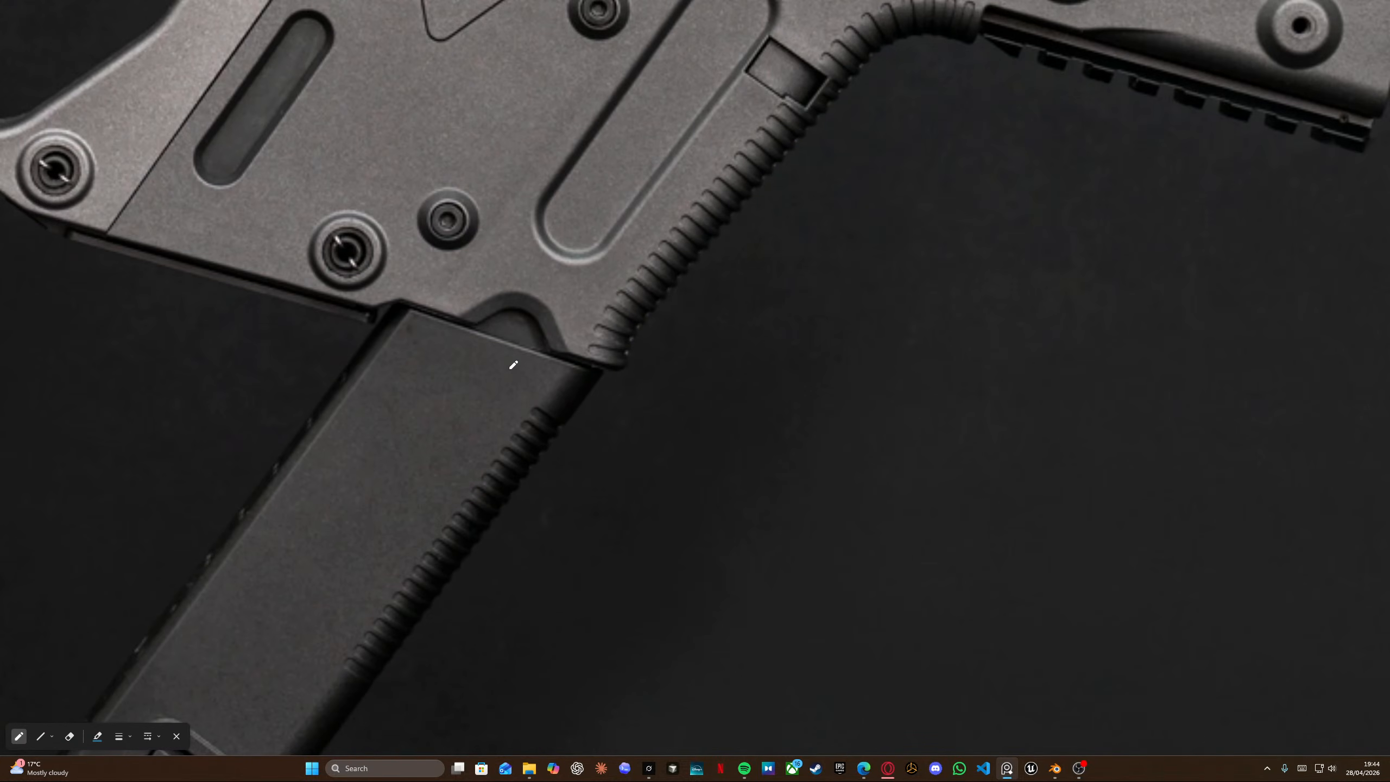
{"action": "scroll", "coordinate": [444, 320], "scroll_direction": "up", "scroll_amount": 3}
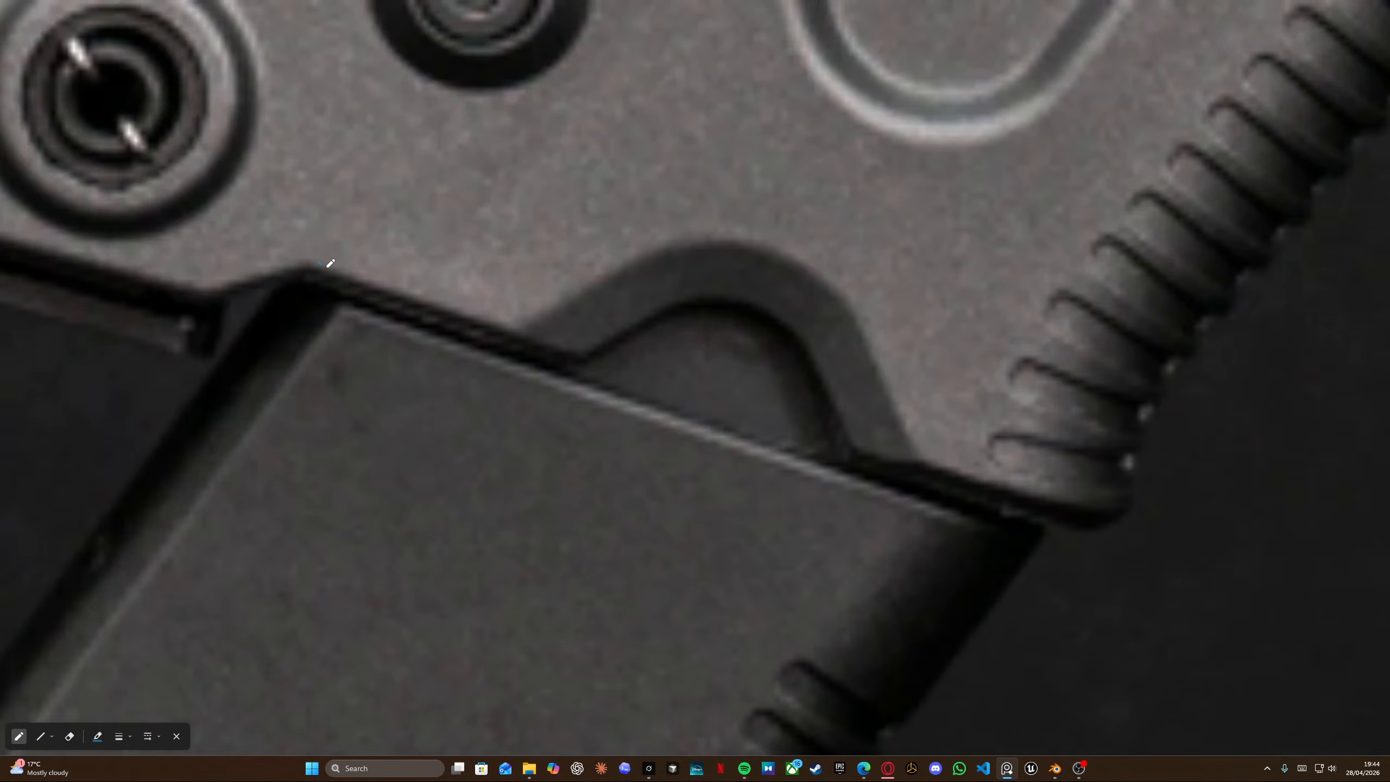
{"action": "mouse_move", "coordinate": [320, 263]}
{"action": "left_mouse_down"}
{"action": "mouse_move", "coordinate": [517, 341]}
{"action": "mouse_move", "coordinate": [611, 283]}
{"action": "left_mouse_up"}
{"action": "left_click_drag", "start_coordinate": [564, 366], "coordinate": [636, 322]}
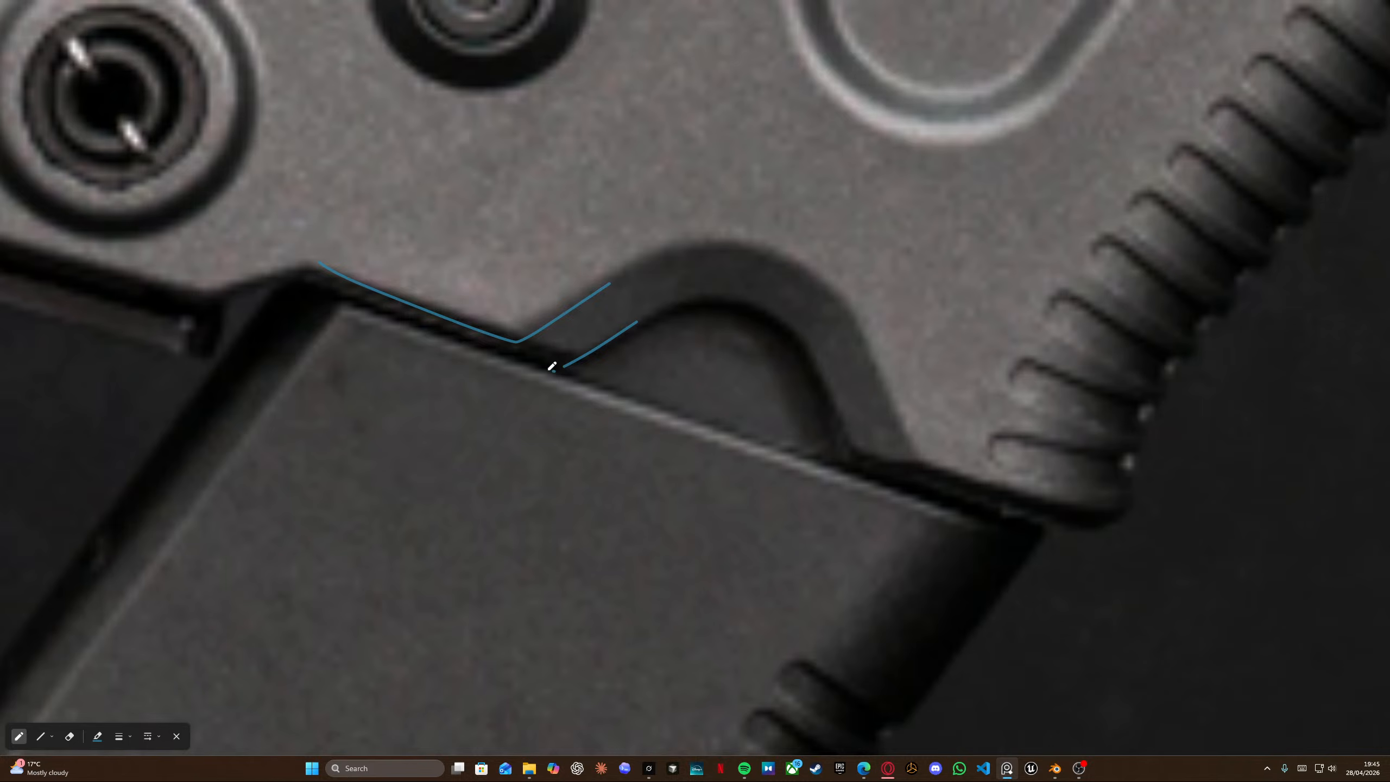
{"action": "left_click_drag", "start_coordinate": [554, 370], "coordinate": [276, 289]}
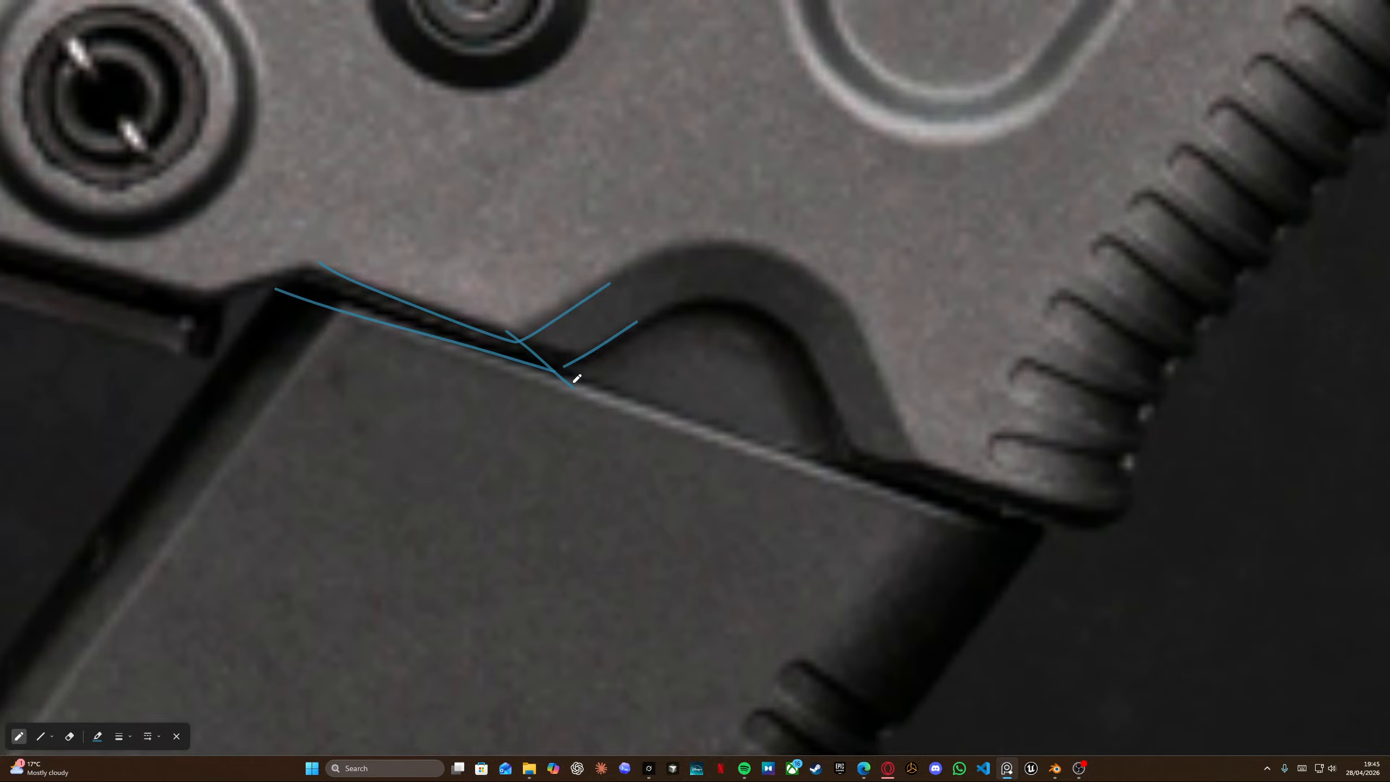
Try to slide the receiver's notch corner vertex along its edge toward the cutout, then undo the slide.
{"action": "key", "text": "alt+Tab"}
{"action": "left_click", "coordinate": [690, 260]}
{"action": "middle_click_drag", "start_coordinate": [646, 263], "coordinate": [549, 166]}
{"action": "scroll", "coordinate": [574, 316], "scroll_direction": "up", "scroll_amount": 8}
{"action": "middle_click_drag", "start_coordinate": [608, 328], "coordinate": [533, 346]}
{"action": "scroll", "coordinate": [532, 347], "scroll_direction": "up", "scroll_amount": 5}
{"action": "middle_click_drag", "start_coordinate": [501, 244], "coordinate": [567, 299], "text": "shift"}
{"action": "left_click", "coordinate": [438, 306]}
{"action": "key", "text": "Tab"}
{"action": "left_click", "coordinate": [563, 297]}
{"action": "key", "text": "g"}
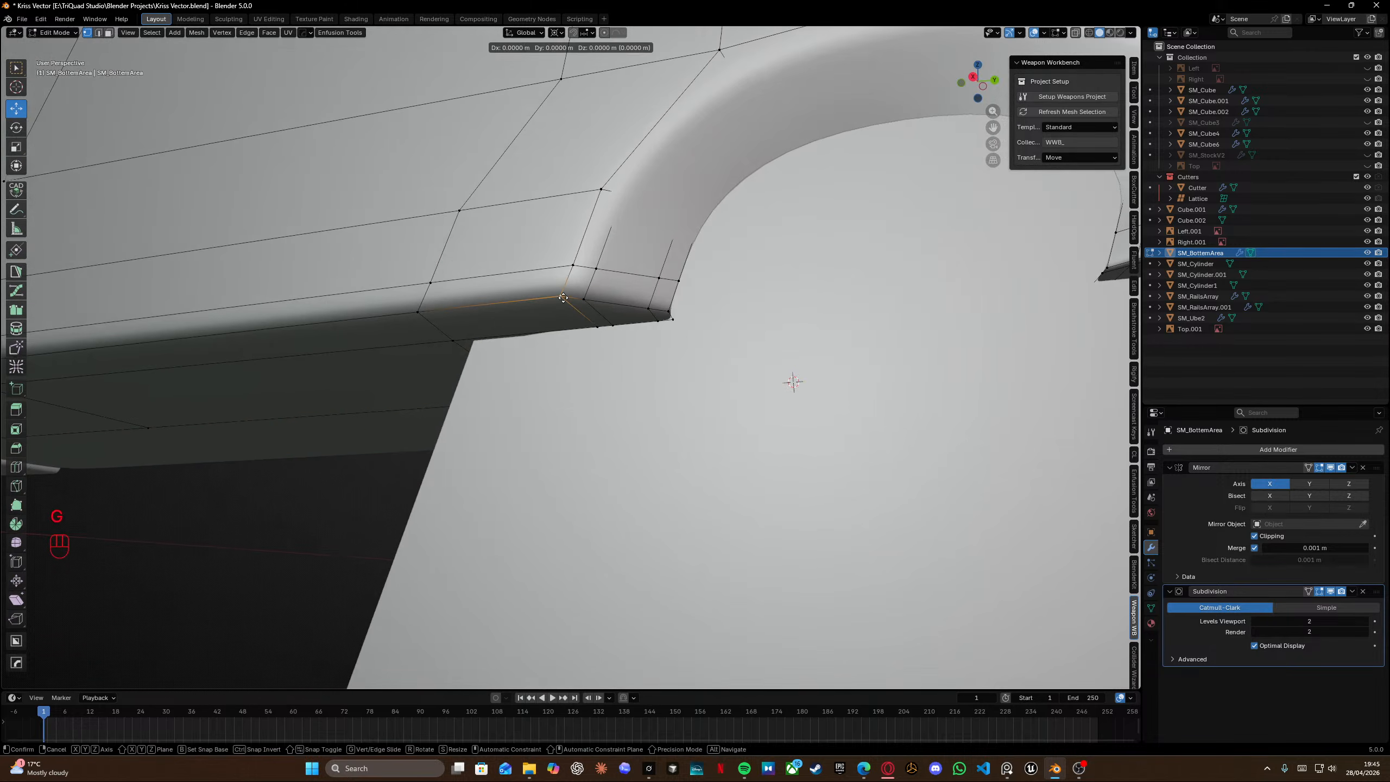
{"action": "key", "text": "g"}
{"action": "left_click", "coordinate": [597, 269]}
{"action": "key", "text": "g"}
{"action": "key", "text": "g"}
{"action": "left_click", "coordinate": [604, 264]}
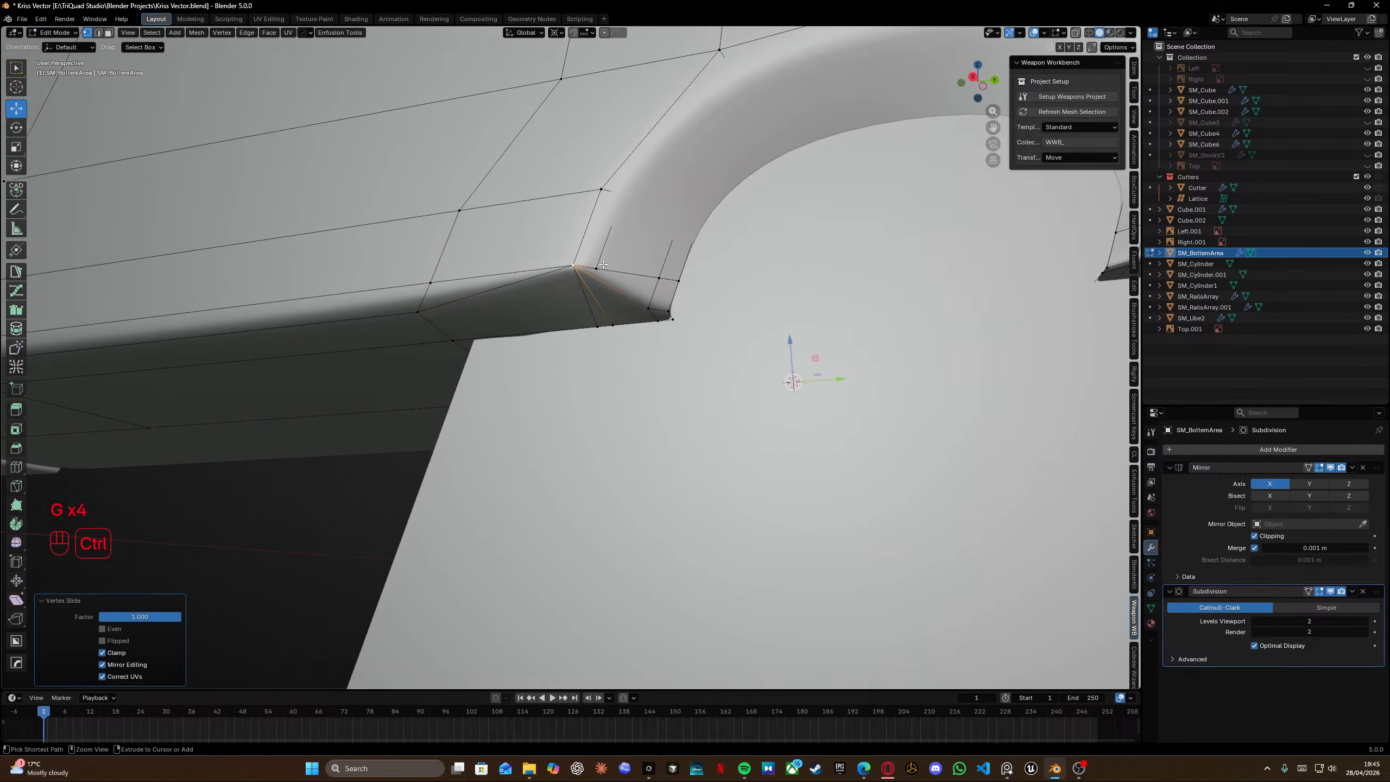
{"action": "key", "text": "ctrl+z"}
Try sliding the notch corner vertex once more, cancel it, and undo back to the original corner.
{"action": "key", "text": "g"}
{"action": "key", "text": "g"}
{"action": "key", "text": "g"}
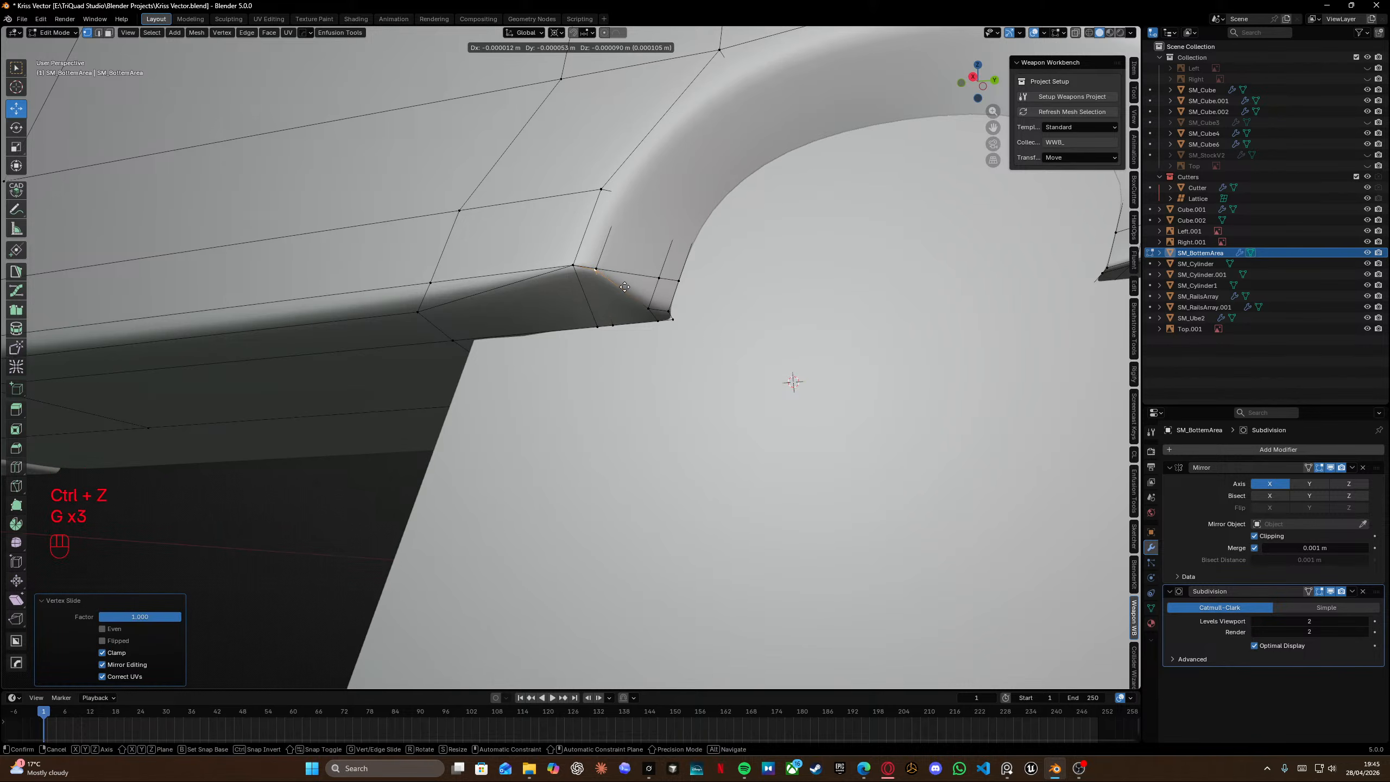
{"action": "right_click", "coordinate": [627, 292]}
{"action": "key", "text": "ctrl+z"}
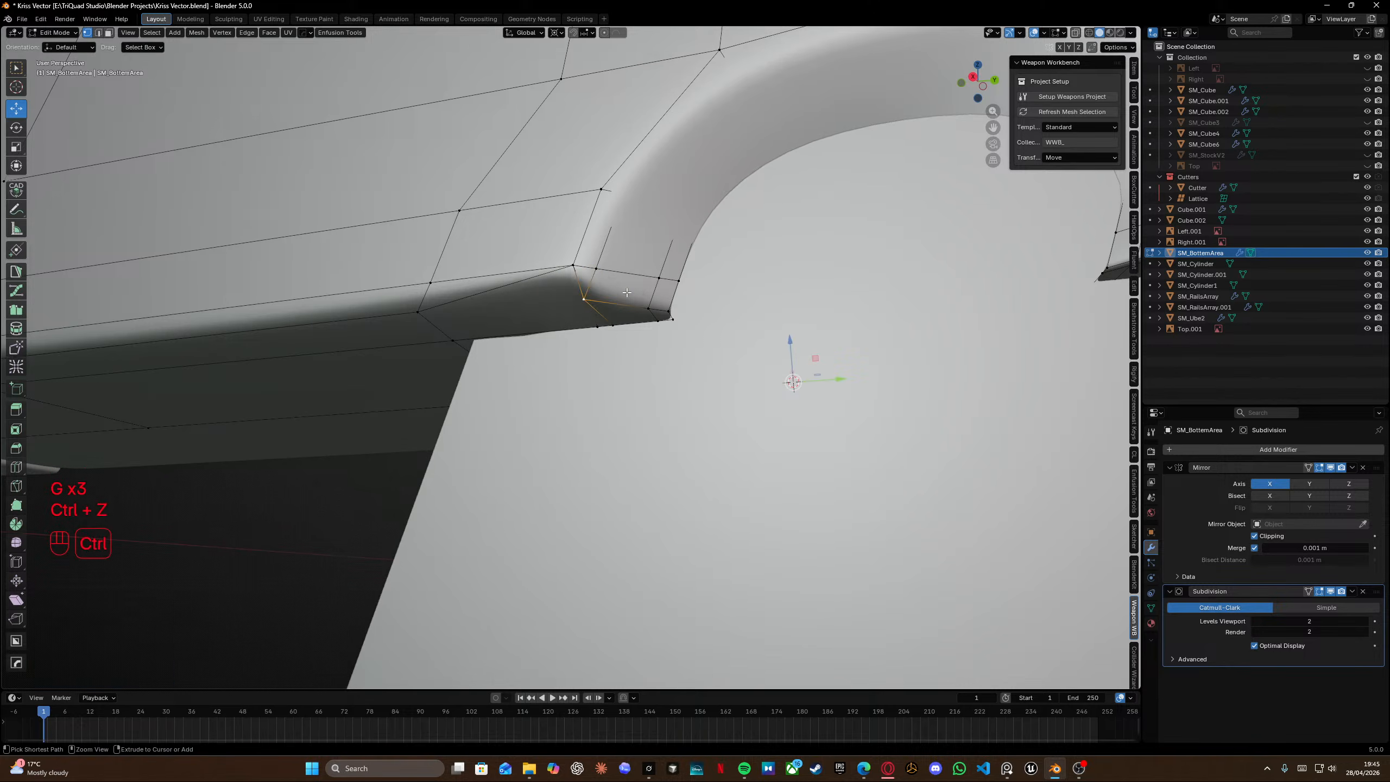
{"action": "key", "text": "ctrl+z"}
{"action": "key", "text": "ctrl+z"}
Add a loop cut through the faces under the notch corner, slide it toward the corner, leave edit mode and save.
{"action": "middle_click_drag", "start_coordinate": [626, 292], "coordinate": [560, 209]}
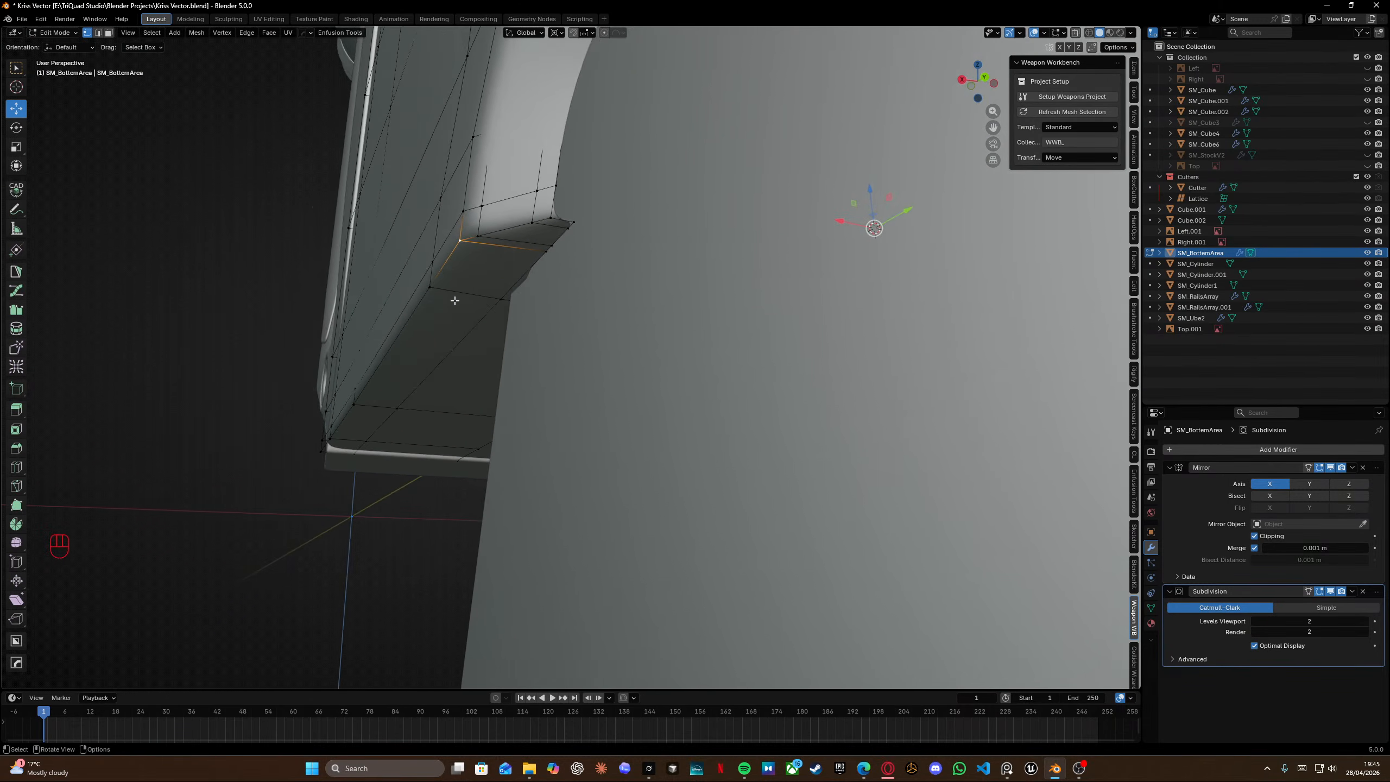
{"action": "key", "text": "ctrl+r"}
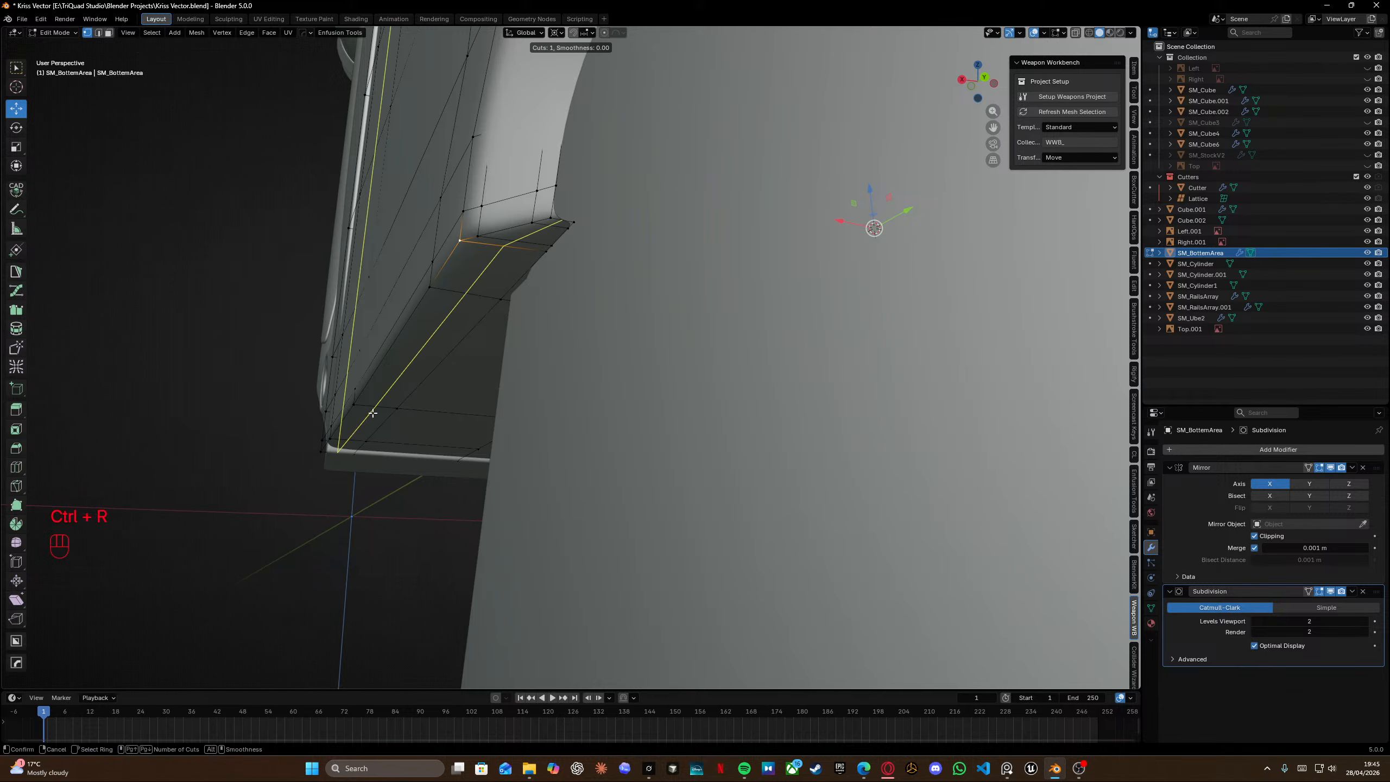
{"action": "middle_click_drag", "start_coordinate": [416, 364], "coordinate": [580, 233]}
{"action": "key", "text": "Tab"}
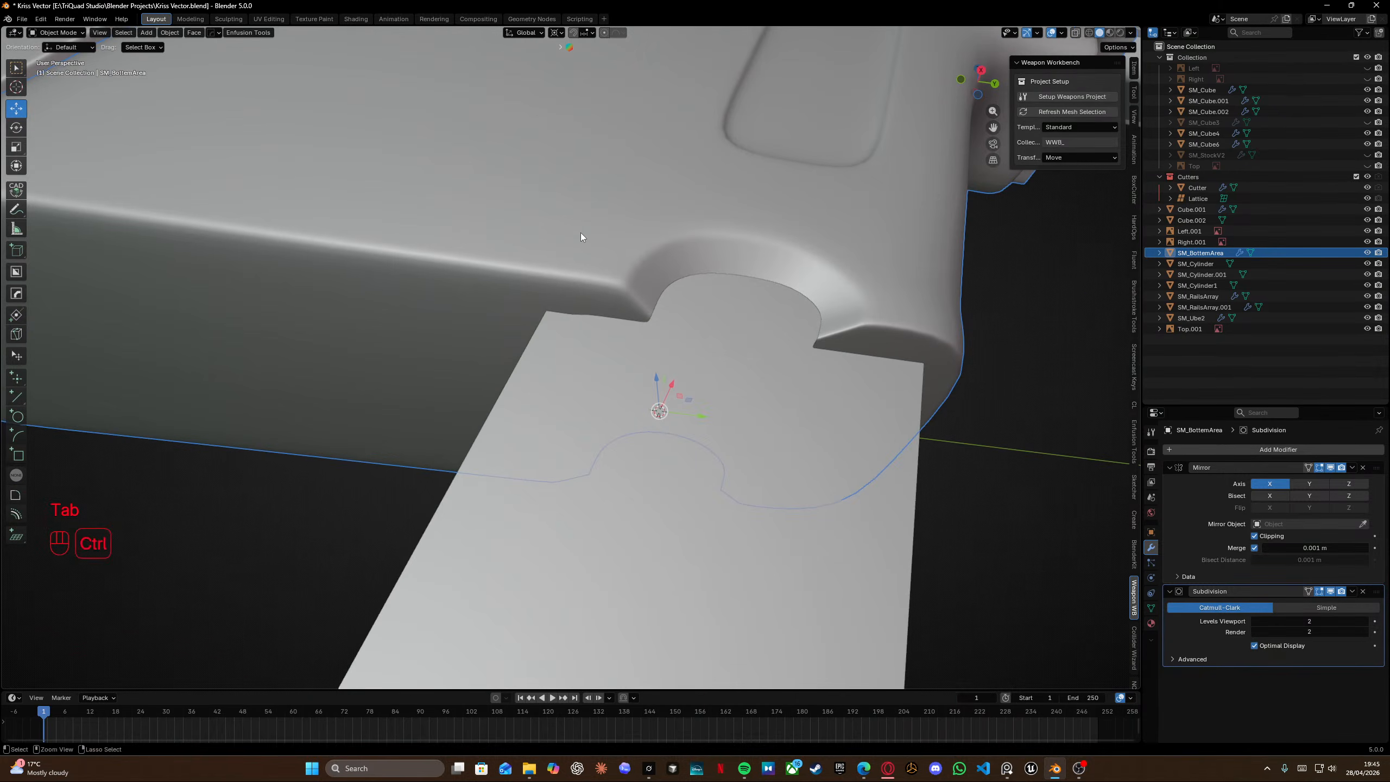
{"action": "key", "text": "ctrl+s"}
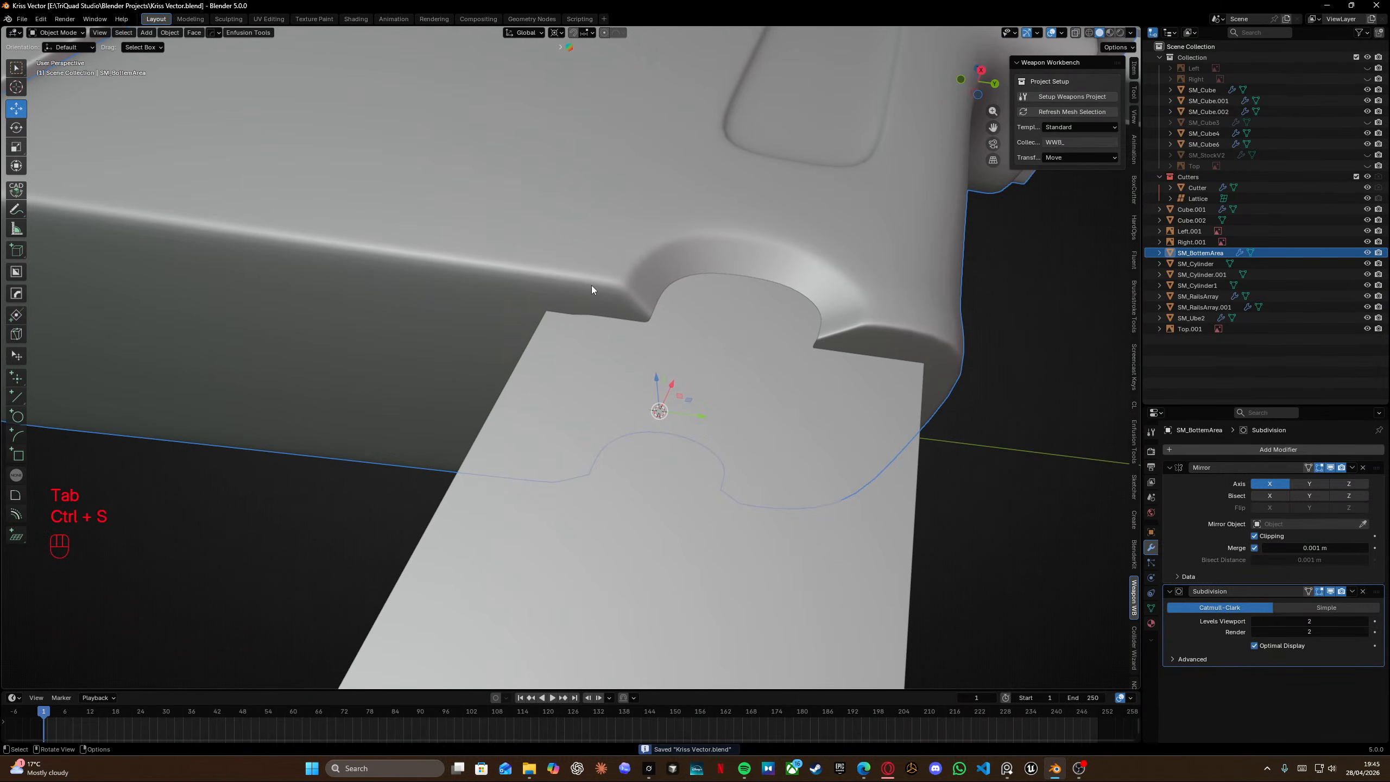
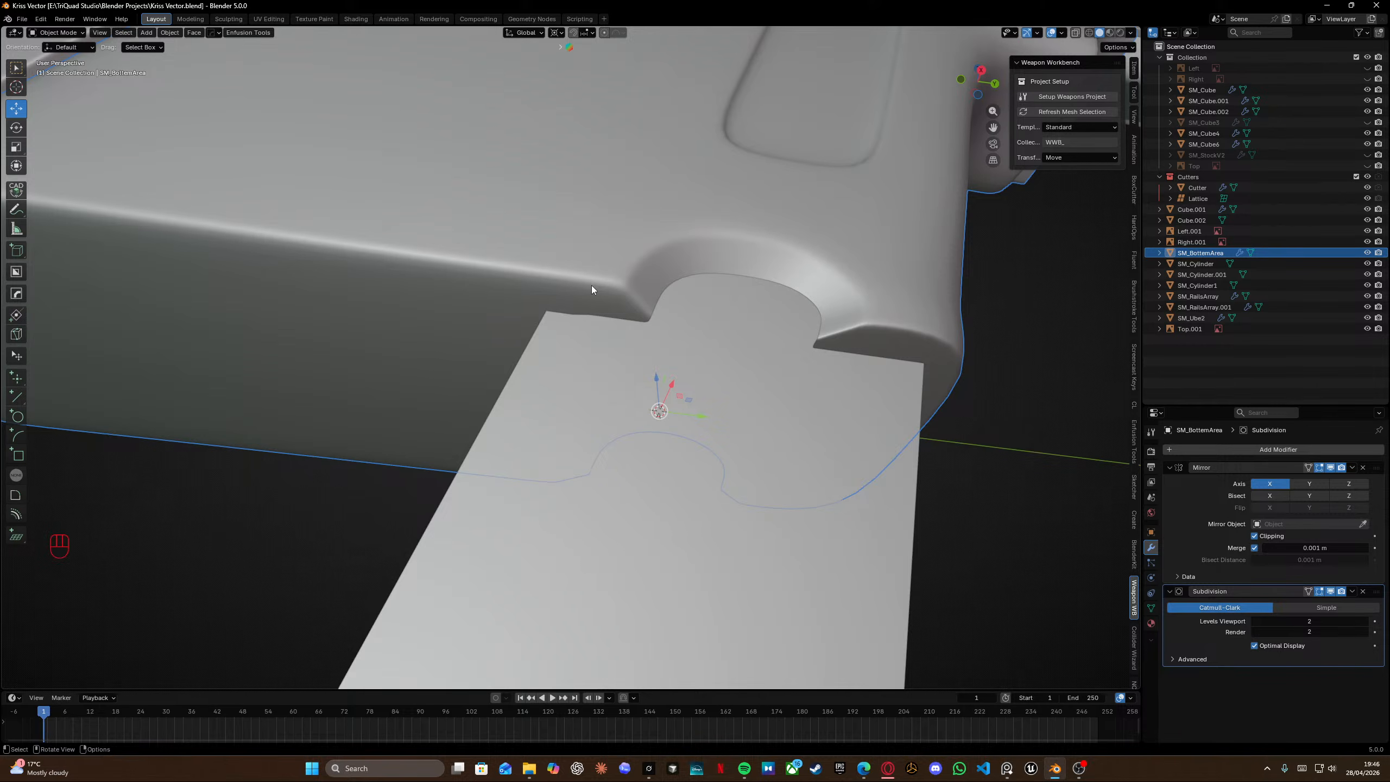
Inspect the lower receiver and magazine model from a side view.
{"action": "scroll", "coordinate": [592, 285], "scroll_direction": "down", "scroll_amount": 10}
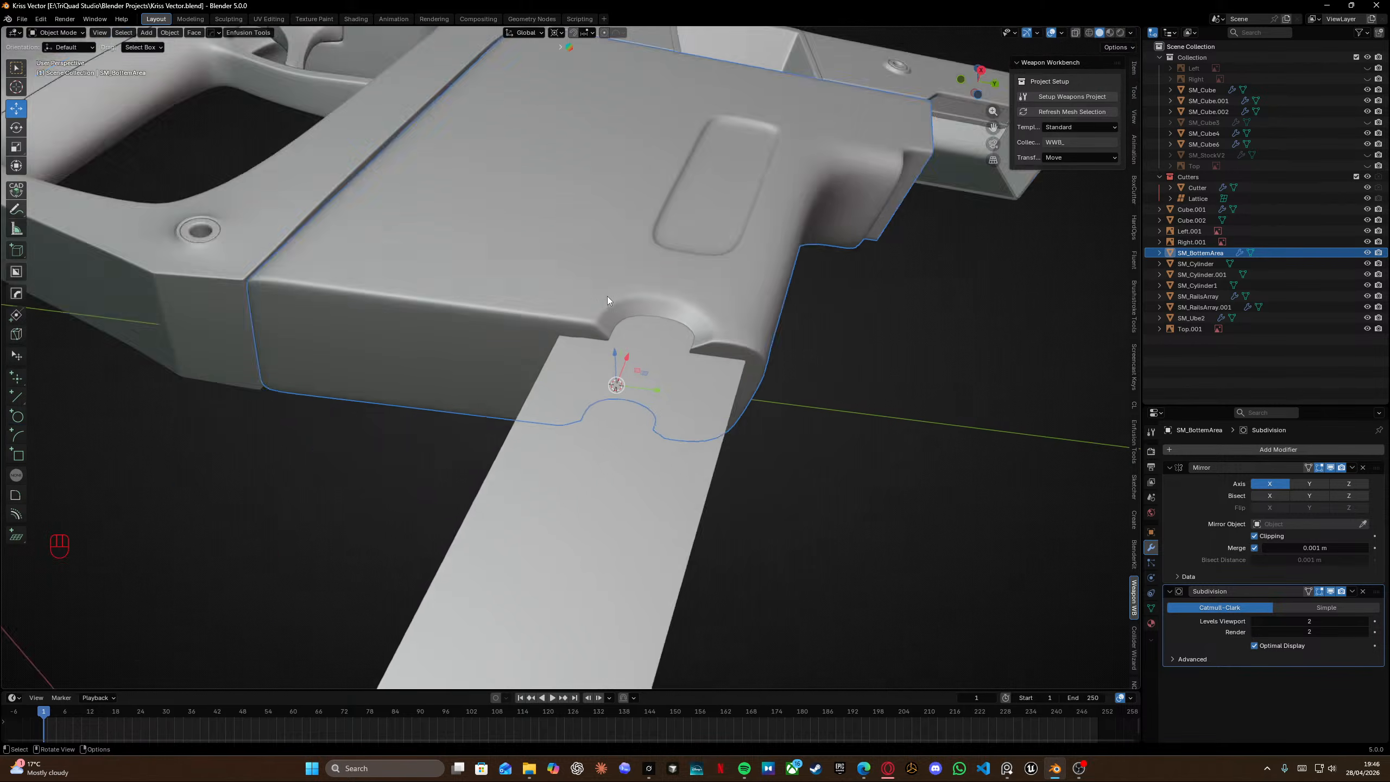
{"action": "middle_click_drag", "start_coordinate": [646, 246], "coordinate": [629, 296], "text": "shift"}
{"action": "scroll", "coordinate": [706, 258], "scroll_direction": "left", "scroll_amount": 2}
{"action": "middle_click_drag", "start_coordinate": [706, 252], "coordinate": [715, 302]}
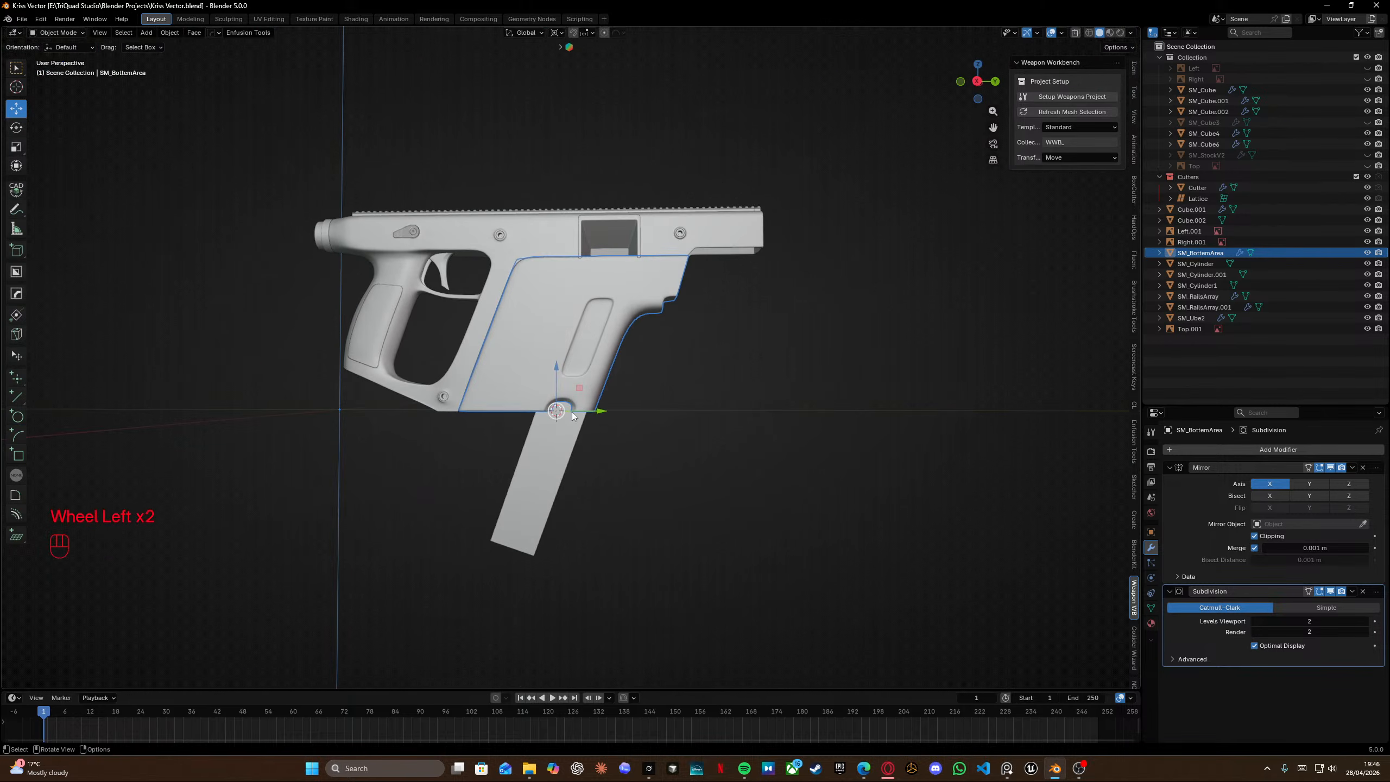
Switch to the reference image board and move to the grey Kriss Vector photo.
{"action": "key", "text": "alt+Tab"}
{"action": "left_click", "coordinate": [722, 264]}
{"action": "scroll", "coordinate": [750, 367], "scroll_direction": "down", "scroll_amount": 12}
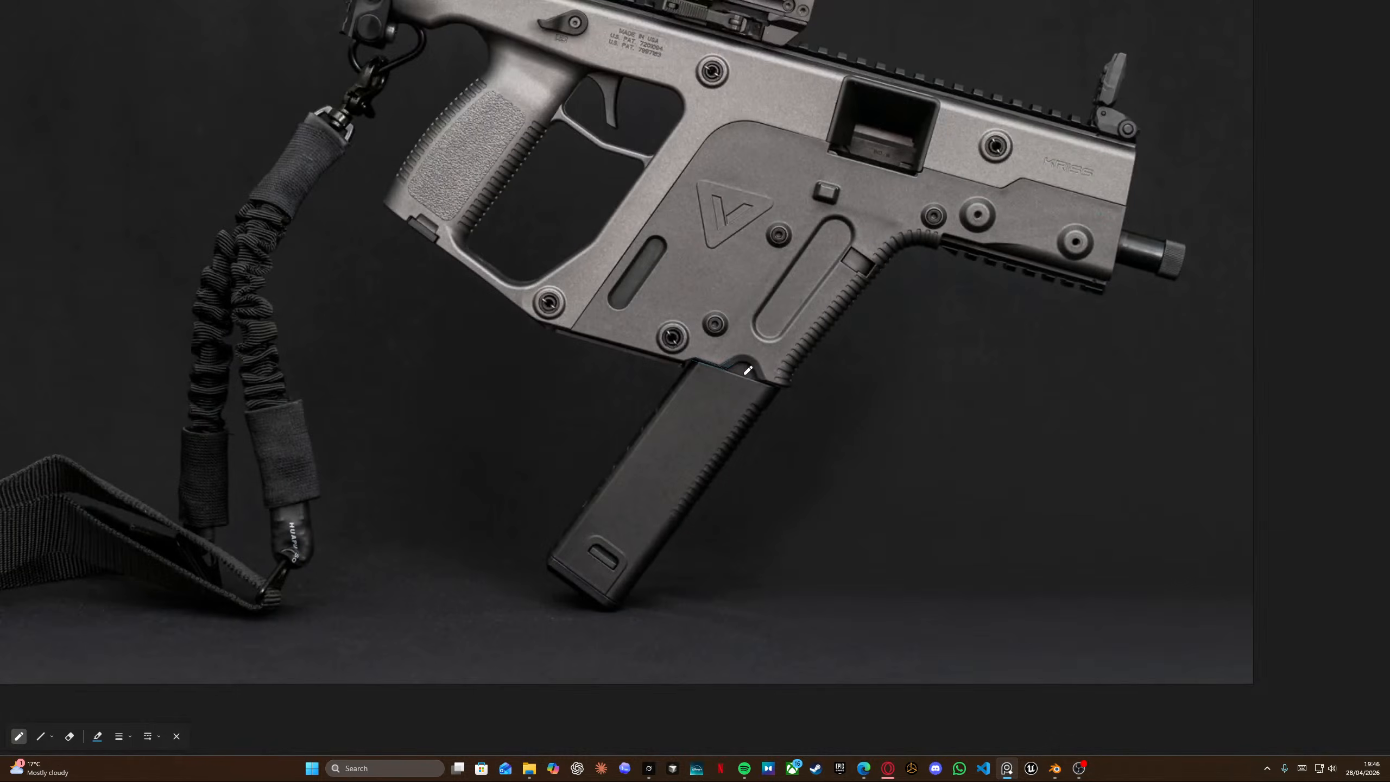
{"action": "mouse_move", "coordinate": [767, 373]}
{"action": "middle_mouse_down"}
{"action": "mouse_move", "coordinate": [613, 388]}
{"action": "mouse_move", "coordinate": [532, 423]}
{"action": "middle_mouse_up"}
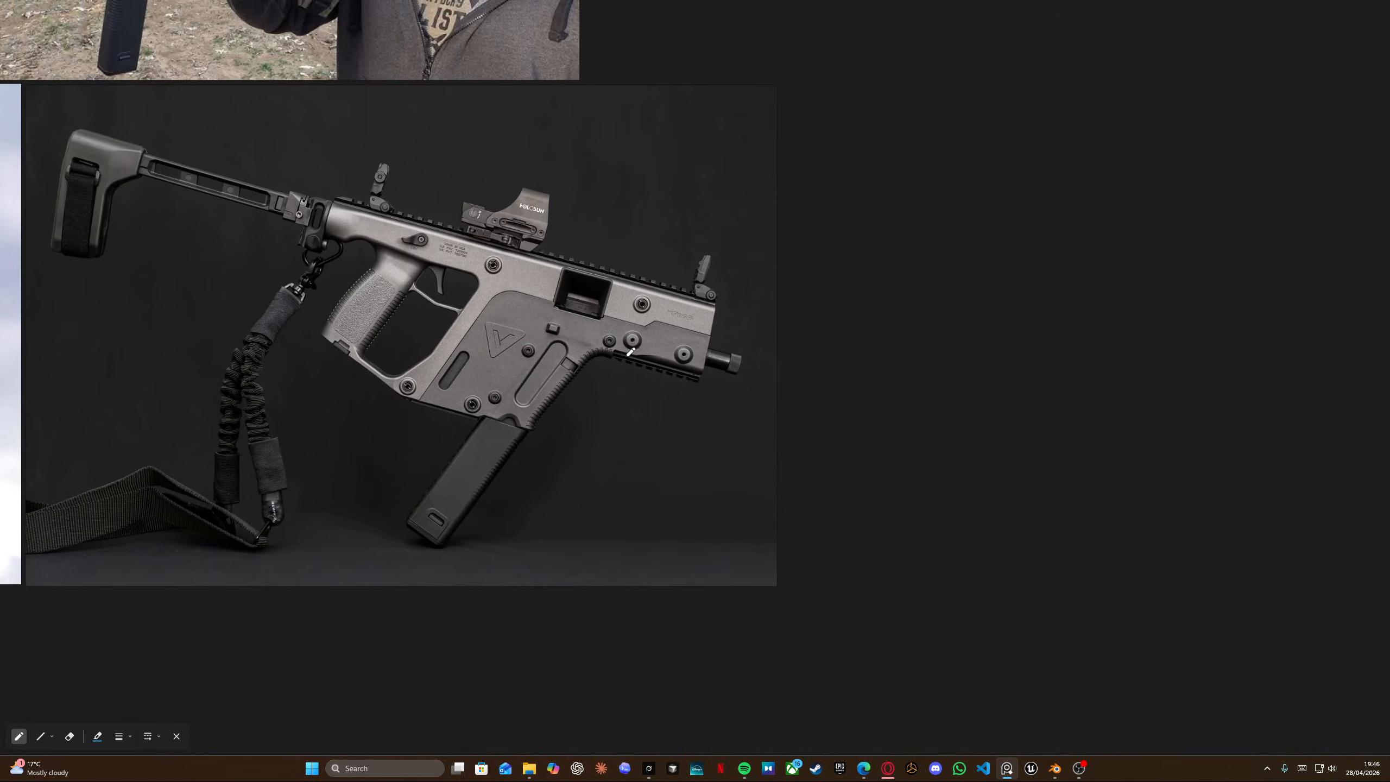
Zoom into the grey Vector photo and study the front rail section below the barrel.
{"action": "scroll", "coordinate": [627, 355], "scroll_direction": "up", "scroll_amount": 5}
{"action": "mouse_move", "coordinate": [601, 344]}
{"action": "left_mouse_down"}
{"action": "mouse_move", "coordinate": [792, 395]}
{"action": "mouse_move", "coordinate": [811, 307]}
{"action": "mouse_move", "coordinate": [632, 277]}
{"action": "mouse_move", "coordinate": [601, 350]}
{"action": "left_mouse_up"}
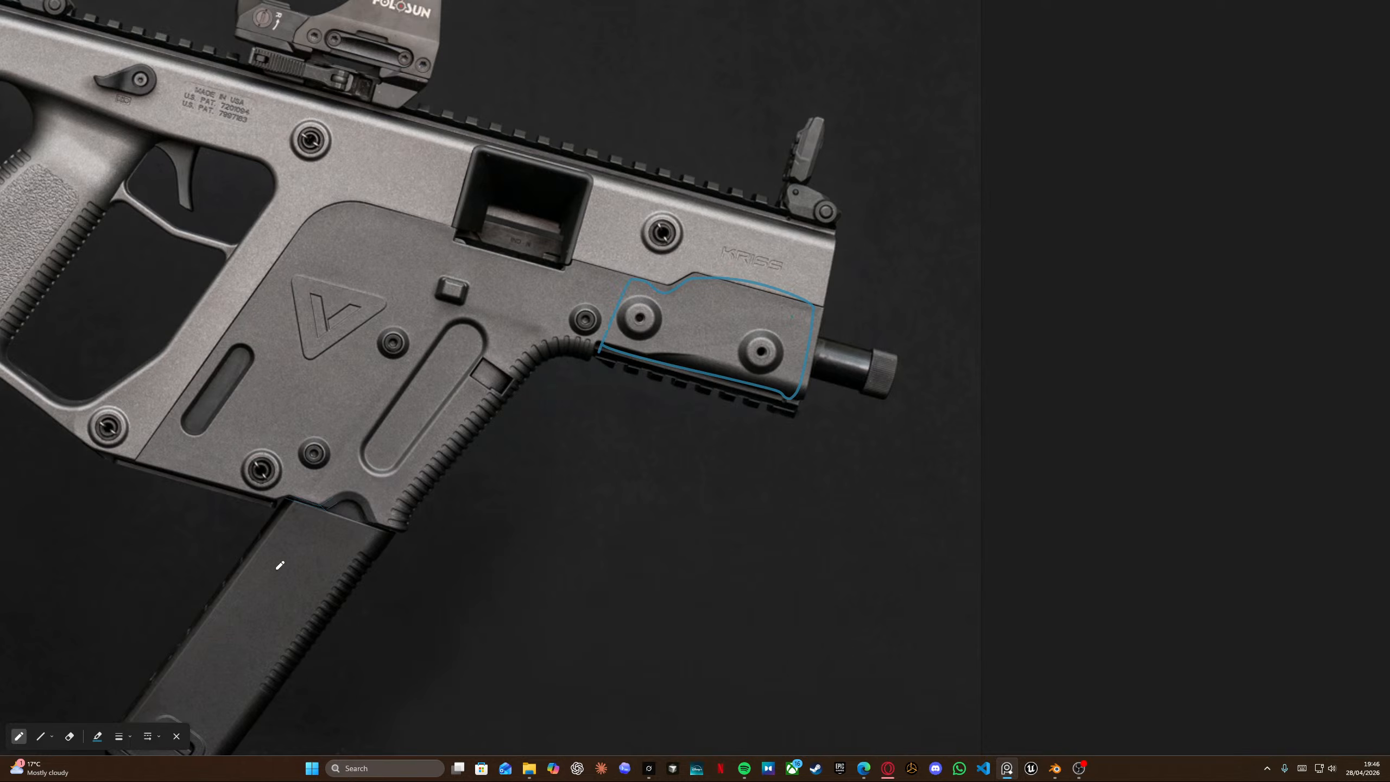
{"action": "mouse_move", "coordinate": [269, 496]}
{"action": "left_mouse_down"}
{"action": "mouse_move", "coordinate": [482, 577]}
{"action": "mouse_move", "coordinate": [455, 572]}
{"action": "left_mouse_up"}
{"action": "key", "text": "ctrl+z"}
{"action": "key", "text": "ctrl+z"}
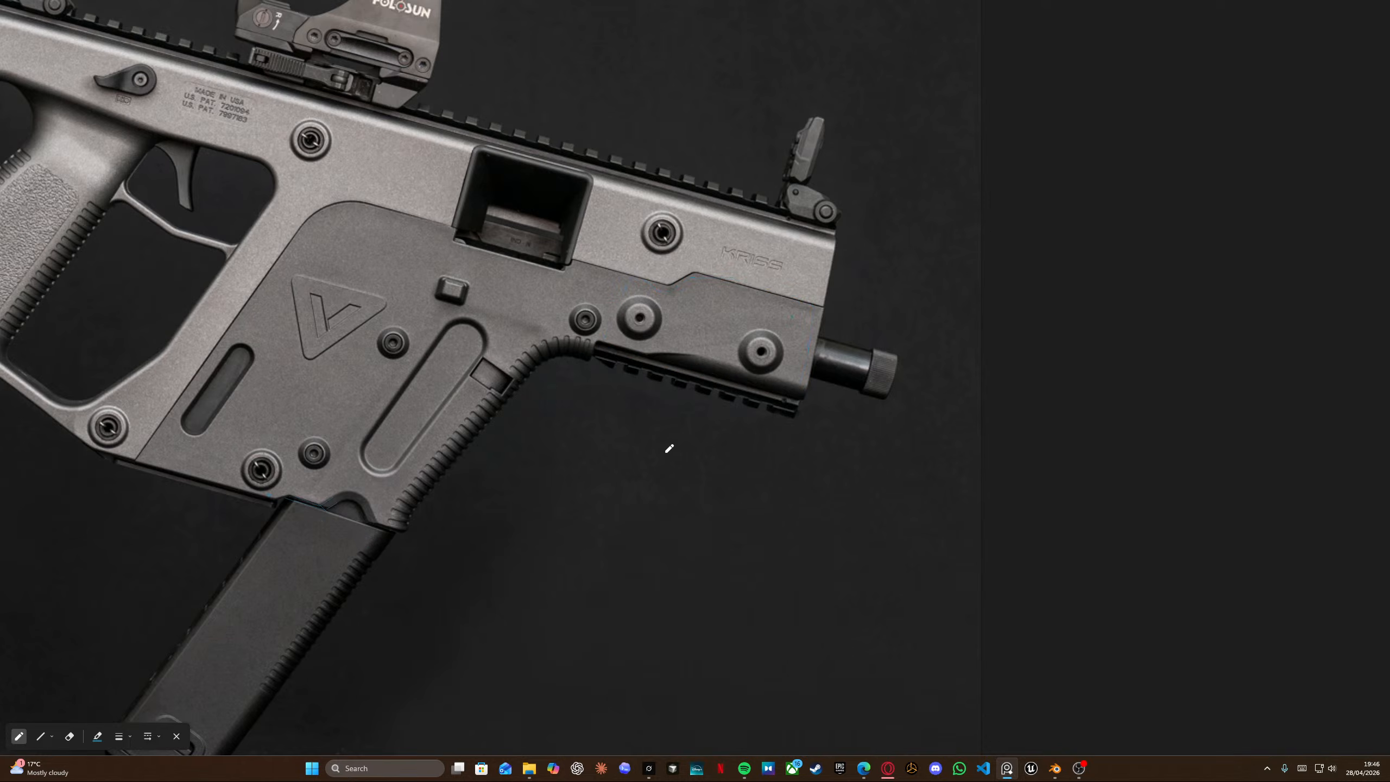
Browse the reference board and study the folding stock on the grey Vector photo.
{"action": "scroll", "coordinate": [710, 410], "scroll_direction": "down", "scroll_amount": 4}
{"action": "scroll", "coordinate": [619, 325], "scroll_direction": "down", "scroll_amount": 5}
{"action": "middle_click_drag", "start_coordinate": [534, 267], "coordinate": [658, 432]}
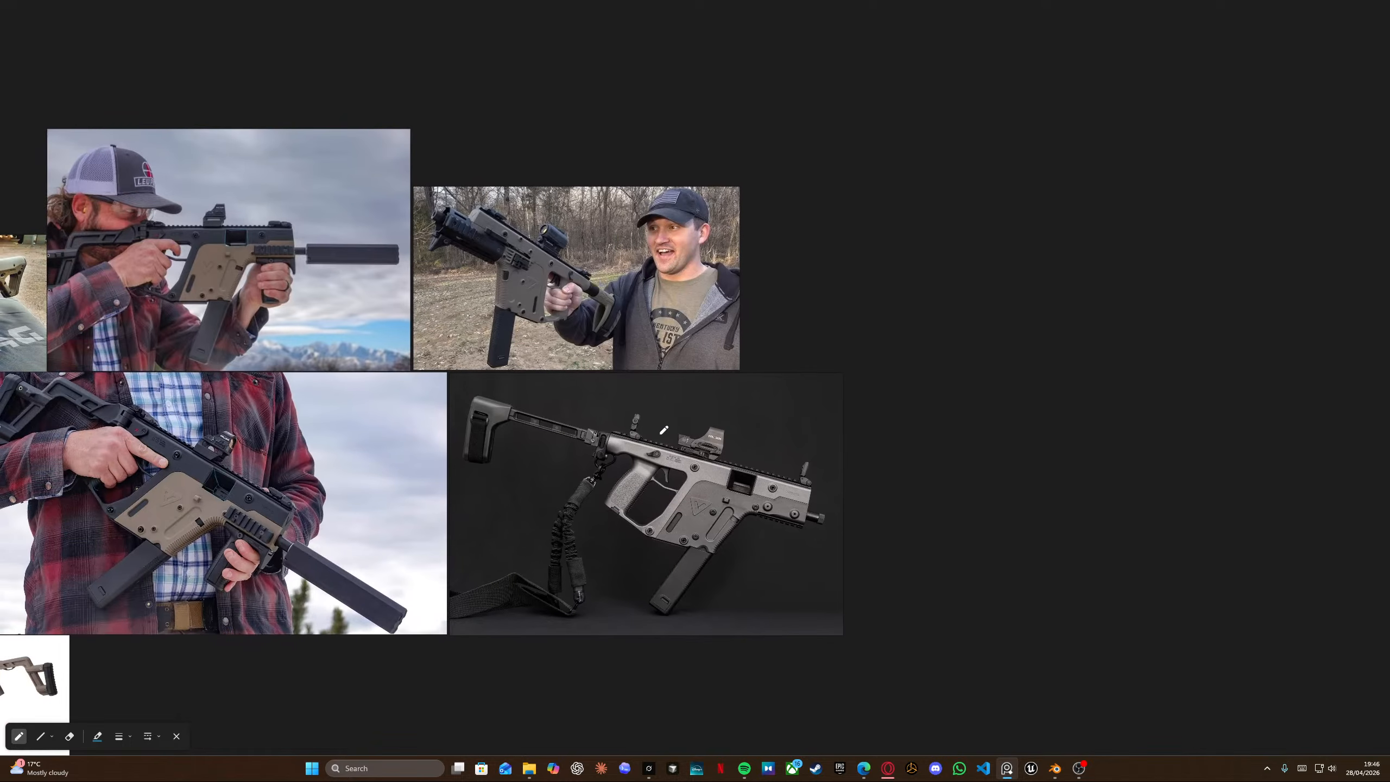
{"action": "middle_click_drag", "start_coordinate": [340, 251], "coordinate": [609, 230]}
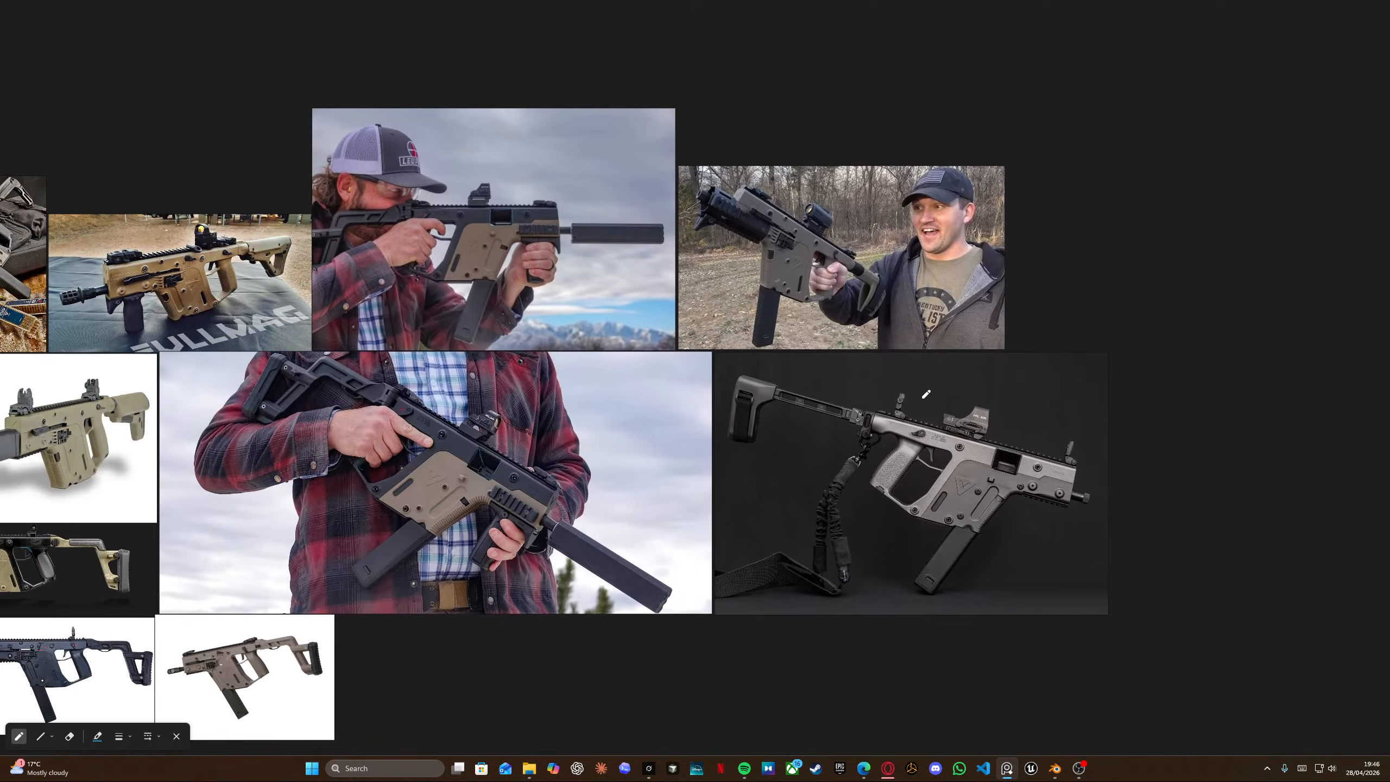
{"action": "middle_click_drag", "start_coordinate": [925, 394], "coordinate": [635, 320]}
{"action": "scroll", "coordinate": [597, 356], "scroll_direction": "up", "scroll_amount": 7}
{"action": "middle_click_drag", "start_coordinate": [419, 313], "coordinate": [551, 334]}
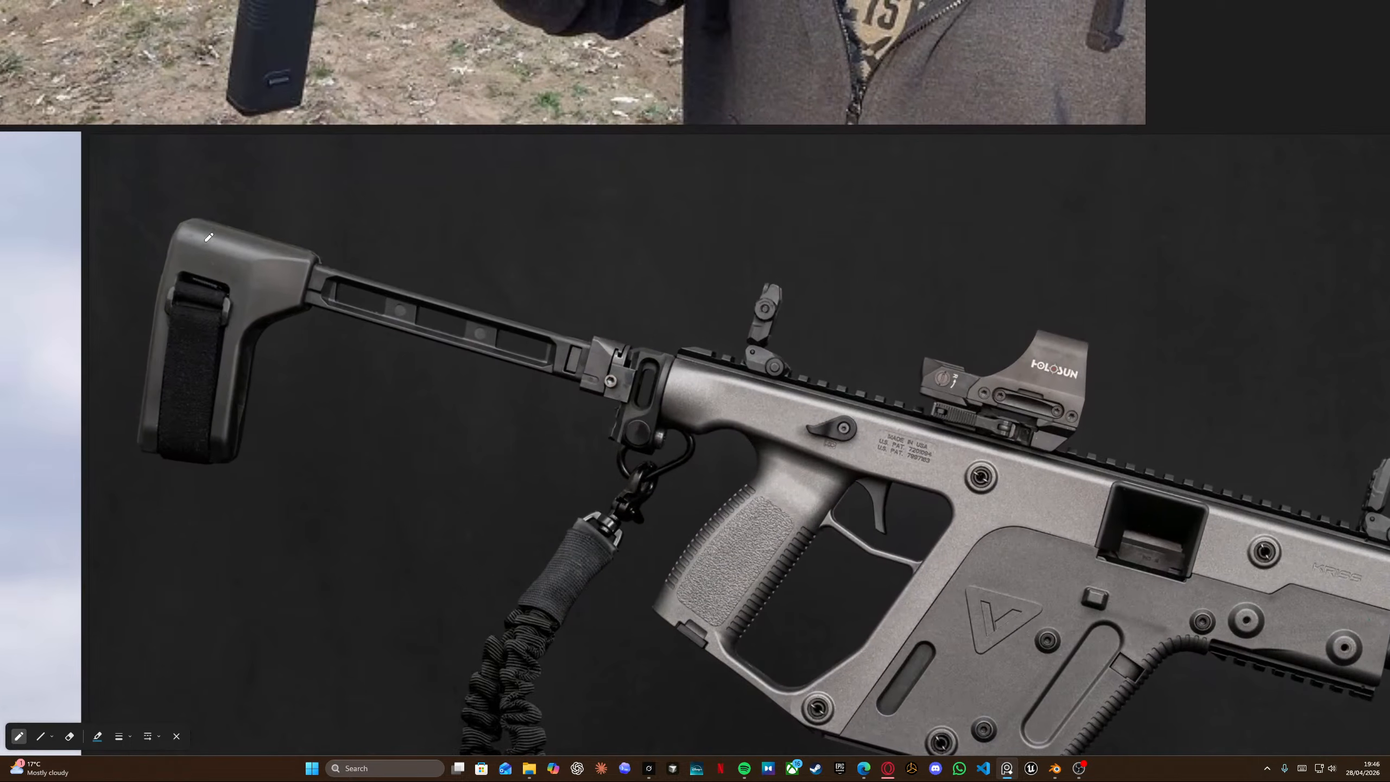
{"action": "mouse_move", "coordinate": [199, 208]}
{"action": "left_mouse_down"}
{"action": "mouse_move", "coordinate": [299, 251]}
{"action": "mouse_move", "coordinate": [671, 348]}
{"action": "mouse_move", "coordinate": [654, 450]}
{"action": "mouse_move", "coordinate": [558, 388]}
{"action": "mouse_move", "coordinate": [258, 356]}
{"action": "mouse_move", "coordinate": [139, 442]}
{"action": "mouse_move", "coordinate": [189, 221]}
{"action": "mouse_move", "coordinate": [210, 219]}
{"action": "left_mouse_up"}
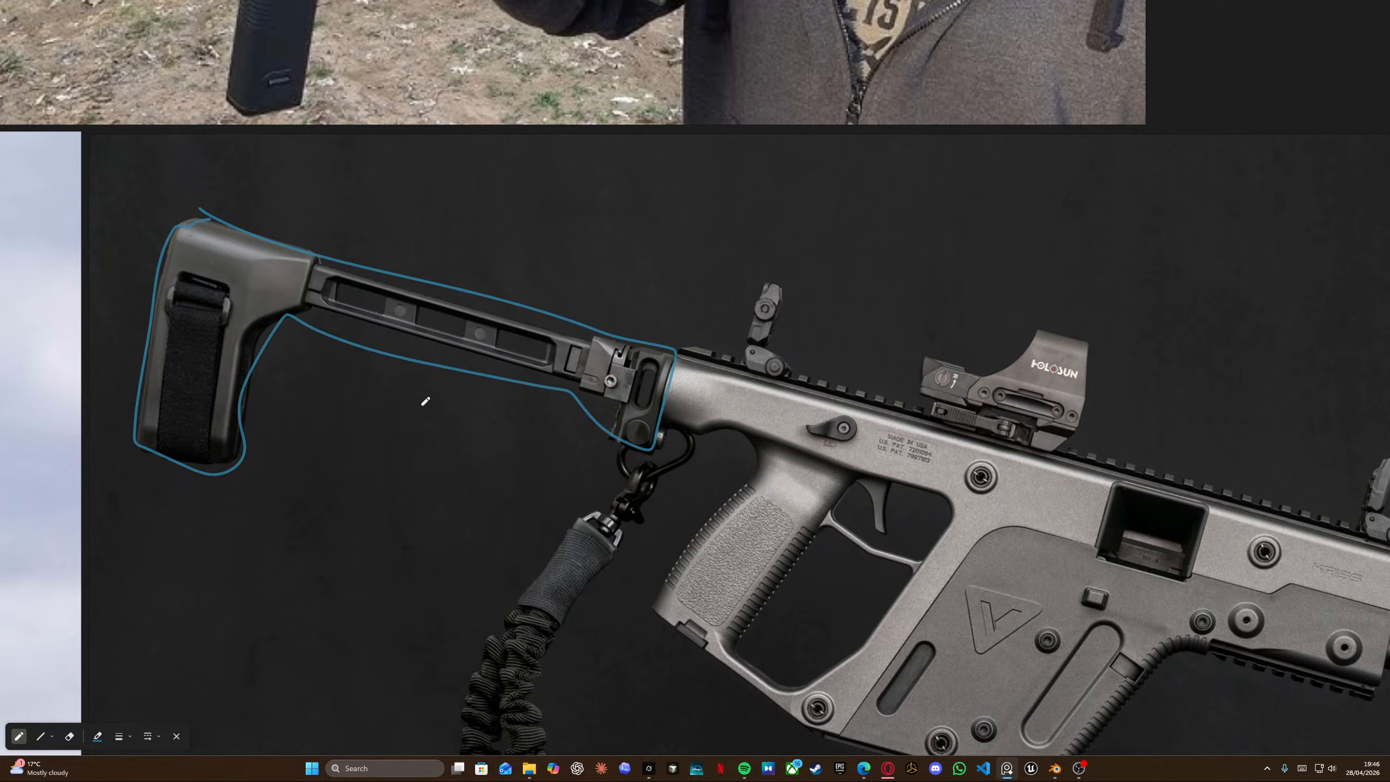
{"action": "scroll", "coordinate": [483, 351], "scroll_direction": "down", "scroll_amount": 3}
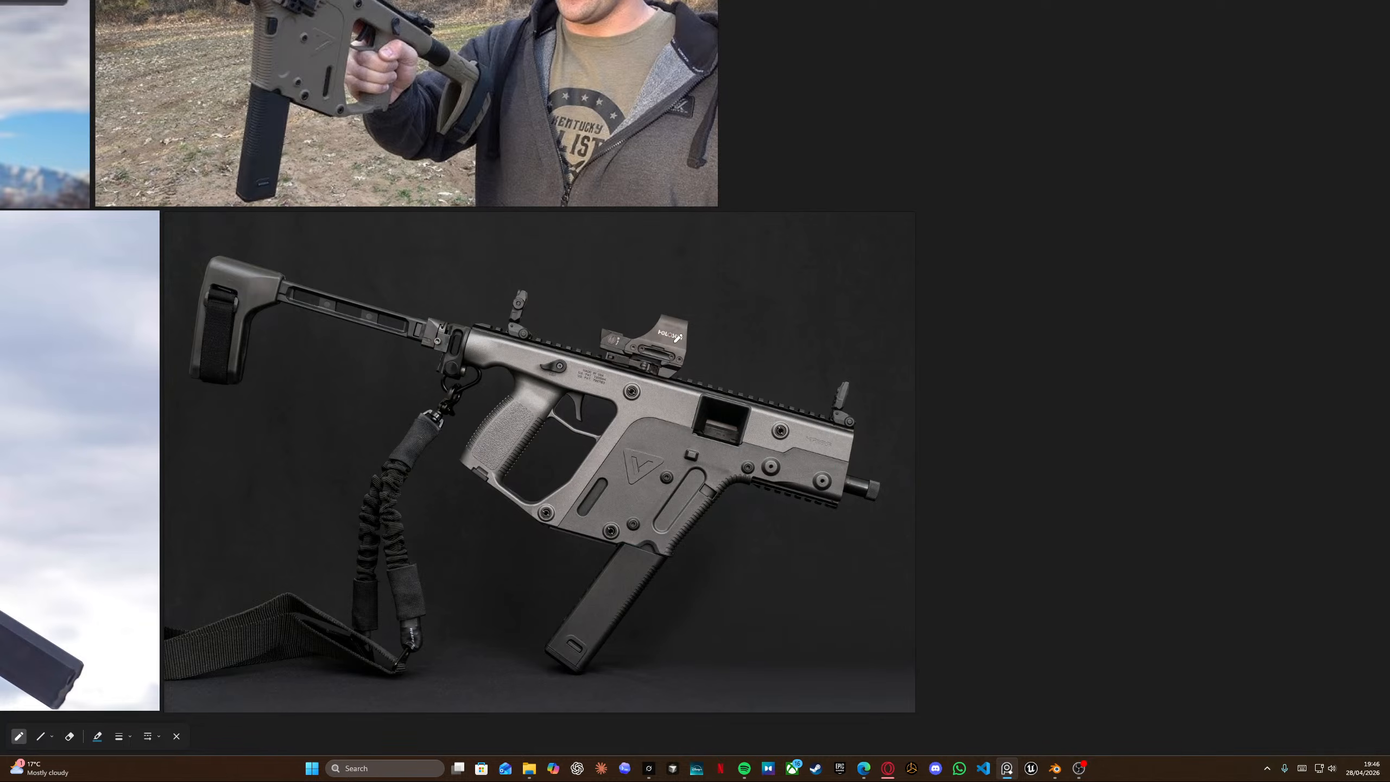
{"action": "middle_click_drag", "start_coordinate": [675, 342], "coordinate": [637, 290]}
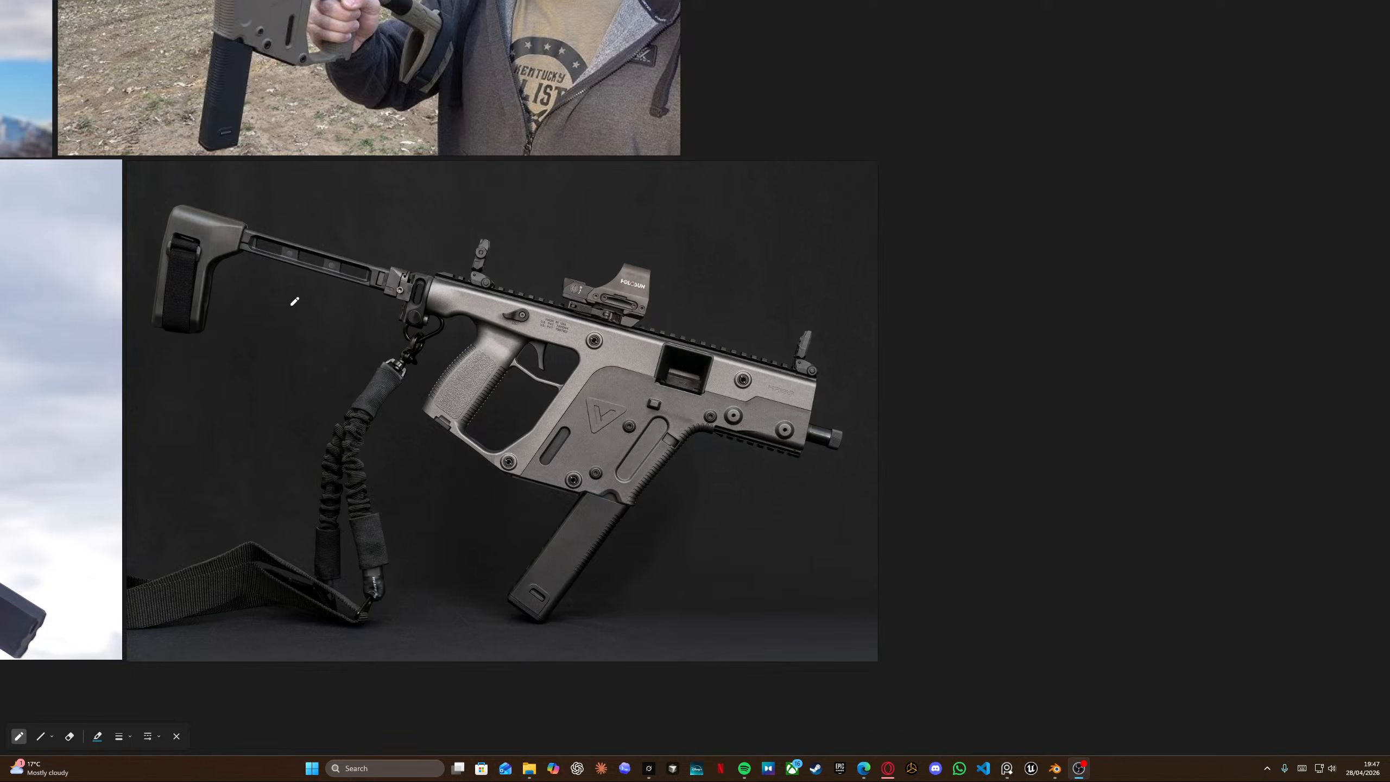
Zoom into the camo Vector photo and study its long suppressor.
{"action": "scroll", "coordinate": [289, 304], "scroll_direction": "down", "scroll_amount": 6}
{"action": "middle_click_drag", "start_coordinate": [214, 285], "coordinate": [655, 342]}
{"action": "middle_click_drag", "start_coordinate": [284, 298], "coordinate": [719, 287]}
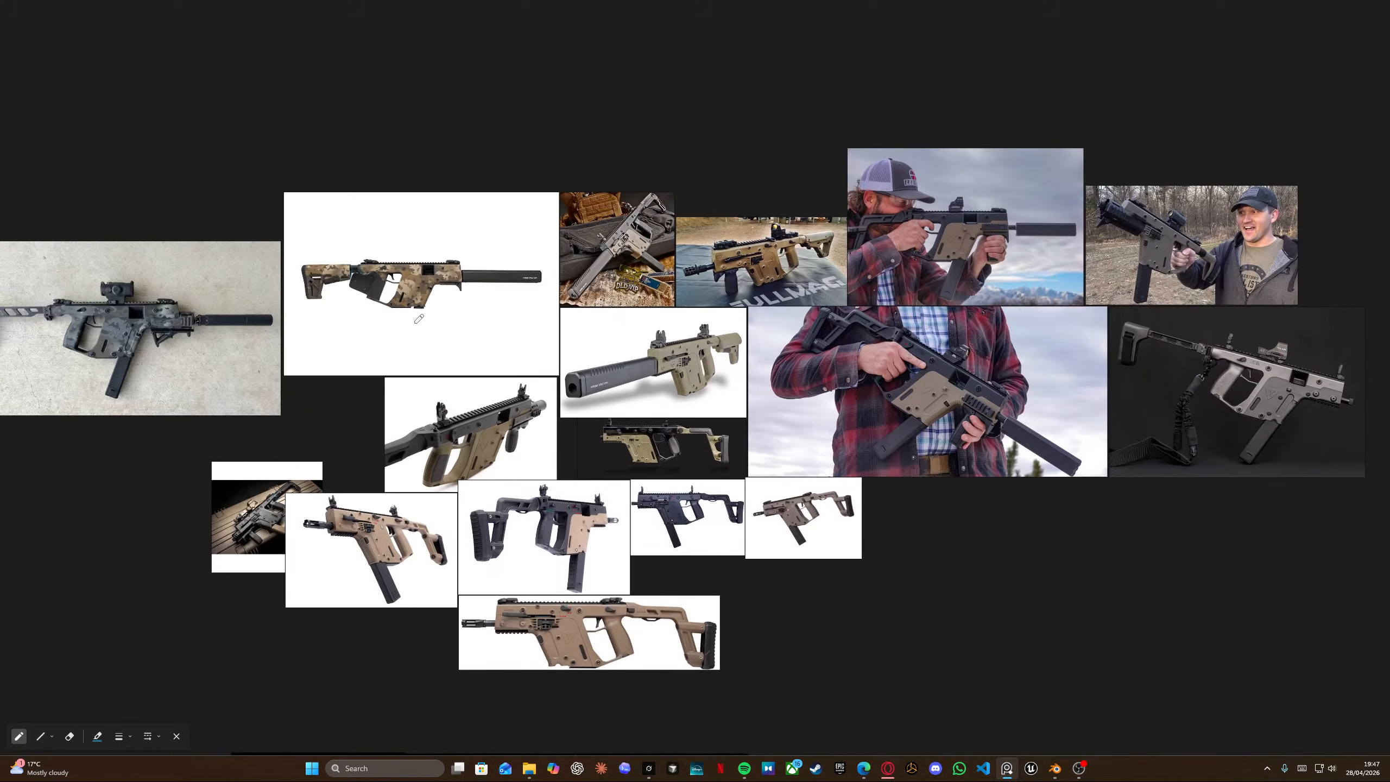
{"action": "scroll", "coordinate": [474, 272], "scroll_direction": "up", "scroll_amount": 6}
{"action": "mouse_move", "coordinate": [408, 262]}
{"action": "left_mouse_down"}
{"action": "mouse_move", "coordinate": [774, 260]}
{"action": "mouse_move", "coordinate": [788, 307]}
{"action": "mouse_move", "coordinate": [760, 325]}
{"action": "mouse_move", "coordinate": [419, 316]}
{"action": "left_mouse_up"}
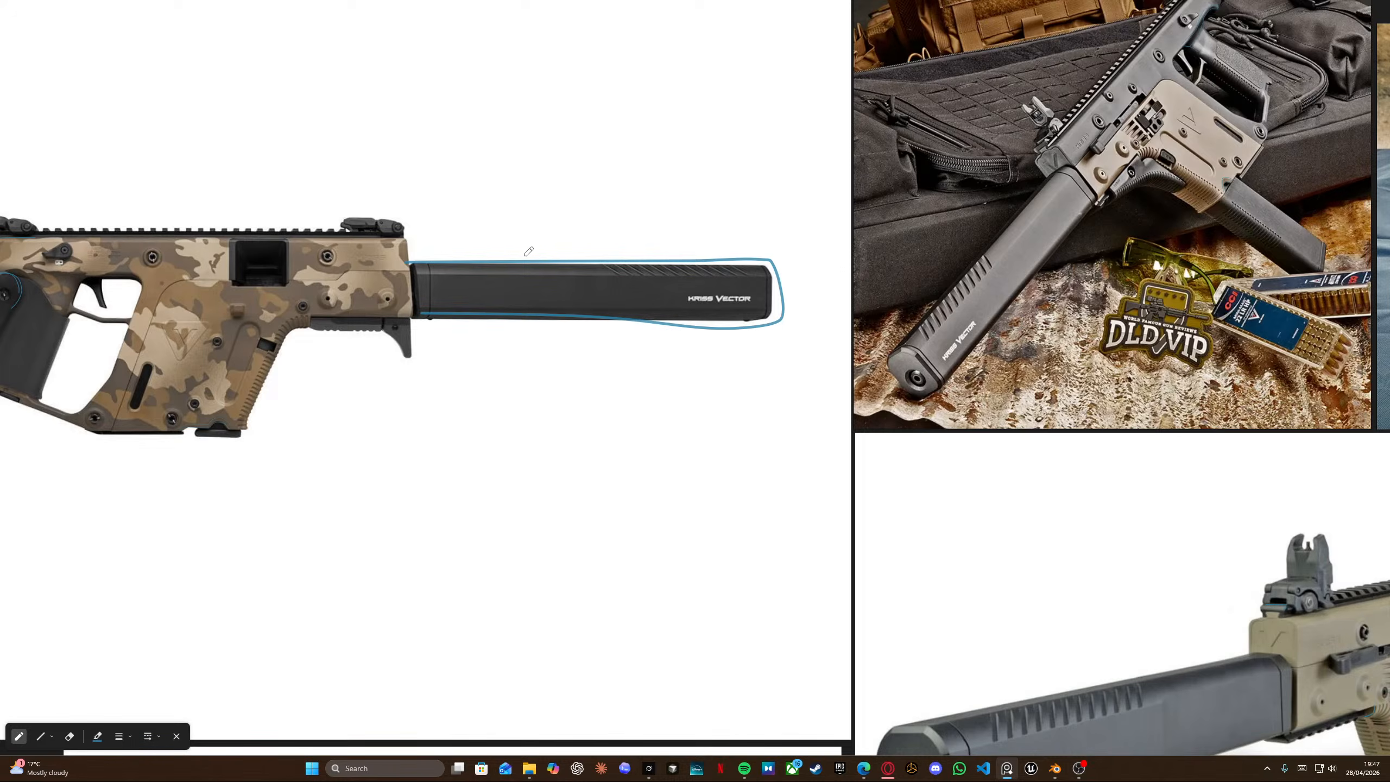
{"action": "key", "text": "ctrl+z"}
Browse the tan and black Vector photos across the reference board.
{"action": "scroll", "coordinate": [614, 346], "scroll_direction": "down", "scroll_amount": 6}
{"action": "middle_click_drag", "start_coordinate": [515, 370], "coordinate": [988, 338]}
{"action": "scroll", "coordinate": [688, 363], "scroll_direction": "up", "scroll_amount": 6}
{"action": "scroll", "coordinate": [688, 366], "scroll_direction": "up", "scroll_amount": 1}
{"action": "scroll", "coordinate": [310, 323], "scroll_direction": "down", "scroll_amount": 6}
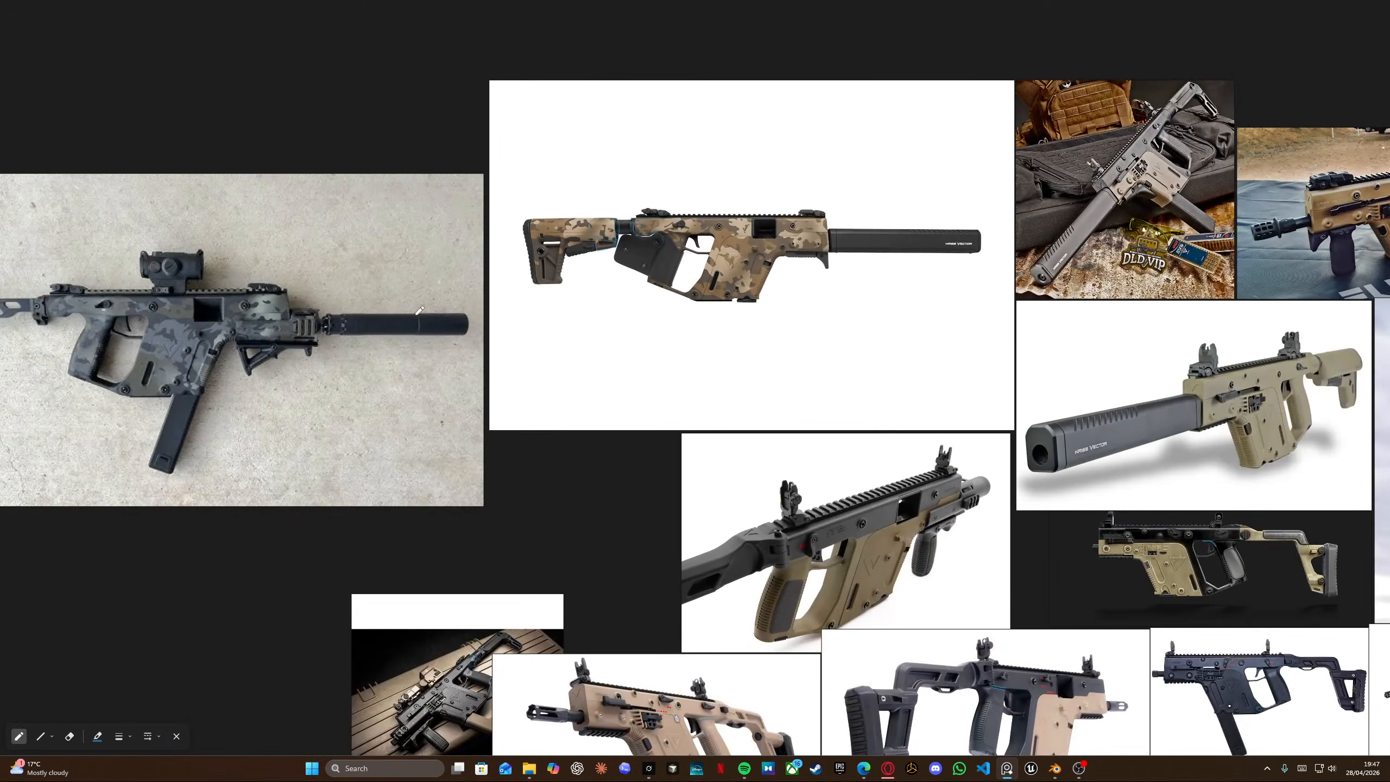
{"action": "middle_click_drag", "start_coordinate": [547, 311], "coordinate": [524, 178]}
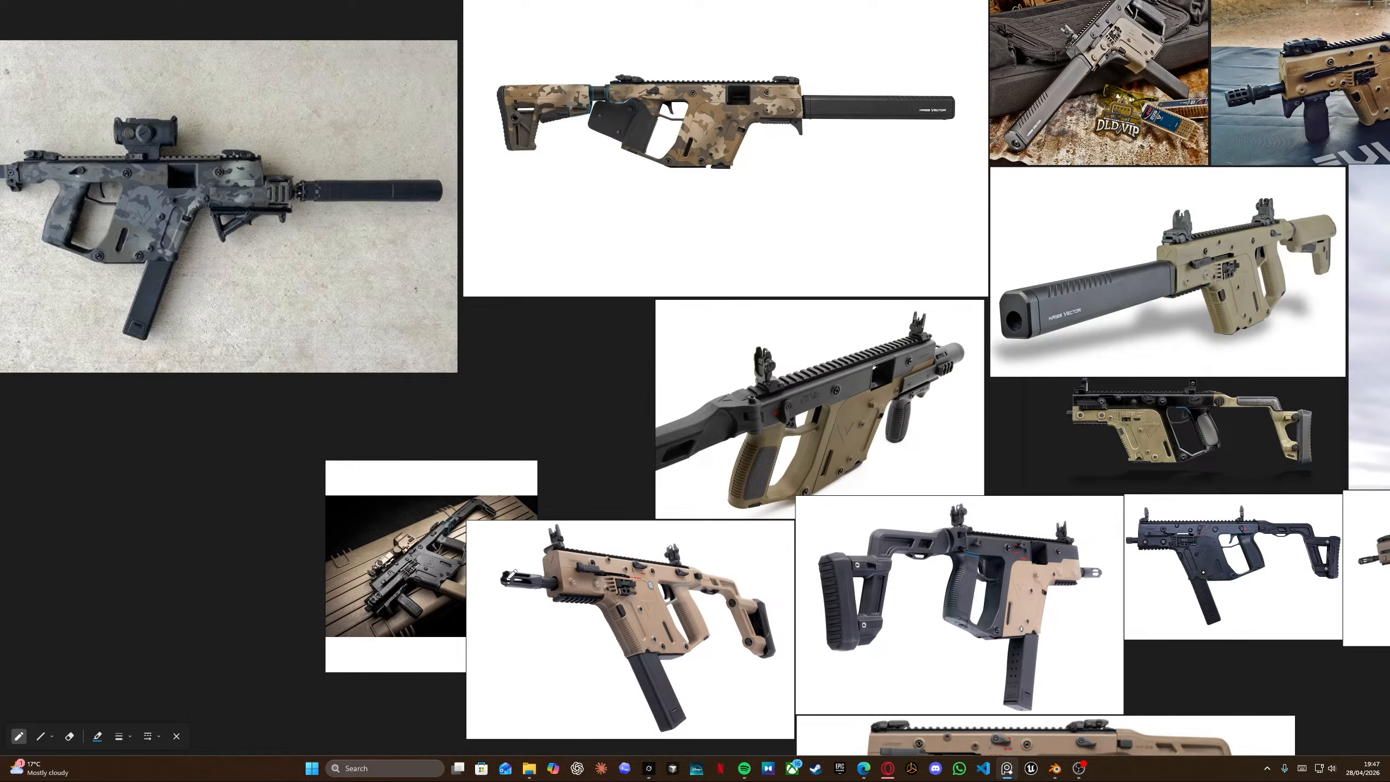
{"action": "mouse_move", "coordinate": [497, 570]}
{"action": "left_mouse_down"}
{"action": "mouse_move", "coordinate": [538, 571]}
{"action": "mouse_move", "coordinate": [496, 587]}
{"action": "mouse_move", "coordinate": [495, 569]}
{"action": "left_mouse_up"}
{"action": "middle_click_drag", "start_coordinate": [1024, 288], "coordinate": [861, 239]}
{"action": "scroll", "coordinate": [1017, 362], "scroll_direction": "up", "scroll_amount": 2}
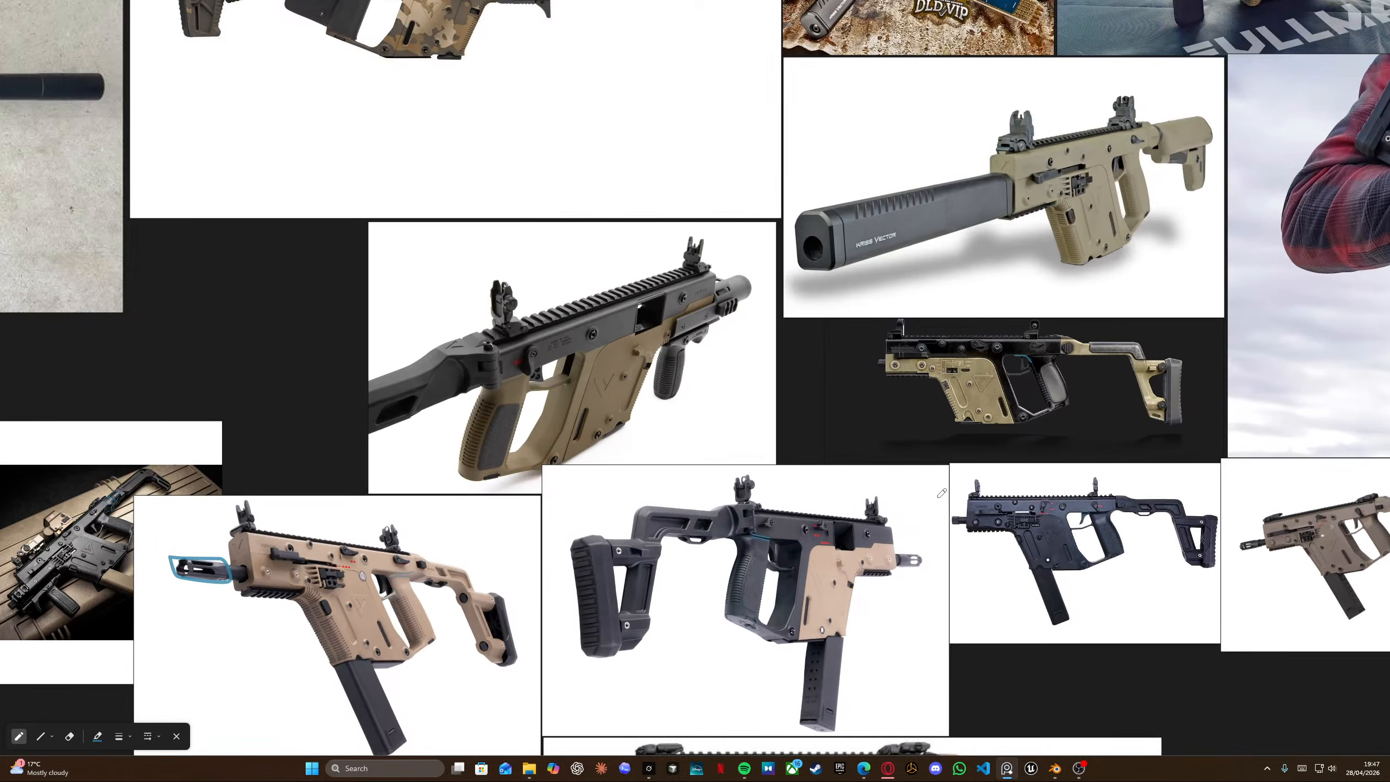
{"action": "middle_click_drag", "start_coordinate": [942, 494], "coordinate": [766, 373]}
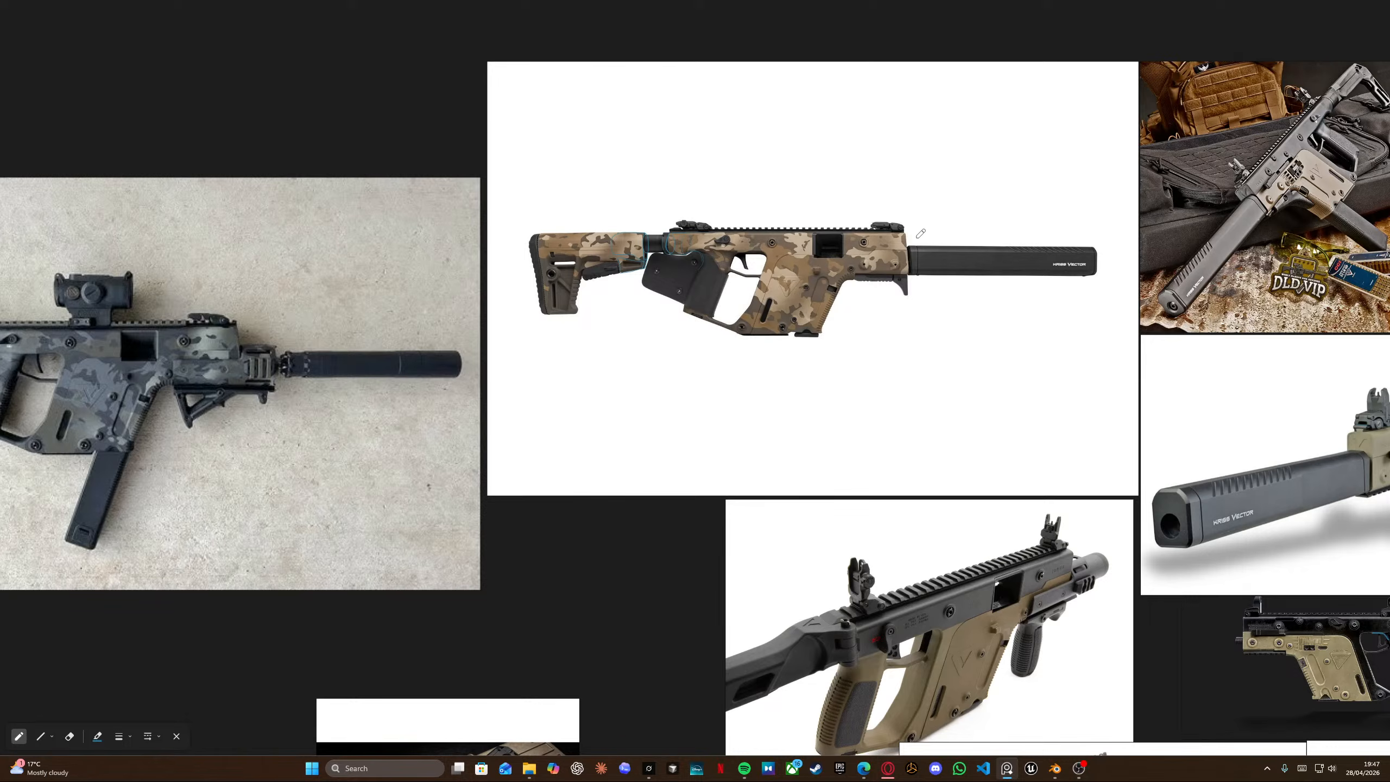
{"action": "middle_click_drag", "start_coordinate": [1099, 290], "coordinate": [645, 307]}
{"action": "middle_click_drag", "start_coordinate": [1129, 271], "coordinate": [753, 290]}
{"action": "scroll", "coordinate": [757, 285], "scroll_direction": "up", "scroll_amount": 3}
{"action": "scroll", "coordinate": [757, 286], "scroll_direction": "down", "scroll_amount": 3}
{"action": "middle_click_drag", "start_coordinate": [1336, 612], "coordinate": [823, 416]}
{"action": "scroll", "coordinate": [879, 281], "scroll_direction": "down", "scroll_amount": 1}
{"action": "scroll", "coordinate": [880, 281], "scroll_direction": "down", "scroll_amount": 4}
{"action": "middle_click_drag", "start_coordinate": [879, 281], "coordinate": [658, 212]}
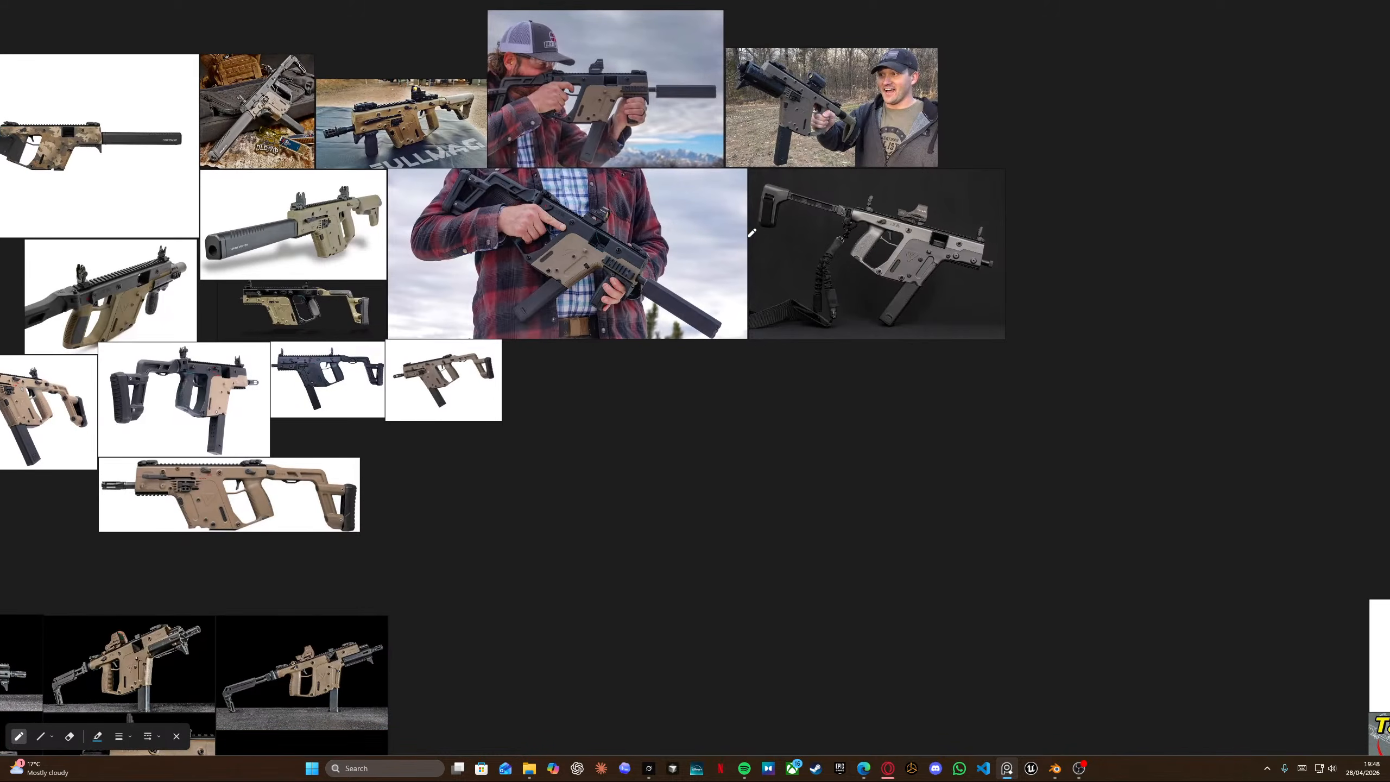
Zoom into the tan Vector photo to study its black handguard, then zoom out to the whole board.
{"action": "middle_click_drag", "start_coordinate": [519, 532], "coordinate": [808, 219]}
{"action": "scroll", "coordinate": [534, 476], "scroll_direction": "up", "scroll_amount": 4}
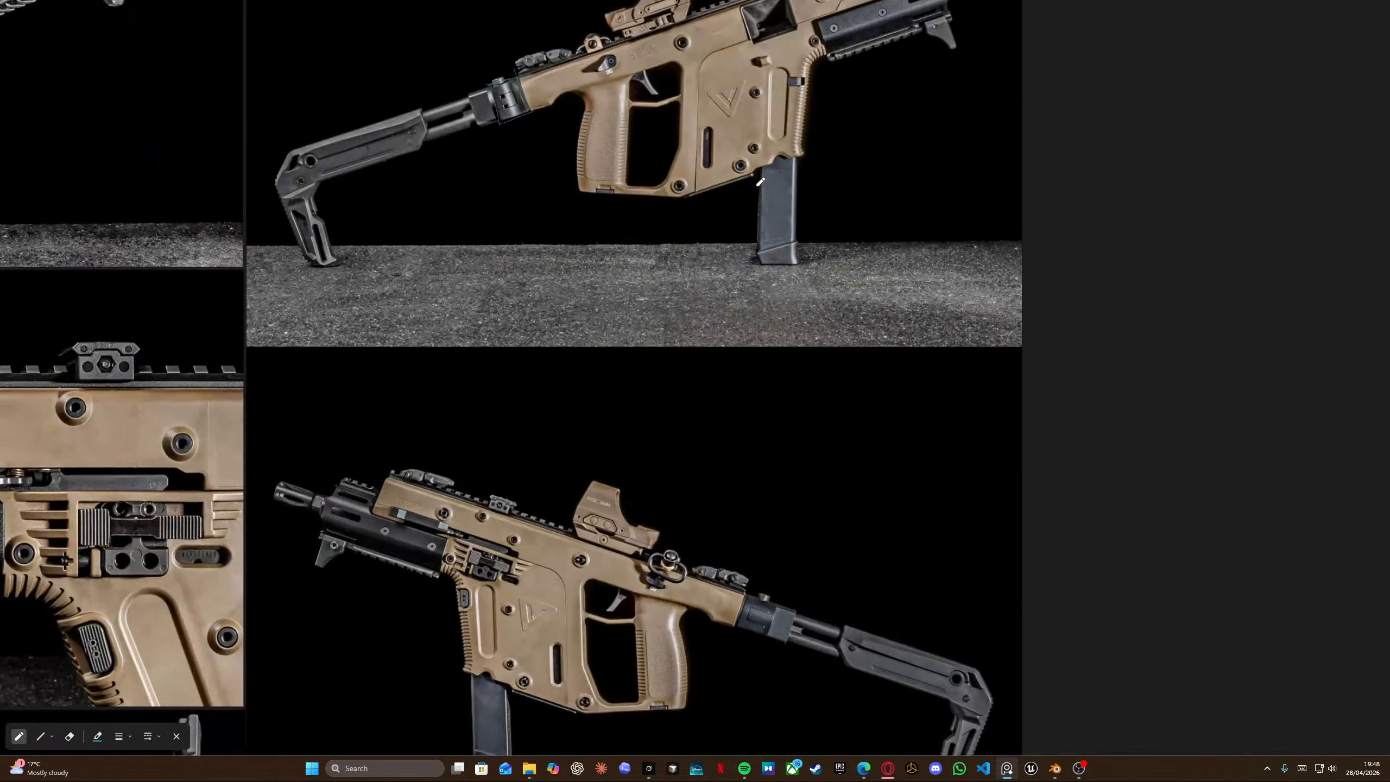
{"action": "scroll", "coordinate": [688, 258], "scroll_direction": "up", "scroll_amount": 5}
{"action": "mouse_move", "coordinate": [672, 256]}
{"action": "left_mouse_down"}
{"action": "mouse_move", "coordinate": [712, 397]}
{"action": "mouse_move", "coordinate": [1079, 263]}
{"action": "mouse_move", "coordinate": [1138, 107]}
{"action": "mouse_move", "coordinate": [1001, 51]}
{"action": "mouse_move", "coordinate": [943, 147]}
{"action": "mouse_move", "coordinate": [703, 235]}
{"action": "left_mouse_up"}
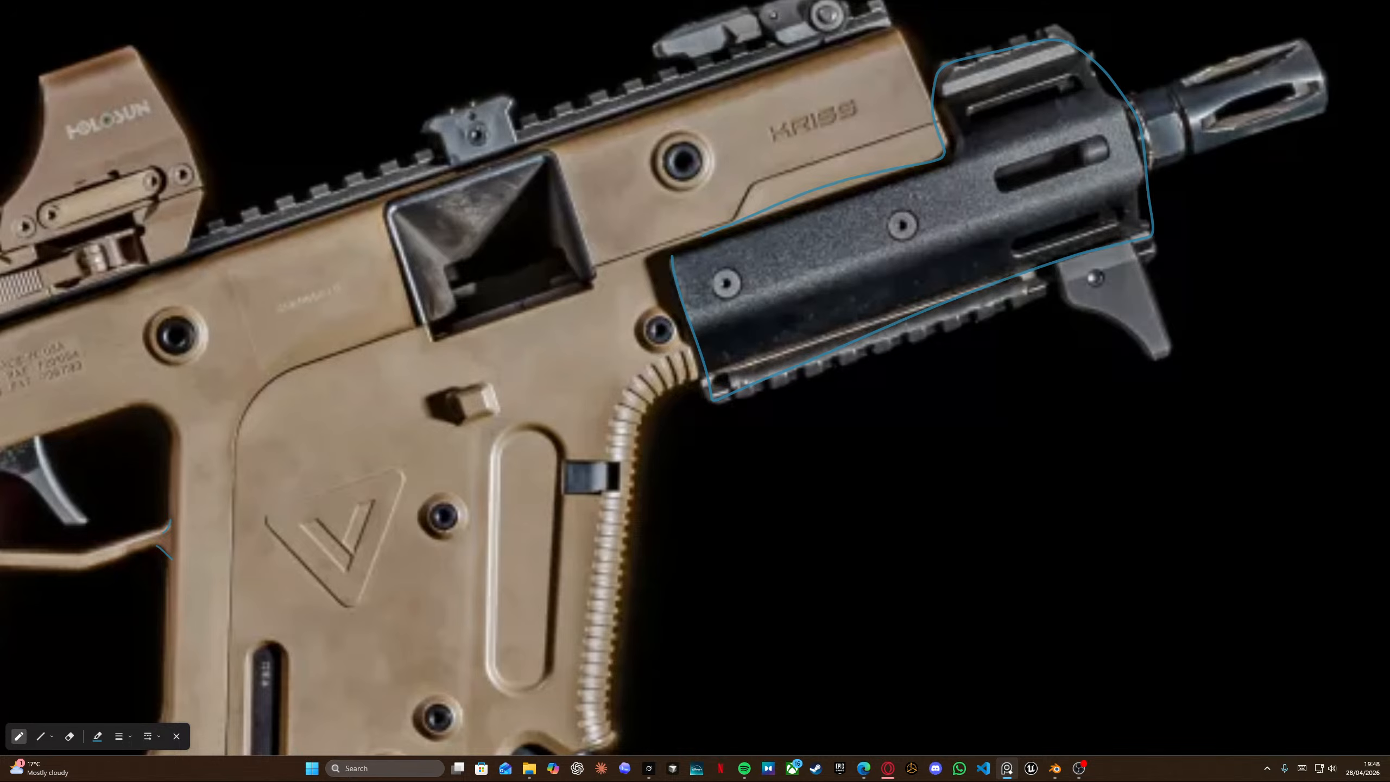
{"action": "scroll", "coordinate": [342, 202], "scroll_direction": "down", "scroll_amount": 10}
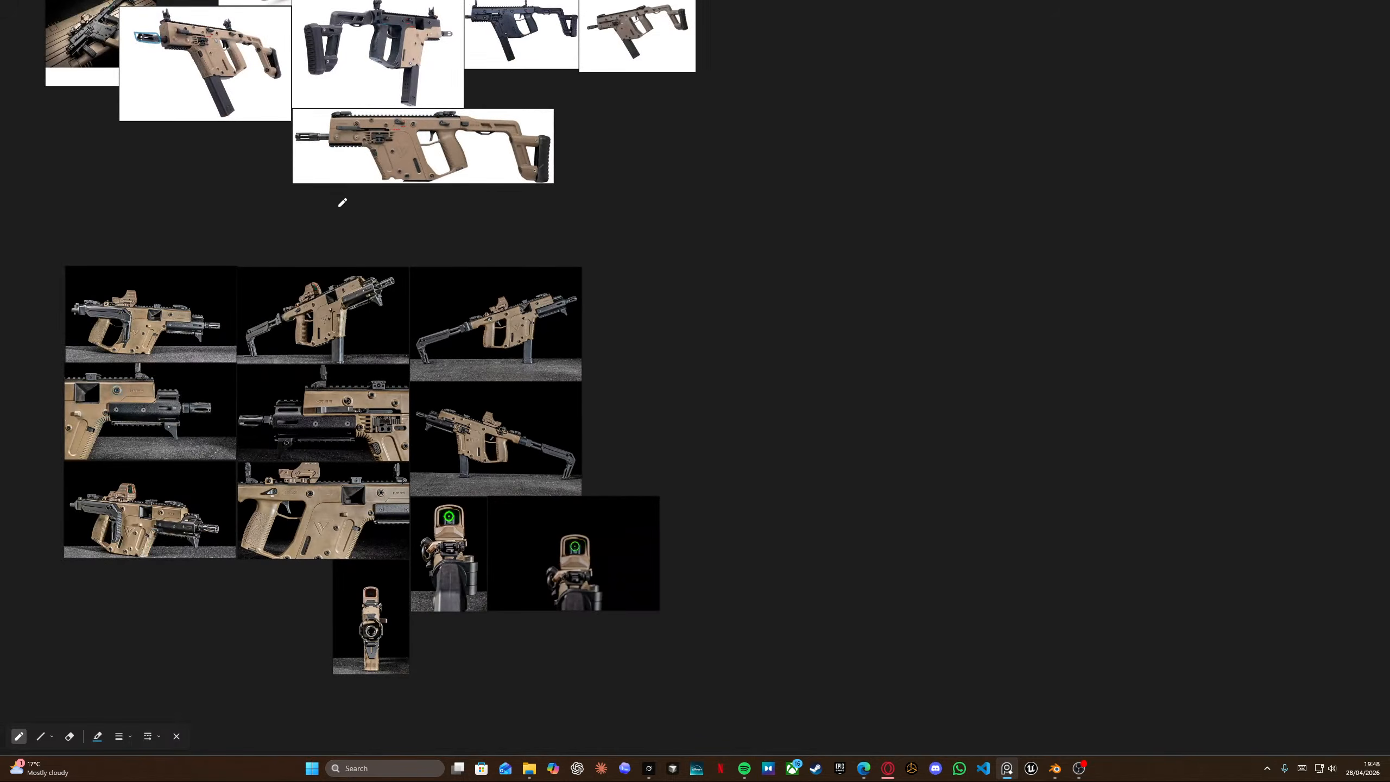
{"action": "middle_click_drag", "start_coordinate": [342, 203], "coordinate": [356, 295]}
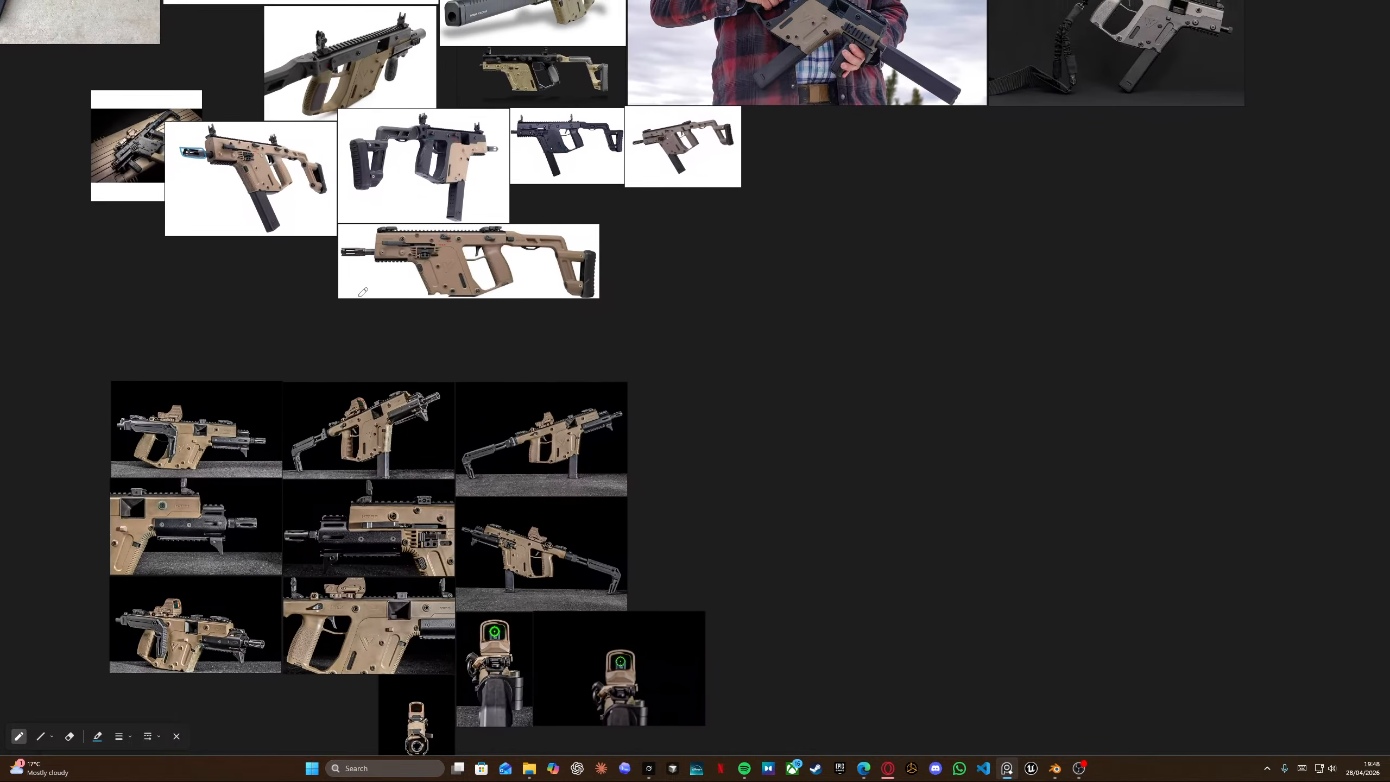
{"action": "scroll", "coordinate": [358, 297], "scroll_direction": "down", "scroll_amount": 5}
{"action": "middle_click_drag", "start_coordinate": [398, 194], "coordinate": [463, 333]}
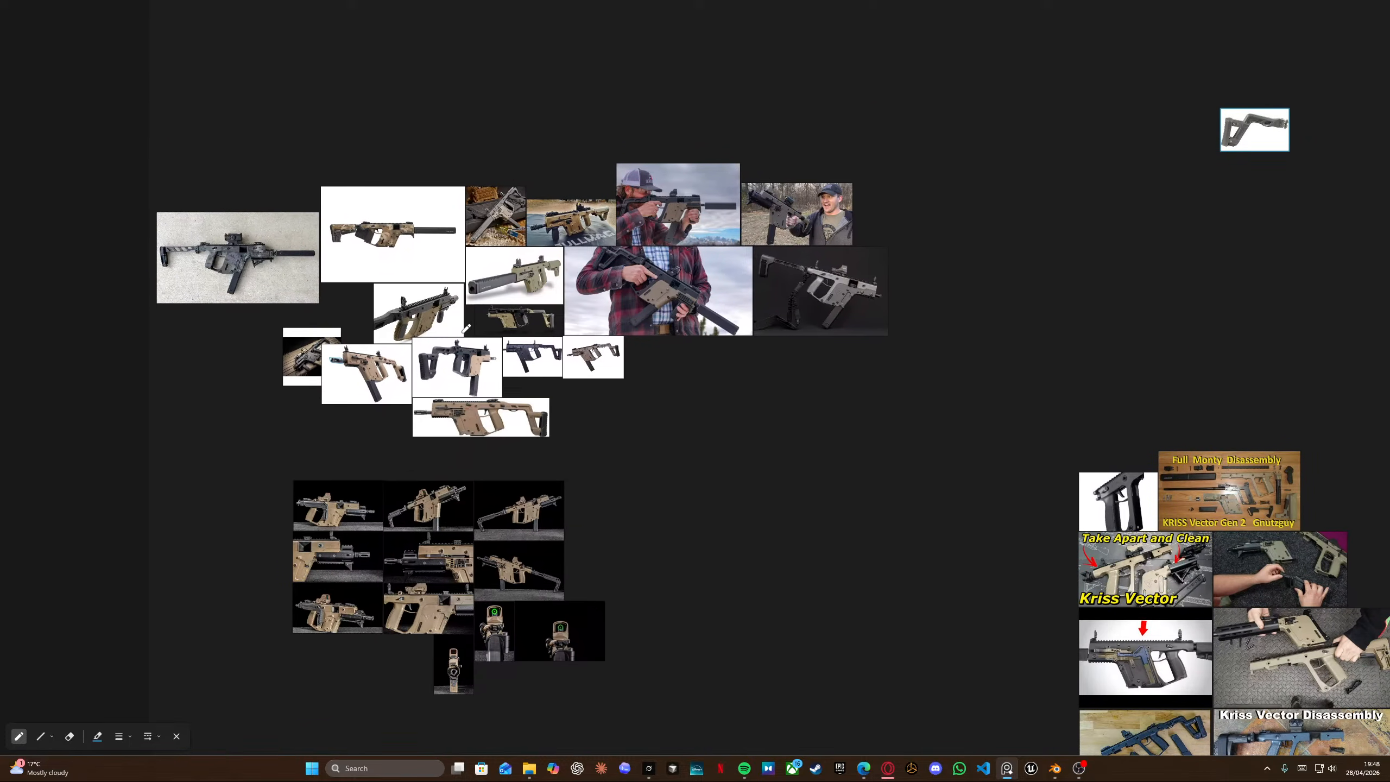